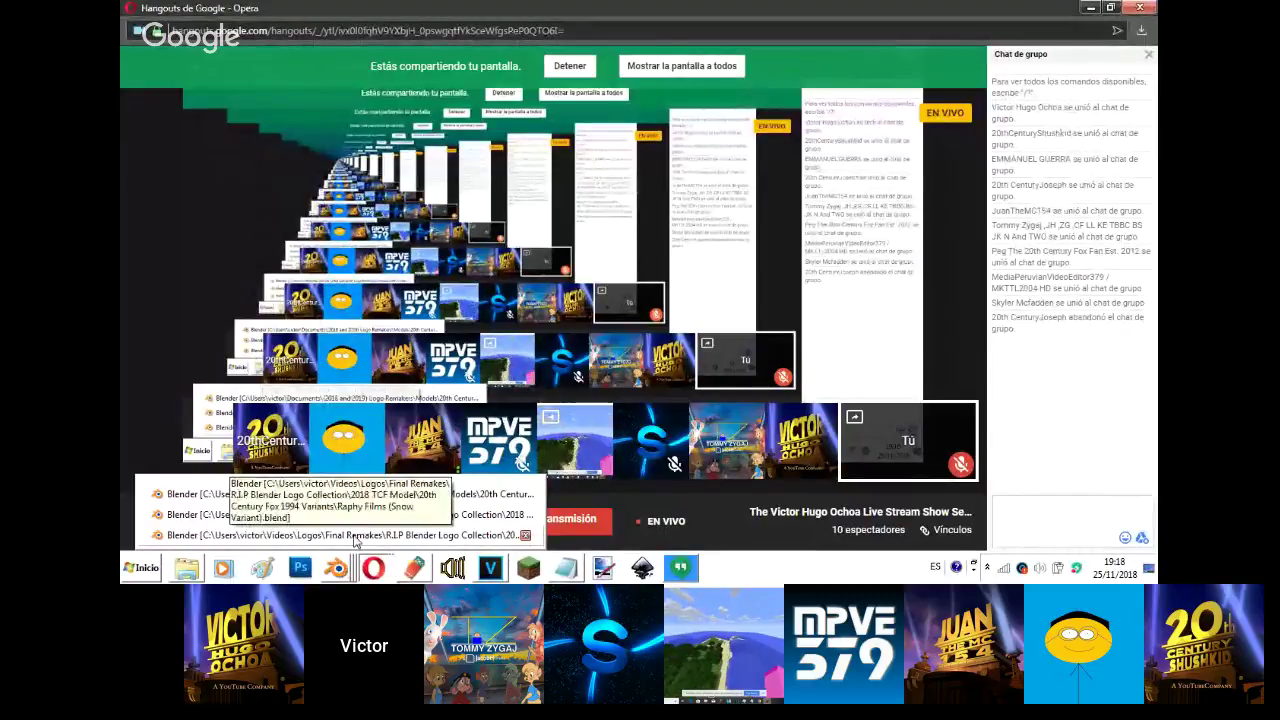
# - Switch to the Blender window holding the 20th Century Fox logo (1994-2010) remake V7 file
pyautogui.click(355, 536)
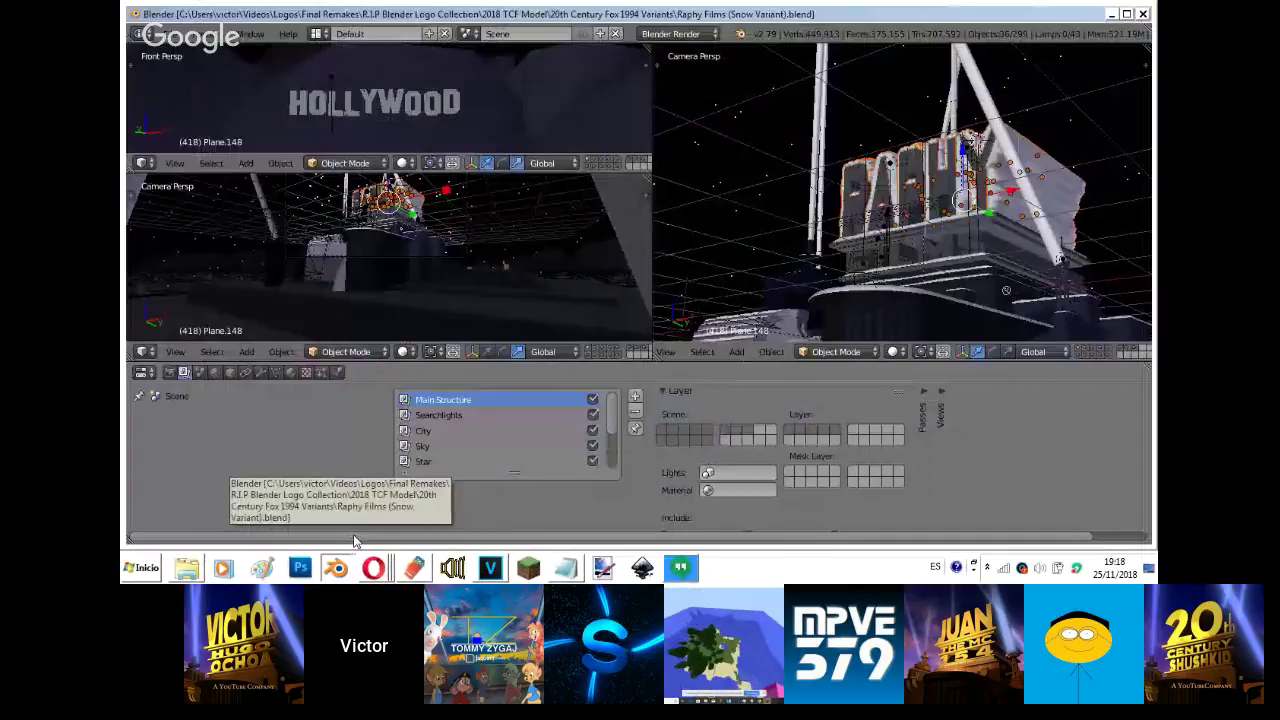
pyautogui.click(1112, 14)
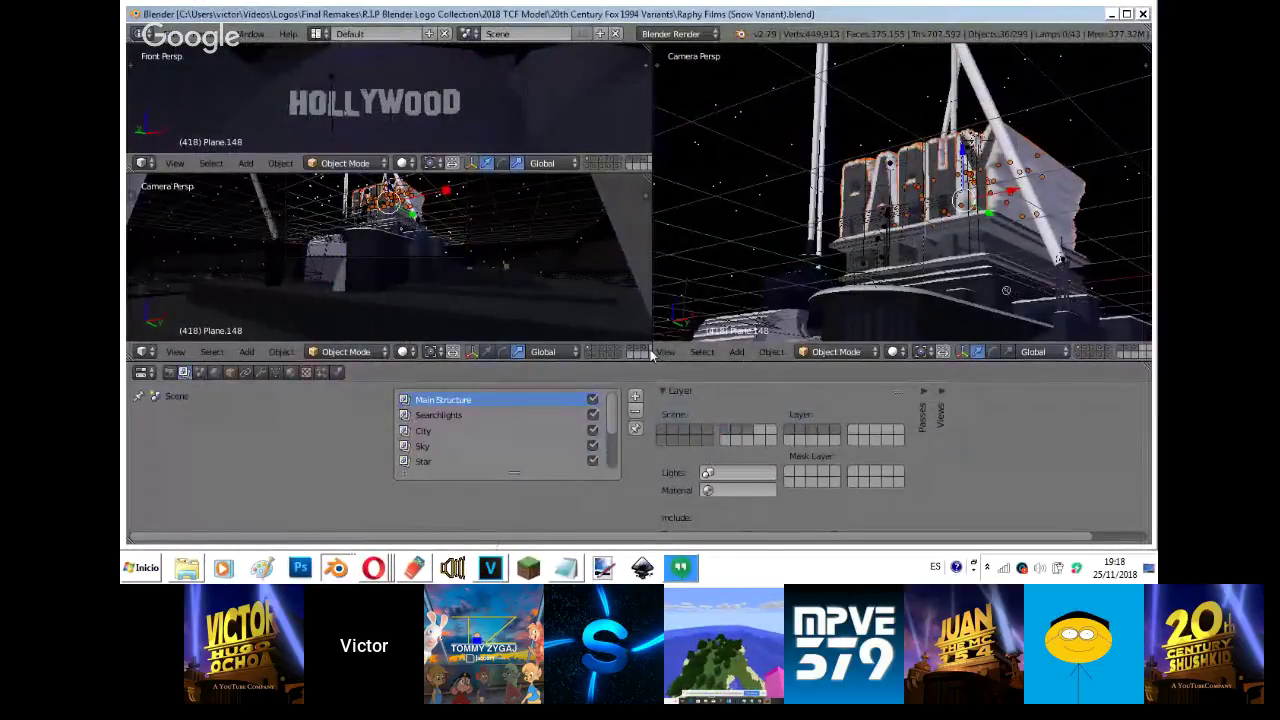
pyautogui.click(345, 568)
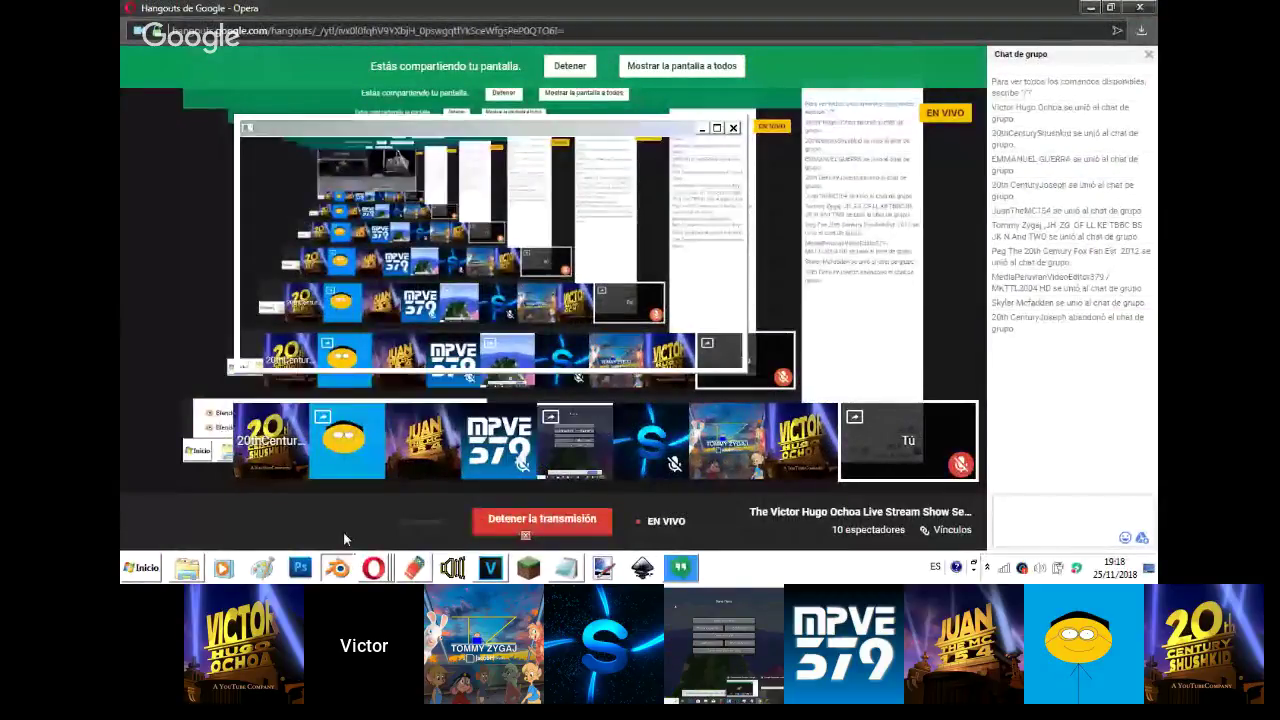
pyautogui.click(343, 569)
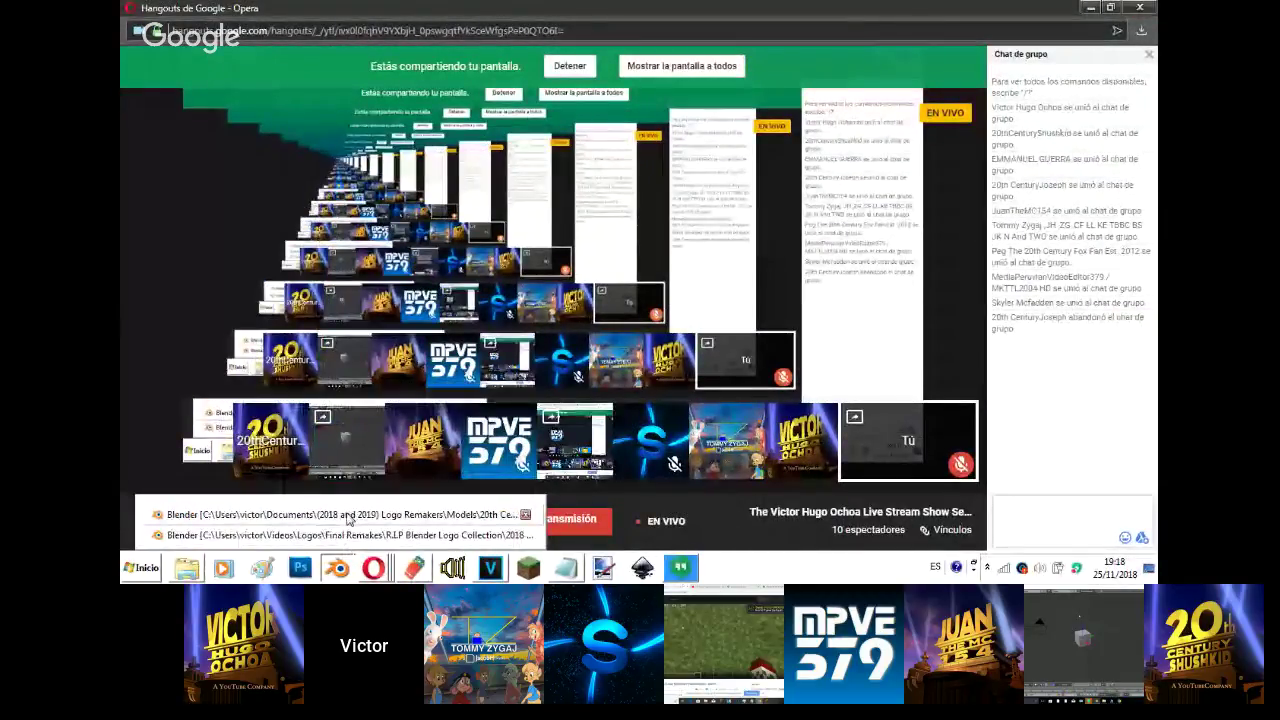
pyautogui.click(348, 516)
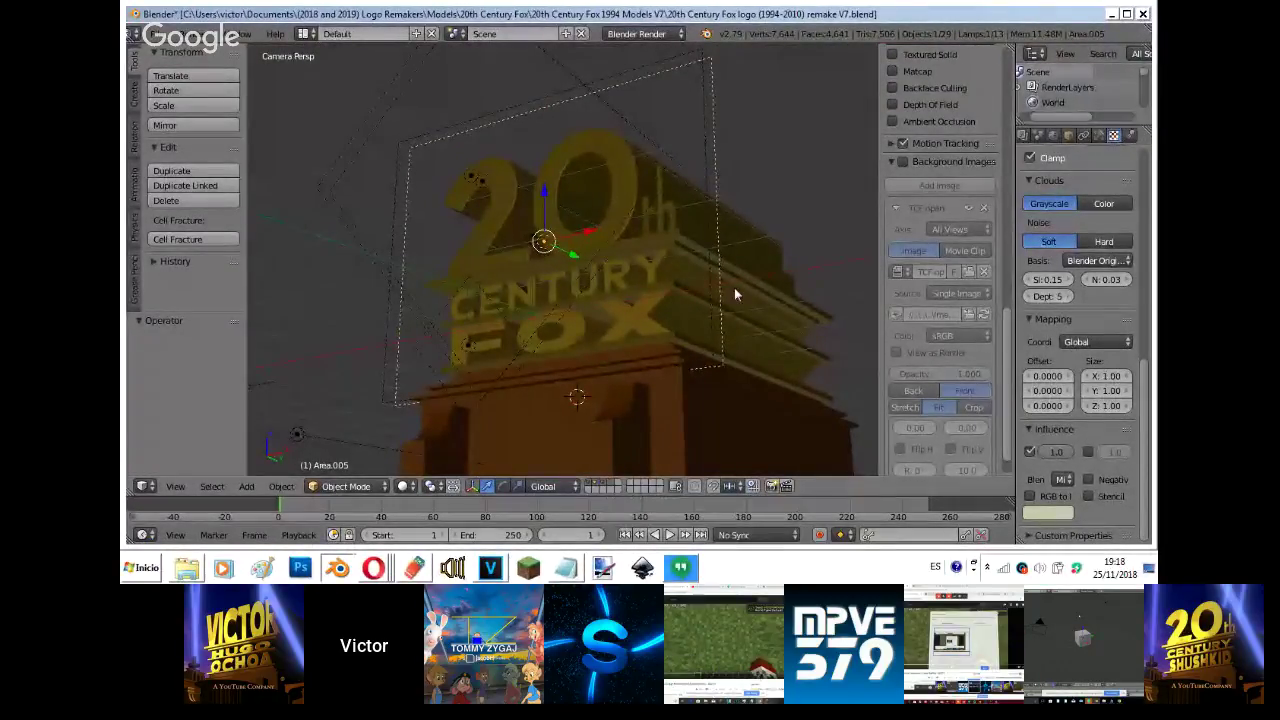
# - Show the 20th Century Fox background image in the camera view and lower its opacity to about 0.449
pyautogui.keyDown('shift'); pyautogui.moveTo(734, 287); pyautogui.dragTo(697, 207, button='middle'); pyautogui.keyUp('shift')
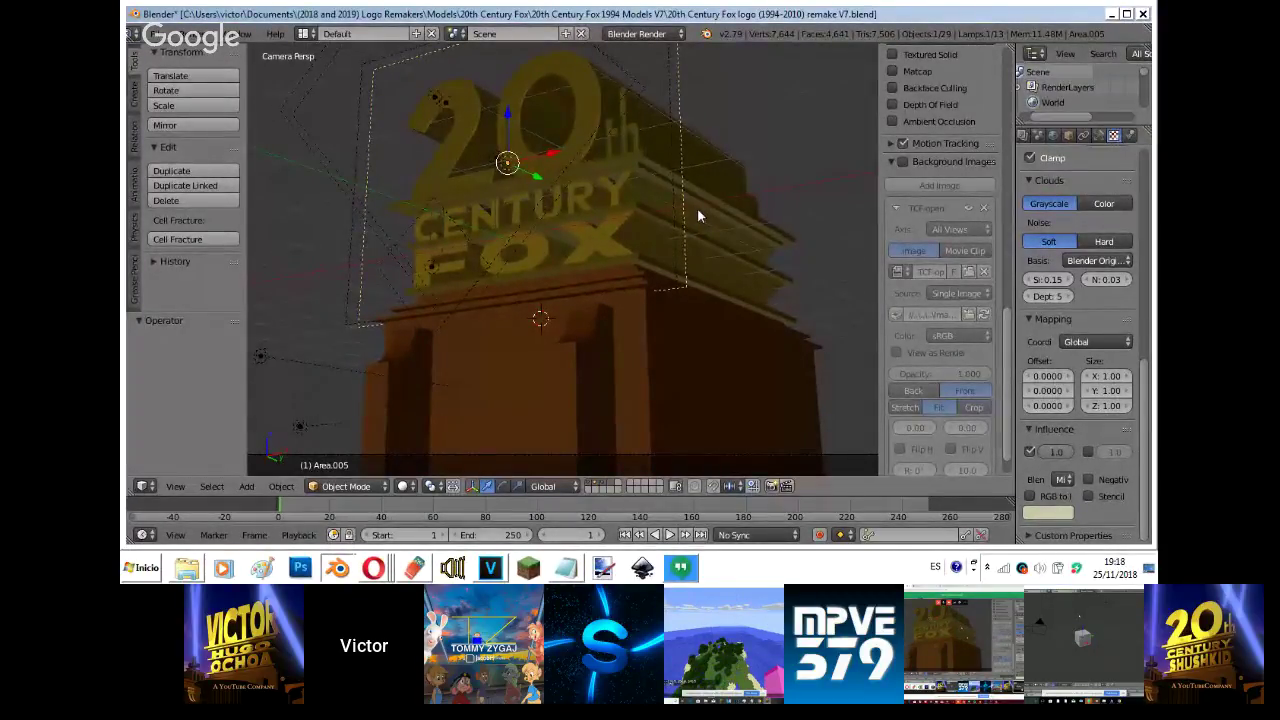
pyautogui.click(903, 163)
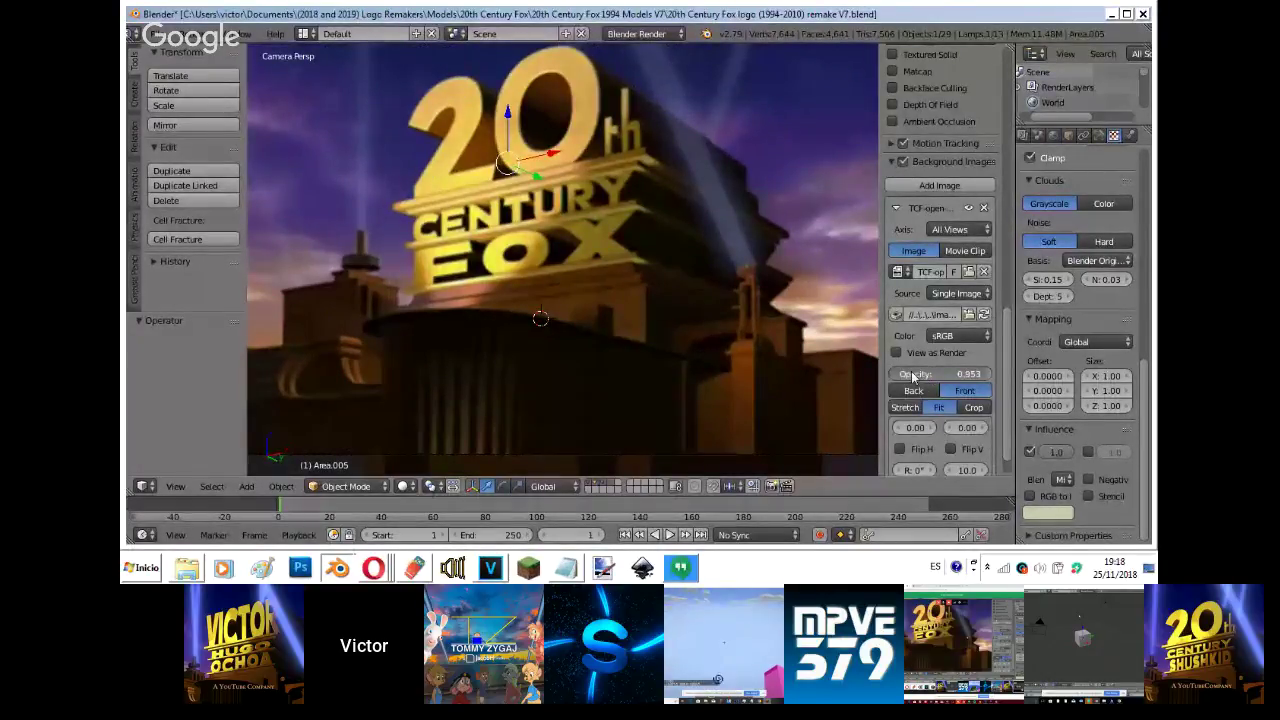
pyautogui.moveTo(913, 377); pyautogui.dragTo(775, 395)
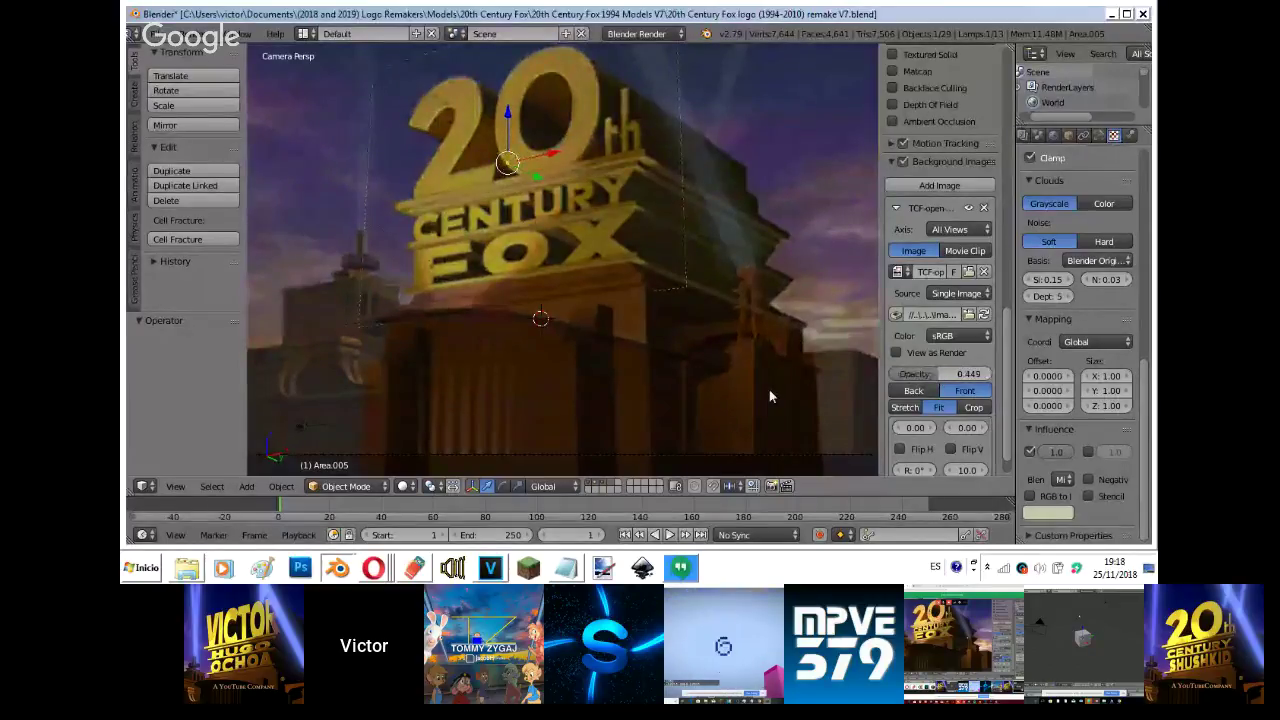
# - Hide the background image and, in top view, add a 40-vertex cylinder beside the right front pillar
pyautogui.press('KP_7')
pyautogui.keyDown('shift'); pyautogui.moveTo(769, 380); pyautogui.dragTo(584, 101, button='middle'); pyautogui.keyUp('shift')
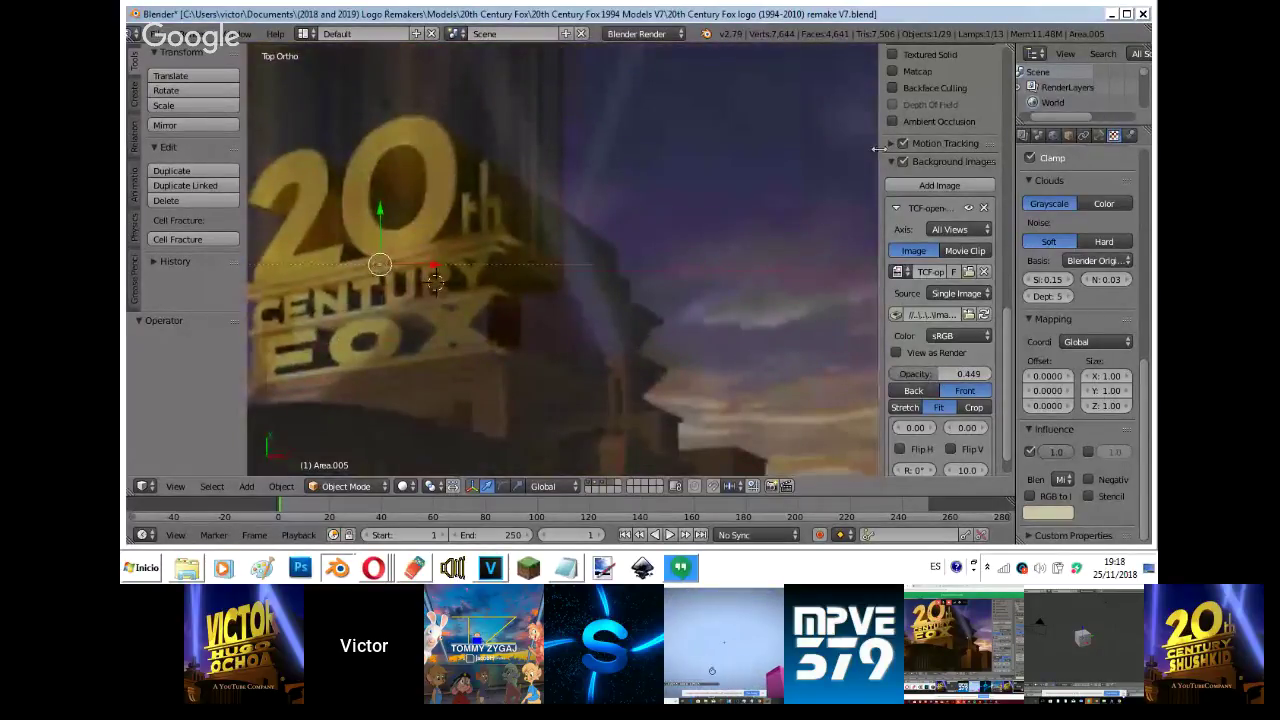
pyautogui.click(903, 162)
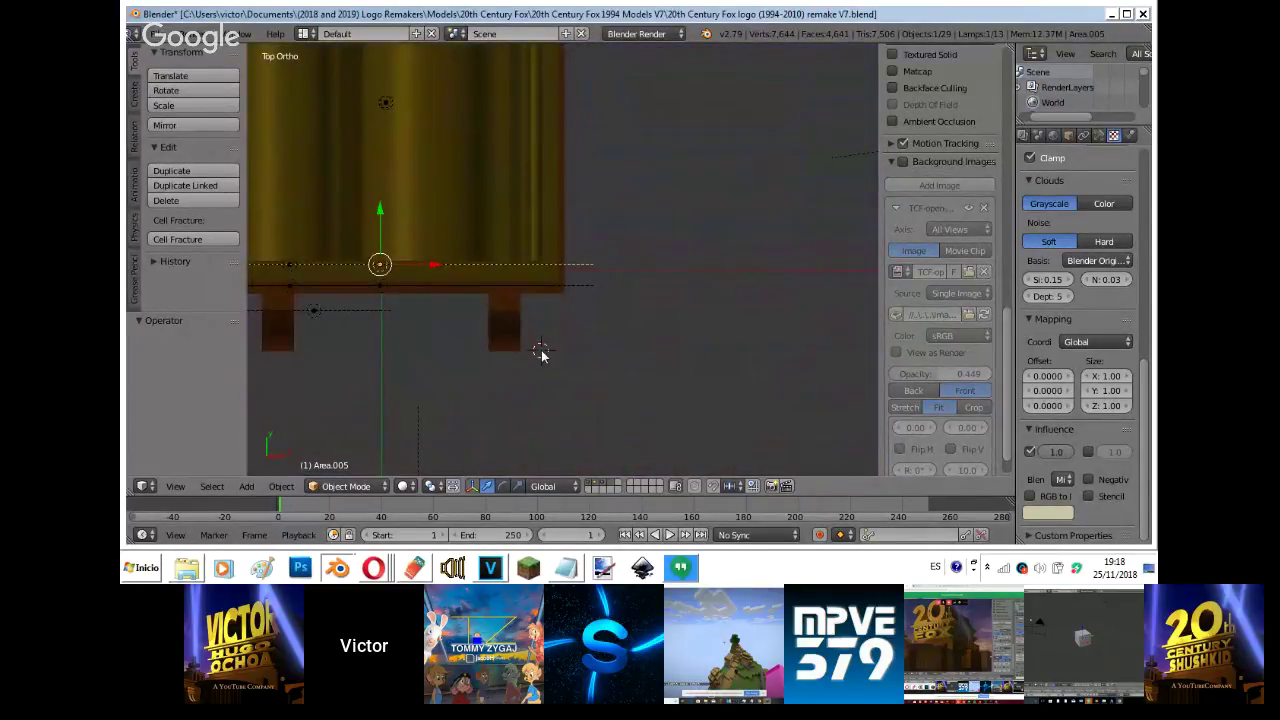
pyautogui.hotkey('shift', 'a')
pyautogui.moveTo(533, 312)
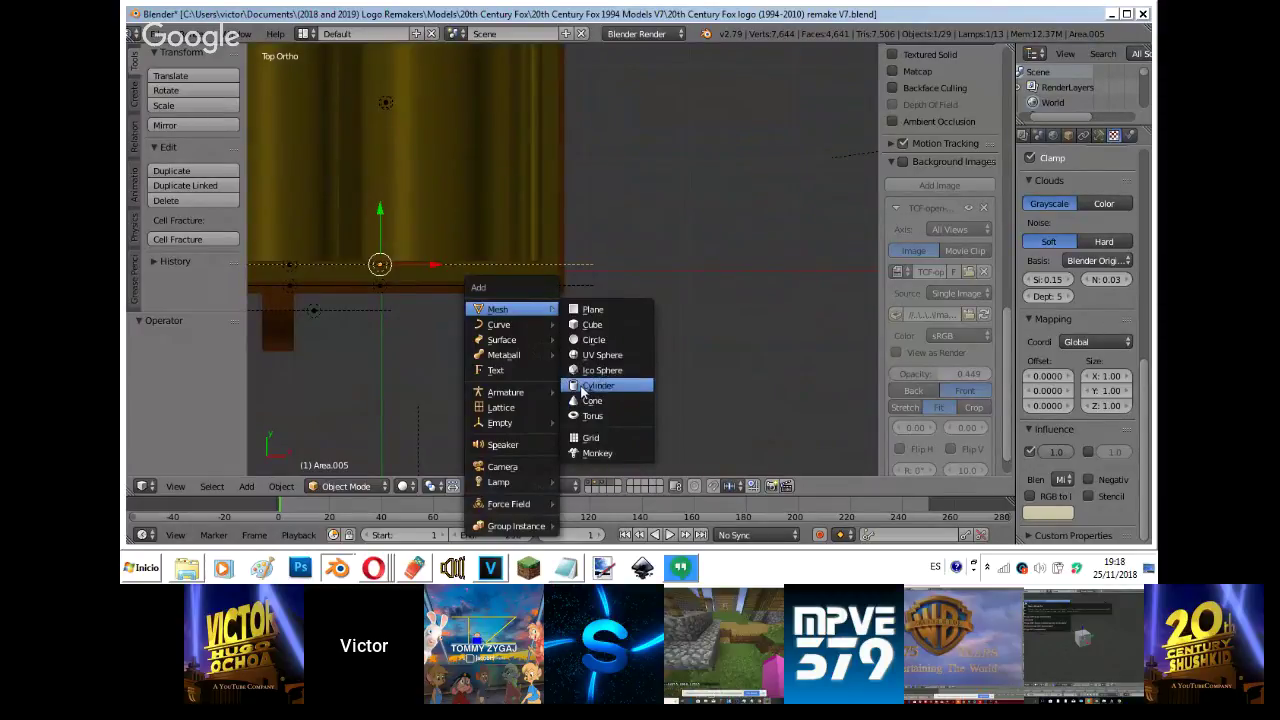
pyautogui.click(598, 385)
pyautogui.click(185, 360)
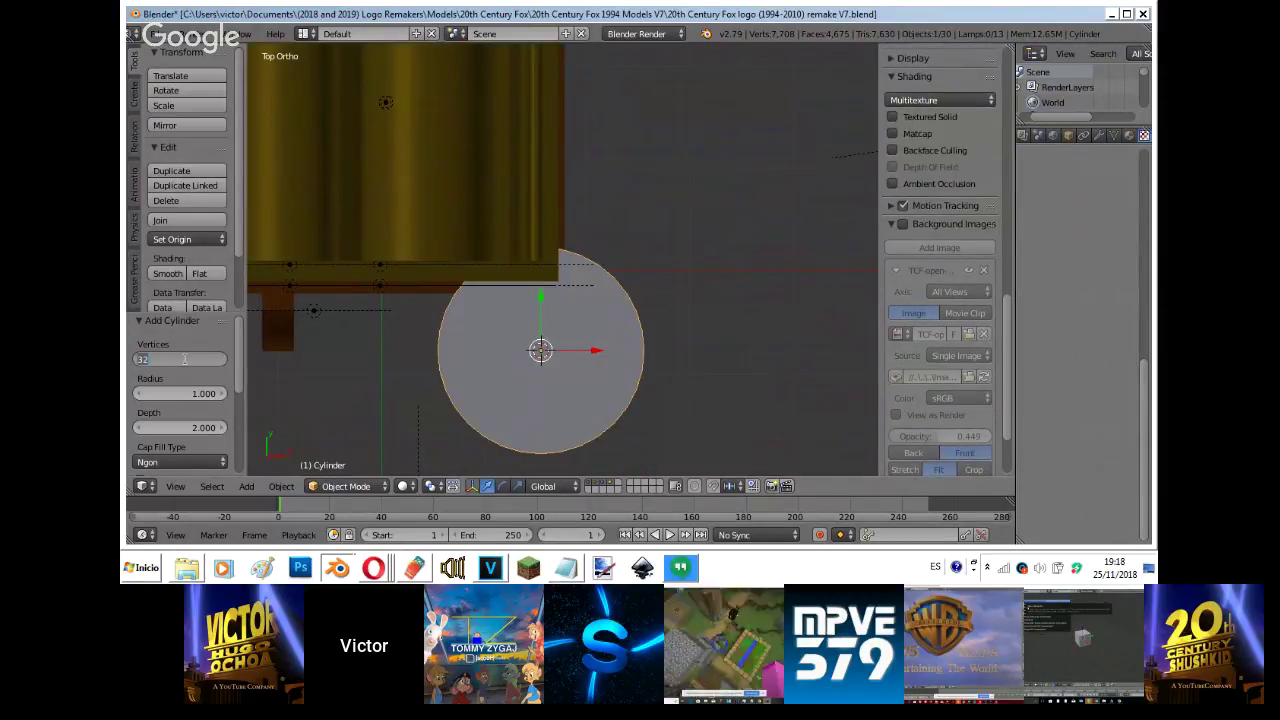
pyautogui.write('40')
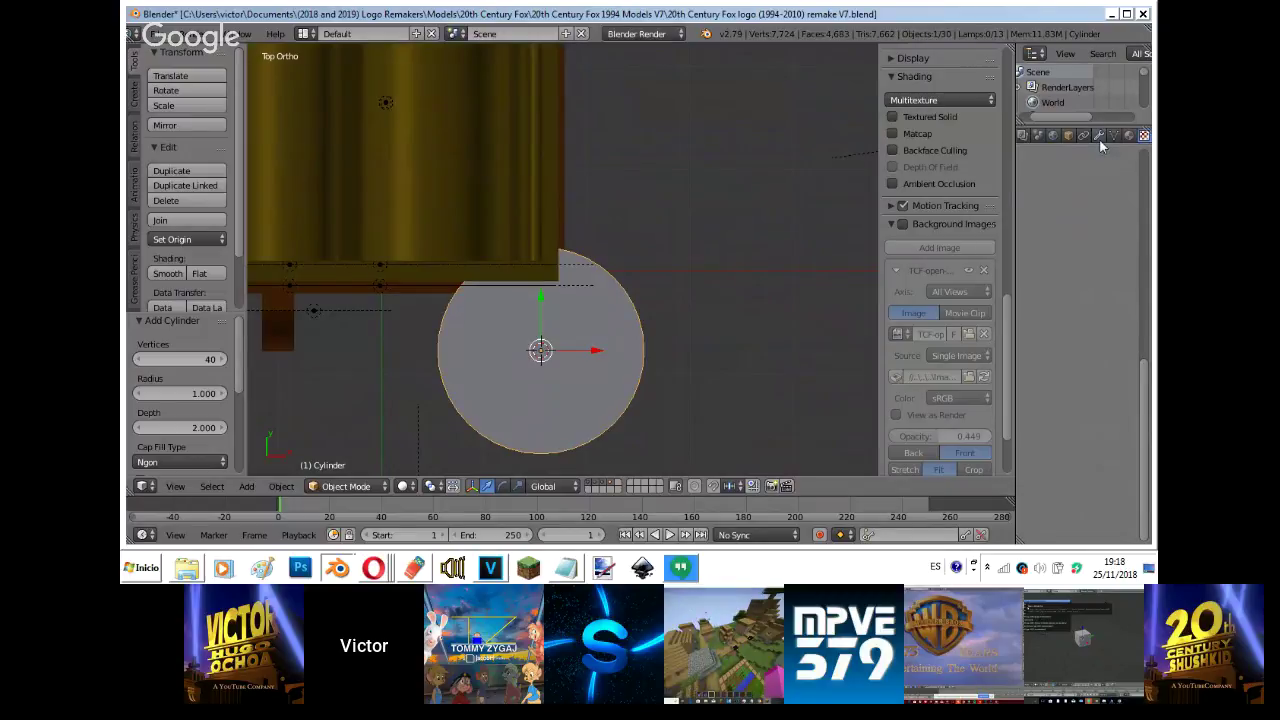
# - Add an Edge Split modifier to the cylinder and give it smooth shading
pyautogui.click(1099, 136)
pyautogui.click(1088, 182)
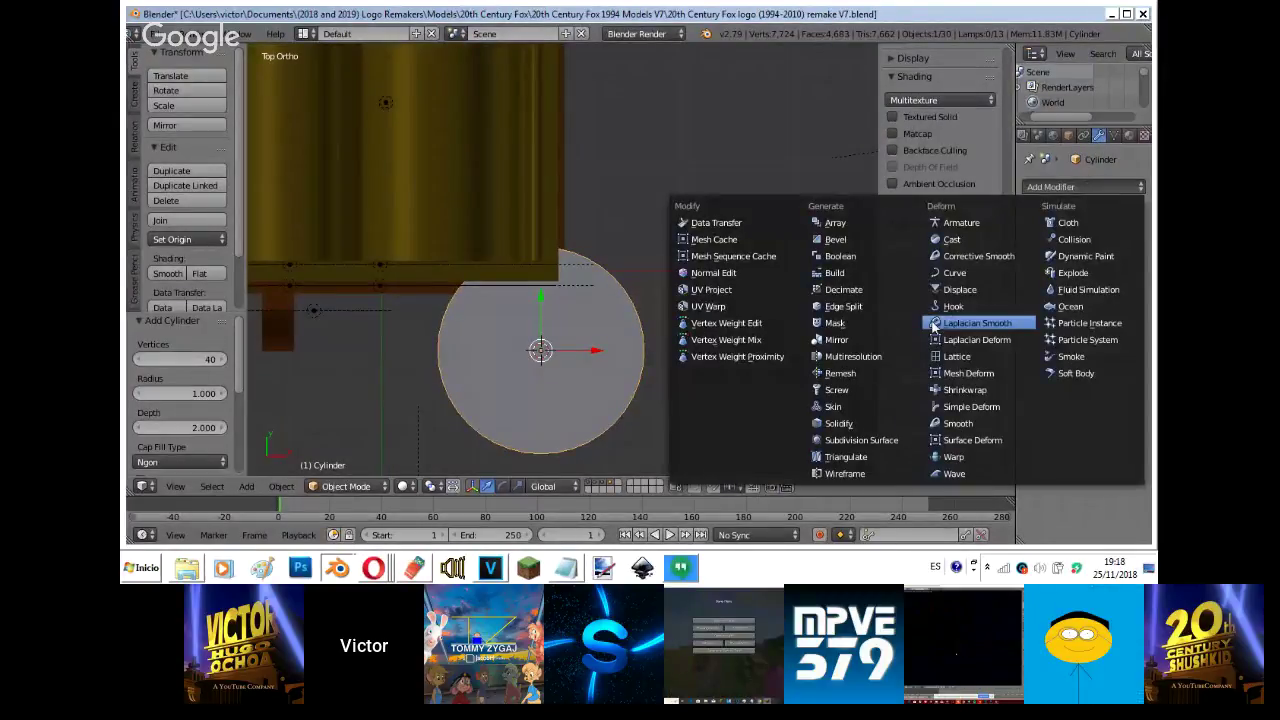
pyautogui.click(843, 306)
pyautogui.click(167, 273)
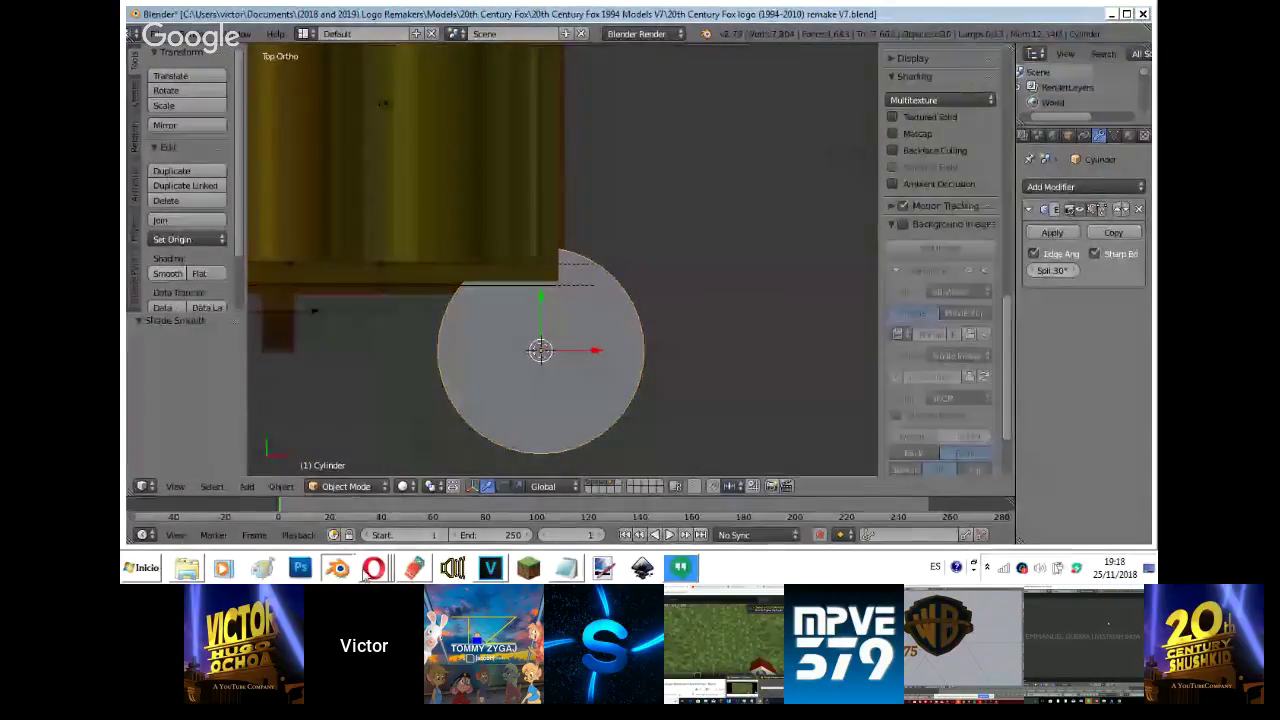
# - Check the YouTube live stream page and the Hangouts call, and bring up the Raphy Films (Snow Variant) Blender window
pyautogui.moveTo(371, 568)
pyautogui.click(361, 512)
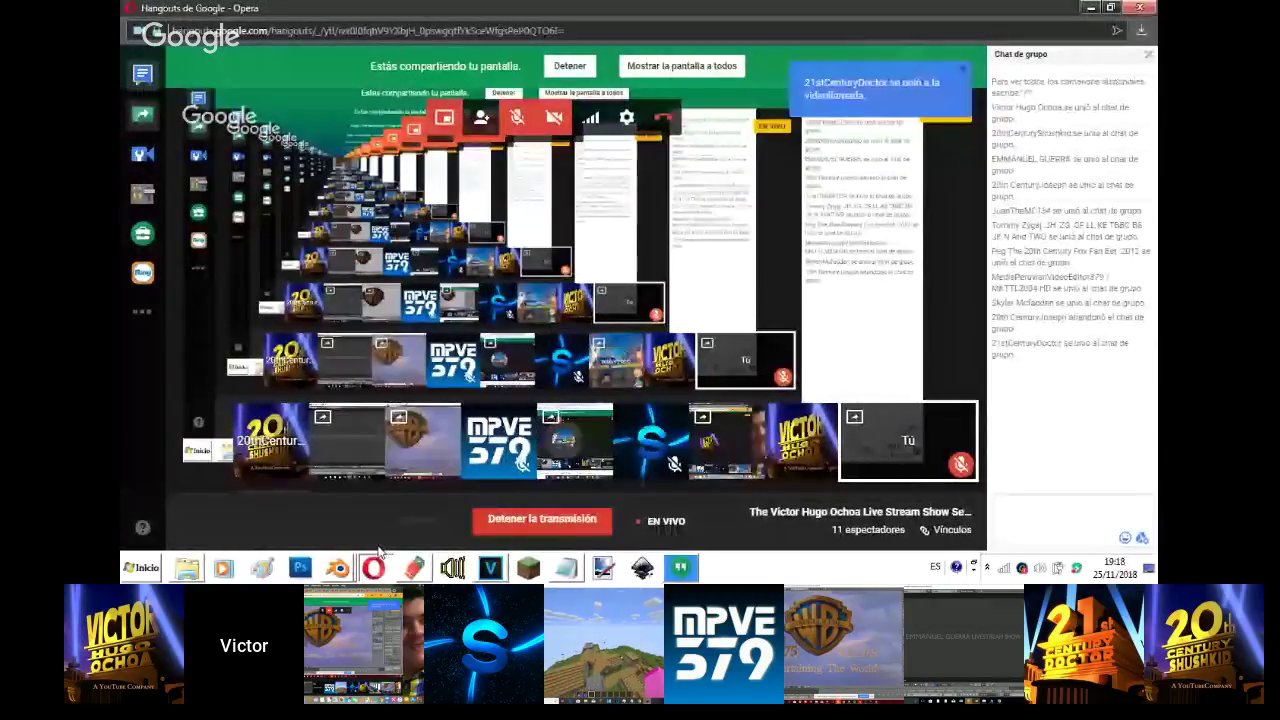
pyautogui.click(373, 494)
pyautogui.moveTo(374, 566)
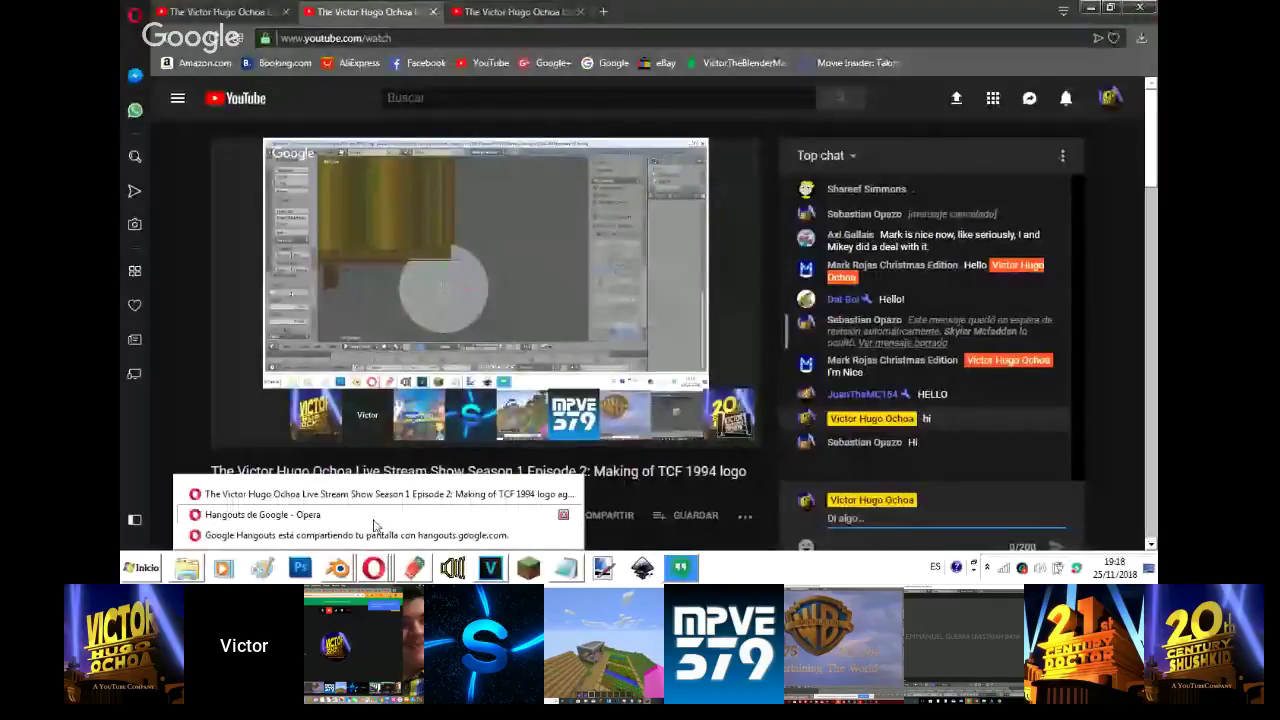
pyautogui.click(373, 519)
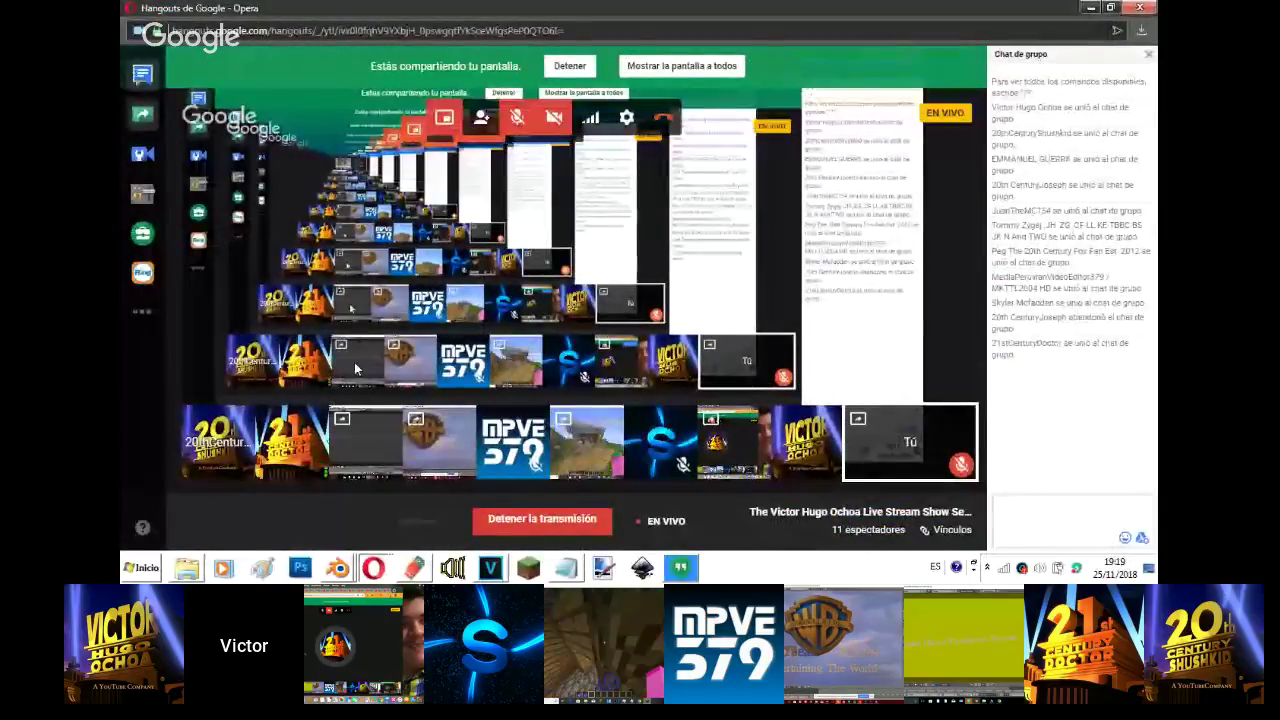
pyautogui.moveTo(337, 568)
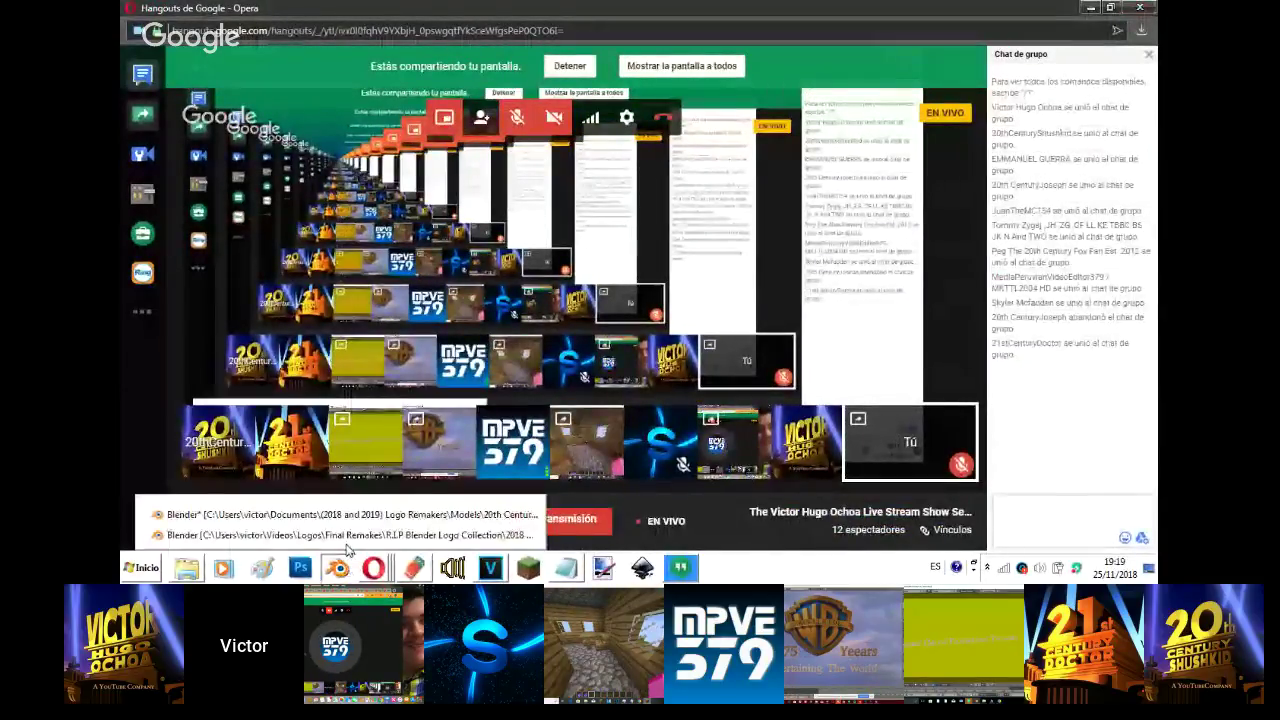
pyautogui.click(349, 535)
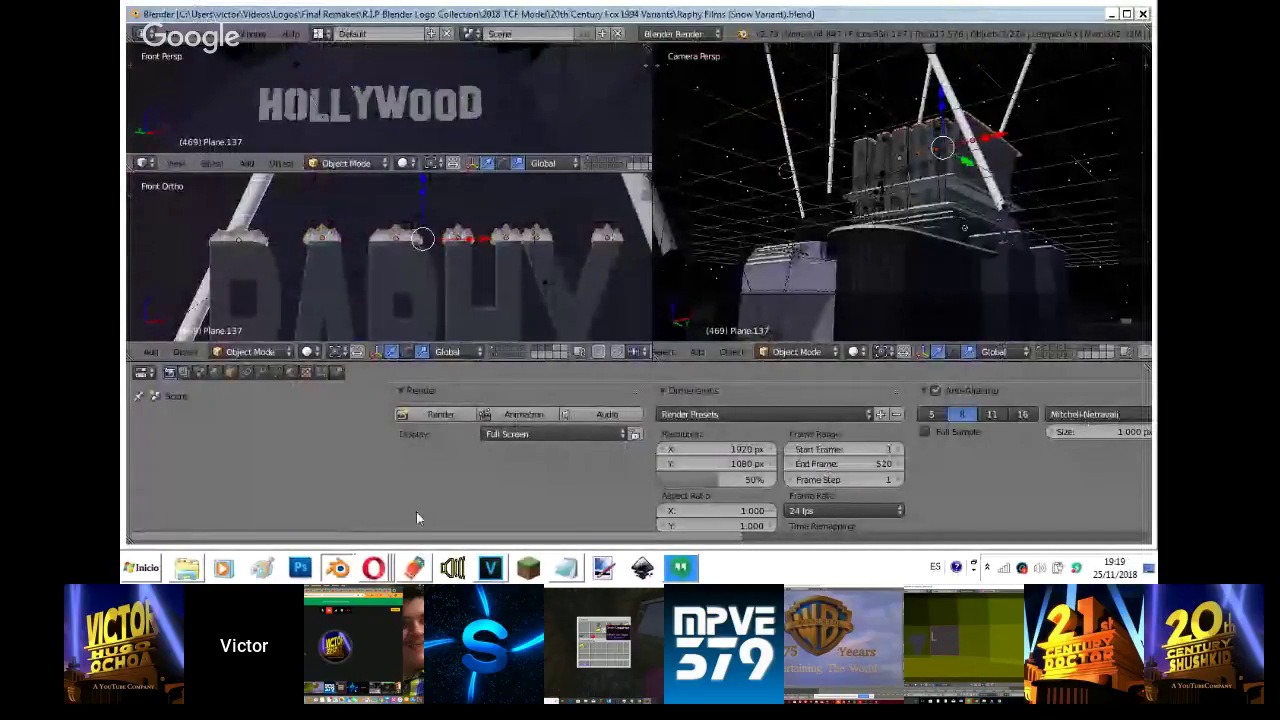
# - Restart the Hangouts screen share, and clear the notification pop-ups and the sharing bar over the V7 Blender file
pyautogui.moveTo(373, 568)
pyautogui.click(363, 531)
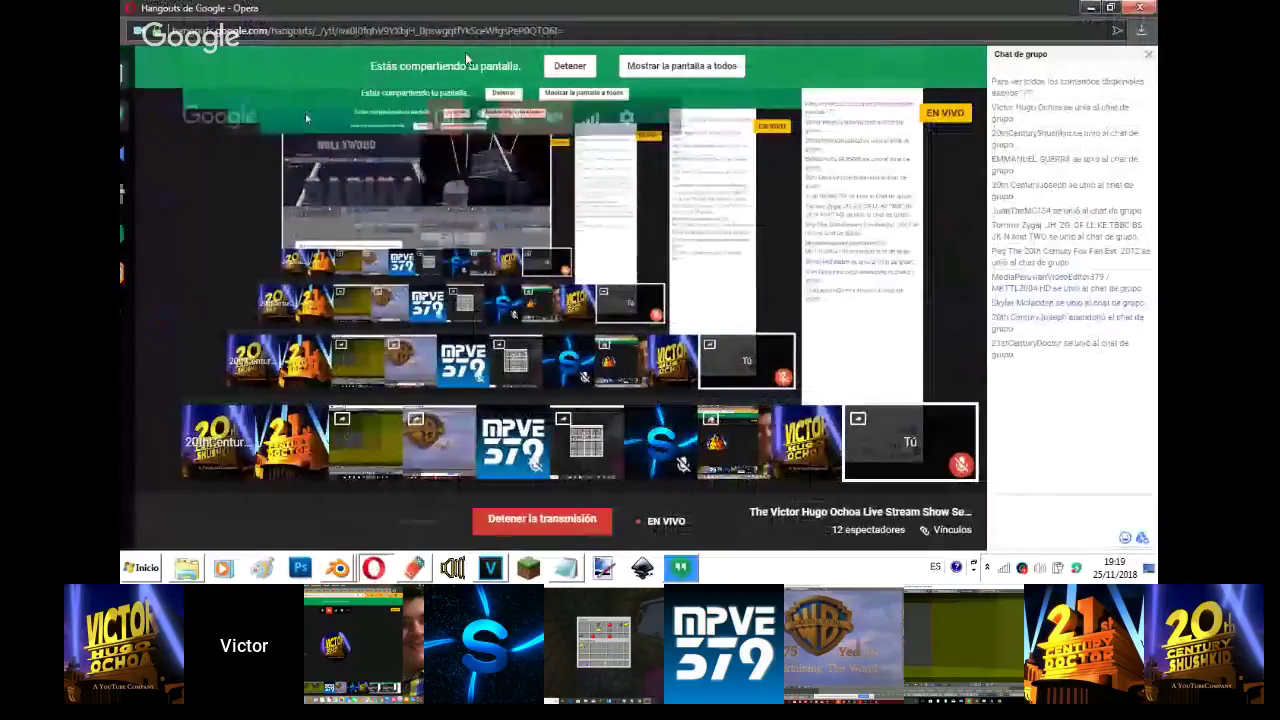
pyautogui.click(571, 70)
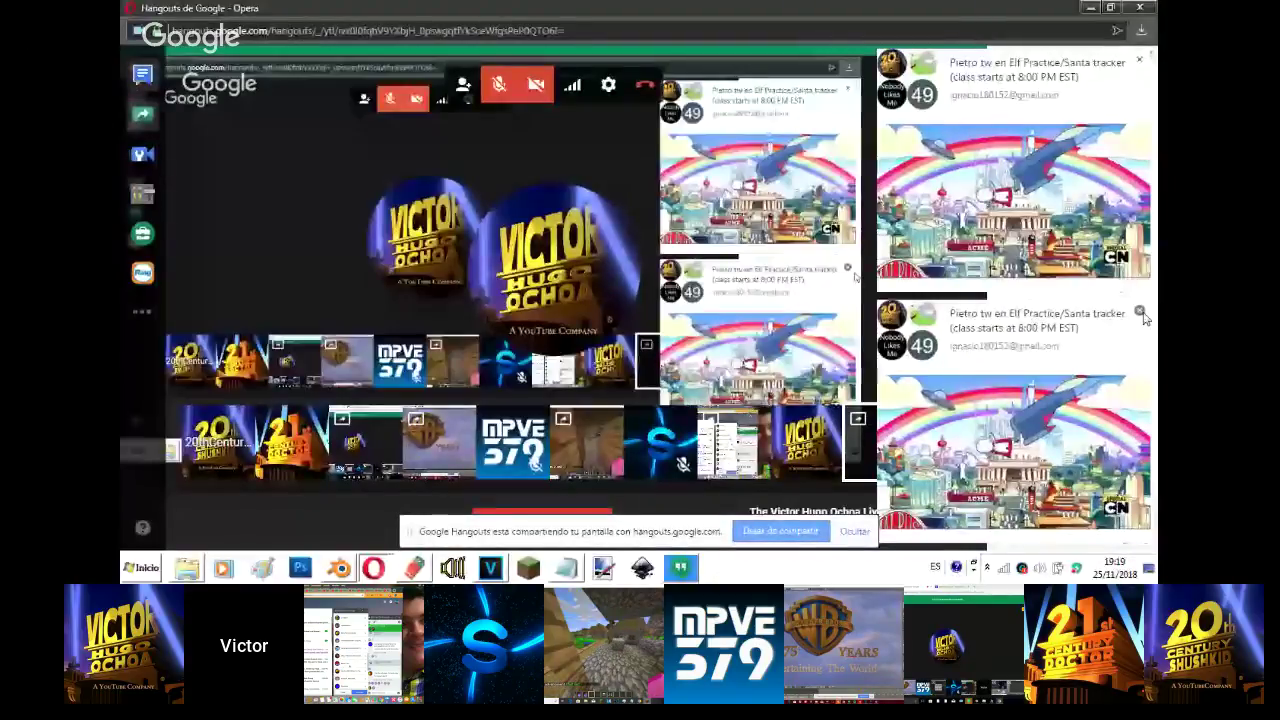
pyautogui.click(1141, 315)
pyautogui.click(1141, 315)
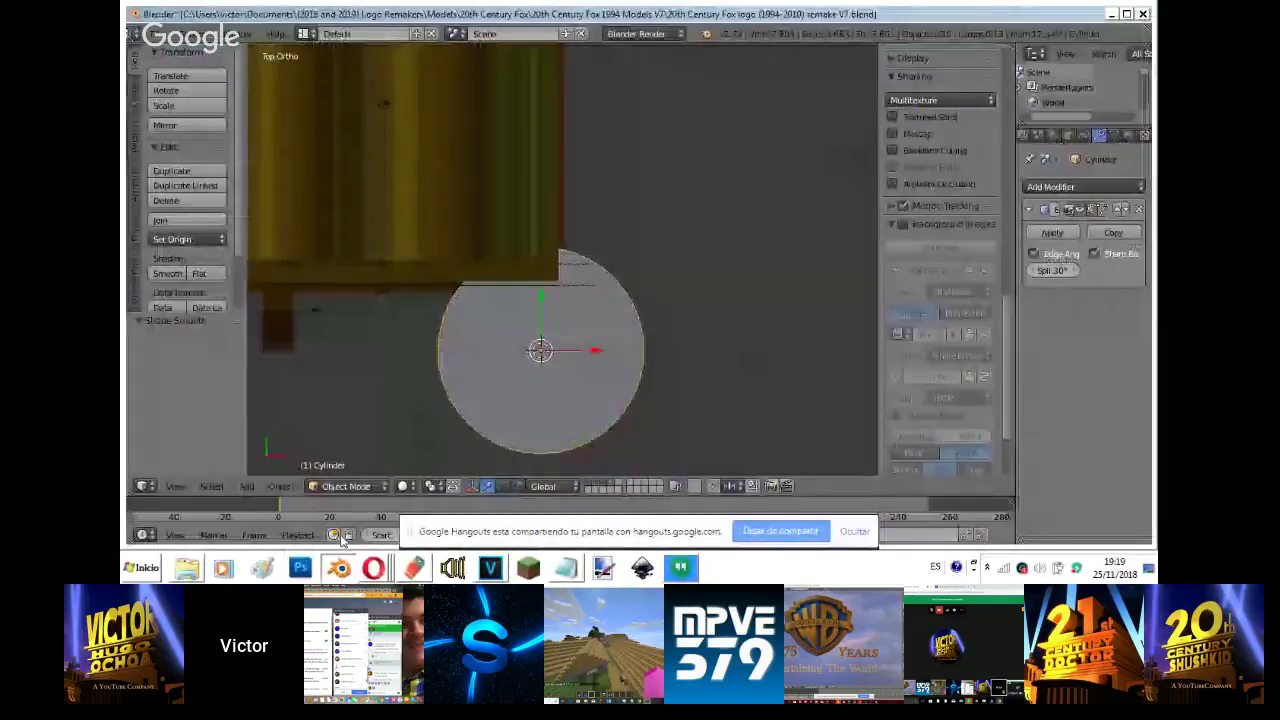
pyautogui.click(857, 533)
# - In front view, scale the cylinder to about 0.489 and move it about 0.111 in X and -0.902 in Z
pyautogui.press('KP_1')
pyautogui.press('KP_0')
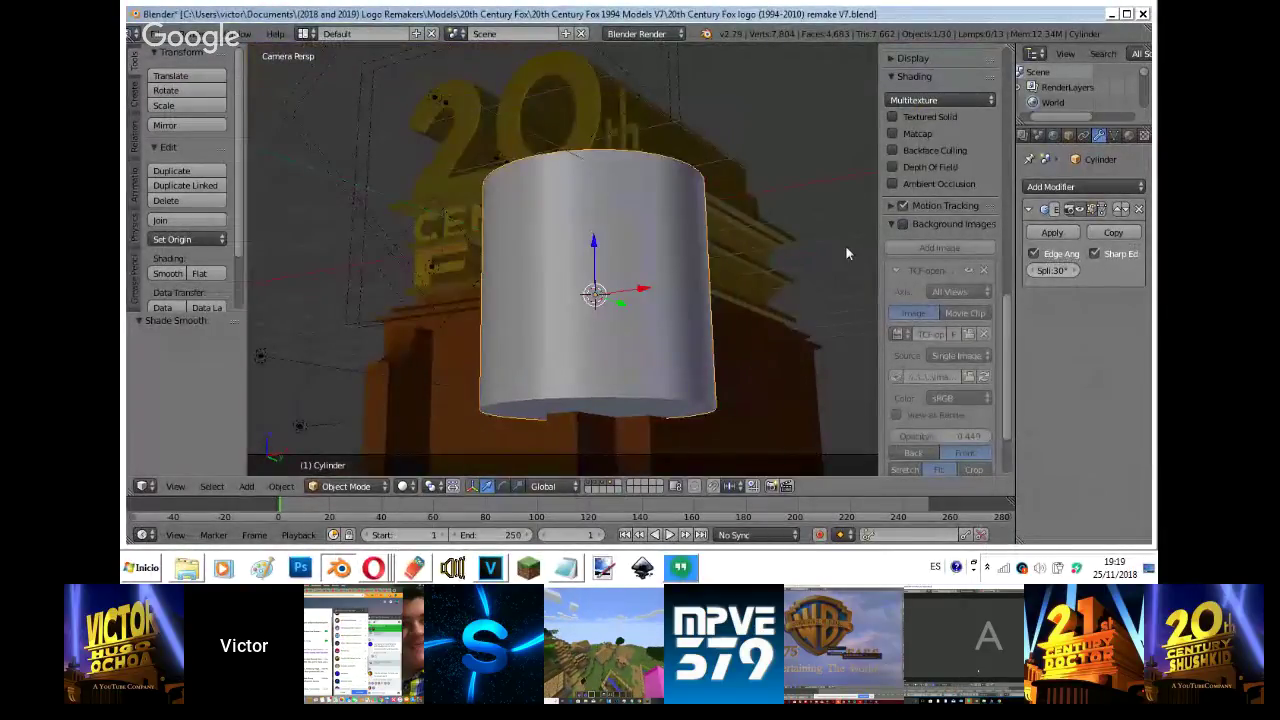
pyautogui.press('KP_0')
pyautogui.press('g')
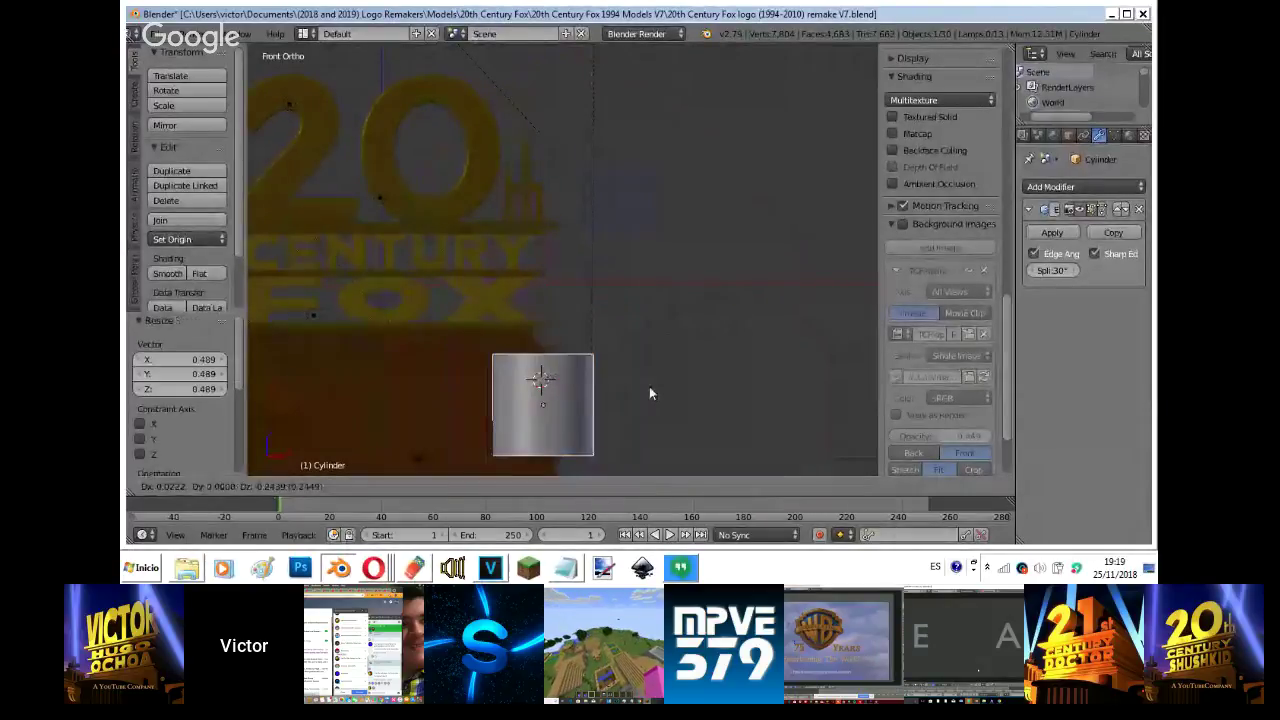
pyautogui.click(653, 446)
# - Enter edit mode on the cylinder in top view, allow selecting hidden geometry, and select only a vertex on its right edge
pyautogui.press('KP_7')
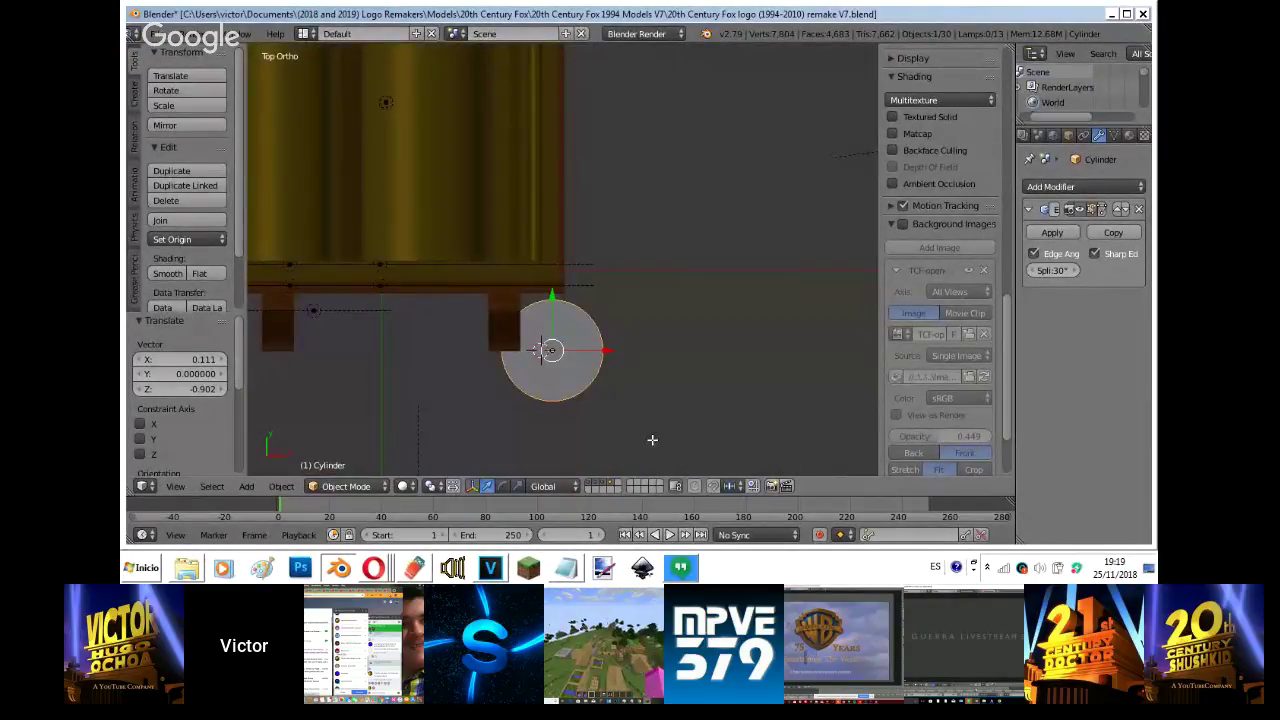
pyautogui.press('Tab')
pyautogui.click(610, 486)
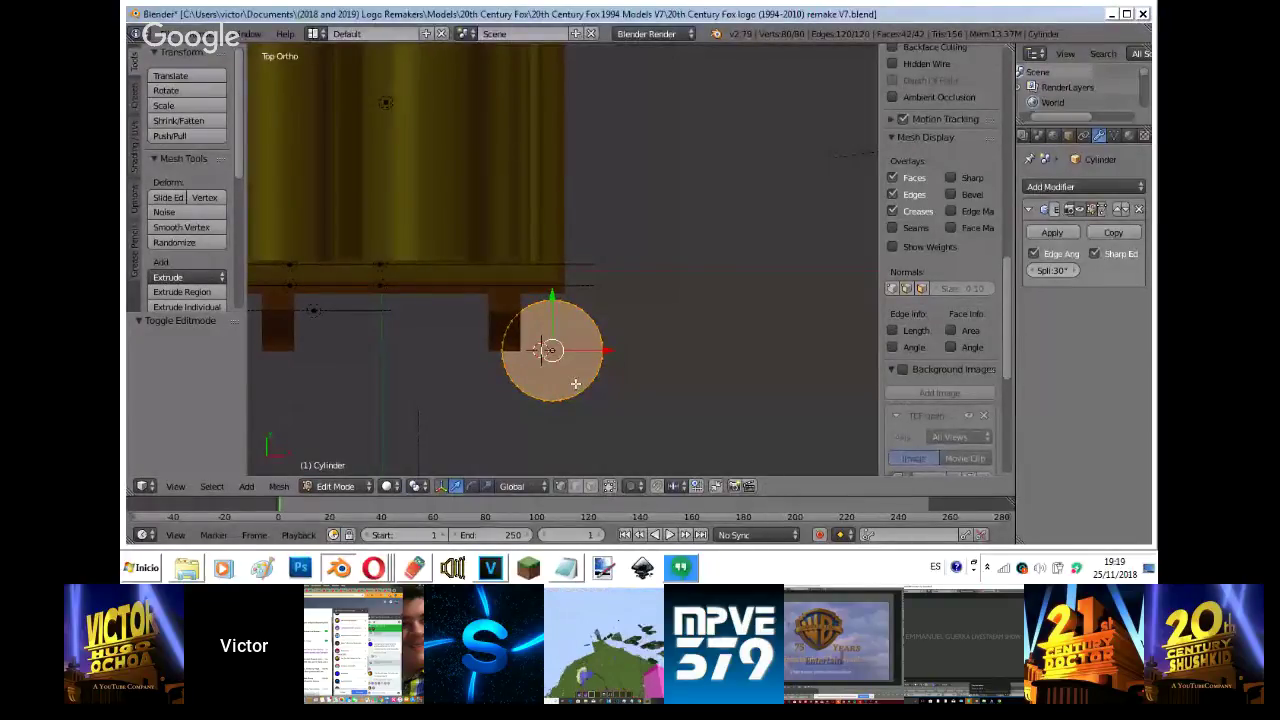
pyautogui.press('a')
pyautogui.rightClick(600, 334)
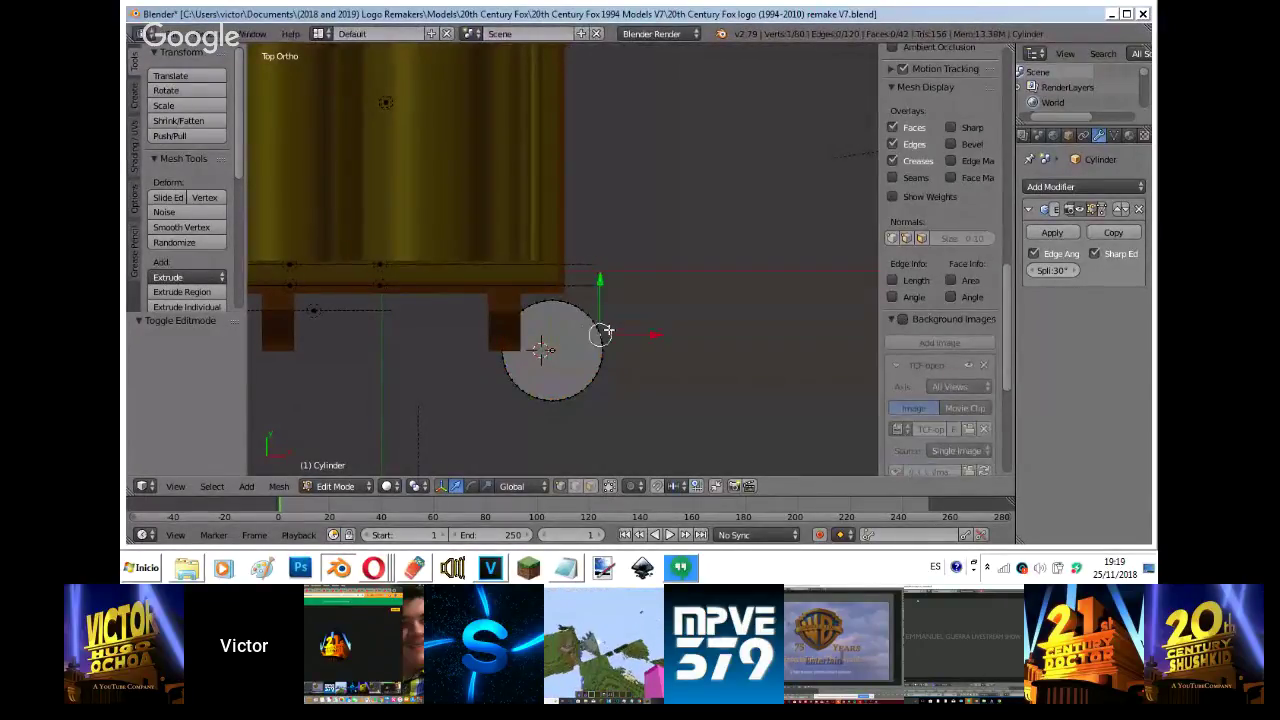
pyautogui.press('b')
pyautogui.moveTo(627, 257); pyautogui.dragTo(457, 345)
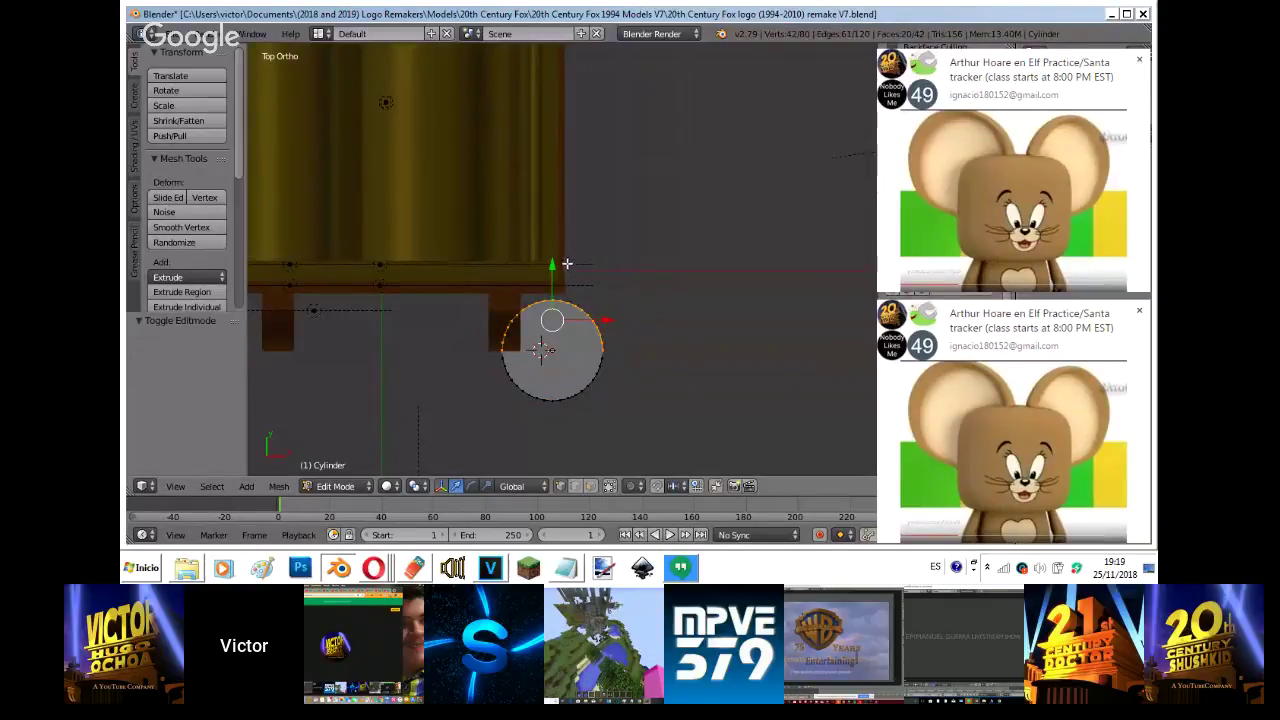
pyautogui.moveTo(566, 263); pyautogui.dragTo(563, 87)
pyautogui.hotkey('ctrl', 'z')
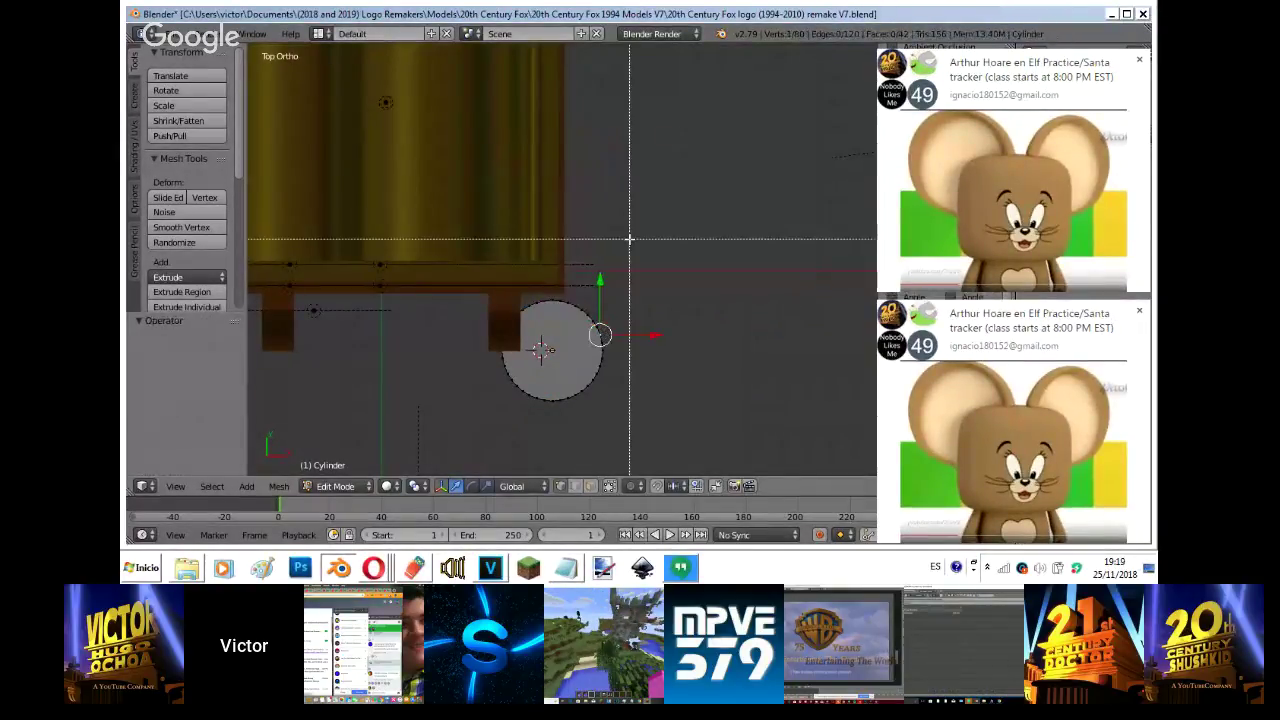
# - Box-select the rear half of the cylinder's vertices and stretch it back along Y into a round-fronted block
pyautogui.moveTo(629, 239); pyautogui.dragTo(500, 348)
pyautogui.moveTo(554, 266); pyautogui.dragTo(559, 451)
pyautogui.press('Tab')
pyautogui.press('KP_0')
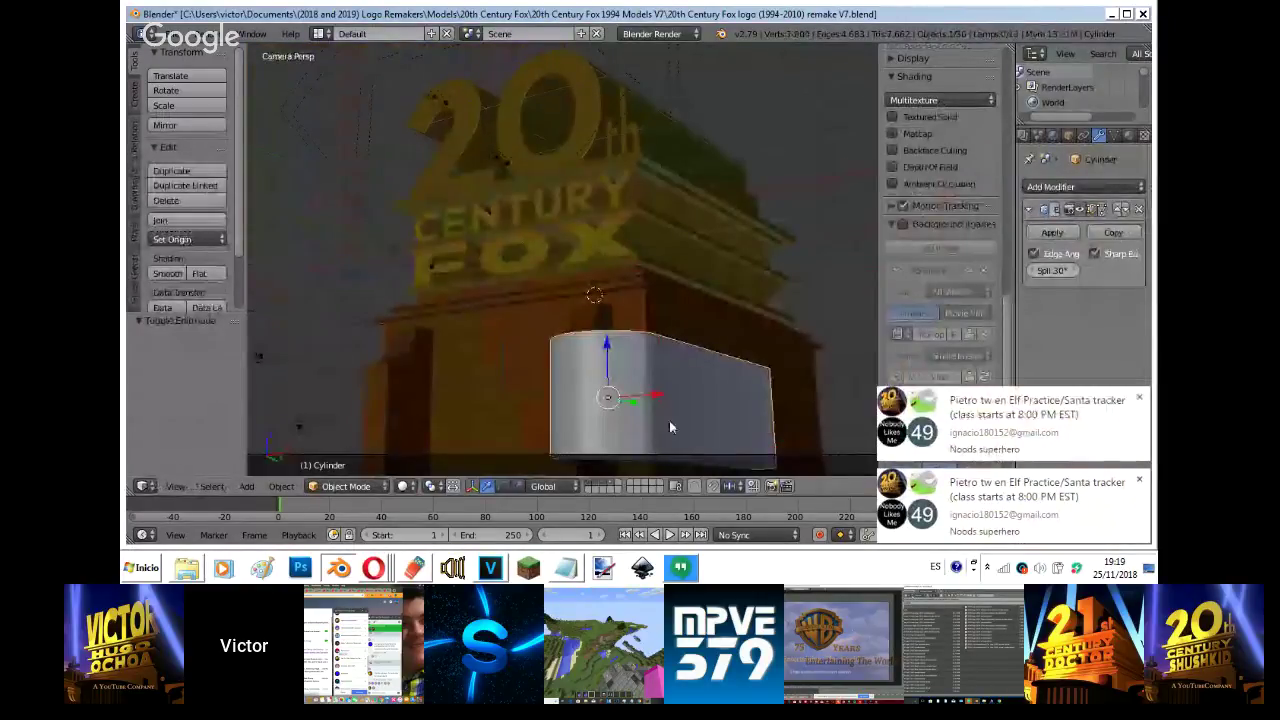
# - Show the background image again and move the round-fronted block about -2.165 along Y
pyautogui.click(903, 224)
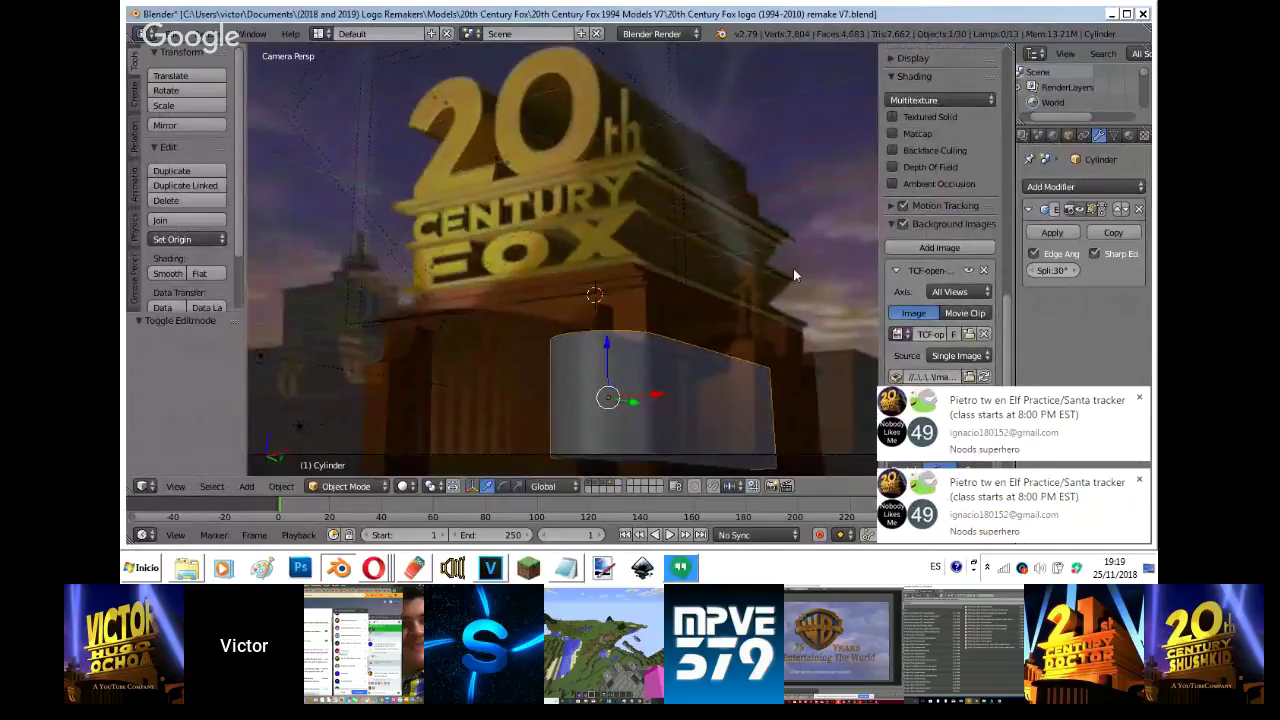
pyautogui.press('g')
pyautogui.press('y')
pyautogui.click(627, 290)
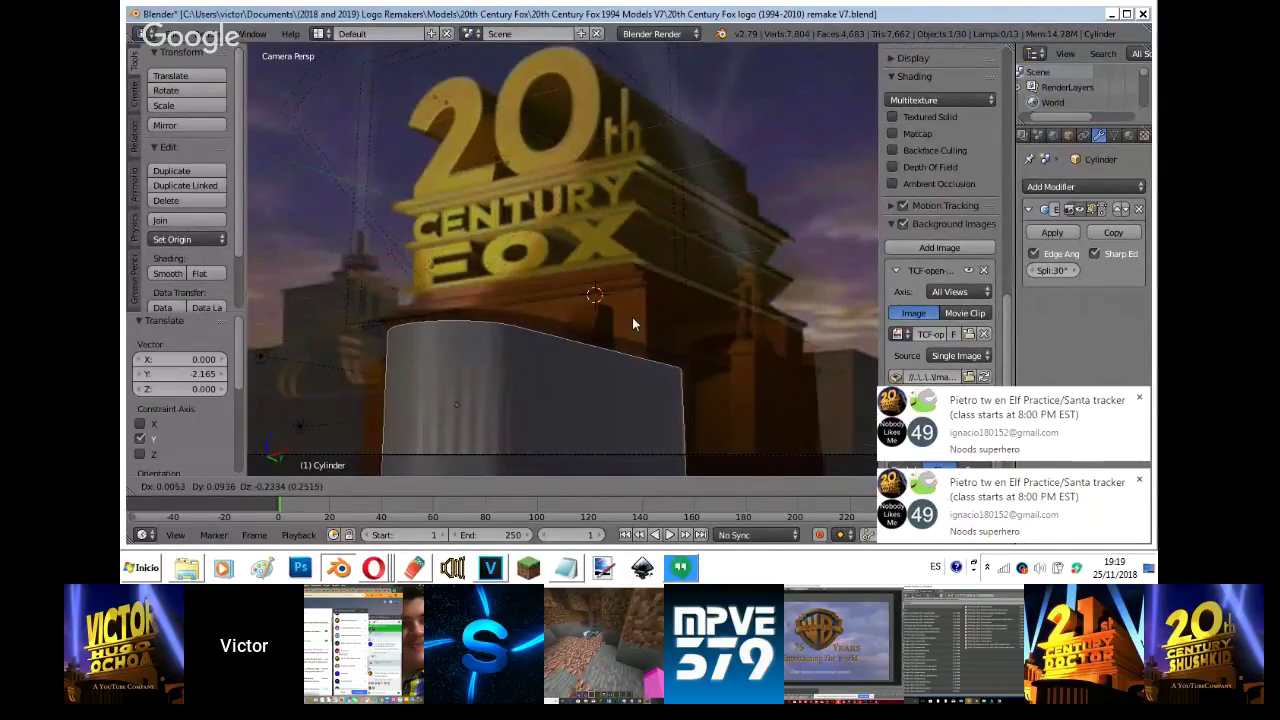
# - Scale the block by about 1.133 and reposition it over the curved pedestal in the reference image
pyautogui.press('s')
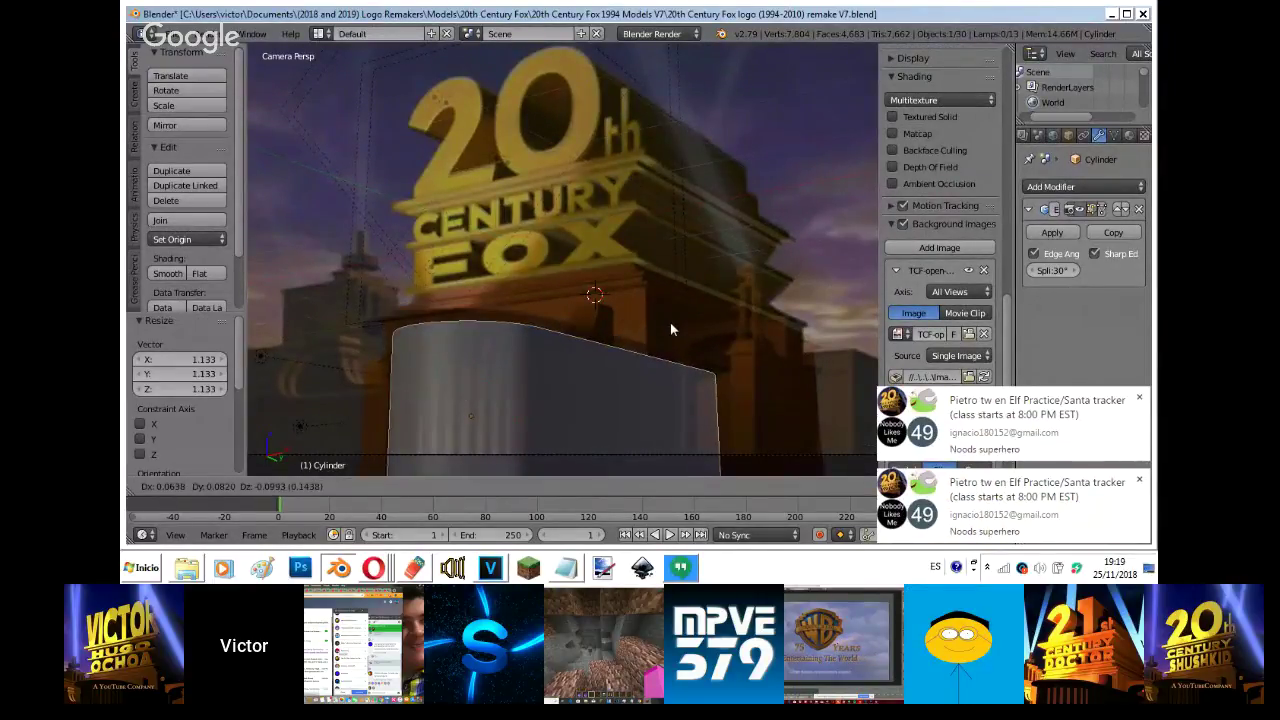
pyautogui.click(670, 322)
pyautogui.press('g')
pyautogui.click(667, 318)
# - Move the block's rear vertices back along Y to lengthen its straight sides
pyautogui.press('Tab')
pyautogui.press('g')
pyautogui.press('y')
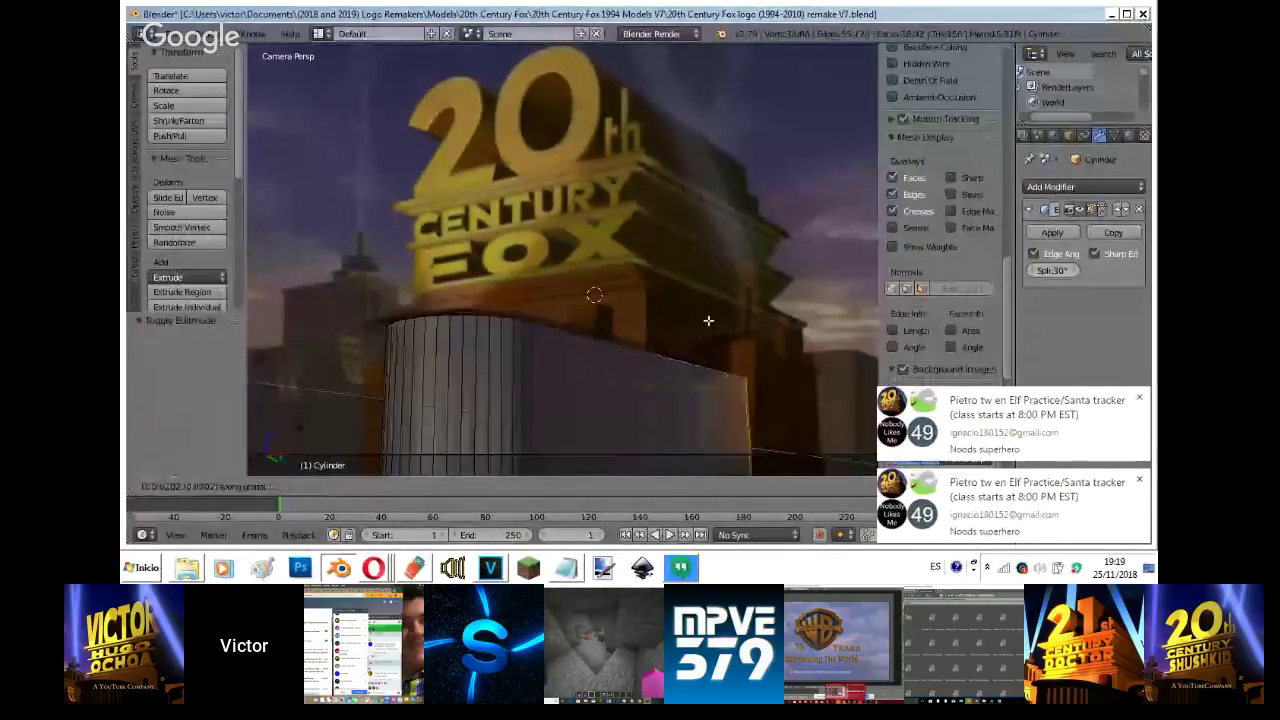
pyautogui.click(706, 319)
pyautogui.press('Tab')
# - Adjust the block's width along X against the curved pedestal in the reference image
pyautogui.press('s')
pyautogui.press('x')
pyautogui.click(706, 320)
pyautogui.press('g')
pyautogui.click(706, 320)
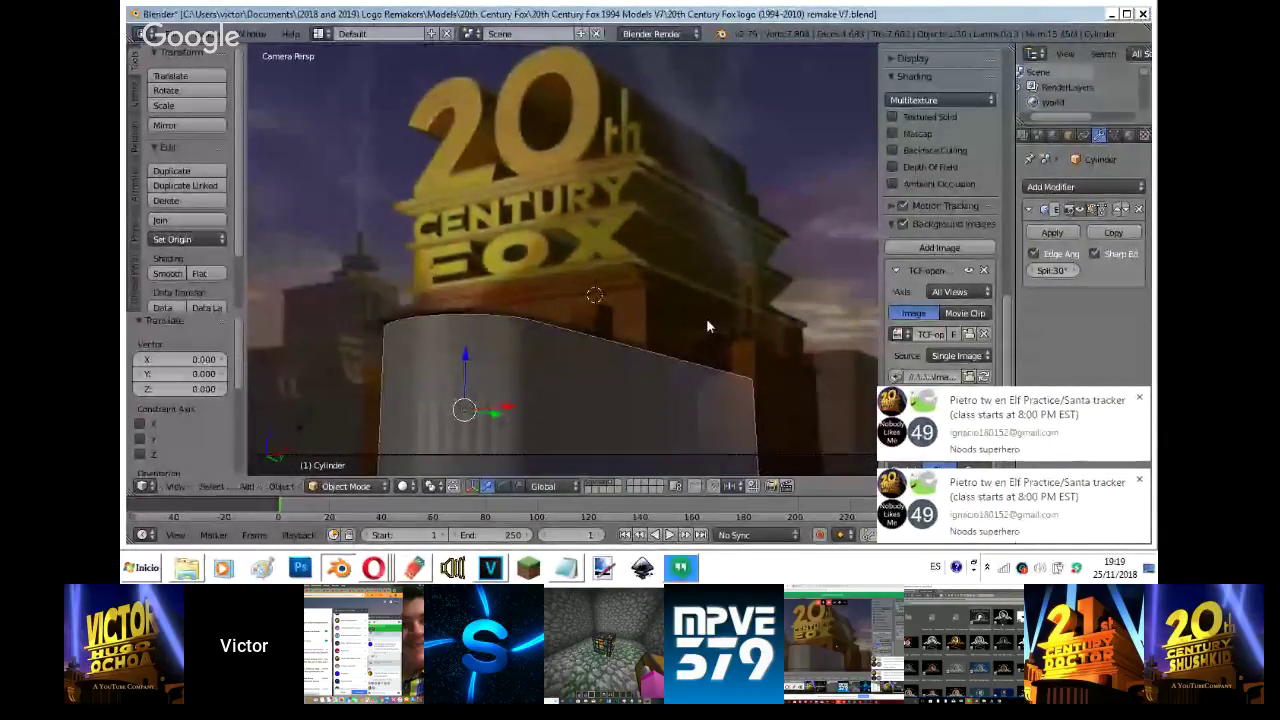
# - Switch to Hangouts, dismiss the chat notifications, and write "hi" in the stream's YouTube live chat
pyautogui.click(682, 570)
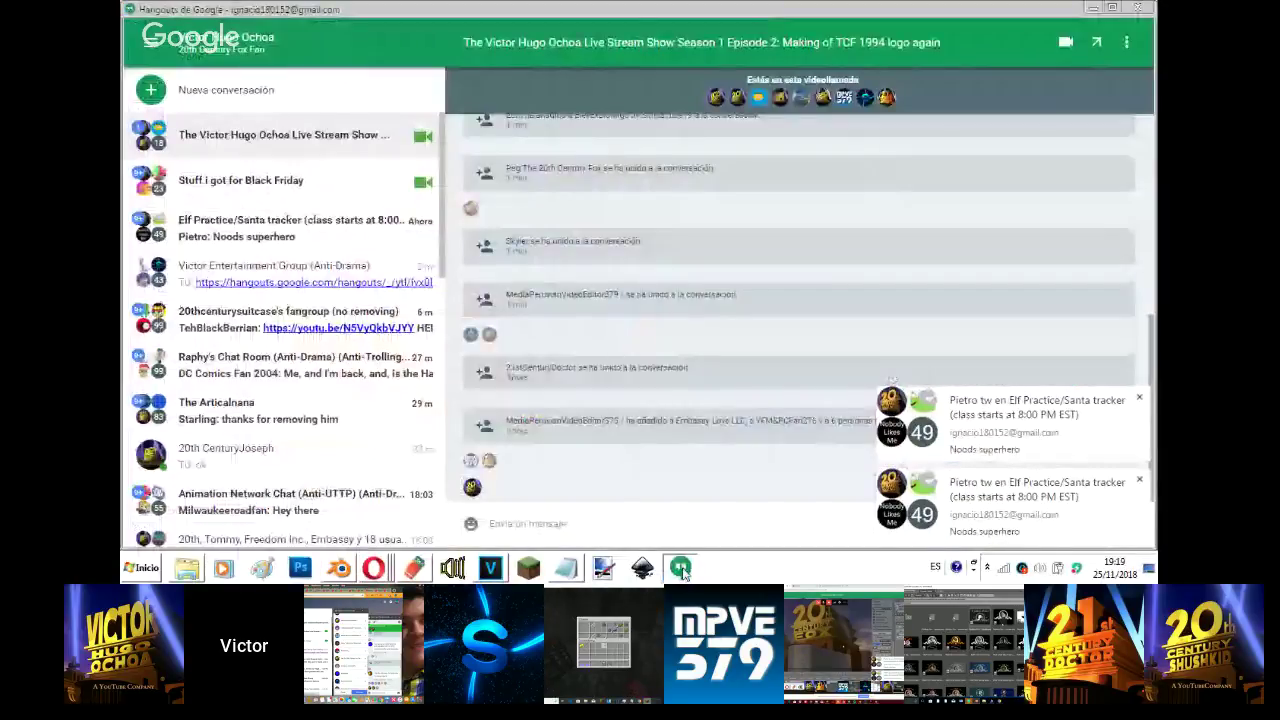
pyautogui.click(1141, 481)
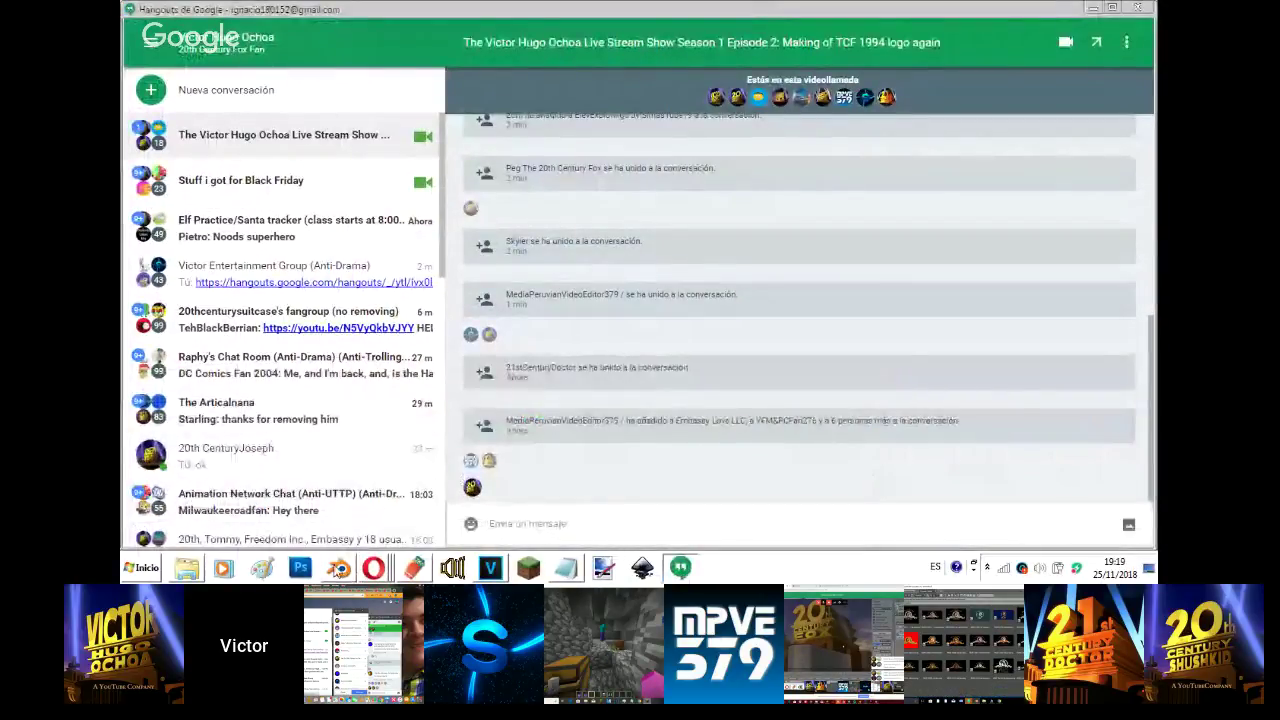
pyautogui.moveTo(373, 567)
pyautogui.click(388, 514)
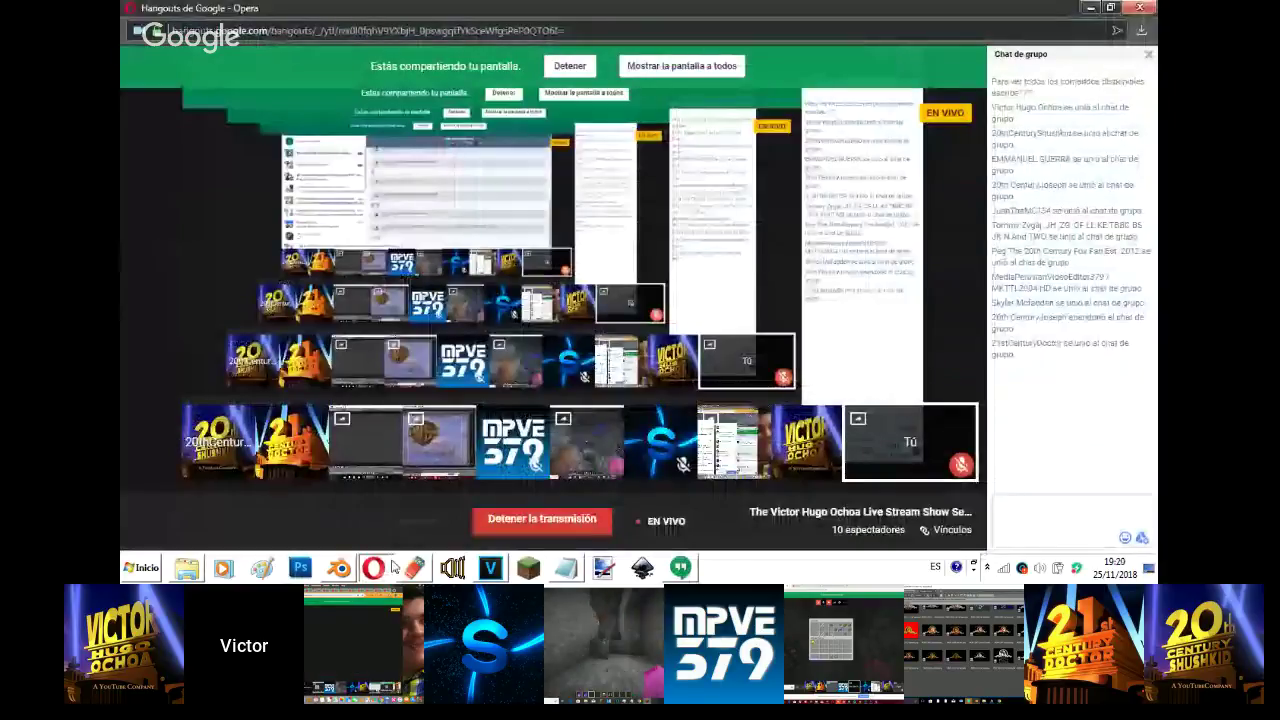
pyautogui.click(385, 494)
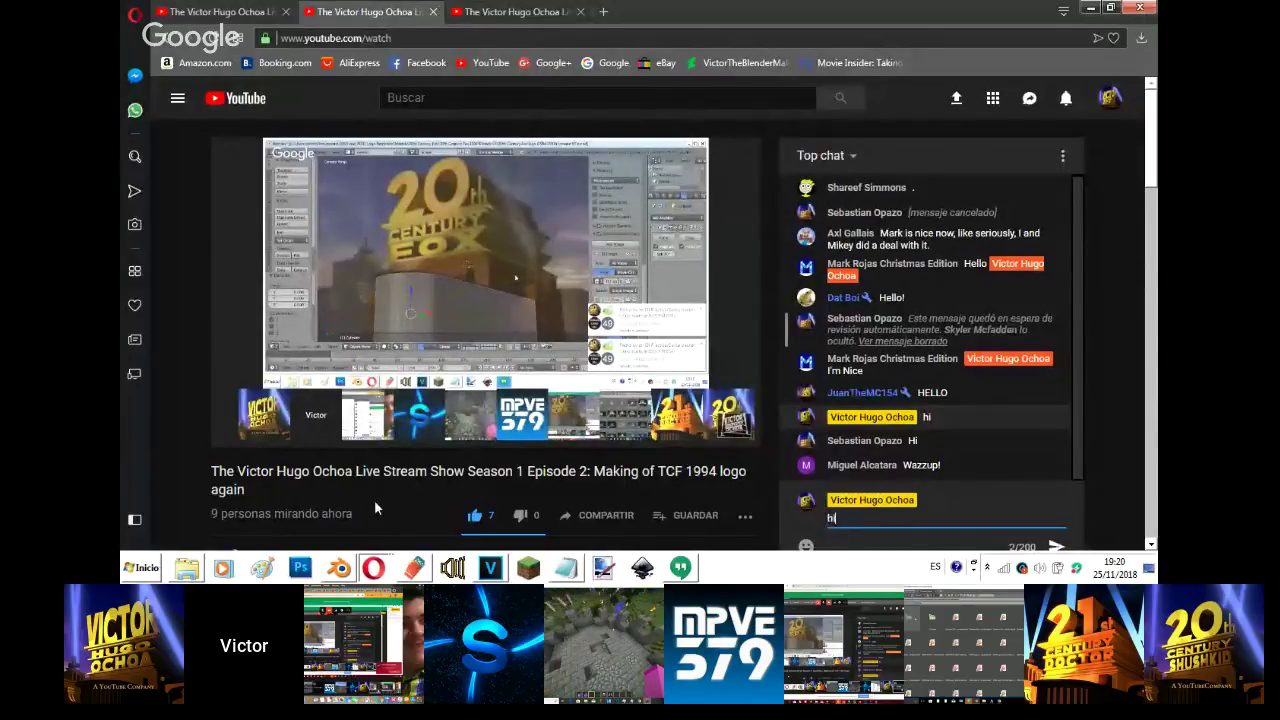
# - Return to Blender, scale the block by 0.972 along Z, and fine-tune its width along X
pyautogui.click(340, 570)
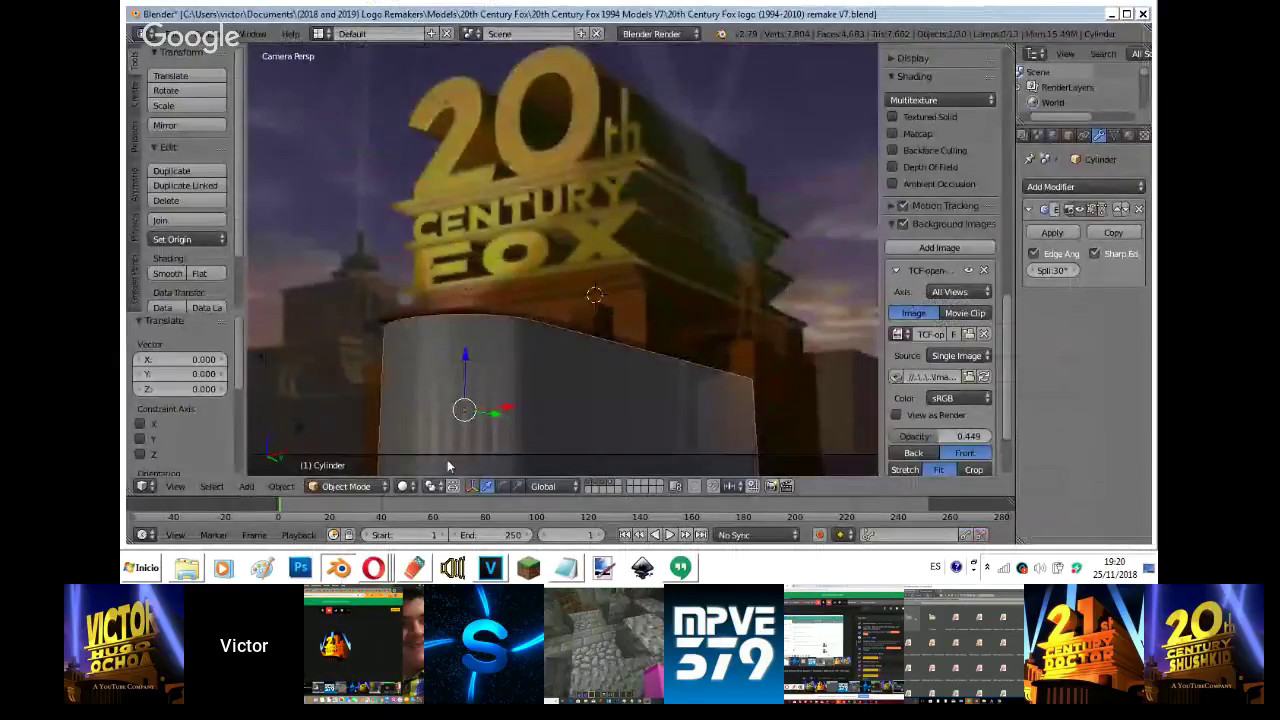
pyautogui.press('s')
pyautogui.press('z')
pyautogui.click(587, 285)
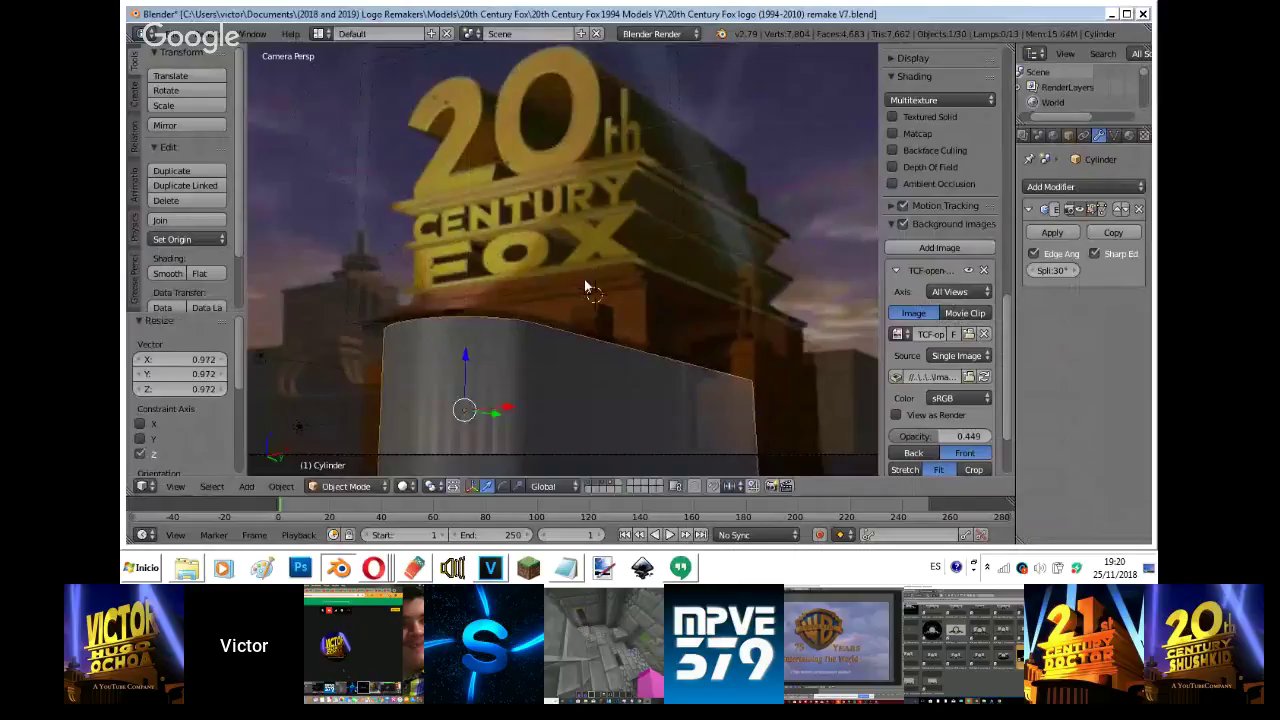
pyautogui.press('s')
pyautogui.press('x')
pyautogui.click(588, 282)
# - In edit mode, extend the block's rear vertices by 1.696 along Y
pyautogui.press('Tab')
pyautogui.press('g')
pyautogui.press('y')
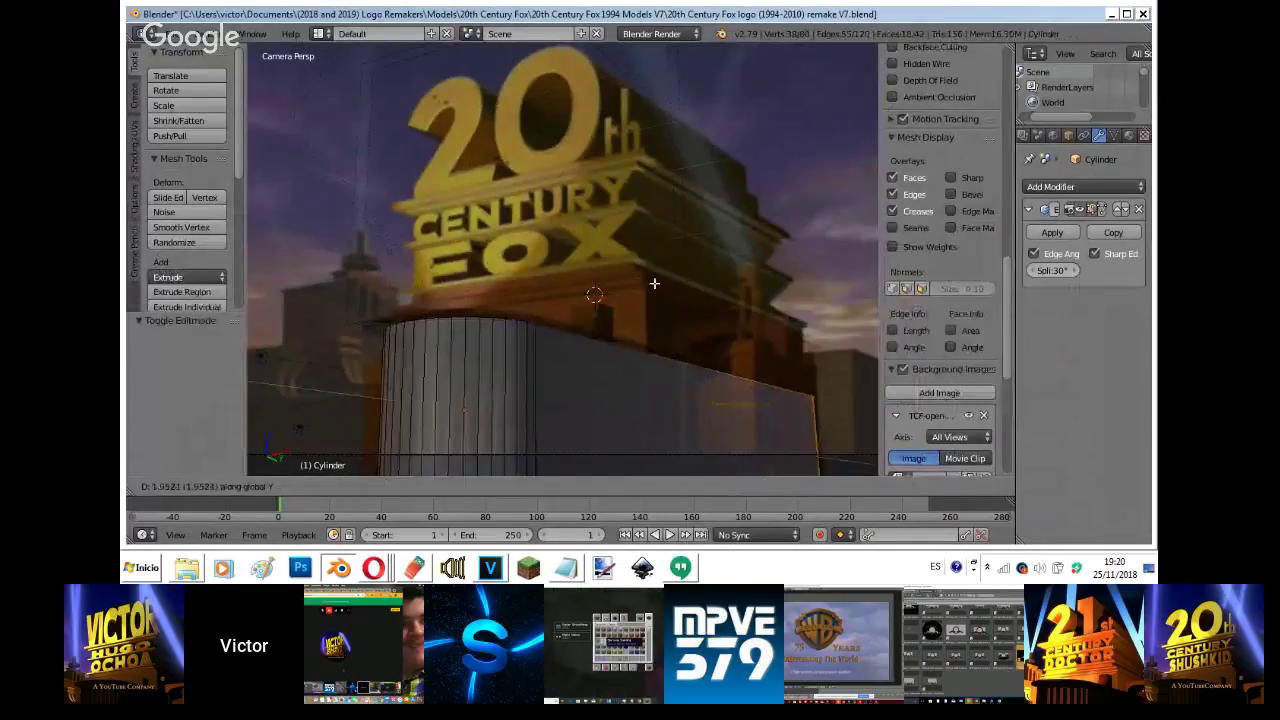
pyautogui.click(654, 284)
# - Flatten the block's curved rear end into a straight edge by scaling its vertices along Y in top view
pyautogui.press('KP_7')
pyautogui.keyDown('shift'); pyautogui.moveTo(654, 284); pyautogui.dragTo(656, 498, button='middle'); pyautogui.keyUp('shift')
pyautogui.press('s')
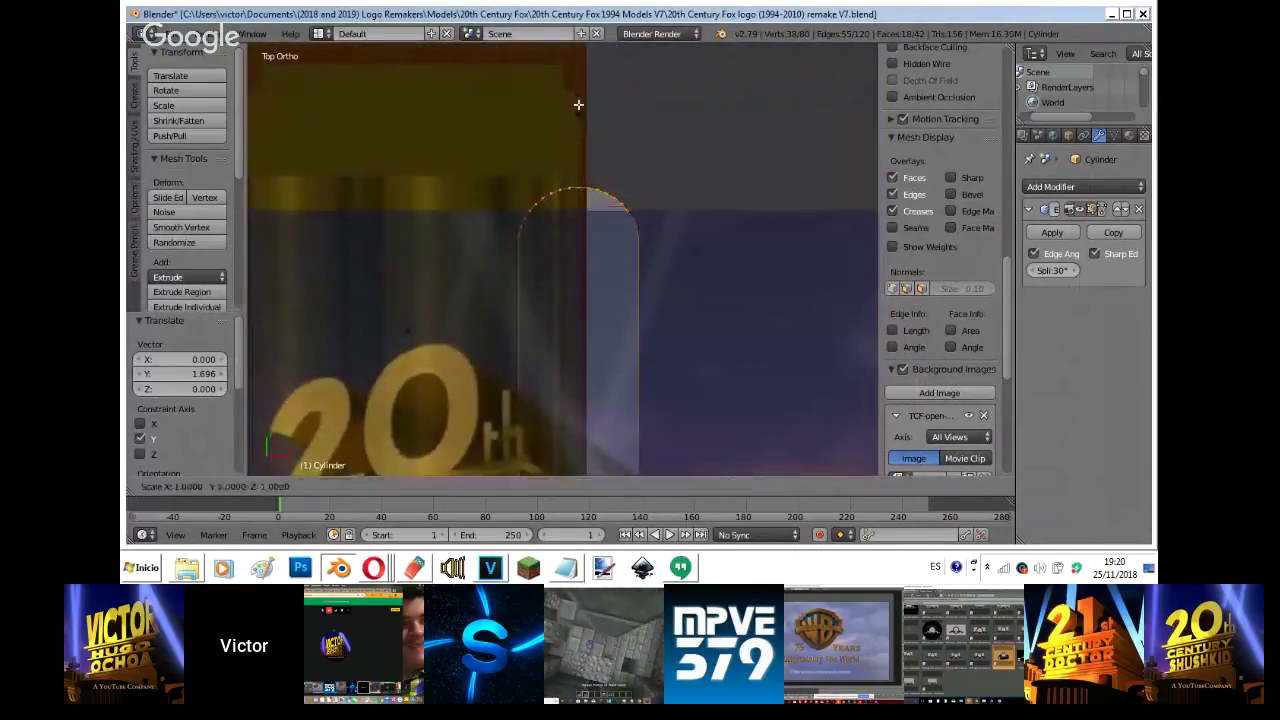
pyautogui.click(588, 190)
pyautogui.scroll(-1, 588, 160)
pyautogui.press('s')
pyautogui.press('y')
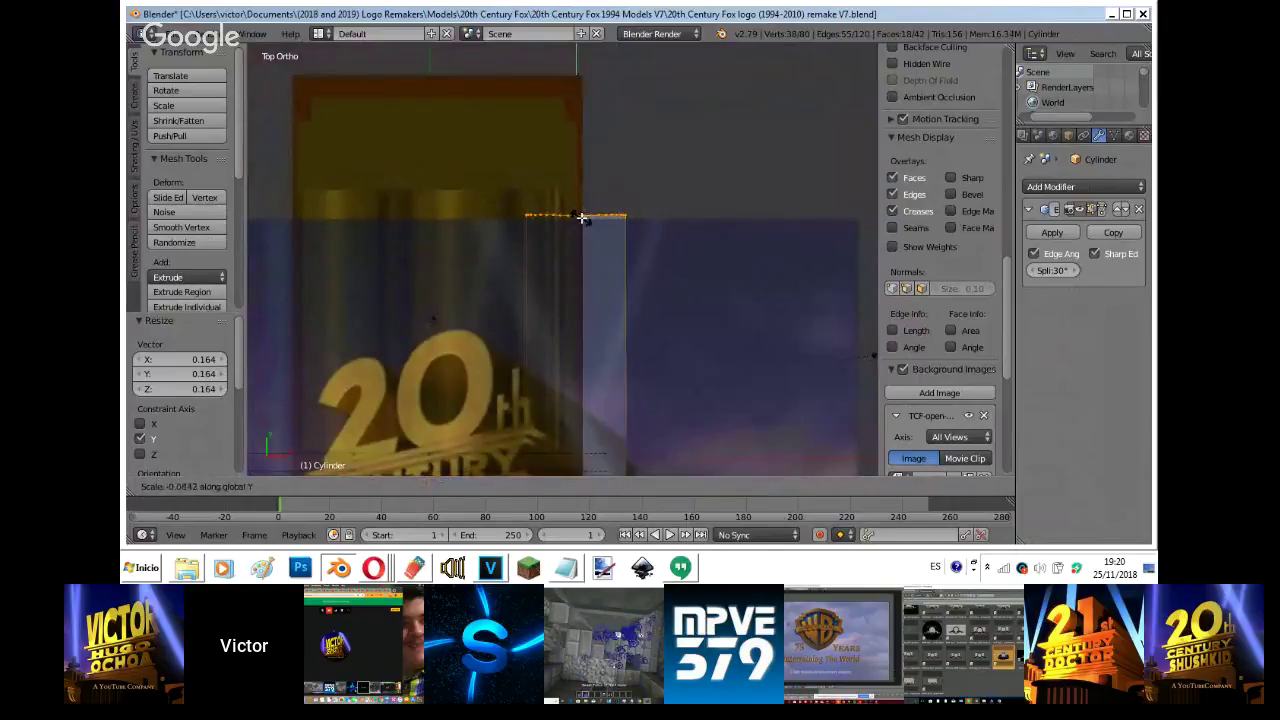
pyautogui.click(577, 176)
pyautogui.press('Tab')
pyautogui.press('KP_0')
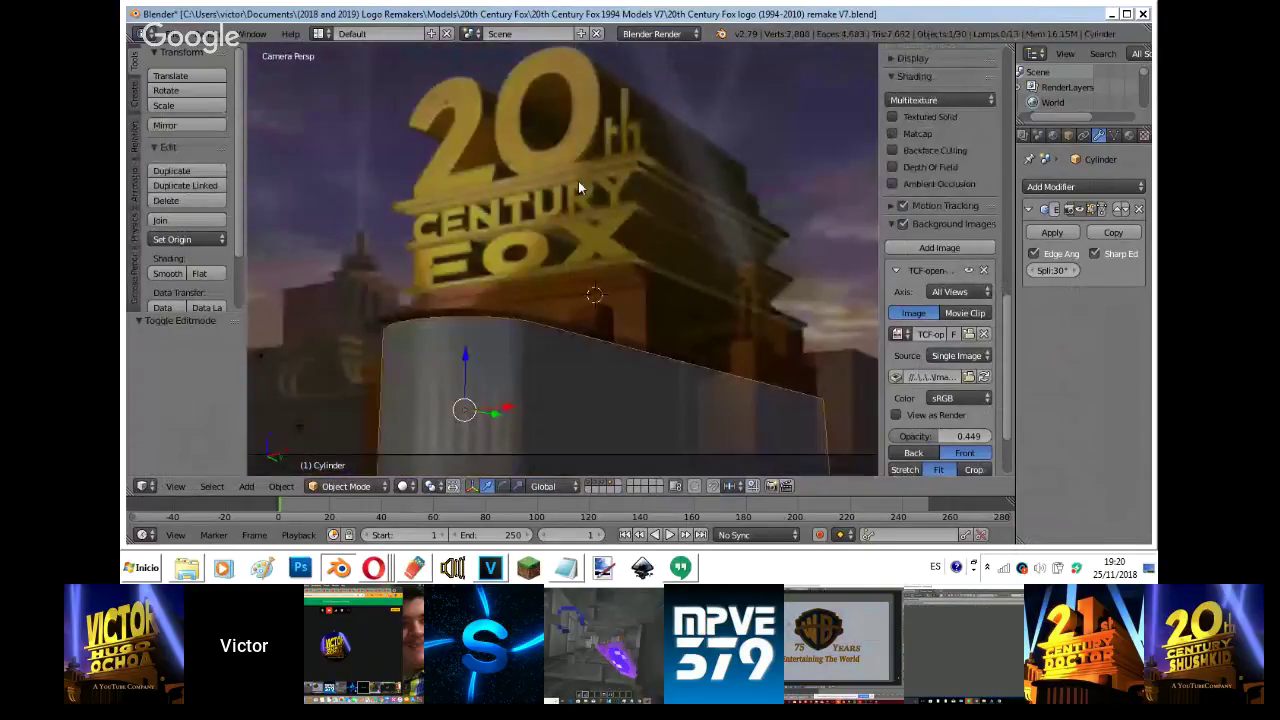
# - Adjust the block's height in front view and move it by -0.037 along Z
pyautogui.keyDown('shift'); pyautogui.moveTo(491, 347); pyautogui.dragTo(462, 60, button='middle'); pyautogui.keyUp('shift')
pyautogui.press('KP_1')
pyautogui.scroll(-2, 462, 60)
pyautogui.scroll(-1, 547, 192)
pyautogui.moveTo(548, 196); pyautogui.dragTo(553, 206)
pyautogui.press('s')
pyautogui.press('z')
pyautogui.click(551, 187)
pyautogui.moveTo(553, 206); pyautogui.dragTo(557, 210, button='middle')
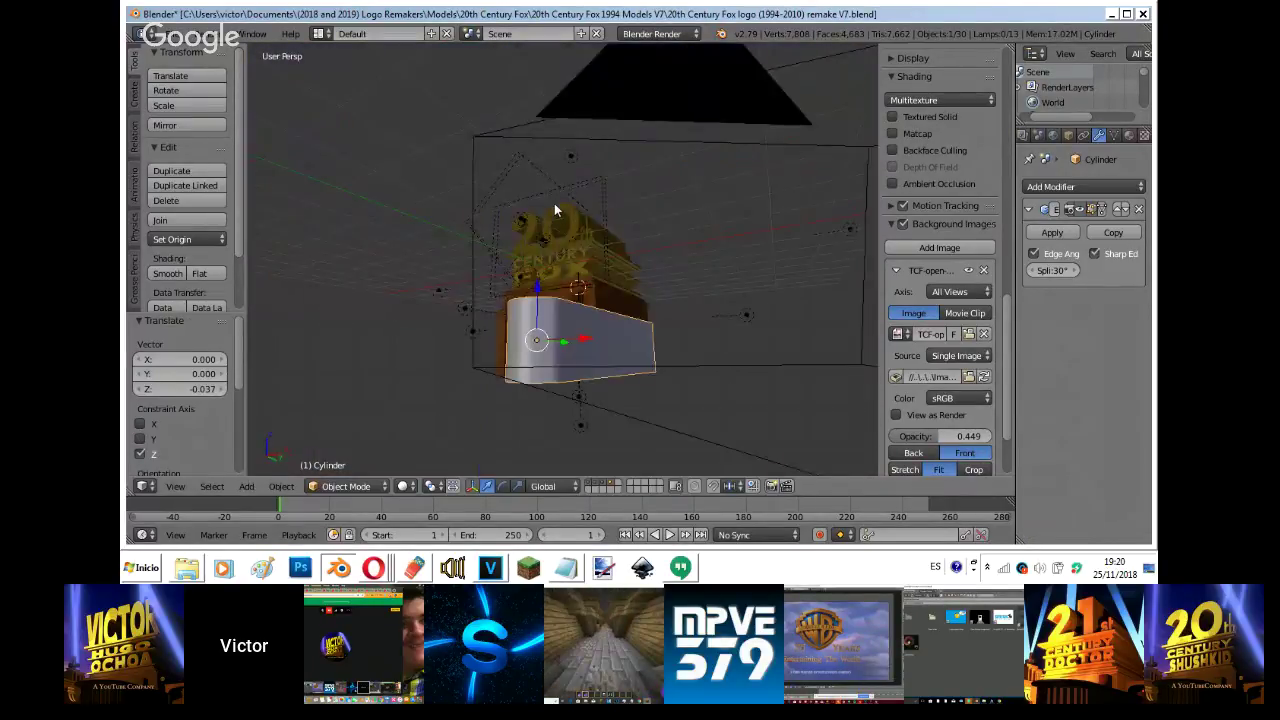
# - In camera view, scale the block along Z by 1.067 and again by 0.989
pyautogui.press('KP_0')
pyautogui.press('s')
pyautogui.click(542, 147)
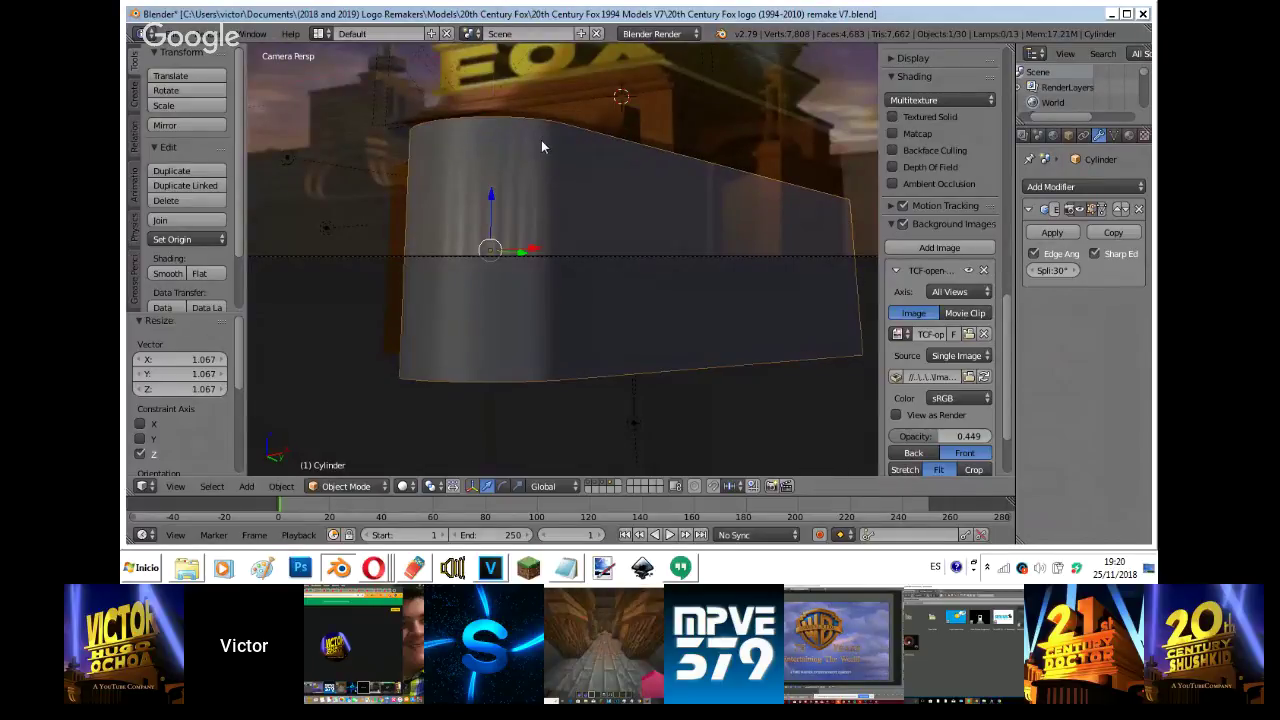
pyautogui.press('s')
pyautogui.press('z')
pyautogui.click(541, 142)
# - Fine-tune the block's X width in camera view with repeated small scalings
pyautogui.press('s')
pyautogui.press('x')
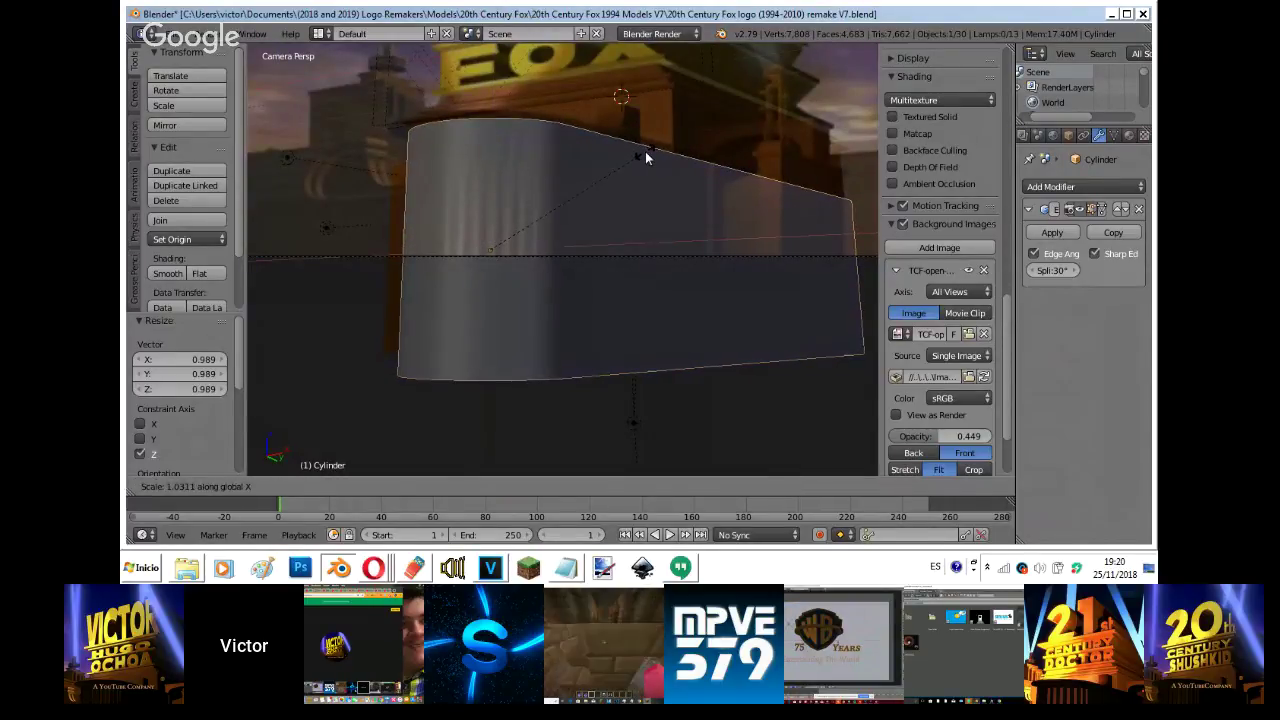
pyautogui.click(645, 151)
pyautogui.press('s')
pyautogui.press('x')
pyautogui.click(645, 151)
pyautogui.press('s')
pyautogui.press('x')
pyautogui.click(644, 152)
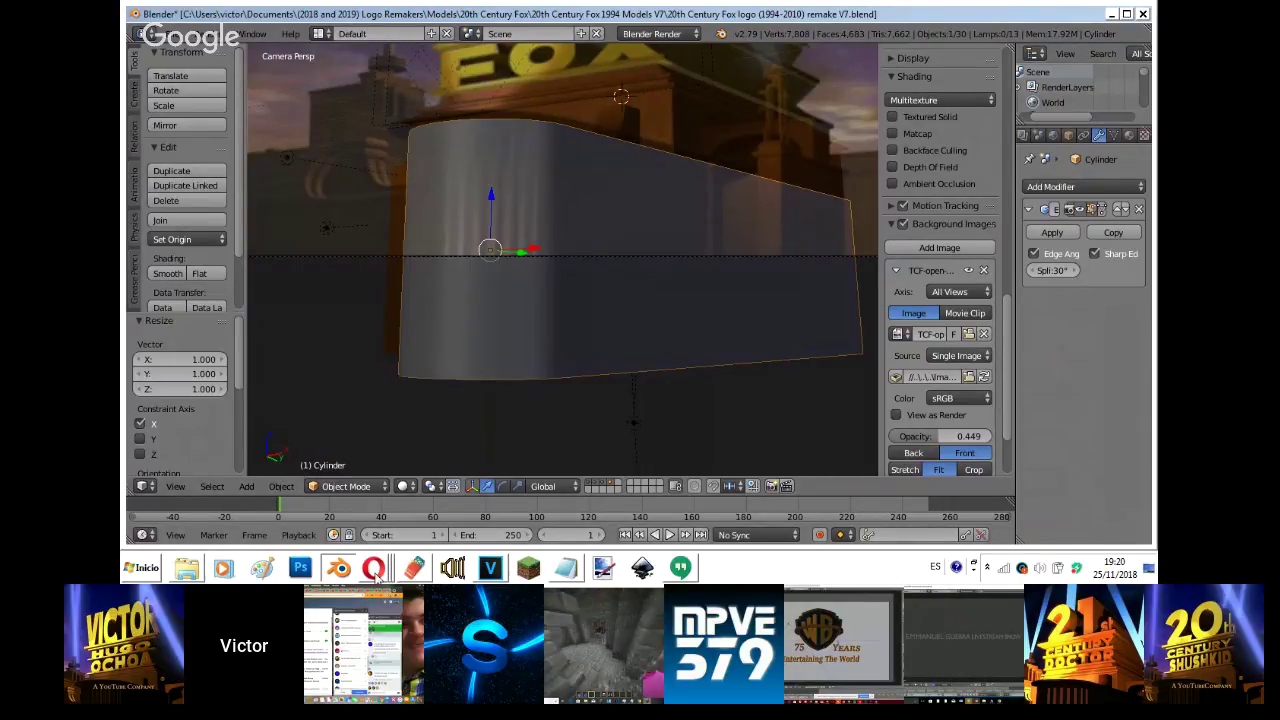
# - Check the Hangouts call window and its group chat, and return to Blender
pyautogui.click(376, 577)
pyautogui.click(369, 515)
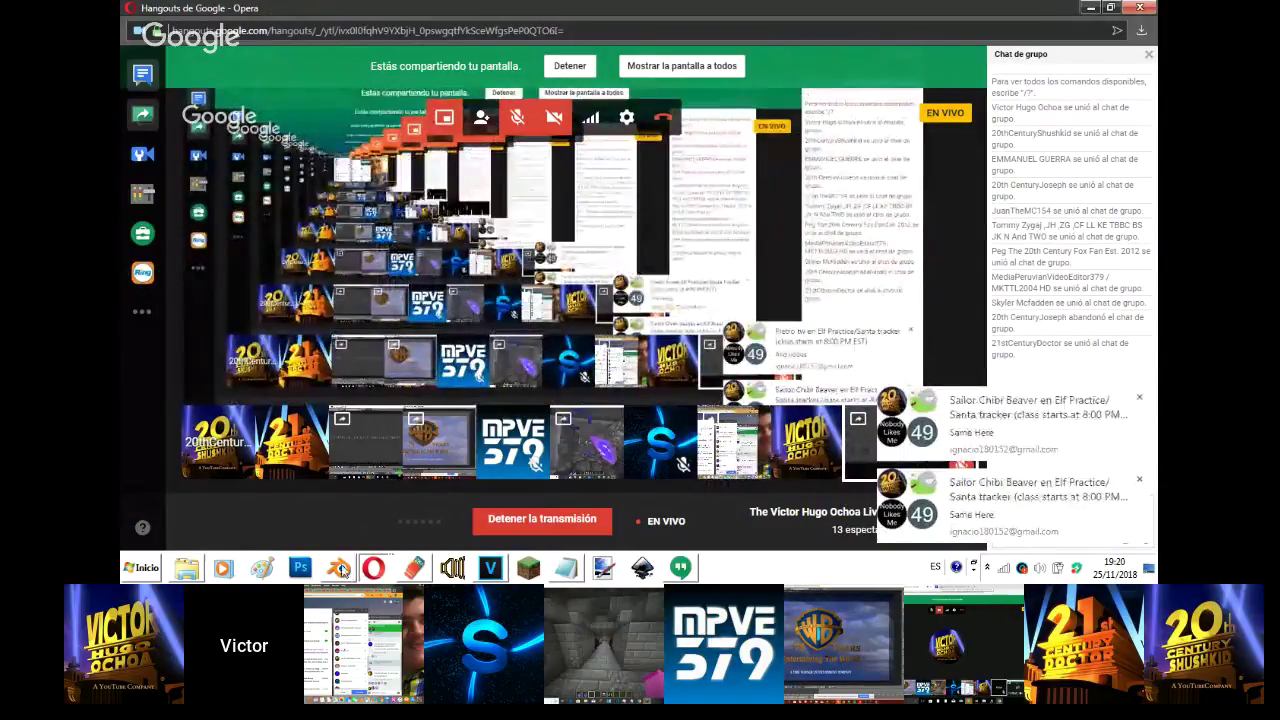
pyautogui.click(339, 568)
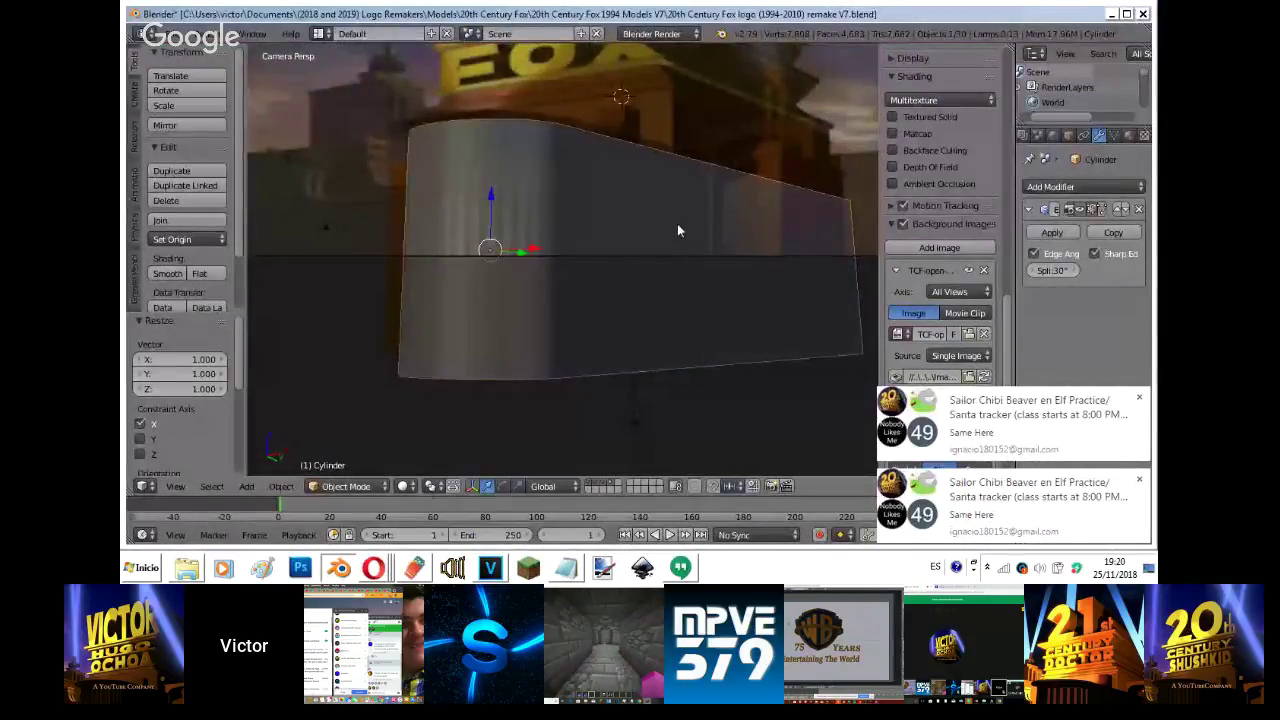
# - Scale the block by 0.986 along X in object mode
pyautogui.press('Tab')
pyautogui.press('Tab')
pyautogui.press('s')
pyautogui.press('x')
pyautogui.click(637, 175)
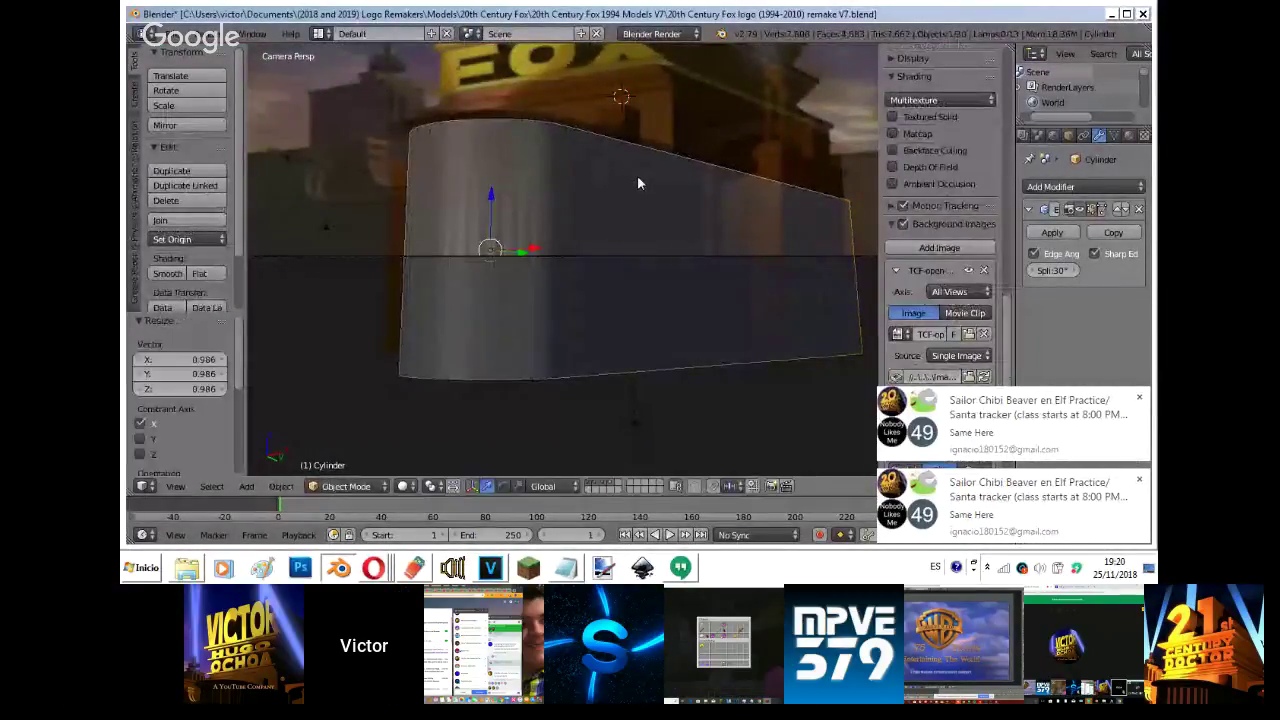
pyautogui.press('Tab')
pyautogui.press('Tab')
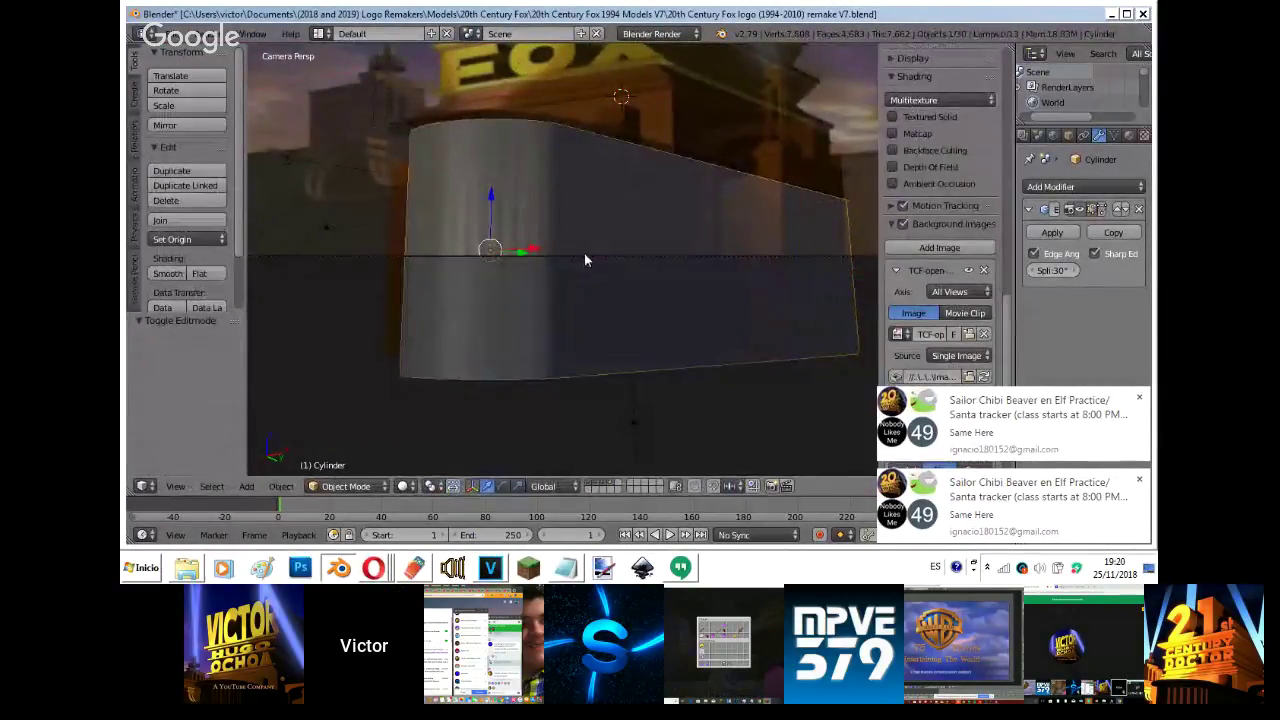
# - In top view, scale the block by 0.945 along X and move it 0.055 along X
pyautogui.press('KP_1')
pyautogui.press('KP_7')
pyautogui.keyDown('shift'); pyautogui.moveTo(585, 254); pyautogui.dragTo(582, 82, button='middle'); pyautogui.keyUp('shift')
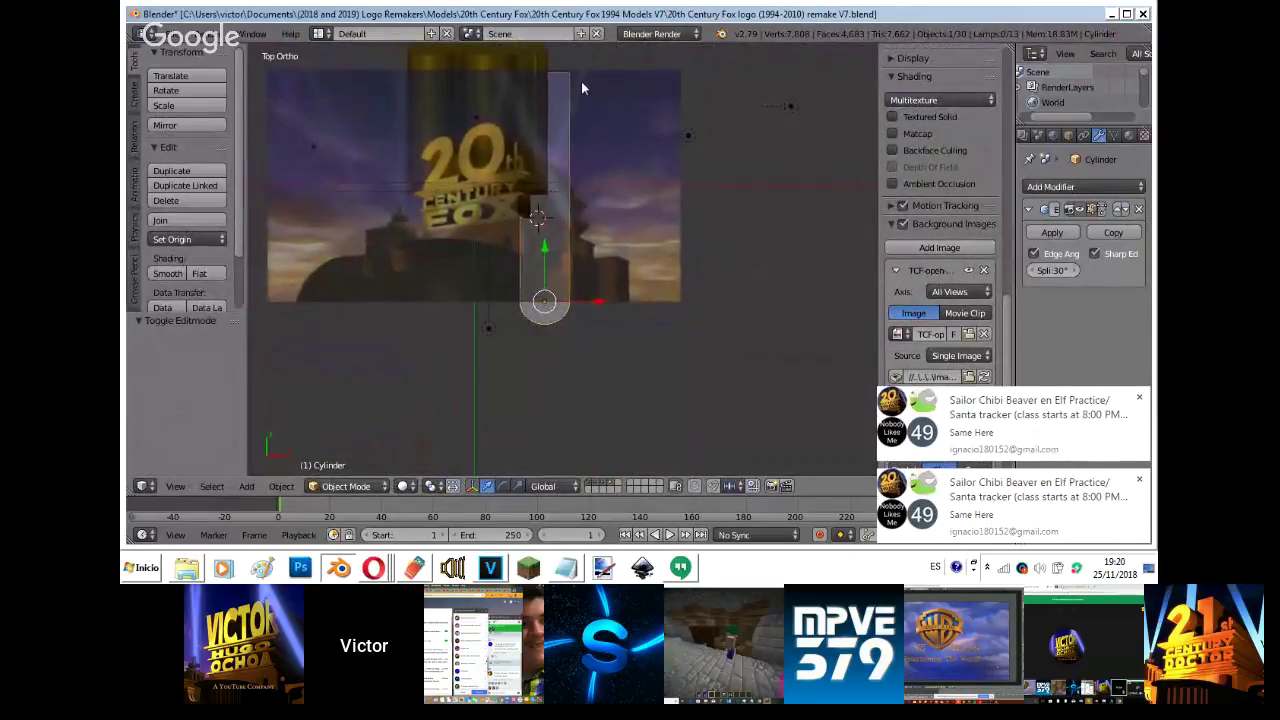
pyautogui.press('s')
pyautogui.press('x')
pyautogui.click(658, 228)
pyautogui.press('g')
pyautogui.press('x')
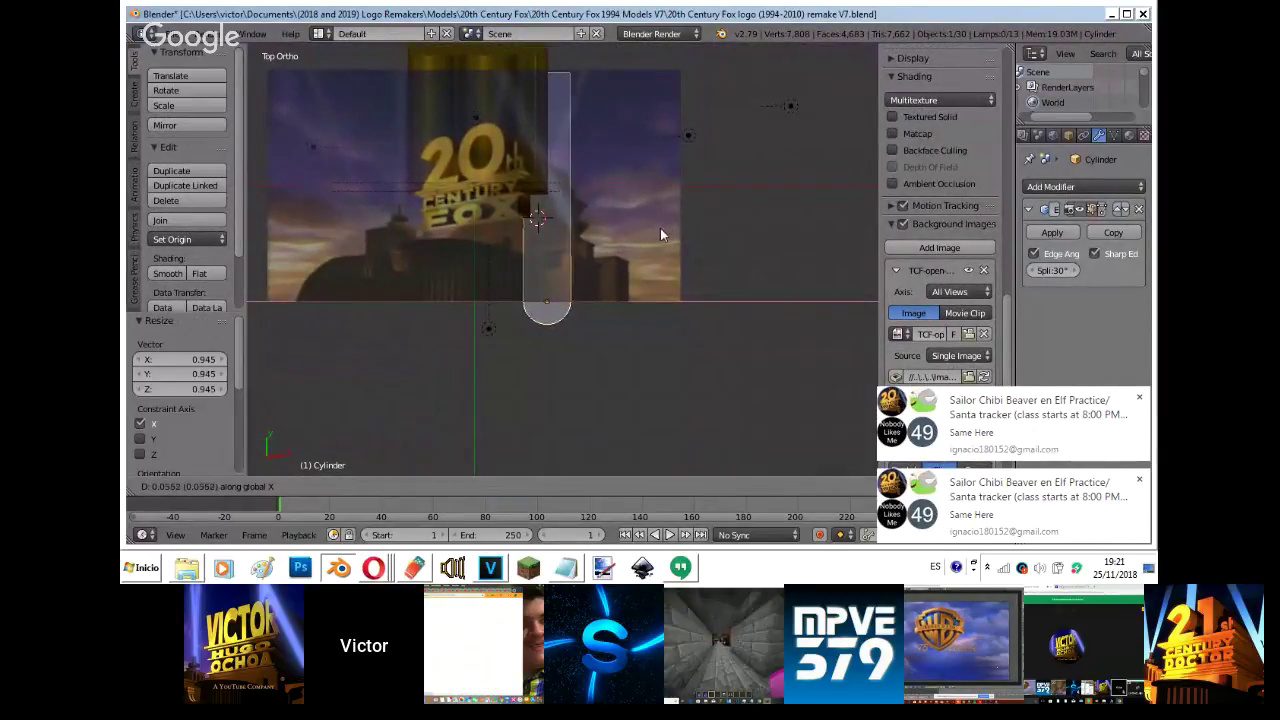
pyautogui.click(660, 235)
# - In camera view, shift the block along Y, scale it by 1.038, and move it by -0.055, -0.030, -0.020
pyautogui.press('KP_0')
pyautogui.press('g')
pyautogui.press('y')
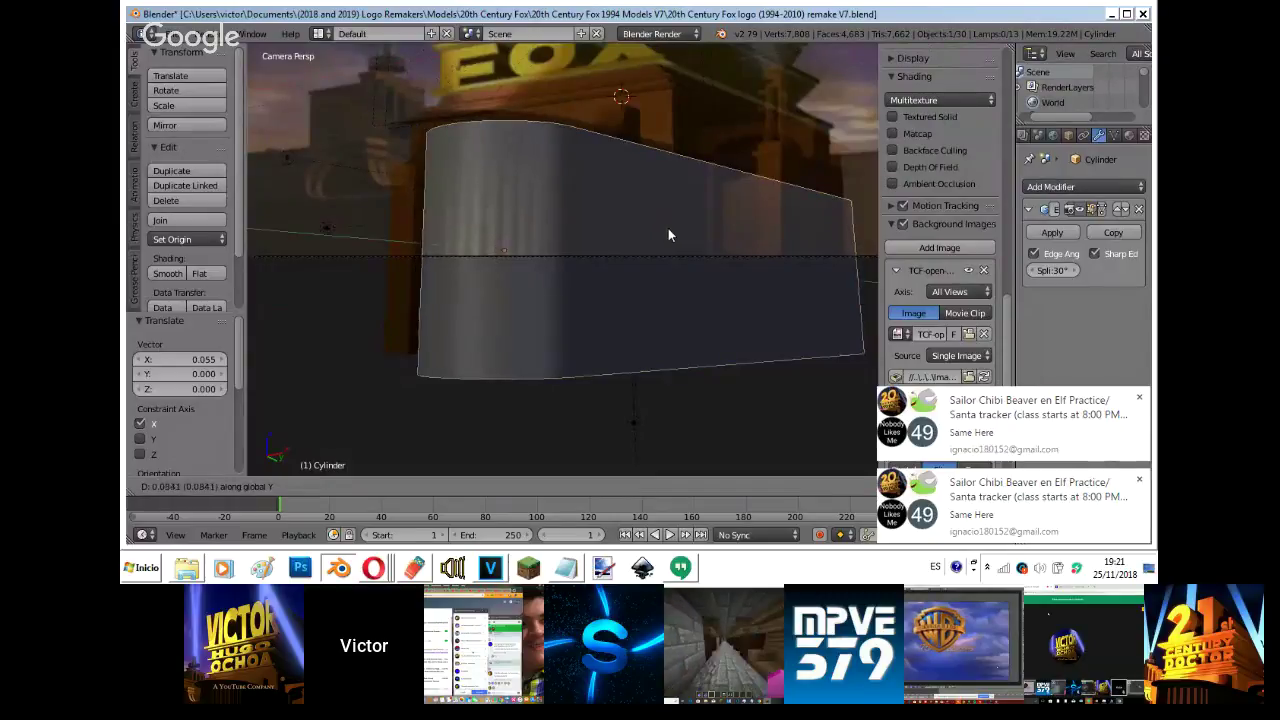
pyautogui.click(668, 228)
pyautogui.press('s')
pyautogui.click(667, 225)
pyautogui.press('g')
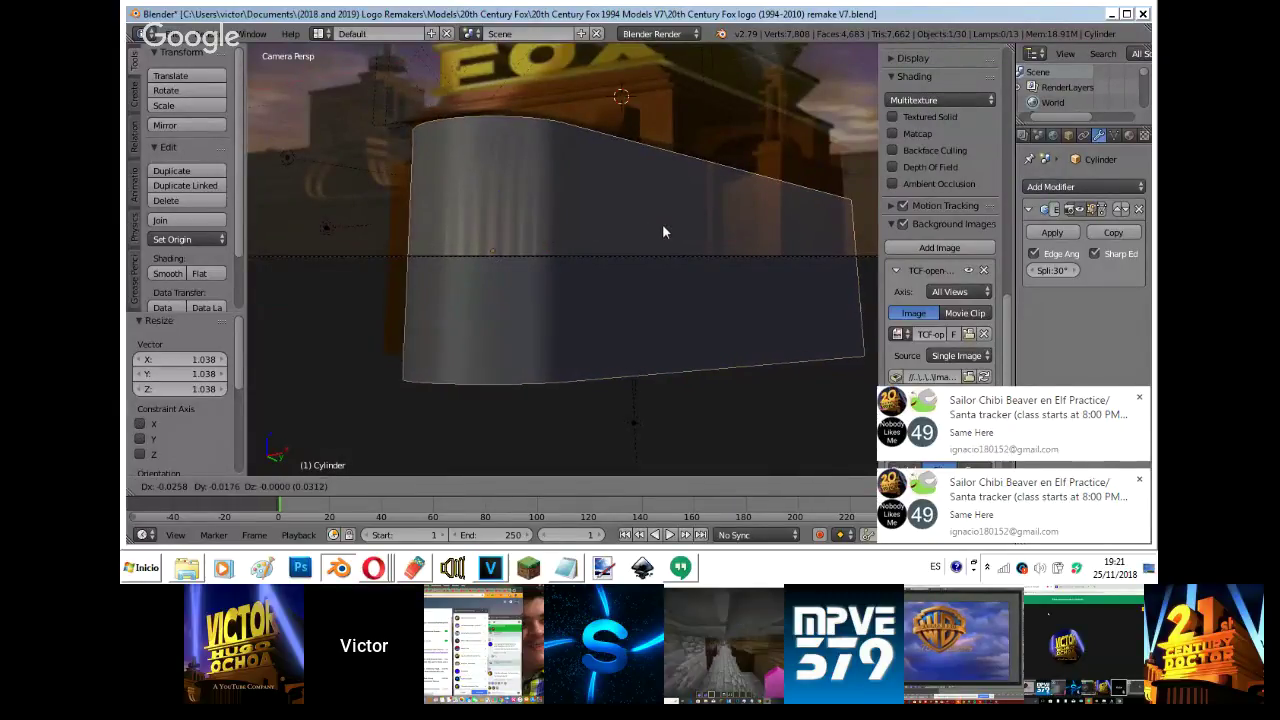
pyautogui.click(658, 228)
# - Hide the background image and, in wireframe front view, move the block 0.124 along X and 0.053 along Z
pyautogui.press('KP_1')
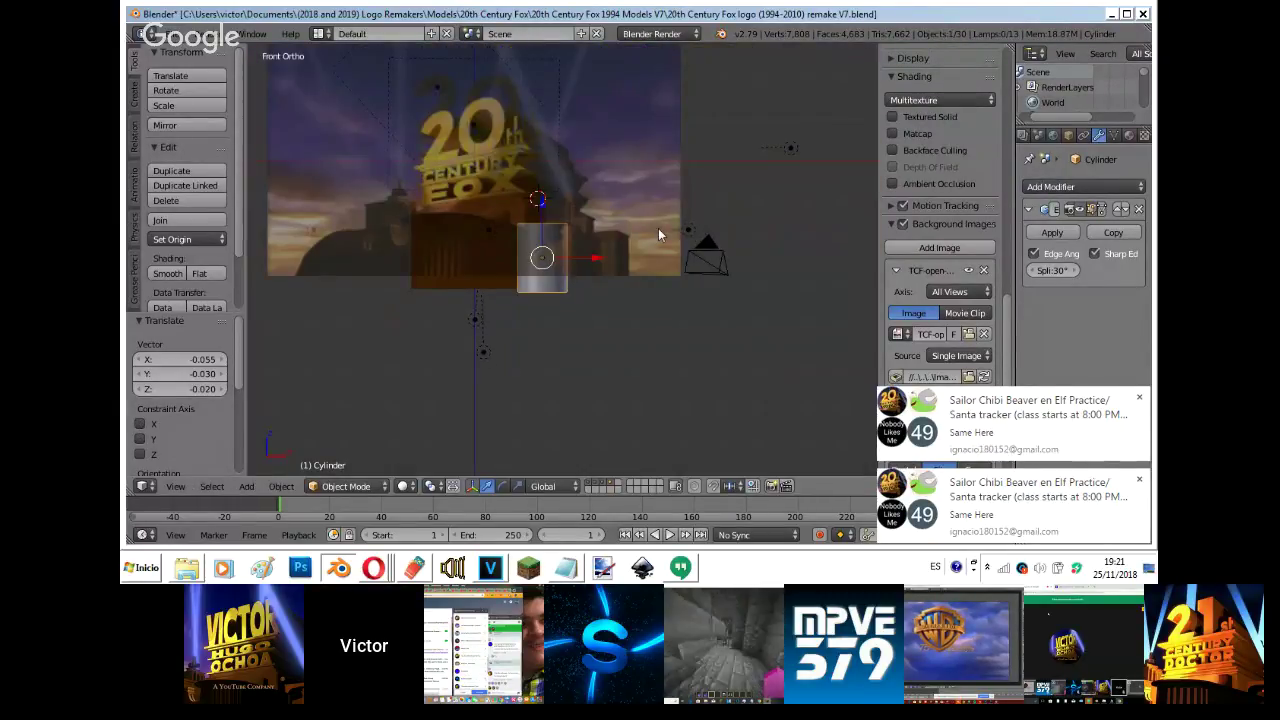
pyautogui.click(903, 224)
pyautogui.press('z')
pyautogui.scroll(4, 699, 228)
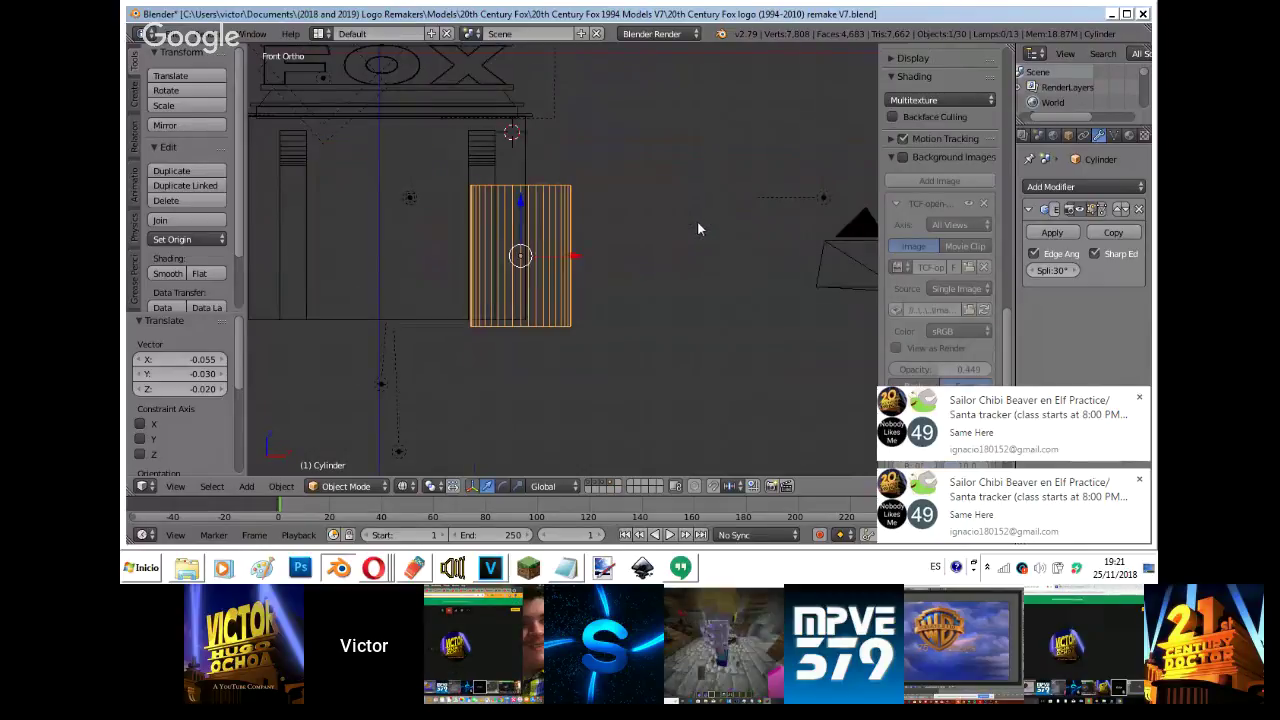
pyautogui.press('g')
pyautogui.click(708, 224)
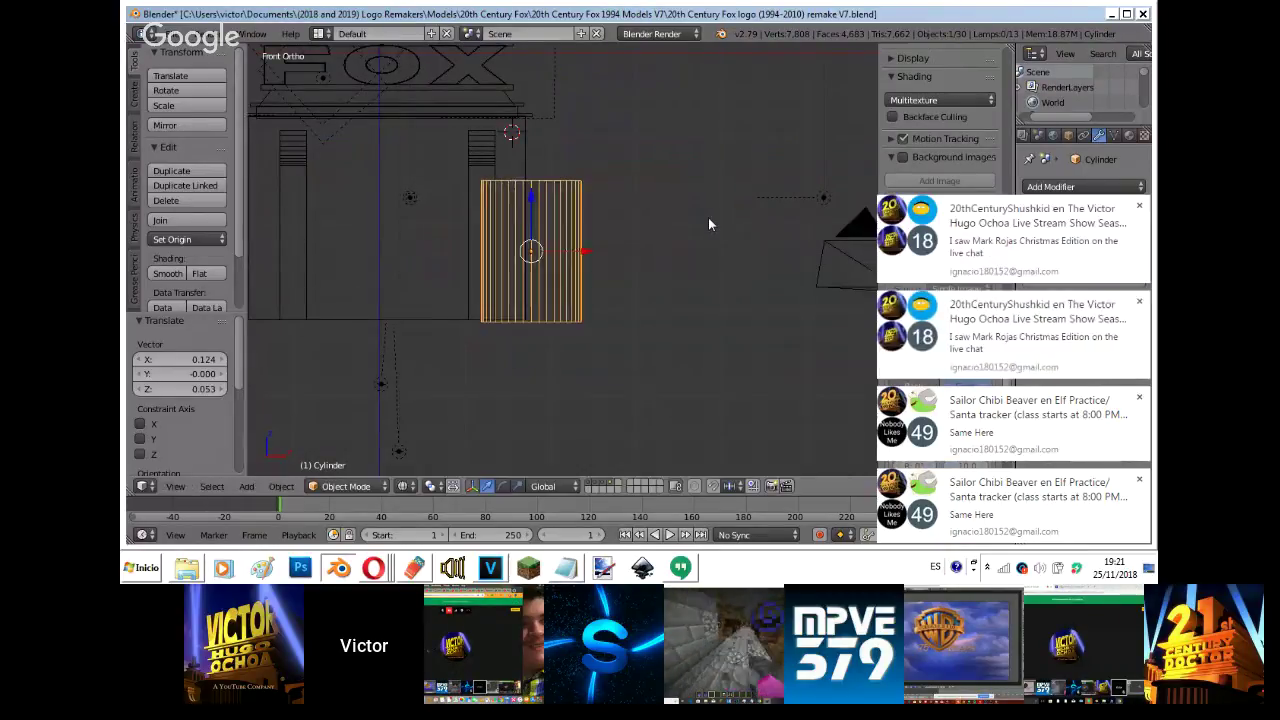
# - Display the block in solid shading from the camera view
pyautogui.press('KP_0')
pyautogui.press('z')
pyautogui.press('z')
pyautogui.press('z')
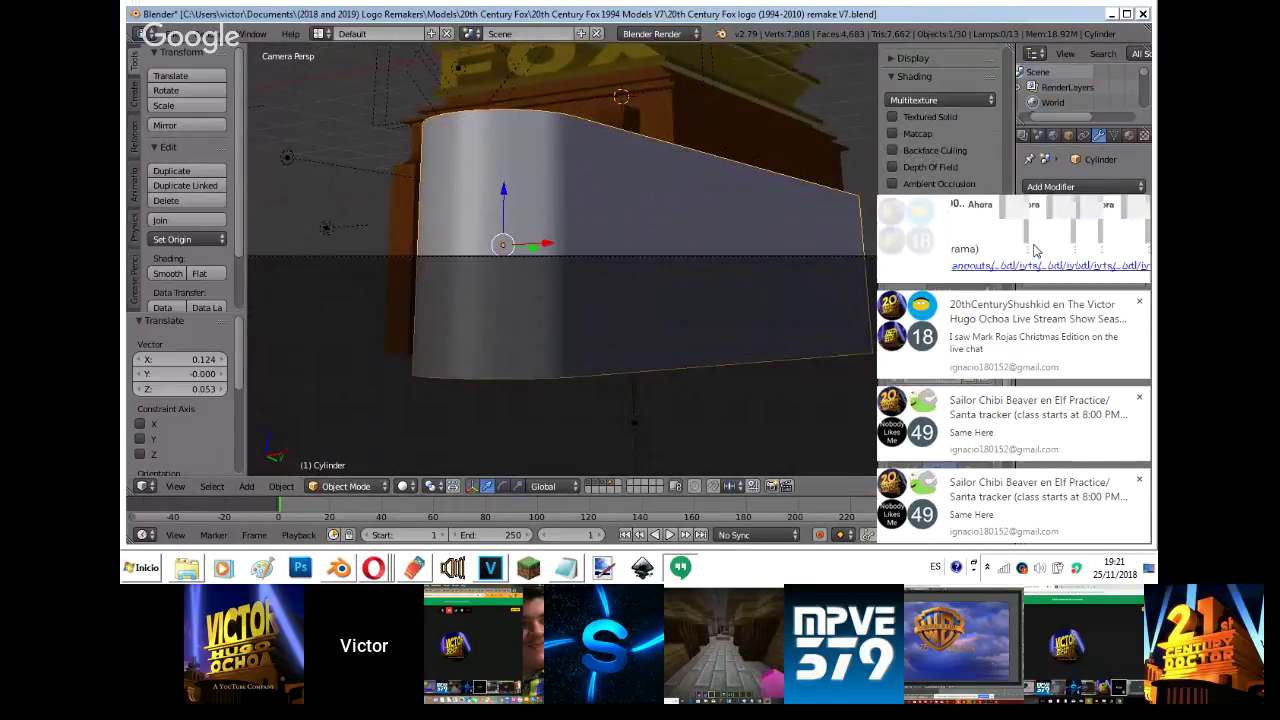
# - Start a quoting message in the stream's Hangouts conversation and copy the viewer's message from the YouTube live chat
pyautogui.click(1030, 318)
pyautogui.write('Axl said:')
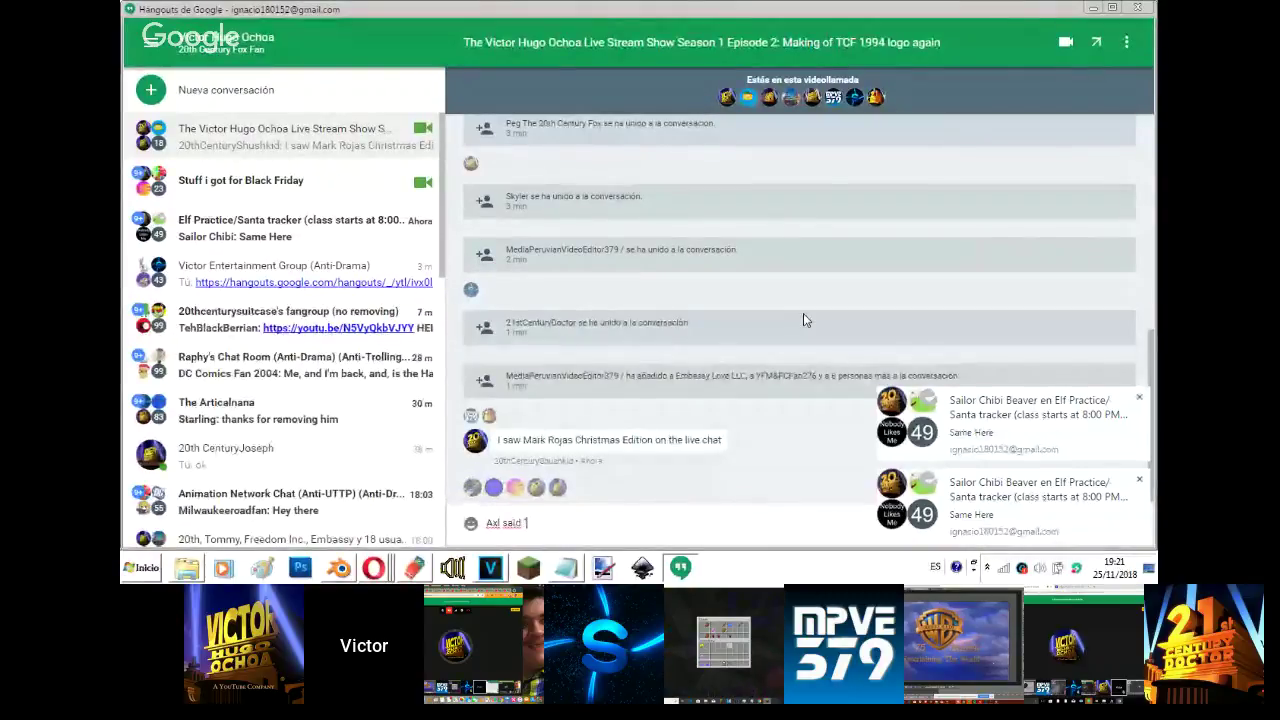
pyautogui.click(373, 567)
pyautogui.click(363, 499)
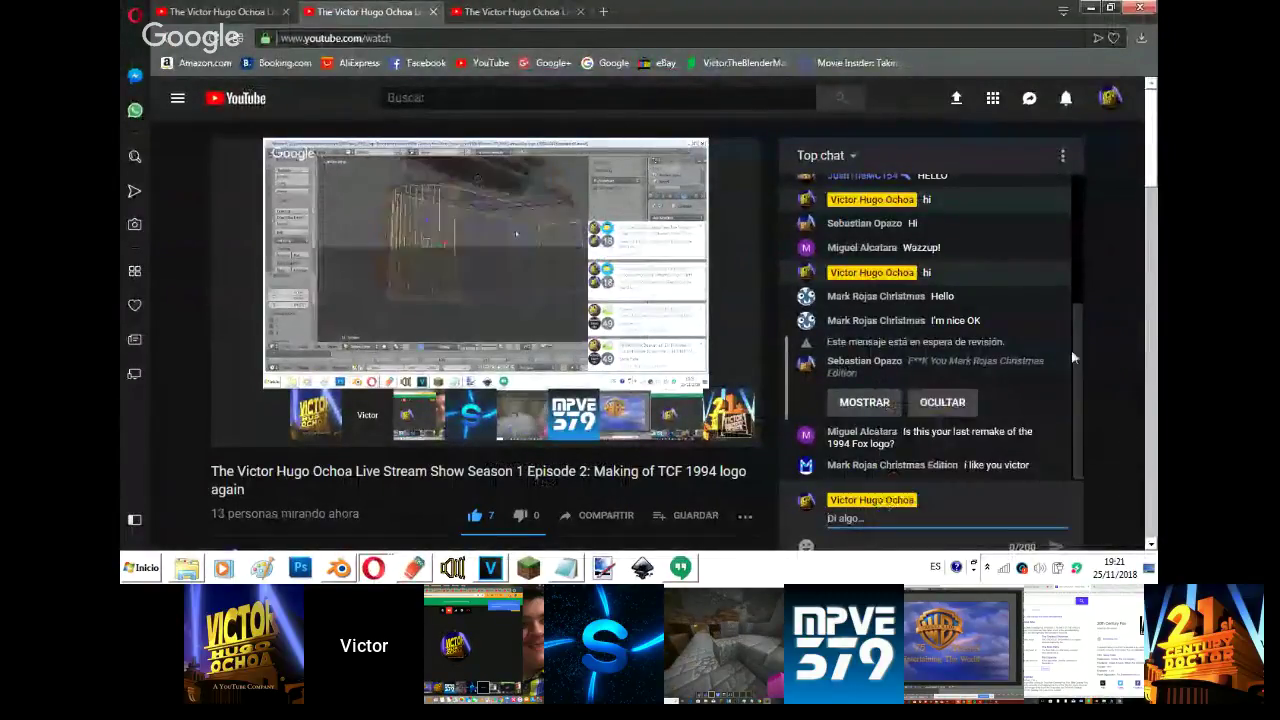
pyautogui.scroll(5, 1068, 222)
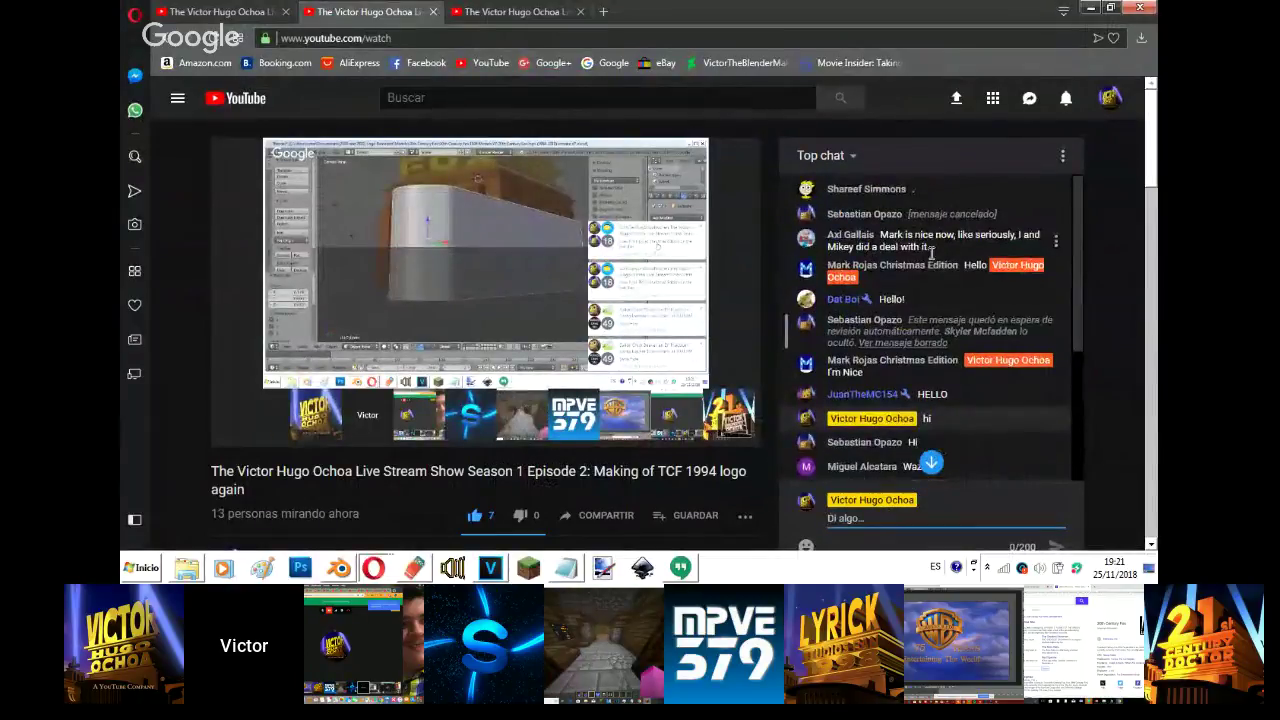
pyautogui.tripleClick(1031, 233)
pyautogui.hotkey('ctrl', 'c')
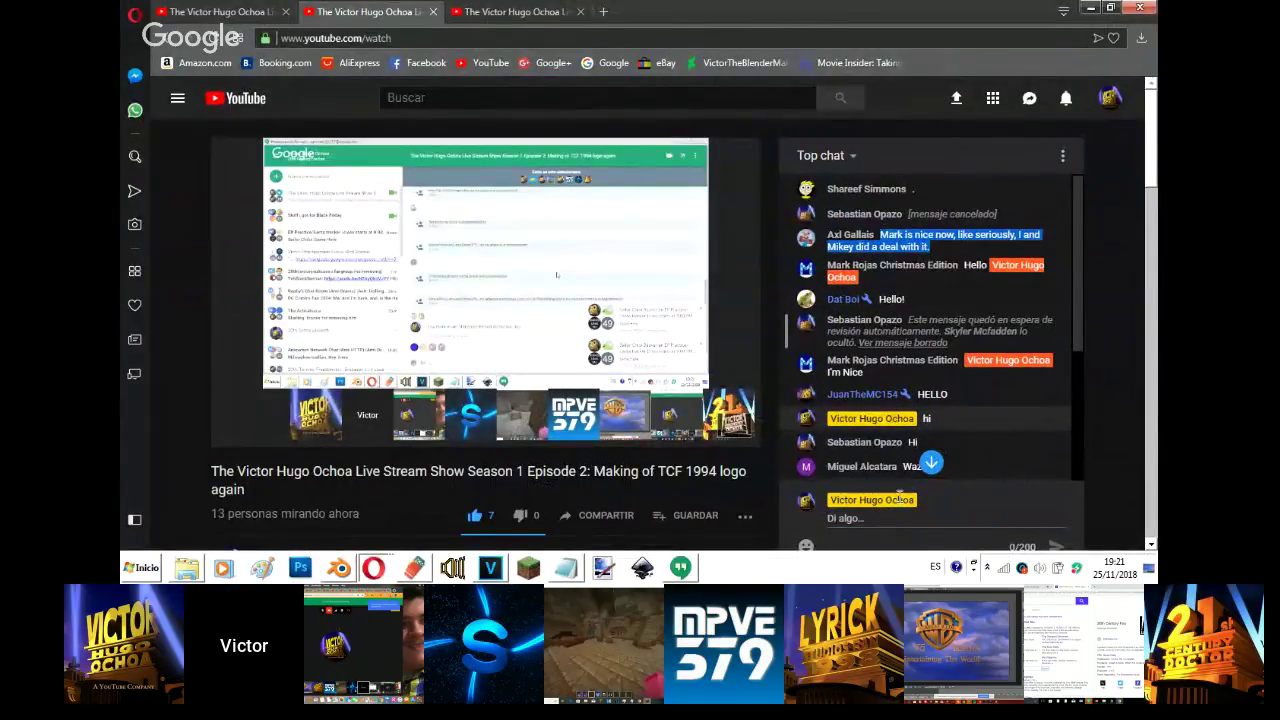
# - Paste the copied viewer message into the Hangouts draft, close the quotation, and send it
pyautogui.click(686, 570)
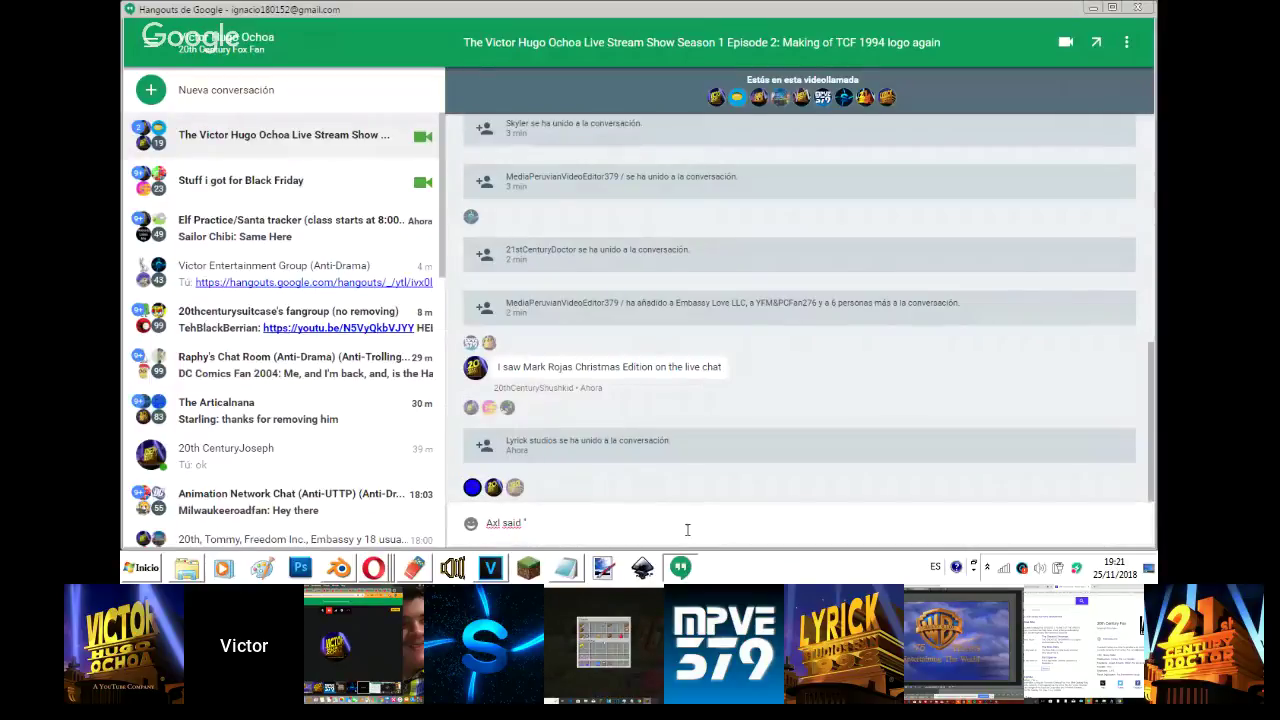
pyautogui.hotkey('ctrl', 'v')
pyautogui.write('"')
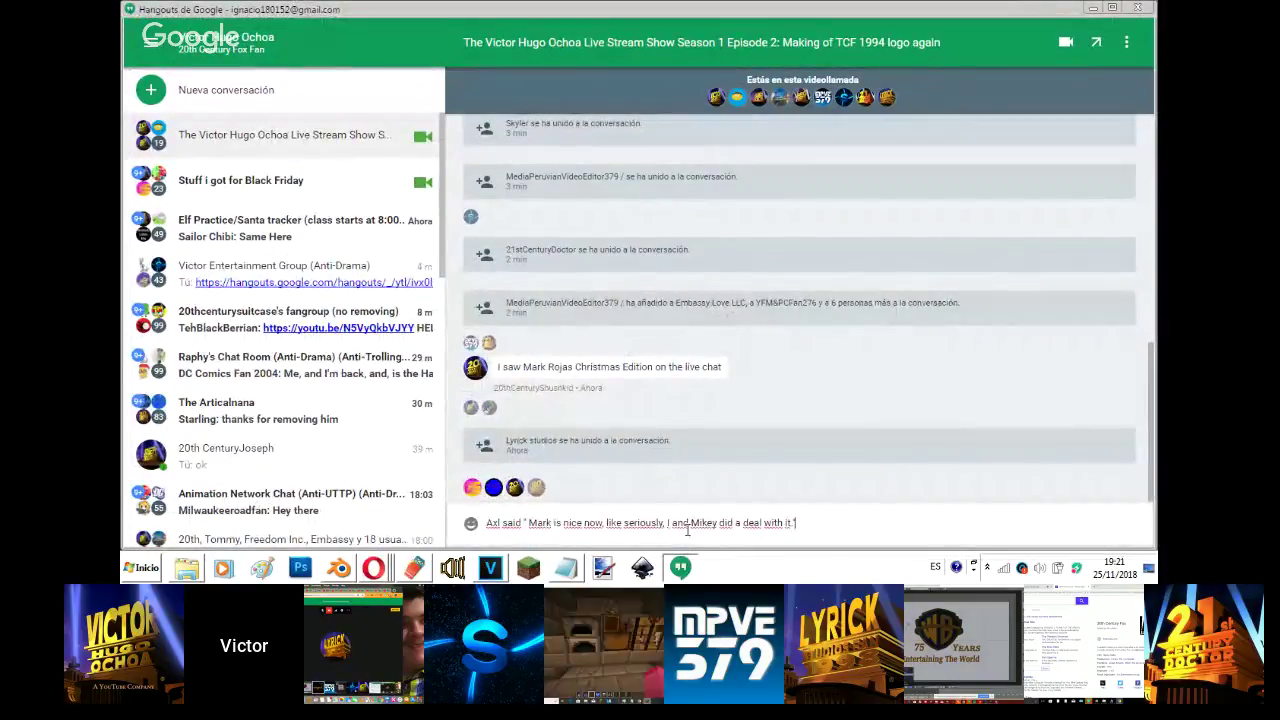
pyautogui.press('Return')
pyautogui.click(304, 578)
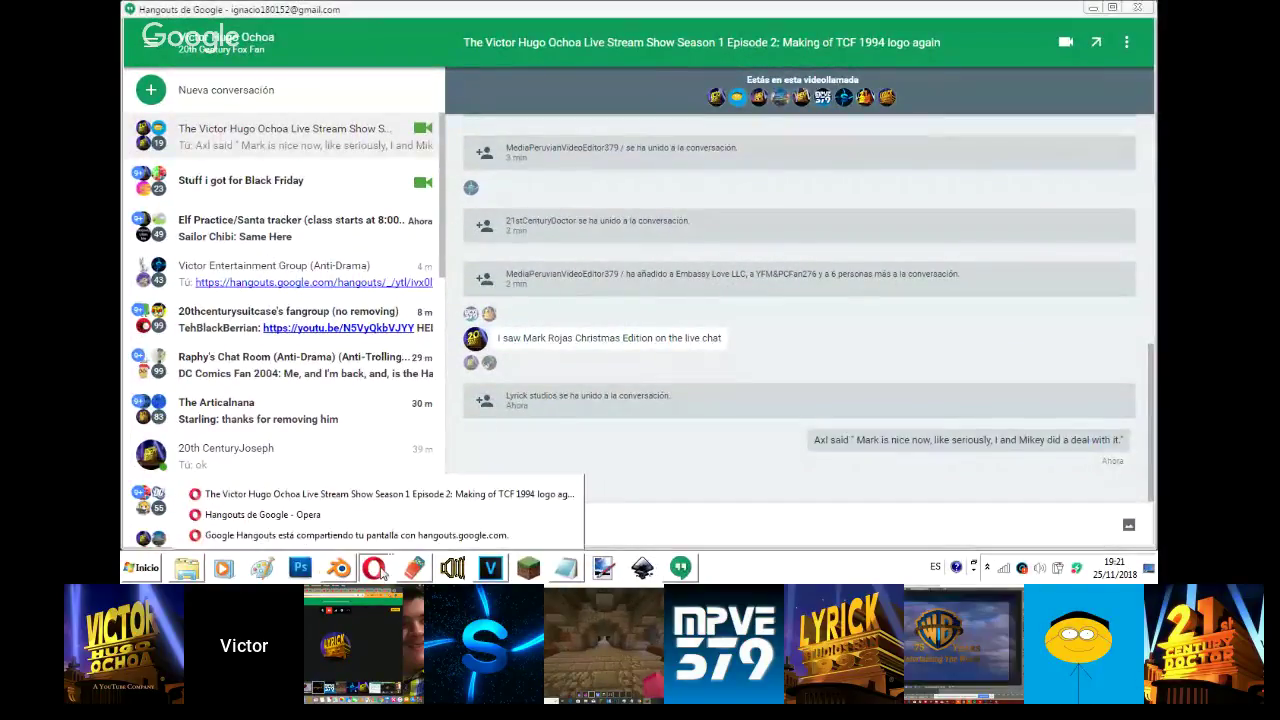
# - Check the live call and its Hangouts conversation, switch back to Blender, and show the reference background image again
pyautogui.click(359, 515)
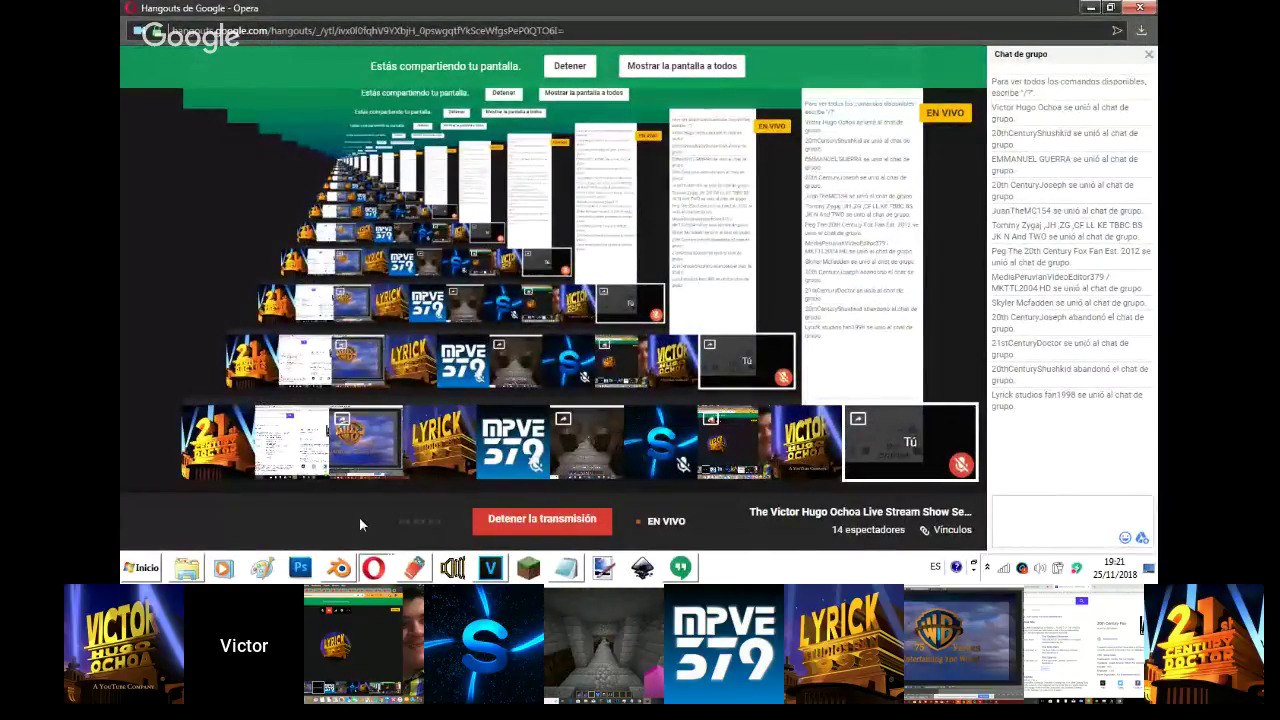
pyautogui.click(684, 568)
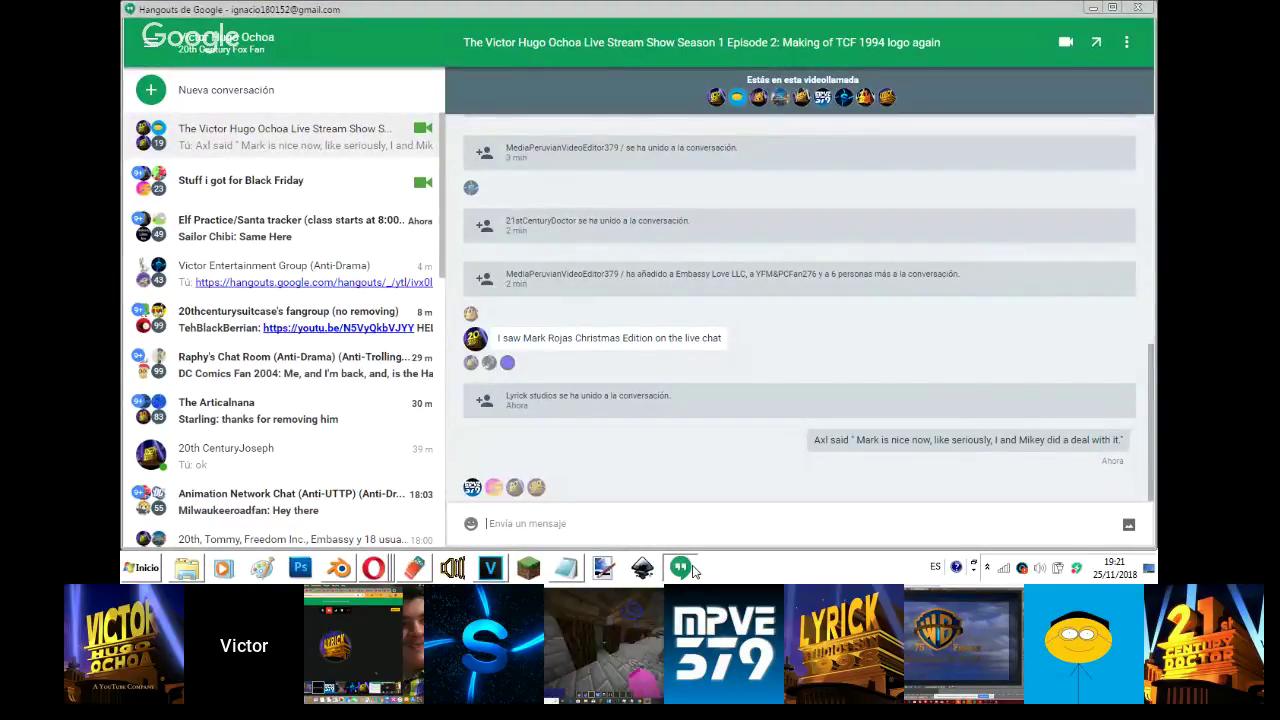
pyautogui.click(341, 569)
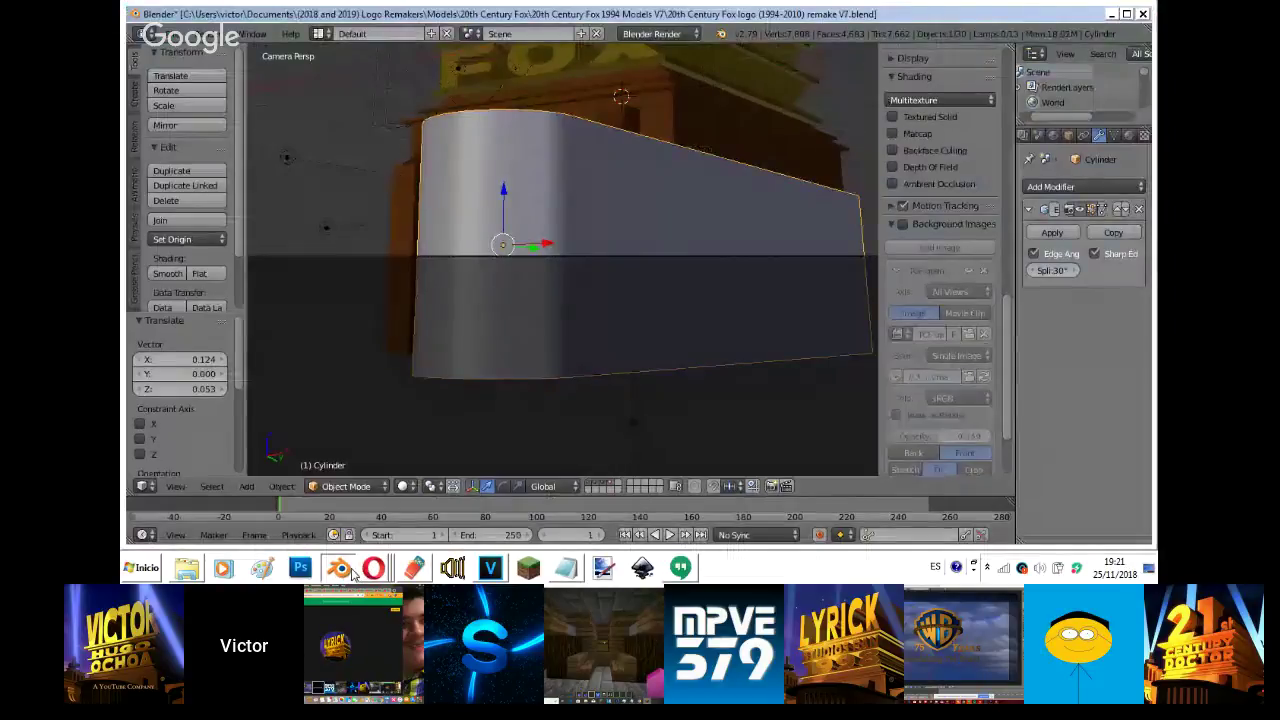
pyautogui.click(903, 225)
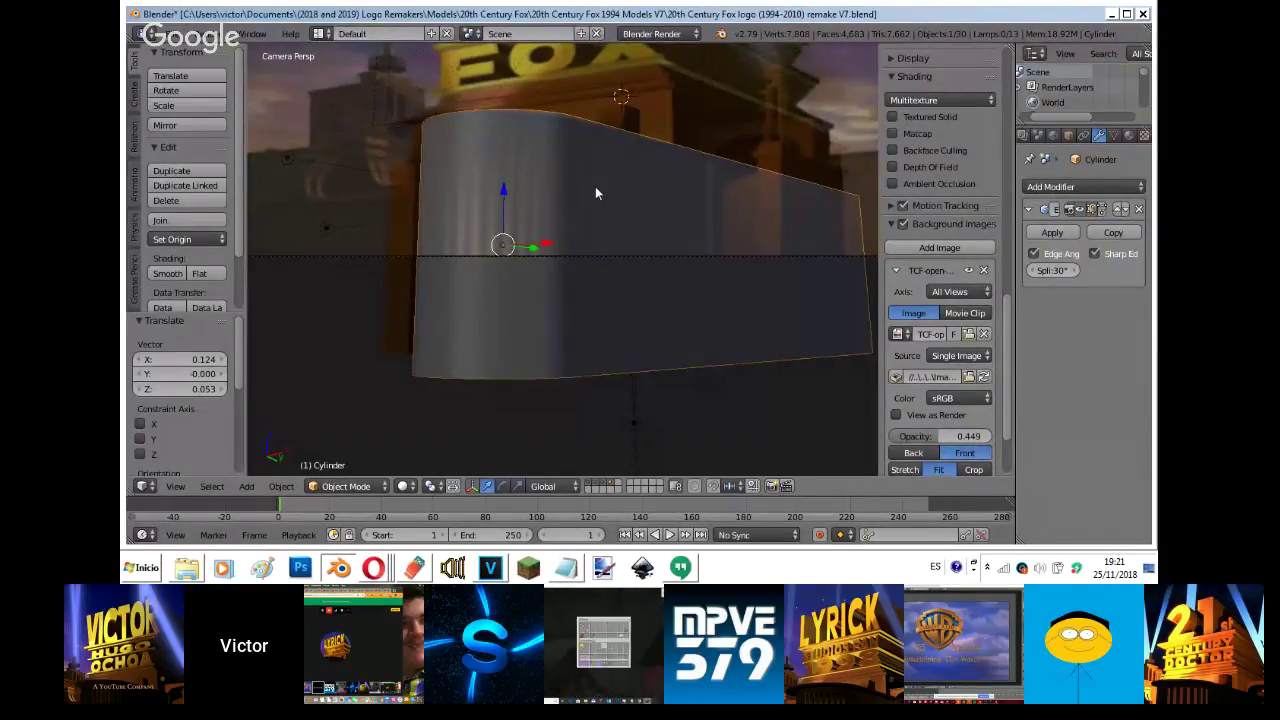
# - Fit the block to the reference: scale it about 0.98, move it -0.101 X, -0.063 Y, -0.015 Z, and rescale it by 1.019
pyautogui.press('s')
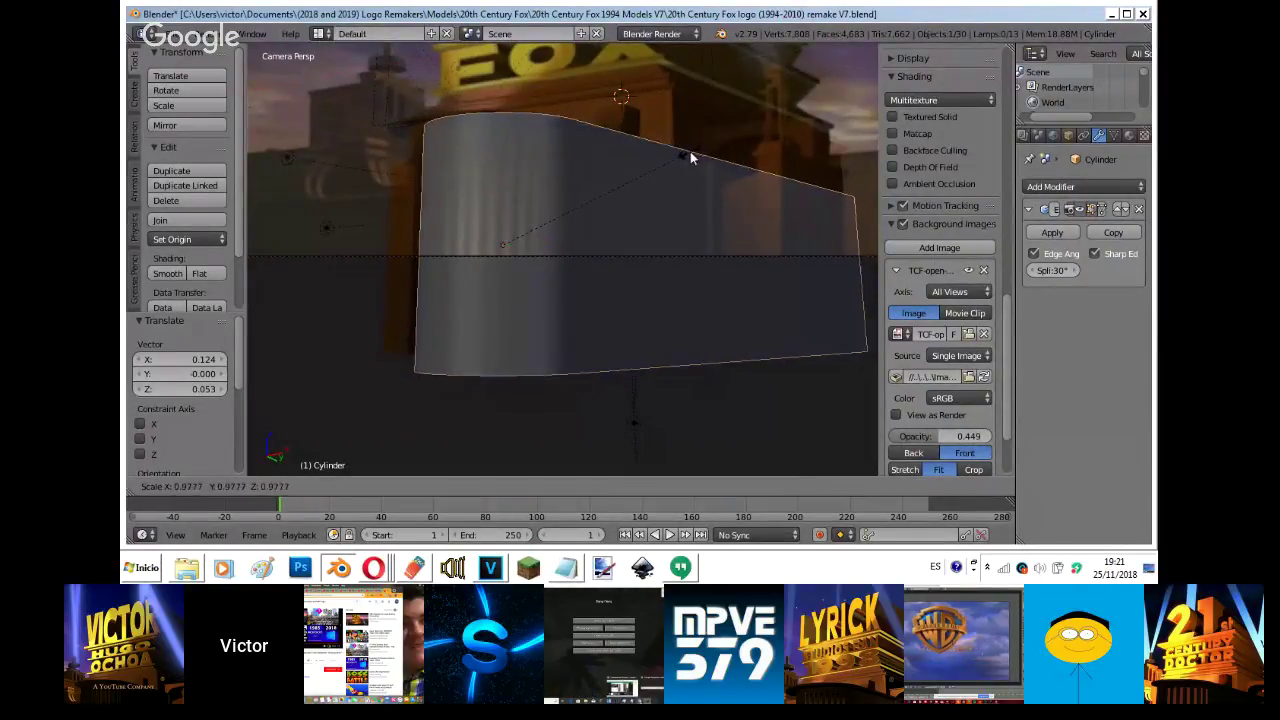
pyautogui.click(677, 156)
pyautogui.press('g')
pyautogui.click(665, 158)
pyautogui.press('s')
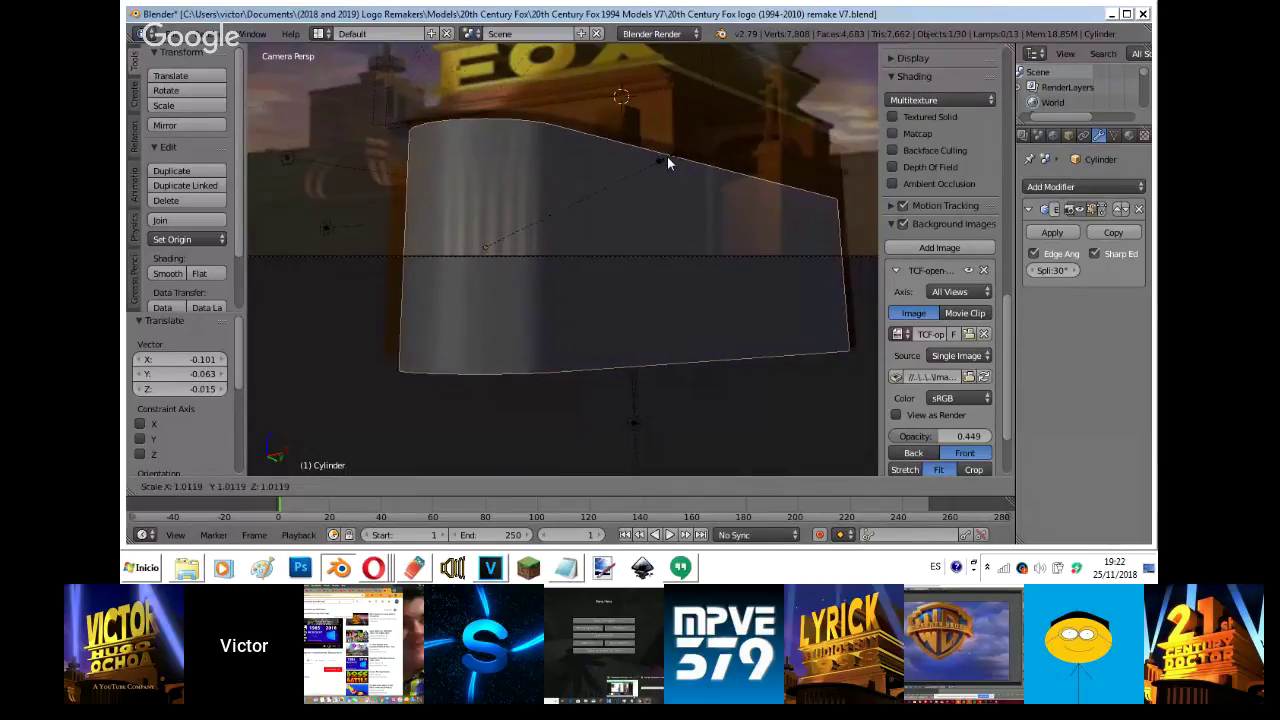
pyautogui.click(668, 157)
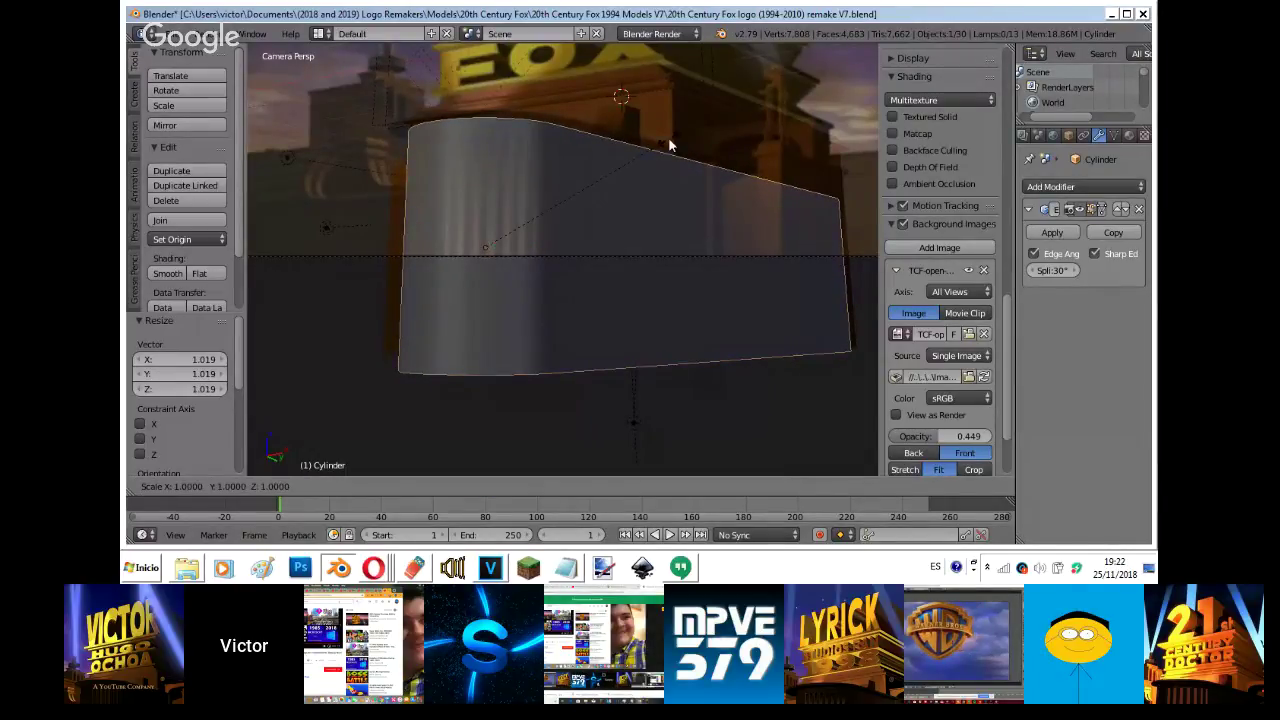
# - Move the block about 0.106 along X and -0.027 along Y in top view
pyautogui.press('g')
pyautogui.press('y')
pyautogui.click(670, 146)
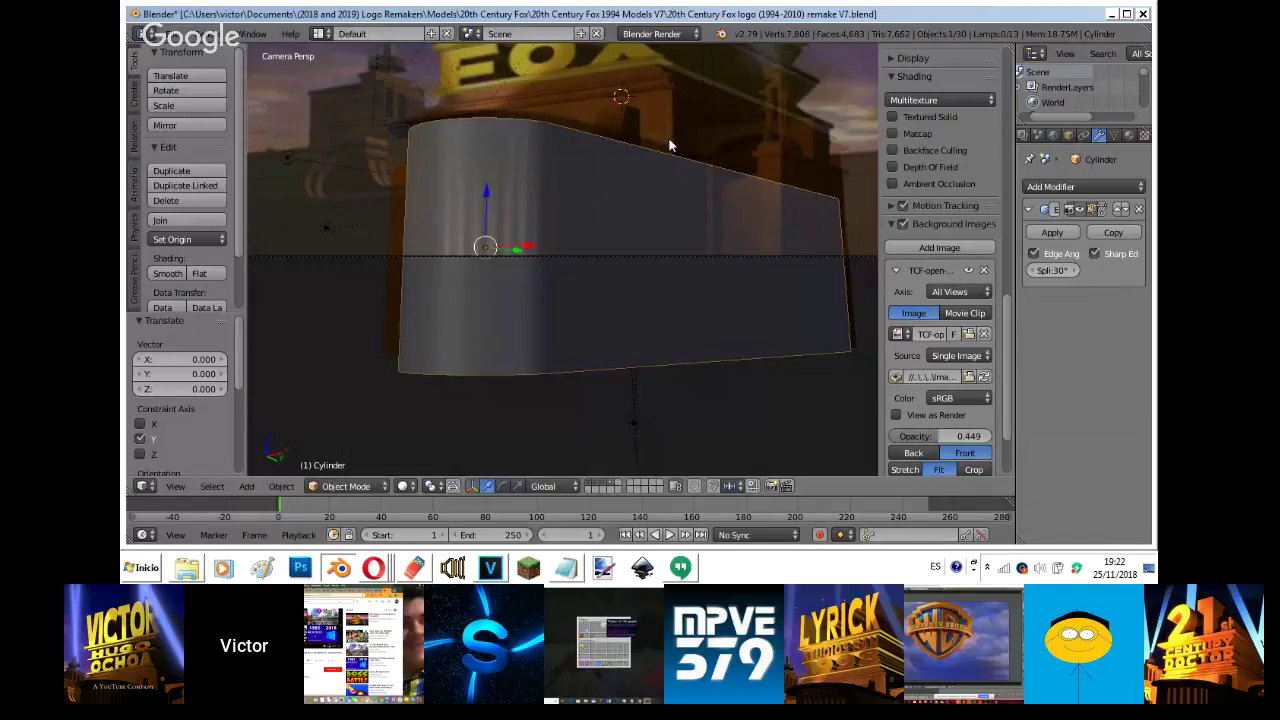
pyautogui.press('KP_7')
pyautogui.press('g')
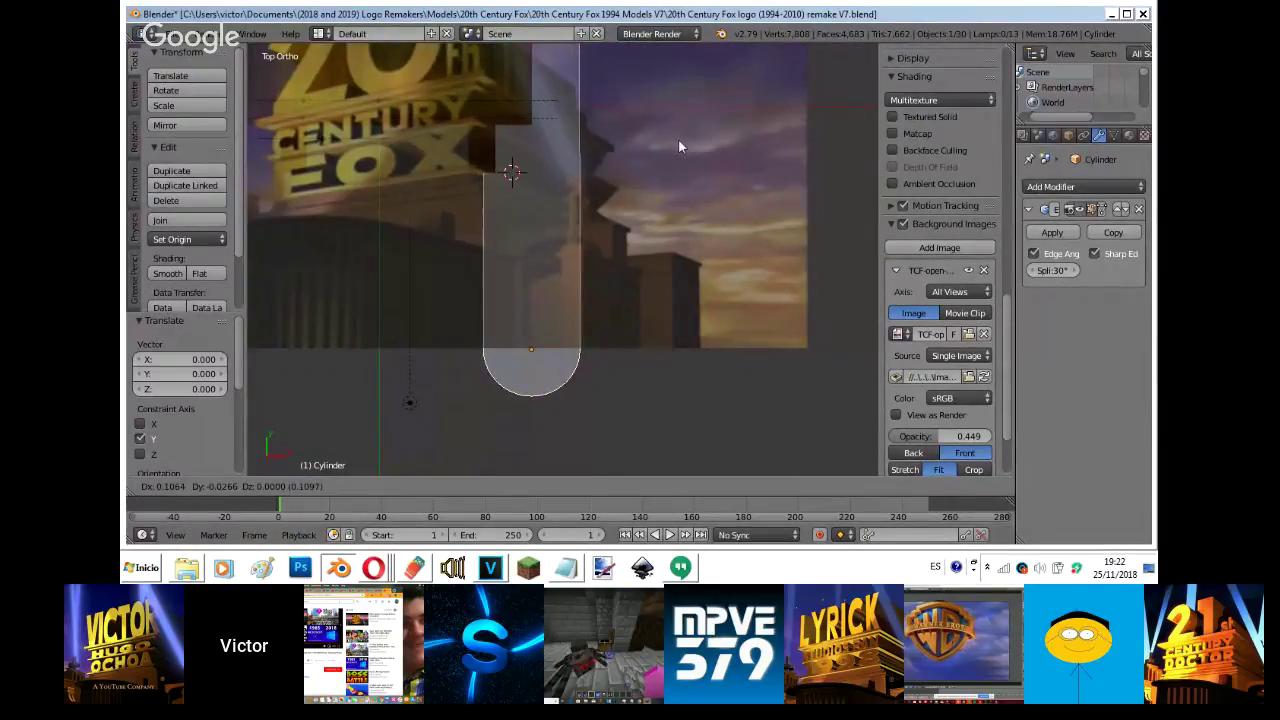
pyautogui.click(679, 146)
# - From the camera view, move the block about -0.066 along Y and -0.030 along Z
pyautogui.press('KP_0')
pyautogui.press('g')
pyautogui.press('y')
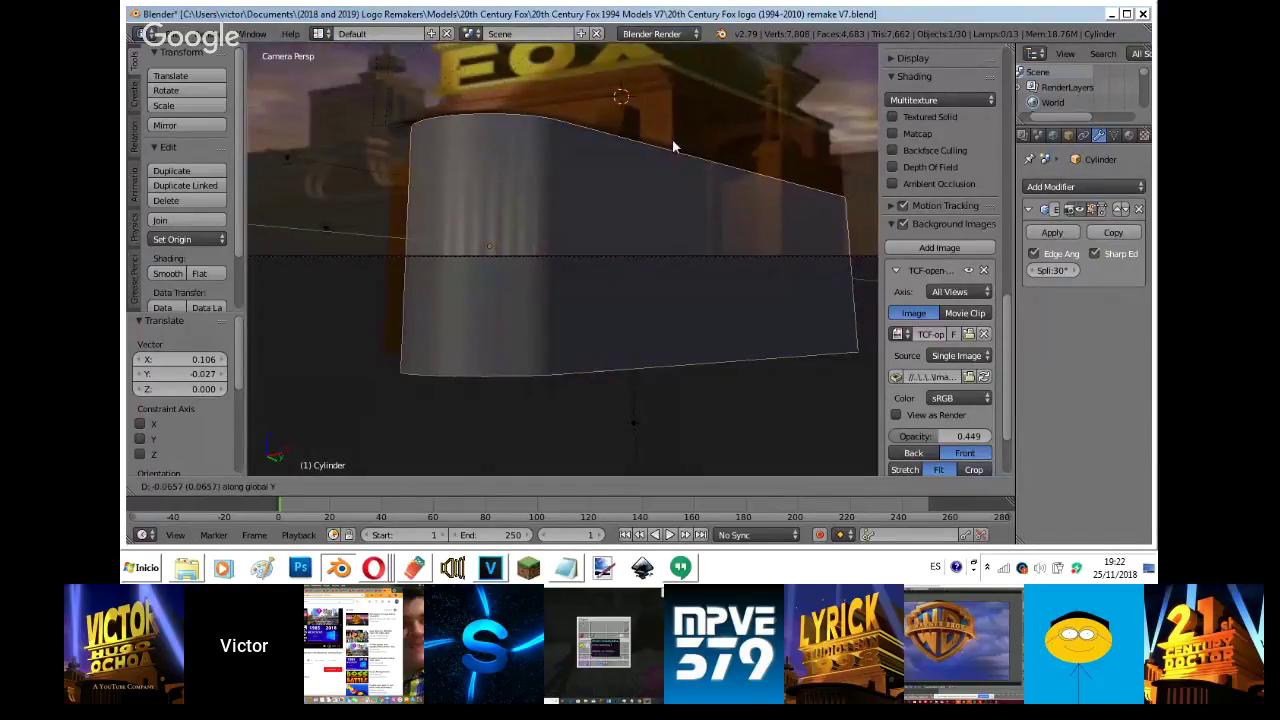
pyautogui.click(677, 146)
pyautogui.press('g')
pyautogui.press('z')
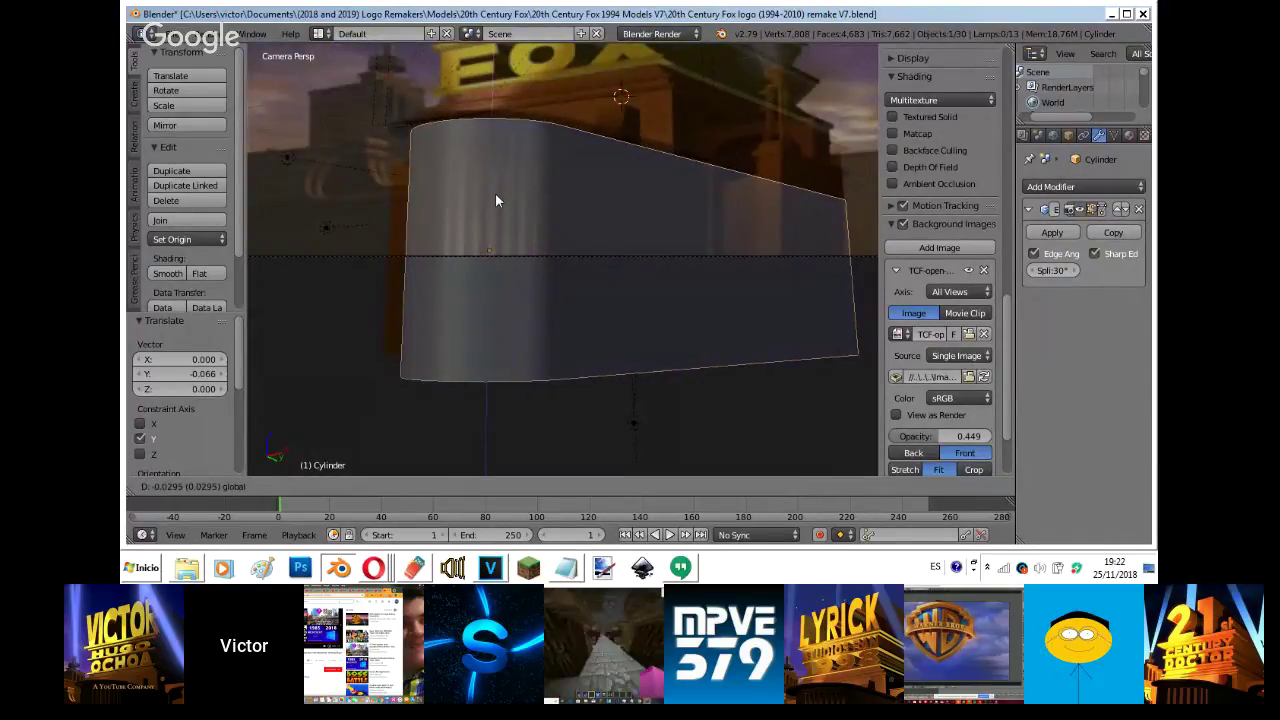
pyautogui.click(495, 193)
# - Scale the block by about 1.051 along the X axis only
pyautogui.press('s')
pyautogui.press('x')
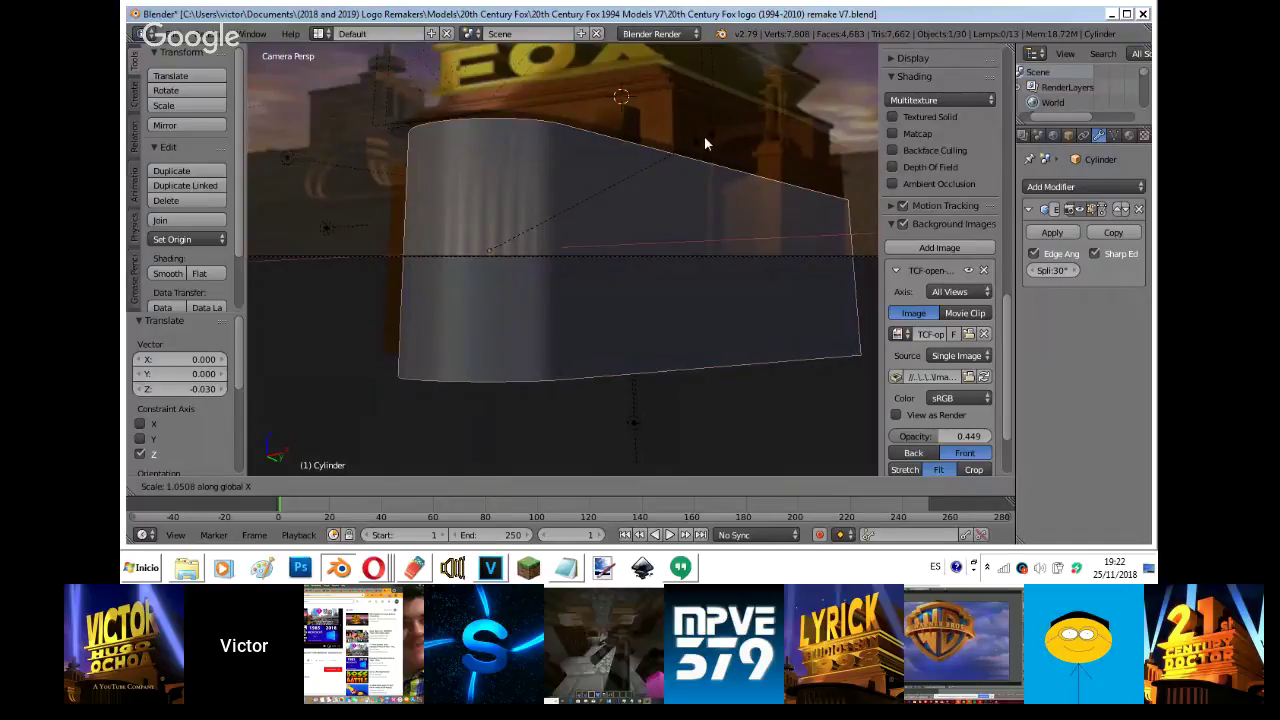
pyautogui.click(704, 136)
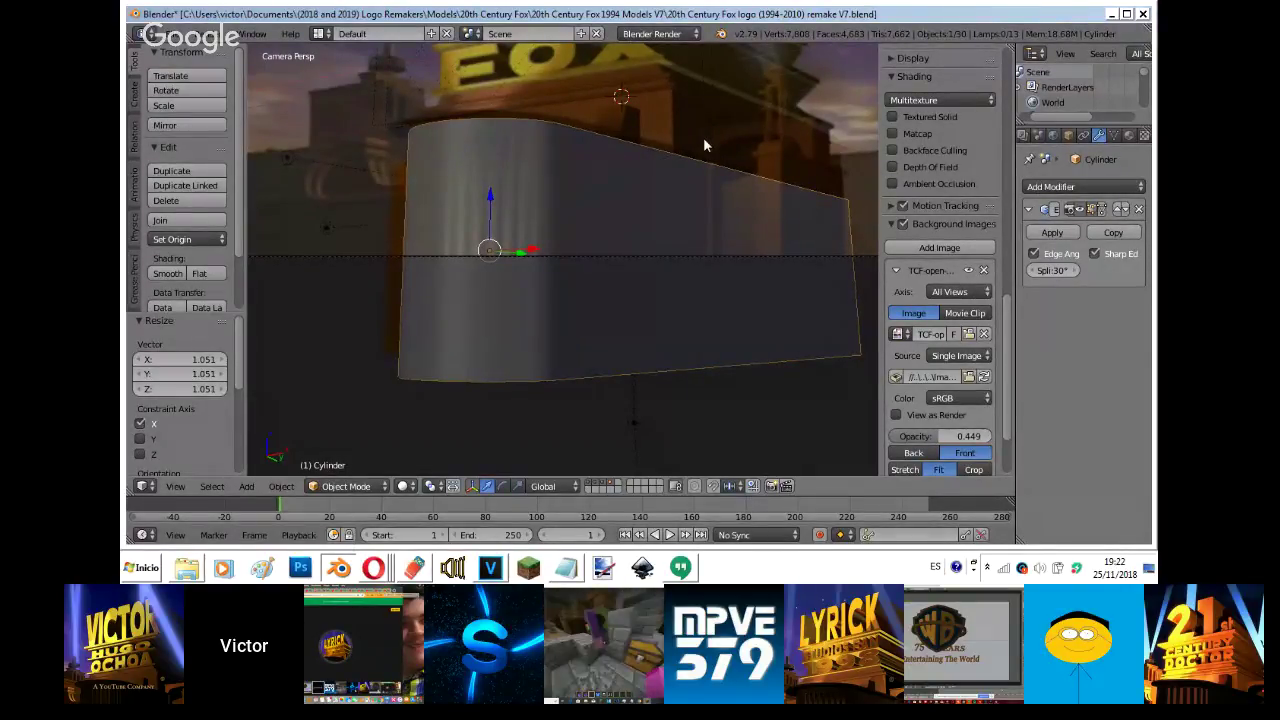
# - In Edit Mode with face selection, select the whole block mesh and subdivide it with one cut
pyautogui.press('Tab')
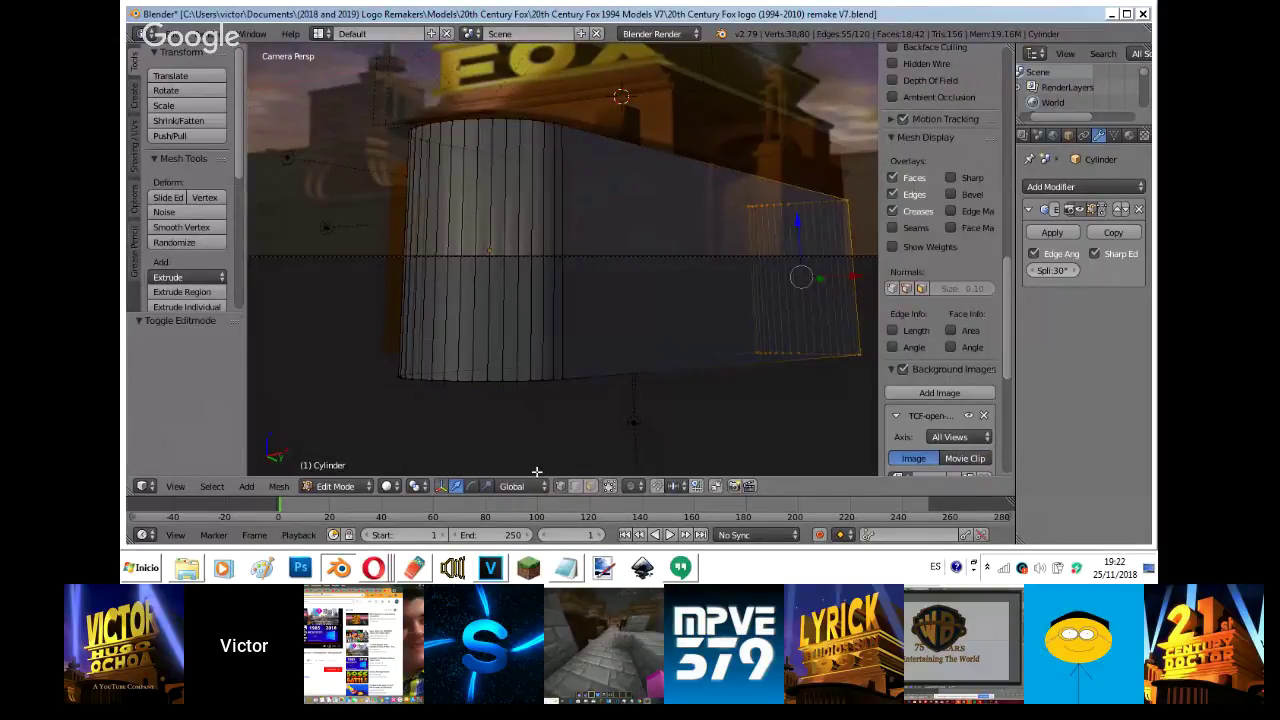
pyautogui.click(595, 488)
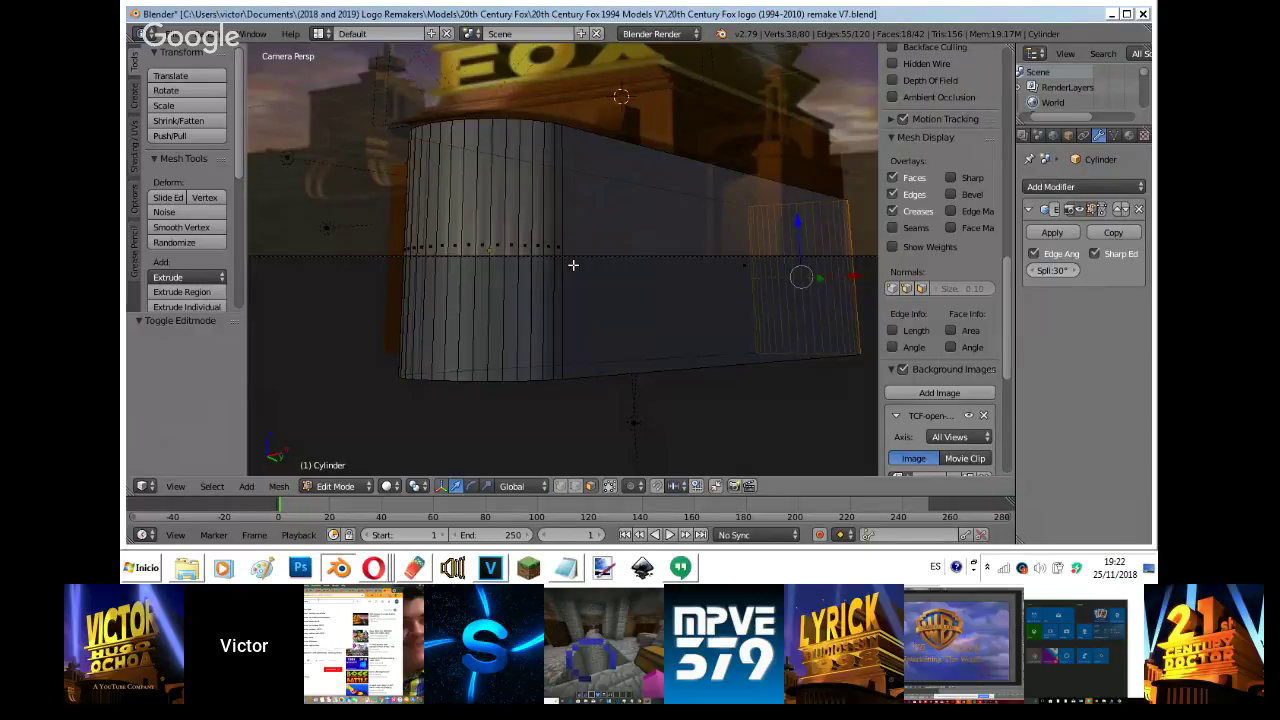
pyautogui.press('a')
pyautogui.press('a')
pyautogui.press('w')
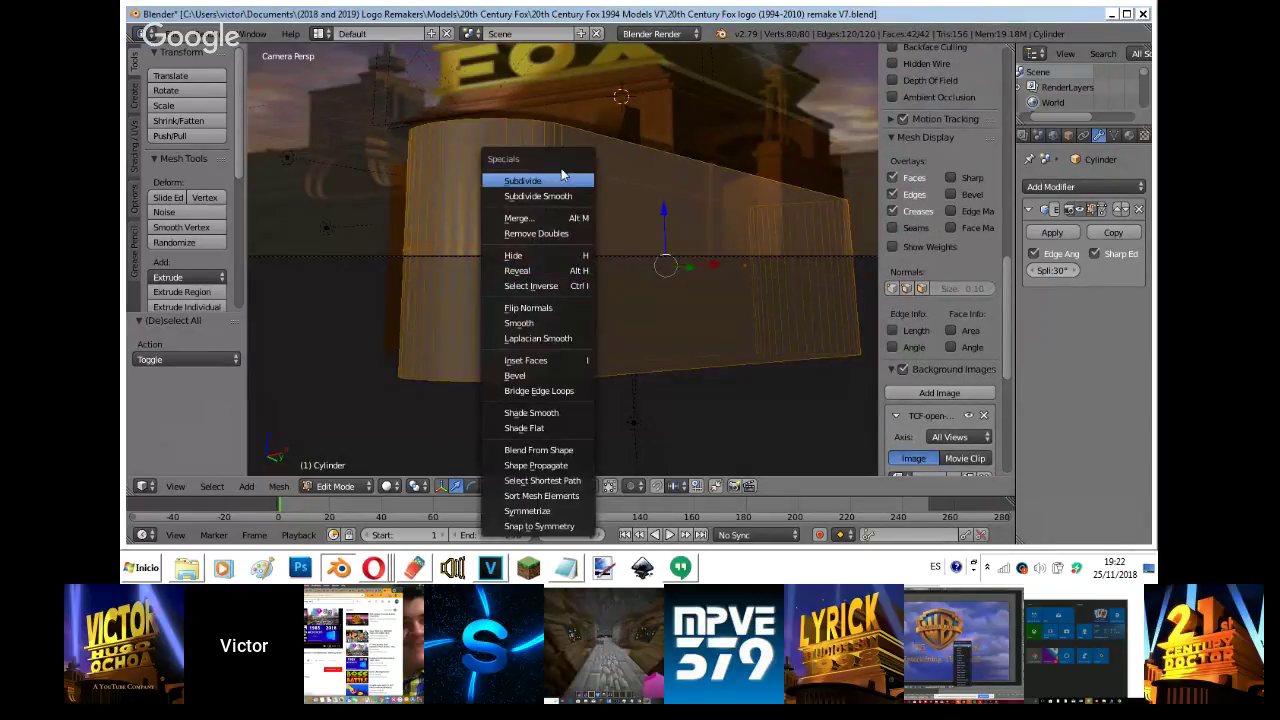
pyautogui.click(562, 180)
pyautogui.press('KP_1')
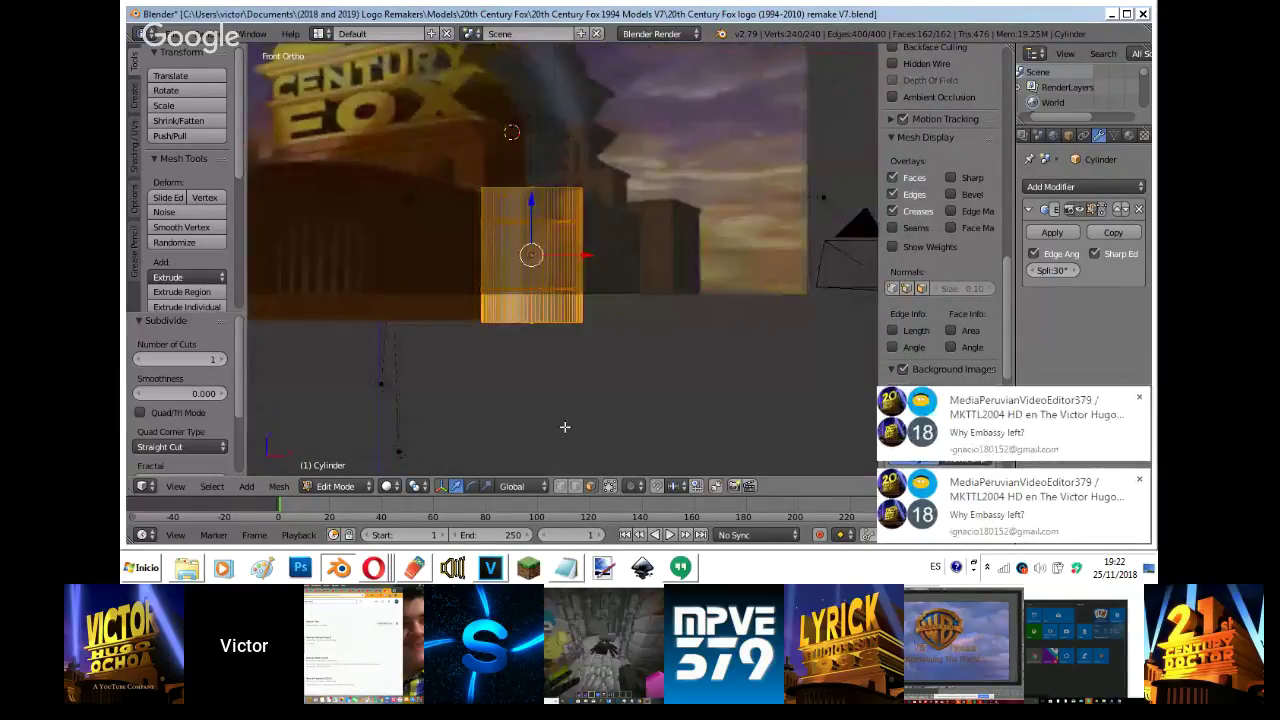
# - Read the new Hangouts group message, hide the screen-sharing notice over the call window, and switch back to Blender
pyautogui.click(1037, 417)
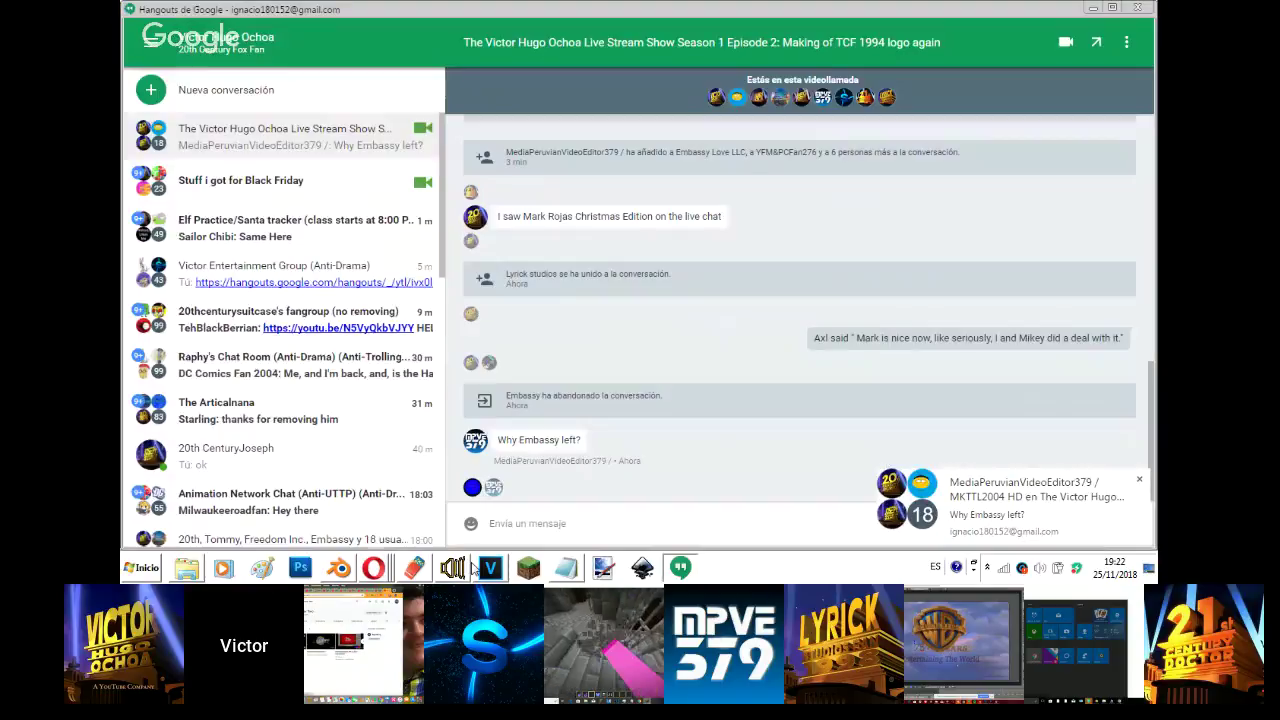
pyautogui.moveTo(374, 570)
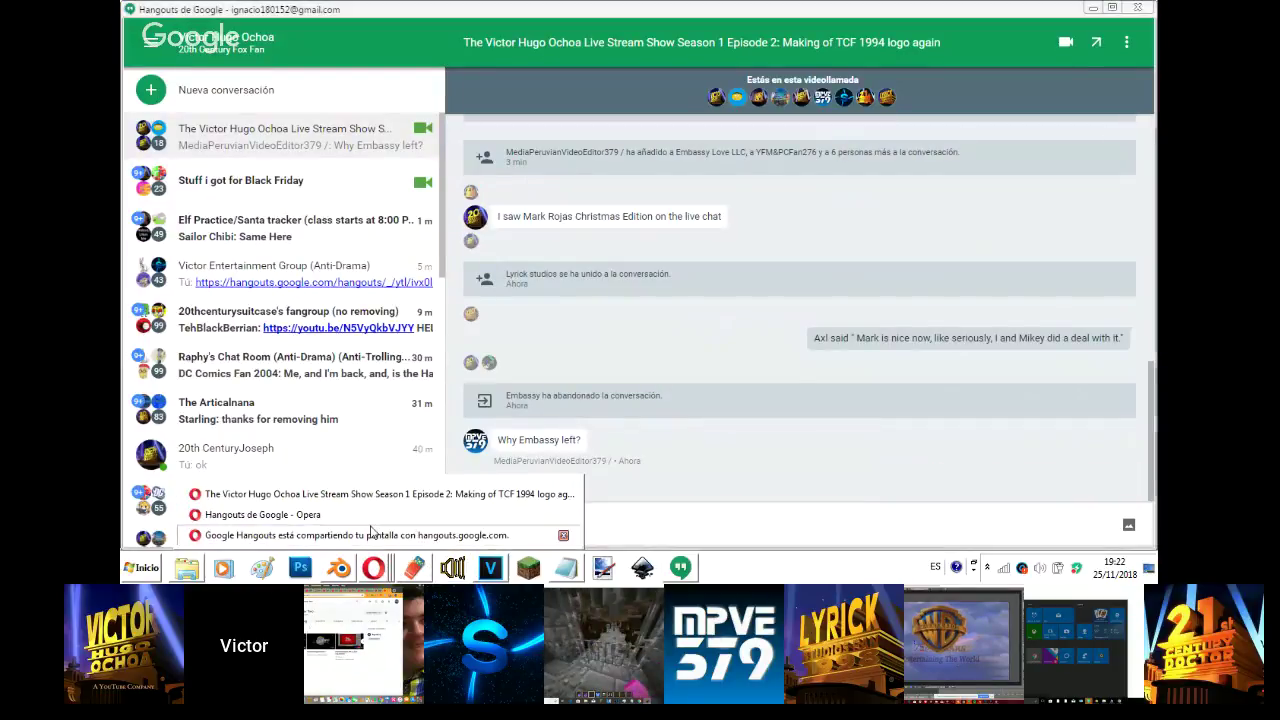
pyautogui.click(371, 532)
pyautogui.click(374, 567)
pyautogui.click(360, 517)
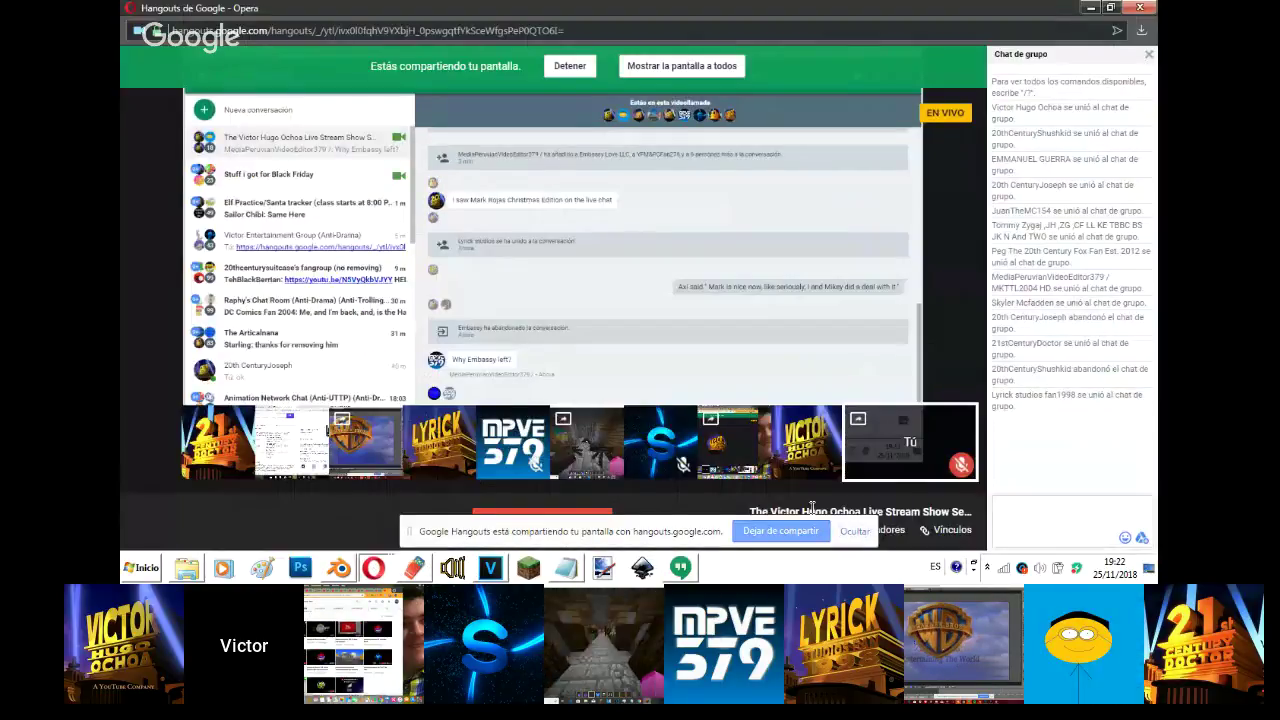
pyautogui.click(860, 533)
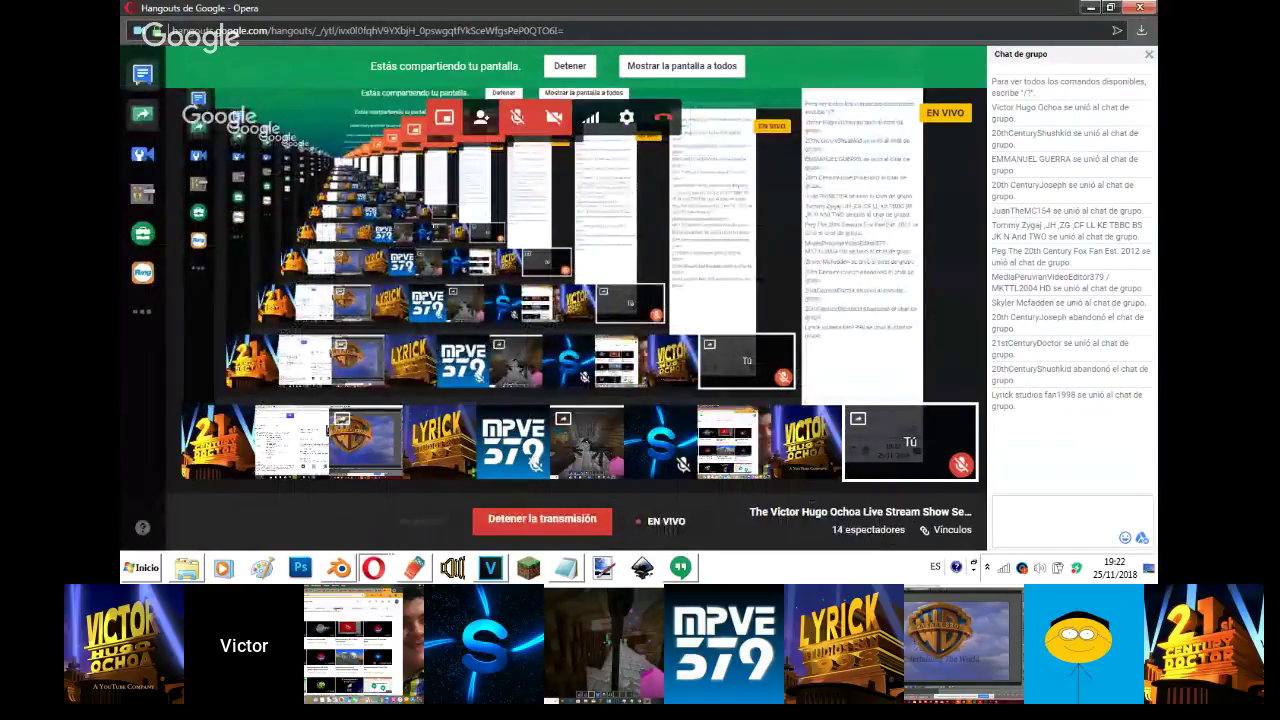
pyautogui.click(345, 577)
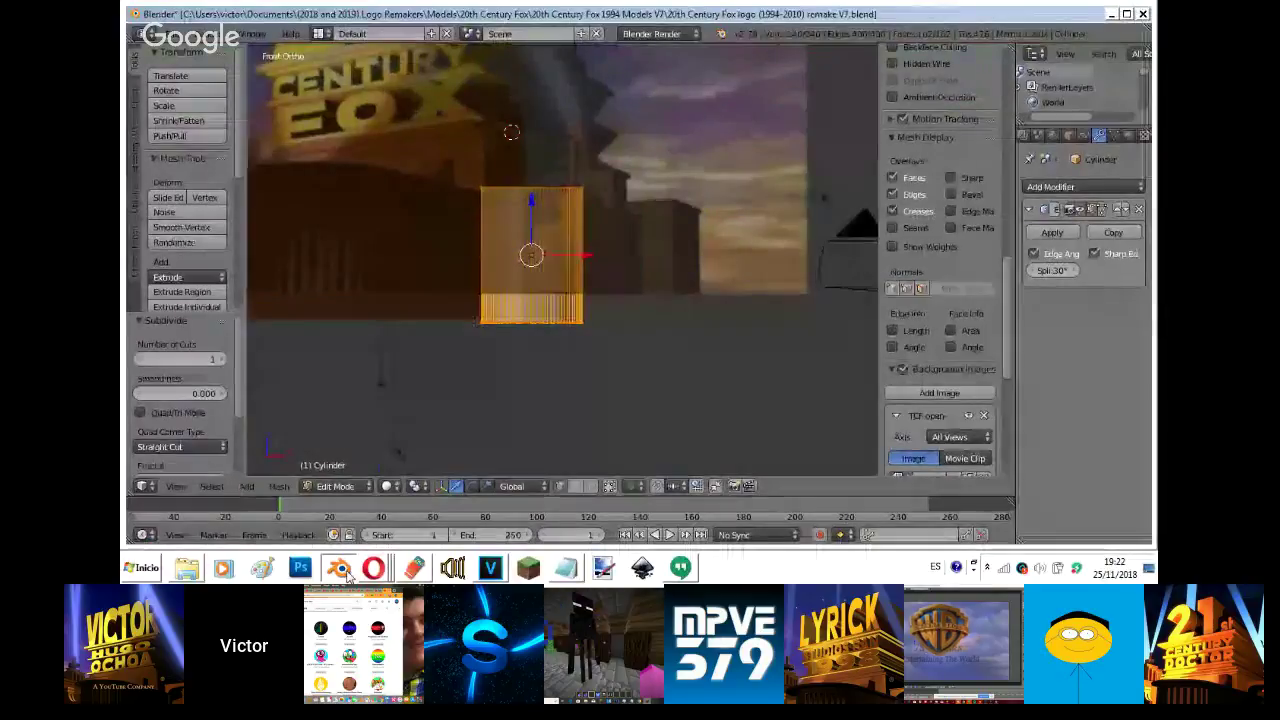
# - Box-select the block's middle edge loop in front view and raise it about 0.59 along Z from the camera view
pyautogui.scroll(5, 745, 364)
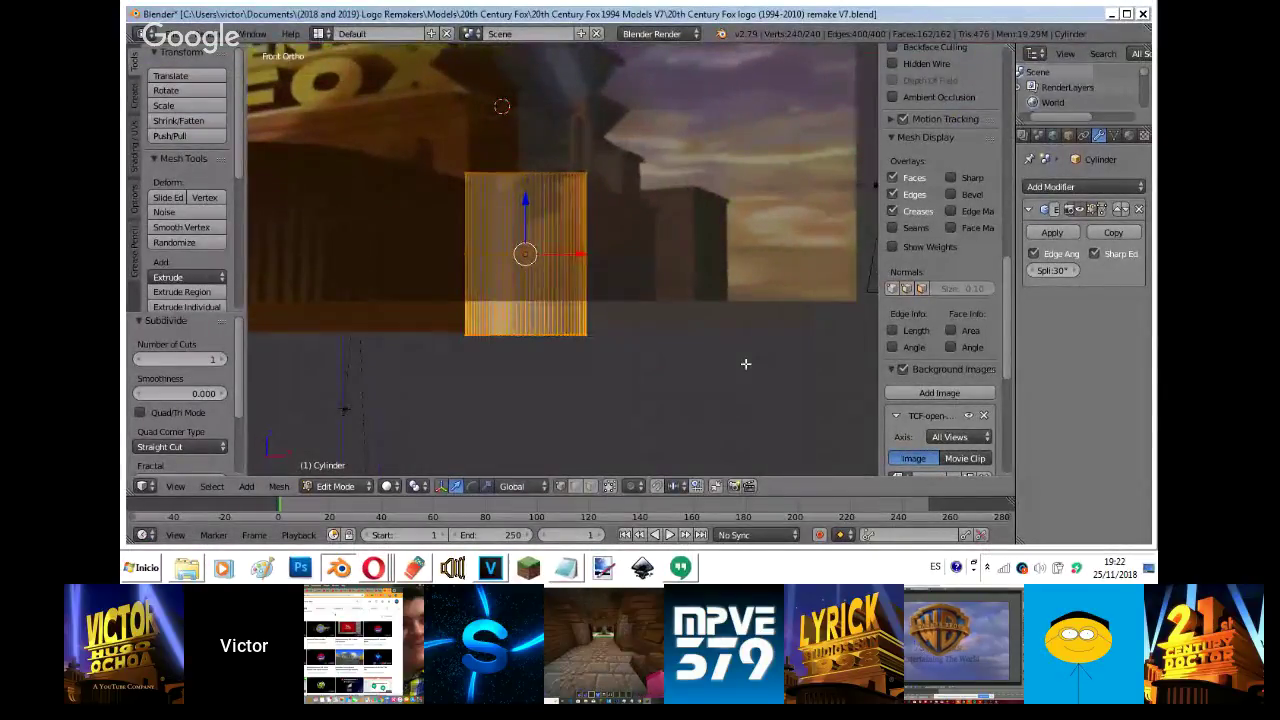
pyautogui.rightClick(609, 251)
pyautogui.press('b')
pyautogui.moveTo(647, 220); pyautogui.dragTo(279, 261)
pyautogui.moveTo(281, 262); pyautogui.dragTo(279, 261, button='middle')
pyautogui.press('KP_0')
pyautogui.press('g')
pyautogui.press('z')
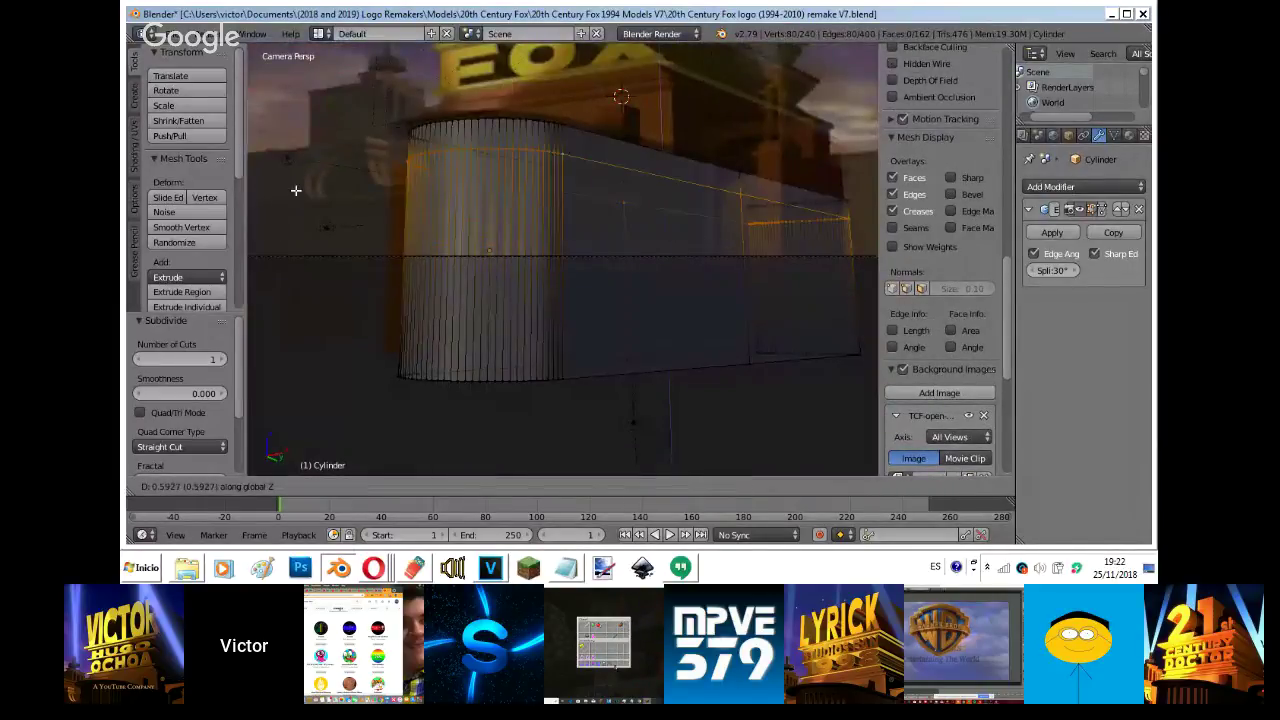
pyautogui.click(296, 180)
# - Raise the selected edge loop another 0.013 or so along Z, just below the block's rim
pyautogui.press('Tab')
pyautogui.scroll(4, 296, 180)
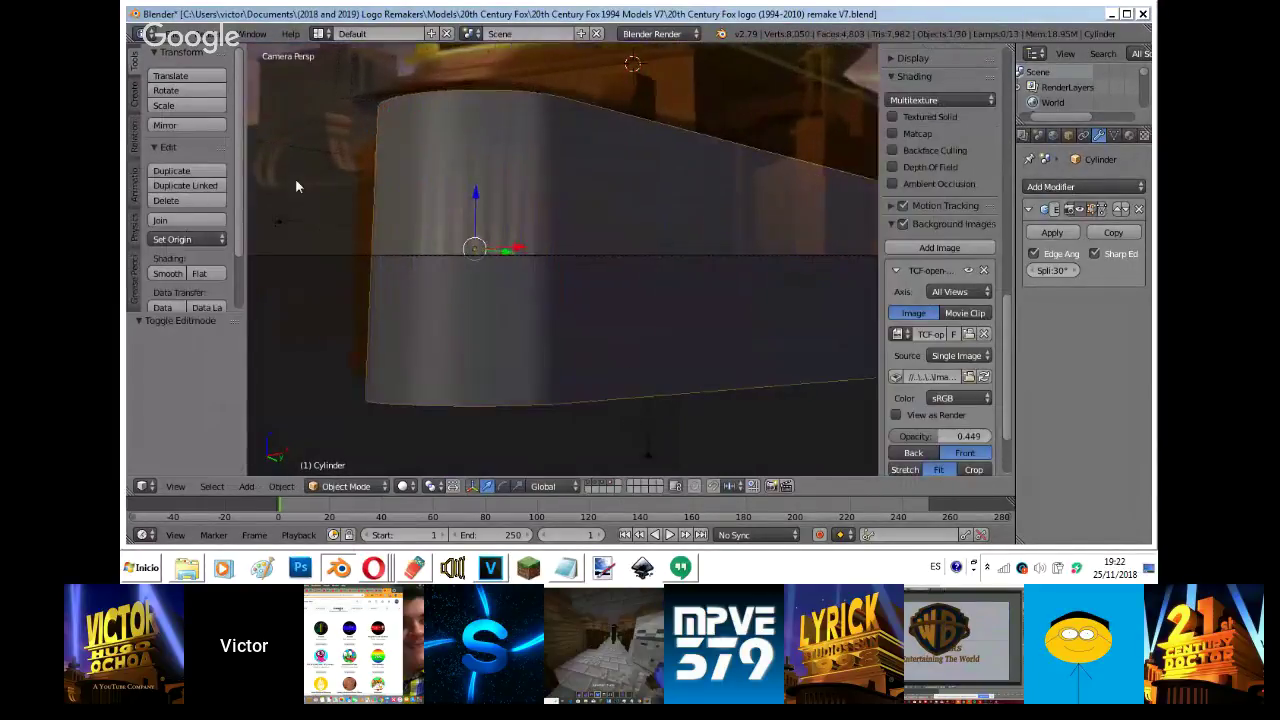
pyautogui.press('Tab')
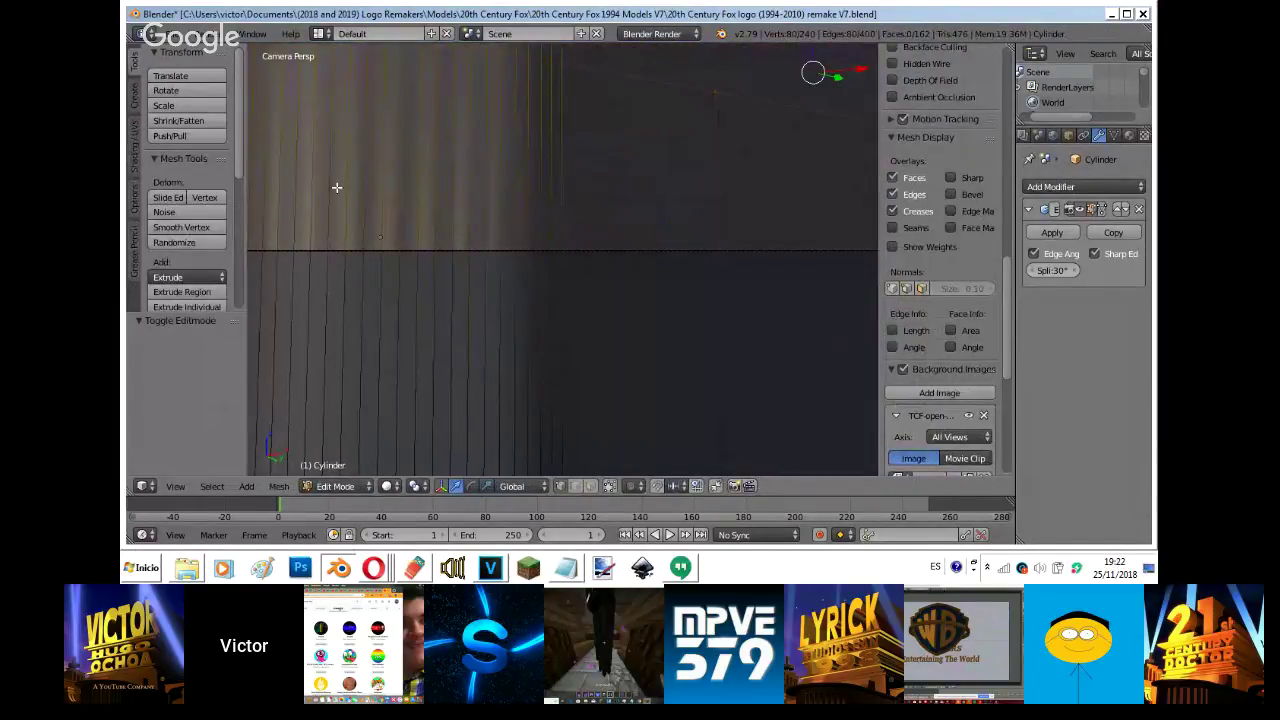
pyautogui.scroll(-5, 514, 406)
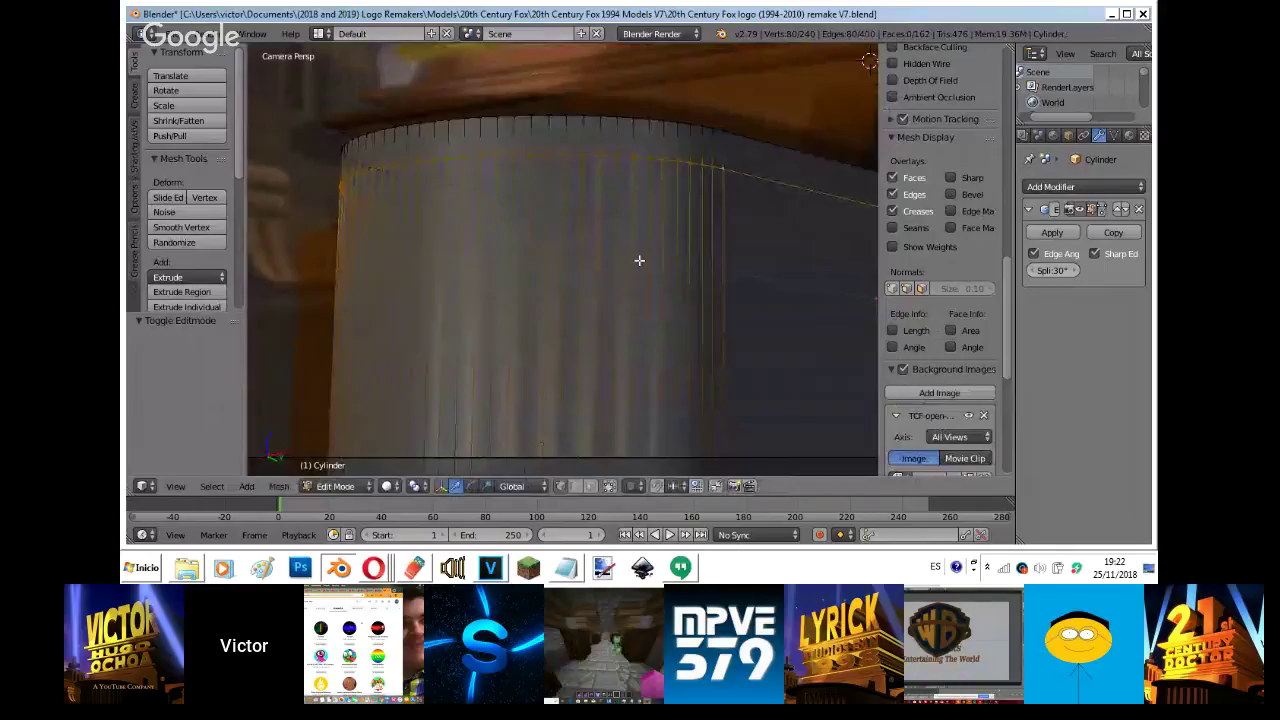
pyautogui.press('g')
pyautogui.press('z')
pyautogui.click(642, 257)
# - Select the block's top cap face in face selection mode, using wireframe display to reach it
pyautogui.click(591, 486)
pyautogui.press('z')
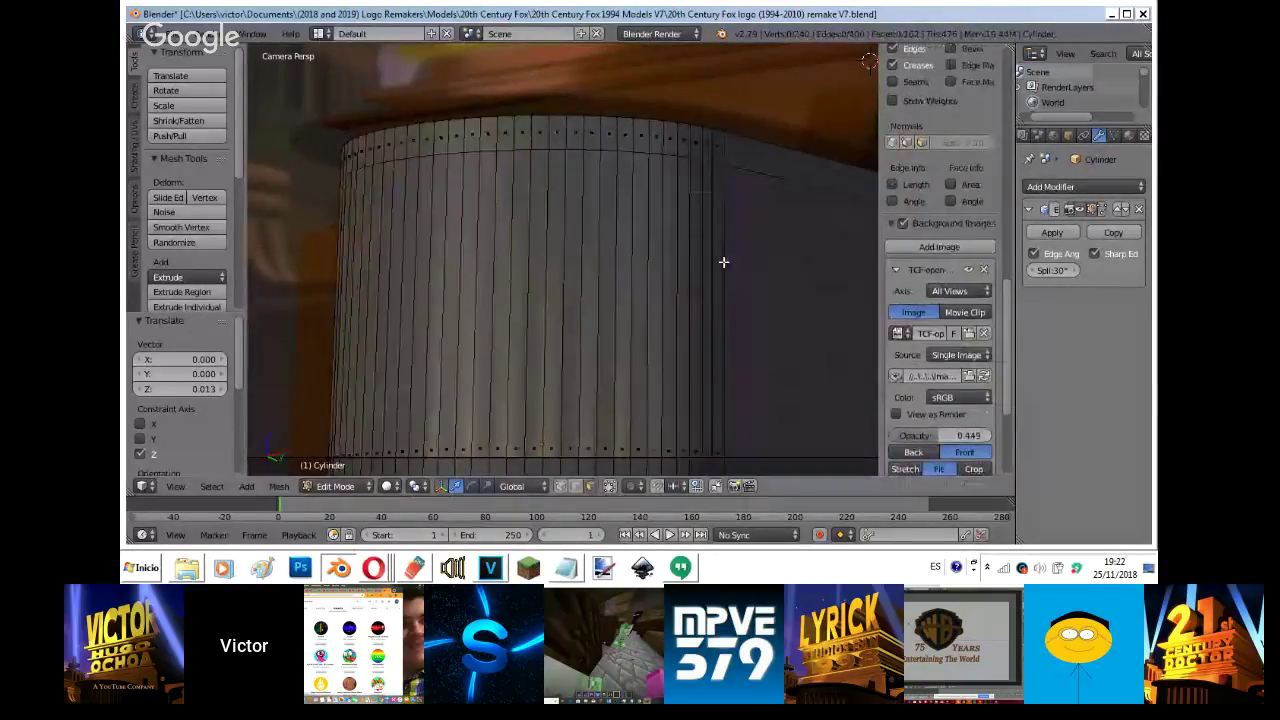
pyautogui.keyDown('shift'); pyautogui.moveTo(780, 234); pyautogui.dragTo(523, 271, button='middle'); pyautogui.keyUp('shift')
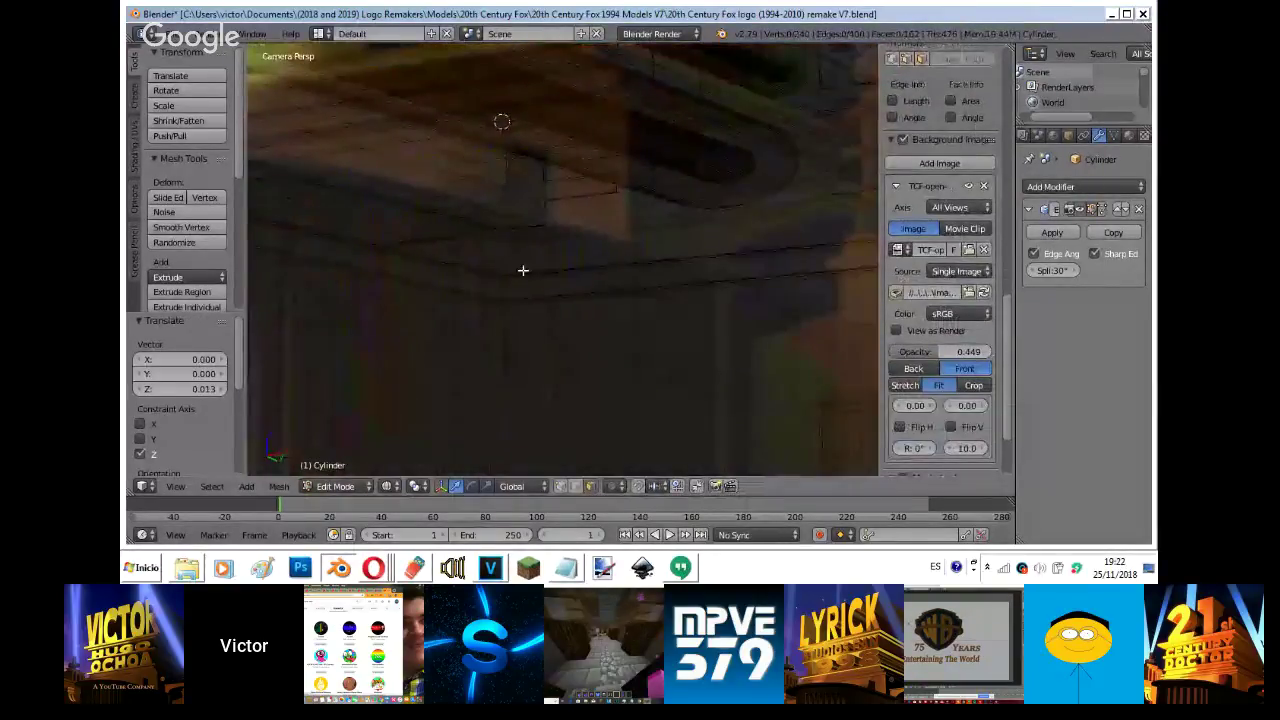
pyautogui.rightClick(586, 274)
pyautogui.press('z')
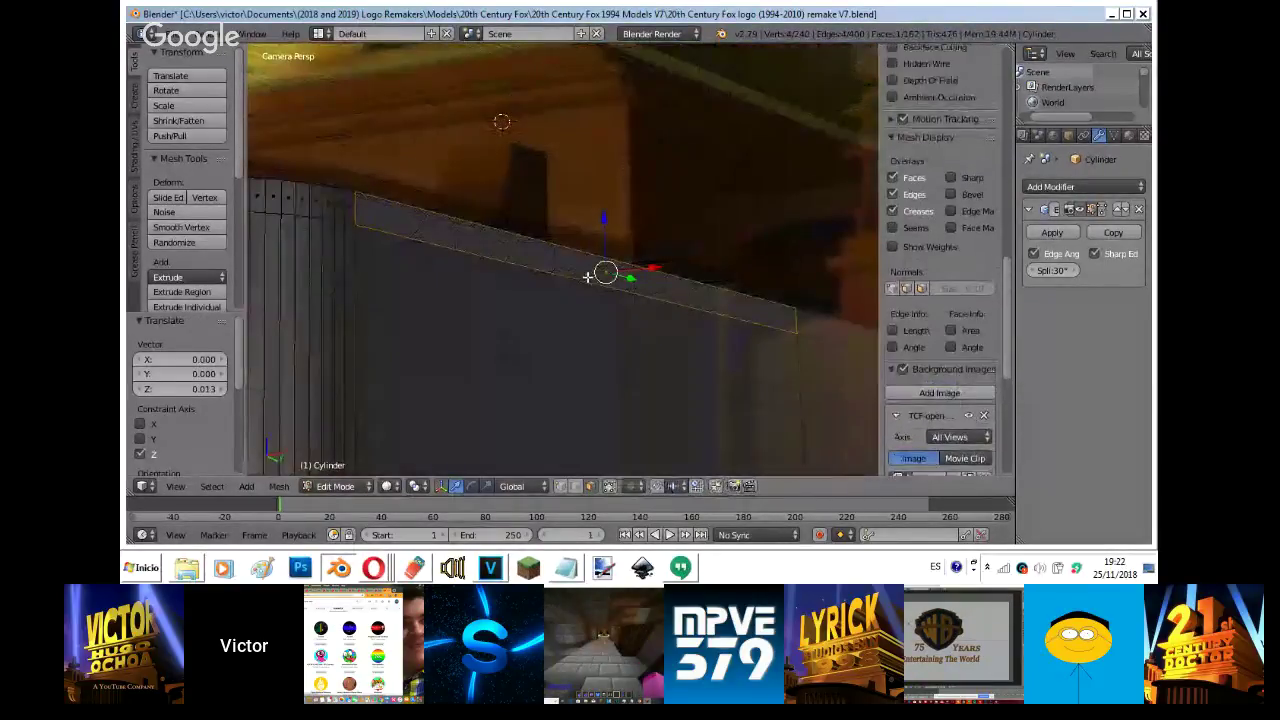
pyautogui.press('z')
pyautogui.rightClick(605, 334)
pyautogui.press('z')
pyautogui.scroll(-4, 475, 283)
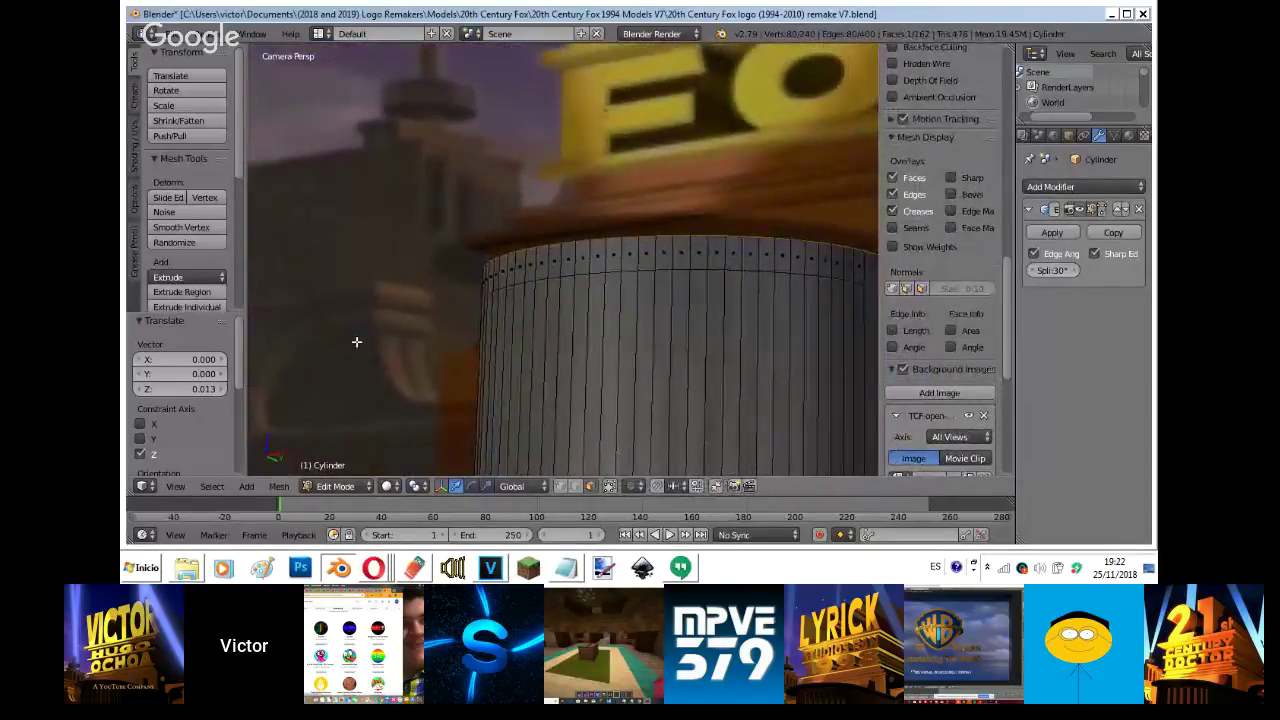
# - Extrude the top cap into an overhanging lip, scaled about 1.056 overall and 1.062 along X, and raise it about 0.02
pyautogui.press('e')
pyautogui.rightClick(376, 343)
pyautogui.press('s')
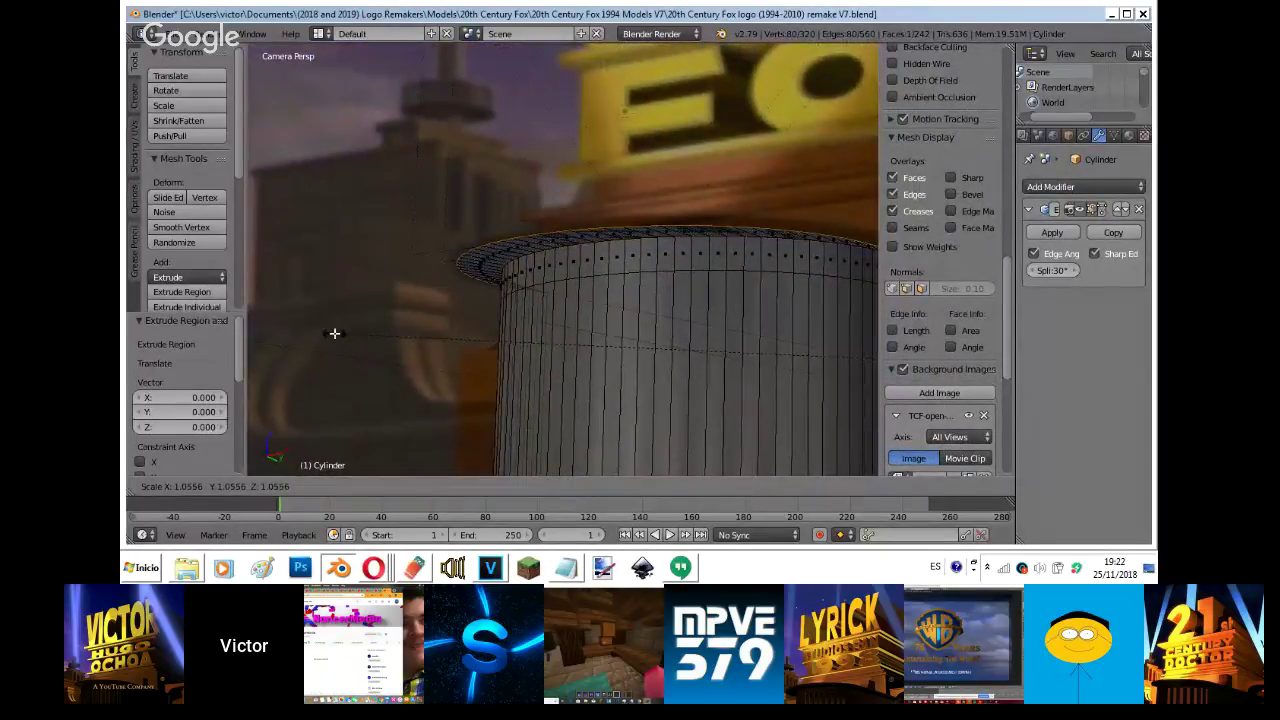
pyautogui.click(336, 334)
pyautogui.press('s')
pyautogui.press('x')
pyautogui.click(289, 346)
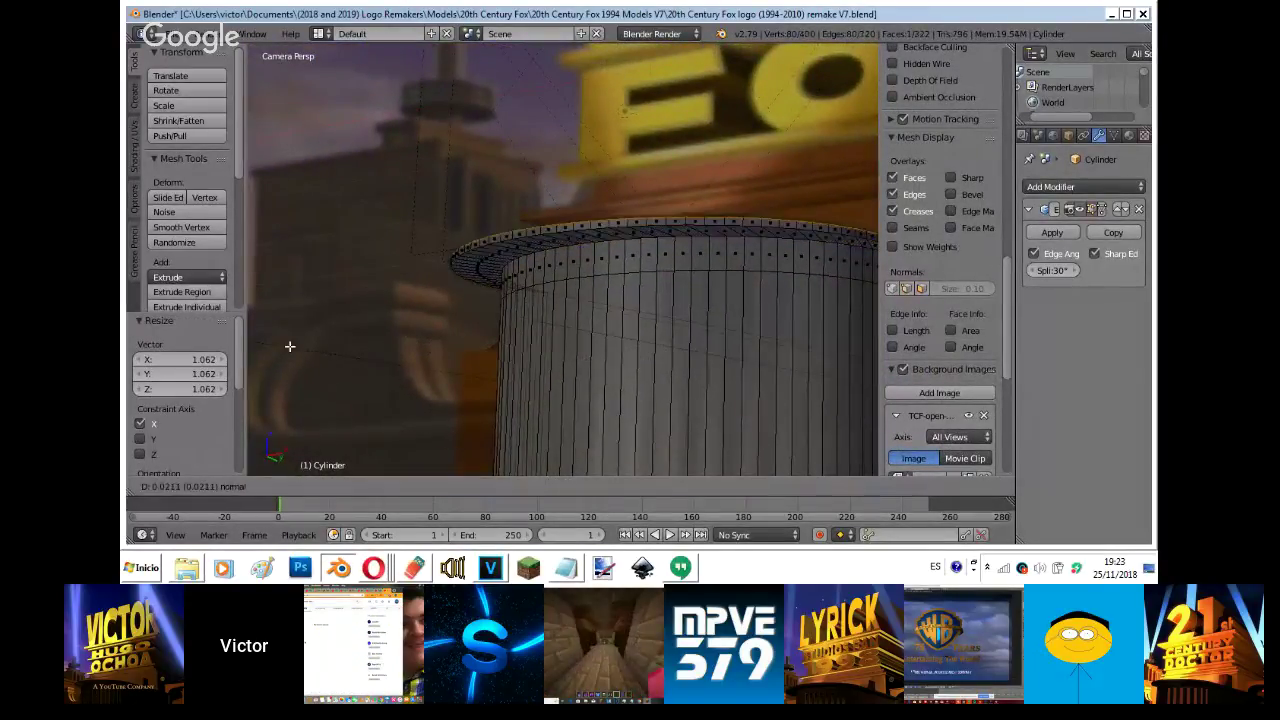
pyautogui.press('Tab')
pyautogui.keyDown('shift'); pyautogui.moveTo(677, 302); pyautogui.dragTo(461, 118, button='middle'); pyautogui.keyUp('shift')
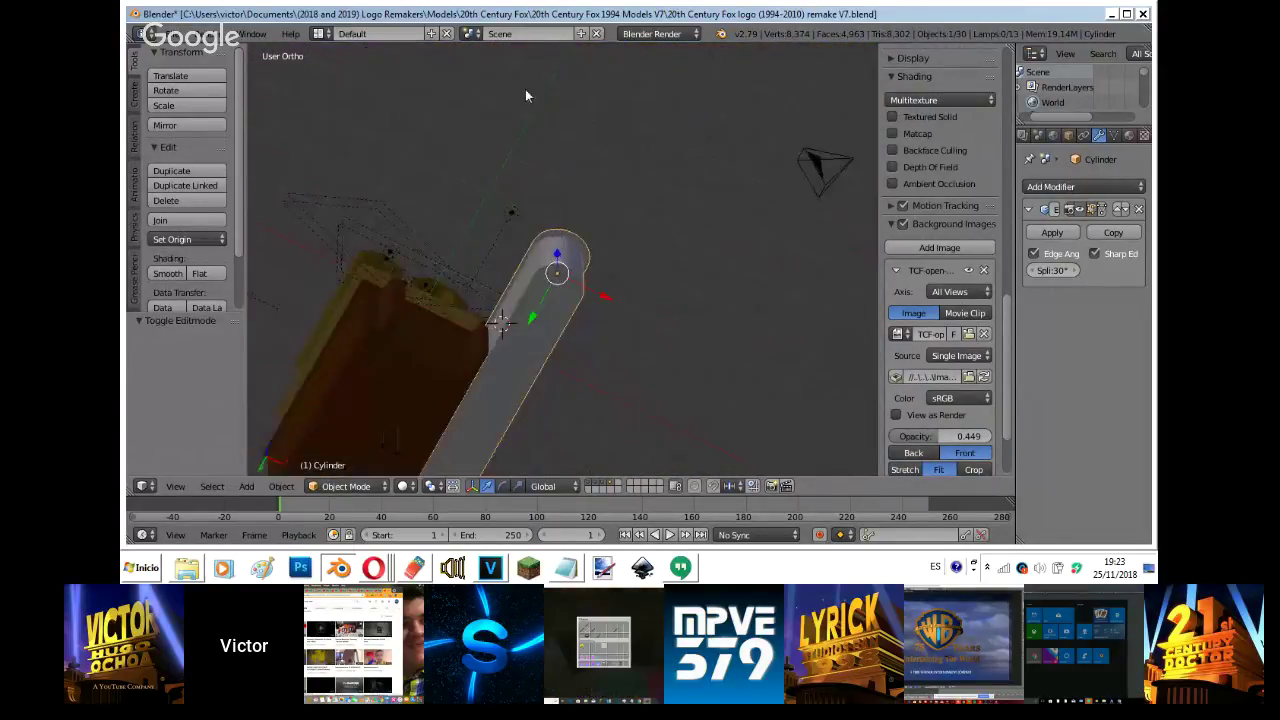
pyautogui.press('Tab')
pyautogui.press('KP_0')
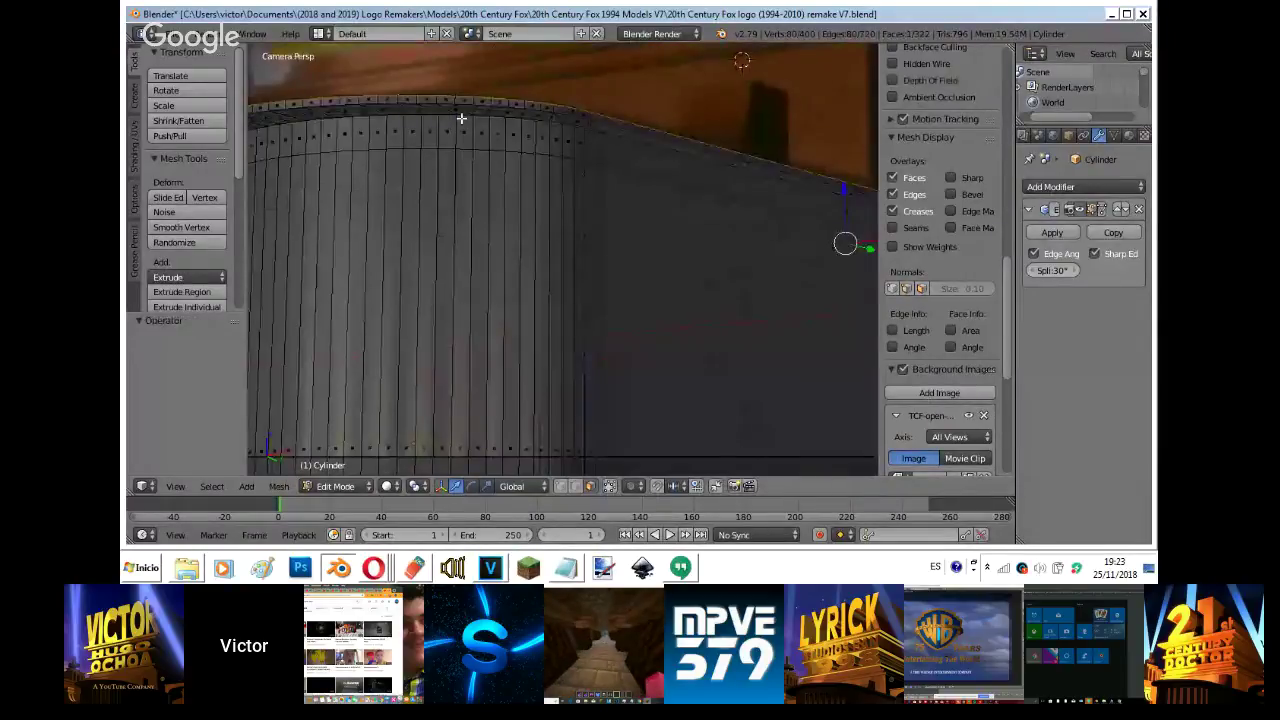
# - Undo the lip's upward extrusion and scale the cap face by 1.070 along X to widen the overhang
pyautogui.keyDown('shift'); pyautogui.moveTo(616, 195); pyautogui.dragTo(320, 268, button='middle'); pyautogui.keyUp('shift')
pyautogui.press('s')
pyautogui.press('x')
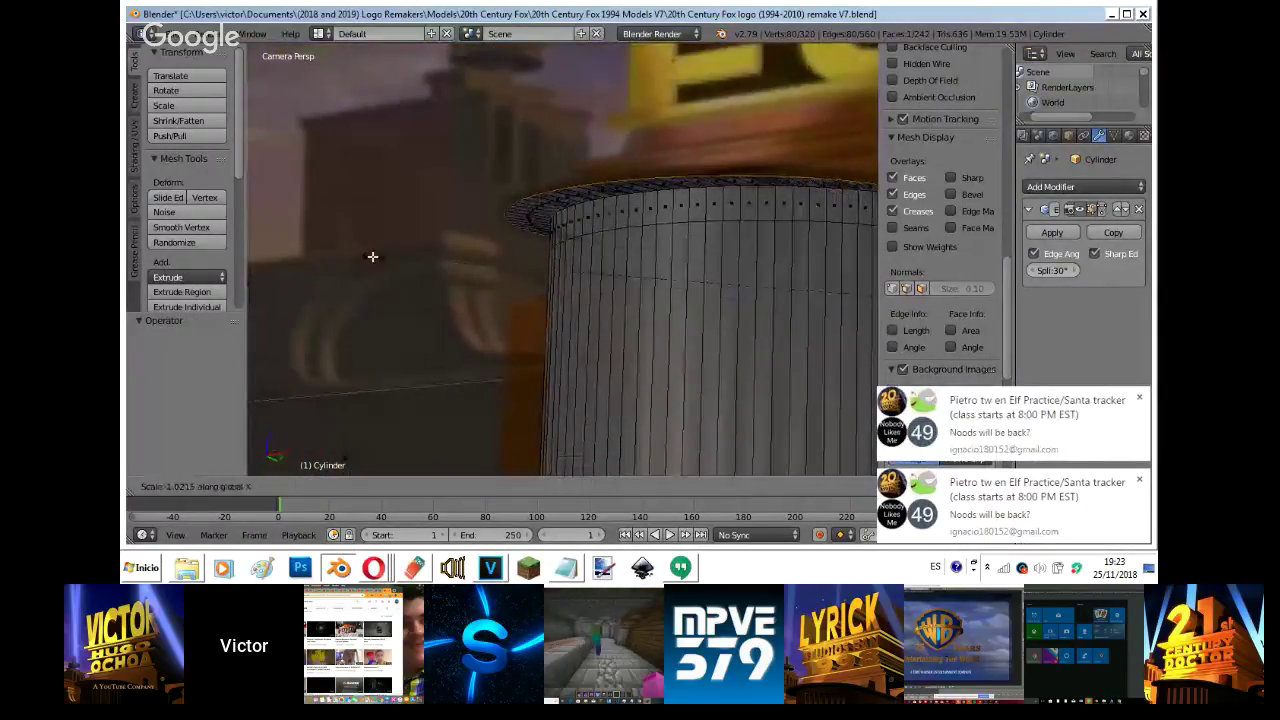
pyautogui.click(334, 266)
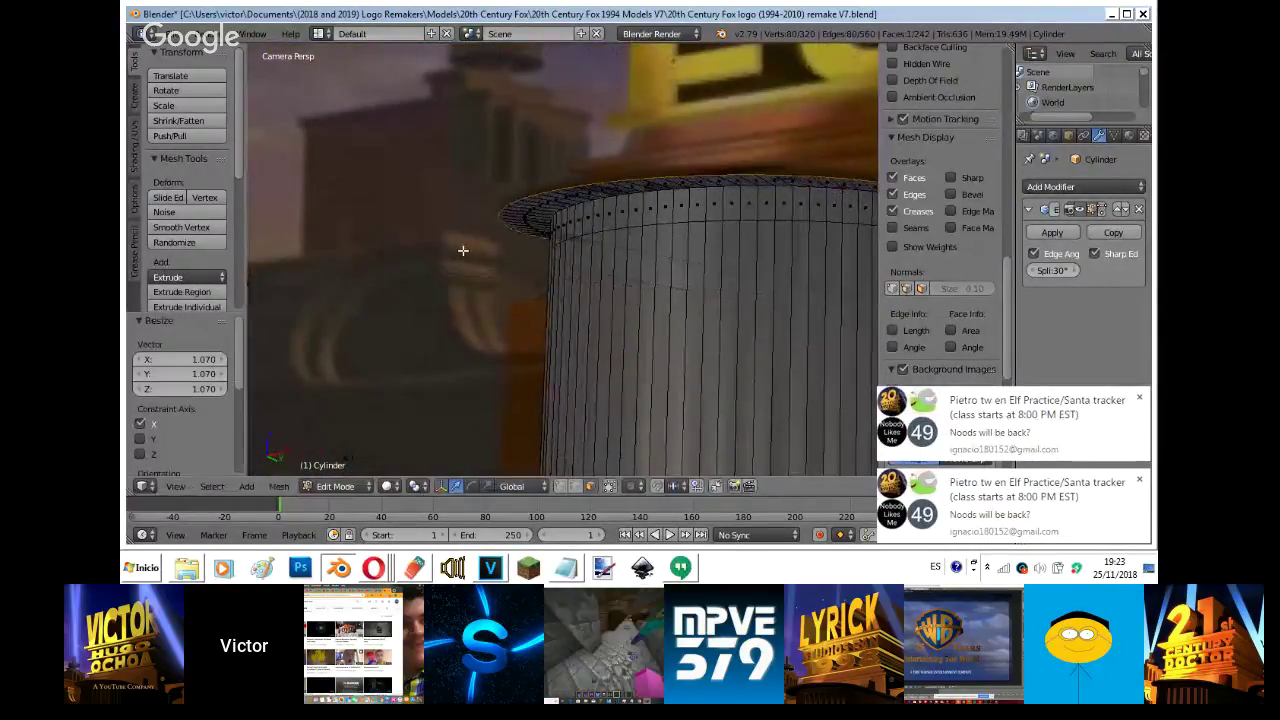
# - Fine-tune the cap face's width along X from the camera view so the lip's far side fits the reference
pyautogui.keyDown('shift'); pyautogui.moveTo(463, 249); pyautogui.dragTo(677, 266, button='middle'); pyautogui.keyUp('shift')
pyautogui.press('Tab')
pyautogui.press('s')
pyautogui.press('x')
pyautogui.rightClick(680, 266)
pyautogui.press('Tab')
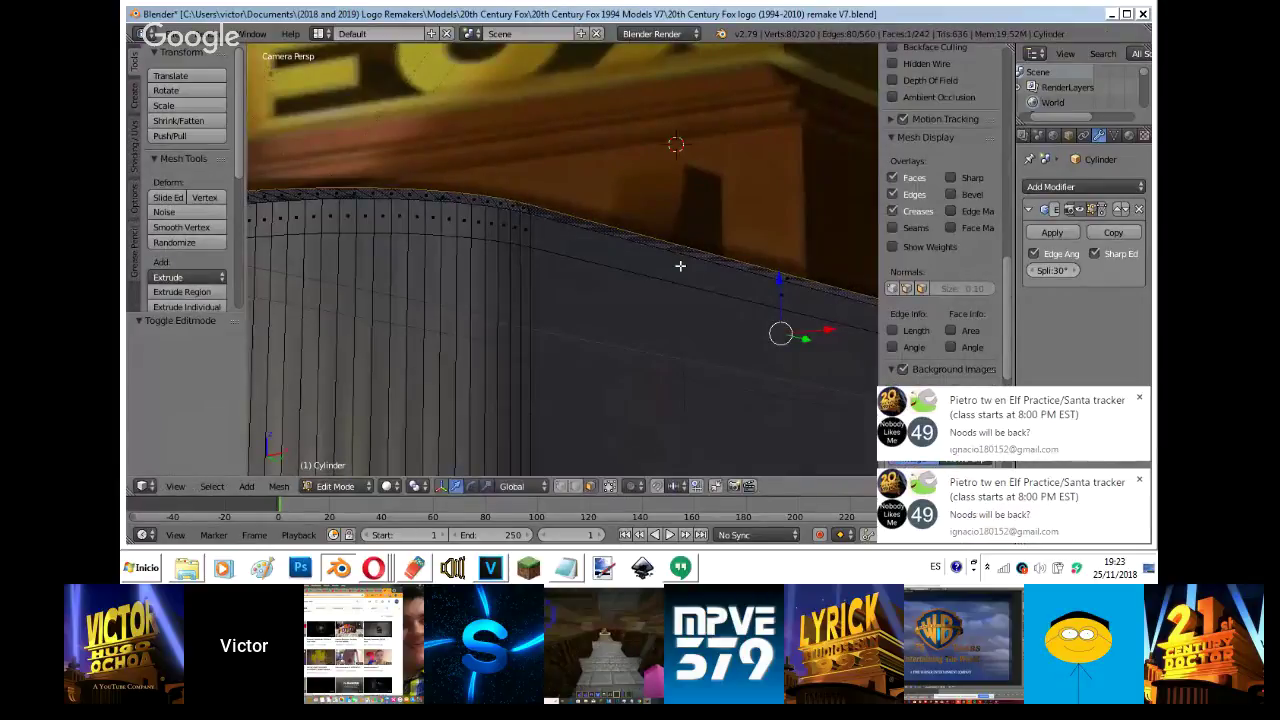
pyautogui.press('s')
pyautogui.press('x')
pyautogui.click(672, 267)
pyautogui.press('s')
pyautogui.rightClick(672, 266)
pyautogui.press('Tab')
# - Try scaling the cap face by 0.993 along X from the top view
pyautogui.moveTo(674, 270); pyautogui.dragTo(731, 55, button='middle')
pyautogui.press('KP_7')
pyautogui.scroll(5, 731, 56)
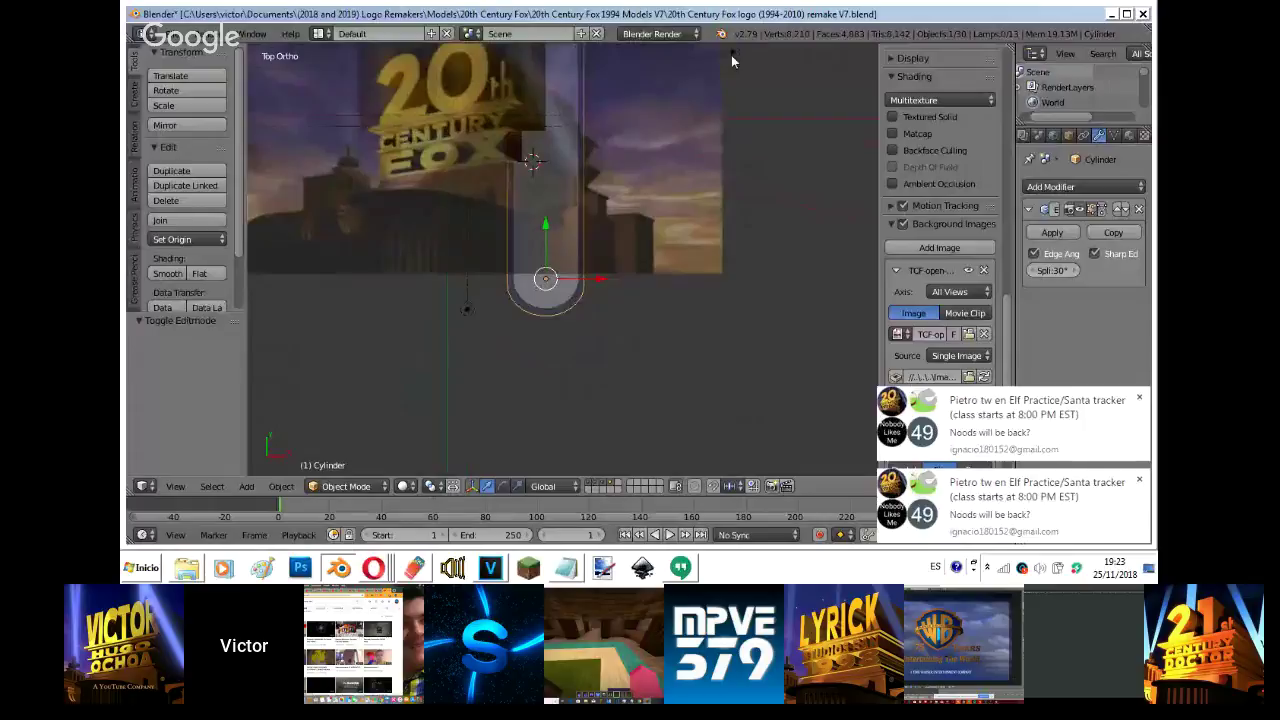
pyautogui.press('Tab')
pyautogui.press('s')
pyautogui.click(760, 210)
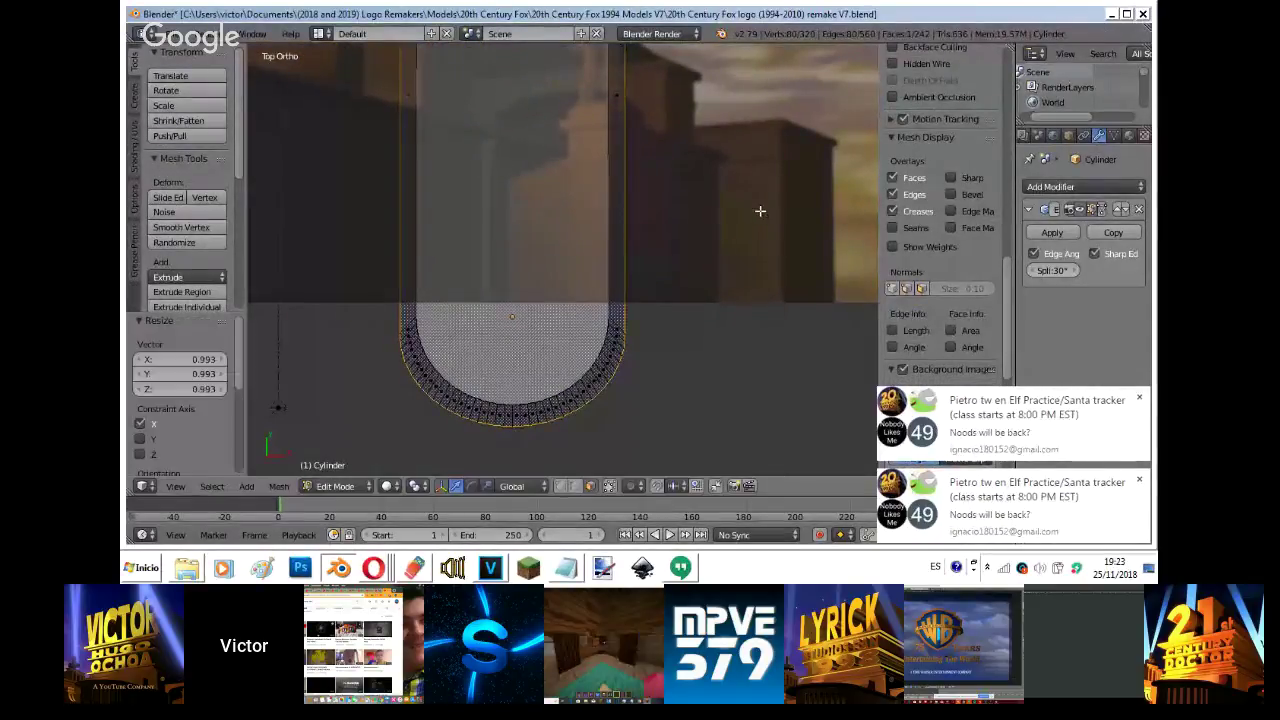
# - Undo the last scaling, extrude the cap face about 0.02 along its normal from the camera view, and return to Object Mode
pyautogui.press('KP_0')
pyautogui.hotkey('ctrl', 'z')
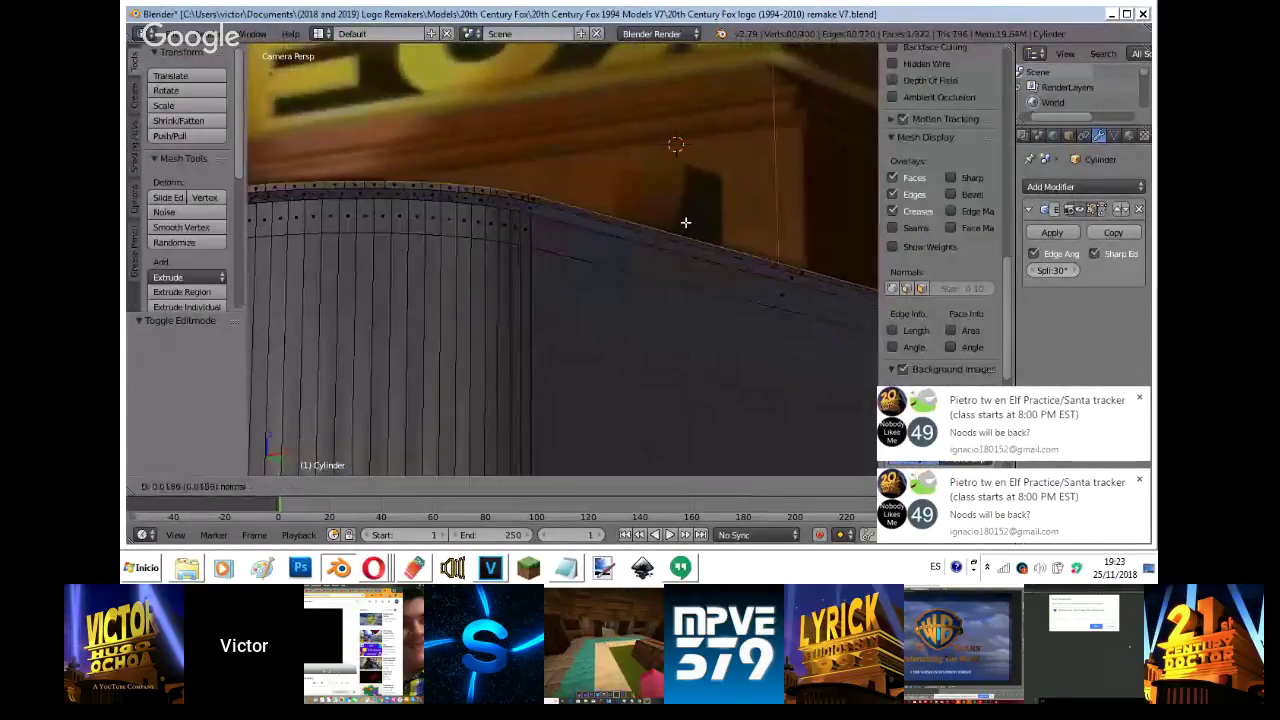
pyautogui.press('Tab')
pyautogui.scroll(-3, 681, 305)
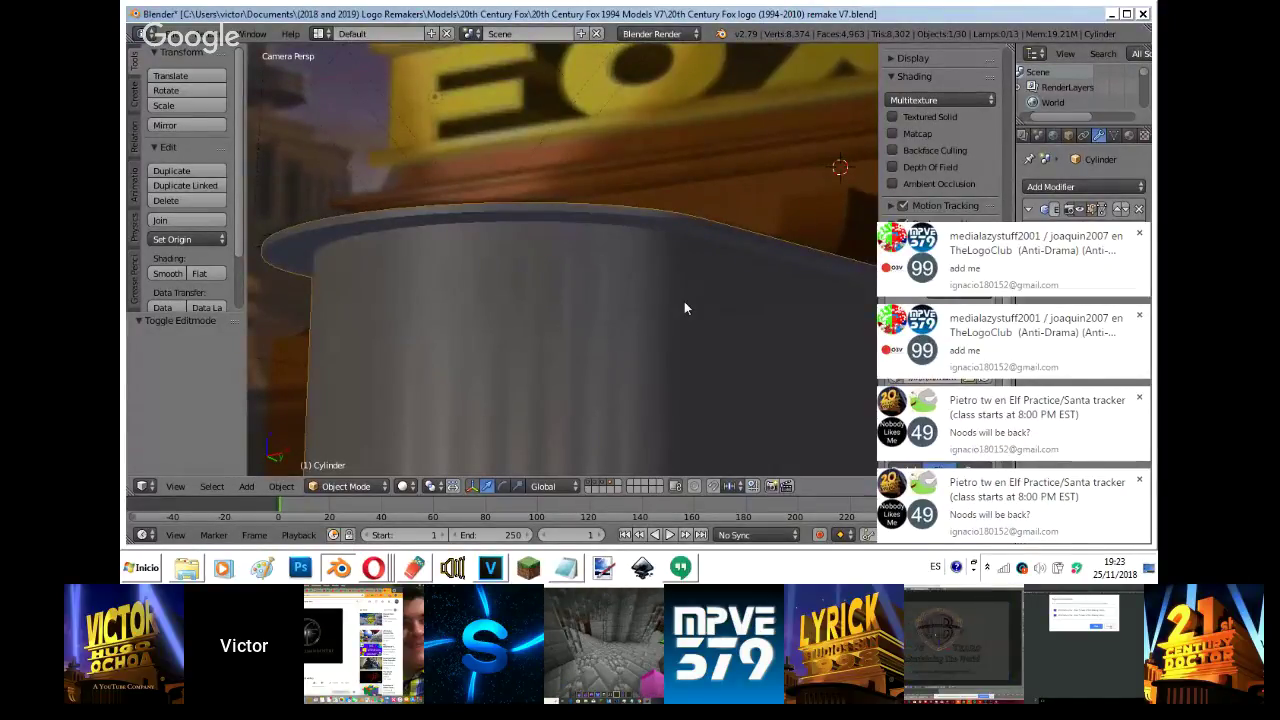
# - Switch to Google Hangouts and add the contact who asked to join to the live stream conversation
pyautogui.click(681, 568)
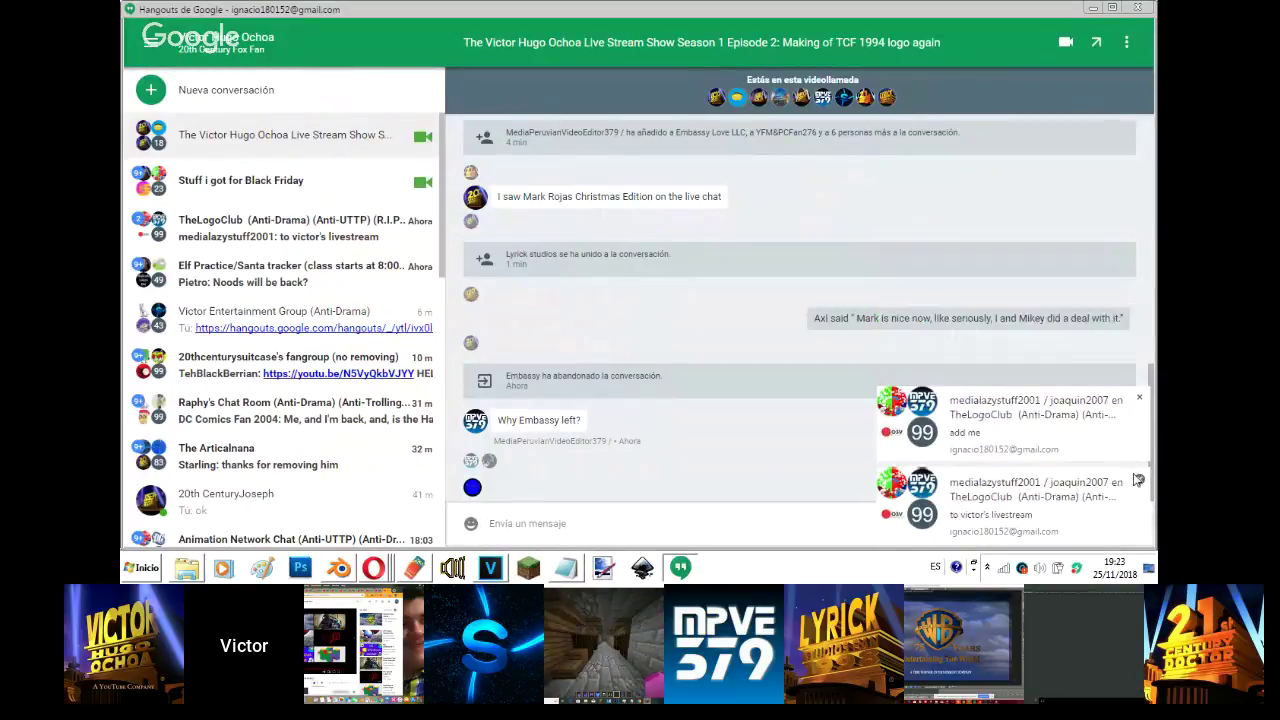
pyautogui.click(1122, 48)
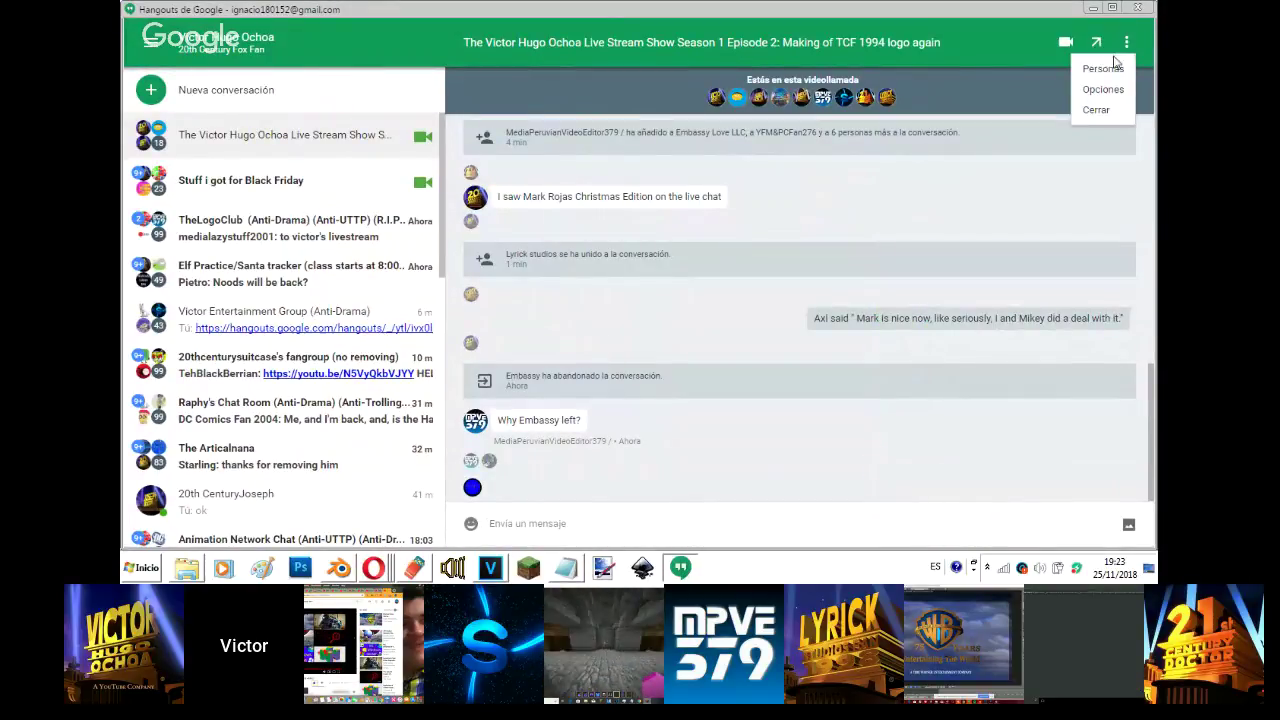
pyautogui.click(1104, 64)
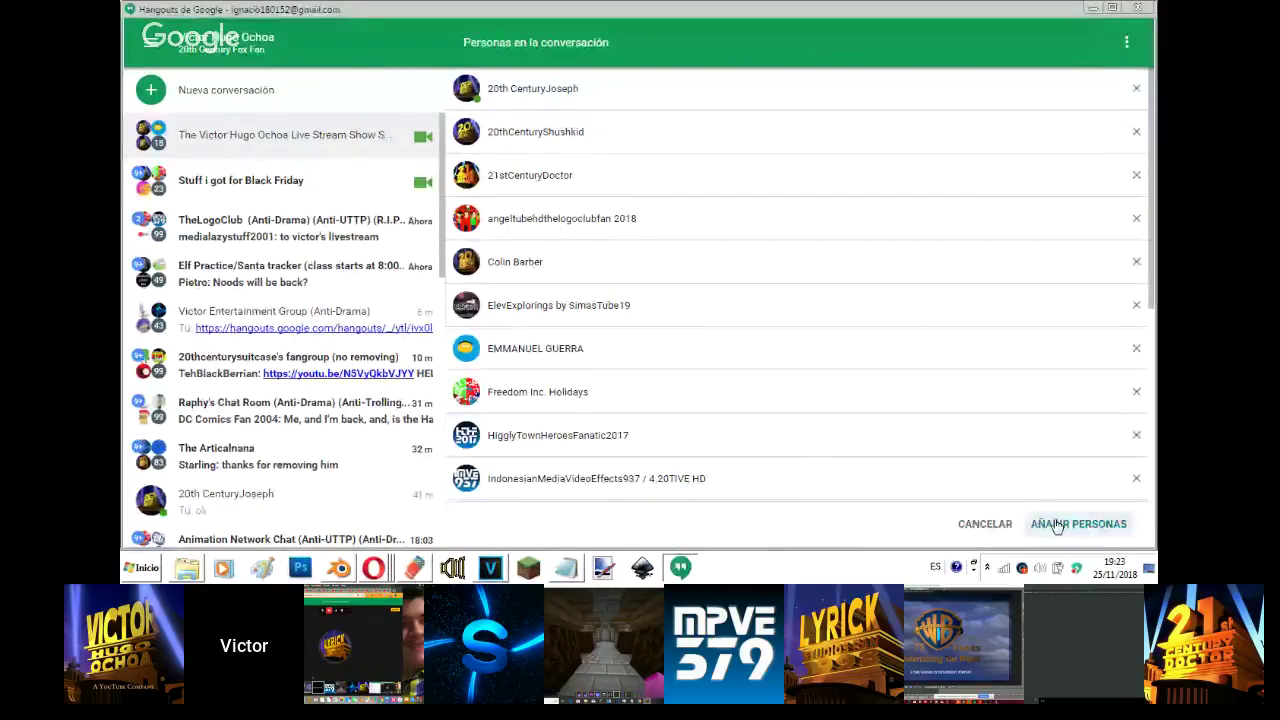
pyautogui.click(1056, 524)
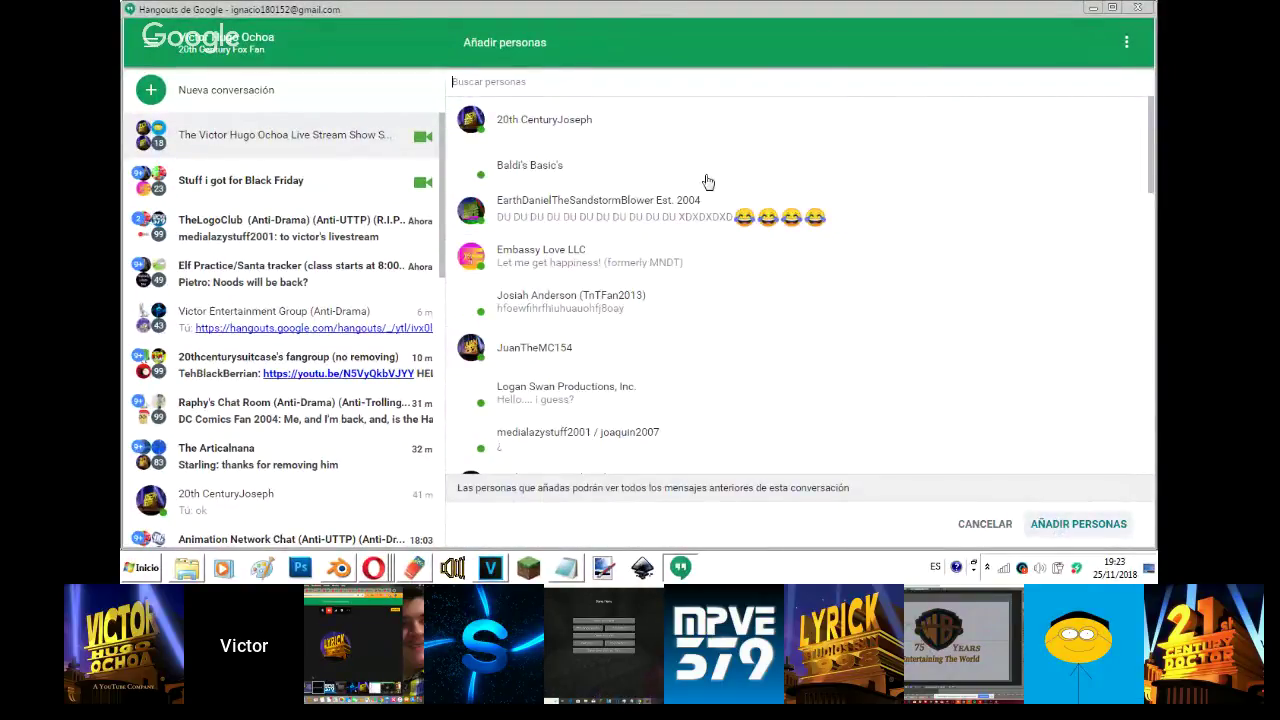
pyautogui.scroll(-1, 690, 250)
pyautogui.click(640, 336)
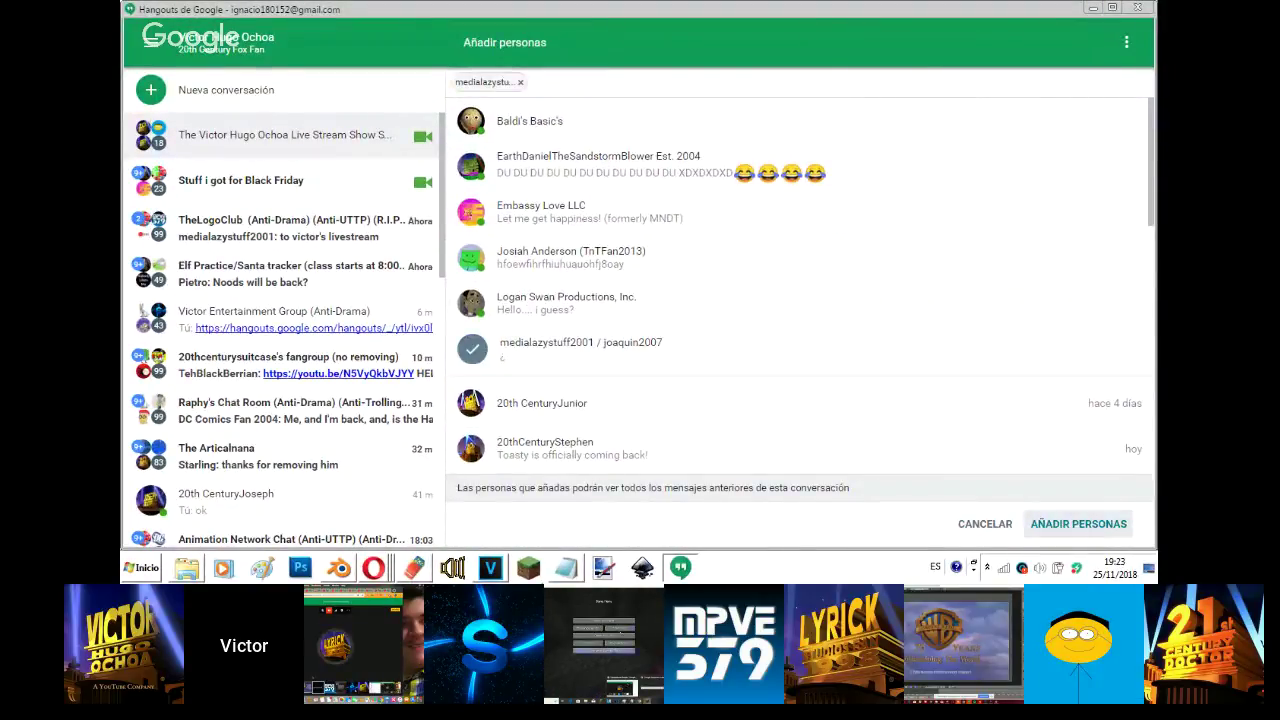
pyautogui.click(1078, 523)
# - Switch to the live stream video call window in Opera and dismiss the chat notification
pyautogui.moveTo(373, 568)
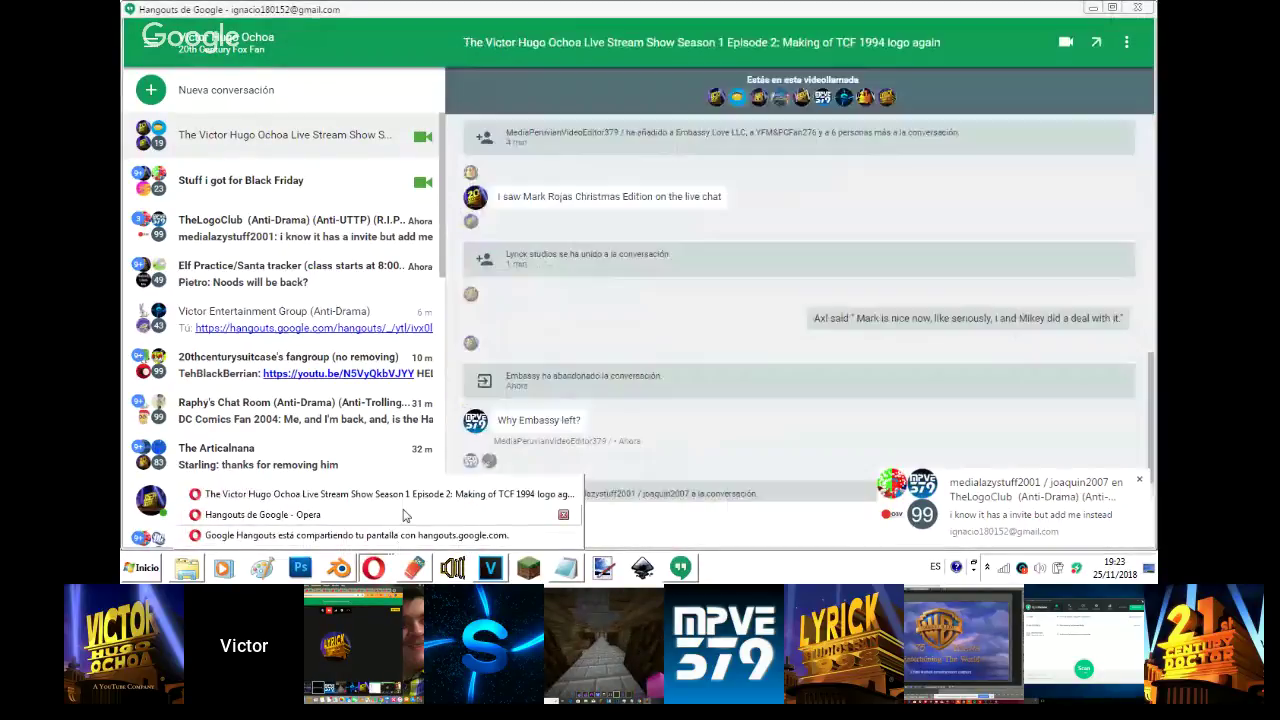
pyautogui.click(300, 514)
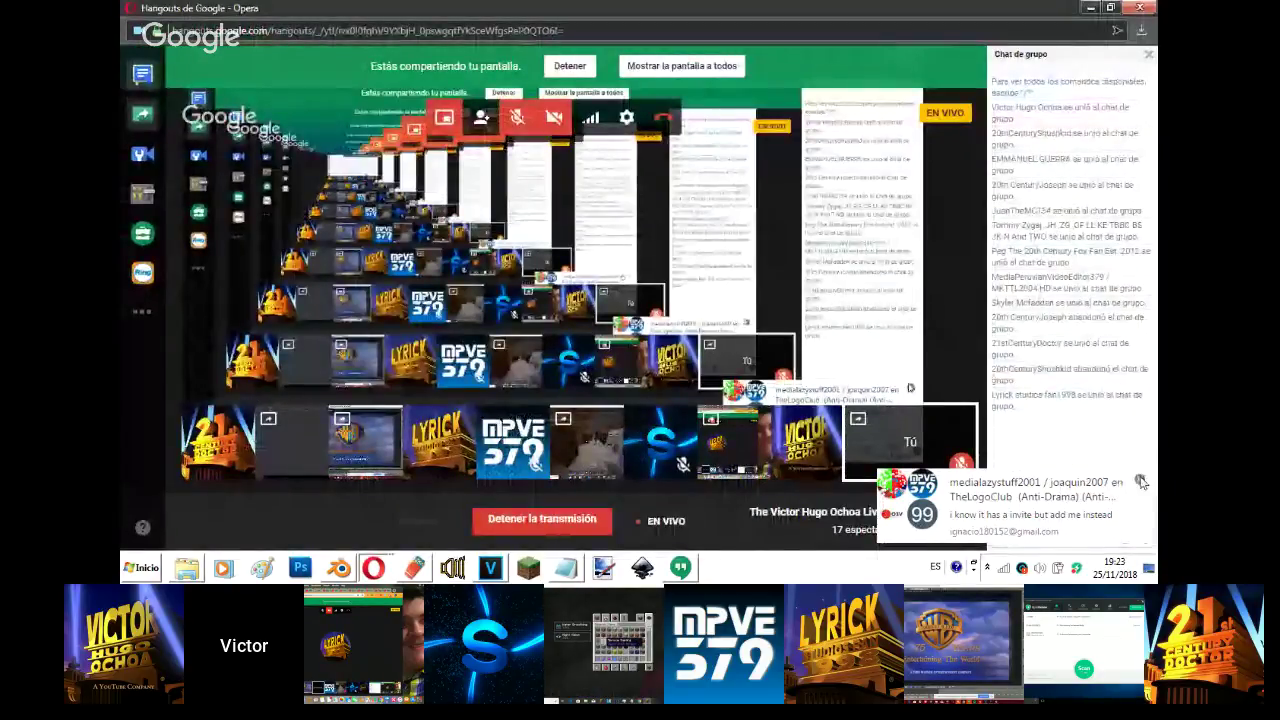
pyautogui.click(1141, 483)
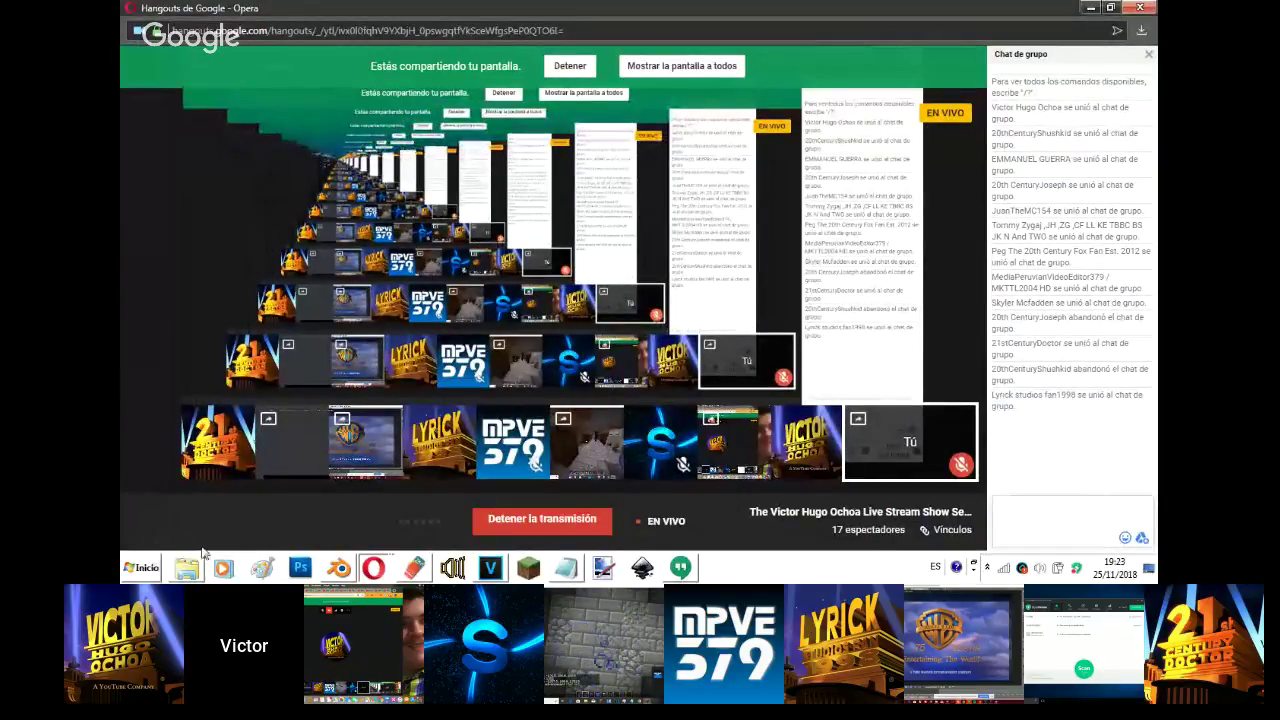
# - Switch back to Blender, check the rim with the background image hidden and shown again, and enter Edit Mode
pyautogui.click(343, 568)
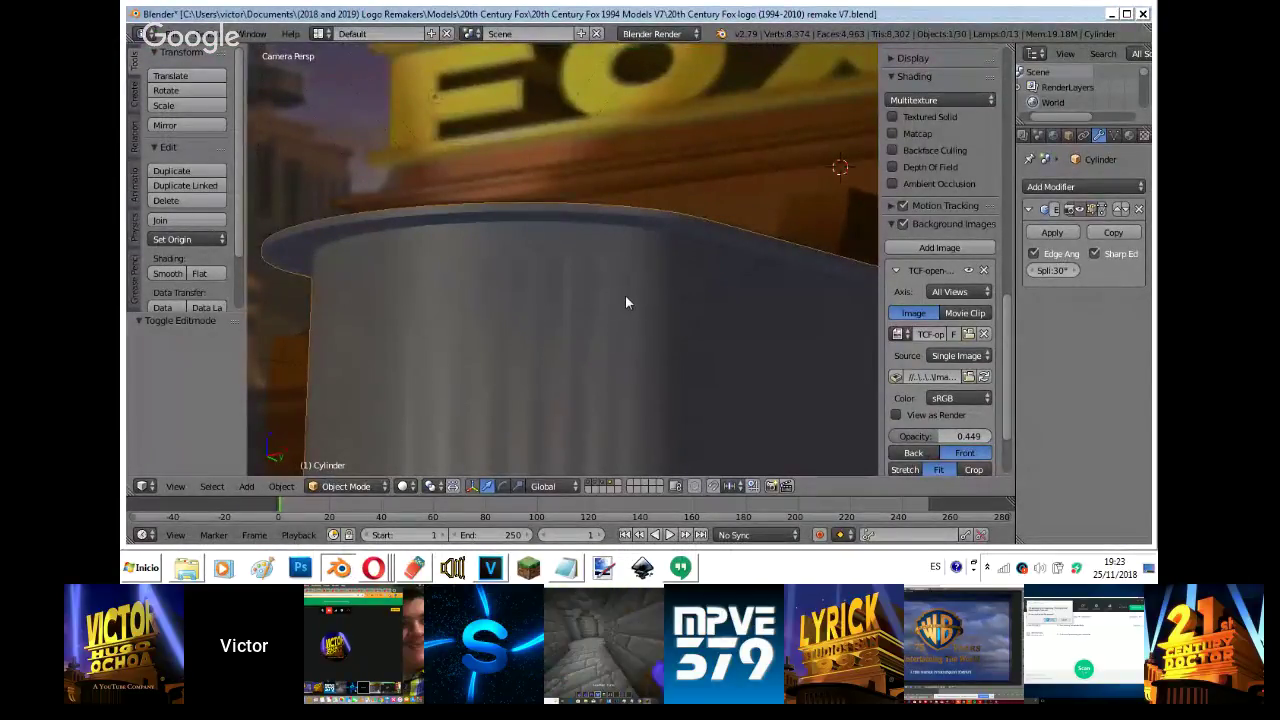
pyautogui.scroll(-4, 625, 294)
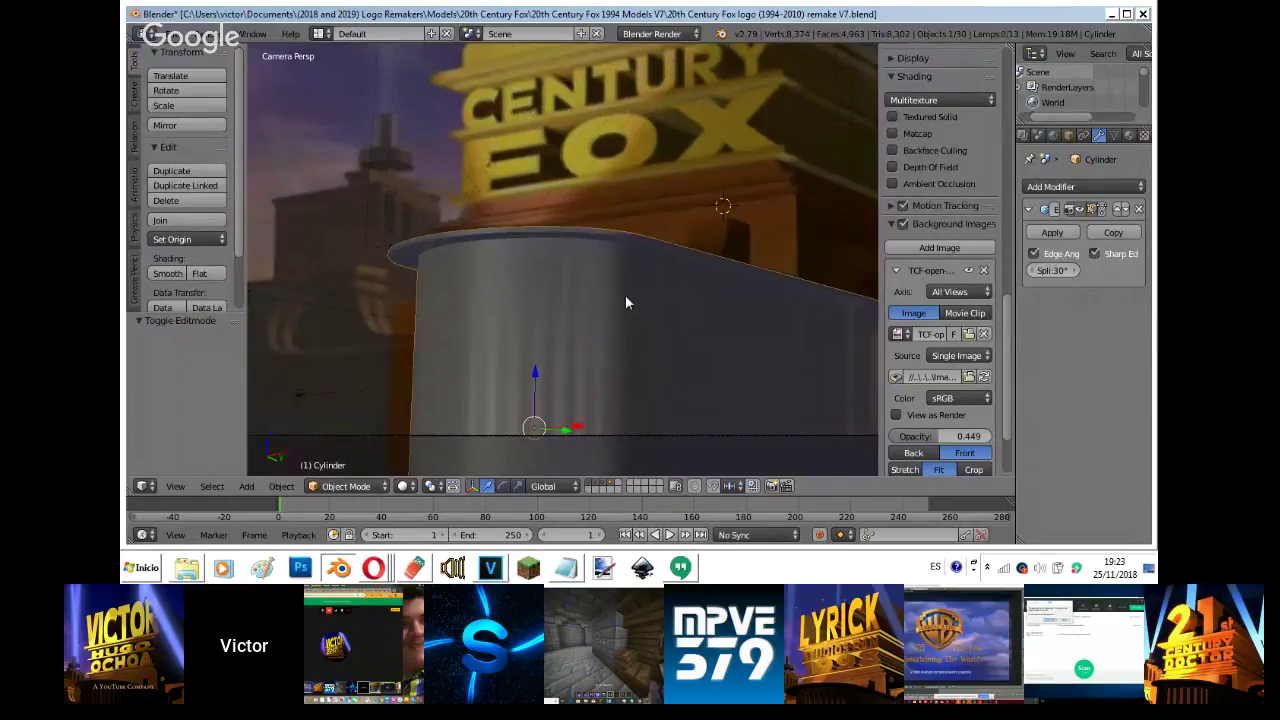
pyautogui.scroll(3, 625, 294)
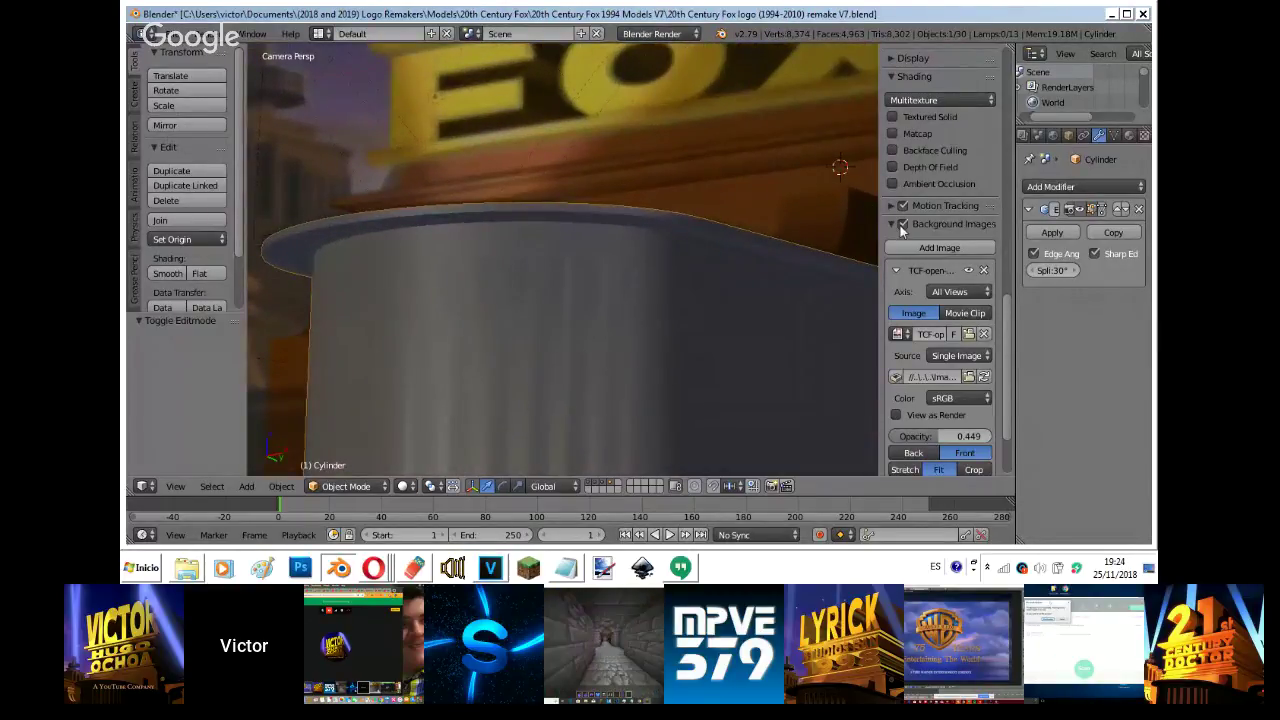
pyautogui.click(901, 225)
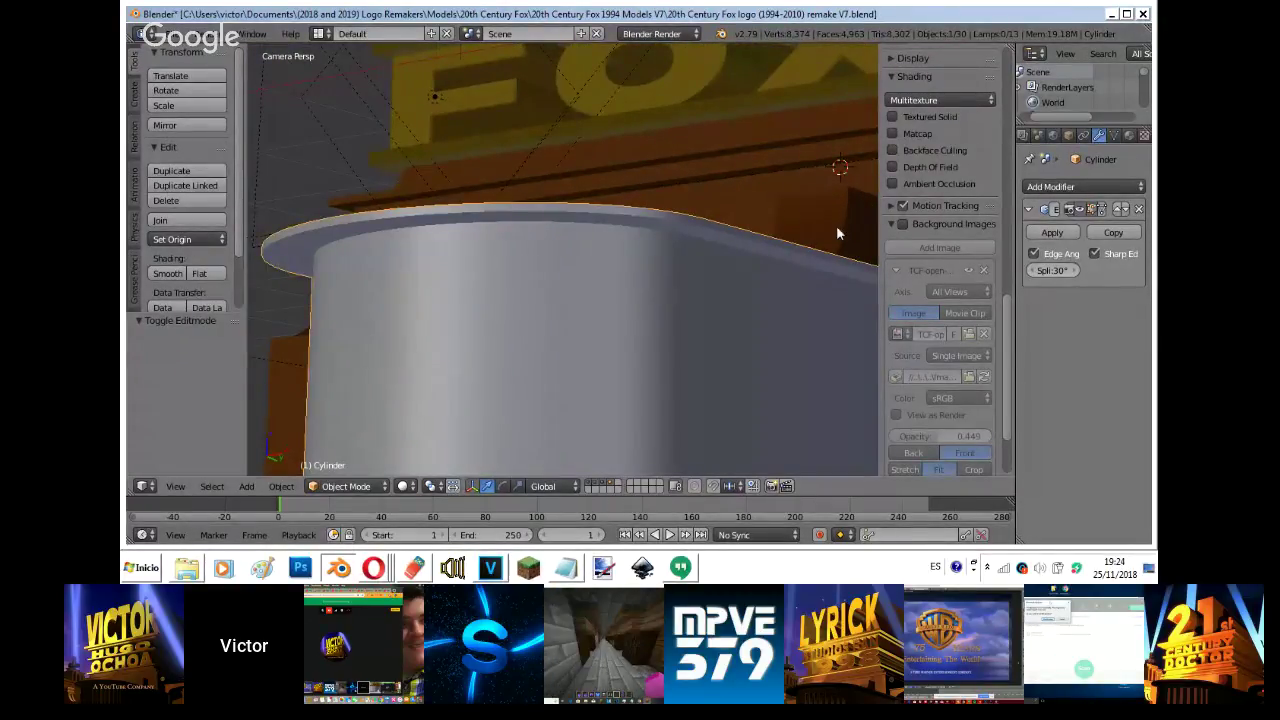
pyautogui.click(901, 225)
pyautogui.press('Tab')
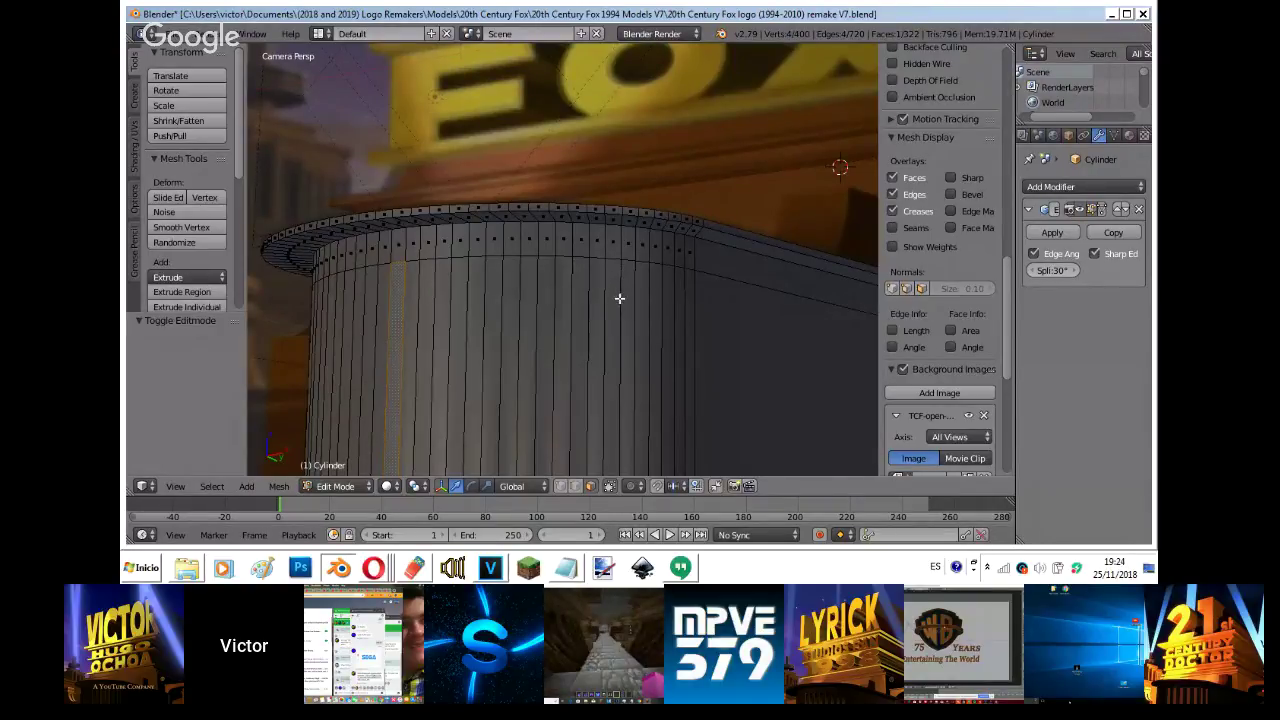
# - Try selecting every other vertical face on the pedestal's curved front, working from the outer end toward the straight side
pyautogui.keyDown('shift'); pyautogui.rightClick(426, 317); pyautogui.keyUp('shift')
pyautogui.keyDown('shift'); pyautogui.rightClick(457, 314); pyautogui.keyUp('shift')
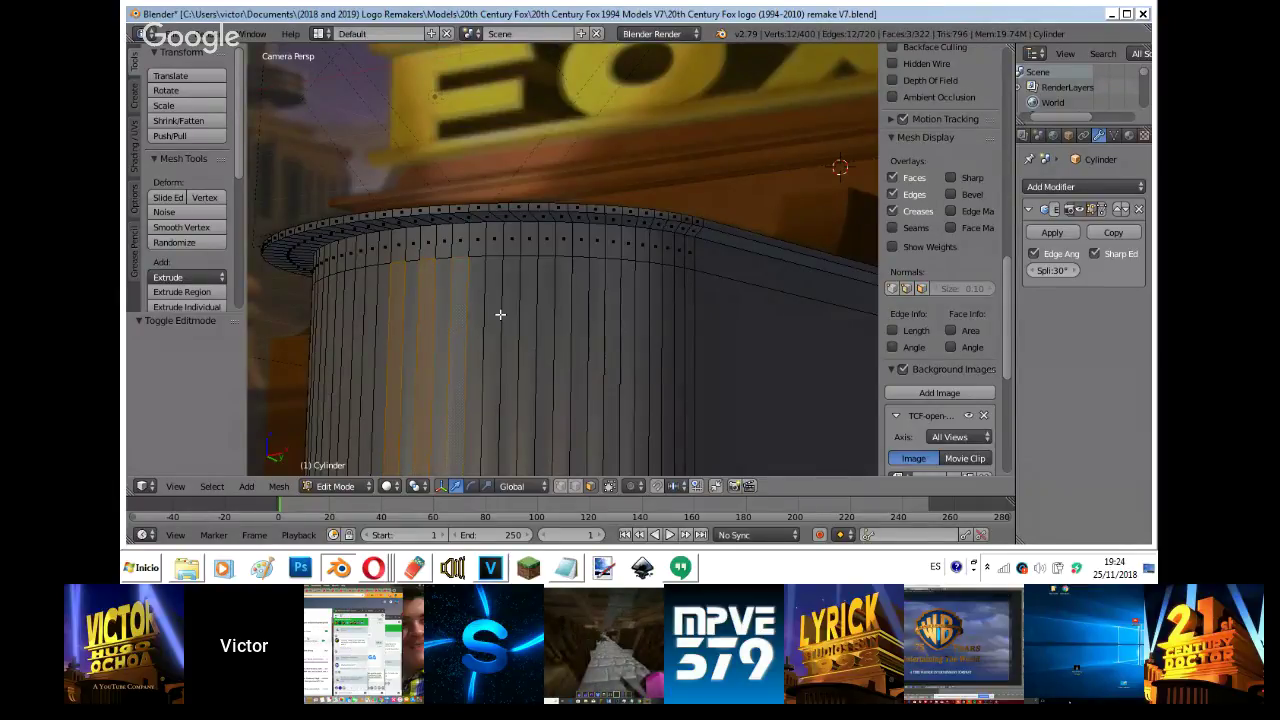
pyautogui.keyDown('shift'); pyautogui.rightClick(507, 313); pyautogui.keyUp('shift')
pyautogui.keyDown('shift'); pyautogui.rightClick(525, 311); pyautogui.keyUp('shift')
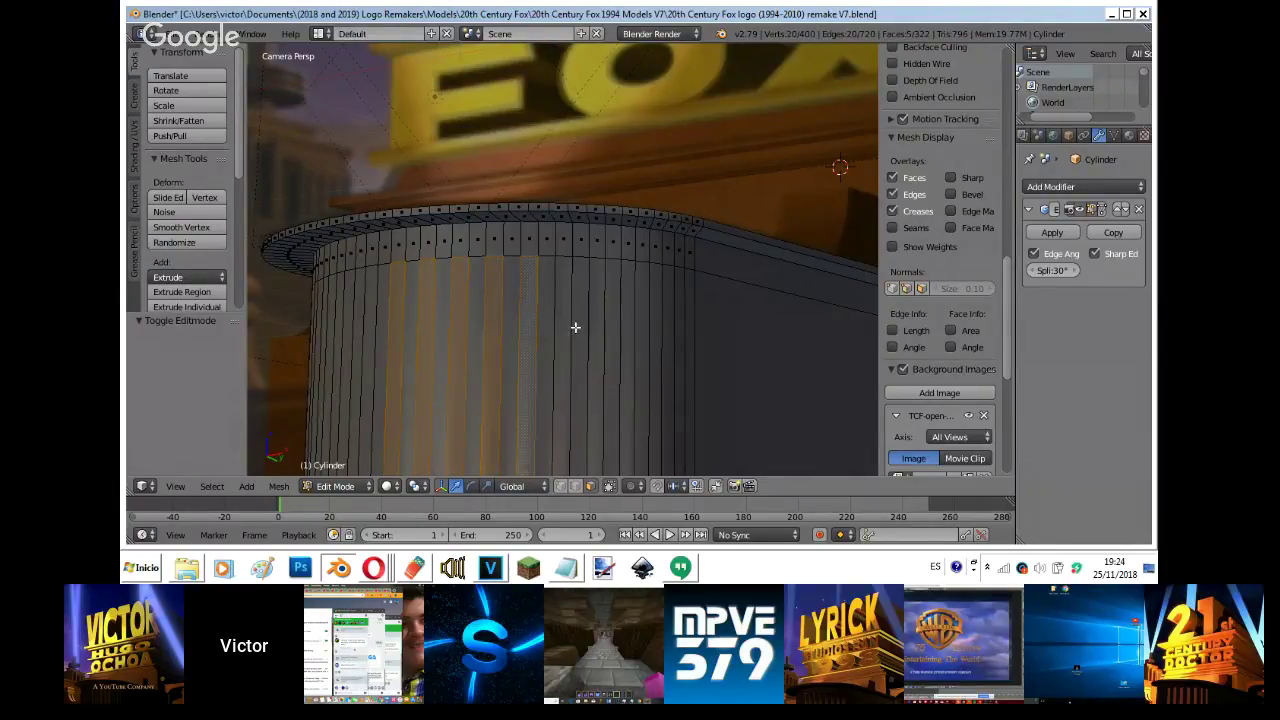
pyautogui.keyDown('shift'); pyautogui.rightClick(570, 330); pyautogui.keyUp('shift')
pyautogui.keyDown('shift'); pyautogui.rightClick(589, 328); pyautogui.keyUp('shift')
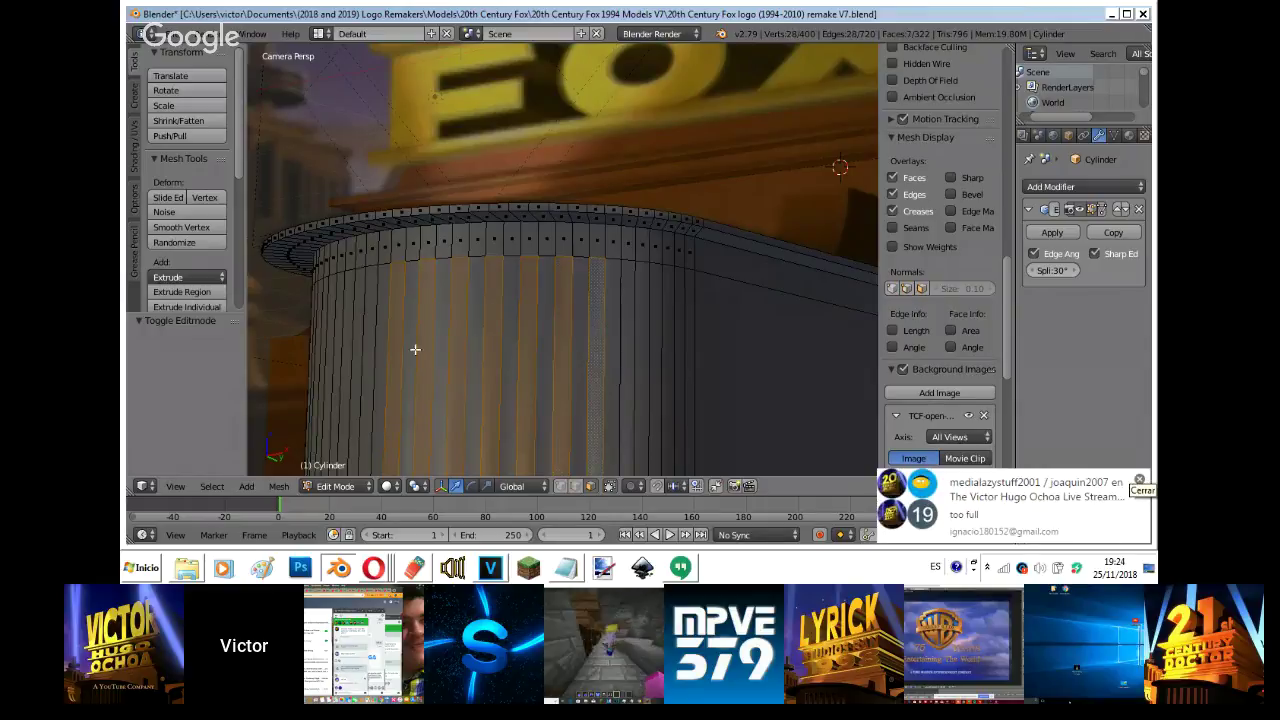
# - Try a fresh selection of alternating front faces, starting beside the straight side and working back toward the outer end
pyautogui.rightClick(657, 321)
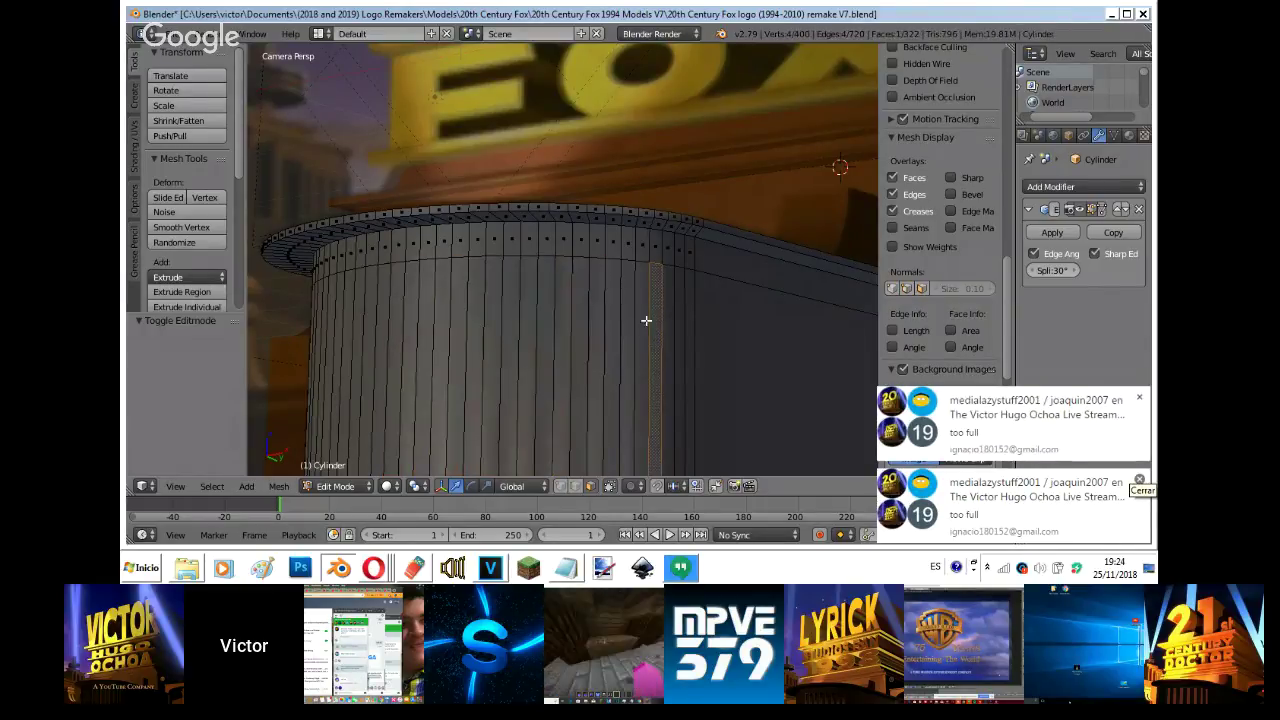
pyautogui.keyDown('shift'); pyautogui.rightClick(627, 321); pyautogui.keyUp('shift')
pyautogui.keyDown('shift'); pyautogui.rightClick(595, 326); pyautogui.keyUp('shift')
pyautogui.keyDown('shift'); pyautogui.rightClick(562, 330); pyautogui.keyUp('shift')
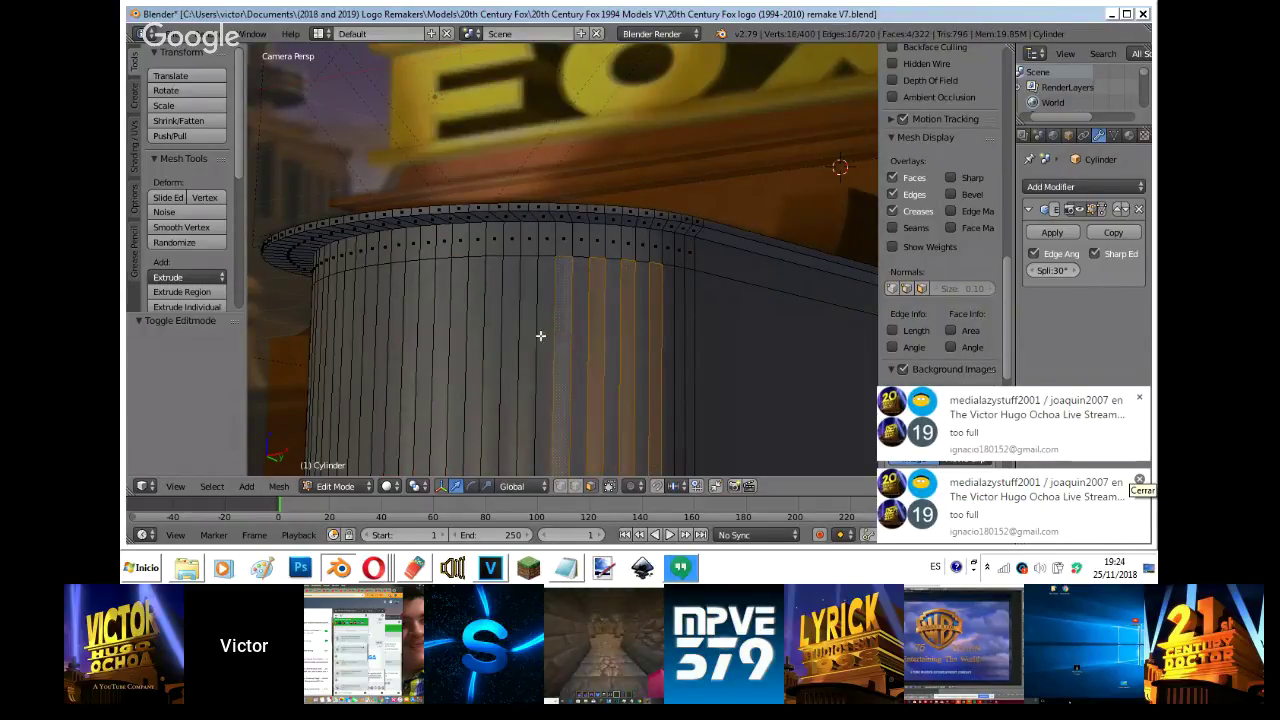
pyautogui.keyDown('shift'); pyautogui.rightClick(528, 335); pyautogui.keyUp('shift')
pyautogui.keyDown('shift'); pyautogui.rightClick(490, 340); pyautogui.keyUp('shift')
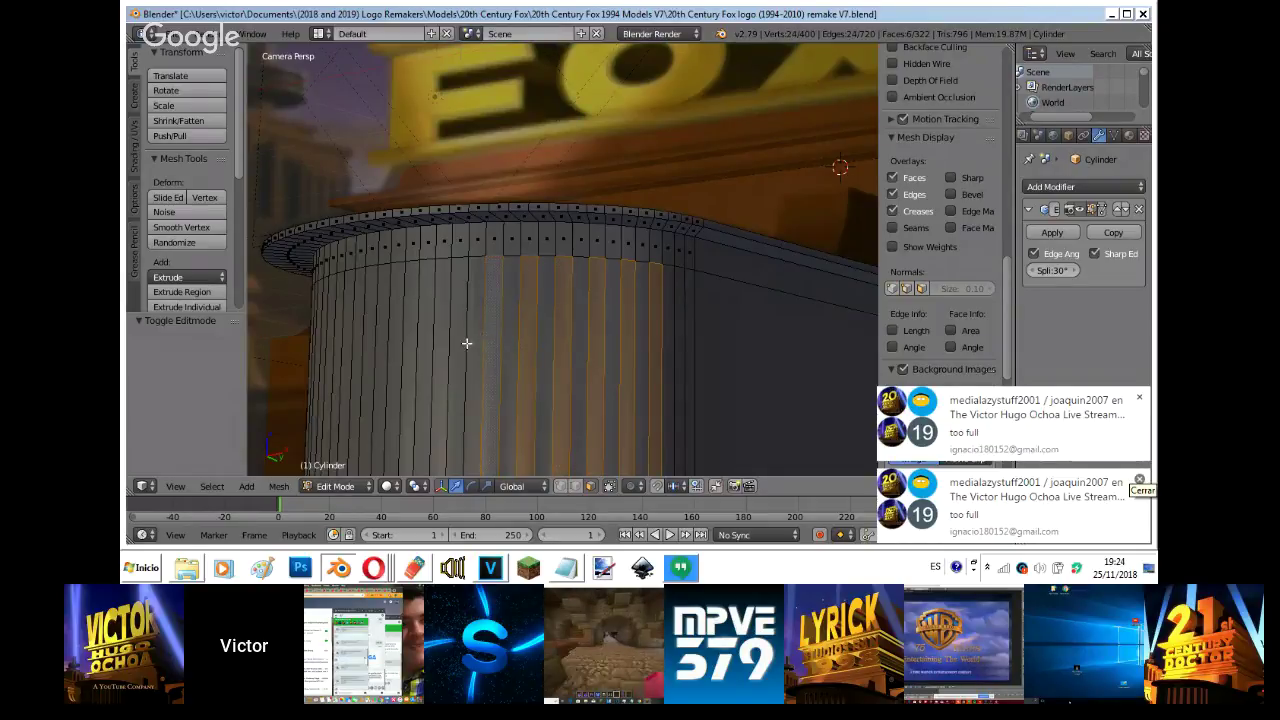
pyautogui.keyDown('shift'); pyautogui.rightClick(461, 342); pyautogui.keyUp('shift')
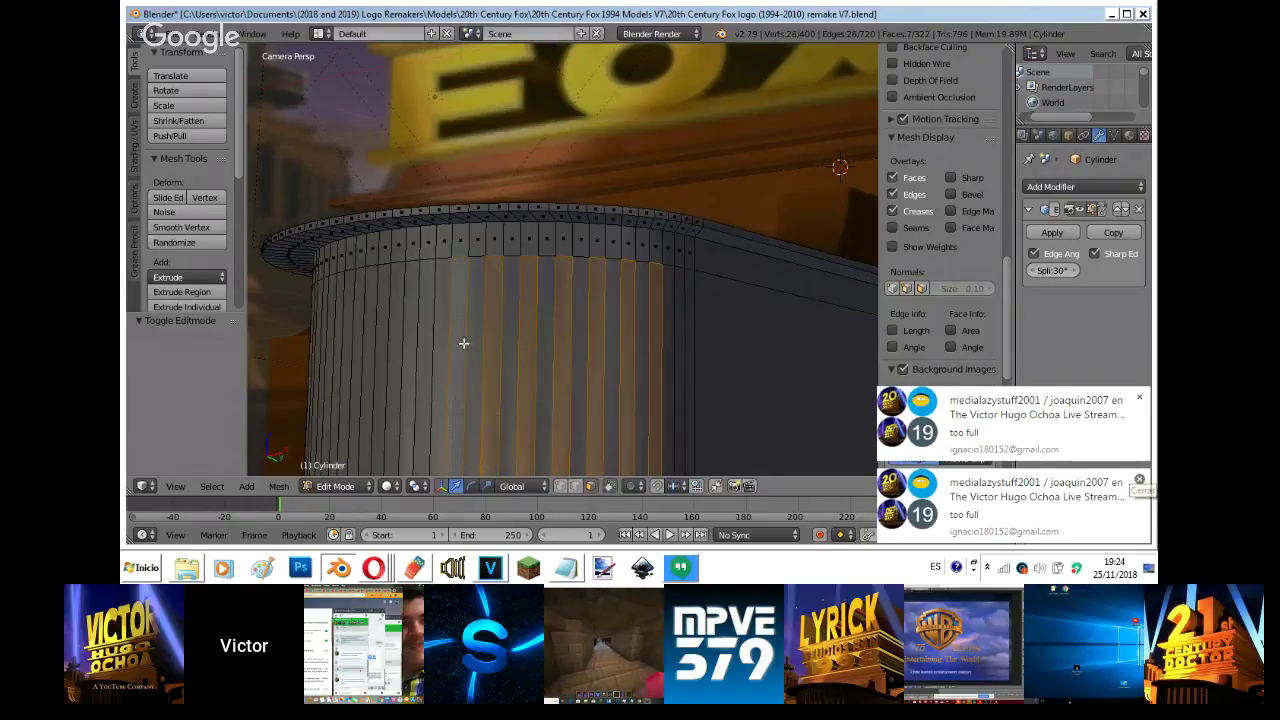
# - Select eight alternating vertical faces across the pedestal's curved front, leaving the outermost extra face unselected
pyautogui.rightClick(405, 336)
pyautogui.keyDown('shift'); pyautogui.rightClick(444, 328); pyautogui.keyUp('shift')
pyautogui.keyDown('shift'); pyautogui.rightClick(472, 325); pyautogui.keyUp('shift')
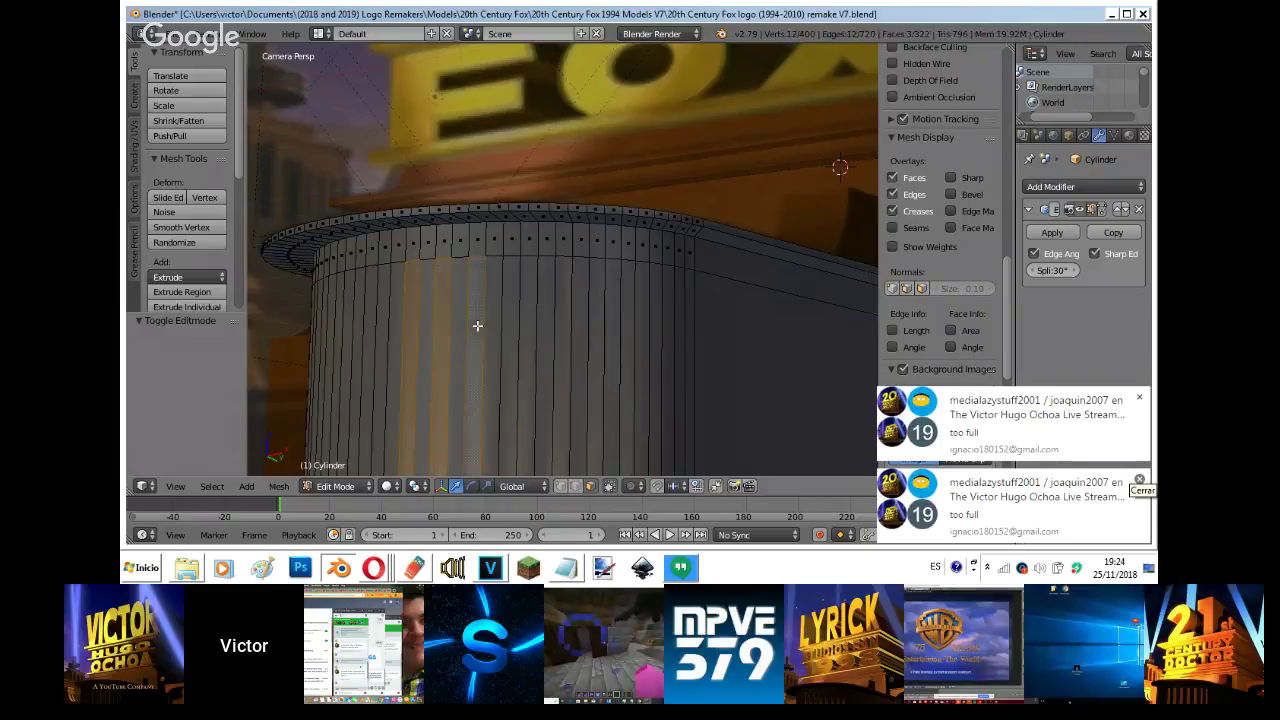
pyautogui.keyDown('shift'); pyautogui.rightClick(514, 326); pyautogui.keyUp('shift')
pyautogui.keyDown('shift'); pyautogui.rightClick(546, 327); pyautogui.keyUp('shift')
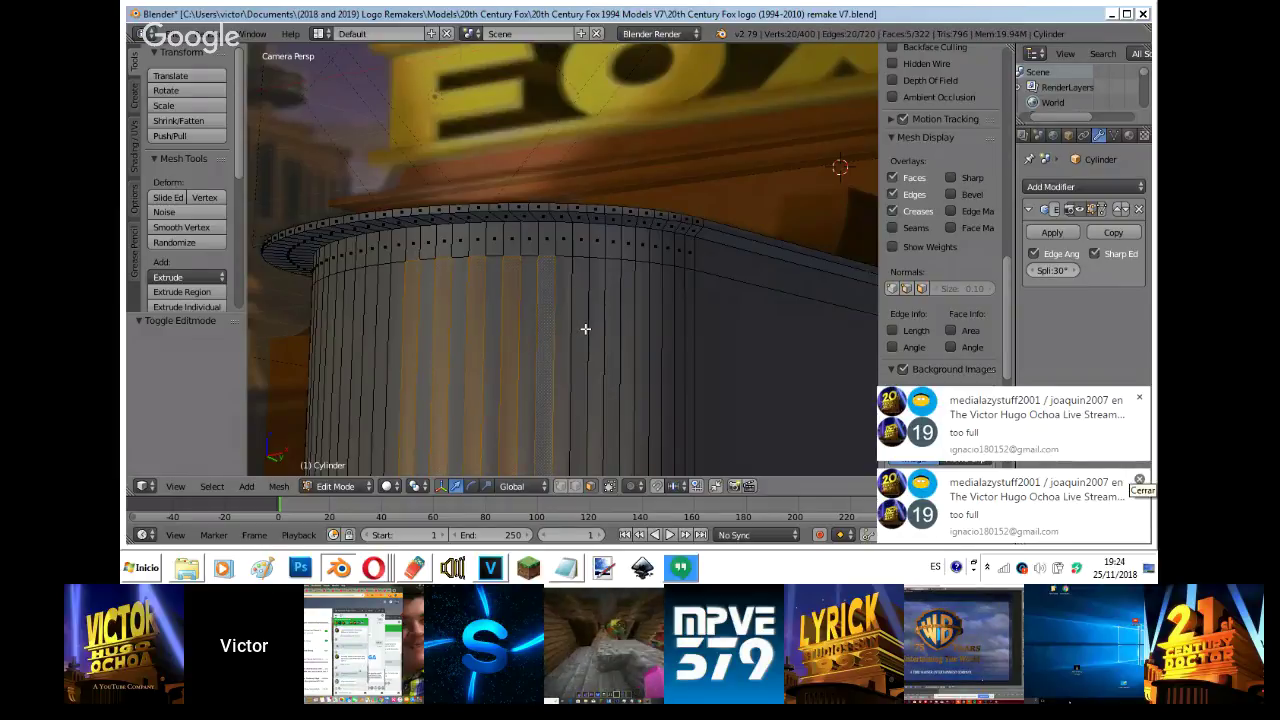
pyautogui.keyDown('shift'); pyautogui.rightClick(585, 329); pyautogui.keyUp('shift')
pyautogui.keyDown('shift'); pyautogui.rightClick(615, 331); pyautogui.keyUp('shift')
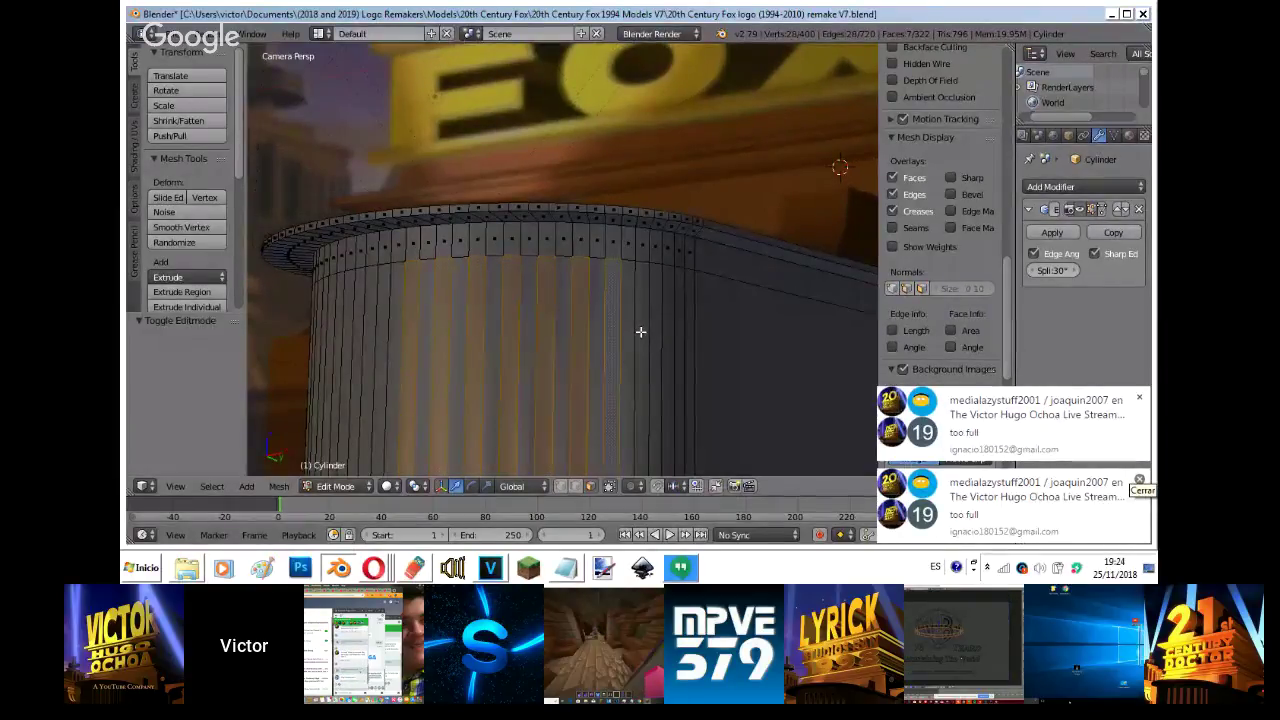
pyautogui.keyDown('shift'); pyautogui.rightClick(641, 332); pyautogui.keyUp('shift')
pyautogui.keyDown('shift'); pyautogui.rightClick(381, 362); pyautogui.keyUp('shift')
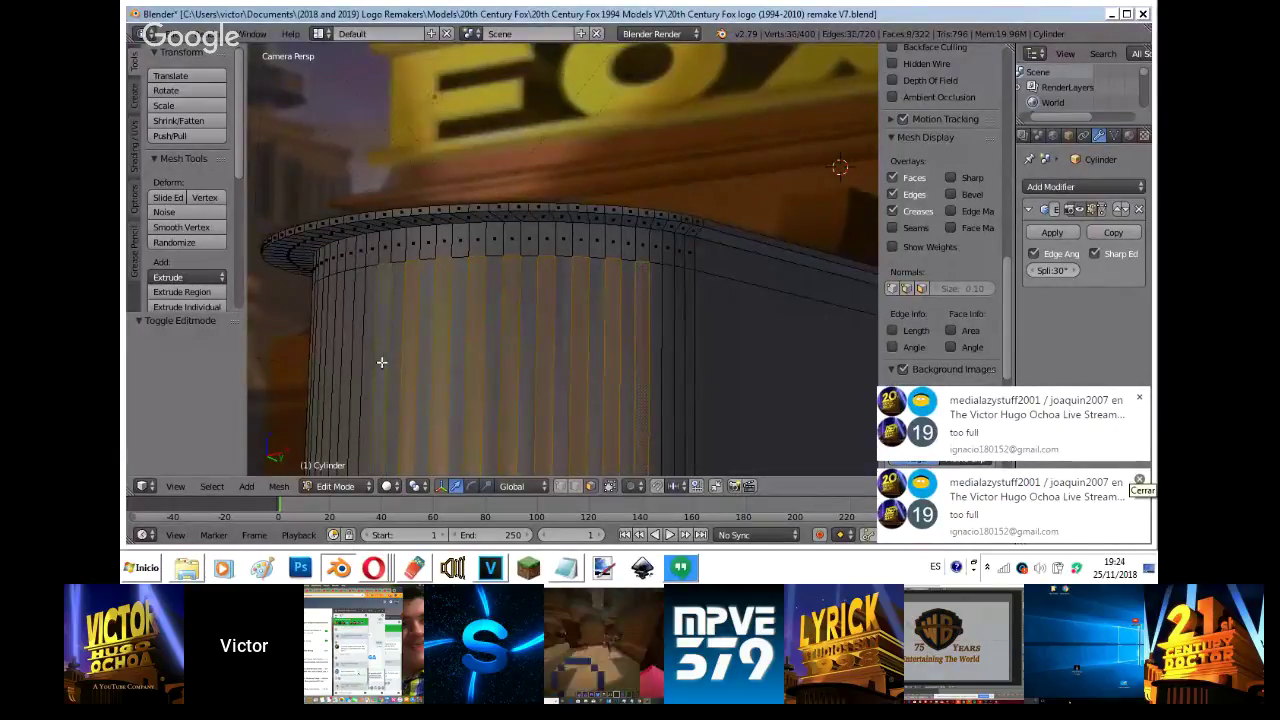
pyautogui.keyDown('shift'); pyautogui.rightClick(643, 336); pyautogui.keyUp('shift')
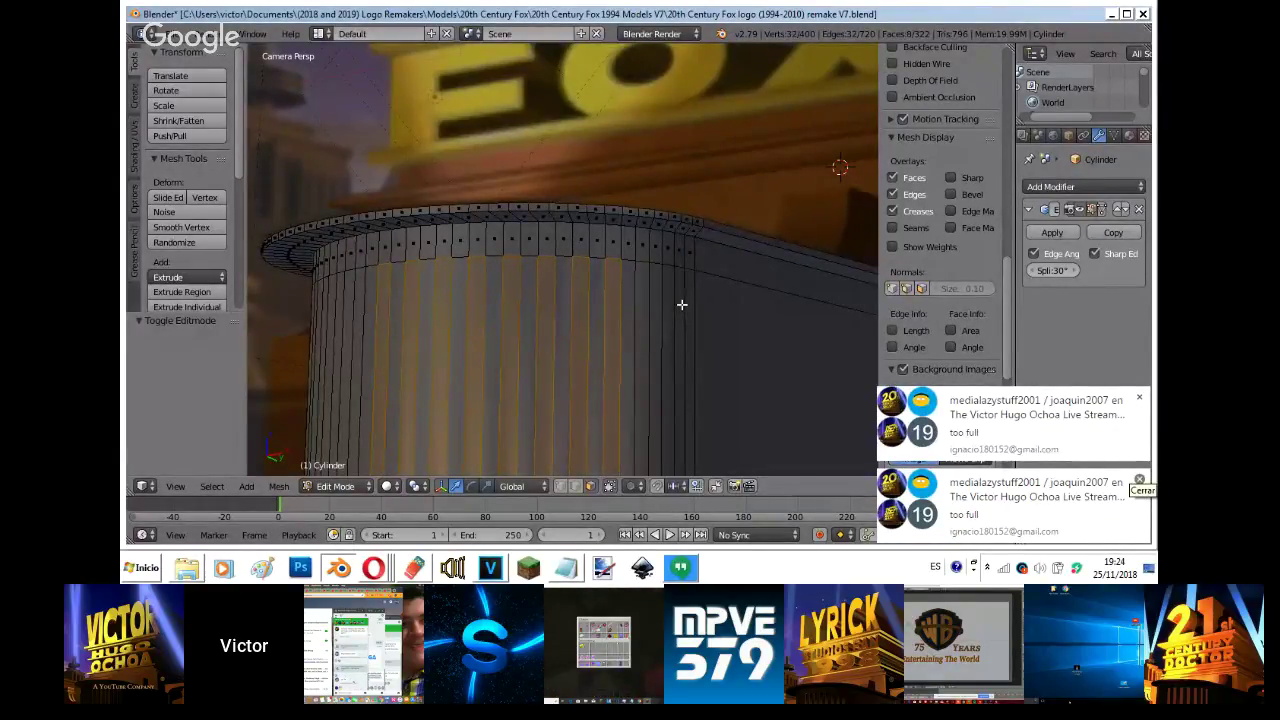
pyautogui.keyDown('shift'); pyautogui.rightClick(380, 353); pyautogui.keyUp('shift')
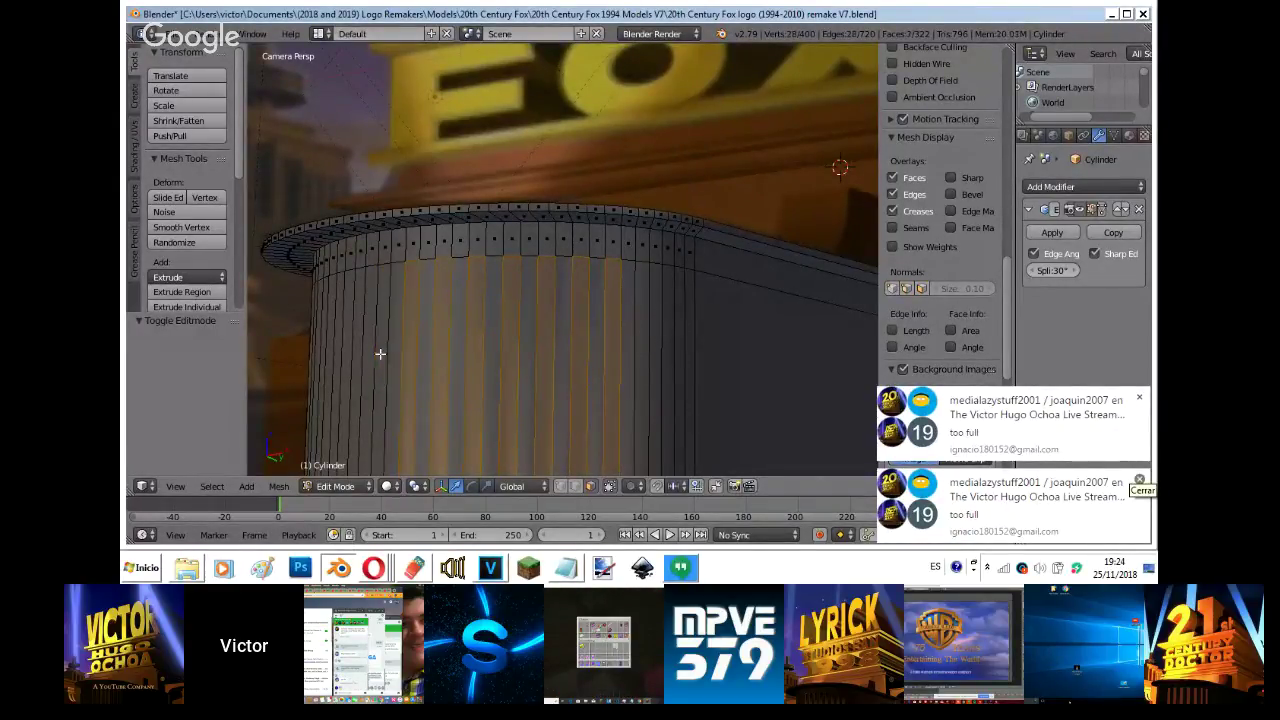
pyautogui.keyDown('shift'); pyautogui.rightClick(641, 302); pyautogui.keyUp('shift')
pyautogui.press('e')
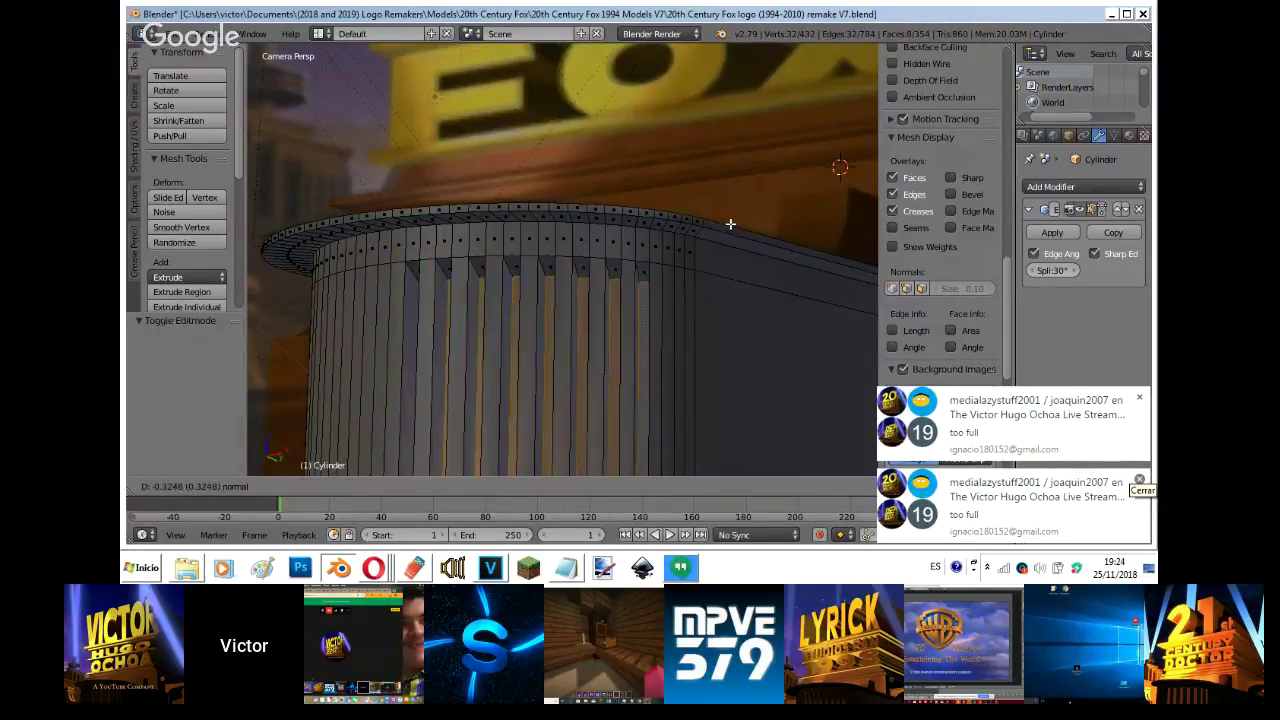
pyautogui.rightClick(717, 229)
pyautogui.press('g')
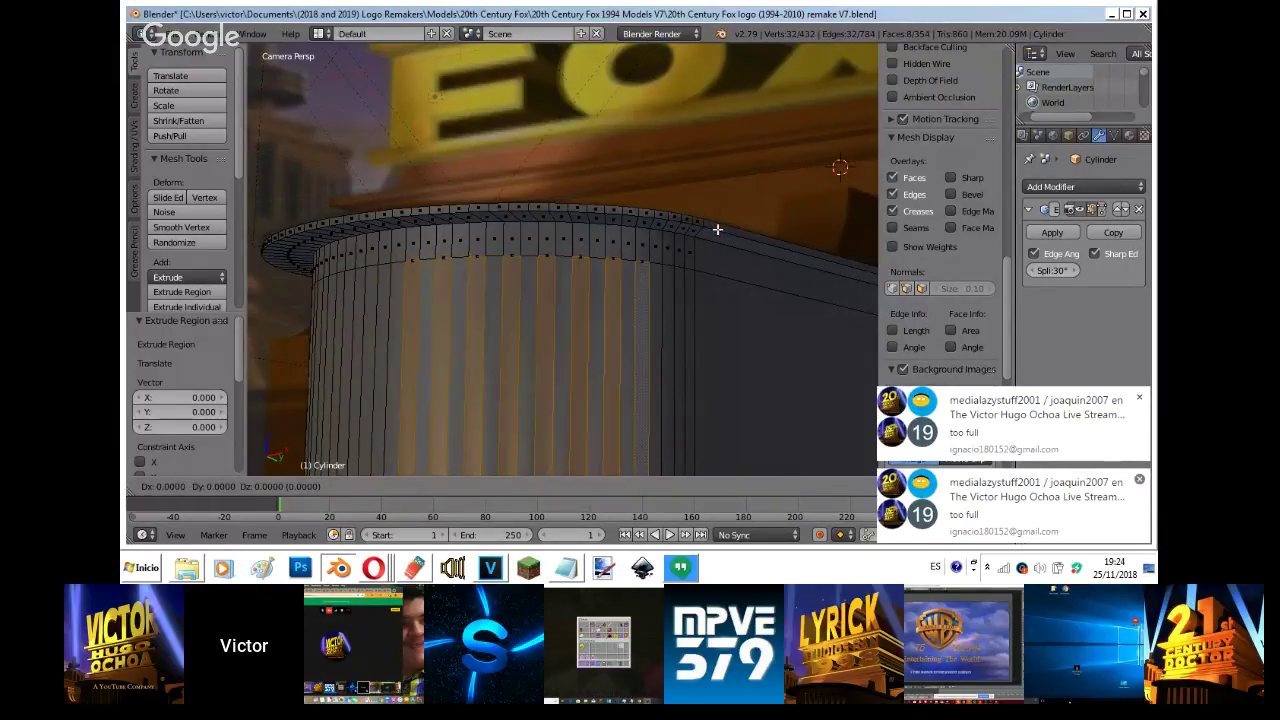
pyautogui.press('x')
pyautogui.click(691, 257)
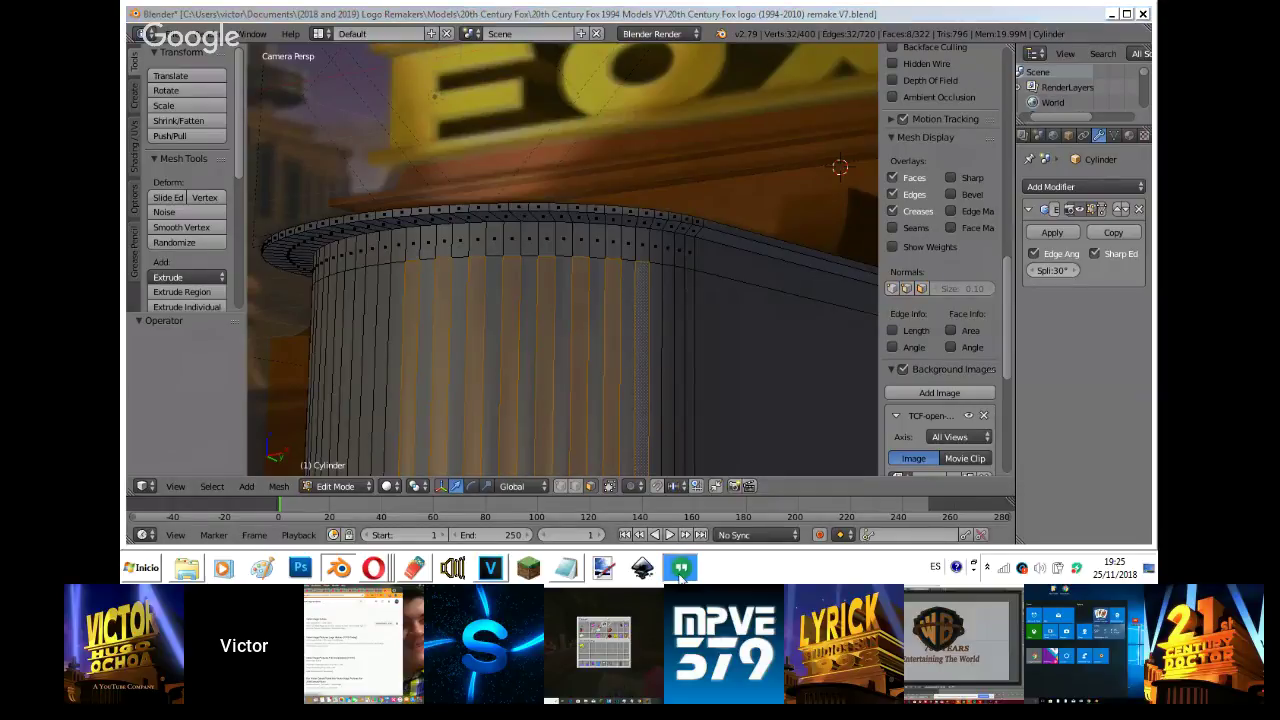
# - Check the Hangouts conversation, the video call's group chat and the YouTube live chat for new messages
pyautogui.click(680, 569)
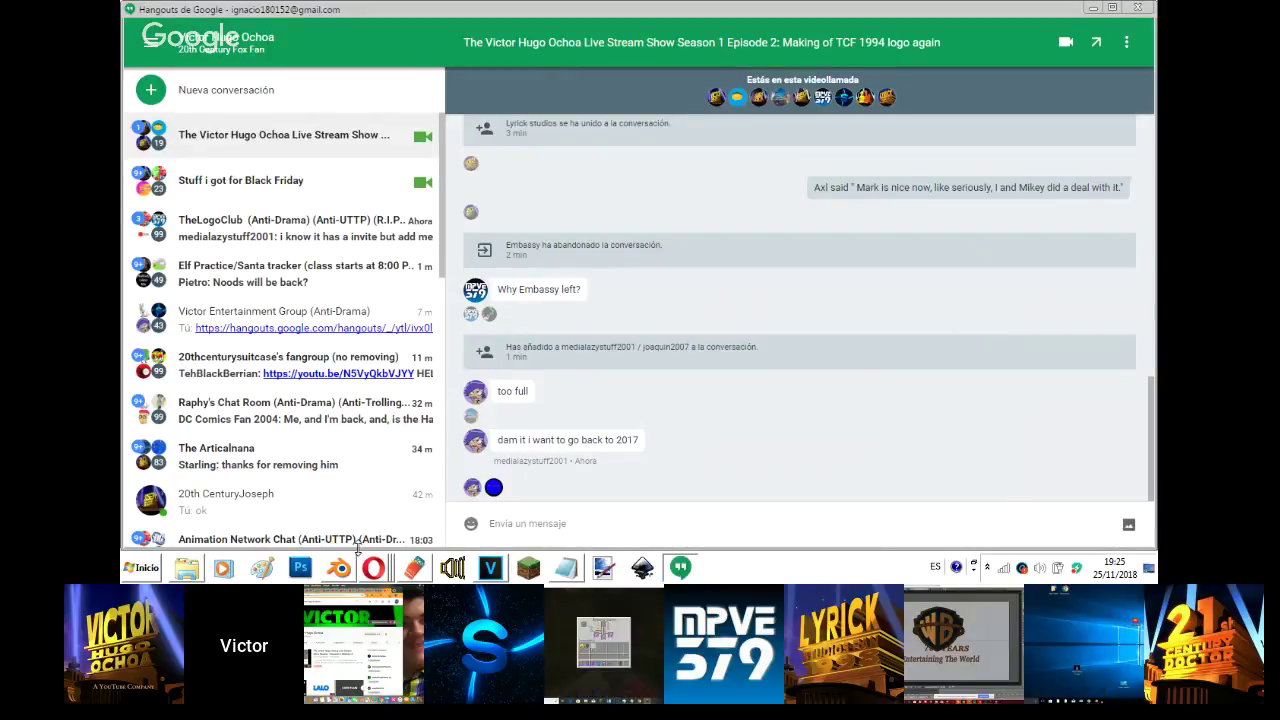
pyautogui.moveTo(370, 568)
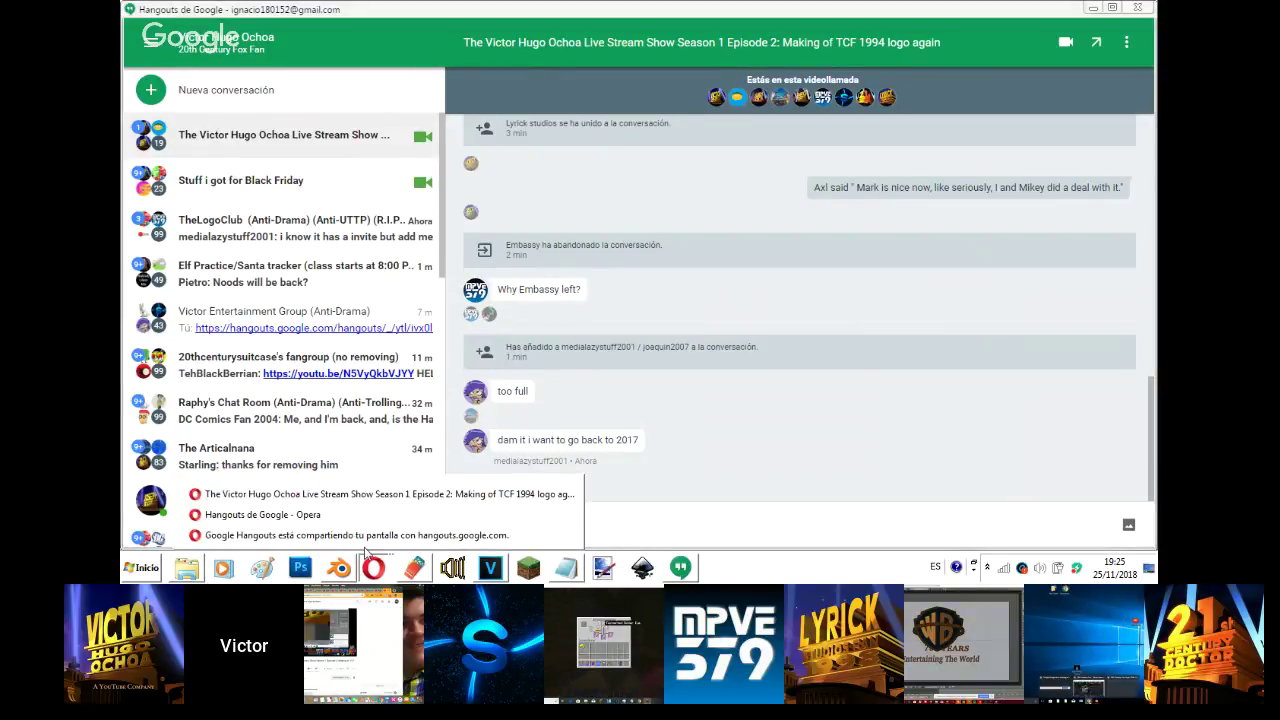
pyautogui.click(365, 516)
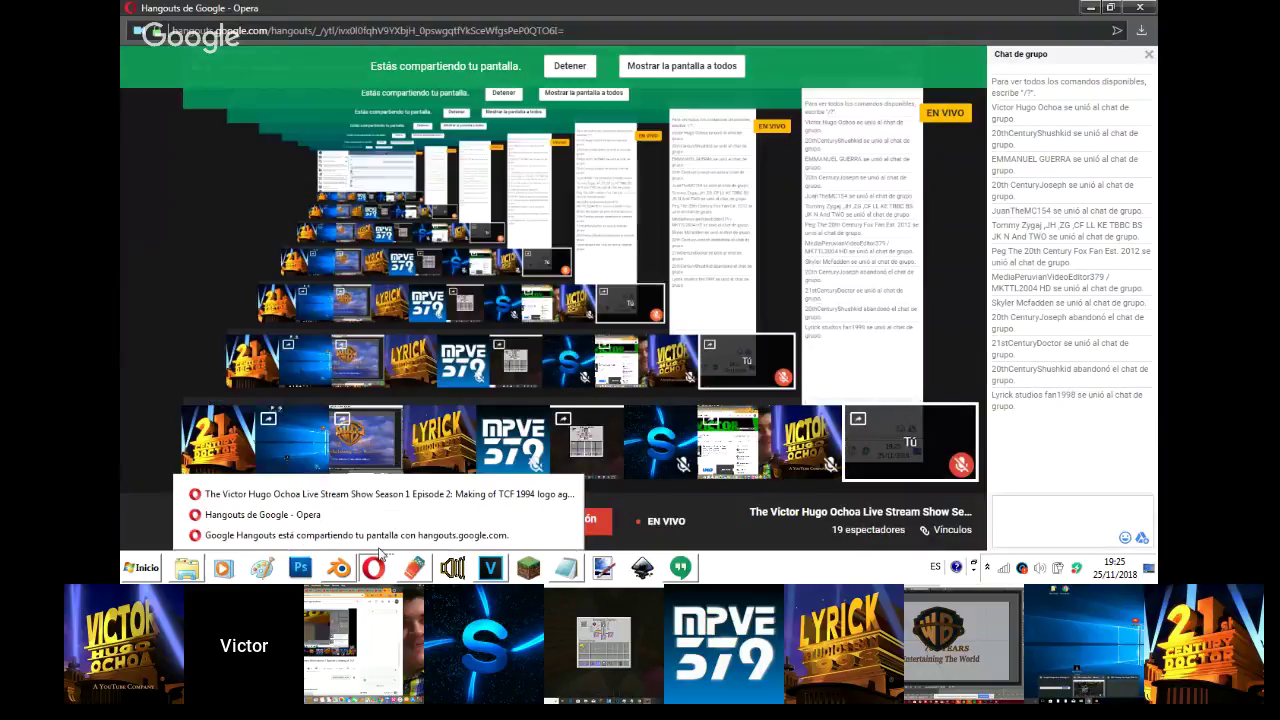
pyautogui.click(383, 493)
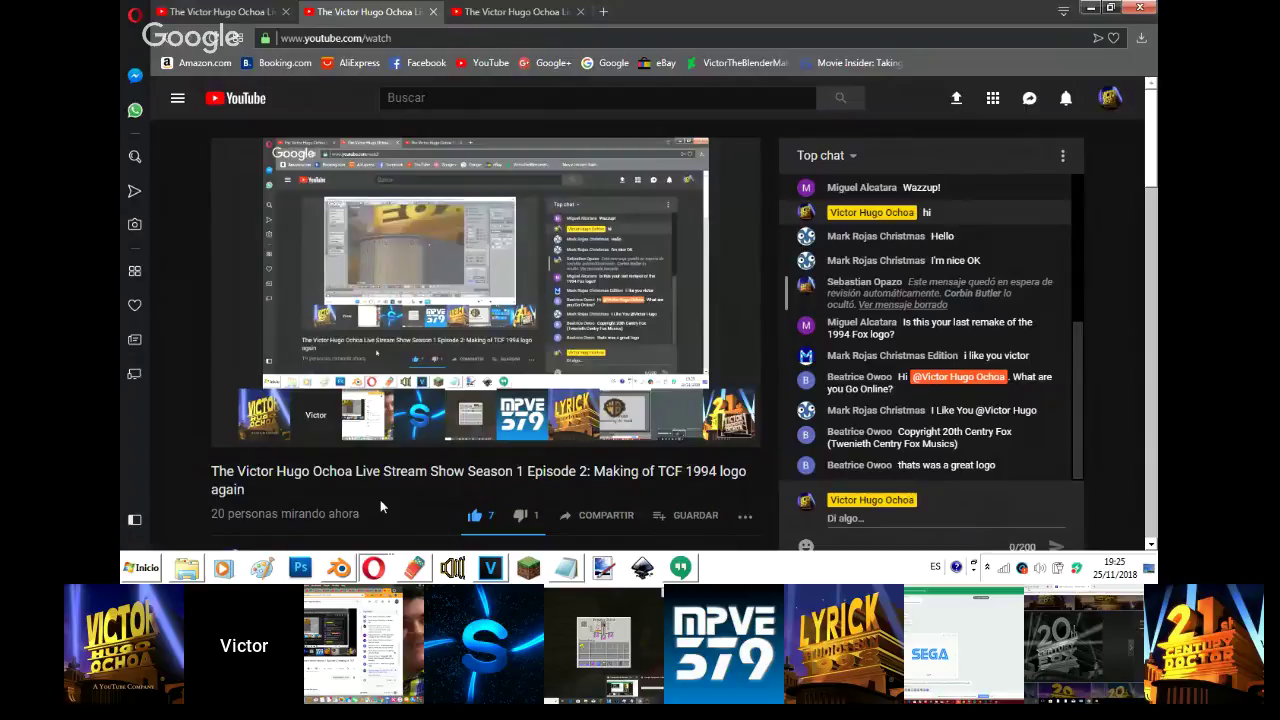
pyautogui.click(373, 568)
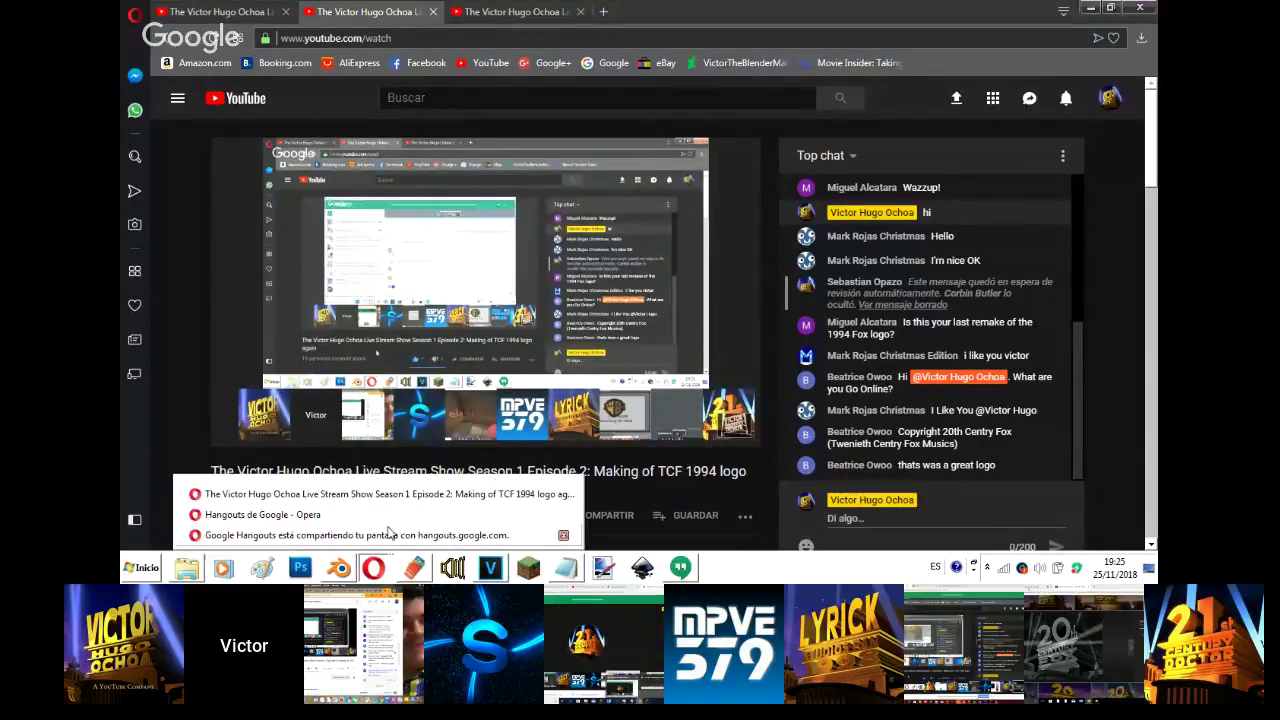
pyautogui.click(388, 532)
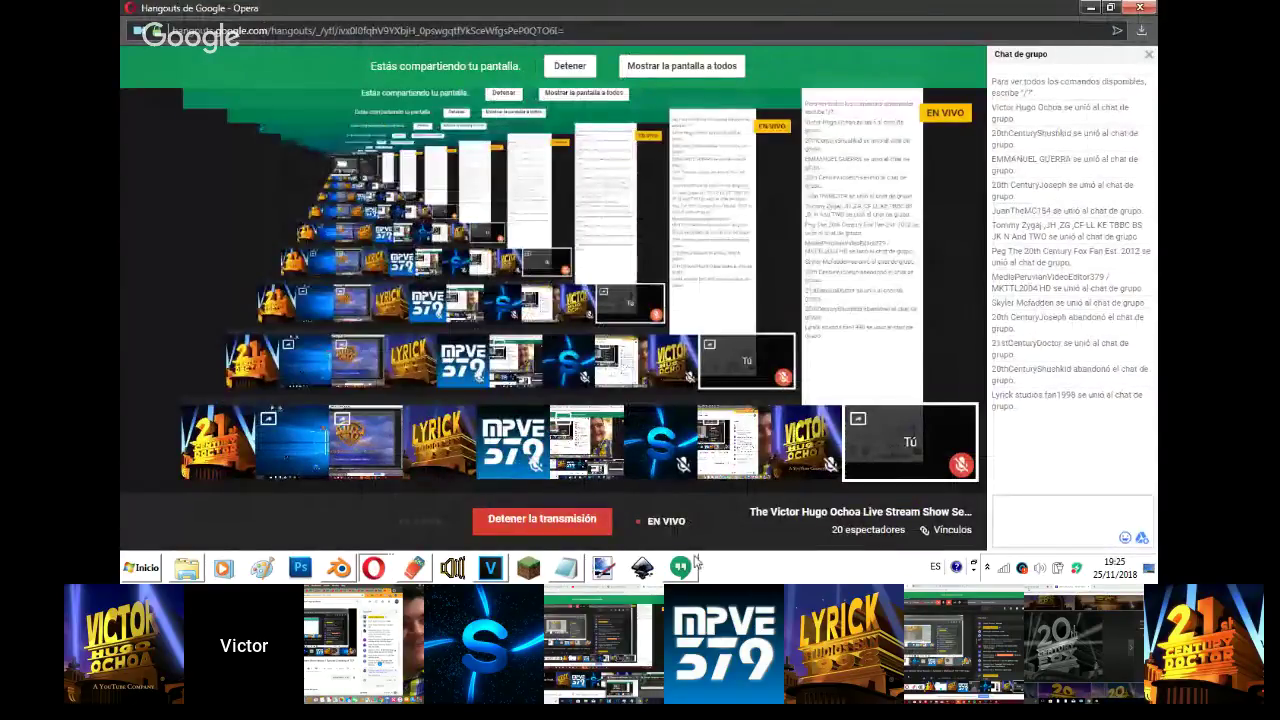
pyautogui.click(681, 567)
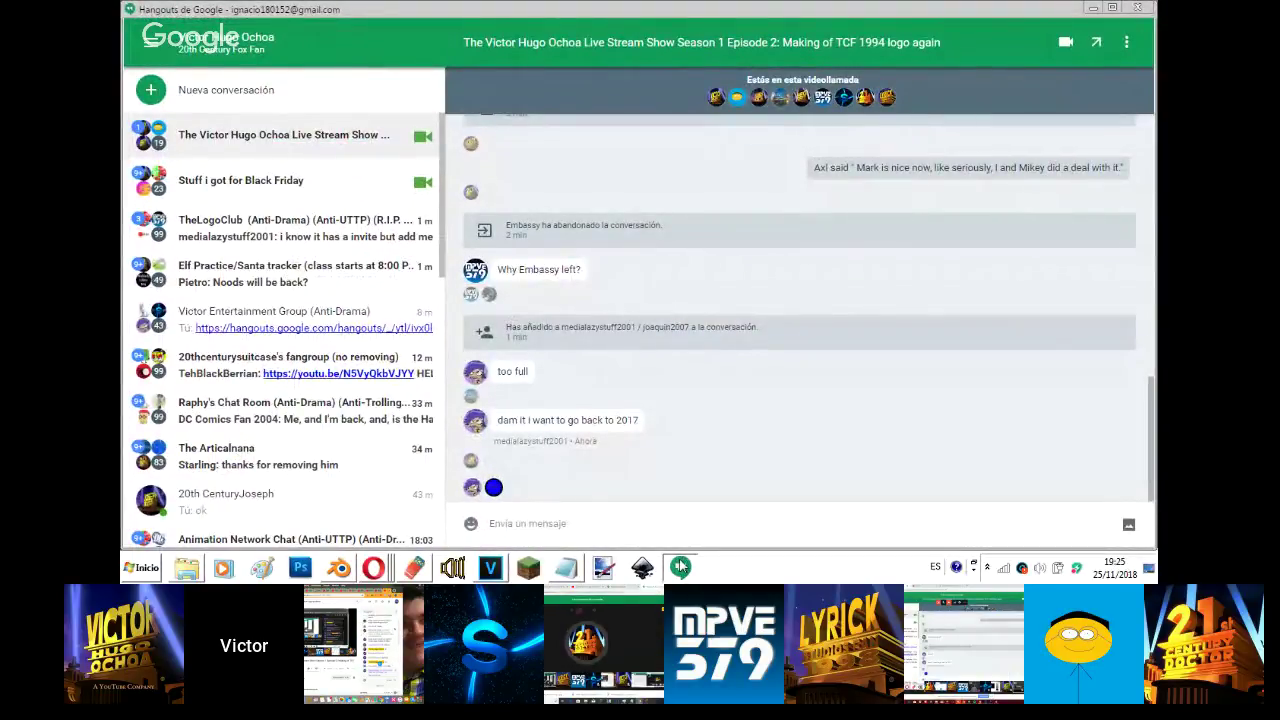
# - Switch back to Blender and extrude the eight selected front faces inward about 0.19 to form the pedestal's vertical grooves
pyautogui.click(338, 567)
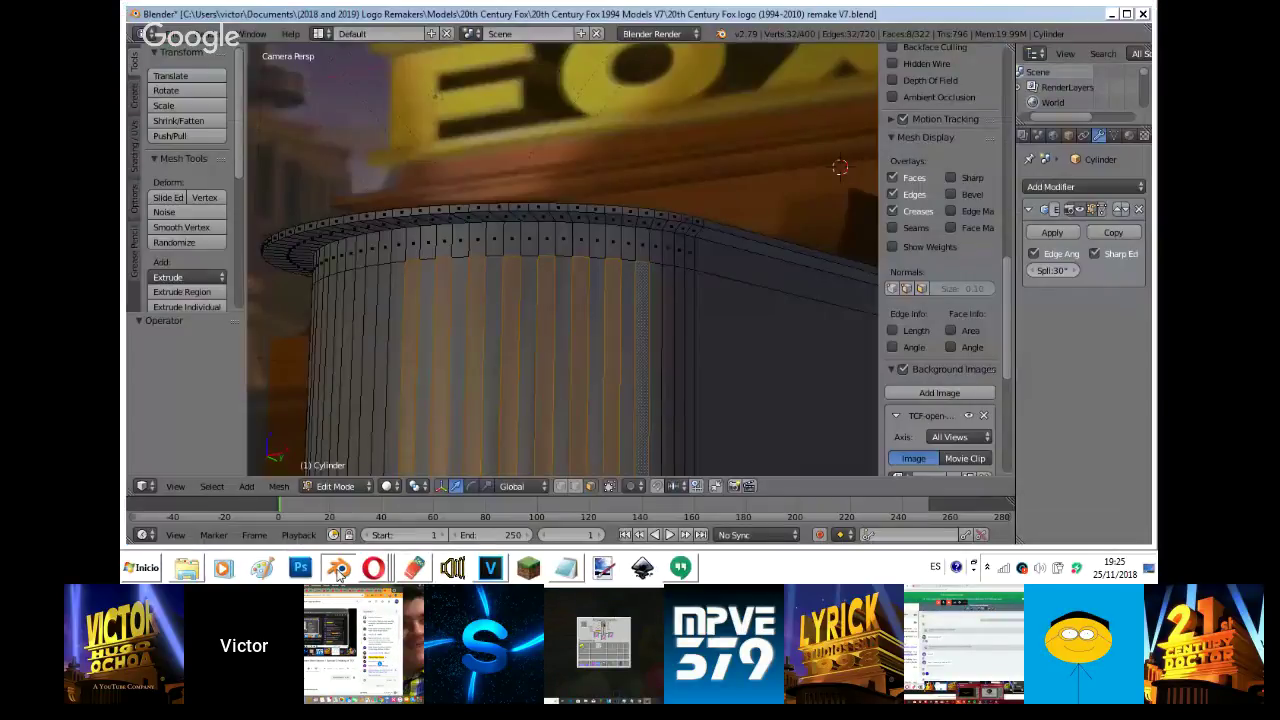
pyautogui.press('e')
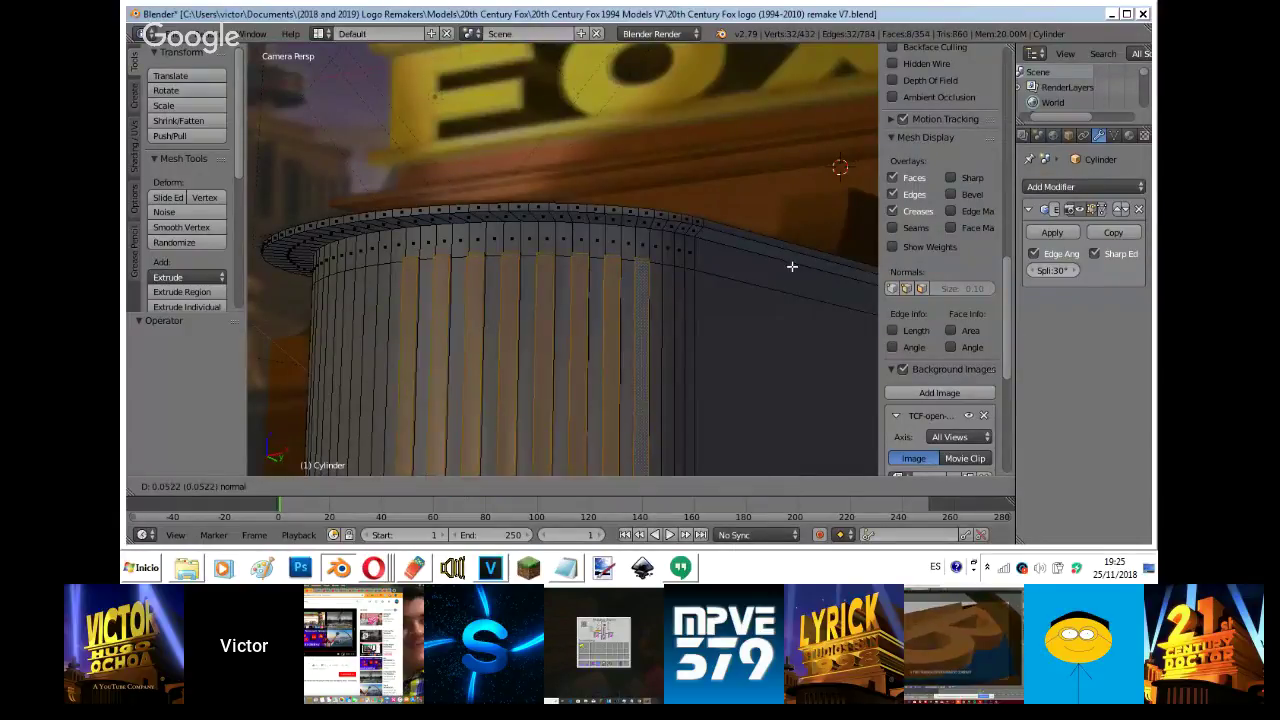
pyautogui.click(817, 258)
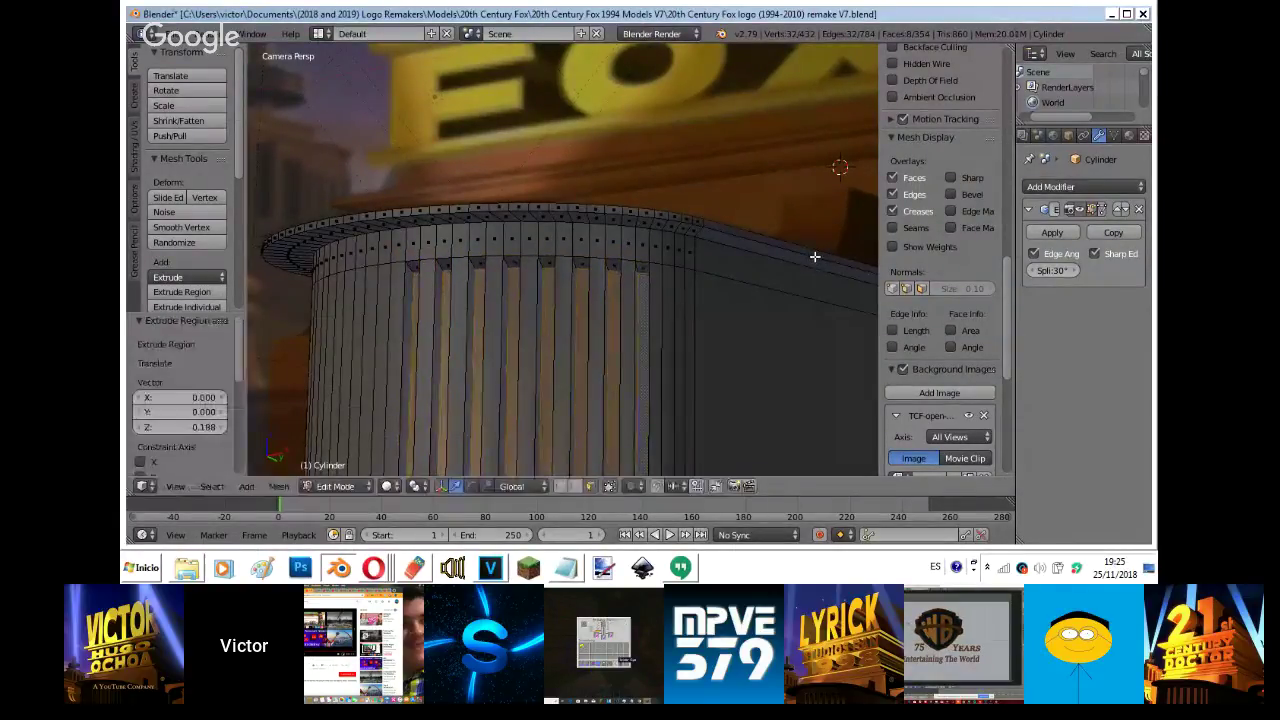
pyautogui.press('g')
pyautogui.rightClick(811, 258)
# - Nudge the recessed groove faces by about -0.003 on X and -0.002 on Y, and leave Edit Mode
pyautogui.press('Tab')
pyautogui.press('Tab')
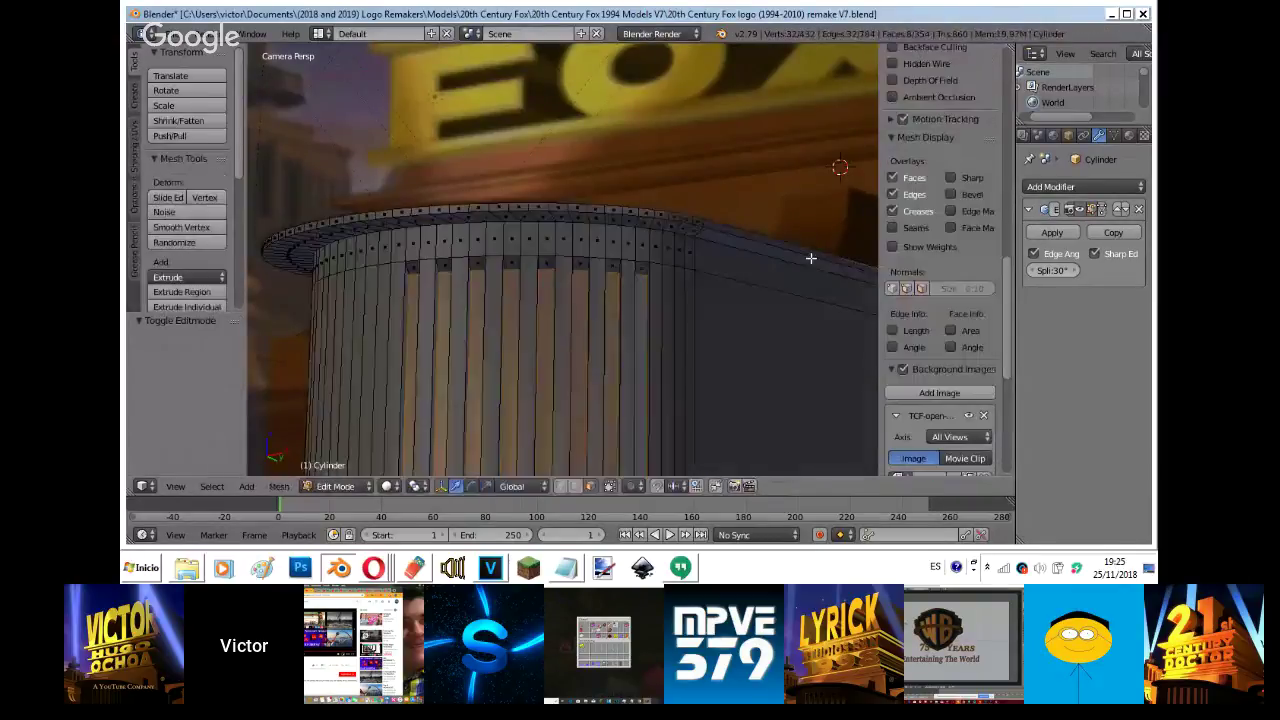
pyautogui.press('Tab')
pyautogui.press('Tab')
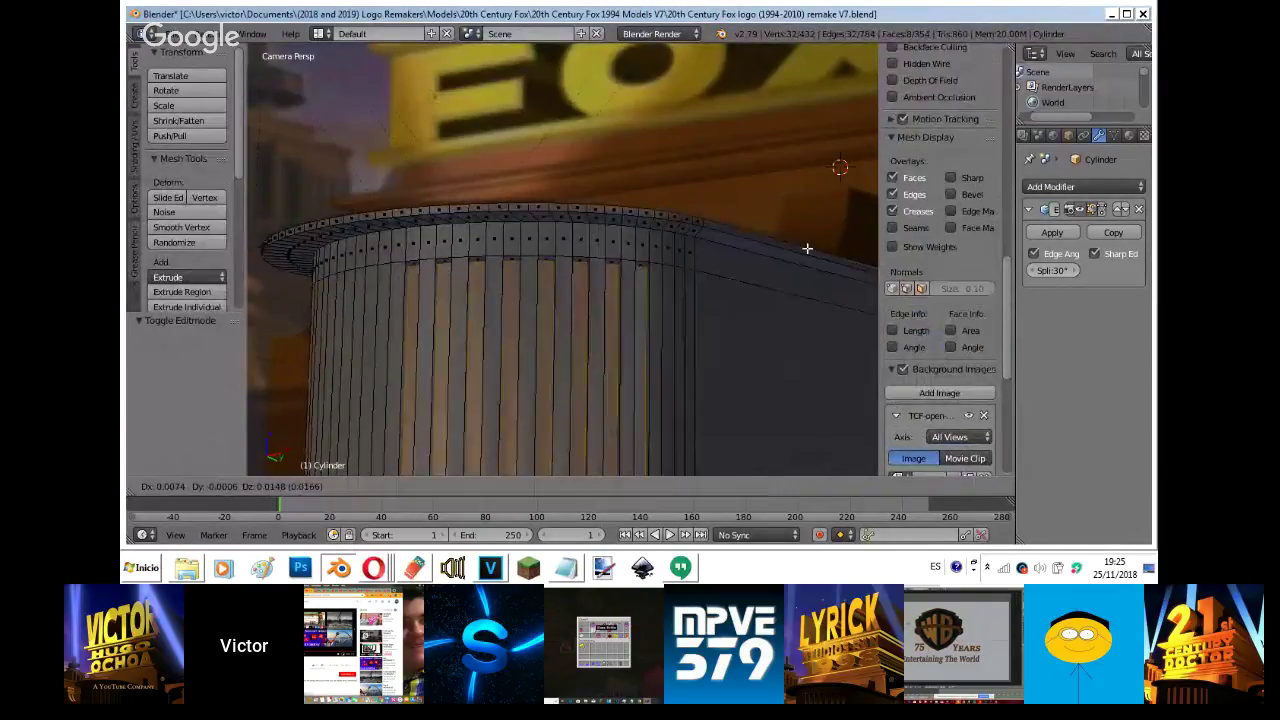
pyautogui.press('g')
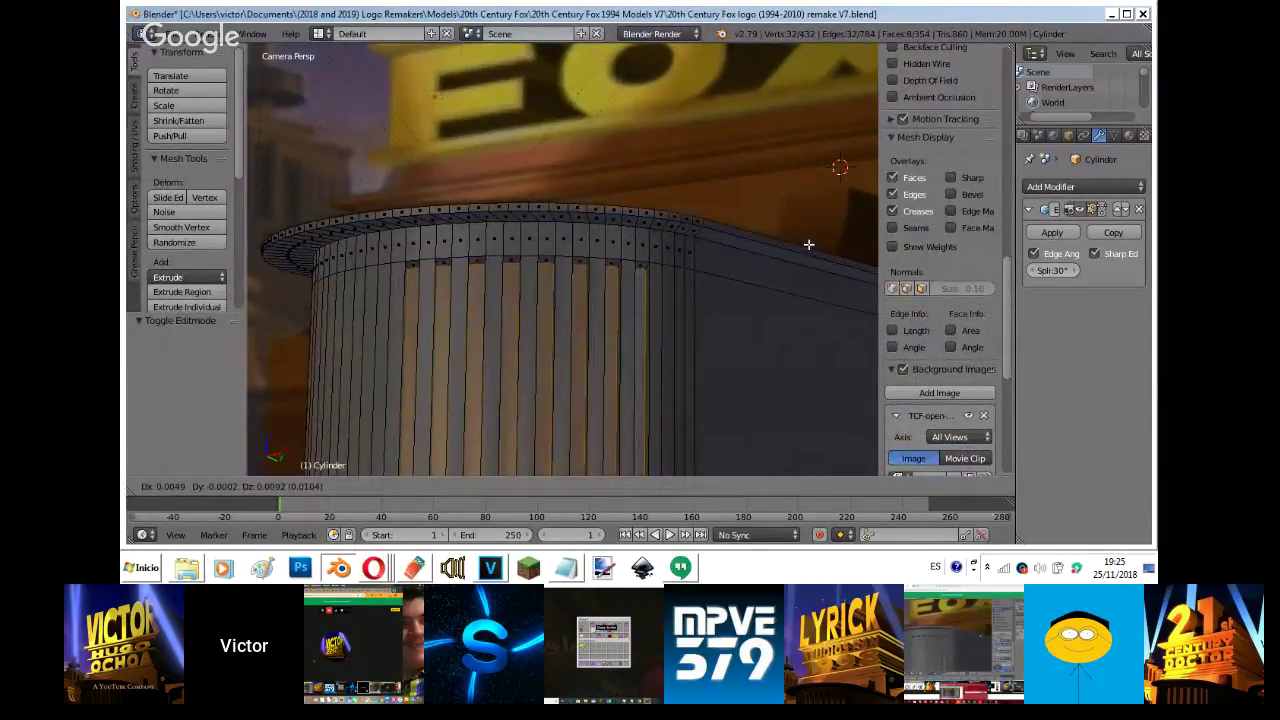
pyautogui.click(808, 246)
pyautogui.press('Tab')
# - Inspect the grooved pedestal from outside the camera by orbiting and flying around it, and return to the camera view
pyautogui.moveTo(808, 243); pyautogui.dragTo(853, 209, button='middle')
pyautogui.hotkey('shift', 'f')
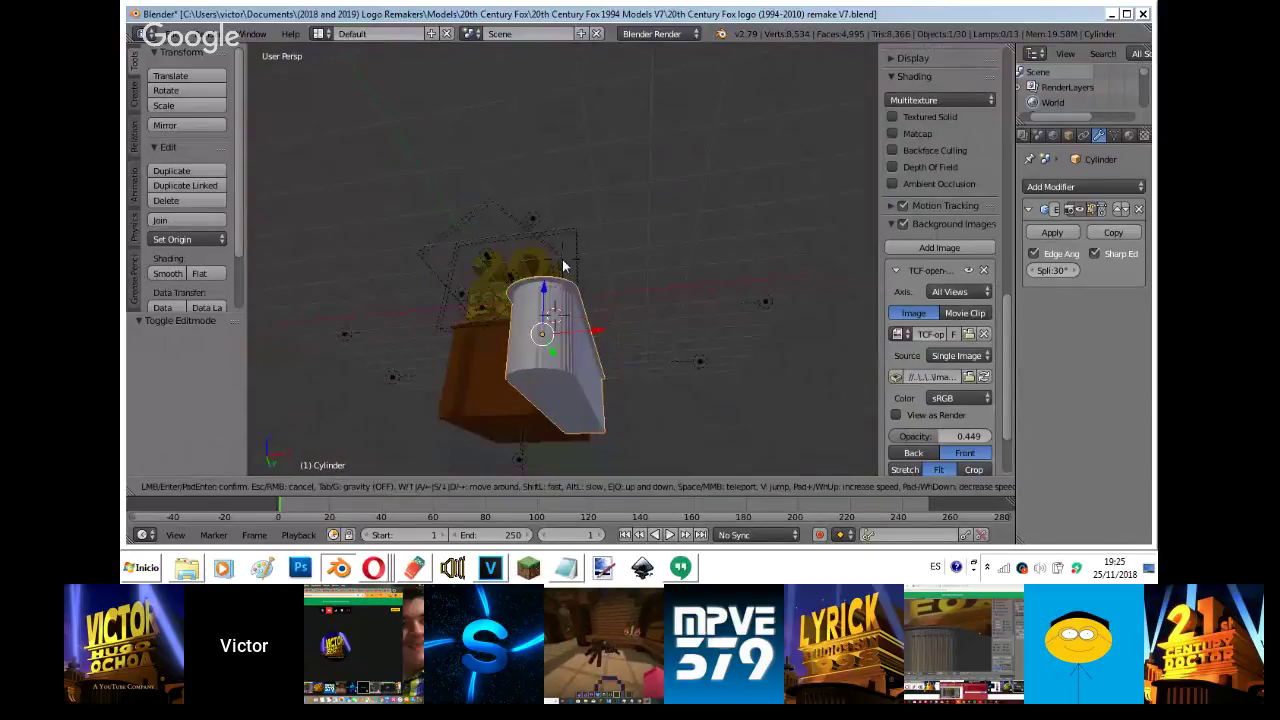
pyautogui.press('w')
pyautogui.press('a')
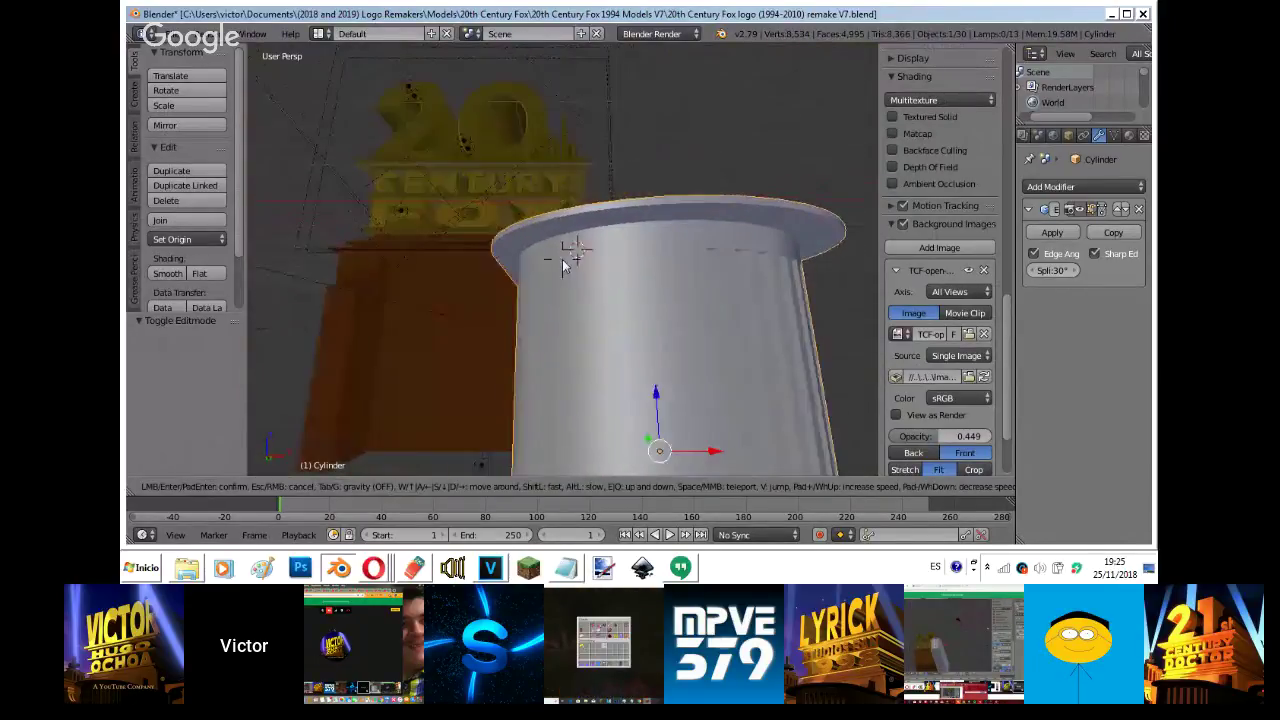
pyautogui.press('d')
pyautogui.press('d')
pyautogui.press('Escape')
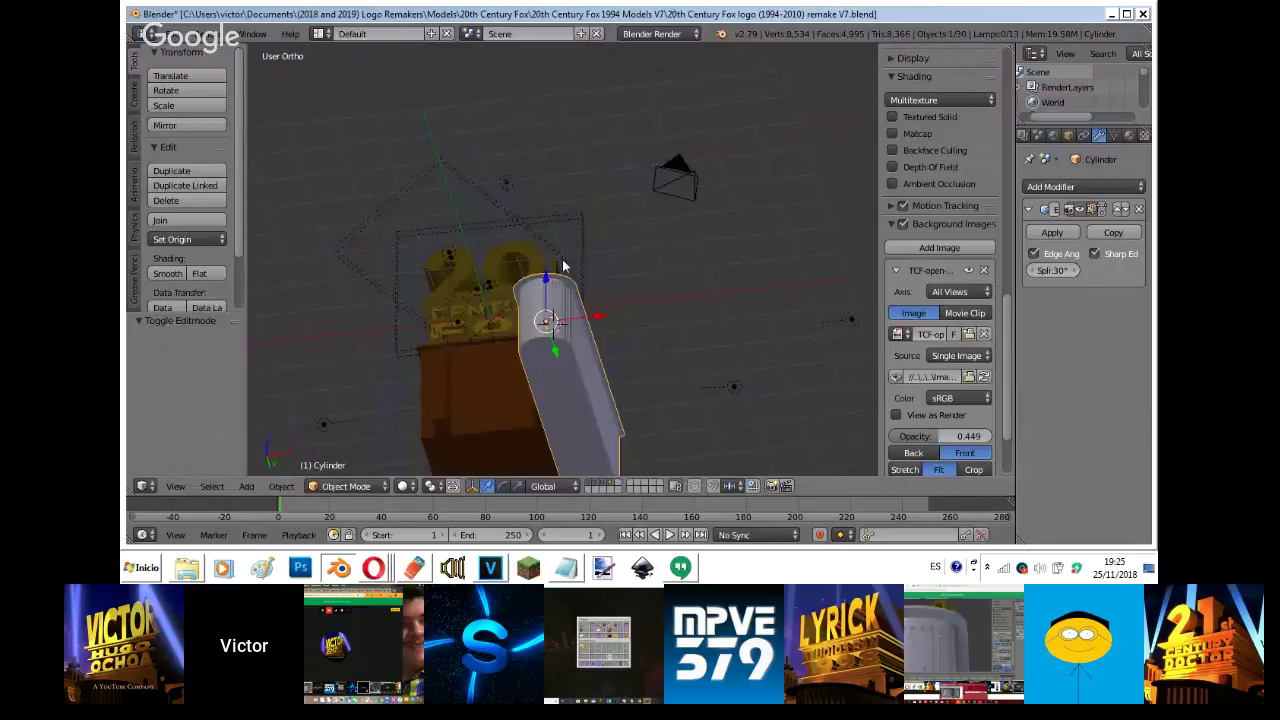
pyautogui.press('KP_0')
pyautogui.scroll(-3, 561, 262)
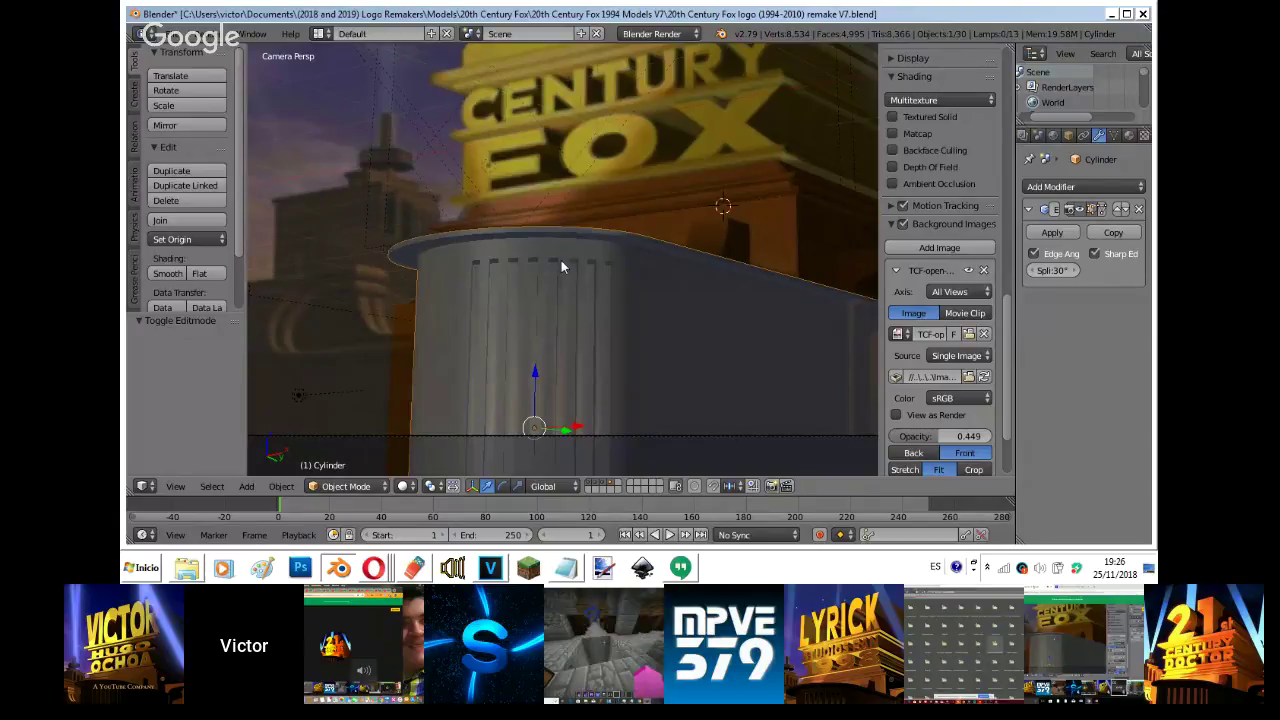
# - Switch to the YouTube stream window in Opera and post "After the 20th Century Fox 1994 remake" in the live chat
pyautogui.moveTo(386, 563)
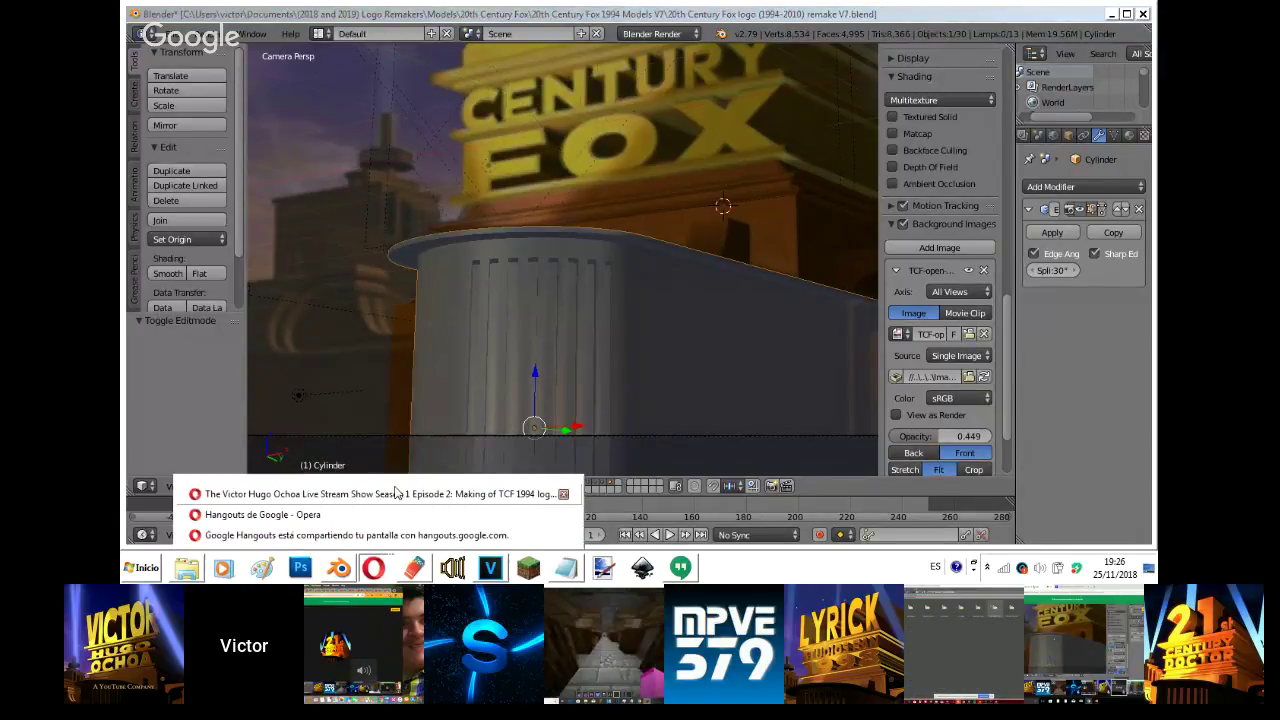
pyautogui.click(394, 484)
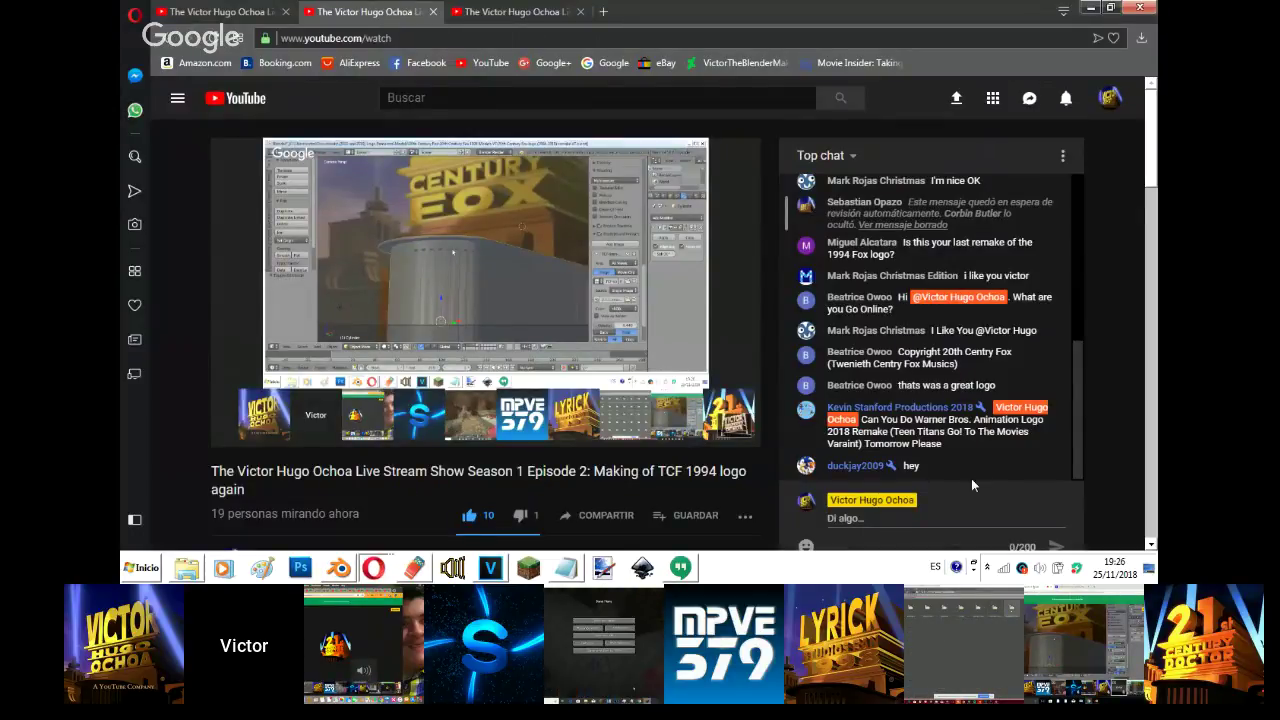
pyautogui.click(994, 518)
pyautogui.write('After th')
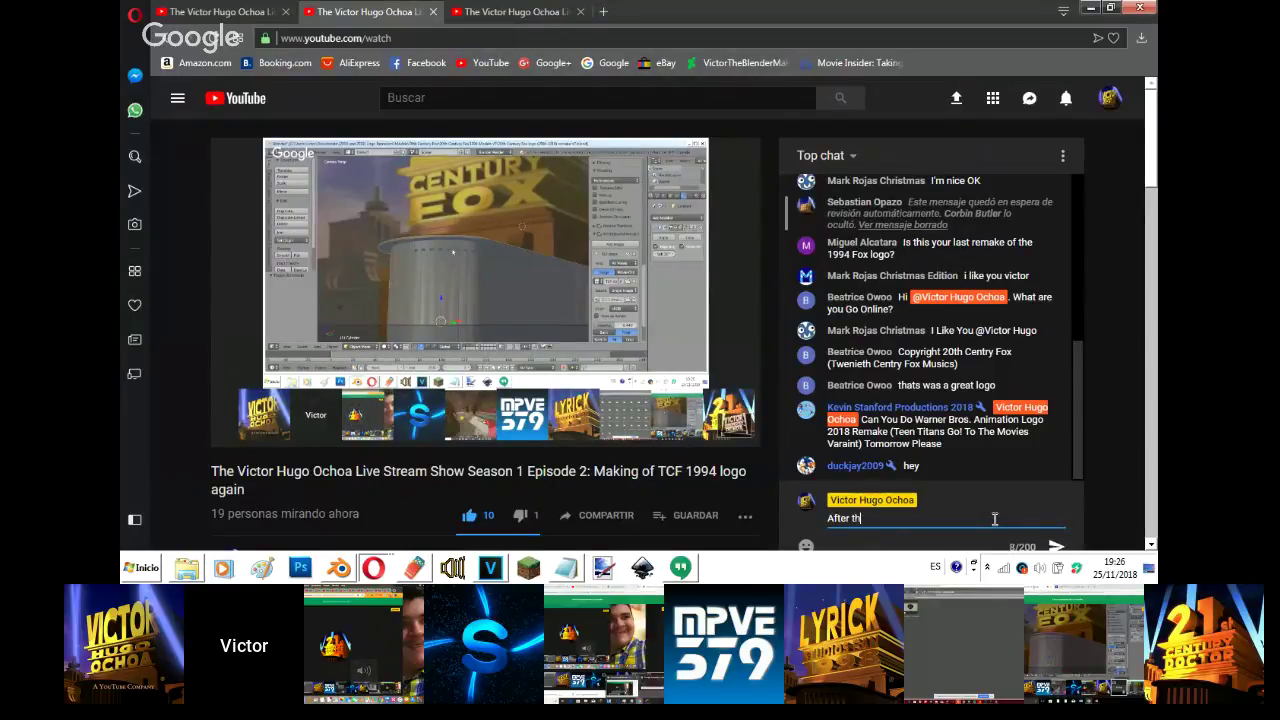
pyautogui.write('e 20th C')
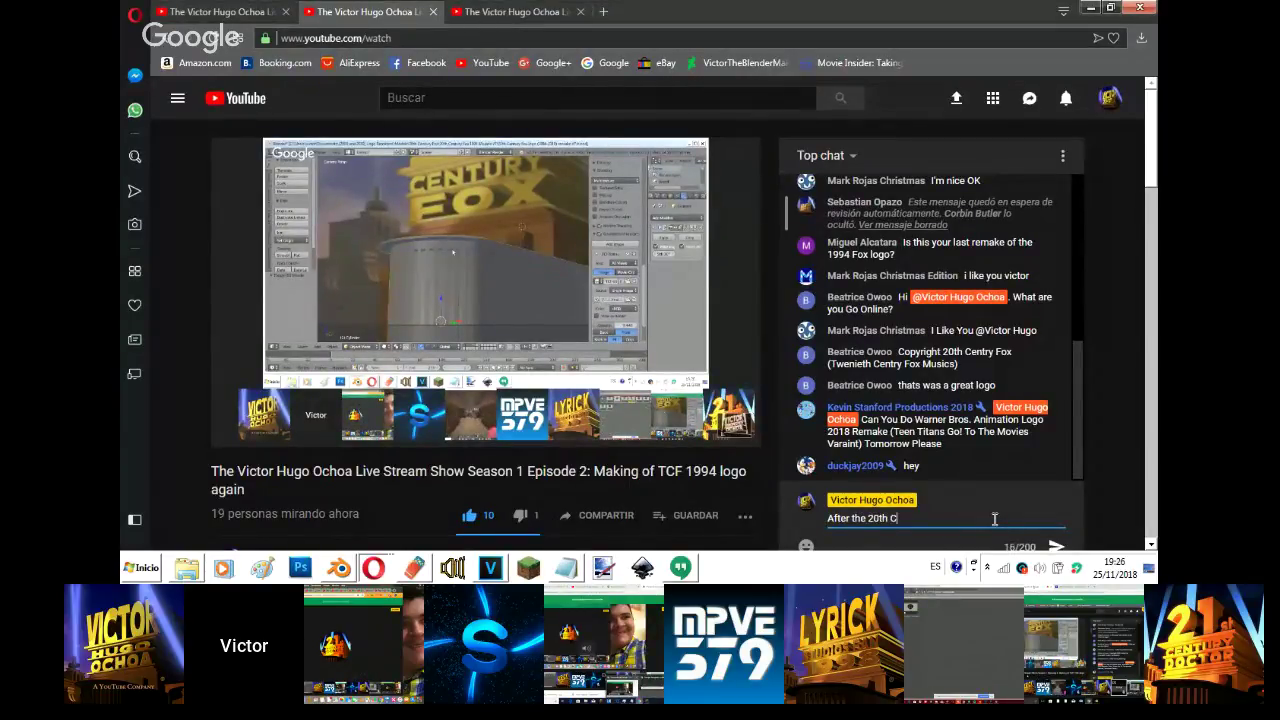
pyautogui.write('entury Fox 19')
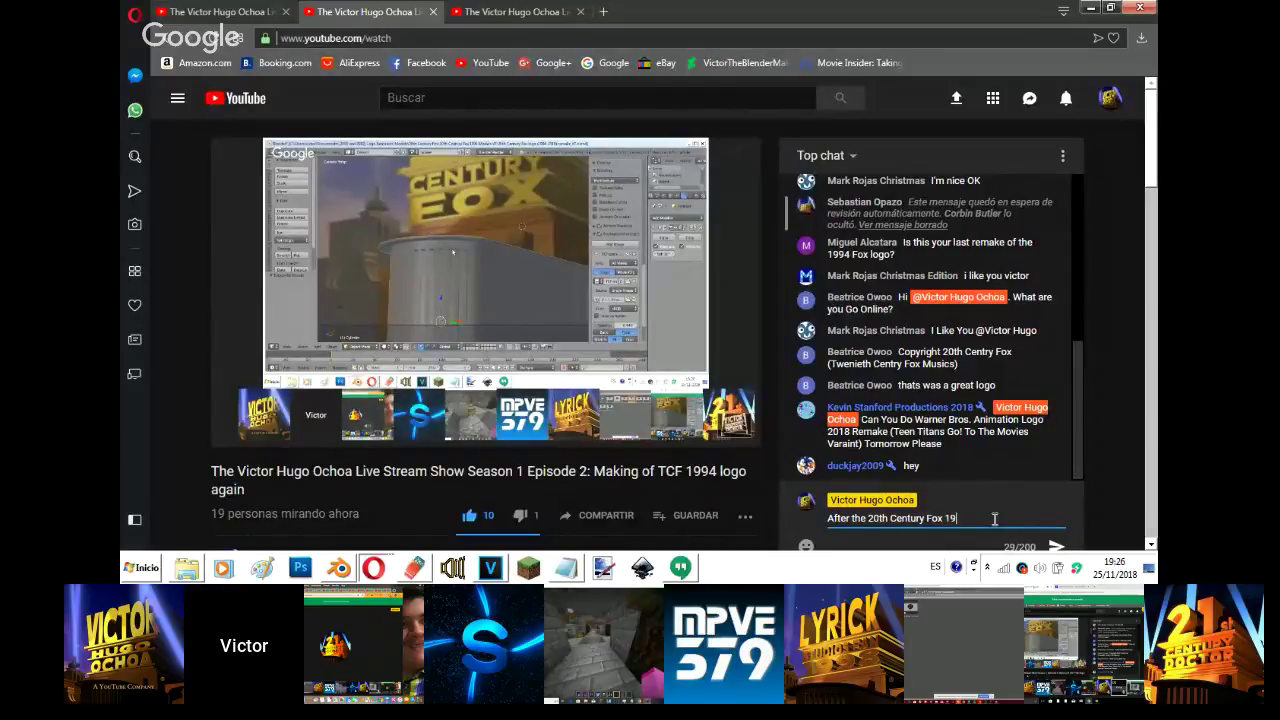
pyautogui.write('94 remake')
pyautogui.press('Return')
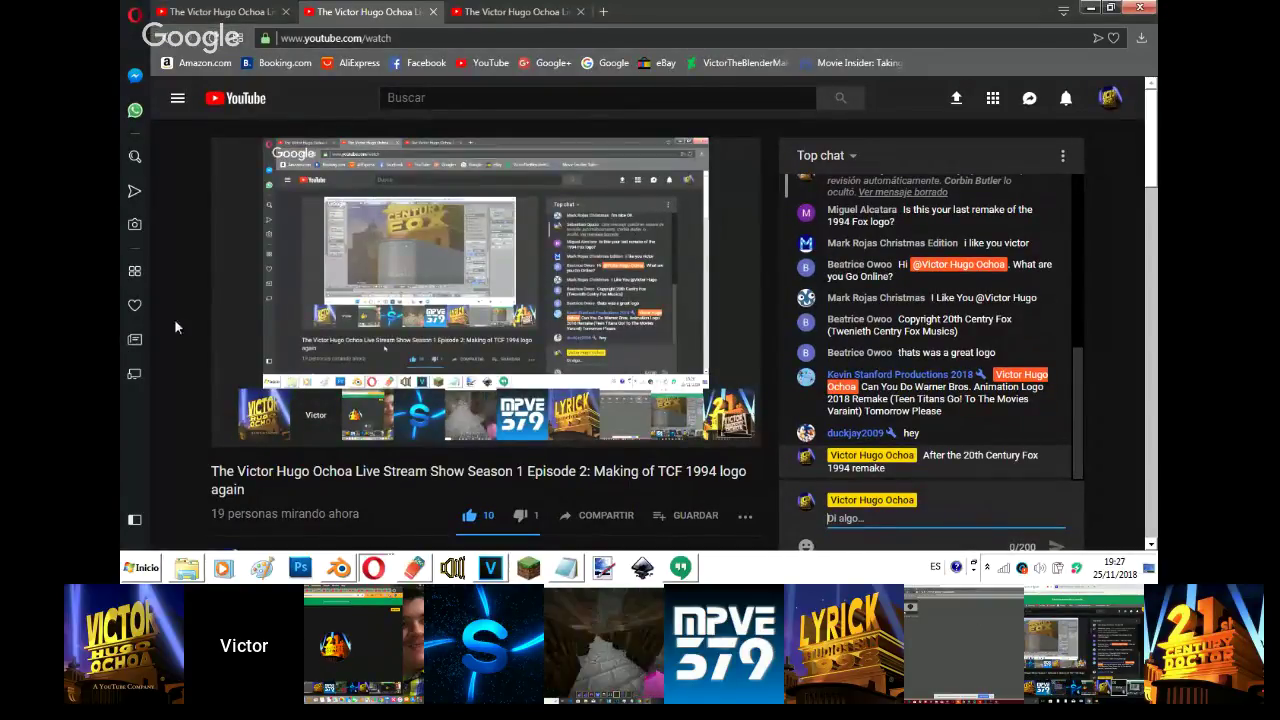
# - Check the video call's group chat twice, switching back to Blender each time
pyautogui.click(340, 569)
pyautogui.click(373, 569)
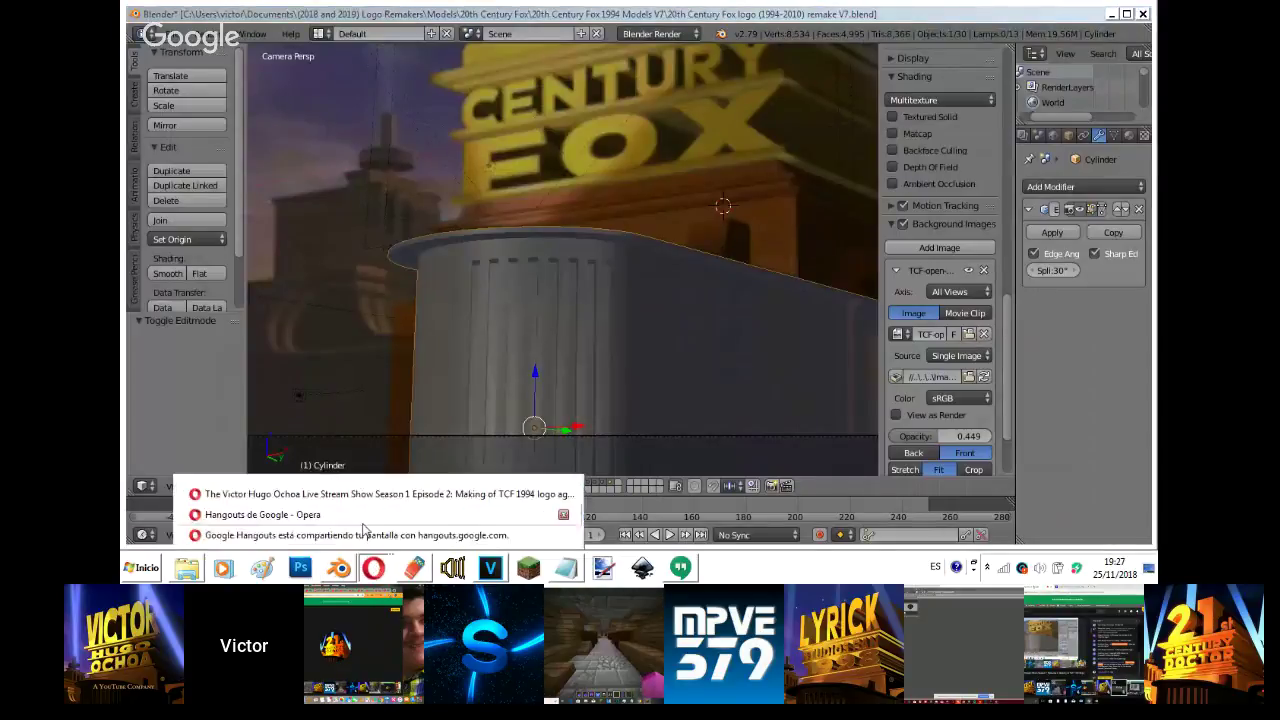
pyautogui.click(352, 516)
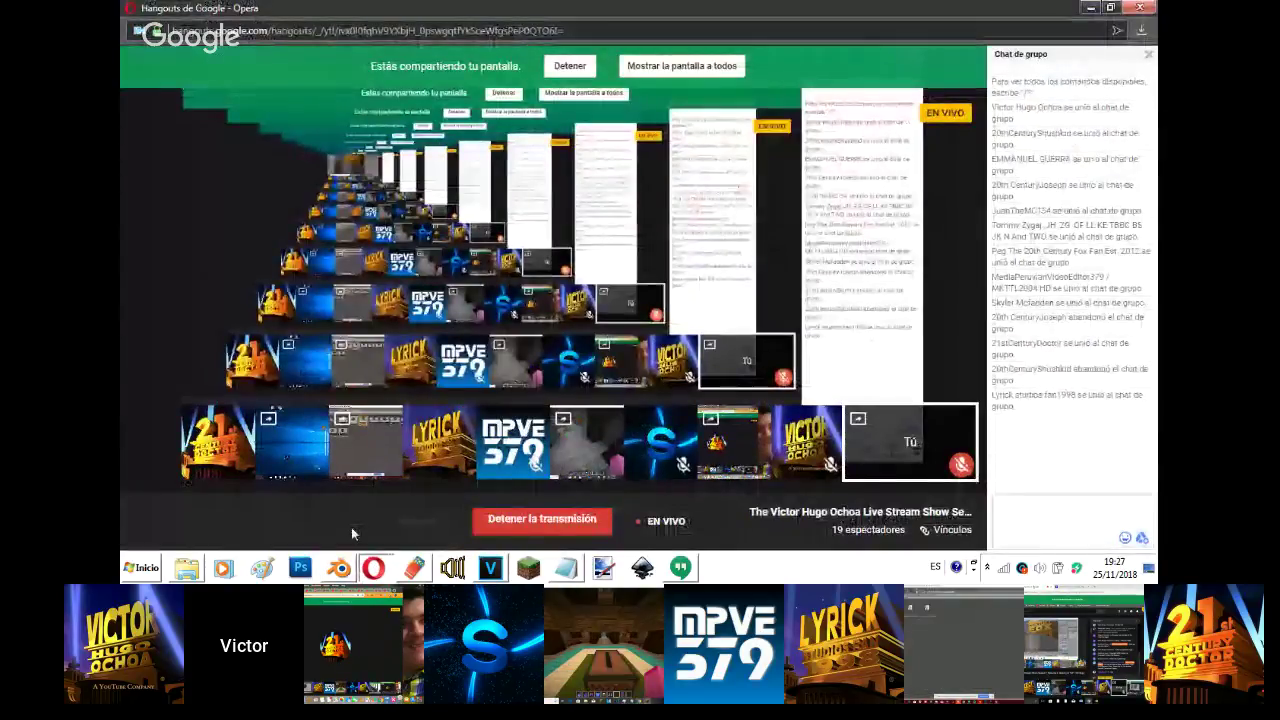
pyautogui.click(350, 569)
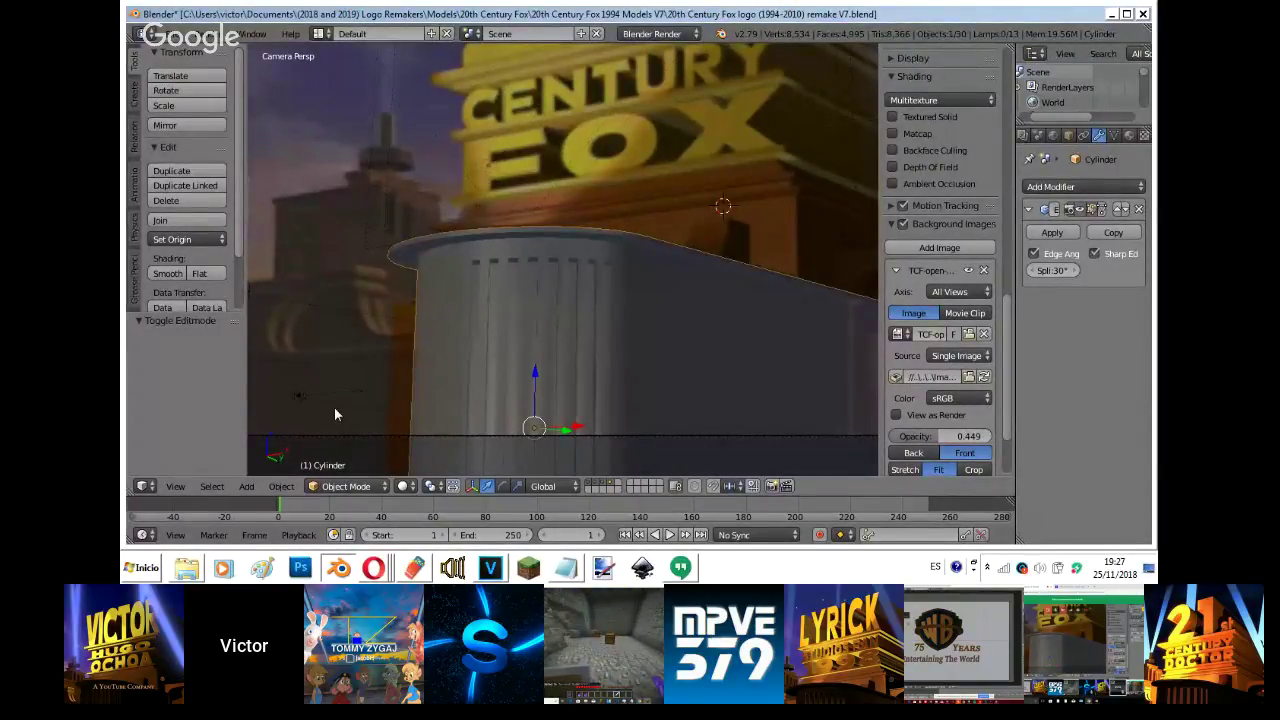
pyautogui.moveTo(373, 568)
pyautogui.click(374, 510)
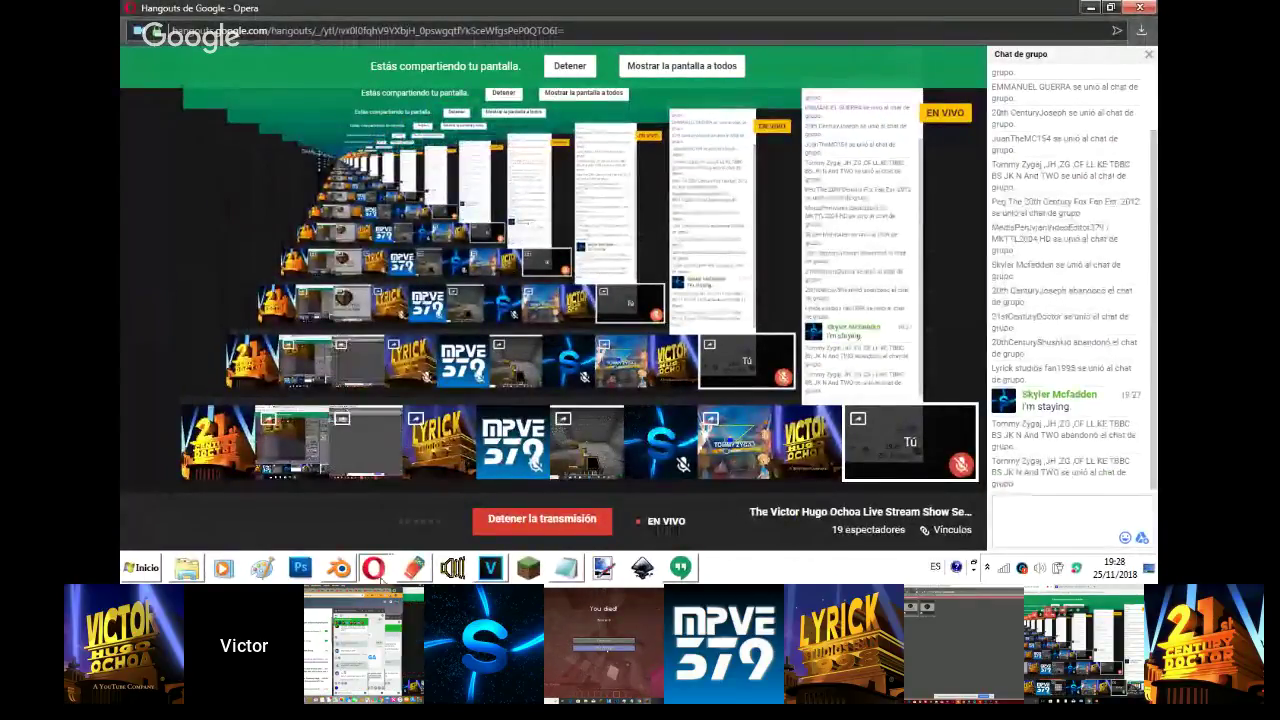
pyautogui.click(343, 573)
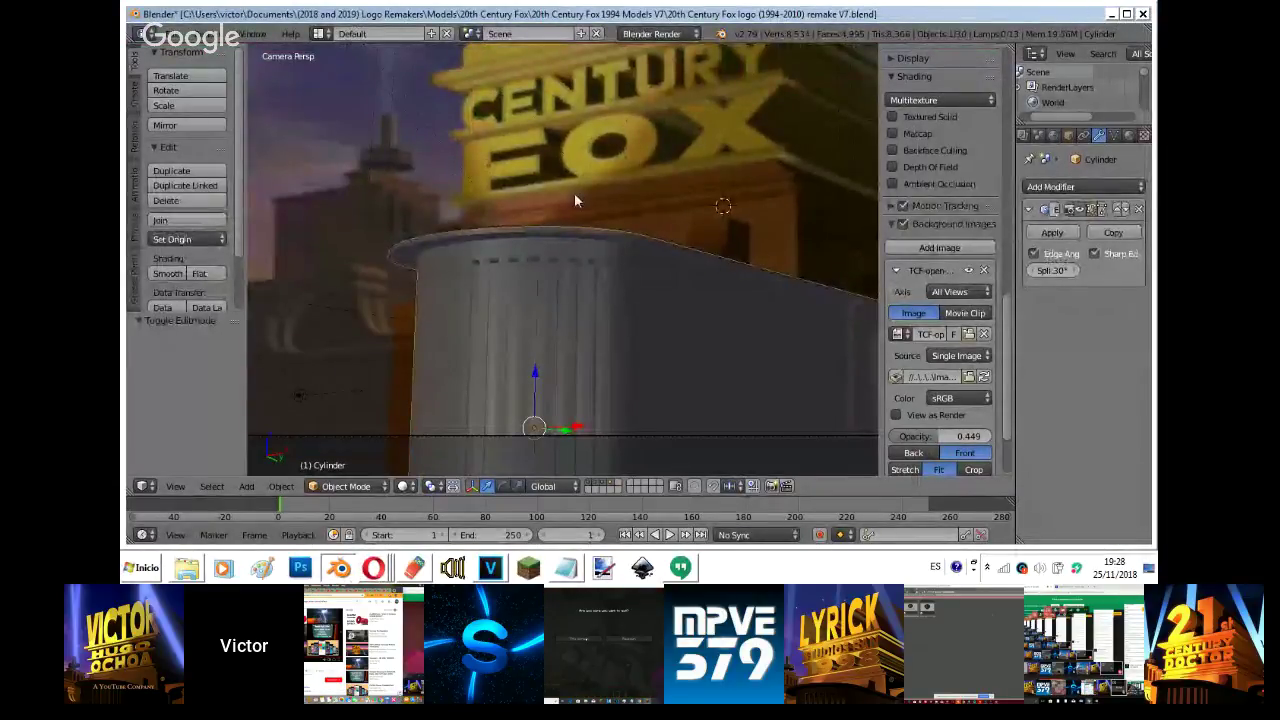
pyautogui.keyDown('shift'); pyautogui.moveTo(532, 304); pyautogui.dragTo(464, 240, button='middle'); pyautogui.keyUp('shift')
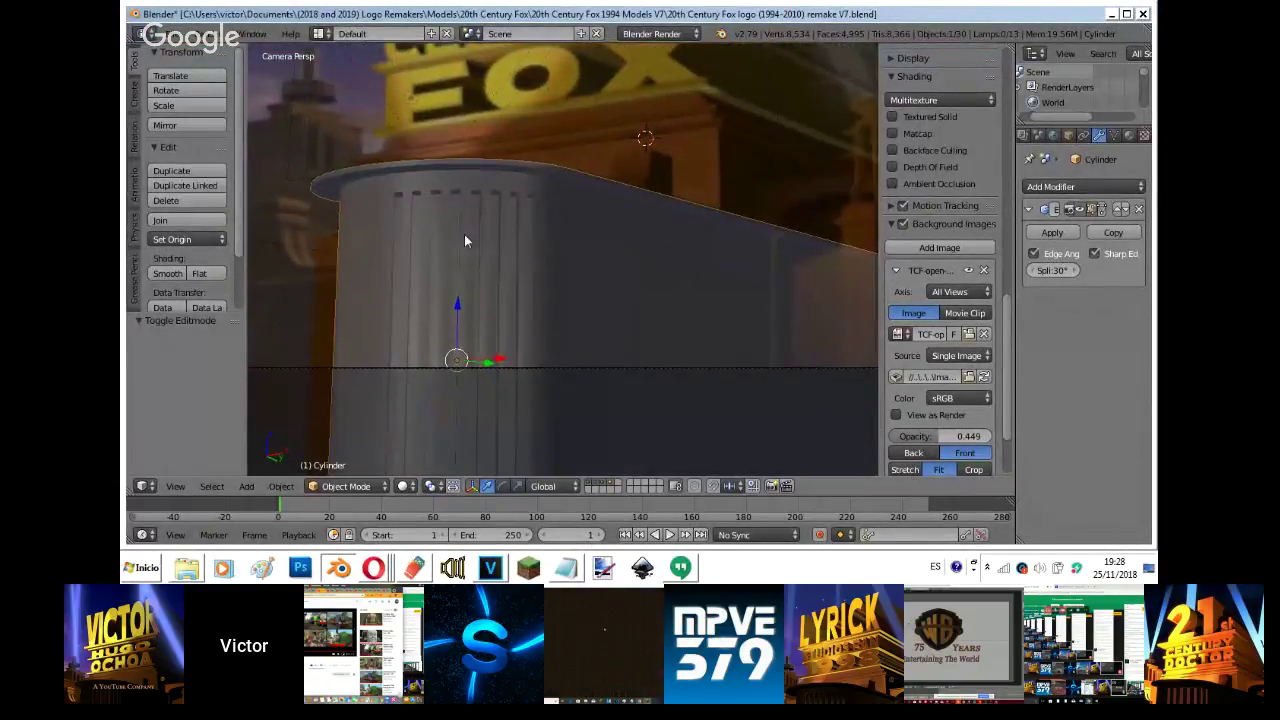
pyautogui.press('Tab')
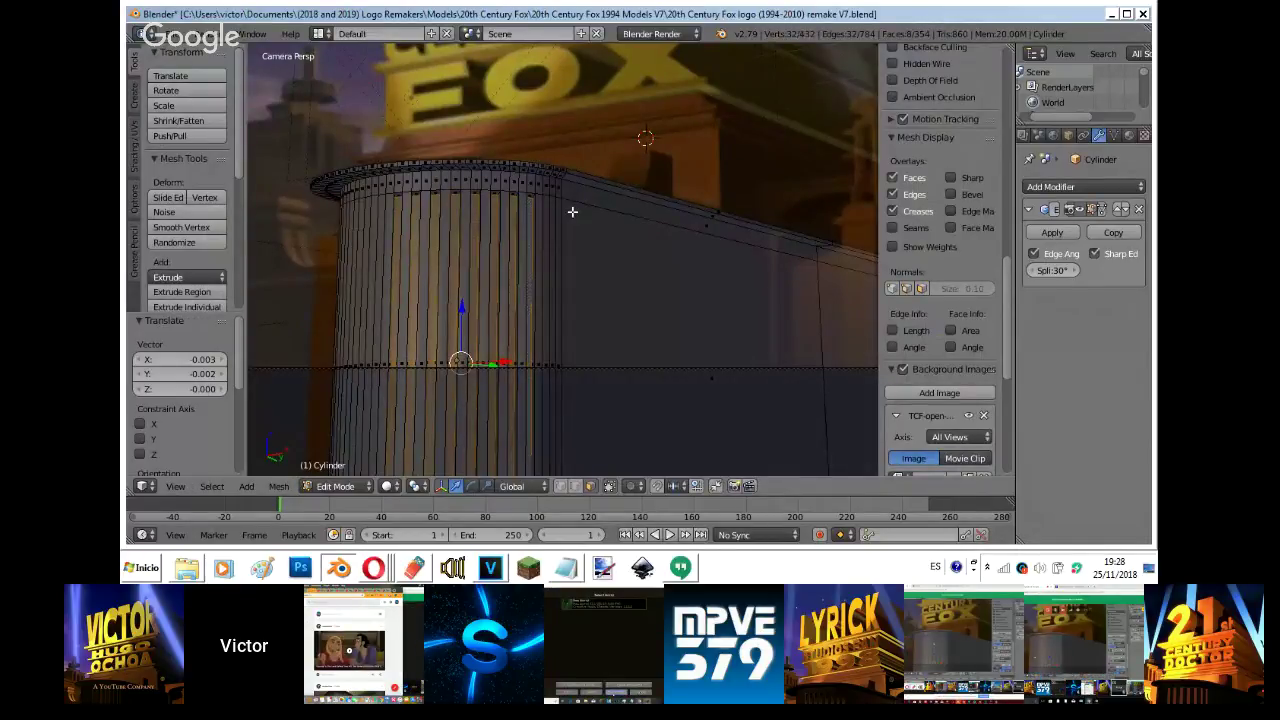
pyautogui.press('Tab')
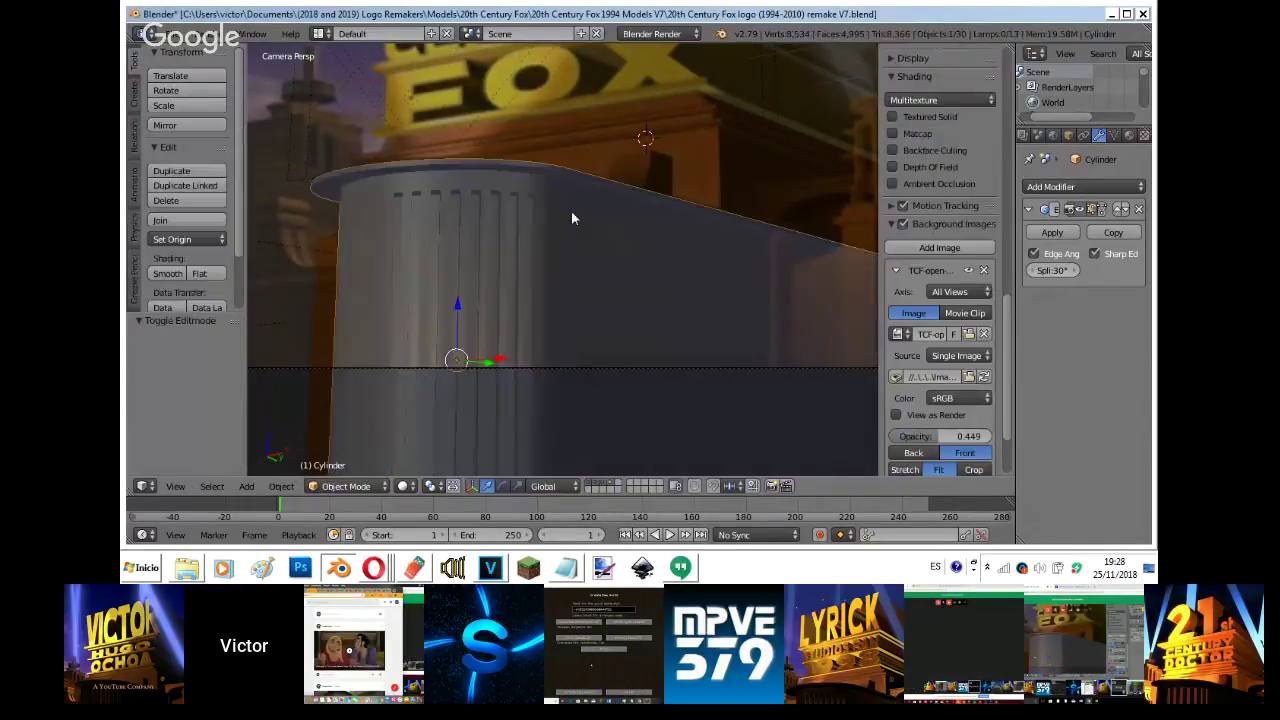
# - Check the YouTube live chat in the Opera stream window and switch back to Blender
pyautogui.moveTo(390, 572)
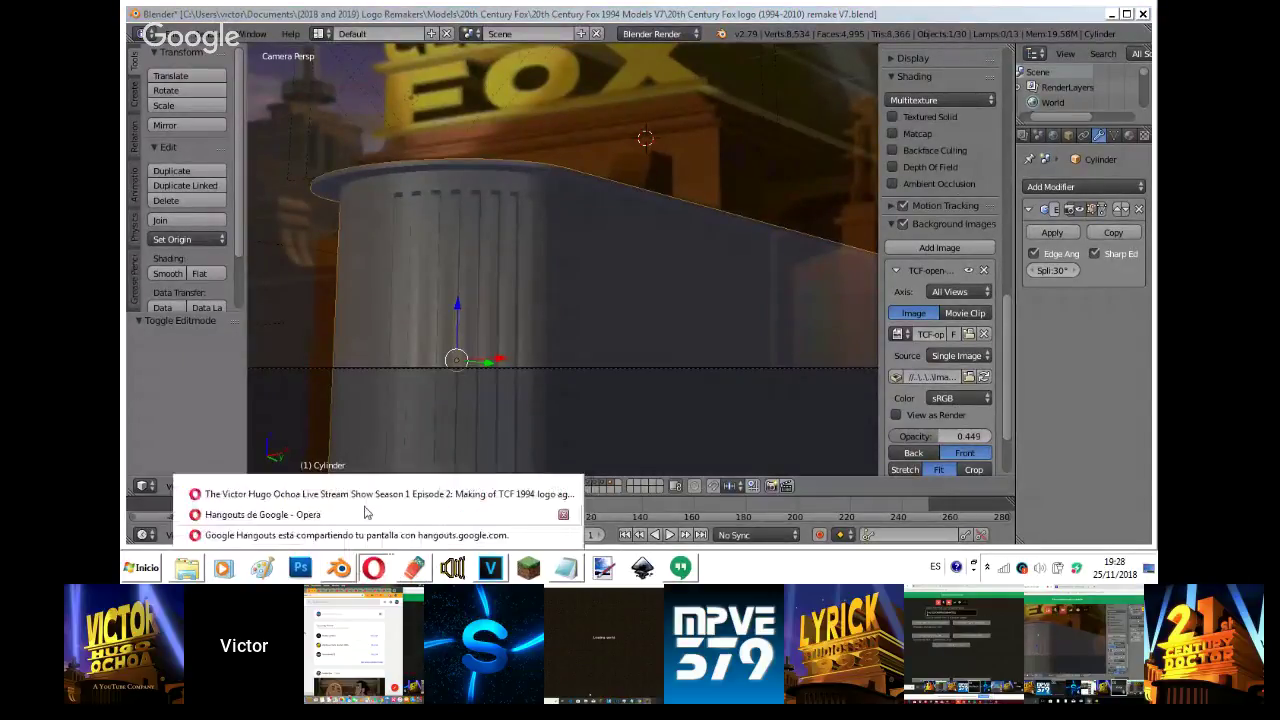
pyautogui.click(361, 500)
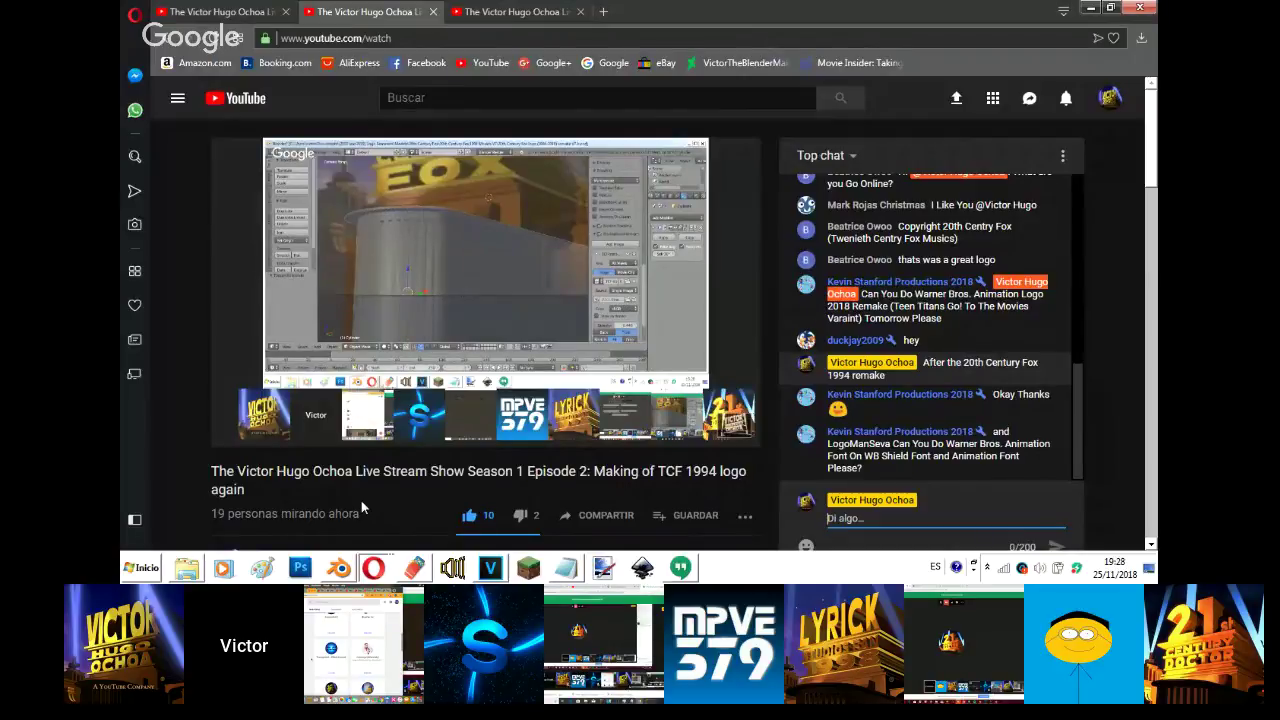
pyautogui.click(337, 572)
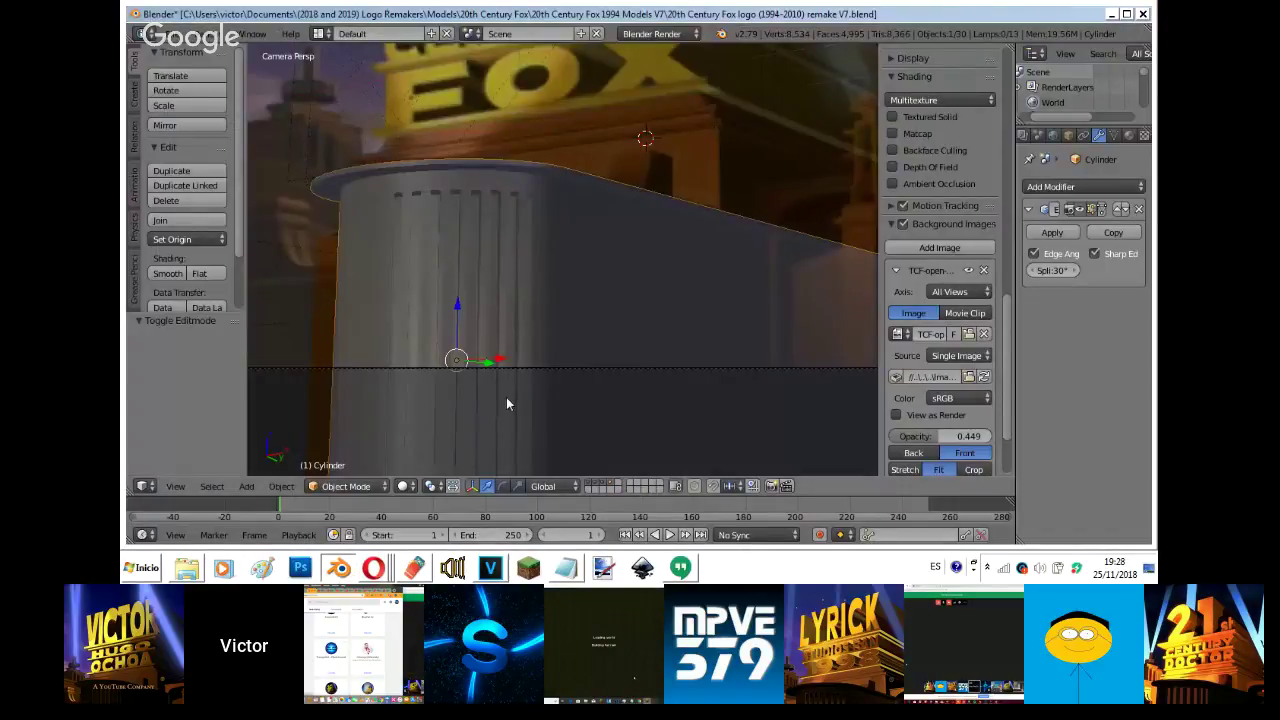
# - Scale the grooved pedestal to 0.950 along the global X axis in Object Mode
pyautogui.scroll(-1, 507, 398)
pyautogui.press('Tab')
pyautogui.press('Tab')
pyautogui.press('s')
pyautogui.press('x')
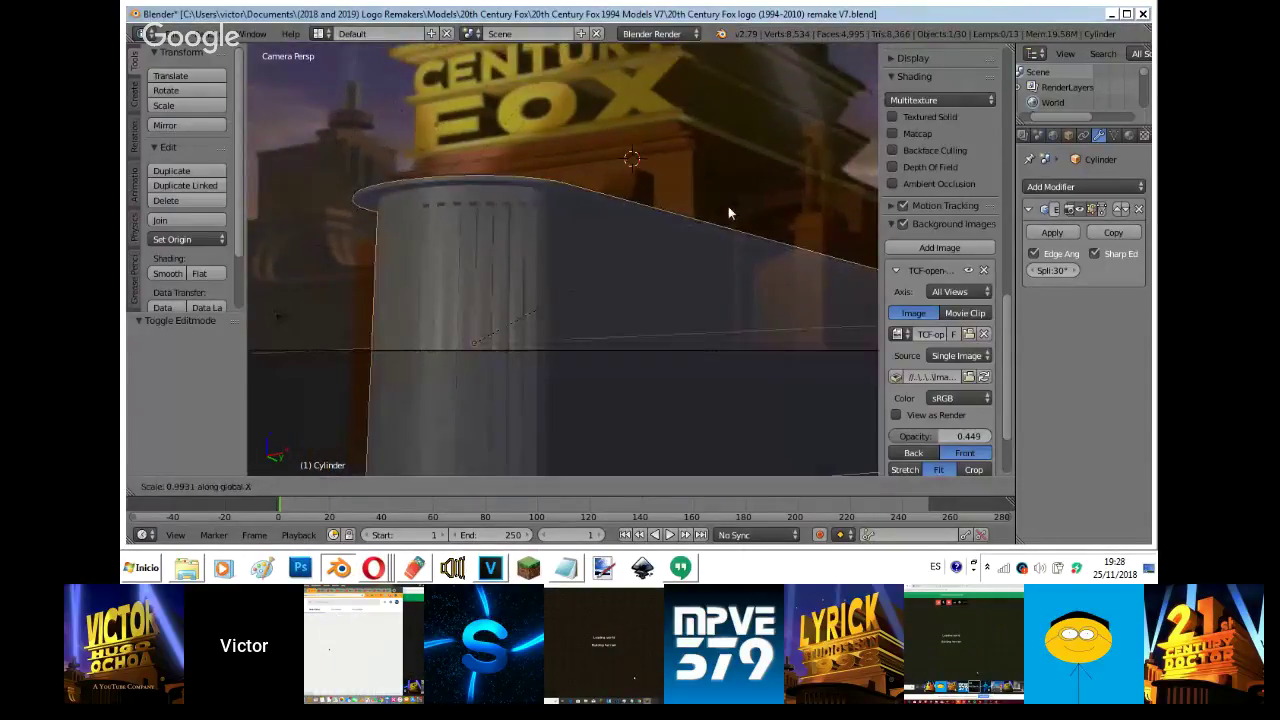
pyautogui.click(719, 212)
# - Inspect the pedestal from outside the camera by orbiting and flying around it, and return to the camera view
pyautogui.moveTo(720, 213); pyautogui.dragTo(792, 342, button='middle')
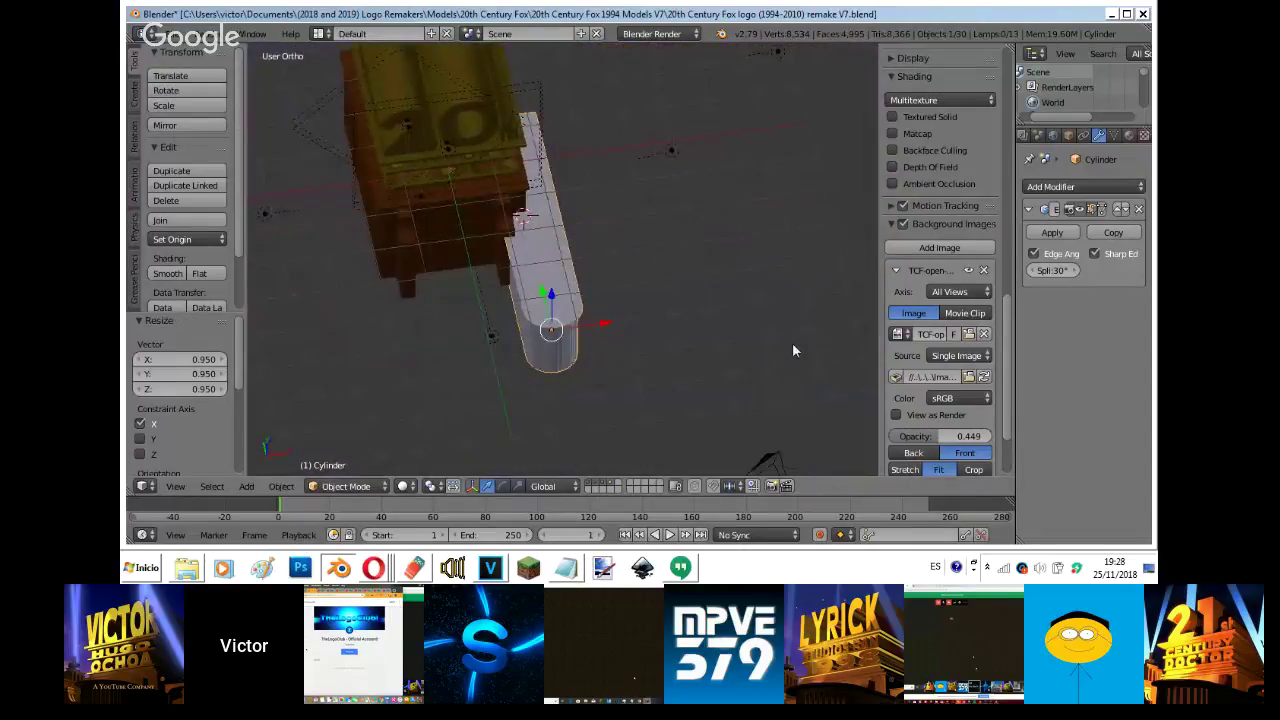
pyautogui.hotkey('shift', 'f')
pyautogui.press('w')
pyautogui.press('s')
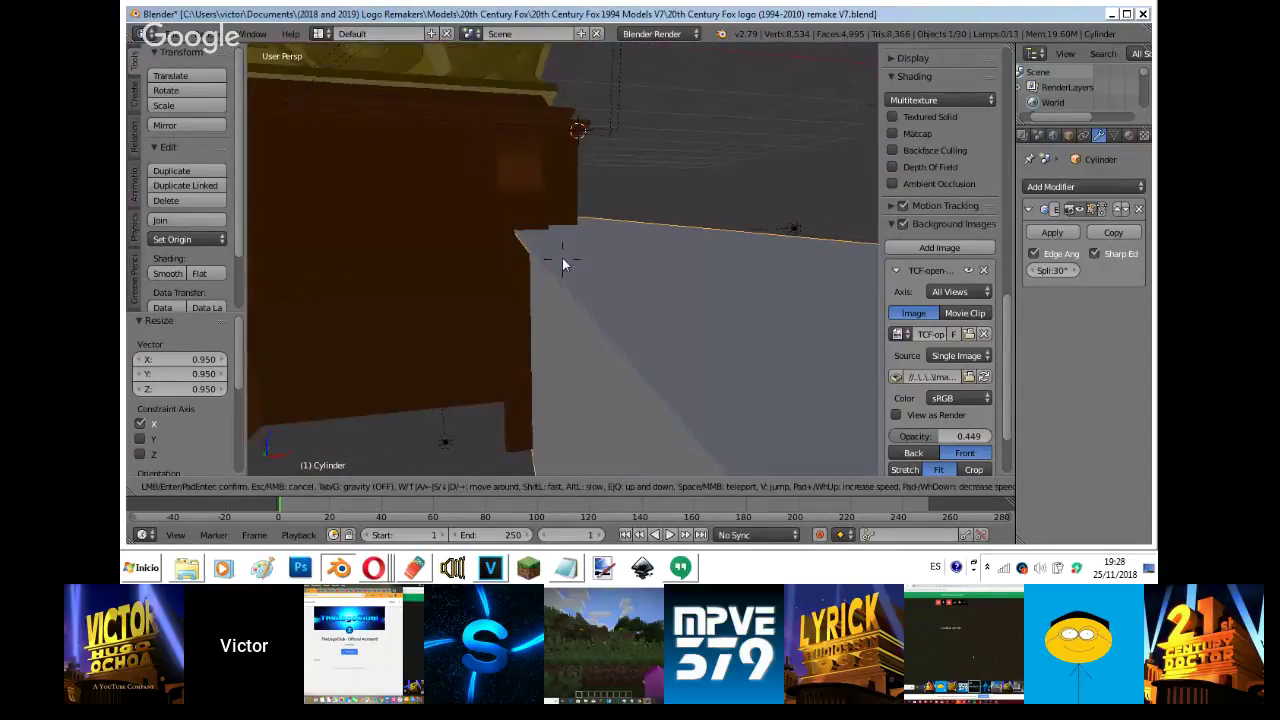
pyautogui.press('d')
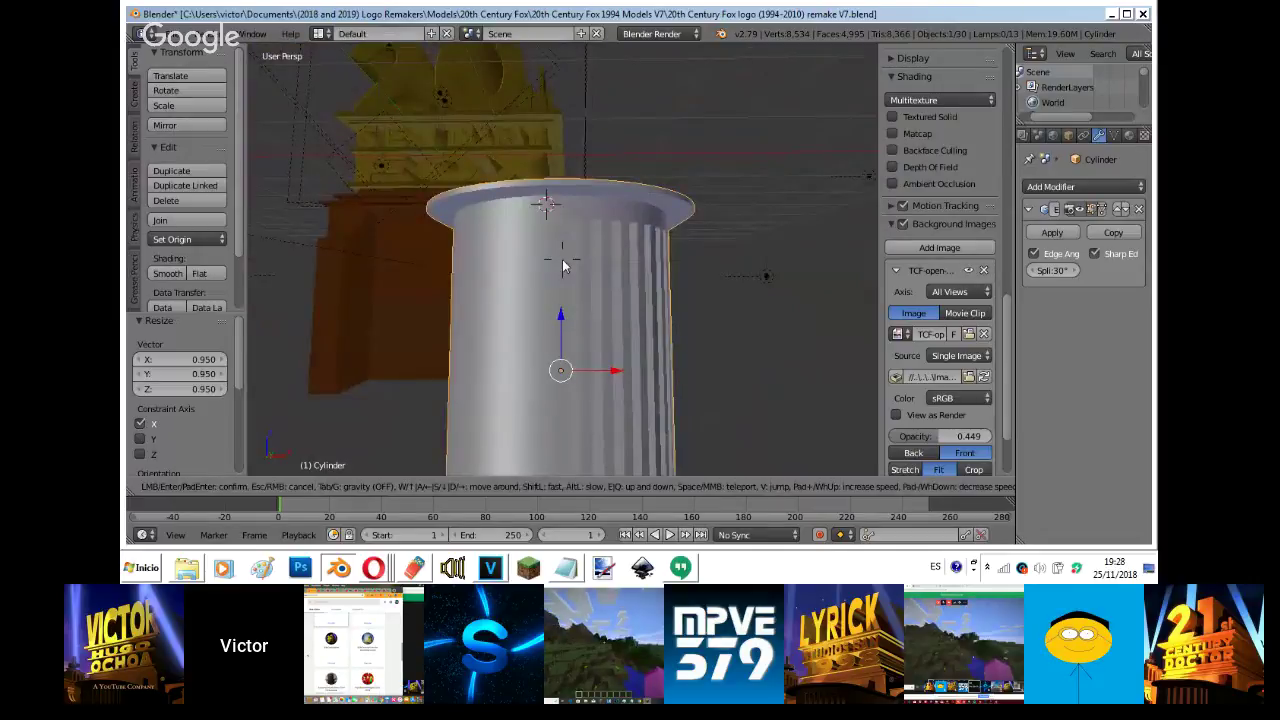
pyautogui.press('w')
pyautogui.press('a')
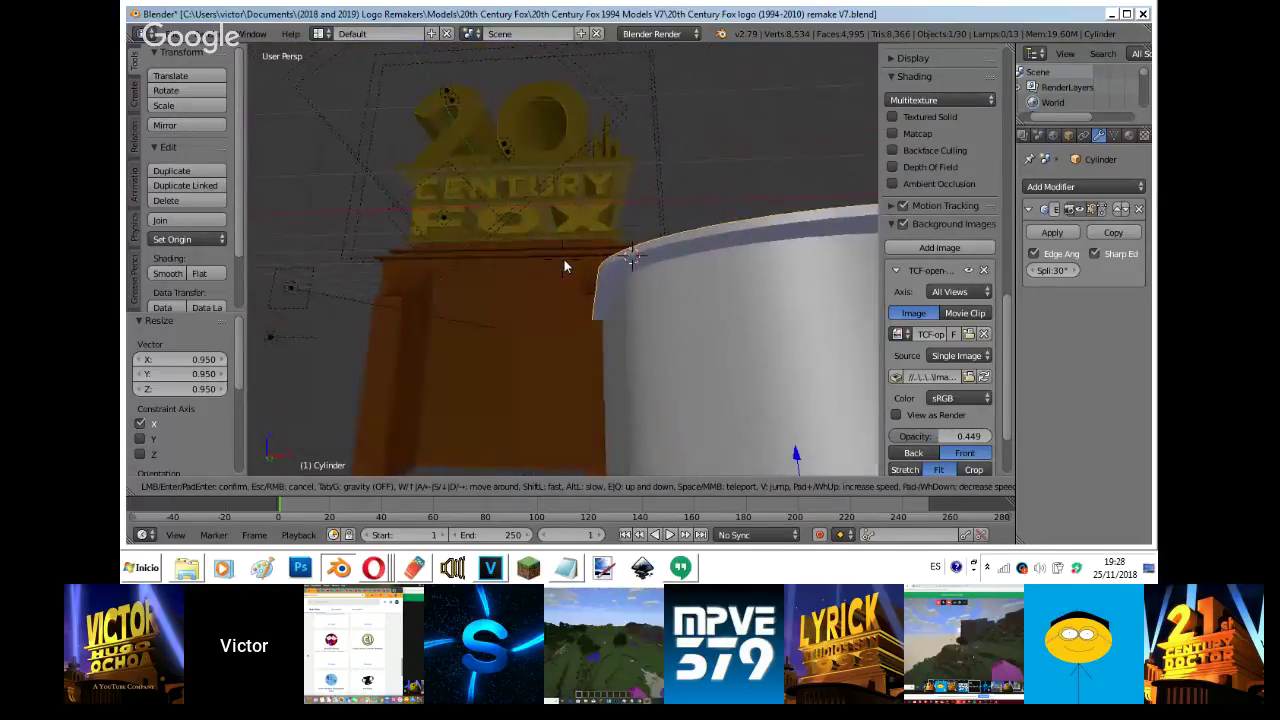
pyautogui.press('Escape')
pyautogui.press('KP_0')
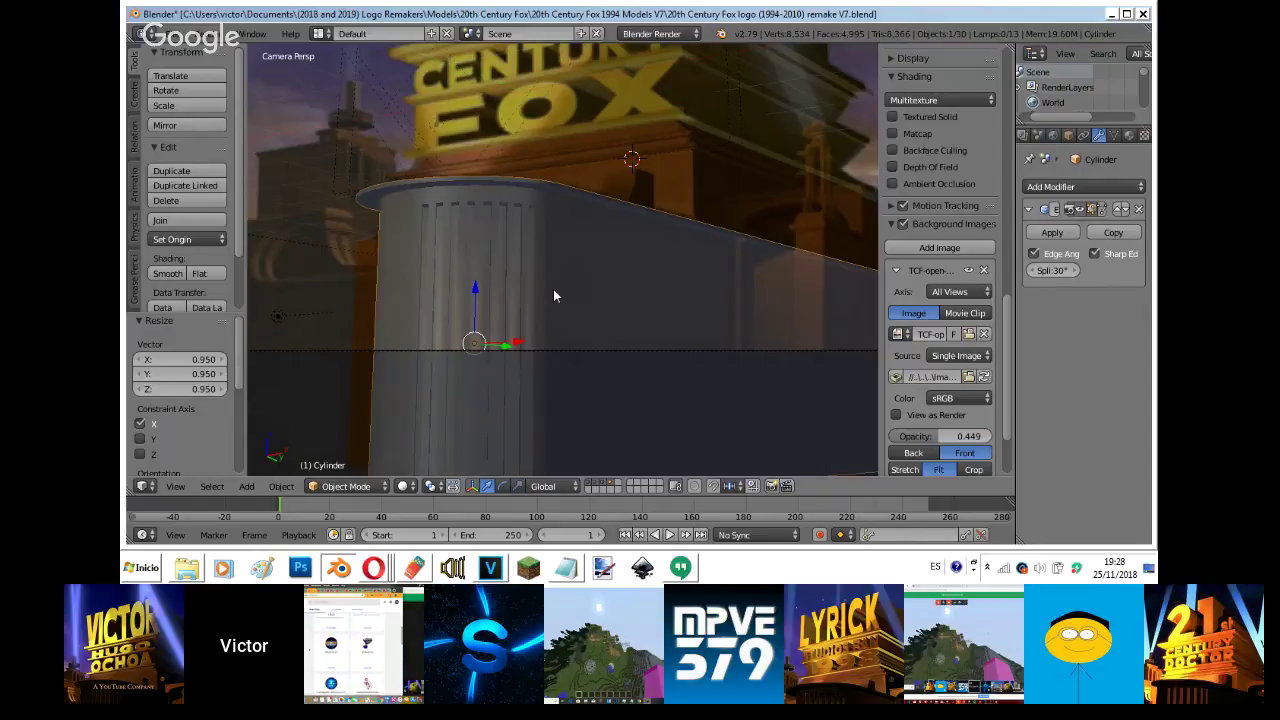
# - Hide the background reference image and preview the logo with the pedestal in rendered shading, returning to solid shading
pyautogui.keyDown('shift'); pyautogui.moveTo(557, 296); pyautogui.dragTo(579, 349, button='middle'); pyautogui.keyUp('shift')
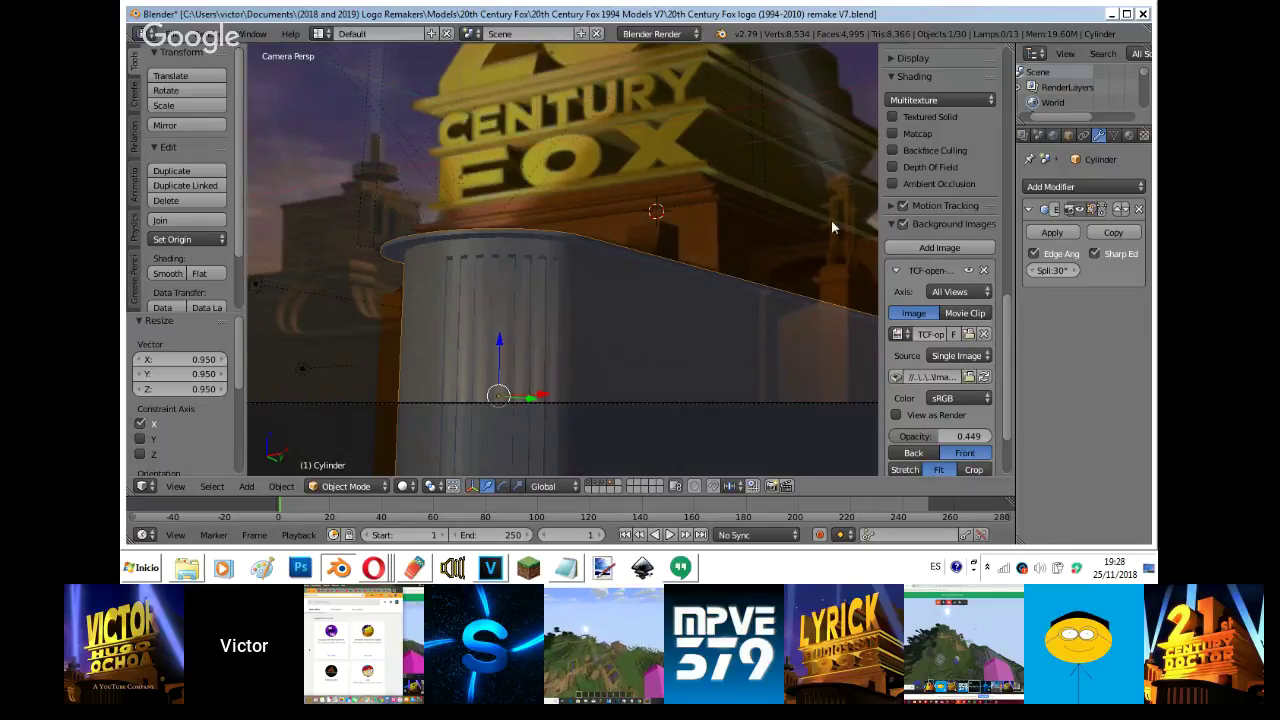
pyautogui.click(903, 224)
pyautogui.click(1129, 135)
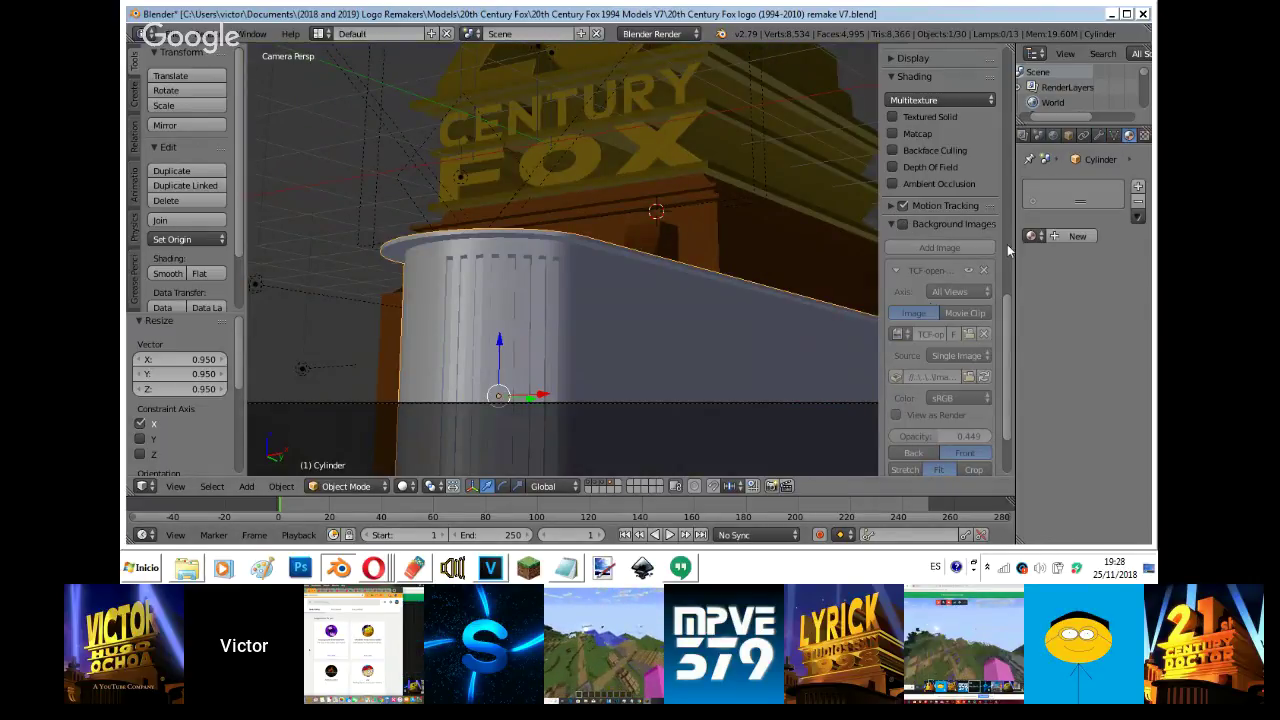
pyautogui.click(1031, 236)
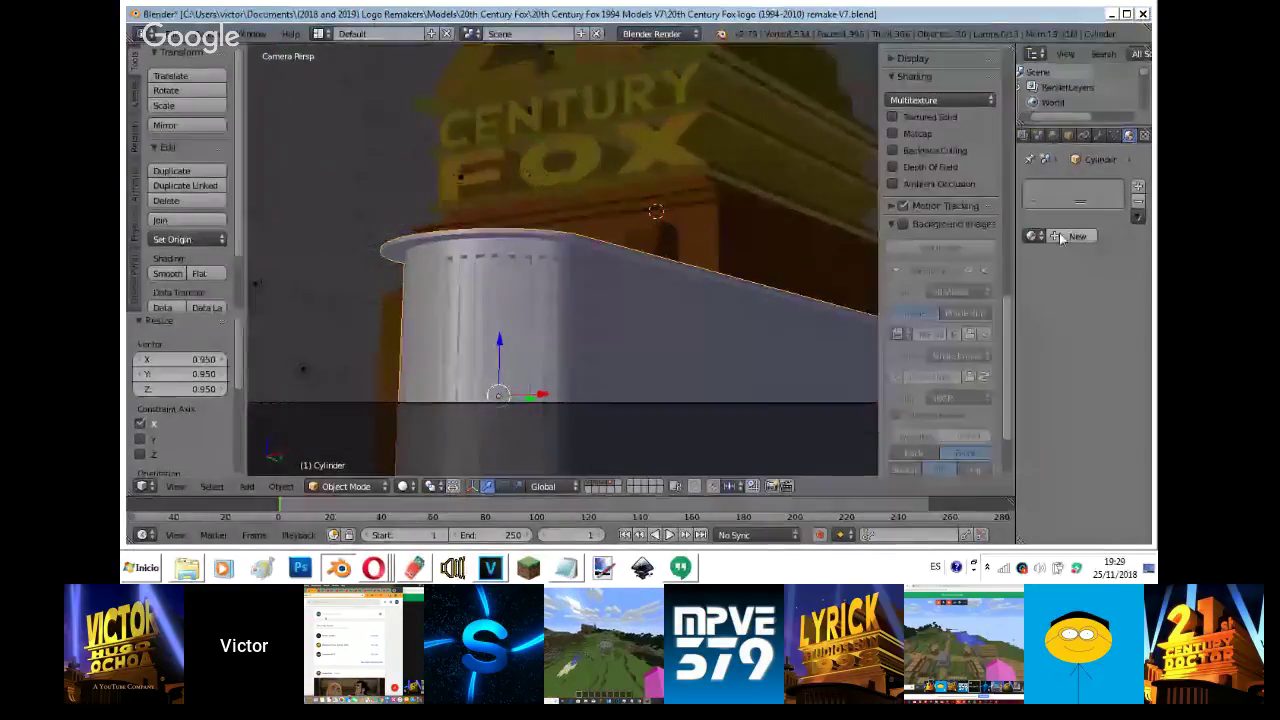
pyautogui.hotkey('shift', 'z')
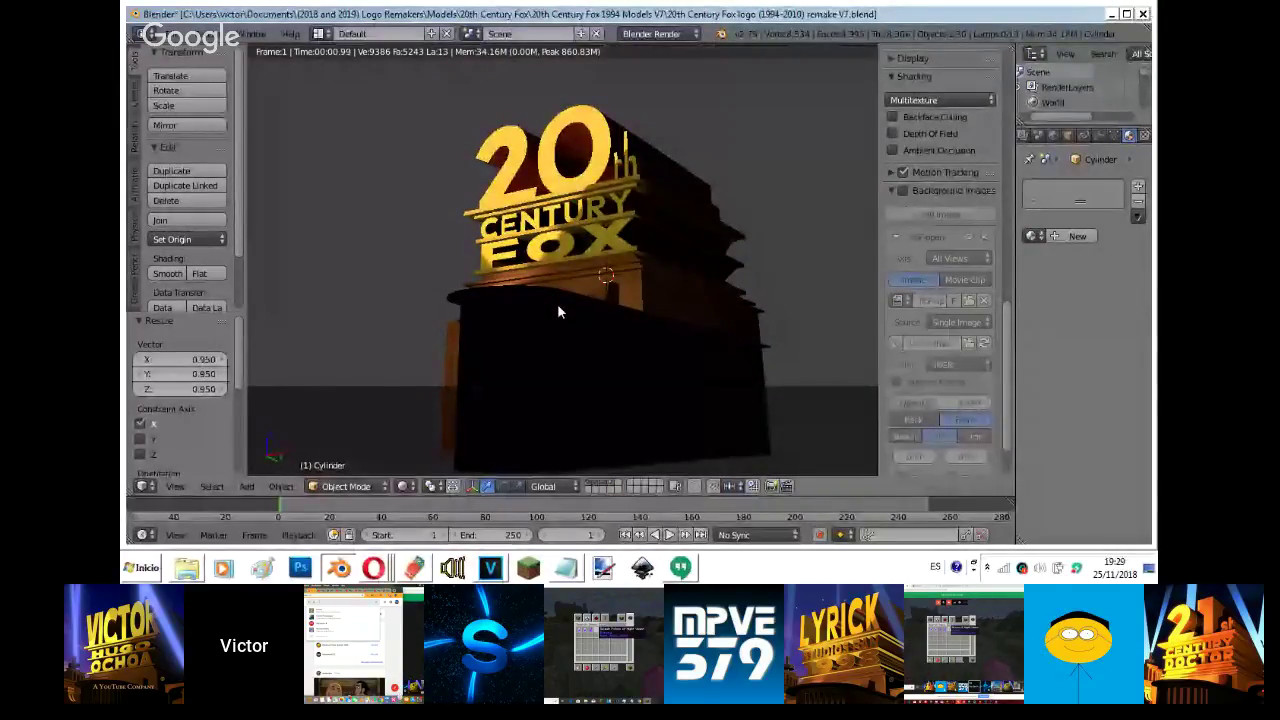
pyautogui.press('z')
pyautogui.press('z')
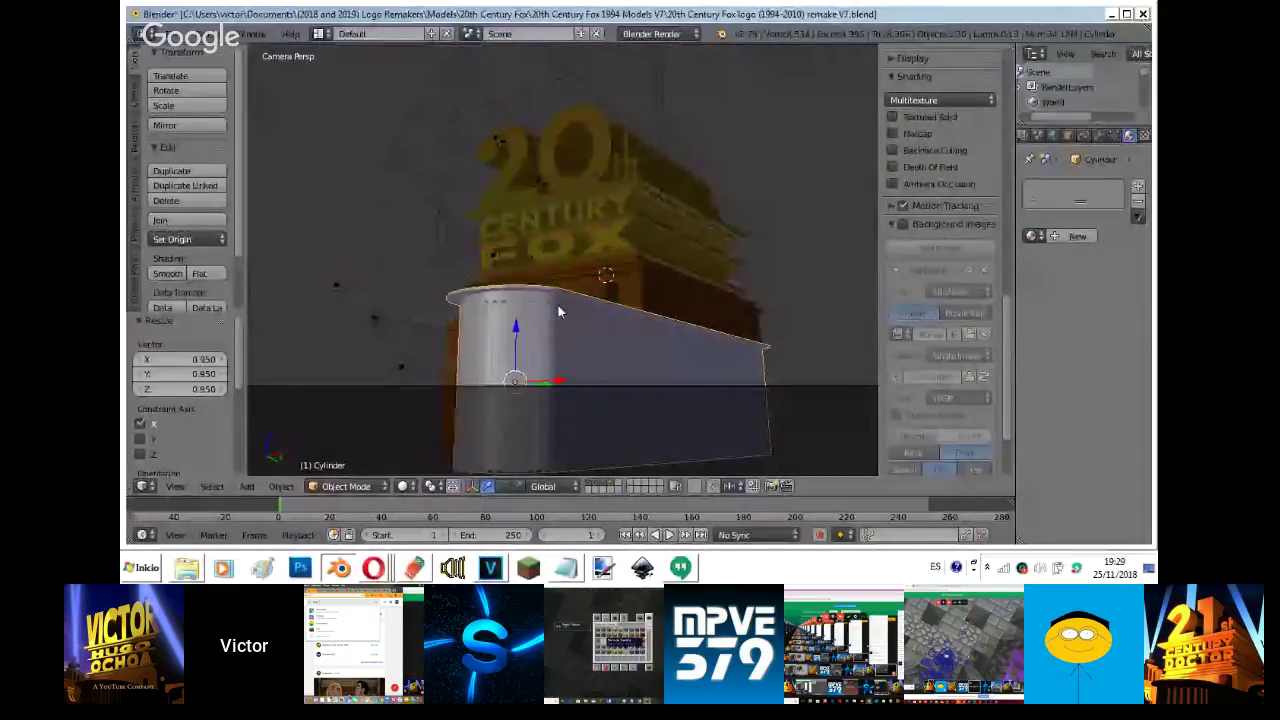
# - Create a new material for the pedestal and name it "Brown 2"
pyautogui.click(1033, 236)
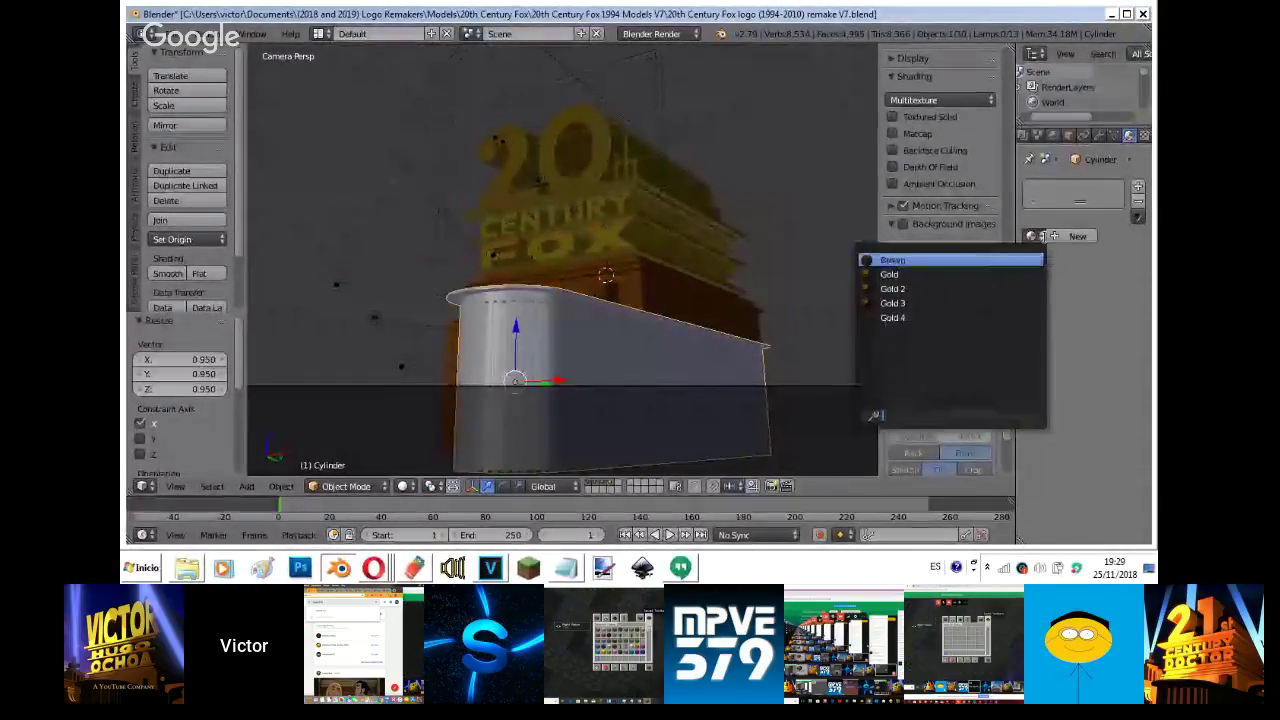
pyautogui.click(1077, 236)
pyautogui.click(1062, 191)
pyautogui.write('Brown 2')
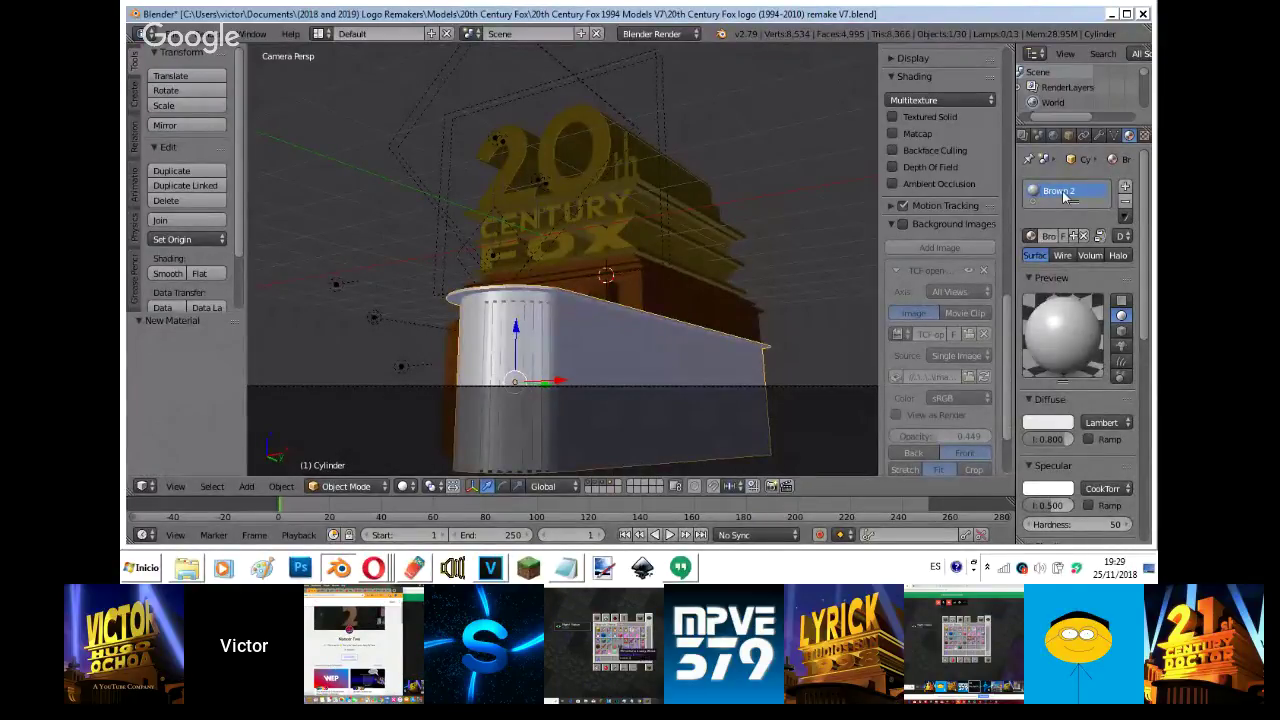
# - Show the background image at opacity 1.000 and sample its dark pedestal tones for Brown 2's diffuse and specular colors
pyautogui.click(903, 224)
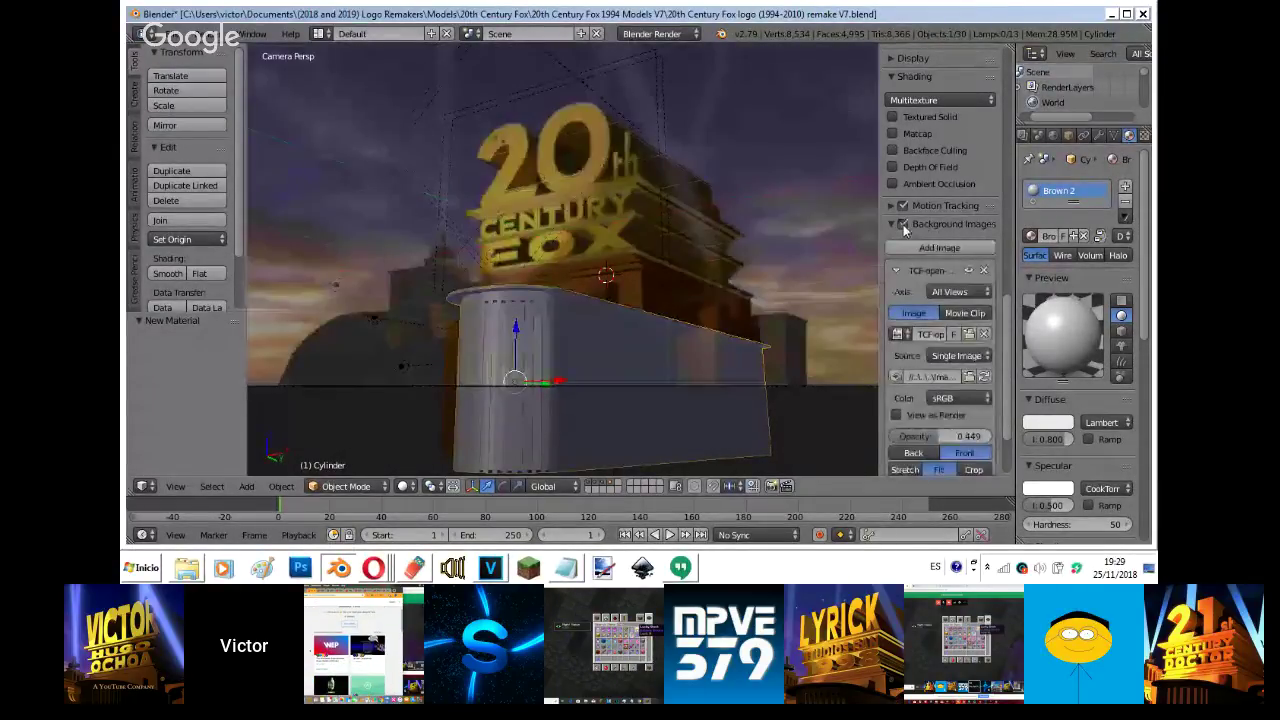
pyautogui.scroll(3, 738, 232)
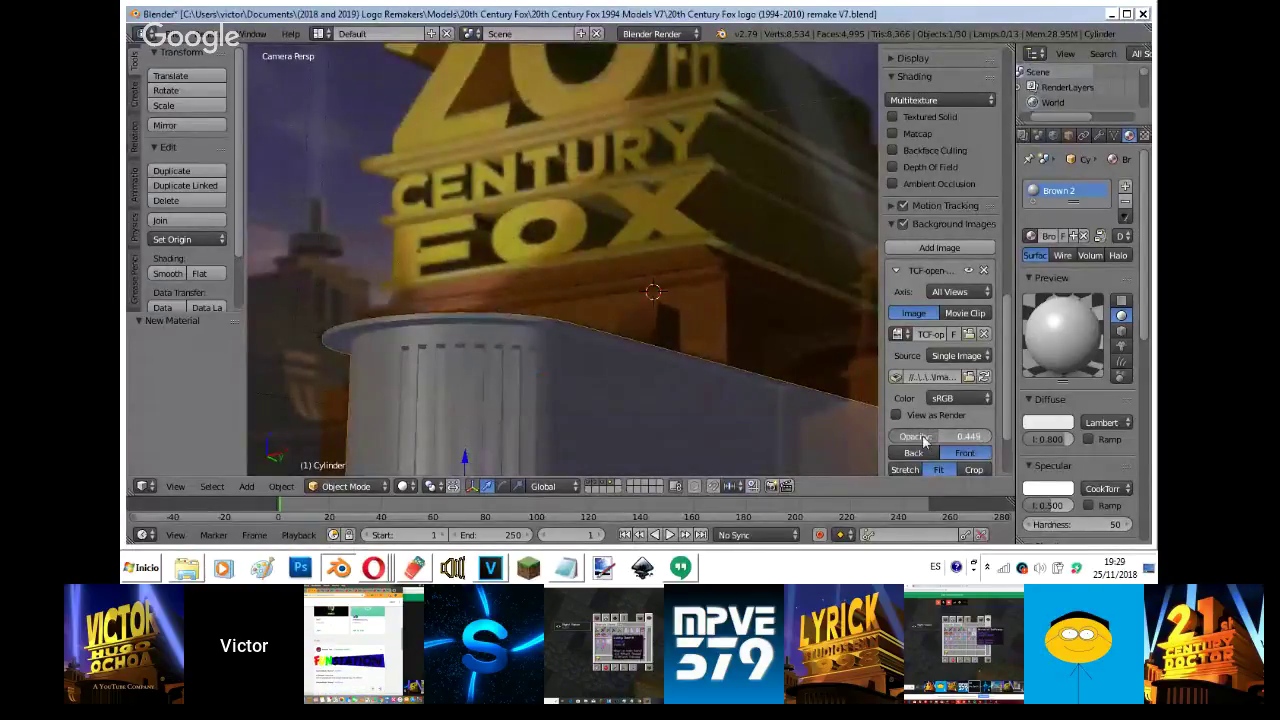
pyautogui.moveTo(925, 437); pyautogui.dragTo(1000, 436)
pyautogui.click(1058, 423)
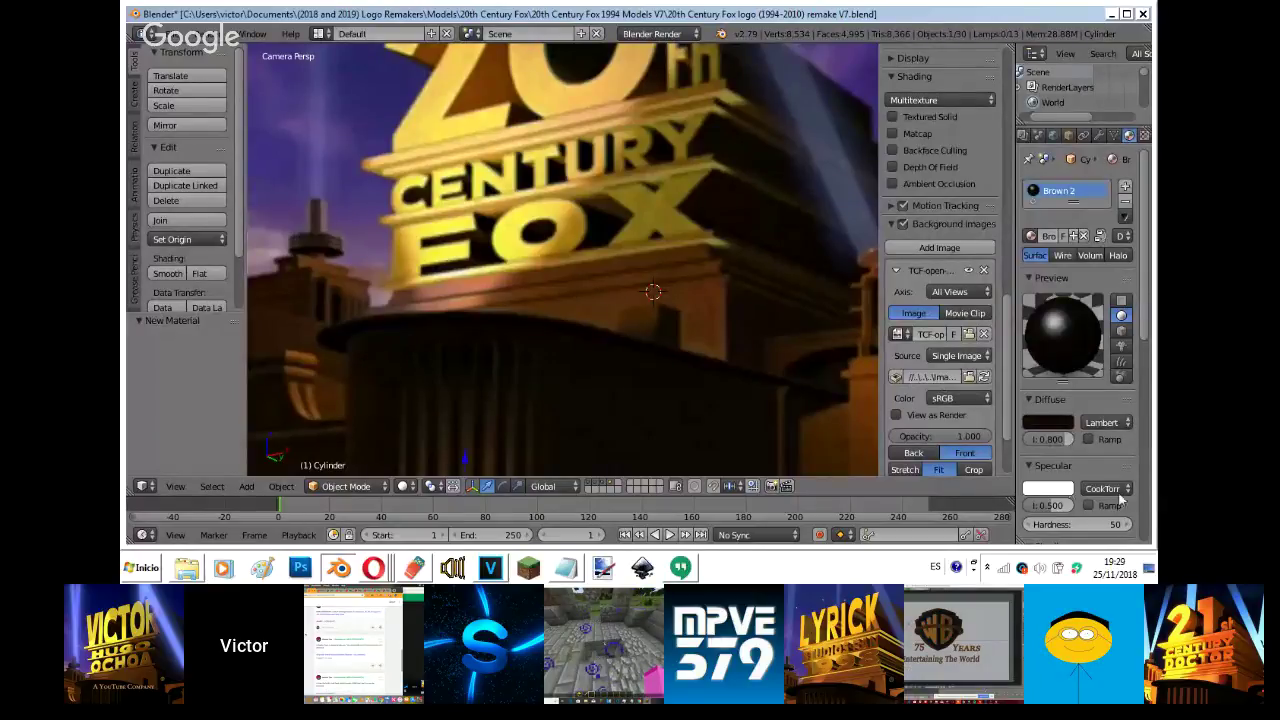
pyautogui.click(1068, 488)
pyautogui.click(1059, 437)
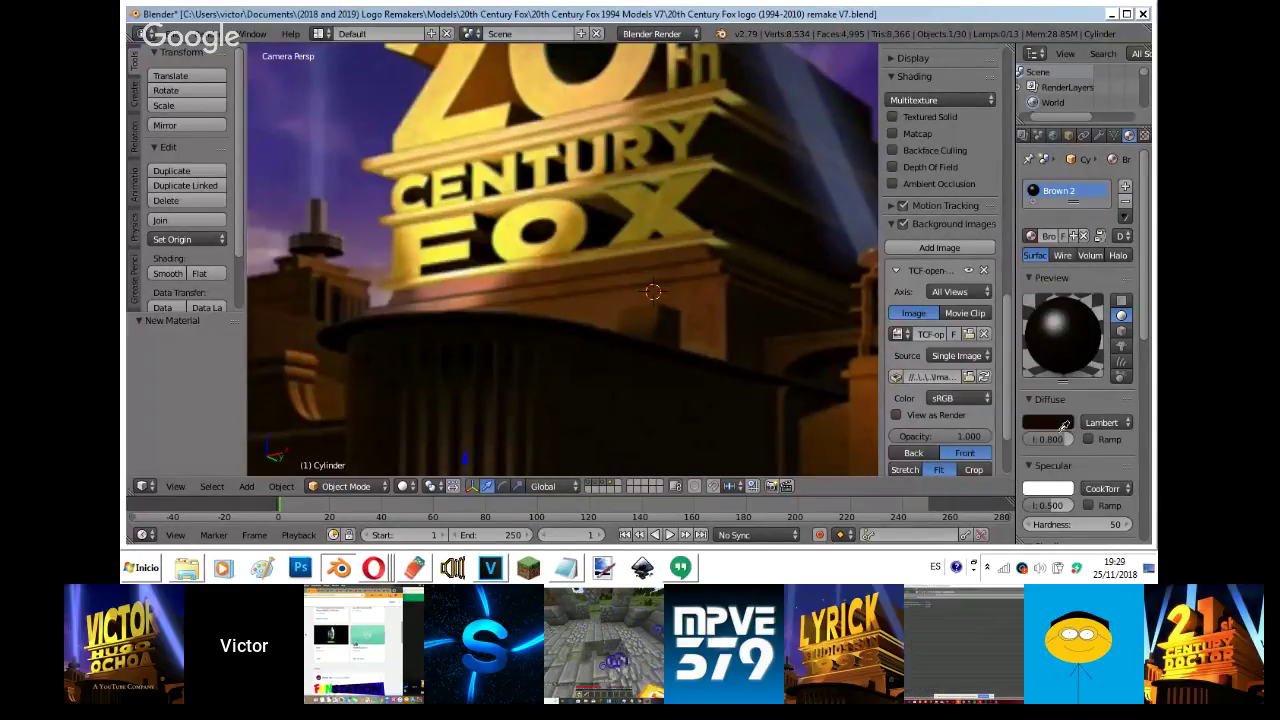
pyautogui.click(1061, 423)
# - Hide the background image and raise Brown 2's diffuse and specular intensities to 1.000
pyautogui.click(903, 225)
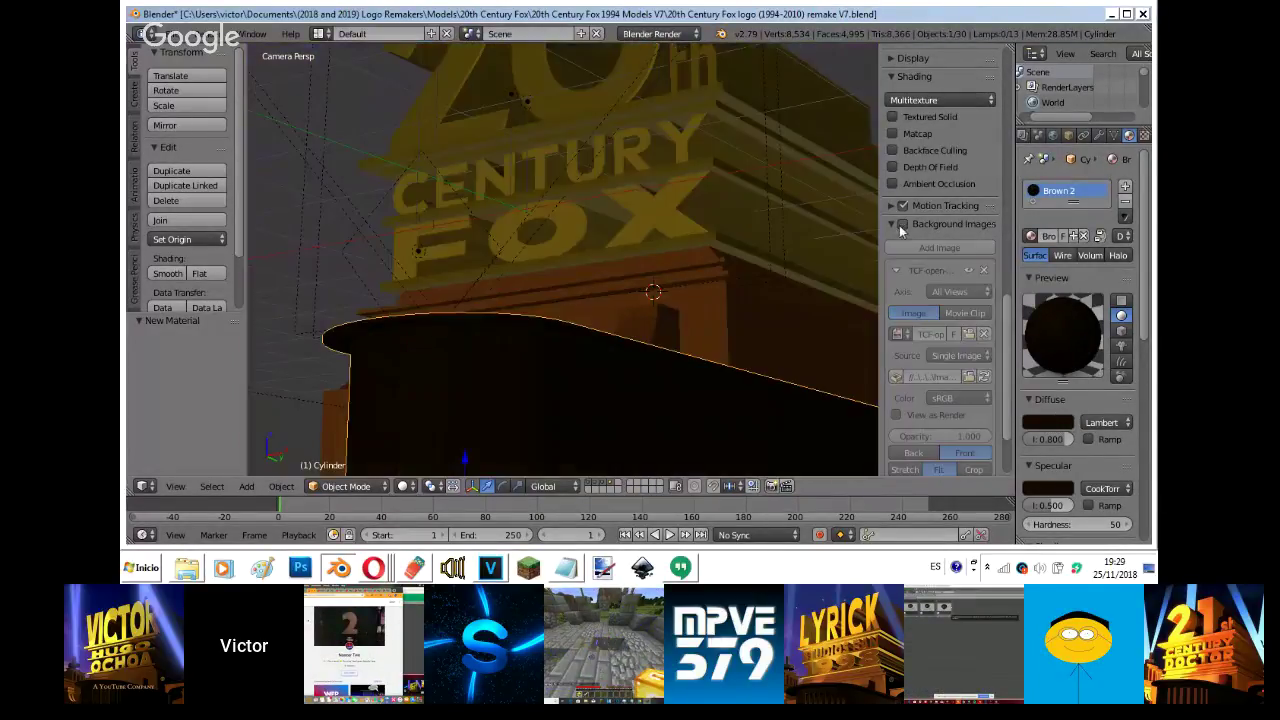
pyautogui.keyDown('shift'); pyautogui.moveTo(452, 424); pyautogui.dragTo(545, 303, button='middle'); pyautogui.keyUp('shift')
pyautogui.moveTo(1054, 441); pyautogui.dragTo(1067, 442)
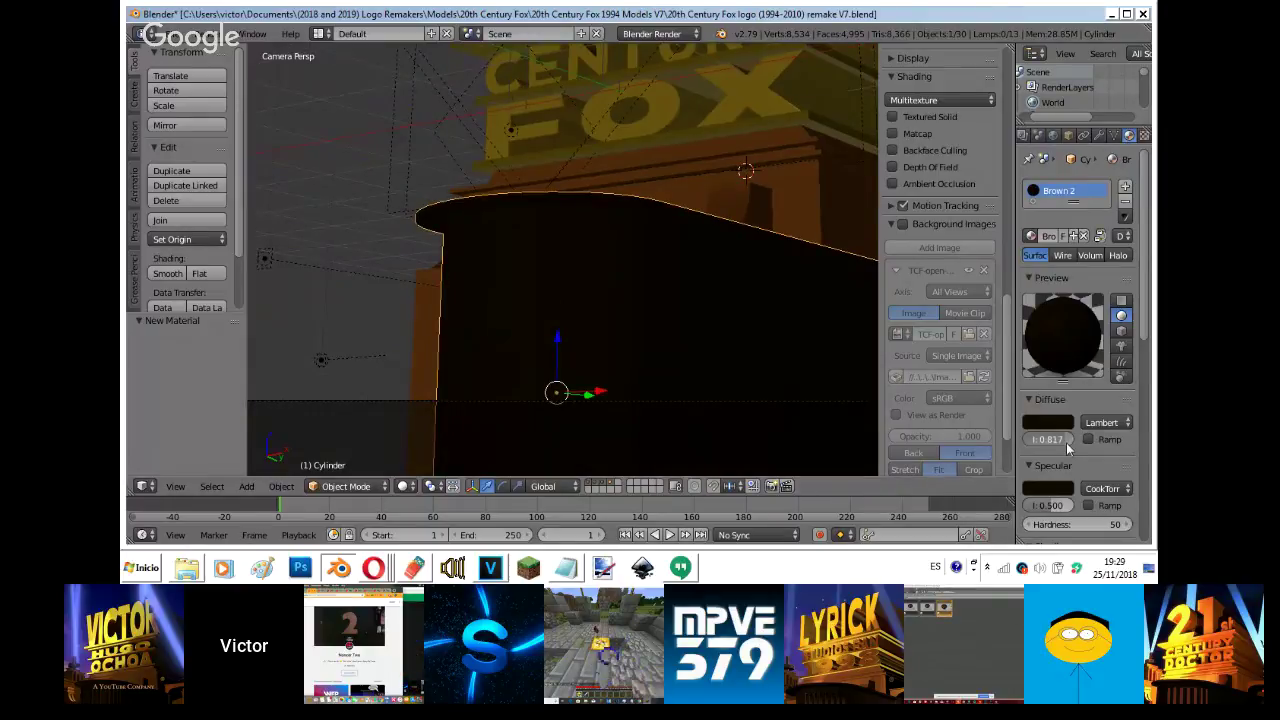
pyautogui.moveTo(1051, 505); pyautogui.dragTo(1074, 507)
# - Give Brown 2 the specular color of the Brown material used on the block behind the pedestal
pyautogui.click(1064, 488)
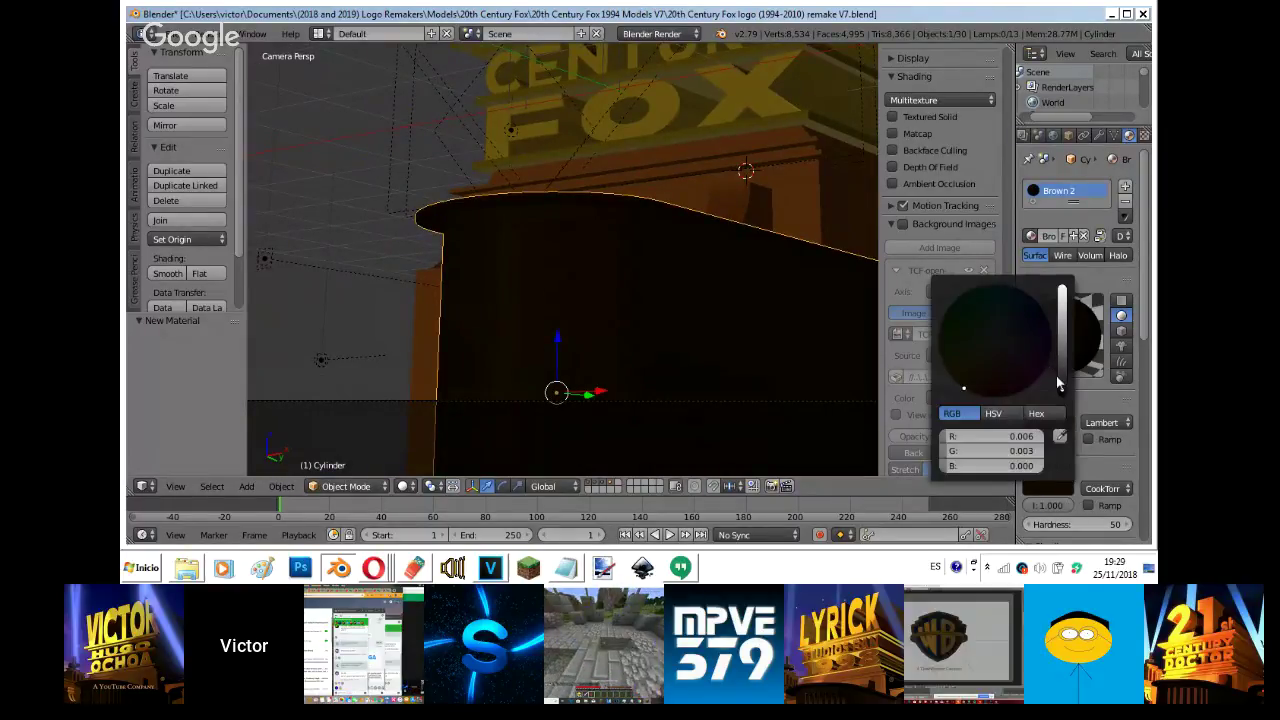
pyautogui.rightClick(788, 175)
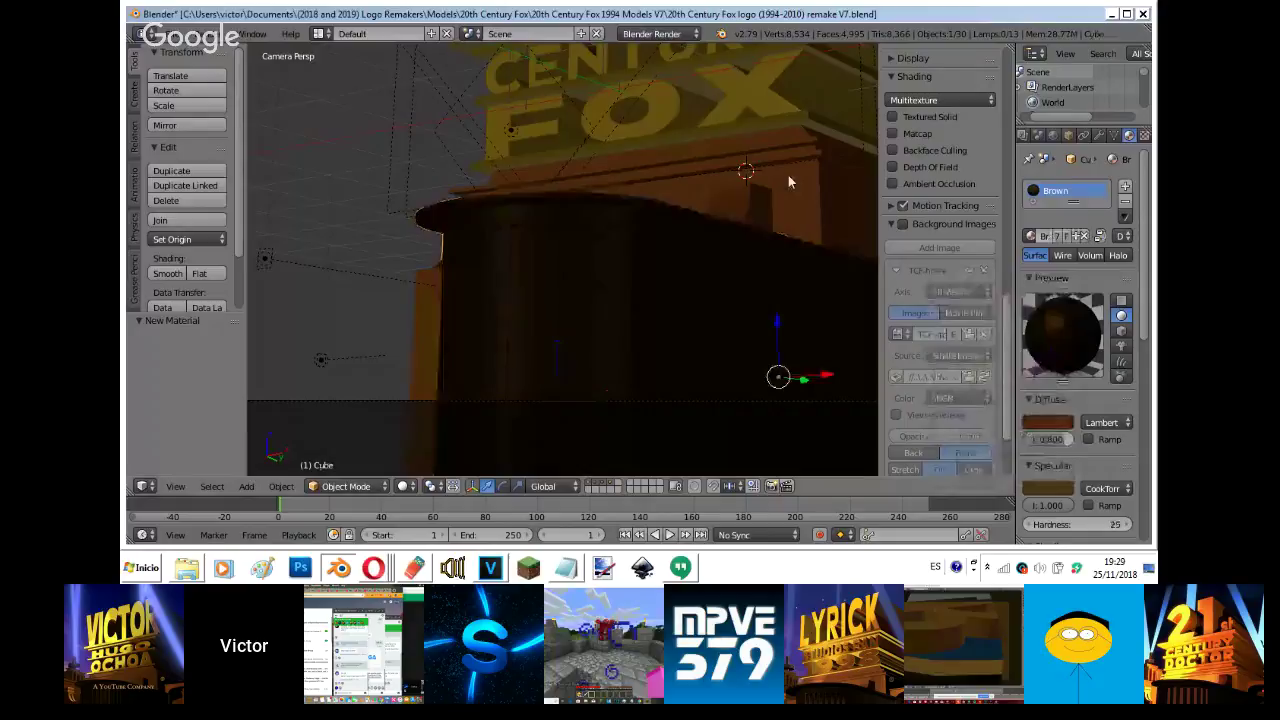
pyautogui.rightClick(775, 348)
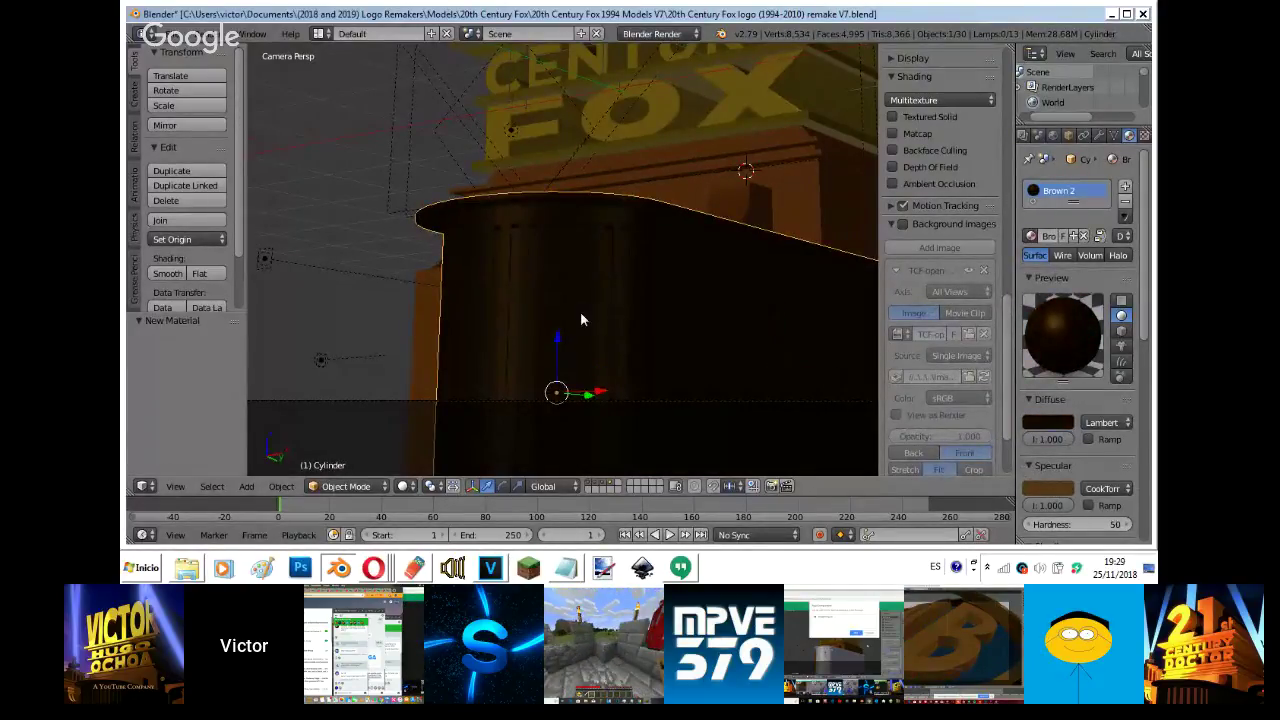
# - Enable a diffuse color ramp on Brown 2 and give its end stop the Brown material's diffuse color
pyautogui.rightClick(803, 218)
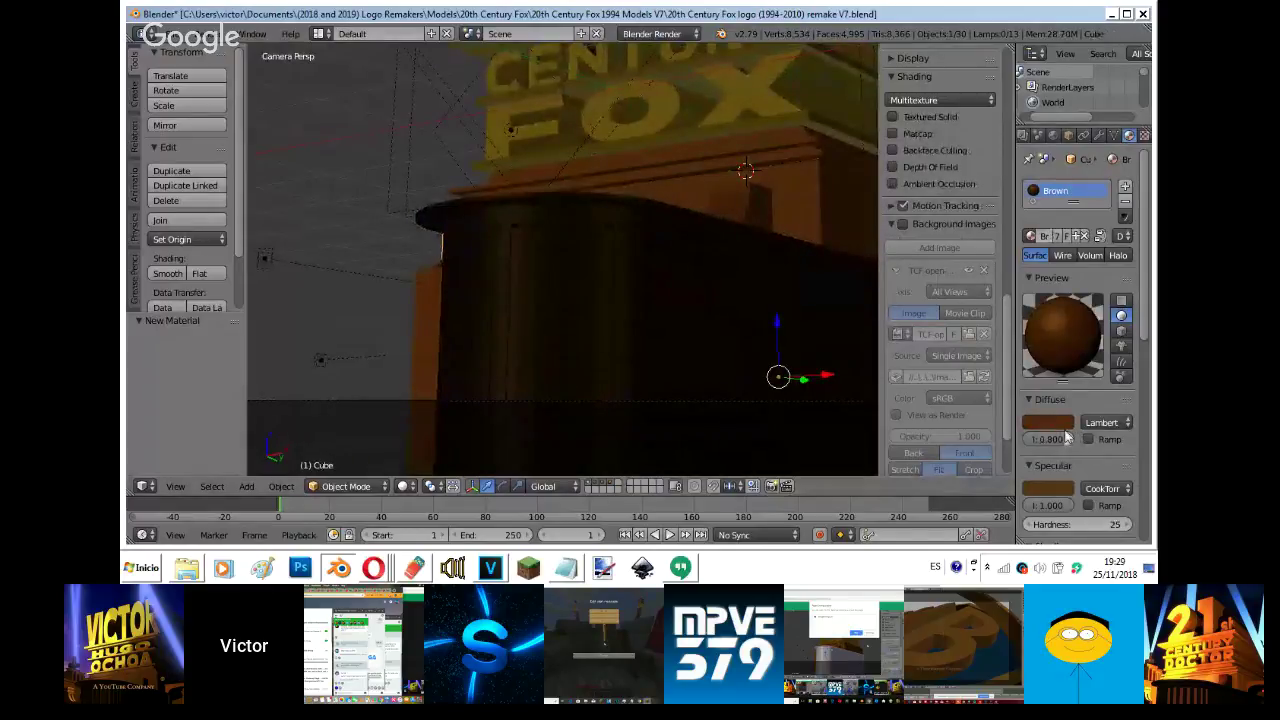
pyautogui.rightClick(746, 360)
pyautogui.click(1091, 440)
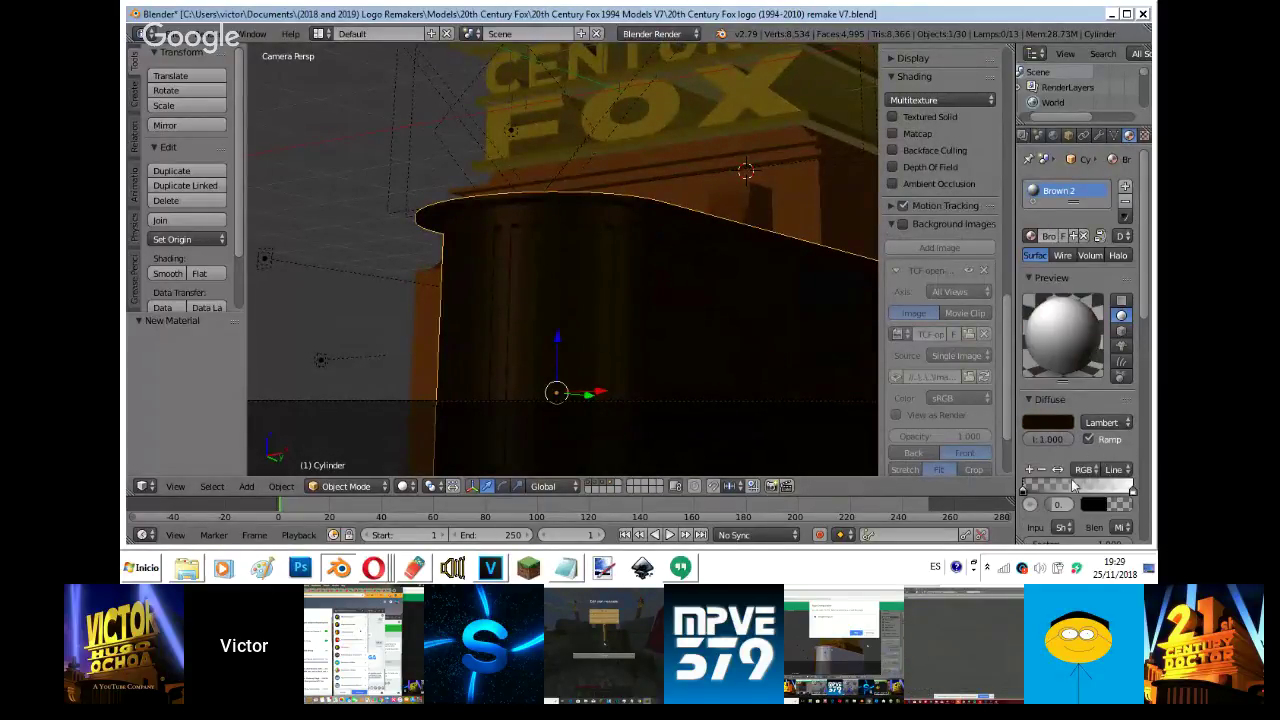
pyautogui.click(1070, 484)
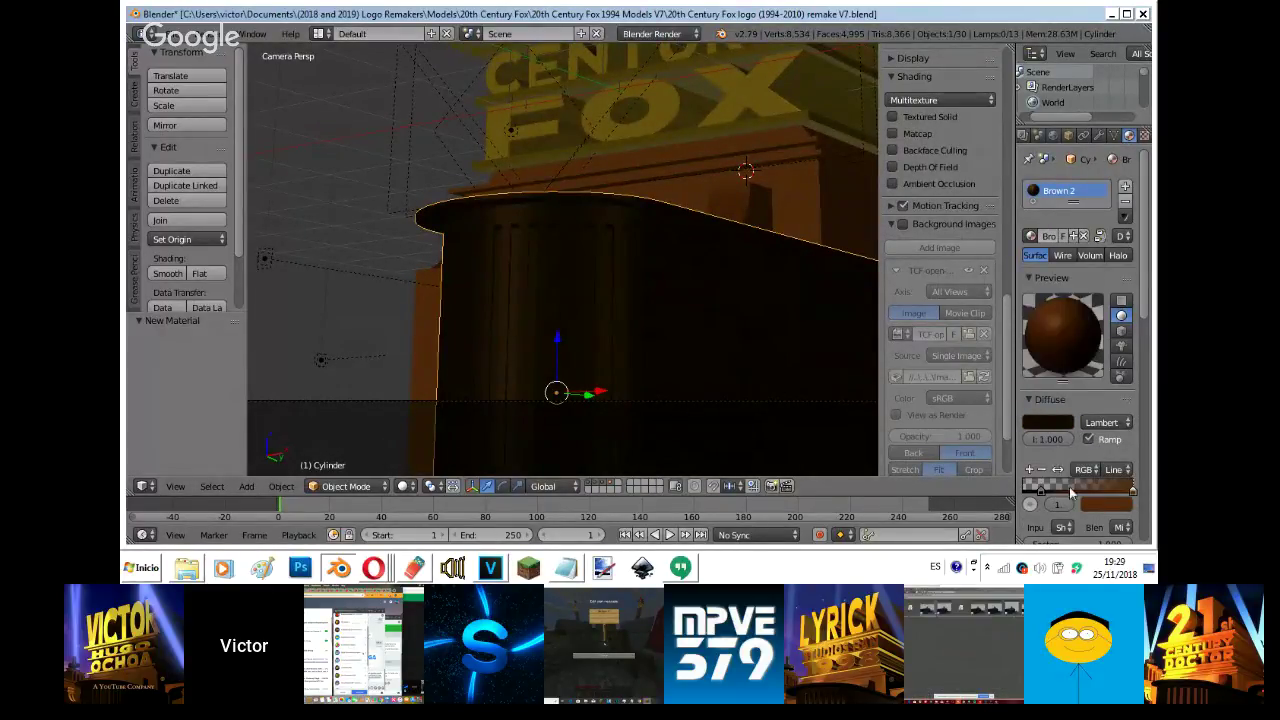
# - Move the diffuse ramp's transparent black stop toward the brown end for a sharper transition, and check the viewport shading
pyautogui.click(1070, 486)
pyautogui.moveTo(1085, 495); pyautogui.dragTo(1082, 491)
pyautogui.click(1084, 487)
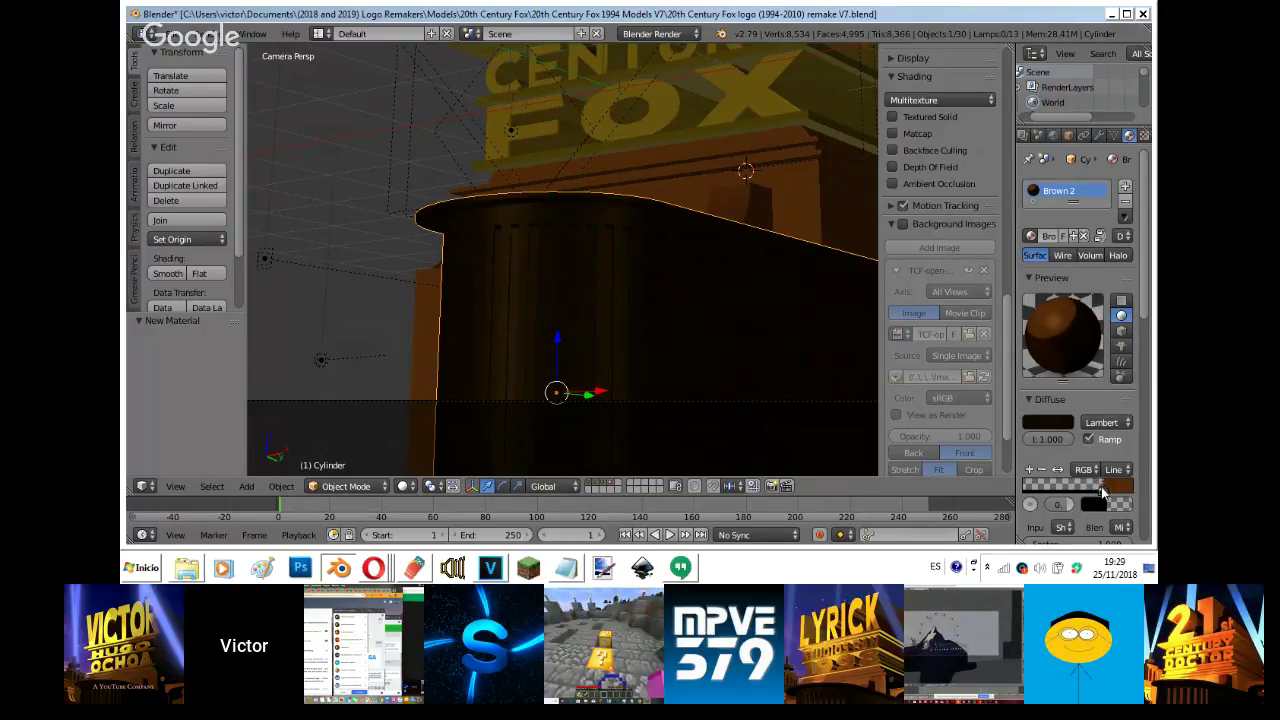
pyautogui.press('z')
pyautogui.press('z')
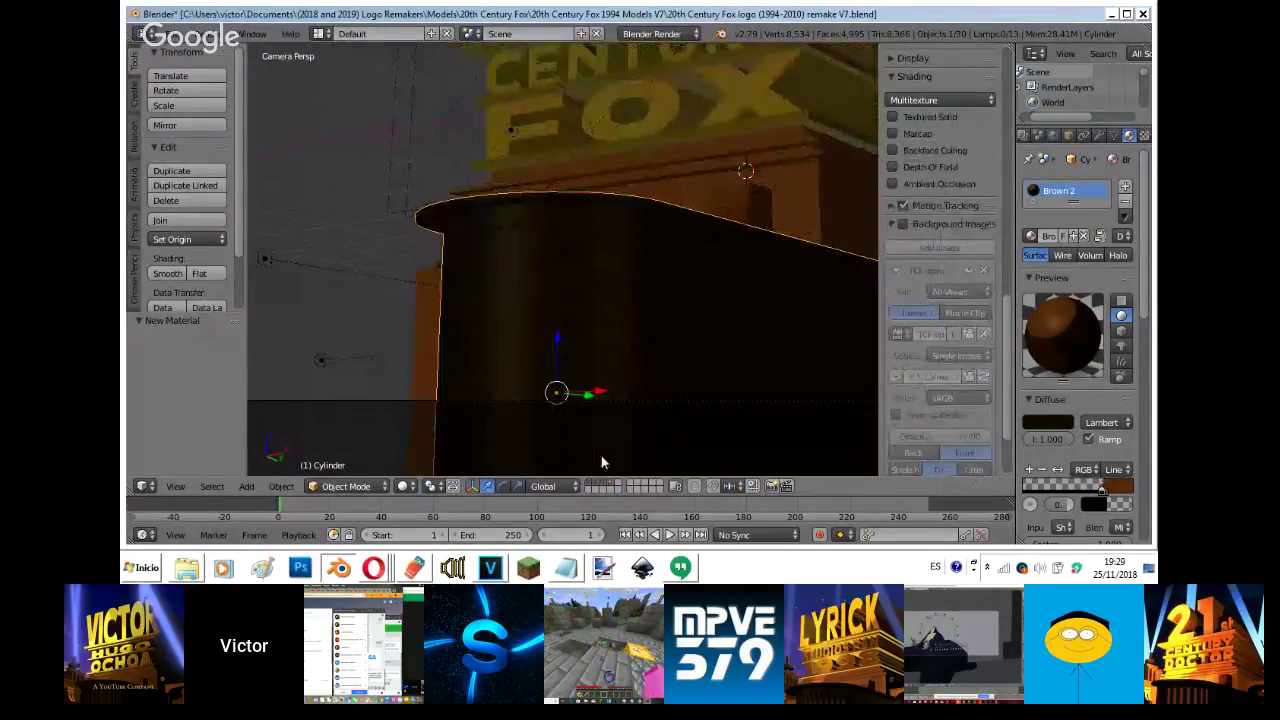
# - Show only the pedestal's layer and open the texture settings
pyautogui.click(615, 487)
pyautogui.keyDown('shift'); pyautogui.moveTo(605, 350); pyautogui.dragTo(538, 327, button='middle'); pyautogui.keyUp('shift')
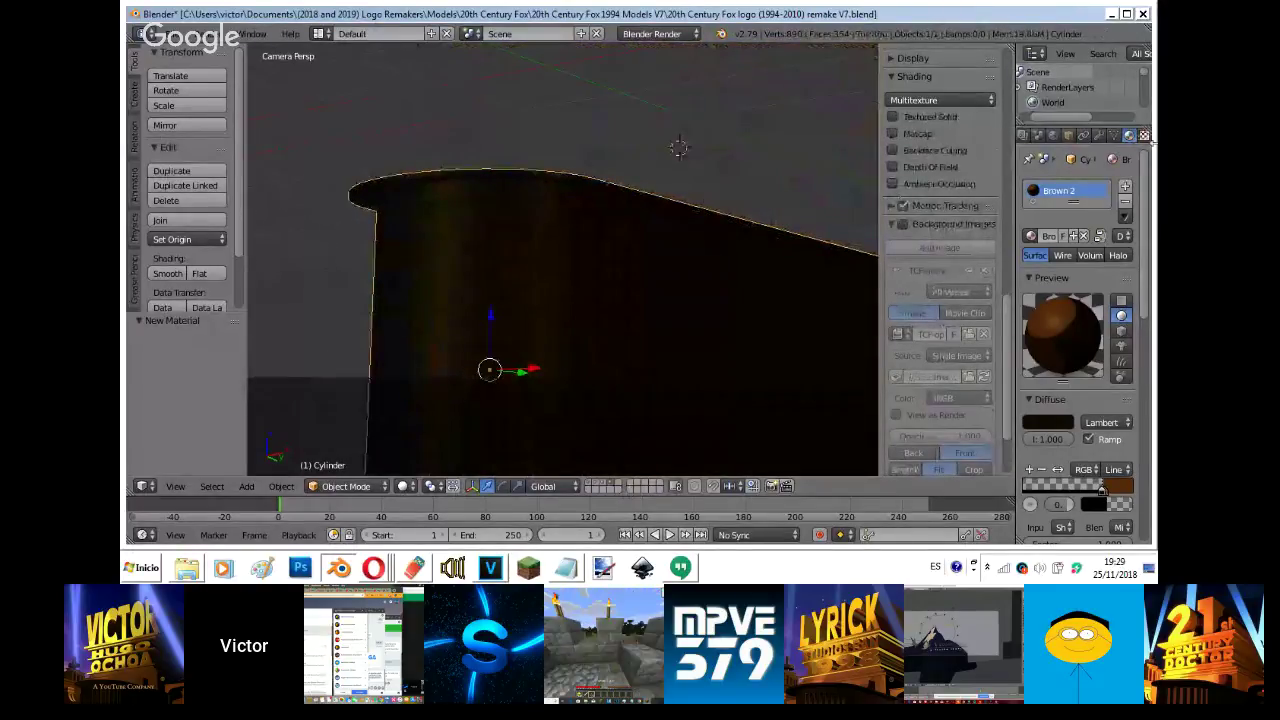
pyautogui.click(1145, 136)
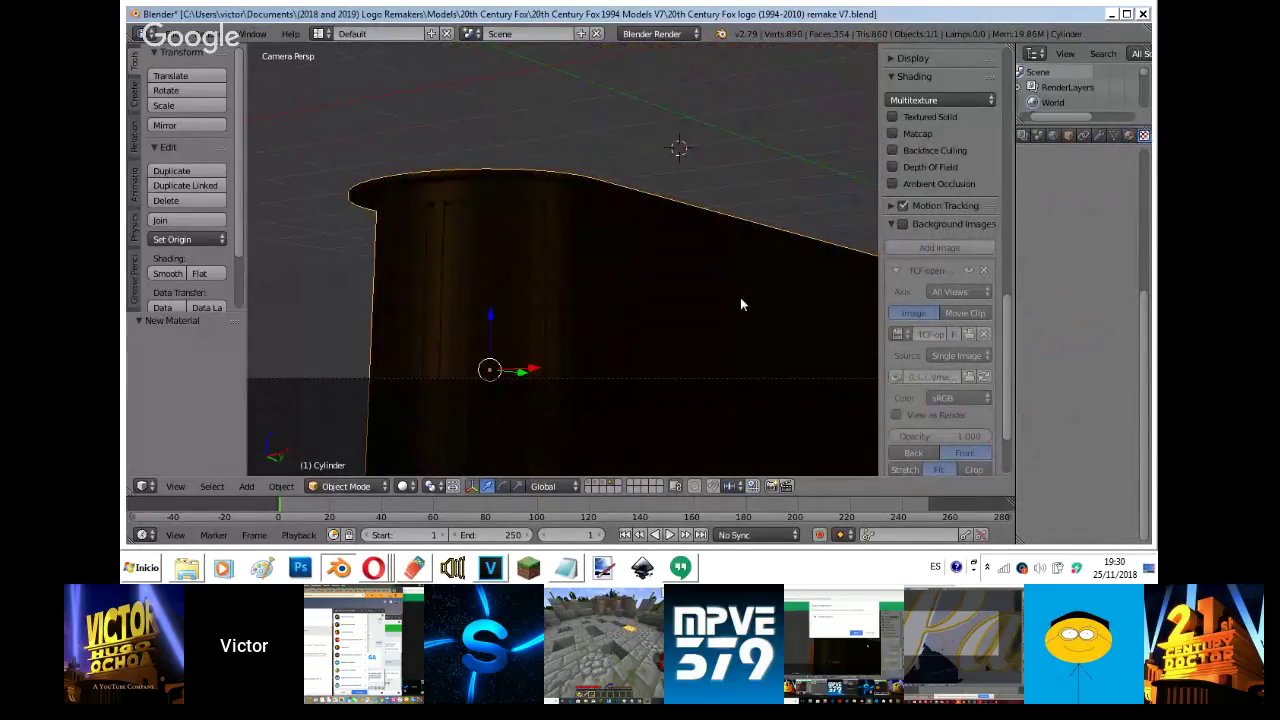
# - Select the faces on the underside of the pedestal's top lip along its front curve
pyautogui.press('Tab')
pyautogui.rightClick(645, 207)
pyautogui.rightClick(644, 200)
pyautogui.press('KP_0')
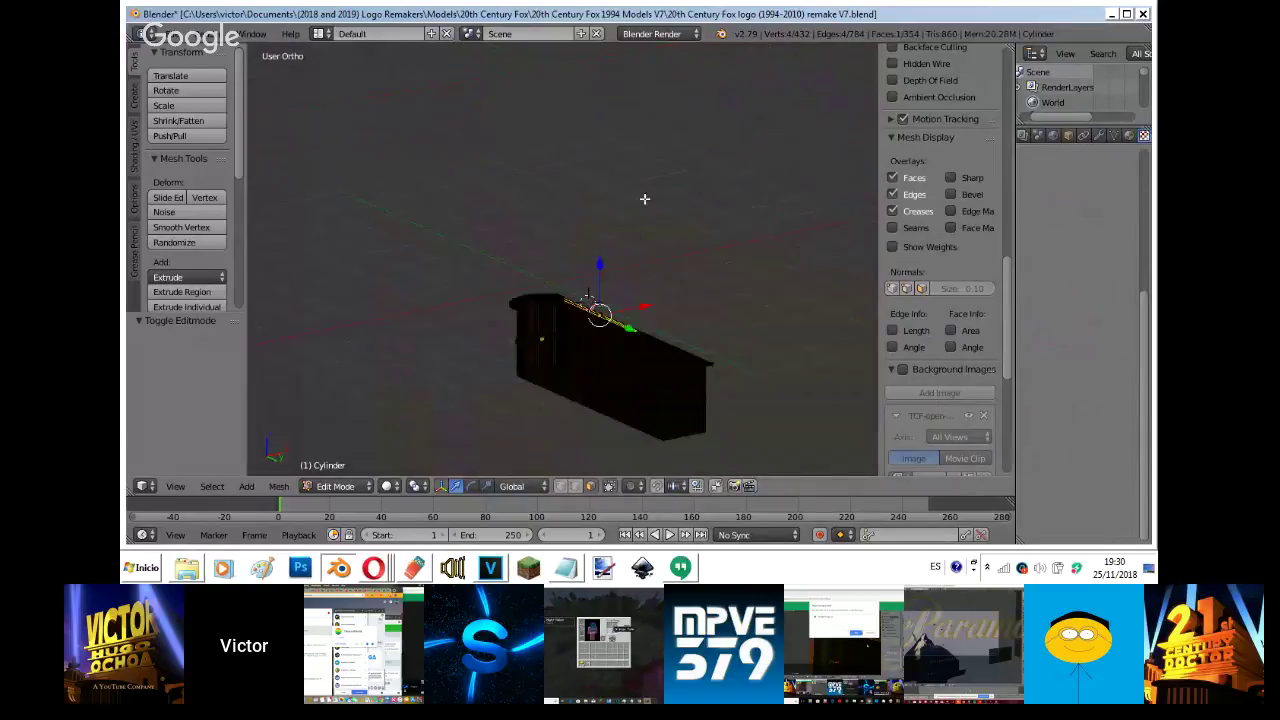
pyautogui.hotkey('shift', 'f')
pyautogui.press('w')
pyautogui.click(562, 260)
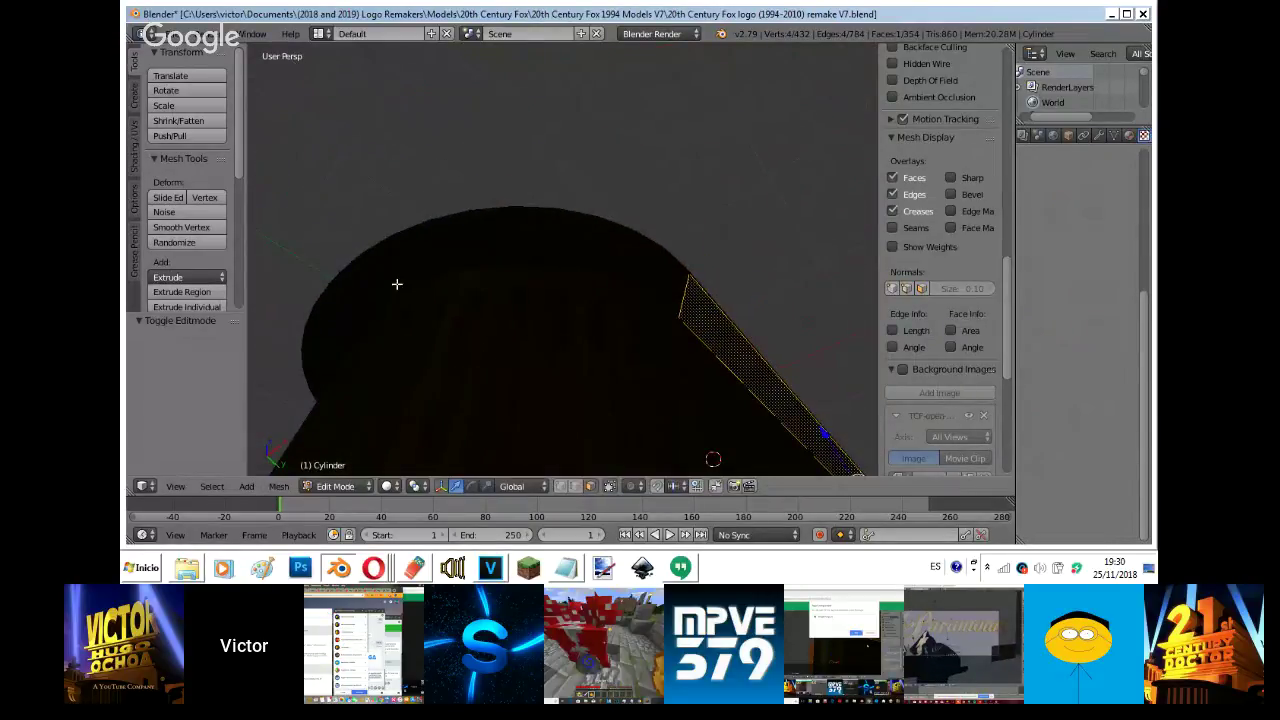
pyautogui.keyDown('ctrl'); pyautogui.rightClick(358, 298); pyautogui.keyUp('ctrl')
# - Extend the face selection along the remaining sides and corners of the top lip's underside
pyautogui.hotkey('shift', 'f')
pyautogui.press('w')
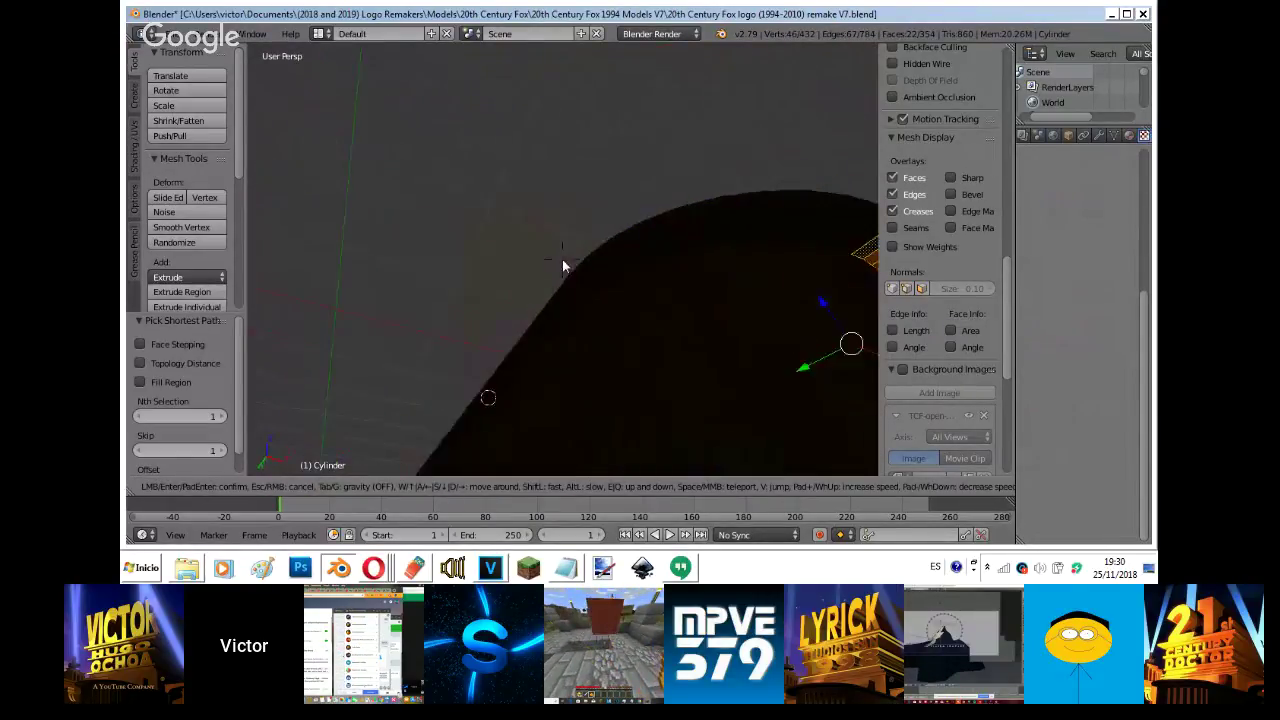
pyautogui.press('w')
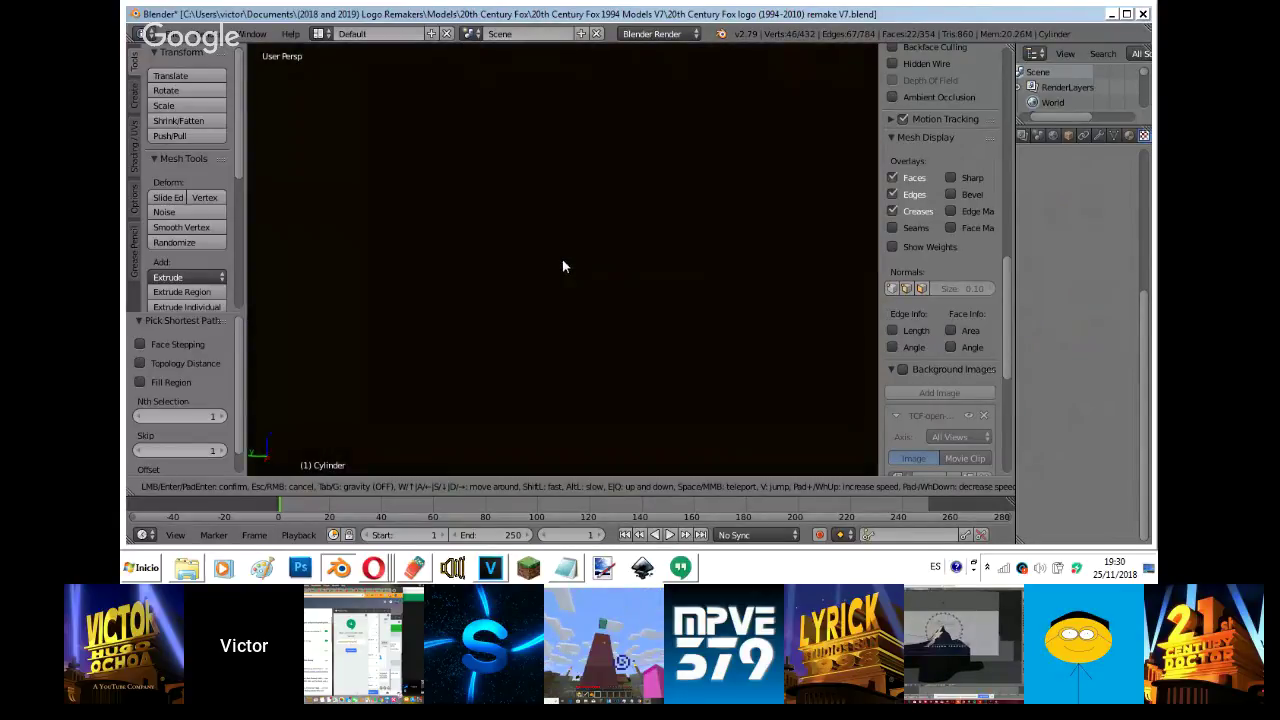
pyautogui.click(563, 265)
pyautogui.hotkey('shift', 'f')
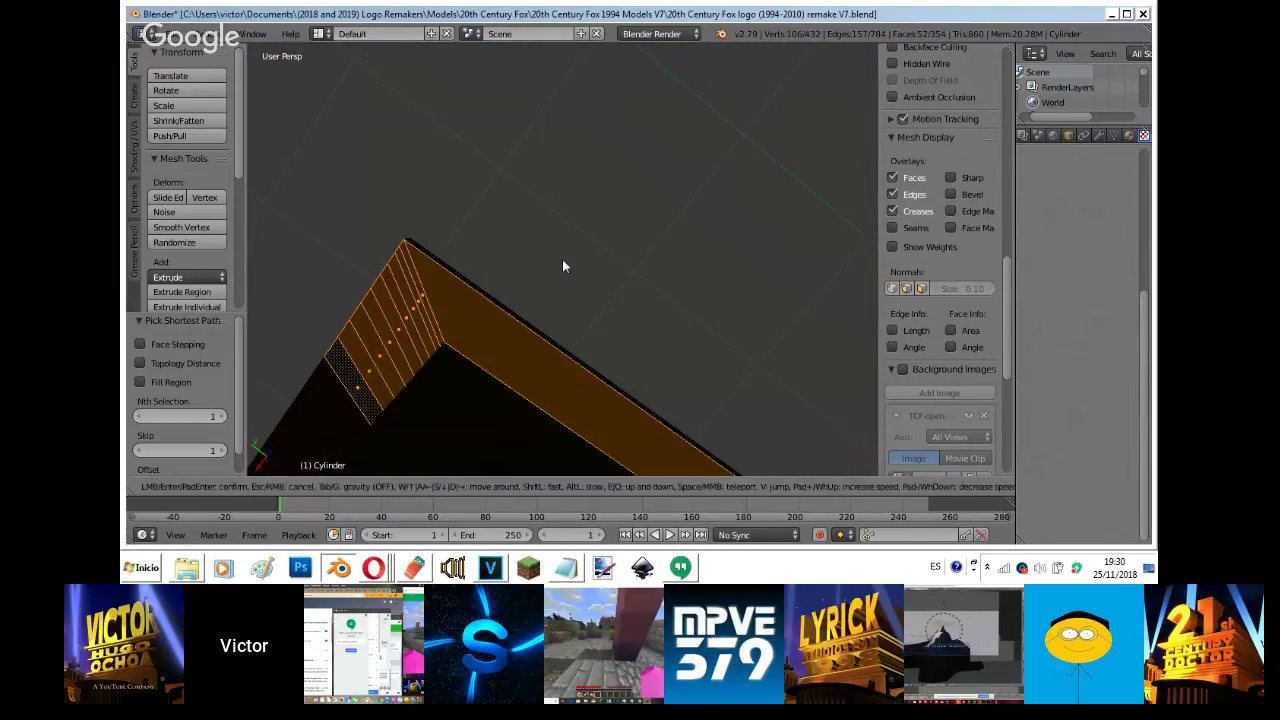
pyautogui.press('w')
pyautogui.click(562, 263)
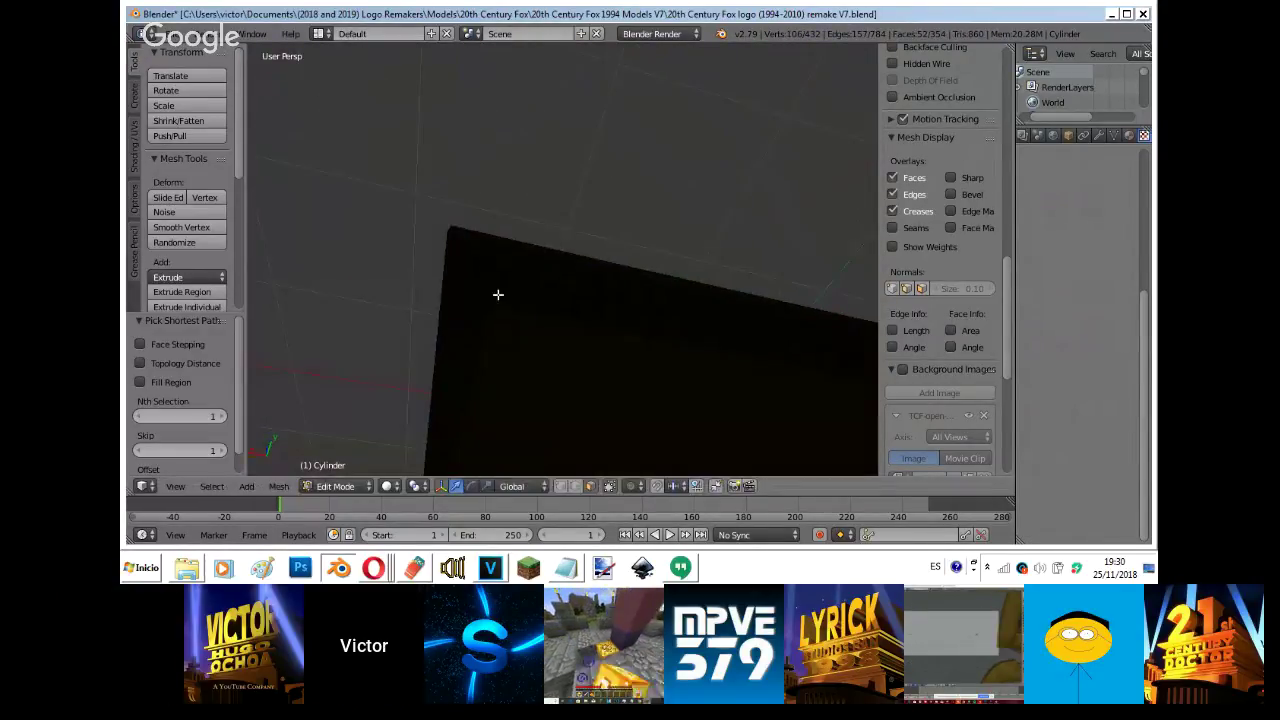
pyautogui.hotkey('shift', 'f')
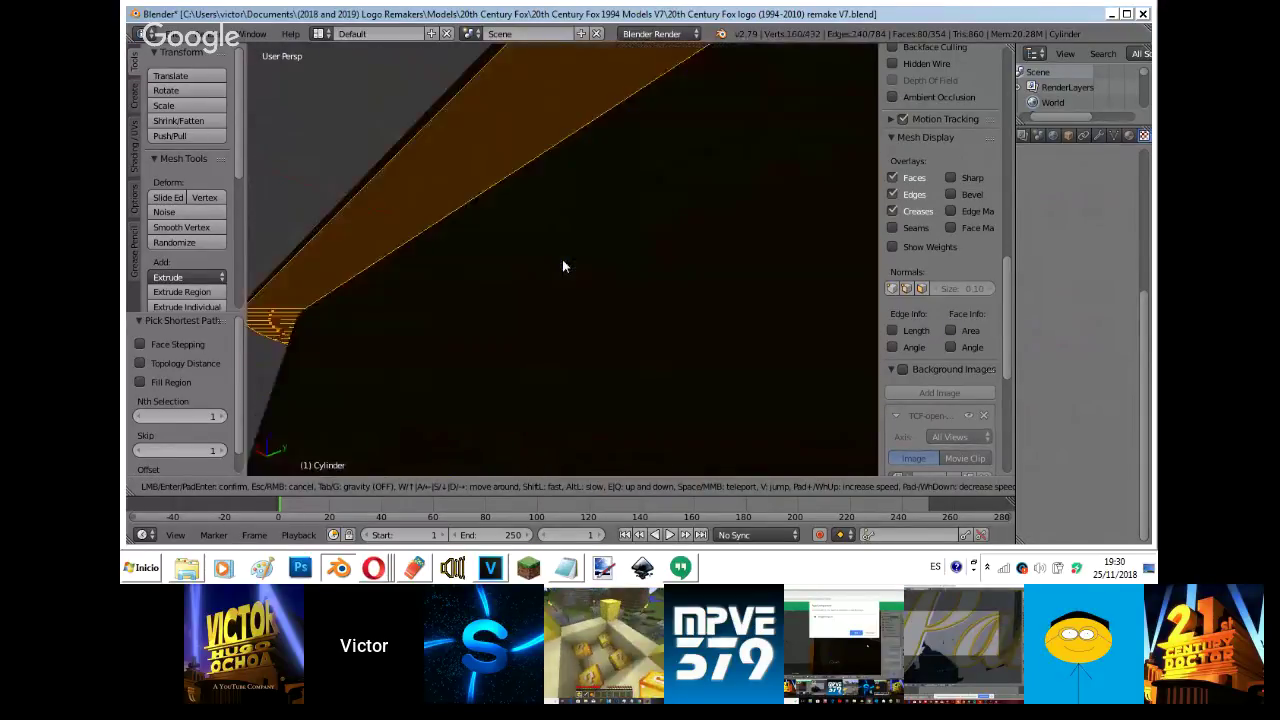
pyautogui.click(560, 262)
pyautogui.press('KP_0')
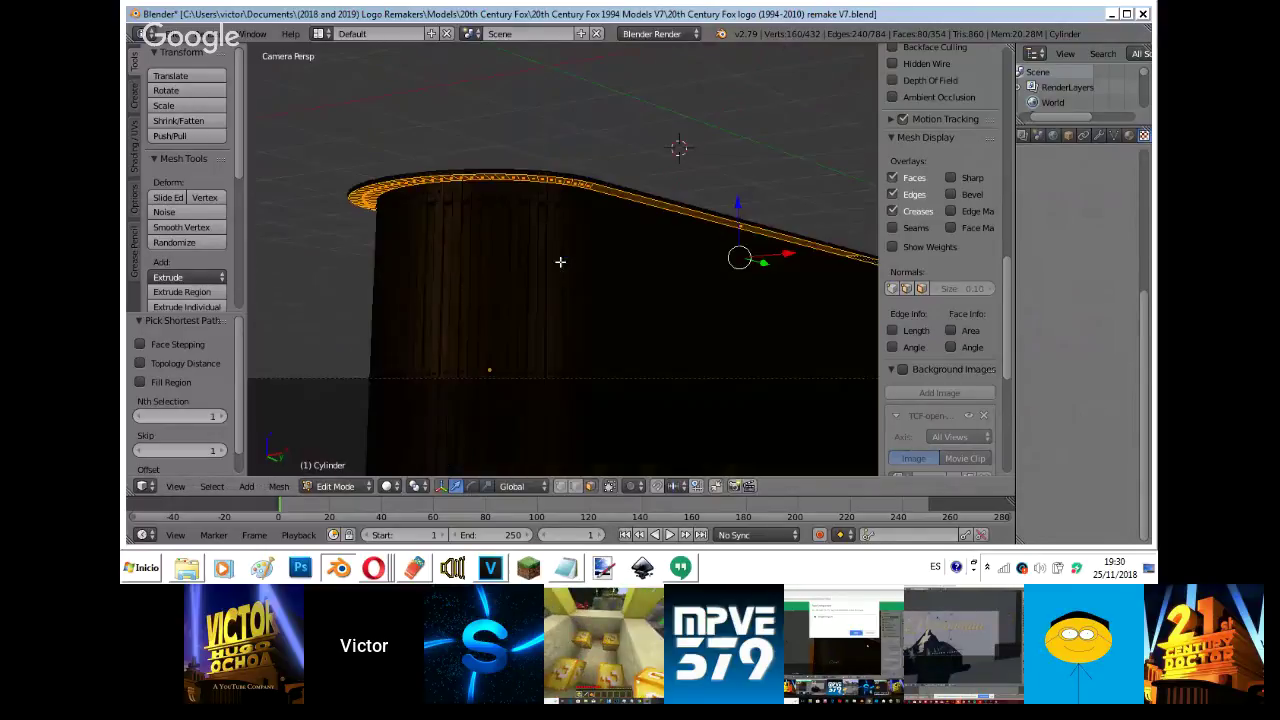
# - Add a second material slot to the pedestal with a new material named Black
pyautogui.click(1127, 137)
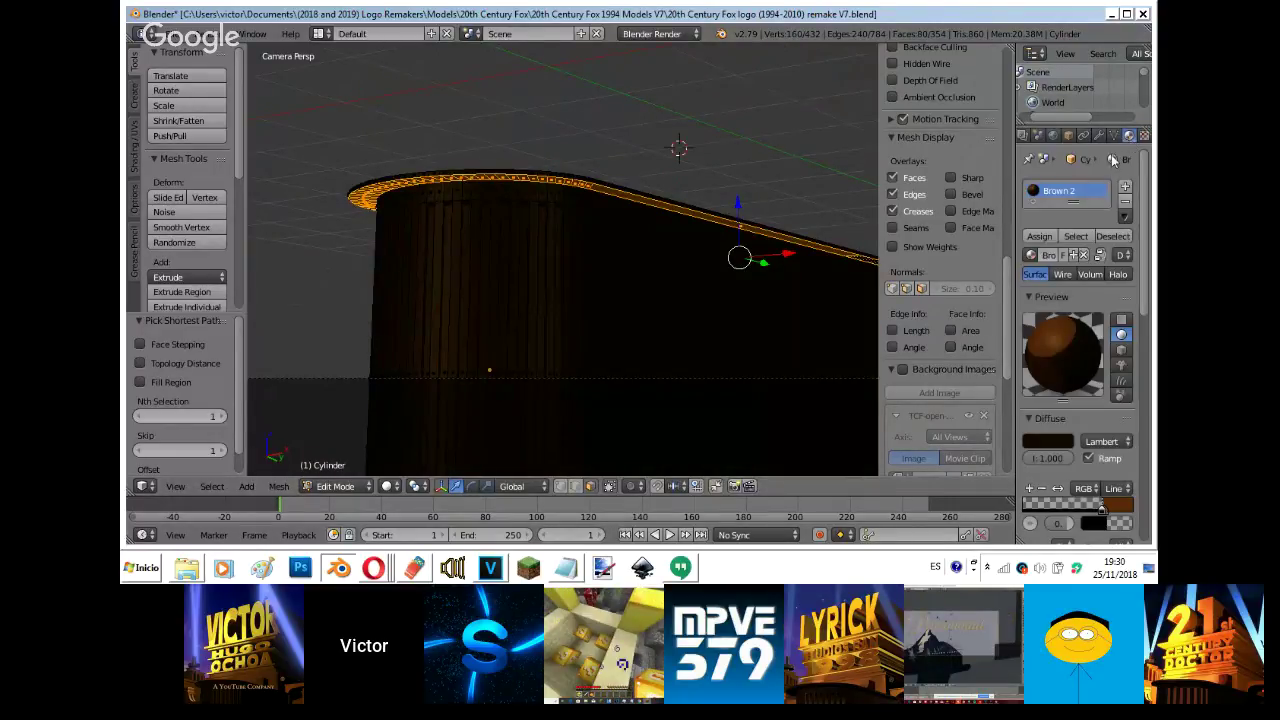
pyautogui.click(1126, 203)
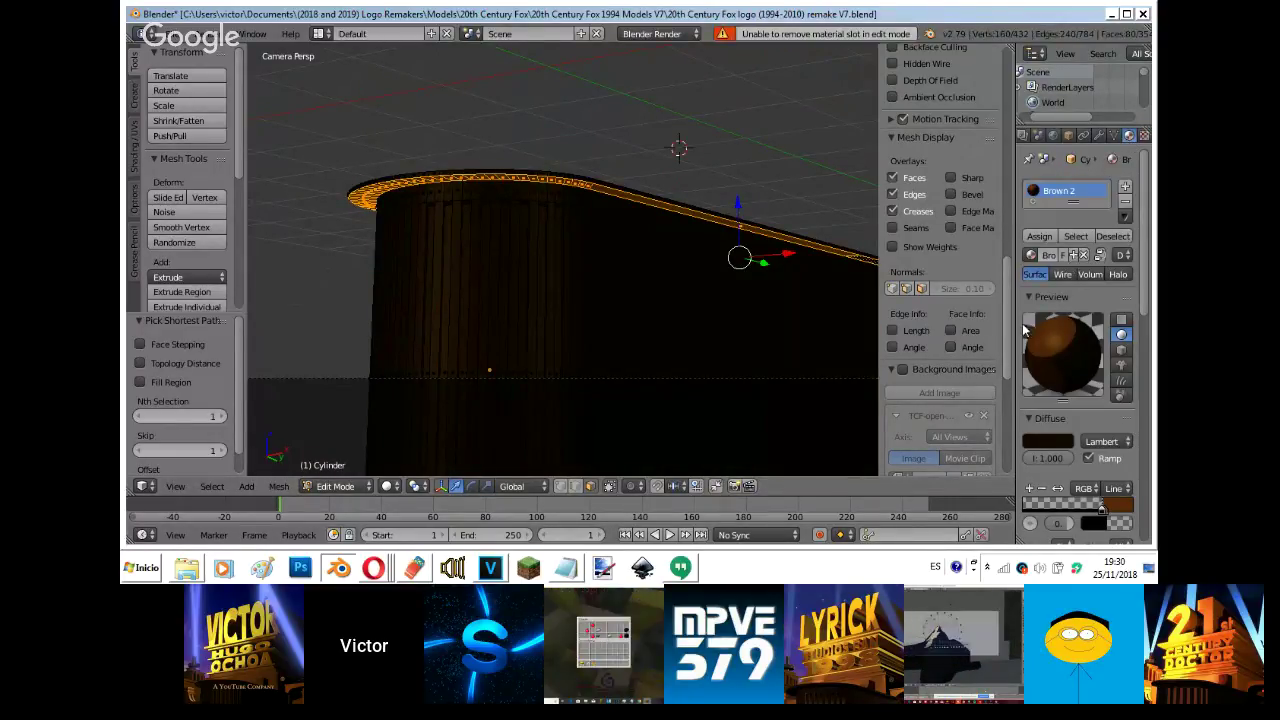
pyautogui.click(1125, 188)
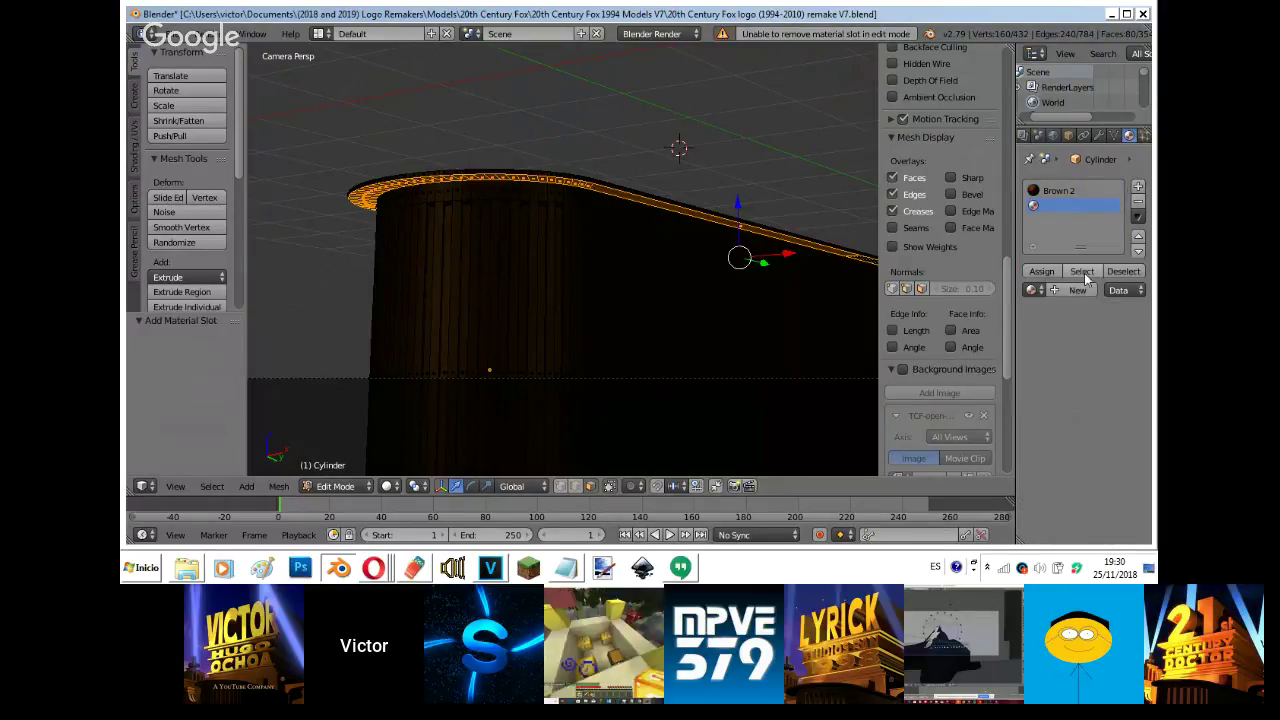
pyautogui.click(1077, 290)
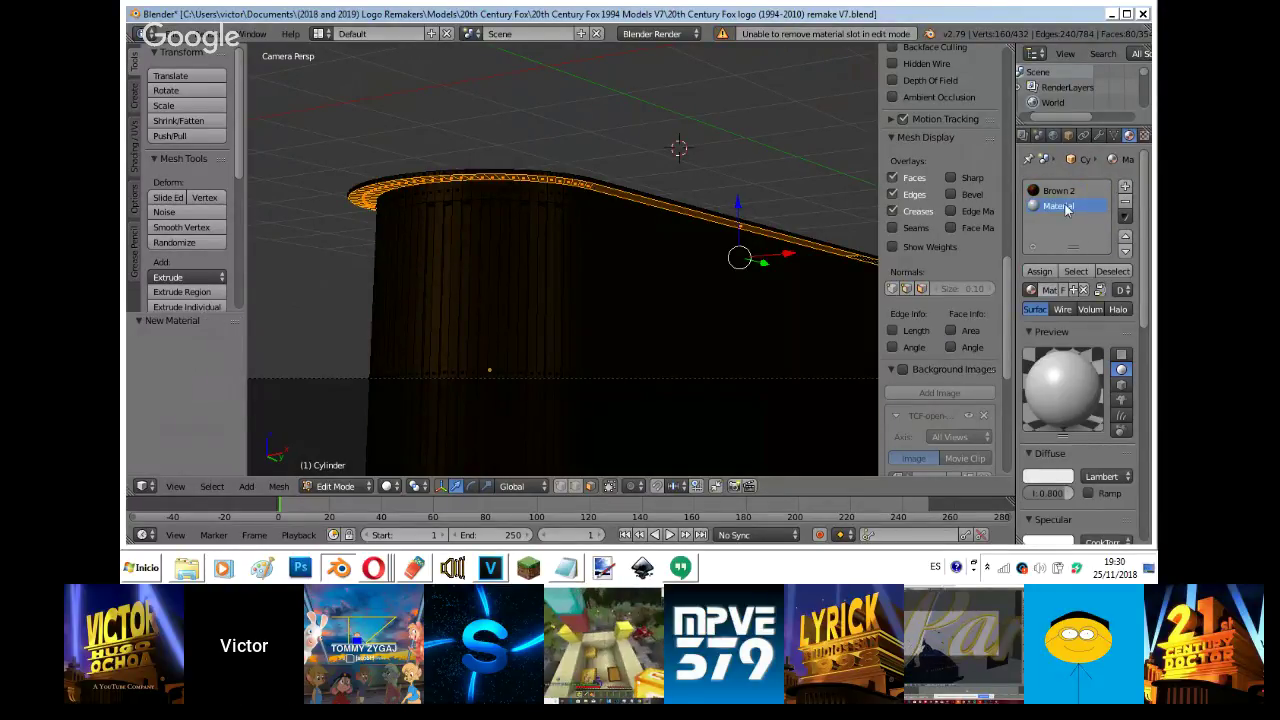
pyautogui.doubleClick(1060, 205)
pyautogui.write('Black')
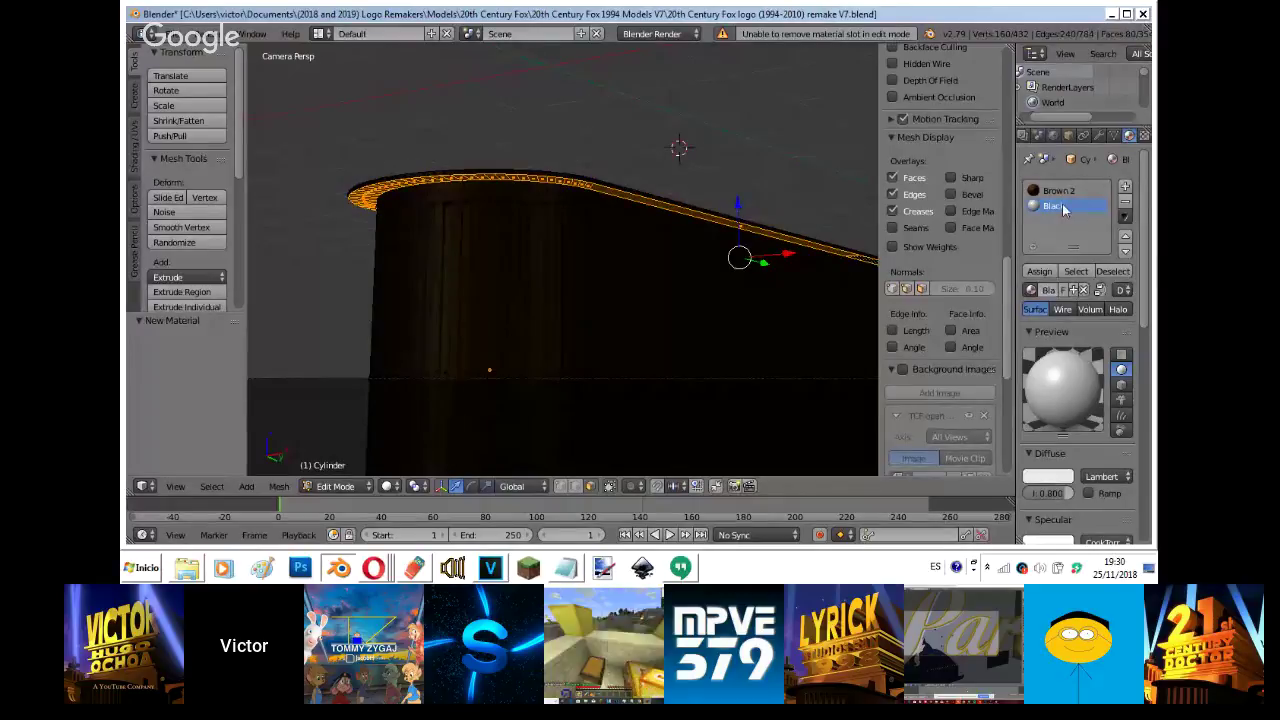
# - Make the Black material shadeless with a black diffuse color and assign it to the selected lip faces
pyautogui.scroll(-4, 1118, 490)
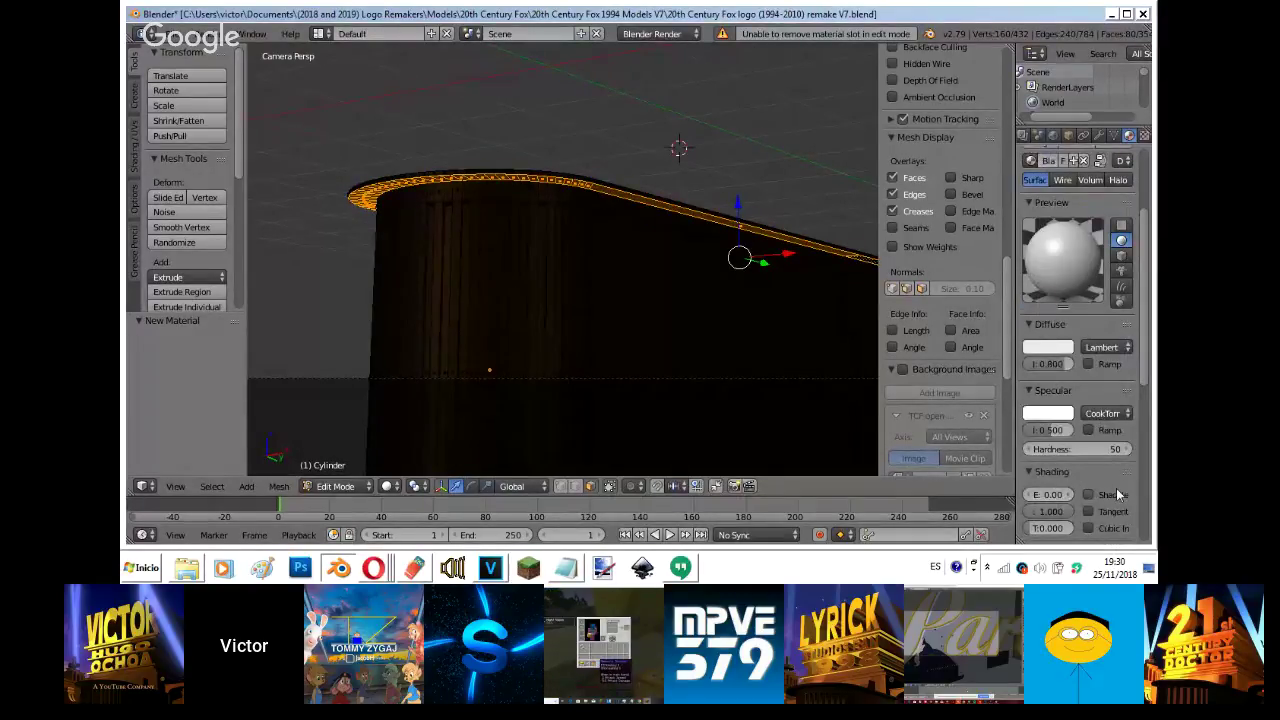
pyautogui.click(1118, 494)
pyautogui.click(1062, 346)
pyautogui.click(1064, 251)
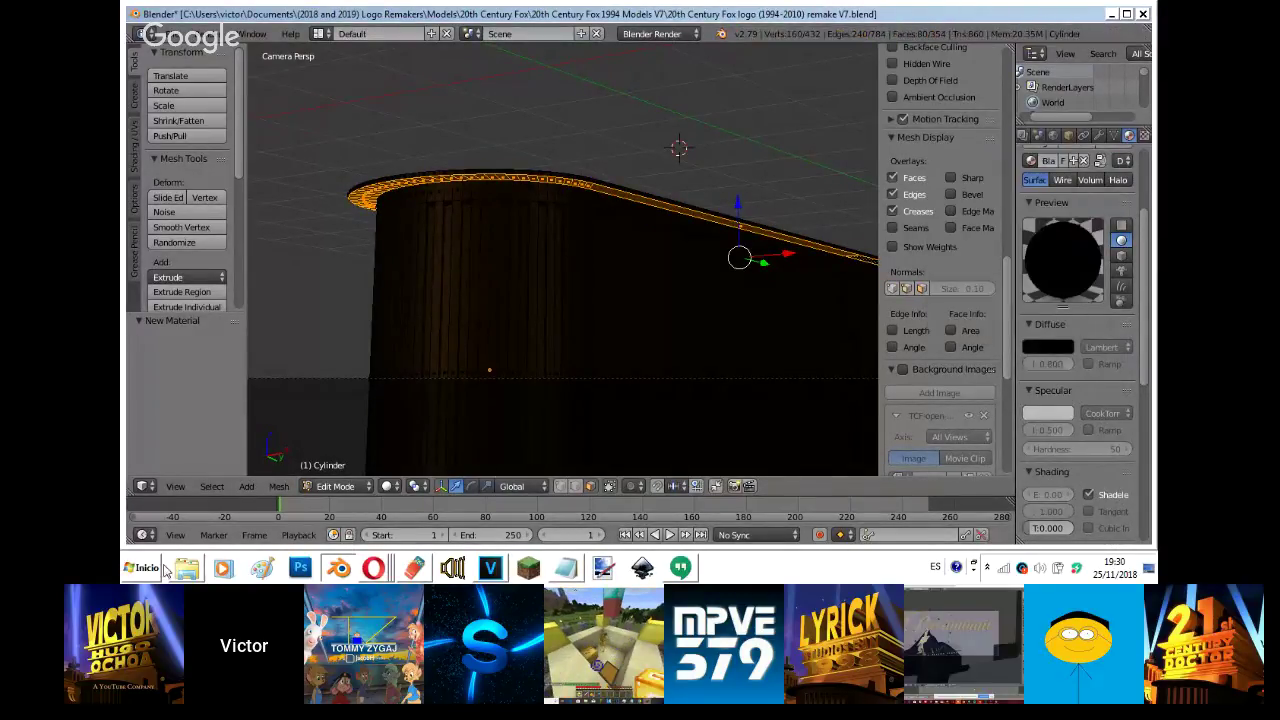
pyautogui.scroll(3, 1060, 230)
pyautogui.click(1050, 216)
pyautogui.press('Tab')
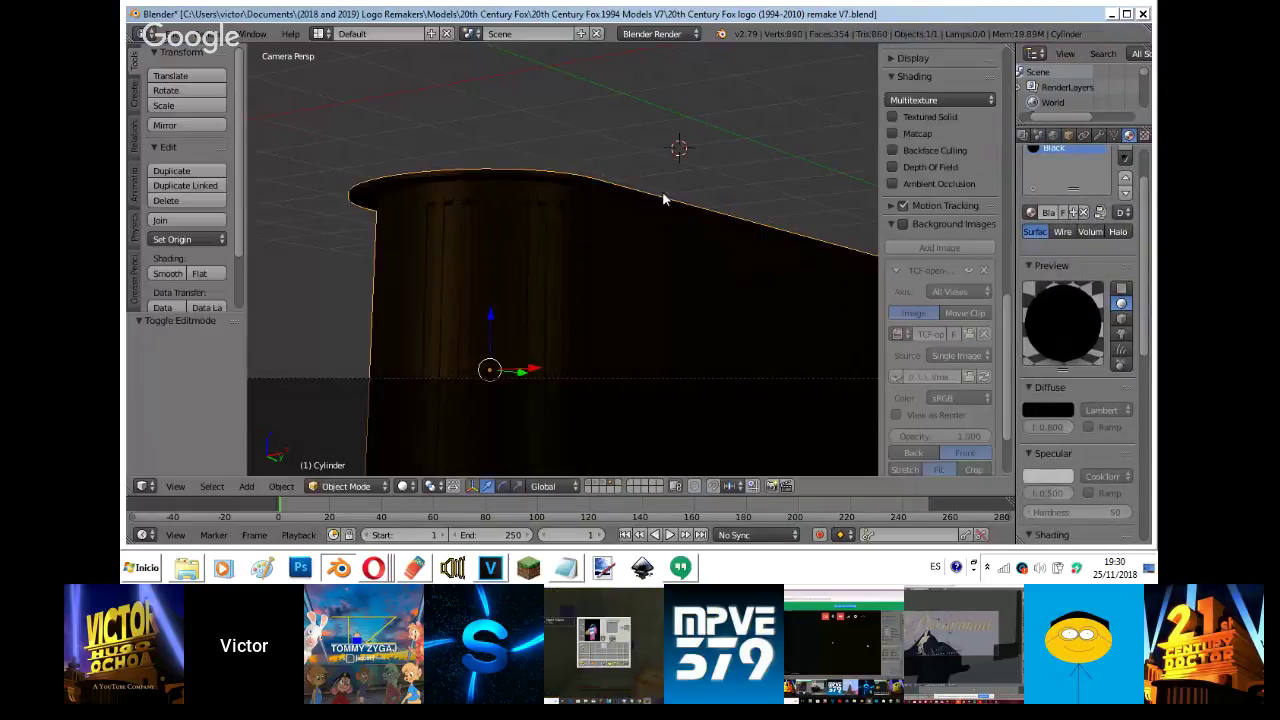
# - Scale the pedestal to about 0.943 along the X axis and check its shape from outside the camera view
pyautogui.hotkey('shift', 'z')
pyautogui.hotkey('shift', 'z')
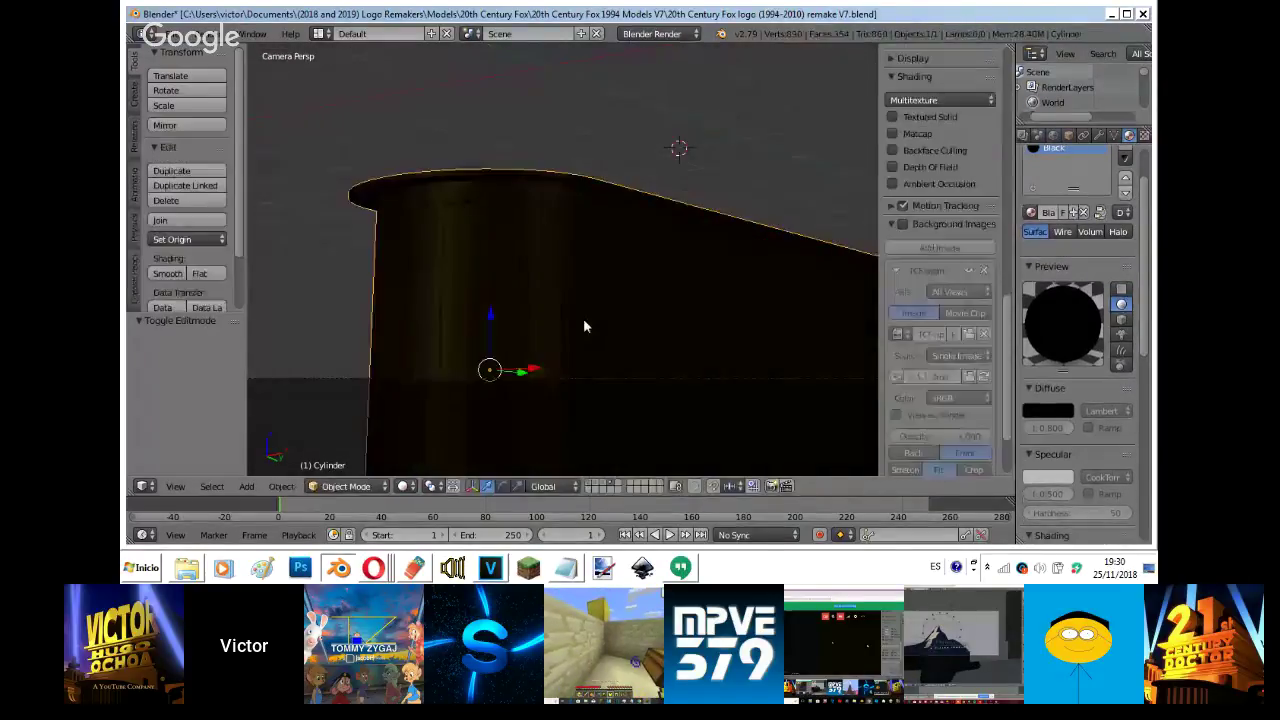
pyautogui.scroll(1, 583, 318)
pyautogui.press('s')
pyautogui.press('x')
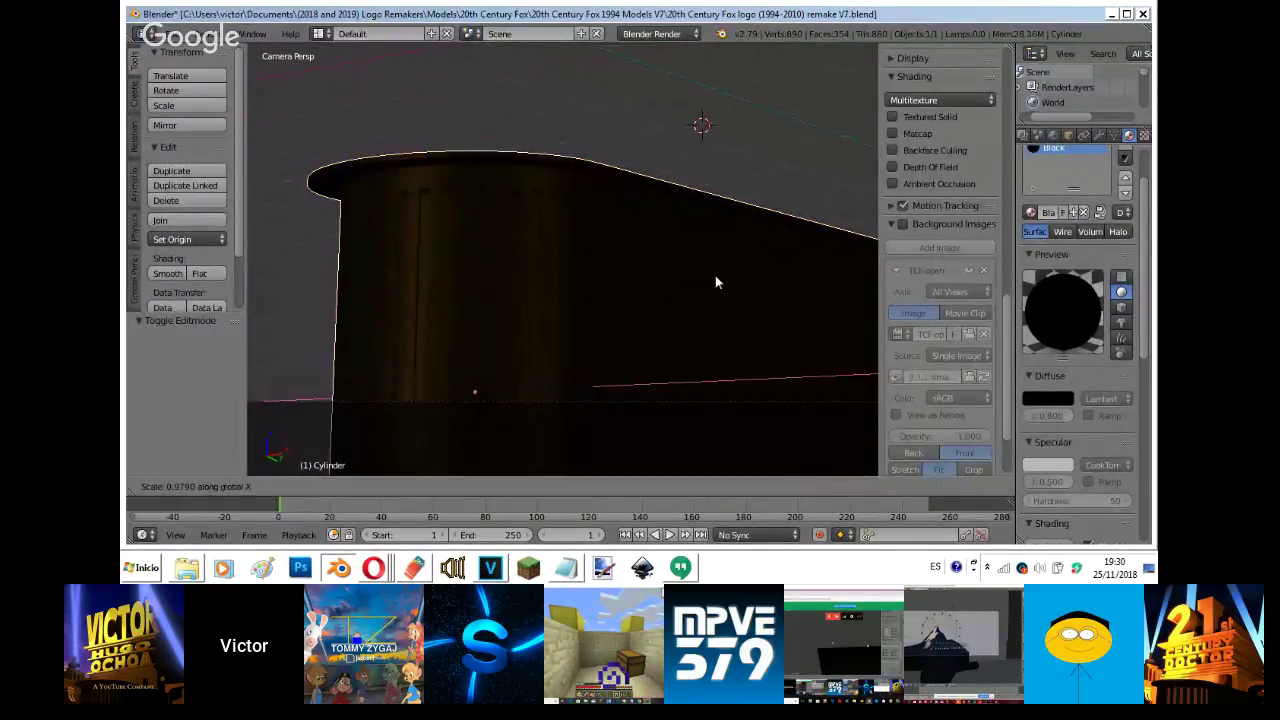
pyautogui.click(707, 279)
pyautogui.press('KP_0')
pyautogui.hotkey('shift', 'f')
pyautogui.press('w')
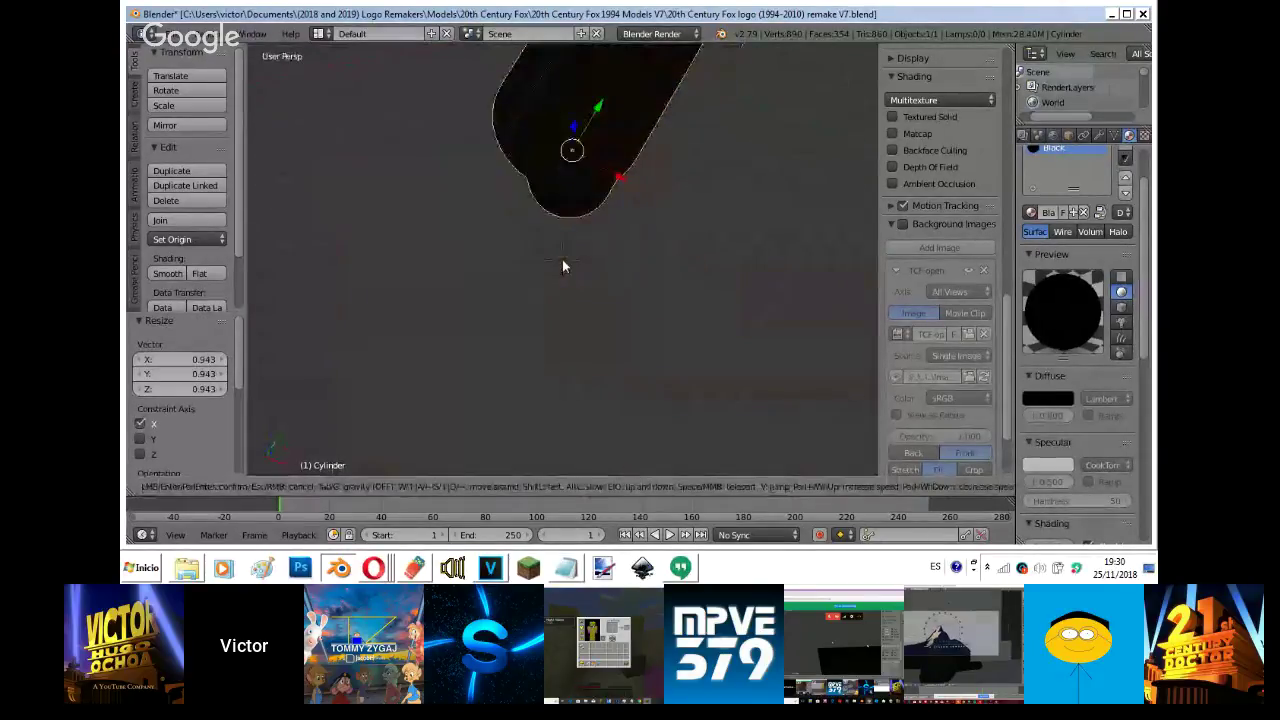
pyautogui.press('Escape')
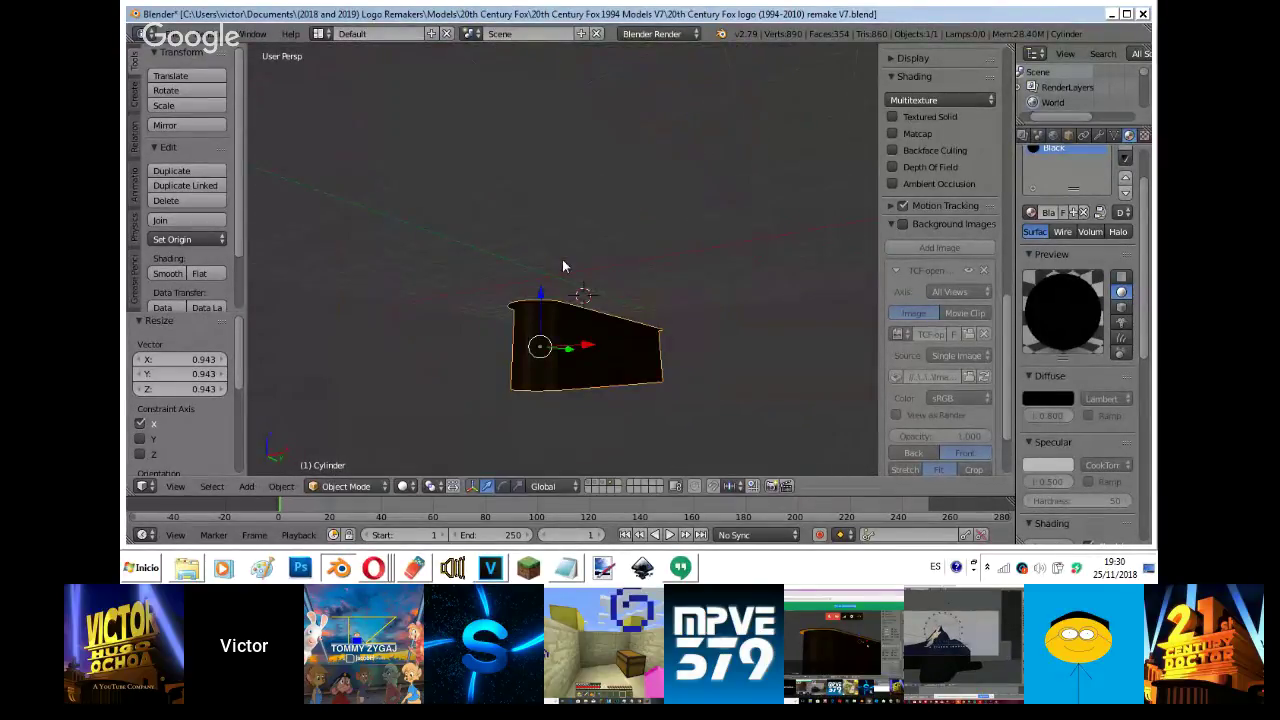
# - Switch to Opera to check the Hangouts broadcast window and group chat, and return to Blender
pyautogui.click(373, 568)
pyautogui.click(374, 514)
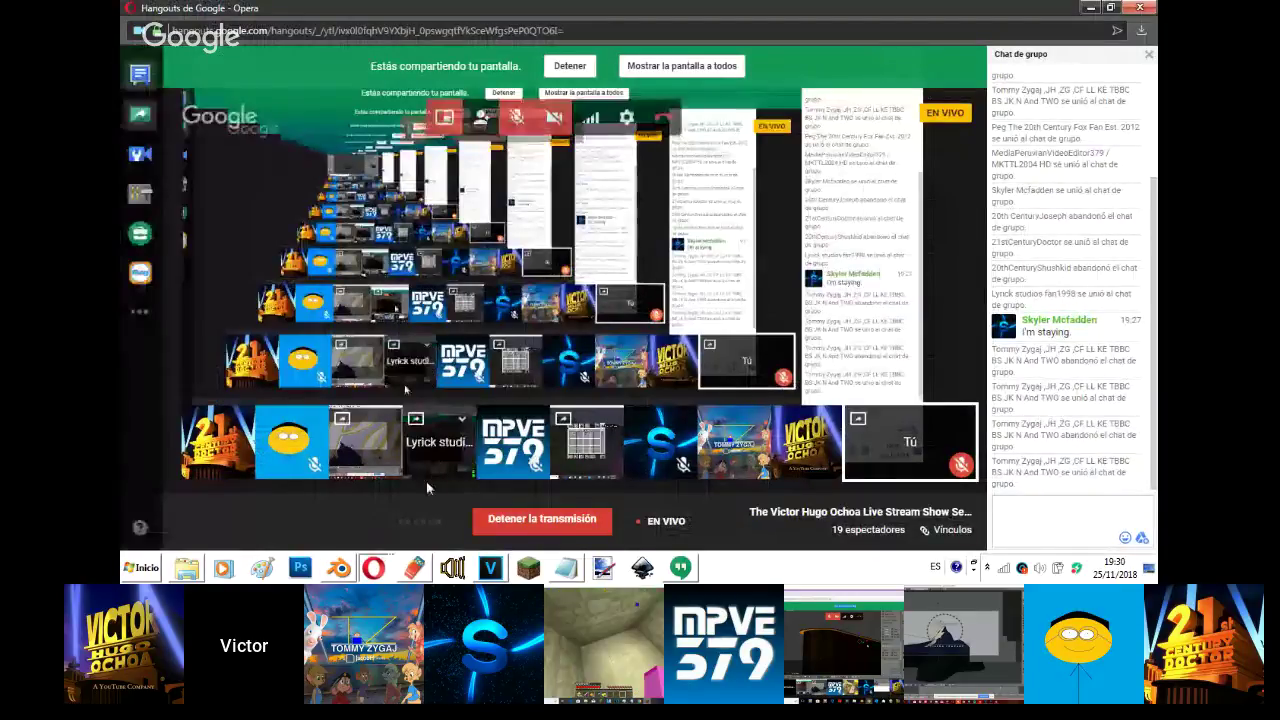
pyautogui.click(340, 568)
# - Show the logo's layer alongside the pedestal in camera view and enable the background reference image at 0.480 opacity
pyautogui.keyDown('shift'); pyautogui.moveTo(604, 484); pyautogui.dragTo(589, 484); pyautogui.keyUp('shift')
pyautogui.press('KP_0')
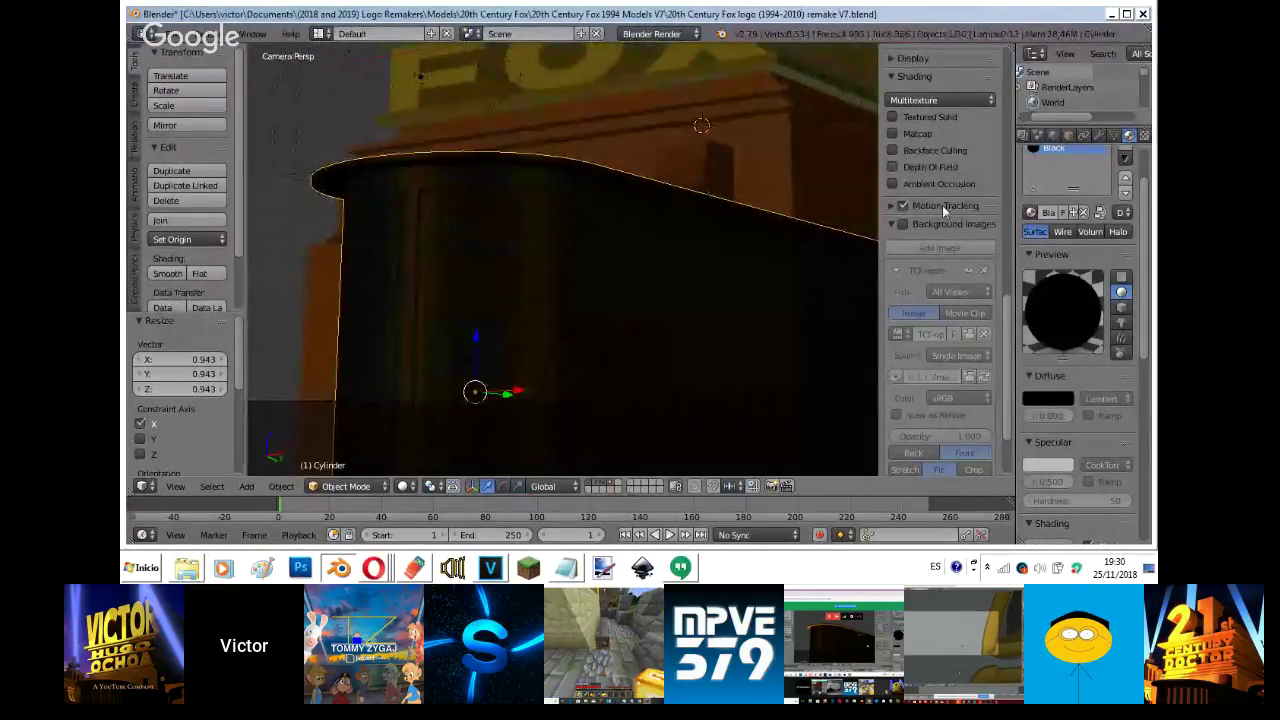
pyautogui.click(903, 224)
pyautogui.moveTo(915, 436); pyautogui.dragTo(883, 450)
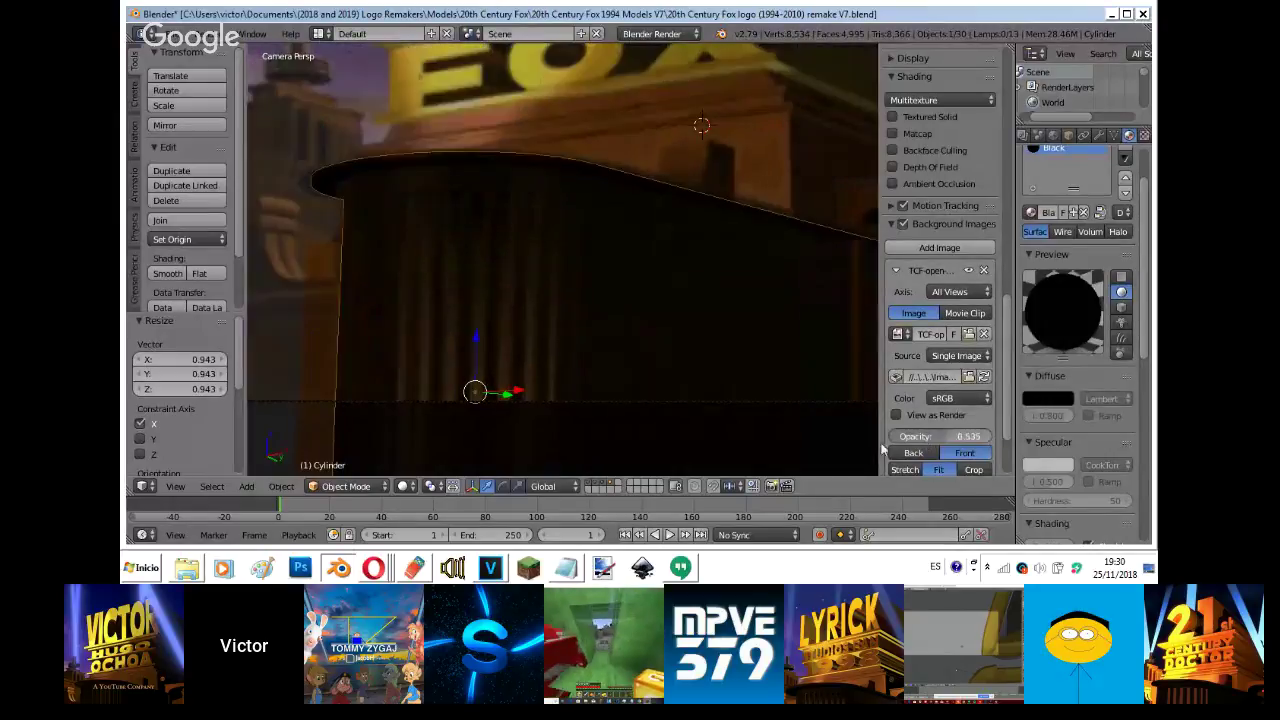
# - Fit the pedestal to the reference by scaling it up about 2% and moving it about -0.007 in X and -0.005 in Y
pyautogui.press('s')
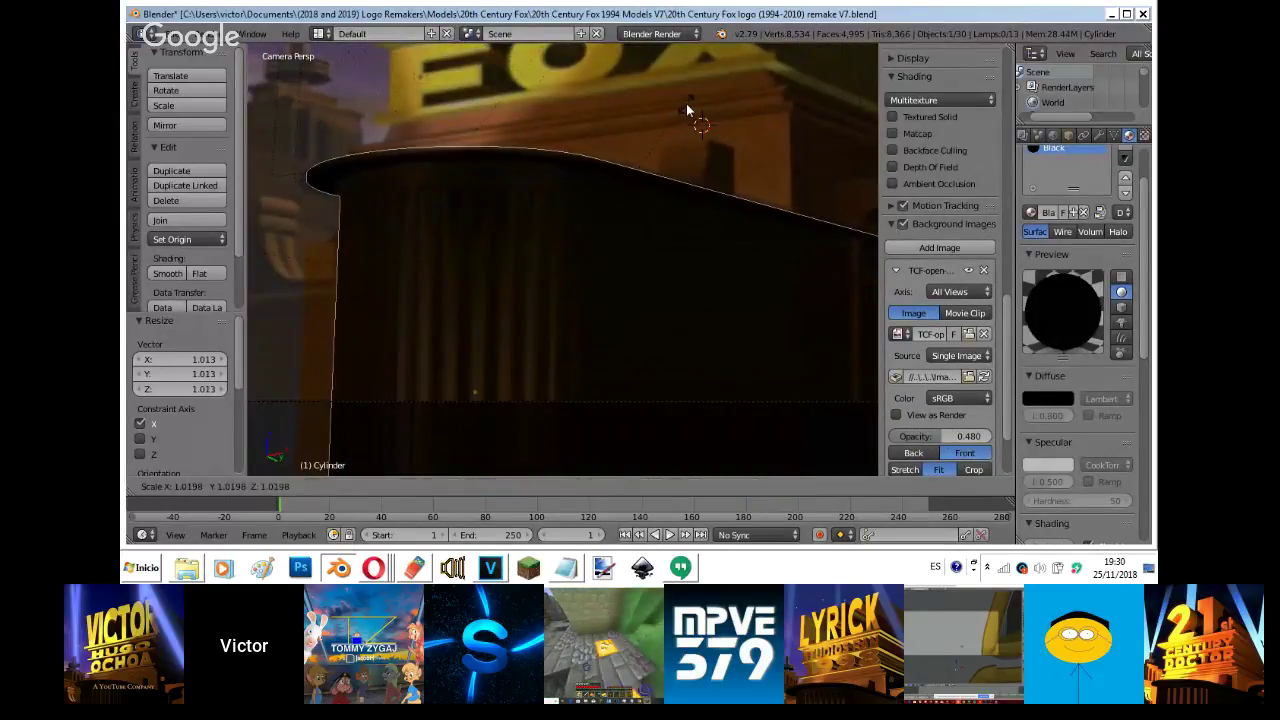
pyautogui.click(686, 103)
pyautogui.press('g')
pyautogui.click(686, 103)
pyautogui.scroll(1, 664, 128)
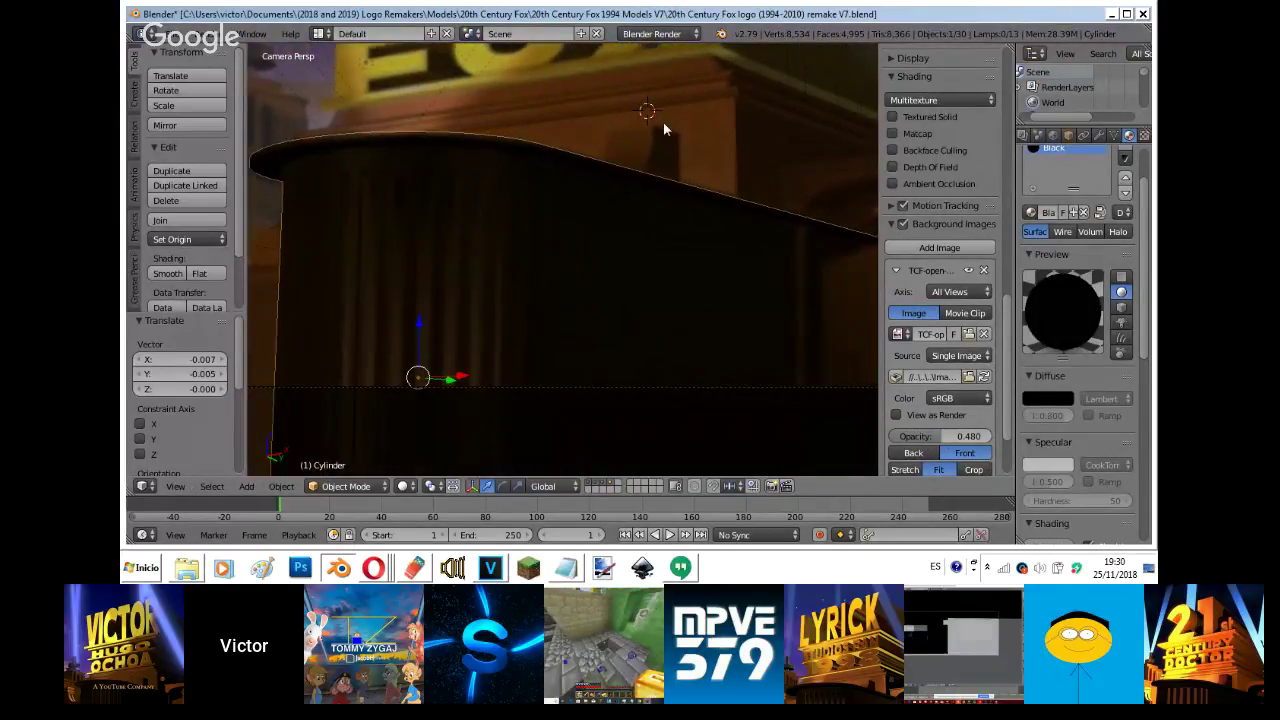
# - Hide the background reference image, leaving the pedestal's size as it is
pyautogui.scroll(-2, 759, 153)
pyautogui.press('s')
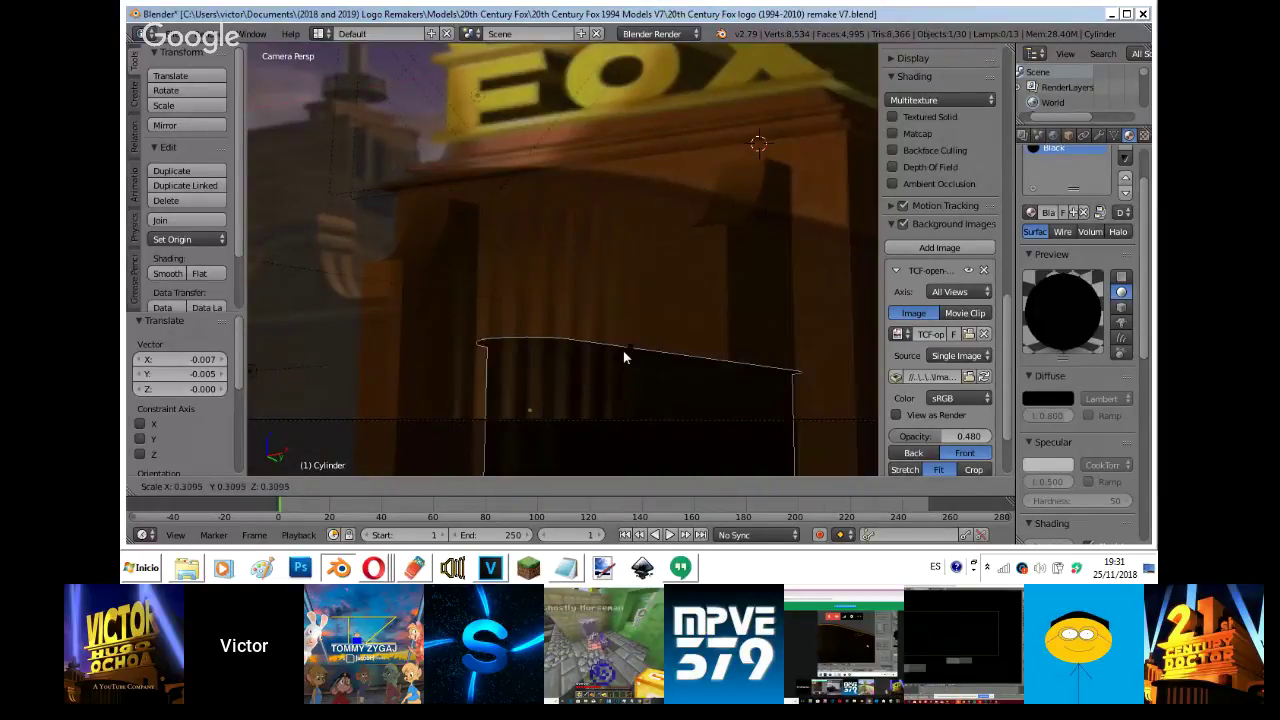
pyautogui.press('Escape')
pyautogui.click(903, 225)
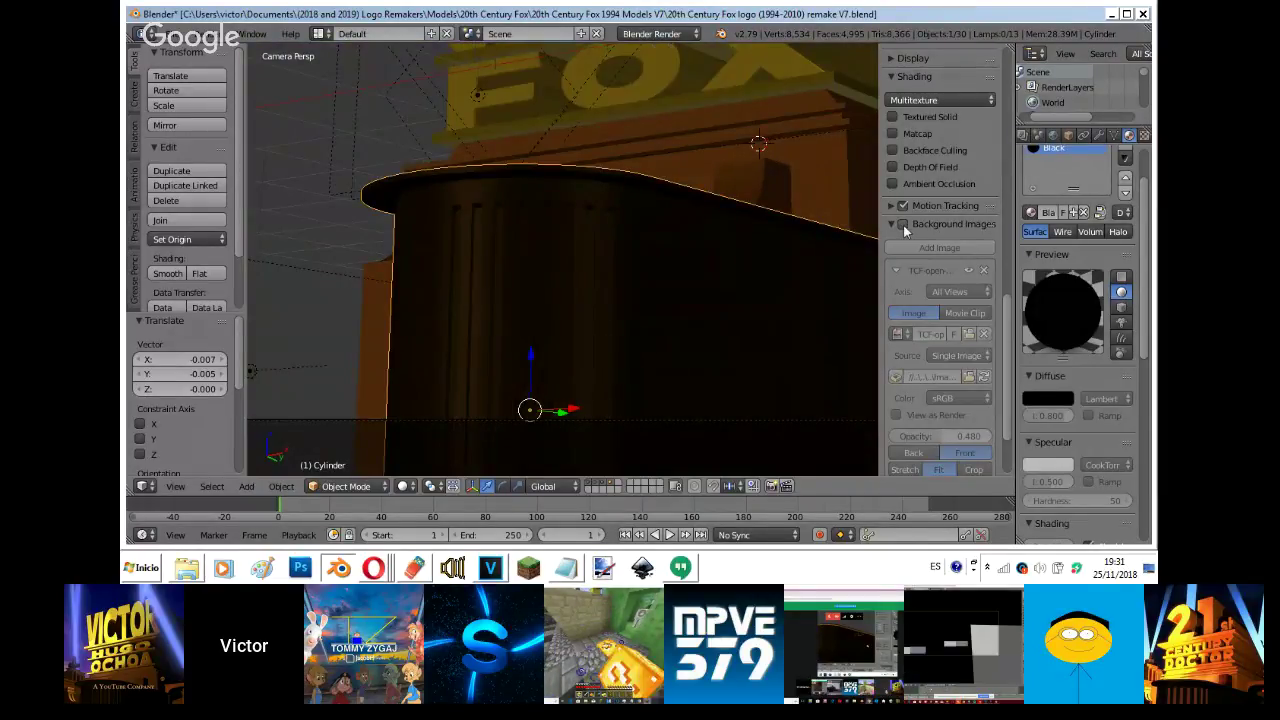
# - Delete the eight tall groove faces on the pedestal's curved front and check it against the whole logo
pyautogui.press('Tab')
pyautogui.scroll(1, 657, 274)
pyautogui.scroll(1, 657, 273)
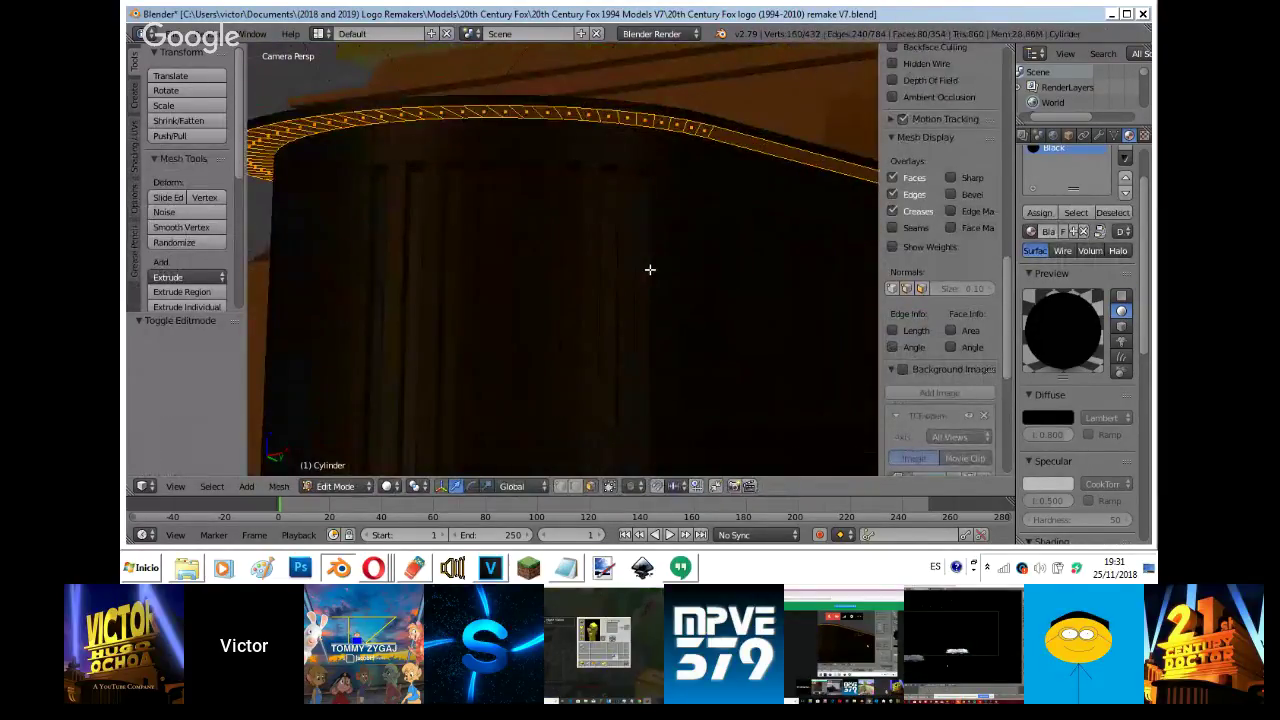
pyautogui.rightClick(636, 263)
pyautogui.keyDown('shift'); pyautogui.rightClick(603, 245); pyautogui.keyUp('shift')
pyautogui.keyDown('shift'); pyautogui.rightClick(574, 227); pyautogui.keyUp('shift')
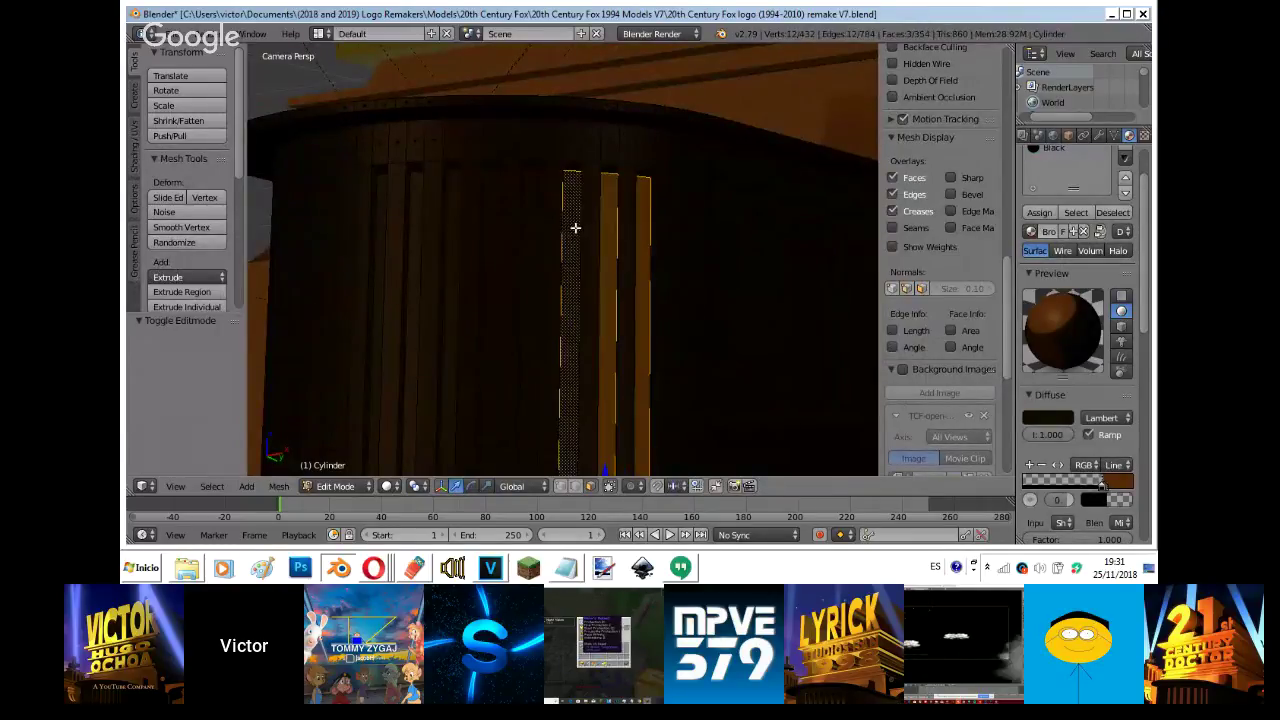
pyautogui.keyDown('shift'); pyautogui.rightClick(533, 231); pyautogui.keyUp('shift')
pyautogui.keyDown('shift'); pyautogui.rightClick(494, 243); pyautogui.keyUp('shift')
pyautogui.keyDown('shift'); pyautogui.rightClick(453, 246); pyautogui.keyUp('shift')
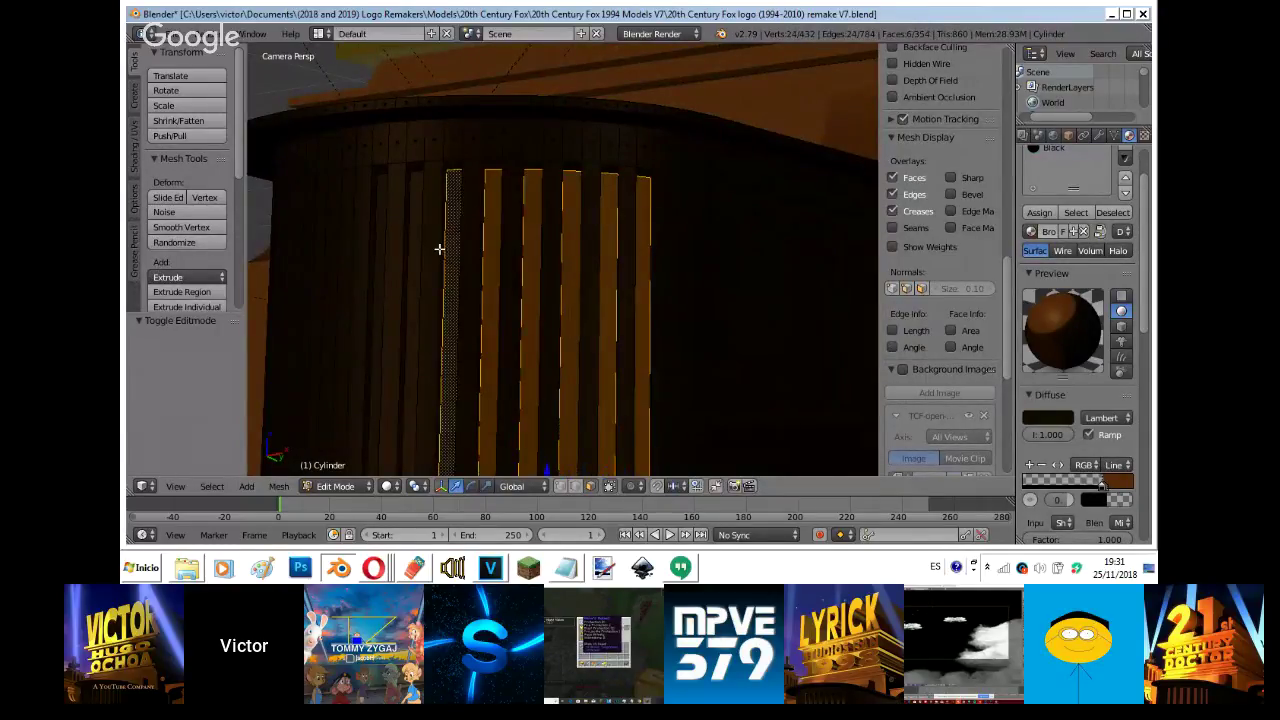
pyautogui.keyDown('shift'); pyautogui.rightClick(417, 243); pyautogui.keyUp('shift')
pyautogui.keyDown('shift'); pyautogui.rightClick(380, 224); pyautogui.keyUp('shift')
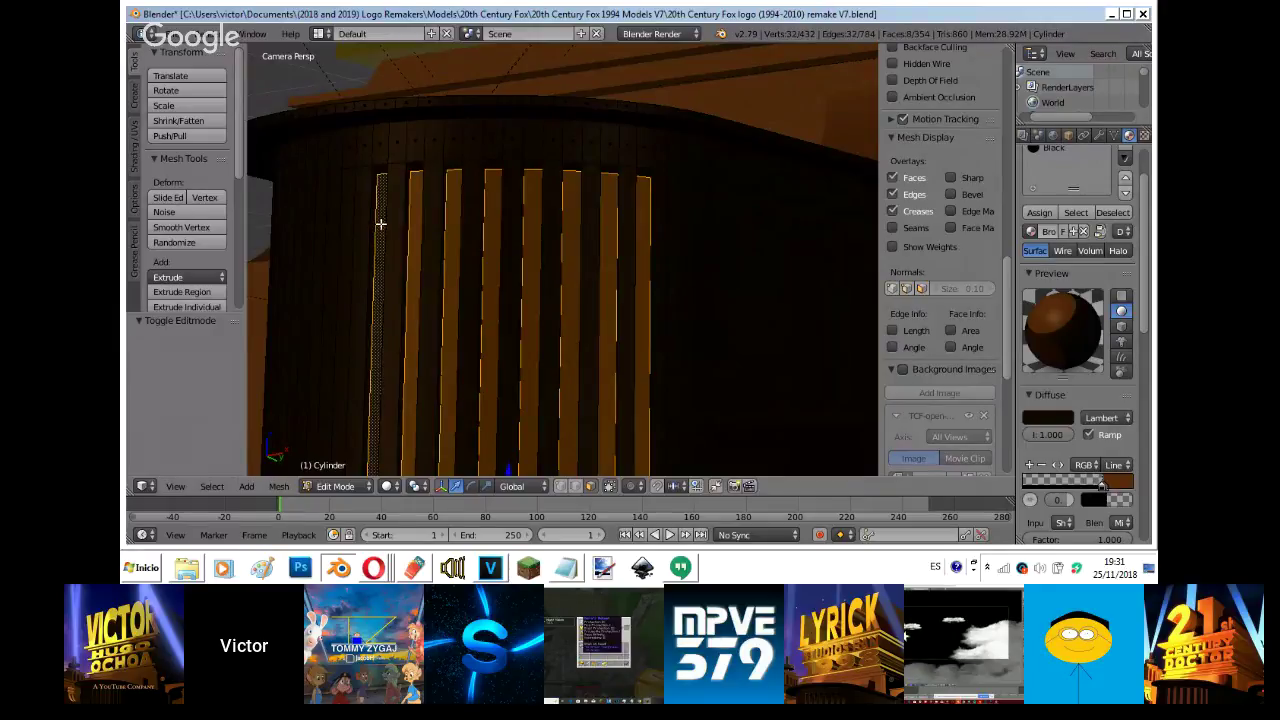
pyautogui.press('x')
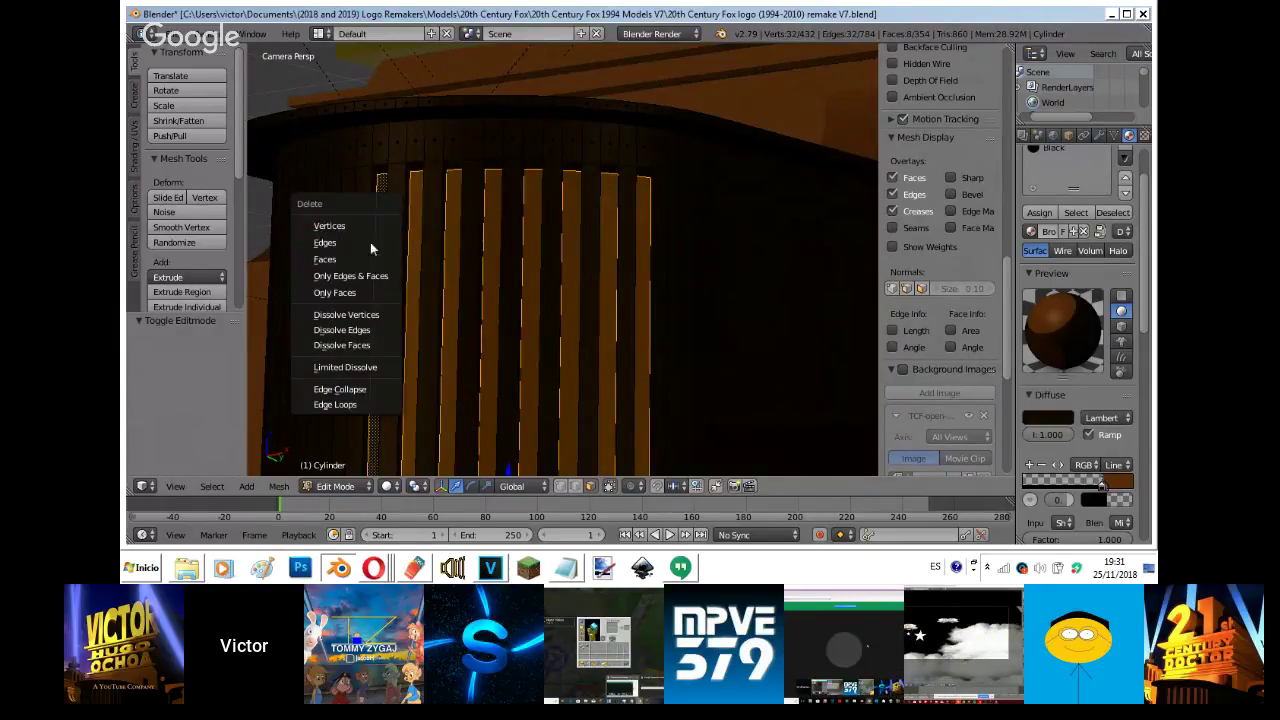
pyautogui.click(353, 262)
pyautogui.press('Tab')
pyautogui.scroll(-5, 353, 265)
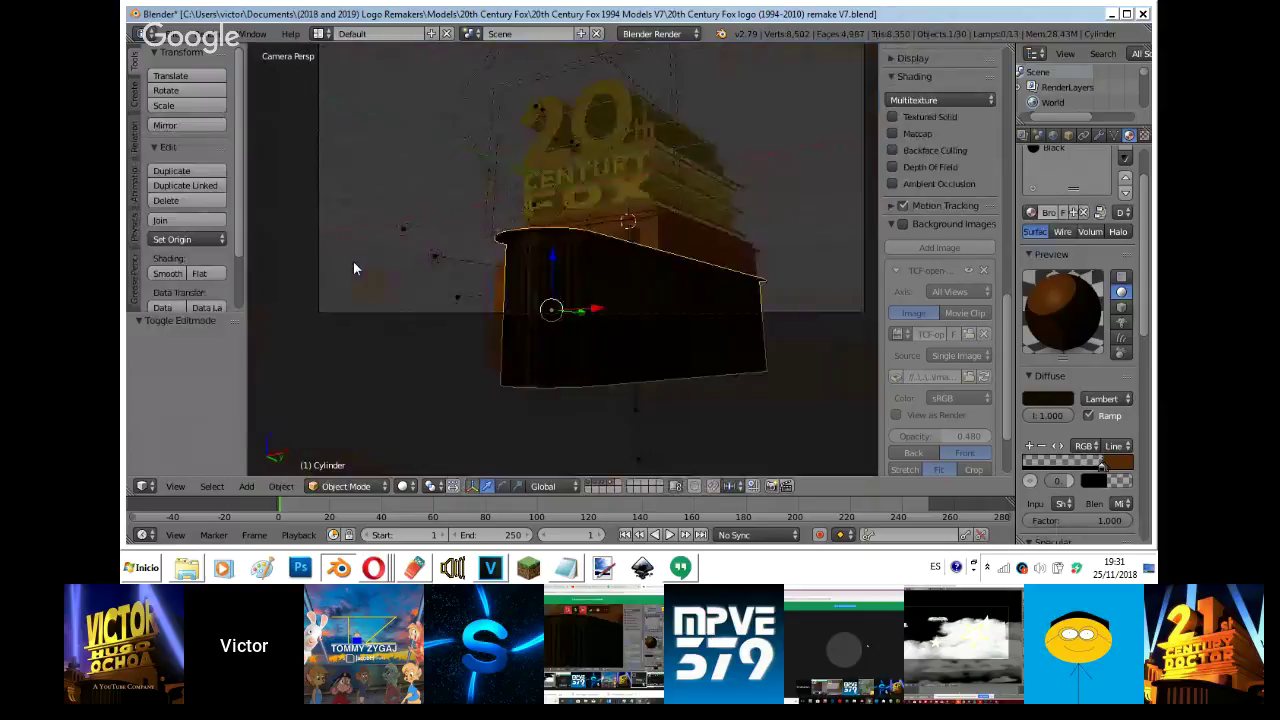
pyautogui.scroll(5, 355, 265)
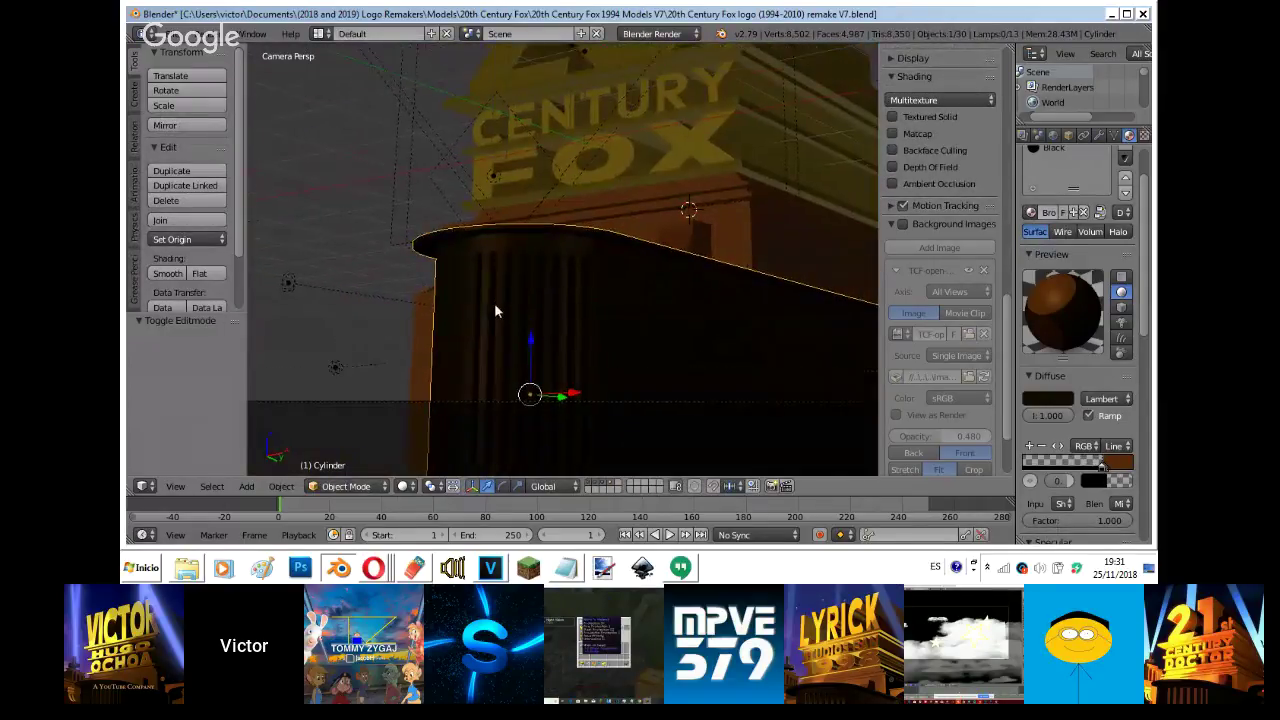
pyautogui.keyDown('shift'); pyautogui.moveTo(494, 310); pyautogui.dragTo(470, 475, button='middle'); pyautogui.keyUp('shift')
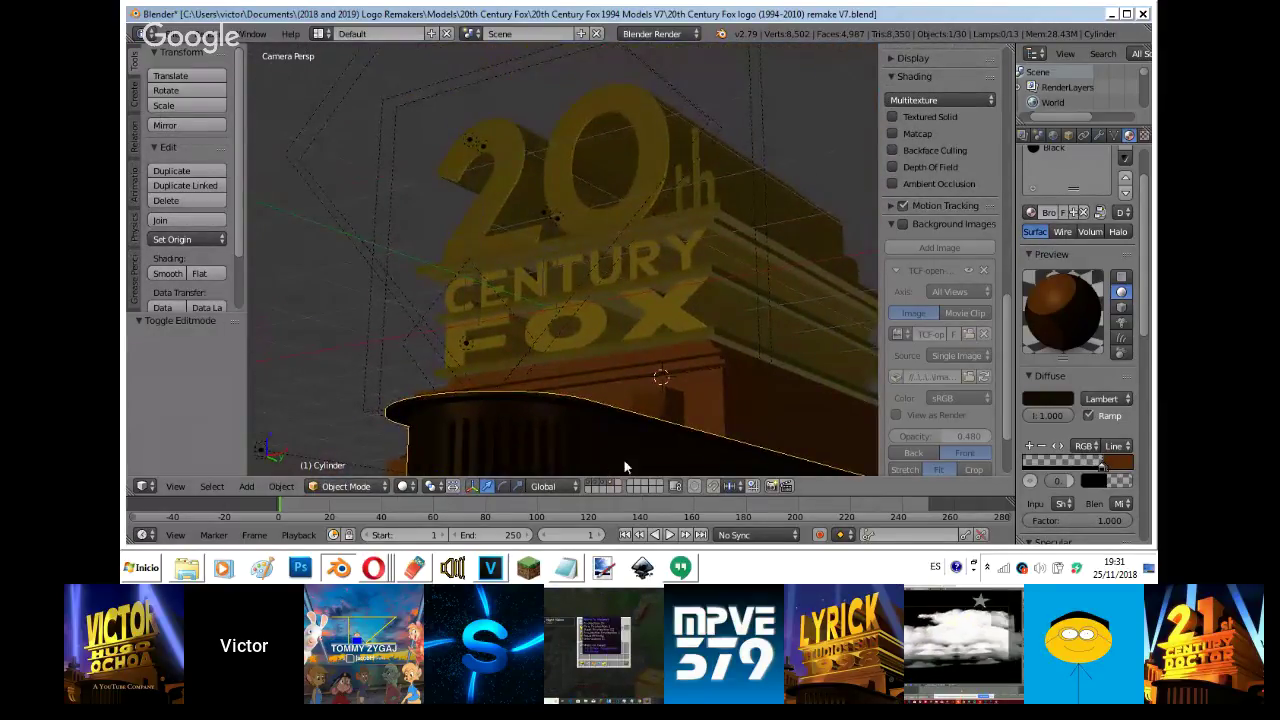
# - Check the pedestal in rendered shading, both within the whole logo and isolated in local view
pyautogui.hotkey('shift', 'z')
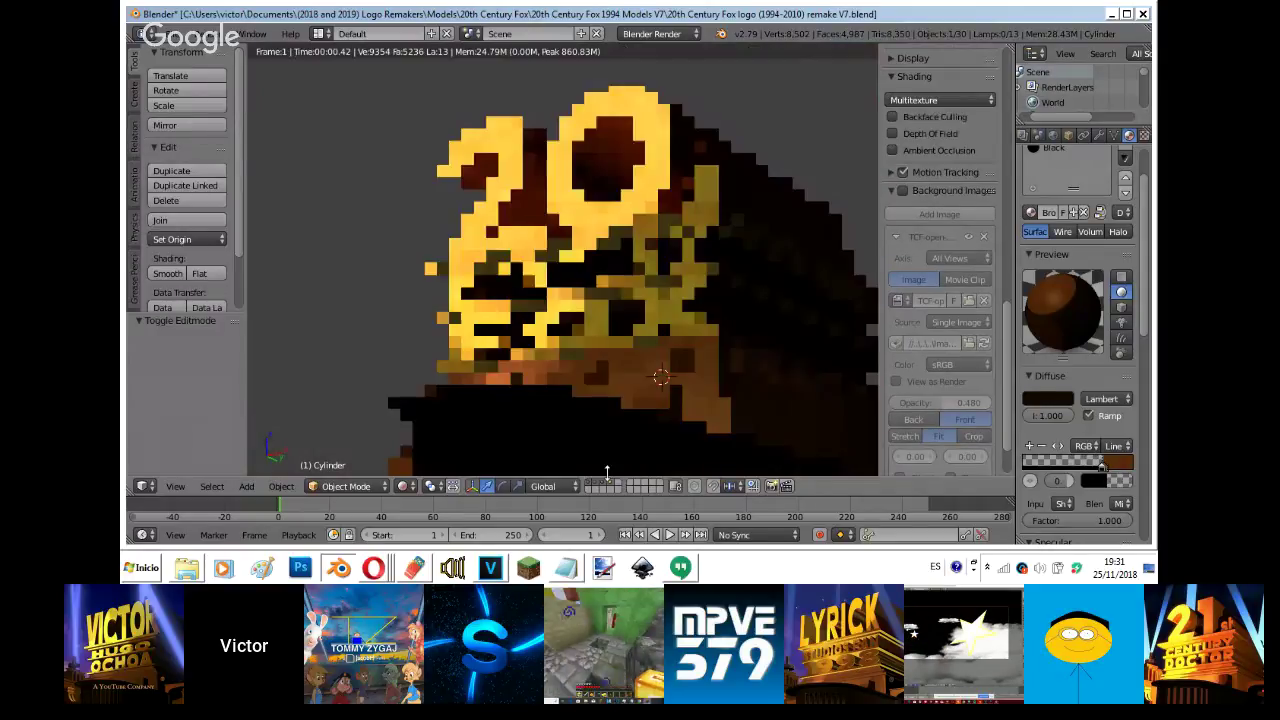
pyautogui.hotkey('shift', 'z')
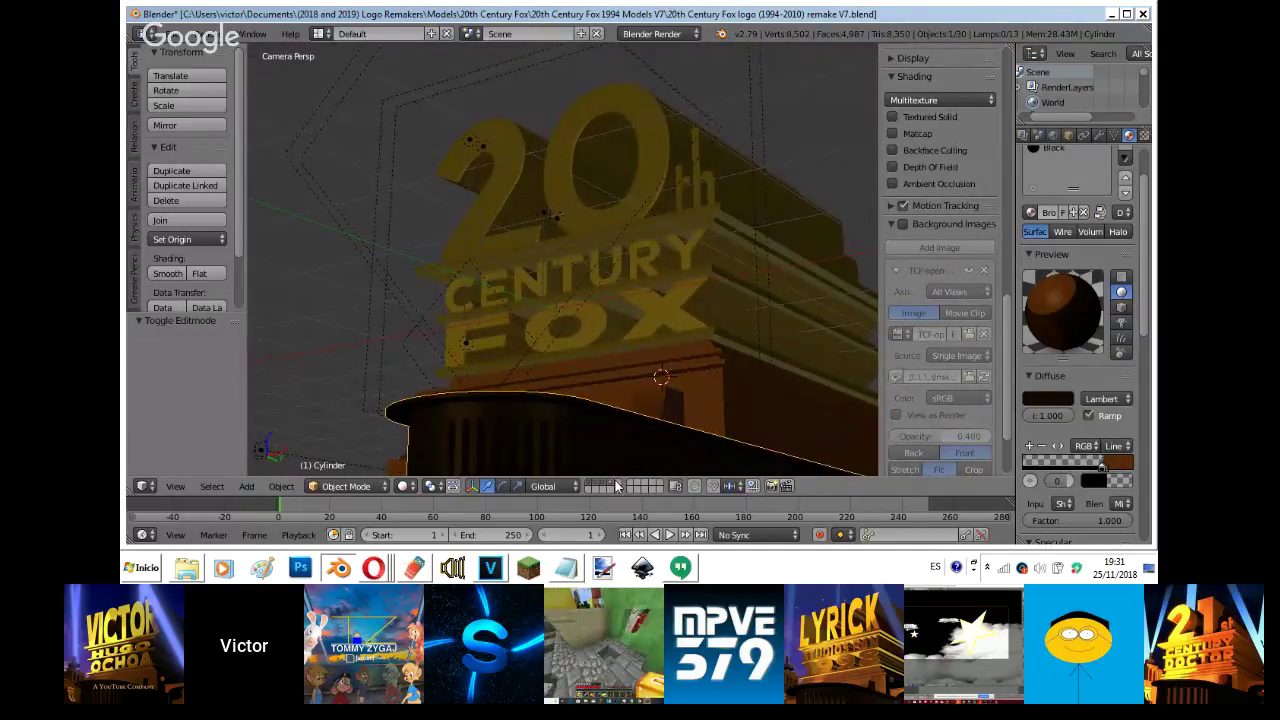
pyautogui.press('KP_Divide')
pyautogui.hotkey('shift', 'z')
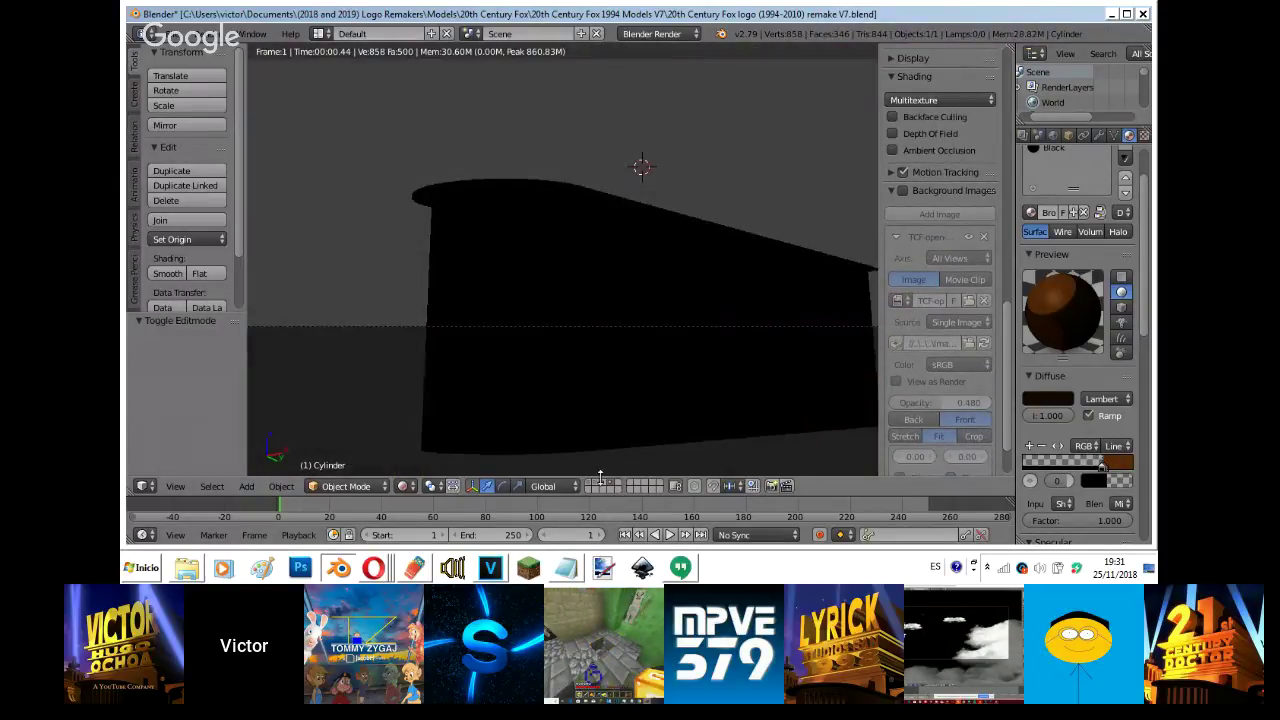
pyautogui.hotkey('shift', 'z')
# - Add a 40-vertex cylinder mesh with radius 1.000 and depth 2.000 inside the pedestal's rounded front, working from the top view
pyautogui.press('KP_7')
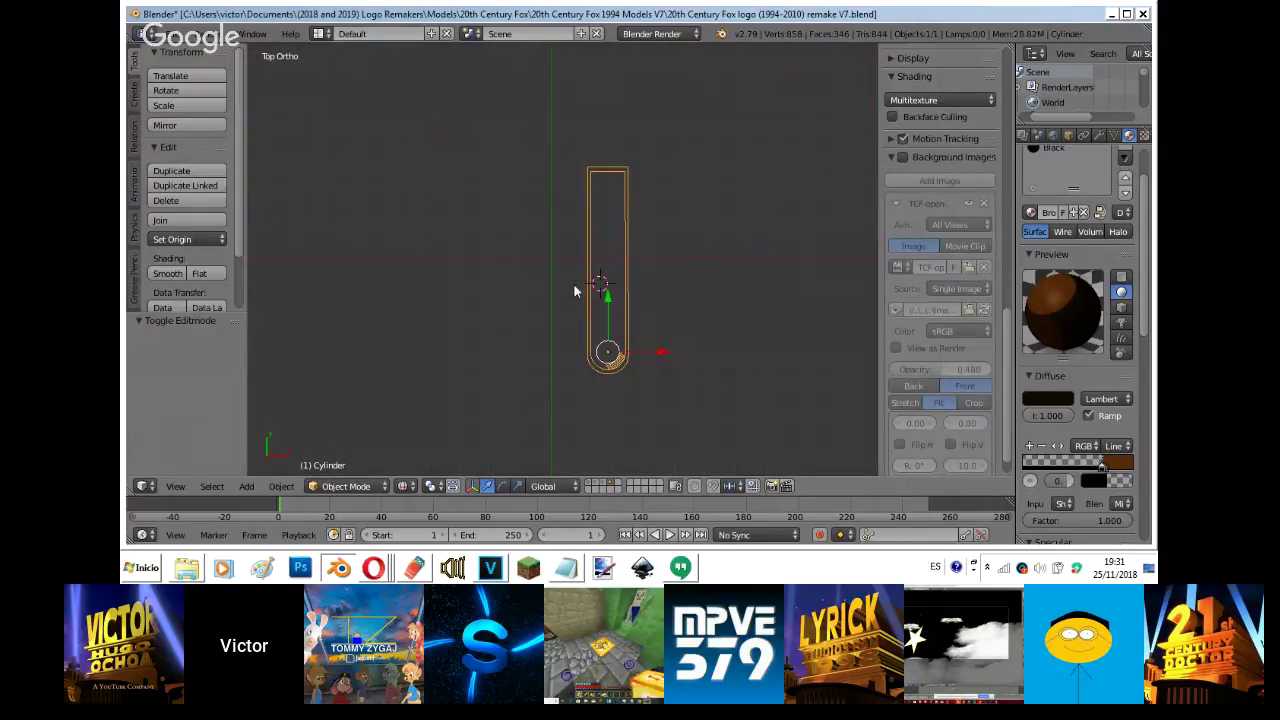
pyautogui.keyDown('shift'); pyautogui.moveTo(656, 312); pyautogui.dragTo(623, 337, button='middle'); pyautogui.keyUp('shift')
pyautogui.scroll(8, 619, 198)
pyautogui.scroll(5, 620, 200)
pyautogui.hotkey('shift', 'a')
pyautogui.moveTo(655, 199)
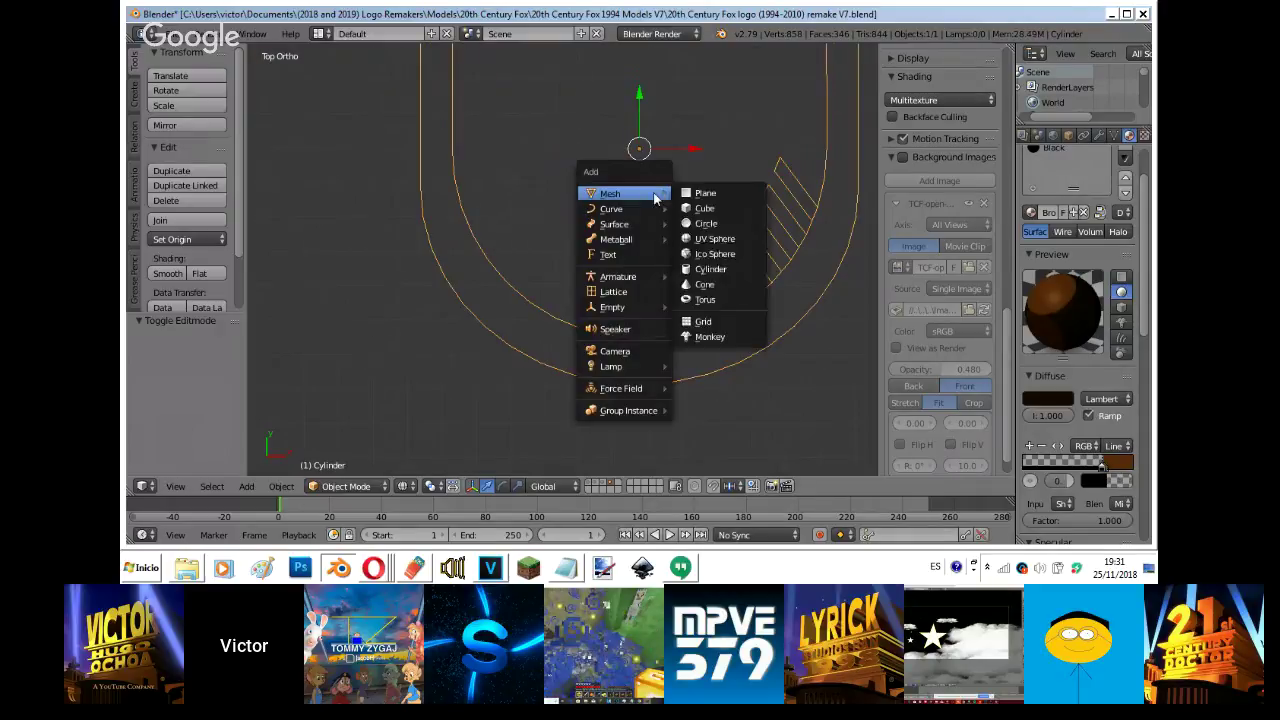
pyautogui.click(710, 269)
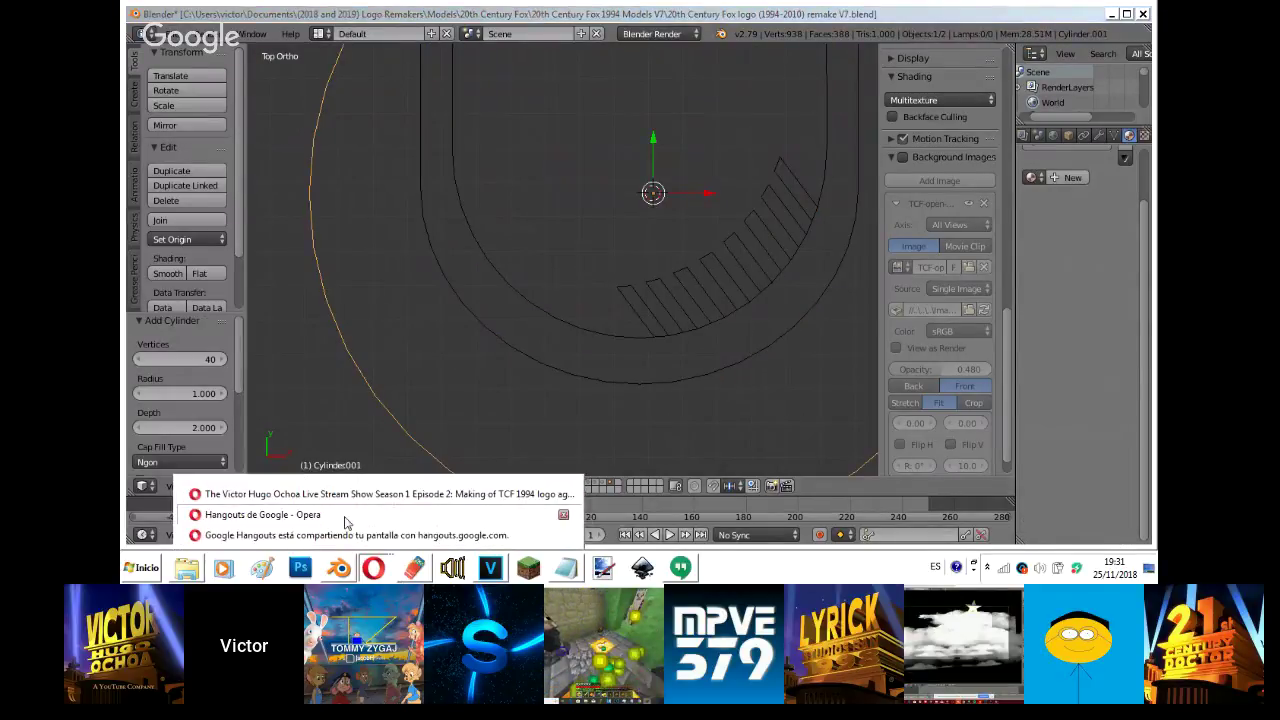
# - Switch to Opera to check the Hangouts call and the YouTube live chat, ending back in Blender
pyautogui.click(344, 516)
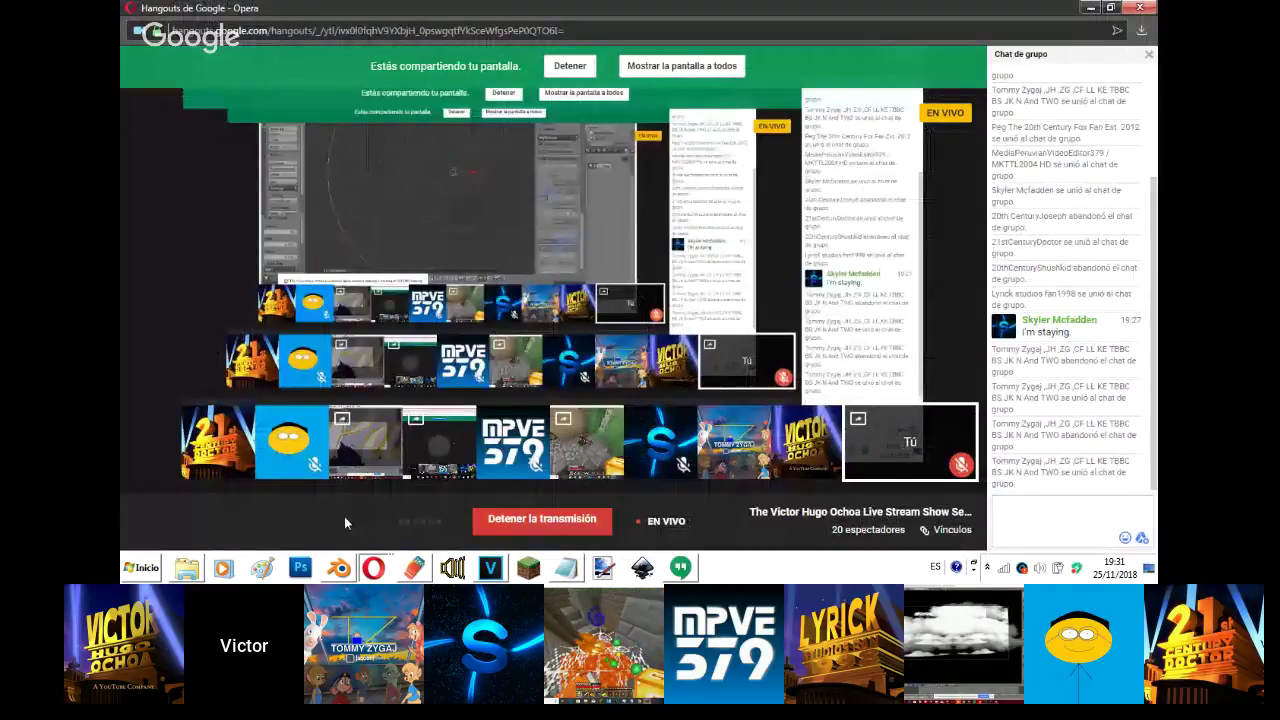
pyautogui.moveTo(373, 568)
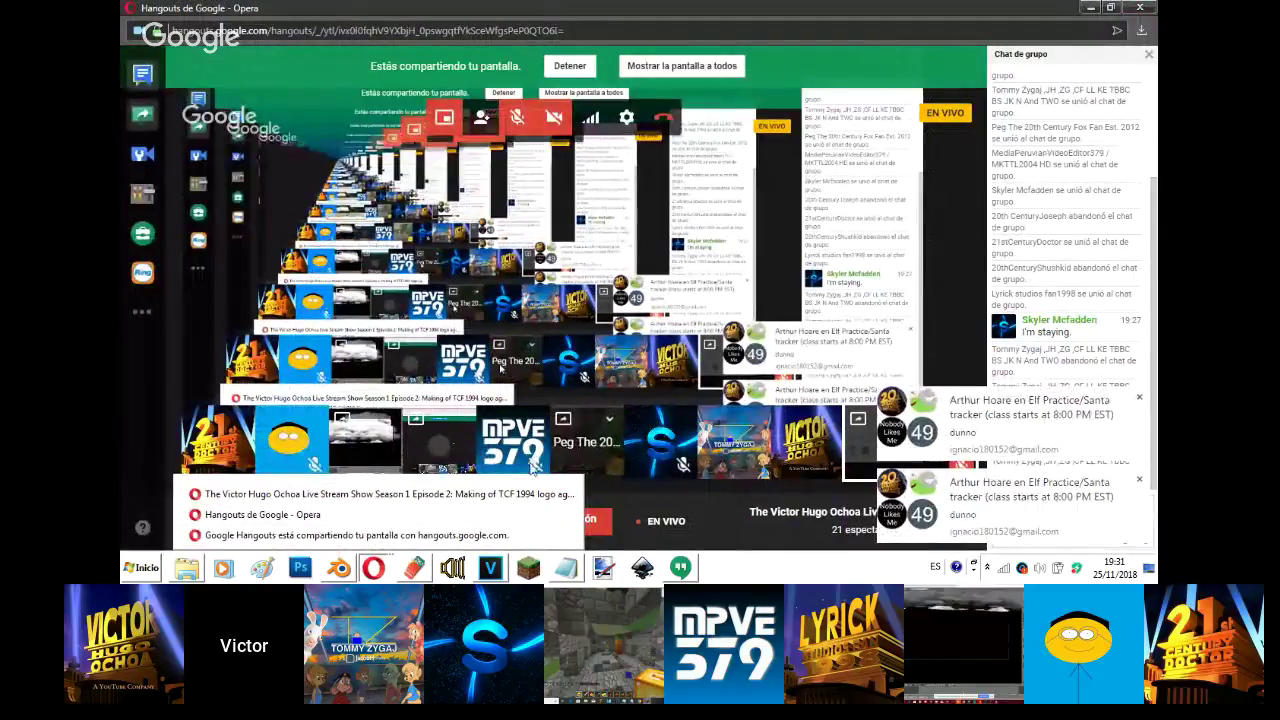
pyautogui.click(506, 494)
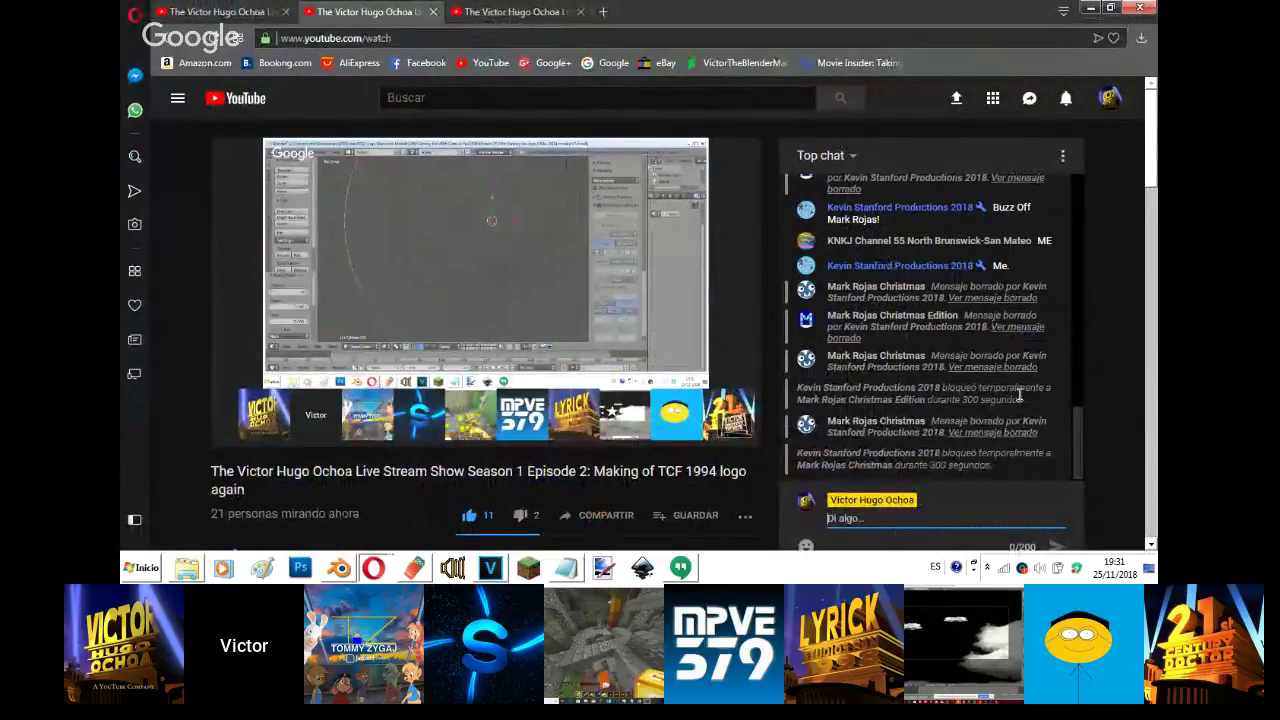
pyautogui.moveTo(1076, 420)
pyautogui.mouseDown()
pyautogui.moveTo(1076, 347)
pyautogui.moveTo(1072, 432)
pyautogui.mouseUp()
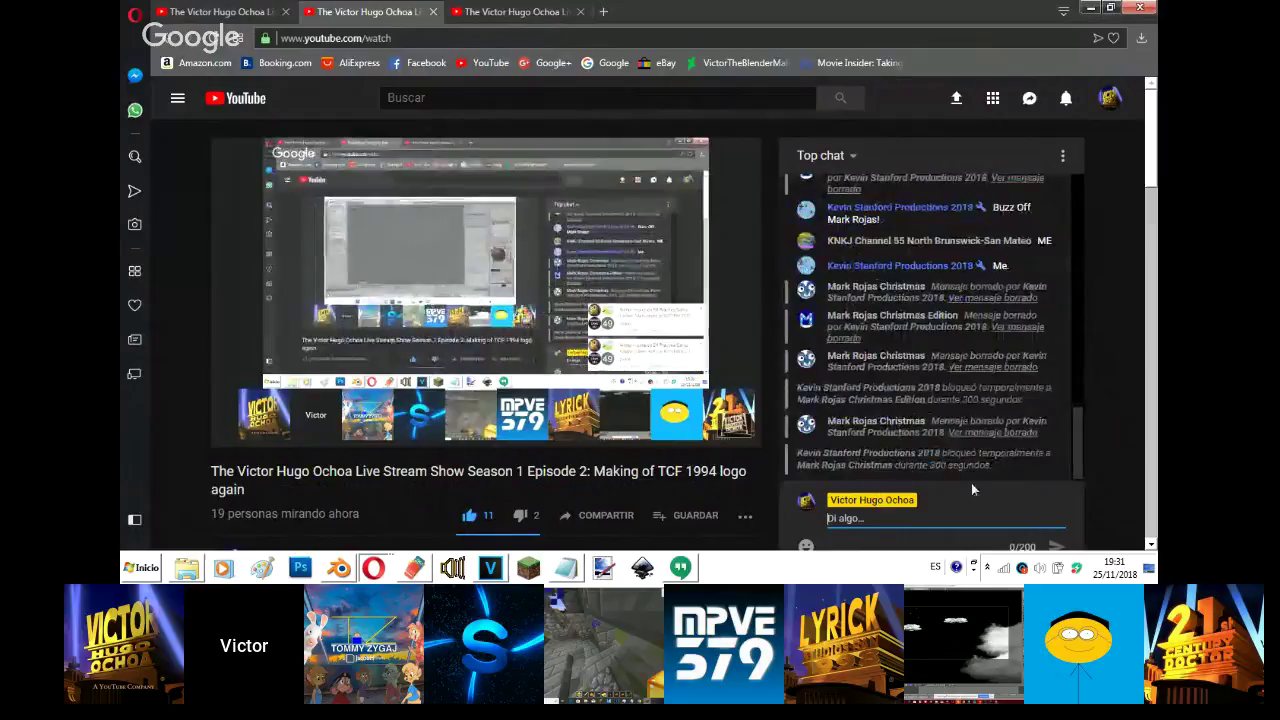
pyautogui.click(373, 567)
pyautogui.click(345, 515)
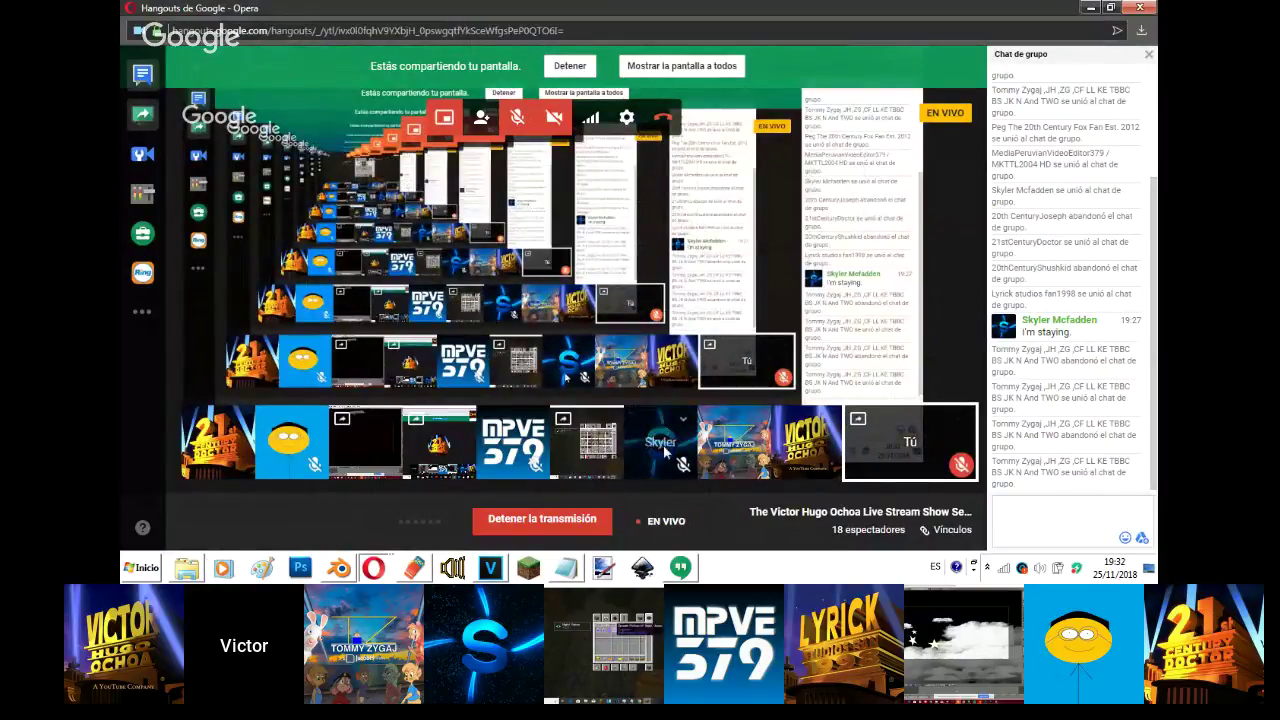
pyautogui.click(373, 568)
pyautogui.click(387, 495)
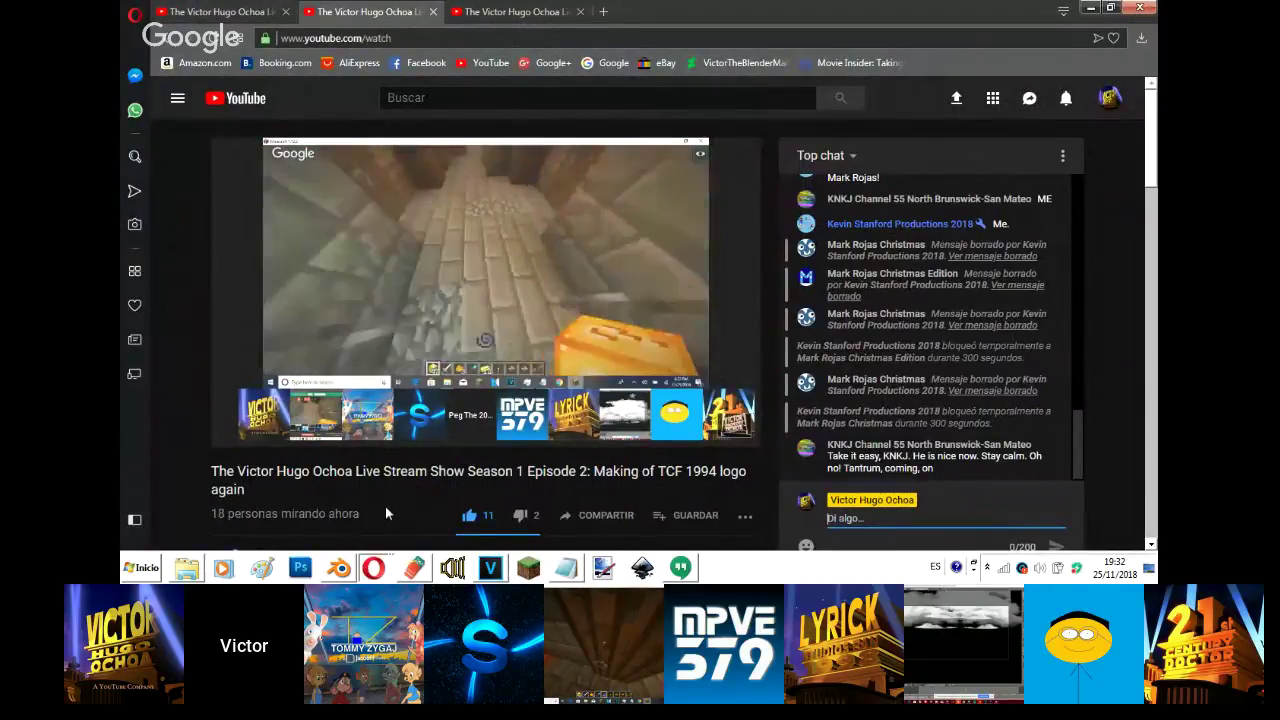
pyautogui.click(379, 567)
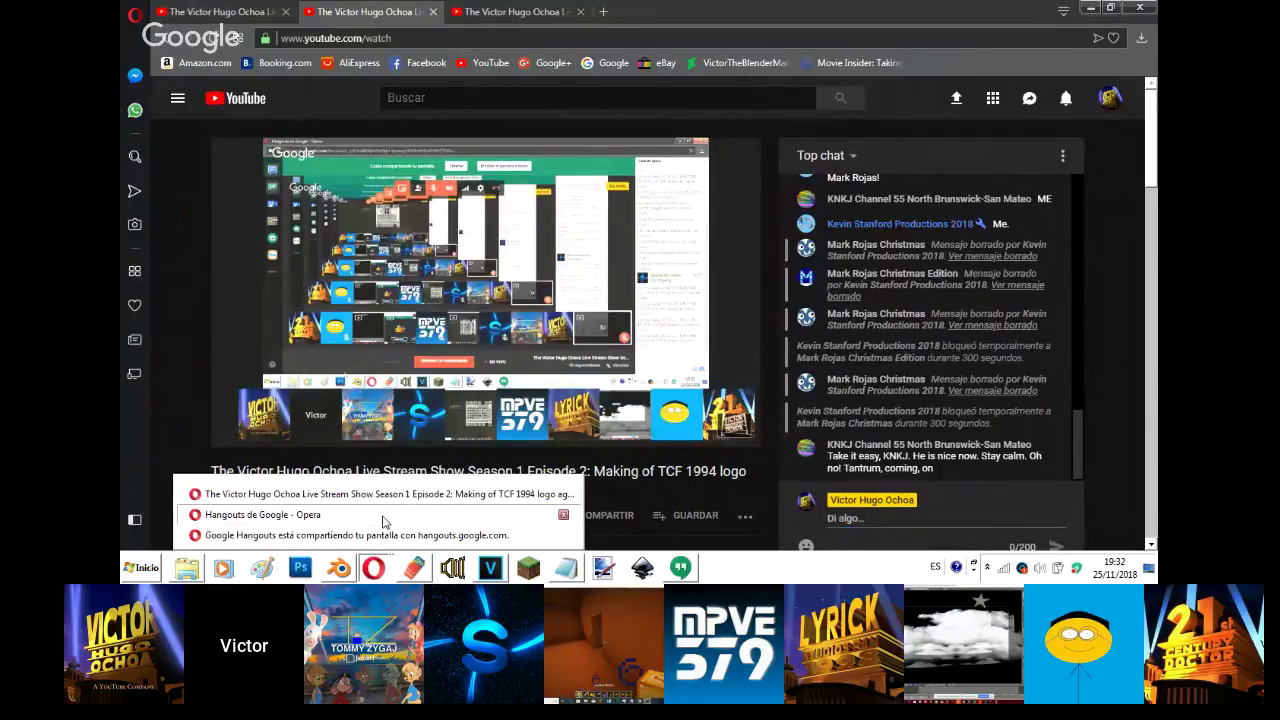
pyautogui.click(383, 521)
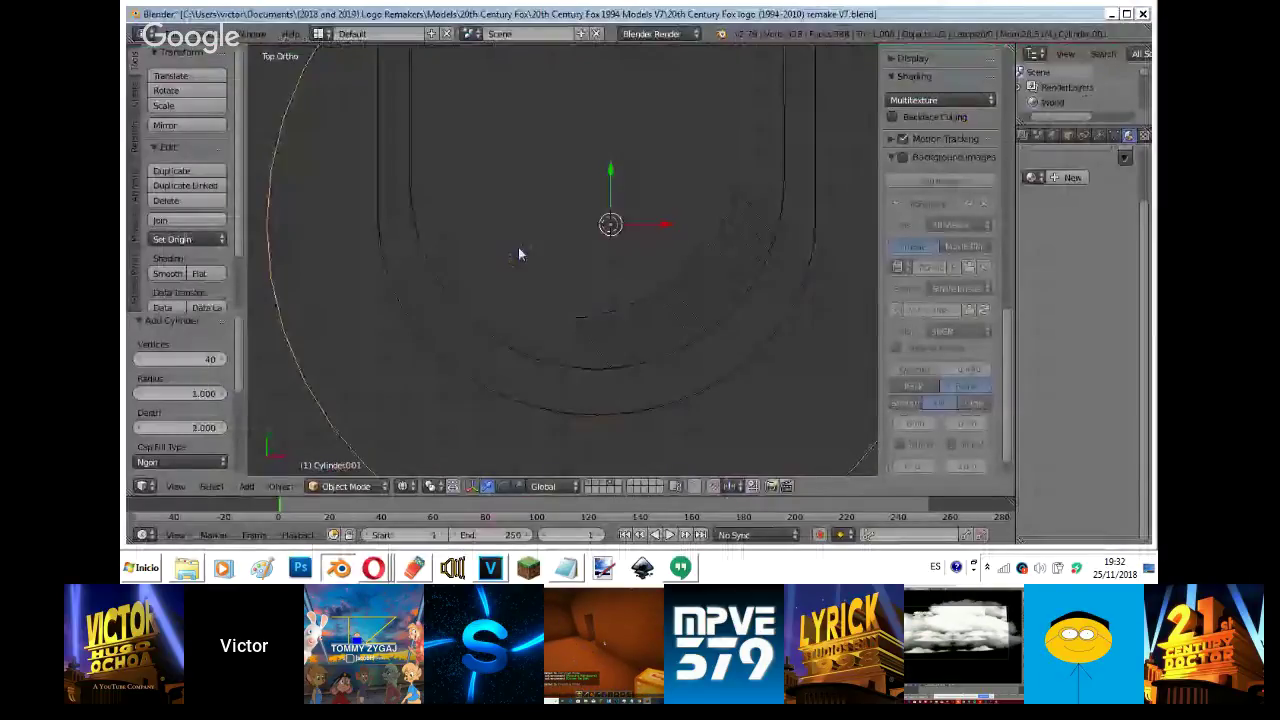
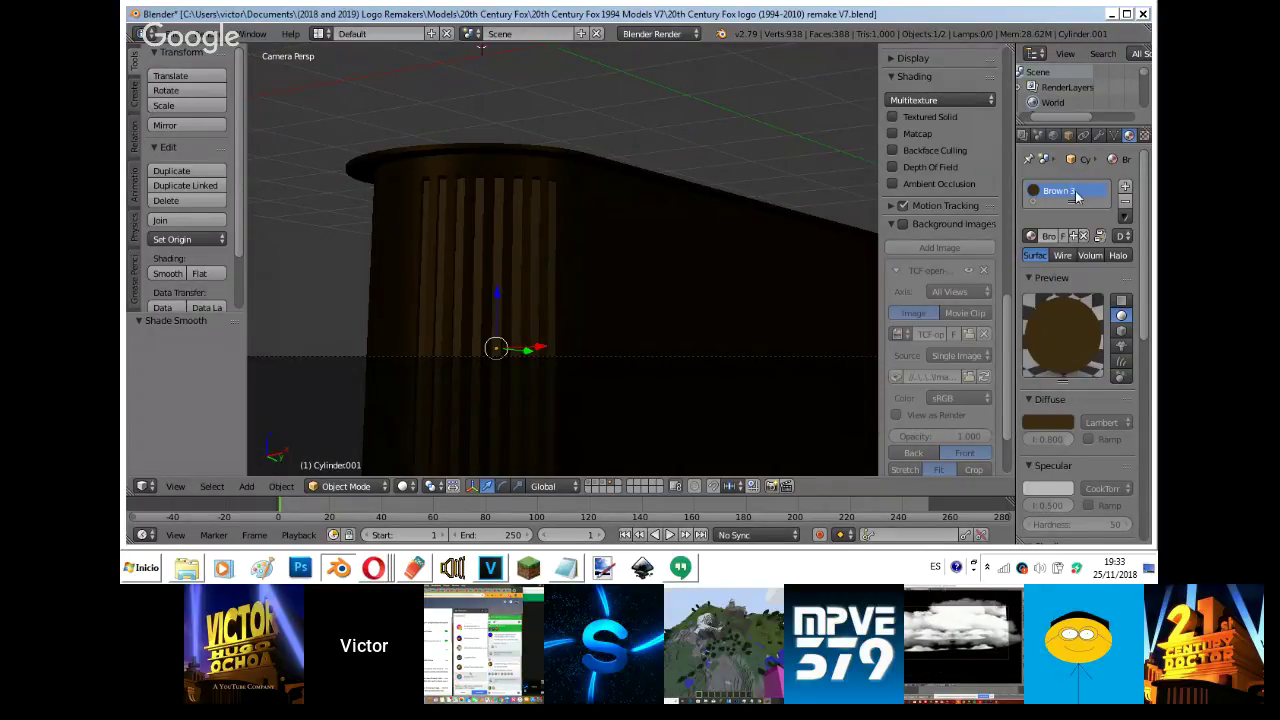
# - Add a new Blend texture to the cylinder's Brown 3 material and map it with Generated coordinates
pyautogui.click(1144, 134)
pyautogui.click(1098, 300)
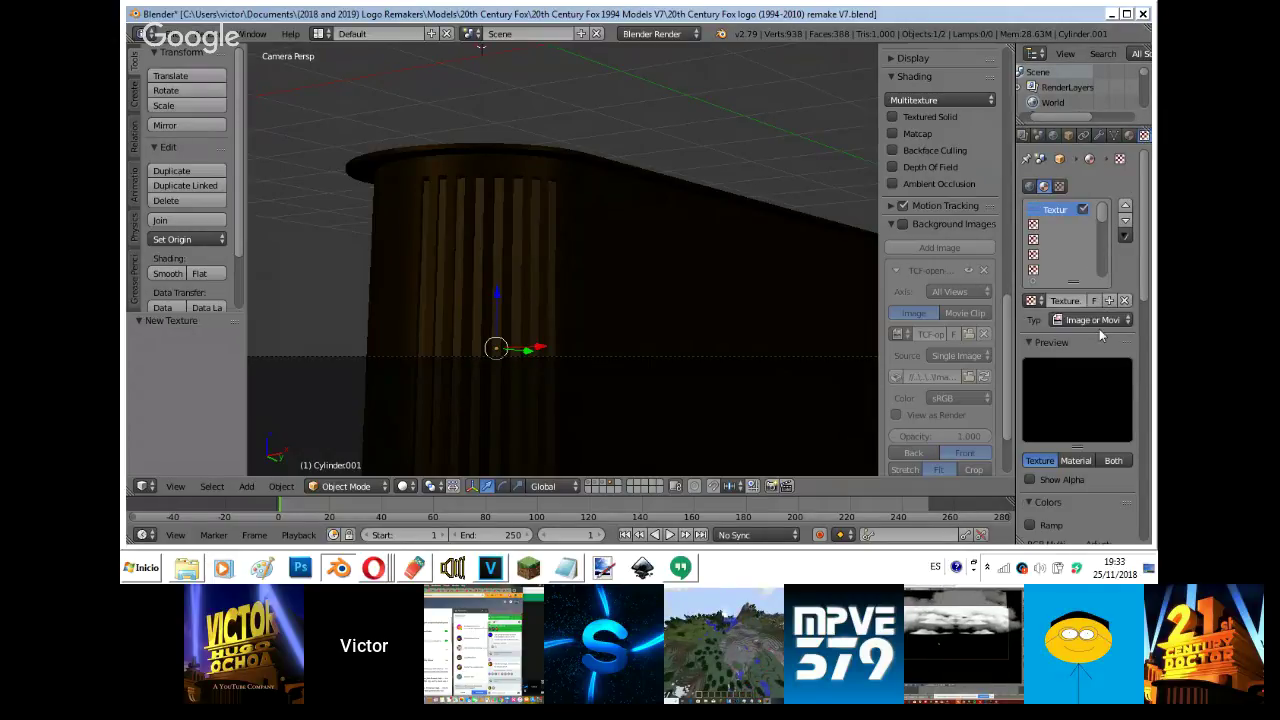
pyautogui.click(1090, 319)
pyautogui.click(1092, 286)
pyautogui.scroll(-6, 1092, 312)
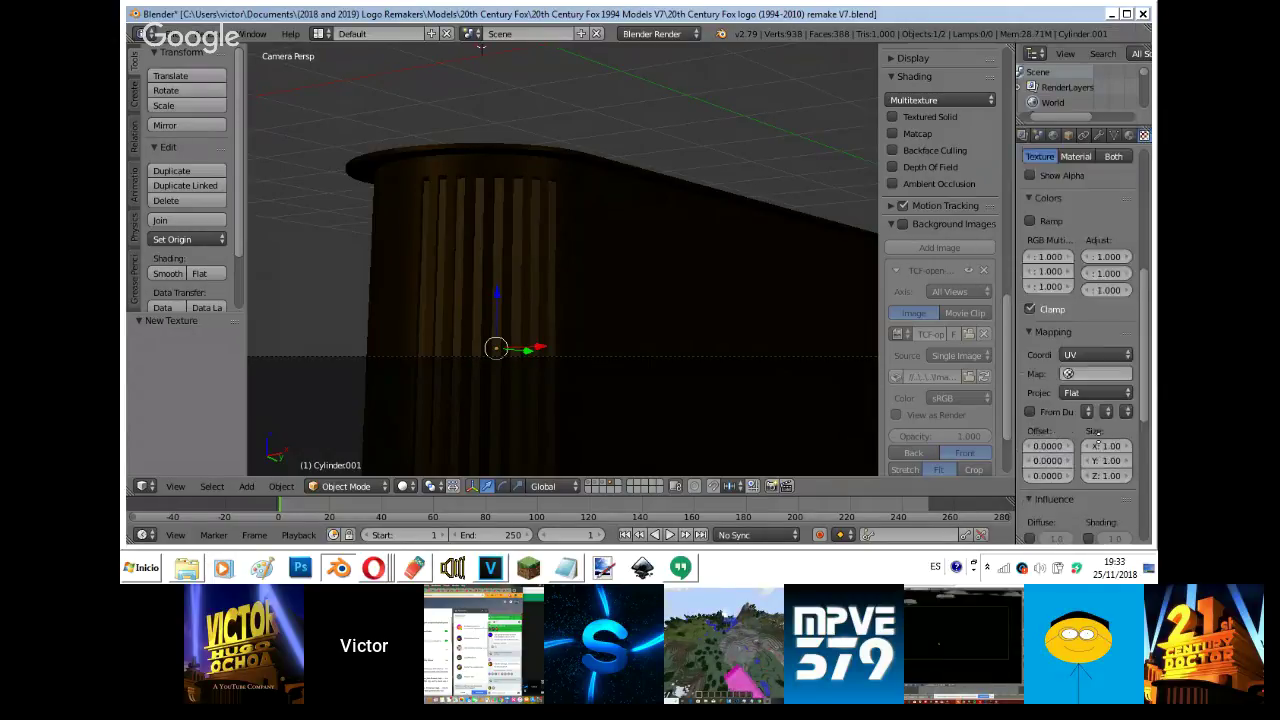
pyautogui.click(1079, 316)
pyautogui.click(1066, 280)
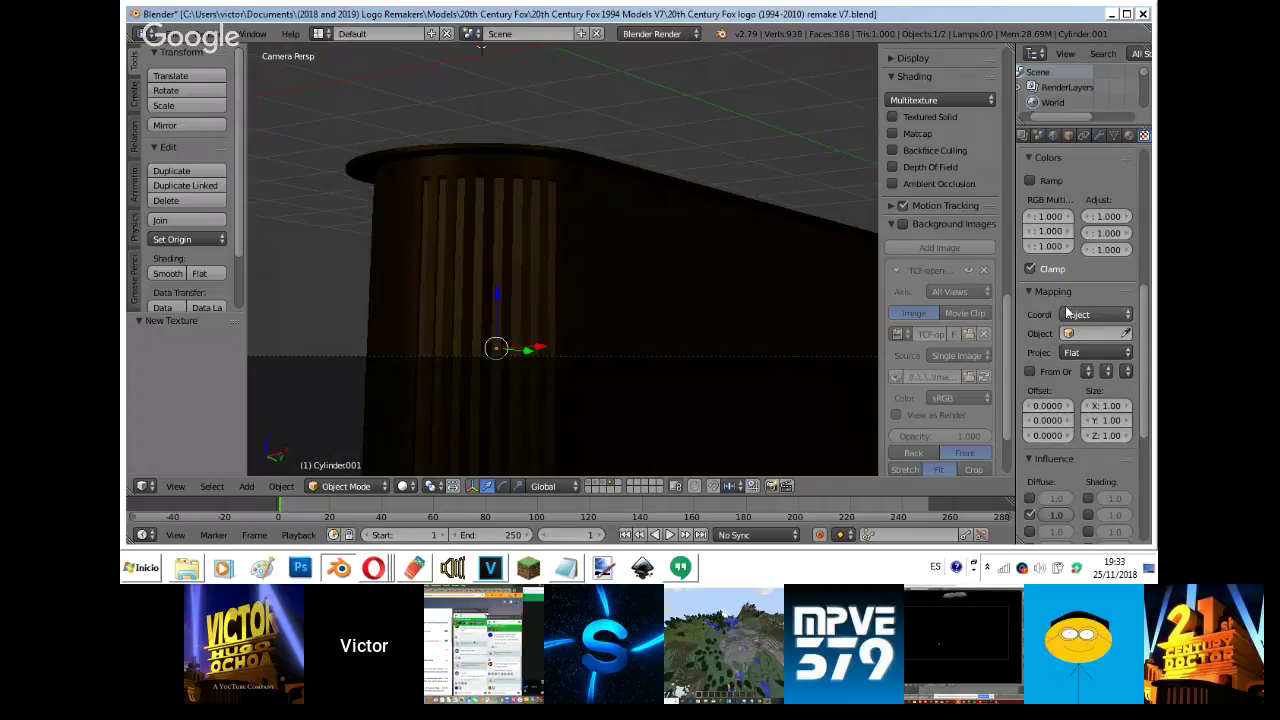
pyautogui.click(1095, 314)
pyautogui.click(1045, 264)
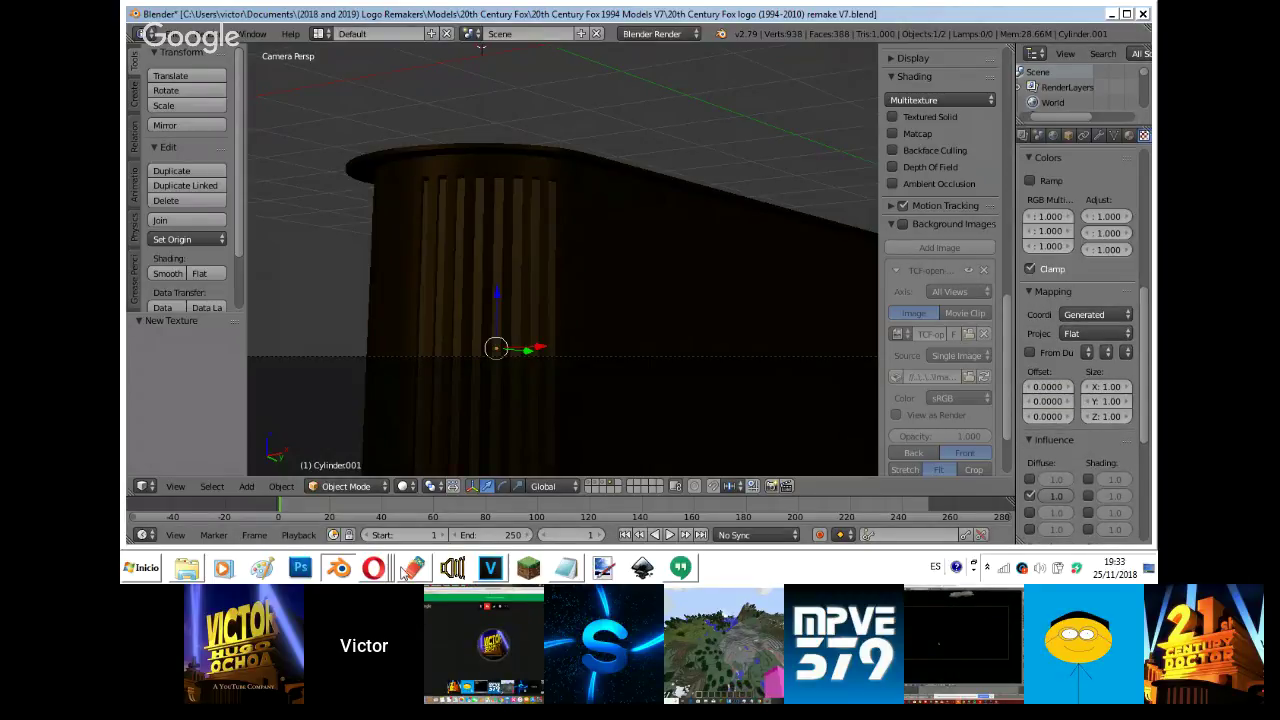
# - Look in on the YouTube stream page and the Hangouts broadcast in Opera, and return to Blender
pyautogui.moveTo(400, 570)
pyautogui.click(385, 494)
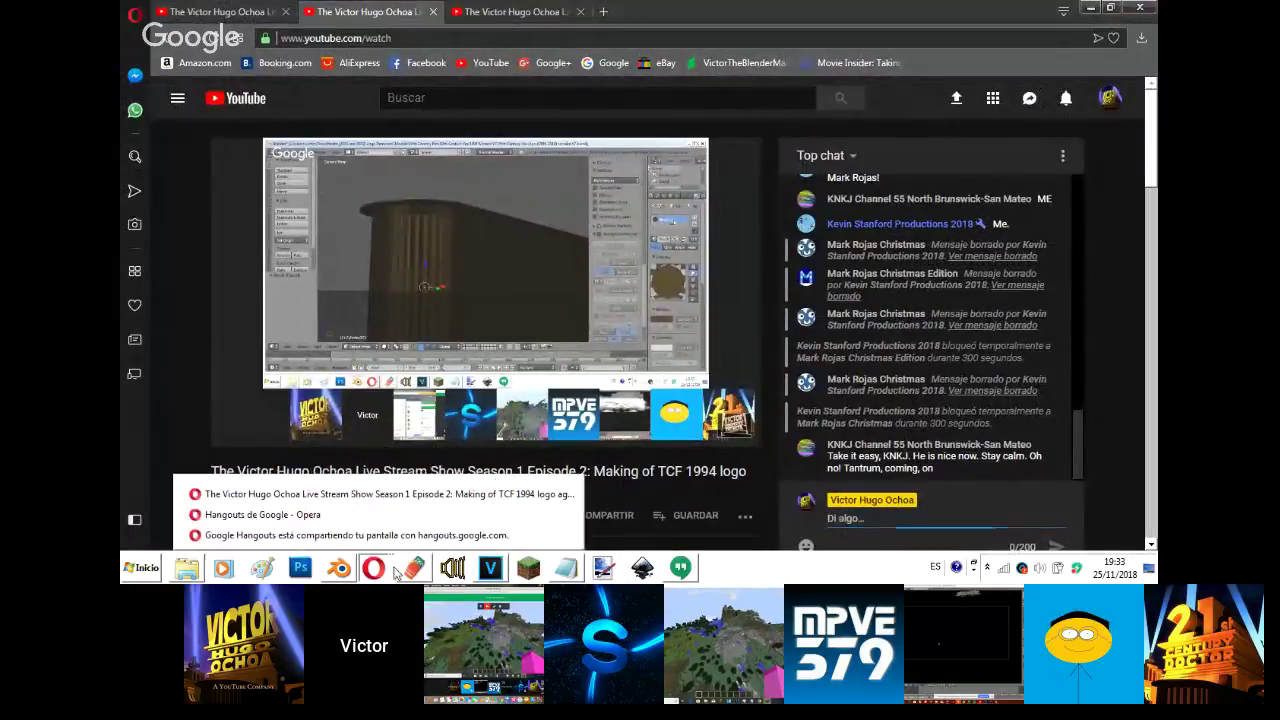
pyautogui.click(374, 514)
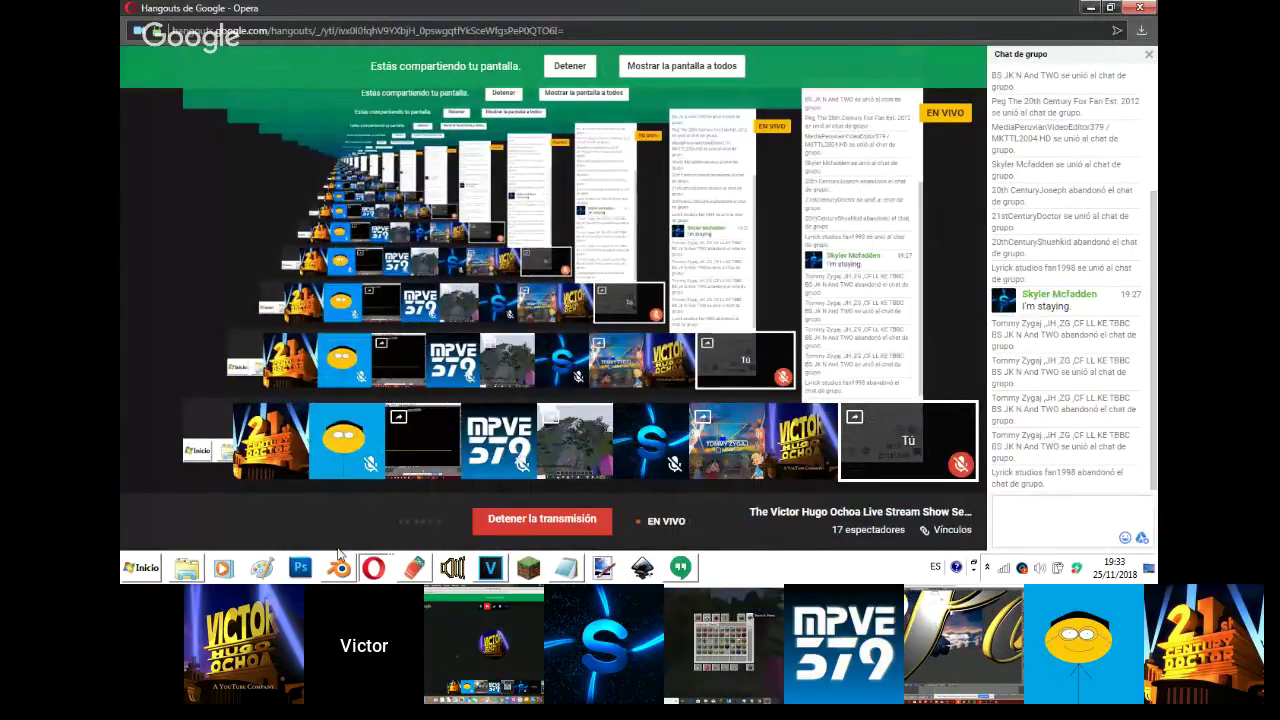
pyautogui.moveTo(335, 570)
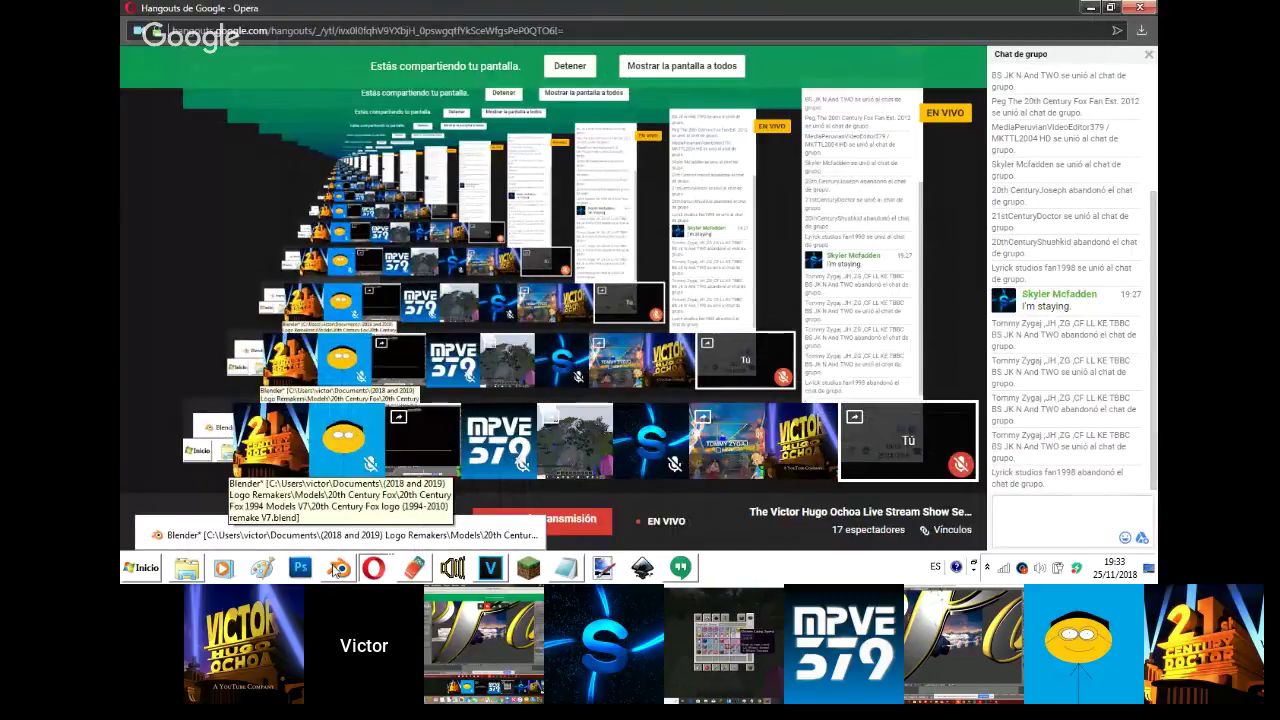
pyautogui.click(340, 535)
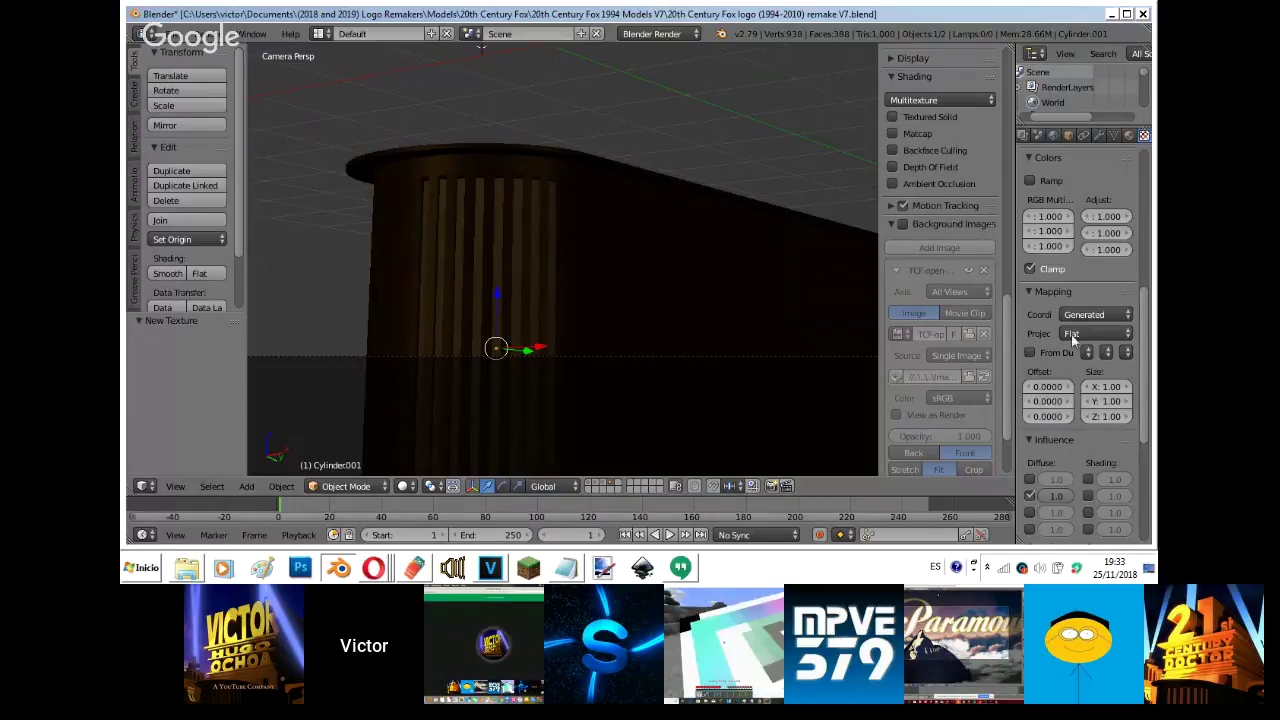
# - Enable the Blend texture's color ramp, make its white stop black, slide both stops close together near the ramp's end, and preview the render
pyautogui.scroll(6, 1090, 330)
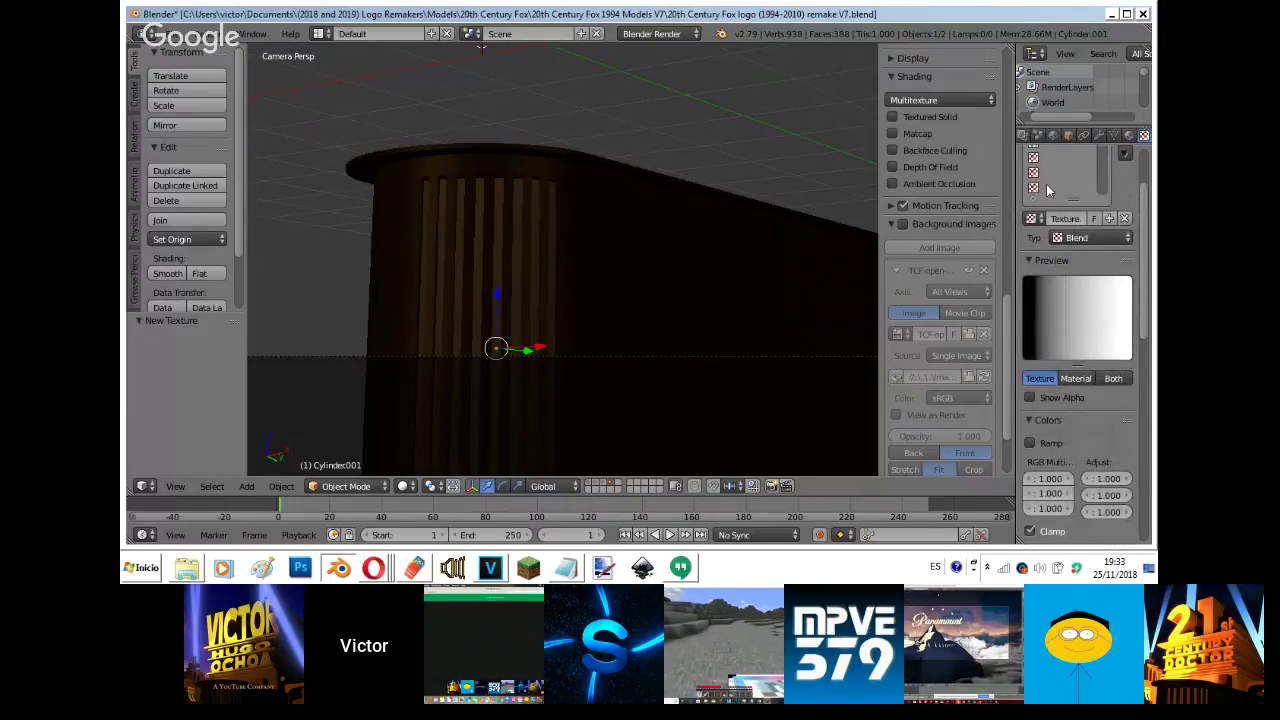
pyautogui.scroll(-5, 1110, 350)
pyautogui.click(1030, 272)
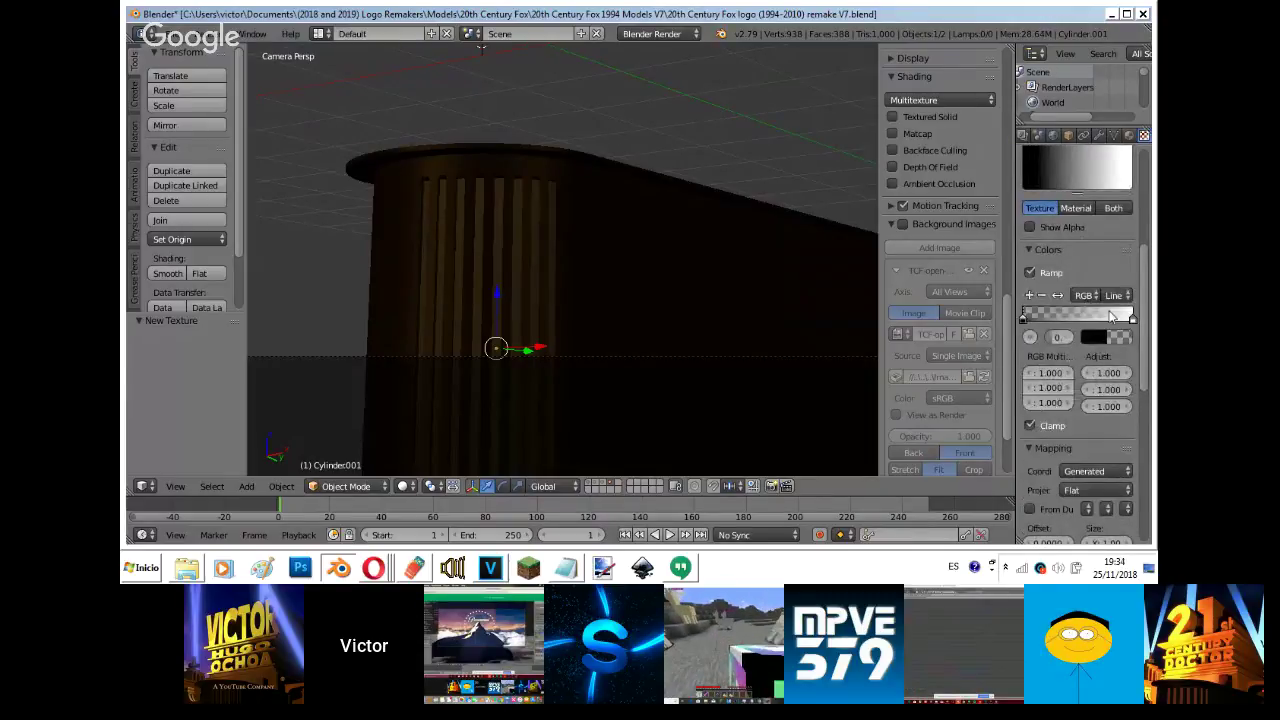
pyautogui.click(1106, 337)
pyautogui.moveTo(1120, 210); pyautogui.dragTo(1118, 235)
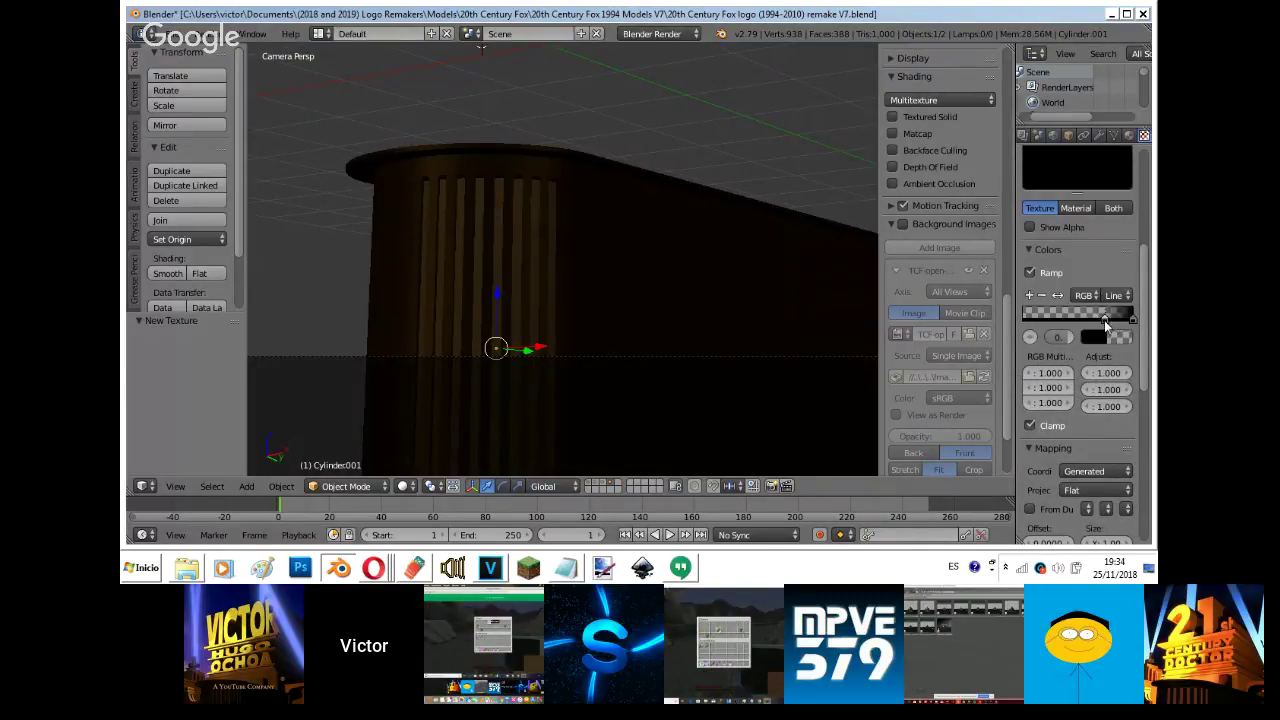
pyautogui.hotkey('shift', 'z')
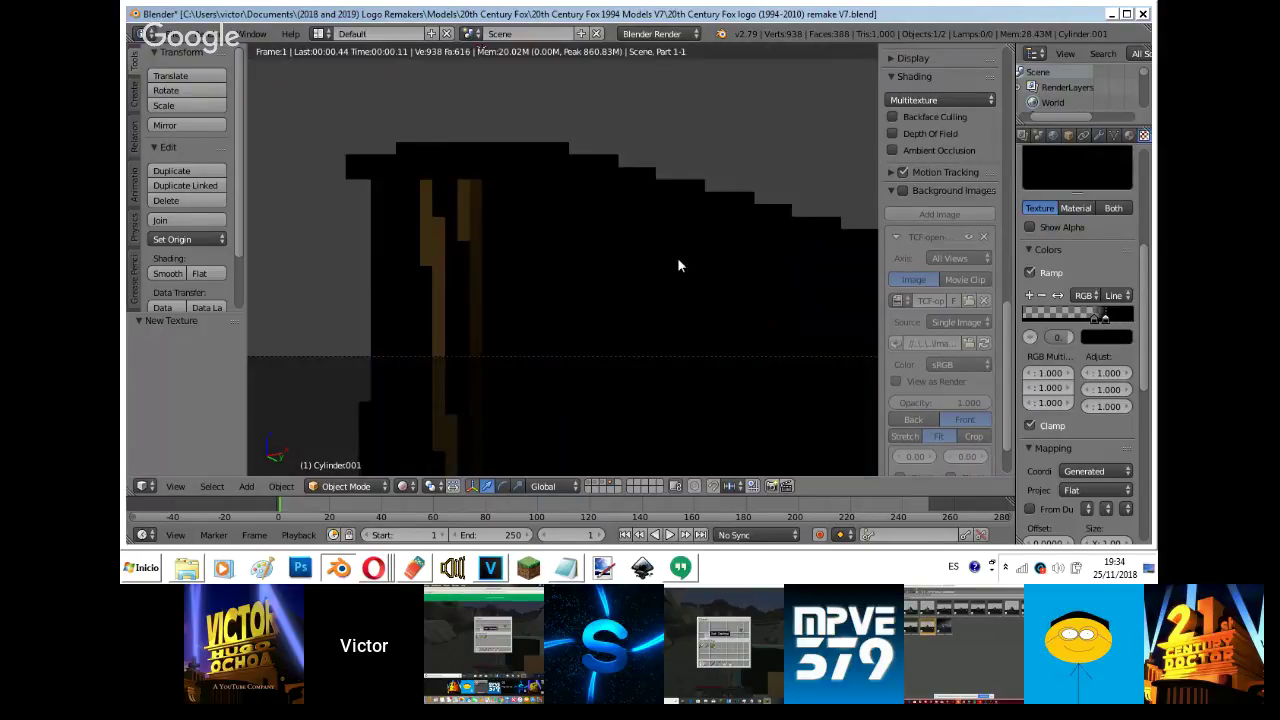
# - Rearrange the texture properties so the Blend settings sit above Colors, and set the linear blend's direction to Vertical
pyautogui.scroll(-1, 1110, 392)
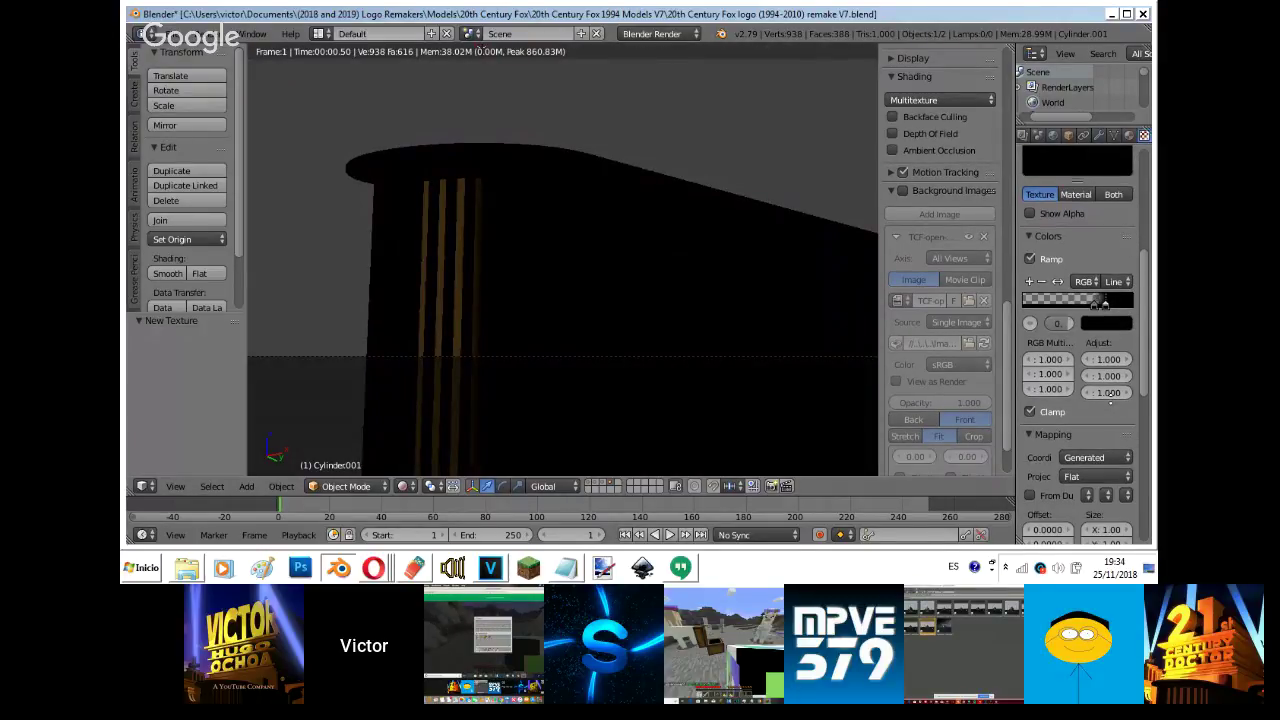
pyautogui.scroll(-8, 1110, 403)
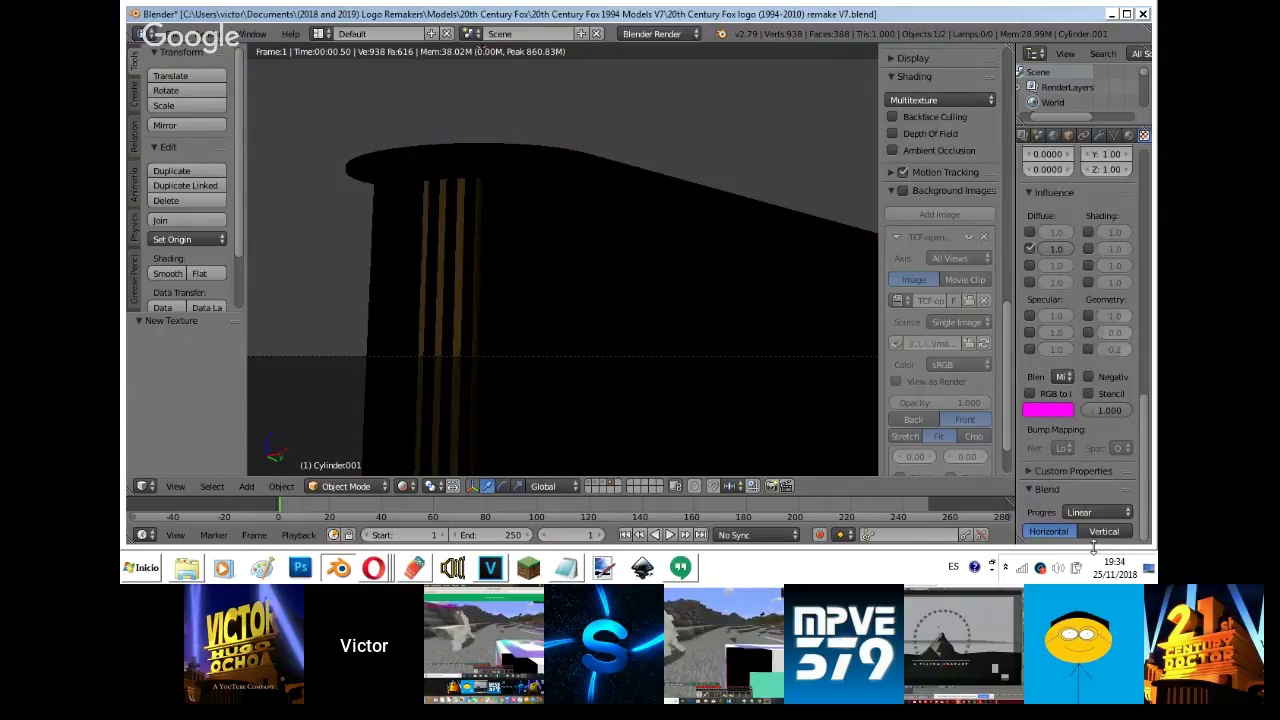
pyautogui.click(1045, 492)
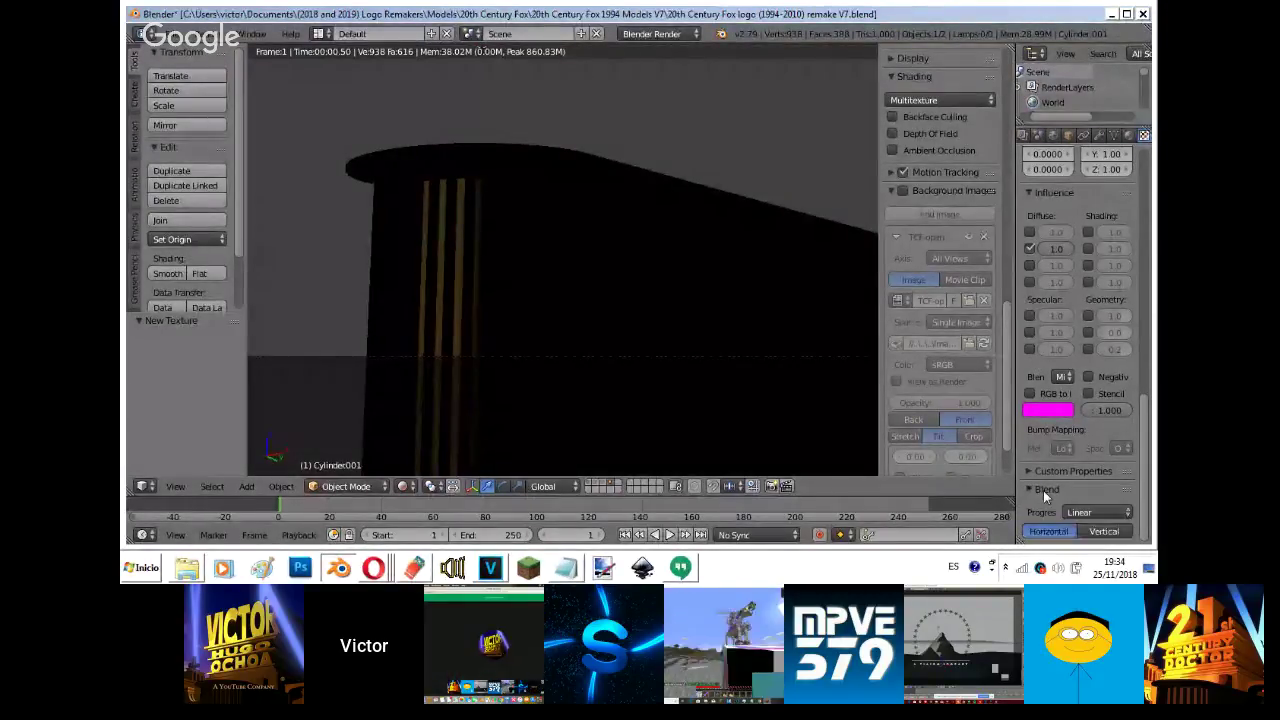
pyautogui.moveTo(1132, 489); pyautogui.dragTo(1116, 187)
pyautogui.moveTo(1116, 186); pyautogui.dragTo(1106, 329, button='middle')
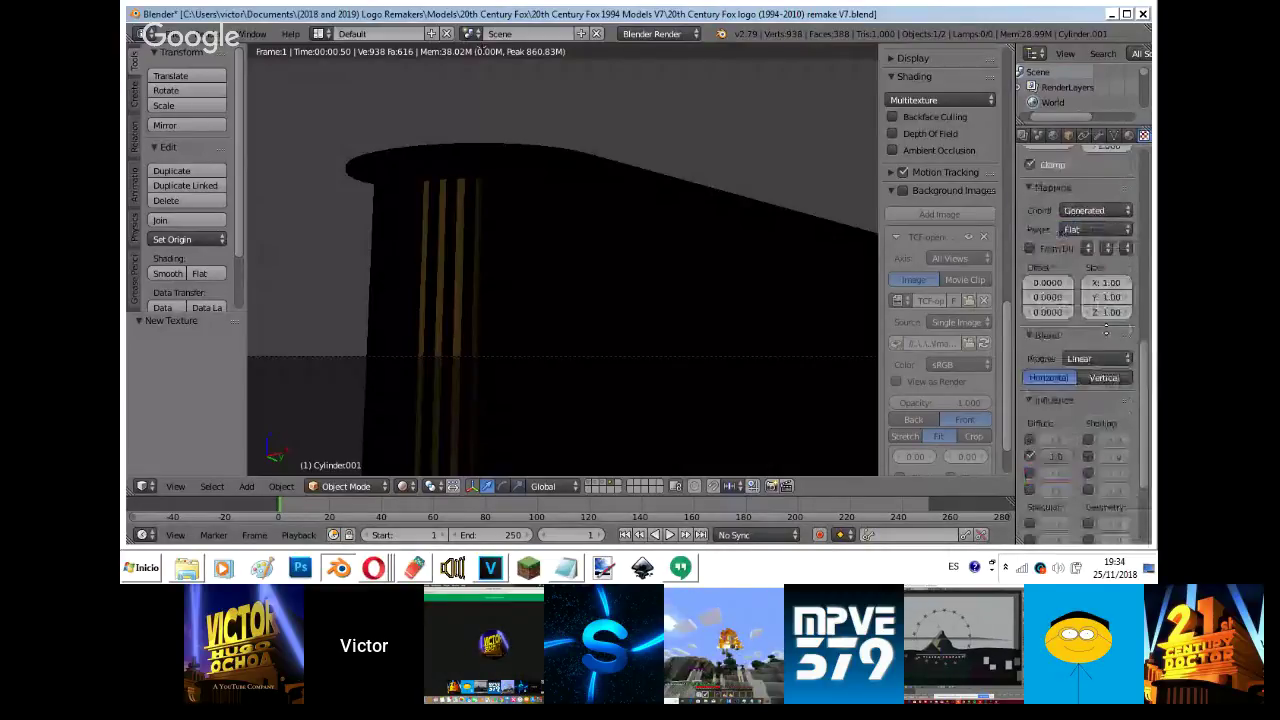
pyautogui.moveTo(1106, 330); pyautogui.dragTo(1112, 238)
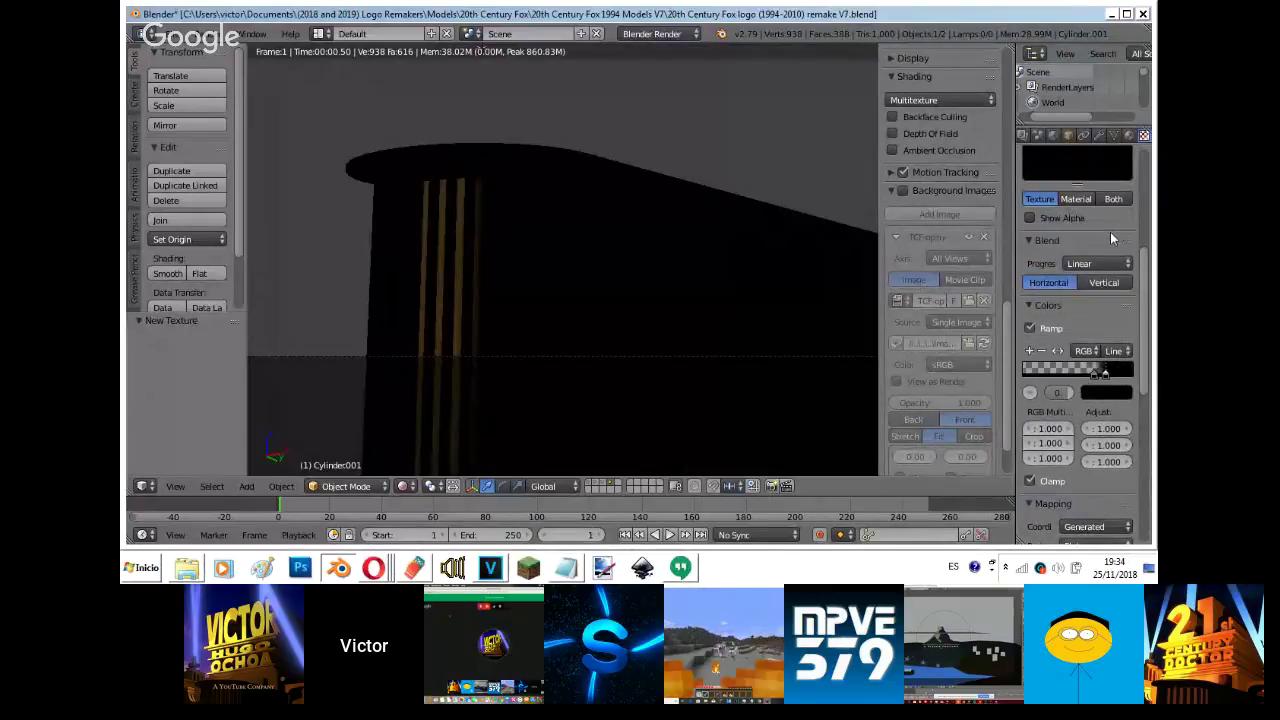
pyautogui.click(1100, 284)
pyautogui.hotkey('shift', 'z')
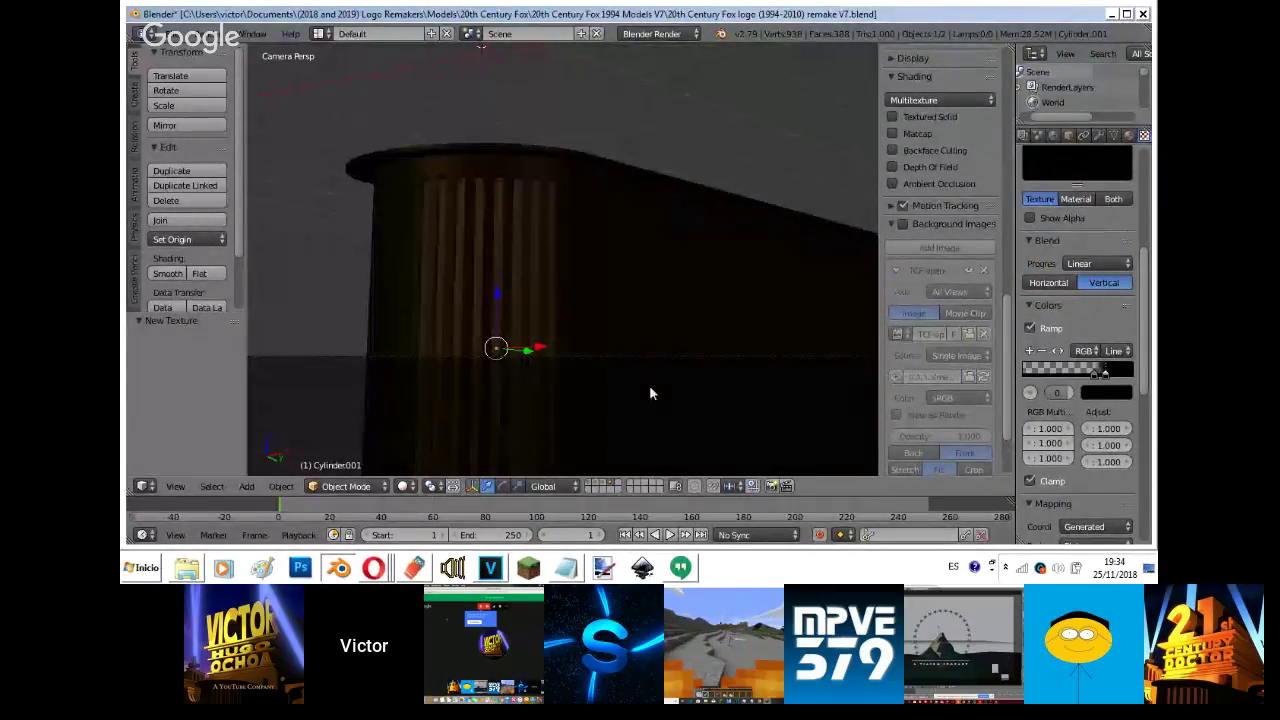
# - Move the cylinder to layer 5 and inspect its gradient alone in rendered shading
pyautogui.press('m')
pyautogui.click(814, 421)
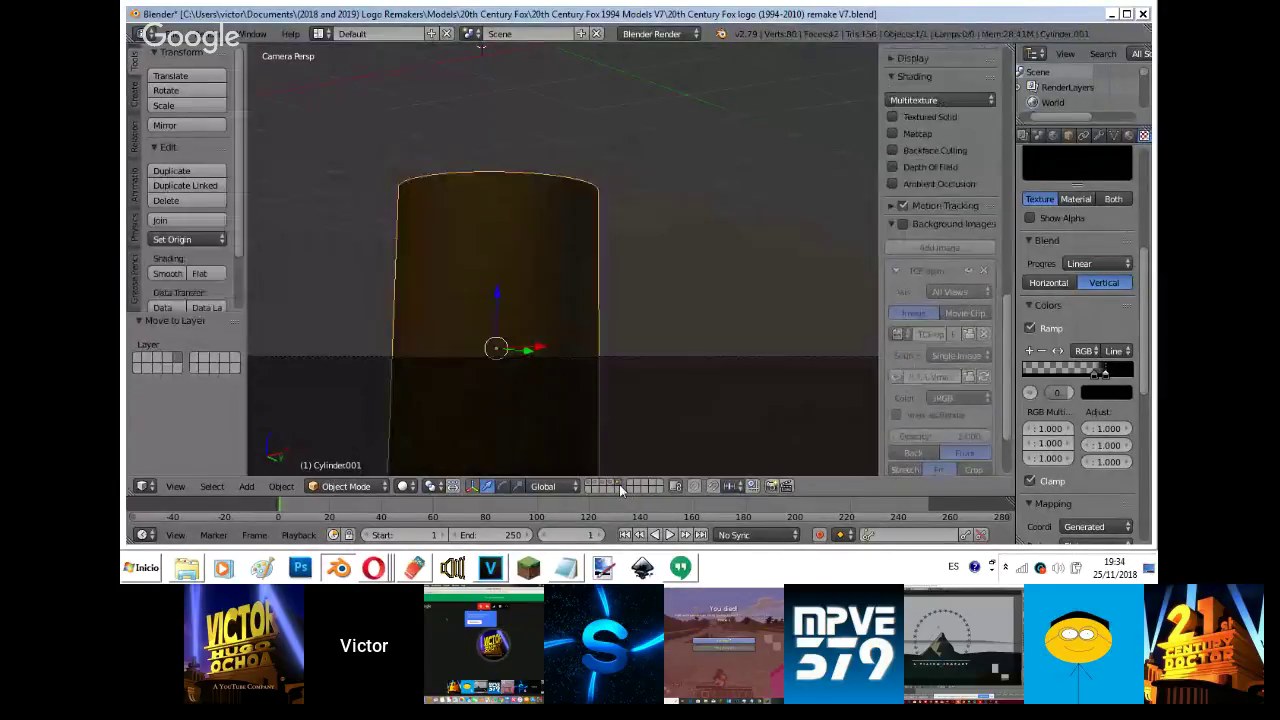
pyautogui.hotkey('shift', 'z')
pyautogui.moveTo(684, 344); pyautogui.dragTo(527, 443, button='middle')
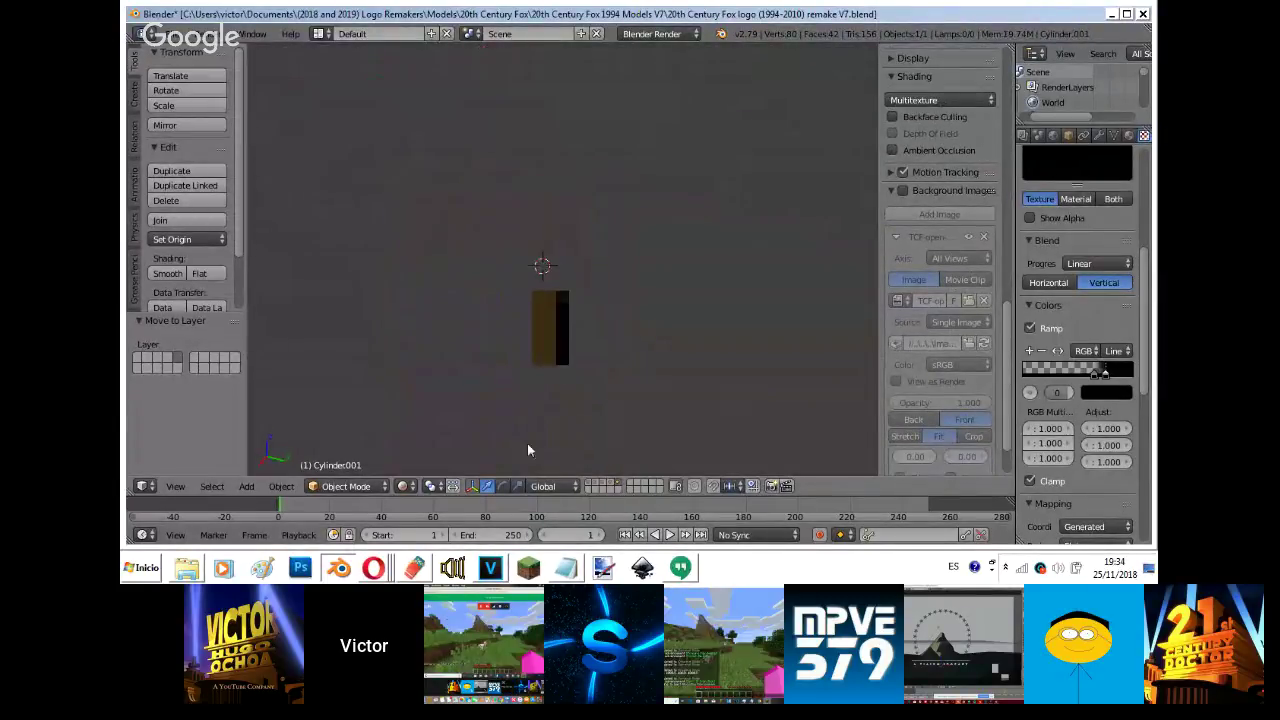
# - Set the blend texture's mapping coordinates to Object using Cylinder.001, and its projection to Cube, checking the rendered cylinder
pyautogui.scroll(2, 505, 56)
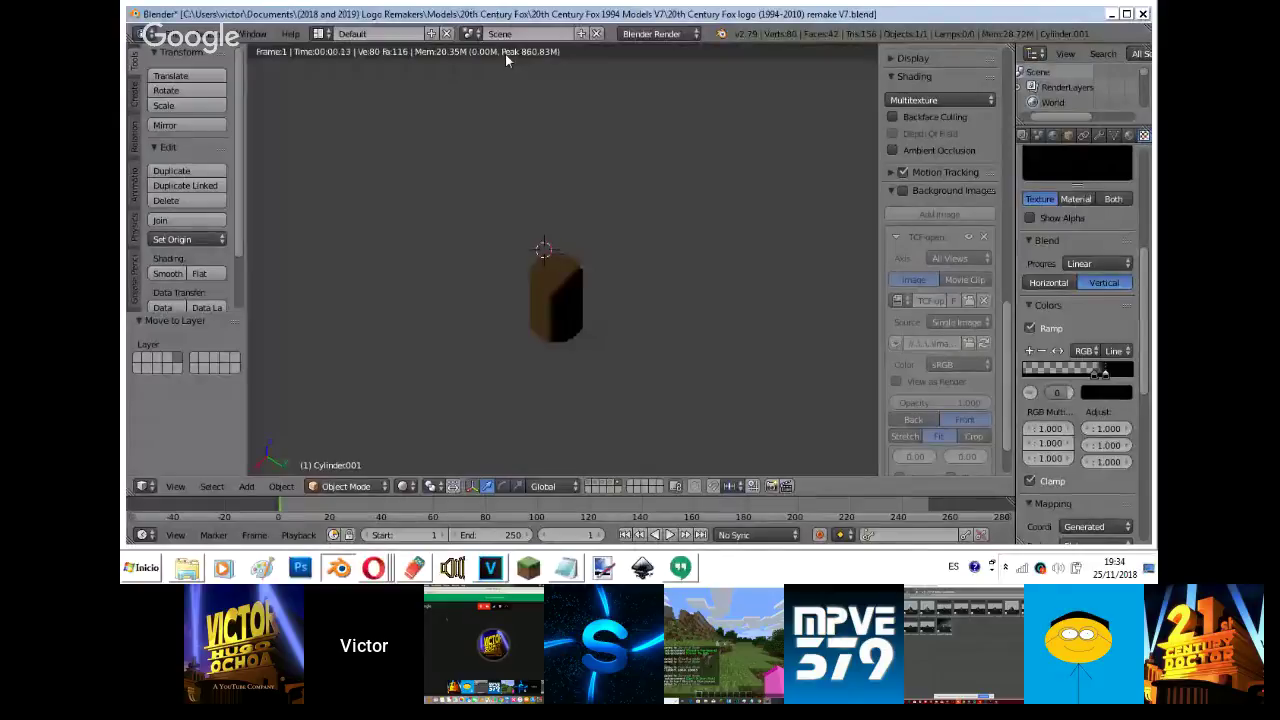
pyautogui.scroll(3, 505, 56)
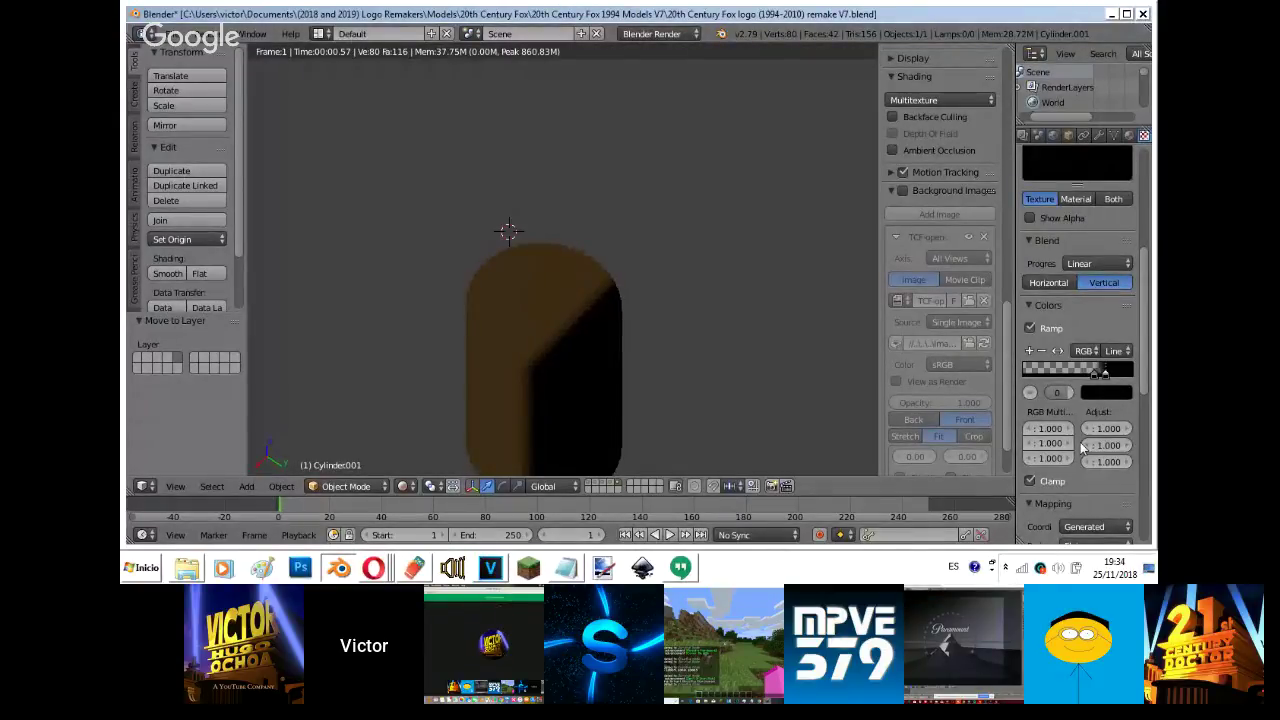
pyautogui.scroll(-5, 1082, 450)
pyautogui.click(1088, 338)
pyautogui.click(1067, 319)
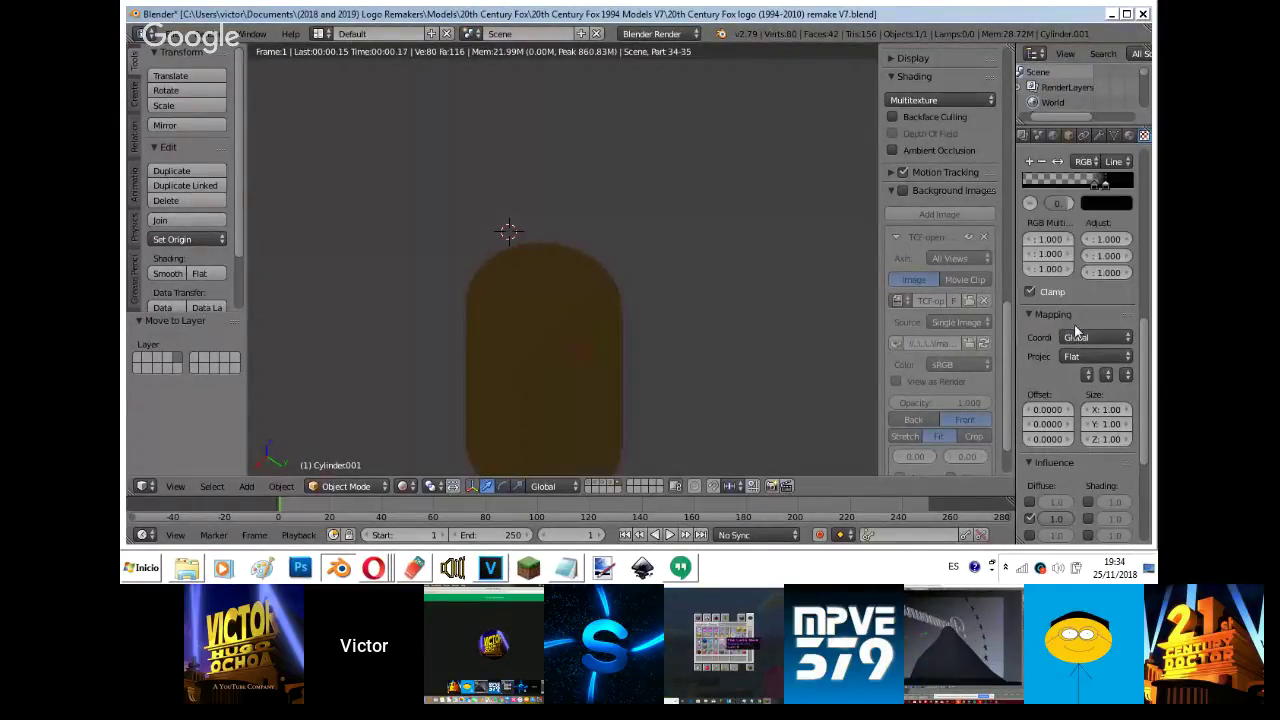
pyautogui.click(1081, 341)
pyautogui.click(1043, 303)
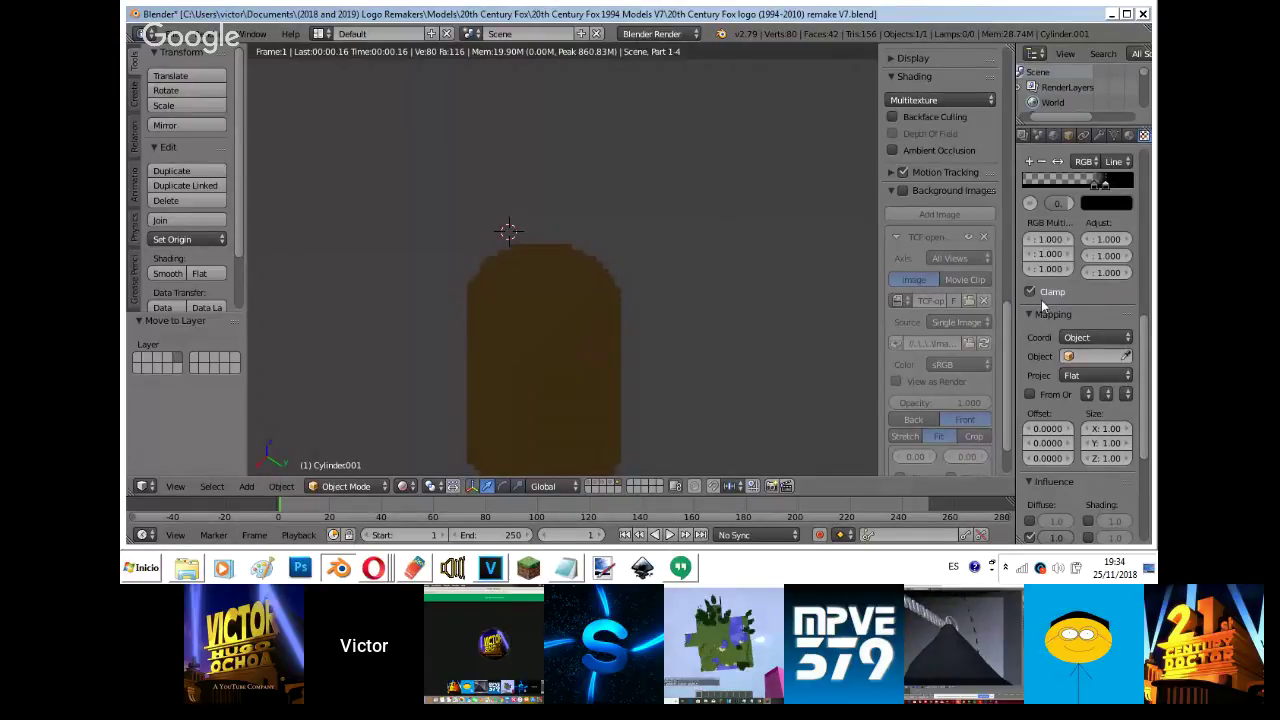
pyautogui.click(1075, 376)
pyautogui.click(1090, 326)
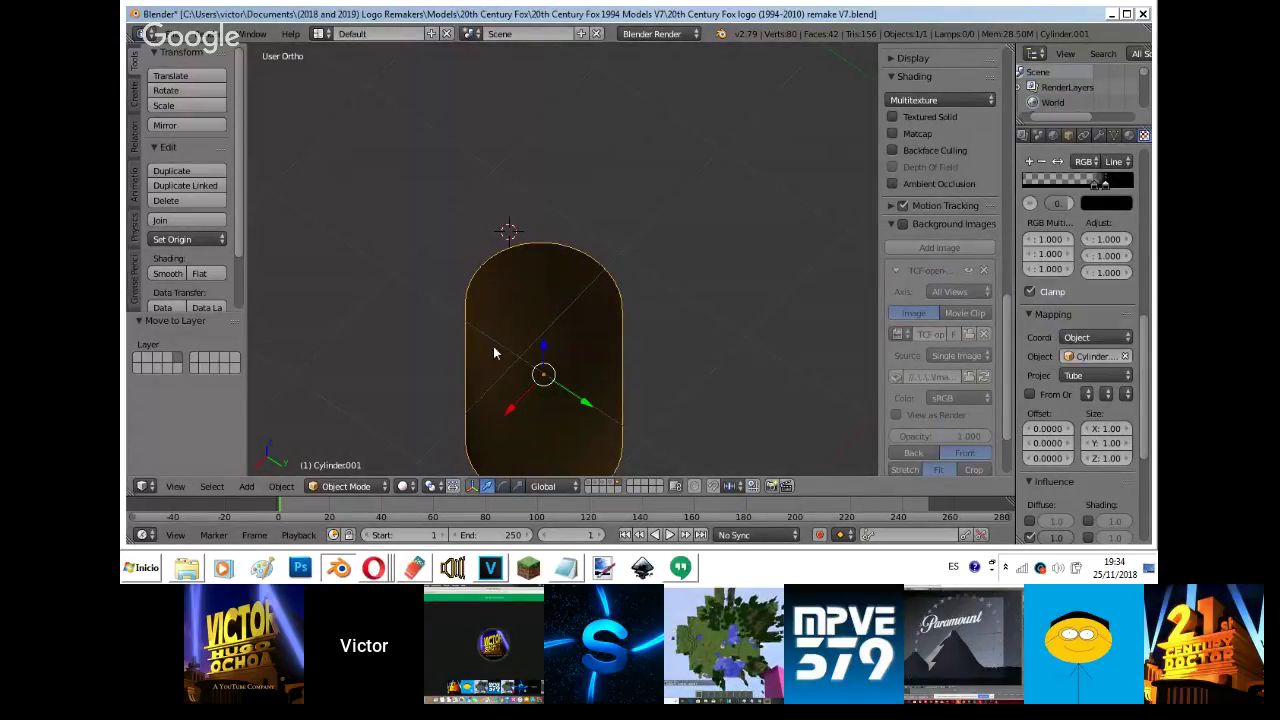
pyautogui.click(1105, 376)
pyautogui.click(1092, 343)
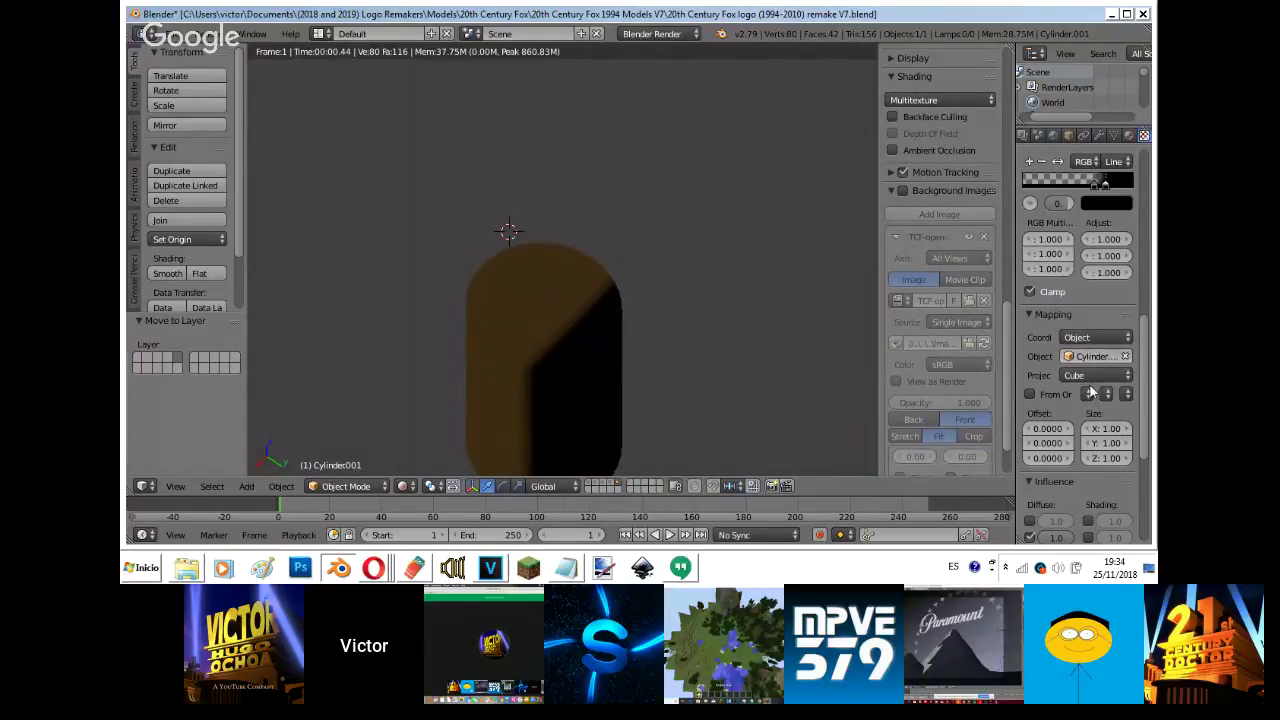
# - Widen the properties editor to show the full texture mapping settings, and try the From Original option
pyautogui.scroll(-3, 1092, 392)
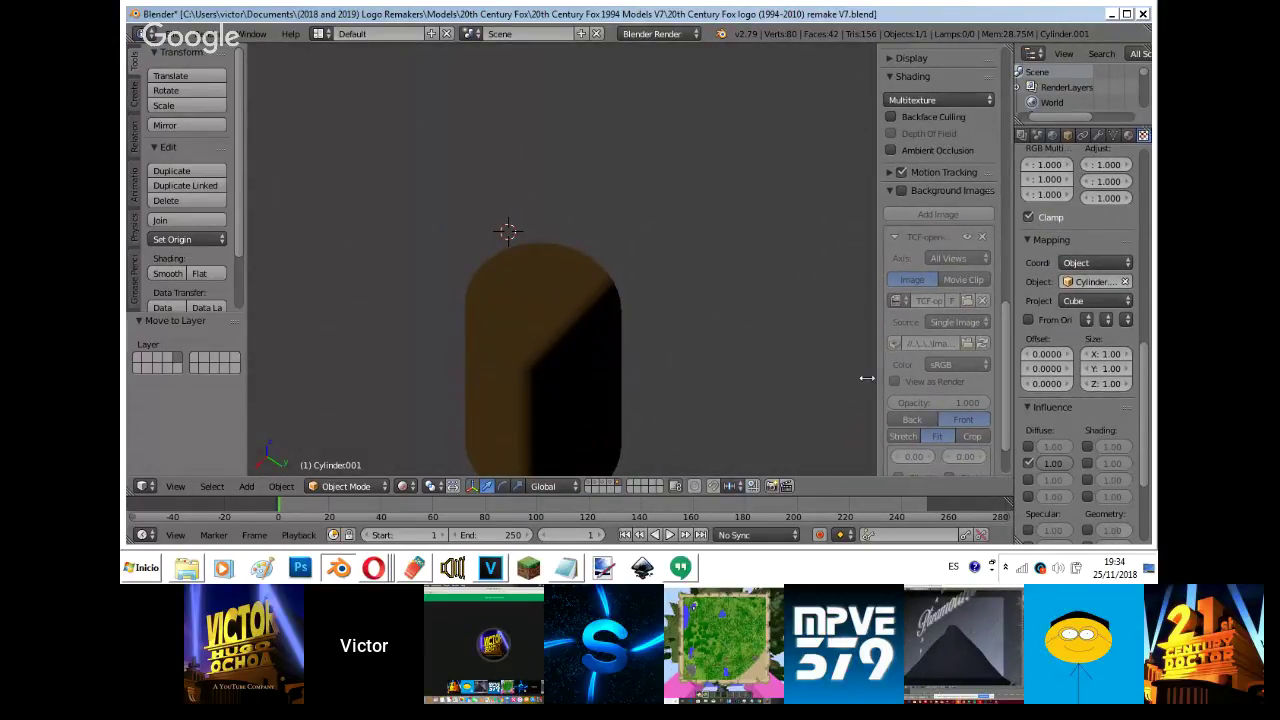
pyautogui.moveTo(867, 378); pyautogui.dragTo(870, 378)
pyautogui.click(925, 323)
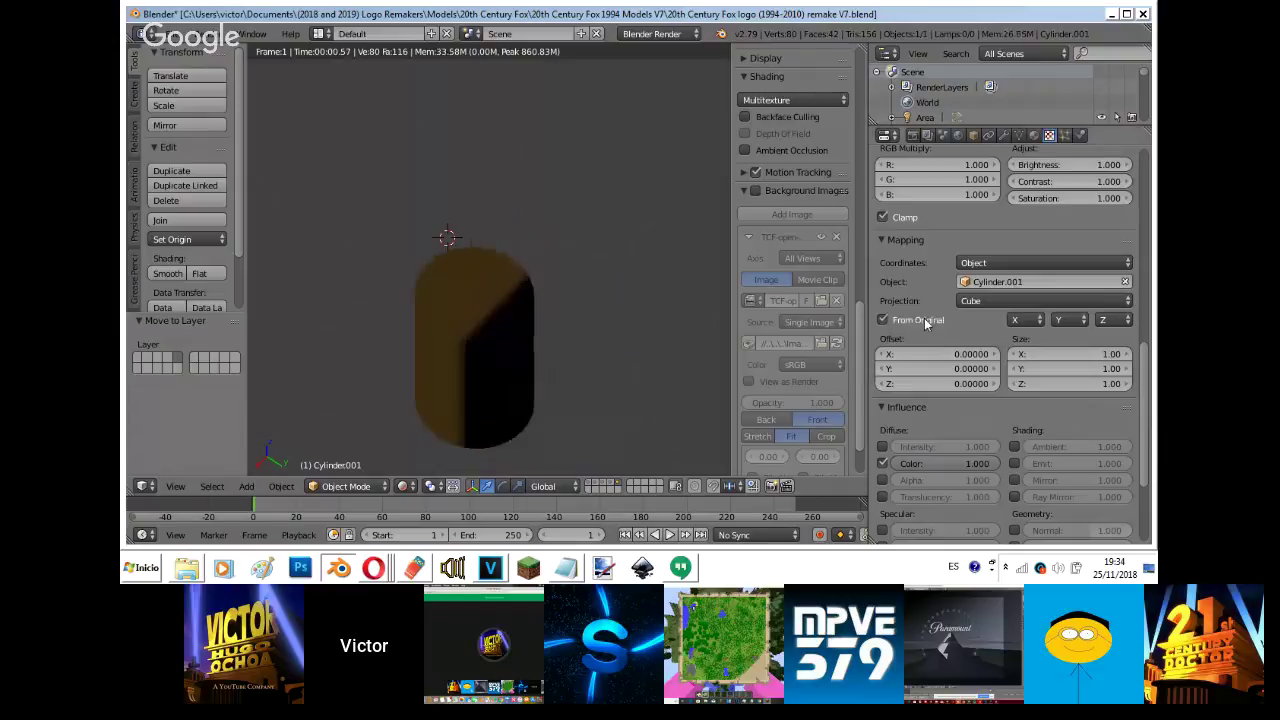
# - Try the texture's axis mapping with X set to Z and Z set to Y
pyautogui.click(1034, 319)
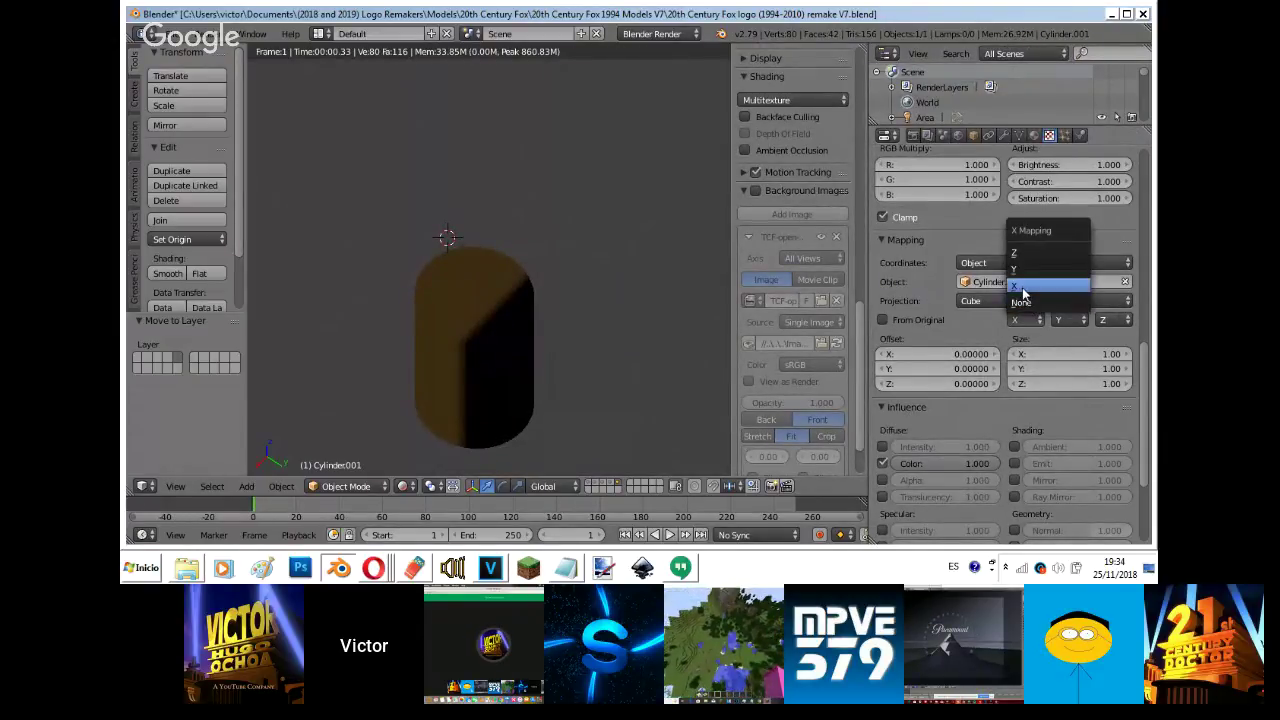
pyautogui.click(1014, 269)
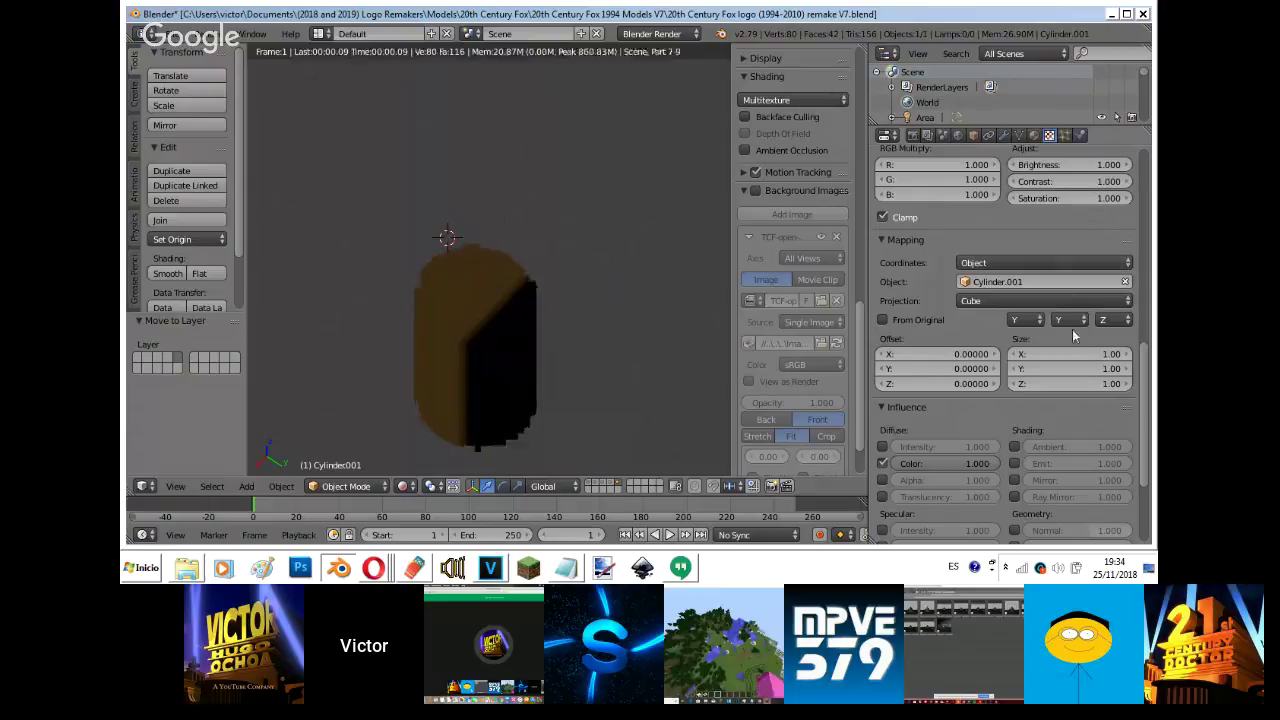
pyautogui.click(1025, 319)
pyautogui.click(1067, 320)
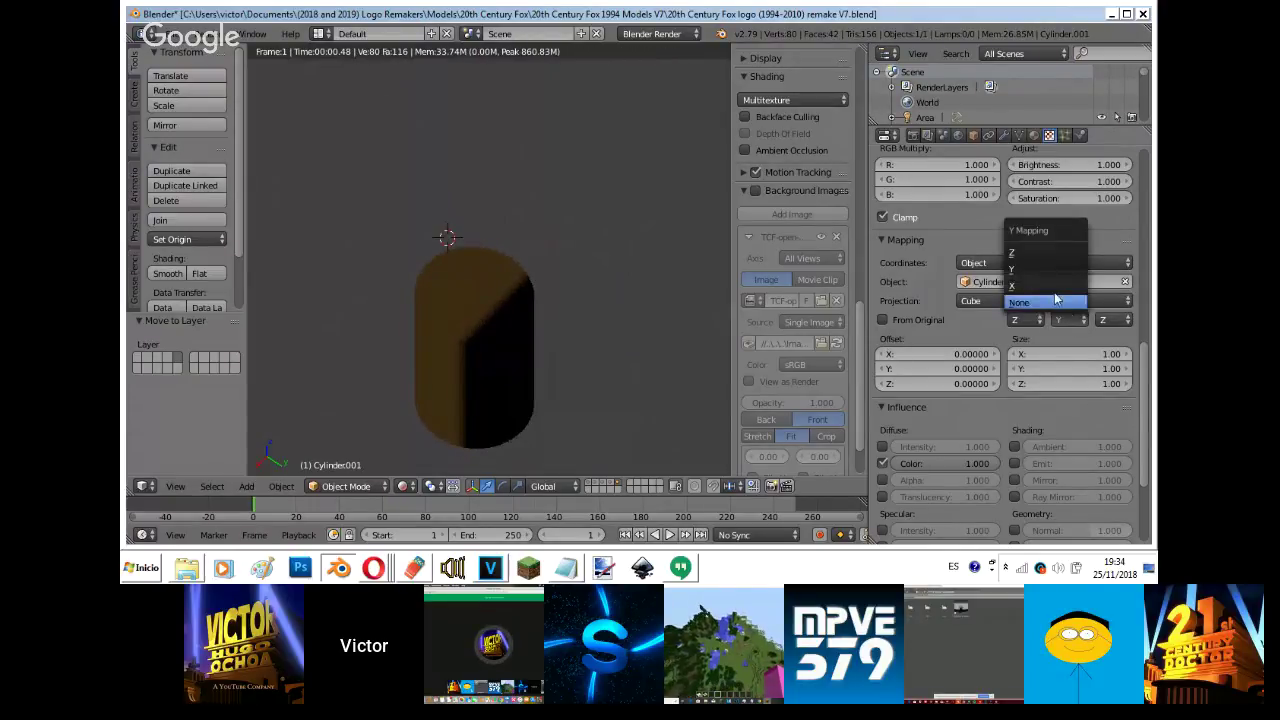
pyautogui.moveTo(1106, 320)
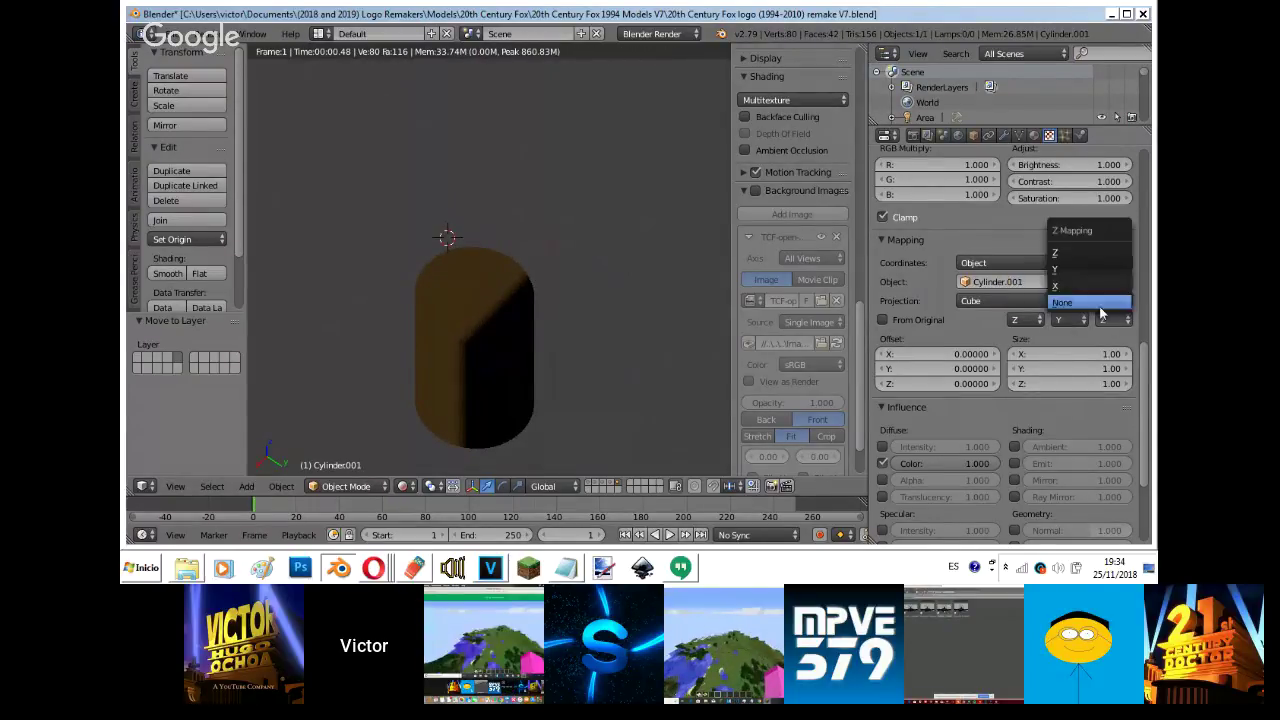
pyautogui.click(1087, 287)
pyautogui.click(1100, 320)
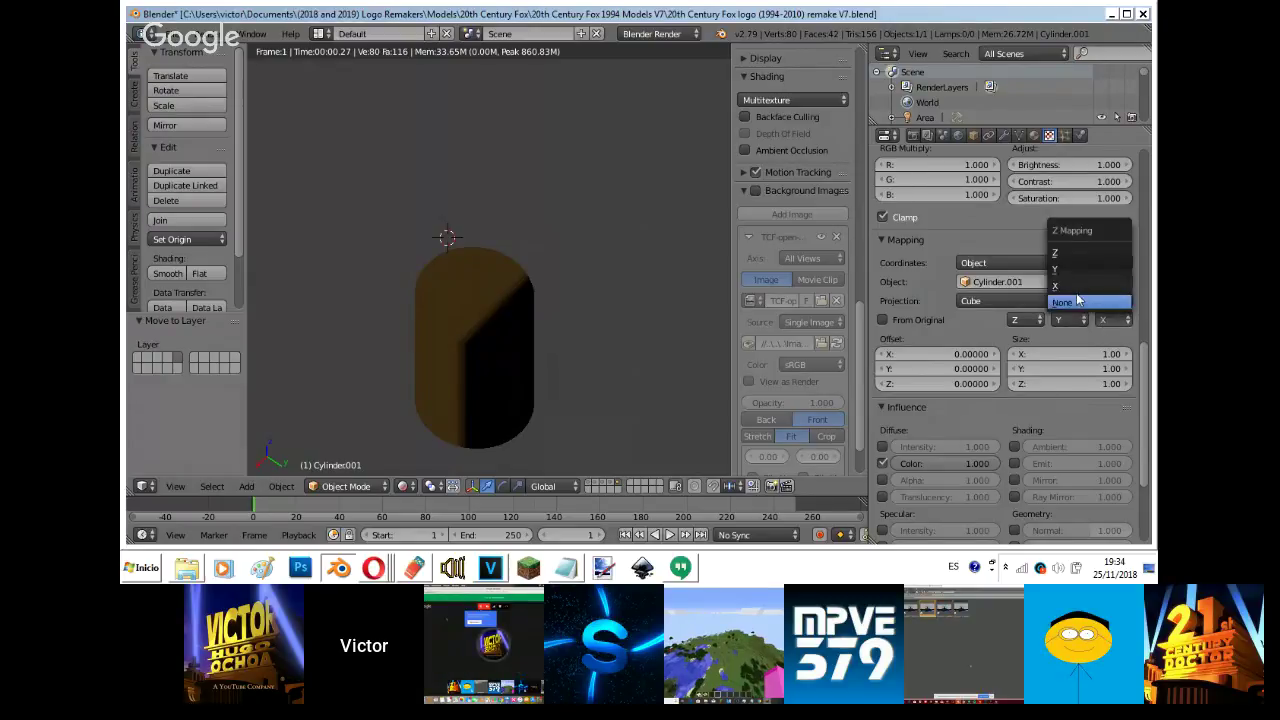
pyautogui.click(1060, 273)
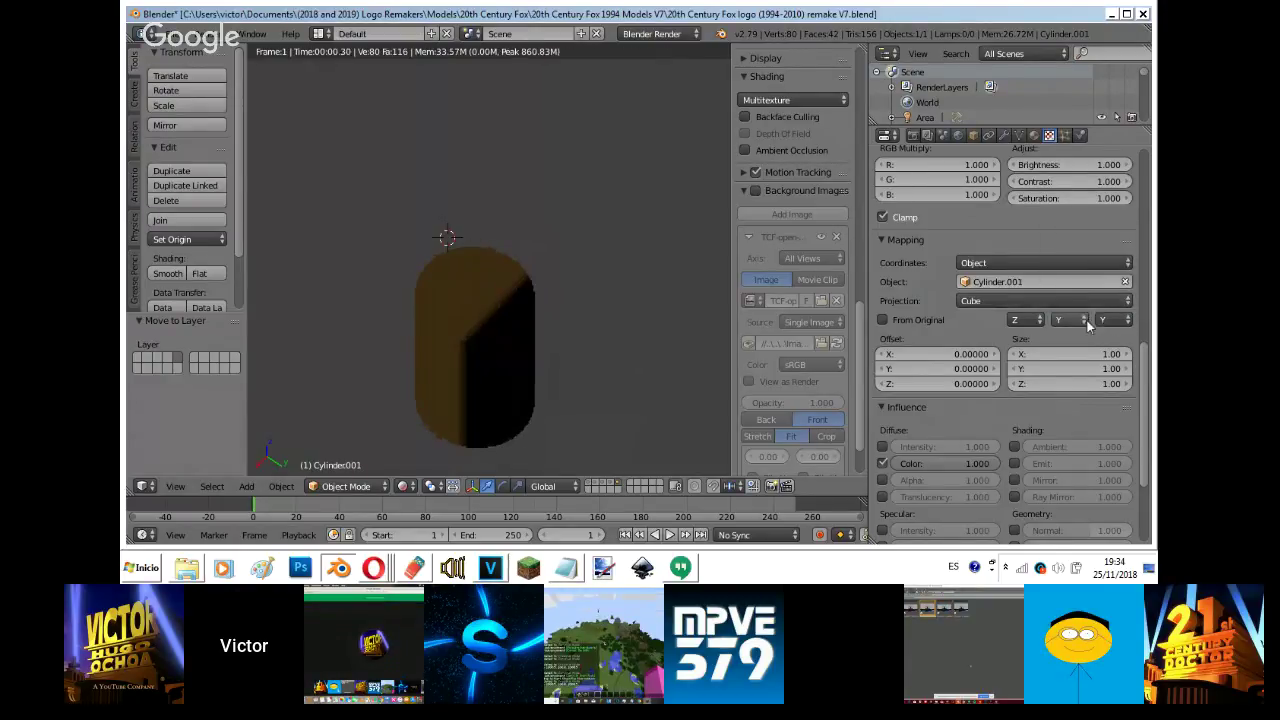
# - Try the texture's Y axis mapping as X with the X axis mapped to Z
pyautogui.click(1083, 321)
pyautogui.click(1055, 287)
pyautogui.click(1036, 320)
pyautogui.click(1015, 255)
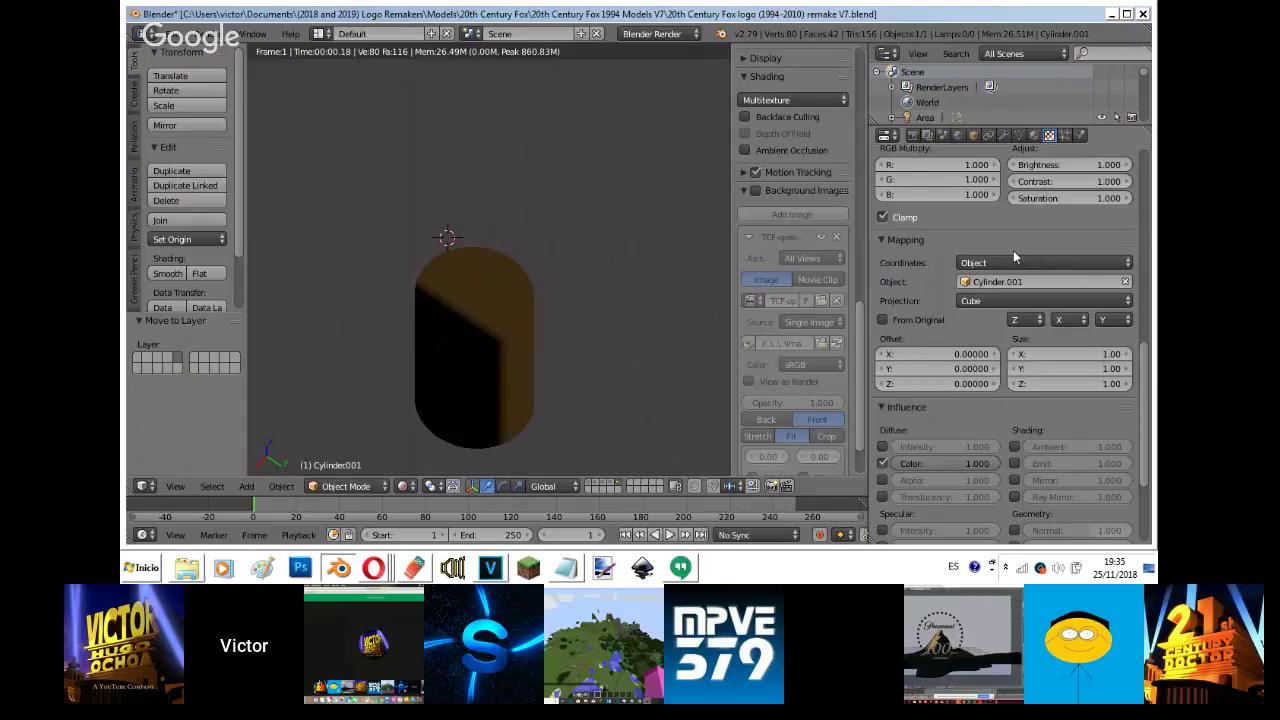
# - Set the texture's axis mapping to X for X, Z for Y and Z for Z so the gradient runs along the cylinder's height
pyautogui.click(1025, 320)
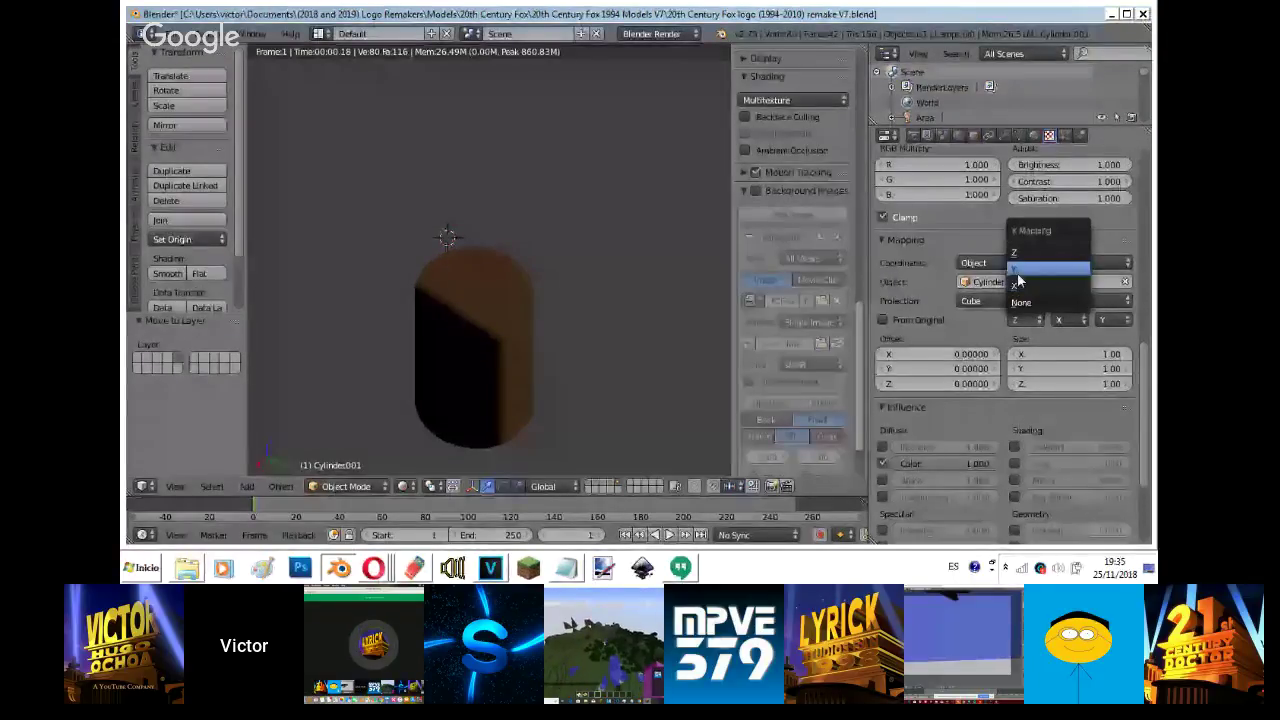
pyautogui.click(1034, 290)
pyautogui.click(1027, 320)
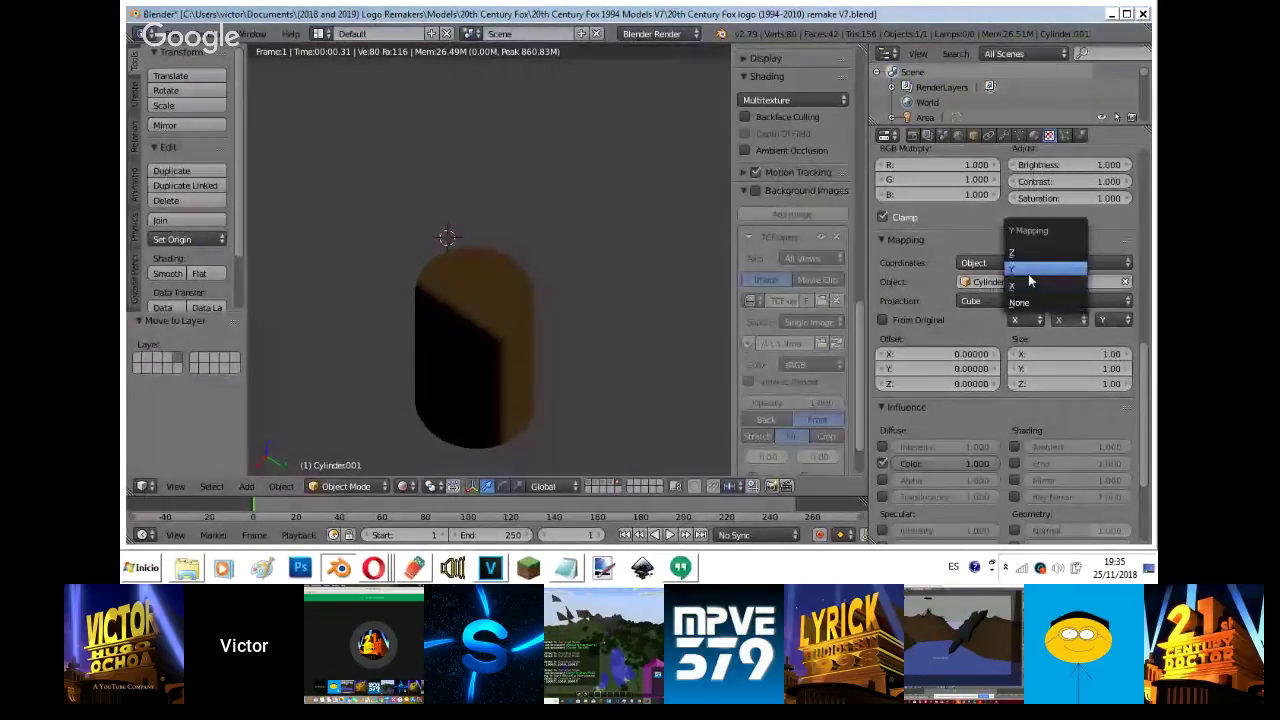
pyautogui.click(1027, 270)
pyautogui.click(1101, 320)
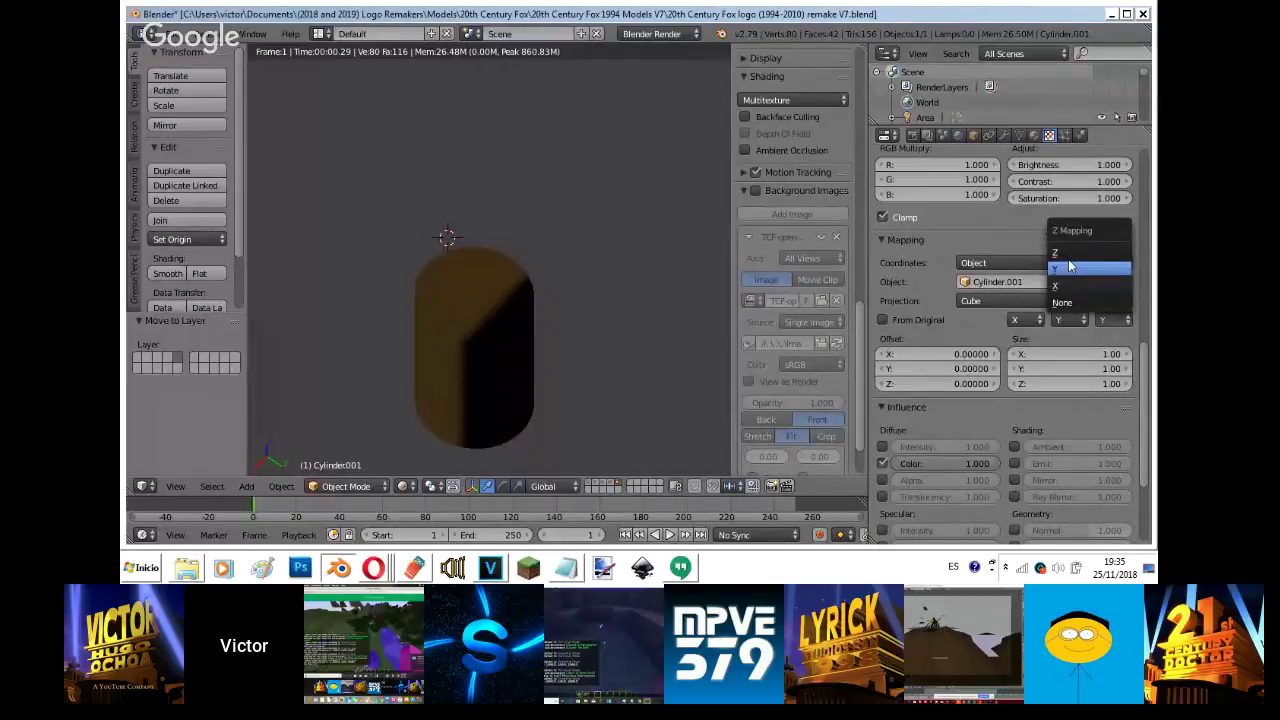
pyautogui.click(1058, 253)
pyautogui.click(1068, 320)
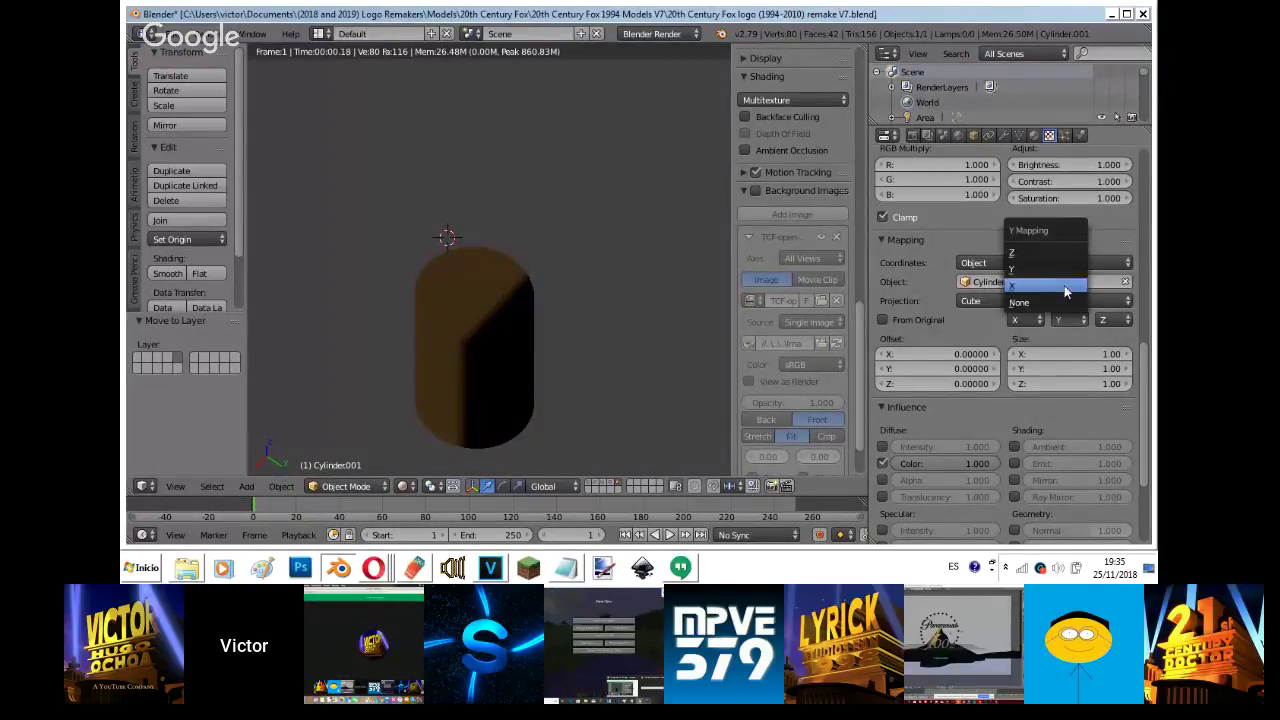
pyautogui.click(1030, 253)
pyautogui.click(1104, 320)
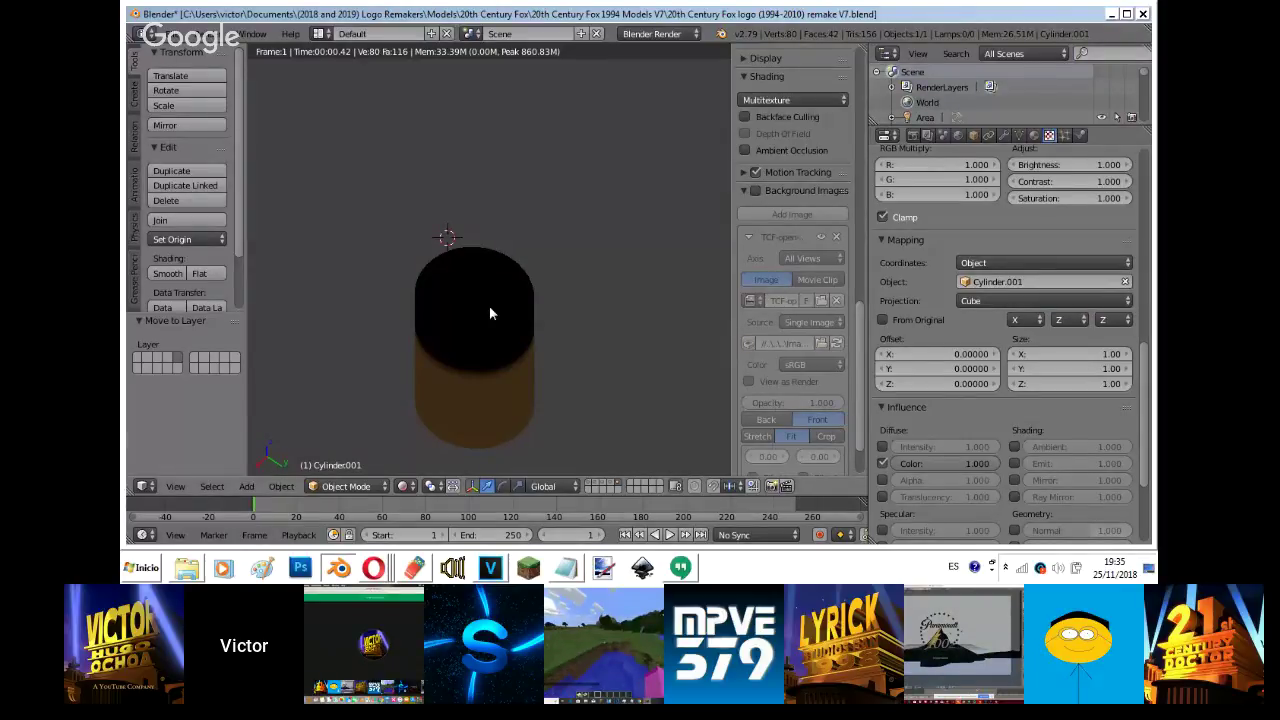
# - View the rendered cylinder through the camera and overlay the background reference image at 0.488 opacity
pyautogui.press('KP_0')
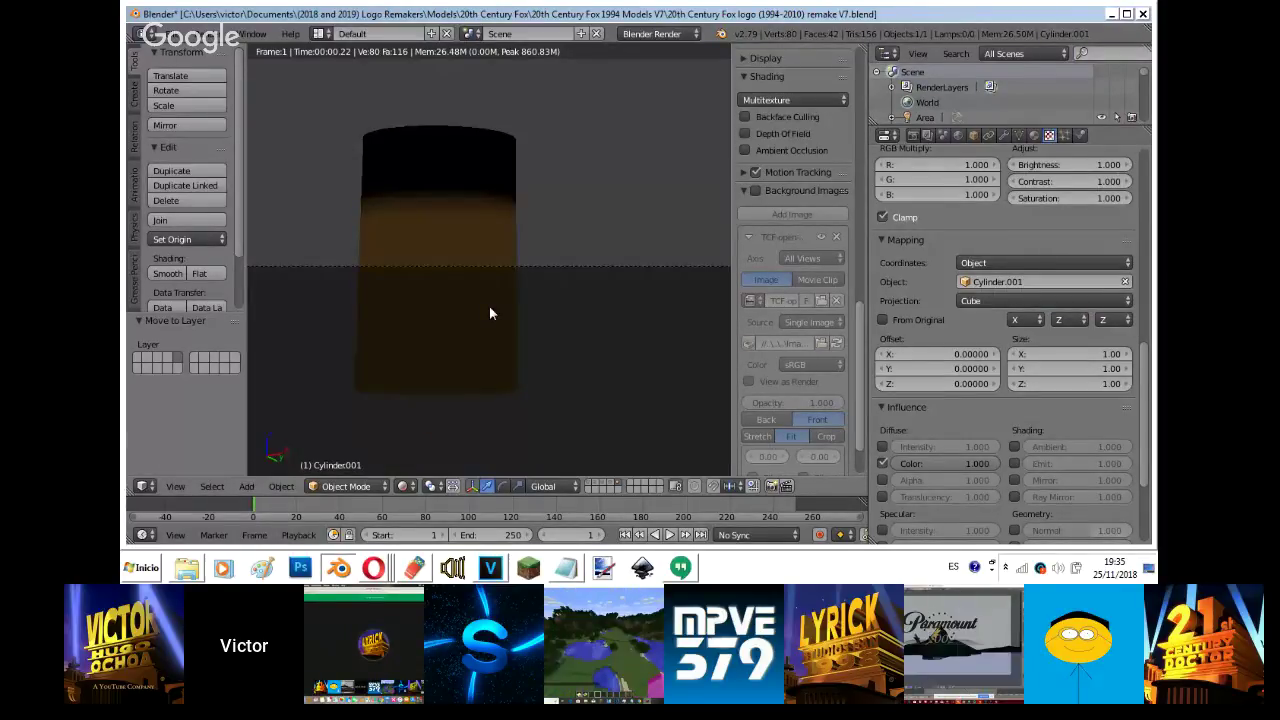
pyautogui.hotkey('shift', 'z')
pyautogui.scroll(2, 489, 307)
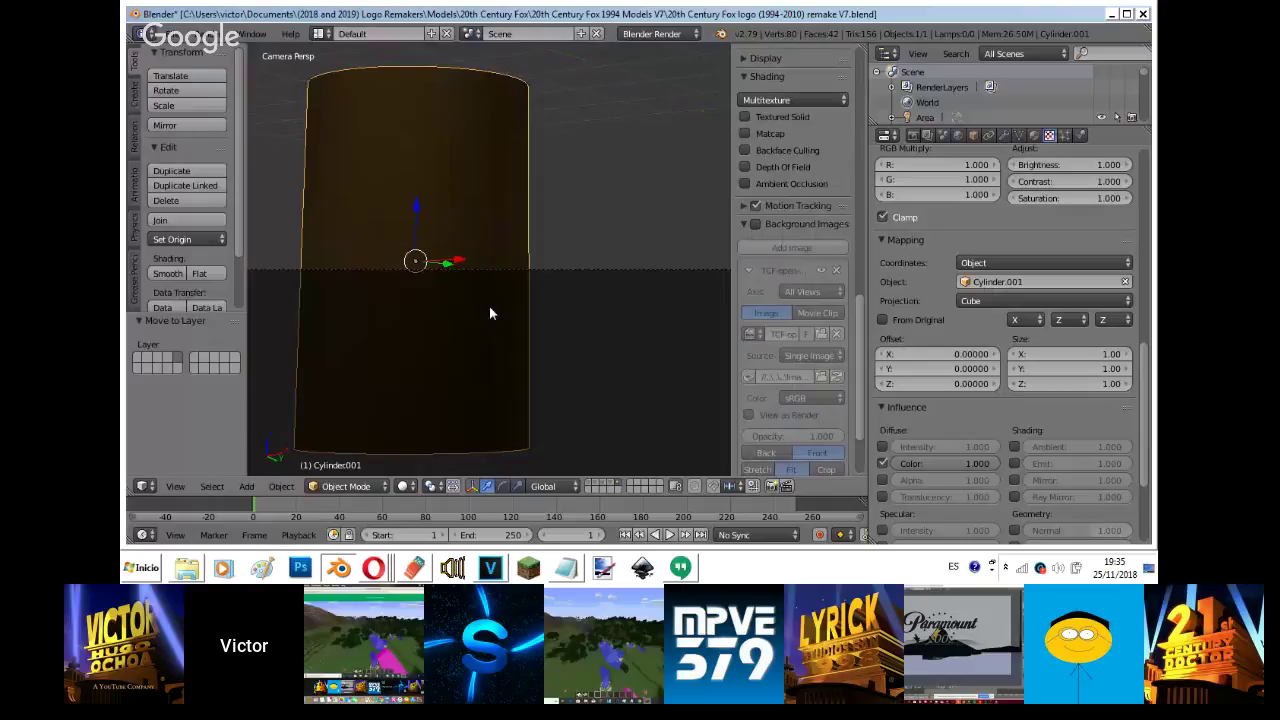
pyautogui.hotkey('shift', 'z')
pyautogui.click(755, 191)
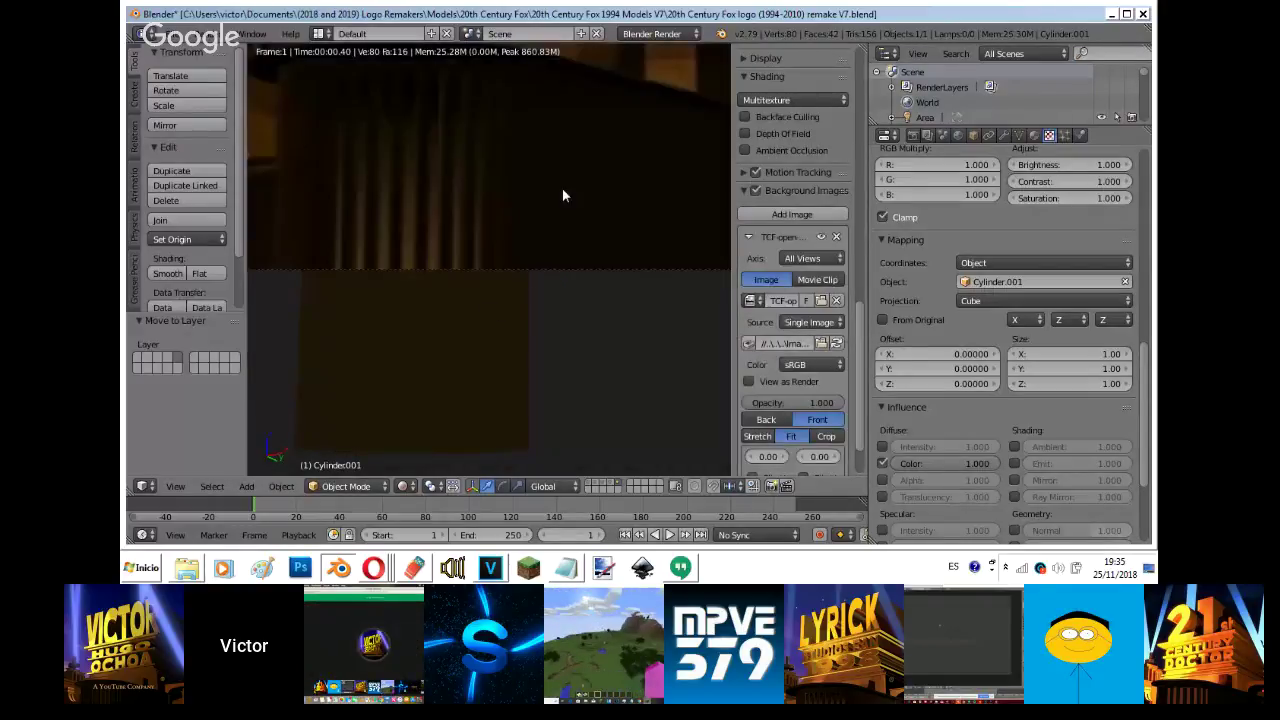
pyautogui.keyDown('shift'); pyautogui.moveTo(562, 190); pyautogui.dragTo(660, 321, button='middle'); pyautogui.keyUp('shift')
pyautogui.moveTo(795, 403); pyautogui.dragTo(743, 403)
# - Spread the color ramp's stops apart to soften the gradient, placing the last stop at 0.874
pyautogui.scroll(1, 745, 403)
pyautogui.moveTo(1010, 192); pyautogui.dragTo(1046, 413, button='middle')
pyautogui.moveTo(1046, 332); pyautogui.dragTo(975, 333)
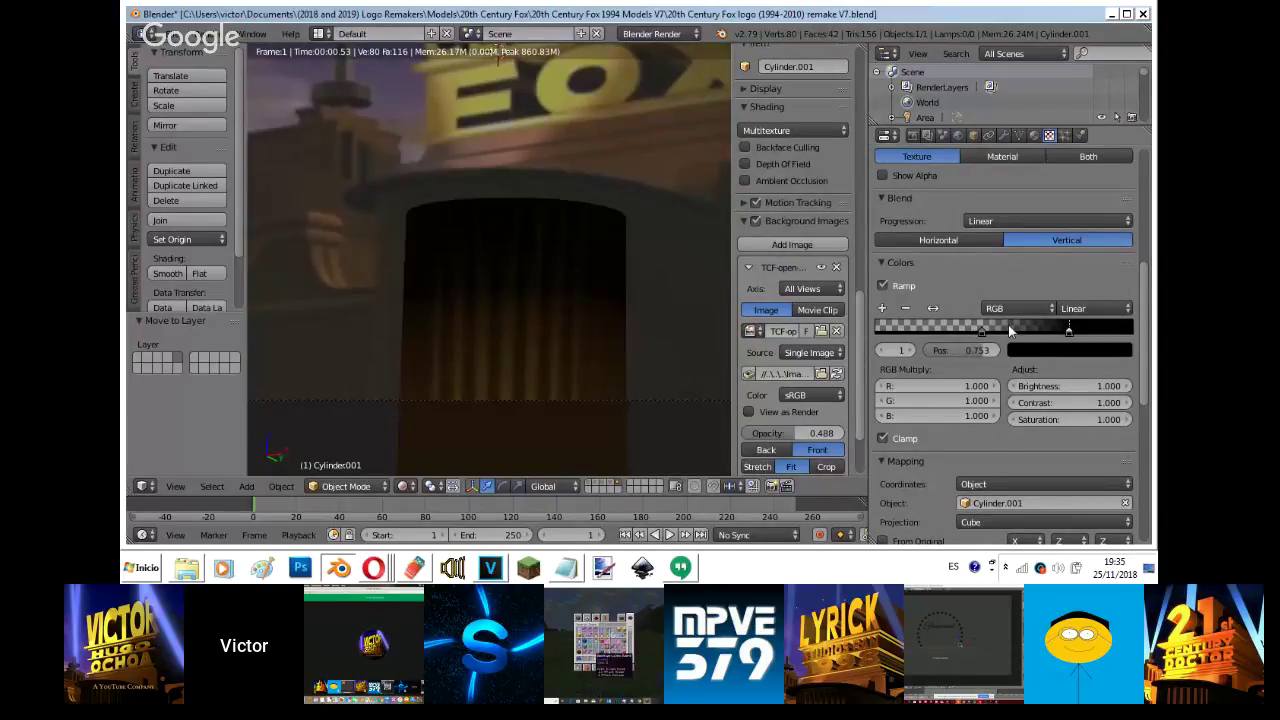
pyautogui.moveTo(1069, 331); pyautogui.dragTo(1100, 331)
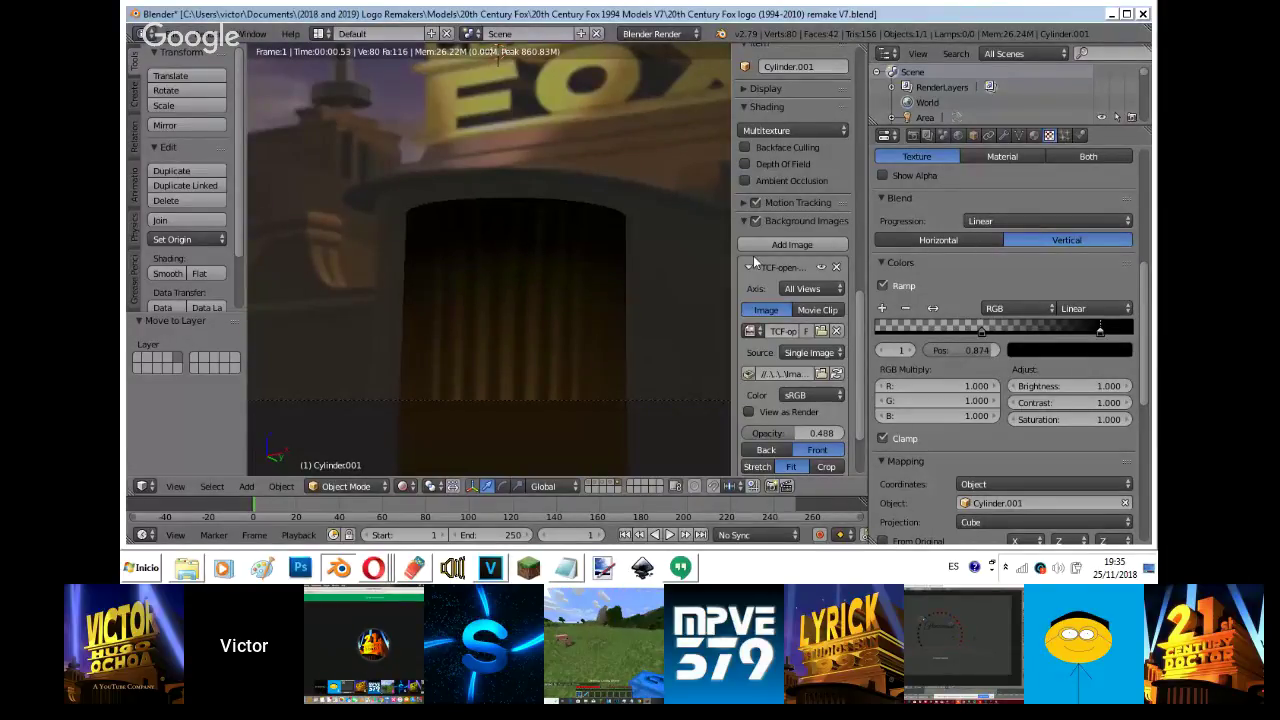
# - Hide the background reference image and show the full logo model with the cylinder in rendered camera view
pyautogui.click(756, 221)
pyautogui.press('z')
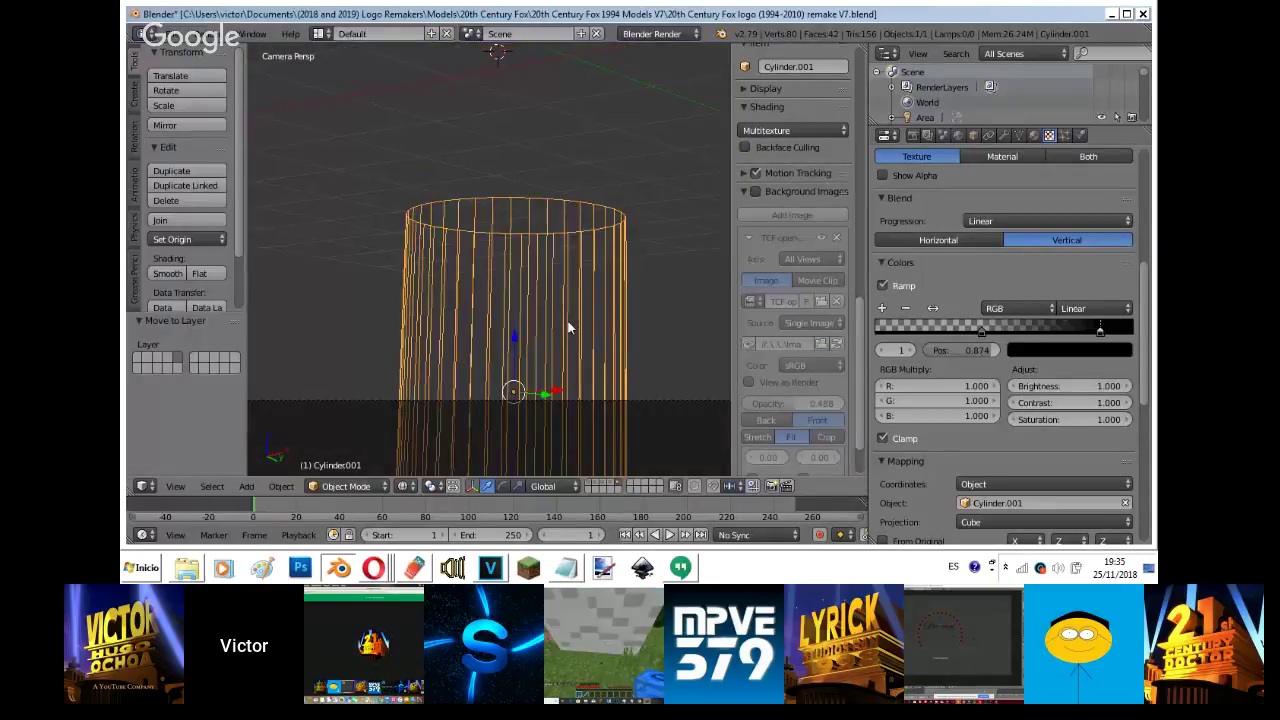
pyautogui.hotkey('shift', 'z')
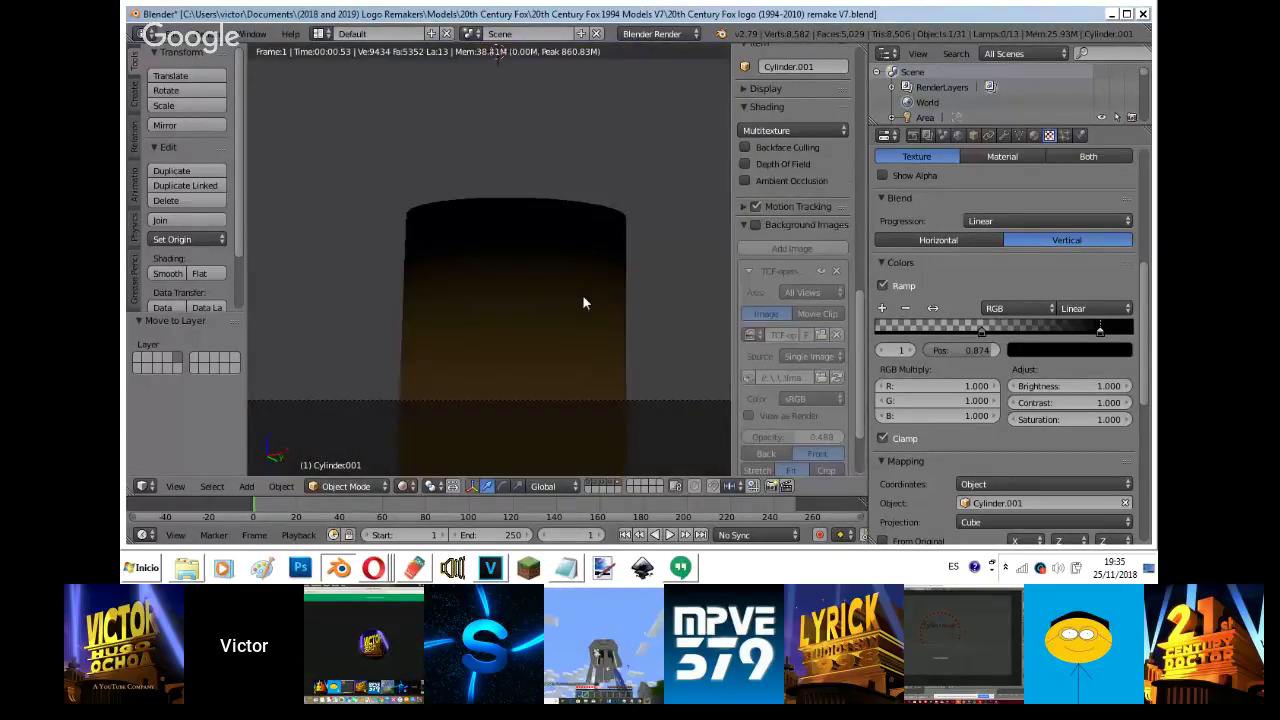
pyautogui.press('KP_0')
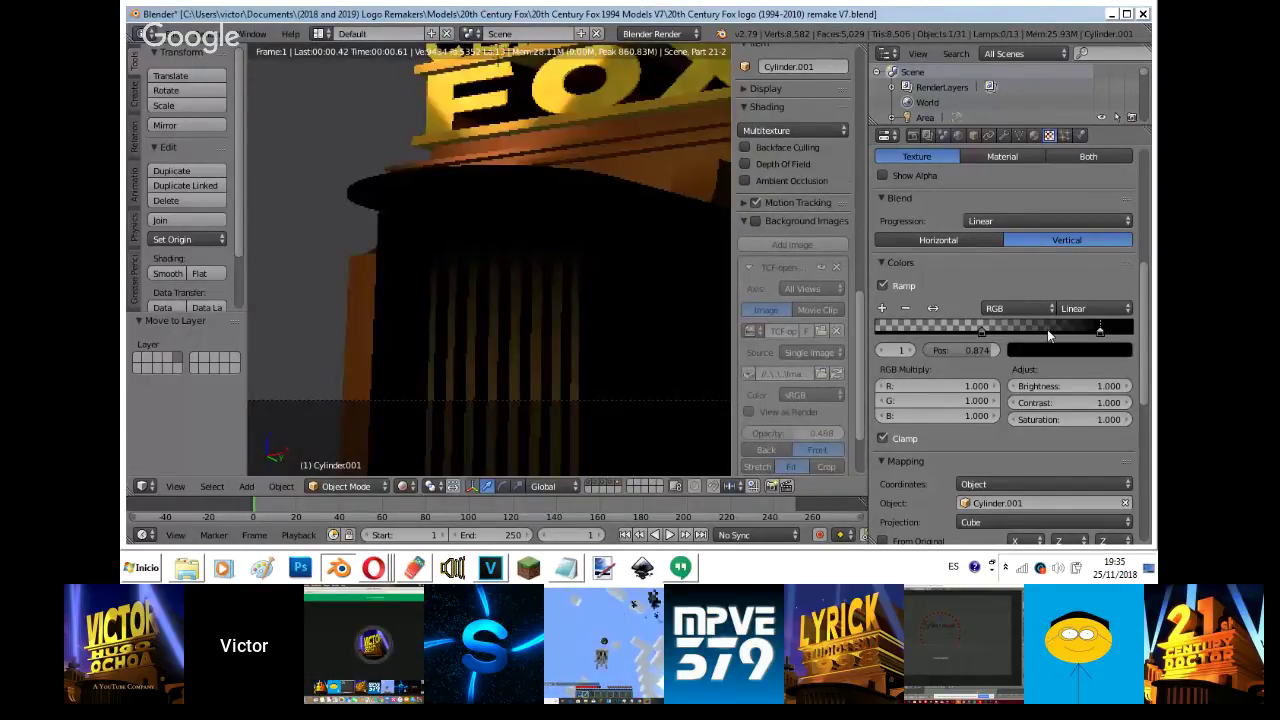
# - Shift the color ramp's first stop closer to the last one, and place the last stop at 0.876
pyautogui.moveTo(981, 331); pyautogui.dragTo(1025, 331)
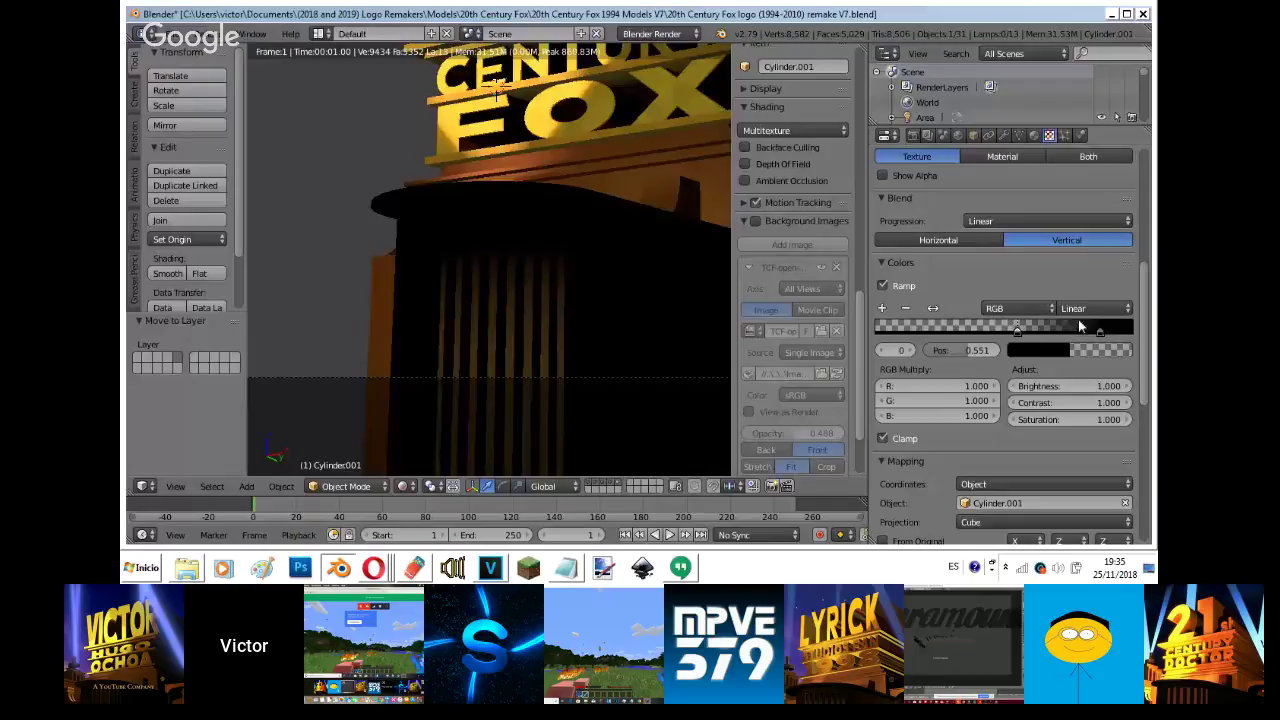
pyautogui.moveTo(1102, 330); pyautogui.dragTo(1122, 330)
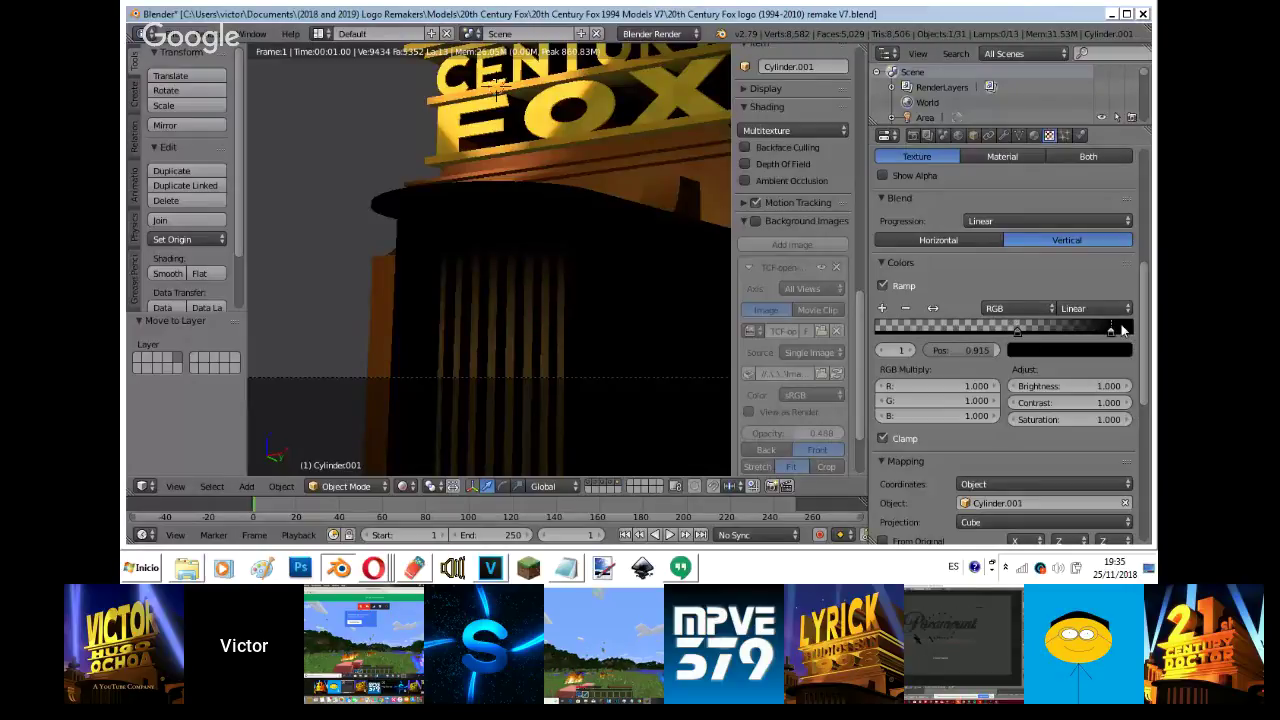
pyautogui.moveTo(1023, 331); pyautogui.dragTo(1101, 330)
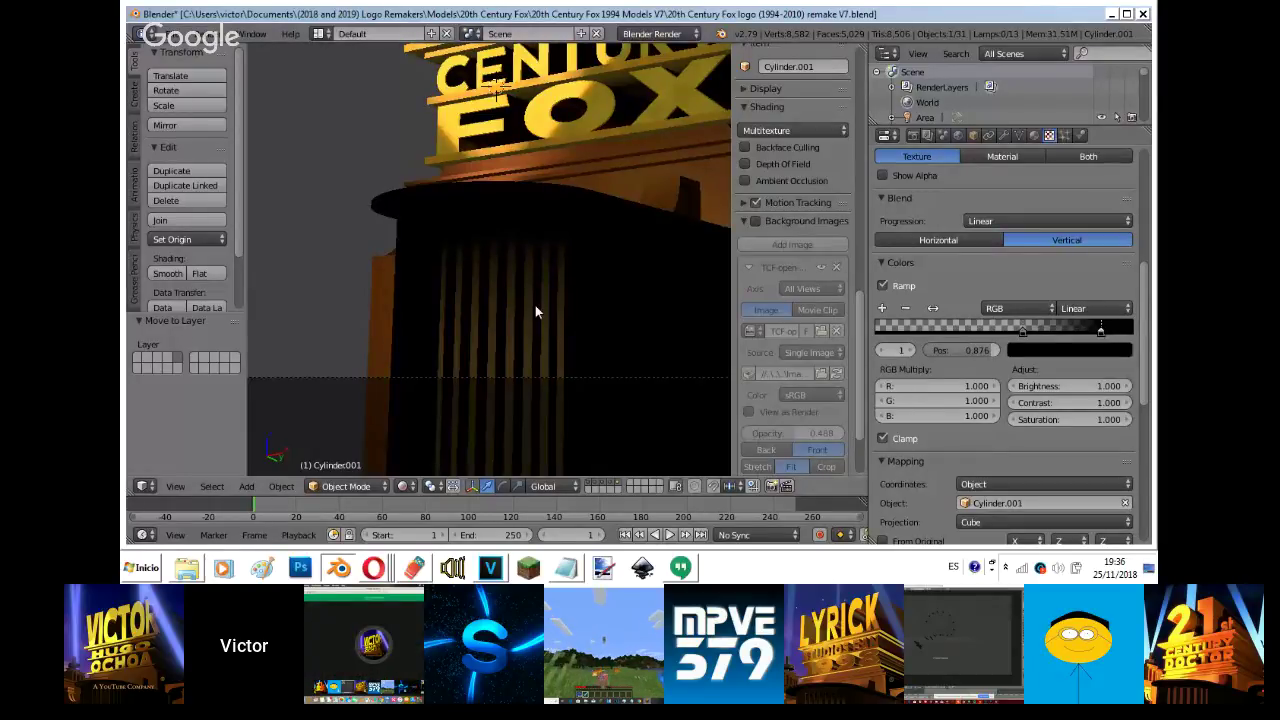
# - Inspect the grooved pedestal and the whole logo in rendered shading, then return to the solid camera view
pyautogui.hotkey('shift', 'z')
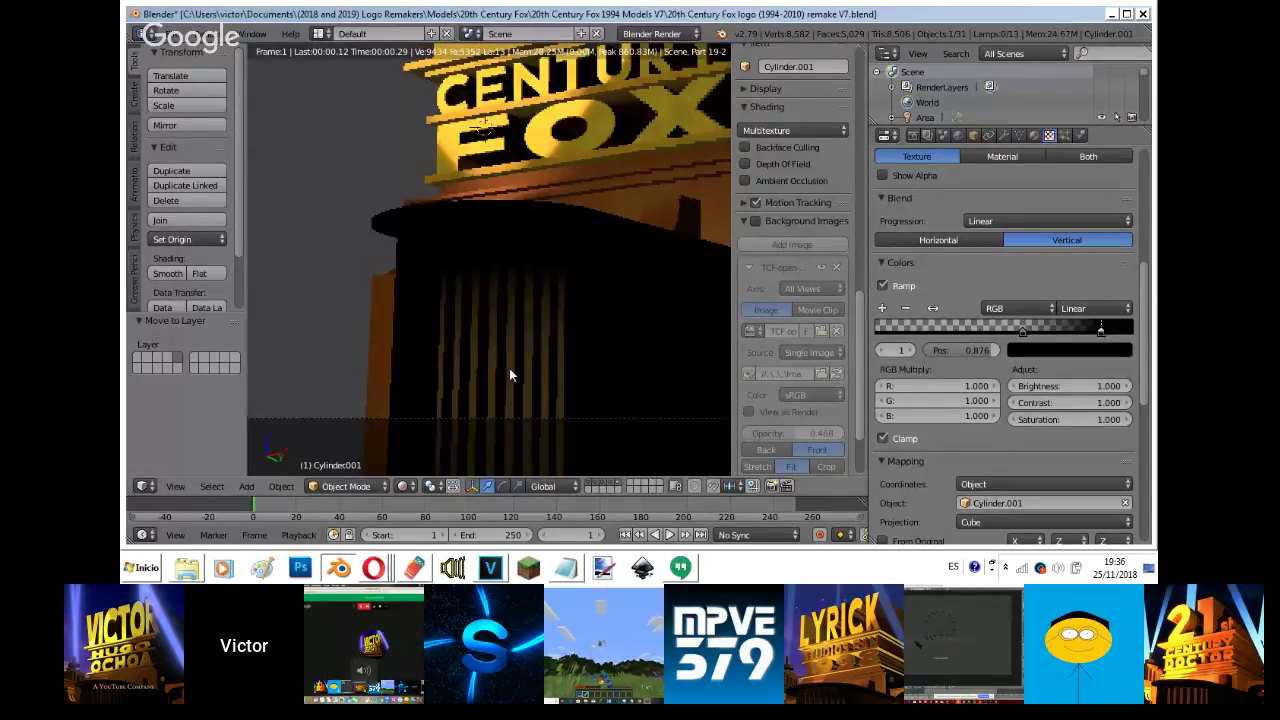
pyautogui.keyDown('shift'); pyautogui.moveTo(509, 368); pyautogui.dragTo(462, 446, button='middle'); pyautogui.keyUp('shift')
pyautogui.scroll(-1, 462, 446)
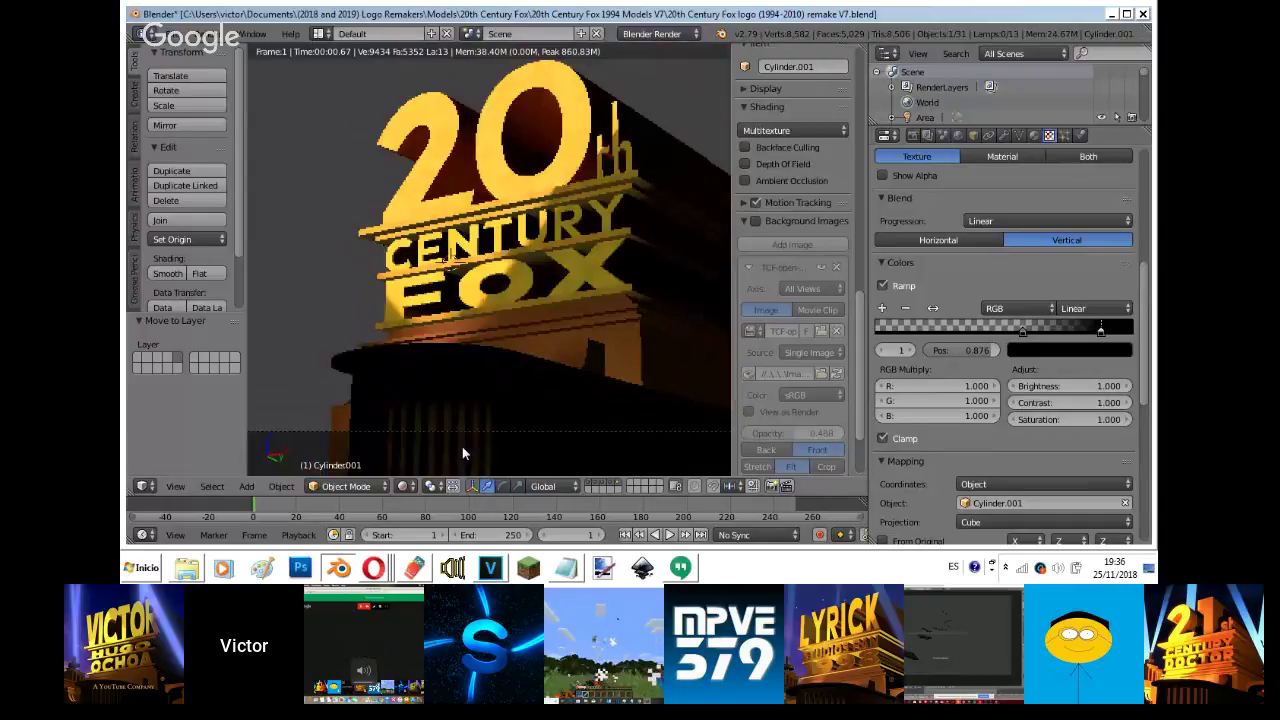
pyautogui.scroll(-2, 462, 446)
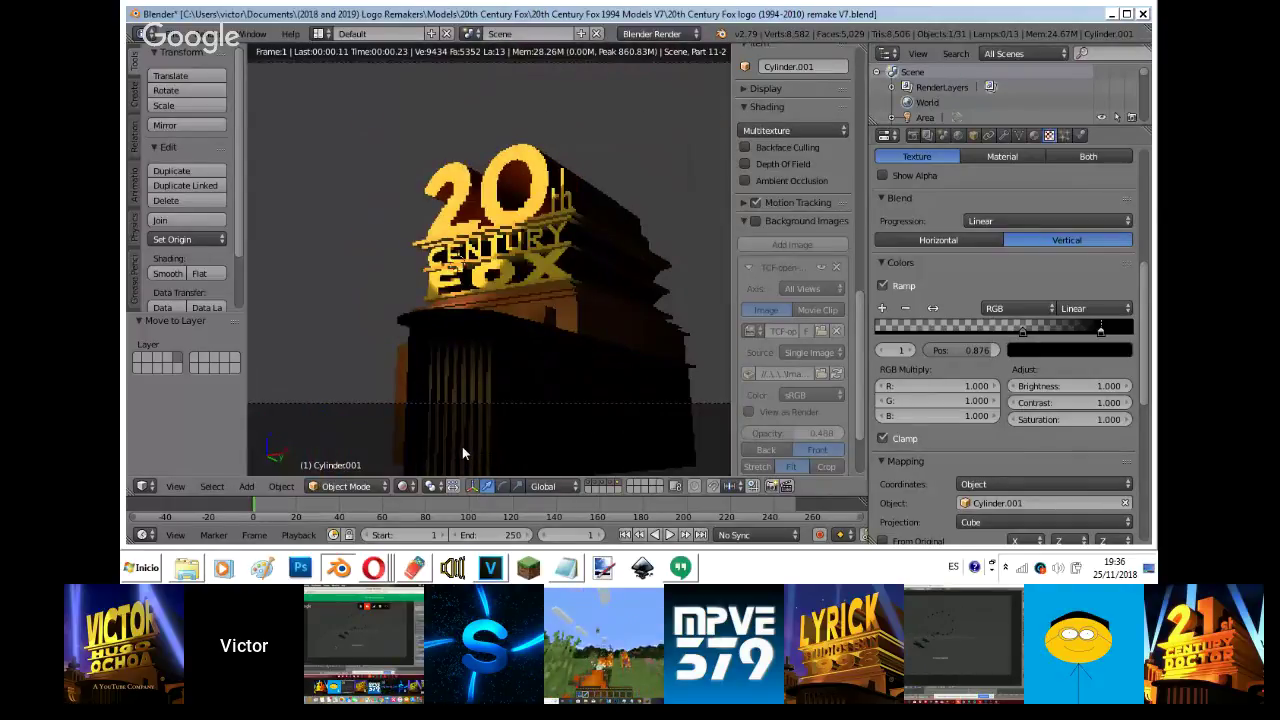
pyautogui.press('KP_0')
pyautogui.hotkey('shift', 'z')
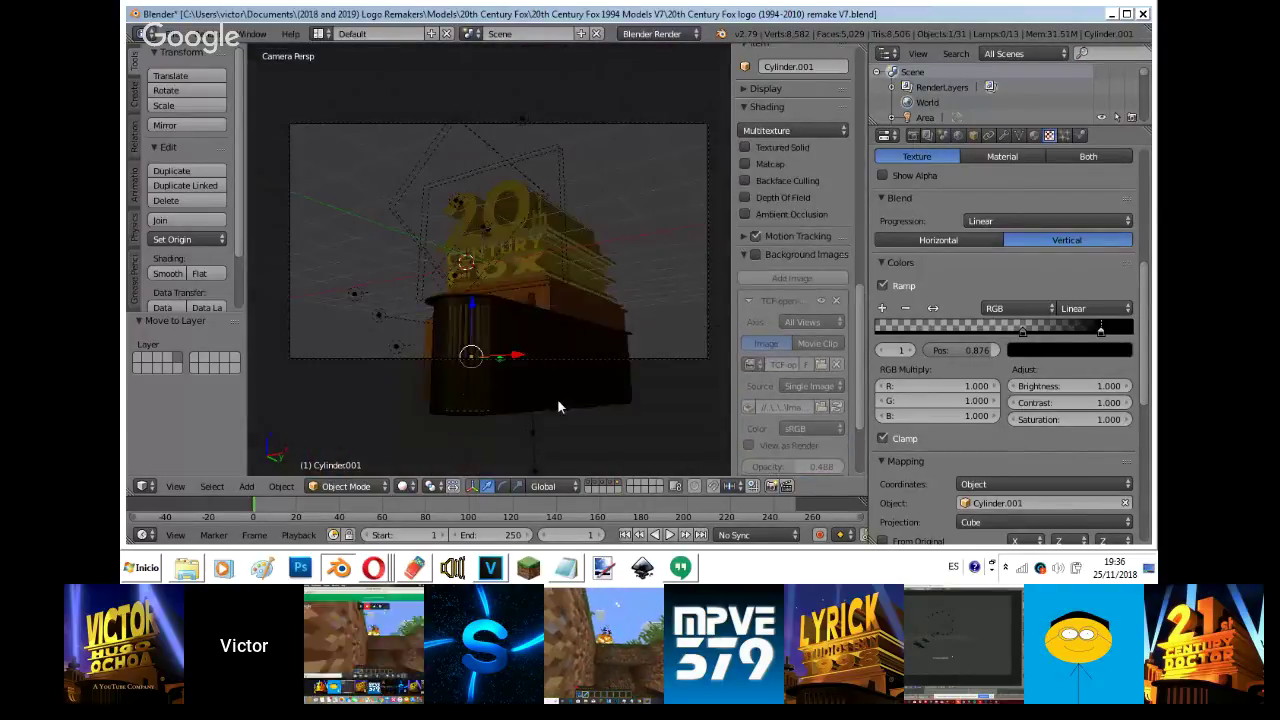
# - Move the gradient cylinder onto the grooved pedestal's layer and show only that layer with the pedestal selected
pyautogui.rightClick(571, 377)
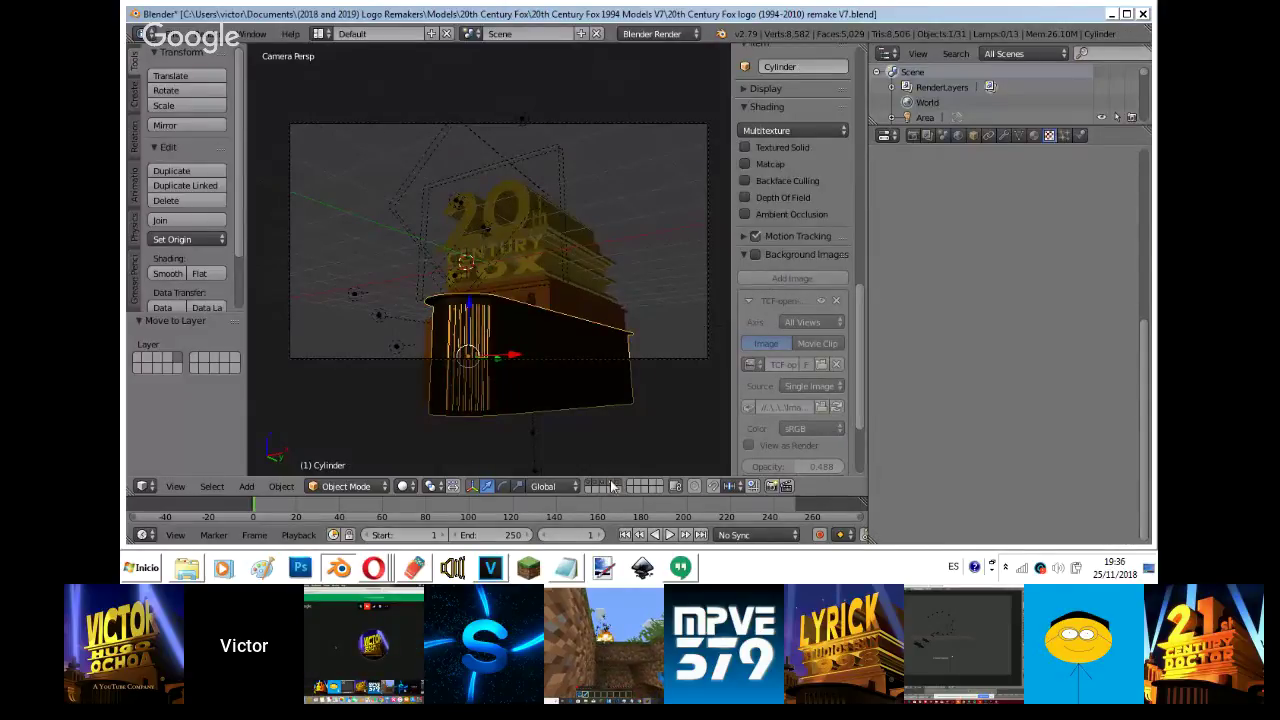
pyautogui.click(612, 483)
pyautogui.click(618, 483)
pyautogui.rightClick(486, 323)
pyautogui.press('m')
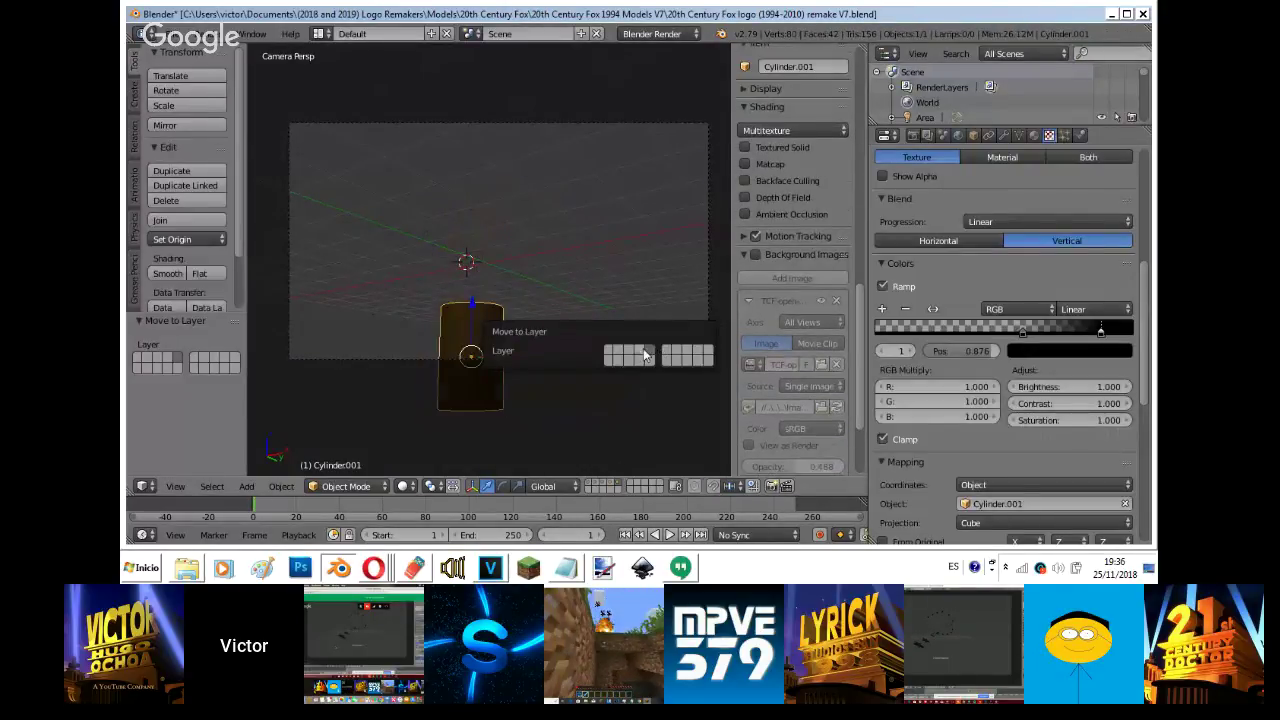
pyautogui.click(644, 352)
pyautogui.click(612, 487)
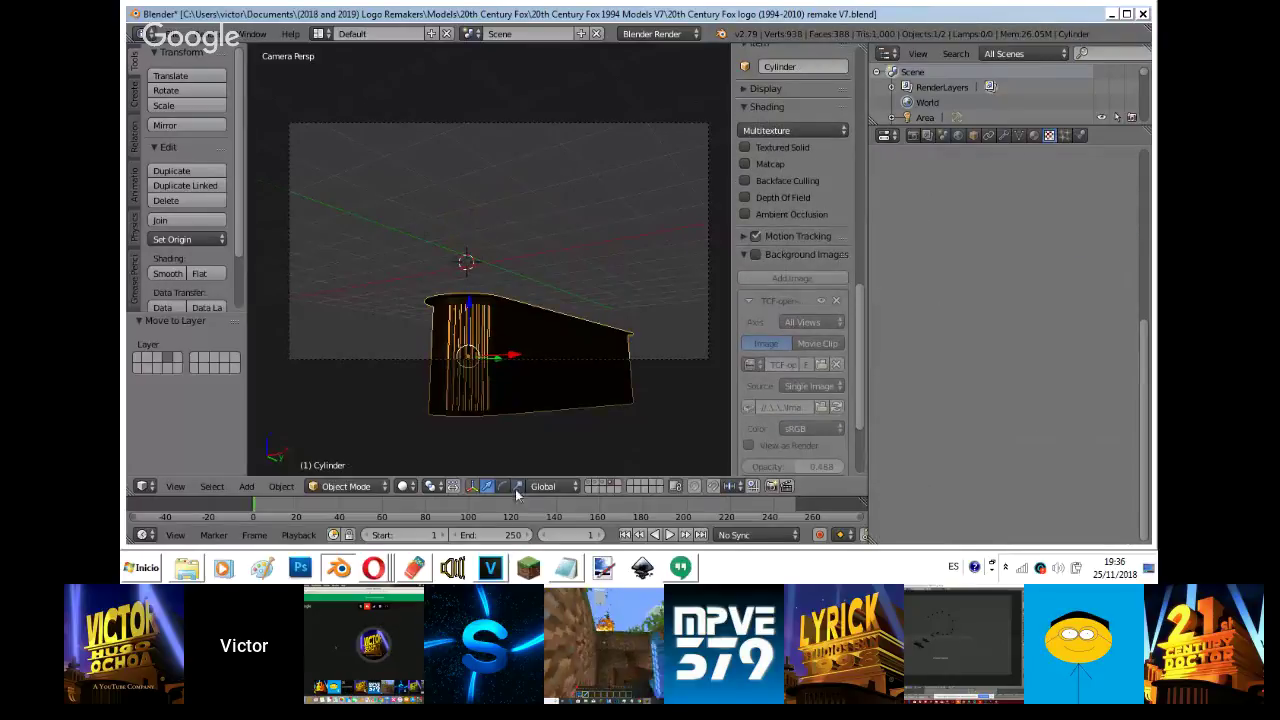
# - Switch to the YouTube live stream page in Opera and reply "later" in its live chat
pyautogui.click(373, 567)
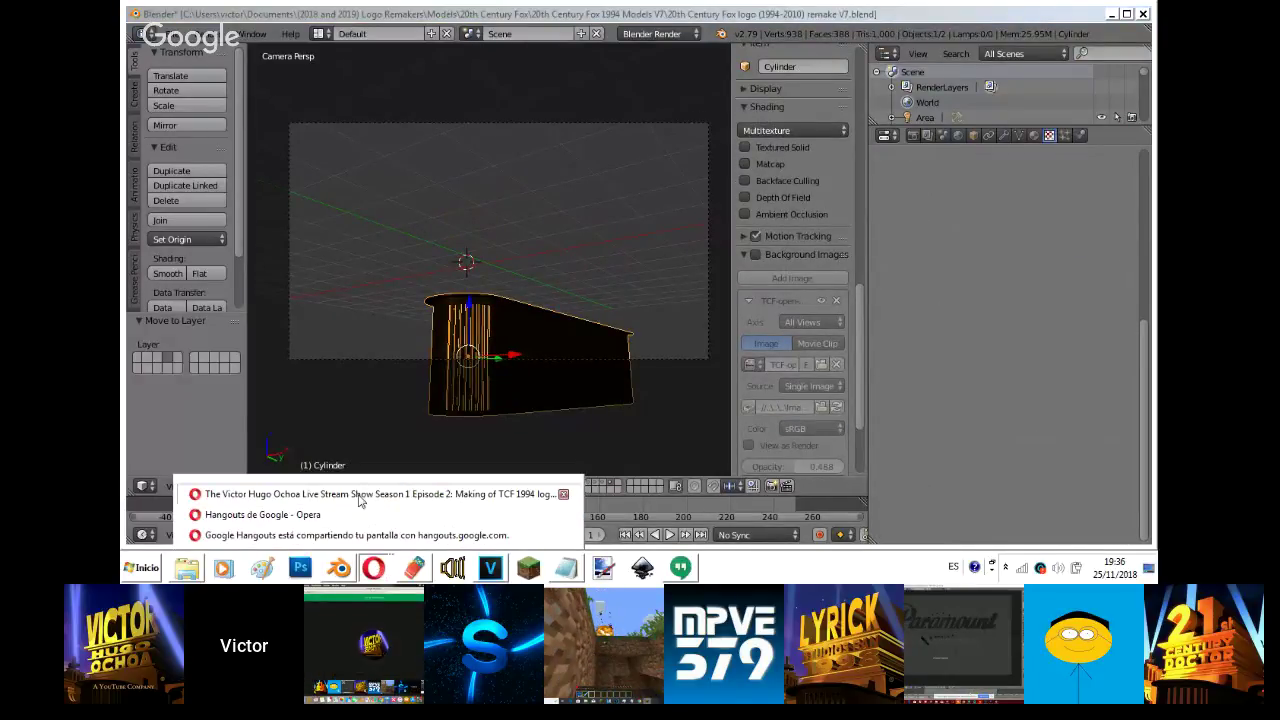
pyautogui.click(358, 494)
pyautogui.moveTo(345, 568)
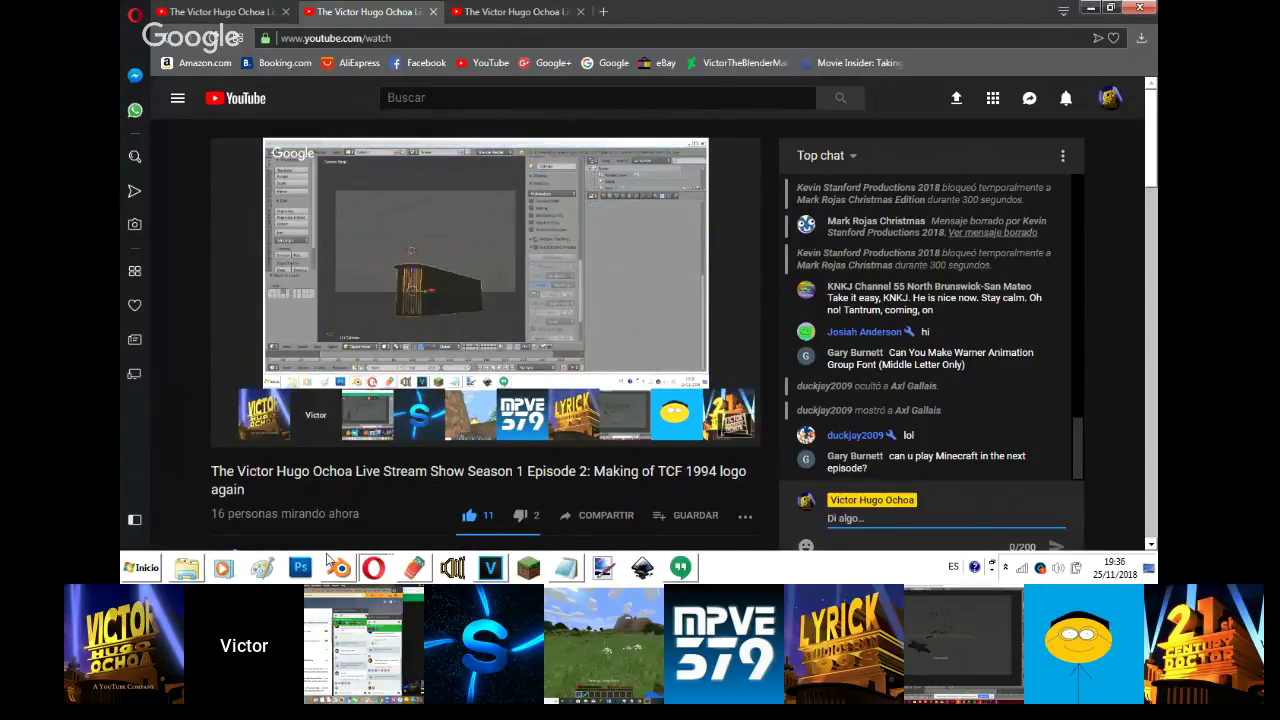
pyautogui.write('later')
pyautogui.press('Return')
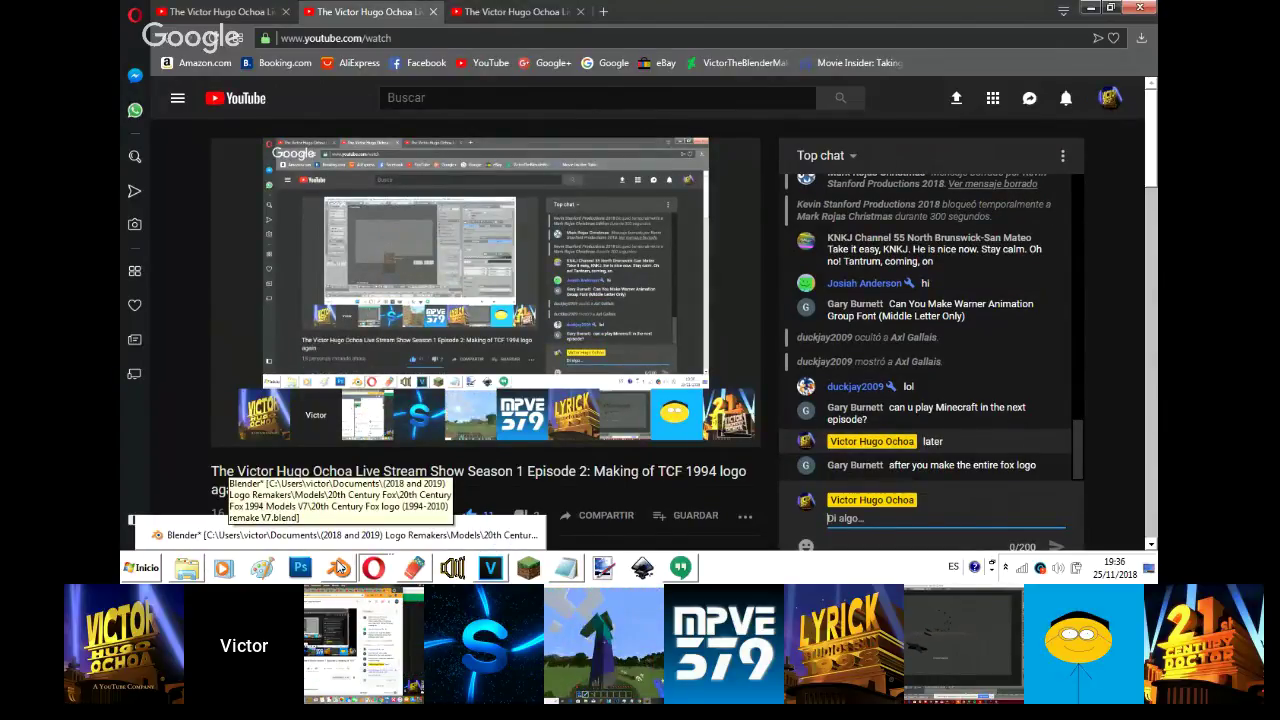
# - Check the Hangouts call window and the stream's live chat for activity, and return to Blender
pyautogui.click(340, 567)
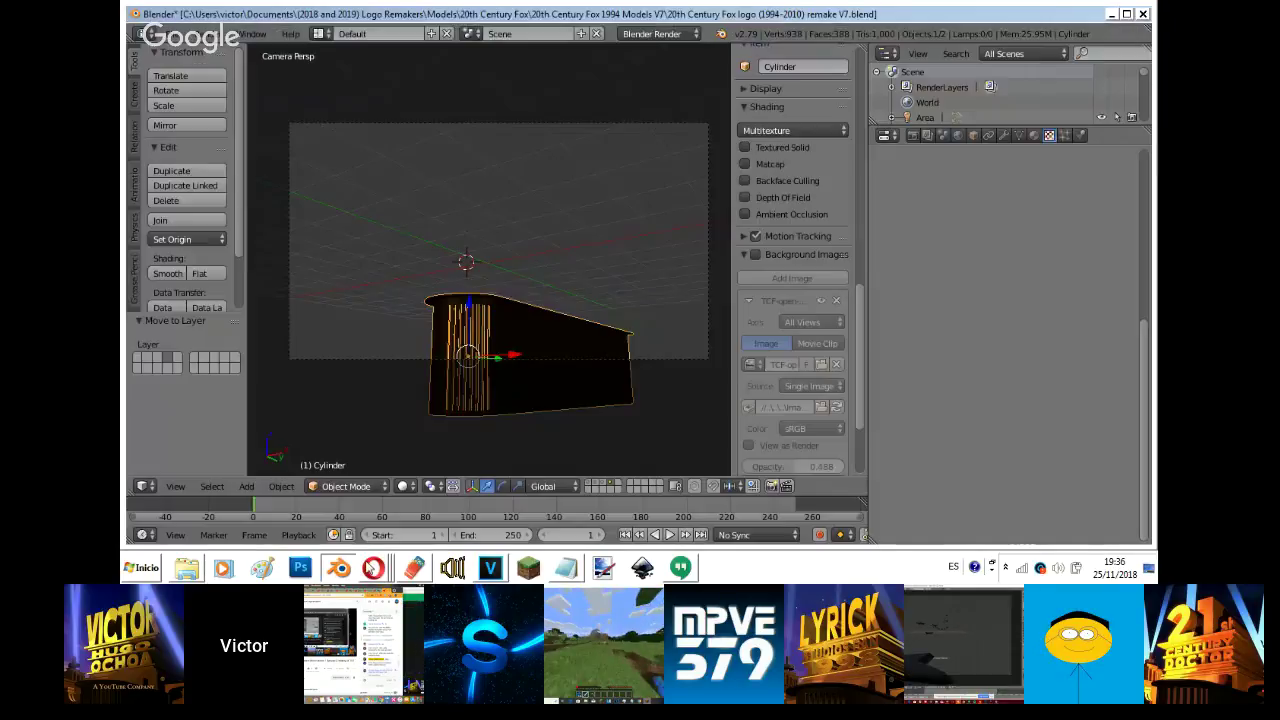
pyautogui.click(366, 569)
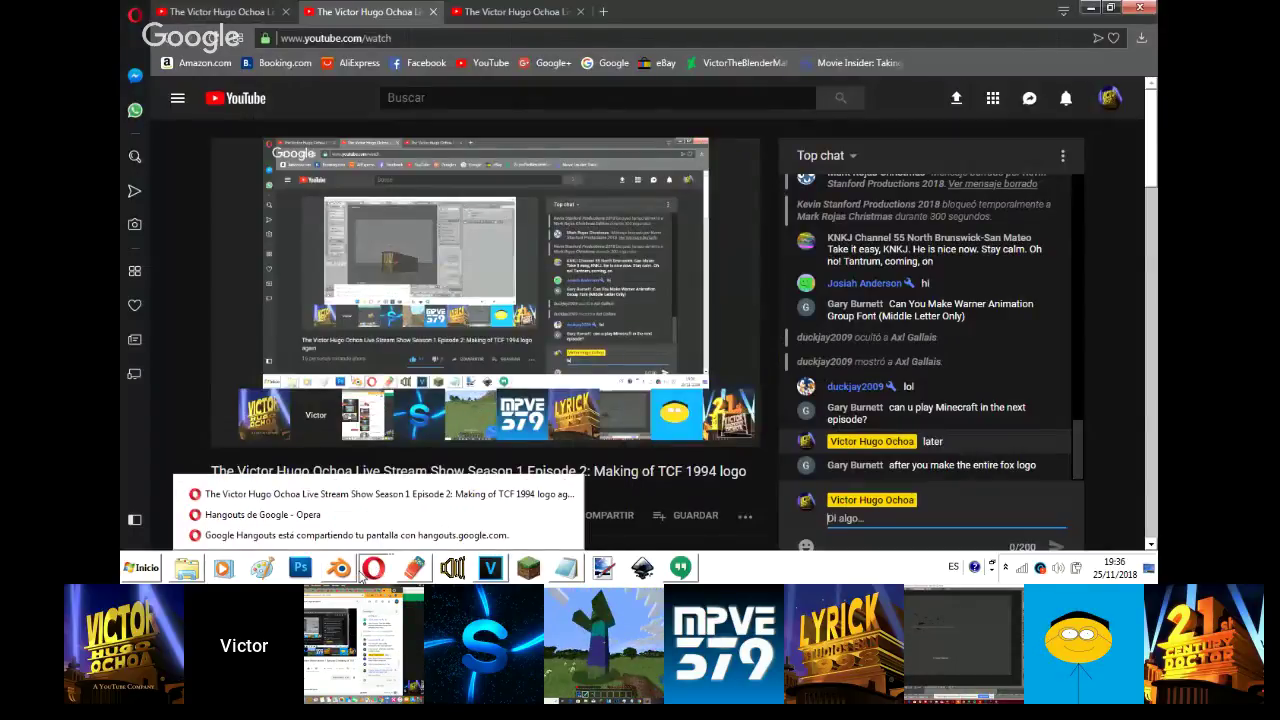
pyautogui.click(337, 515)
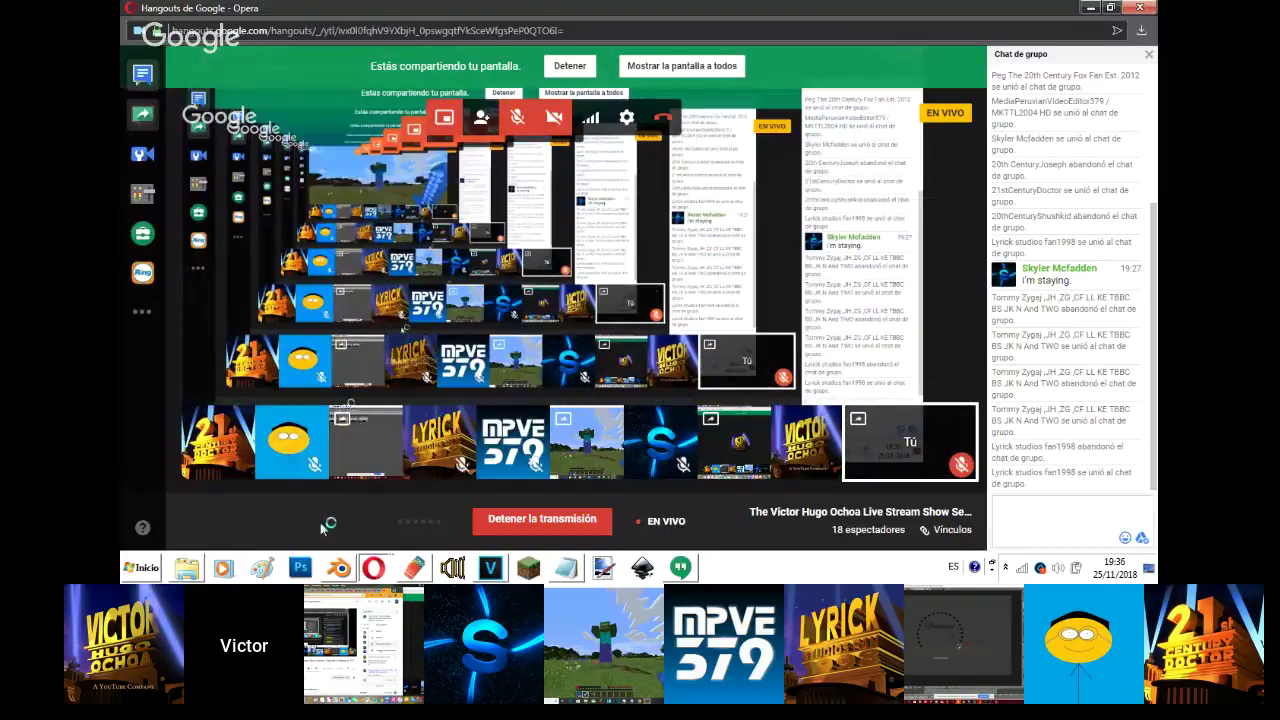
pyautogui.click(380, 566)
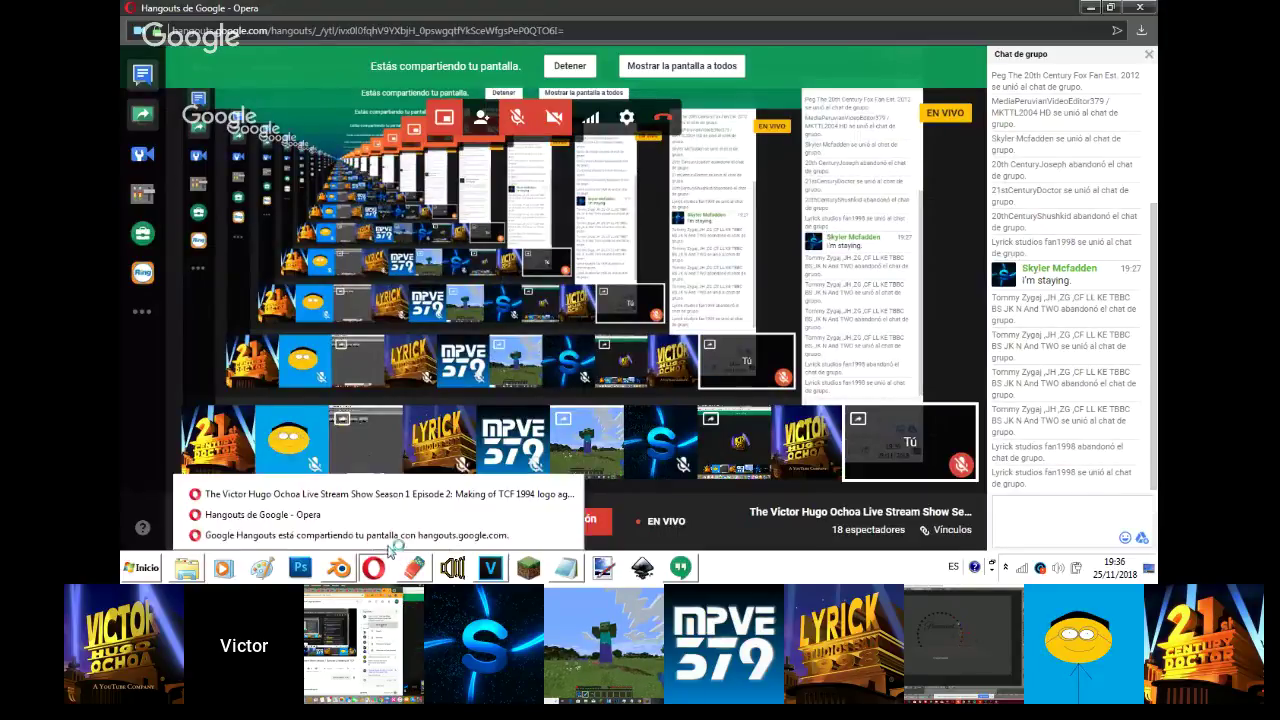
pyautogui.click(385, 500)
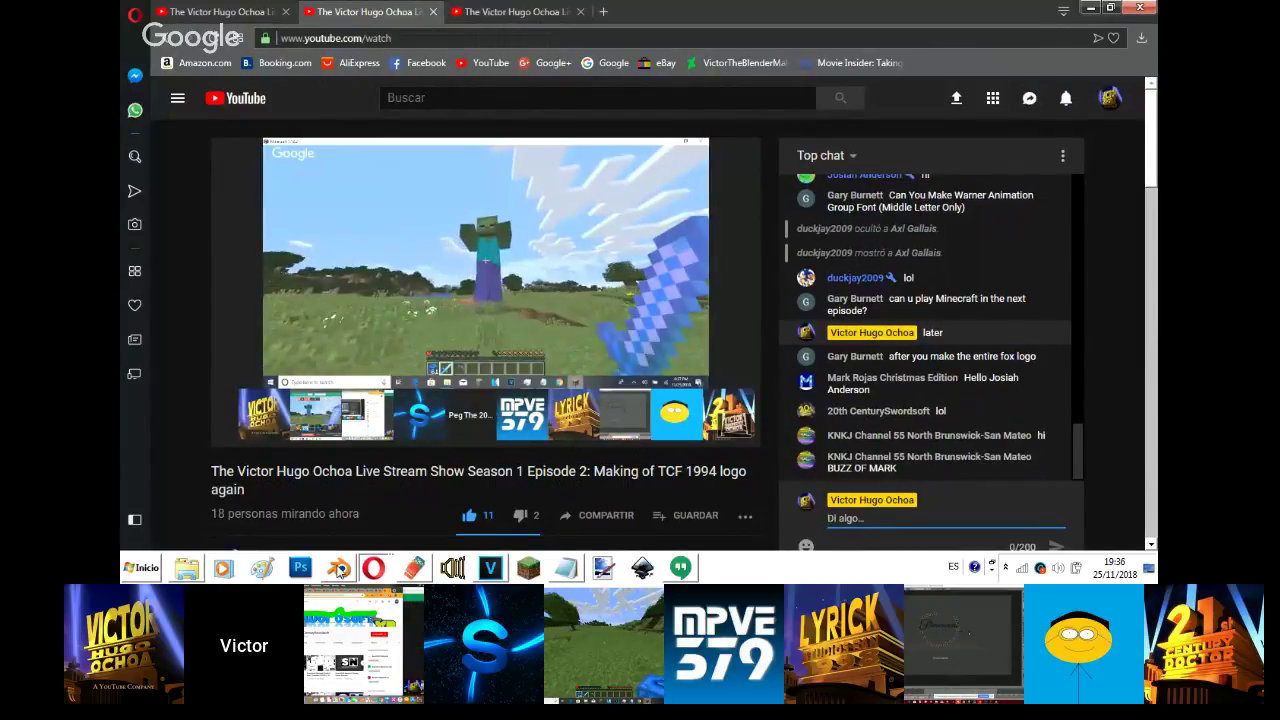
pyautogui.click(338, 568)
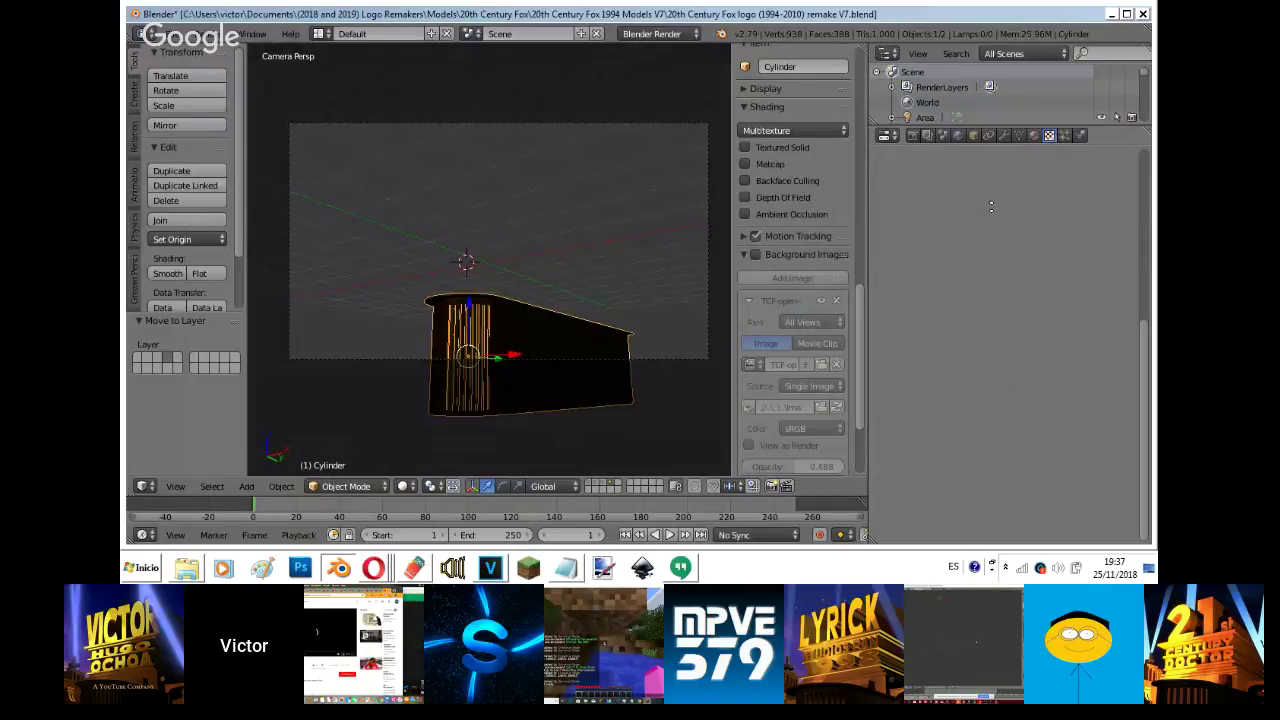
# - Add a new Clouds texture to the pedestal's Brown 2 material, with size 0.15 and depth 9
pyautogui.moveTo(991, 207); pyautogui.dragTo(1002, 285, button='middle')
pyautogui.click(1006, 301)
pyautogui.click(998, 321)
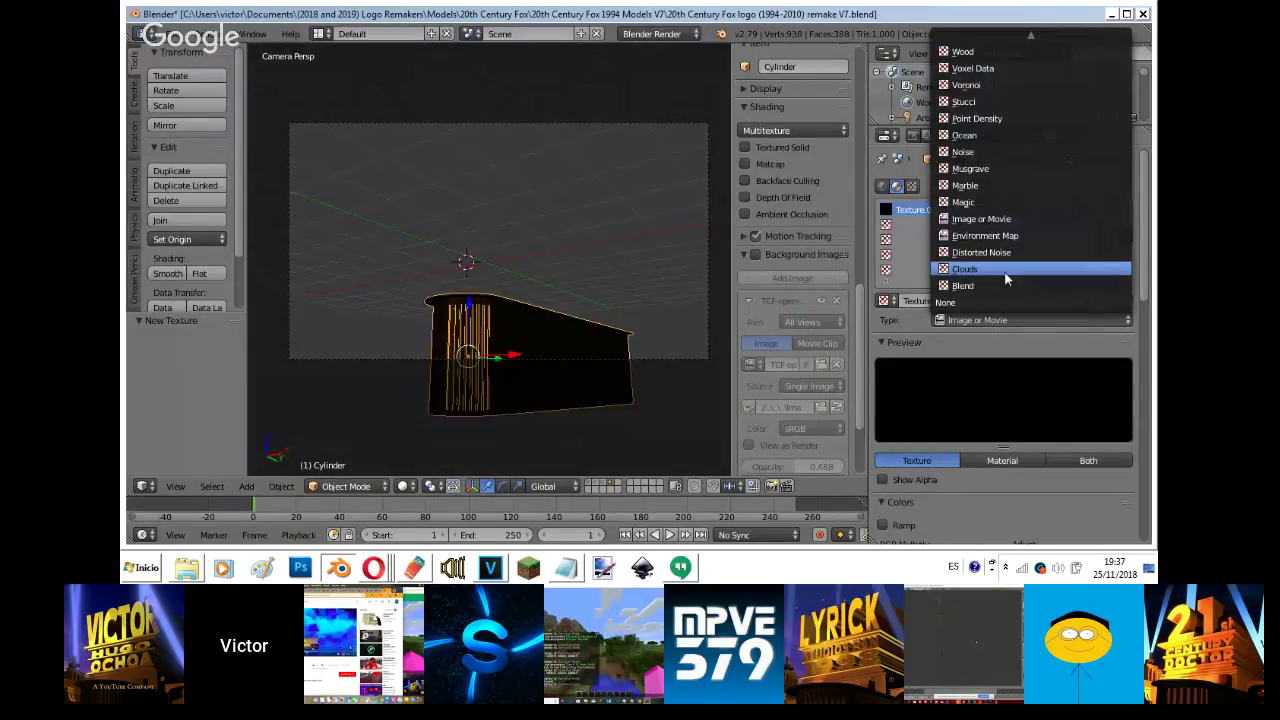
pyautogui.click(1006, 269)
pyautogui.scroll(-4, 1000, 300)
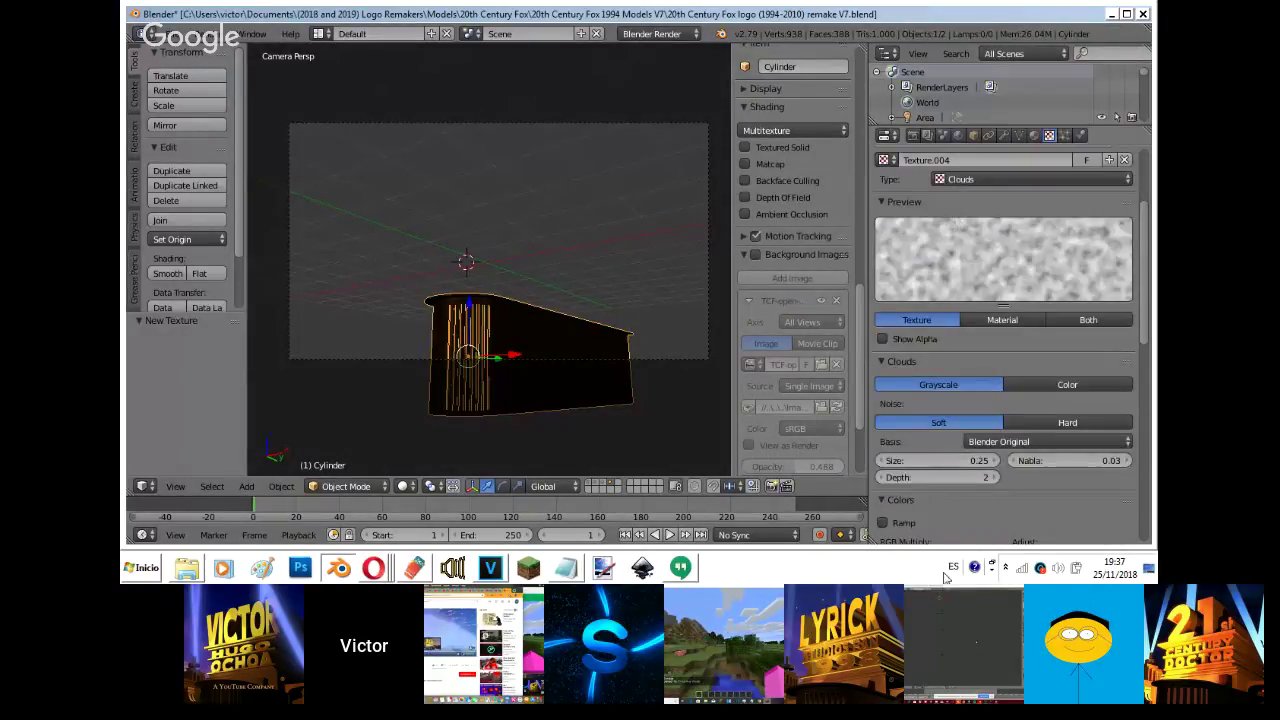
pyautogui.click(882, 460)
pyautogui.click(990, 477)
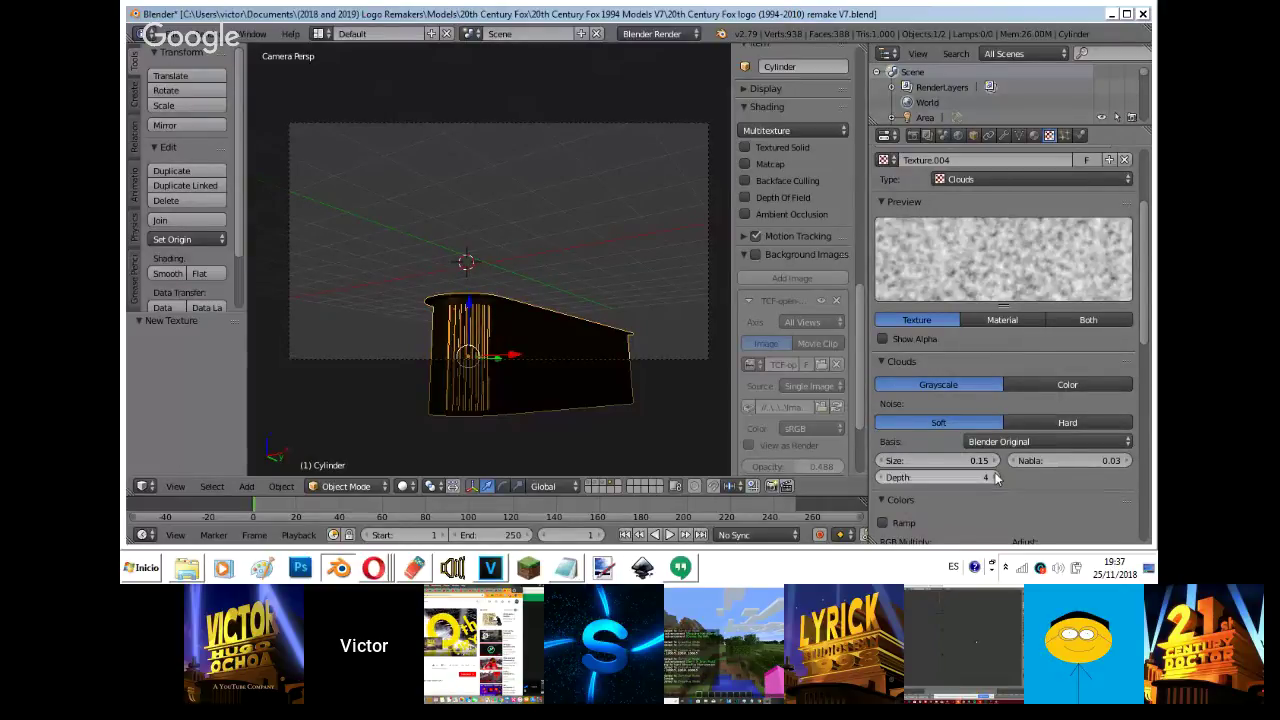
pyautogui.click(996, 478)
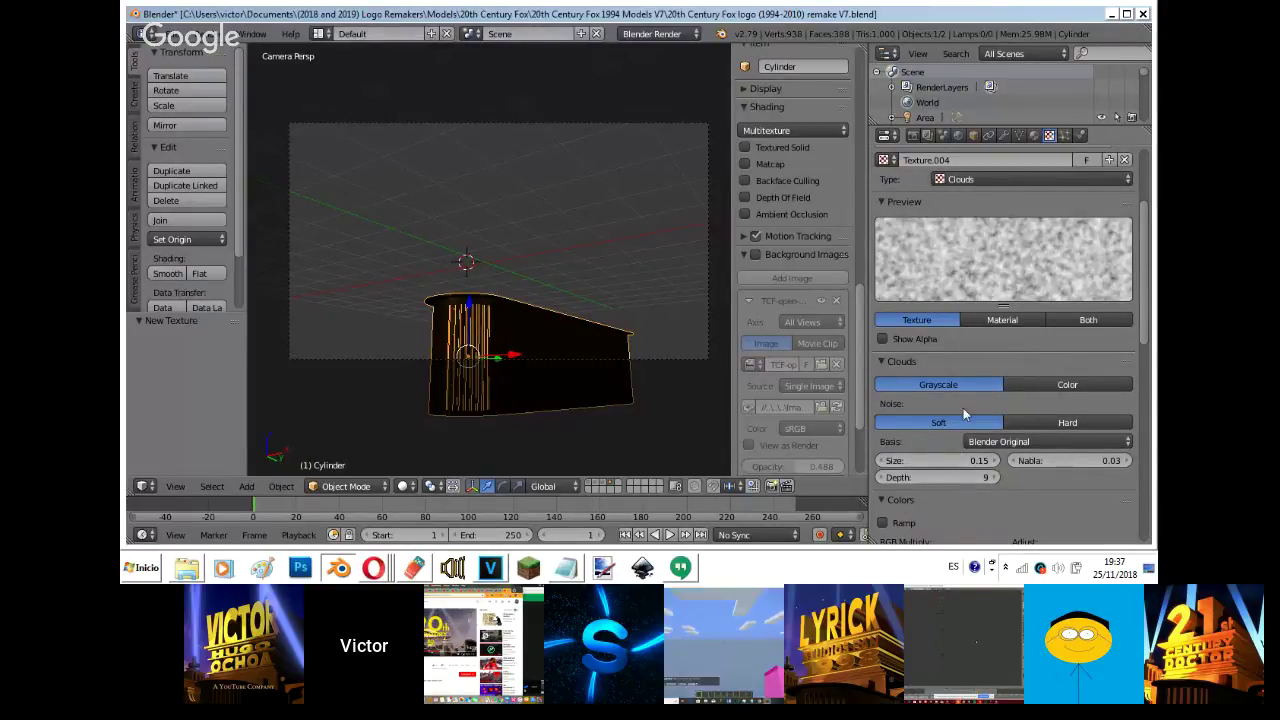
# - Enable the clouds texture's Normal influence at 1.000 and check the pedestal in rendered shading
pyautogui.scroll(-10, 970, 460)
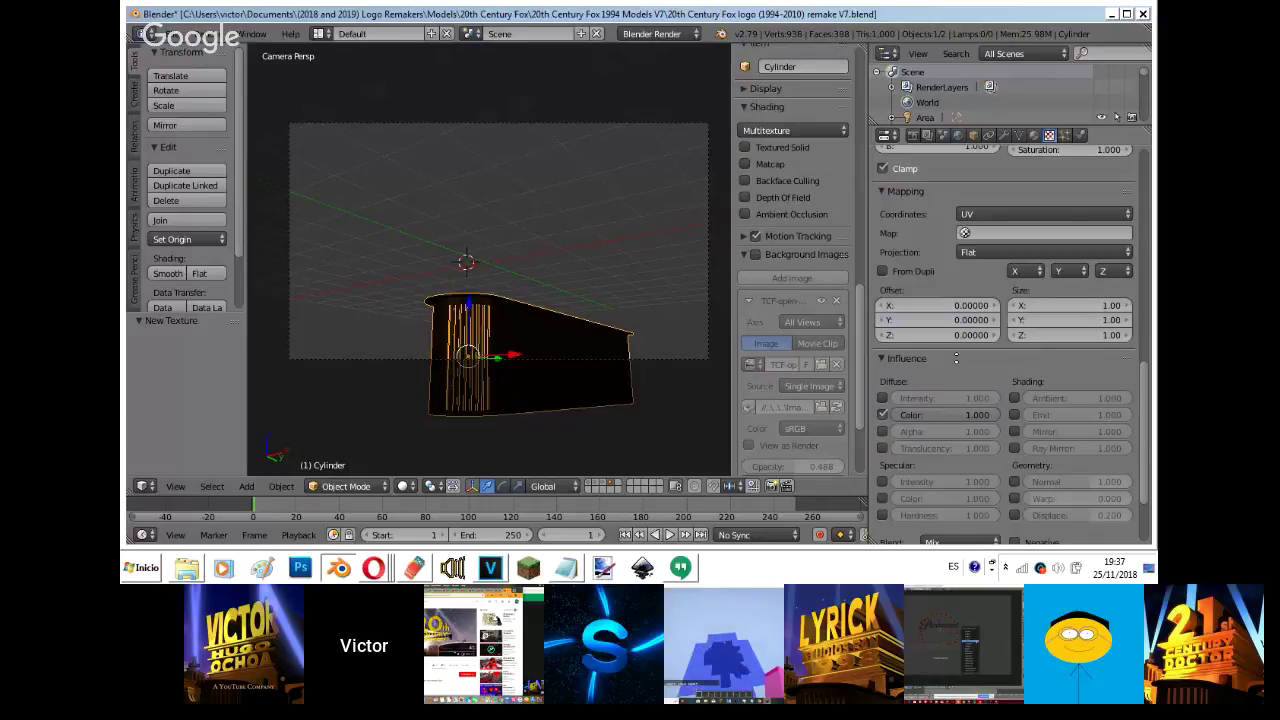
pyautogui.click(1015, 381)
pyautogui.hotkey('shift', 'z')
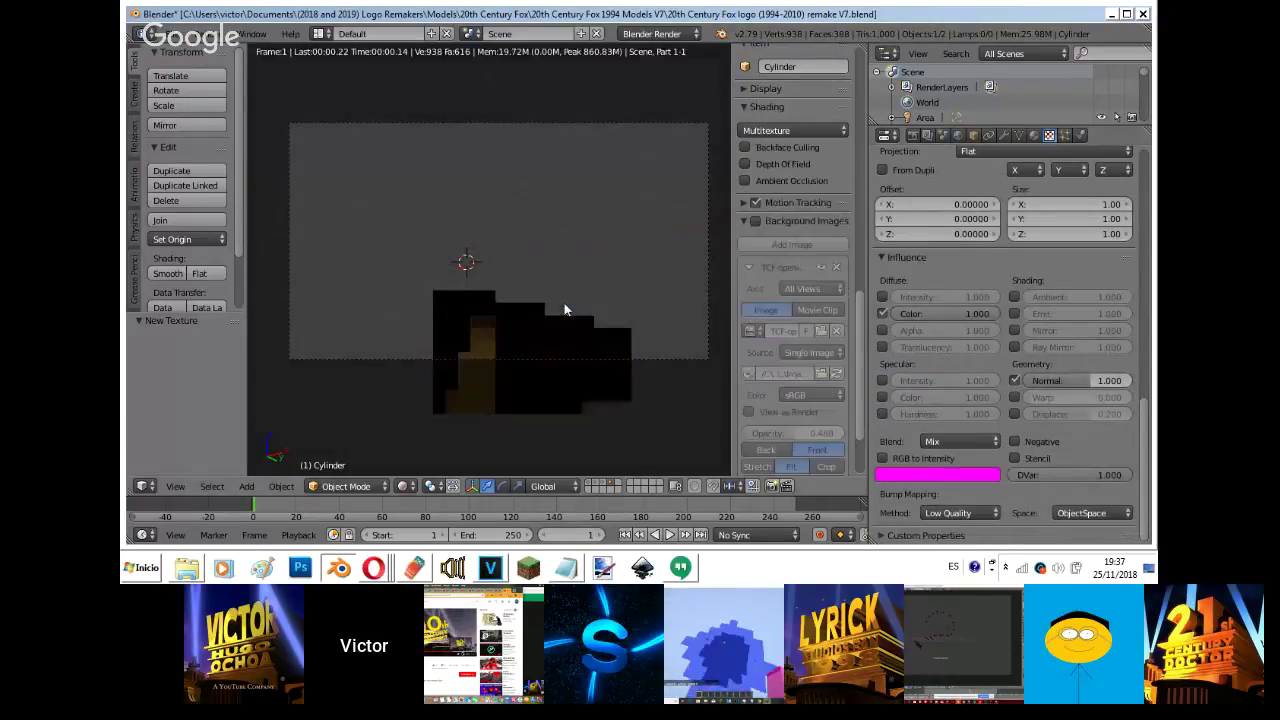
pyautogui.click(1022, 135)
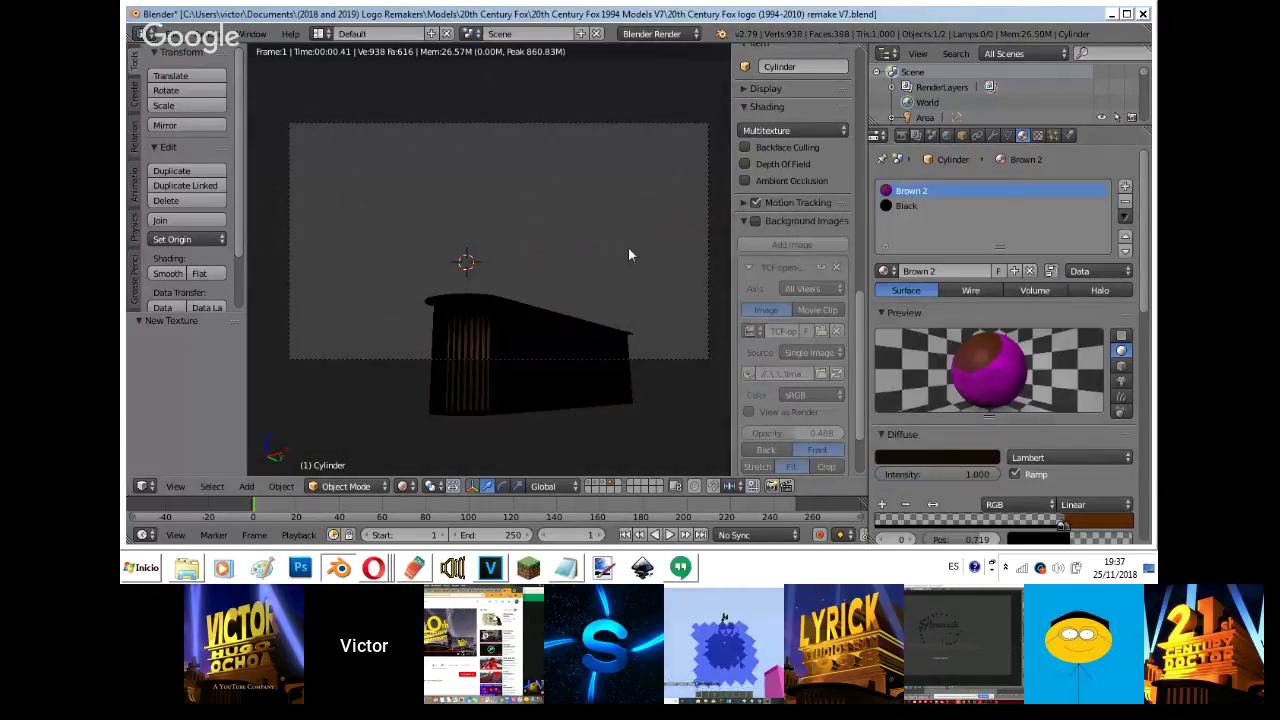
pyautogui.hotkey('shift', 'z')
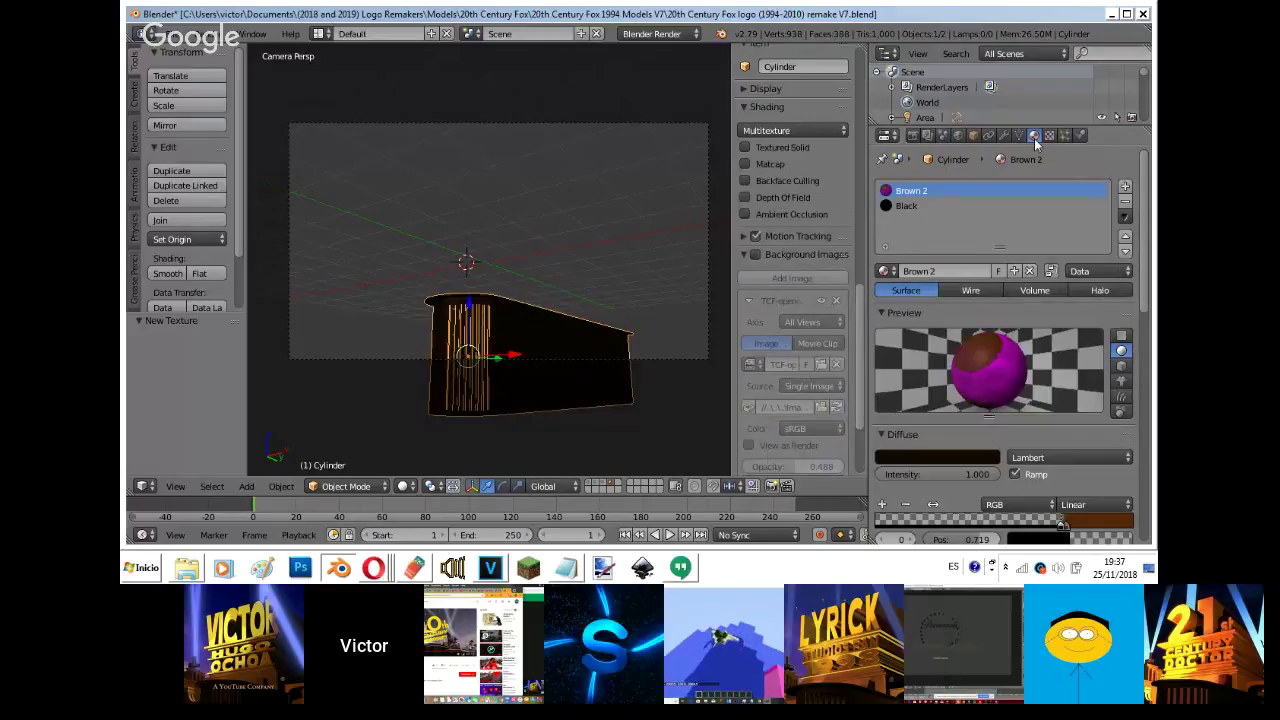
# - Enable the clouds texture's color ramp and paste the material's brown color onto the ramp's last stop
pyautogui.click(1048, 135)
pyautogui.scroll(10, 915, 318)
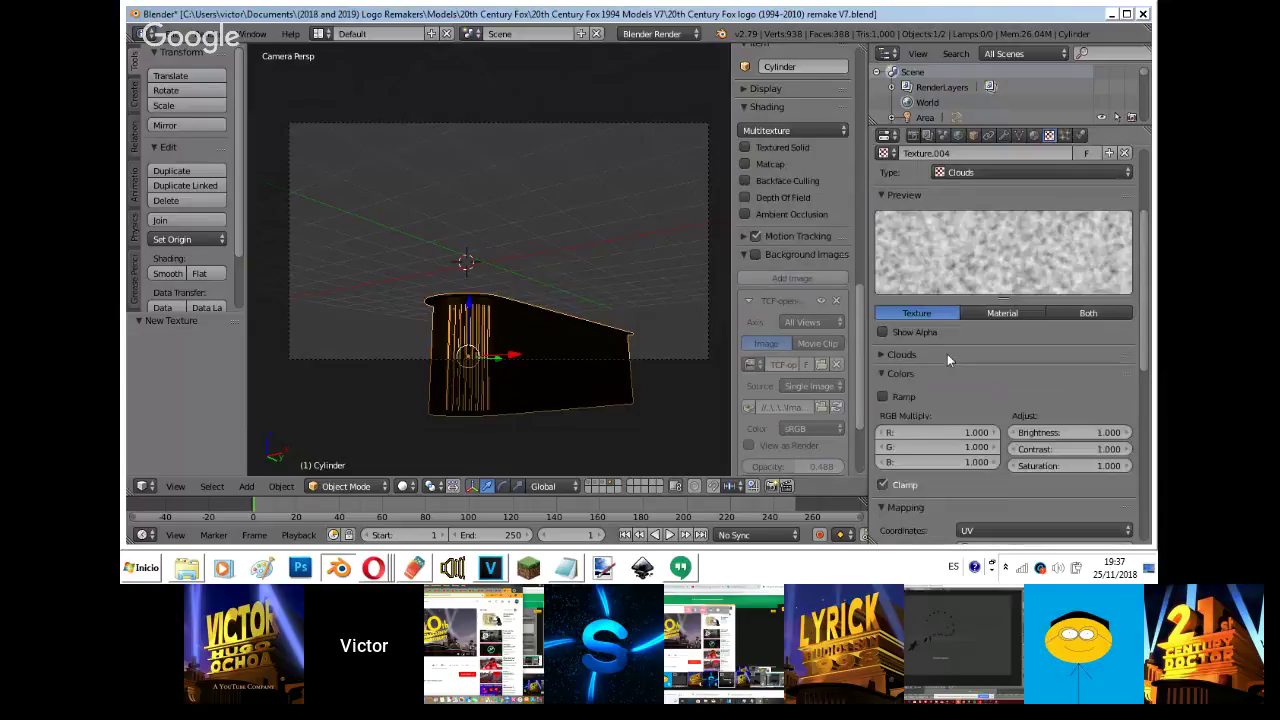
pyautogui.click(897, 517)
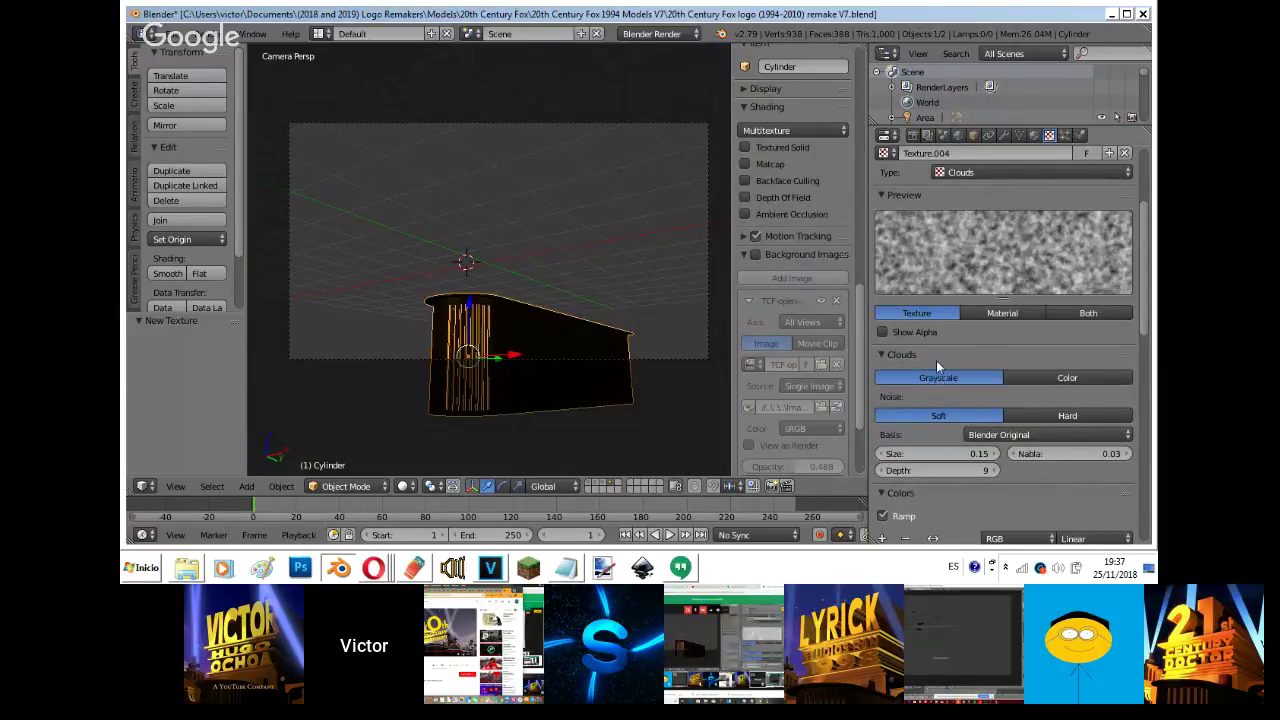
pyautogui.click(936, 357)
pyautogui.scroll(-2, 936, 357)
pyautogui.click(1127, 376)
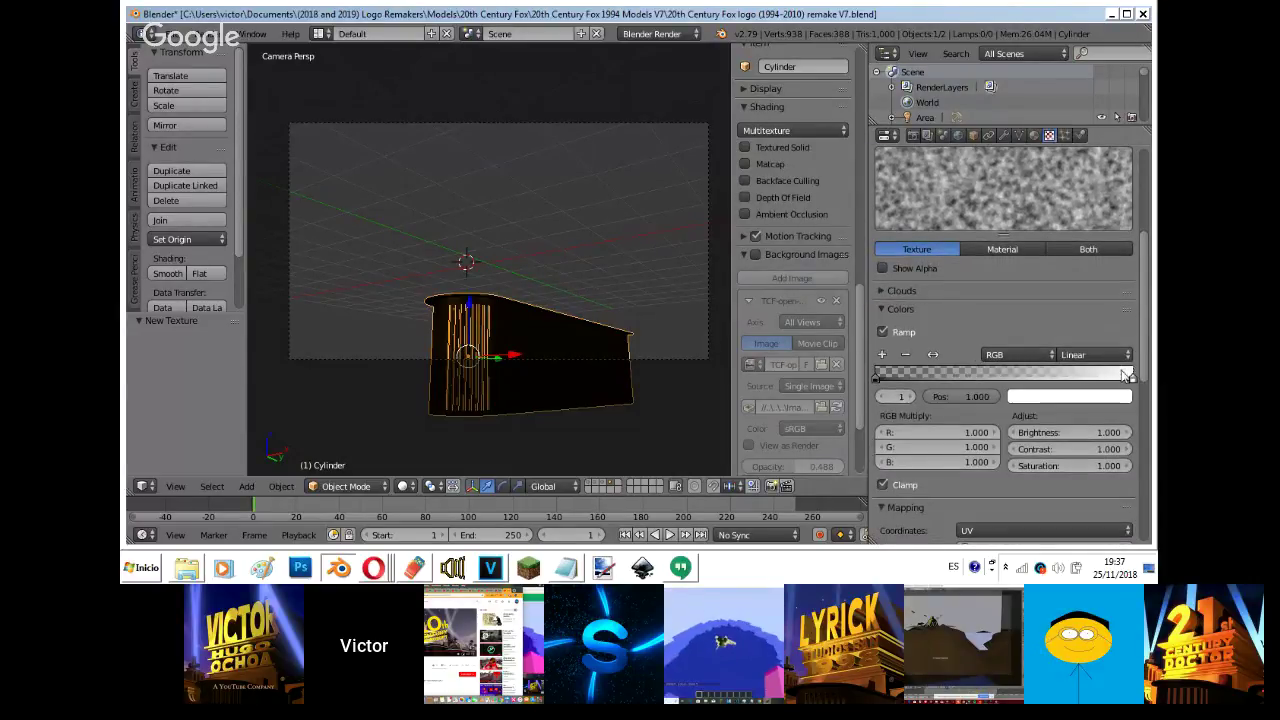
pyautogui.click(1035, 136)
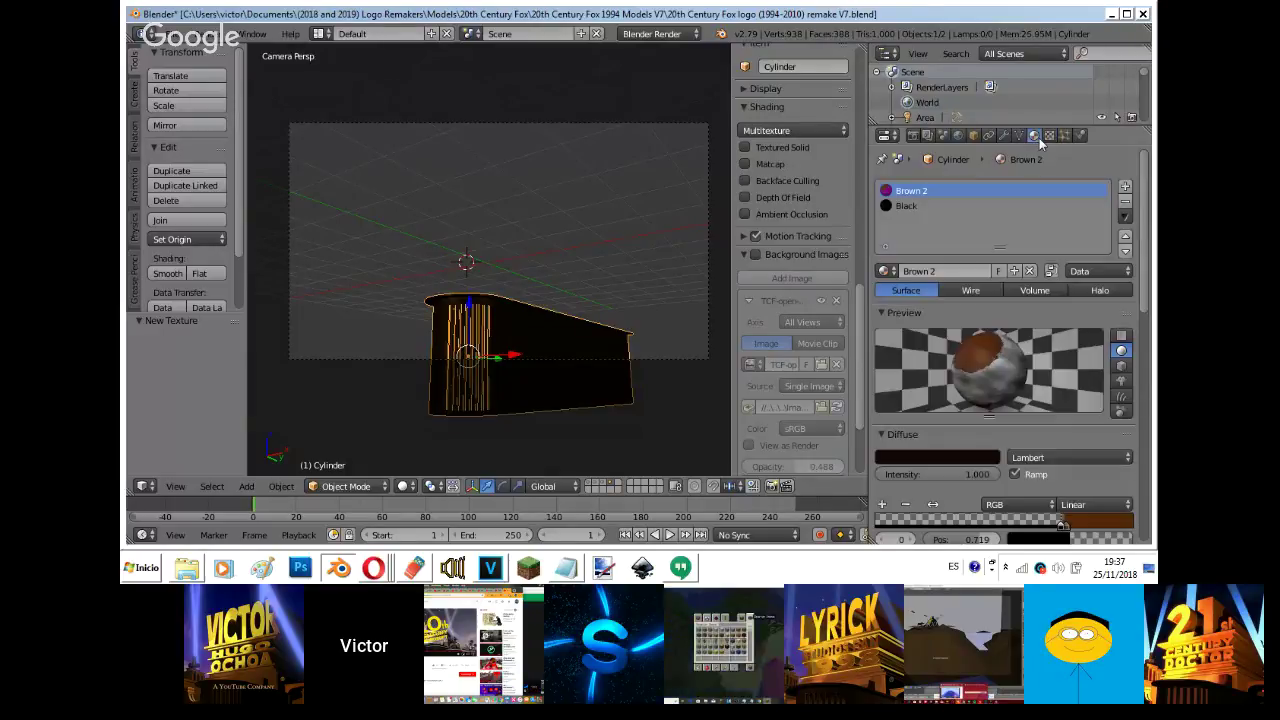
pyautogui.click(1049, 136)
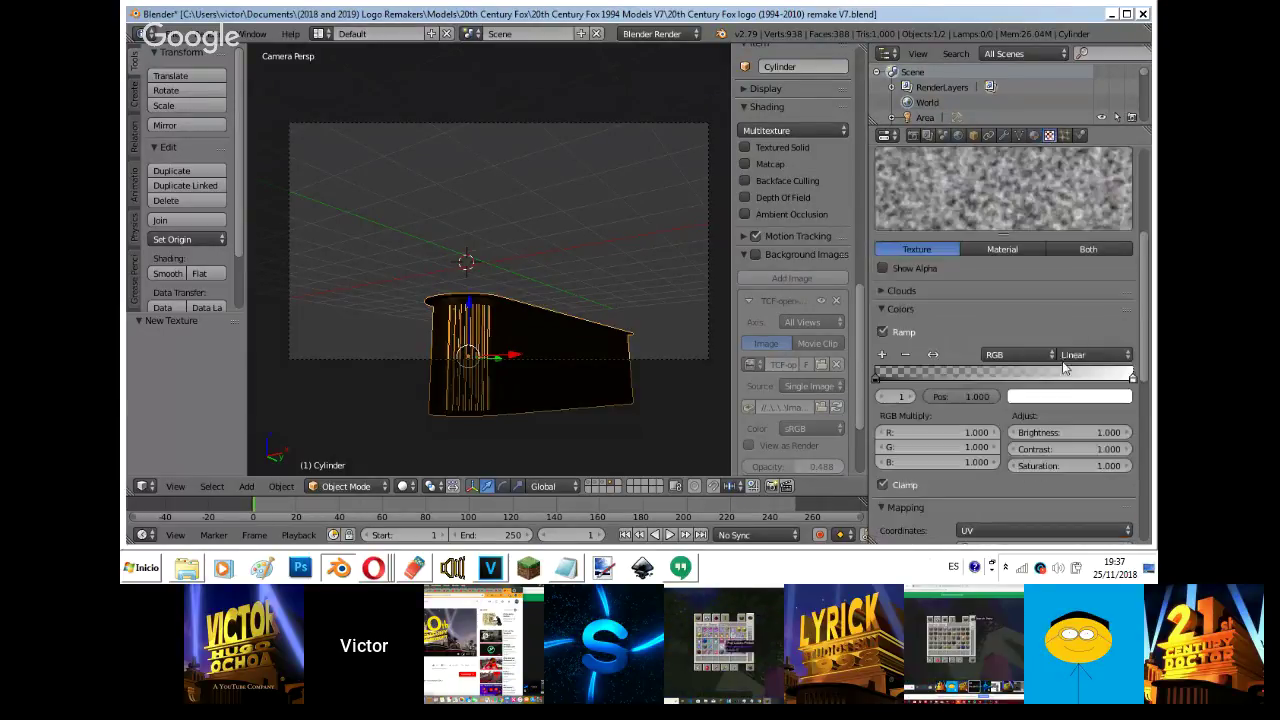
pyautogui.hotkey('ctrl', 'v')
# - Set the clouds texture's bump mapping method to Original and check the Brown 2 material preview
pyautogui.scroll(-10, 1071, 397)
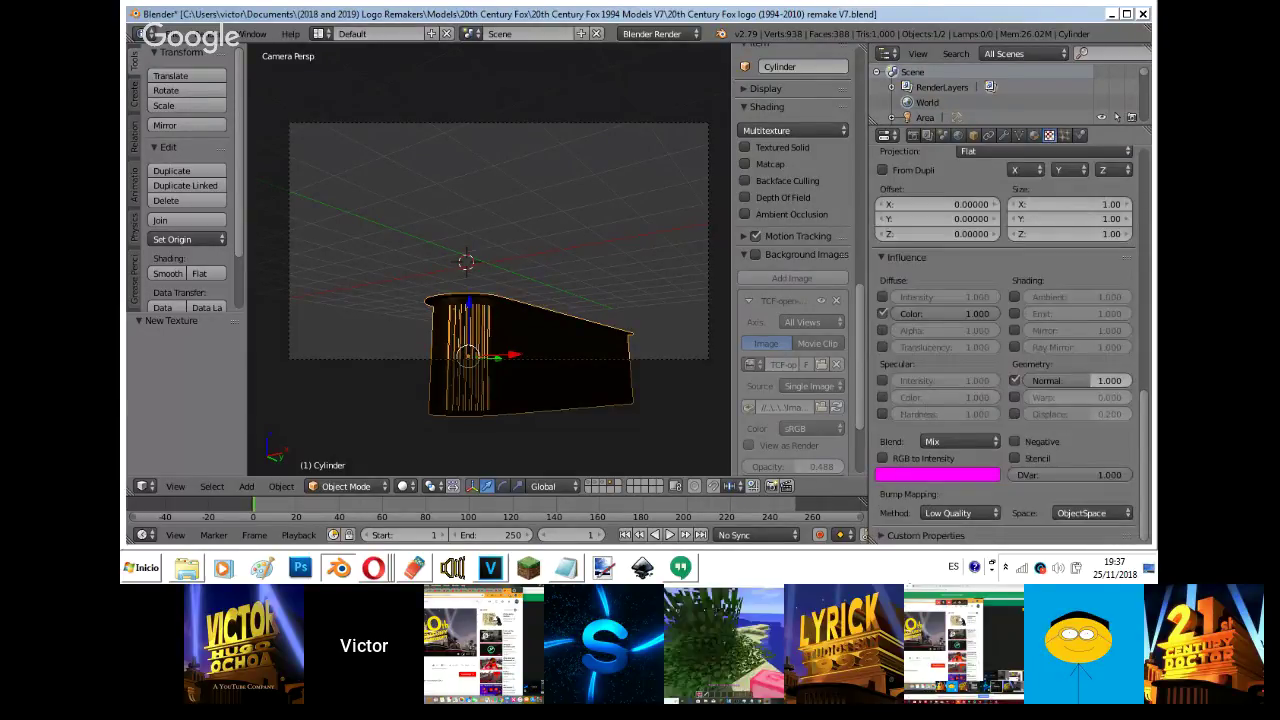
pyautogui.click(960, 513)
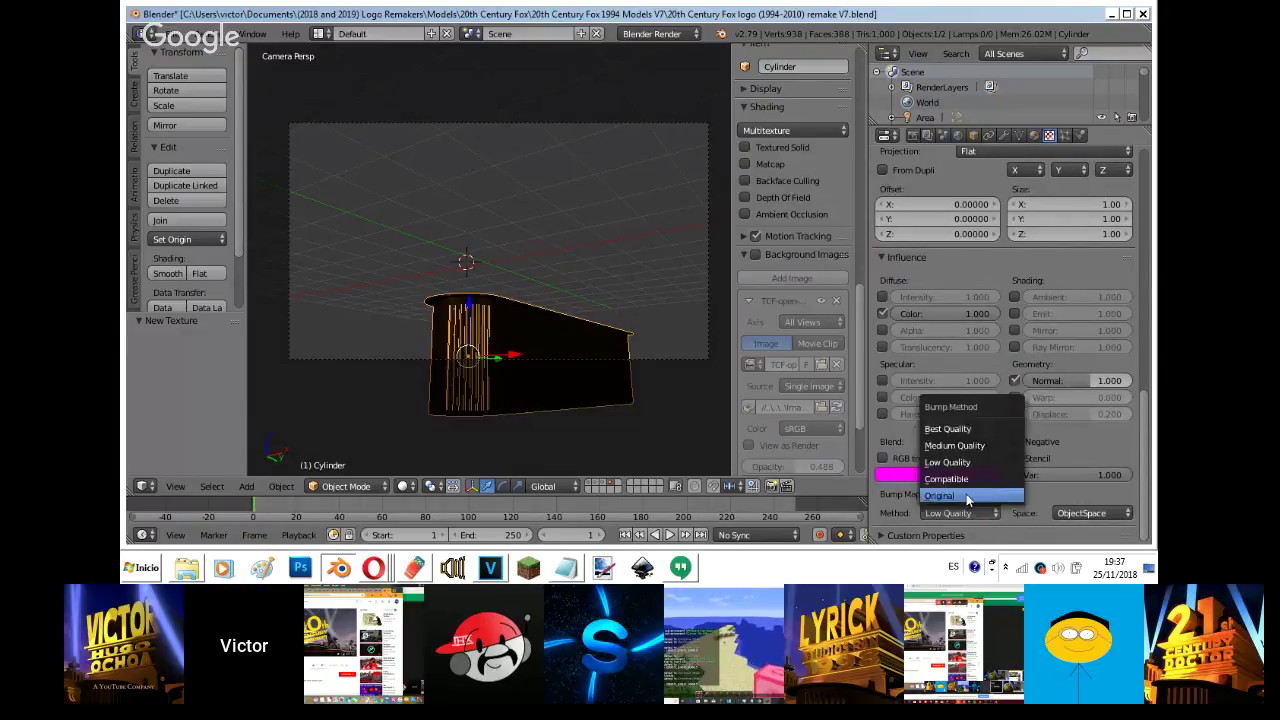
pyautogui.click(971, 497)
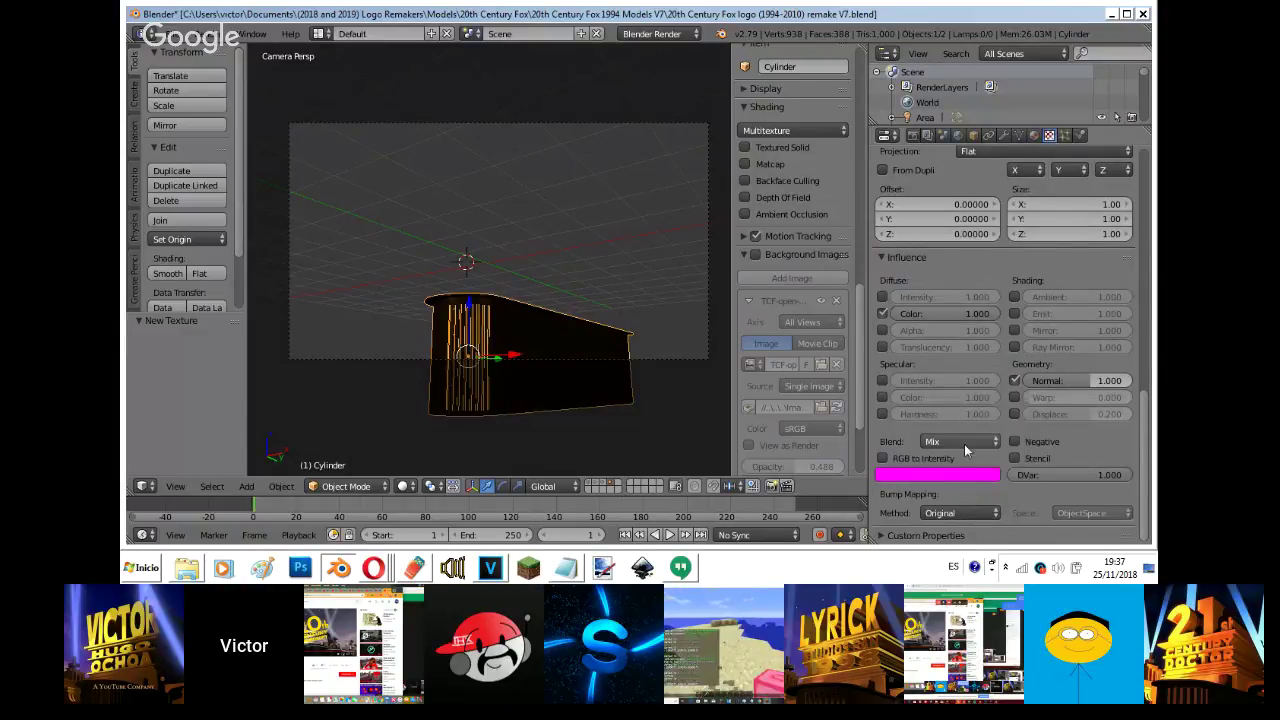
pyautogui.click(1034, 135)
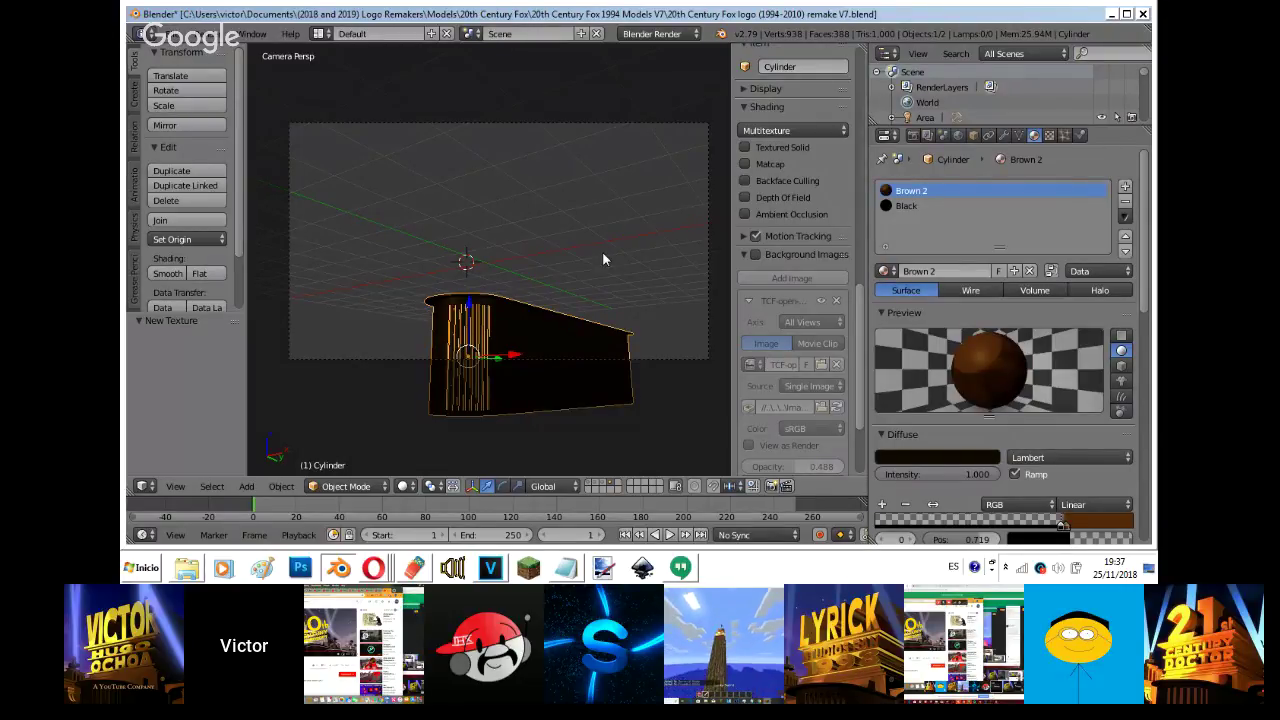
# - Read the newest live chat messages on YouTube, look over the Hangouts group chat, and go back to Blender
pyautogui.click(377, 569)
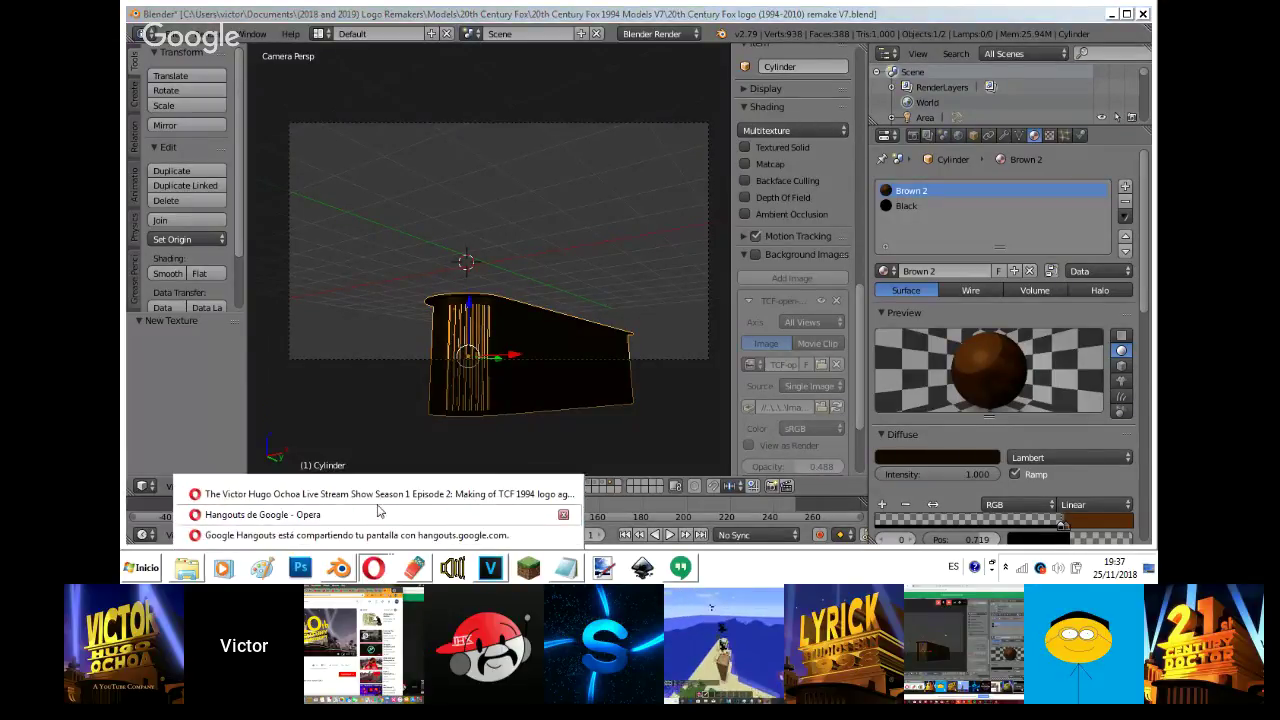
pyautogui.click(375, 500)
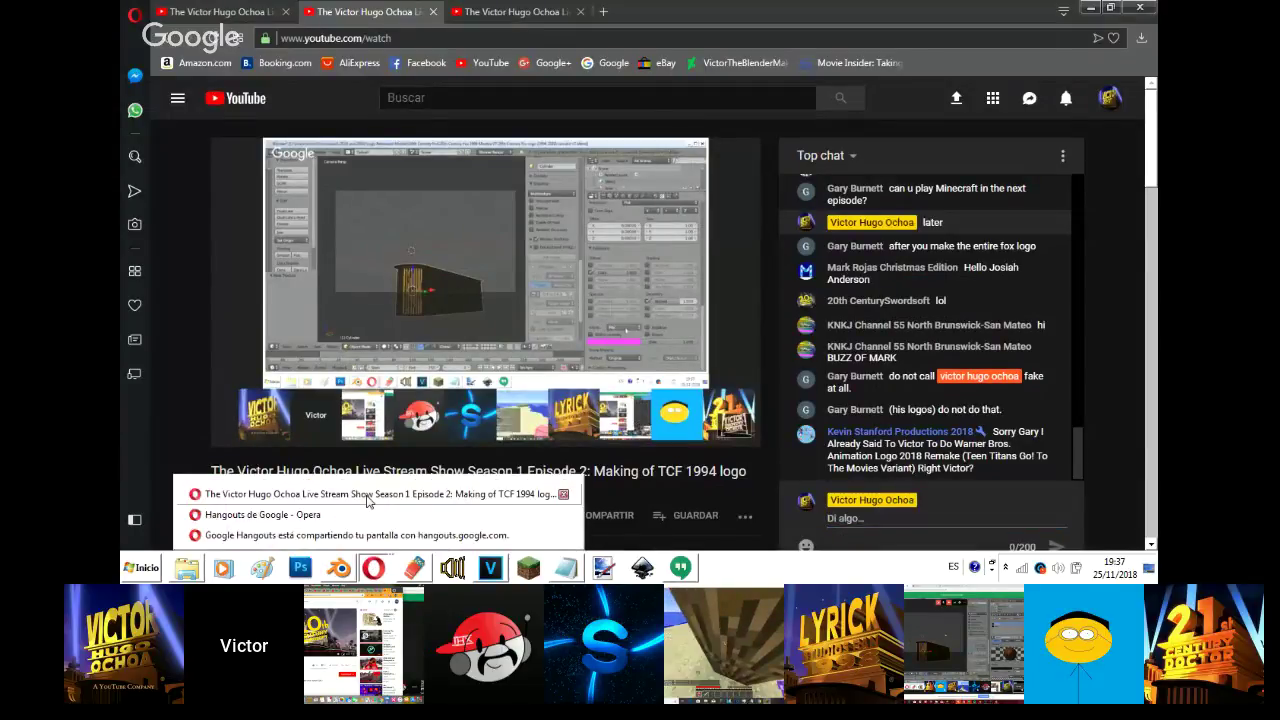
pyautogui.click(367, 500)
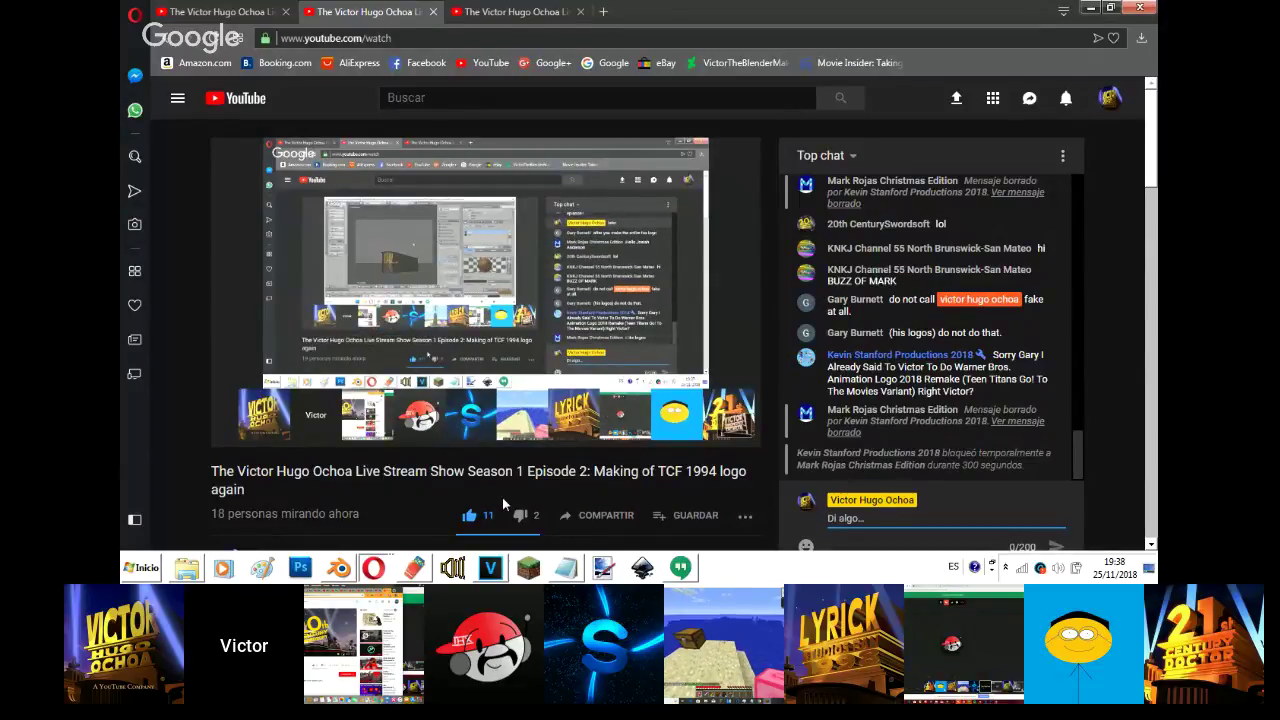
pyautogui.scroll(-1, 504, 504)
pyautogui.scroll(1, 503, 497)
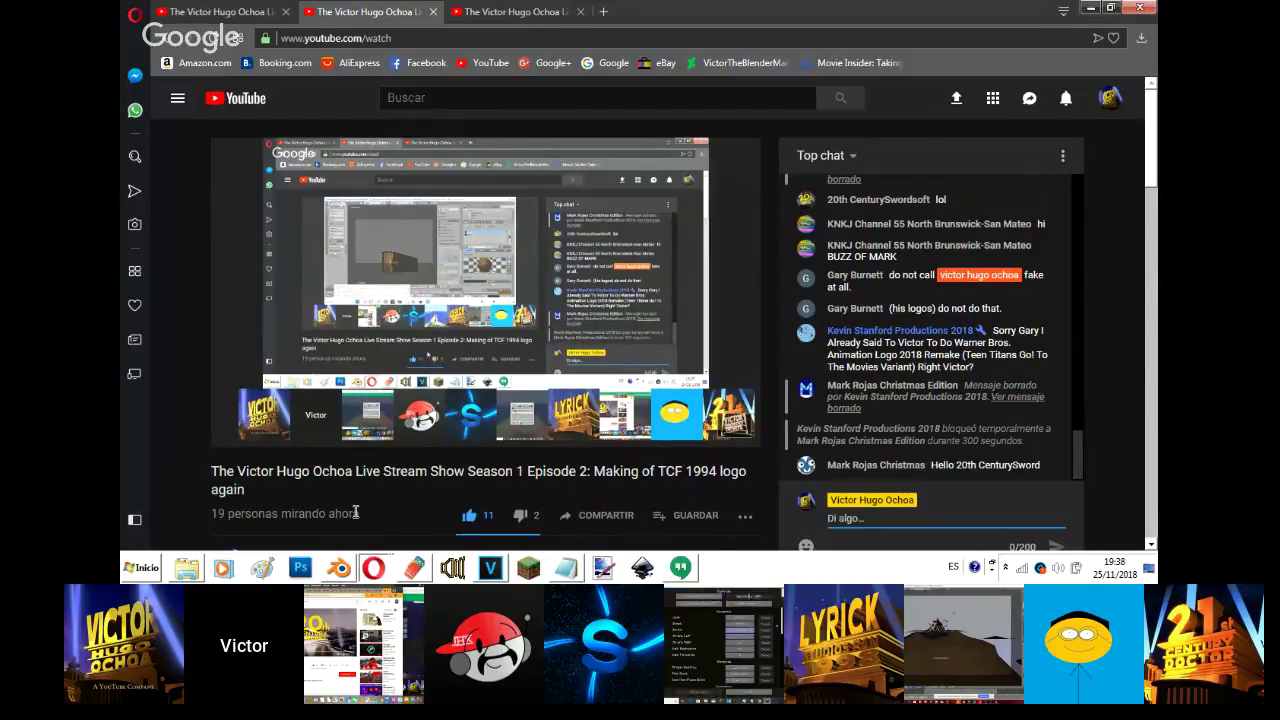
pyautogui.click(374, 567)
pyautogui.click(368, 514)
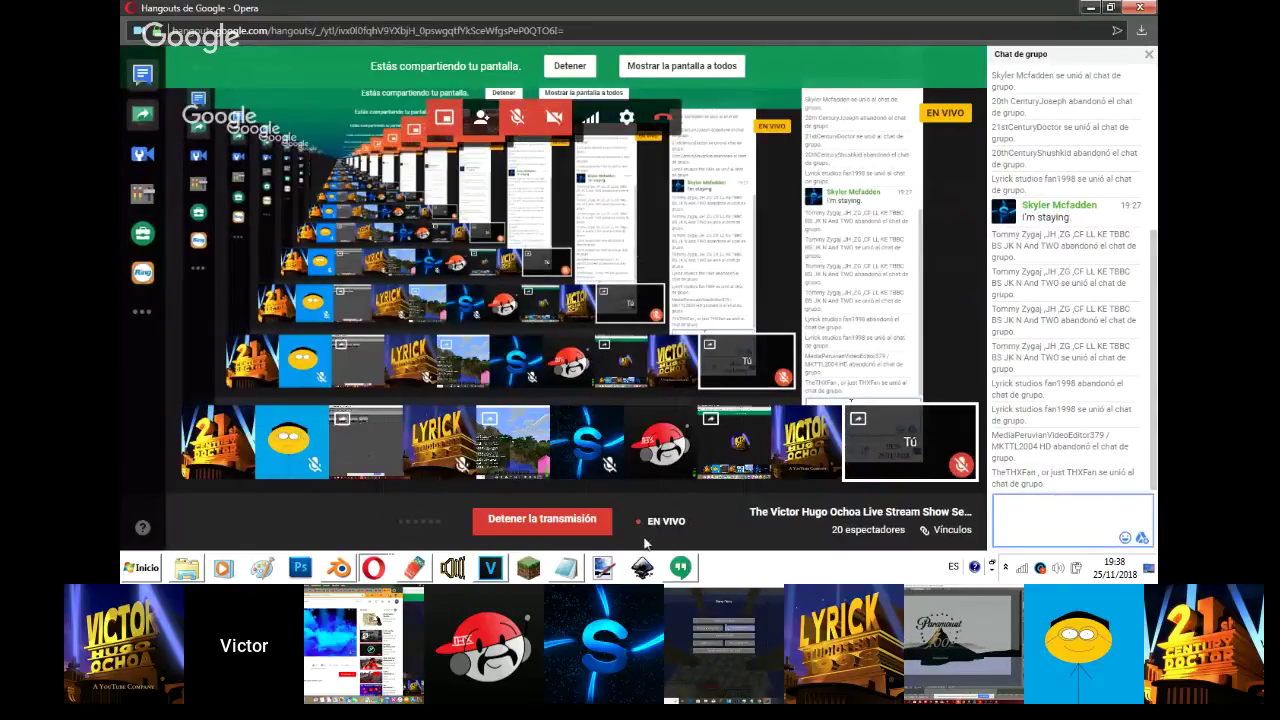
pyautogui.click(332, 576)
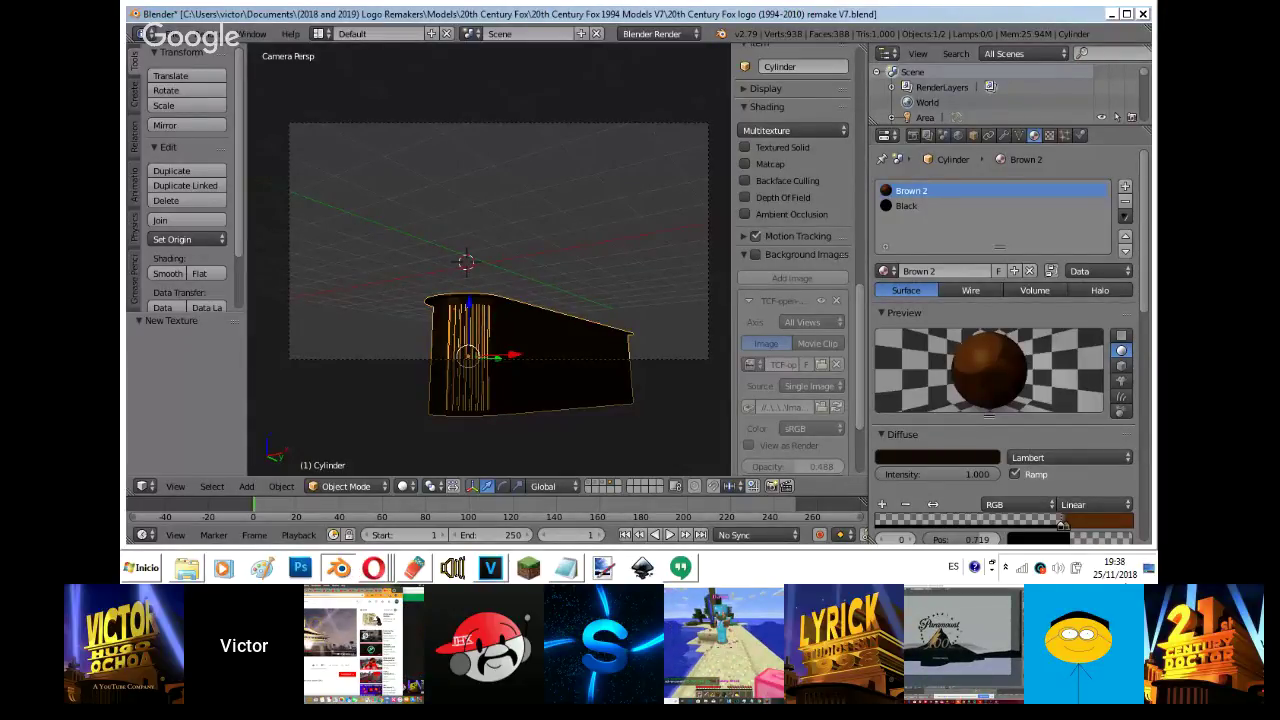
# - Move the black stop of Brown 2's diffuse color ramp to position 0.543
pyautogui.scroll(-2, 1062, 523)
pyautogui.moveTo(1061, 463); pyautogui.dragTo(1015, 466)
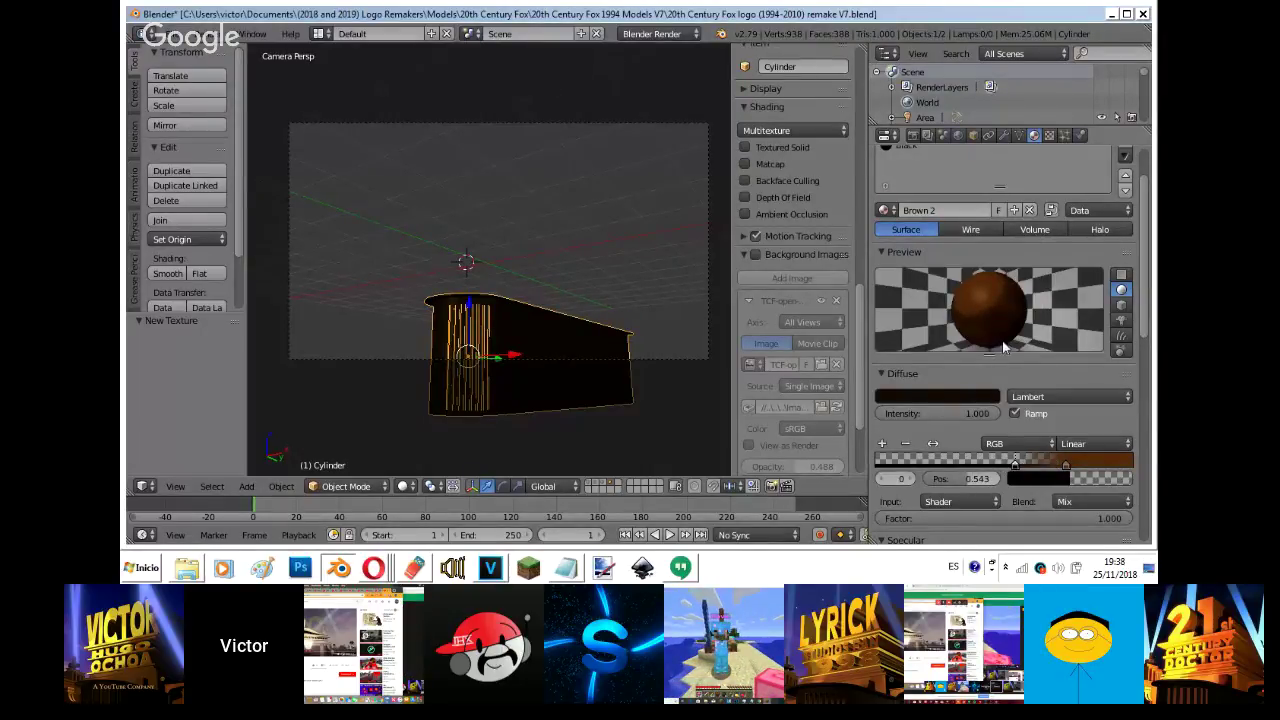
# - Set the clouds texture's mapping coordinates to Generated
pyautogui.click(1049, 135)
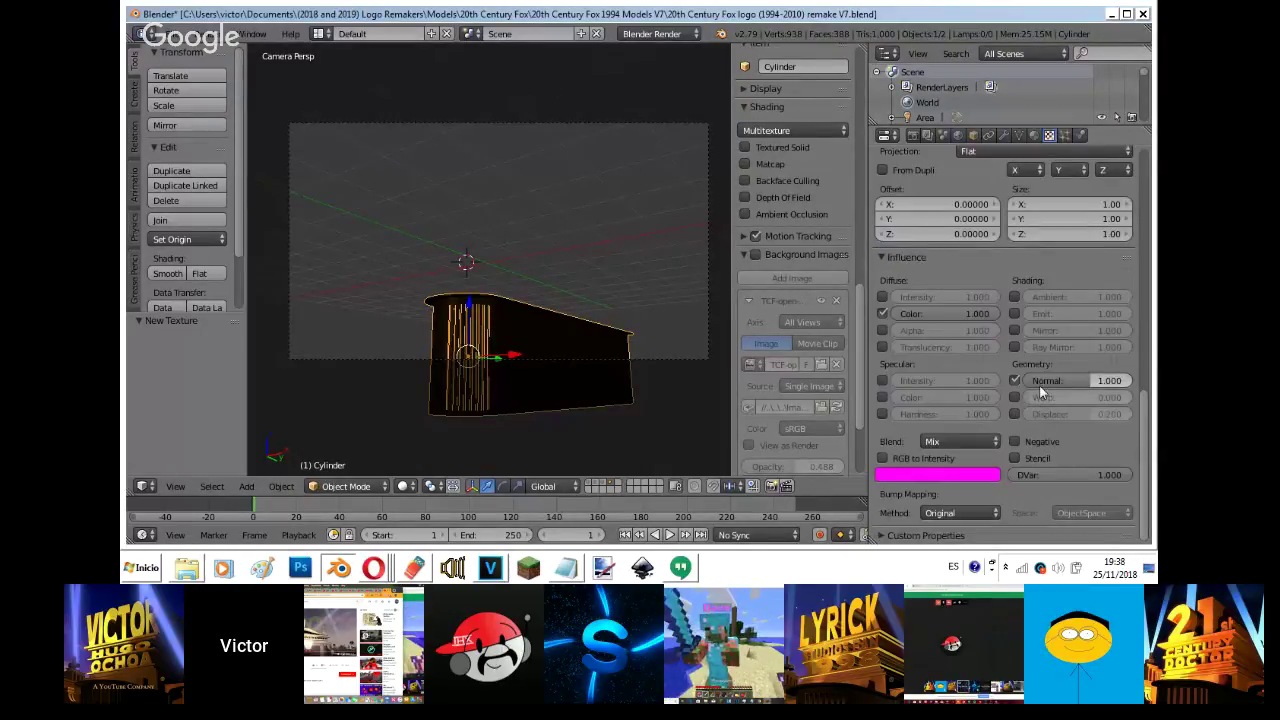
pyautogui.scroll(6, 1039, 385)
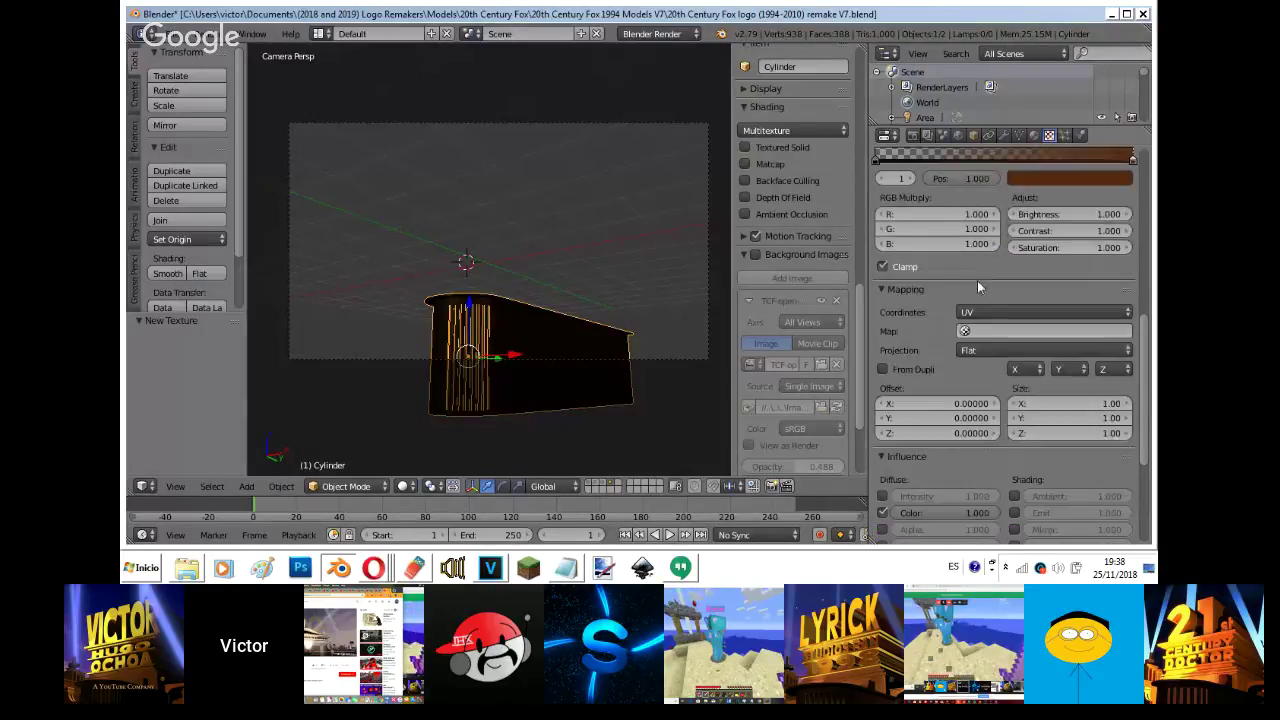
pyautogui.click(984, 313)
pyautogui.click(980, 261)
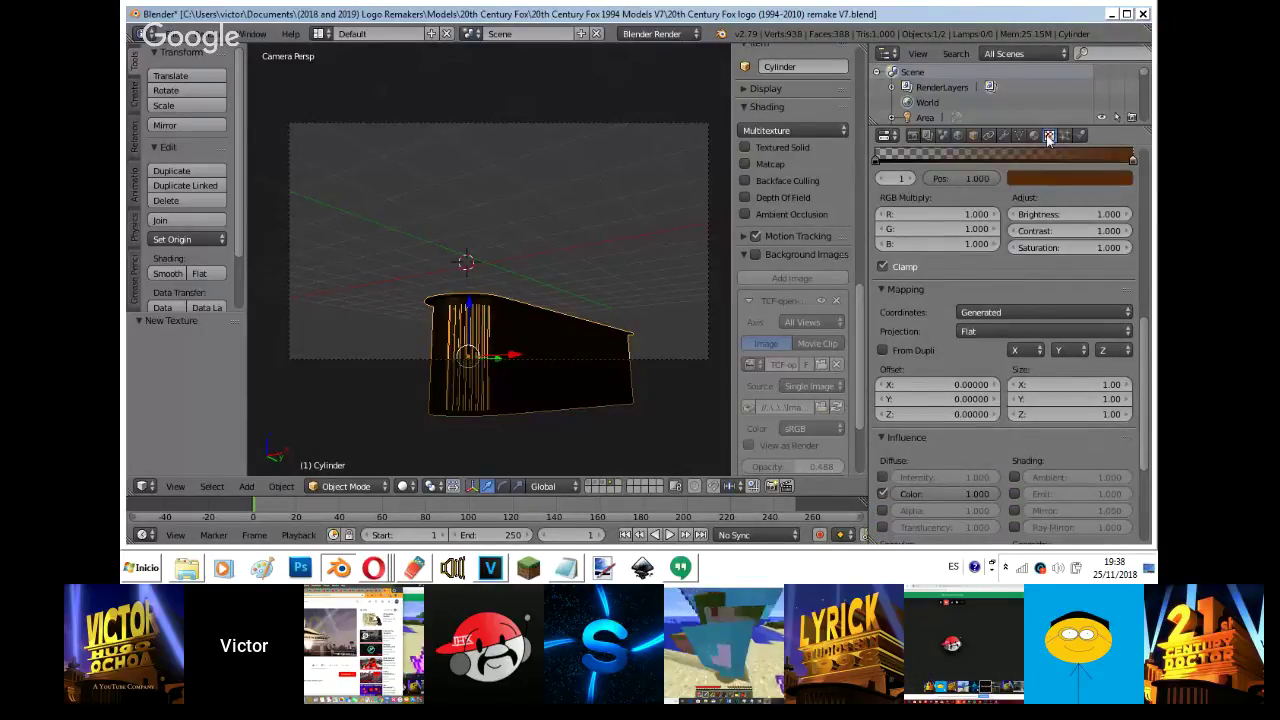
# - Move the brown stop of Brown 2's diffuse color ramp to position 0.790
pyautogui.click(1036, 136)
pyautogui.moveTo(1065, 463); pyautogui.dragTo(1088, 462)
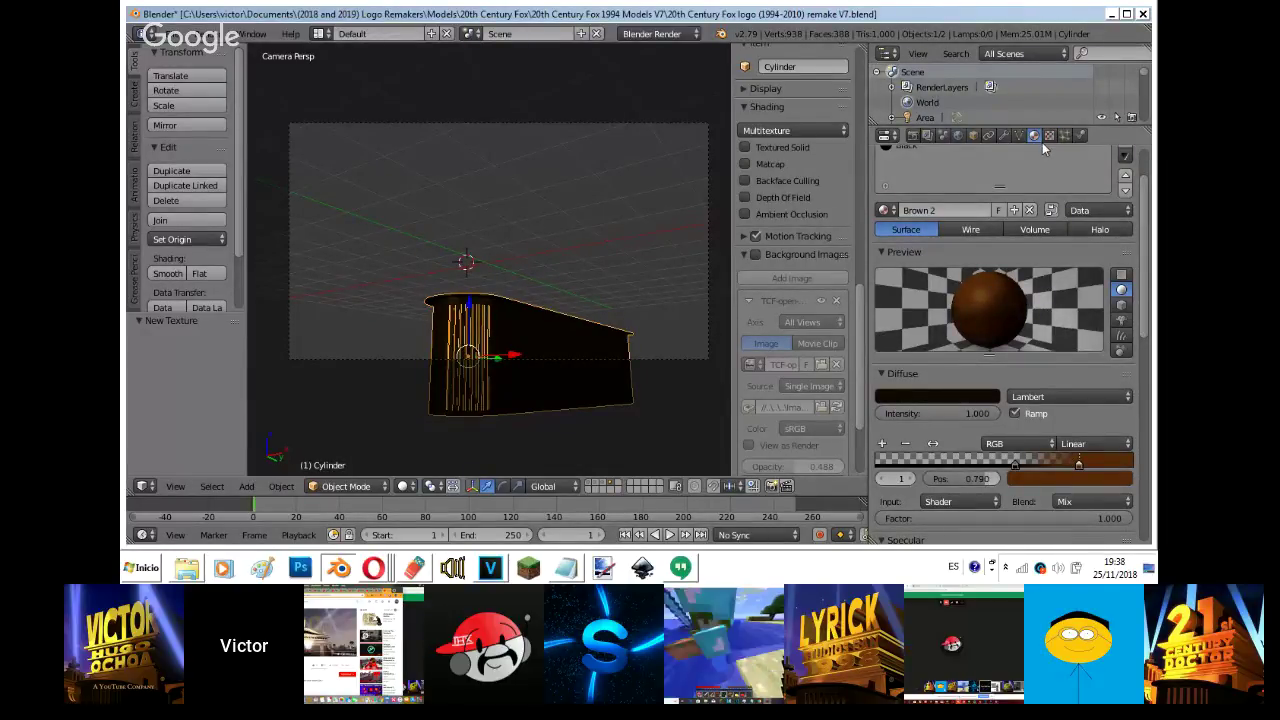
# - Review the clouds texture's color and mapping settings and disable its color ramp
pyautogui.click(1049, 135)
pyautogui.scroll(2, 1046, 300)
pyautogui.scroll(3, 1046, 340)
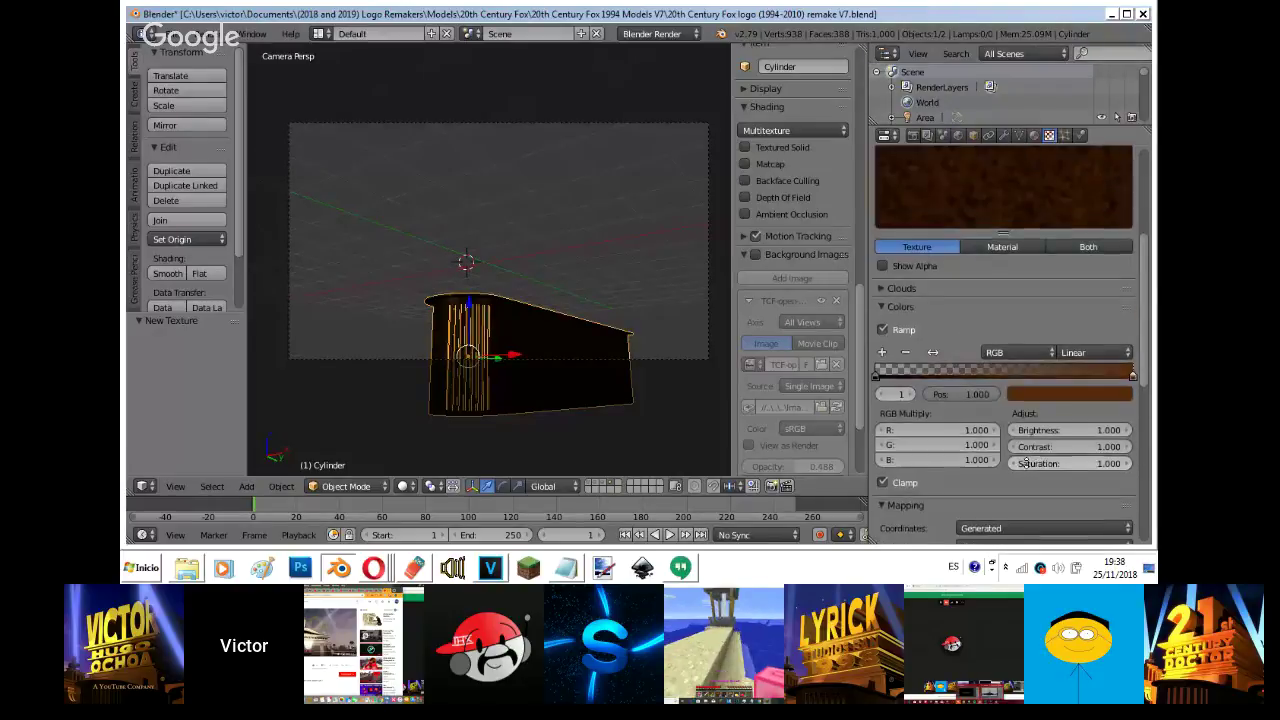
pyautogui.scroll(-5, 1045, 338)
pyautogui.scroll(5, 1041, 333)
pyautogui.scroll(2, 1041, 335)
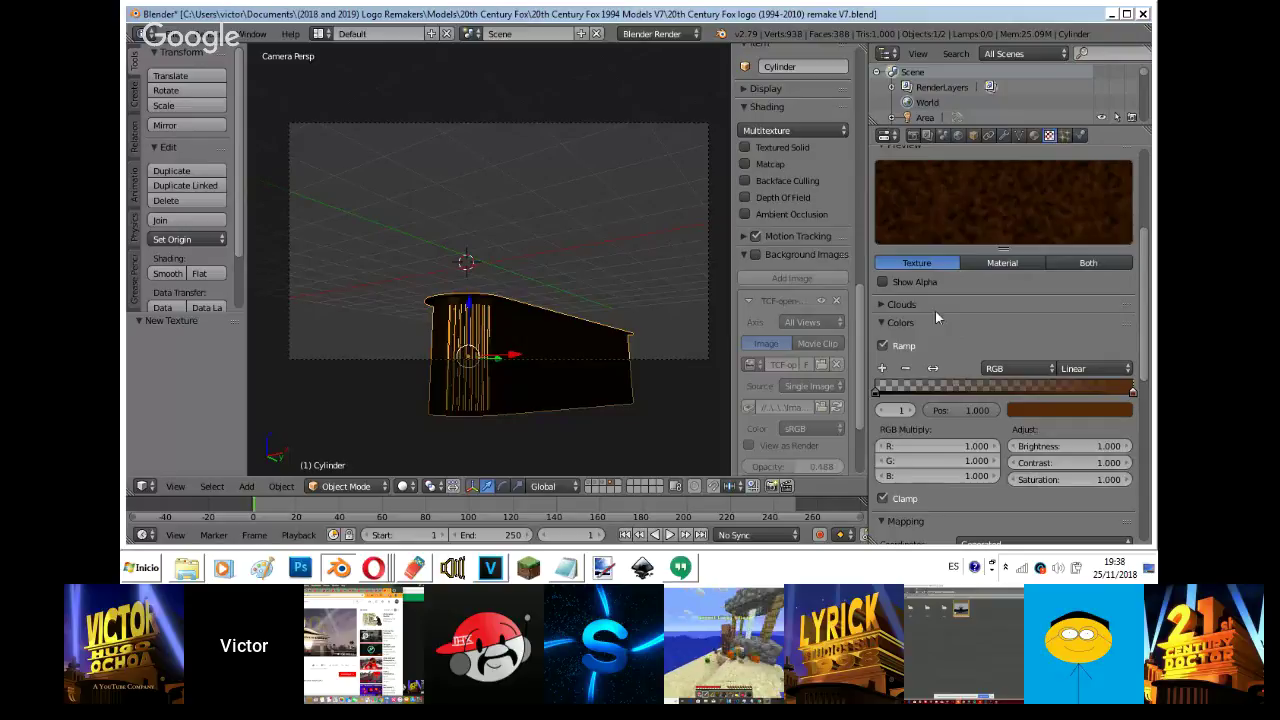
pyautogui.click(885, 346)
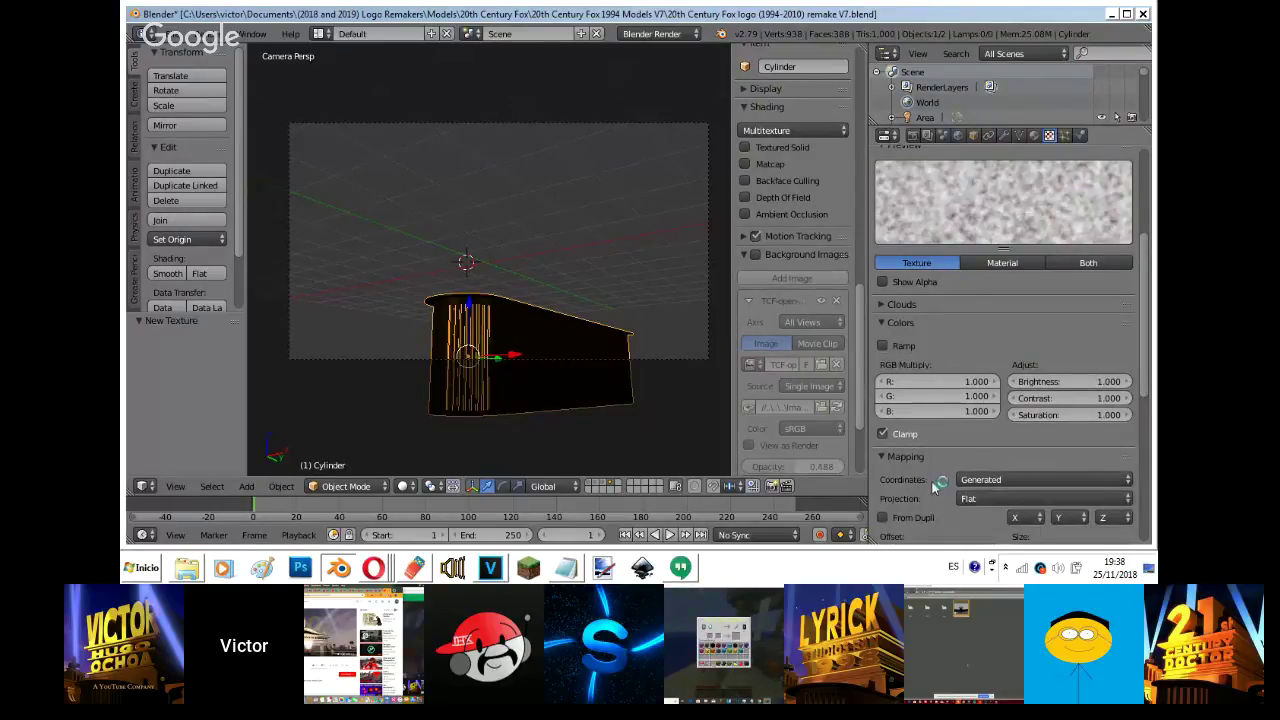
# - Paste the copied brown onto the clouds texture's influence color and check the Brown 2 material preview
pyautogui.scroll(-8, 935, 488)
pyautogui.hotkey('ctrl', 'v')
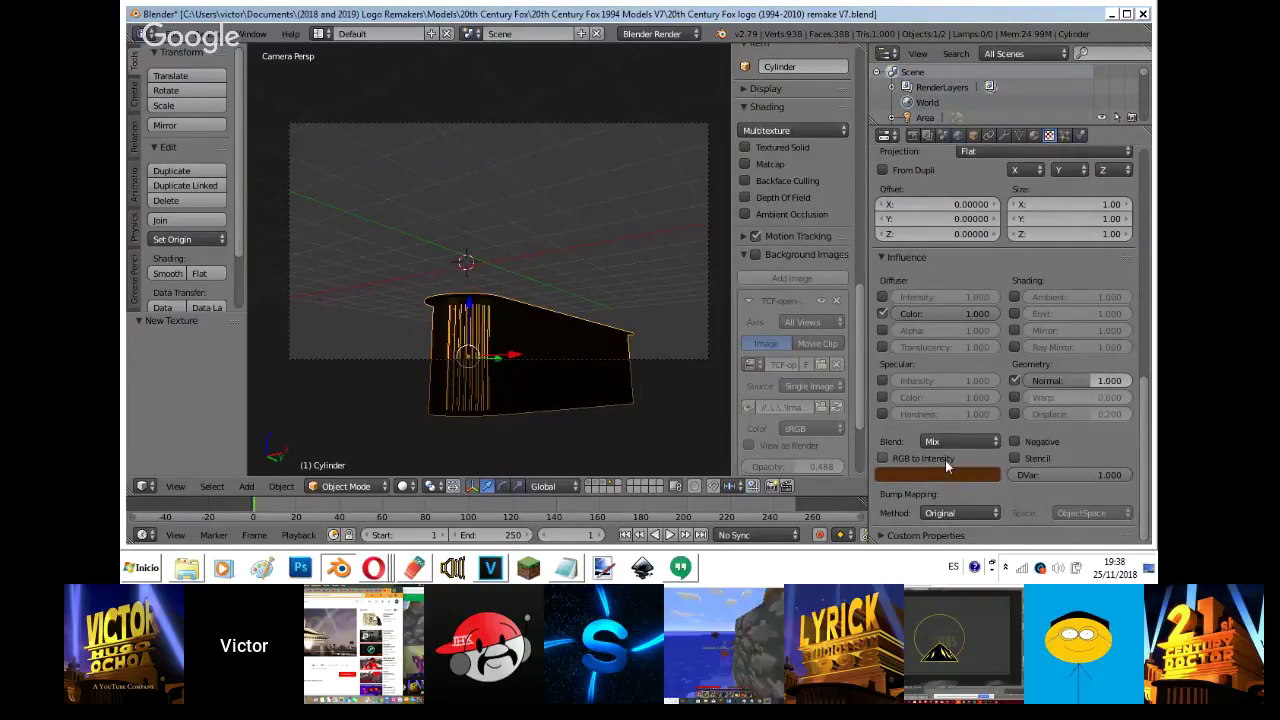
pyautogui.click(1033, 136)
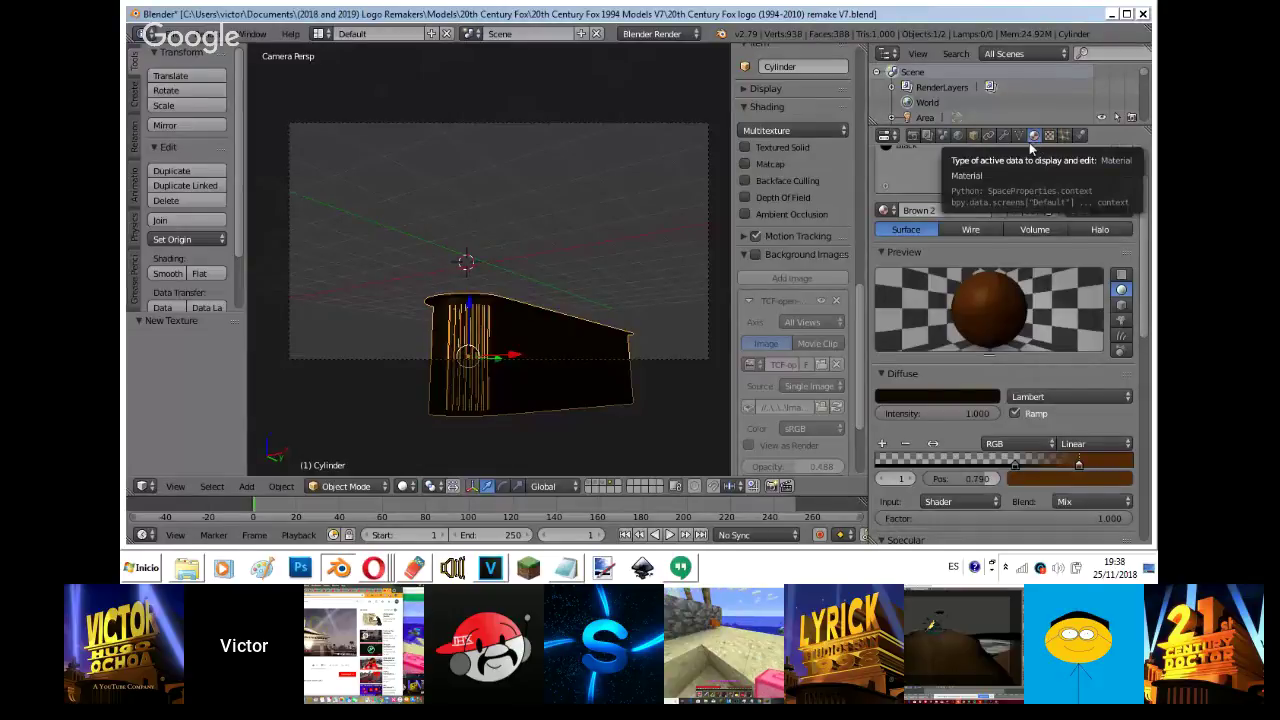
# - Darken the texture's influence colour for the cylinder's Brown 2 material, then return to the material settings
pyautogui.click(1049, 136)
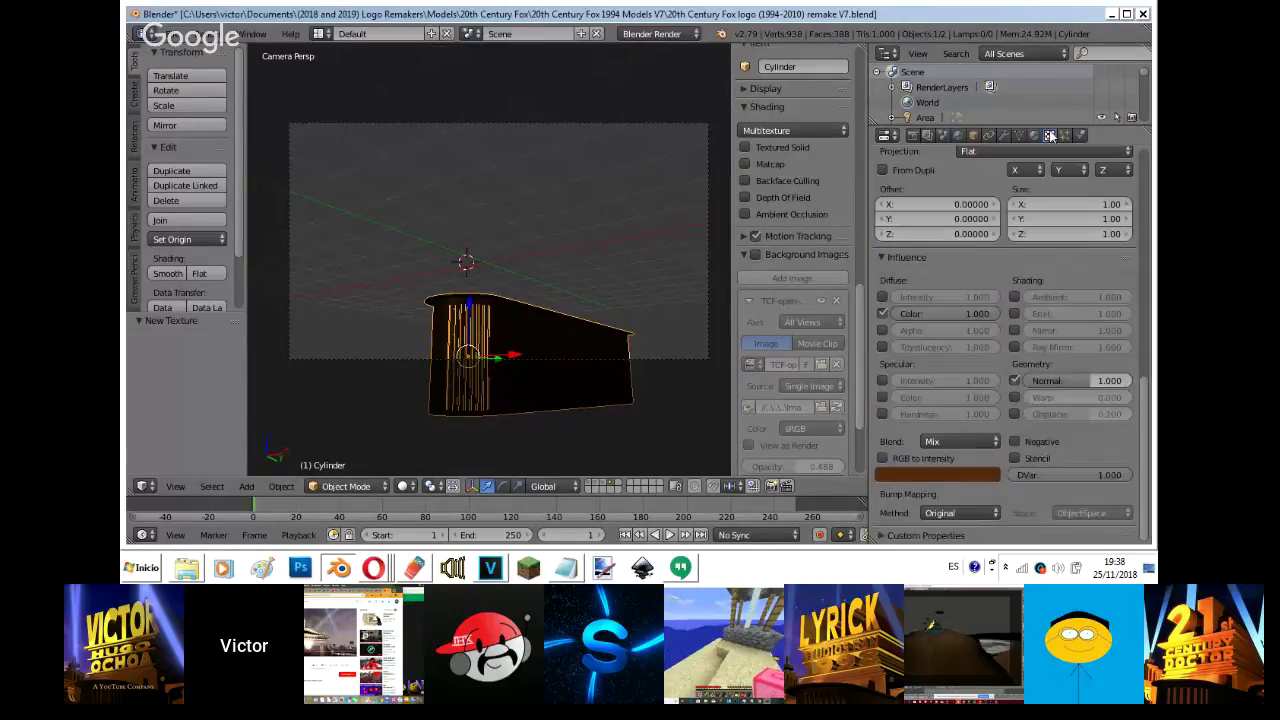
pyautogui.click(966, 475)
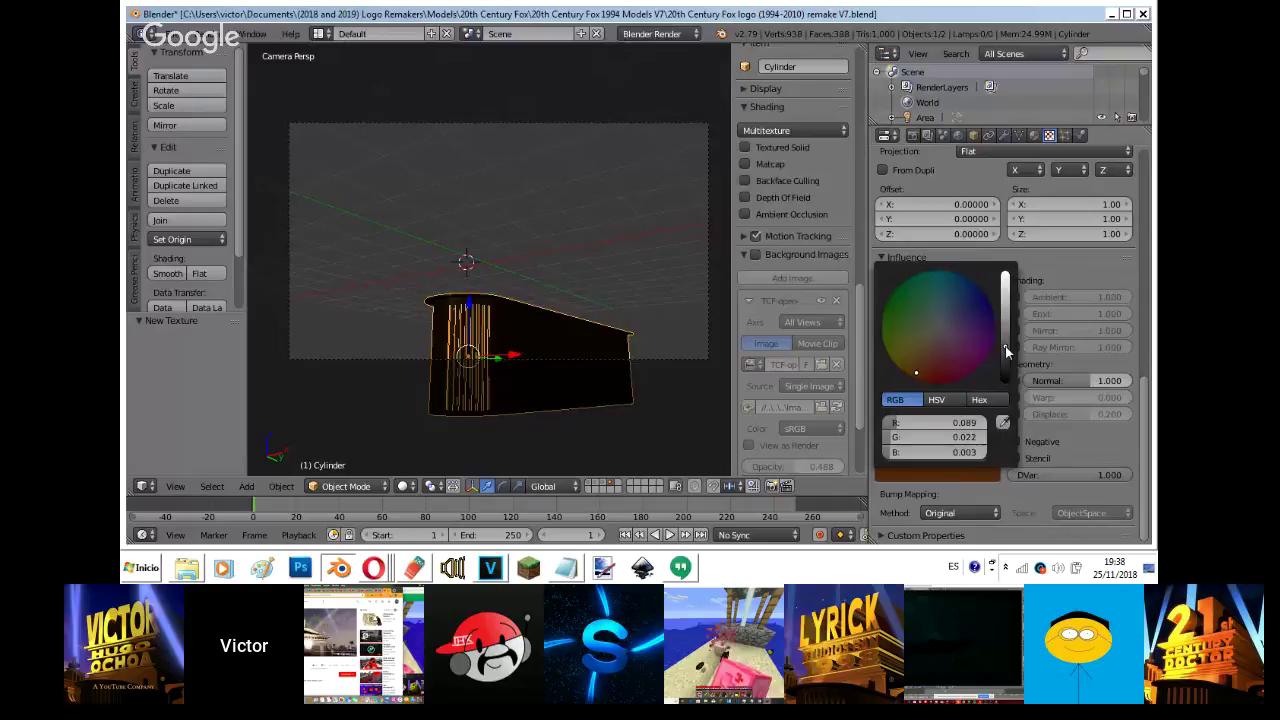
pyautogui.moveTo(1005, 346); pyautogui.dragTo(1007, 360)
pyautogui.click(1033, 136)
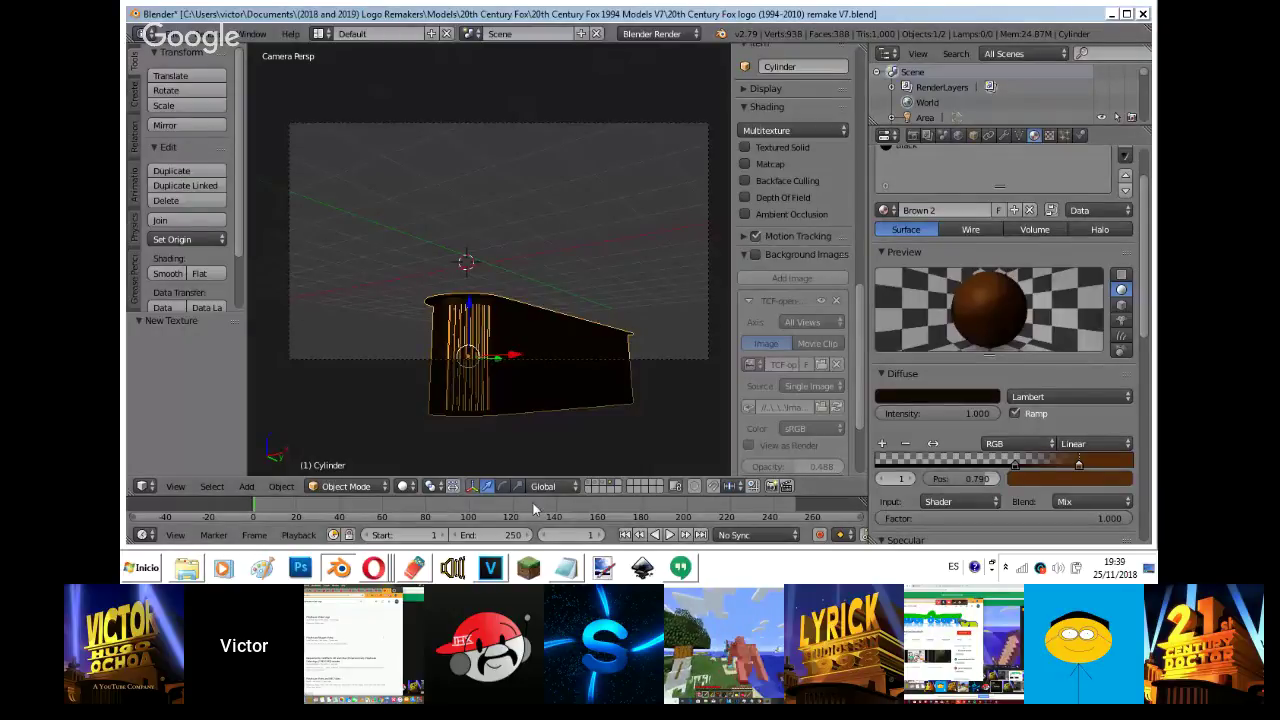
# - Switch to the Opera window showing the YouTube live stream and its chat
pyautogui.click(374, 567)
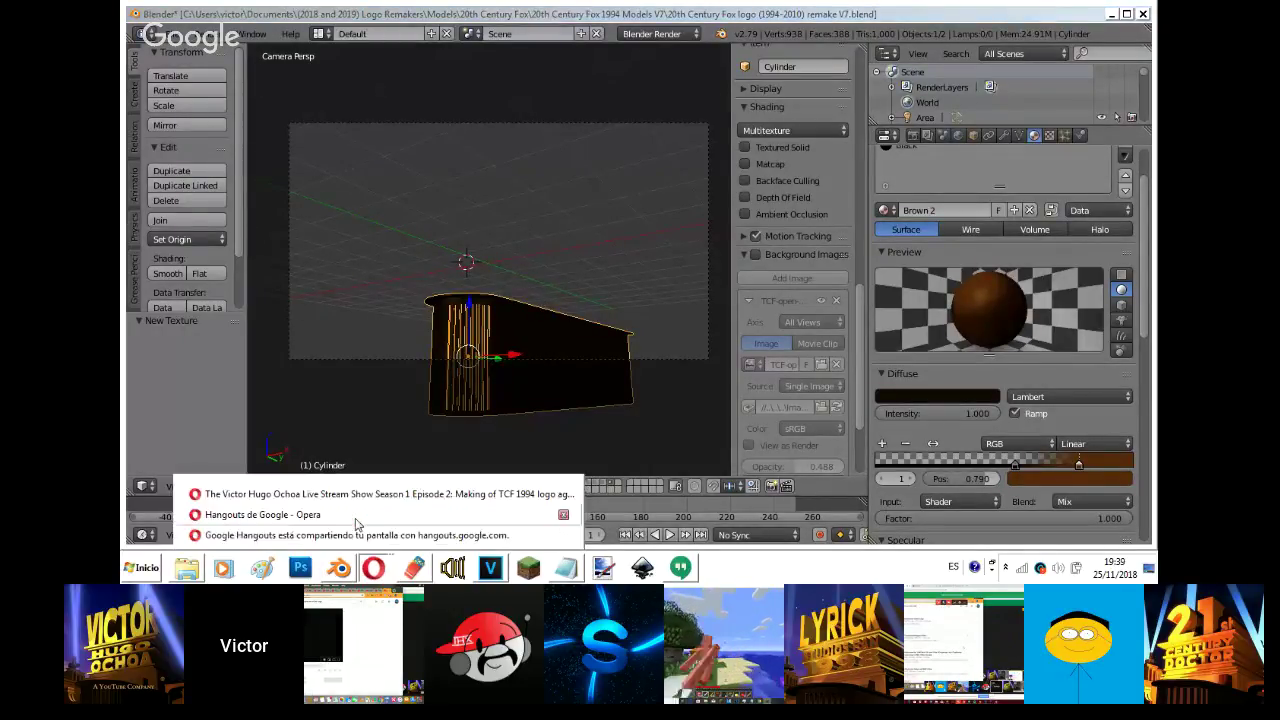
pyautogui.click(348, 500)
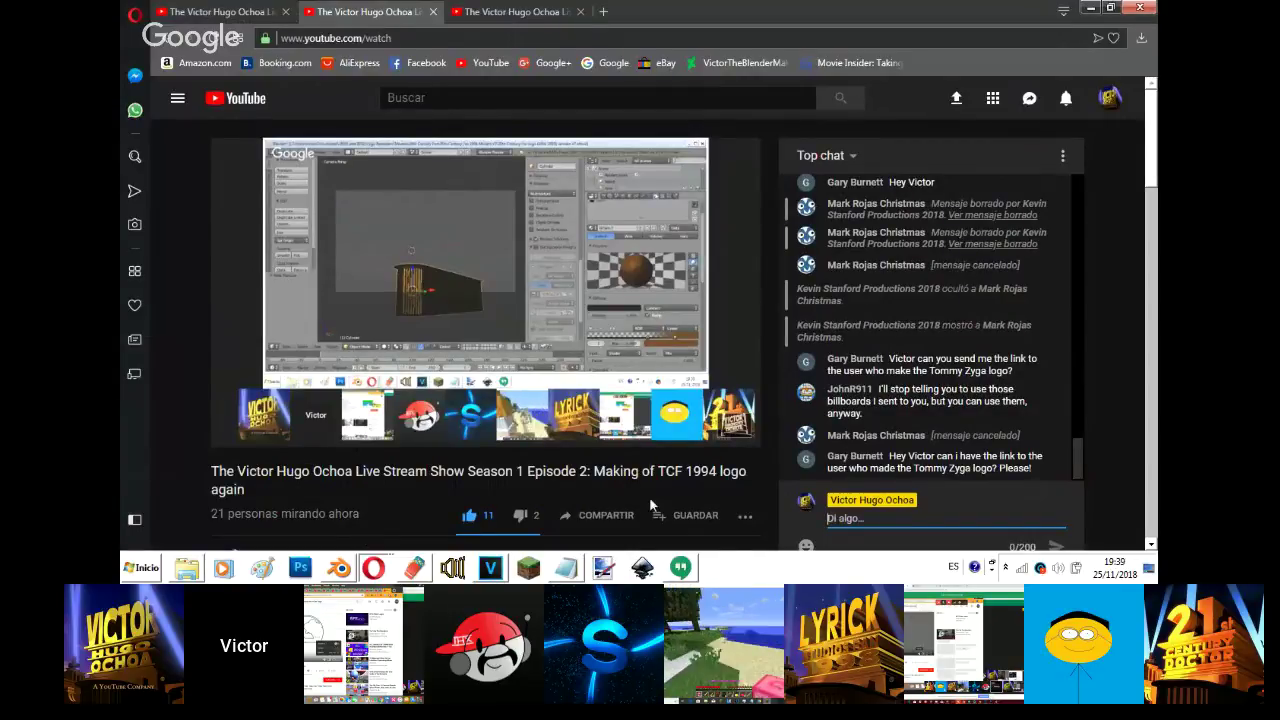
pyautogui.click(867, 516)
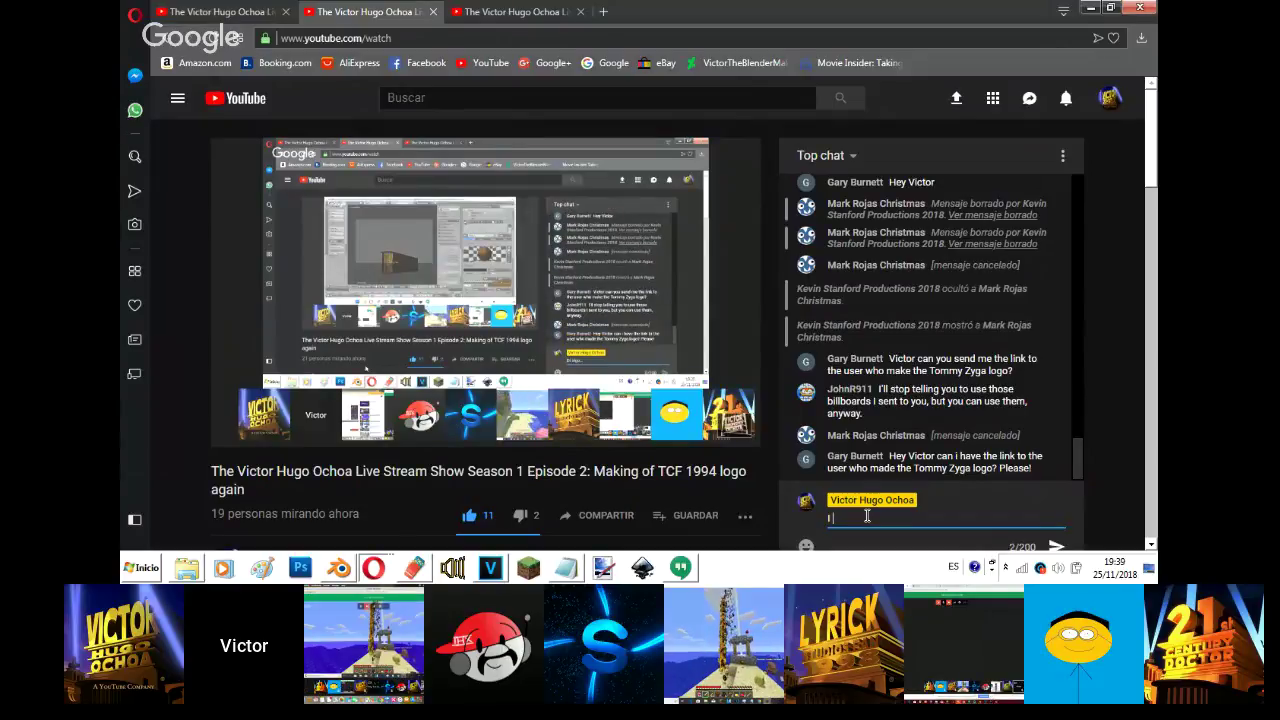
pyautogui.write('I')
pyautogui.press('BackSpace')
pyautogui.press('BackSpace')
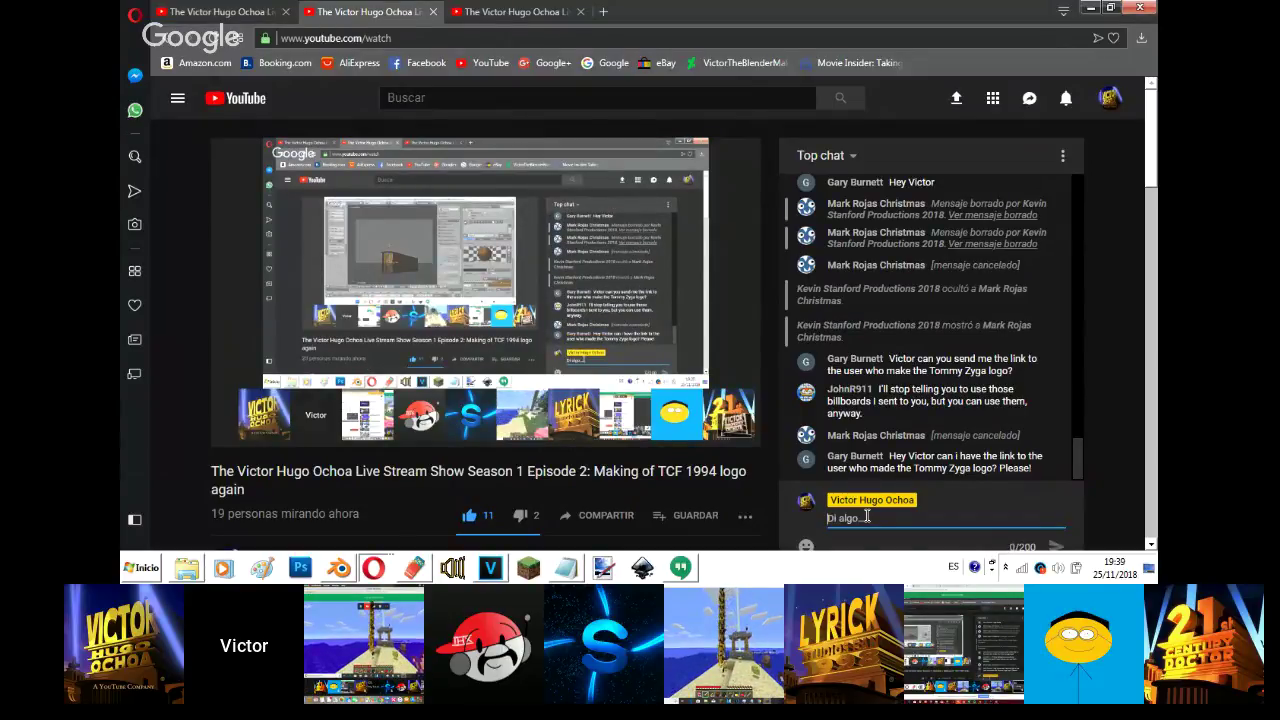
# - Check the live stream show intro video, close its browser tab and dismiss the two notifications over the chat
pyautogui.click(515, 11)
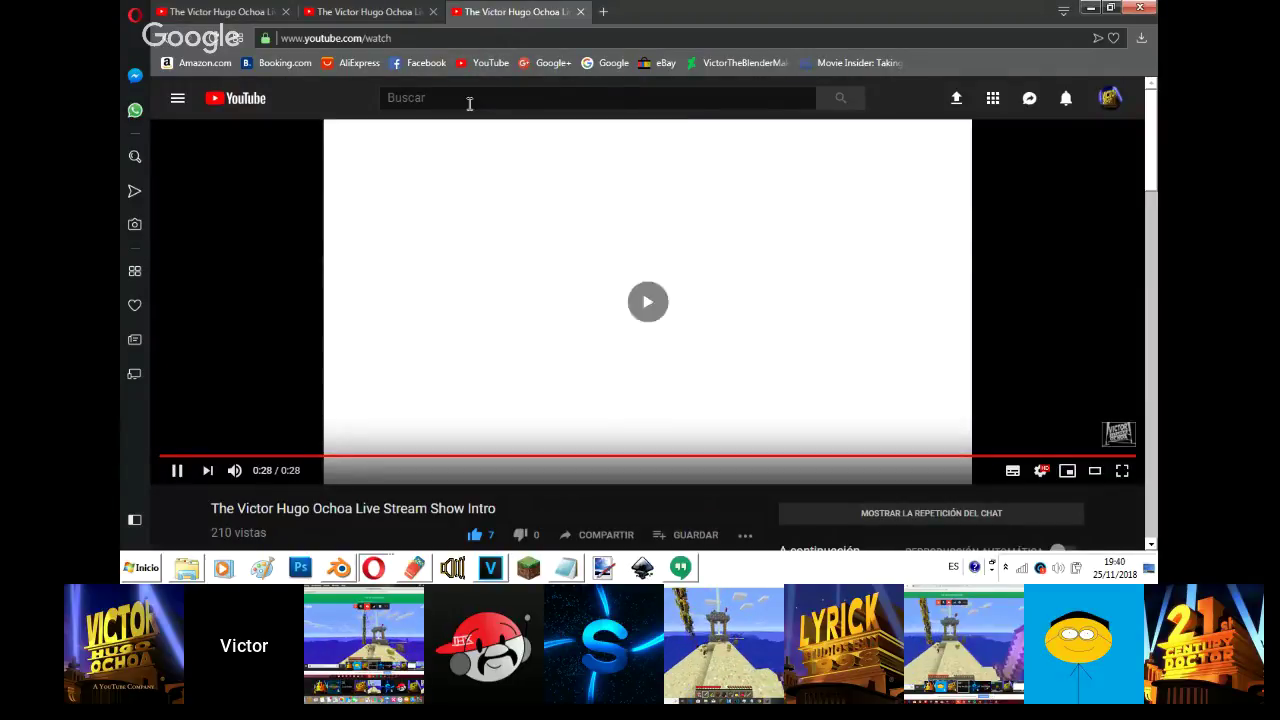
pyautogui.click(377, 7)
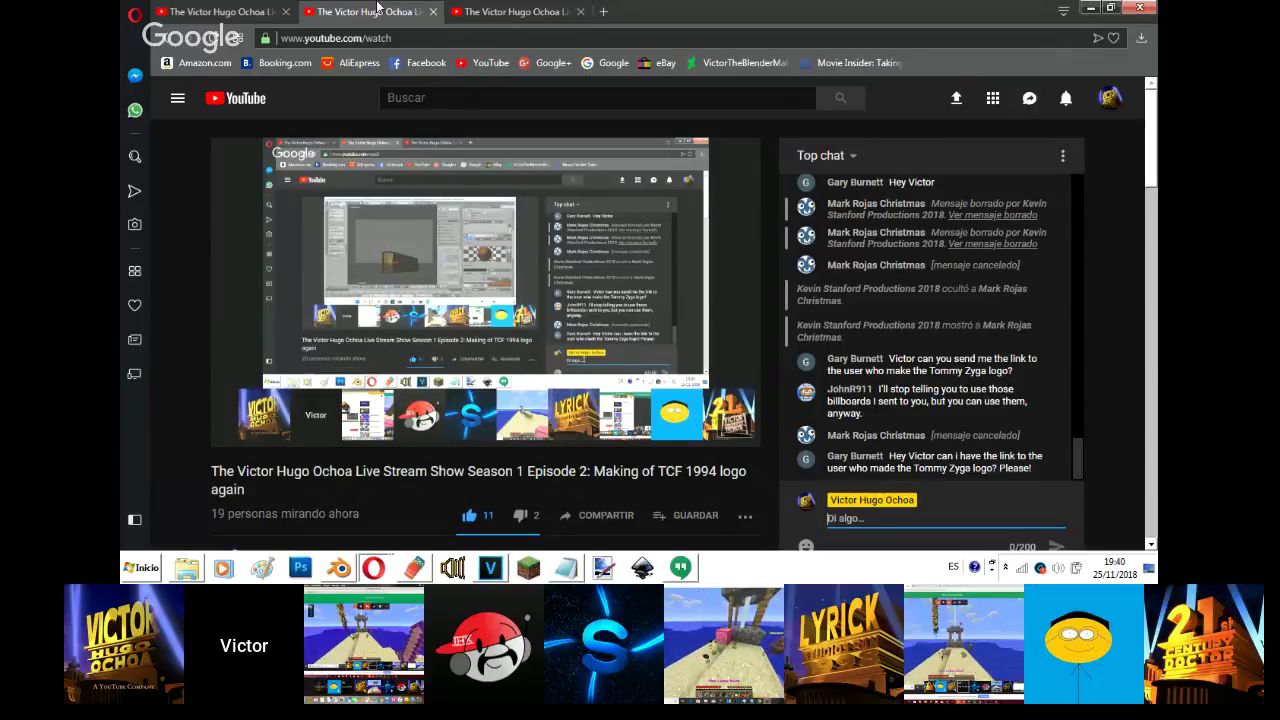
pyautogui.click(580, 11)
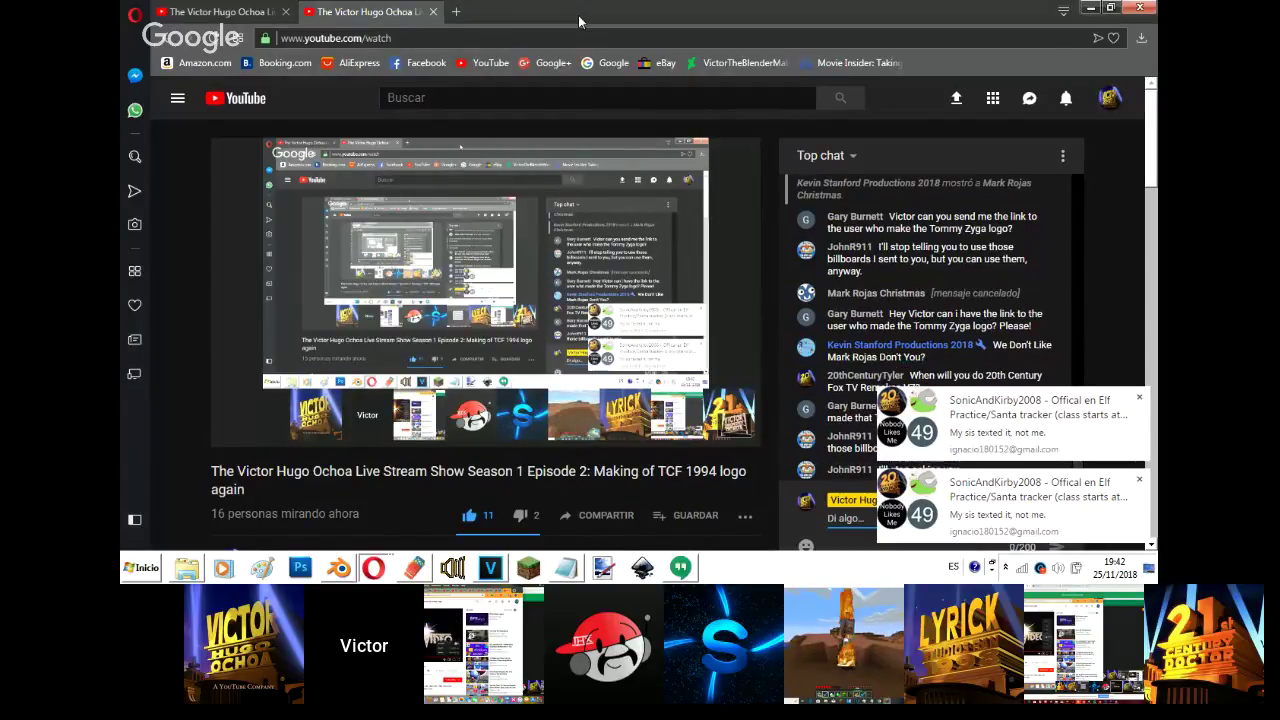
pyautogui.click(1139, 480)
pyautogui.click(1139, 480)
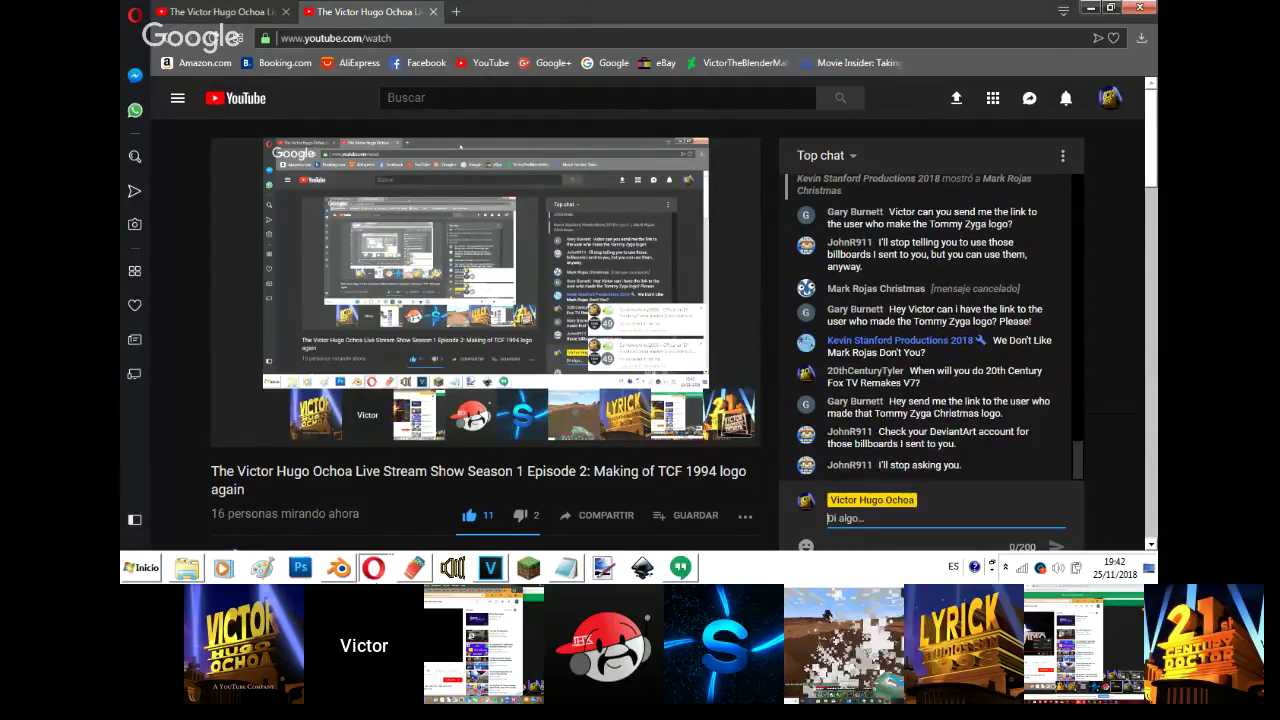
# - Open YouTube in a new background tab and send "i'm not going to add billboards anymore" in the live chat
pyautogui.middleClick(476, 68)
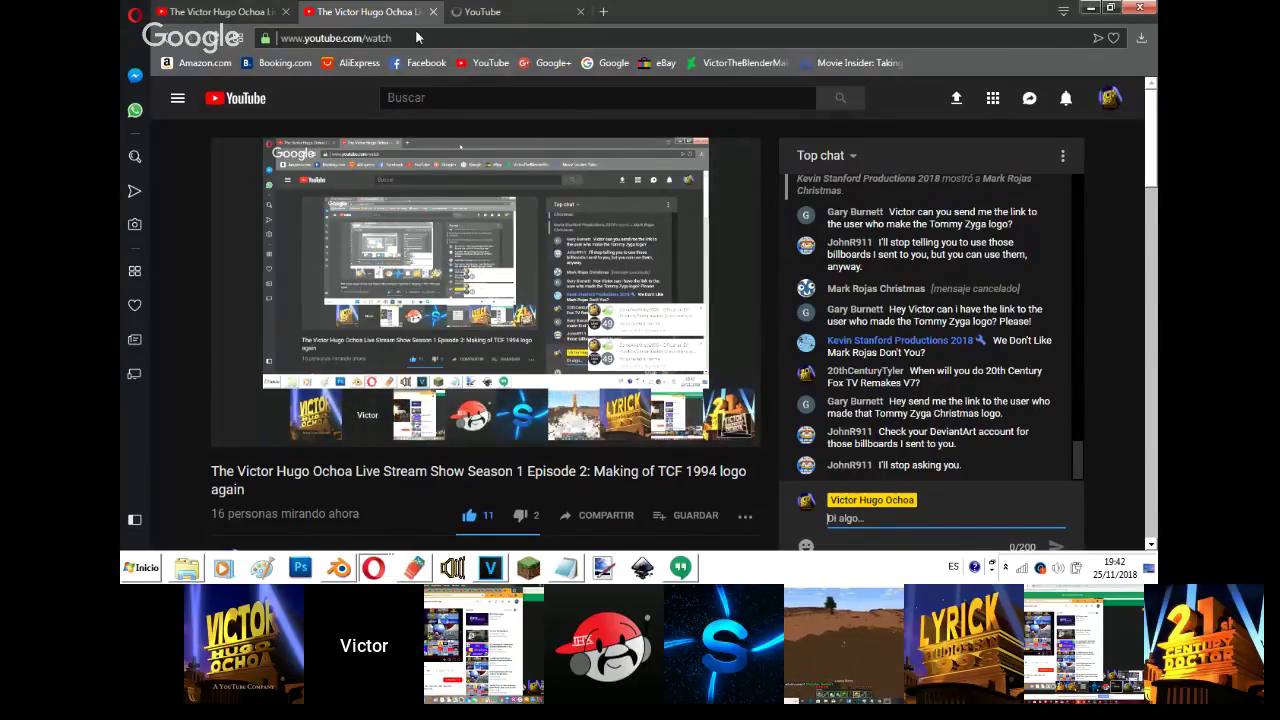
pyautogui.write("I'm not going to")
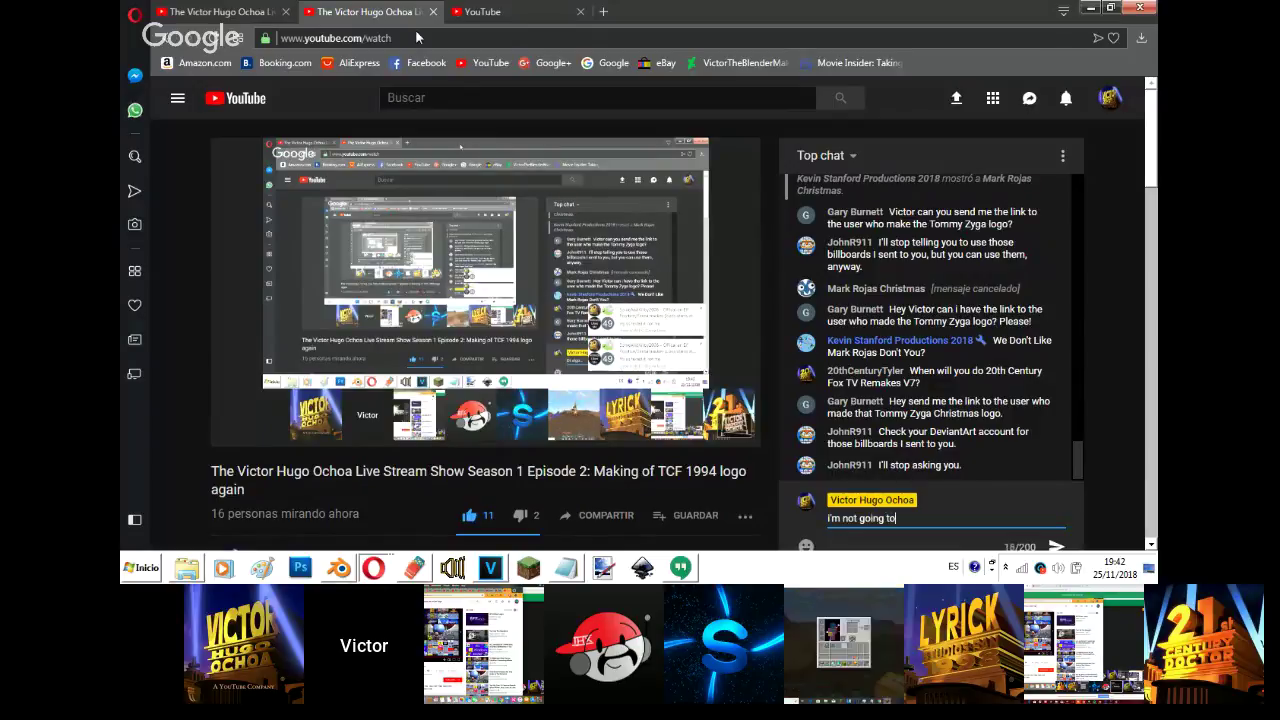
pyautogui.write(' add billboar')
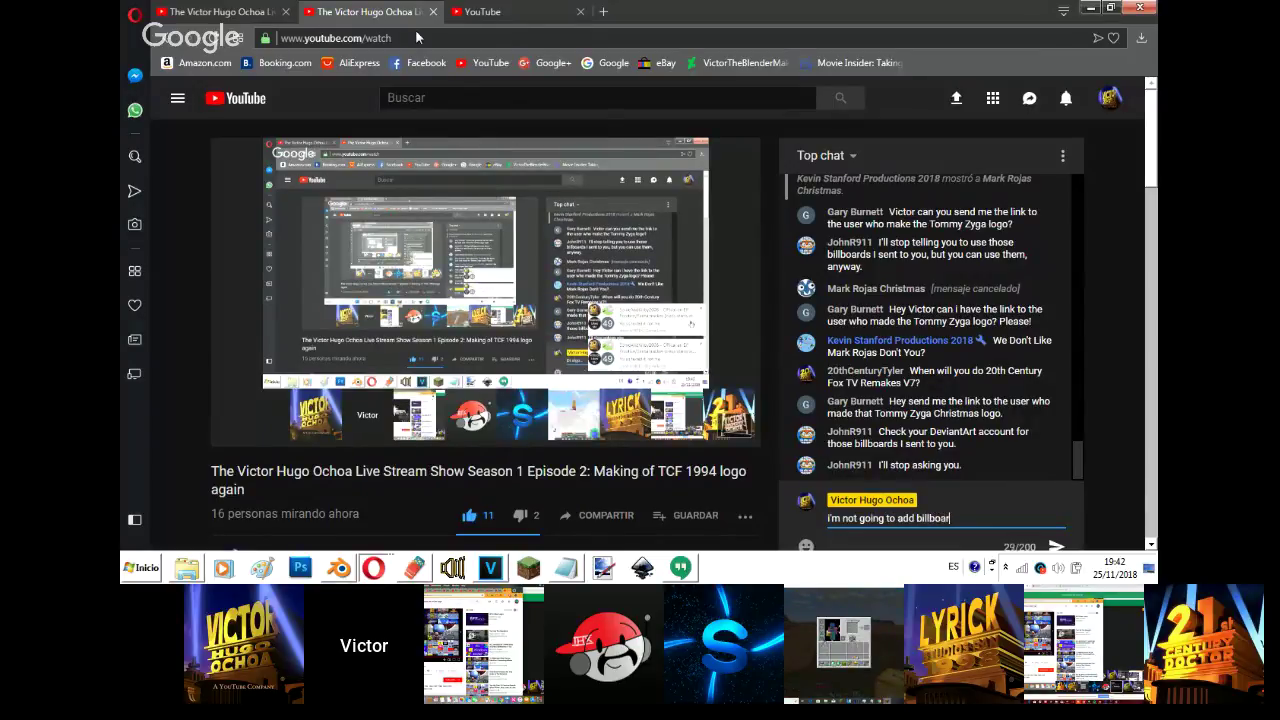
pyautogui.write('ds anymore')
pyautogui.press('Return')
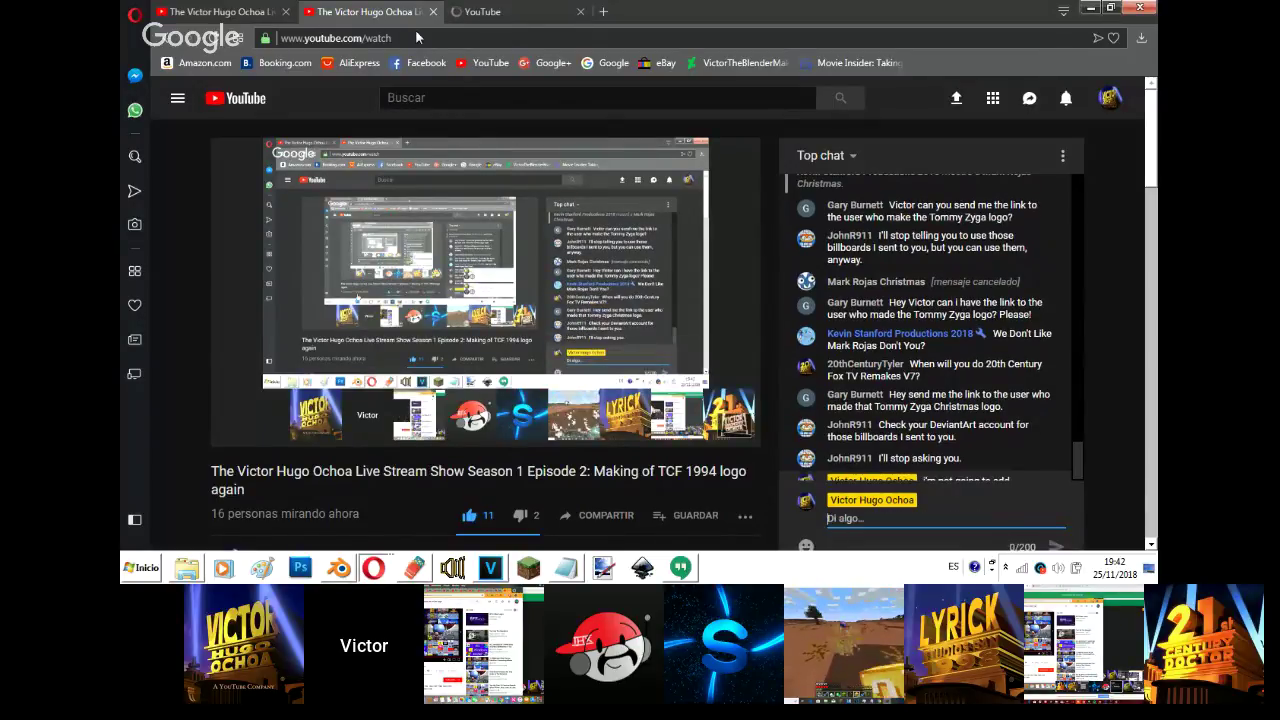
# - Open the subscriptions feed in the new YouTube tab and search for the logo maker's channel using the suggested channel name
pyautogui.click(483, 10)
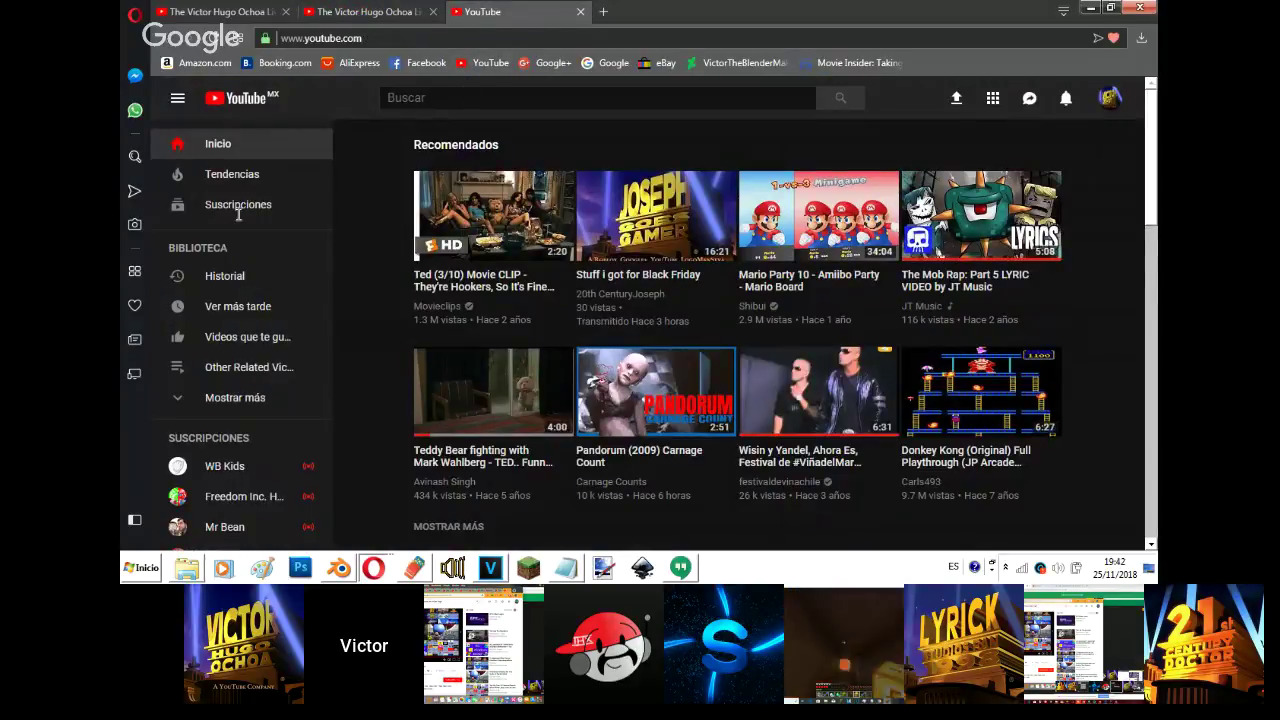
pyautogui.click(238, 206)
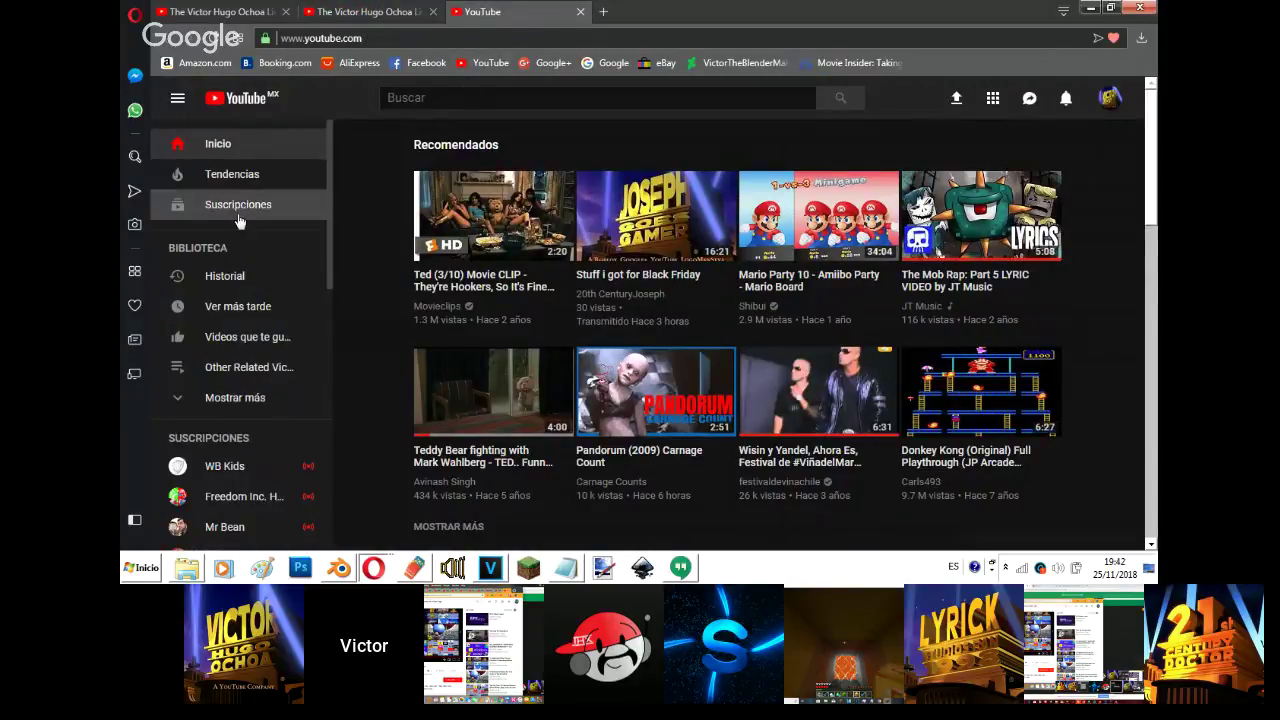
pyautogui.click(511, 98)
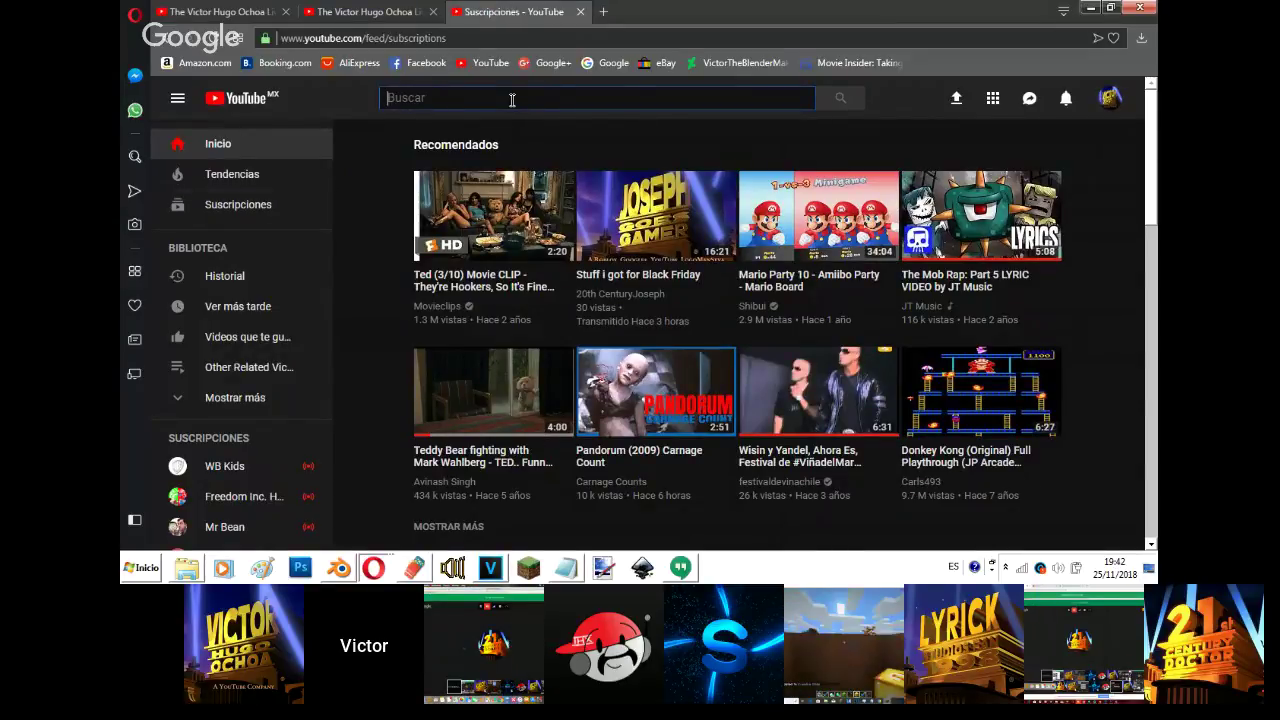
pyautogui.write('Tommy Zyja')
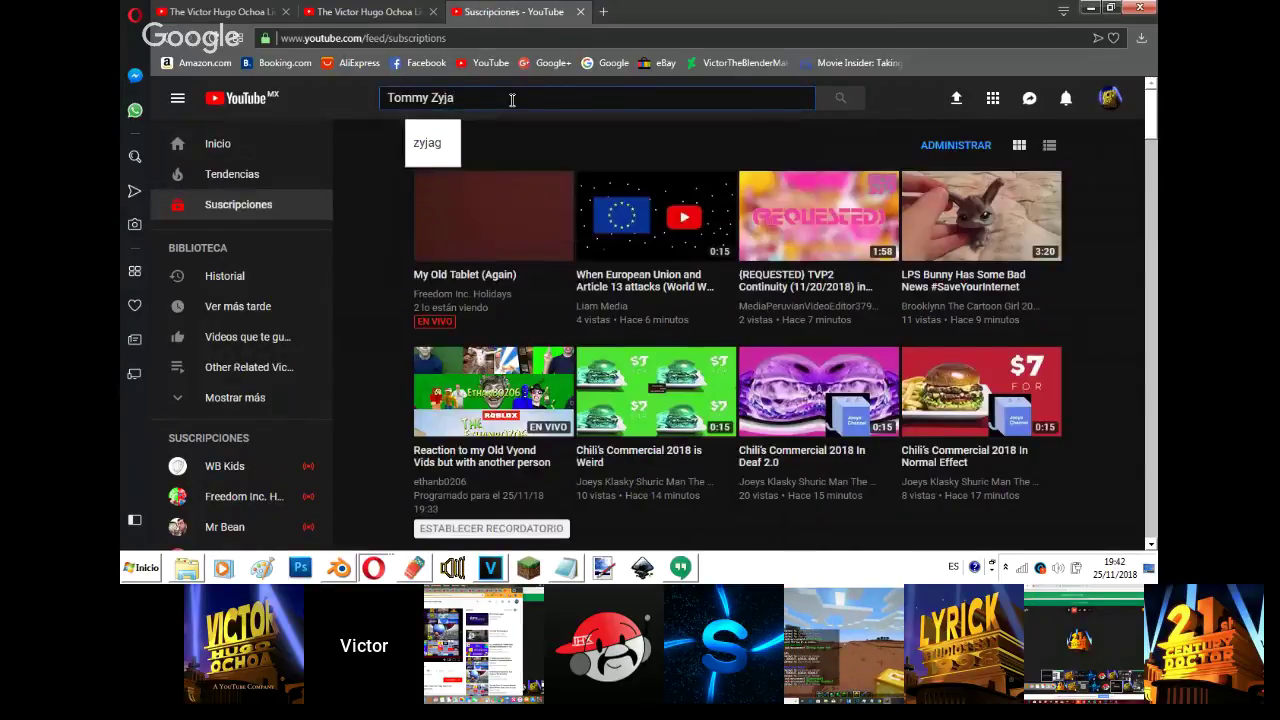
pyautogui.press('Down')
pyautogui.press('Return')
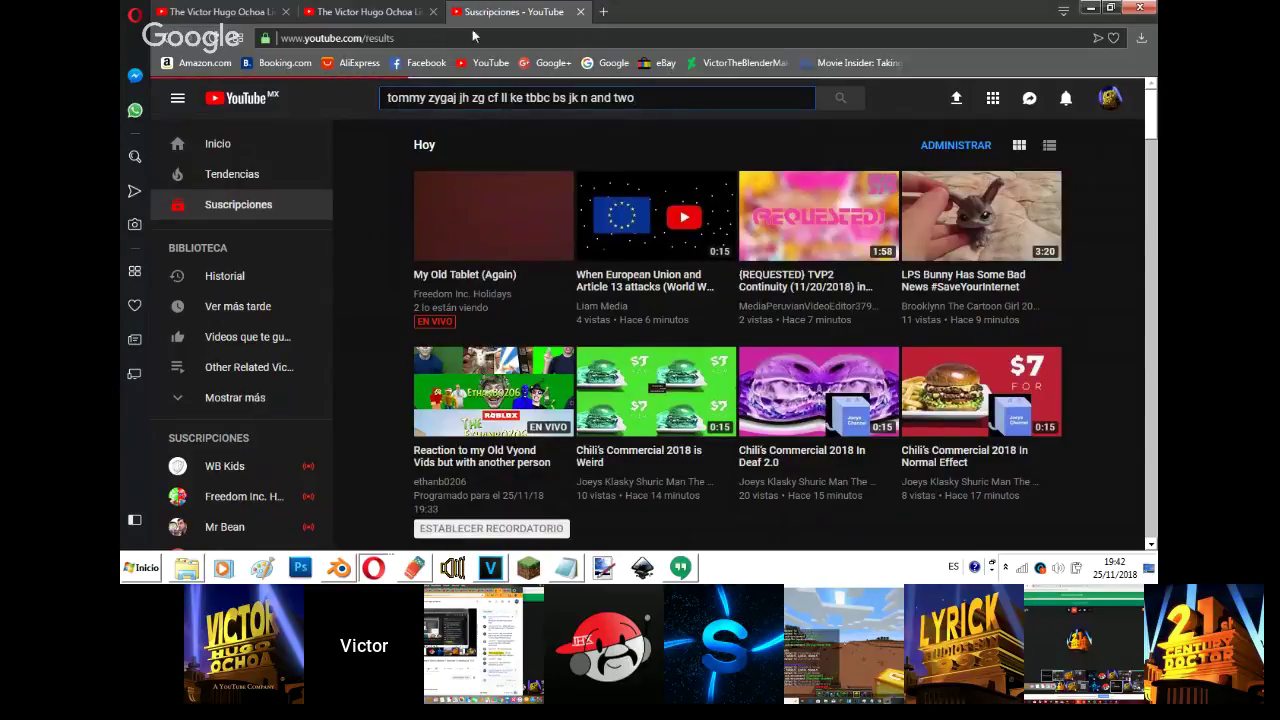
# - Open the logo maker's channel from the search results and open its "New Logo (Short)" video from the uploads
pyautogui.click(380, 11)
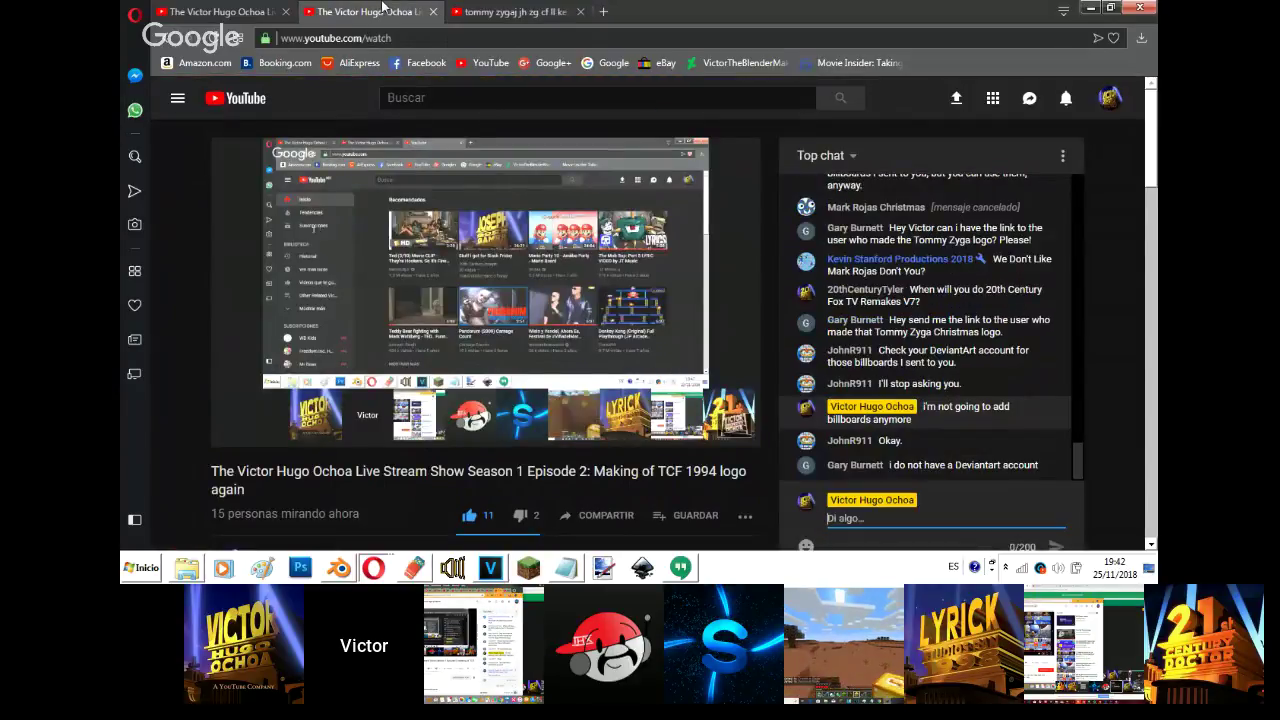
pyautogui.click(515, 11)
pyautogui.click(486, 219)
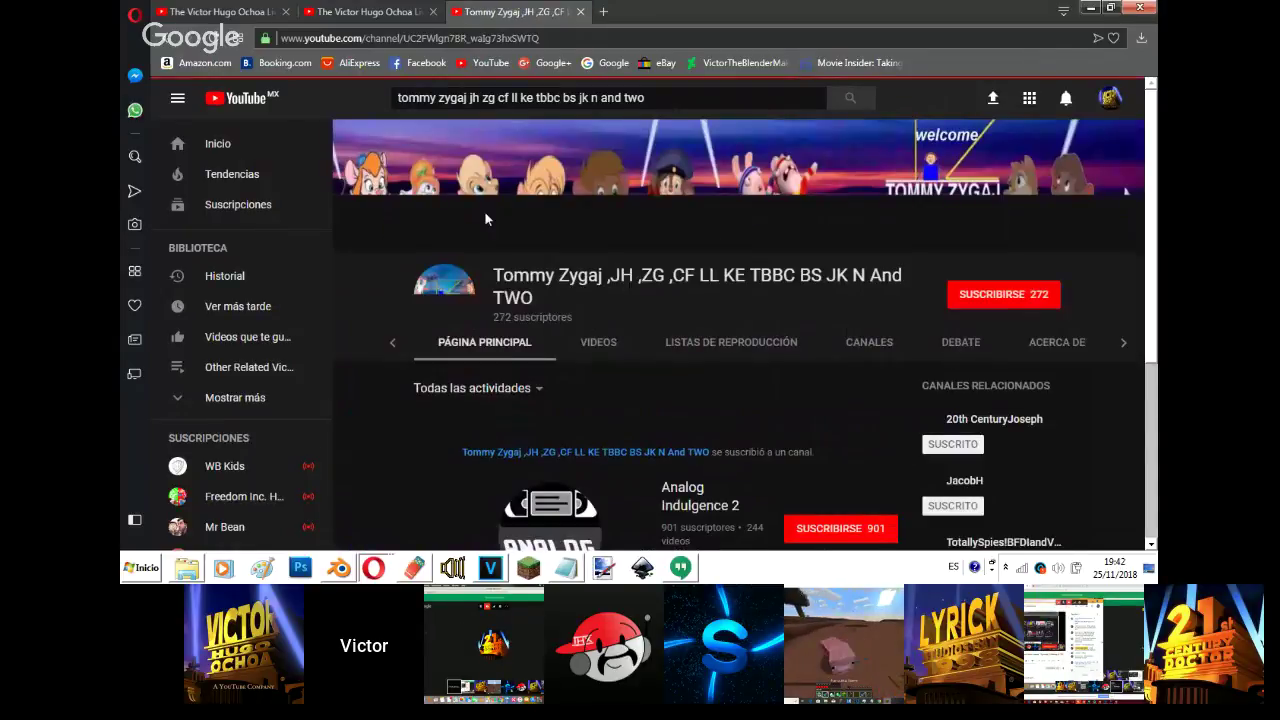
pyautogui.click(603, 349)
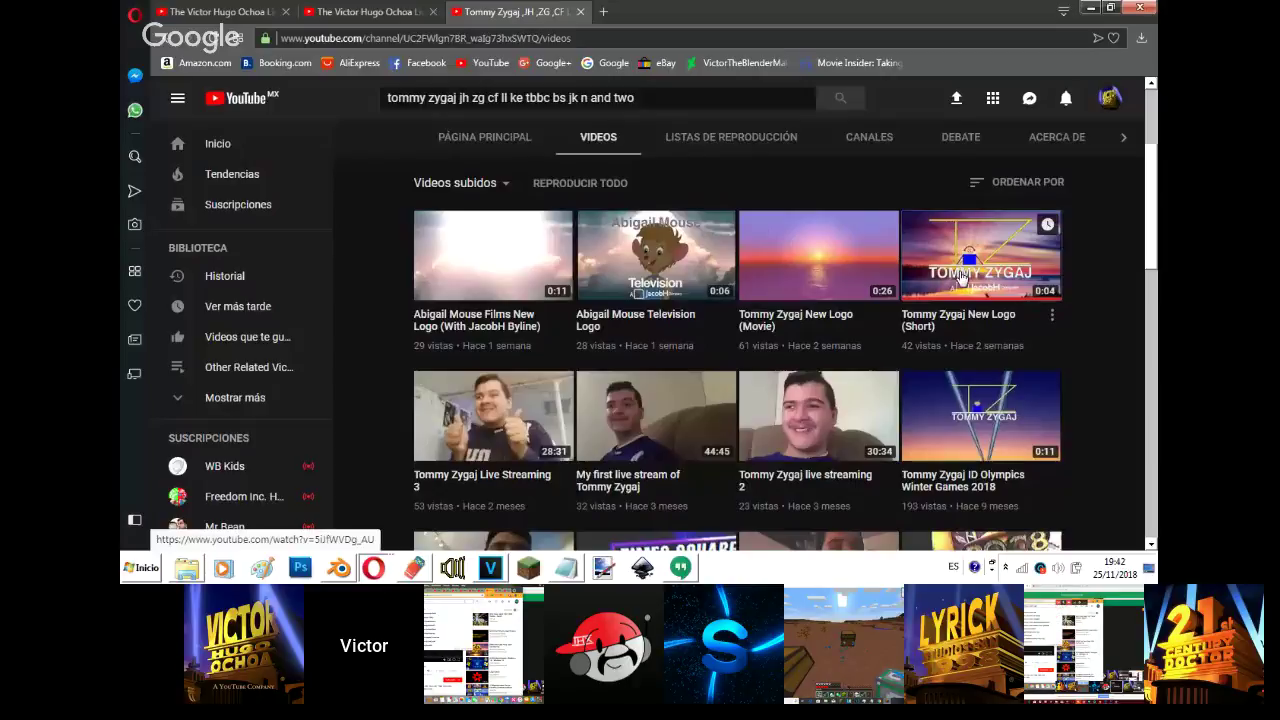
pyautogui.click(960, 277)
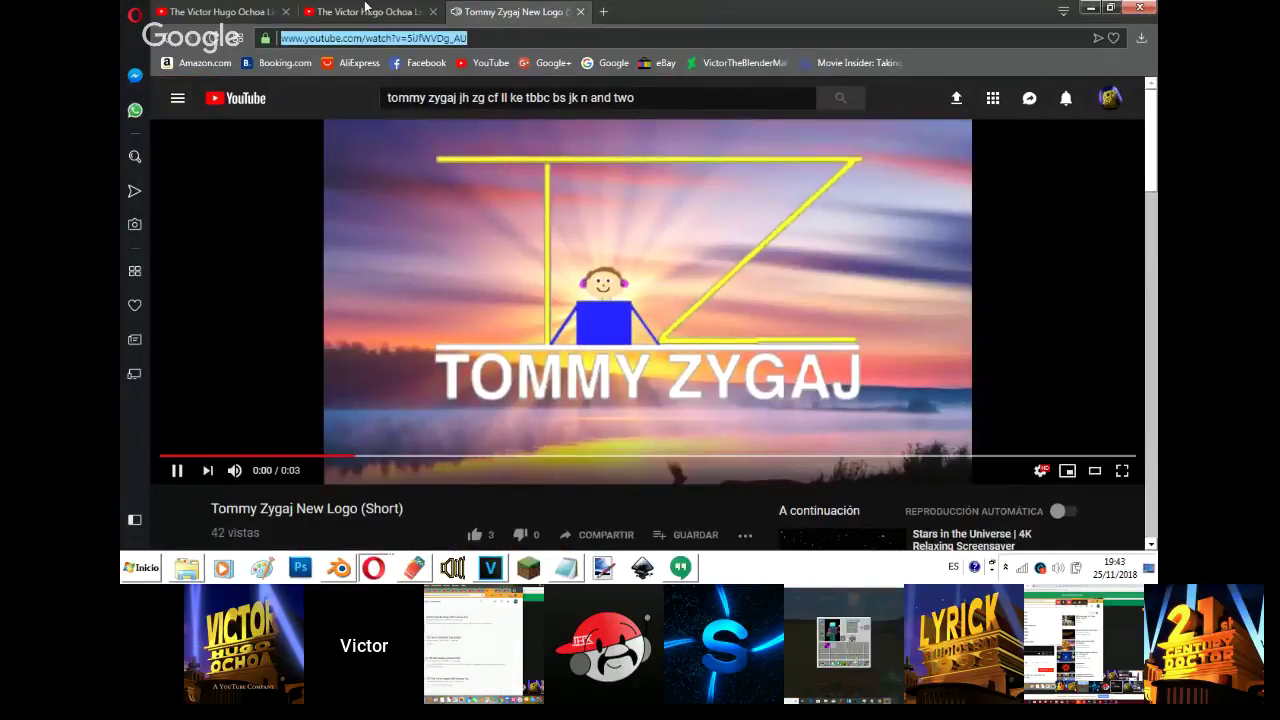
pyautogui.hotkey('ctrl', 'w')
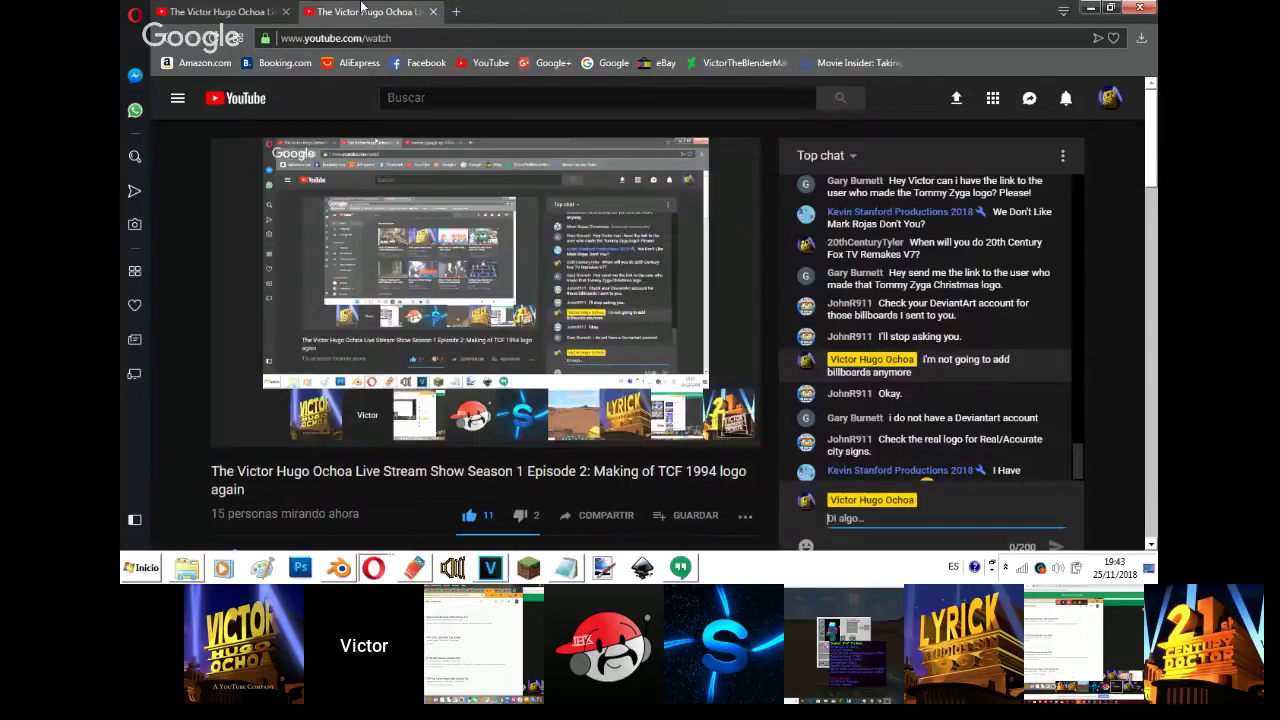
pyautogui.write('https://www.youtube.com/watch?v=5iJfWVDg_AU')
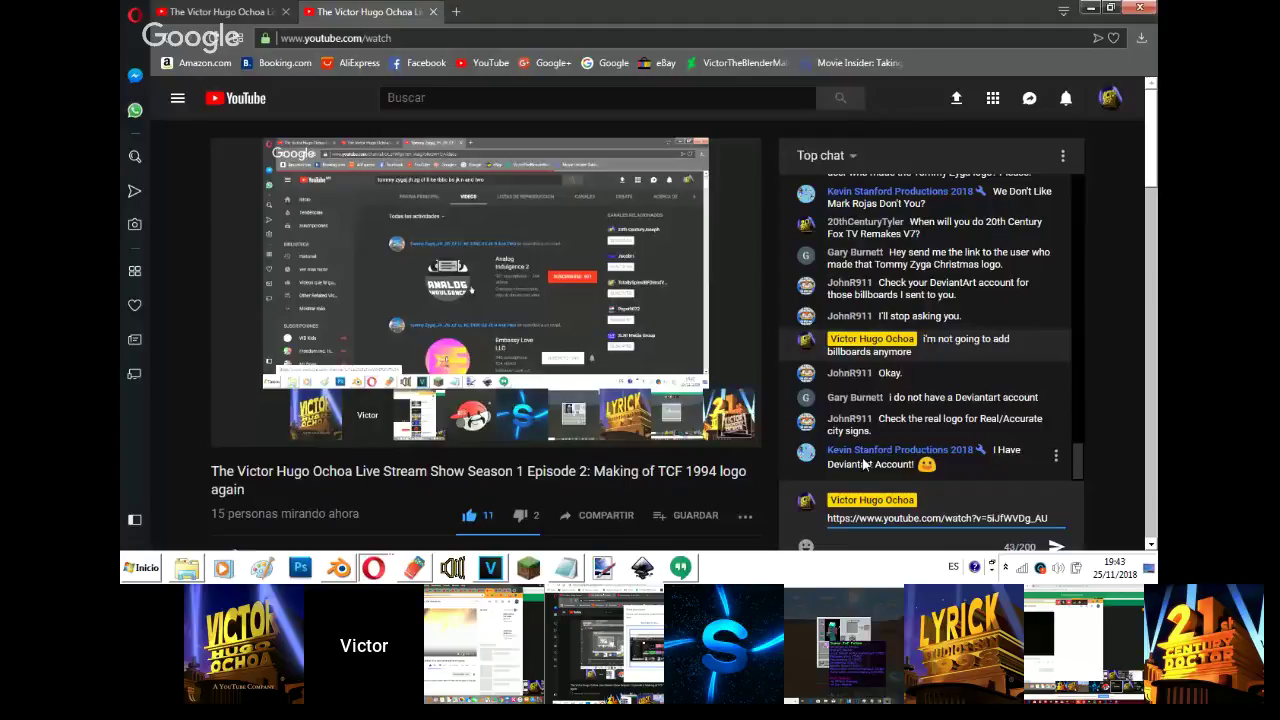
pyautogui.press('Return')
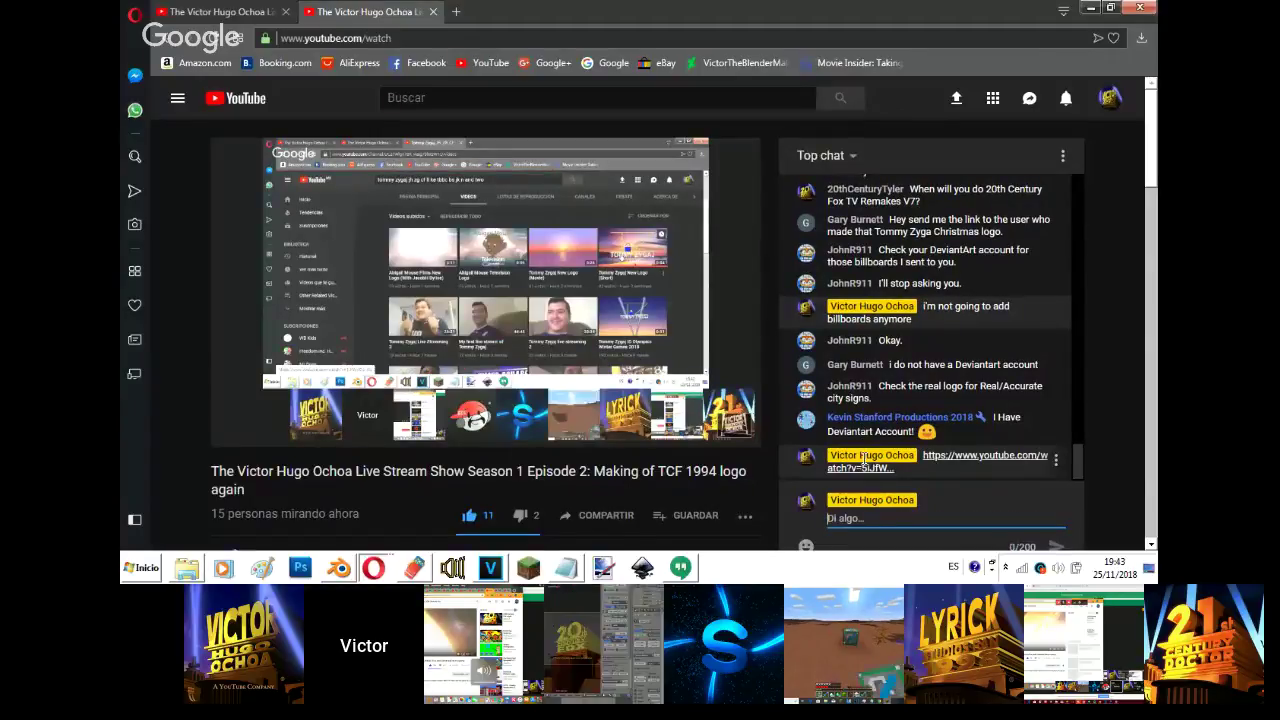
# - Look at the Google Hangouts broadcast window and its group chat, then switch back to Blender
pyautogui.click(364, 569)
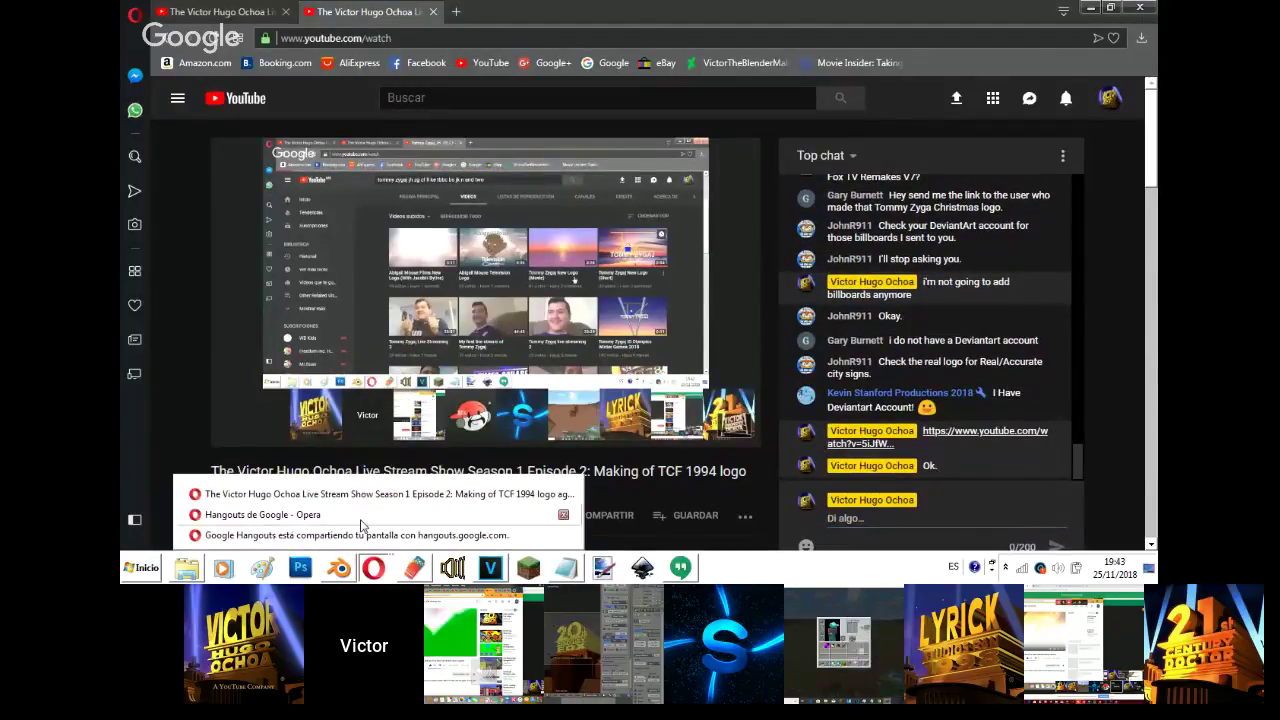
pyautogui.click(362, 516)
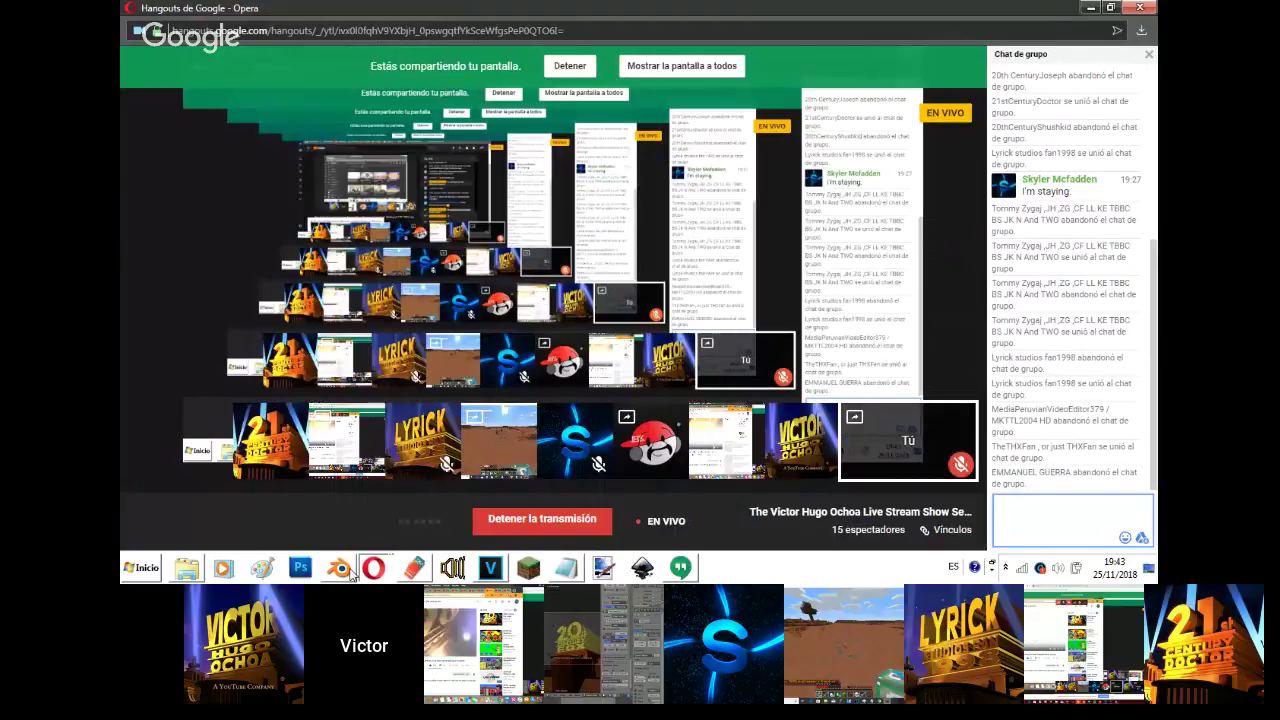
pyautogui.moveTo(351, 574)
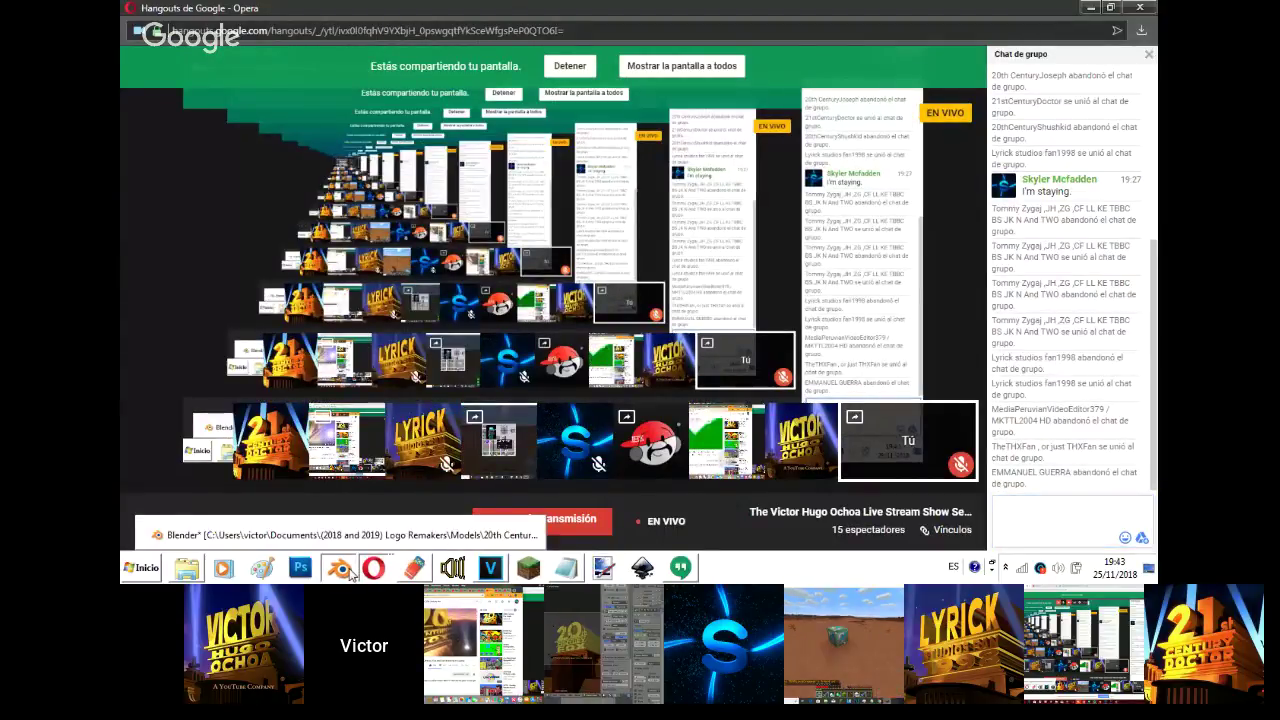
pyautogui.click(350, 535)
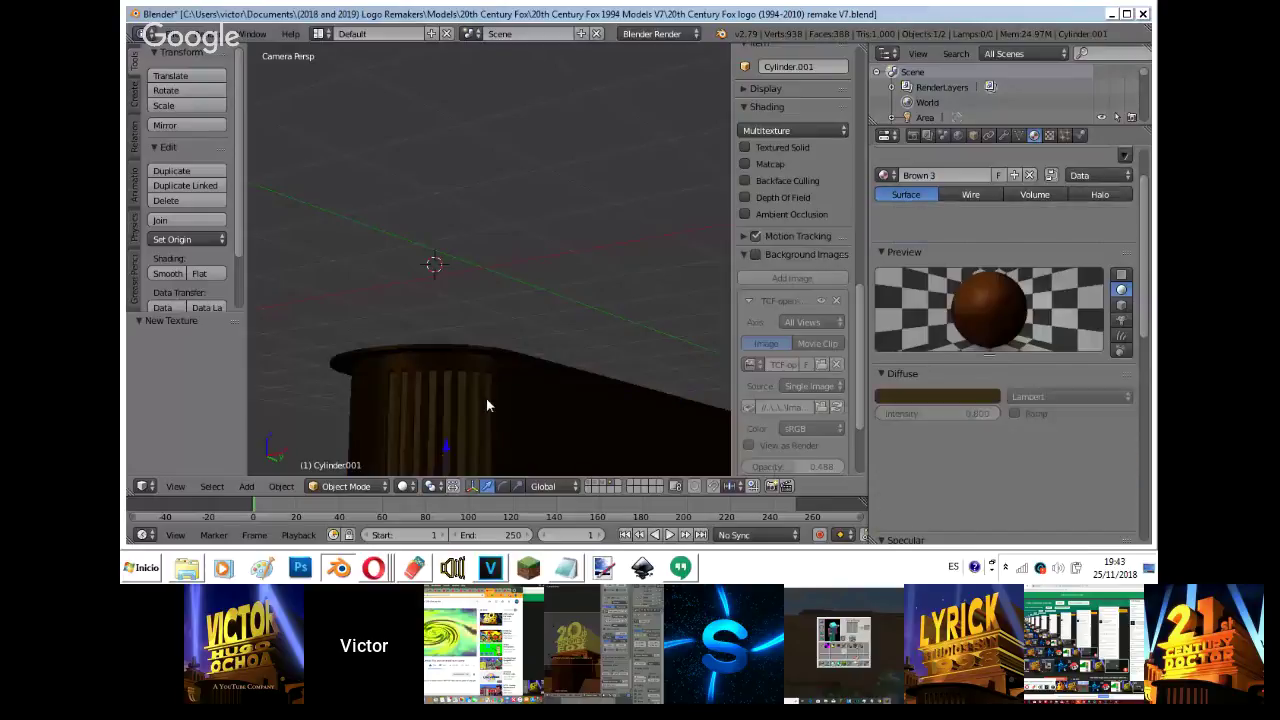
# - Show the layer containing the 20th Century Fox logo too, and enable the background image at an opacity of 1.000
pyautogui.keyDown('shift'); pyautogui.moveTo(573, 450); pyautogui.dragTo(576, 417, button='middle'); pyautogui.keyUp('shift')
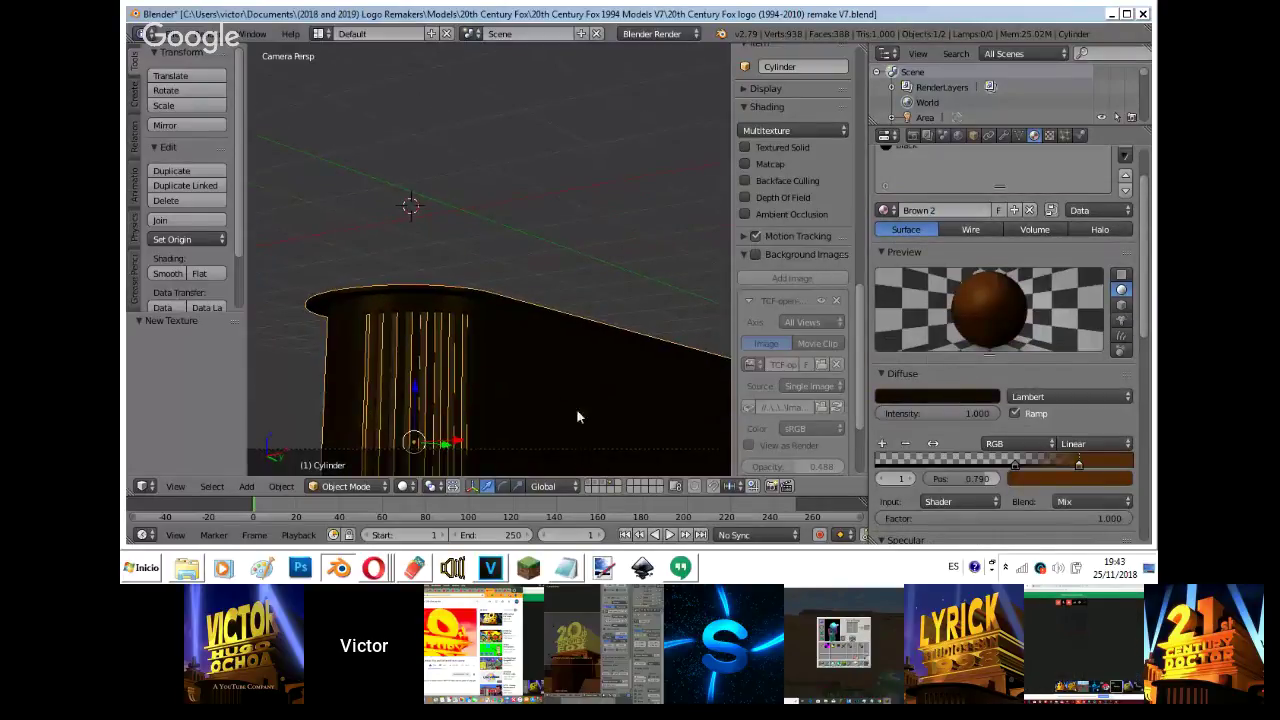
pyautogui.keyDown('shift'); pyautogui.click(584, 487); pyautogui.keyUp('shift')
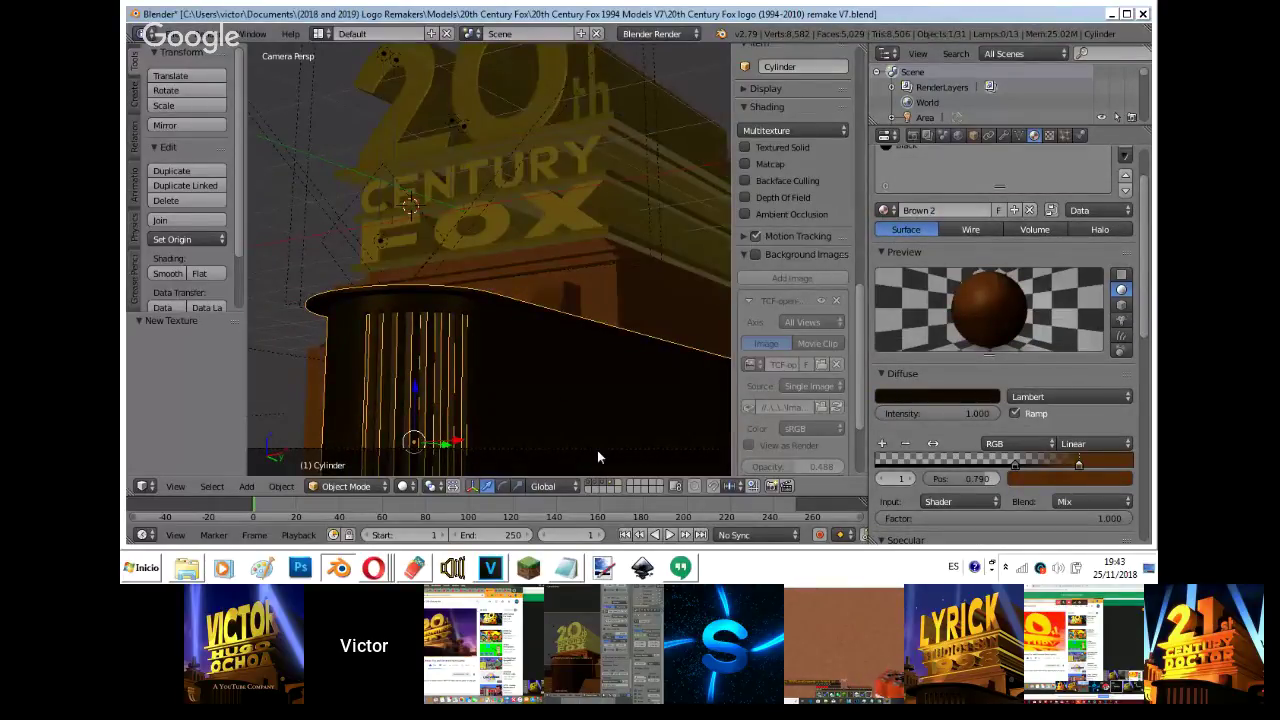
pyautogui.click(757, 255)
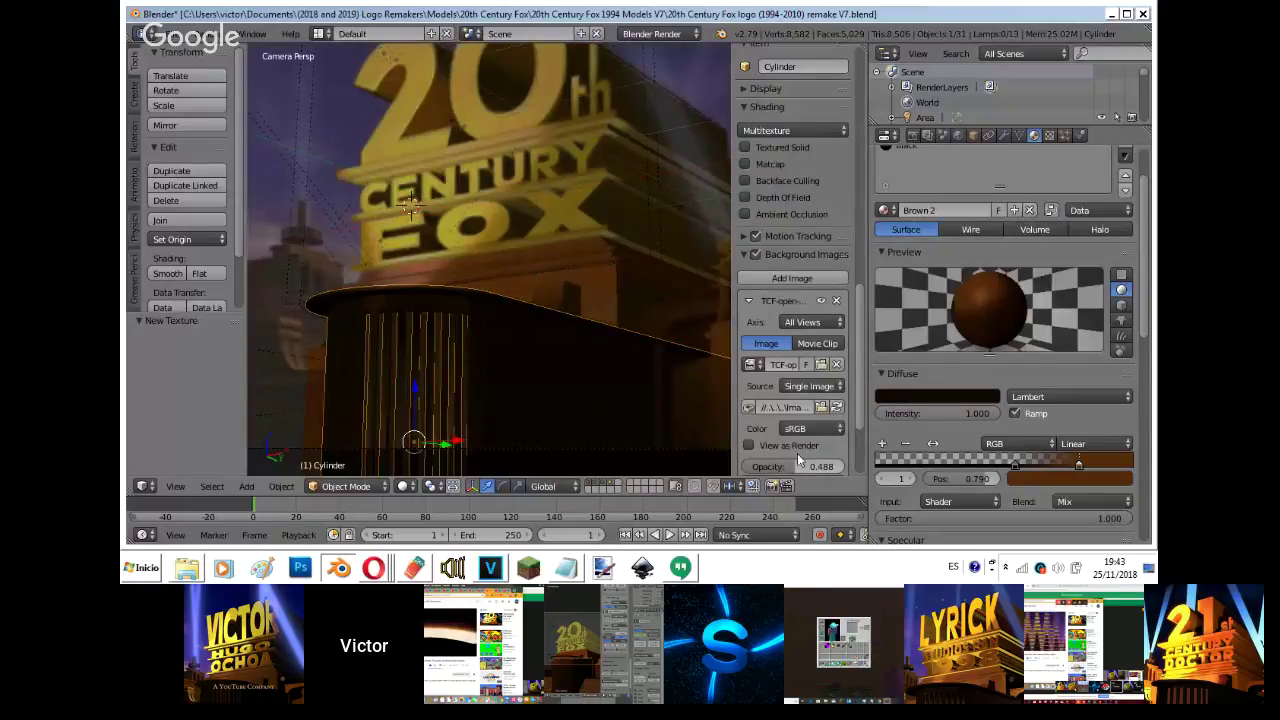
pyautogui.moveTo(797, 466); pyautogui.dragTo(1050, 463)
pyautogui.scroll(-4, 572, 366)
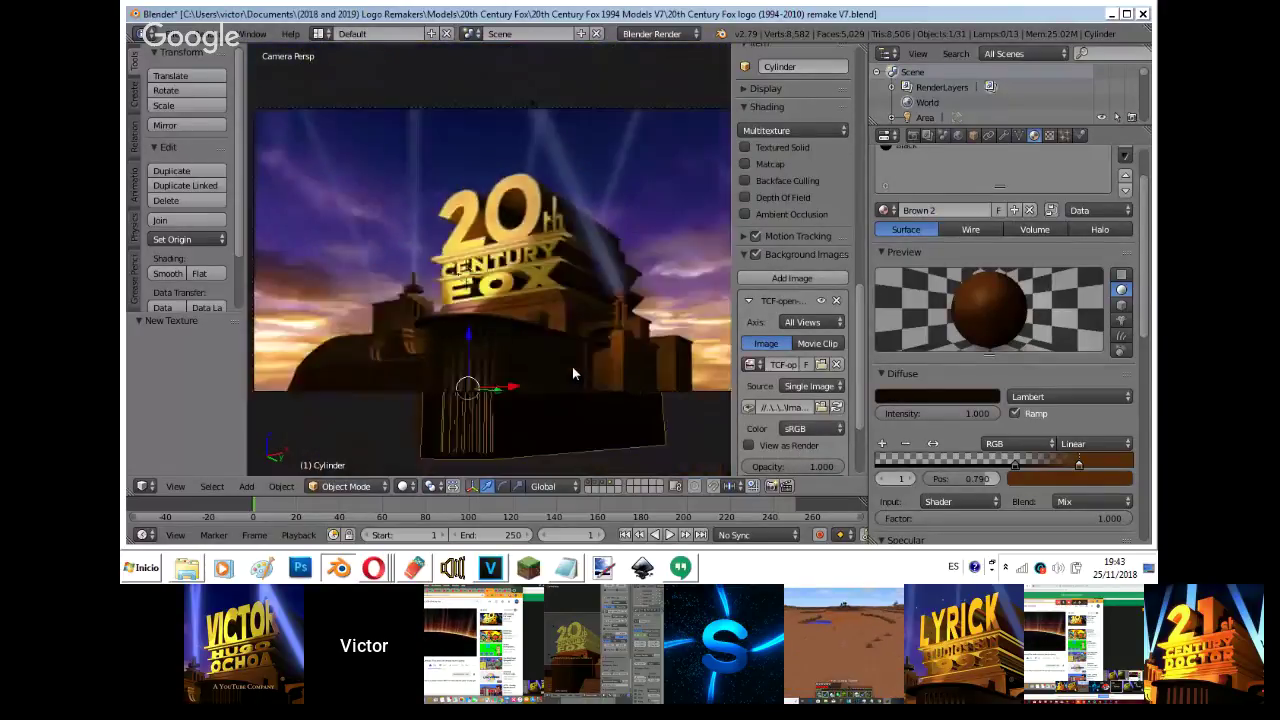
# - Turn off the background image and show only the layer containing the dark rounded base
pyautogui.scroll(3, 573, 373)
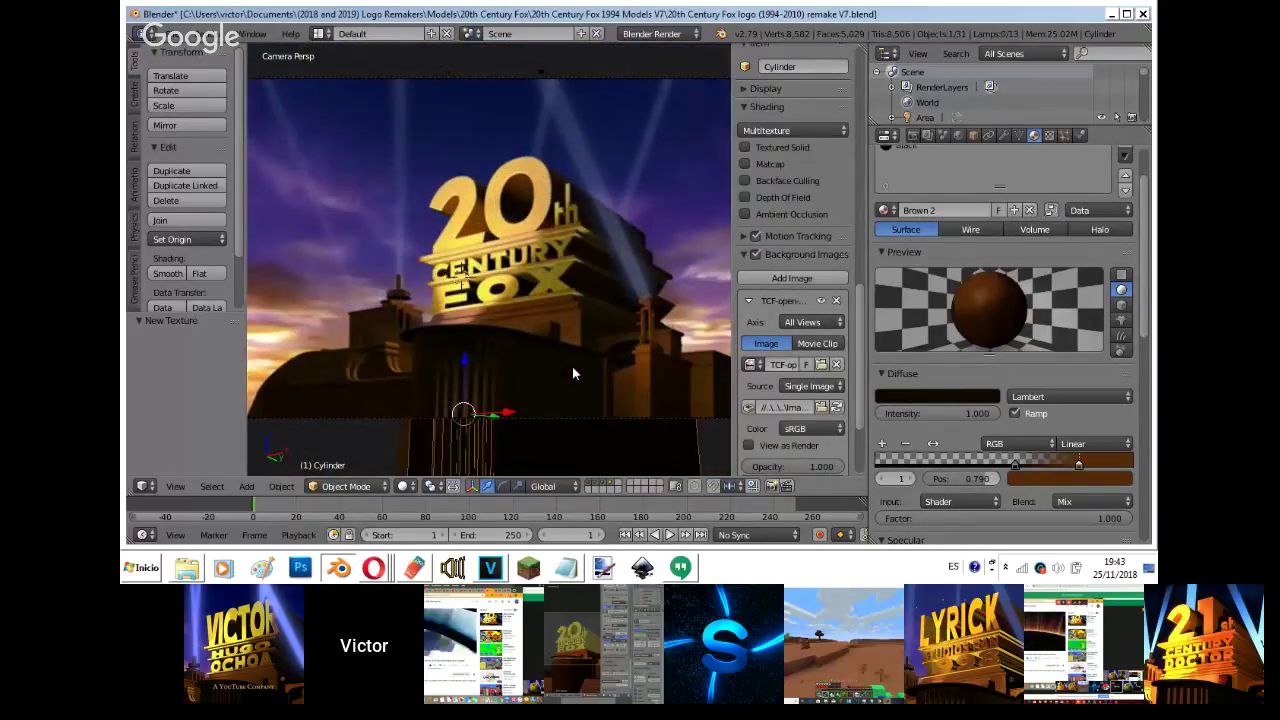
pyautogui.click(757, 255)
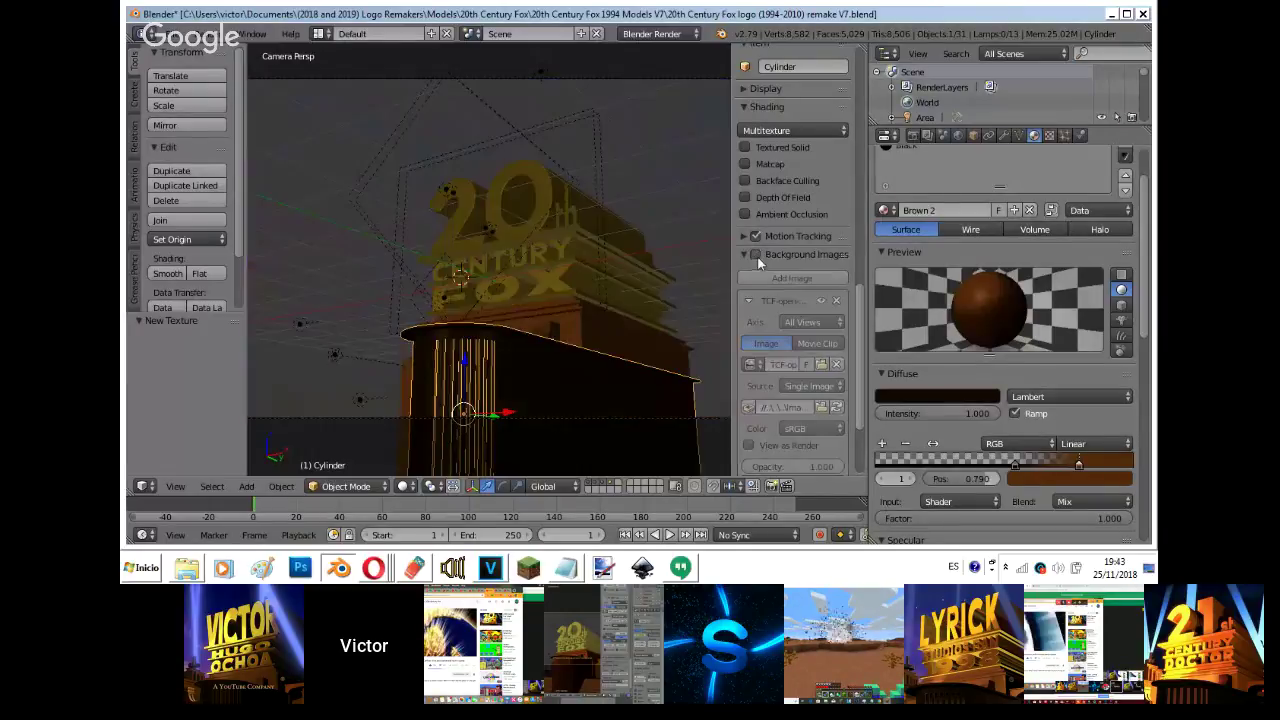
pyautogui.click(616, 485)
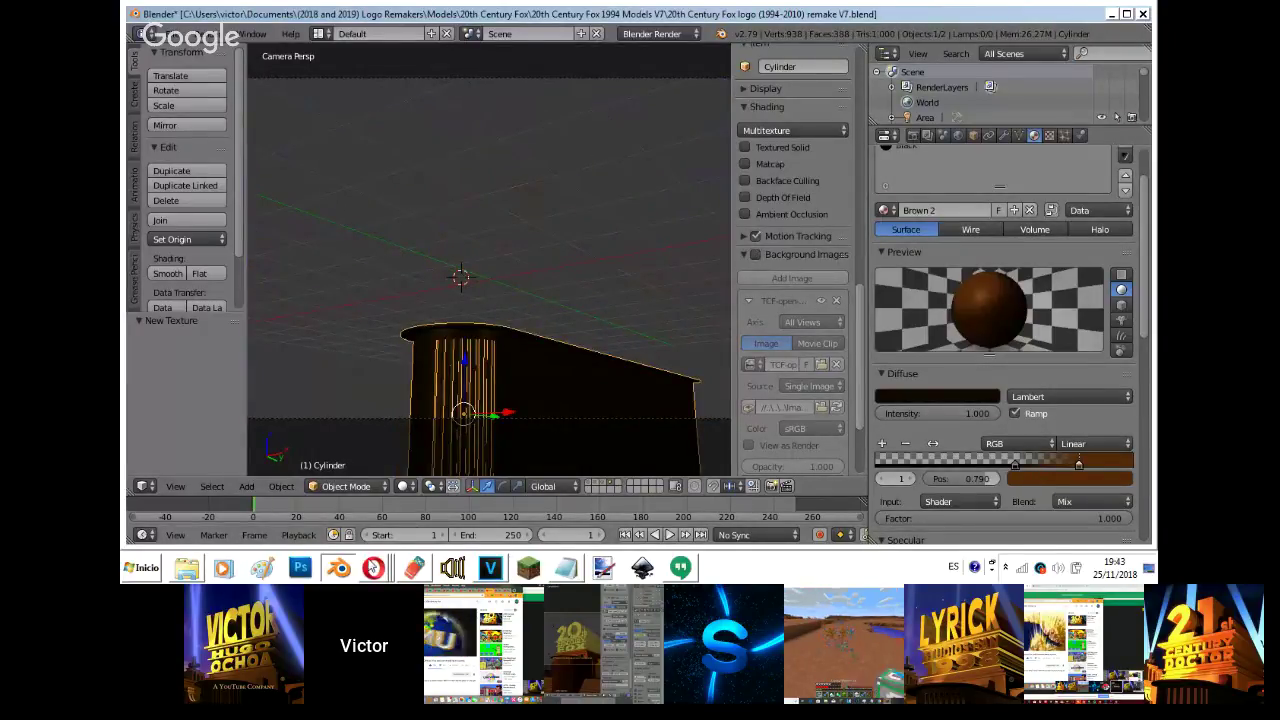
# - Look at the Google Hangouts broadcast window, then switch back to Blender
pyautogui.moveTo(373, 568)
pyautogui.click(367, 514)
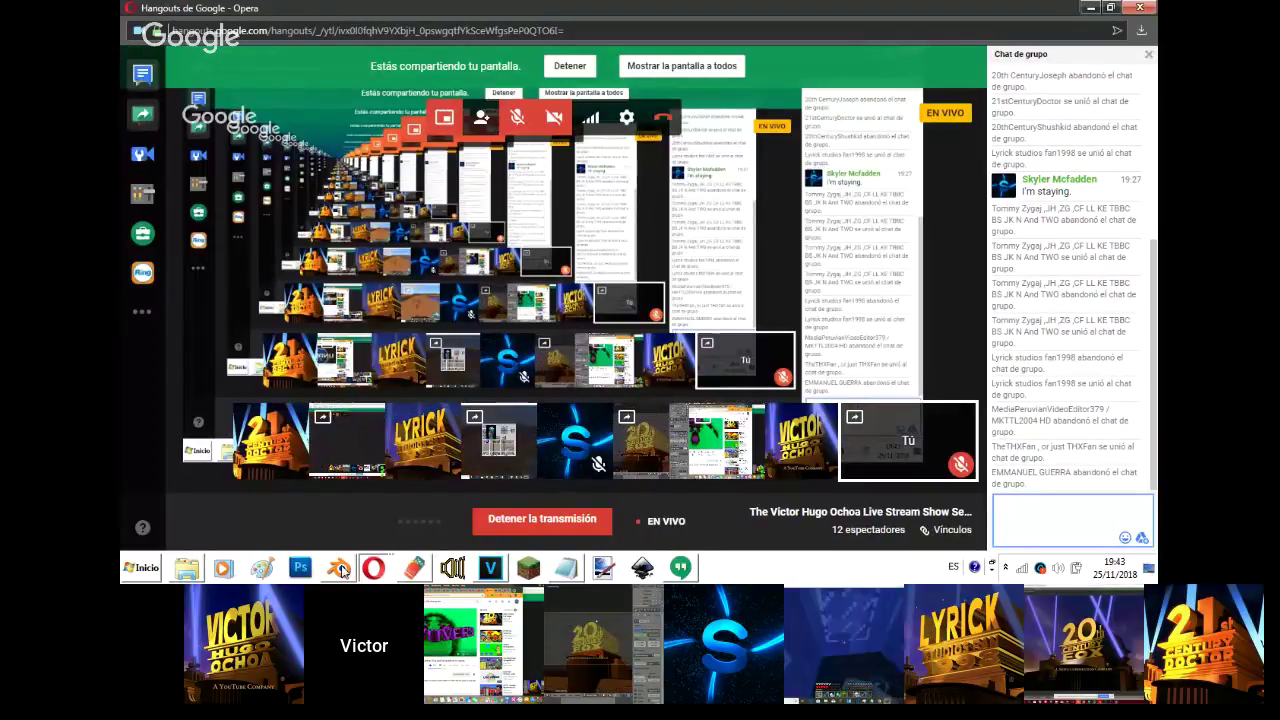
pyautogui.hotkey('alt', 'Tab')
# - Add an area lamp and move it in the top view to the base's left side, about -1.75 in X and -1.06 in Y
pyautogui.hotkey('shift', 'a')
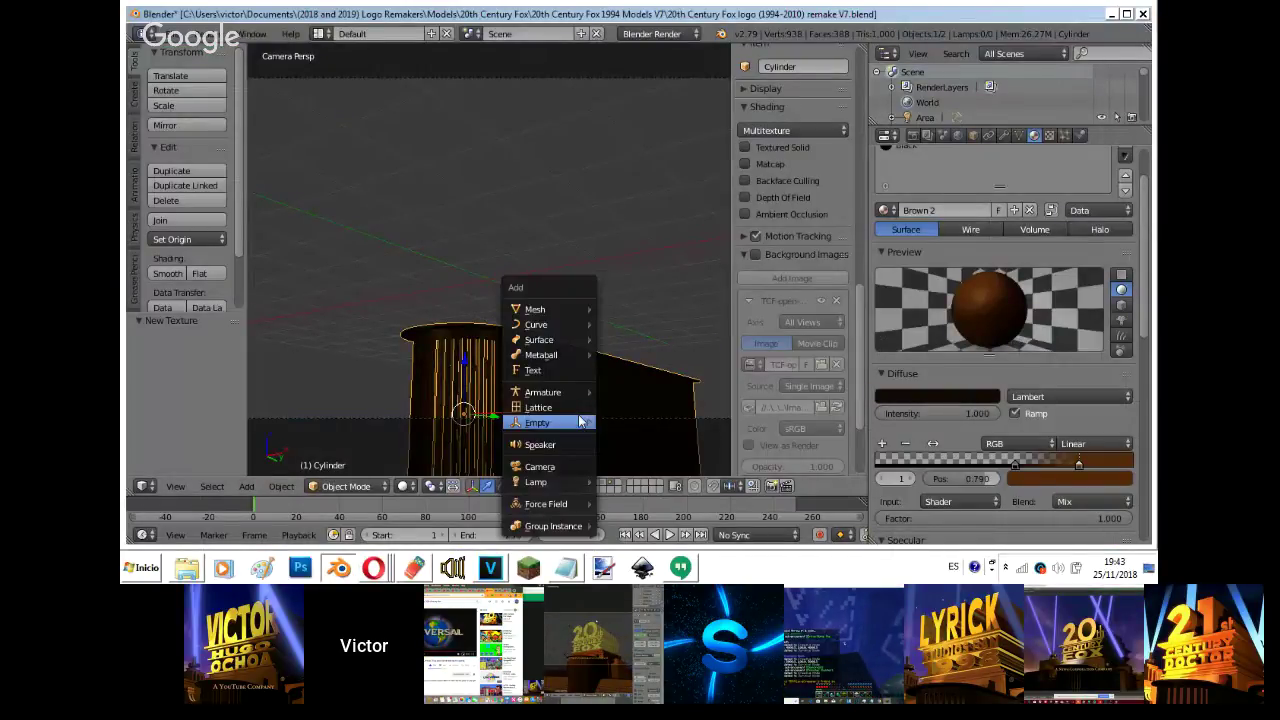
pyautogui.moveTo(560, 482)
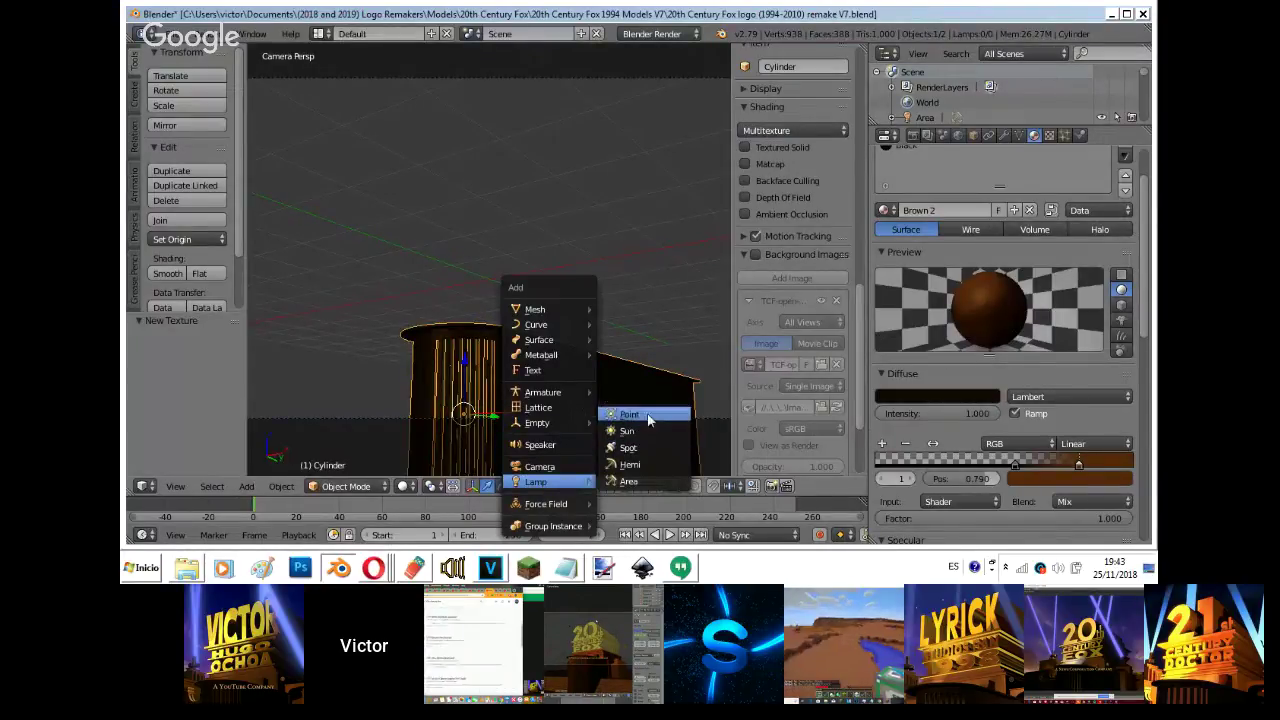
pyautogui.click(638, 482)
pyautogui.click(614, 487)
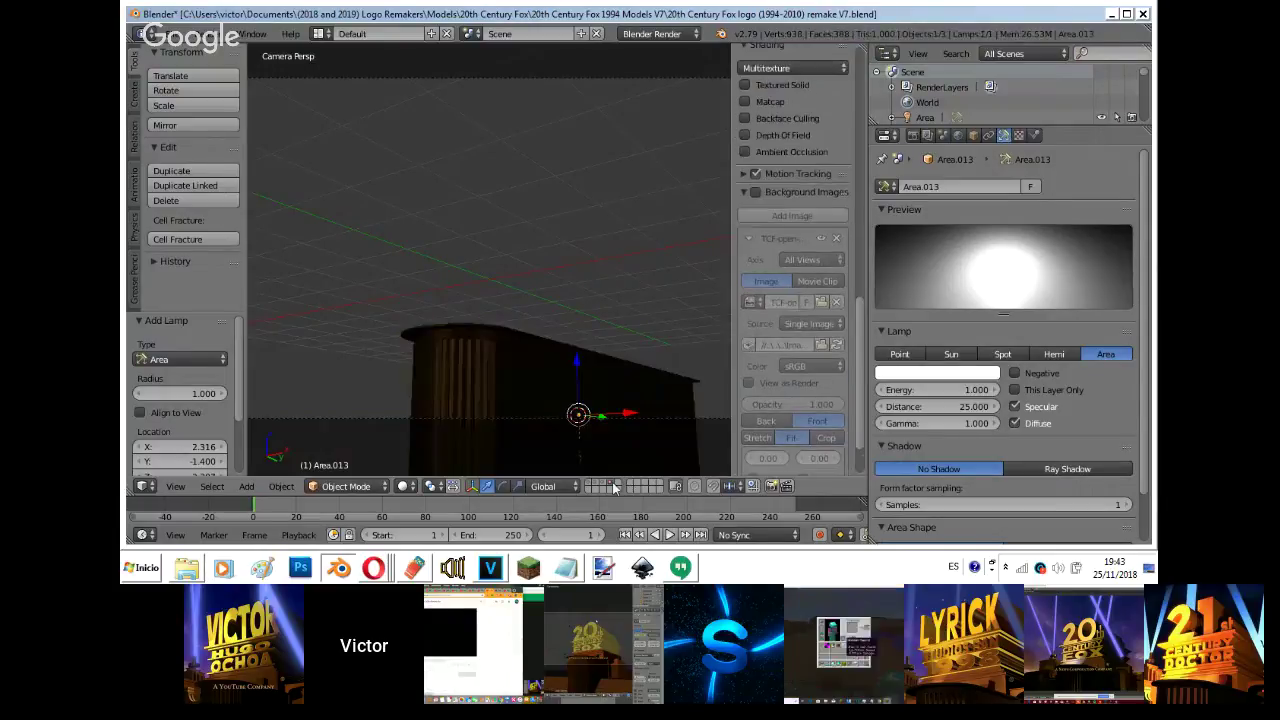
pyautogui.press('KP_7')
pyautogui.press('g')
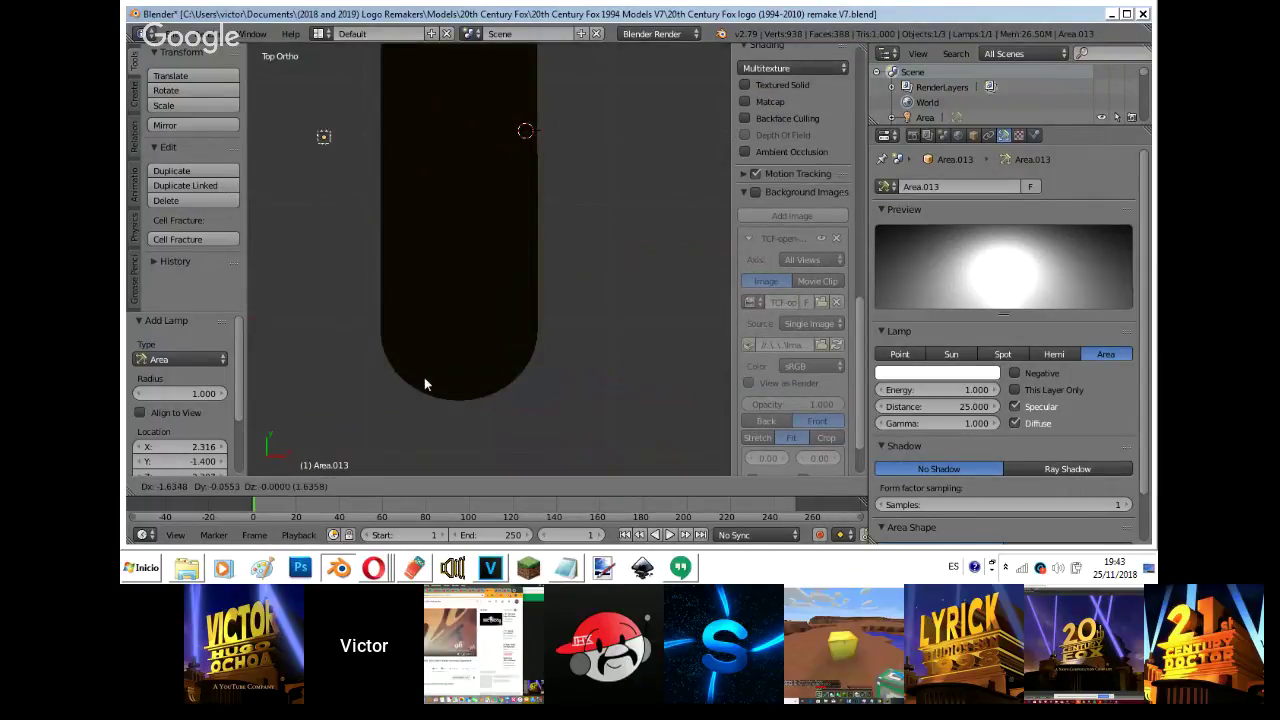
pyautogui.click(412, 444)
# - Restrict the new area lamp to its own layer and set its energy to 10.000
pyautogui.click(1026, 391)
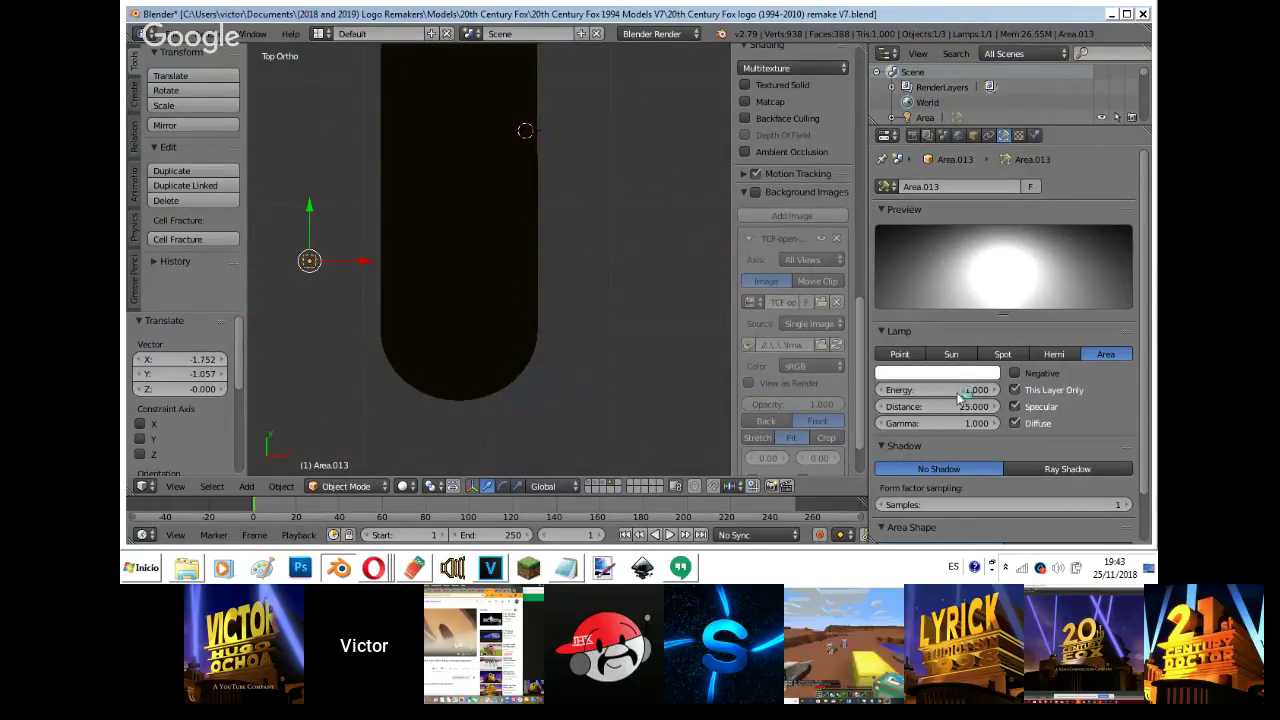
pyautogui.moveTo(960, 391)
pyautogui.mouseDown()
pyautogui.moveTo(256, 404)
pyautogui.moveTo(939, 384)
pyautogui.moveTo(268, 455)
pyautogui.moveTo(939, 386)
pyautogui.mouseUp()
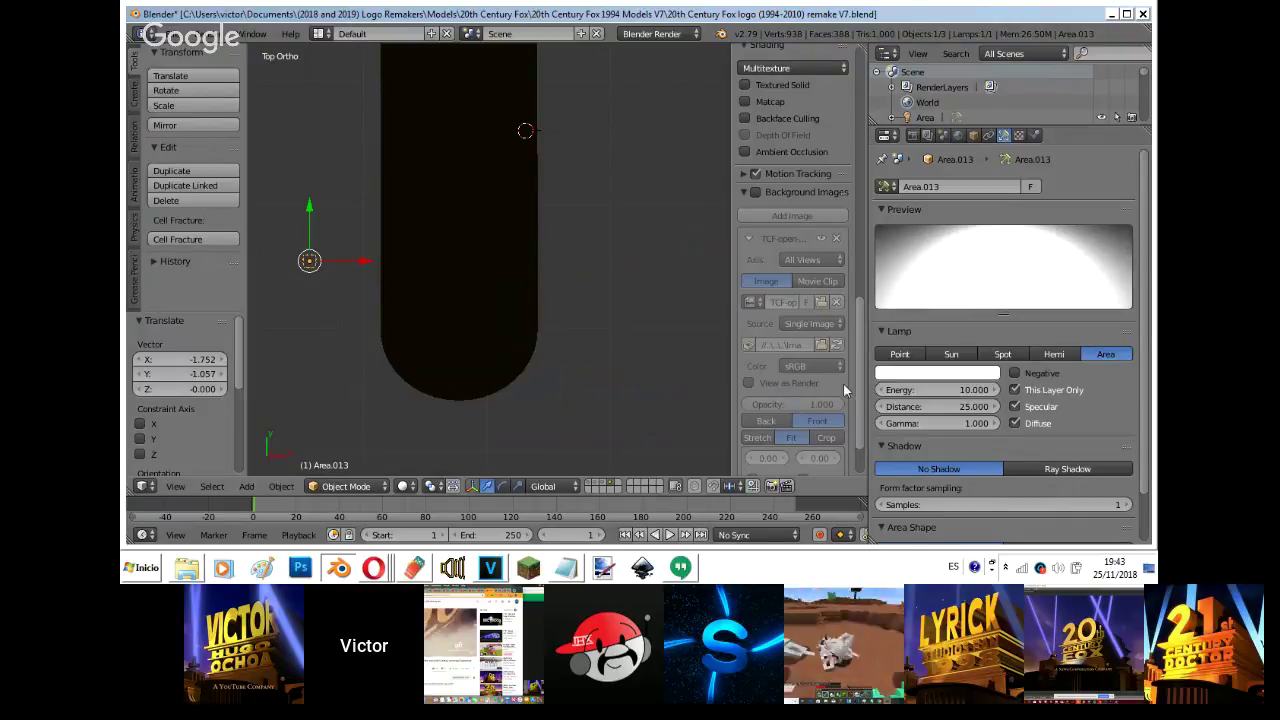
# - Rotate the area lamp -90° in the front view and move it about -1.30 in X, farther from the base
pyautogui.press('KP_1')
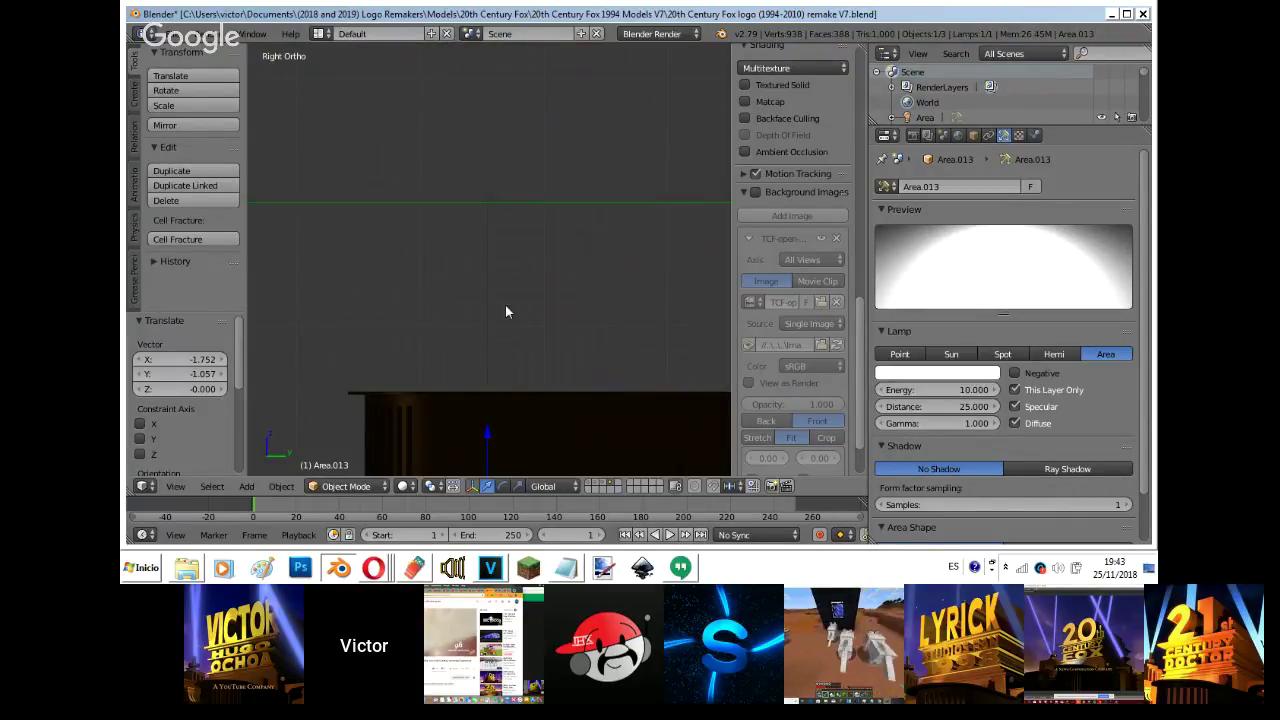
pyautogui.write('r-90')
pyautogui.press('Return')
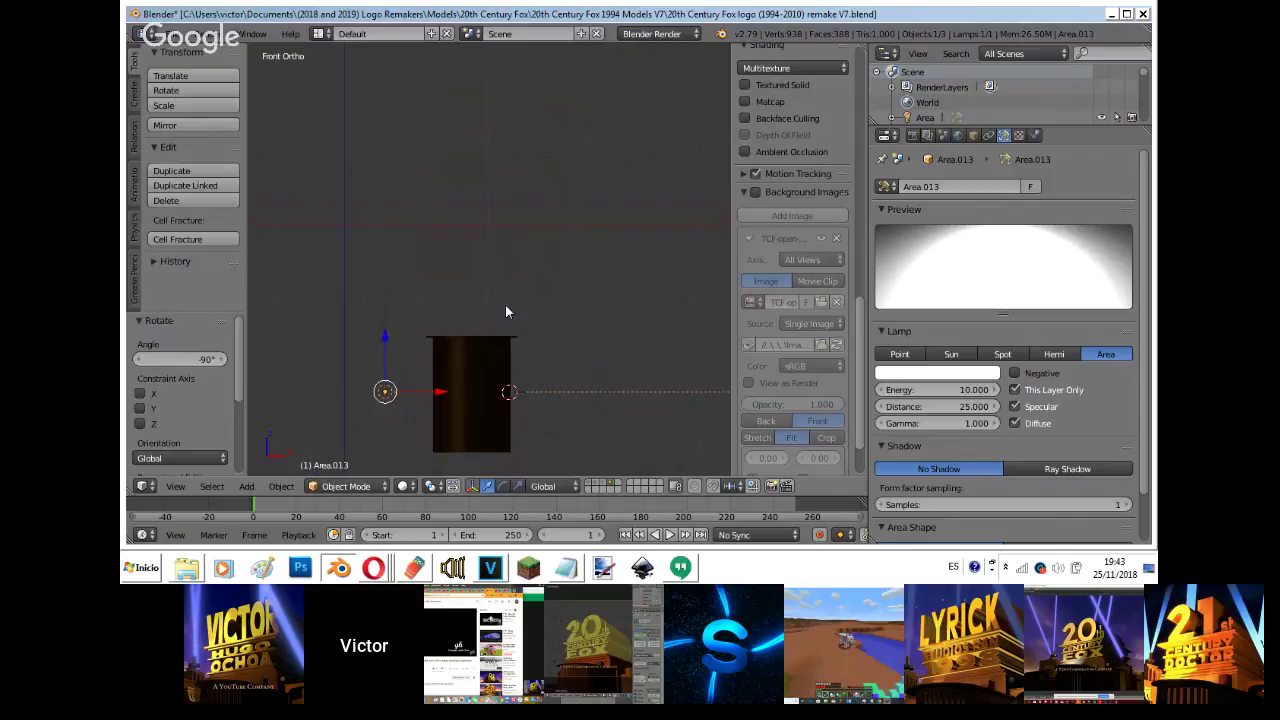
pyautogui.press('g')
pyautogui.click(412, 302)
# - Preview the base in rendered shading and set the area lamp's distance to 0.440
pyautogui.moveTo(342, 325); pyautogui.dragTo(465, 341, button='middle')
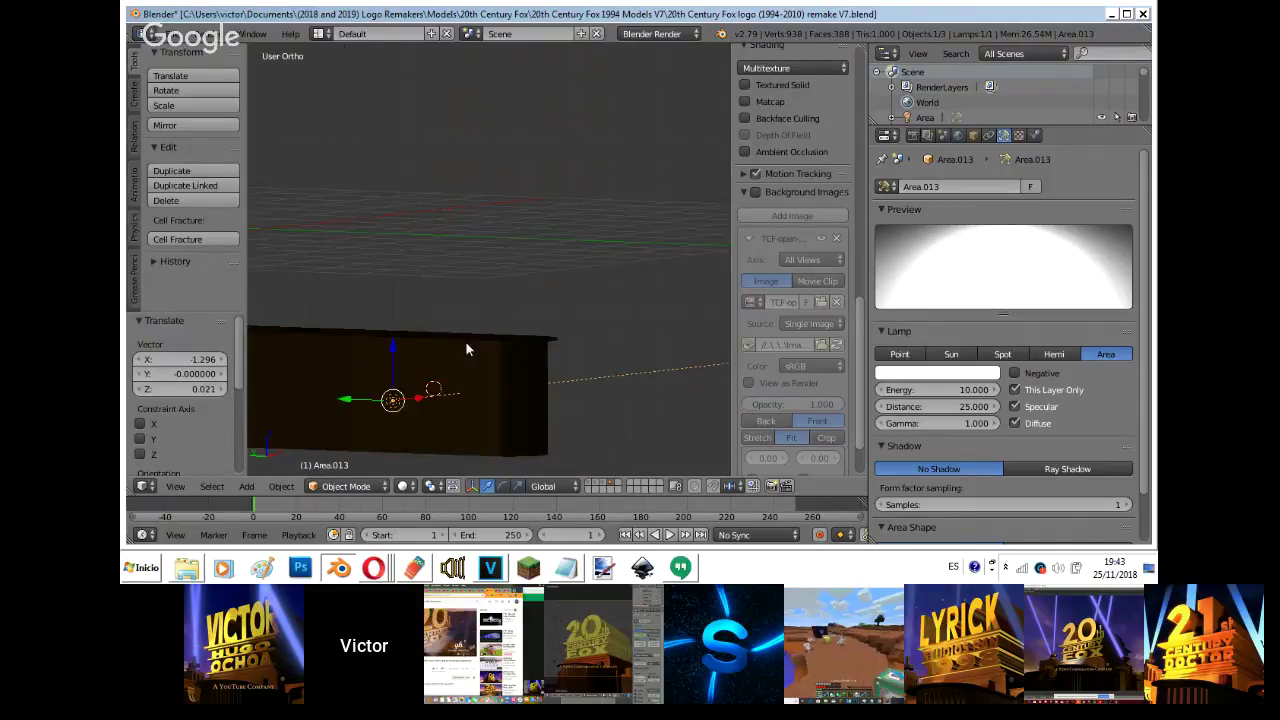
pyautogui.press('KP_5')
pyautogui.hotkey('shift', 'z')
pyautogui.hotkey('shift', 'z')
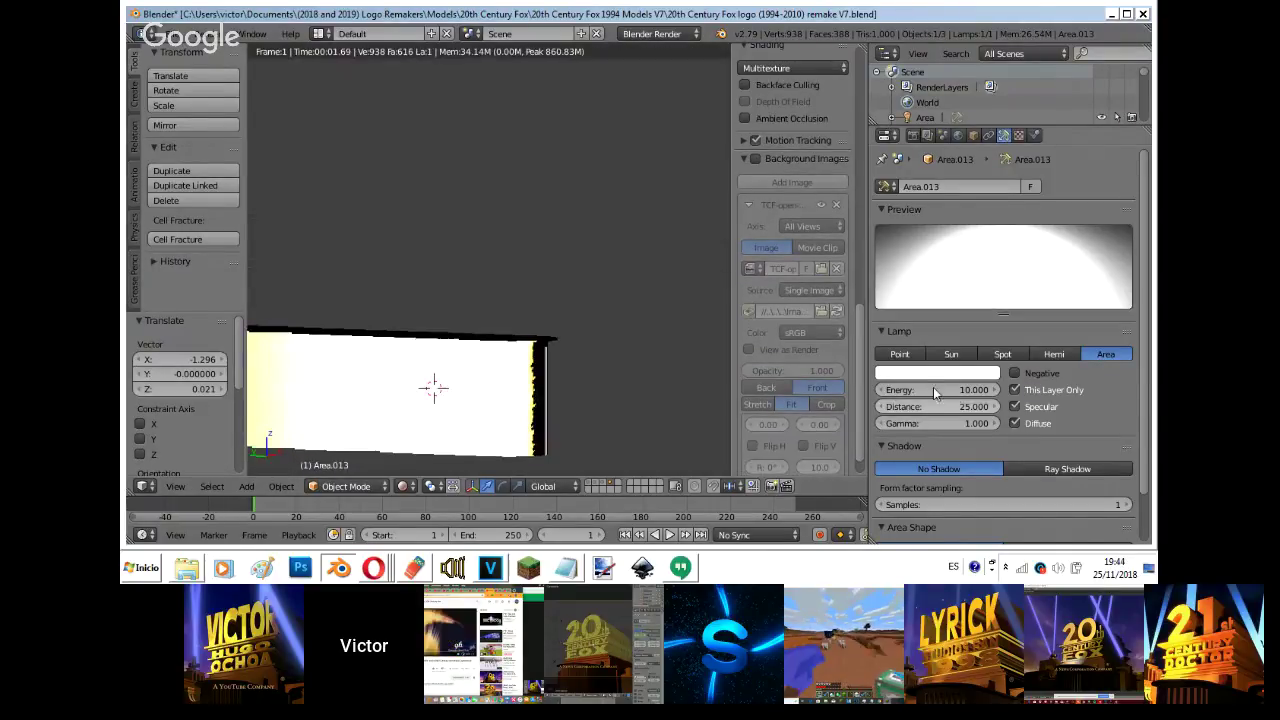
pyautogui.moveTo(975, 407); pyautogui.dragTo(1151, 249)
# - Examine the lamp's effect on the rendered base from the front, through the camera and from the lit side
pyautogui.press('KP_1')
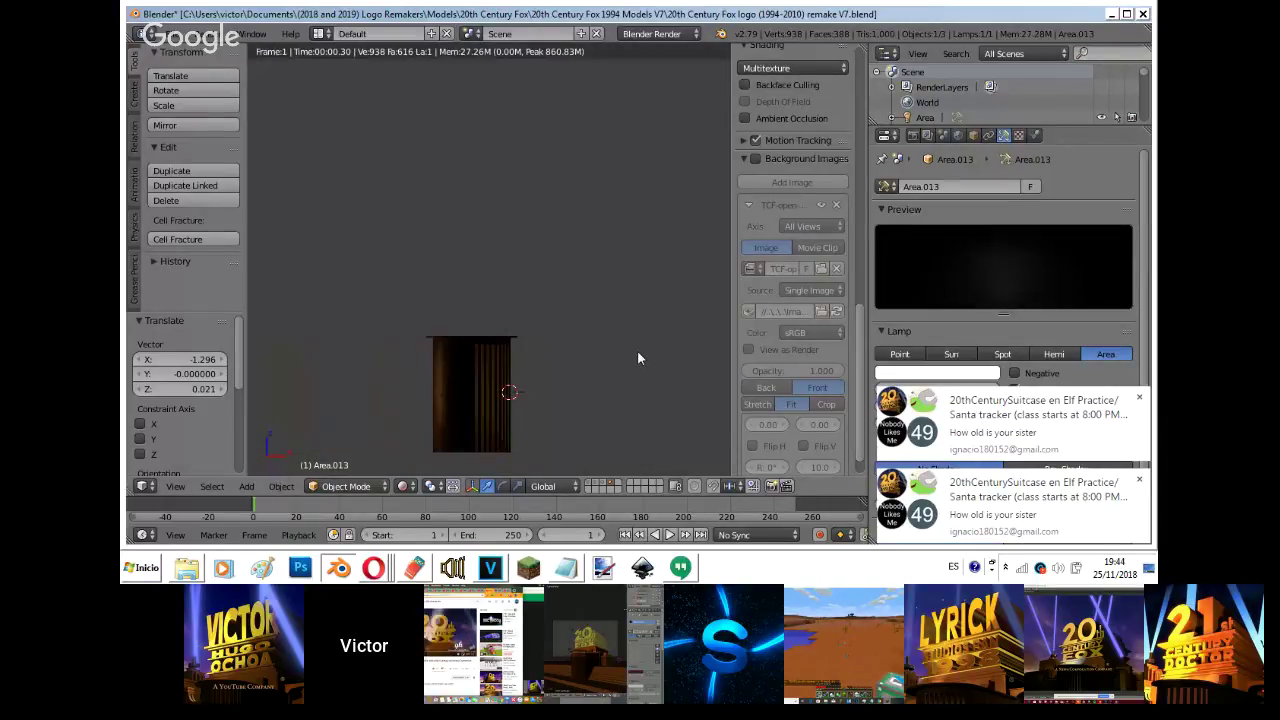
pyautogui.press('KP_0')
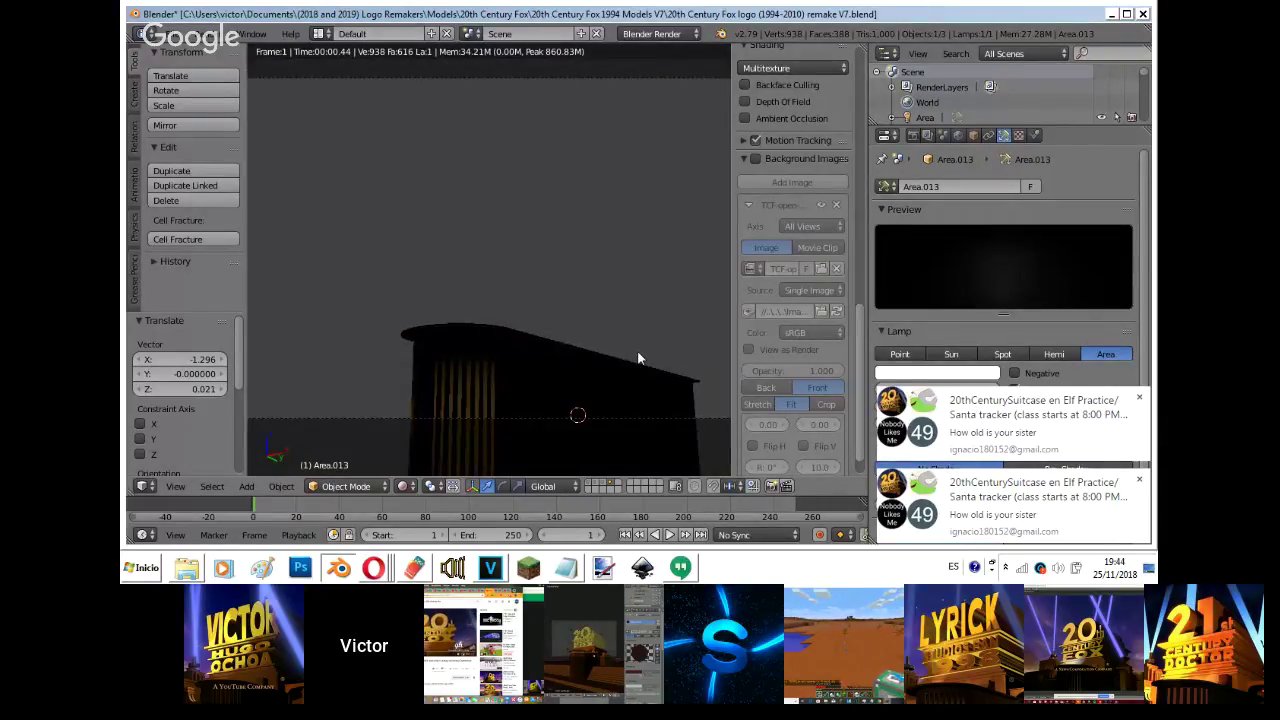
pyautogui.press('KP_7')
pyautogui.press('z')
pyautogui.press('z')
pyautogui.moveTo(602, 353)
pyautogui.mouseDown(button='middle')
pyautogui.moveTo(573, 339)
pyautogui.moveTo(652, 247)
pyautogui.mouseUp(button='middle')
pyautogui.hotkey('shift', 'z')
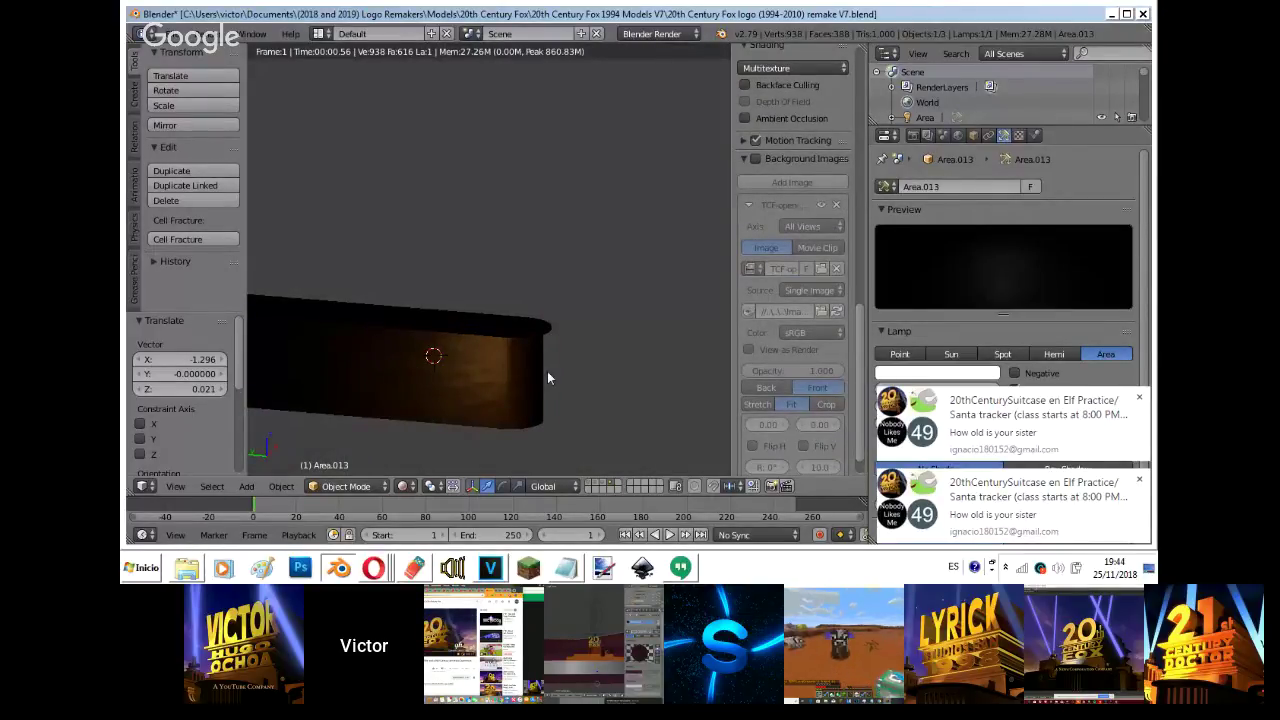
# - Switch to the live stream's YouTube page and post "yw" in the chat
pyautogui.moveTo(375, 567)
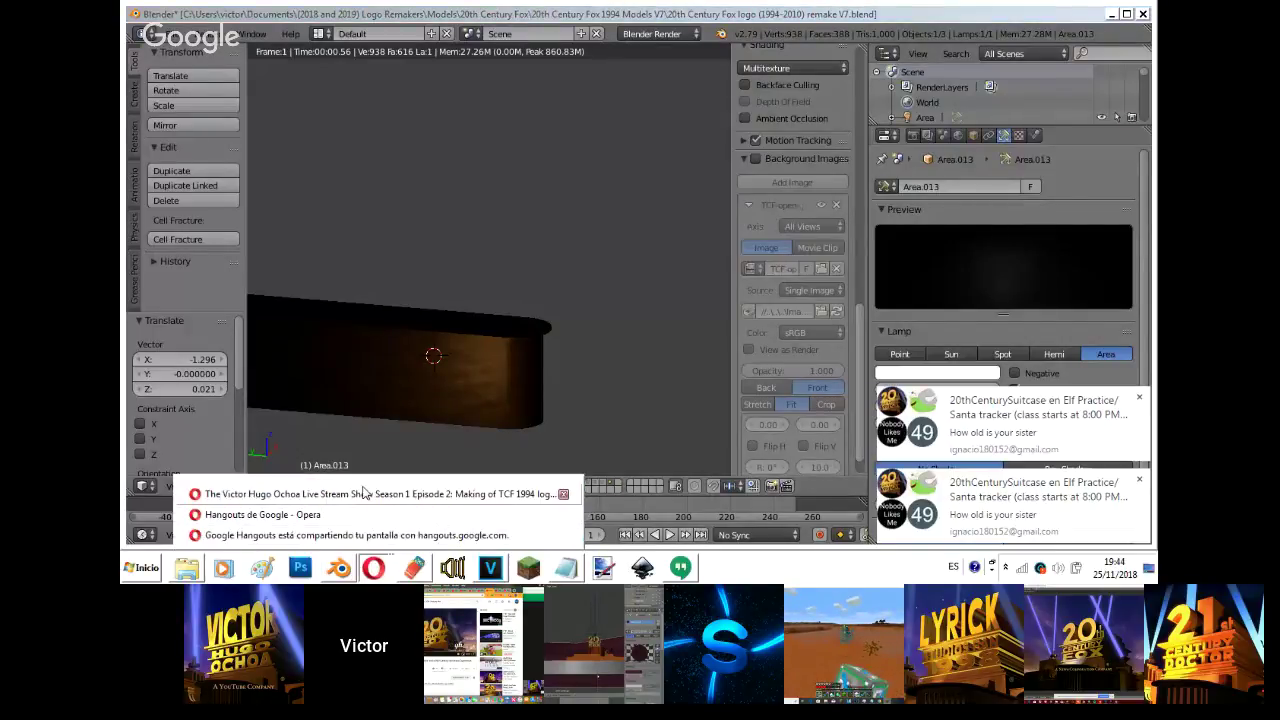
pyautogui.click(365, 493)
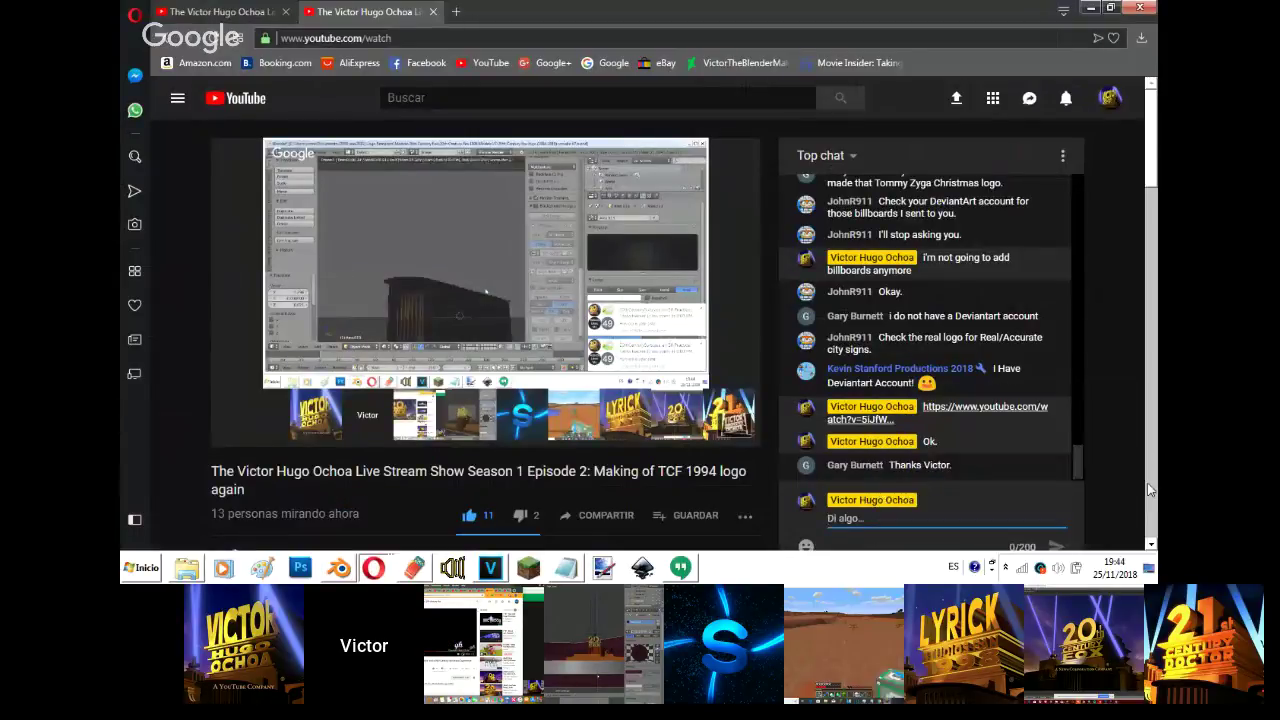
pyautogui.write('yw')
pyautogui.press('Return')
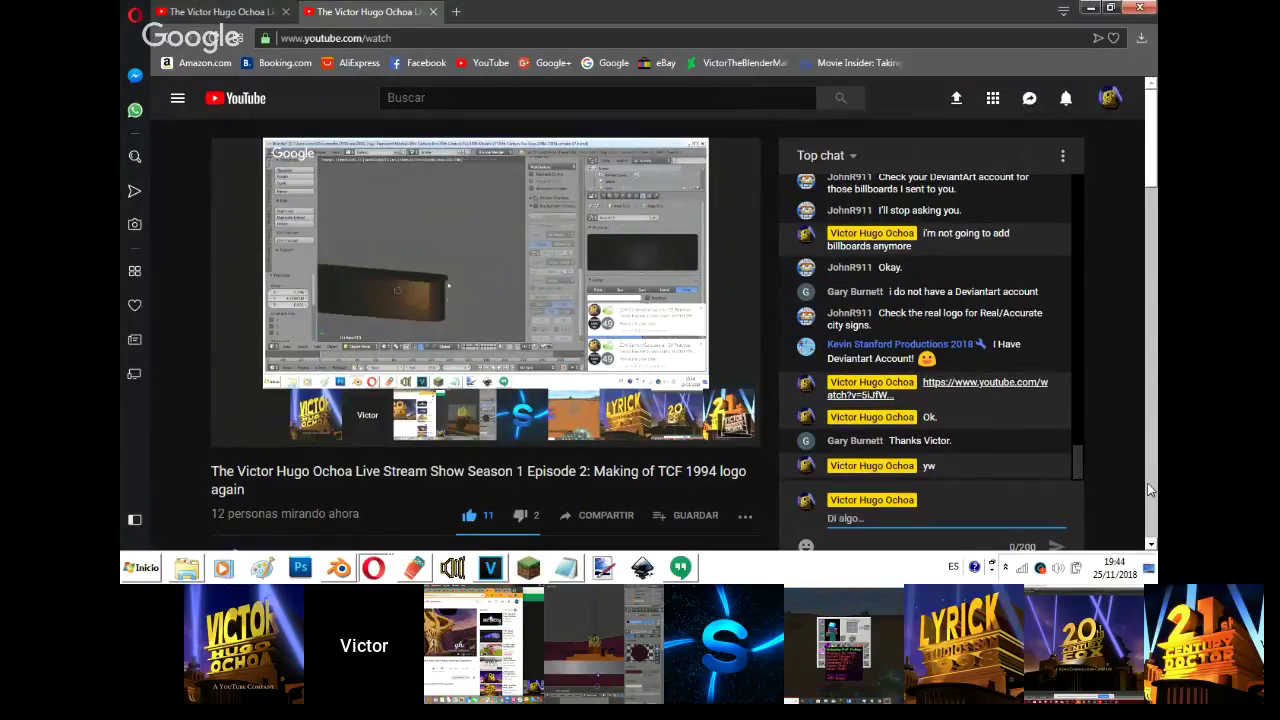
# - Check the Hangouts broadcast and its participants' shared screens, then return to Blender
pyautogui.click(371, 568)
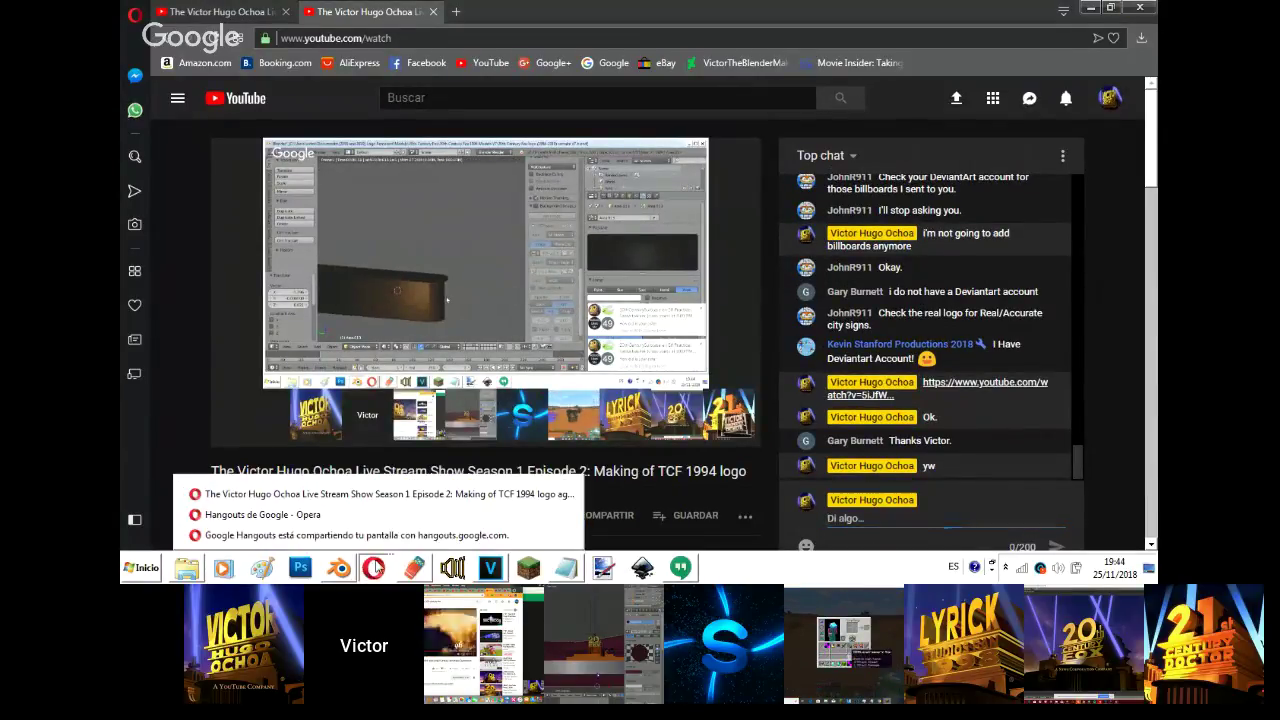
pyautogui.click(290, 514)
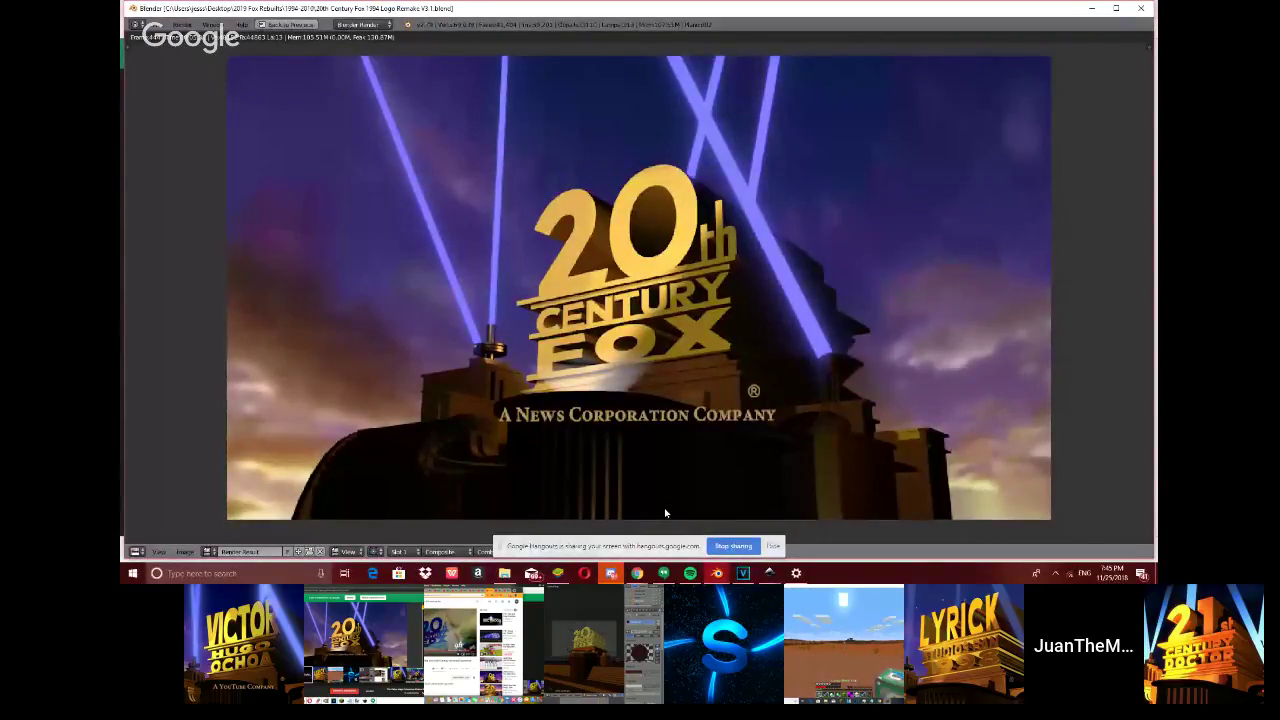
pyautogui.click(637, 573)
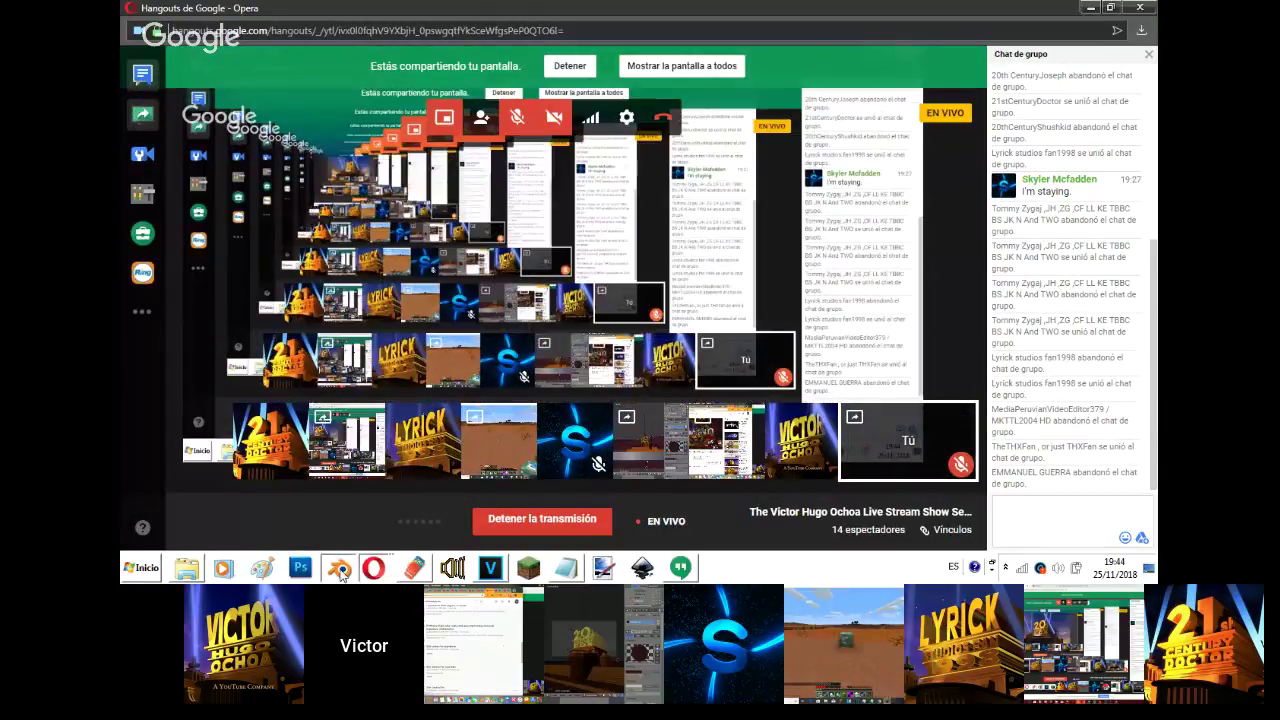
pyautogui.click(339, 568)
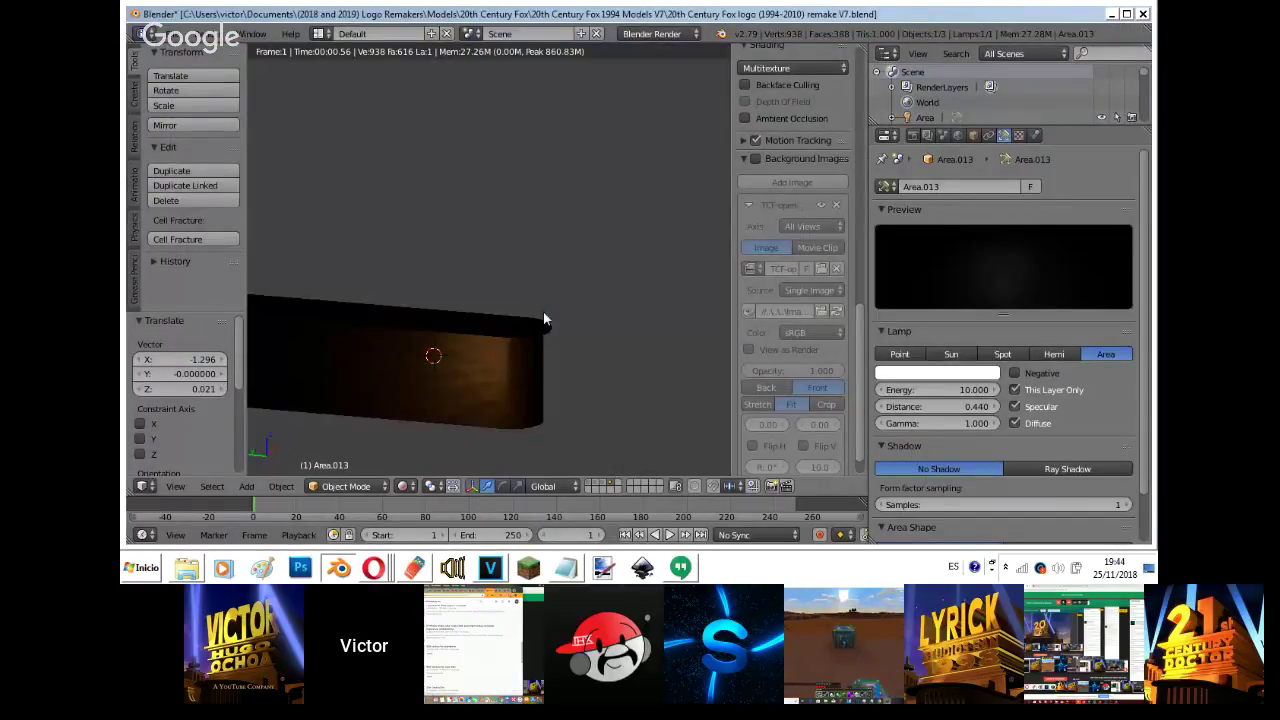
# - Move the area lamp in the rendered left view about -0.23 in Y and -0.08 in Z
pyautogui.press('KP_7')
pyautogui.press('z')
pyautogui.hotkey('shift', 'z')
pyautogui.press('ctrl+KP_7')
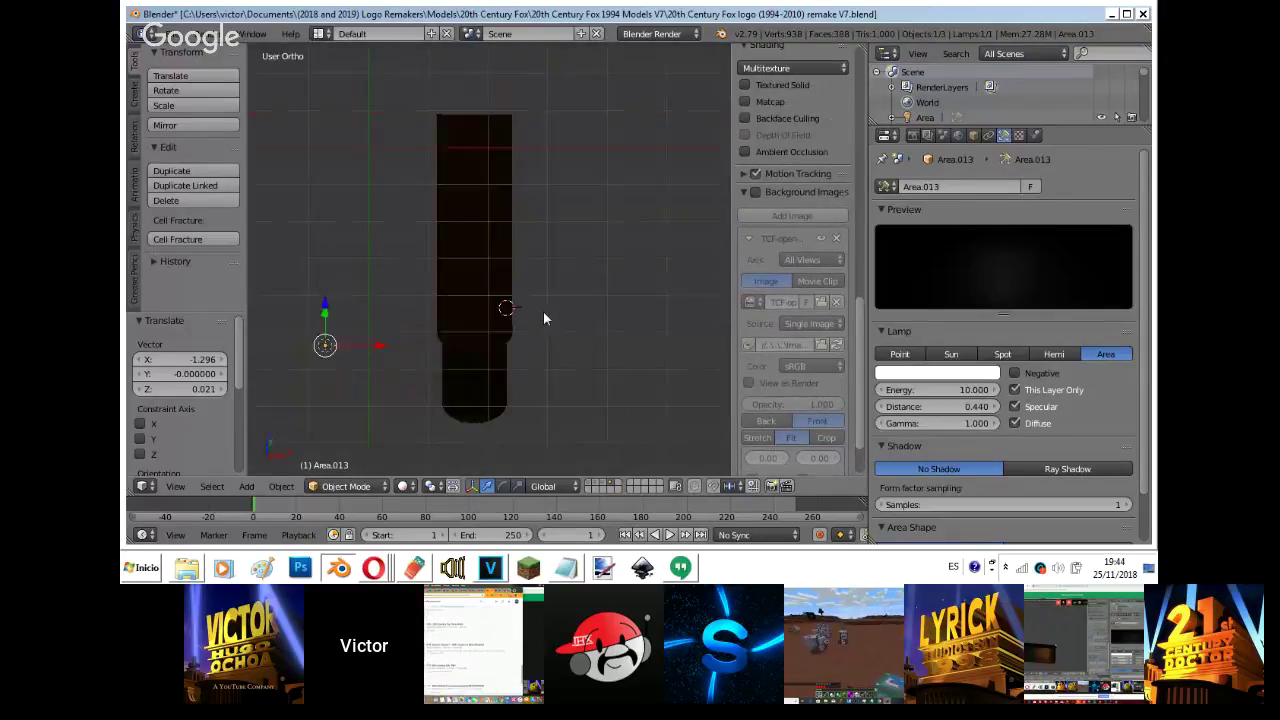
pyautogui.press('KP_1')
pyautogui.press('ctrl+KP_3')
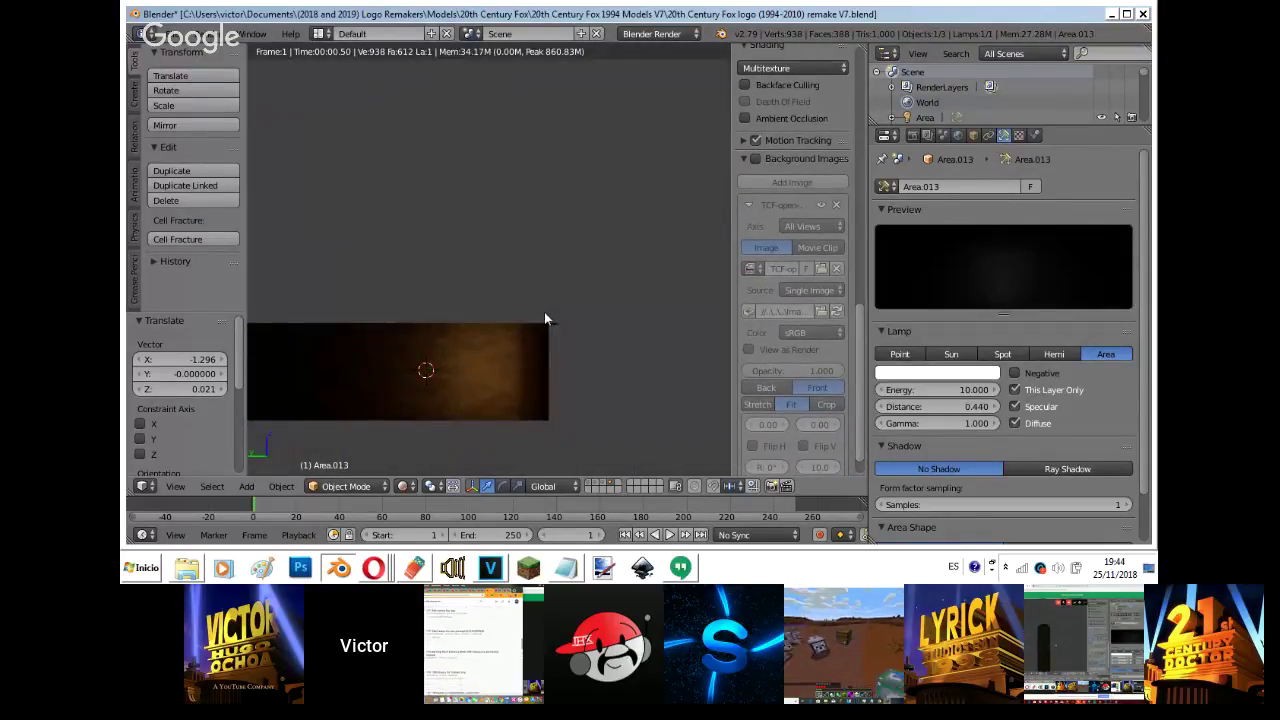
pyautogui.press('g')
pyautogui.click(565, 320)
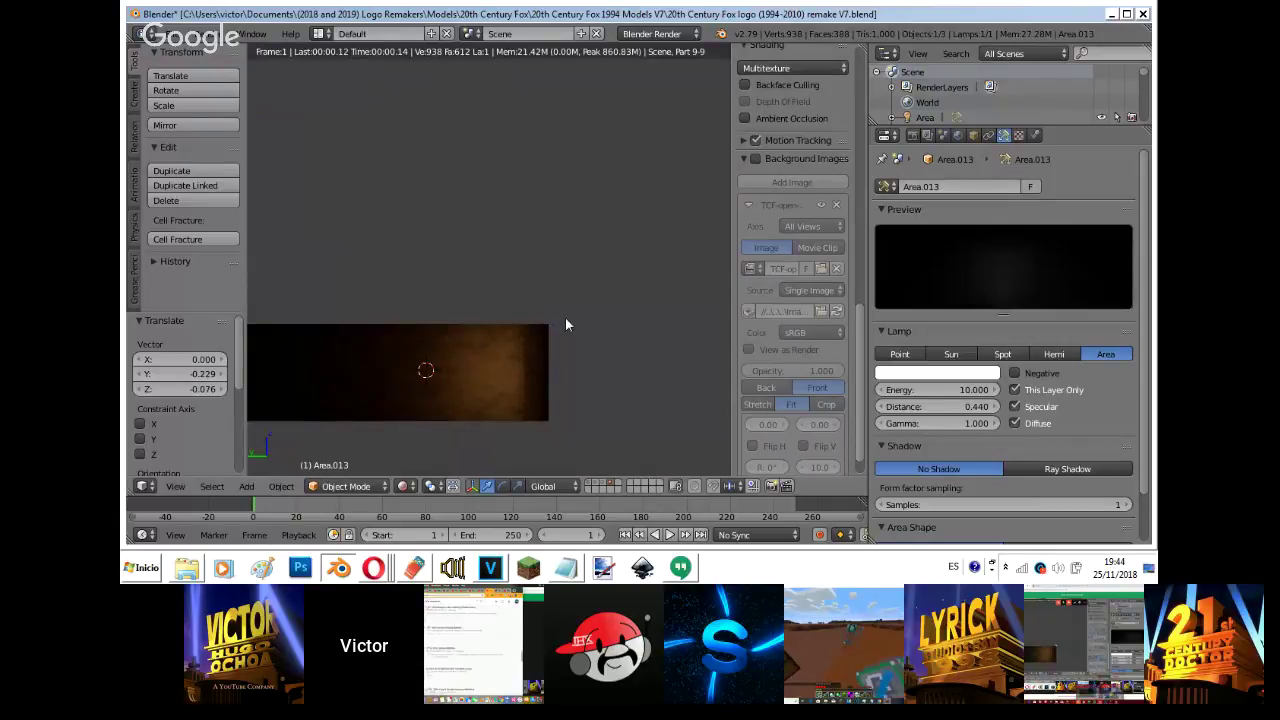
# - Duplicate the area lamp in the top view, placing the copy about -2.59 in X and 3.16 in Y from the original
pyautogui.hotkey('shift', 'z')
pyautogui.press('KP_7')
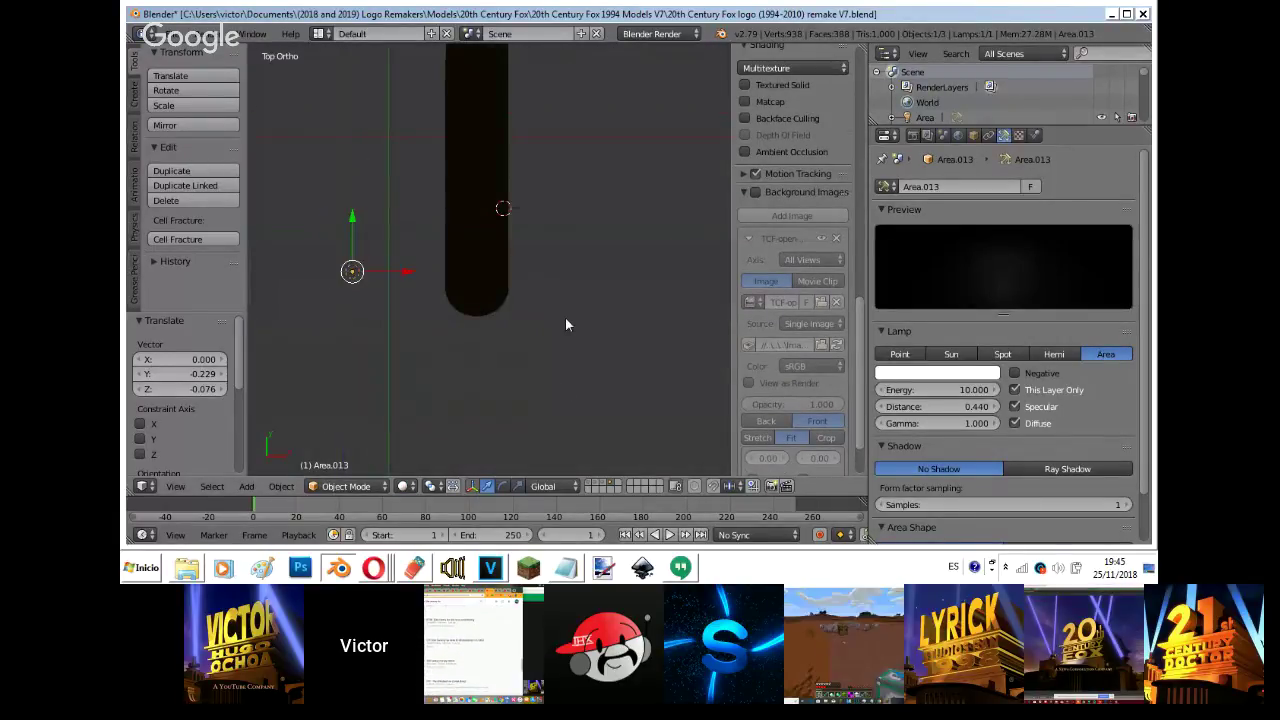
pyautogui.scroll(-4, 565, 317)
pyautogui.hotkey('shift', 'd')
pyautogui.click(515, 290)
# - Move the duplicated lamp in the rendered left view about 0.91 in Y and 0.09 in Z
pyautogui.hotkey('shift', 'z')
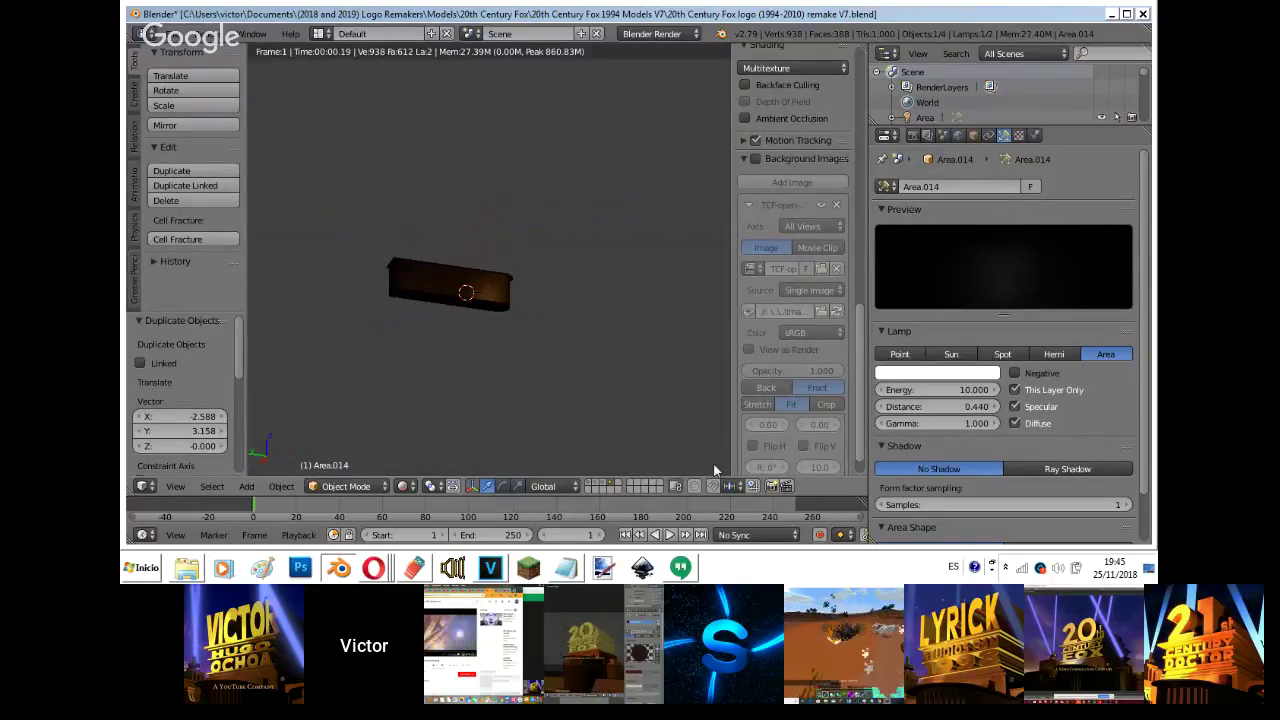
pyautogui.press('KP_7')
pyautogui.press('KP_1')
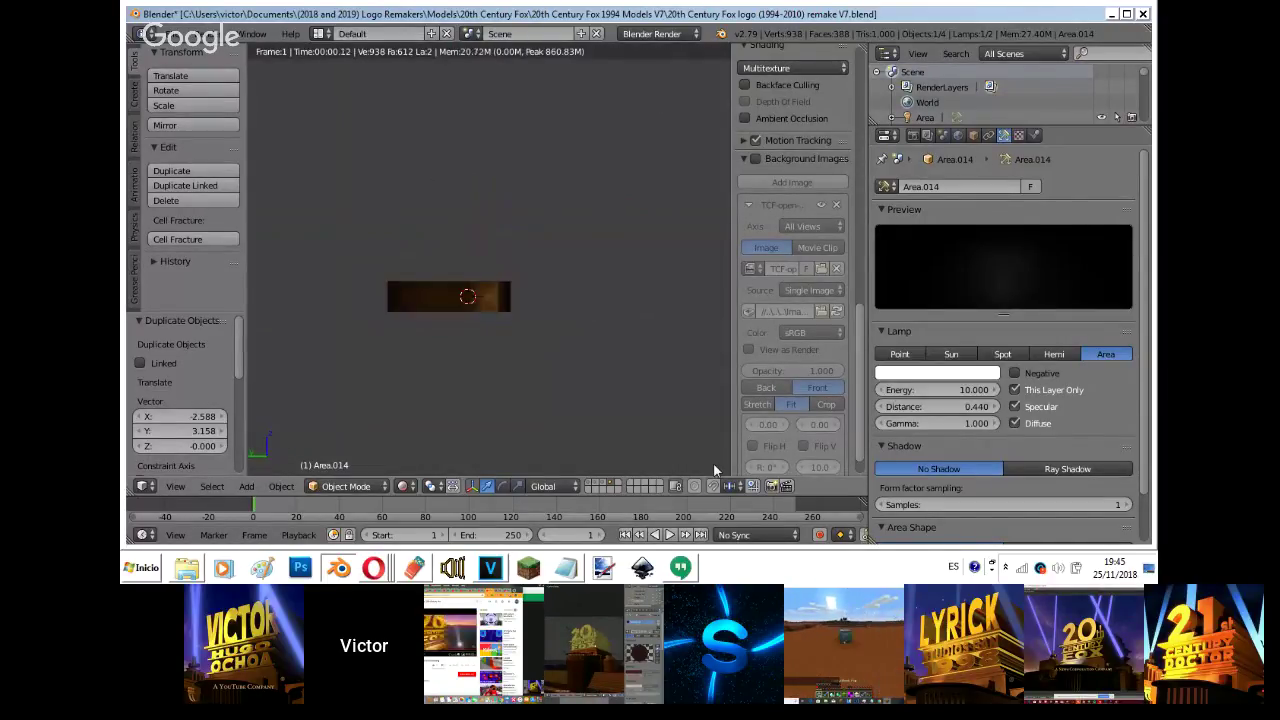
pyautogui.scroll(5, 714, 470)
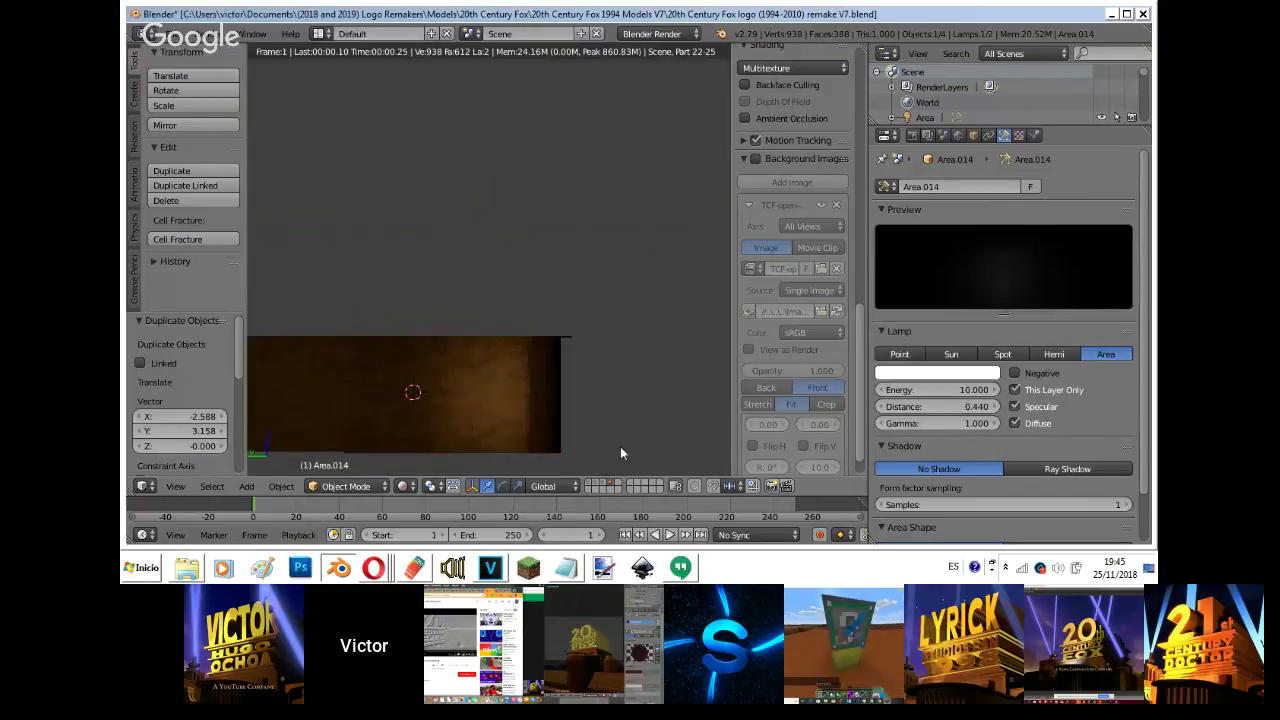
pyautogui.press('g')
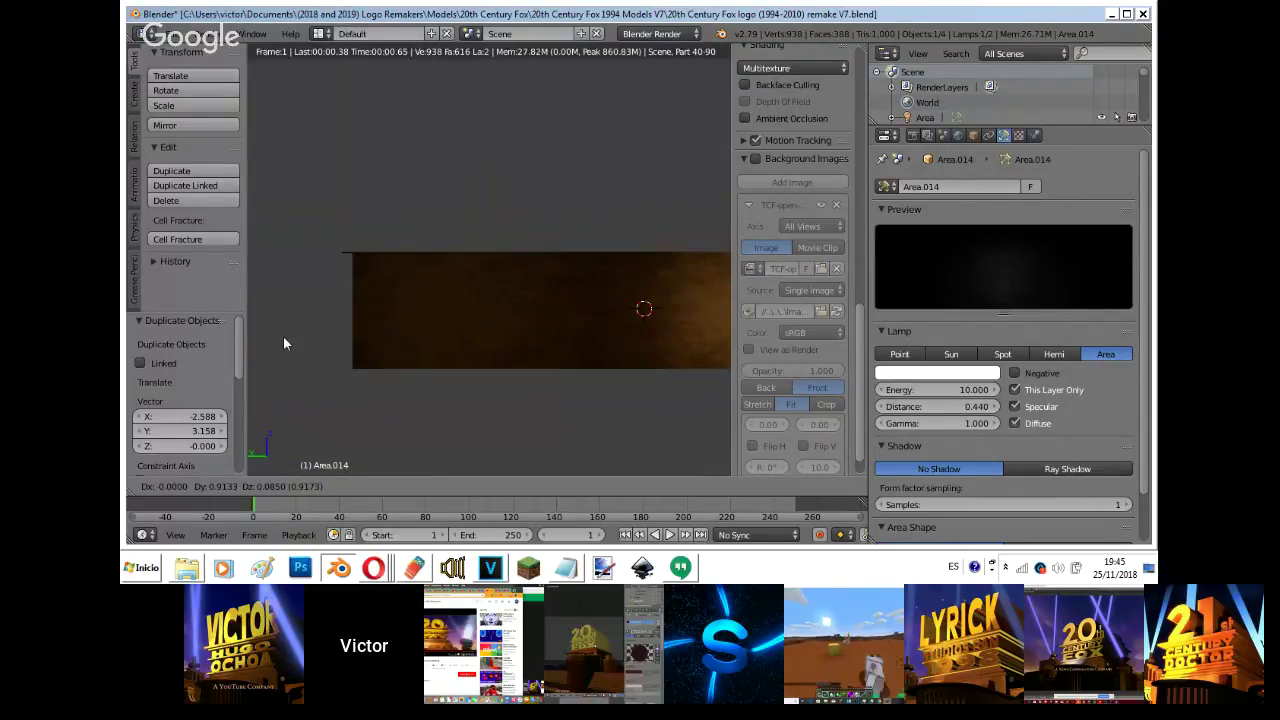
pyautogui.click(283, 336)
# - Move the duplicated lamp farther from the base in the top view, about -3.34 in X and -0.38 in Y
pyautogui.hotkey('shift', 'z')
pyautogui.press('KP_7')
pyautogui.scroll(-9, 283, 336)
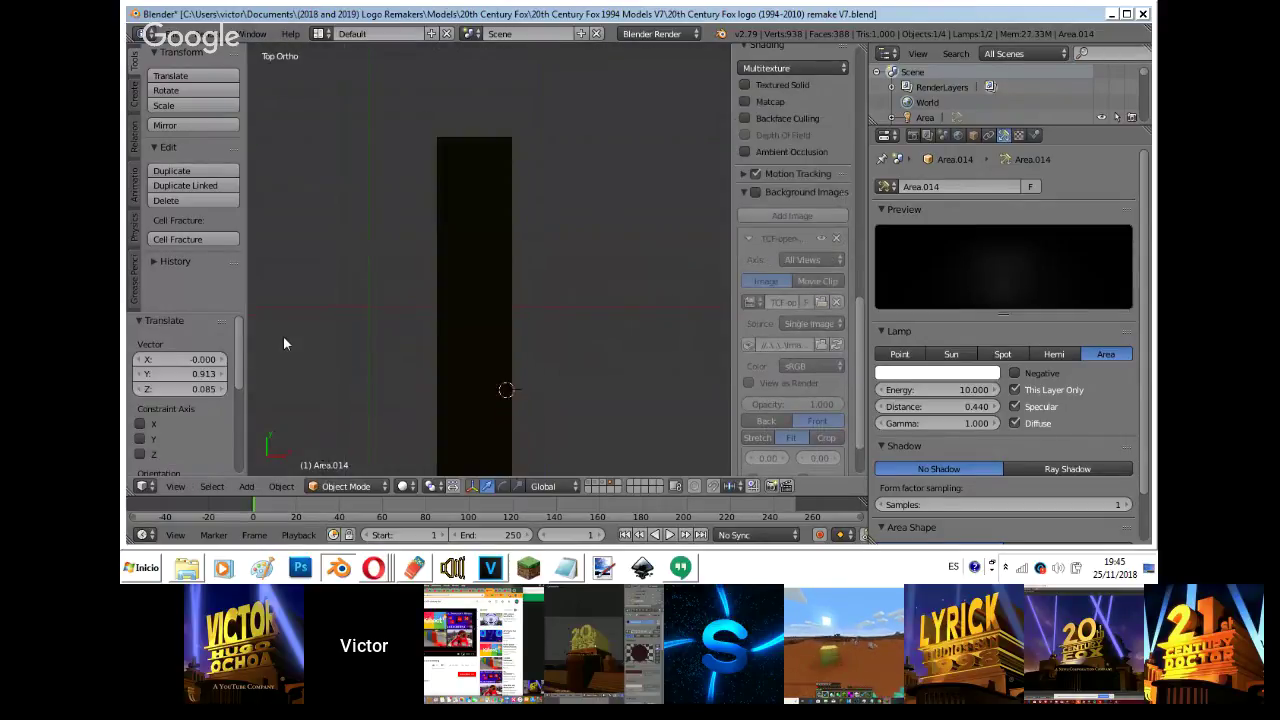
pyautogui.press('g')
pyautogui.doubleClick(716, 342)
# - Set the duplicated lamp's distance to 0.880 and preview the rendered base from the left side
pyautogui.moveTo(943, 408); pyautogui.dragTo(958, 408)
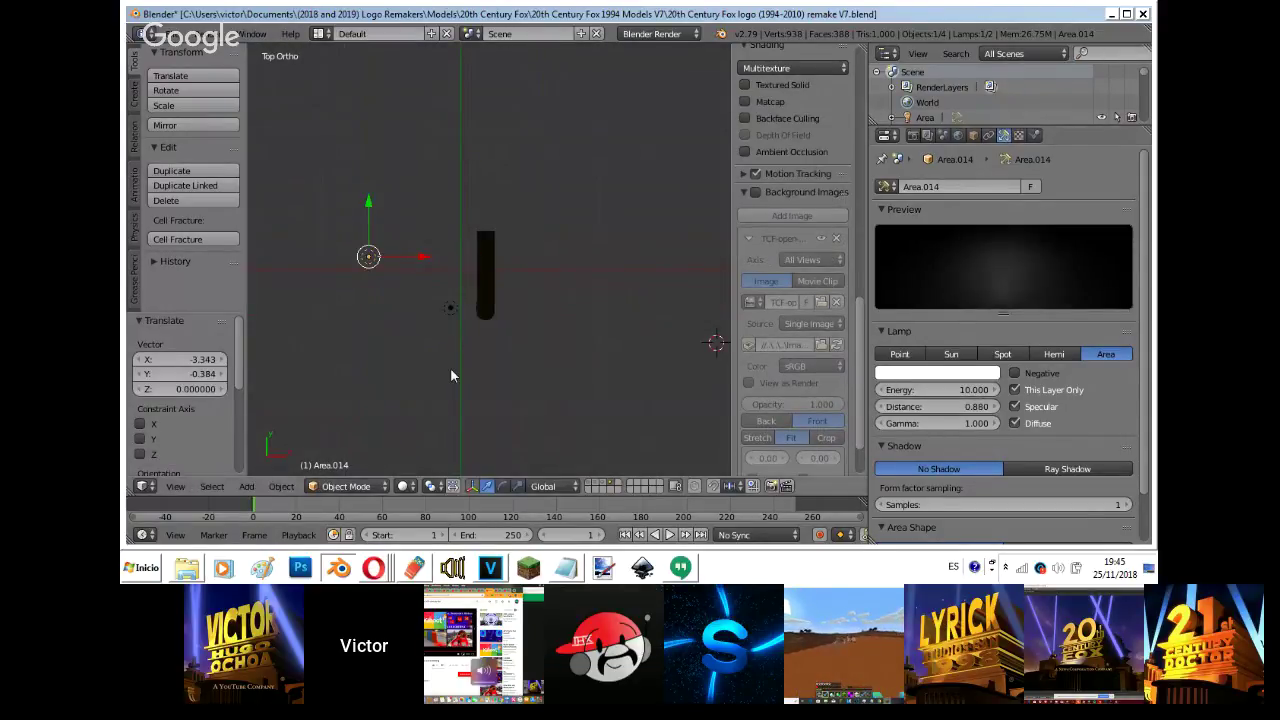
pyautogui.hotkey('shift', 'z')
pyautogui.press('ctrl+KP_3')
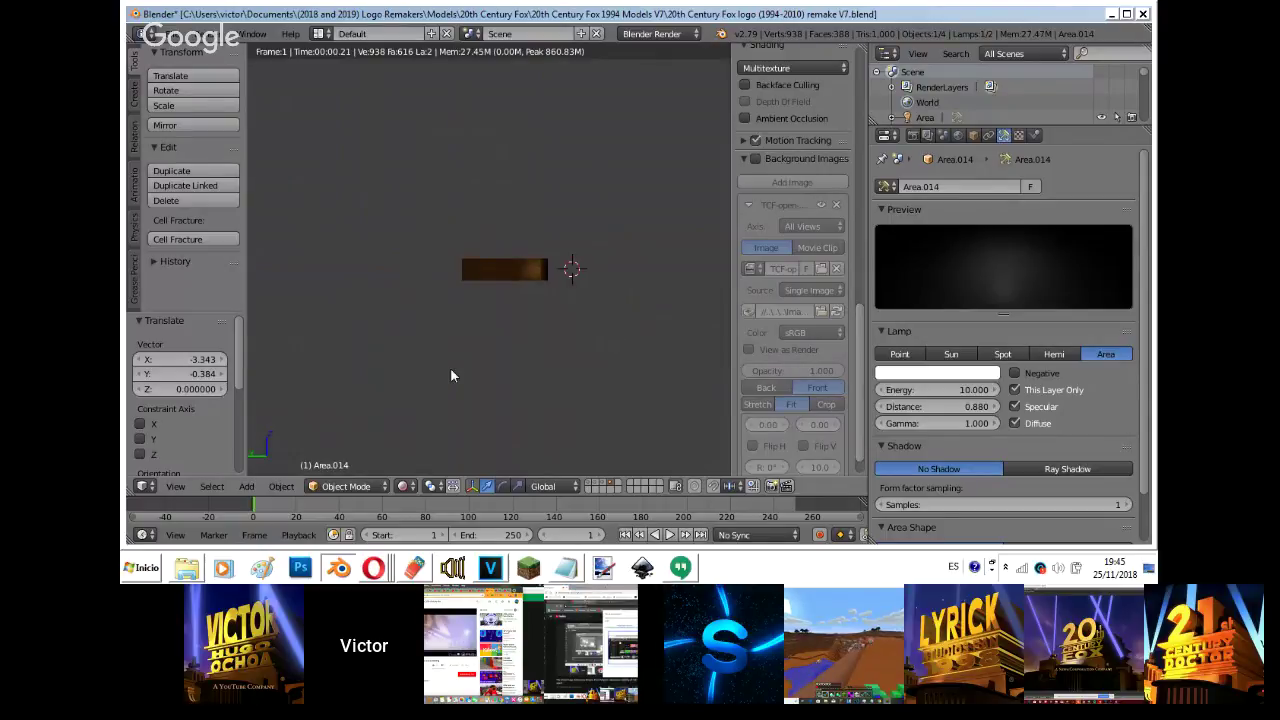
# - Duplicate the area lamp in the top view to the opposite side of the base, about 15.6 in X, and rotate it 180°
pyautogui.hotkey('shift', 'z')
pyautogui.press('KP_7')
pyautogui.hotkey('shift', 'd')
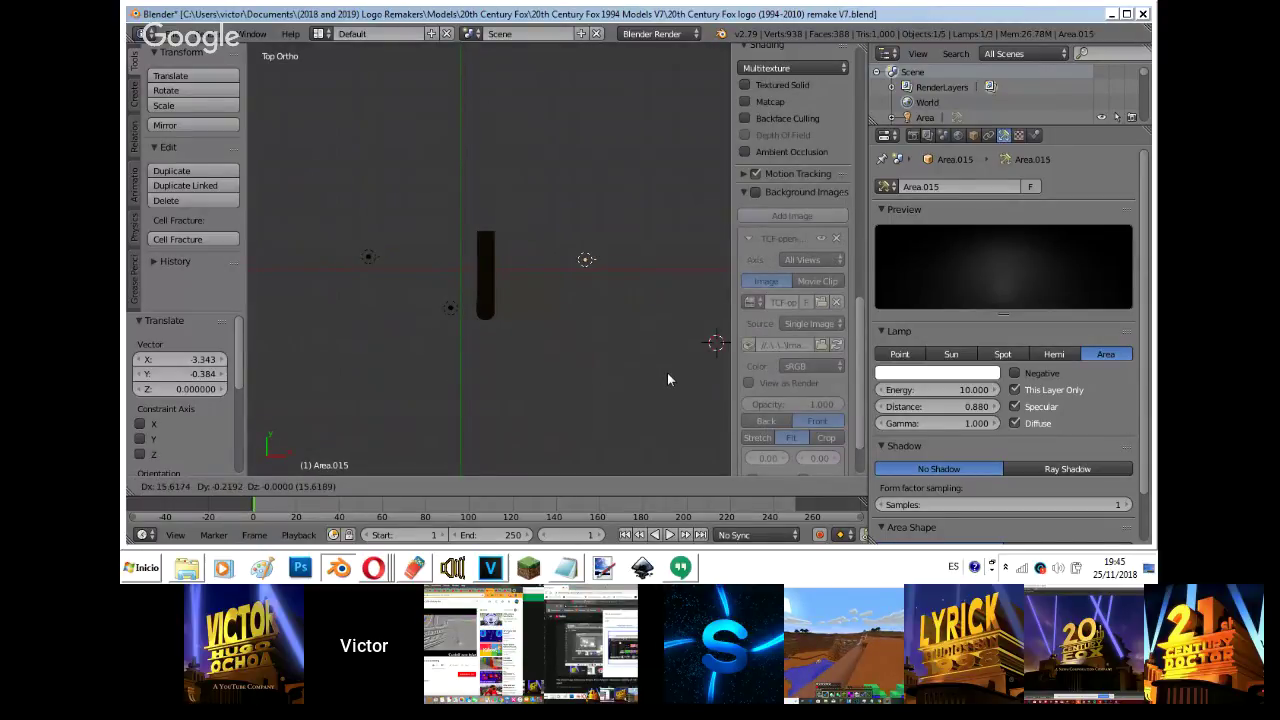
pyautogui.click(667, 377)
pyautogui.write('r180')
pyautogui.press('Return')
# - Move the new lamp about 1.04 in X and 0.55 in Y, and set its distance to 0.620 in the rendered camera preview
pyautogui.press('g')
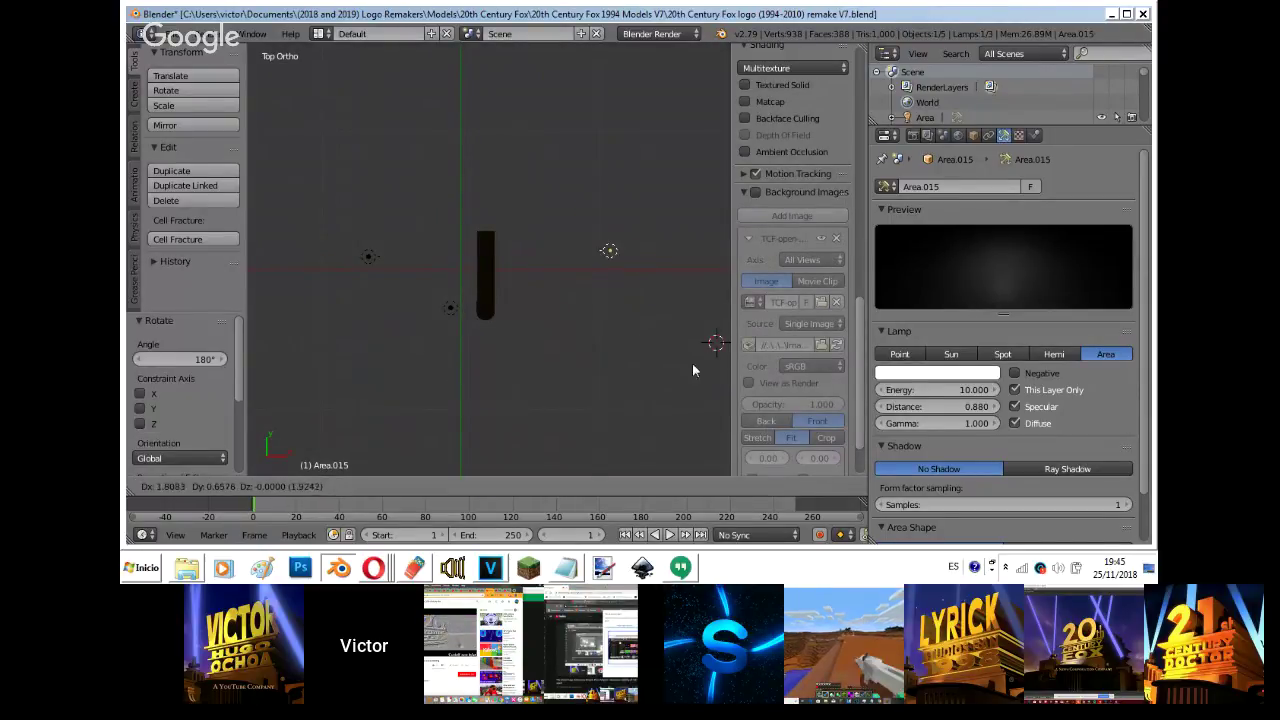
pyautogui.click(683, 372)
pyautogui.hotkey('shift', 'z')
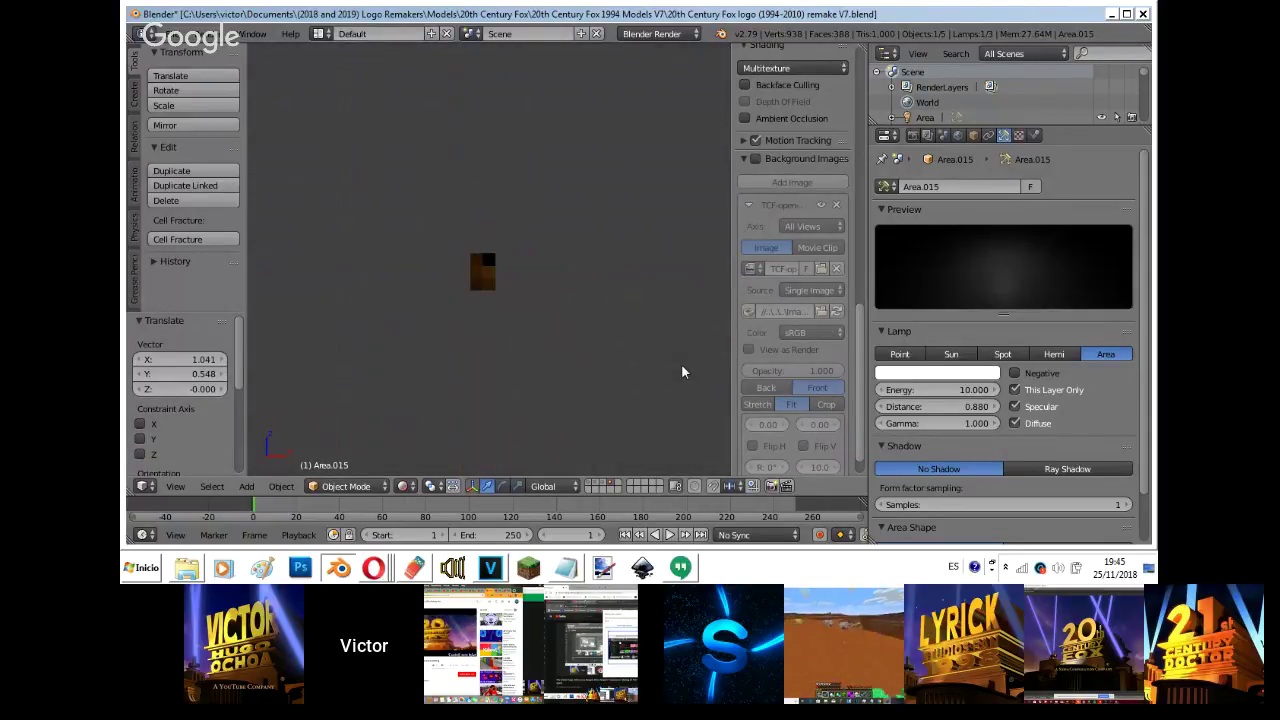
pyautogui.press('KP_0')
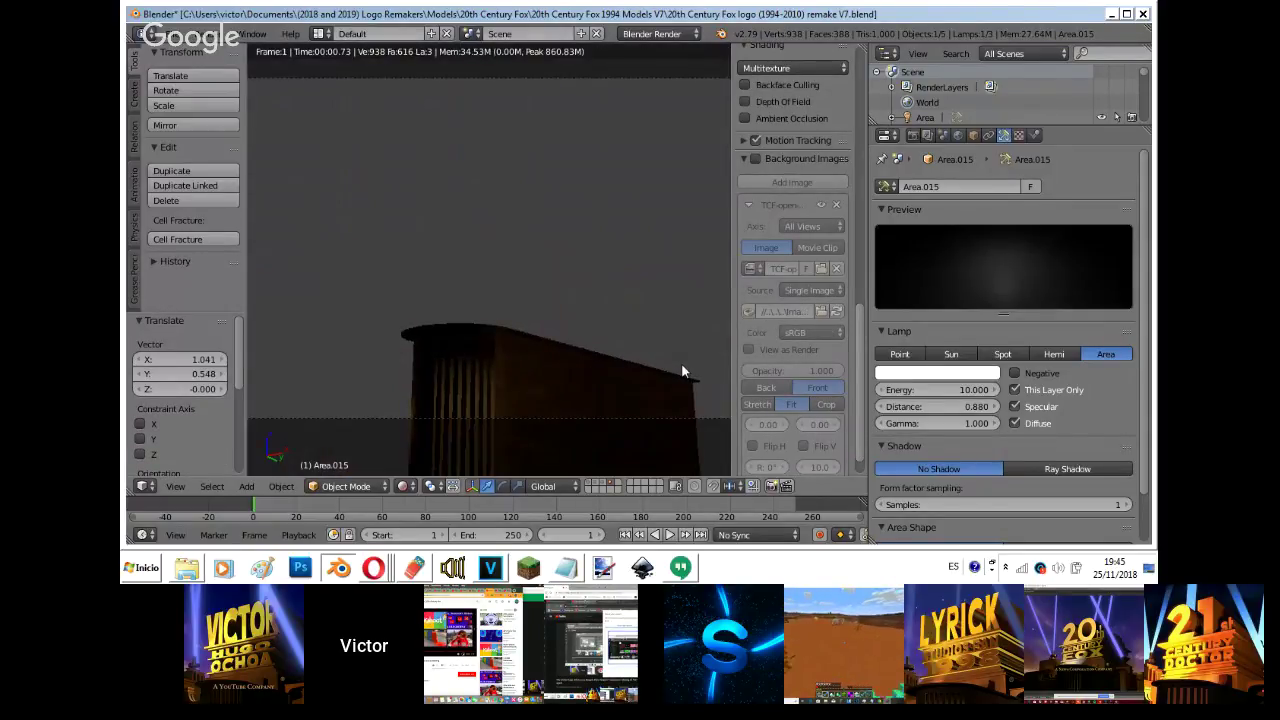
pyautogui.moveTo(903, 409); pyautogui.dragTo(870, 417)
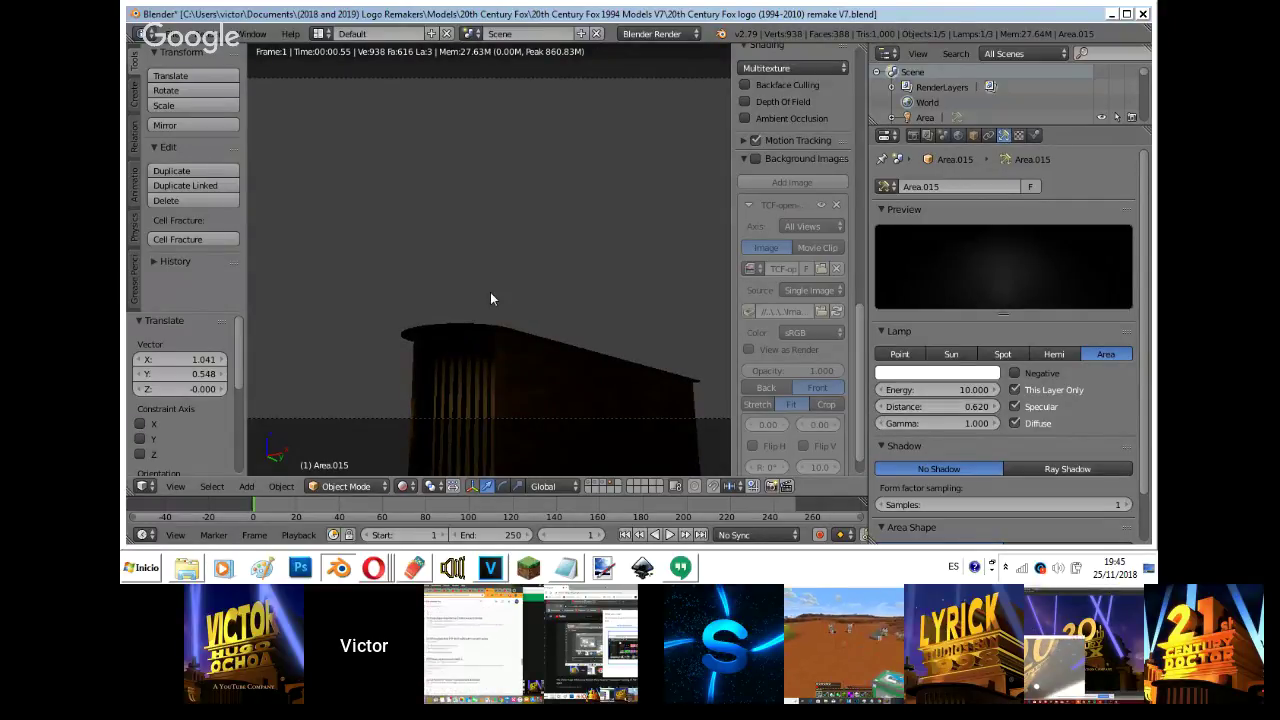
# - Duplicate the lamp in the front view to above the base, about -8.44 in X and 3.08 in Z, and rotate it about -92.7°
pyautogui.hotkey('shift', 'z')
pyautogui.press('KP_1')
pyautogui.scroll(-8, 490, 292)
pyautogui.keyDown('shift'); pyautogui.moveTo(492, 235); pyautogui.dragTo(362, 228, button='middle'); pyautogui.keyUp('shift')
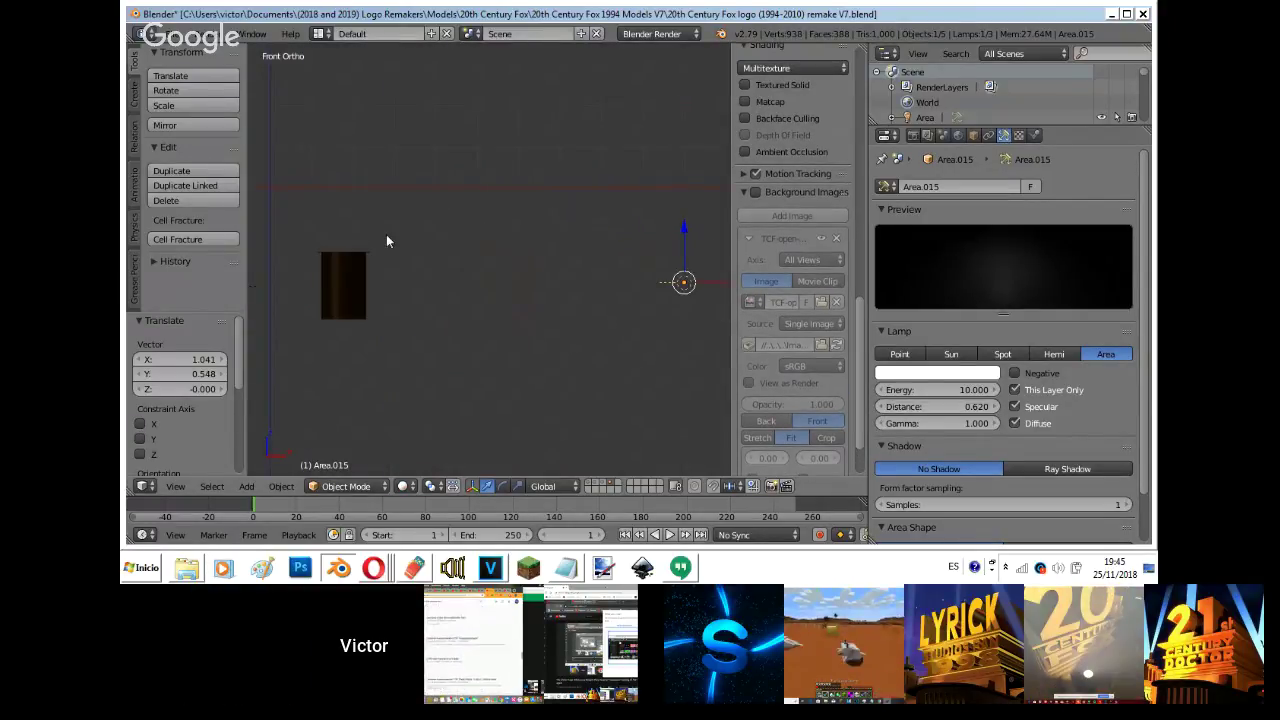
pyautogui.hotkey('shift', 'd')
pyautogui.click(516, 105)
pyautogui.press('r')
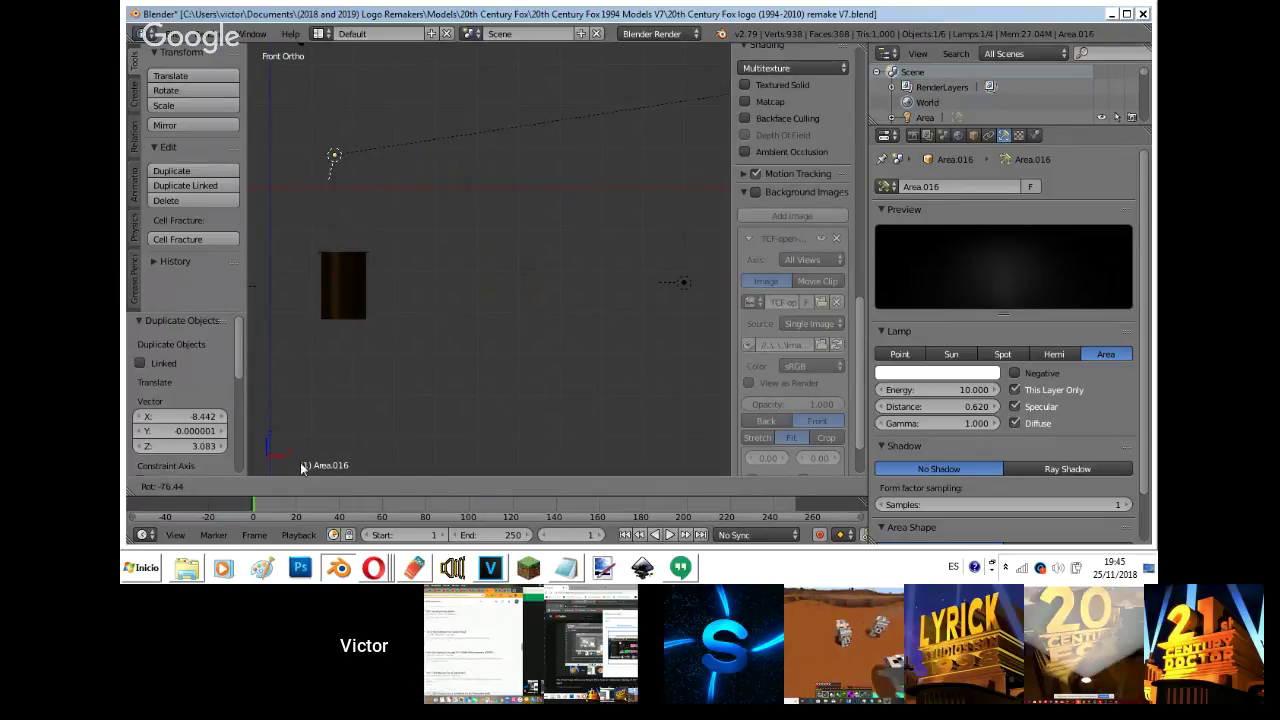
pyautogui.click(313, 368)
pyautogui.press('KP_0')
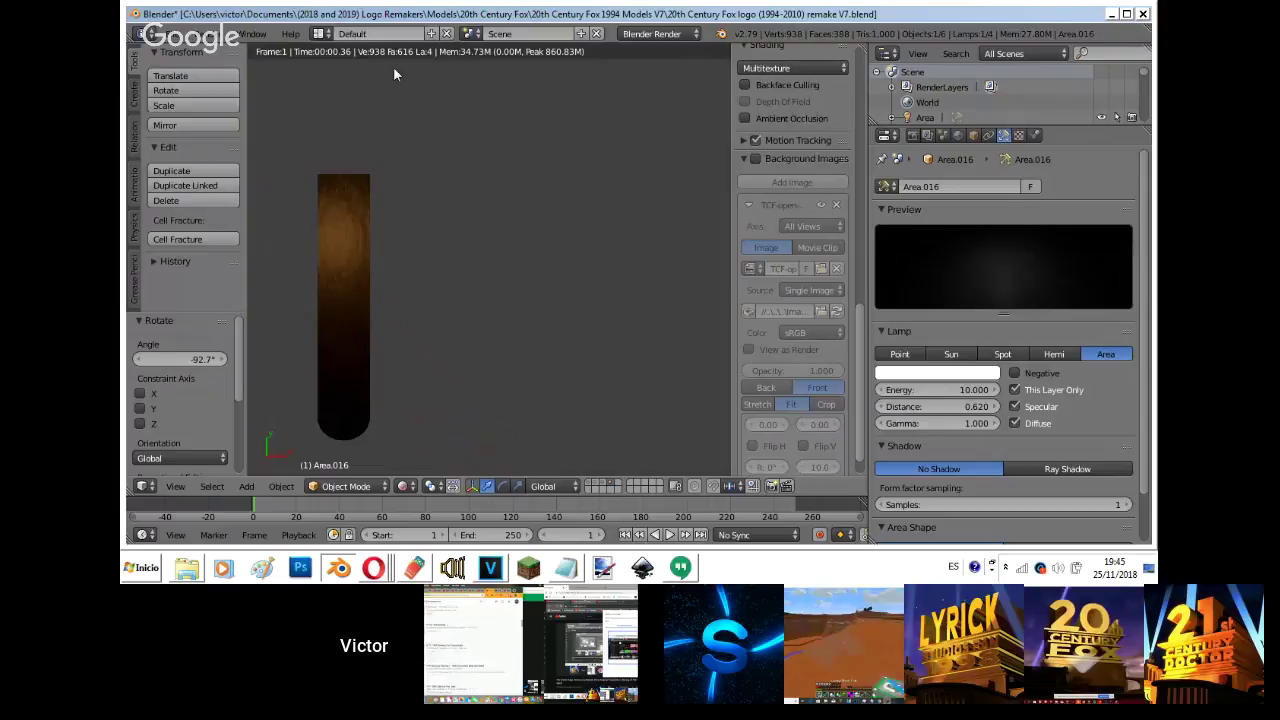
# - Move the overhead lamp in the right view about -1.25 in Y and 5.56 in Z
pyautogui.hotkey('shift', 'z')
pyautogui.press('KP_3')
pyautogui.press('g')
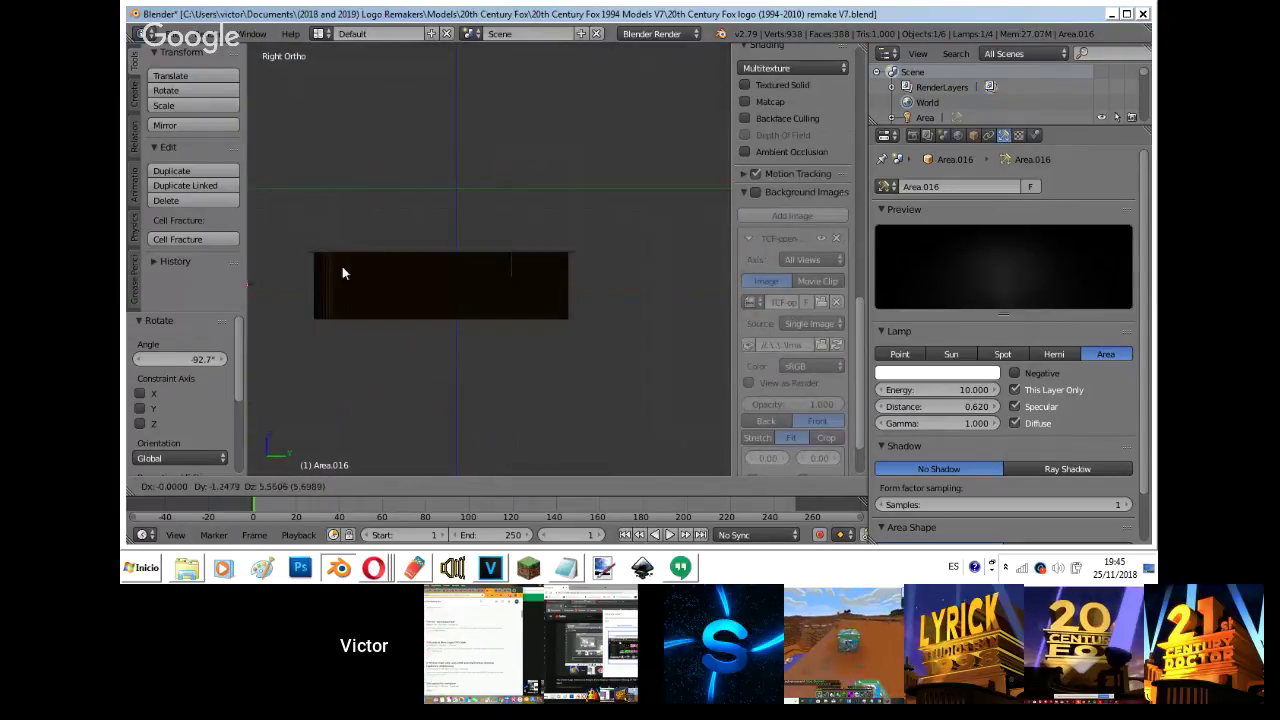
pyautogui.click(338, 255)
# - Set the overhead lamp's distance to 1.950 while testing it without specular, restore specular, and preview the base through the camera
pyautogui.click(1027, 404)
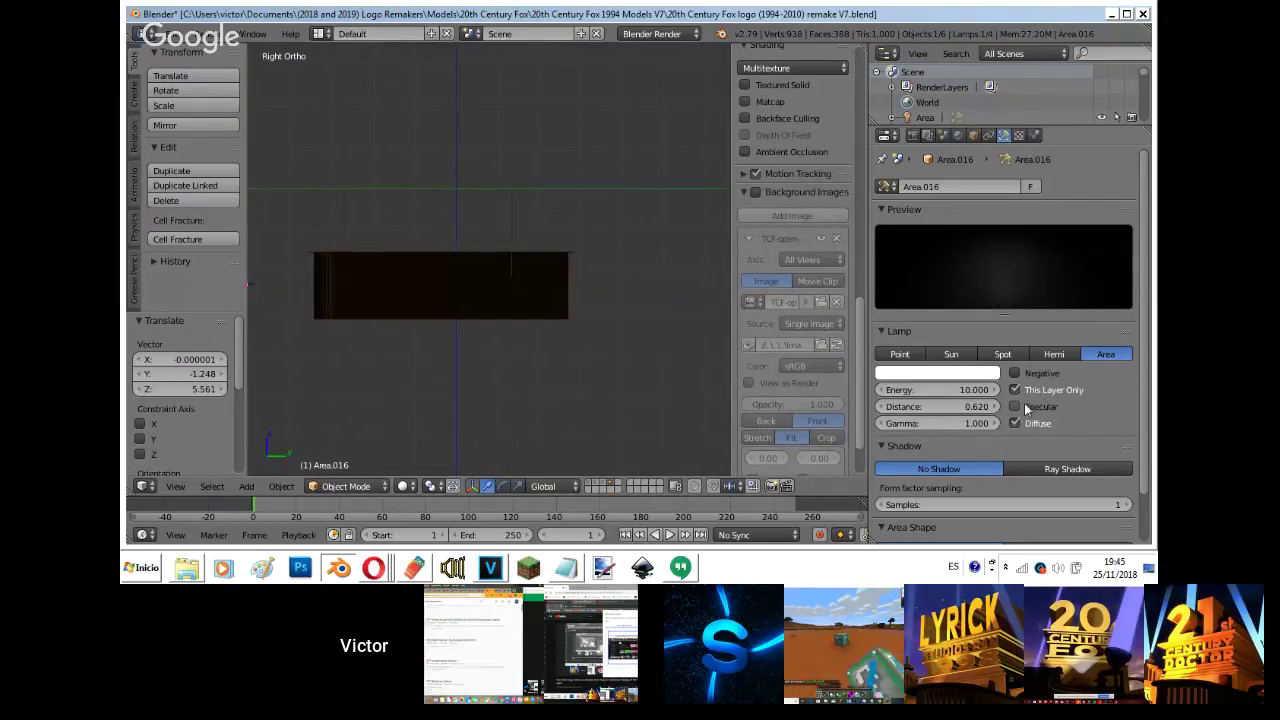
pyautogui.press('KP_7')
pyautogui.hotkey('shift', 'z')
pyautogui.moveTo(937, 406); pyautogui.dragTo(1100, 406)
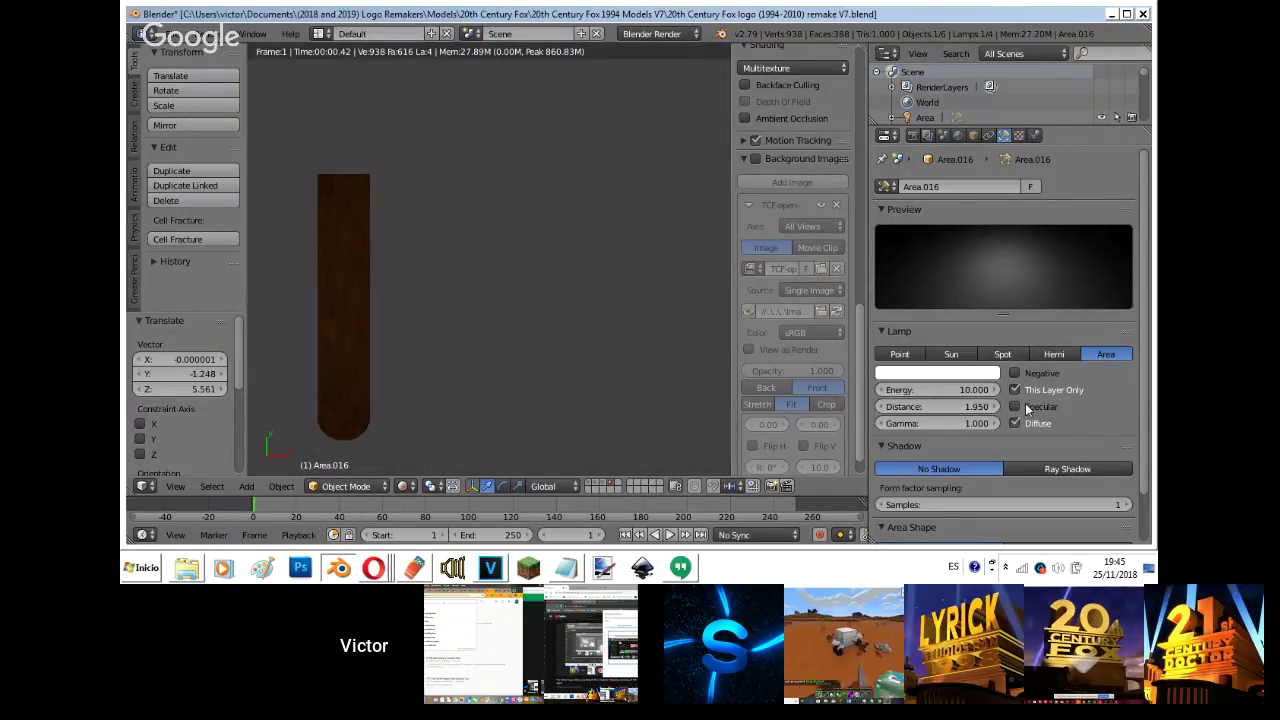
pyautogui.click(1025, 404)
pyautogui.press('KP_0')
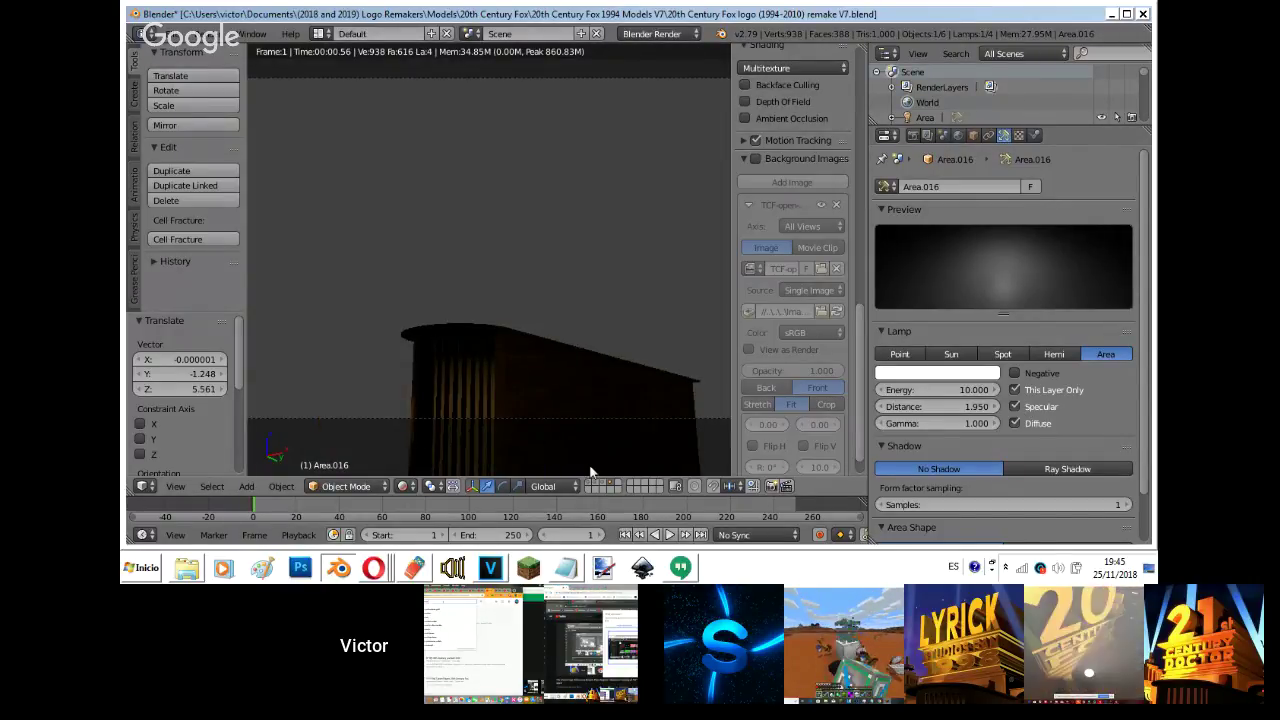
# - Go through the ledge and lettering layers to the first layer, and show its box-shaped building in the solid front view
pyautogui.click(602, 483)
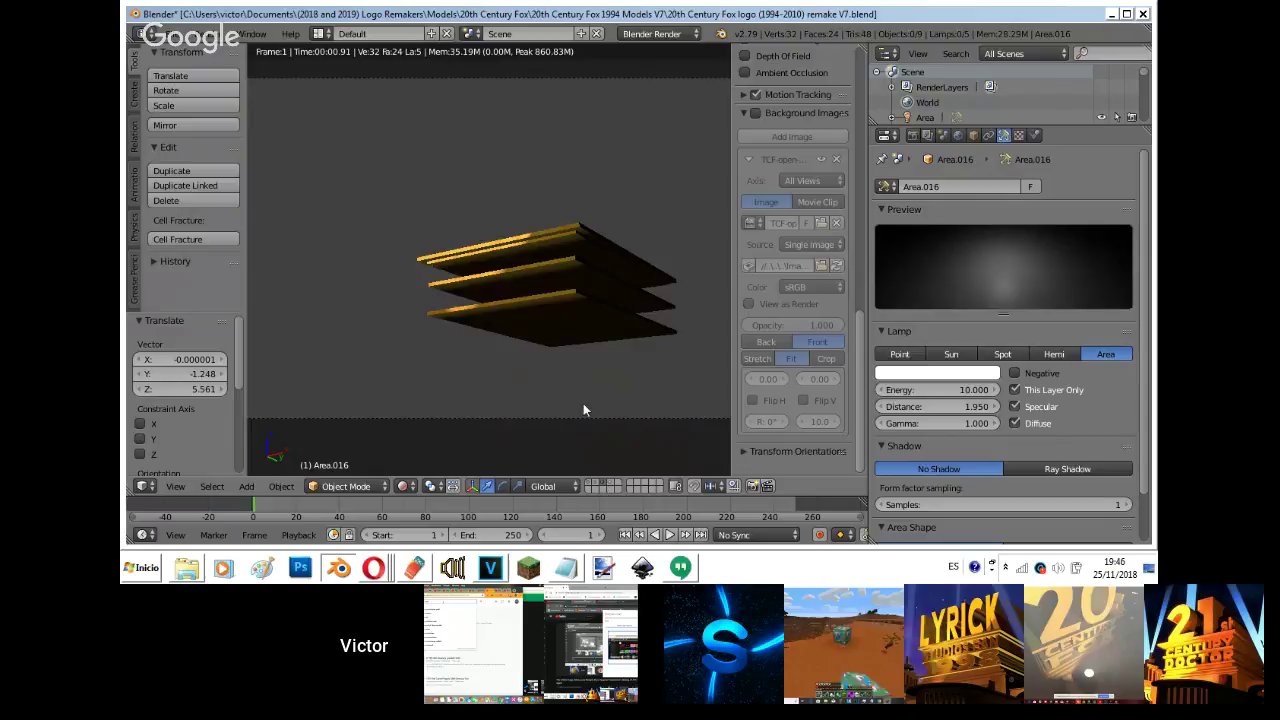
pyautogui.press('z')
pyautogui.hotkey('shift', 'z')
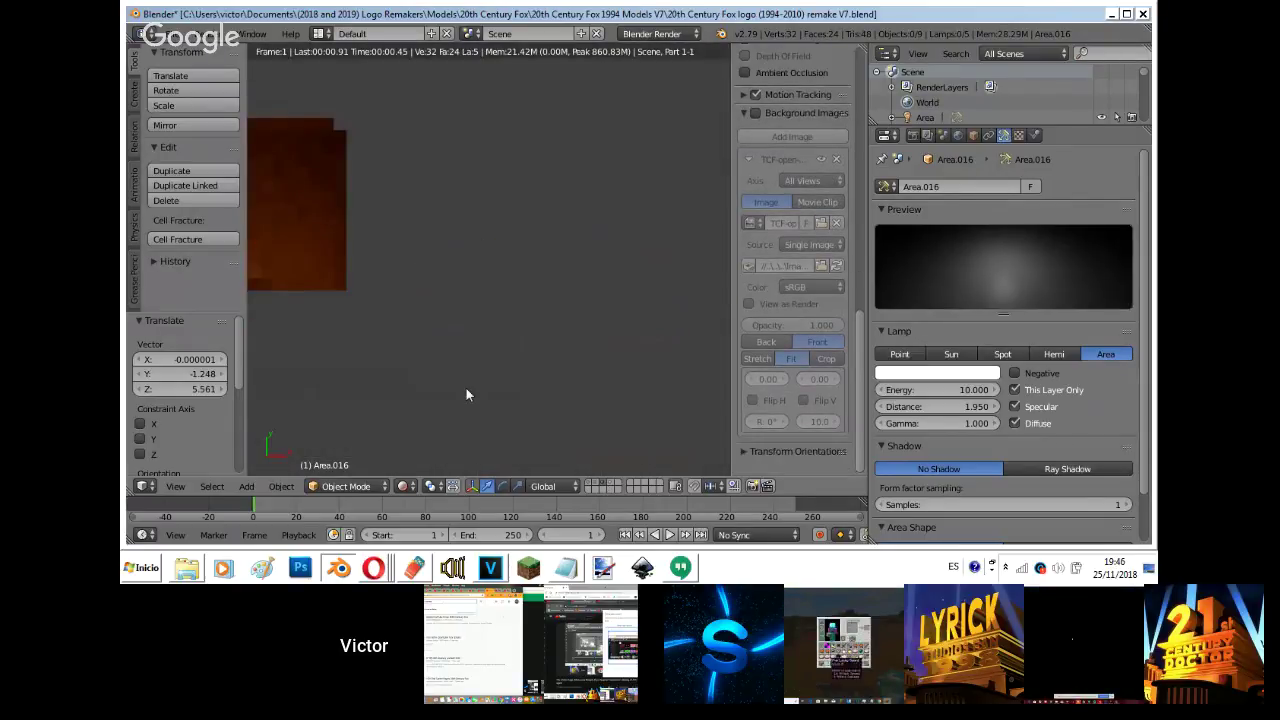
pyautogui.press('z')
pyautogui.click(596, 483)
pyautogui.keyDown('shift'); pyautogui.moveTo(532, 411); pyautogui.dragTo(730, 451, button='middle'); pyautogui.keyUp('shift')
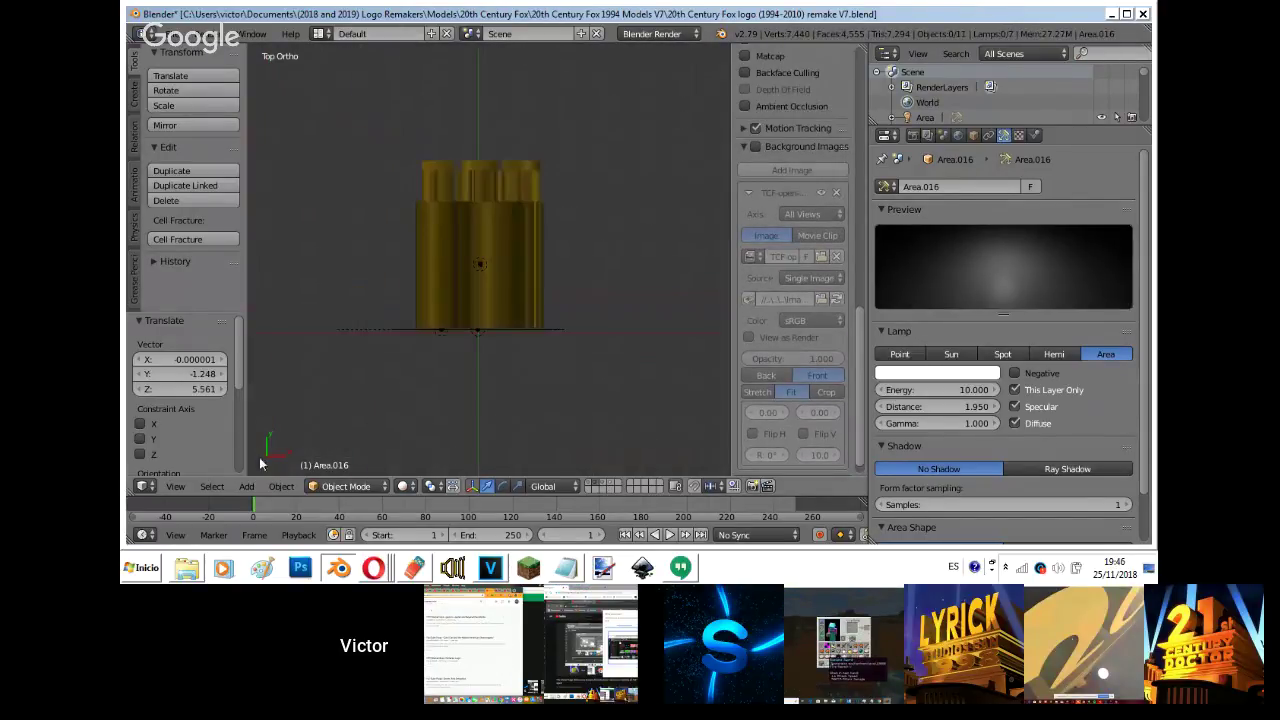
pyautogui.click(589, 483)
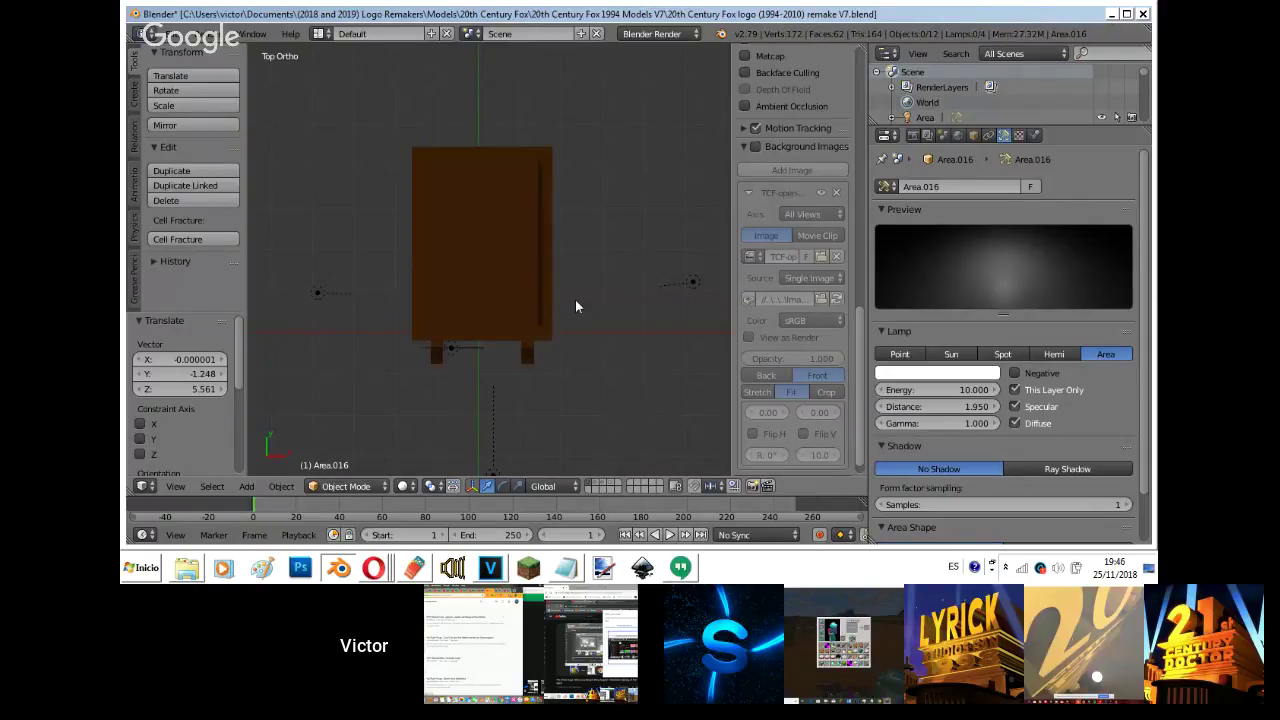
pyautogui.press('KP_1')
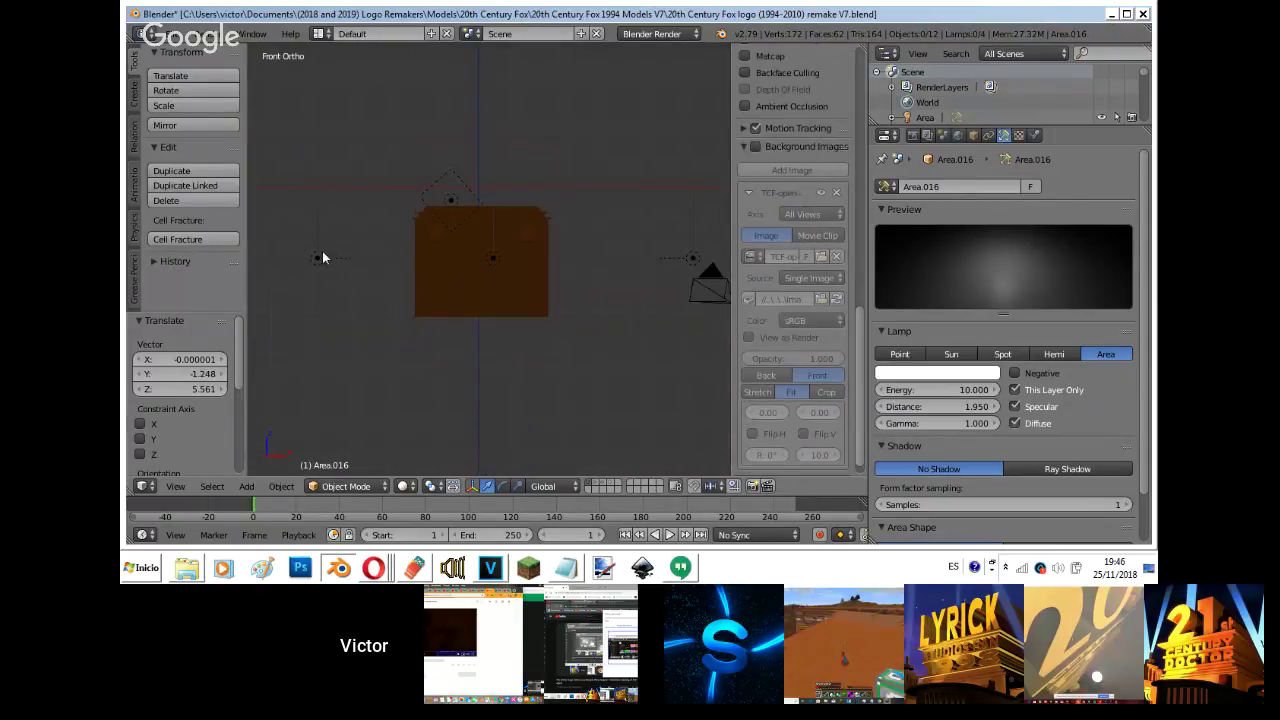
# - Duplicate the building's side lamp about 4.13 in X and 4.59 in Z above the roof, rotate it 83°, and preview the top
pyautogui.hotkey('shift', 'd')
pyautogui.click(540, 132)
pyautogui.press('r')
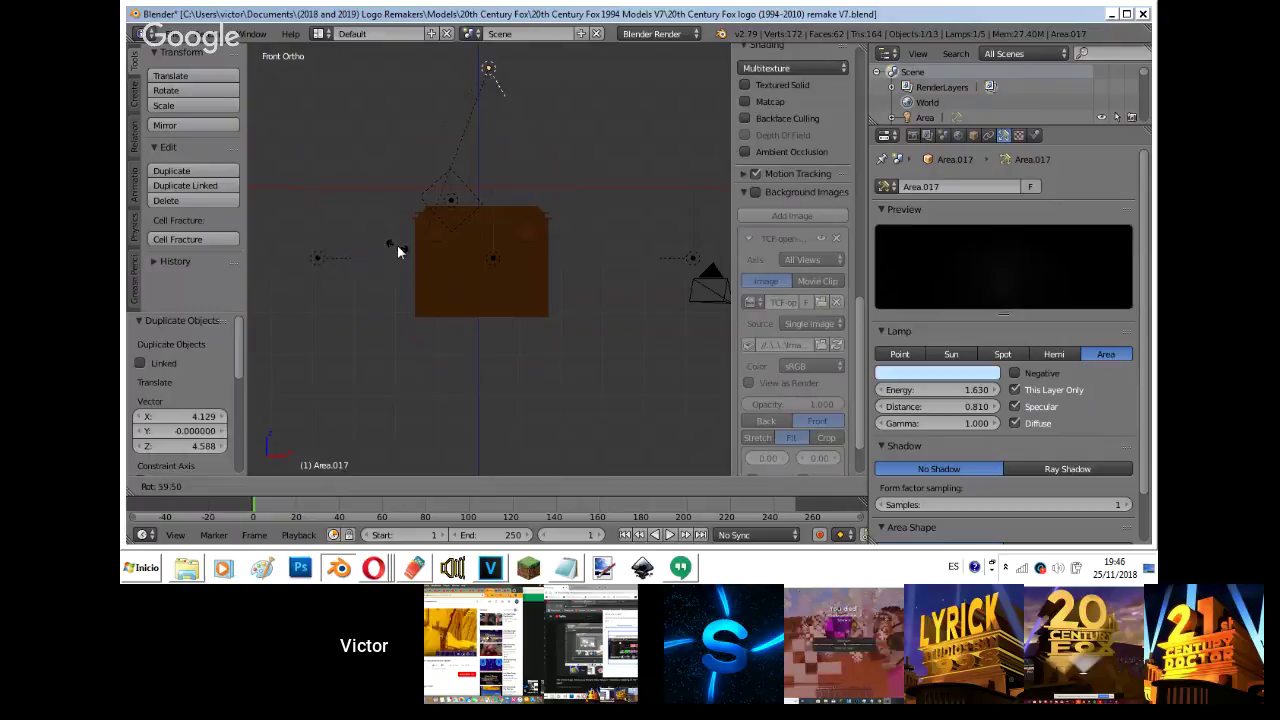
pyautogui.click(314, 250)
pyautogui.press('KP_7')
pyautogui.hotkey('shift', 'z')
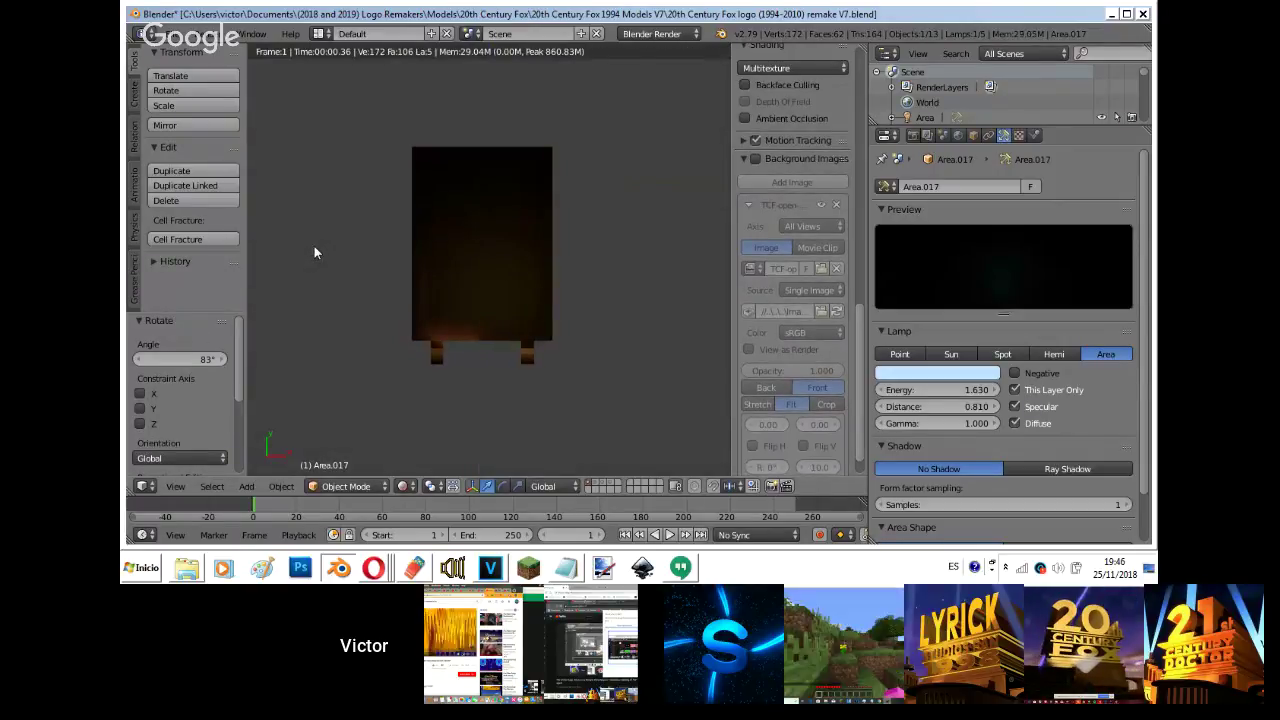
# - Switch to the Hangouts window in Opera and check the live stream's group chat
pyautogui.click(385, 568)
pyautogui.click(342, 521)
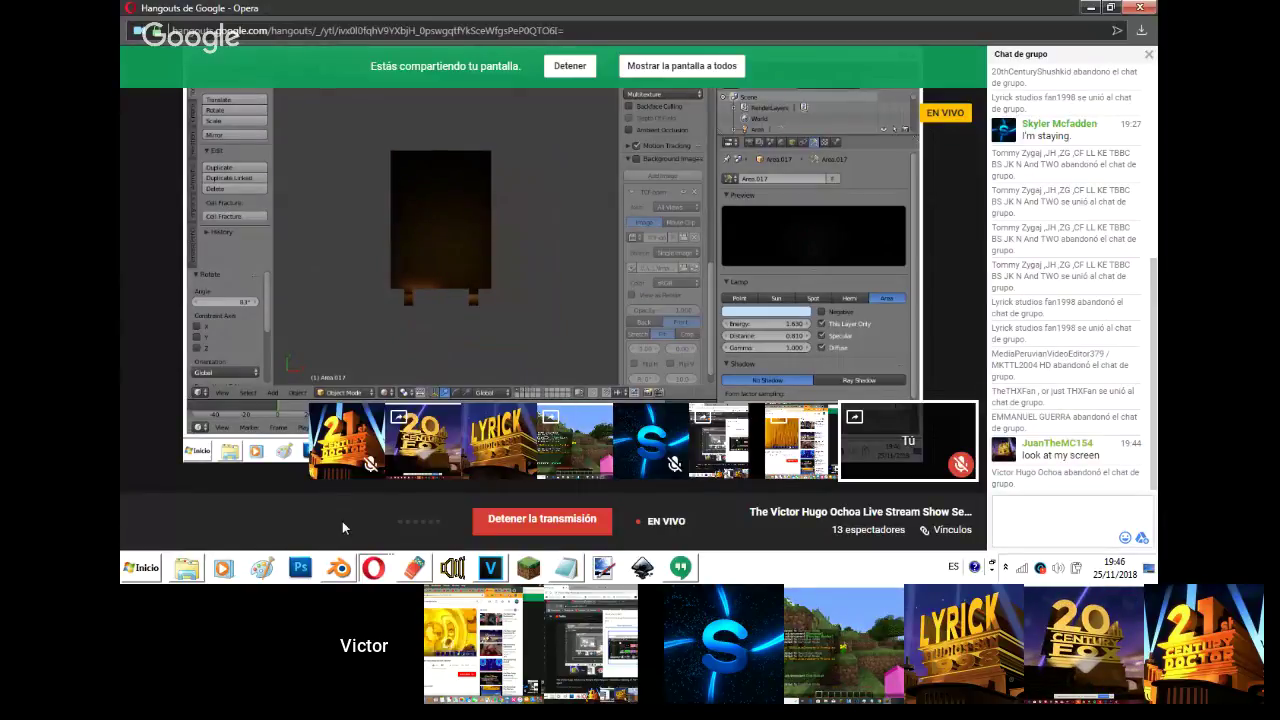
pyautogui.click(1020, 512)
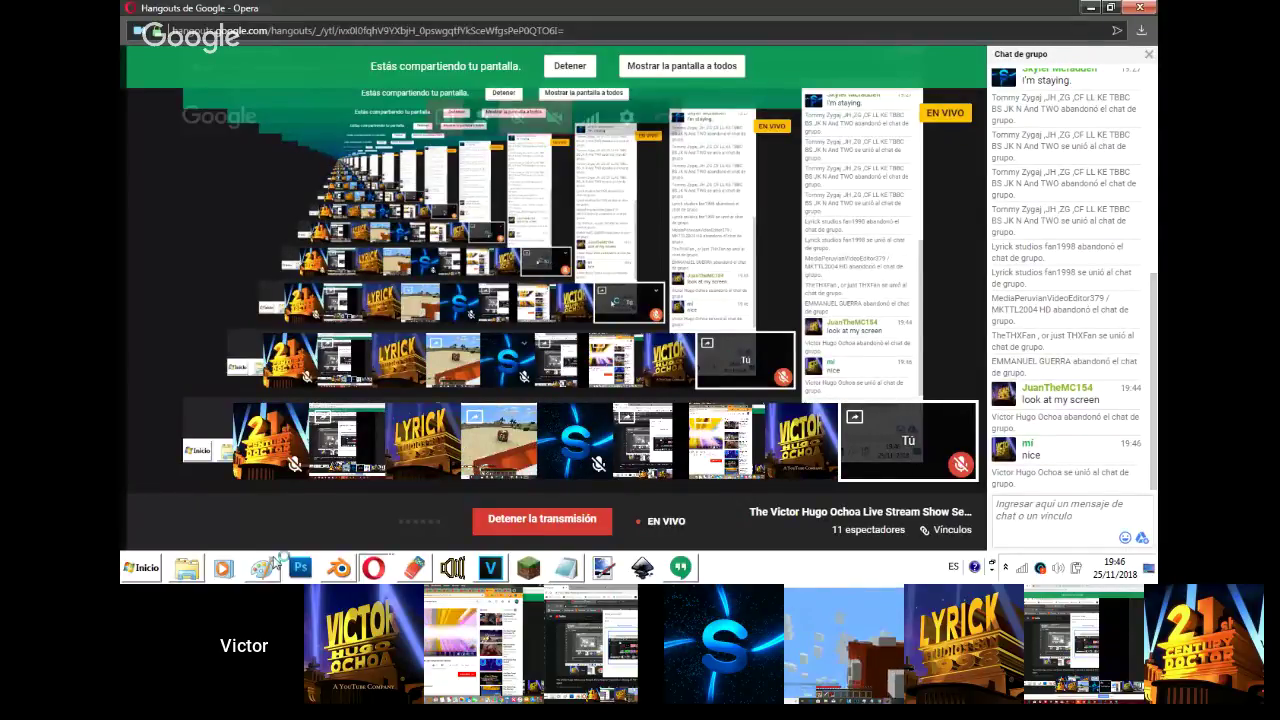
# - Return to Blender, move the roof lamp about -0.20 in X and 1.14 in Y, and display the other logo layers with it
pyautogui.click(338, 567)
pyautogui.press('g')
pyautogui.click(459, 295)
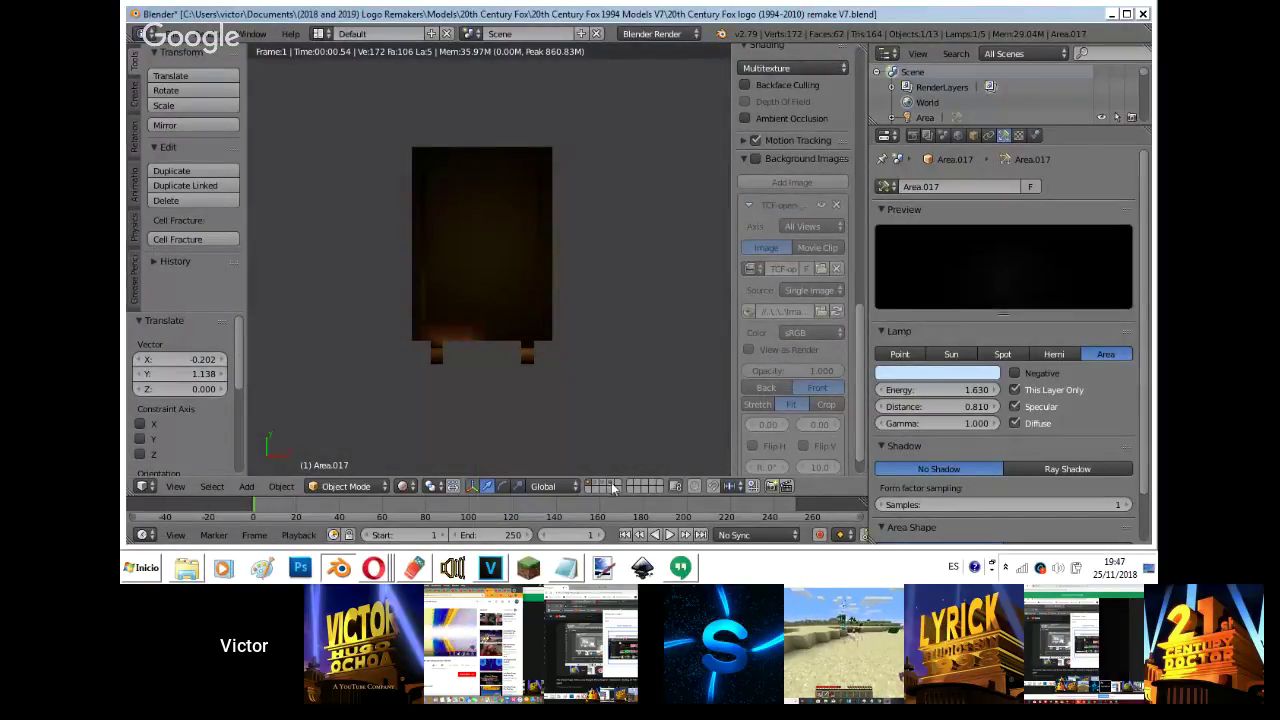
pyautogui.keyDown('shift'); pyautogui.moveTo(611, 484); pyautogui.dragTo(596, 483); pyautogui.keyUp('shift')
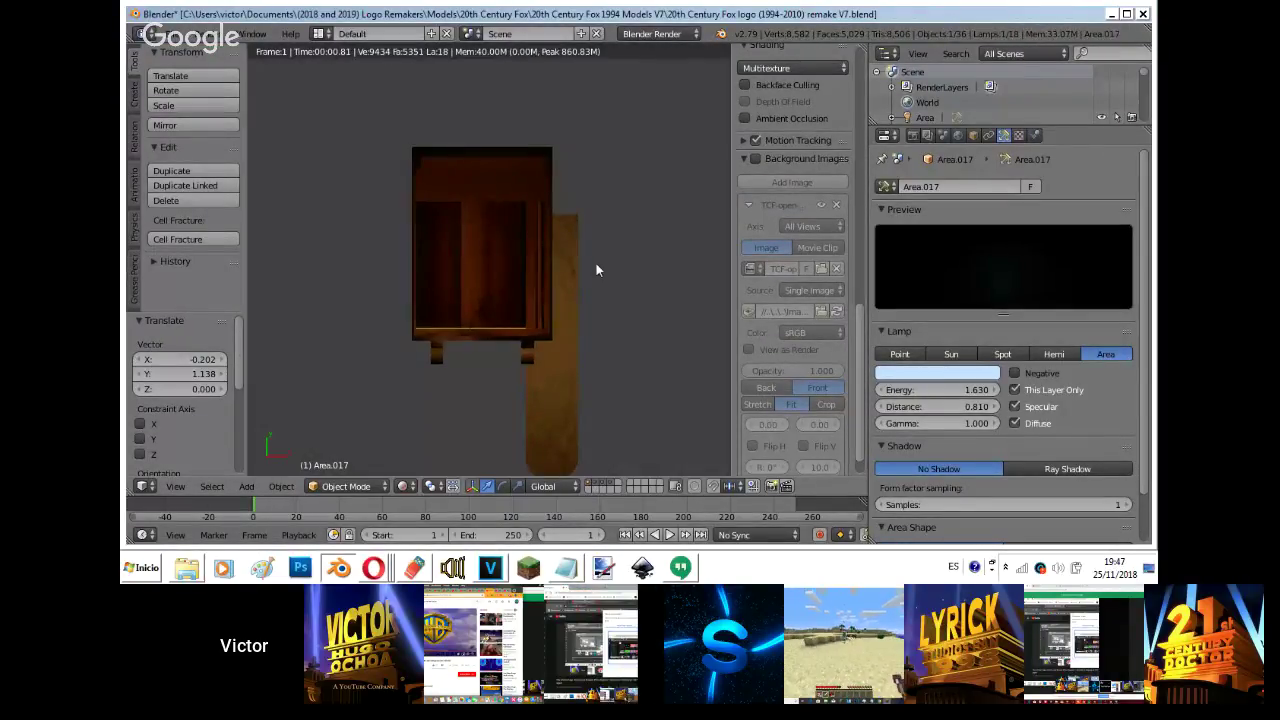
# - Duplicate the roof lamp about 0.26 in X and 1.74 in Y toward the back, and preview the whole logo through the camera
pyautogui.hotkey('shift', 'z')
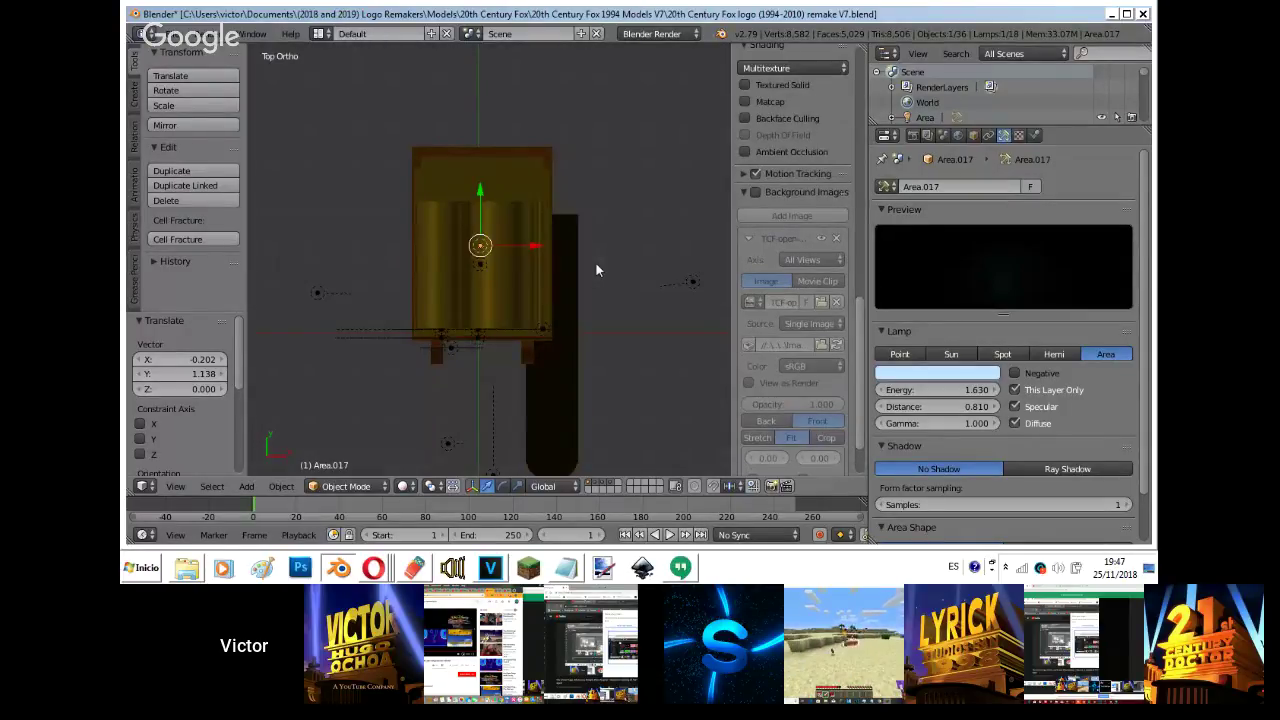
pyautogui.hotkey('shift', 'd')
pyautogui.click(606, 186)
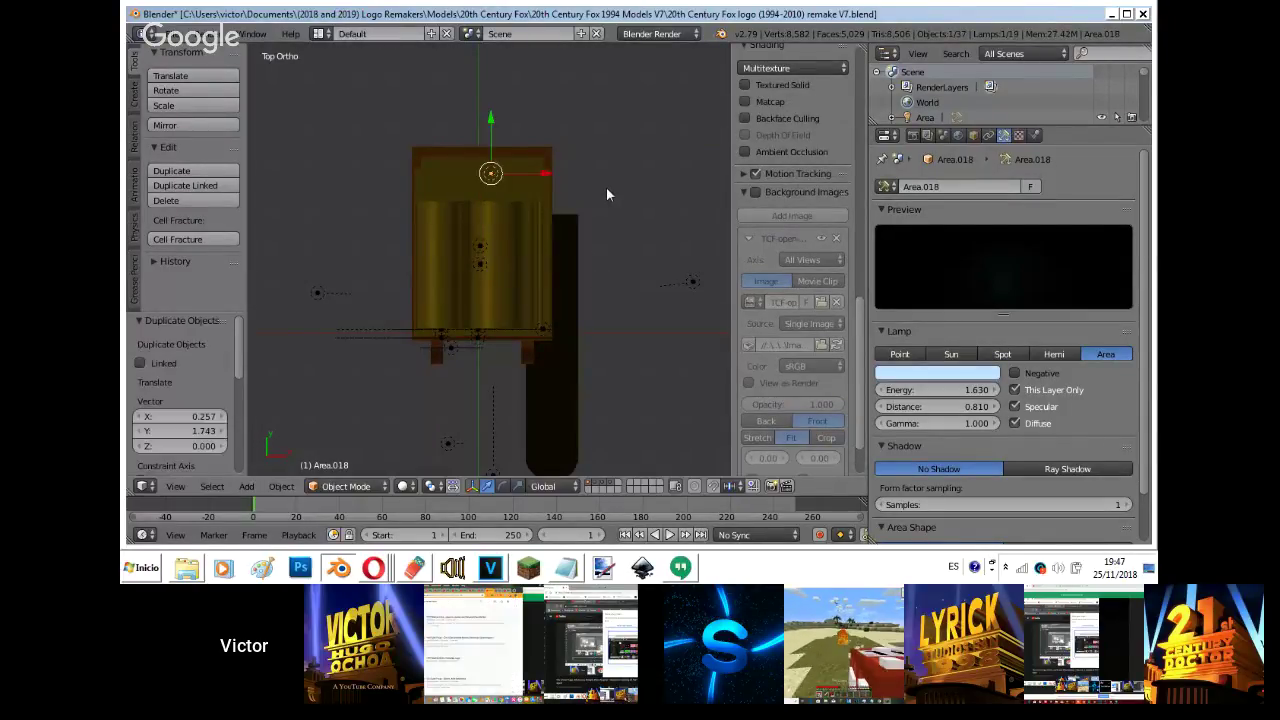
pyautogui.hotkey('shift', 'z')
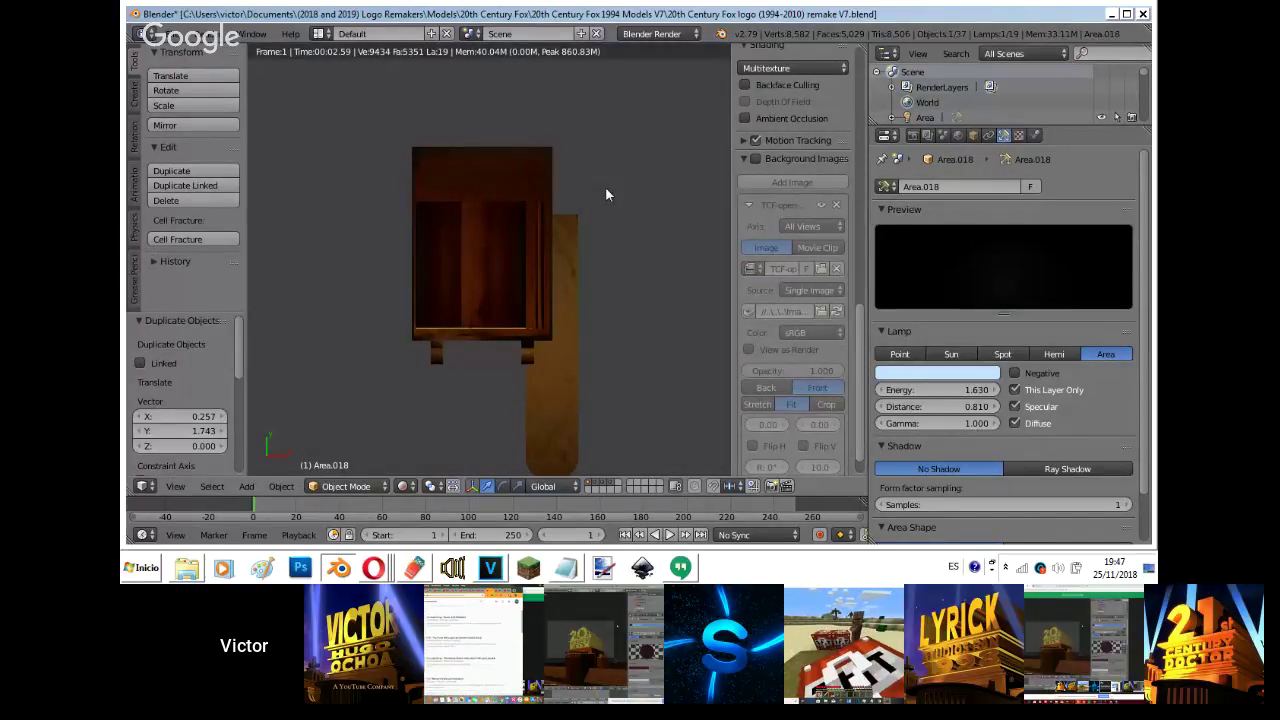
pyautogui.press('KP_1')
pyautogui.press('KP_0')
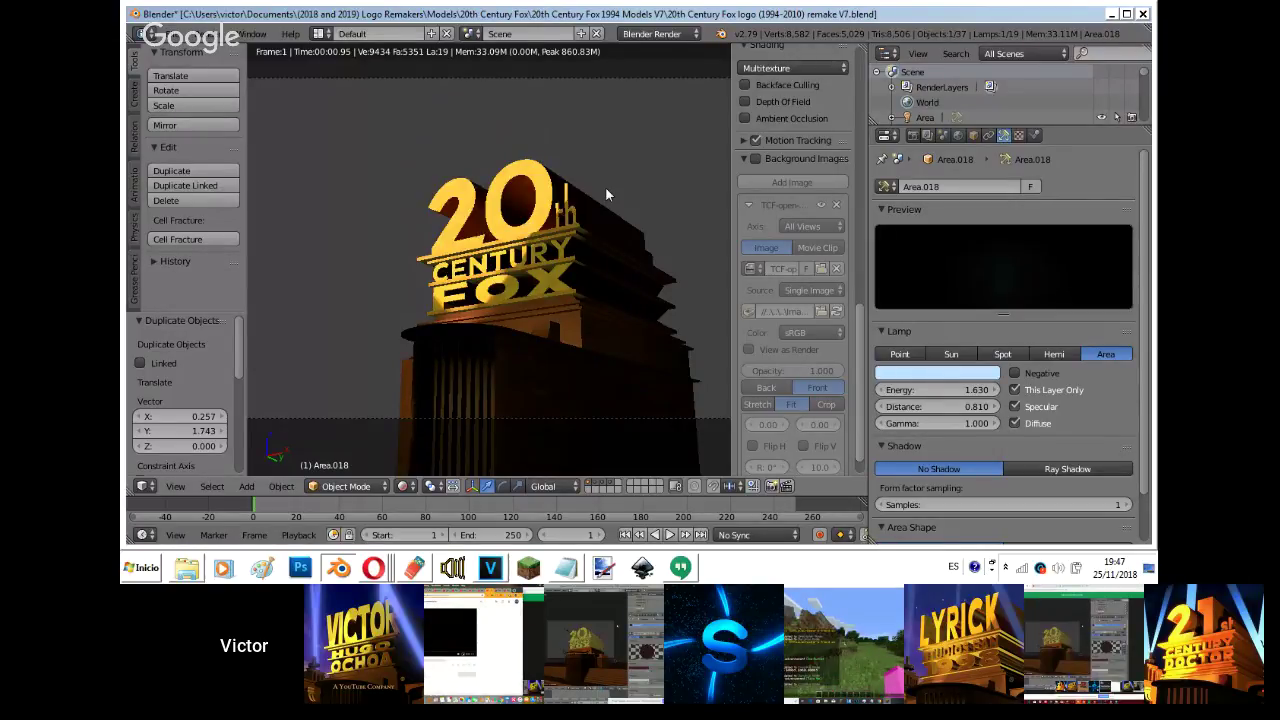
# - Isolate the long base's layer and duplicate its far side lamp in front of the base, about 8.14 away in X and 7.80 in Y
pyautogui.click(611, 482)
pyautogui.press('z')
pyautogui.press('z')
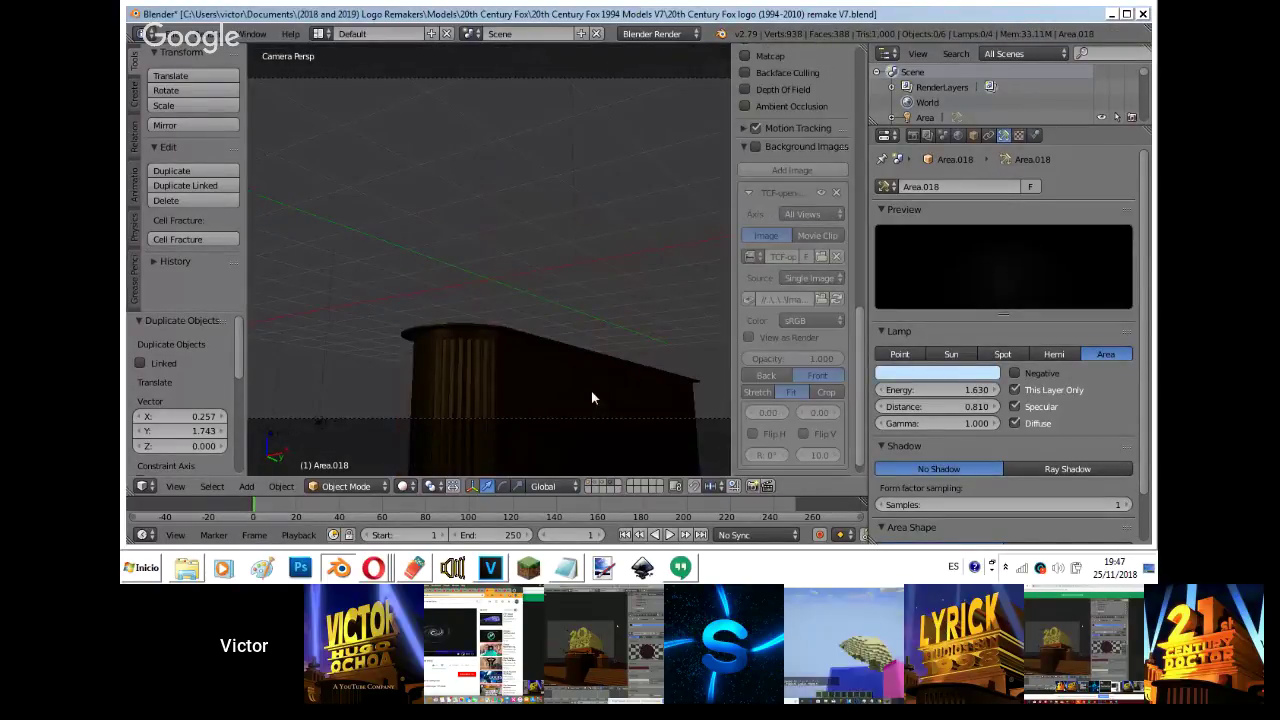
pyautogui.press('KP_7')
pyautogui.keyDown('shift'); pyautogui.moveTo(591, 391); pyautogui.dragTo(365, 207, button='middle'); pyautogui.keyUp('shift')
pyautogui.scroll(-2, 602, 76)
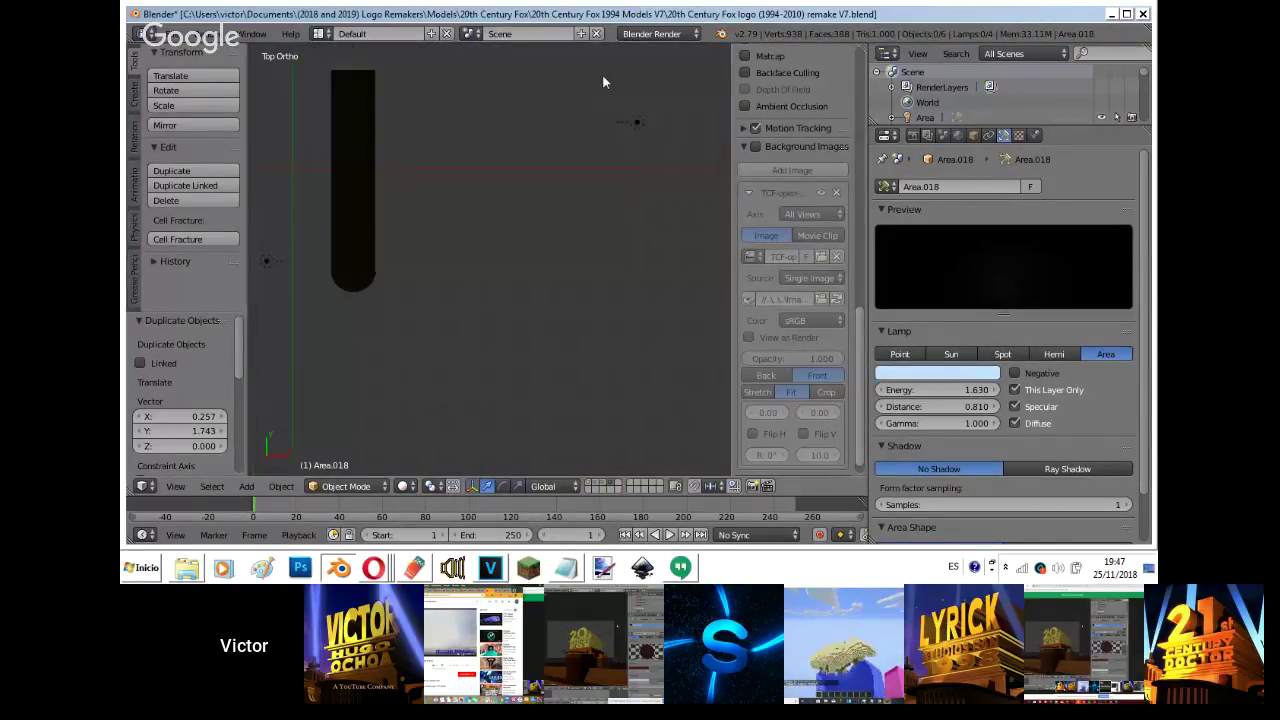
pyautogui.rightClick(637, 143)
pyautogui.hotkey('shift', 'd')
pyautogui.click(428, 374)
# - Rotate the front lamp about 92.4° and set its distance to 0.200 in the rendered camera preview
pyautogui.press('r')
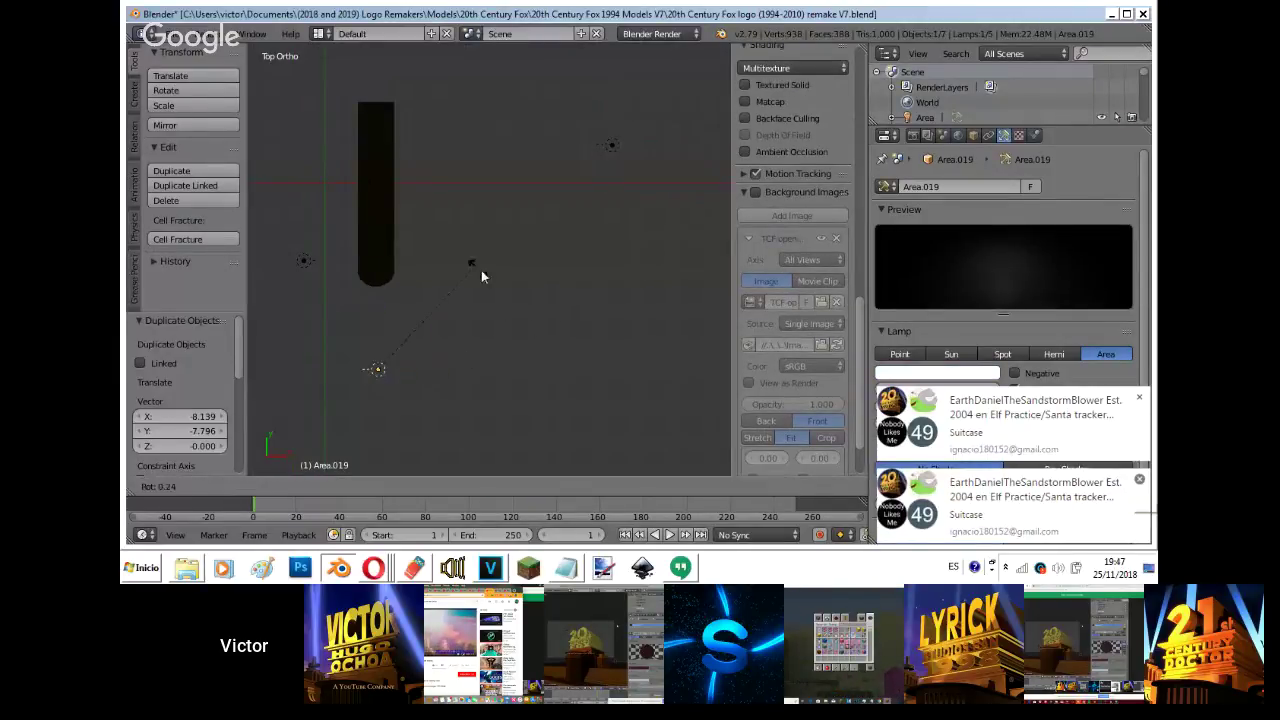
pyautogui.click(500, 67)
pyautogui.press('KP_0')
pyautogui.hotkey('shift', 'z')
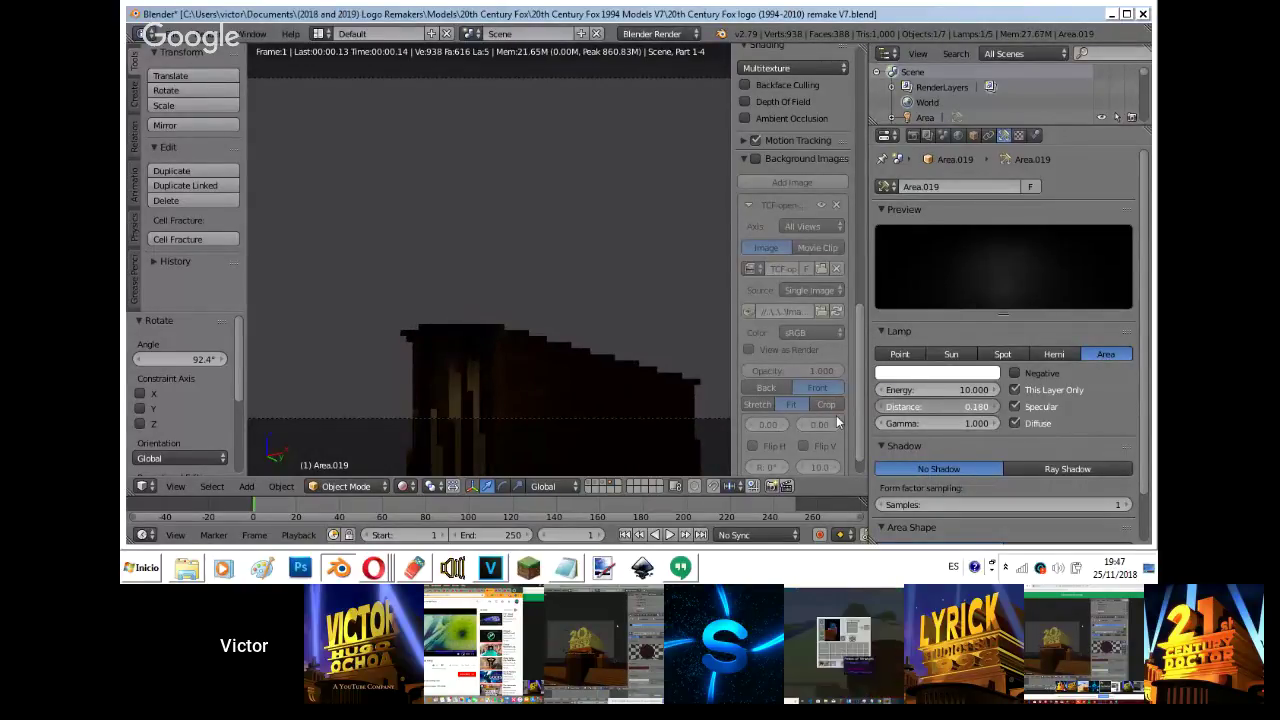
pyautogui.moveTo(836, 415); pyautogui.dragTo(840, 418)
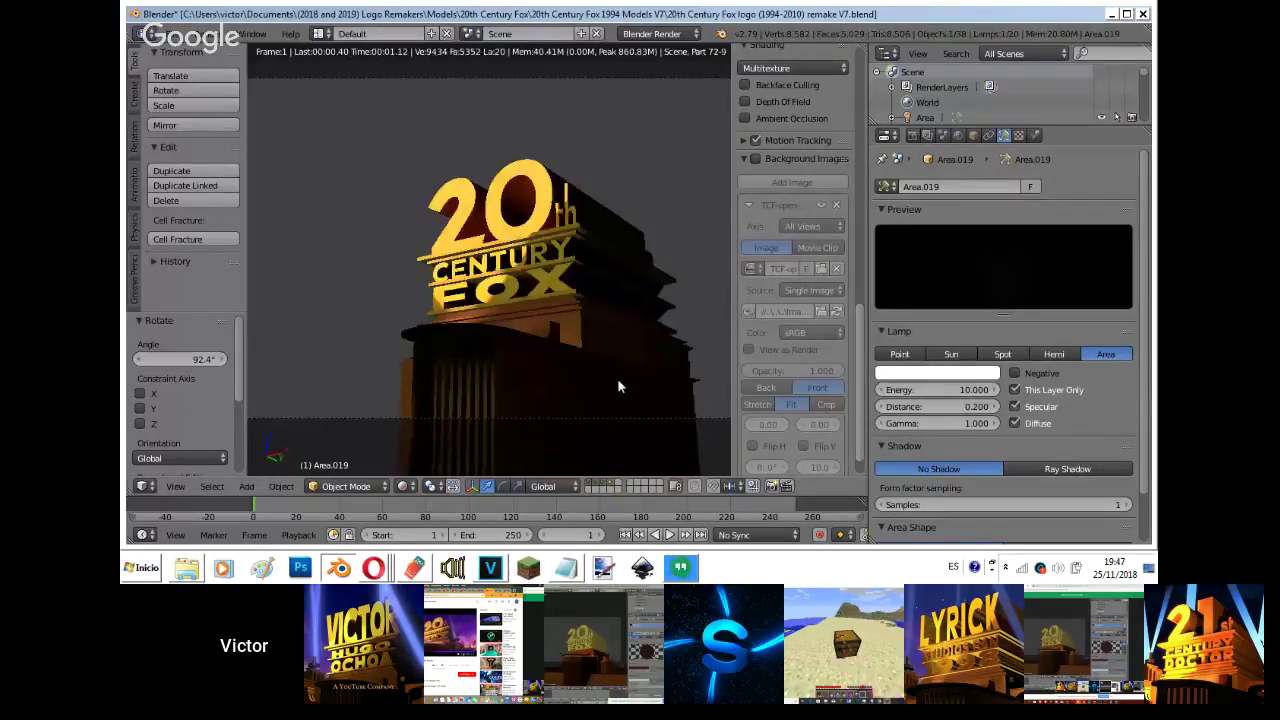
# - Shift the front lamp slightly in the top view and rotate it about -3.64°, previewing the logo through the camera
pyautogui.press('z')
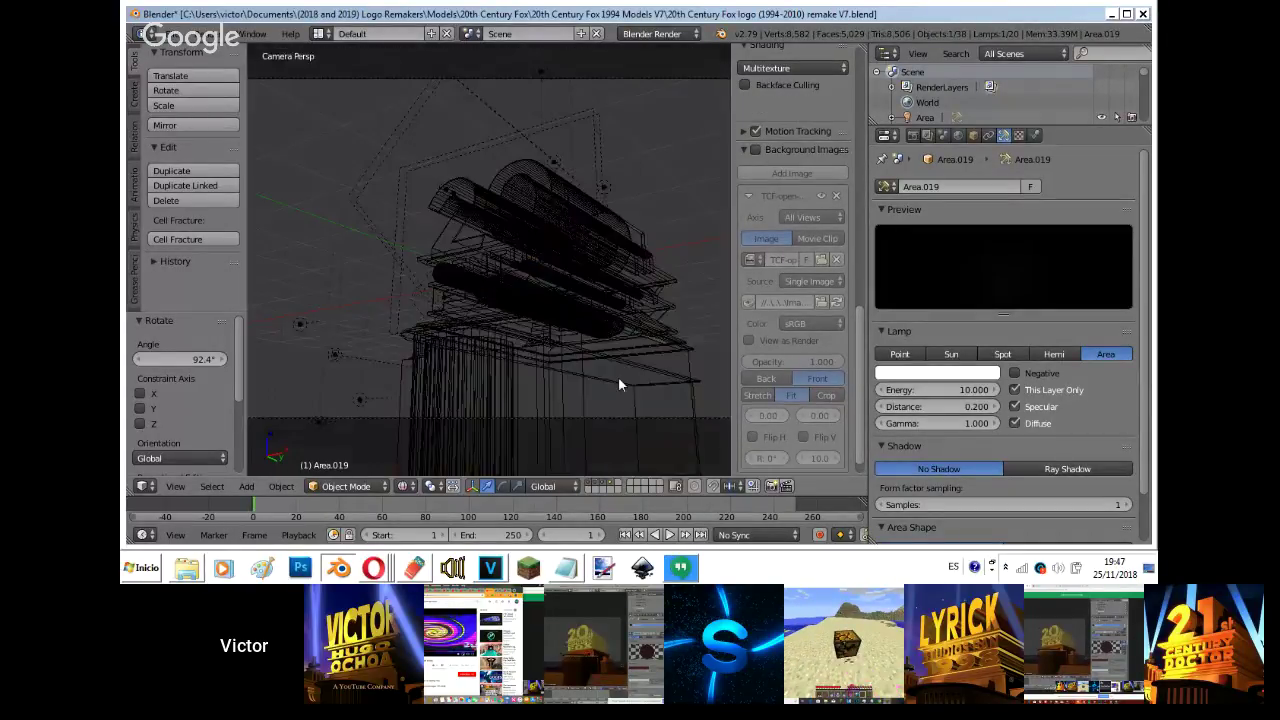
pyautogui.press('z')
pyautogui.press('KP_7')
pyautogui.press('g')
pyautogui.click(635, 373)
pyautogui.press('r')
pyautogui.click(633, 362)
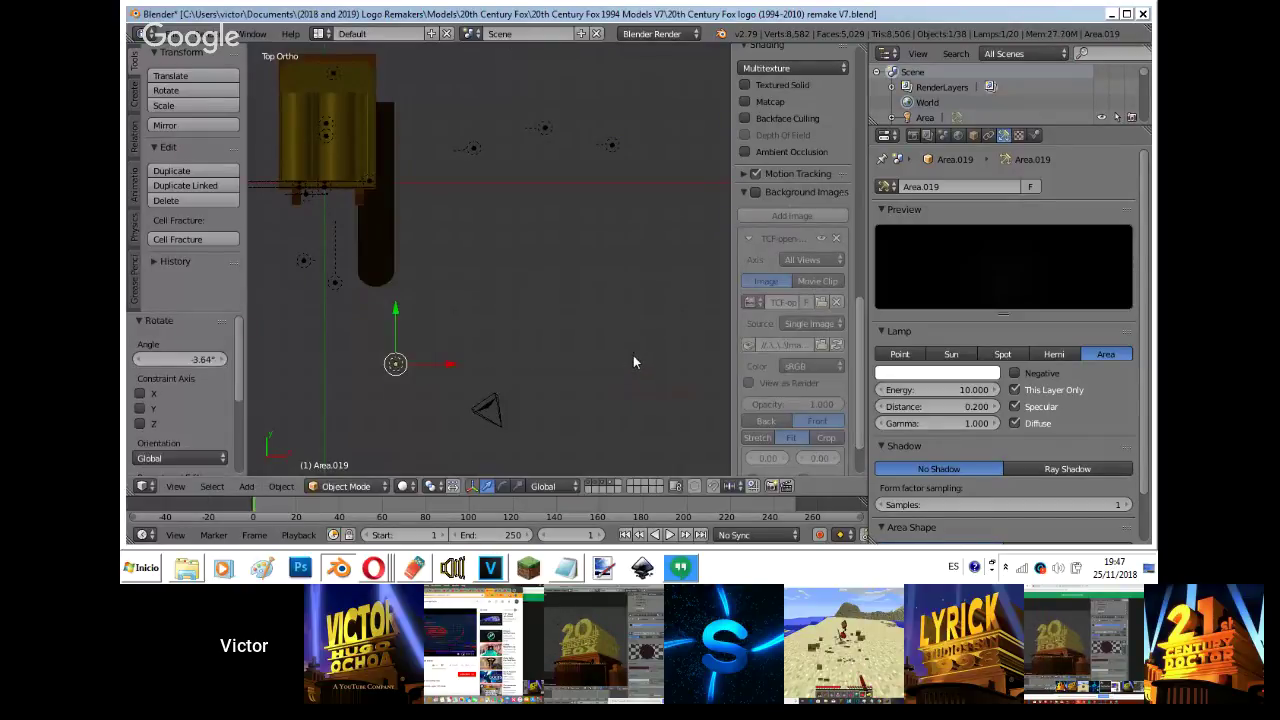
pyautogui.press('KP_0')
pyautogui.hotkey('shift', 'z')
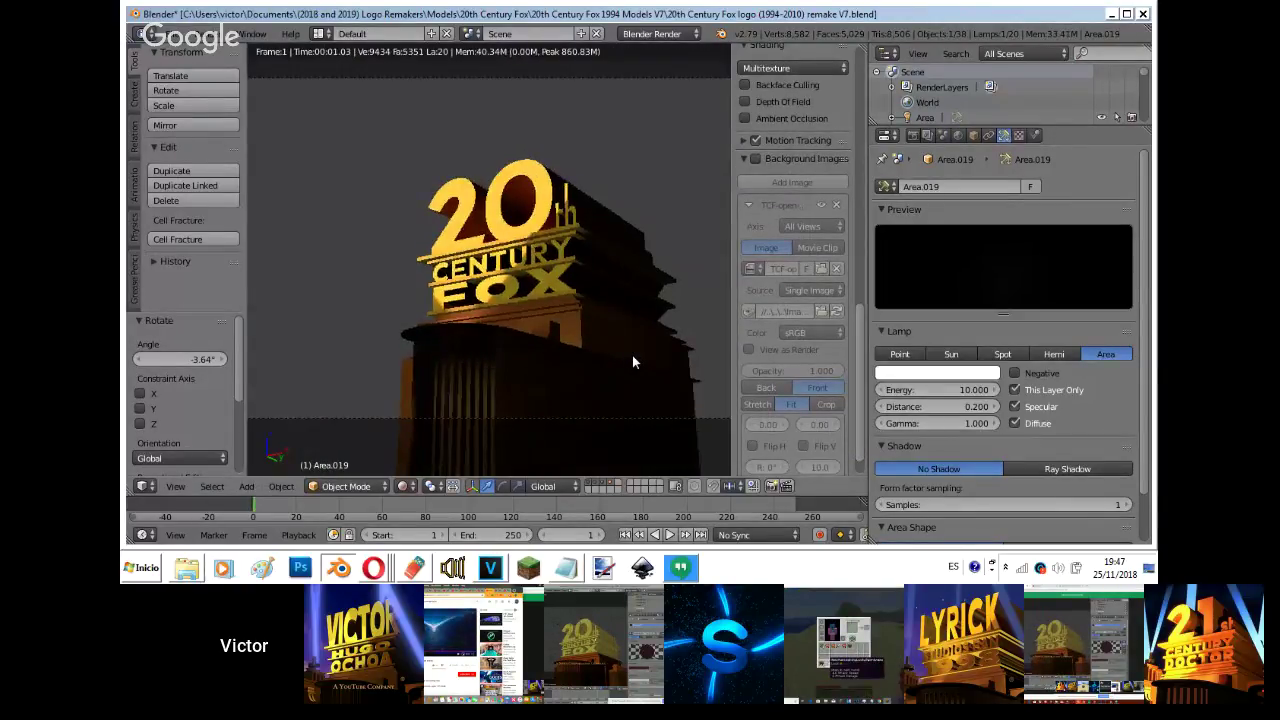
# - Examine the rounded front of the long base through the camera and by flying around the logo
pyautogui.scroll(-2, 632, 362)
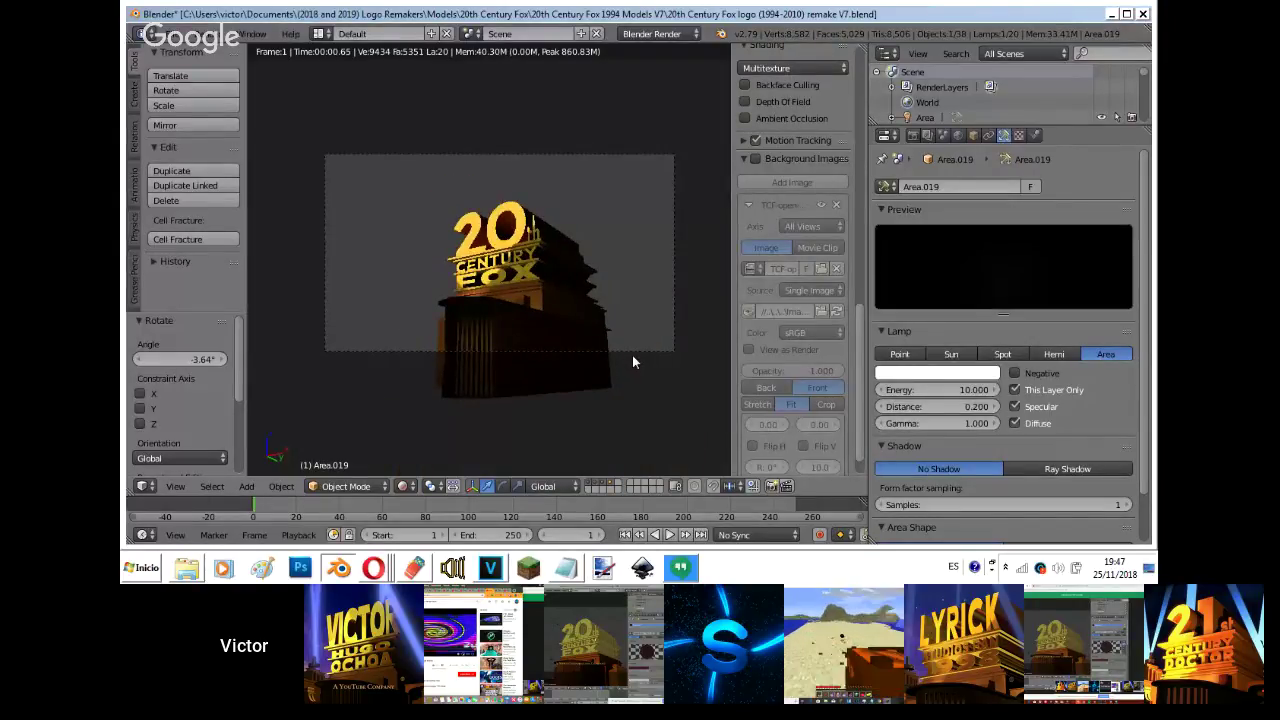
pyautogui.hotkey('shift', 'z')
pyautogui.scroll(5, 632, 355)
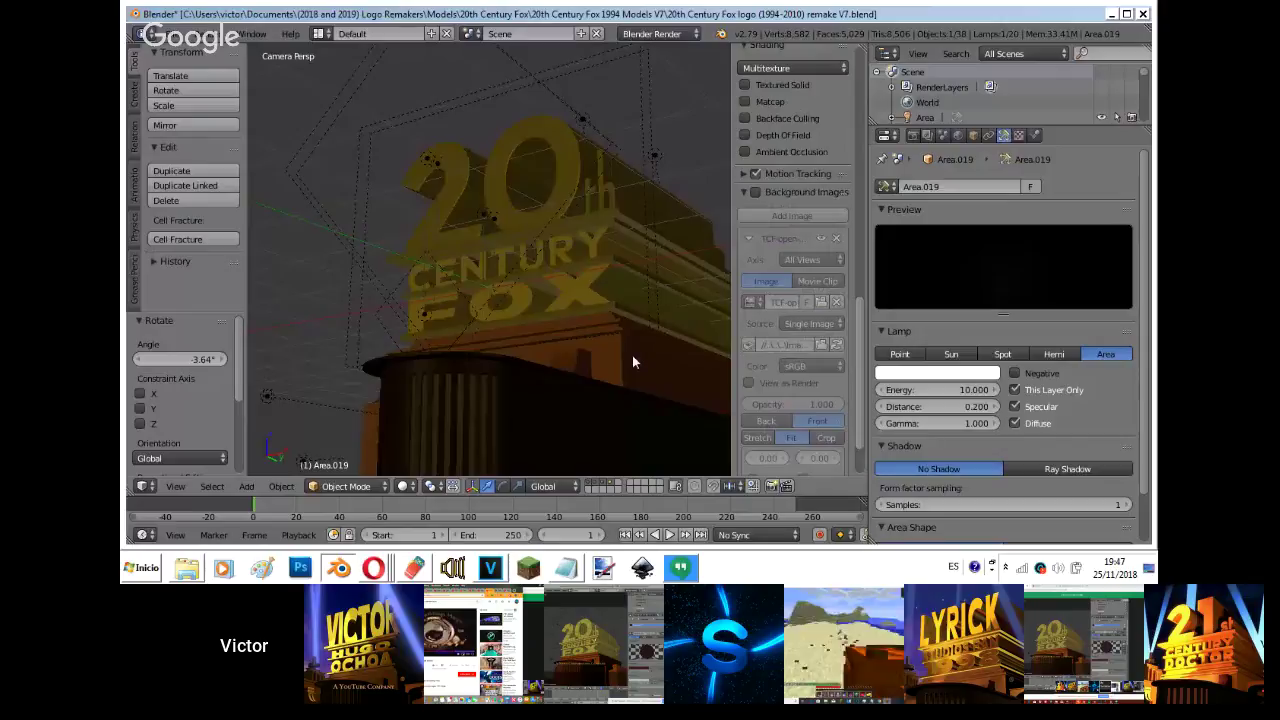
pyautogui.press('KP_1')
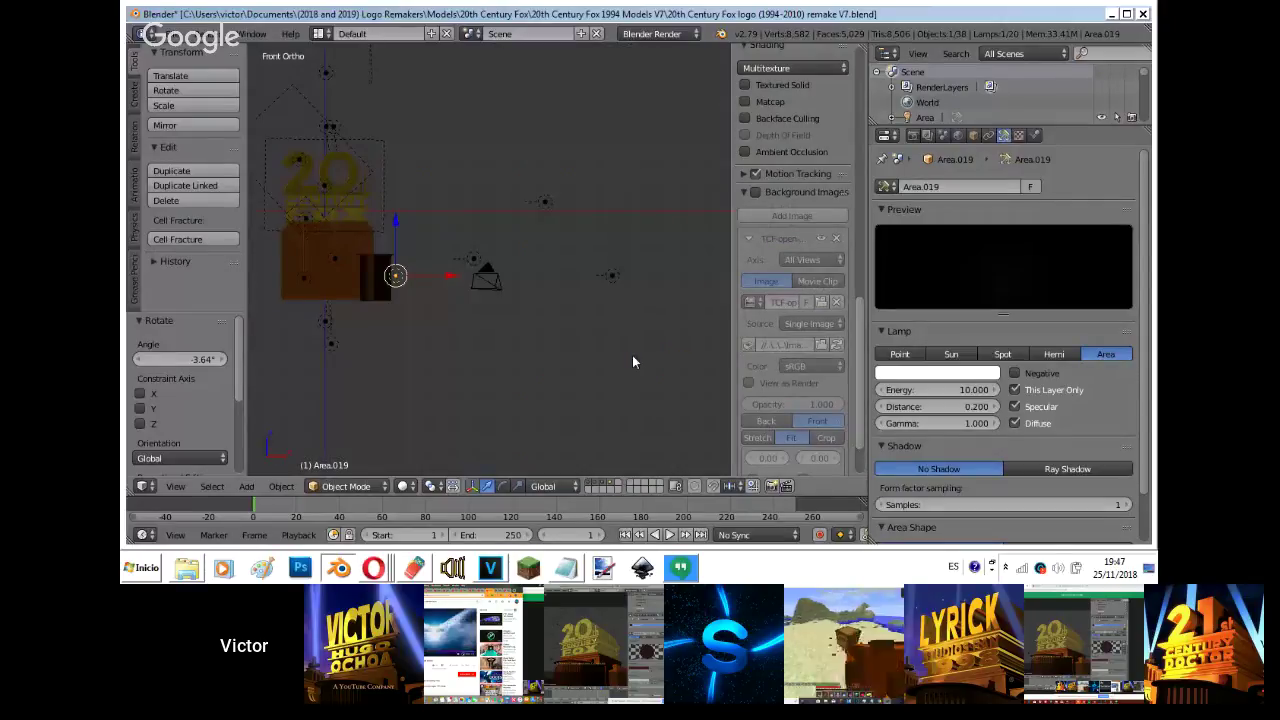
pyautogui.hotkey('shift', 'f')
pyautogui.press('w')
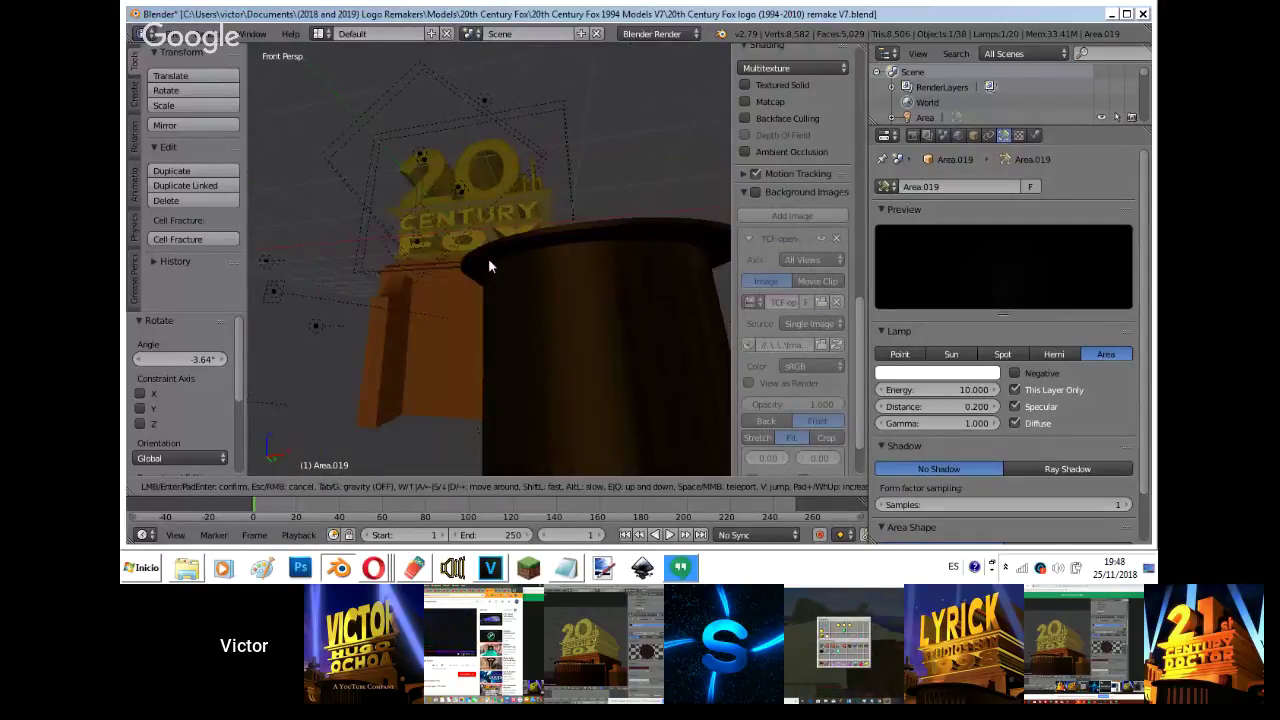
pyautogui.press('d')
pyautogui.press('w')
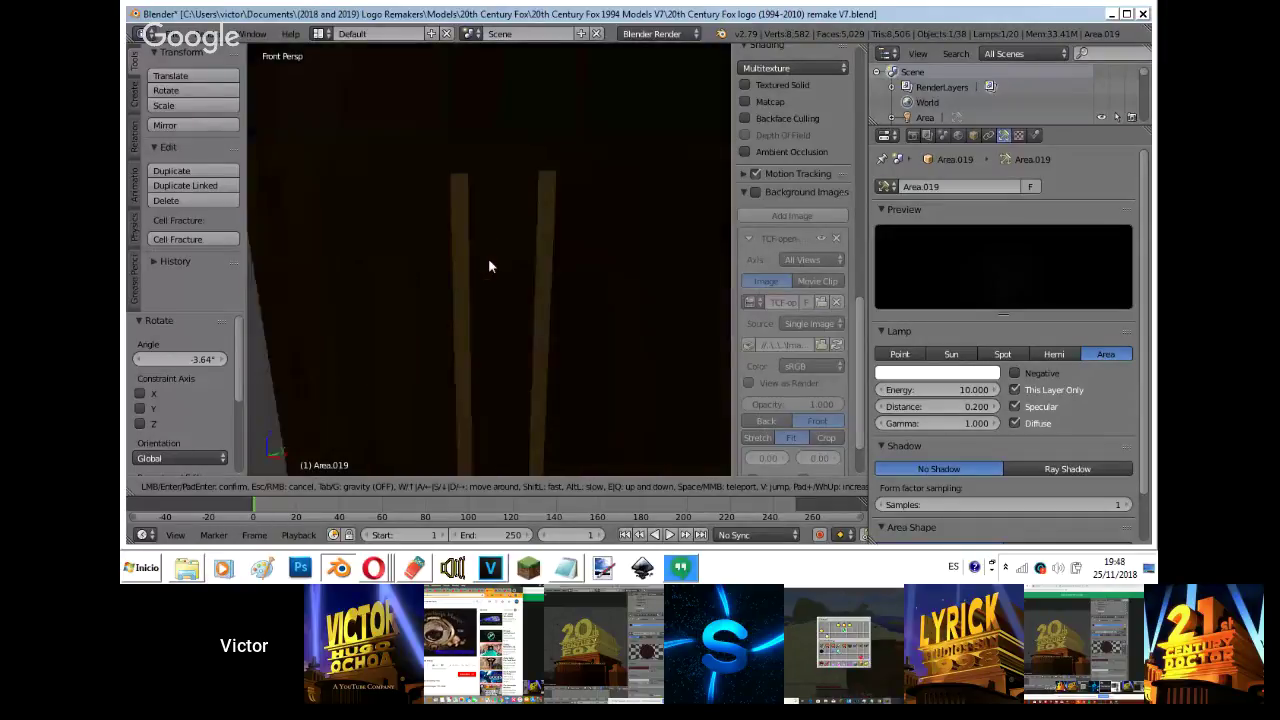
pyautogui.click(489, 260)
pyautogui.press('KP_0')
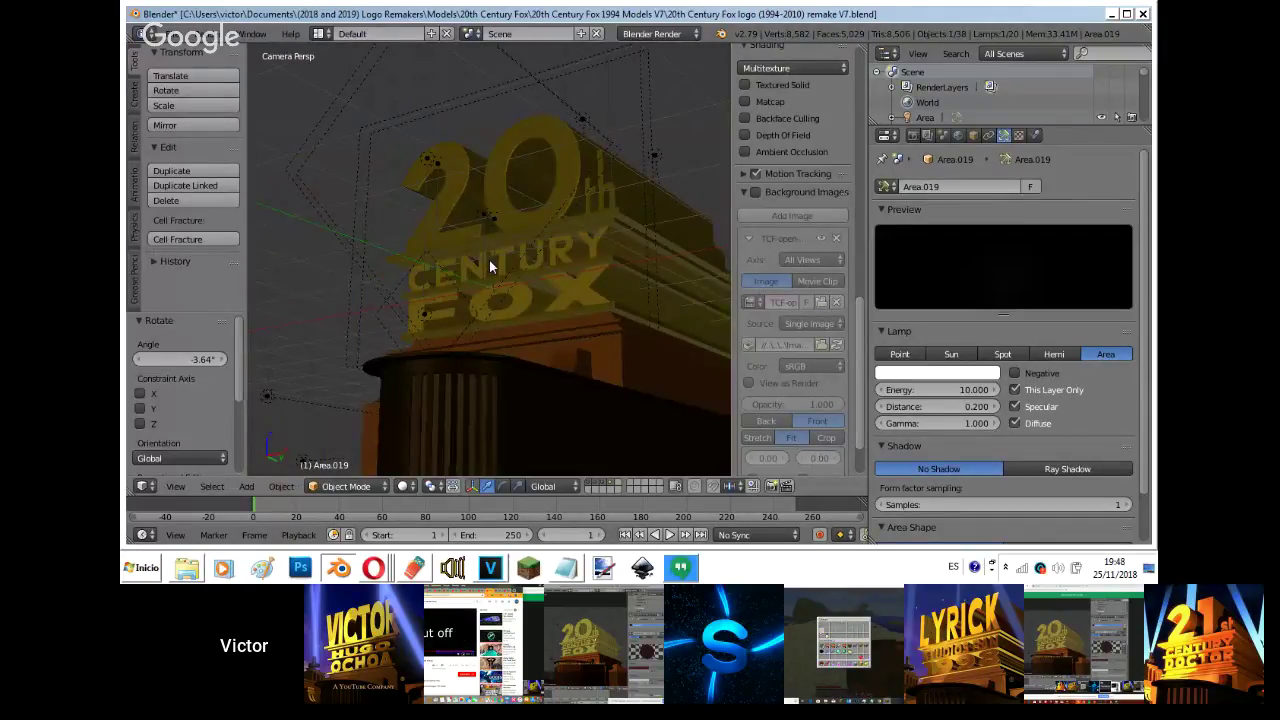
# - Scale the long base very slightly in the camera view and move it about -0.011 in Z
pyautogui.rightClick(494, 395)
pyautogui.press('s')
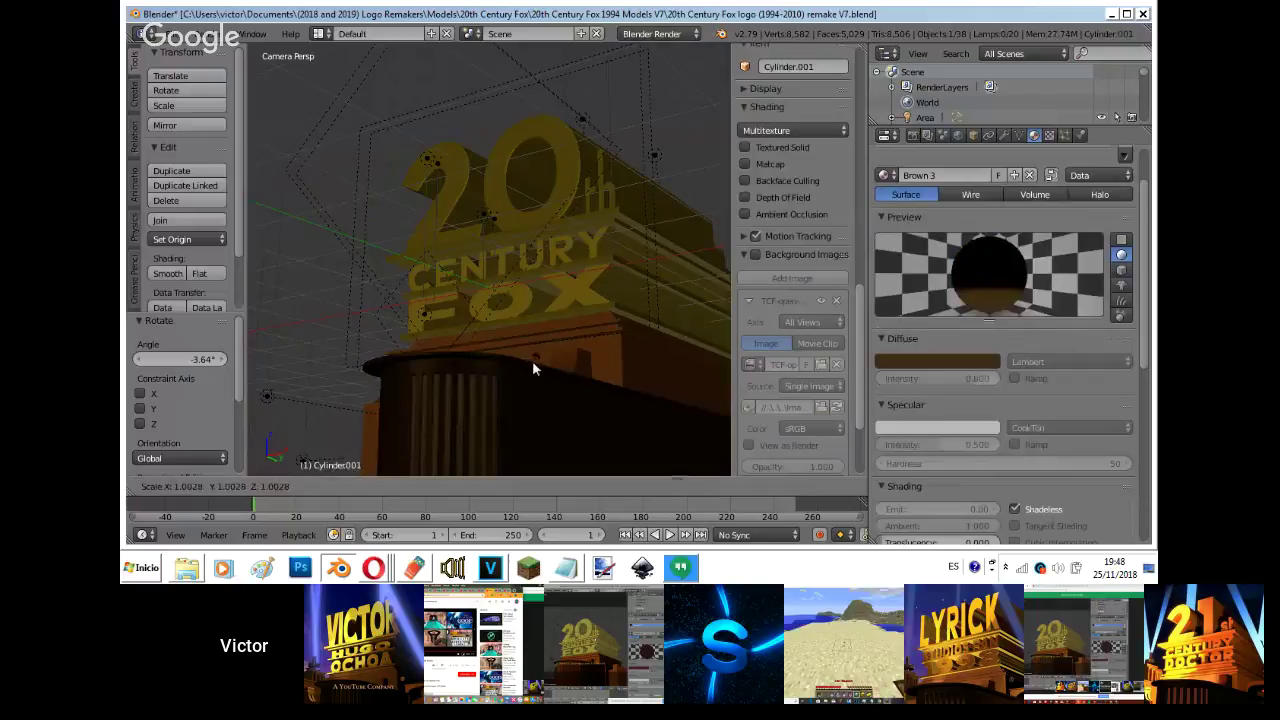
pyautogui.click(544, 359)
pyautogui.keyDown('shift'); pyautogui.moveTo(544, 359); pyautogui.dragTo(570, 130, button='middle'); pyautogui.keyUp('shift')
pyautogui.moveTo(492, 194); pyautogui.dragTo(491, 196)
pyautogui.click(491, 196)
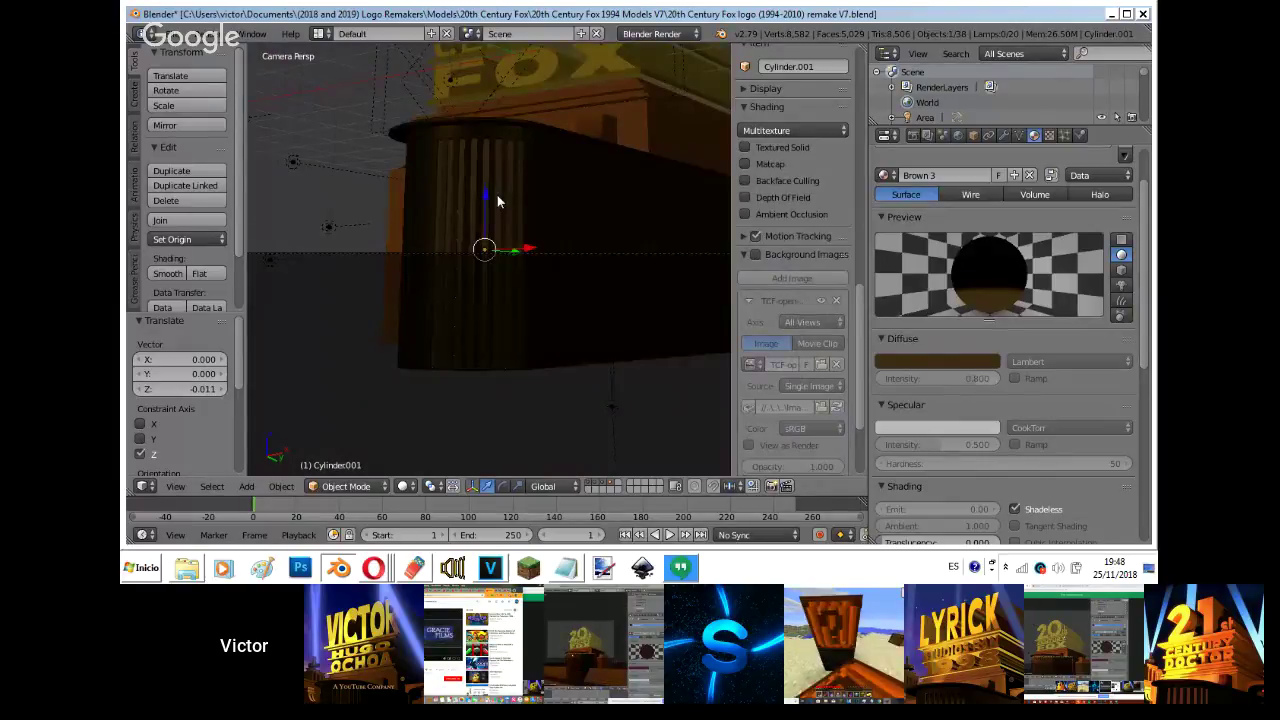
# - Preview the moved base in rendered shading and save the file over the existing one
pyautogui.hotkey('shift', 'z')
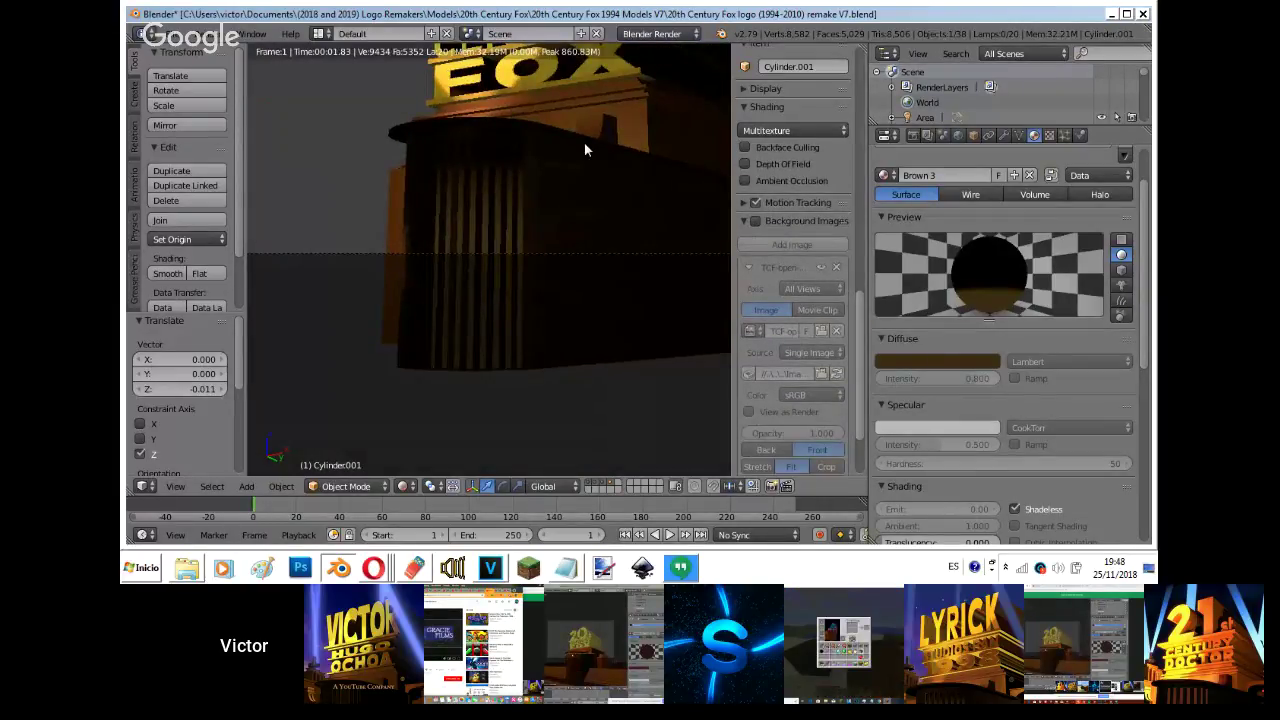
pyautogui.hotkey('shift', 'z')
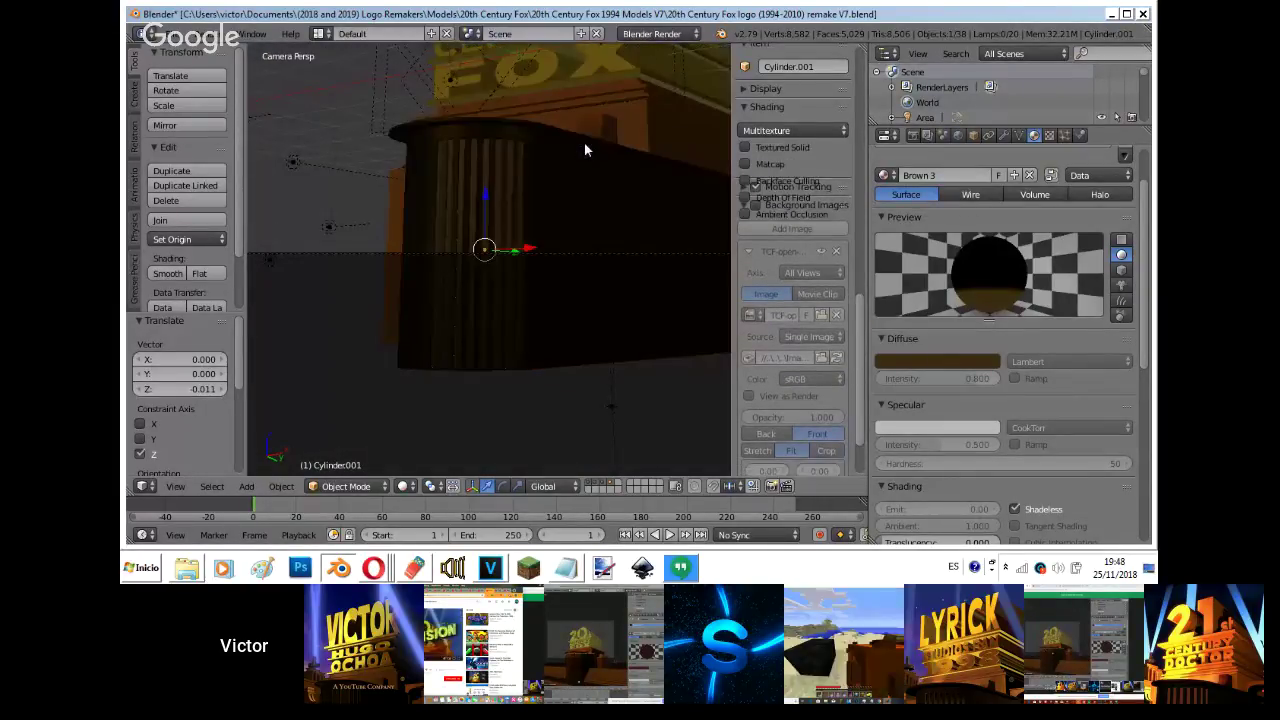
pyautogui.hotkey('ctrl', 's')
pyautogui.click(584, 142)
# - Isolate the long base's layer and check its fluted front in a close-up rendered preview
pyautogui.click(610, 482)
pyautogui.keyDown('shift'); pyautogui.moveTo(625, 283); pyautogui.dragTo(642, 341, button='middle'); pyautogui.keyUp('shift')
pyautogui.scroll(1, 642, 341)
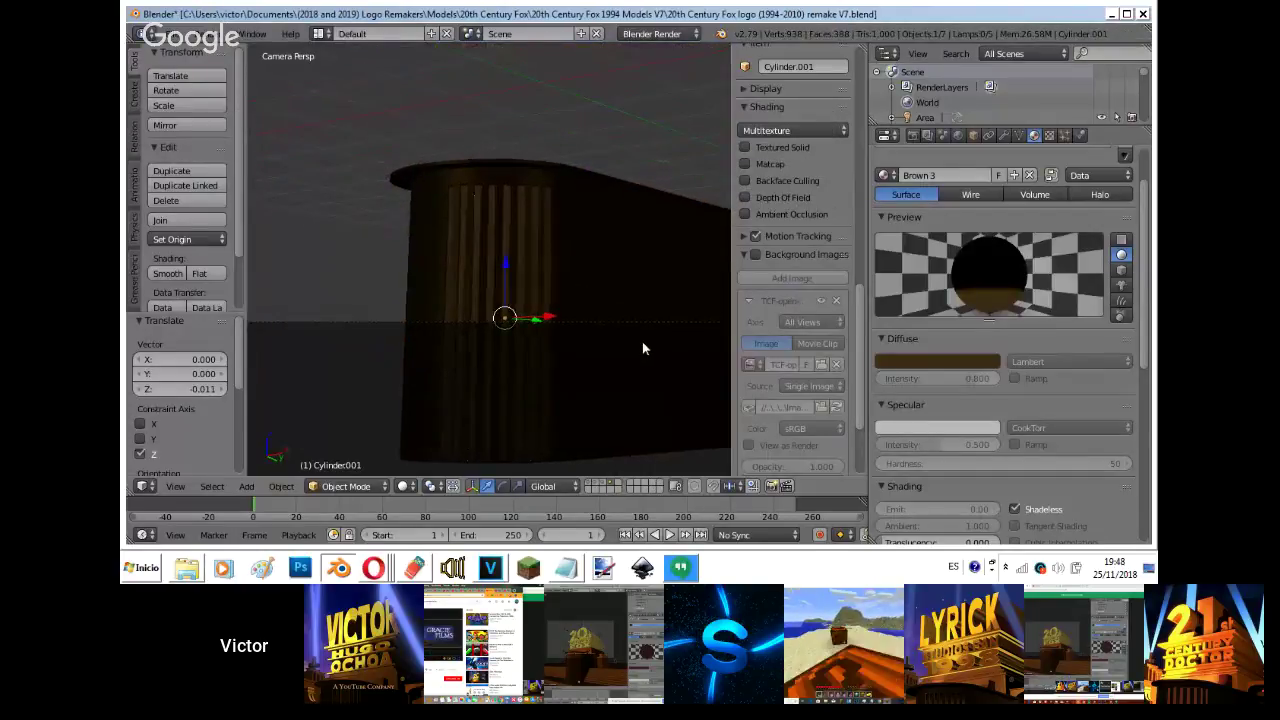
pyautogui.scroll(2, 642, 341)
pyautogui.hotkey('shift', 'z')
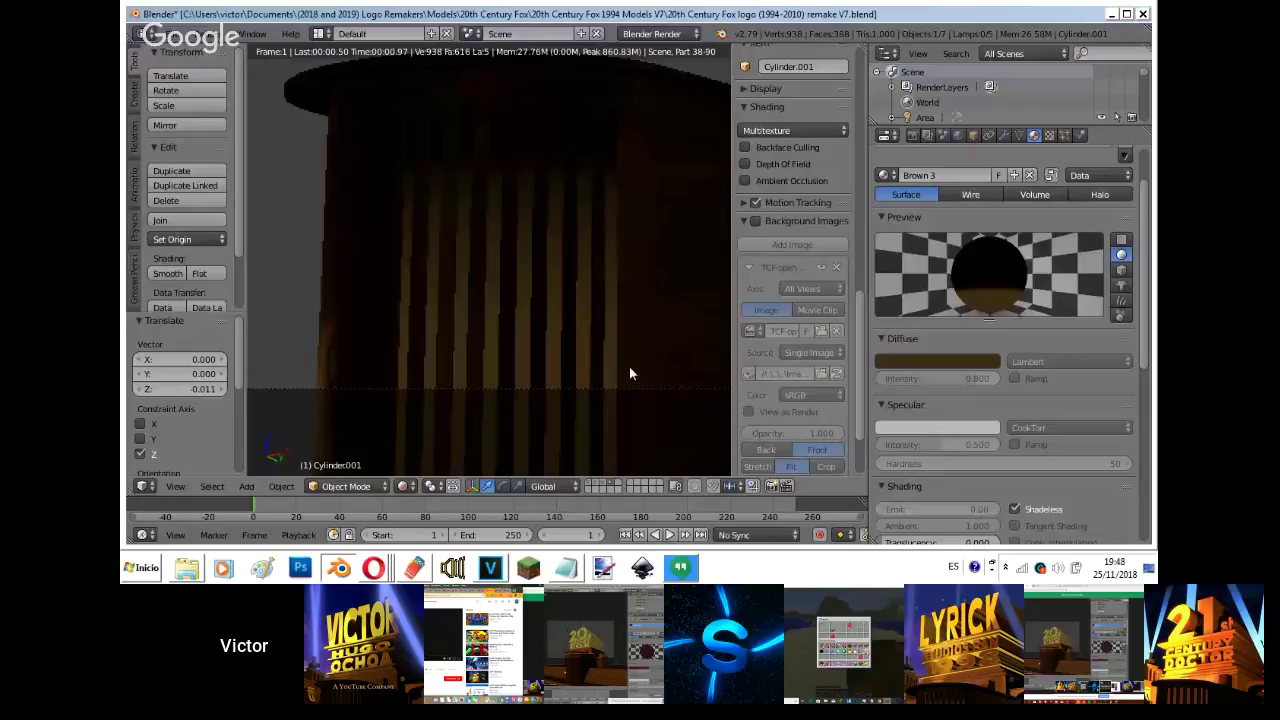
pyautogui.hotkey('shift', 'z')
# - Set the distance of the area lamp in front of the base to 0.250 and preview it through the camera
pyautogui.press('KP_7')
pyautogui.rightClick(391, 373)
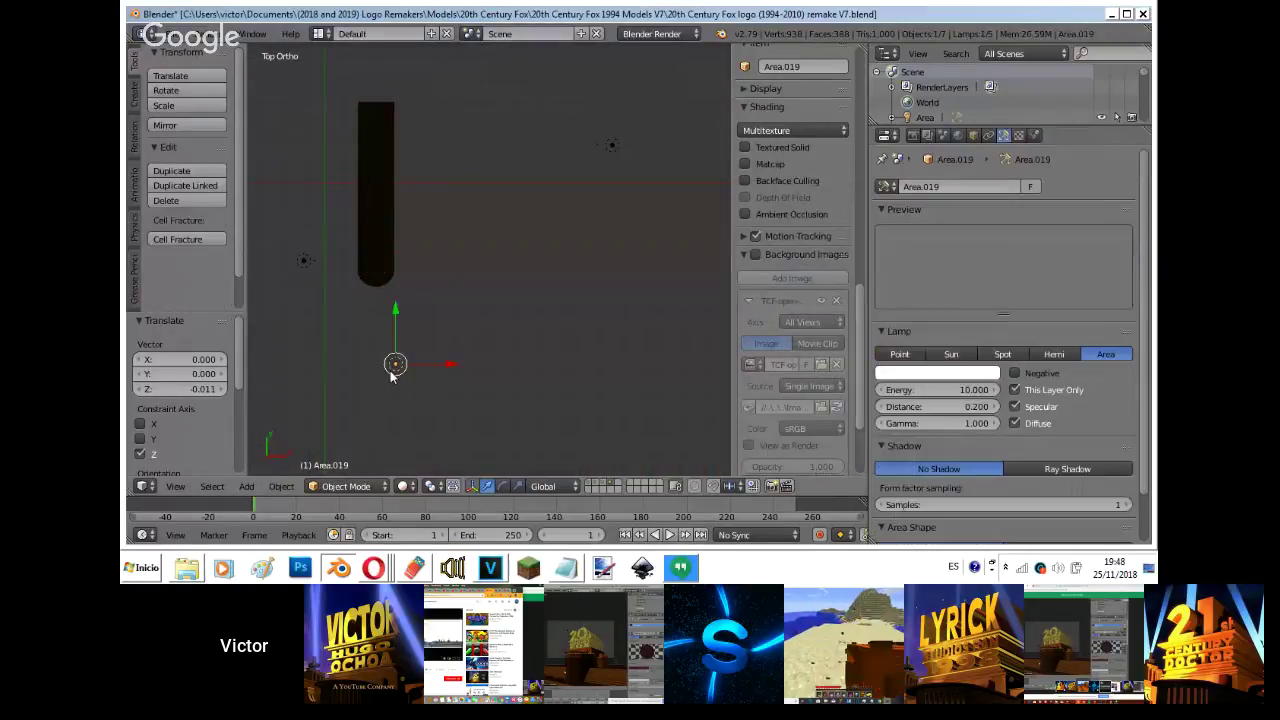
pyautogui.press('KP_0')
pyautogui.click(996, 406)
pyautogui.click(996, 406)
pyautogui.click(996, 406)
pyautogui.click(996, 406)
pyautogui.hotkey('shift', 'z')
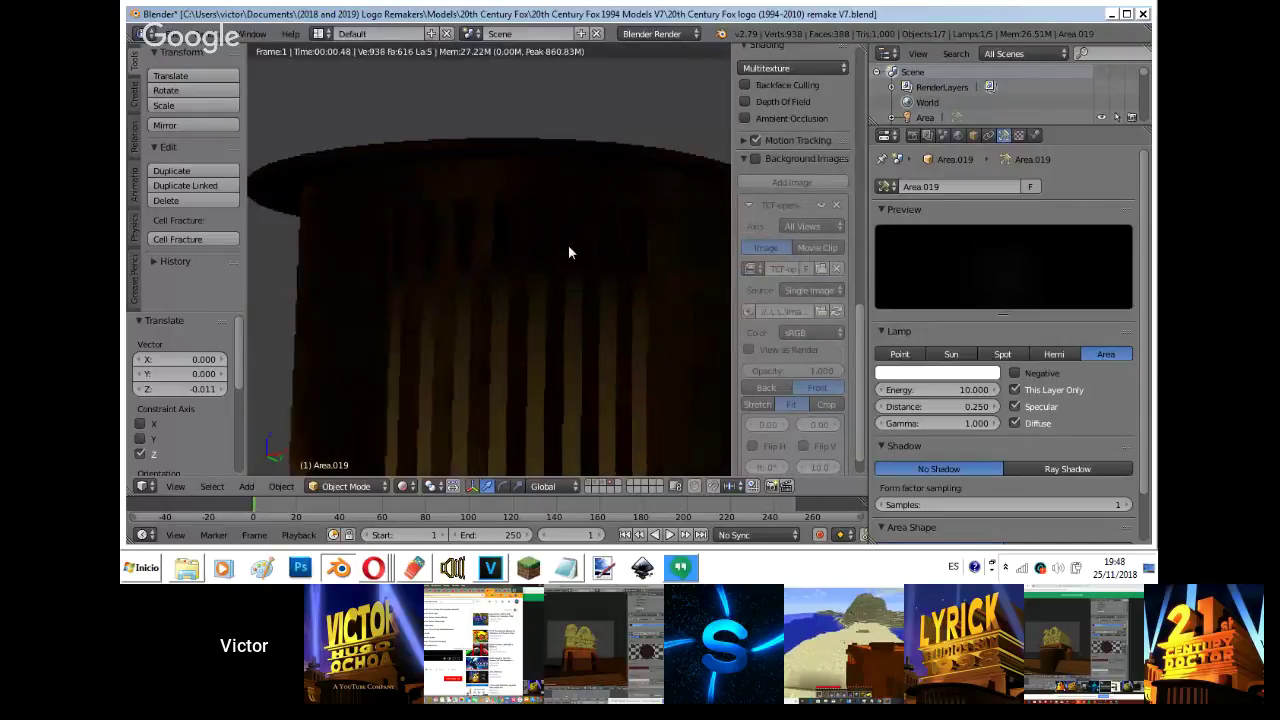
pyautogui.hotkey('shift', 'z')
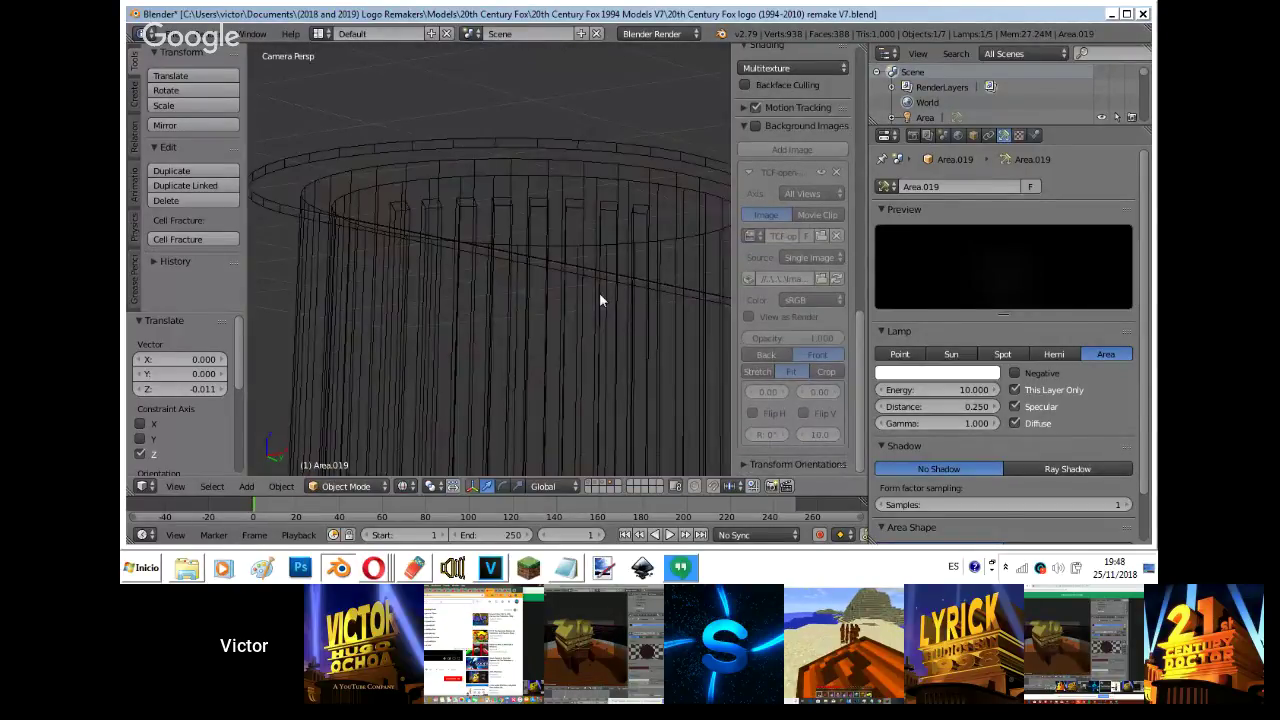
# - In the base's blend texture, move the ramp's first stop to 0.430 and its second stop to 0.897, checking the rendered preview
pyautogui.rightClick(599, 300)
pyautogui.press('z')
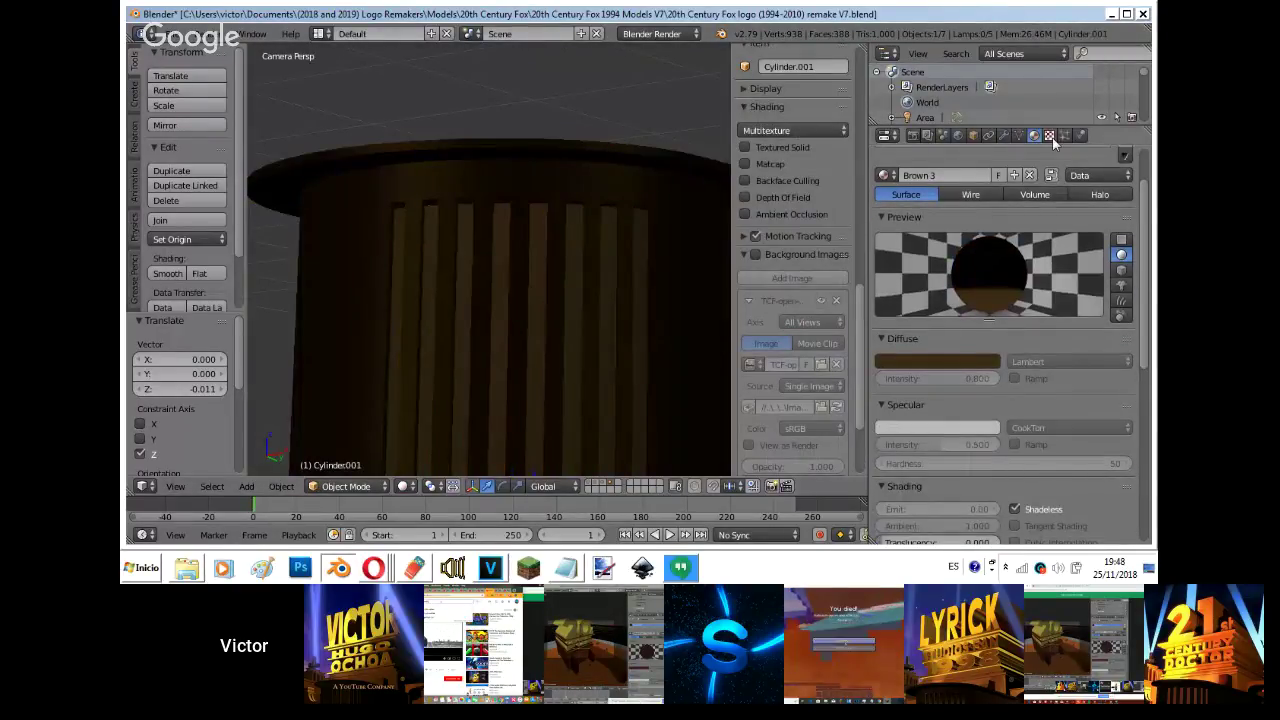
pyautogui.click(1051, 139)
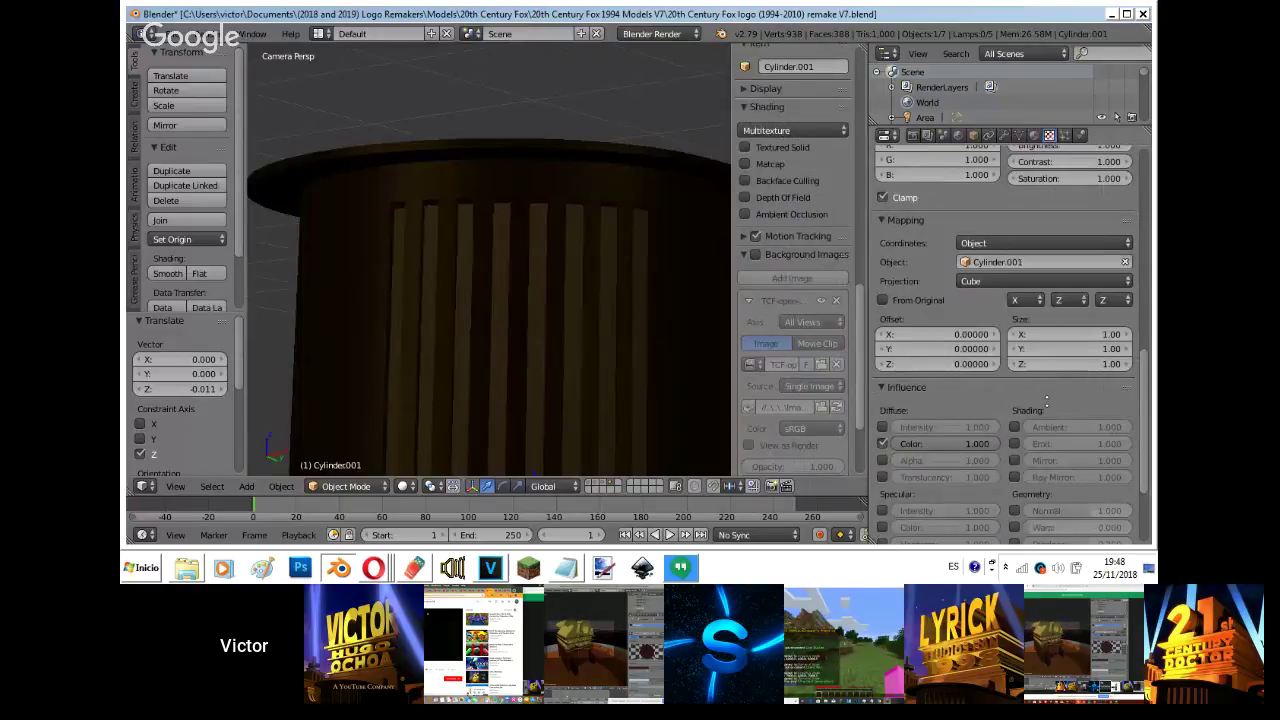
pyautogui.scroll(10, 1040, 472)
pyautogui.scroll(-1, 1040, 472)
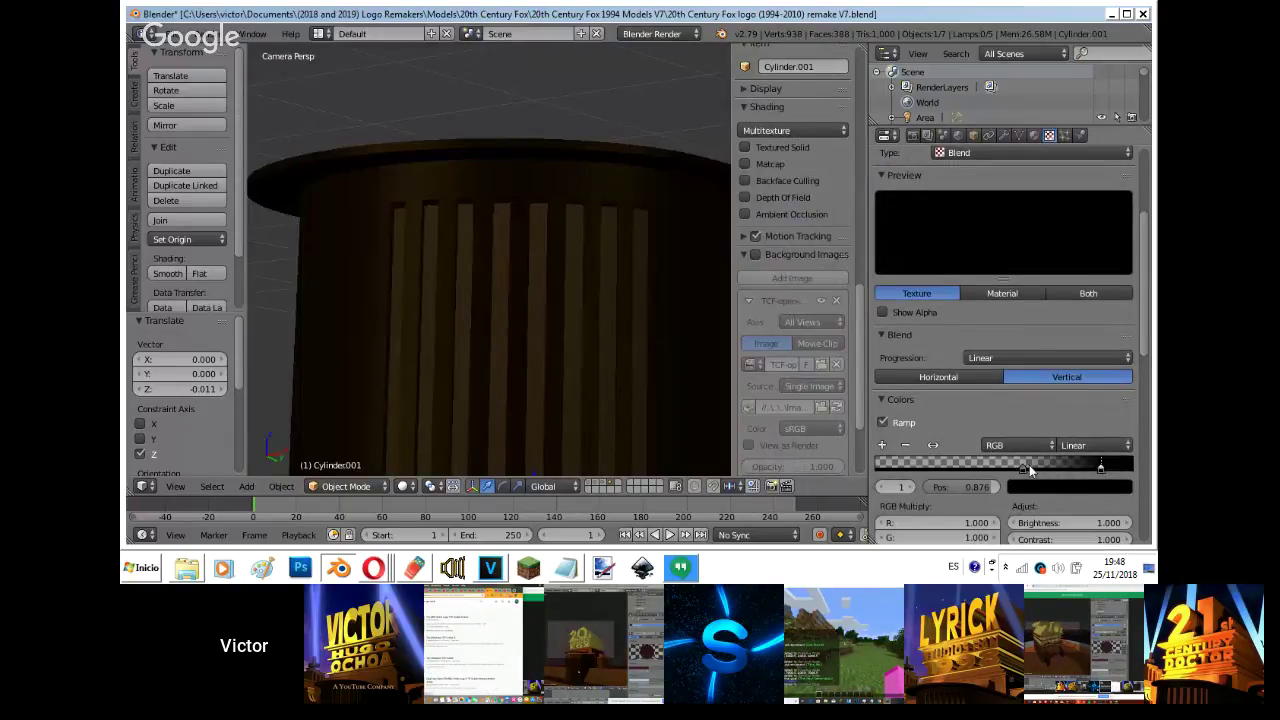
pyautogui.moveTo(1030, 470); pyautogui.dragTo(989, 464)
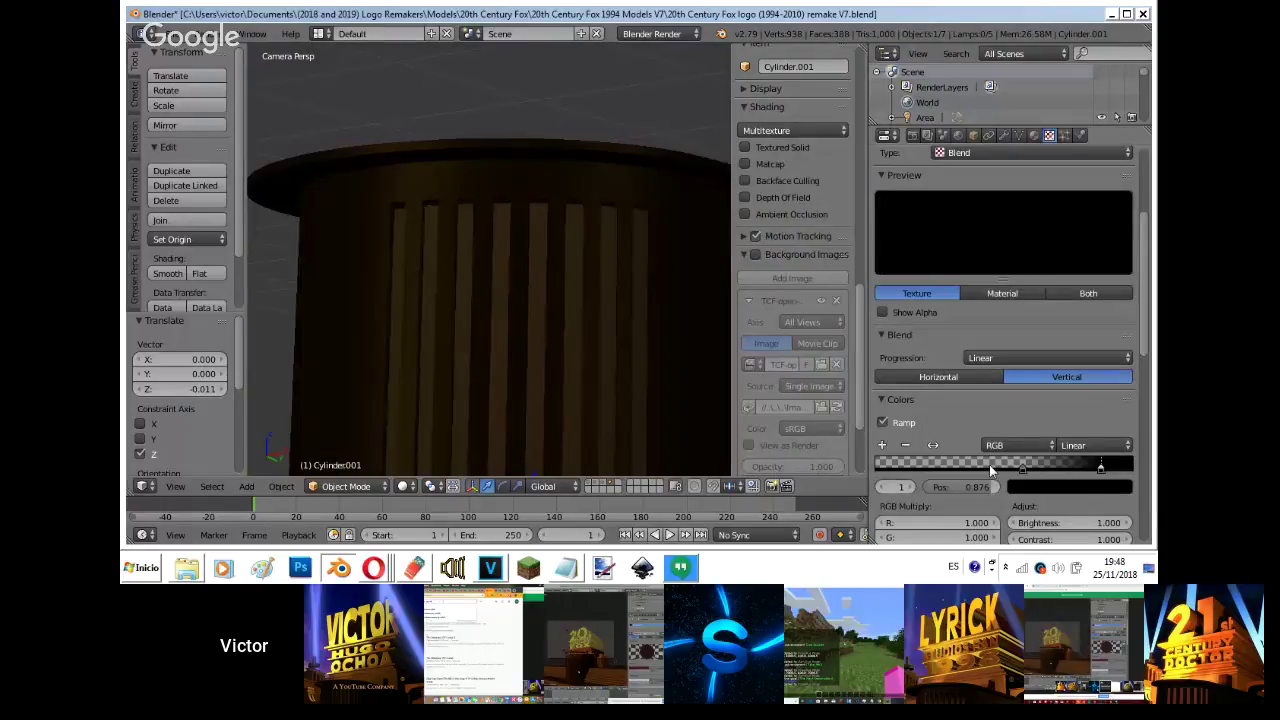
pyautogui.hotkey('shift', 'z')
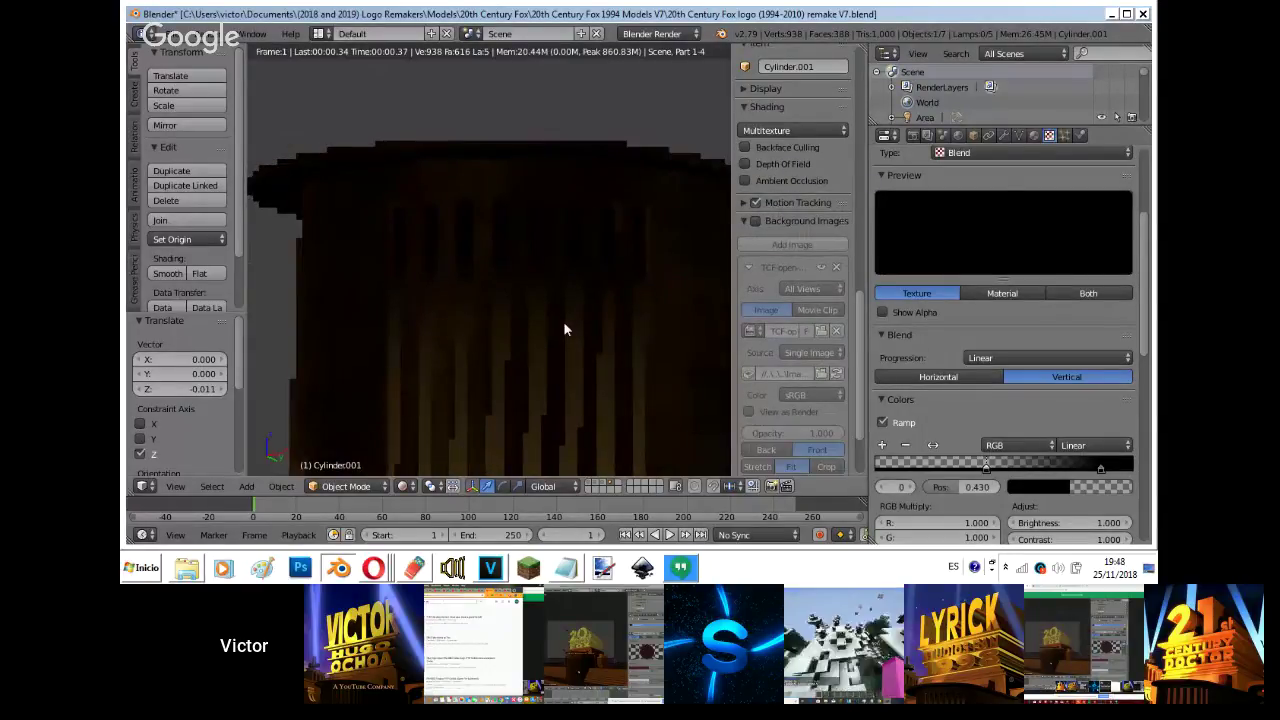
pyautogui.moveTo(1100, 469); pyautogui.dragTo(1106, 469)
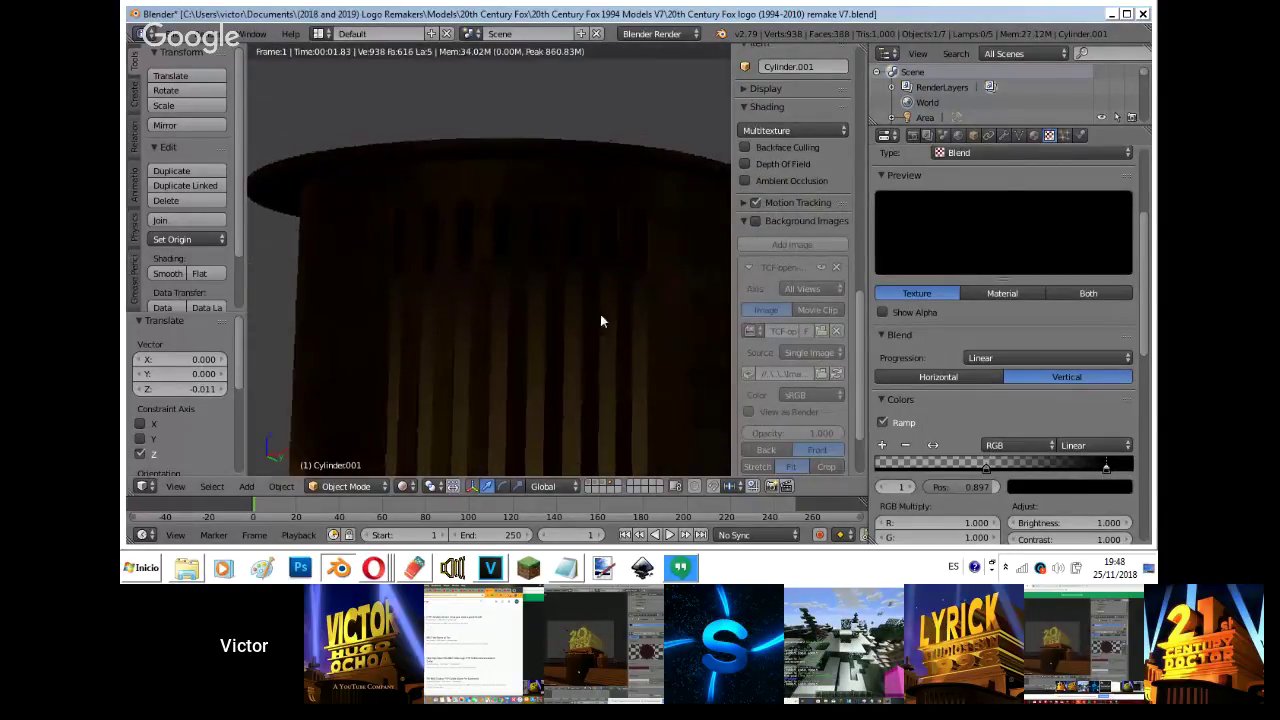
pyautogui.scroll(-2, 627, 314)
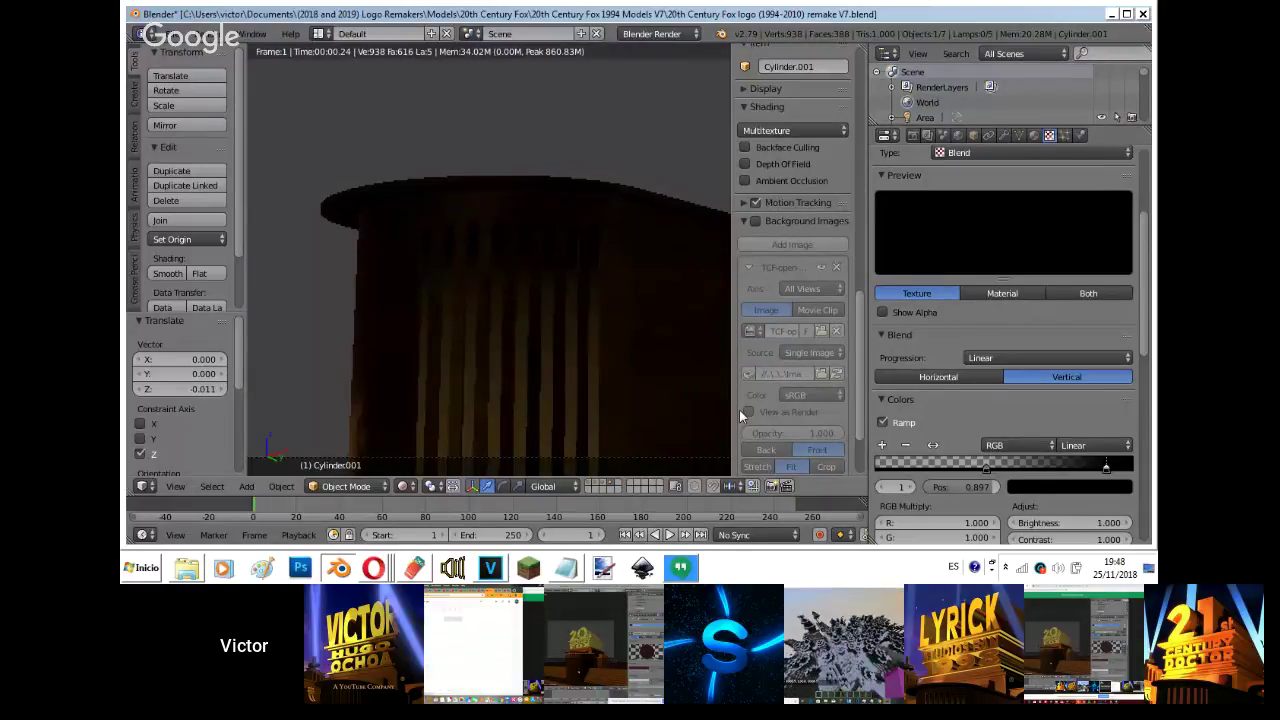
# - Move the base texture's first ramp stop to 0.239 and preview the whole logo with all its layers shown
pyautogui.moveTo(985, 463); pyautogui.dragTo(937, 461)
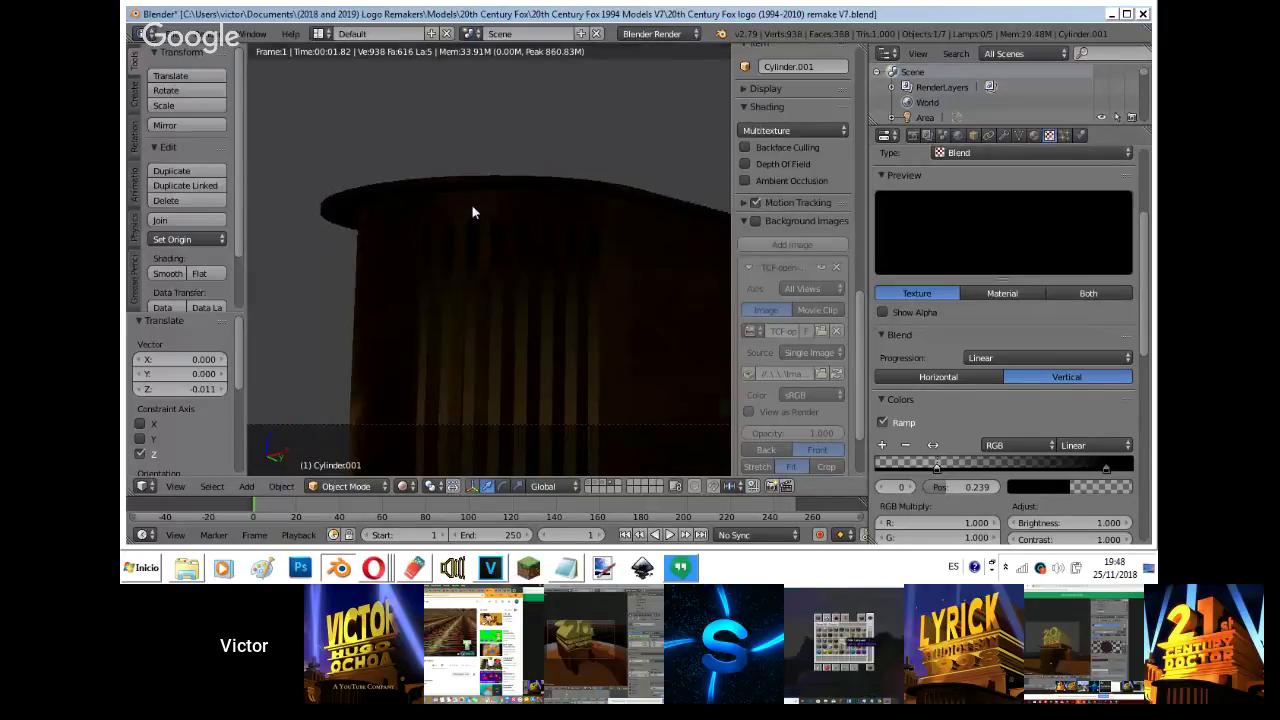
pyautogui.press('KP_0')
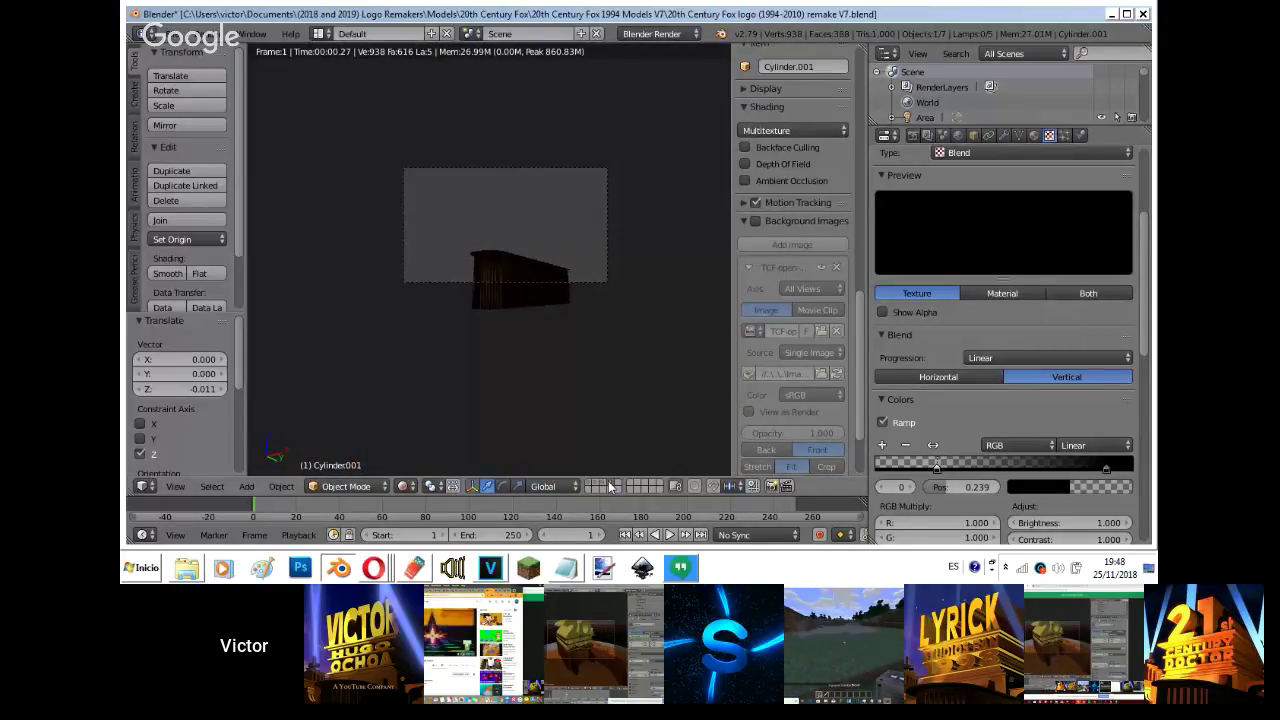
pyautogui.keyDown('shift'); pyautogui.click(610, 487); pyautogui.keyUp('shift')
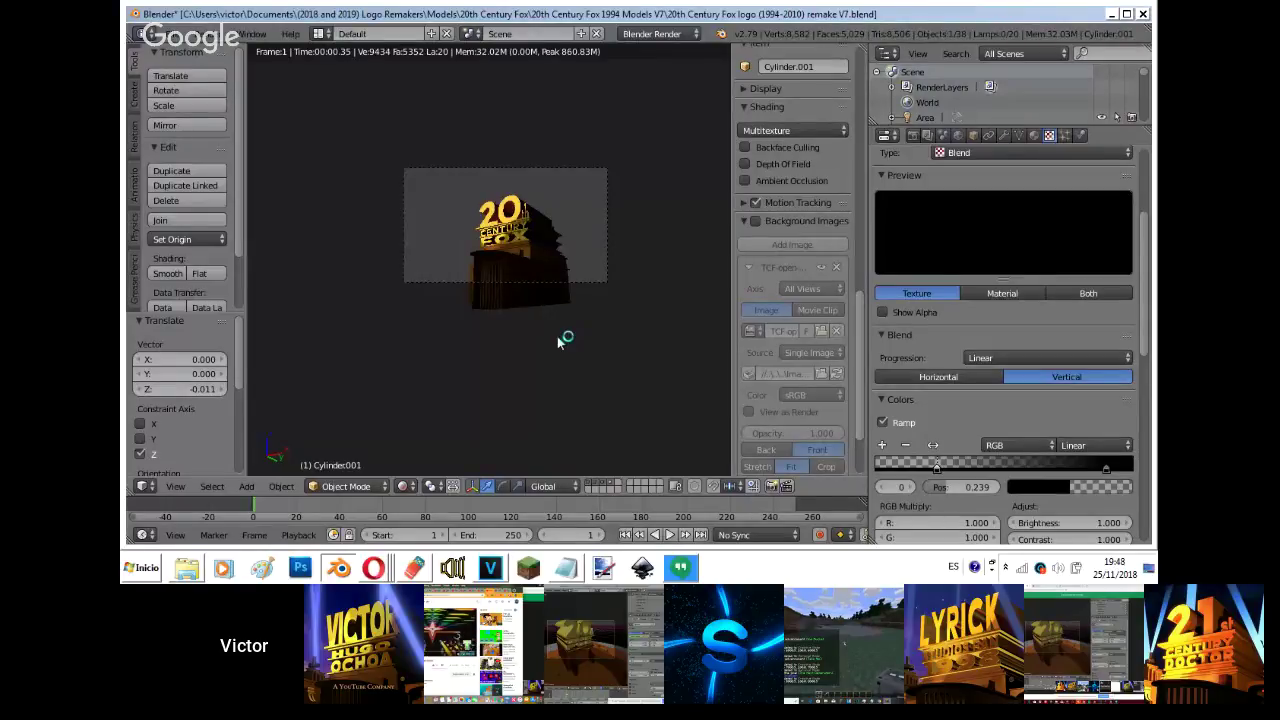
pyautogui.hotkey('shift', 'z')
pyautogui.scroll(5, 555, 340)
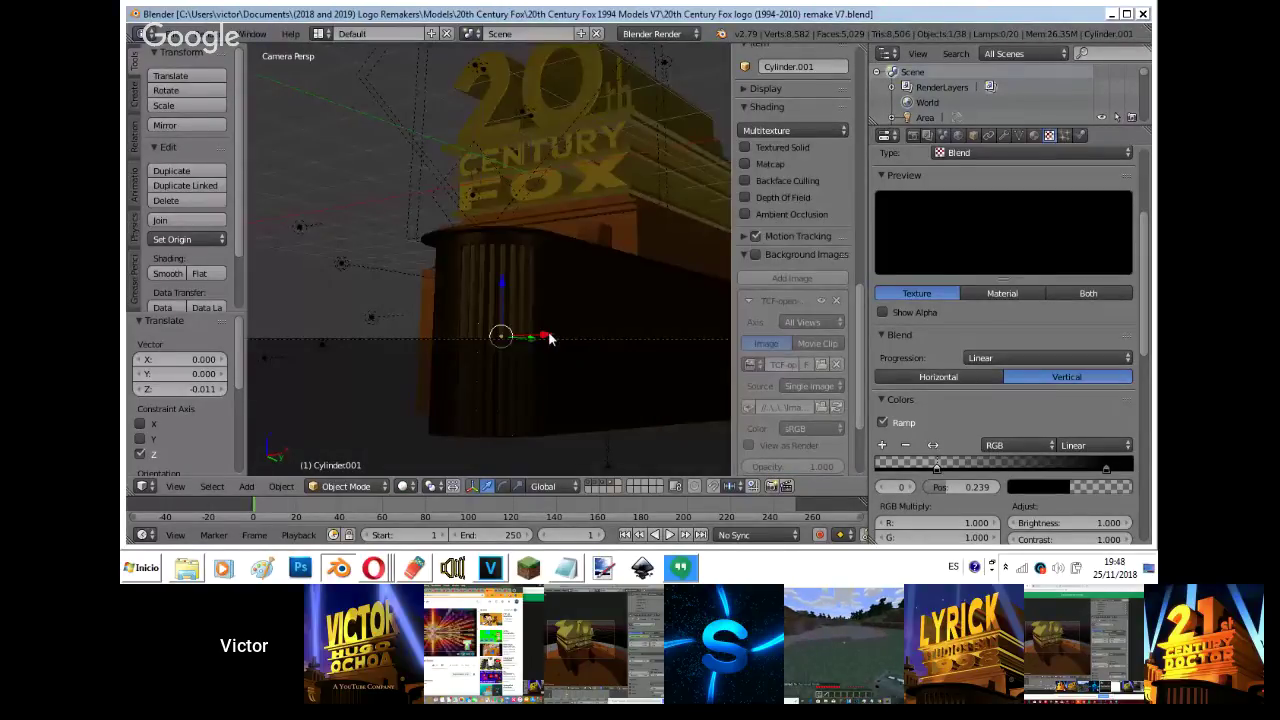
pyautogui.hotkey('shift', 'z')
pyautogui.scroll(-5, 548, 338)
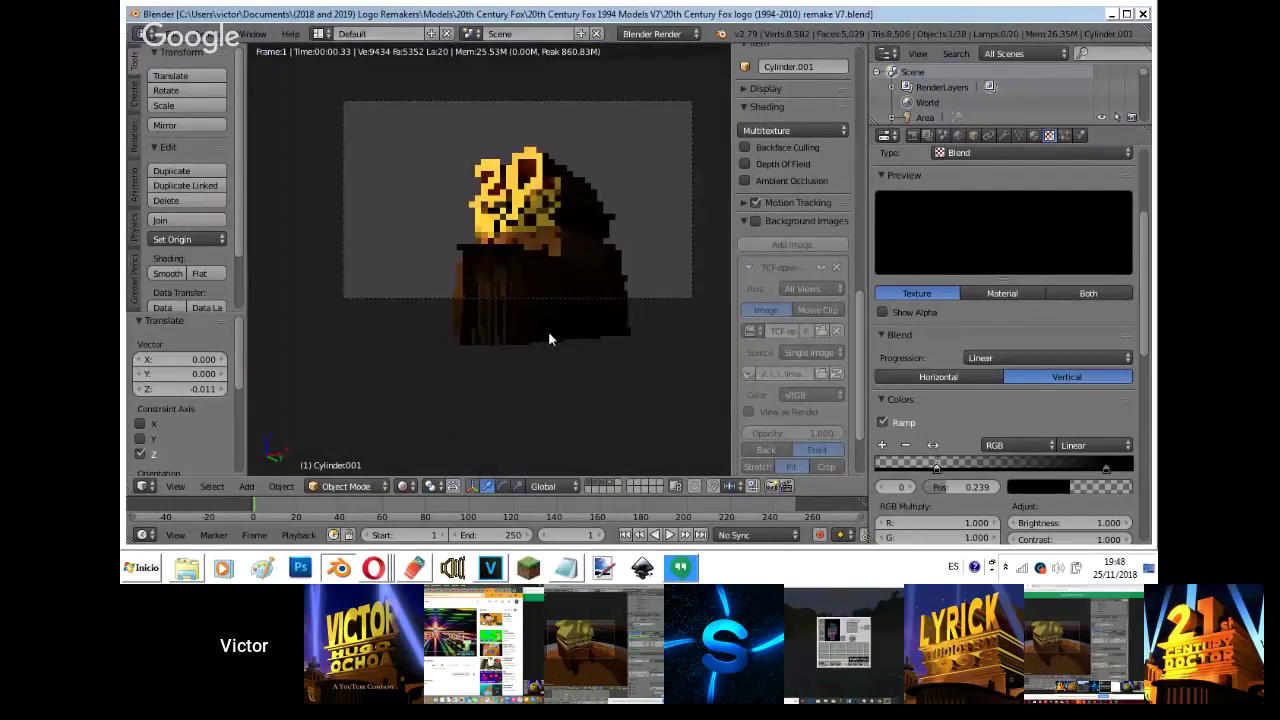
# - Isolate the long base's layer, set its front area lamp's distance to 0.220, and preview the fluted front through the camera
pyautogui.click(611, 484)
pyautogui.hotkey('shift', 'z')
pyautogui.press('KP_7')
pyautogui.rightClick(396, 364)
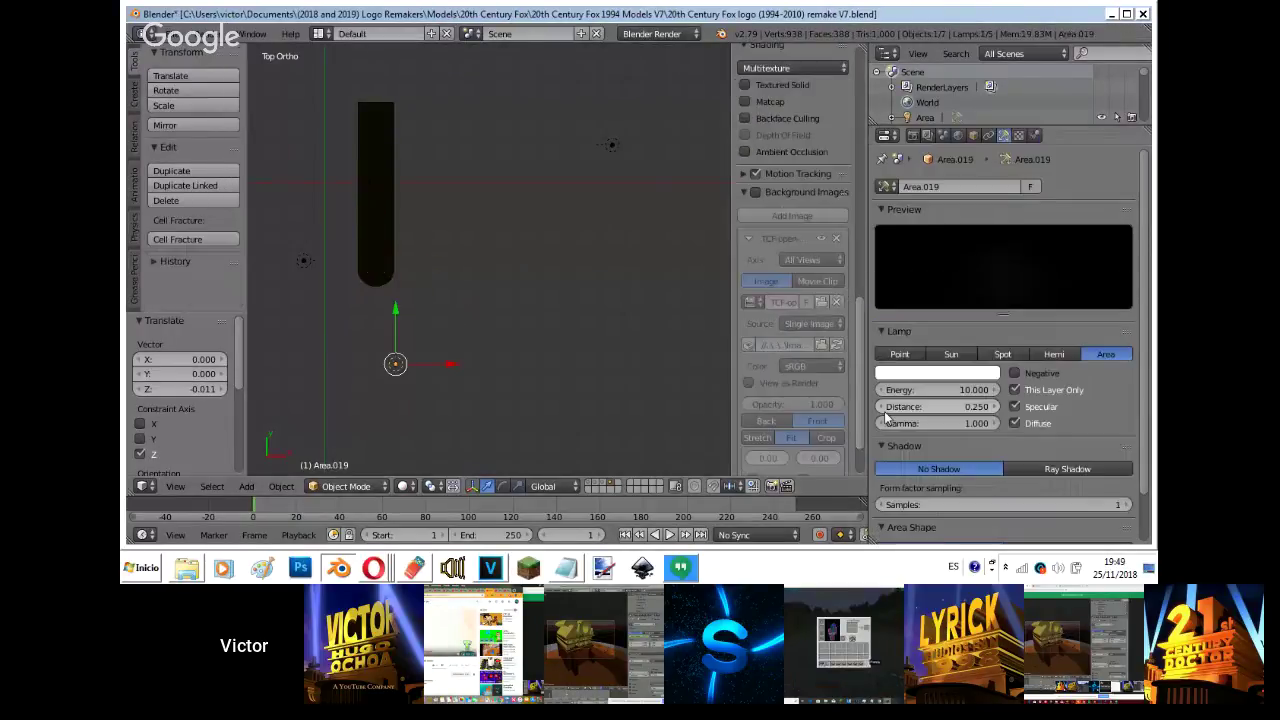
pyautogui.hotkey('shift', 'z')
pyautogui.press('KP_0')
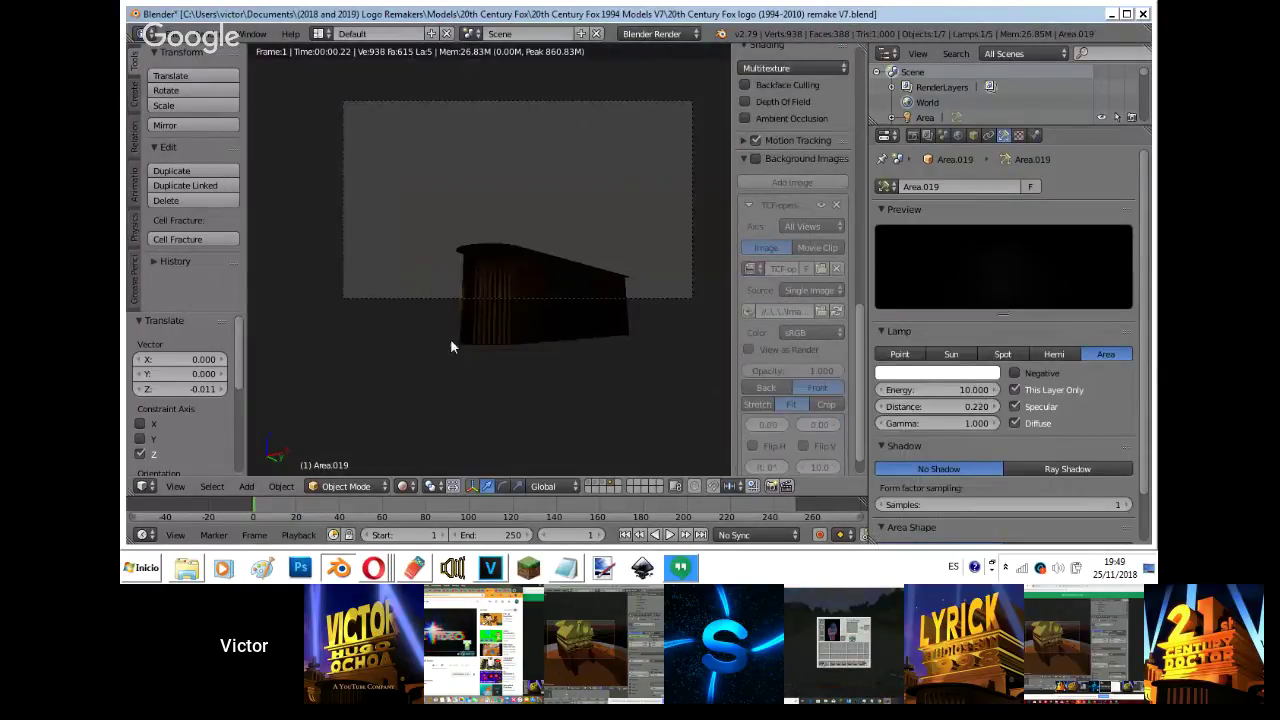
pyautogui.scroll(4, 451, 344)
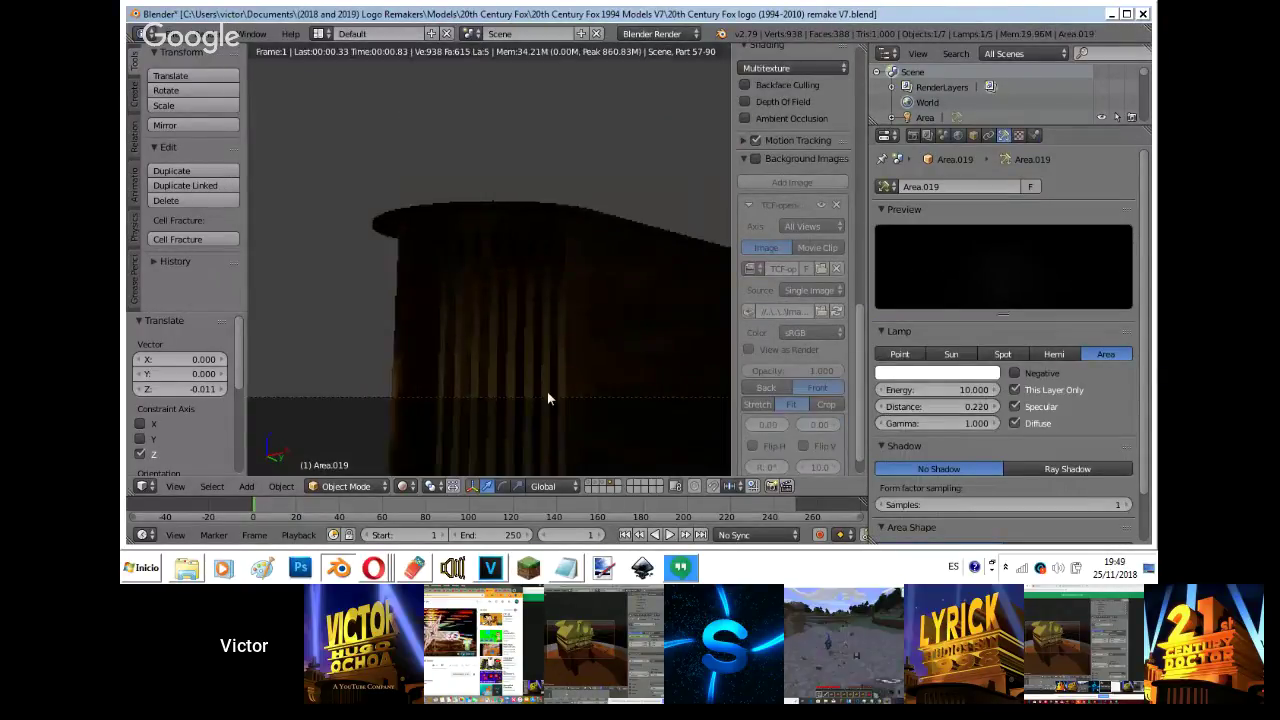
pyautogui.press('z')
pyautogui.press('z')
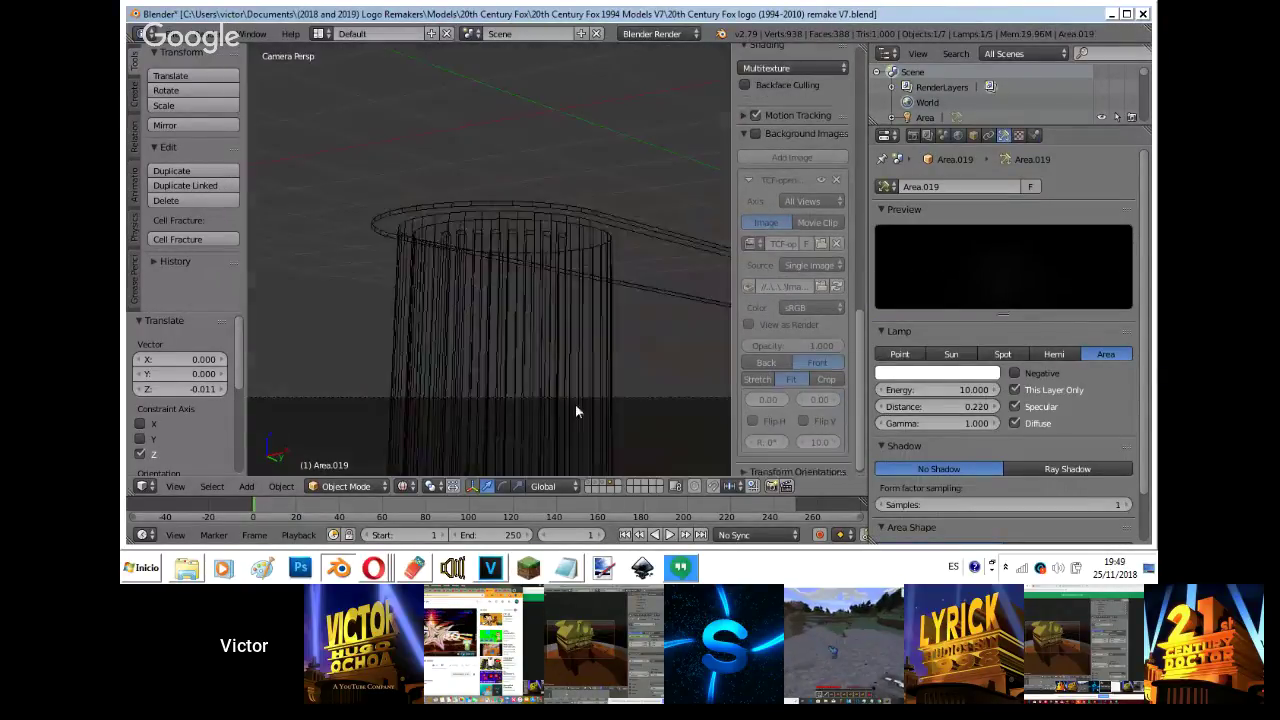
# - Show the logo's other layers alongside the base, frame the whole model in the camera view, and save the file
pyautogui.keyDown('shift'); pyautogui.click(603, 482); pyautogui.keyUp('shift')
pyautogui.keyDown('shift'); pyautogui.moveTo(614, 78); pyautogui.dragTo(560, 193, button='middle'); pyautogui.keyUp('shift')
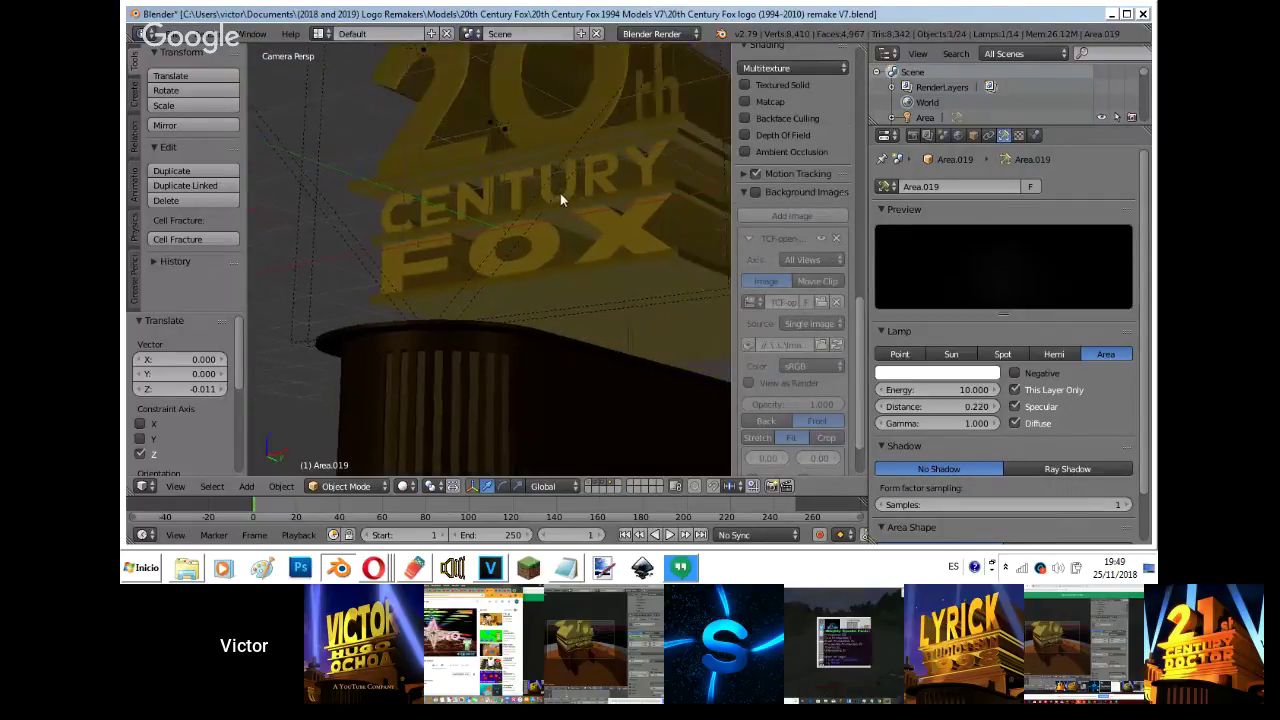
pyautogui.keyDown('shift'); pyautogui.click(593, 485); pyautogui.keyUp('shift')
pyautogui.keyDown('shift'); pyautogui.moveTo(583, 262); pyautogui.dragTo(500, 310, button='middle'); pyautogui.keyUp('shift')
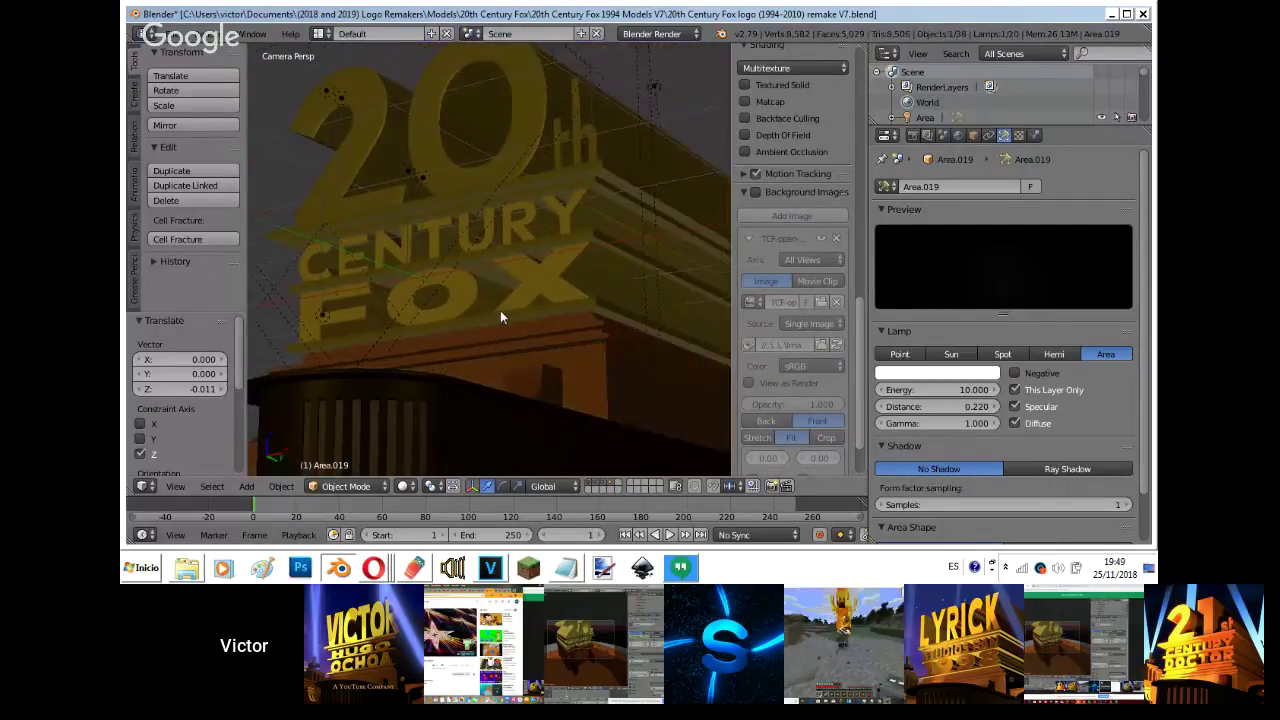
pyautogui.scroll(-5, 500, 317)
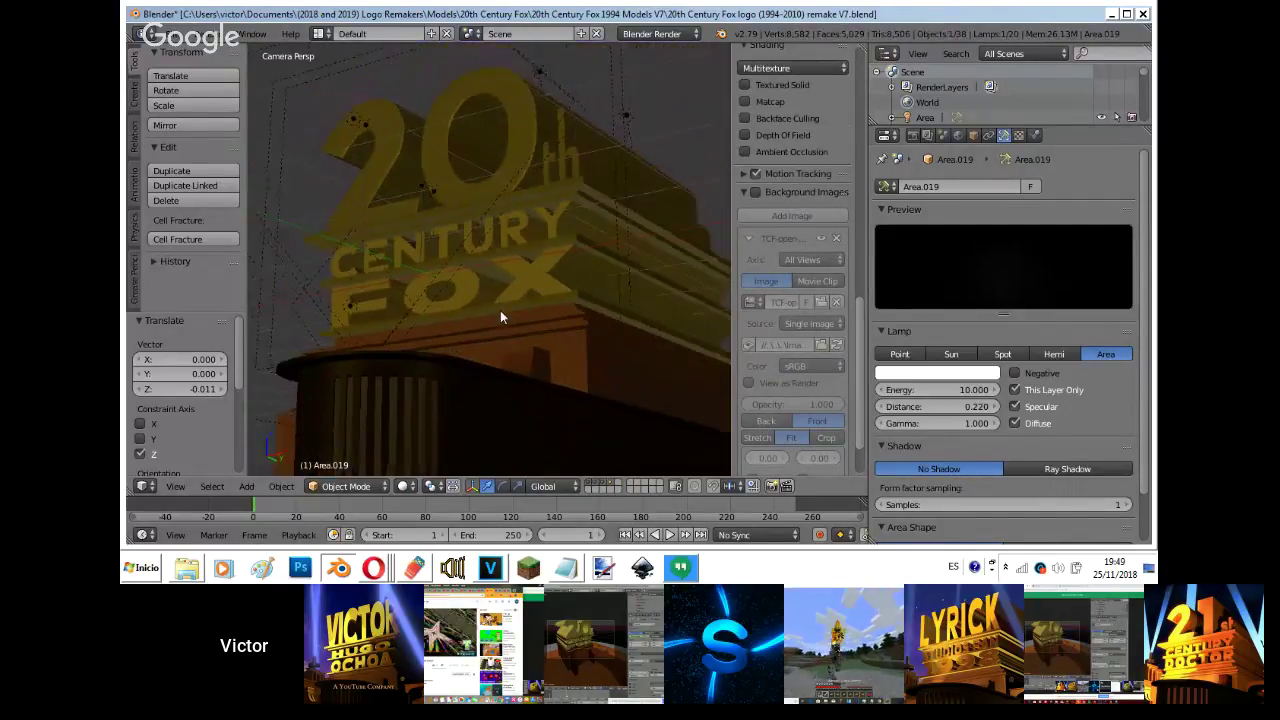
pyautogui.hotkey('ctrl', 's')
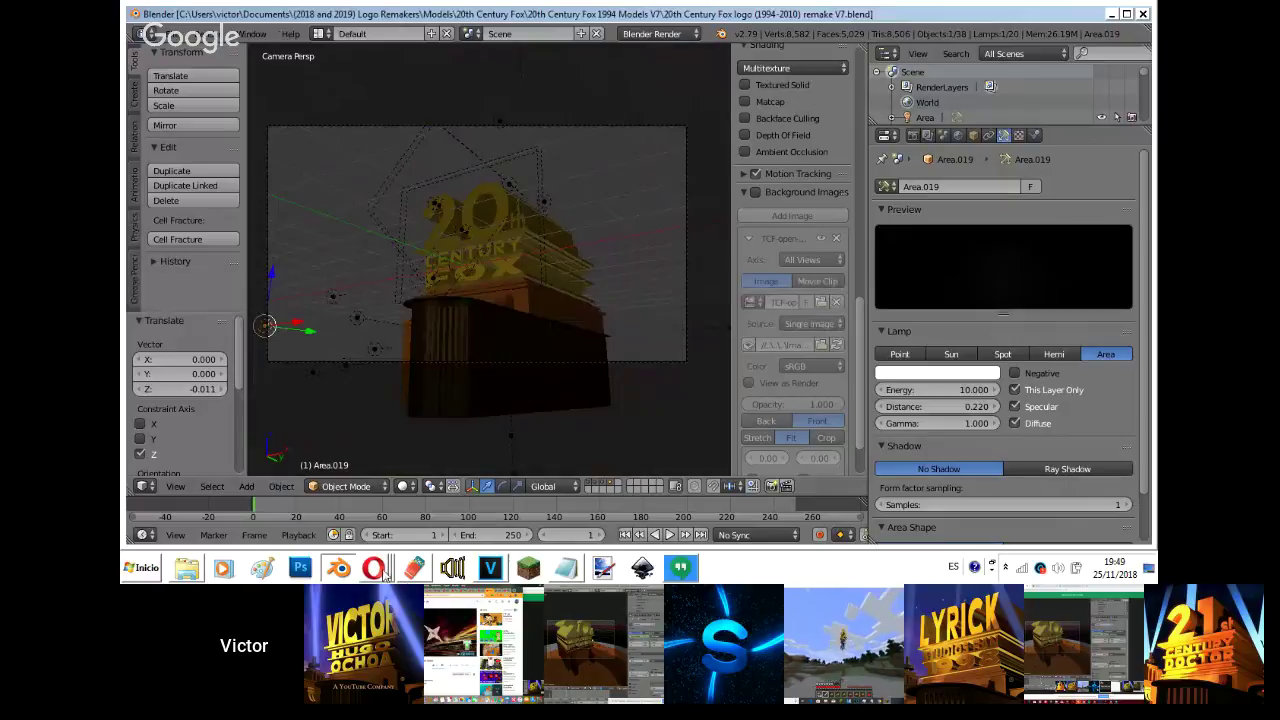
# - Switch to the Google Hangouts call, check the shared screens and the own feed, and return to Blender
pyautogui.moveTo(380, 570)
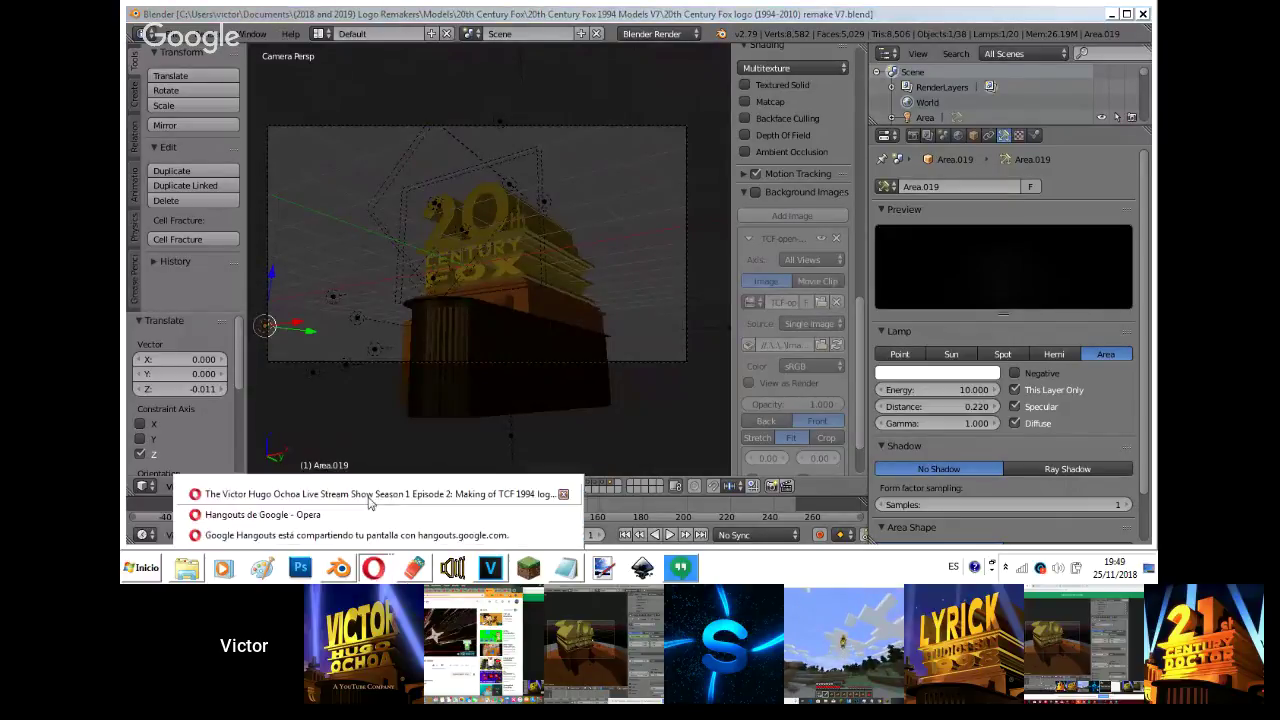
pyautogui.click(380, 510)
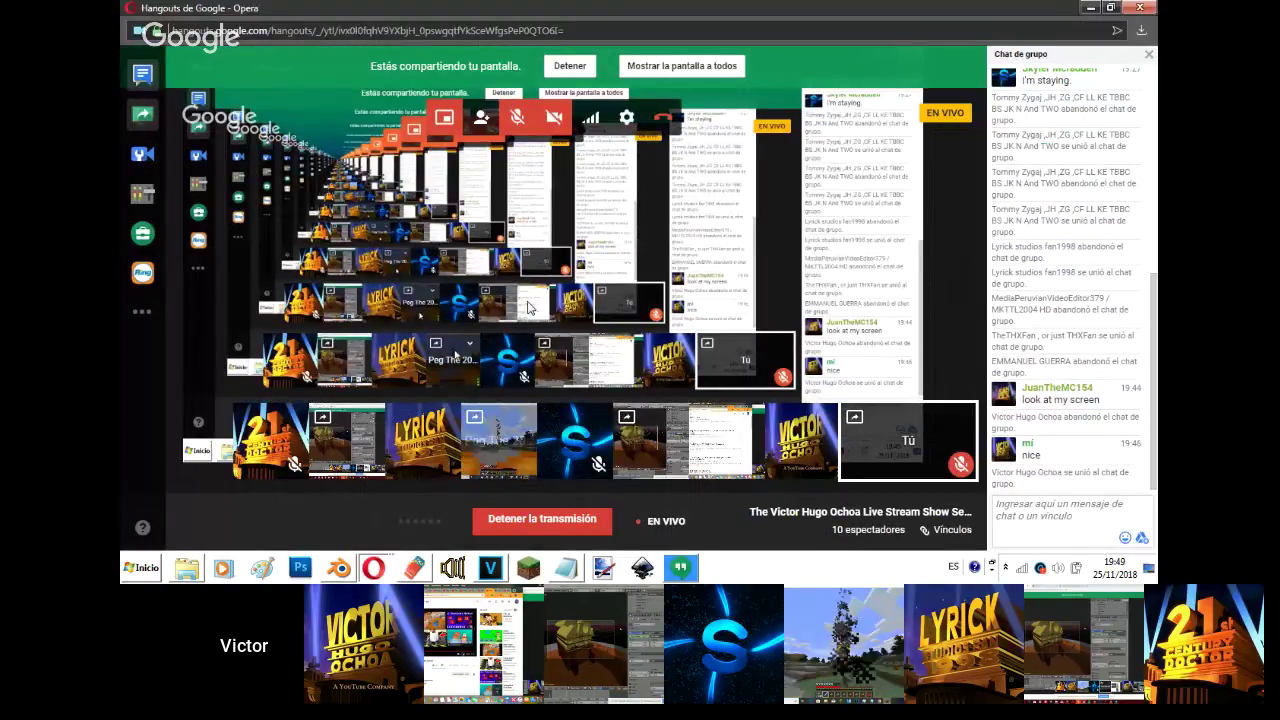
pyautogui.moveTo(373, 568)
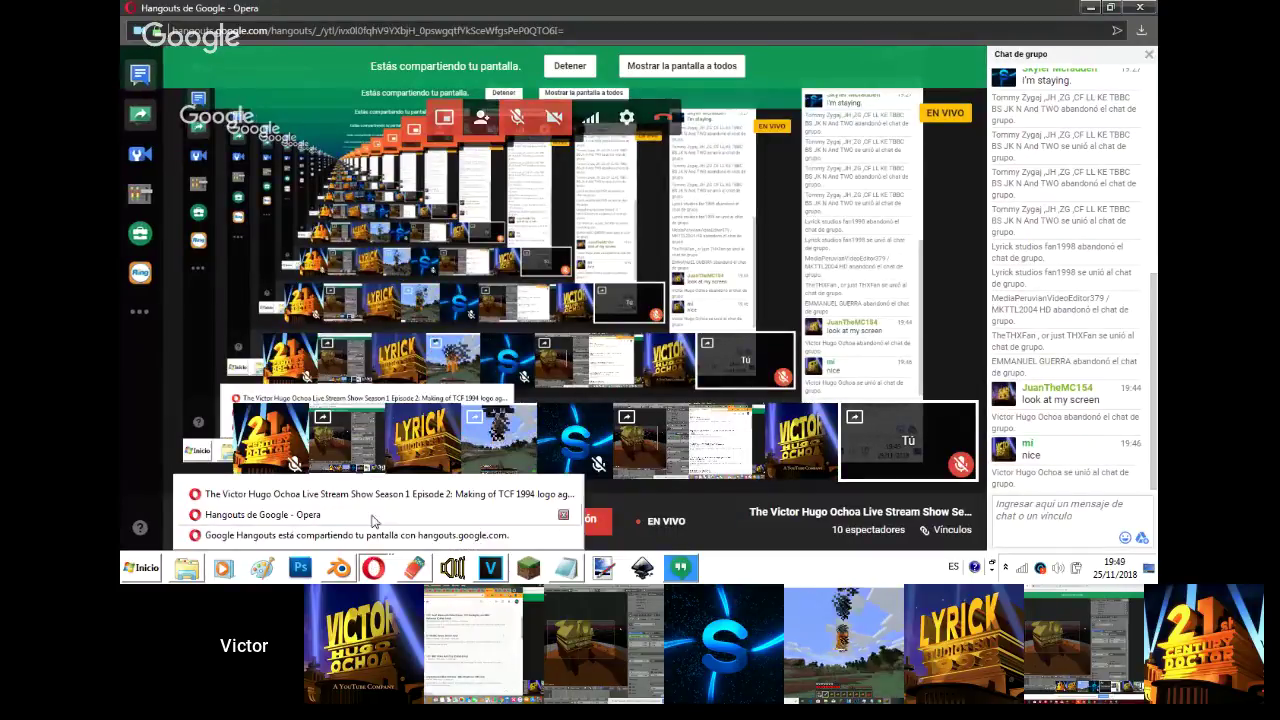
pyautogui.click(371, 495)
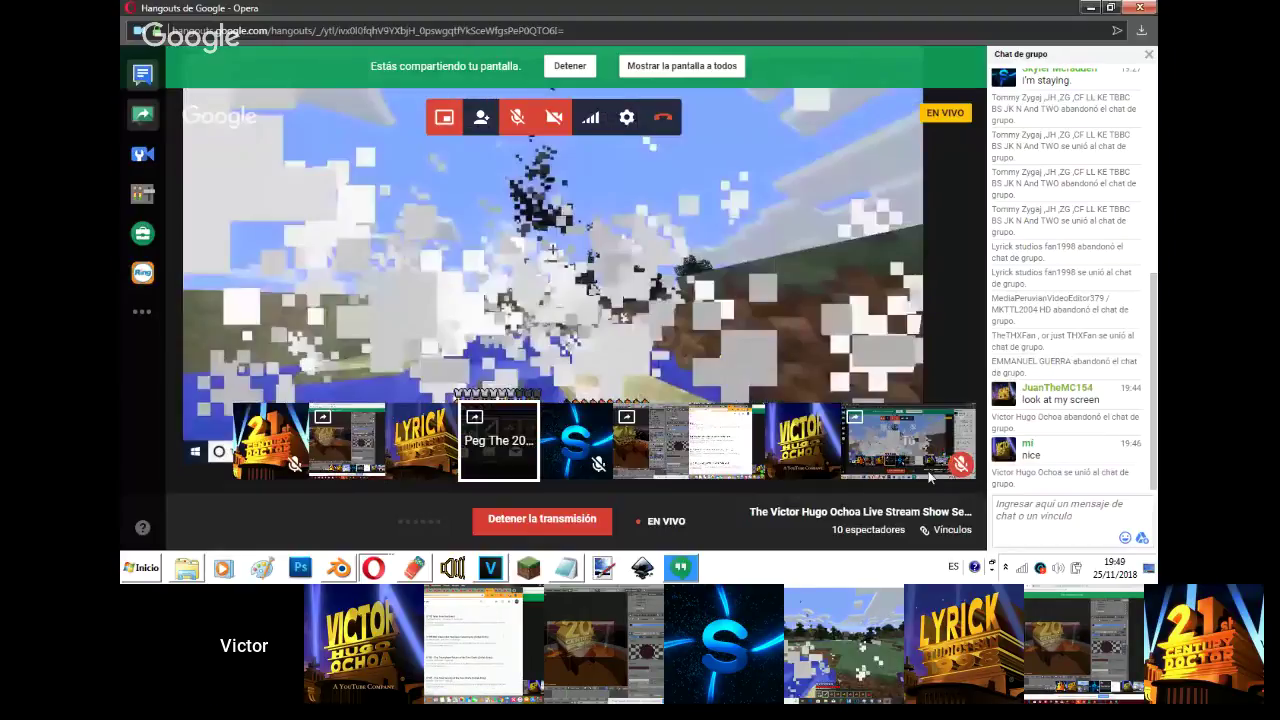
pyautogui.click(920, 470)
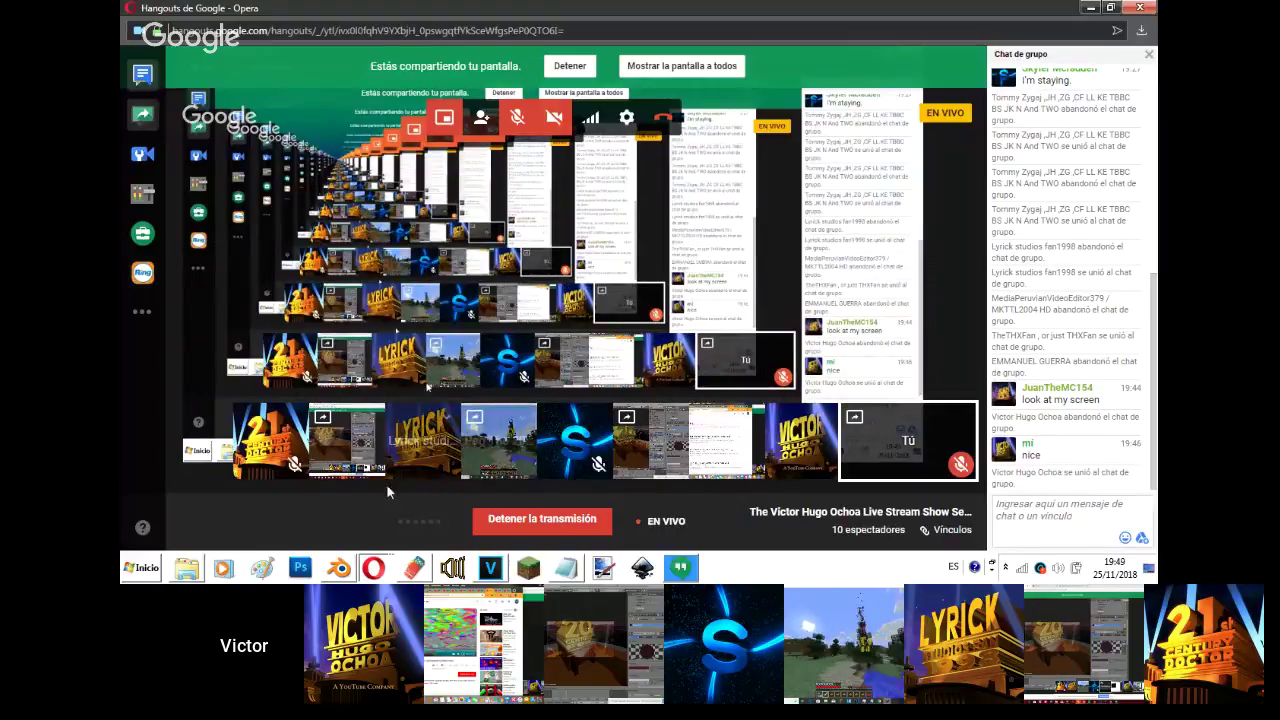
pyautogui.moveTo(324, 573)
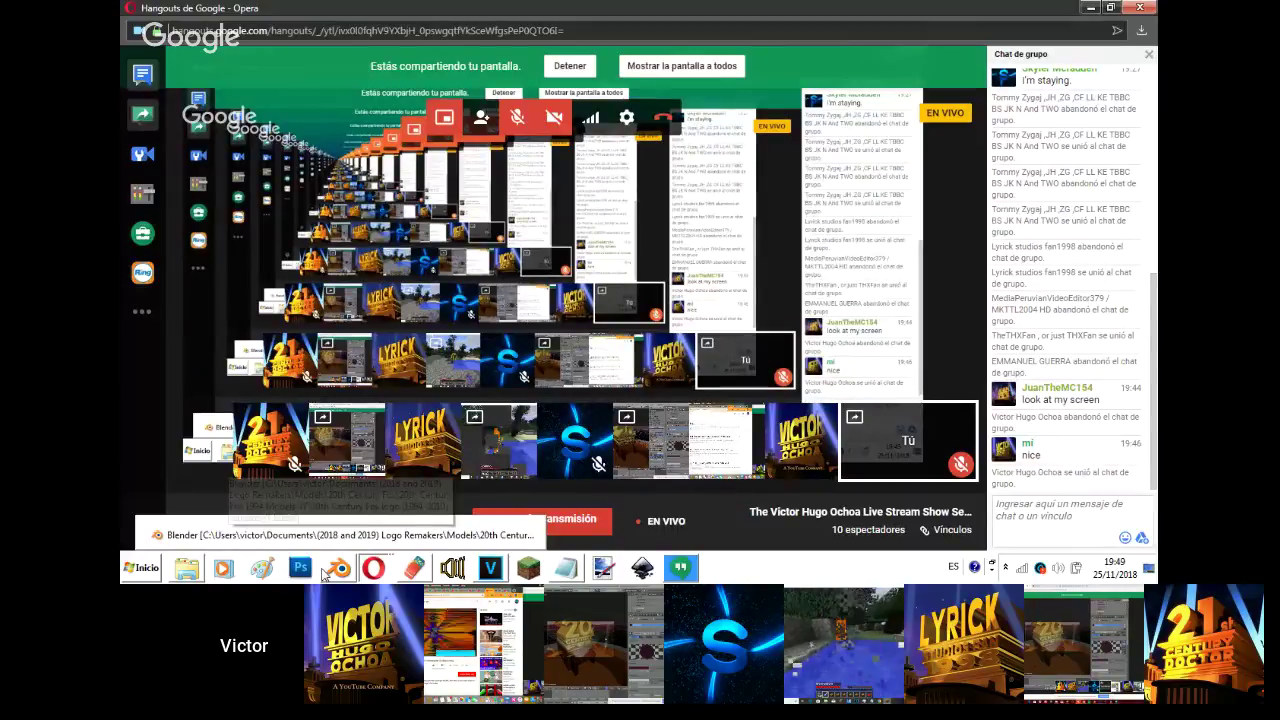
pyautogui.click(324, 572)
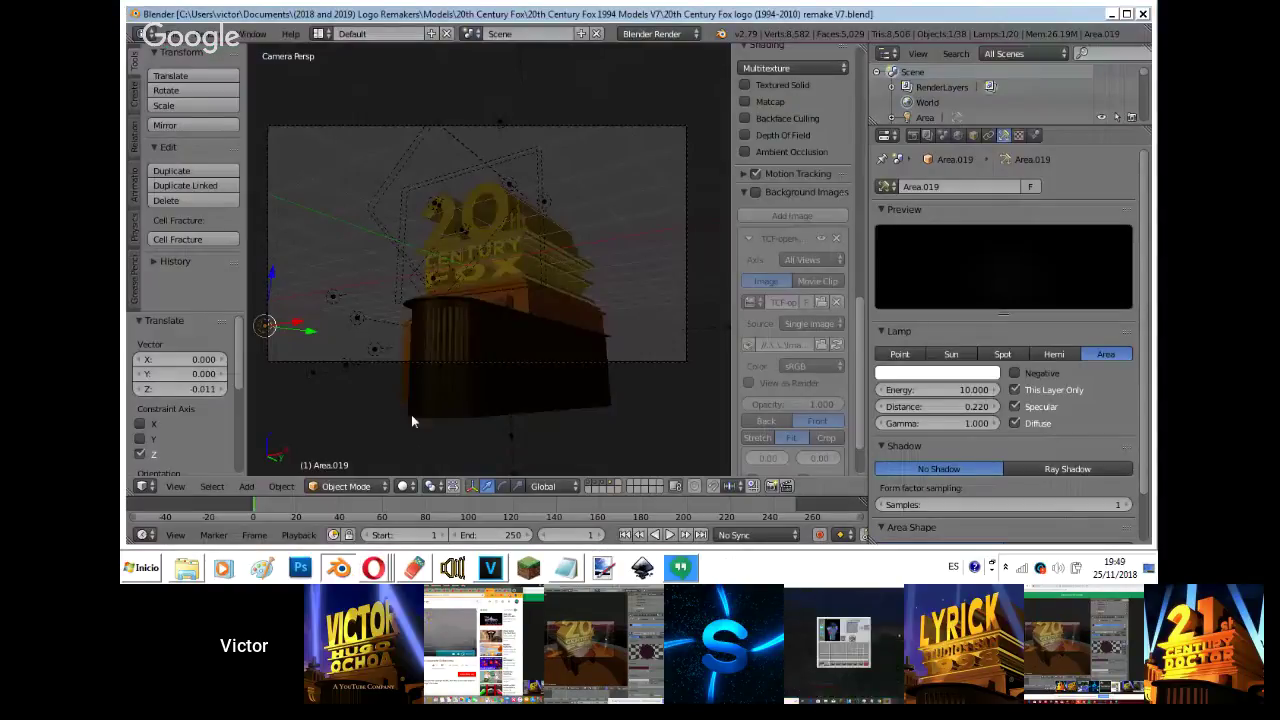
# - Preview the whole logo rendered through the camera and compare it with the background reference image
pyautogui.scroll(3, 411, 416)
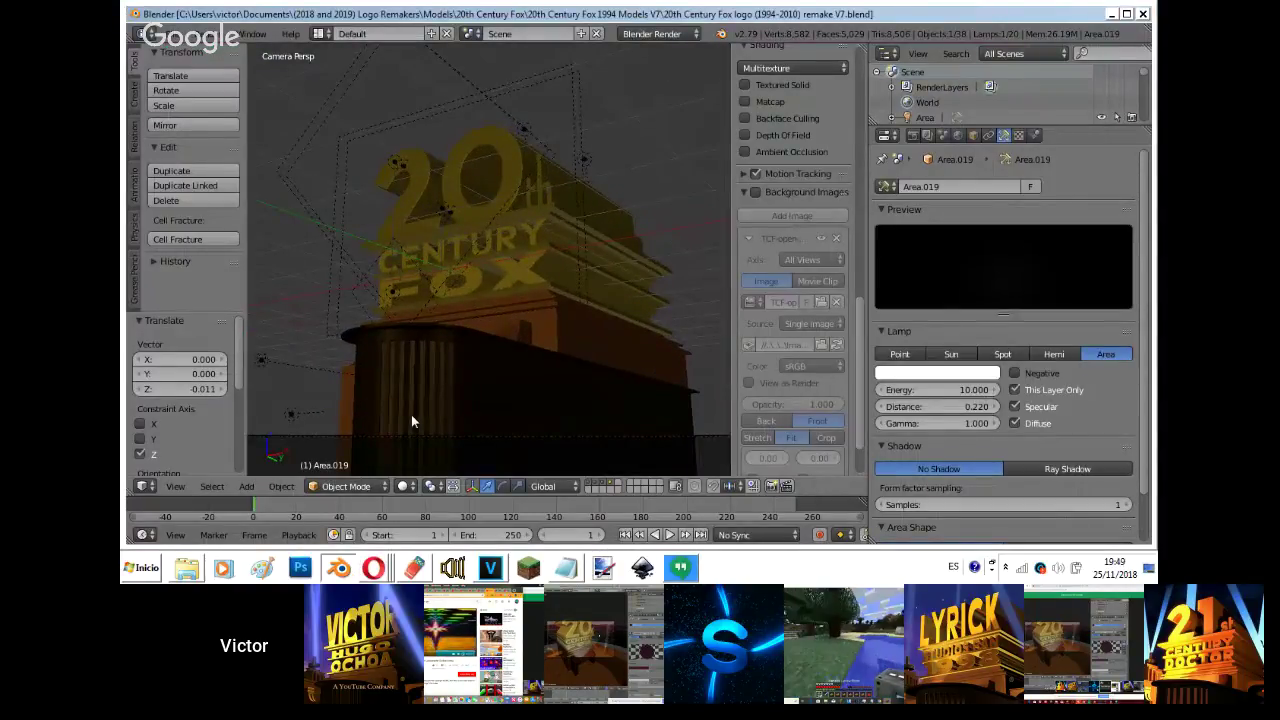
pyautogui.scroll(-3, 411, 416)
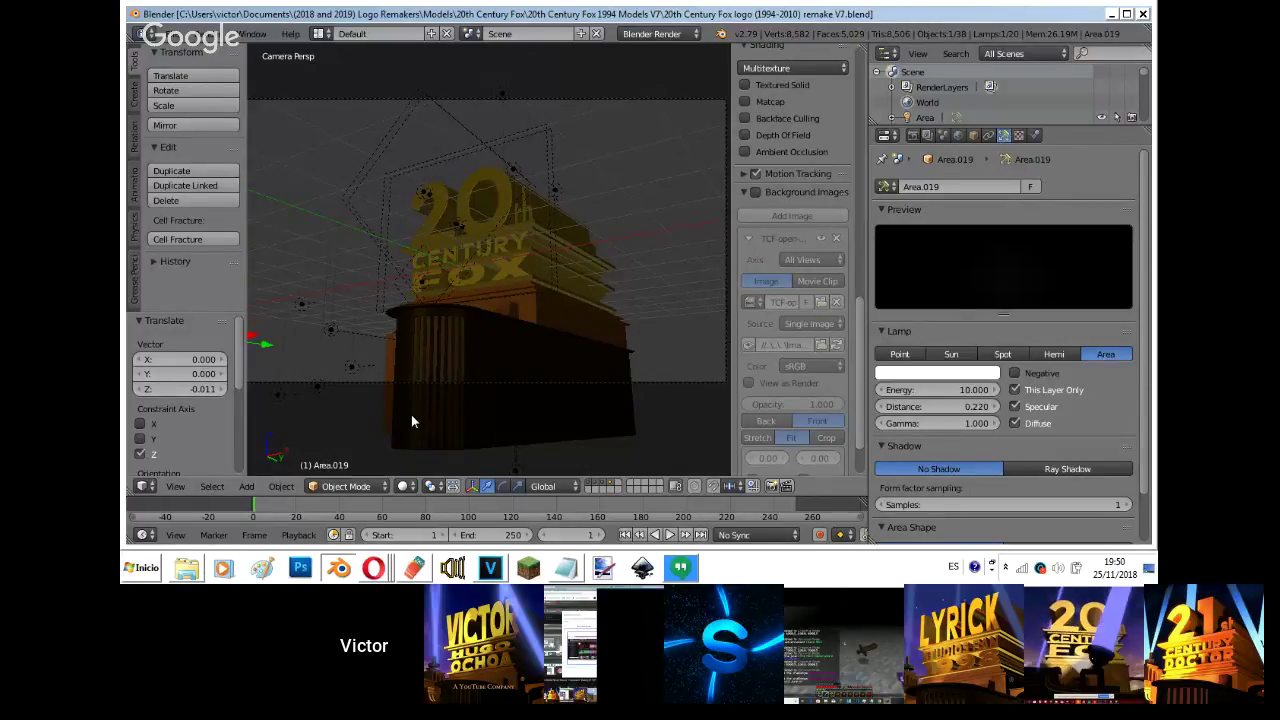
pyautogui.hotkey('shift', 'z')
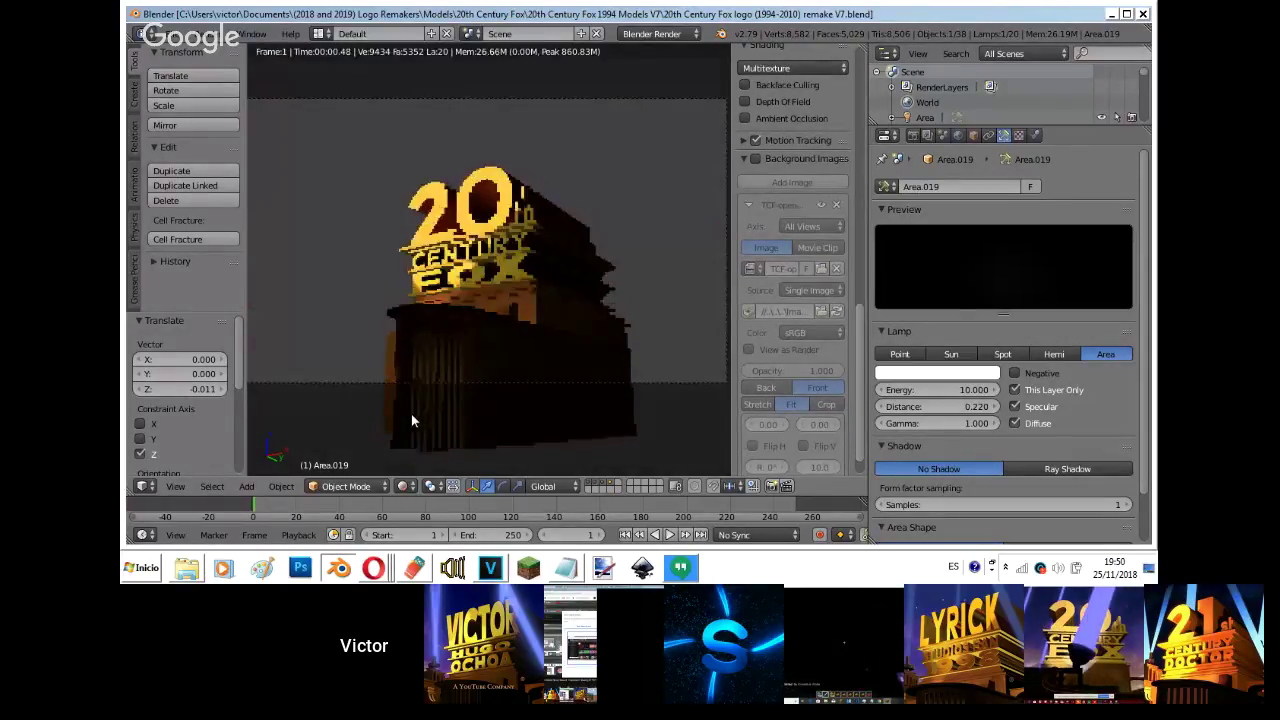
pyautogui.click(757, 160)
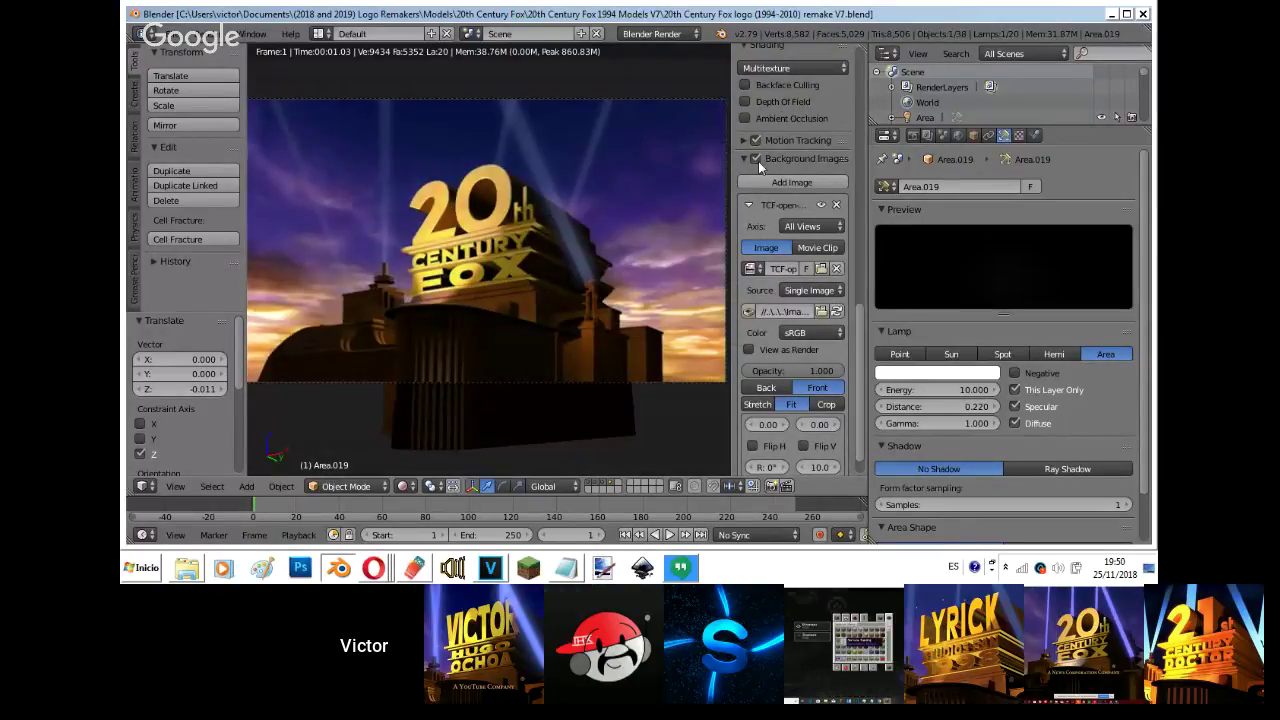
pyautogui.click(757, 160)
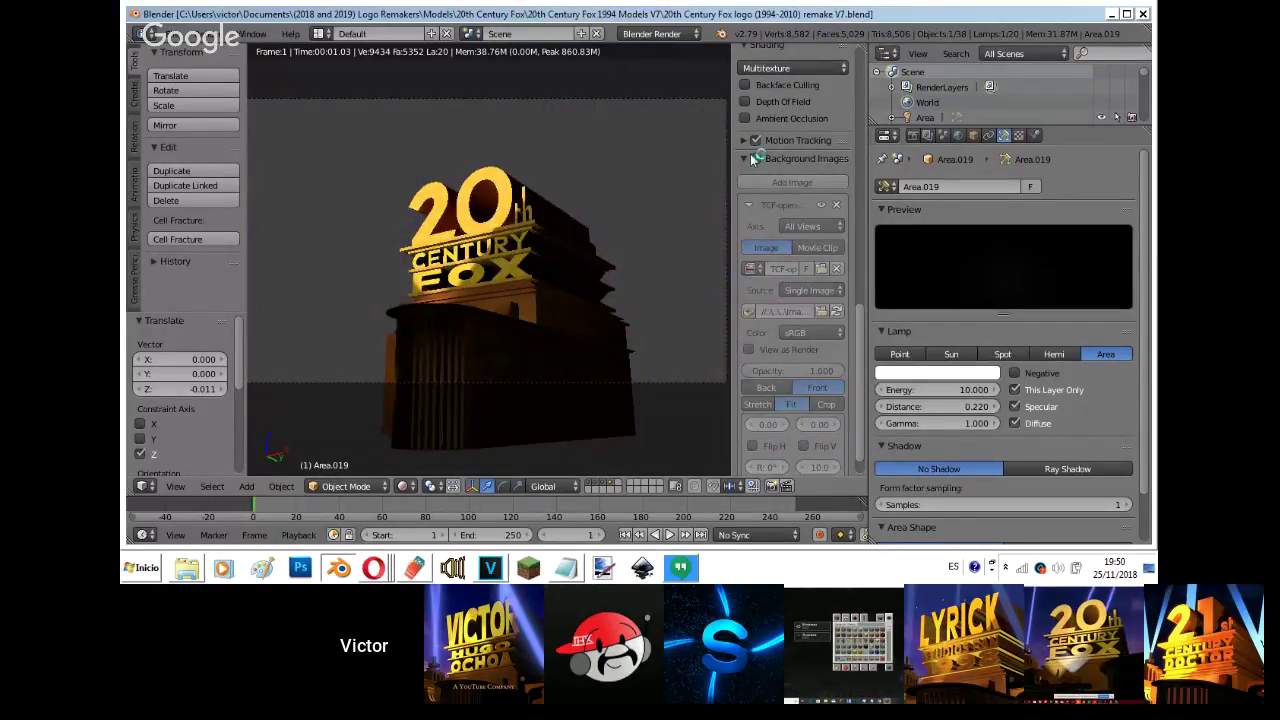
pyautogui.click(755, 159)
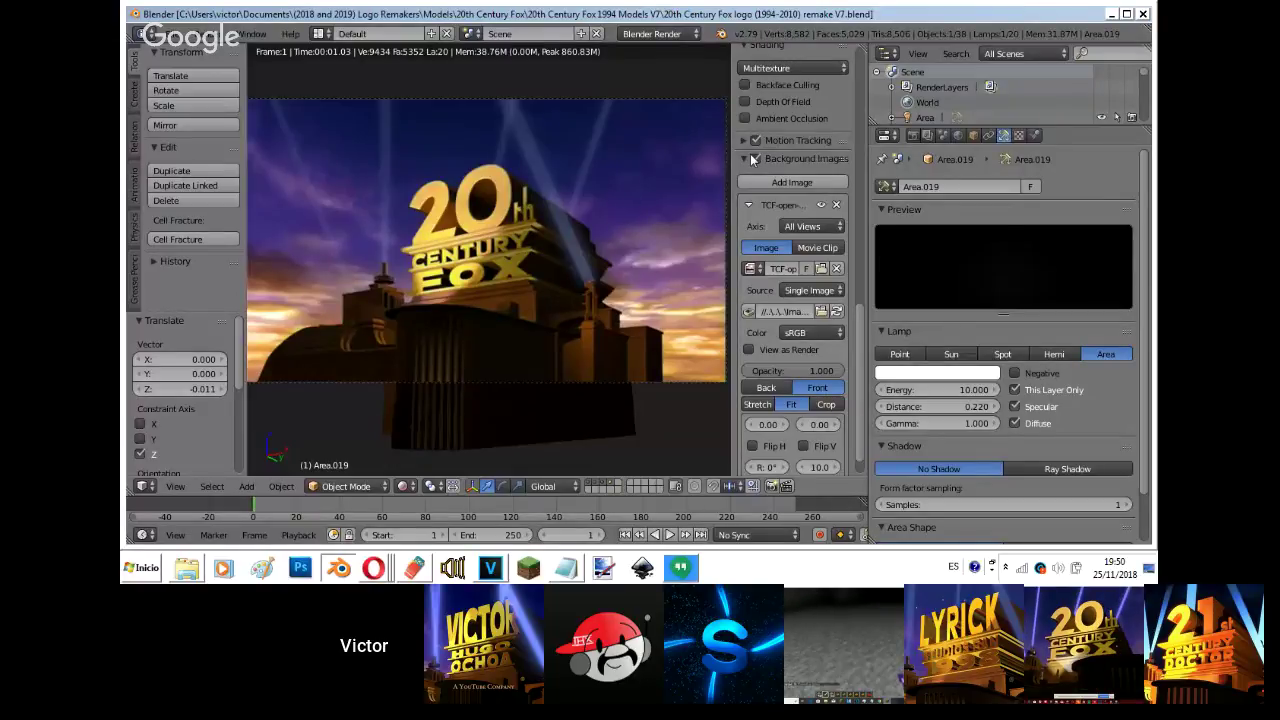
# - Leave the rendered preview, isolate the long base's layer, and hide the background reference image
pyautogui.hotkey('shift', 'z')
pyautogui.click(600, 481)
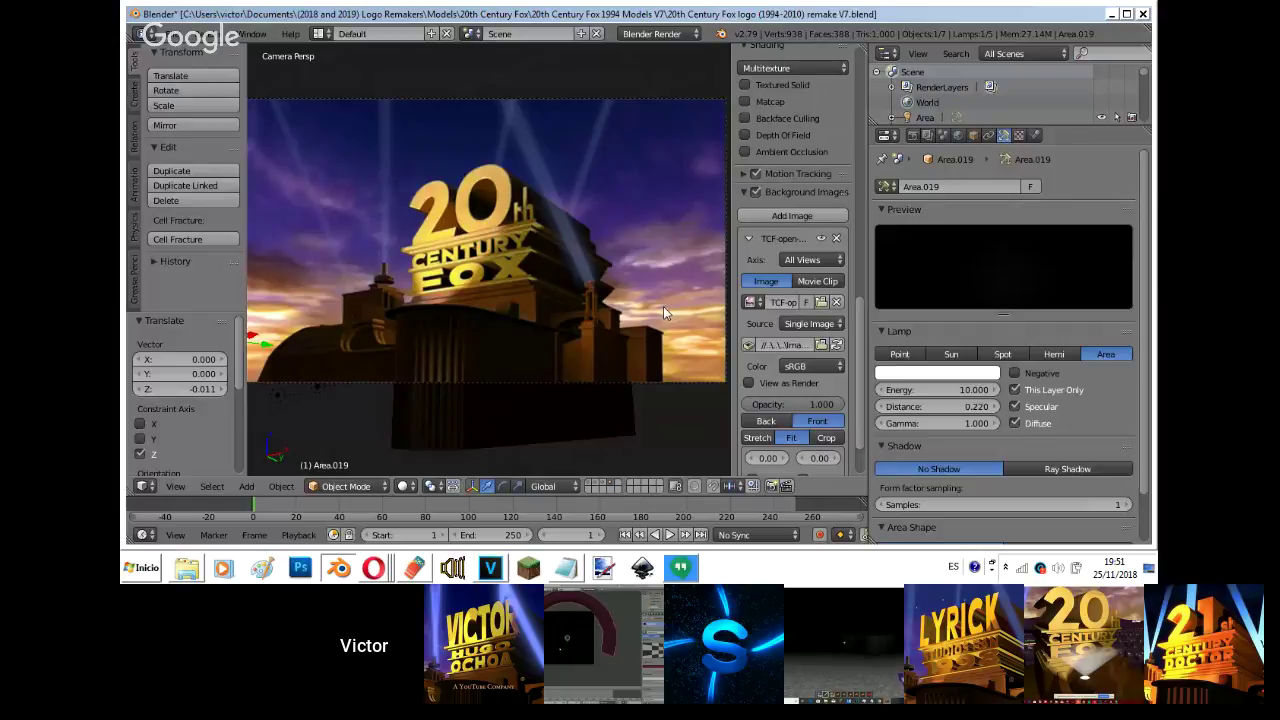
pyautogui.click(755, 192)
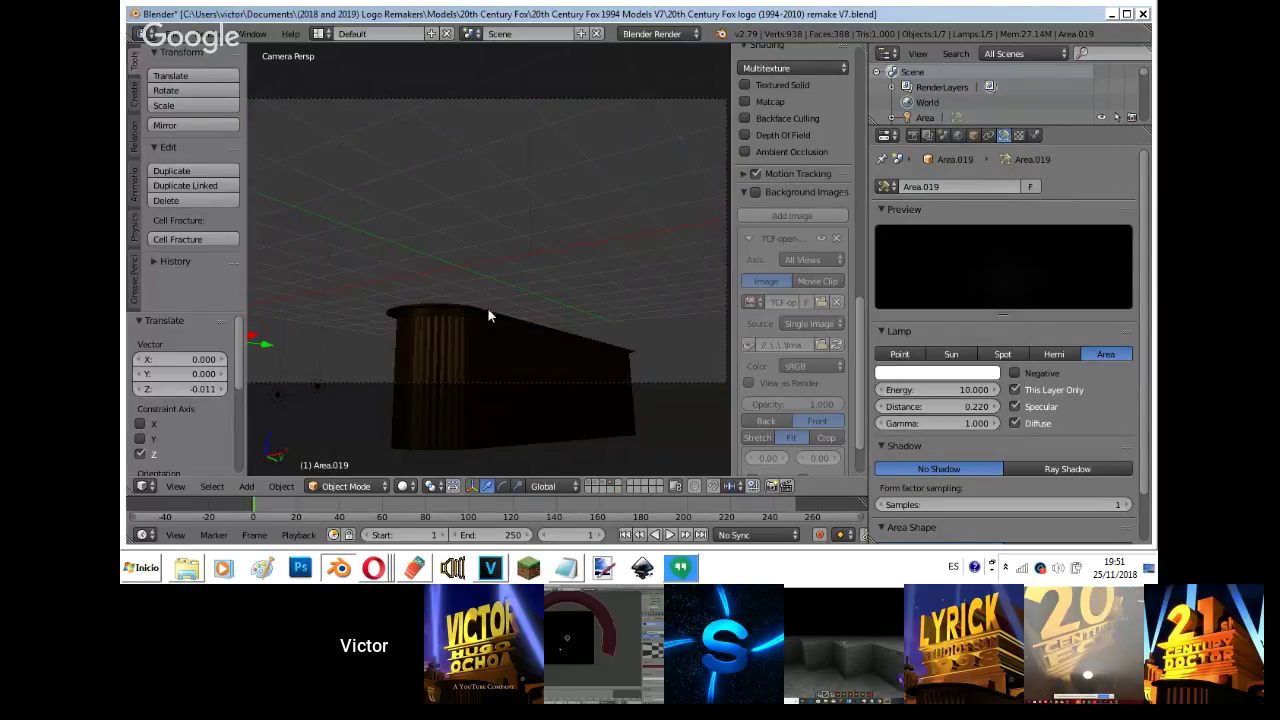
# - Check the YouTube live stream's chat and the Google Hangouts call, and return to Blender
pyautogui.moveTo(366, 571)
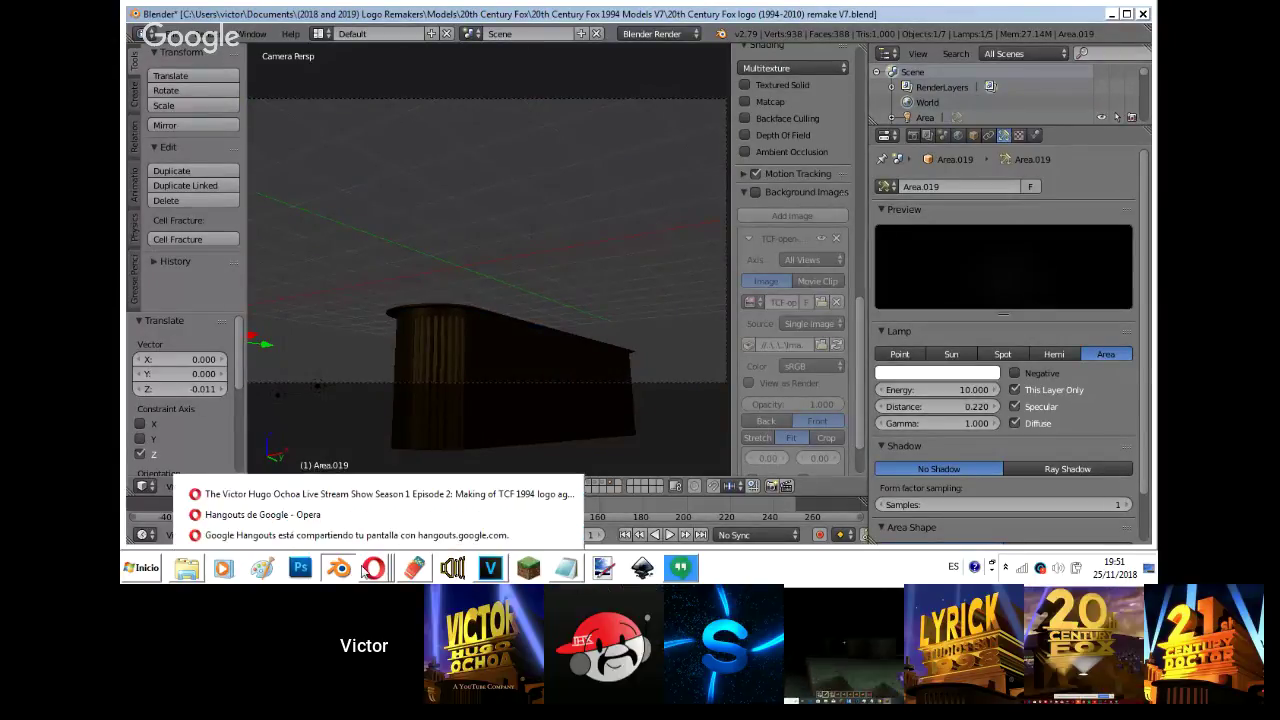
pyautogui.click(364, 493)
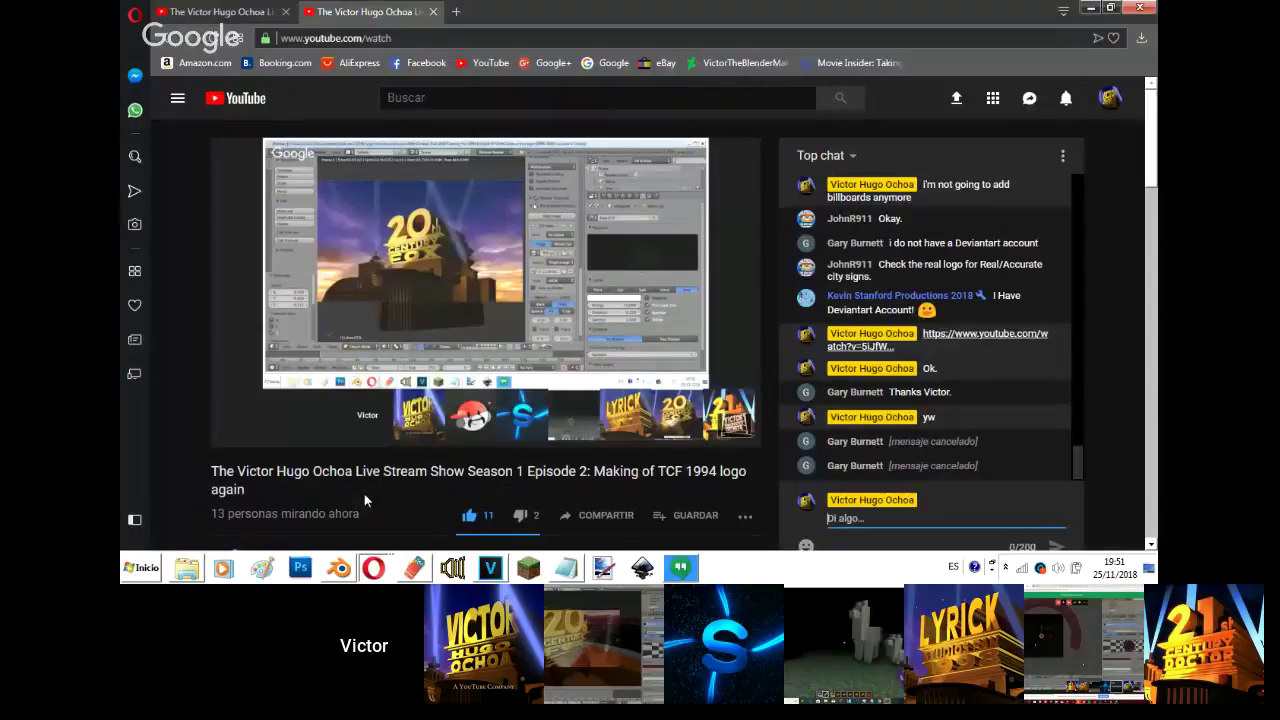
pyautogui.moveTo(373, 568)
pyautogui.click(365, 531)
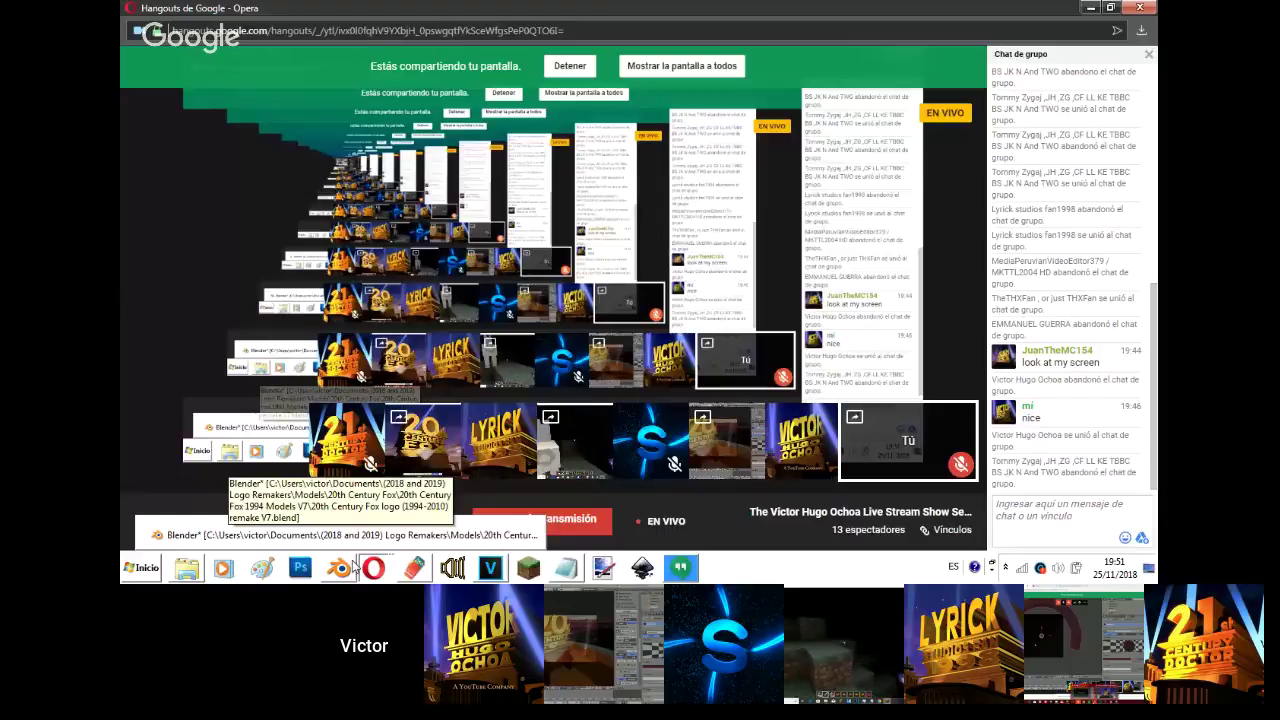
pyautogui.click(353, 566)
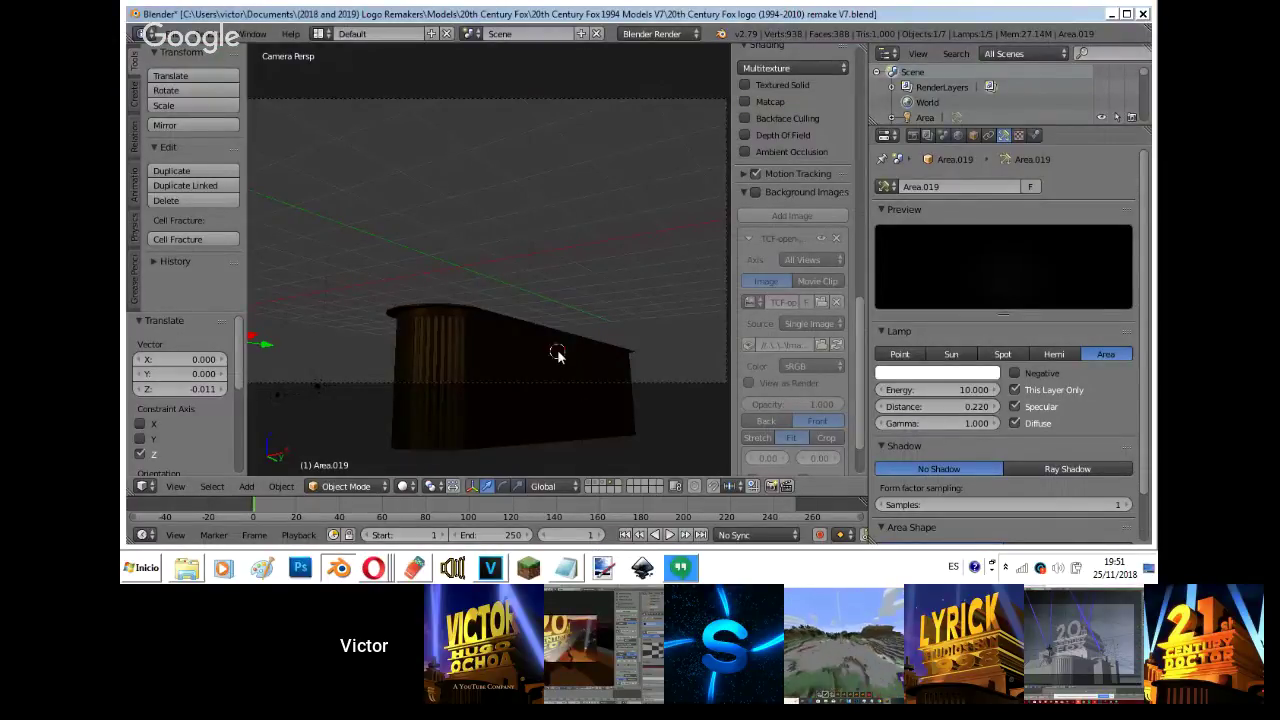
# - Add a cube at the base's long side, flatten it by scaling along X by -0.125 and 0.316, and show the background image
pyautogui.hotkey('shift', 'a')
pyautogui.moveTo(555, 179)
pyautogui.click(591, 196)
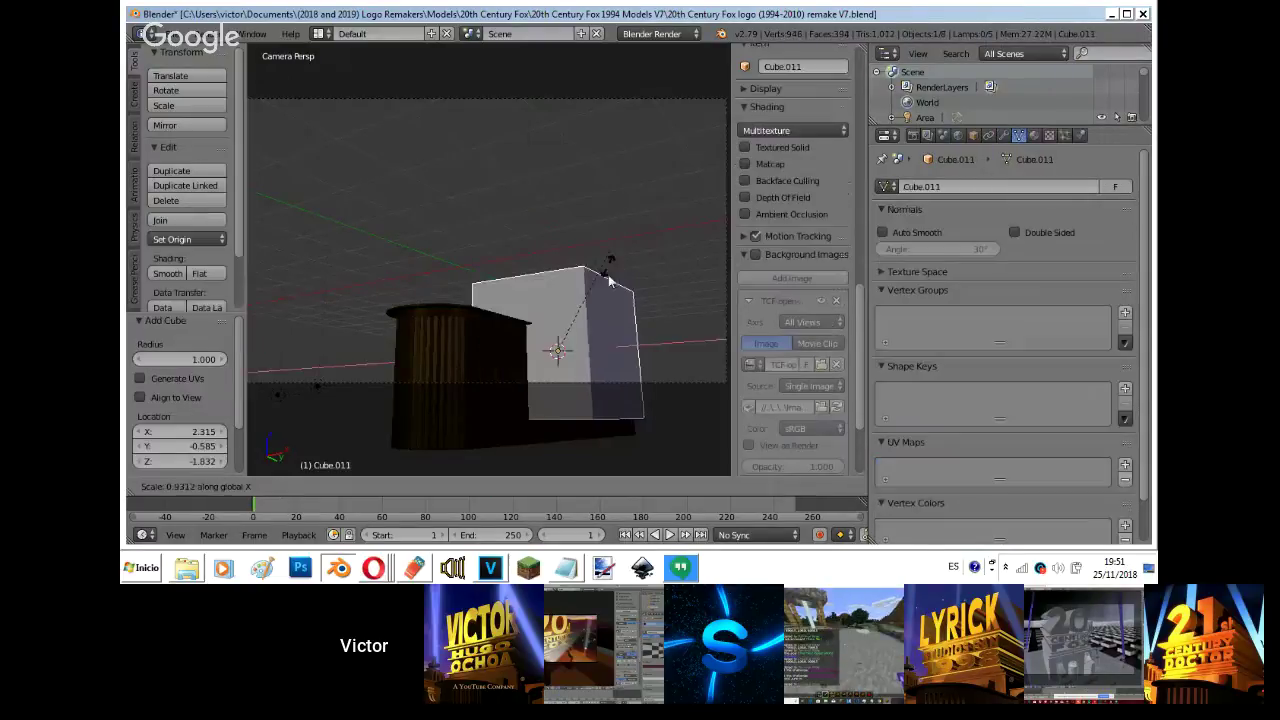
pyautogui.press('s')
pyautogui.press('x')
pyautogui.click(564, 368)
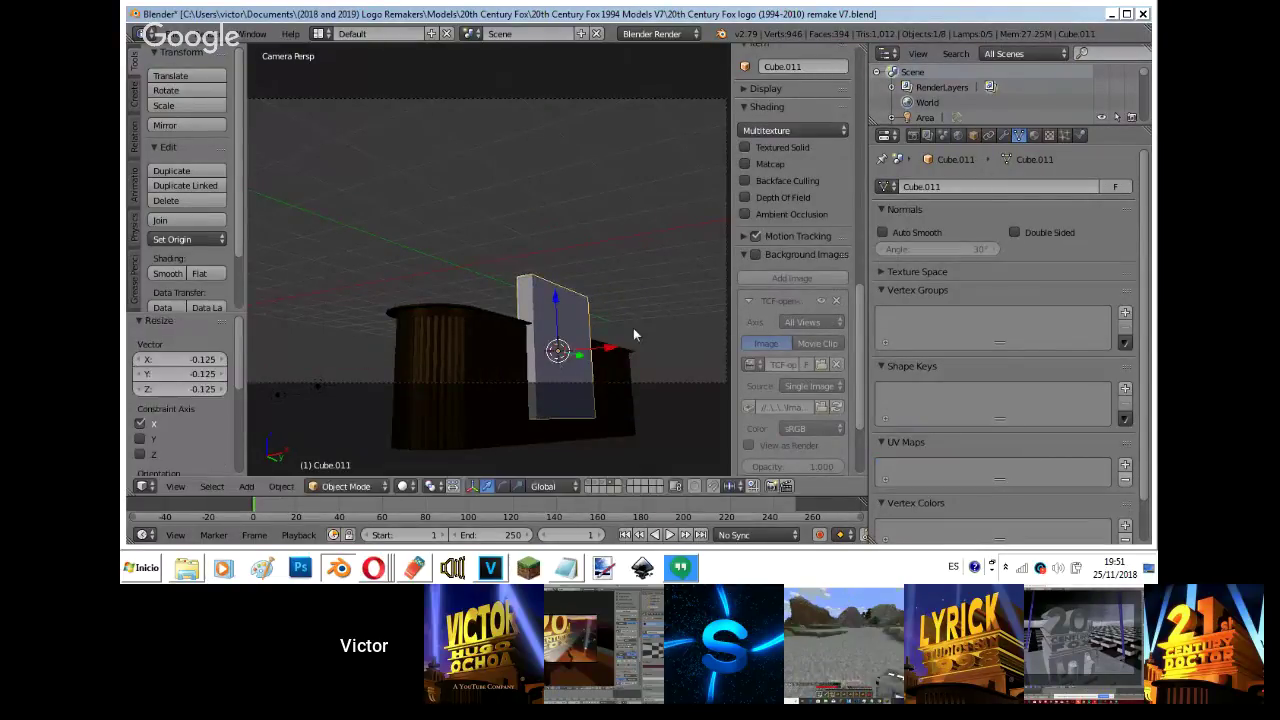
pyautogui.press('s')
pyautogui.press('x')
pyautogui.click(584, 355)
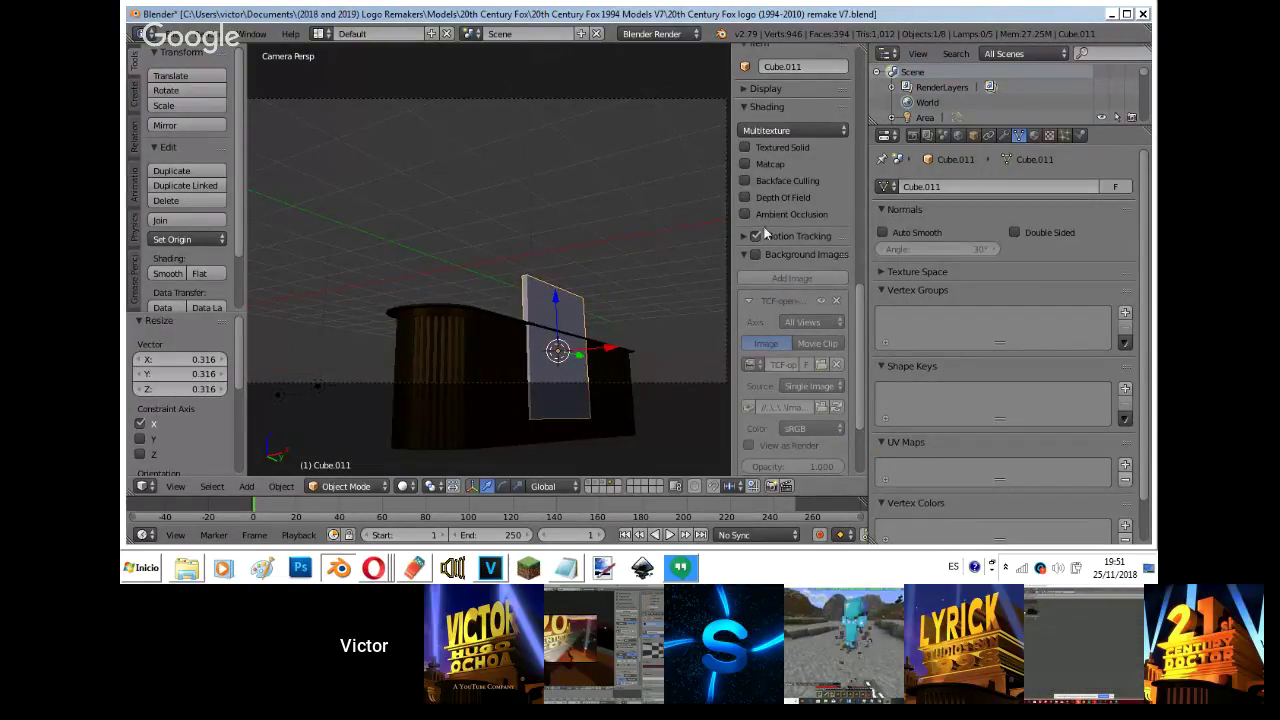
pyautogui.click(755, 254)
# - Switch to the Google Hangouts call and stop sharing the screen
pyautogui.moveTo(388, 562)
pyautogui.click(364, 514)
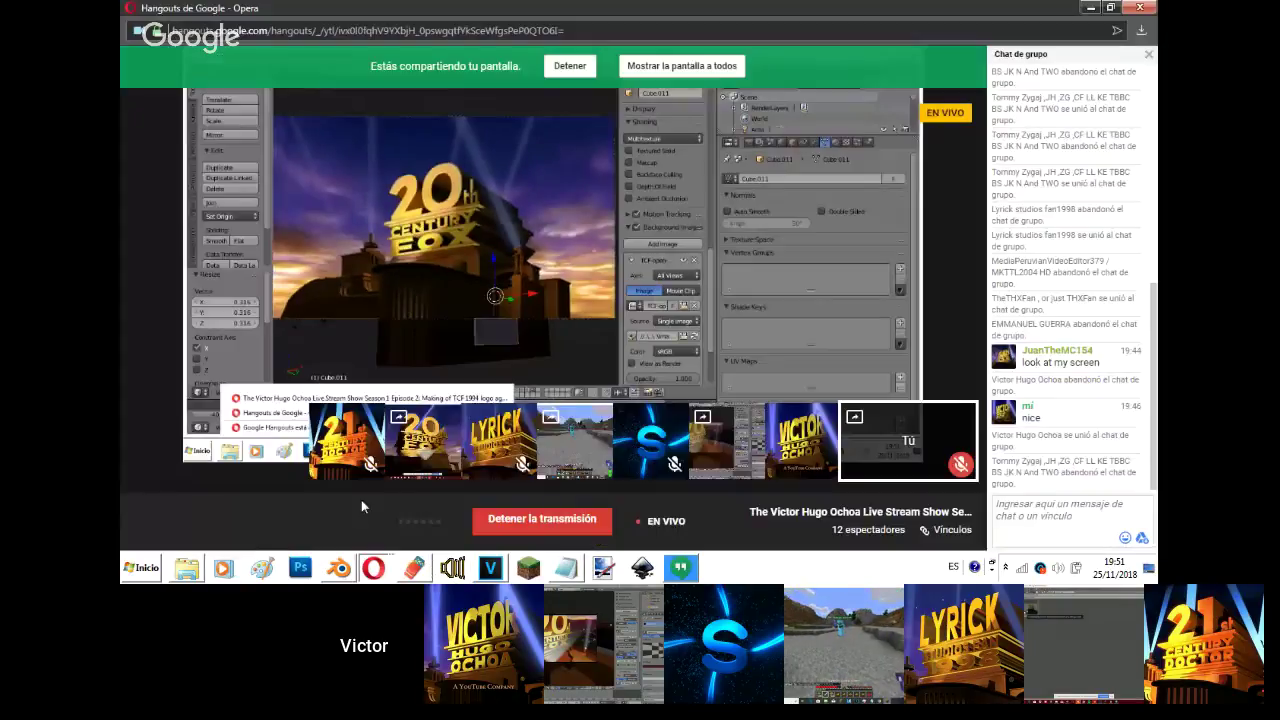
pyautogui.click(571, 66)
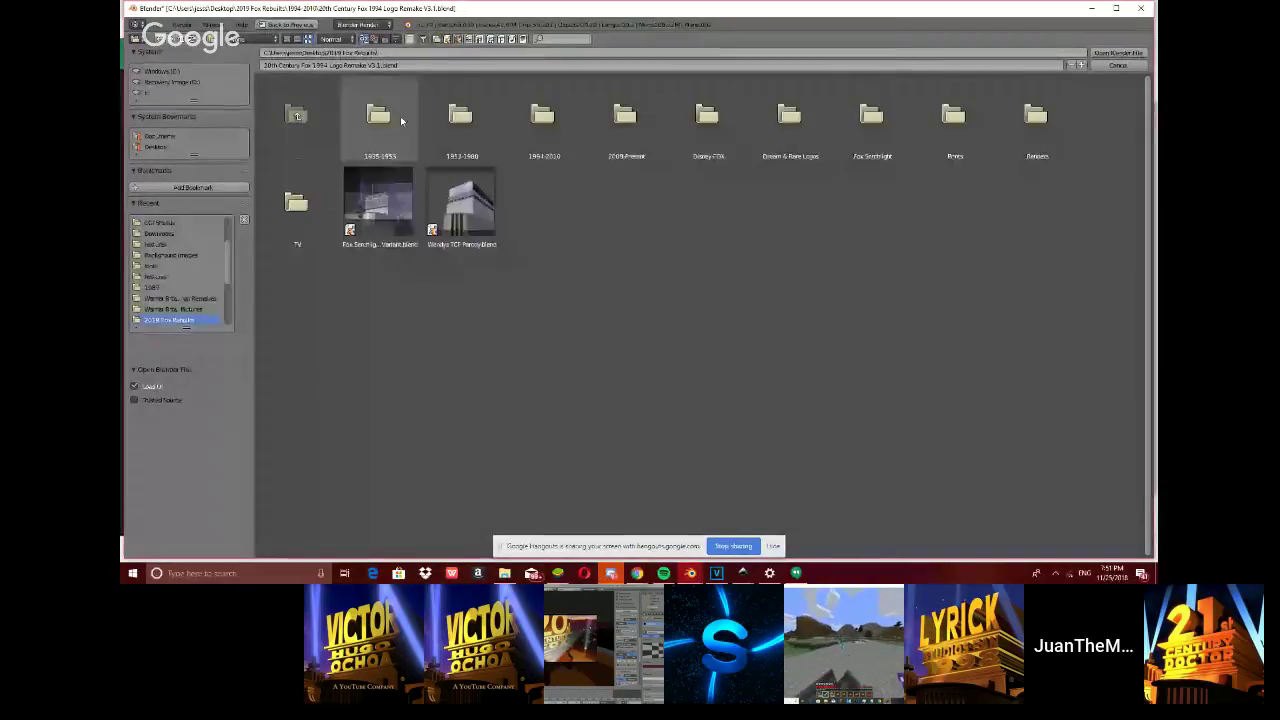
# - Browse from the 2019 Fox Rebuilts folder to the Desktop's Sky UK Logos folder, and switch to the Google Hangouts window in Chrome
pyautogui.click(296, 115)
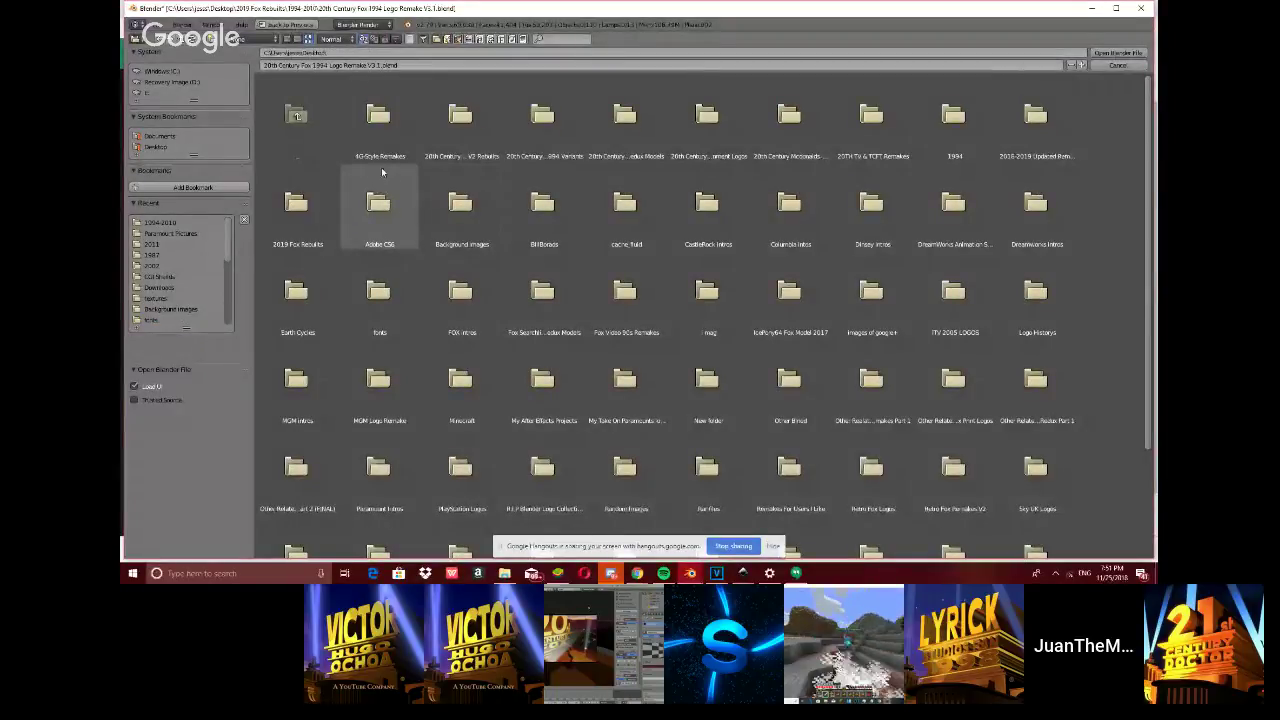
pyautogui.scroll(-3, 381, 170)
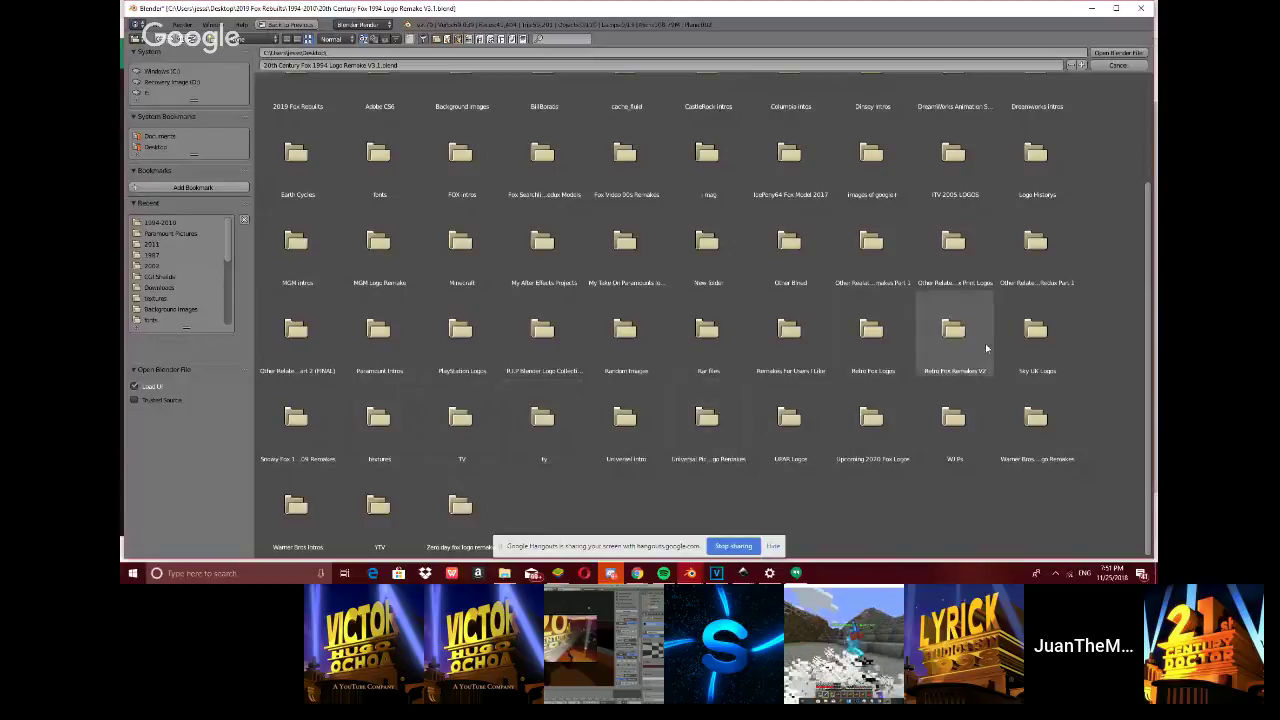
pyautogui.click(1010, 340)
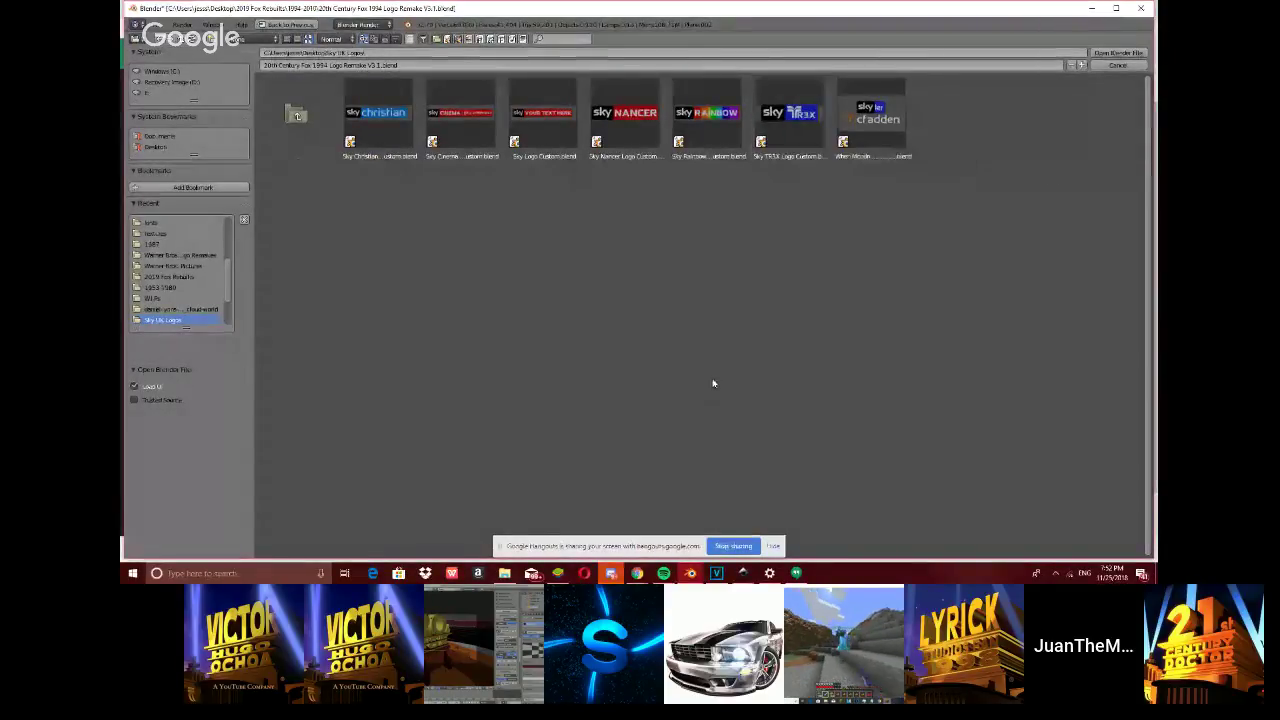
pyautogui.click(645, 575)
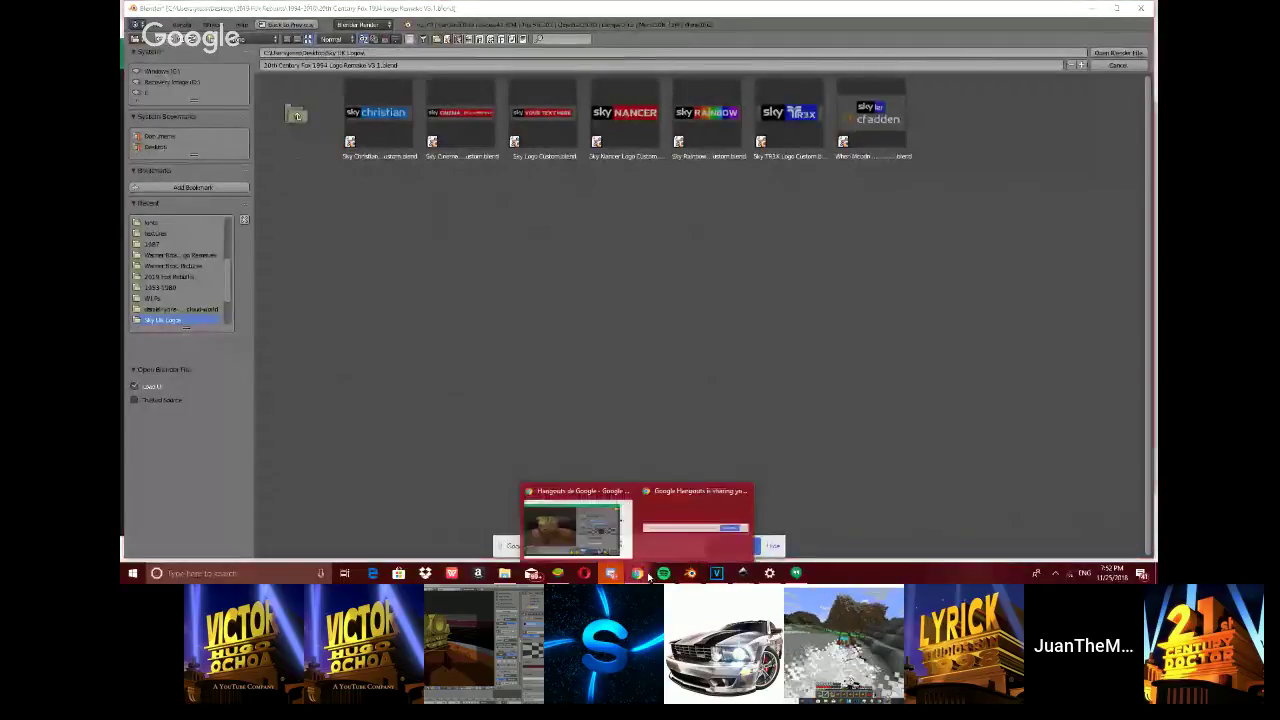
pyautogui.click(598, 533)
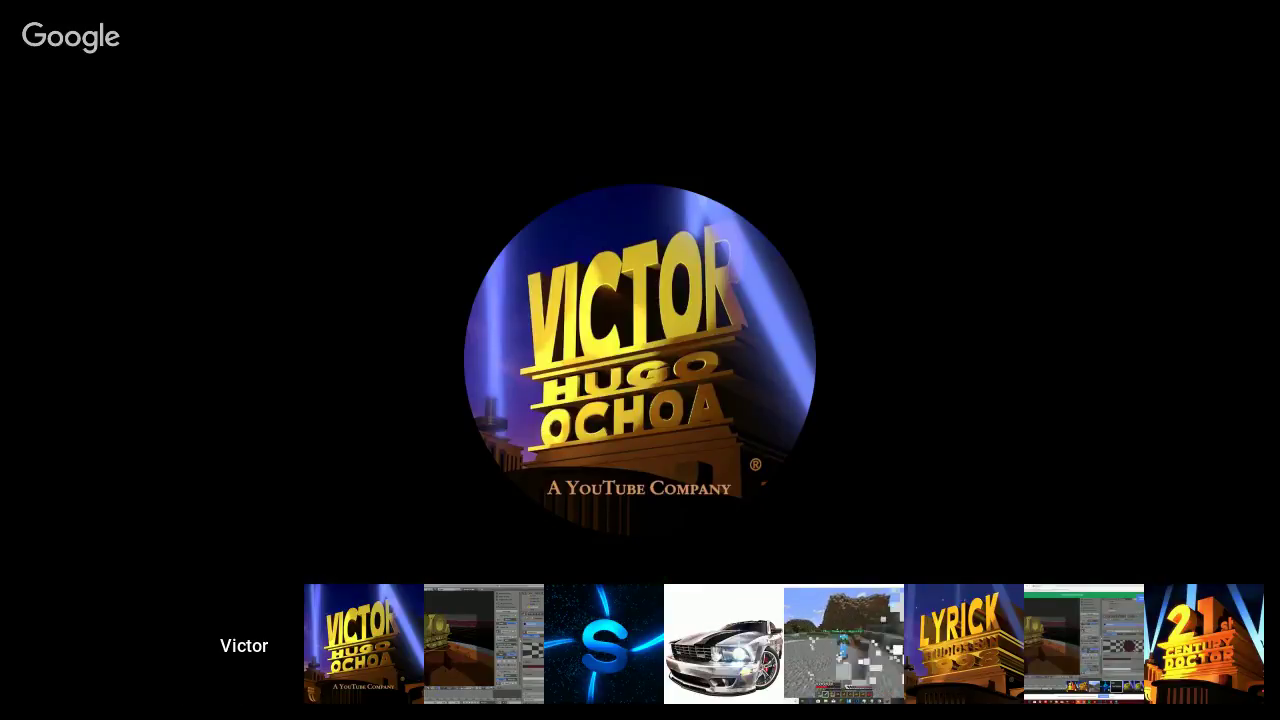
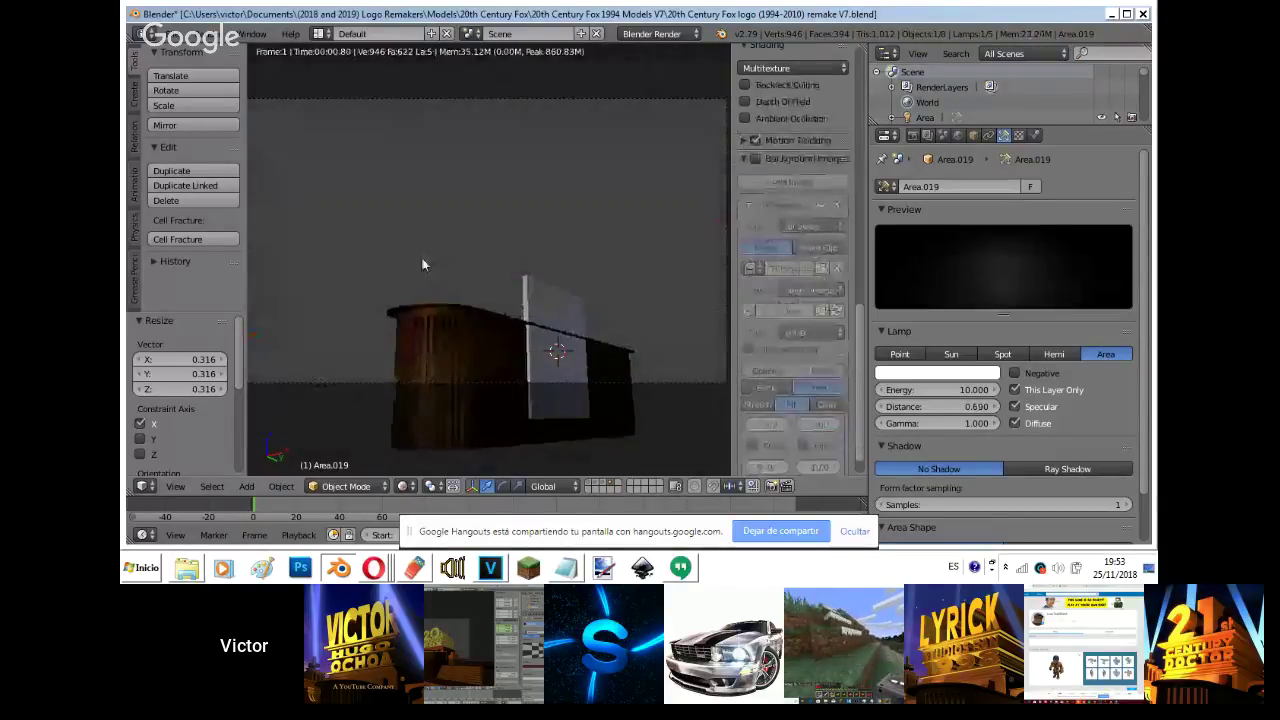
# - Set the base's front area lamp distance to 0.300 and, in top view, the distance of the area lamp right of the base to 0.520
pyautogui.moveTo(860, 413); pyautogui.dragTo(876, 419)
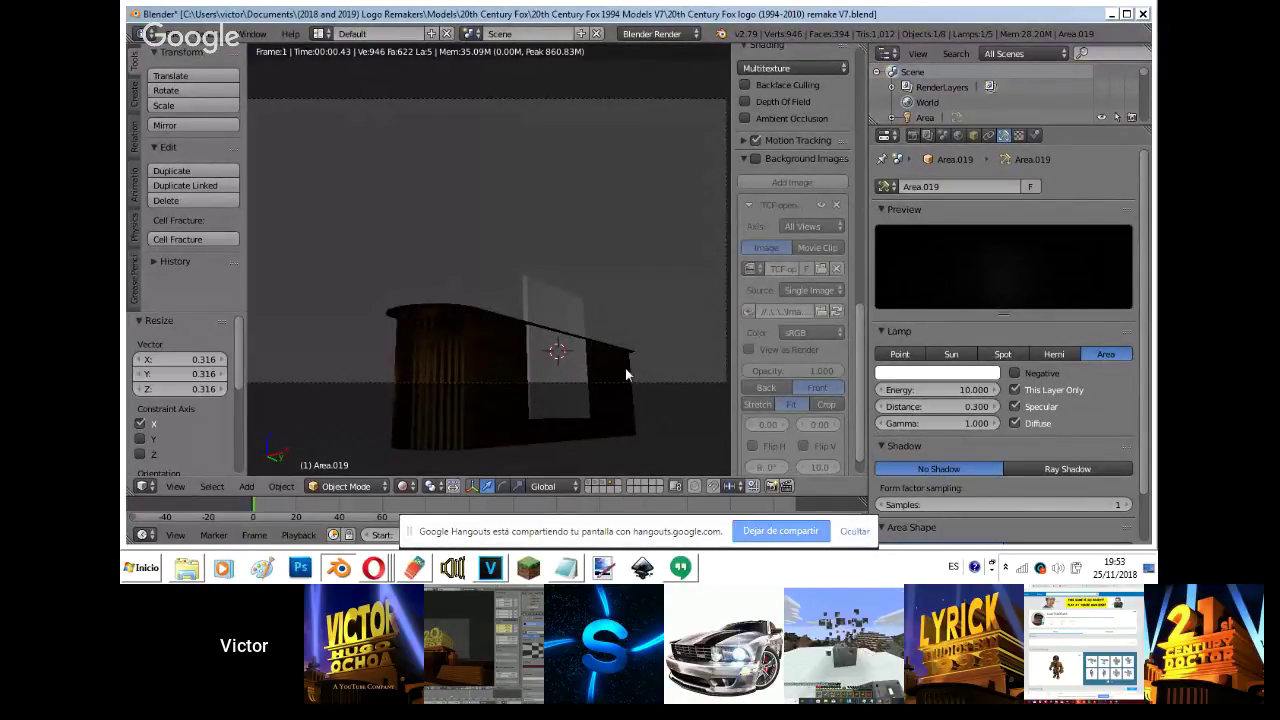
pyautogui.hotkey('shift', 'z')
pyautogui.keyDown('shift'); pyautogui.moveTo(592, 358); pyautogui.dragTo(441, 307, button='middle'); pyautogui.keyUp('shift')
pyautogui.scroll(3, 447, 308)
pyautogui.press('KP_7')
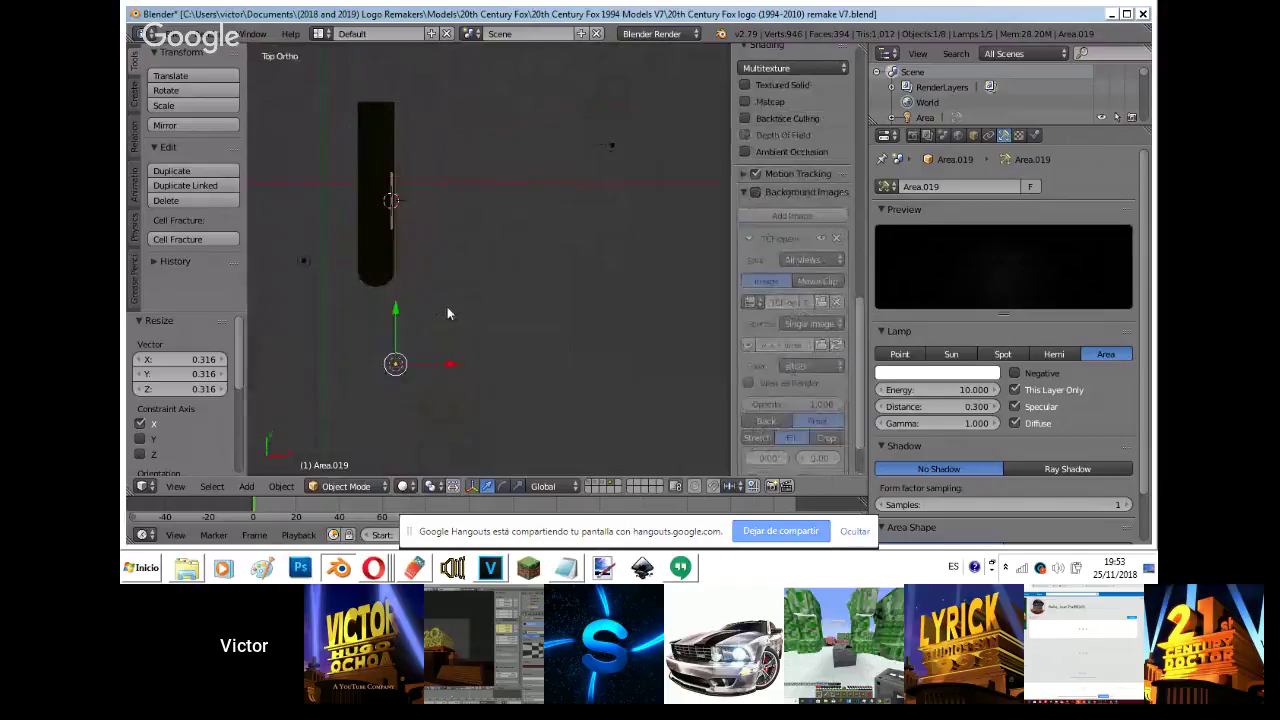
pyautogui.rightClick(610, 144)
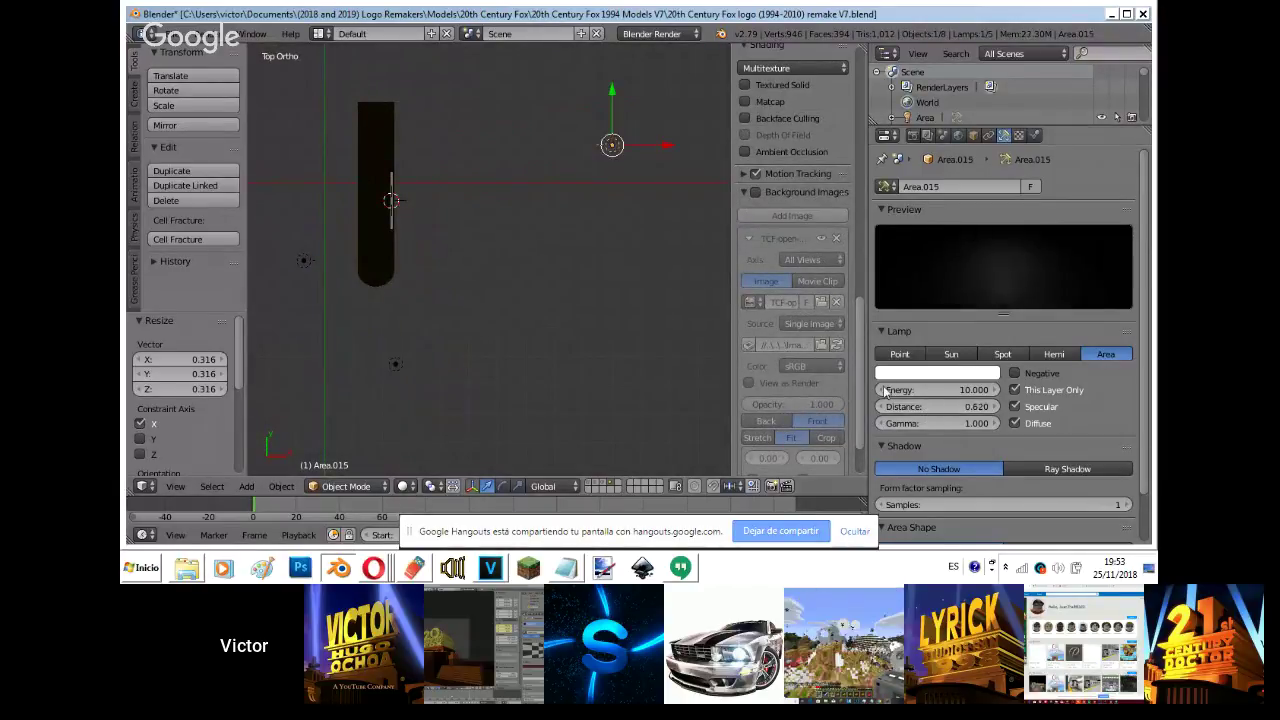
pyautogui.moveTo(911, 410); pyautogui.dragTo(924, 409)
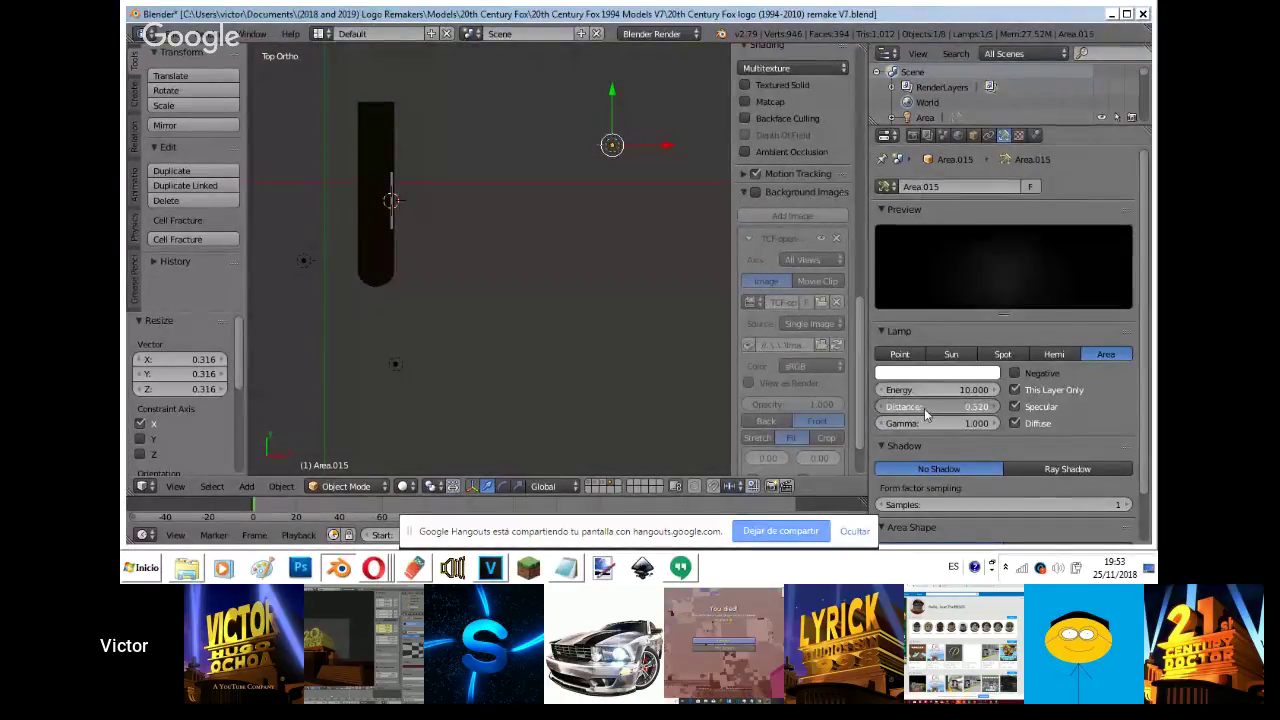
# - In top view, set the distance of the area lamps Area.014 and Area.013 in front of the base to 1.080
pyautogui.keyDown('shift'); pyautogui.moveTo(292, 279); pyautogui.dragTo(610, 361, button='middle'); pyautogui.keyUp('shift')
pyautogui.rightClick(423, 227)
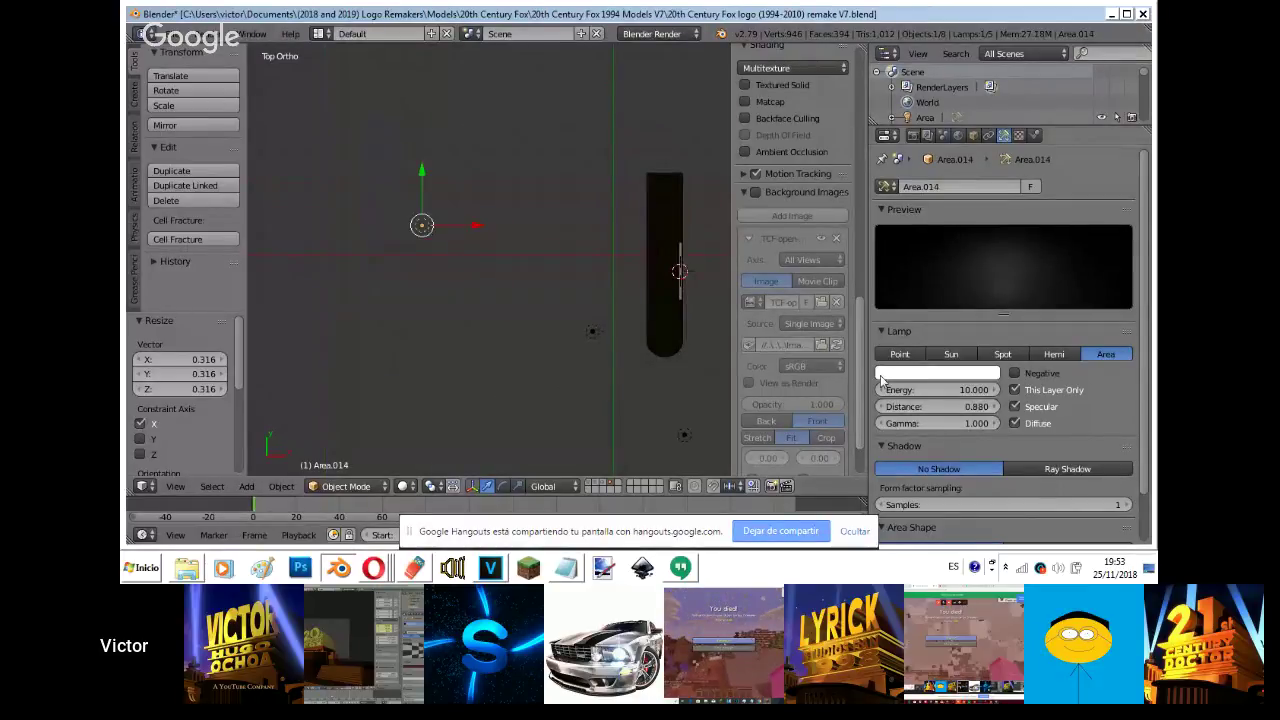
pyautogui.moveTo(976, 409); pyautogui.dragTo(994, 410)
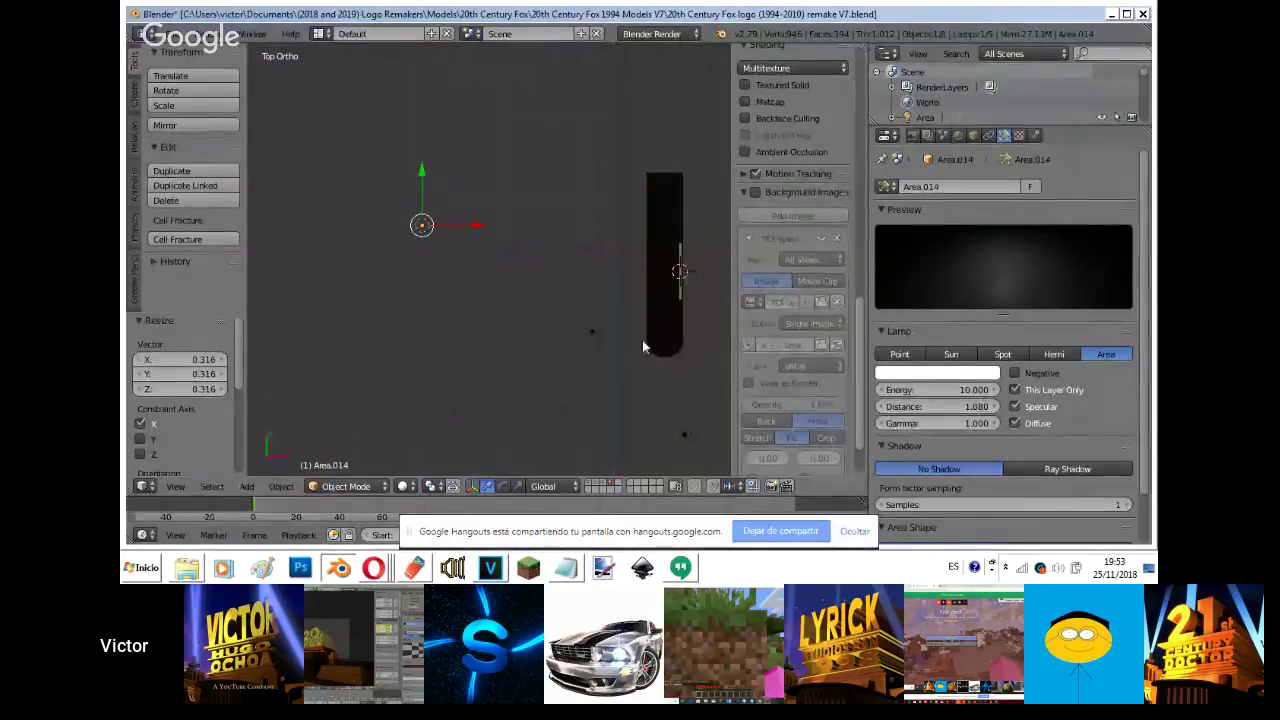
pyautogui.rightClick(593, 331)
pyautogui.moveTo(595, 332); pyautogui.dragTo(718, 233, button='middle')
pyautogui.hotkey('shift', 'z')
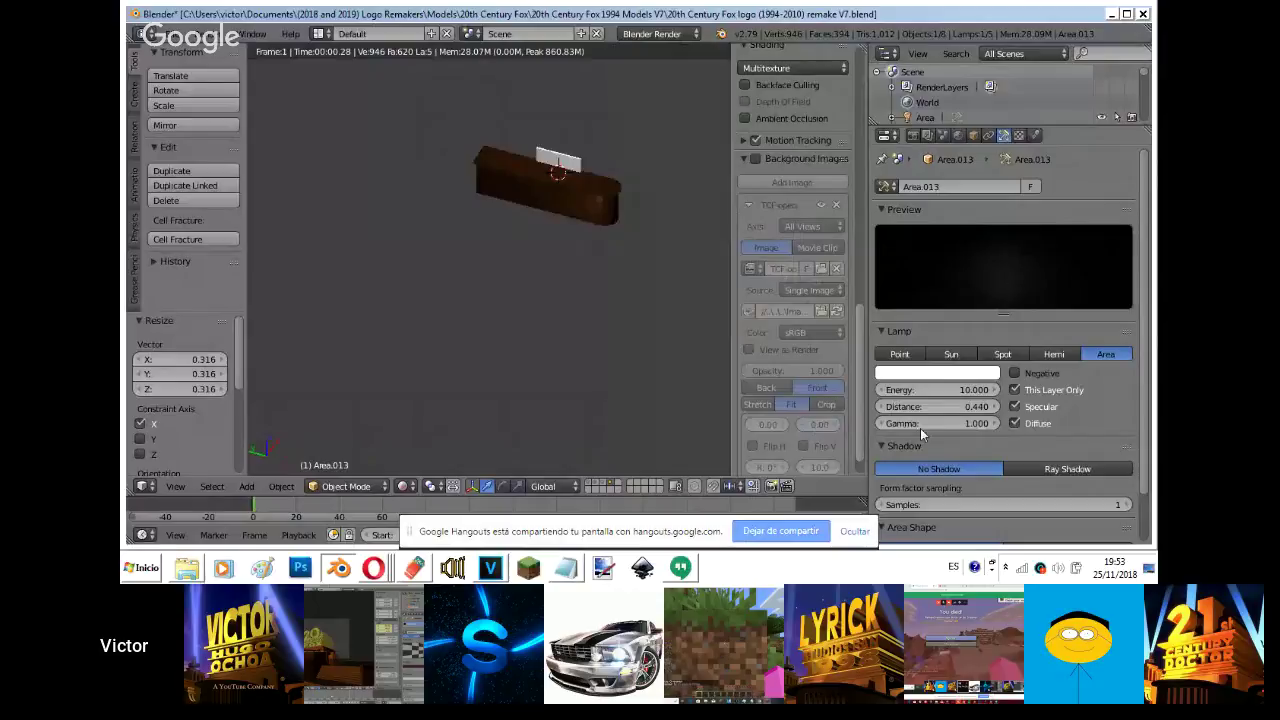
pyautogui.write('1.080')
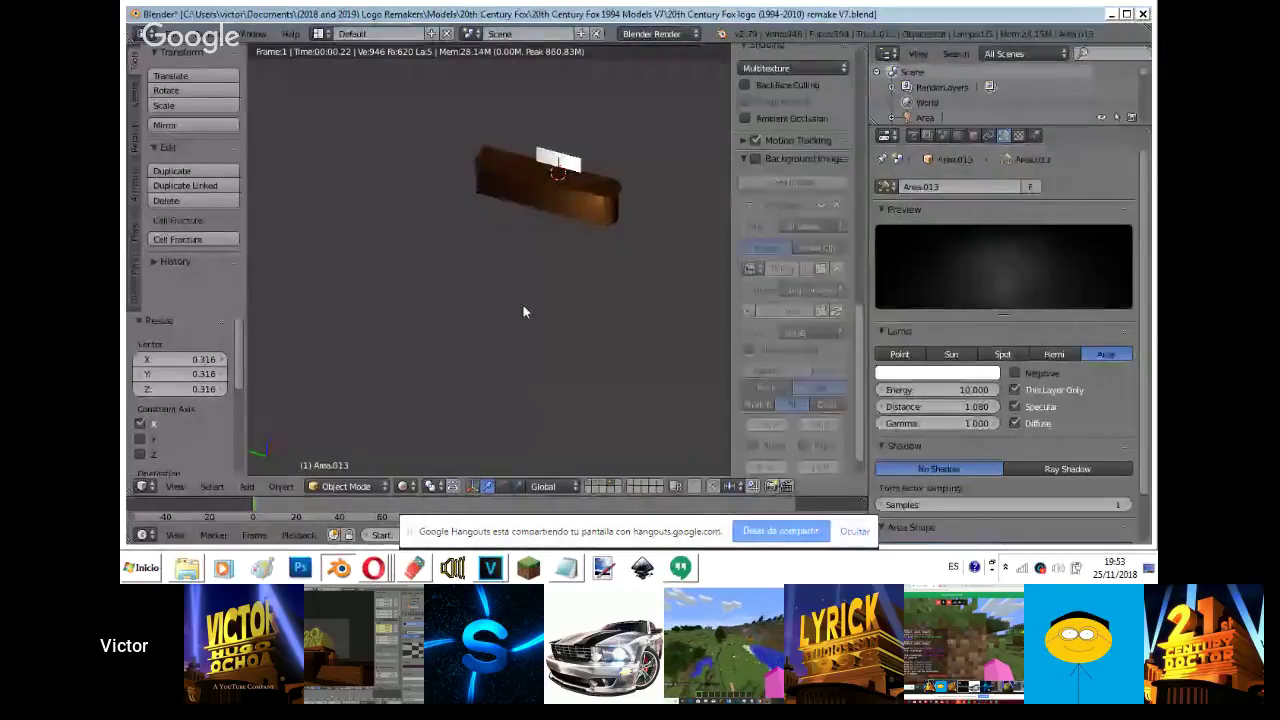
# - Through the camera, lower Area.013's distance to 0.880, checking the base in rendered shading
pyautogui.press('KP_1')
pyautogui.press('KP_0')
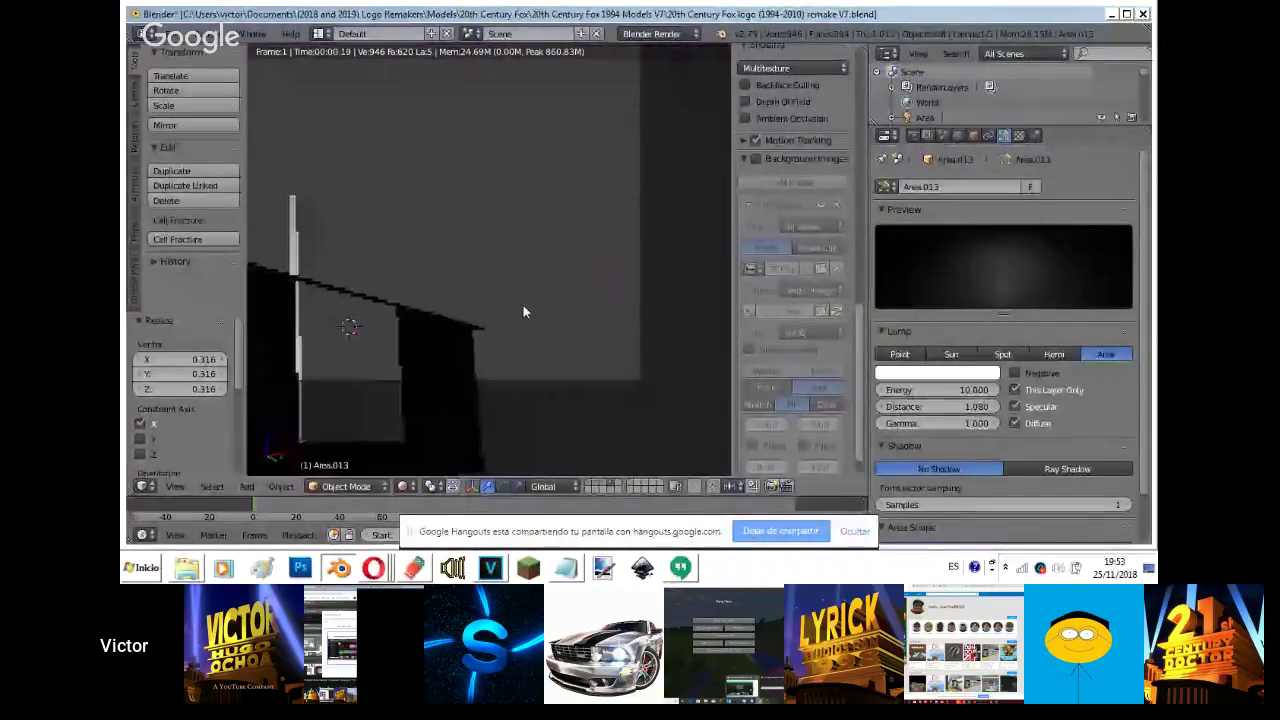
pyautogui.press('F12')
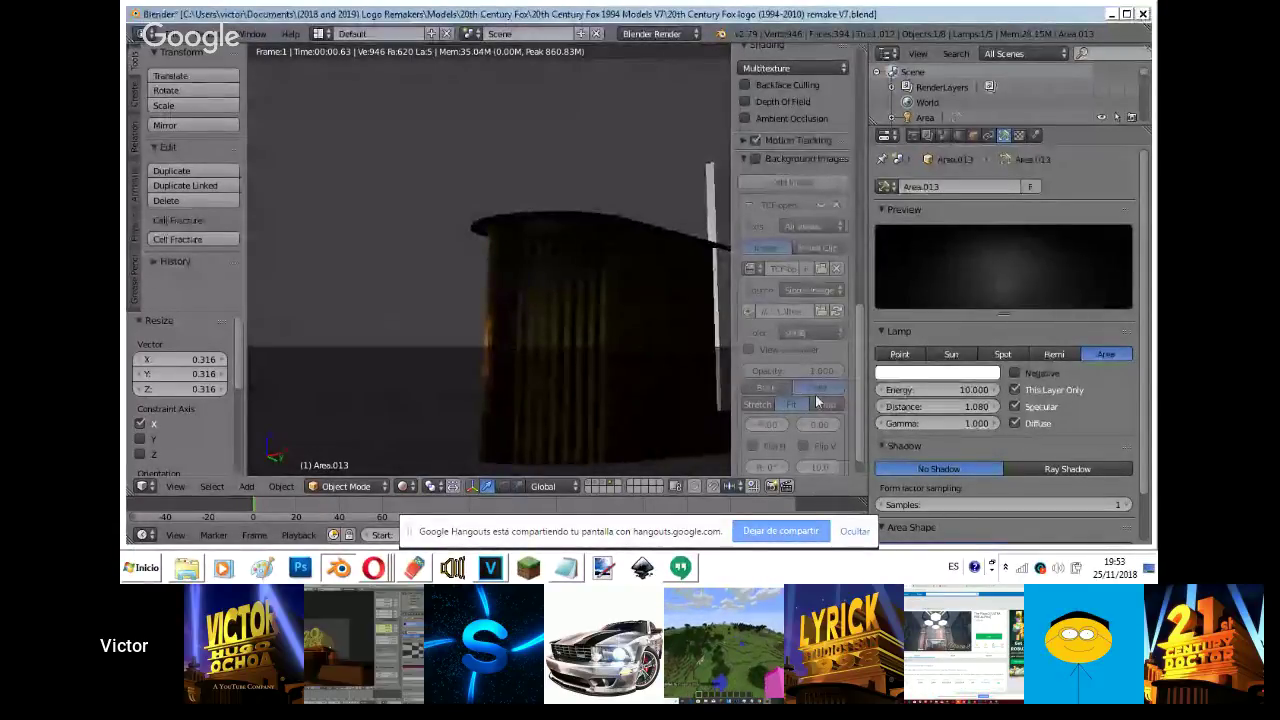
pyautogui.moveTo(886, 407); pyautogui.dragTo(816, 414)
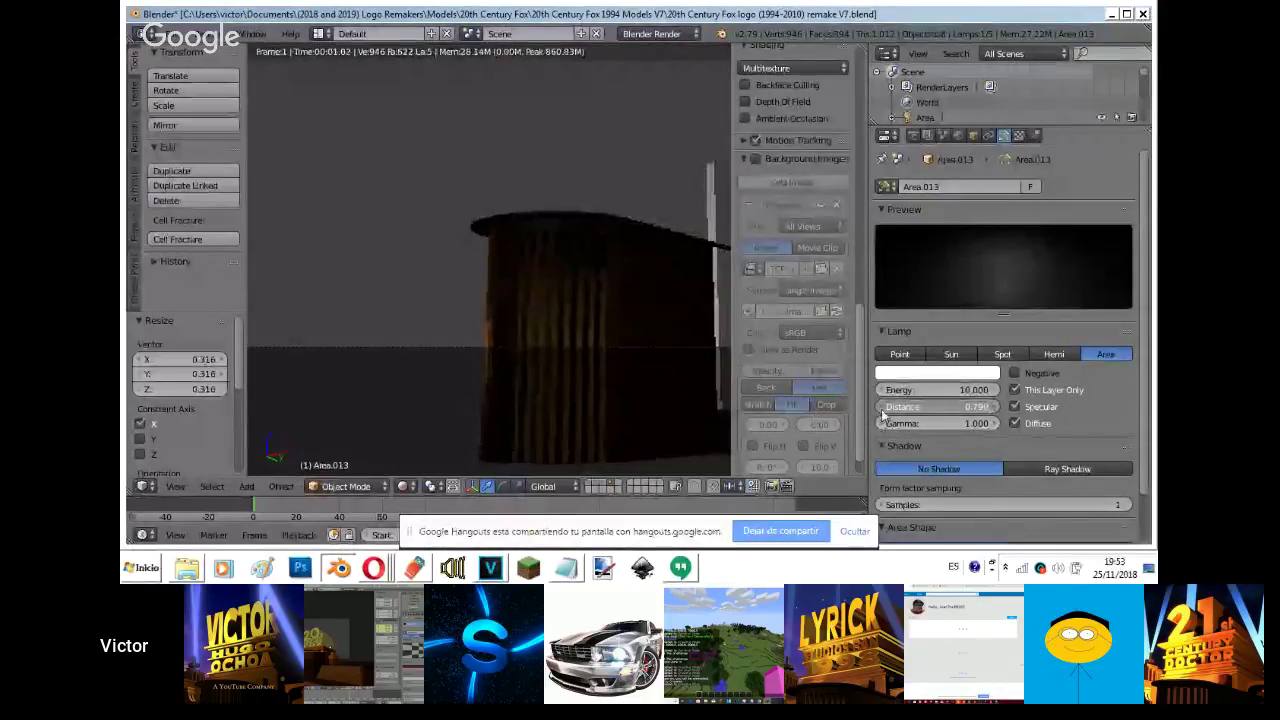
pyautogui.hotkey('shift', 'z')
pyautogui.moveTo(945, 411); pyautogui.dragTo(1030, 389)
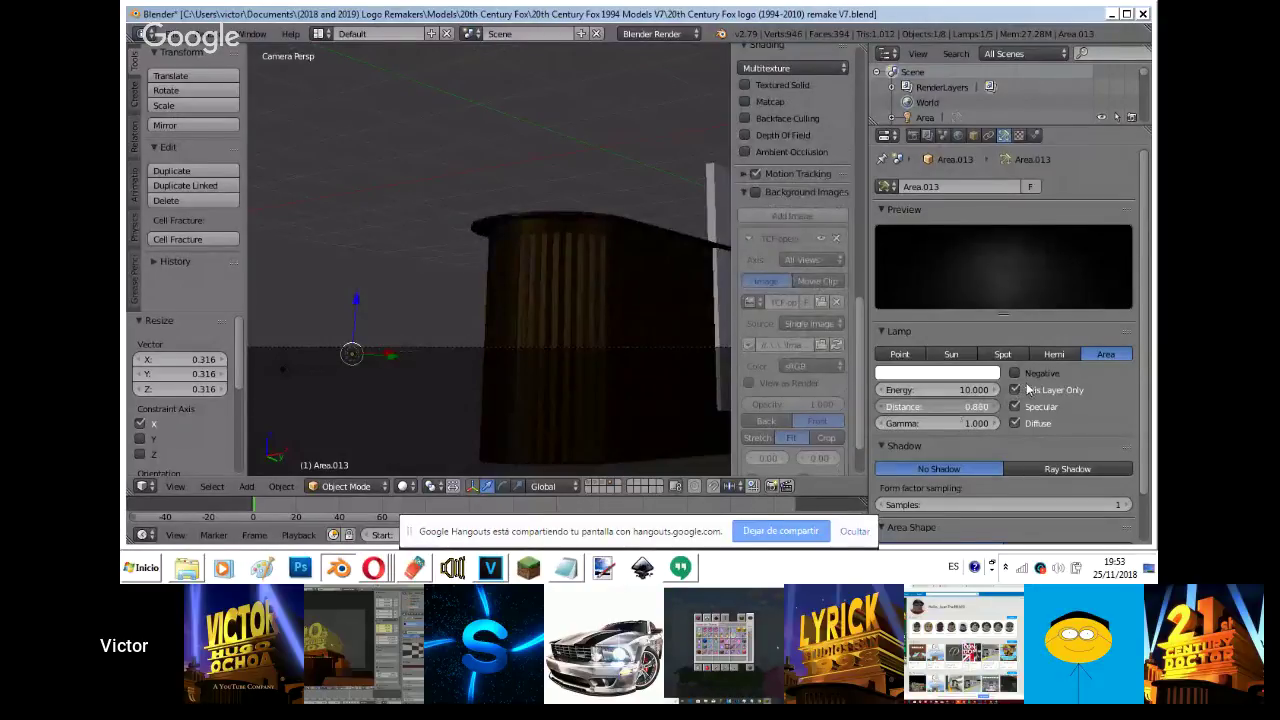
pyautogui.hotkey('shift', 'z')
# - Set the diffuse intensity of the base cylinder's Brown 2 material to 0.737 and return to solid shading
pyautogui.rightClick(584, 247)
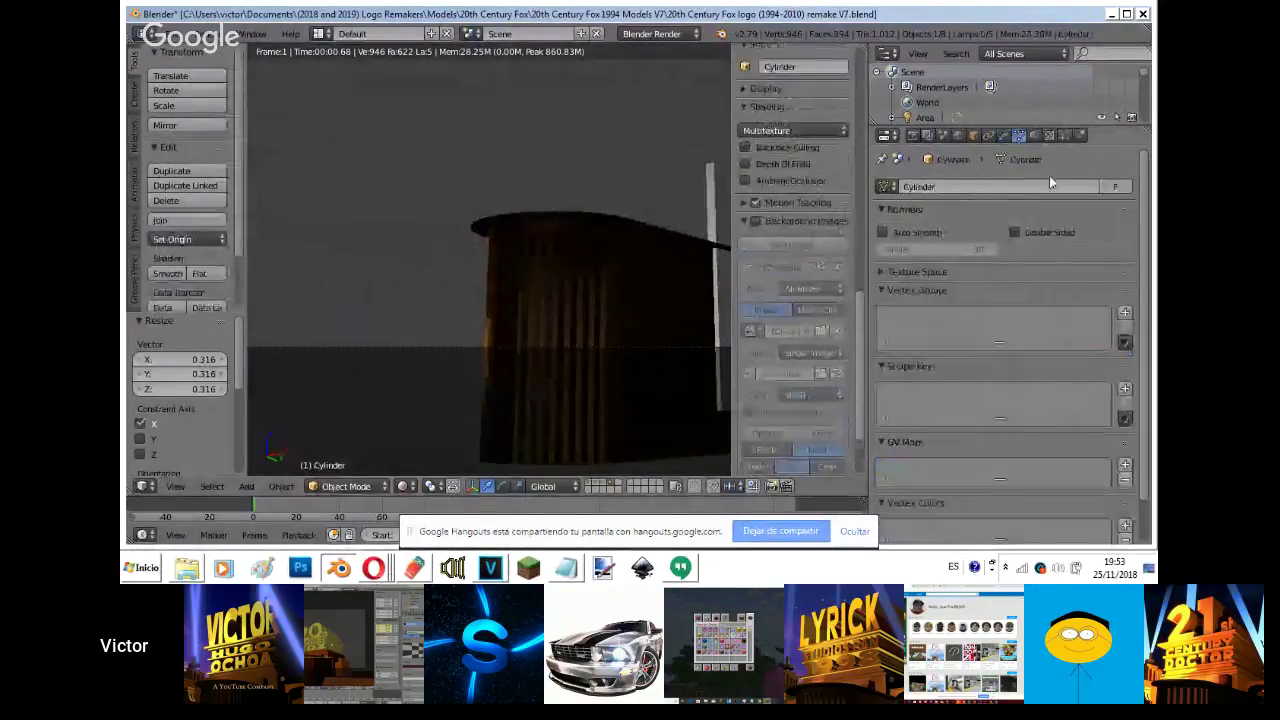
pyautogui.click(1034, 136)
pyautogui.moveTo(897, 417); pyautogui.dragTo(867, 424)
pyautogui.hotkey('shift', 'z')
pyautogui.keyDown('shift'); pyautogui.moveTo(600, 340); pyautogui.dragTo(417, 338, button='middle'); pyautogui.keyUp('shift')
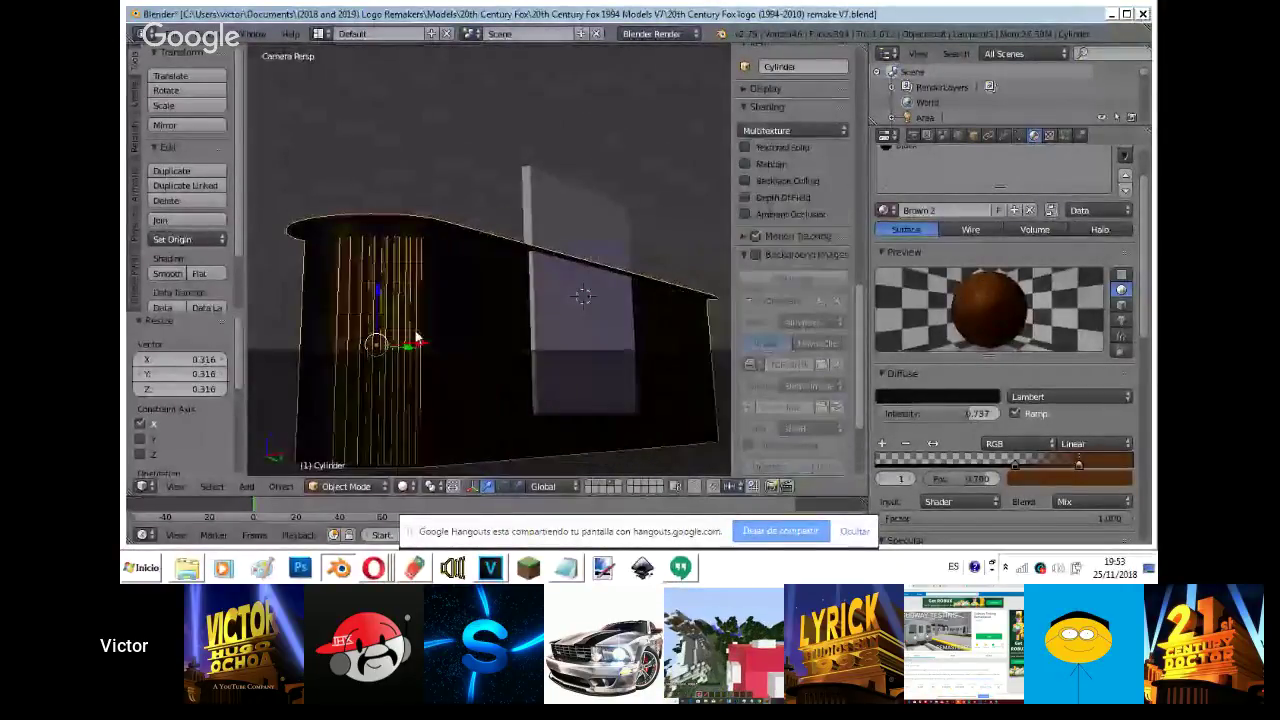
# - Delete the flat cube standing at the base's long side
pyautogui.rightClick(555, 313)
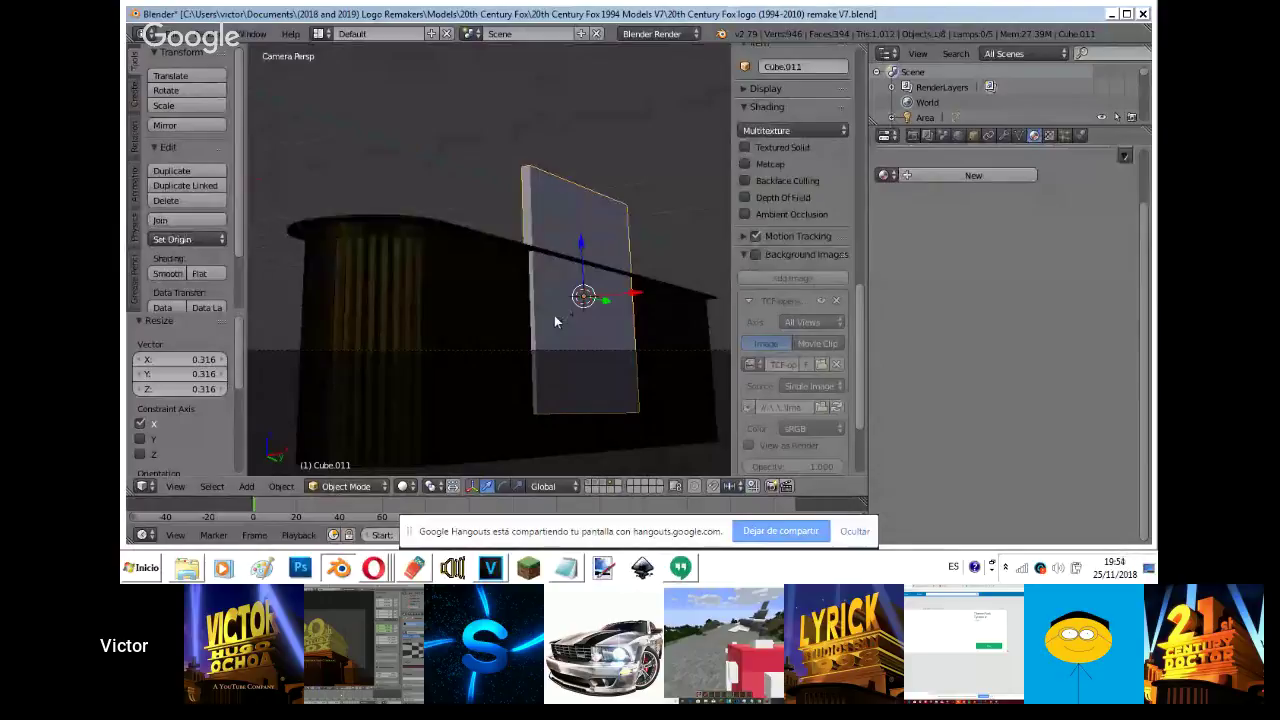
pyautogui.click(883, 175)
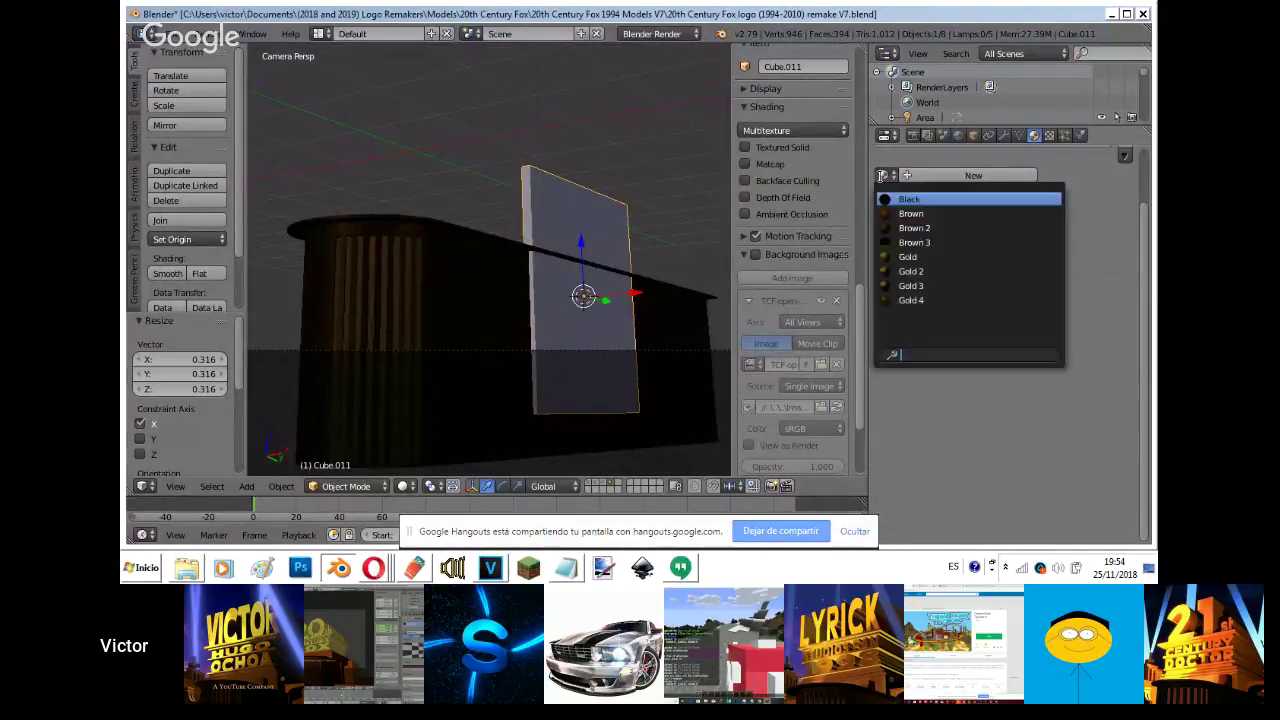
pyautogui.click(530, 217)
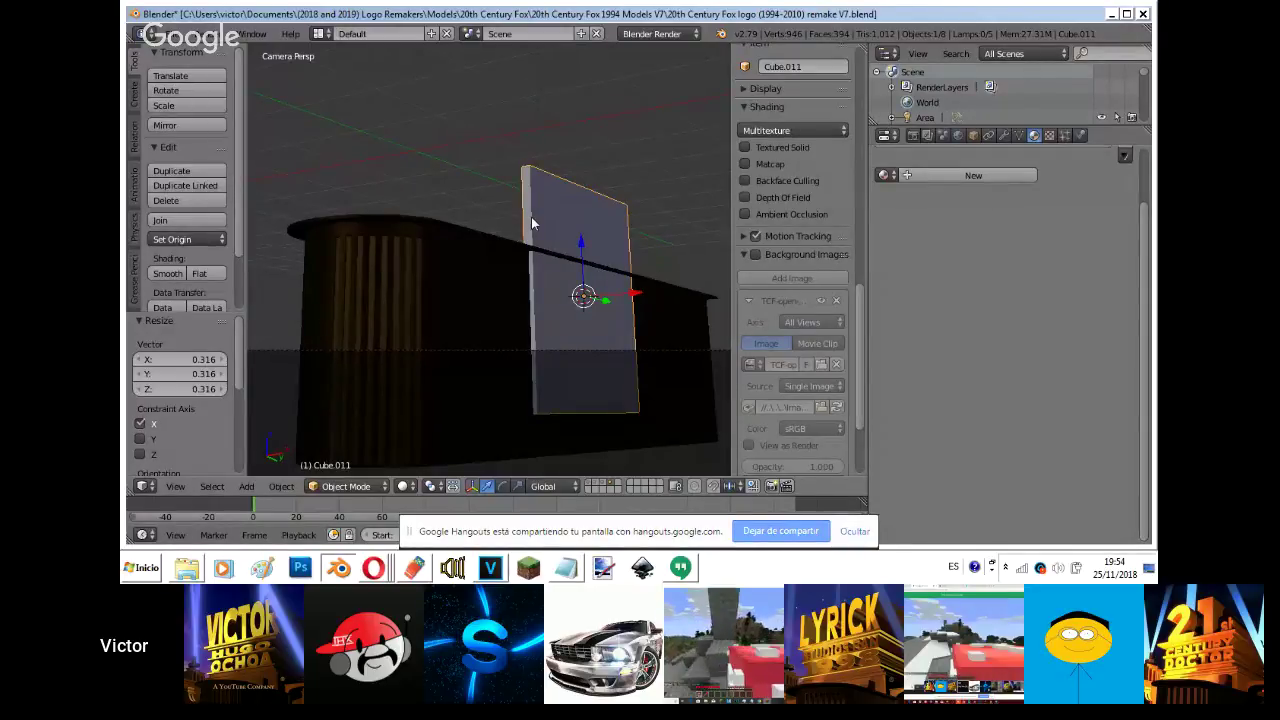
pyautogui.press('x')
pyautogui.click(509, 218)
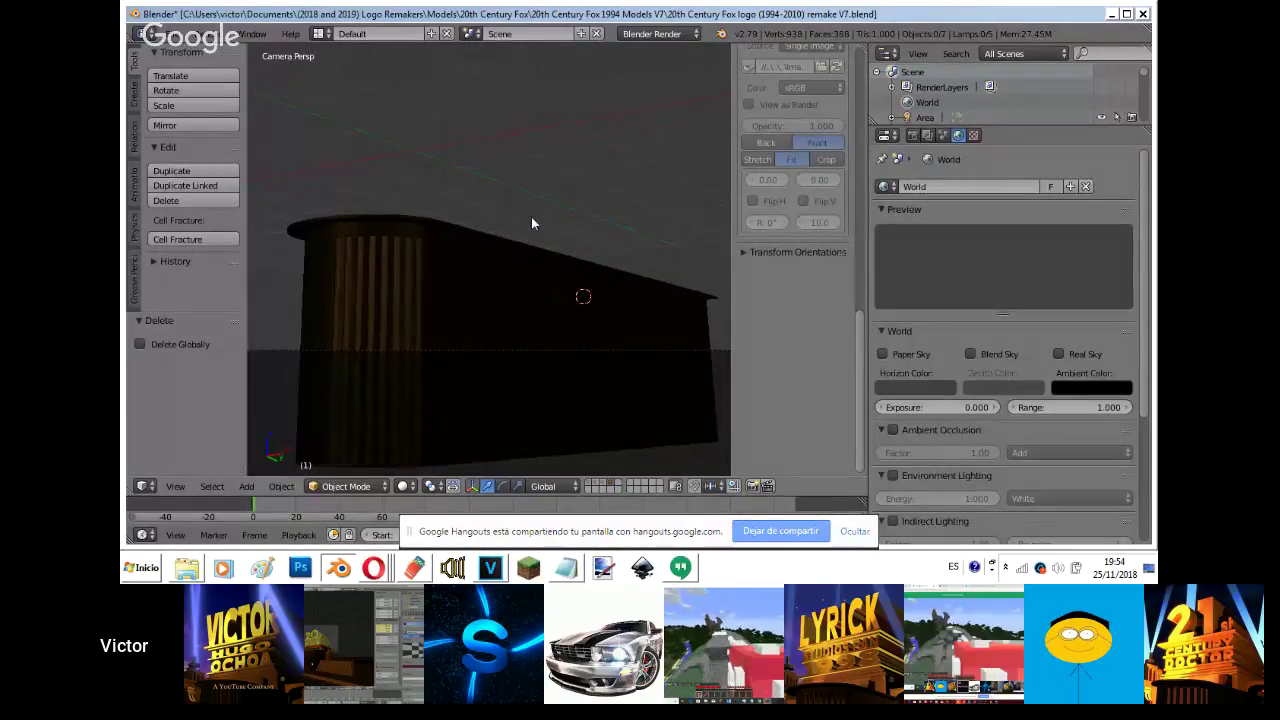
# - Display the other logo layers along with the base and preview the whole logo in rendered shading
pyautogui.scroll(-1, 531, 223)
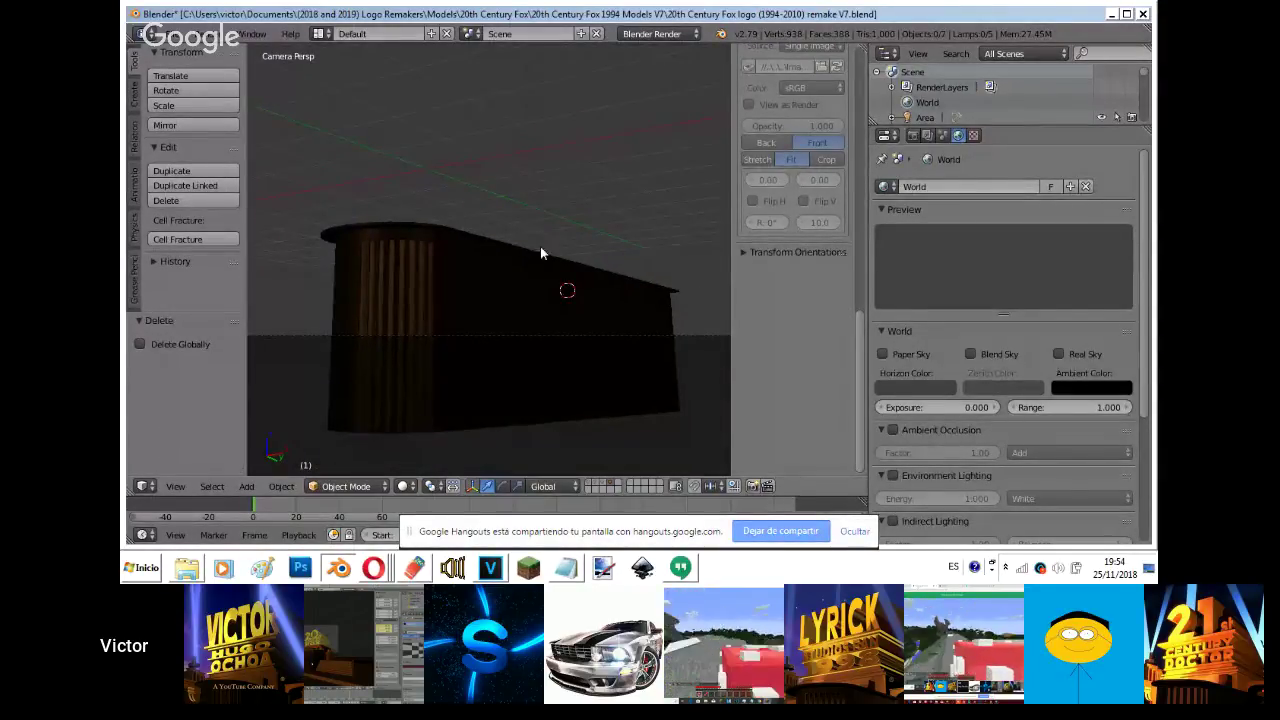
pyautogui.click(591, 486)
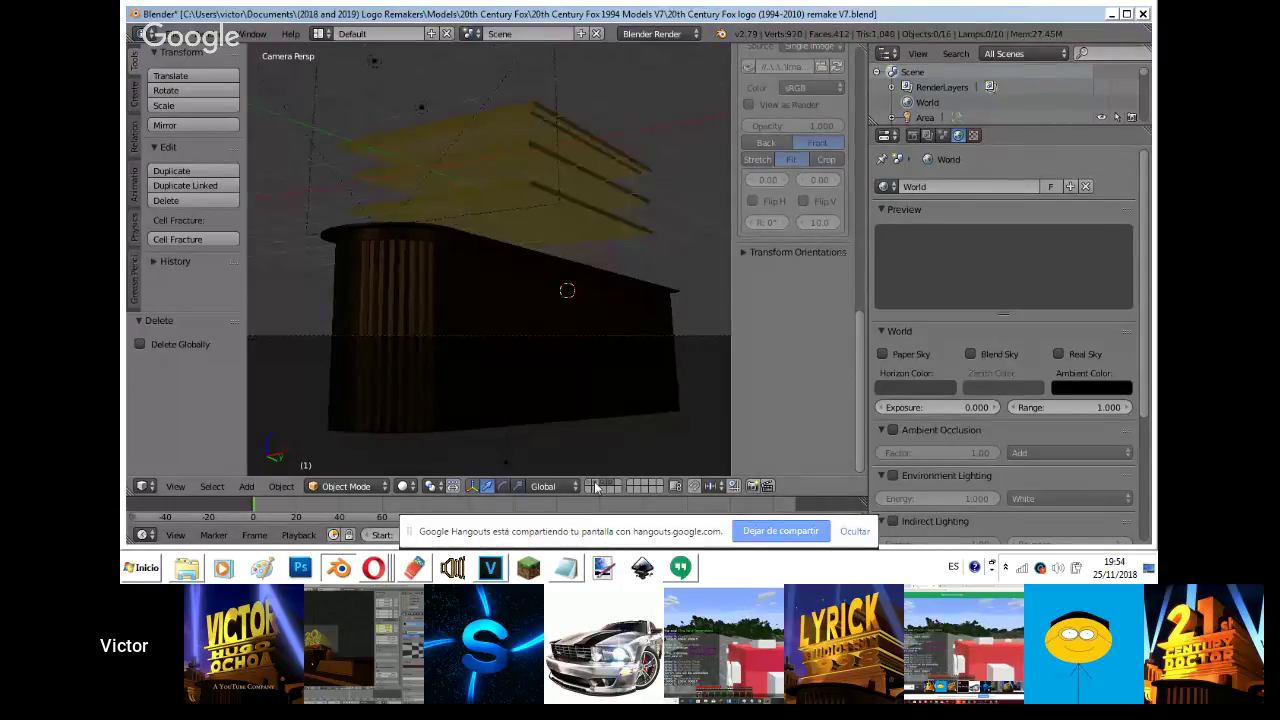
pyautogui.hotkey('shift', 'z')
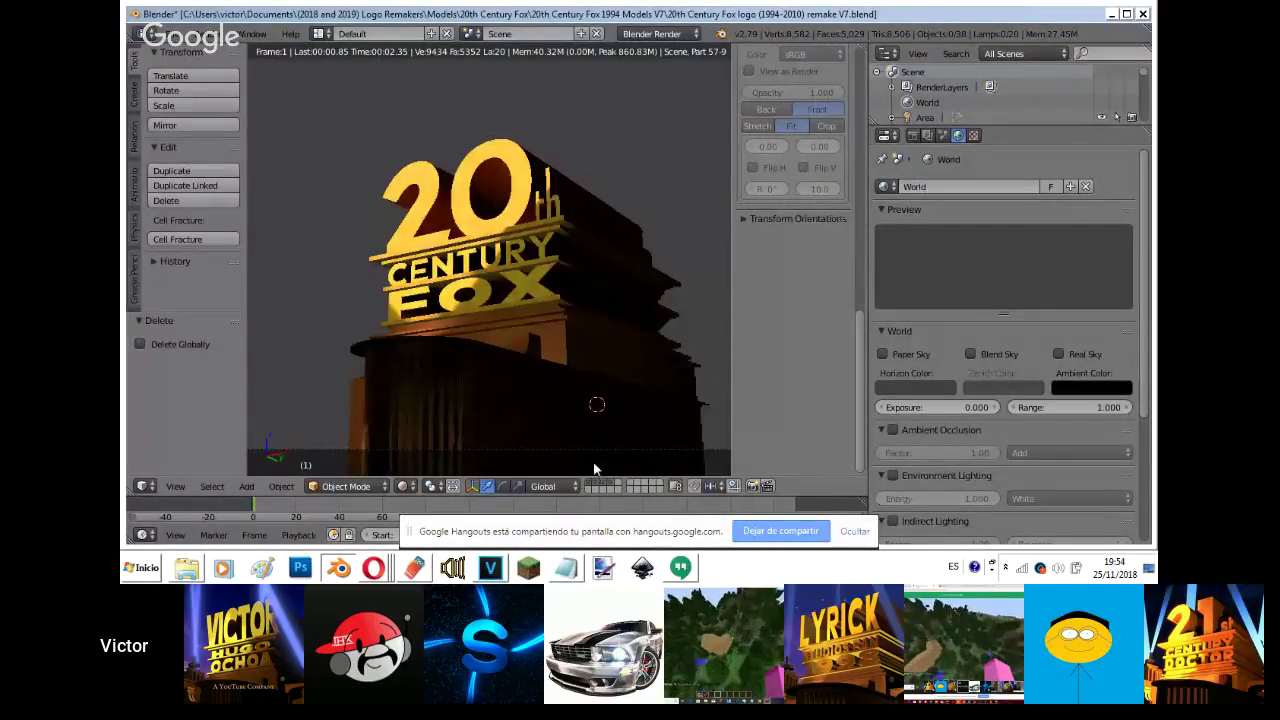
pyautogui.hotkey('shift', 'z')
# - Switch to Opera to check the live stream's YouTube page and the Hangouts call, and return to Blender
pyautogui.click(373, 568)
pyautogui.click(364, 501)
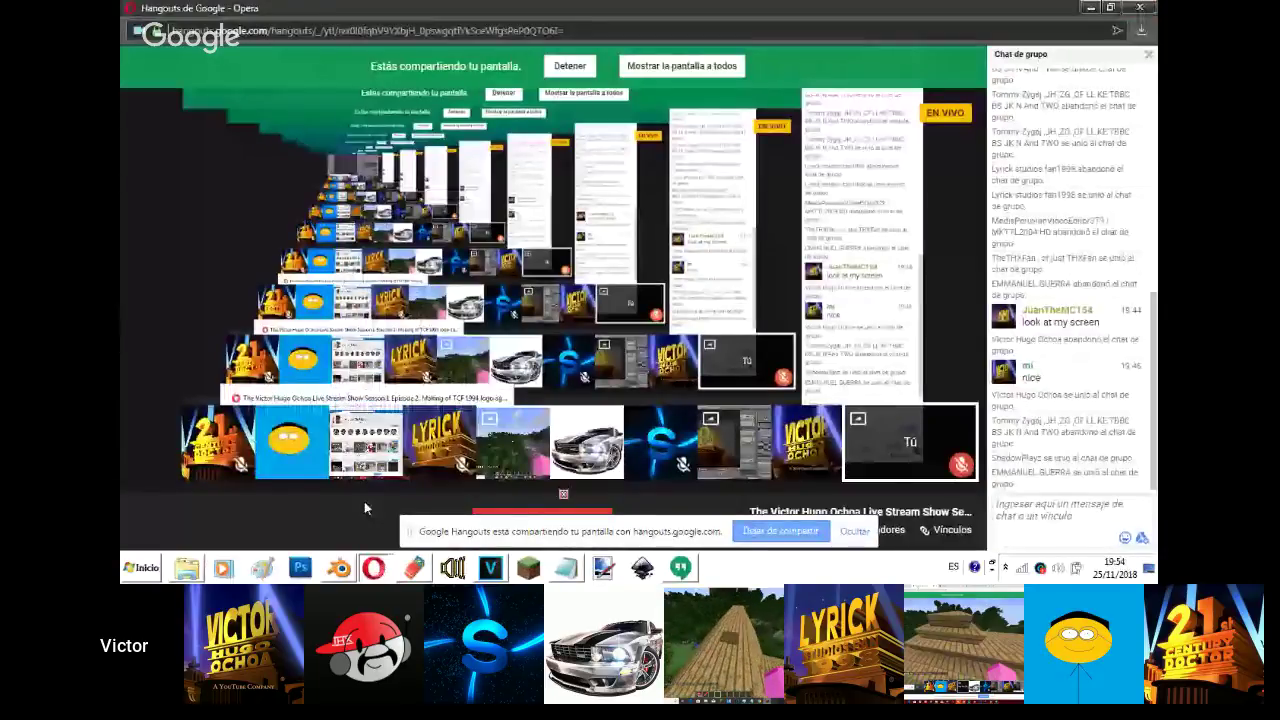
pyautogui.click(373, 568)
pyautogui.click(351, 535)
pyautogui.click(370, 568)
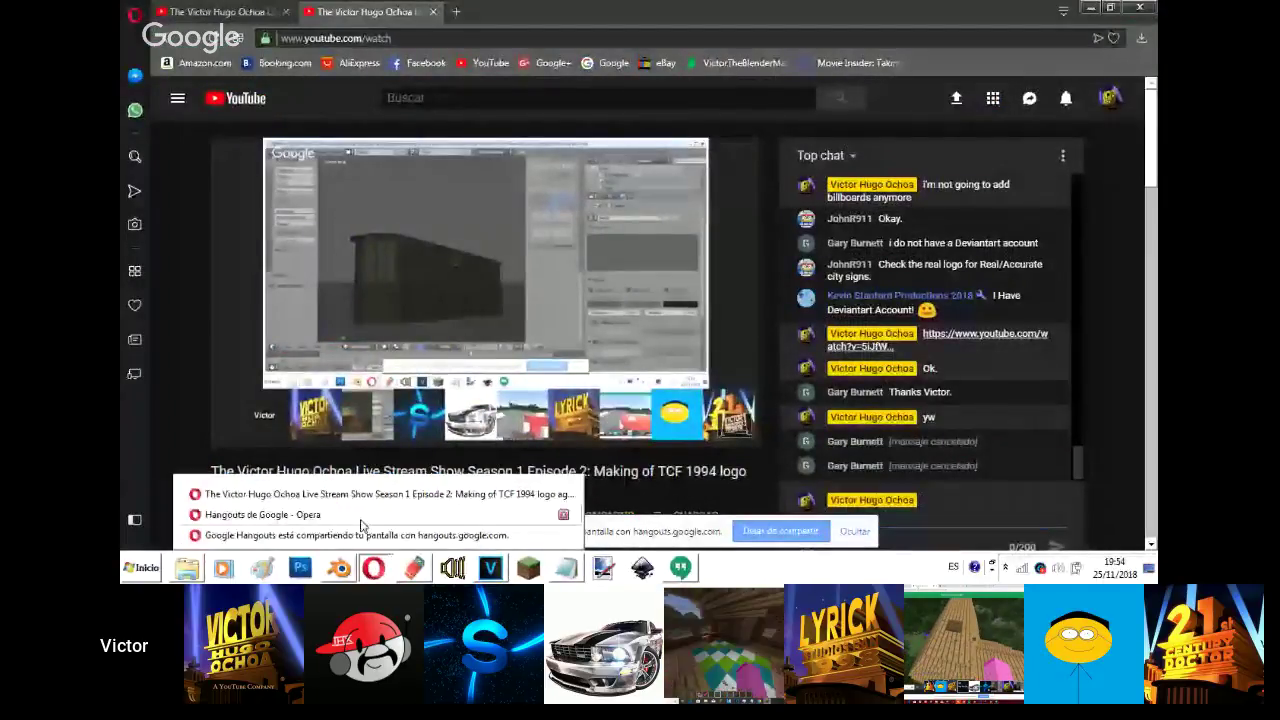
pyautogui.click(358, 517)
pyautogui.moveTo(352, 562)
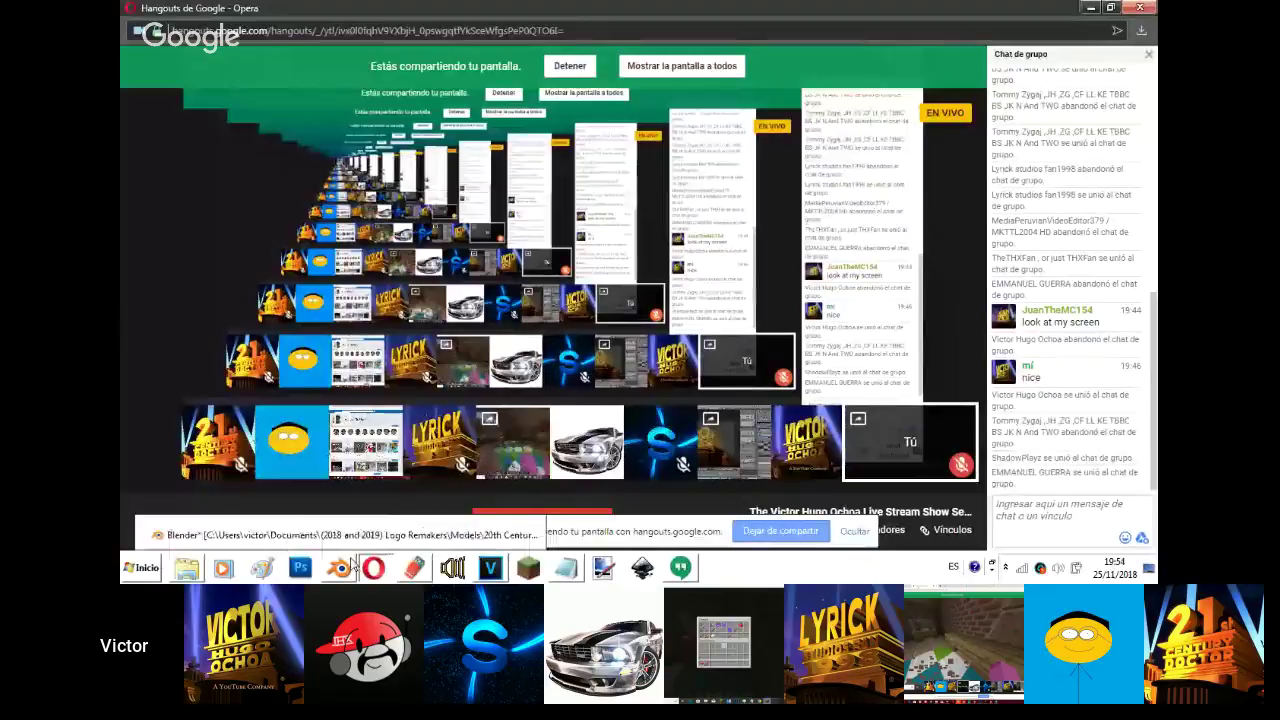
pyautogui.click(345, 535)
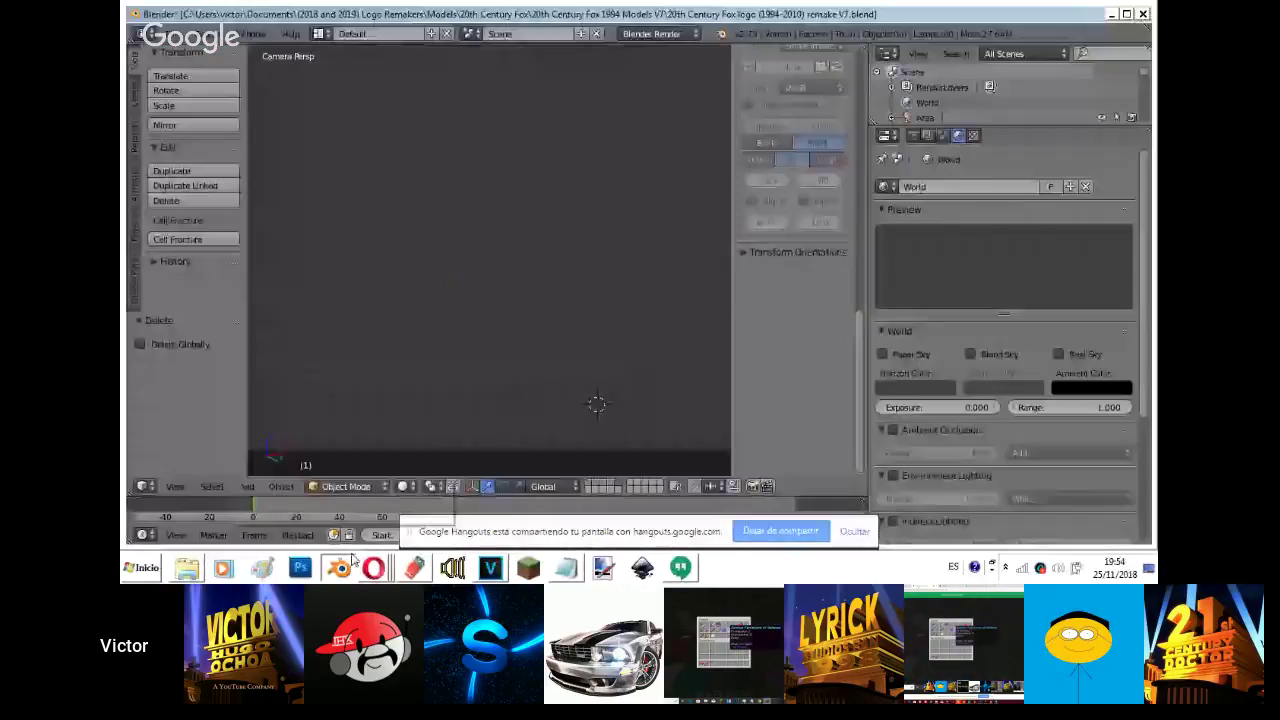
# - Display only the base's layer, and in top view add a cube and move it by about -1.806 in X and 0.507 in Y
pyautogui.click(612, 482)
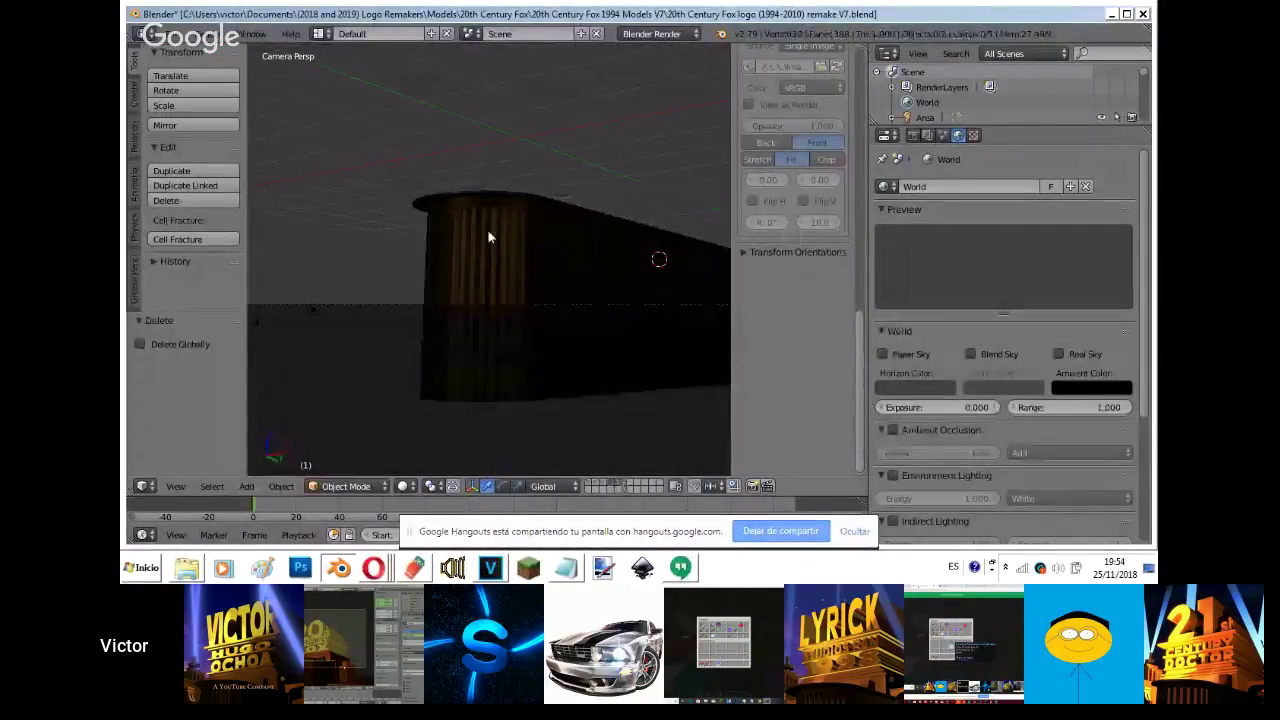
pyautogui.keyDown('shift'); pyautogui.moveTo(449, 242); pyautogui.dragTo(525, 268, button='middle'); pyautogui.keyUp('shift')
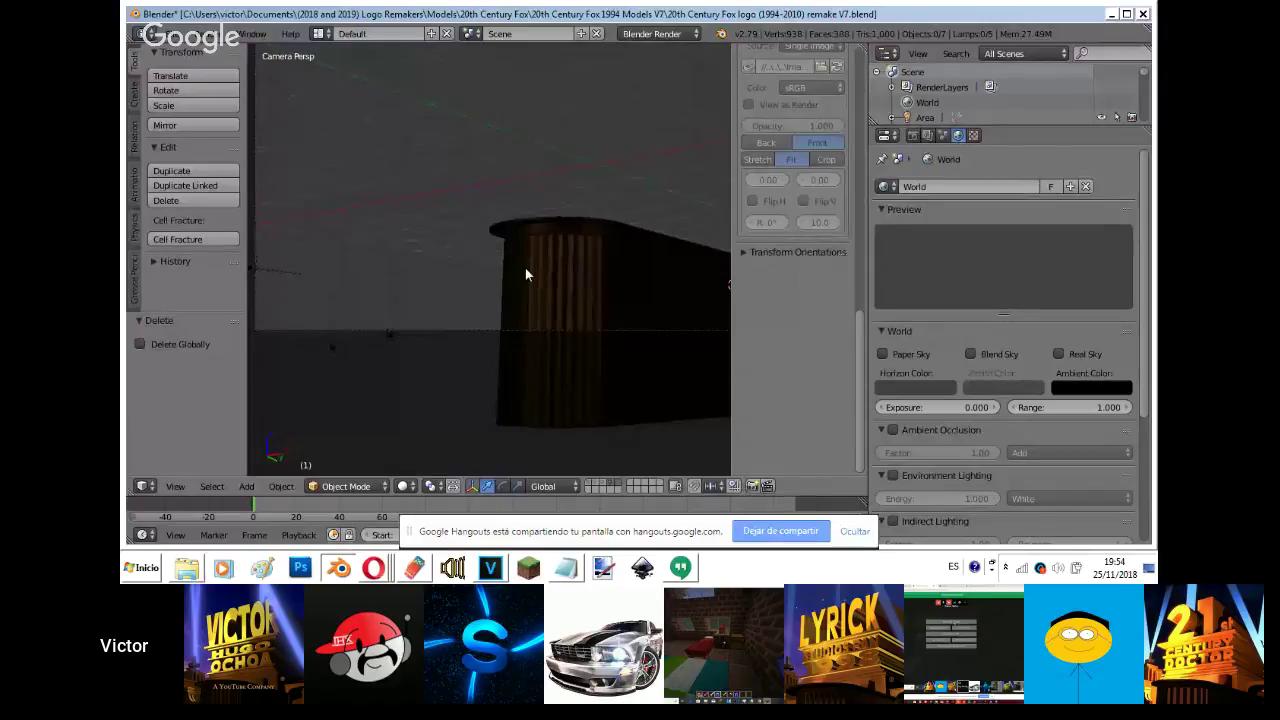
pyautogui.press('KP_7')
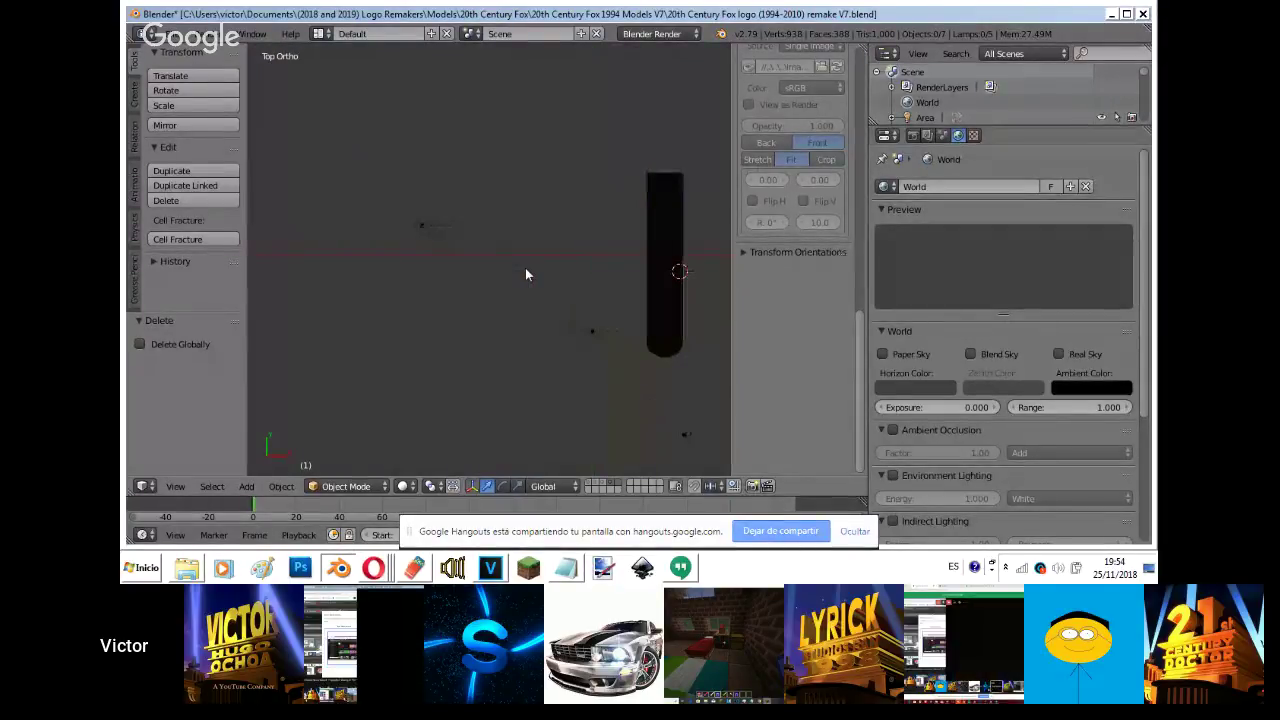
pyautogui.hotkey('shift', 'a')
pyautogui.moveTo(541, 328)
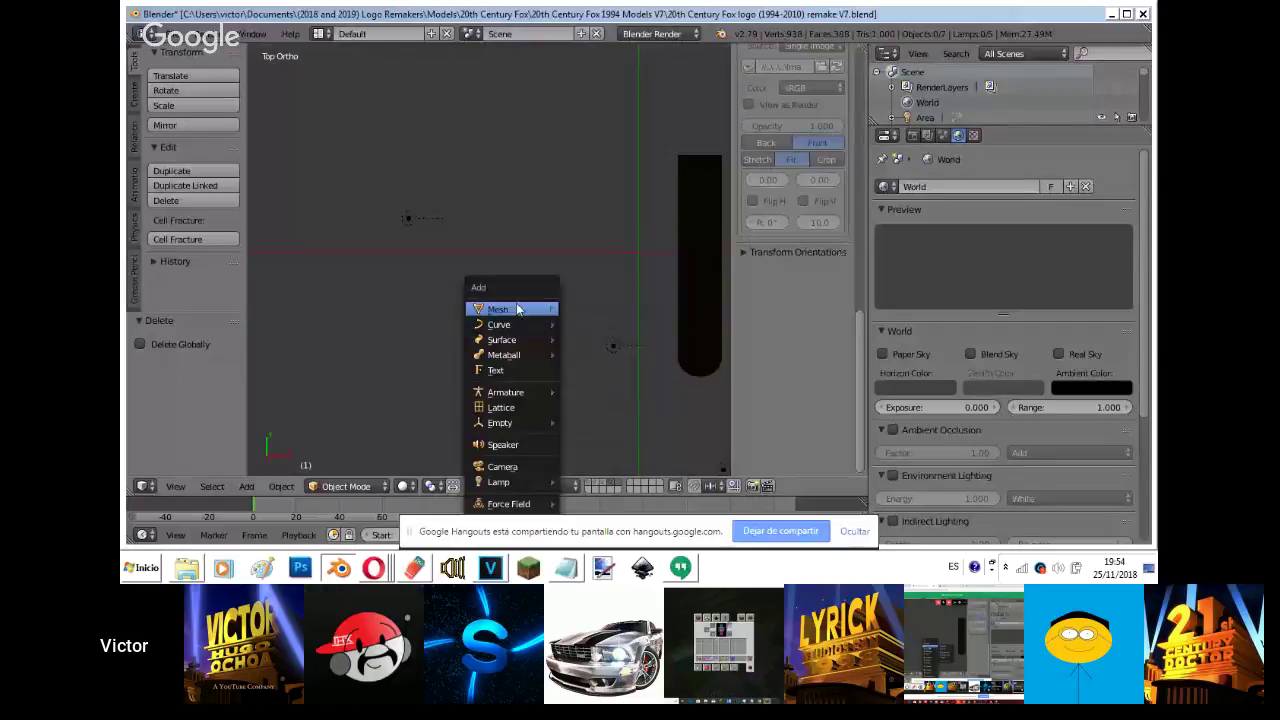
pyautogui.moveTo(497, 309)
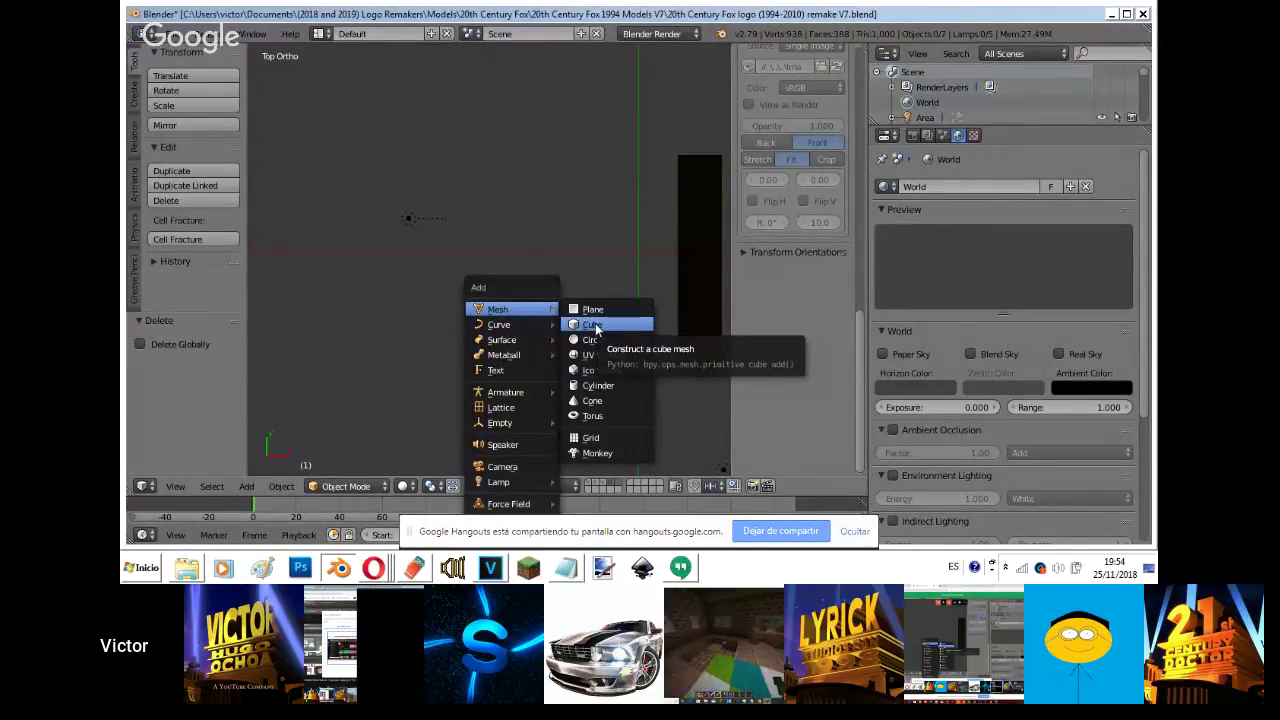
pyautogui.click(597, 329)
pyautogui.press('g')
pyautogui.click(532, 312)
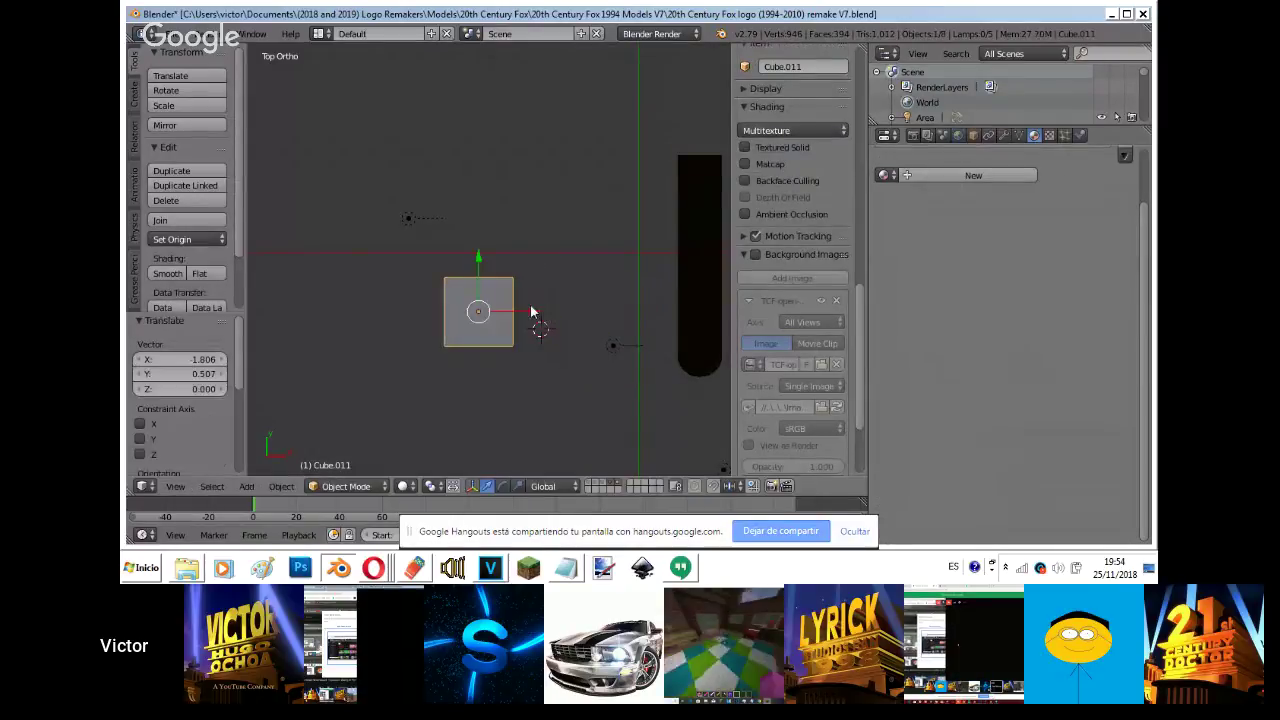
# - Display the other logo layers too, shrink the new cube and move it about 2.929 in X and -0.286 in Y toward the base
pyautogui.keyDown('shift'); pyautogui.click(587, 484); pyautogui.keyUp('shift')
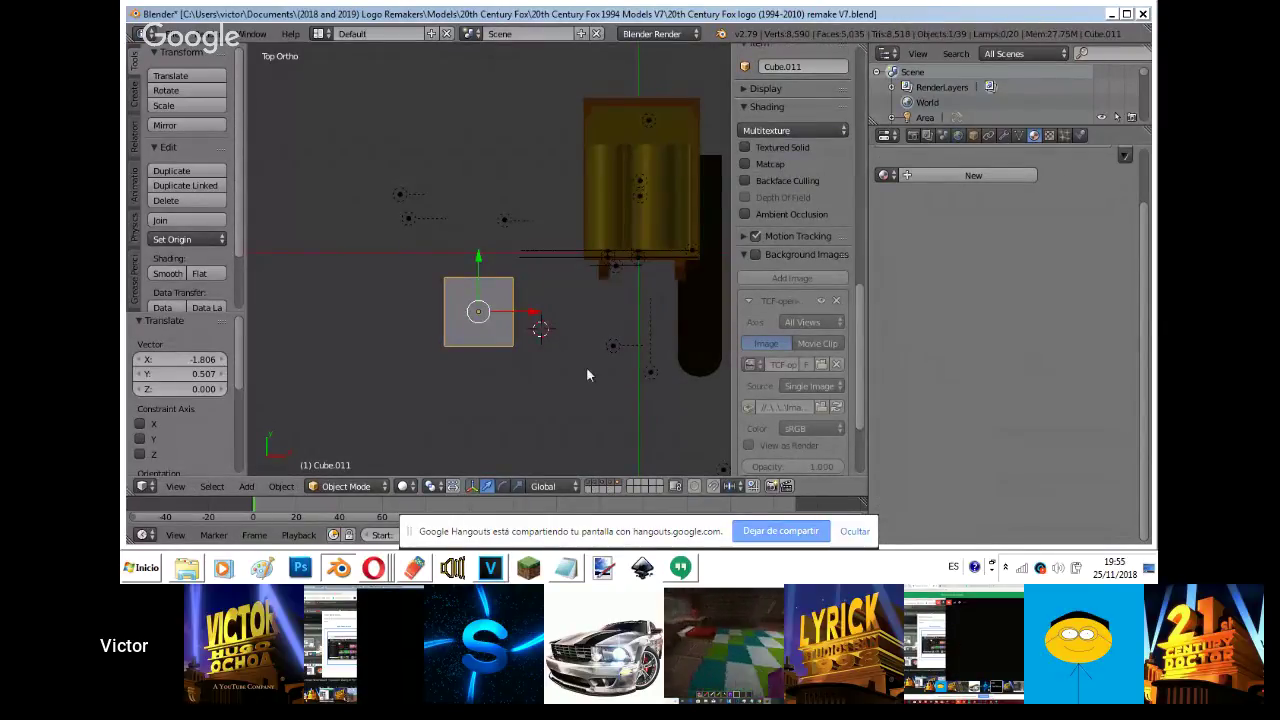
pyautogui.press('s')
pyautogui.click(524, 317)
pyautogui.press('g')
pyautogui.click(626, 327)
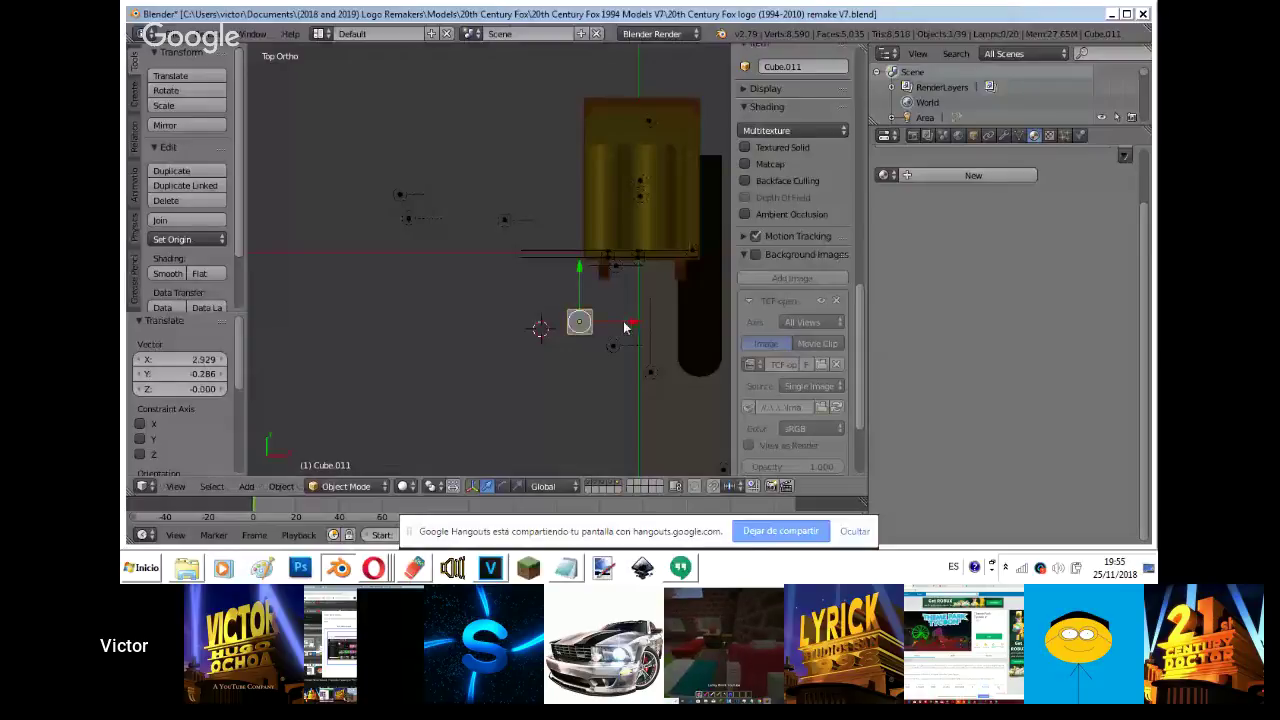
# - In camera view, scale the cube by 0.657 and show the background image at 0.512 opacity
pyautogui.press('KP_0')
pyautogui.press('s')
pyautogui.click(531, 320)
pyautogui.click(756, 254)
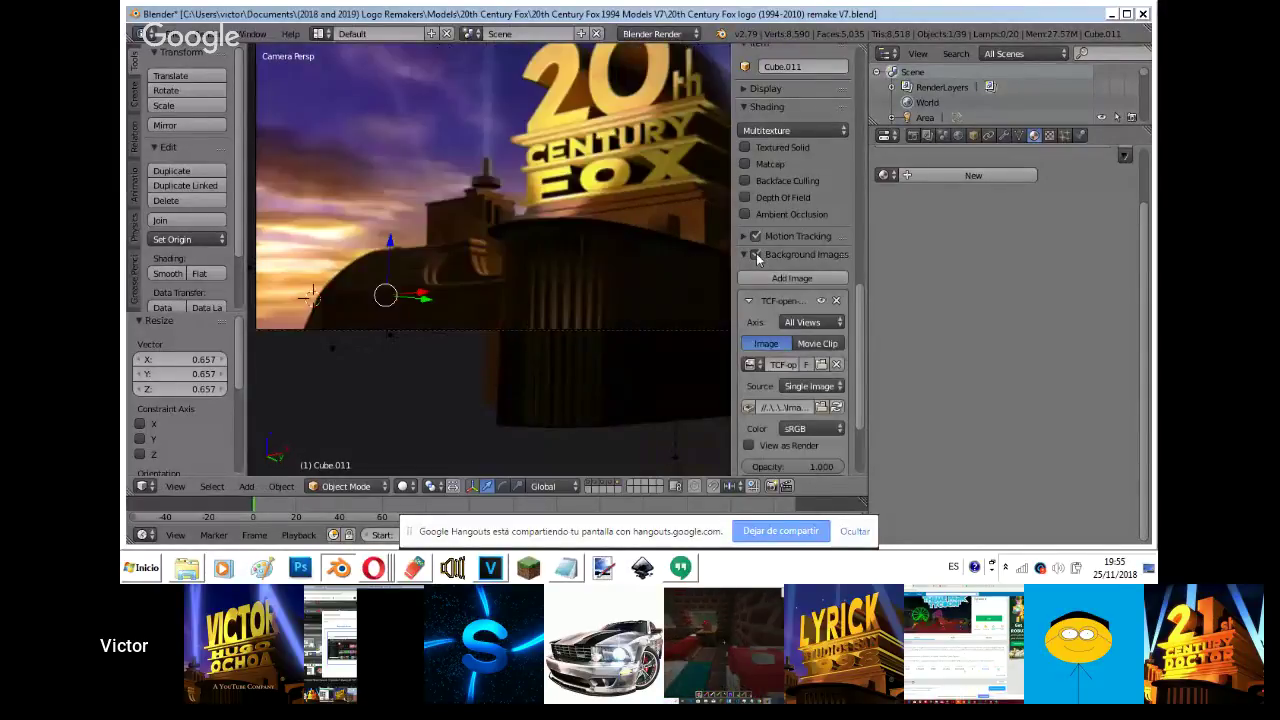
pyautogui.moveTo(794, 466); pyautogui.dragTo(743, 475)
# - Move the cube onto the reference image's ornament beside the base, scale it by 0.530 and move it 0.076 in X, 0.045 in Y and 0.017 in Z
pyautogui.press('g')
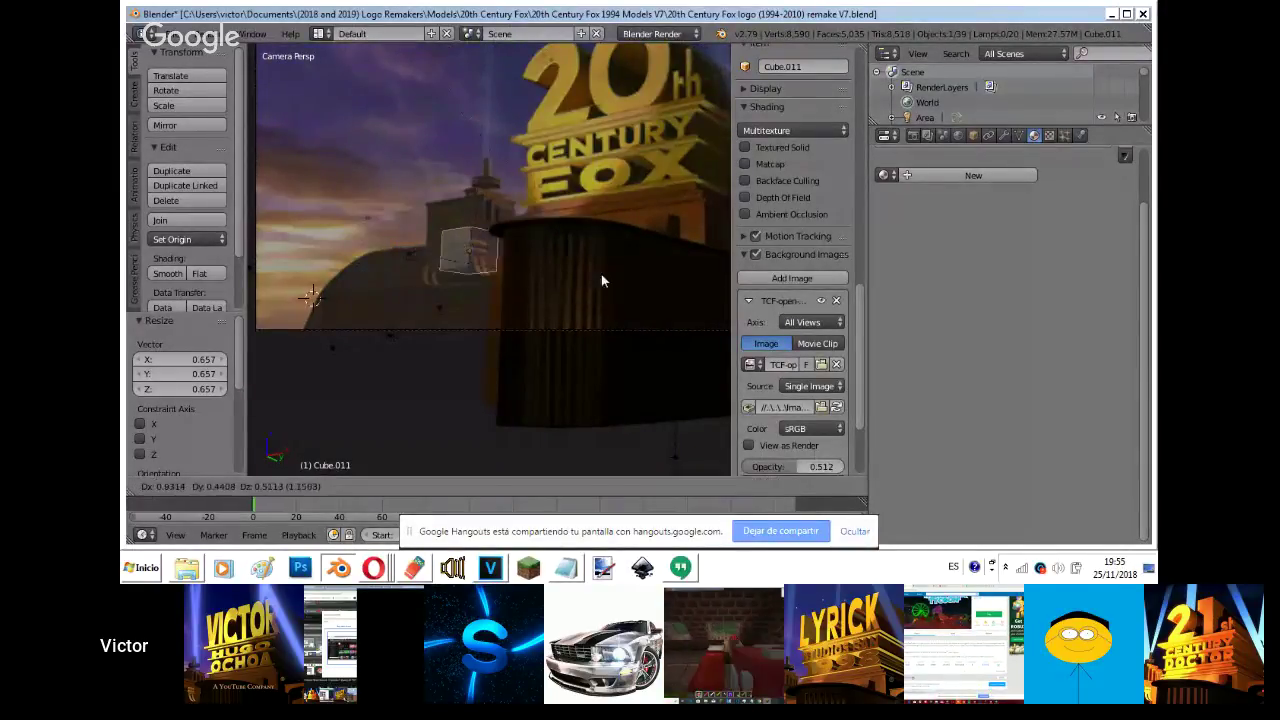
pyautogui.click(525, 250)
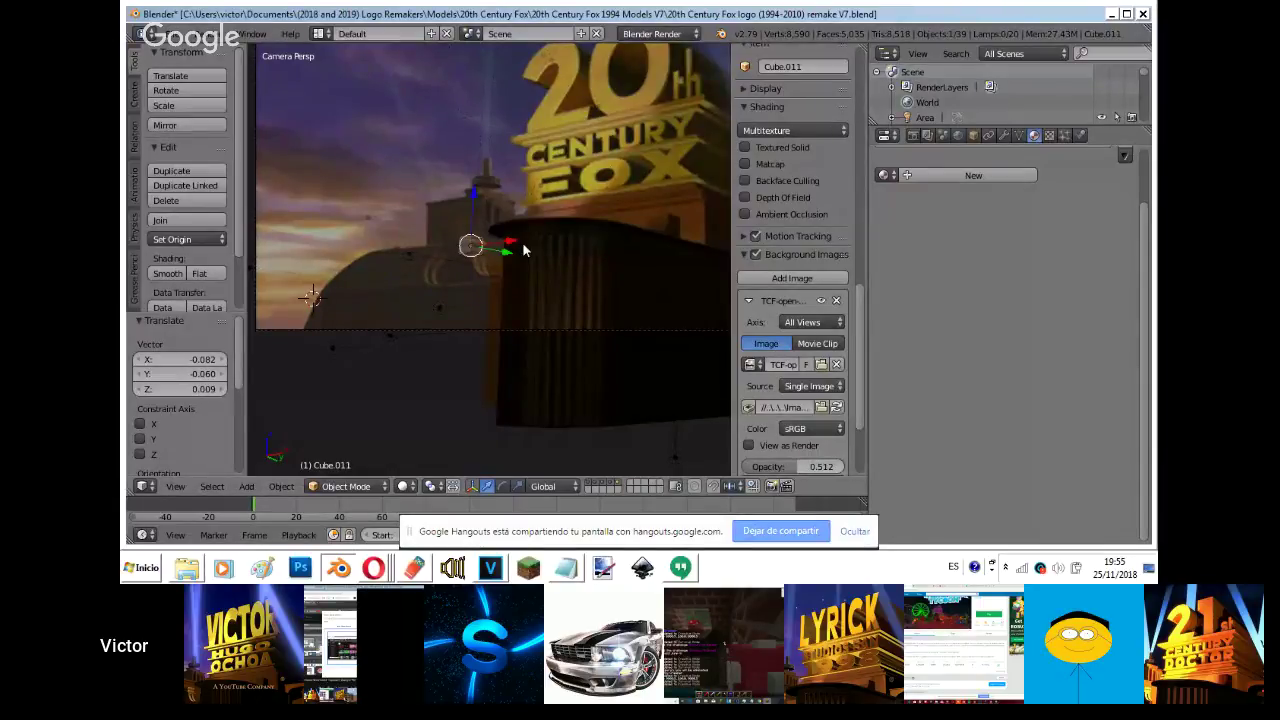
pyautogui.scroll(5, 525, 250)
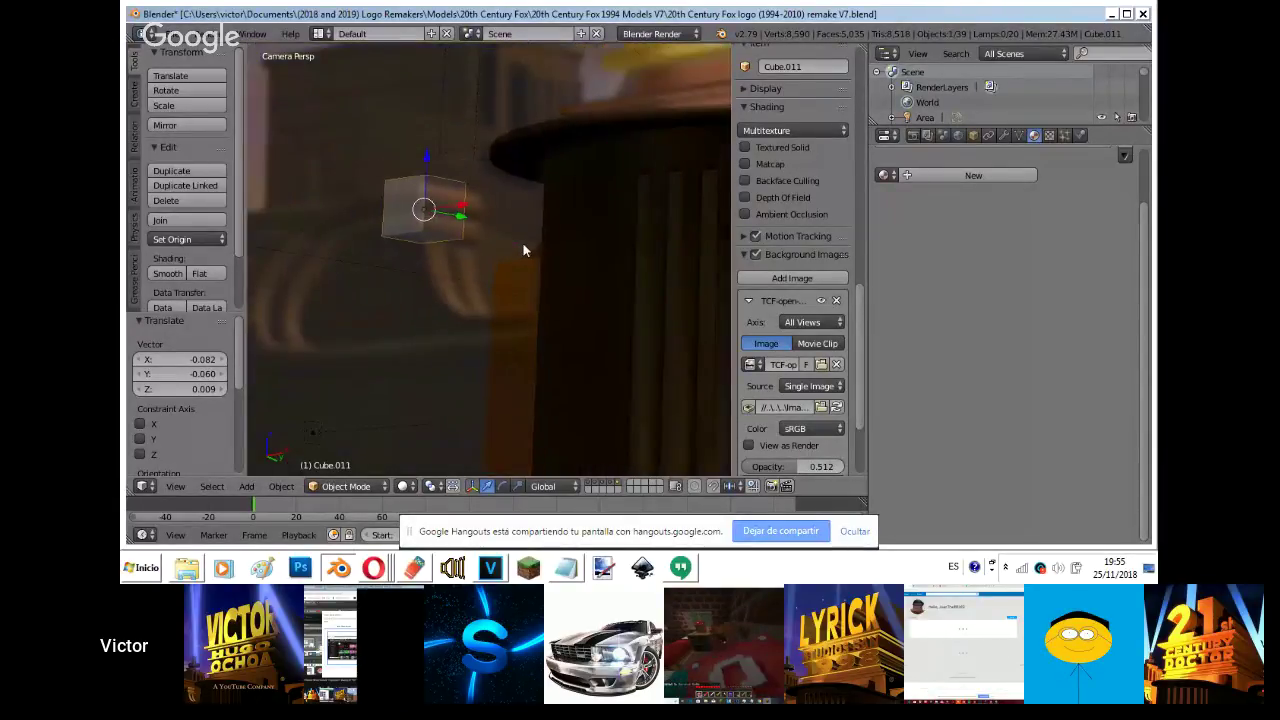
pyautogui.scroll(2, 523, 245)
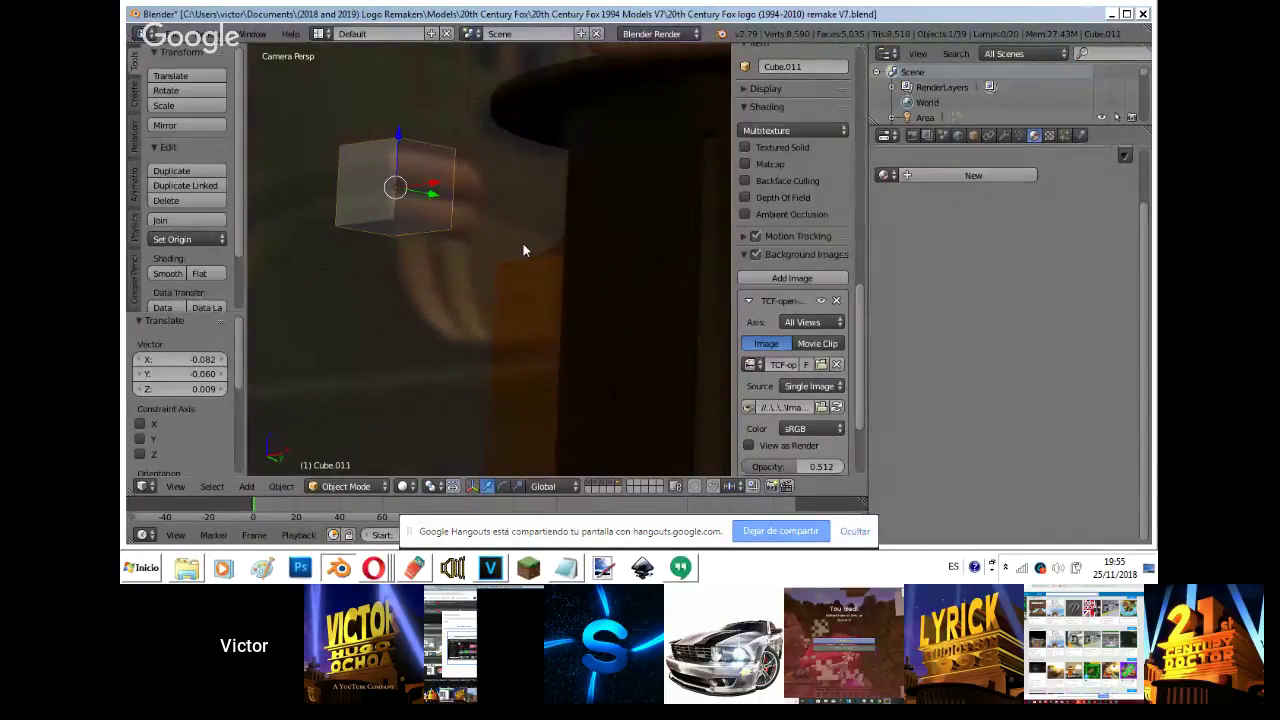
pyautogui.press('s')
pyautogui.click(494, 240)
pyautogui.press('g')
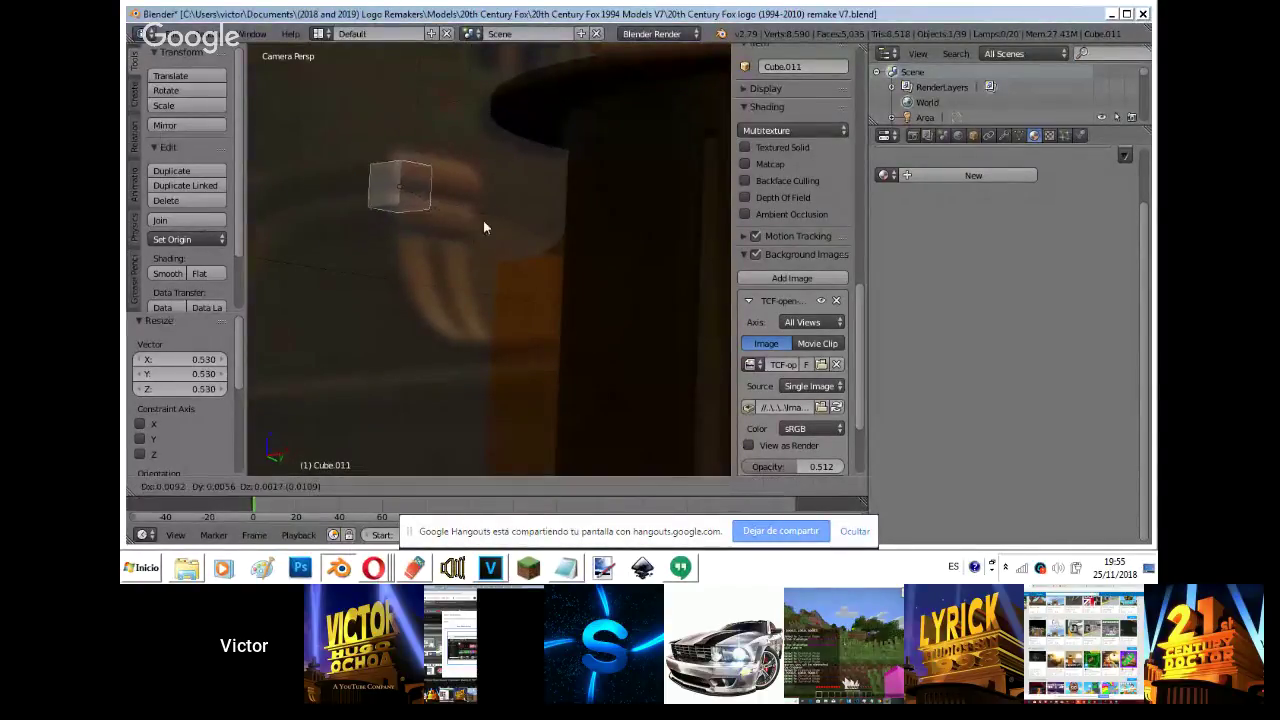
pyautogui.click(507, 217)
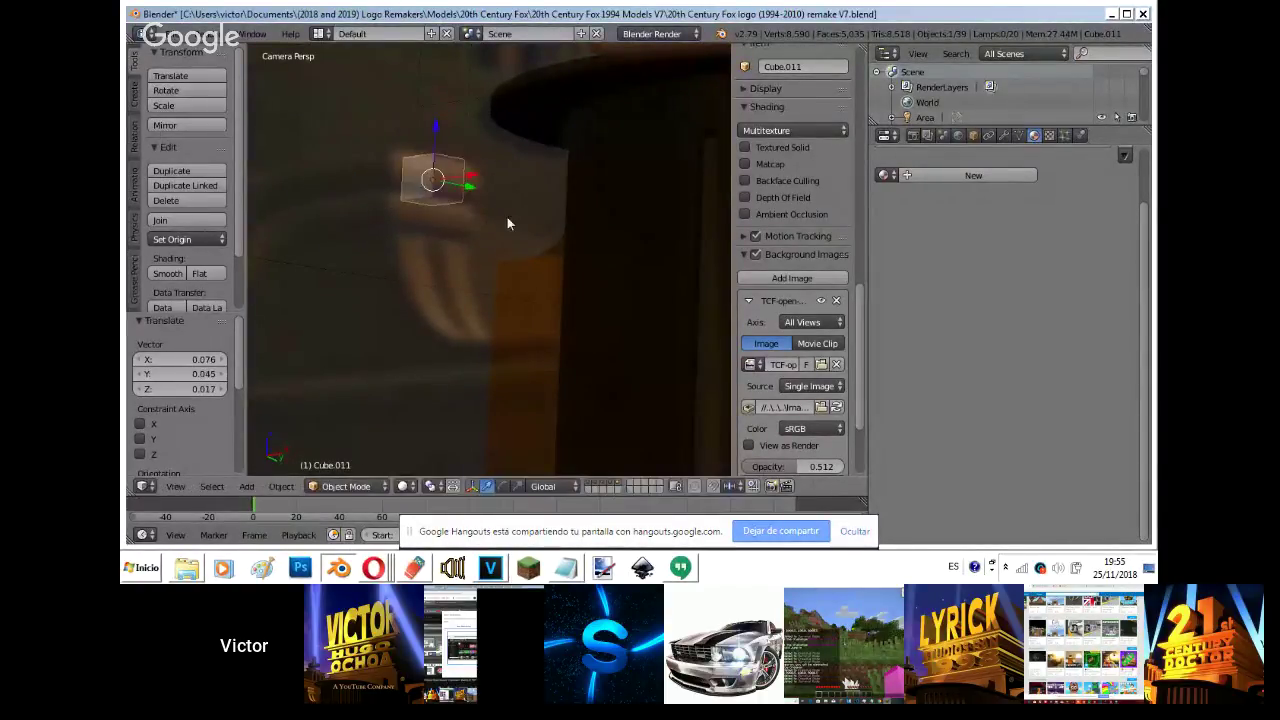
# - Add a Subdivision Surface modifier to the cube with 3 view subdivisions
pyautogui.click(1003, 135)
pyautogui.click(984, 186)
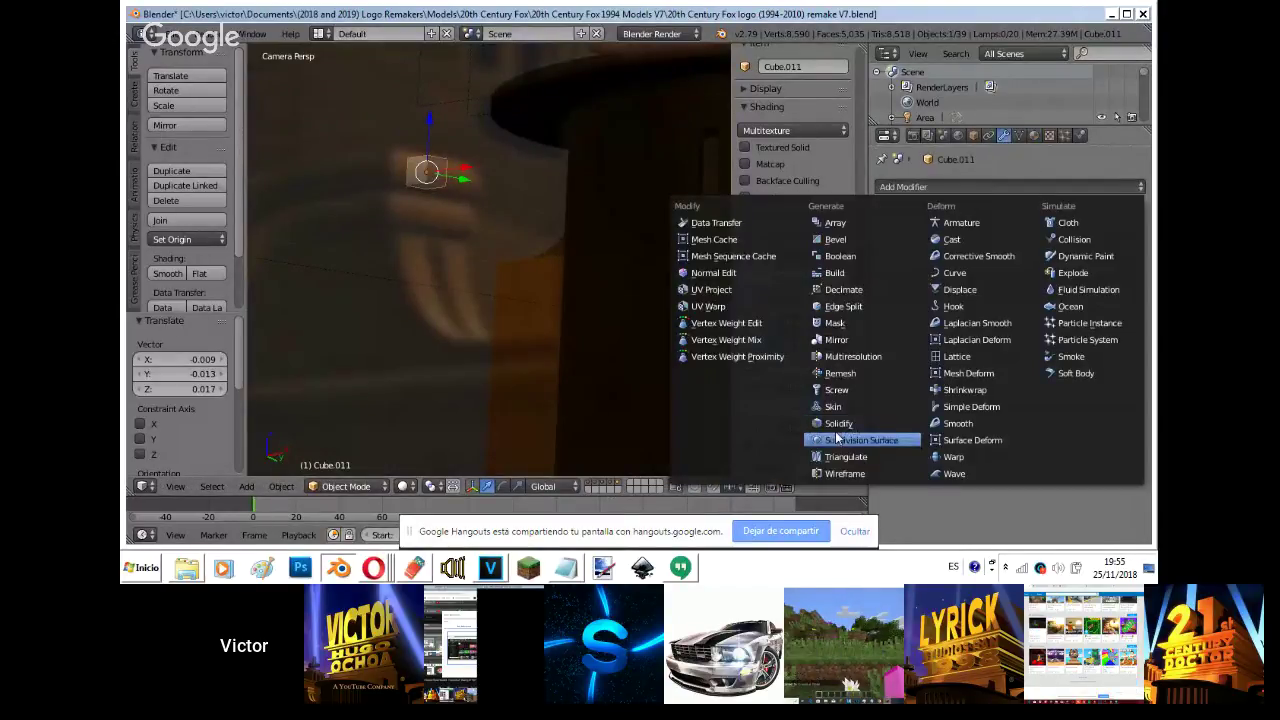
pyautogui.click(855, 437)
pyautogui.click(995, 288)
pyautogui.click(995, 288)
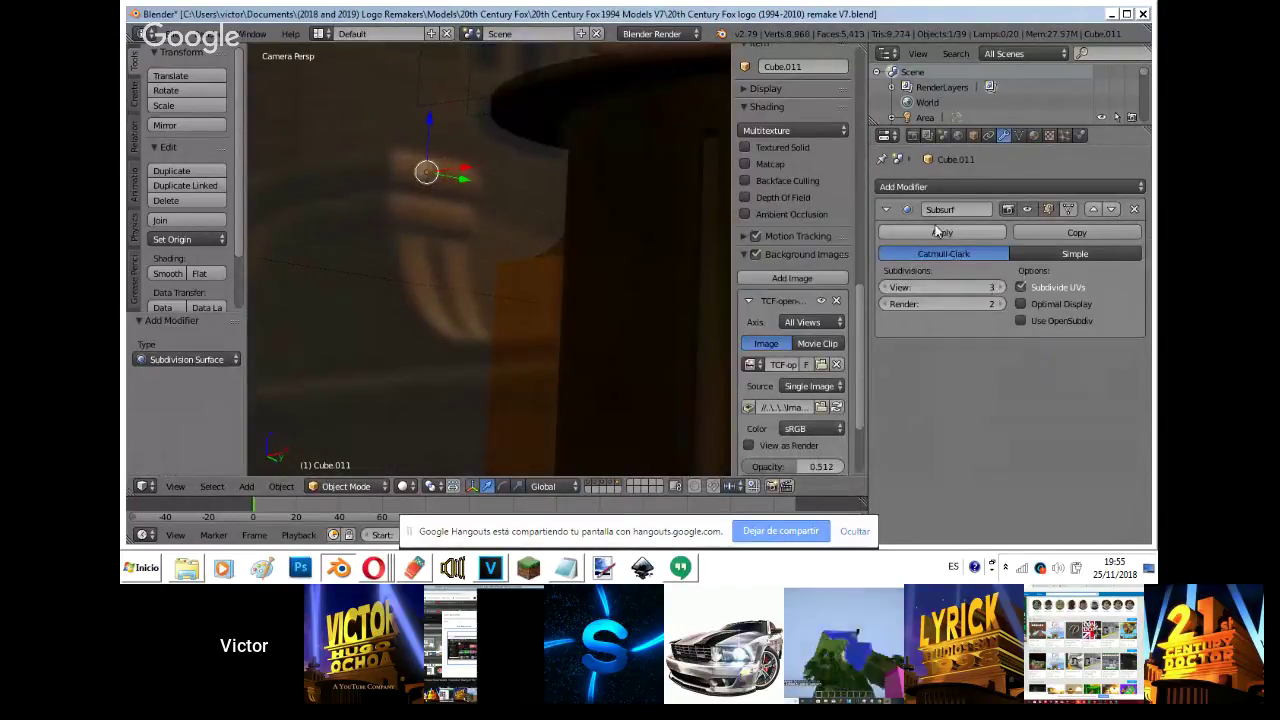
# - Try applying the Subdivision Surface modifier to the cube's mesh
pyautogui.click(935, 232)
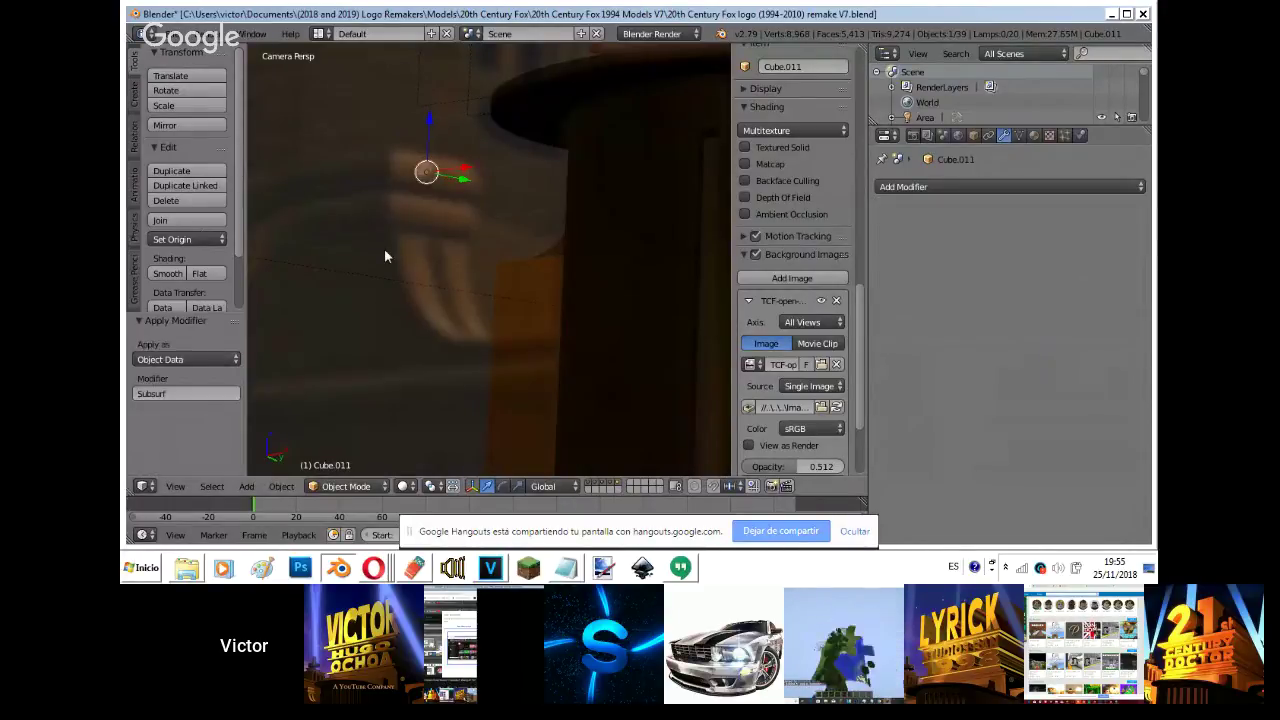
pyautogui.press('Tab')
pyautogui.hotkey('ctrl', 'z')
pyautogui.hotkey('ctrl', 'z')
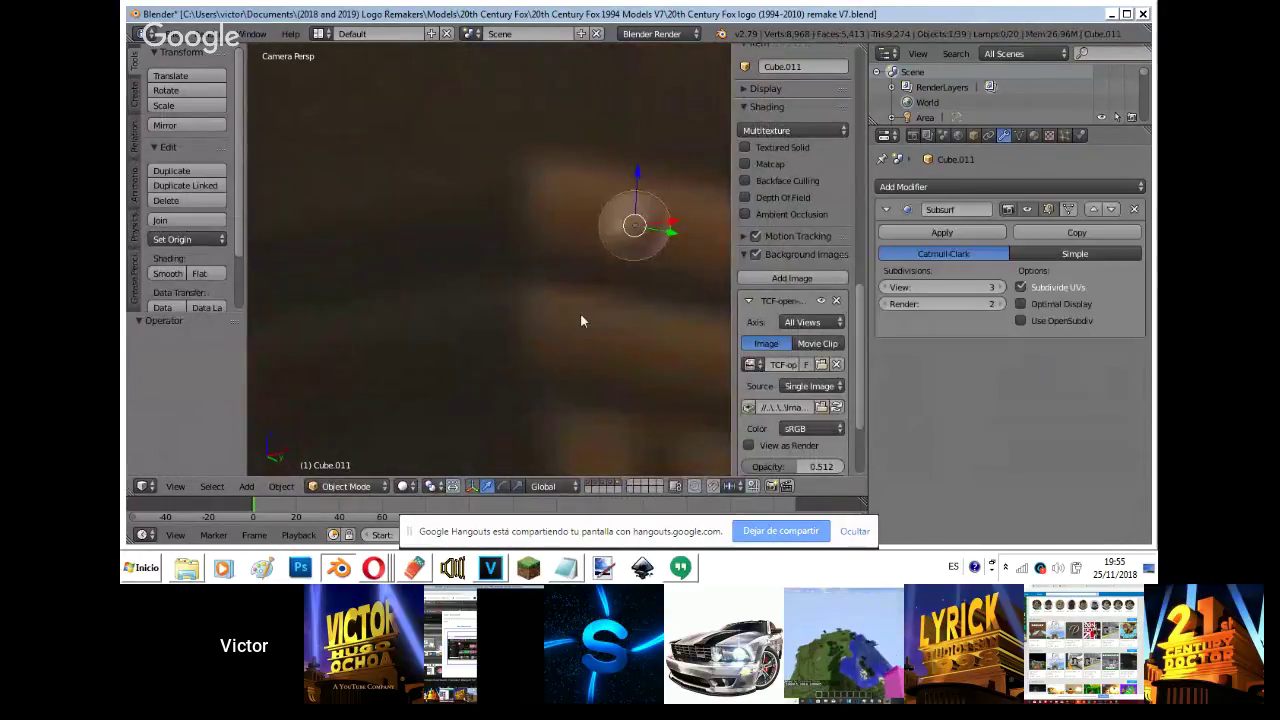
# - Extrude the cube's negative-Y end face by 0.085 to start the rounded bar
pyautogui.press('Tab')
pyautogui.rightClick(603, 238)
pyautogui.moveTo(622, 231); pyautogui.dragTo(557, 223)
pyautogui.rightClick(557, 223)
pyautogui.press('e')
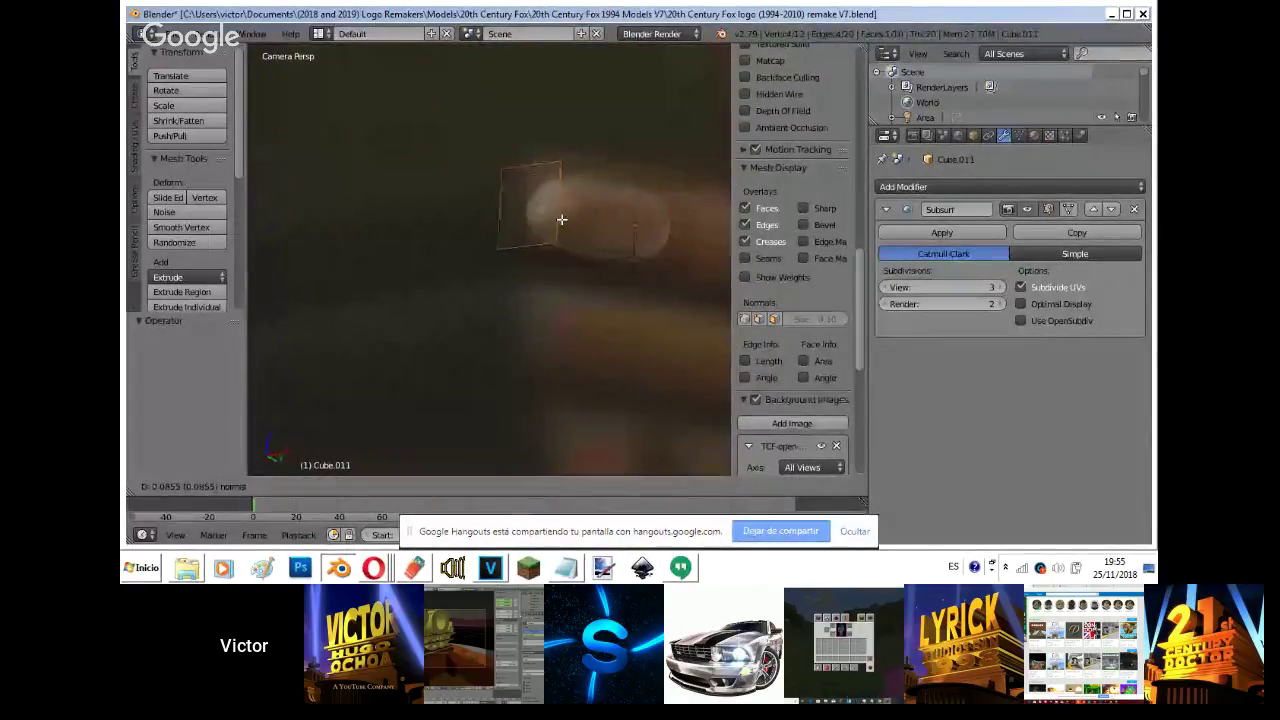
pyautogui.click(562, 219)
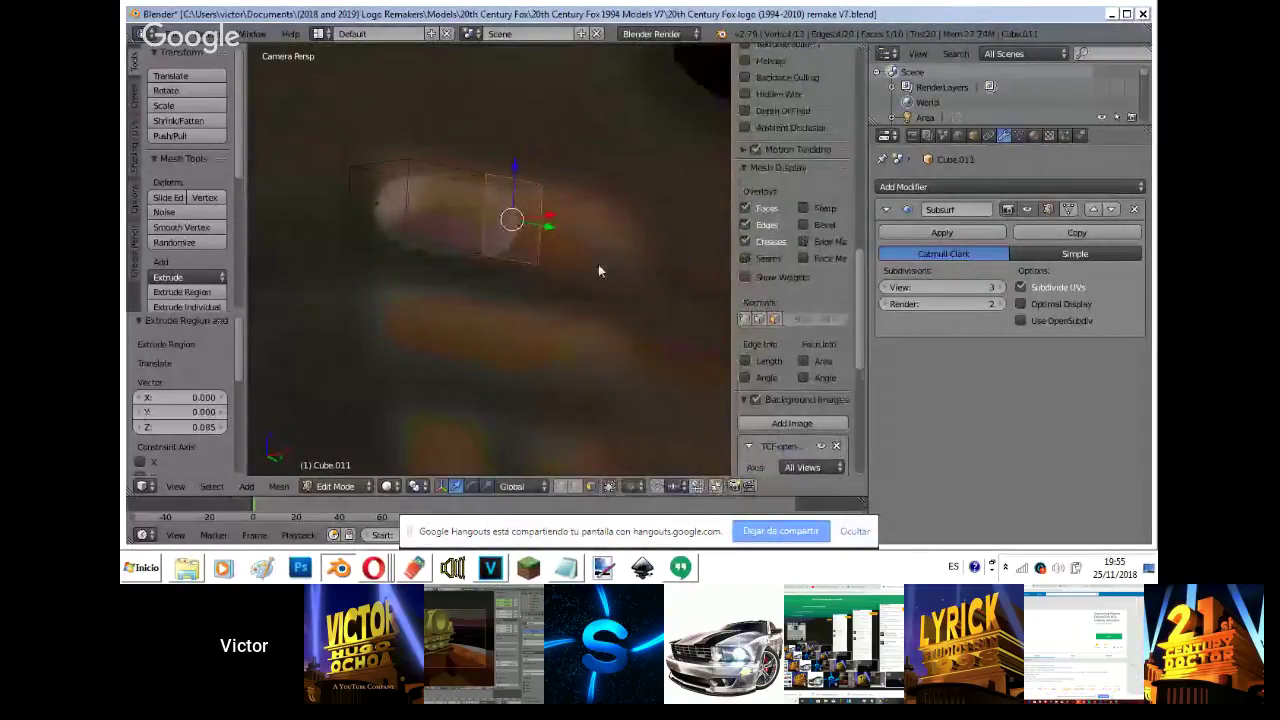
# - Enlarge the whole object and extrude its opposite end face by 0.105
pyautogui.press('Tab')
pyautogui.press('s')
pyautogui.click(677, 255)
pyautogui.press('Tab')
pyautogui.press('z')
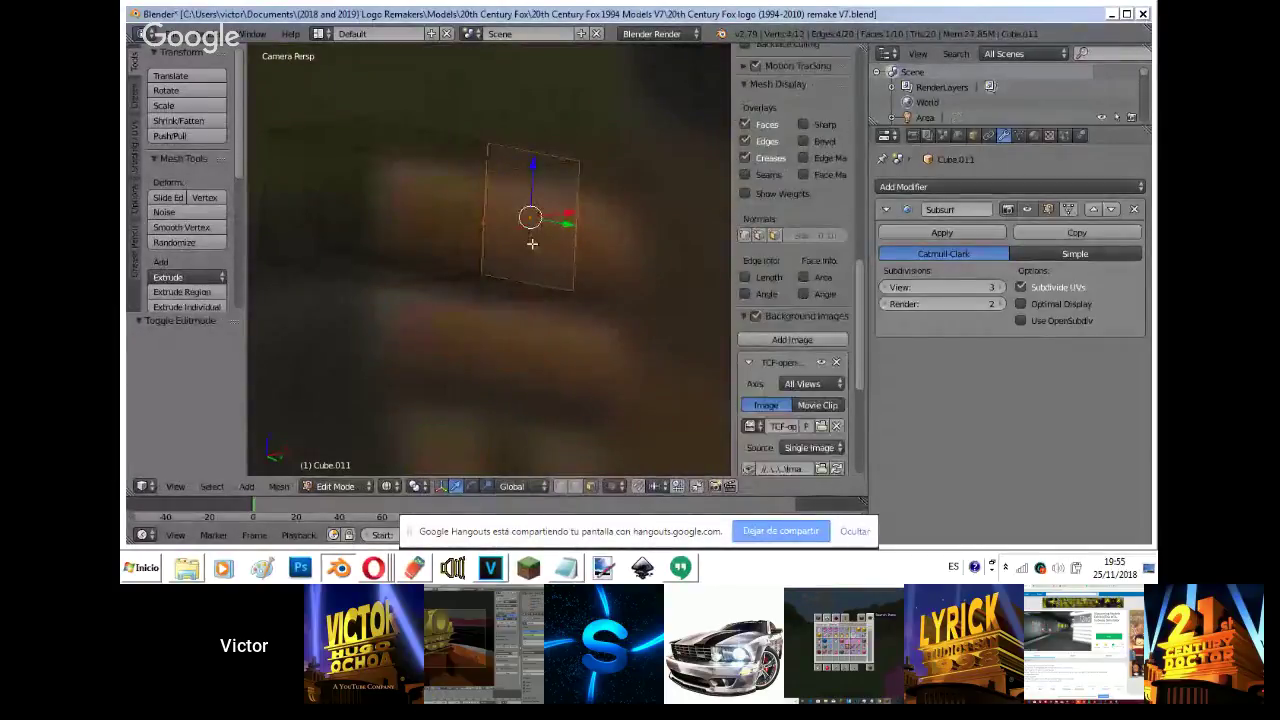
pyautogui.press('e')
pyautogui.click(615, 251)
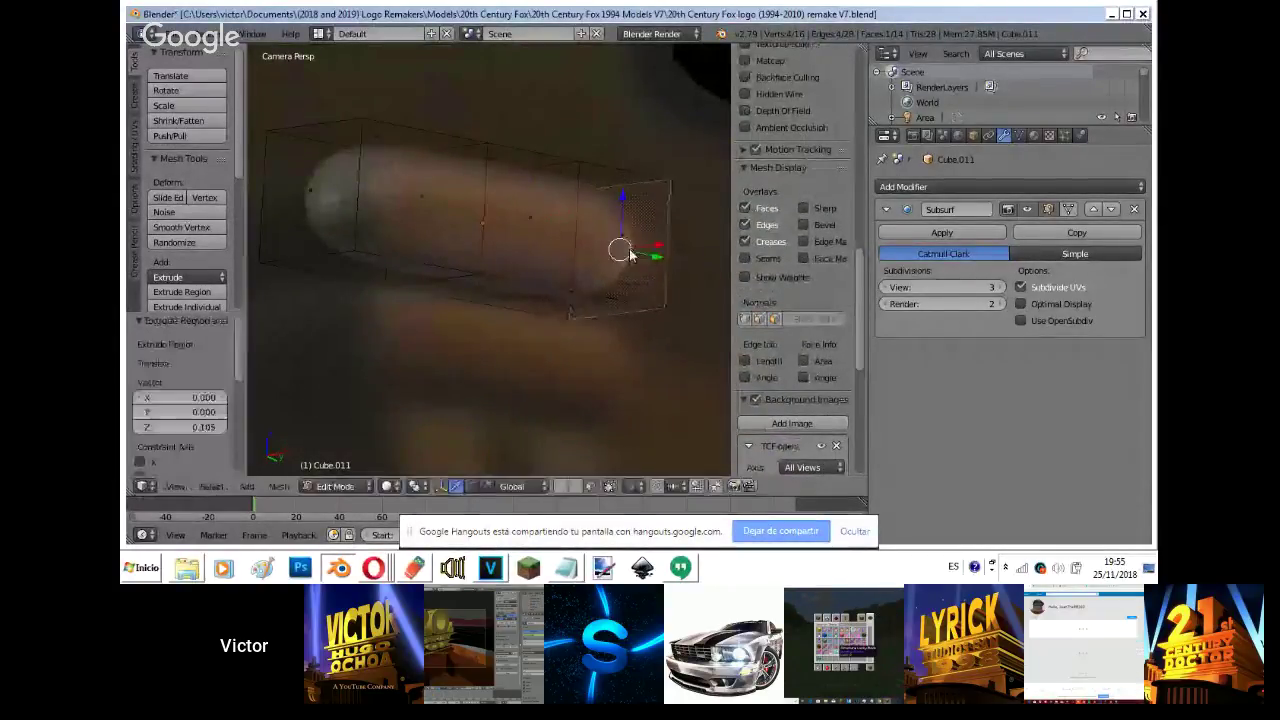
# - Scale the bar by 0.894 along Y, shift it along Y over the reference ornament and scale it uniformly by 1.023
pyautogui.press('Tab')
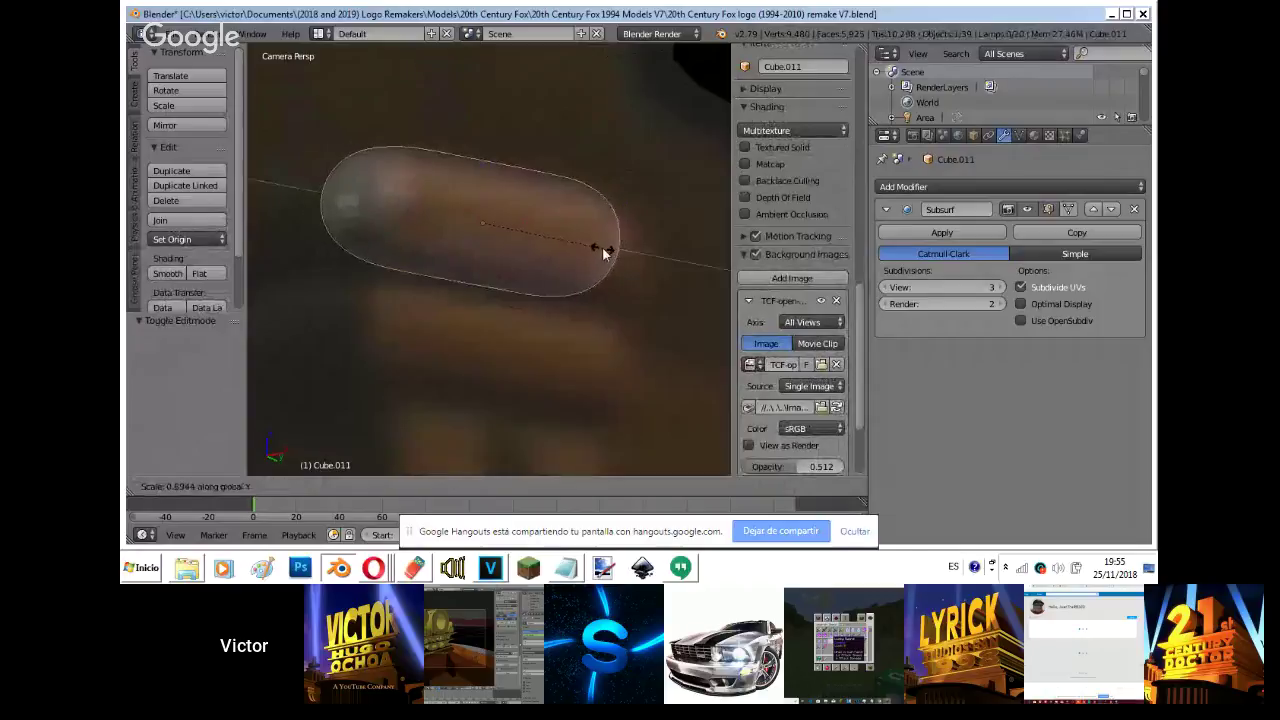
pyautogui.click(602, 246)
pyautogui.press('g')
pyautogui.press('y')
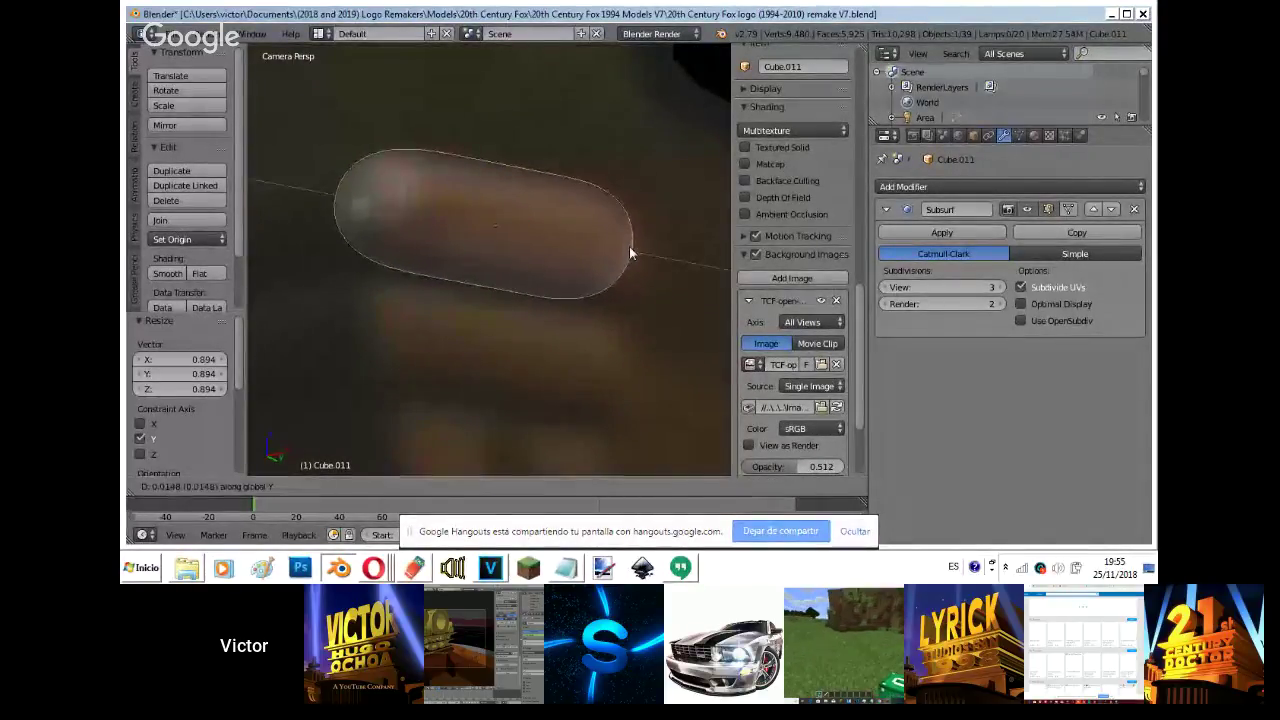
pyautogui.click(632, 253)
pyautogui.press('s')
pyautogui.click(635, 257)
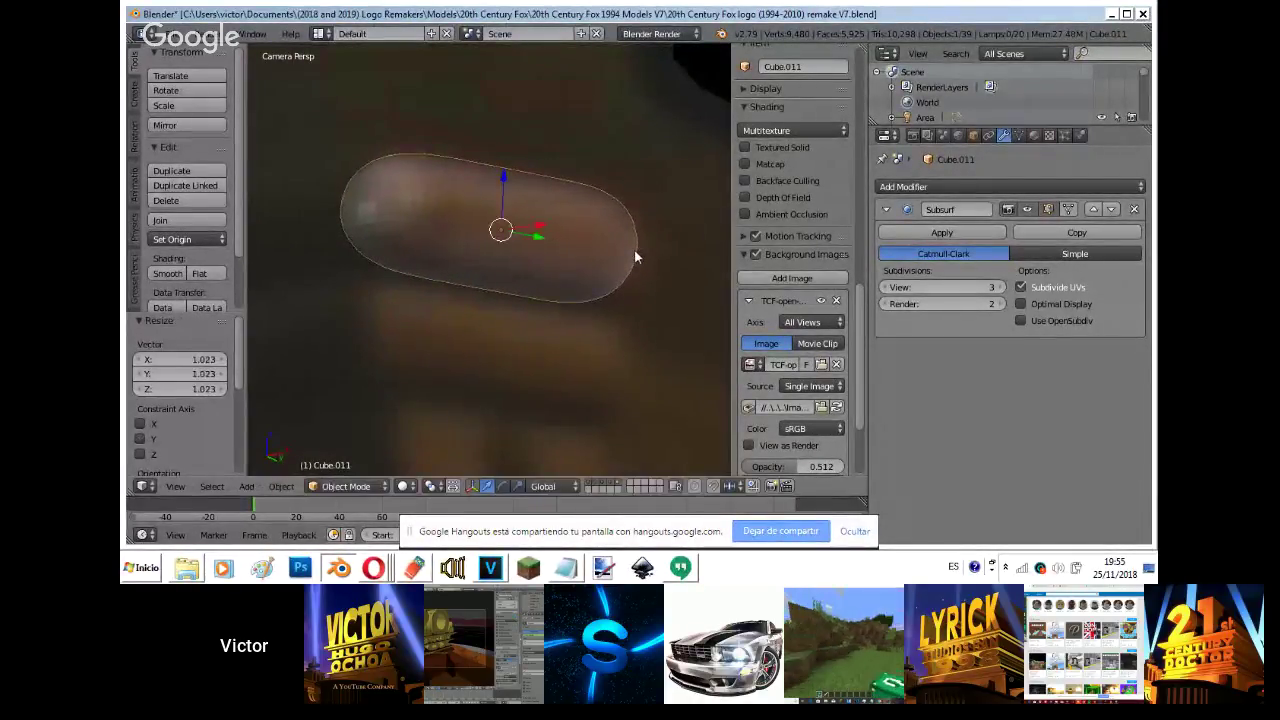
# - In top orthographic view, move the bar's negative-Y end face by 0.020 along Y in edit mode
pyautogui.press('Tab')
pyautogui.press('KP_7')
pyautogui.press('KP_5')
pyautogui.press('Tab')
pyautogui.scroll(10, 635, 257)
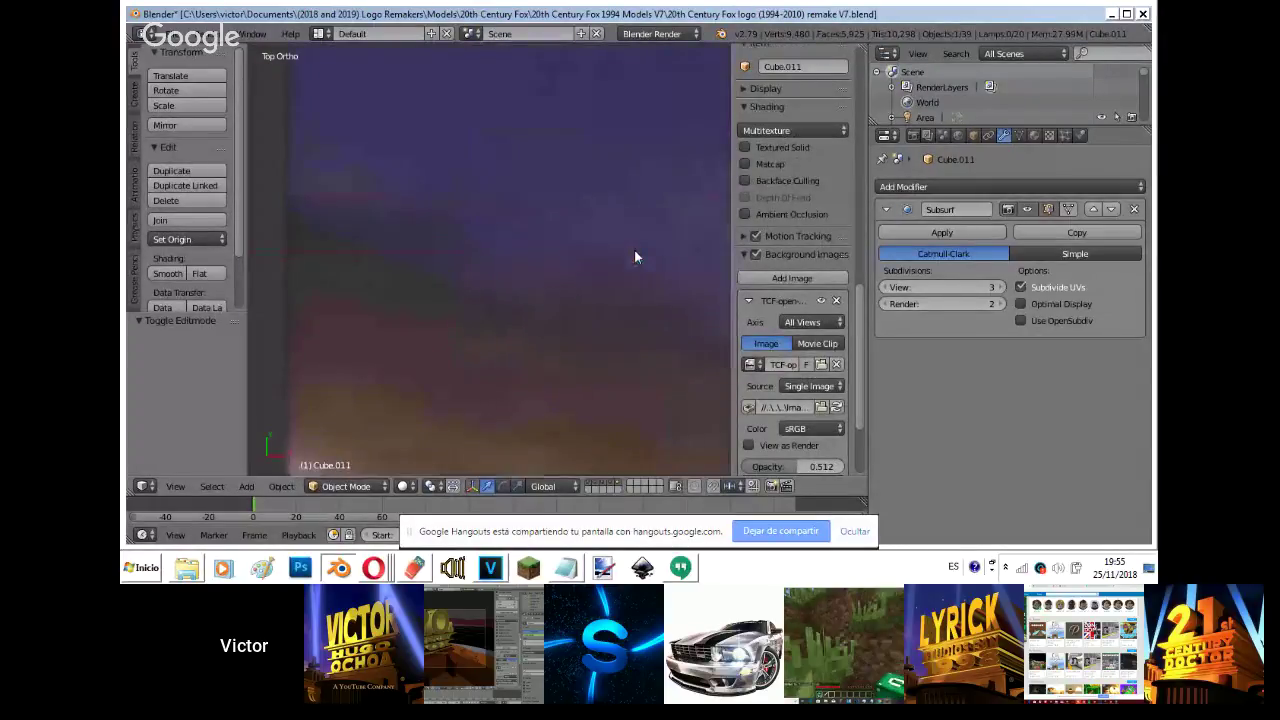
pyautogui.keyDown('shift'); pyautogui.moveTo(634, 250); pyautogui.dragTo(507, 351, button='middle'); pyautogui.keyUp('shift')
pyautogui.press('g')
pyautogui.click(542, 376)
pyautogui.press('Tab')
pyautogui.scroll(-2, 491, 414)
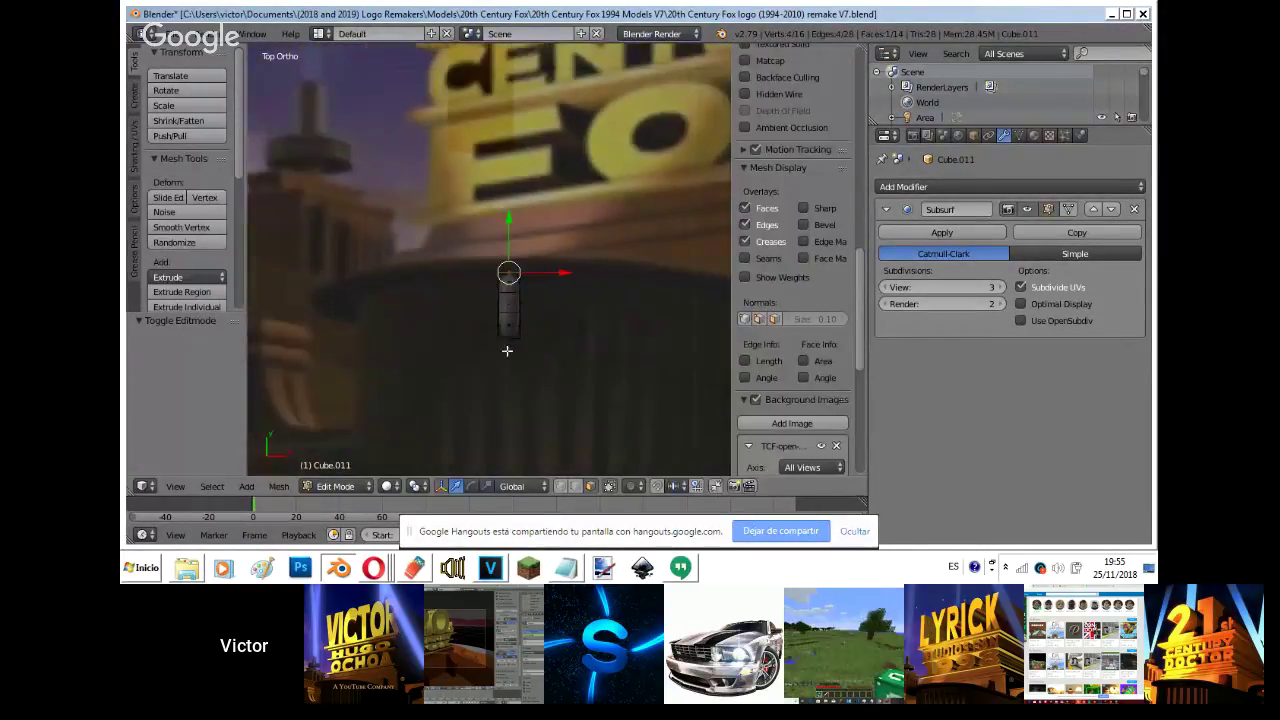
pyautogui.press('z')
pyautogui.rightClick(497, 327)
pyautogui.keyDown('shift'); pyautogui.rightClick(493, 285); pyautogui.keyUp('shift')
pyautogui.scroll(5, 493, 288)
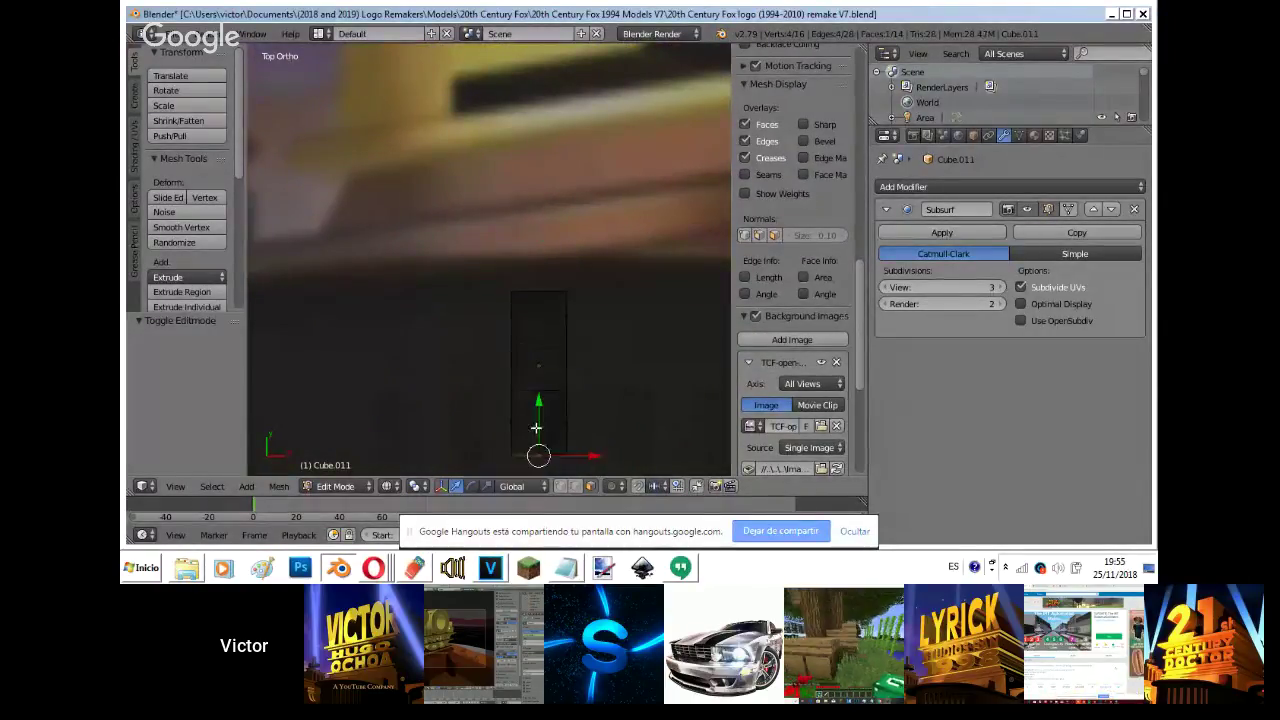
pyautogui.moveTo(536, 428); pyautogui.dragTo(524, 397)
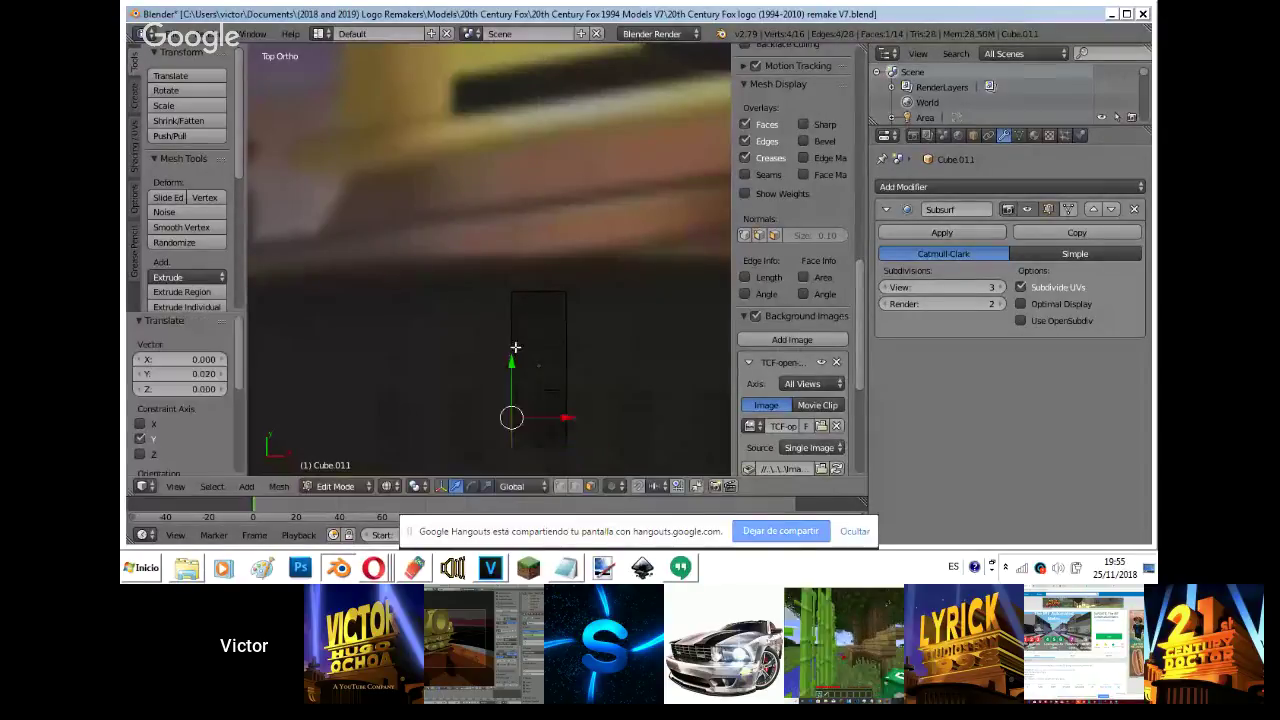
# - Extrude the two outer side faces by 0.040 and 0.280 into parallel legs, and move the face between them 0.036 along X
pyautogui.press('e')
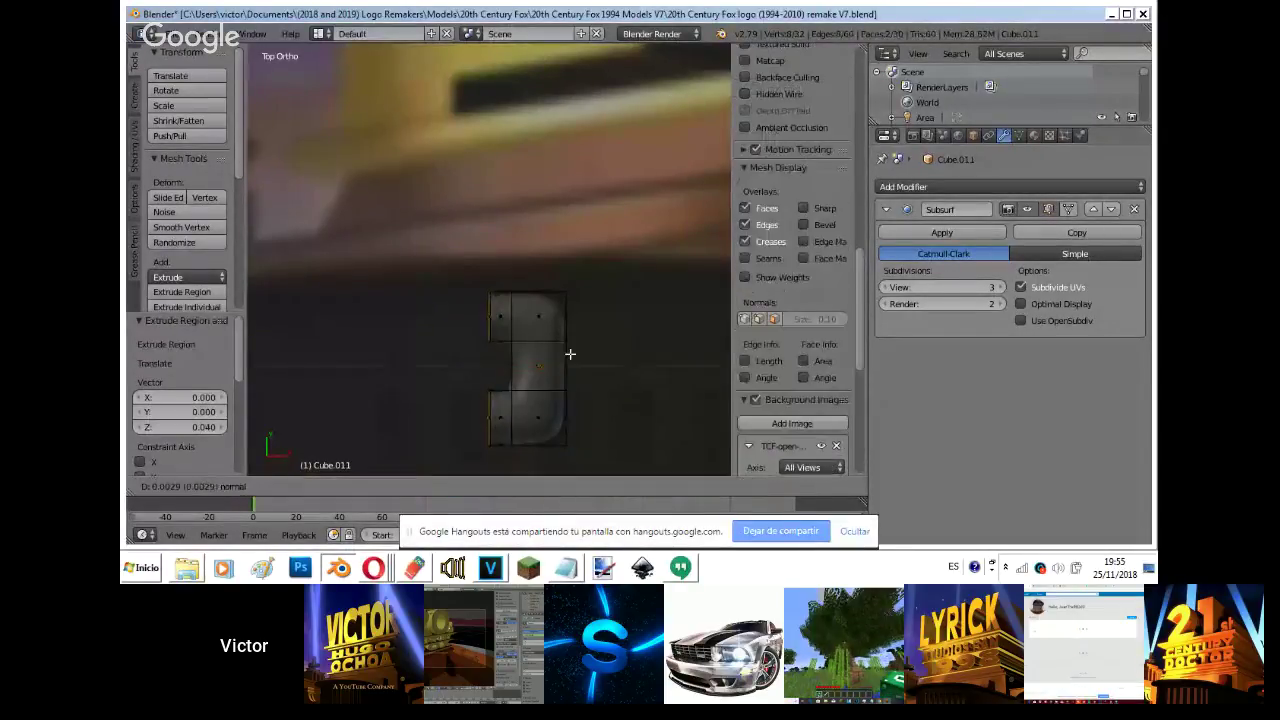
pyautogui.click(448, 361)
pyautogui.press('z')
pyautogui.rightClick(508, 370)
pyautogui.rightClick(508, 369)
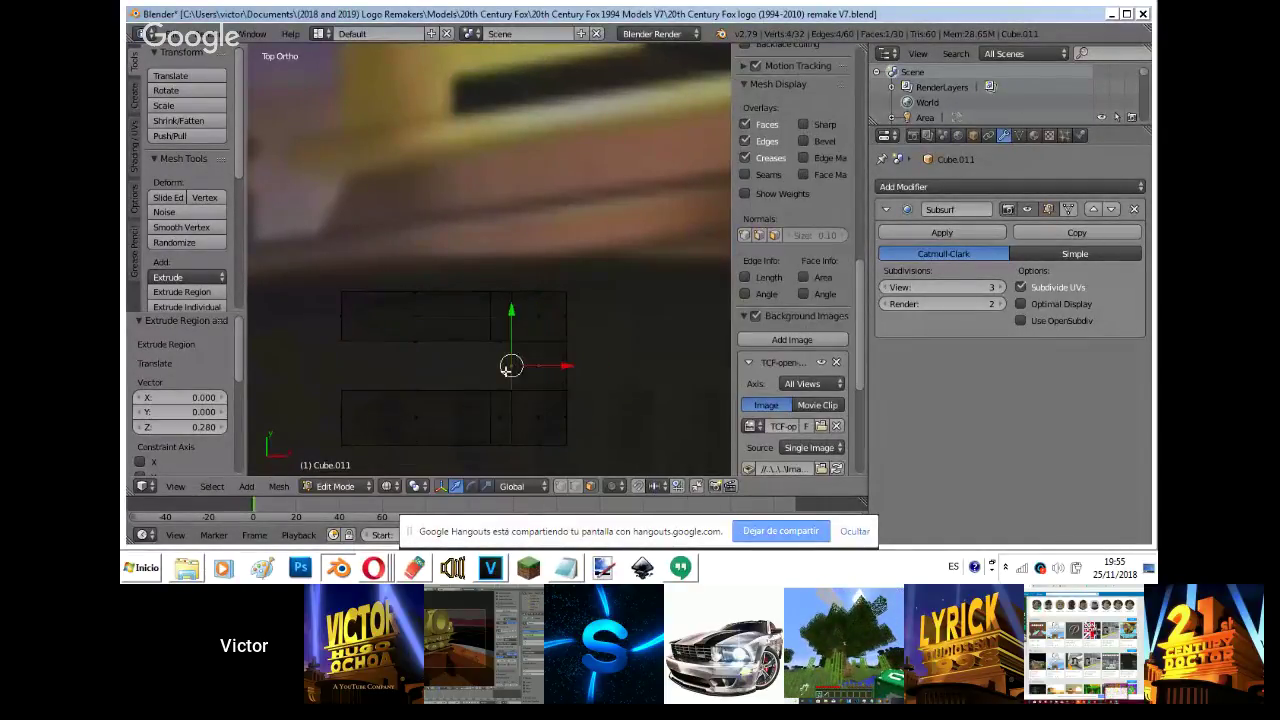
pyautogui.press('z')
pyautogui.press('g')
pyautogui.press('x')
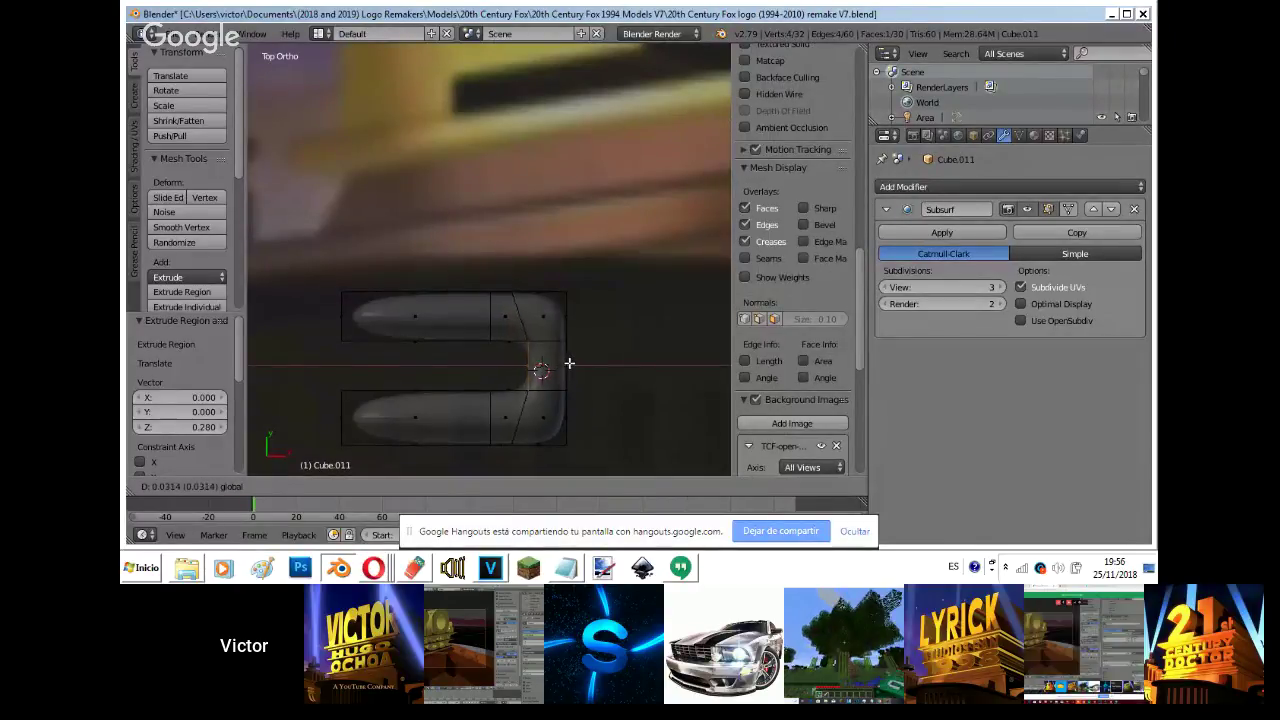
pyautogui.click(571, 363)
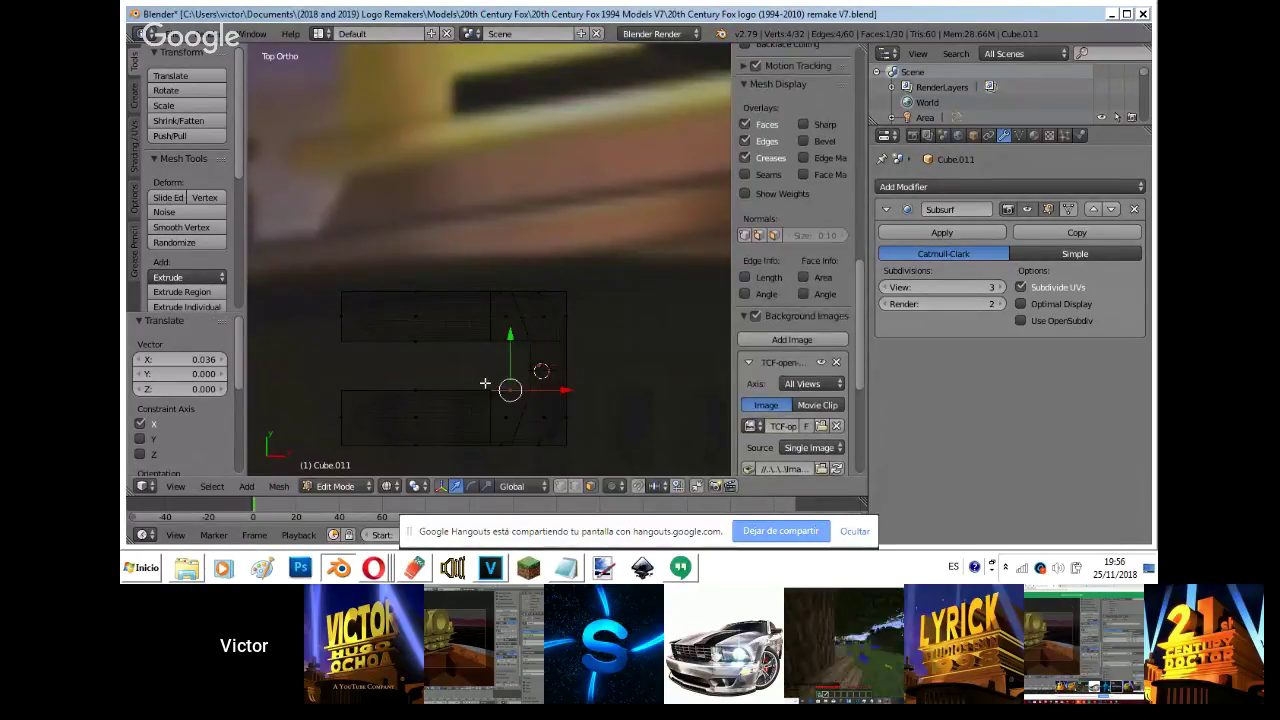
# - Select the inner faces of both legs and scale them apart along Y by about 1.4
pyautogui.keyDown('shift'); pyautogui.rightClick(456, 386); pyautogui.keyUp('shift')
pyautogui.keyDown('shift'); pyautogui.rightClick(458, 346); pyautogui.keyUp('shift')
pyautogui.keyDown('shift'); pyautogui.rightClick(501, 352); pyautogui.keyUp('shift')
pyautogui.press('s')
pyautogui.press('z')
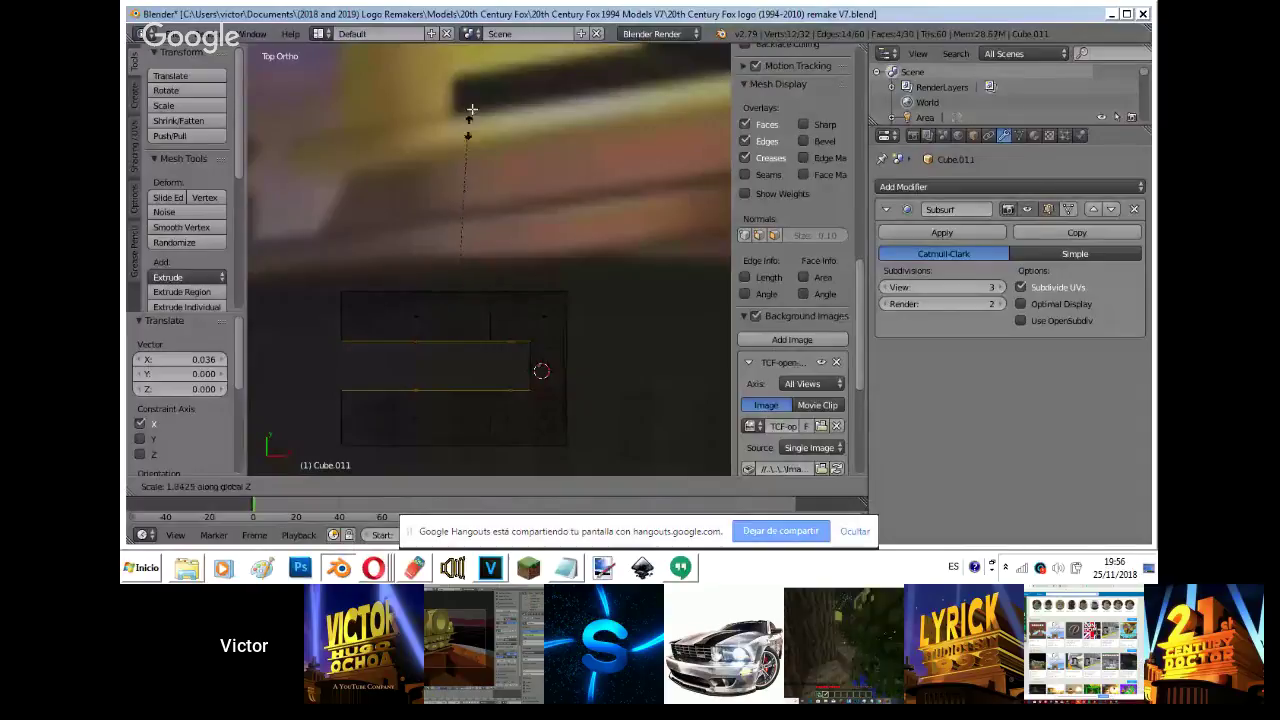
pyautogui.press('y')
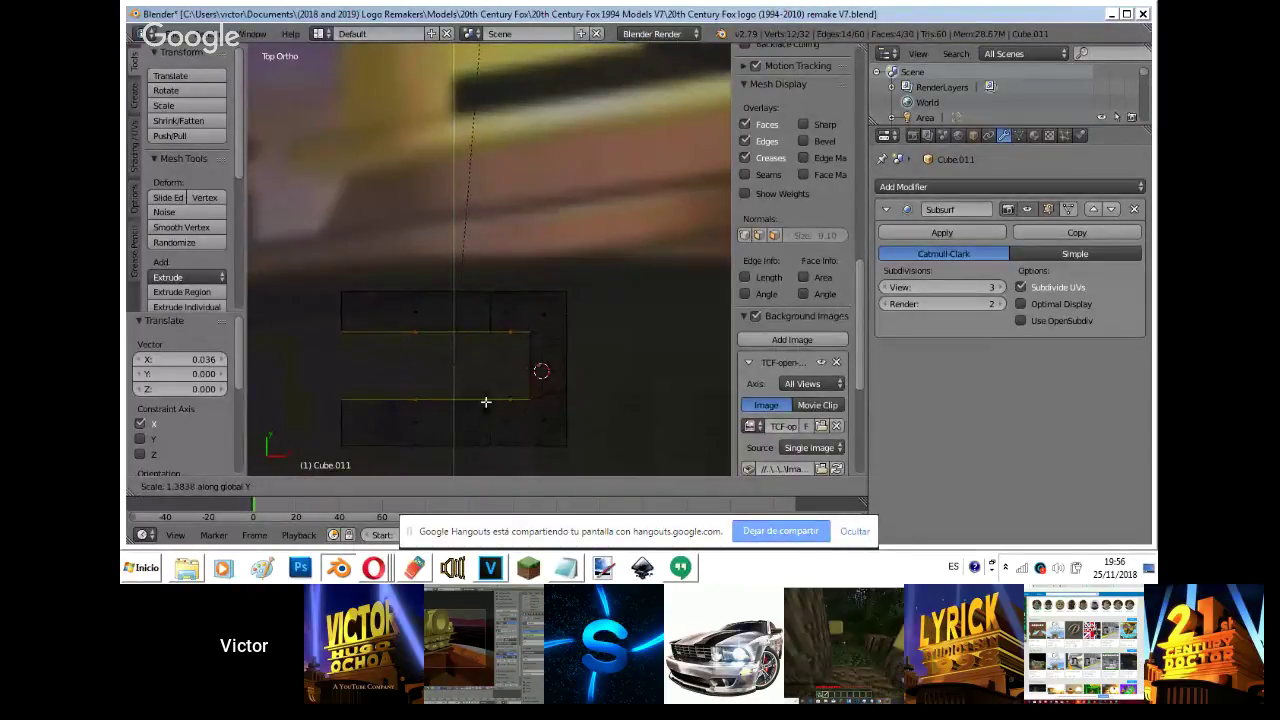
pyautogui.click(487, 394)
pyautogui.press('Tab')
pyautogui.press('Tab')
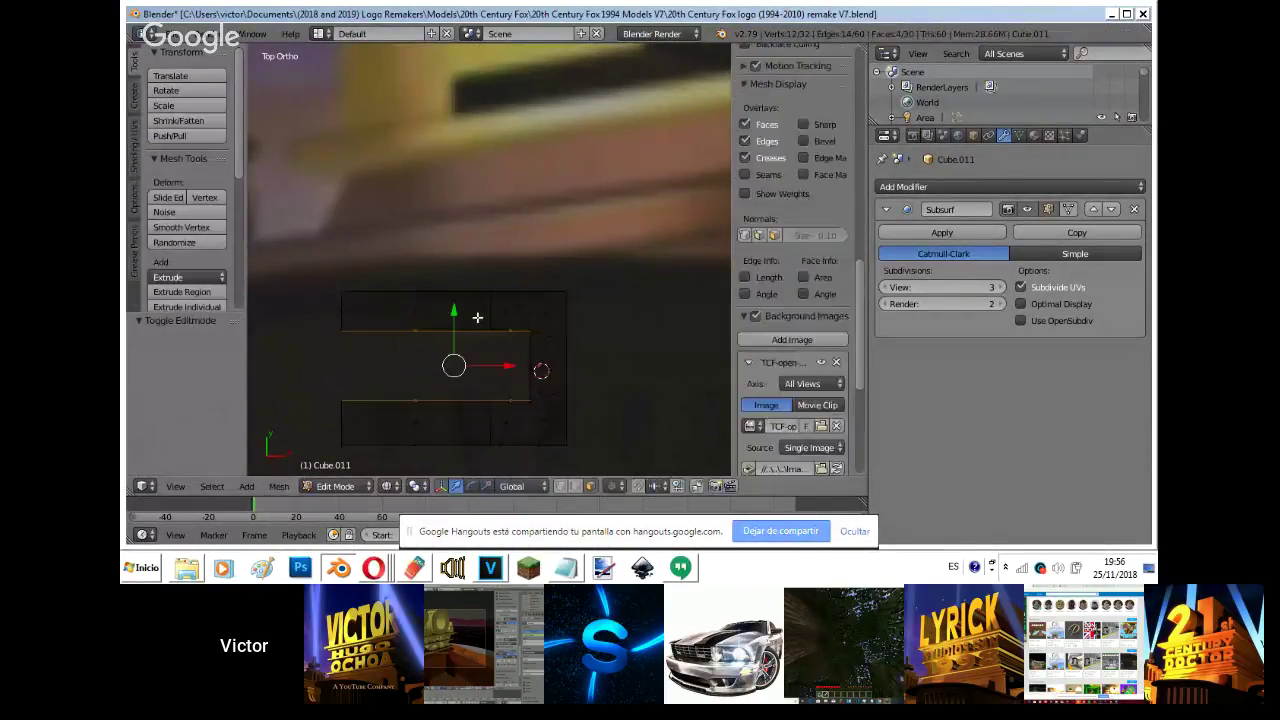
pyautogui.press('z')
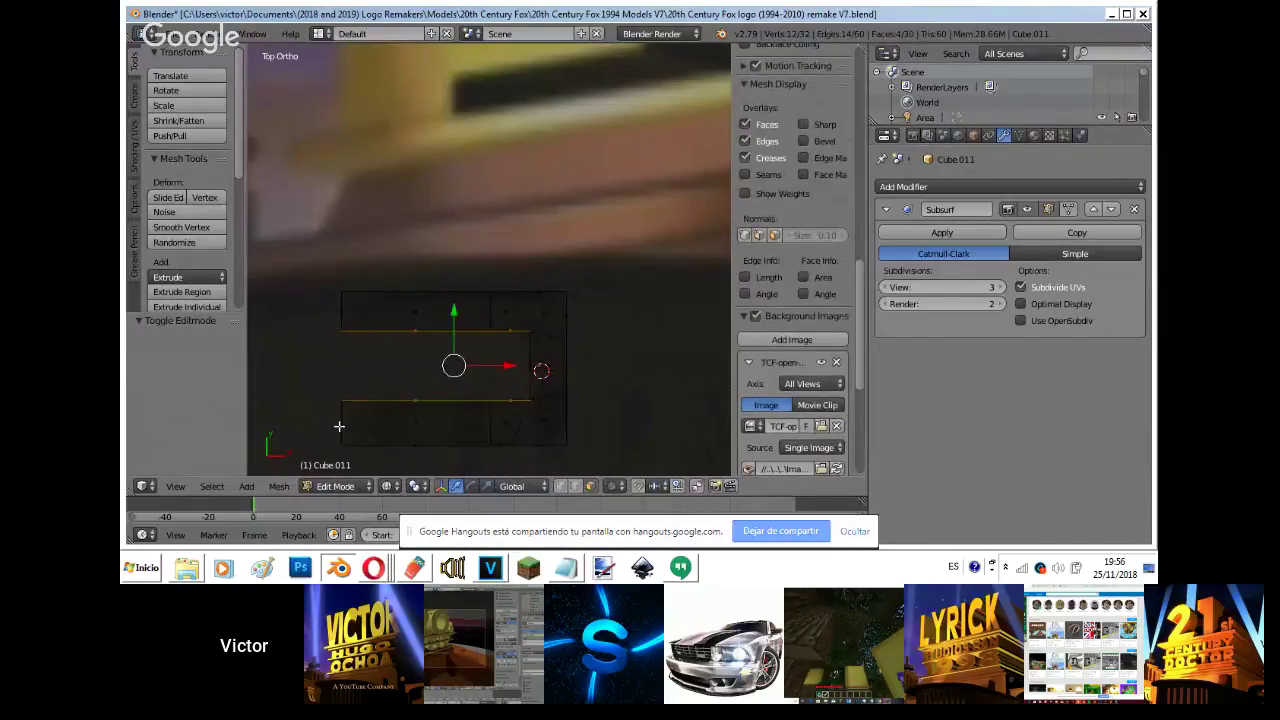
# - Select both leg end faces, and in camera view scale the whole object and move it 0.091 in X, 0.058 in Y and 0.009 in Z
pyautogui.rightClick(338, 426)
pyautogui.keyDown('shift'); pyautogui.rightClick(348, 315); pyautogui.keyUp('shift')
pyautogui.press('z')
pyautogui.press('KP_0')
pyautogui.keyDown('shift'); pyautogui.moveTo(346, 314); pyautogui.dragTo(440, 269, button='middle'); pyautogui.keyUp('shift')
pyautogui.press('Tab')
pyautogui.press('s')
pyautogui.click(510, 260)
pyautogui.press('g')
pyautogui.click(645, 250)
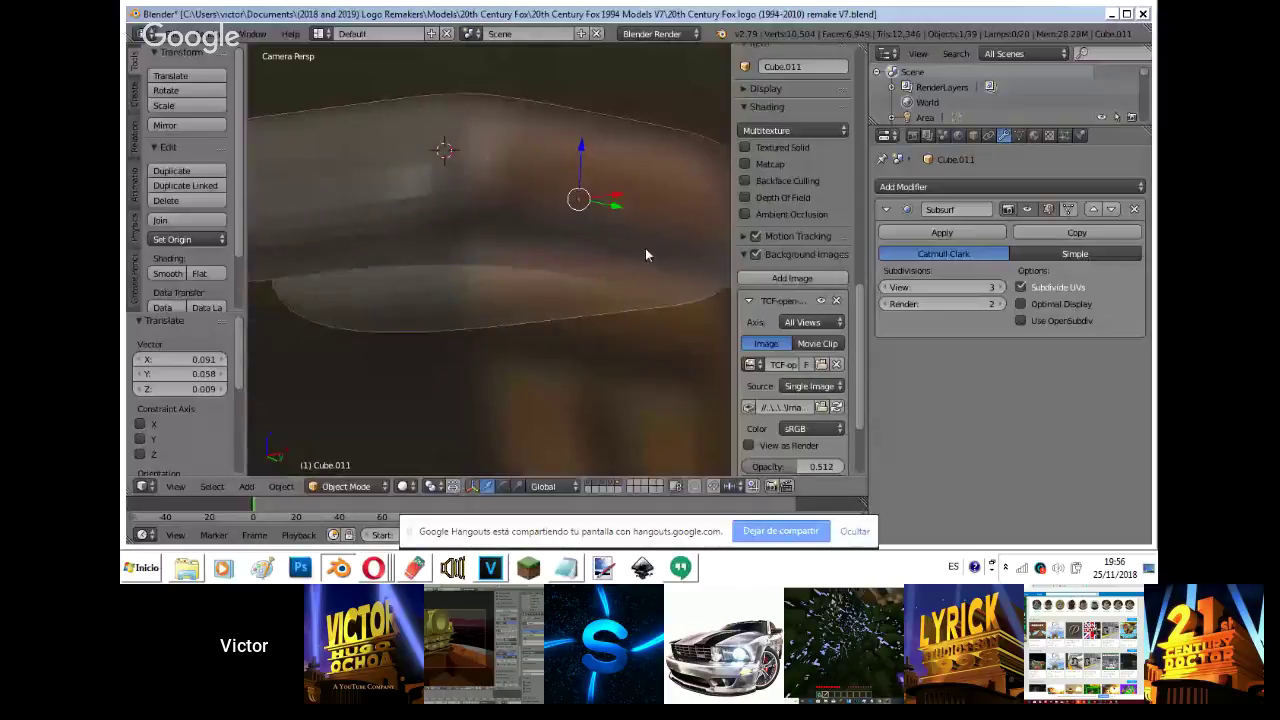
# - Shrink the object slightly and nudge it by -0.002 in Y and 0.004 in Z
pyautogui.press('s')
pyautogui.click(629, 229)
pyautogui.press('g')
pyautogui.click(630, 226)
# - Scale the object along Y by about 1.244 and nudge it 0.003 in X, 0.002 in Y and 0.001 in Z over the reference ornament
pyautogui.press('s')
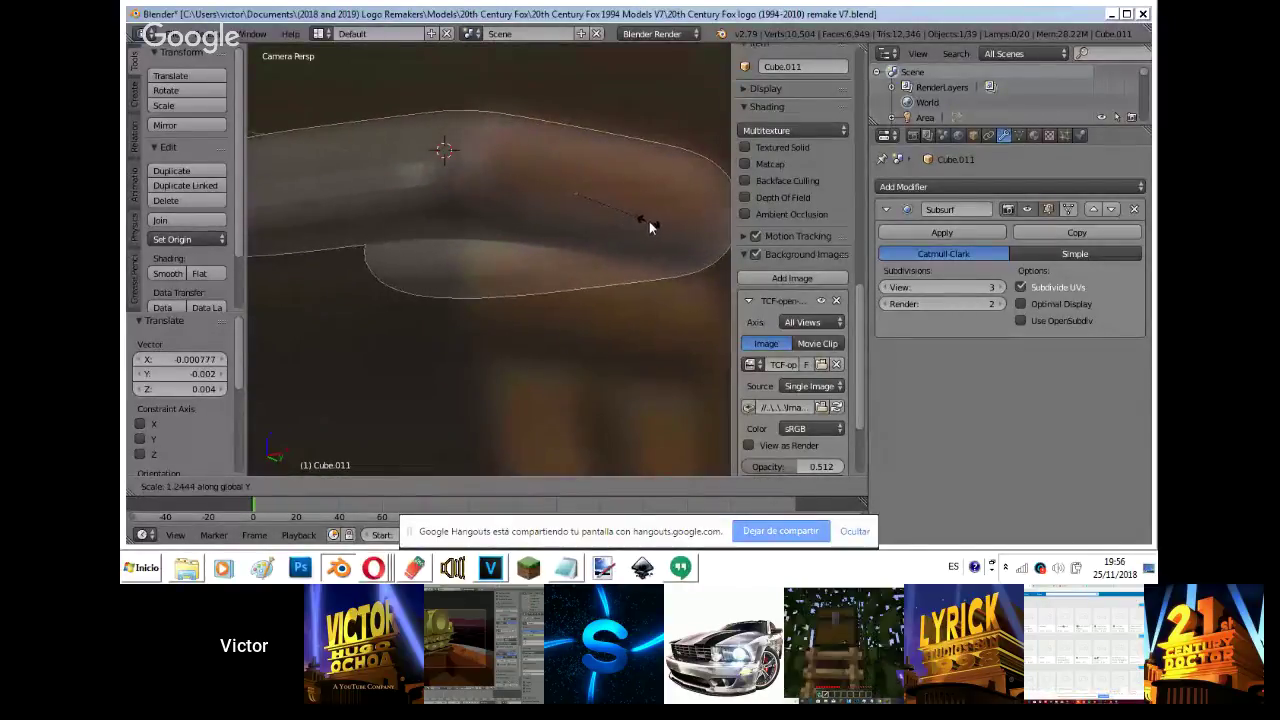
pyautogui.click(649, 222)
pyautogui.press('g')
pyautogui.click(652, 220)
pyautogui.scroll(-3, 650, 223)
pyautogui.scroll(-4, 651, 230)
pyautogui.press('s')
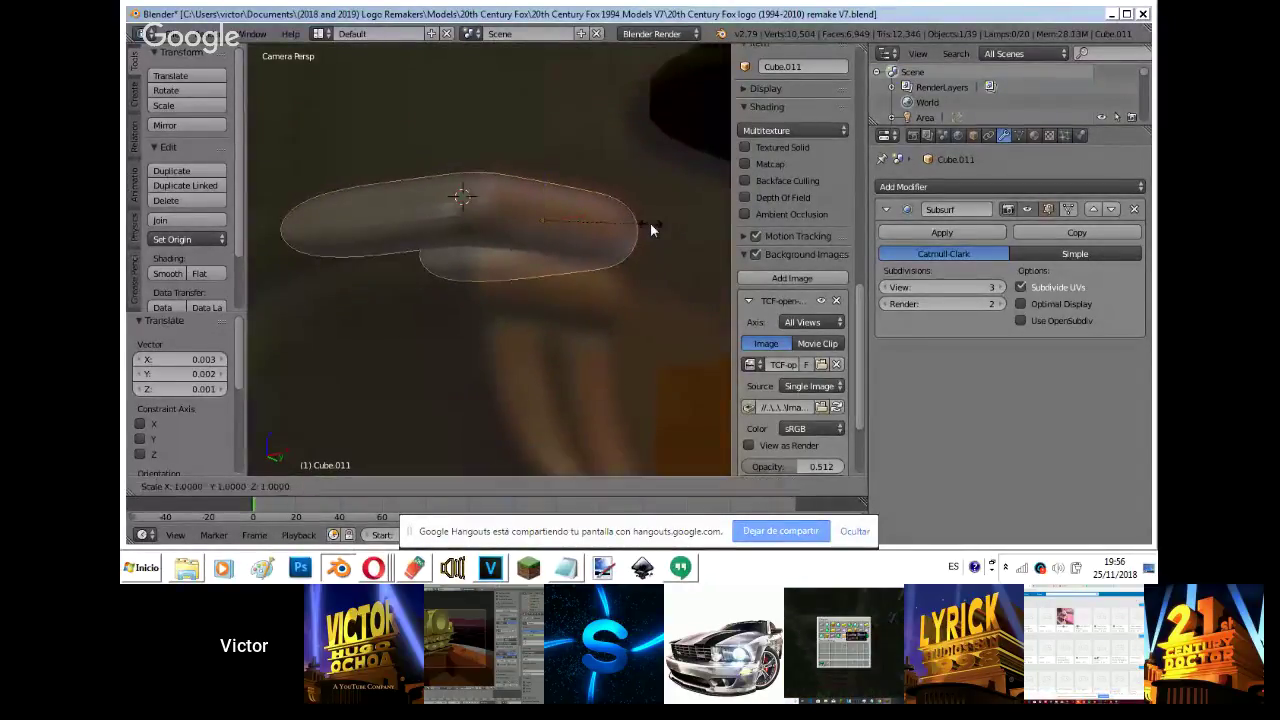
pyautogui.click(650, 226)
pyautogui.press('Tab')
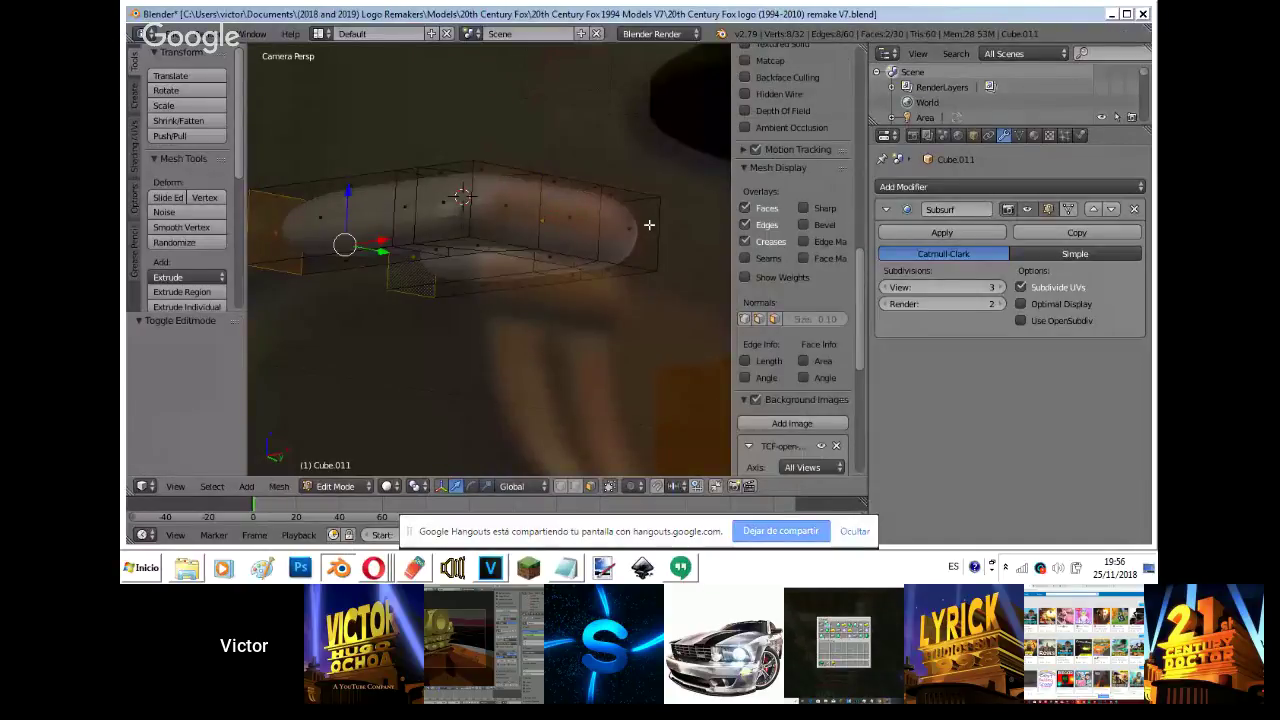
pyautogui.scroll(-3, 649, 224)
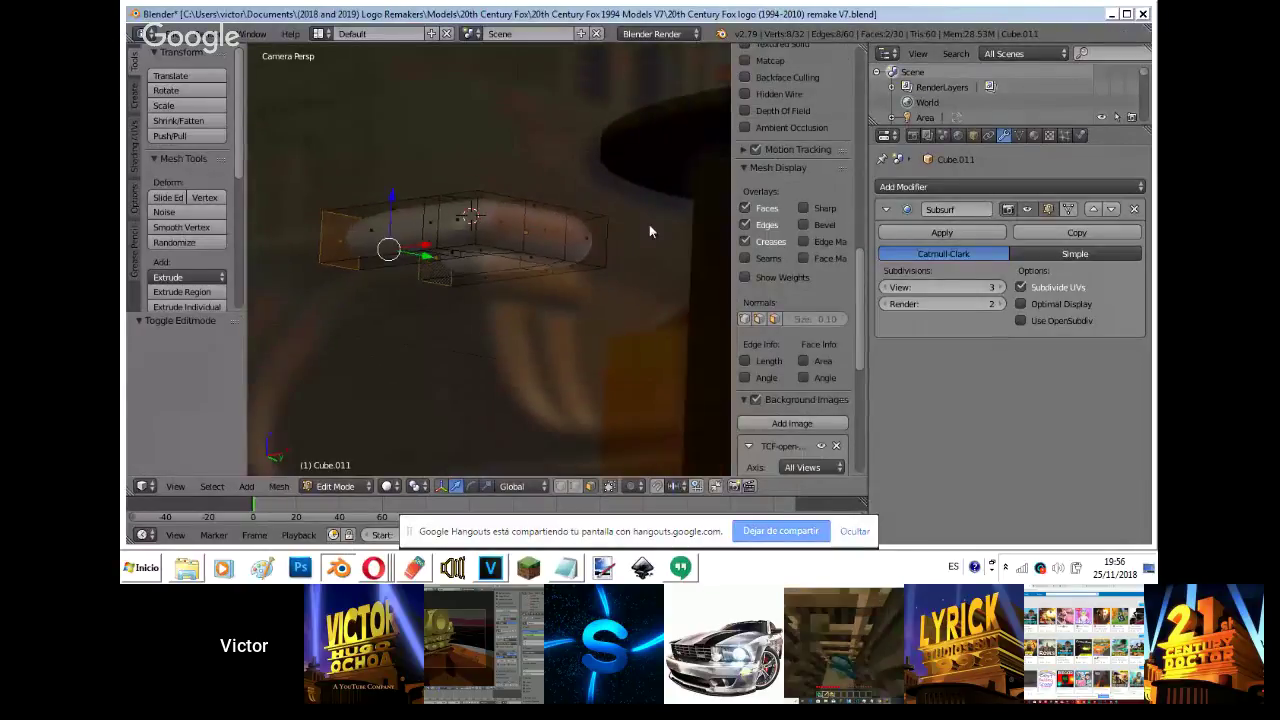
pyautogui.press('Tab')
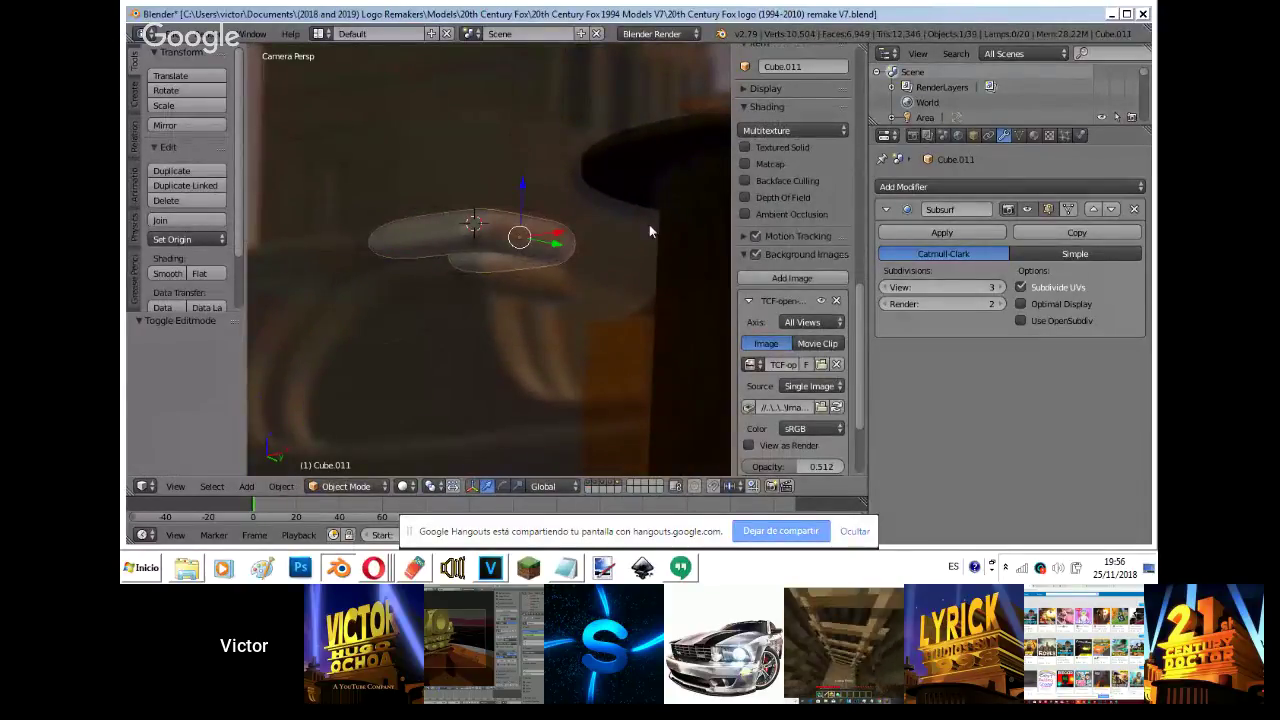
# - Extrude the end face of one leg of the ornament and move it -0.418 along X
pyautogui.press('Tab')
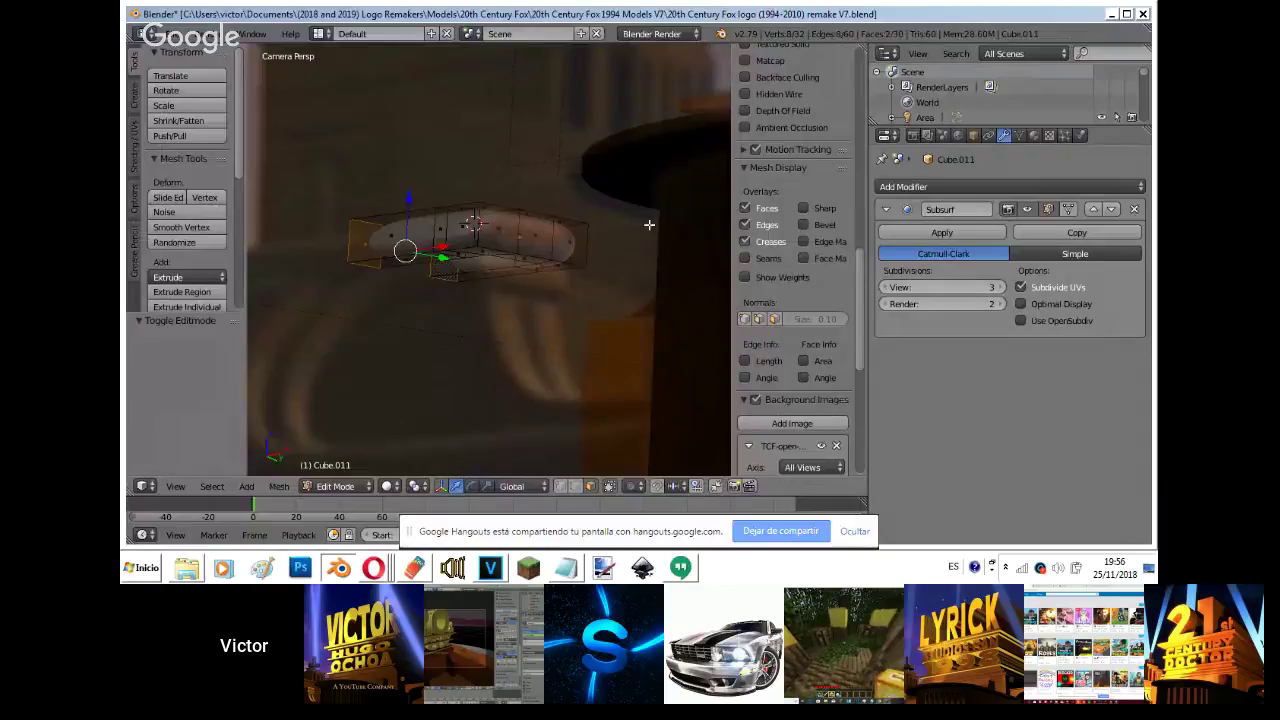
pyautogui.press('z')
pyautogui.rightClick(452, 267)
pyautogui.press('z')
pyautogui.press('e')
pyautogui.rightClick(348, 278)
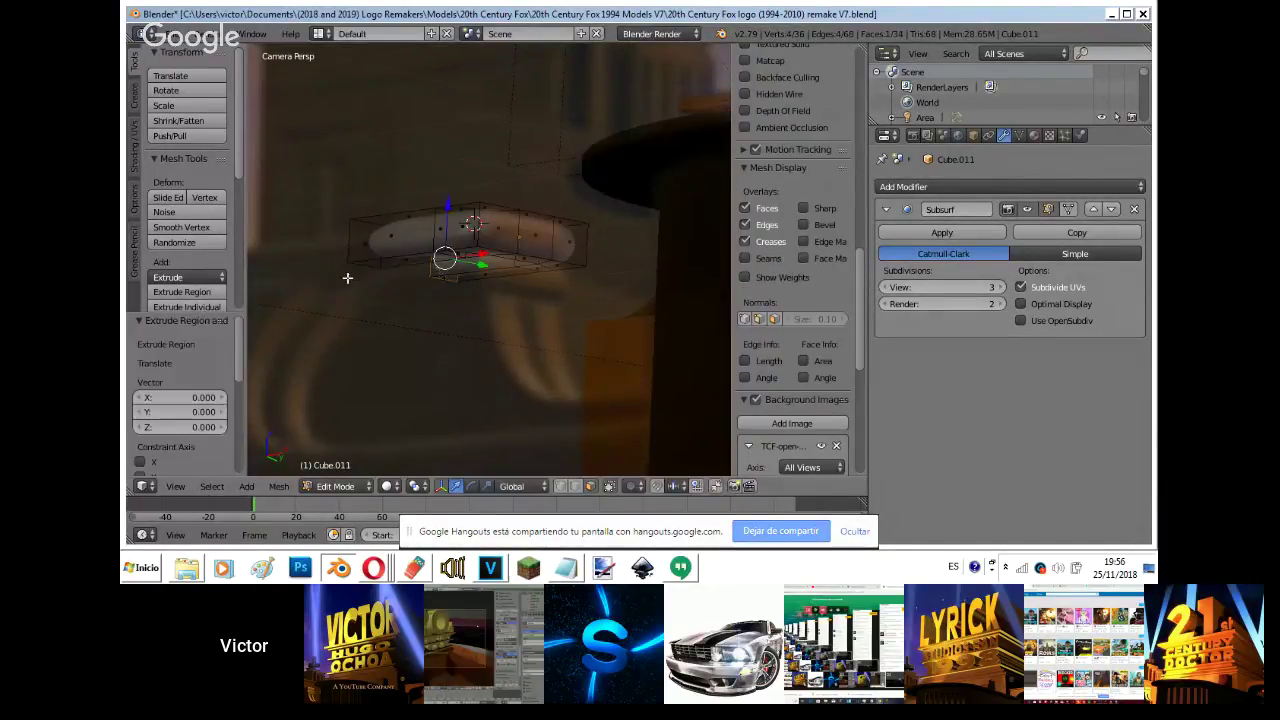
pyautogui.press('KP_7')
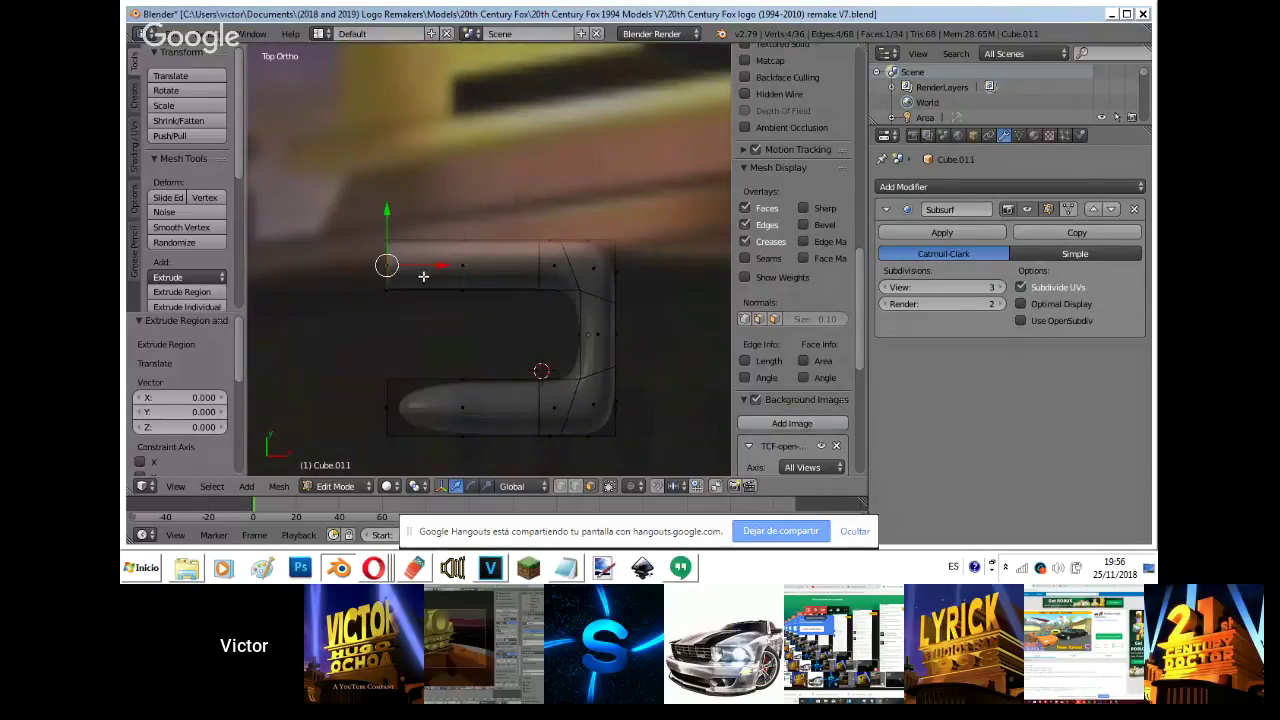
pyautogui.press('Tab')
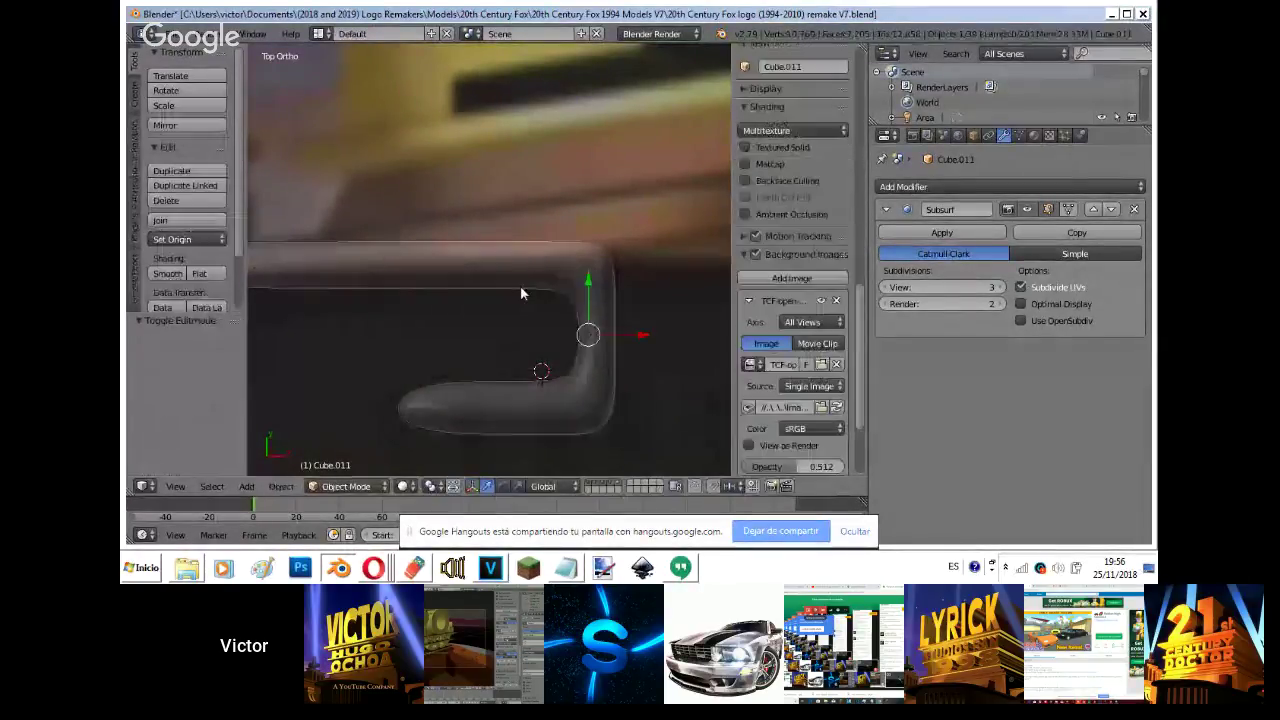
pyautogui.scroll(-5, 520, 293)
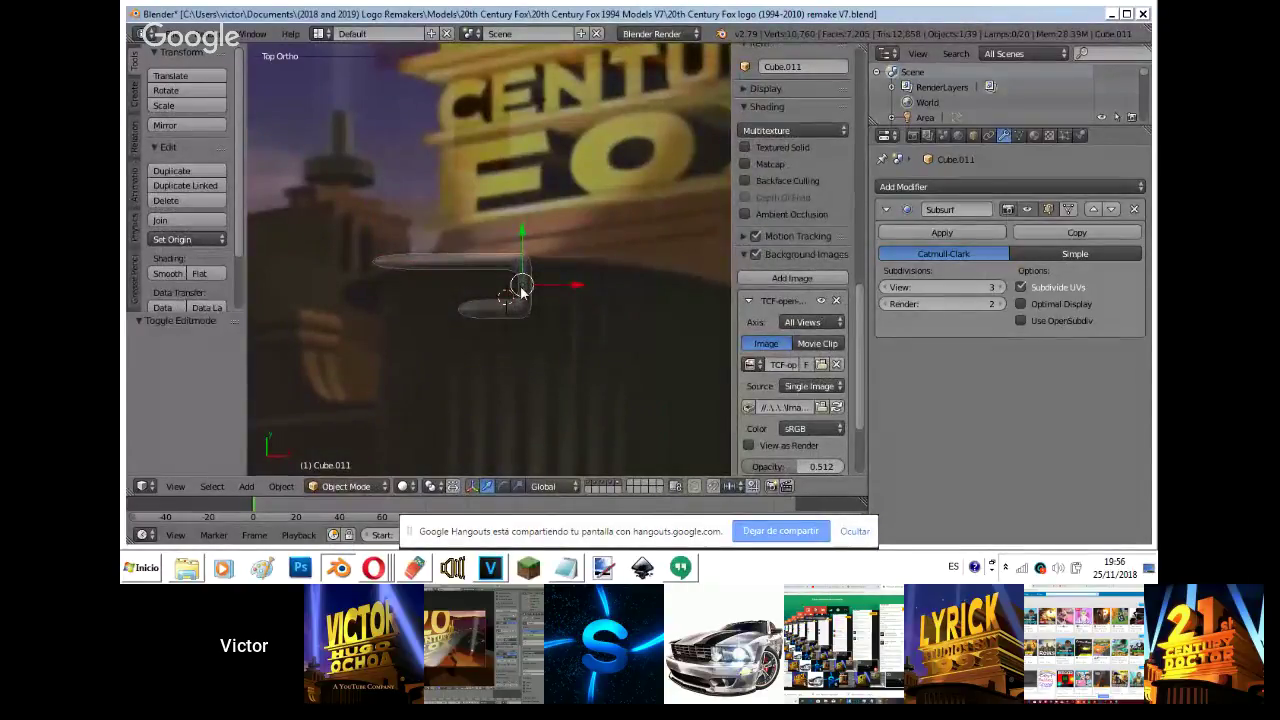
pyautogui.press('Tab')
pyautogui.moveTo(425, 270); pyautogui.dragTo(346, 283)
pyautogui.moveTo(346, 283); pyautogui.dragTo(358, 285, button='middle')
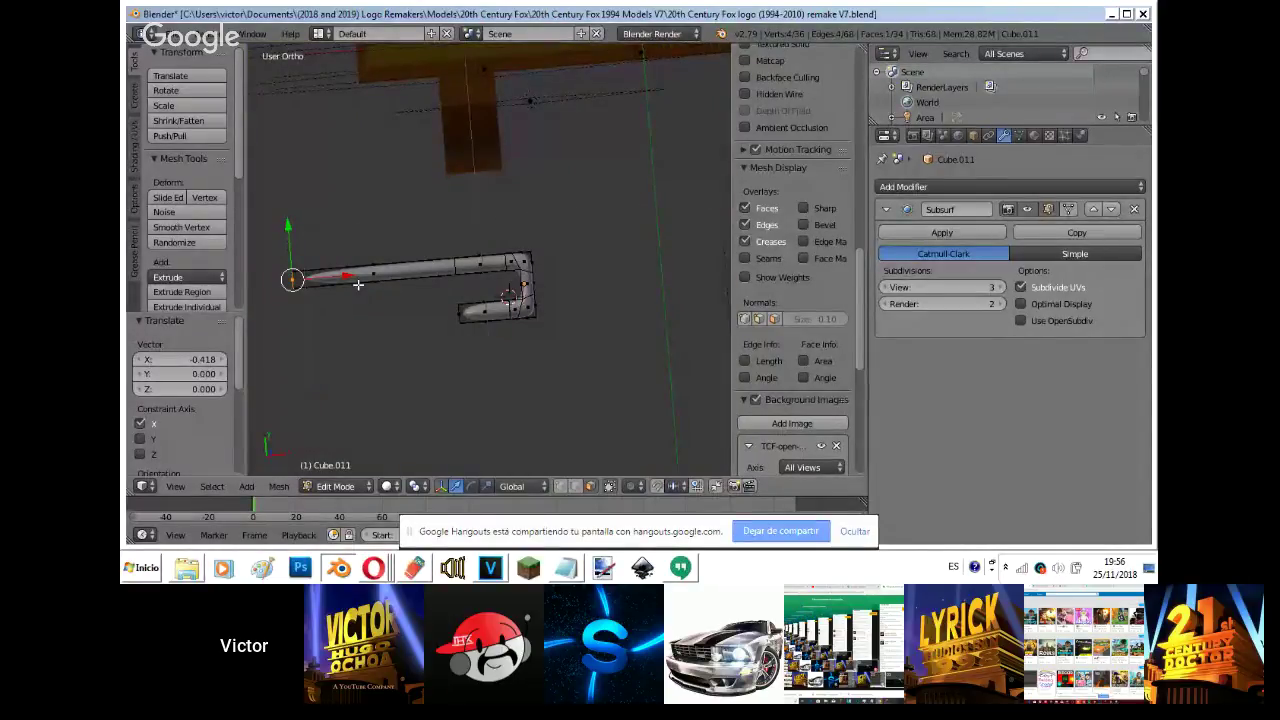
# - Return to camera view and delete the whole ornament object
pyautogui.press('KP_0')
pyautogui.press('Tab')
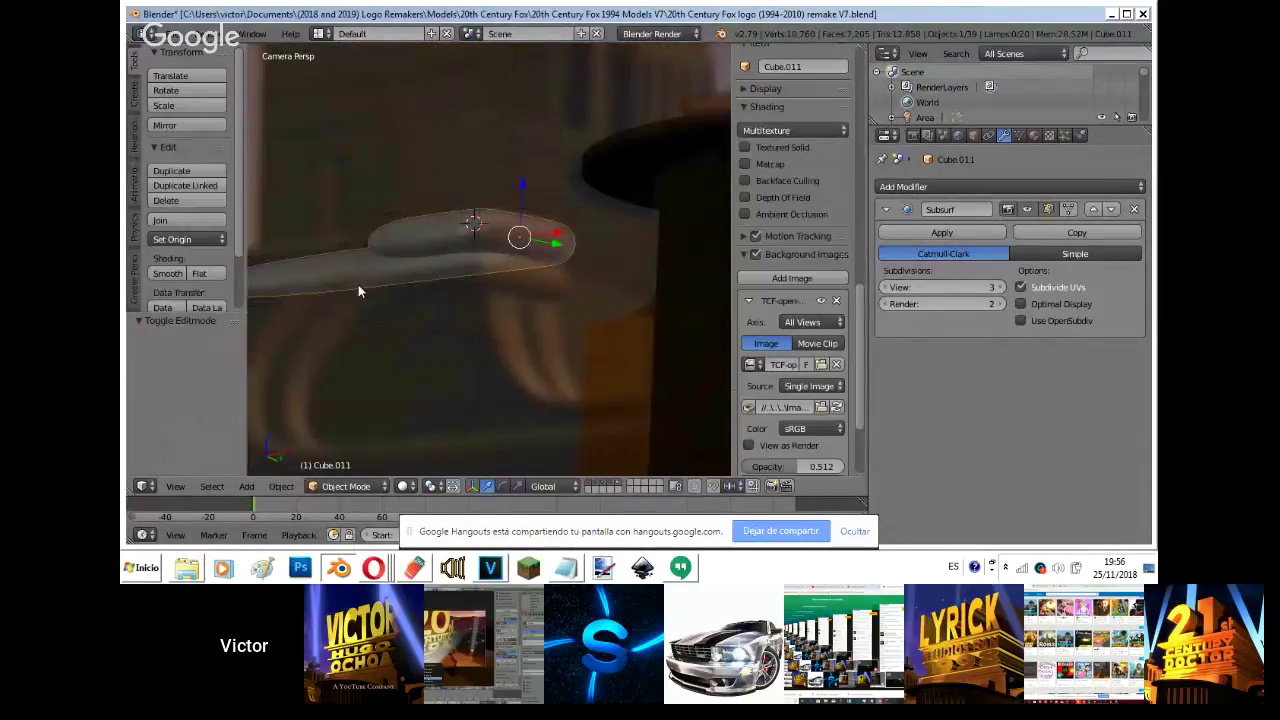
pyautogui.press('Delete')
pyautogui.scroll(1, 358, 291)
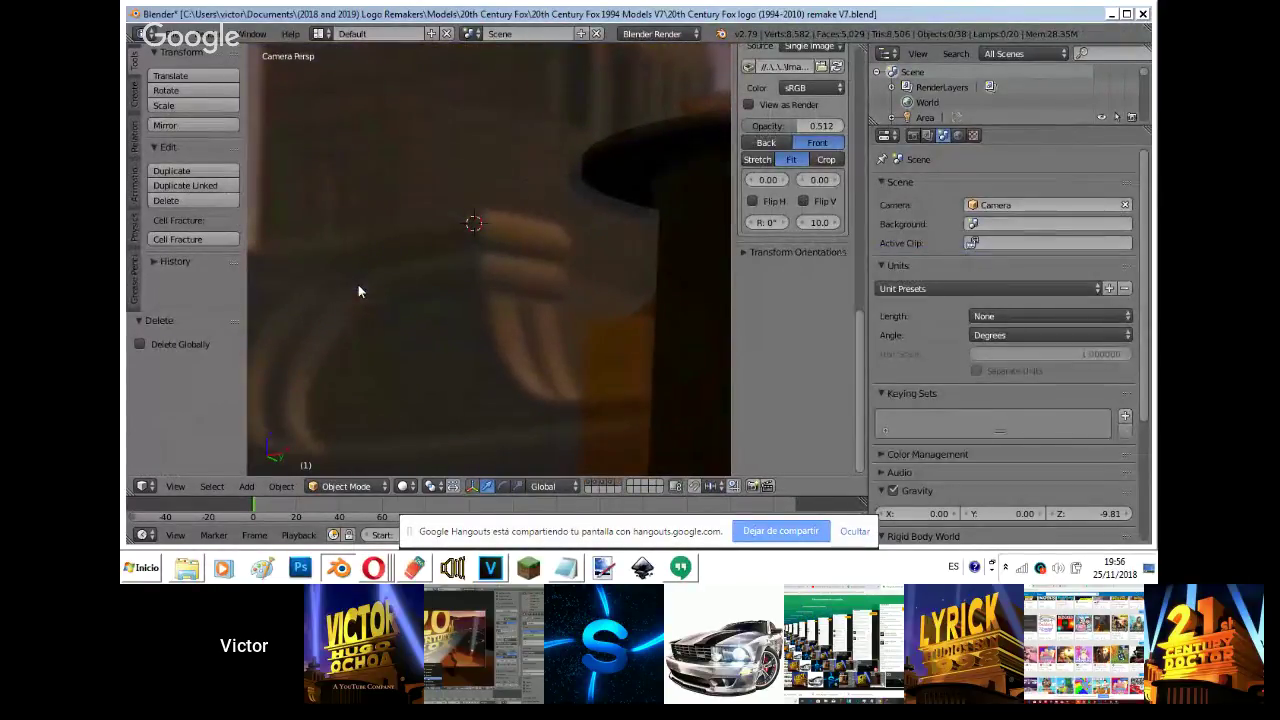
# - Check the YouTube live stream chat and the Hangouts call window, and return to Blender
pyautogui.click(372, 567)
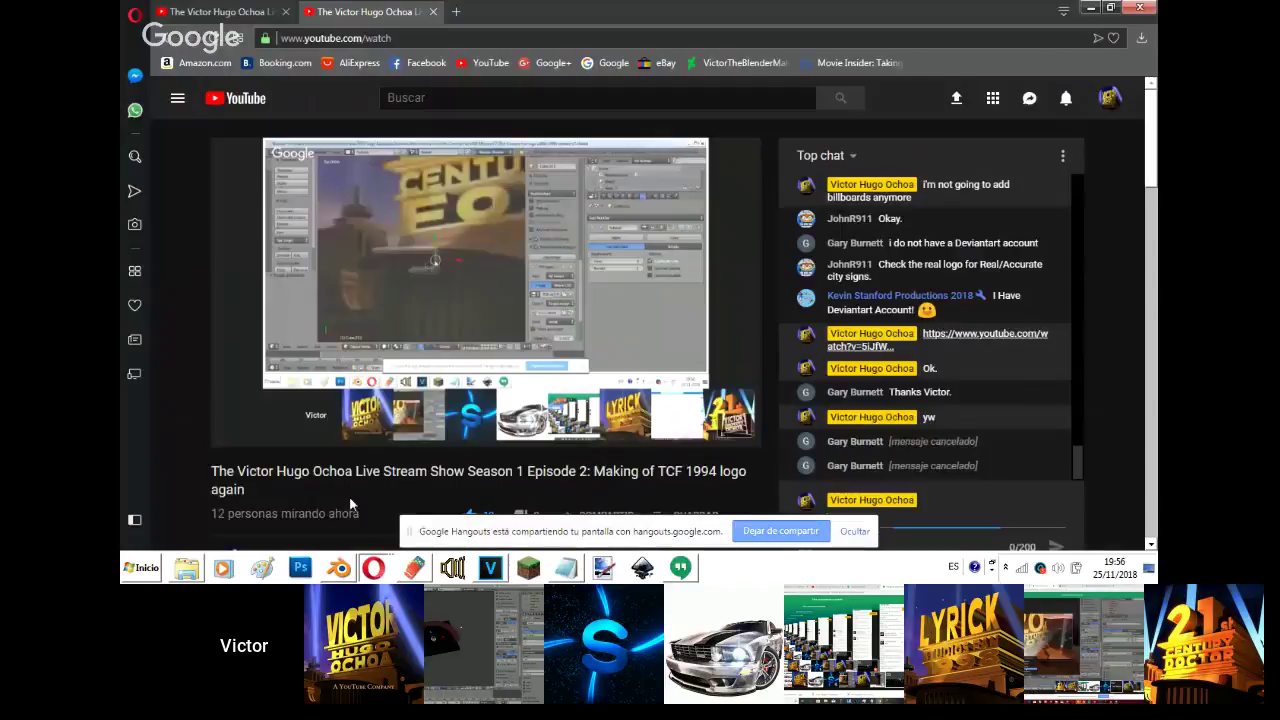
pyautogui.click(339, 515)
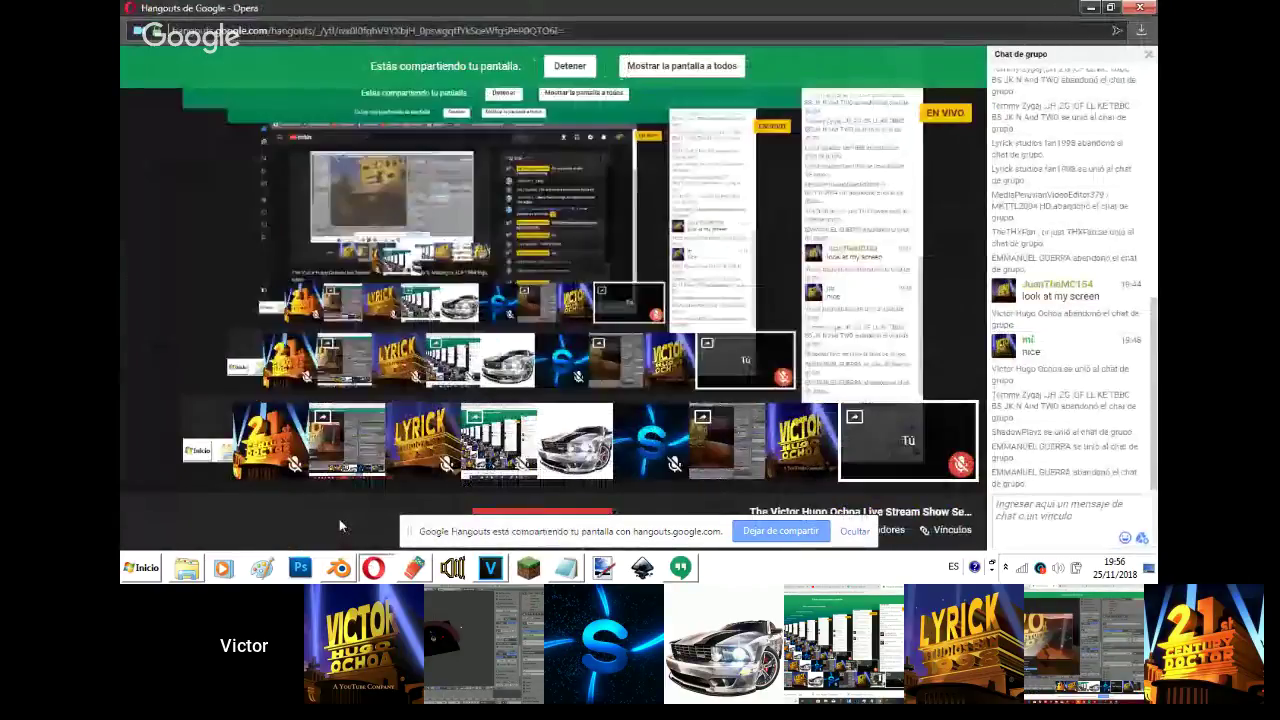
pyautogui.click(726, 468)
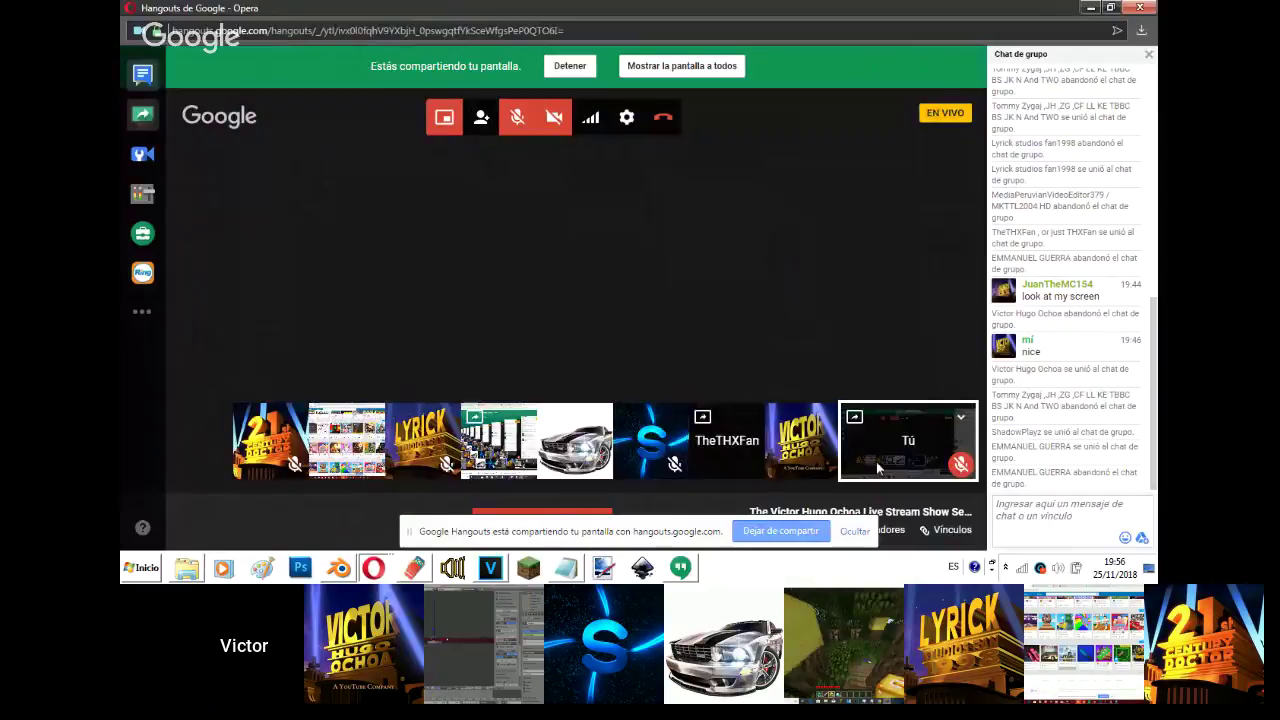
pyautogui.moveTo(374, 580)
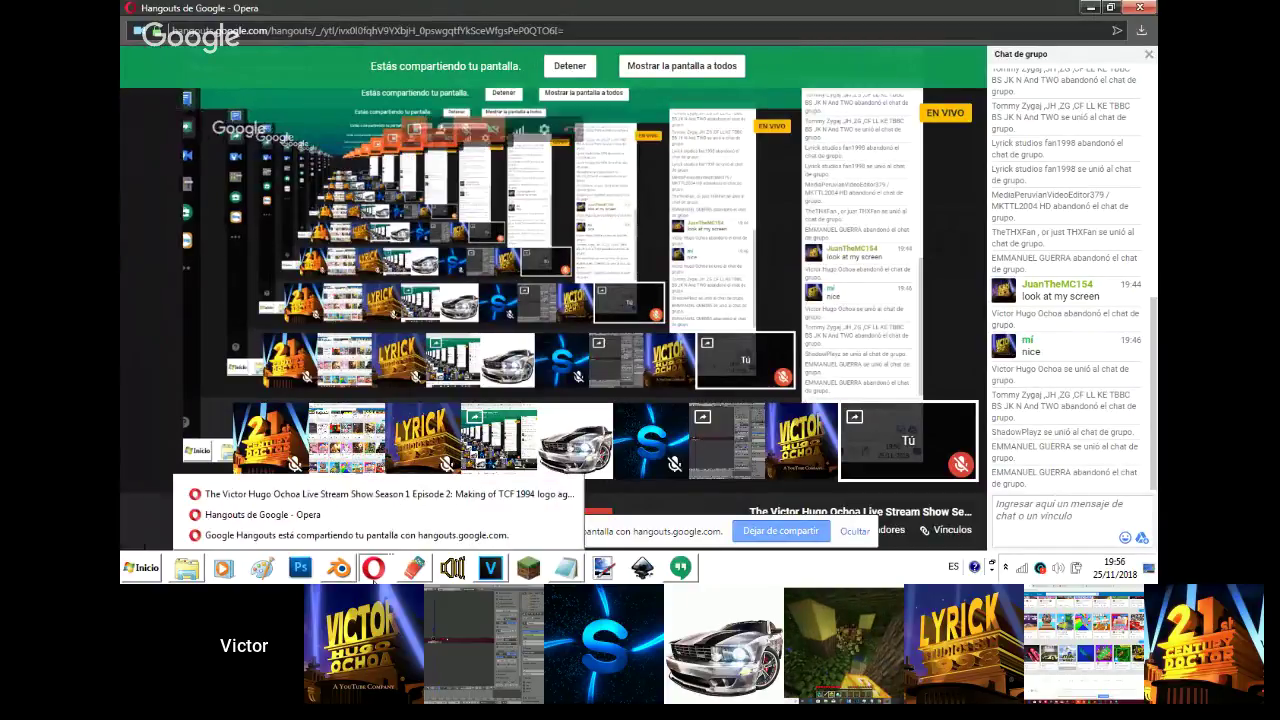
pyautogui.click(338, 568)
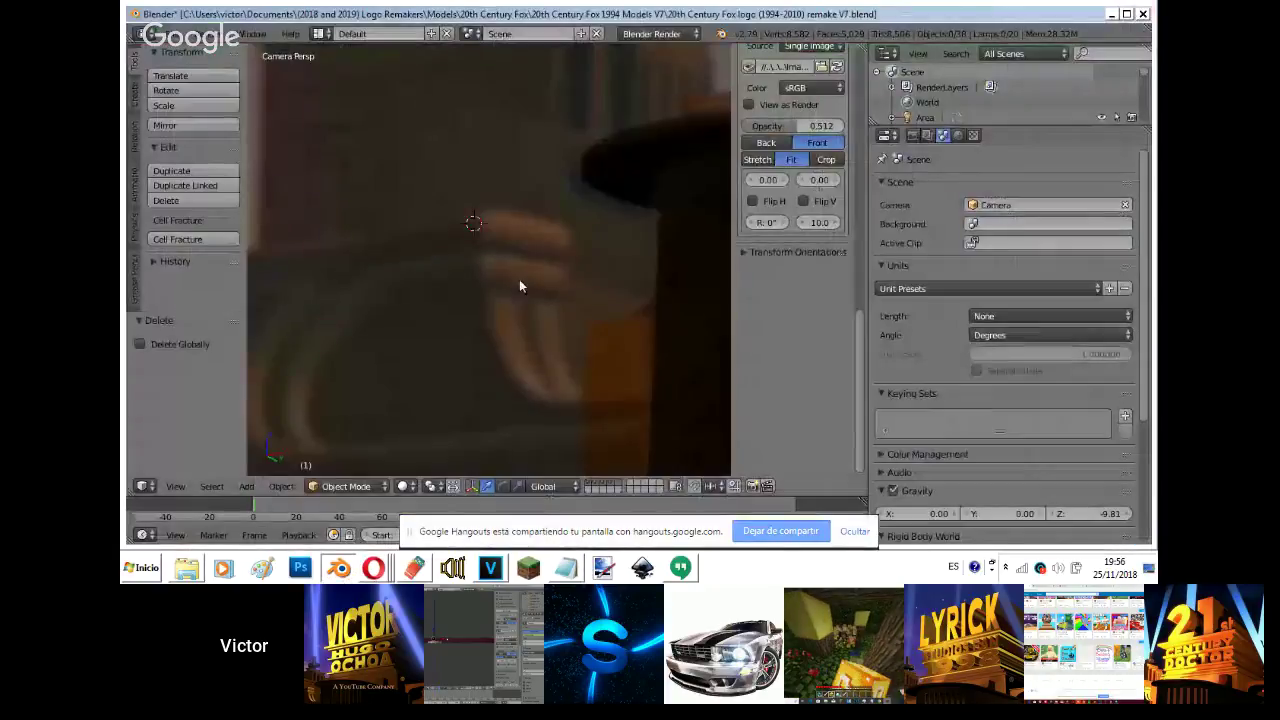
# - Add a cube at the 3D cursor and scale it to 0.088
pyautogui.hotkey('shift', 'a')
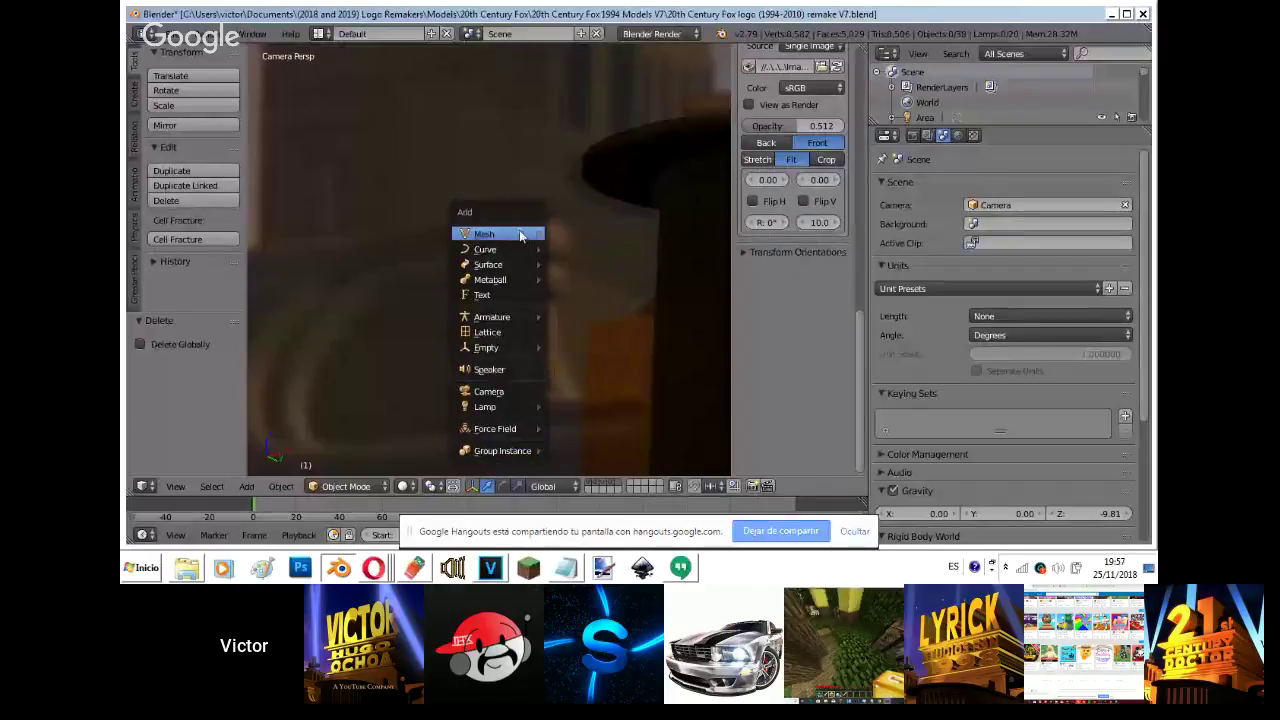
pyautogui.moveTo(514, 249)
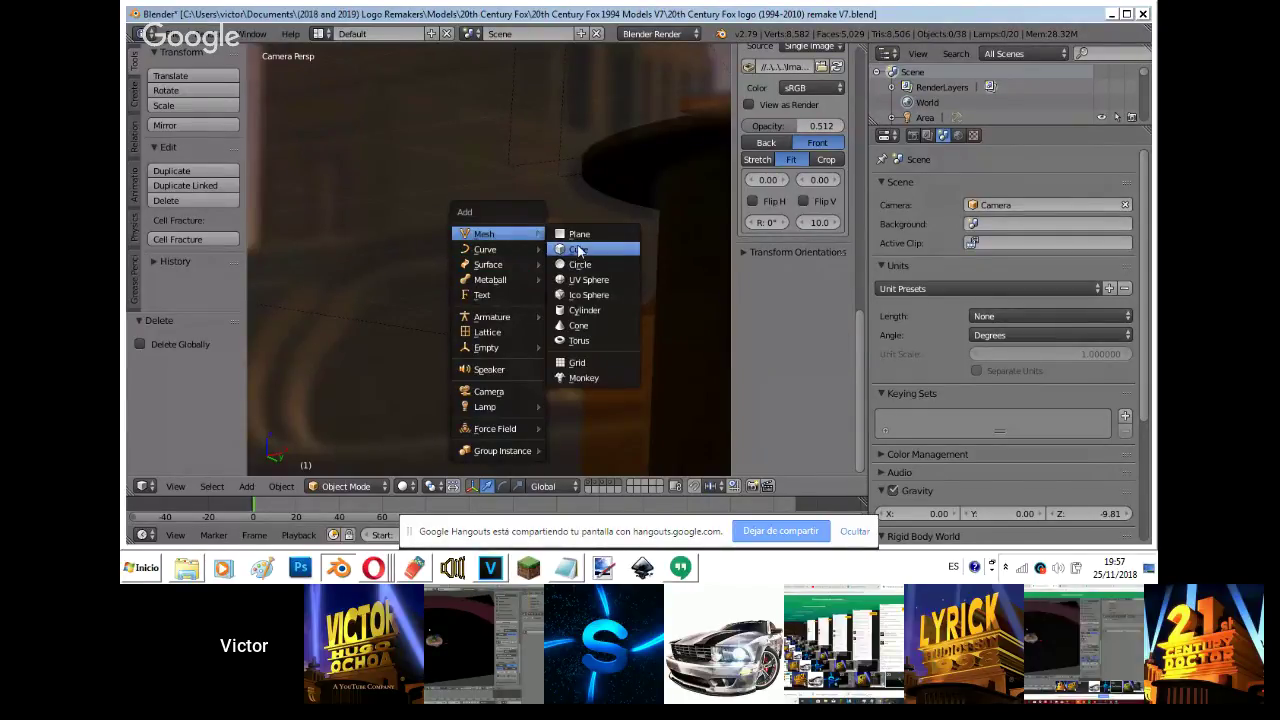
pyautogui.click(578, 250)
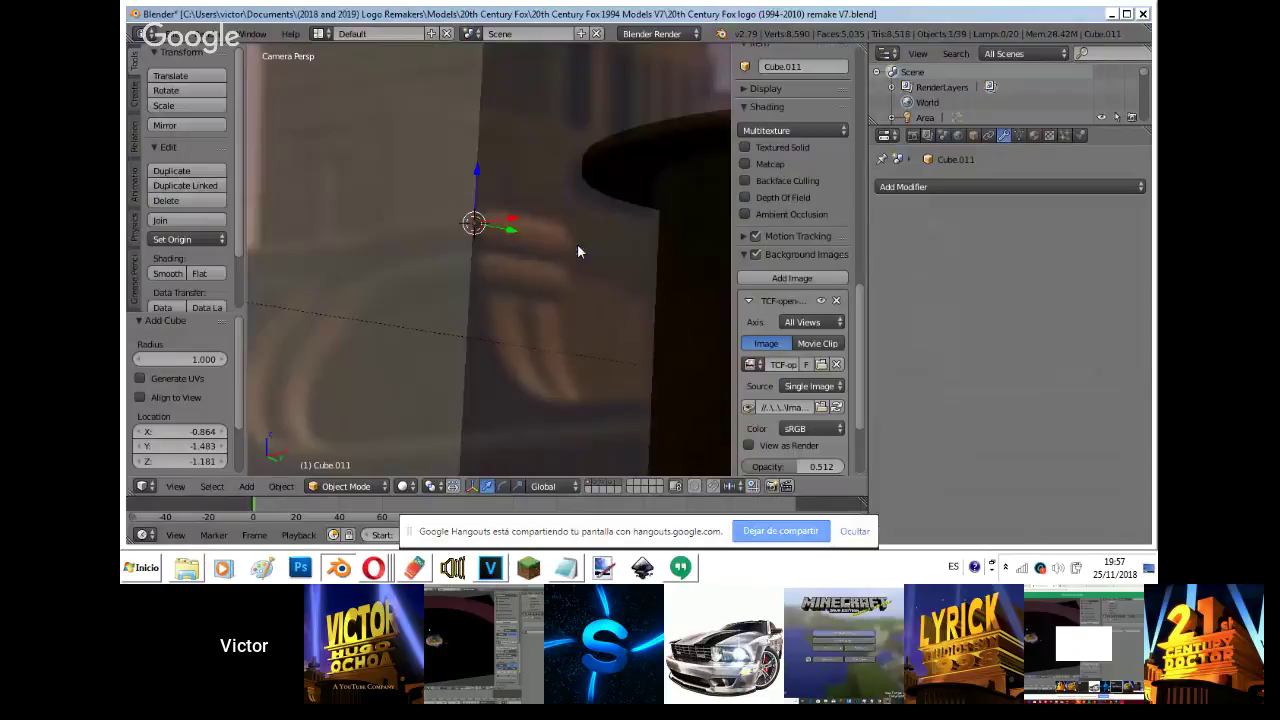
pyautogui.press('s')
pyautogui.click(482, 234)
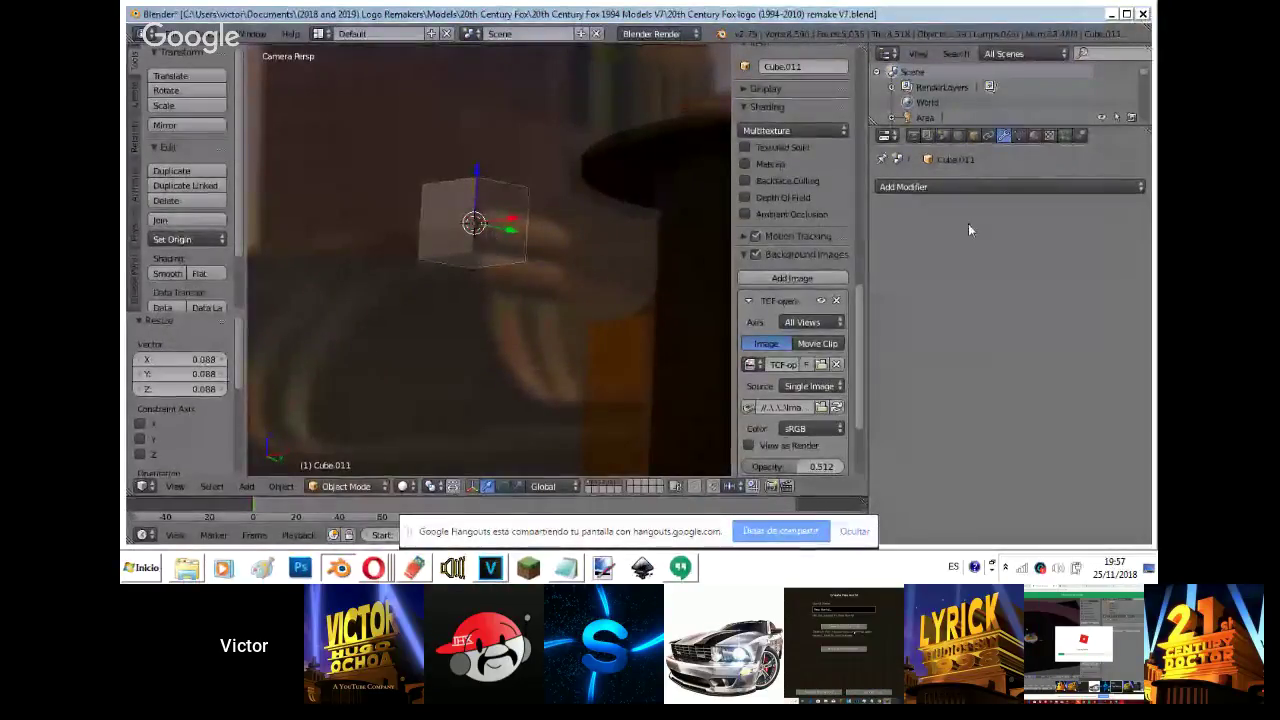
# - Give the cube a Subdivision Surface modifier with 3 view subdivisions and apply it
pyautogui.click(994, 186)
pyautogui.click(861, 440)
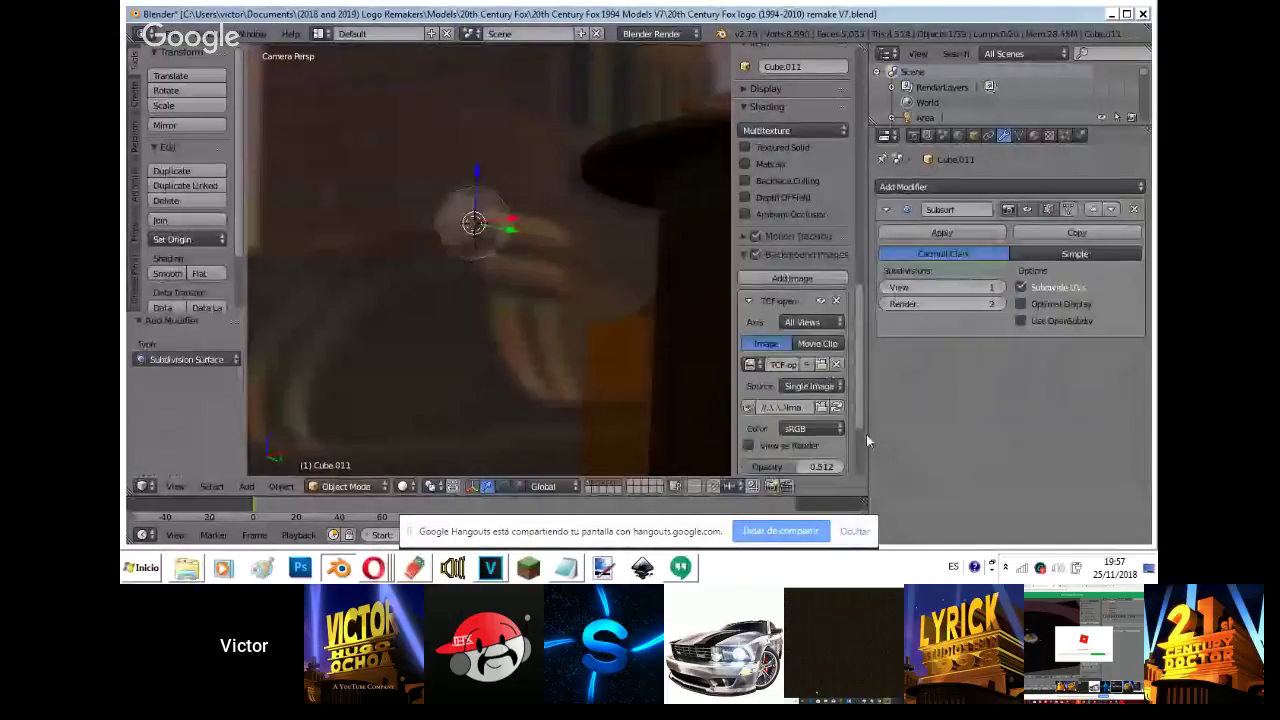
pyautogui.click(998, 287)
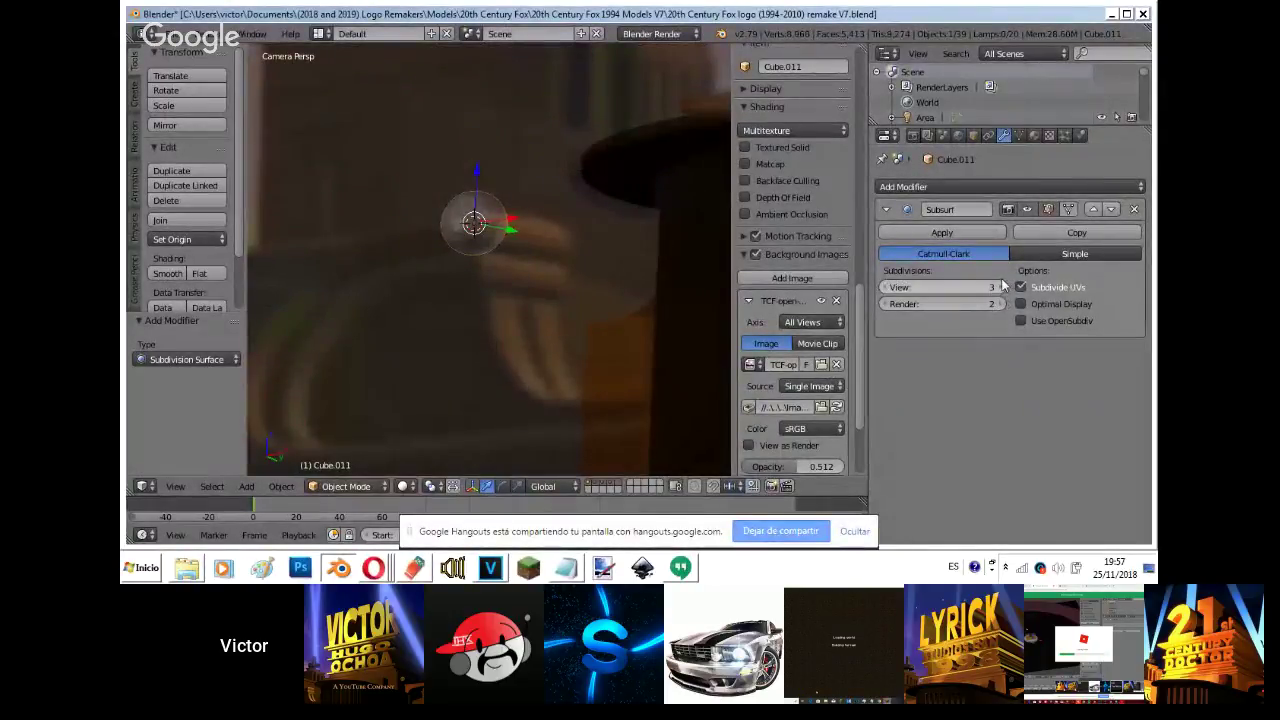
pyautogui.click(998, 287)
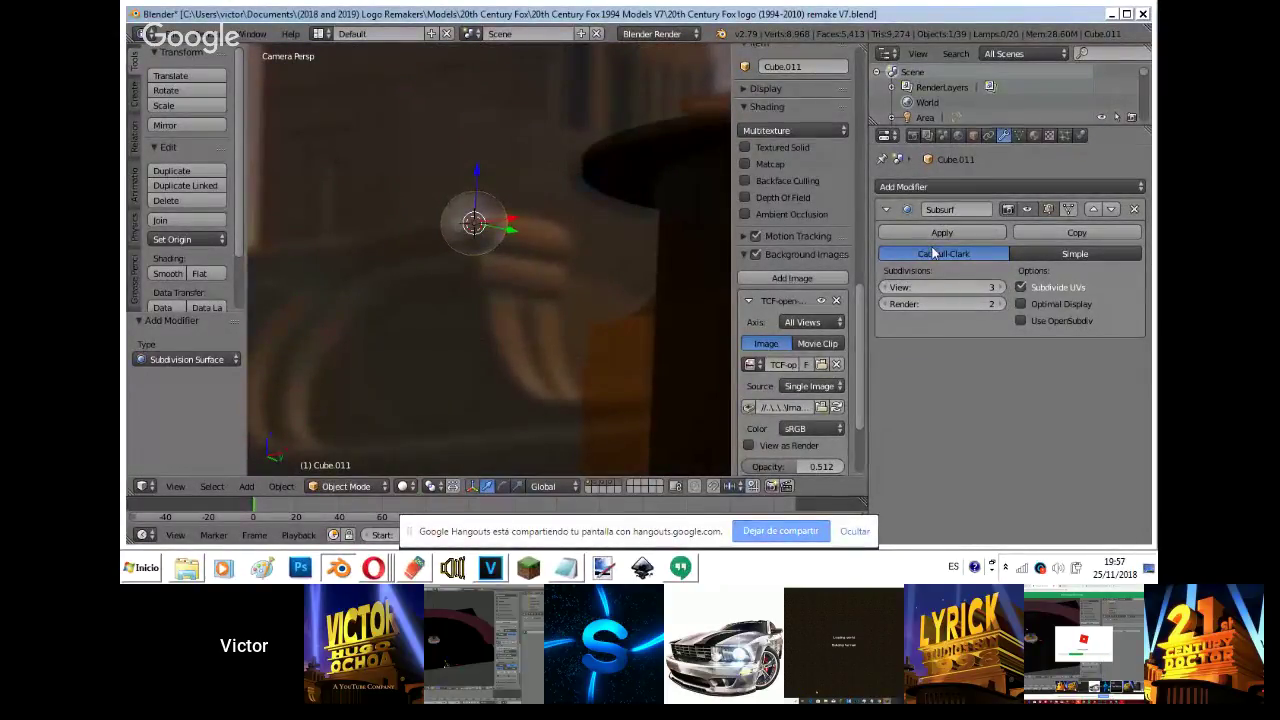
pyautogui.click(904, 231)
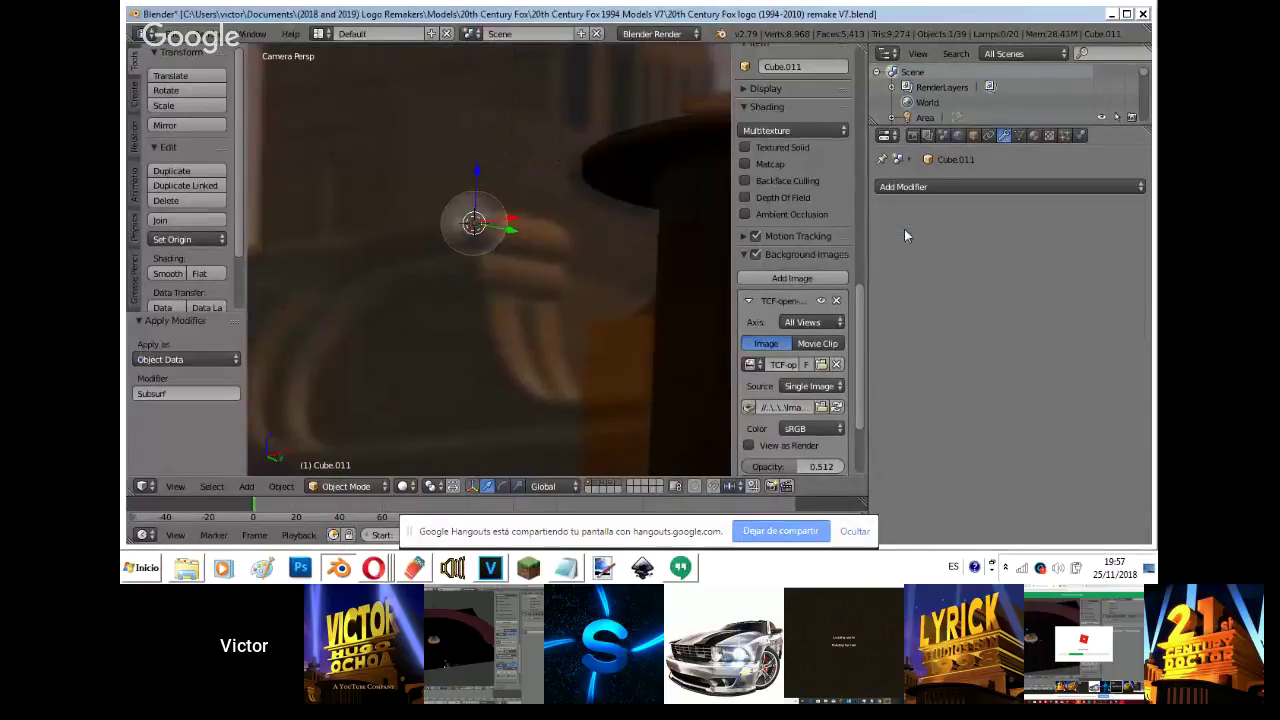
# - Look at the Hangouts call window again and switch back to Blender
pyautogui.moveTo(374, 565)
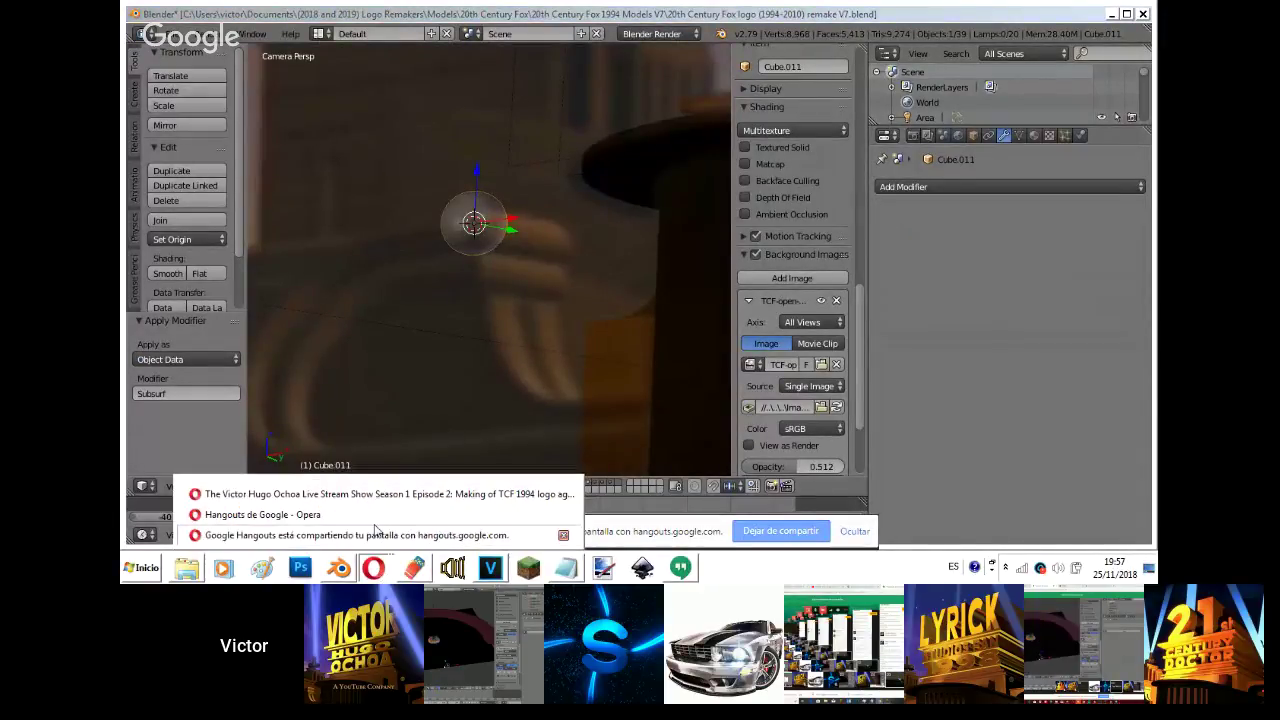
pyautogui.click(369, 515)
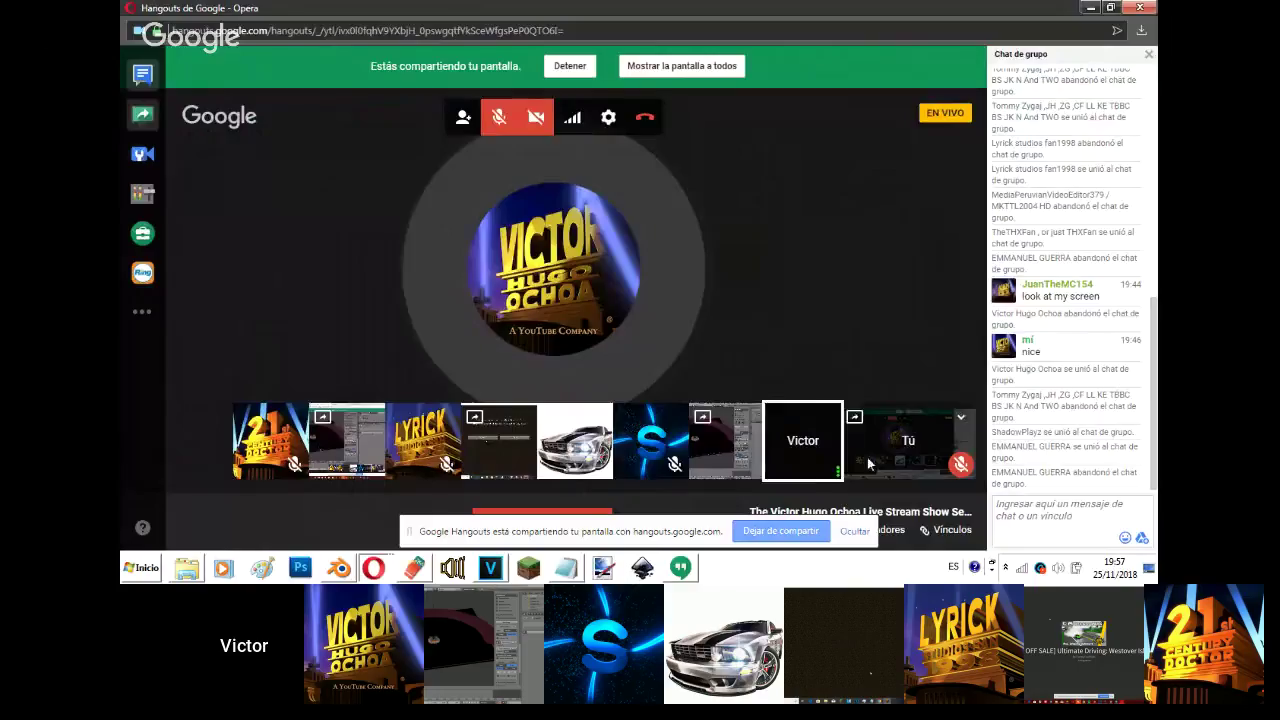
pyautogui.click(342, 567)
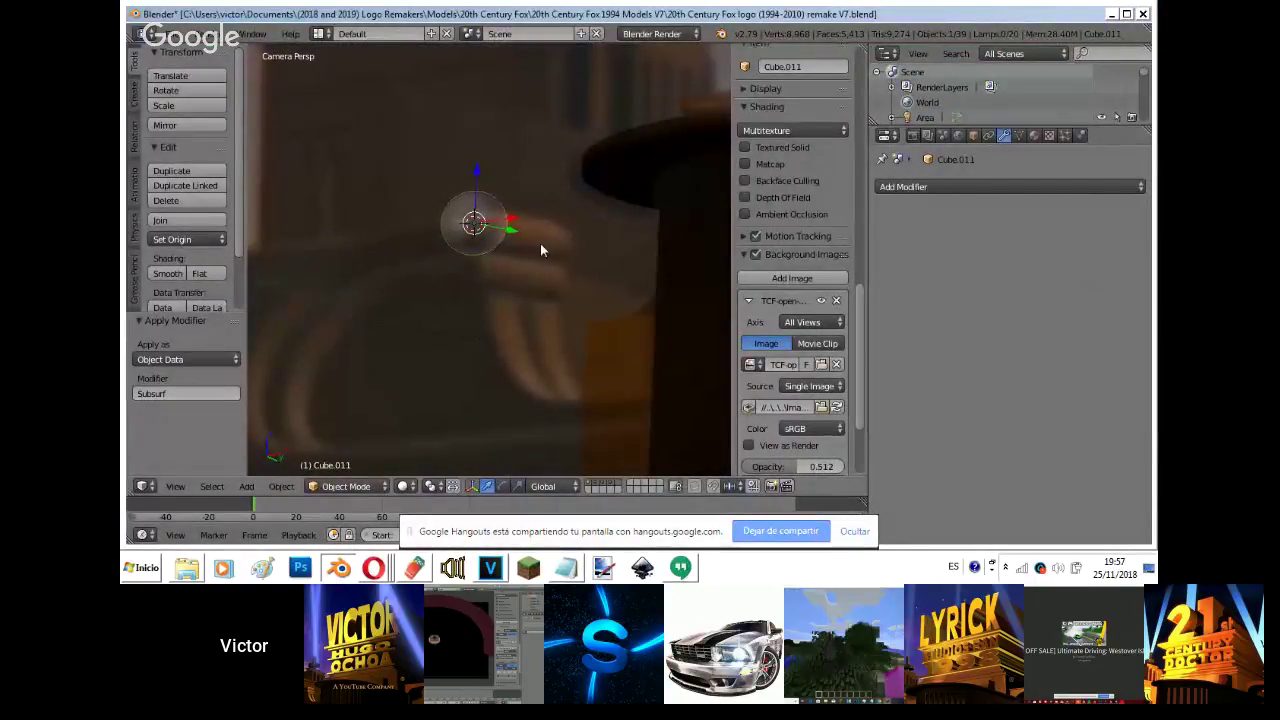
# - Add a Subdivision Surface modifier with 3 view subdivisions to the object, and undo applying it
pyautogui.press('Tab')
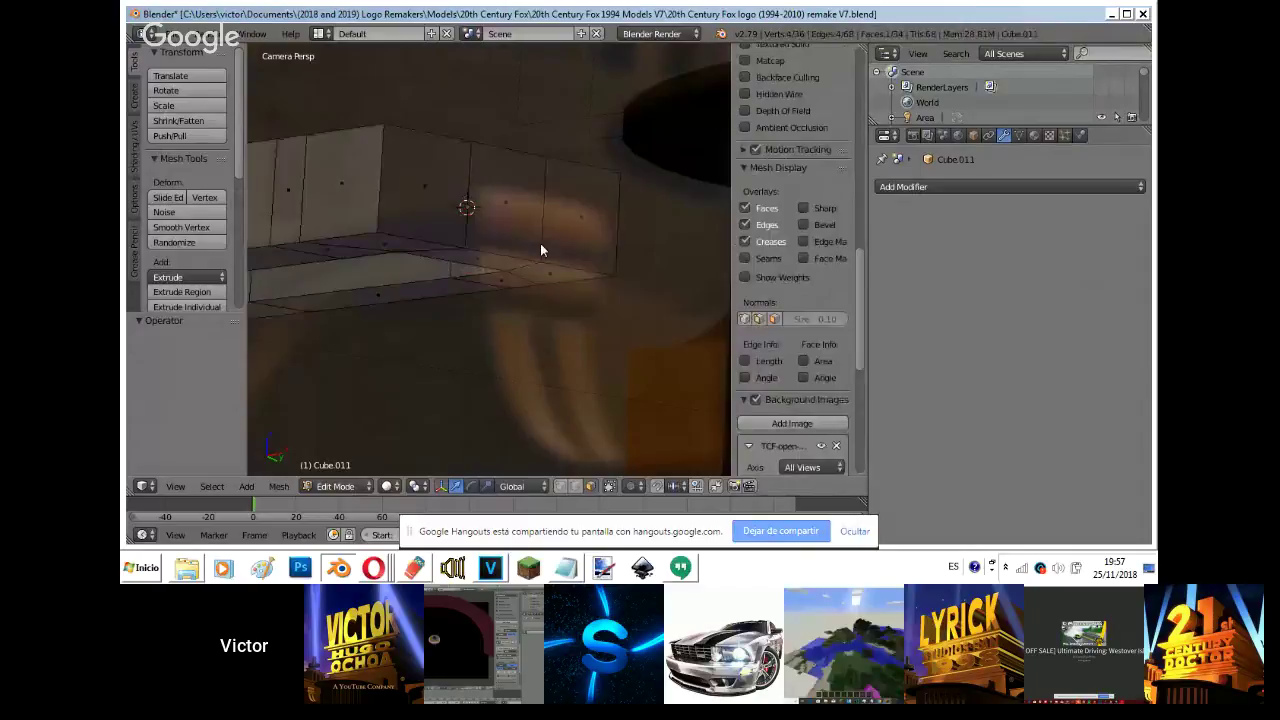
pyautogui.press('Tab')
pyautogui.click(906, 188)
pyautogui.click(866, 445)
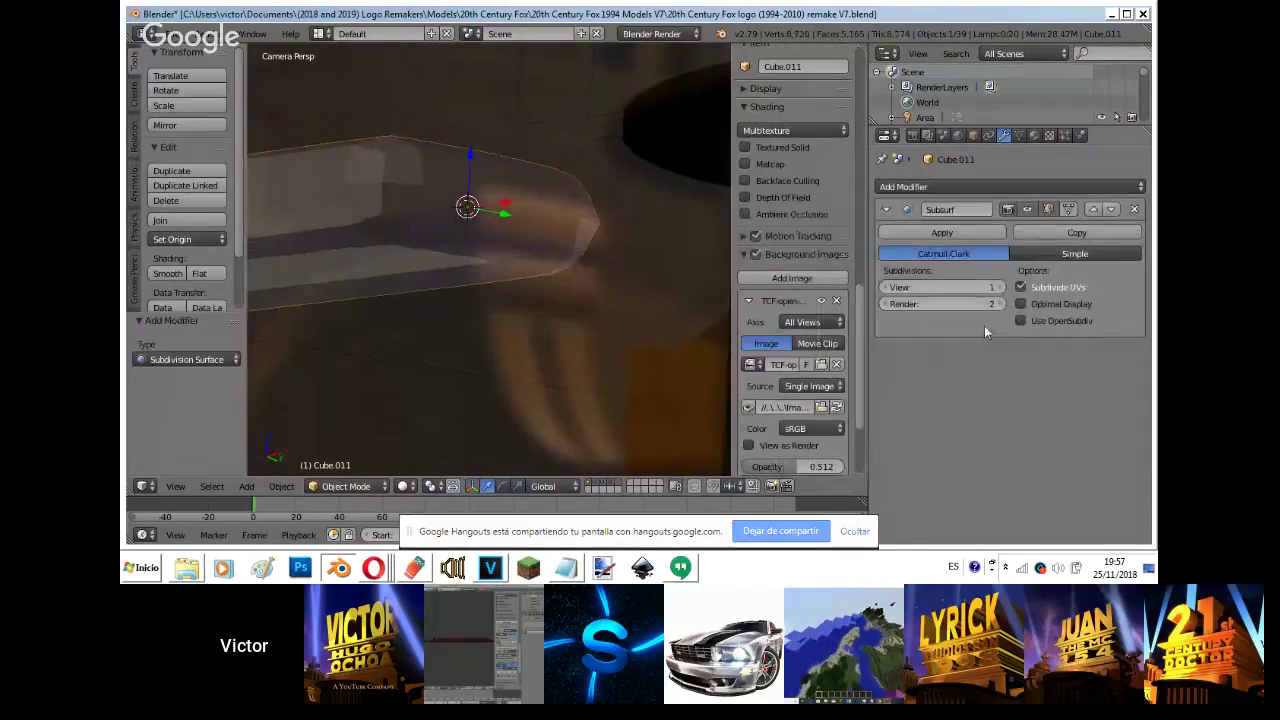
pyautogui.click(997, 288)
pyautogui.click(997, 288)
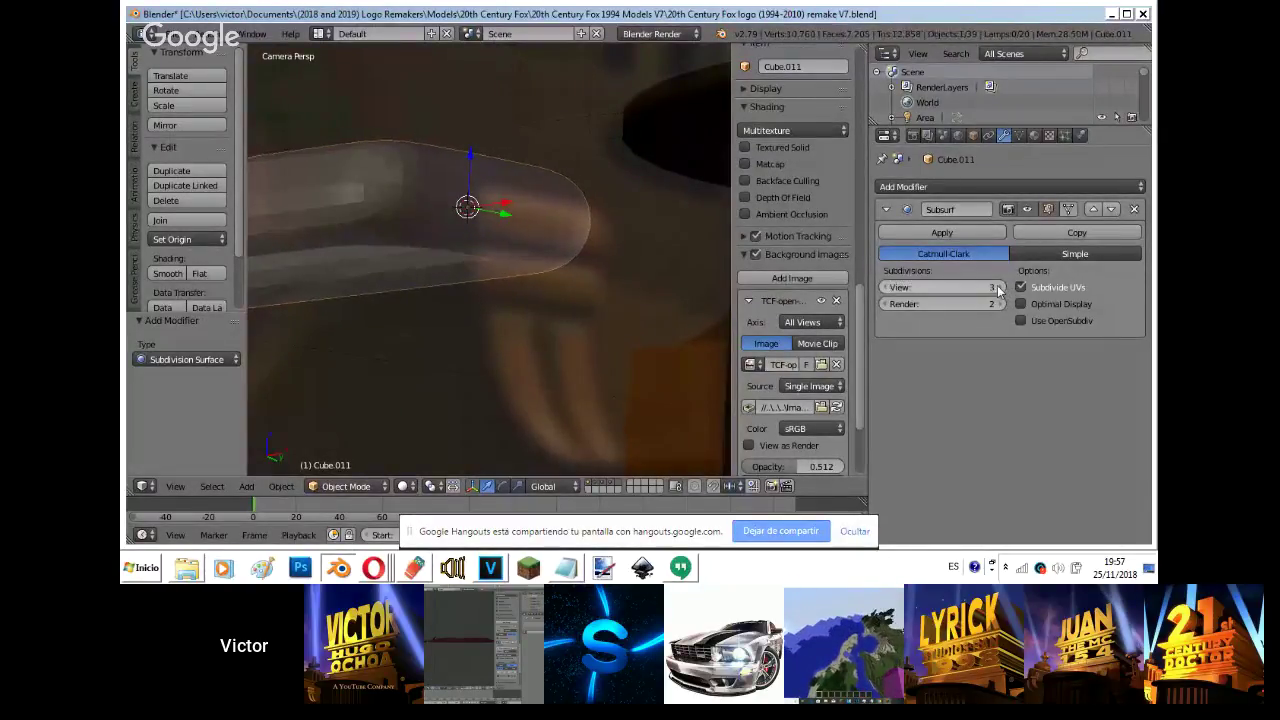
pyautogui.click(958, 233)
pyautogui.hotkey('ctrl', 'z')
# - Try fitting the object over the reference ornament by moving it and scaling it by 0.614 and 0.961, and delete it
pyautogui.press('g')
pyautogui.click(676, 250)
pyautogui.press('s')
pyautogui.click(625, 241)
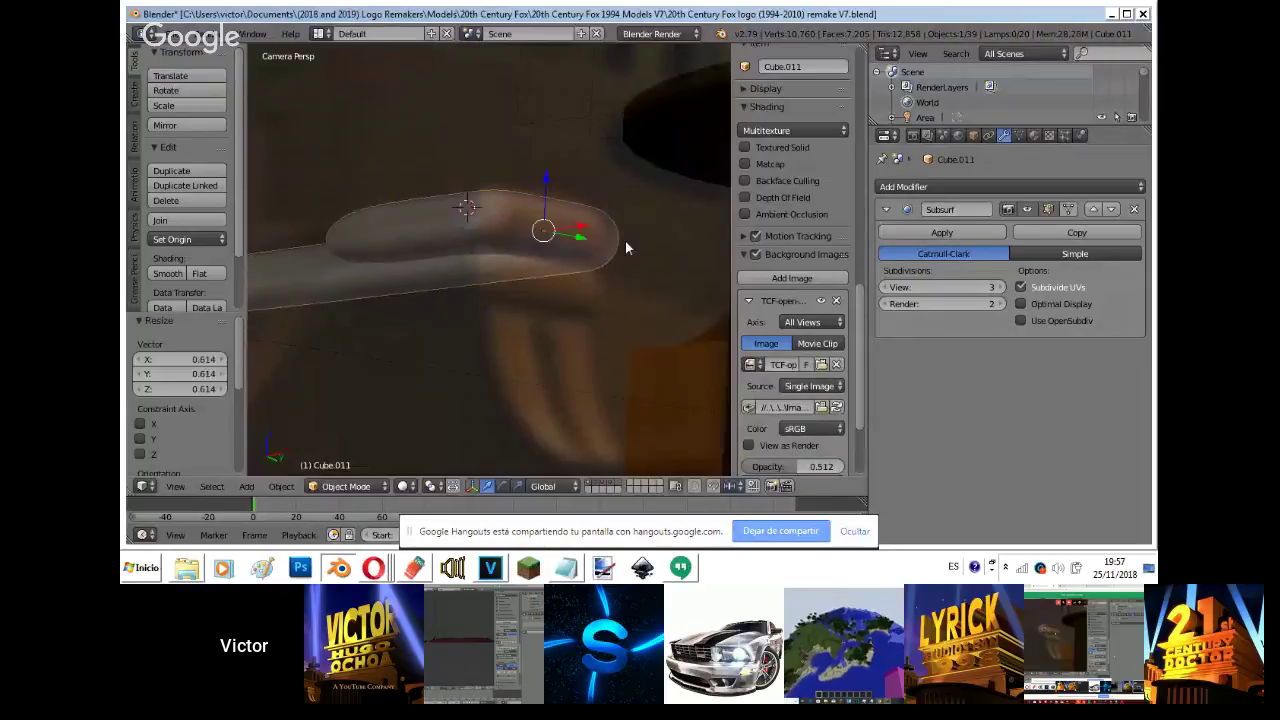
pyautogui.press('g')
pyautogui.click(624, 234)
pyautogui.press('s')
pyautogui.click(616, 232)
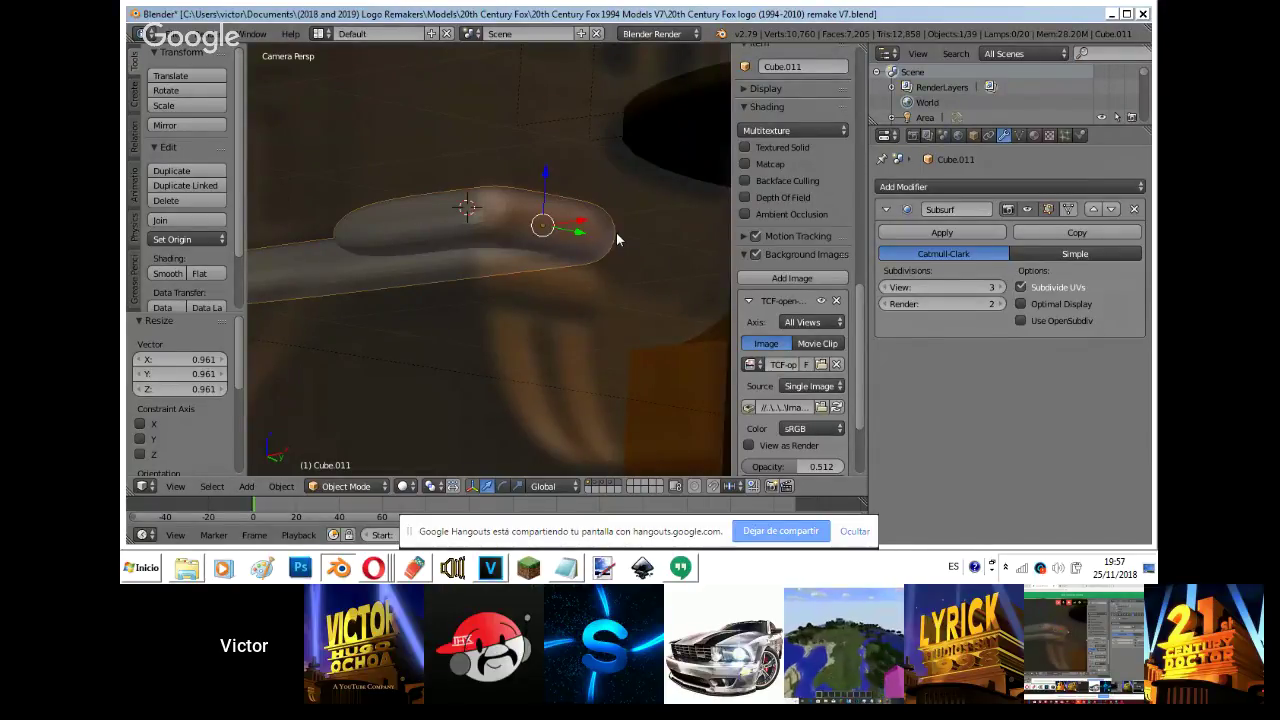
pyautogui.press('x')
pyautogui.click(617, 235)
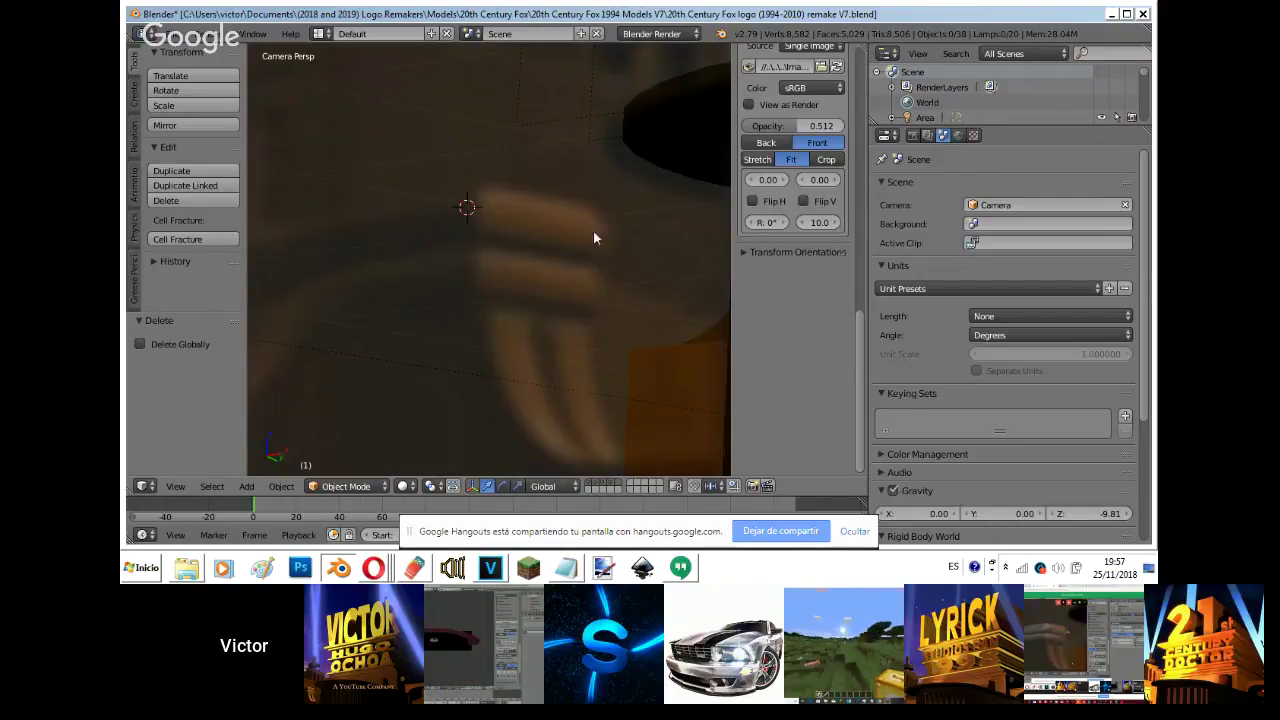
# - Add a cube on the upper reference ornament and give it a Subdivision Surface modifier with 3 view subdivisions
pyautogui.click(560, 229)
pyautogui.hotkey('shift', 'a')
pyautogui.moveTo(560, 229)
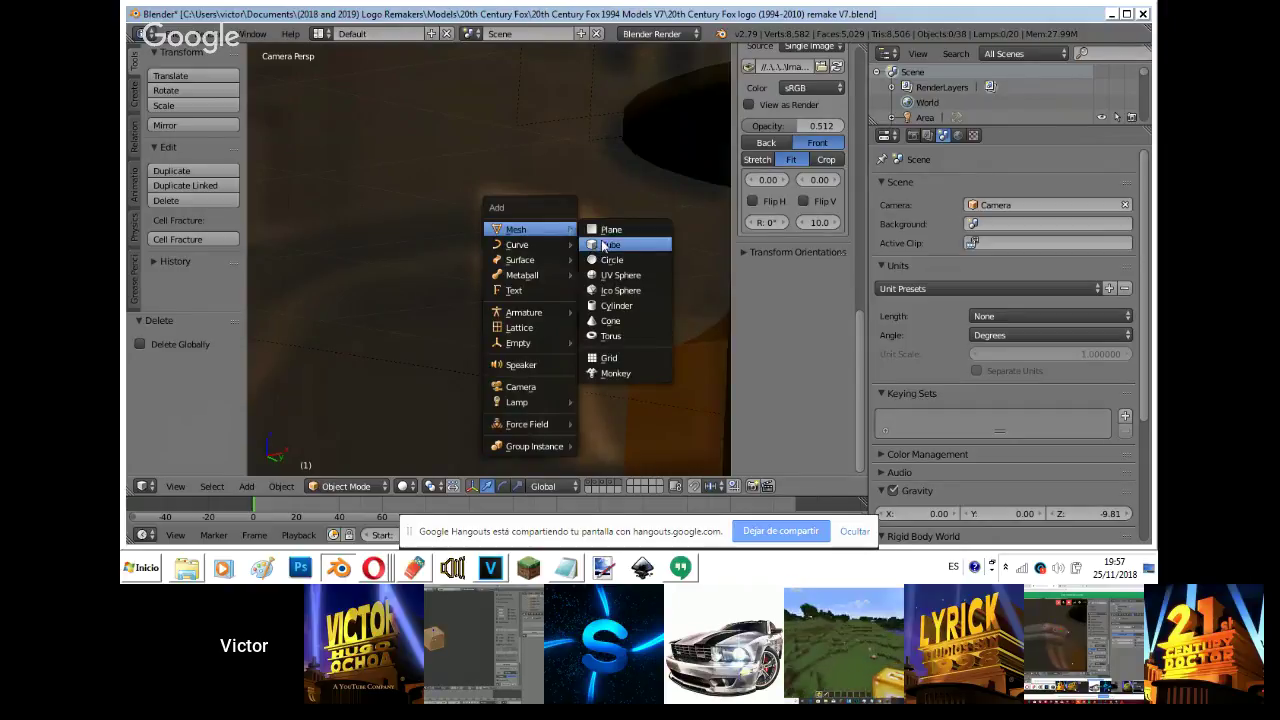
pyautogui.click(604, 245)
pyautogui.click(953, 183)
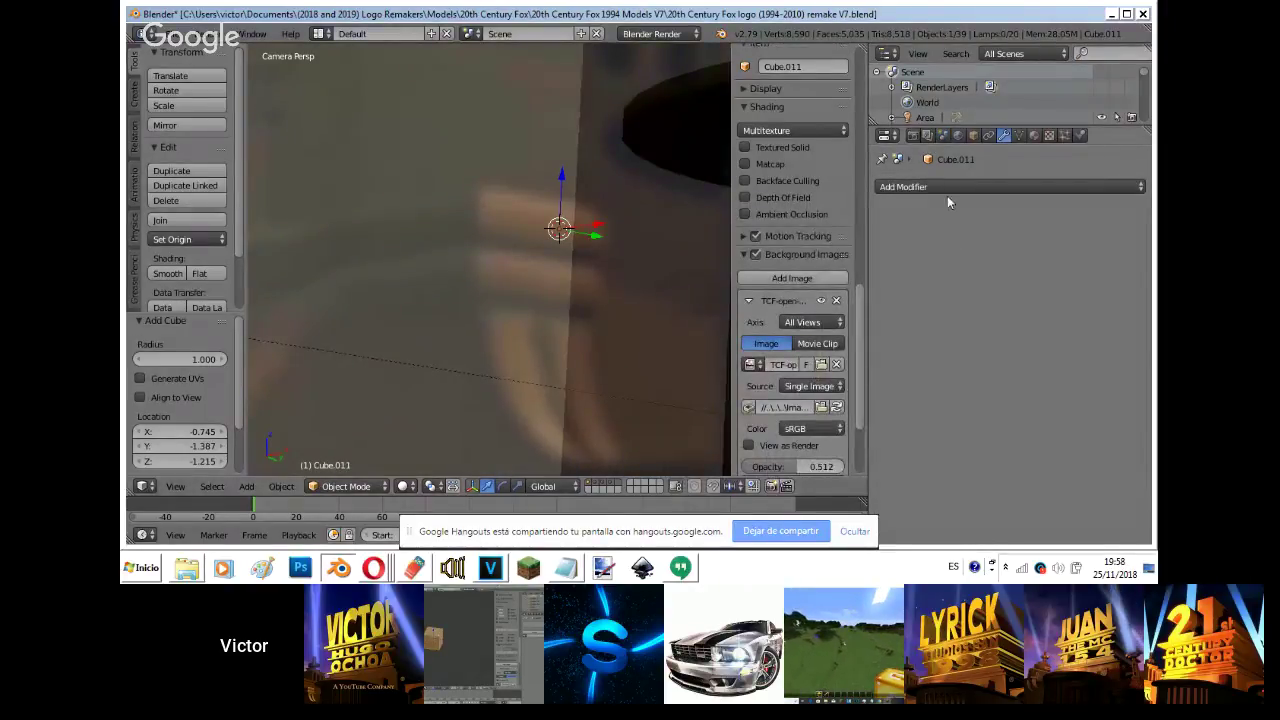
pyautogui.click(942, 186)
pyautogui.click(852, 444)
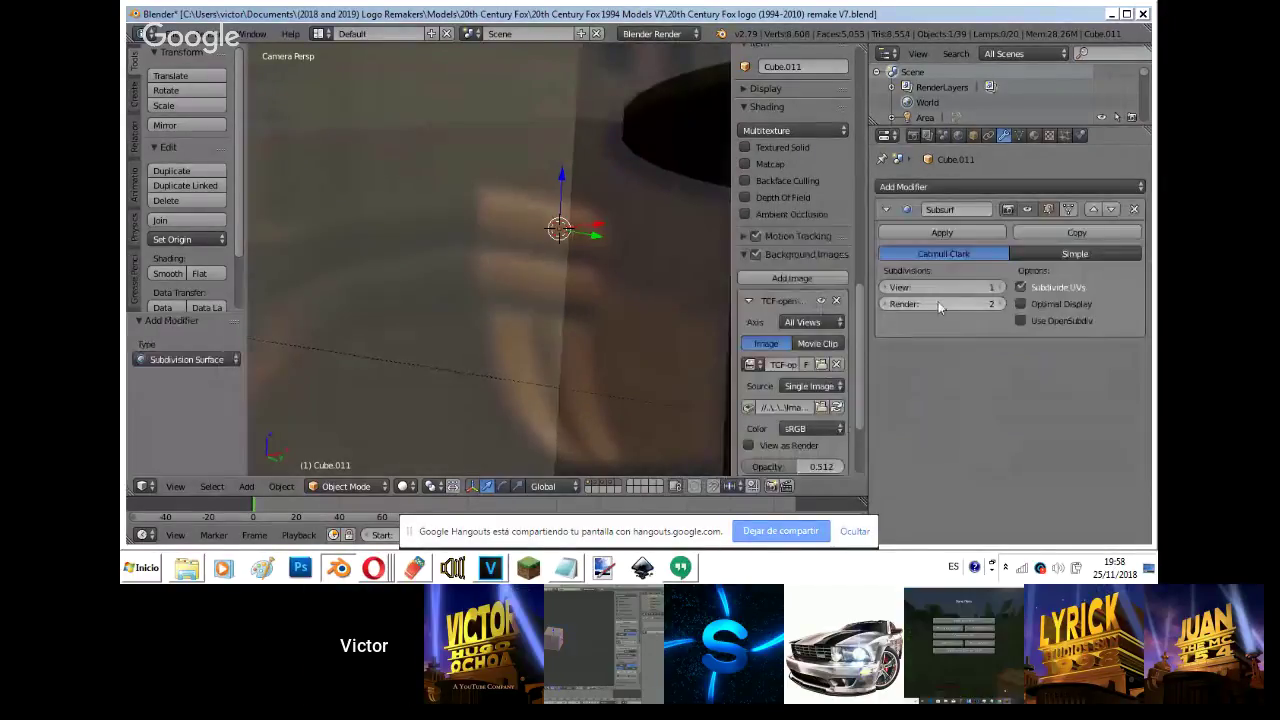
pyautogui.click(997, 287)
pyautogui.click(997, 287)
# - Scale the rounded cube down to the ornament's thickness and move it 0.013 in X, 0.011 in Y and -0.005 in Z
pyautogui.press('s')
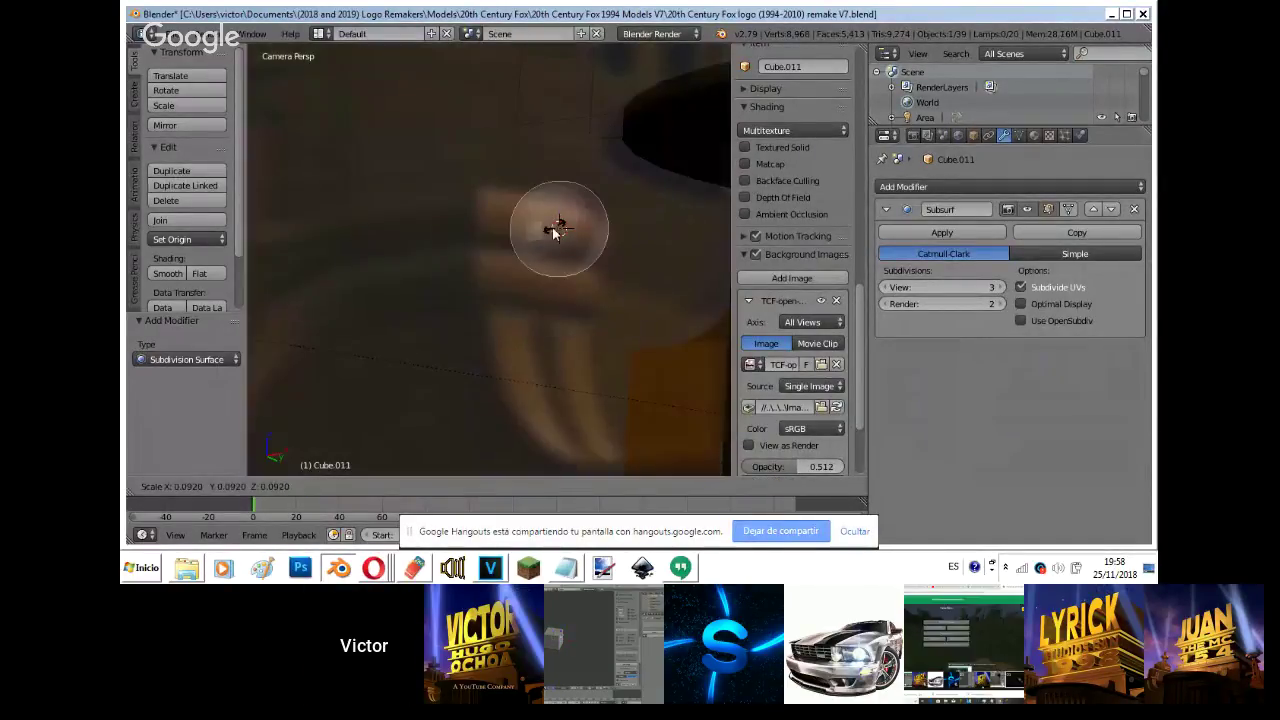
pyautogui.click(580, 224)
pyautogui.press('g')
pyautogui.click(584, 227)
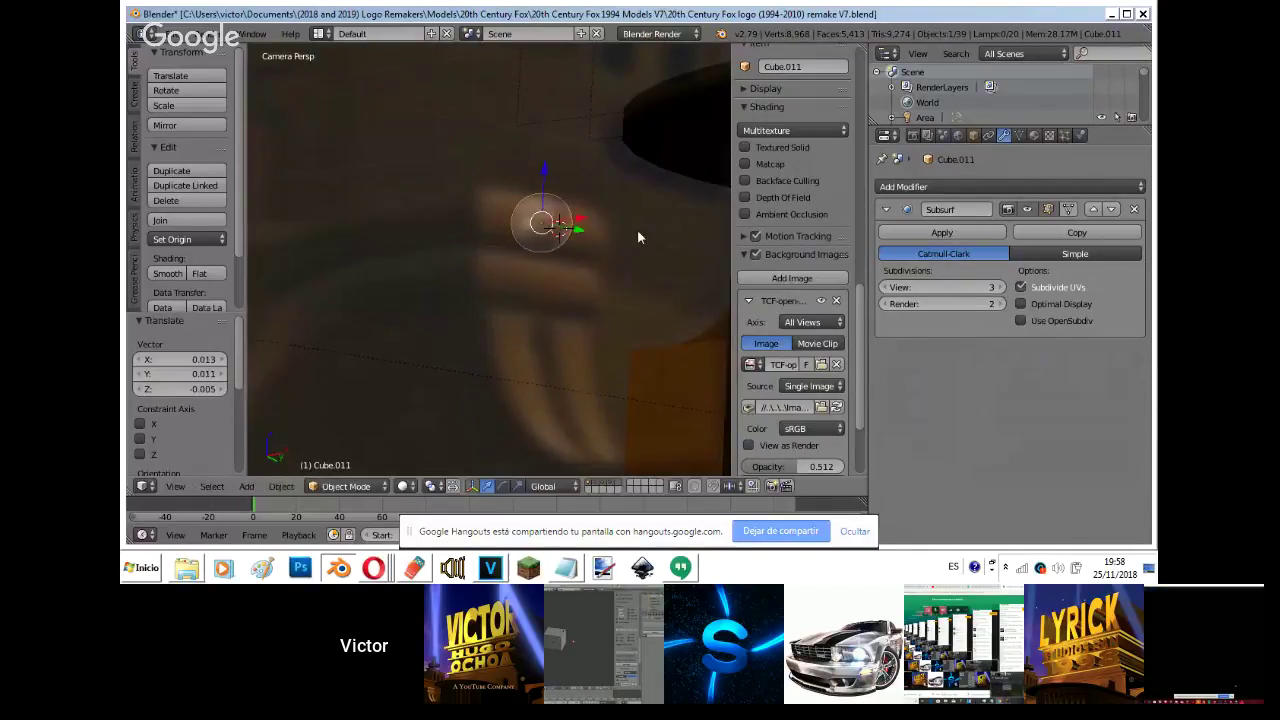
# - Scale the rounded cube by 0.953 and narrow it along X over the upper reference ornament
pyautogui.press('s')
pyautogui.click(633, 231)
pyautogui.press('s')
pyautogui.press('x')
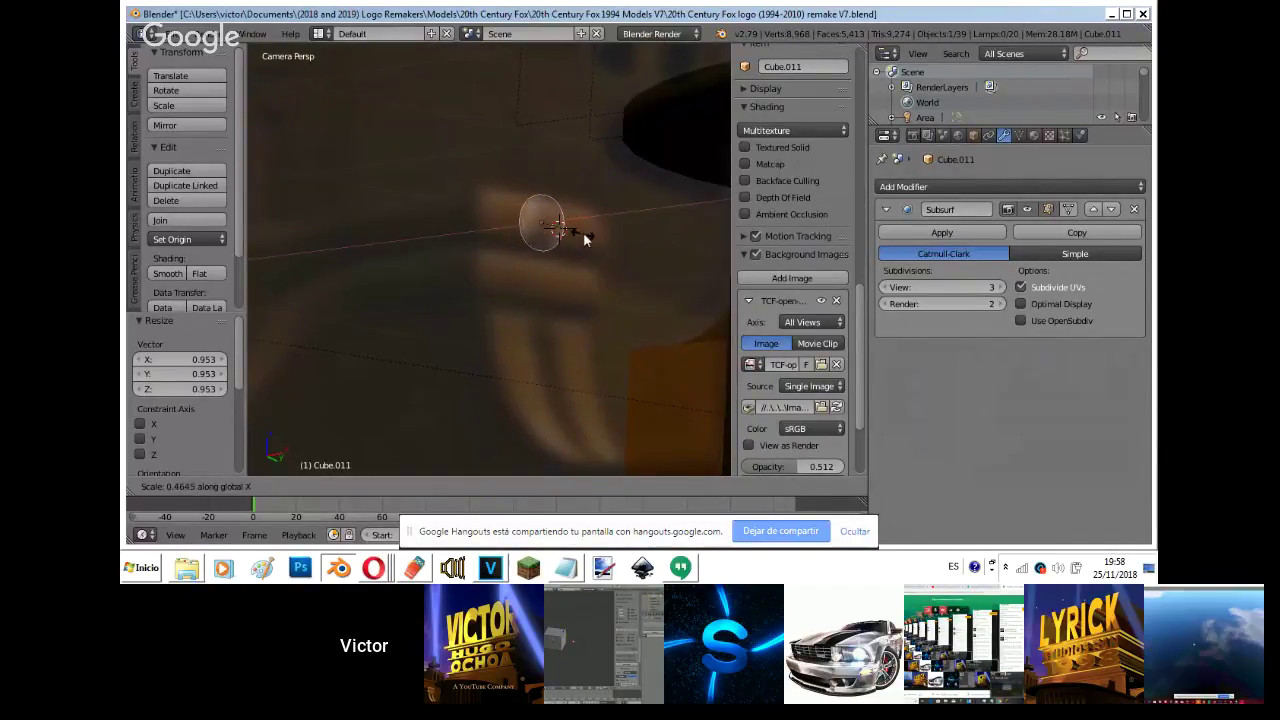
pyautogui.click(598, 231)
# - Extrude both Y end faces, scale them 2.525 along Y, and scale the whole object 1.098 along Y
pyautogui.press('Tab')
pyautogui.press('z')
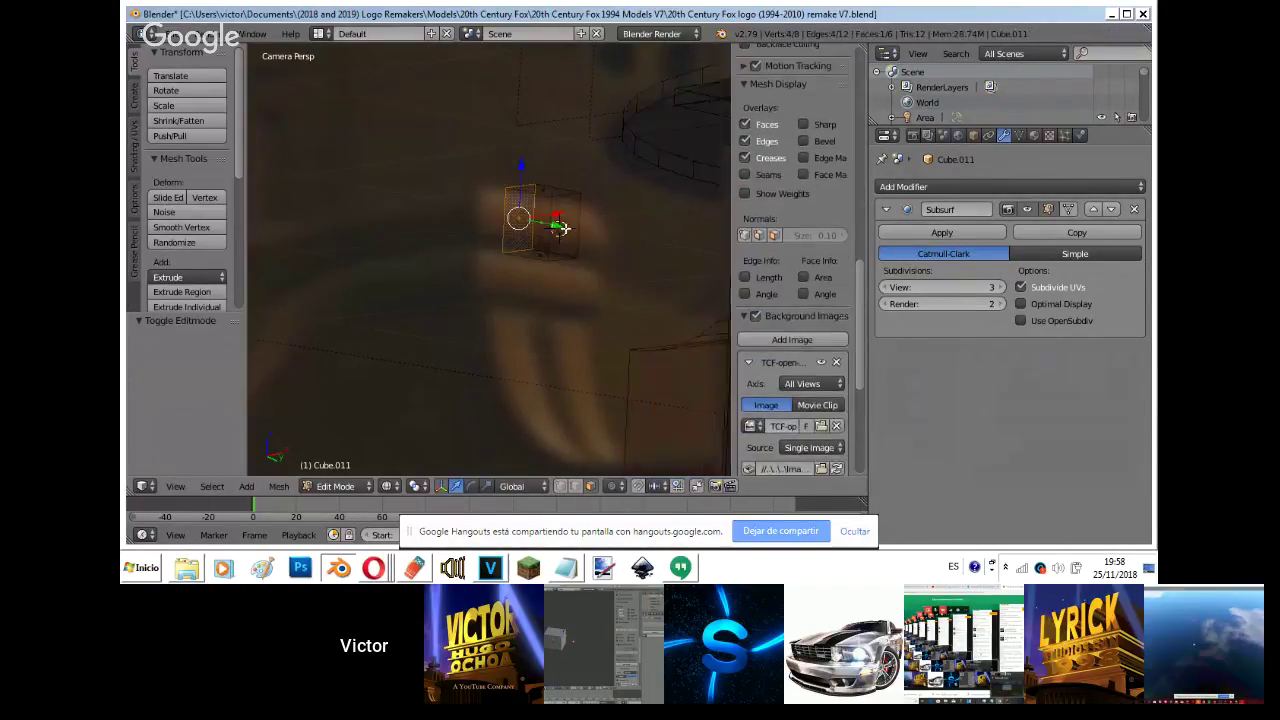
pyautogui.keyDown('shift'); pyautogui.rightClick(584, 231); pyautogui.keyUp('shift')
pyautogui.press('z')
pyautogui.press('e')
pyautogui.rightClick(586, 233)
pyautogui.press('s')
pyautogui.press('y')
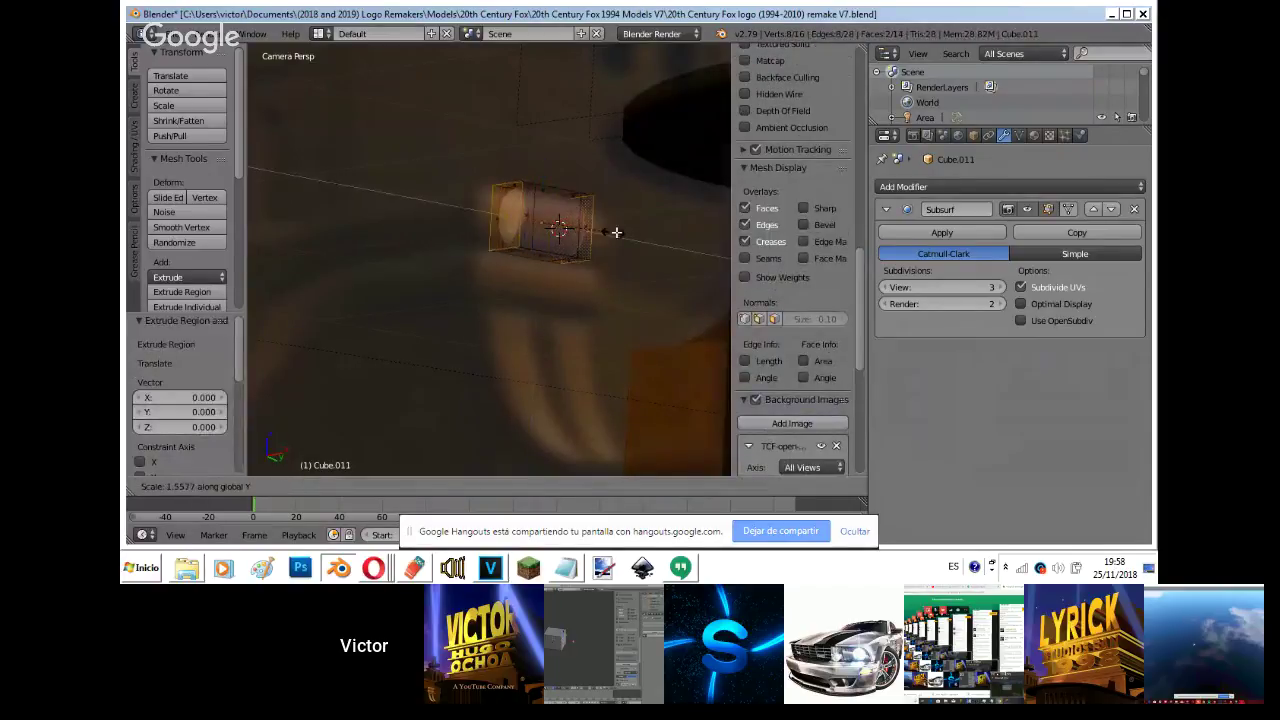
pyautogui.click(656, 232)
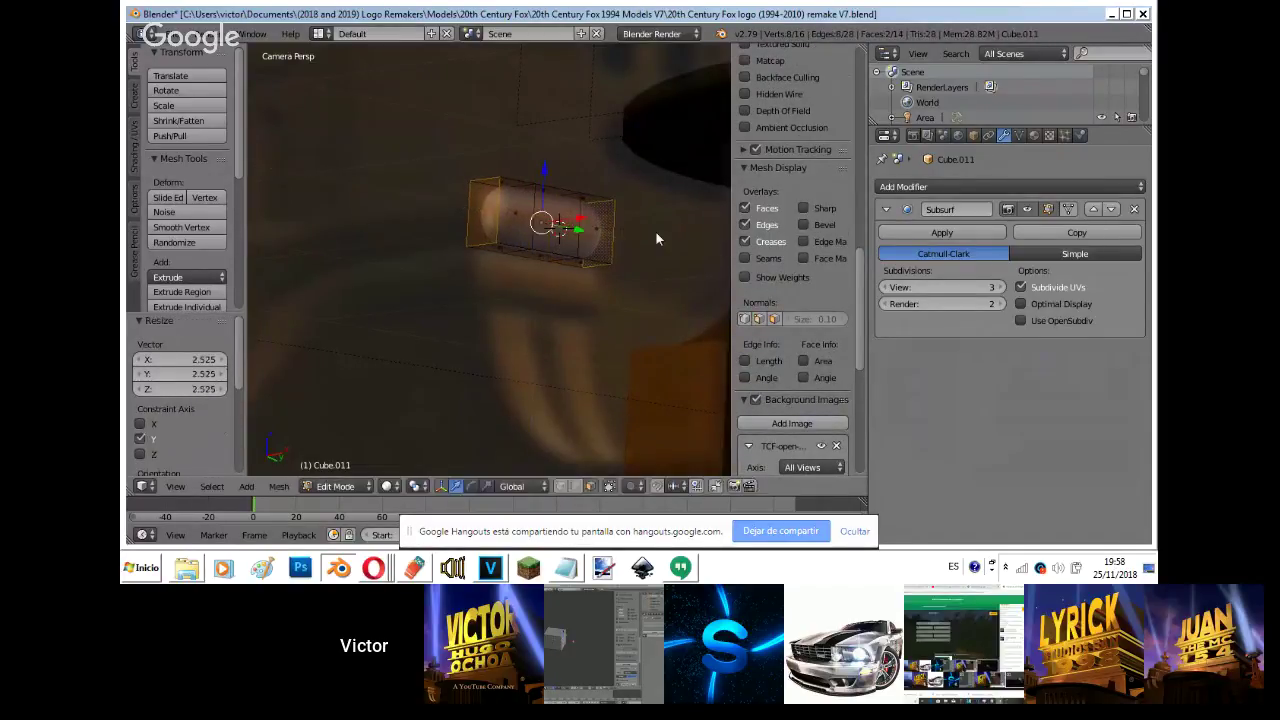
pyautogui.press('Tab')
pyautogui.click(668, 234)
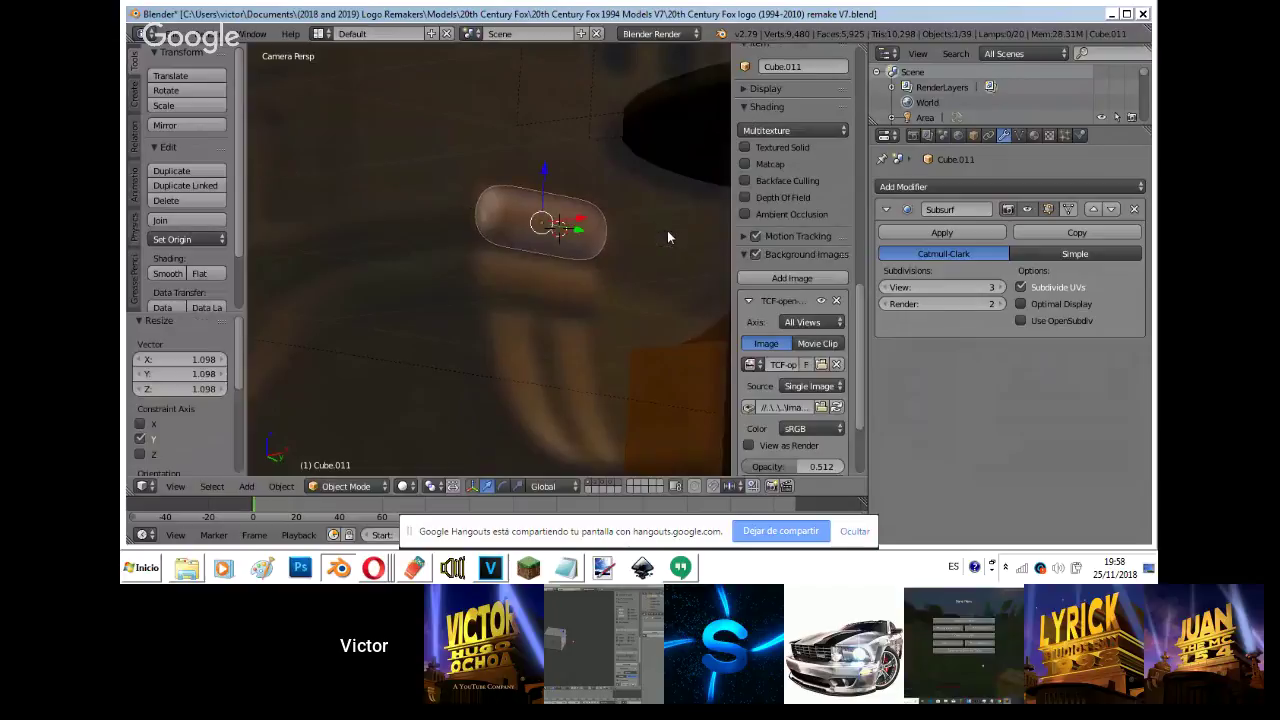
# - Move the capsule -0.423 in X and 0.085 in Y while working from above
pyautogui.press('Tab')
pyautogui.moveTo(668, 234); pyautogui.dragTo(265, 372, button='middle')
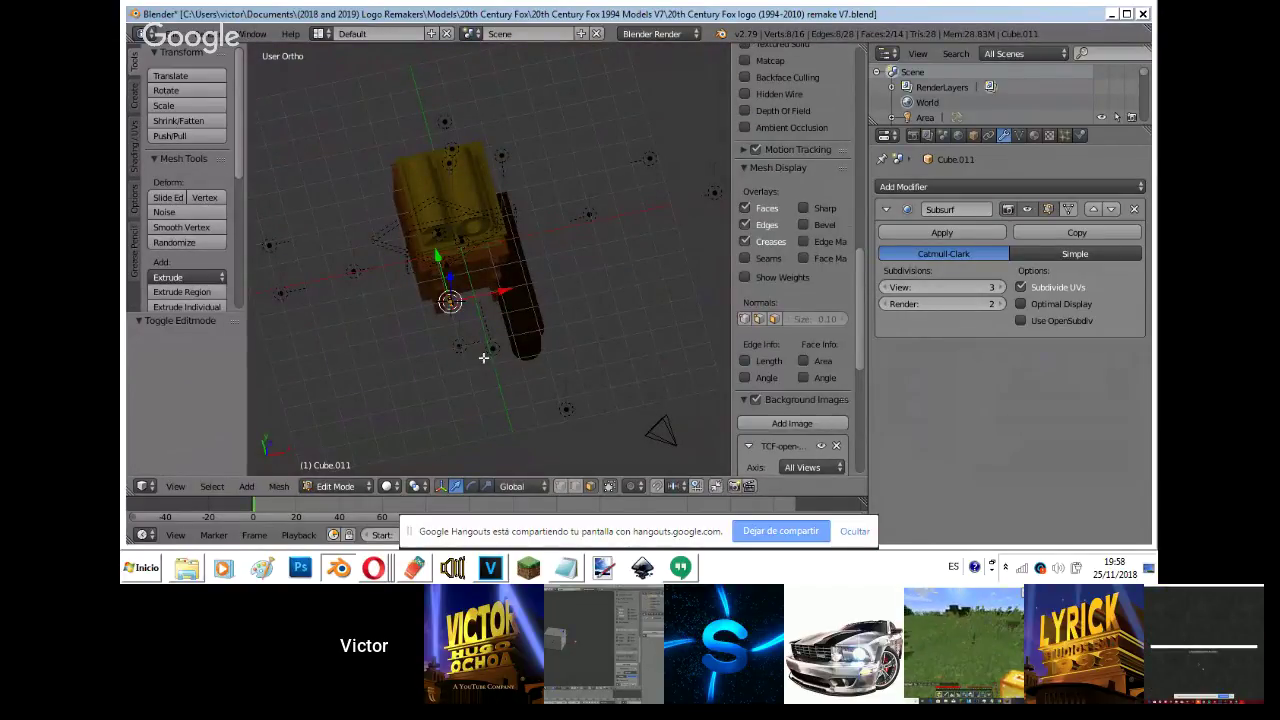
pyautogui.press('Tab')
pyautogui.press('KP_7')
pyautogui.press('g')
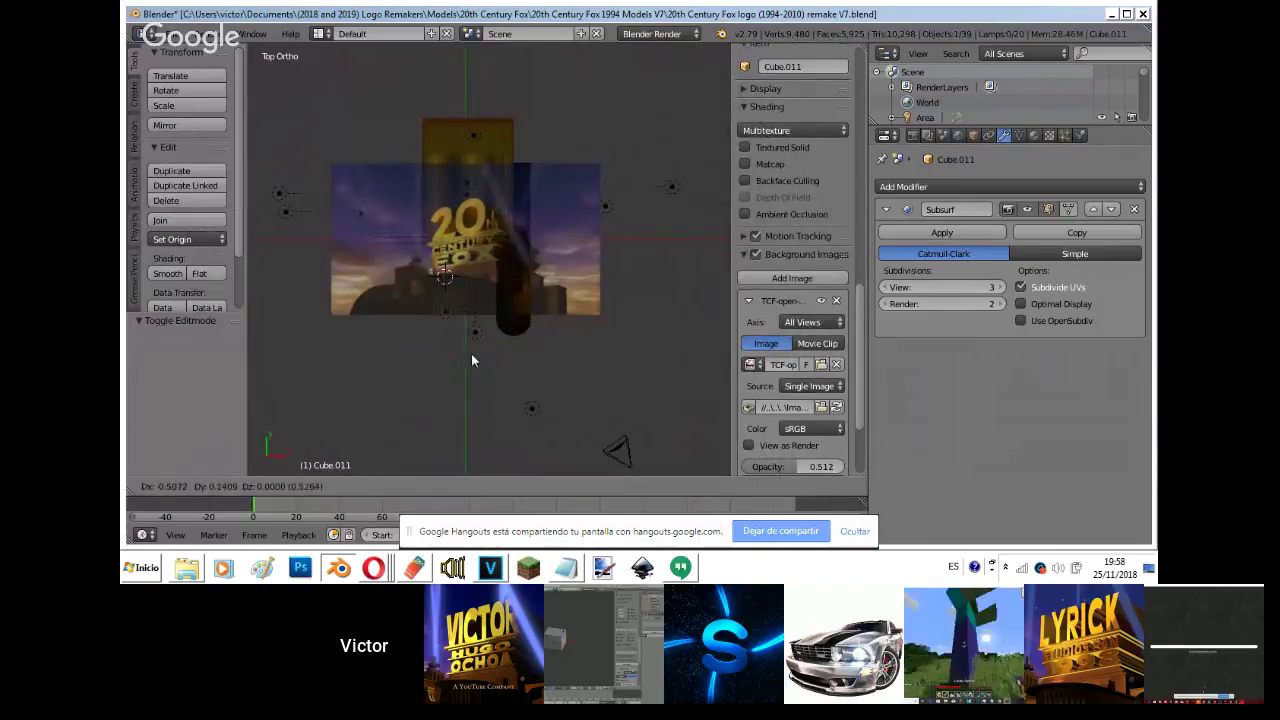
pyautogui.click(473, 355)
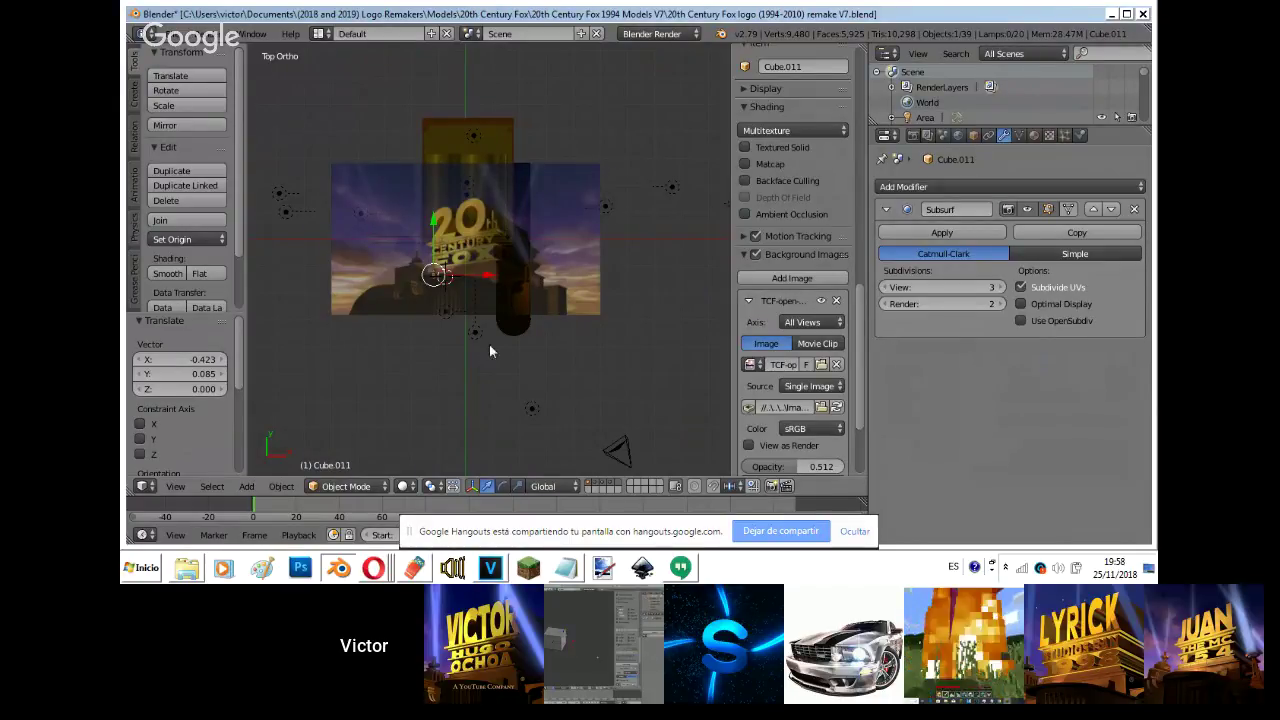
pyautogui.press('KP_0')
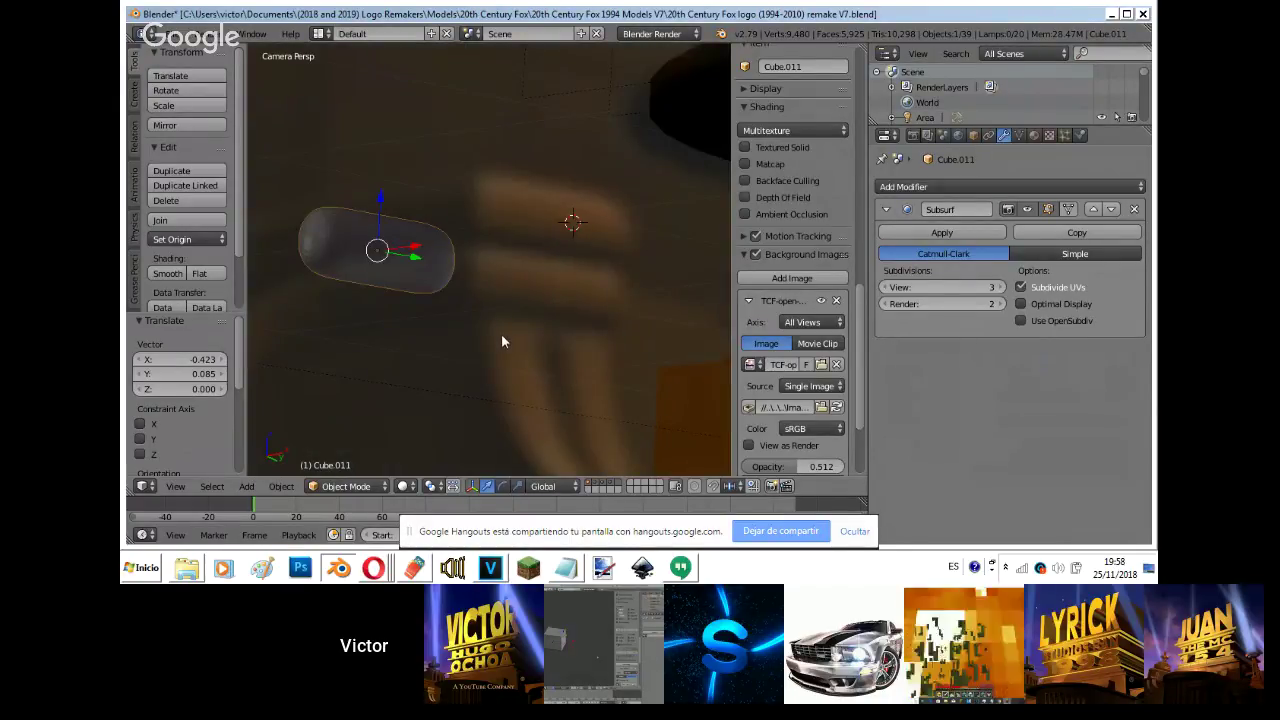
# - Scale and reposition the capsule over the upper reference ornament in the camera view, finishing with a 0.927 scale
pyautogui.press('s')
pyautogui.click(520, 333)
pyautogui.press('g')
pyautogui.click(708, 295)
pyautogui.press('s')
pyautogui.click(698, 291)
pyautogui.press('g')
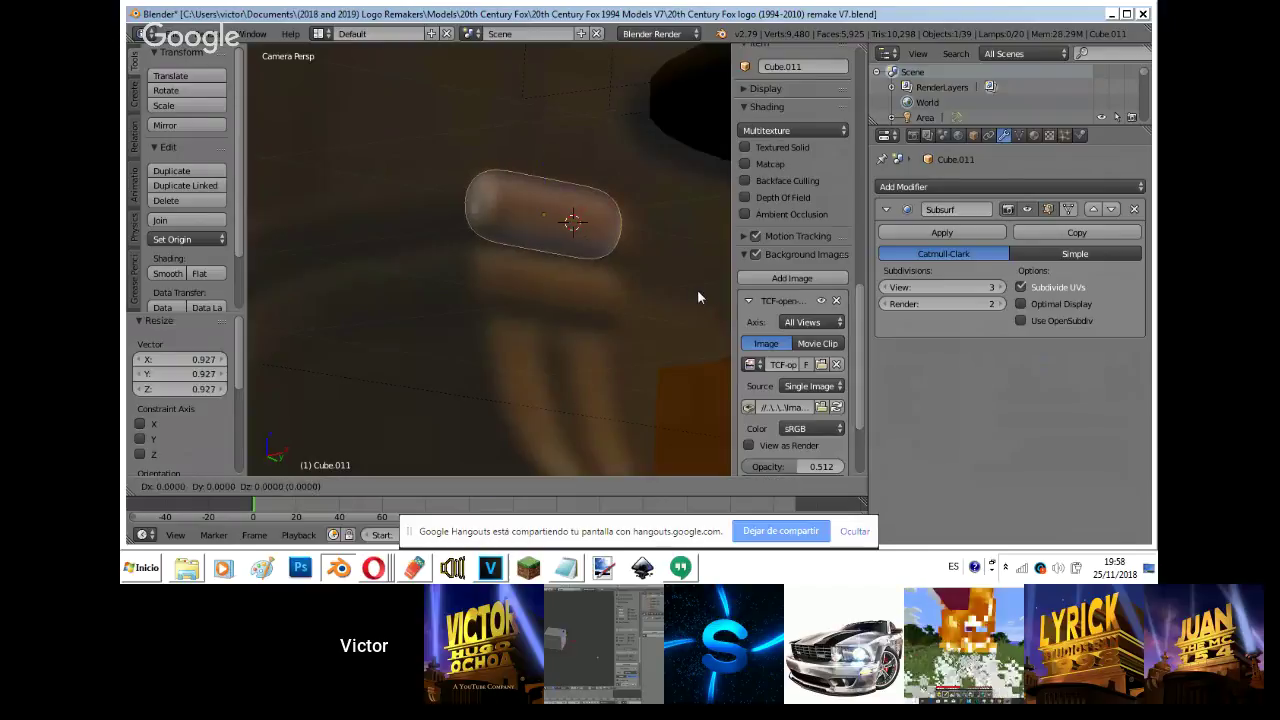
pyautogui.press('Escape')
# - Extrude the -X side faces at both ends of the capsule by 0.024
pyautogui.press('Tab')
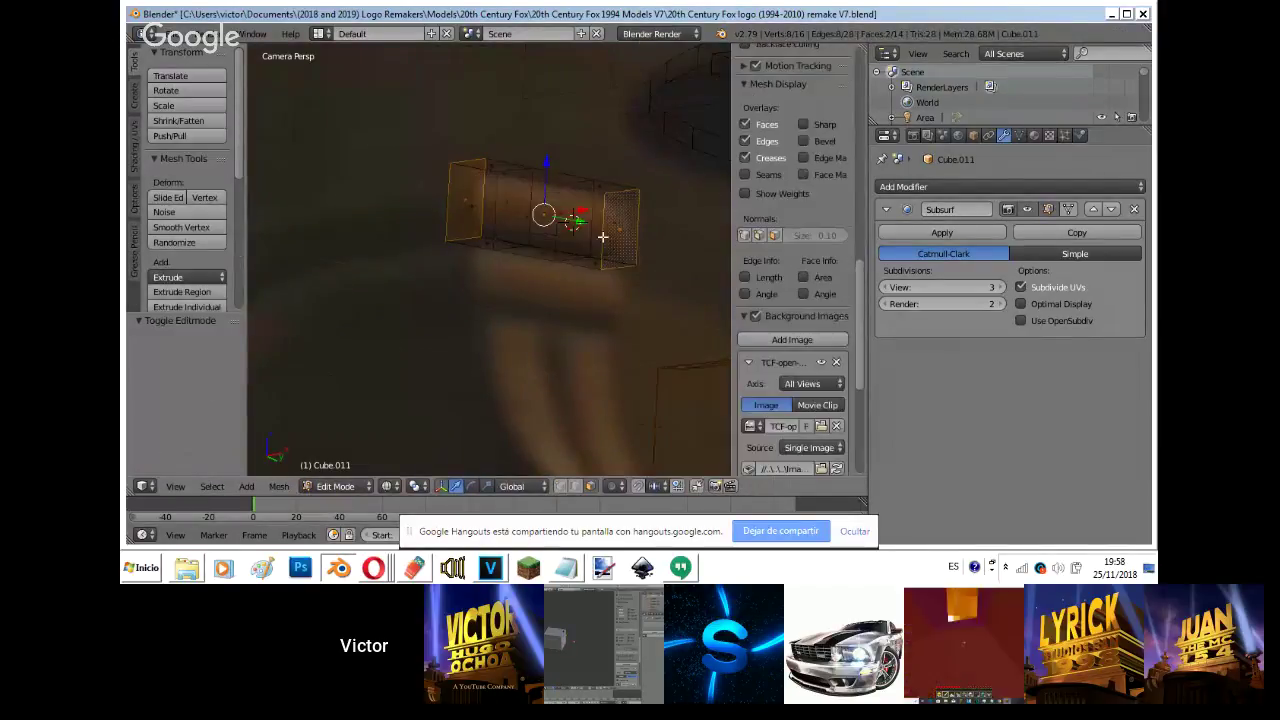
pyautogui.rightClick(603, 237)
pyautogui.rightClick(584, 238)
pyautogui.rightClick(602, 239)
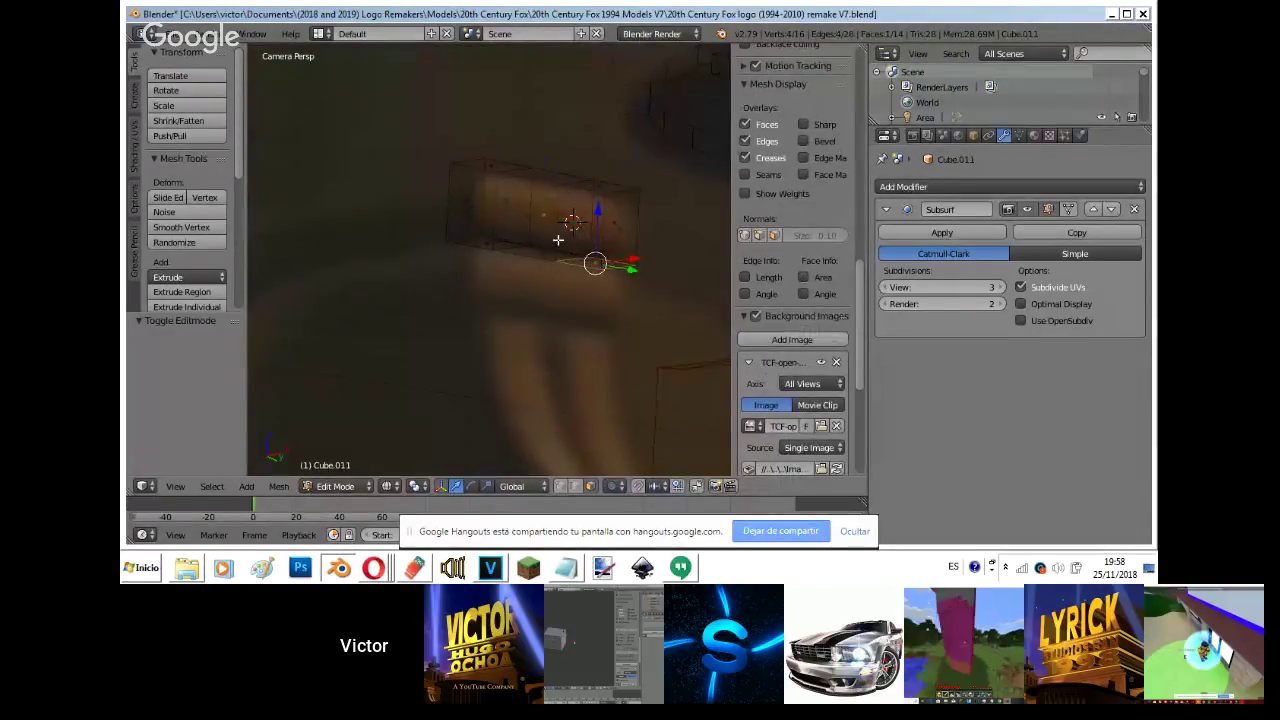
pyautogui.rightClick(503, 218)
pyautogui.rightClick(477, 217)
pyautogui.rightClick(606, 220)
pyautogui.rightClick(590, 225)
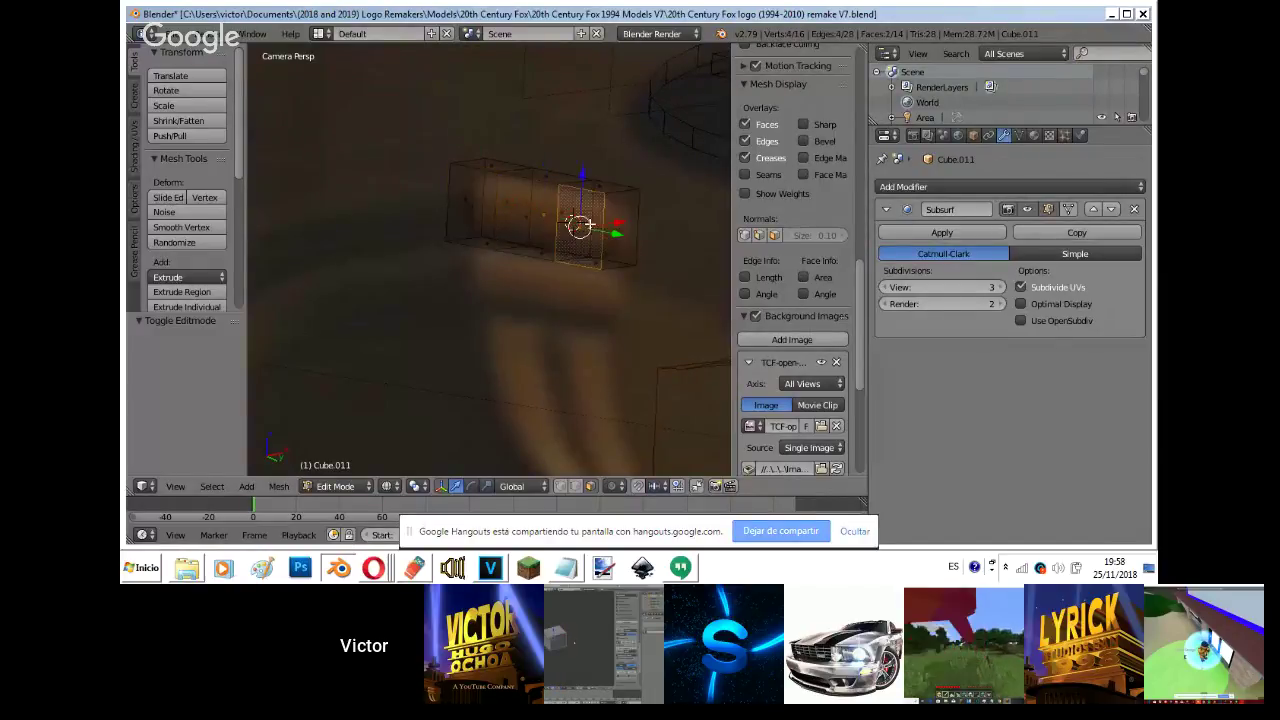
pyautogui.keyDown('shift'); pyautogui.rightClick(463, 216); pyautogui.keyUp('shift')
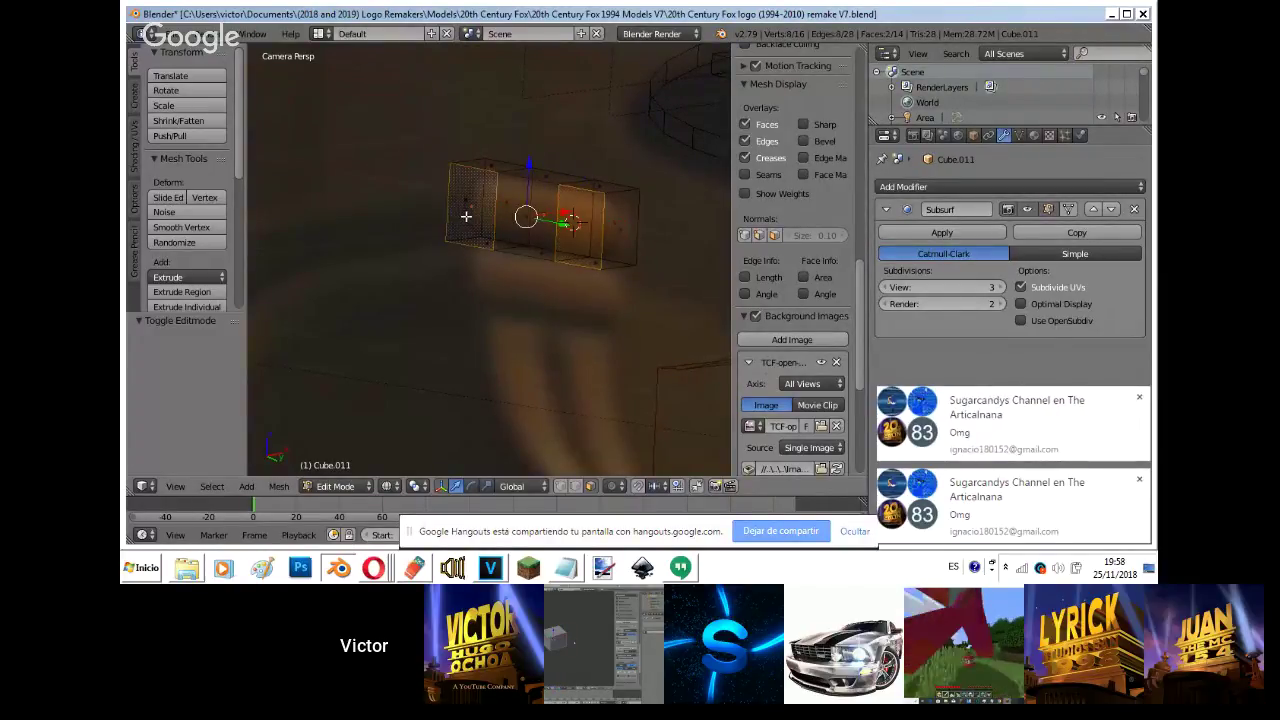
pyautogui.press('e')
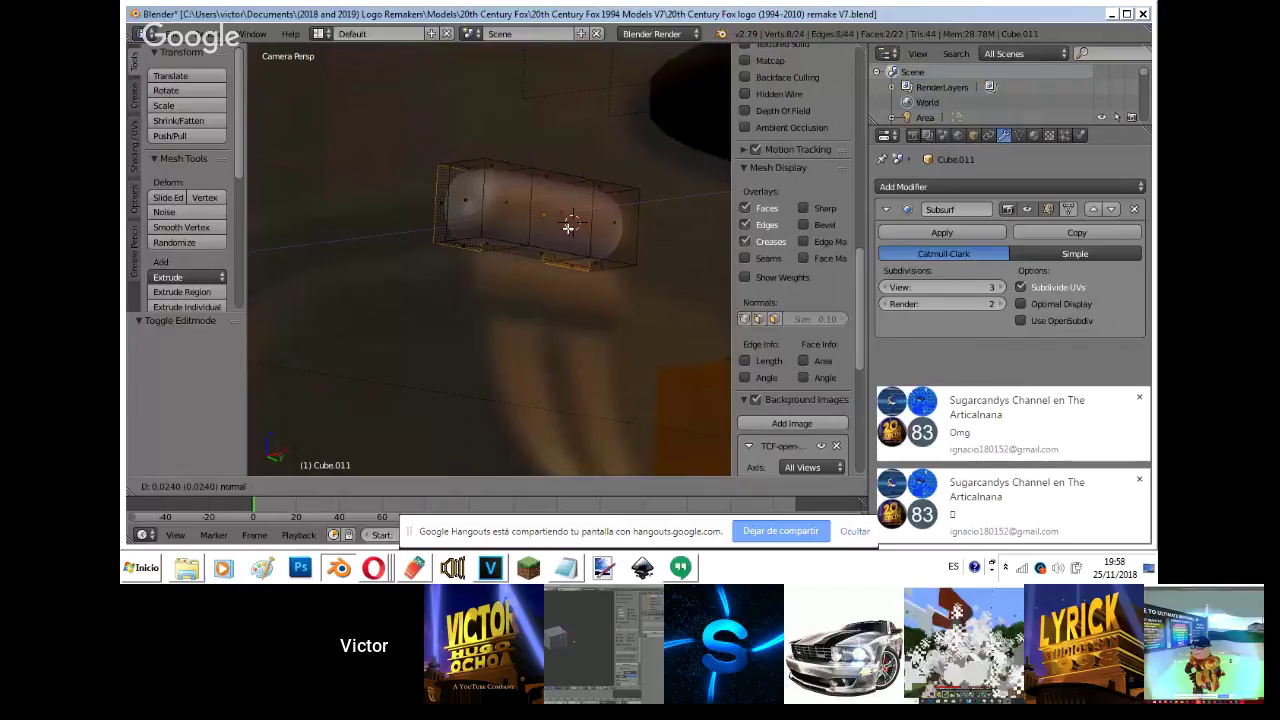
pyautogui.click(568, 228)
# - Extrude the two selected side faces another 0.219 to form a pair of parallel arms
pyautogui.press('KP_0')
pyautogui.hotkey('shift', 'f')
pyautogui.press('w')
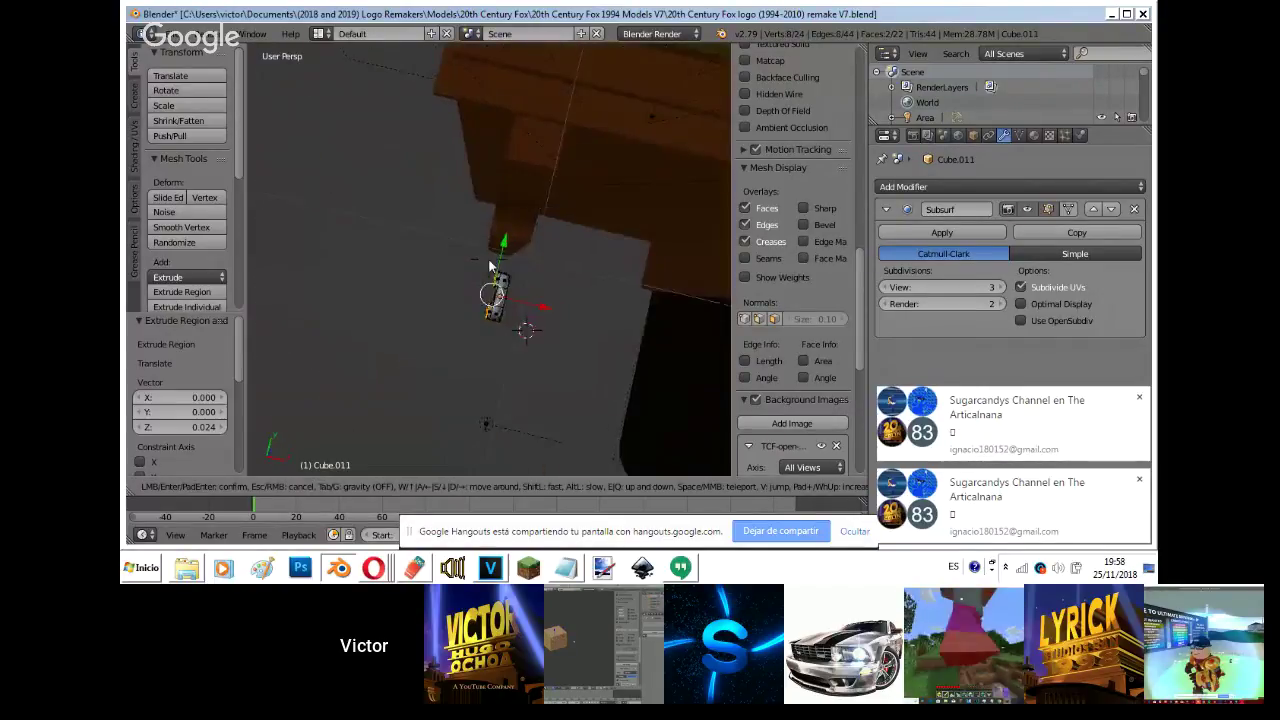
pyautogui.click(489, 259)
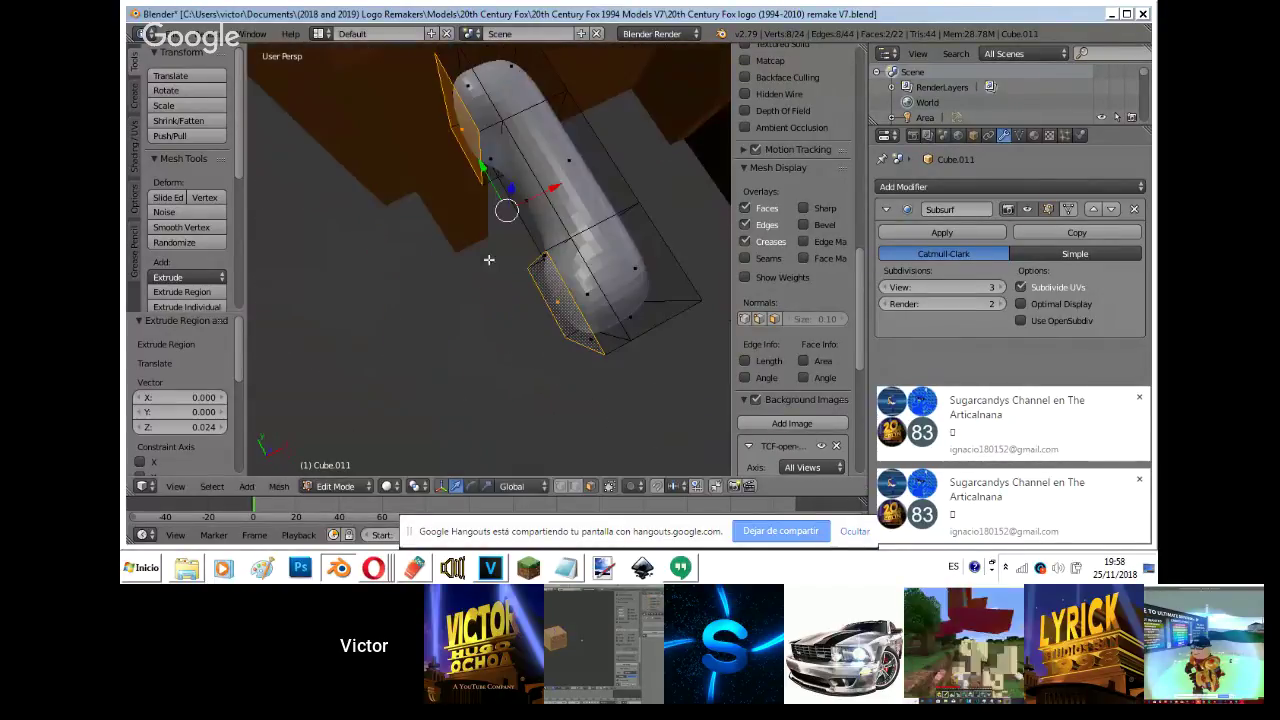
pyautogui.press('e')
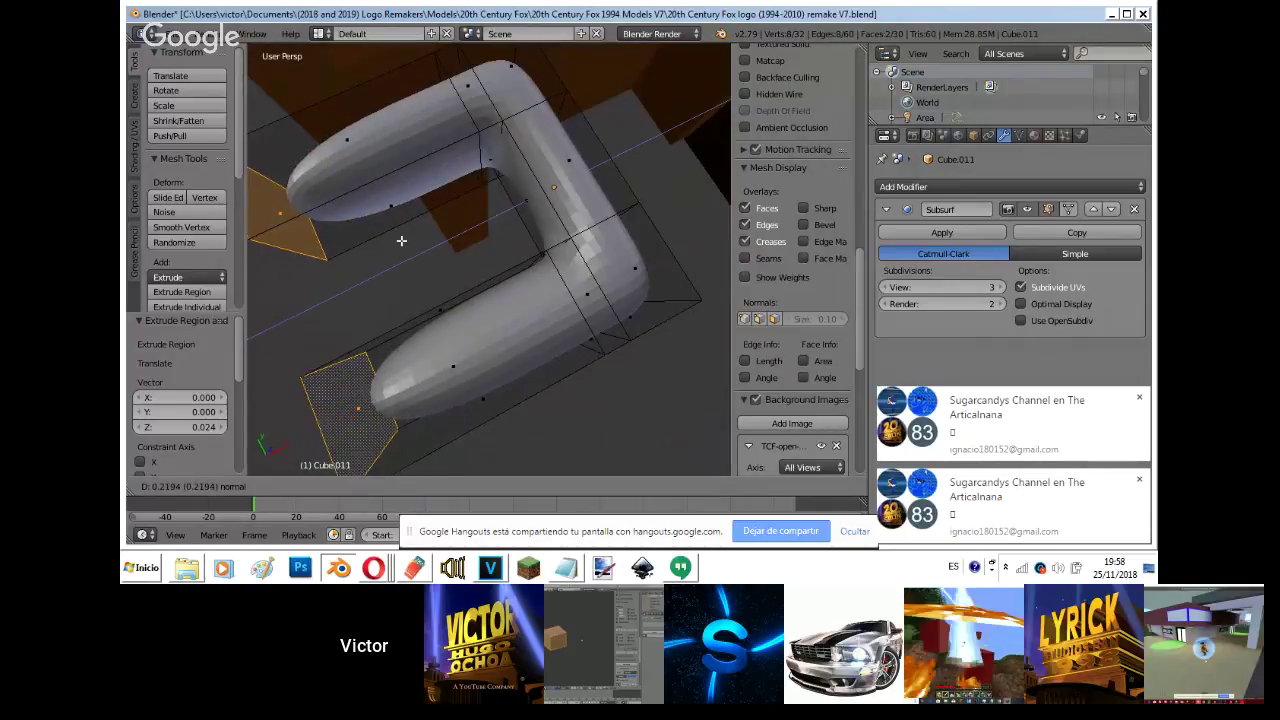
pyautogui.click(401, 241)
# - Move the end face of the +Y arm outward along global X so it extends past the other arm
pyautogui.press('KP_0')
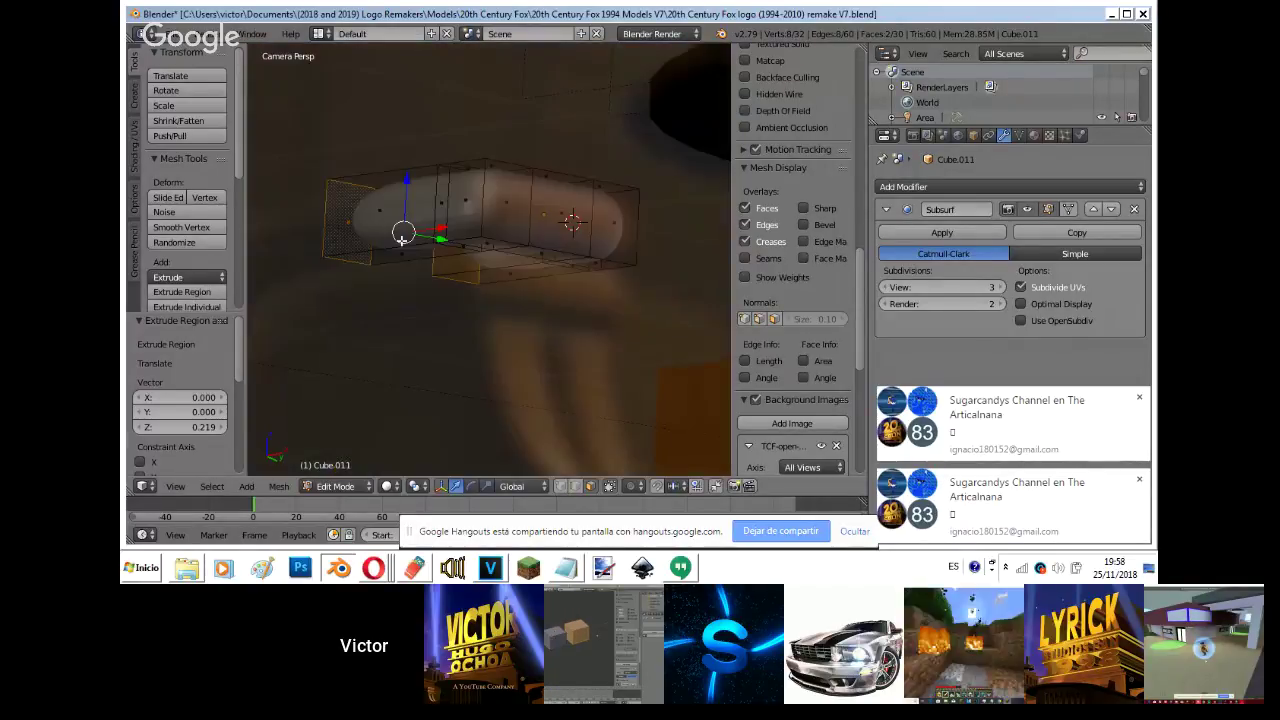
pyautogui.moveTo(400, 229); pyautogui.dragTo(580, 254, button='middle')
pyautogui.rightClick(580, 254)
pyautogui.press('g')
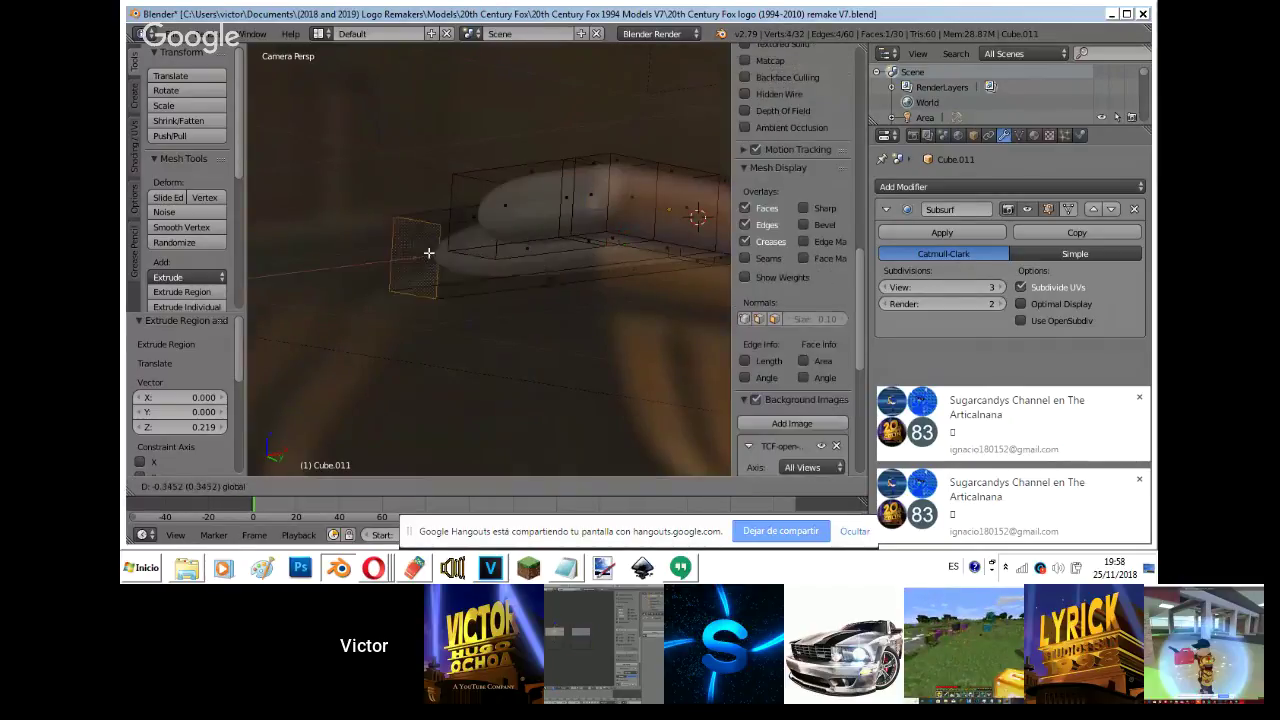
pyautogui.click(536, 363)
# - Extrude the longer arm's end face further toward the edge of the reference dome
pyautogui.keyDown('shift'); pyautogui.moveTo(534, 363); pyautogui.dragTo(647, 333, button='middle'); pyautogui.keyUp('shift')
pyautogui.press('Tab')
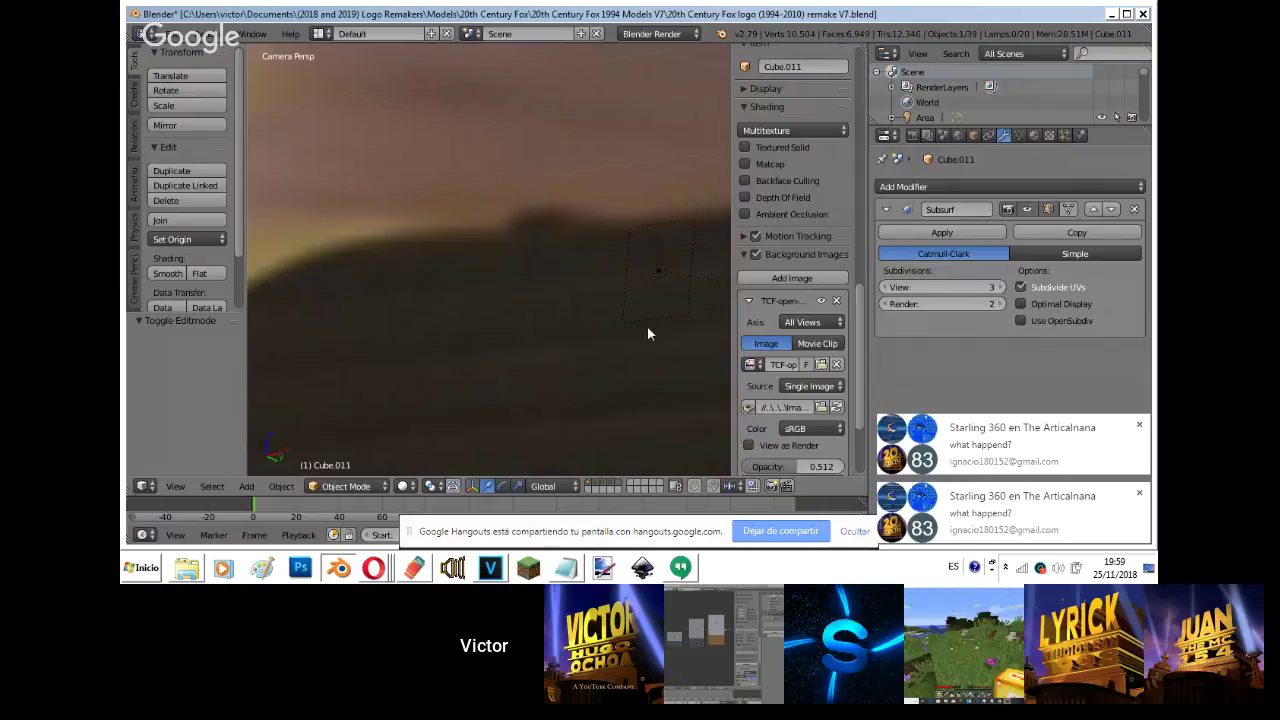
pyautogui.scroll(-8, 647, 333)
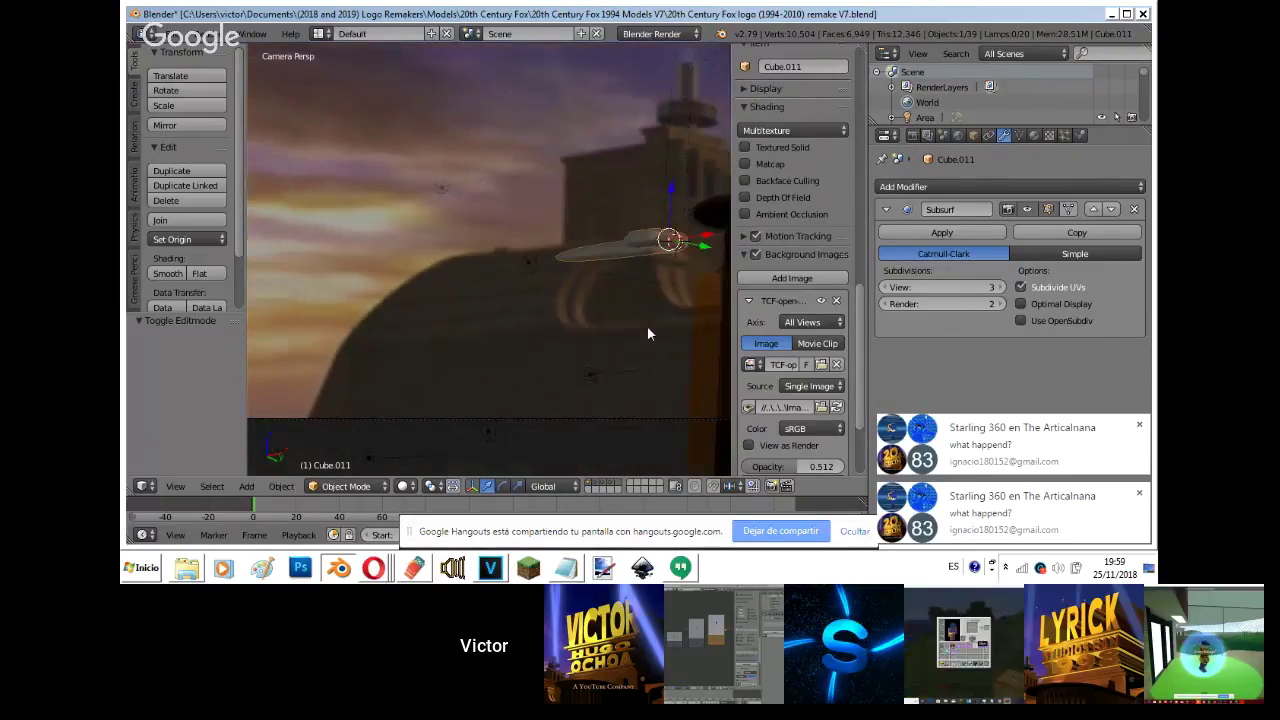
pyautogui.press('Tab')
pyautogui.press('e')
pyautogui.click(547, 314)
pyautogui.press('Tab')
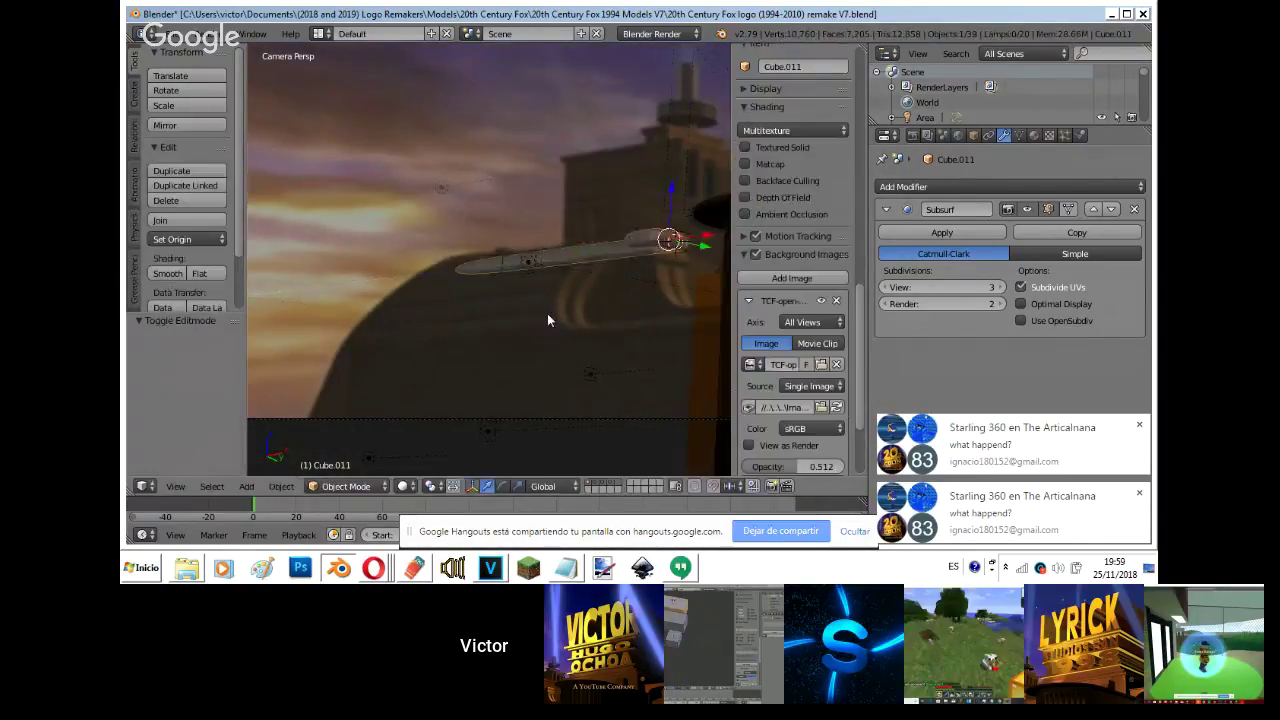
# - Add a loop cut to the long arm and slide it close to the arm's far end
pyautogui.press('KP_7')
pyautogui.press('Tab')
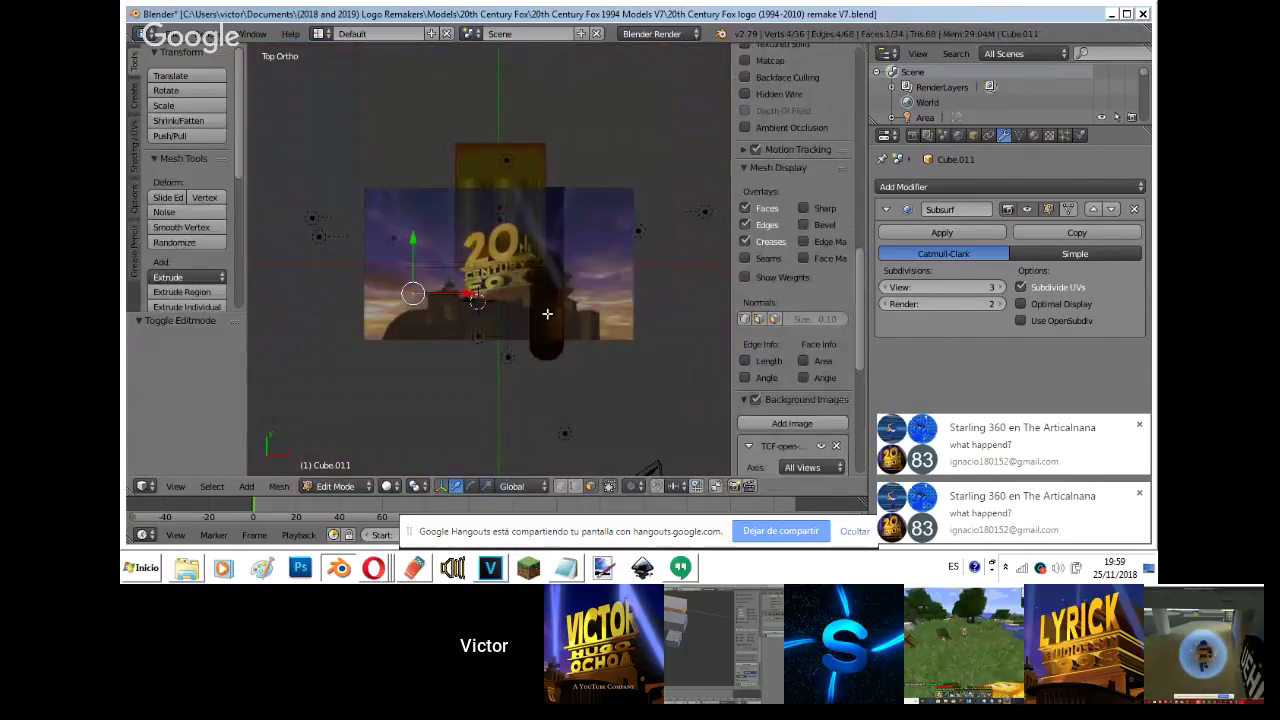
pyautogui.keyDown('shift'); pyautogui.moveTo(547, 313); pyautogui.dragTo(595, 300, button='middle'); pyautogui.keyUp('shift')
pyautogui.press('Tab')
pyautogui.scroll(5, 595, 300)
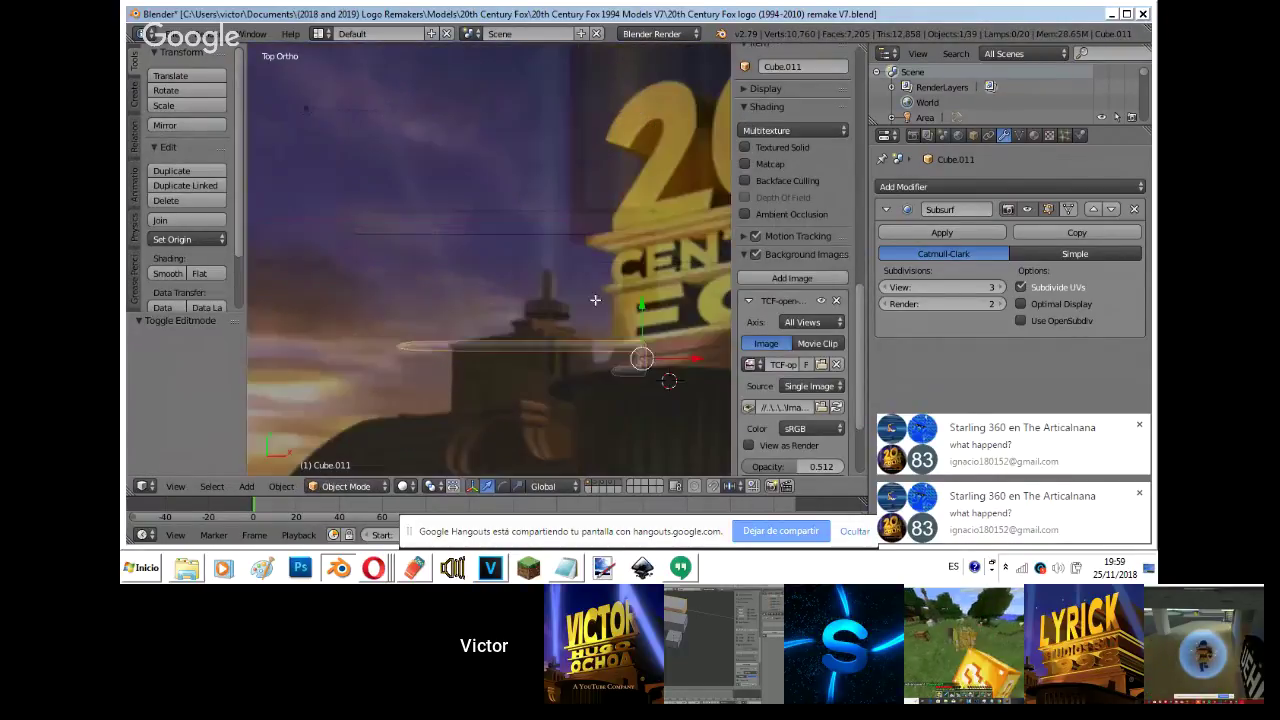
pyautogui.press('Tab')
pyautogui.press('g')
pyautogui.press('g')
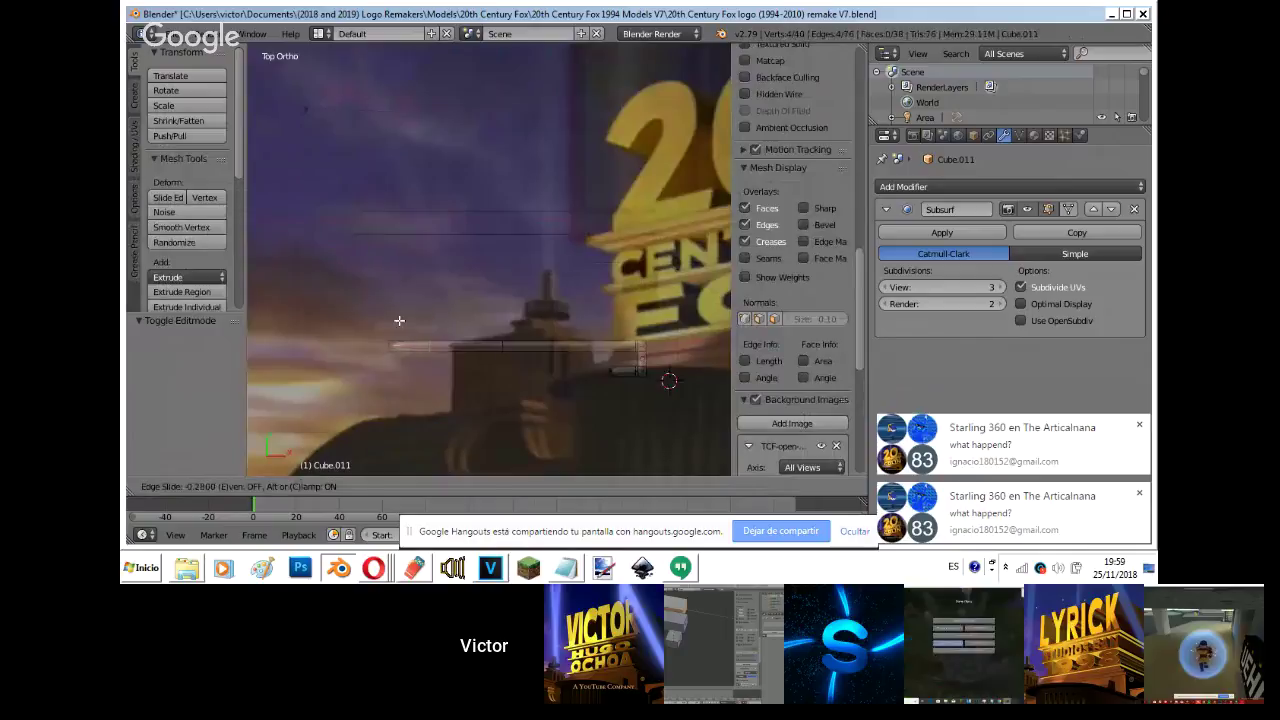
pyautogui.click(380, 318)
pyautogui.press('Tab')
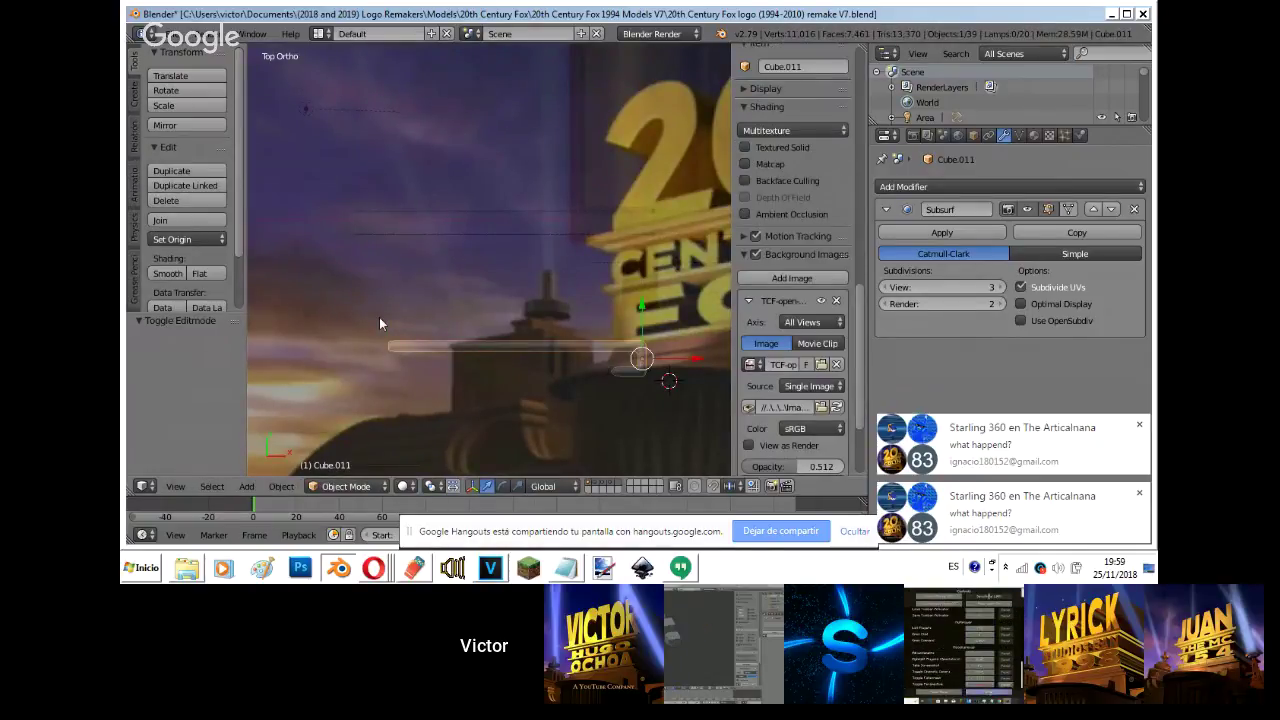
# - Move the new edge loop -0.013 along X to tighten the rounding at the arm's end
pyautogui.keyDown('shift'); pyautogui.moveTo(389, 319); pyautogui.dragTo(384, 84, button='middle'); pyautogui.keyUp('shift')
pyautogui.scroll(1, 521, 123)
pyautogui.scroll(6, 521, 123)
pyautogui.press('Tab')
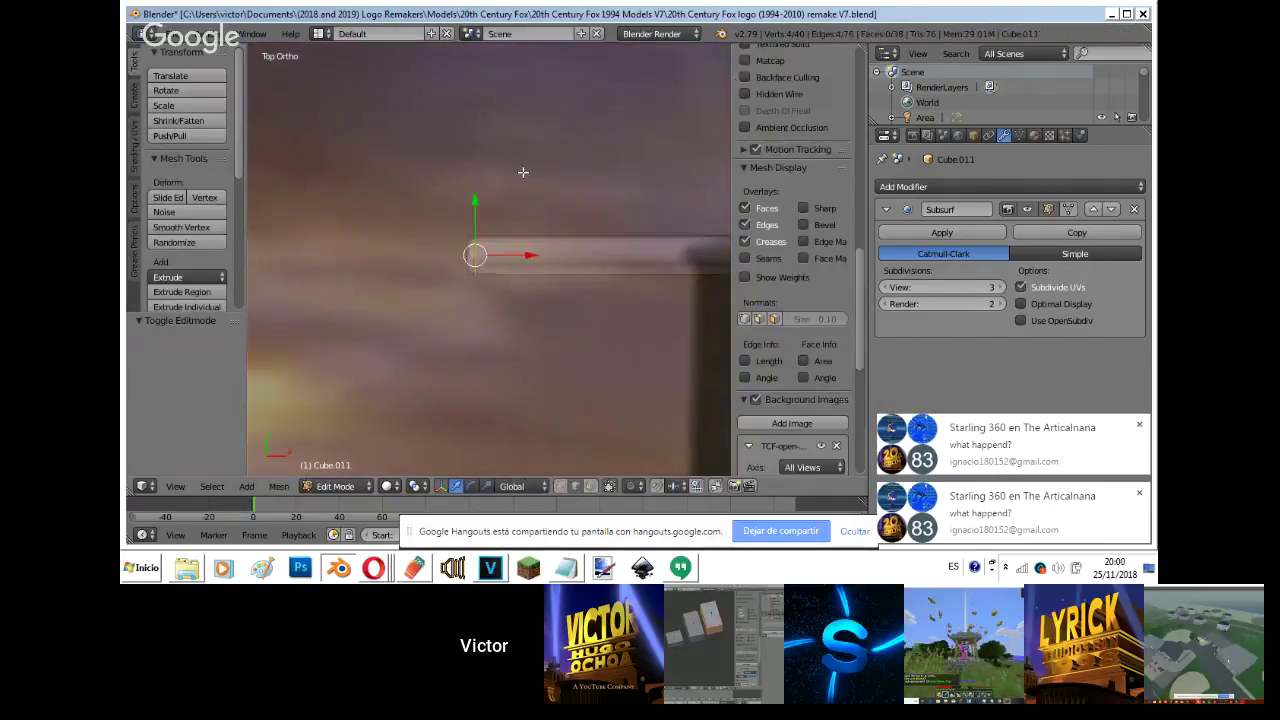
pyautogui.press('g')
pyautogui.press('x')
pyautogui.click(518, 172)
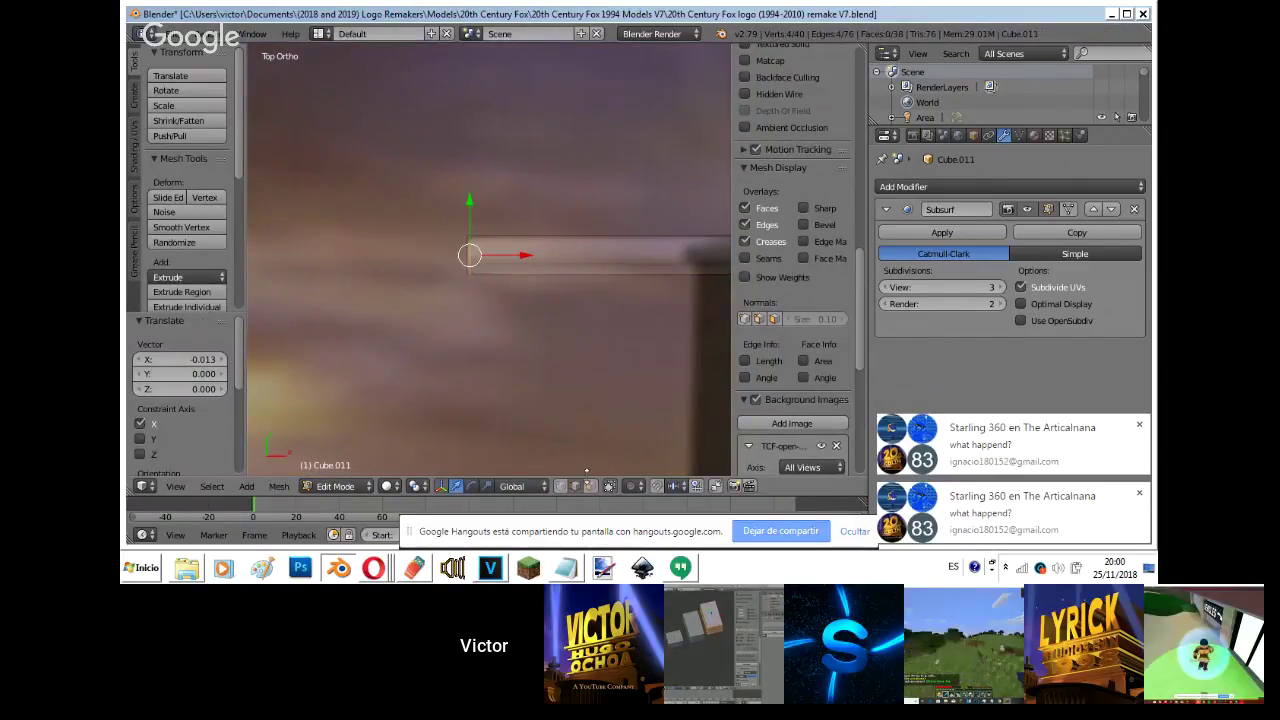
# - Try extruding the long arm's end face in the camera view, and undo the extrusion
pyautogui.rightClick(468, 291)
pyautogui.press('z')
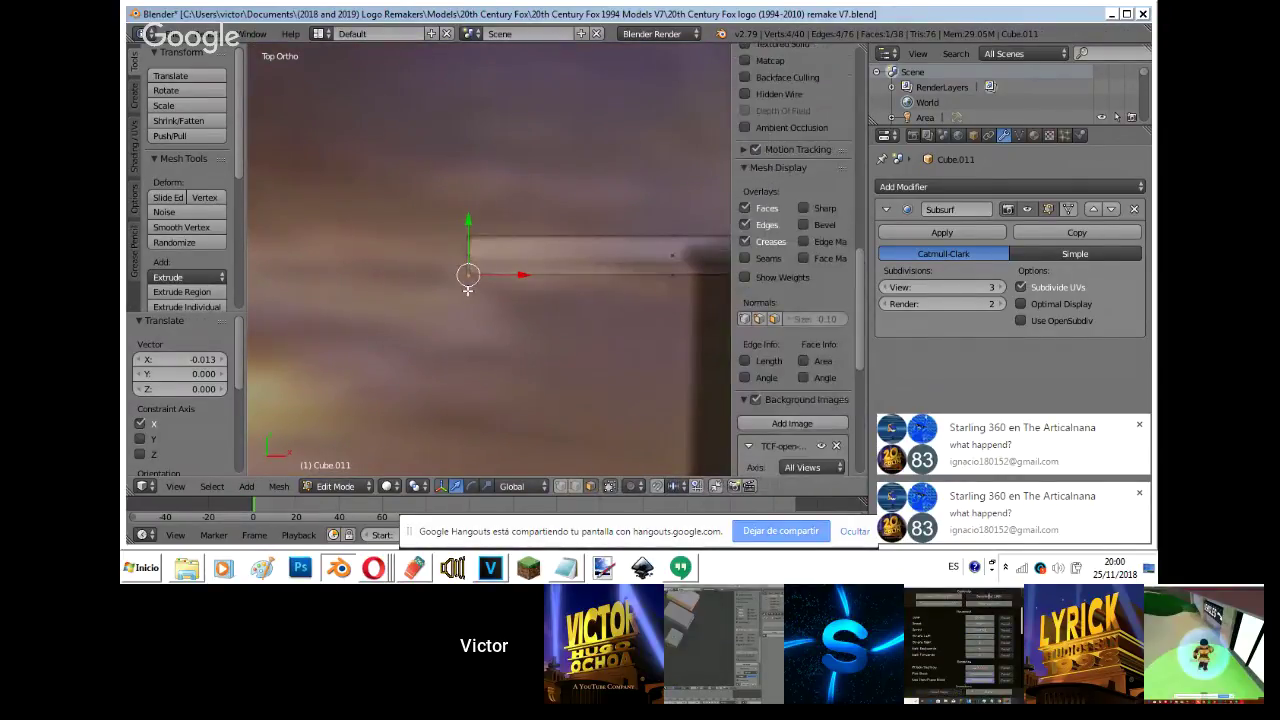
pyautogui.press('KP_0')
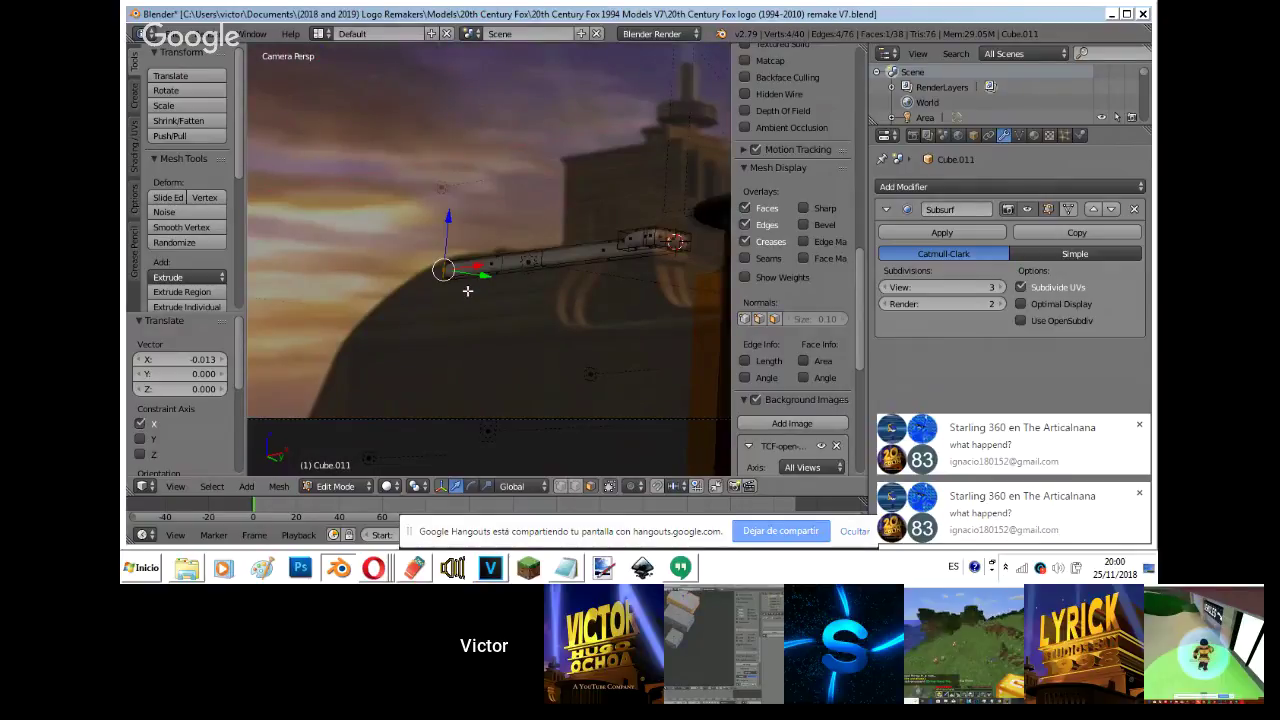
pyautogui.scroll(8, 467, 290)
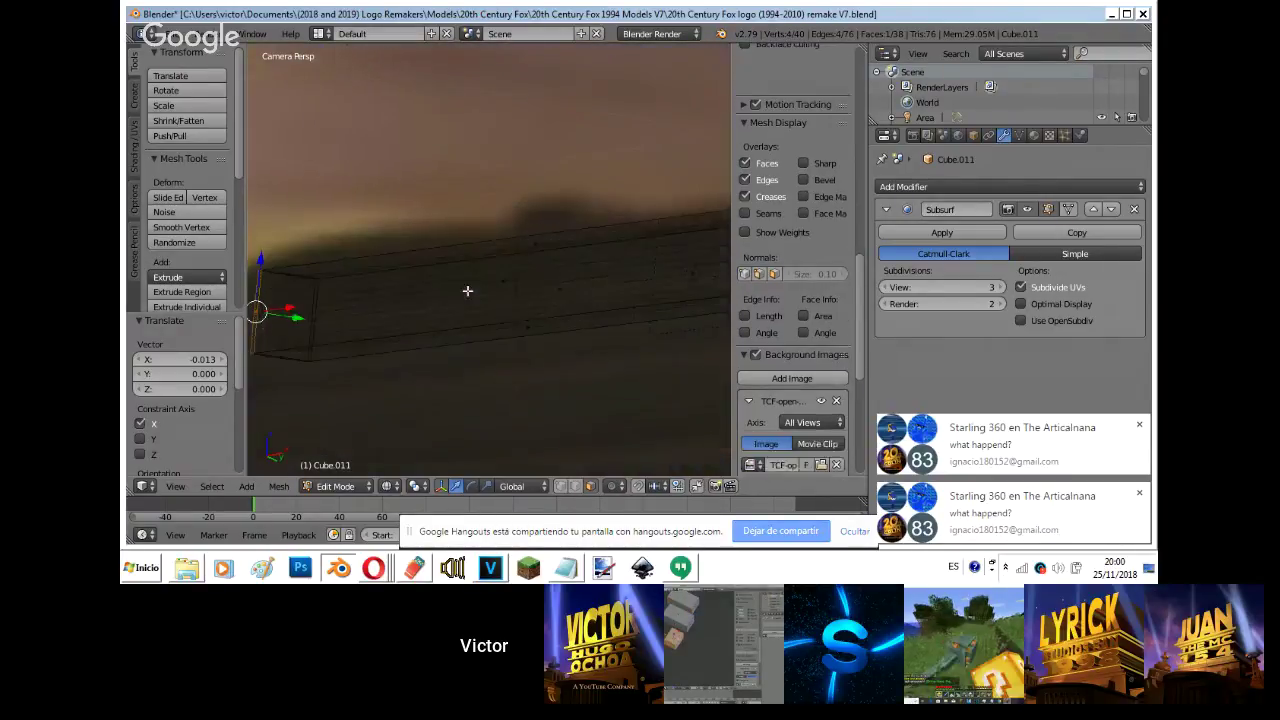
pyautogui.press('z')
pyautogui.keyDown('shift'); pyautogui.moveTo(420, 297); pyautogui.dragTo(288, 229, button='middle'); pyautogui.keyUp('shift')
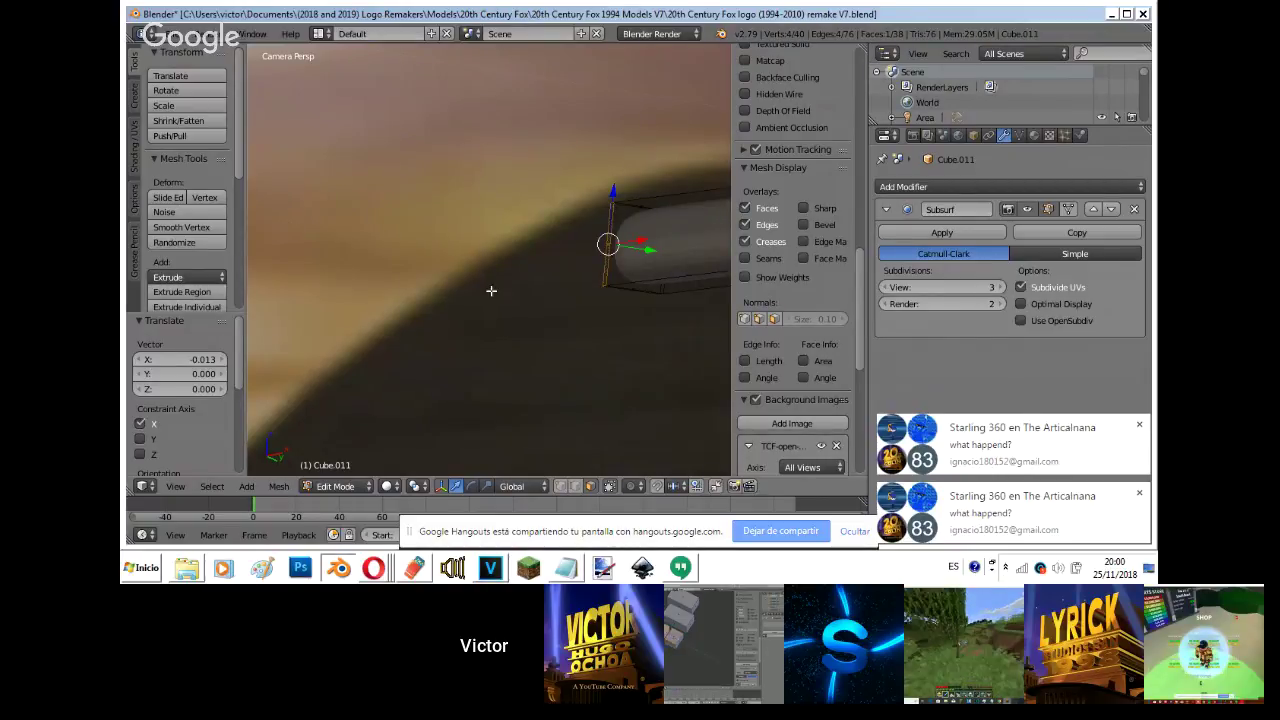
pyautogui.press('e')
pyautogui.rightClick(543, 275)
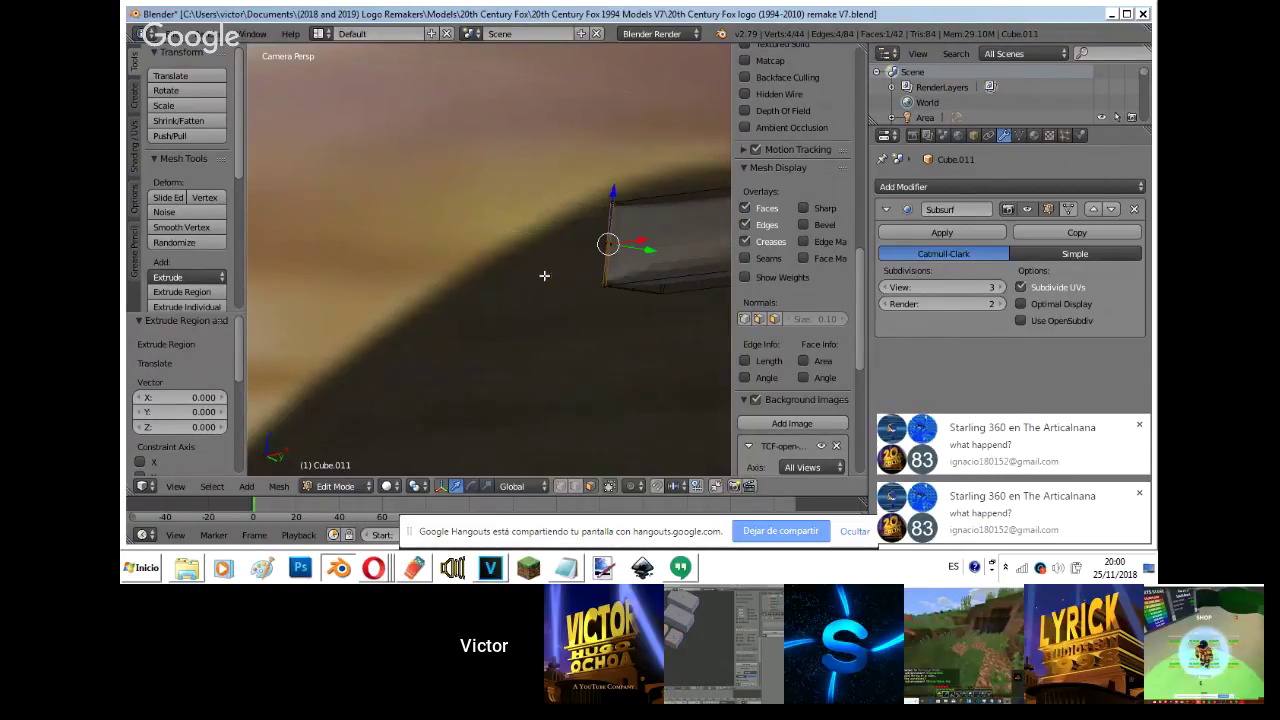
pyautogui.hotkey('ctrl', 'z')
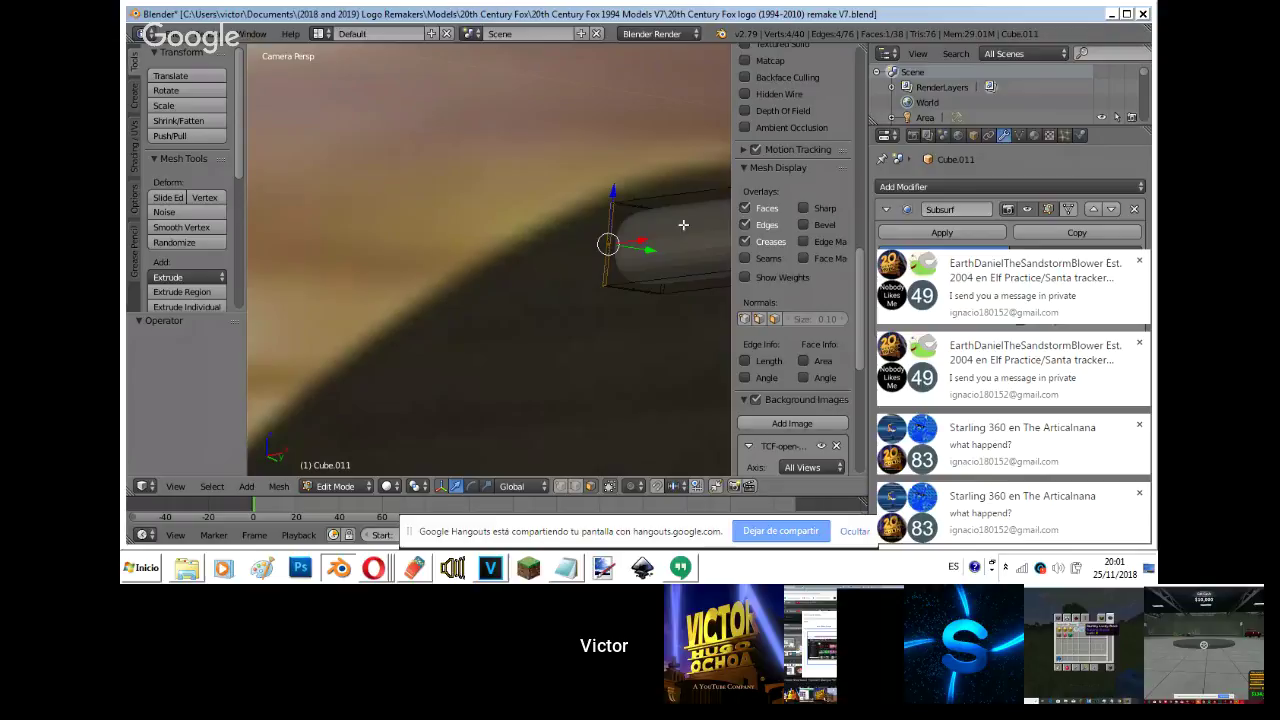
# - Extrude the long arm's end face into three short segments, lowering the end of each to follow the reference dome's edge
pyautogui.press('e')
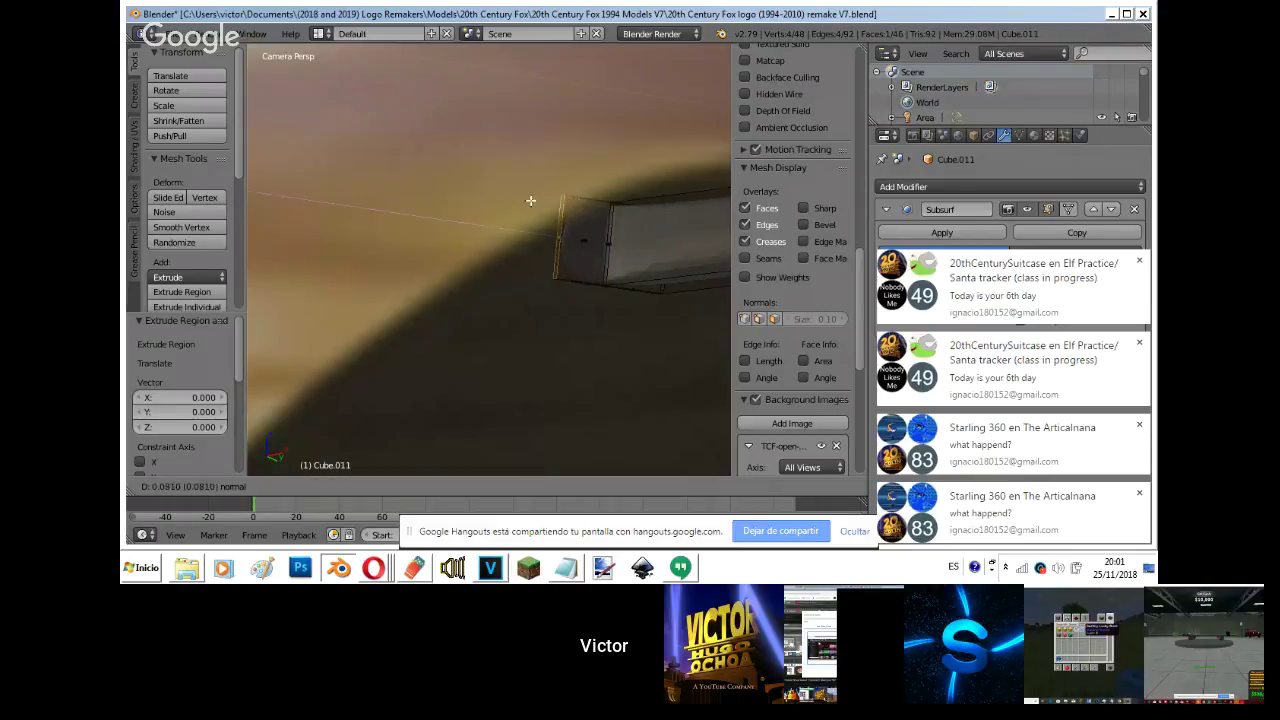
pyautogui.click(510, 217)
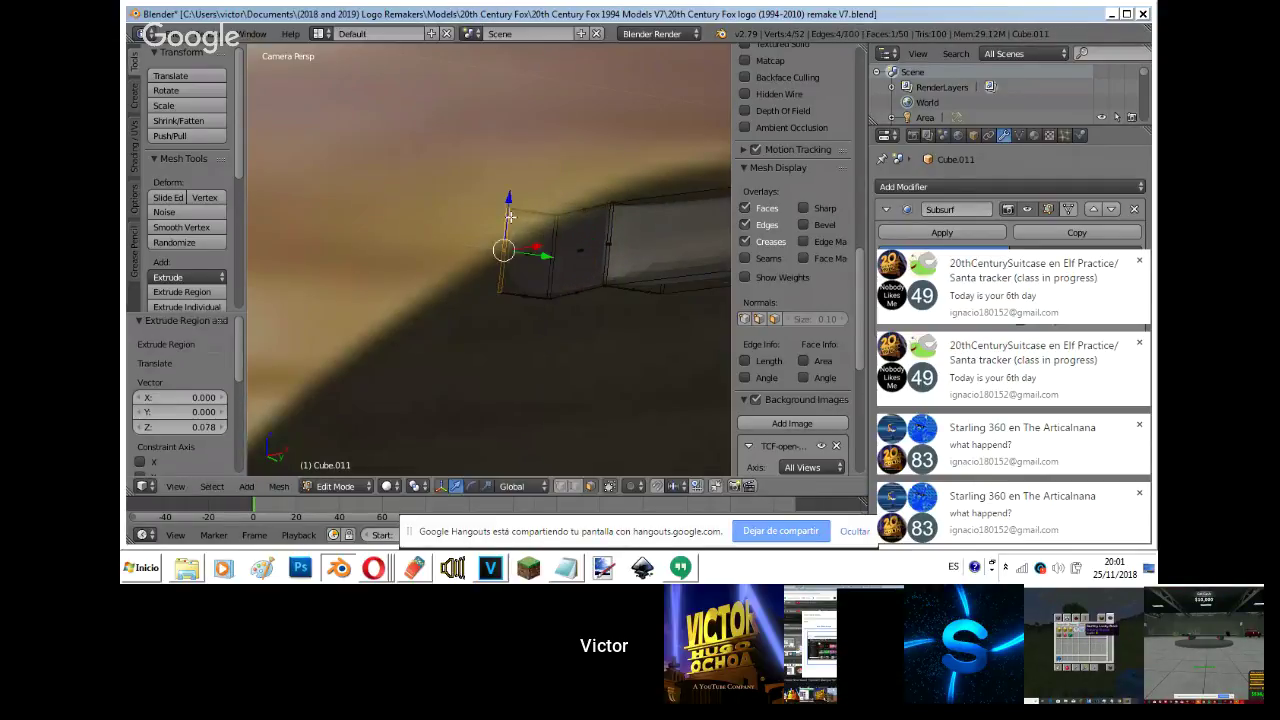
pyautogui.moveTo(510, 217); pyautogui.dragTo(507, 250)
pyautogui.press('e')
pyautogui.click(431, 241)
pyautogui.moveTo(431, 241); pyautogui.dragTo(423, 294)
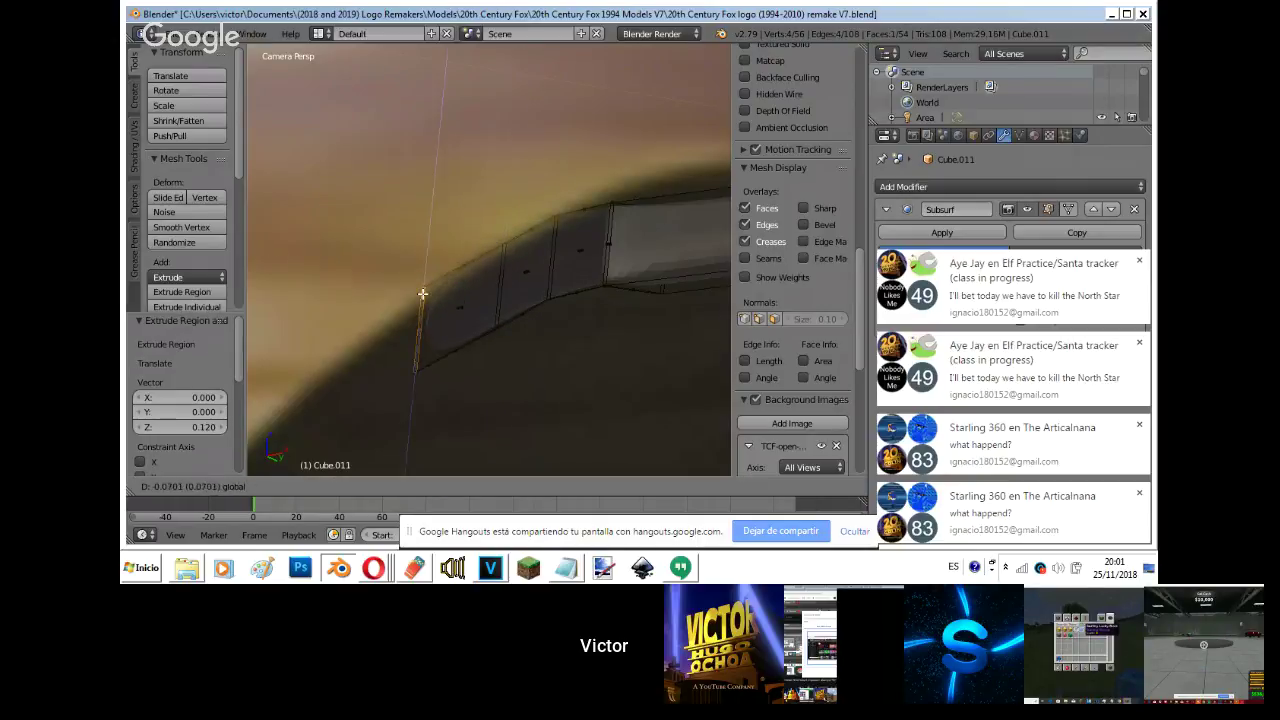
pyautogui.click(422, 294)
# - Extrude another segment from the arm's end face past the dome's outline and return to Object Mode
pyautogui.keyDown('shift'); pyautogui.moveTo(422, 294); pyautogui.dragTo(438, 200, button='middle'); pyautogui.keyUp('shift')
pyautogui.press('e')
pyautogui.press('z')
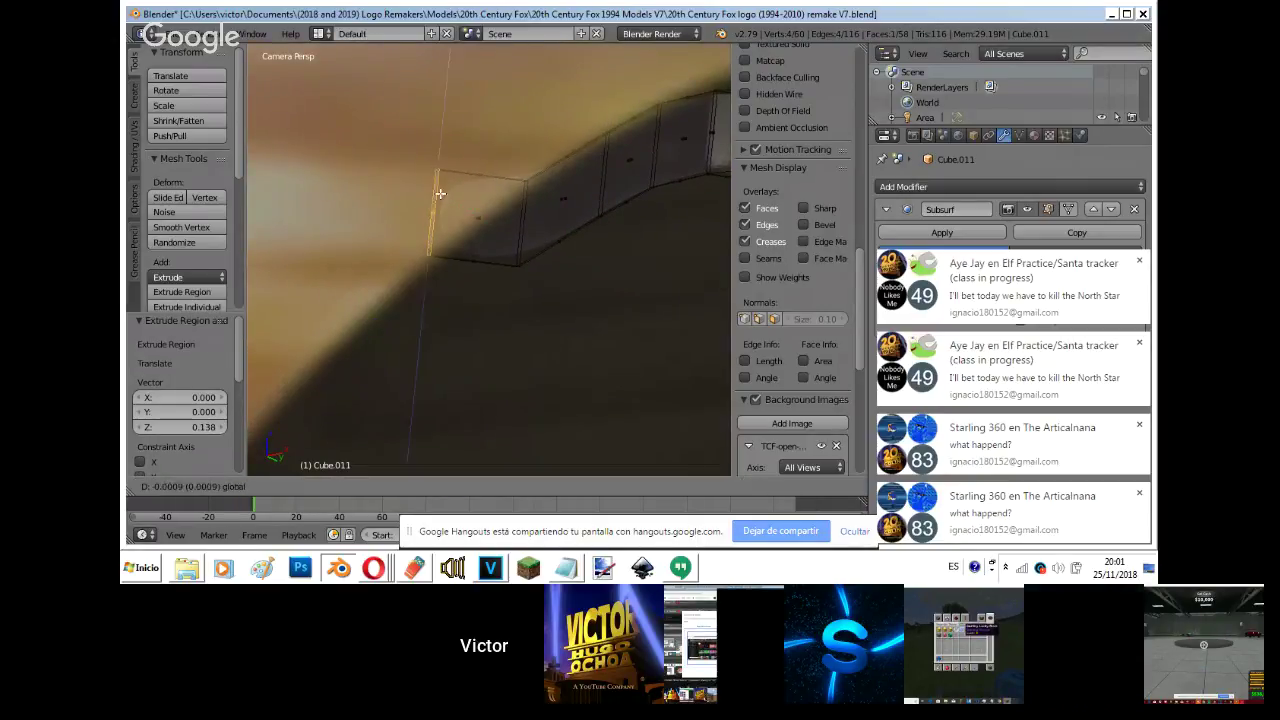
pyautogui.click(436, 230)
pyautogui.press('Tab')
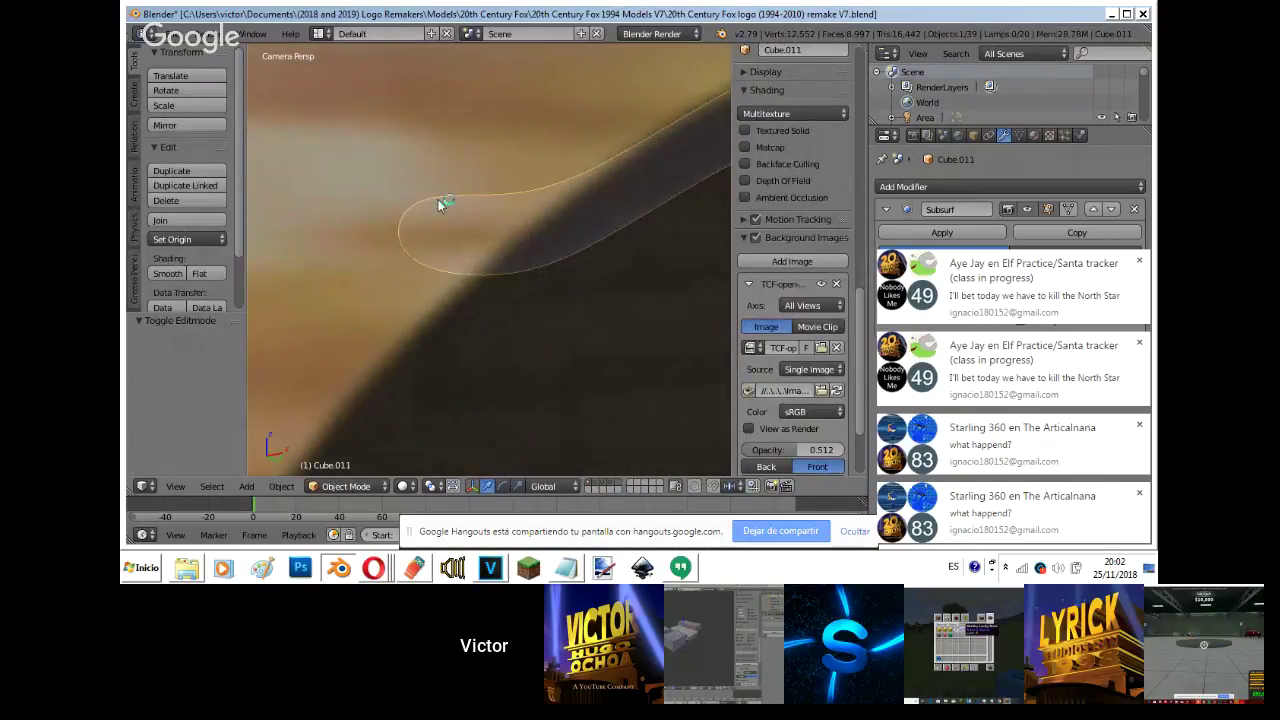
# - Switch to Opera to check the live stream's YouTube page and chat, and return to Blender
pyautogui.moveTo(374, 570)
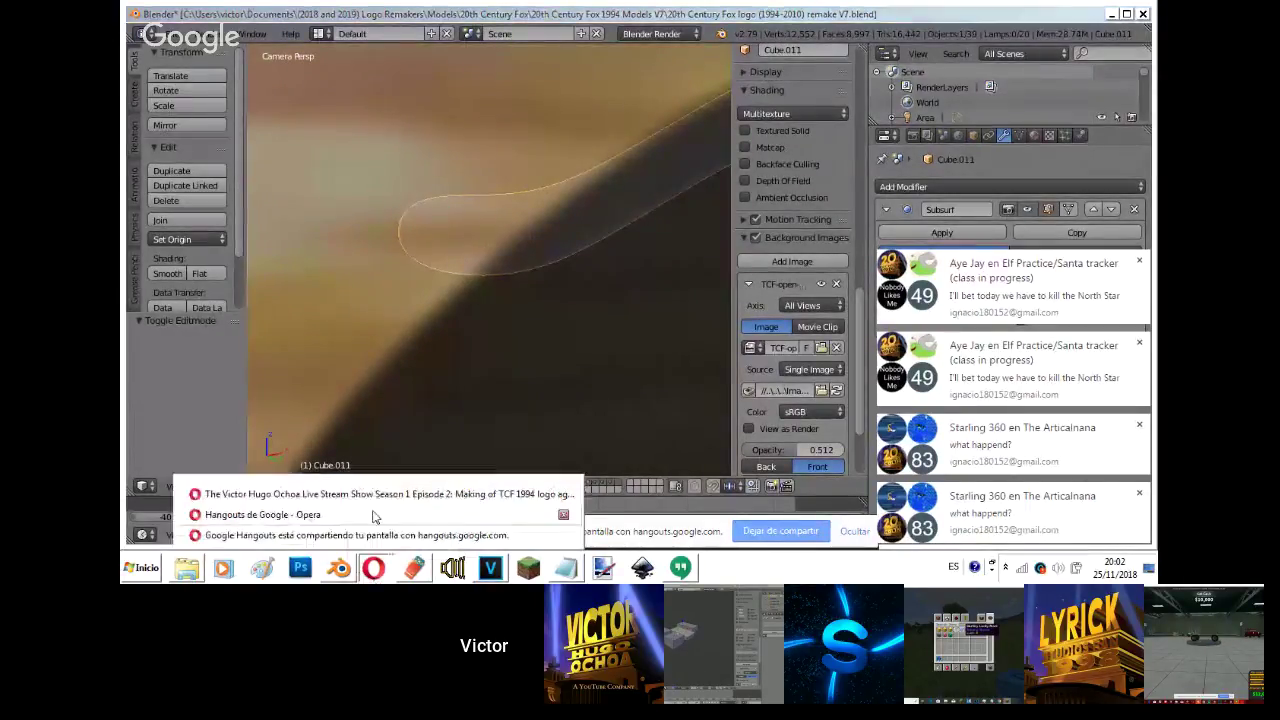
pyautogui.click(300, 511)
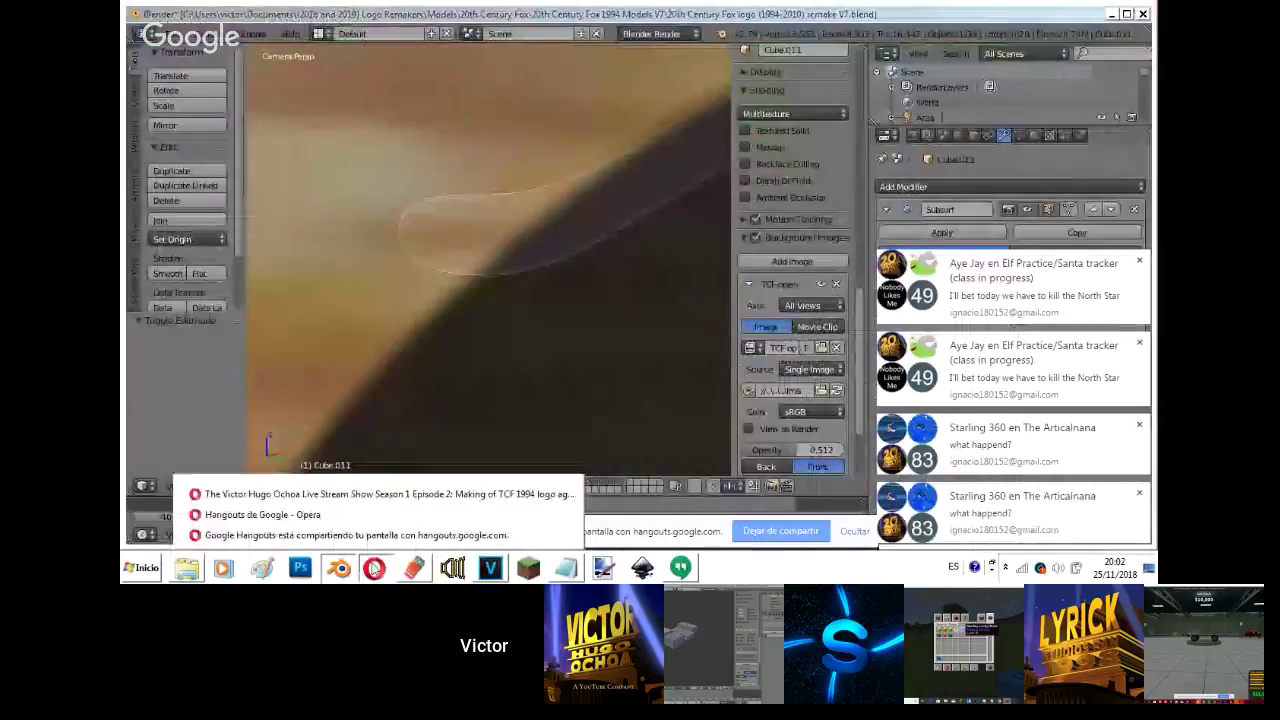
pyautogui.click(330, 491)
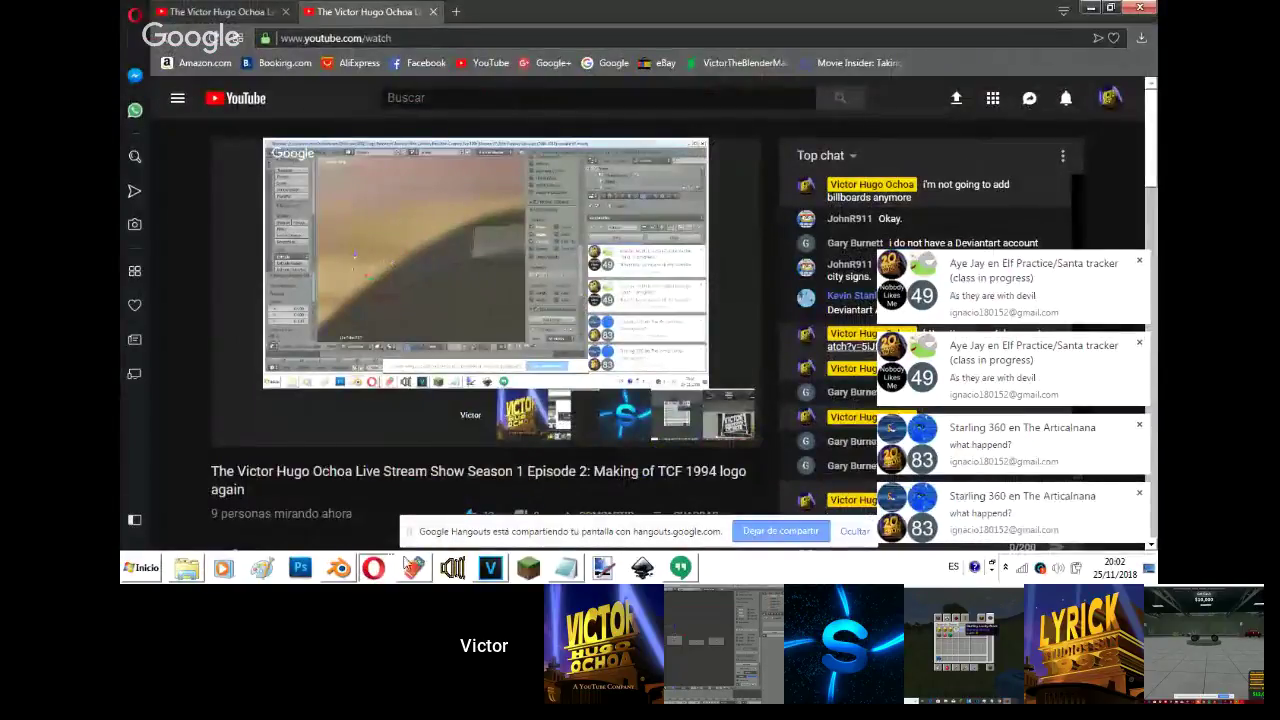
pyautogui.click(338, 568)
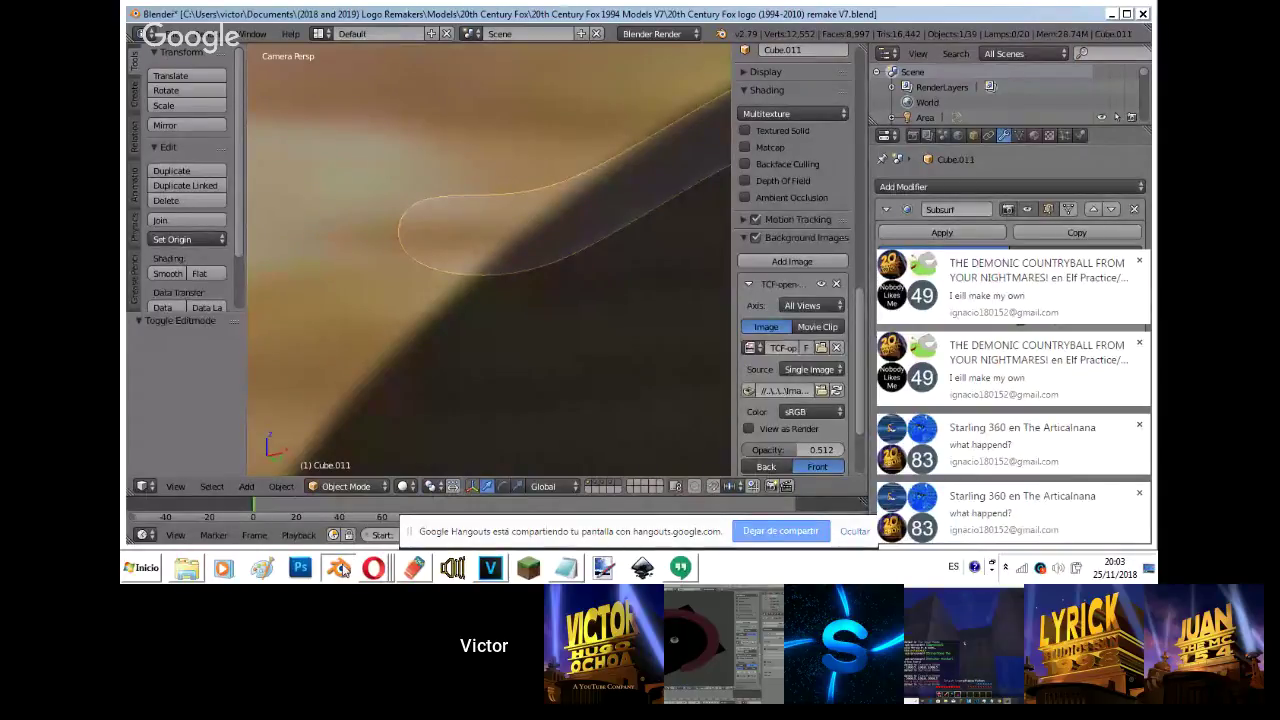
# - Lower the arm's end face onto the dome's edge, and extrude a further segment with its end moved -0.285 along Z
pyautogui.press('Tab')
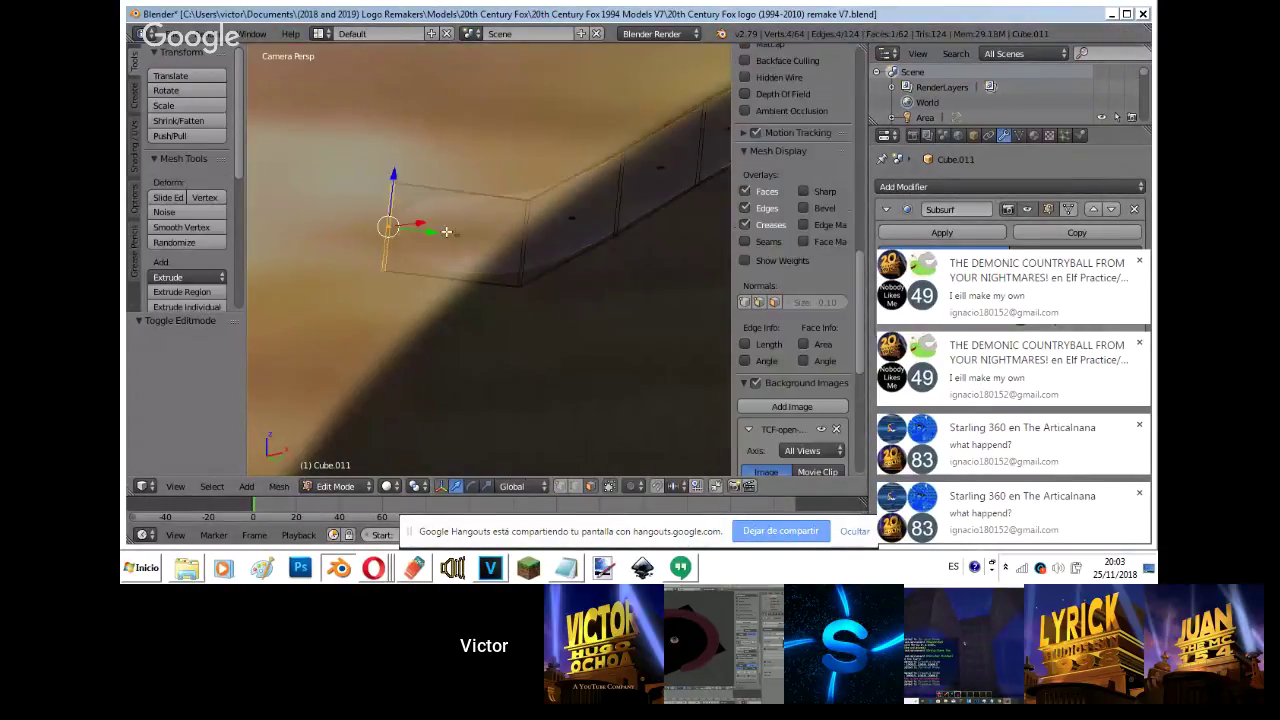
pyautogui.moveTo(395, 178); pyautogui.dragTo(414, 337)
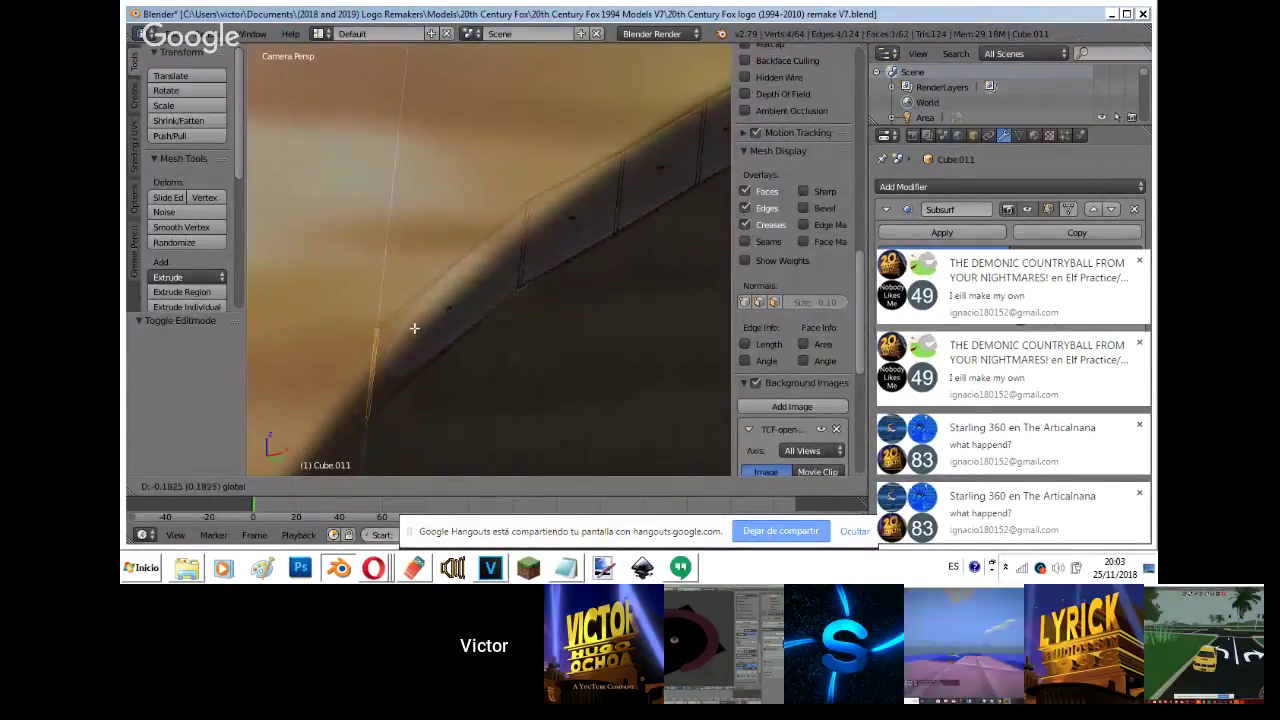
pyautogui.press('e')
pyautogui.click(332, 260)
pyautogui.keyDown('shift'); pyautogui.moveTo(355, 254); pyautogui.dragTo(482, 136, button='middle'); pyautogui.keyUp('shift')
pyautogui.scroll(-2, 497, 91)
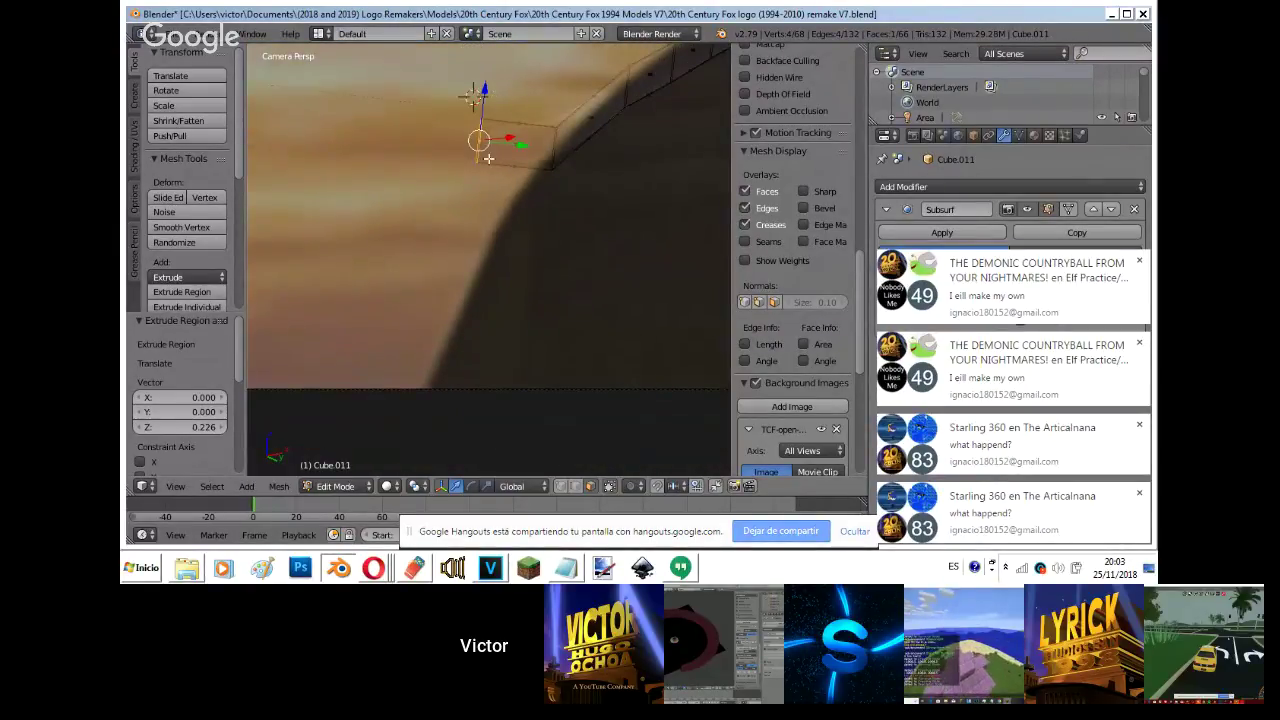
pyautogui.moveTo(484, 92); pyautogui.dragTo(480, 200)
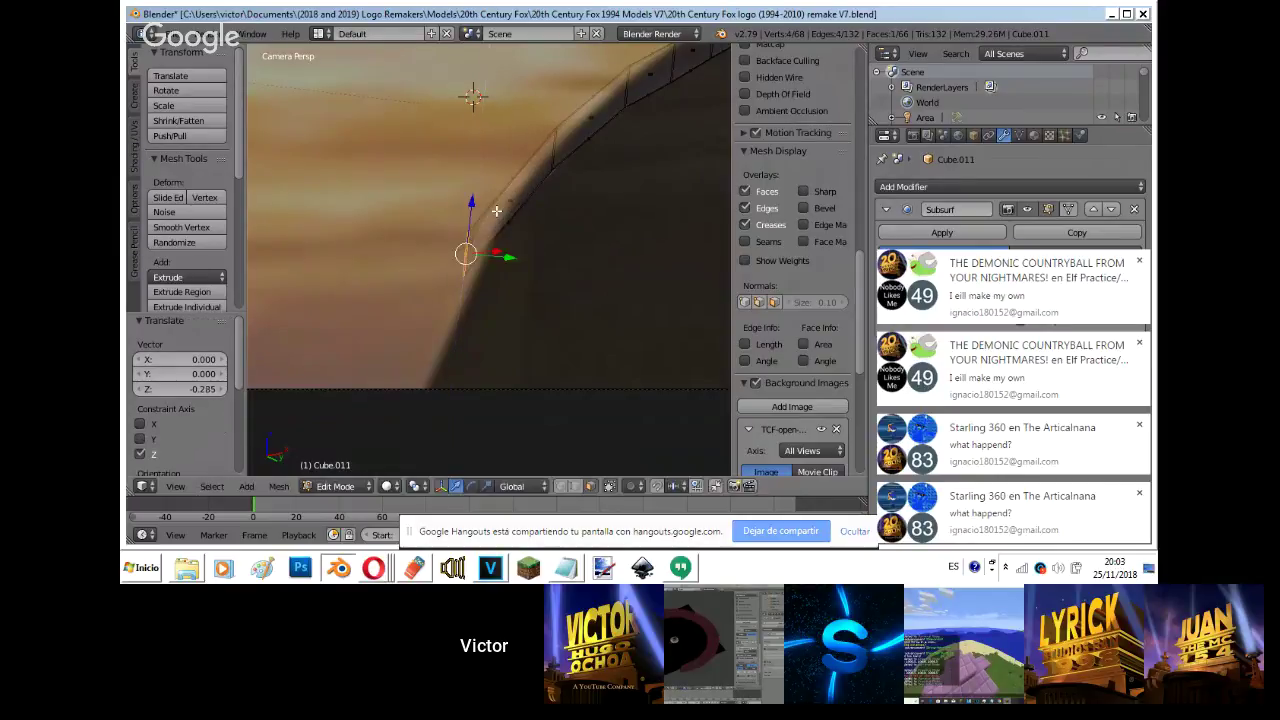
# - Extrude a last long segment down the dome's side past the reference image's lower border and adjust its end face's position
pyautogui.press('e')
pyautogui.click(429, 231)
pyautogui.moveTo(386, 214); pyautogui.dragTo(440, 408)
pyautogui.press('Tab')
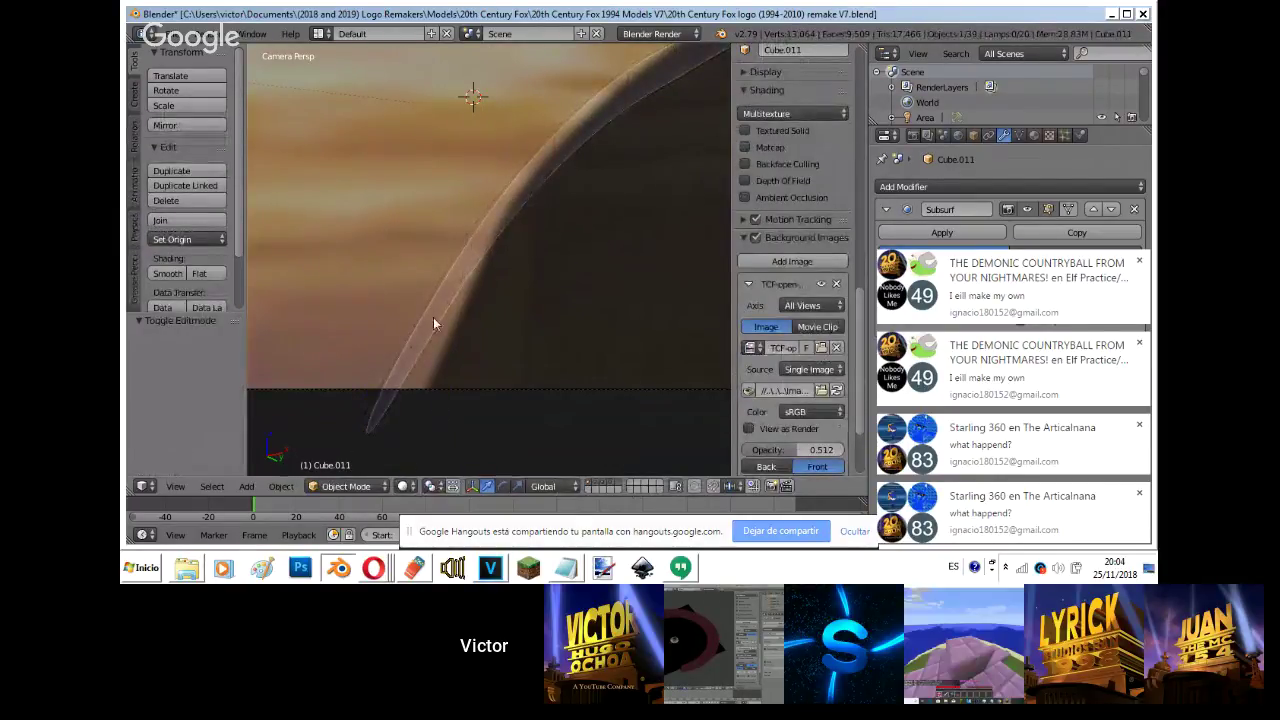
pyautogui.press('Tab')
pyautogui.press('g')
pyautogui.click(432, 342)
pyautogui.press('Tab')
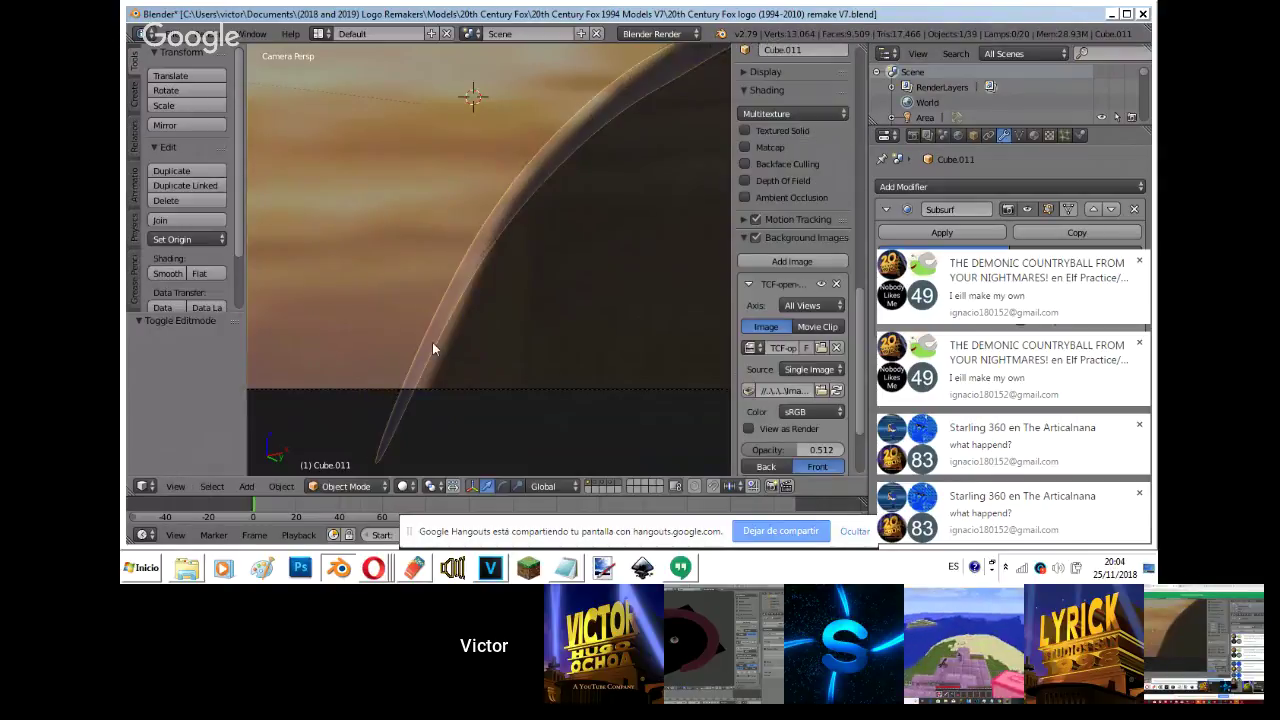
# - Examine the curved arm in the top and right views, and return to the camera view
pyautogui.press('KP_7')
pyautogui.scroll(-5, 433, 348)
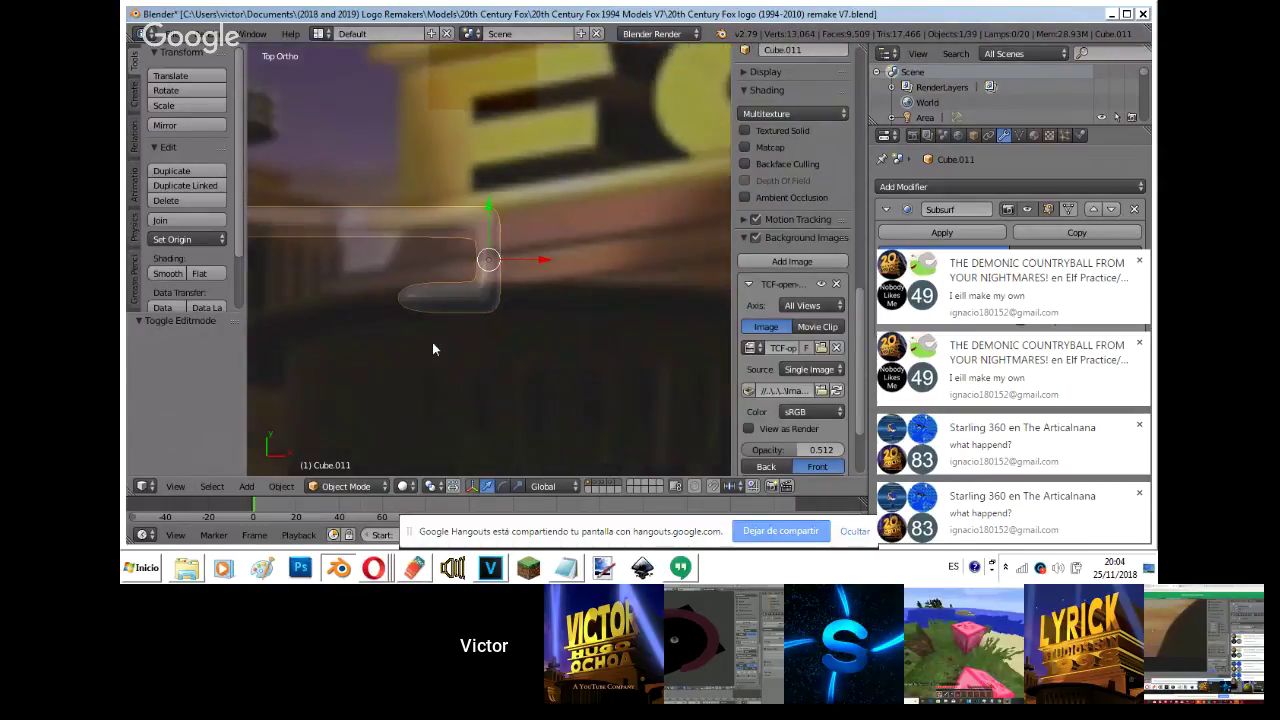
pyautogui.press('KP_3')
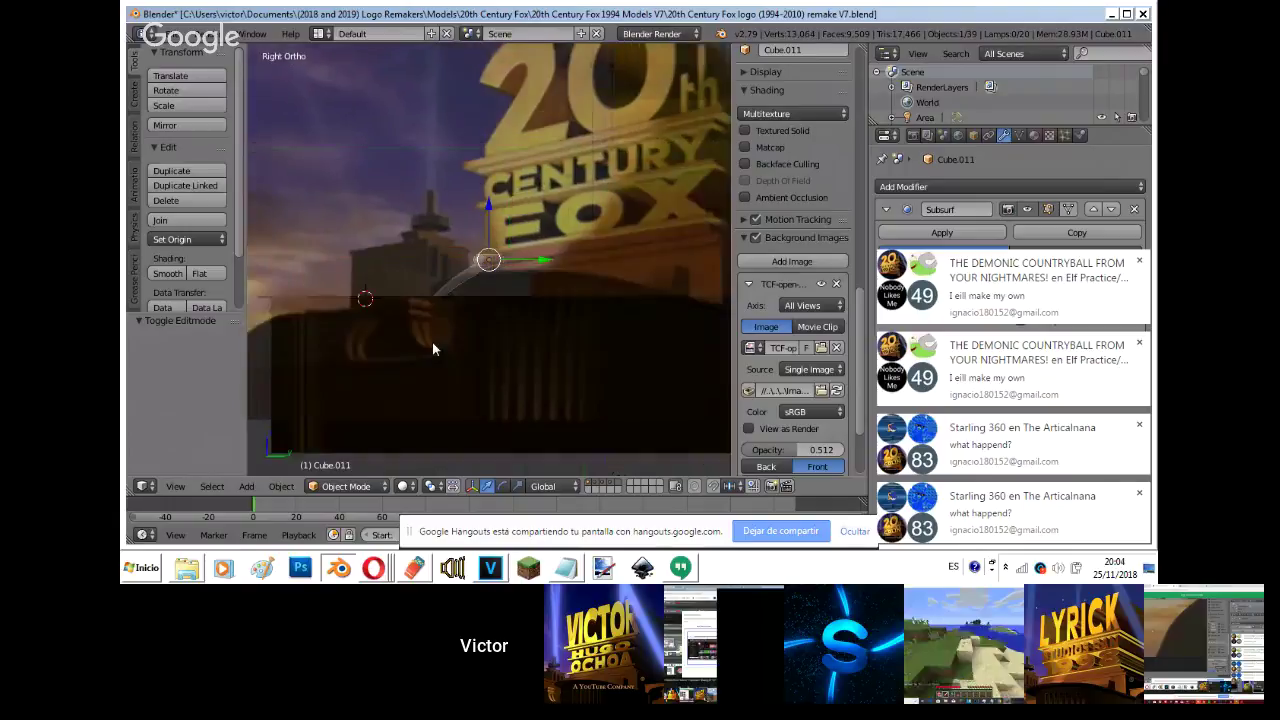
pyautogui.scroll(5, 433, 348)
pyautogui.scroll(2, 433, 349)
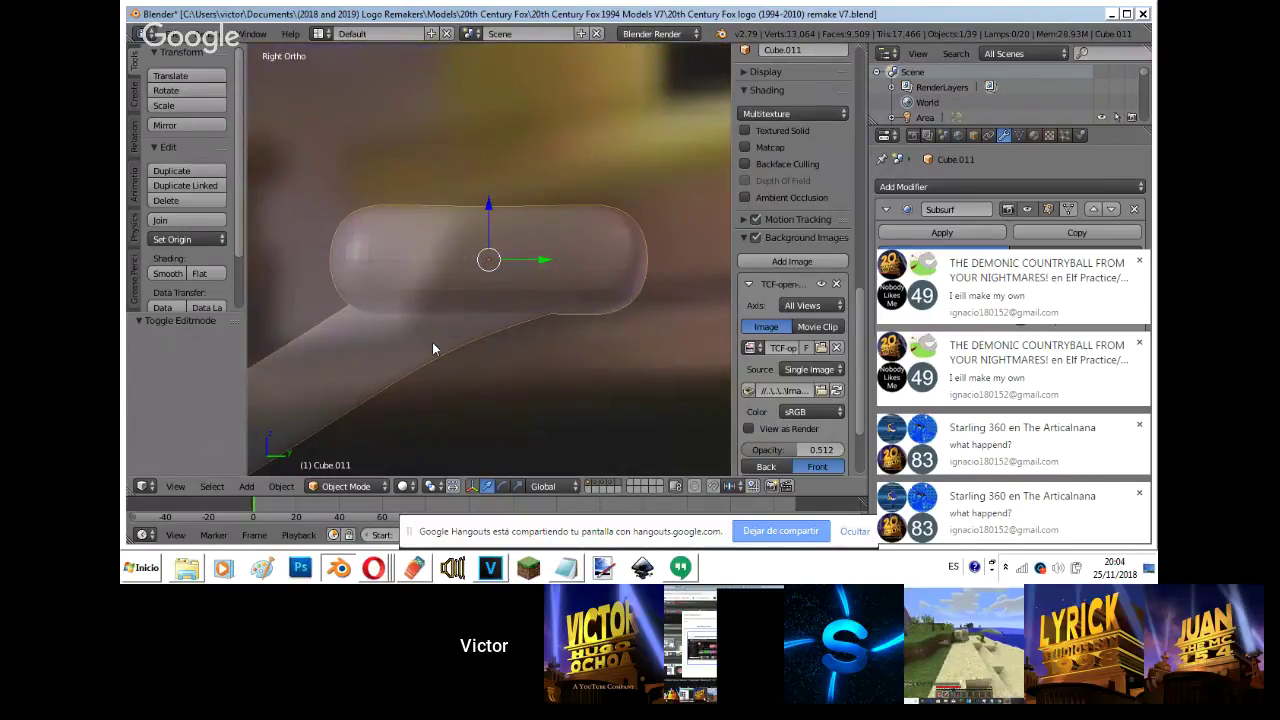
pyautogui.press('KP_0')
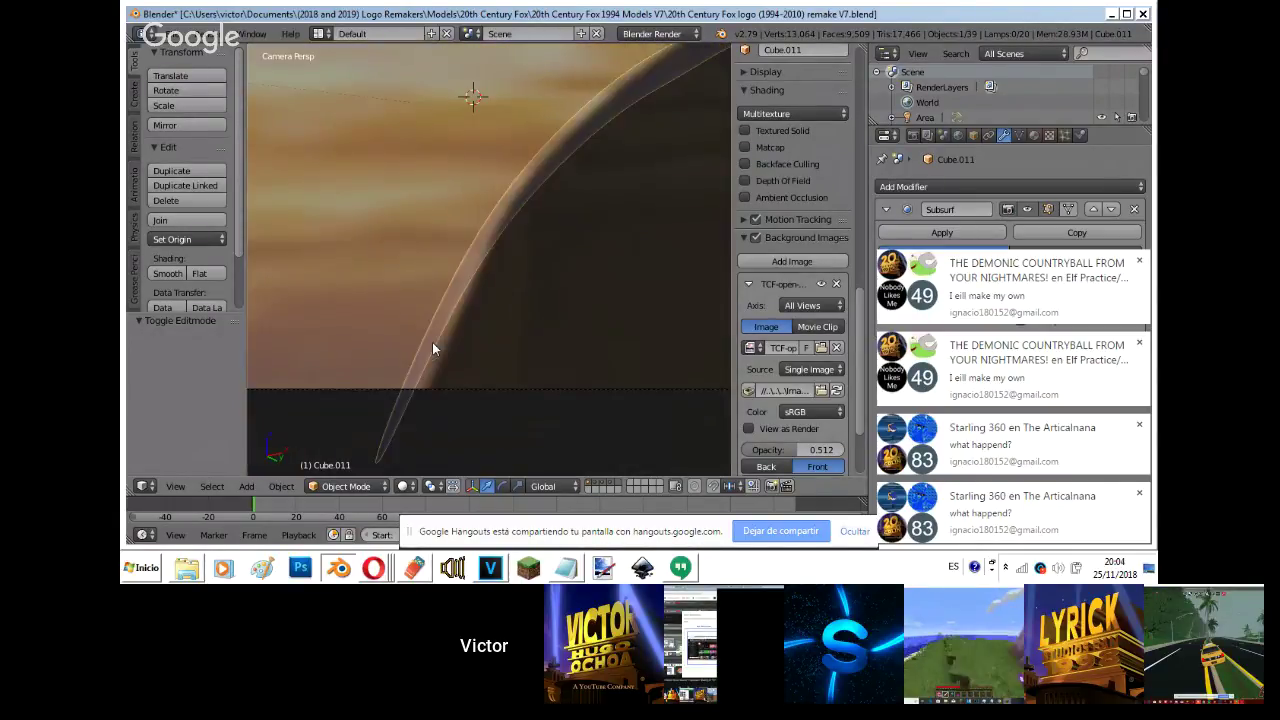
# - In edge selection, move the inner long edges of the arm's last segment 0.017 in X, 0.018 in Y and -0.016 in Z
pyautogui.press('Tab')
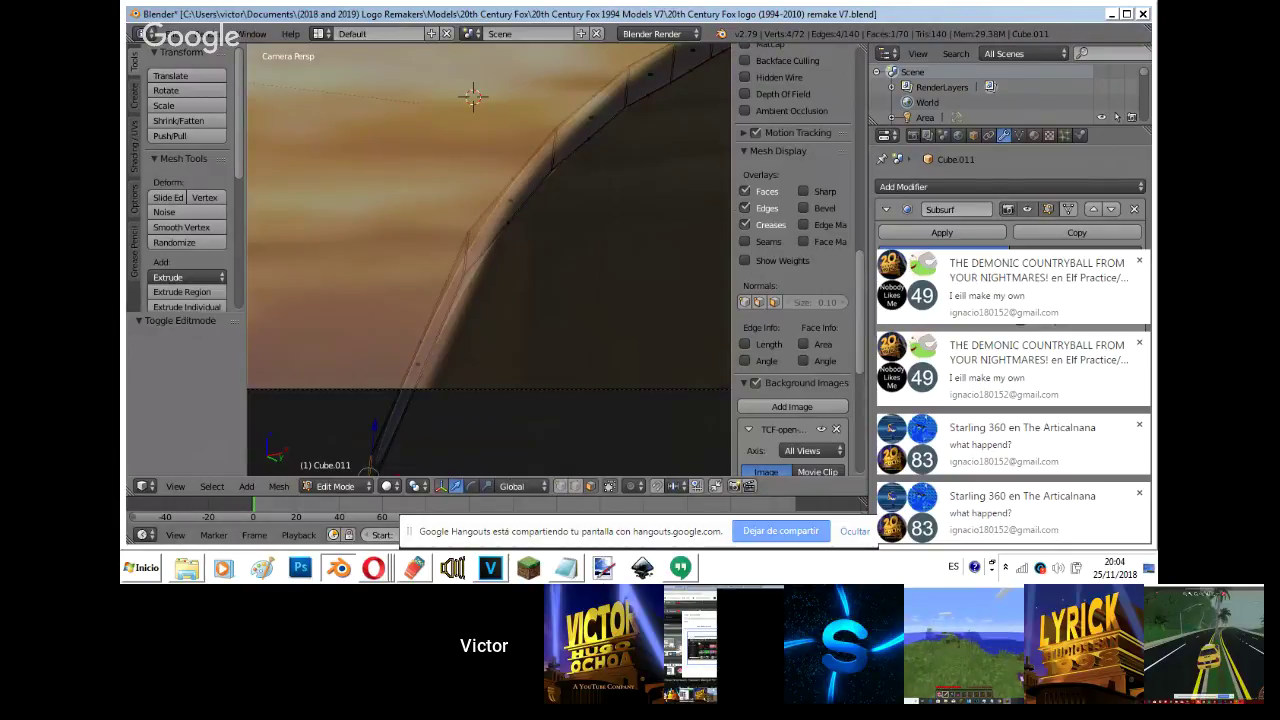
pyautogui.click(576, 487)
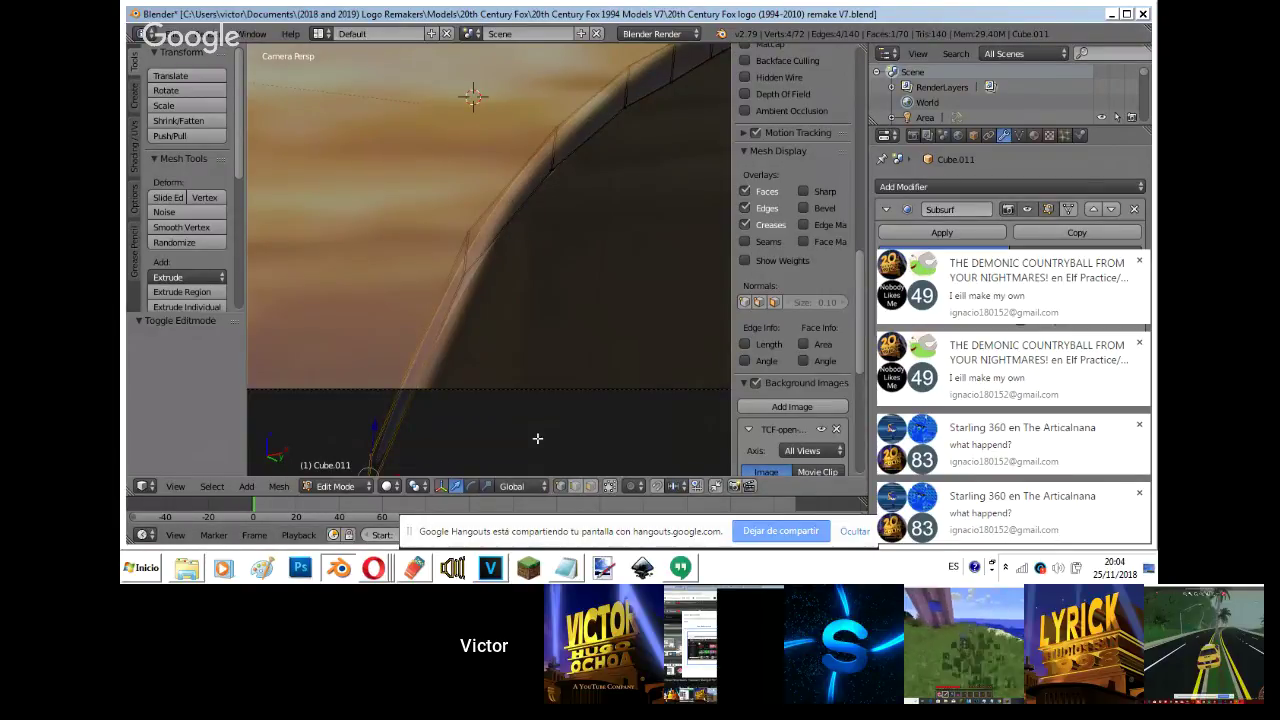
pyautogui.rightClick(470, 290)
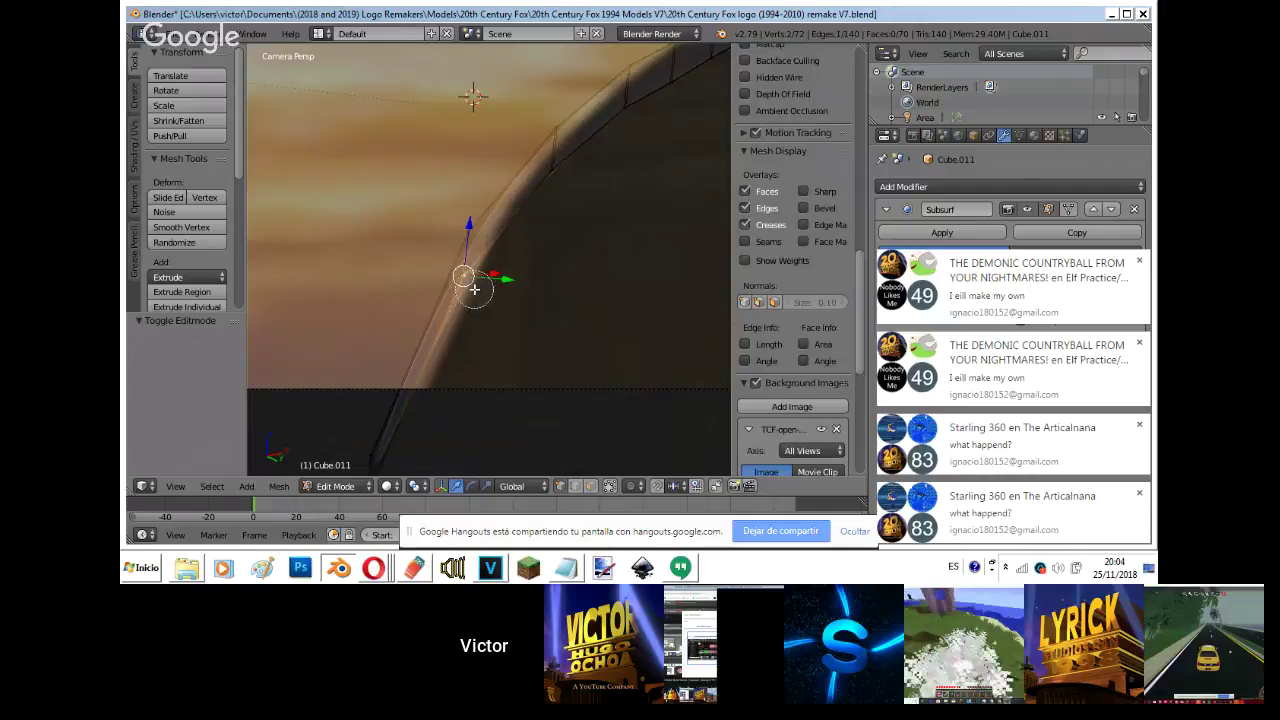
pyautogui.keyDown('shift'); pyautogui.moveTo(506, 311); pyautogui.dragTo(515, 232, button='middle'); pyautogui.keyUp('shift')
pyautogui.press('e')
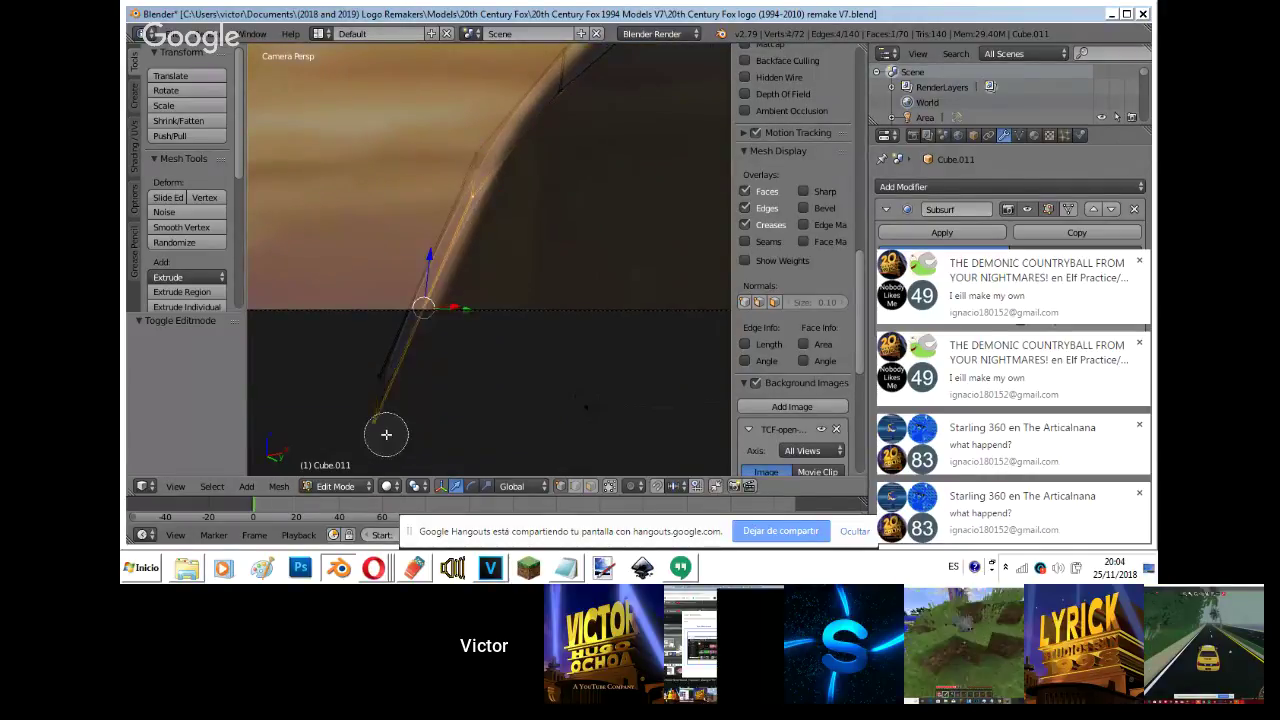
pyautogui.click(695, 167)
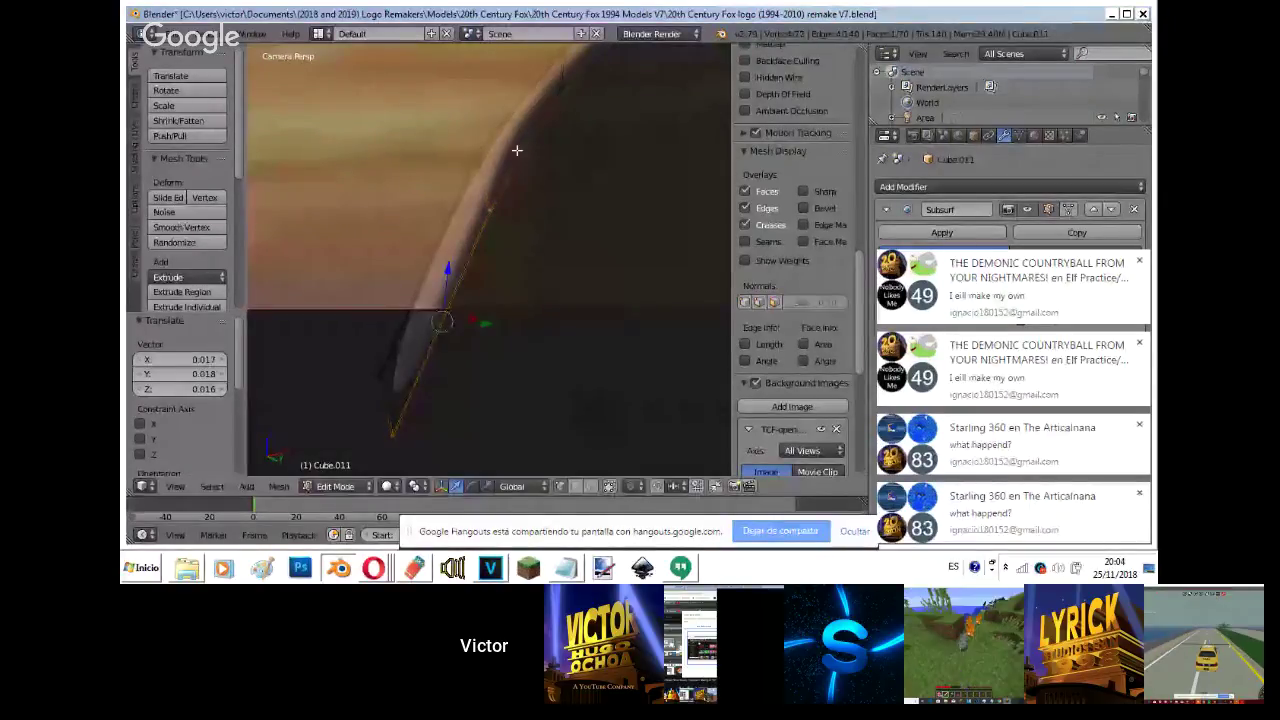
# - Move the outer long edges of the arm's last segment 0.008 in X, 0.022 in Y and -0.042 in Z
pyautogui.rightClick(383, 349)
pyautogui.press('g')
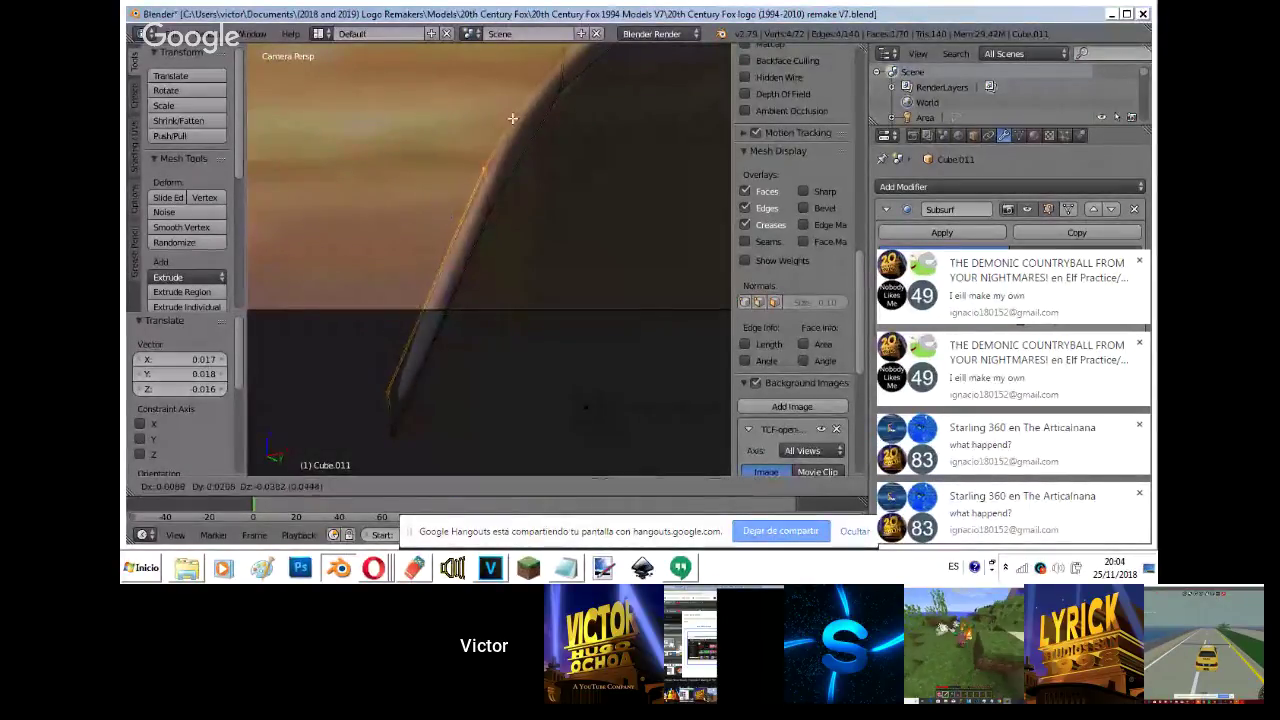
pyautogui.click(513, 120)
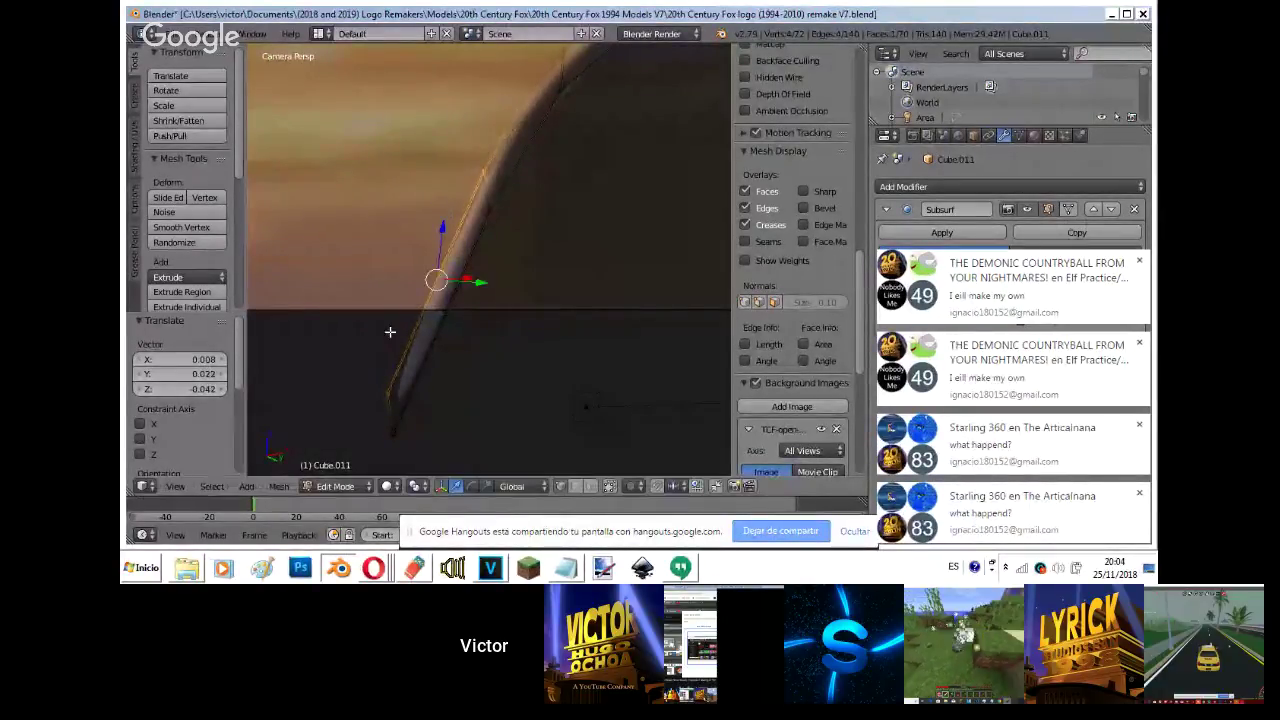
# - Nudge an edge at the lower tip of the arm's last segment and return to Object Mode
pyautogui.rightClick(380, 393)
pyautogui.press('g')
pyautogui.click(382, 406)
pyautogui.press('Tab')
# - Inspect the arm along its length in the camera and top views, with face selection enabled in Edit Mode
pyautogui.keyDown('shift'); pyautogui.moveTo(503, 353); pyautogui.dragTo(491, 231, button='middle'); pyautogui.keyUp('shift')
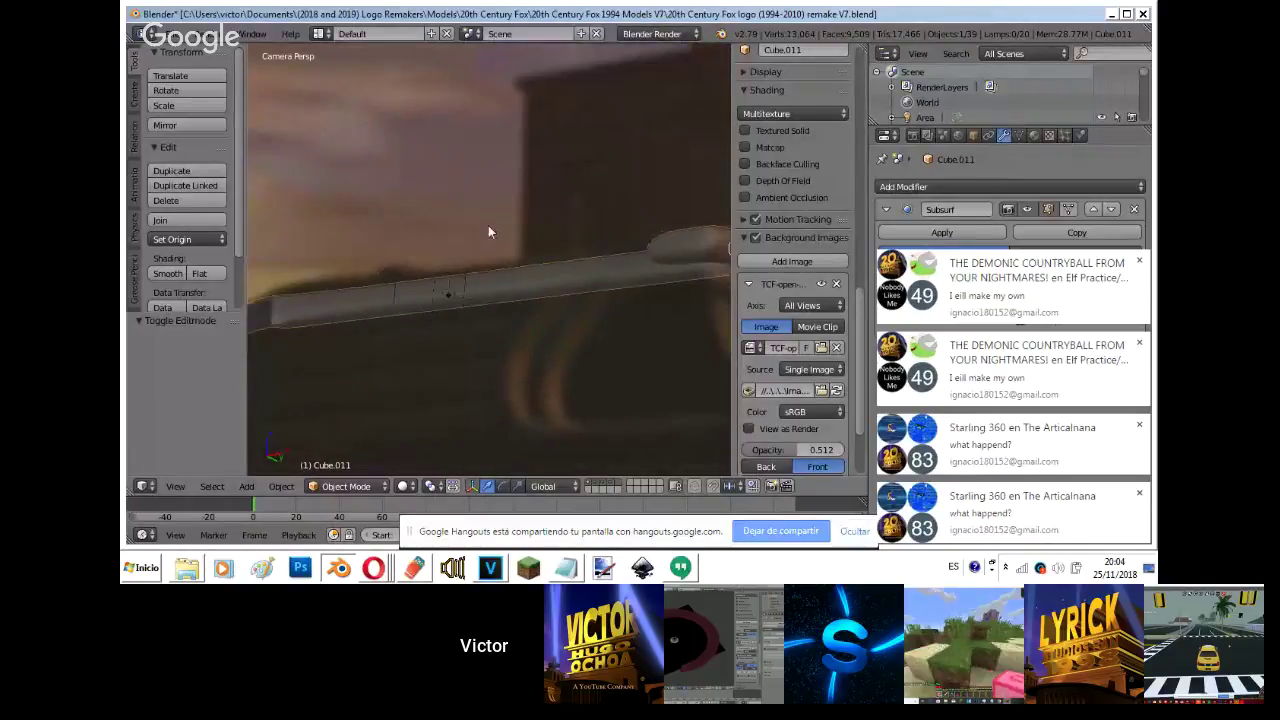
pyautogui.scroll(4, 497, 230)
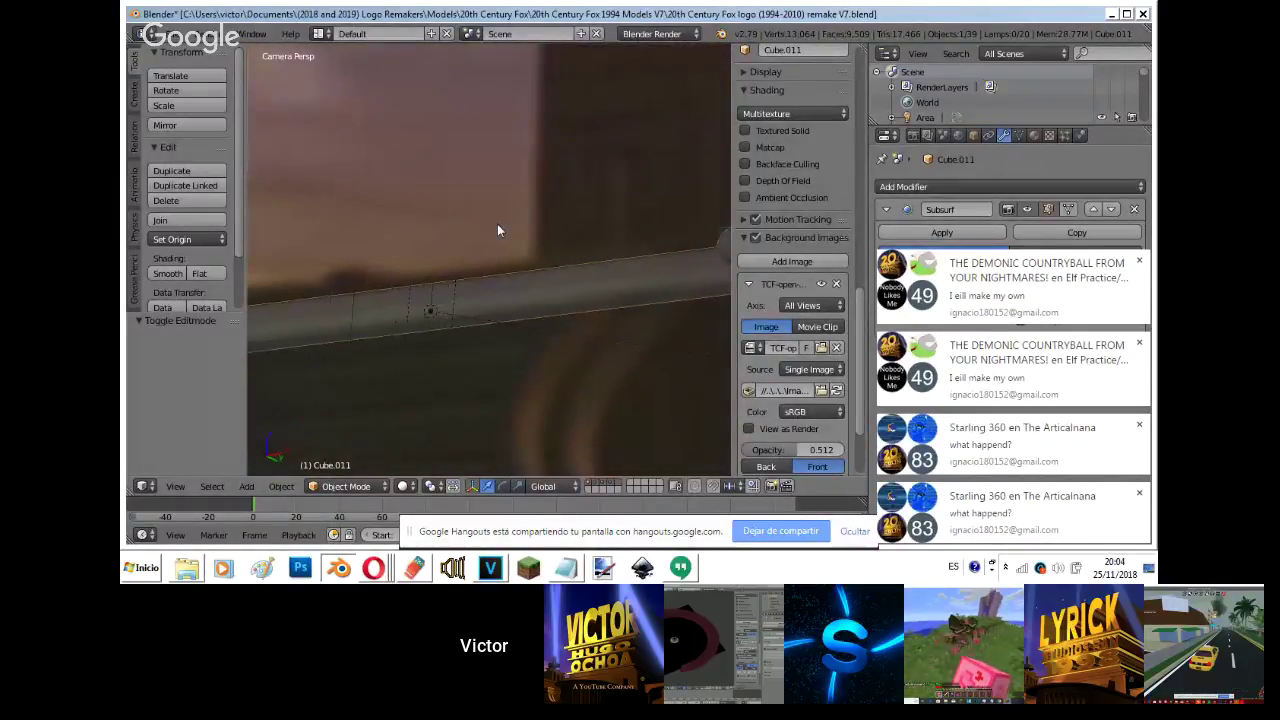
pyautogui.scroll(-12, 497, 230)
pyautogui.press('KP_7')
pyautogui.scroll(-4, 498, 230)
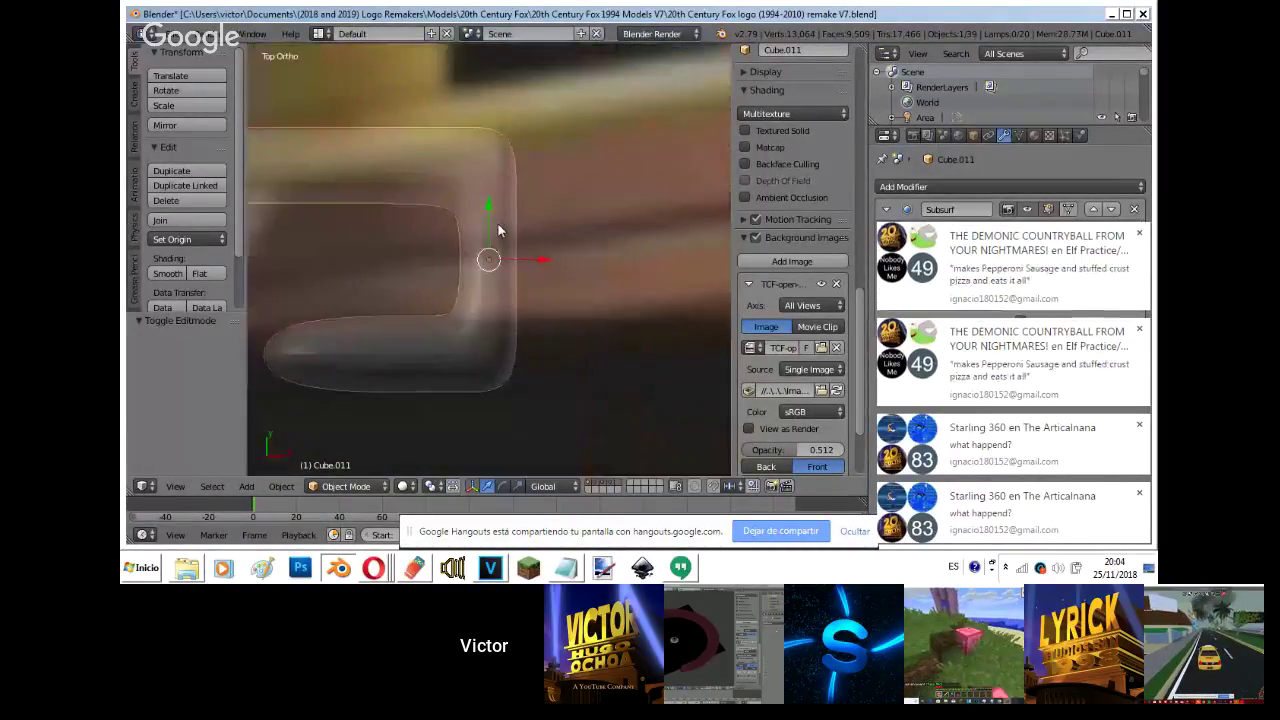
pyautogui.scroll(-3, 498, 226)
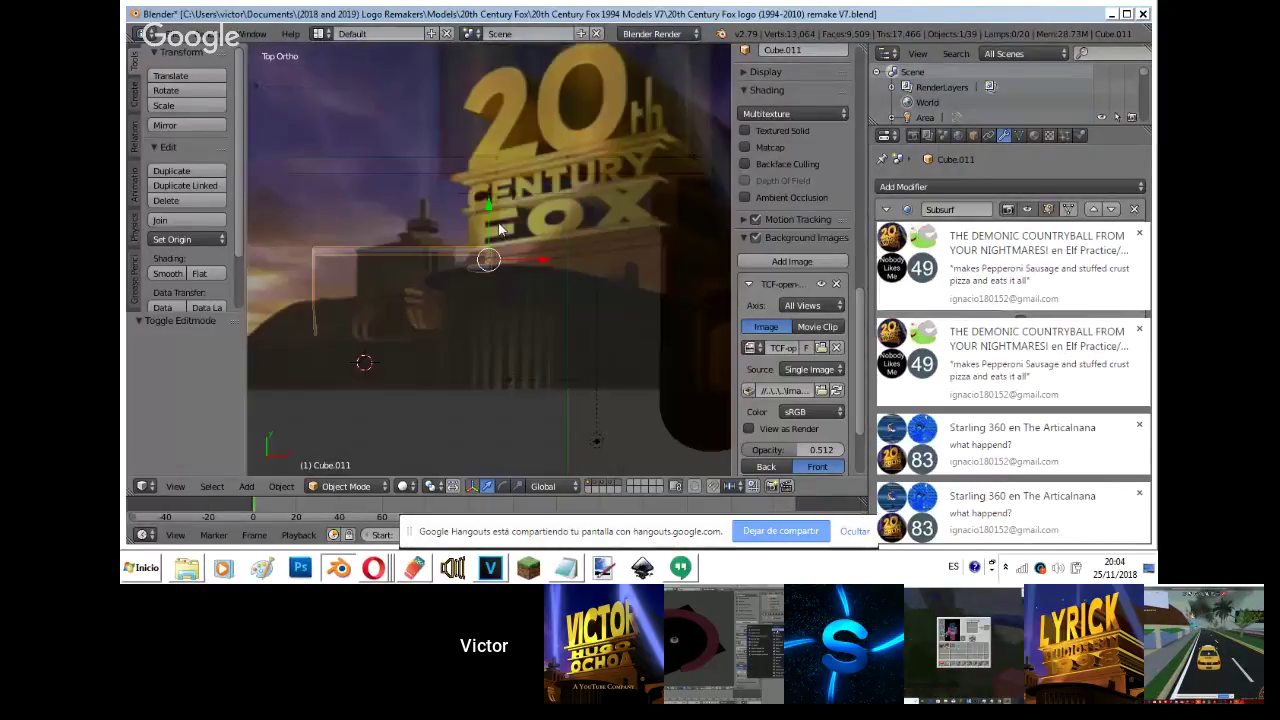
pyautogui.scroll(4, 346, 118)
pyautogui.press('Tab')
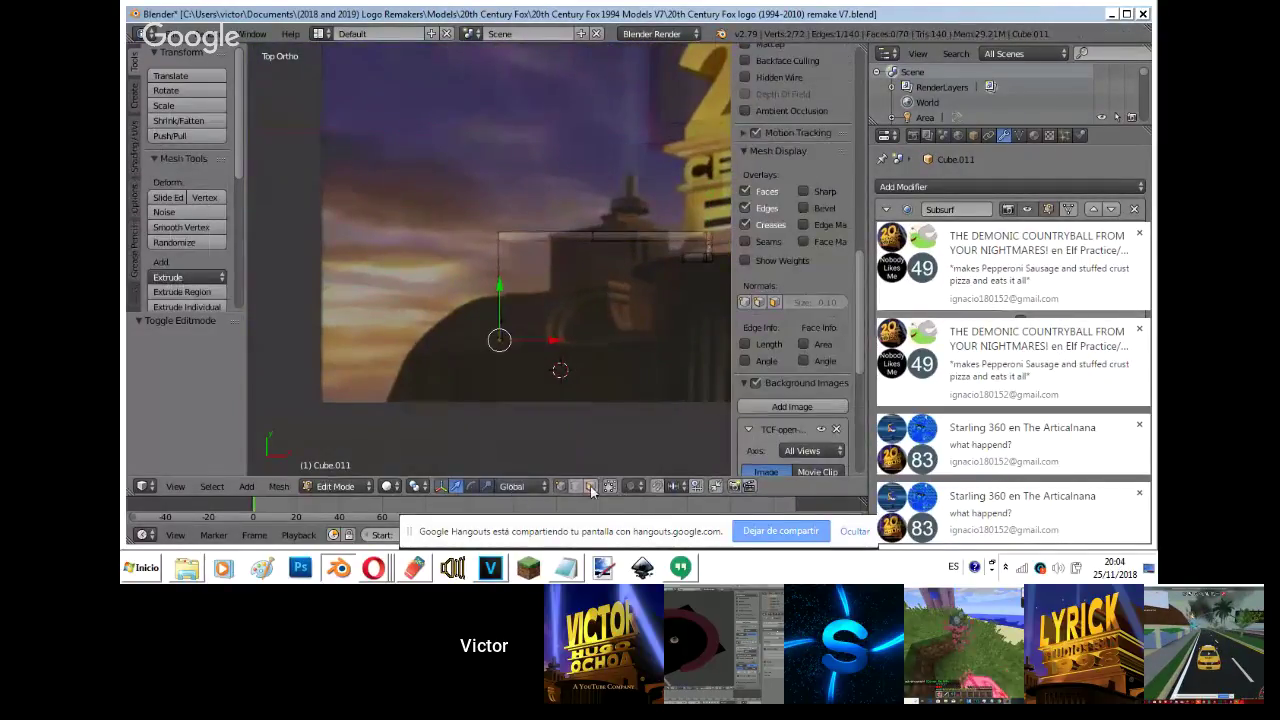
pyautogui.click(591, 486)
pyautogui.scroll(8, 531, 371)
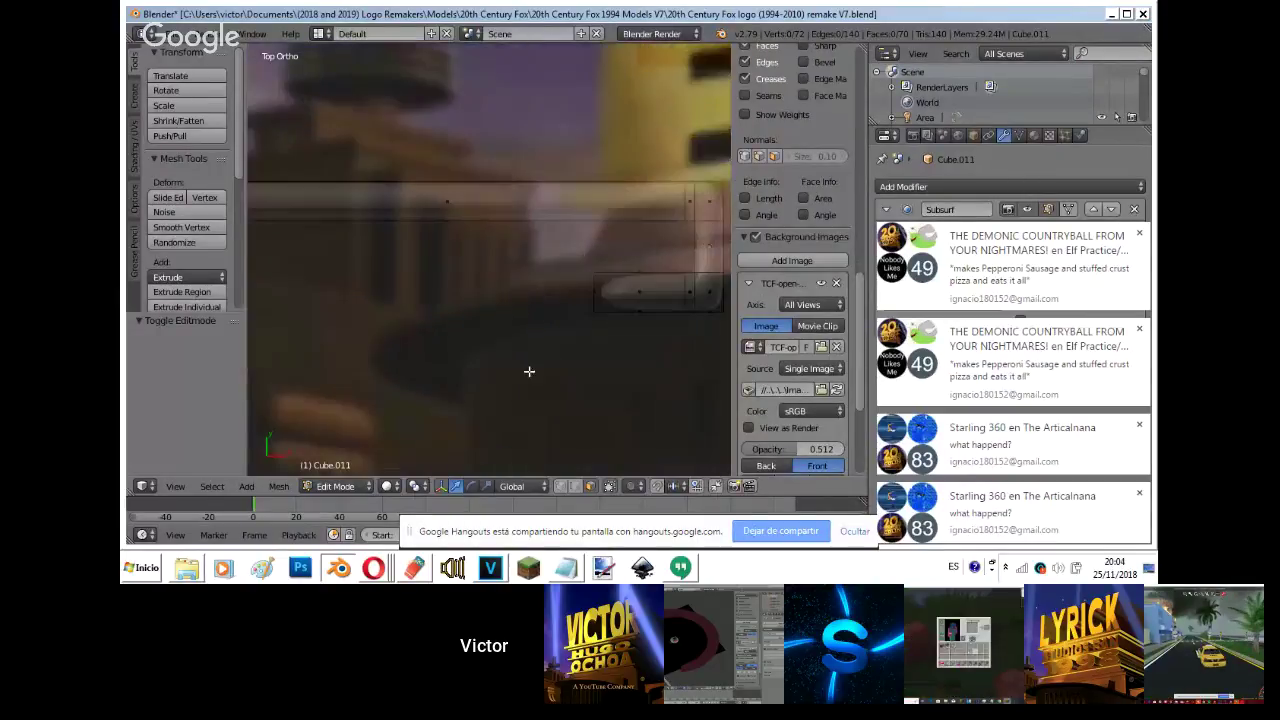
pyautogui.moveTo(680, 157); pyautogui.dragTo(557, 40, button='middle')
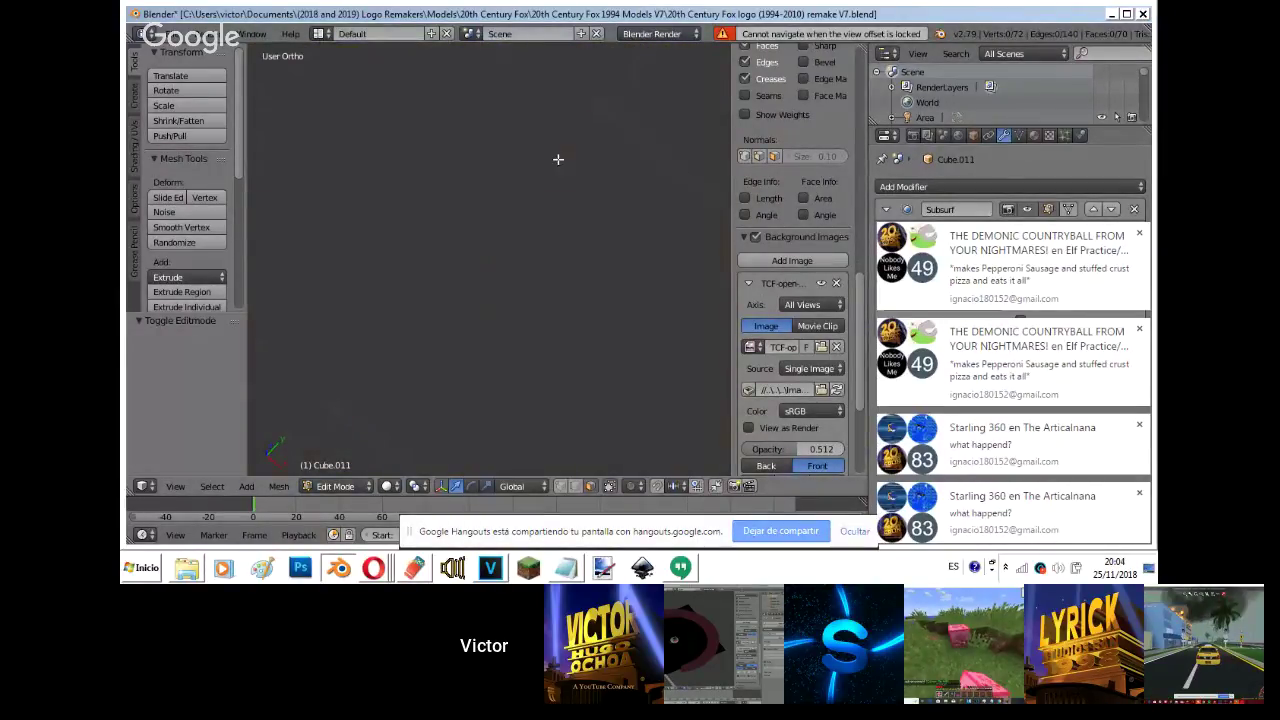
# - Leave Edit Mode, try walk navigation in the rotated orthographic view, and return to the camera view
pyautogui.press('Tab')
pyautogui.hotkey('shift', 'f')
pyautogui.hotkey('shift', 'f')
pyautogui.hotkey('shift', 'f')
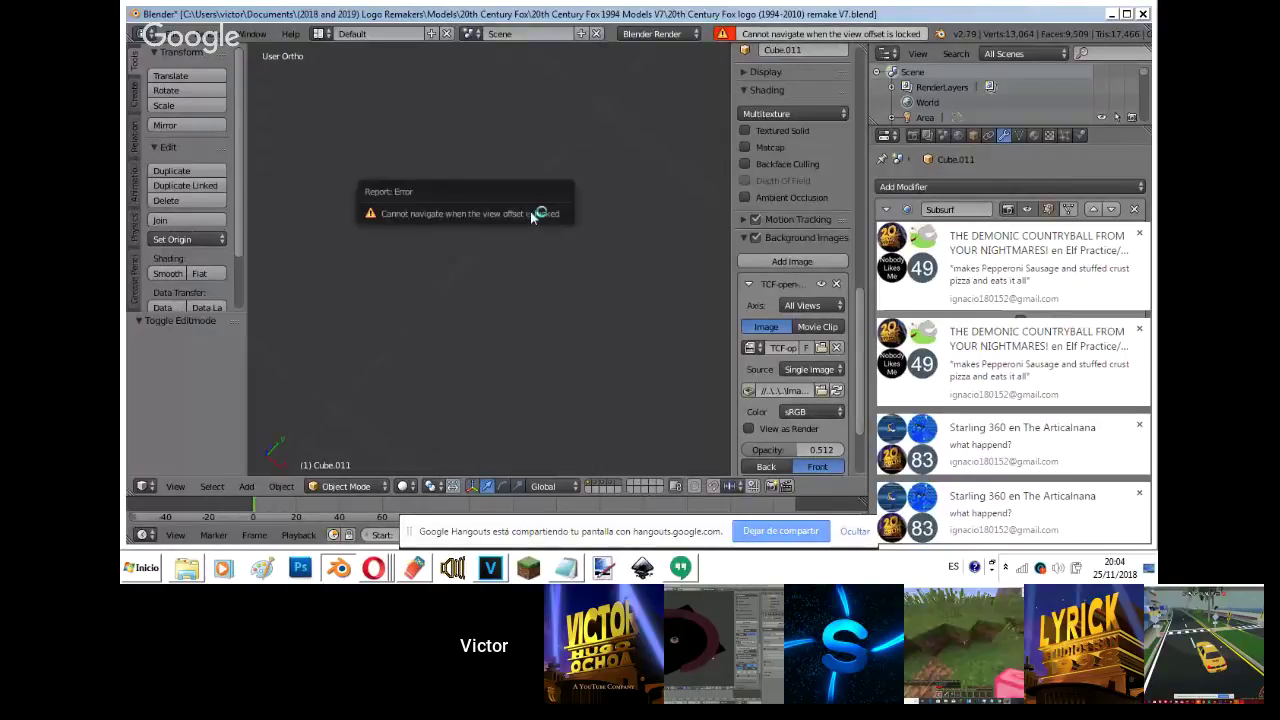
pyautogui.press('KP_5')
pyautogui.moveTo(480, 350); pyautogui.dragTo(548, 257, button='middle')
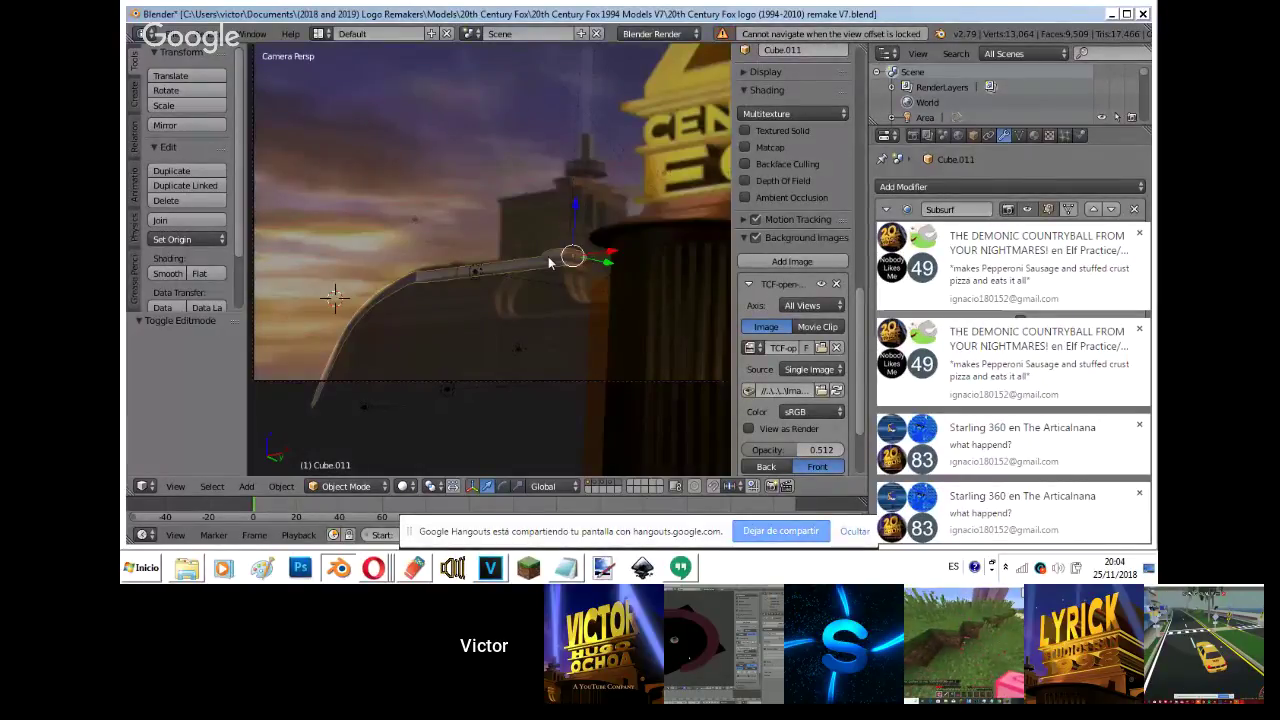
pyautogui.hotkey('shift', 'f')
pyautogui.rightClick(490, 262)
pyautogui.press('KP_0')
pyautogui.hotkey('shift', 'f')
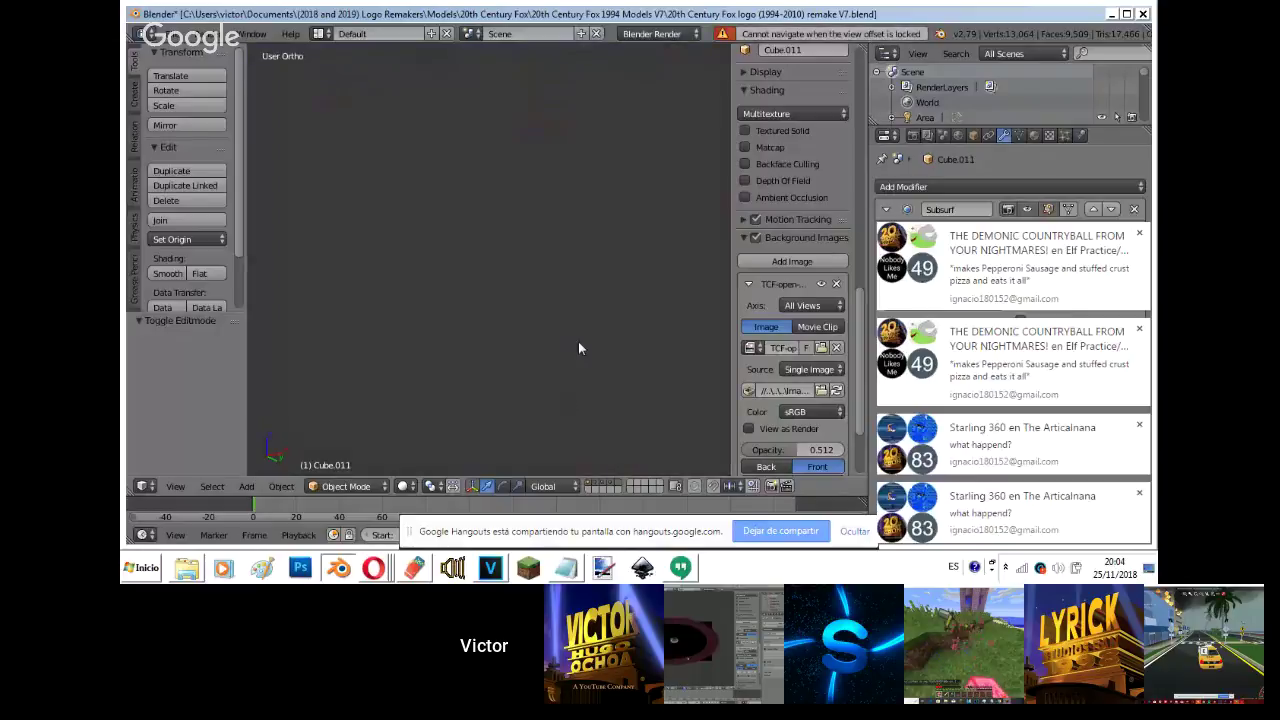
pyautogui.hotkey('shift', 'f')
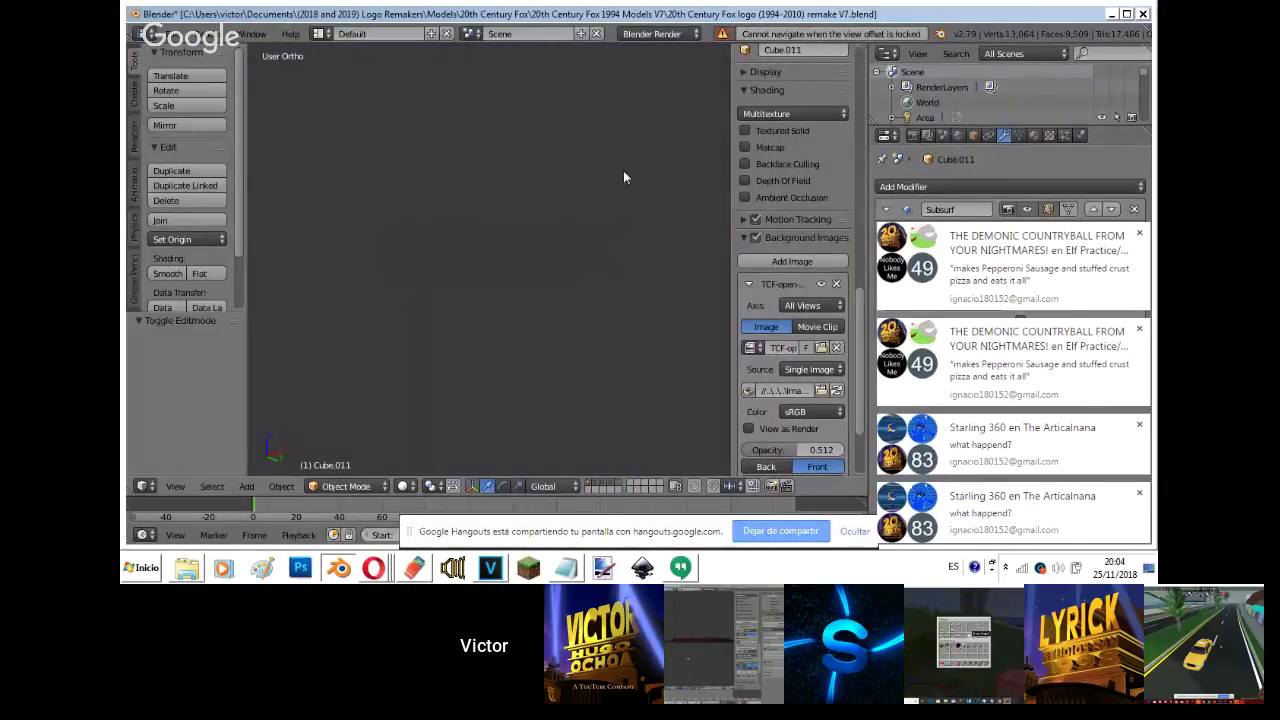
# - Save the logo's blend file and return to the camera view
pyautogui.hotkey('ctrl', 's')
pyautogui.press('KP_1')
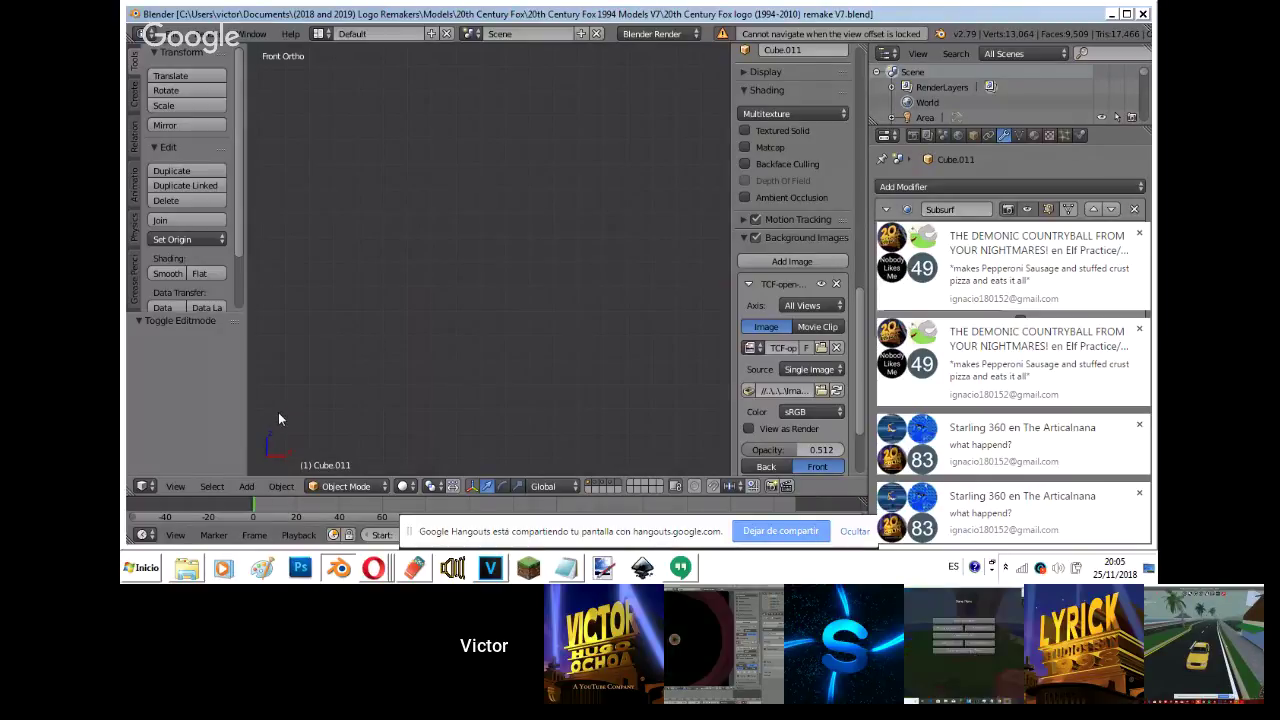
pyautogui.press('KP_0')
# - In Edit Mode, select the continuous path of faces along the arm's bend, from its upper end down towards the lower section
pyautogui.press('Tab')
pyautogui.keyDown('shift'); pyautogui.moveTo(285, 323); pyautogui.dragTo(750, 180, button='middle'); pyautogui.keyUp('shift')
pyautogui.keyDown('shift'); pyautogui.moveTo(498, 311); pyautogui.dragTo(584, 138, button='middle'); pyautogui.keyUp('shift')
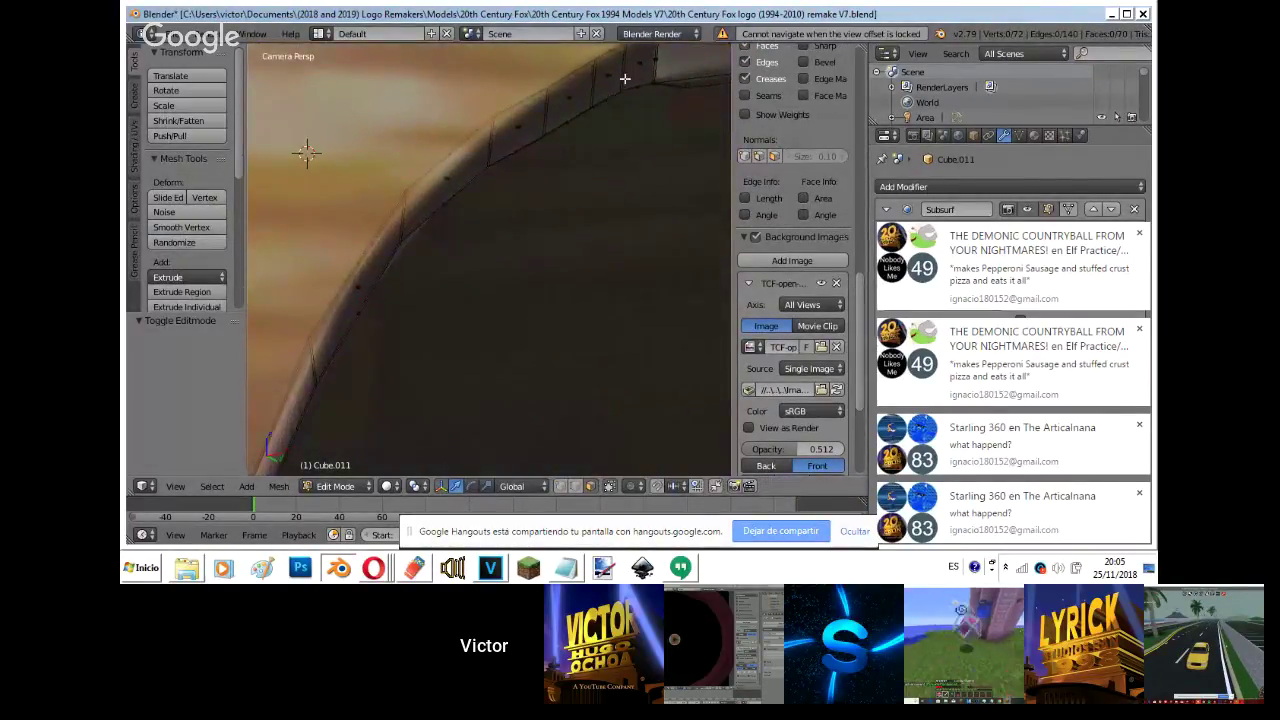
pyautogui.rightClick(629, 75)
pyautogui.keyDown('shift'); pyautogui.moveTo(463, 243); pyautogui.dragTo(523, 91, button='middle'); pyautogui.keyUp('shift')
pyautogui.keyDown('ctrl'); pyautogui.rightClick(343, 338); pyautogui.keyUp('ctrl')
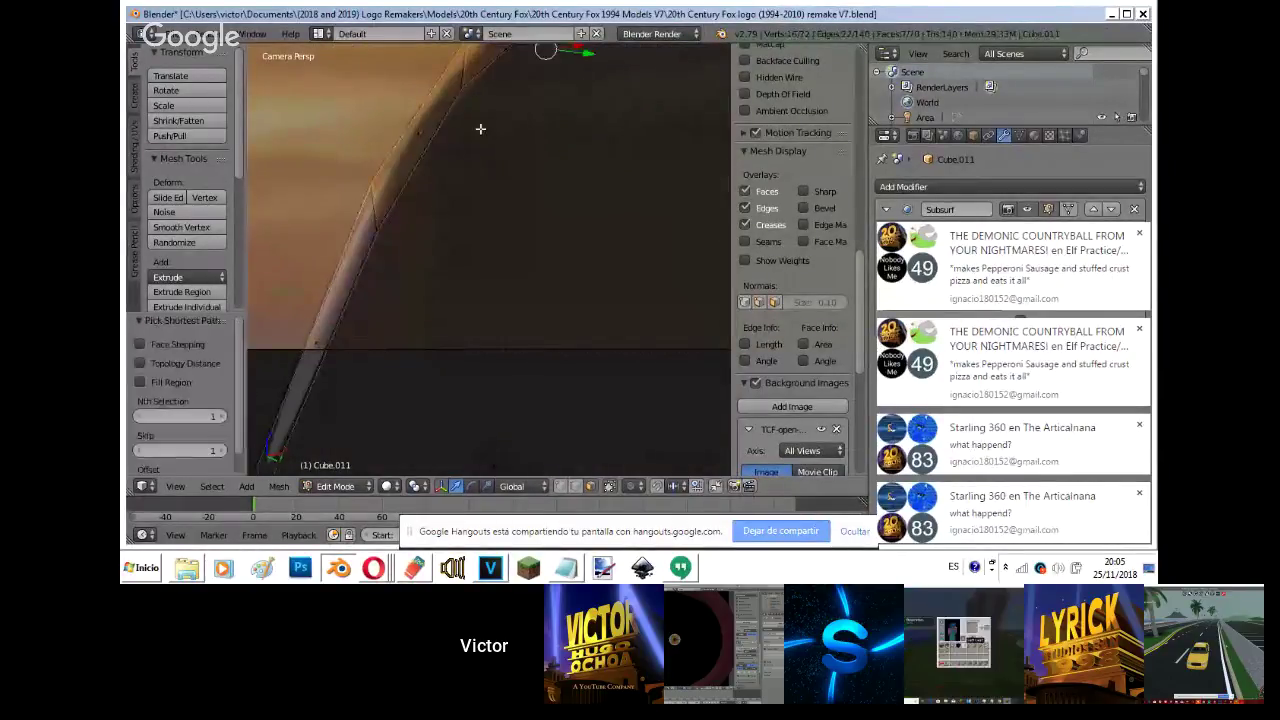
# - Compare the arm's smoothed curve in Object Mode with its mesh in Edit Mode along the bend, ending in Edit Mode
pyautogui.press('Tab')
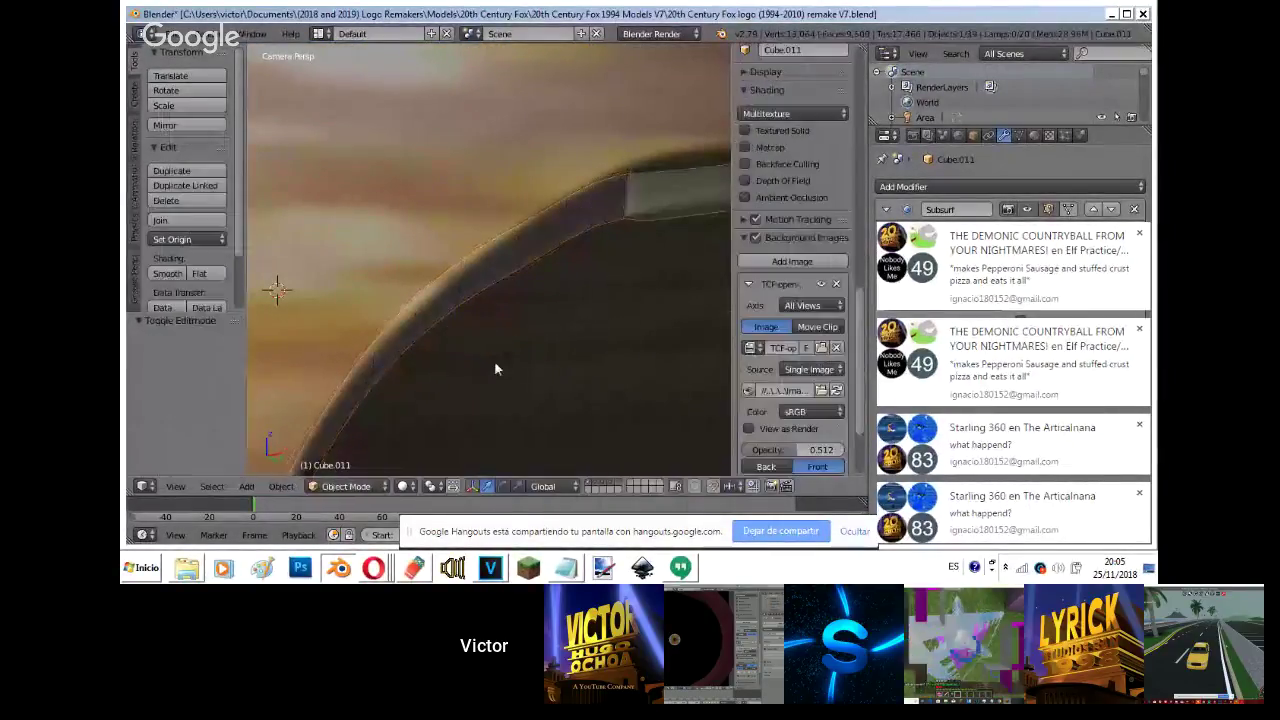
pyautogui.press('Tab')
pyautogui.press('Tab')
pyautogui.keyDown('shift'); pyautogui.moveTo(521, 319); pyautogui.dragTo(622, 99, button='middle'); pyautogui.keyUp('shift')
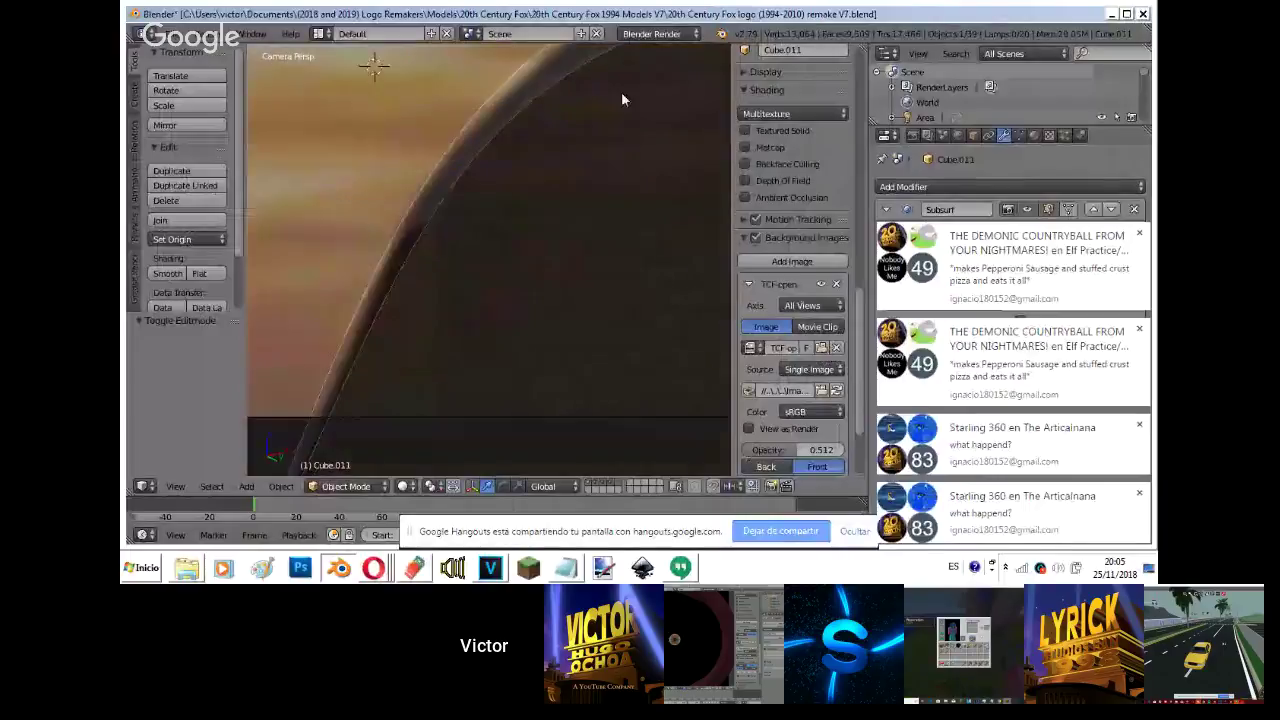
pyautogui.press('Tab')
pyautogui.press('Tab')
pyautogui.press('Tab')
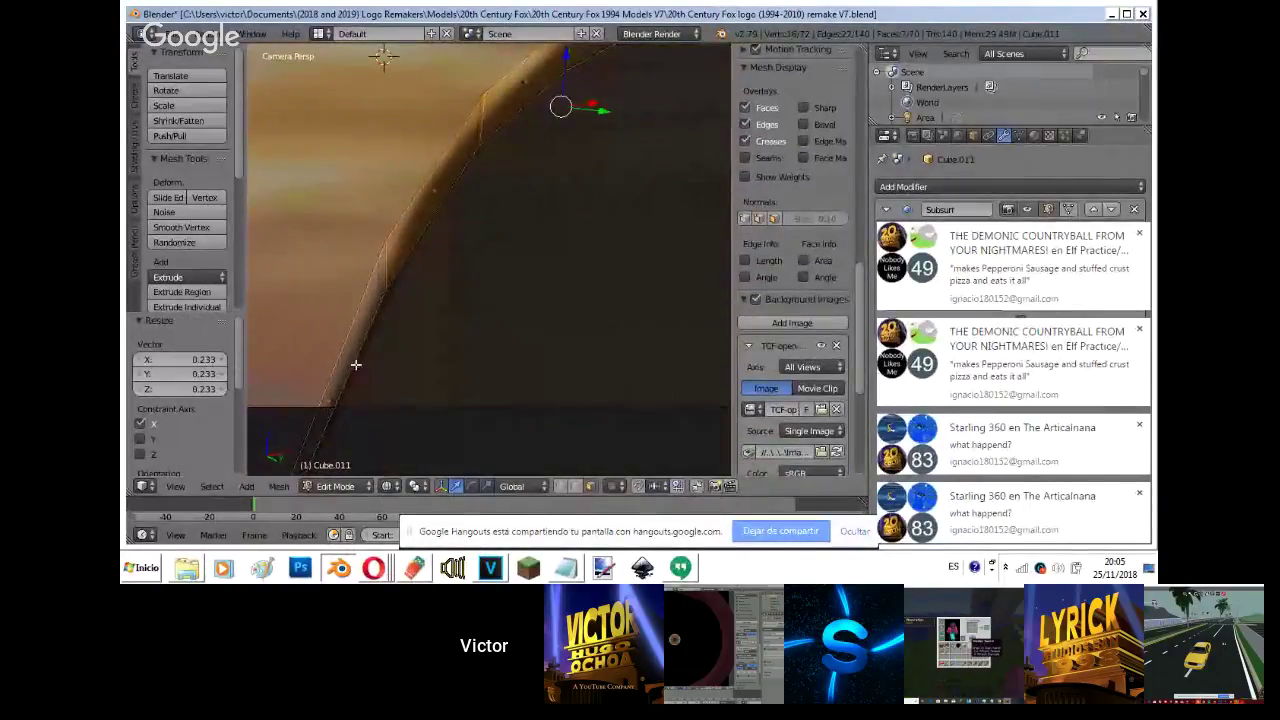
# - Delete the curved strip mesh that follows the edge of the background hill and save the project file
pyautogui.press('z')
pyautogui.press('KP_0')
pyautogui.hotkey('shift', 'f')
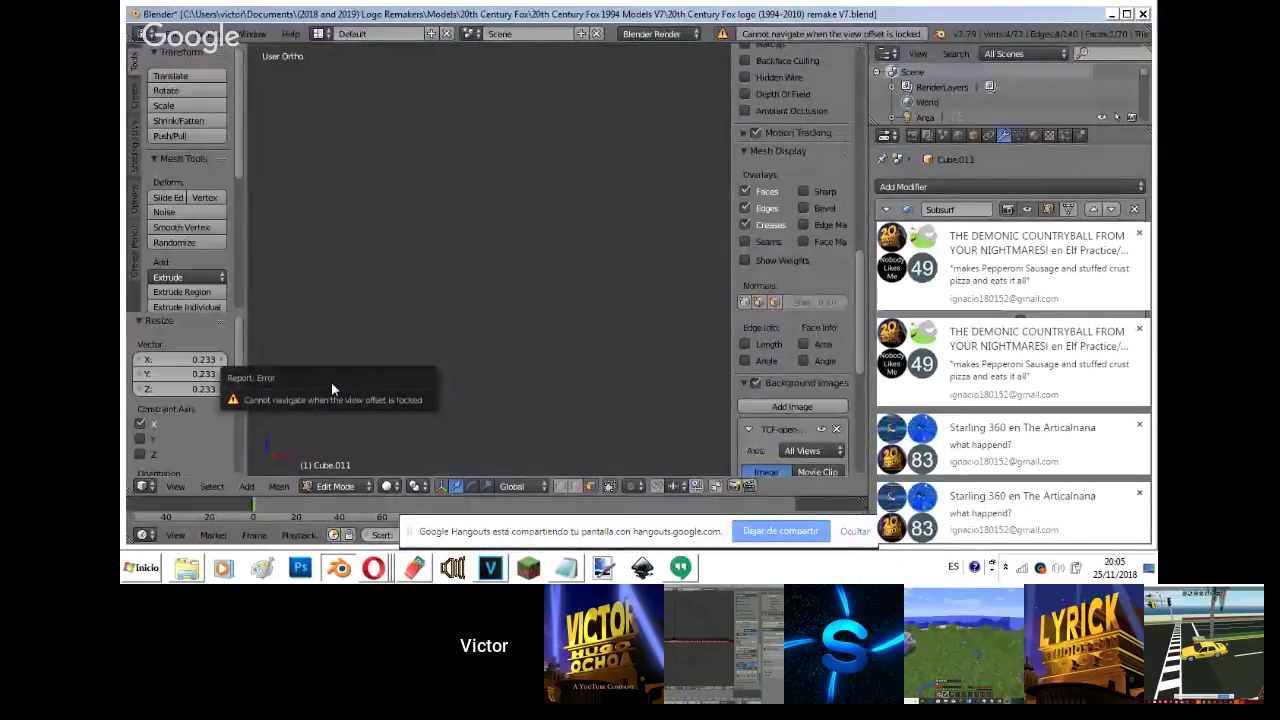
pyautogui.press('Tab')
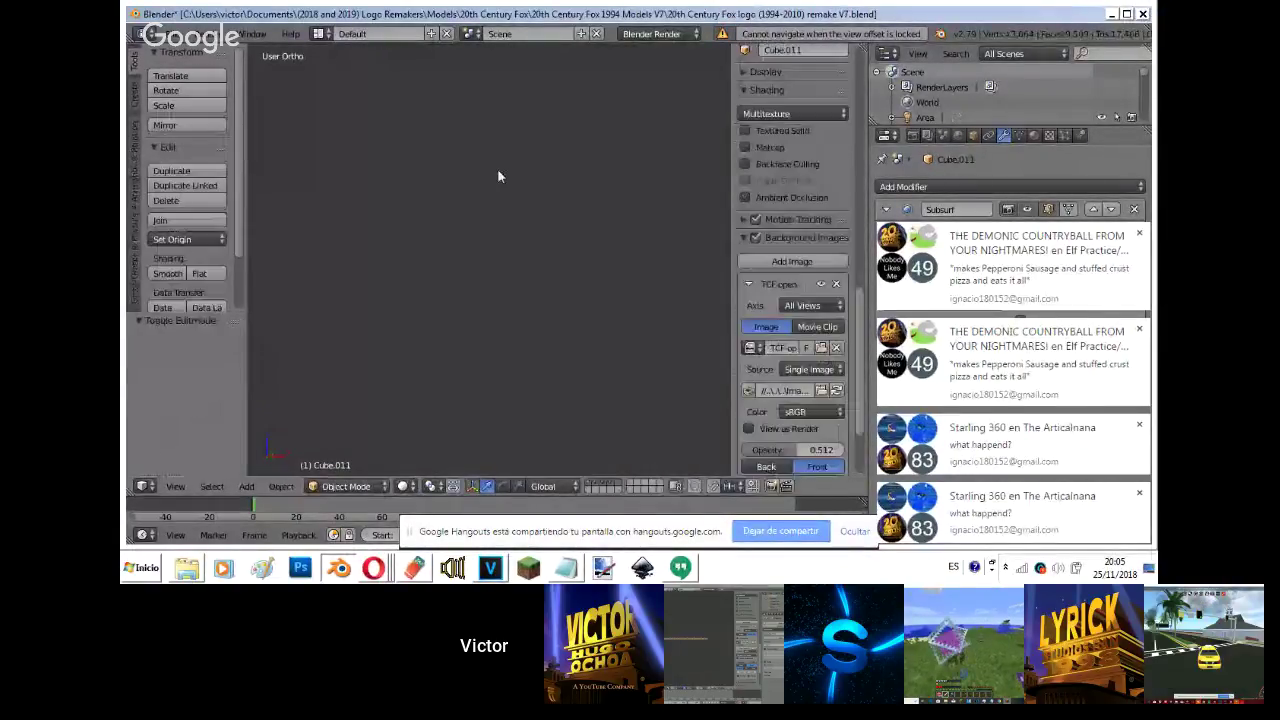
pyautogui.press('KP_0')
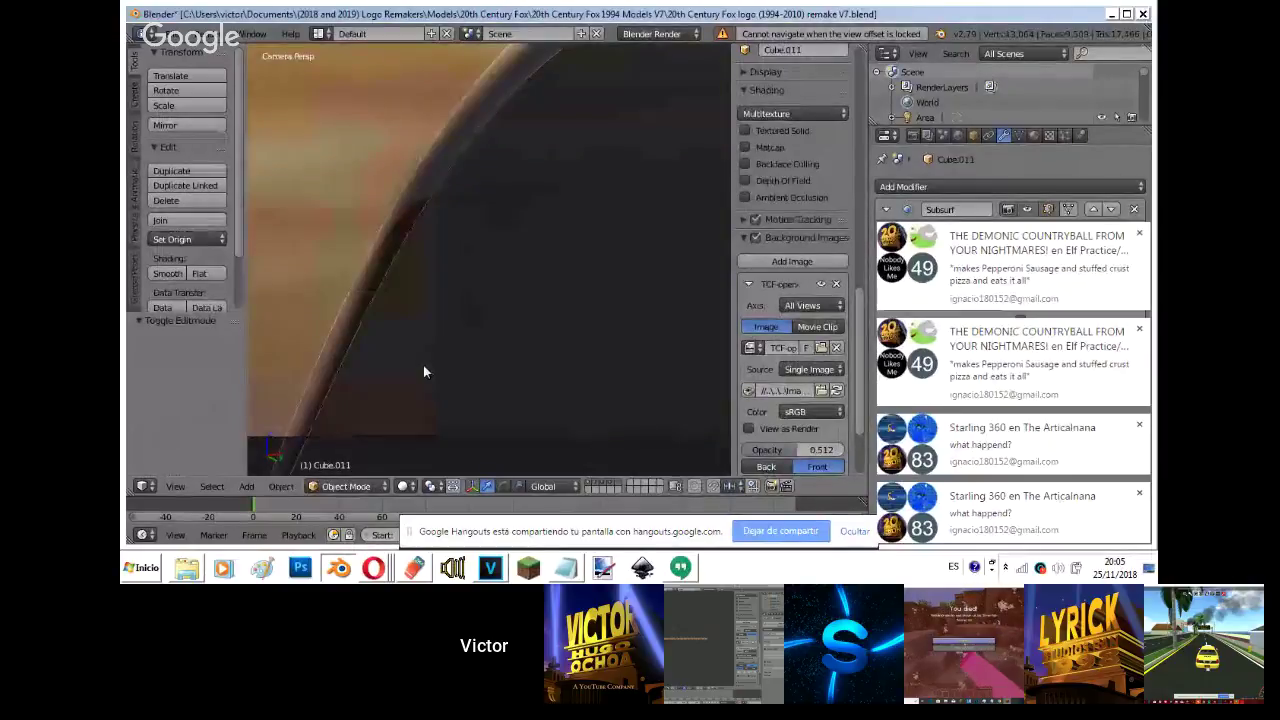
pyautogui.scroll(-12, 423, 365)
pyautogui.press('x')
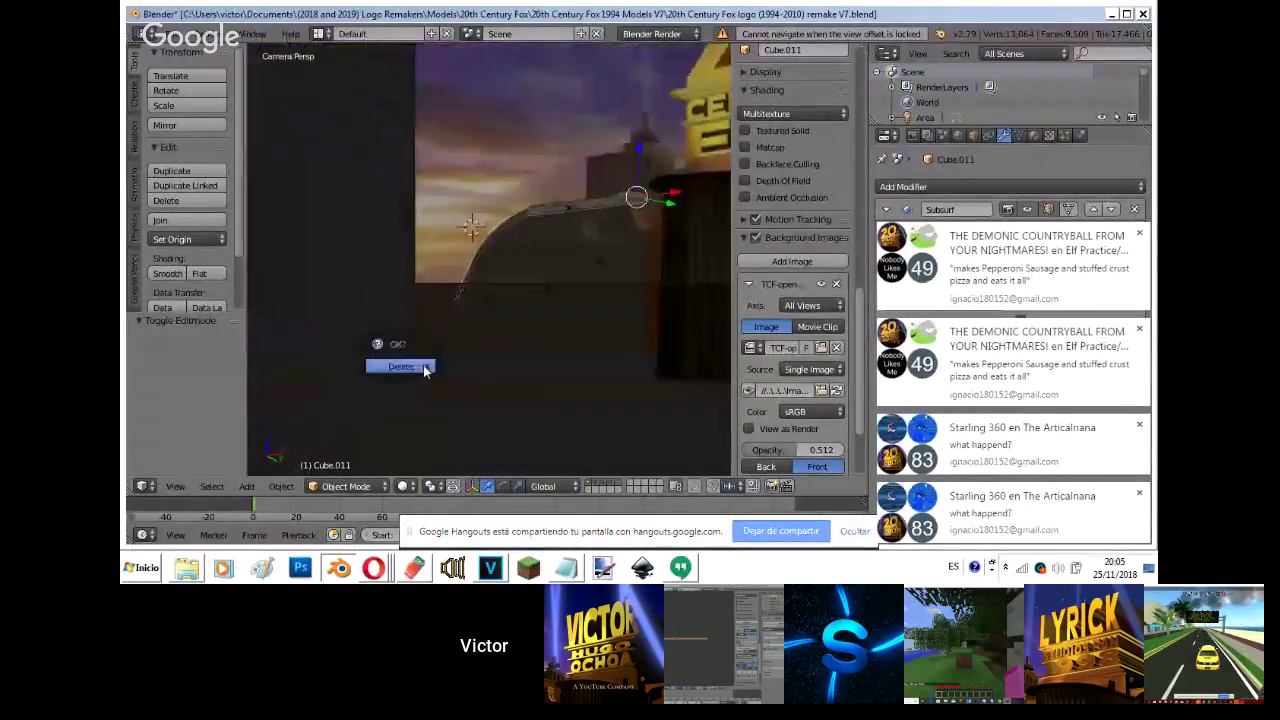
pyautogui.click(401, 367)
pyautogui.keyDown('shift'); pyautogui.moveTo(445, 348); pyautogui.dragTo(332, 362, button='middle'); pyautogui.keyUp('shift')
pyautogui.hotkey('ctrl', 's')
pyautogui.click(334, 359)
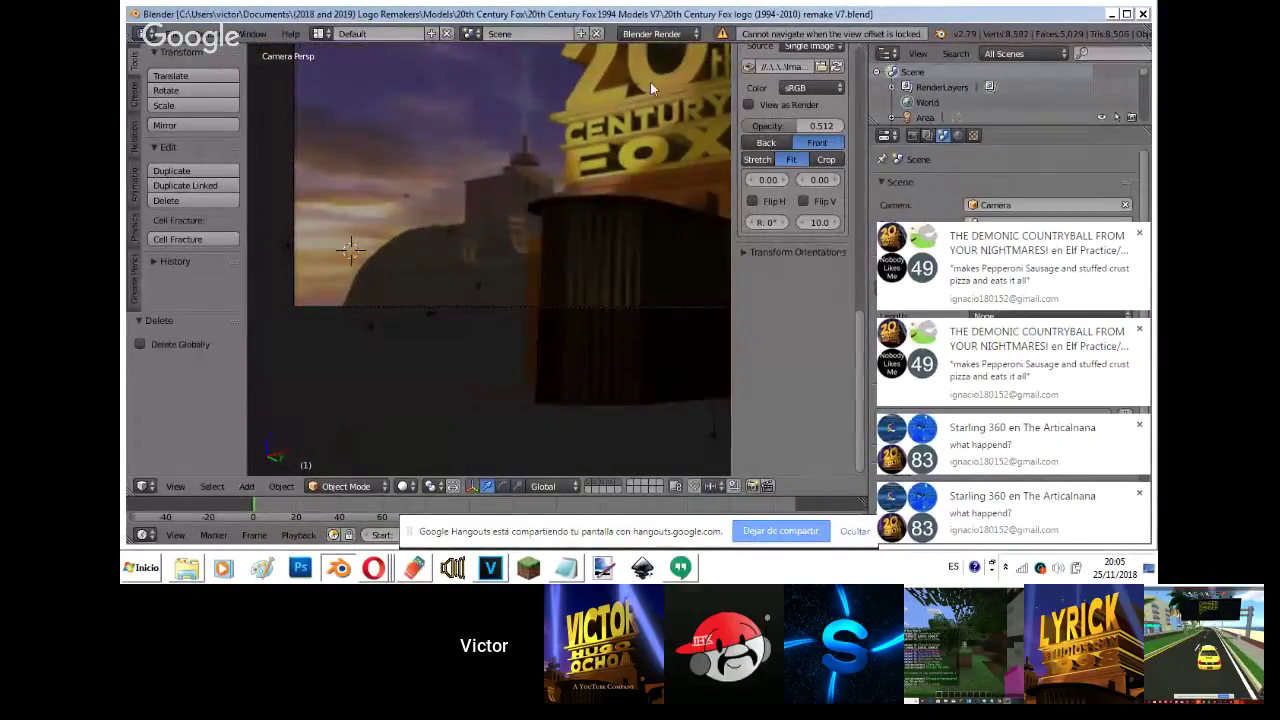
pyautogui.press('KP_0')
pyautogui.hotkey('shift', 'f')
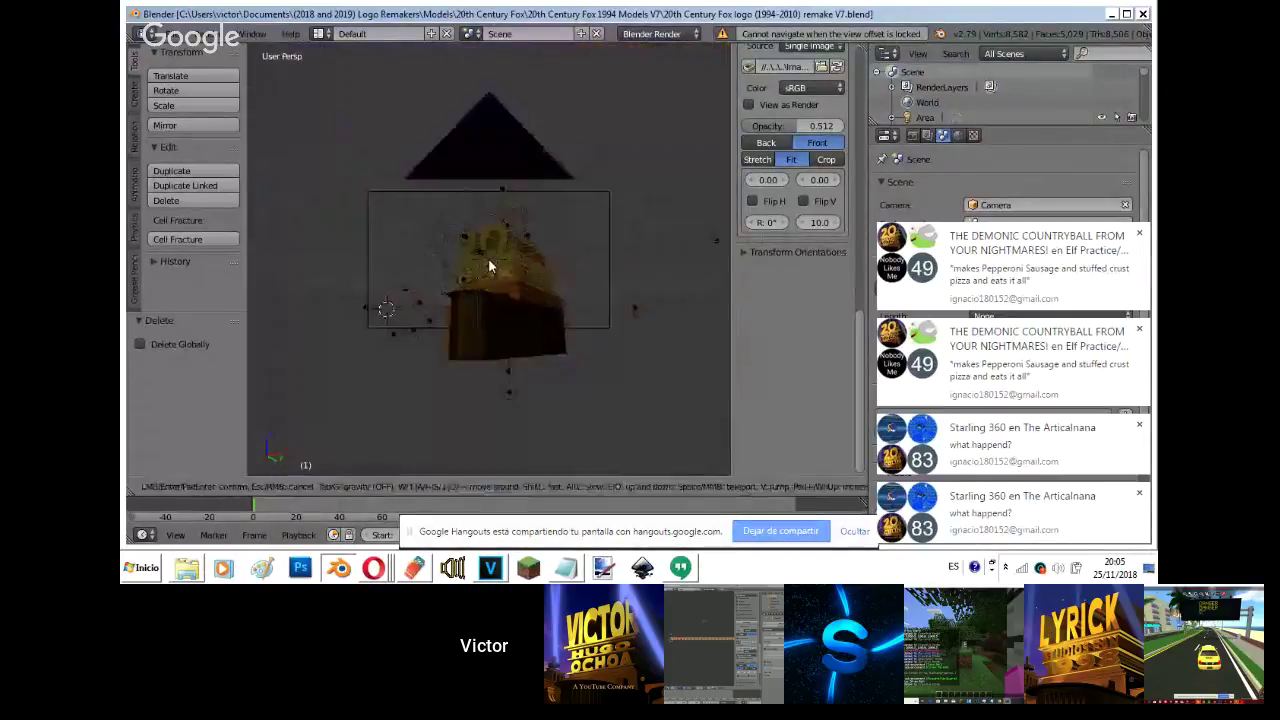
pyautogui.click(490, 266)
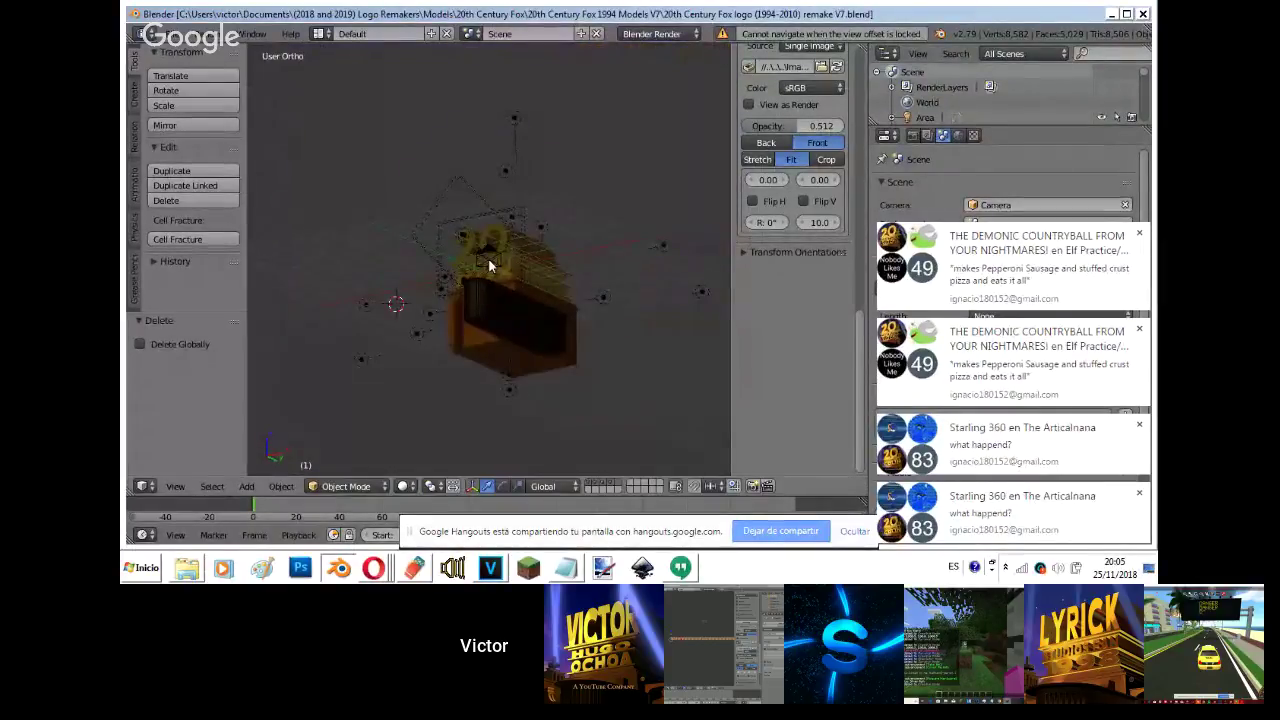
pyautogui.press('KP_0')
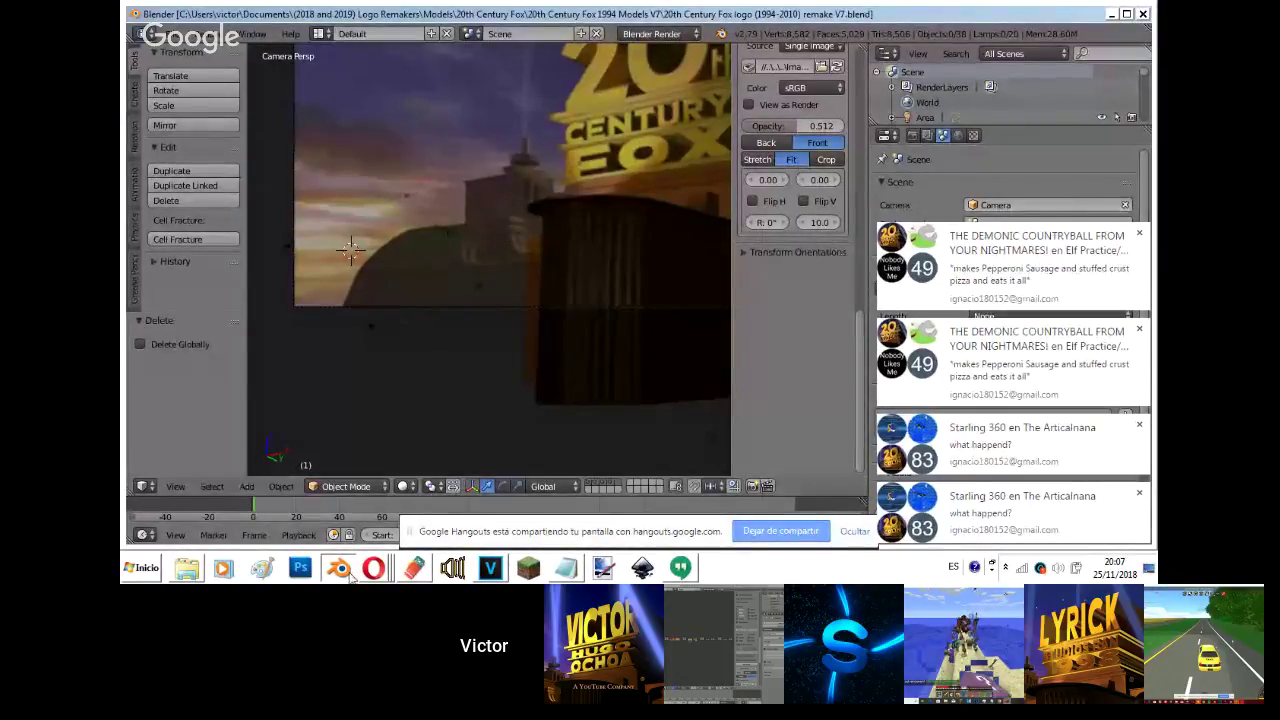
# - Switch to Opera to check the YouTube live stream page and the Google Hangouts window
pyautogui.moveTo(373, 568)
pyautogui.click(452, 492)
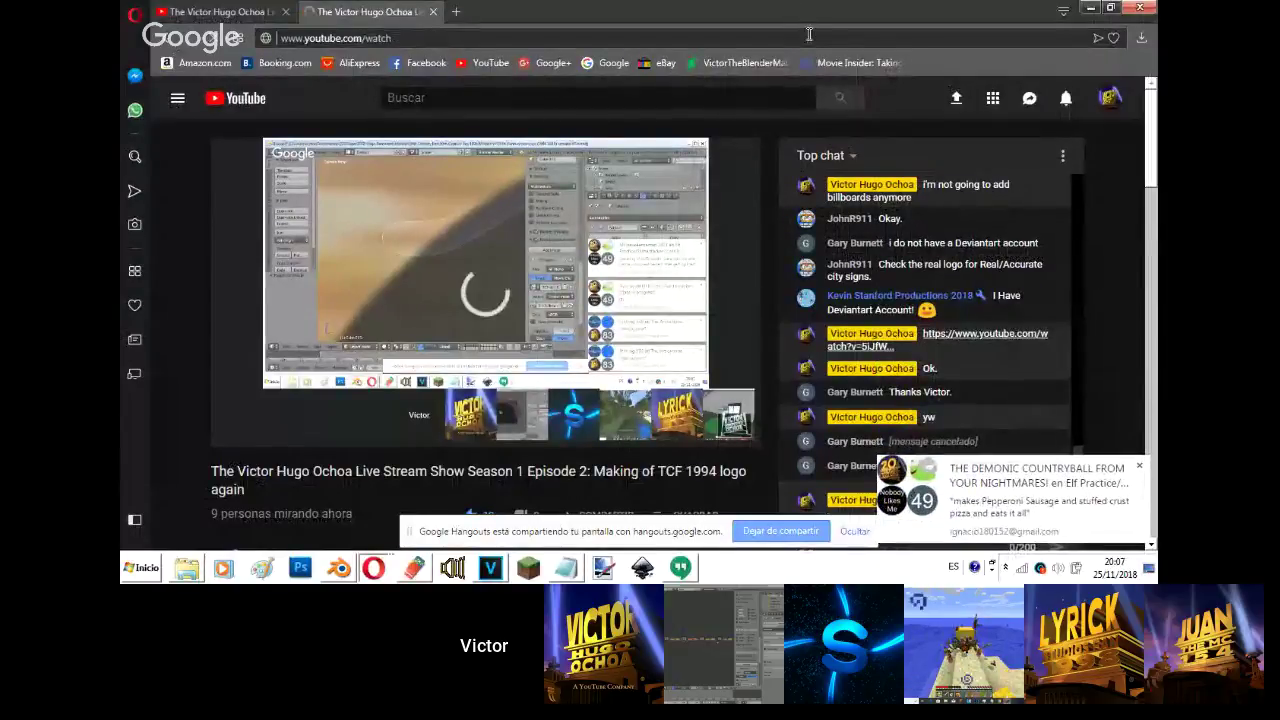
pyautogui.moveTo(373, 568)
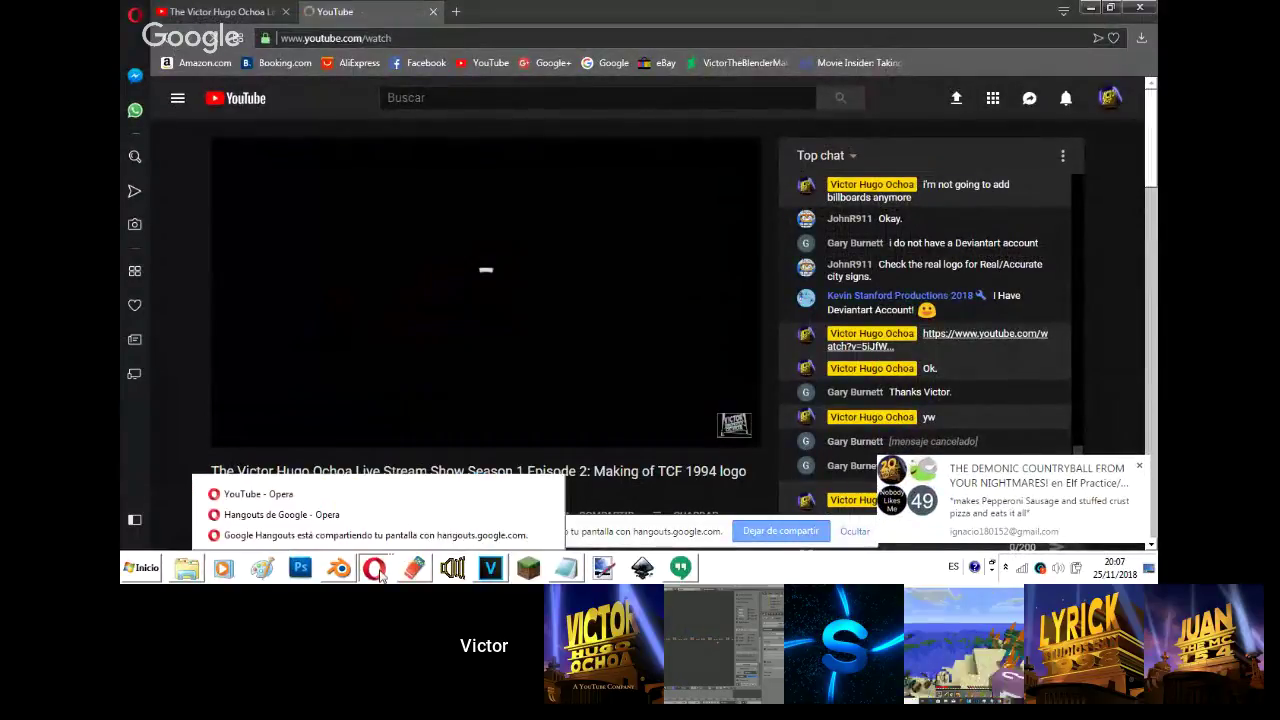
pyautogui.click(366, 515)
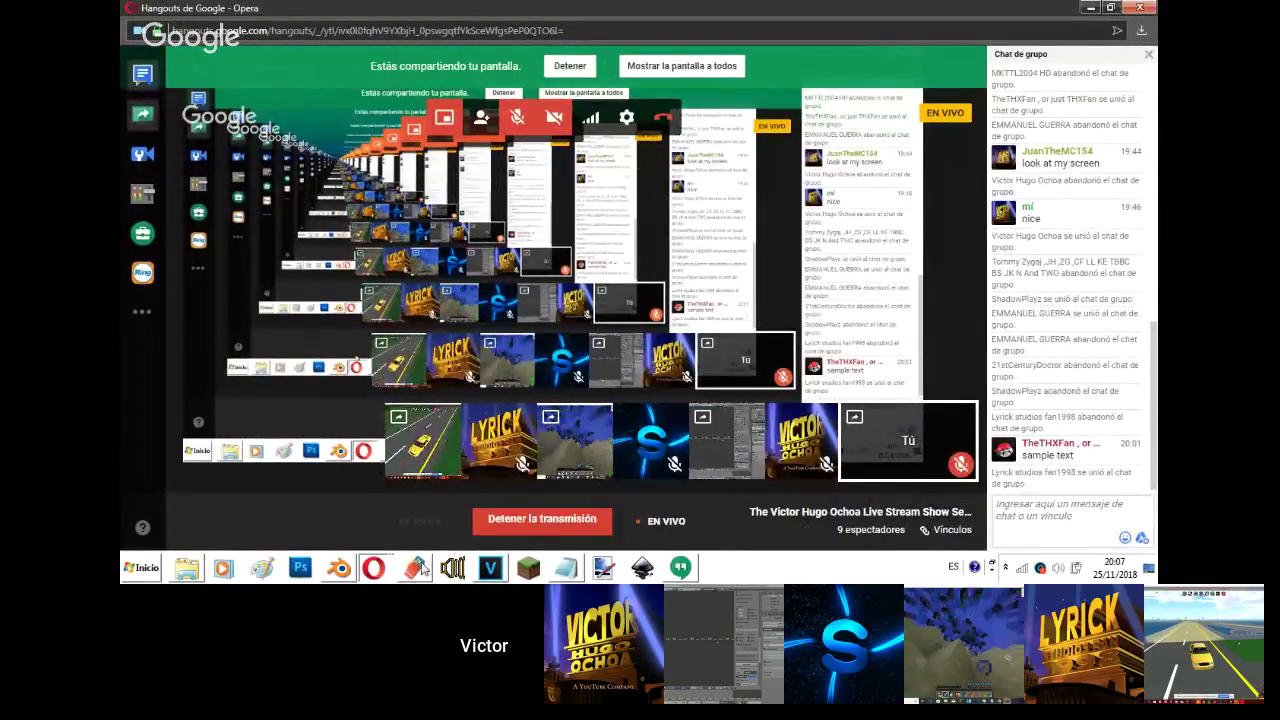
# - Return to the YouTube live stream page and set the video player to the default view
pyautogui.moveTo(373, 568)
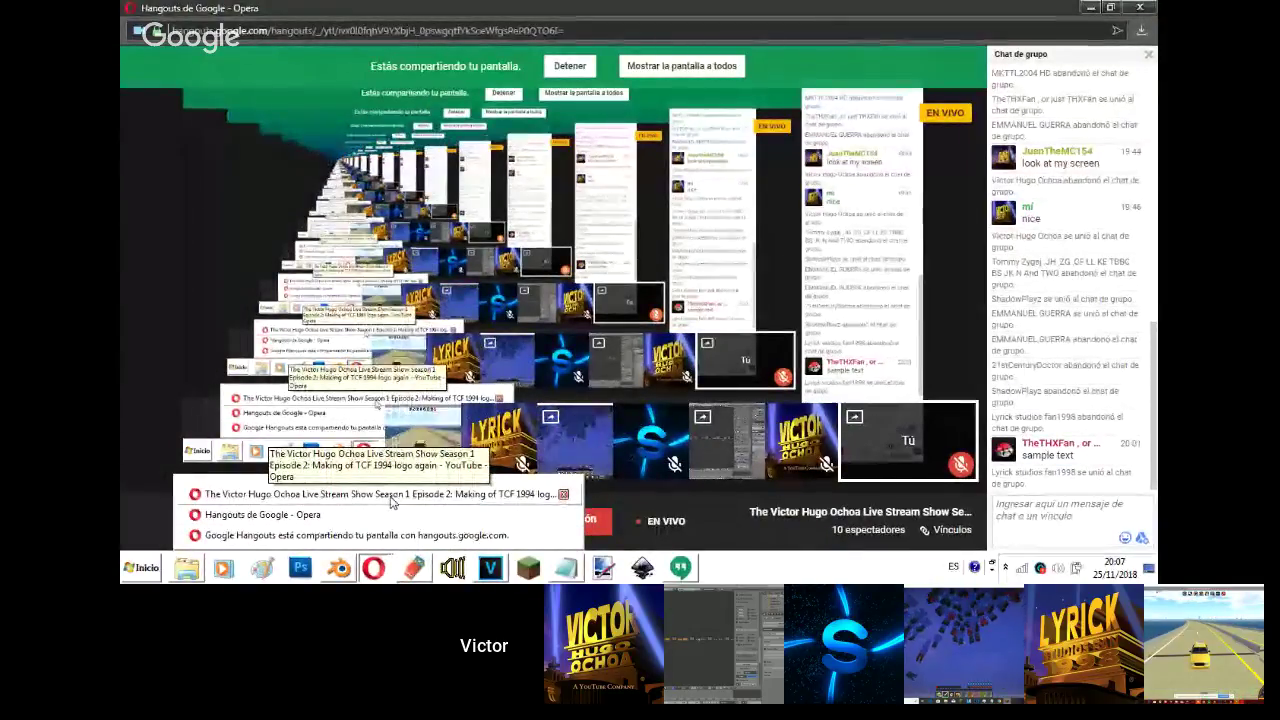
pyautogui.click(392, 496)
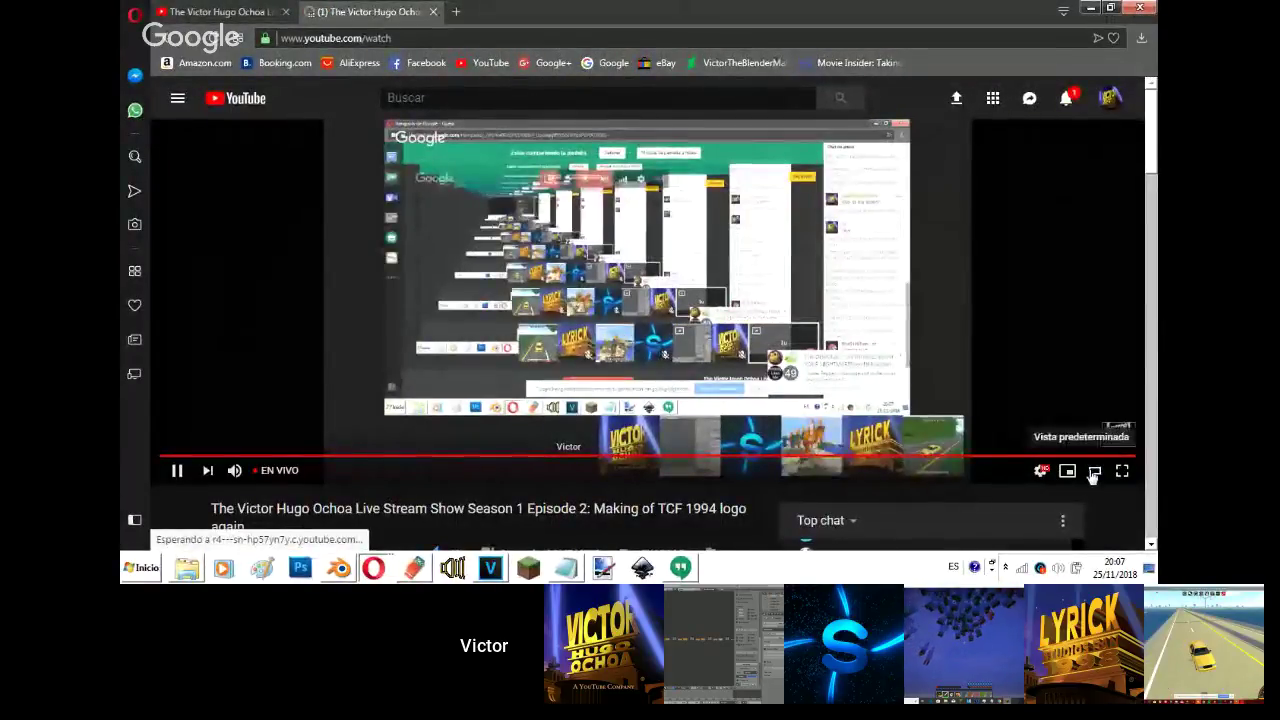
pyautogui.click(1094, 470)
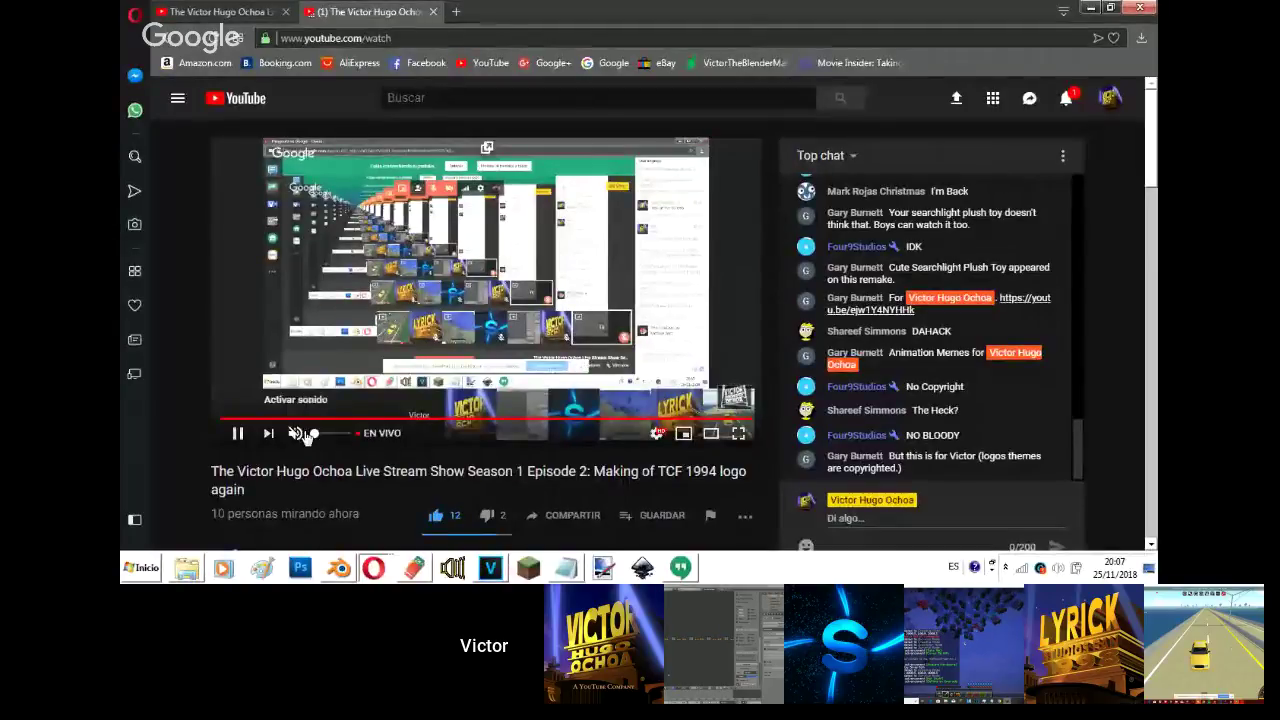
# - Review the YouTube notifications and the recent live chat messages, finishing on the Google Hangouts window
pyautogui.click(1071, 98)
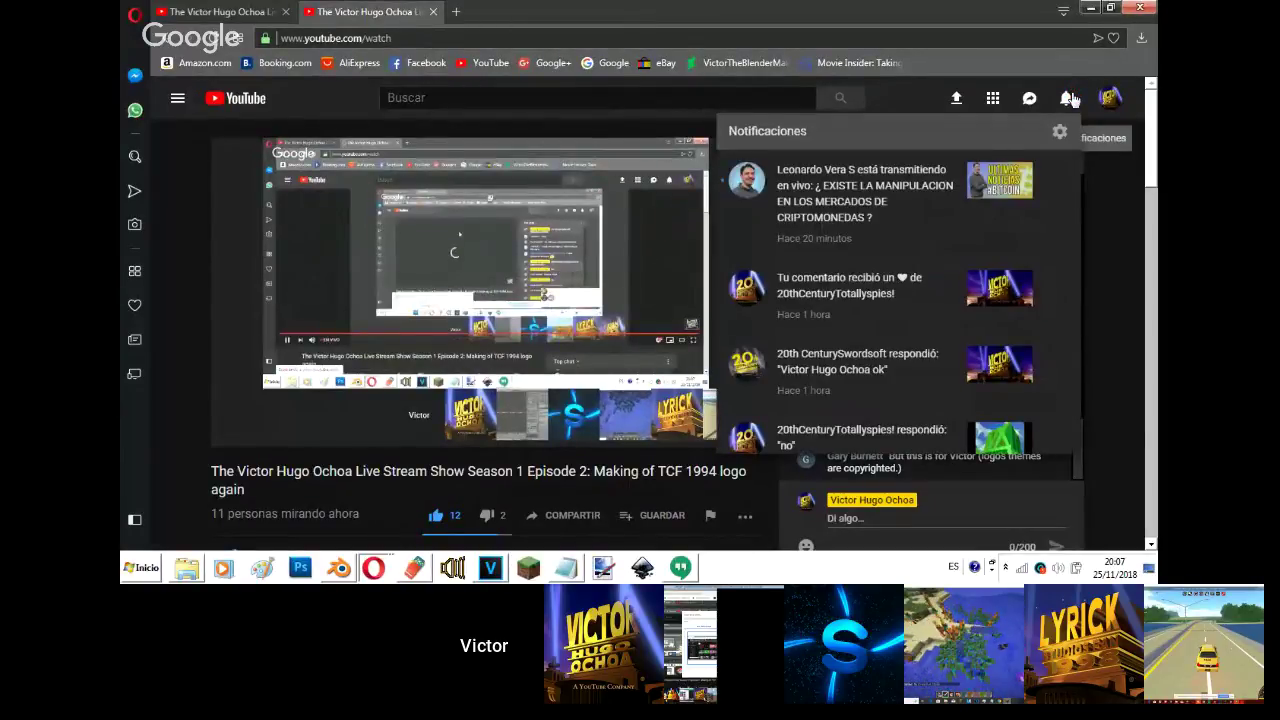
pyautogui.click(1086, 256)
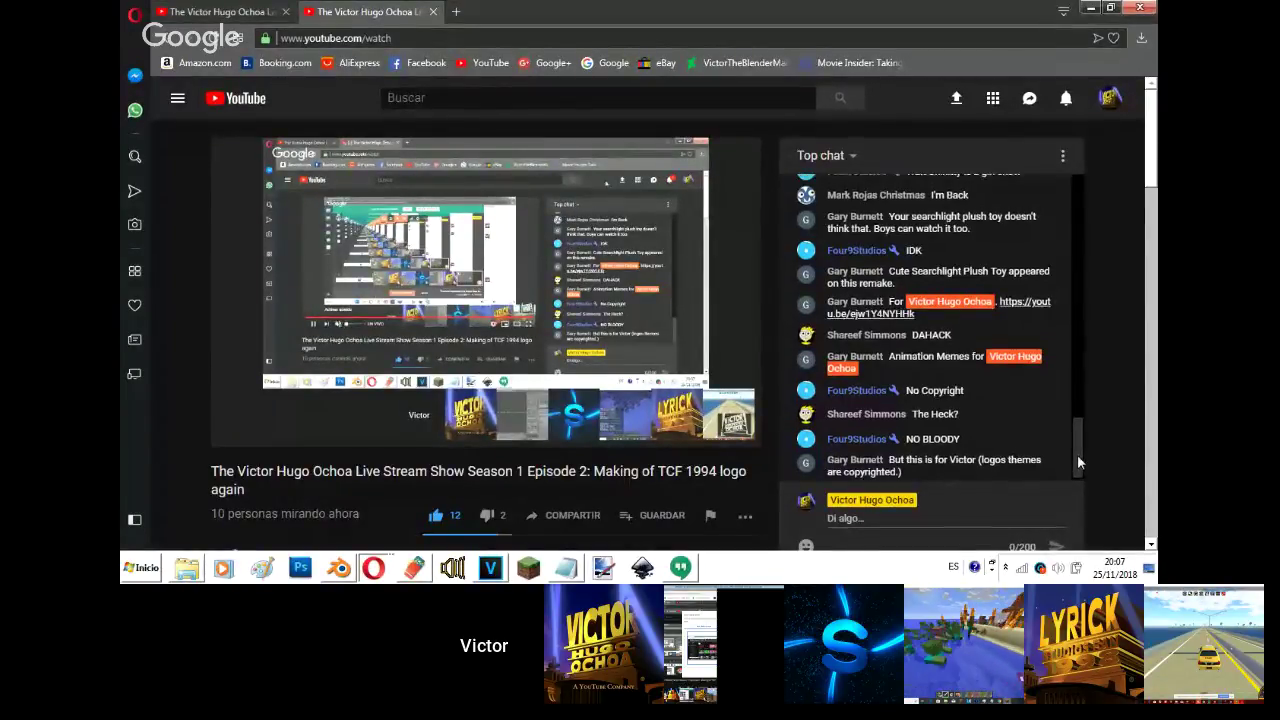
pyautogui.moveTo(1077, 454); pyautogui.dragTo(1079, 430)
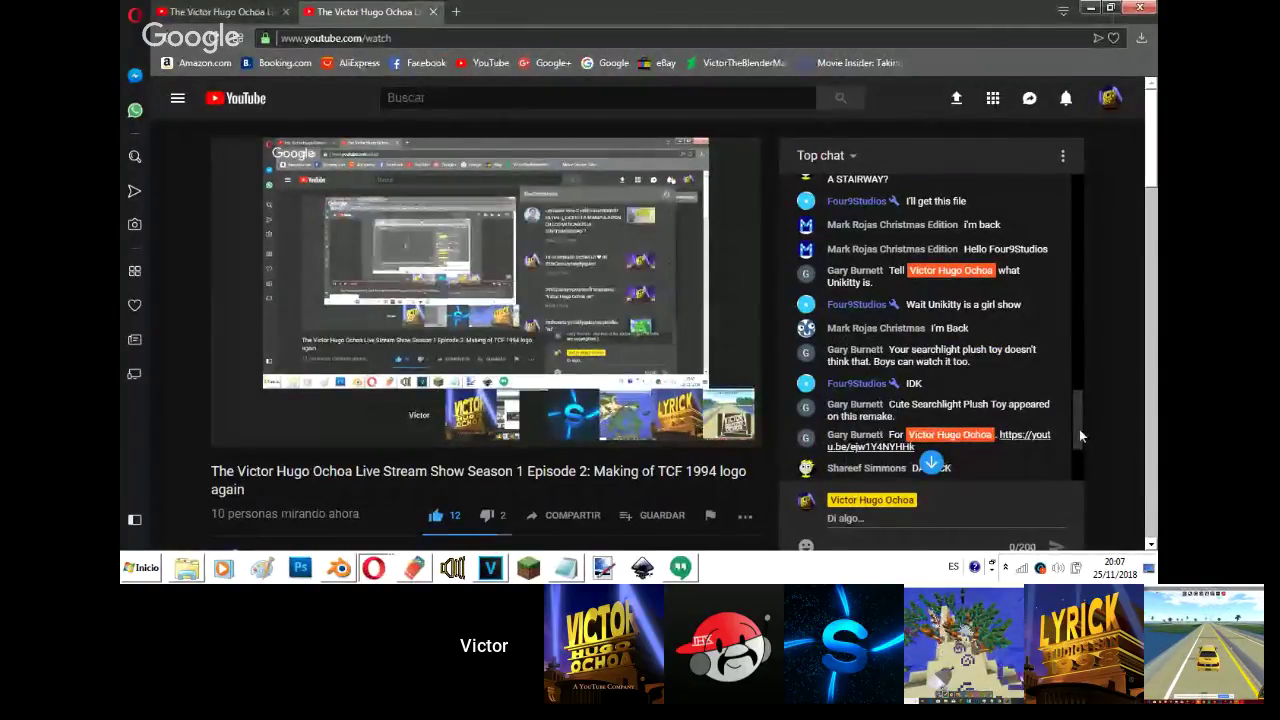
pyautogui.moveTo(1079, 430); pyautogui.dragTo(1043, 465)
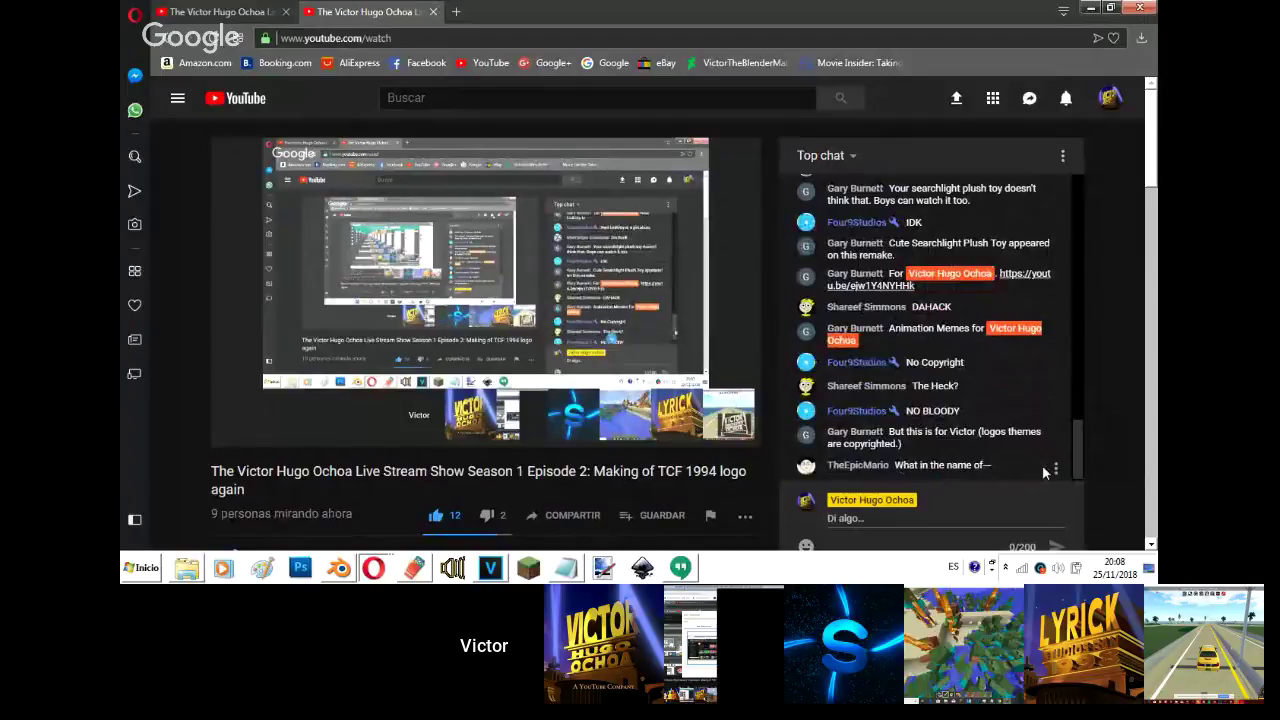
pyautogui.moveTo(374, 563)
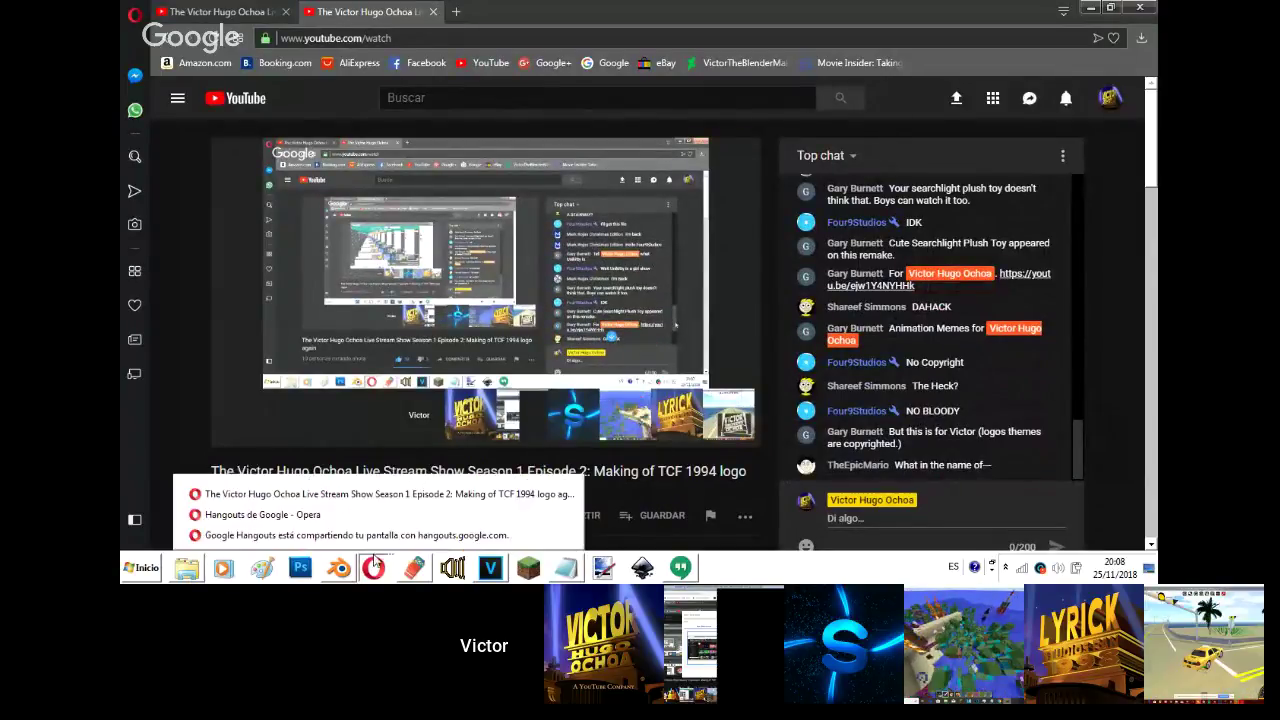
pyautogui.click(369, 513)
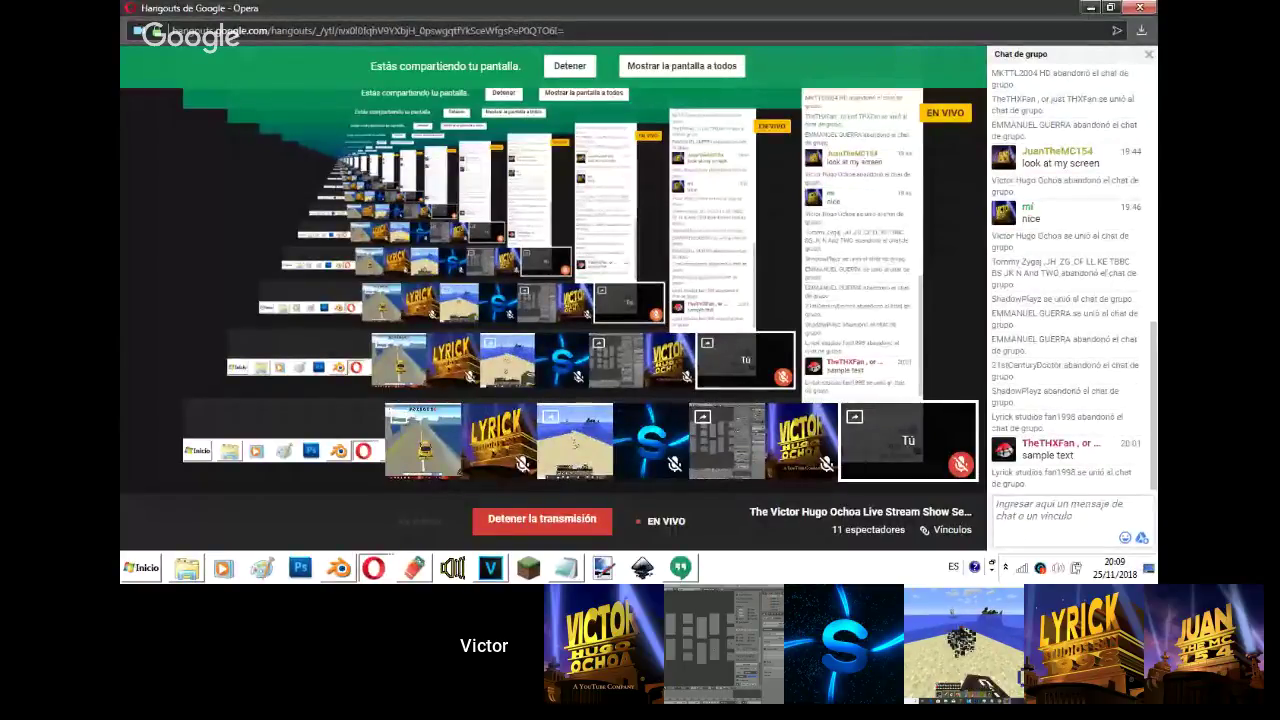
# - Return to the YouTube live stream page and post "idk" in the live chat
pyautogui.click(388, 571)
pyautogui.click(344, 493)
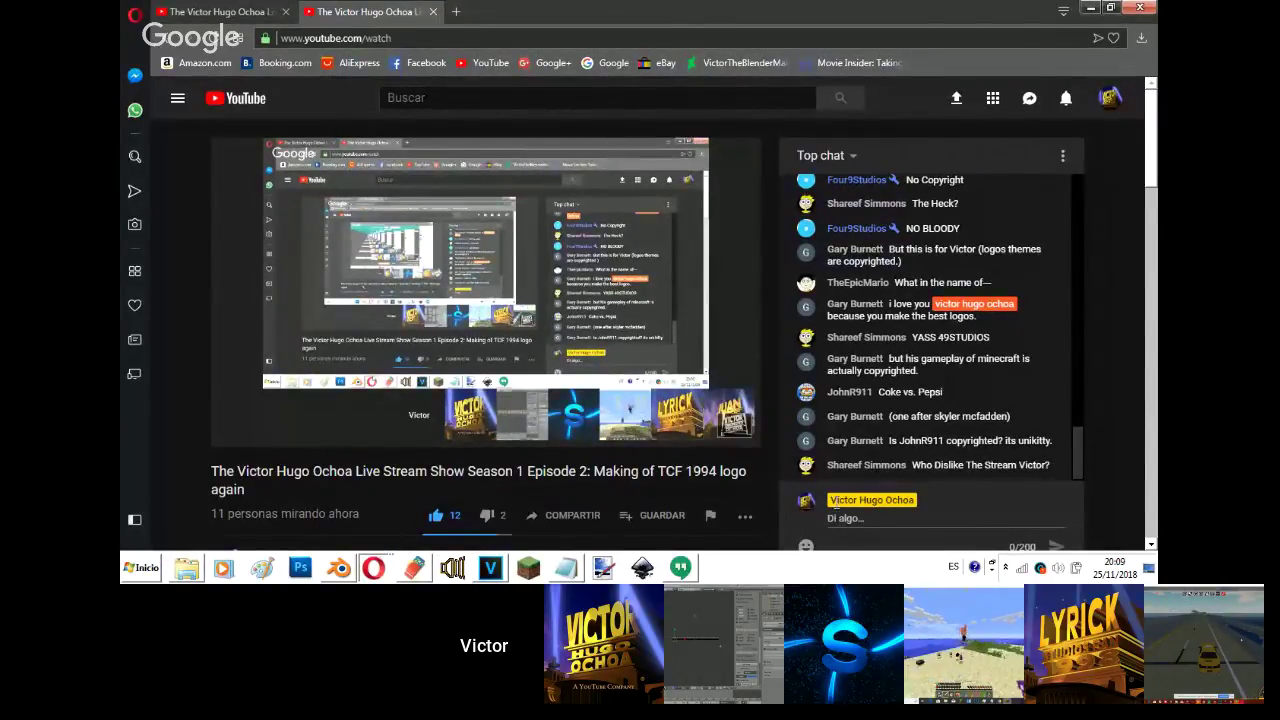
pyautogui.click(844, 519)
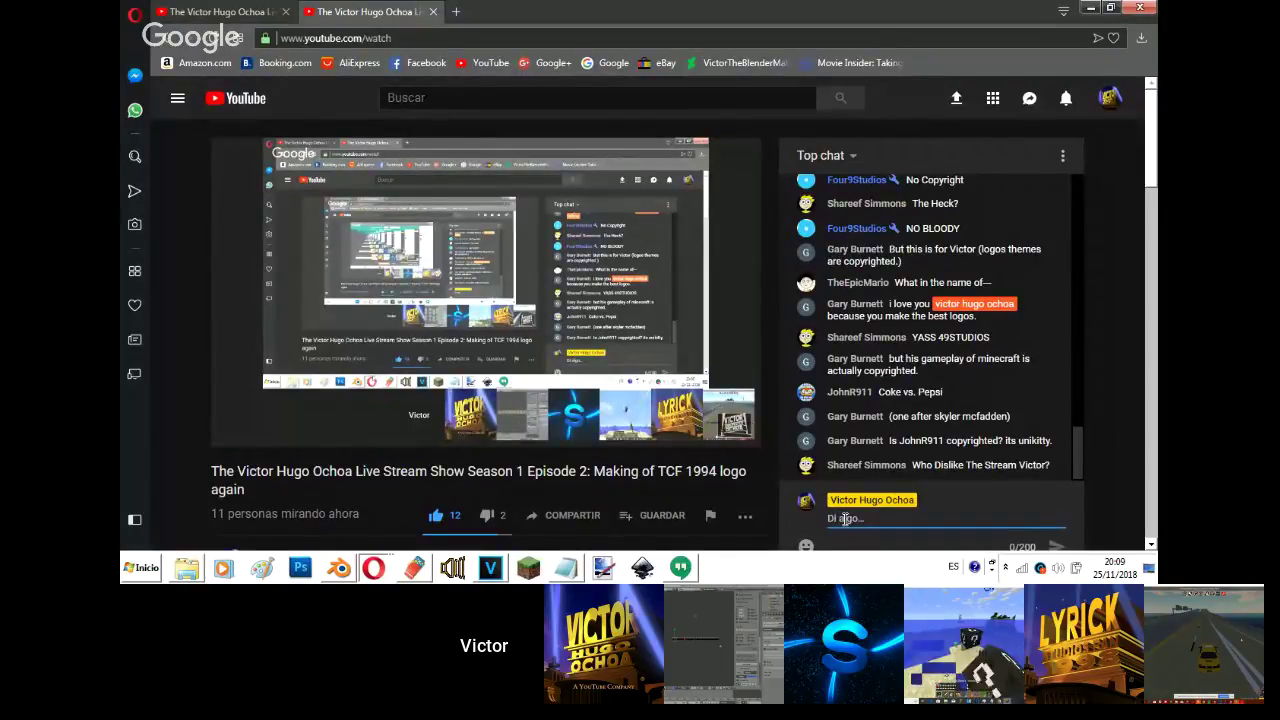
pyautogui.write('idk')
pyautogui.press('Return')
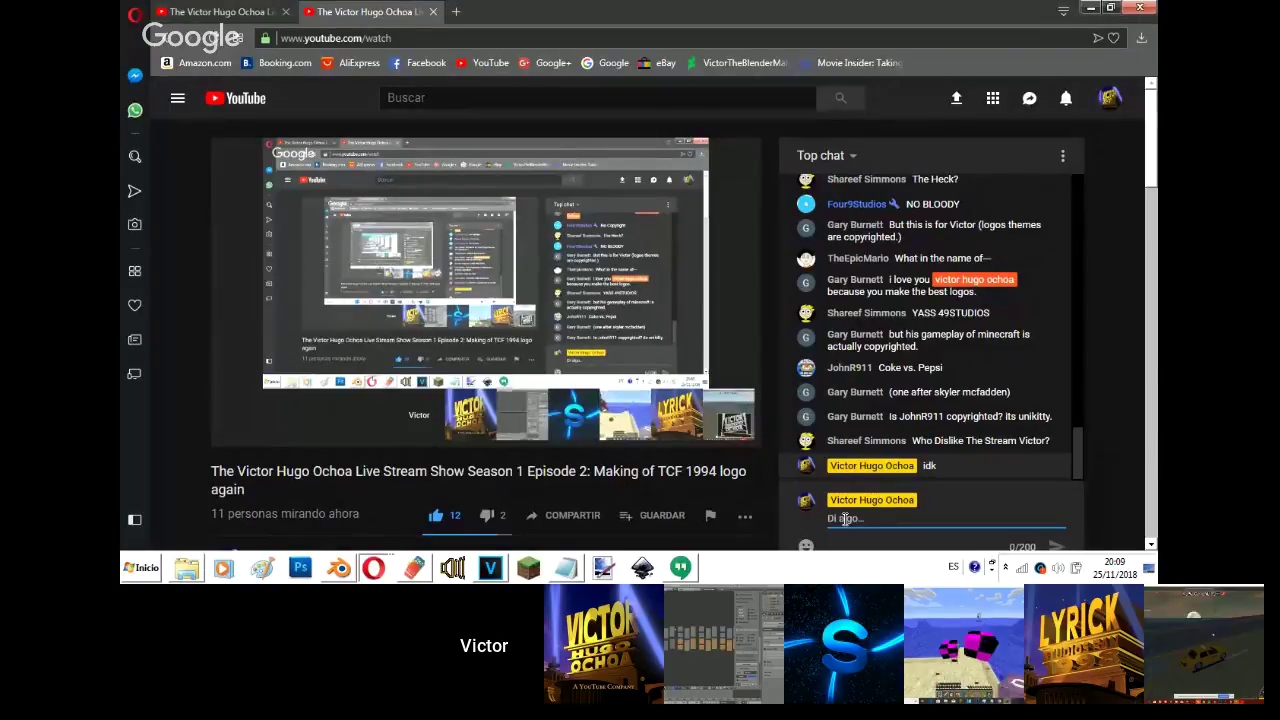
# - Check the Google Hangouts window and switch back to the logo project in Blender
pyautogui.click(157, 580)
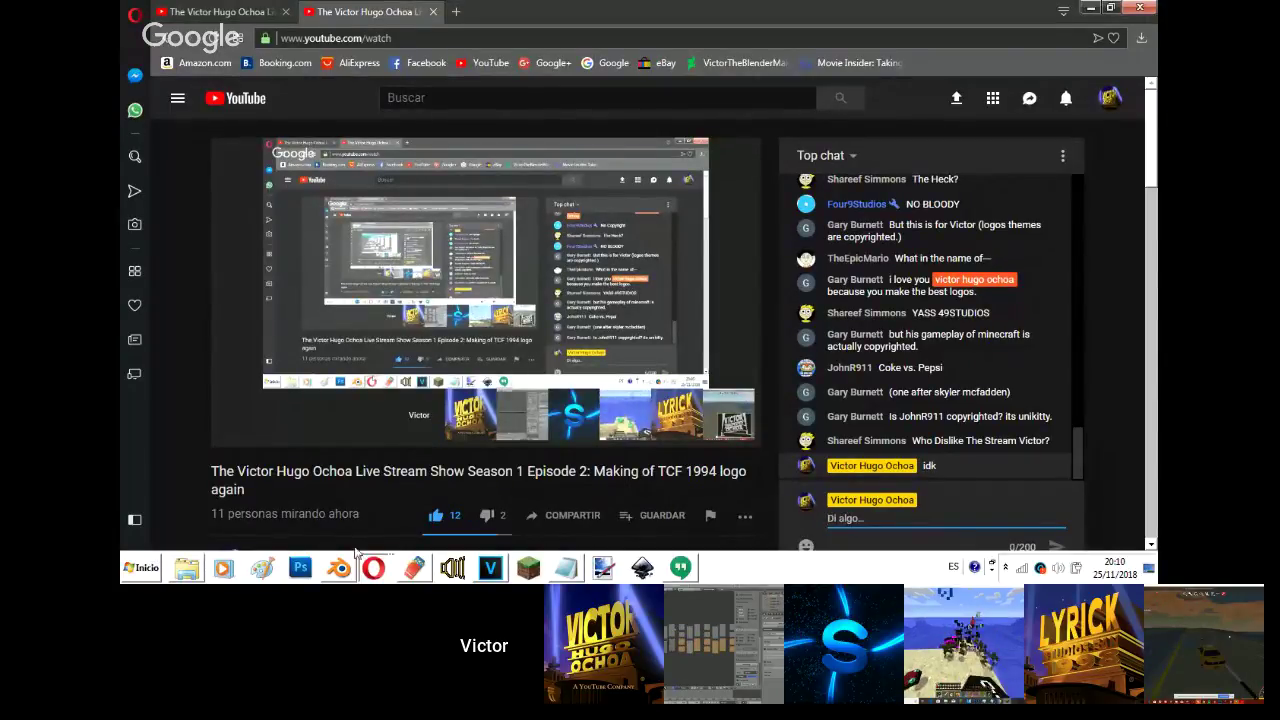
pyautogui.click(377, 568)
pyautogui.click(378, 520)
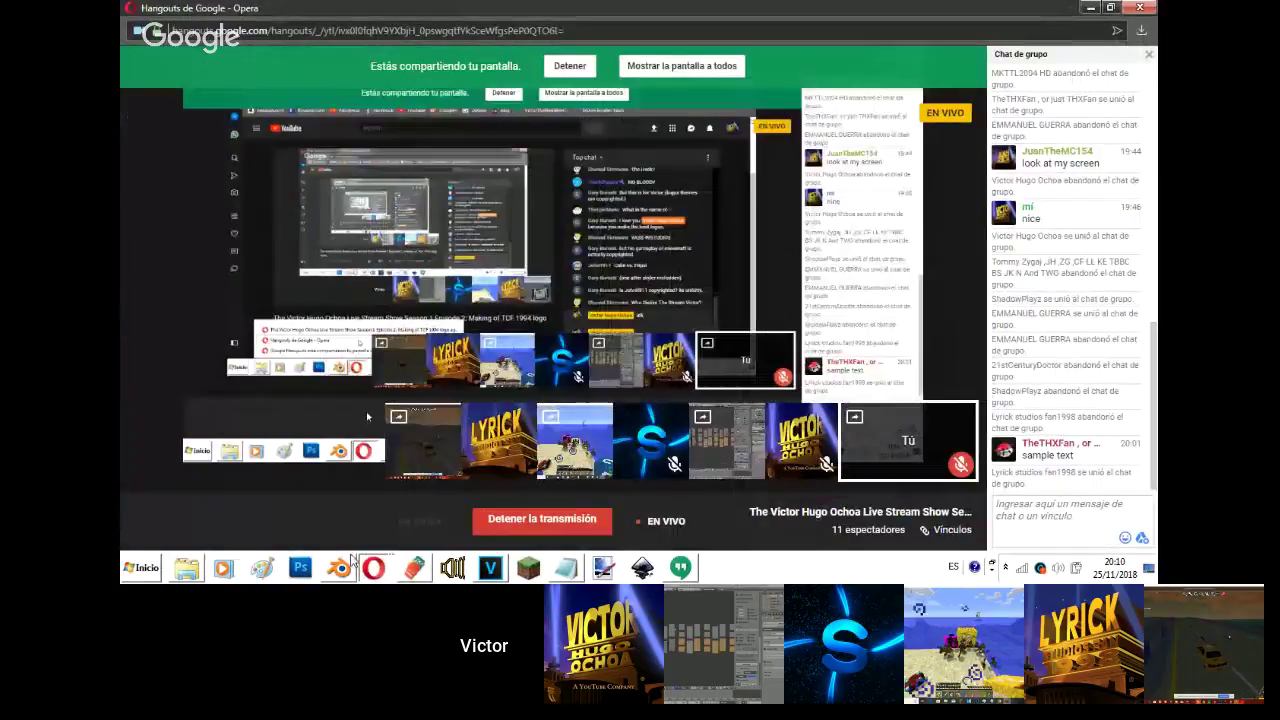
pyautogui.click(339, 577)
pyautogui.click(338, 578)
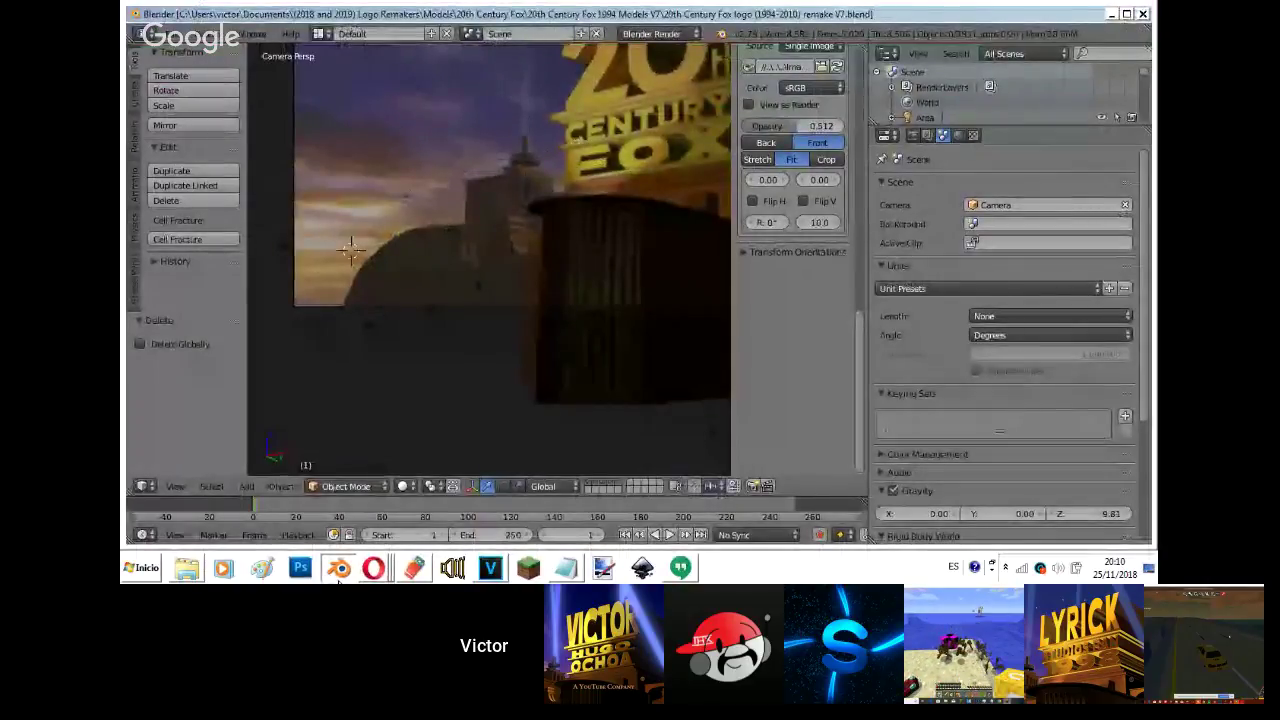
# - Try adding a mesh cube at the crest of the background hill in the camera view, and delete it
pyautogui.scroll(1, 481, 221)
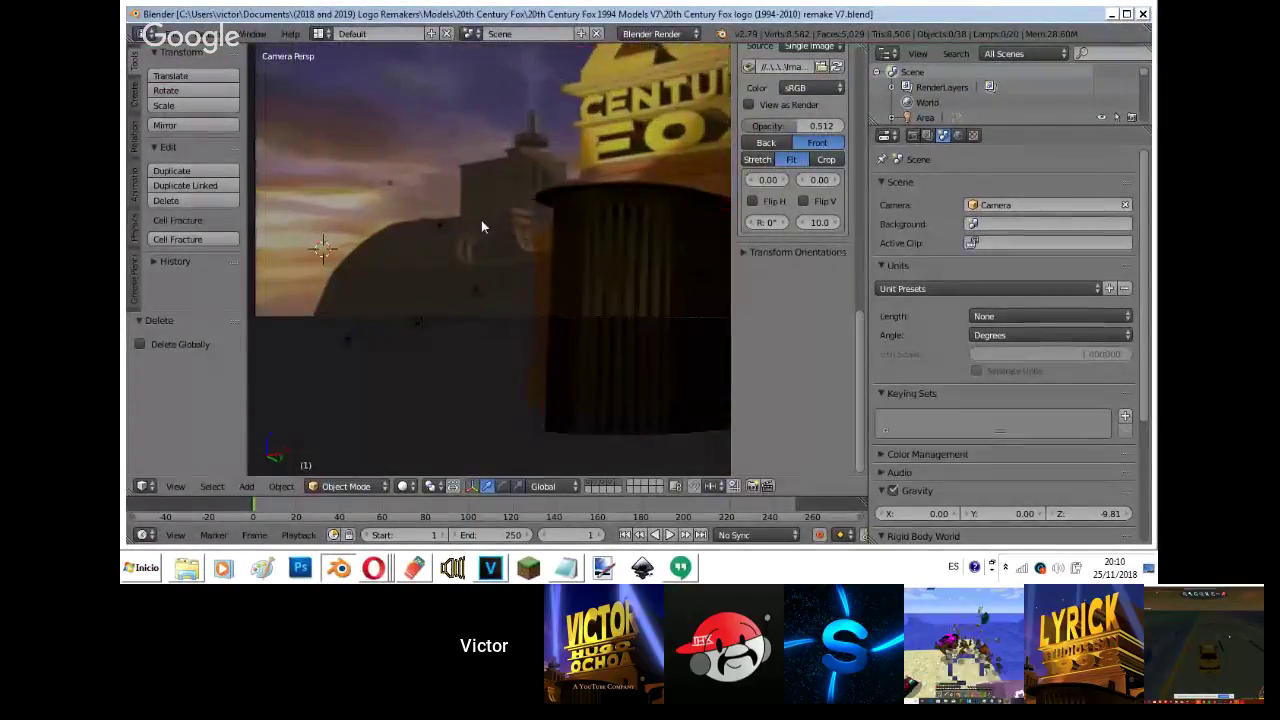
pyautogui.scroll(3, 483, 222)
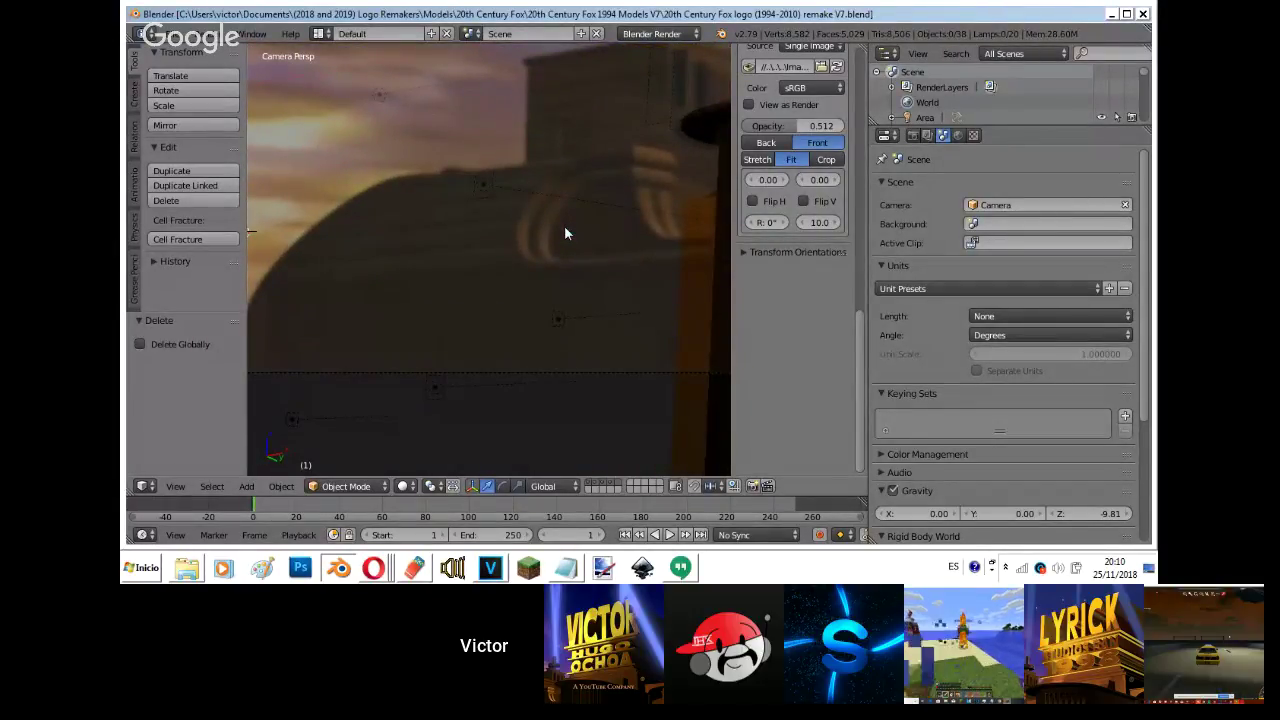
pyautogui.keyDown('shift'); pyautogui.moveTo(564, 227); pyautogui.dragTo(571, 222, button='middle'); pyautogui.keyUp('shift')
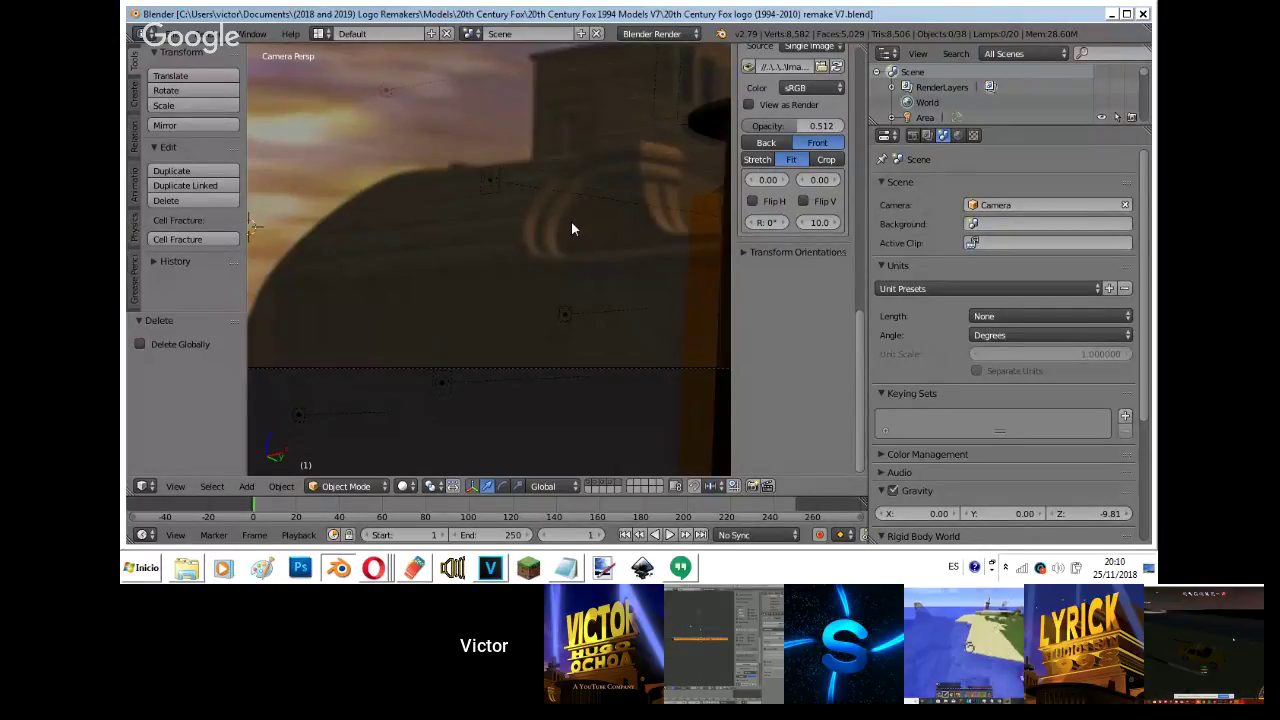
pyautogui.keyDown('shift'); pyautogui.moveTo(400, 299); pyautogui.dragTo(458, 288, button='middle'); pyautogui.keyUp('shift')
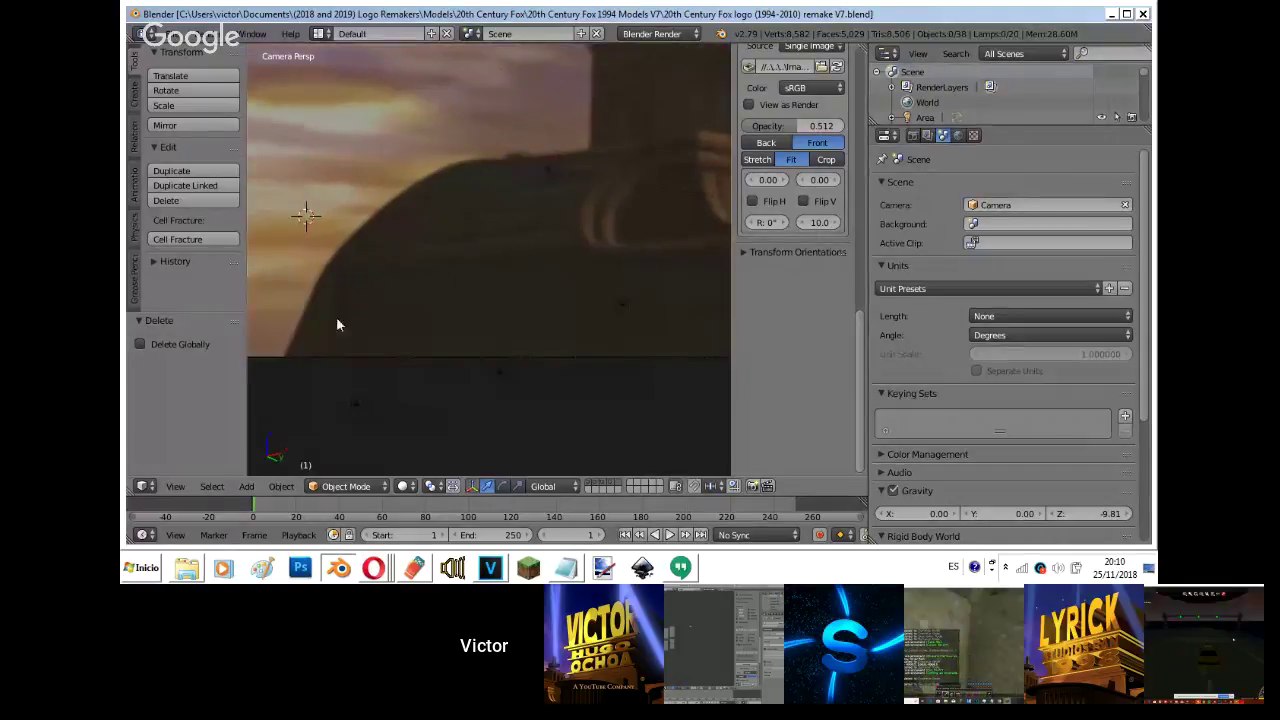
pyautogui.scroll(2, 419, 181)
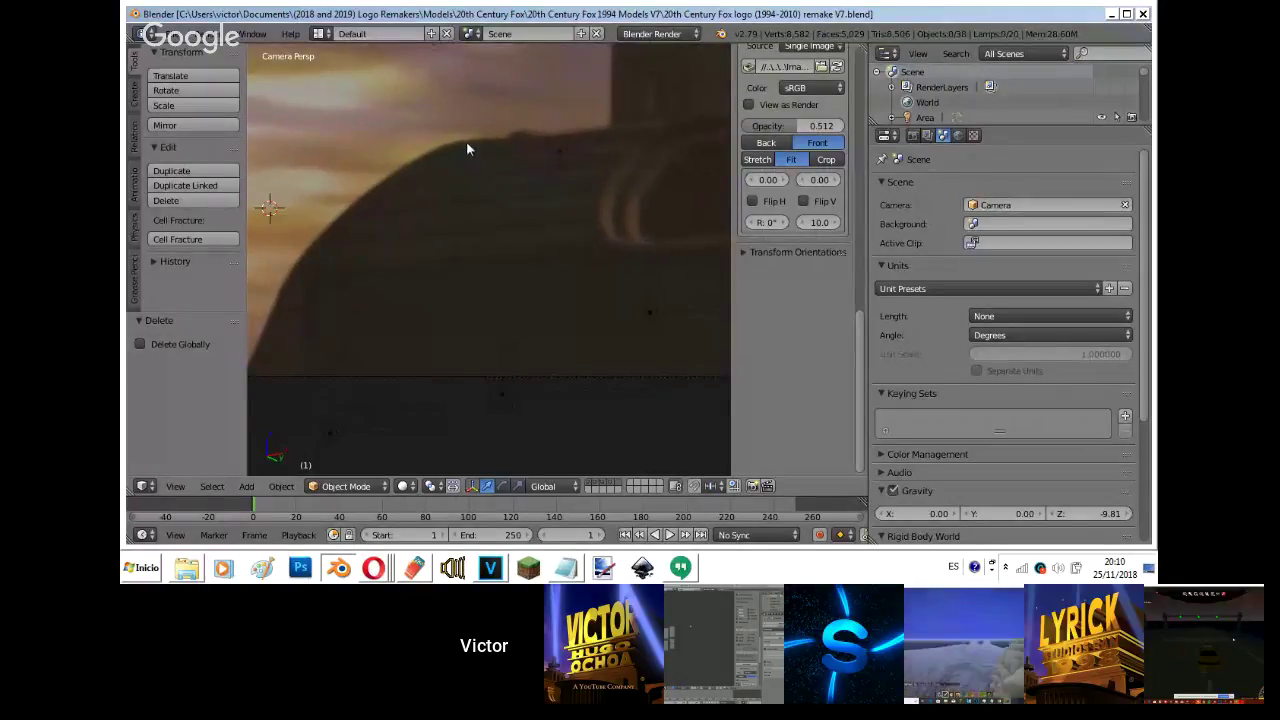
pyautogui.click(466, 149)
pyautogui.hotkey('shift', 'a')
pyautogui.moveTo(468, 140)
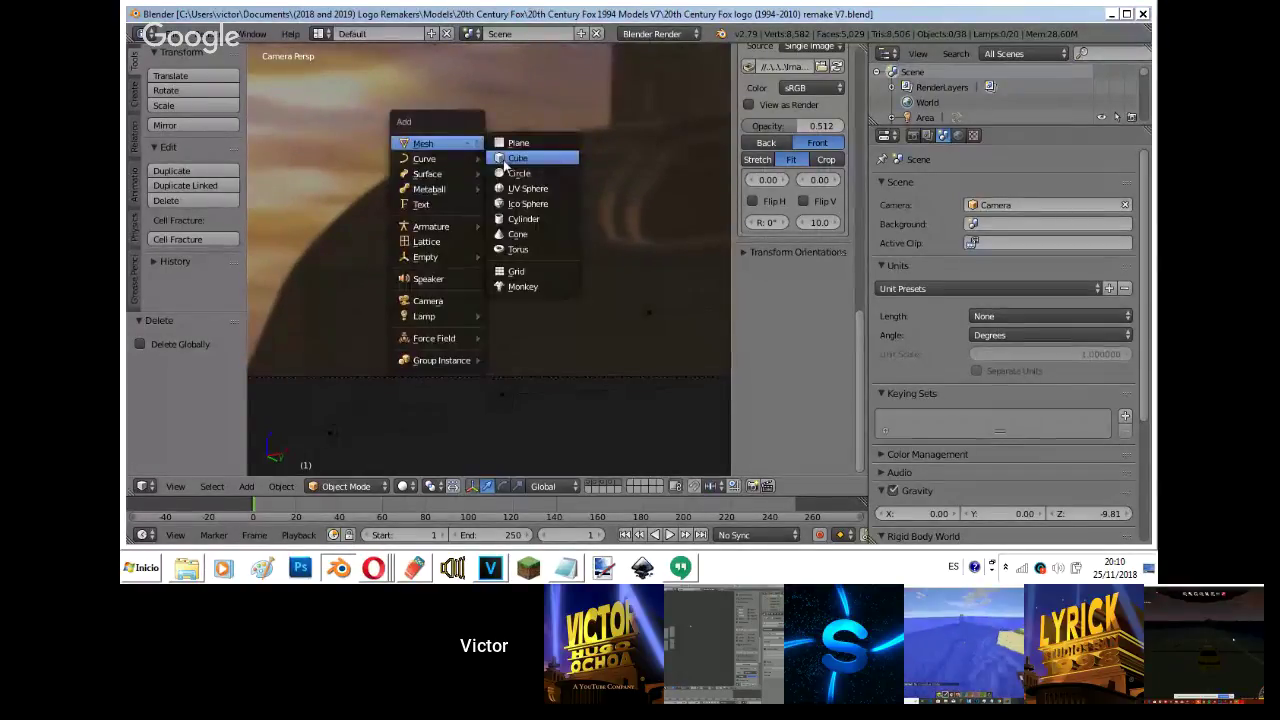
pyautogui.click(505, 158)
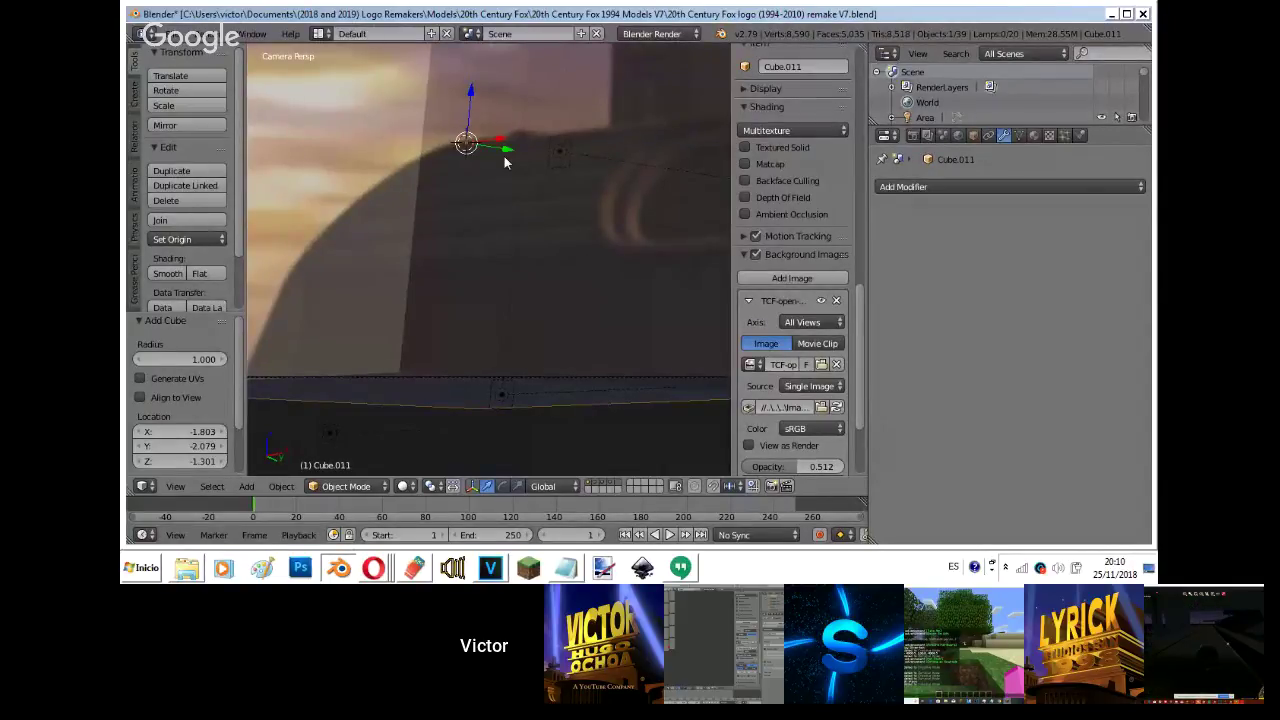
pyautogui.press('x')
pyautogui.click(504, 157)
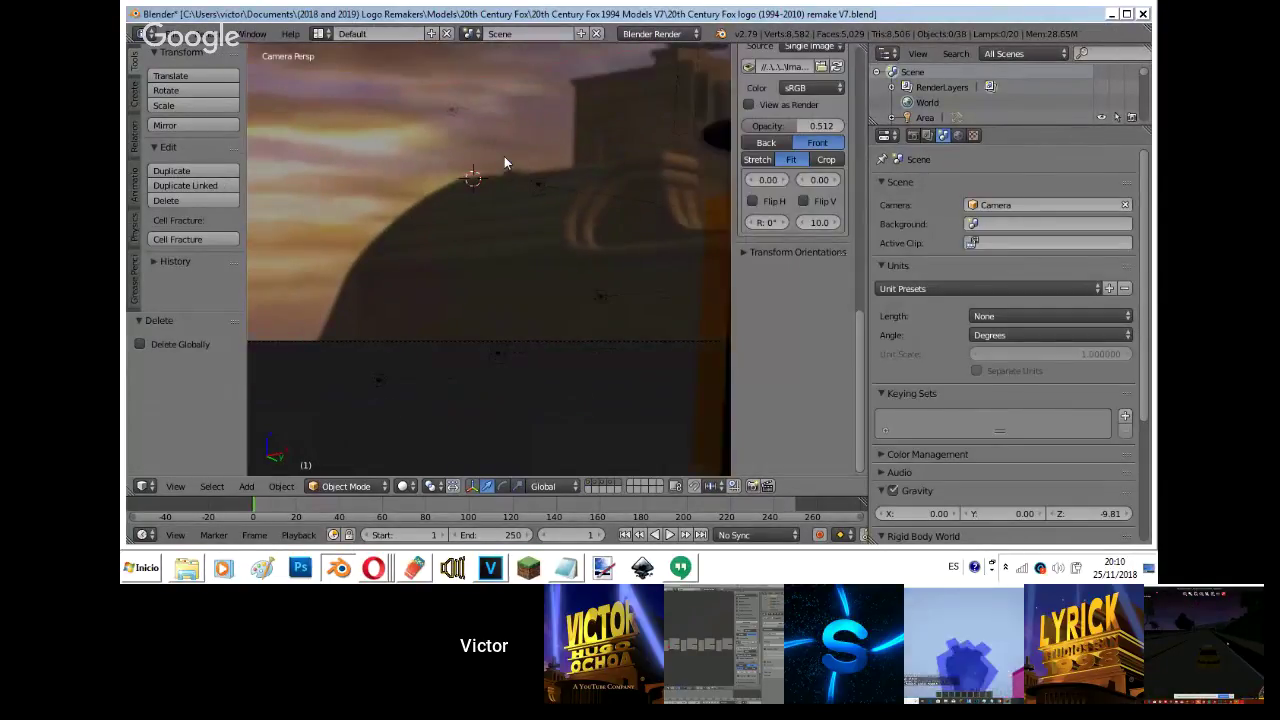
# - Add a path curve in the top view and delete two of its control vertices
pyautogui.press('KP_7')
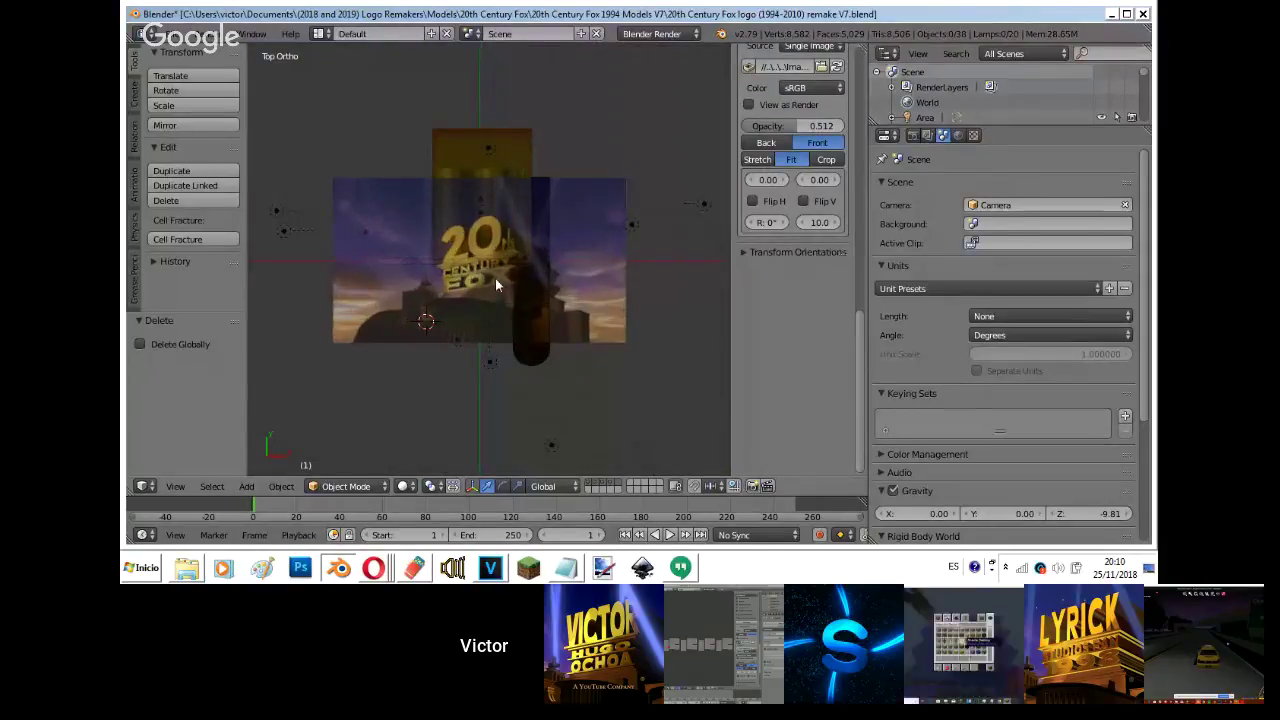
pyautogui.scroll(5, 495, 283)
pyautogui.hotkey('shift', 'a')
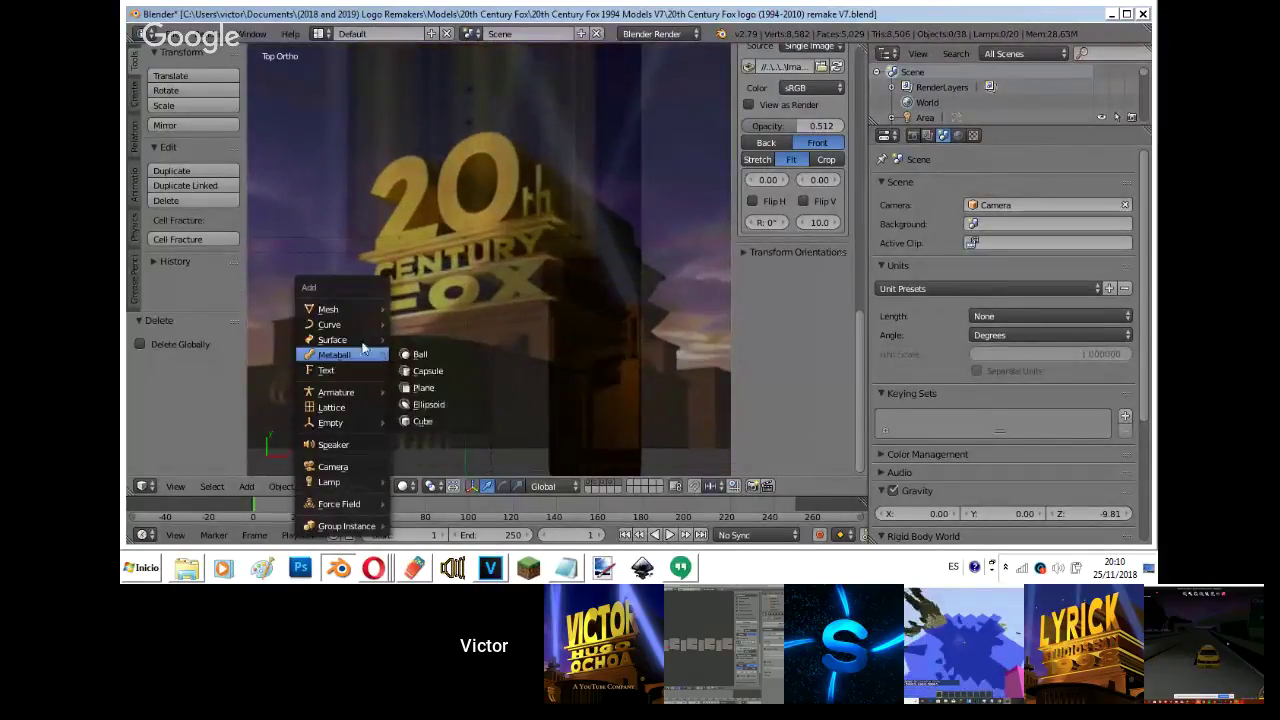
pyautogui.moveTo(320, 324)
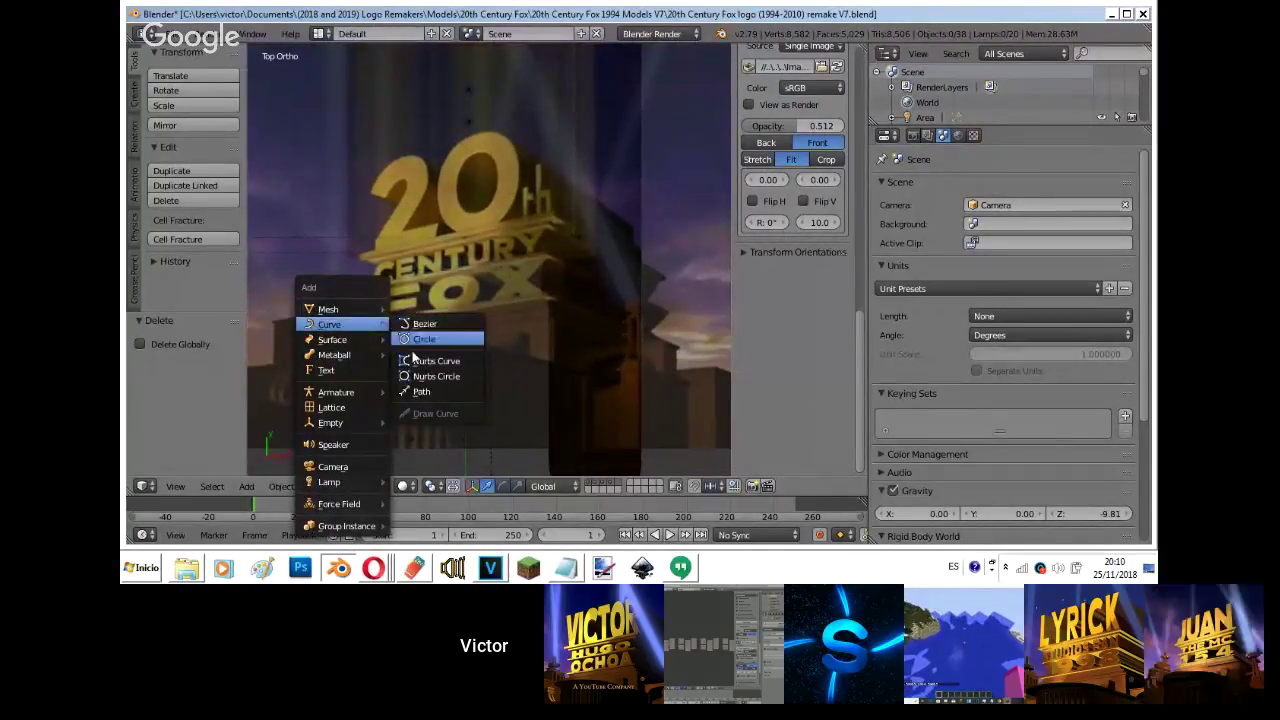
pyautogui.click(413, 393)
pyautogui.press('Tab')
pyautogui.rightClick(523, 338)
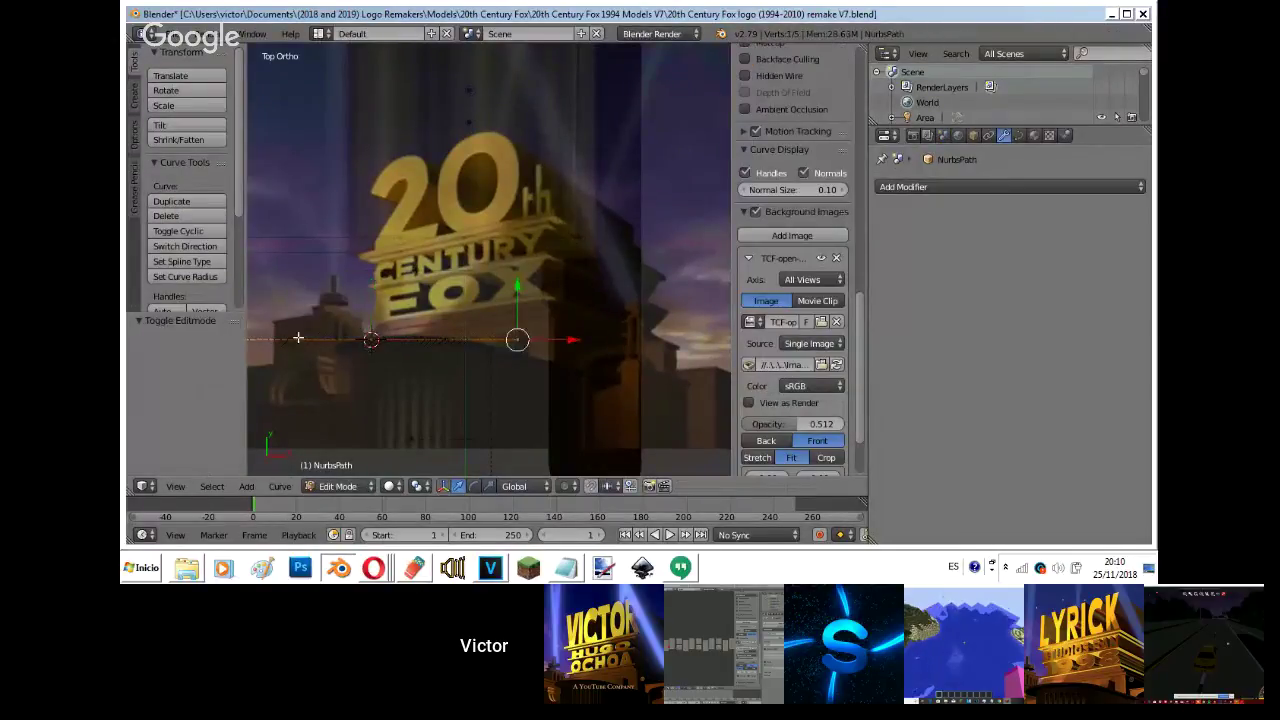
pyautogui.keyDown('shift'); pyautogui.moveTo(326, 379); pyautogui.dragTo(457, 321, button='middle'); pyautogui.keyUp('shift')
pyautogui.press('x')
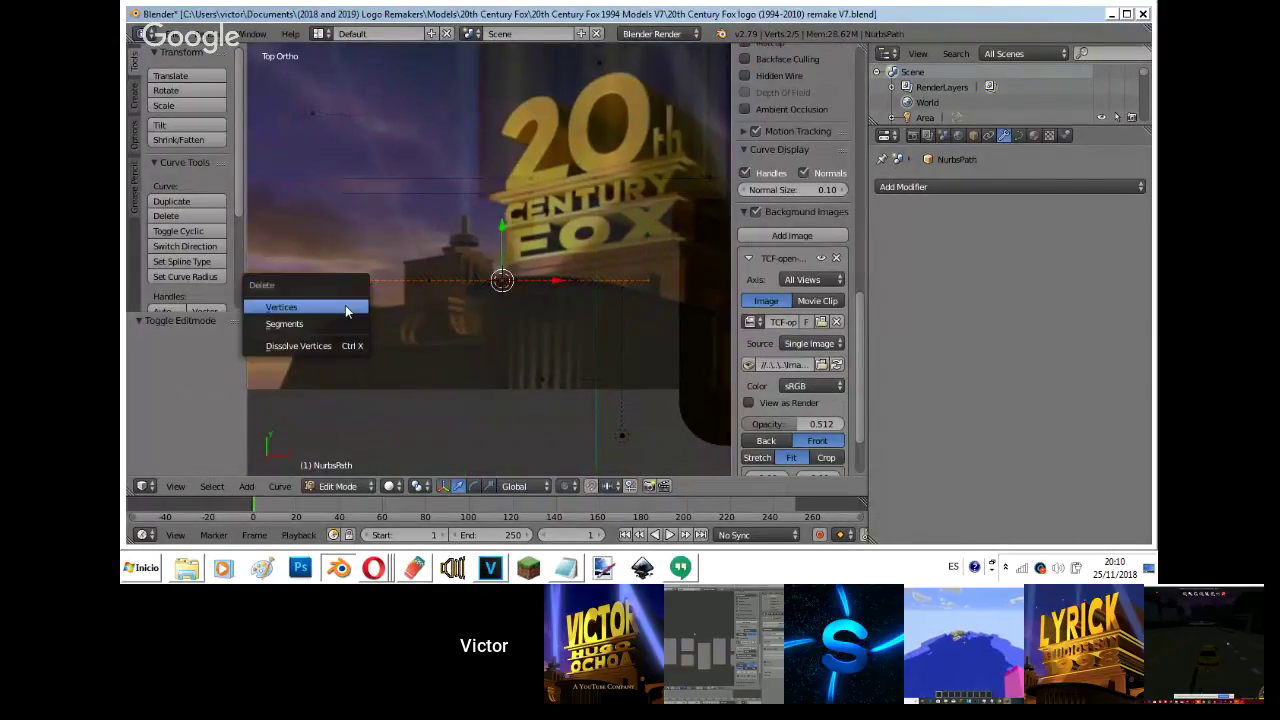
pyautogui.click(345, 304)
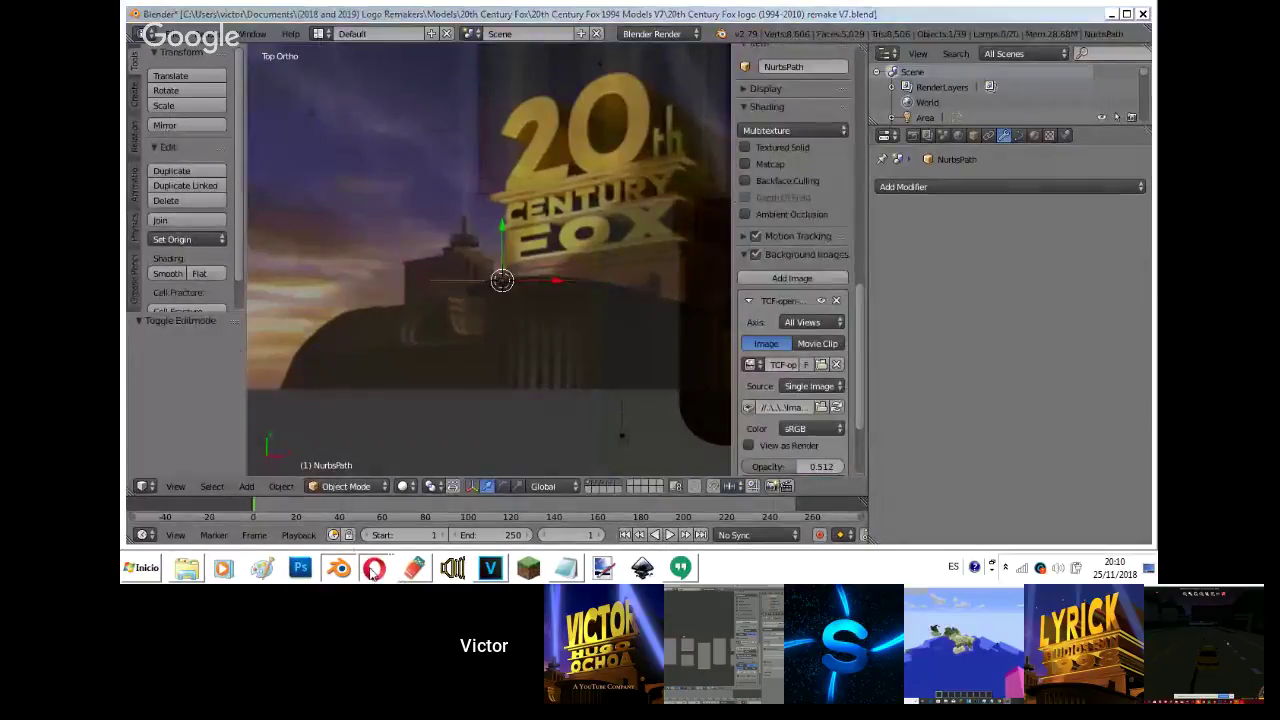
# - Check the YouTube live stream page and its chat, and return to the logo project in Blender
pyautogui.click(373, 568)
pyautogui.click(344, 495)
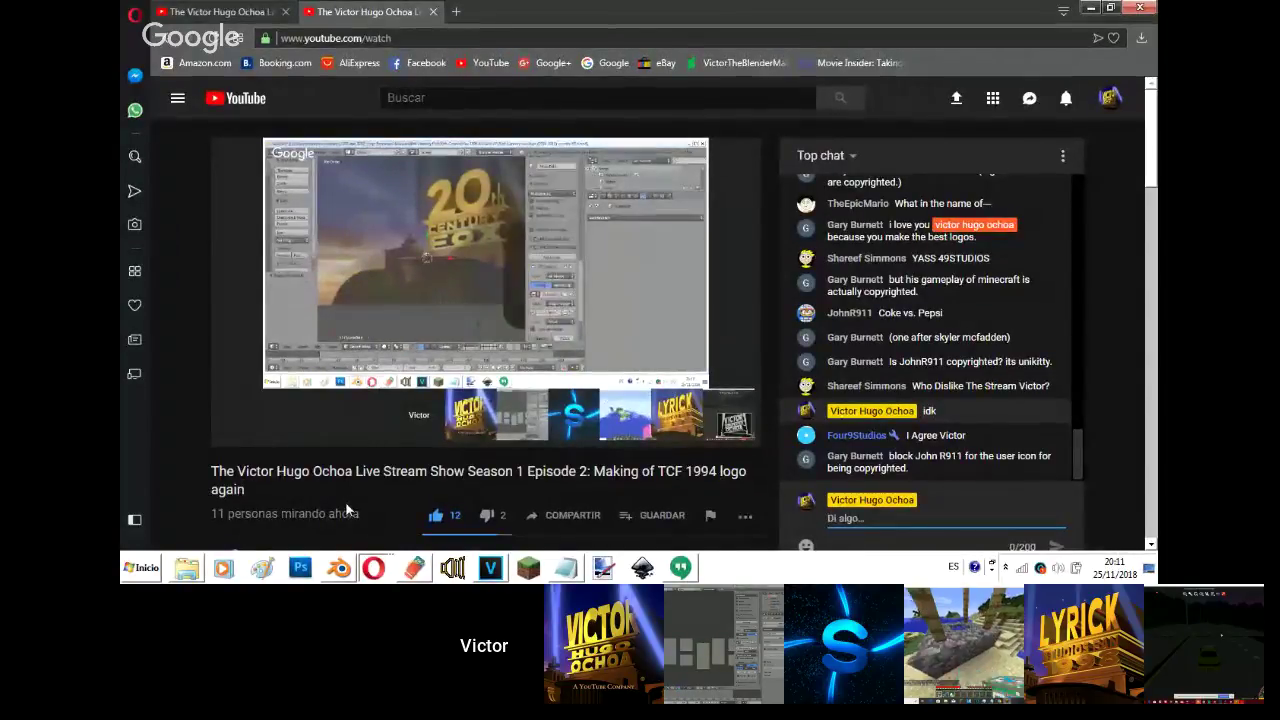
pyautogui.click(347, 567)
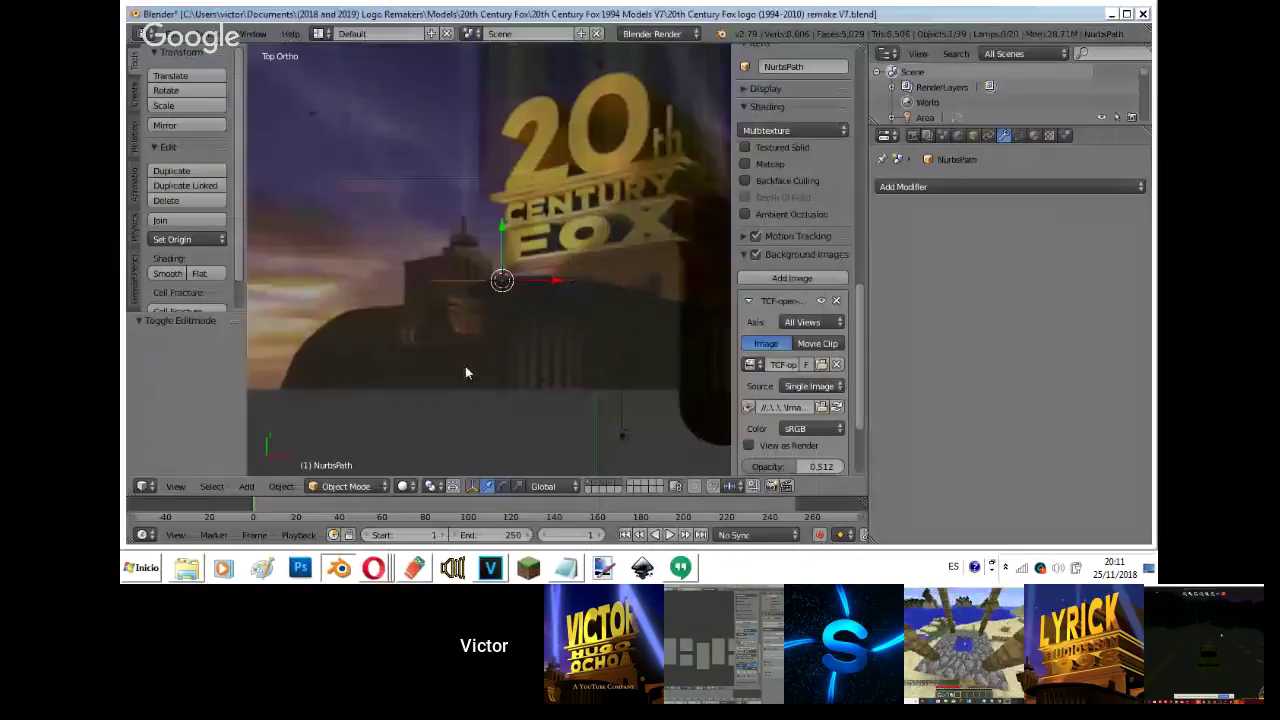
# - Rotate the path 90°, and scale and move it roughly into place in the camera view
pyautogui.write('r90')
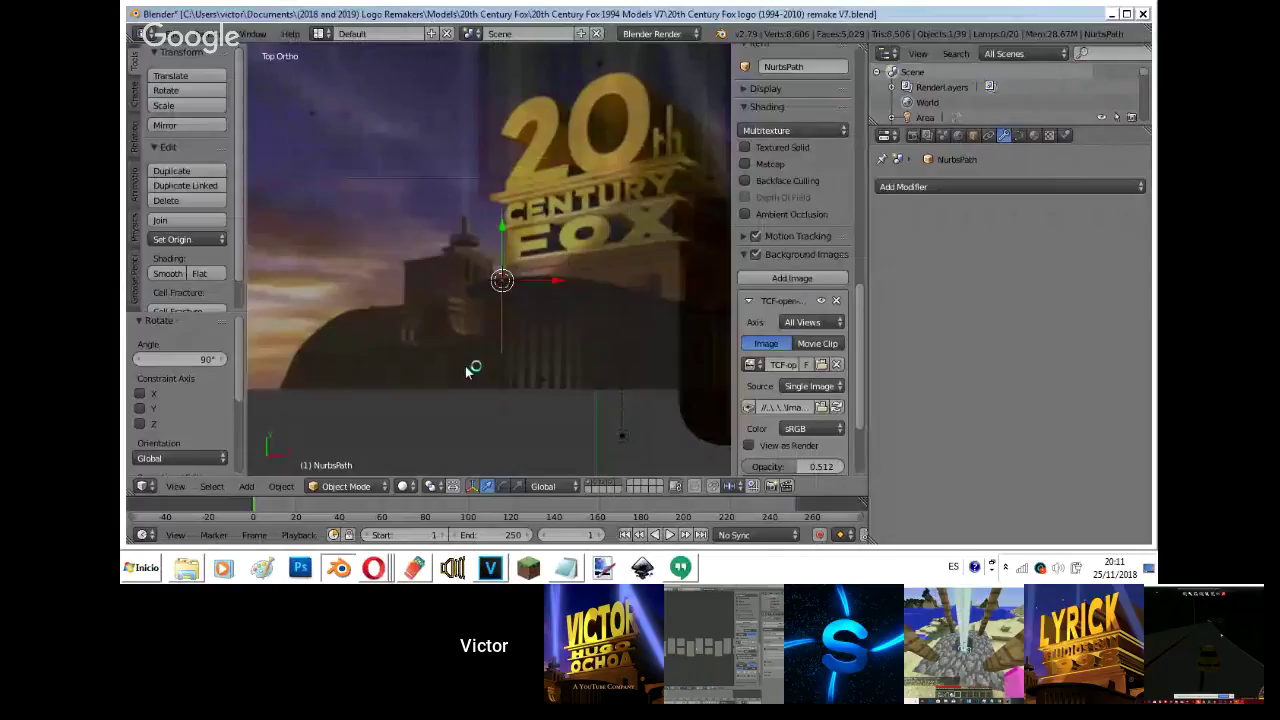
pyautogui.write('g')
pyautogui.click(447, 402)
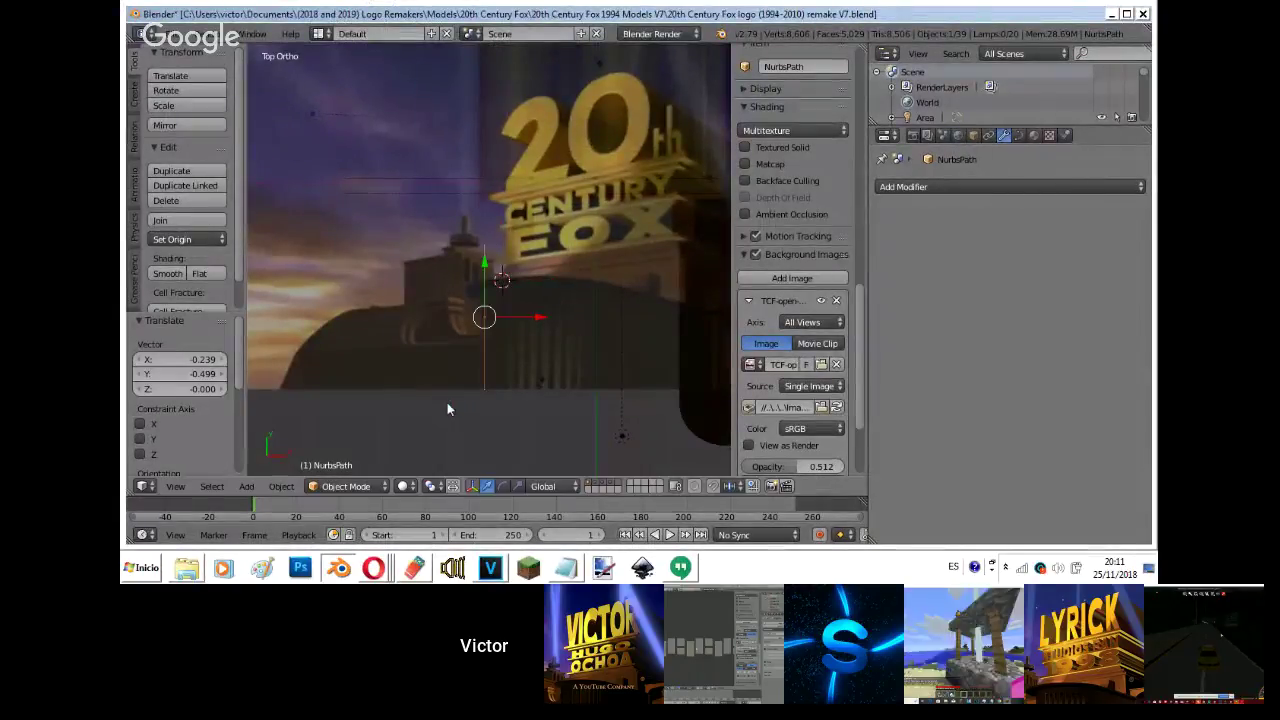
pyautogui.press('KP_0')
pyautogui.press('s')
pyautogui.click(575, 260)
pyautogui.press('g')
pyautogui.click(631, 239)
# - Shrink the path and position it over the top of the bracket-shaped detail beside the dark round tower in the reference image
pyautogui.keyDown('shift'); pyautogui.moveTo(631, 239); pyautogui.dragTo(451, 331, button='middle'); pyautogui.keyUp('shift')
pyautogui.scroll(1, 451, 331)
pyautogui.scroll(2, 451, 332)
pyautogui.scroll(-1, 451, 332)
pyautogui.press('s')
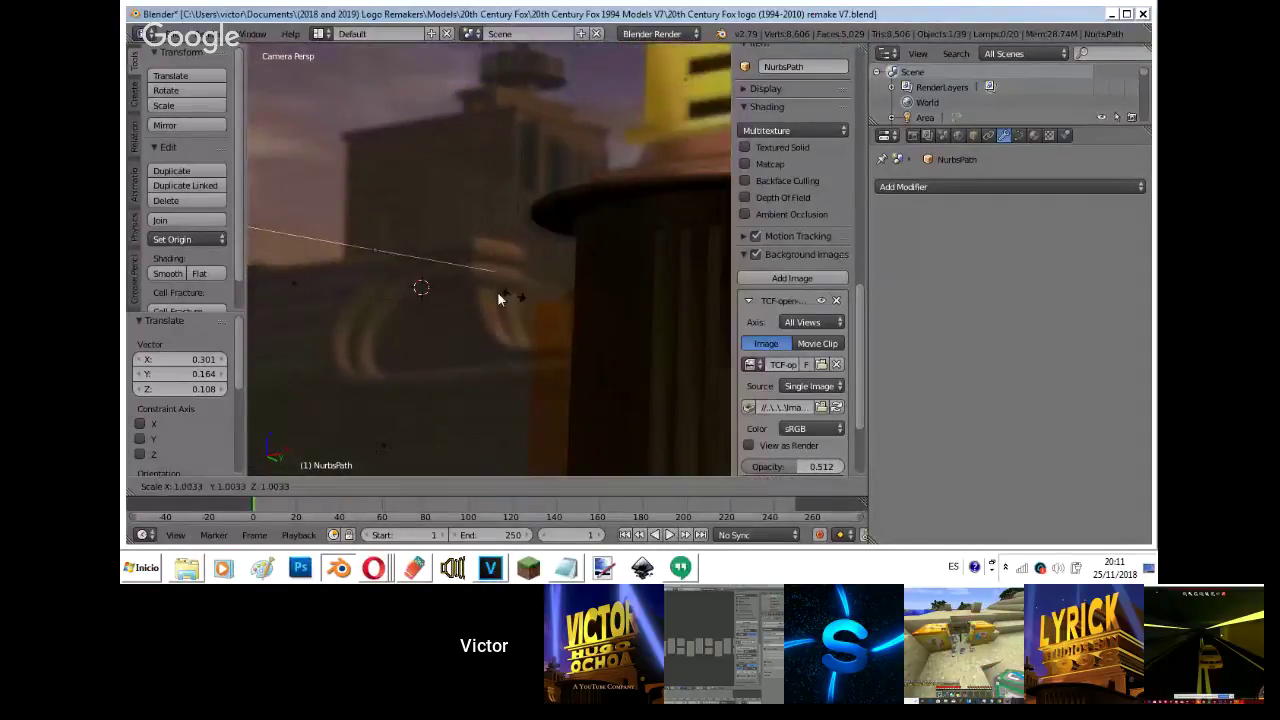
pyautogui.click(441, 270)
pyautogui.press('g')
pyautogui.click(518, 279)
pyautogui.press('s')
pyautogui.click(511, 268)
pyautogui.press('g')
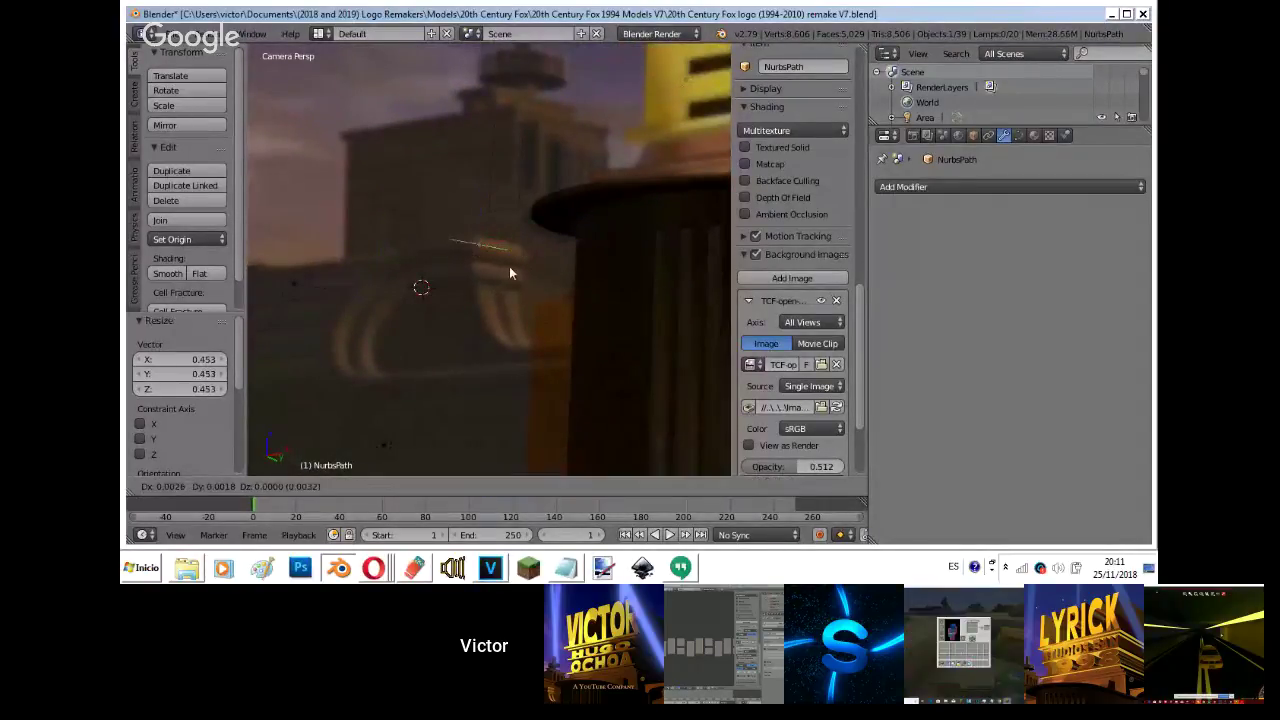
pyautogui.click(523, 271)
# - Set the path's extrude to 0.032, fill to Full, bevel depth to 0.297 and bevel resolution to 4
pyautogui.click(1019, 135)
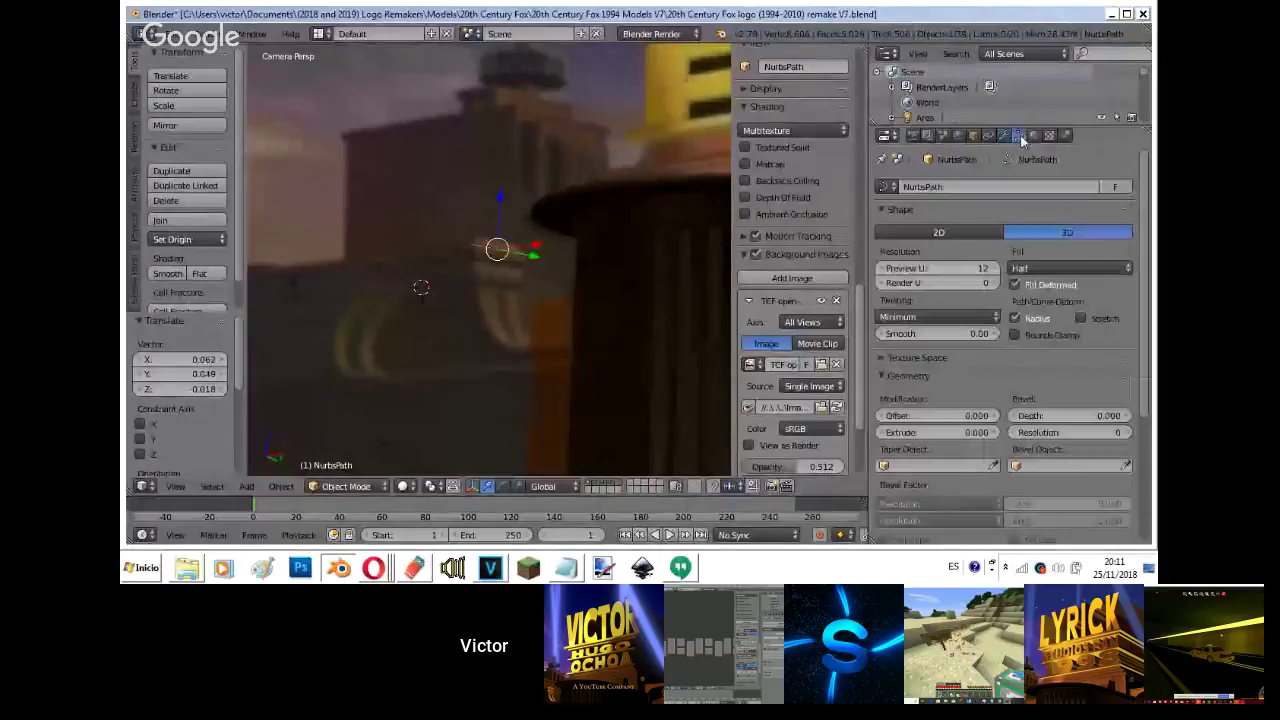
pyautogui.moveTo(966, 436); pyautogui.dragTo(978, 435)
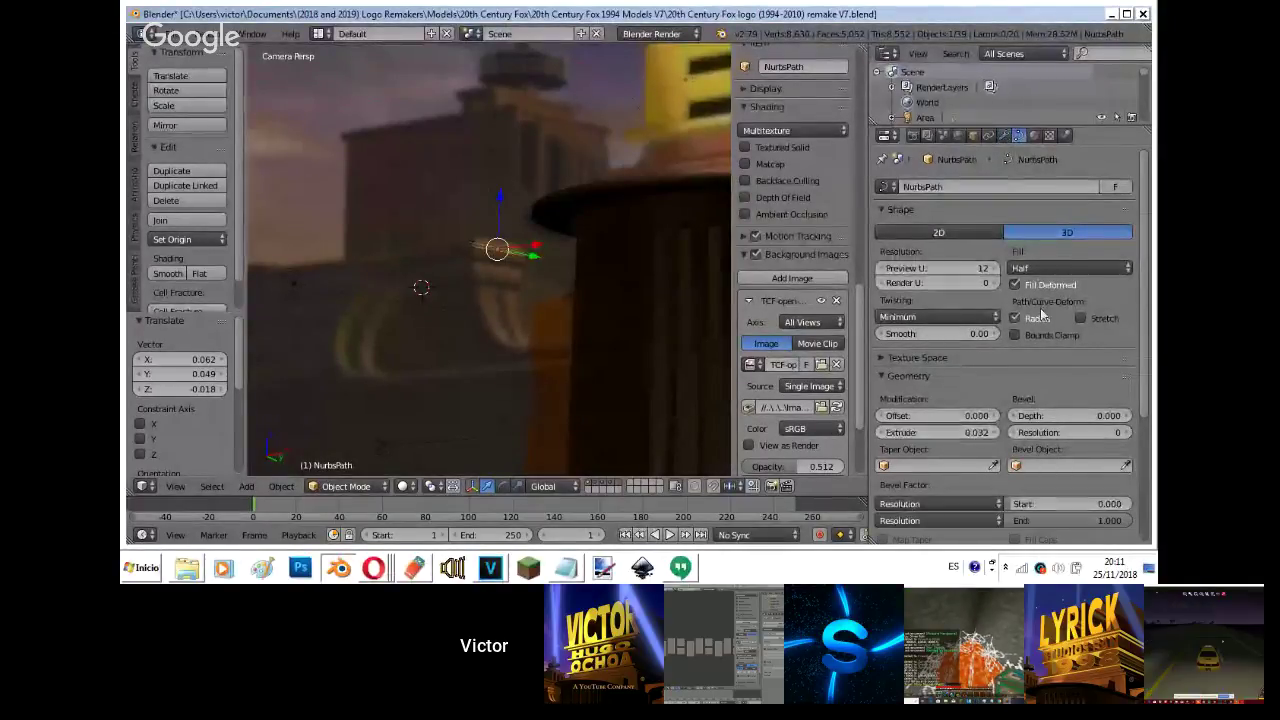
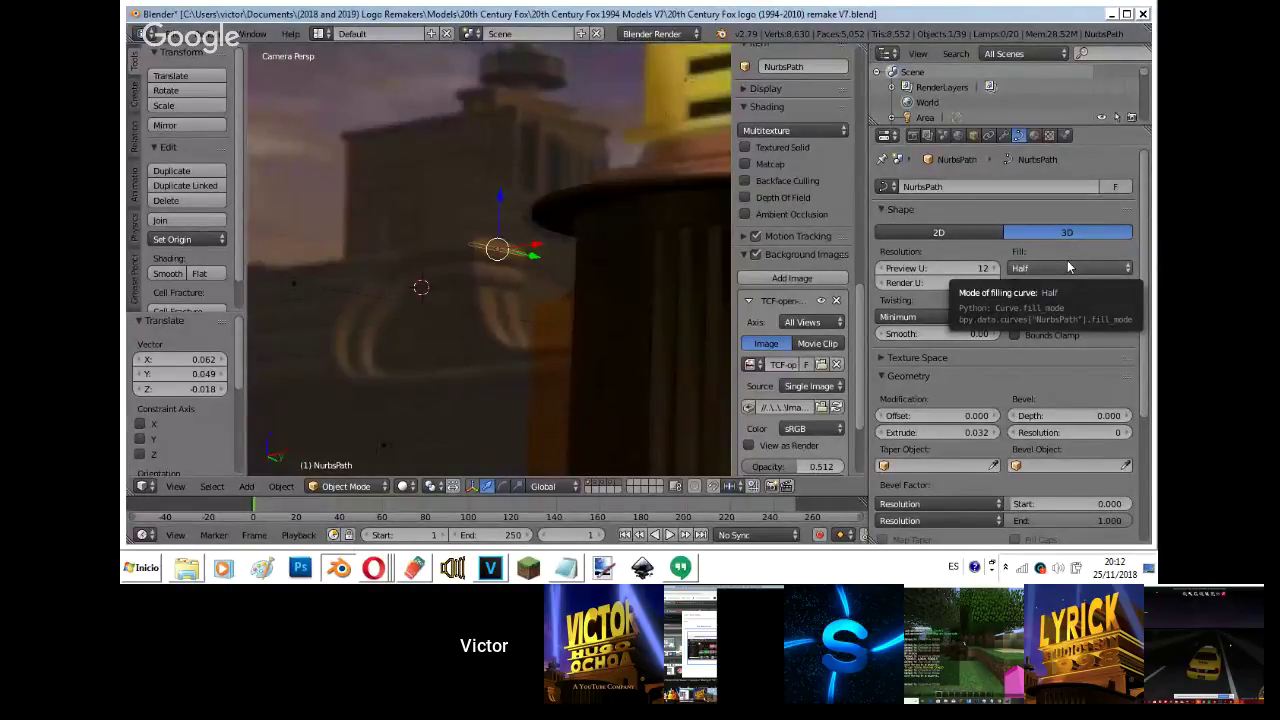
pyautogui.click(1066, 266)
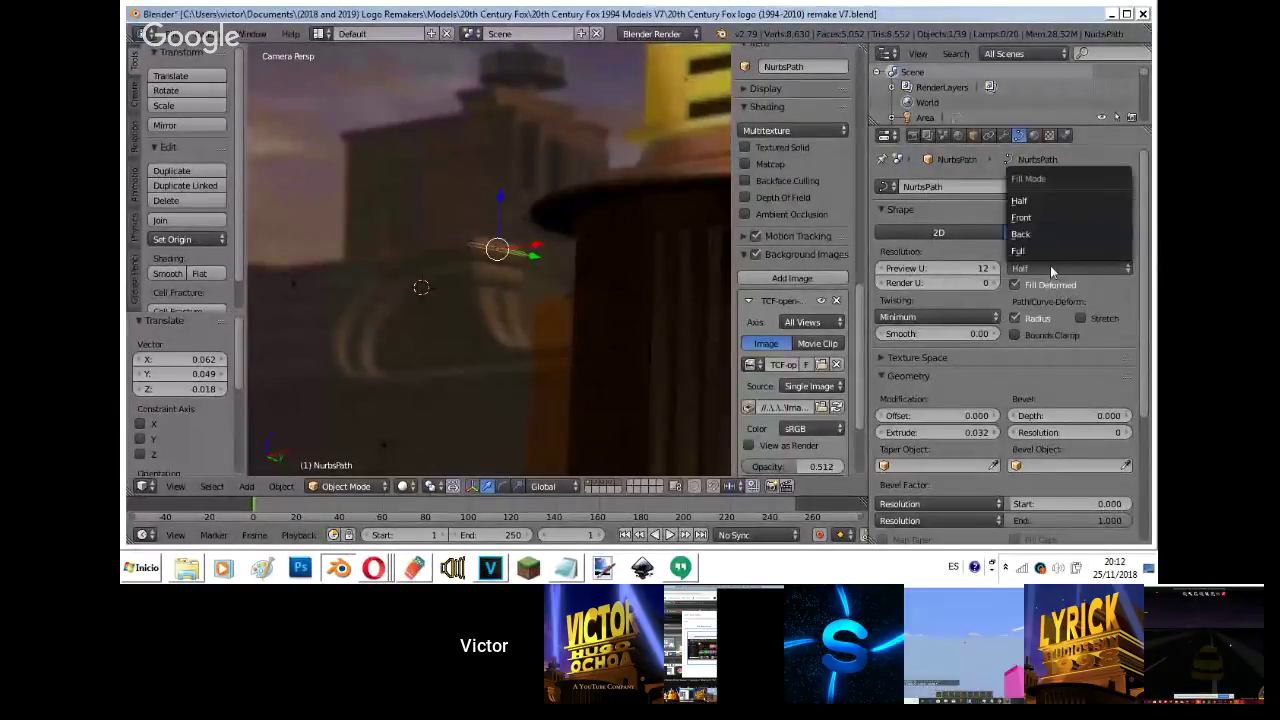
pyautogui.click(1050, 200)
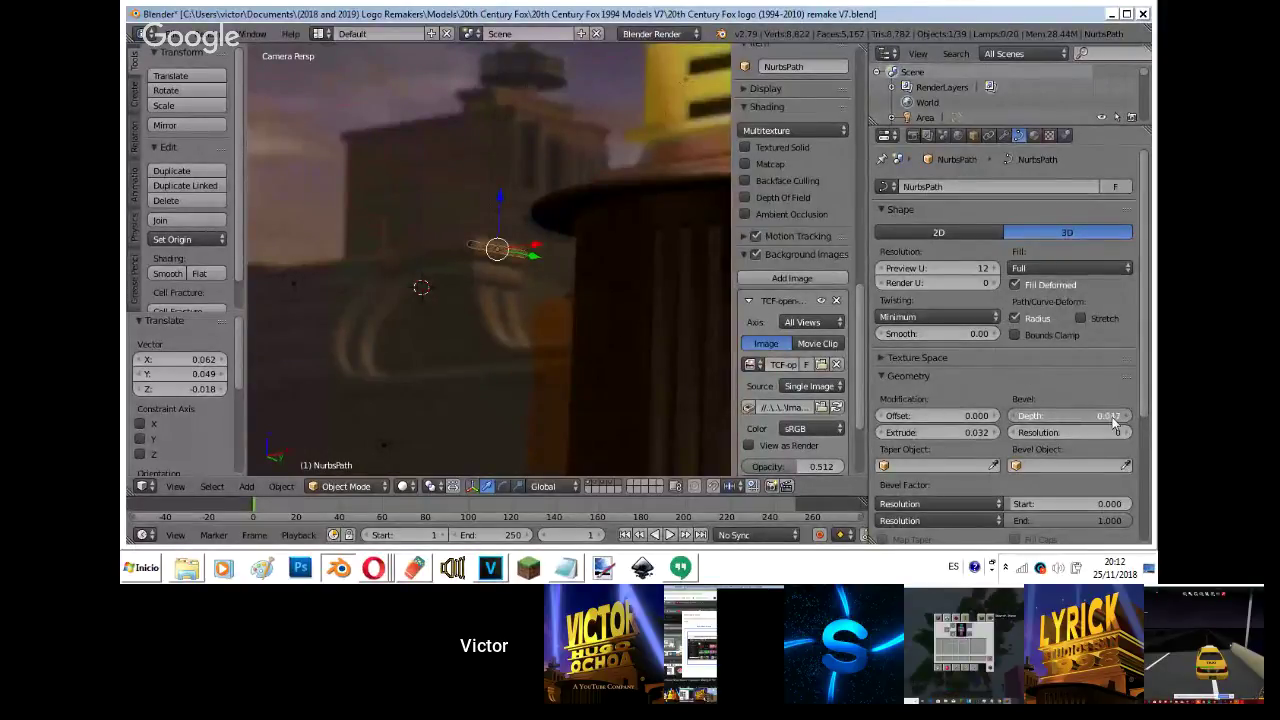
pyautogui.moveTo(1112, 416); pyautogui.dragTo(272, 412)
pyautogui.moveTo(1066, 433); pyautogui.dragTo(1123, 439)
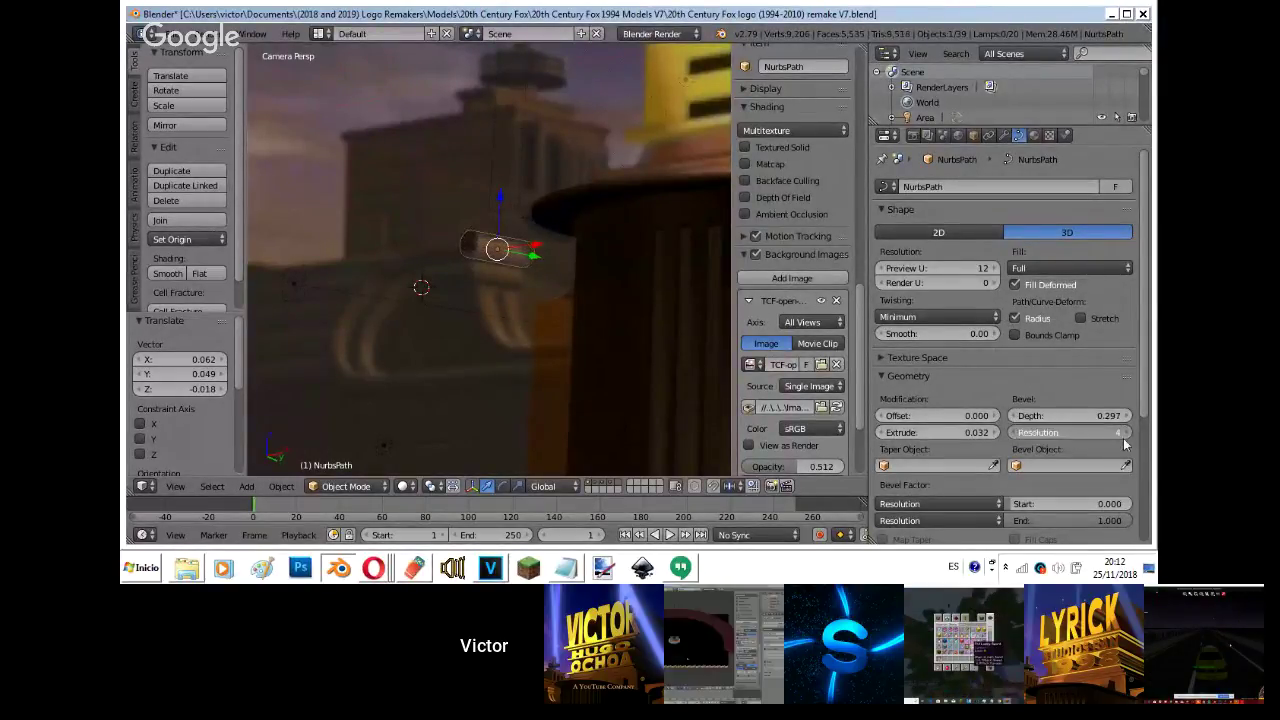
# - Scale the tube down slightly and move it to match the upper roll of the reference detail
pyautogui.press('KP_Add')
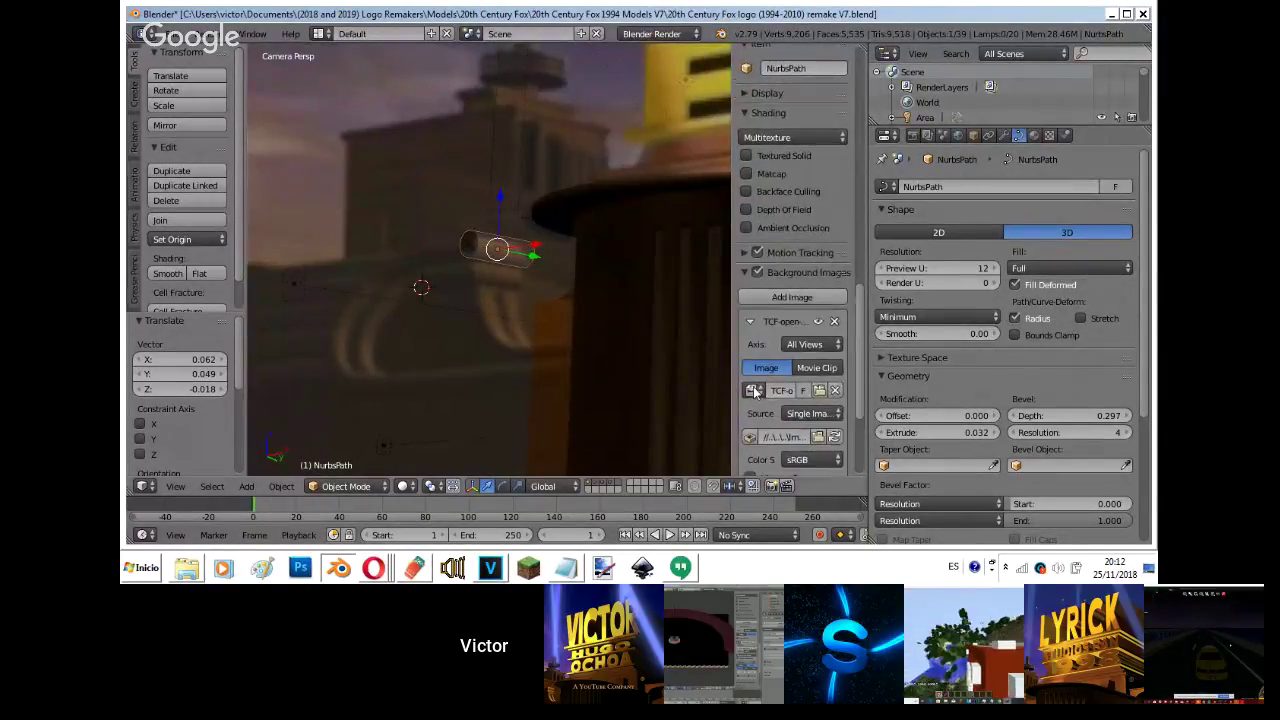
pyautogui.keyDown('ctrl'); pyautogui.scroll(-2, 774, 367); pyautogui.keyUp('ctrl')
pyautogui.scroll(1, 593, 368)
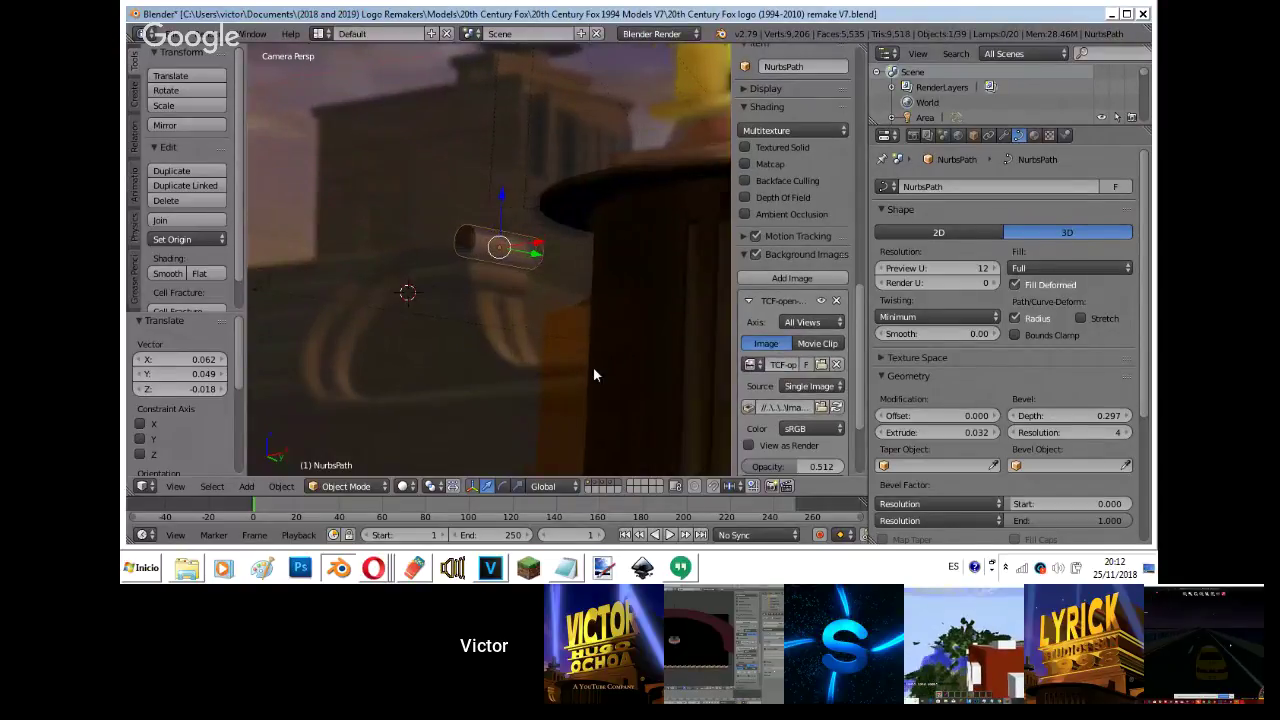
pyautogui.scroll(7, 593, 367)
pyautogui.press('s')
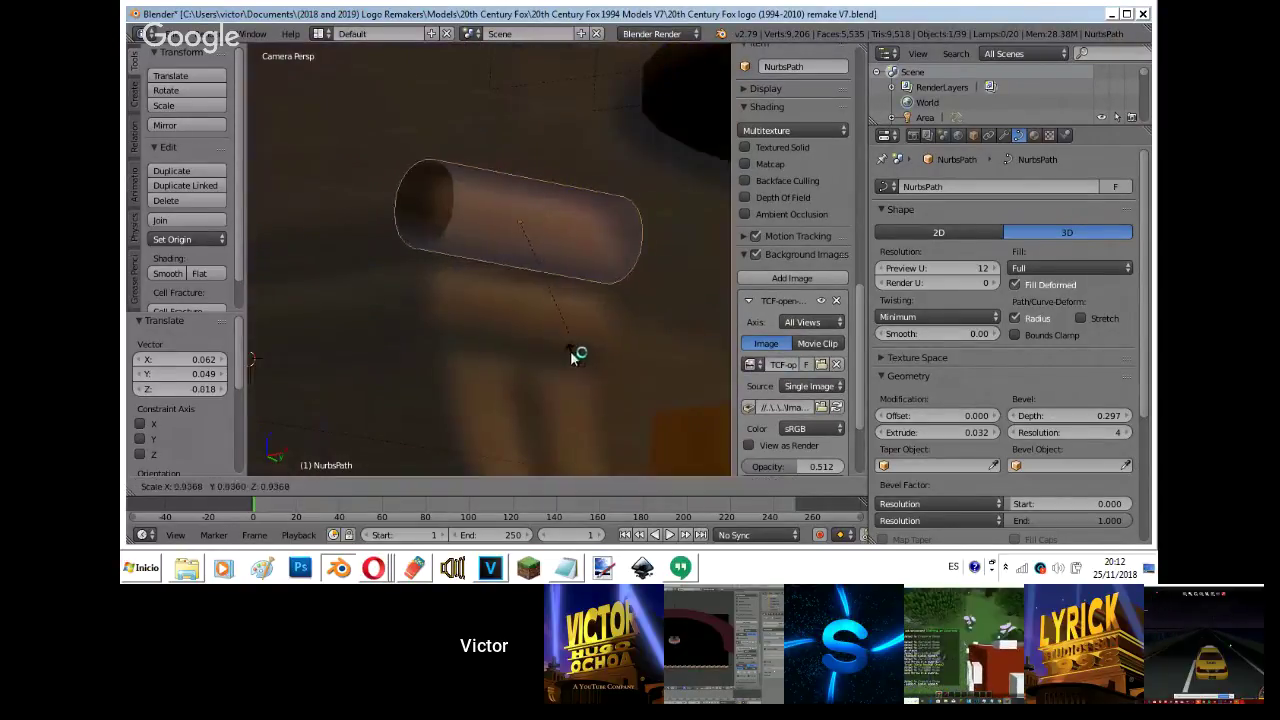
pyautogui.click(566, 347)
pyautogui.press('g')
pyautogui.click(561, 361)
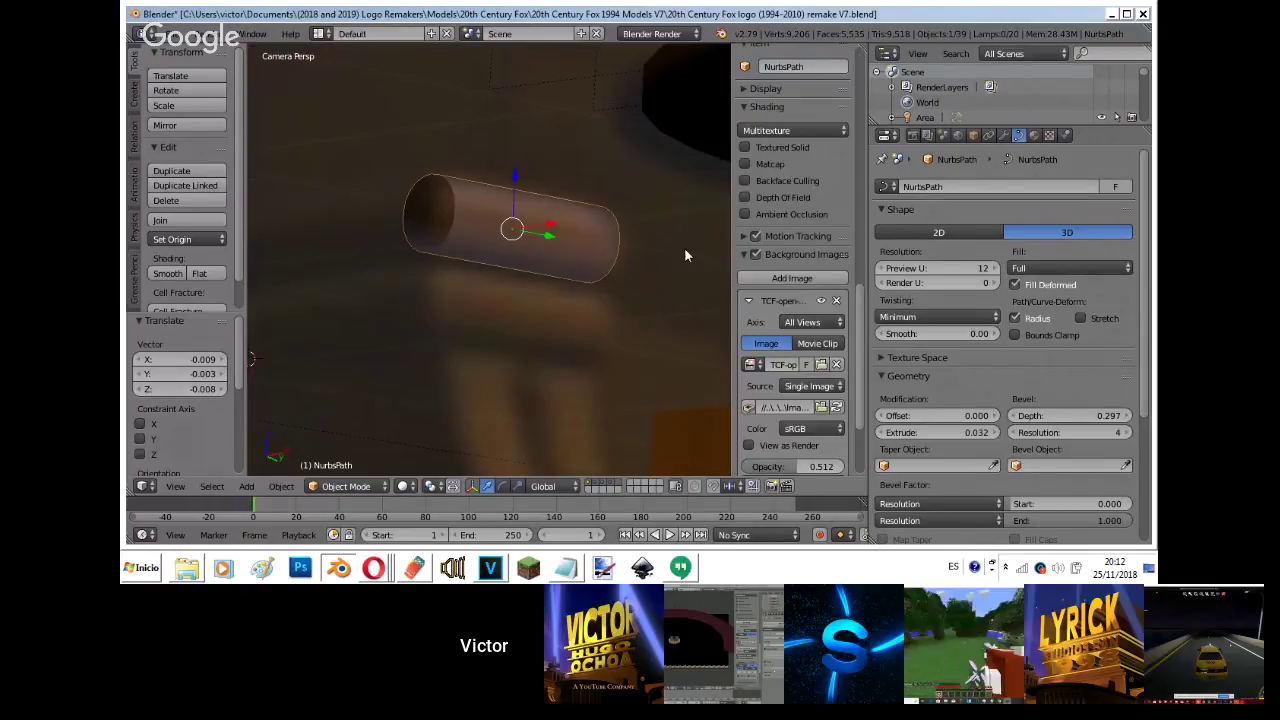
pyautogui.press('s')
pyautogui.press('y')
pyautogui.rightClick(657, 256)
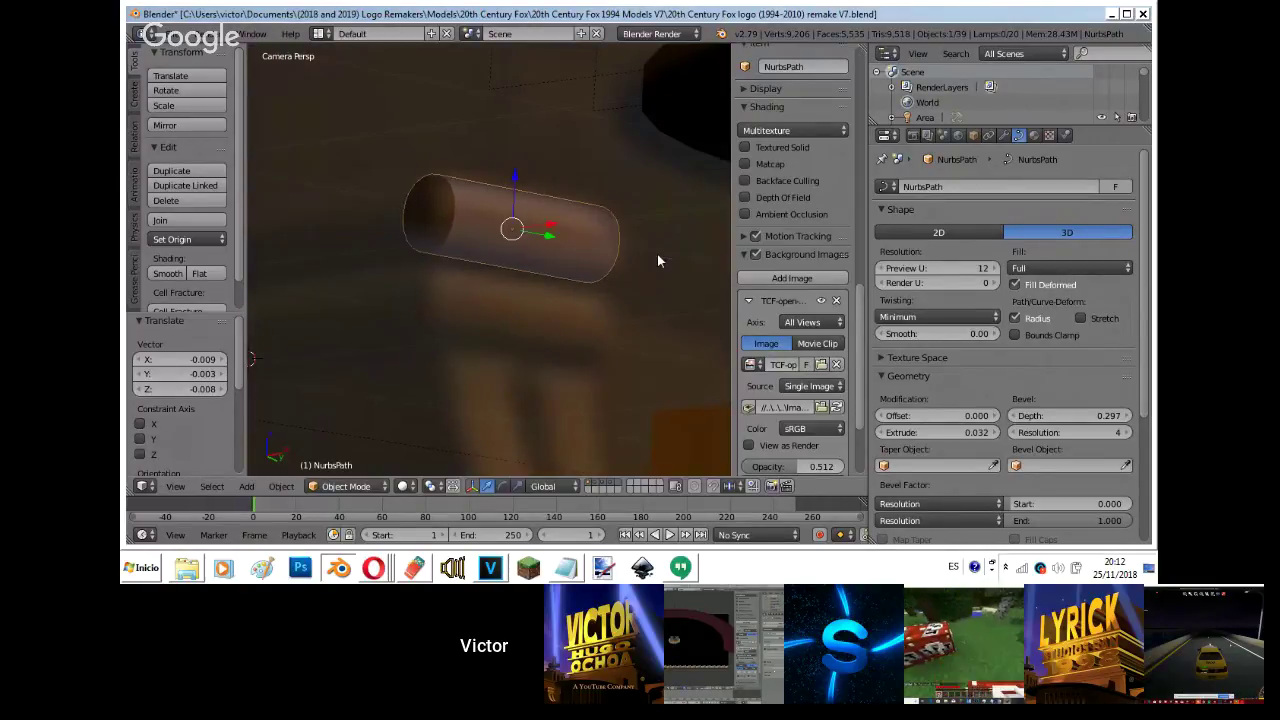
# - Scale the tube along the global X axis to about 0.888
pyautogui.press('s')
pyautogui.press('x')
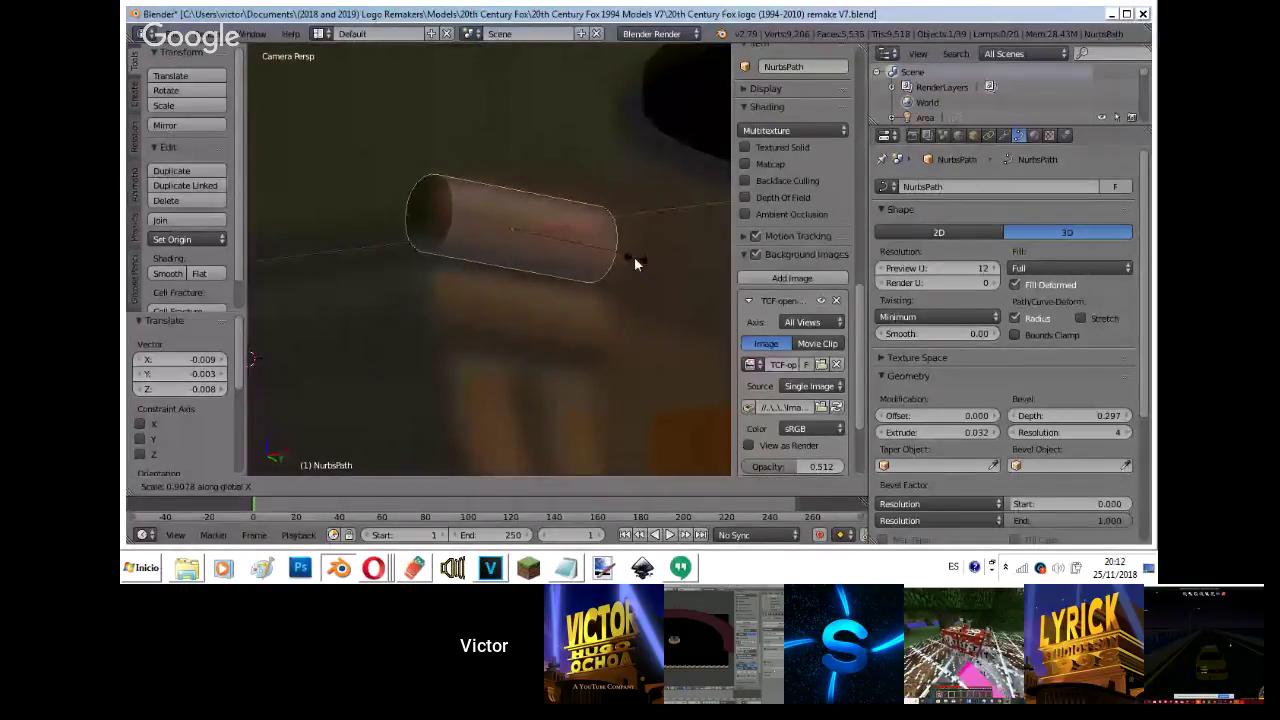
pyautogui.click(620, 262)
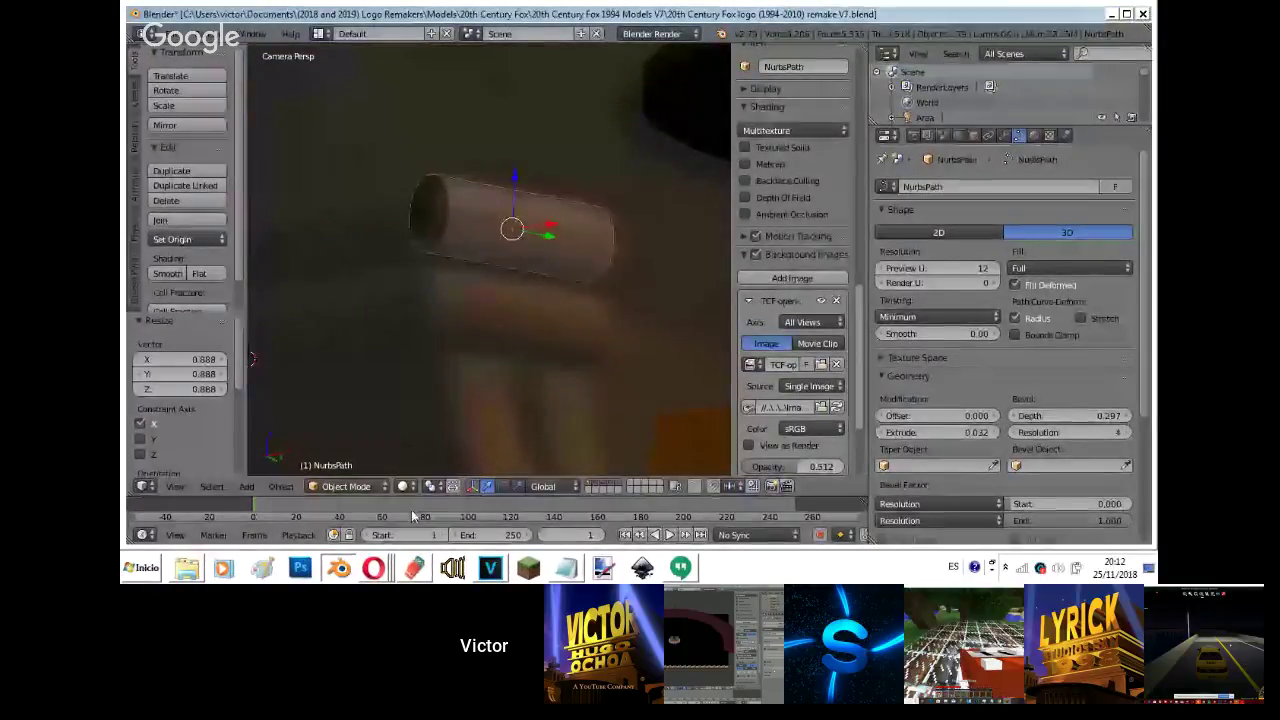
# - Check the YouTube live chat and the Google Hangouts window, and switch back to Blender
pyautogui.moveTo(373, 567)
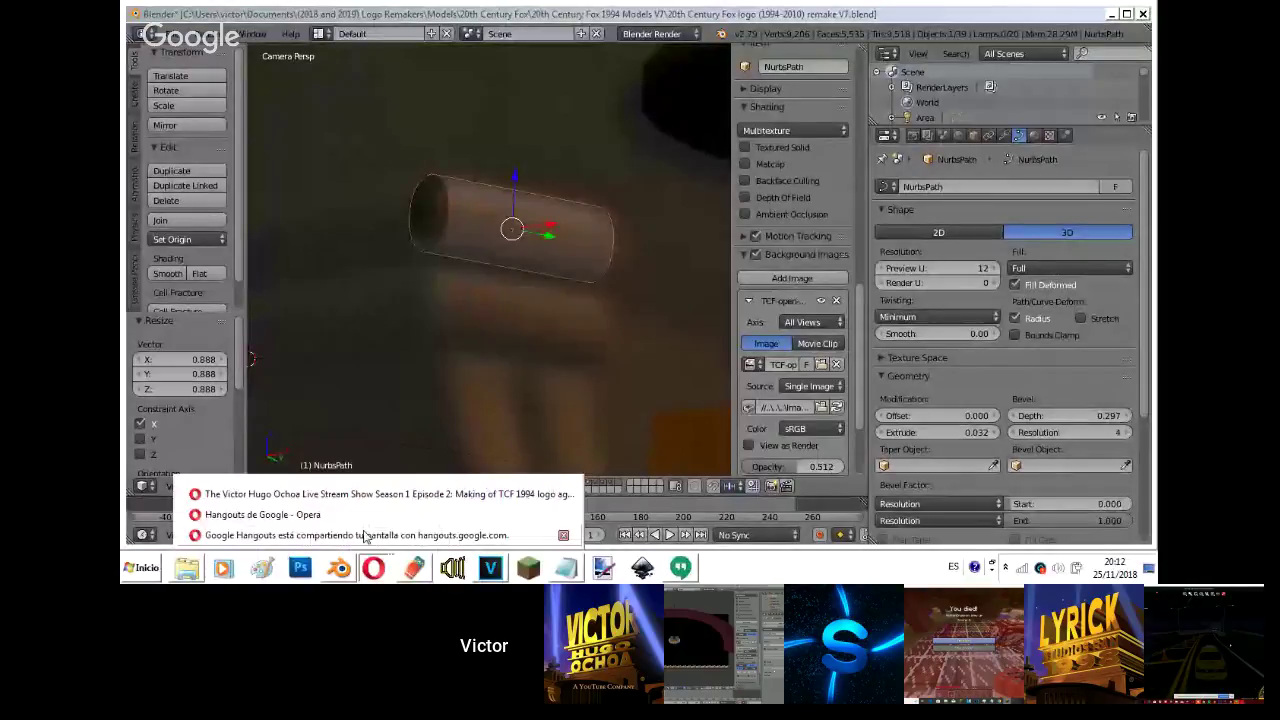
pyautogui.click(362, 494)
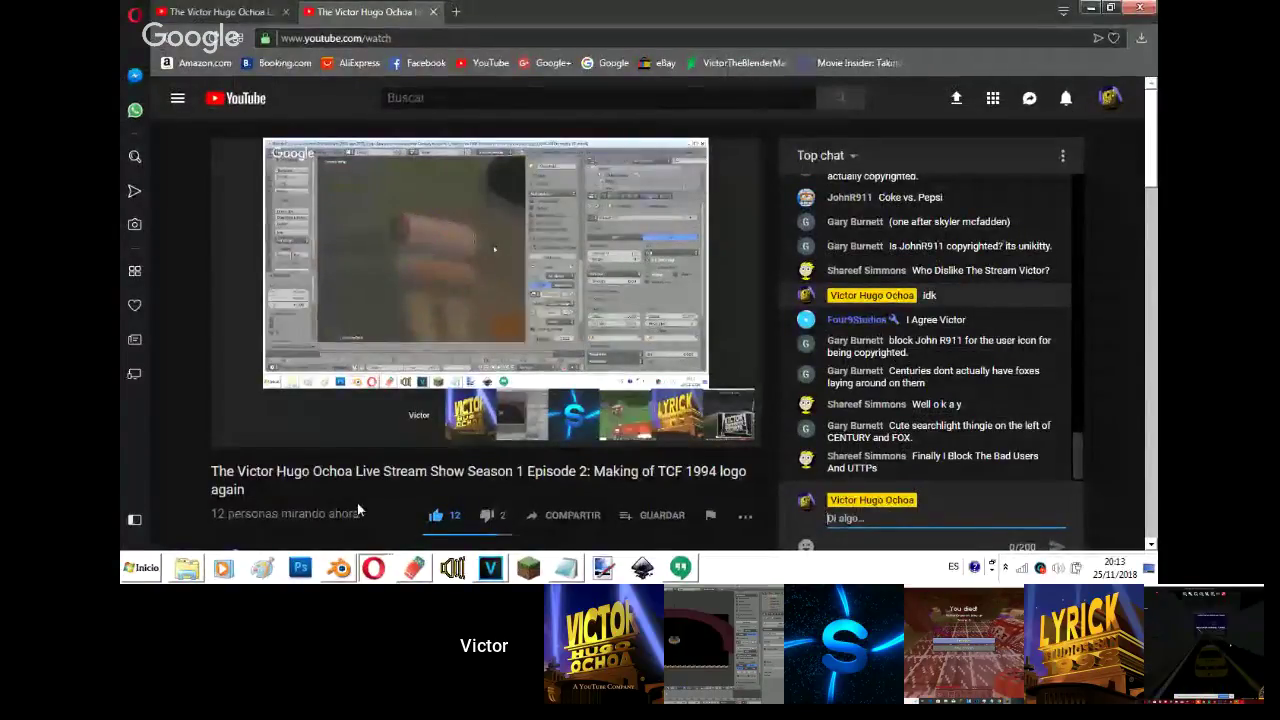
pyautogui.click(373, 567)
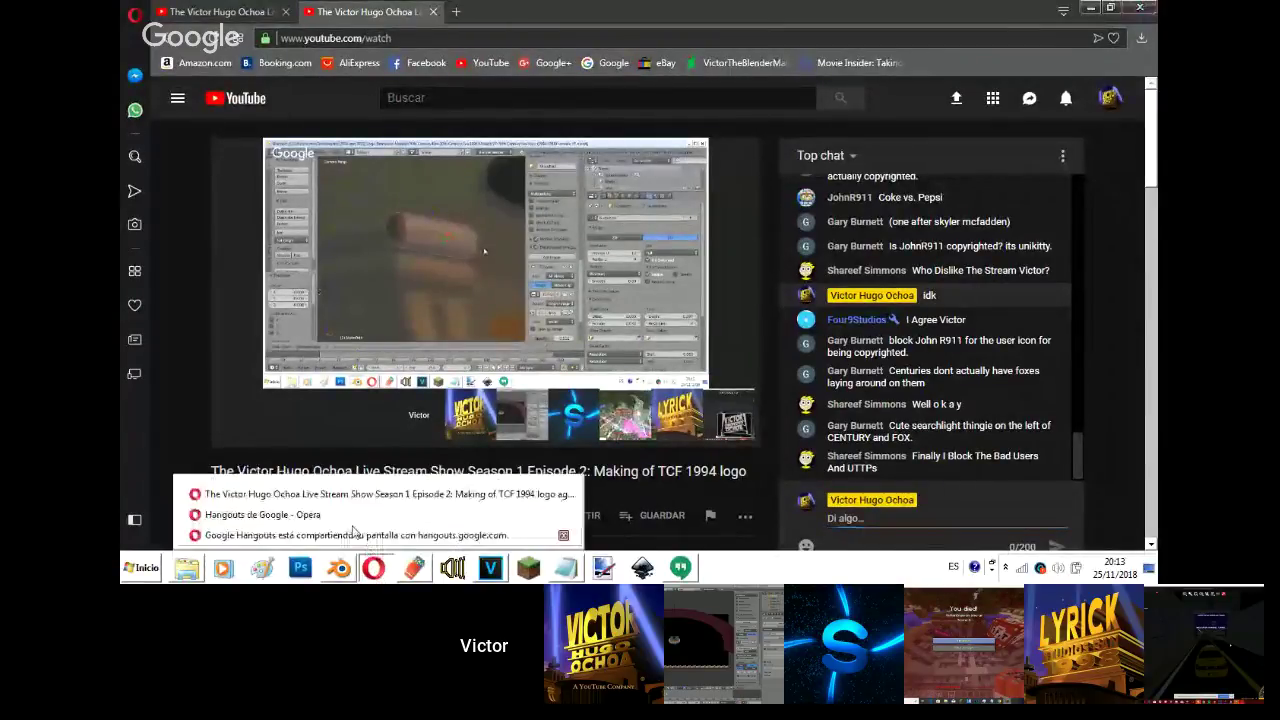
pyautogui.click(339, 518)
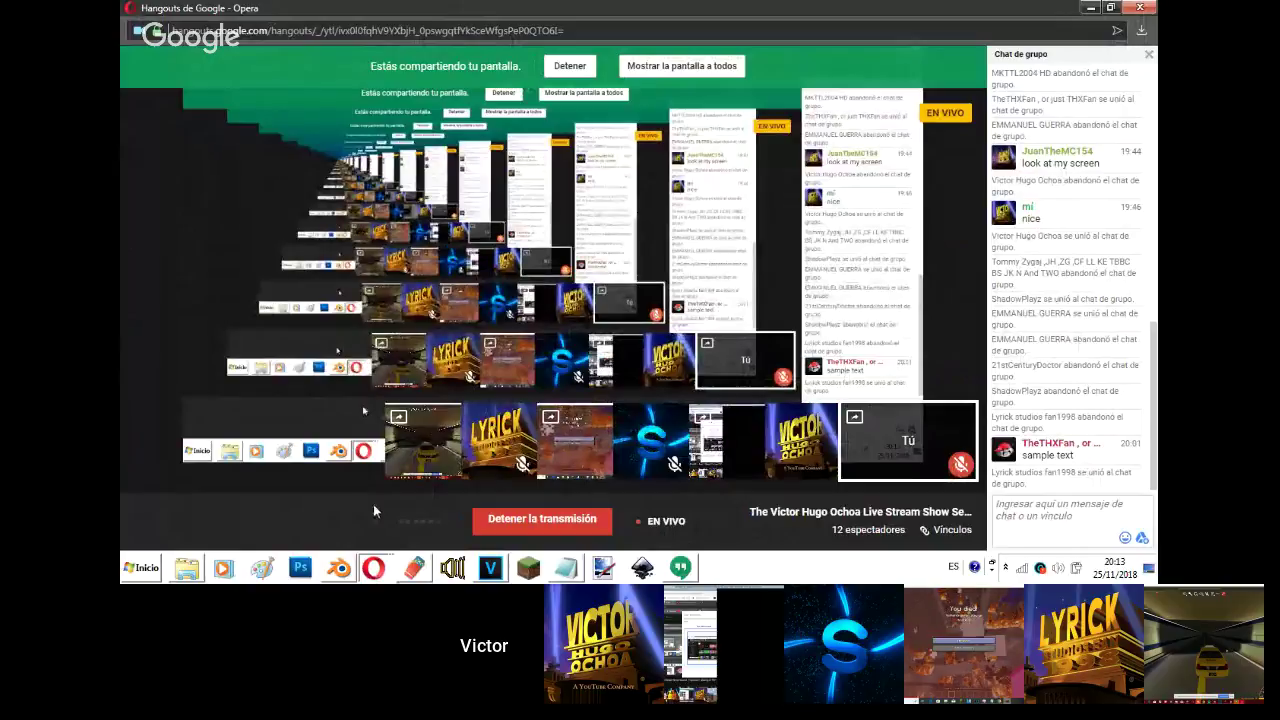
pyautogui.click(340, 567)
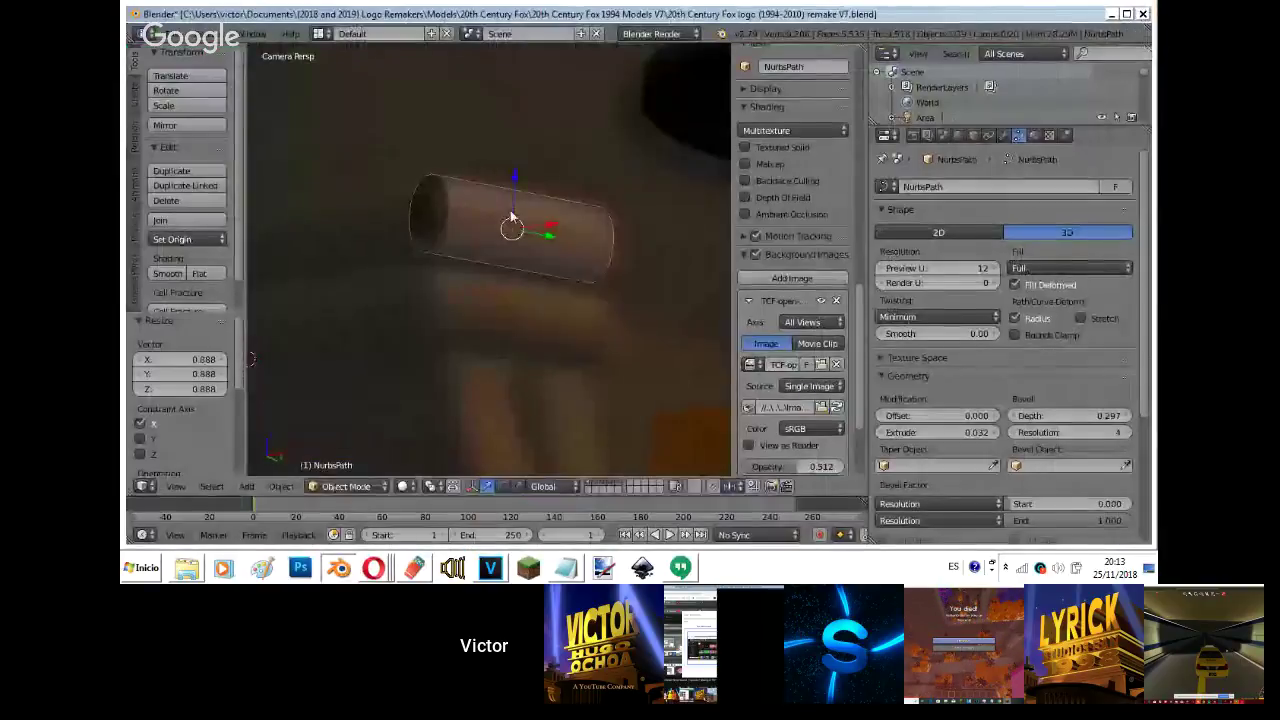
# - Extrude both end points of the path about -0.037 along the X axis to close the tube's ends
pyautogui.rightClick(451, 206)
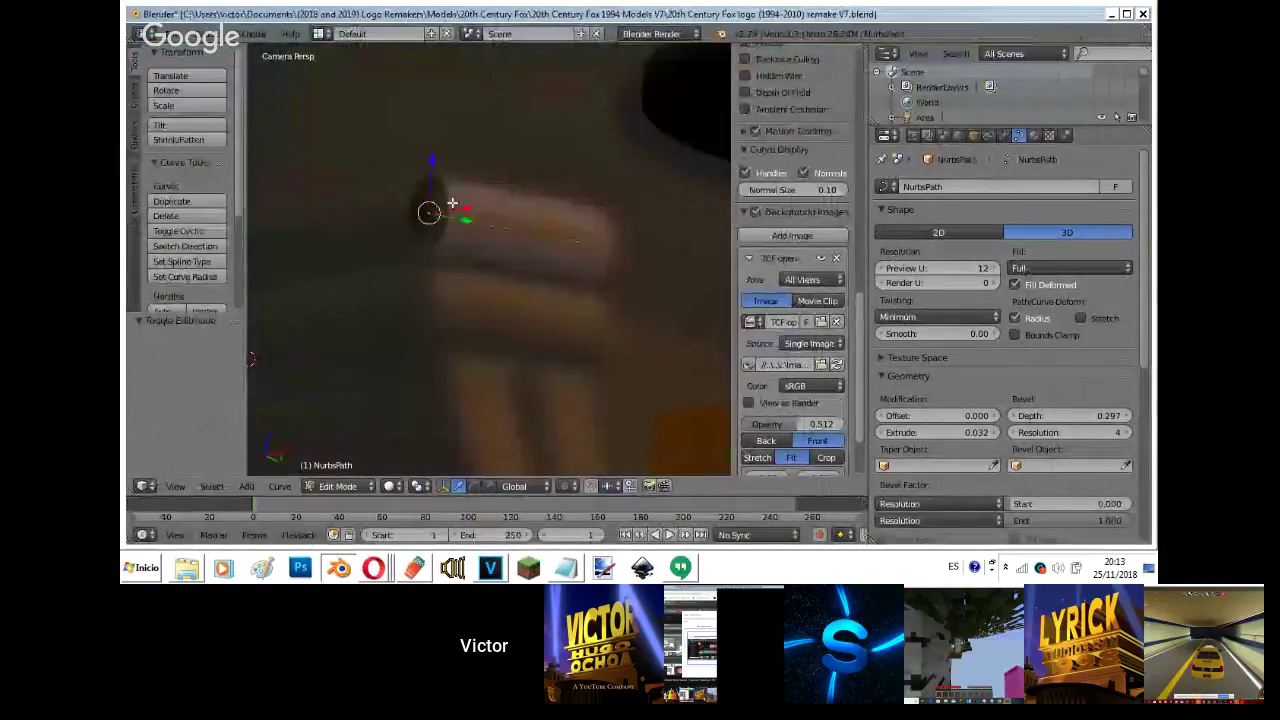
pyautogui.keyDown('shift'); pyautogui.rightClick(606, 243); pyautogui.keyUp('shift')
pyautogui.press('s')
pyautogui.press('e')
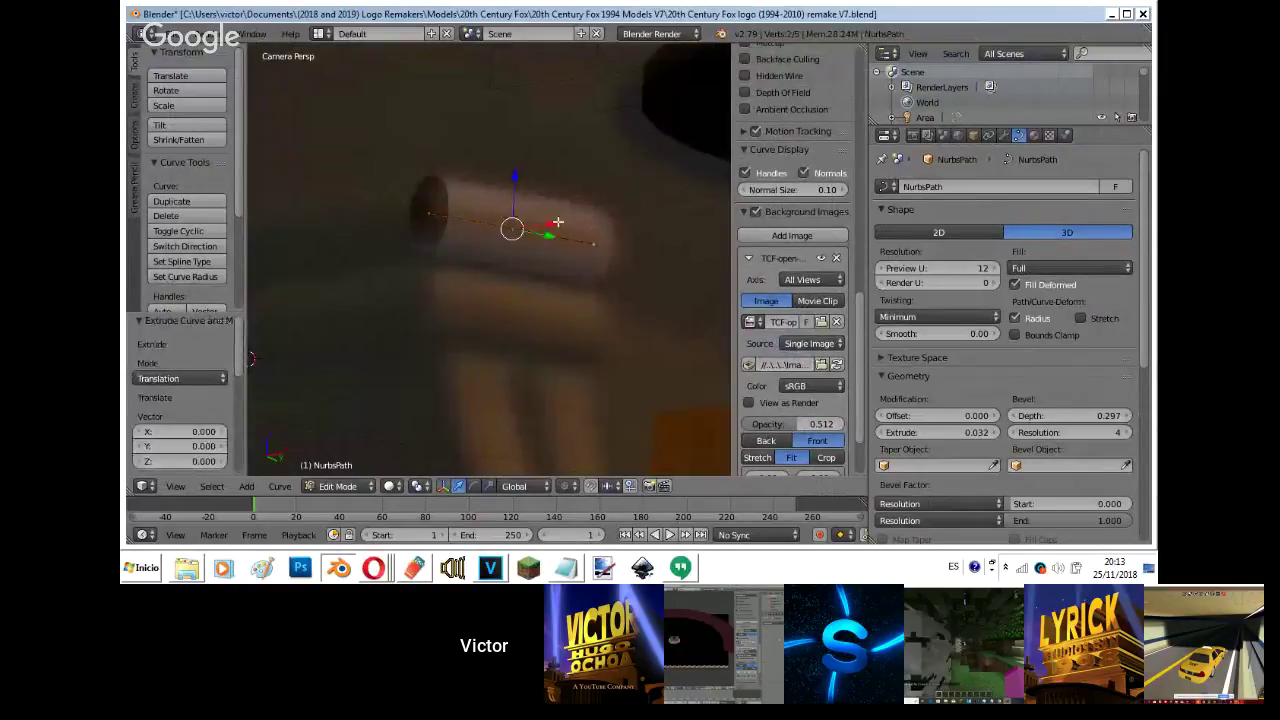
pyautogui.click(532, 229)
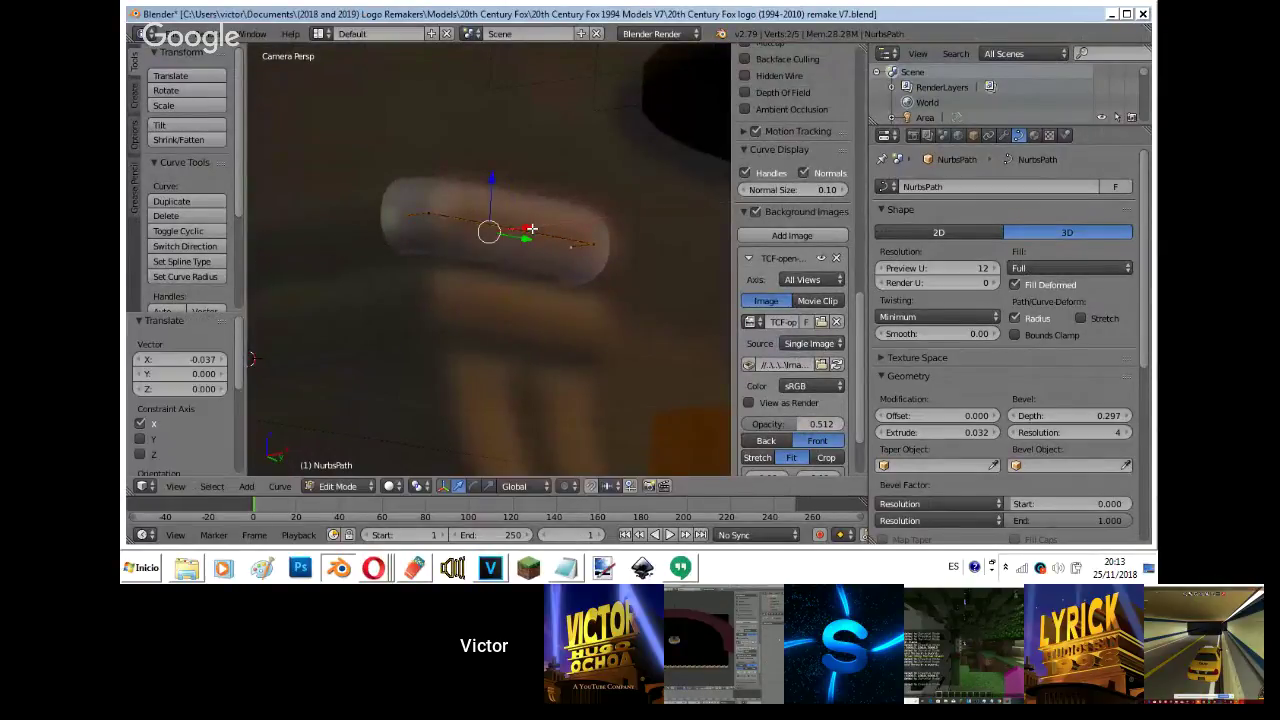
pyautogui.press('Tab')
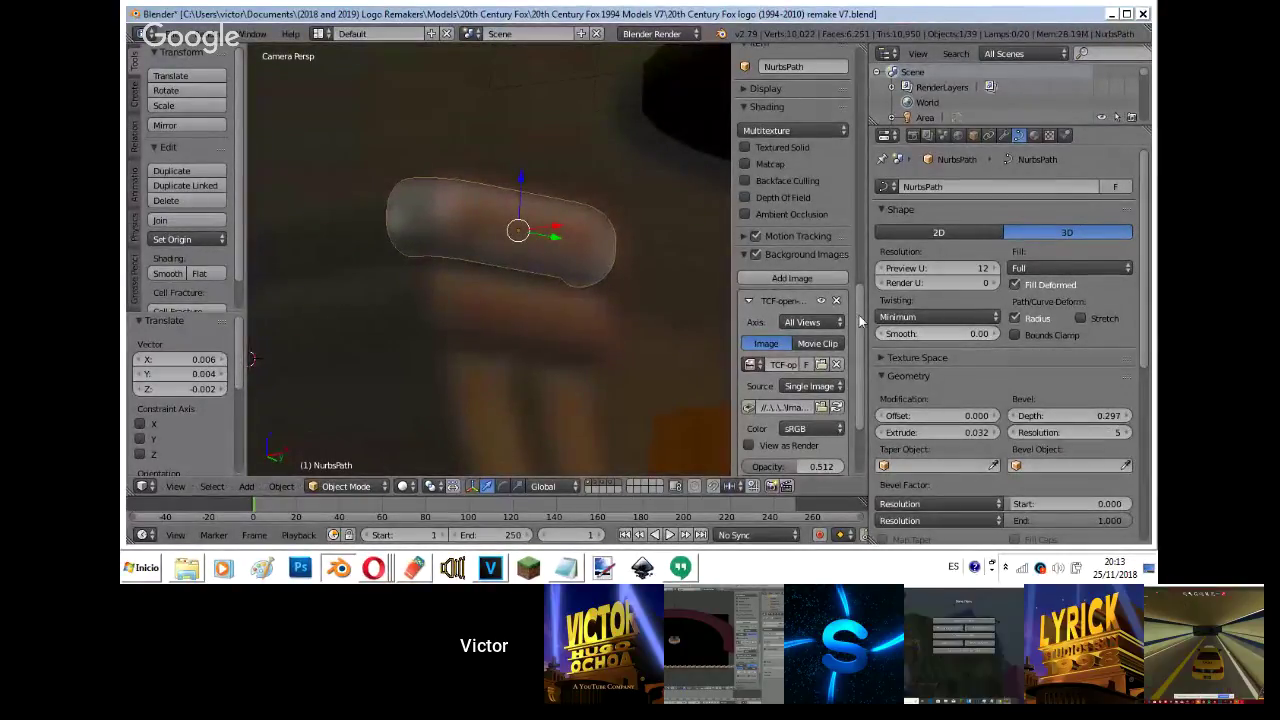
# - Hide the background reference image and set the curve's extrude to 0
pyautogui.click(756, 254)
pyautogui.moveTo(911, 431); pyautogui.dragTo(757, 70)
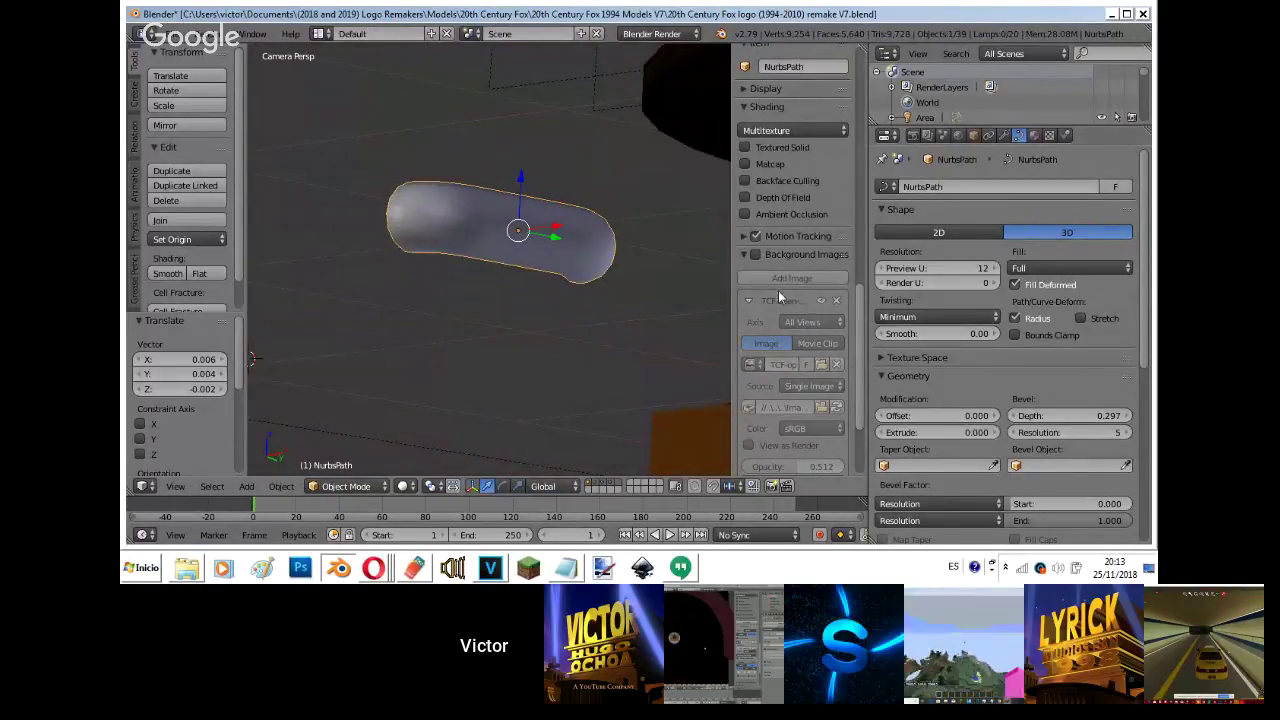
# - Show the background reference image and rescale the tube, both uniformly and along the Y axis, to match the reference
pyautogui.click(756, 254)
pyautogui.press('s')
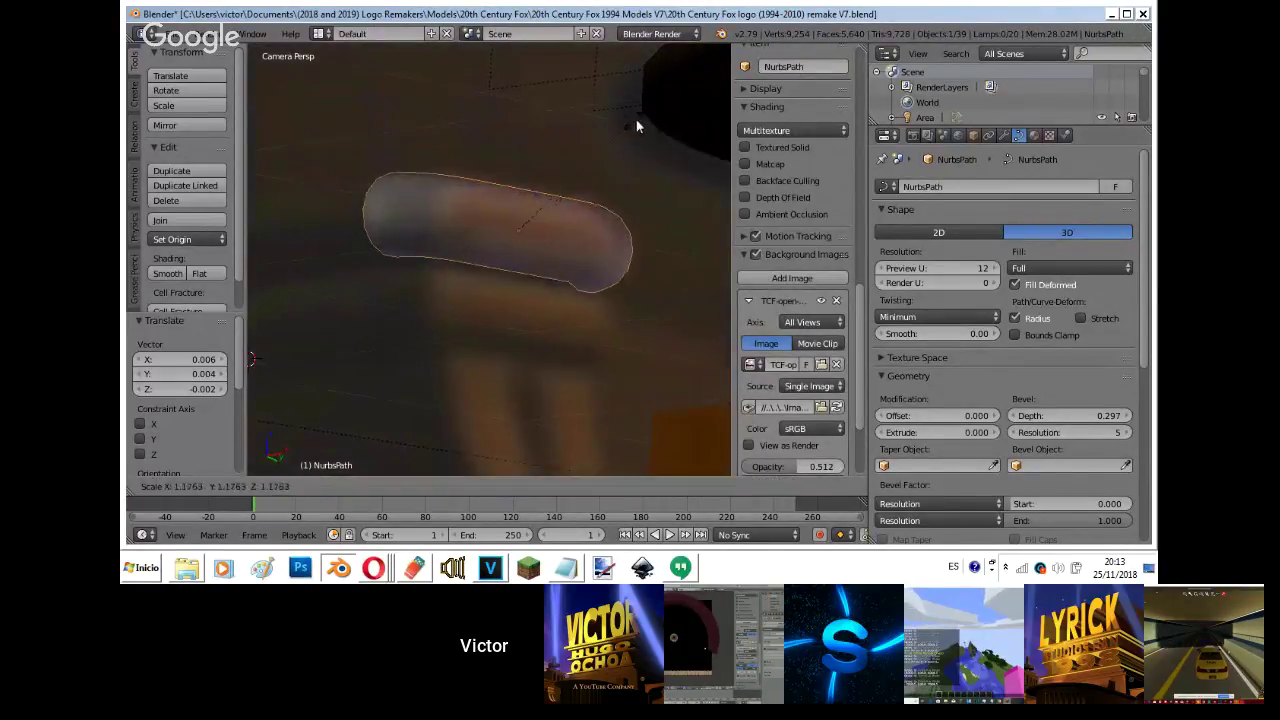
pyautogui.click(636, 117)
pyautogui.press('s')
pyautogui.press('y')
pyautogui.click(611, 128)
pyautogui.press('Tab')
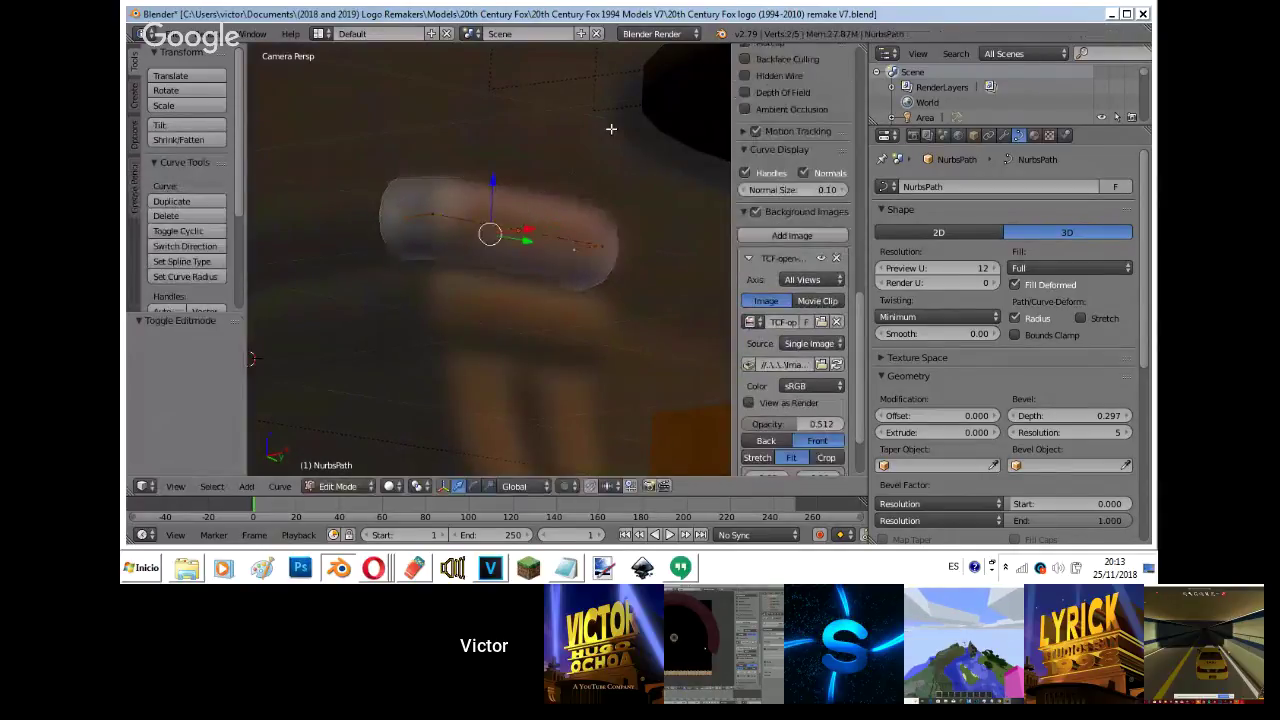
pyautogui.press('Tab')
pyautogui.press('s')
pyautogui.click(618, 128)
pyautogui.press('Tab')
# - Move the path's two selected points along the global X axis
pyautogui.keyDown('shift'); pyautogui.moveTo(596, 143); pyautogui.dragTo(677, 125, button='middle'); pyautogui.keyUp('shift')
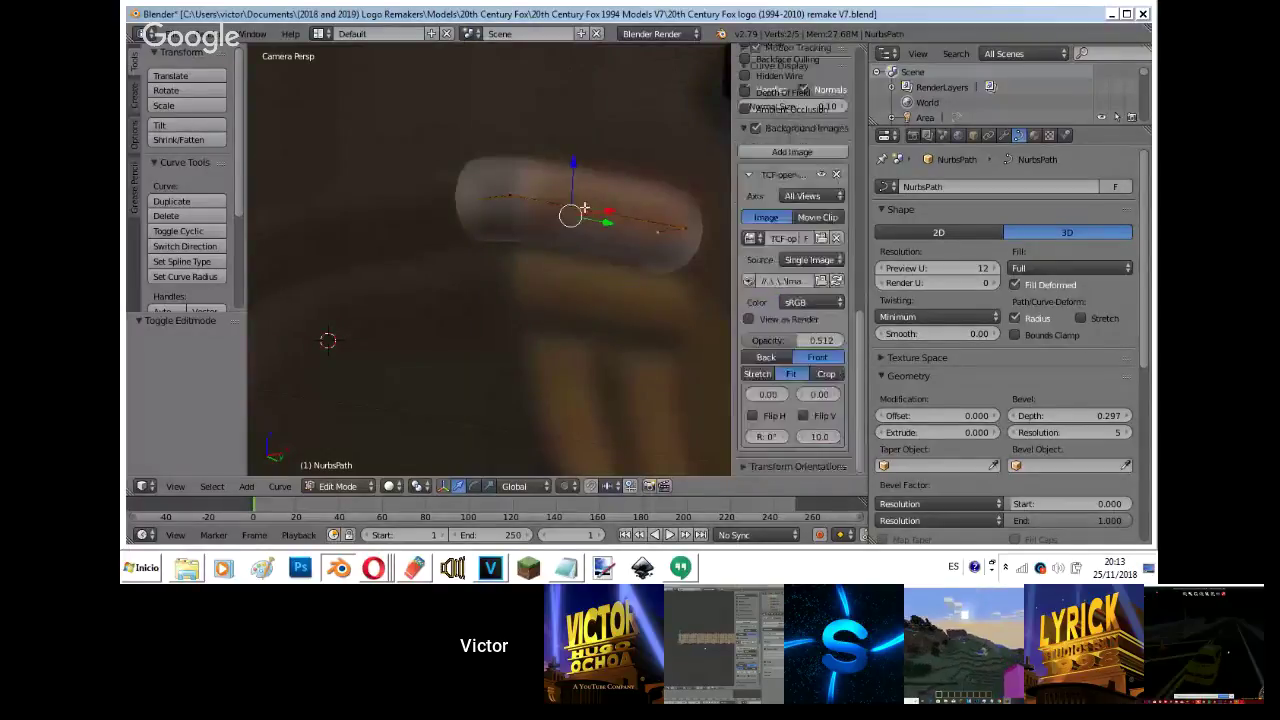
pyautogui.press('g')
pyautogui.press('x')
pyautogui.click(576, 228)
pyautogui.press('Tab')
pyautogui.press('KP_0')
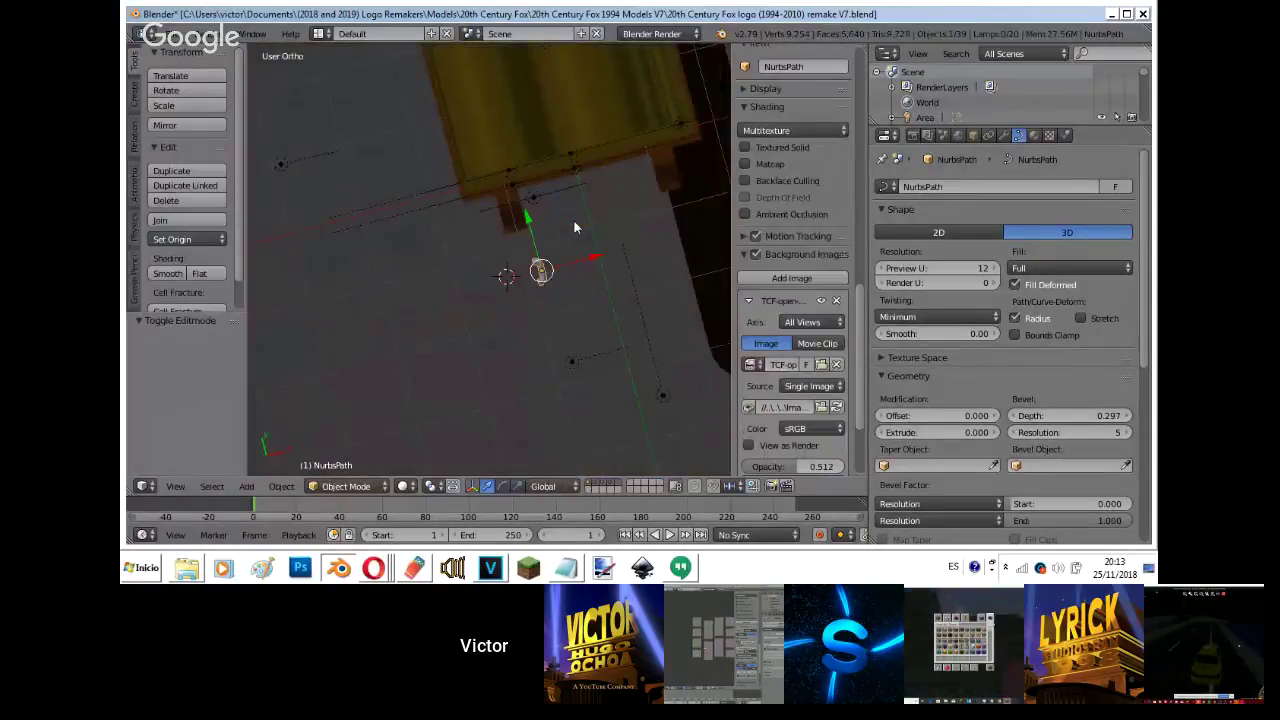
# - Extrude the path's two end points and shift them along the X axis by about -0.527 and back by about 0.314
pyautogui.press('KP_7')
pyautogui.scroll(2, 573, 219)
pyautogui.press('Tab')
pyautogui.press('g')
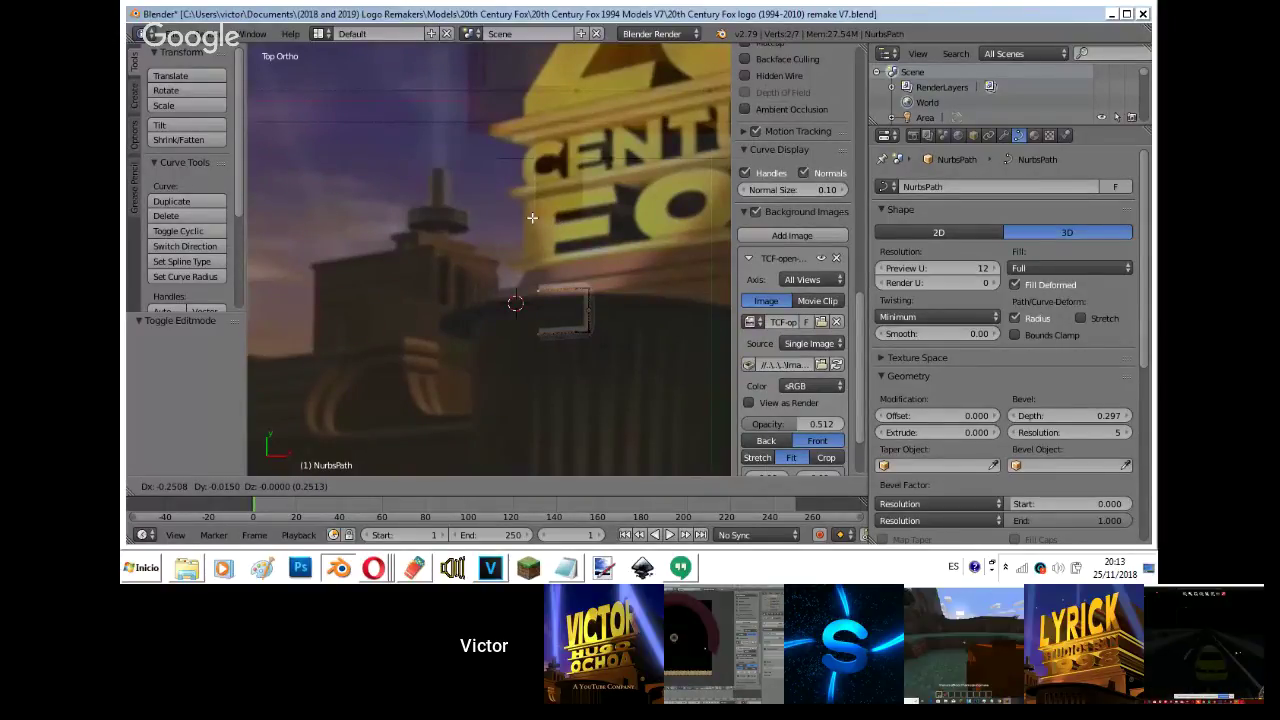
pyautogui.click(532, 217)
pyautogui.press('KP_0')
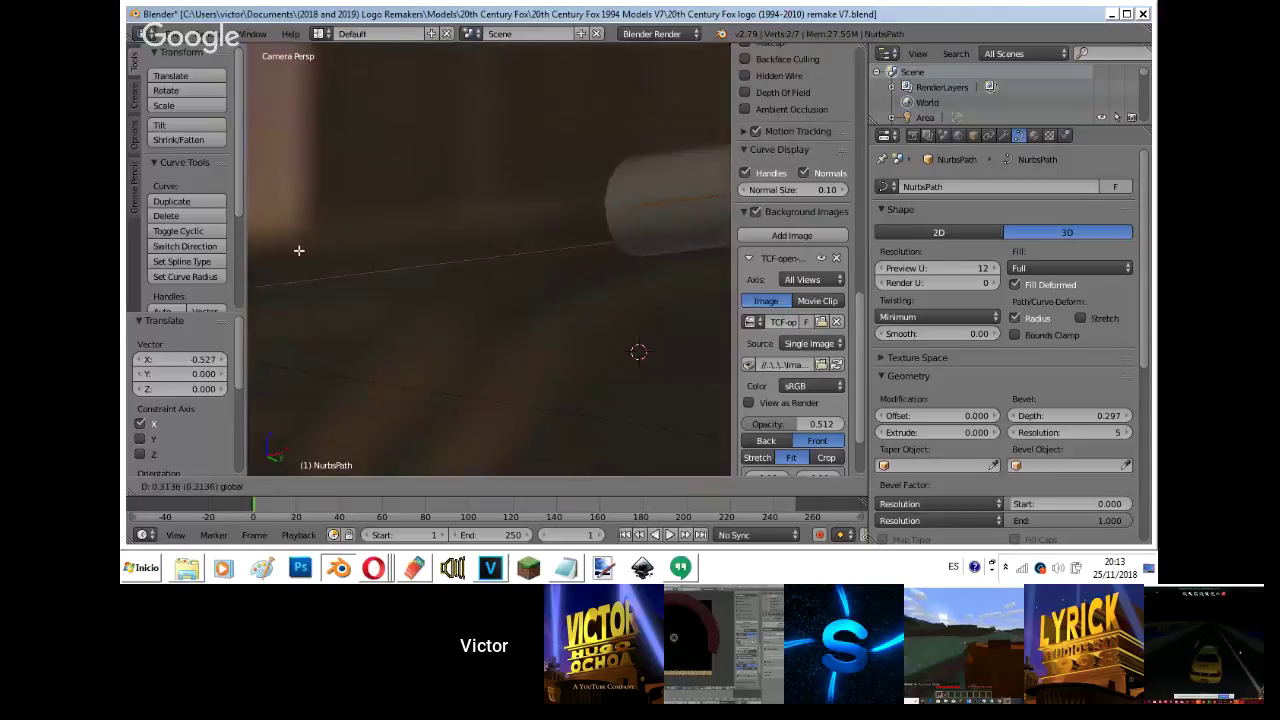
pyautogui.scroll(2, 545, 262)
pyautogui.scroll(-2, 575, 266)
# - Stretch one end point of the path far along negative X to the dark hill's edge, including a final shift of about -0.366
pyautogui.rightClick(668, 257)
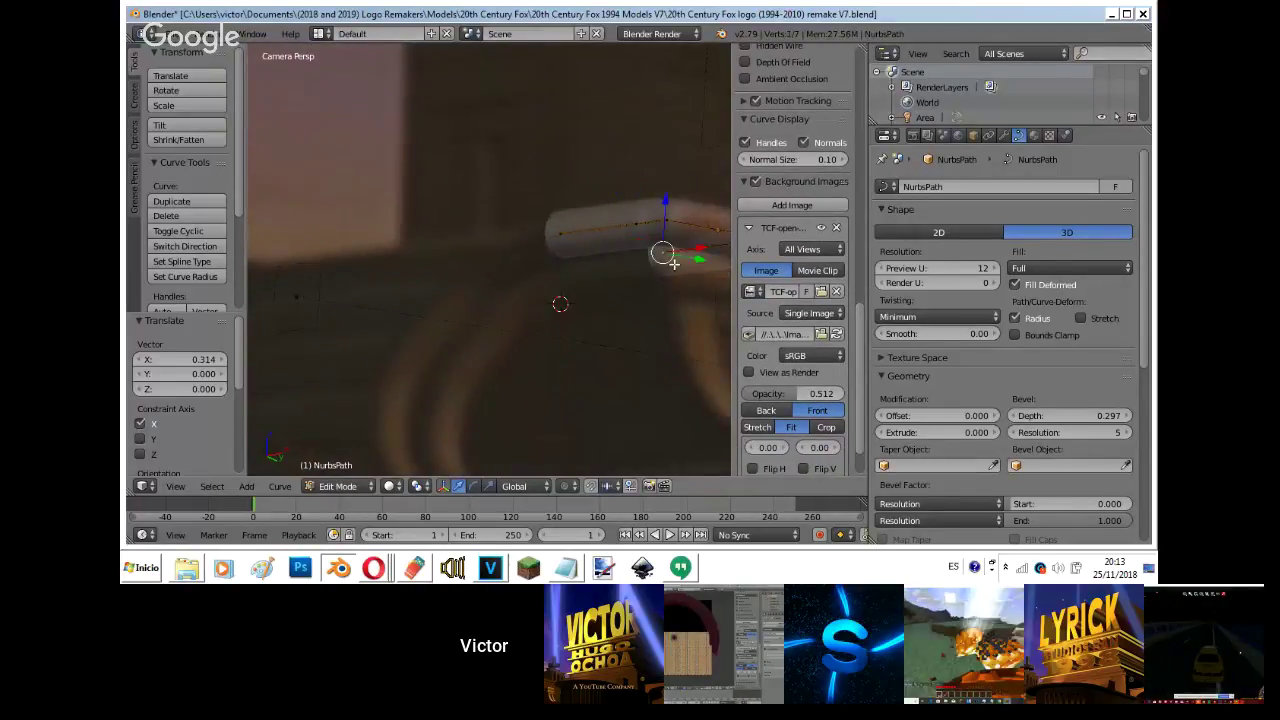
pyautogui.moveTo(698, 247); pyautogui.dragTo(180, 310)
pyautogui.keyDown('shift'); pyautogui.moveTo(530, 418); pyautogui.dragTo(454, 341, button='middle'); pyautogui.keyUp('shift')
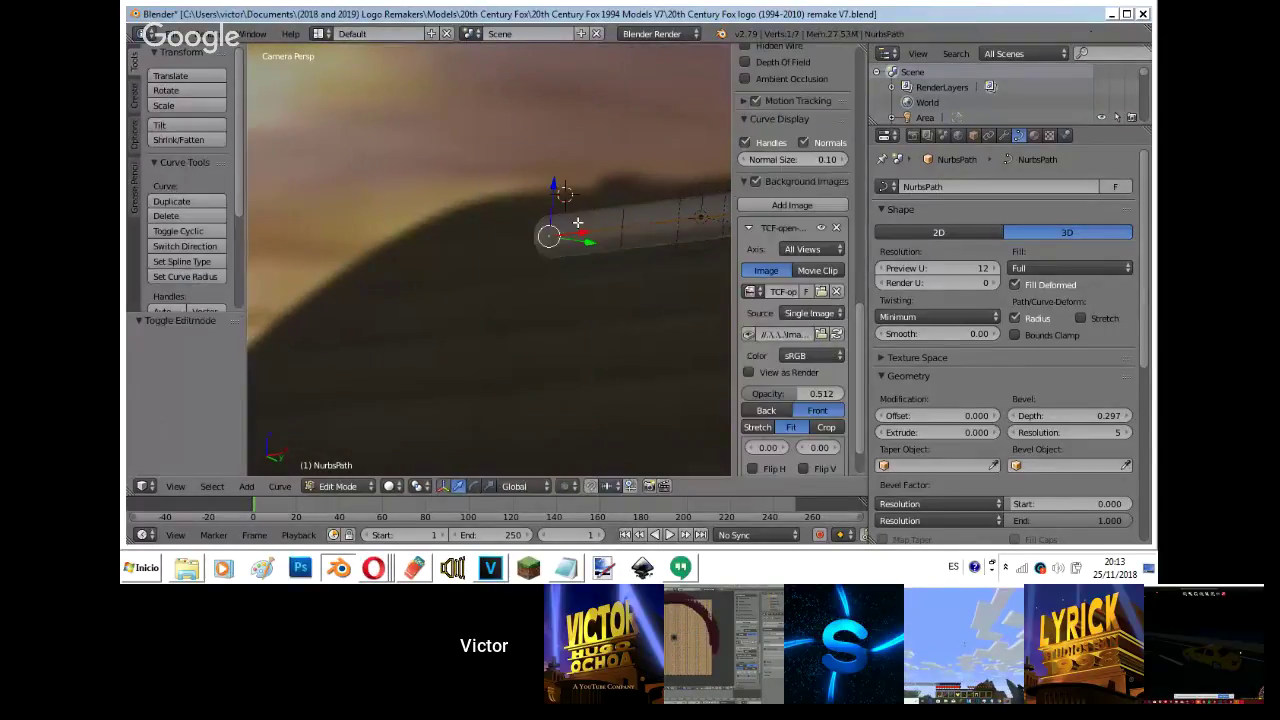
pyautogui.press('Tab')
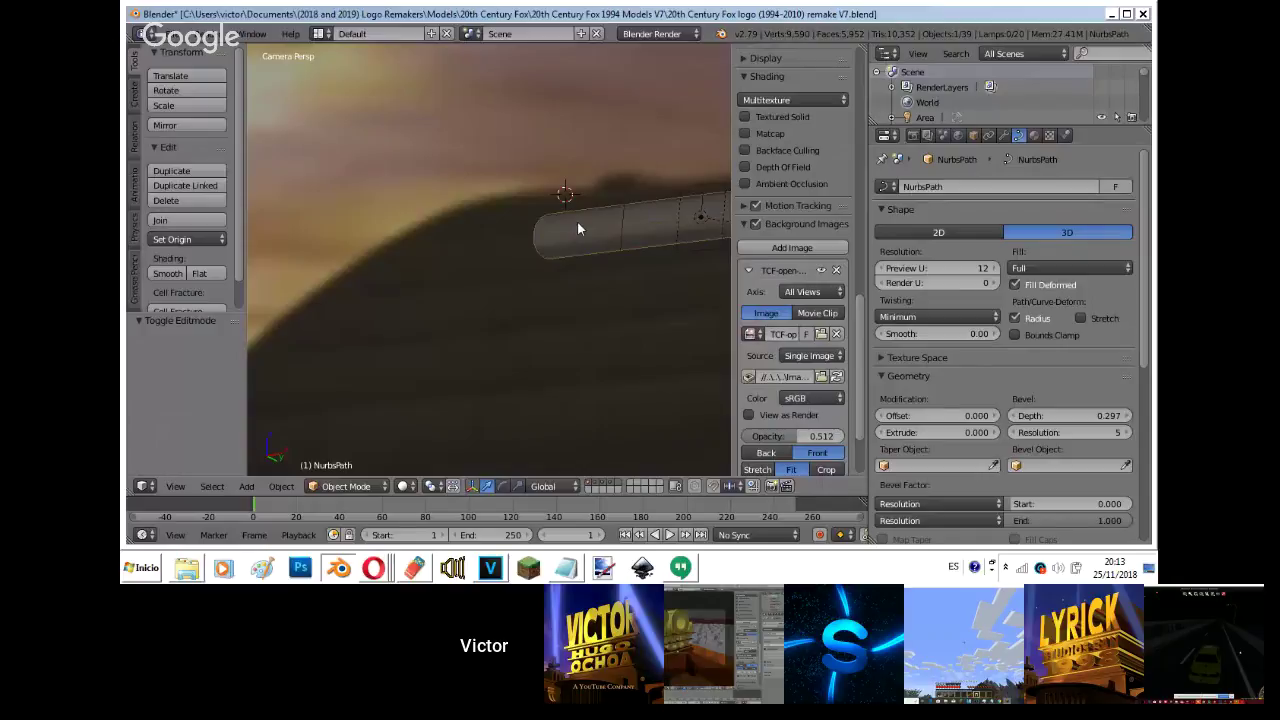
pyautogui.scroll(-5, 577, 221)
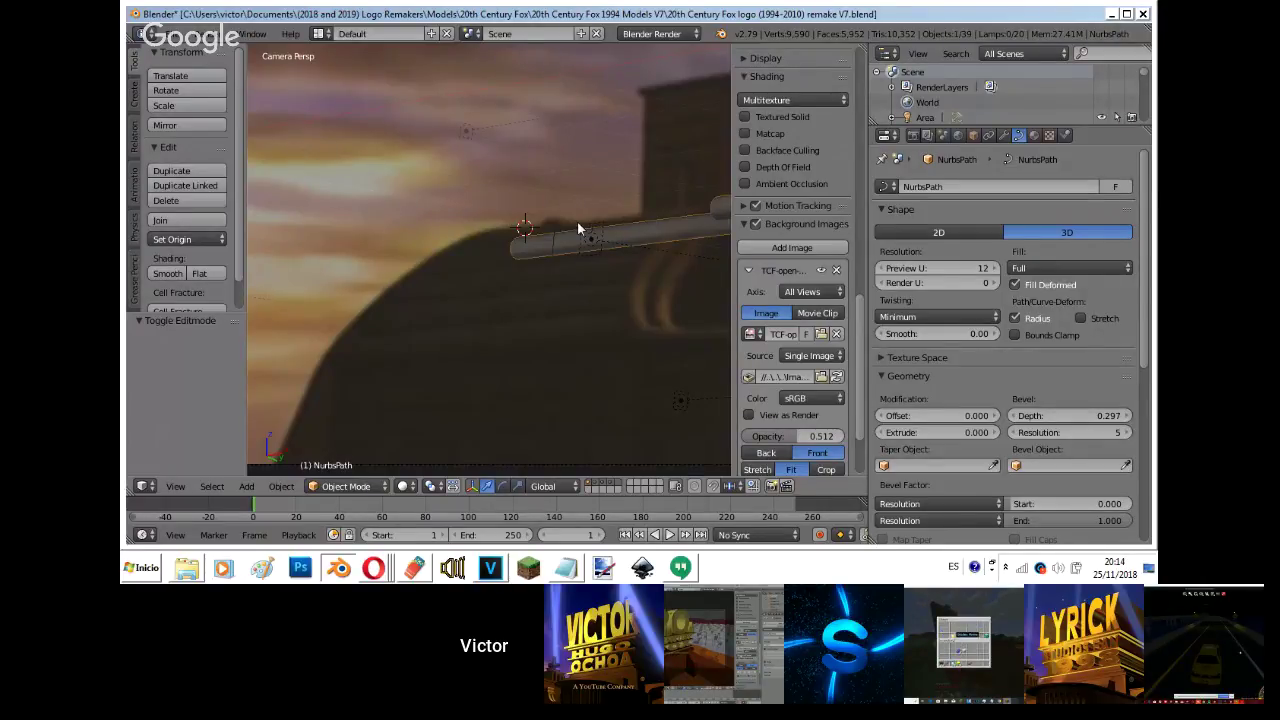
pyautogui.press('KP_7')
pyautogui.press('Tab')
pyautogui.press('g')
pyautogui.press('x')
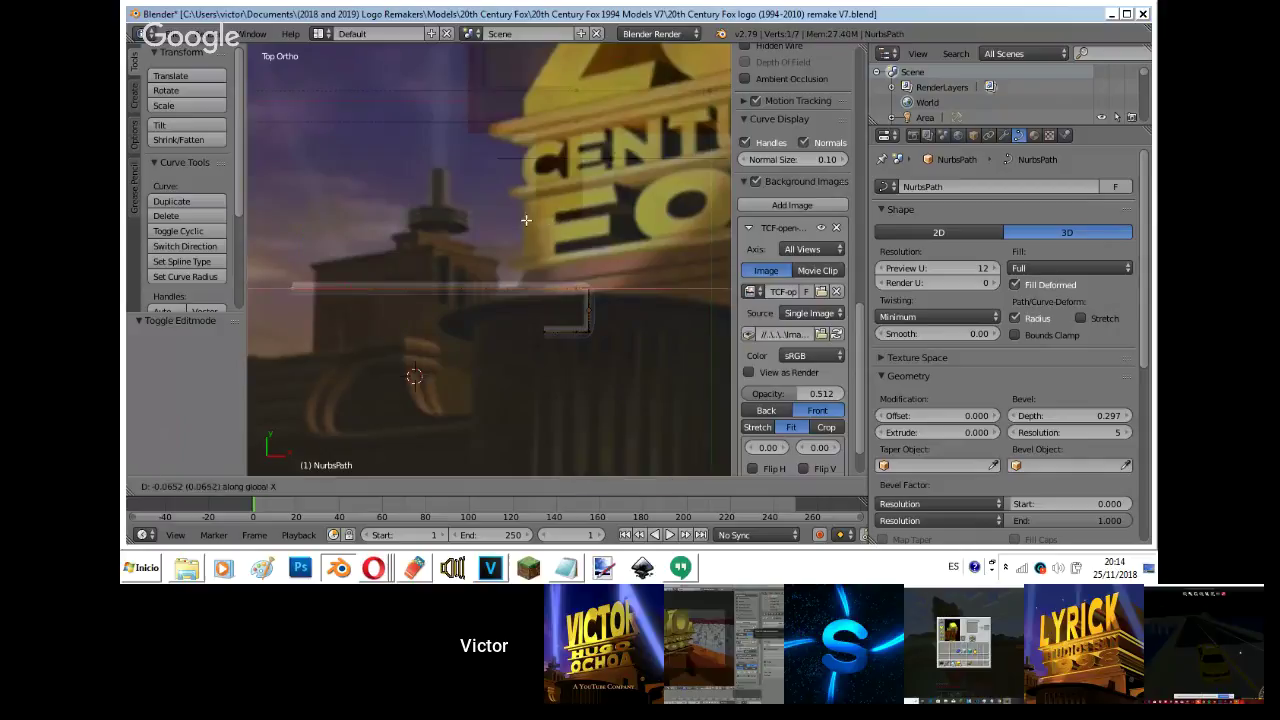
pyautogui.click(494, 228)
pyautogui.press('KP_0')
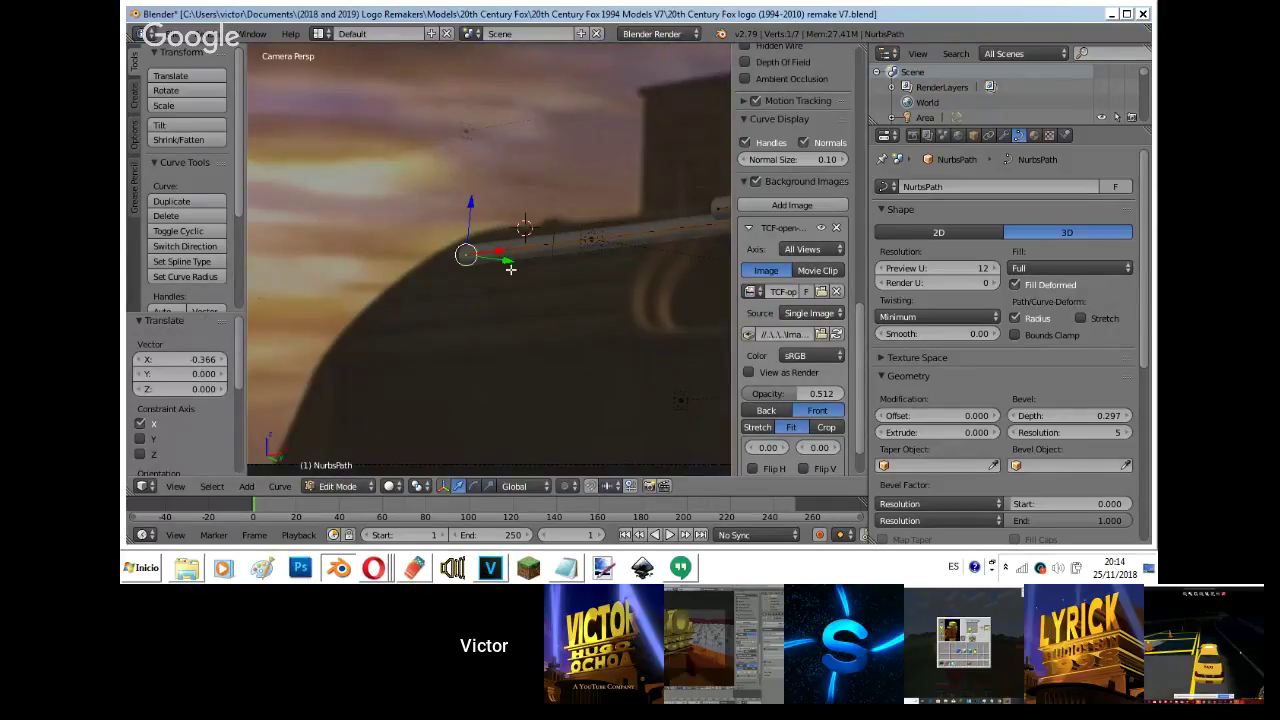
# - Move the end point back about 0.351 along X, and extrude a new point placed about -0.079 along Y
pyautogui.press('e')
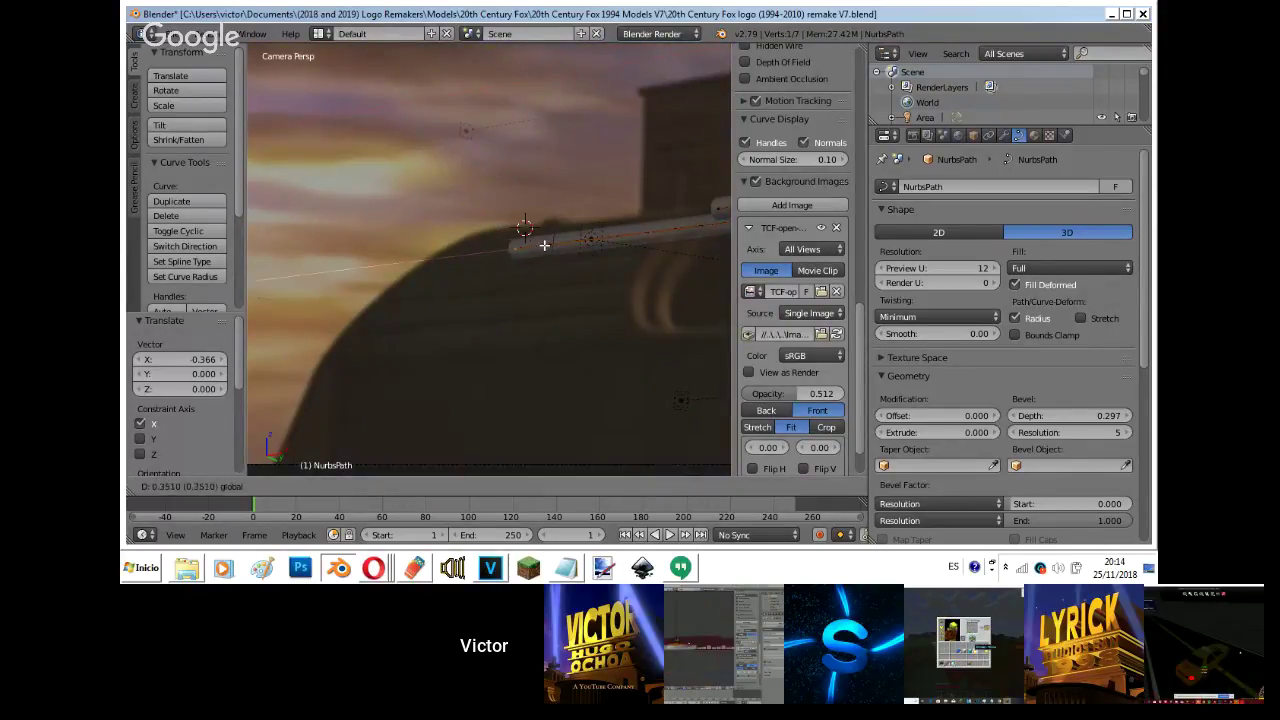
pyautogui.click(555, 258)
pyautogui.press('g')
pyautogui.press('x')
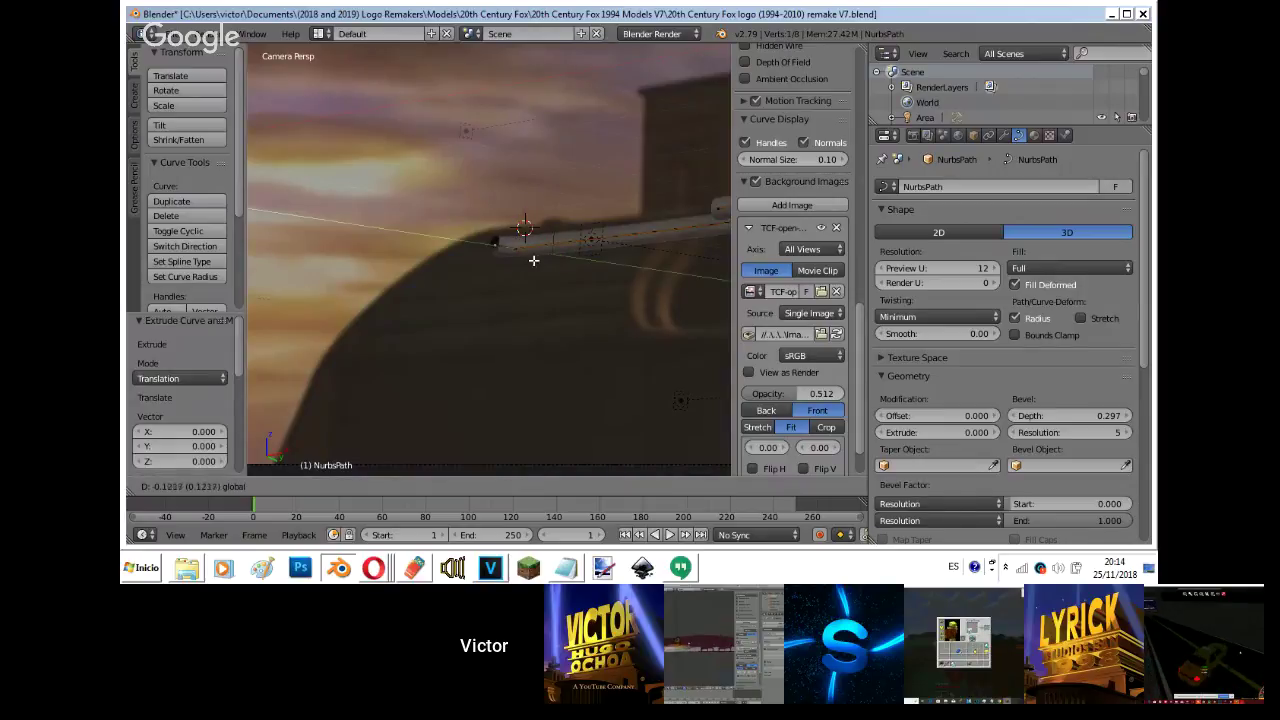
pyautogui.click(551, 262)
# - Extrude another point from the path's end in top view and move it along negative Y
pyautogui.press('e')
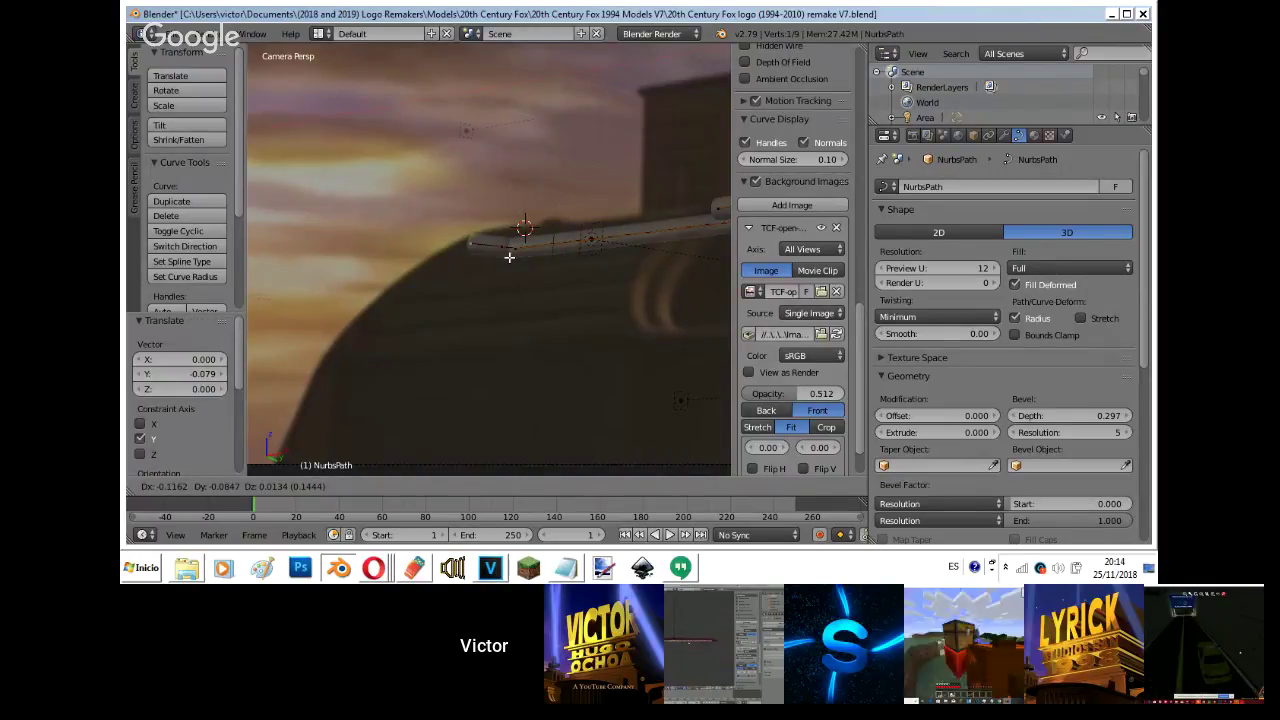
pyautogui.rightClick(509, 257)
pyautogui.press('KP_7')
pyautogui.press('e')
pyautogui.rightClick(509, 257)
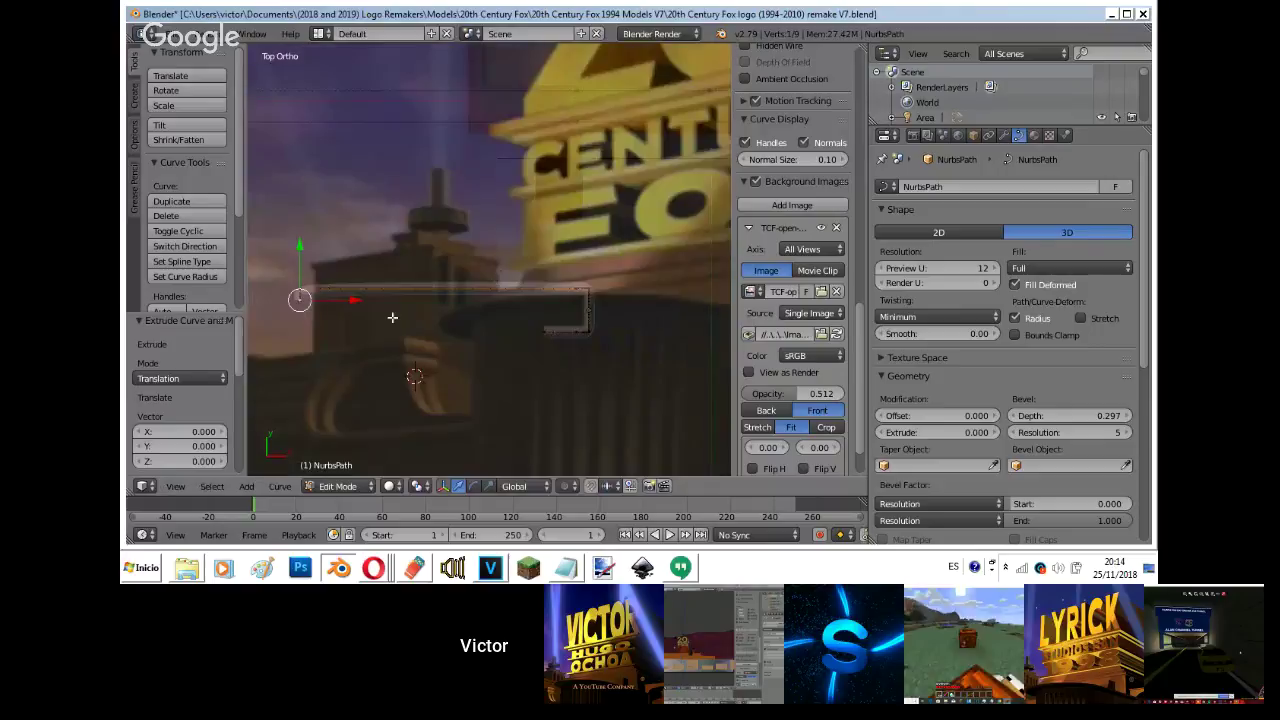
pyautogui.scroll(5, 546, 249)
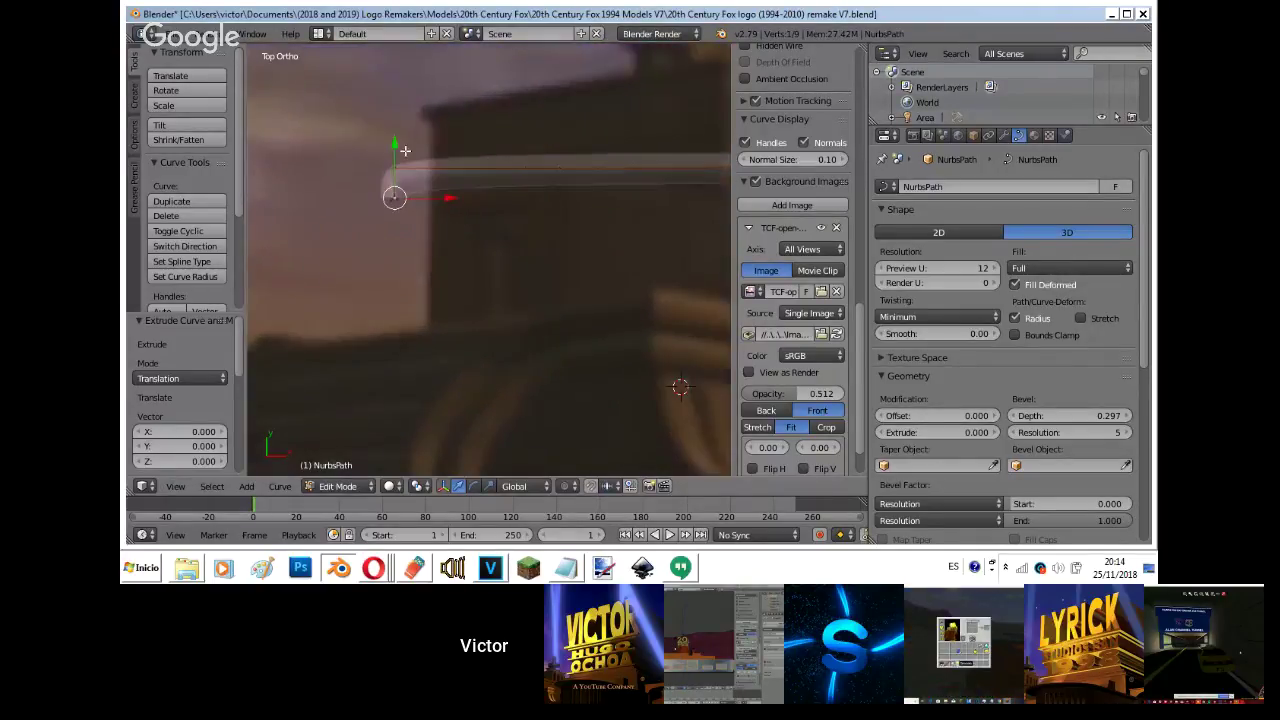
pyautogui.moveTo(395, 145); pyautogui.dragTo(411, 318)
# - Extrude three further points along negative Y, placing the last one about -0.401 from its predecessor
pyautogui.press('e')
pyautogui.rightClick(402, 247)
pyautogui.click(385, 206)
pyautogui.keyDown('shift'); pyautogui.moveTo(411, 310); pyautogui.dragTo(427, 208, button='middle'); pyautogui.keyUp('shift')
pyautogui.press('e')
pyautogui.rightClick(418, 206)
pyautogui.moveTo(412, 208); pyautogui.dragTo(431, 344)
pyautogui.keyDown('shift'); pyautogui.moveTo(413, 370); pyautogui.dragTo(442, 152, button='middle'); pyautogui.keyUp('shift')
pyautogui.press('e')
pyautogui.rightClick(430, 125)
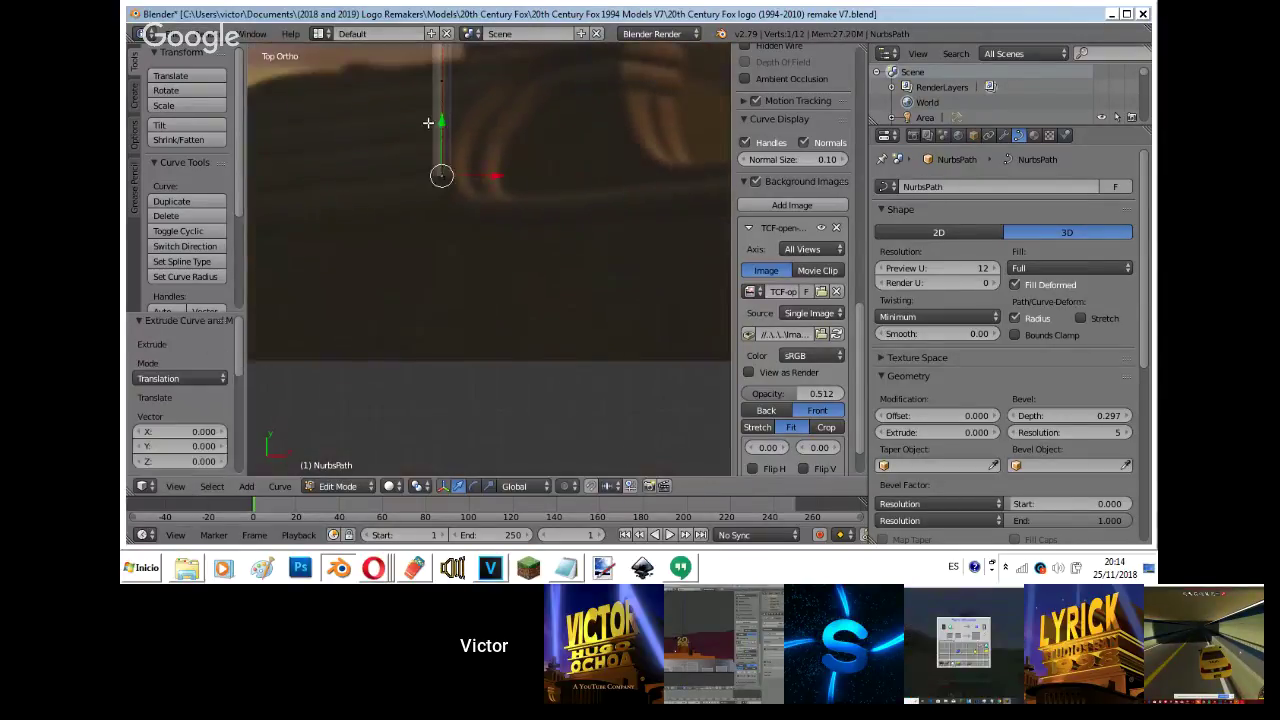
pyautogui.moveTo(442, 130); pyautogui.dragTo(450, 235)
pyautogui.press('KP_0')
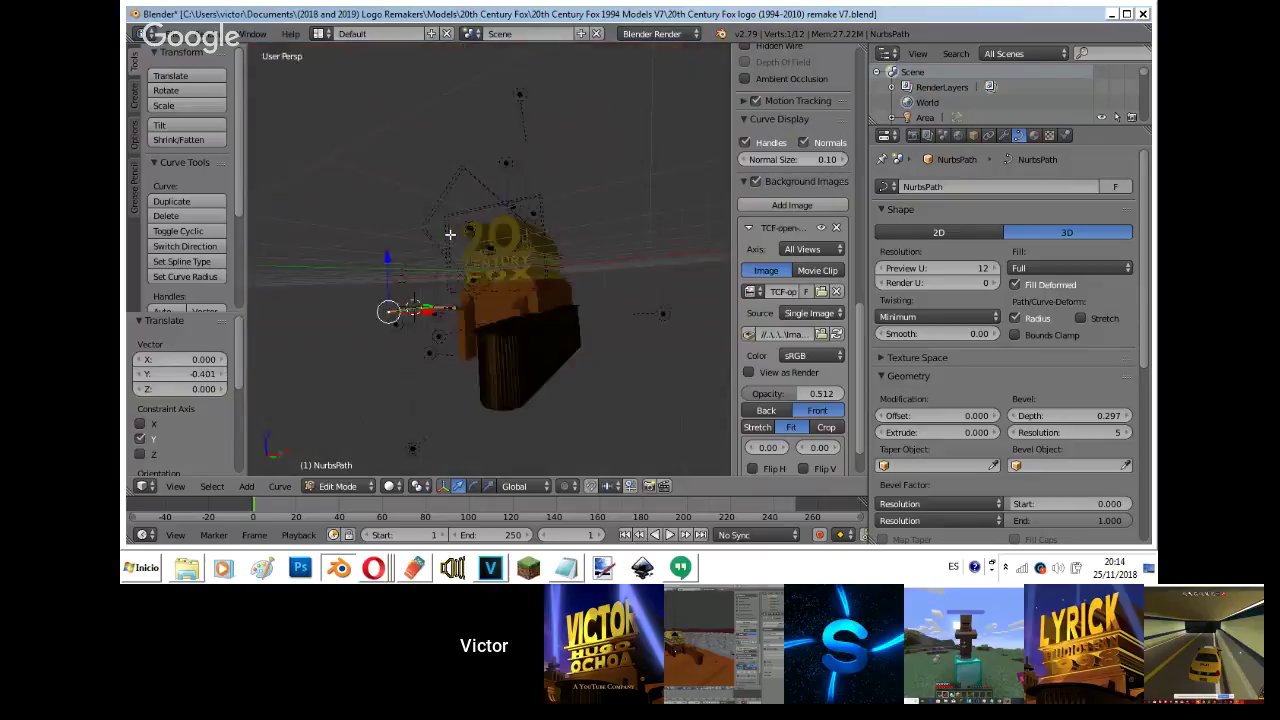
pyautogui.press('KP_0')
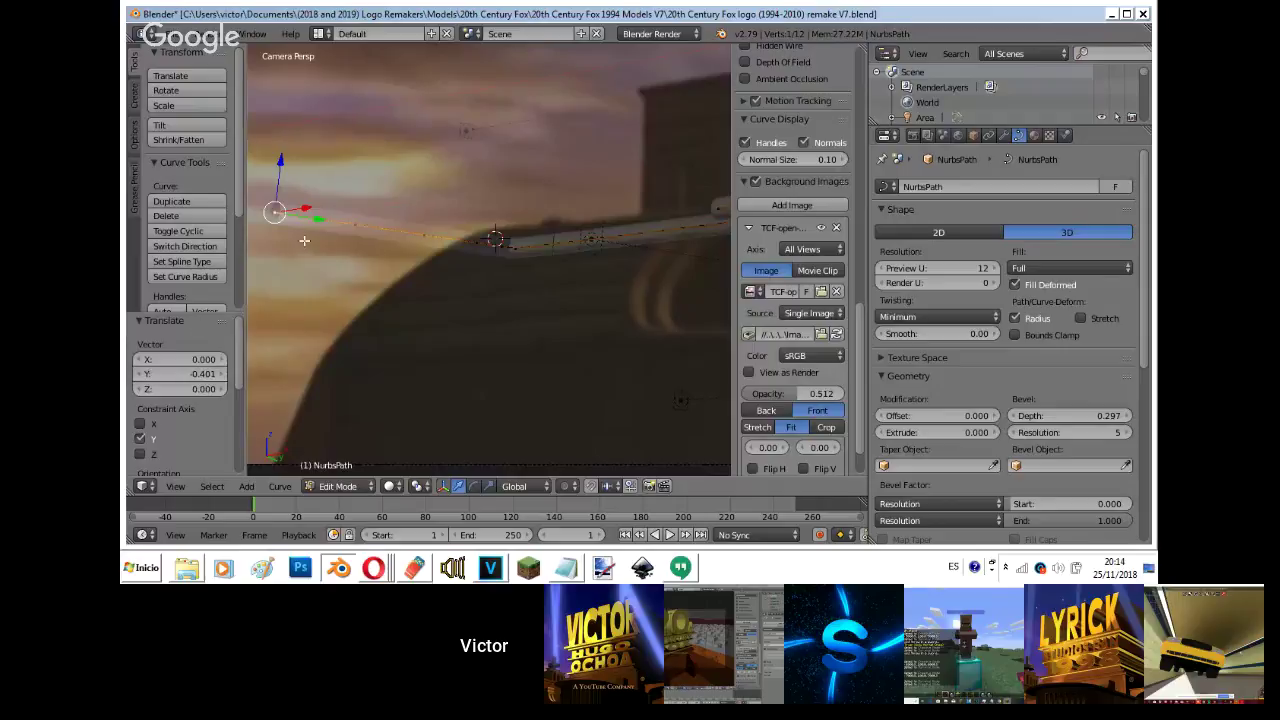
# - In camera view, lower the path's end point about 1.605 along the Z axis, below the picture frame
pyautogui.keyDown('shift'); pyautogui.moveTo(314, 232); pyautogui.dragTo(465, 159, button='middle'); pyautogui.keyUp('shift')
pyautogui.moveTo(430, 90); pyautogui.dragTo(446, 277)
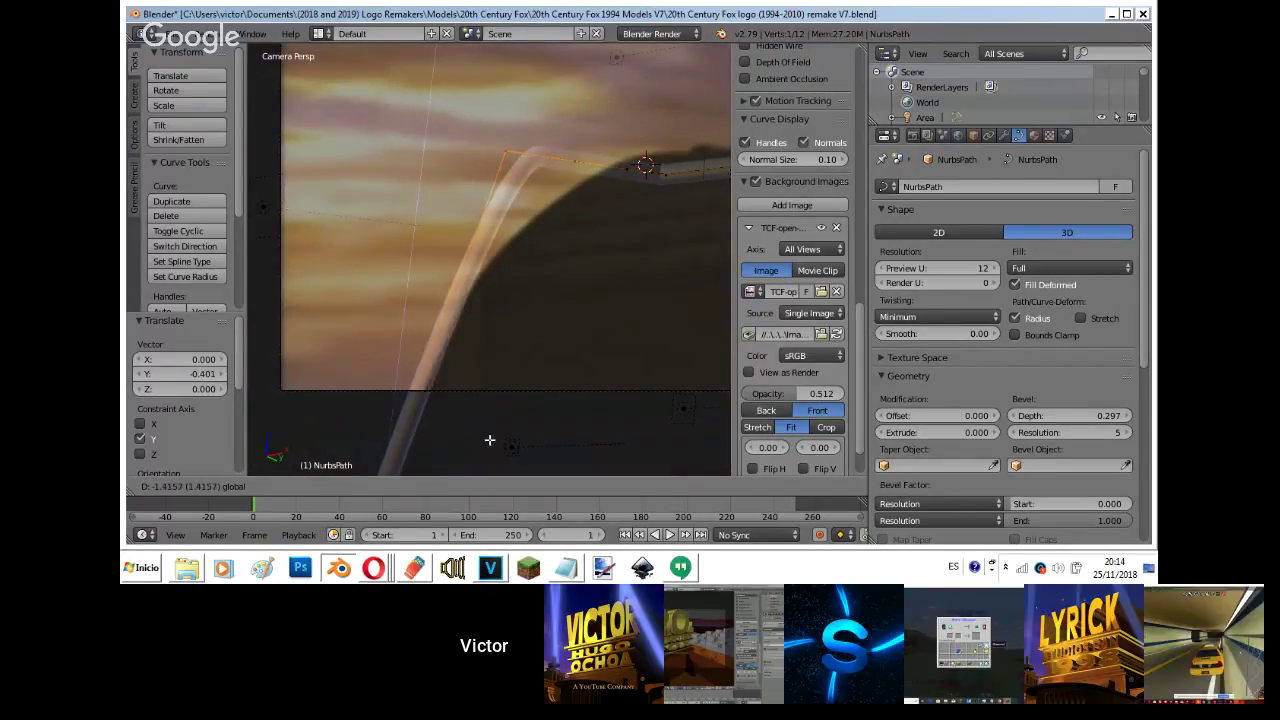
pyautogui.moveTo(490, 440); pyautogui.dragTo(502, 62)
# - Lower the neighbouring point about 0.519 along Z, and reposition it and the next point so the tube follows the hill's curve
pyautogui.rightClick(512, 125)
pyautogui.moveTo(512, 112); pyautogui.dragTo(514, 169)
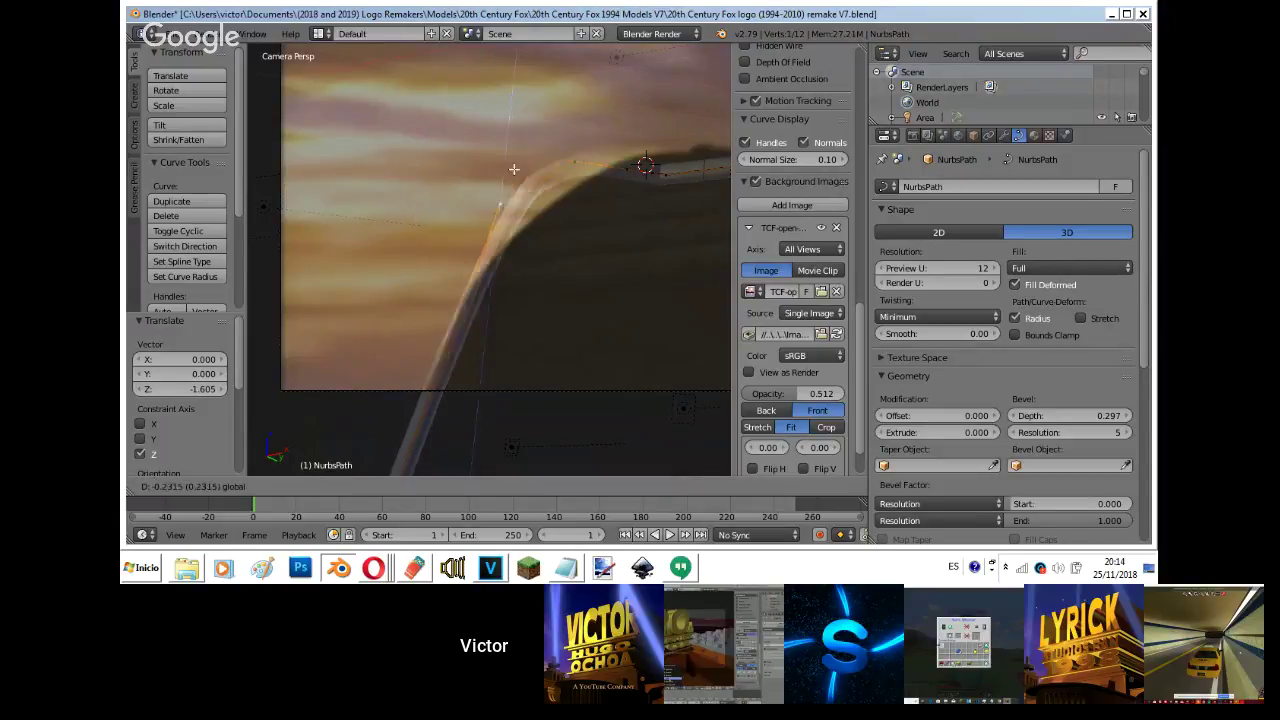
pyautogui.click(491, 255)
pyautogui.press('g')
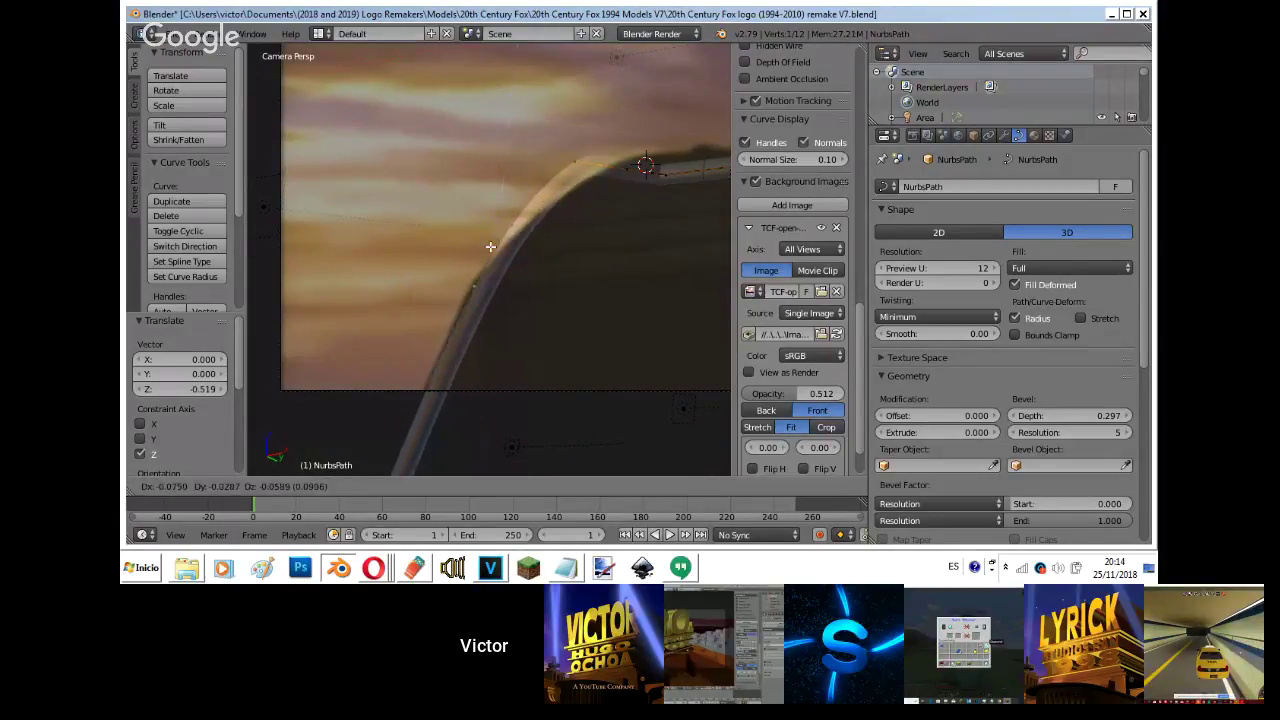
pyautogui.click(488, 246)
pyautogui.click(574, 180)
pyautogui.press('g')
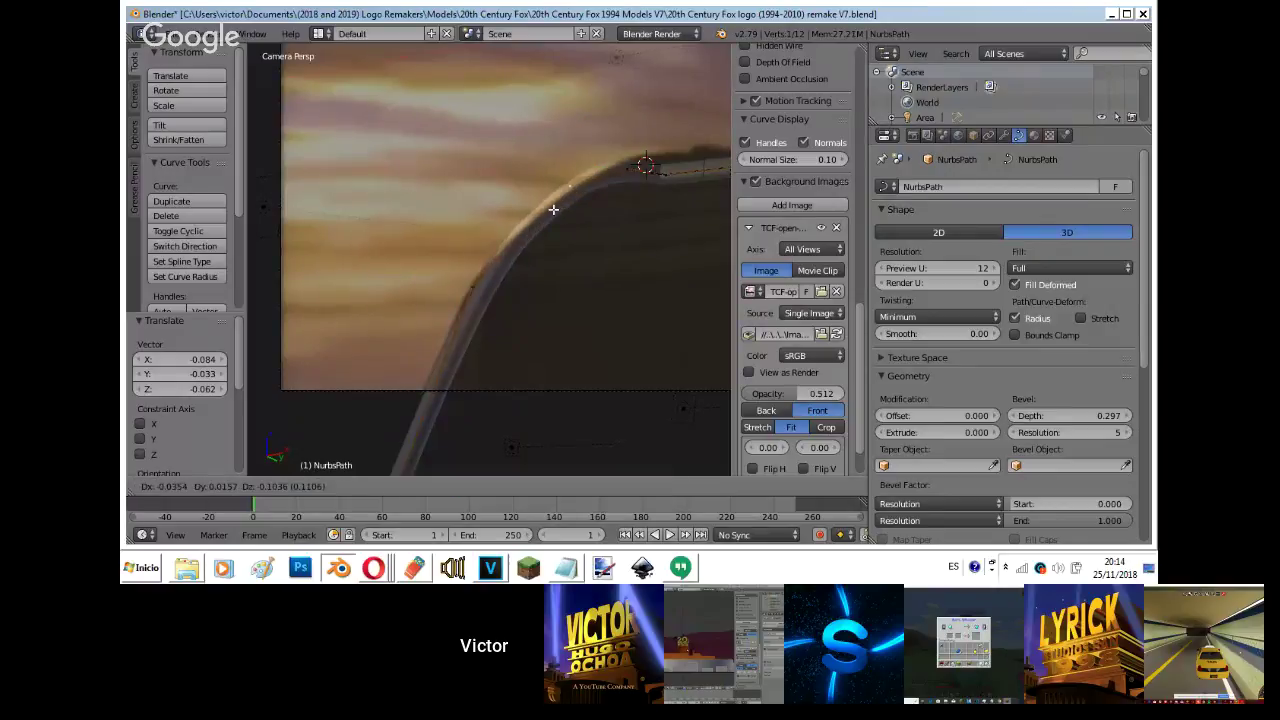
pyautogui.click(558, 204)
pyautogui.press('Tab')
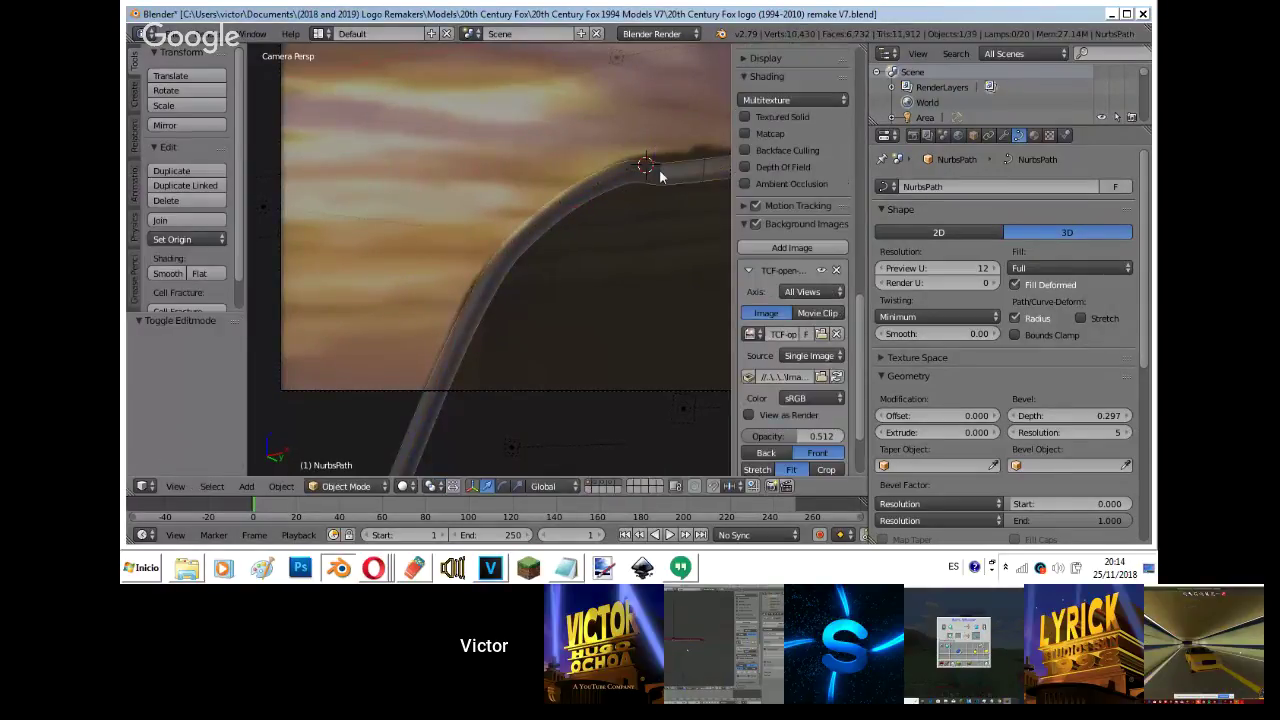
# - Box-select the last four path points in top view and scale them along X by about -0.536 and 0.333 to straighten the tube
pyautogui.press('KP_7')
pyautogui.press('Tab')
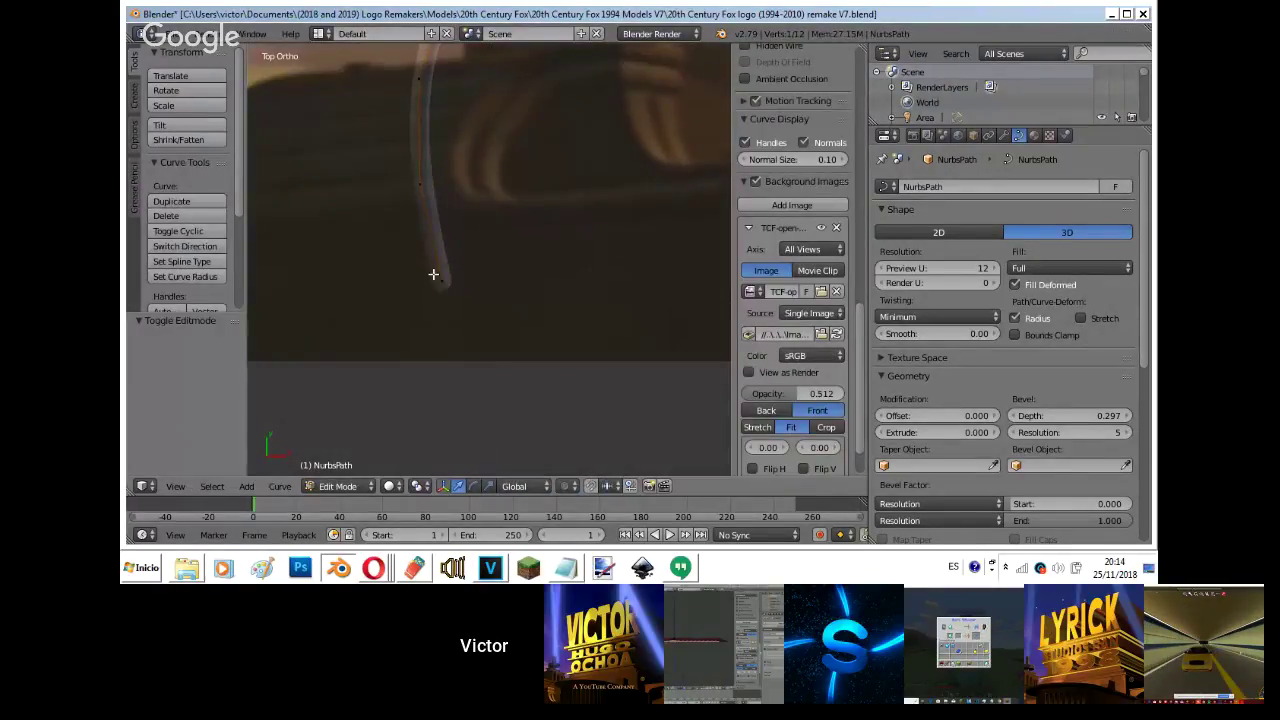
pyautogui.scroll(1, 433, 274)
pyautogui.rightClick(433, 276)
pyautogui.press('b')
pyautogui.moveTo(498, 358); pyautogui.dragTo(347, 109)
pyautogui.keyDown('shift'); pyautogui.moveTo(388, 81); pyautogui.dragTo(434, 306, button='middle'); pyautogui.keyUp('shift')
pyautogui.press('b')
pyautogui.moveTo(401, 337); pyautogui.dragTo(523, 177)
pyautogui.press('s')
pyautogui.press('x')
pyautogui.click(535, 393)
pyautogui.press('s')
pyautogui.press('x')
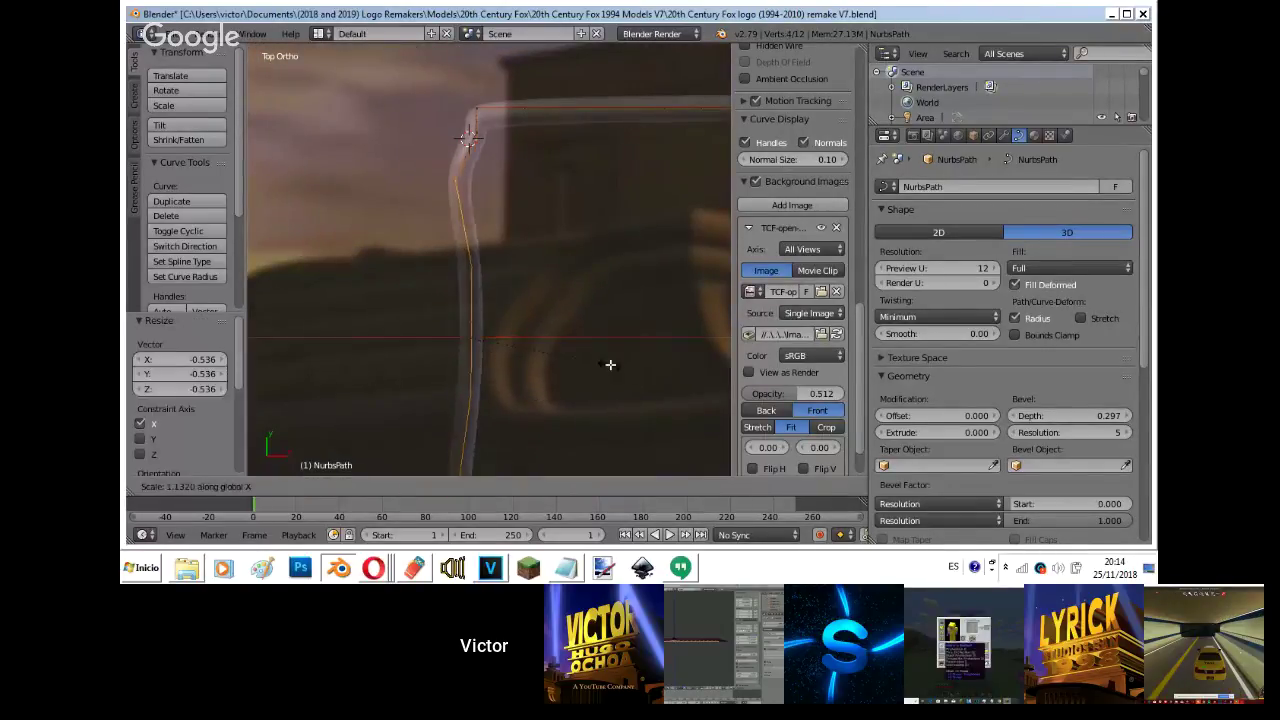
pyautogui.click(491, 336)
# - Add the next two corner points to the selection one at a time, scaling along X after each, first to about 0.327
pyautogui.keyDown('shift'); pyautogui.rightClick(480, 146); pyautogui.keyUp('shift')
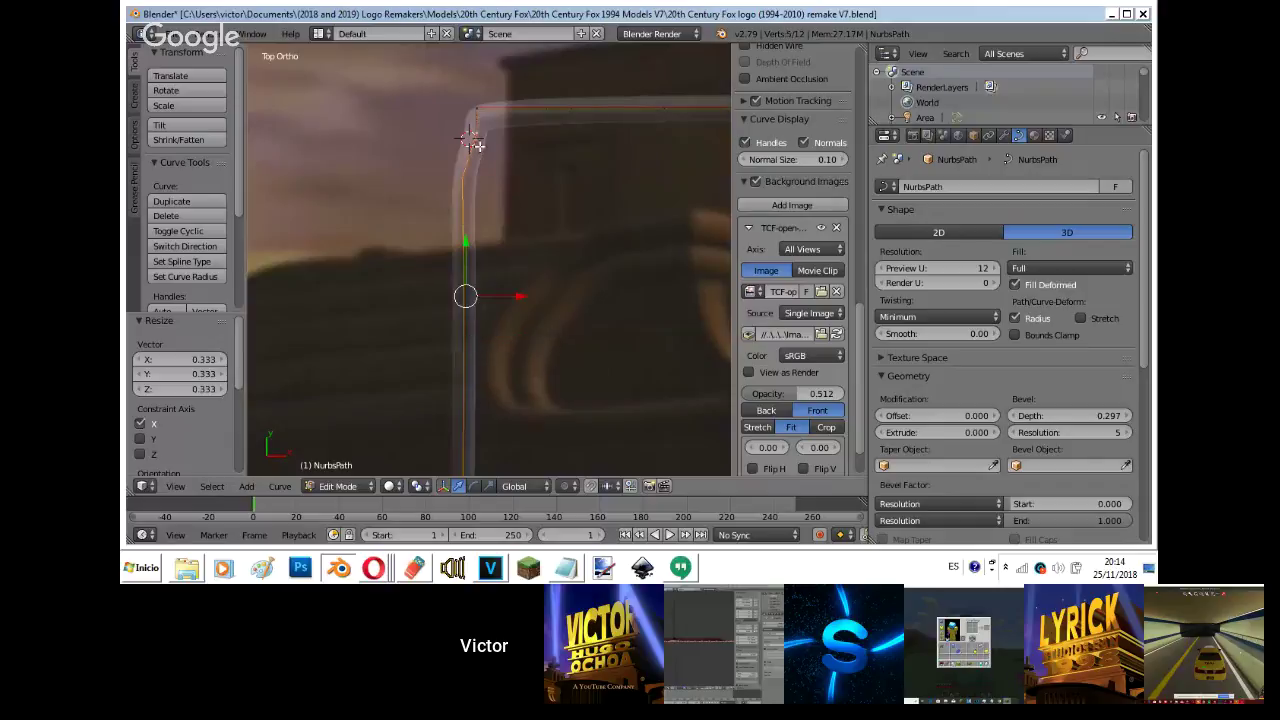
pyautogui.press('s')
pyautogui.click(518, 299)
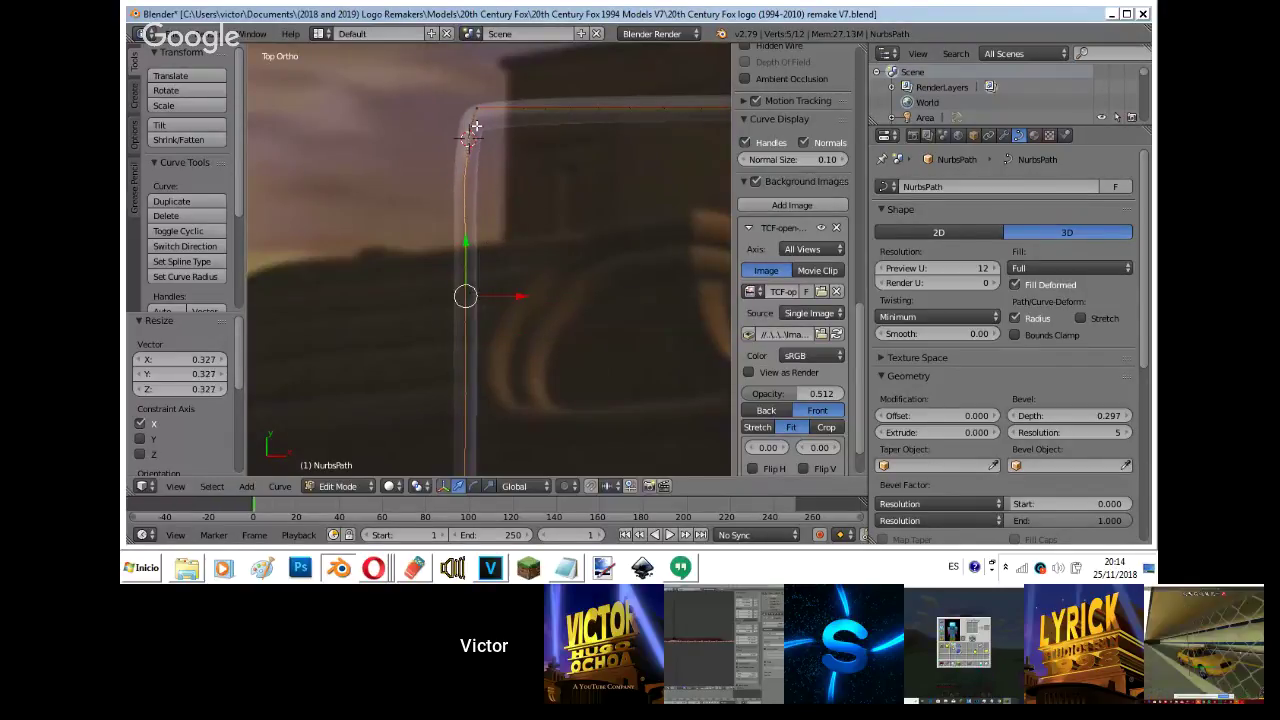
pyautogui.keyDown('shift'); pyautogui.rightClick(475, 127); pyautogui.keyUp('shift')
pyautogui.press('s')
pyautogui.press('x')
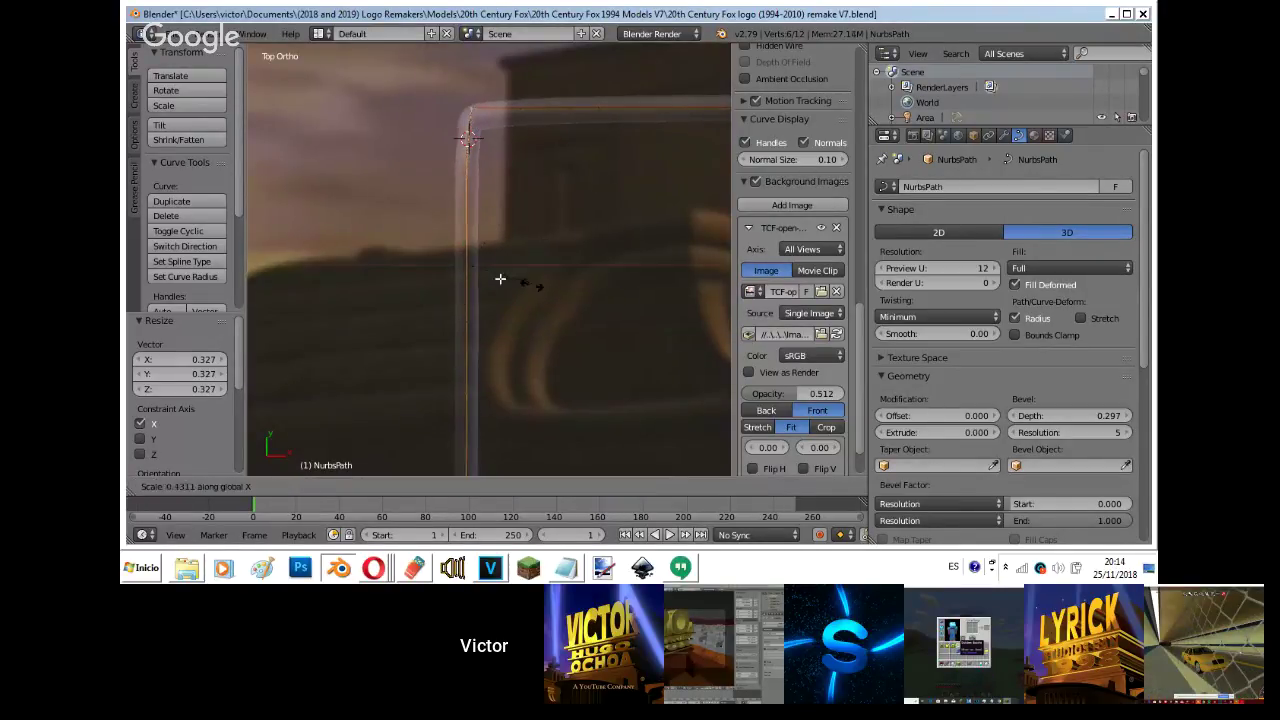
pyautogui.click(491, 281)
pyautogui.press('Tab')
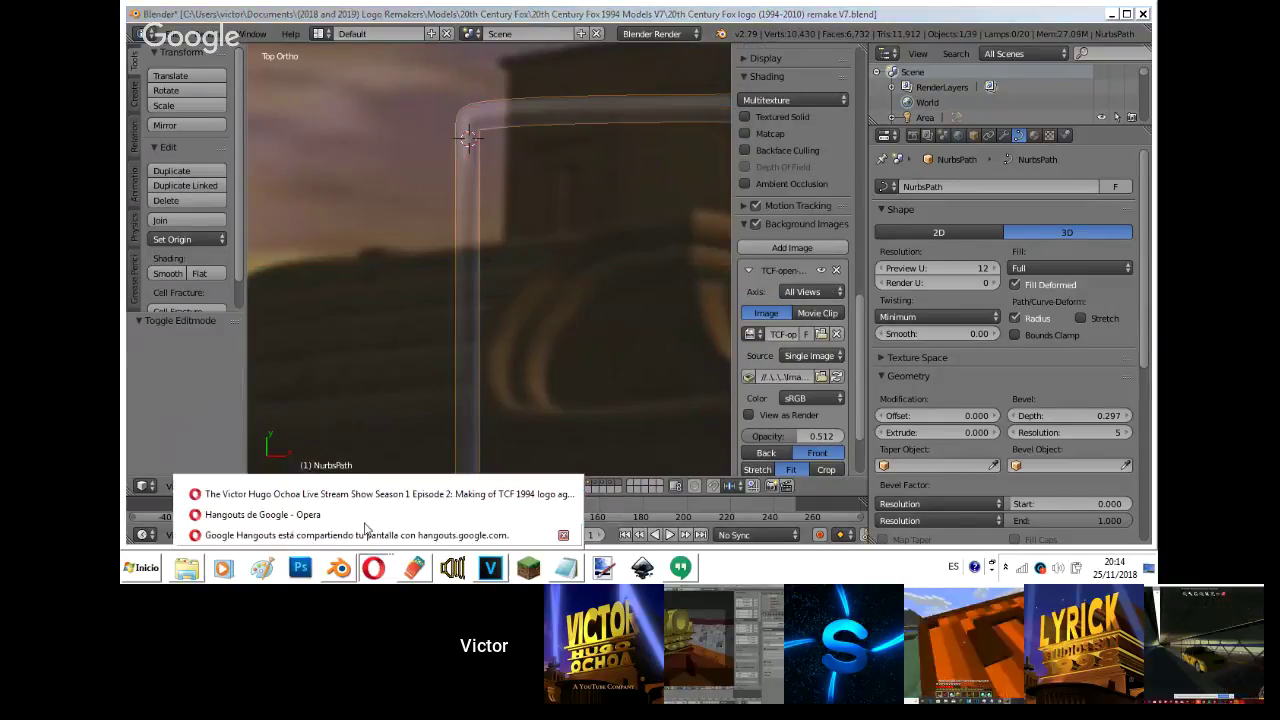
# - Check the Google Hangouts window and the YouTube live chat, and switch back to editing the path in Blender
pyautogui.click(373, 567)
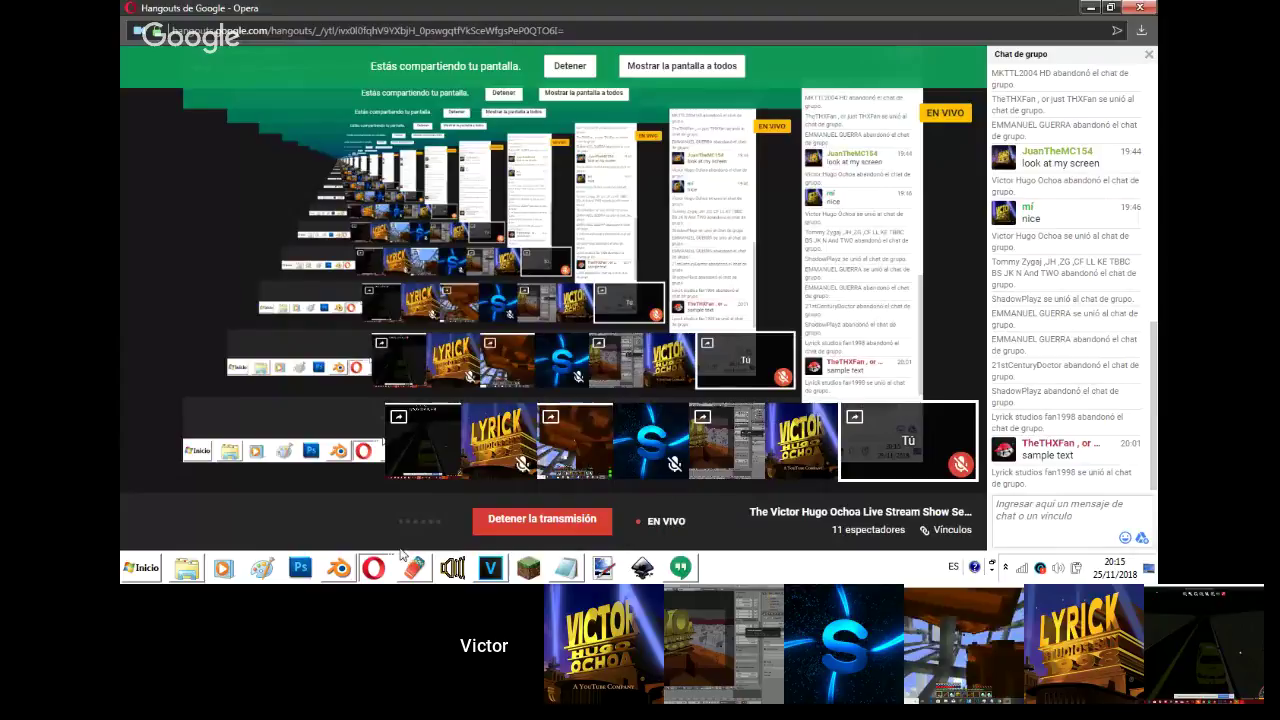
pyautogui.moveTo(376, 562)
pyautogui.click(349, 496)
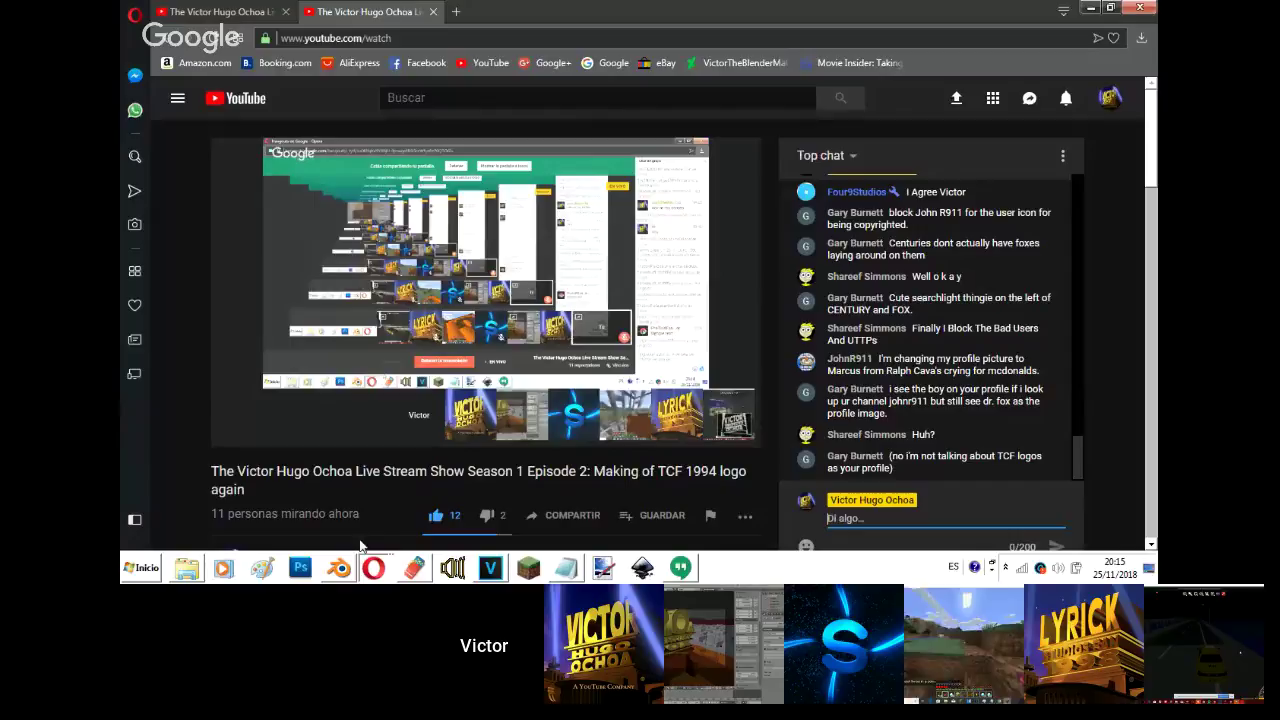
pyautogui.moveTo(370, 566)
pyautogui.click(347, 516)
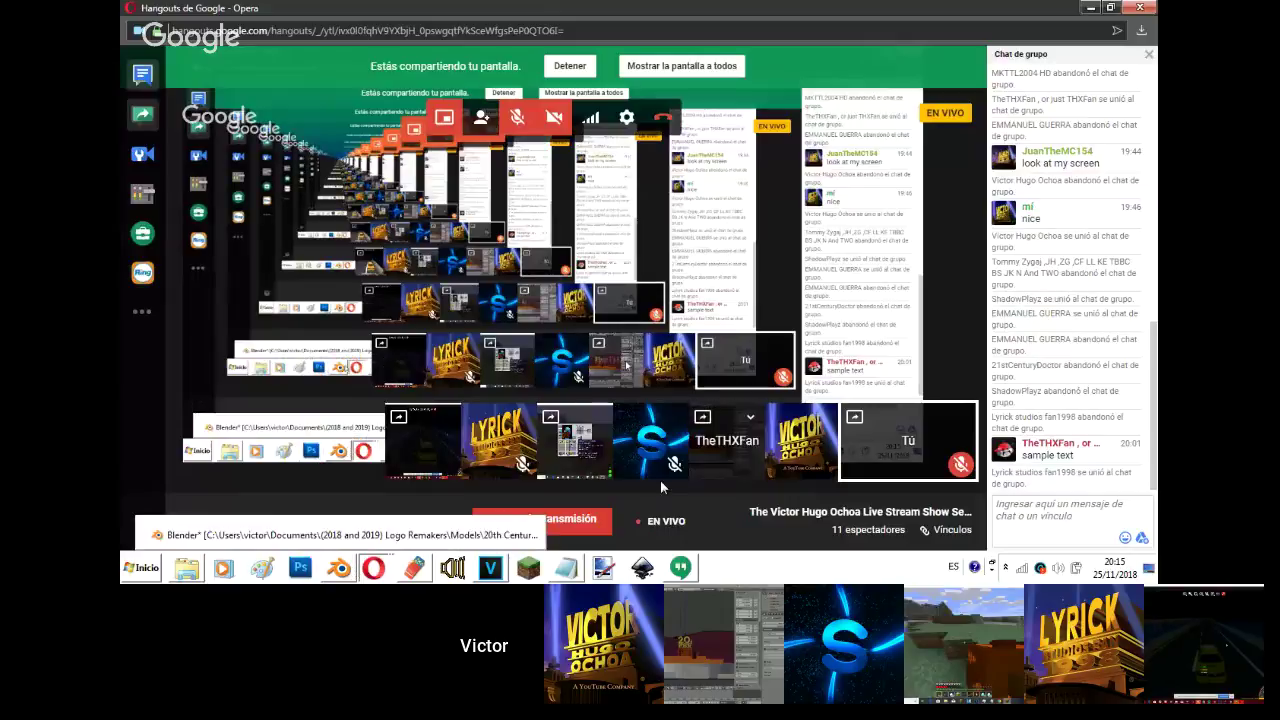
pyautogui.click(341, 569)
pyautogui.press('Tab')
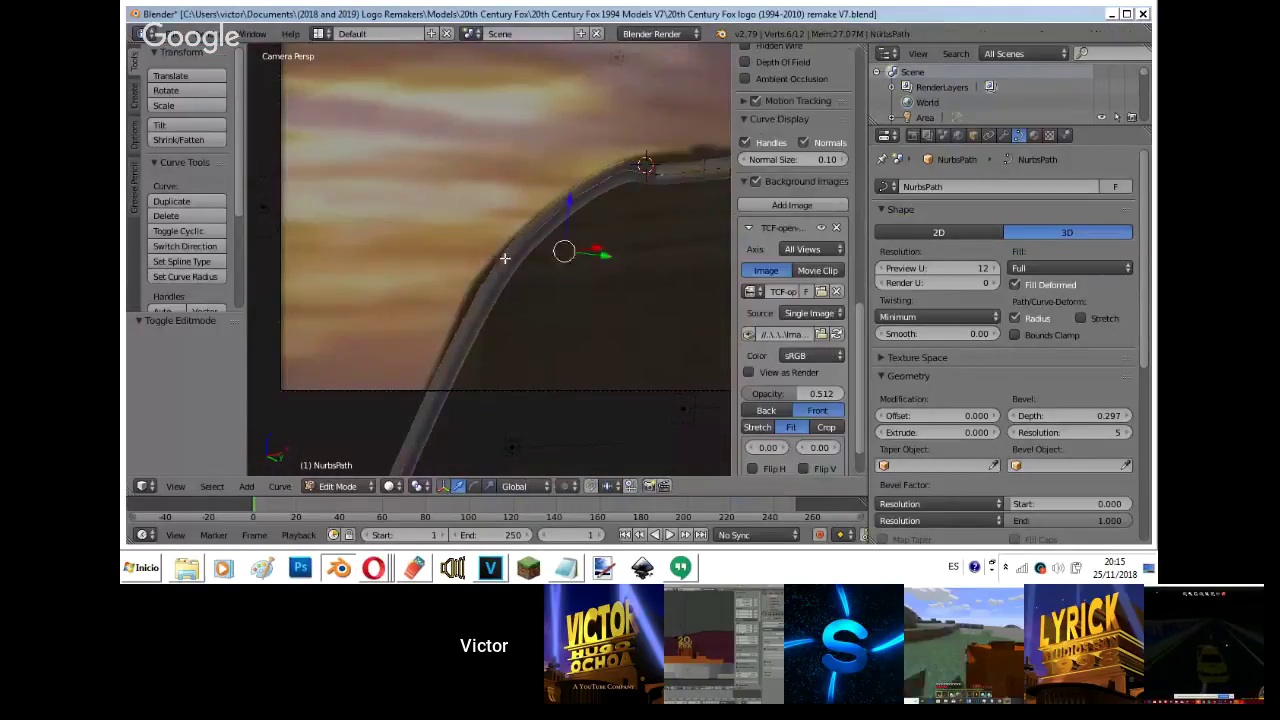
# - Reposition the path point on the hill's descending curve so the tube follows the reference outline
pyautogui.press('g')
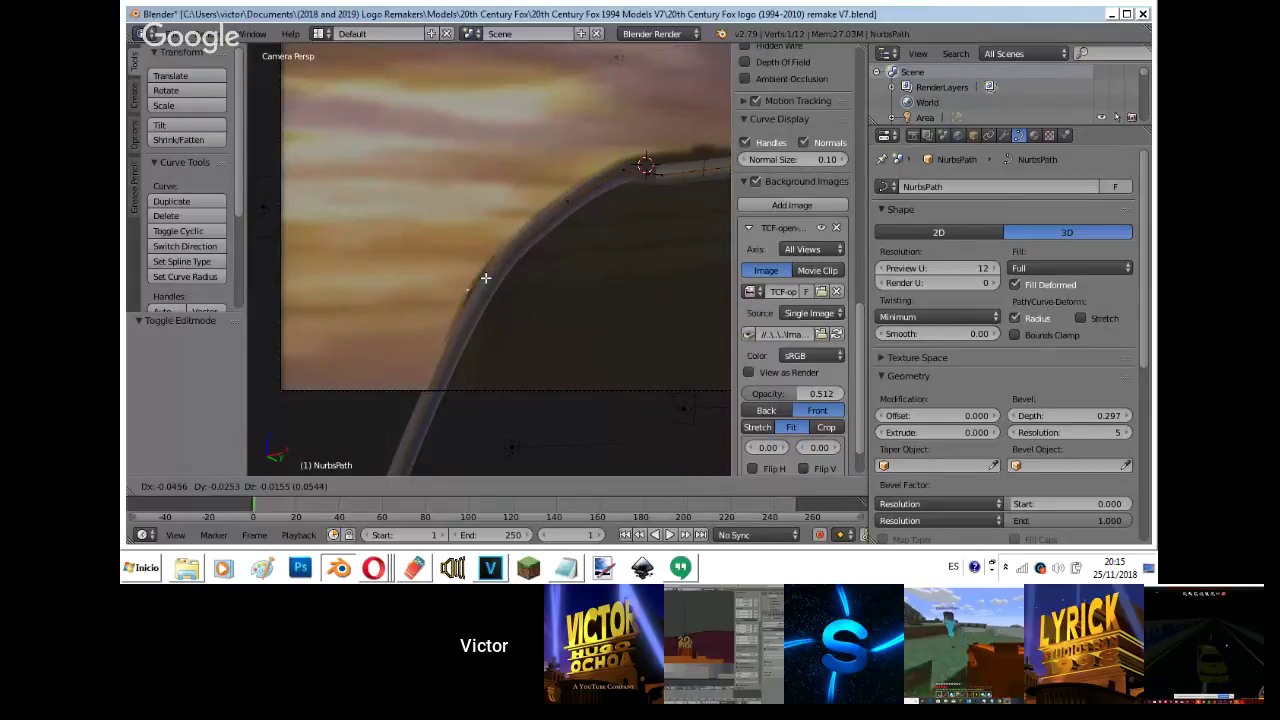
pyautogui.click(486, 278)
pyautogui.press('Tab')
pyautogui.keyDown('shift'); pyautogui.moveTo(459, 383); pyautogui.dragTo(458, 253, button='middle'); pyautogui.keyUp('shift')
pyautogui.press('Tab')
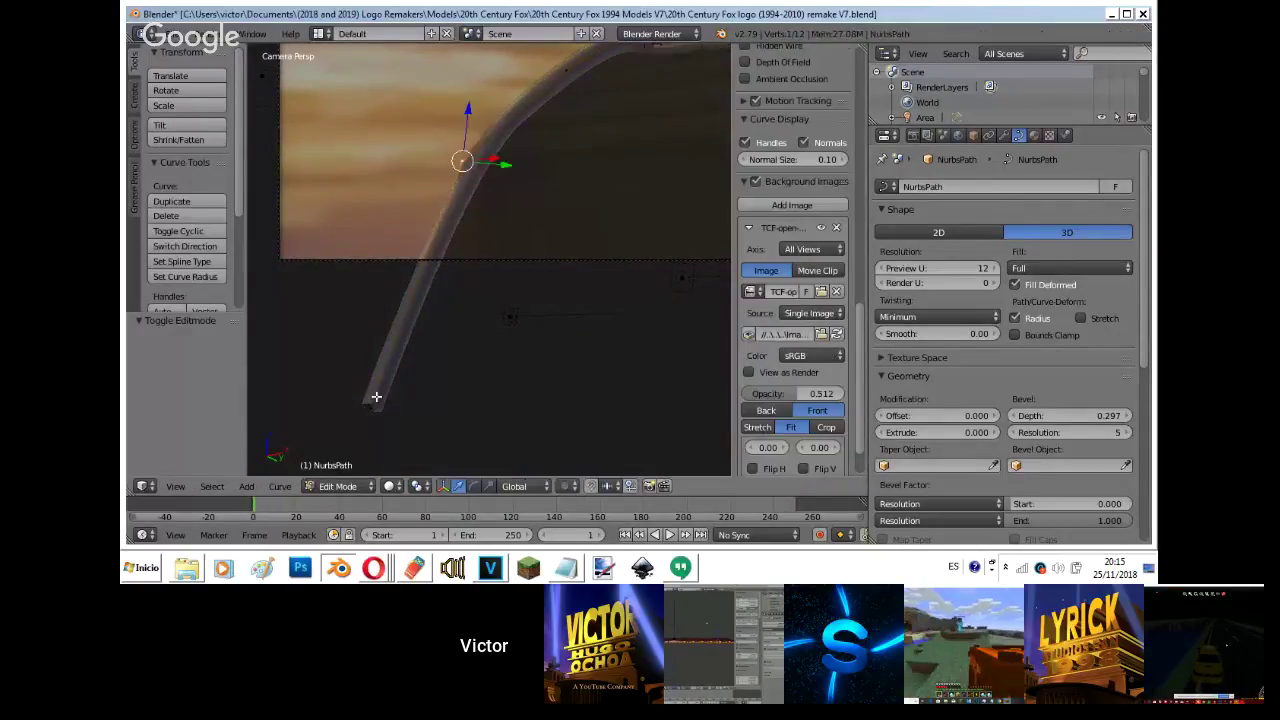
# - Move the path's lower end point by about 0.029 along X and 0.021 along Y, and nudge the point above it onto the hill's outline
pyautogui.rightClick(374, 398)
pyautogui.press('g')
pyautogui.click(382, 399)
pyautogui.scroll(1, 463, 103)
pyautogui.rightClick(460, 136)
pyautogui.press('g')
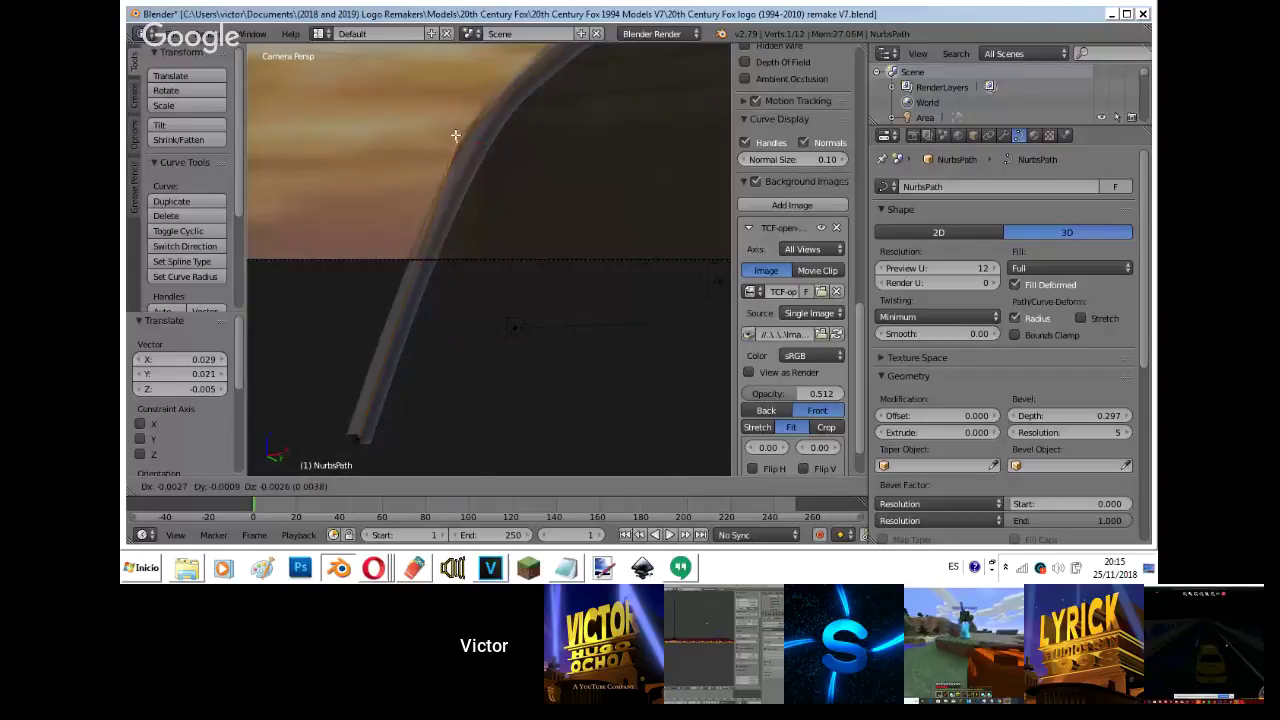
pyautogui.click(456, 136)
# - In top view, extend the selection to four path points on the descending side and scale them along X by about 0.459
pyautogui.press('Tab')
pyautogui.press('KP_7')
pyautogui.press('Tab')
pyautogui.keyDown('shift'); pyautogui.rightClick(461, 267); pyautogui.keyUp('shift')
pyautogui.keyDown('shift'); pyautogui.moveTo(459, 266); pyautogui.dragTo(512, 423, button='middle'); pyautogui.keyUp('shift')
pyautogui.keyDown('shift'); pyautogui.rightClick(520, 216); pyautogui.keyUp('shift')
pyautogui.keyDown('shift'); pyautogui.moveTo(545, 185); pyautogui.dragTo(577, 157, button='middle'); pyautogui.keyUp('shift')
pyautogui.keyDown('shift'); pyautogui.rightClick(554, 285); pyautogui.keyUp('shift')
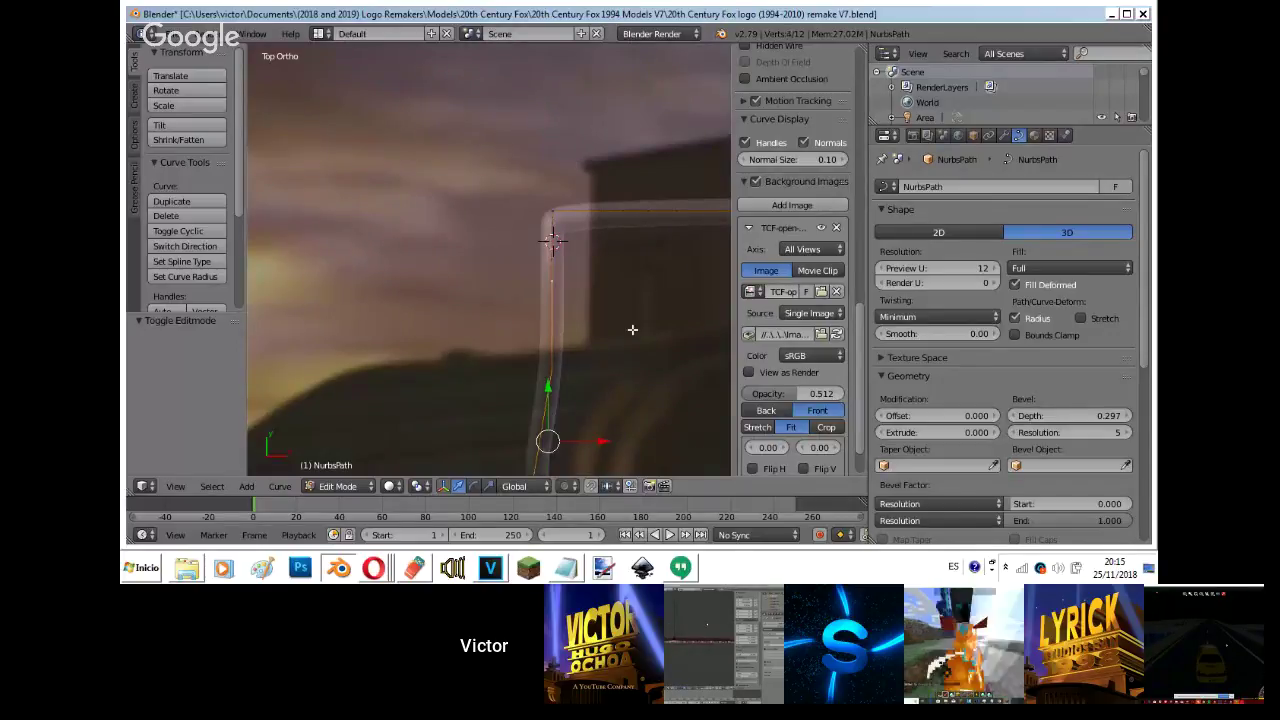
pyautogui.press('s')
pyautogui.press('x')
pyautogui.click(577, 371)
pyautogui.scroll(-1, 577, 371)
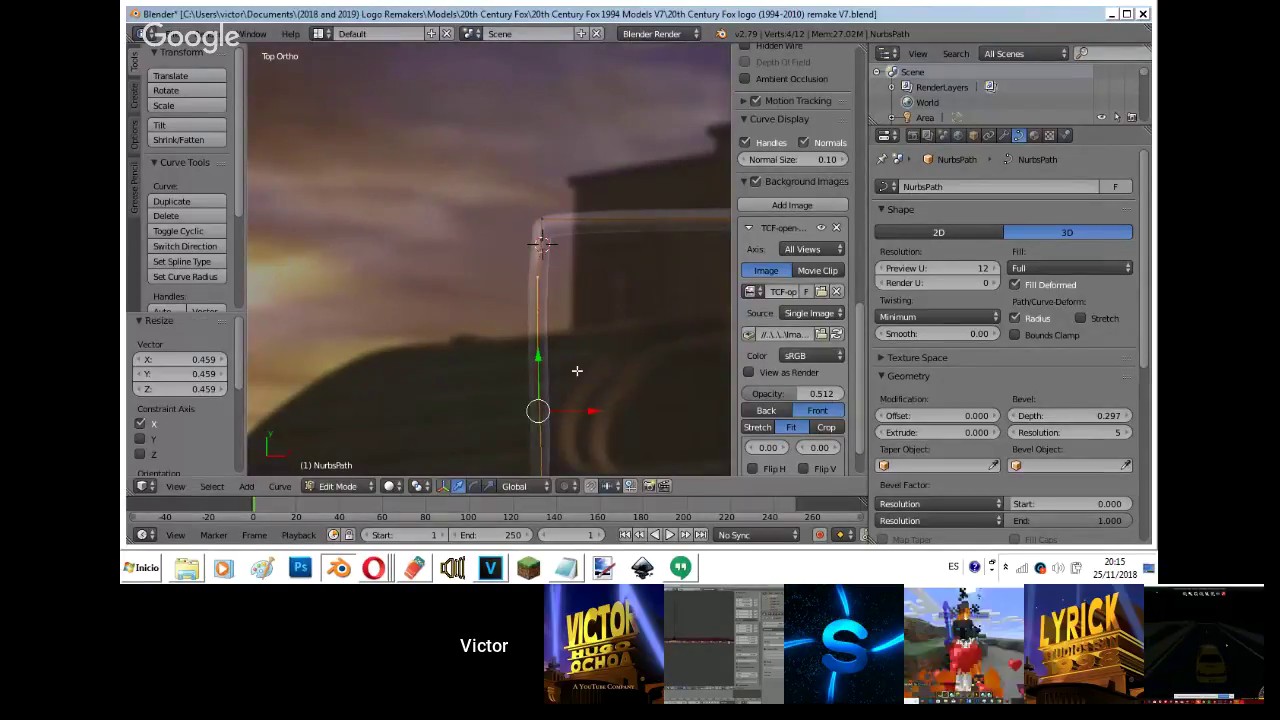
pyautogui.scroll(-1, 572, 368)
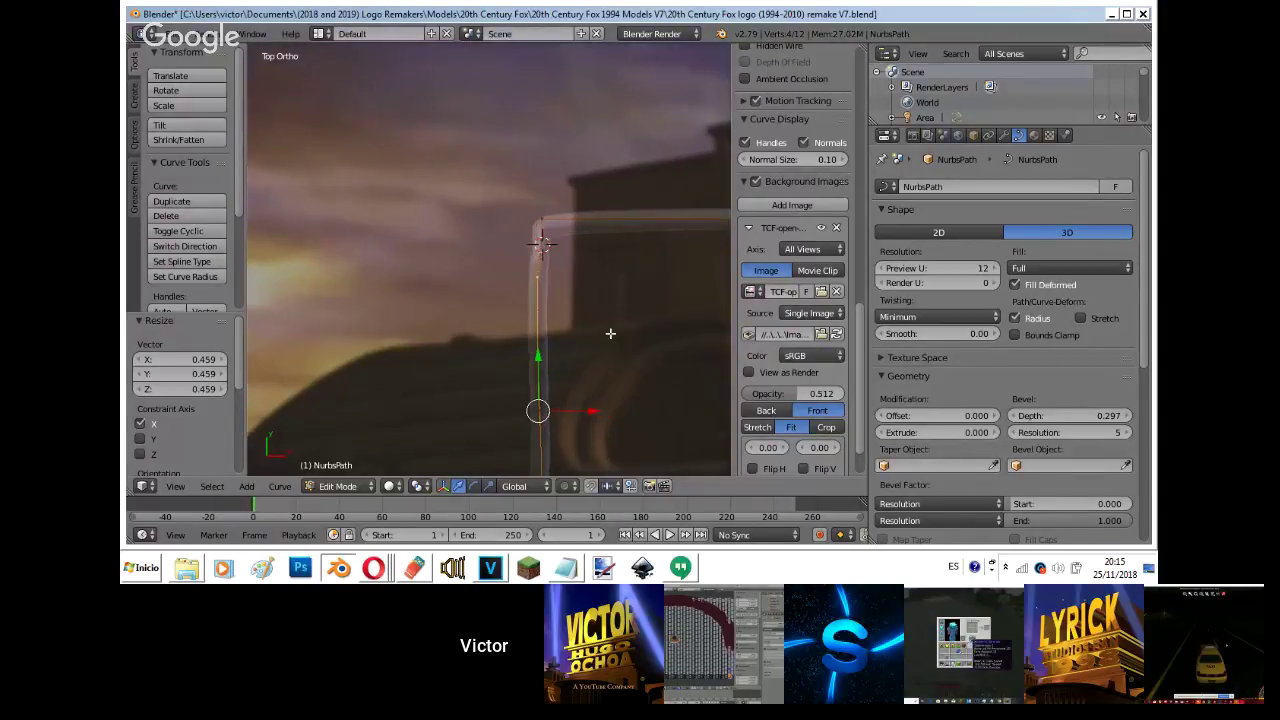
# - Hide the viewport properties, extend the selection to six path points up to the corner, and scale them along X by about 0.196
pyautogui.press('n')
pyautogui.moveTo(561, 287); pyautogui.dragTo(686, 214)
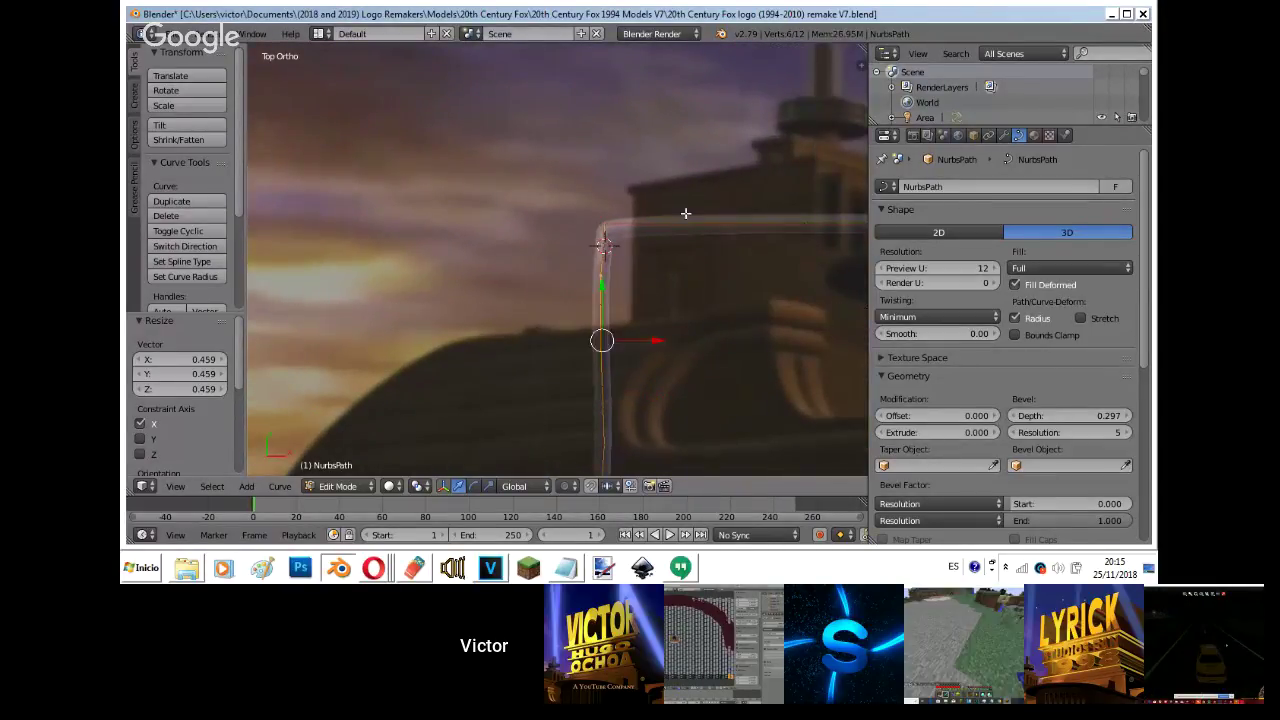
pyautogui.press('s')
pyautogui.press('x')
pyautogui.click(629, 330)
# - In camera view, move the path point on the hill's steep side about -0.038 along Y to match the reference outline
pyautogui.press('KP_0')
pyautogui.rightClick(508, 334)
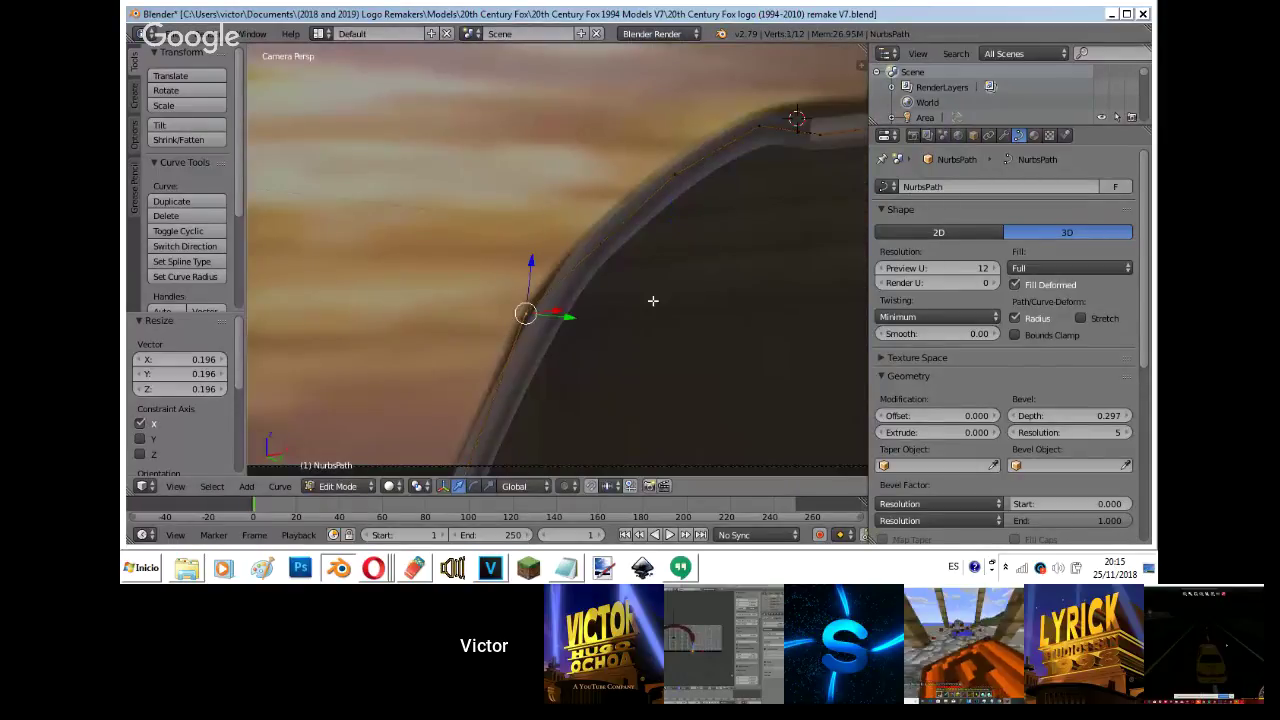
pyautogui.press('g')
pyautogui.press('y')
pyautogui.click(640, 301)
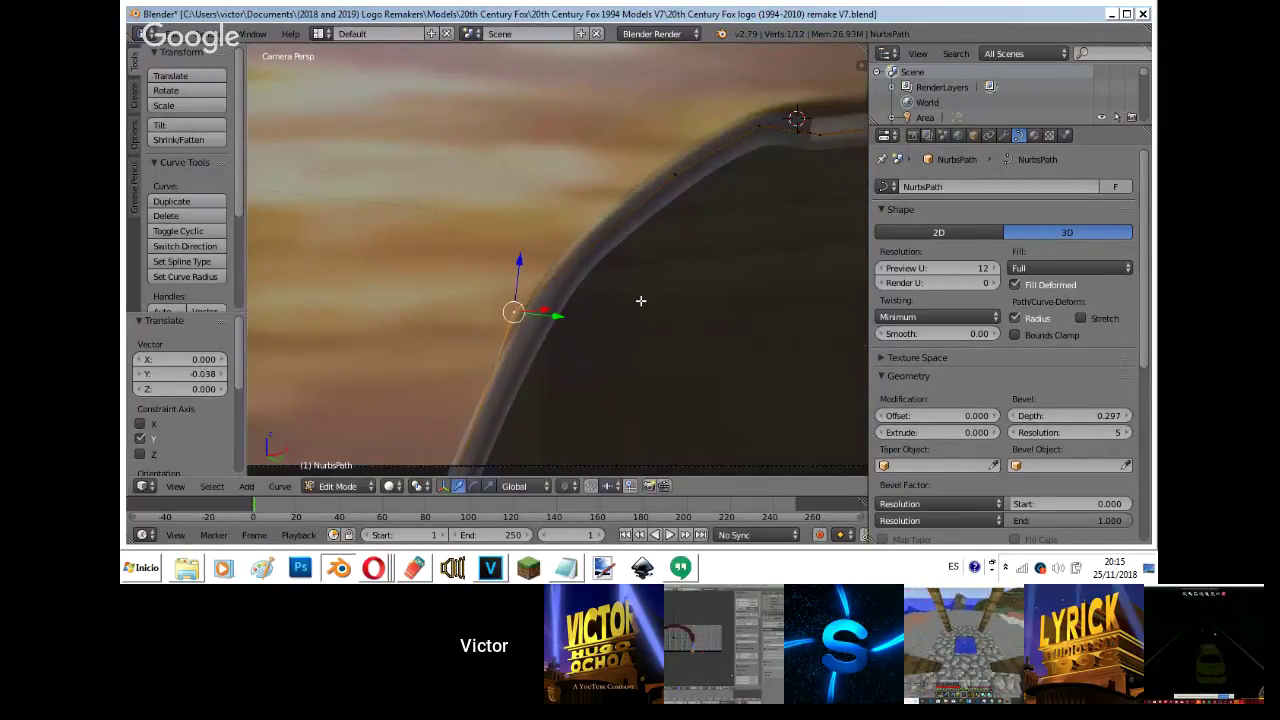
# - Examine the tube's lower end and its overall fit against the reference from the camera, orbited and side views
pyautogui.keyDown('shift'); pyautogui.moveTo(566, 355); pyautogui.dragTo(599, 139, button='middle'); pyautogui.keyUp('shift')
pyautogui.rightClick(416, 450)
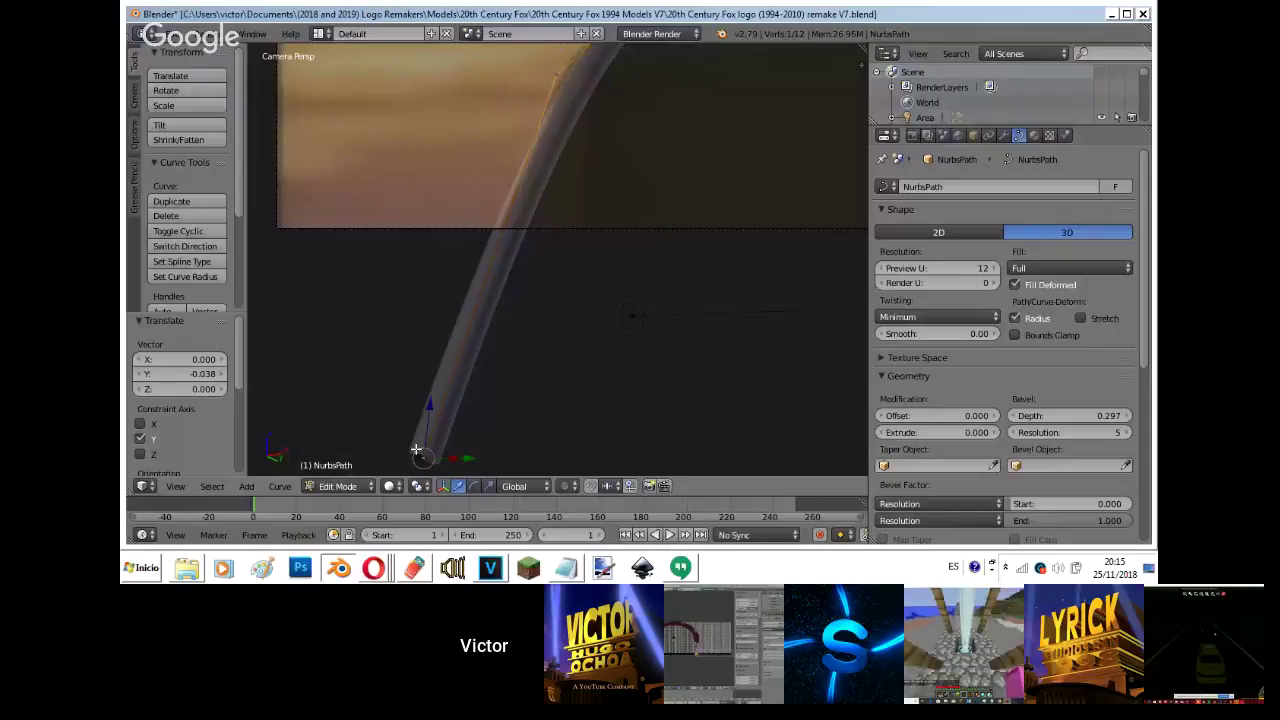
pyautogui.scroll(-1, 567, 138)
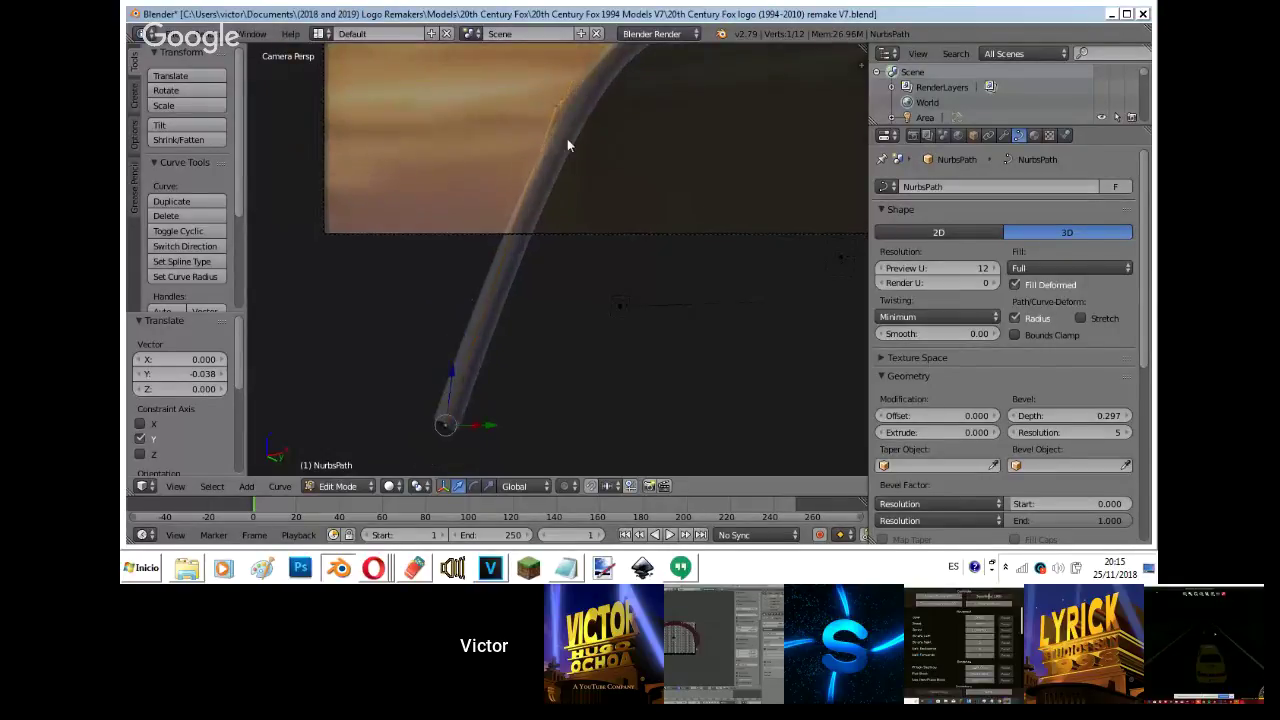
pyautogui.press('Tab')
pyautogui.keyDown('shift'); pyautogui.moveTo(624, 135); pyautogui.dragTo(687, 418, button='middle'); pyautogui.keyUp('shift')
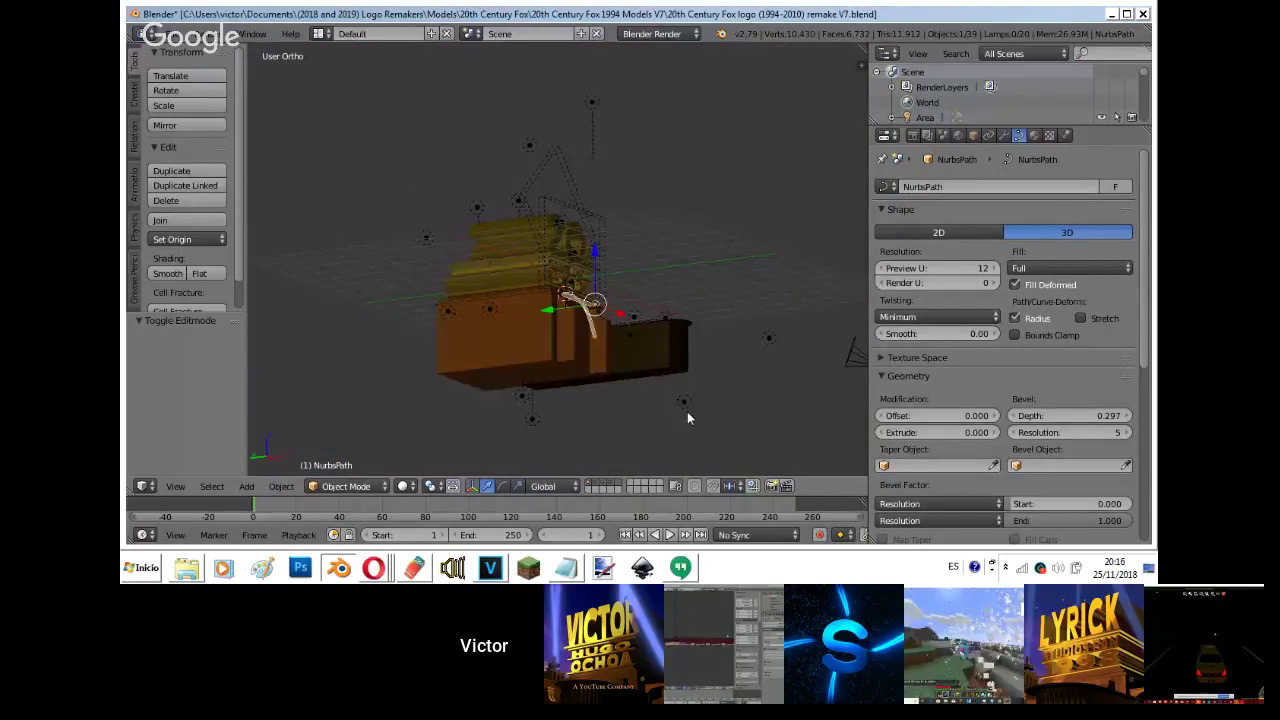
pyautogui.press('KP_0')
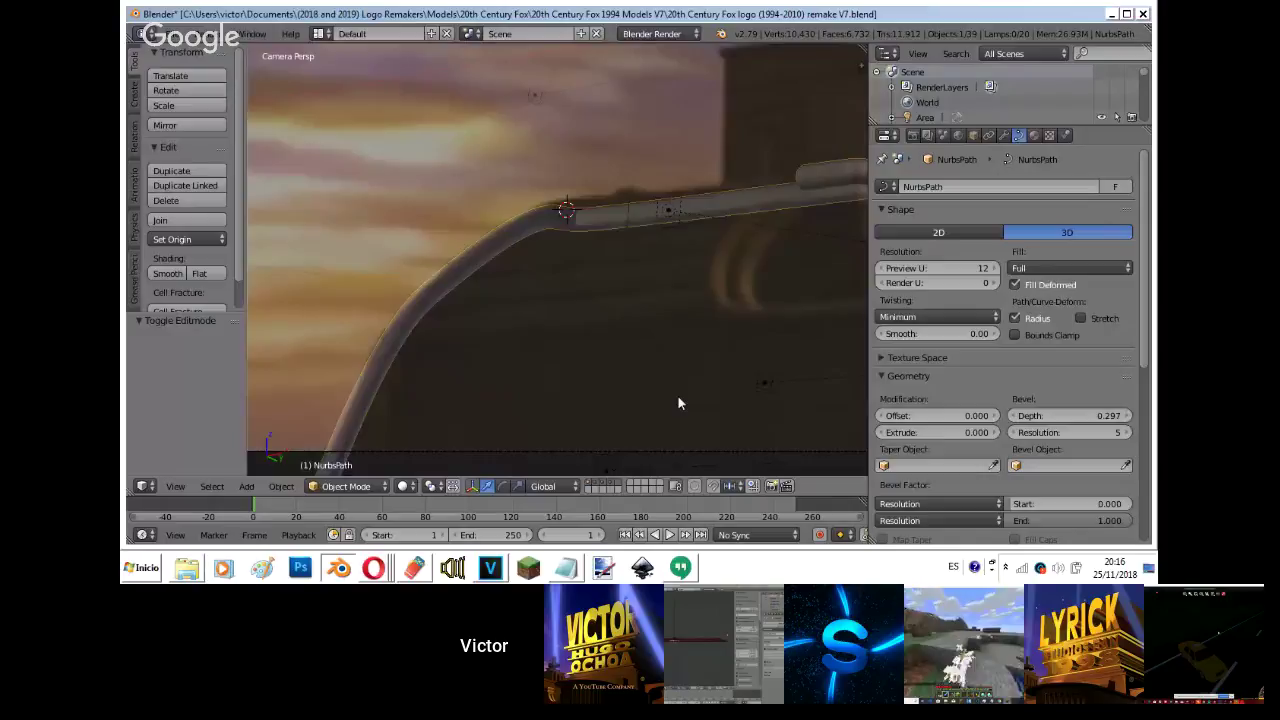
pyautogui.press('KP_3')
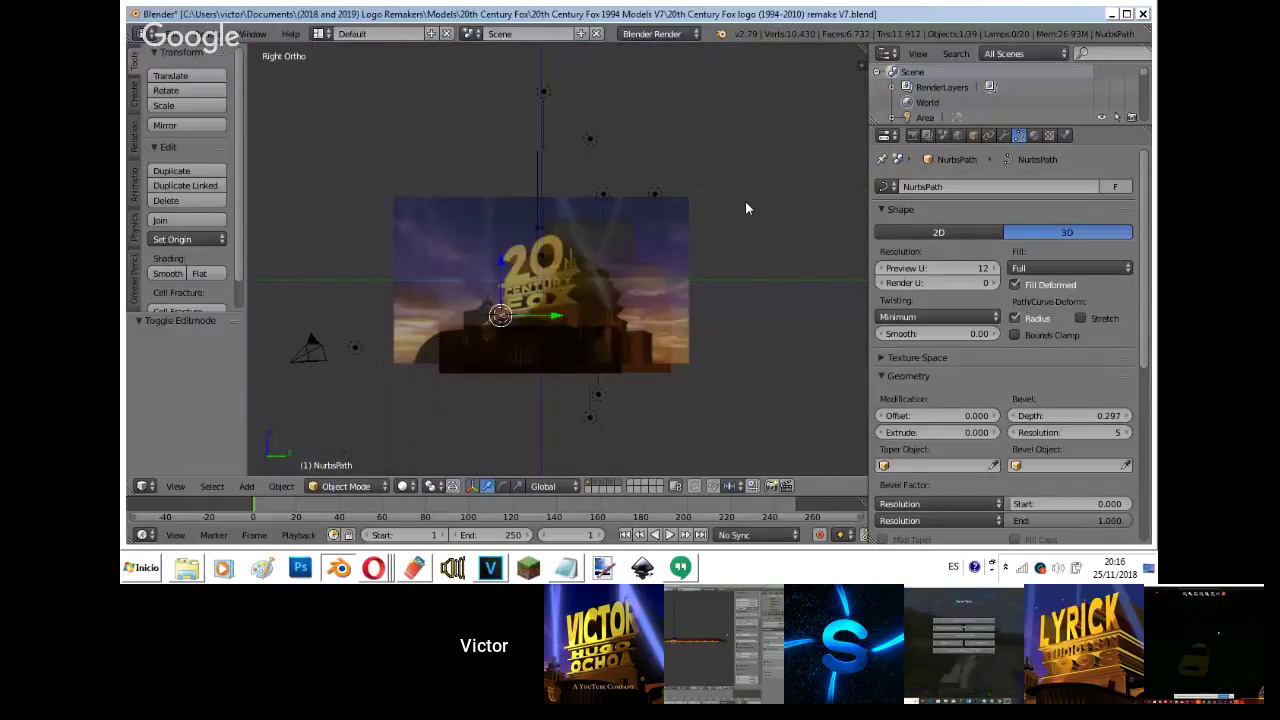
# - Extend the tube's other end with new path points beside the reference building so that it bends downward
pyautogui.press('Tab')
pyautogui.press('Tab')
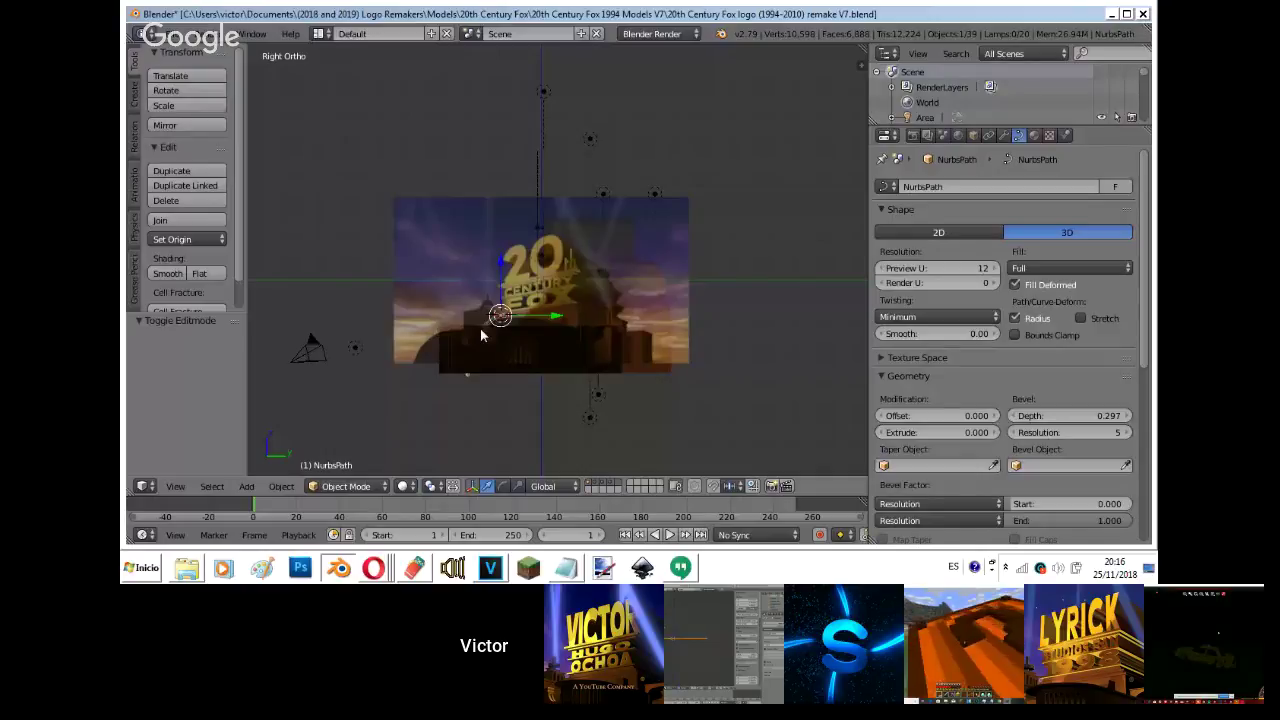
pyautogui.press('KP_0')
pyautogui.press('Tab')
pyautogui.rightClick(522, 214)
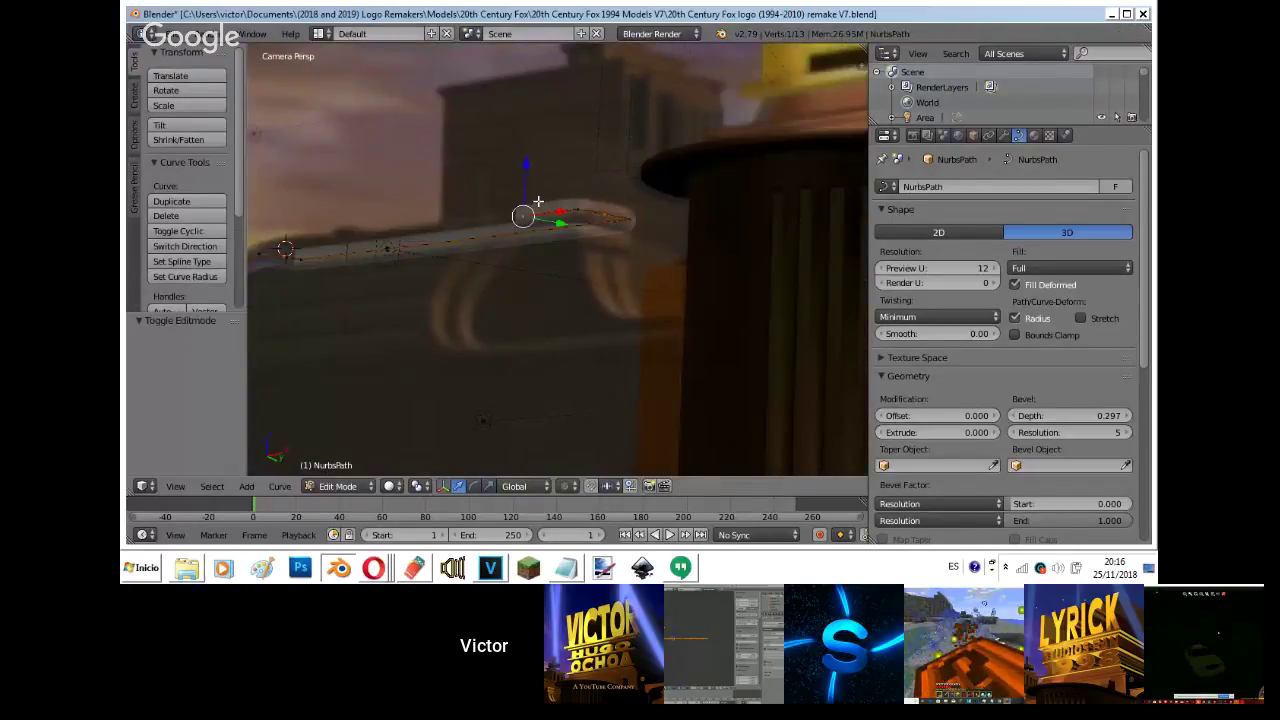
pyautogui.press('g')
pyautogui.click(519, 211)
pyautogui.press('Tab')
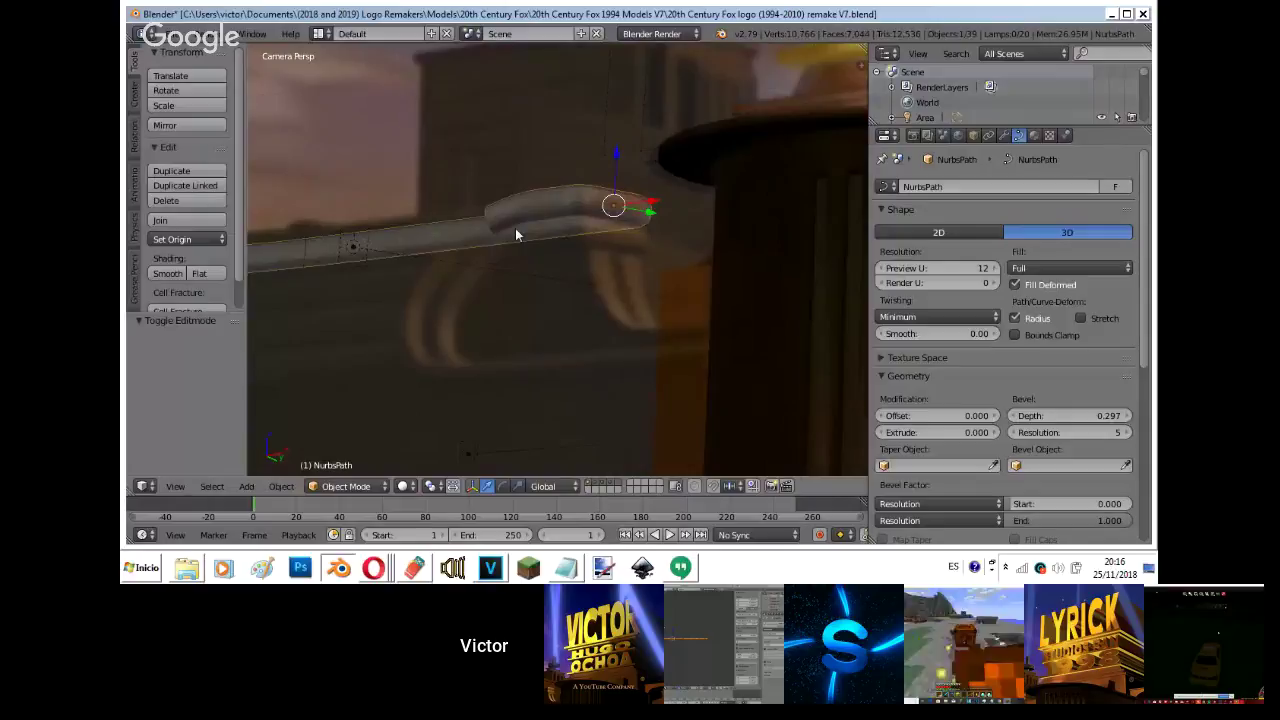
pyautogui.scroll(4, 515, 228)
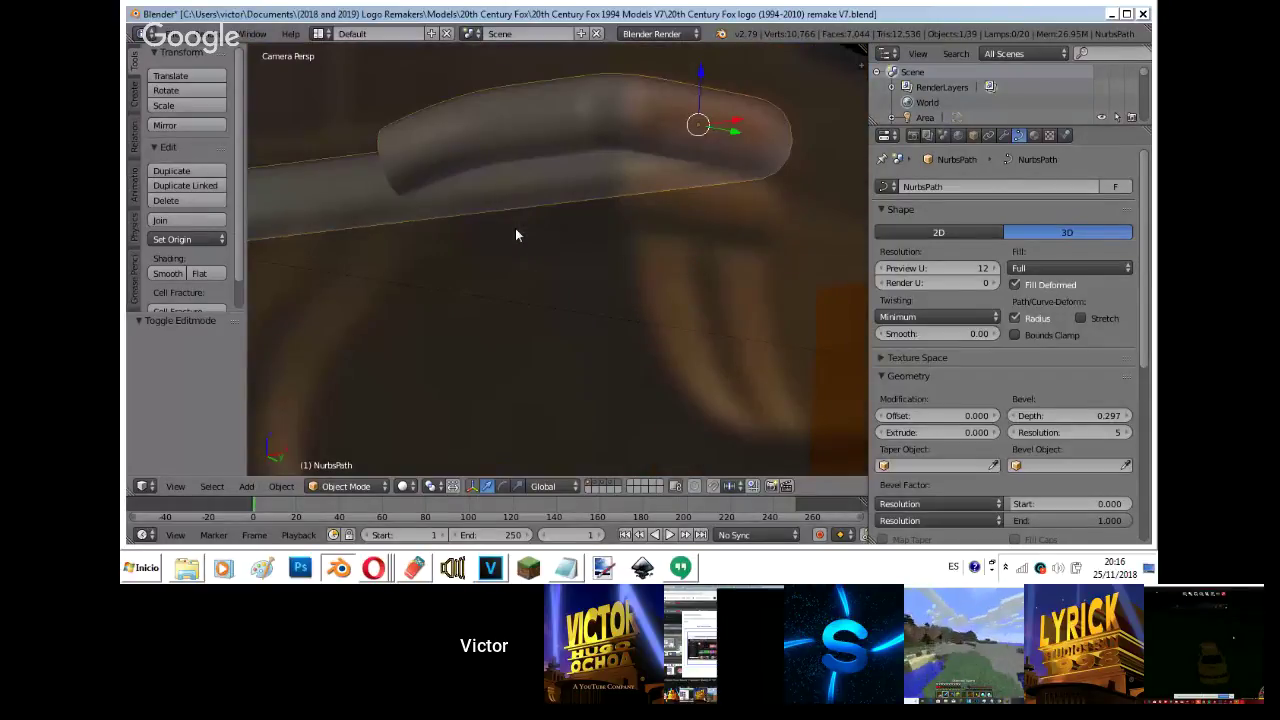
# - Check the Google Hangouts window and the YouTube live chat, dismiss the pop-up notifications, and switch back to Blender
pyautogui.click(372, 567)
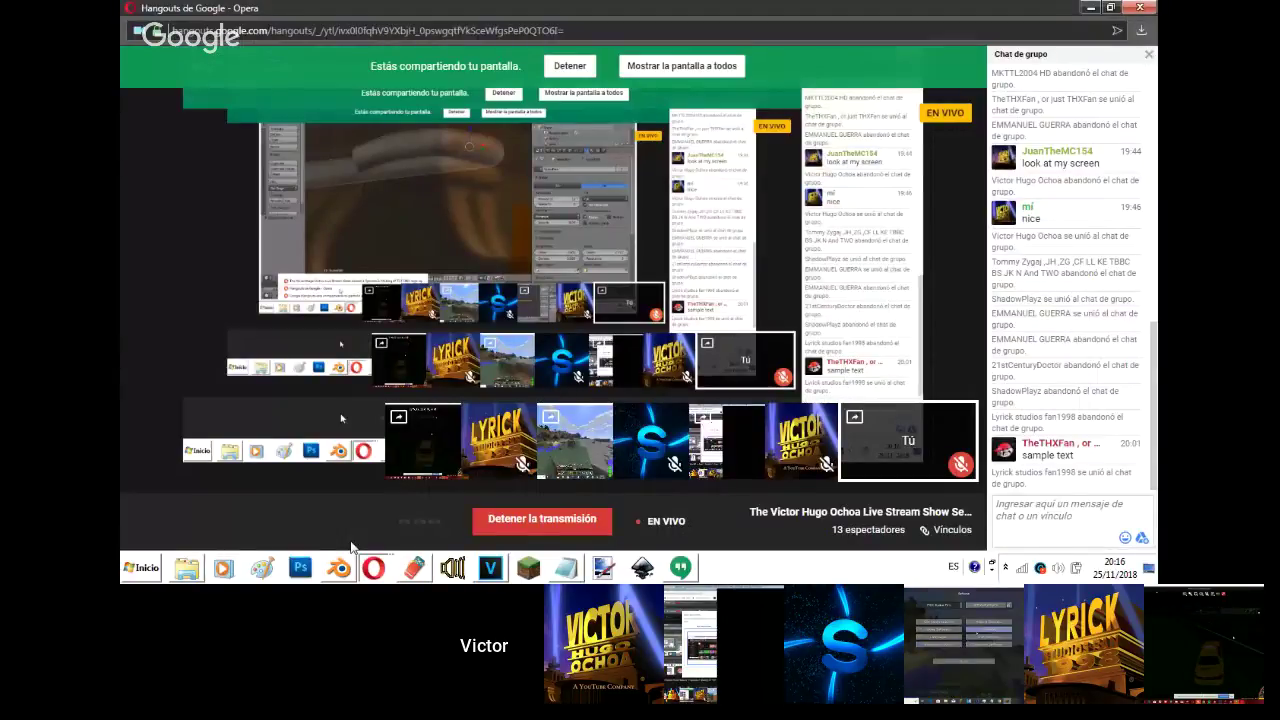
pyautogui.click(372, 567)
pyautogui.click(353, 492)
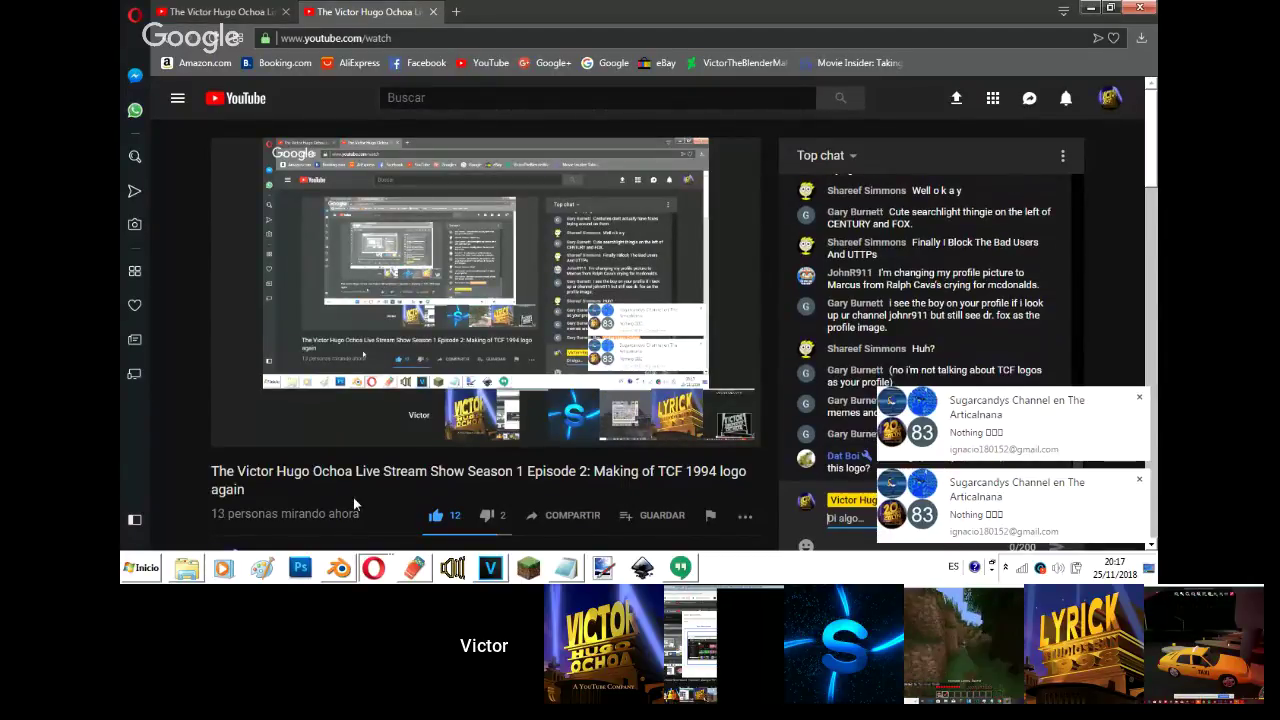
pyautogui.click(1139, 480)
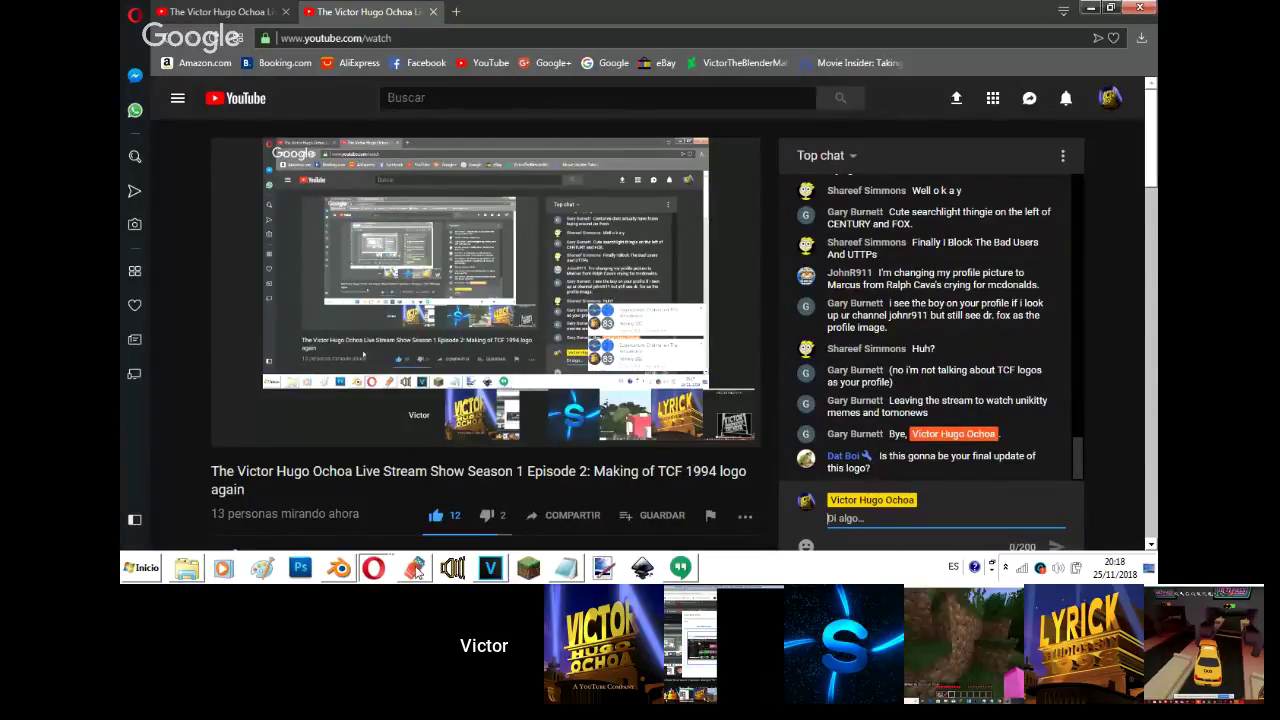
pyautogui.click(373, 568)
pyautogui.click(367, 510)
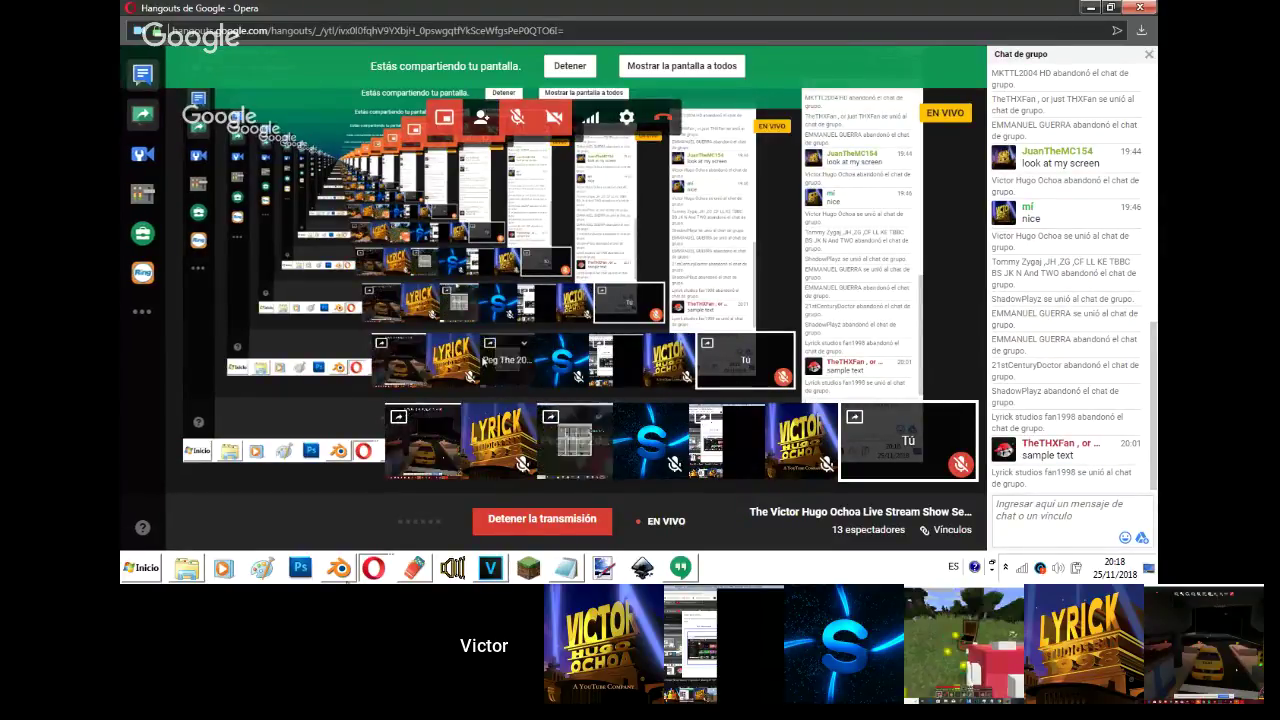
pyautogui.click(339, 568)
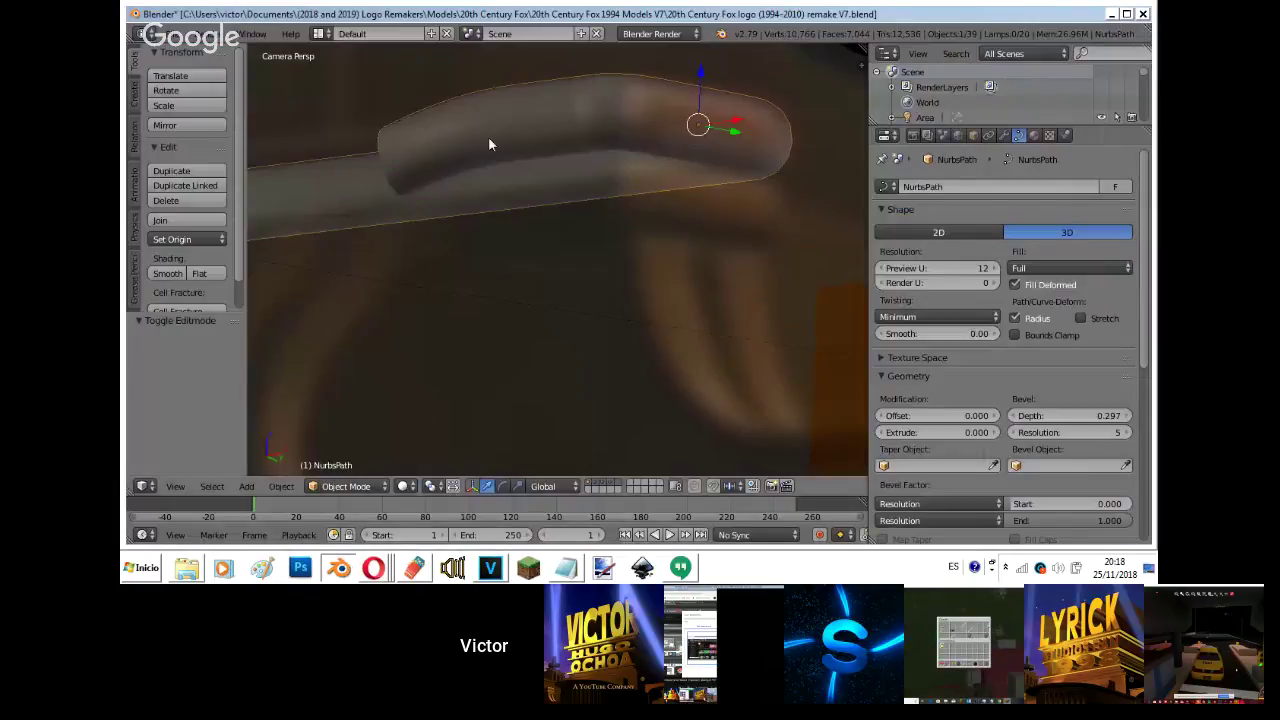
# - In right side view, adjust the path's end point by about -0.012 along Y and -0.025 along Z, and nudge it again by -0.013 and -0.005
pyautogui.press('Tab')
pyautogui.press('KP_3')
pyautogui.scroll(6, 489, 138)
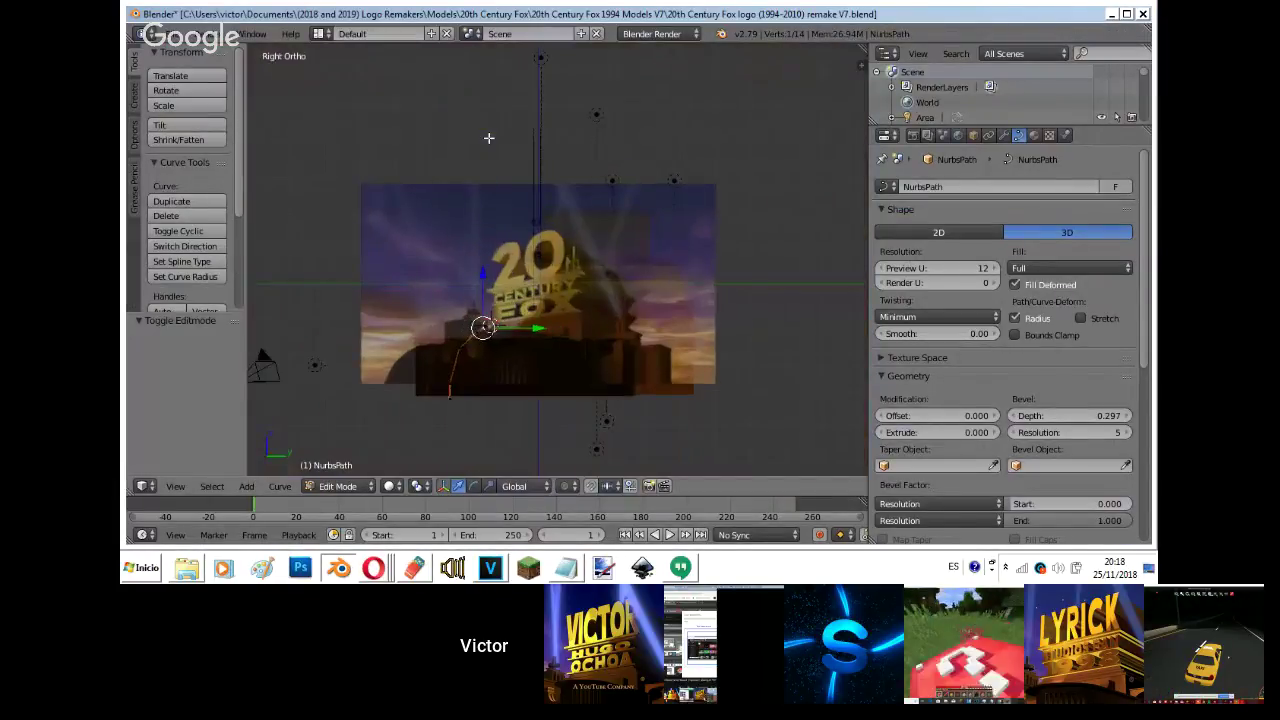
pyautogui.scroll(2, 717, 400)
pyautogui.keyDown('shift'); pyautogui.moveTo(717, 400); pyautogui.dragTo(784, 410, button='middle'); pyautogui.keyUp('shift')
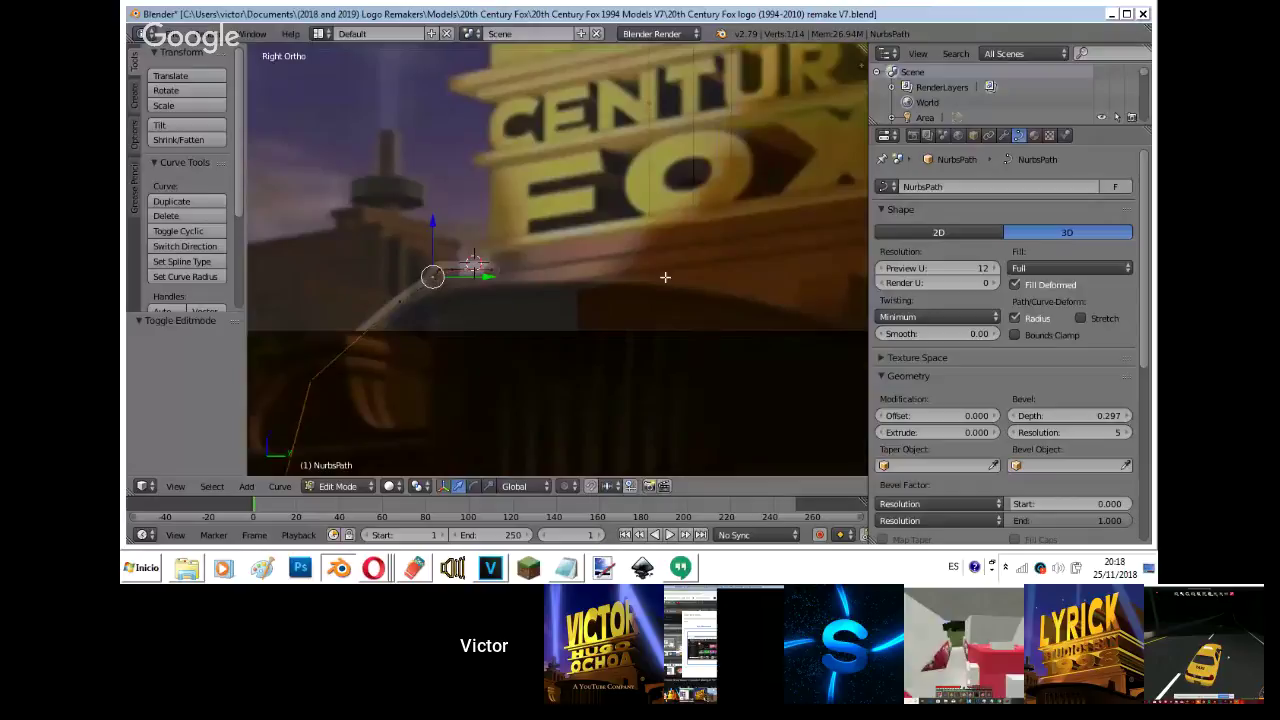
pyautogui.press('g')
pyautogui.click(663, 282)
pyautogui.scroll(2, 663, 282)
pyautogui.scroll(6, 663, 282)
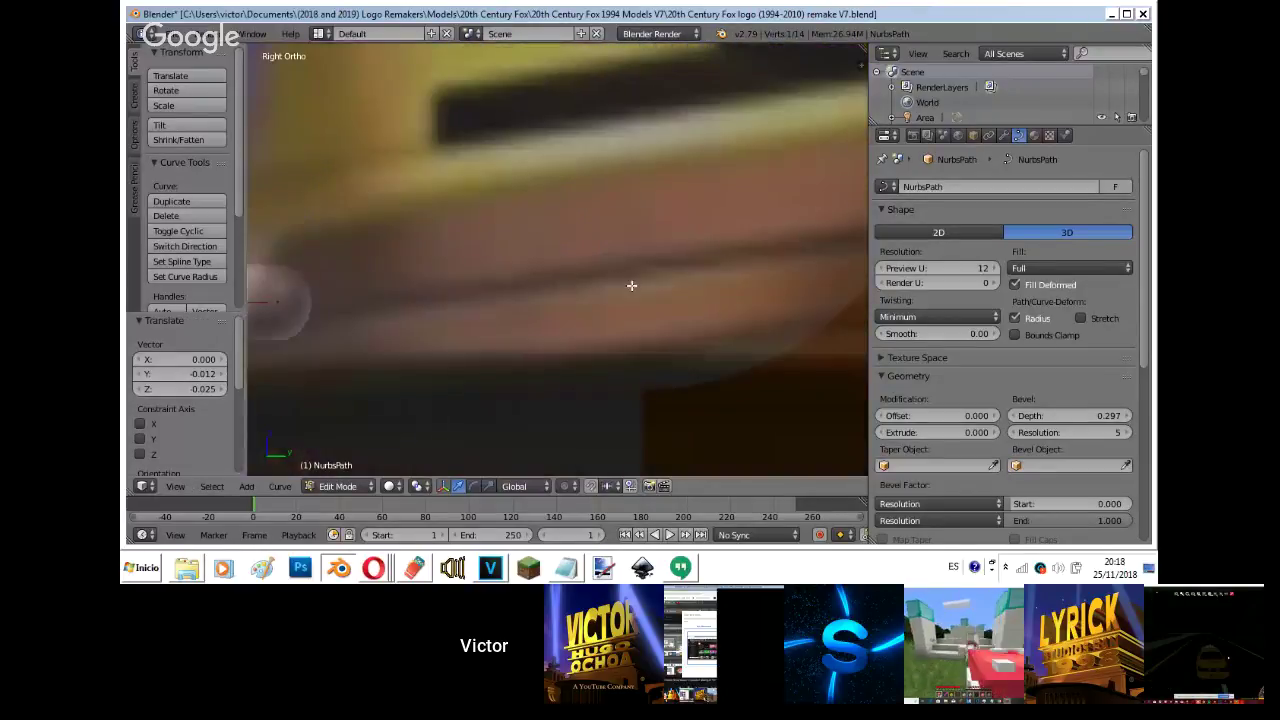
pyautogui.keyDown('shift'); pyautogui.moveTo(632, 286); pyautogui.dragTo(983, 246, button='middle'); pyautogui.keyUp('shift')
pyautogui.press('g')
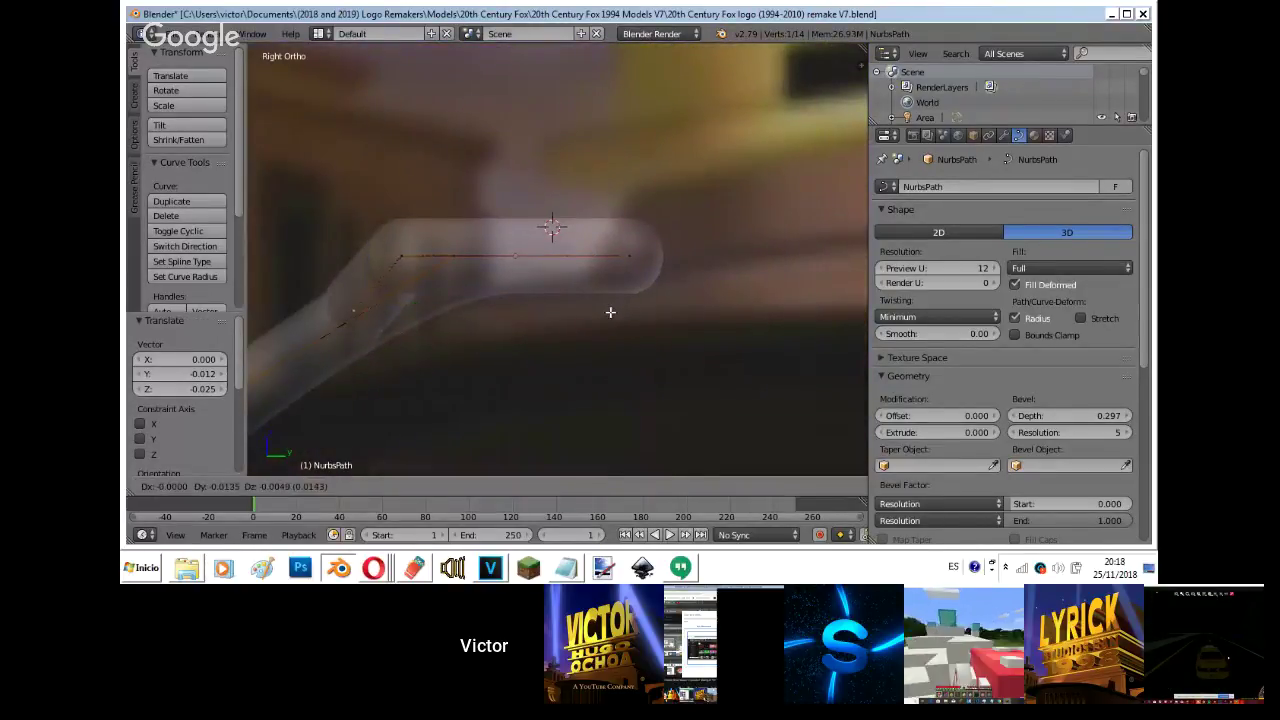
pyautogui.click(610, 312)
# - Extrude a new point from the path's end by about -0.121, -0.040, -0.111, and shift it about -0.108 along Y in side view
pyautogui.press('KP_0')
pyautogui.press('e')
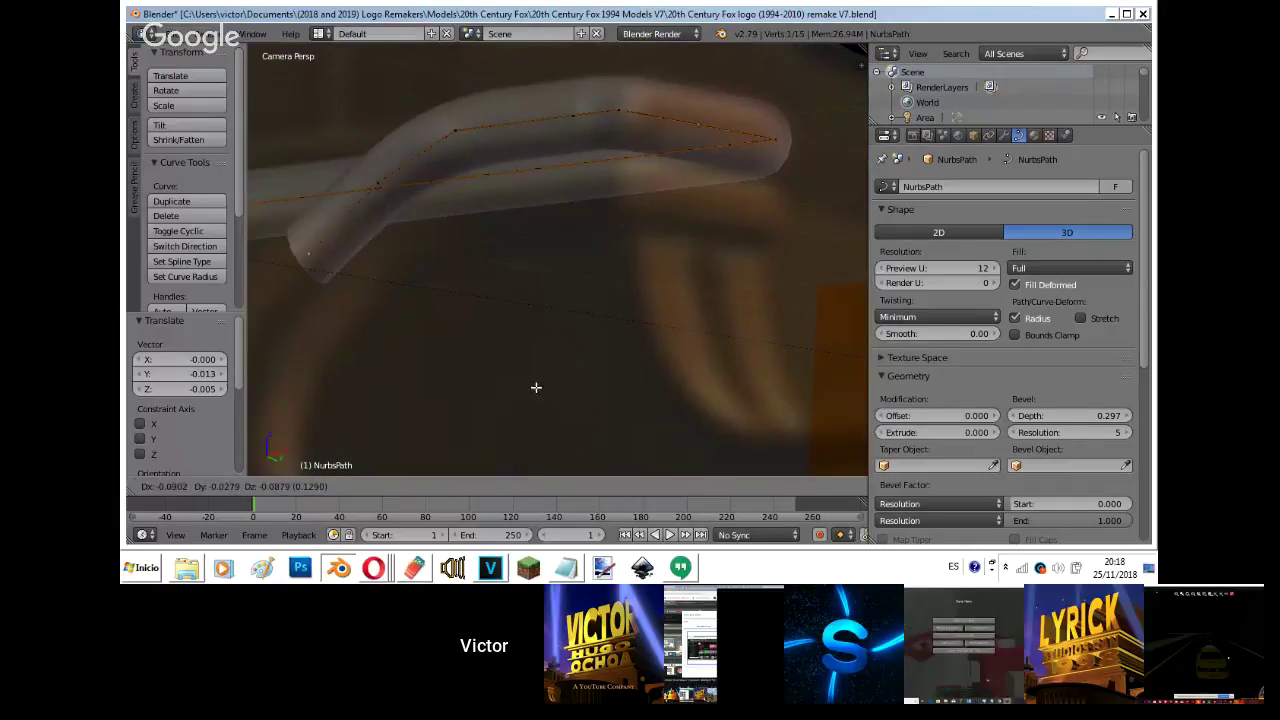
pyautogui.click(514, 402)
pyautogui.press('KP_3')
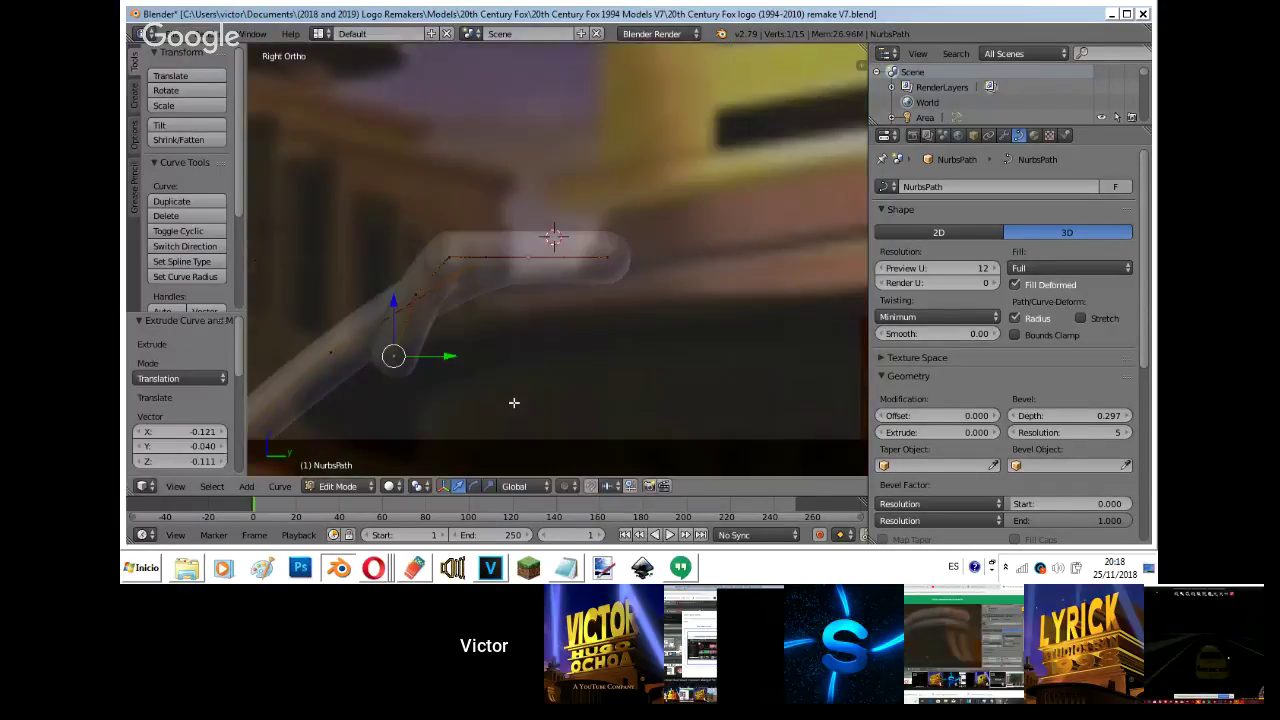
pyautogui.press('g')
pyautogui.press('y')
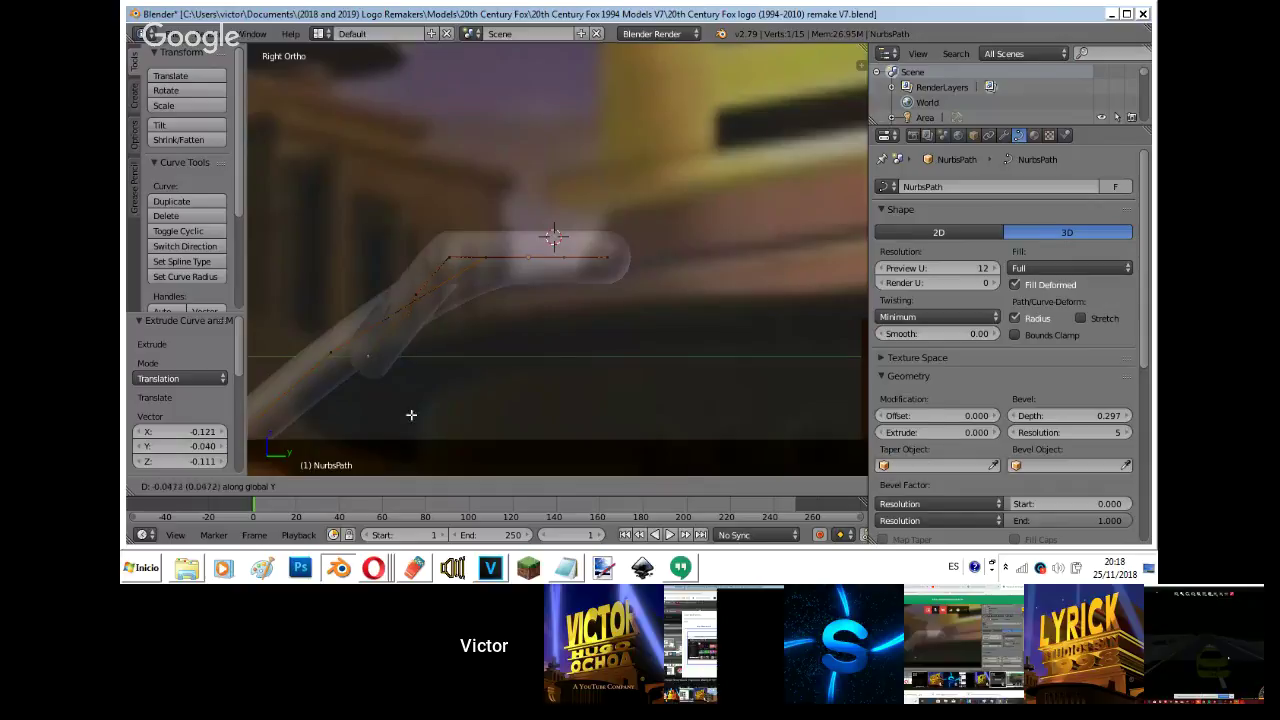
pyautogui.click(382, 419)
# - Move the new end point about 0.118 along X in camera view, and finish editing the path in side view
pyautogui.press('KP_0')
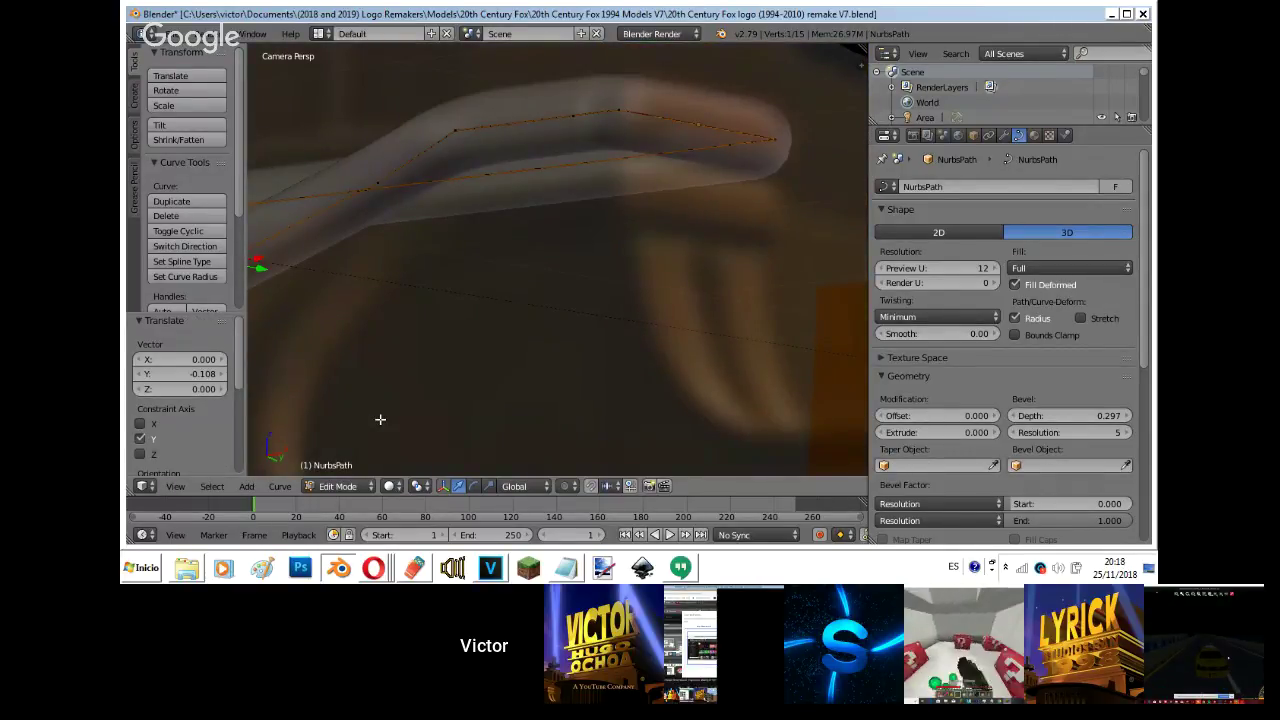
pyautogui.scroll(-3, 380, 419)
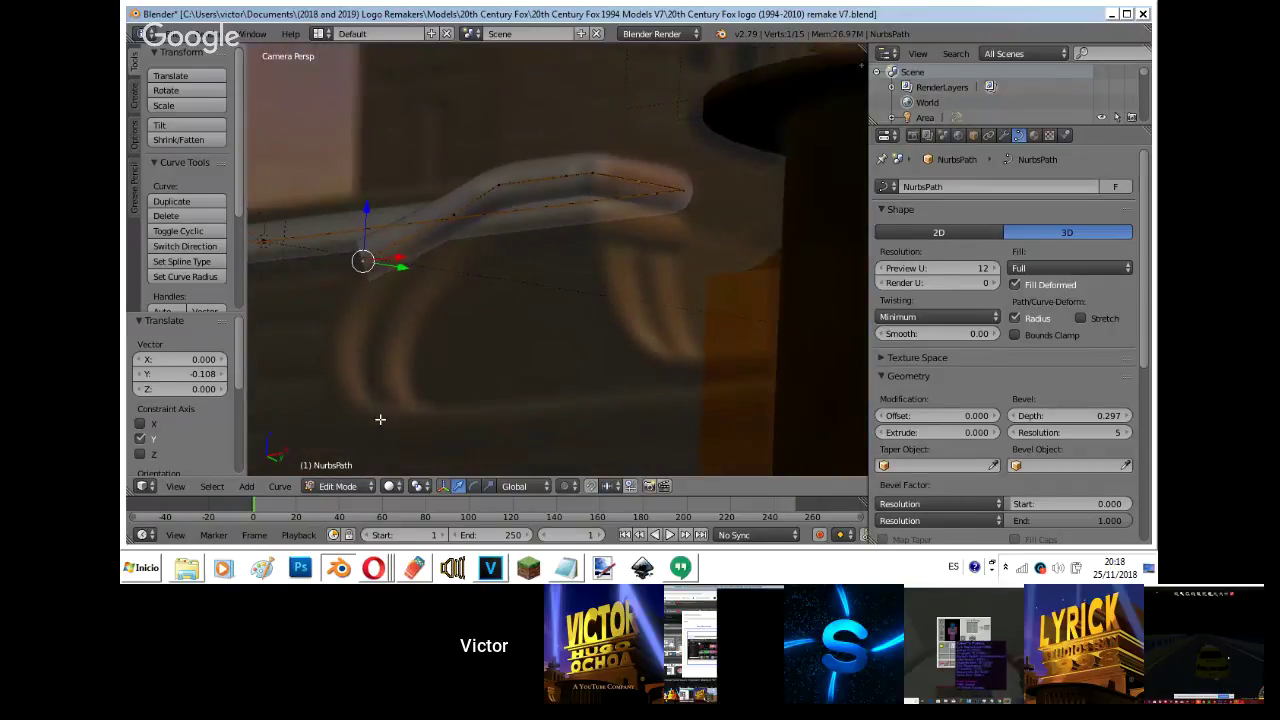
pyautogui.press('g')
pyautogui.press('x')
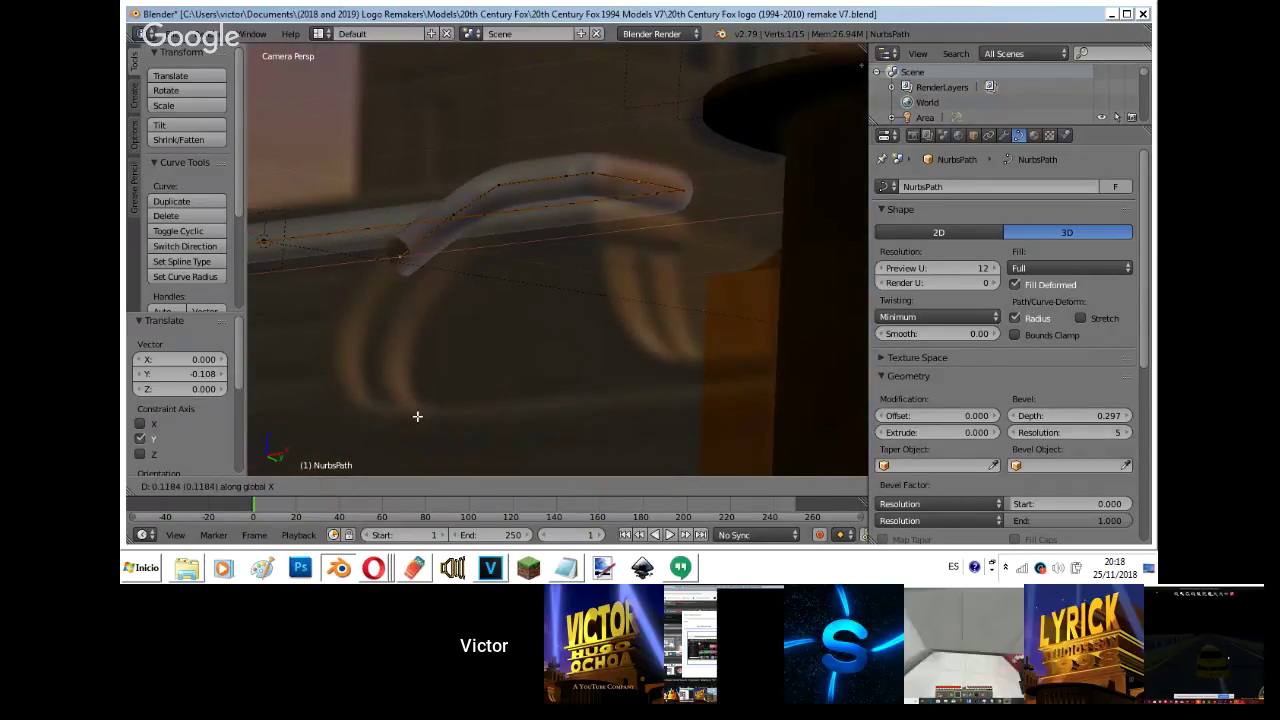
pyautogui.click(417, 416)
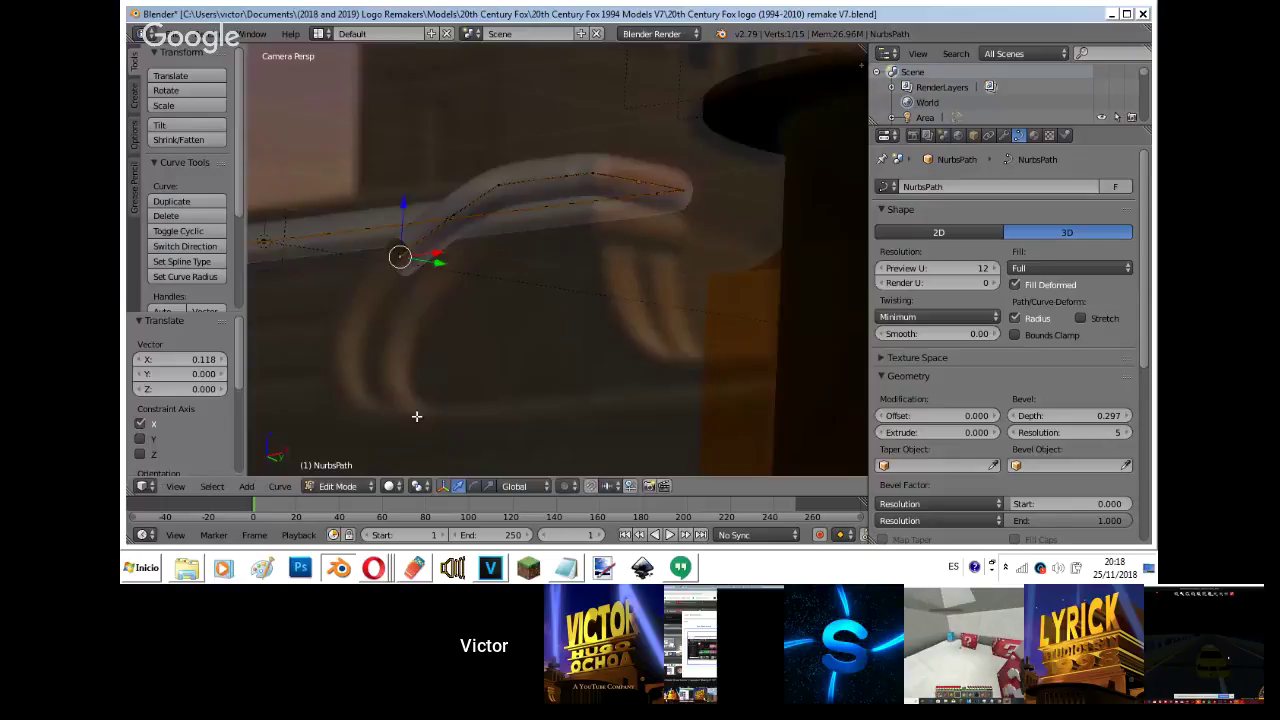
pyautogui.press('KP_3')
pyautogui.press('Tab')
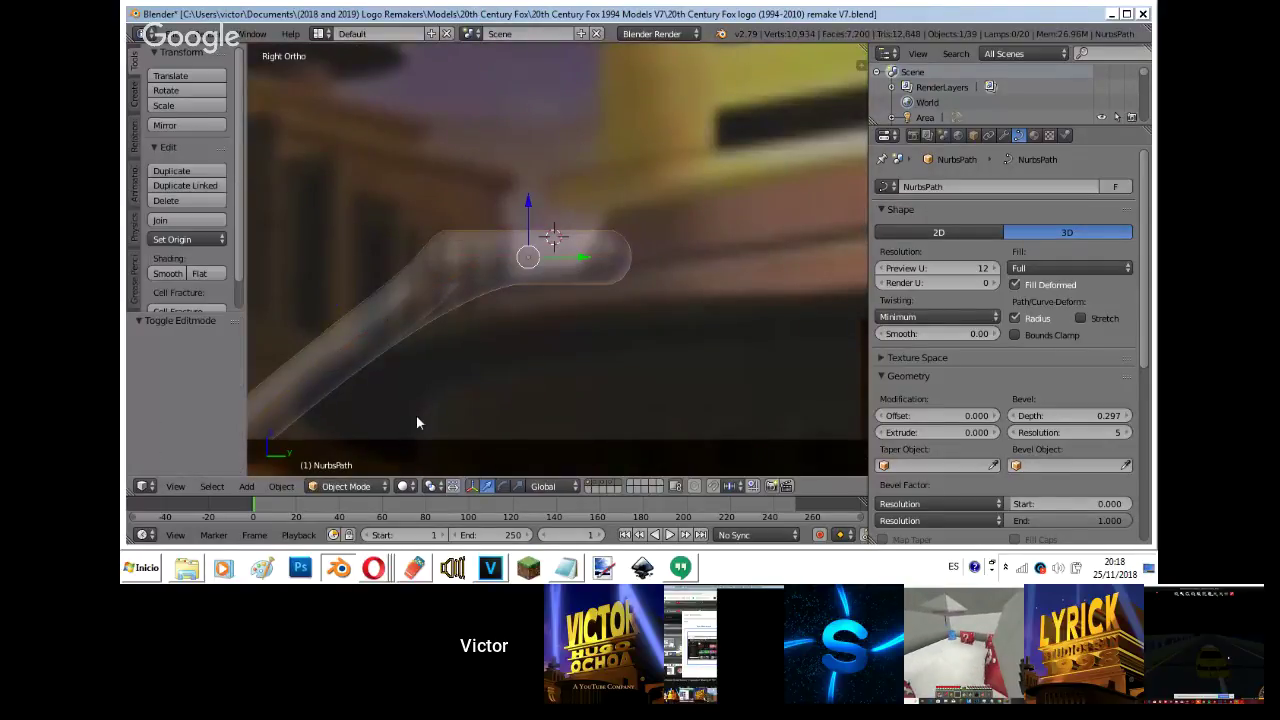
# - Extrude a new point from the path's end by about -0.112, -0.028, -0.127, and shift it backward along Y in right side view
pyautogui.press('Tab')
pyautogui.press('KP_0')
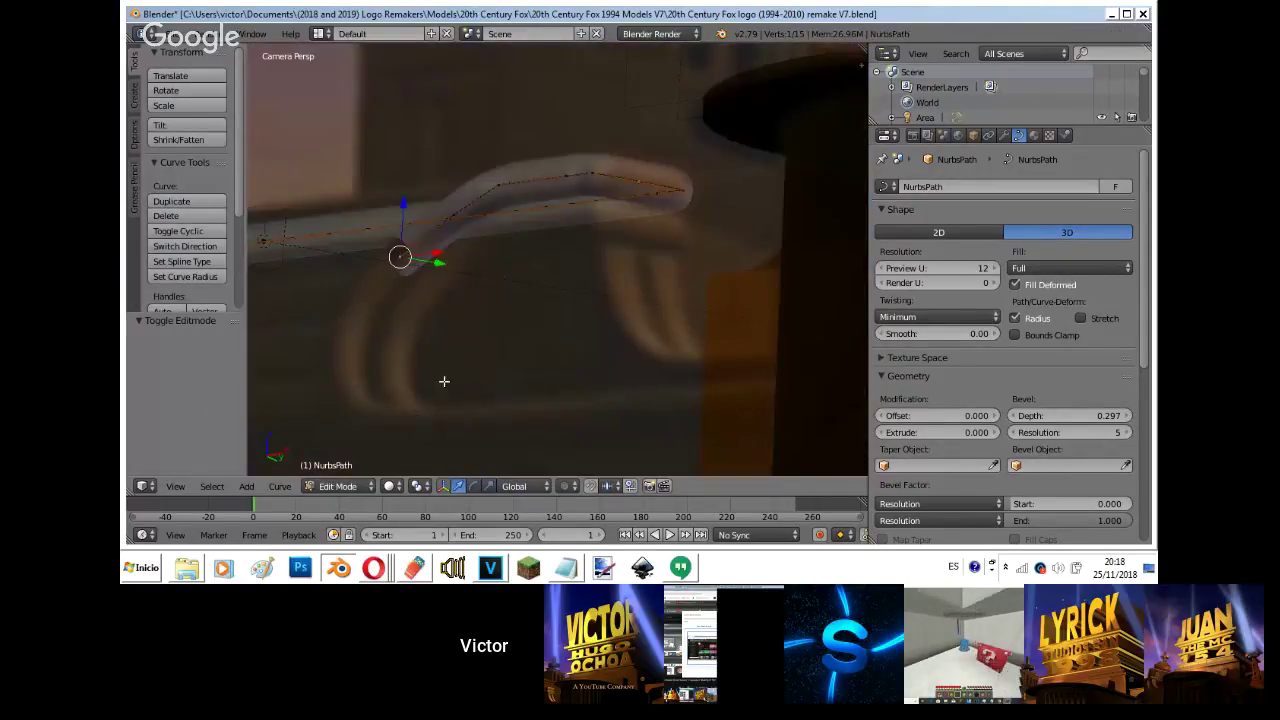
pyautogui.press('e')
pyautogui.click(515, 352)
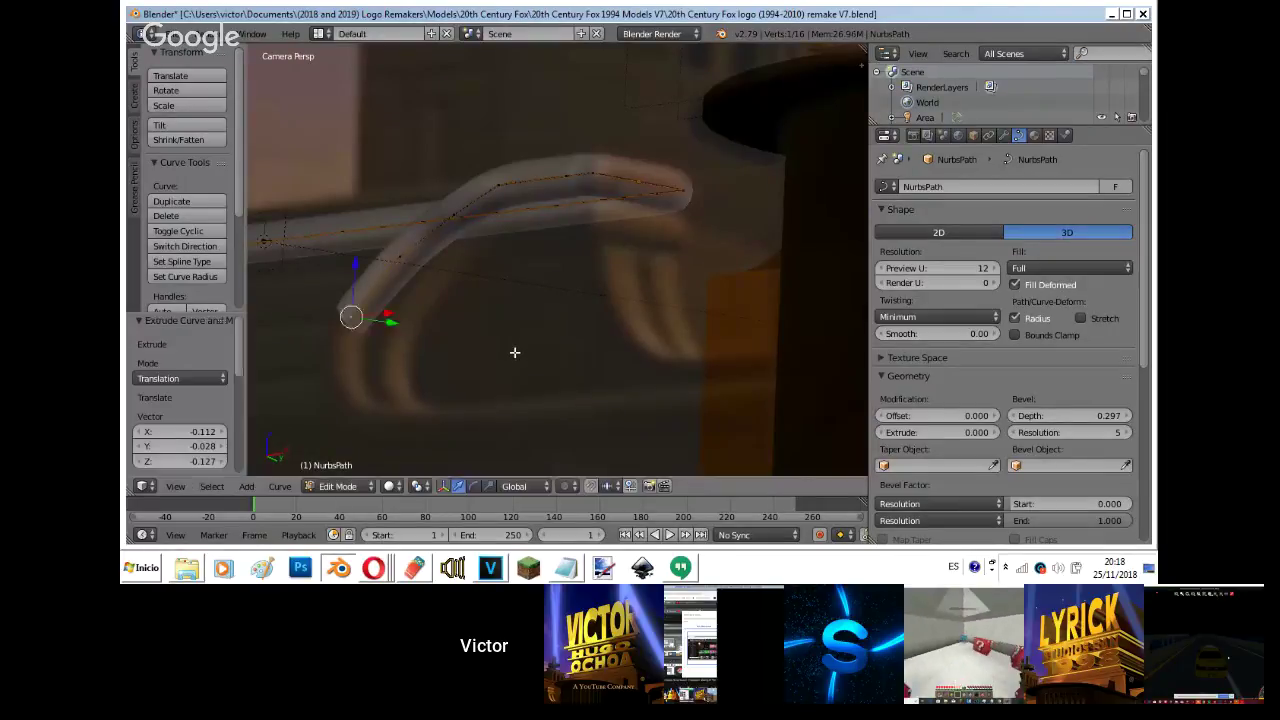
pyautogui.press('KP_3')
pyautogui.press('g')
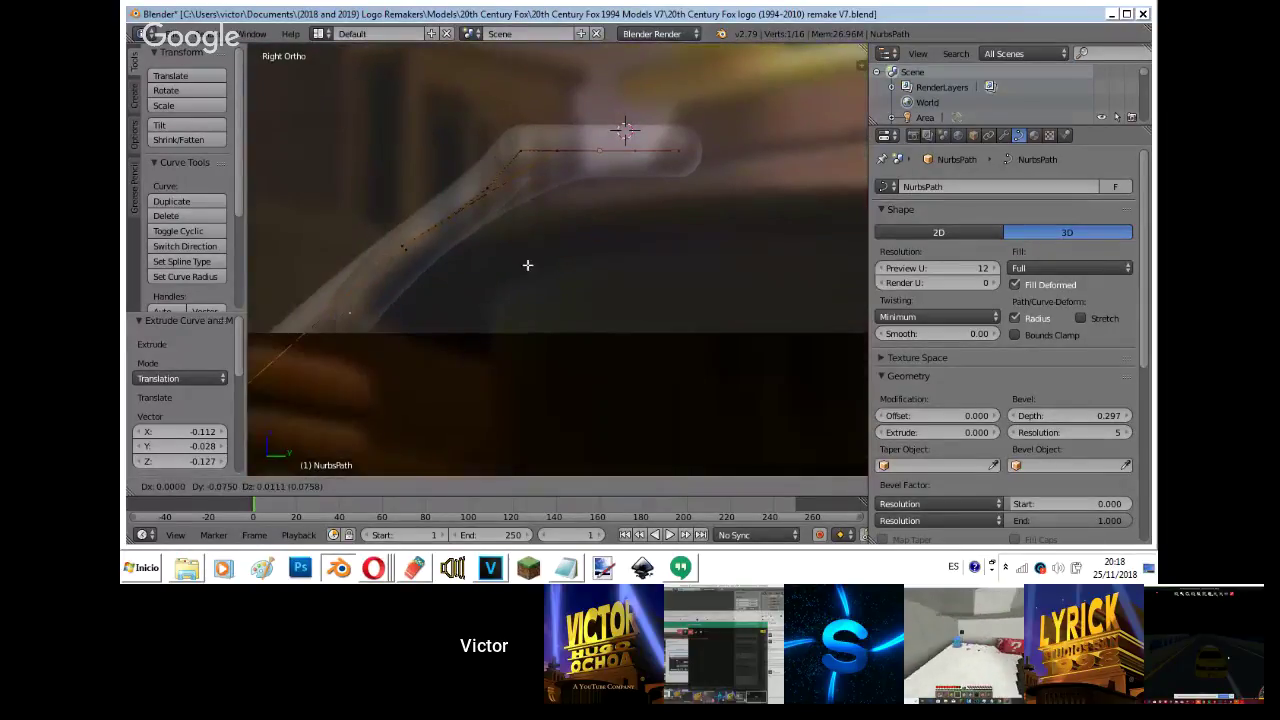
pyautogui.click(512, 262)
# - Move the new end point about 0.255 along X in front view, and correct it by about -0.093 along X in camera view
pyautogui.press('KP_7')
pyautogui.press('KP_1')
pyautogui.press('g')
pyautogui.press('x')
pyautogui.click(651, 240)
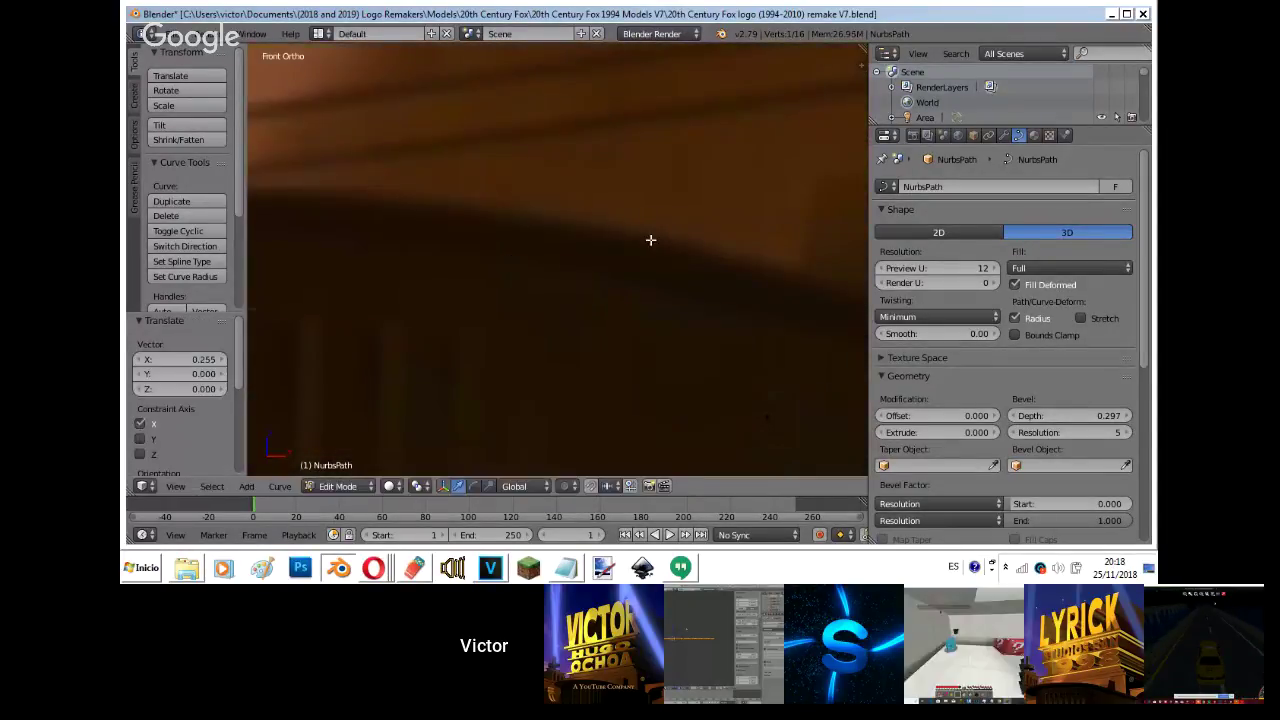
pyautogui.keyDown('shift'); pyautogui.moveTo(651, 240); pyautogui.dragTo(531, 372, button='middle'); pyautogui.keyUp('shift')
pyautogui.press('KP_0')
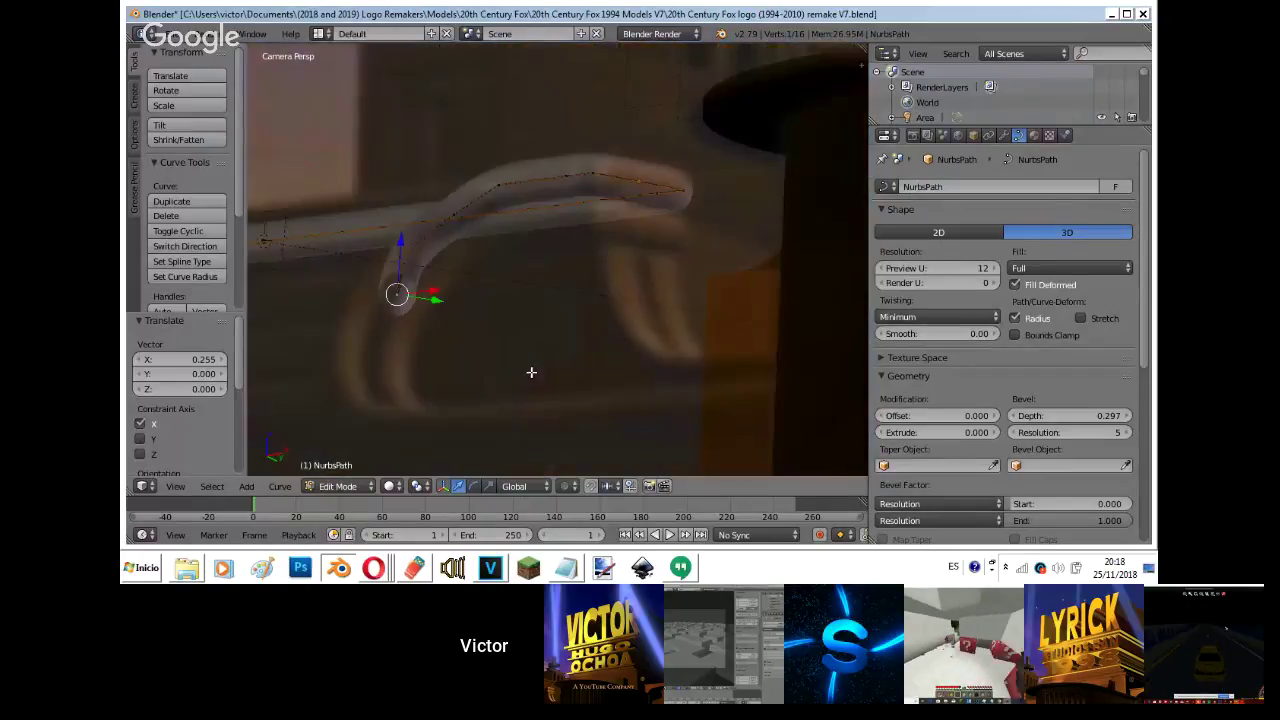
pyautogui.press('g')
pyautogui.press('x')
pyautogui.click(499, 382)
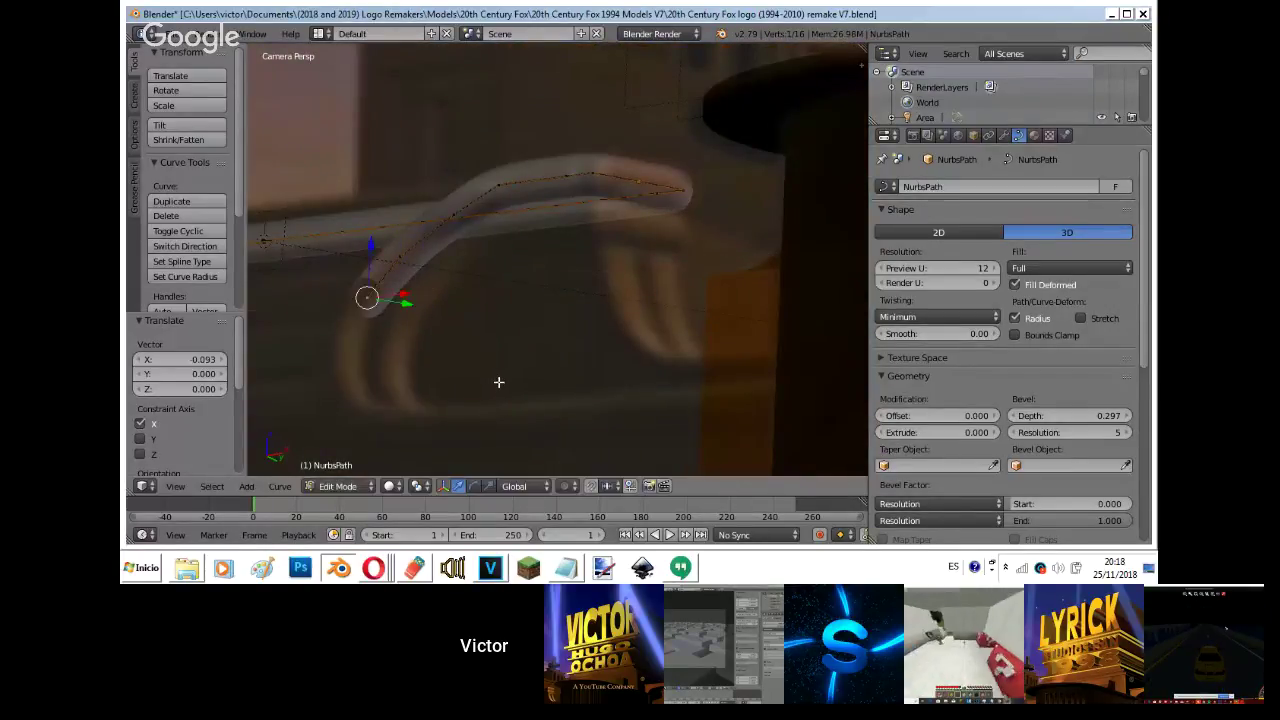
# - Finish editing the path and move it to the fifth layer, checking its placement in front and camera views
pyautogui.press('Tab')
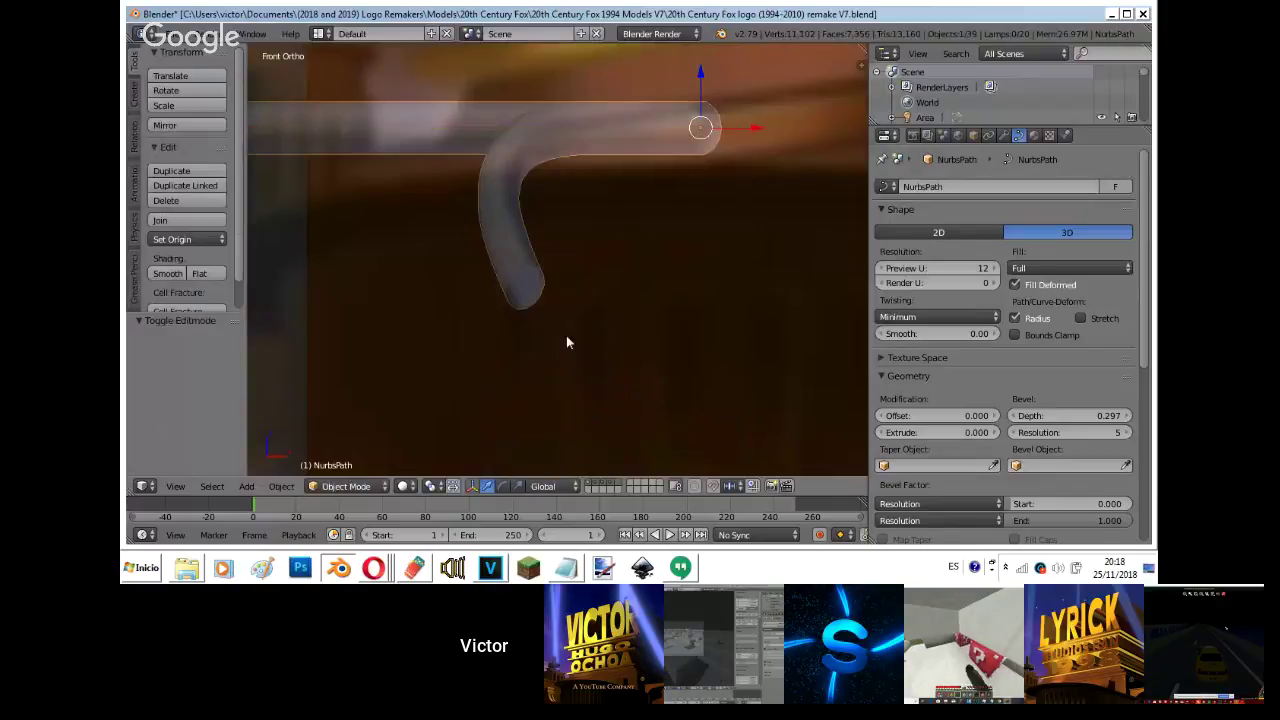
pyautogui.hotkey('shift', 'z')
pyautogui.hotkey('shift', 'z')
pyautogui.press('KP_1')
pyautogui.press('m')
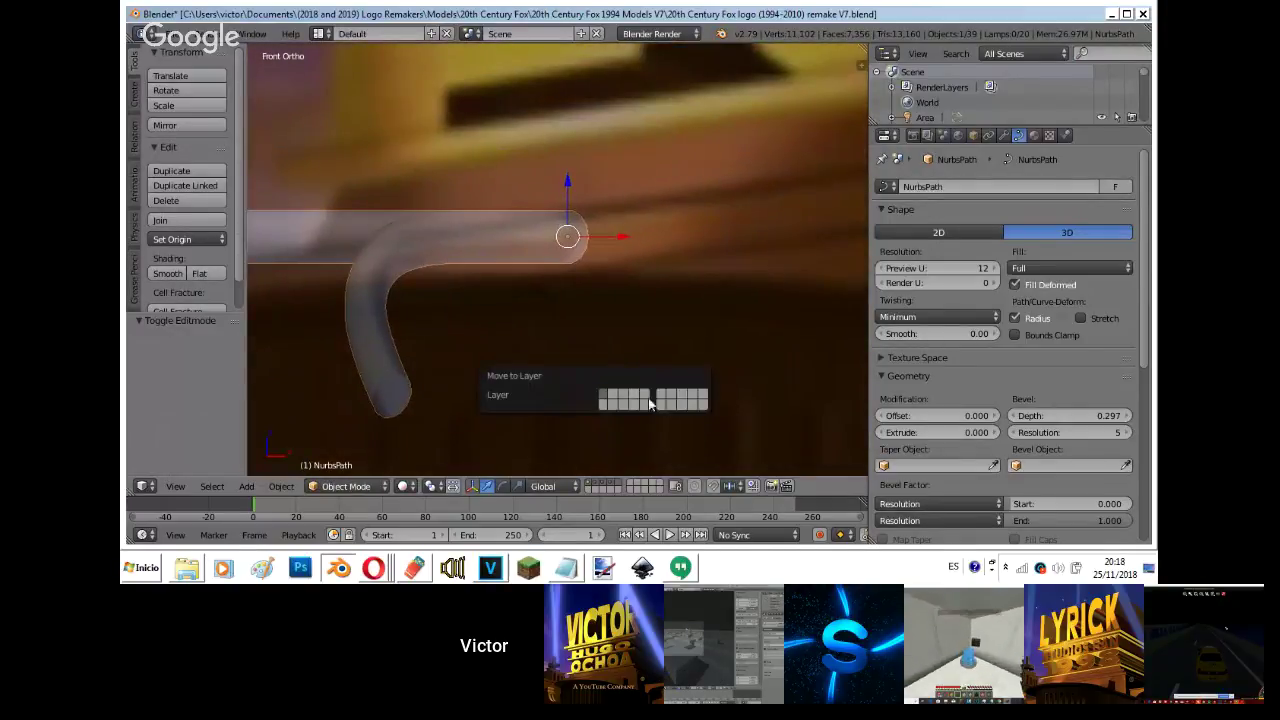
pyautogui.scroll(-13, 681, 200)
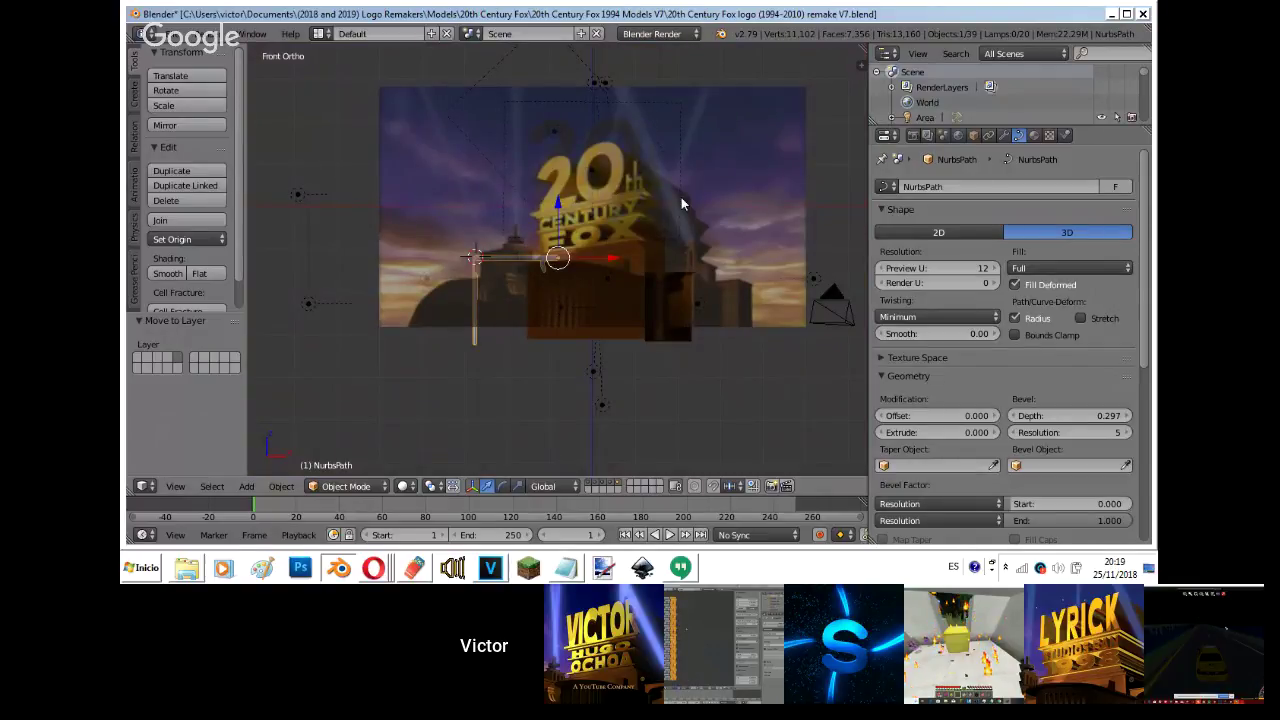
pyautogui.press('KP_Decimal')
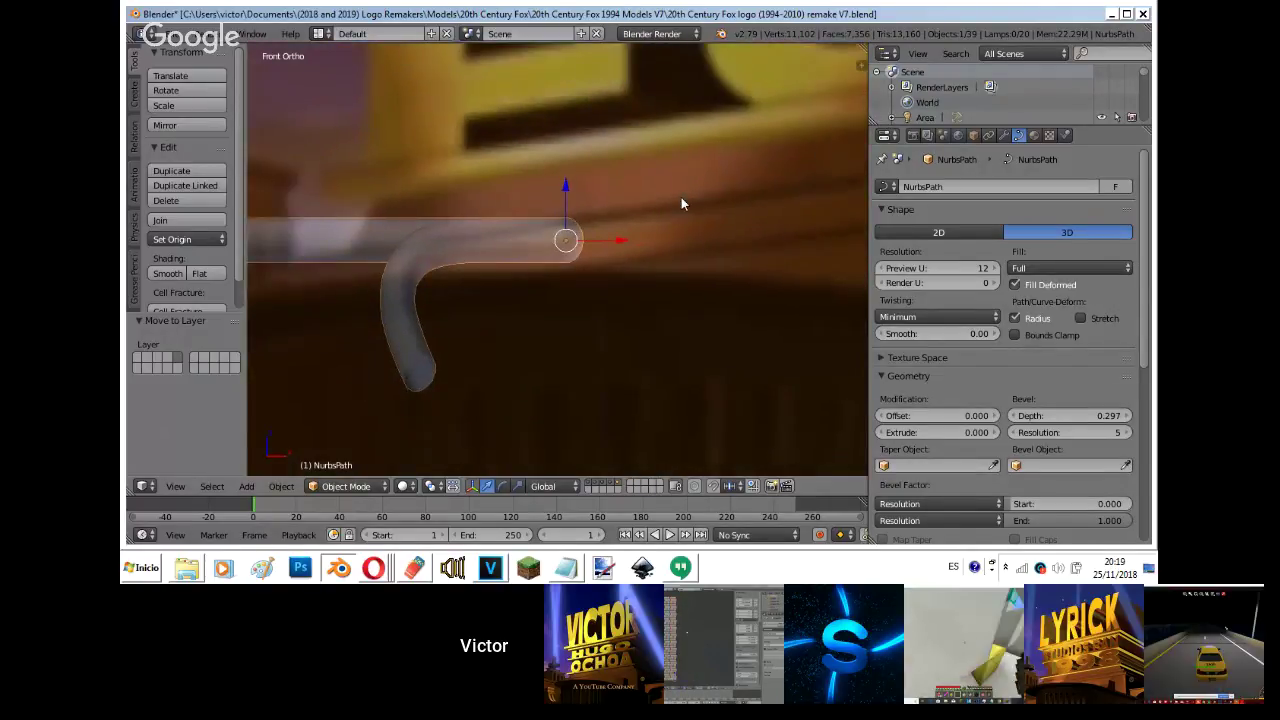
pyautogui.press('Home')
pyautogui.press('KP_0')
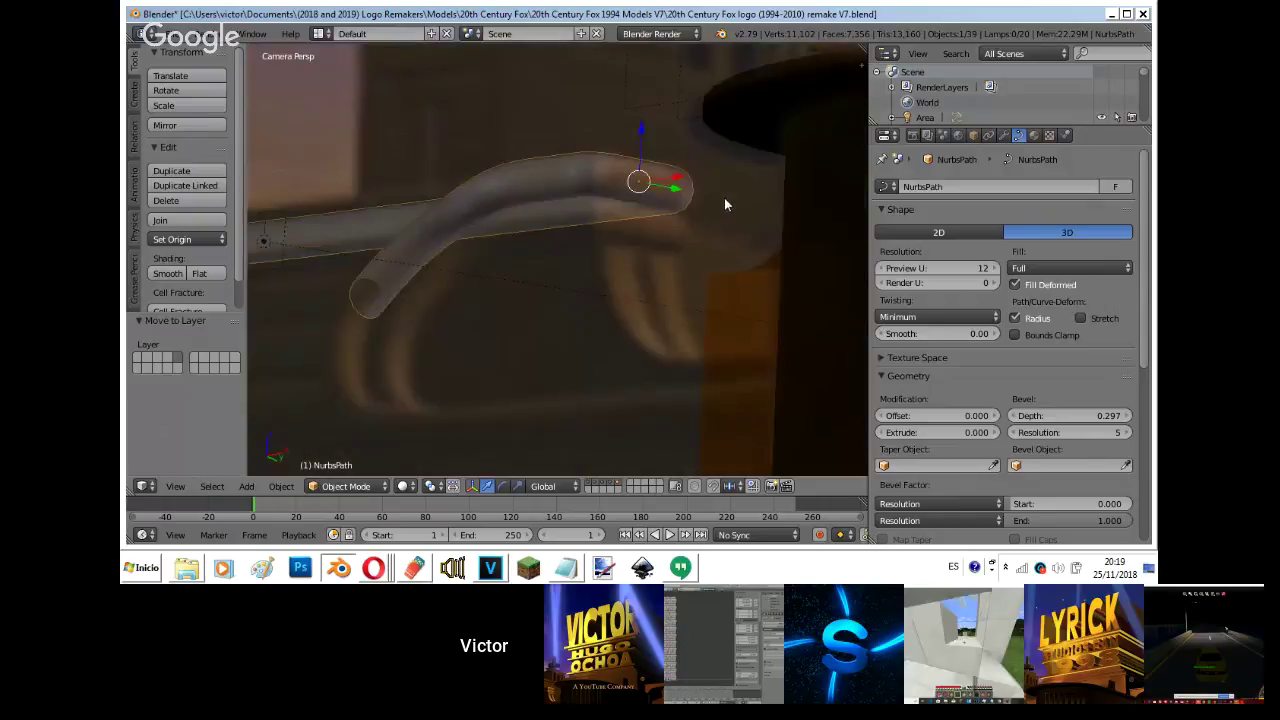
# - Extrude another point from the path's end by about -0.067, -0.001, -0.118, and shift it about -0.157 along Y in side view
pyautogui.press('Tab')
pyautogui.press('e')
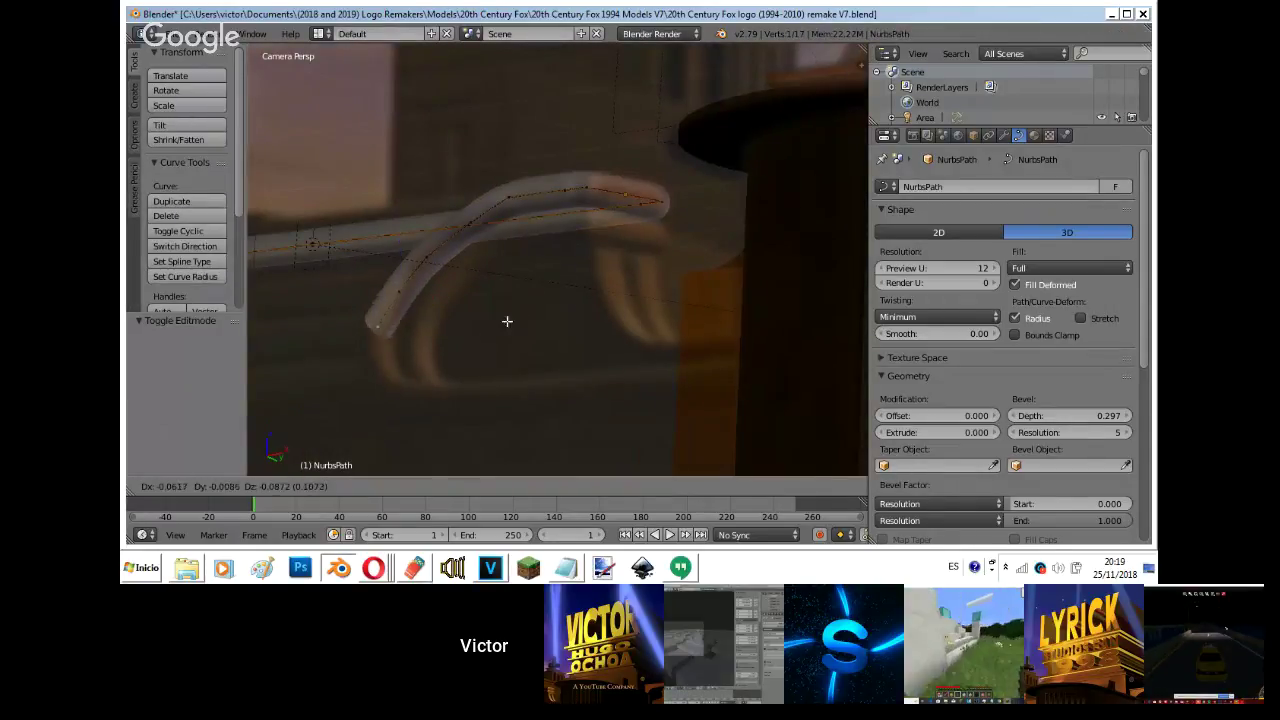
pyautogui.click(499, 338)
pyautogui.press('KP_3')
pyautogui.scroll(6, 499, 338)
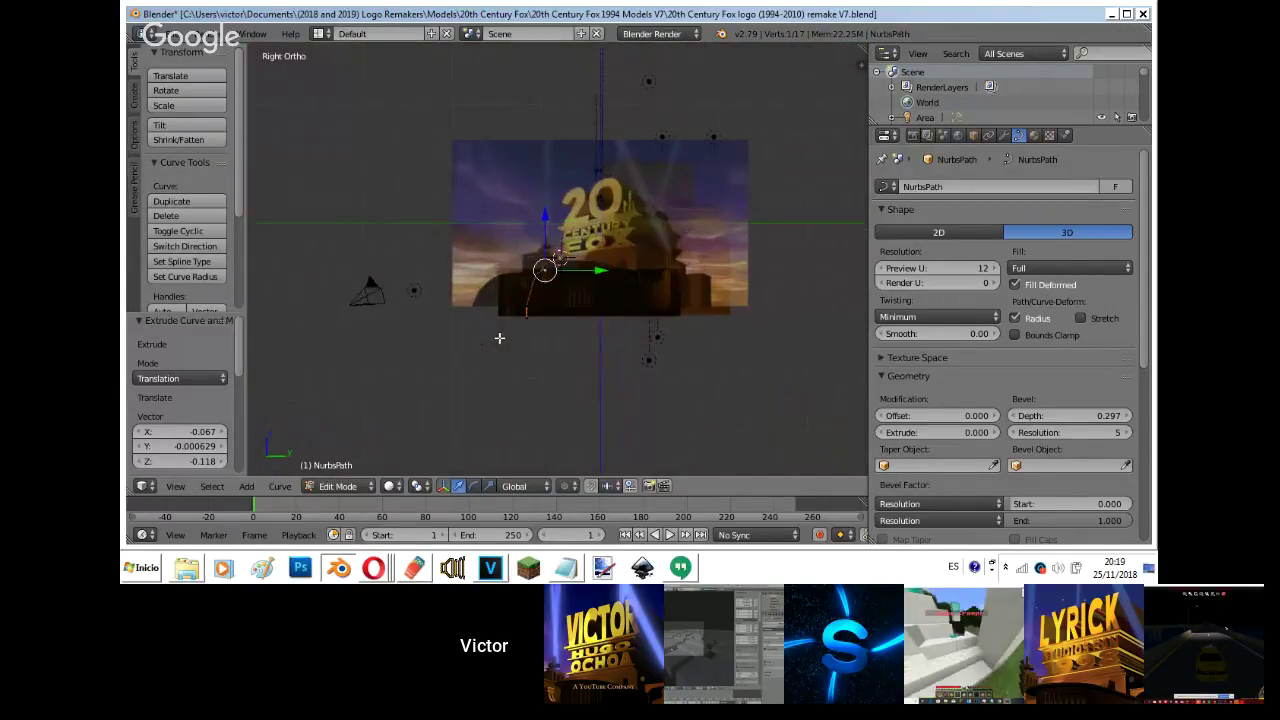
pyautogui.scroll(1, 460, 347)
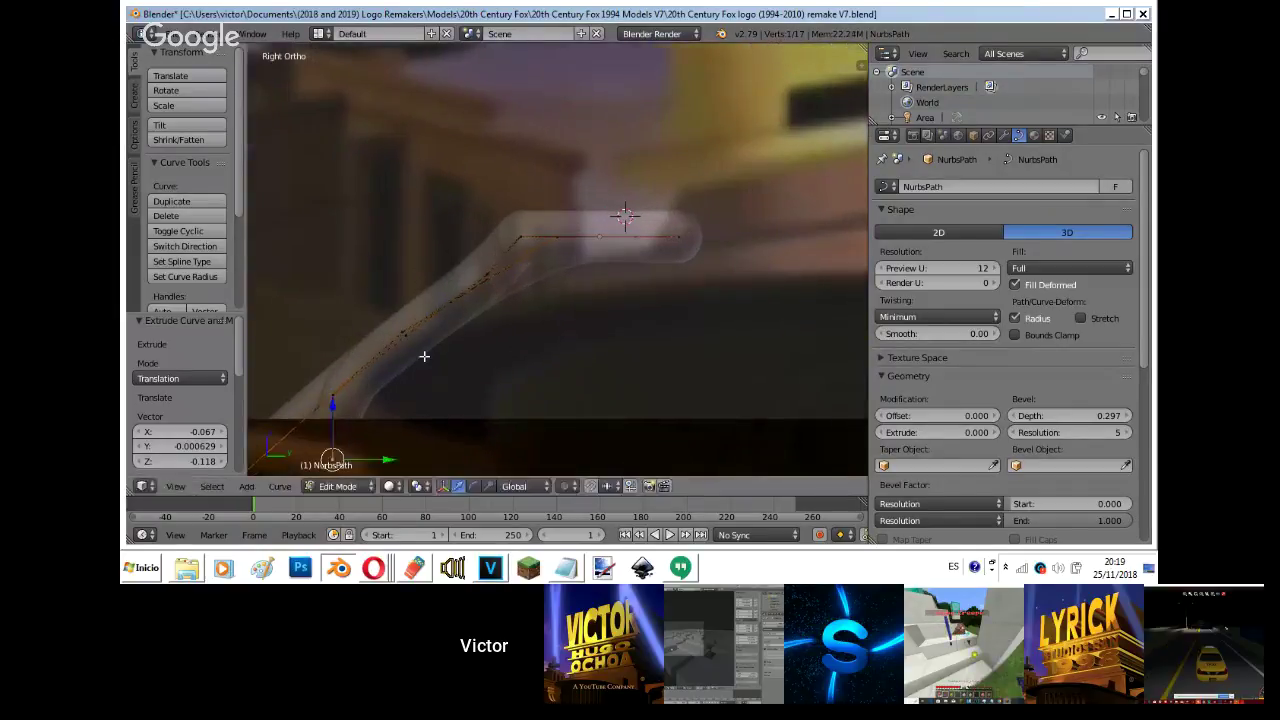
pyautogui.press('g')
pyautogui.press('y')
pyautogui.click(338, 385)
# - Move the new end point about 0.18 along X in camera view to follow the reference curve, and finish editing the path
pyautogui.press('KP_0')
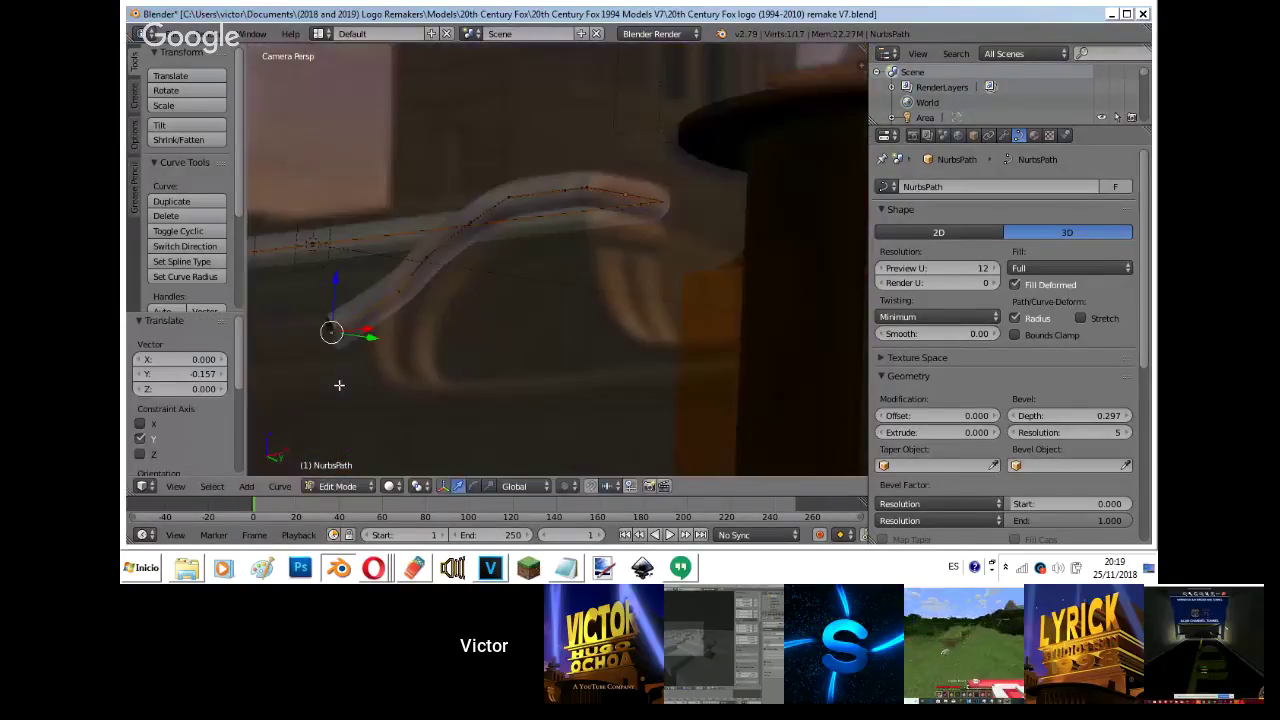
pyautogui.press('g')
pyautogui.press('x')
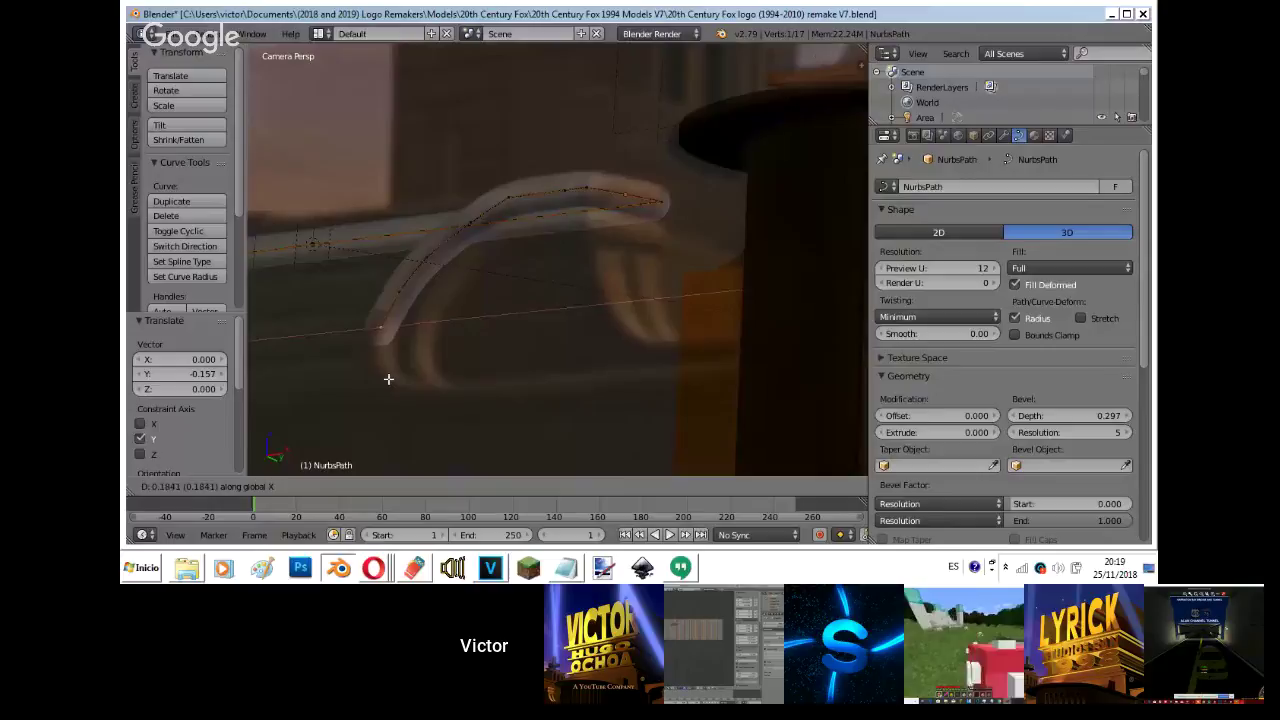
pyautogui.click(386, 378)
pyautogui.press('Tab')
# - Check the YouTube live chat and the Google Hangouts group chat, and switch back to Blender
pyautogui.click(372, 570)
pyautogui.click(372, 519)
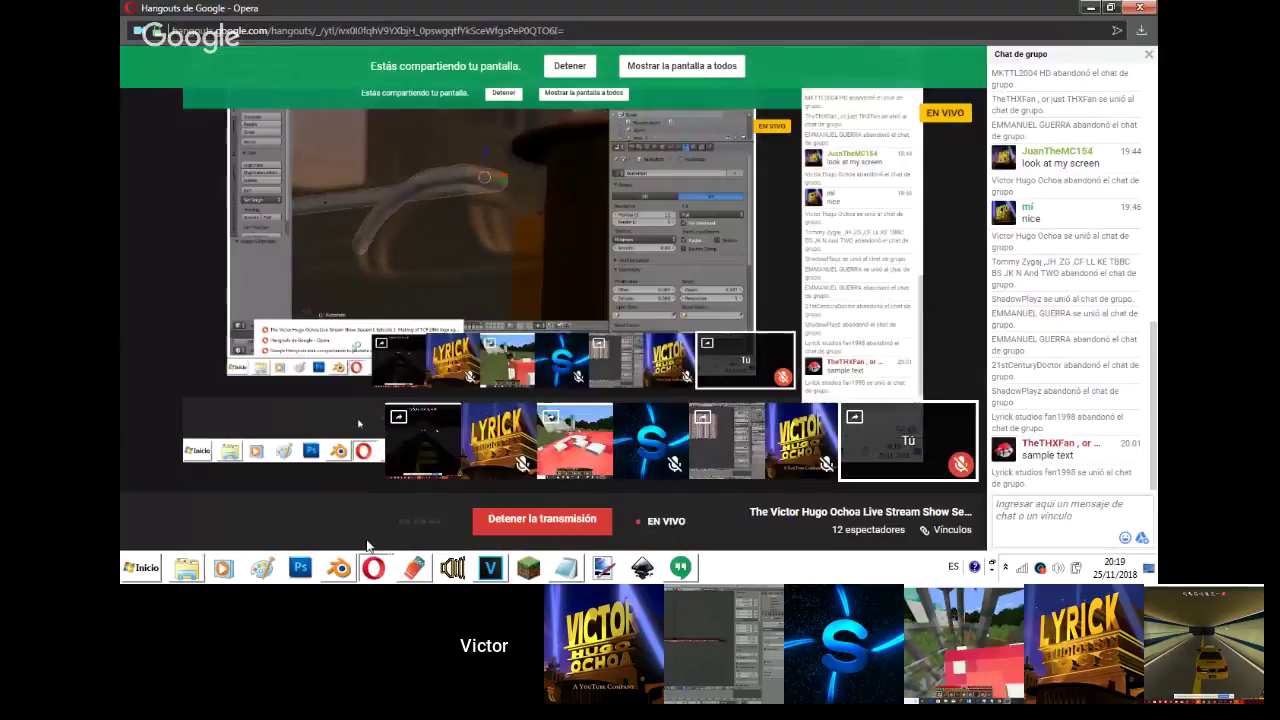
pyautogui.click(372, 566)
pyautogui.click(364, 497)
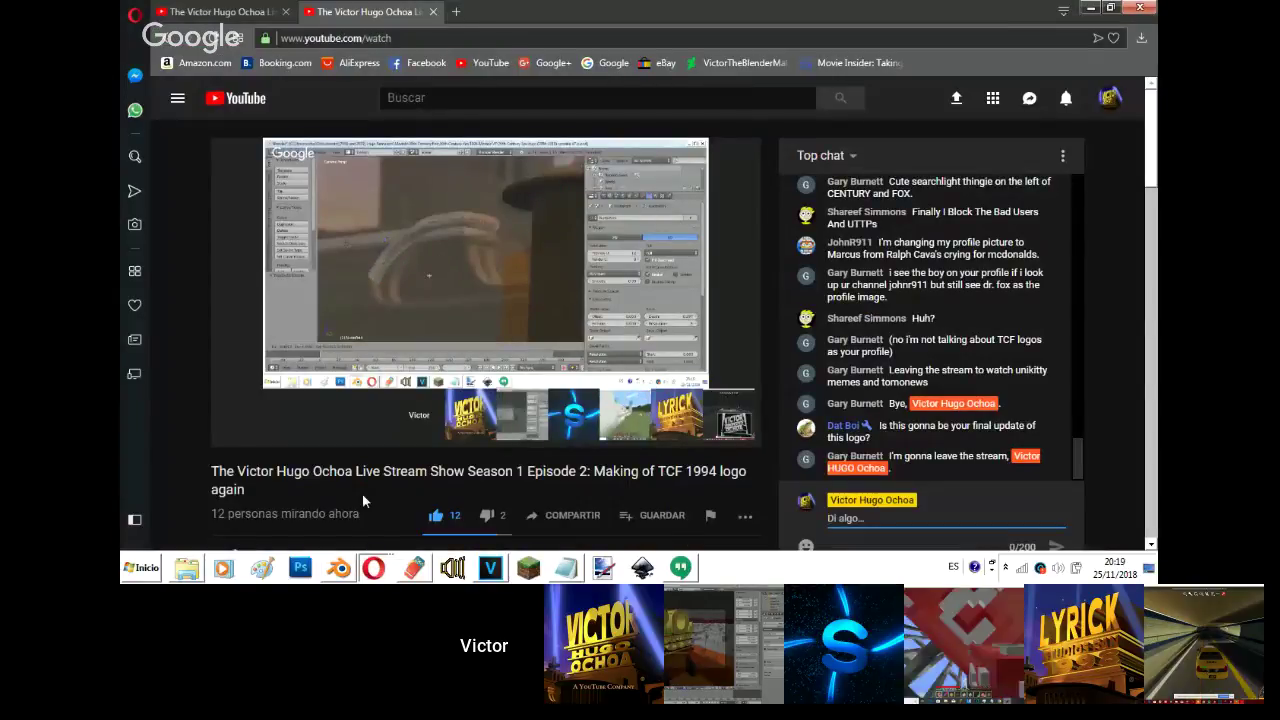
pyautogui.scroll(-1, 362, 493)
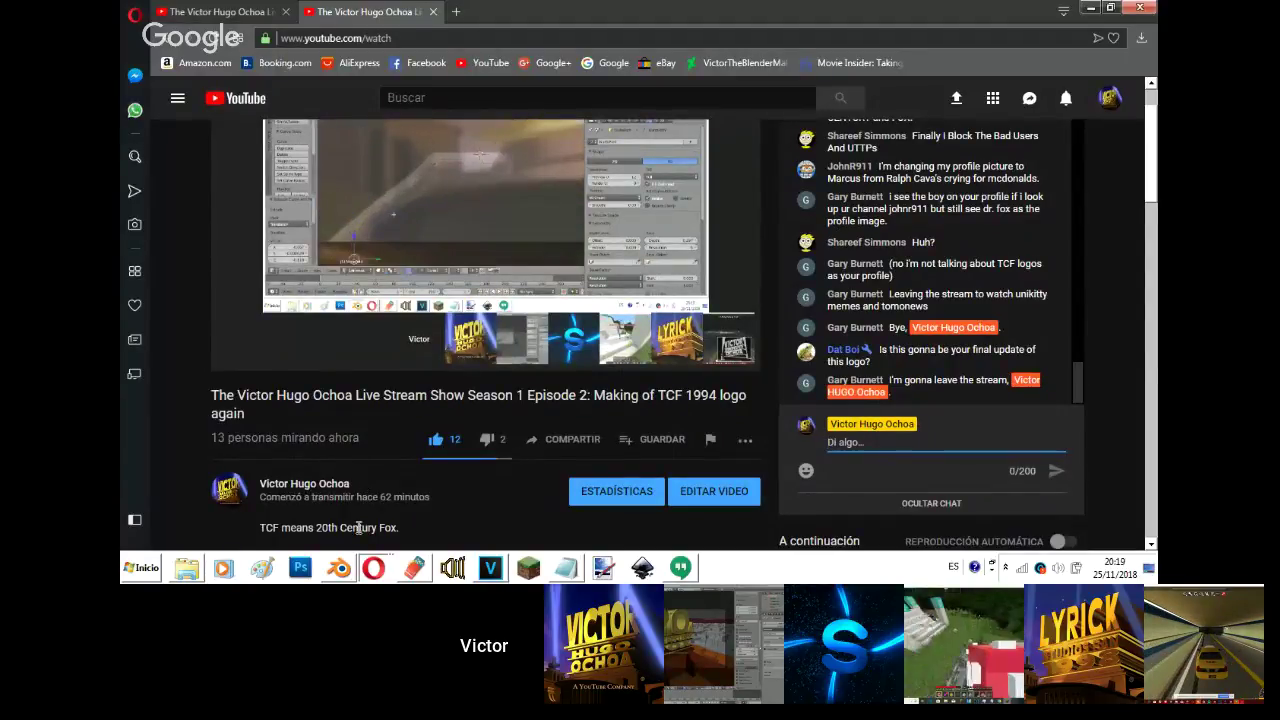
pyautogui.click(340, 570)
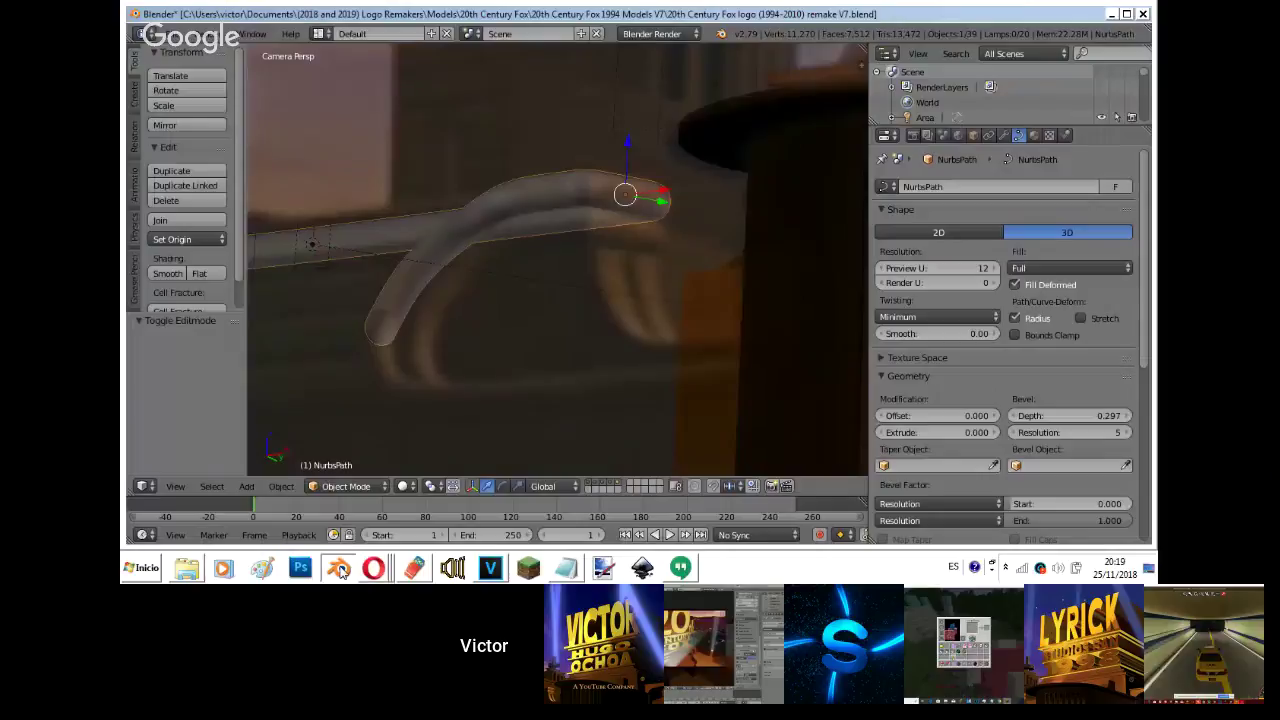
pyautogui.moveTo(372, 570)
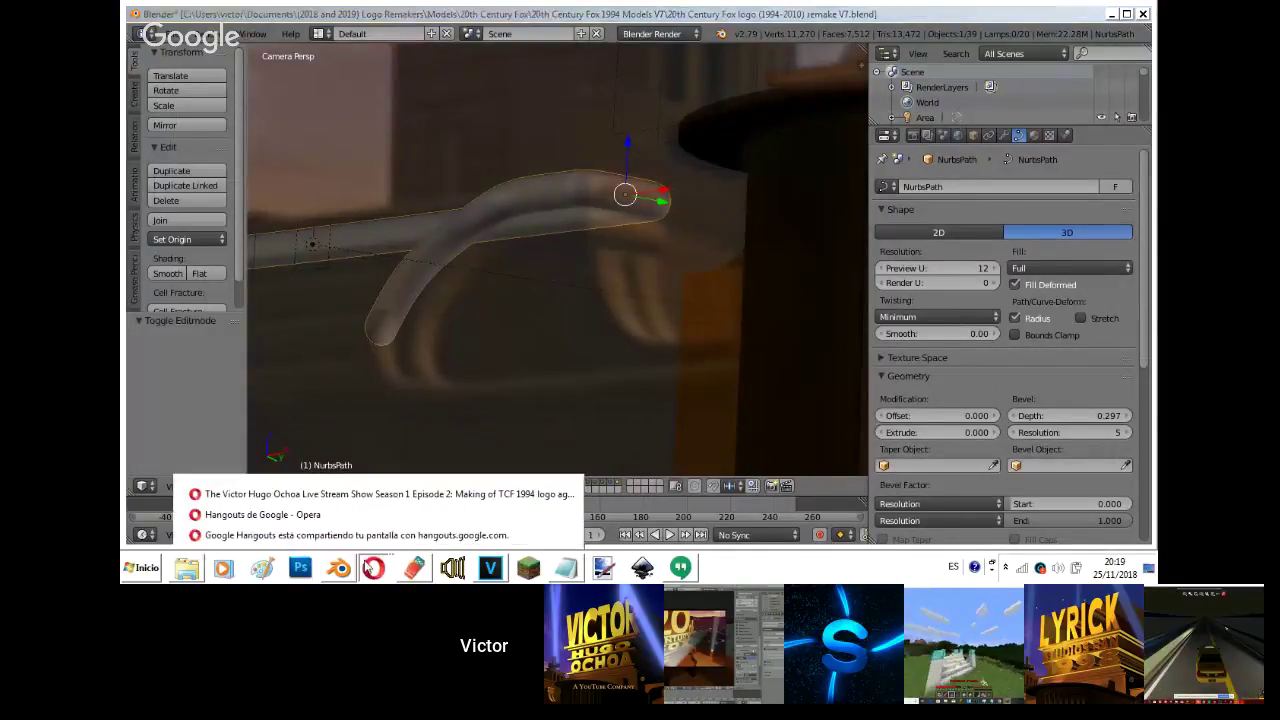
pyautogui.click(358, 517)
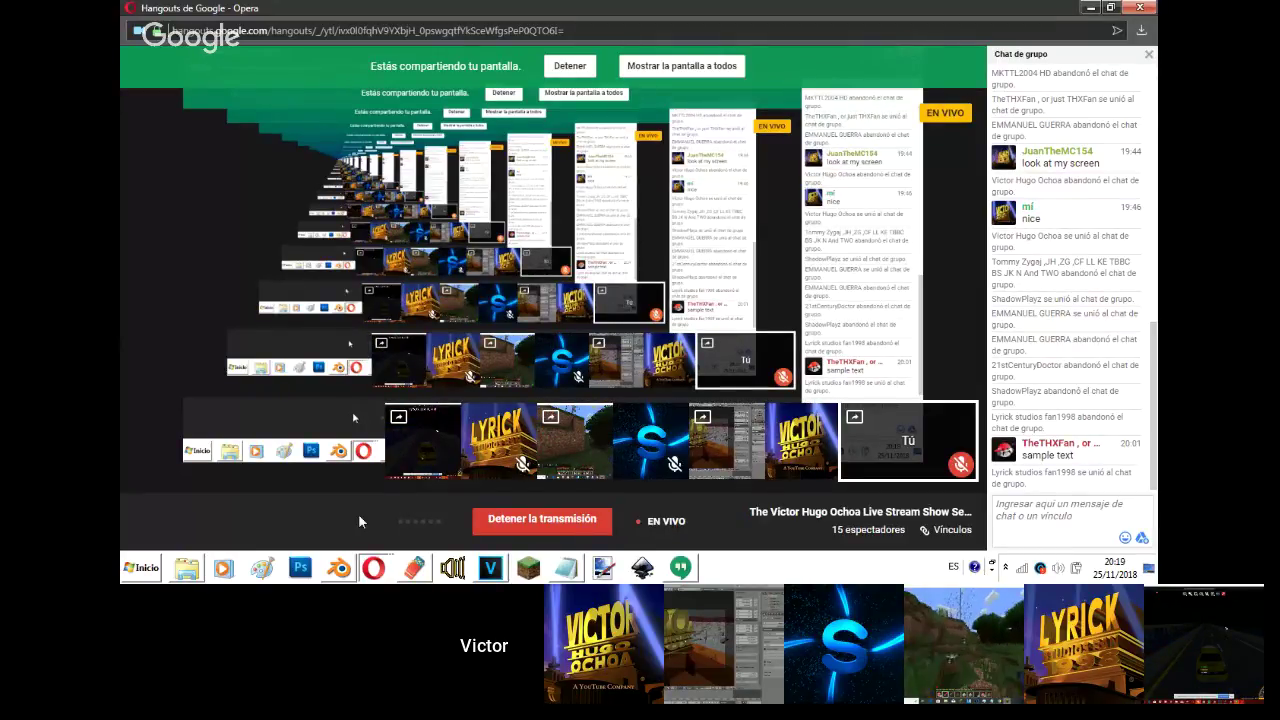
pyautogui.click(338, 568)
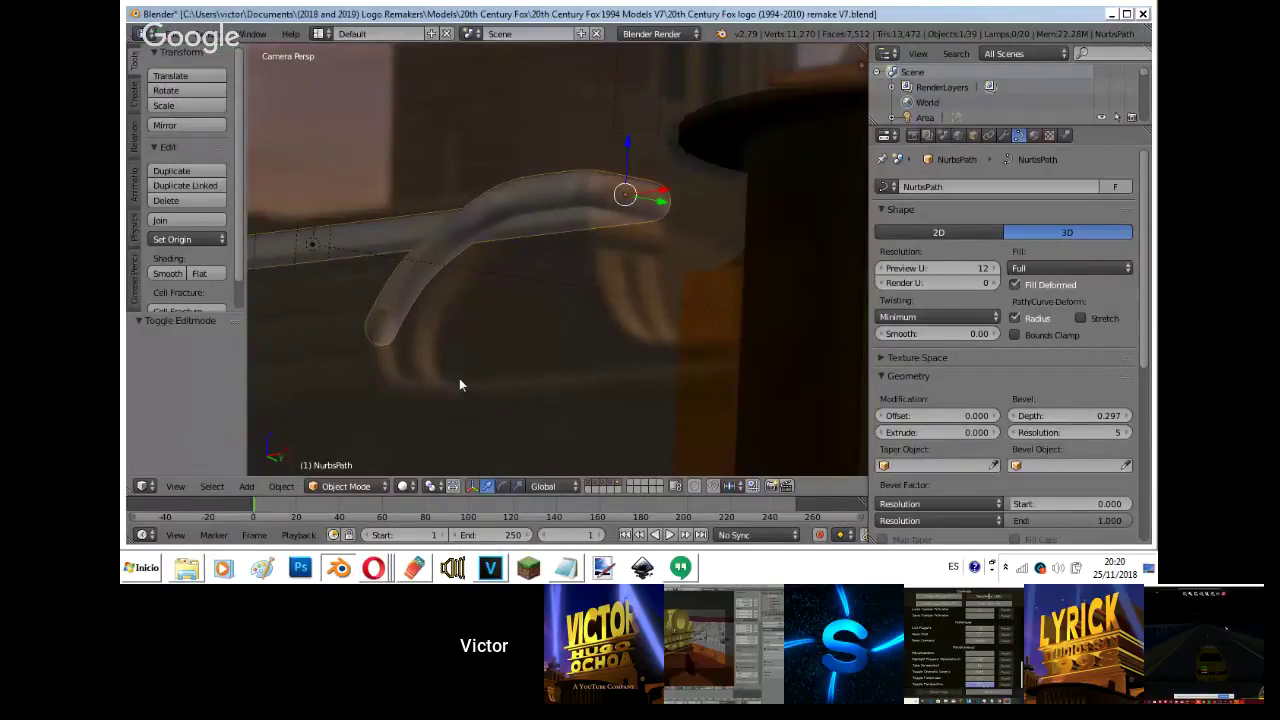
# - Extrude a new point from the path's end by about 0.019, 0.072, -0.152, and shift it about 0.003 along X
pyautogui.press('Tab')
pyautogui.press('e')
pyautogui.click(426, 432)
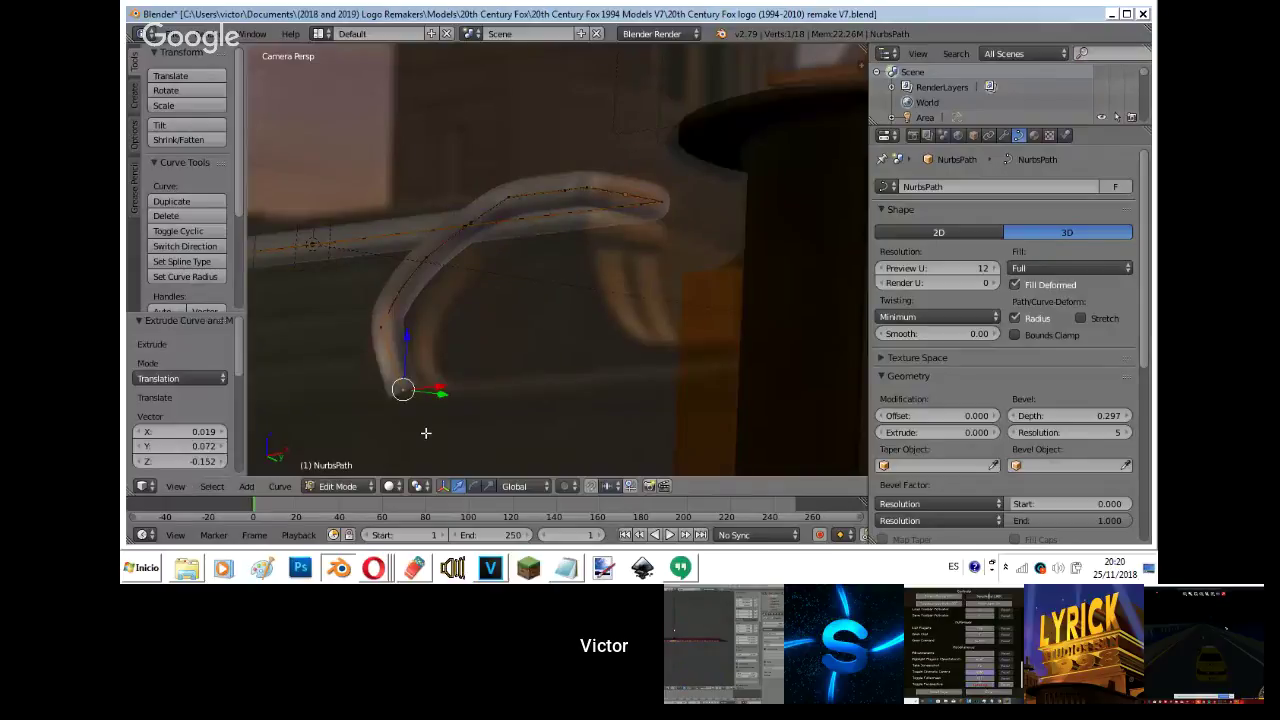
pyautogui.press('KP_3')
pyautogui.press('g')
pyautogui.press('x')
pyautogui.click(339, 447)
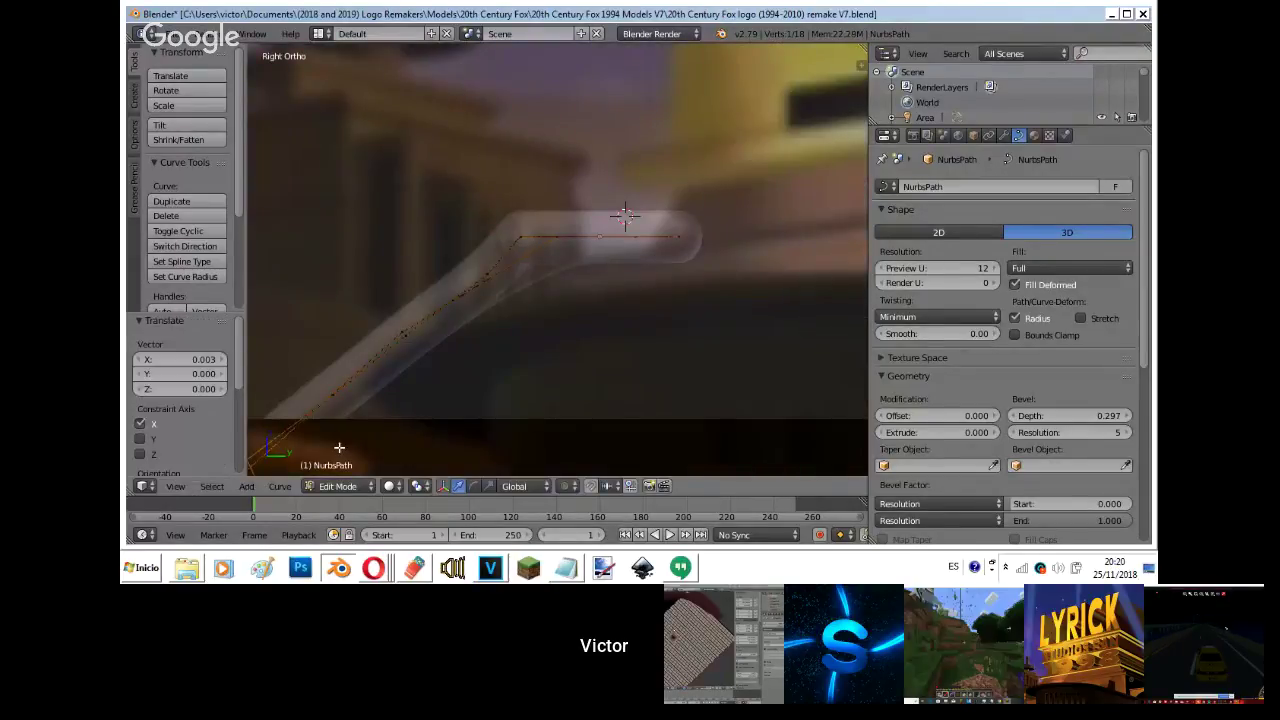
# - Select the path's end point in wireframe side view and move it about -0.182 along Y and -0.007 along Z
pyautogui.moveTo(339, 447)
pyautogui.mouseDown(button='middle')
pyautogui.moveTo(422, 368)
pyautogui.moveTo(420, 314)
pyautogui.moveTo(508, 268)
pyautogui.mouseUp(button='middle')
pyautogui.press('a')
pyautogui.press('z')
pyautogui.press('KP_3')
pyautogui.rightClick(403, 423)
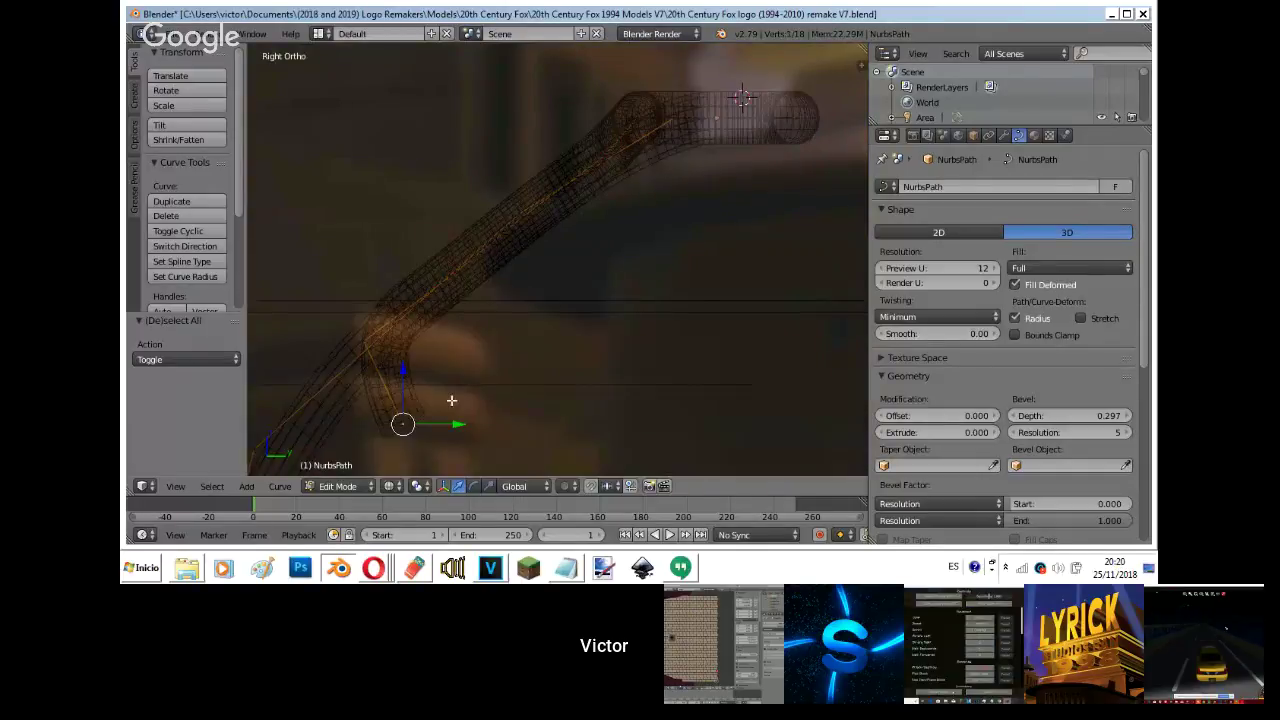
pyautogui.press('g')
pyautogui.click(311, 420)
# - Move the end point about 0.235 along X in solid front view, and nudge it by about -0.029, -0.025, 0.014 in perspective
pyautogui.press('KP_1')
pyautogui.press('z')
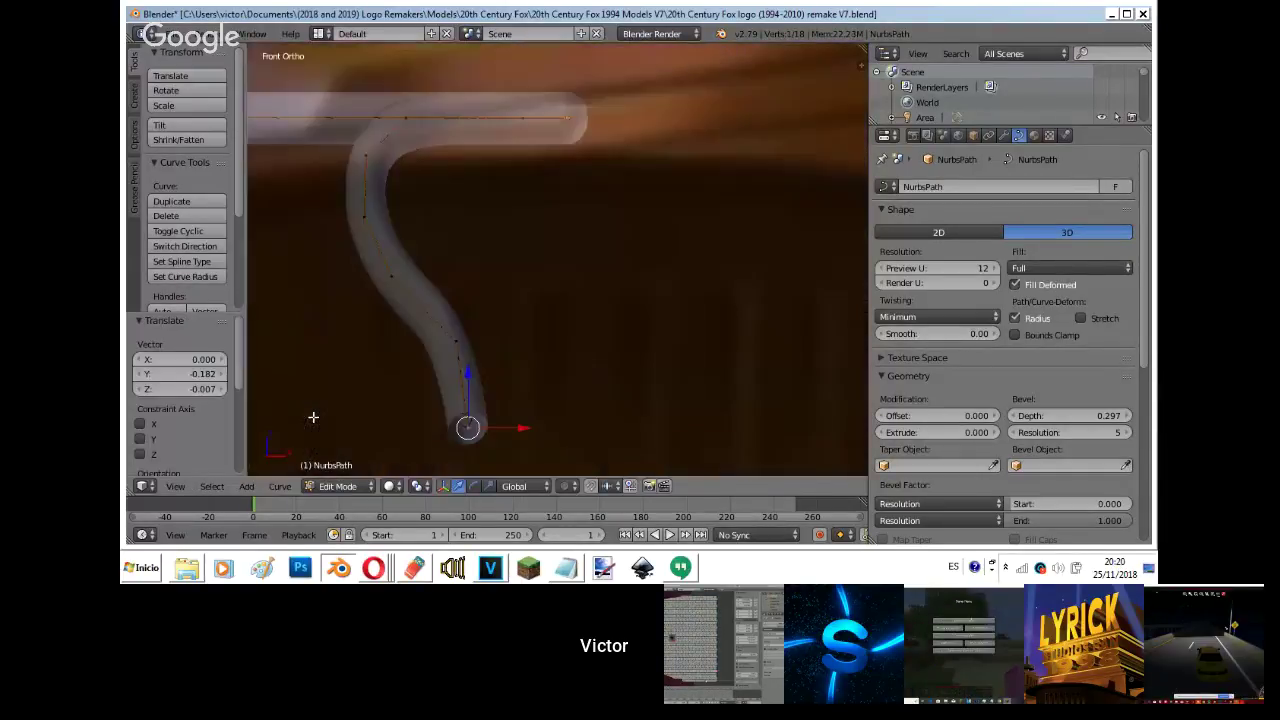
pyautogui.press('g')
pyautogui.press('x')
pyautogui.click(440, 374)
pyautogui.press('KP_0')
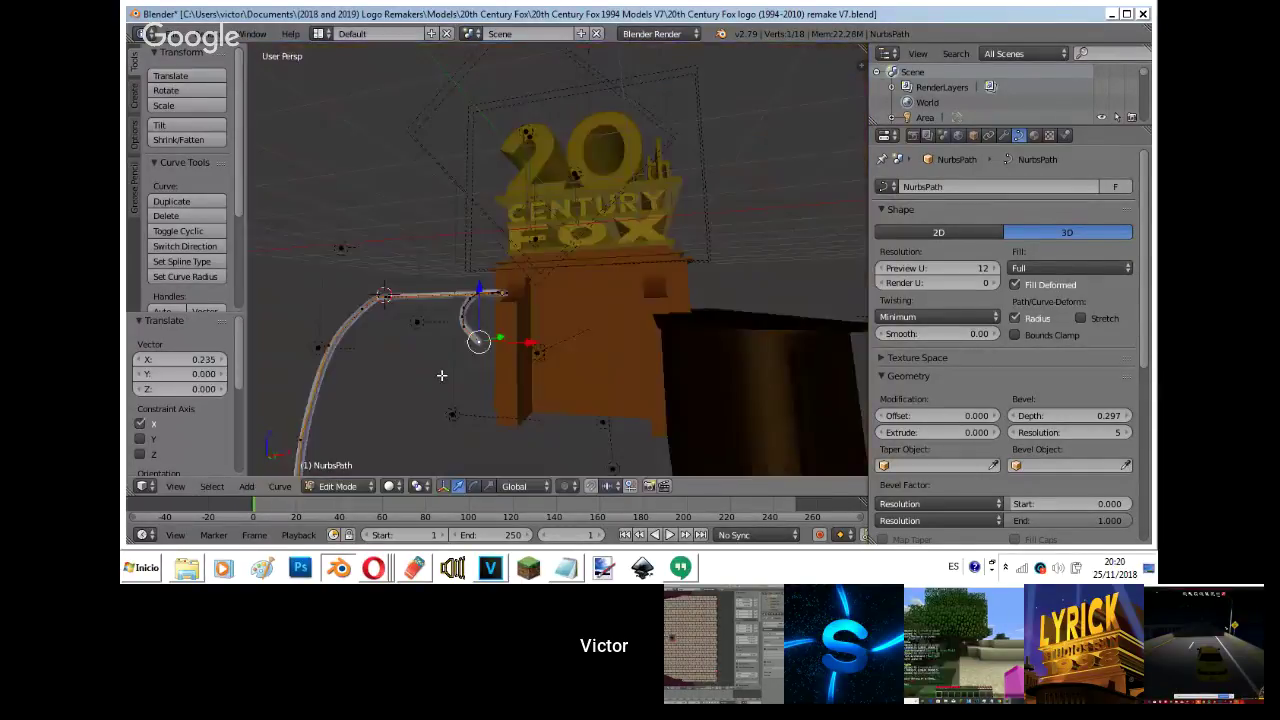
pyautogui.press('g')
pyautogui.click(432, 367)
# - Move the end point about -0.007 along X and 0.097 along Z in front view, and about 0.076 along Y and 0.003 along Z in side view
pyautogui.press('KP_1')
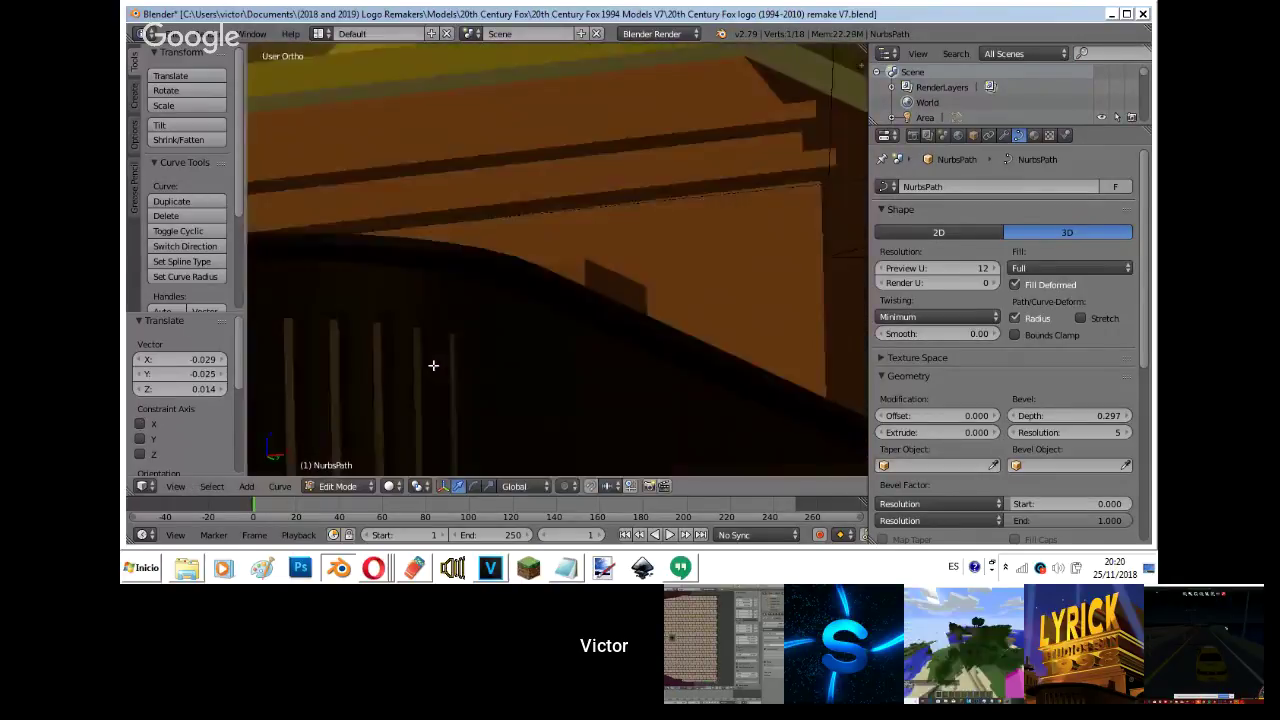
pyautogui.scroll(-4, 433, 365)
pyautogui.press('g')
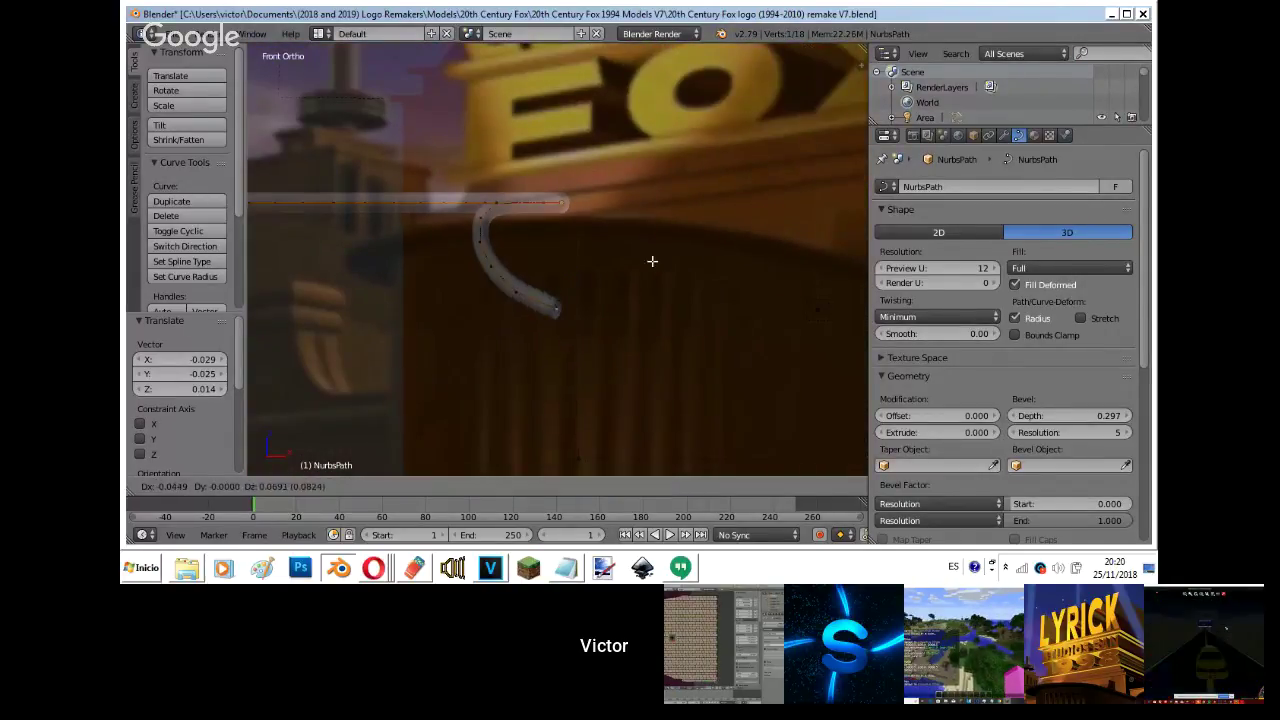
pyautogui.click(660, 255)
pyautogui.press('KP_3')
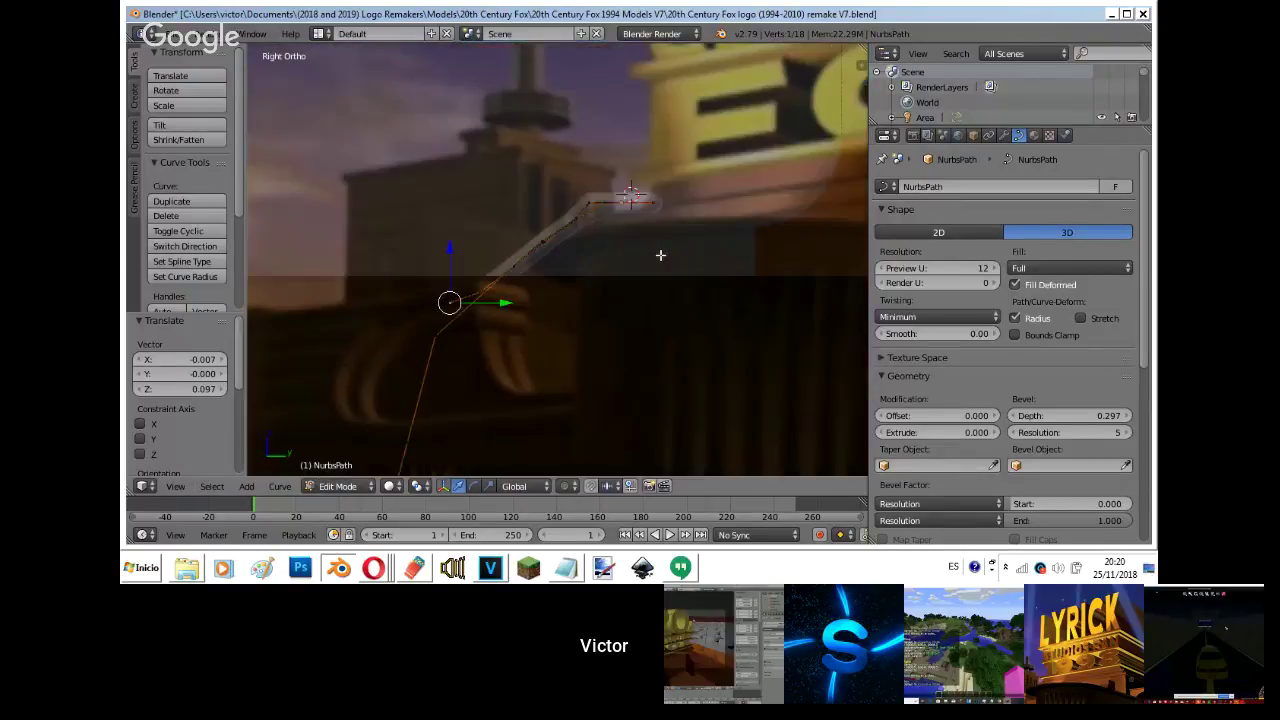
pyautogui.press('g')
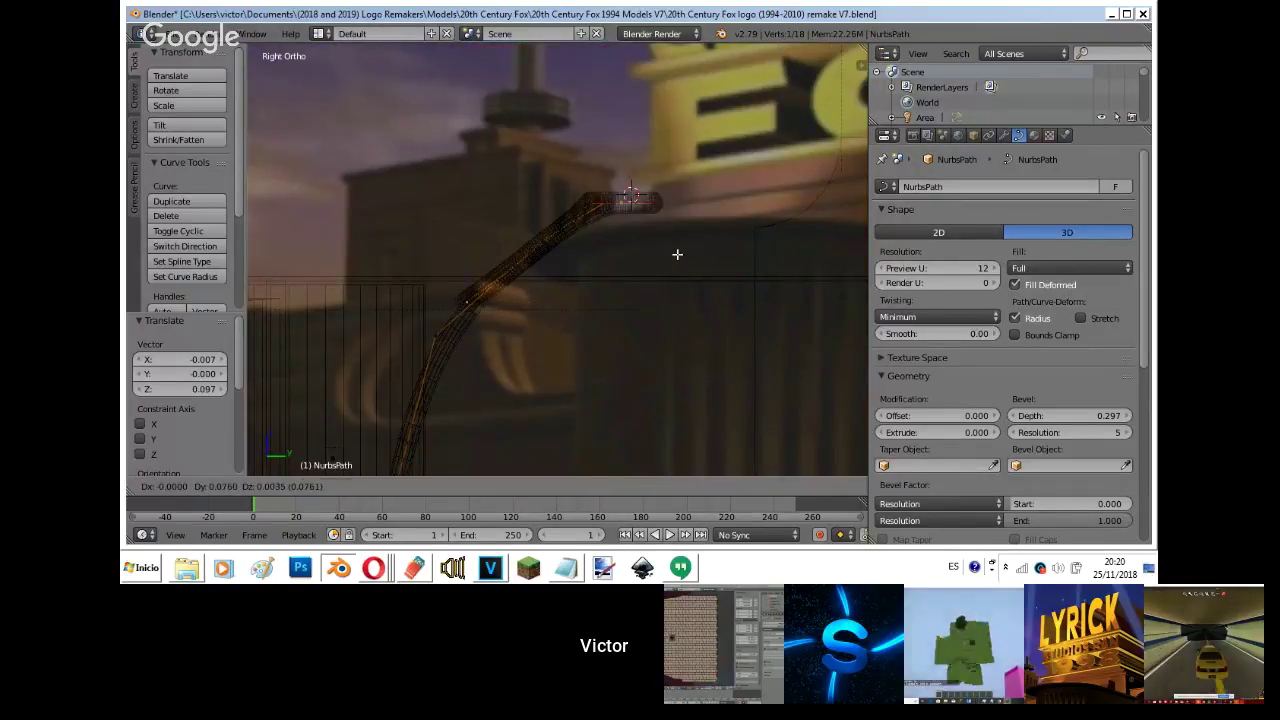
pyautogui.click(673, 255)
# - Return to solid shading in camera view and move the path's end point about -0.061 along Z
pyautogui.press('KP_0')
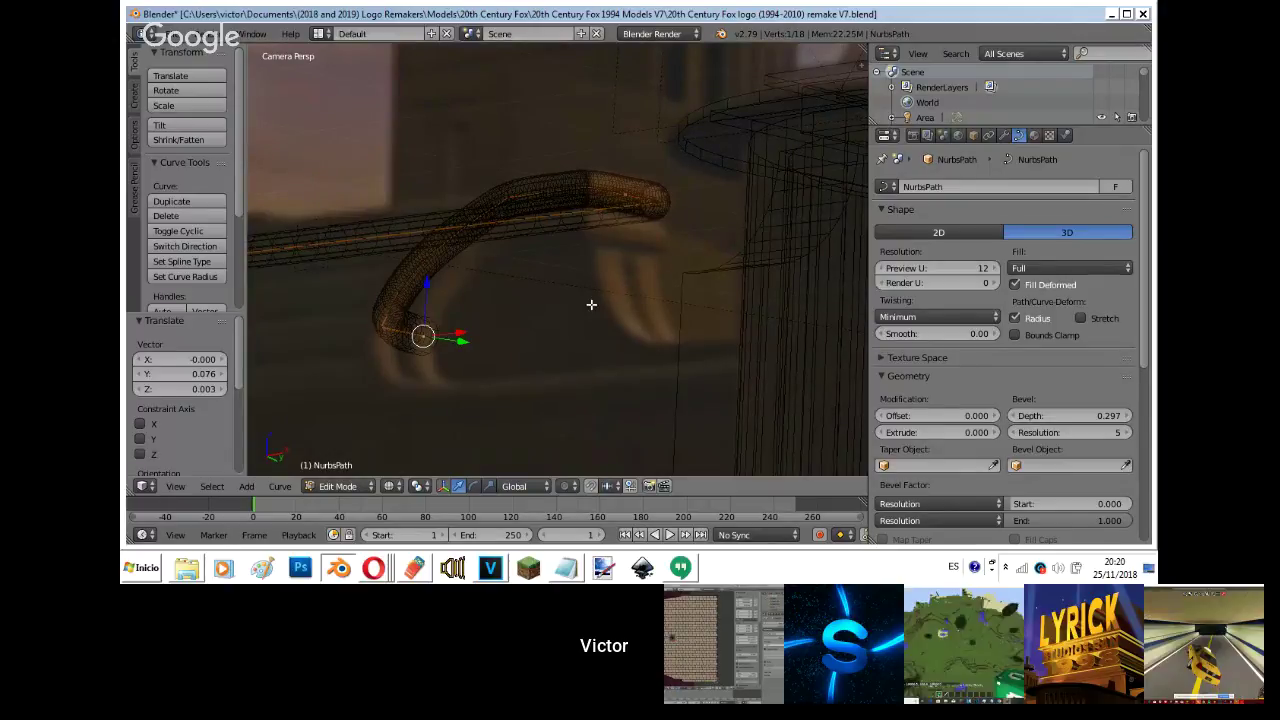
pyautogui.press('z')
pyautogui.click(414, 292)
pyautogui.moveTo(427, 303); pyautogui.dragTo(427, 303)
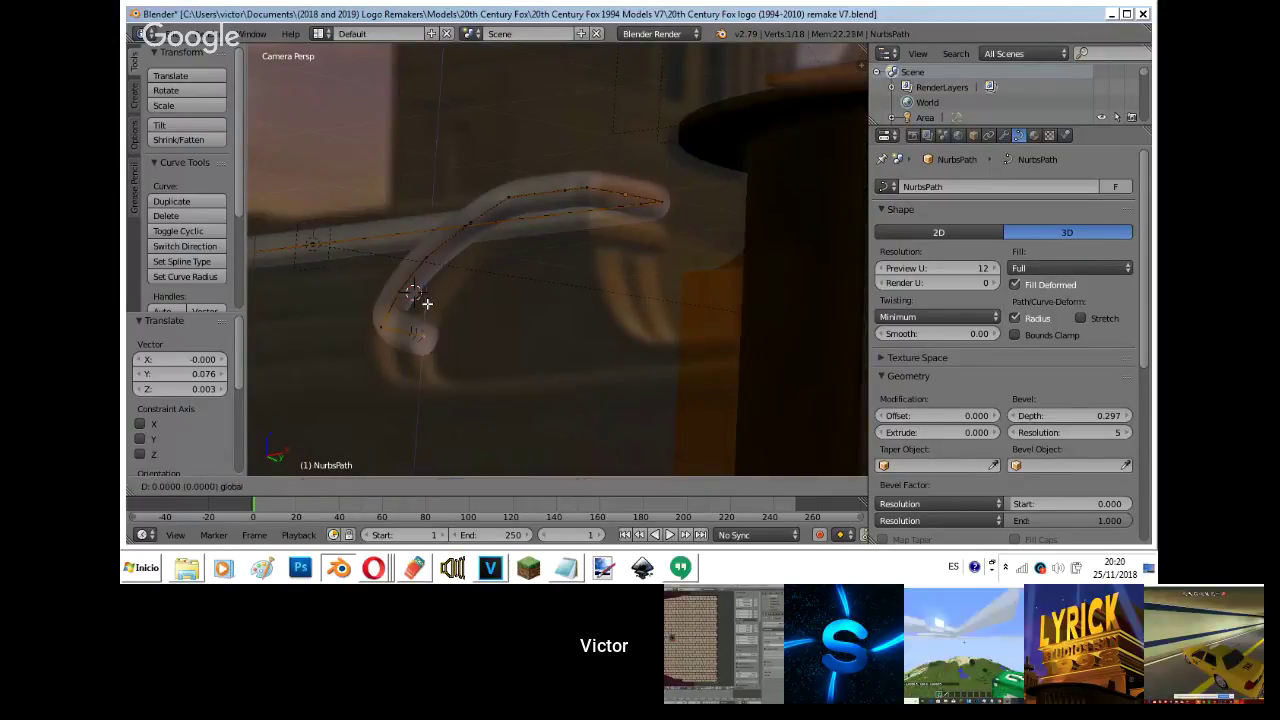
pyautogui.press('z')
pyautogui.click(421, 319)
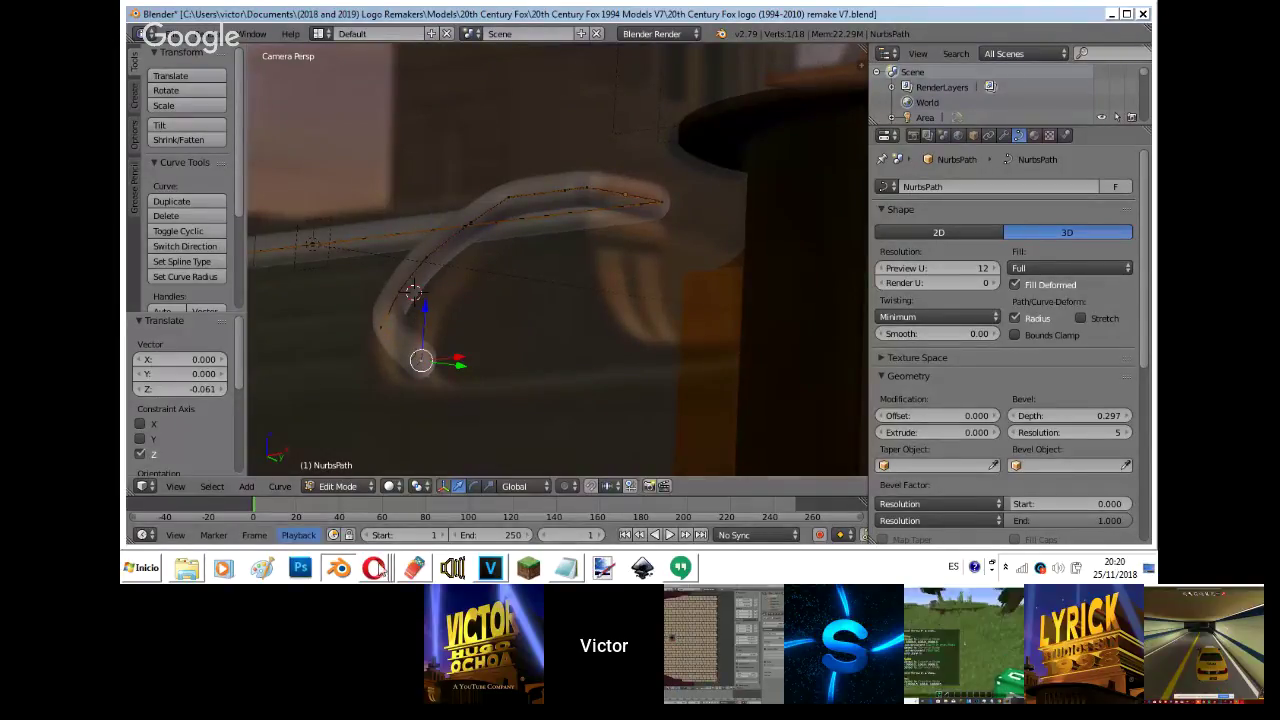
# - Check the live stream's Hangouts window in Opera and return to Blender
pyautogui.moveTo(373, 568)
pyautogui.click(362, 514)
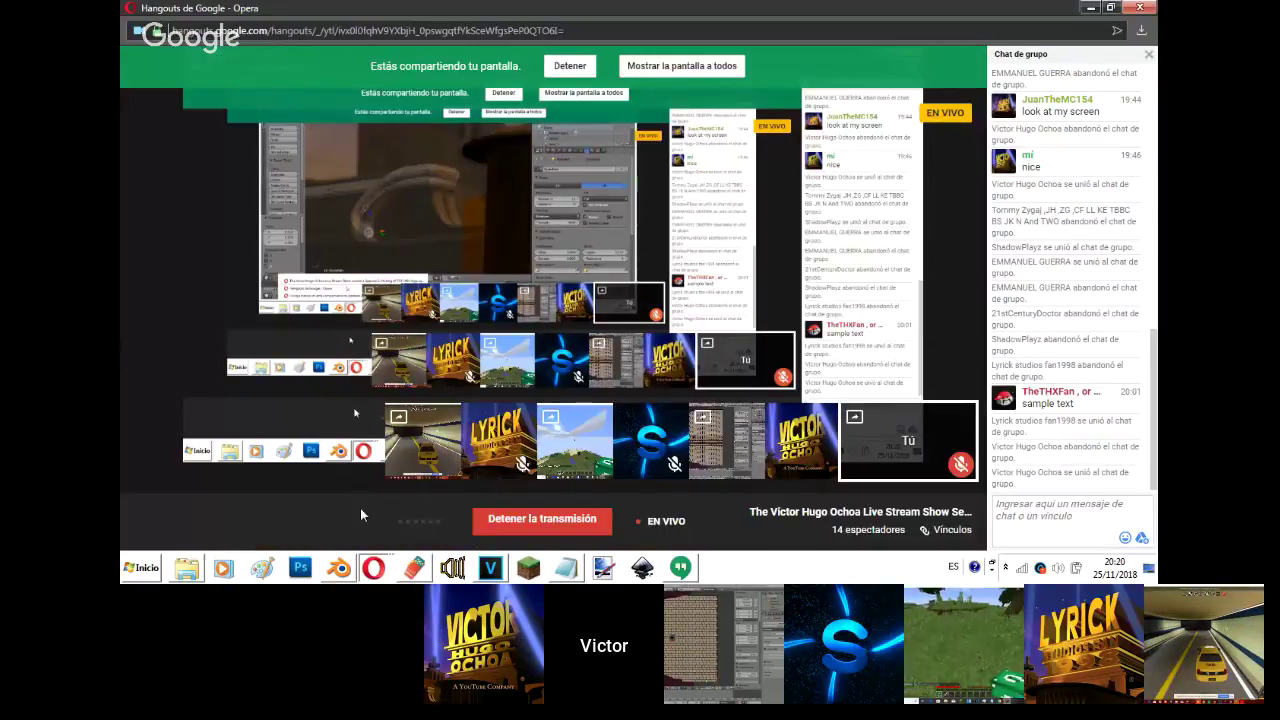
pyautogui.hotkey('alt', 'Tab')
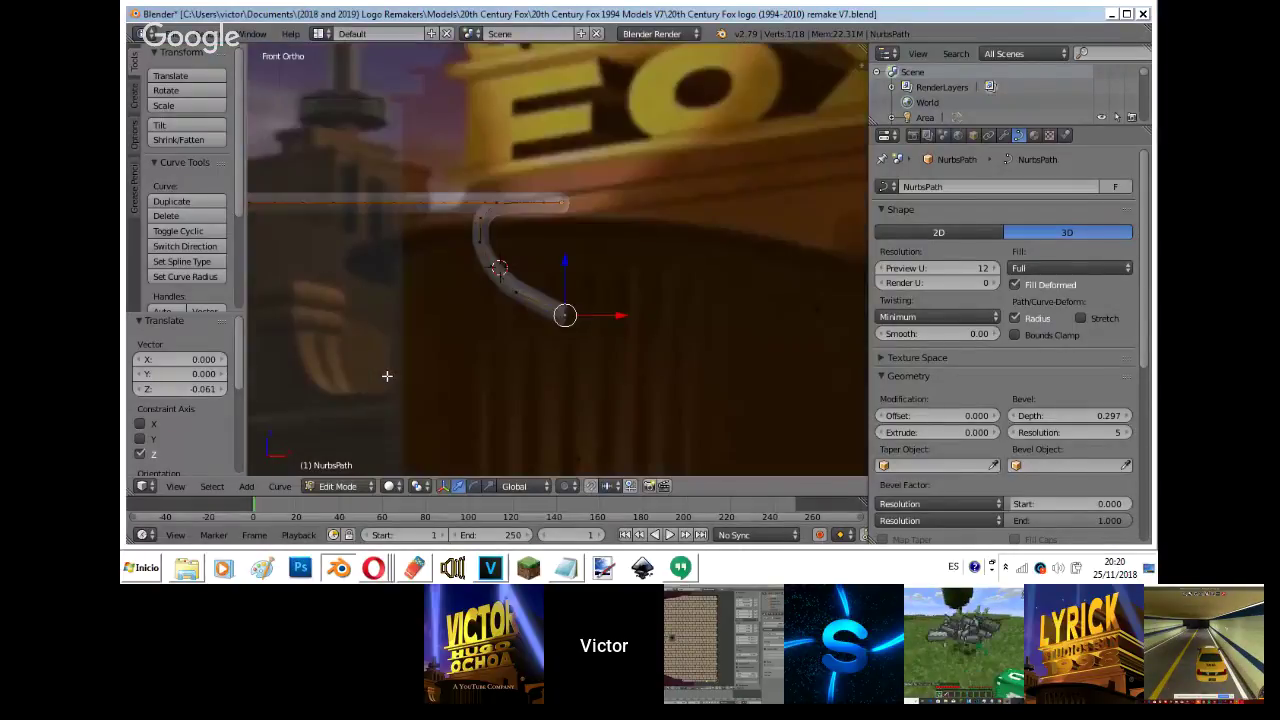
# - In camera view, nudge the path's end point by about -0.005, 0.010, -0.034, and its neighbouring point about 0.008 along Y and -0.022 along Z
pyautogui.press('KP_0')
pyautogui.press('g')
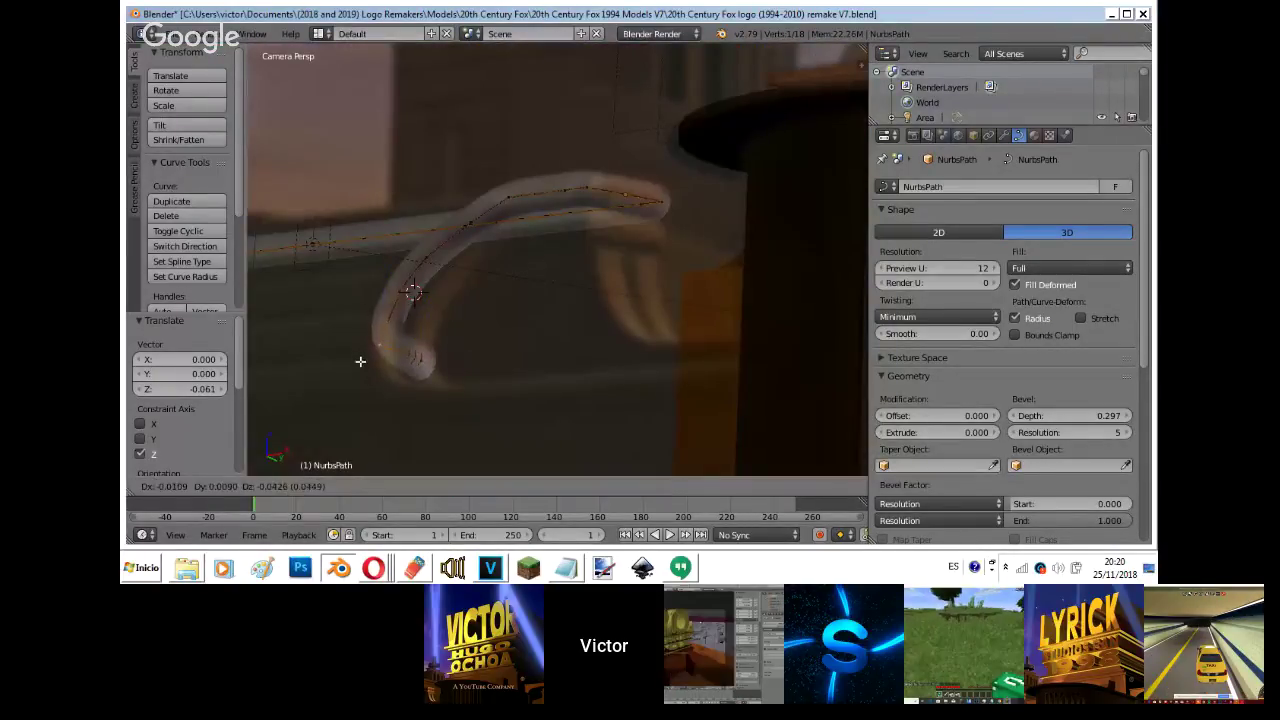
pyautogui.click(360, 363)
pyautogui.press('g')
pyautogui.click(439, 371)
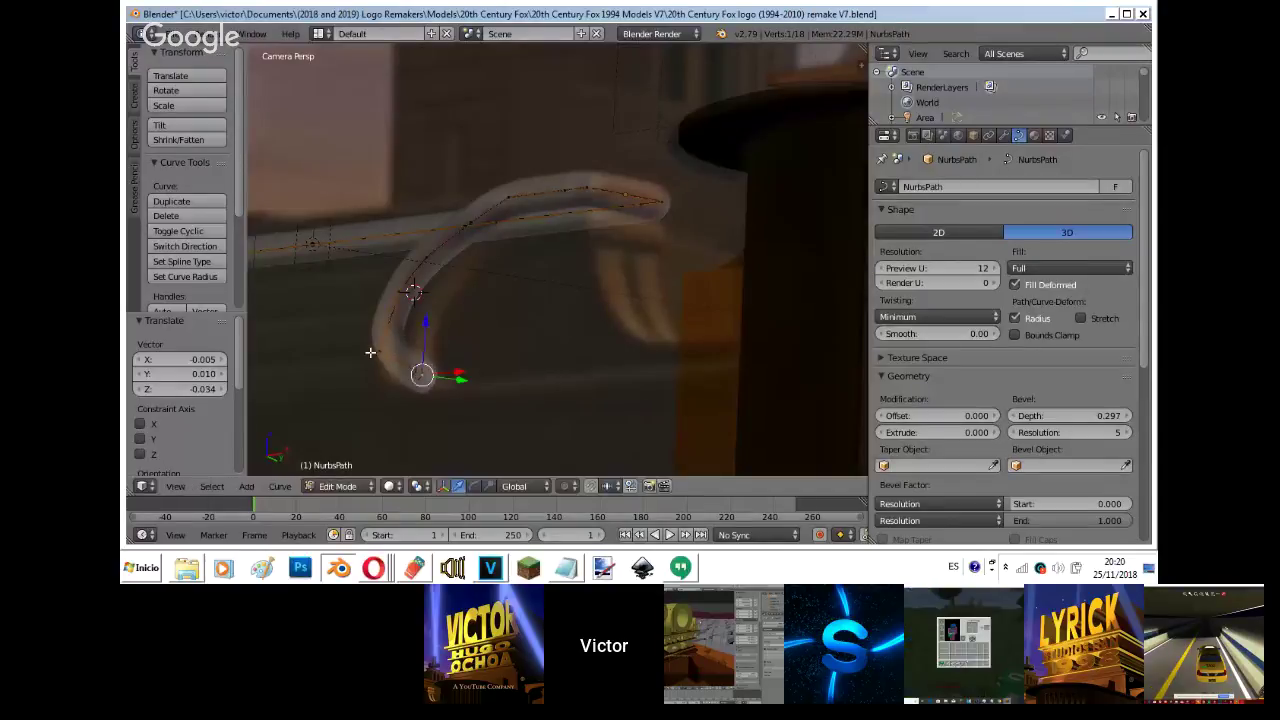
pyautogui.rightClick(371, 352)
pyautogui.press('g')
pyautogui.click(372, 361)
# - Adjust the lower bend points by about -0.021/0.024 and -0.014/0.014 in Y/Z in side view, and by -0.022, -0.004, -0.029 in solid camera view
pyautogui.press('KP_3')
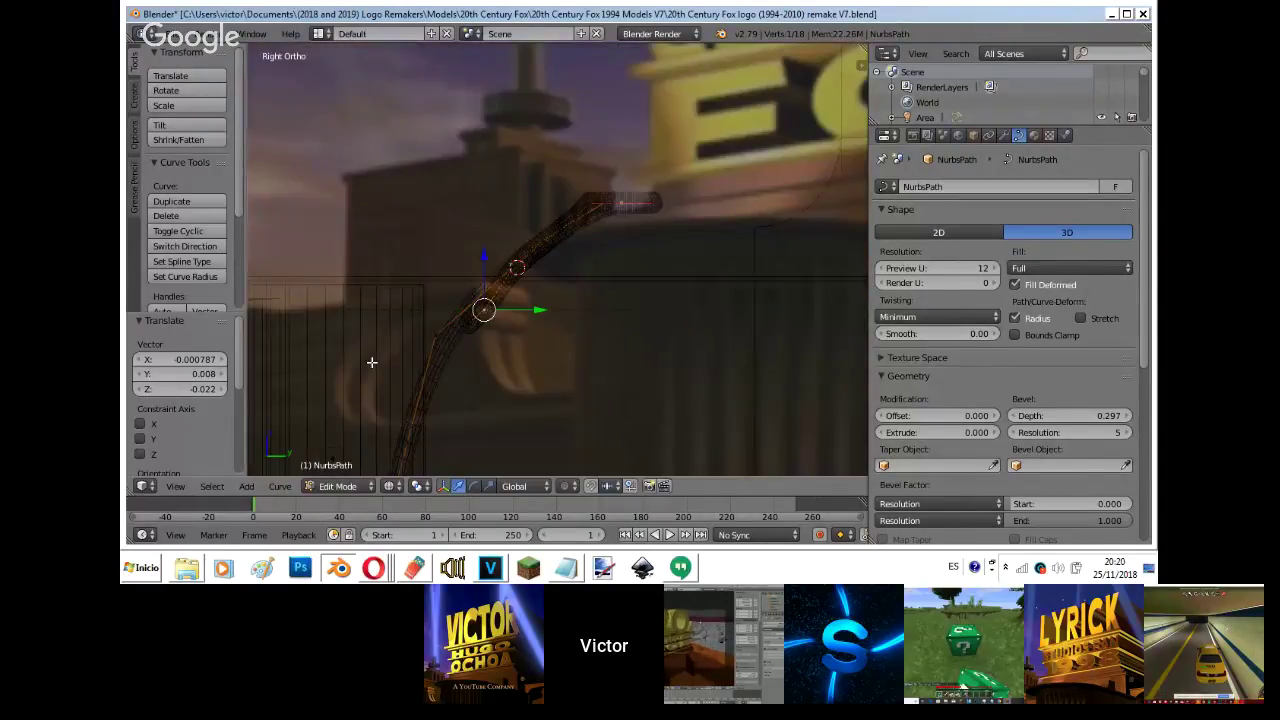
pyautogui.press('g')
pyautogui.click(367, 357)
pyautogui.press('g')
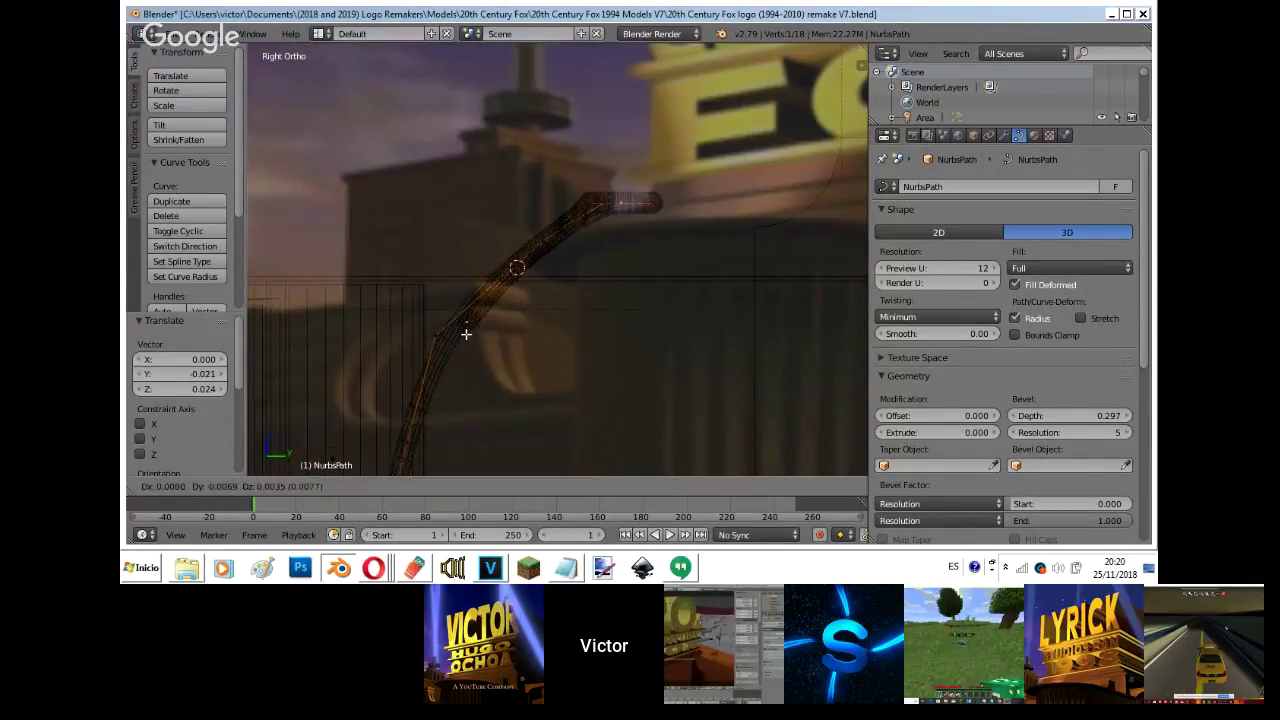
pyautogui.click(465, 332)
pyautogui.press('z')
pyautogui.press('KP_0')
pyautogui.press('g')
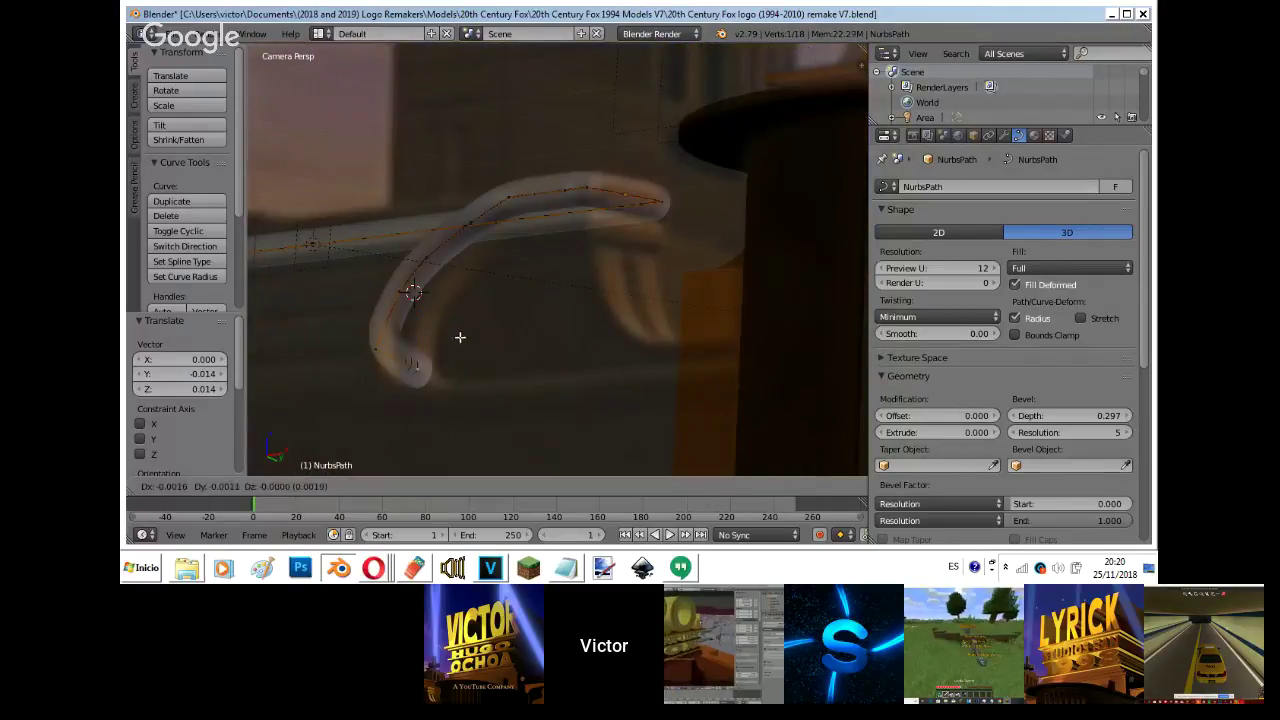
pyautogui.click(453, 349)
# - Extrude a new end point by about 0.227, 0.164, -0.022, and shift it about 0.086 along X and 0.028 along Z in front view
pyautogui.press('e')
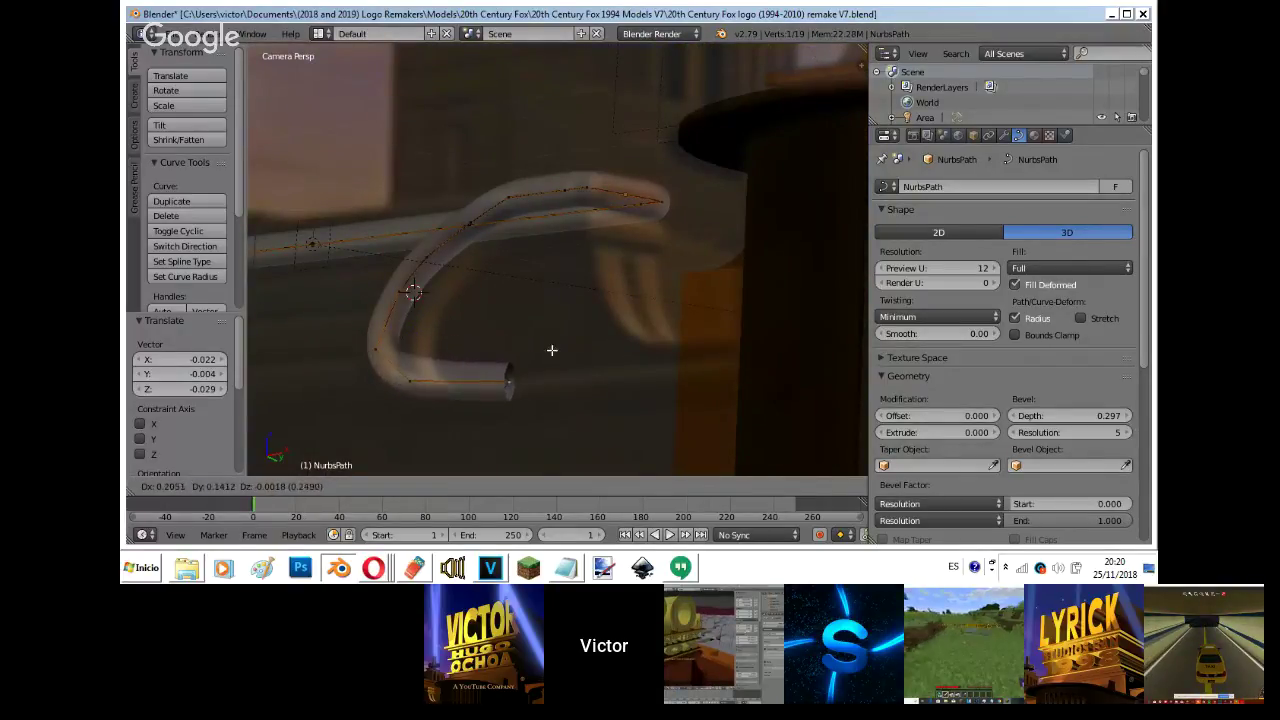
pyautogui.click(564, 358)
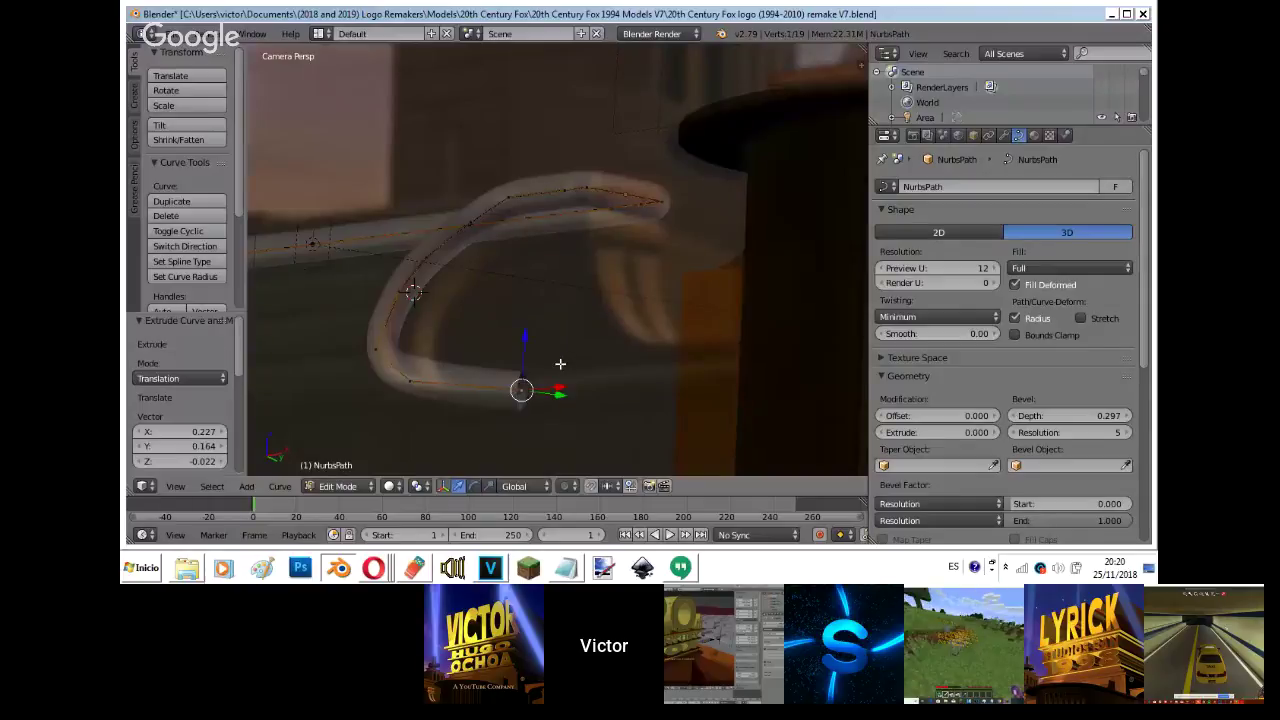
pyautogui.press('KP_1')
# - Move the new end point about -0.162 along Y in side view, and compare the bend in camera view
pyautogui.press('KP_3')
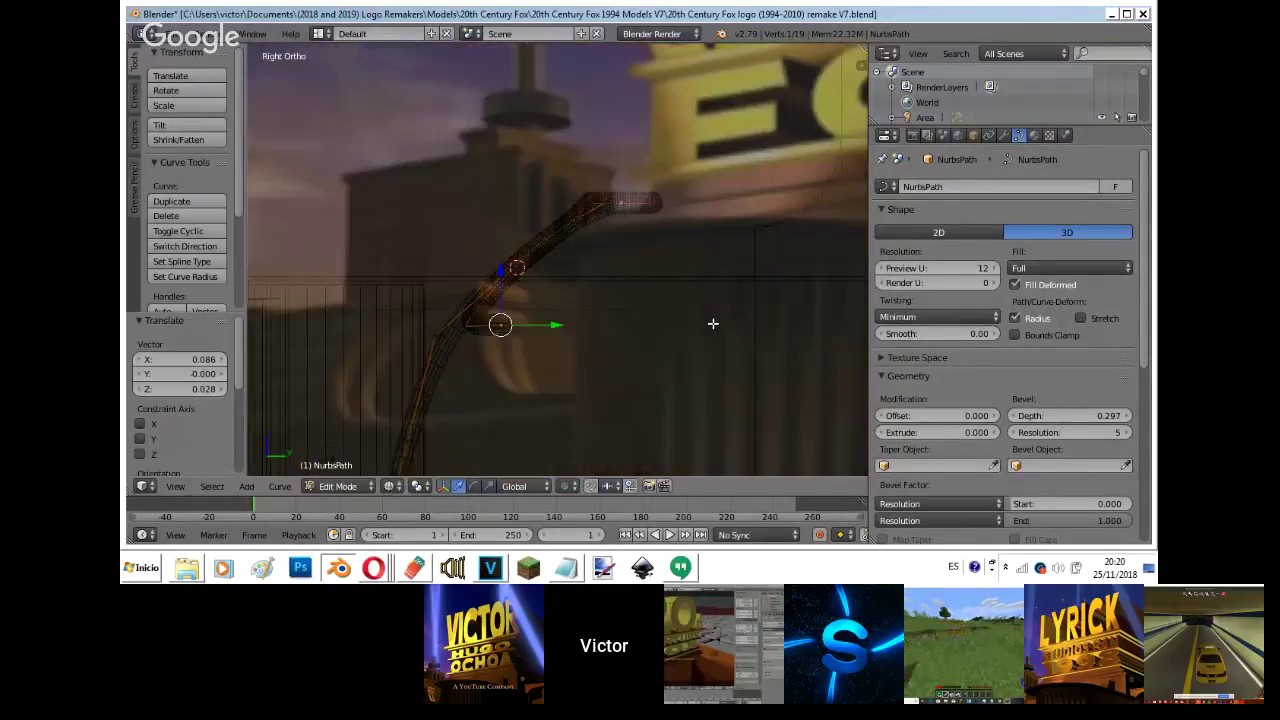
pyautogui.press('g')
pyautogui.click(667, 332)
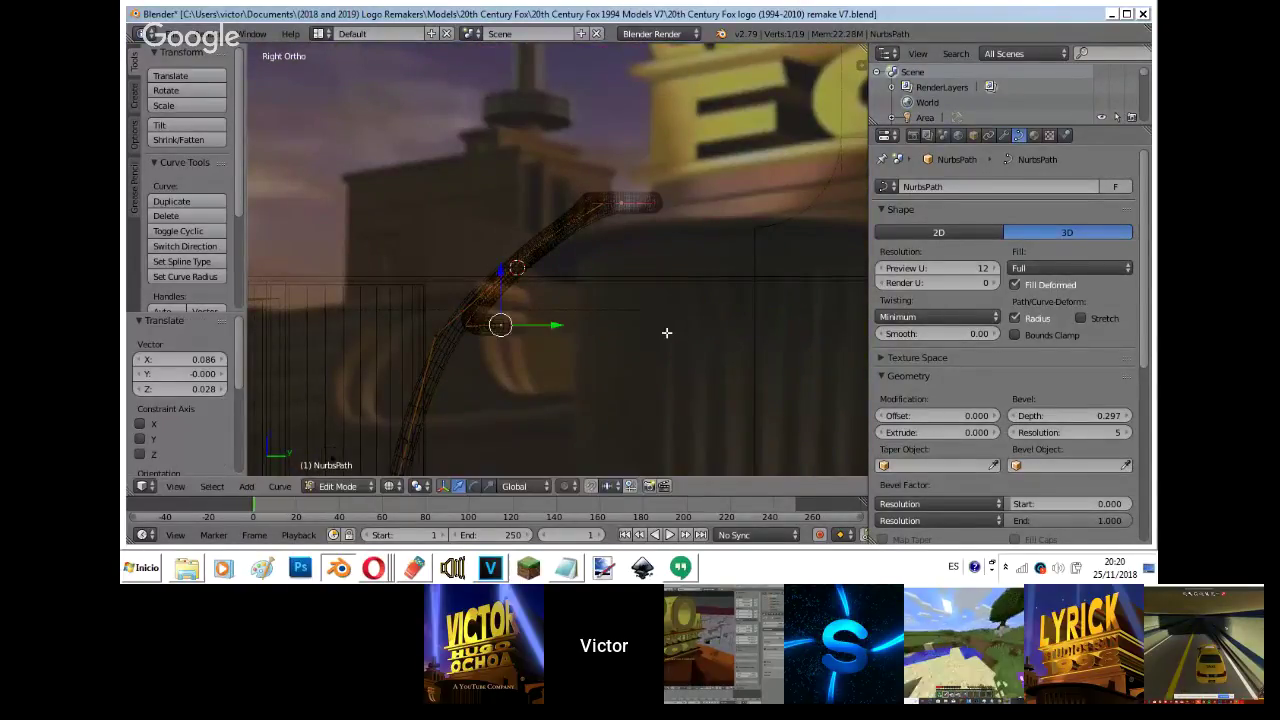
pyautogui.press('g')
pyautogui.press('y')
pyautogui.click(504, 332)
pyautogui.press('KP_1')
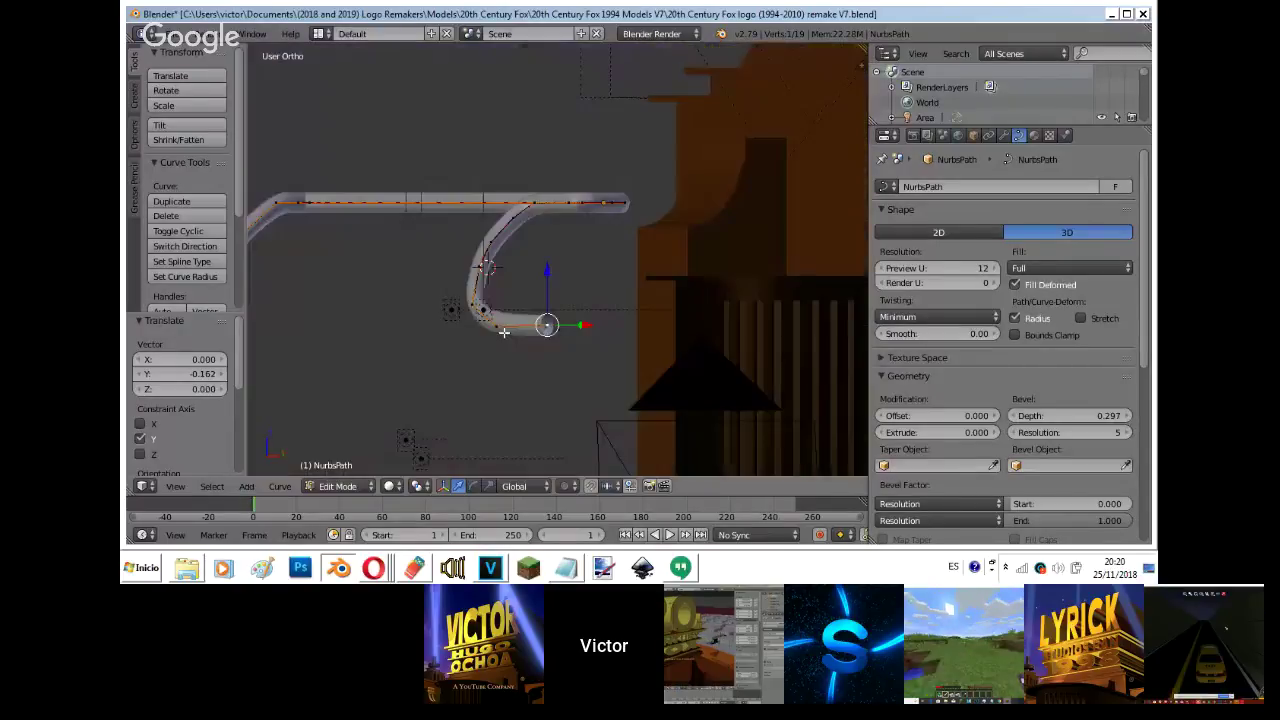
pyautogui.press('KP_0')
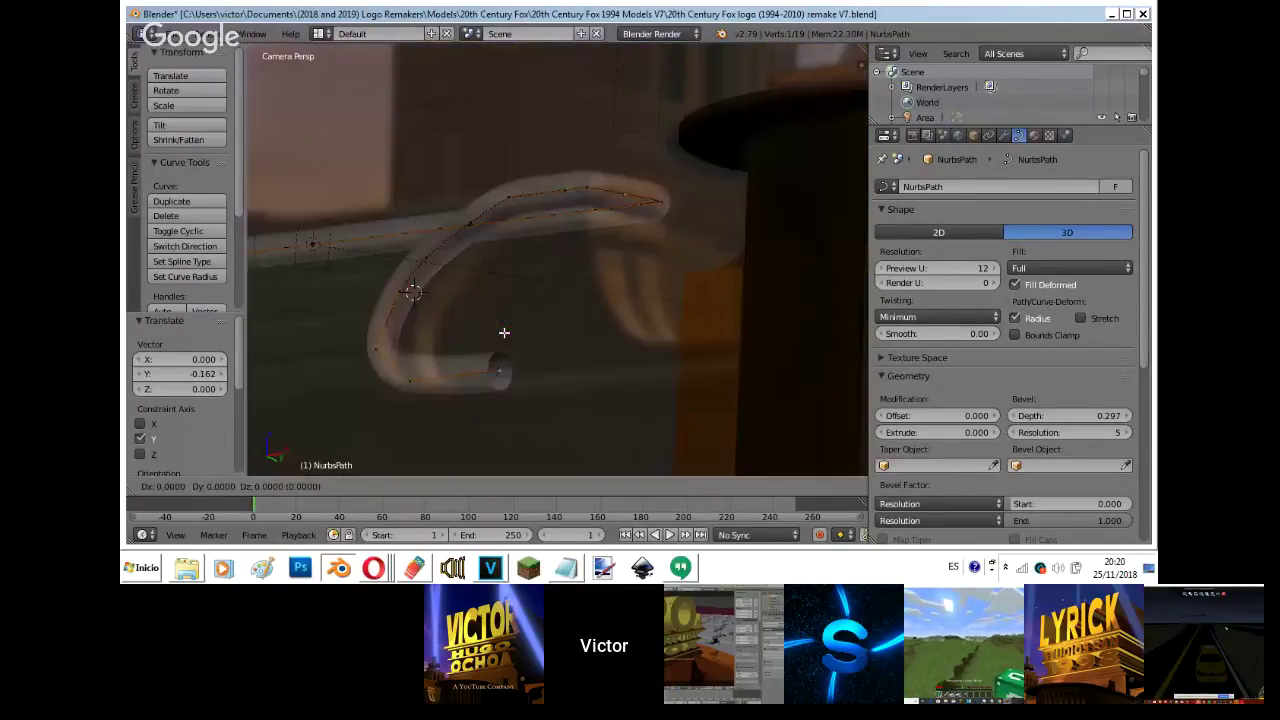
pyautogui.press('g')
pyautogui.press('x')
pyautogui.rightClick(572, 324)
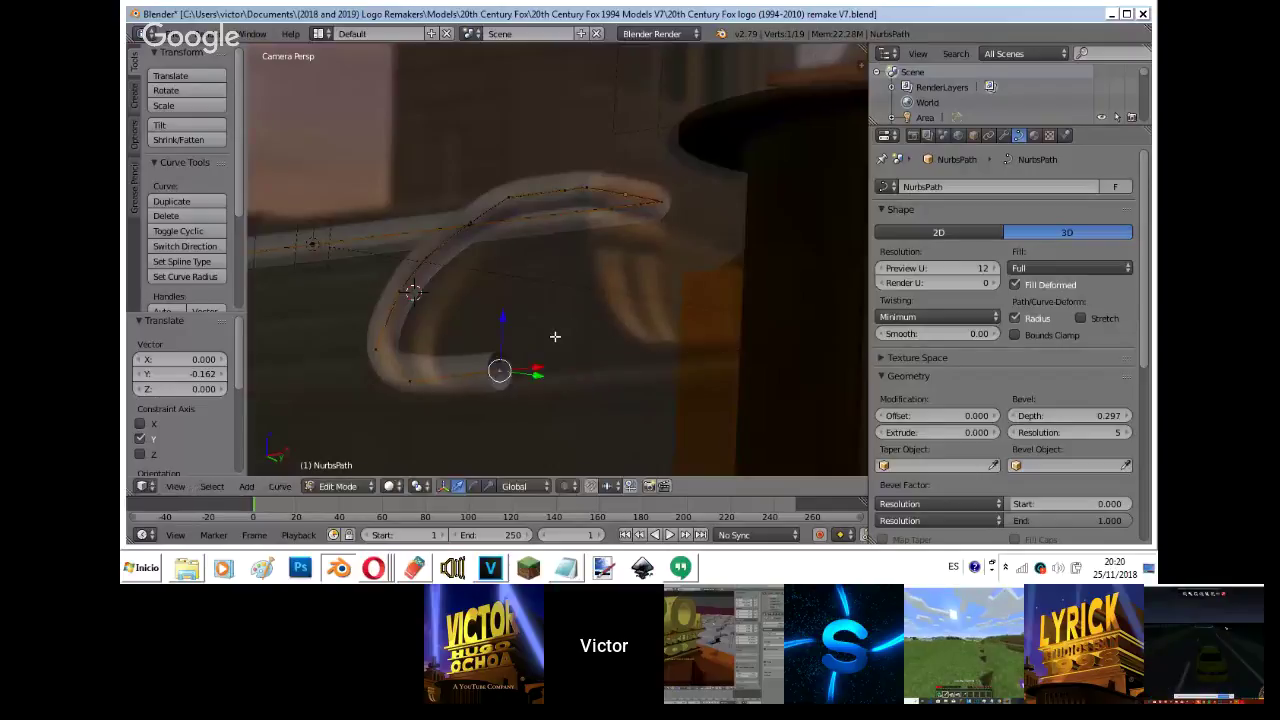
# - Extrude another end point from the path and move it about 1.351 along X in camera view and a further 0.625 in front view
pyautogui.press('e')
pyautogui.press('Escape')
pyautogui.press('g')
pyautogui.press('x')
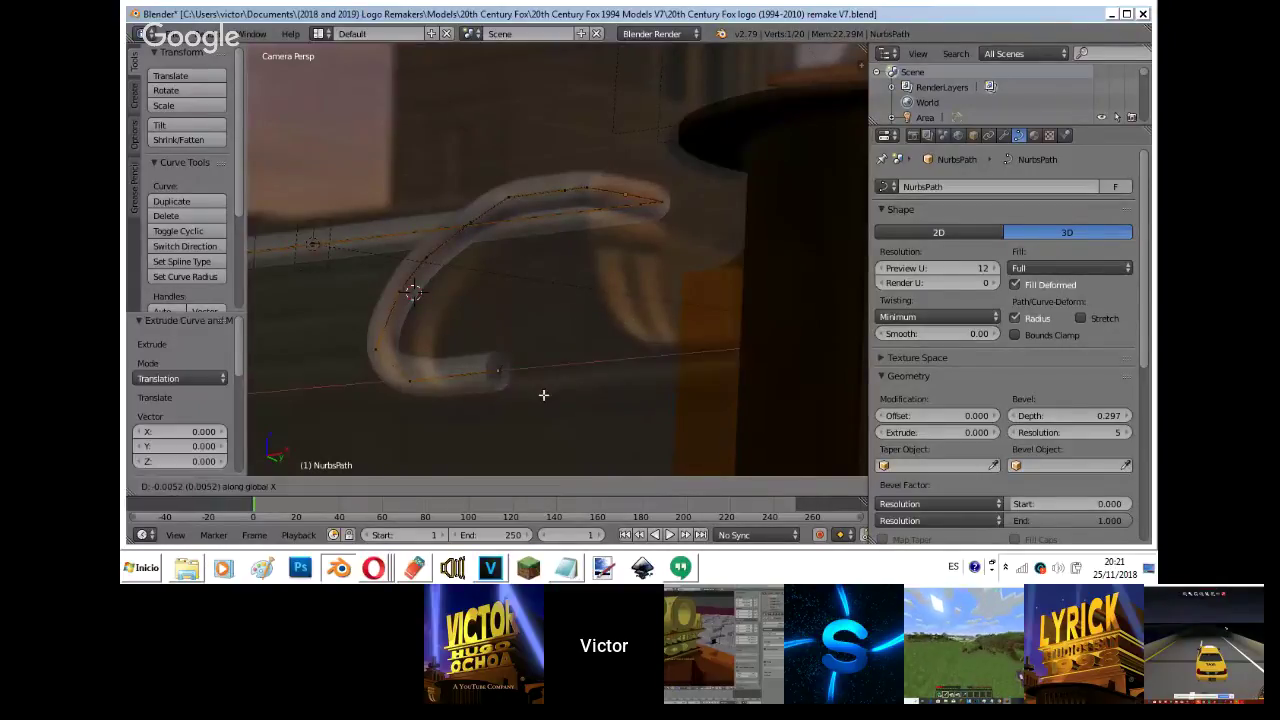
pyautogui.click(851, 345)
pyautogui.press('KP_1')
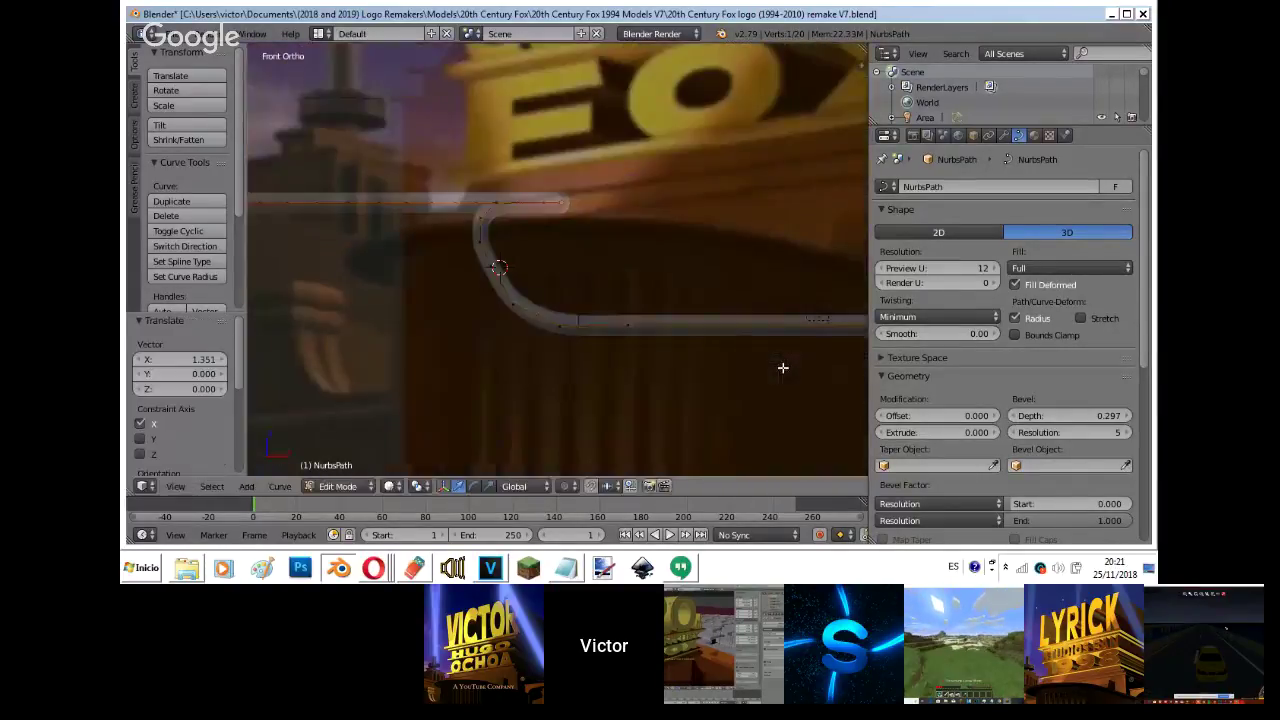
pyautogui.press('g')
pyautogui.press('x')
pyautogui.click(373, 334)
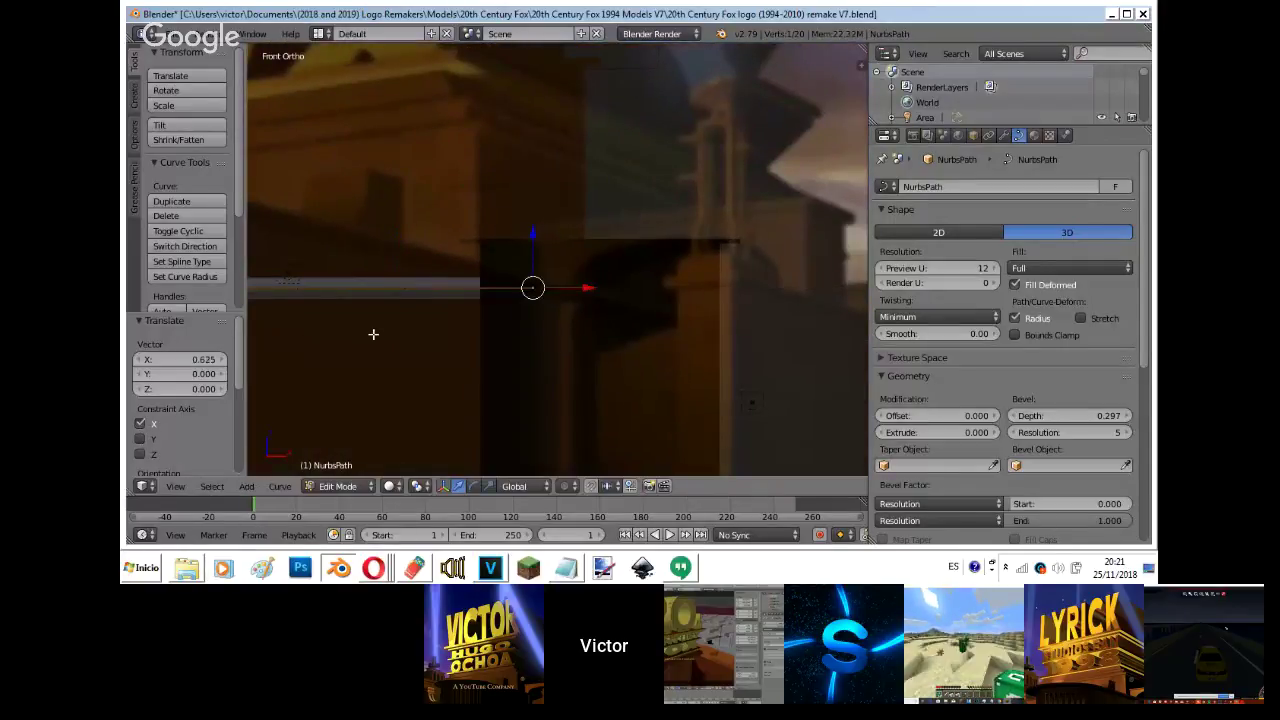
# - In camera view, select the control points of the lower straight section and lower them along Z
pyautogui.press('Tab')
pyautogui.keyDown('shift'); pyautogui.moveTo(345, 367); pyautogui.dragTo(305, 405, button='middle'); pyautogui.keyUp('shift')
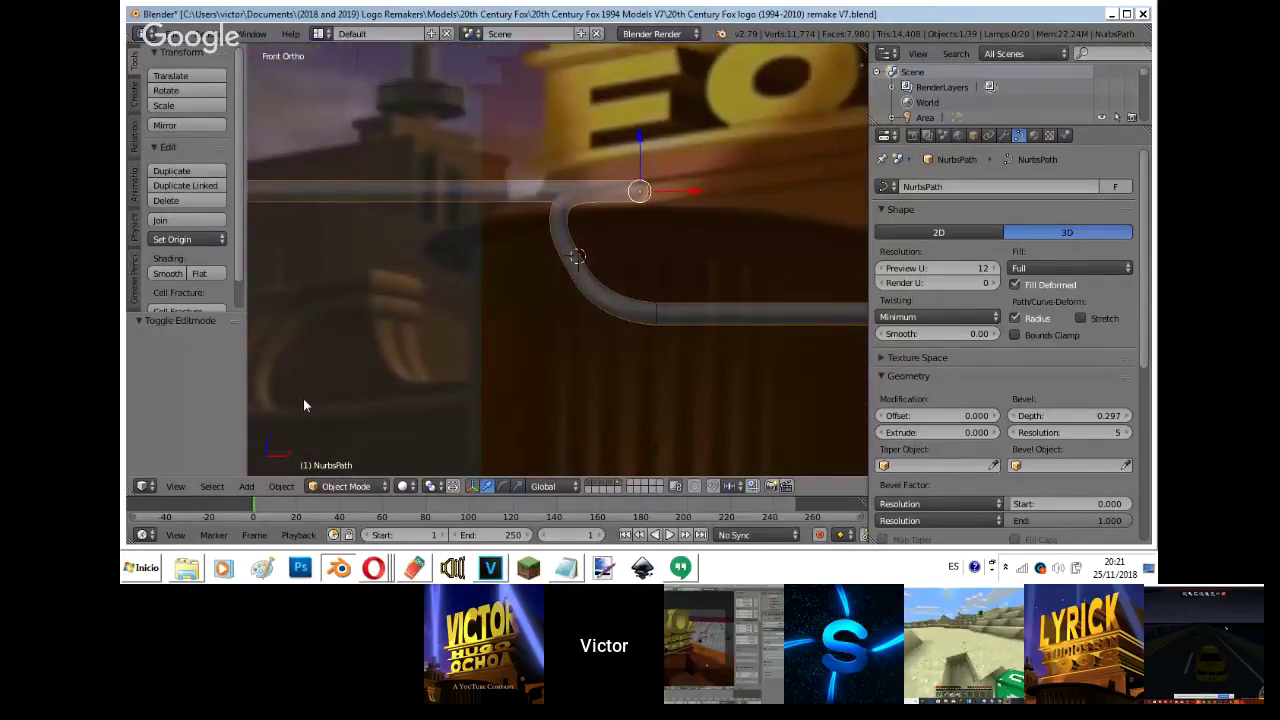
pyautogui.keyDown('shift'); pyautogui.moveTo(304, 360); pyautogui.dragTo(285, 400, button='middle'); pyautogui.keyUp('shift')
pyautogui.press('KP_0')
pyautogui.press('Tab')
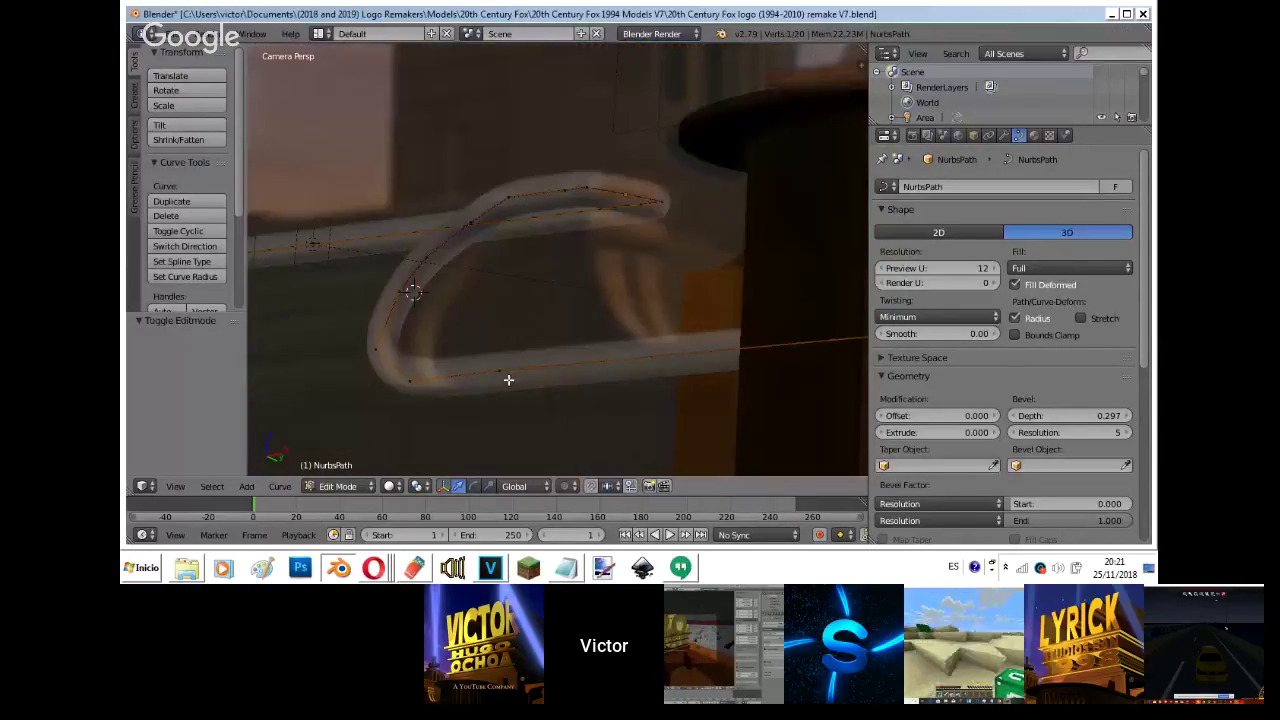
pyautogui.keyDown('shift'); pyautogui.rightClick(508, 378); pyautogui.keyUp('shift')
pyautogui.moveTo(668, 309); pyautogui.dragTo(673, 329)
pyautogui.press('Tab')
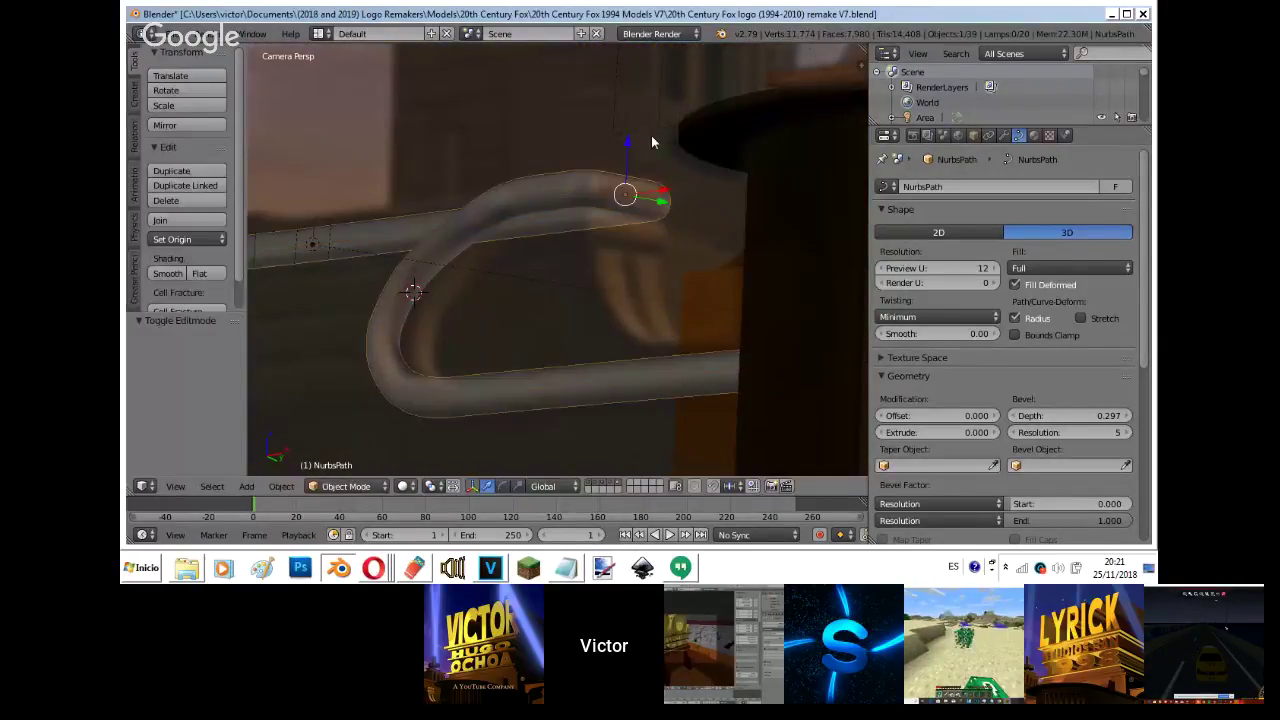
pyautogui.press('Tab')
pyautogui.press('a')
pyautogui.press('a')
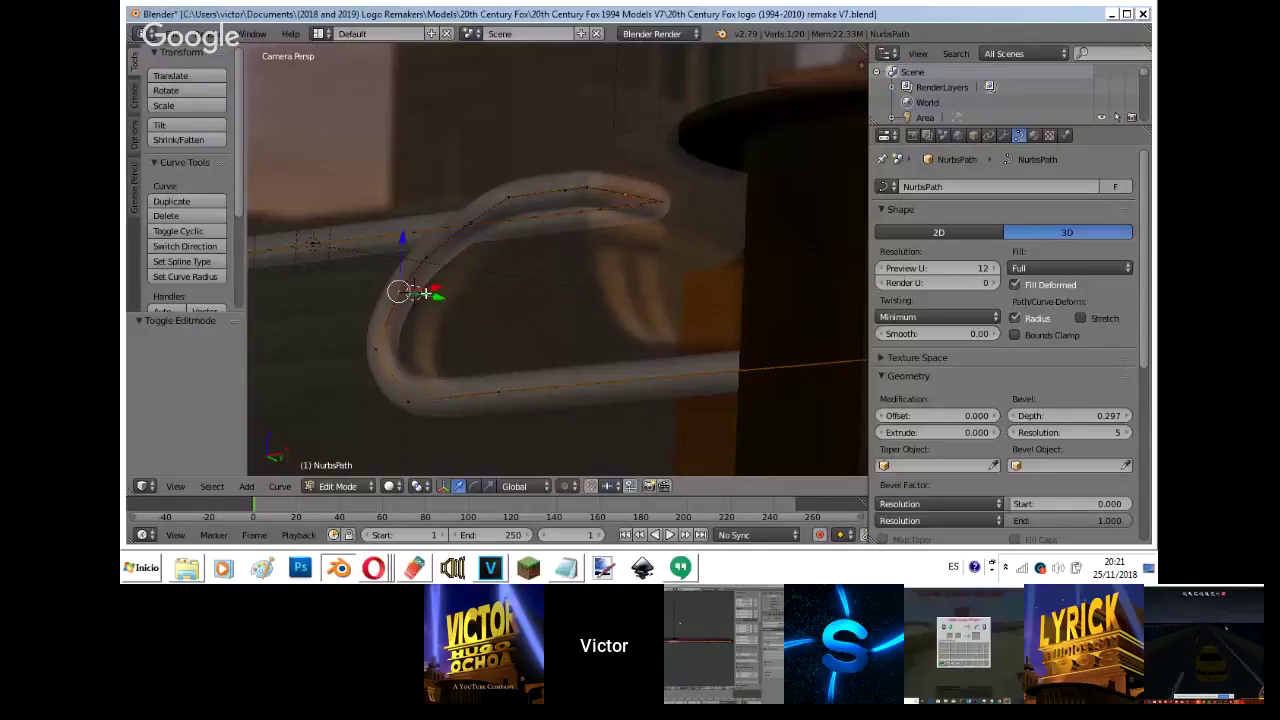
pyautogui.press('Tab')
pyautogui.press('KP_1')
pyautogui.scroll(-2, 593, 195)
pyautogui.press('s')
pyautogui.press('x')
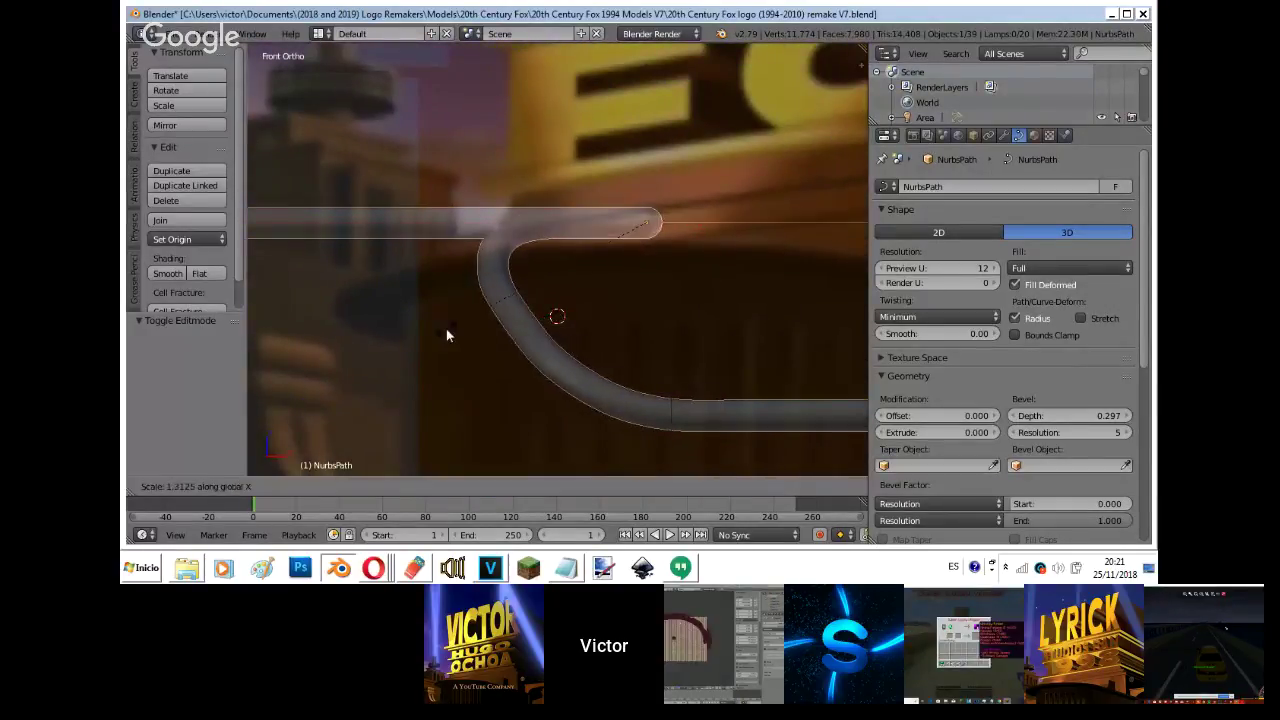
pyautogui.rightClick(483, 322)
pyautogui.press('Tab')
pyautogui.rightClick(521, 320)
pyautogui.press('g')
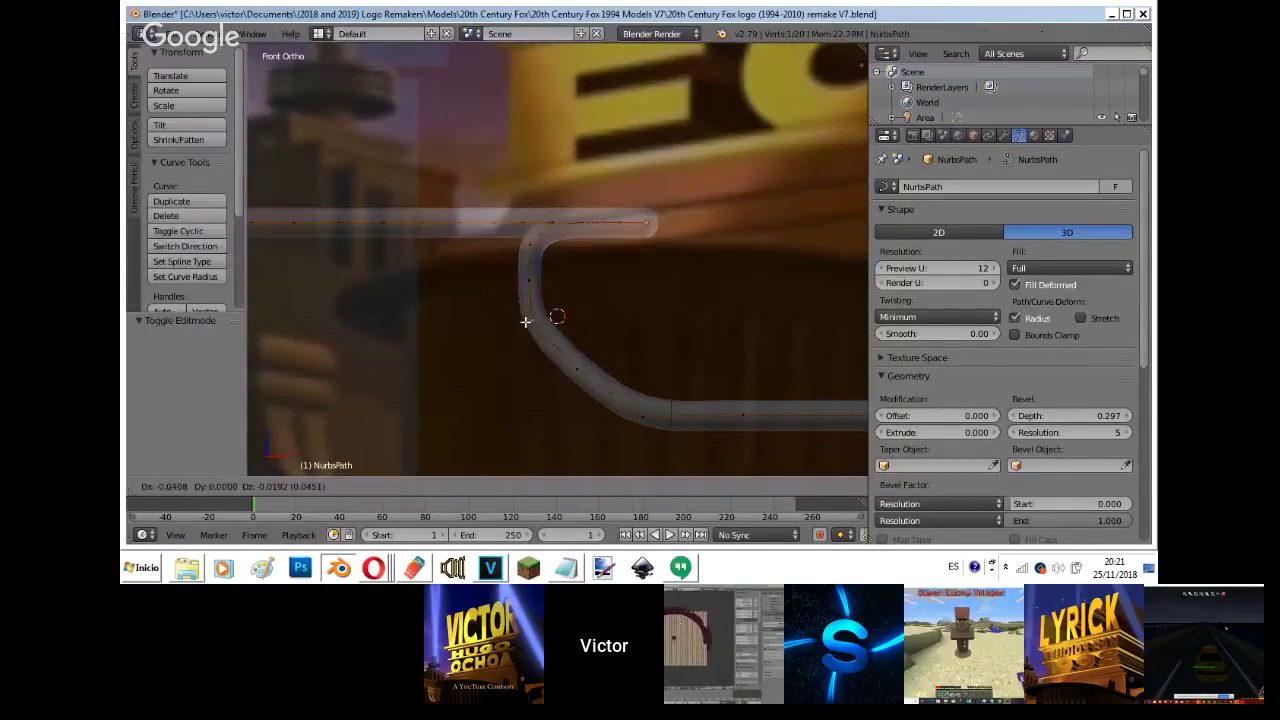
pyautogui.rightClick(526, 321)
# - Select the three control points of the lower straight section in front view and scale them by about 0.405 along Z
pyautogui.rightClick(637, 441)
pyautogui.keyDown('shift'); pyautogui.moveTo(624, 390); pyautogui.dragTo(674, 286, button='middle'); pyautogui.keyUp('shift')
pyautogui.keyDown('shift'); pyautogui.moveTo(603, 305); pyautogui.dragTo(856, 328, button='middle'); pyautogui.keyUp('shift')
pyautogui.press('z')
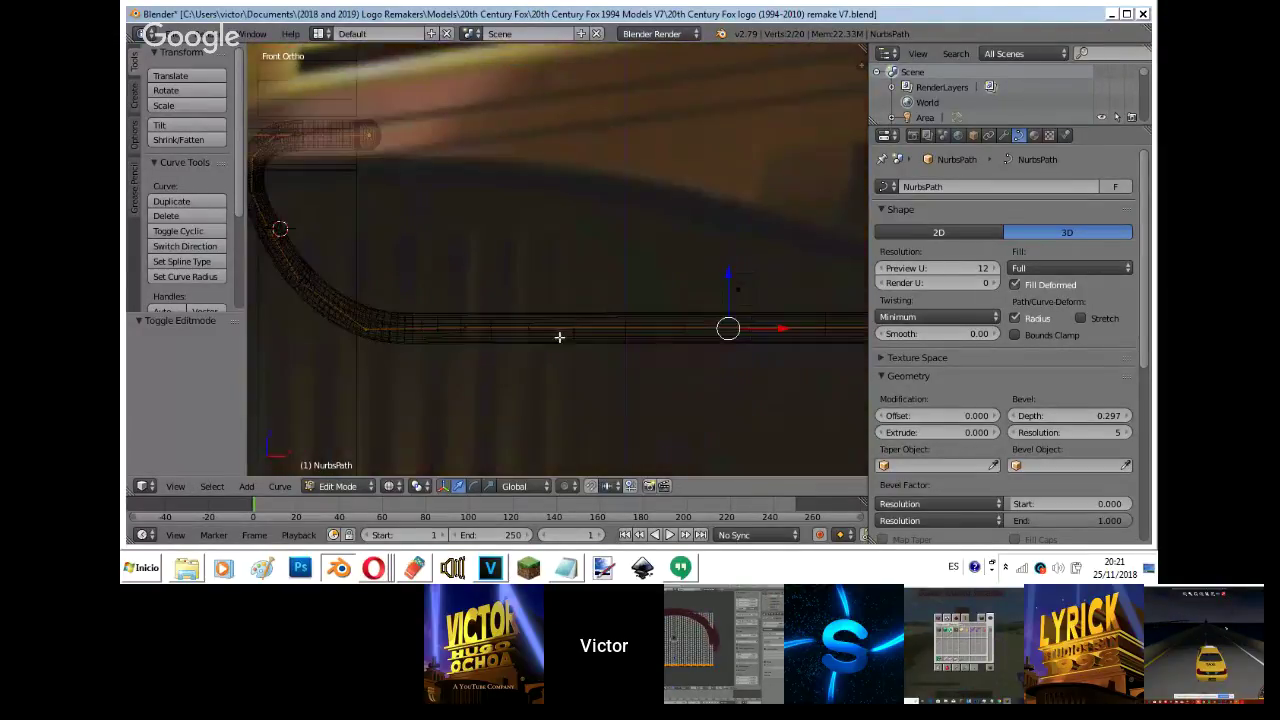
pyautogui.keyDown('shift'); pyautogui.rightClick(469, 334); pyautogui.keyUp('shift')
pyautogui.press('z')
pyautogui.press('s')
pyautogui.press('z')
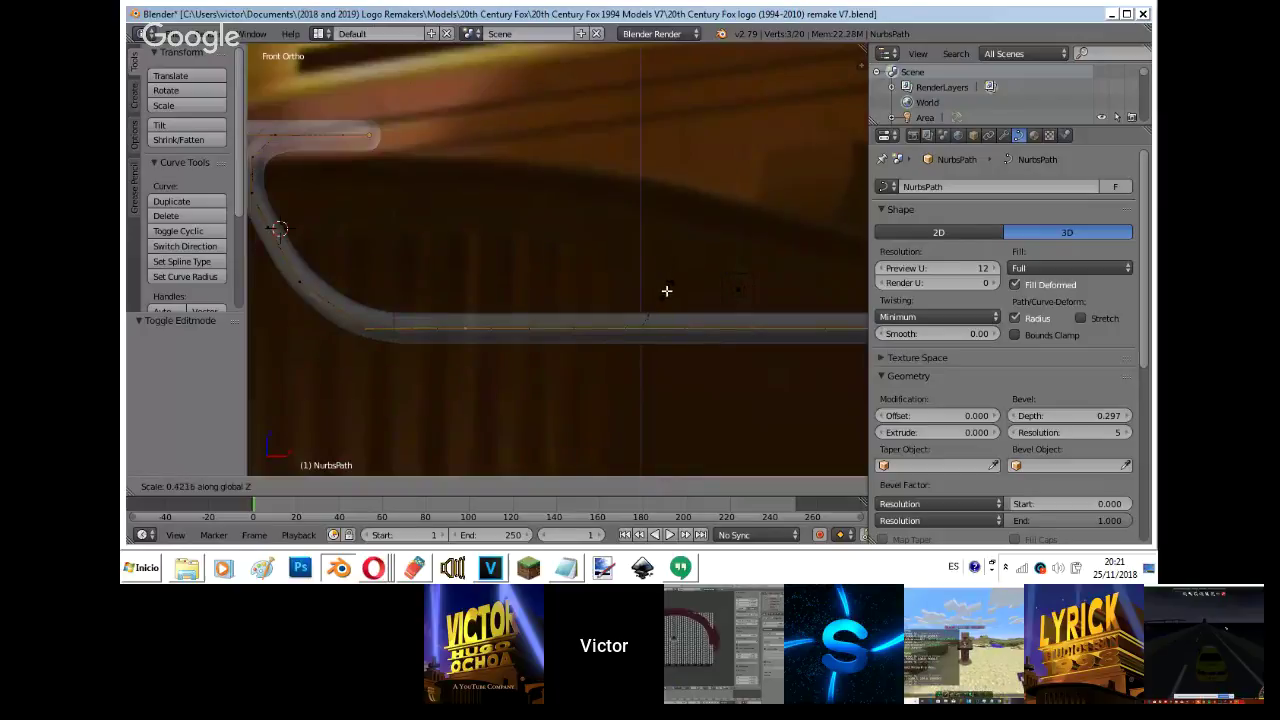
pyautogui.click(667, 290)
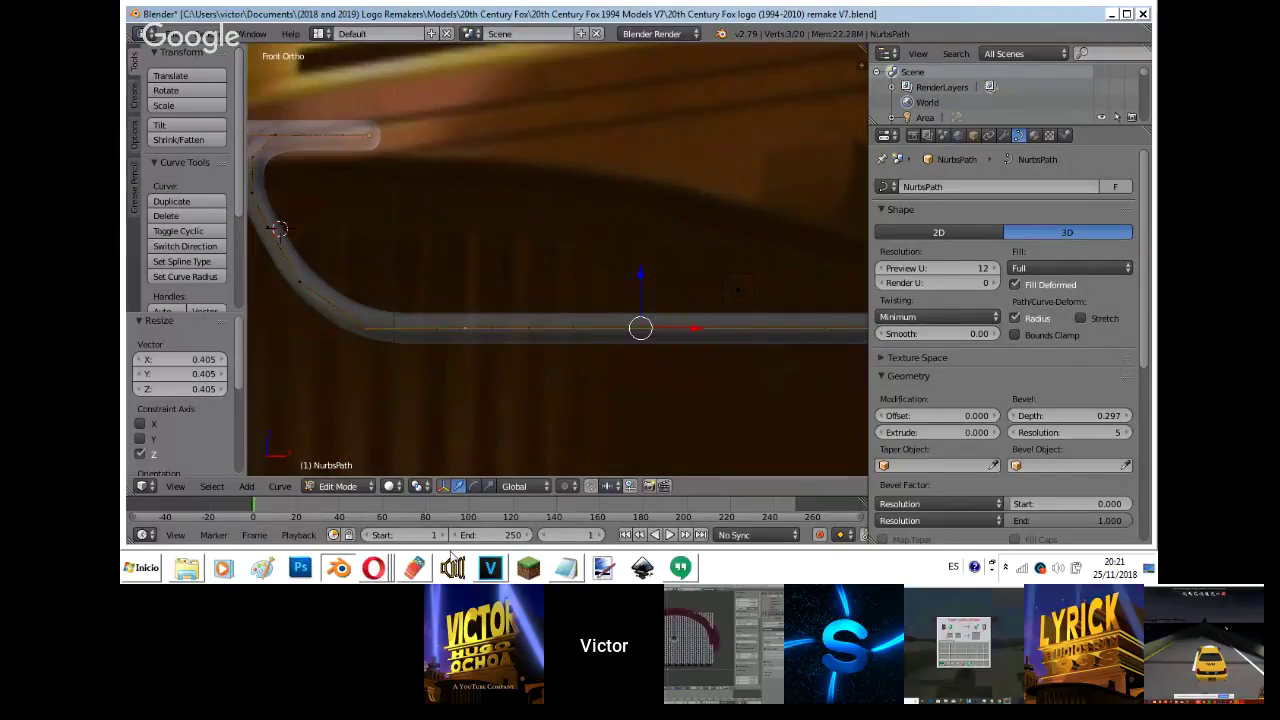
# - Look at the live stream's Hangouts window and switch back to Blender
pyautogui.hotkey('alt', 'Tab')
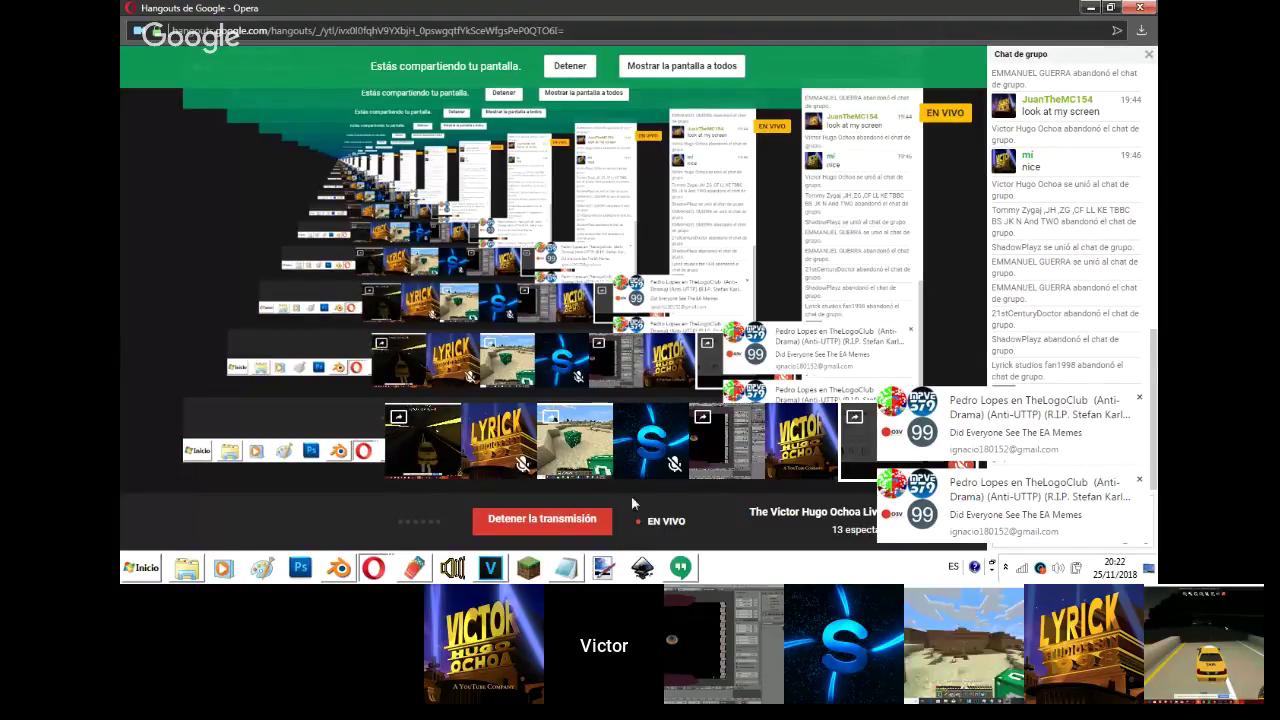
pyautogui.click(338, 568)
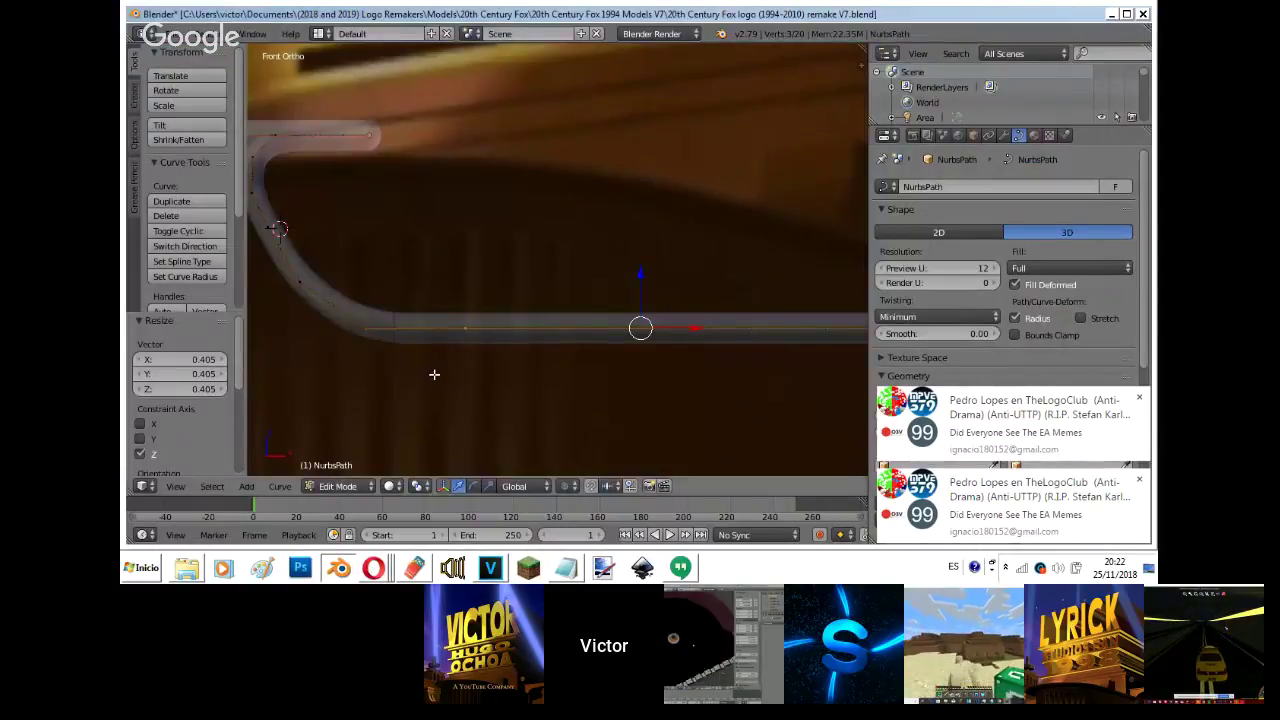
# - Raise the lower straight section along Z in camera view and leave edit mode
pyautogui.press('z')
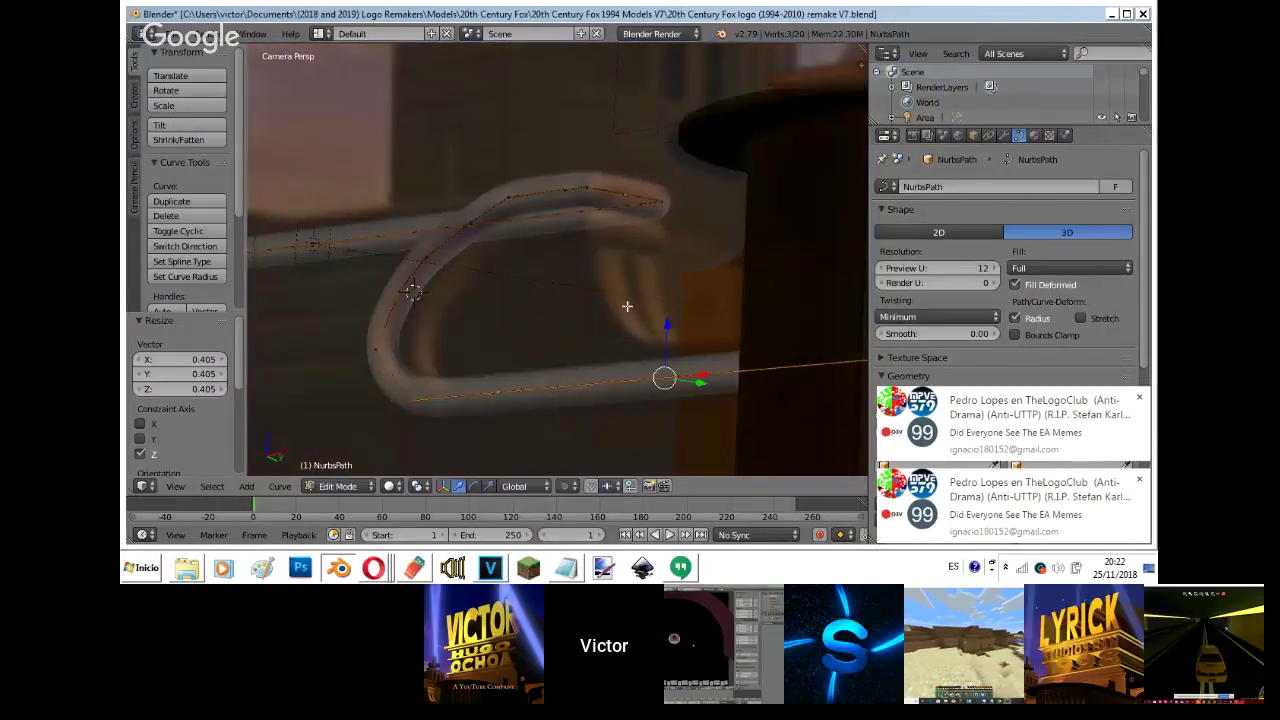
pyautogui.click(667, 316)
pyautogui.press('Tab')
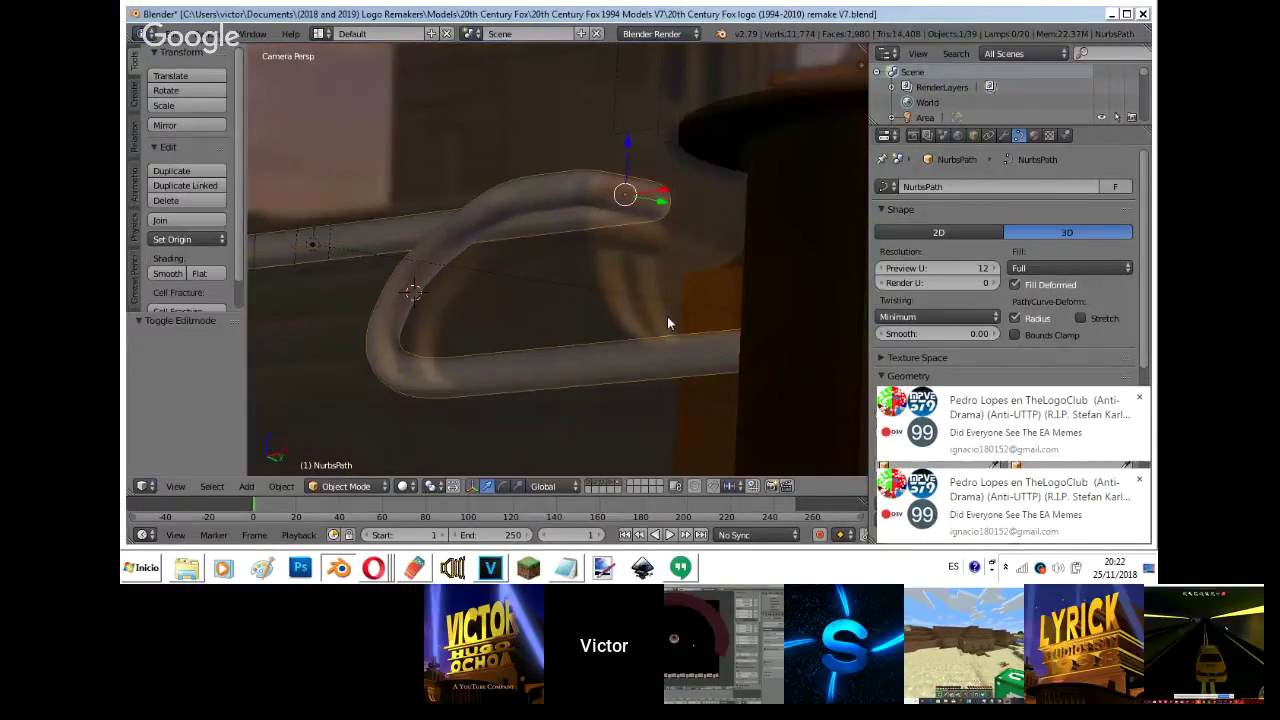
# - Scale the whole path by about 0.959 overall, 0.924 along Y, and 0.908 along Z in front view
pyautogui.press('s')
pyautogui.click(780, 142)
pyautogui.press('g')
pyautogui.press('s')
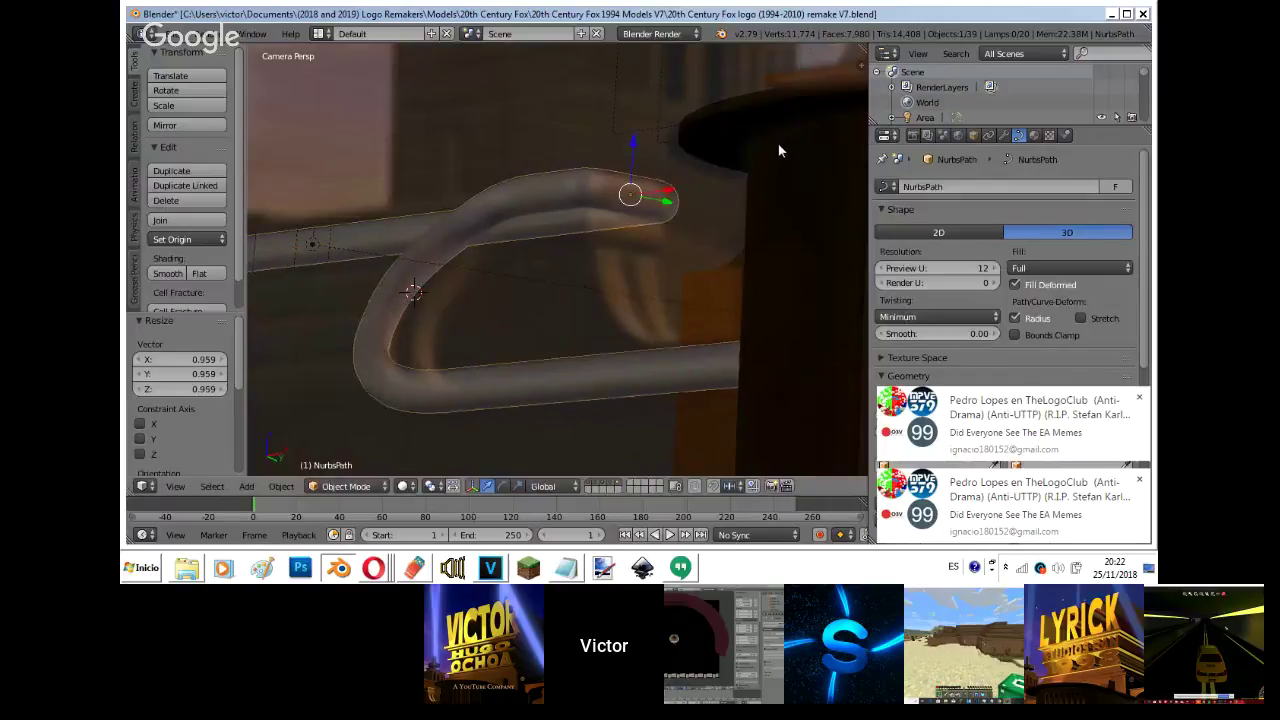
pyautogui.press('y')
pyautogui.click(746, 150)
pyautogui.press('KP_1')
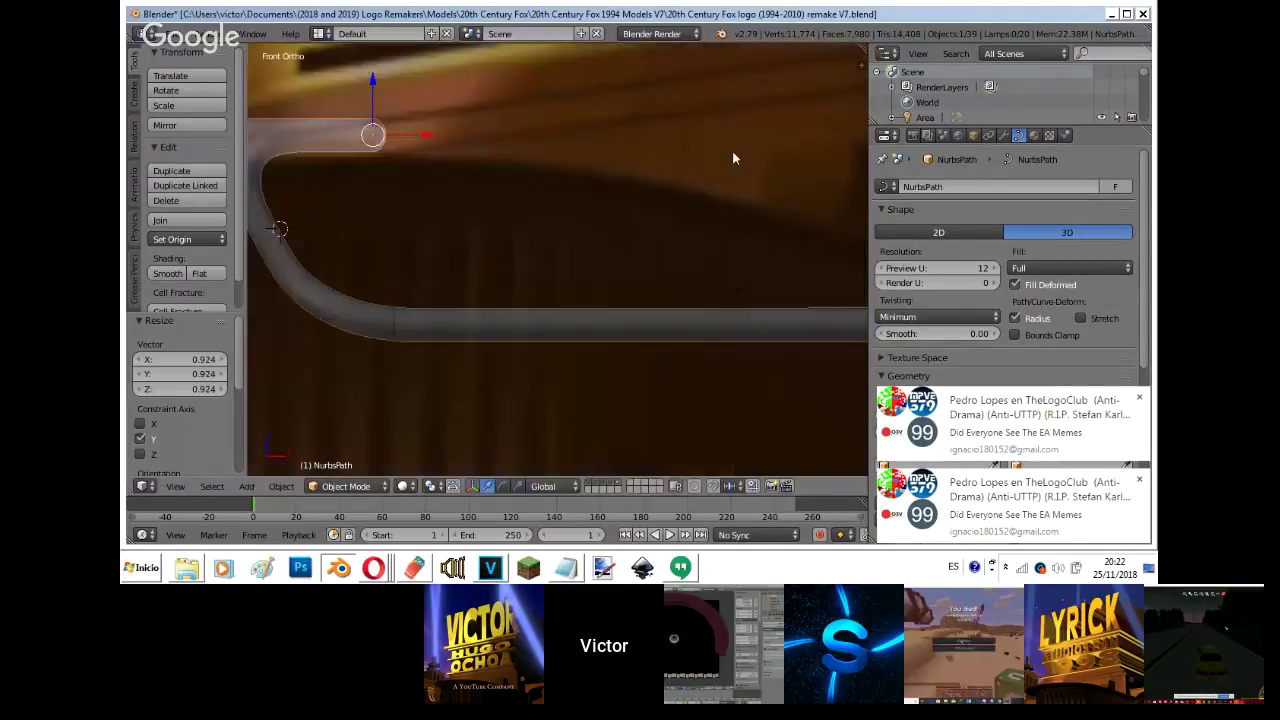
pyautogui.press('s')
pyautogui.press('z')
pyautogui.click(707, 155)
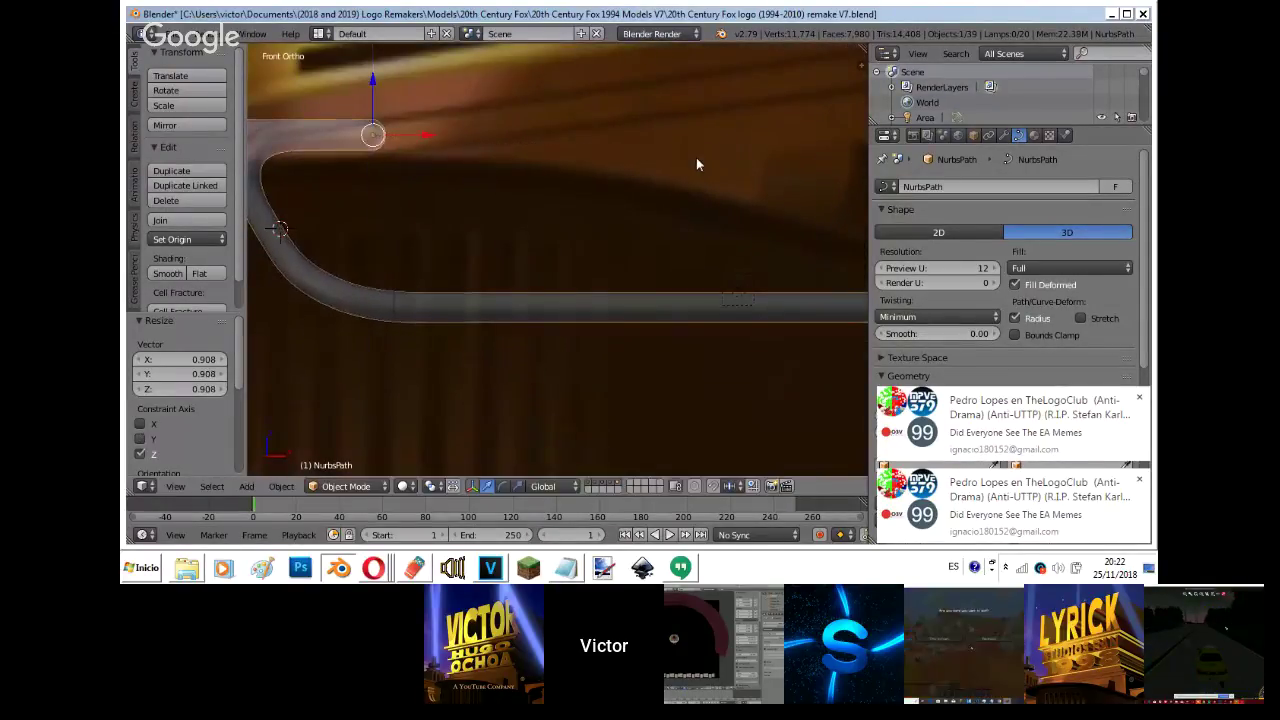
# - Select the five control points of the descending outer section in camera view and scale them by about 1.094 along Z
pyautogui.press('KP_0')
pyautogui.scroll(3, 319, 191)
pyautogui.press('Tab')
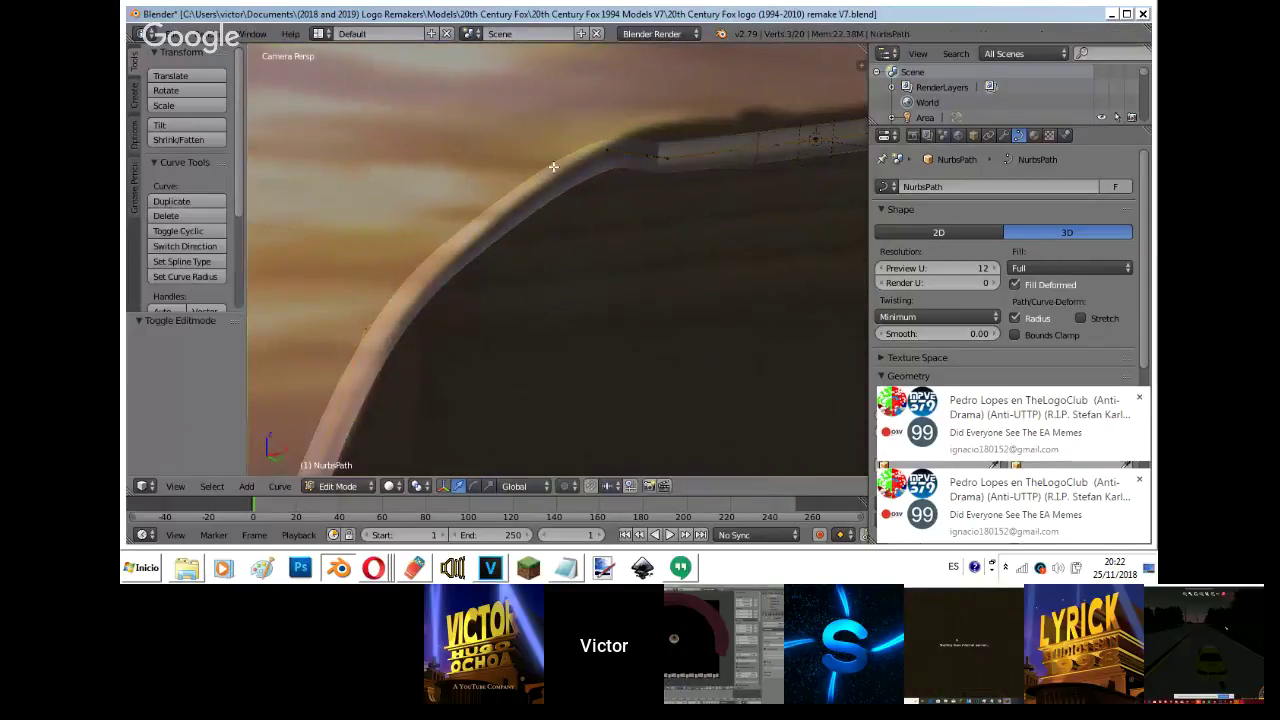
pyautogui.rightClick(587, 155)
pyautogui.scroll(-3, 589, 157)
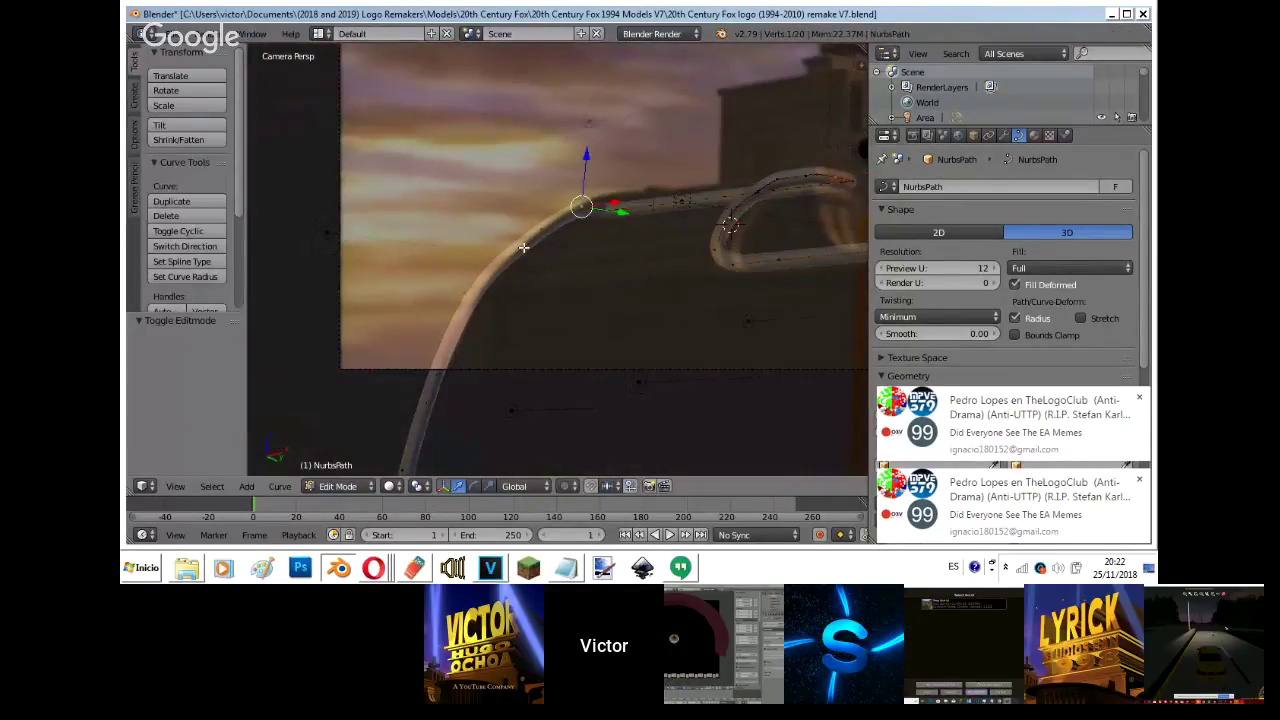
pyautogui.keyDown('shift'); pyautogui.moveTo(523, 247); pyautogui.dragTo(514, 150, button='middle'); pyautogui.keyUp('shift')
pyautogui.press('b')
pyautogui.moveTo(376, 458); pyautogui.dragTo(574, 90)
pyautogui.press('s')
pyautogui.press('z')
pyautogui.click(567, 64)
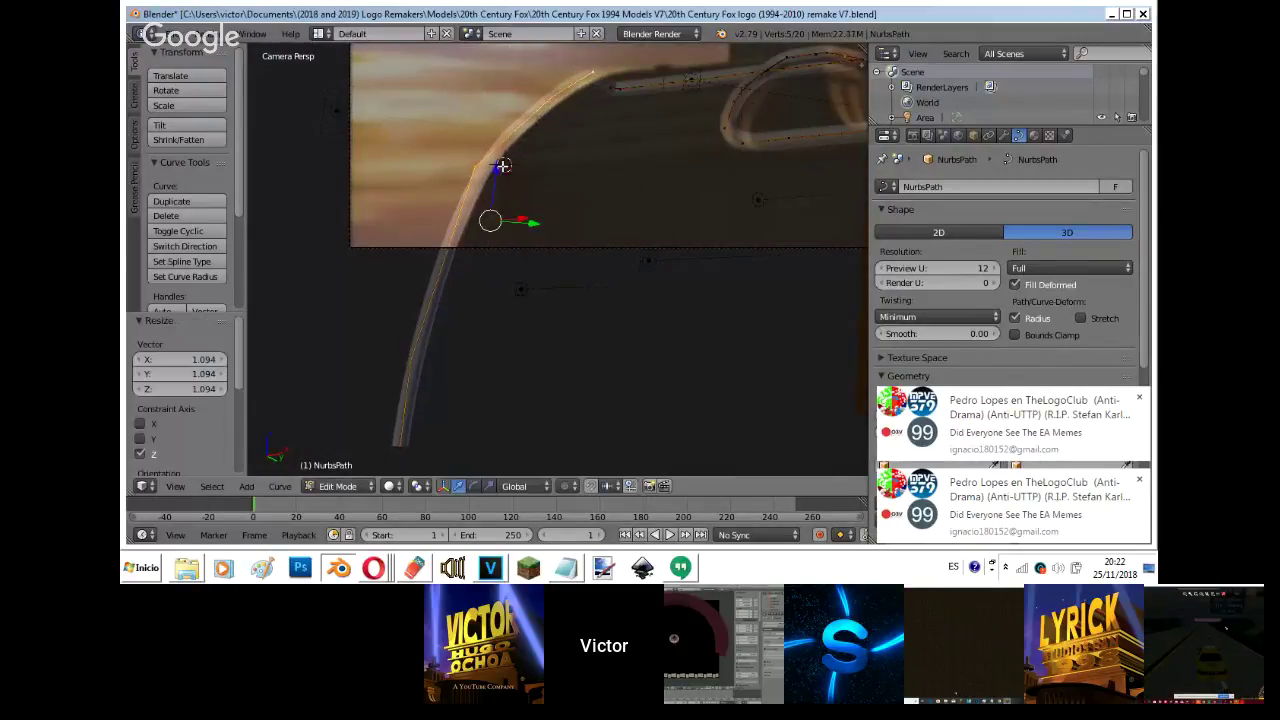
# - Lower the selected descending section along Z by about 0.089 and then by another 0.042
pyautogui.press('g')
pyautogui.press('z')
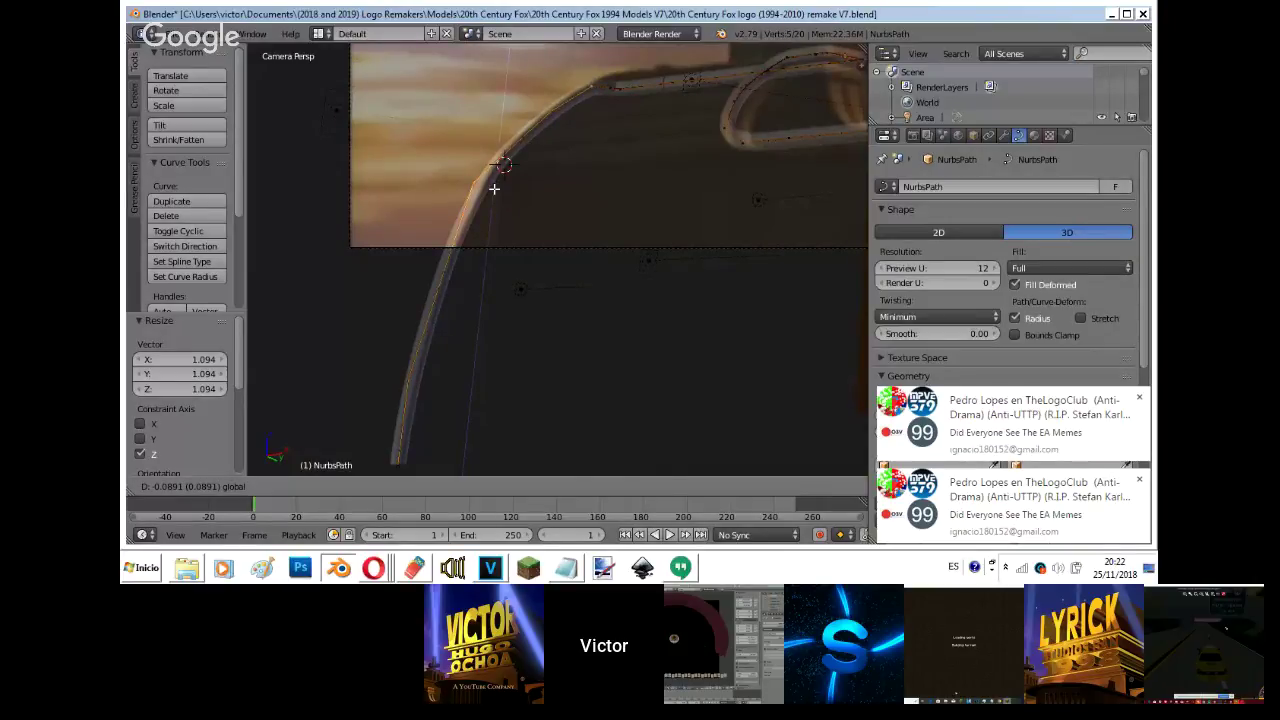
pyautogui.click(494, 190)
pyautogui.moveTo(493, 188); pyautogui.dragTo(491, 198)
# - Move the path's lower end point about -0.043 along Y and 0.155 along Z in right view and leave edit mode
pyautogui.rightClick(414, 451)
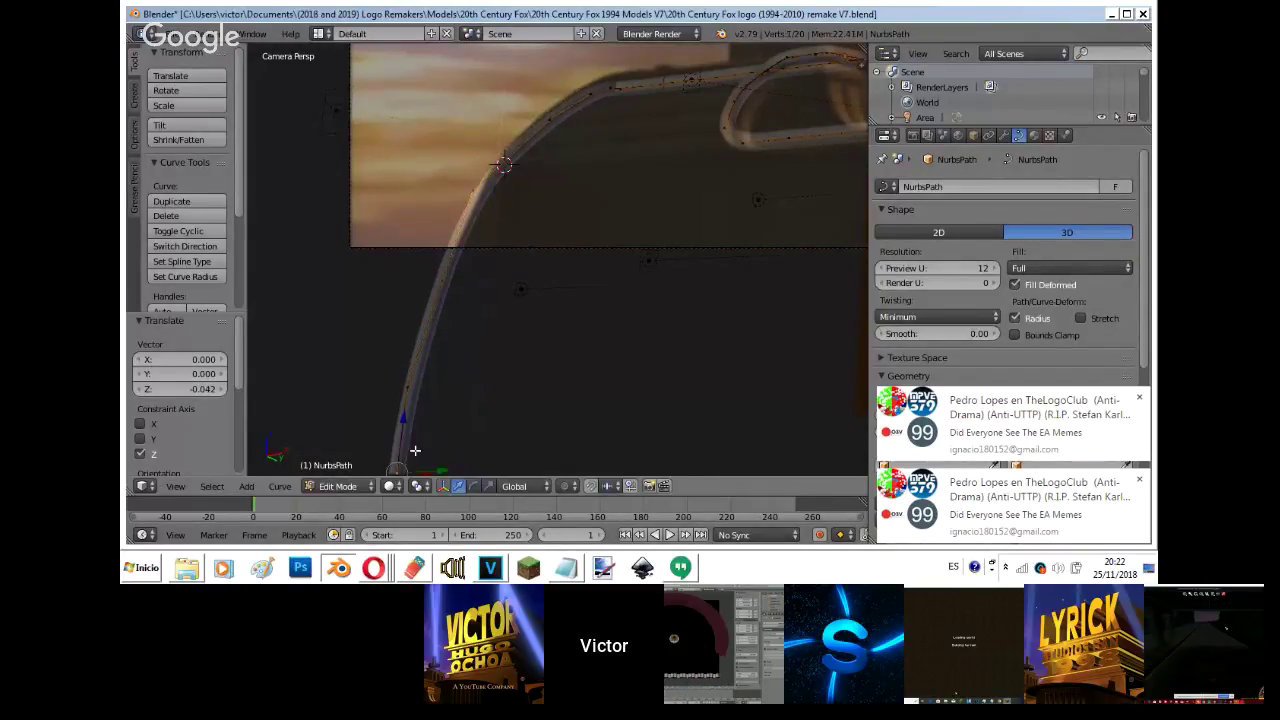
pyautogui.press('KP_3')
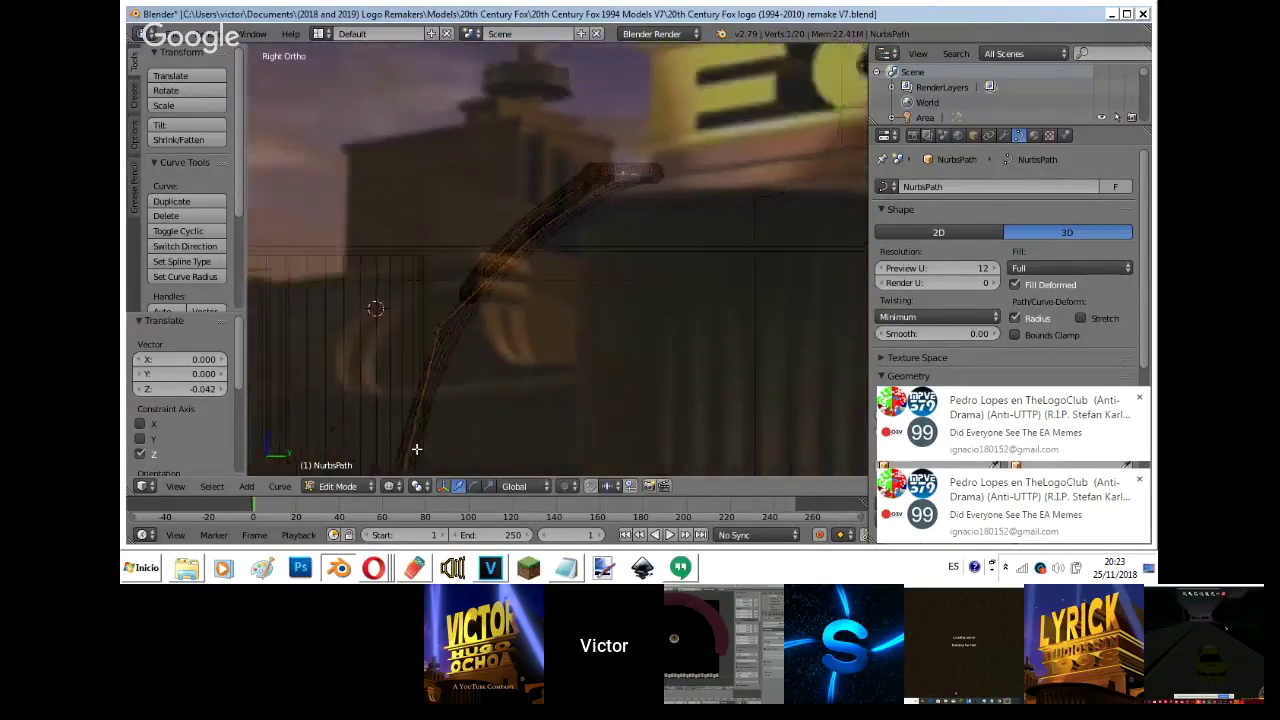
pyautogui.press('g')
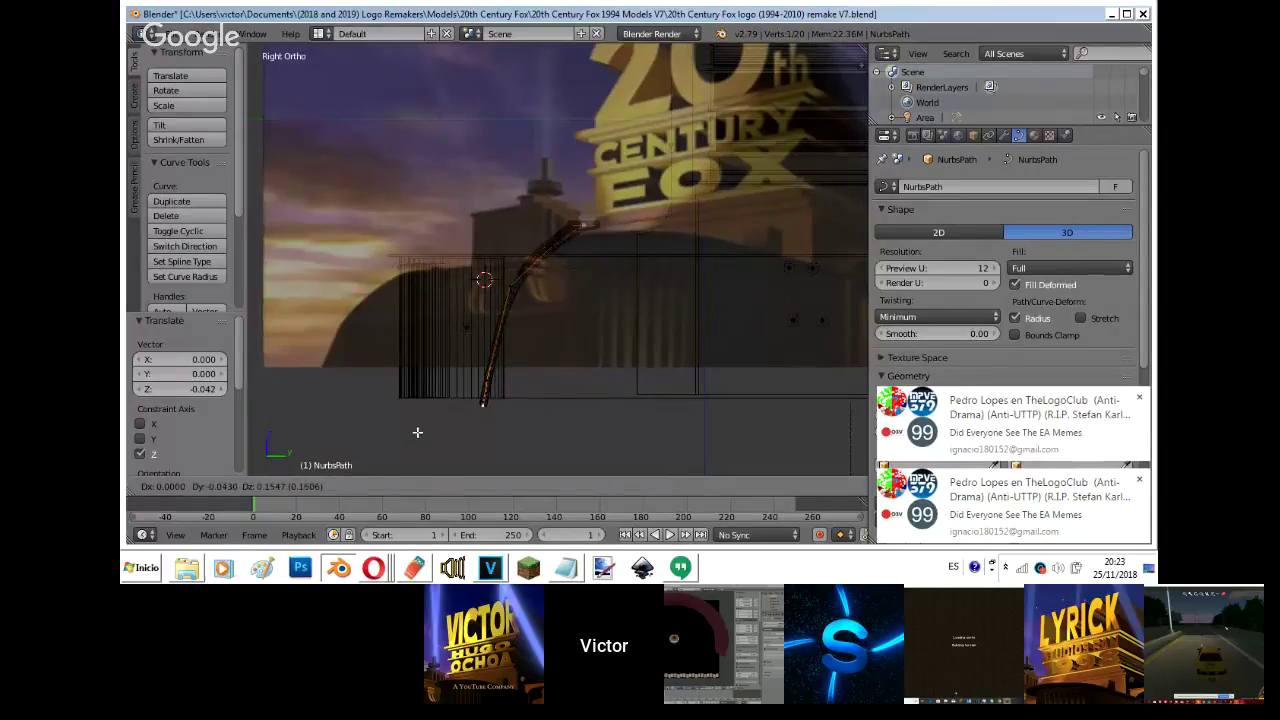
pyautogui.click(418, 432)
pyautogui.press('Tab')
pyautogui.press('KP_0')
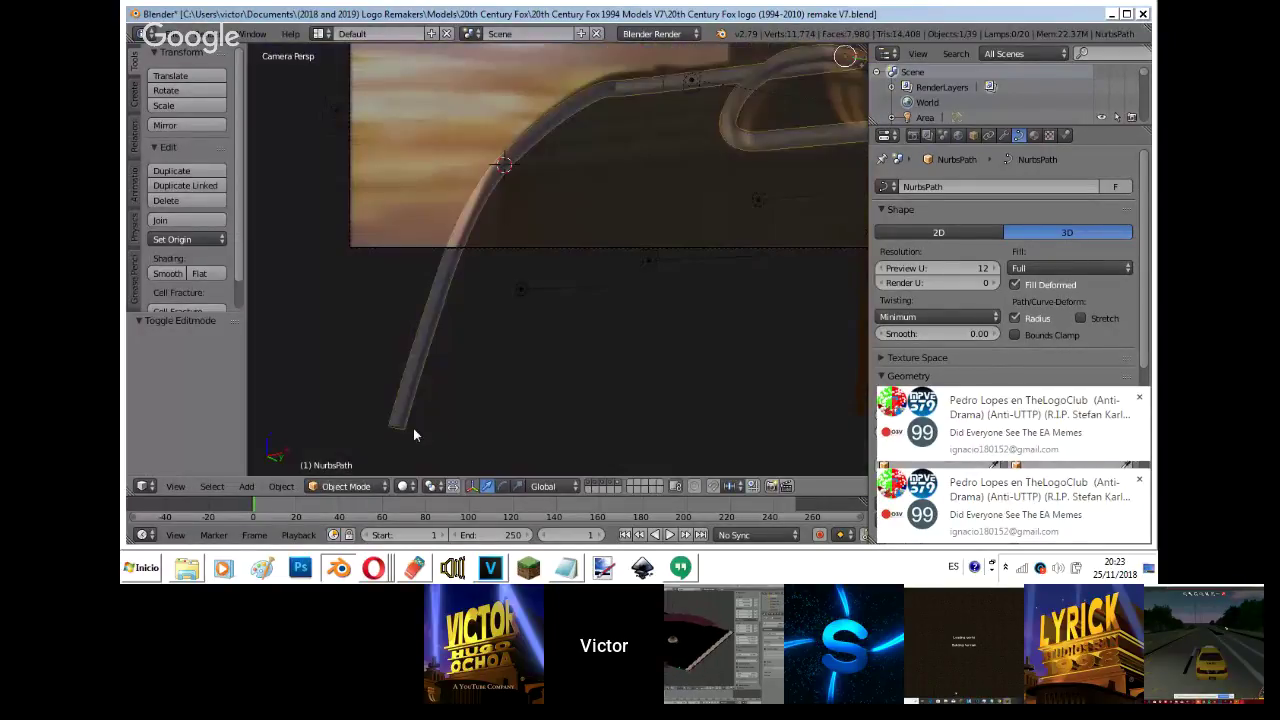
# - Nudge the path's lower end point about 0.009 along X in top view and leave edit mode
pyautogui.press('Tab')
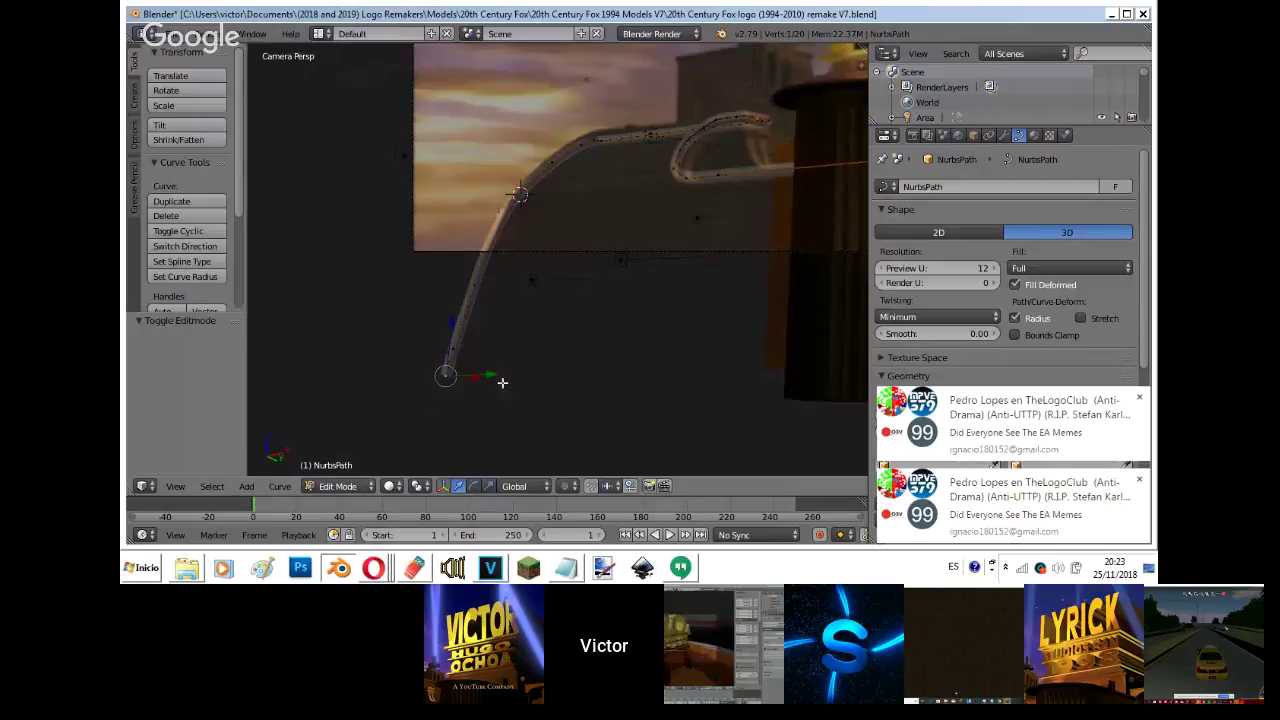
pyautogui.press('KP_7')
pyautogui.press('g')
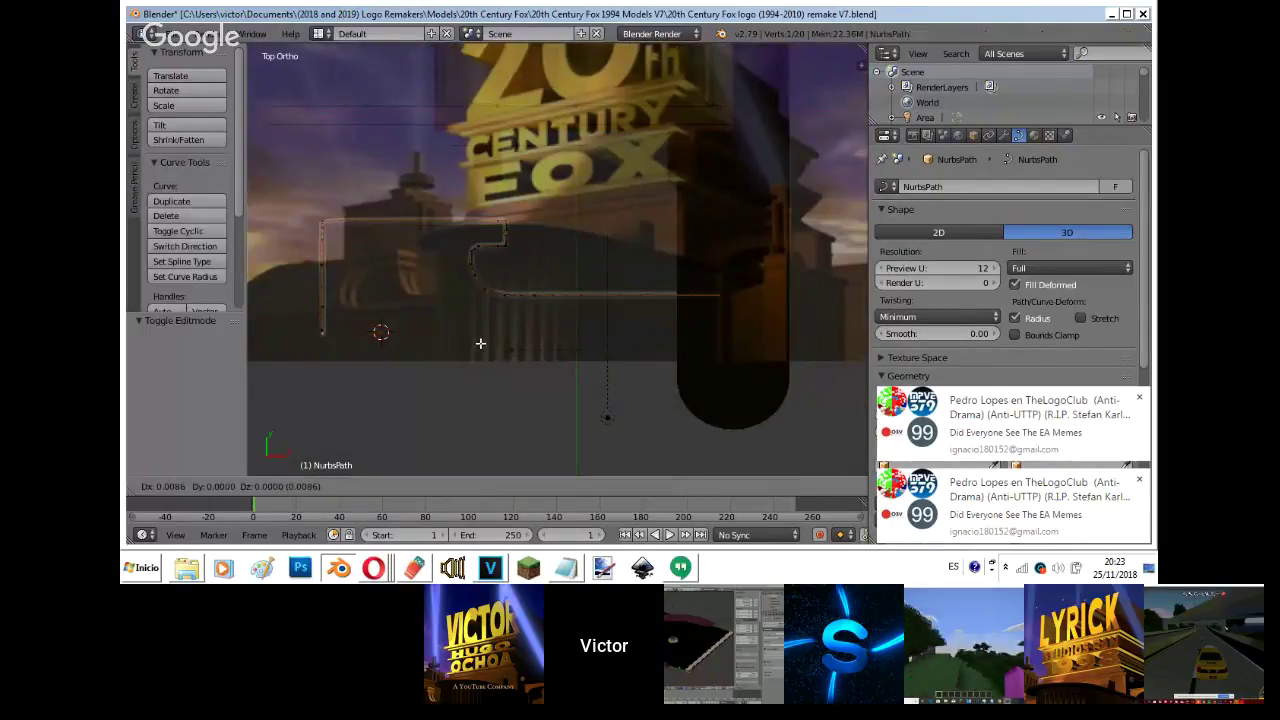
pyautogui.click(481, 343)
pyautogui.press('Tab')
pyautogui.press('Tab')
pyautogui.press('Tab')
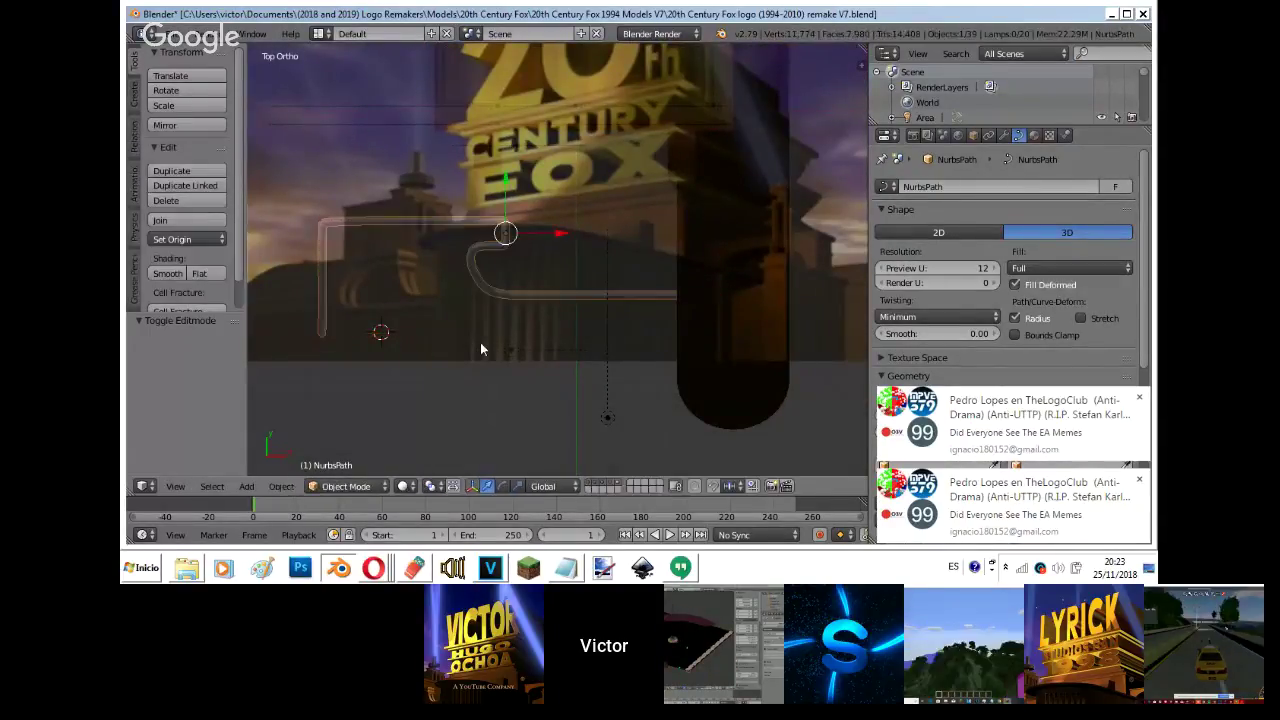
pyautogui.hotkey('shift', 'f')
pyautogui.press('w')
pyautogui.press('Escape')
pyautogui.press('KP_0')
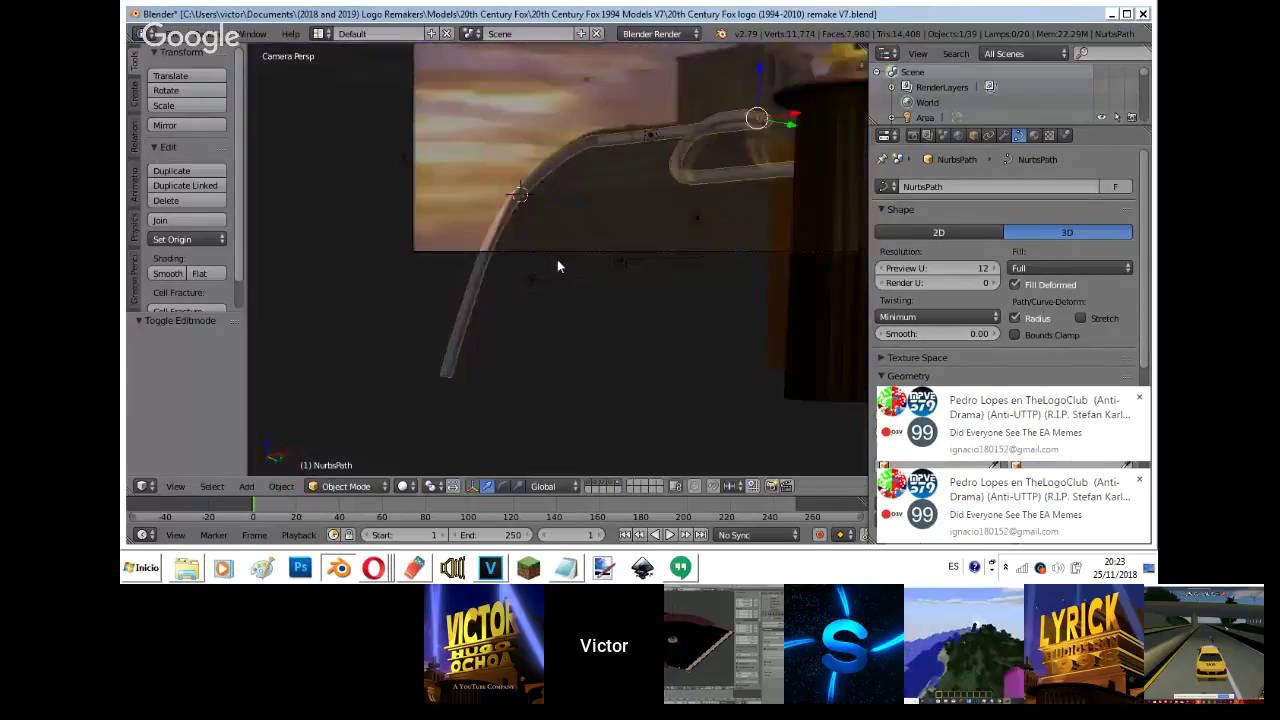
# - Move the control point on the upper part of the slope by about 0.018 along Y and -0.017 along Z in right view
pyautogui.press('KP_3')
pyautogui.scroll(5, 557, 259)
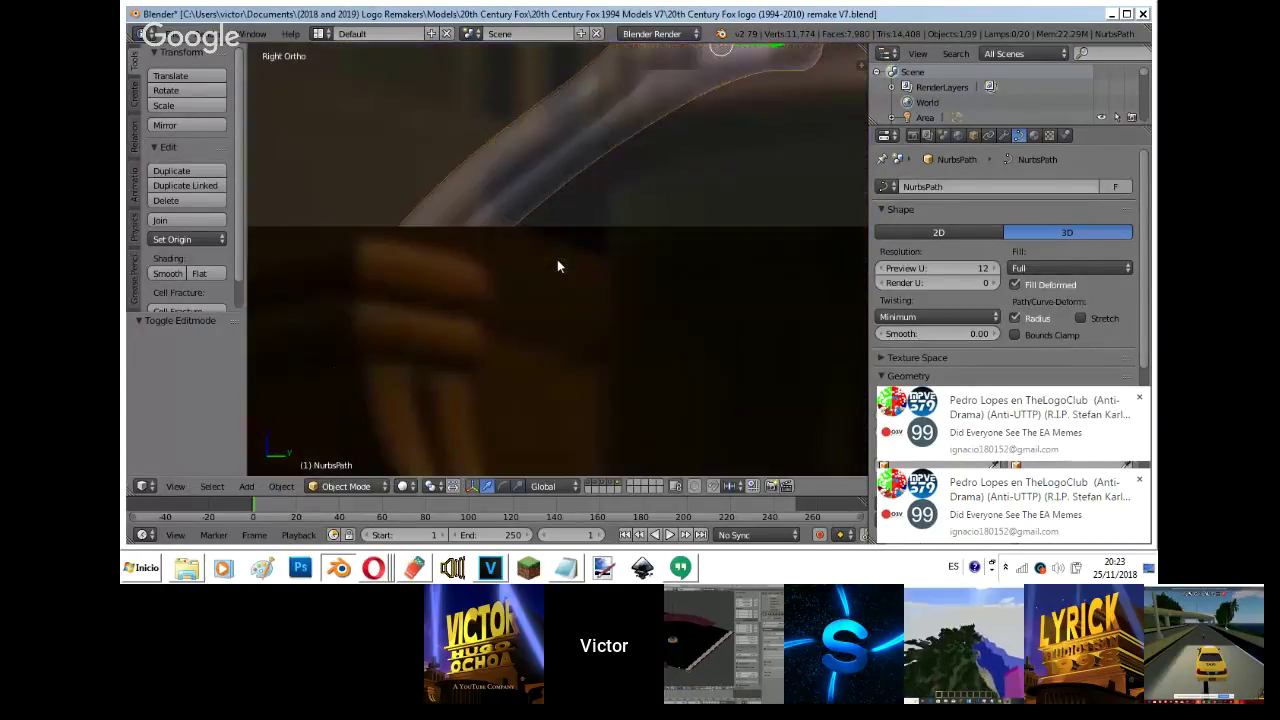
pyautogui.press('Tab')
pyautogui.rightClick(530, 144)
pyautogui.press('g')
pyautogui.click(539, 154)
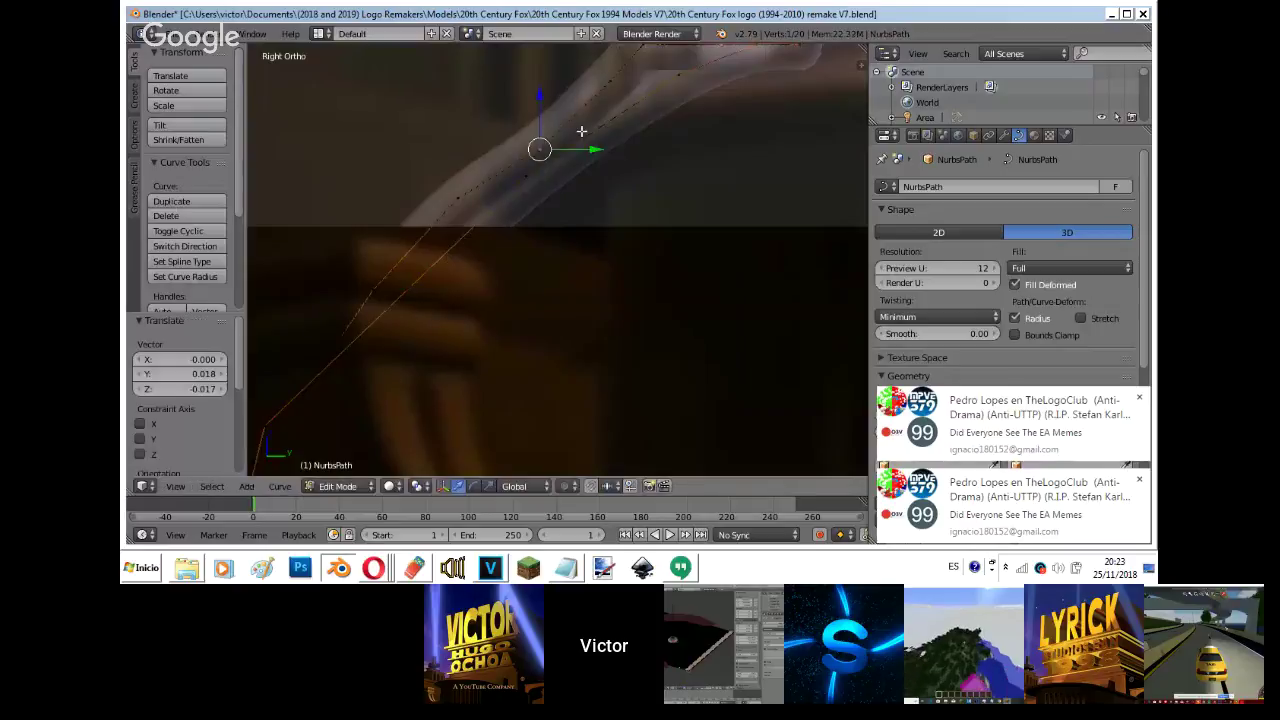
pyautogui.rightClick(614, 96)
pyautogui.rightClick(527, 181)
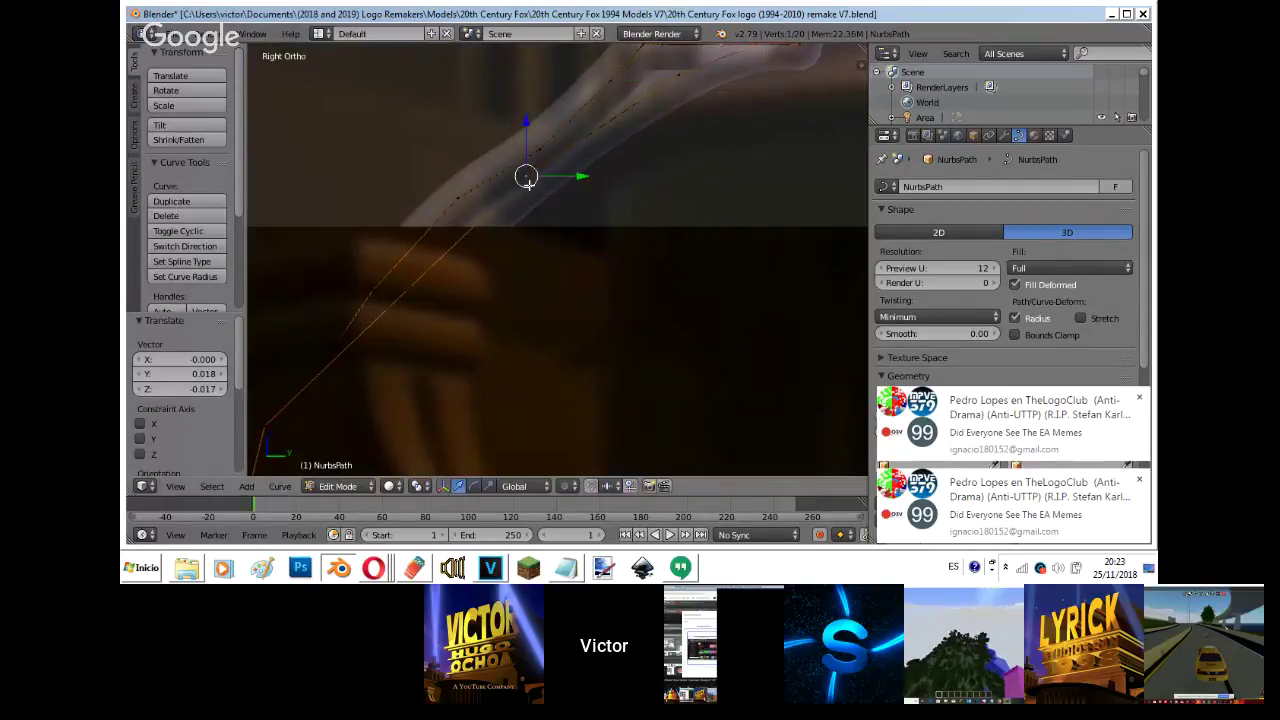
# - Move the next lower slope point by about 0.046 along Y and -0.053 along Z, adjust its neighbours, and leave edit mode
pyautogui.rightClick(454, 197)
pyautogui.press('g')
pyautogui.click(476, 225)
pyautogui.rightClick(527, 159)
pyautogui.press('g')
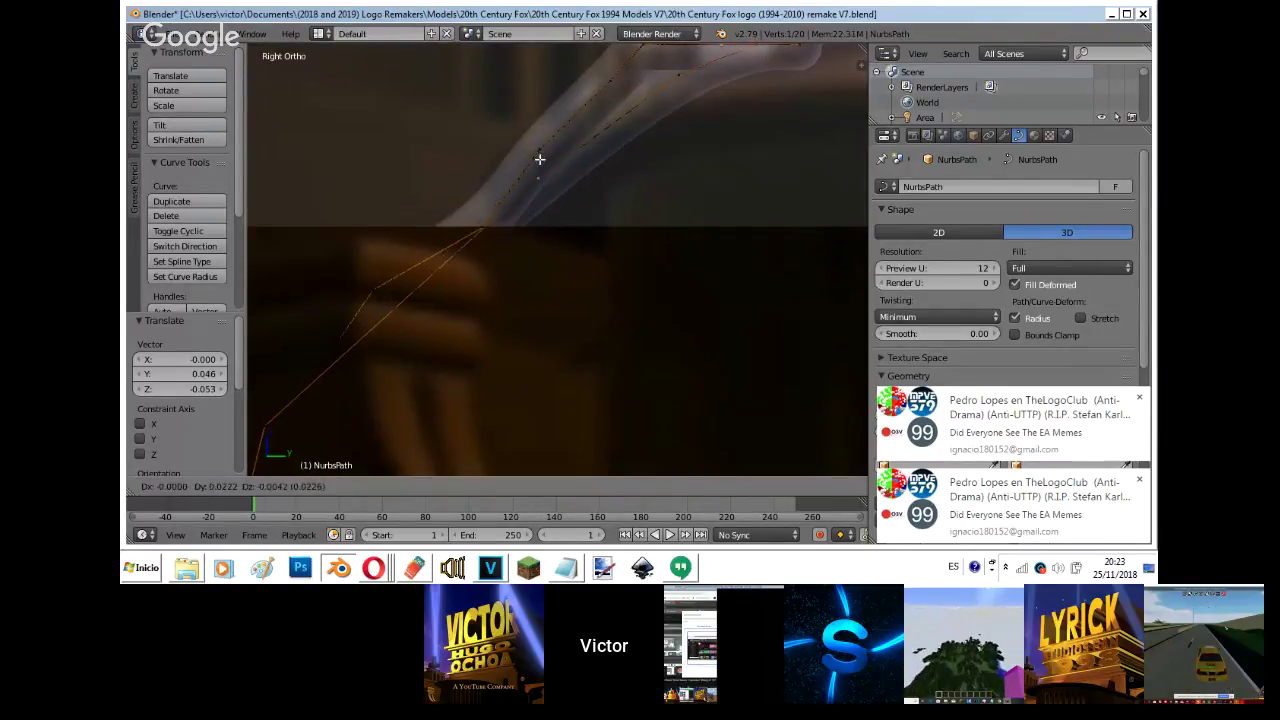
pyautogui.rightClick(532, 157)
pyautogui.moveTo(532, 157); pyautogui.dragTo(609, 85, button='right')
pyautogui.moveTo(389, 283); pyautogui.dragTo(403, 295, button='right')
pyautogui.press('KP_0')
pyautogui.press('Tab')
# - Move the control point midway along the loop's diagonal side by about -0.124 along X in camera view
pyautogui.keyDown('shift'); pyautogui.moveTo(559, 268); pyautogui.dragTo(428, 308, button='middle'); pyautogui.keyUp('shift')
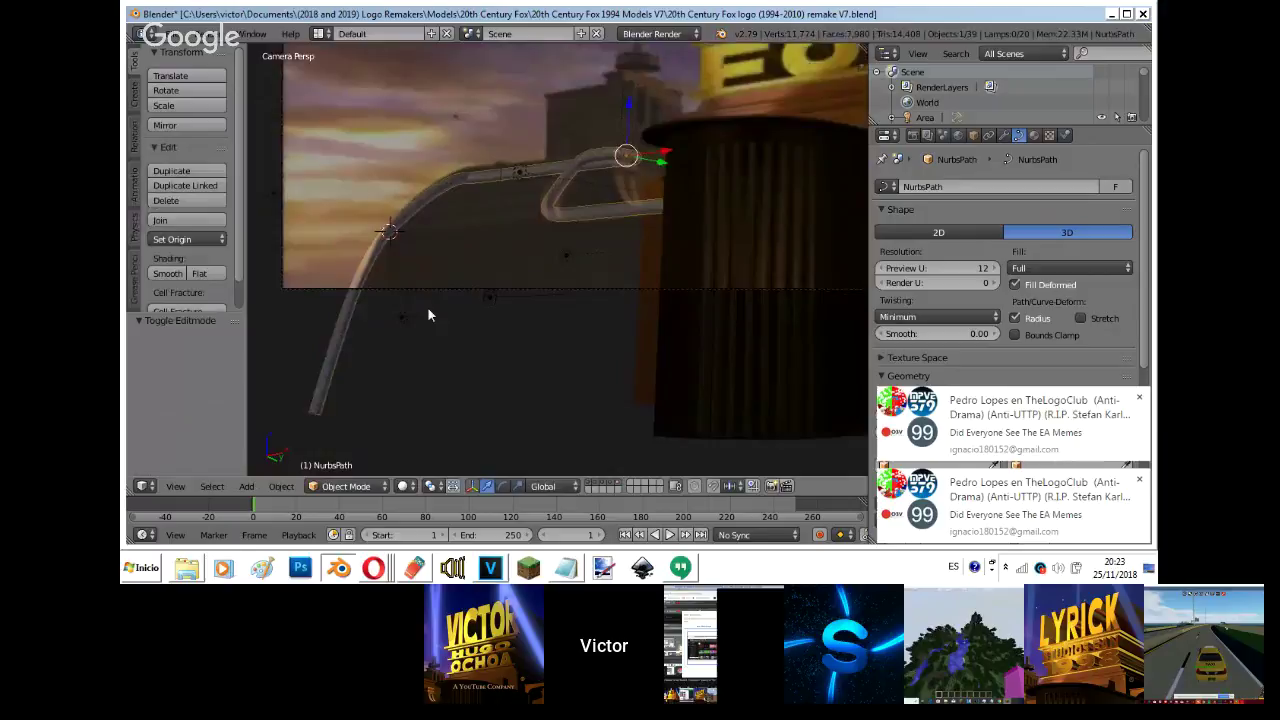
pyautogui.scroll(2, 428, 308)
pyautogui.scroll(8, 428, 308)
pyautogui.press('Tab')
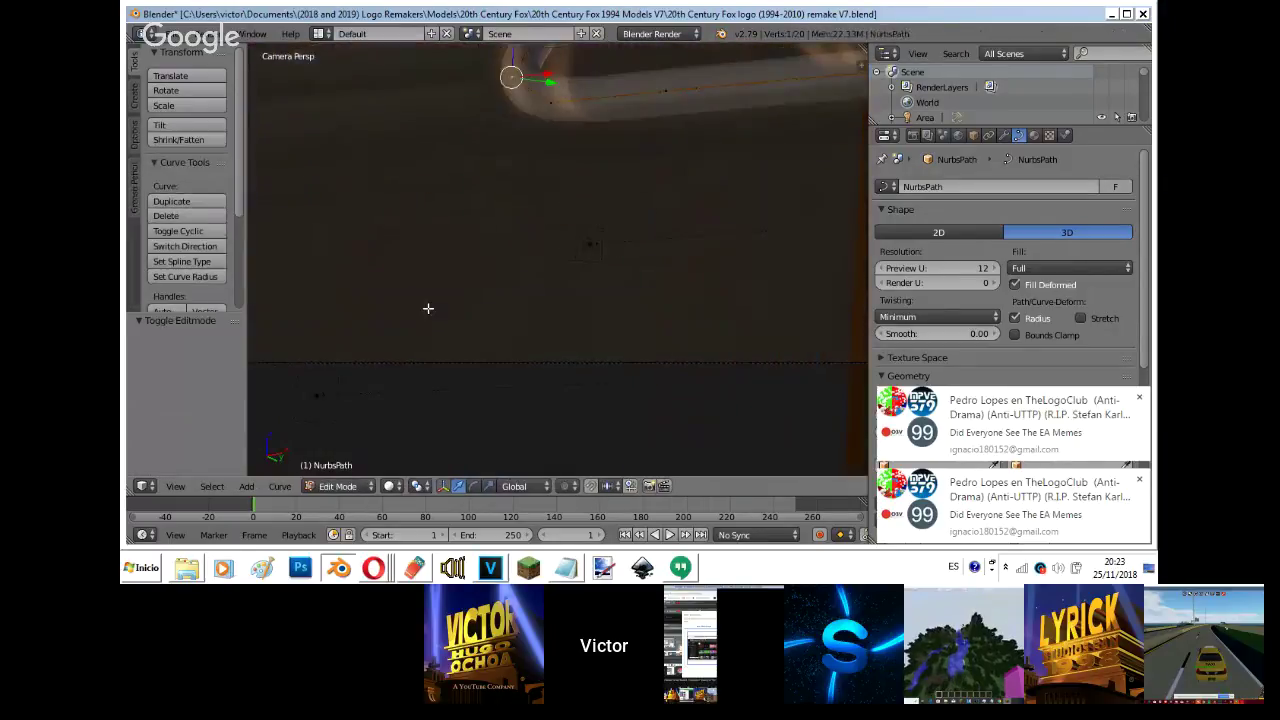
pyautogui.keyDown('shift'); pyautogui.moveTo(491, 232); pyautogui.dragTo(520, 486, button='middle'); pyautogui.keyUp('shift')
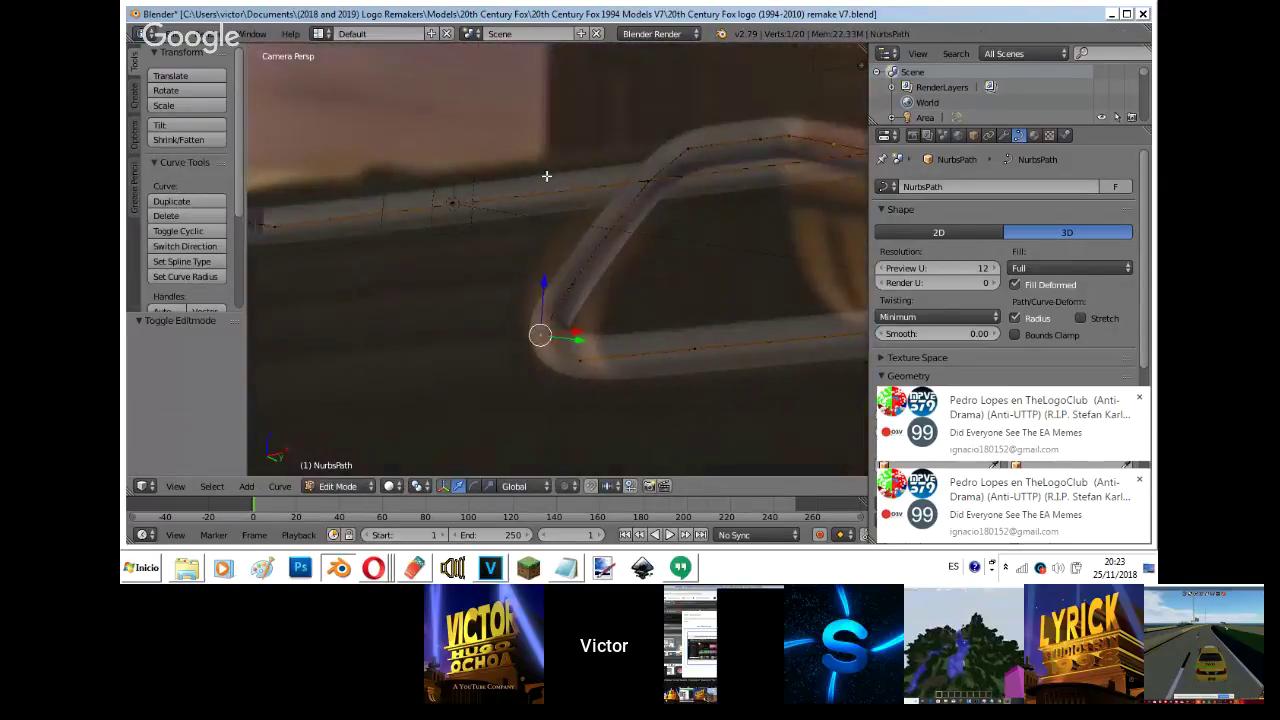
pyautogui.moveTo(603, 238); pyautogui.dragTo(594, 239, button='right')
pyautogui.press('x')
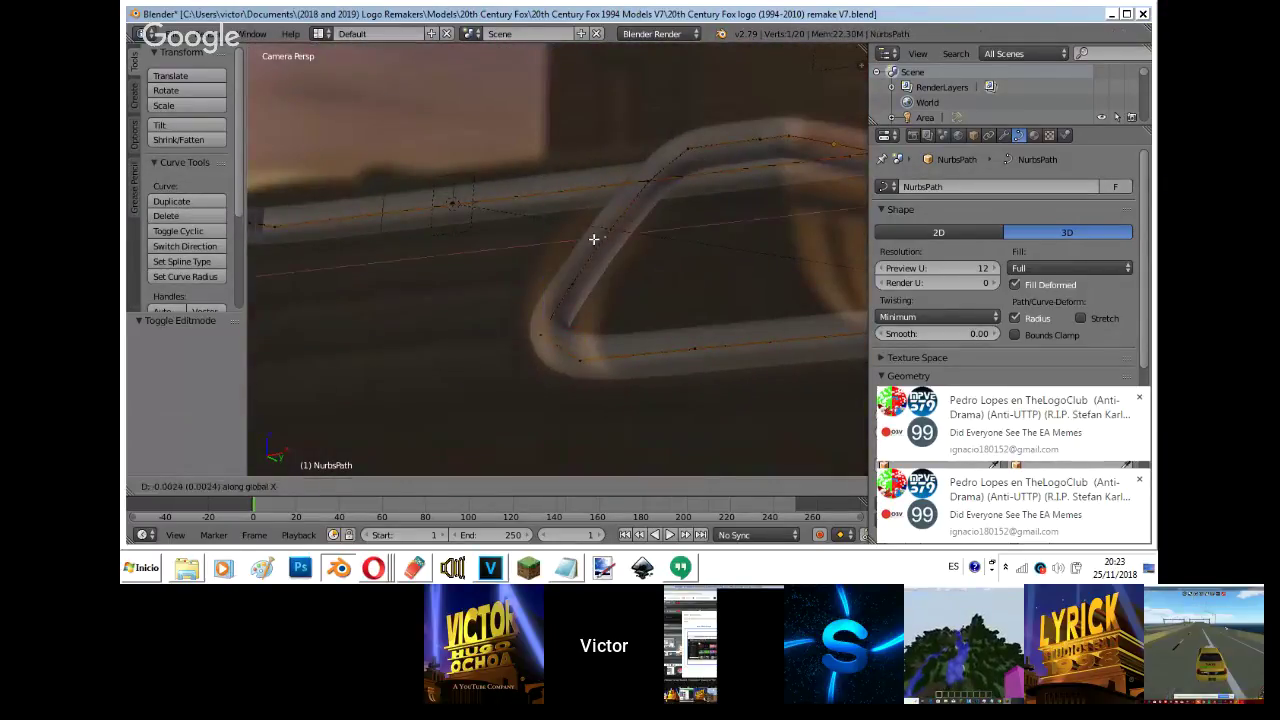
pyautogui.rightClick(594, 239)
pyautogui.moveTo(630, 234); pyautogui.dragTo(591, 241)
# - Shift the loop's control point below by about -0.072 along X, move the one above in the same direction, and leave edit mode
pyautogui.press('g')
pyautogui.press('x')
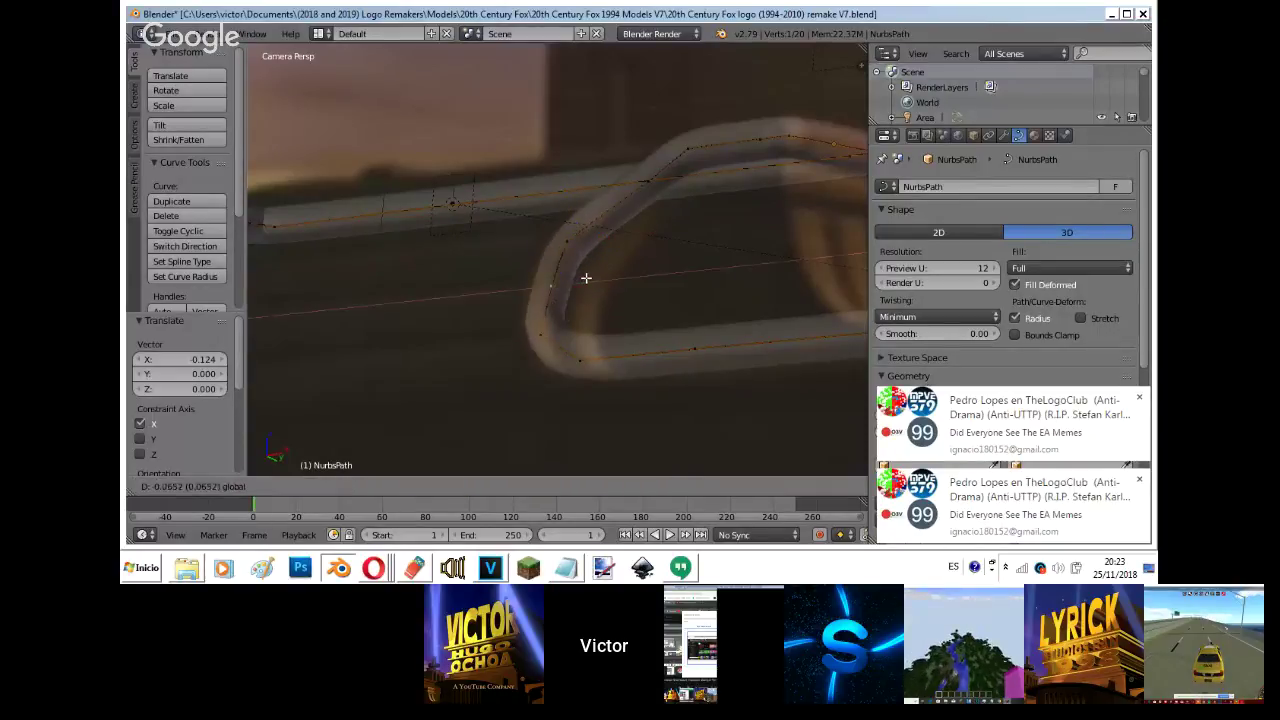
pyautogui.click(586, 277)
pyautogui.rightClick(646, 182)
pyautogui.press('g')
pyautogui.press('x')
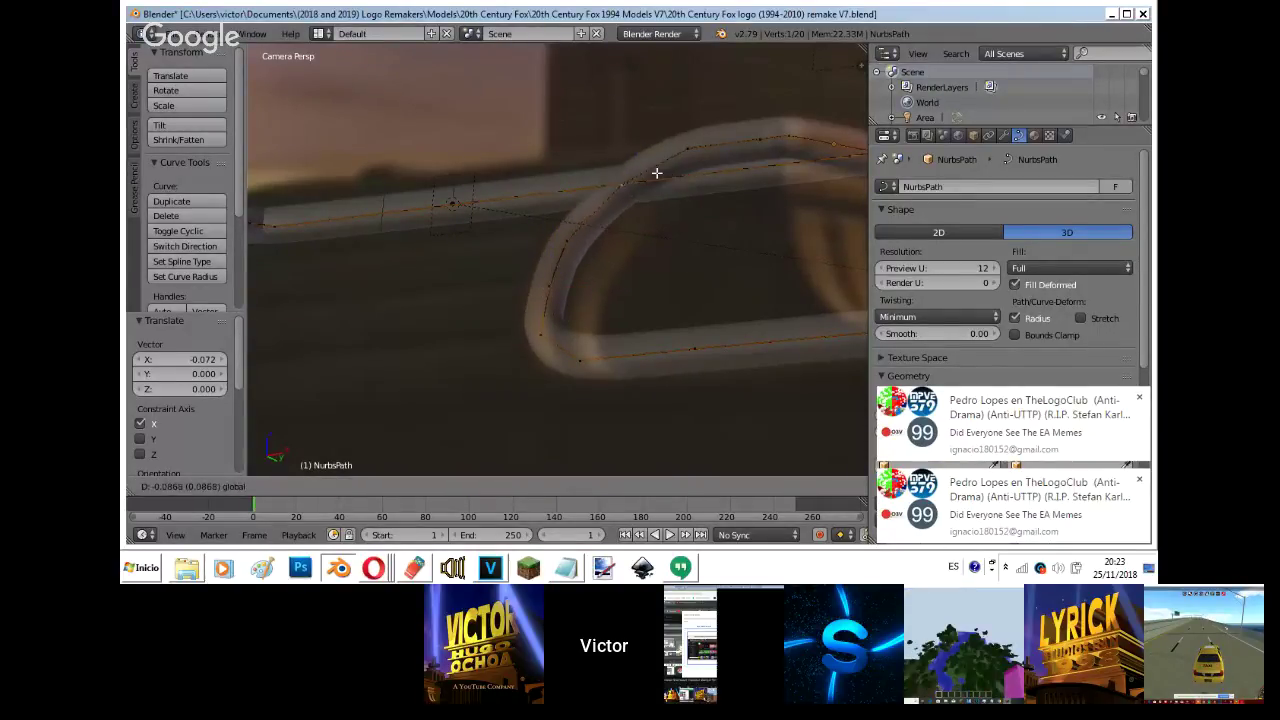
pyautogui.click(647, 174)
pyautogui.press('Tab')
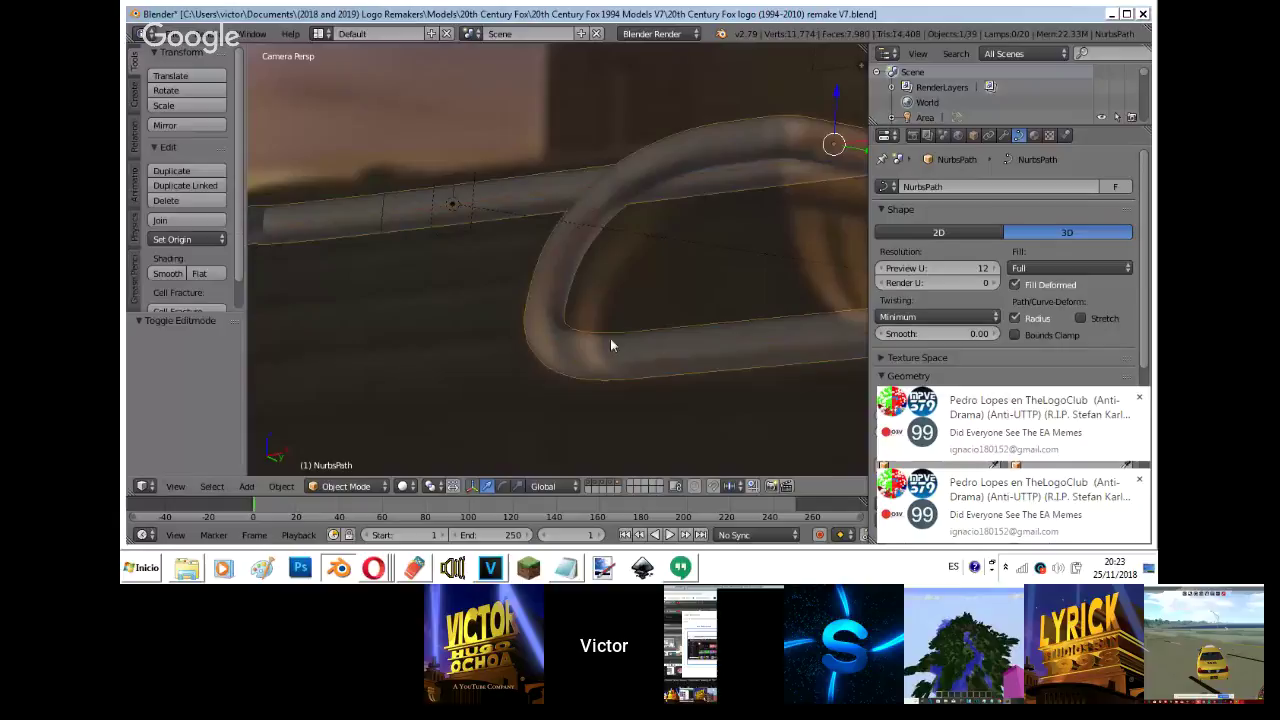
# - Switch to the YouTube live stream page in Opera and dismiss the pop-up notifications
pyautogui.hotkey('alt', 'Tab')
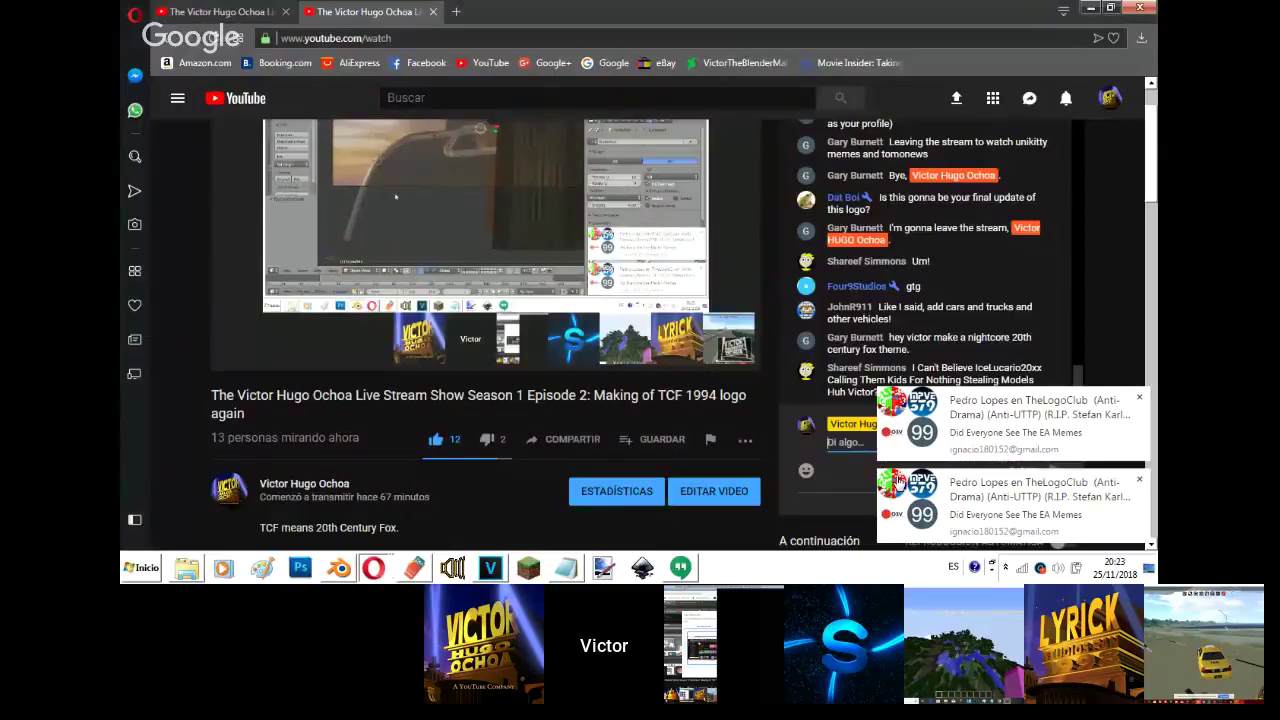
pyautogui.click(1140, 482)
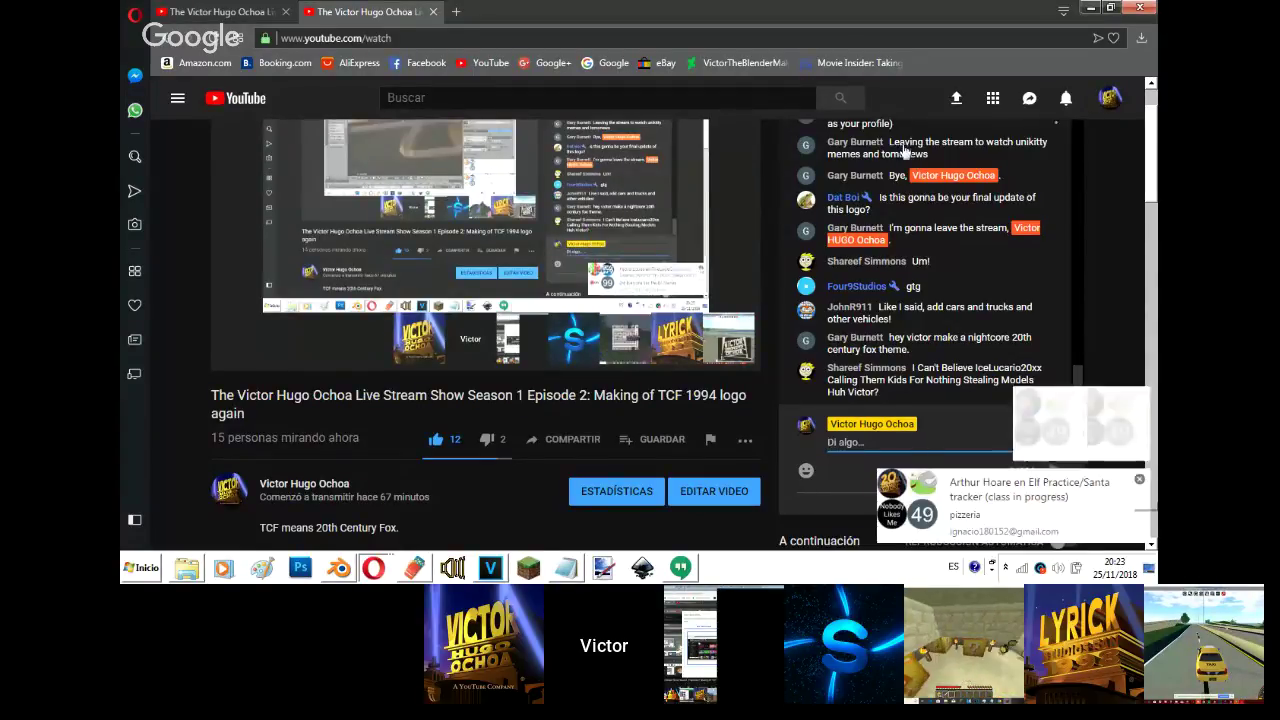
pyautogui.click(1141, 480)
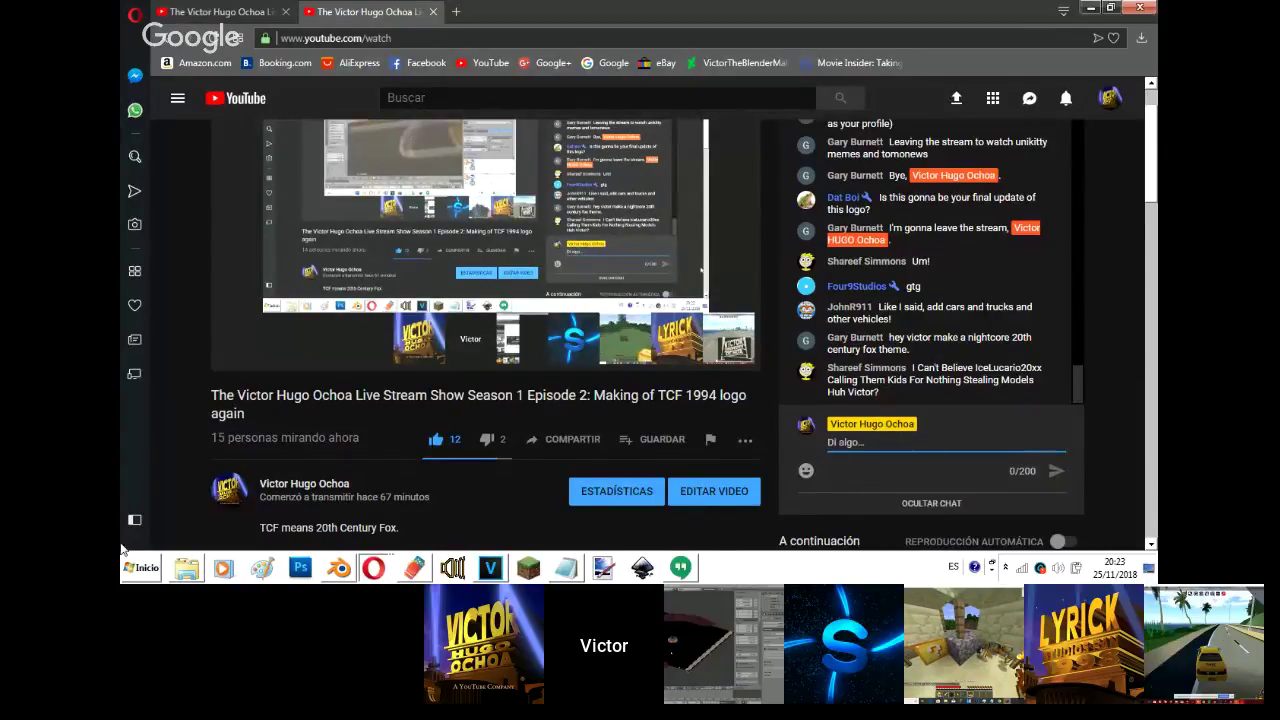
# - Check the open browser and Hangouts windows of the live stream and return to Blender
pyautogui.click(386, 577)
pyautogui.click(398, 514)
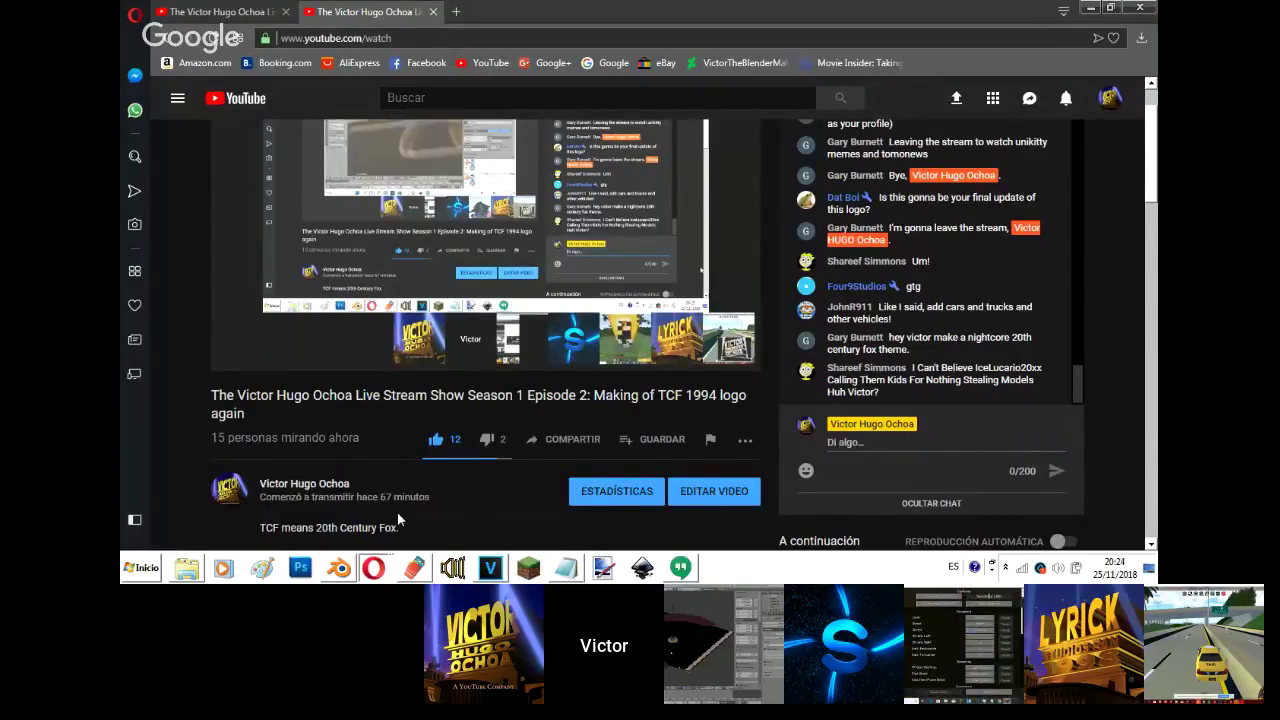
pyautogui.click(682, 570)
pyautogui.click(338, 568)
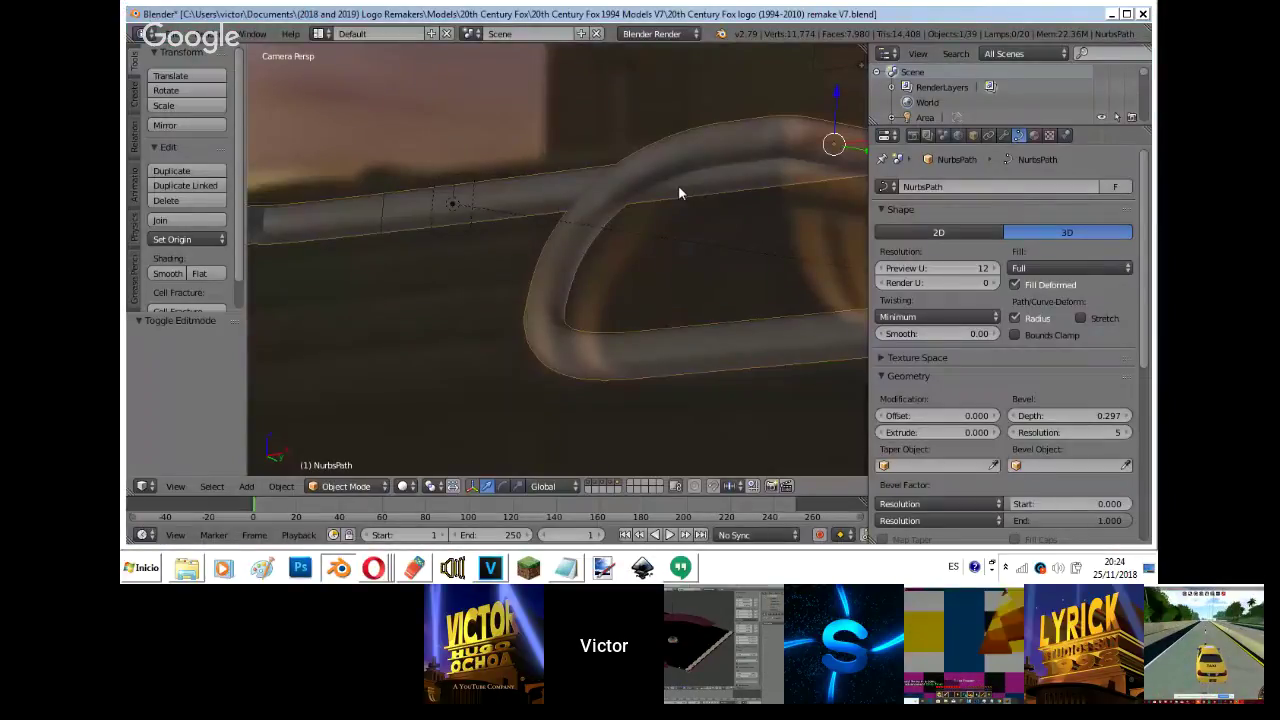
# - Scale the whole path by about 0.786 along X in front view
pyautogui.press('KP_1')
pyautogui.scroll(-2, 678, 185)
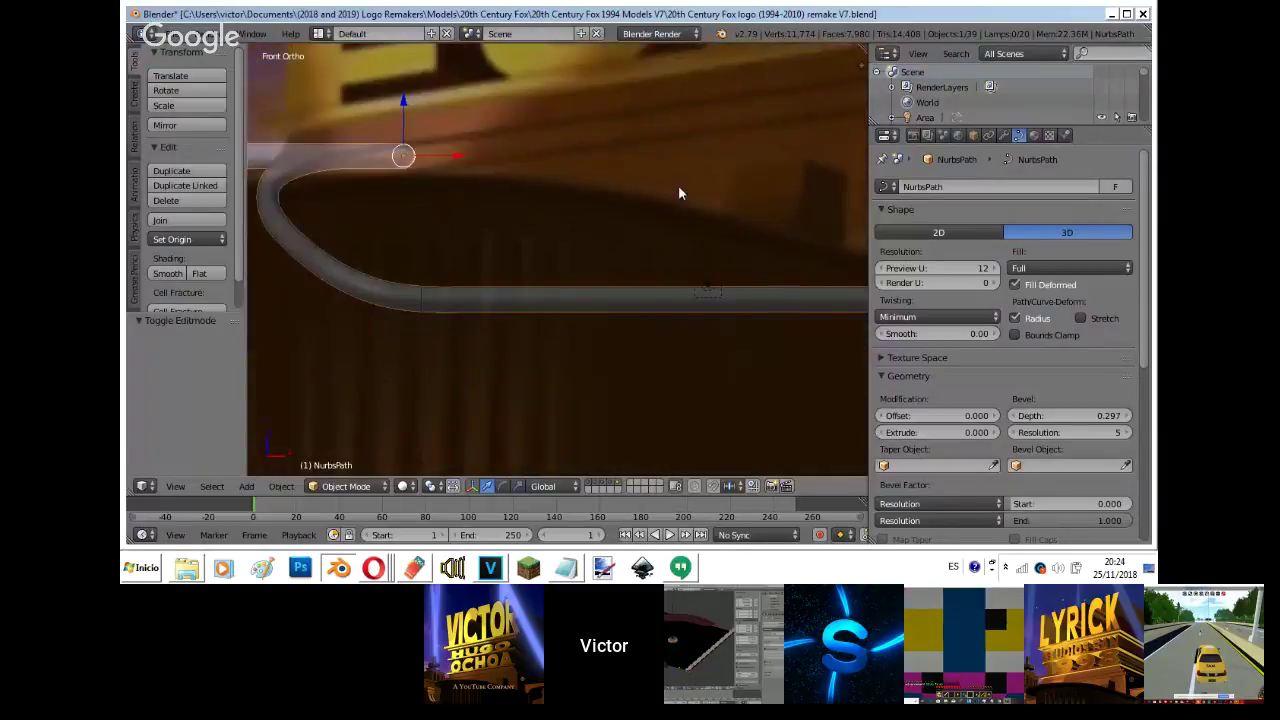
pyautogui.press('s')
pyautogui.press('x')
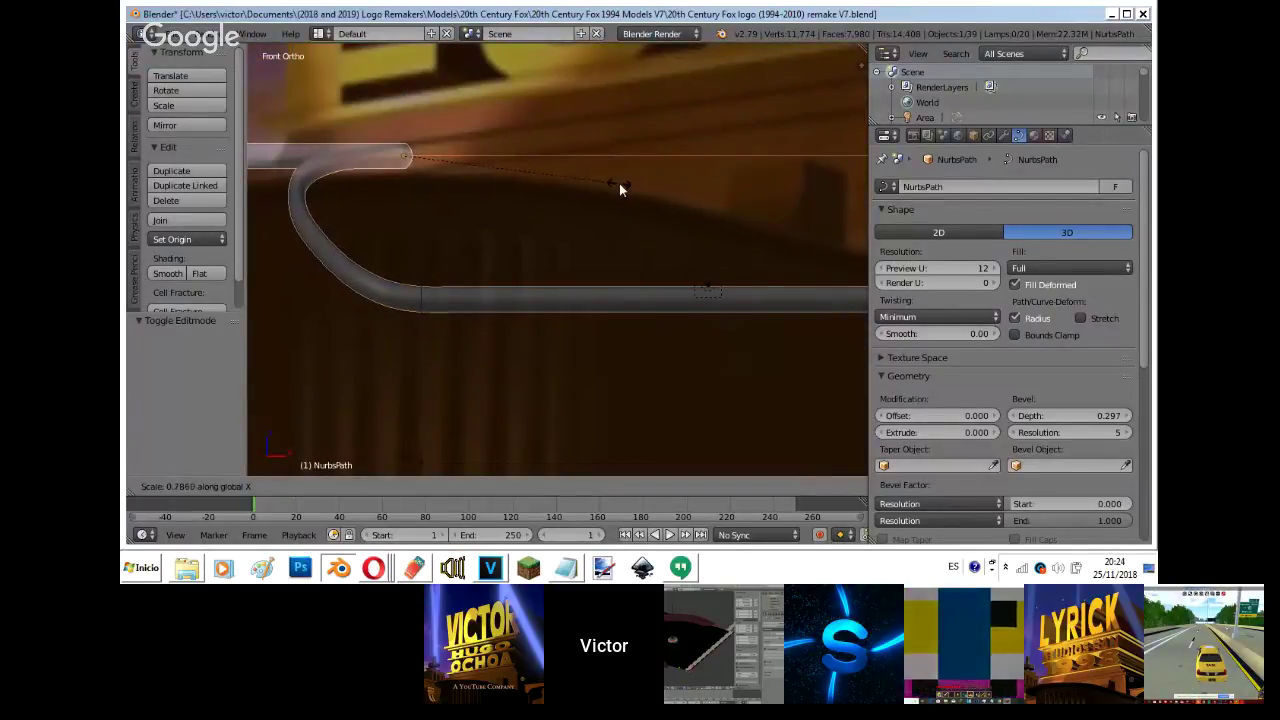
pyautogui.click(619, 183)
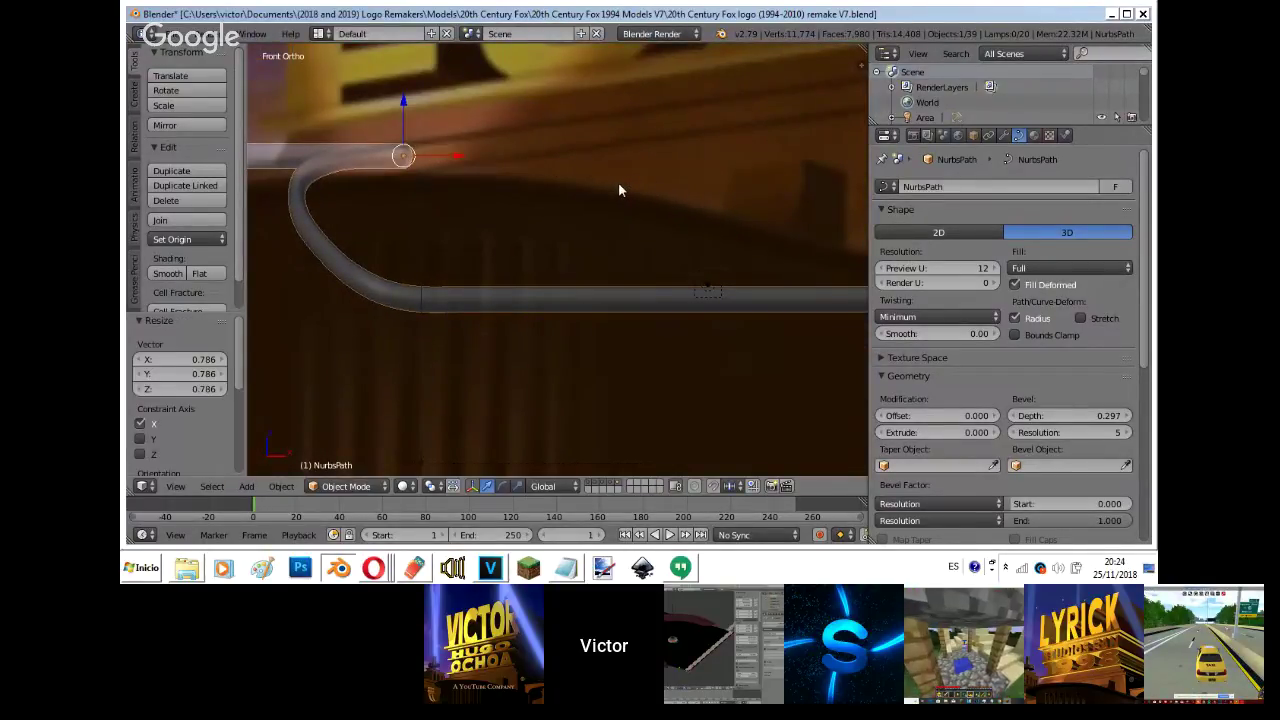
# - Scale the whole path by about 1.055 overall and move it by about -0.009 X, -0.008 Y and 0.003 Z in camera view
pyautogui.press('KP_0')
pyautogui.press('s')
pyautogui.click(607, 184)
pyautogui.press('g')
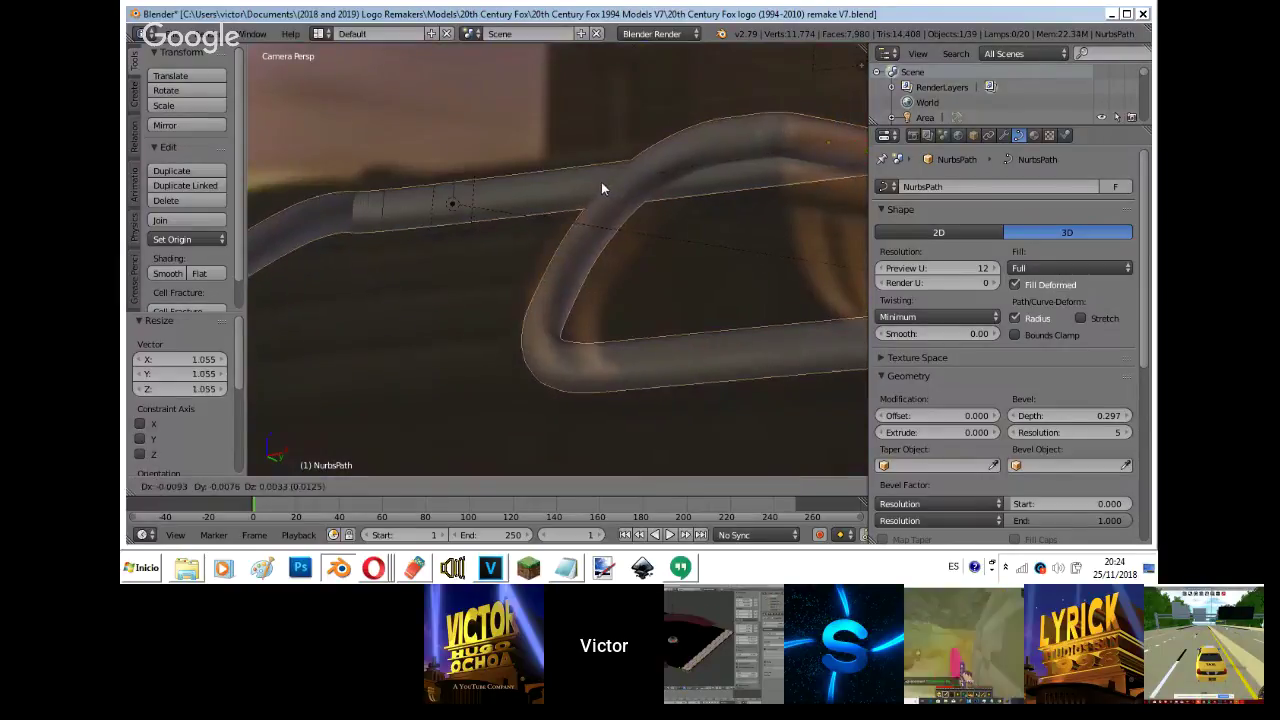
pyautogui.click(602, 186)
pyautogui.press('KP_1')
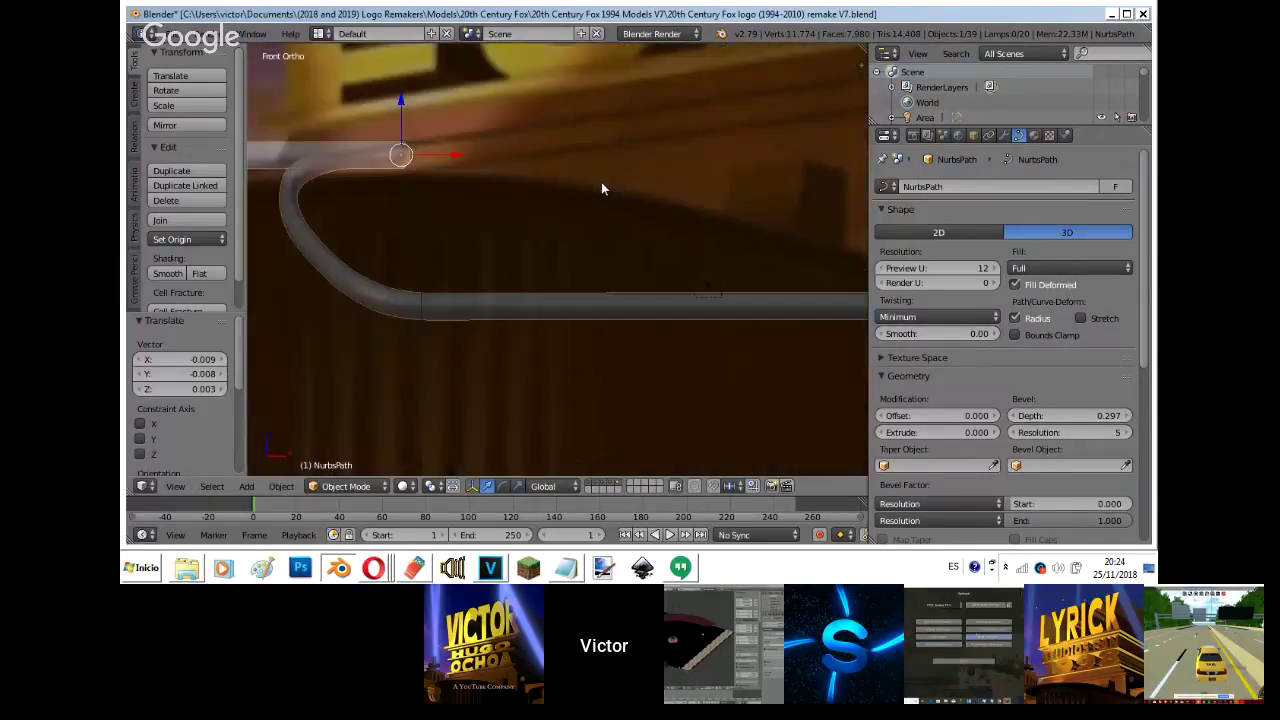
# - Scale the whole path along Z in camera view by about 1.086 and again by about 0.969
pyautogui.press('KP_0')
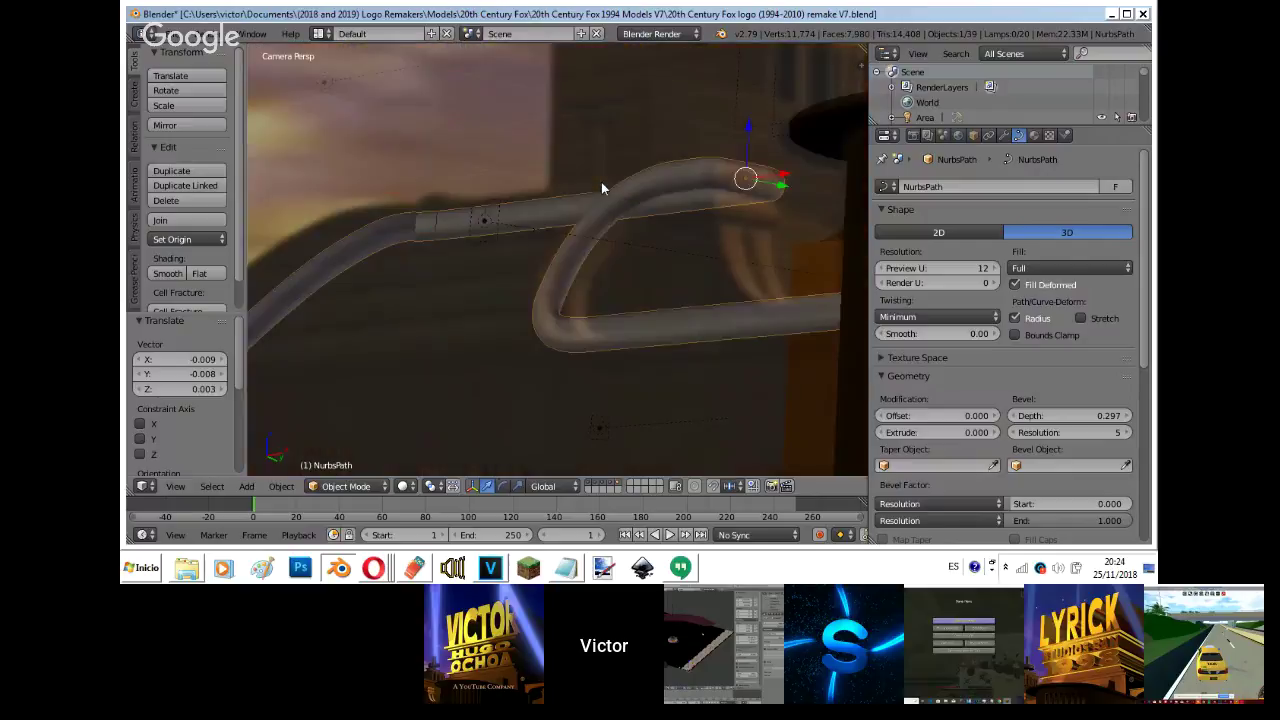
pyautogui.press('Tab')
pyautogui.press('Tab')
pyautogui.press('s')
pyautogui.press('z')
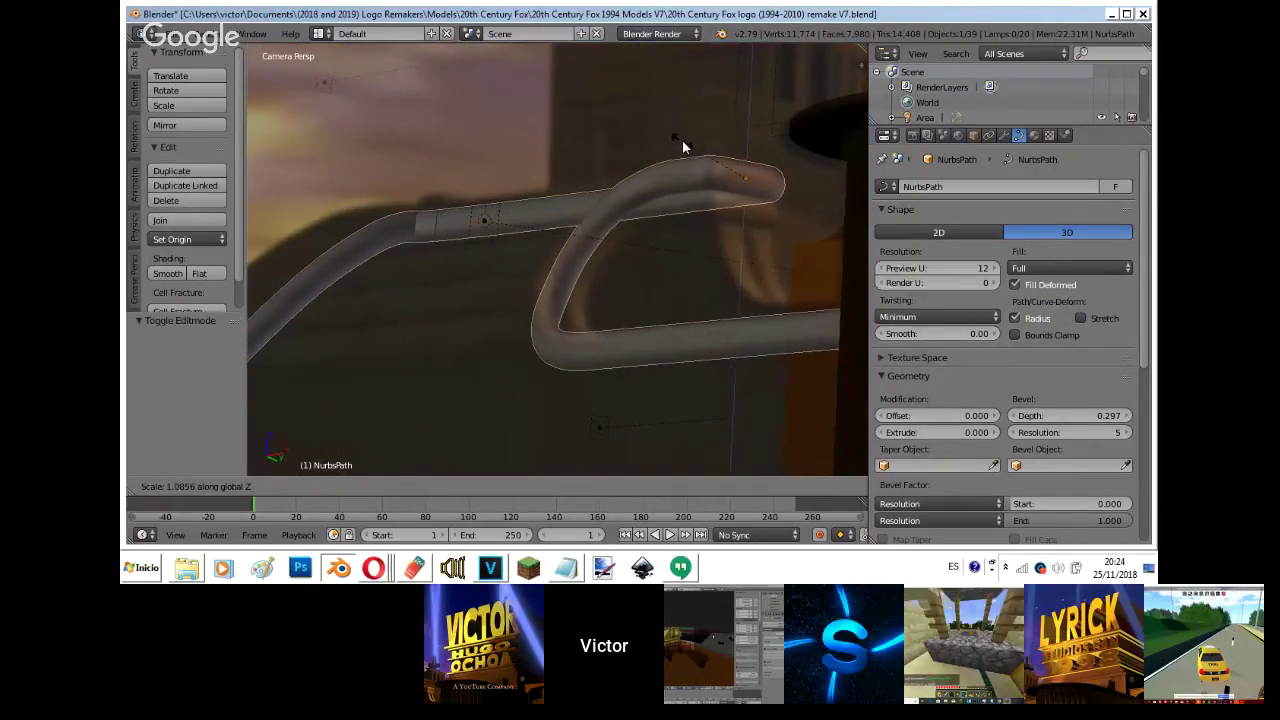
pyautogui.click(682, 139)
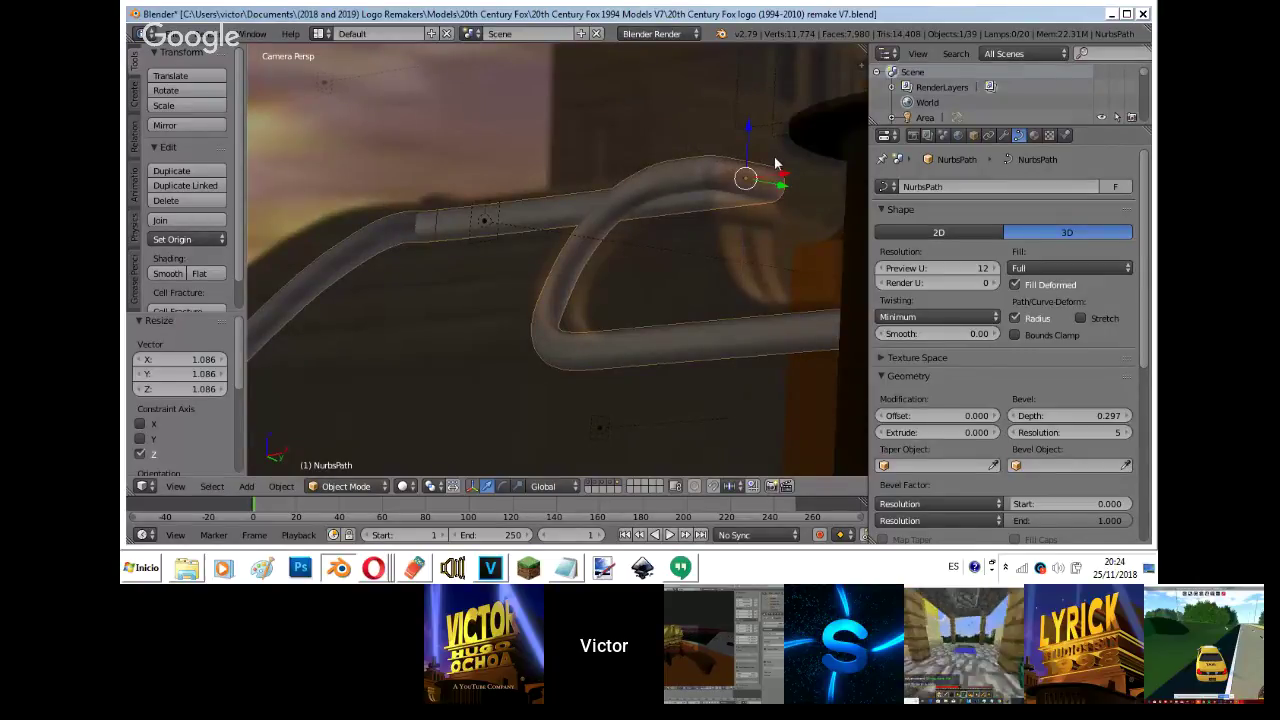
pyautogui.press('s')
pyautogui.press('z')
pyautogui.click(750, 115)
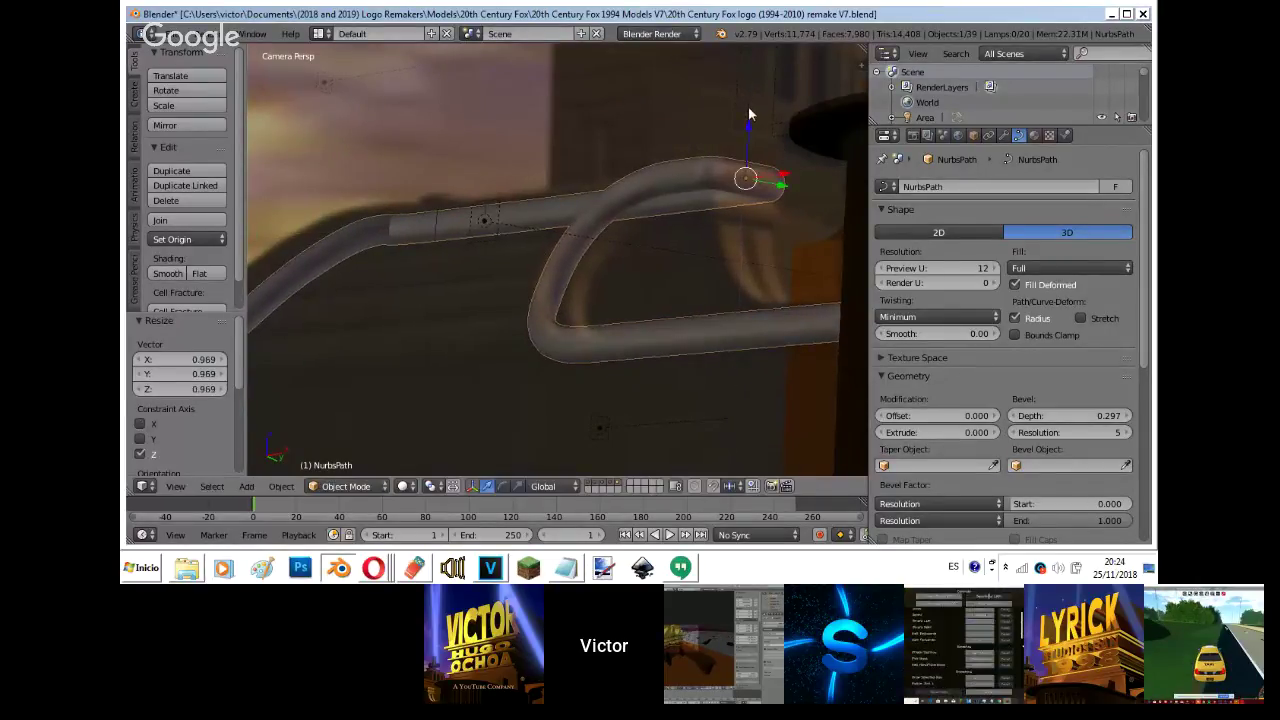
pyautogui.press('KP_1')
pyautogui.scroll(-2, 750, 115)
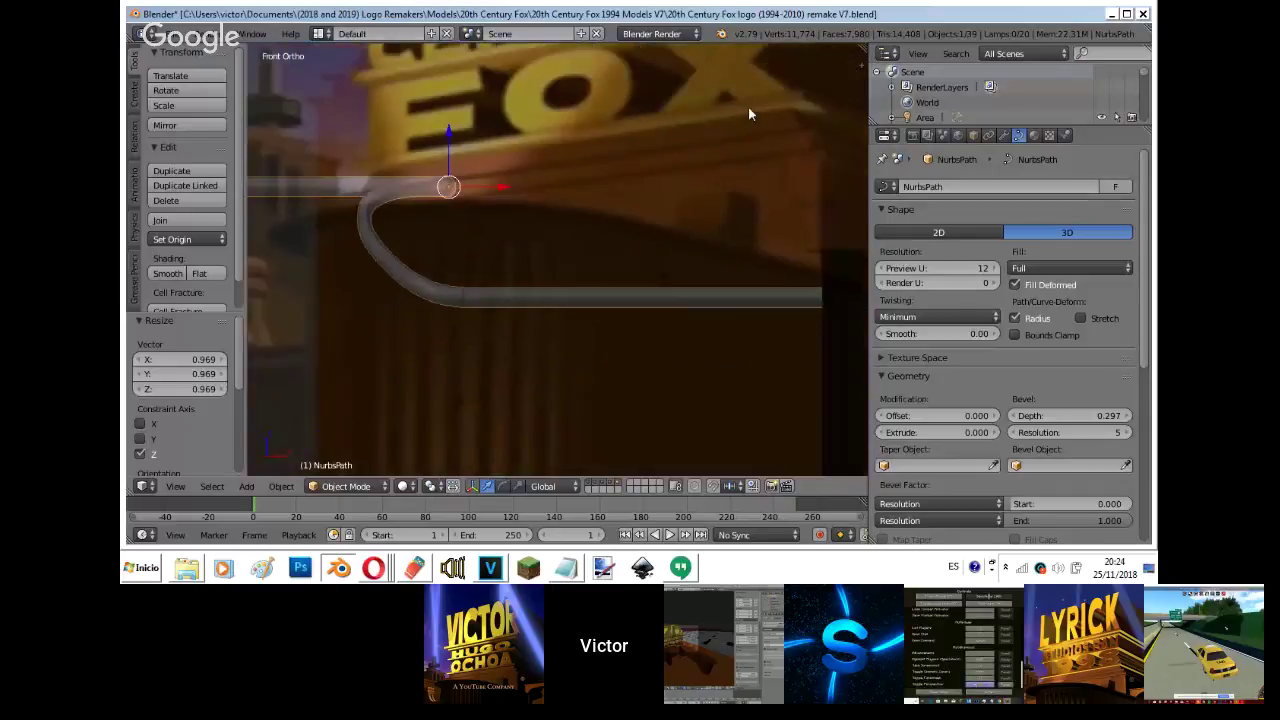
# - Move the seven control points of the path's outer descending arm by about -0.189 along X in top view
pyautogui.press('KP_0')
pyautogui.press('Tab')
pyautogui.rightClick(380, 229)
pyautogui.press('b')
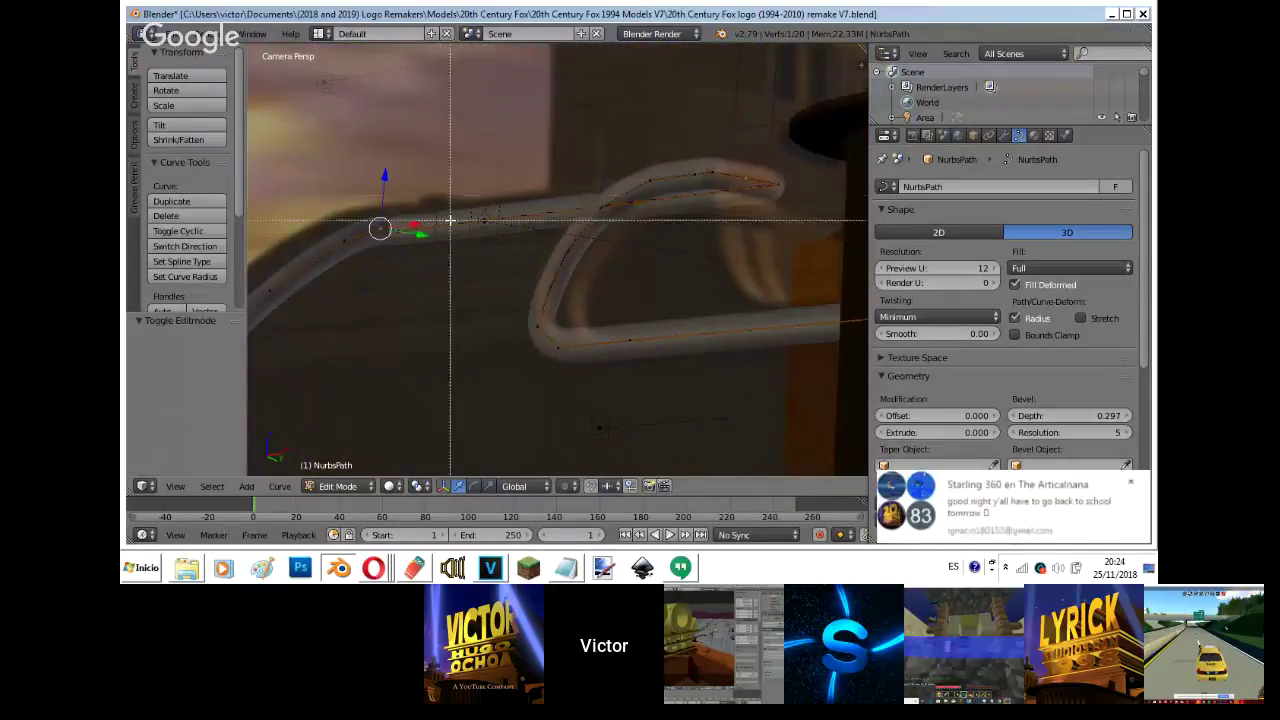
pyautogui.moveTo(449, 220); pyautogui.dragTo(340, 294)
pyautogui.keyDown('shift'); pyautogui.moveTo(340, 294); pyautogui.dragTo(726, 51, button='middle'); pyautogui.keyUp('shift')
pyautogui.press('b')
pyautogui.moveTo(422, 452); pyautogui.dragTo(644, 120)
pyautogui.scroll(-1, 654, 117)
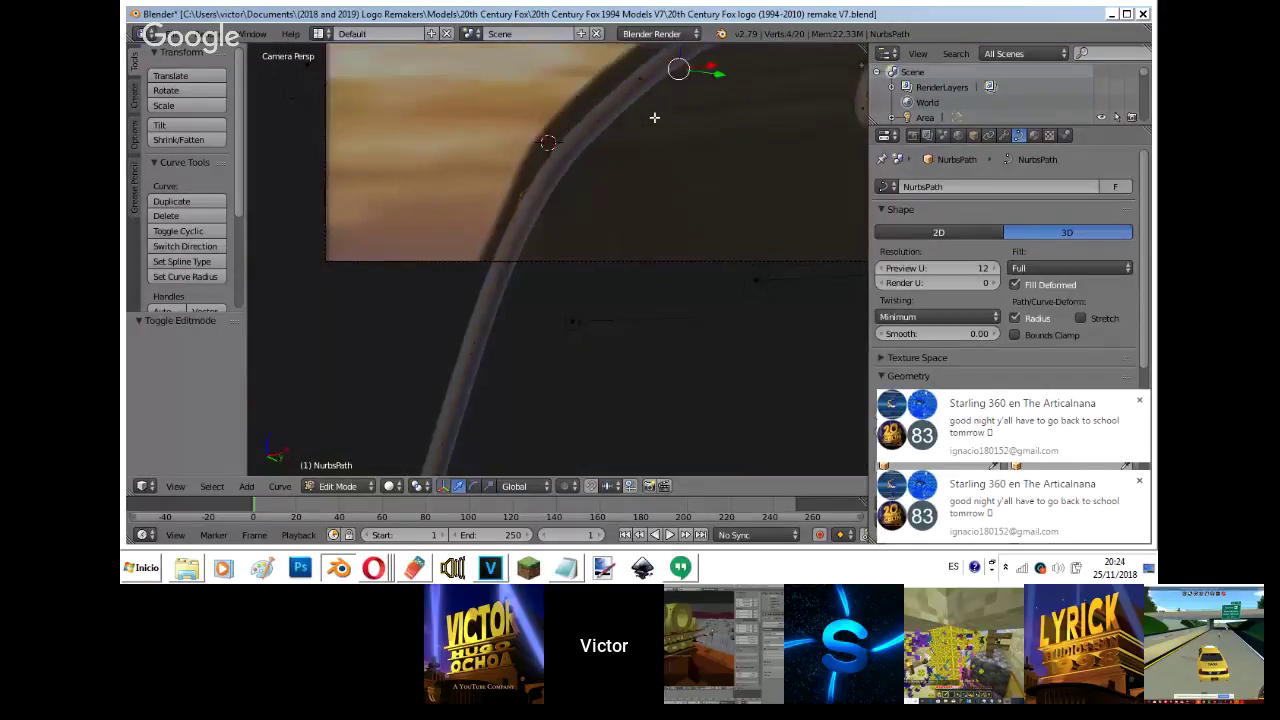
pyautogui.scroll(-4, 654, 117)
pyautogui.press('b')
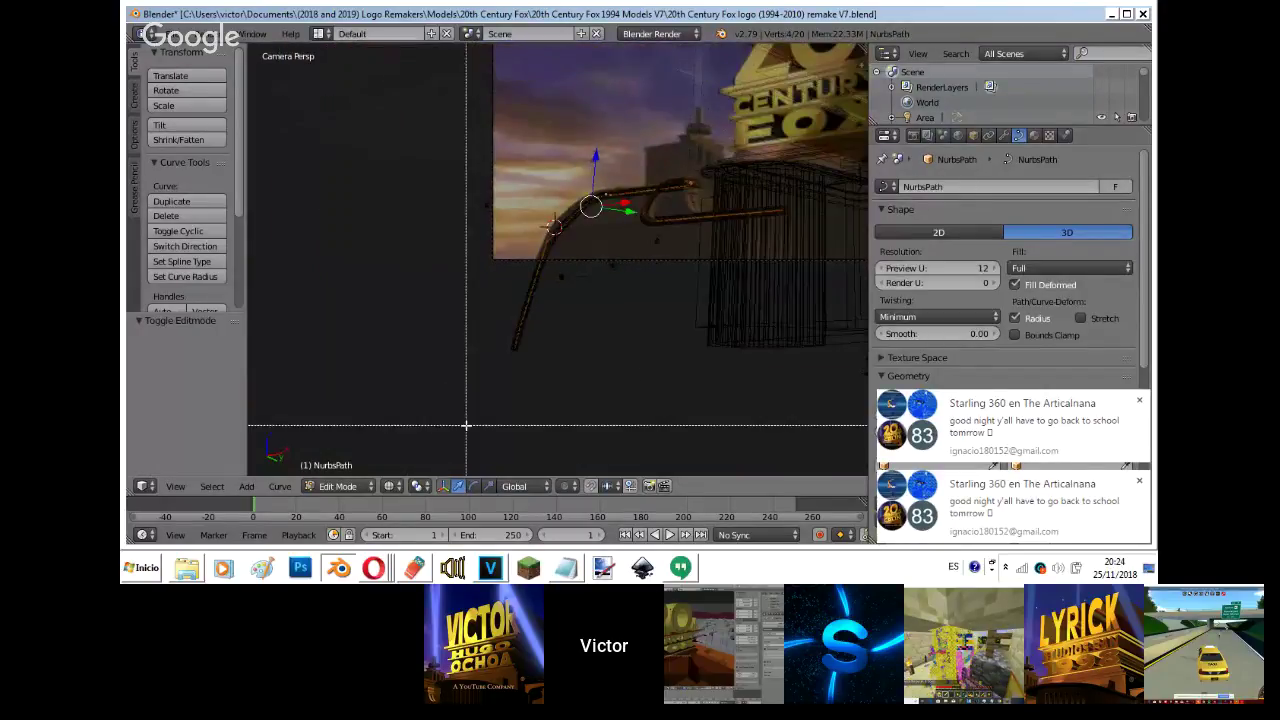
pyautogui.moveTo(466, 423); pyautogui.dragTo(596, 155)
pyautogui.press('g')
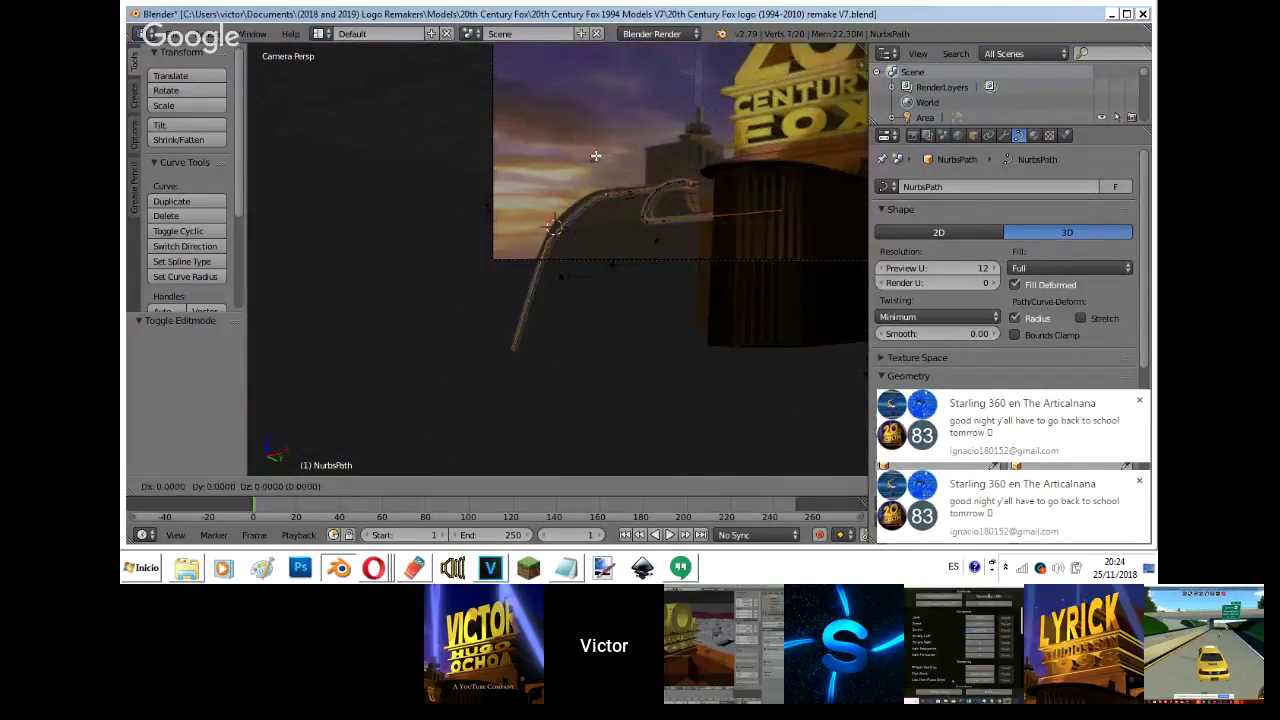
pyautogui.press('x')
pyautogui.click(589, 156)
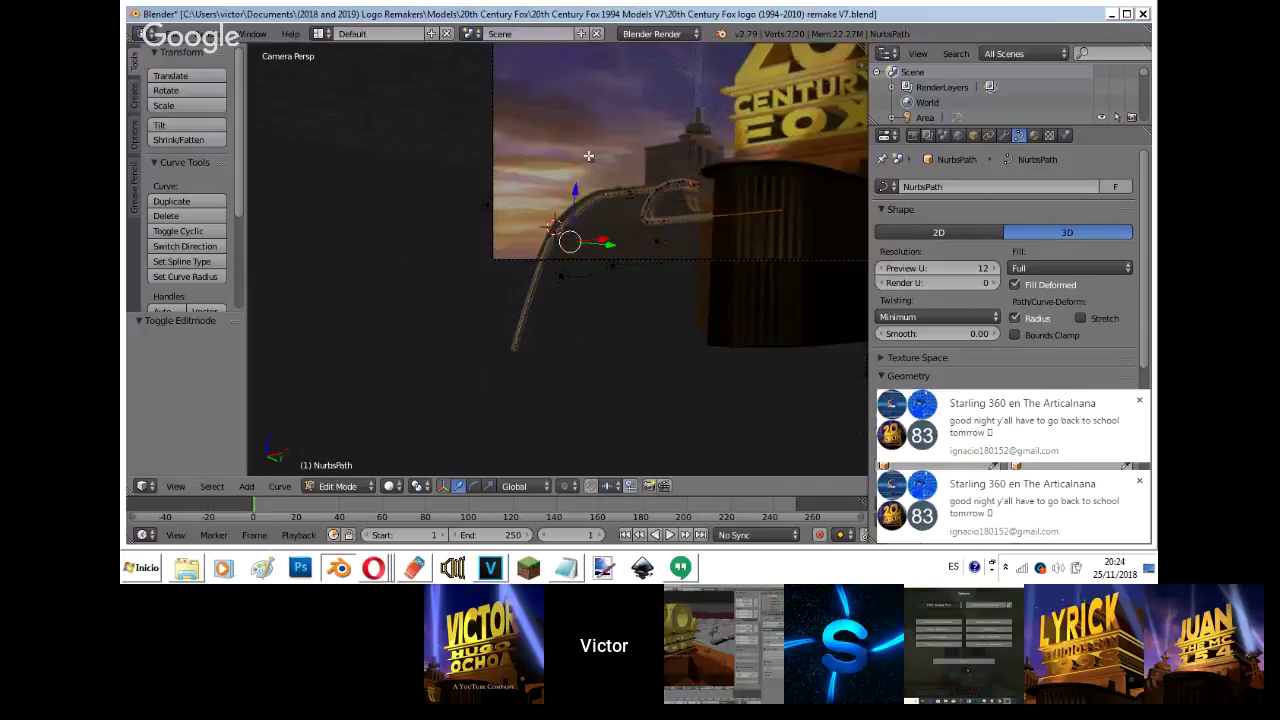
pyautogui.press('KP_7')
pyautogui.keyDown('shift'); pyautogui.moveTo(588, 155); pyautogui.dragTo(360, 197, button='middle'); pyautogui.keyUp('shift')
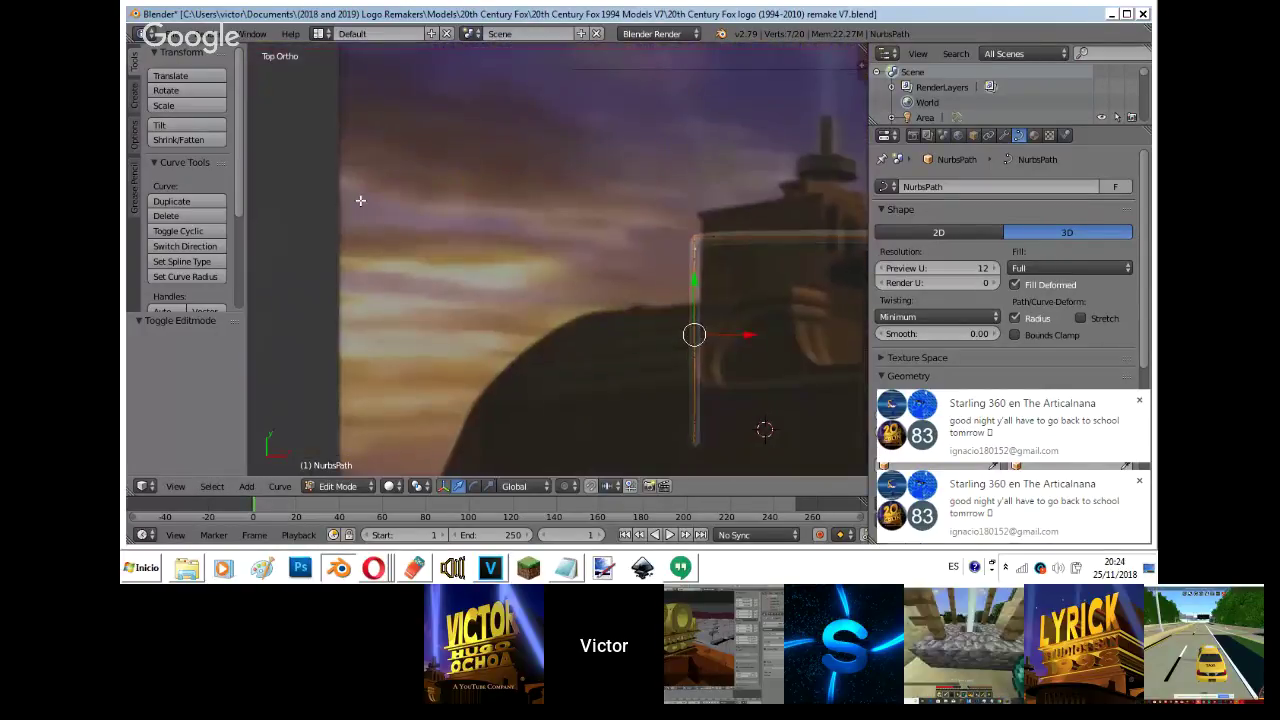
pyautogui.press('g')
pyautogui.press('x')
pyautogui.click(331, 202)
pyautogui.press('KP_0')
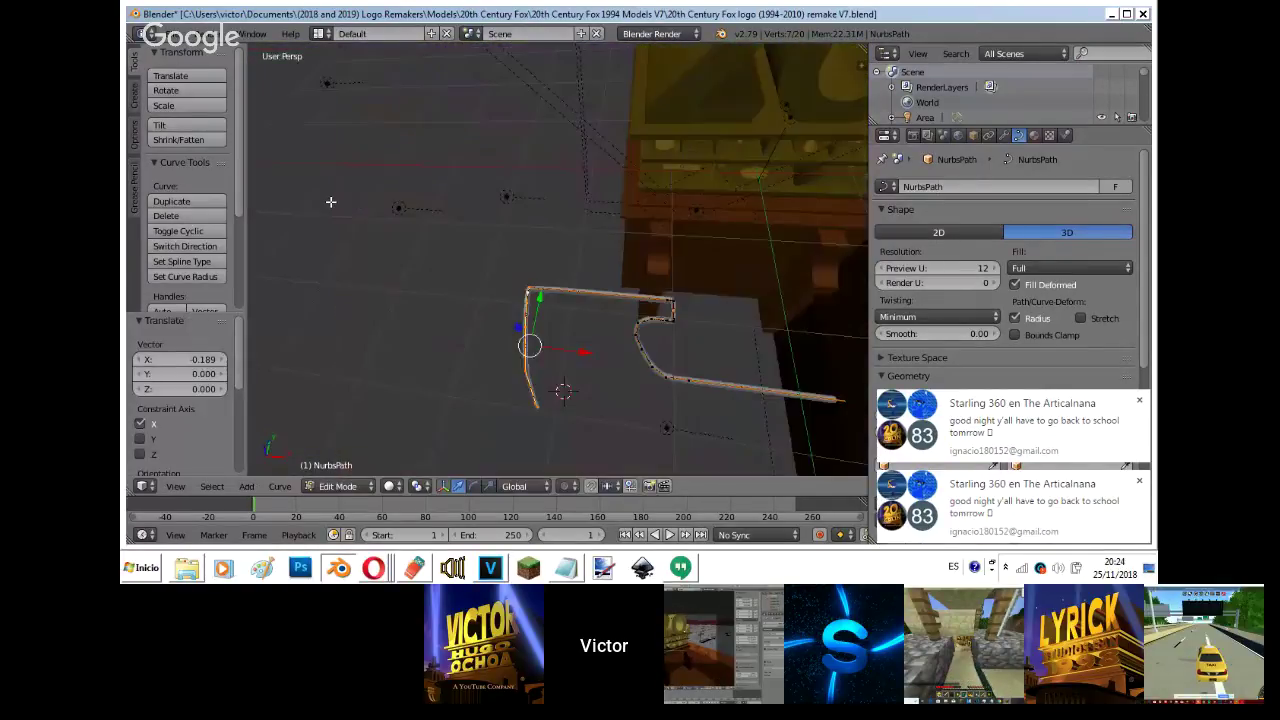
pyautogui.press('KP_0')
pyautogui.press('s')
pyautogui.press('z')
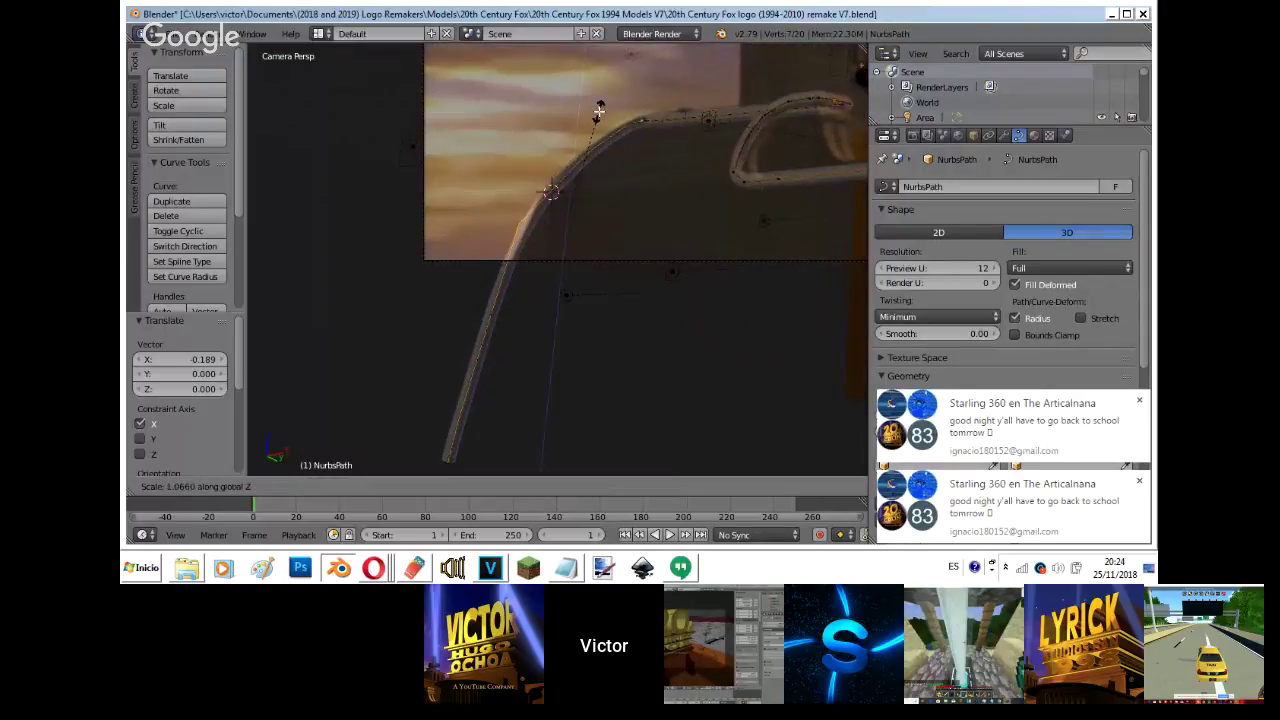
pyautogui.rightClick(599, 111)
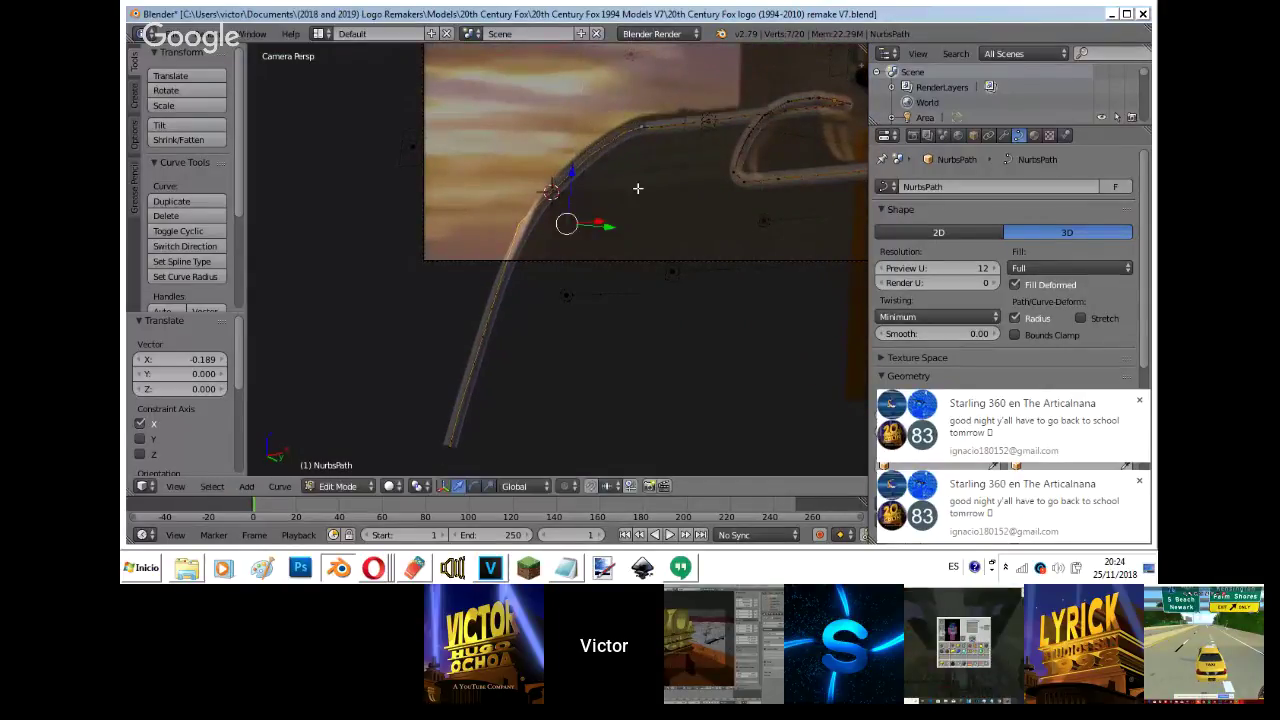
pyautogui.press('s')
pyautogui.press('y')
pyautogui.rightClick(638, 189)
# - Move the points at the arm's lower end by about 0.236 along Y and the bend point above by about 0.035 along Y
pyautogui.rightClick(446, 462)
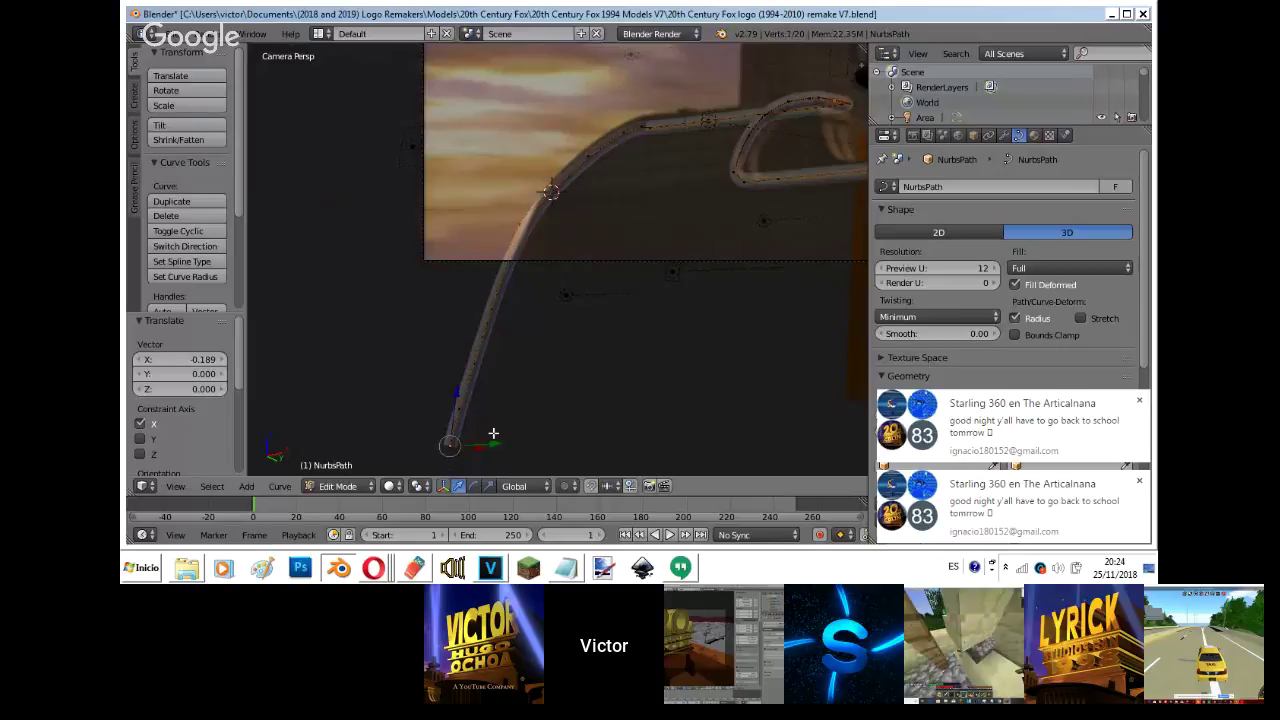
pyautogui.moveTo(494, 436); pyautogui.dragTo(508, 438)
pyautogui.hotkey('ctrl', 'z')
pyautogui.hotkey('ctrl', 'z')
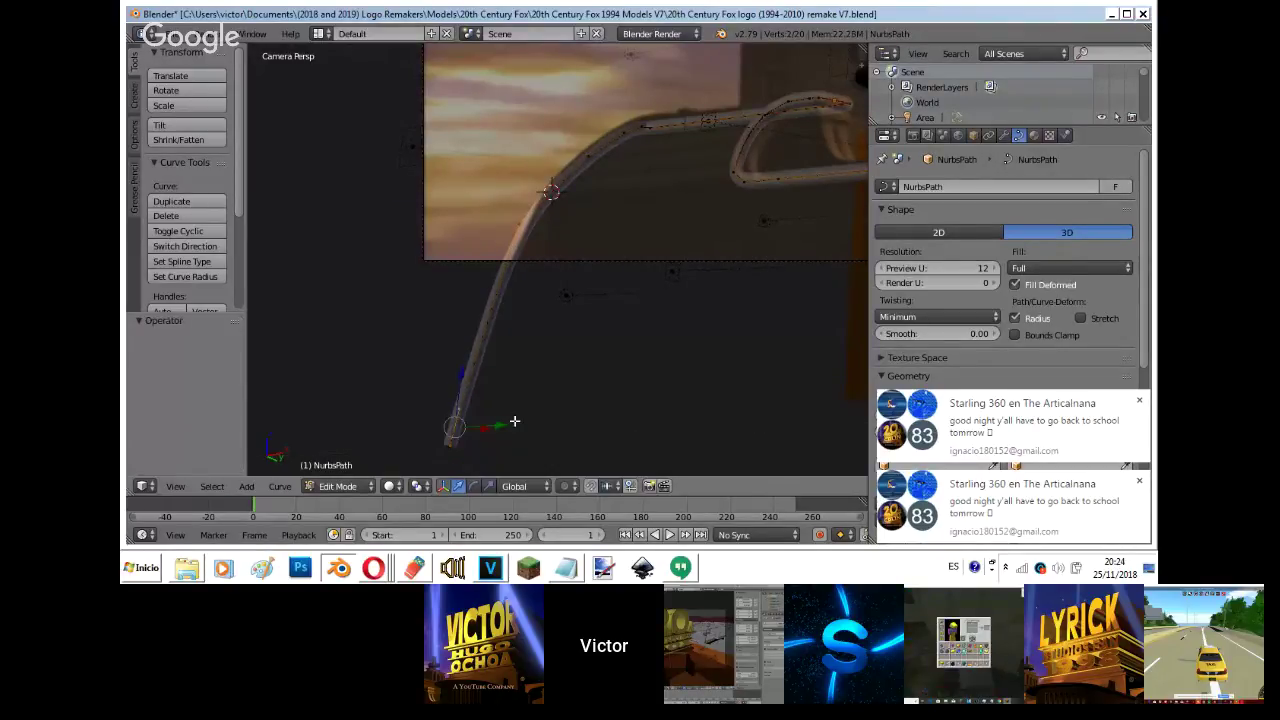
pyautogui.press('g')
pyautogui.press('y')
pyautogui.moveTo(516, 426); pyautogui.dragTo(539, 419)
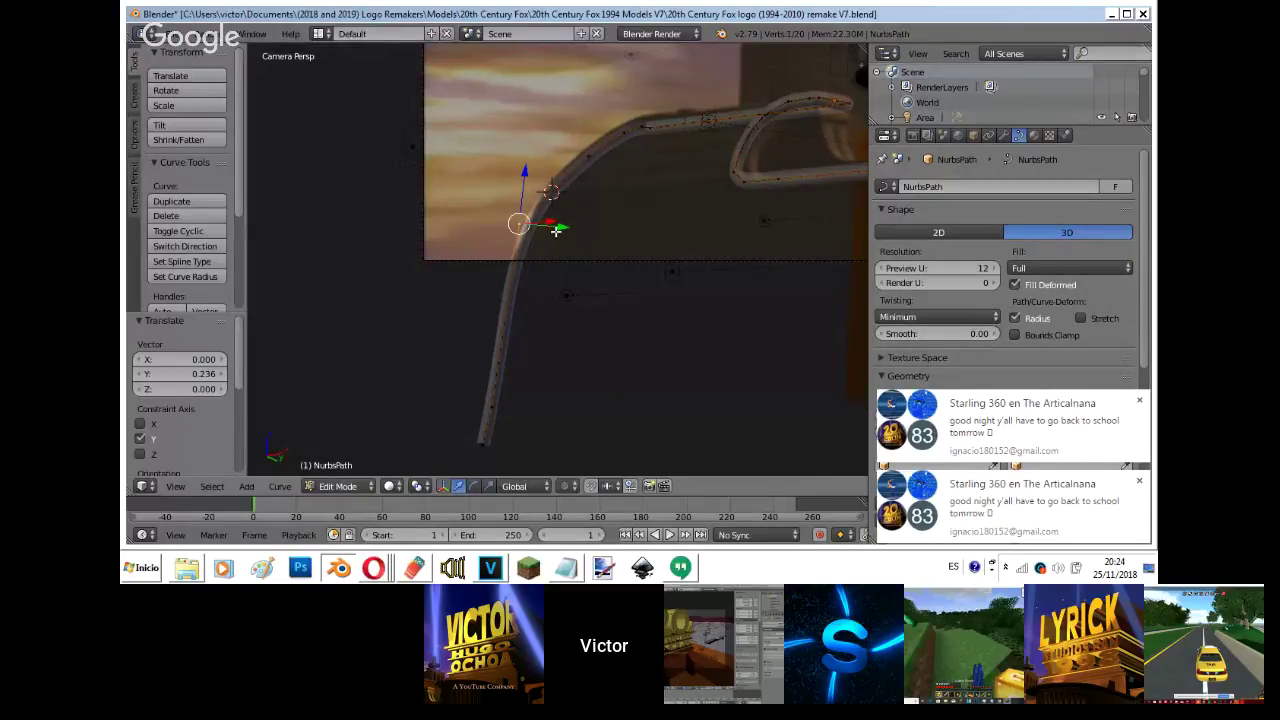
pyautogui.press('g')
pyautogui.press('y')
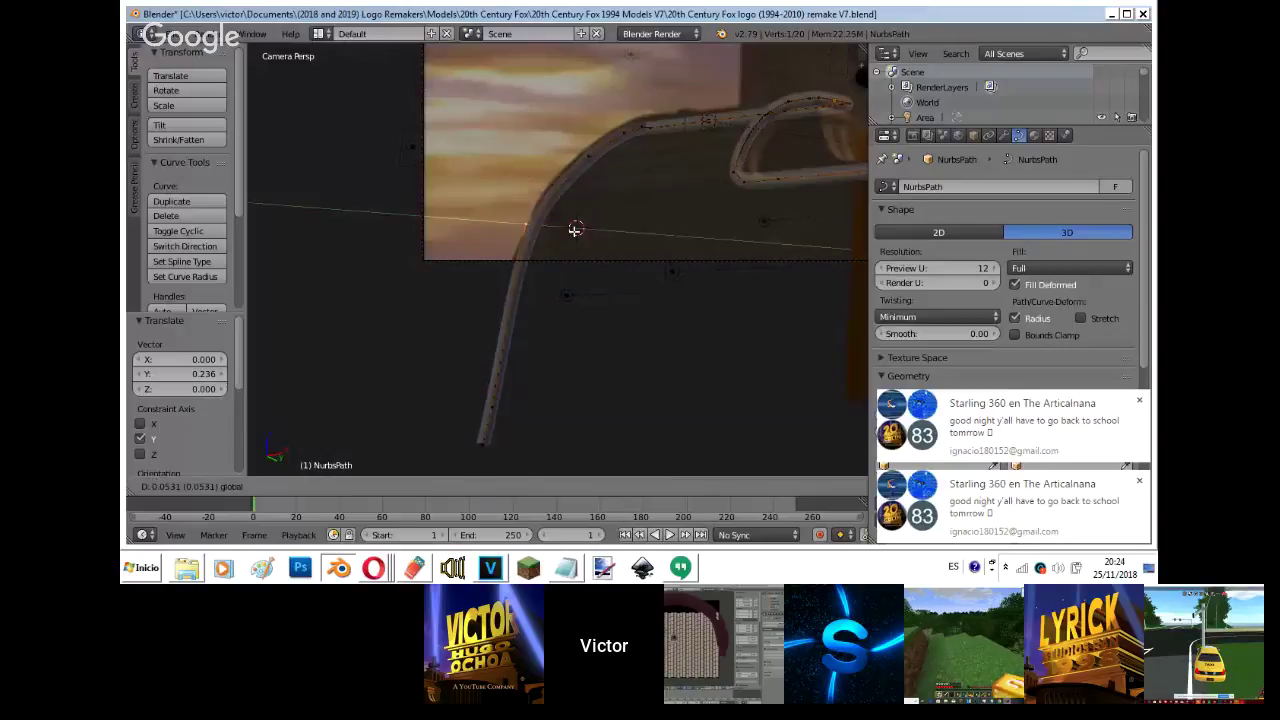
pyautogui.click(491, 456)
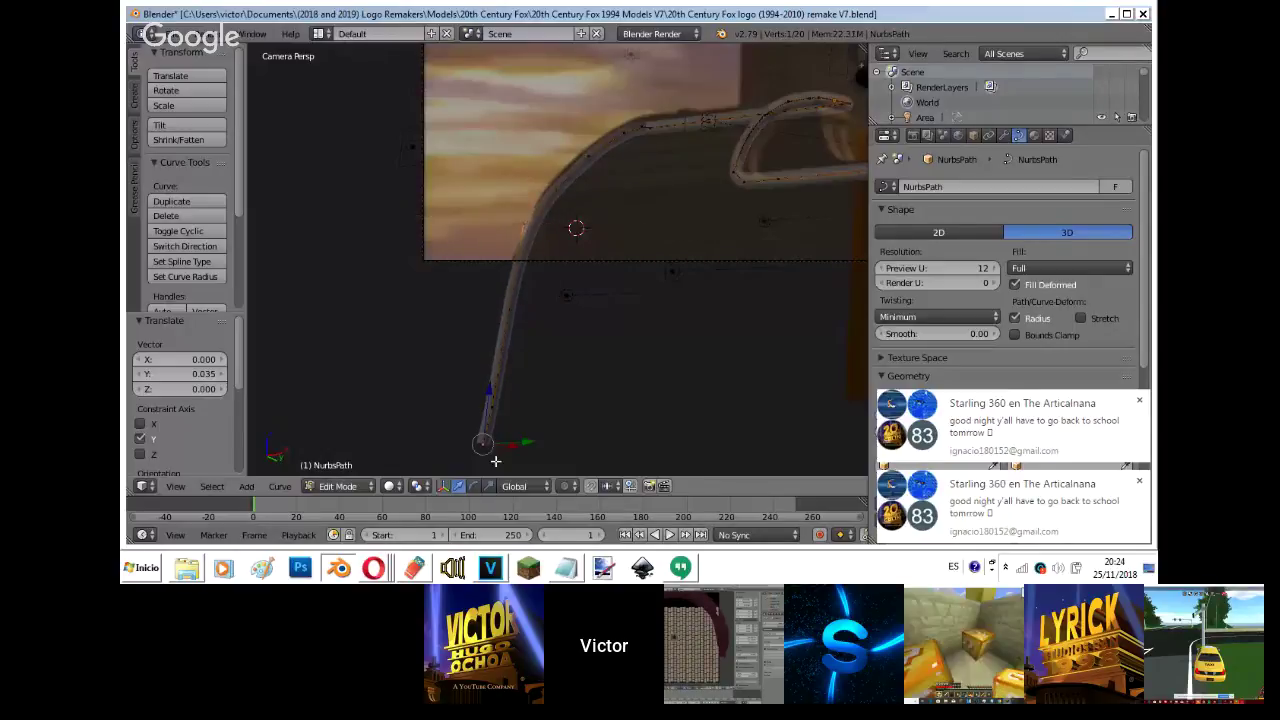
# - Delete the arm's lowest control point and move the new end point by about -0.118 along Y
pyautogui.press('x')
pyautogui.click(505, 404)
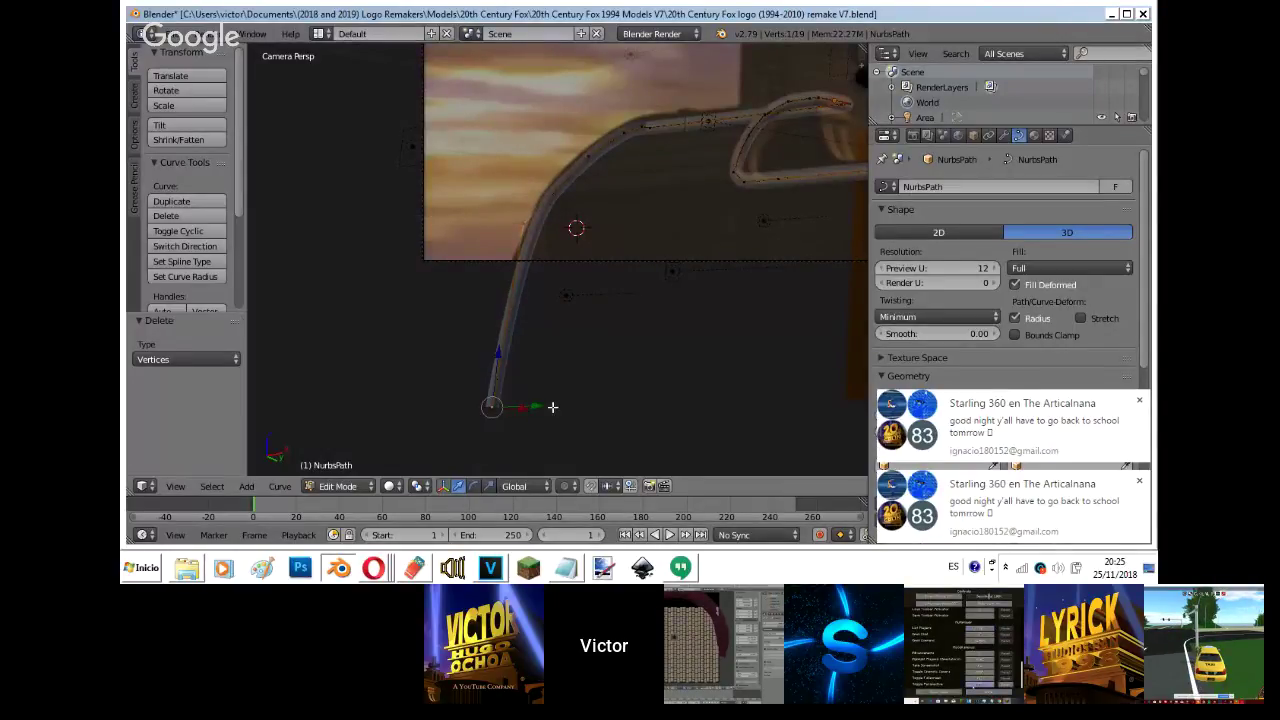
pyautogui.click(552, 407)
pyautogui.moveTo(540, 406); pyautogui.dragTo(526, 406)
# - Move the three control points of the path's lower straight run by about 0.045 along Y and -0.017 along Z in right view
pyautogui.rightClick(607, 162)
pyautogui.press('z')
pyautogui.press('KP_3')
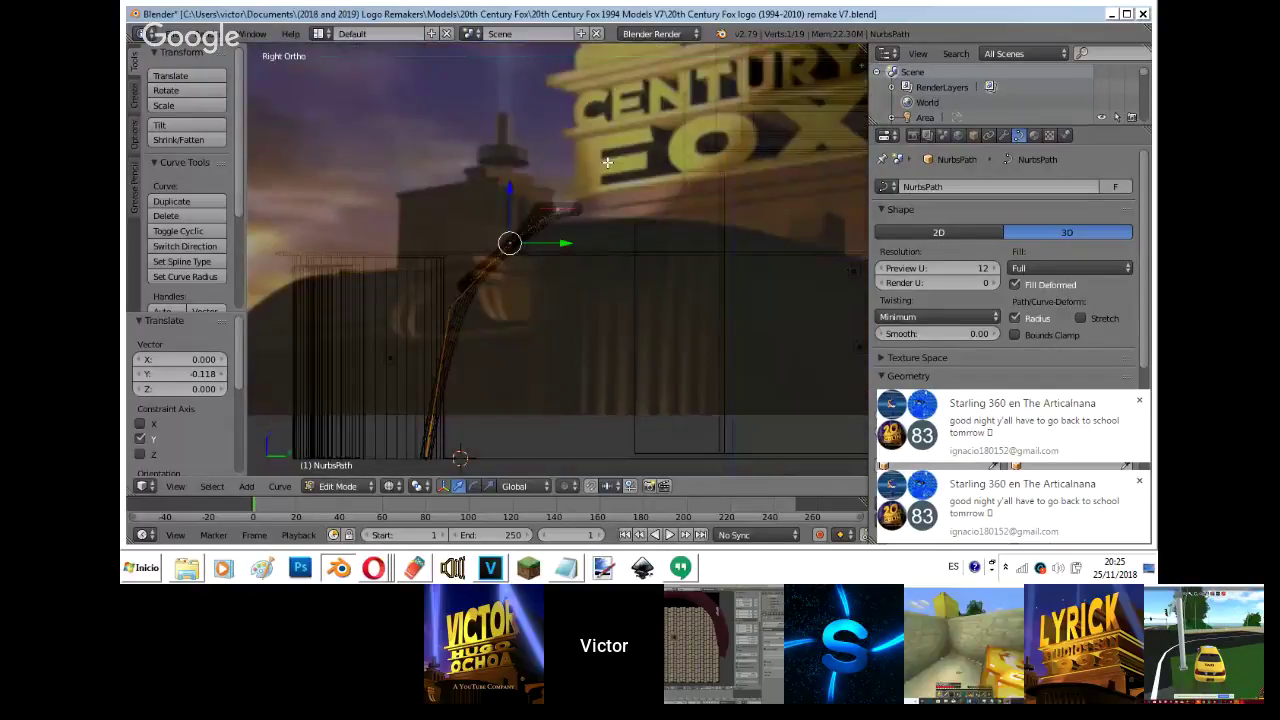
pyautogui.scroll(3, 607, 162)
pyautogui.moveTo(402, 294); pyautogui.dragTo(414, 295, button='right')
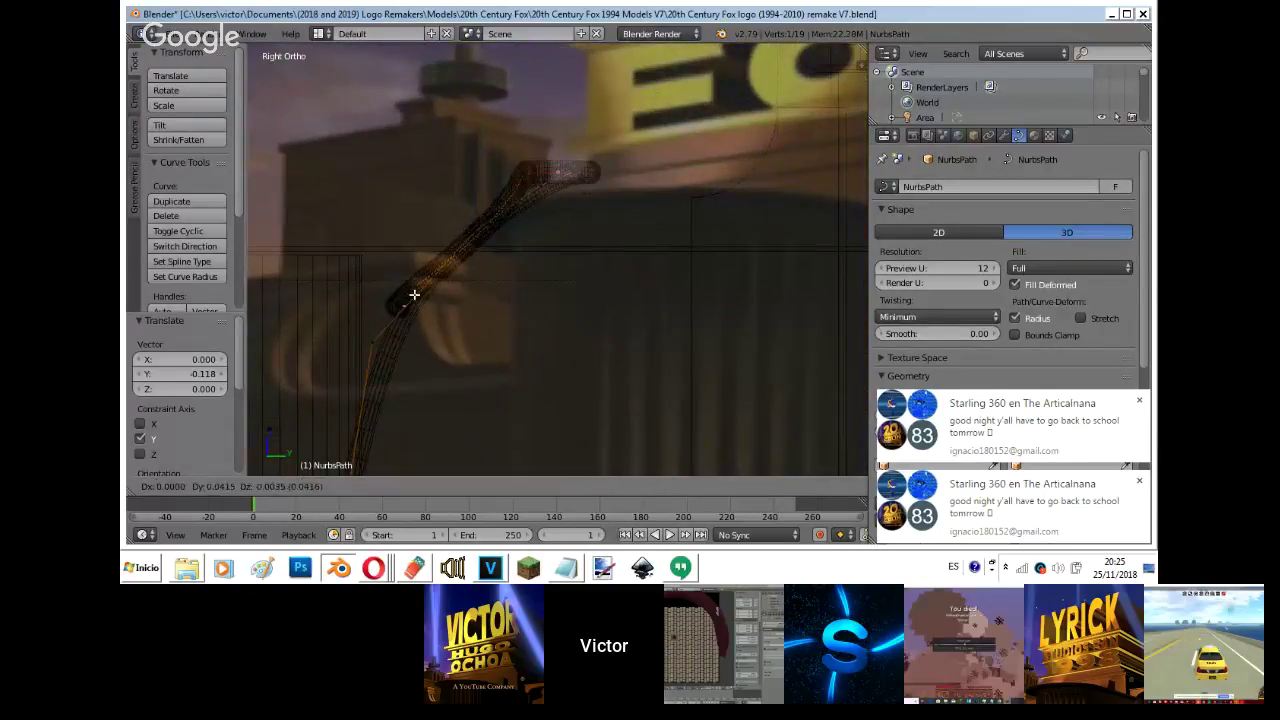
pyautogui.moveTo(414, 295); pyautogui.dragTo(396, 298)
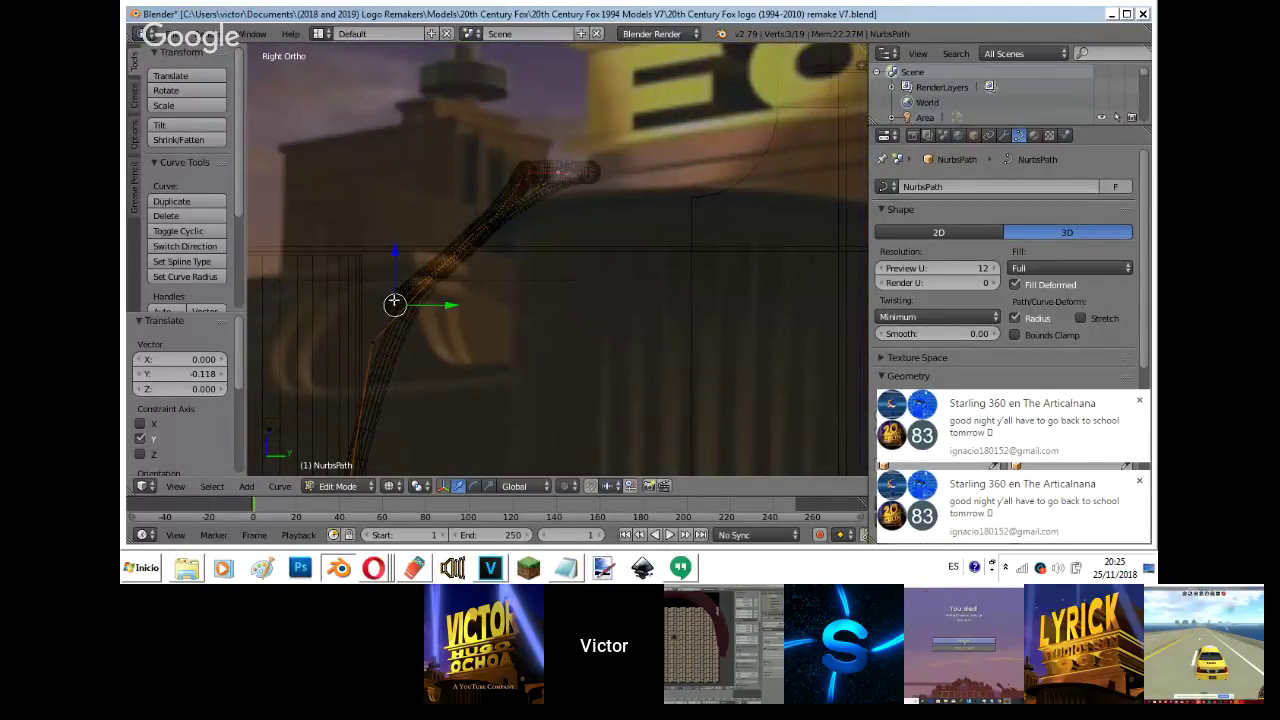
pyautogui.press('a')
pyautogui.hotkey('ctrl', 'z')
pyautogui.press('g')
pyautogui.click(420, 227)
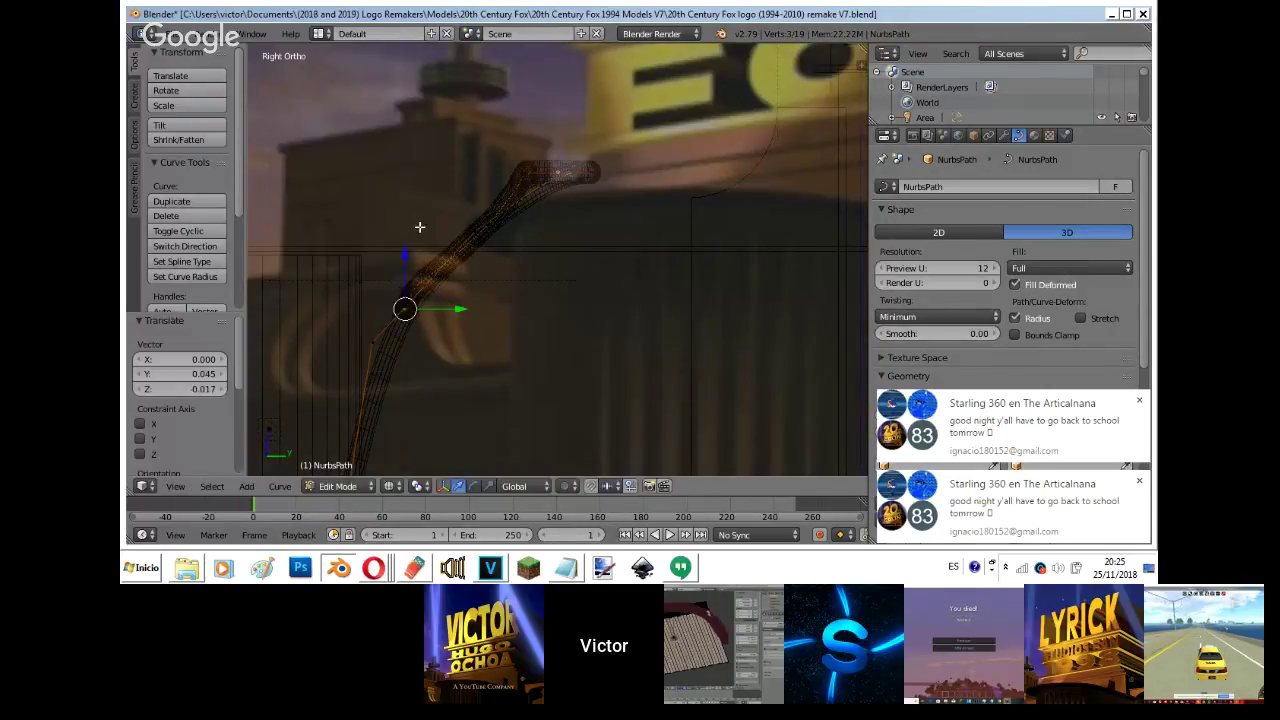
pyautogui.press('KP_1')
pyautogui.press('KP_0')
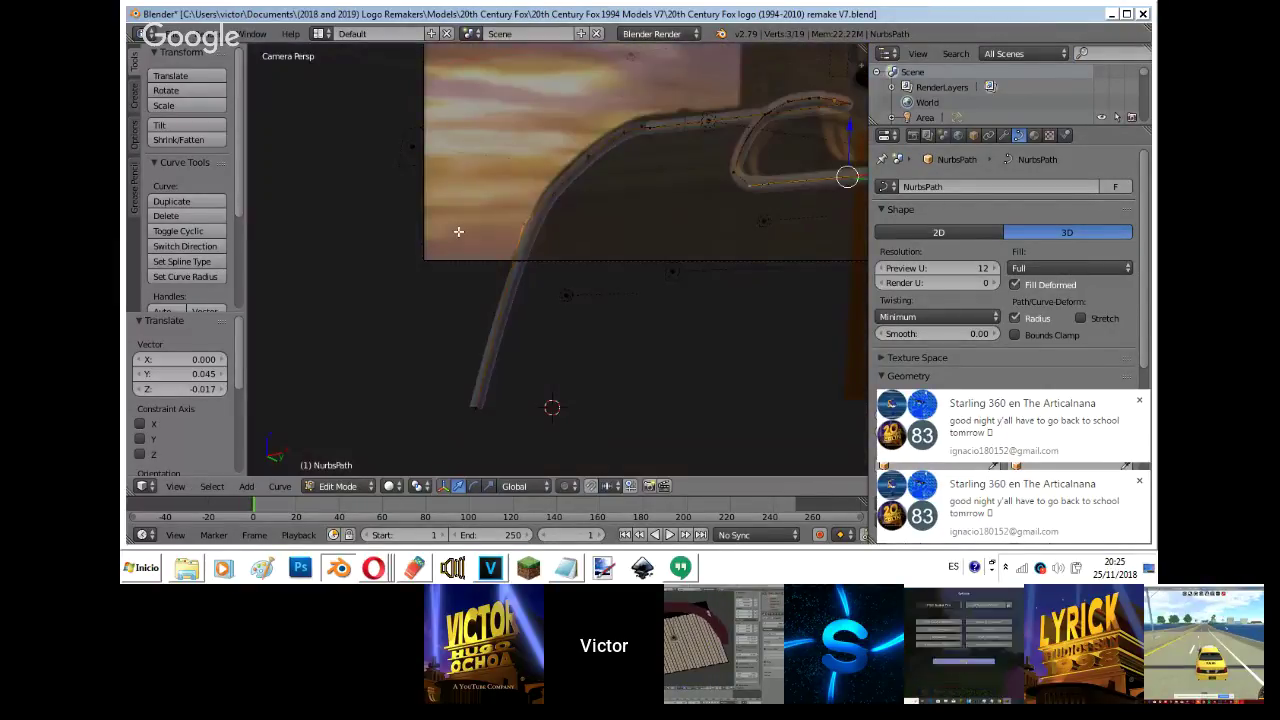
# - Duplicate the whole path and place the copy about 0.102 below the original along Z
pyautogui.press('Tab')
pyautogui.scroll(1, 700, 170)
pyautogui.keyDown('shift'); pyautogui.moveTo(716, 152); pyautogui.dragTo(483, 326, button='middle'); pyautogui.keyUp('shift')
pyautogui.scroll(8, 539, 248)
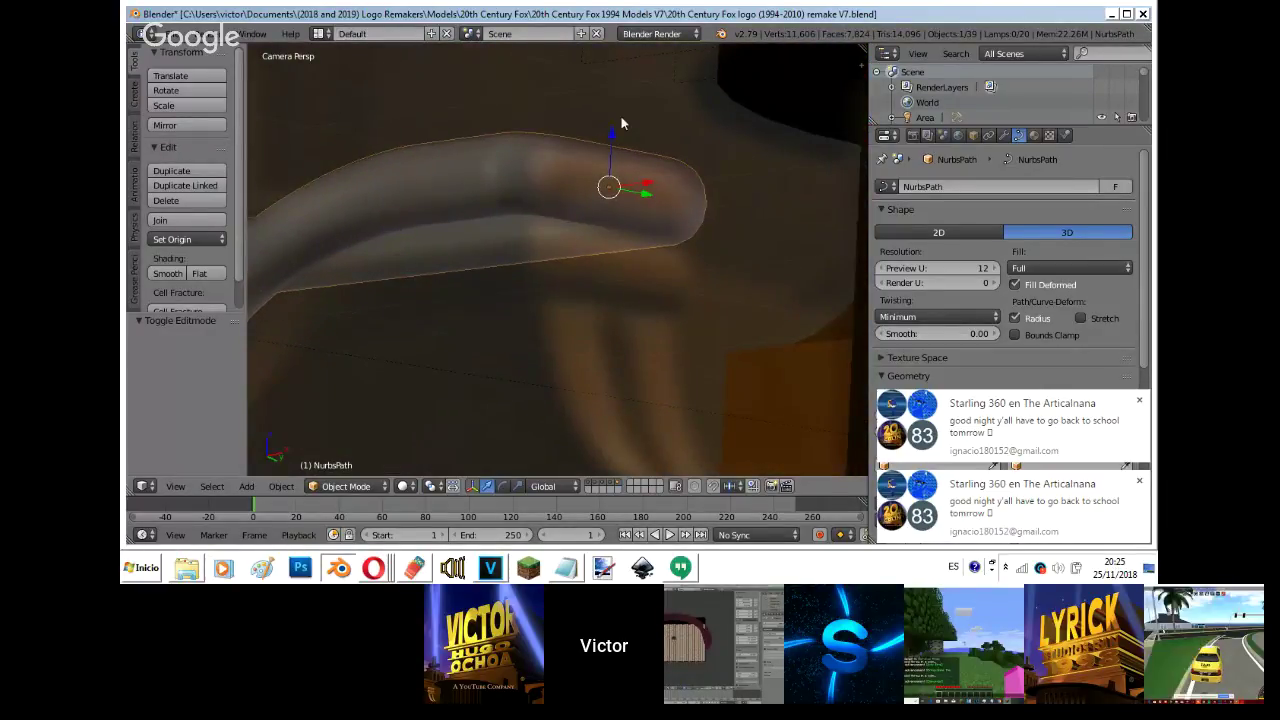
pyautogui.hotkey('shift', 'd')
pyautogui.press('z')
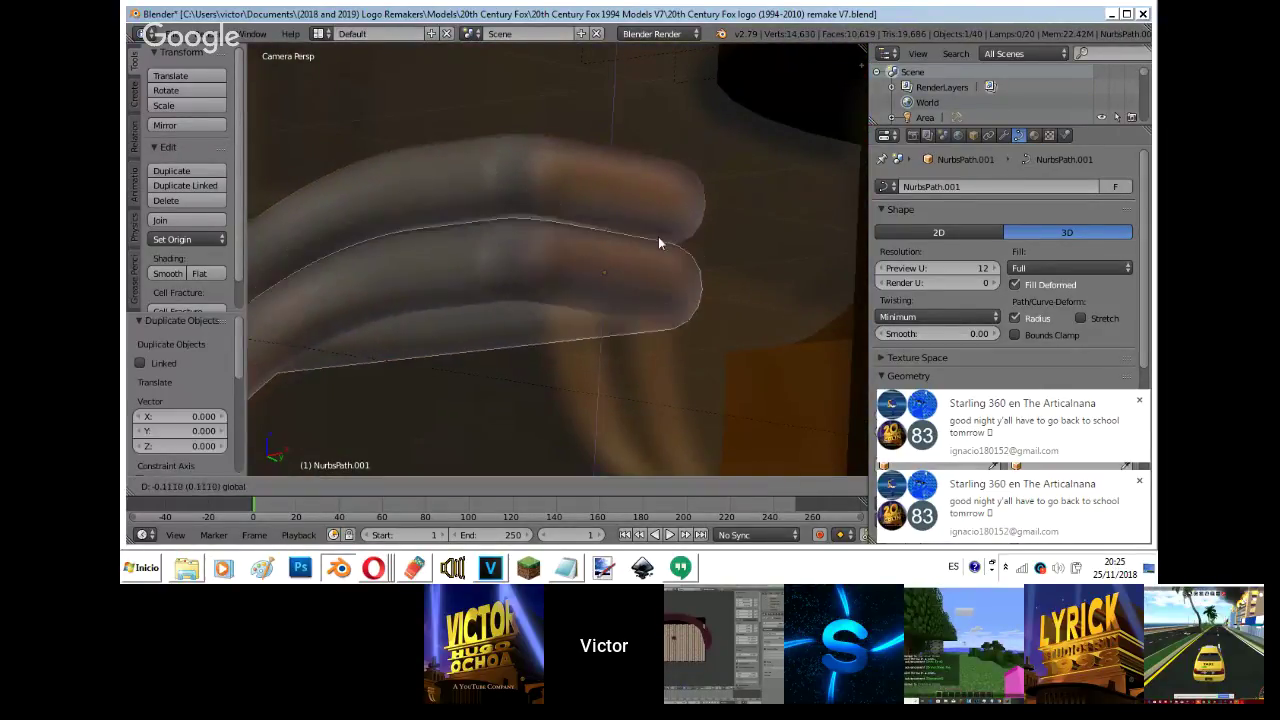
pyautogui.click(658, 226)
pyautogui.scroll(-4, 658, 232)
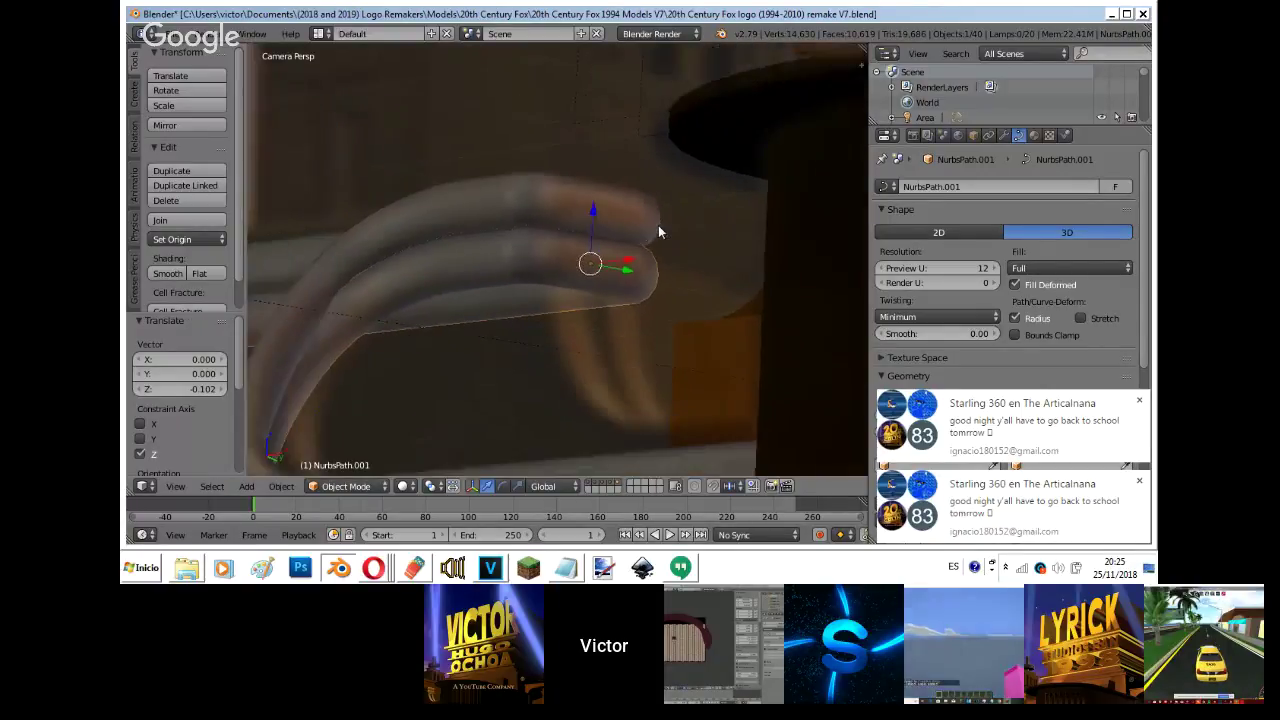
pyautogui.press('s')
pyautogui.press('z')
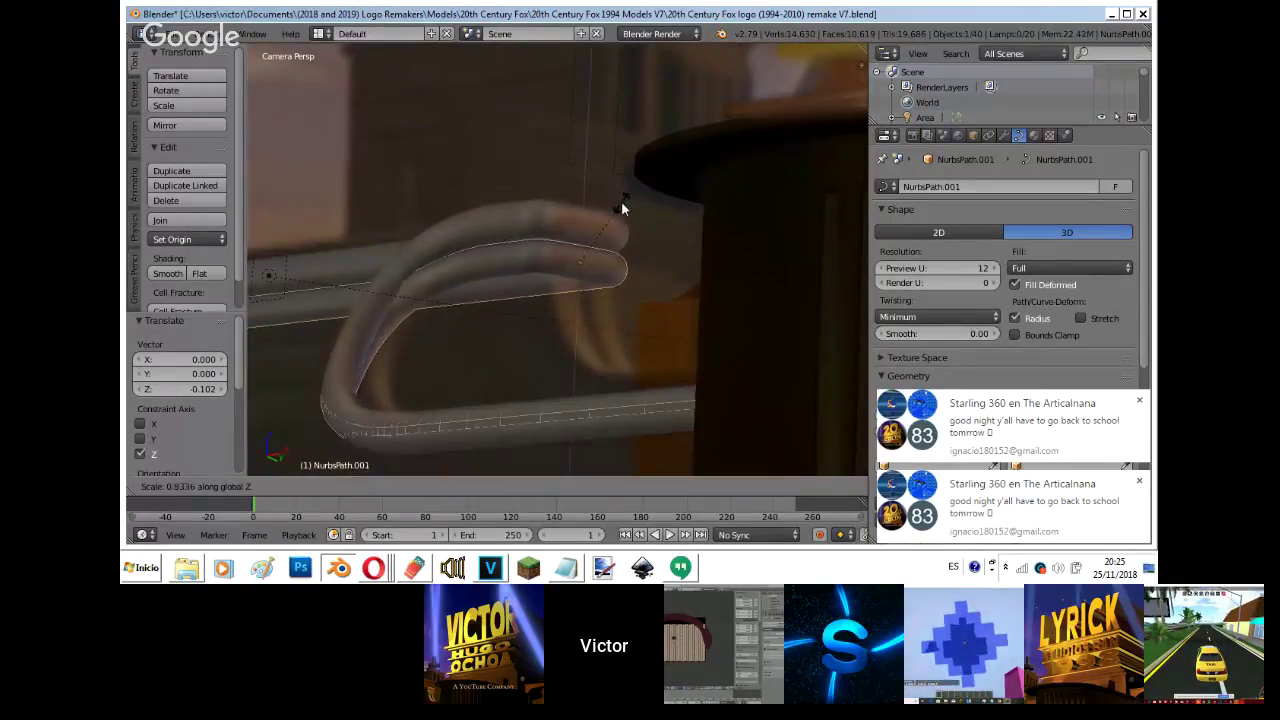
pyautogui.click(621, 201)
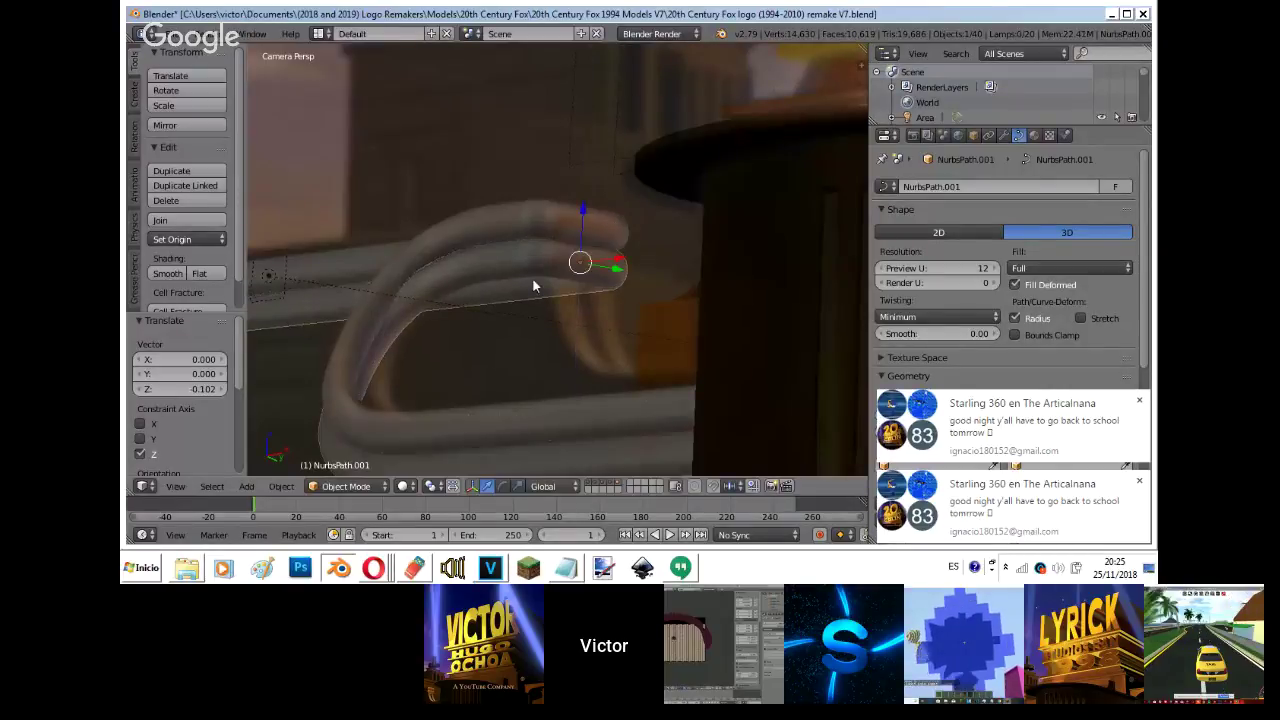
# - Delete the six control points of the duplicate path's outer descending arm
pyautogui.moveTo(532, 277); pyautogui.dragTo(852, 174, button='middle')
pyautogui.press('Tab')
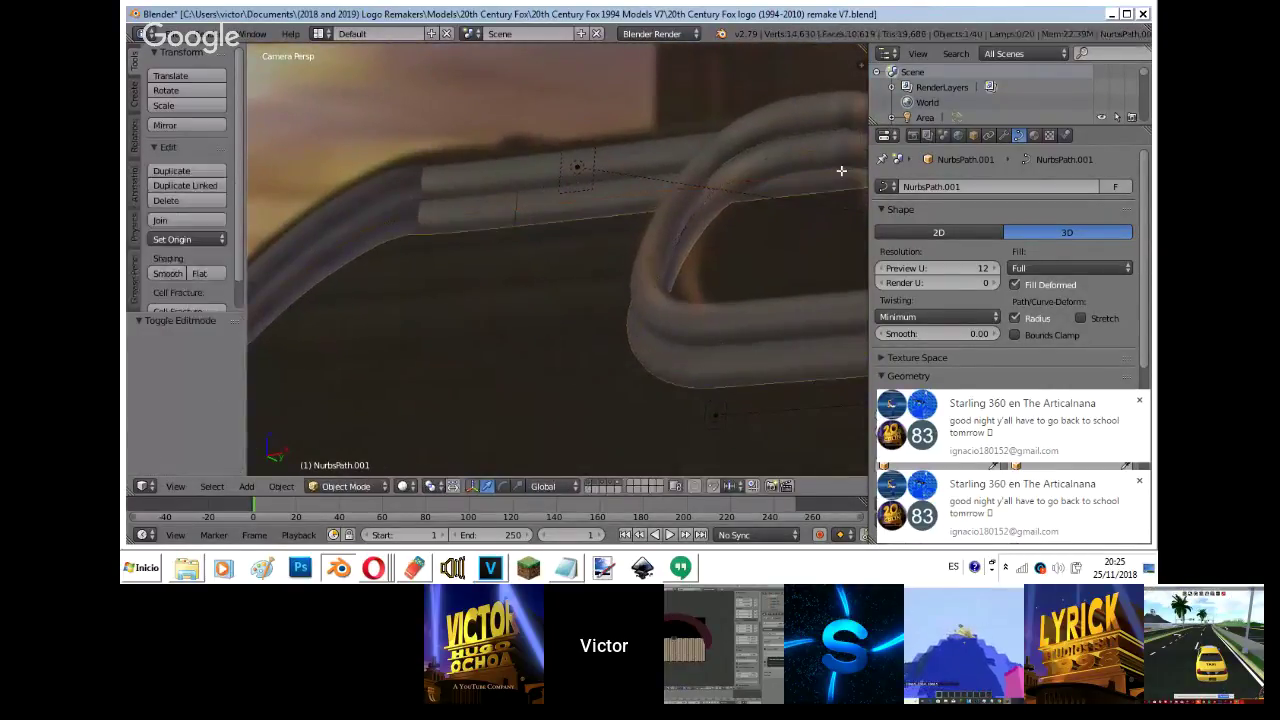
pyautogui.scroll(-6, 845, 175)
pyautogui.press('z')
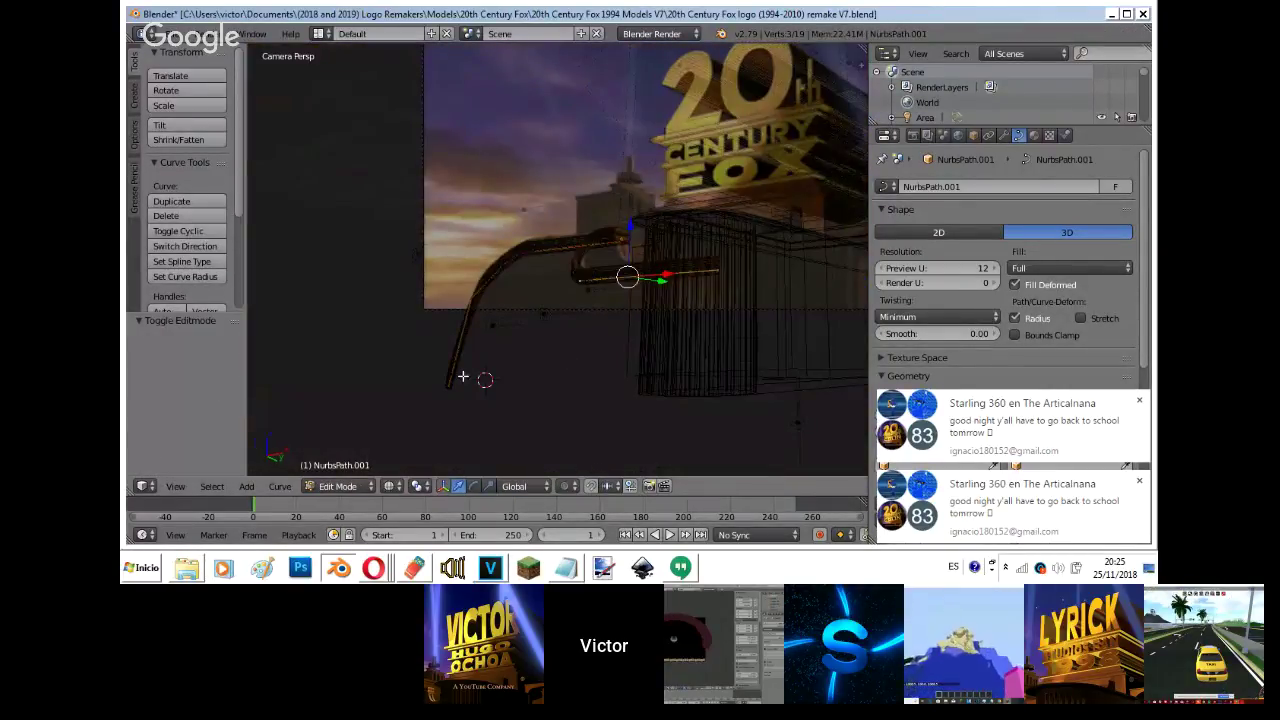
pyautogui.press('b')
pyautogui.moveTo(434, 420); pyautogui.dragTo(586, 129)
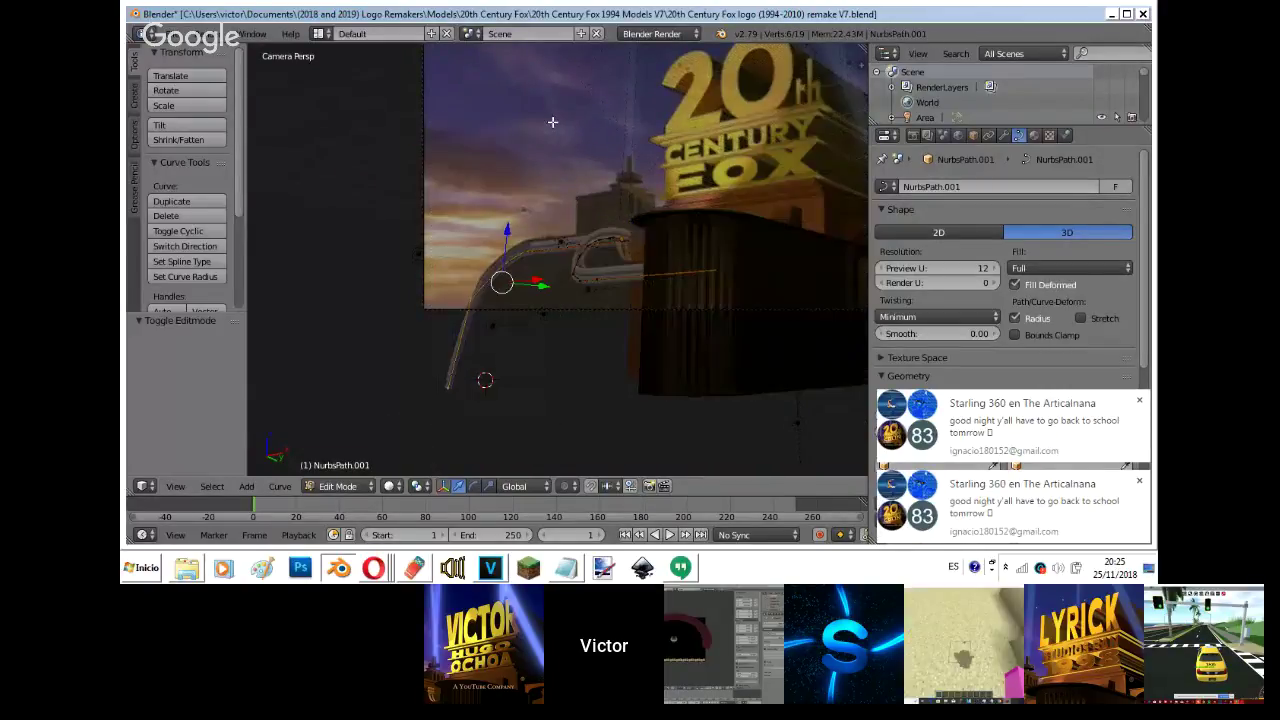
pyautogui.press('x')
pyautogui.click(553, 124)
pyautogui.press('Tab')
pyautogui.scroll(6, 551, 126)
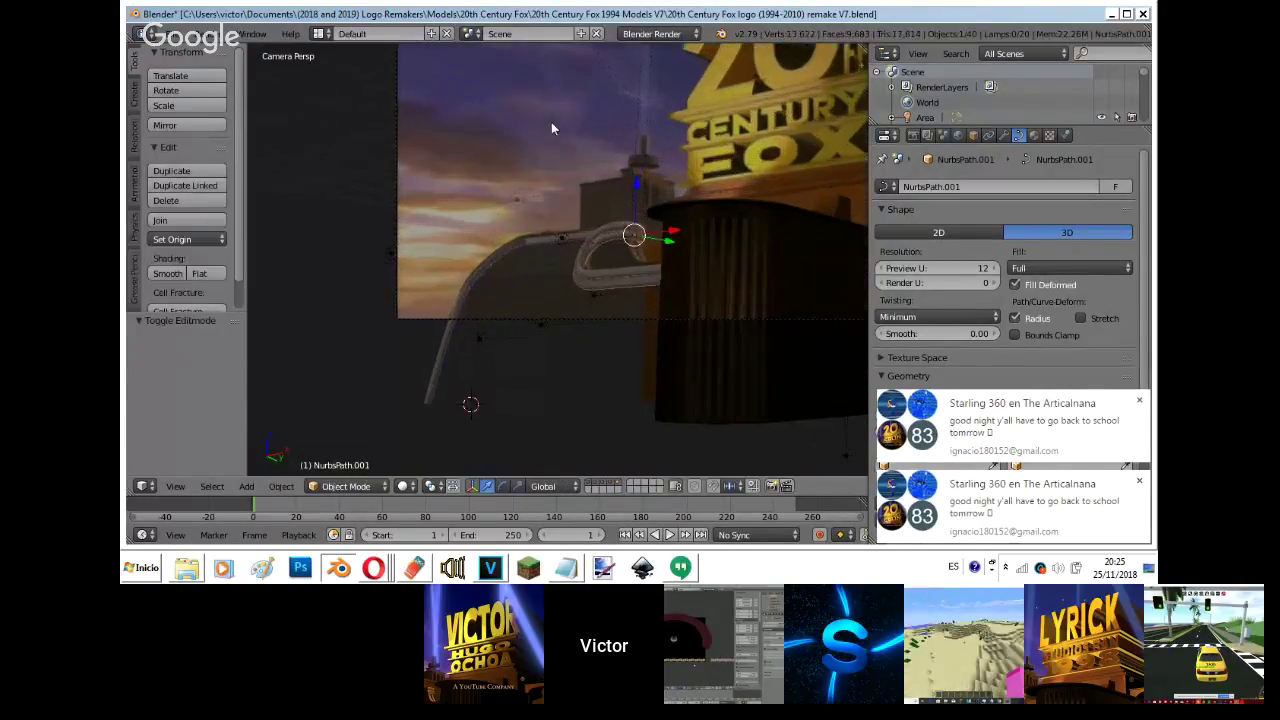
pyautogui.press('Tab')
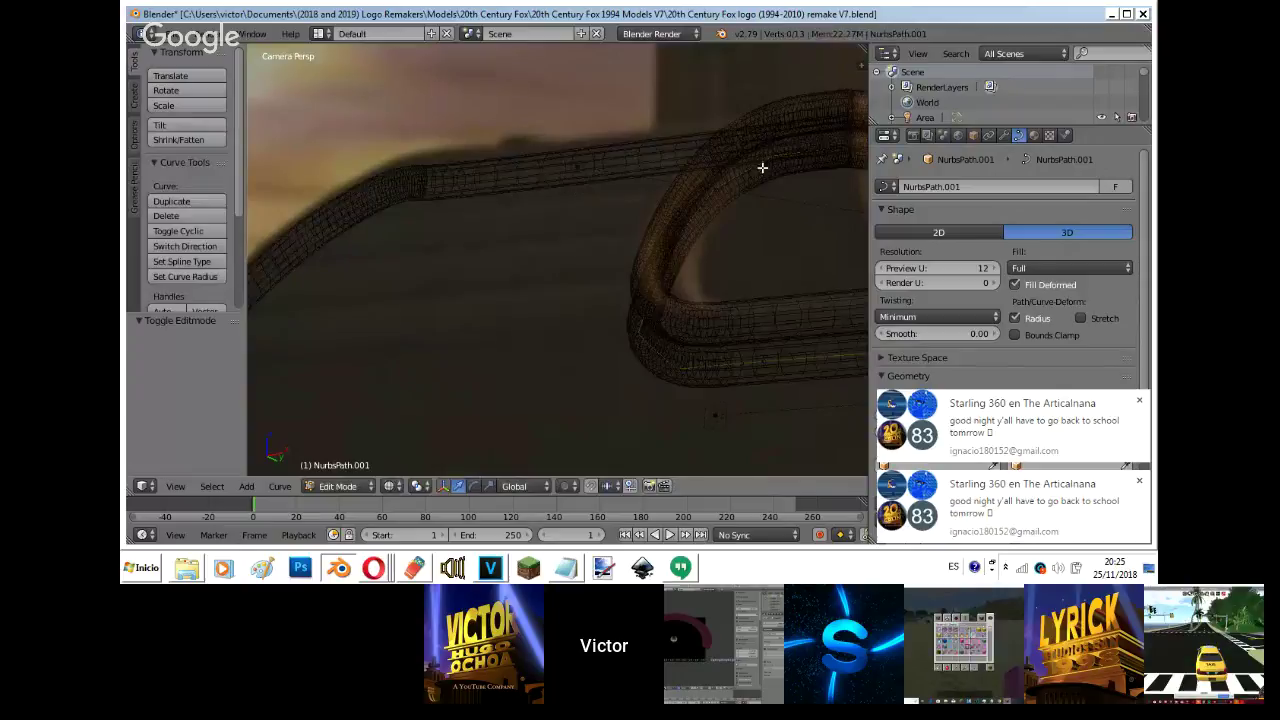
# - Scale the whole duplicate path to about 0.91 along Z and shift it by about 0.008 along X and 0.014 along Z
pyautogui.keyDown('shift'); pyautogui.moveTo(783, 169); pyautogui.dragTo(545, 132, button='middle'); pyautogui.keyUp('shift')
pyautogui.press('z')
pyautogui.press('z')
pyautogui.press('Tab')
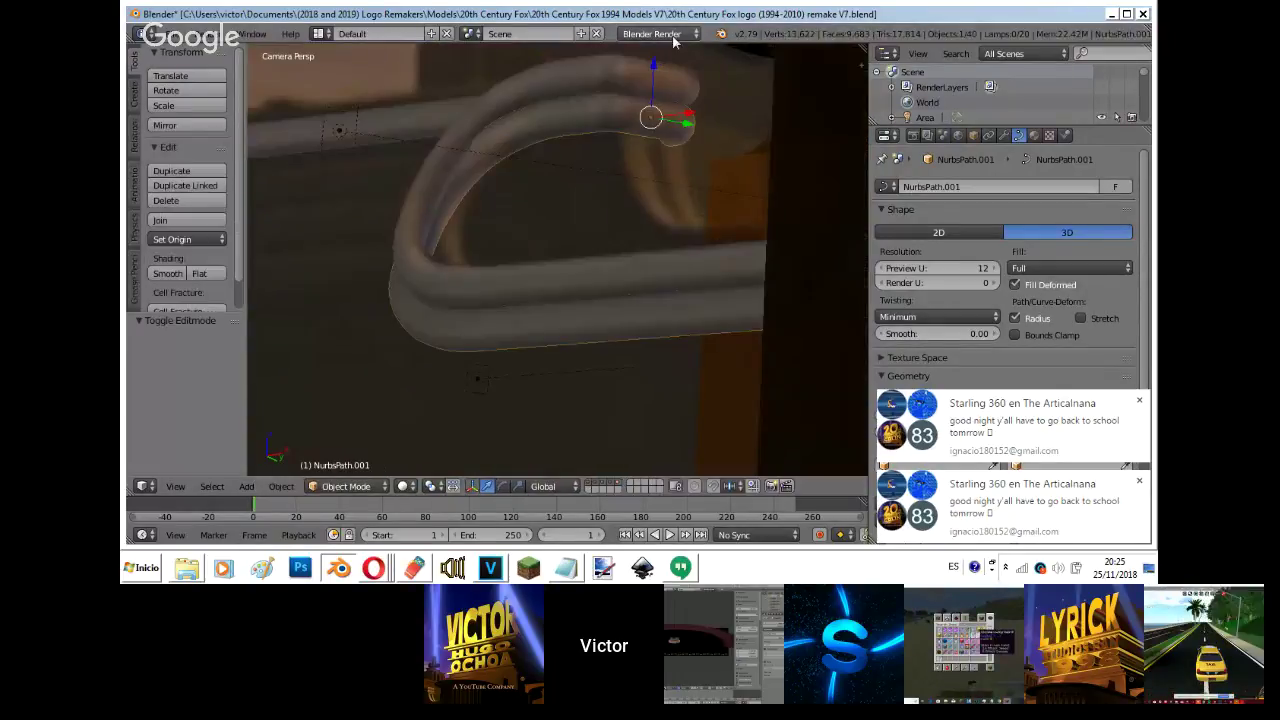
pyautogui.press('s')
pyautogui.press('z')
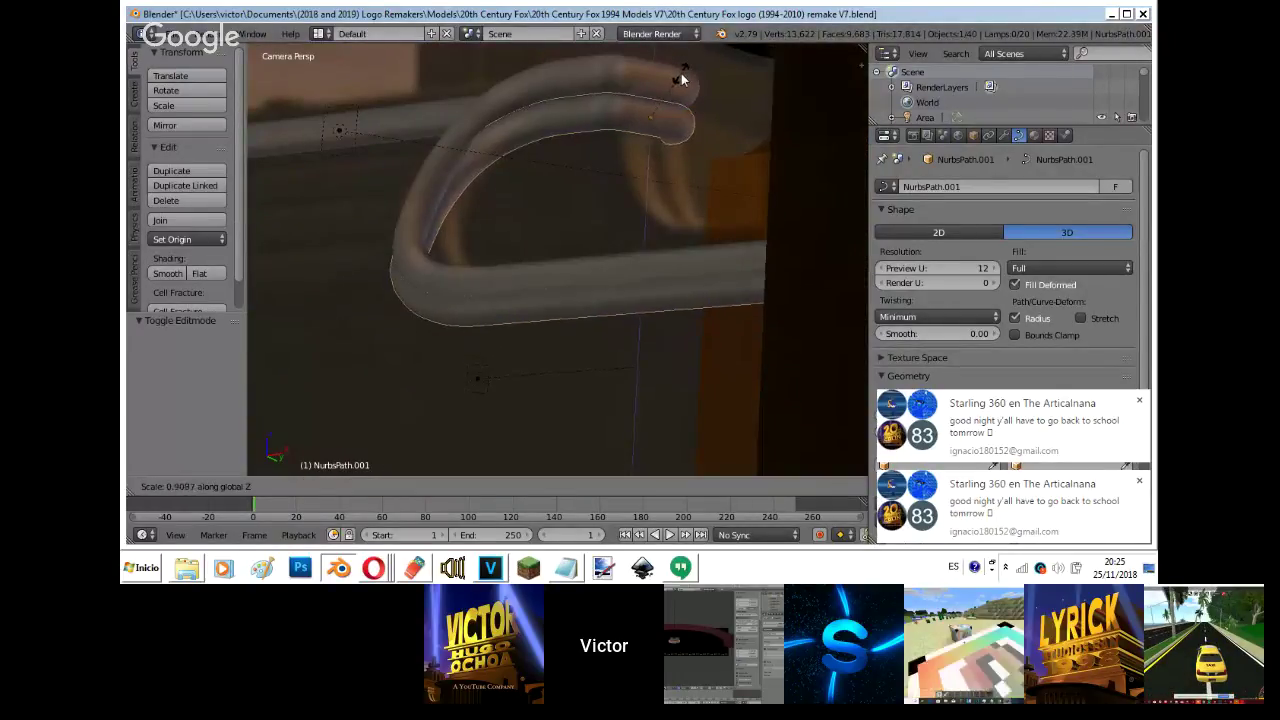
pyautogui.click(678, 80)
pyautogui.press('g')
pyautogui.click(687, 77)
# - Try stretching the duplicate path along Z and undo the scaling
pyautogui.press('s')
pyautogui.press('z')
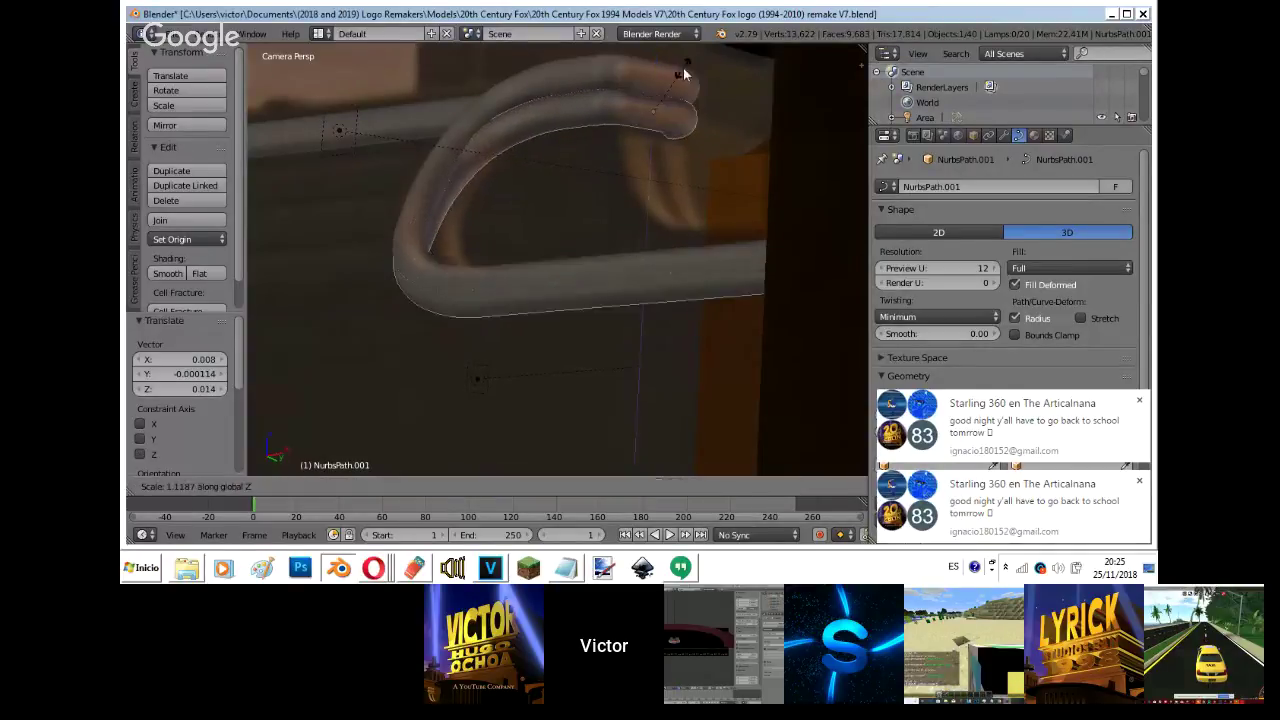
pyautogui.click(687, 62)
pyautogui.hotkey('ctrl', 'z')
# - Nudge the duplicate path and scale it uniformly to about 0.883
pyautogui.press('g')
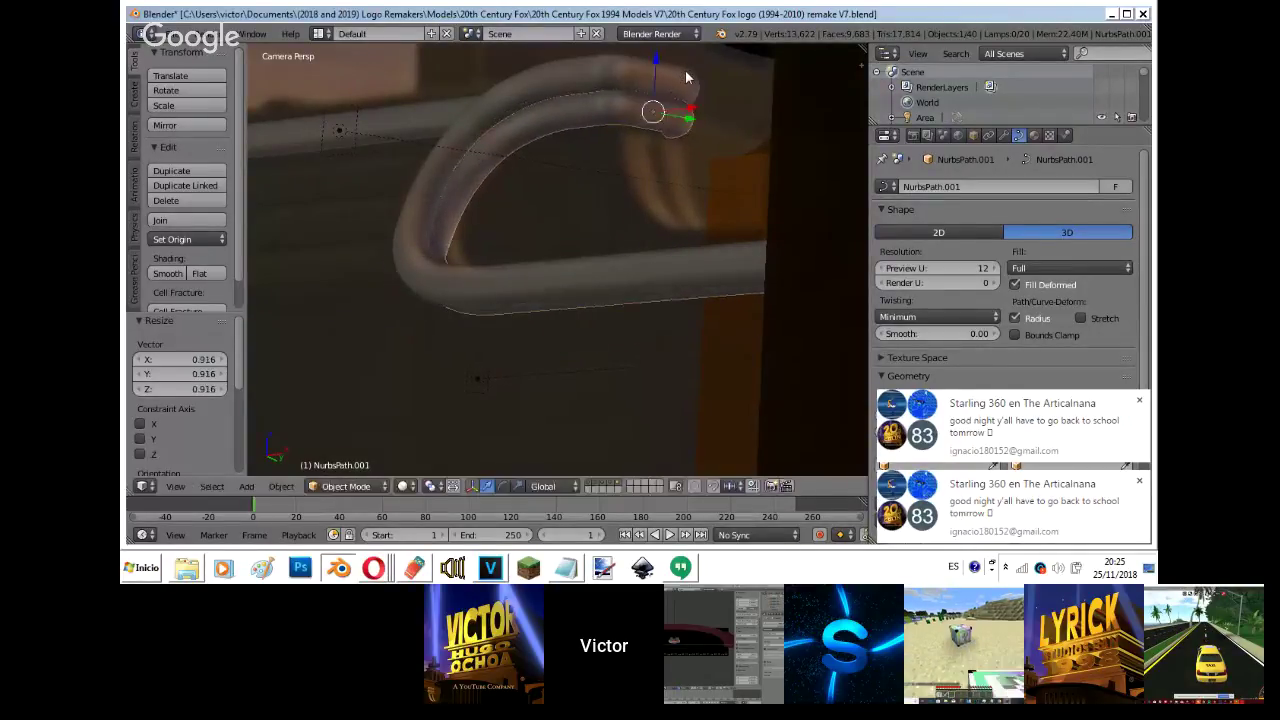
pyautogui.click(689, 70)
pyautogui.press('s')
pyautogui.click(680, 73)
# - Scale the duplicate path by about 1.128 along Y and 1.120 along Z
pyautogui.press('s')
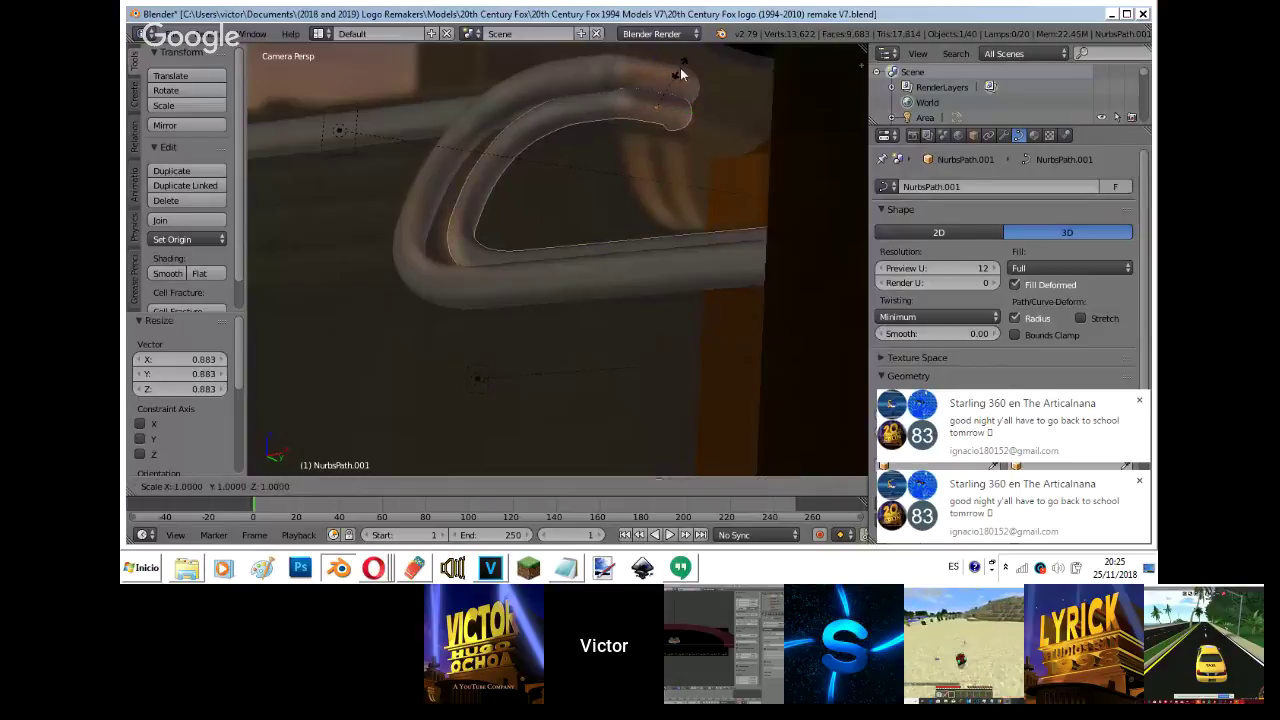
pyautogui.press('y')
pyautogui.click(693, 74)
pyautogui.press('s')
pyautogui.press('z')
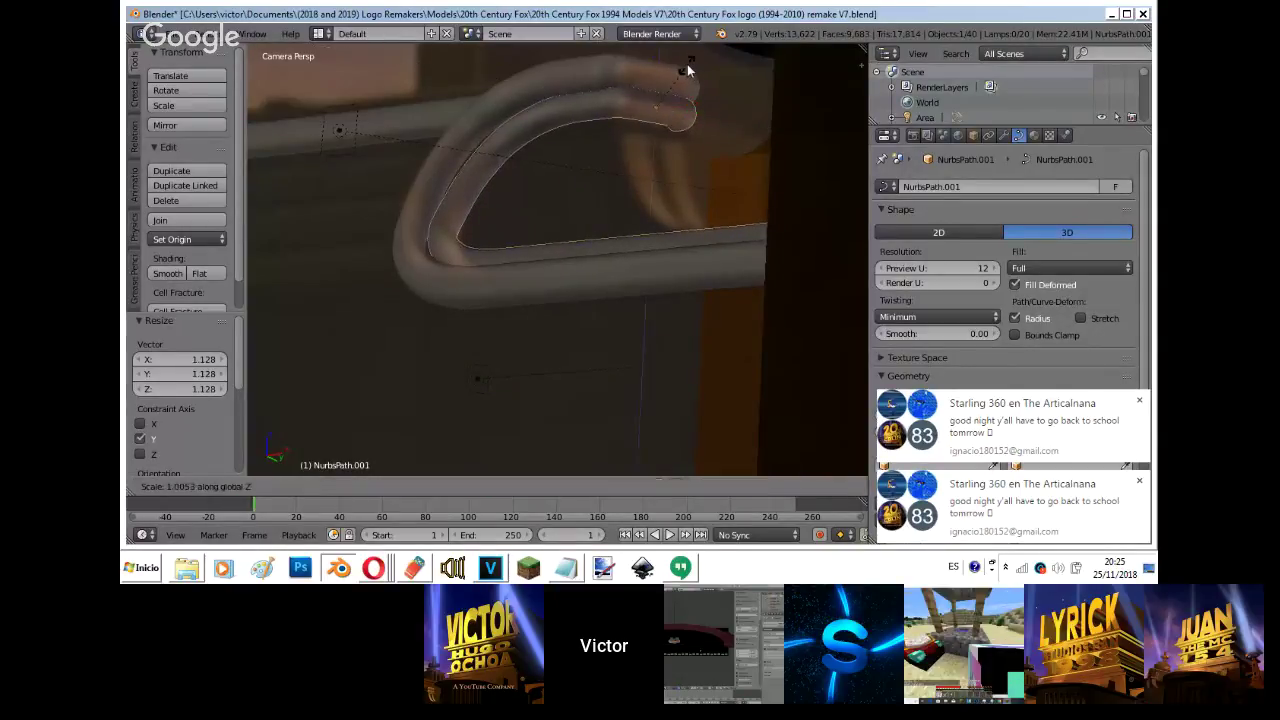
pyautogui.click(687, 64)
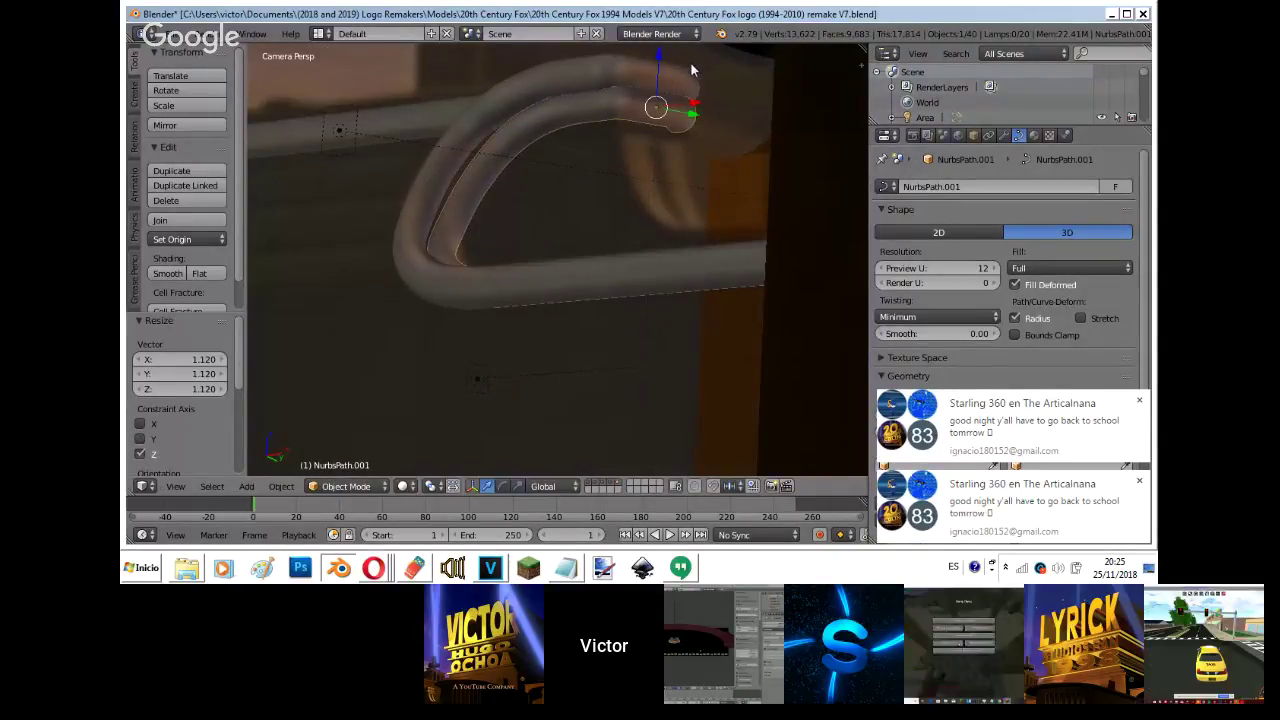
# - Lower the duplicate path by about 0.008 along Z and scale it by about 1.072 along Z
pyautogui.press('g')
pyautogui.press('z')
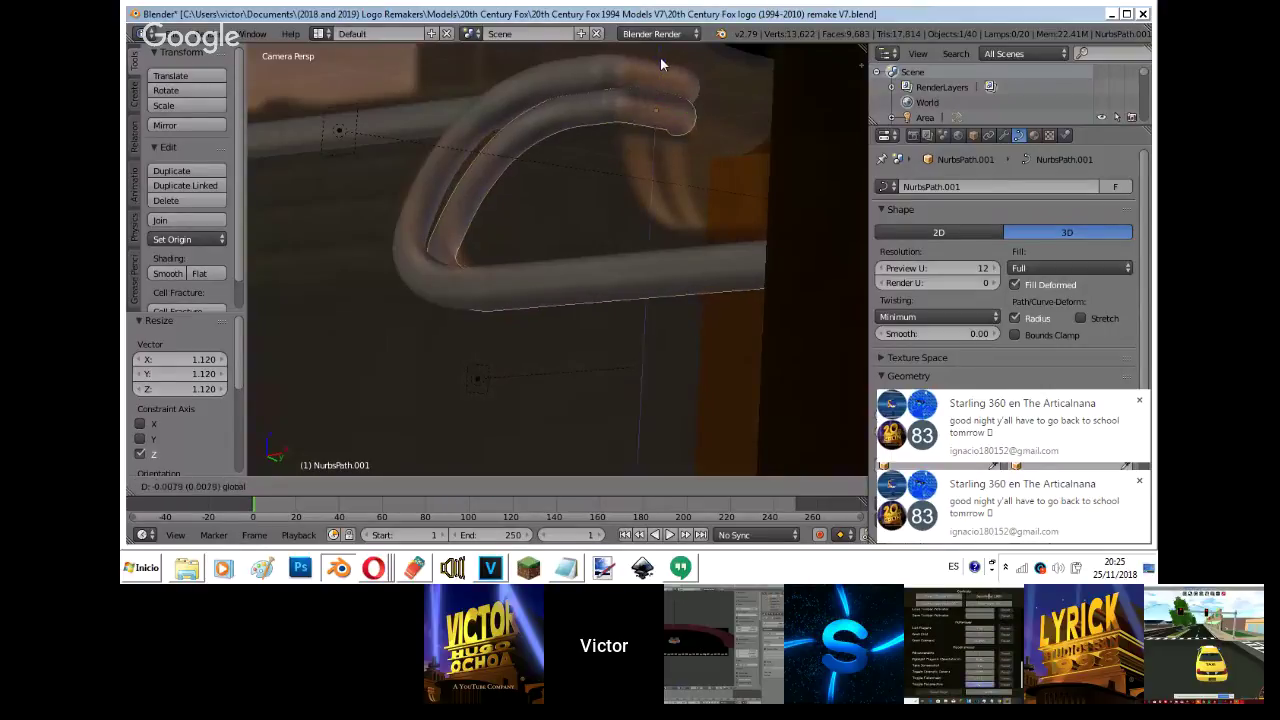
pyautogui.click(660, 60)
pyautogui.press('s')
pyautogui.press('z')
pyautogui.click(660, 58)
# - Scale the duplicate path by about 1.081 along Y and move it by about -0.014 along X
pyautogui.press('s')
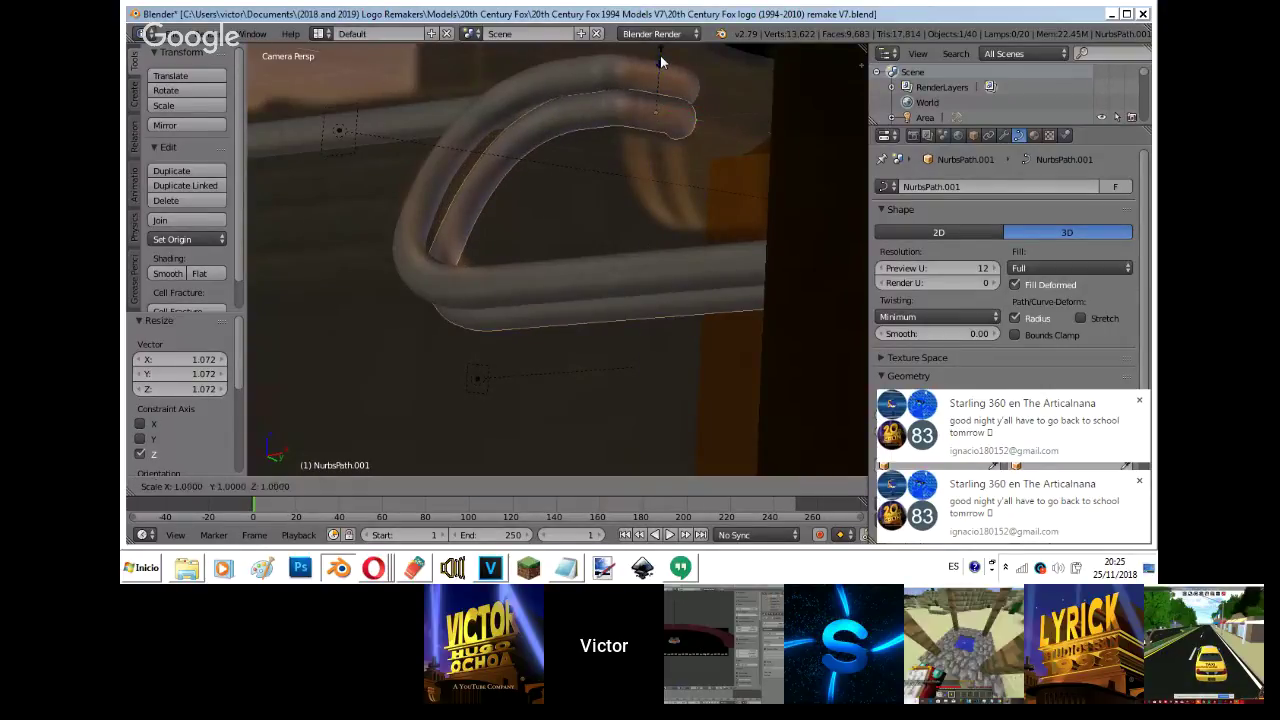
pyautogui.press('y')
pyautogui.click(683, 101)
pyautogui.press('g')
pyautogui.press('x')
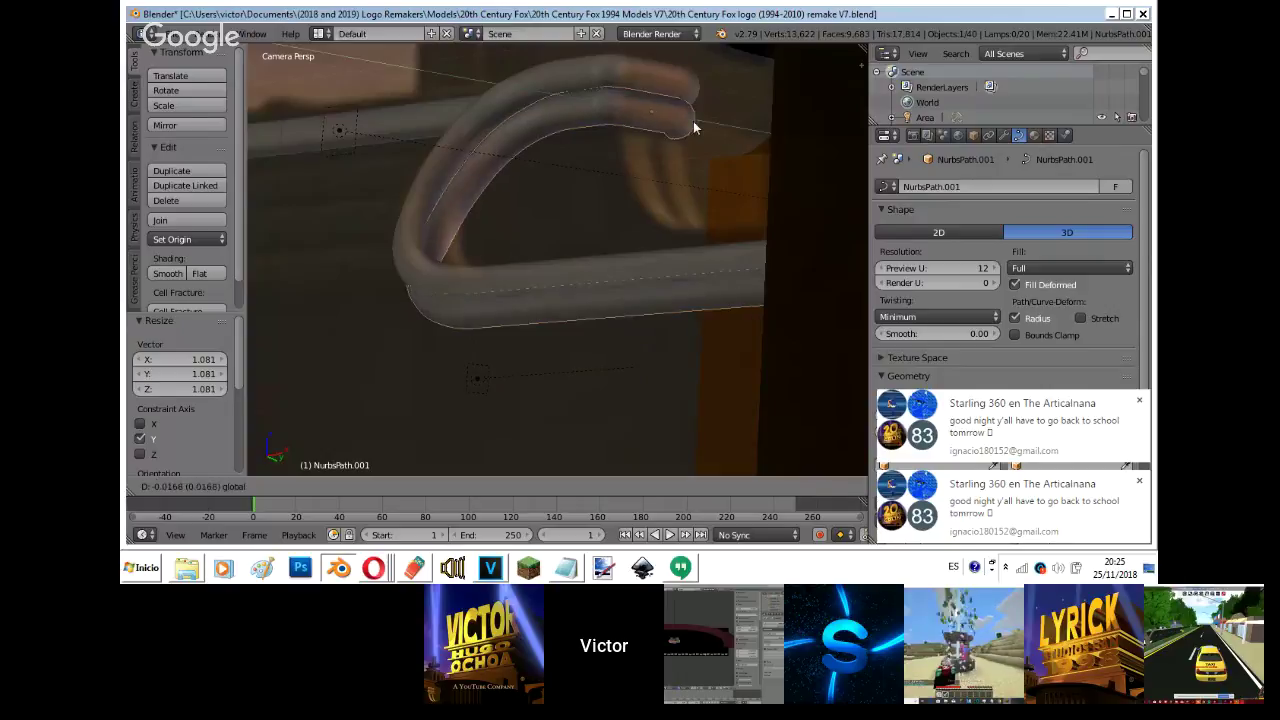
pyautogui.click(698, 121)
pyautogui.press('s')
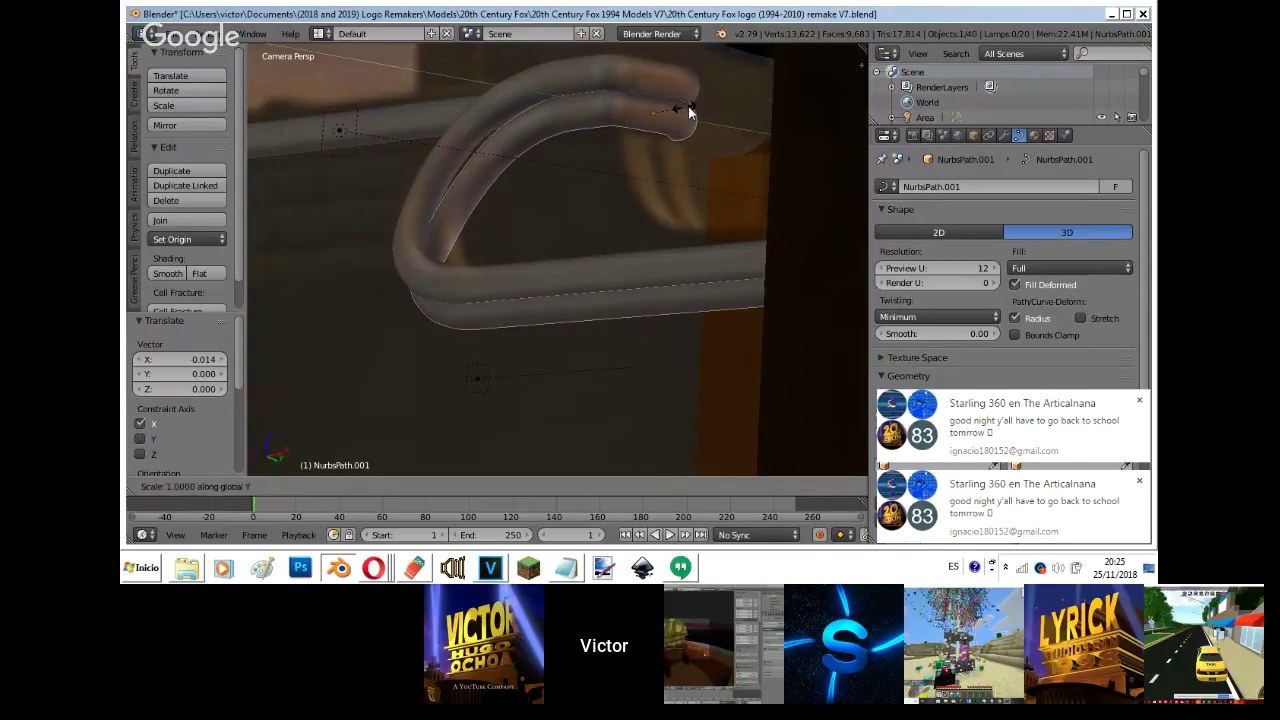
pyautogui.click(688, 113)
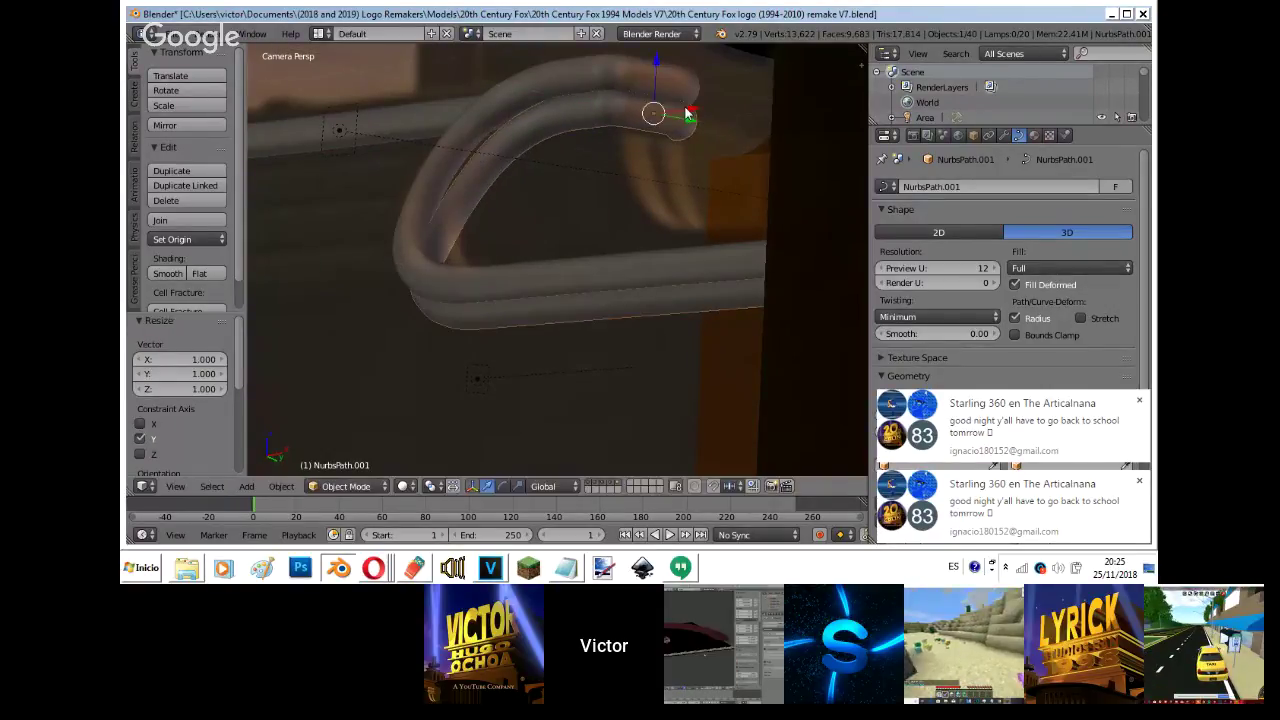
# - Switch to Opera to check the YouTube live chat and the Hangouts window, dismissing the pop-up notifications, and return to Blender
pyautogui.click(373, 568)
pyautogui.click(359, 498)
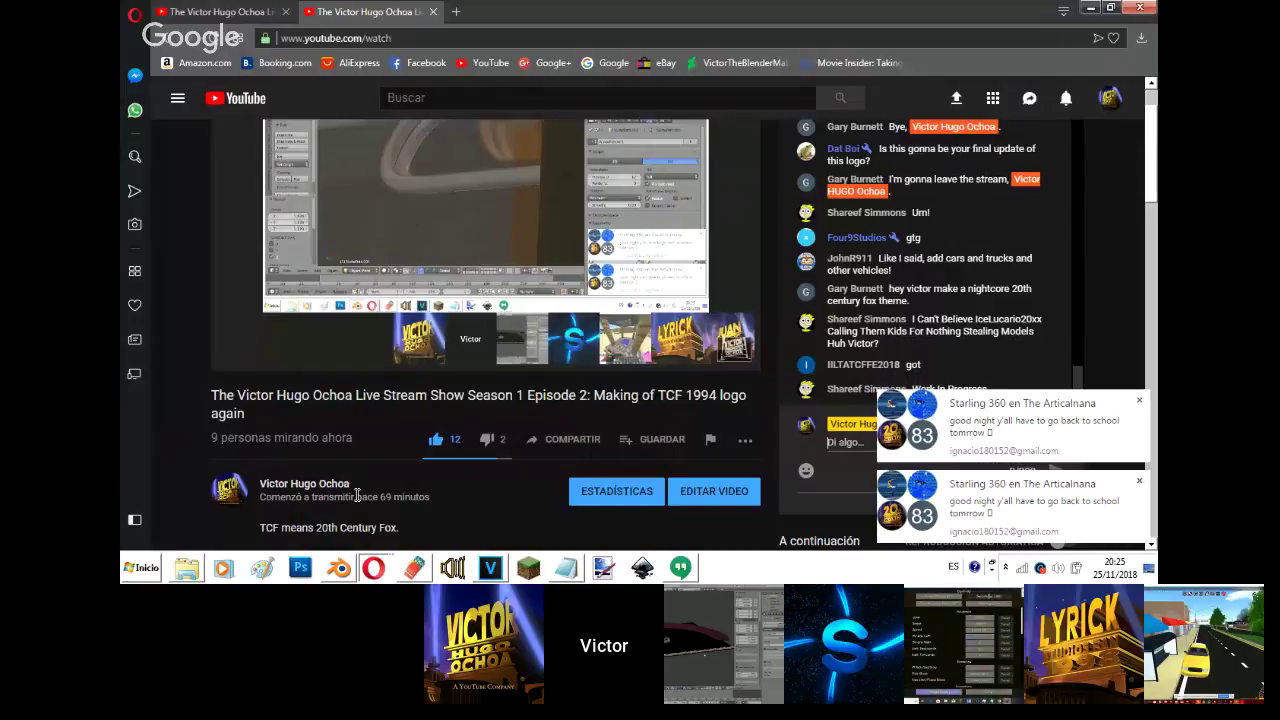
pyautogui.click(1135, 490)
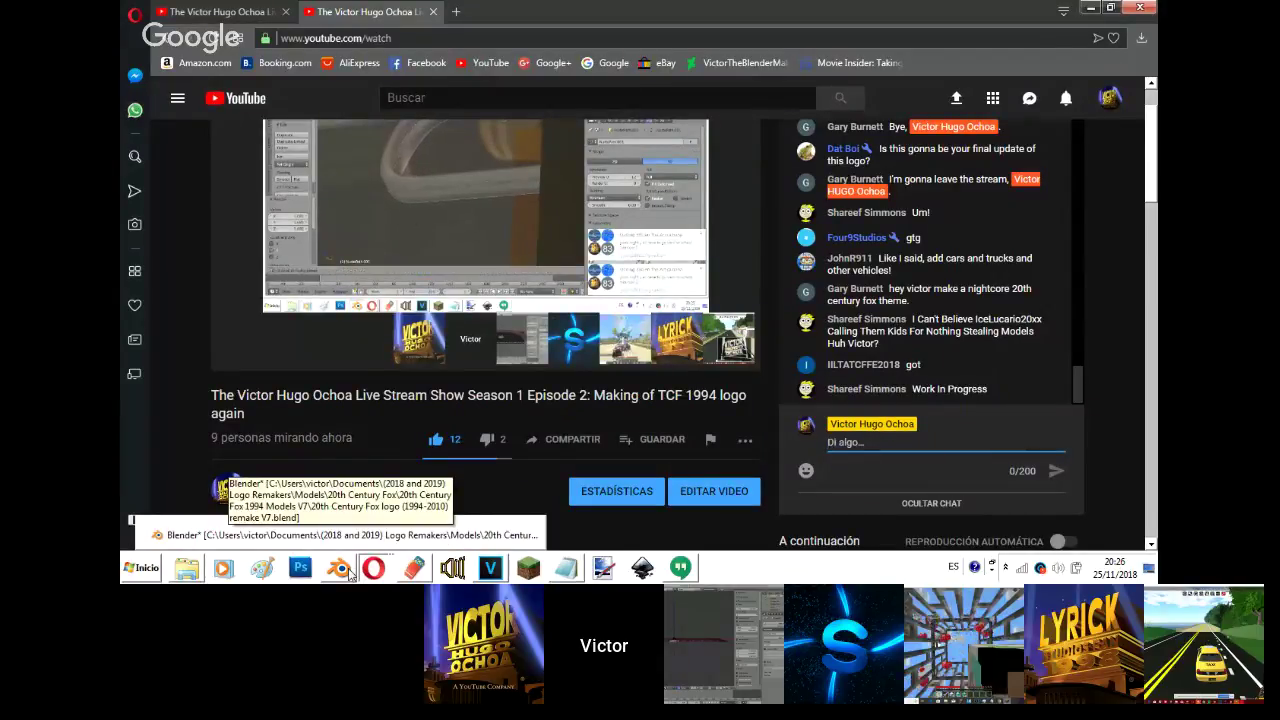
pyautogui.moveTo(373, 566)
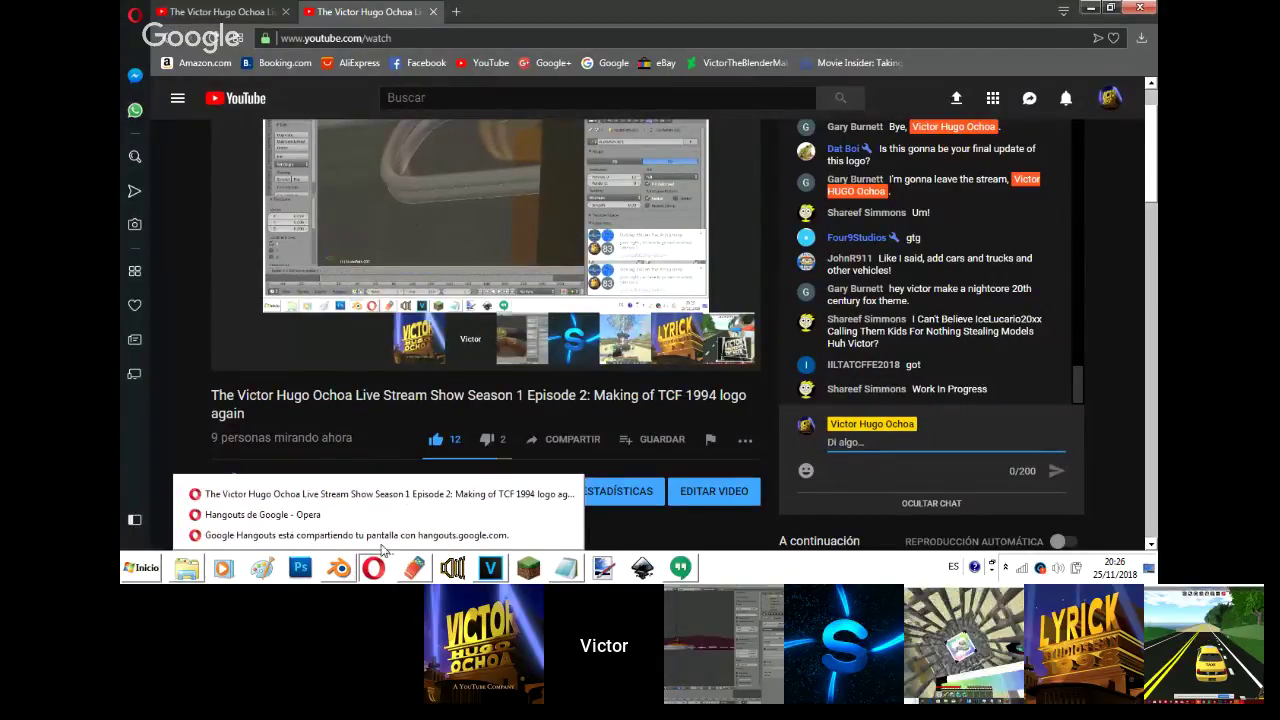
pyautogui.click(352, 512)
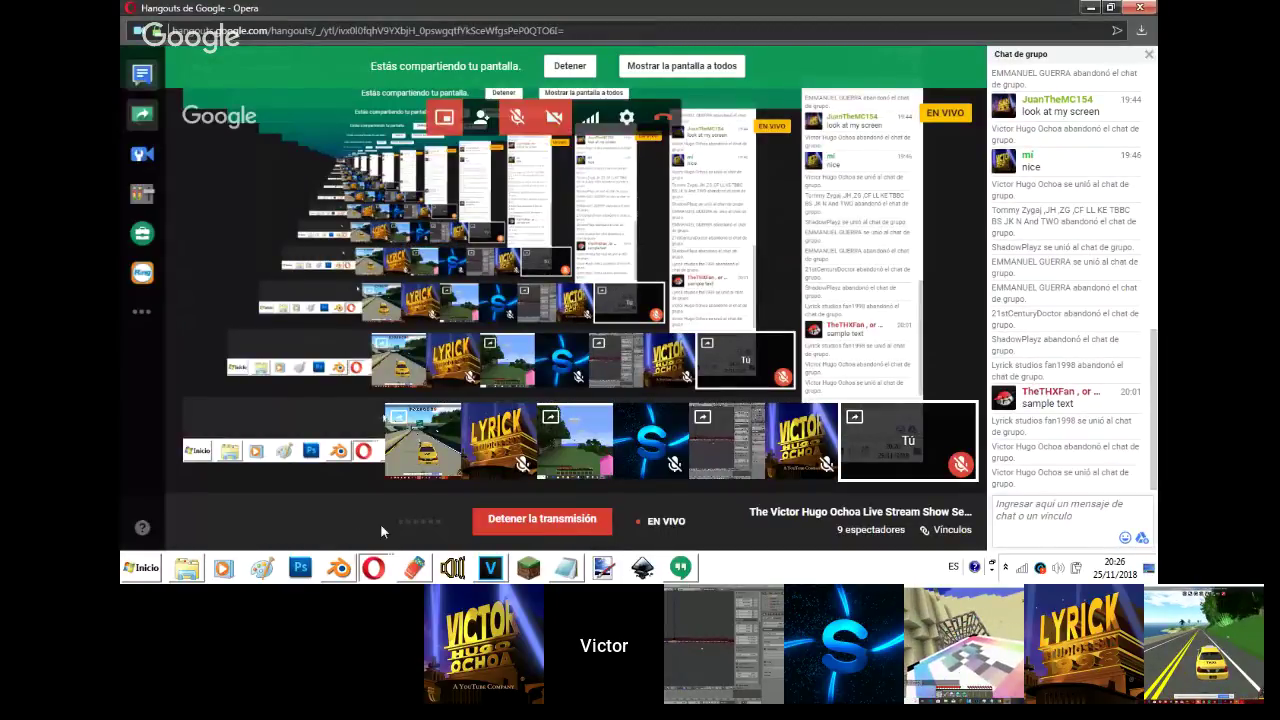
pyautogui.click(340, 568)
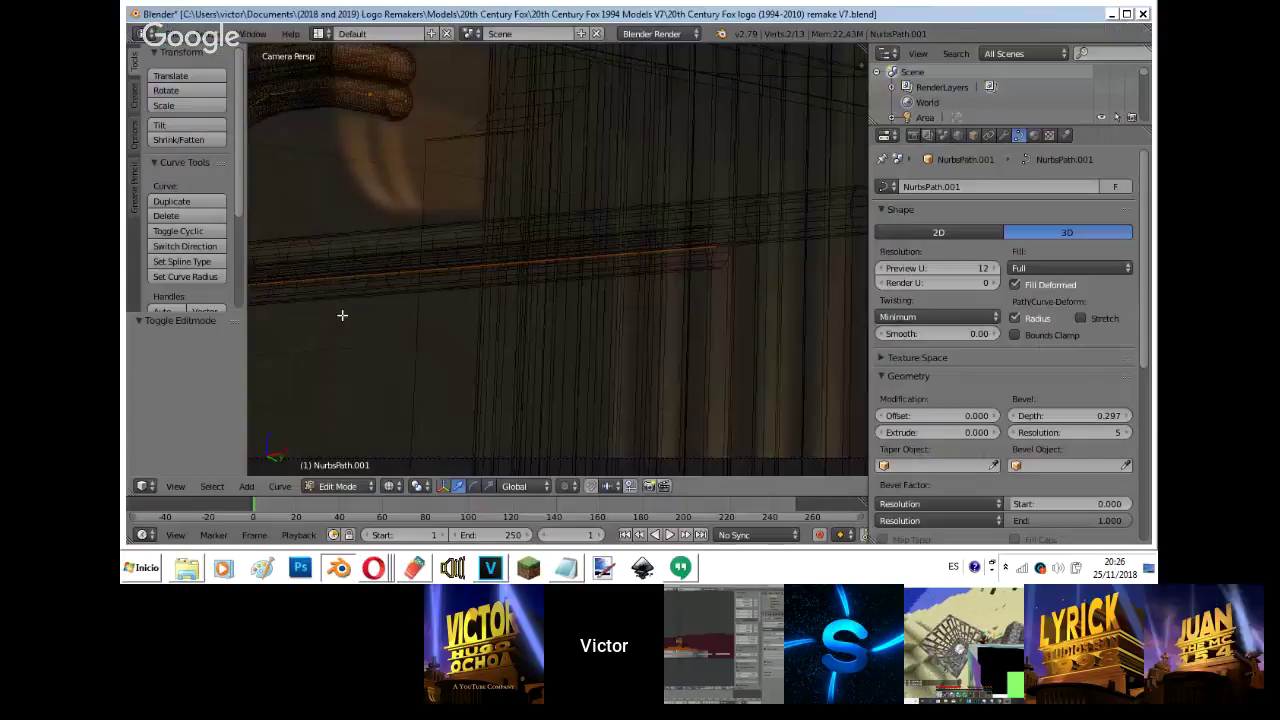
# - Try raising six control points of the duplicate's lower run and bend by about 0.059 along Z
pyautogui.scroll(5, 495, 273)
pyautogui.keyDown('shift'); pyautogui.moveTo(495, 273); pyautogui.dragTo(535, 393, button='middle'); pyautogui.keyUp('shift')
pyautogui.keyDown('shift'); pyautogui.rightClick(530, 410); pyautogui.keyUp('shift')
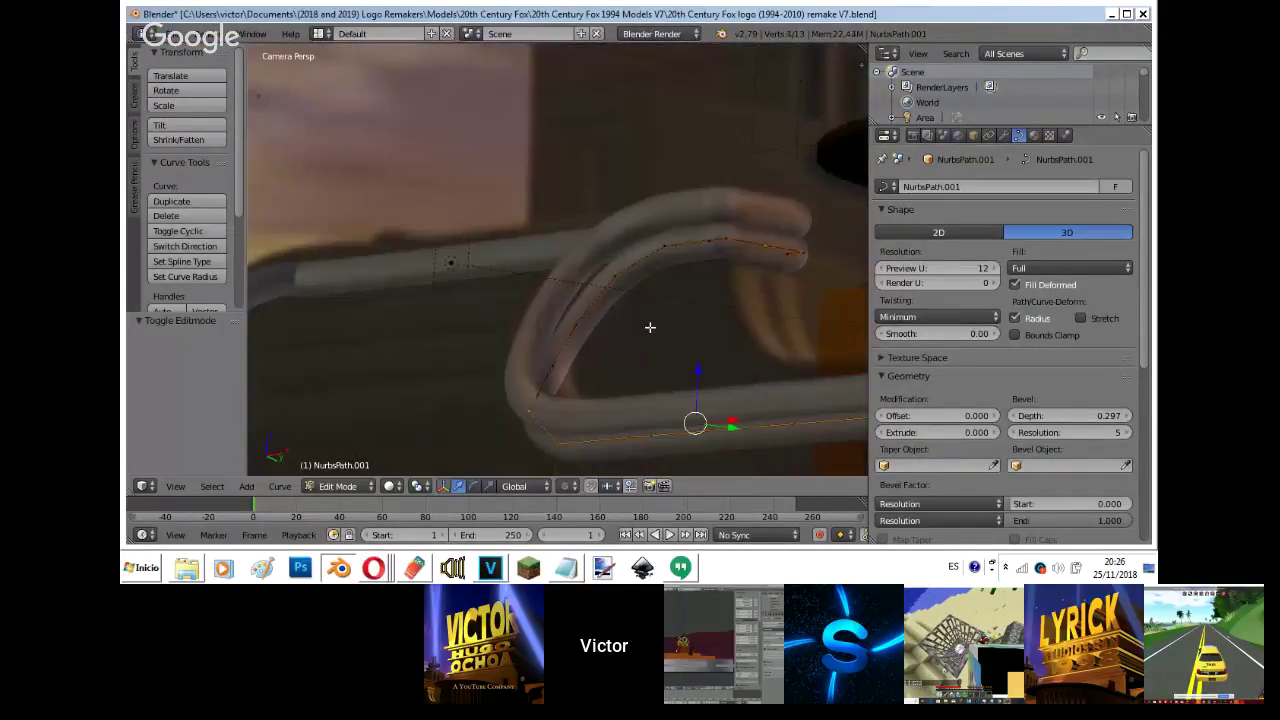
pyautogui.keyDown('shift'); pyautogui.rightClick(592, 318); pyautogui.keyUp('shift')
pyautogui.keyDown('shift'); pyautogui.rightClick(556, 370); pyautogui.keyUp('shift')
pyautogui.press('g')
pyautogui.press('z')
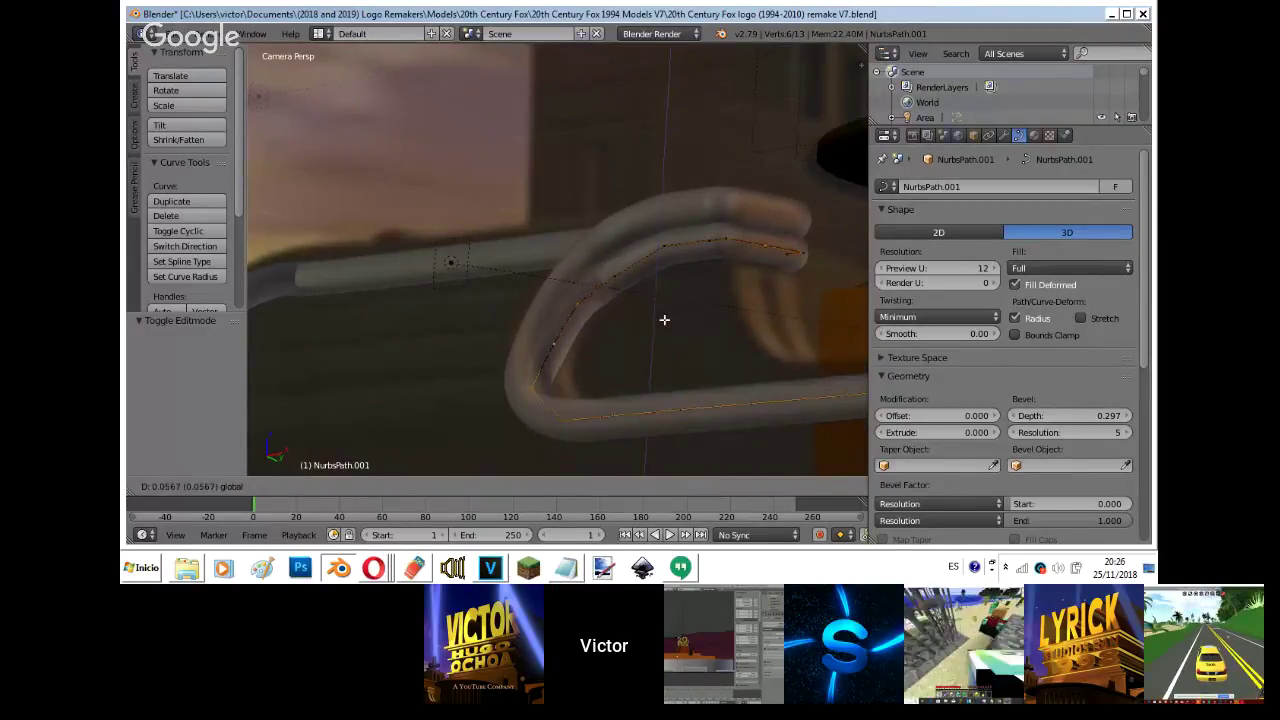
pyautogui.click(665, 319)
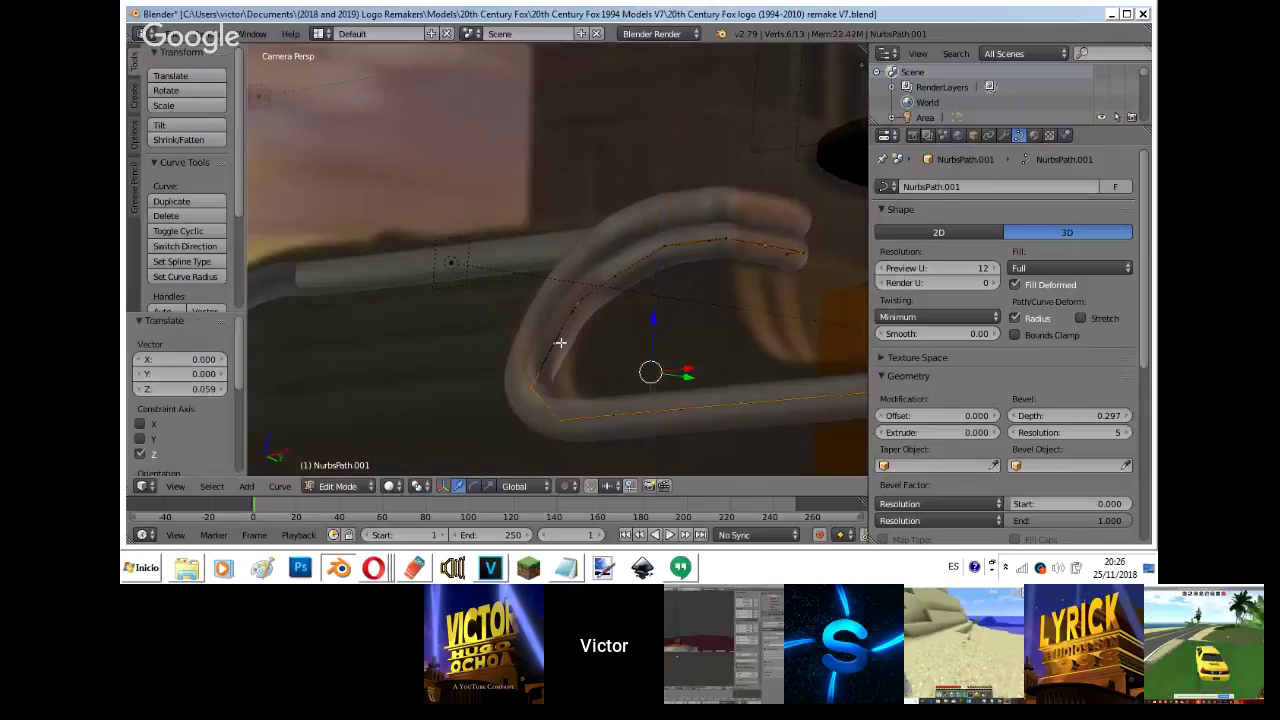
pyautogui.press('Tab')
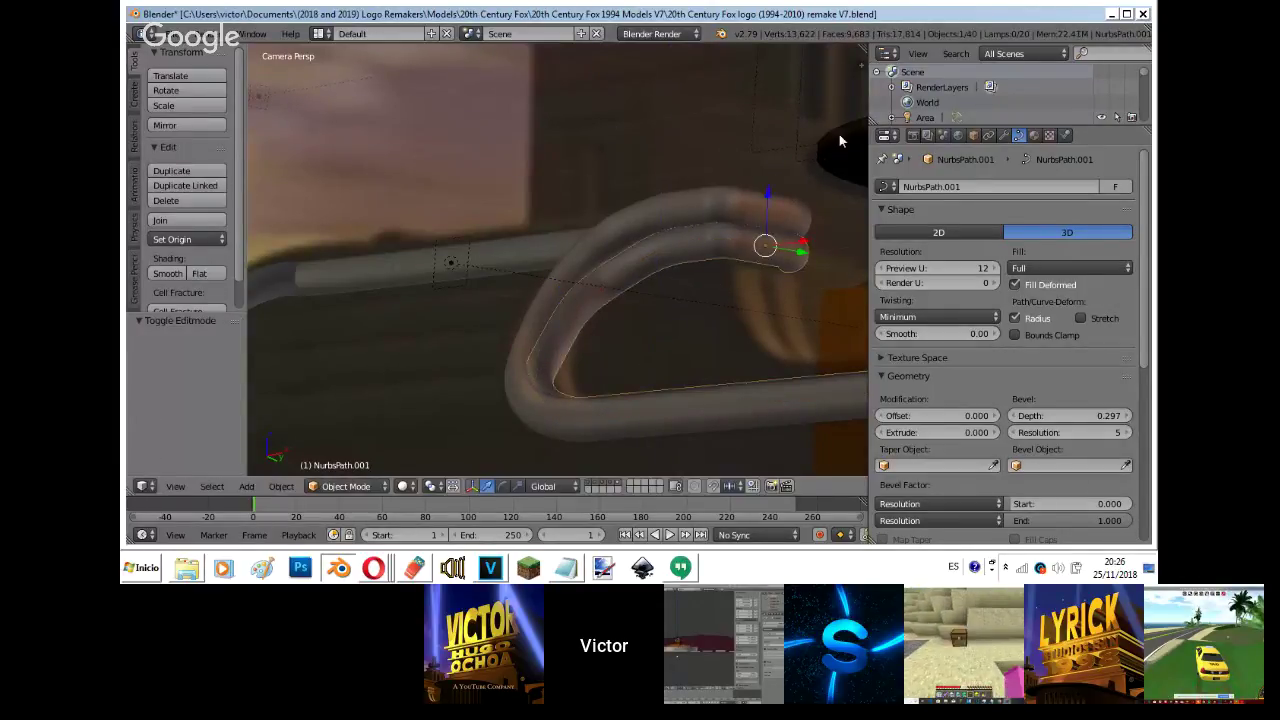
pyautogui.press('s')
pyautogui.press('z')
pyautogui.press('Escape')
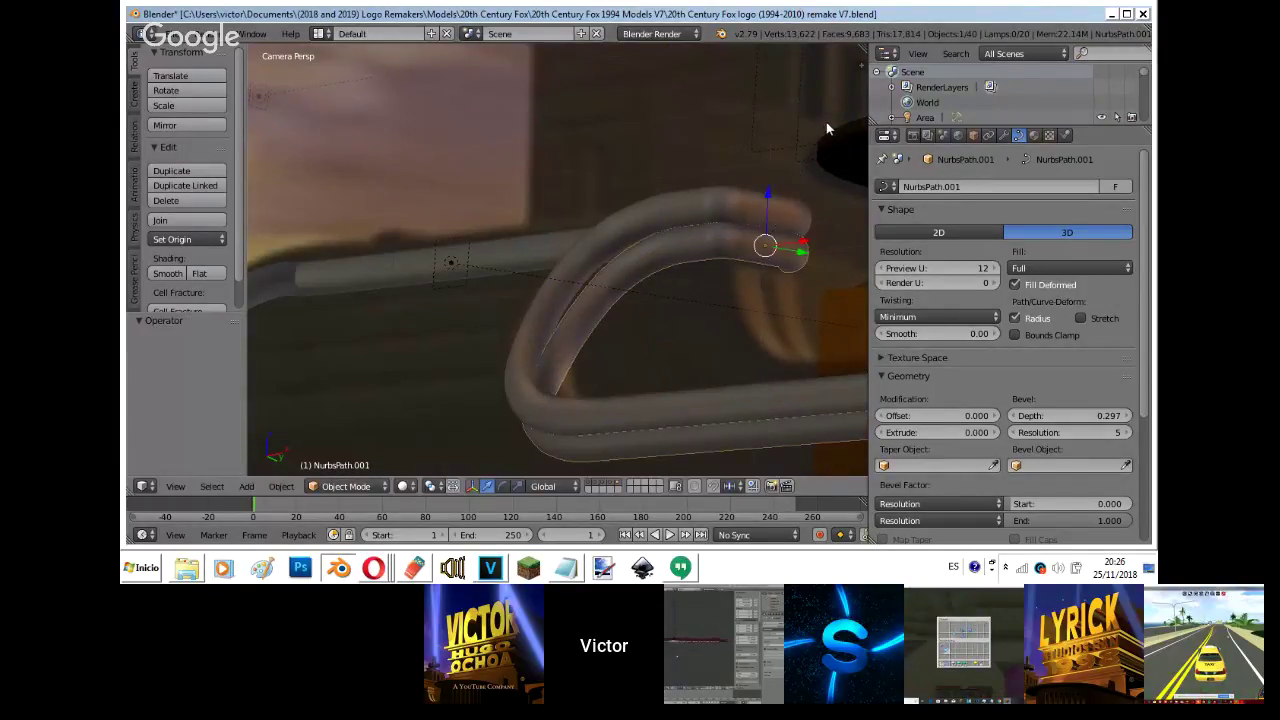
# - Extend the end control point of the duplicate's lower straight run by about 0.515 along X in front view
pyautogui.press('KP_1')
pyautogui.press('Tab')
pyautogui.moveTo(667, 134)
pyautogui.keyDown('shift'); pyautogui.mouseDown(button='middle')
pyautogui.moveTo(611, 152)
pyautogui.moveTo(540, 276)
pyautogui.mouseUp(button='middle'); pyautogui.keyUp('shift')
pyautogui.press('z')
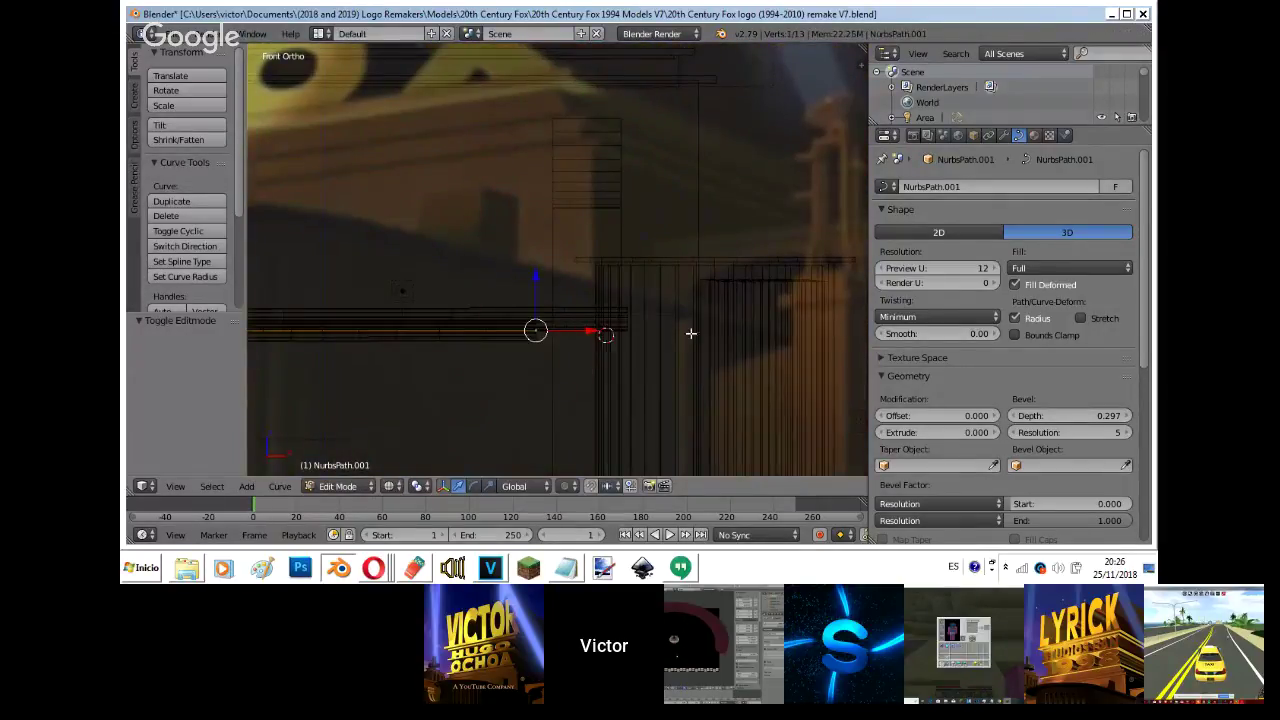
pyautogui.moveTo(578, 337); pyautogui.dragTo(701, 326)
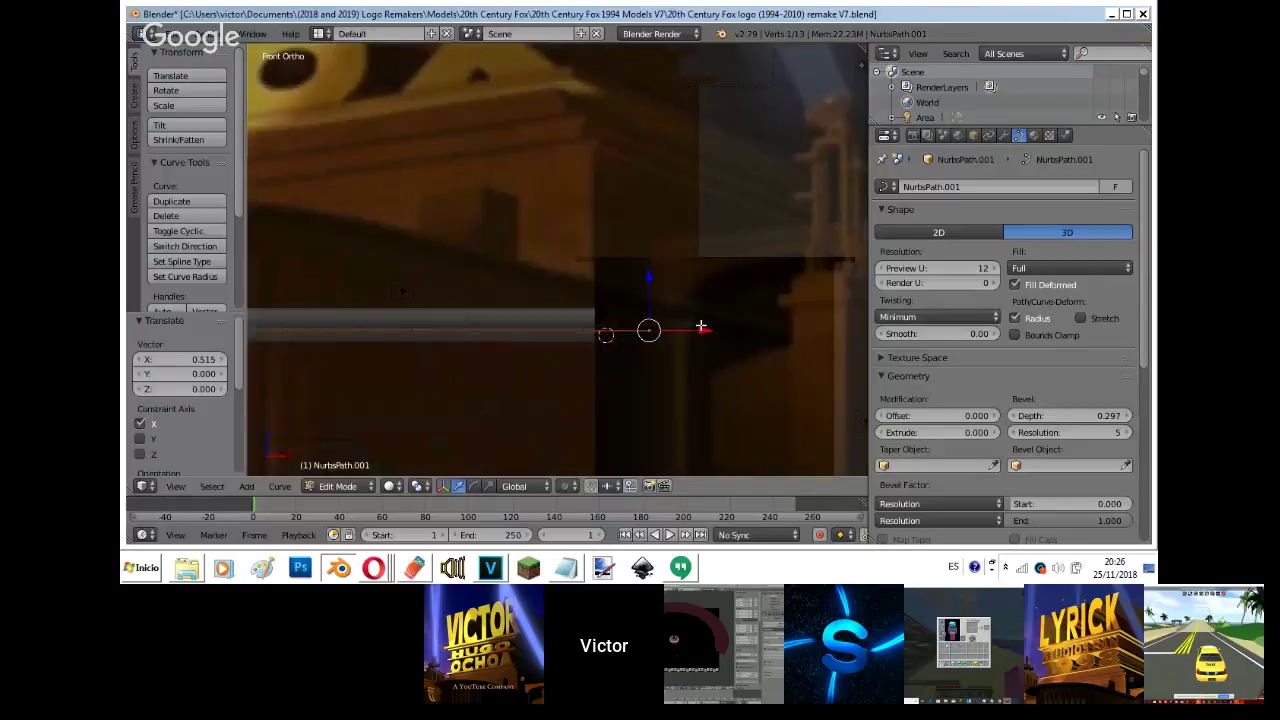
# - Delete the control point just above the duplicate's lower bend and move the adjacent bend point by about 0.079 along Y in camera view
pyautogui.press('KP_0')
pyautogui.rightClick(579, 333)
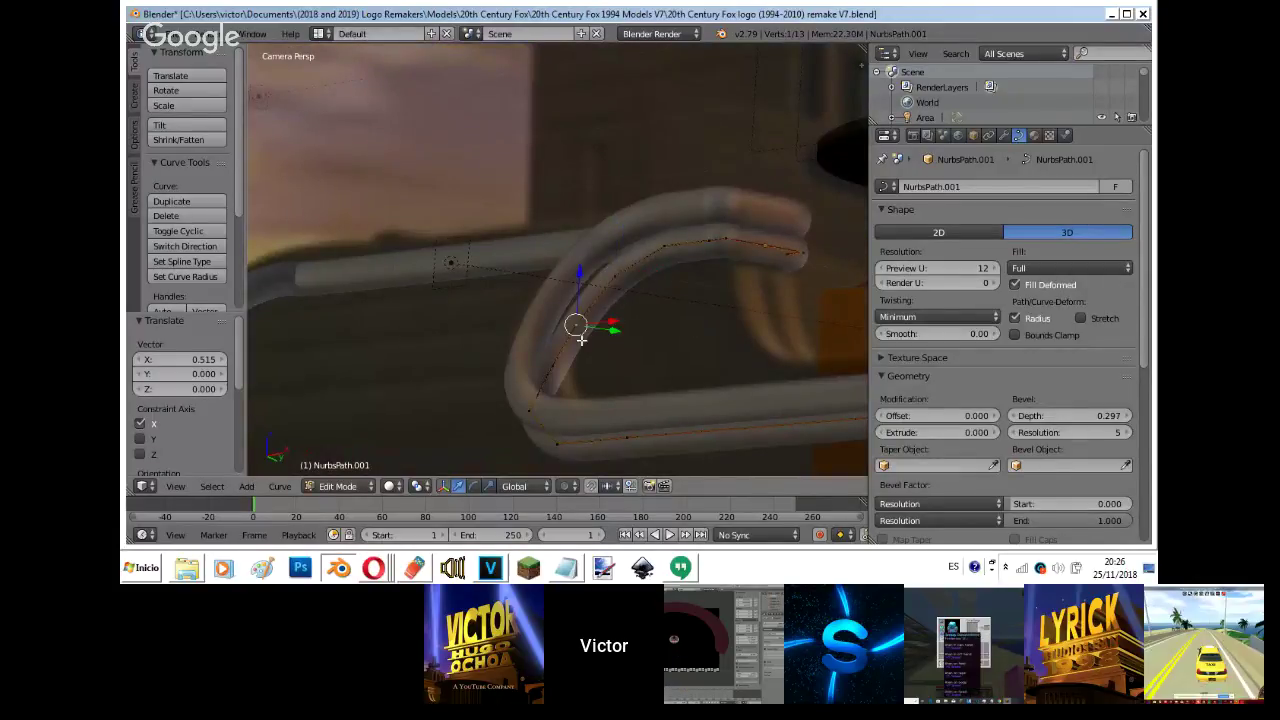
pyautogui.rightClick(550, 370)
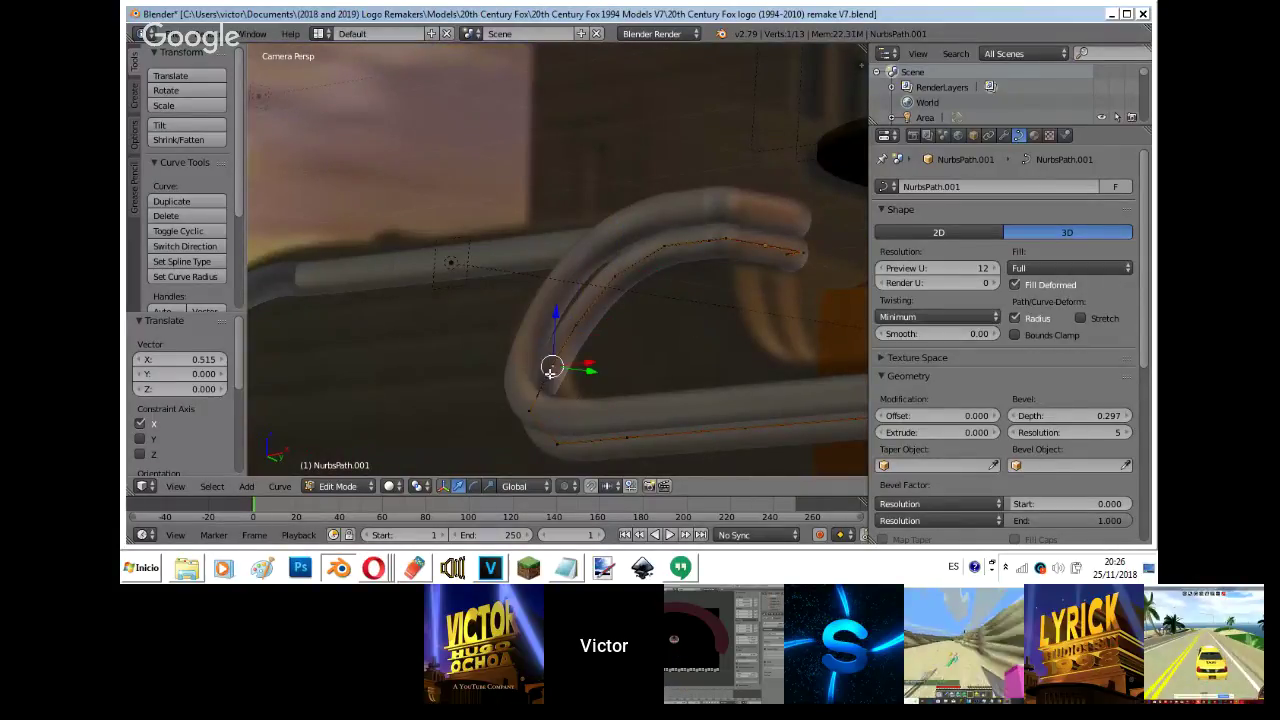
pyautogui.press('x')
pyautogui.click(581, 262)
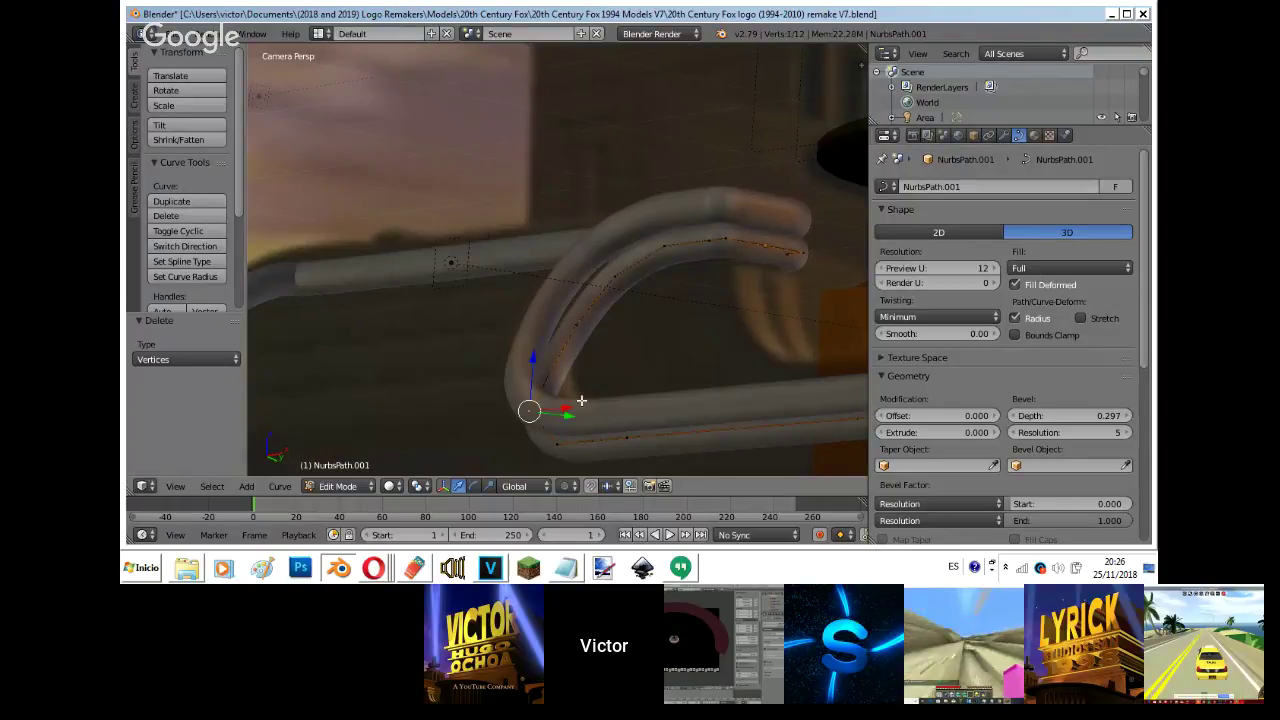
pyautogui.moveTo(567, 416); pyautogui.dragTo(590, 418)
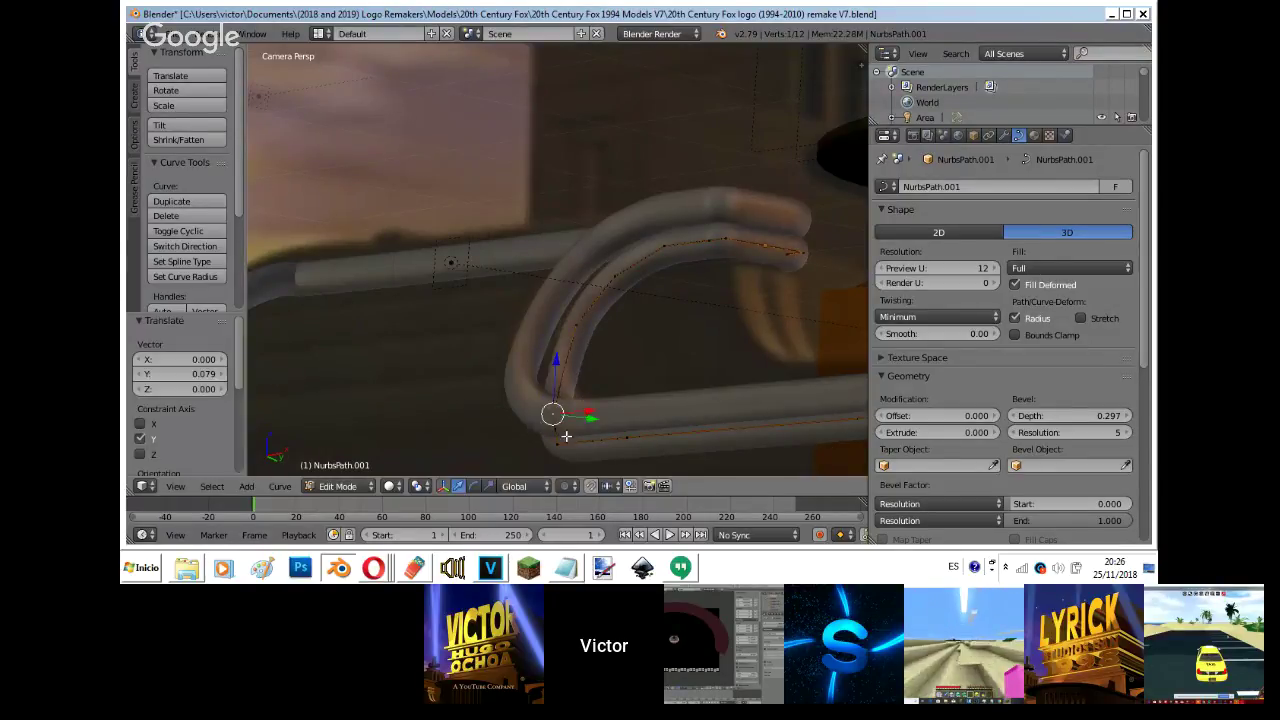
# - Delete the shifted bend point and raise the remaining lower corner point by about 0.086 along Z
pyautogui.press('g')
pyautogui.rightClick(574, 385)
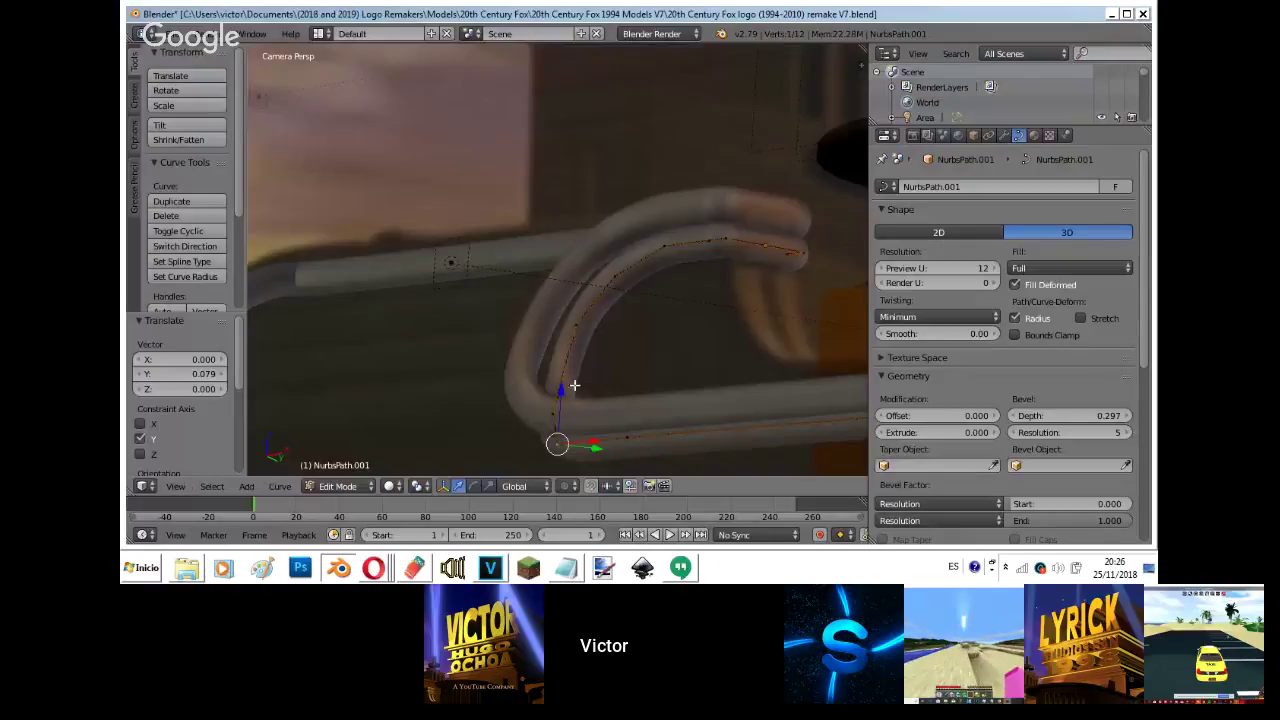
pyautogui.press('x')
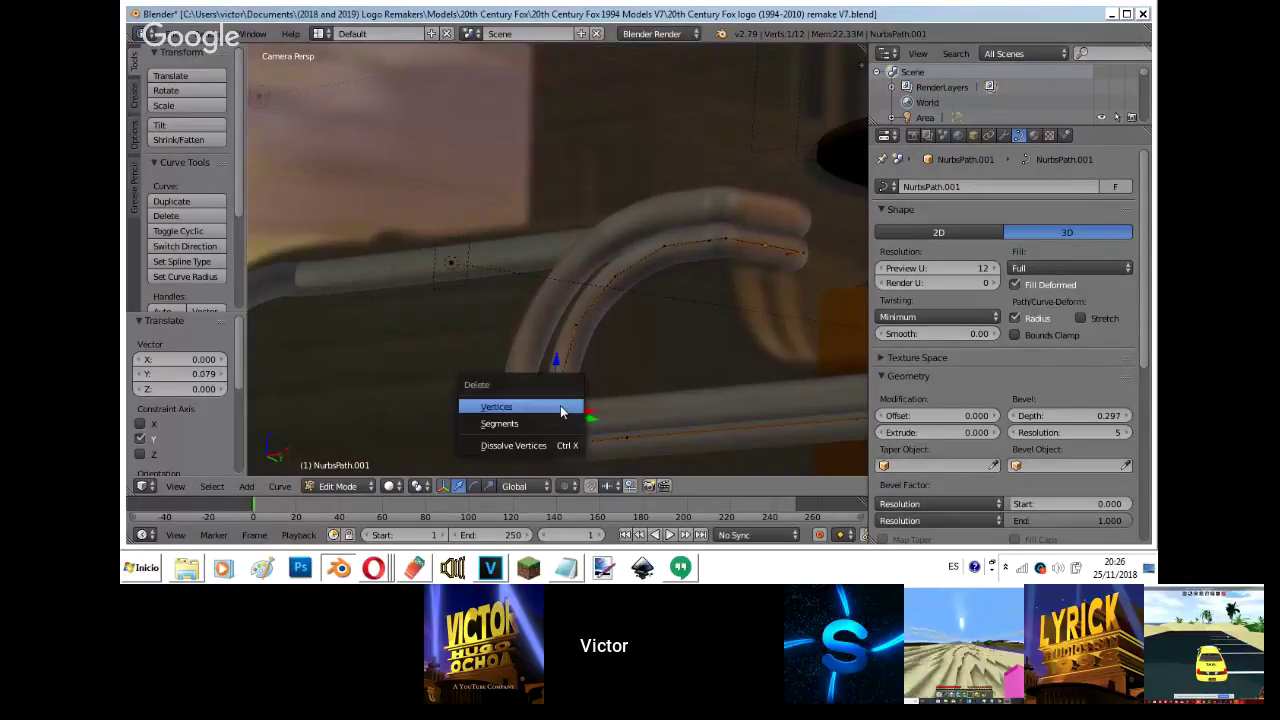
pyautogui.click(563, 407)
pyautogui.moveTo(563, 390); pyautogui.dragTo(563, 355)
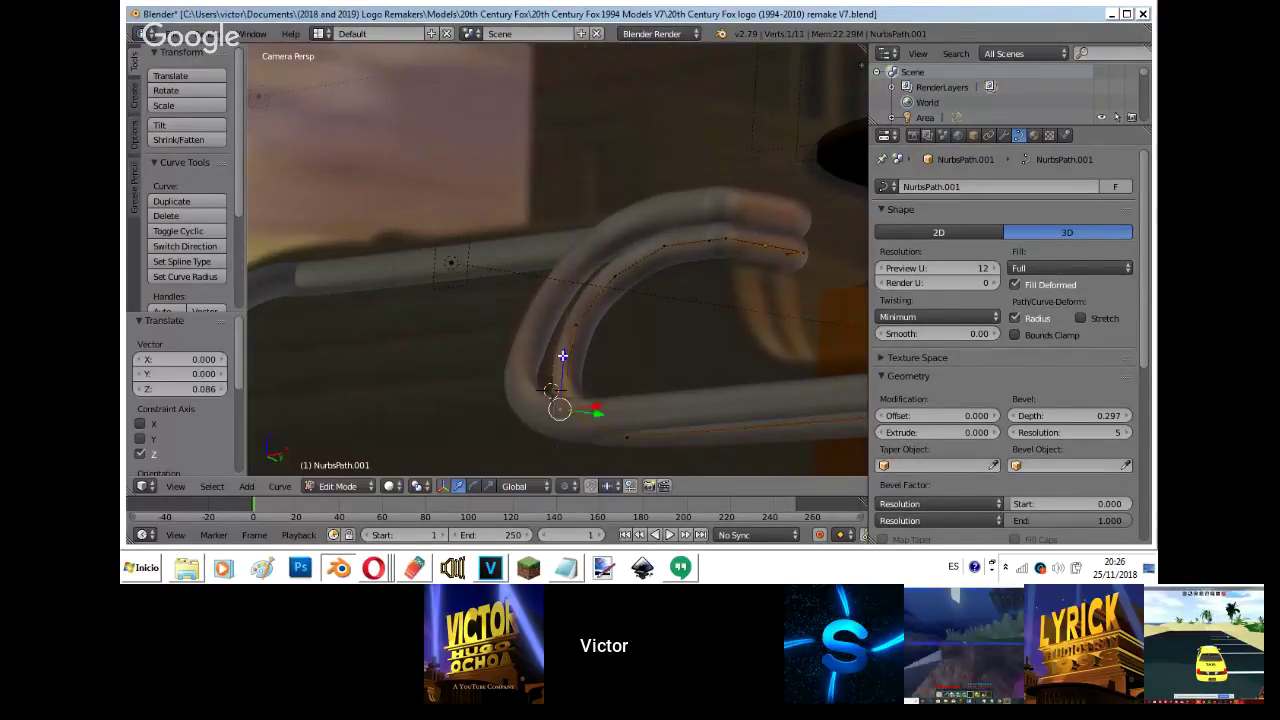
# - Move the arc's lower control point by about -0.029 along X and the next one up by about 0.014 along Z
pyautogui.moveTo(622, 324); pyautogui.dragTo(615, 325)
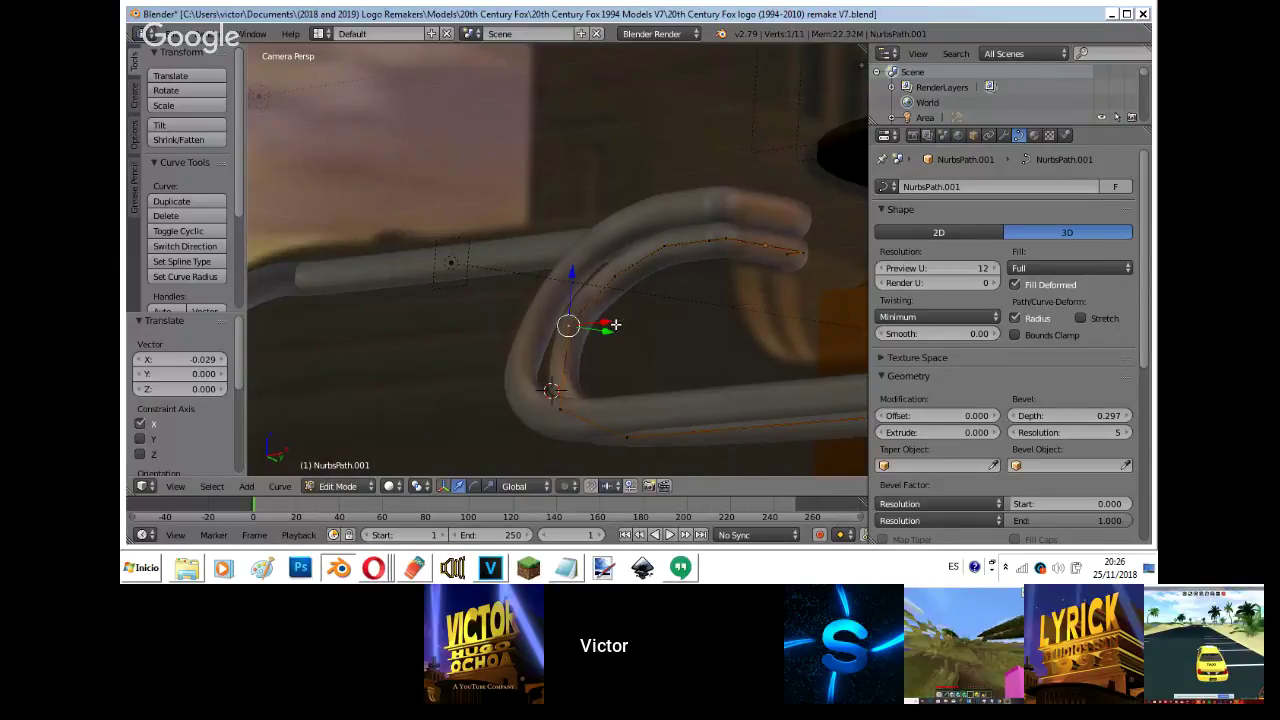
pyautogui.moveTo(614, 248); pyautogui.dragTo(616, 223)
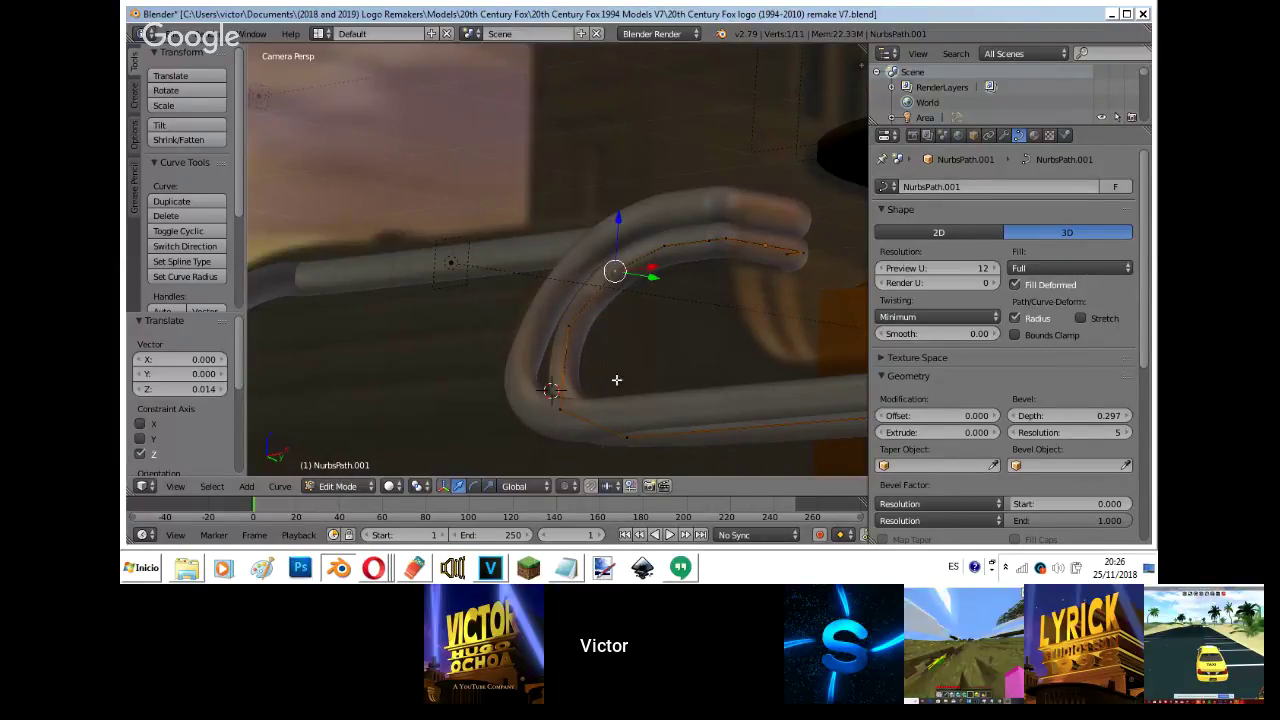
pyautogui.press('KP_1')
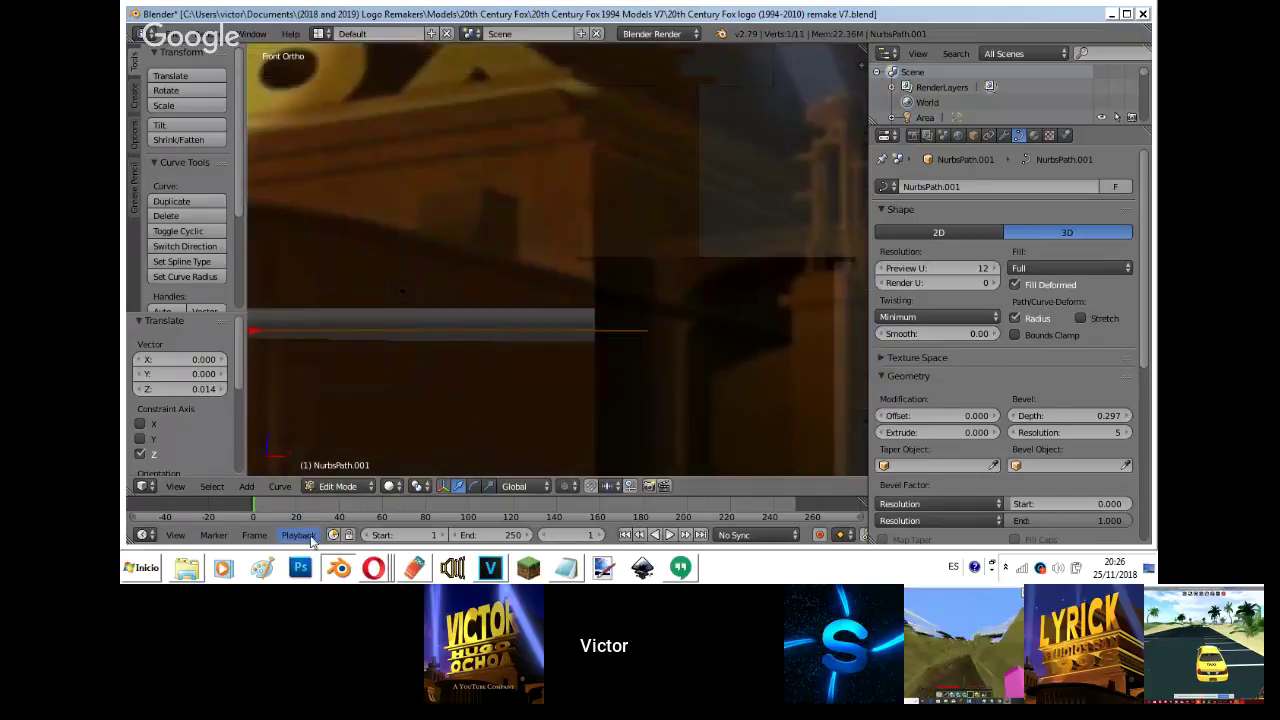
# - Switch to the Opera browser to check the Hangouts call and the live stream page's chat
pyautogui.moveTo(373, 567)
pyautogui.click(380, 494)
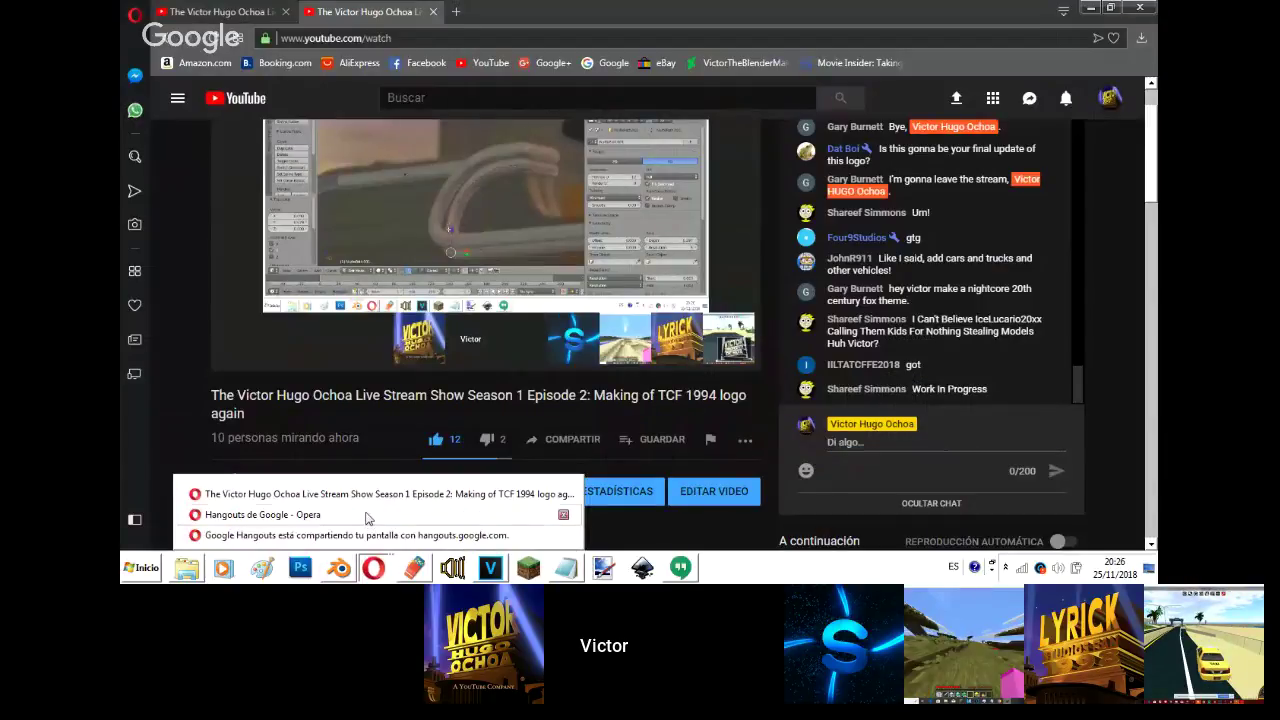
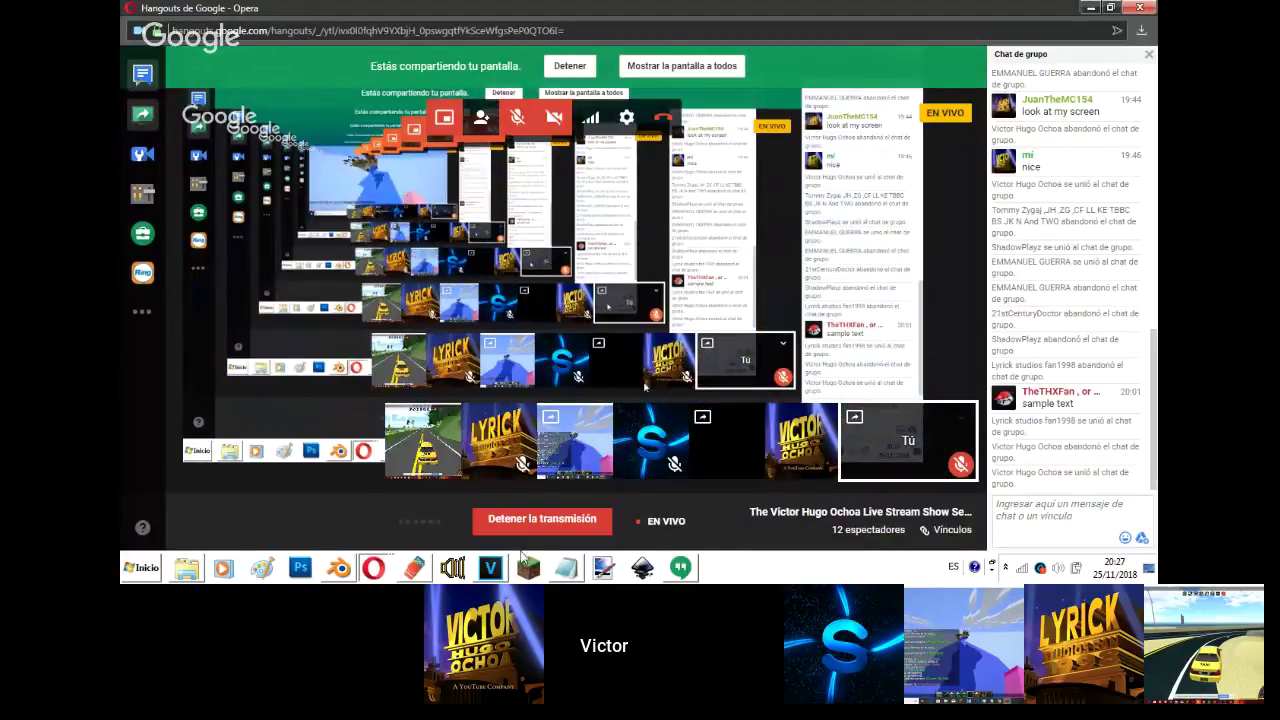
pyautogui.moveTo(374, 568)
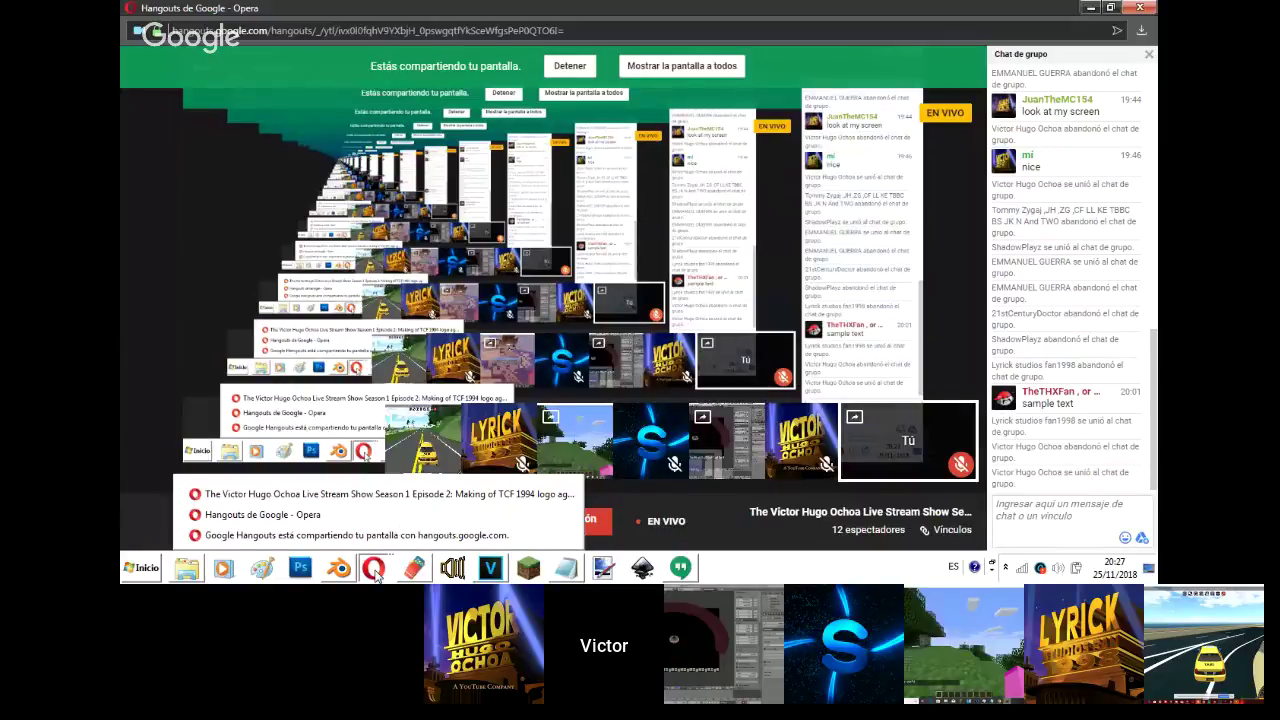
pyautogui.click(395, 494)
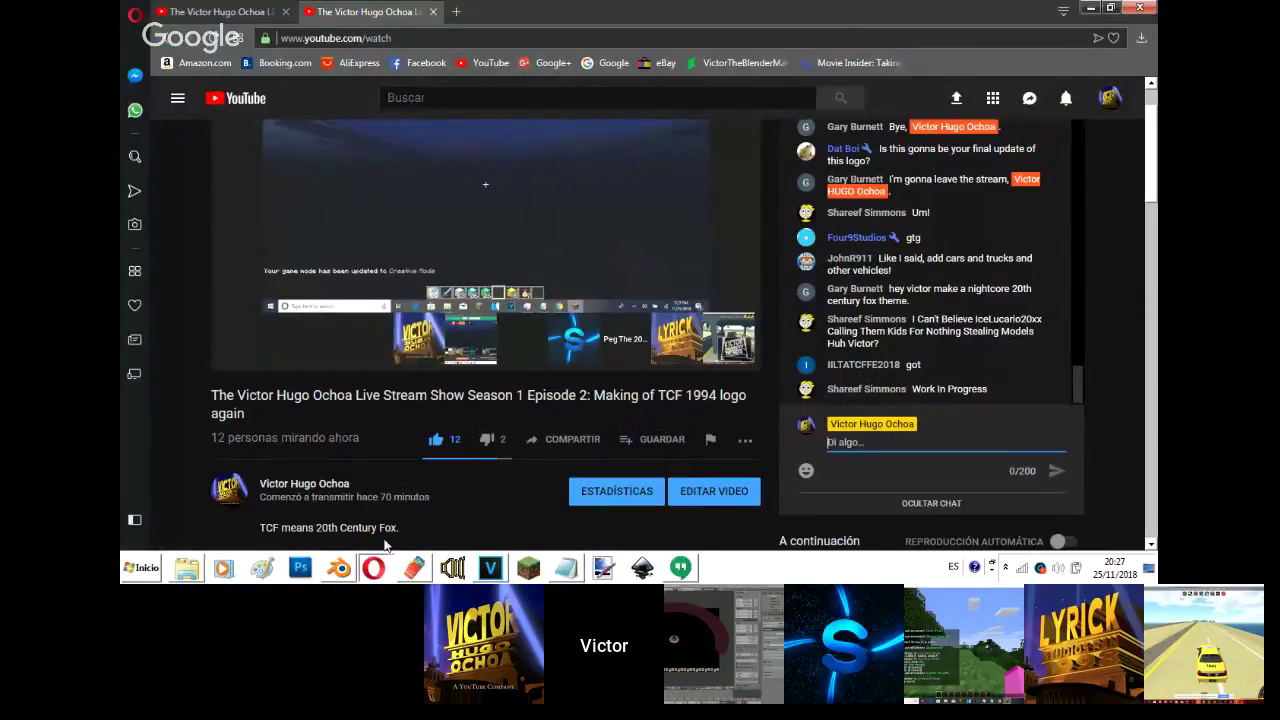
# - Back in Blender, raise the lower run's end control point by about 0.045 along Z and nudge its bend-side point slightly up
pyautogui.click(349, 562)
pyautogui.keyDown('shift'); pyautogui.moveTo(480, 343); pyautogui.dragTo(668, 335, button='middle'); pyautogui.keyUp('shift')
pyautogui.rightClick(716, 325)
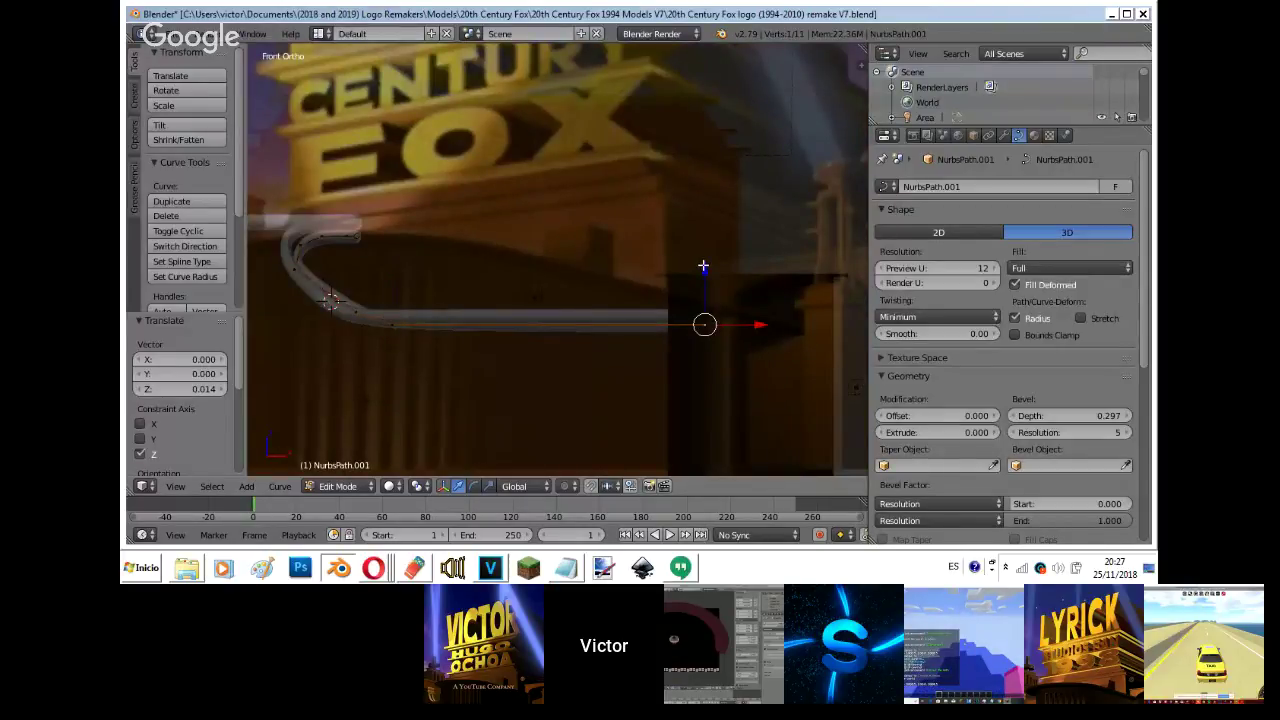
pyautogui.press('g')
pyautogui.press('z')
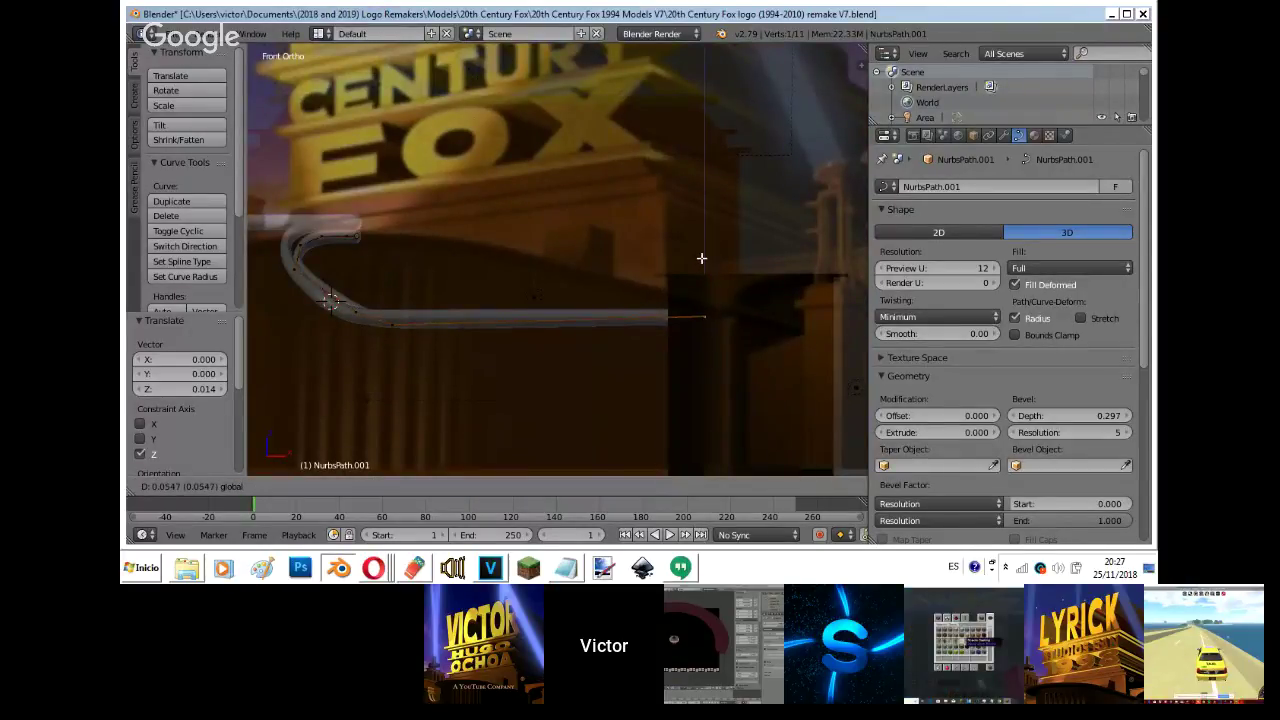
pyautogui.click(701, 258)
pyautogui.press('g')
pyautogui.press('z')
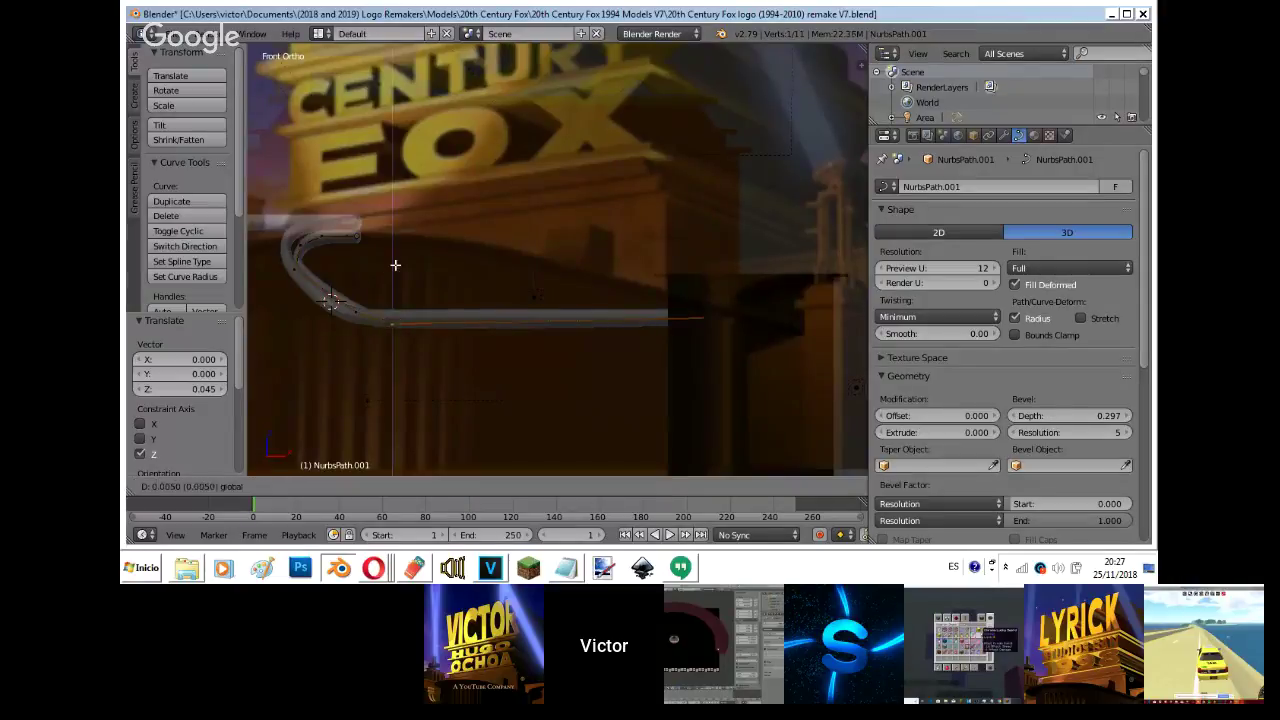
pyautogui.click(395, 262)
# - Inspect the duplicated tube up close in Object Mode and scale it by about 1.015 along Y
pyautogui.press('Tab')
pyautogui.press('KP_0')
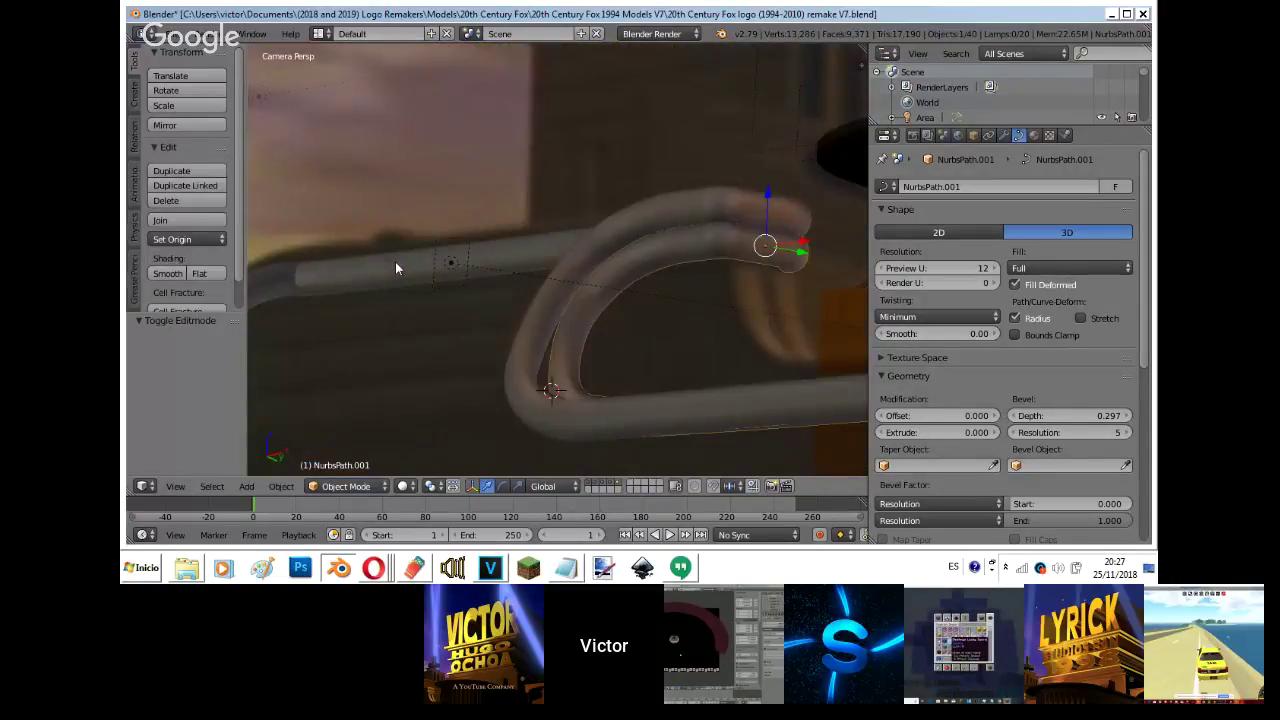
pyautogui.hotkey('shift', 'f')
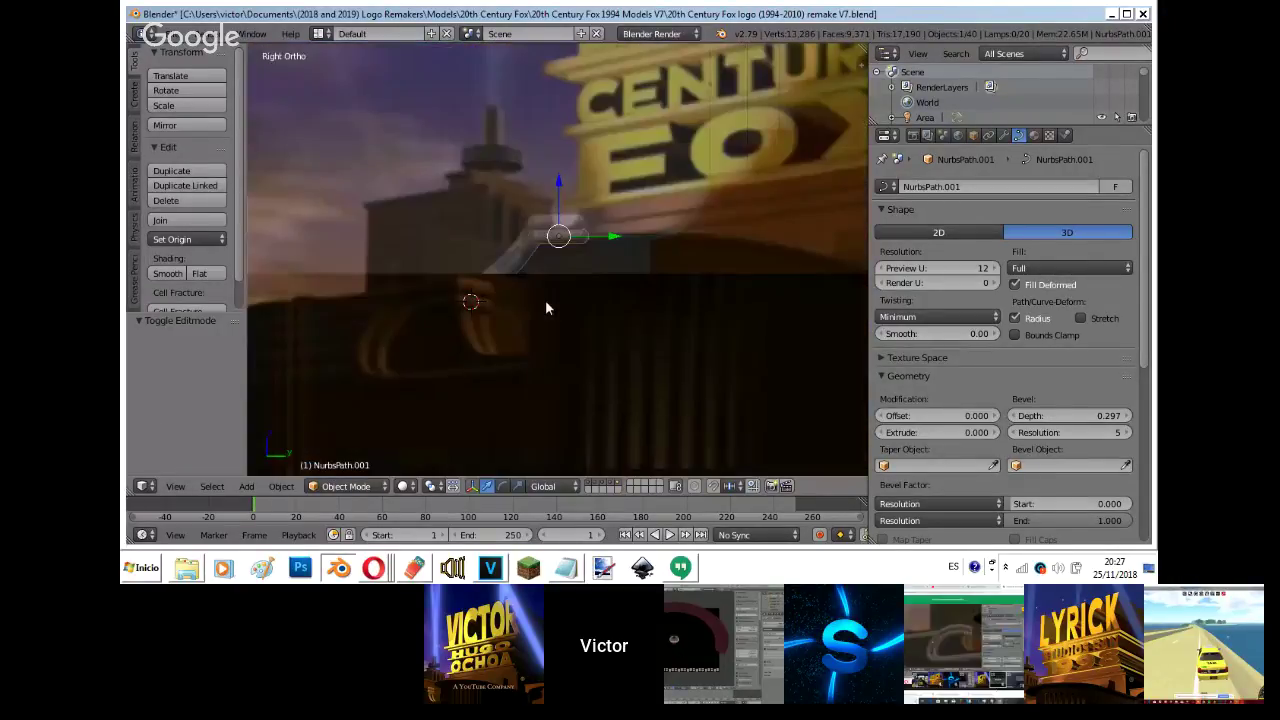
pyautogui.press('w')
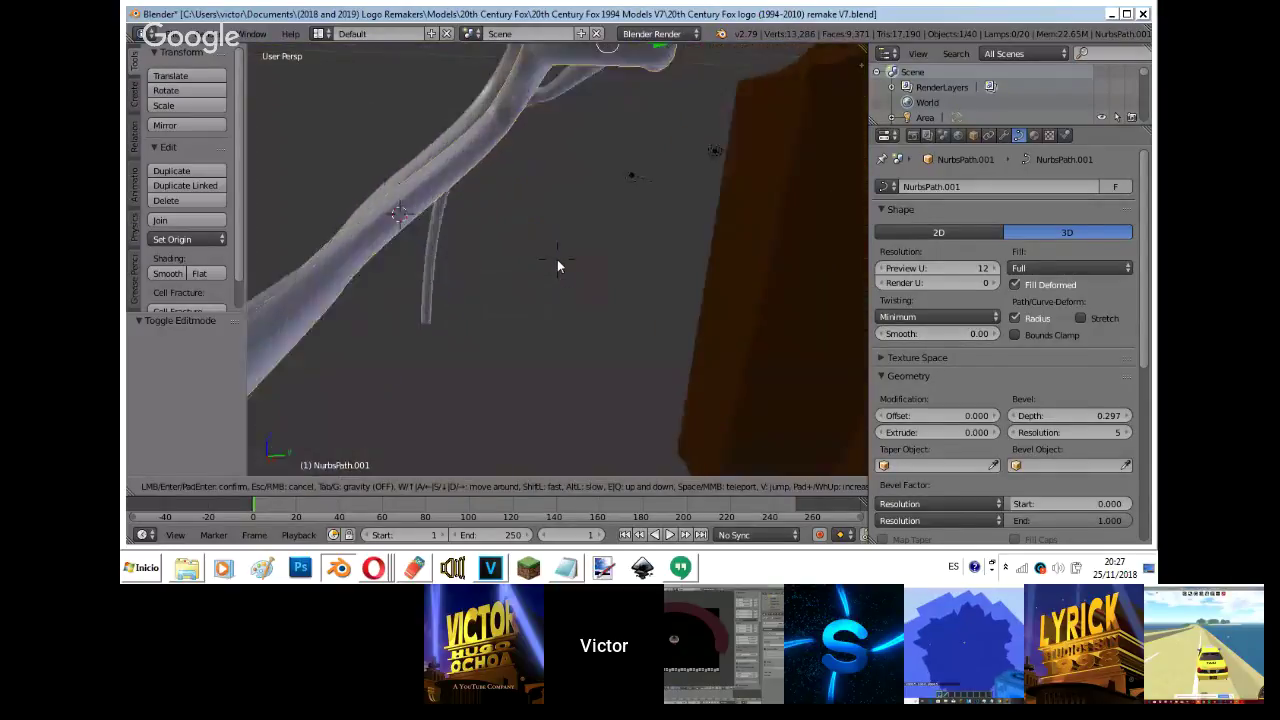
pyautogui.press('w')
pyautogui.click(558, 265)
pyautogui.press('s')
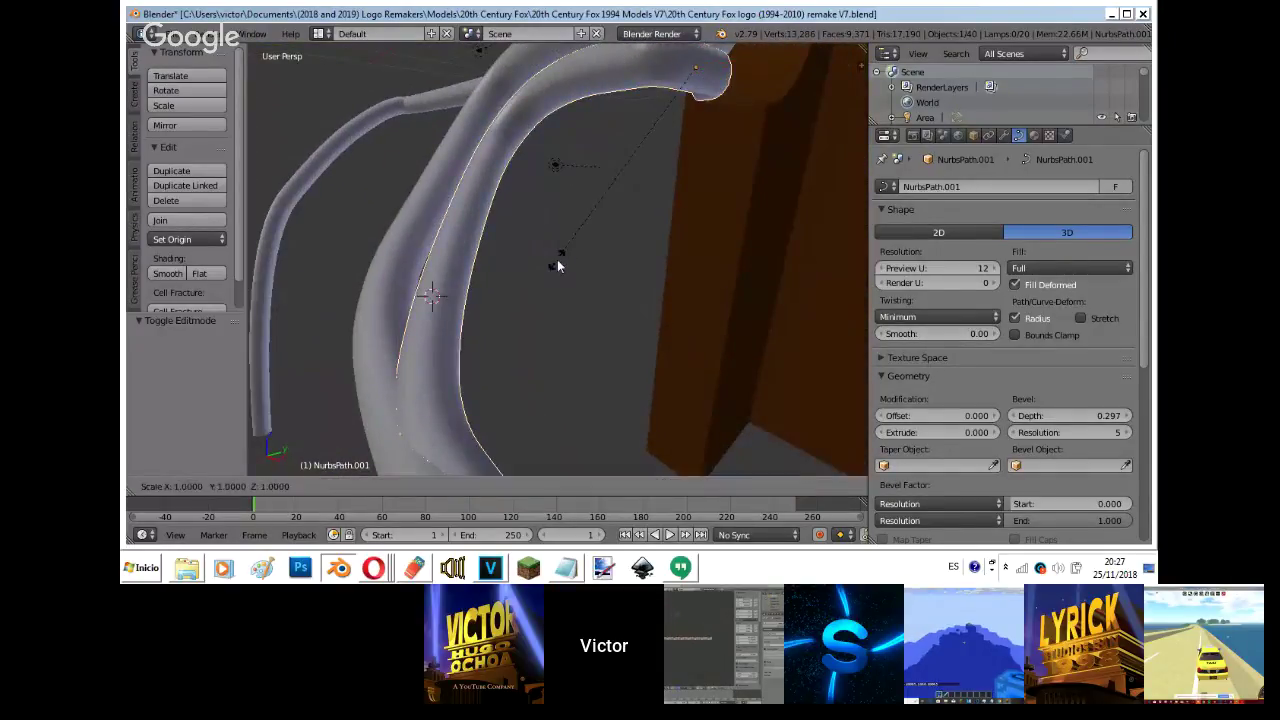
pyautogui.click(548, 256)
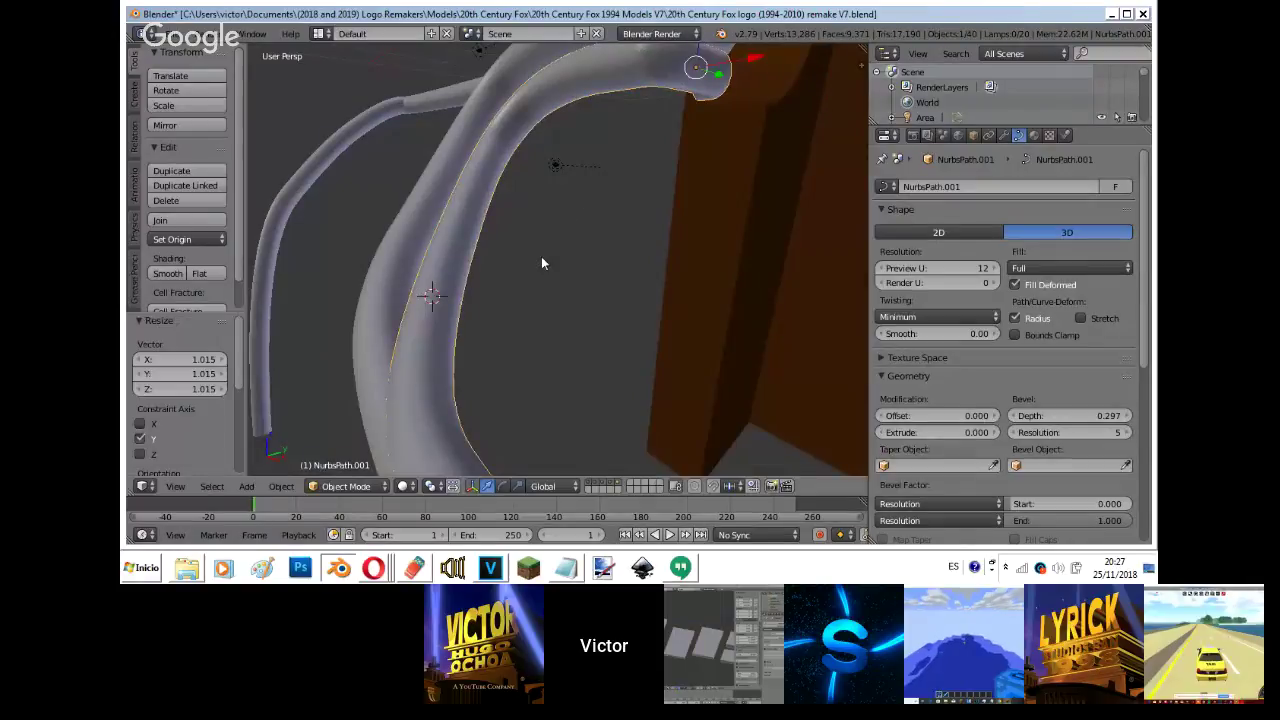
# - Scale the duplicated tube by about 1.008 along Z in camera view and slightly adjust its Y scale
pyautogui.press('KP_0')
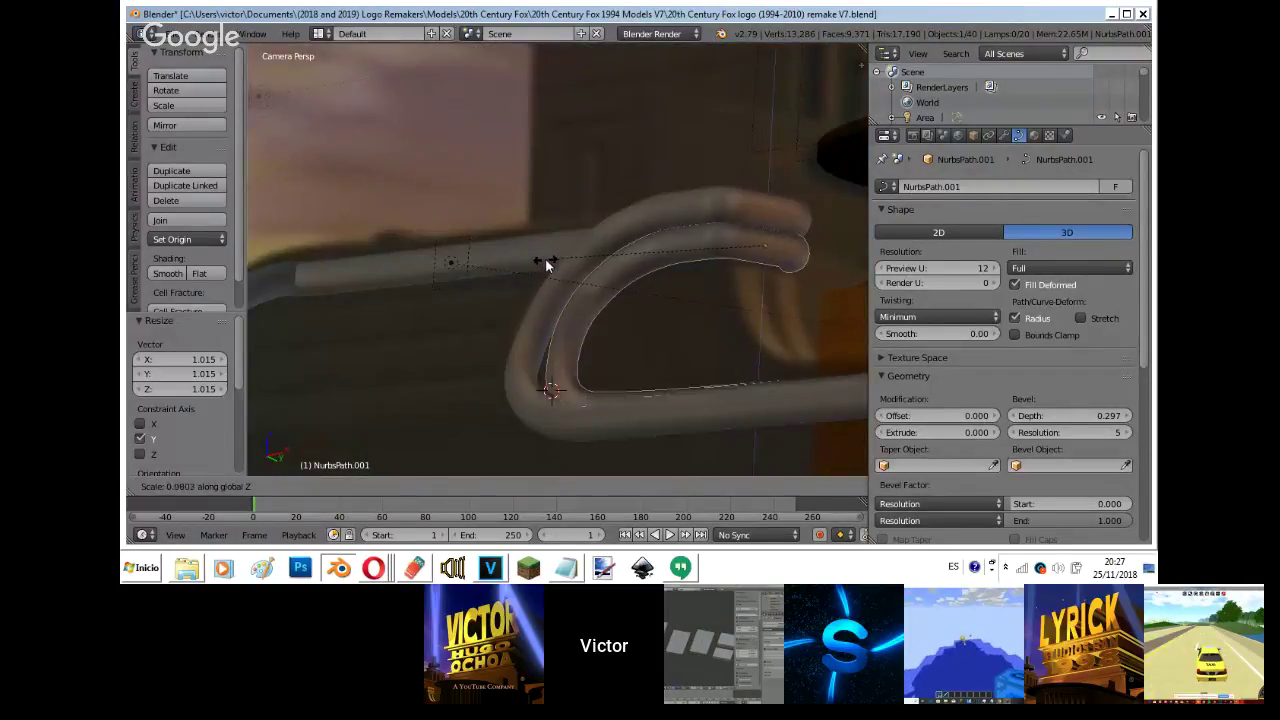
pyautogui.press('s')
pyautogui.rightClick(678, 352)
pyautogui.press('s')
pyautogui.press('z')
pyautogui.click(681, 356)
pyautogui.press('s')
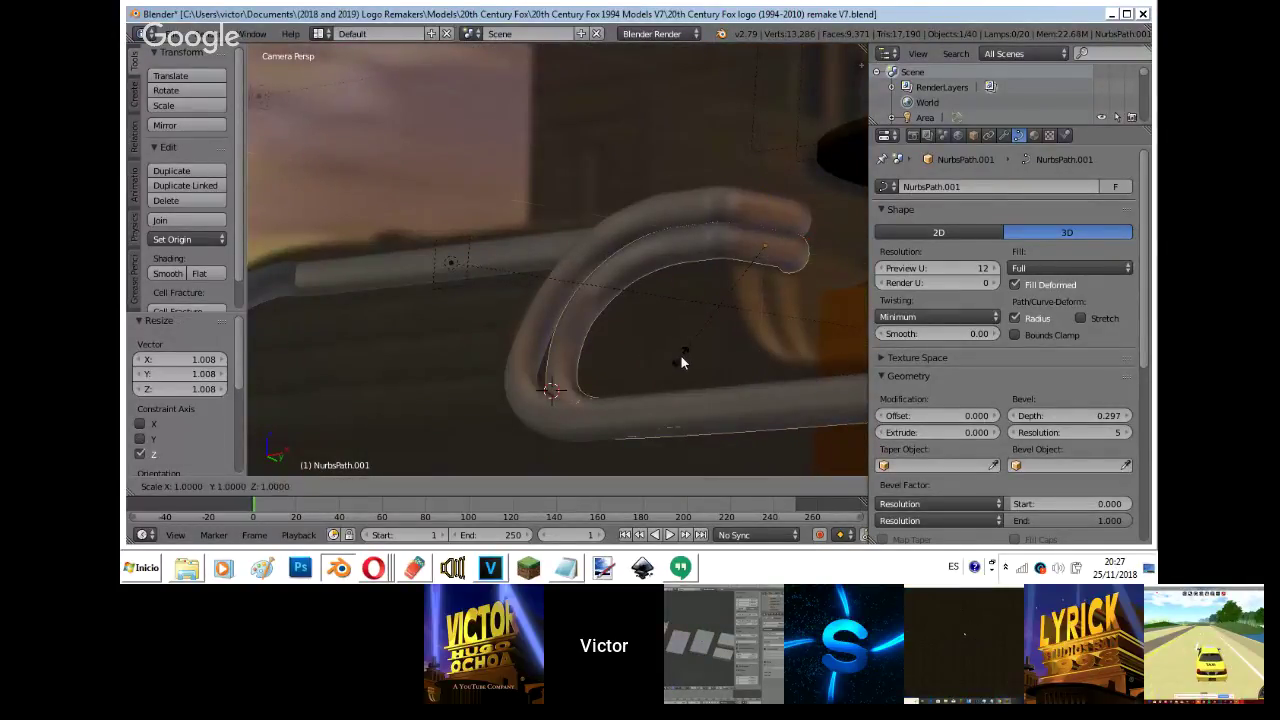
pyautogui.press('y')
pyautogui.click(688, 364)
# - Move the duplicate's lower bend control point by about -0.030 along X and the upper arc point by about 0.009 along X
pyautogui.press('Tab')
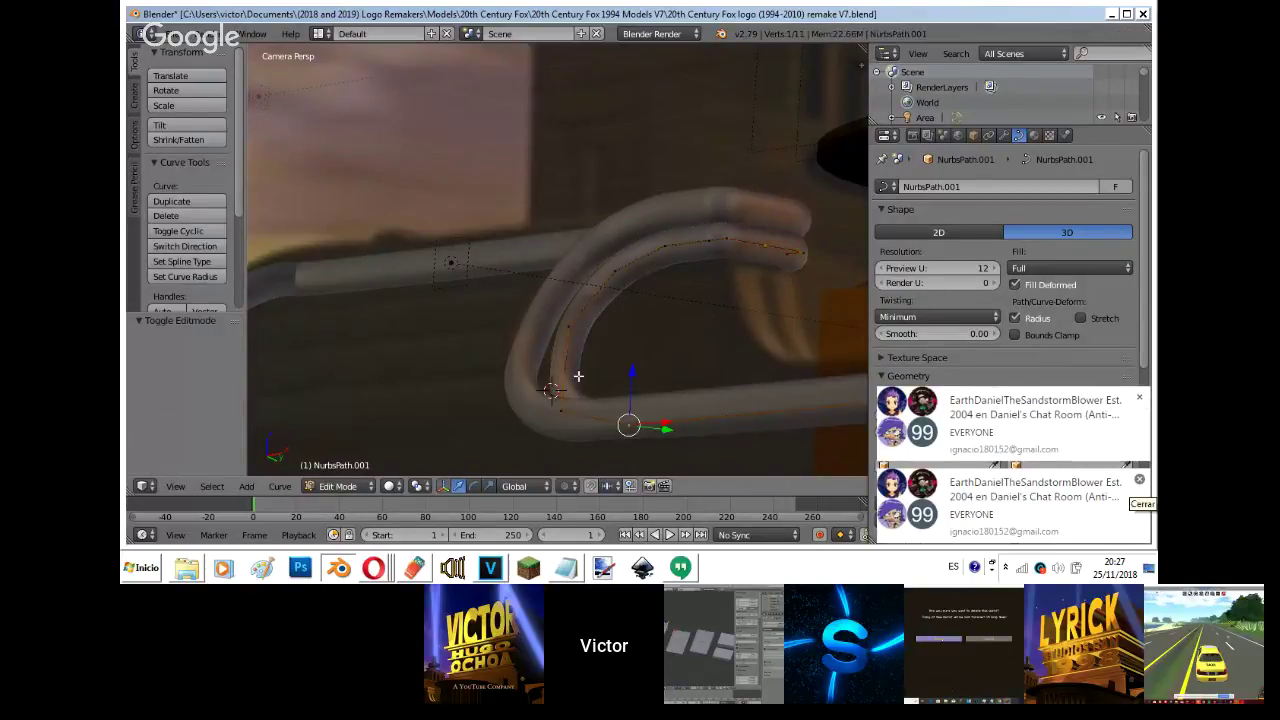
pyautogui.moveTo(603, 408); pyautogui.dragTo(595, 404)
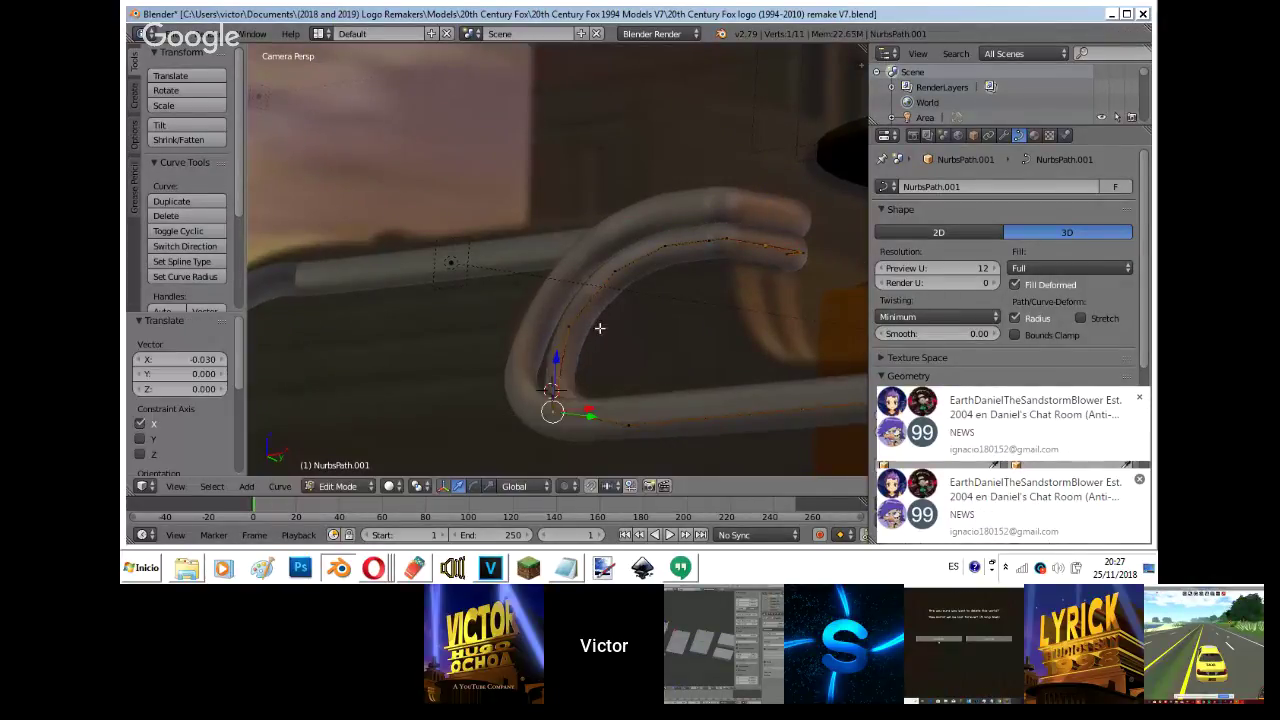
pyautogui.rightClick(618, 275)
pyautogui.moveTo(648, 269); pyautogui.dragTo(653, 268)
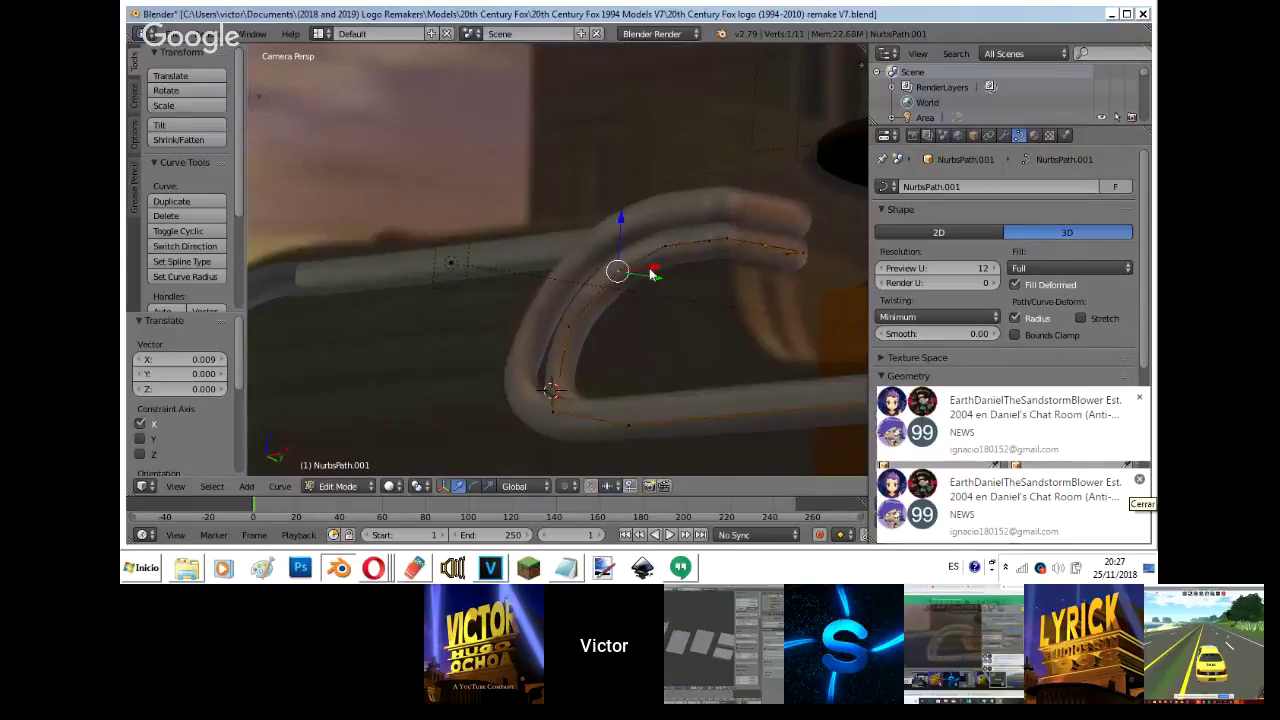
# - Fly around the scene to examine how the duplicated tube sits beside the original tube and the pedestal, ending in camera view
pyautogui.press('Tab')
pyautogui.press('KP_0')
pyautogui.moveTo(691, 283); pyautogui.dragTo(725, 295, button='middle')
pyautogui.hotkey('shift', 'f')
pyautogui.press('w')
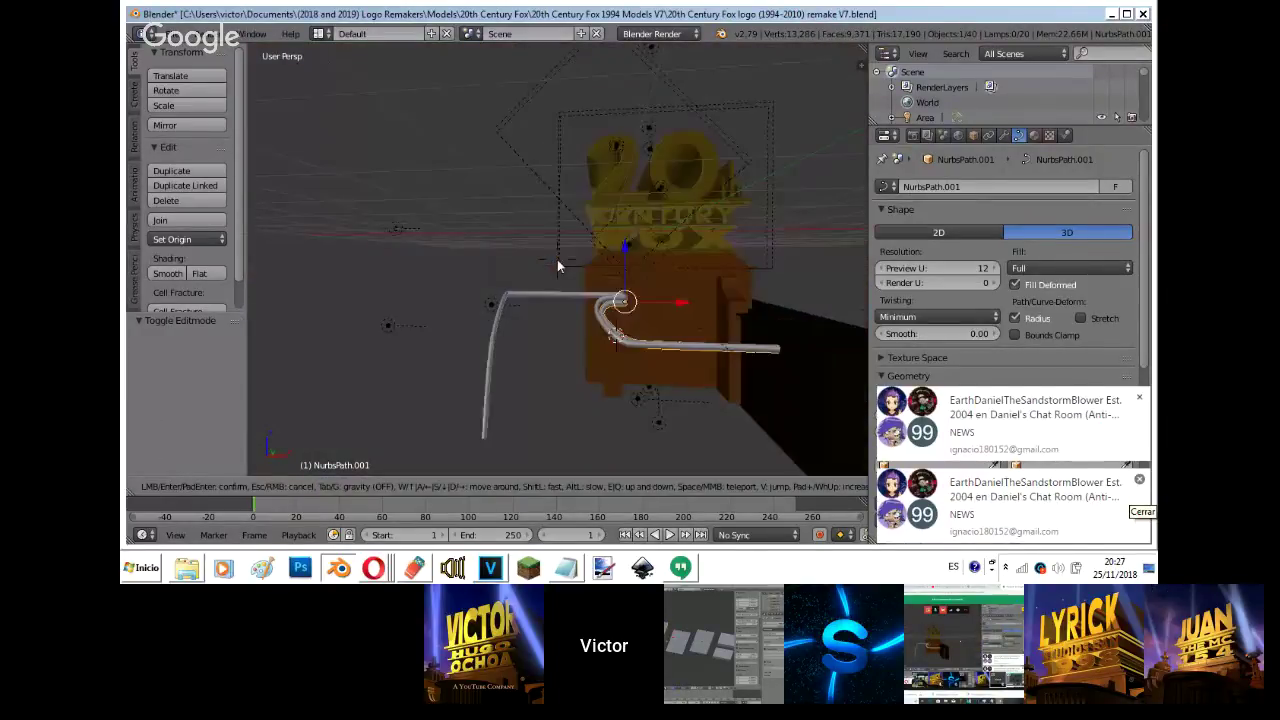
pyautogui.press('w')
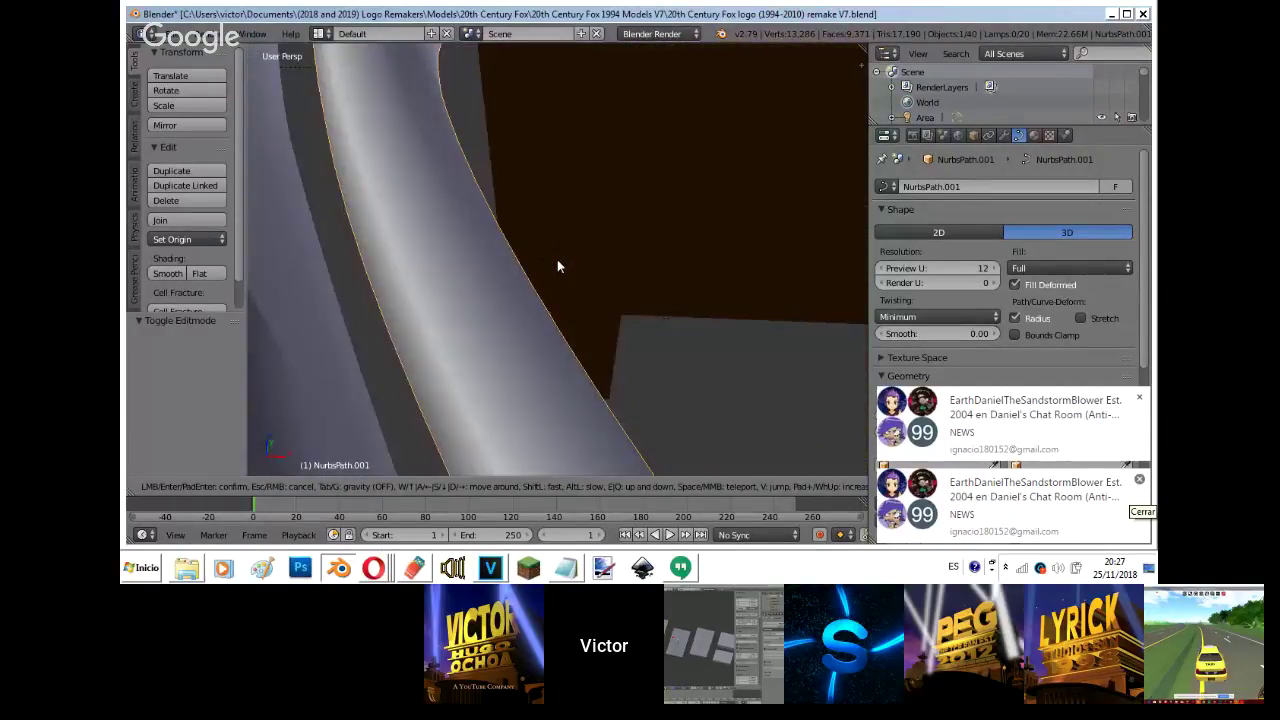
pyautogui.press('s')
pyautogui.press('d')
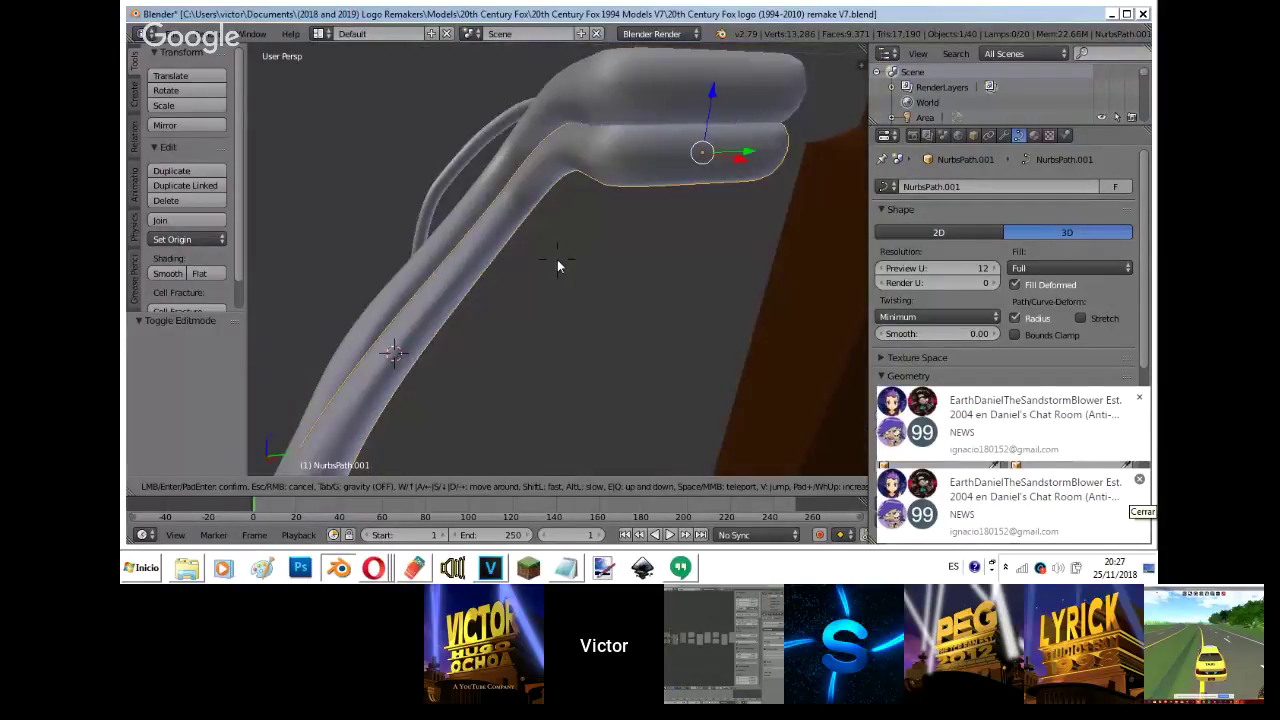
pyautogui.press('a')
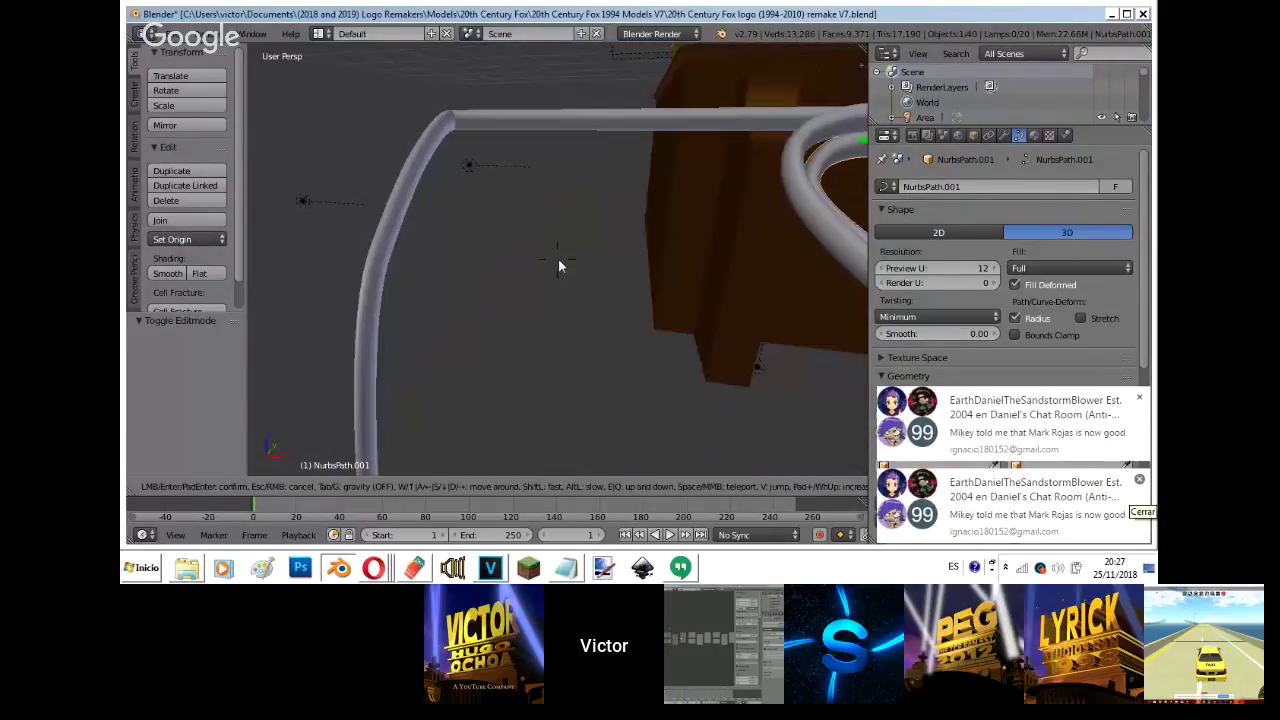
pyautogui.press('w')
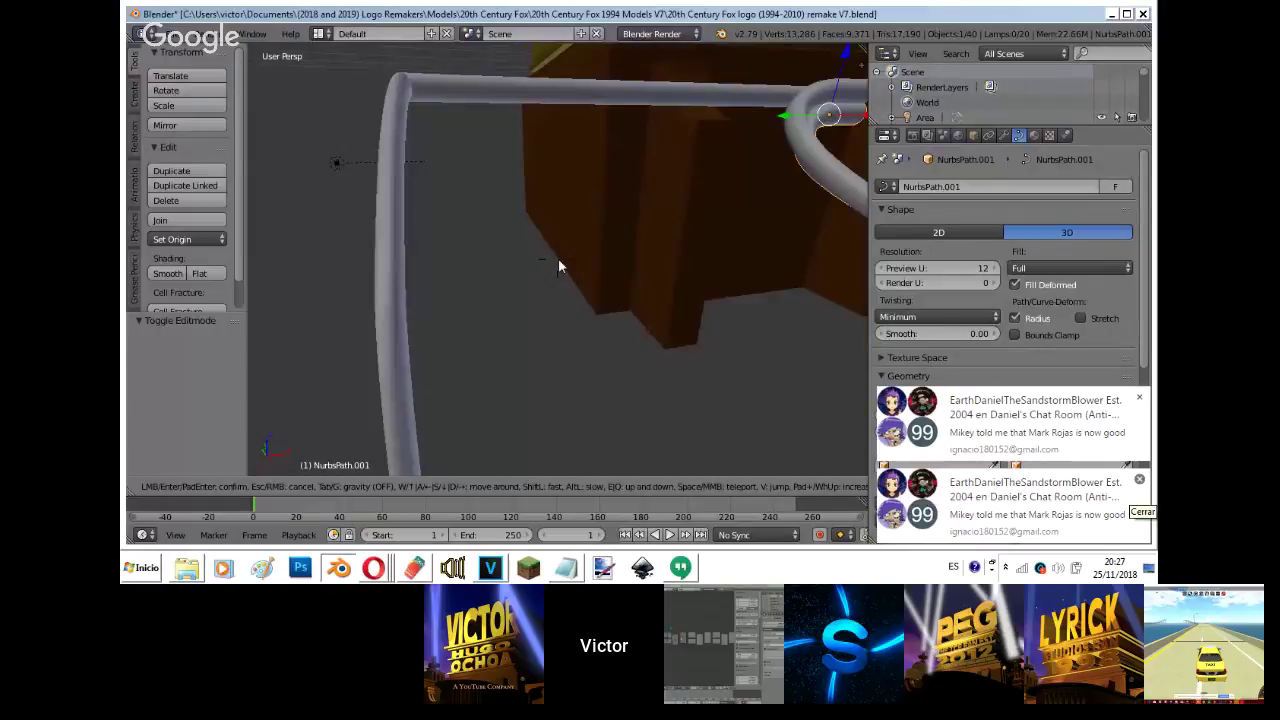
pyautogui.press('w')
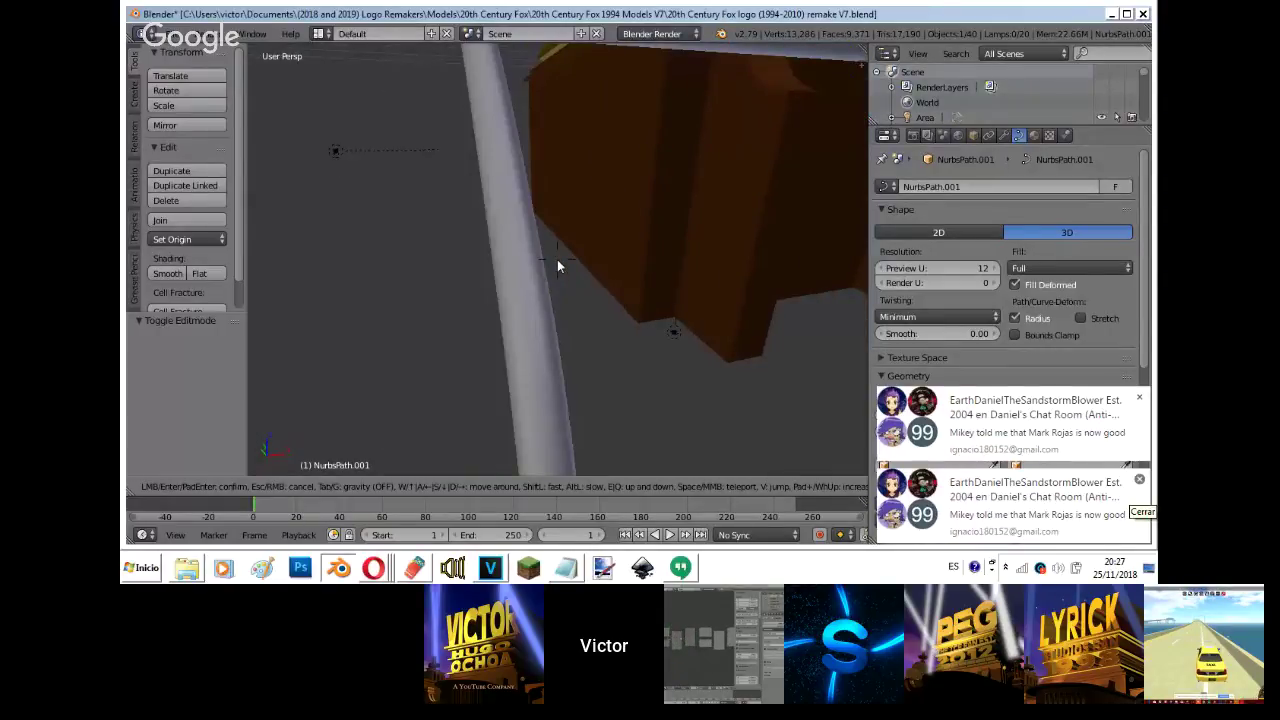
pyautogui.press('s')
pyautogui.press('d')
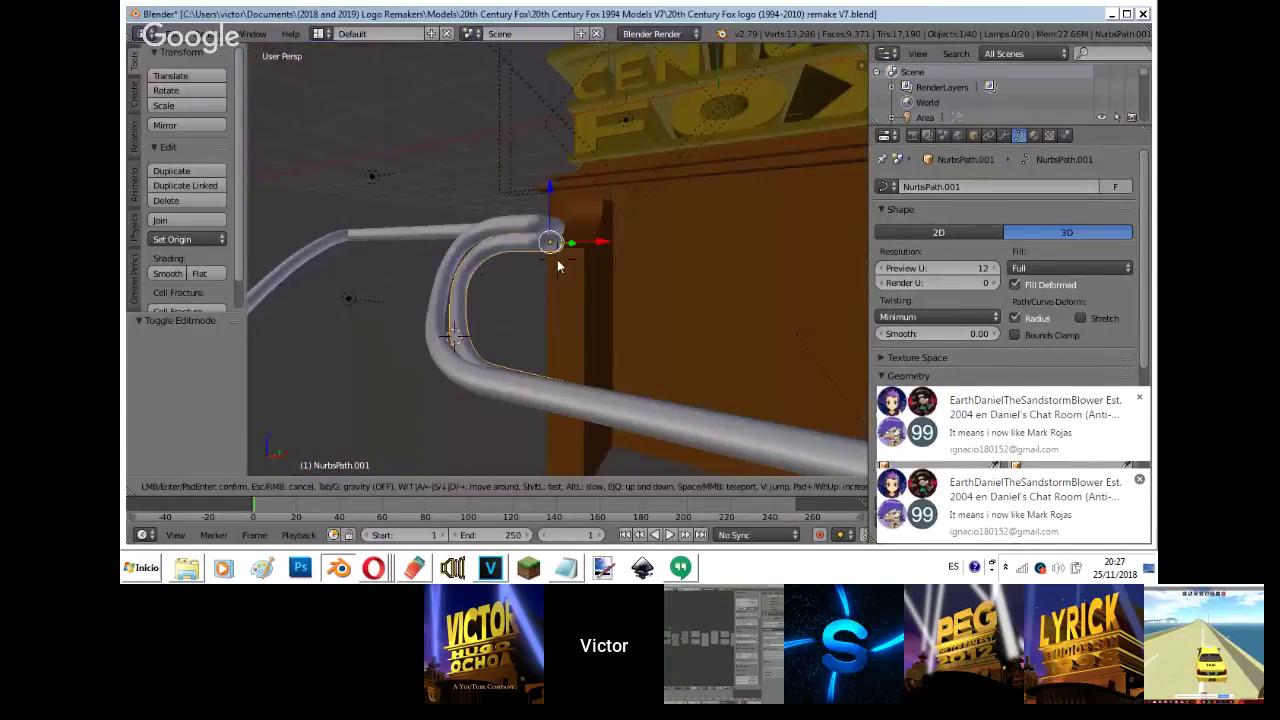
pyautogui.press('s')
pyautogui.press('w')
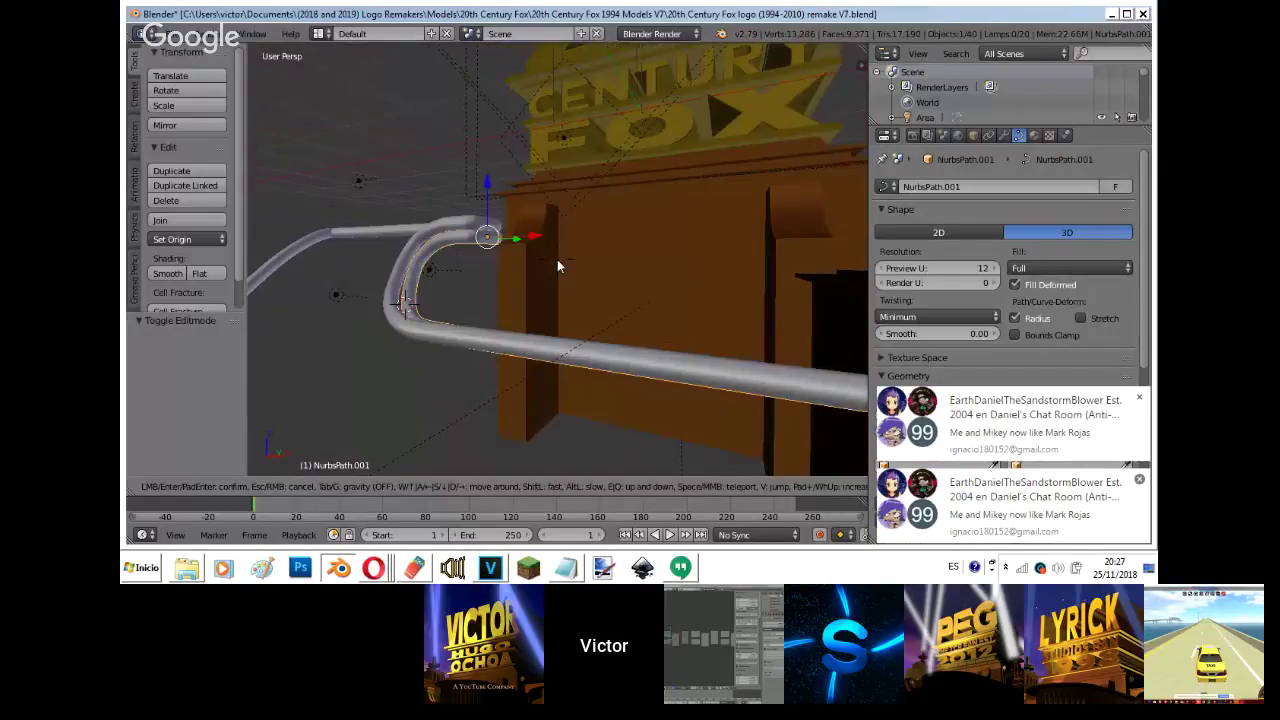
pyautogui.press('a')
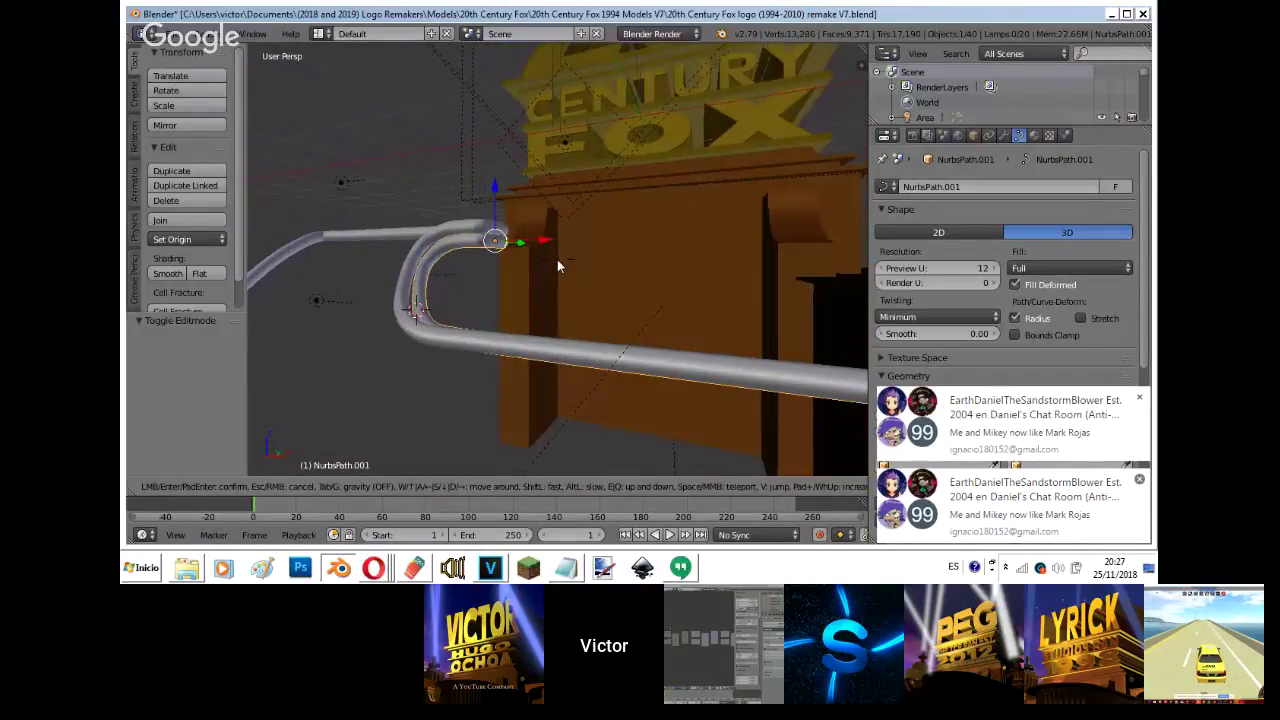
pyautogui.press('w')
pyautogui.click(557, 265)
pyautogui.press('Tab')
pyautogui.press('Tab')
pyautogui.press('KP_0')
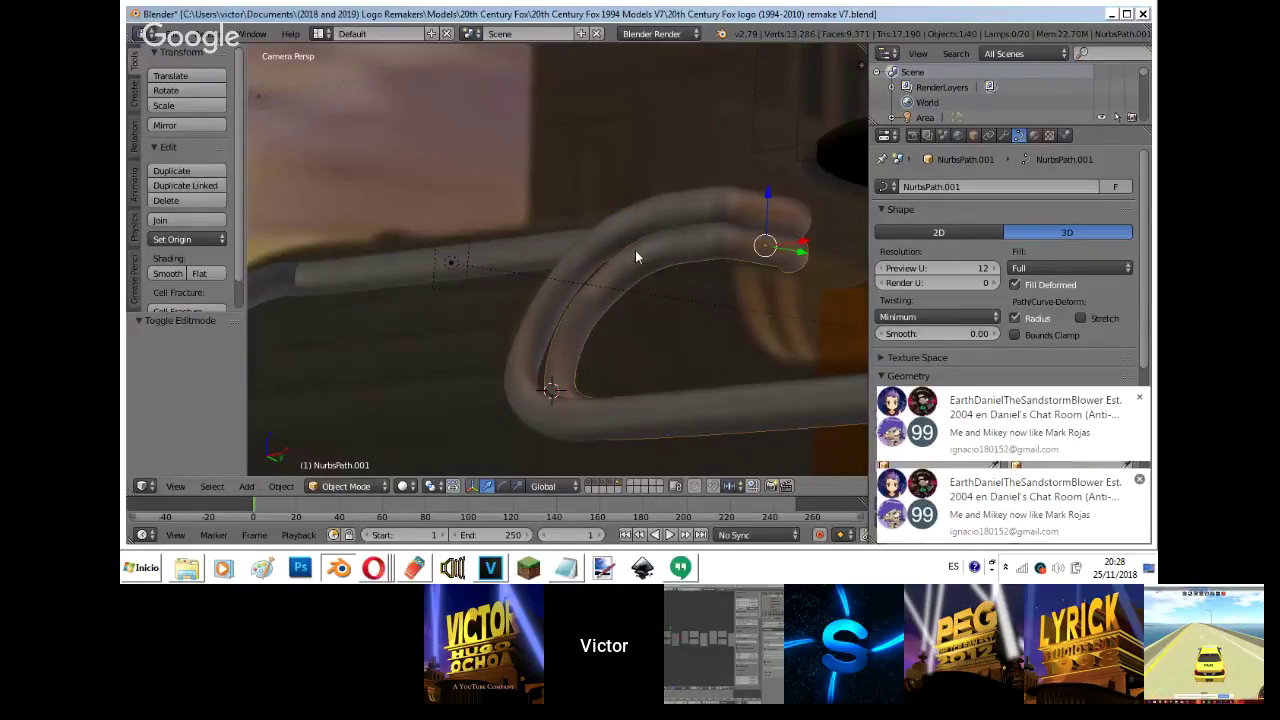
# - Extrude the duplicate's upper end control point along negative X to form a straight run beneath the original tube's upper run
pyautogui.press('Tab')
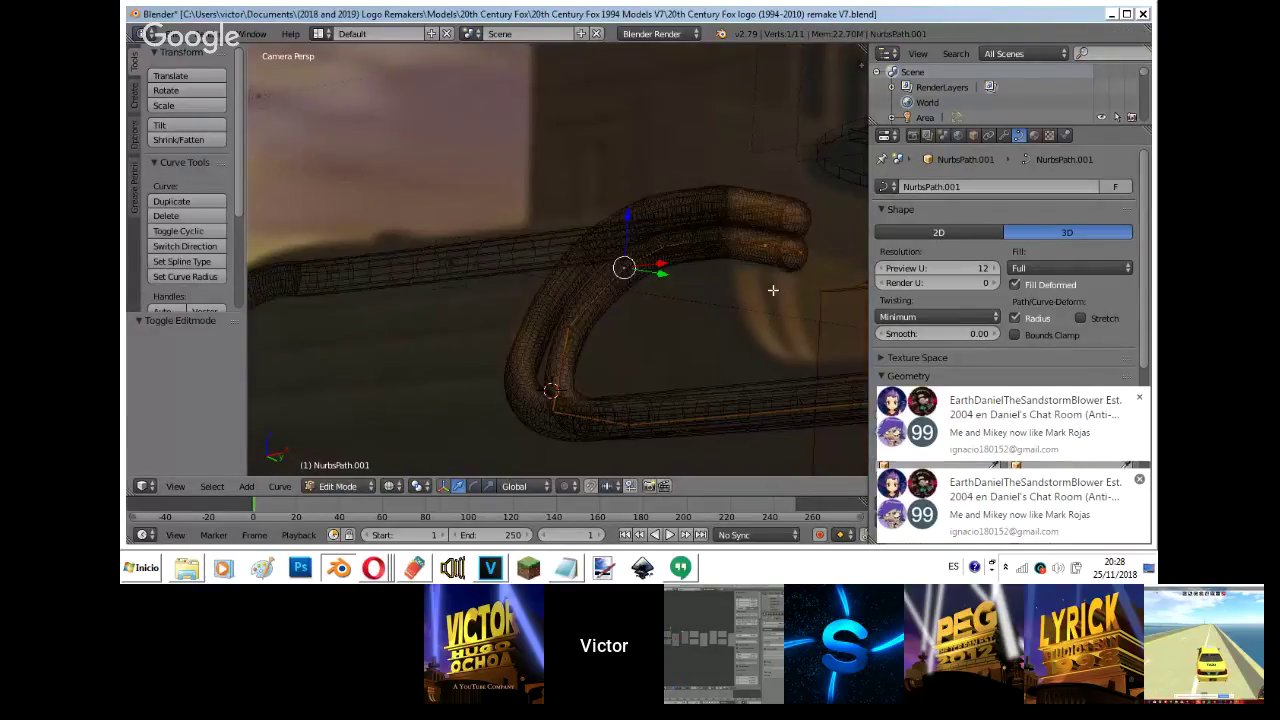
pyautogui.press('e')
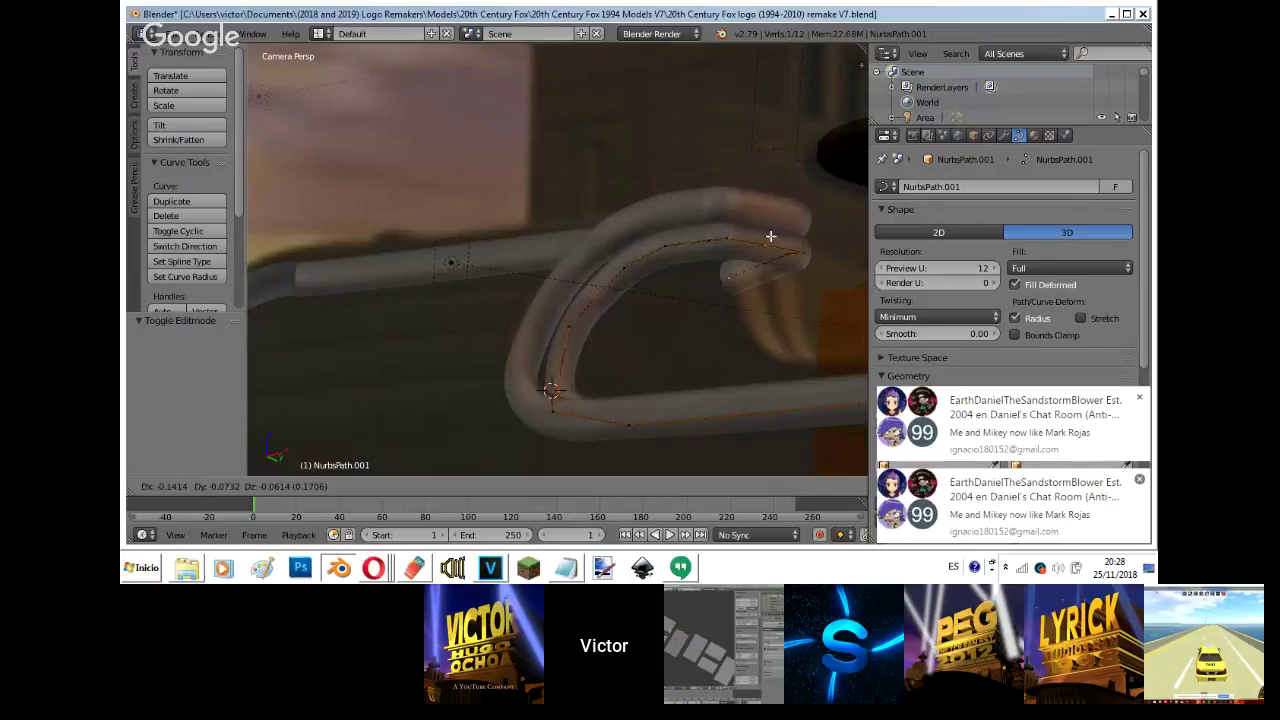
pyautogui.press('Escape')
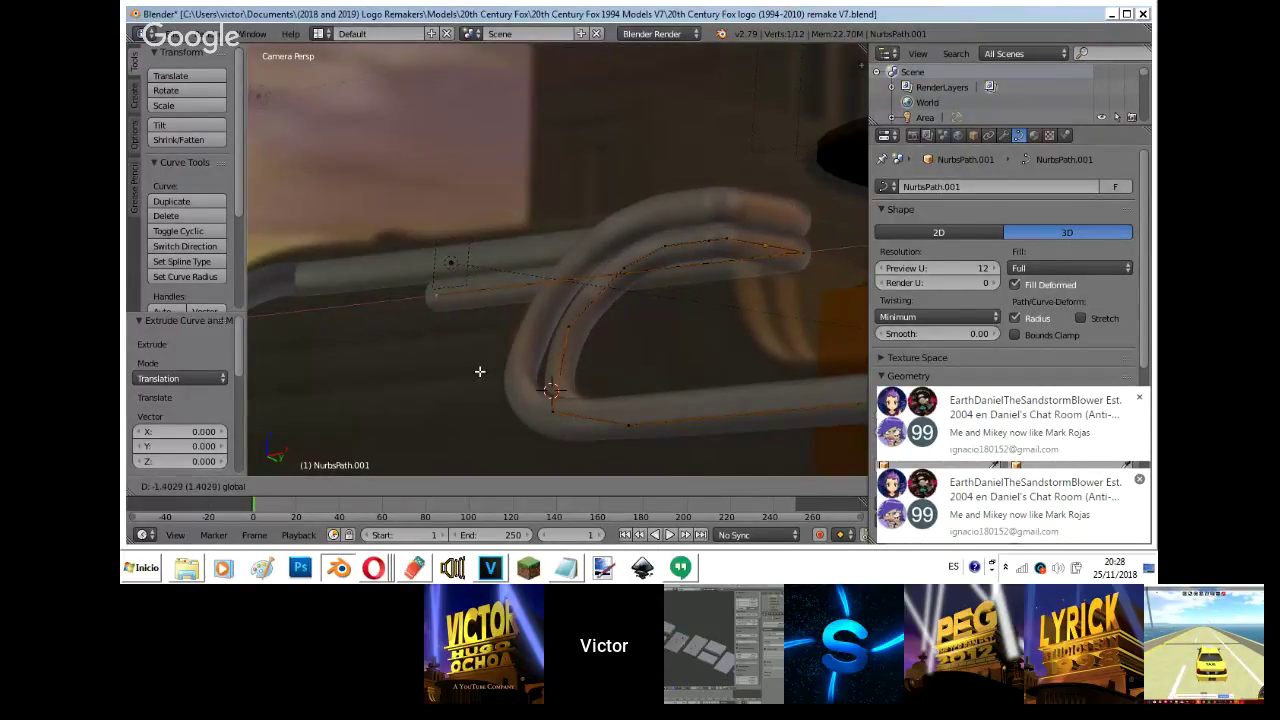
pyautogui.click(340, 372)
pyautogui.press('Tab')
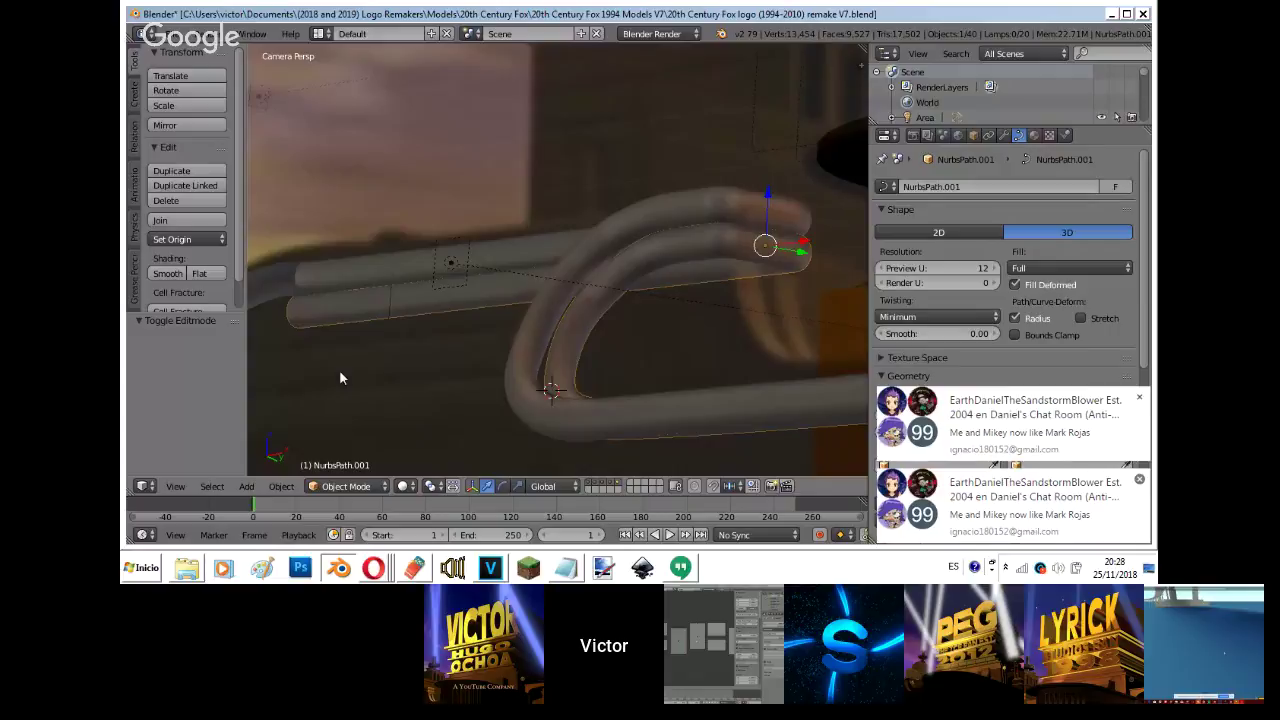
pyautogui.scroll(-2, 340, 378)
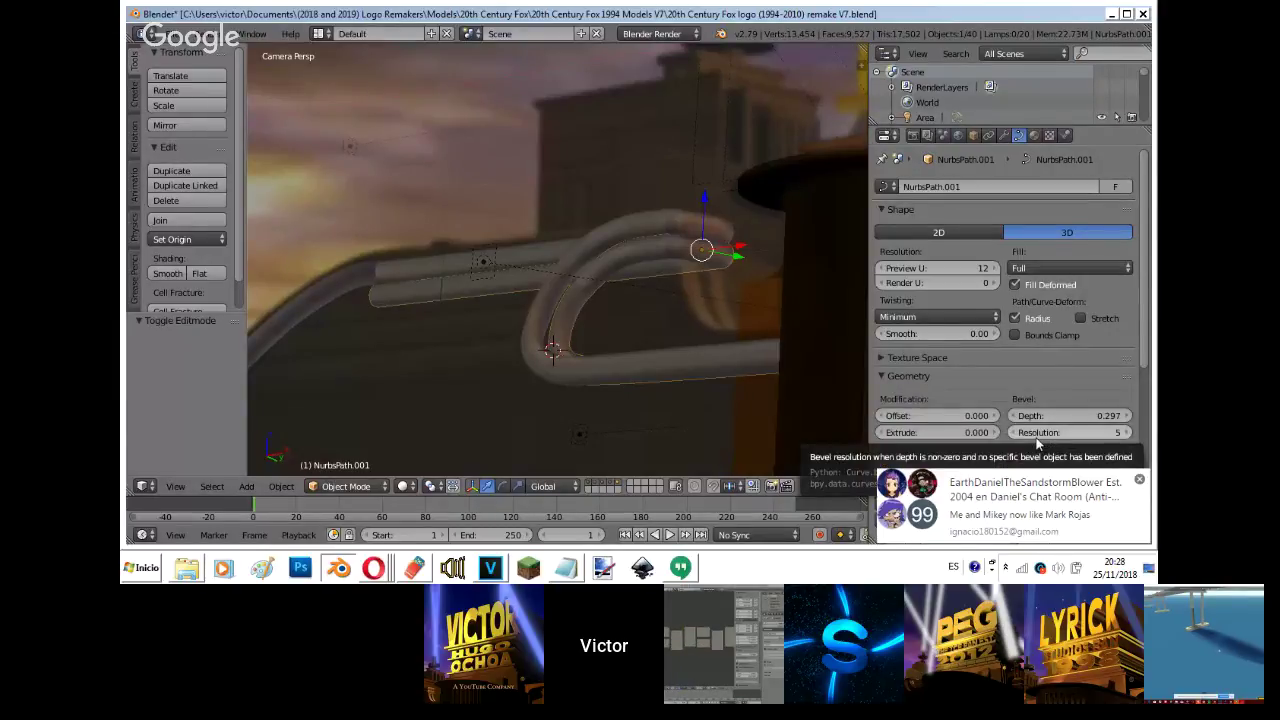
# - Open the notified group chat in Hangouts and switch to the live stream page in Opera to read its chat
pyautogui.click(985, 492)
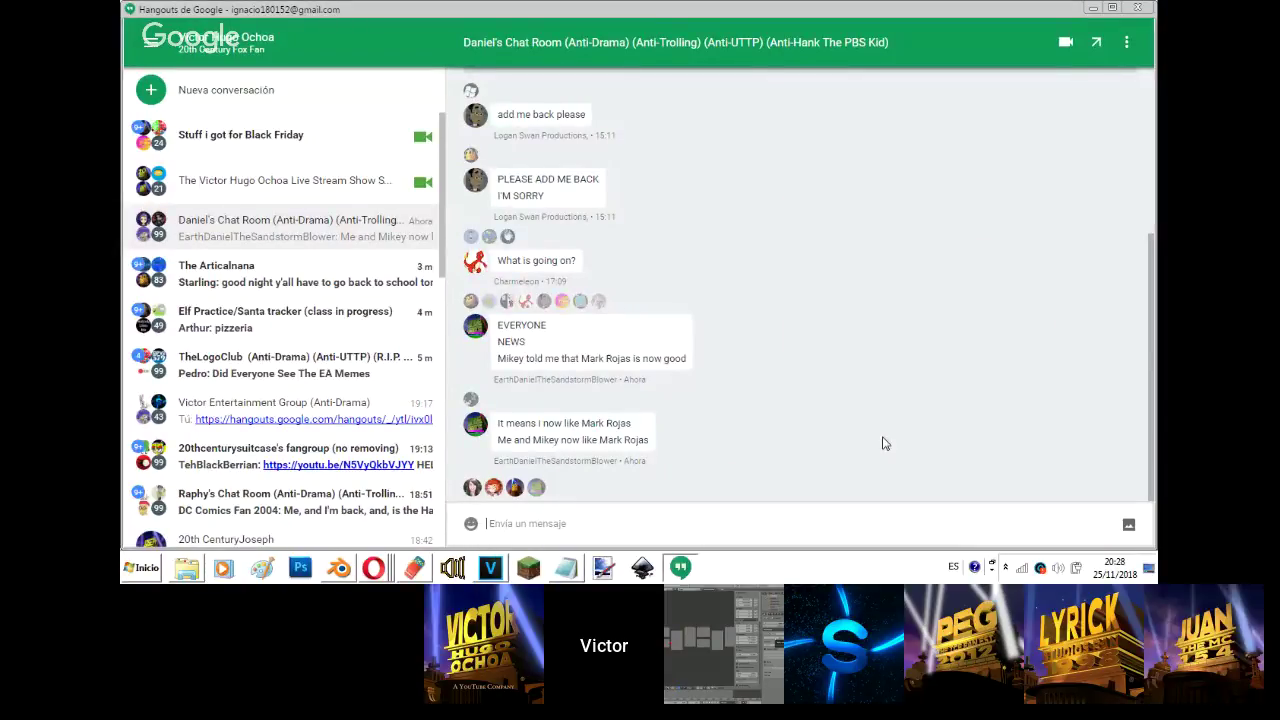
pyautogui.click(373, 567)
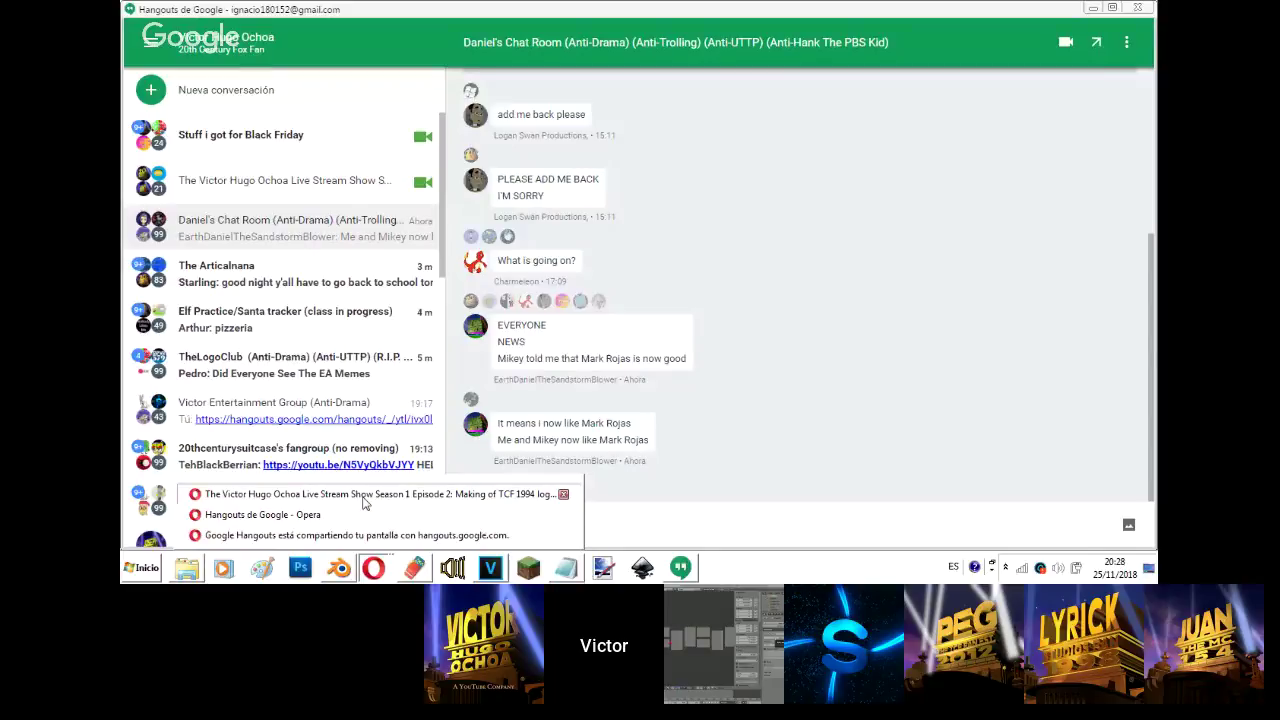
pyautogui.click(363, 496)
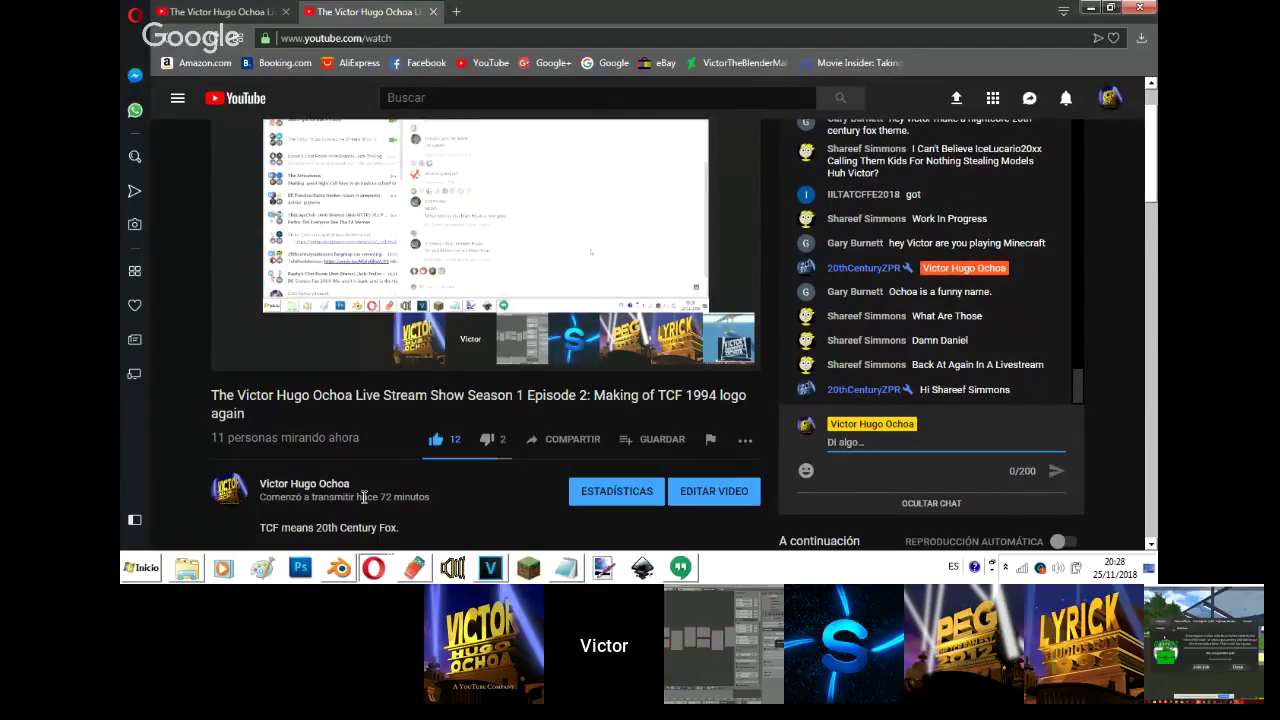
# - Switch back to Blender and turn off the background reference images in the camera view
pyautogui.moveTo(353, 574)
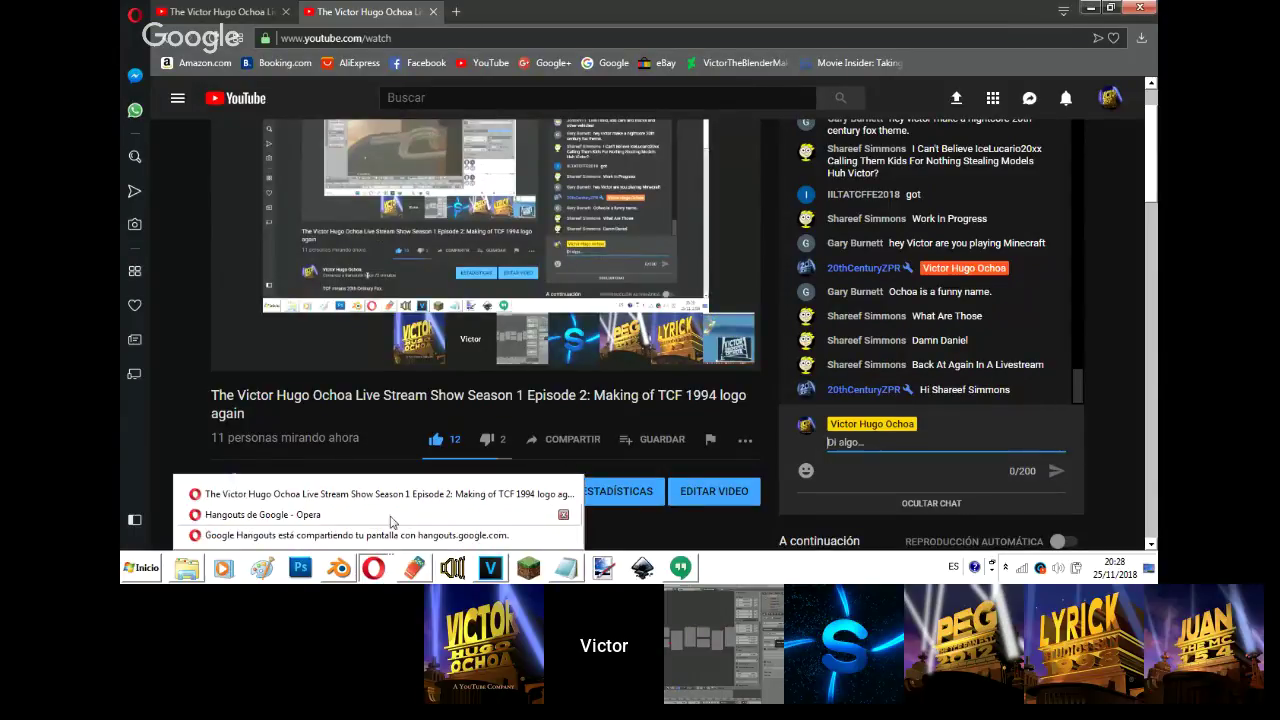
pyautogui.click(390, 502)
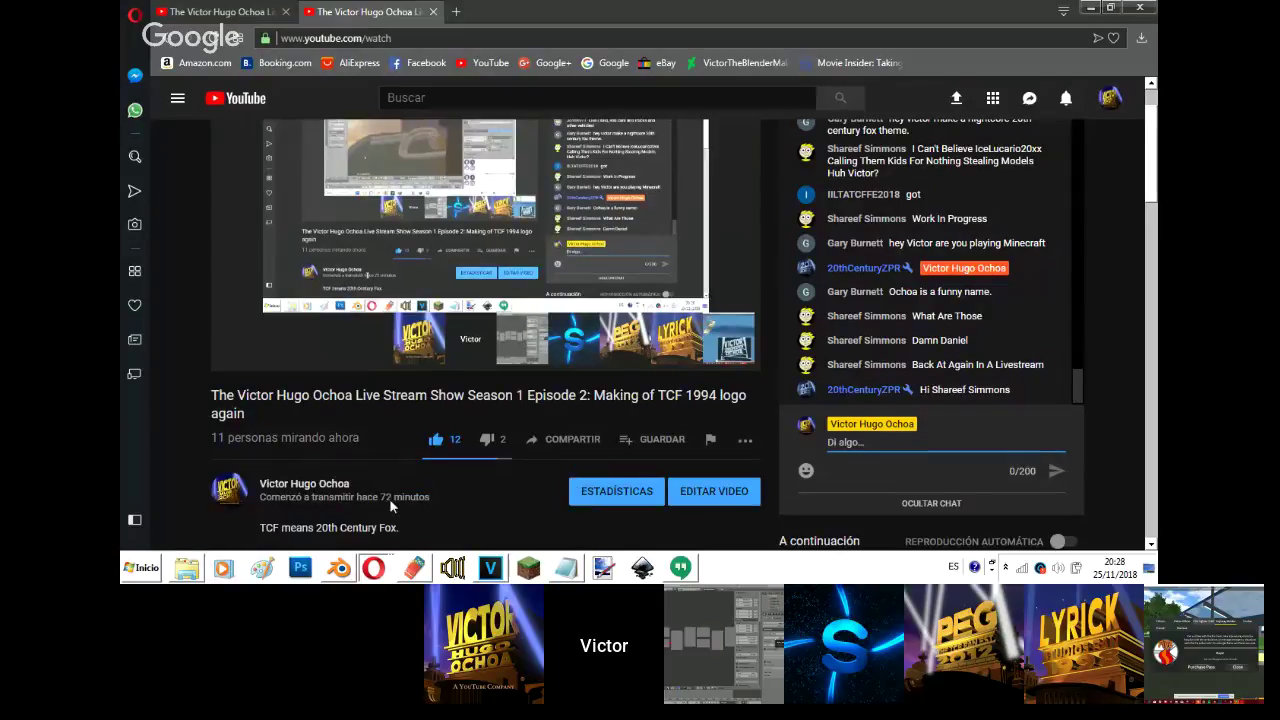
pyautogui.click(341, 570)
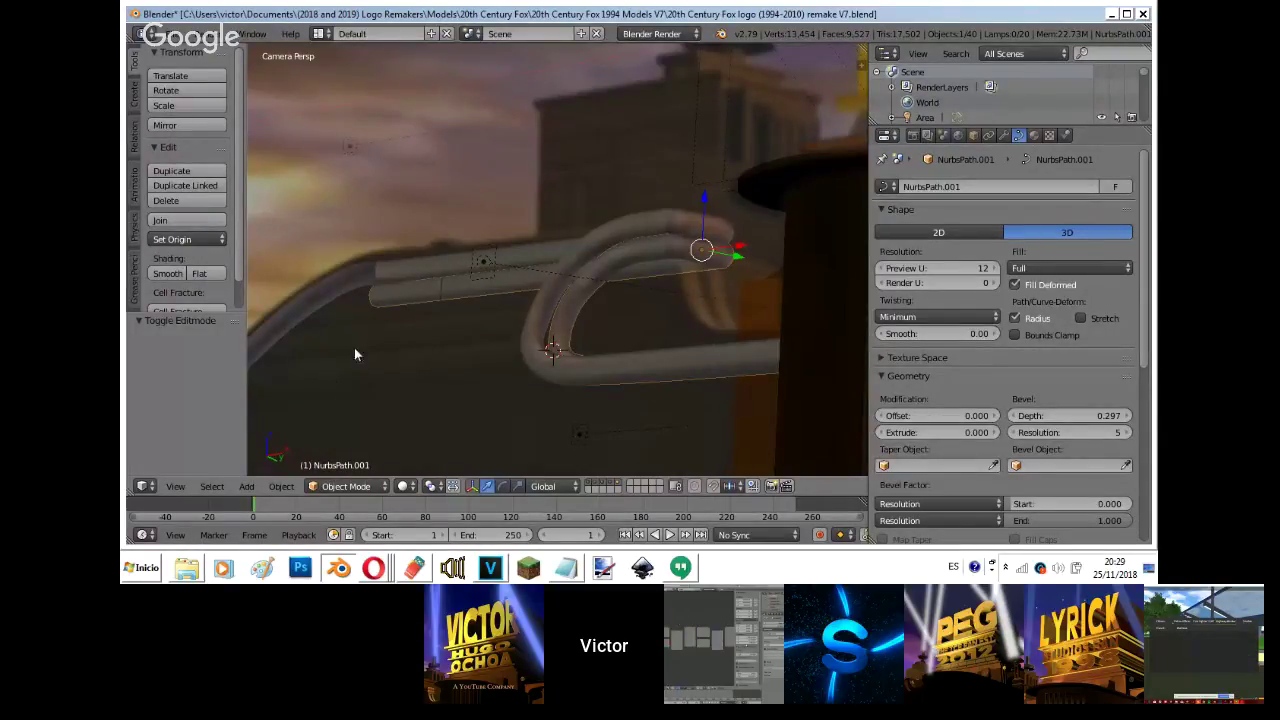
pyautogui.scroll(-5, 479, 304)
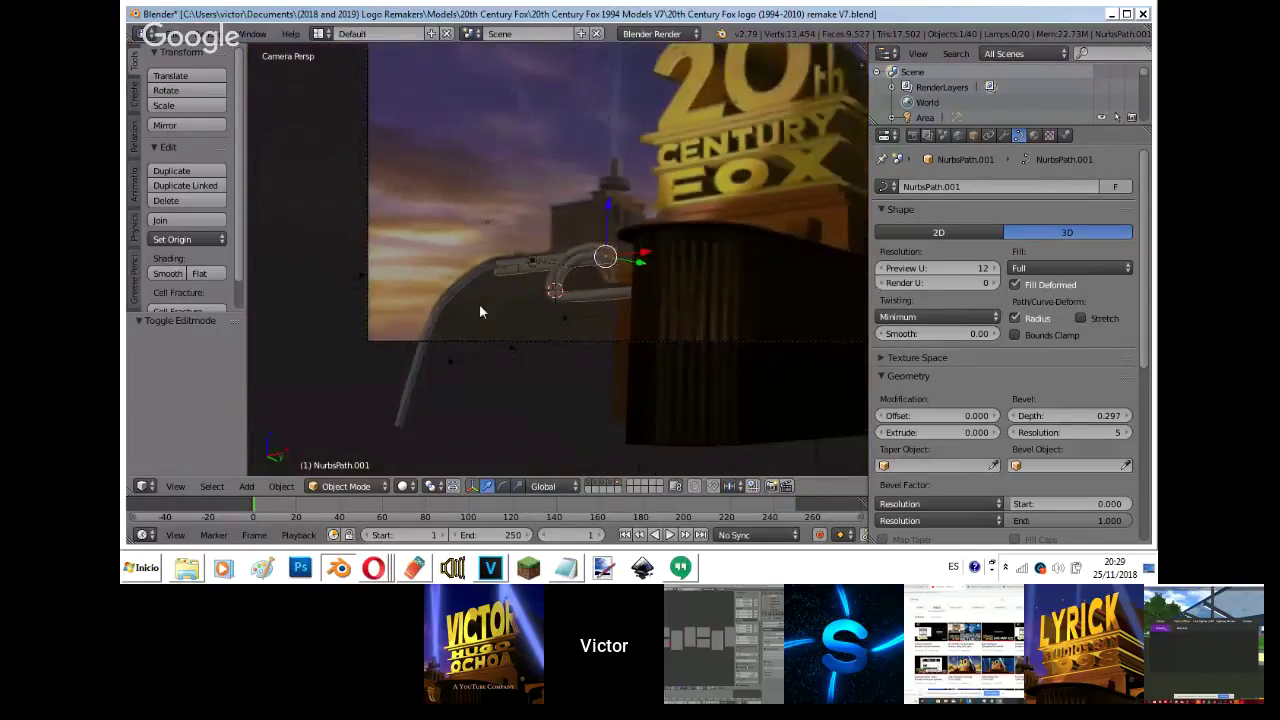
pyautogui.scroll(-3, 479, 306)
pyautogui.press('n')
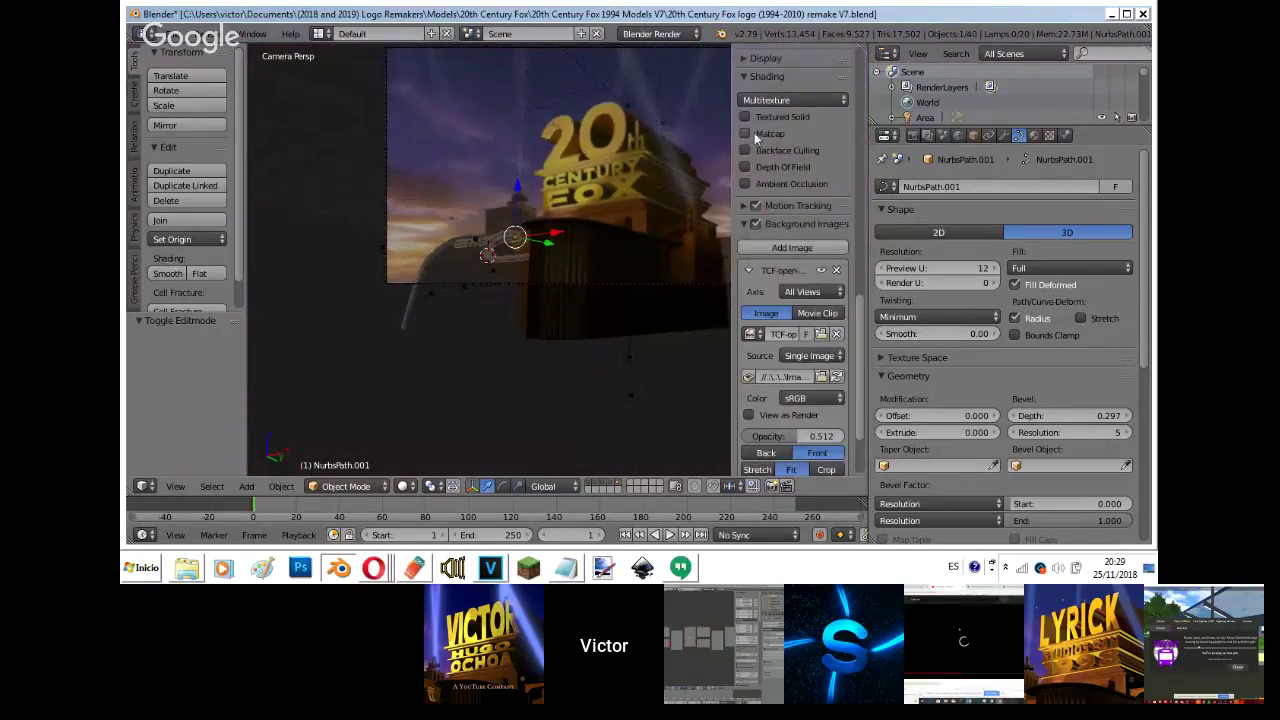
pyautogui.click(756, 224)
pyautogui.press('n')
# - Preview the logo, pedestal and curved tubes in rendered viewport shading from the camera and return to the previous shading
pyautogui.hotkey('shift', 'z')
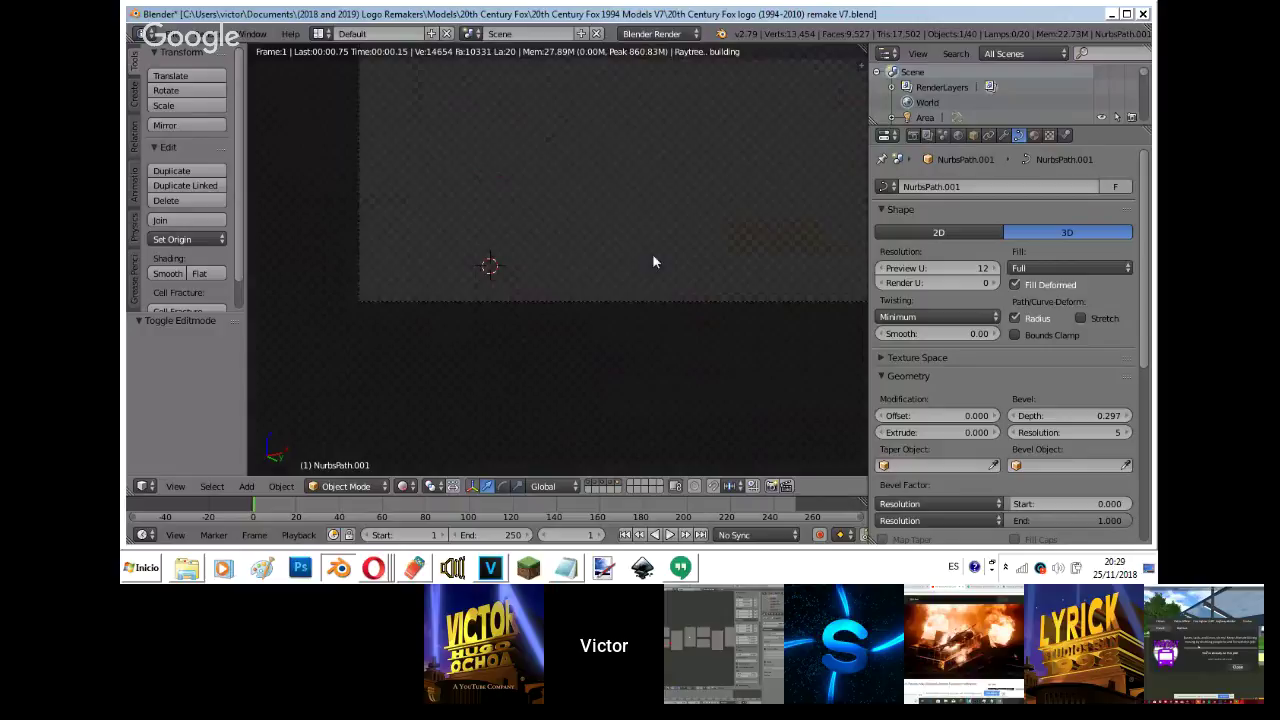
pyautogui.keyDown('shift'); pyautogui.moveTo(649, 357); pyautogui.dragTo(616, 464, button='middle'); pyautogui.keyUp('shift')
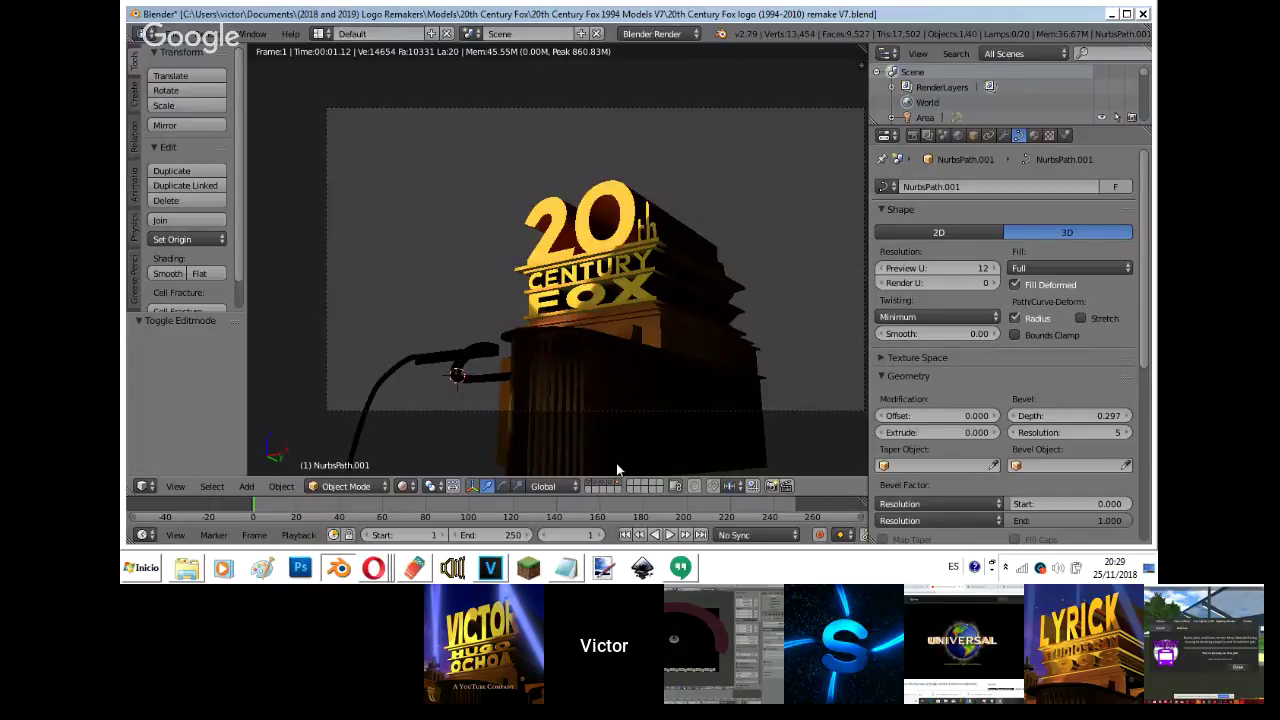
pyautogui.hotkey('shift', 'z')
# - Leave the camera view and fly in close to the front of the pedestal to examine it beside the tubes
pyautogui.press('KP_0')
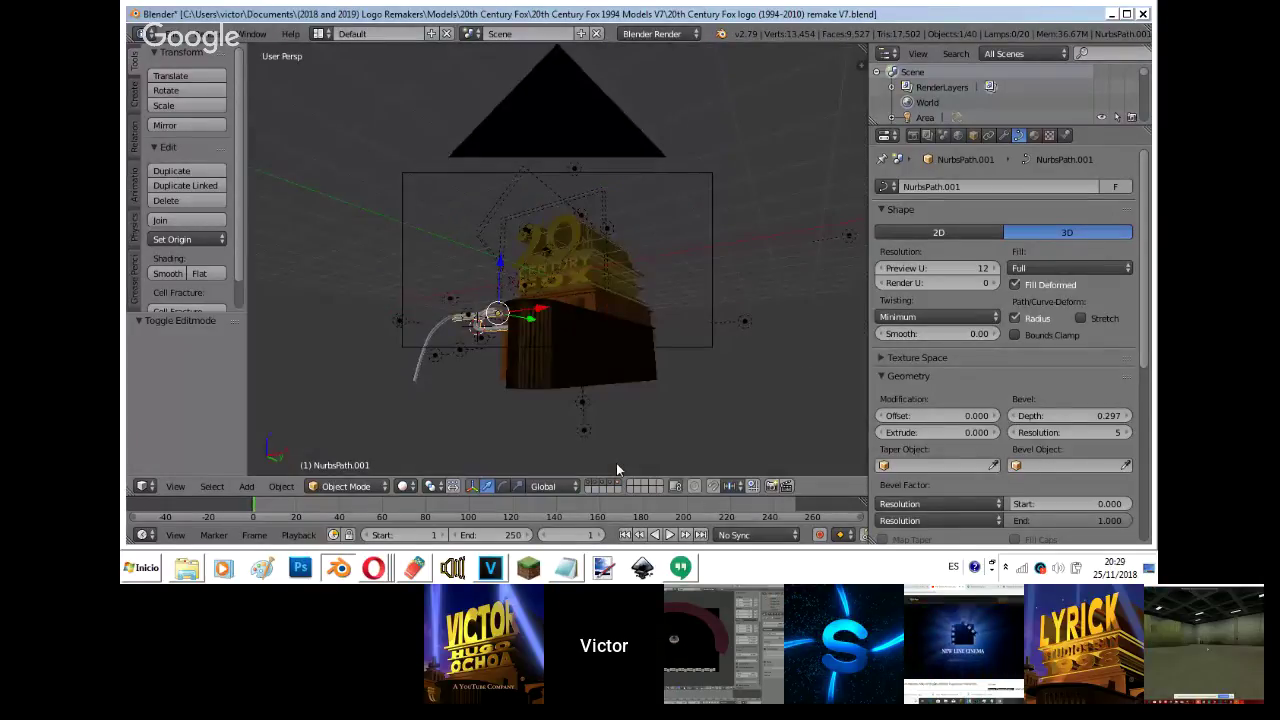
pyautogui.hotkey('shift', 'f')
pyautogui.press('w')
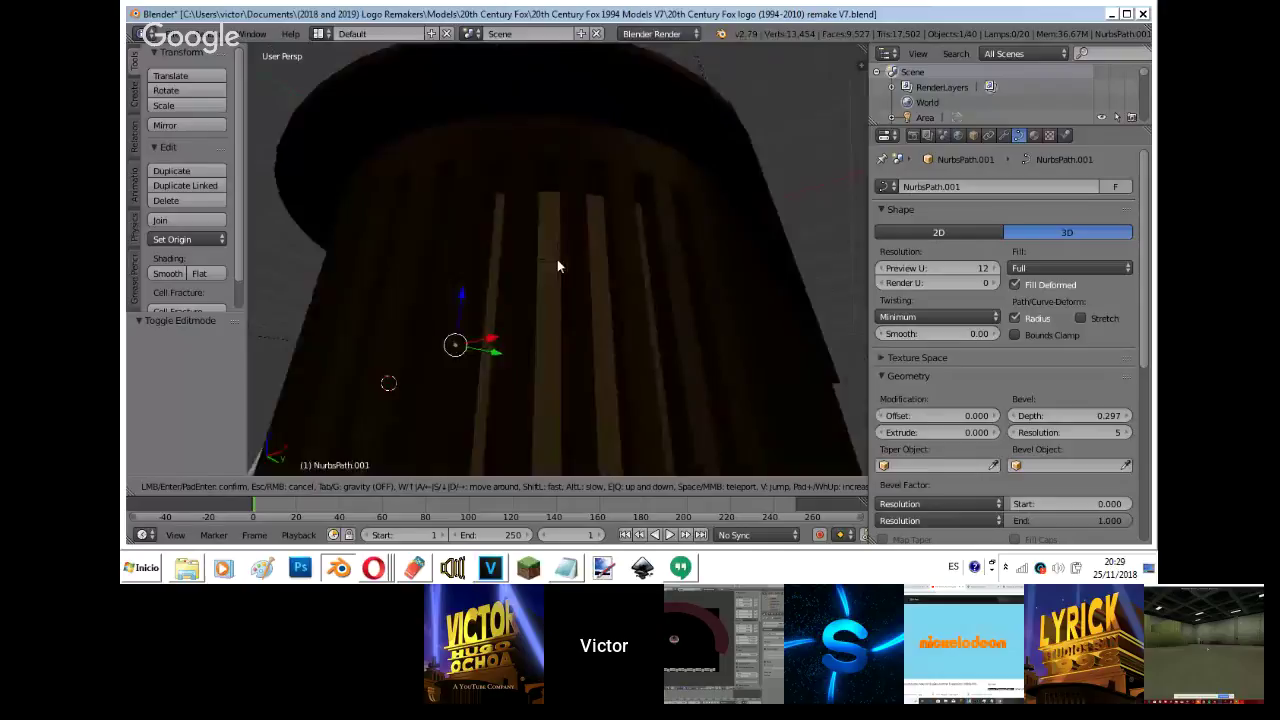
# - Add a new material to the lower curved tube
pyautogui.press('w')
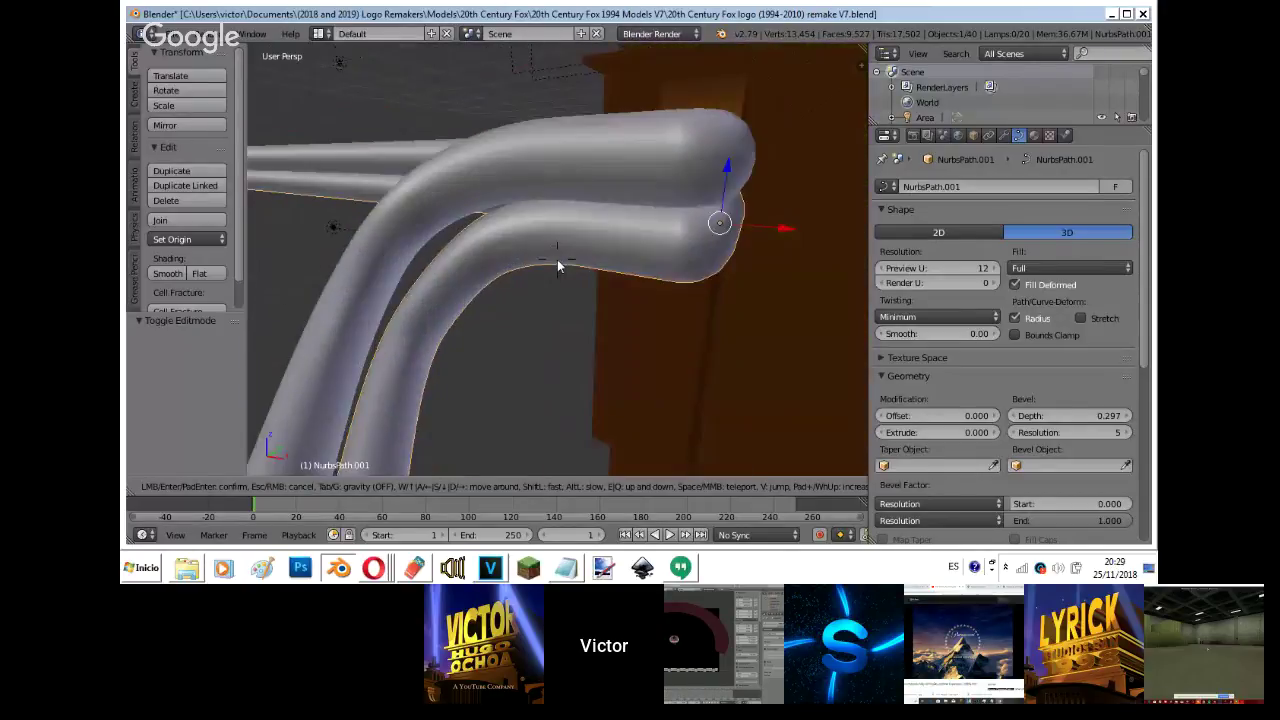
pyautogui.press('Escape')
pyautogui.press('KP_0')
pyautogui.scroll(9, 554, 261)
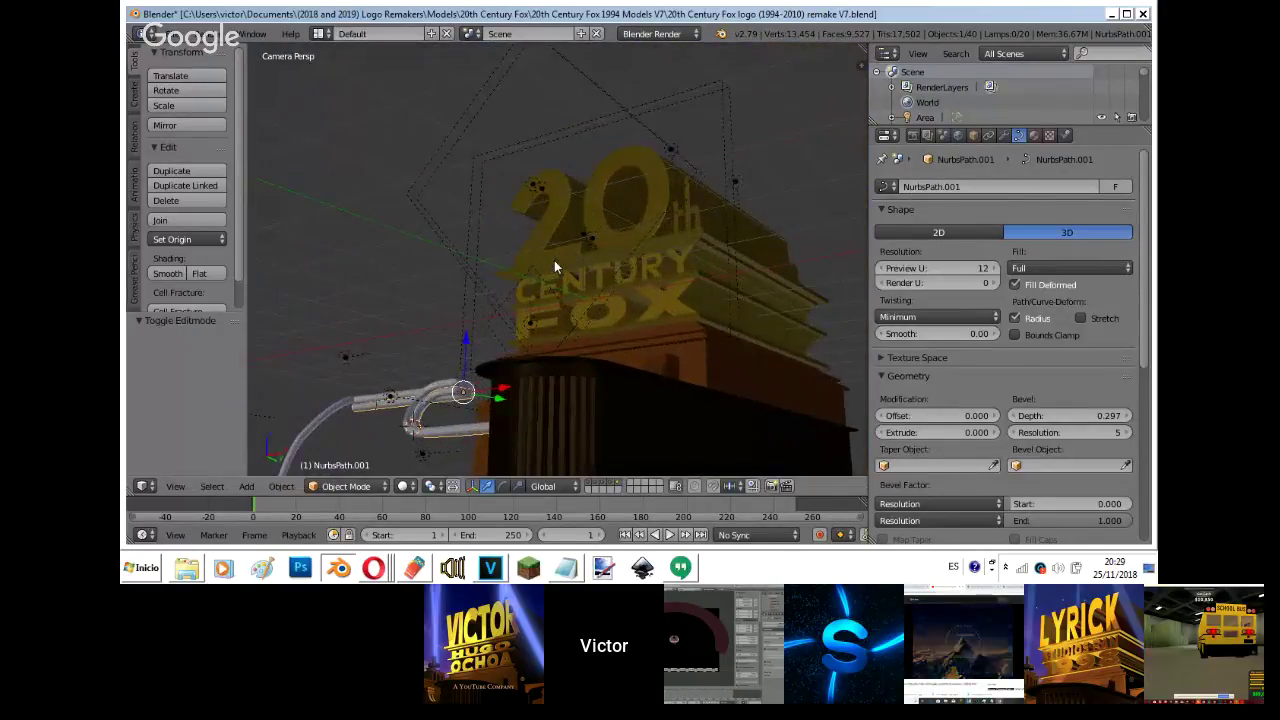
pyautogui.keyDown('shift'); pyautogui.moveTo(554, 261); pyautogui.dragTo(334, 115, button='middle'); pyautogui.keyUp('shift')
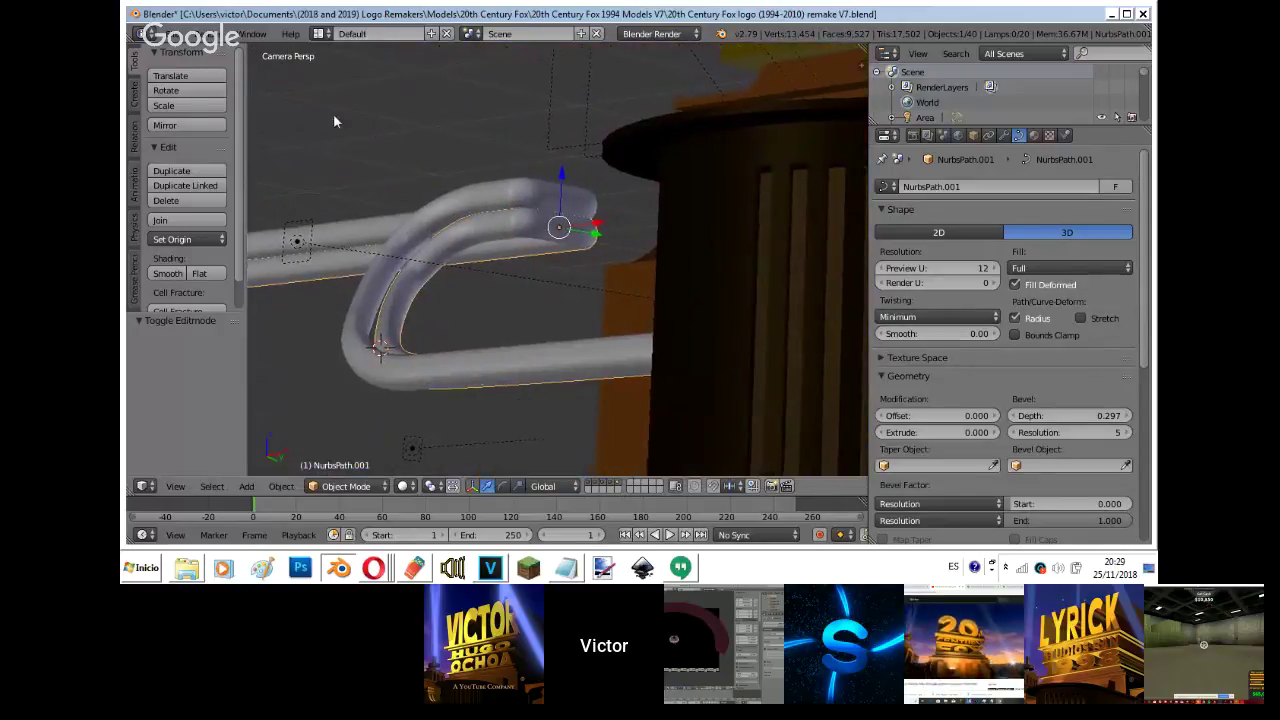
pyautogui.click(1034, 135)
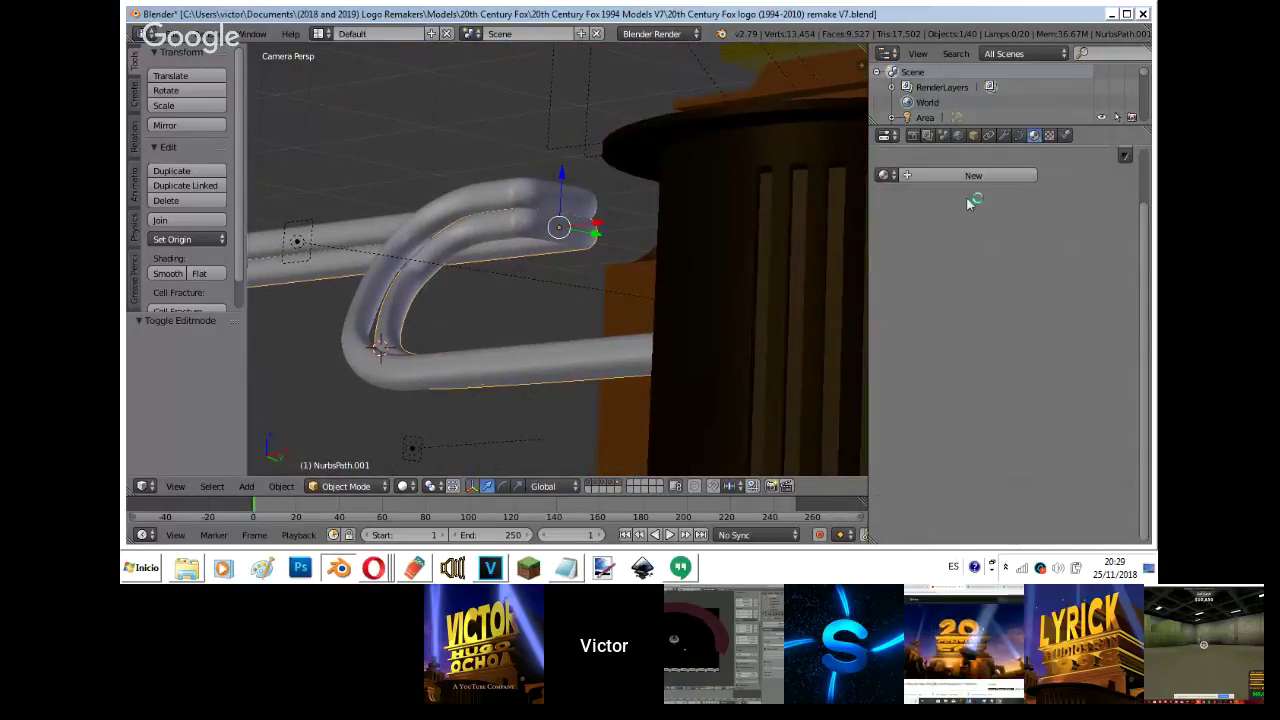
pyautogui.click(883, 175)
pyautogui.click(938, 175)
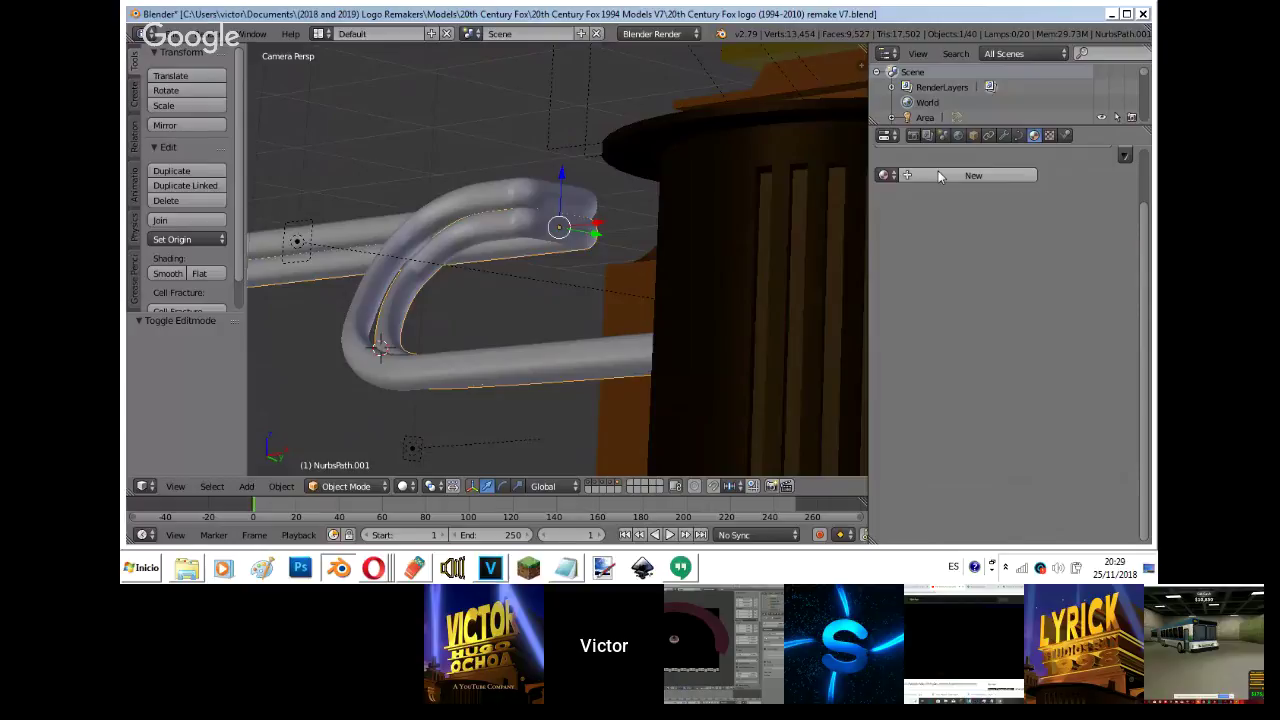
pyautogui.click(940, 176)
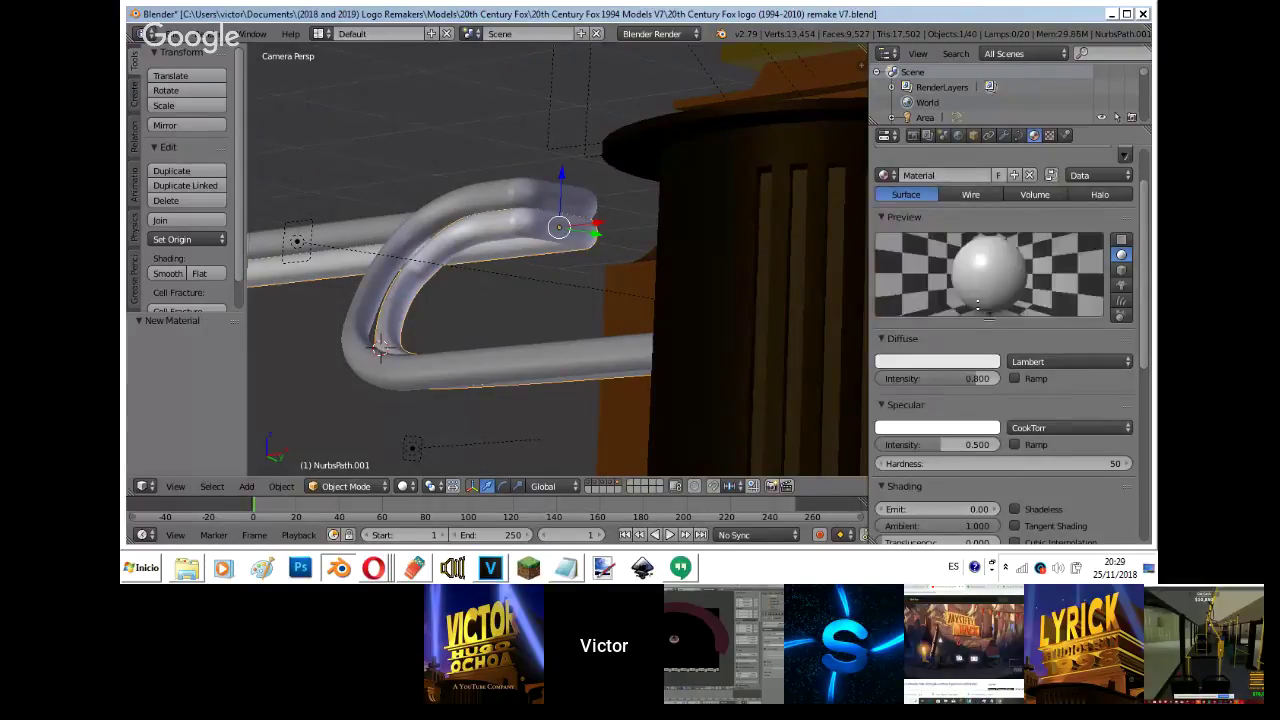
# - Show the background reference image in the camera view and set its opacity to 1.000
pyautogui.press('n')
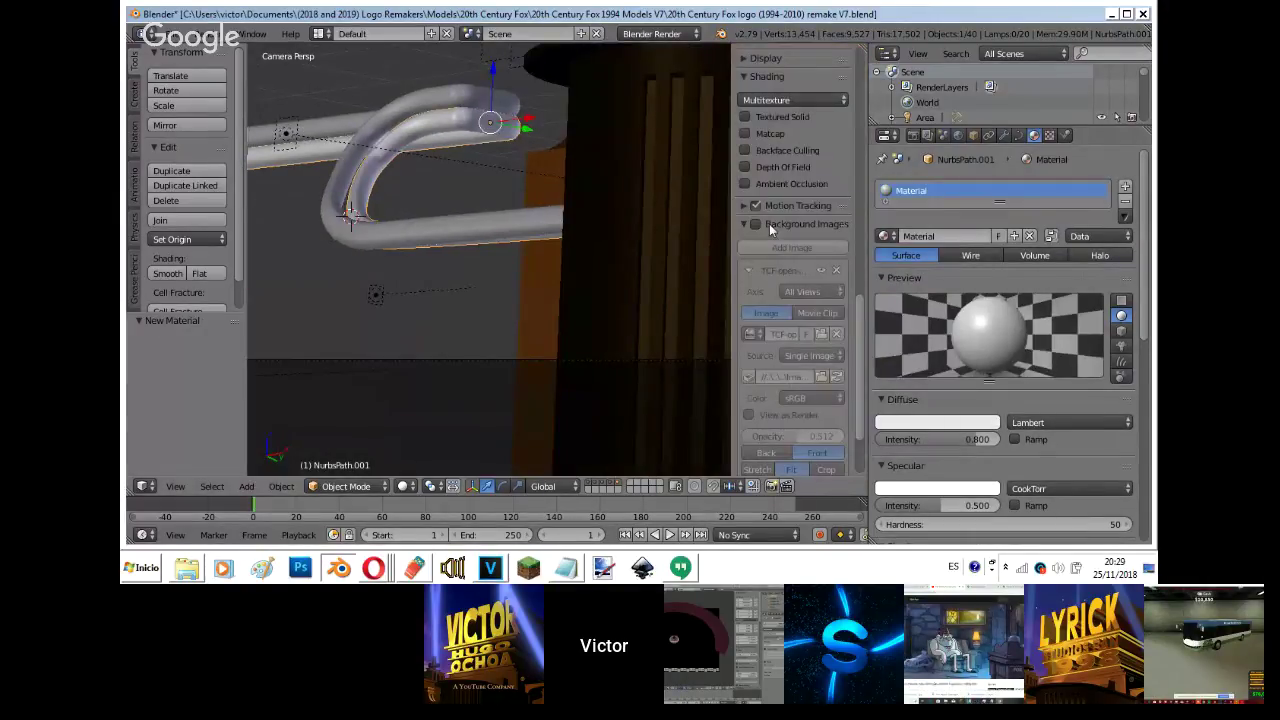
pyautogui.click(758, 226)
pyautogui.moveTo(810, 440); pyautogui.dragTo(890, 442)
pyautogui.press('n')
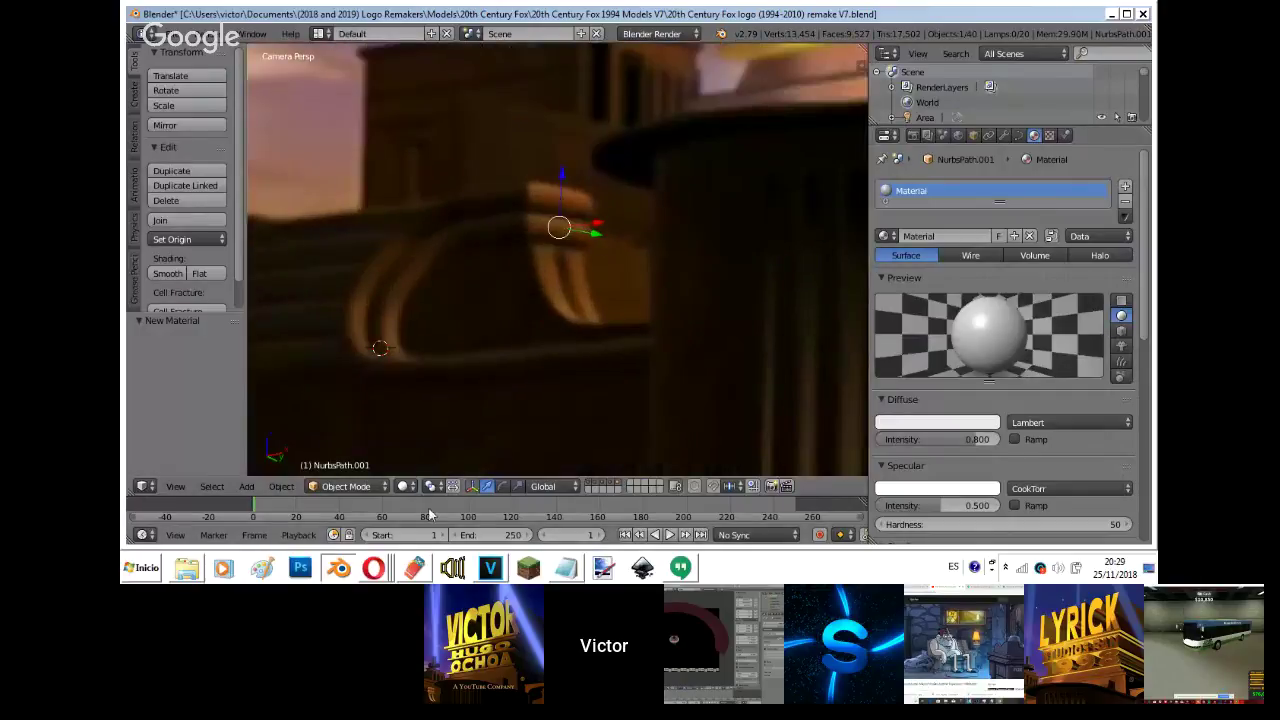
# - Check the YouTube live stream page and the Hangouts window in Opera, and return to Blender
pyautogui.click(374, 568)
pyautogui.click(371, 490)
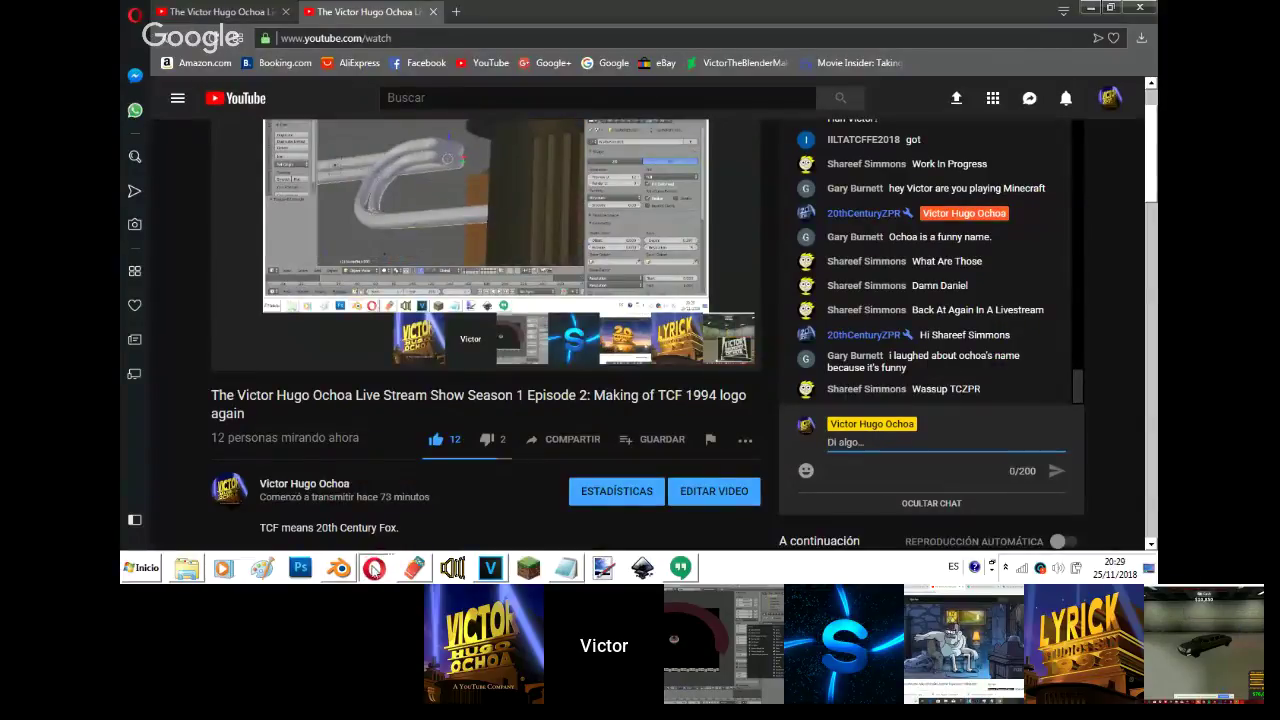
pyautogui.click(373, 568)
pyautogui.click(349, 512)
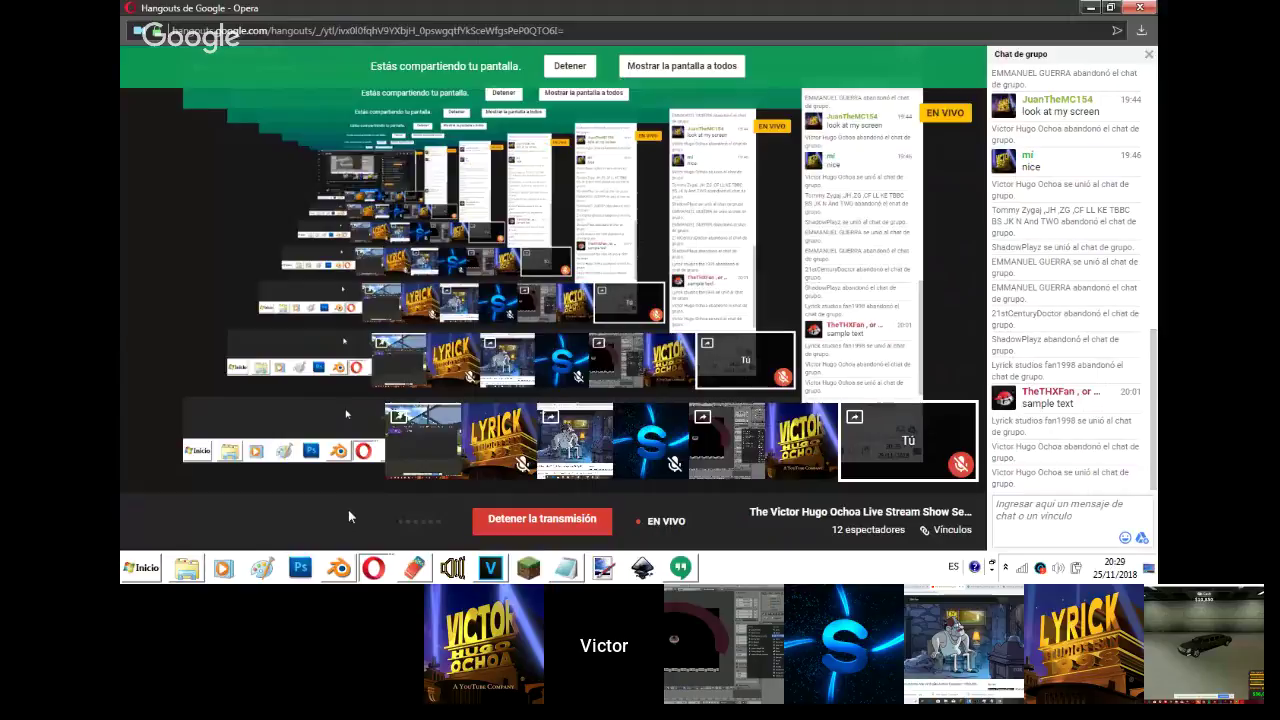
pyautogui.click(345, 569)
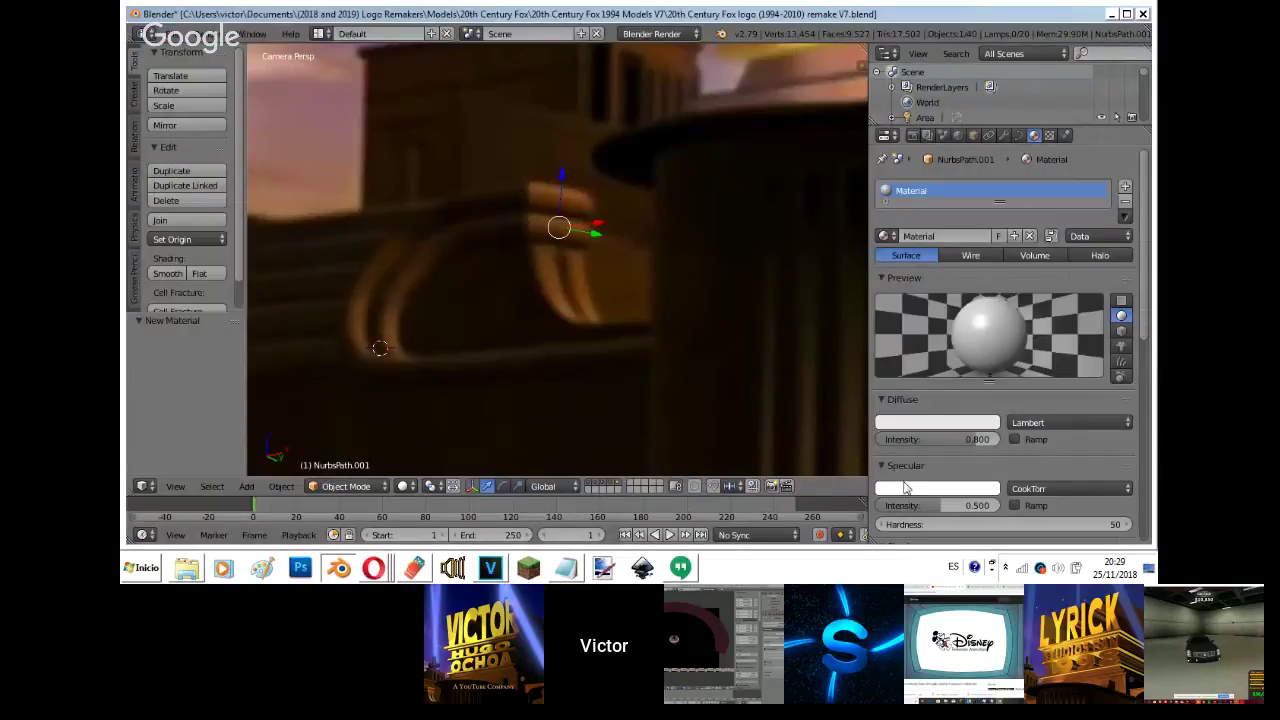
# - Open the material's diffuse colour picker, then switch to the Hangouts window in Opera and come back to Blender
pyautogui.click(943, 422)
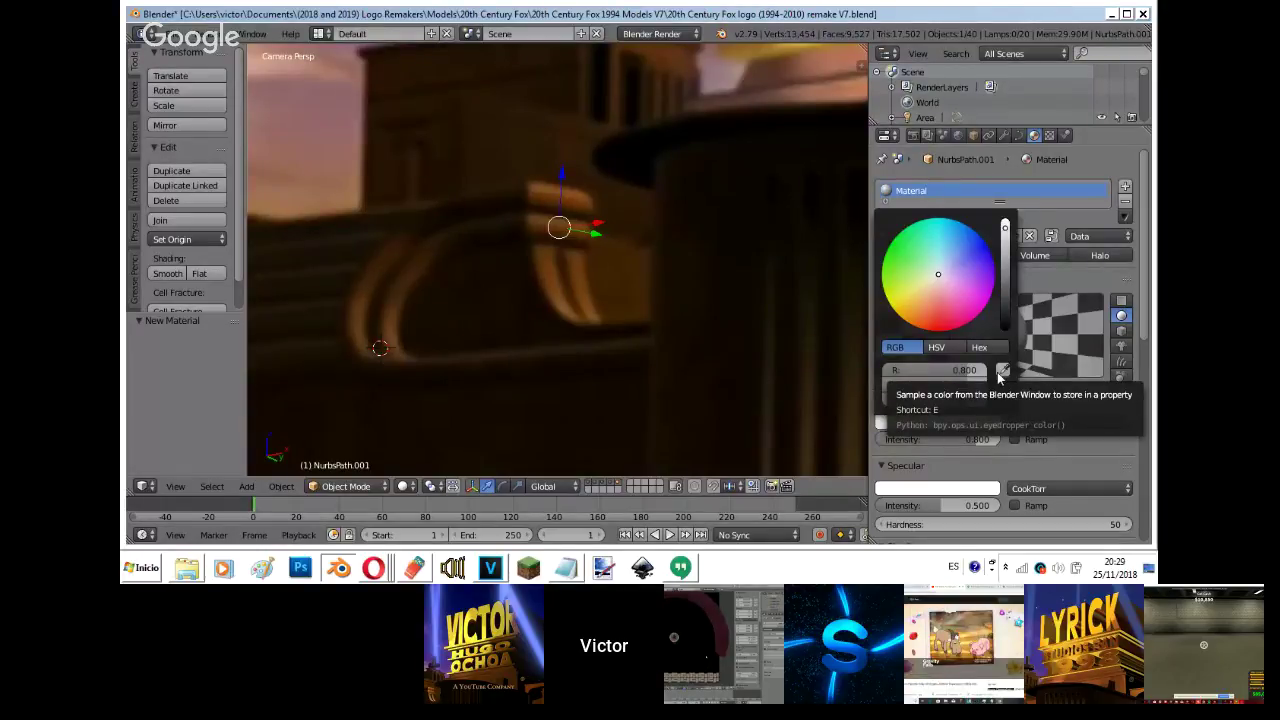
pyautogui.moveTo(374, 568)
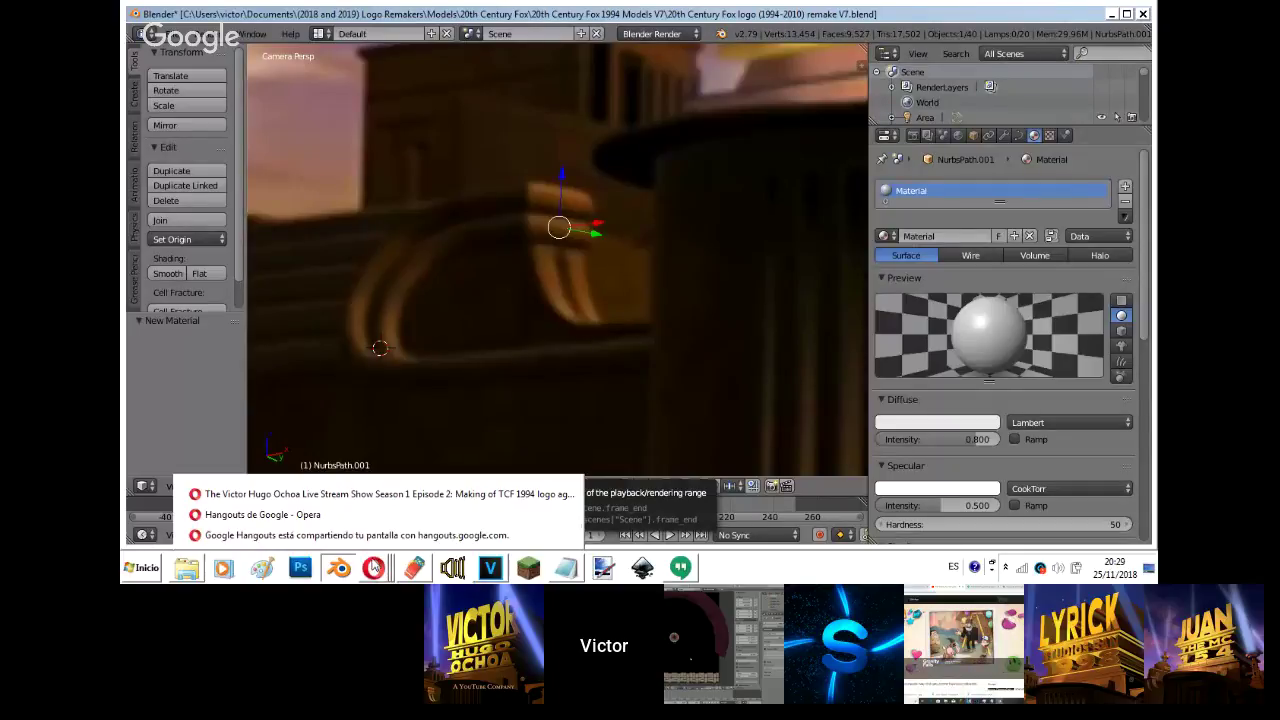
pyautogui.click(370, 516)
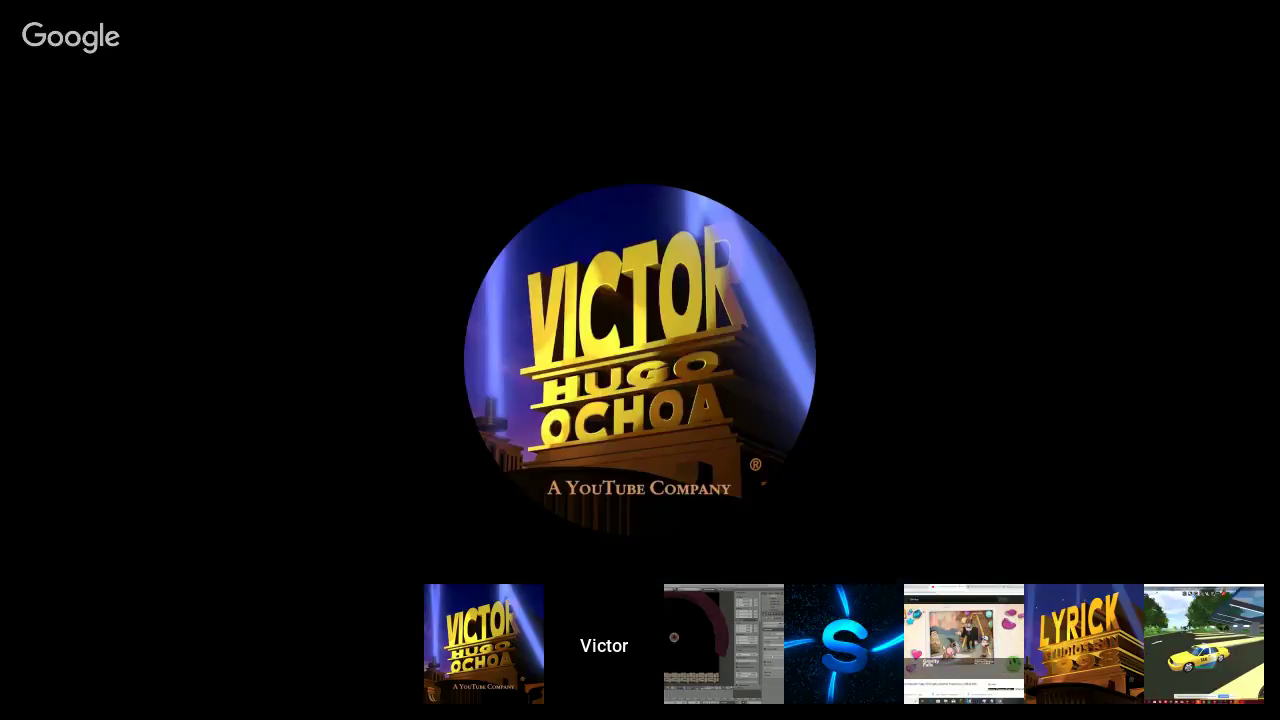
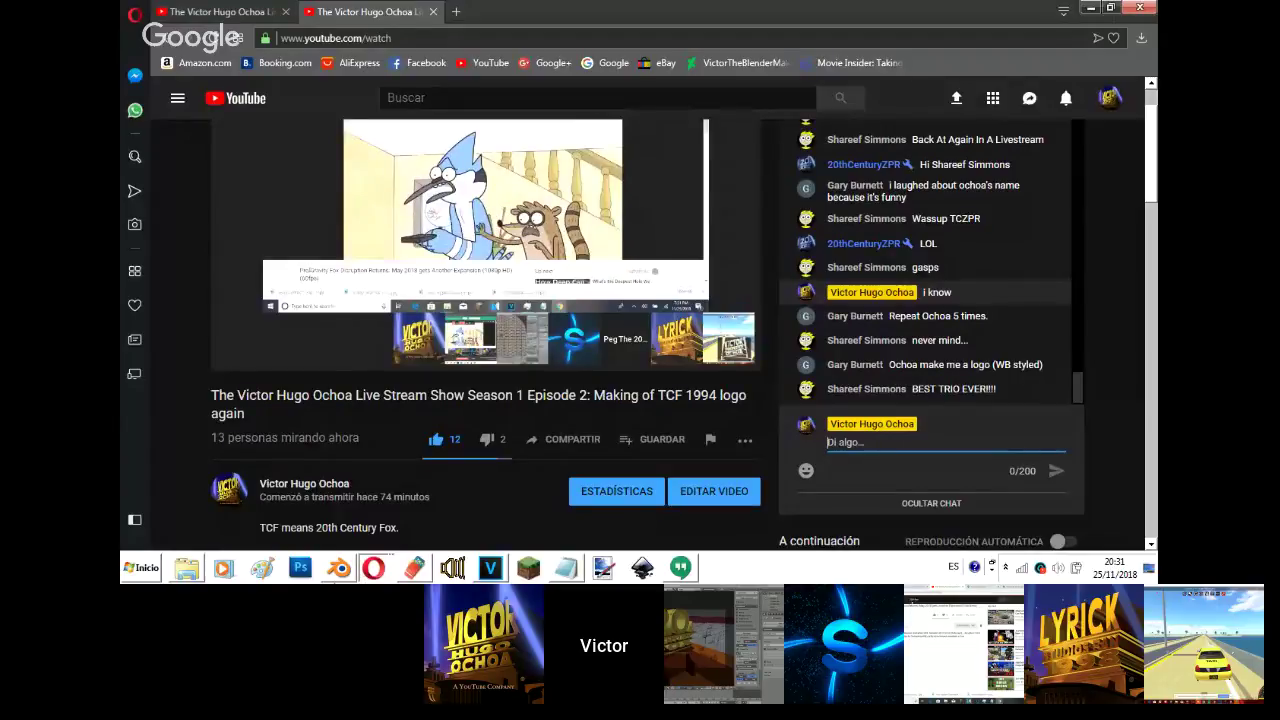
pyautogui.click(339, 568)
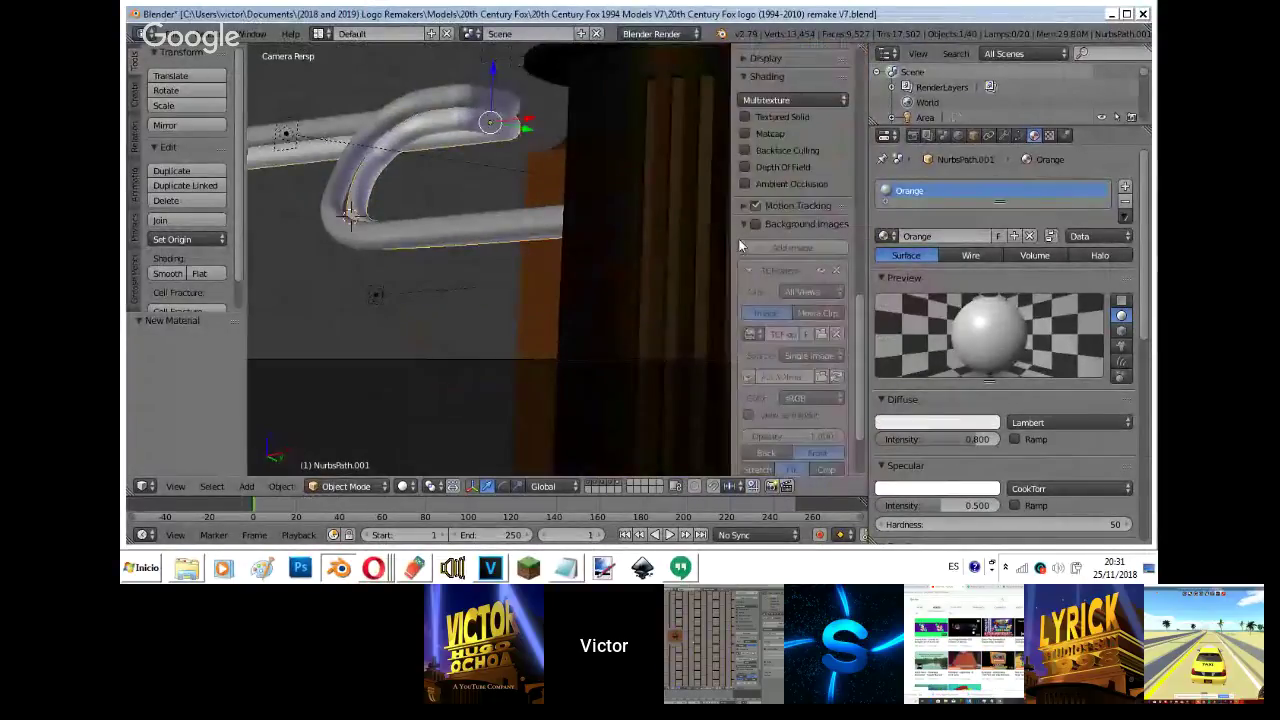
# - Turn the background image back on and sample the Orange material's diffuse colour from the lit ledge end in it
pyautogui.click(756, 225)
pyautogui.press('n')
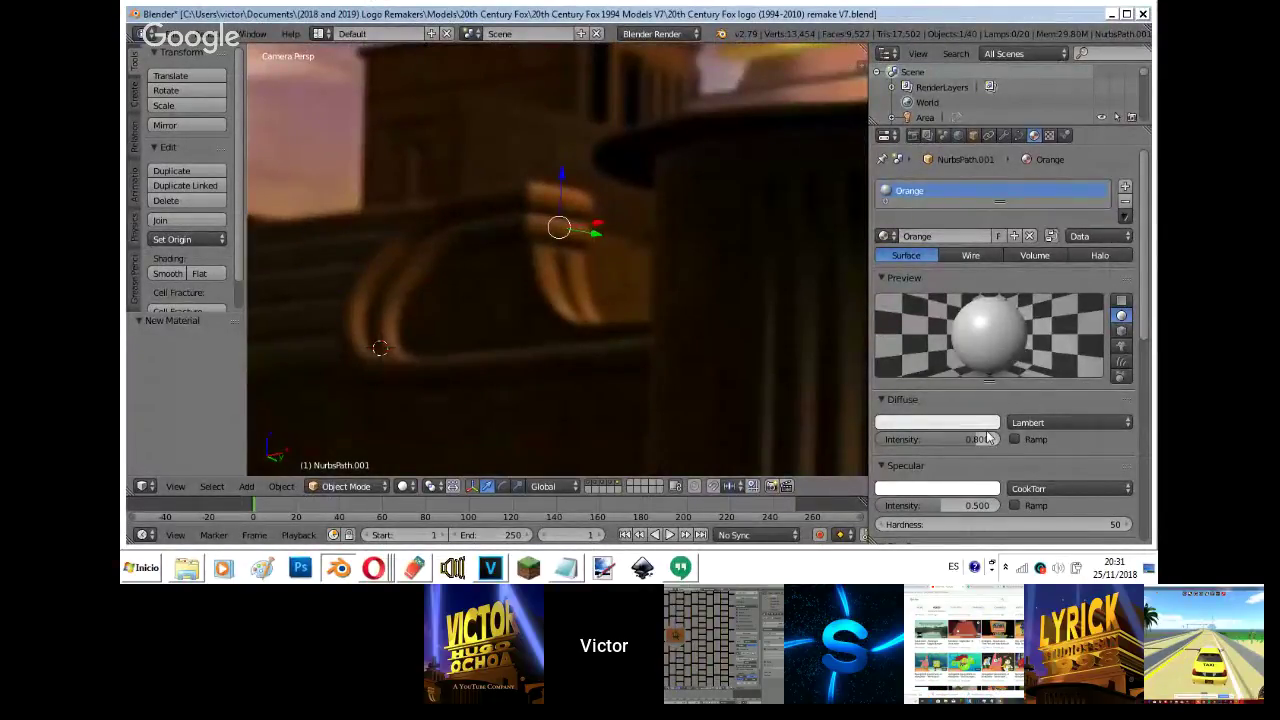
pyautogui.click(983, 425)
pyautogui.click(1003, 371)
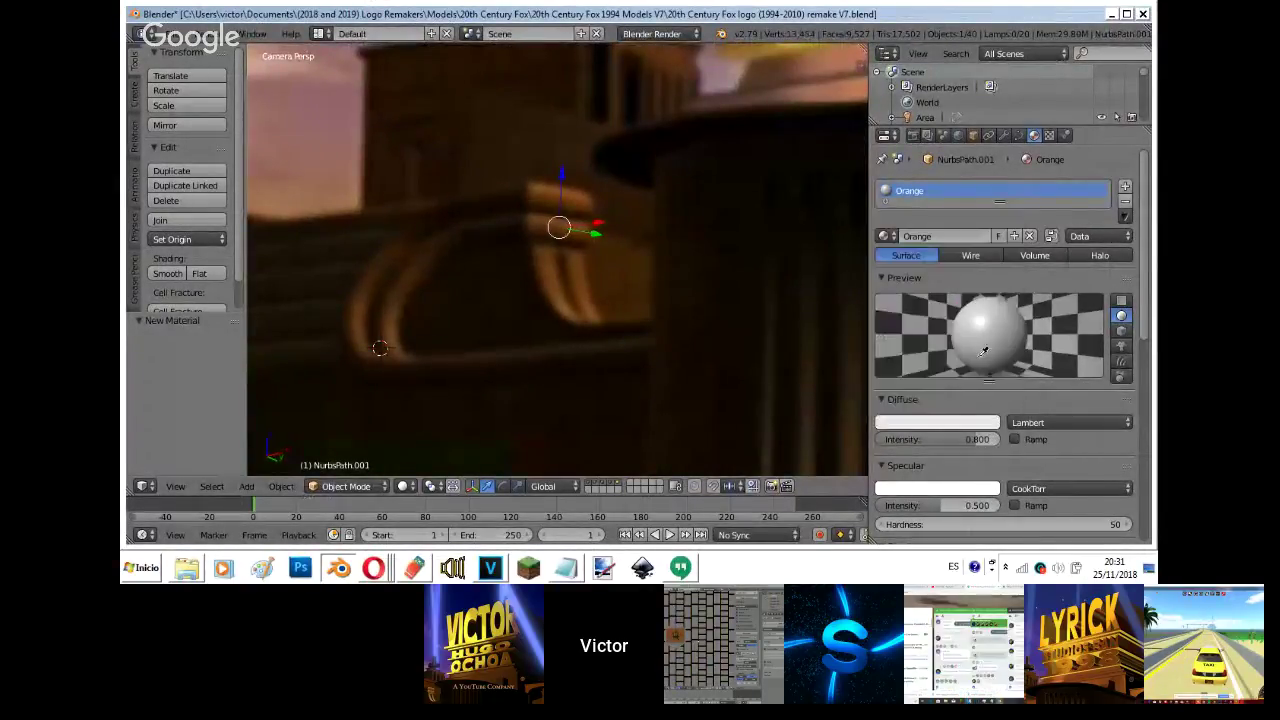
pyautogui.click(556, 190)
# - Sample the Orange material's specular colour from the lit curved ledge in the background image
pyautogui.click(981, 490)
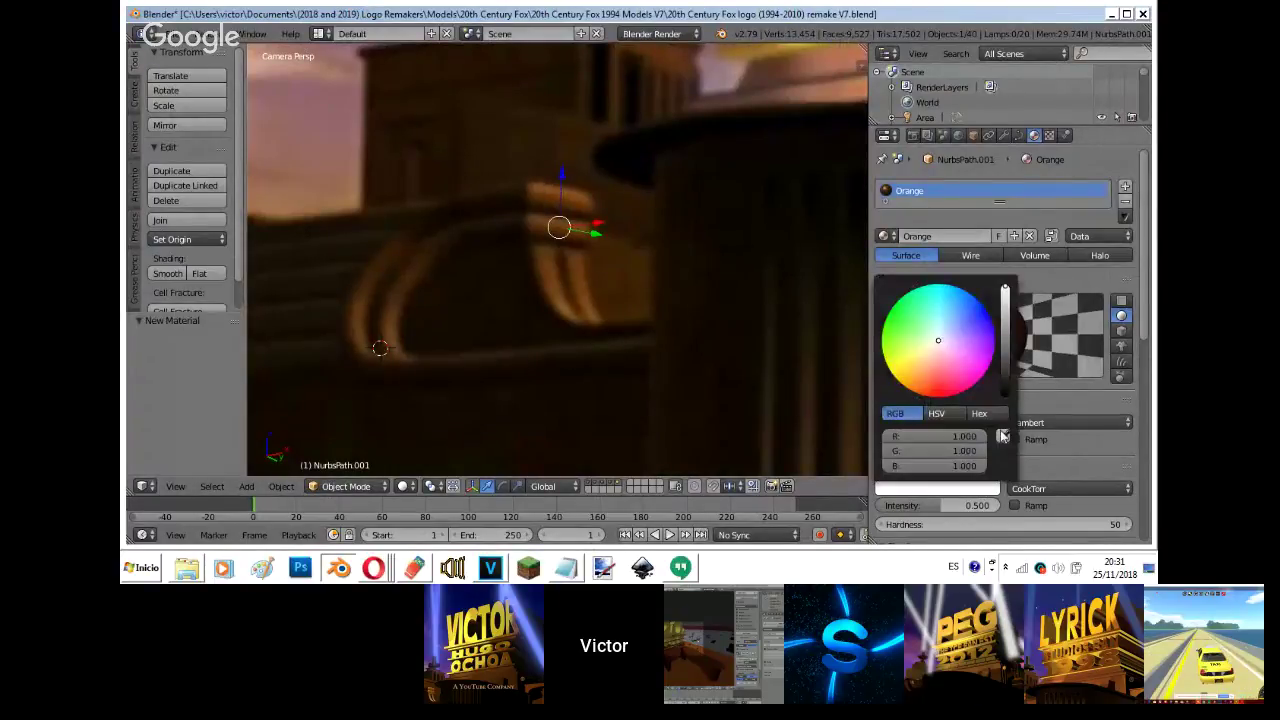
pyautogui.click(1003, 436)
pyautogui.click(392, 340)
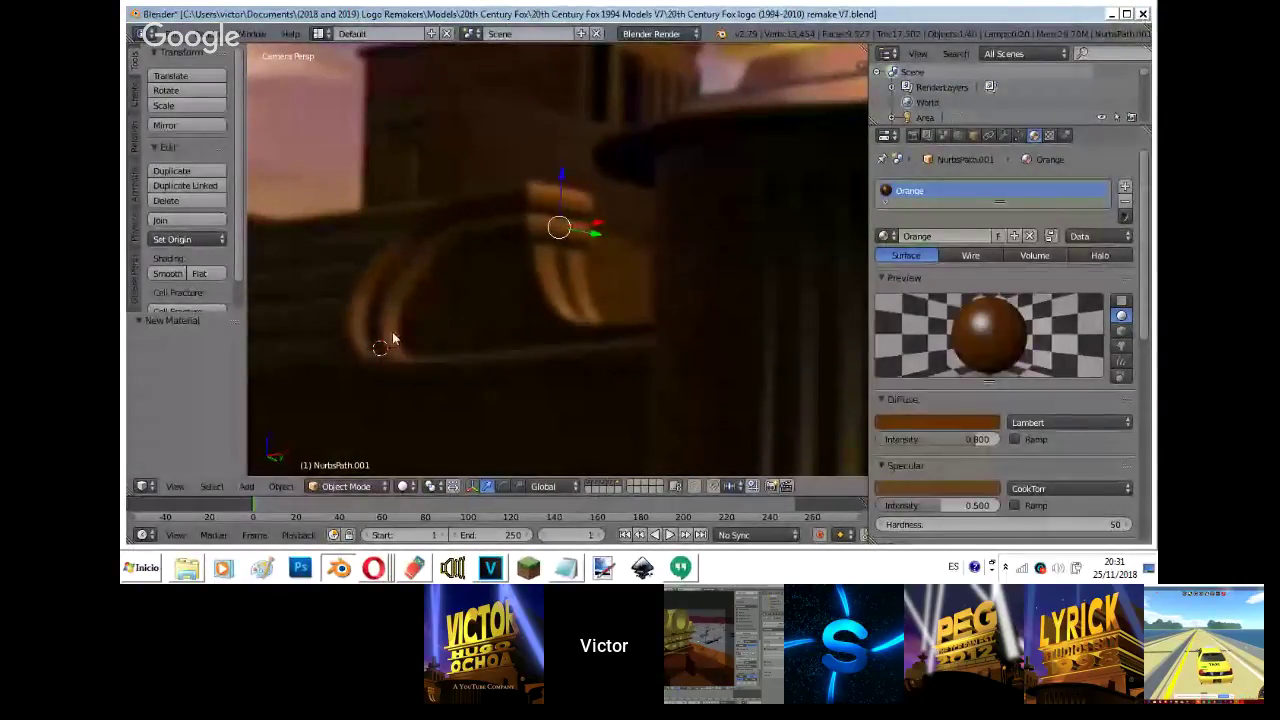
# - Hide the background image and strengthen the Orange material's specular highlight with a brighter colour, intensity 1.000 and hardness 28
pyautogui.press('n')
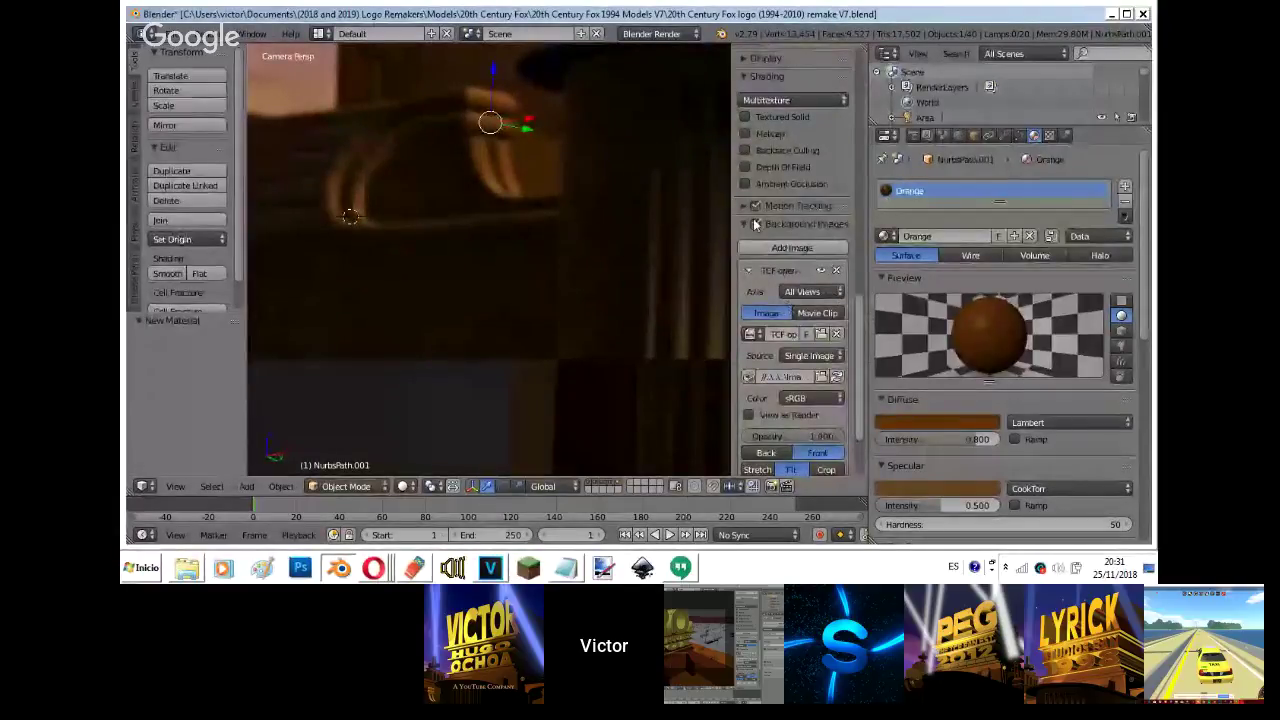
pyautogui.press('n')
pyautogui.click(972, 492)
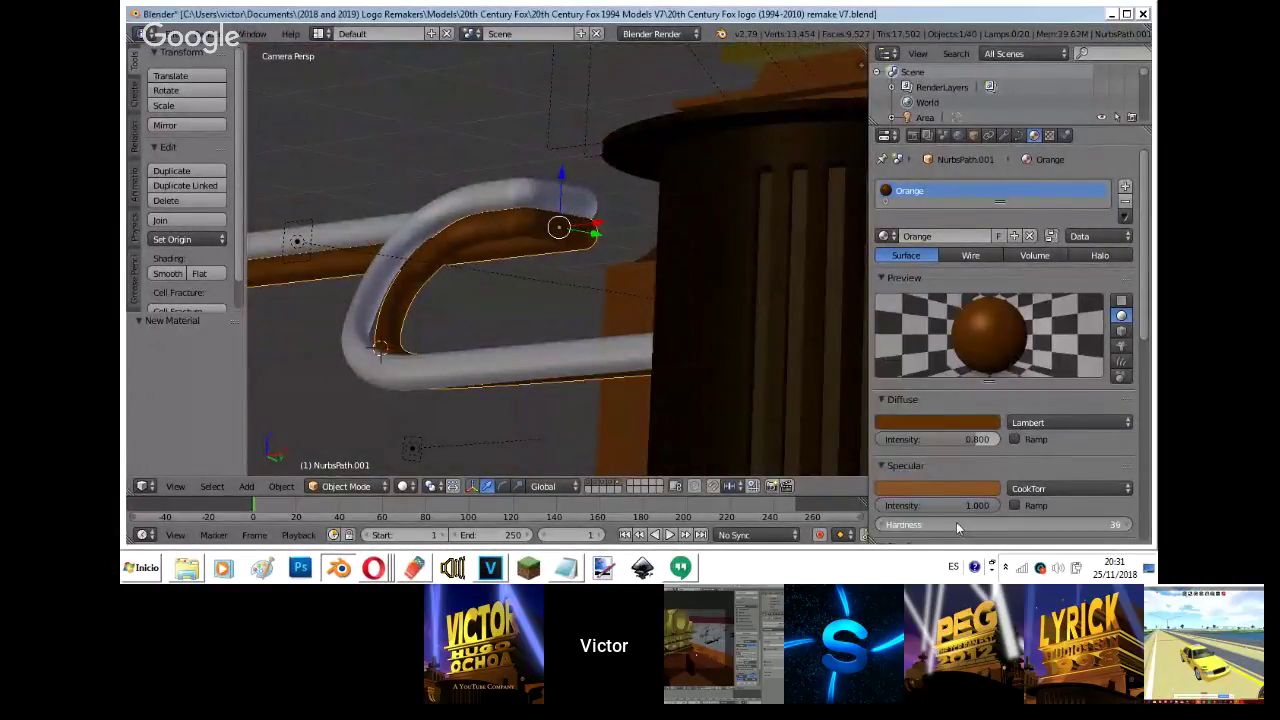
# - Link the lower tube's Orange material to the upper tube, and leave only the upper tube selected
pyautogui.rightClick(537, 185)
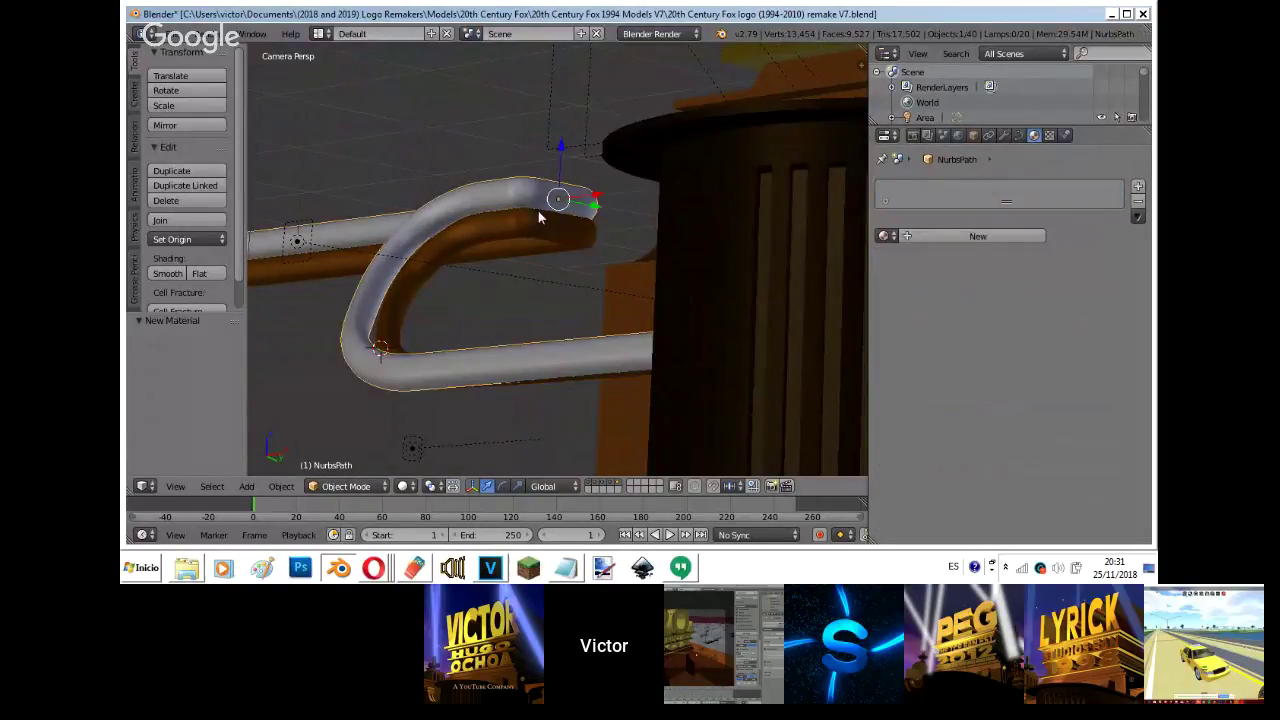
pyautogui.keyDown('shift'); pyautogui.rightClick(540, 216); pyautogui.keyUp('shift')
pyautogui.hotkey('ctrl', 'l')
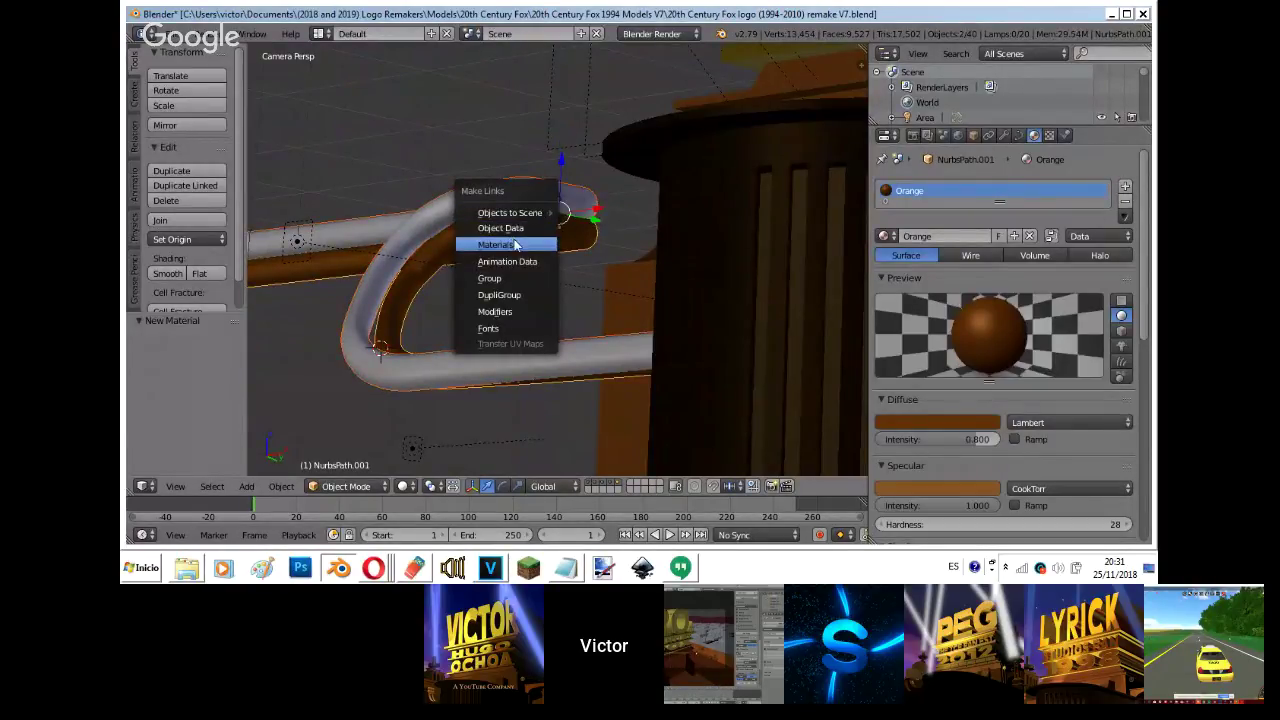
pyautogui.click(515, 242)
pyautogui.rightClick(511, 231)
# - Preview the logo's base in rendered viewport shading from the camera, and return to solid shading
pyautogui.keyDown('shift'); pyautogui.moveTo(511, 231); pyautogui.dragTo(718, 290, button='middle'); pyautogui.keyUp('shift')
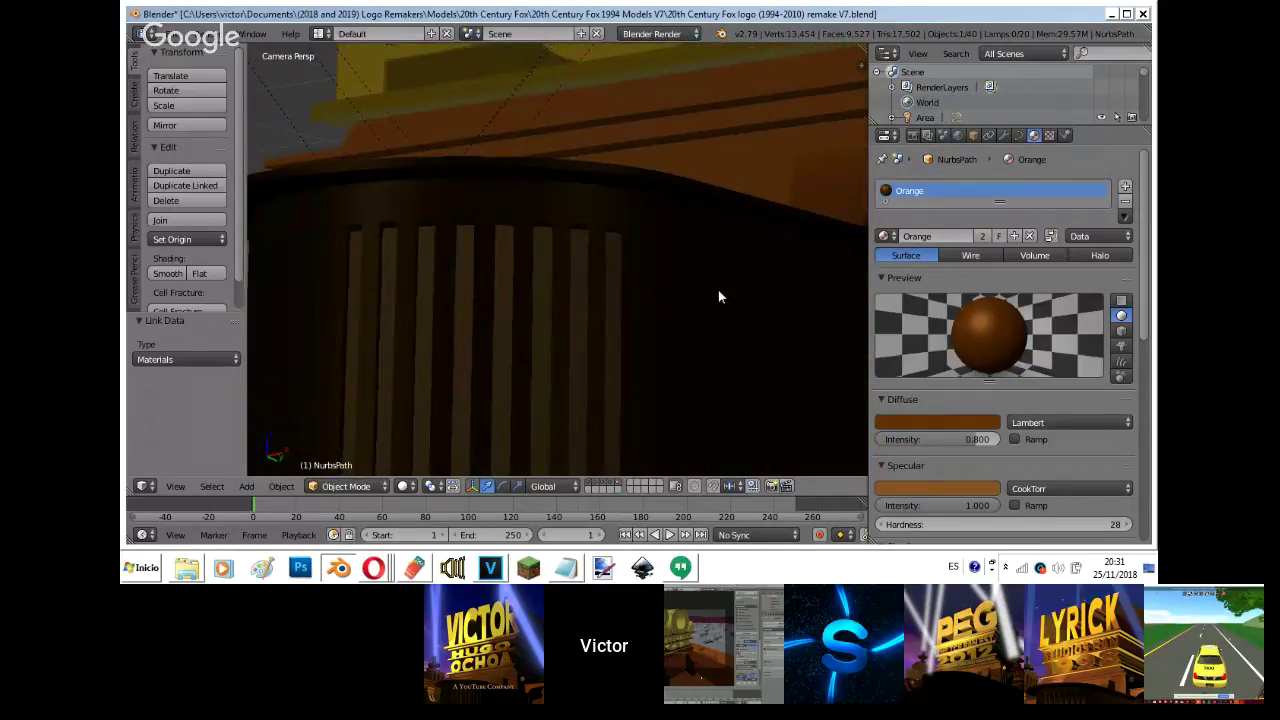
pyautogui.hotkey('shift', 'z')
pyautogui.scroll(-2, 718, 290)
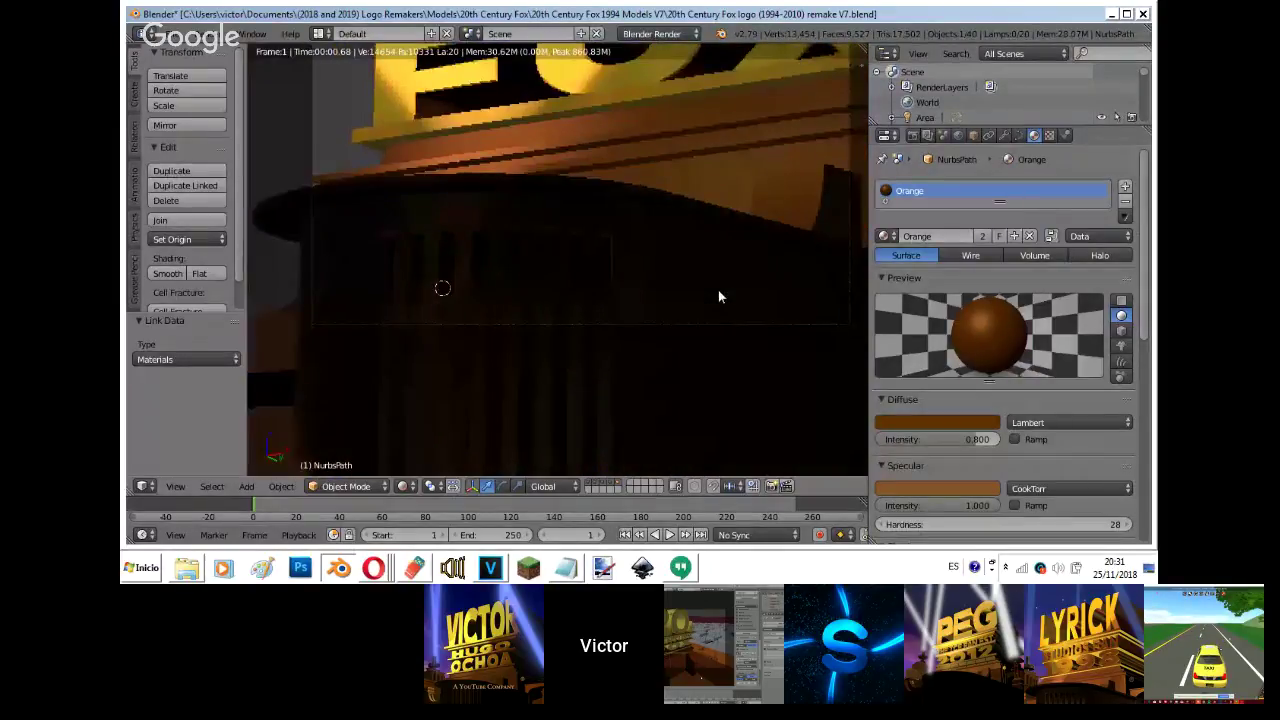
pyautogui.press('KP_0')
pyautogui.press('KP_0')
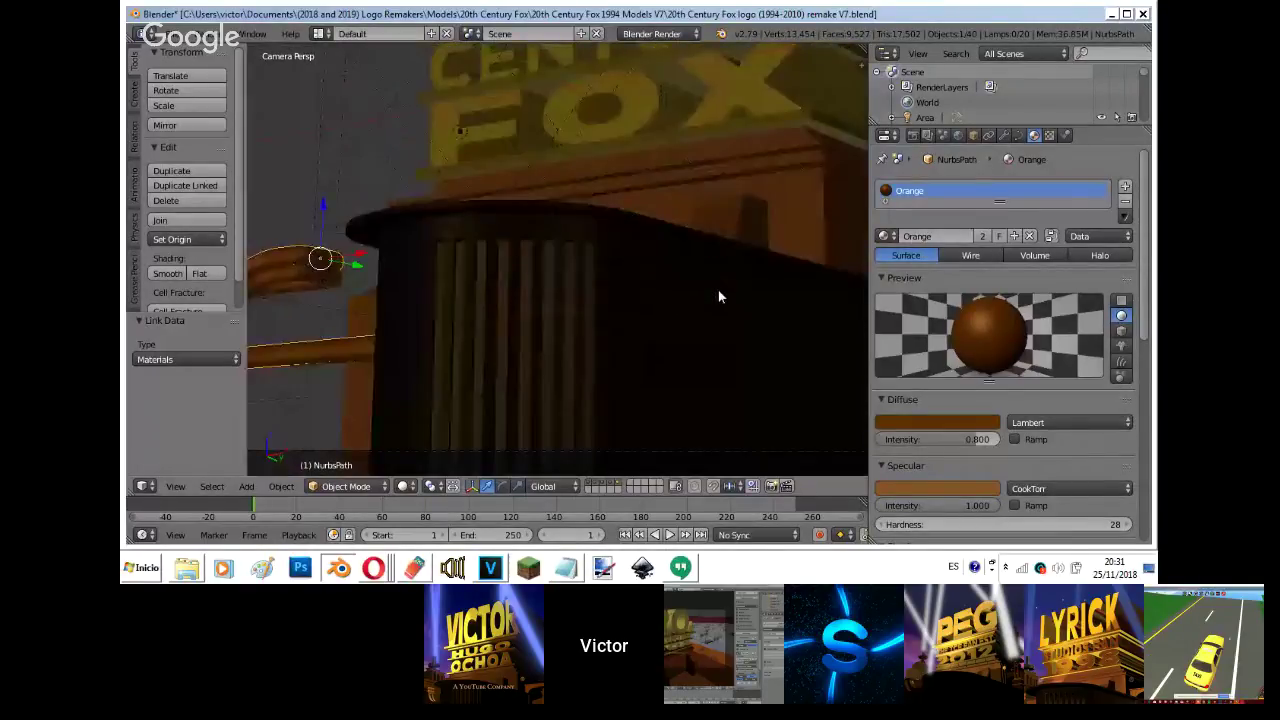
# - Read the live stream chat and look over the Hangouts call in Opera, and switch back to Blender
pyautogui.click(373, 568)
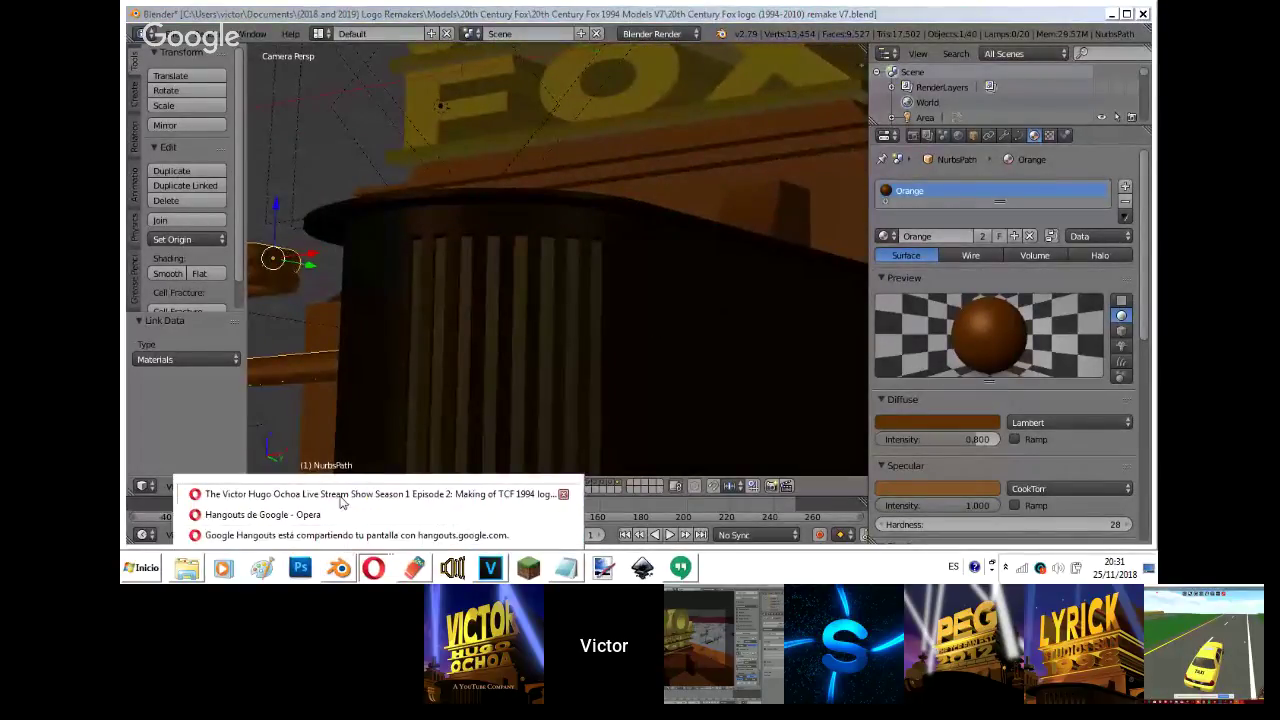
pyautogui.click(340, 492)
pyautogui.click(373, 568)
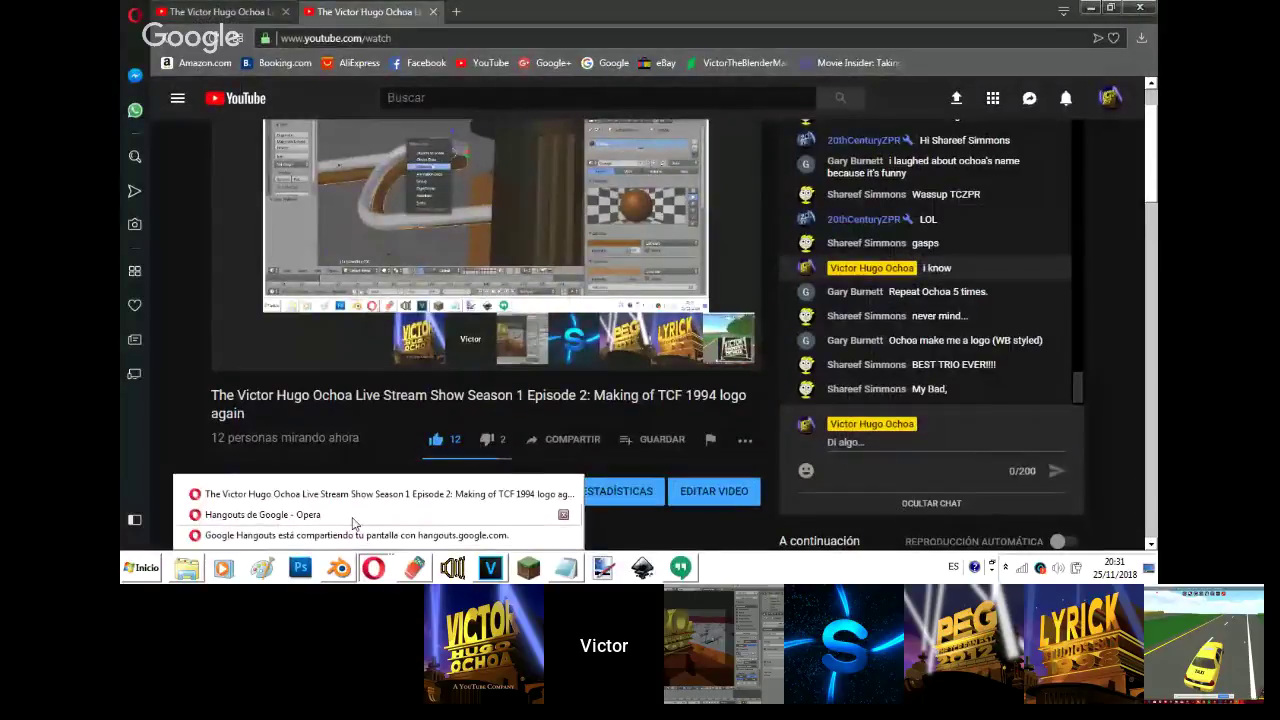
pyautogui.click(351, 516)
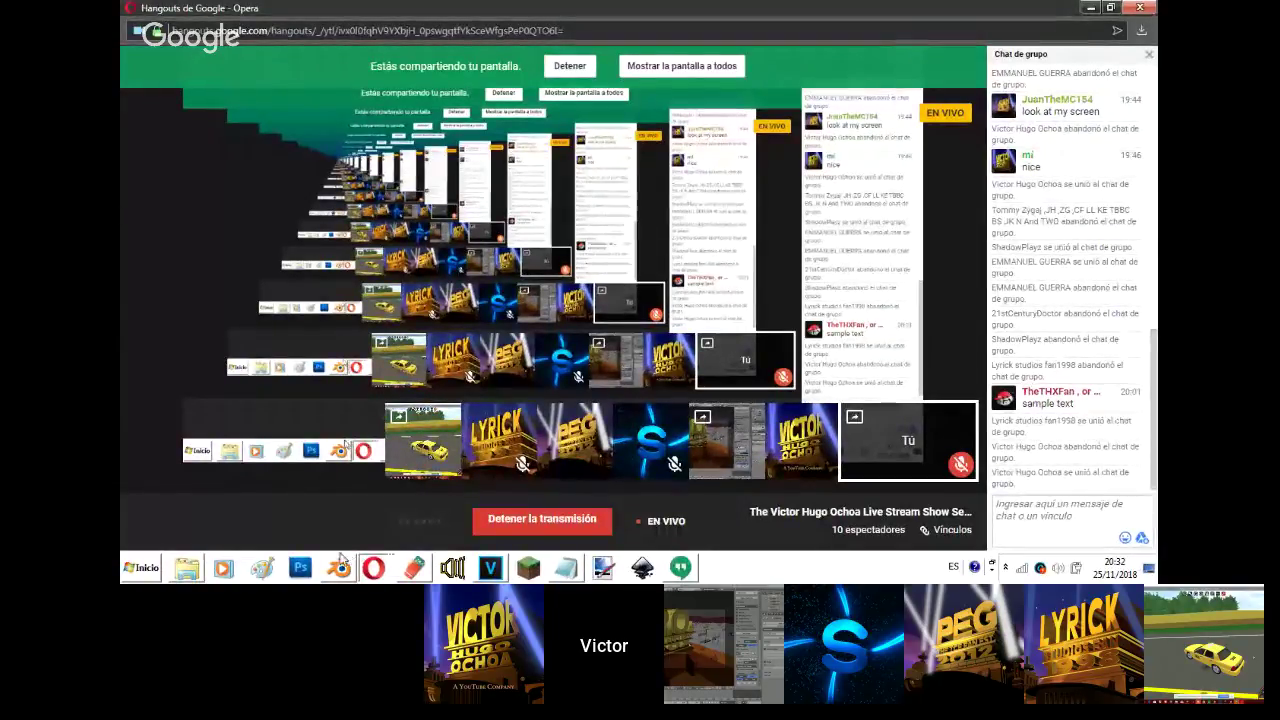
pyautogui.click(341, 566)
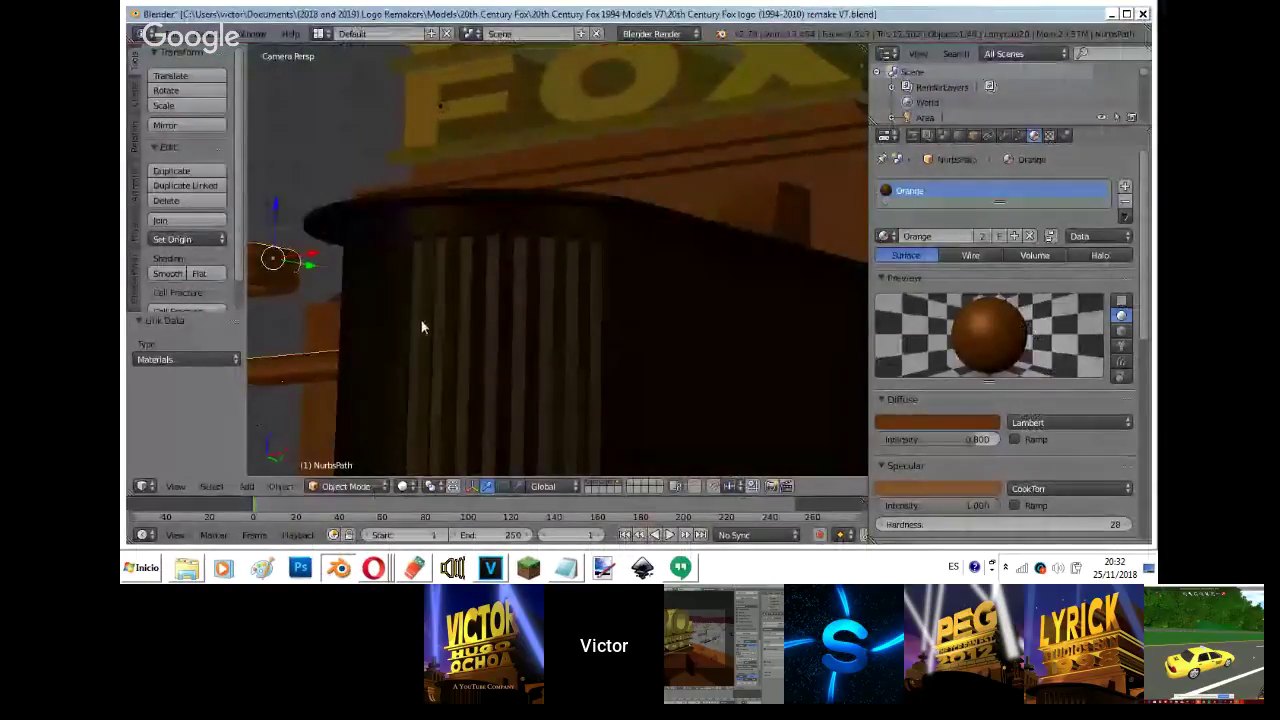
# - Examine the two orange tubes up close by flying around them, and view the model from the front
pyautogui.keyDown('shift'); pyautogui.moveTo(440, 319); pyautogui.dragTo(790, 297, button='middle'); pyautogui.keyUp('shift')
pyautogui.press('KP_0')
pyautogui.hotkey('shift', 'f')
pyautogui.press('w')
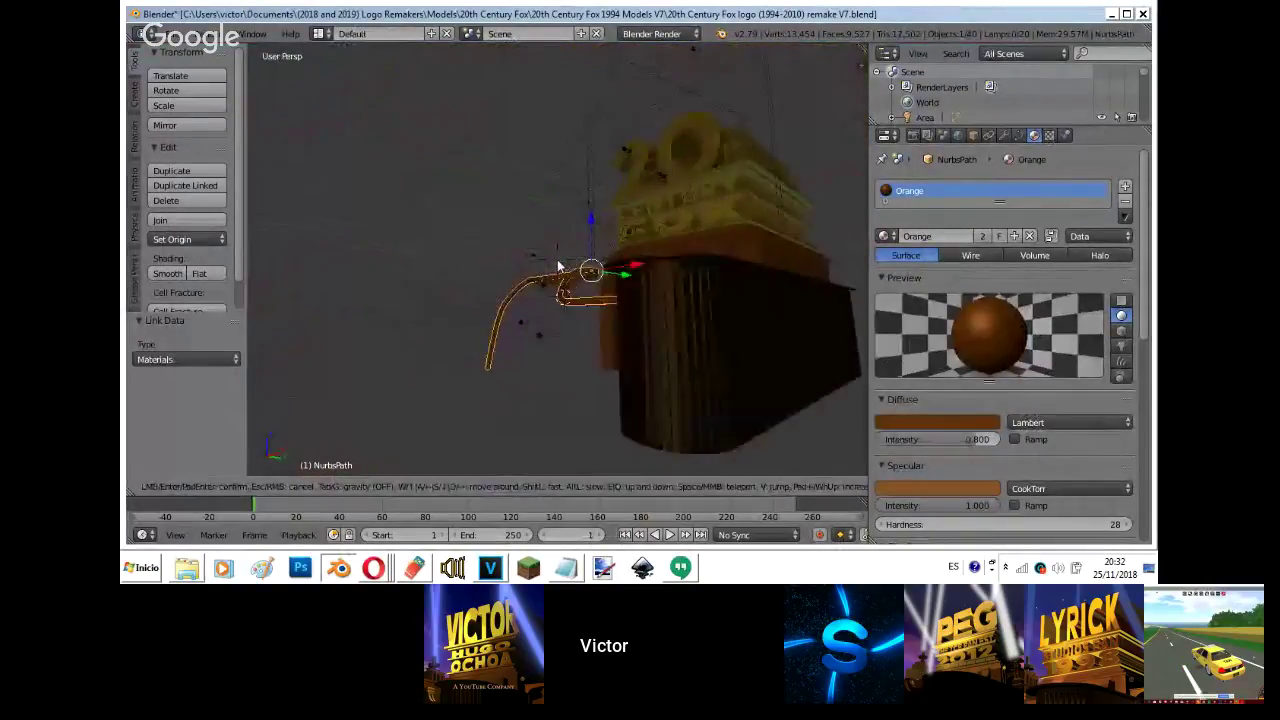
pyautogui.press('w')
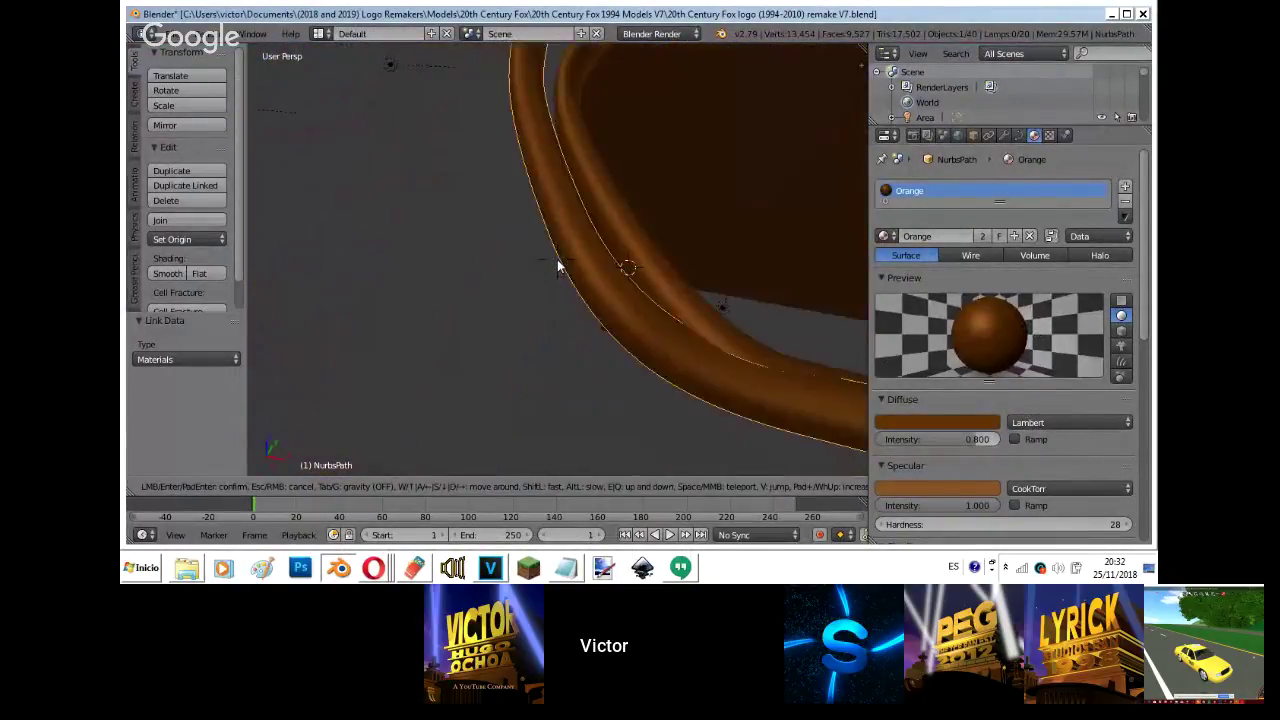
pyautogui.press('s')
pyautogui.press('w')
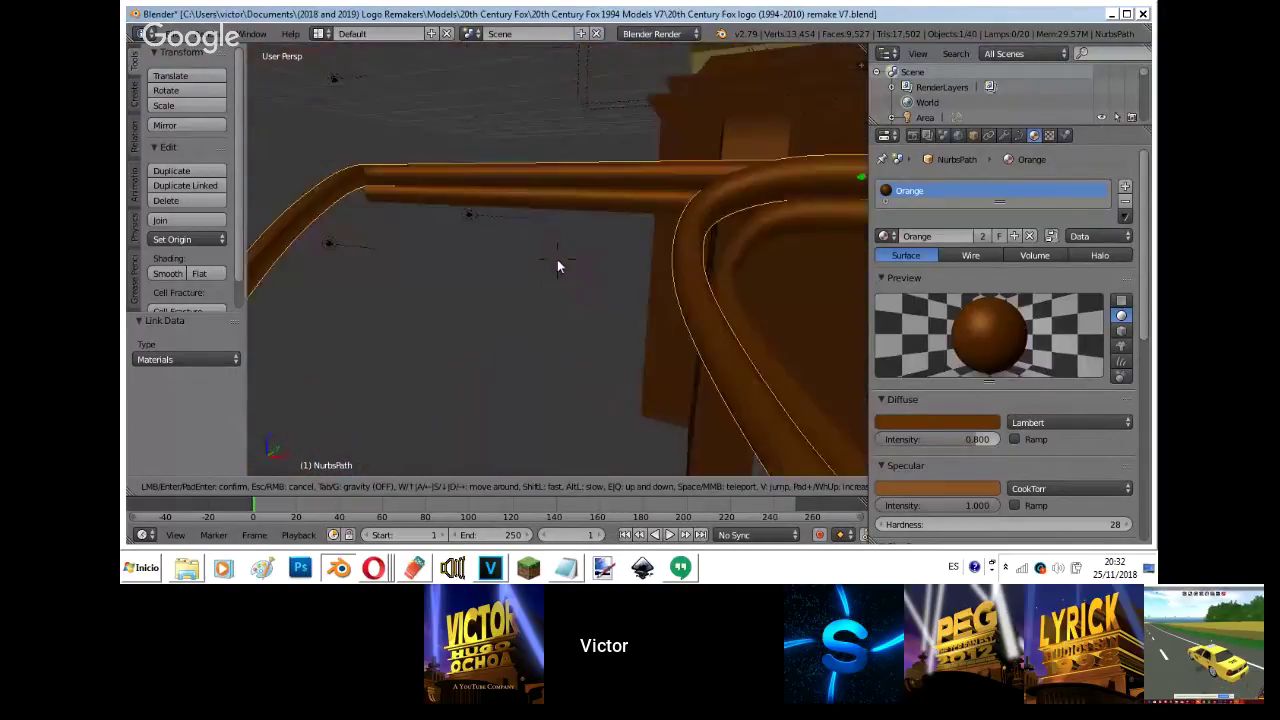
pyautogui.press('Escape')
pyautogui.press('KP_1')
pyautogui.scroll(6, 557, 259)
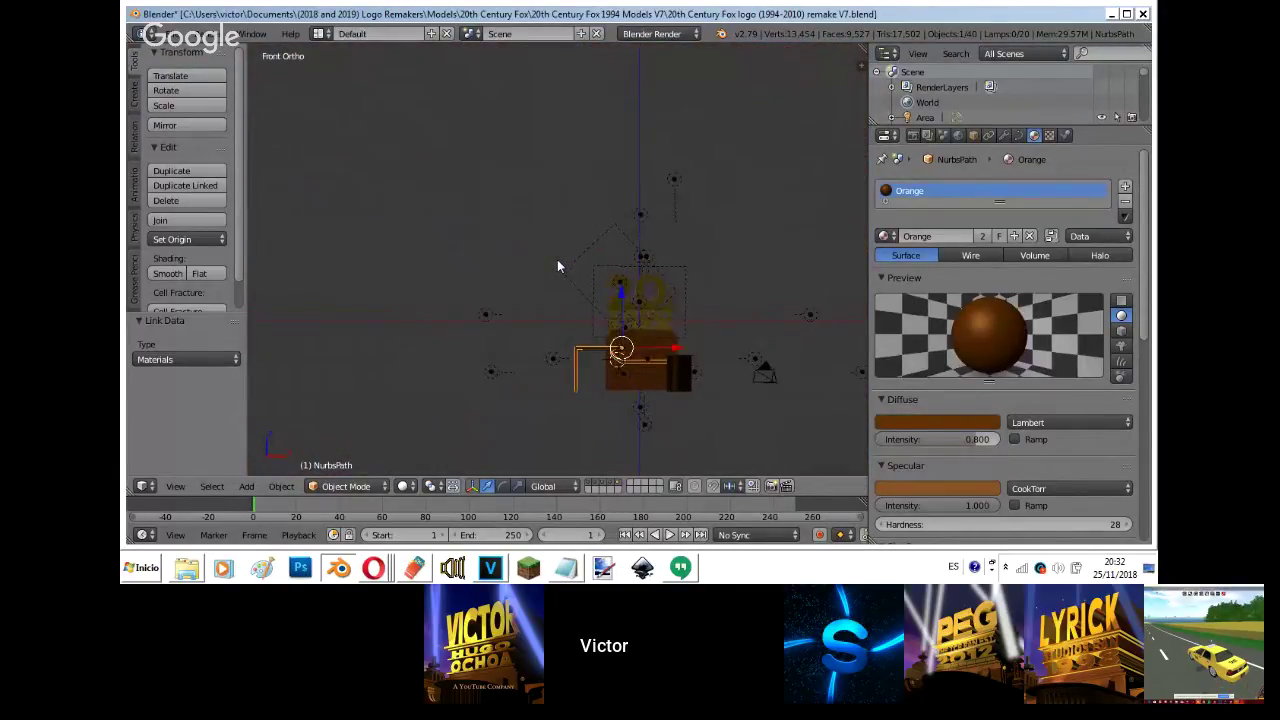
# - Show only the scene layer that holds the two orange ledge tubes
pyautogui.keyDown('shift'); pyautogui.moveTo(365, 143); pyautogui.dragTo(625, 235); pyautogui.keyUp('shift')
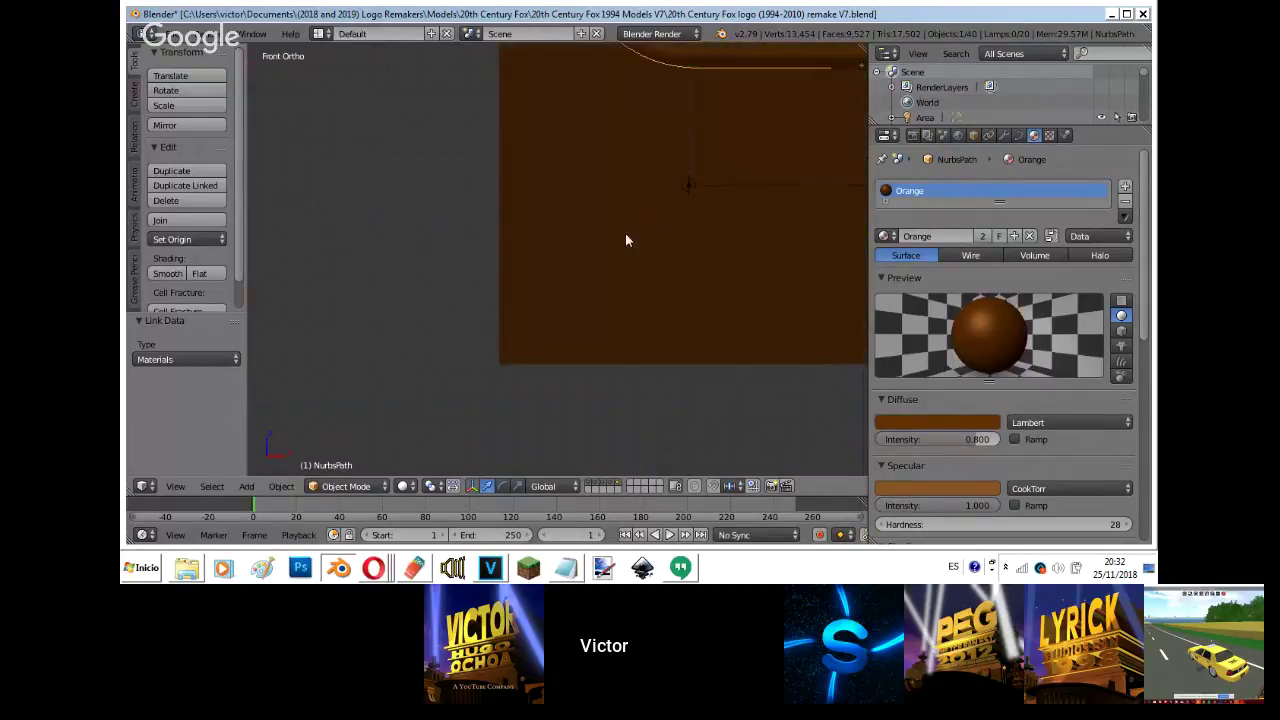
pyautogui.keyDown('shift'); pyautogui.moveTo(625, 235); pyautogui.dragTo(855, 70, button='middle'); pyautogui.keyUp('shift')
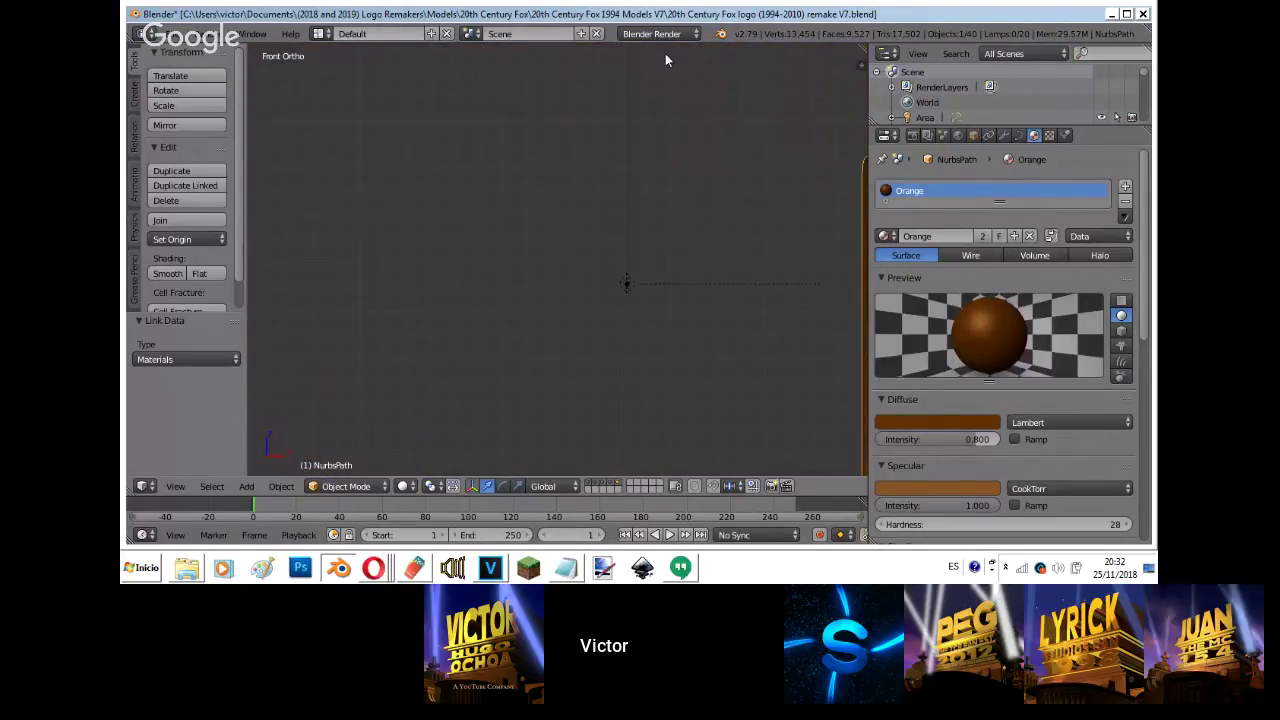
pyautogui.keyDown('shift'); pyautogui.moveTo(665, 53); pyautogui.dragTo(436, 401, button='middle'); pyautogui.keyUp('shift')
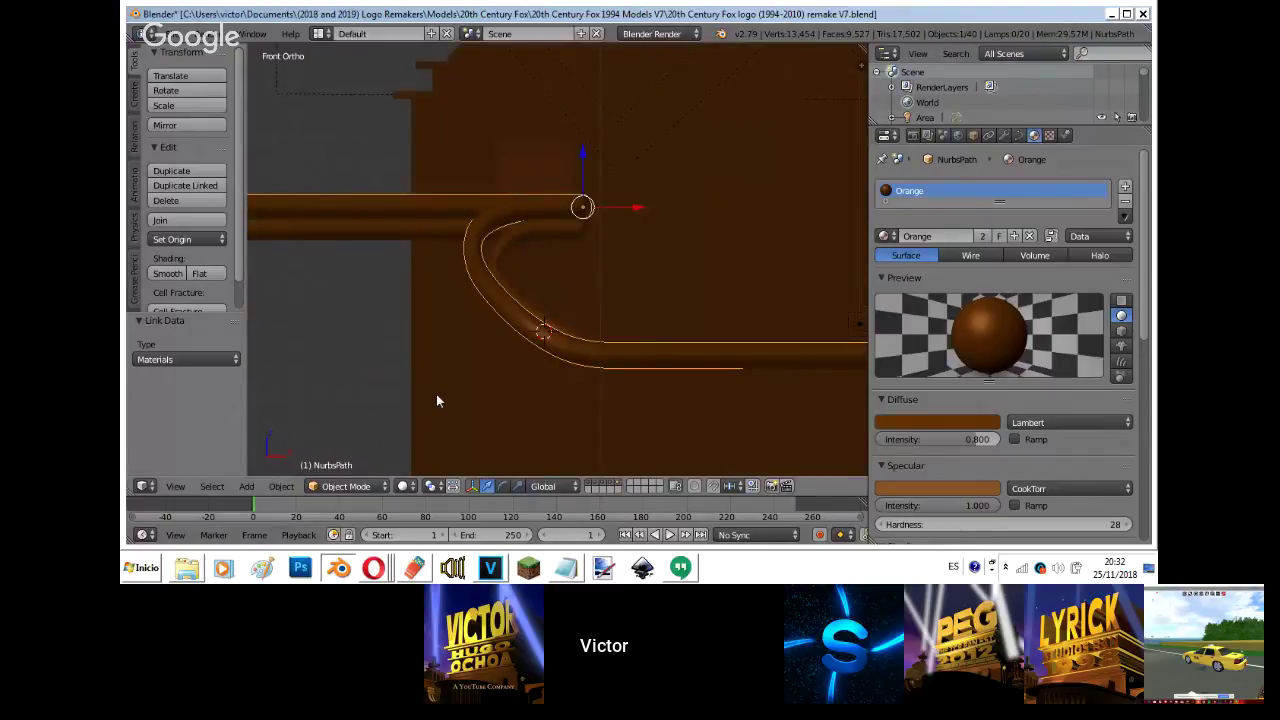
pyautogui.click(619, 482)
pyautogui.keyDown('shift'); pyautogui.moveTo(481, 301); pyautogui.dragTo(750, 316, button='middle'); pyautogui.keyUp('shift')
# - Add a mesh cylinder at the 3D cursor and rotate it 90 degrees in front view so it lies horizontally
pyautogui.hotkey('shift', 'a')
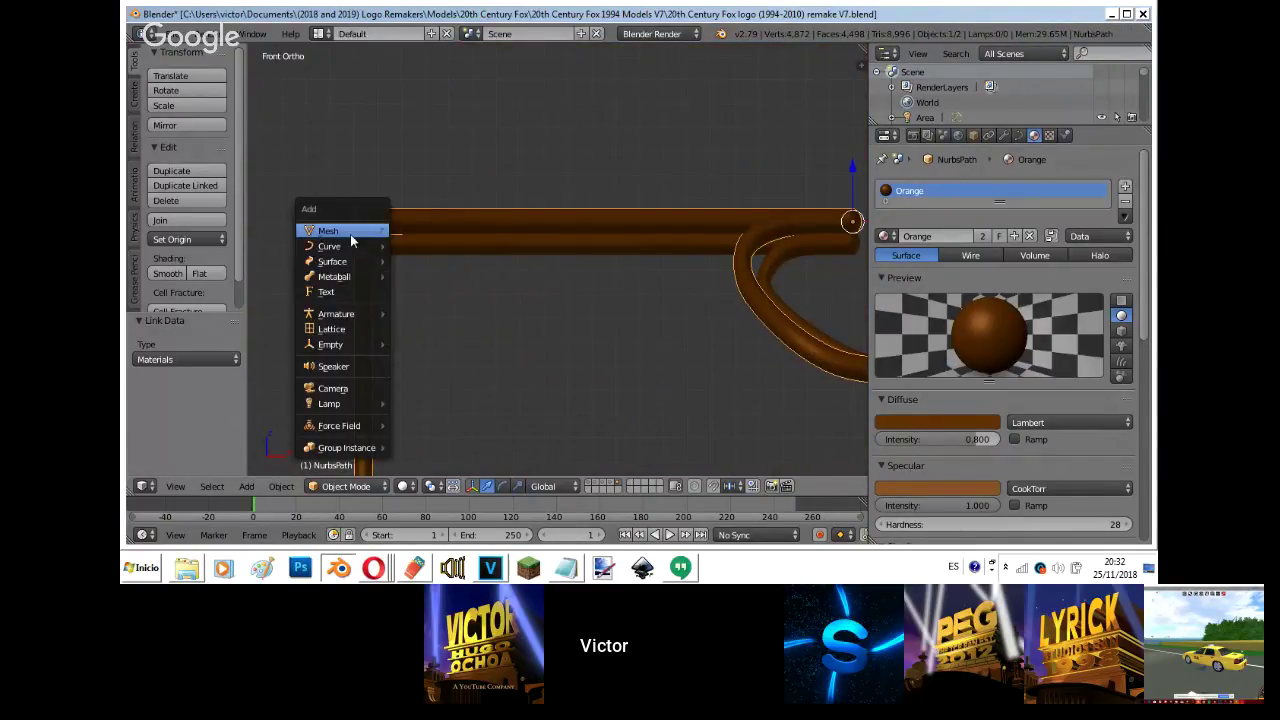
pyautogui.moveTo(350, 234)
pyautogui.click(425, 310)
pyautogui.press('r')
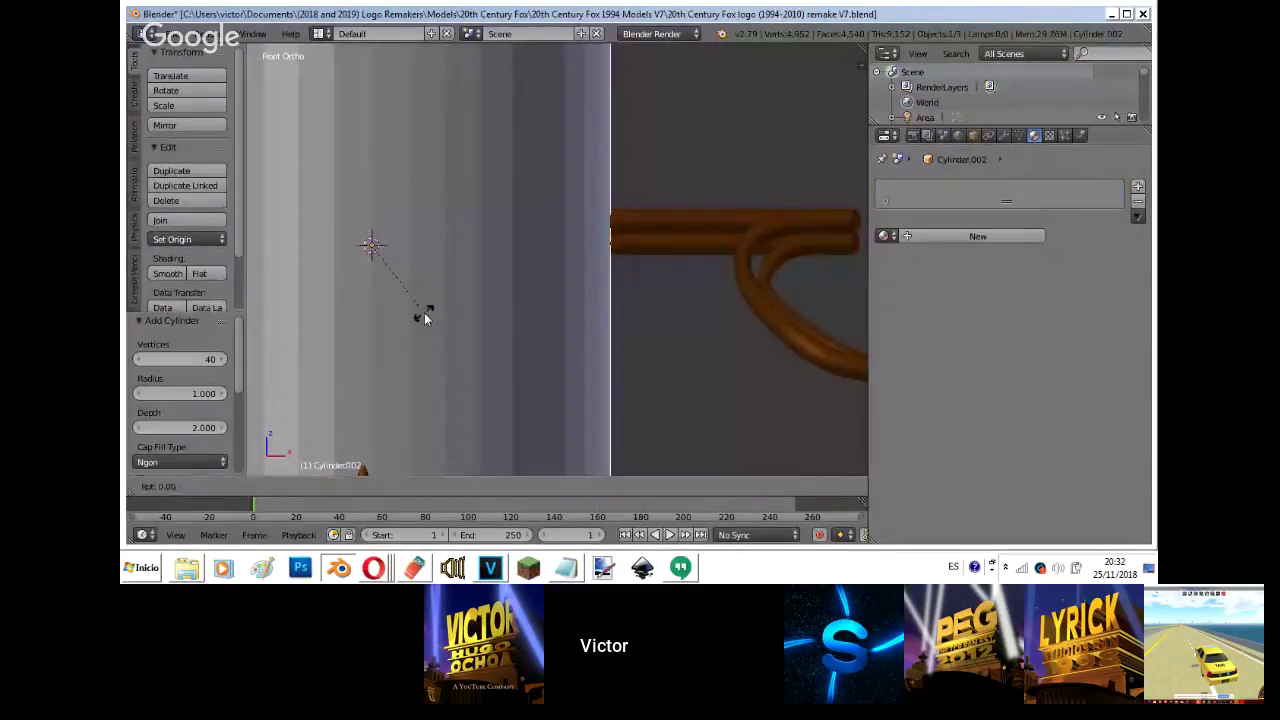
pyautogui.press('9')
pyautogui.press('0')
pyautogui.press('Return')
# - Scale the cylinder down uniformly to about 0.072 and stretch it lengthwise along X
pyautogui.press('s')
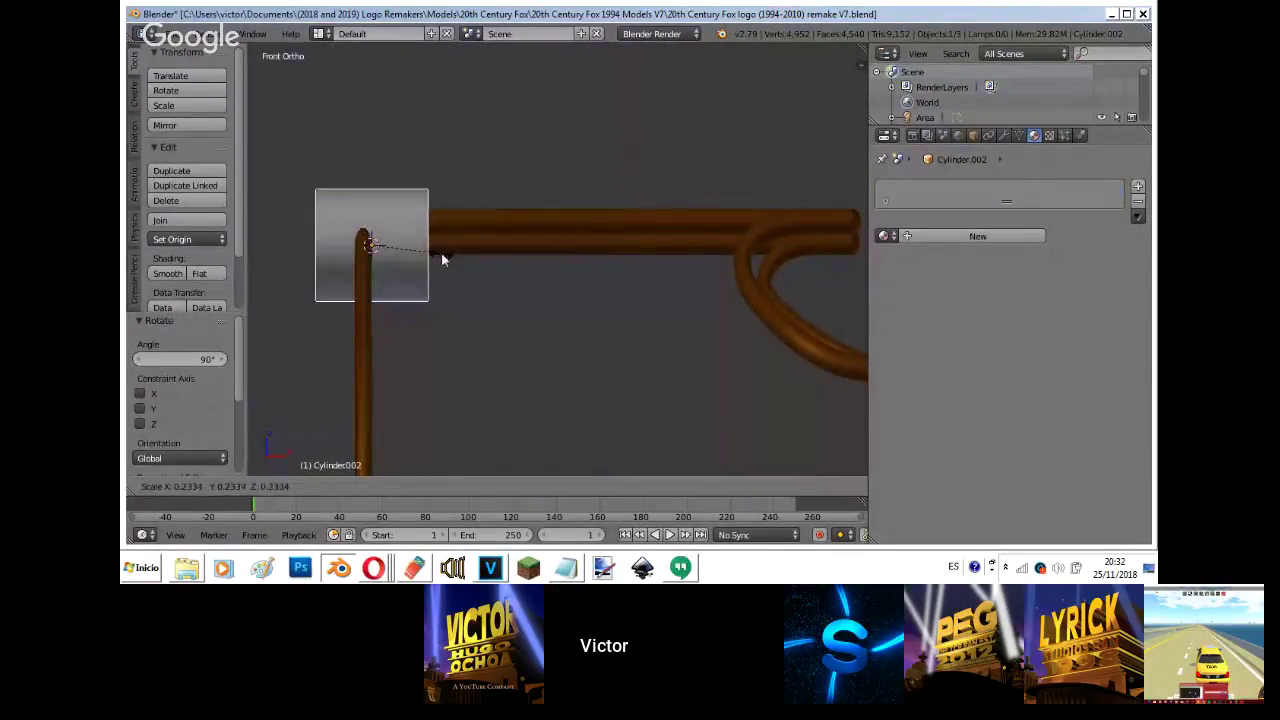
pyautogui.click(385, 257)
pyautogui.press('s')
pyautogui.press('x')
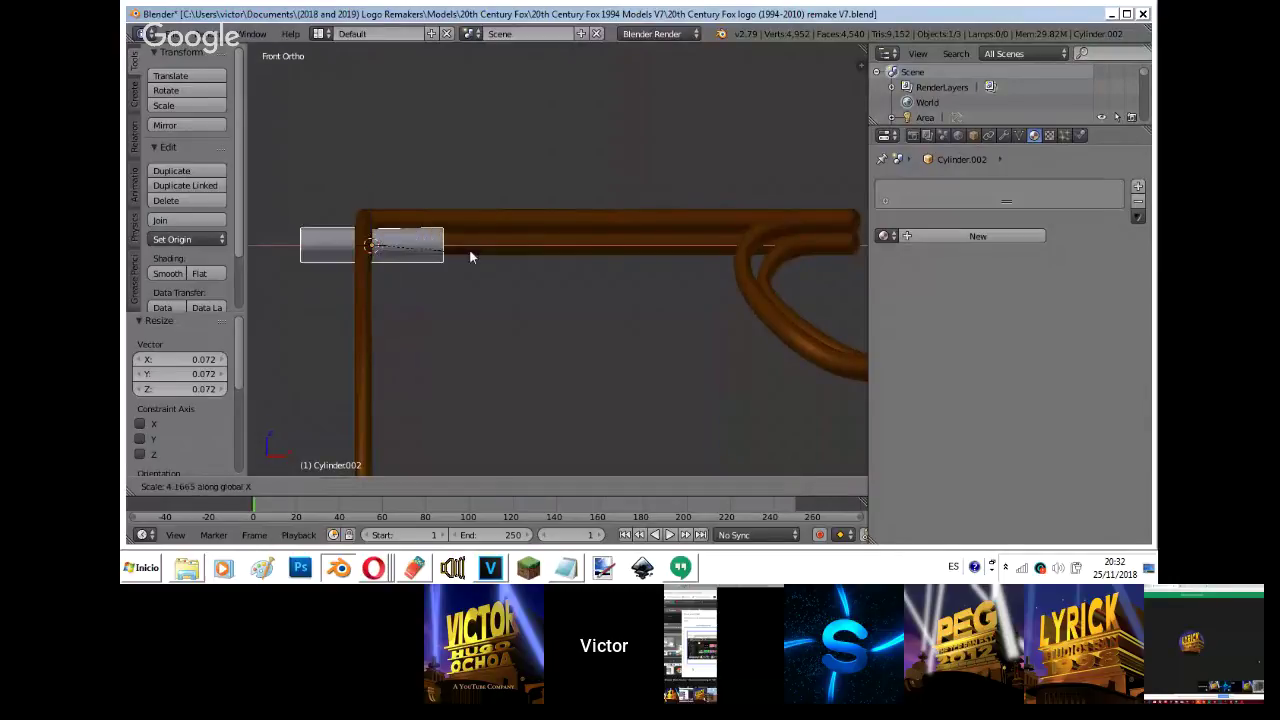
pyautogui.click(586, 246)
# - Shift and stretch the cylinder along X so it spans from the vertical tube's corner to the start of the curved bend
pyautogui.press('g')
pyautogui.press('x')
pyautogui.click(779, 249)
pyautogui.press('s')
pyautogui.press('x')
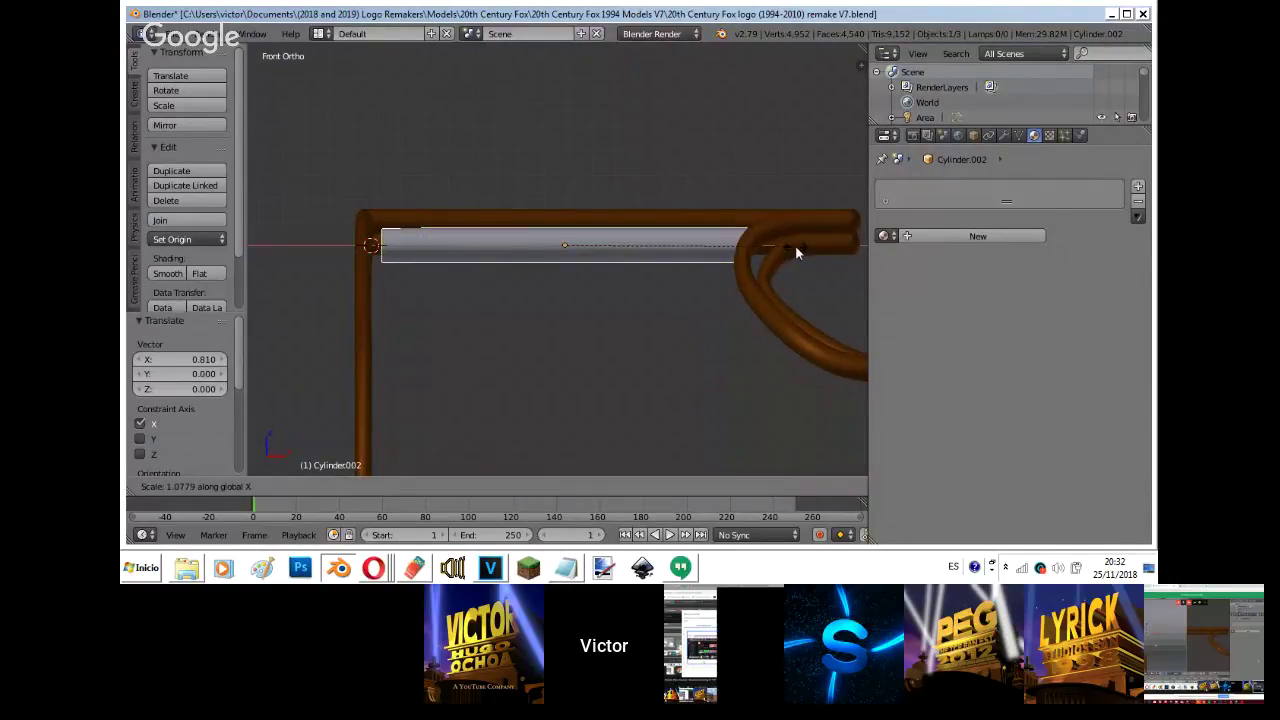
pyautogui.click(803, 245)
pyautogui.press('g')
pyautogui.press('x')
pyautogui.click(792, 244)
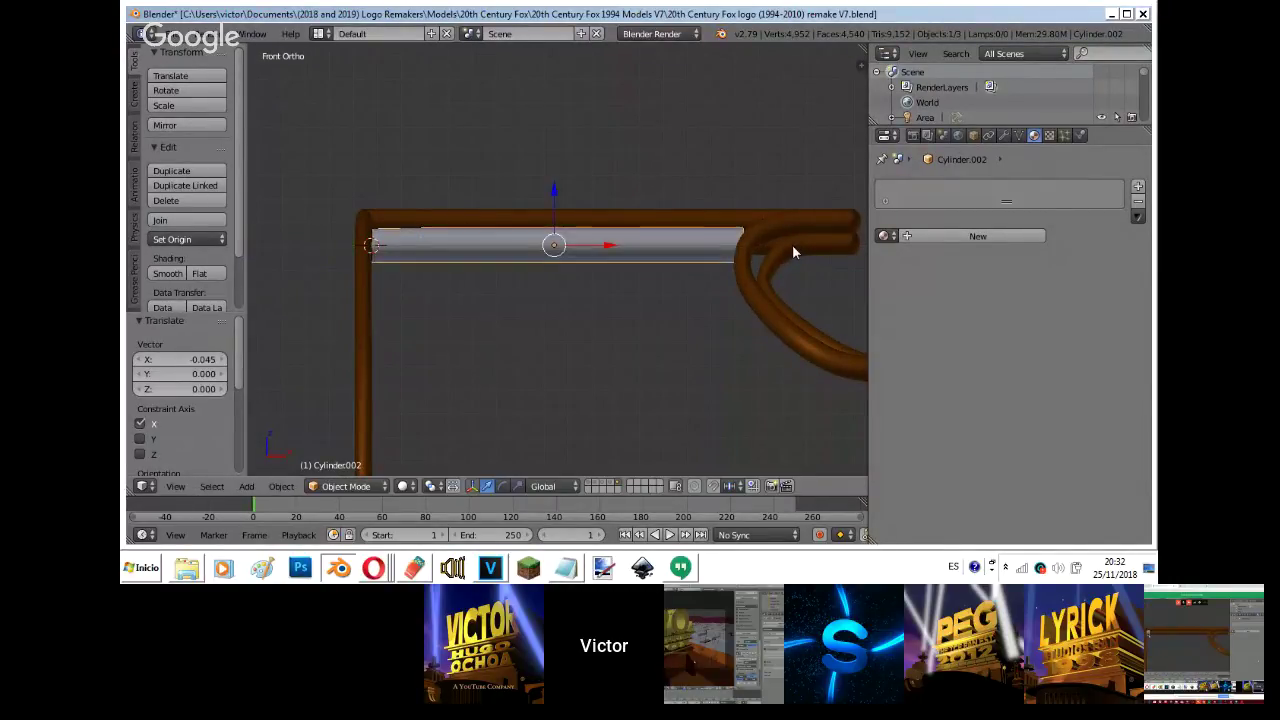
# - Move the cylinder about -0.23 along Y and scale it uniformly to about 0.909
pyautogui.press('KP_0')
pyautogui.press('g')
pyautogui.press('y')
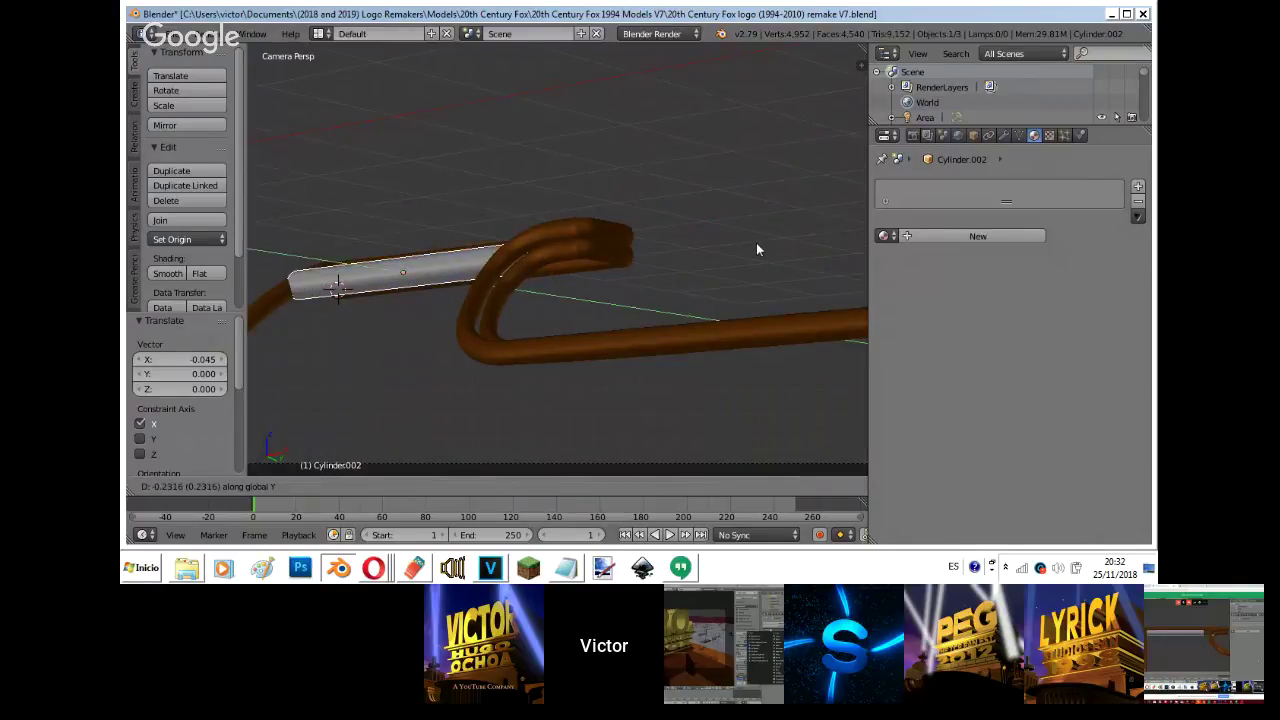
pyautogui.click(756, 242)
pyautogui.press('s')
pyautogui.click(723, 249)
# - Stretch the cylinder along X by about 1.121 between the vertical tube and the bend, and check it from the camera
pyautogui.press('KP_1')
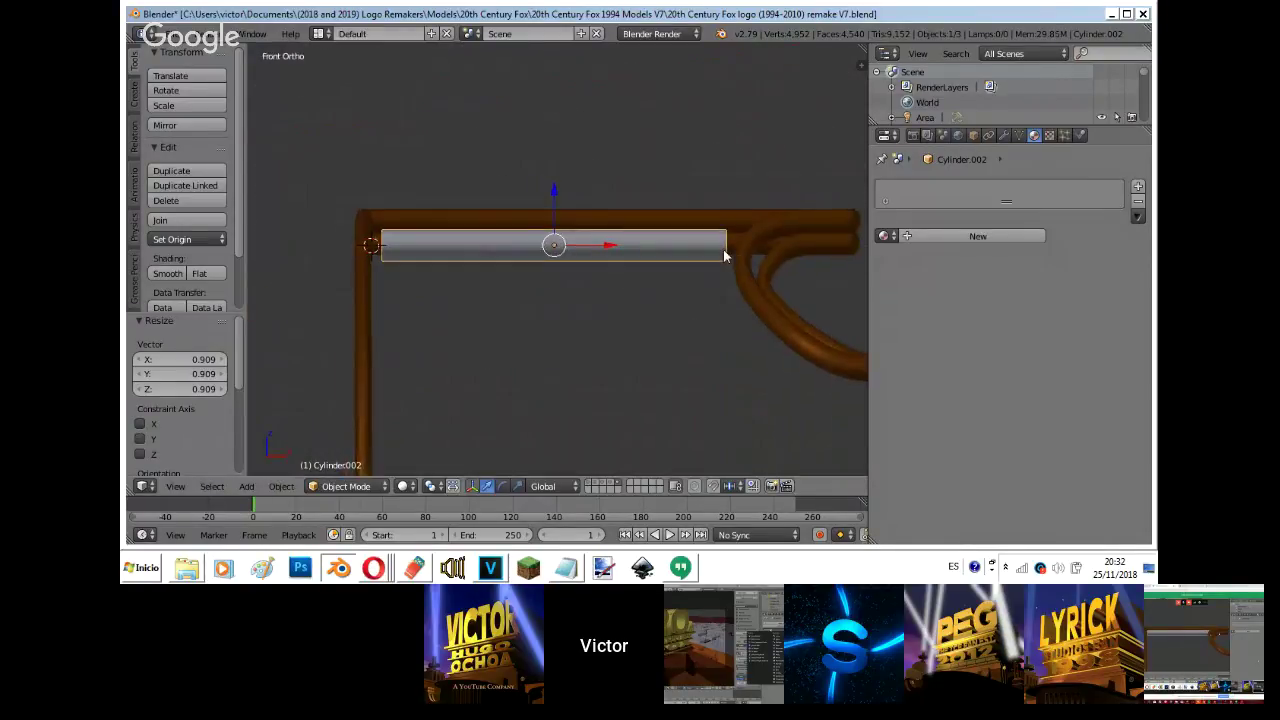
pyautogui.press('s')
pyautogui.press('x')
pyautogui.click(744, 246)
pyautogui.hotkey('shift', 'f')
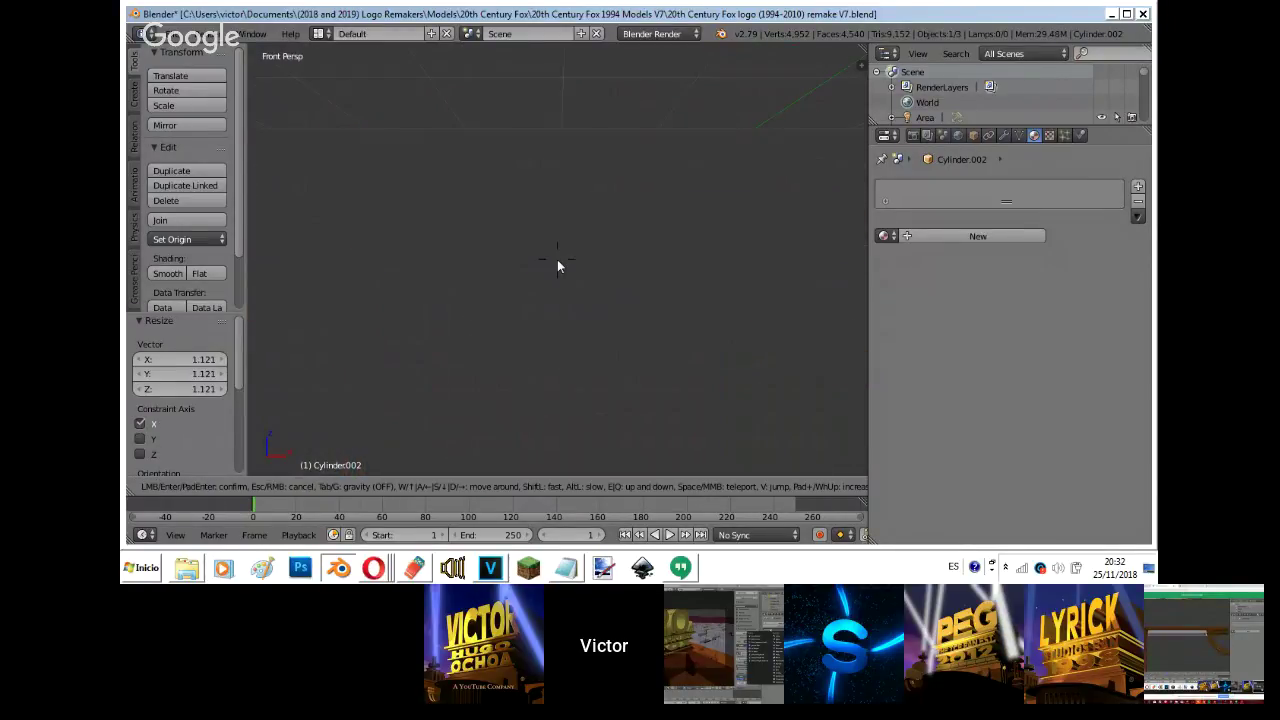
pyautogui.press('Escape')
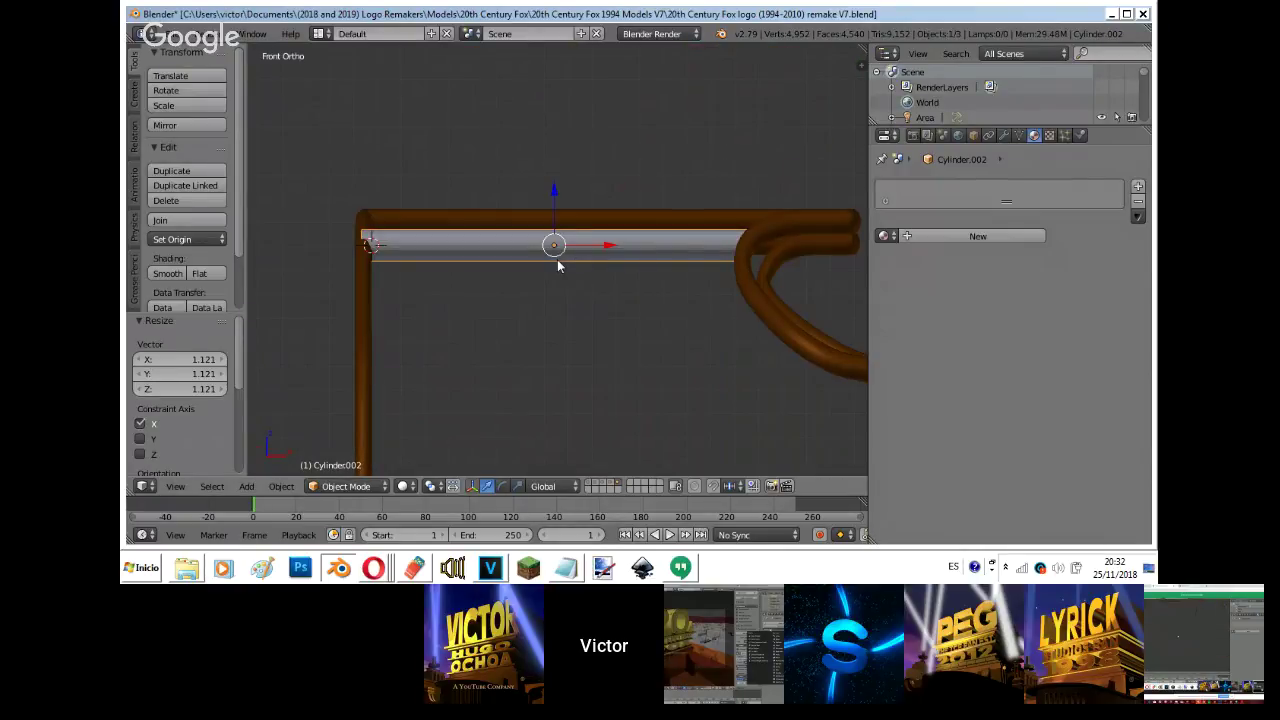
pyautogui.press('KP_0')
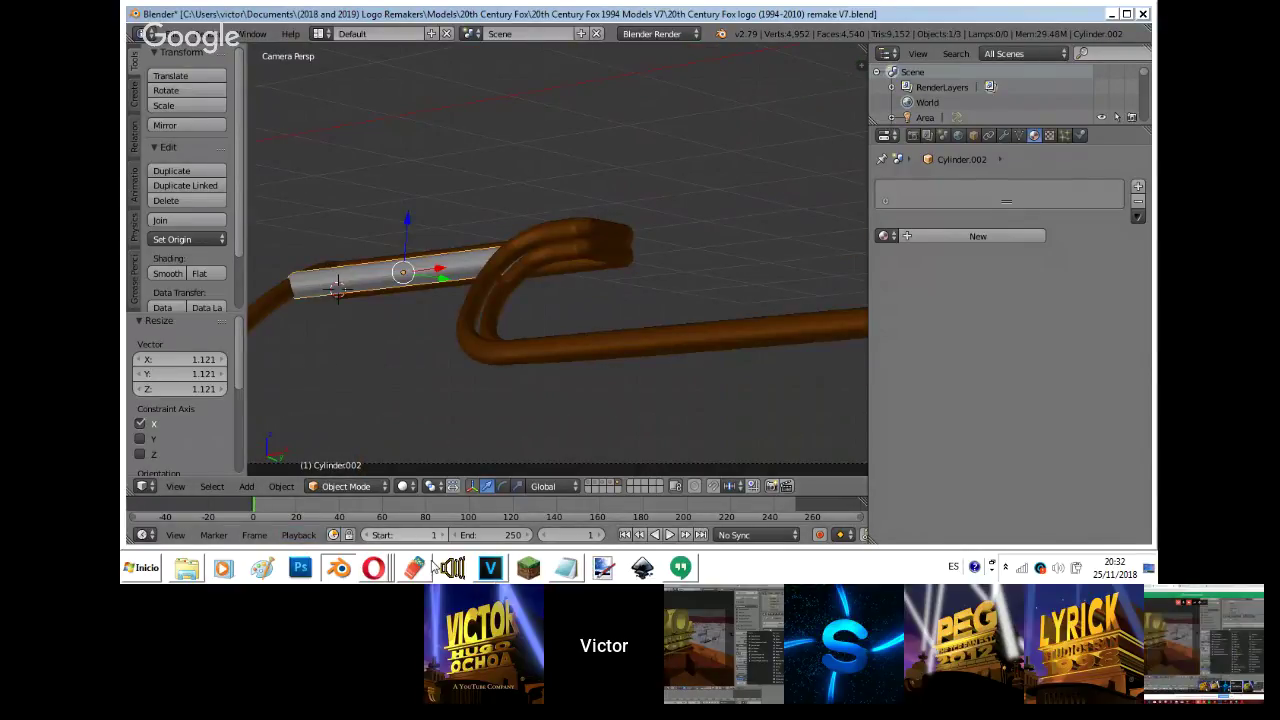
# - Look over the Hangouts call and the YouTube live stream chat in Opera, and switch back to Blender
pyautogui.click(362, 571)
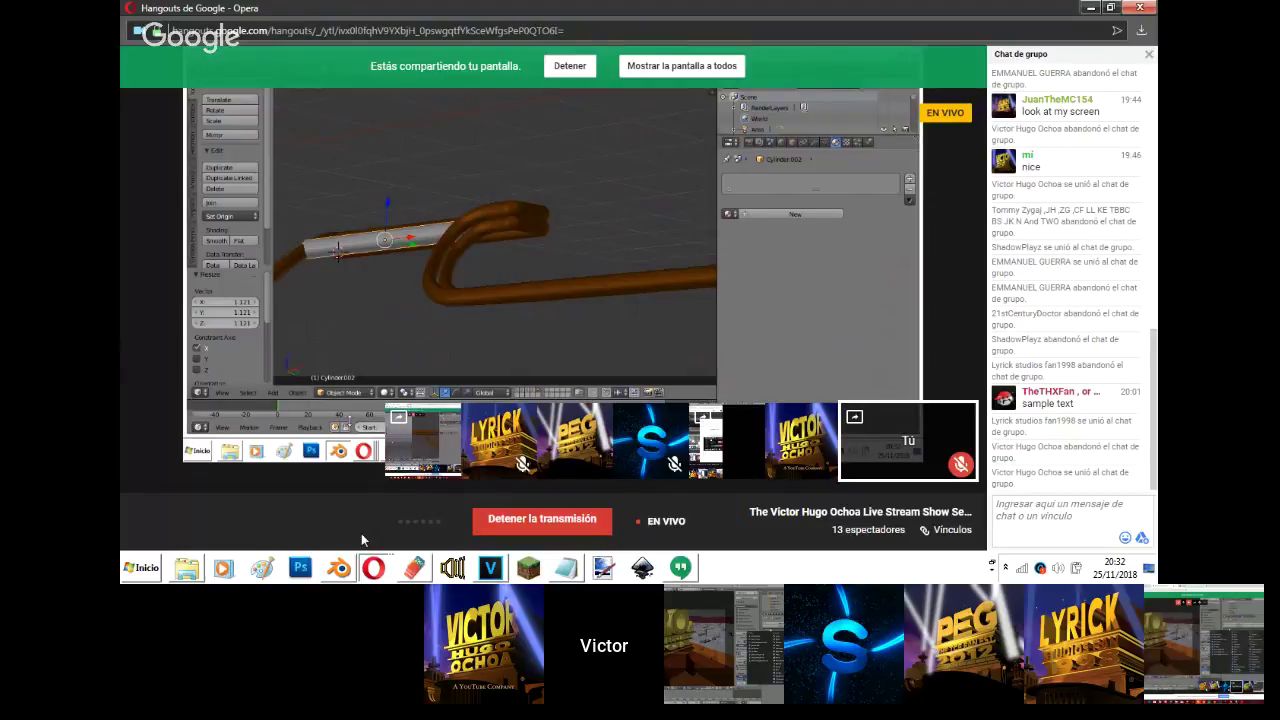
pyautogui.click(353, 490)
pyautogui.moveTo(369, 570)
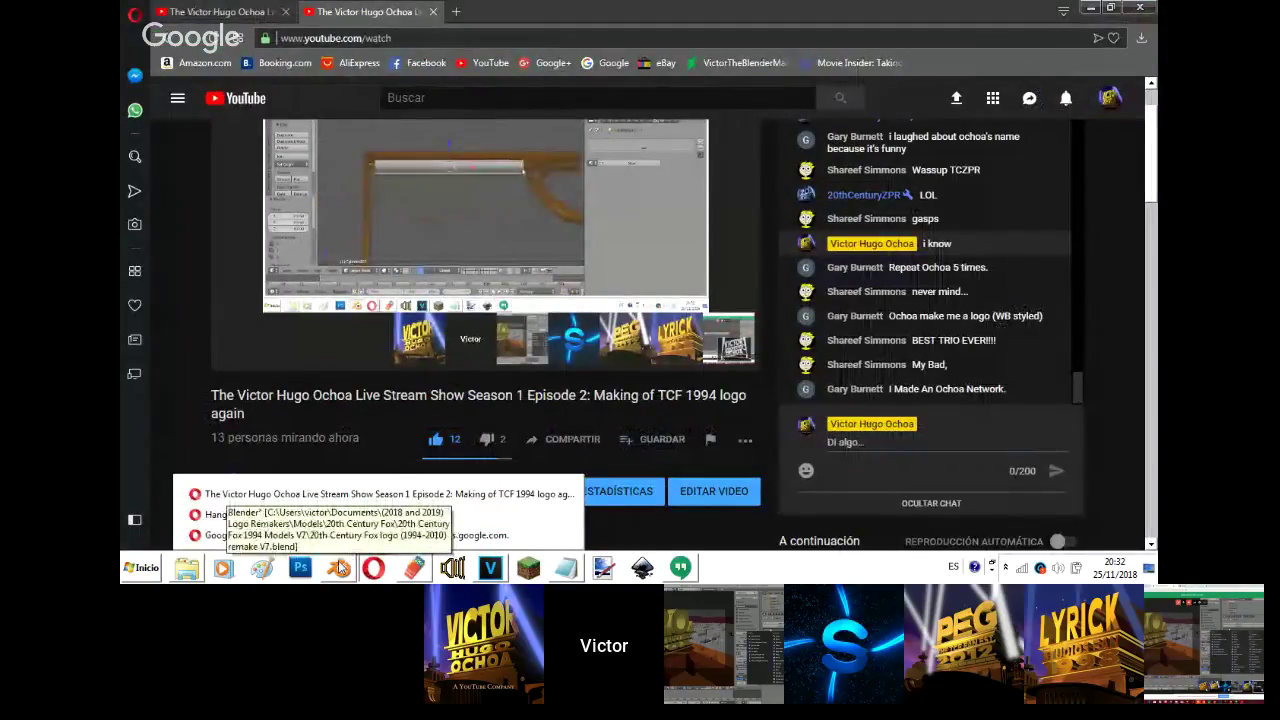
pyautogui.click(339, 568)
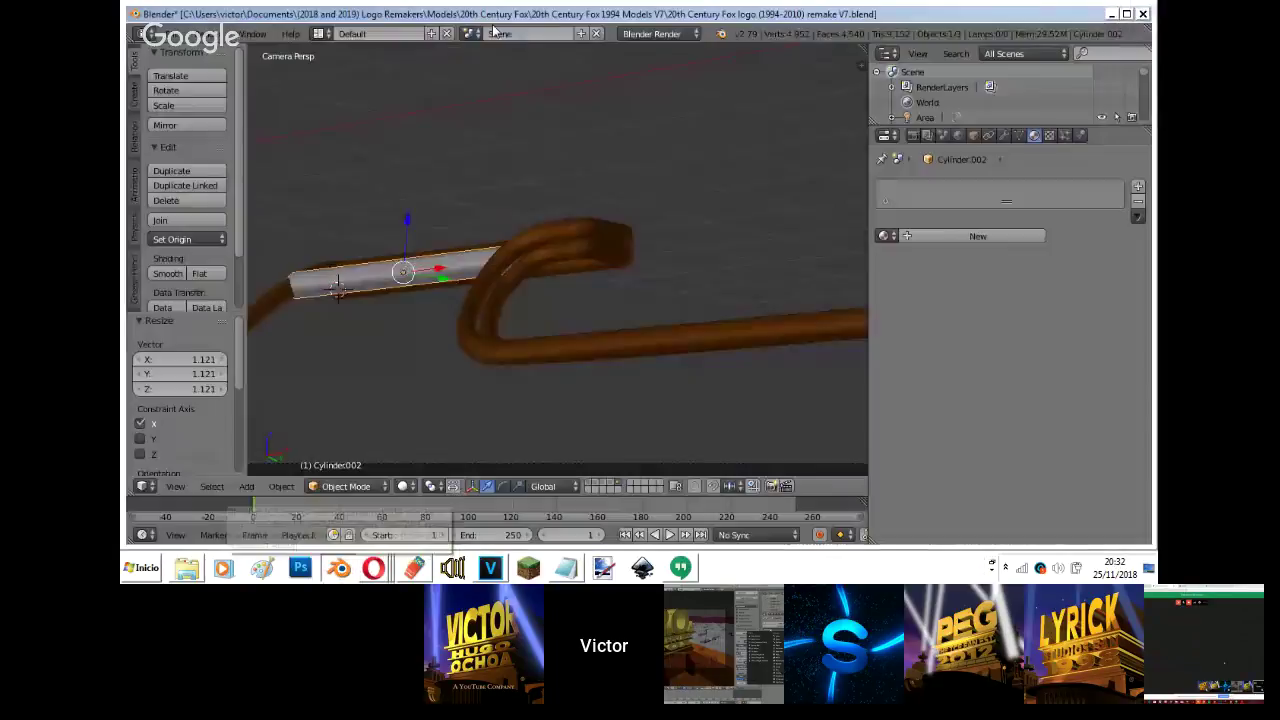
# - Raise the cylinder slightly along Z and stretch it further along X, finishing with a factor of about 1.055
pyautogui.press('s')
pyautogui.press('x')
pyautogui.click(526, 203)
pyautogui.moveTo(408, 222); pyautogui.dragTo(407, 217)
pyautogui.press('s')
pyautogui.press('x')
pyautogui.click(411, 212)
# - In left view, move the cylinder about -0.041 along Y and -0.001 along Z within the tube profile
pyautogui.press('ctrl+KP_3')
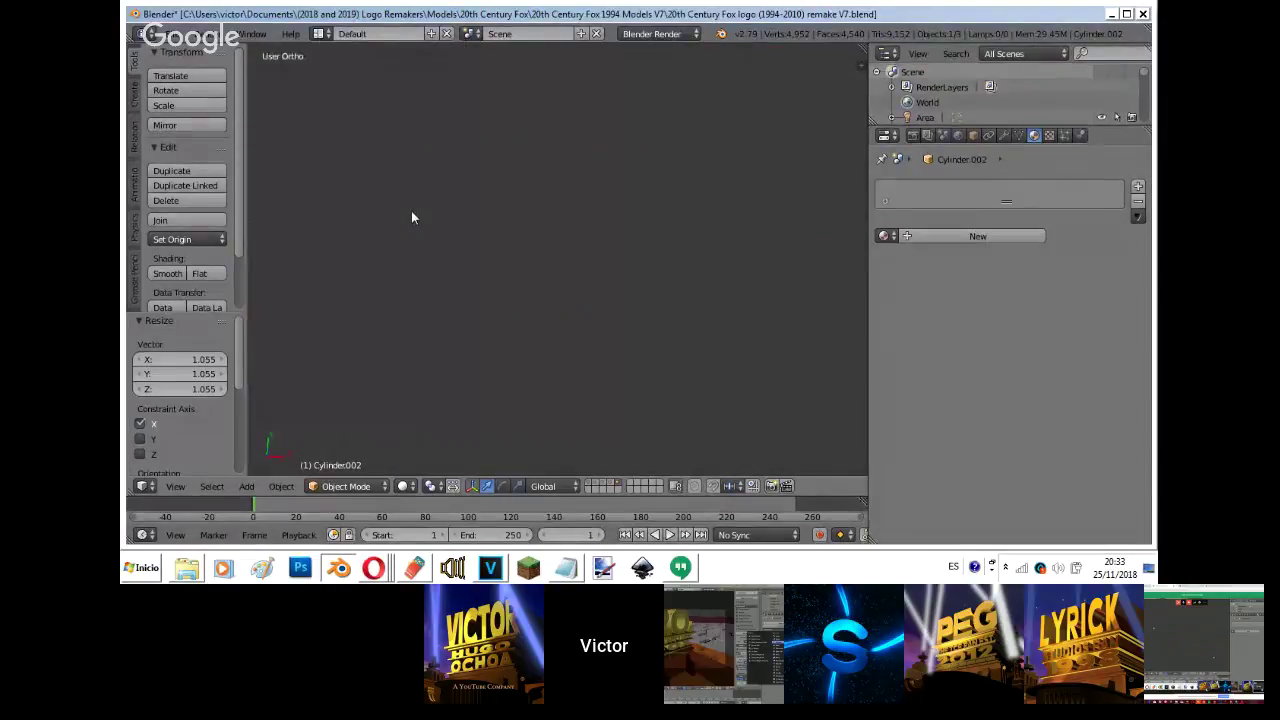
pyautogui.scroll(-4, 412, 212)
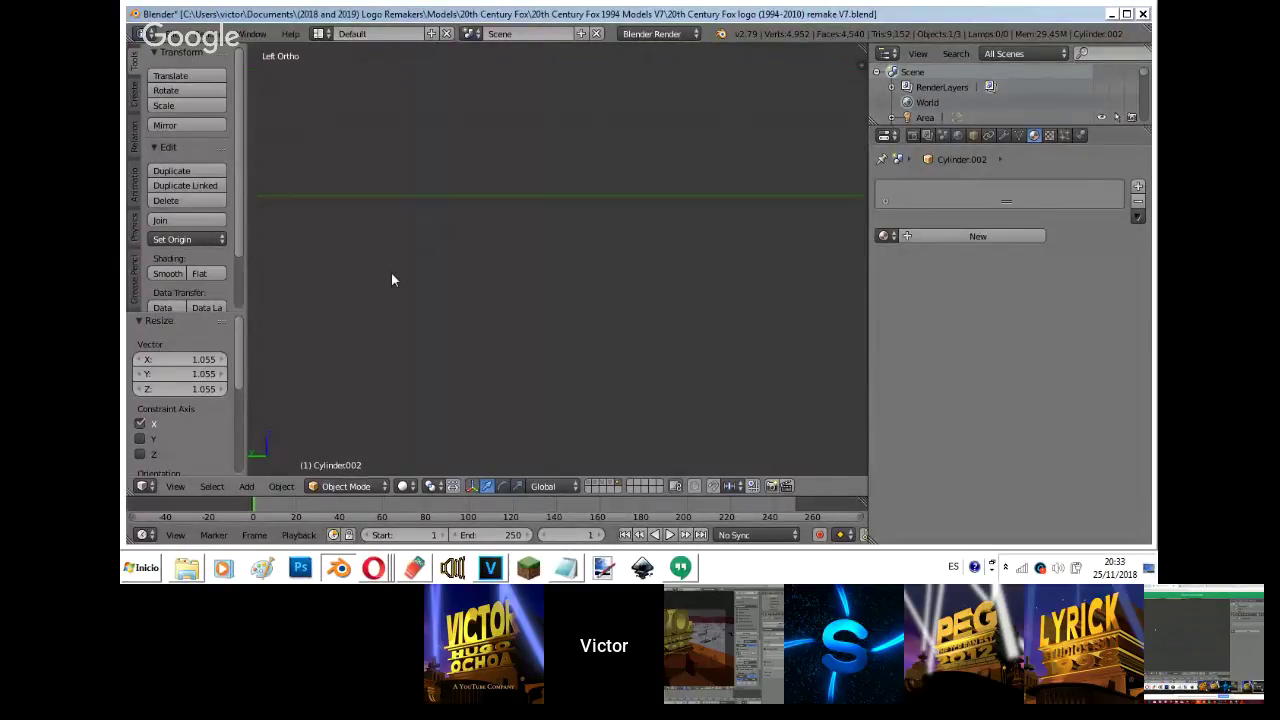
pyautogui.scroll(-10, 391, 273)
pyautogui.scroll(11, 391, 273)
pyautogui.keyDown('shift'); pyautogui.moveTo(391, 273); pyautogui.dragTo(710, 80, button='middle'); pyautogui.keyUp('shift')
pyautogui.scroll(1, 710, 80)
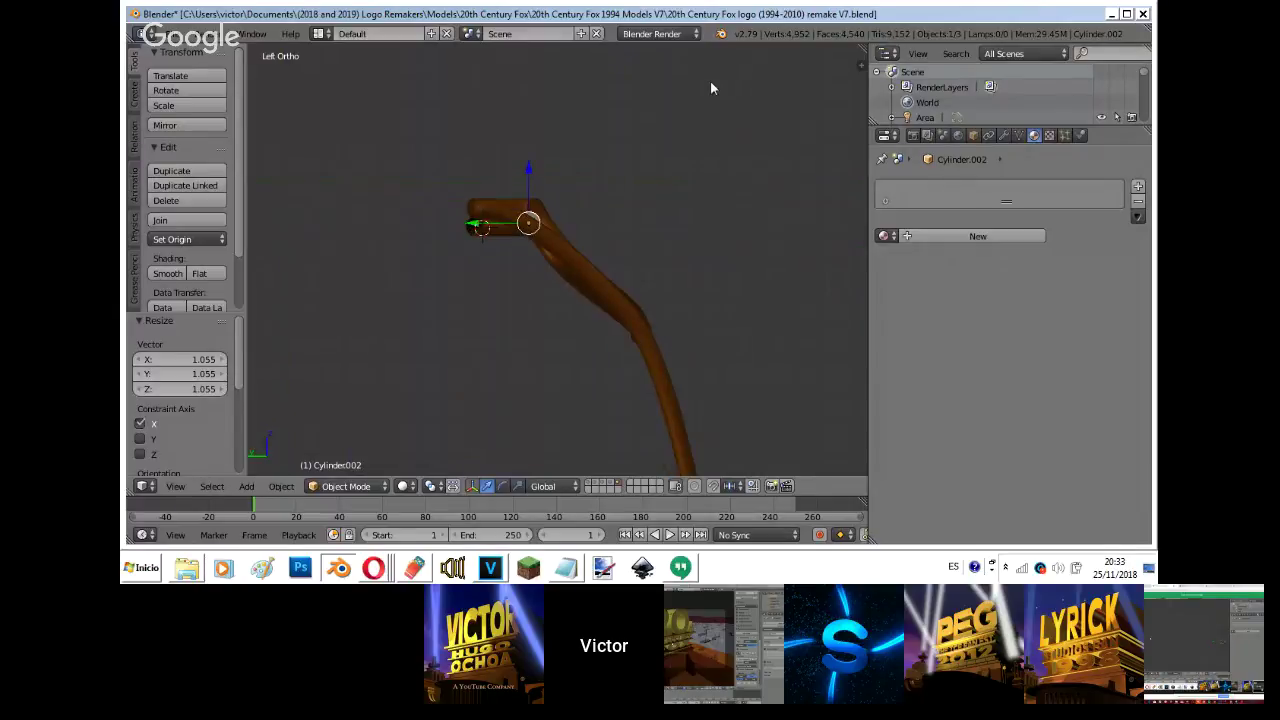
pyautogui.scroll(5, 710, 88)
pyautogui.press('g')
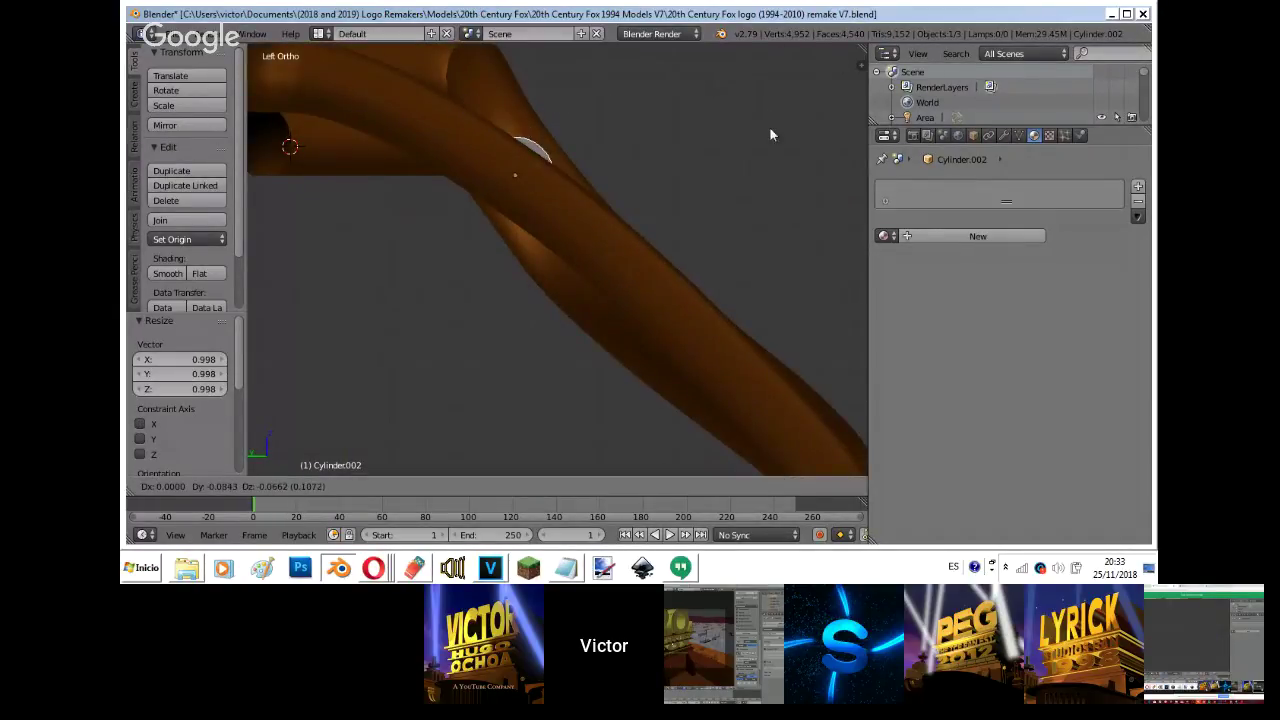
pyautogui.click(738, 82)
# - Display the background reference image in camera view and lower its opacity so the tubes show through
pyautogui.press('KP_0')
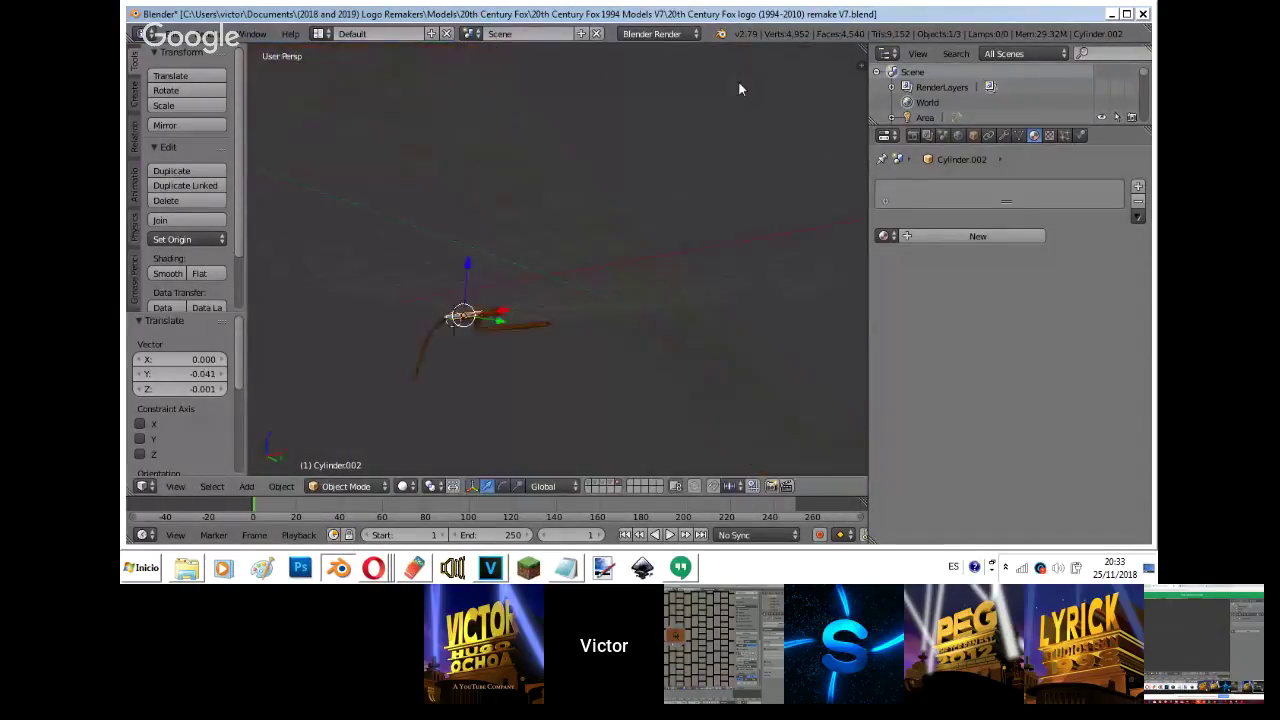
pyautogui.scroll(5, 738, 89)
pyautogui.press('n')
pyautogui.click(751, 211)
pyautogui.press('n')
pyautogui.press('KP_0')
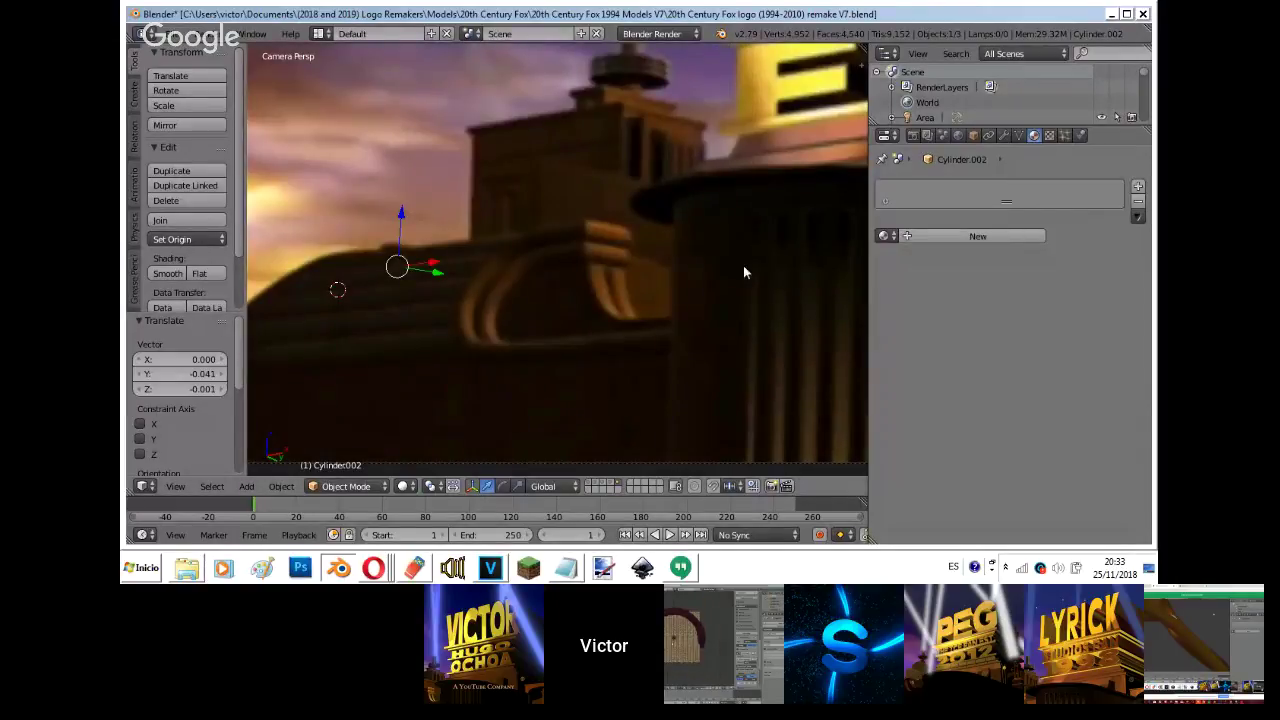
pyautogui.press('n')
pyautogui.moveTo(789, 434)
pyautogui.mouseDown()
pyautogui.moveTo(708, 441)
pyautogui.moveTo(774, 435)
pyautogui.mouseUp()
pyautogui.press('n')
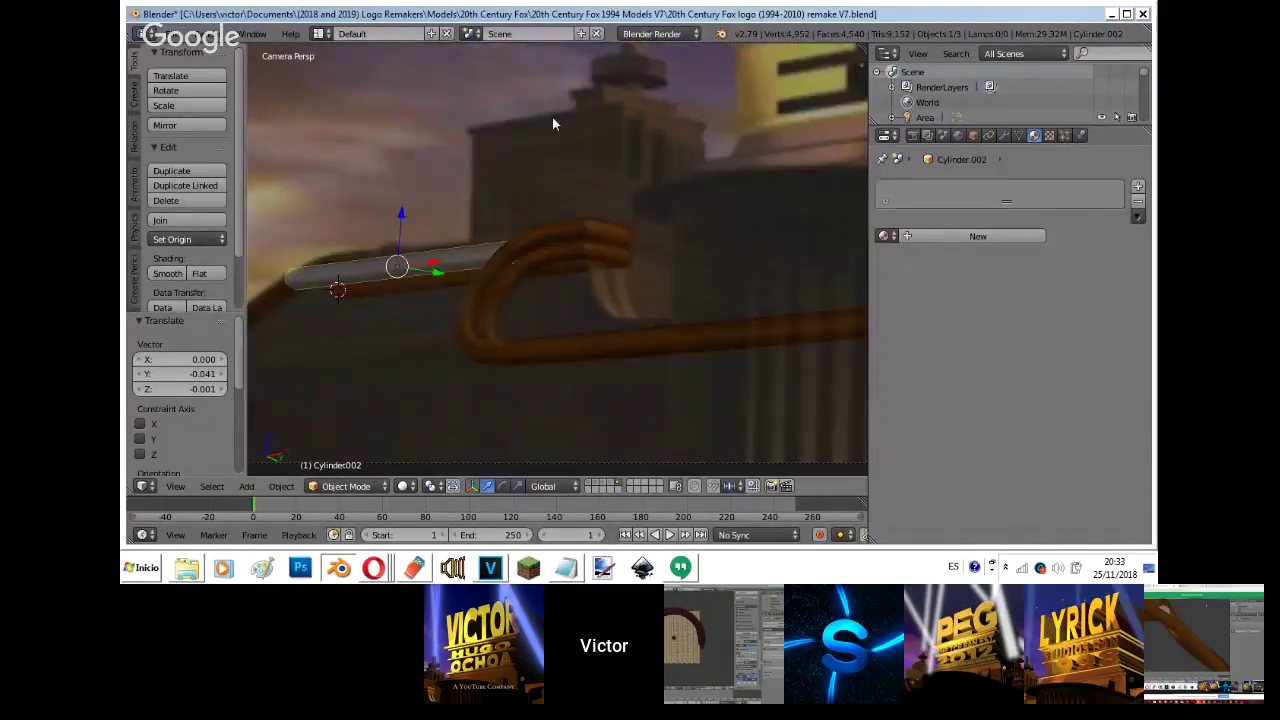
# - Shrink the cylinder slightly, stretch it along X by about 1.061, and move it about 0.032 along Y
pyautogui.press('s')
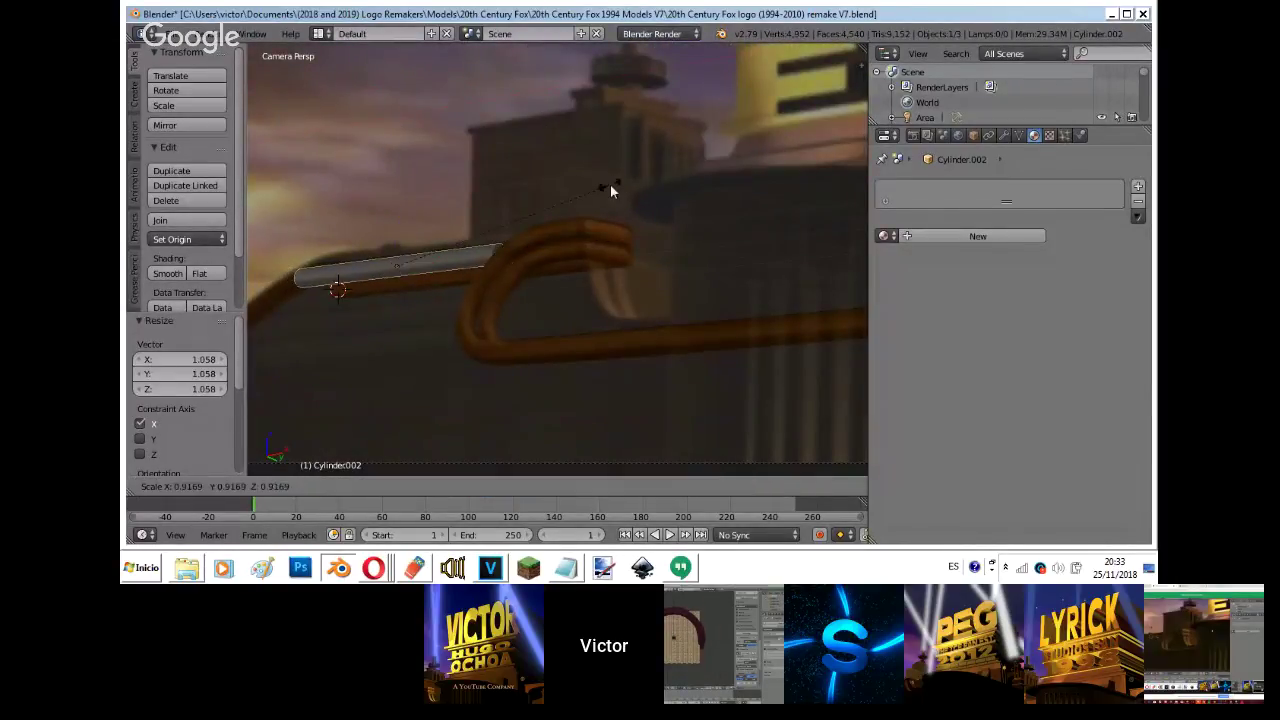
pyautogui.click(617, 187)
pyautogui.press('g')
pyautogui.press('y')
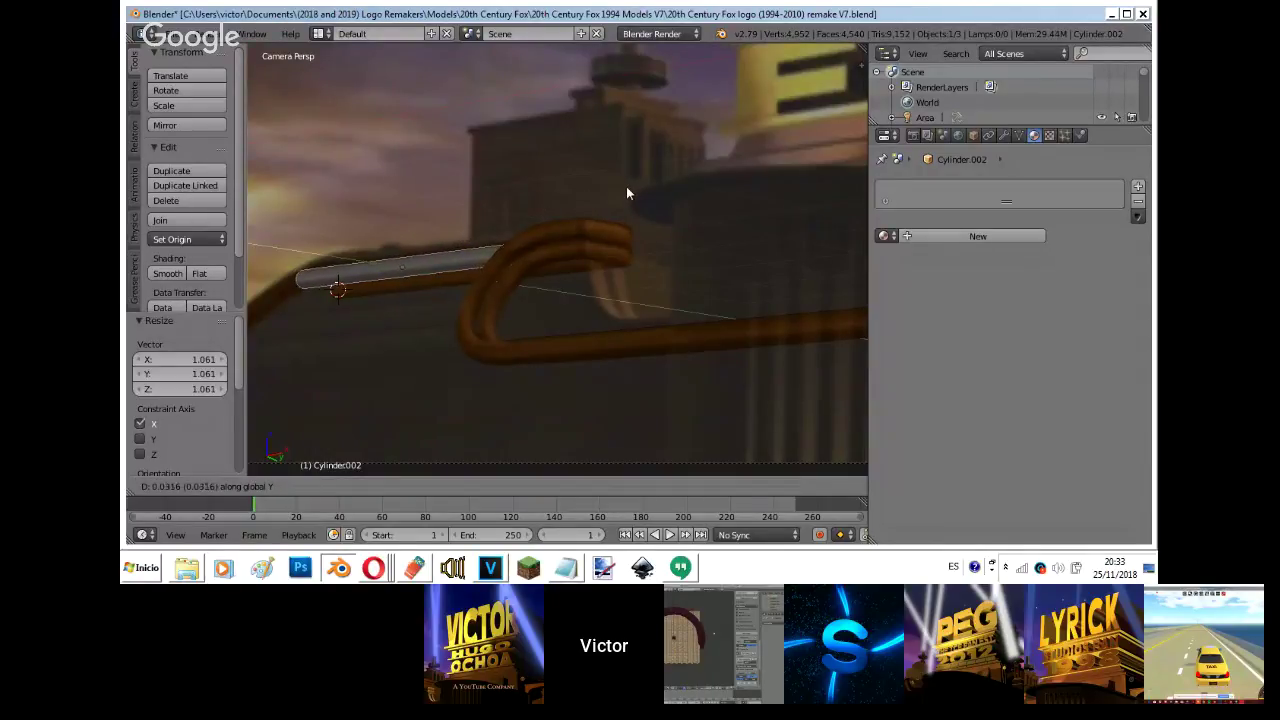
pyautogui.click(627, 188)
# - In front view, stretch the cylinder along X so its end reaches the curved bend
pyautogui.press('KP_Decimal')
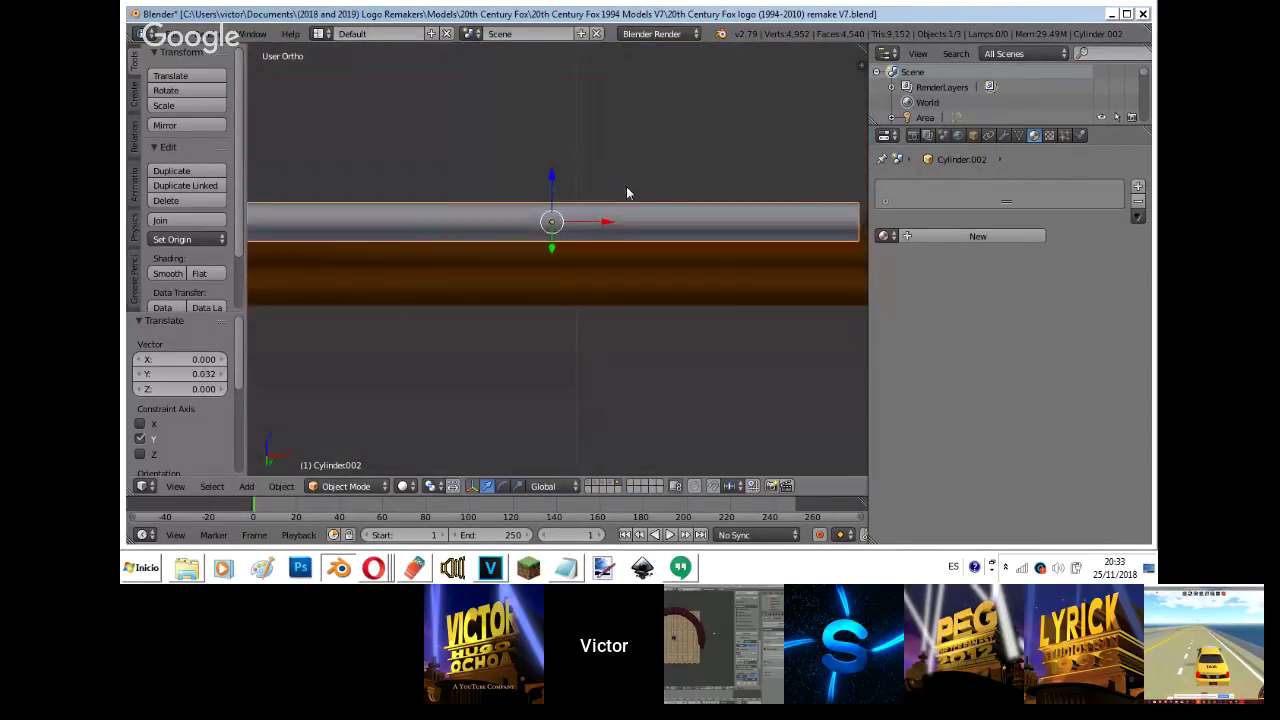
pyautogui.scroll(-4, 627, 188)
pyautogui.press('KP_3')
pyautogui.press('KP_1')
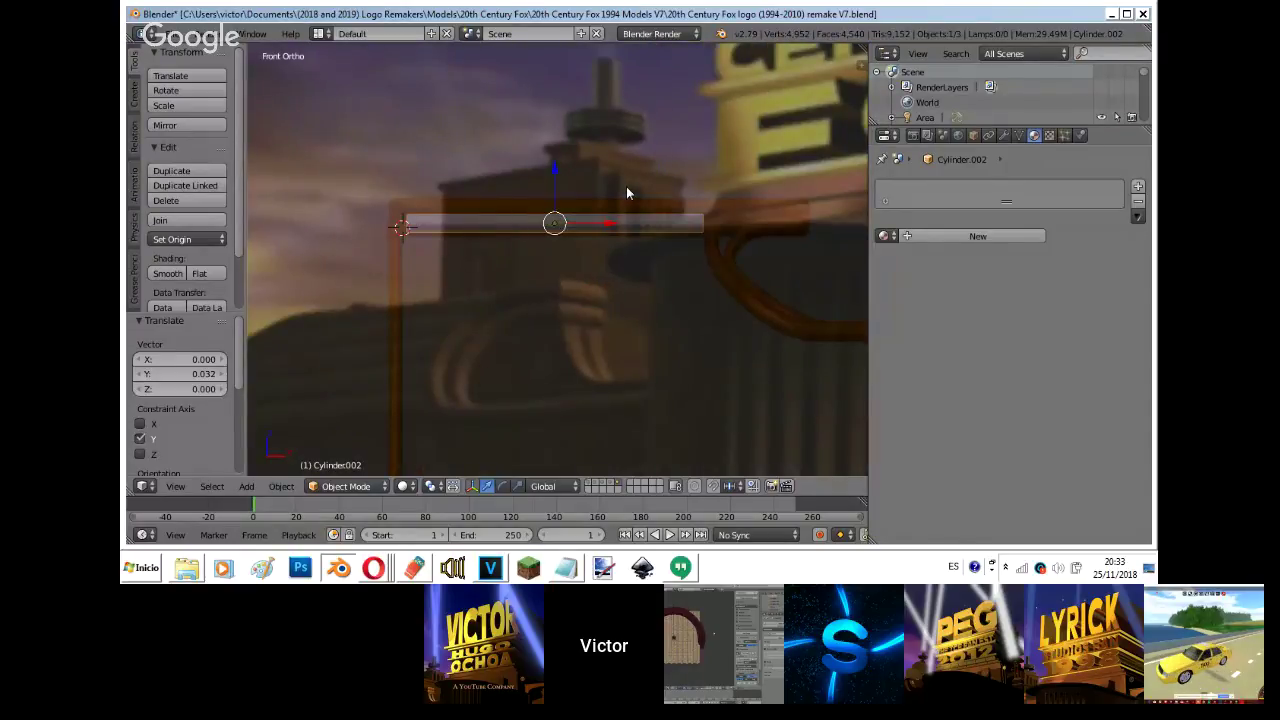
pyautogui.press('s')
pyautogui.press('x')
pyautogui.click(649, 184)
# - Nudge the cylinder about 0.004 along X, -0.008 along Z and 0.034 along Y
pyautogui.press('g')
pyautogui.click(648, 227)
pyautogui.press('g')
pyautogui.press('y')
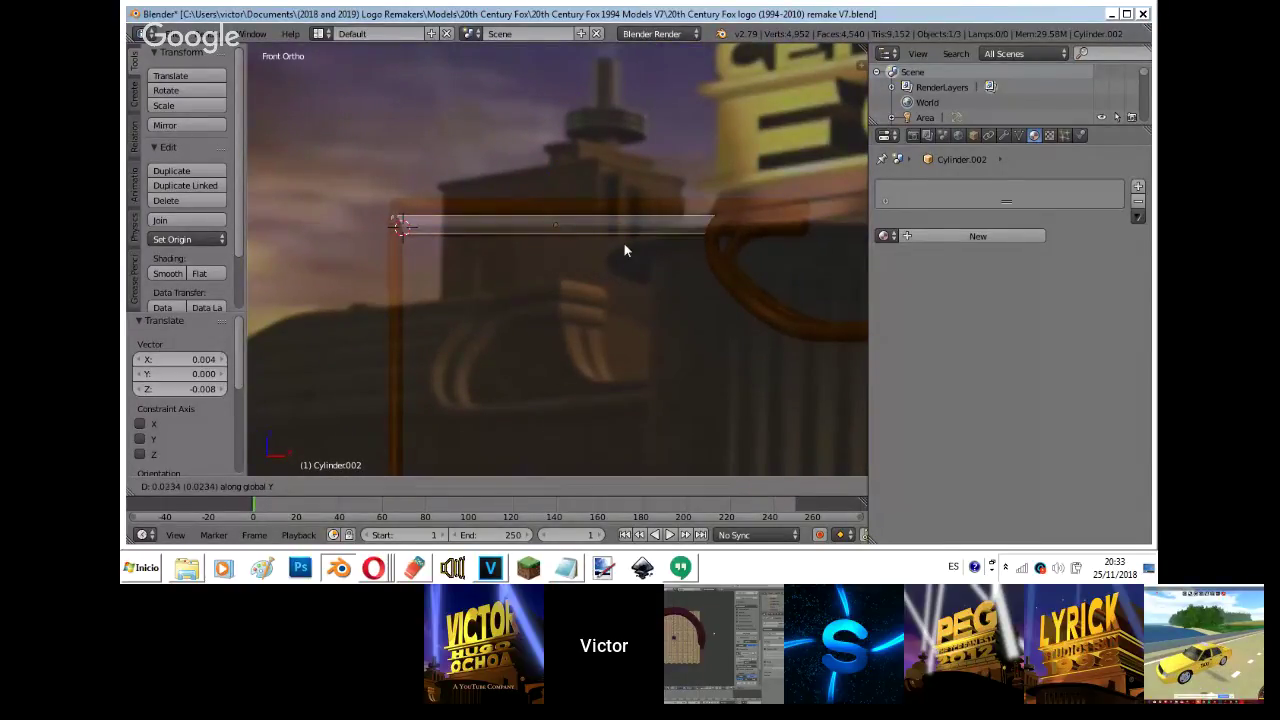
pyautogui.click(614, 252)
# - Duplicate the cylinder's mesh in Edit Mode, move the copy about -0.098 along Y and lower it about 0.089 along Z
pyautogui.press('KP_0')
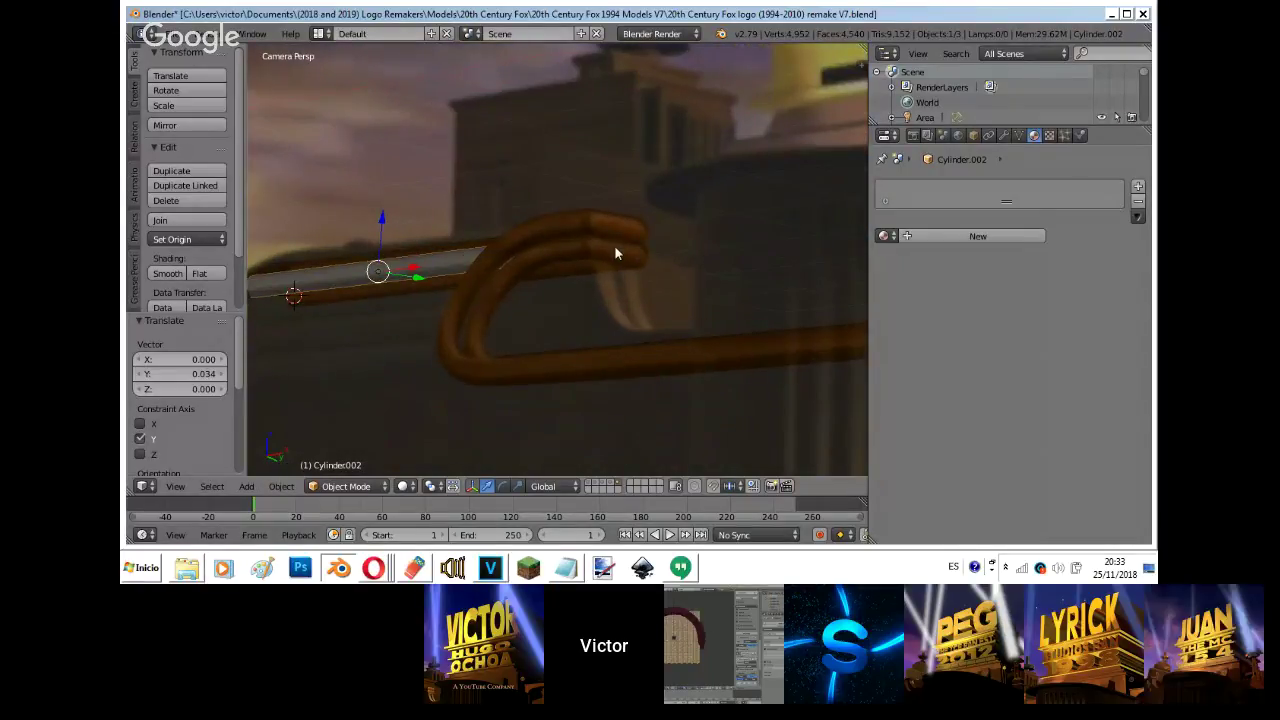
pyautogui.keyDown('shift'); pyautogui.moveTo(559, 243); pyautogui.dragTo(750, 186, button='middle'); pyautogui.keyUp('shift')
pyautogui.press('Tab')
pyautogui.hotkey('shift', 'd')
pyautogui.rightClick(580, 219)
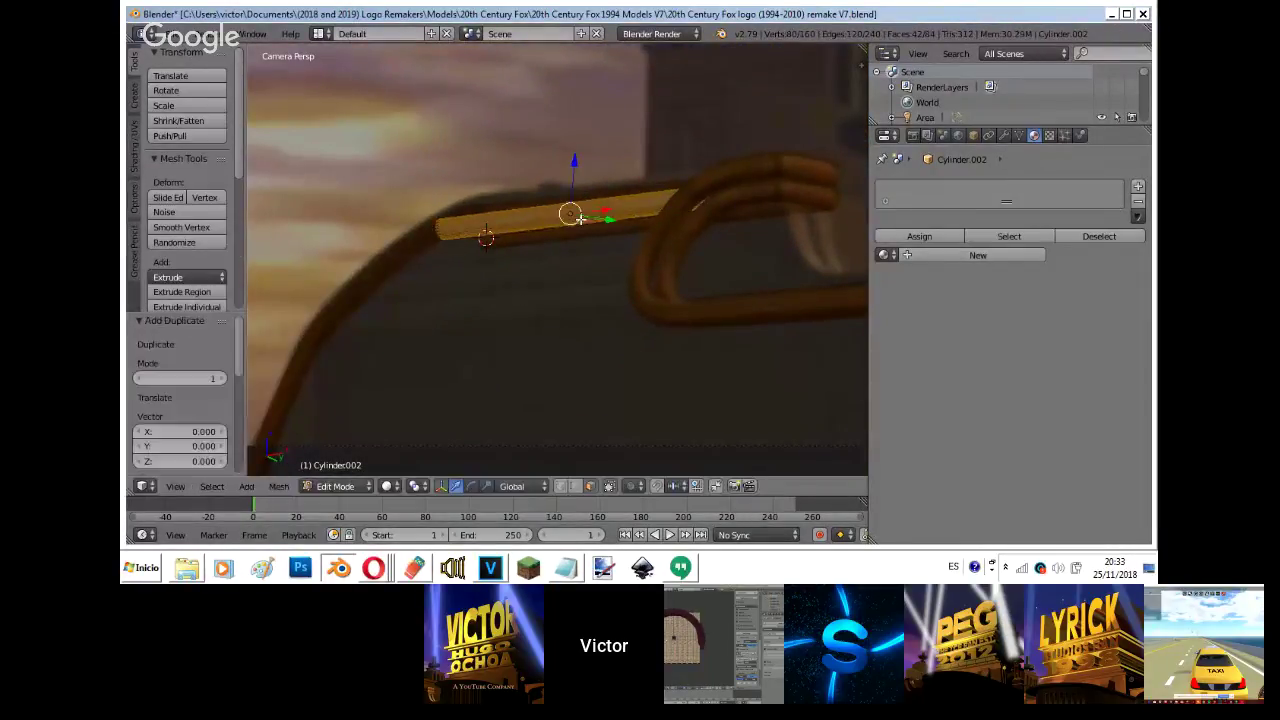
pyautogui.moveTo(609, 216); pyautogui.dragTo(590, 220)
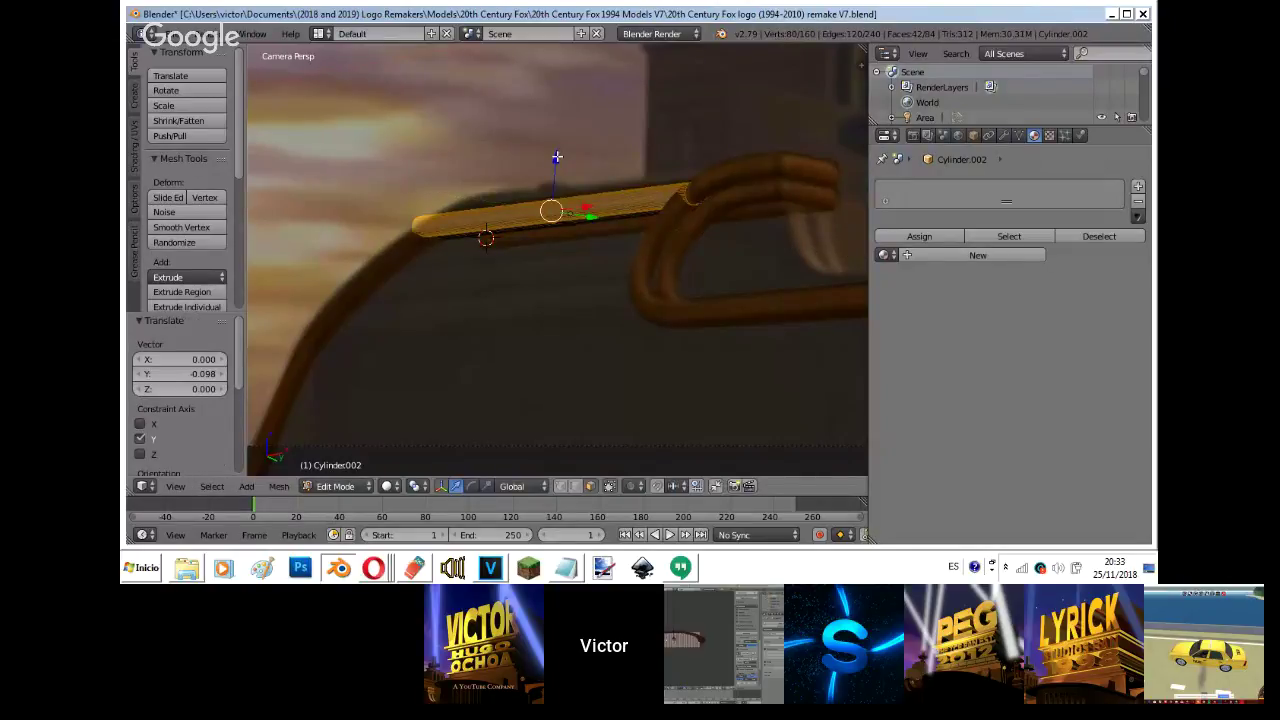
pyautogui.moveTo(557, 158); pyautogui.dragTo(559, 178)
# - Nudge the copied cylinder about 0.005 along Y in top view and check its alignment in right view
pyautogui.press('z')
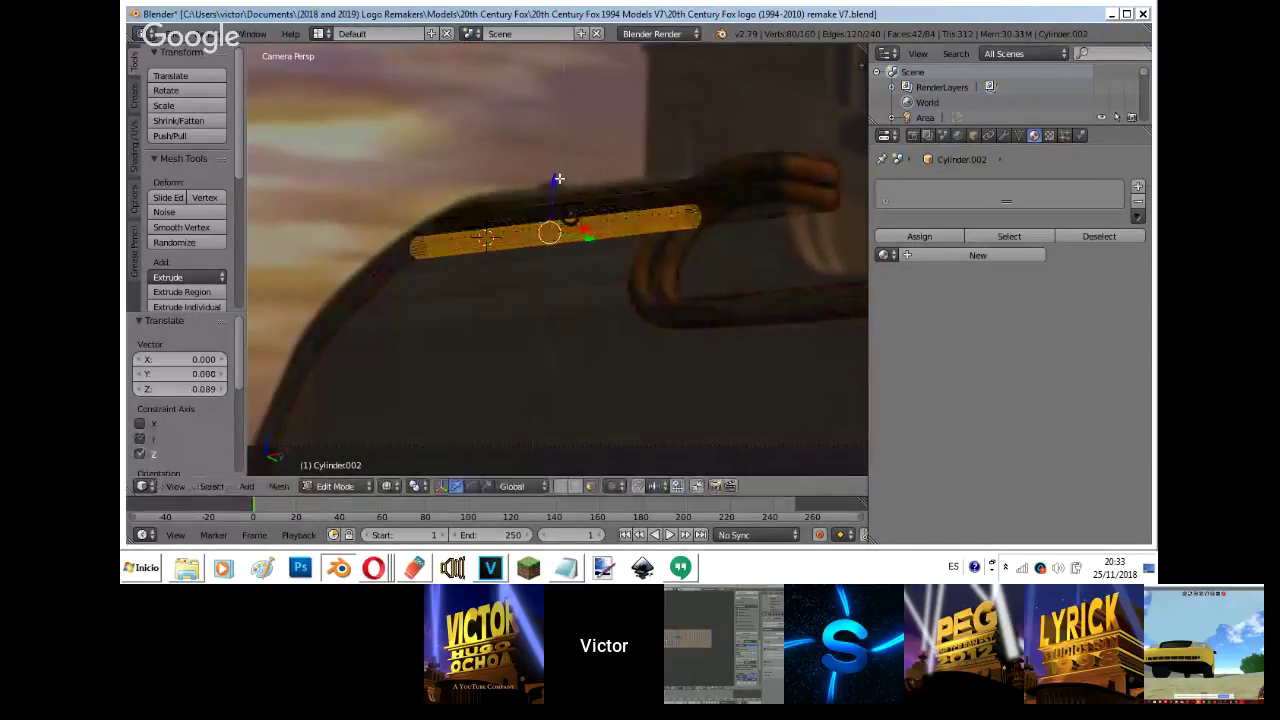
pyautogui.press('z')
pyautogui.press('Tab')
pyautogui.press('KP_0')
pyautogui.press('KP_7')
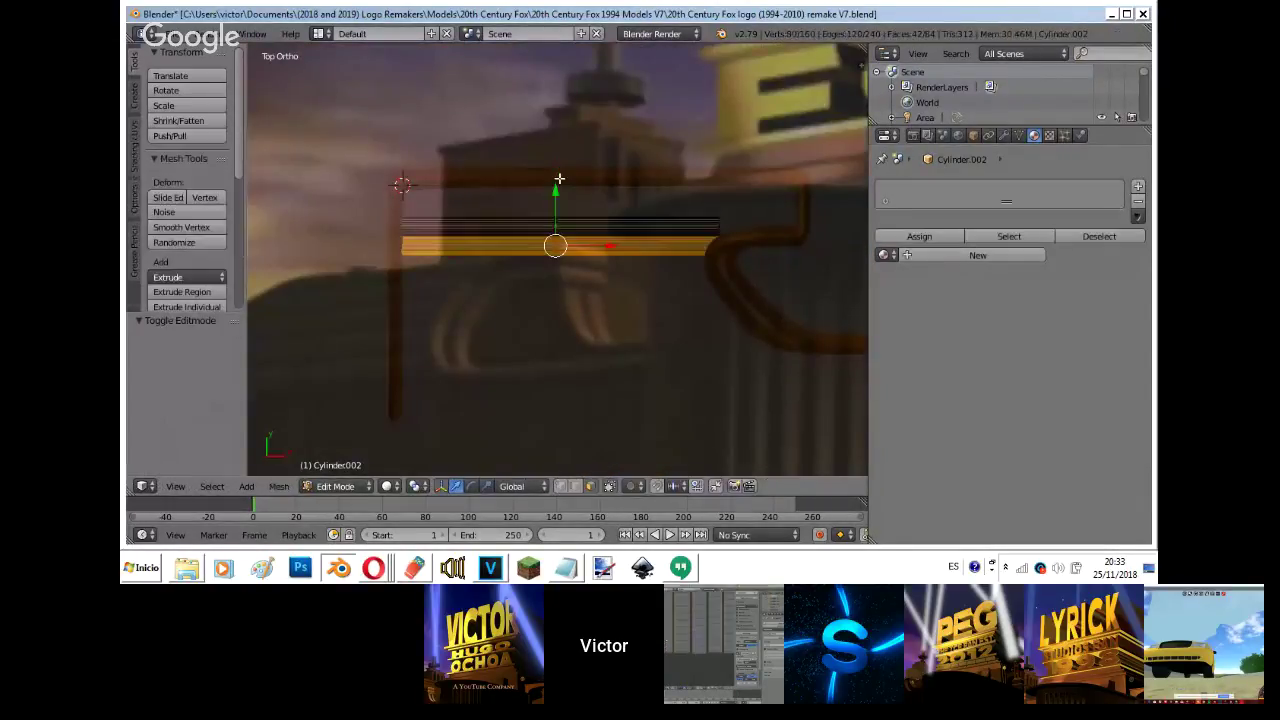
pyautogui.scroll(6, 559, 178)
pyautogui.press('Tab')
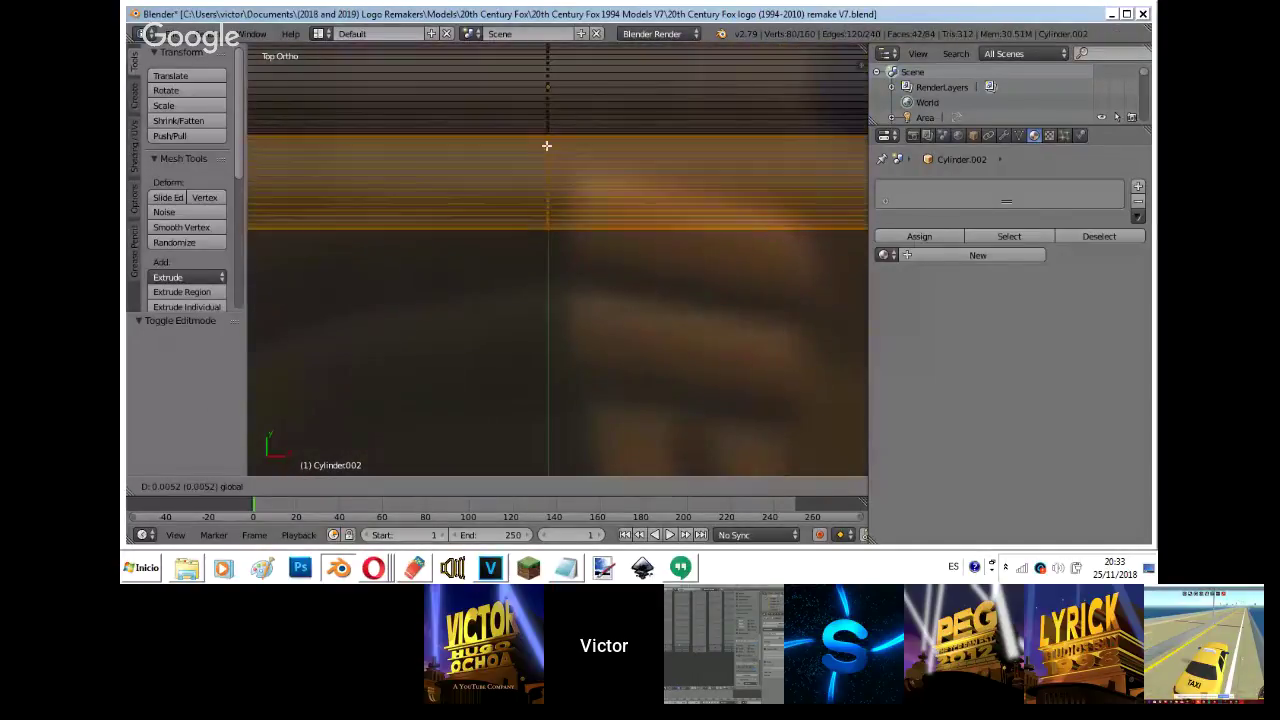
pyautogui.press('Tab')
pyautogui.press('KP_3')
pyautogui.press('Tab')
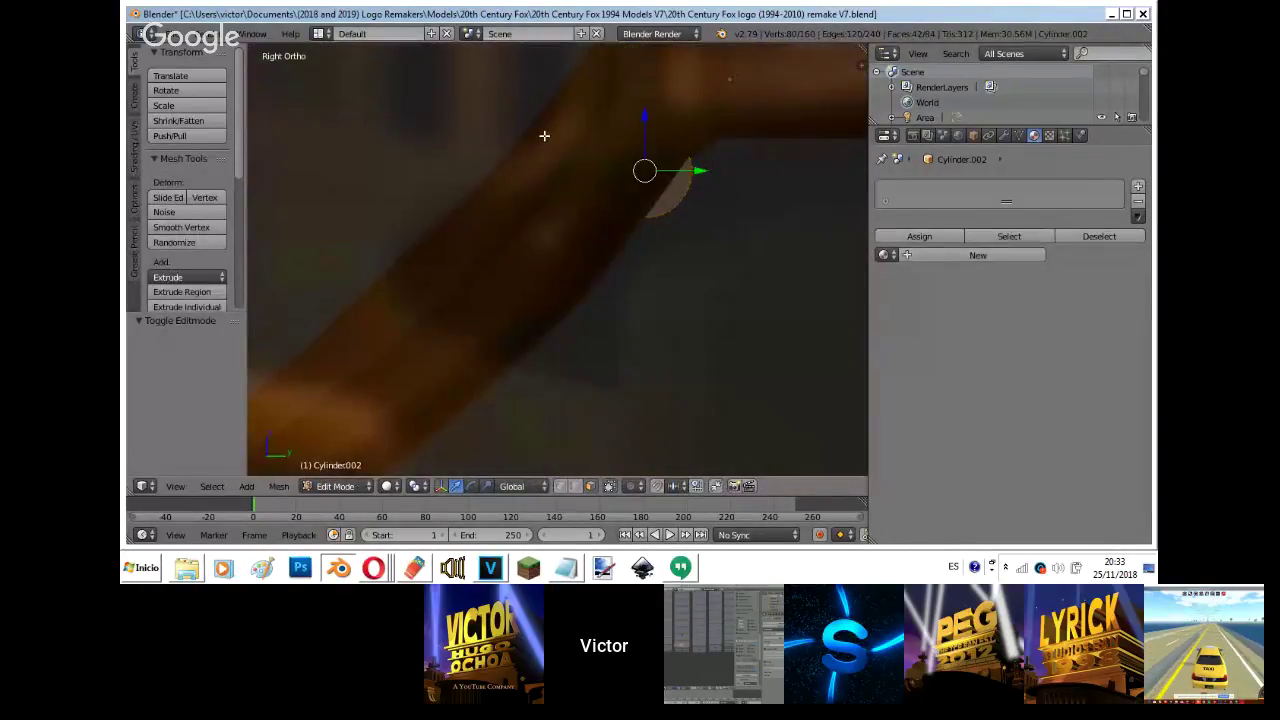
# - Select both cylinders, duplicate them, and move the copies about -0.165 along Z and -0.177 along Y
pyautogui.press('KP_0')
pyautogui.press('a')
pyautogui.press('a')
pyautogui.press('g')
pyautogui.press('Escape')
pyautogui.hotkey('shift', 'd')
pyautogui.press('z')
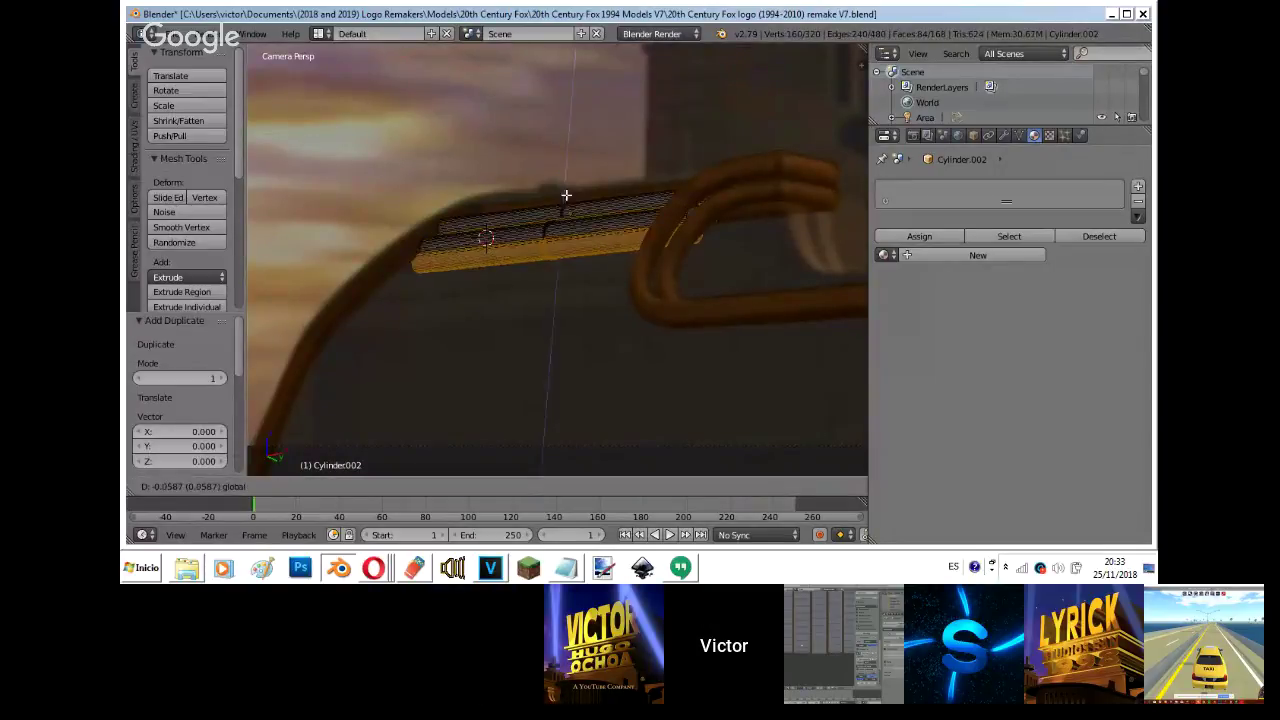
pyautogui.moveTo(556, 216); pyautogui.dragTo(556, 217)
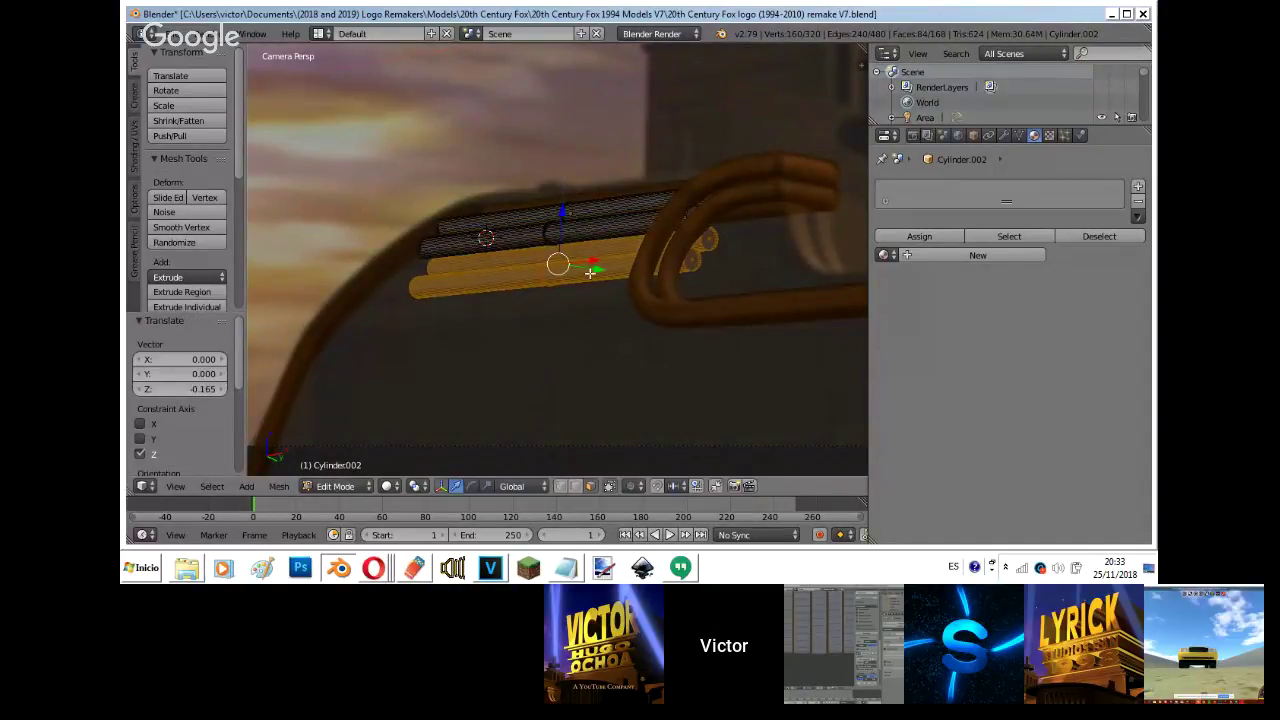
pyautogui.moveTo(597, 277); pyautogui.dragTo(570, 274)
pyautogui.click(561, 276)
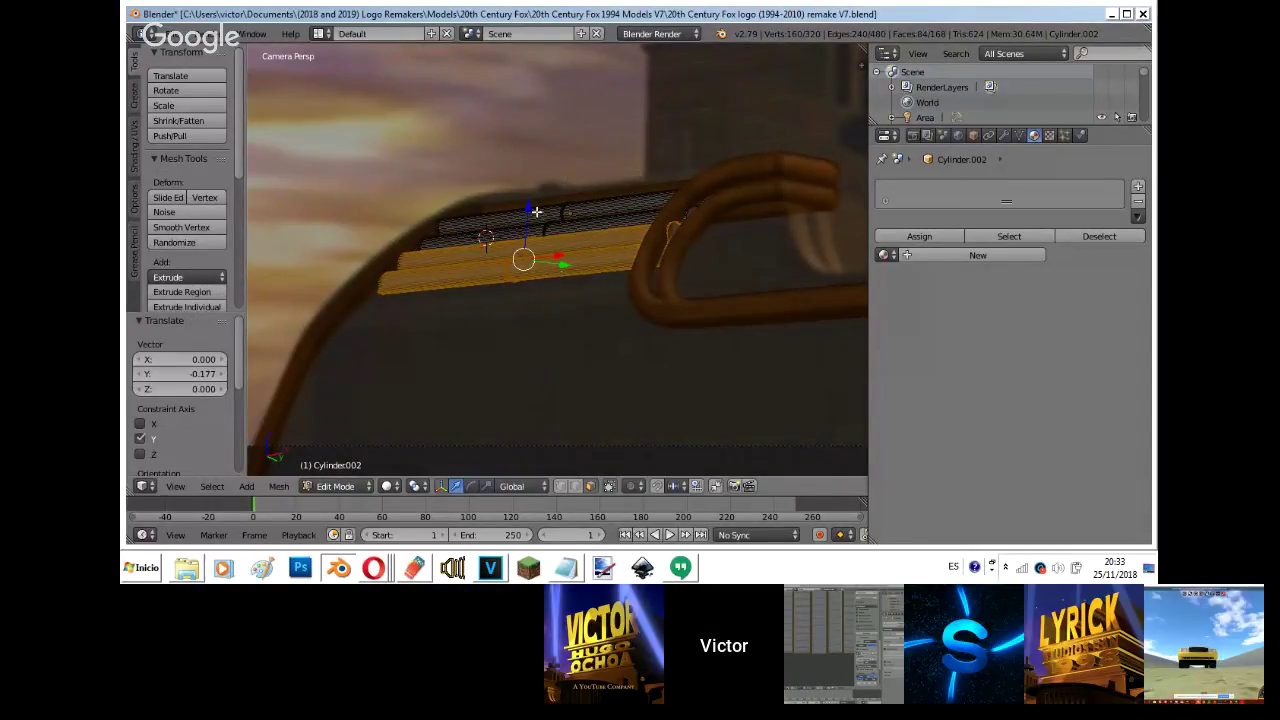
# - Inspect the four stacked cylinders from the side, front and camera views, in solid and wireframe shading
pyautogui.press('a')
pyautogui.press('KP_3')
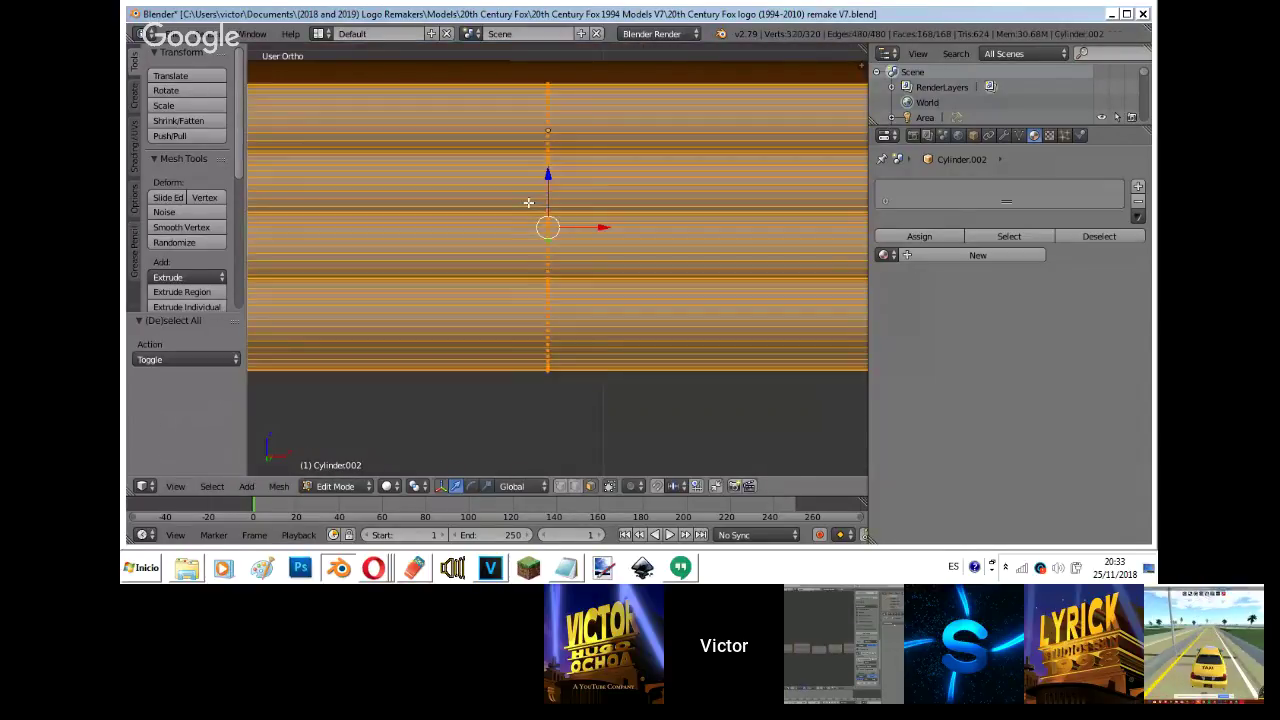
pyautogui.press('Tab')
pyautogui.scroll(-5, 528, 202)
pyautogui.scroll(-1, 528, 203)
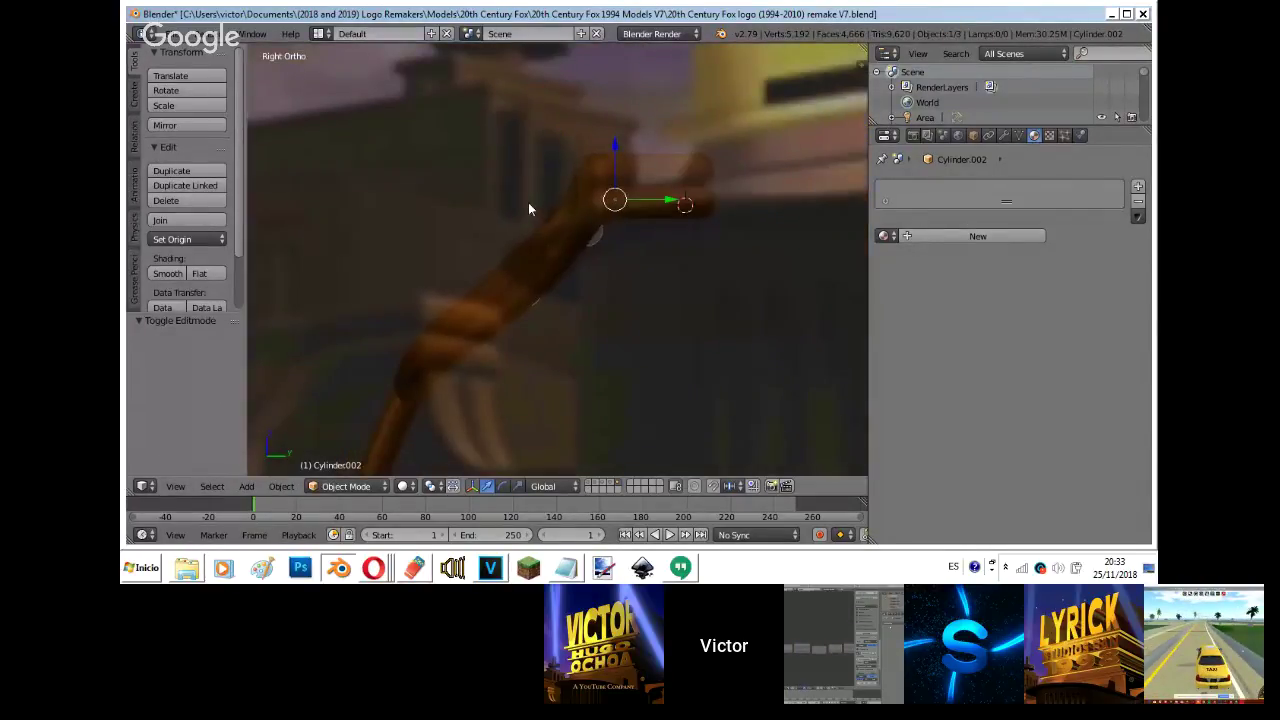
pyautogui.press('KP_1')
pyautogui.moveTo(528, 203); pyautogui.dragTo(536, 188, button='middle')
pyautogui.scroll(-6, 528, 203)
pyautogui.press('KP_0')
pyautogui.press('Tab')
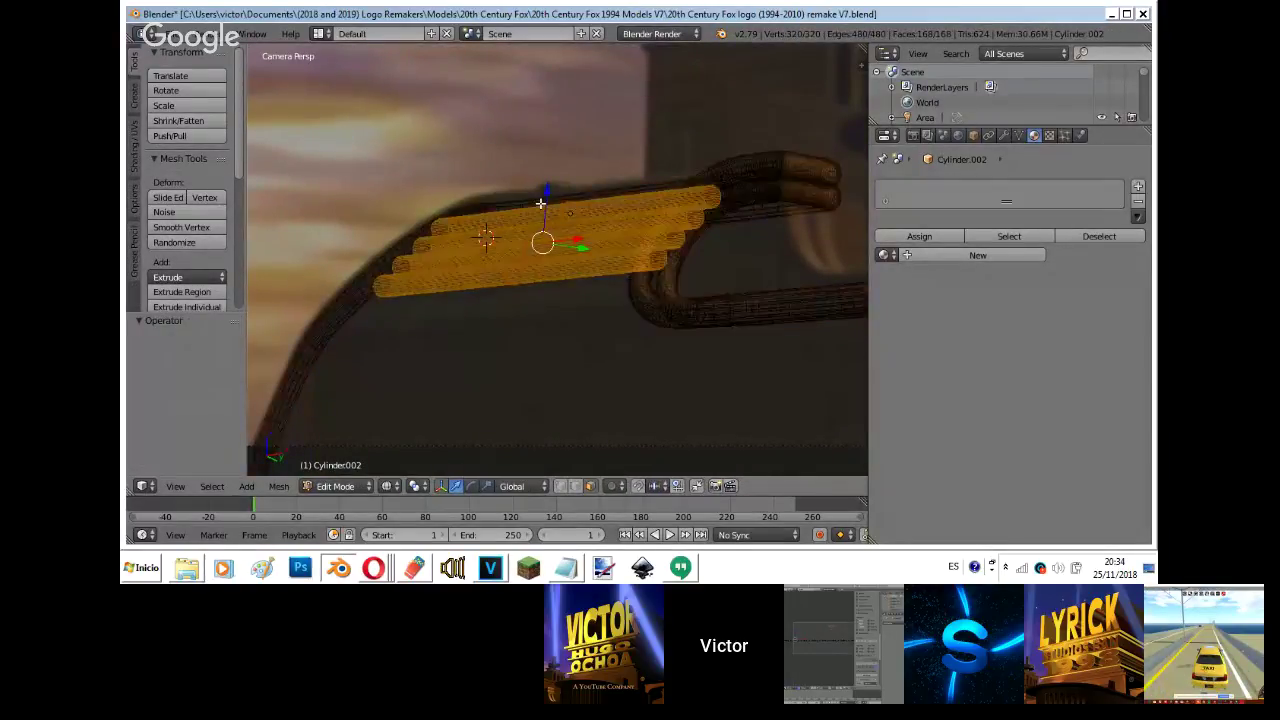
pyautogui.scroll(1, 540, 204)
pyautogui.press('KP_1')
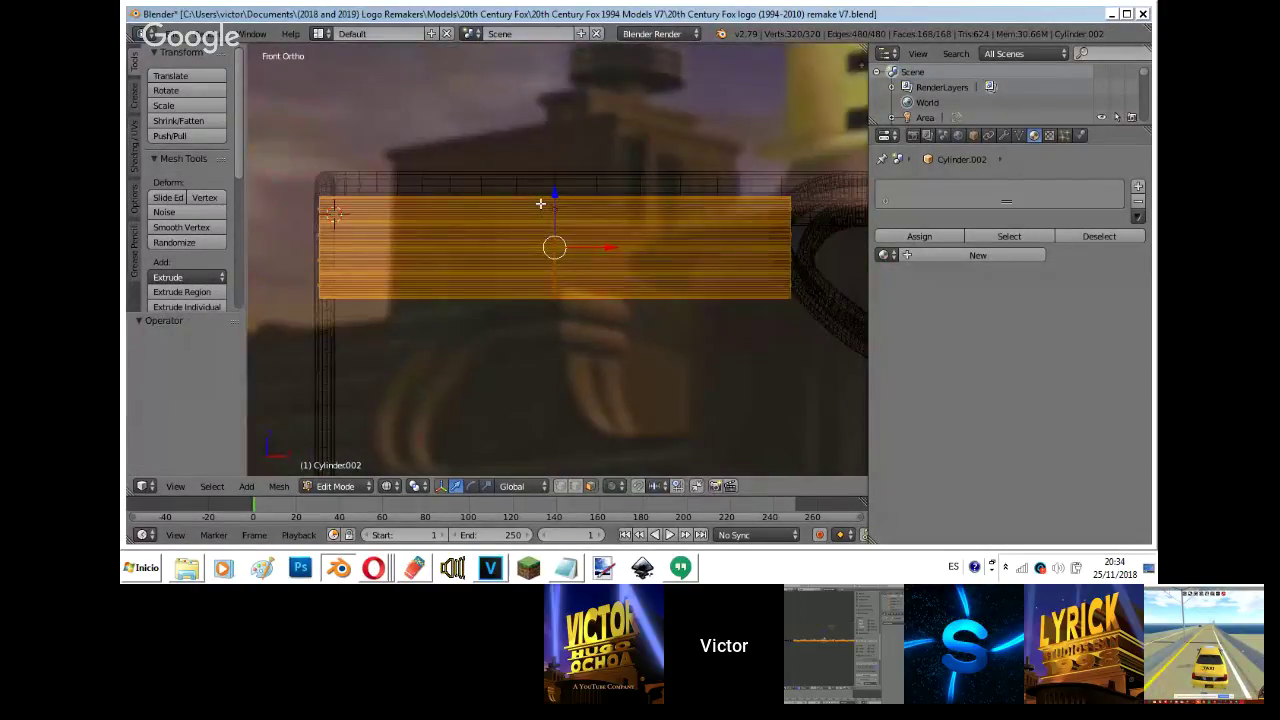
# - Restore the selection of the two lower cylinders, duplicate them, and lower the copies about 0.137 along Z
pyautogui.hotkey('ctrl', 'z')
pyautogui.hotkey('ctrl', 'z')
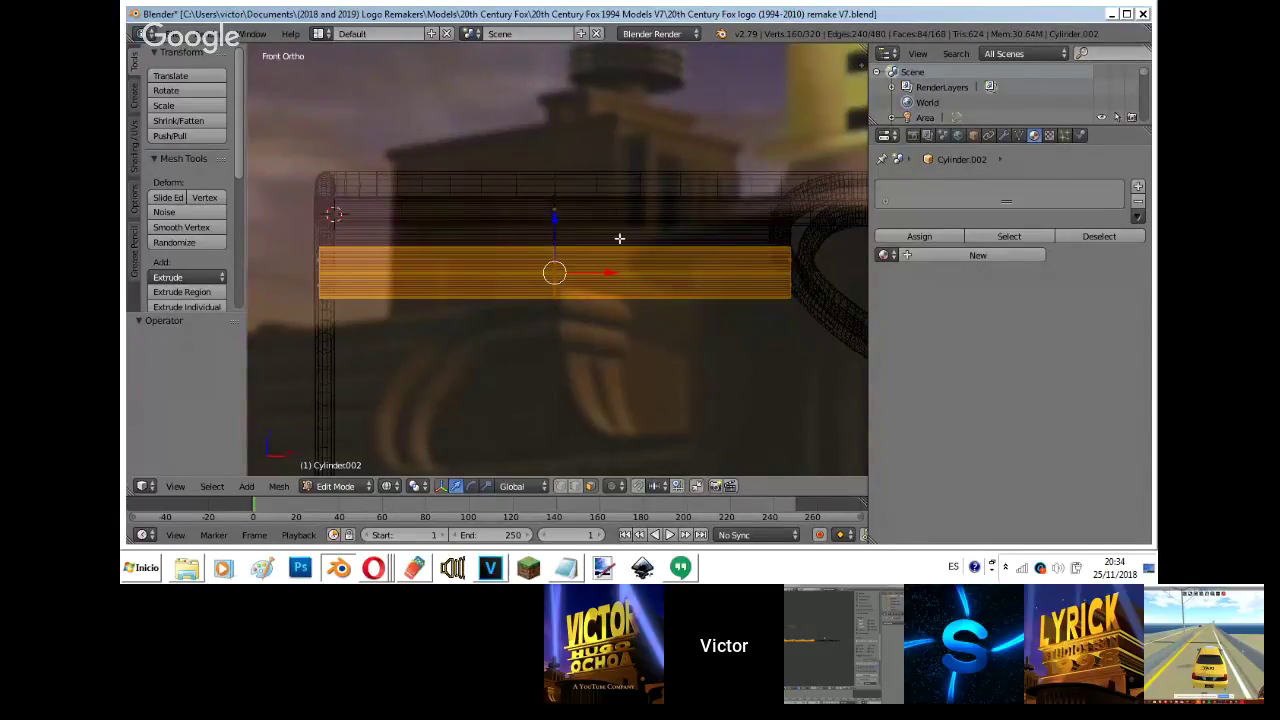
pyautogui.press('KP_0')
pyautogui.hotkey('shift', 'd')
pyautogui.press('Escape')
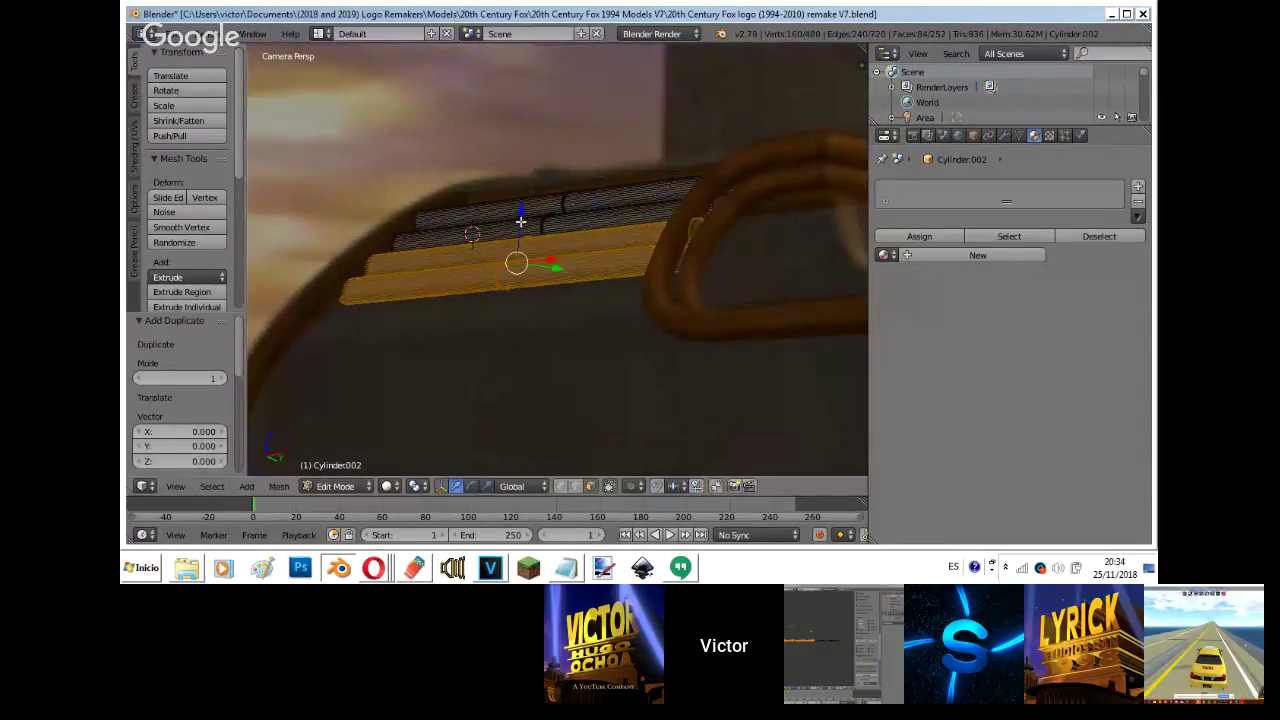
pyautogui.press('g')
pyautogui.press('z')
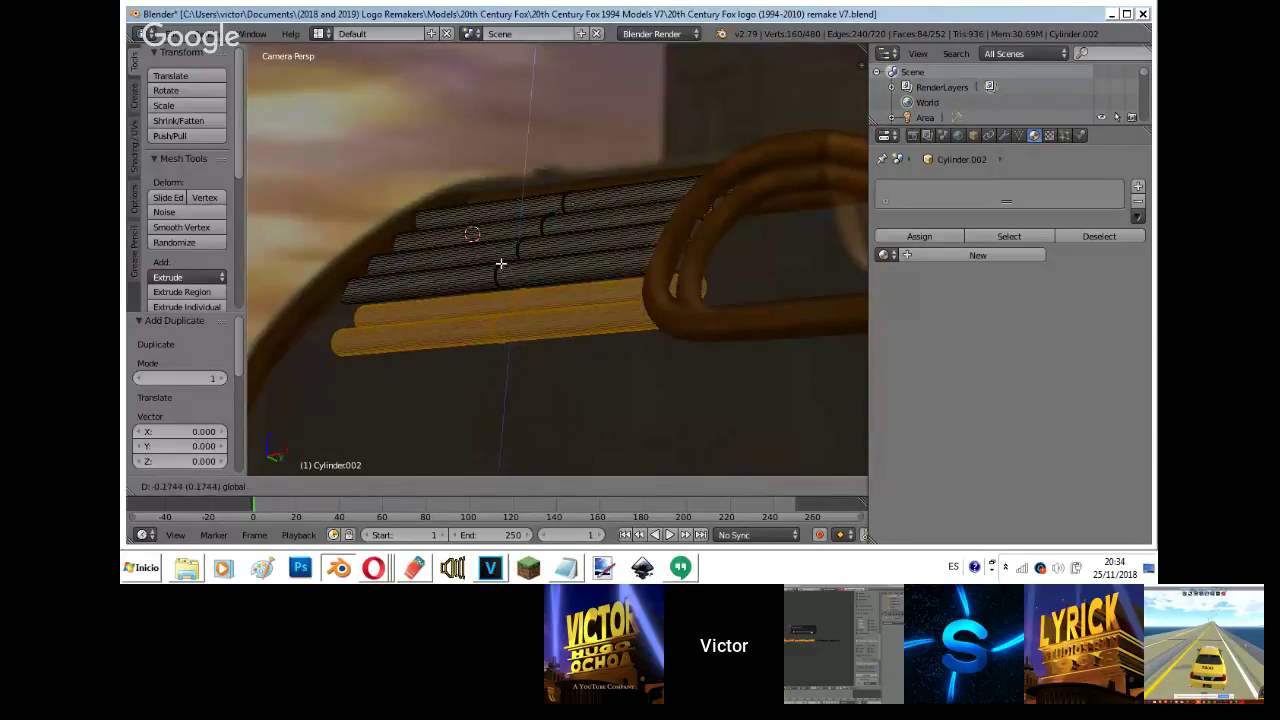
pyautogui.click(512, 304)
# - Move the new pair of cylinders about -0.162 along Y and lower it about 0.025 along Z
pyautogui.press('g')
pyautogui.press('y')
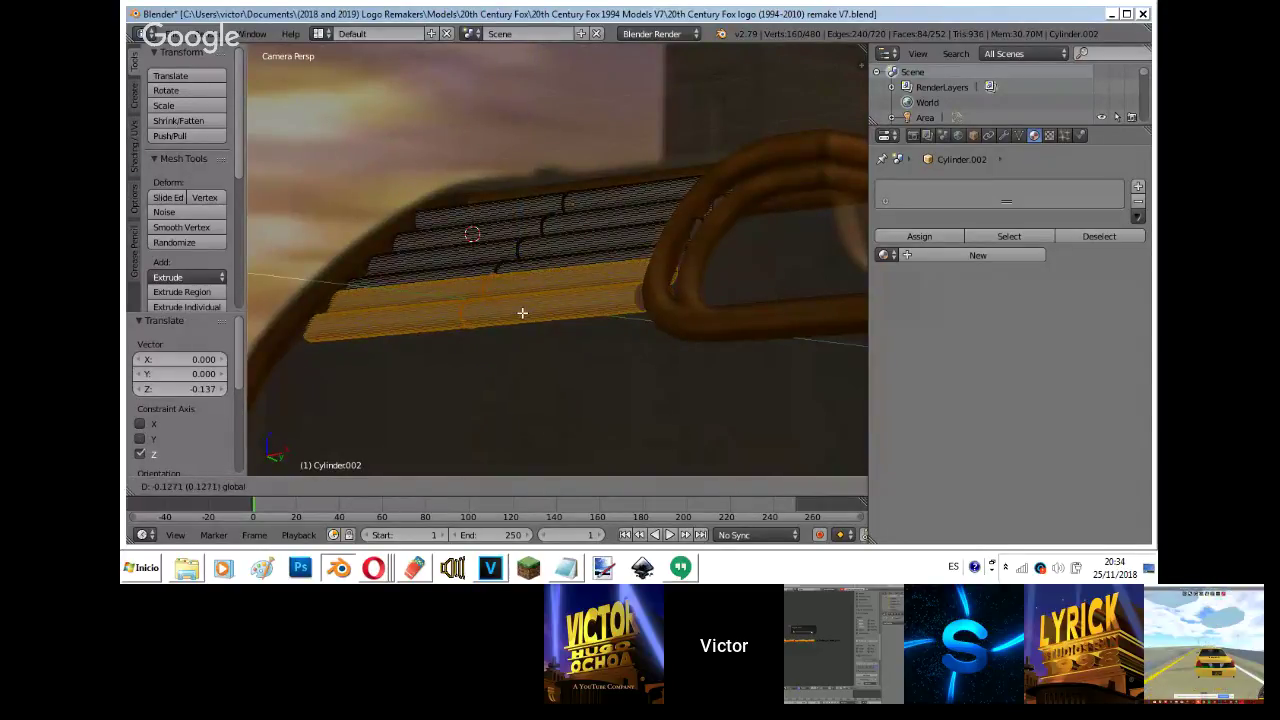
pyautogui.click(480, 251)
pyautogui.press('g')
pyautogui.press('z')
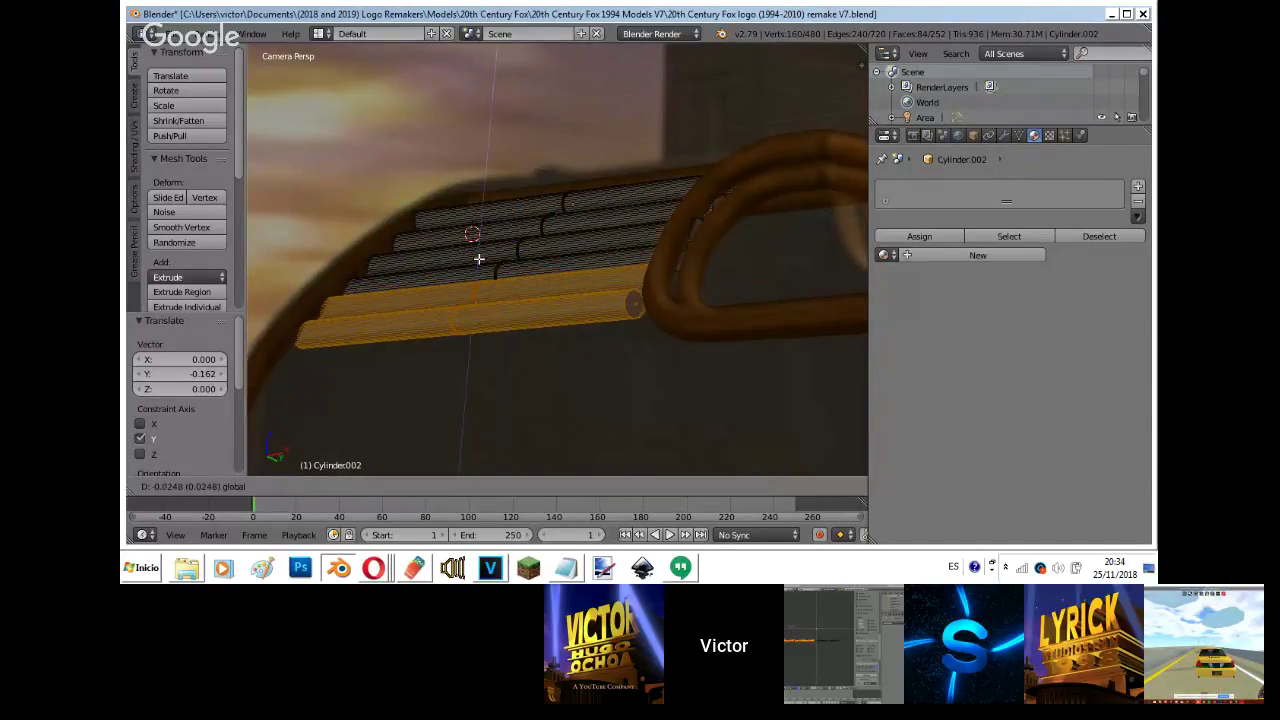
pyautogui.click(479, 259)
# - In front view, nudge the new pair of cylinders about 0.002 along X and -0.014 along Z
pyautogui.press('KP_1')
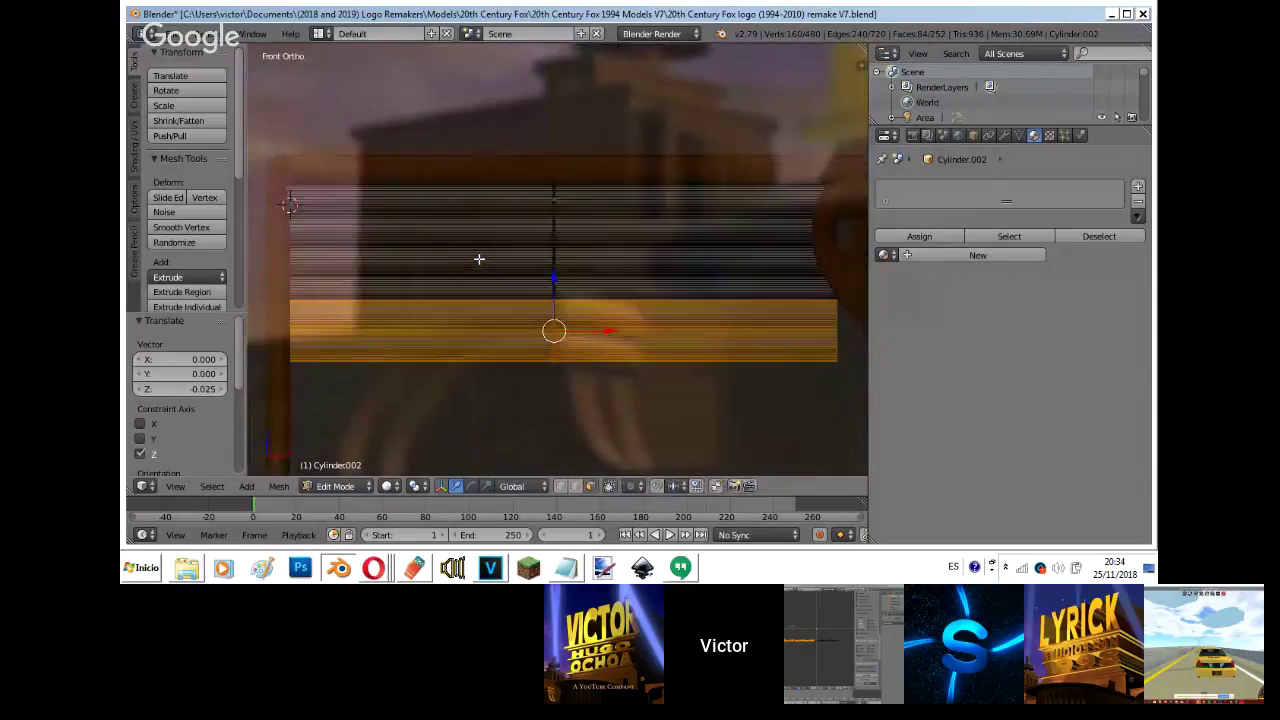
pyautogui.scroll(5, 480, 260)
pyautogui.keyDown('shift'); pyautogui.moveTo(731, 417); pyautogui.dragTo(503, 143, button='middle'); pyautogui.keyUp('shift')
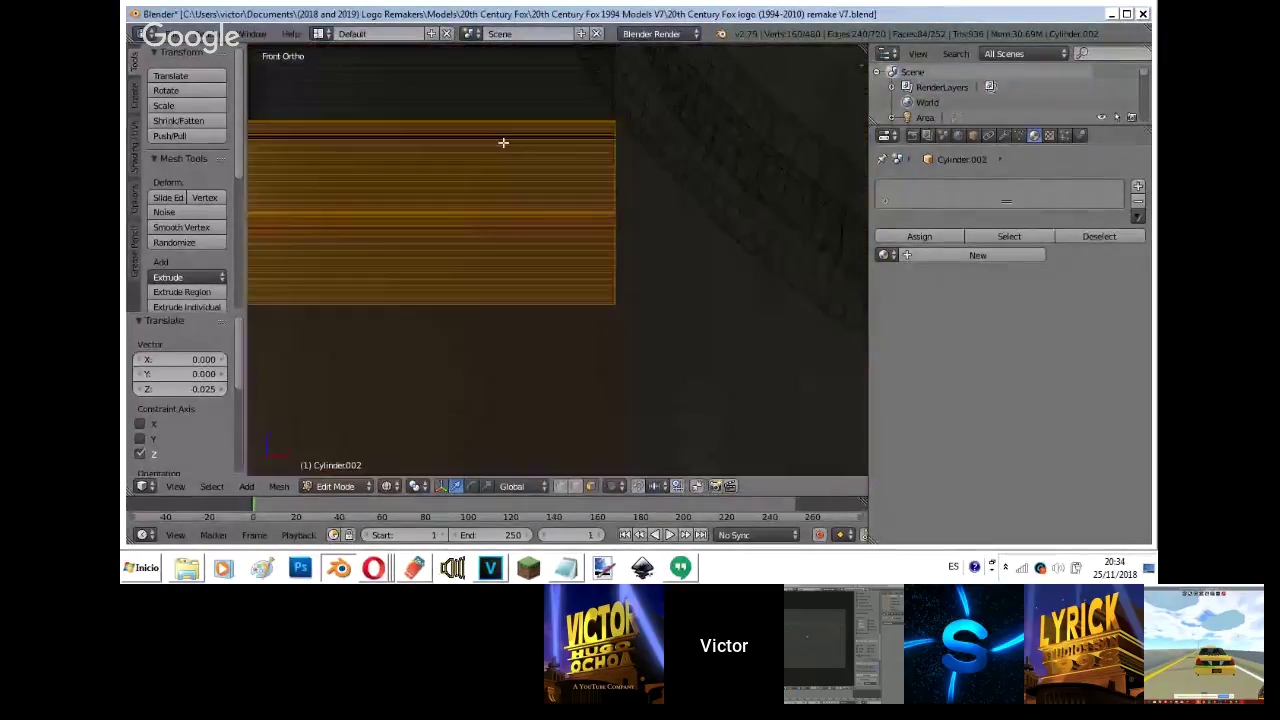
pyautogui.scroll(-2, 503, 143)
pyautogui.press('z')
pyautogui.press('g')
pyautogui.click(500, 153)
# - Extend the end faces of the two lowest cylinders along X into the curved tube, the upper of them by about 0.102
pyautogui.press('z')
pyautogui.rightClick(622, 273)
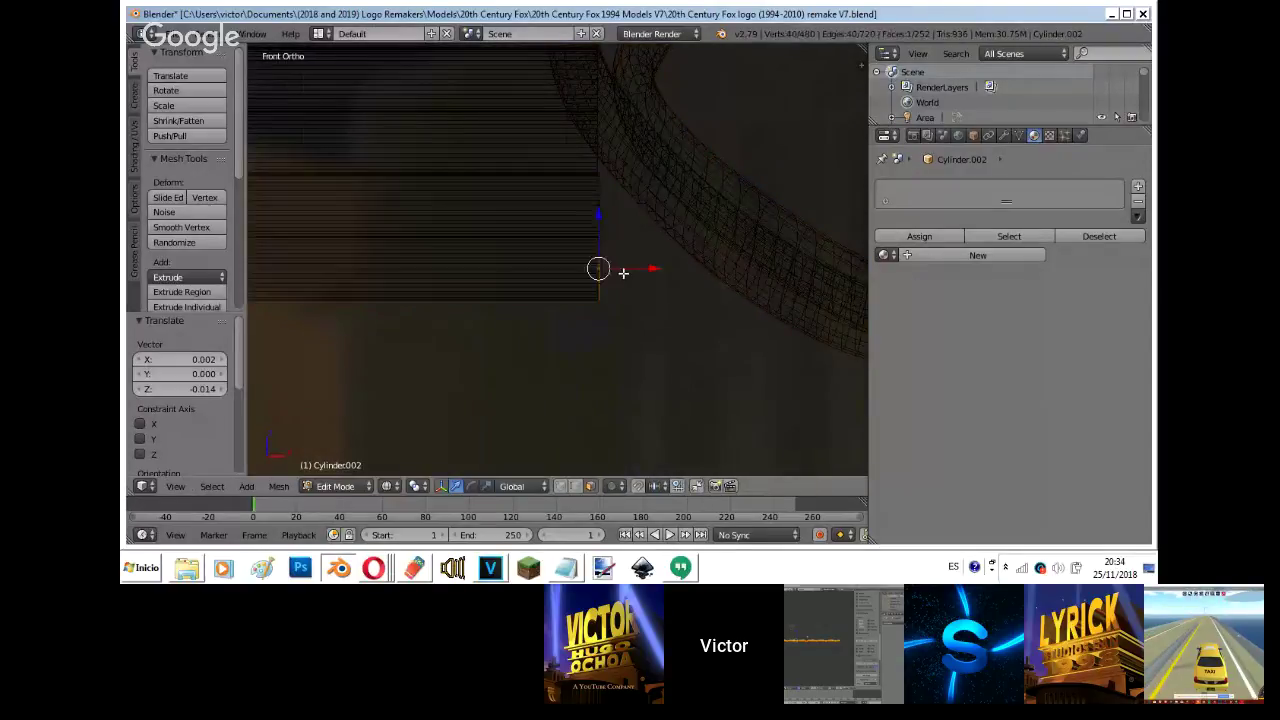
pyautogui.moveTo(645, 267); pyautogui.dragTo(799, 225)
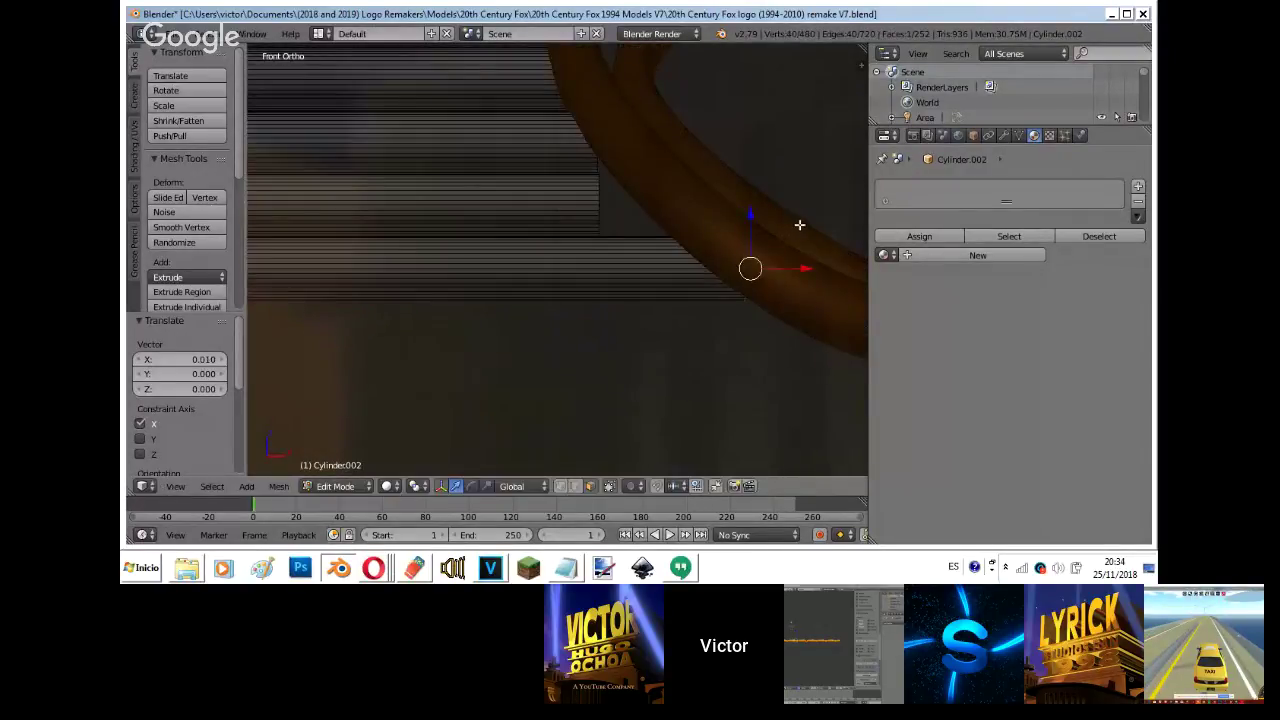
pyautogui.press('z')
pyautogui.rightClick(612, 206)
pyautogui.press('z')
pyautogui.moveTo(614, 205); pyautogui.dragTo(687, 199)
pyautogui.press('z')
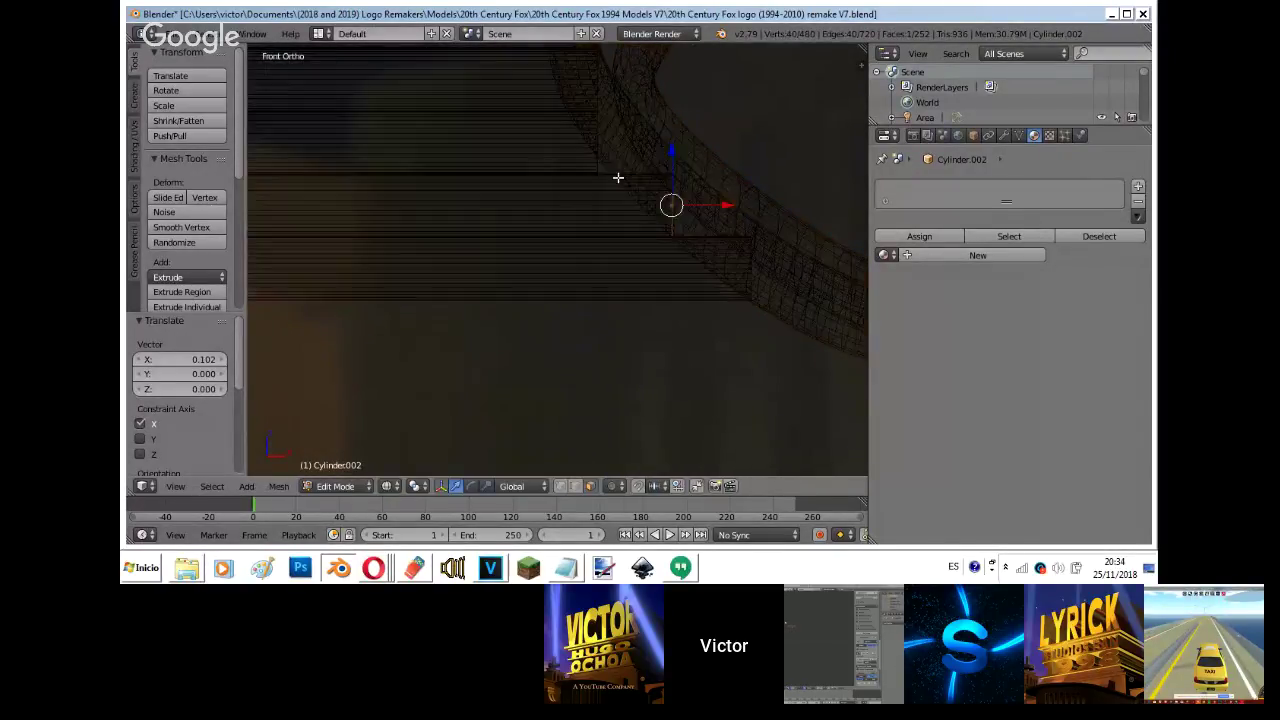
# - Extend the end face of the third cylinder from the bottom about 0.019 along X, leave Edit Mode, and return to camera view
pyautogui.rightClick(598, 150)
pyautogui.press('z')
pyautogui.moveTo(599, 150); pyautogui.dragTo(613, 152)
pyautogui.keyDown('shift'); pyautogui.moveTo(612, 169); pyautogui.dragTo(631, 391, button='middle'); pyautogui.keyUp('shift')
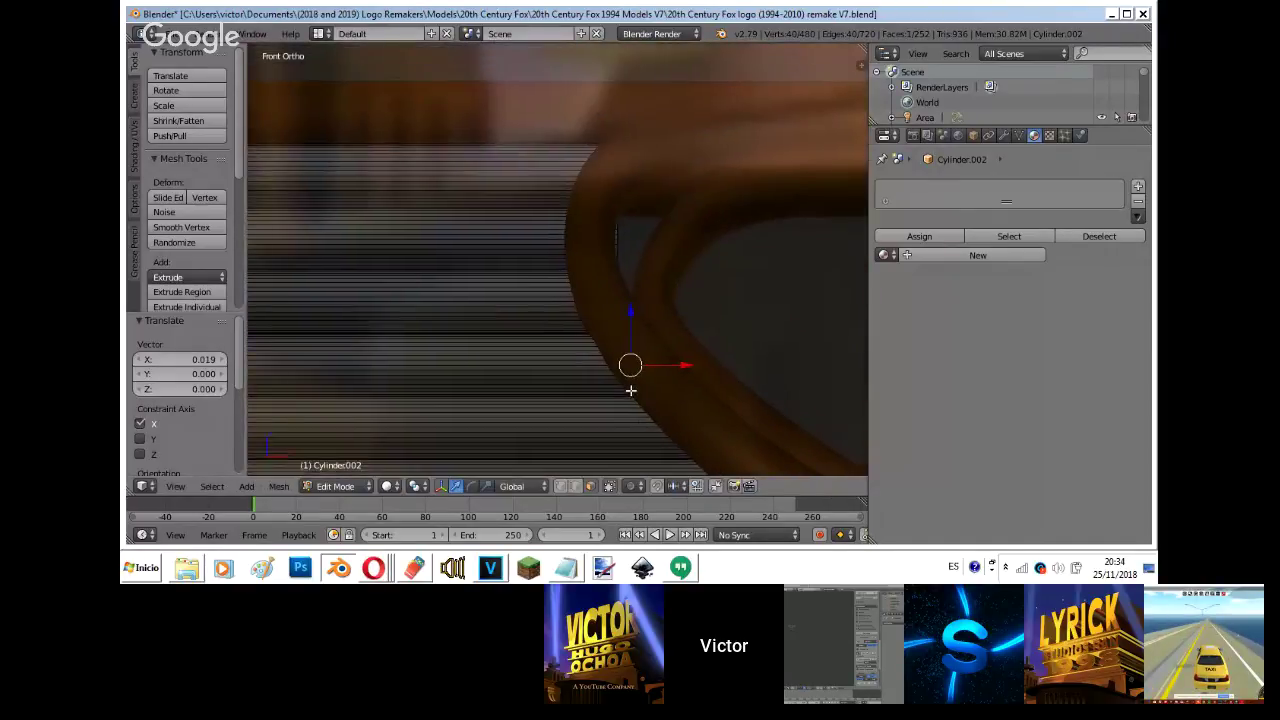
pyautogui.click(631, 228)
pyautogui.press('Tab')
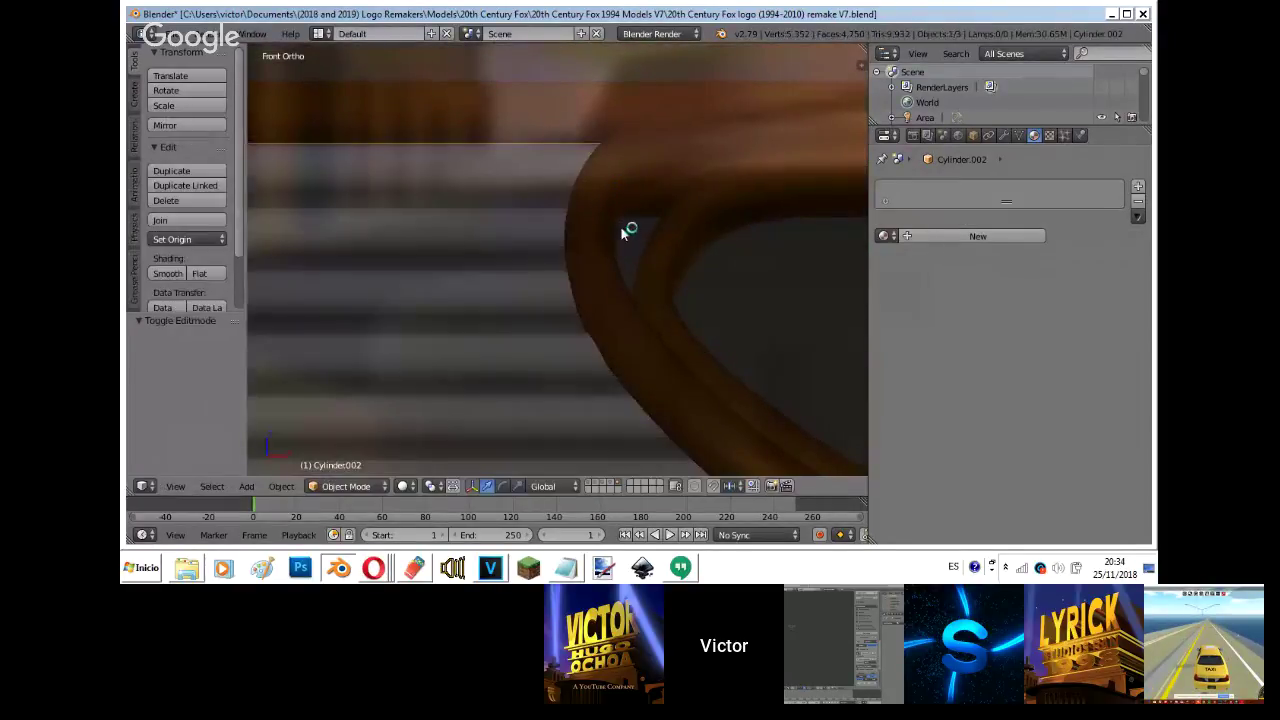
pyautogui.press('KP_0')
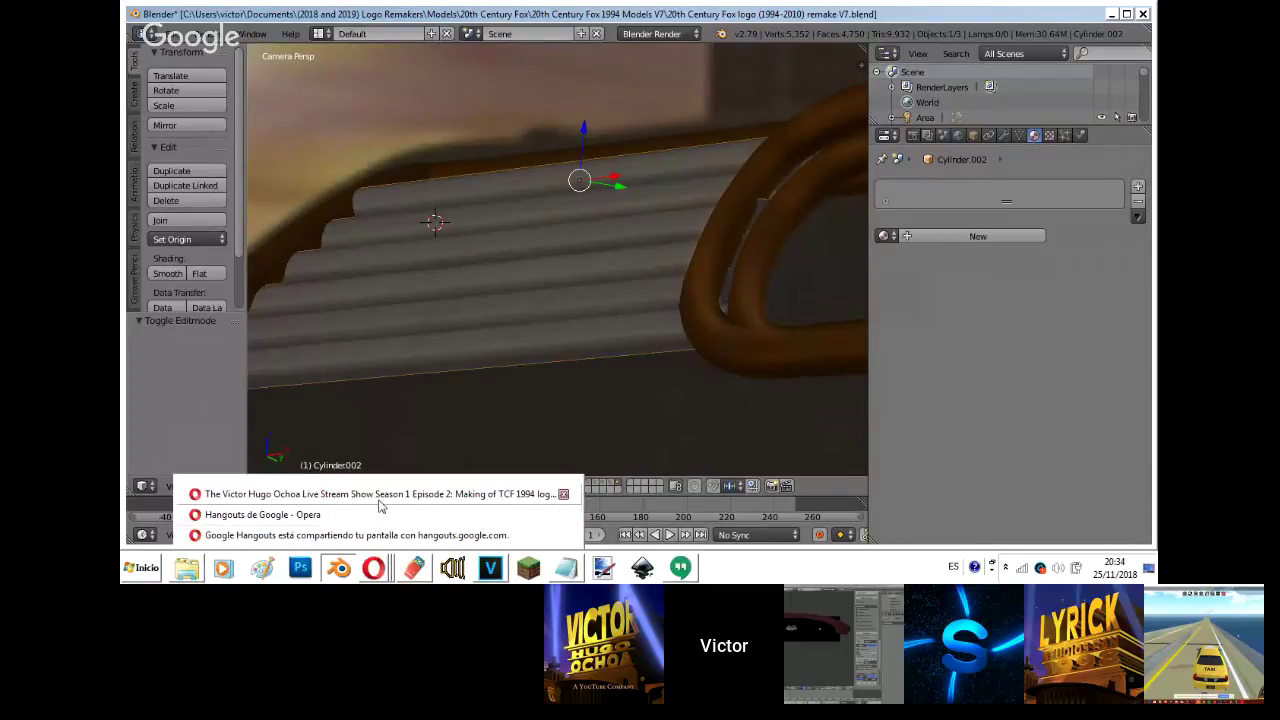
# - Switch to Opera and Hangouts to check the YouTube live chat, the video call and the group conversation
pyautogui.click(379, 495)
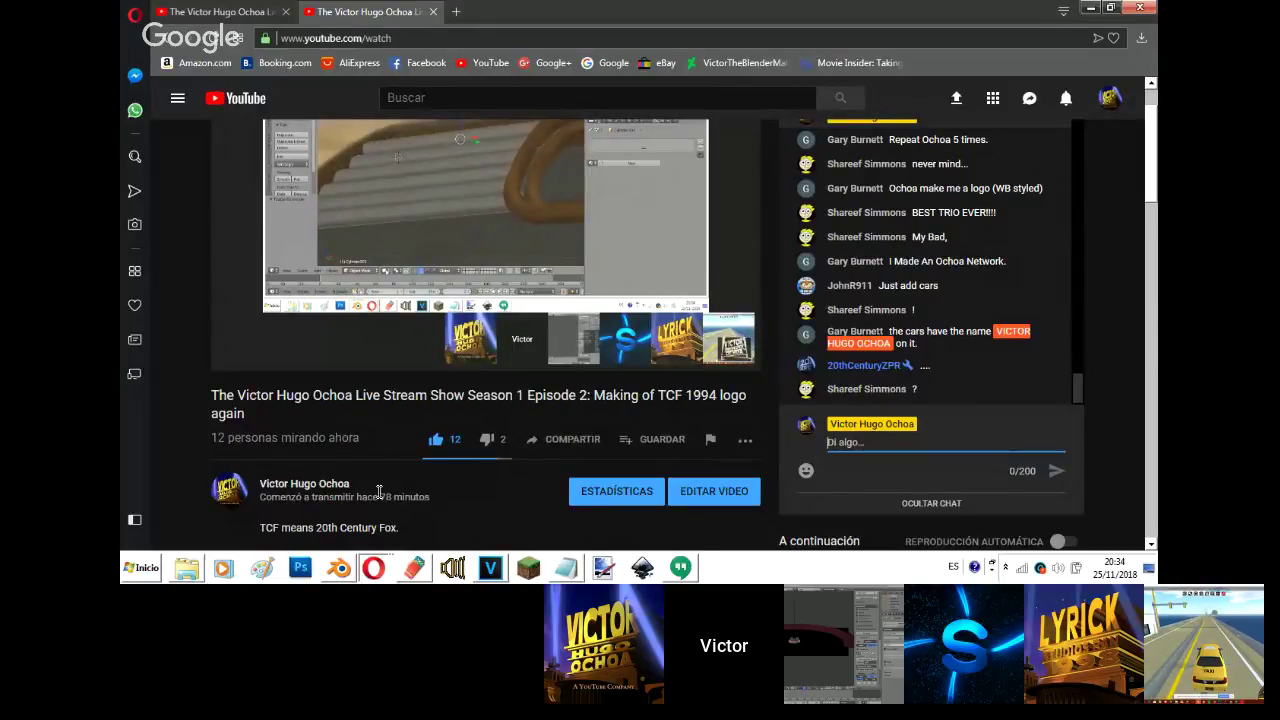
pyautogui.click(375, 566)
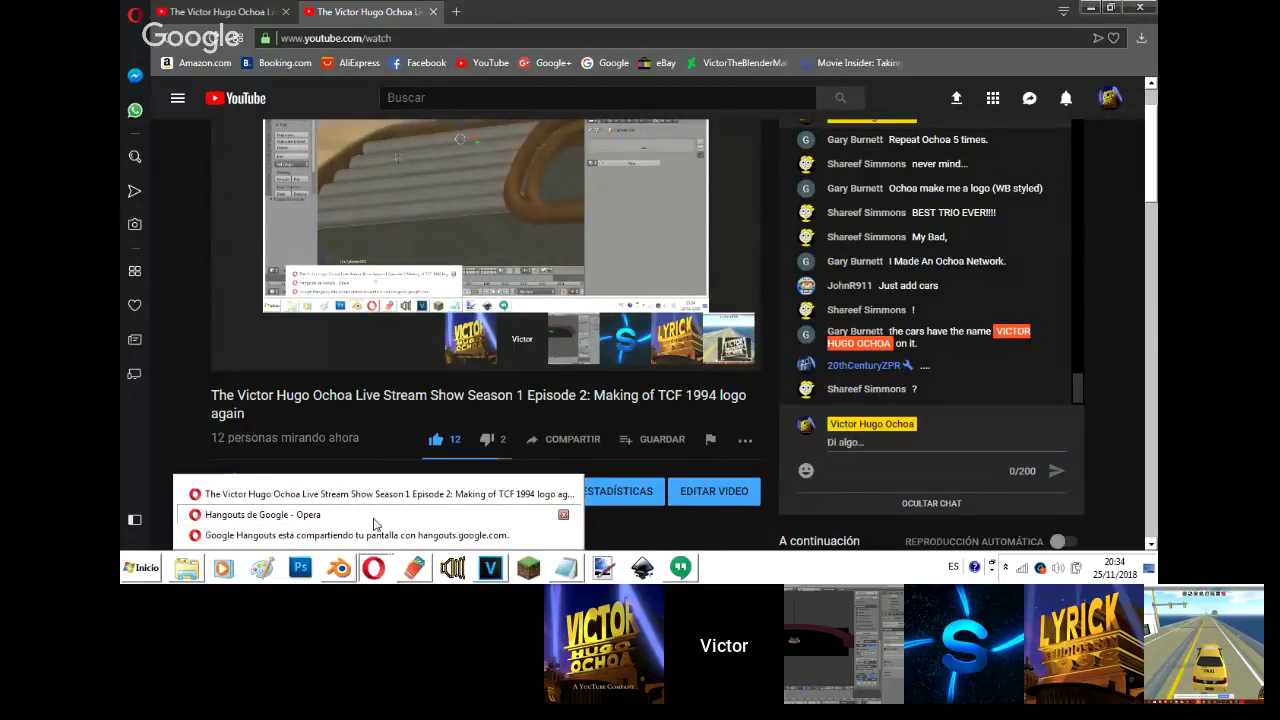
pyautogui.click(300, 514)
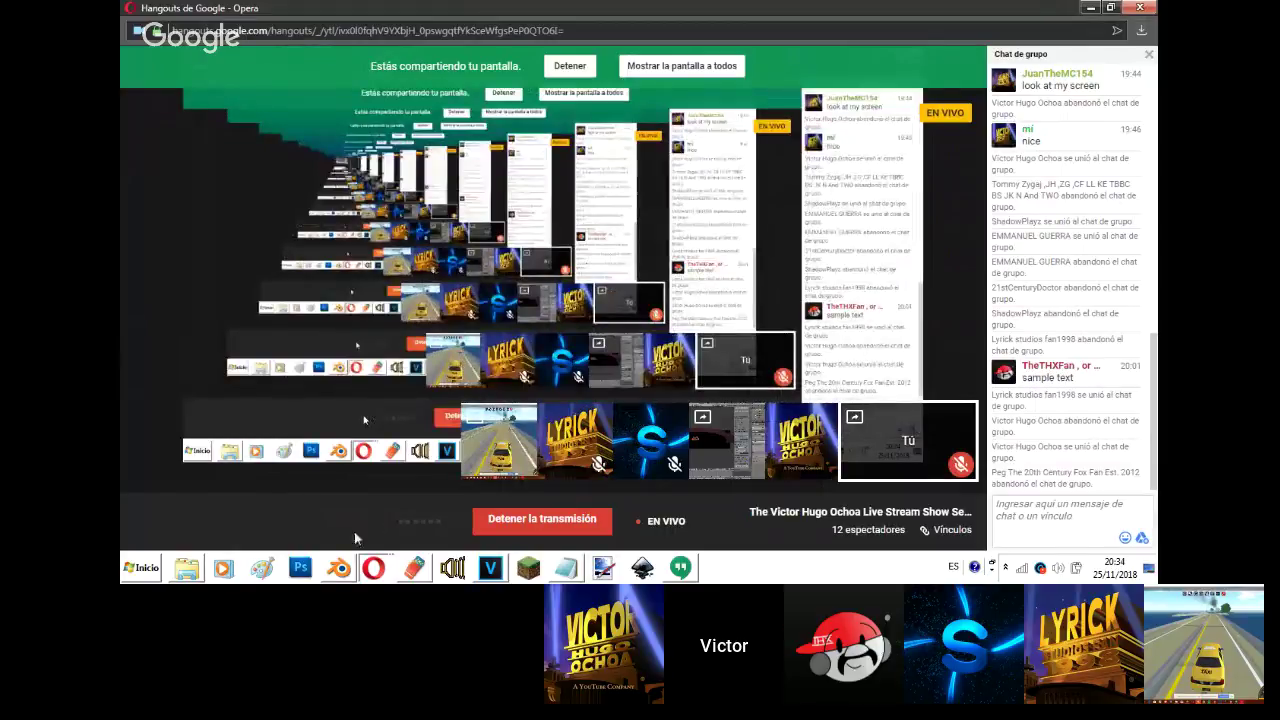
pyautogui.moveTo(354, 567)
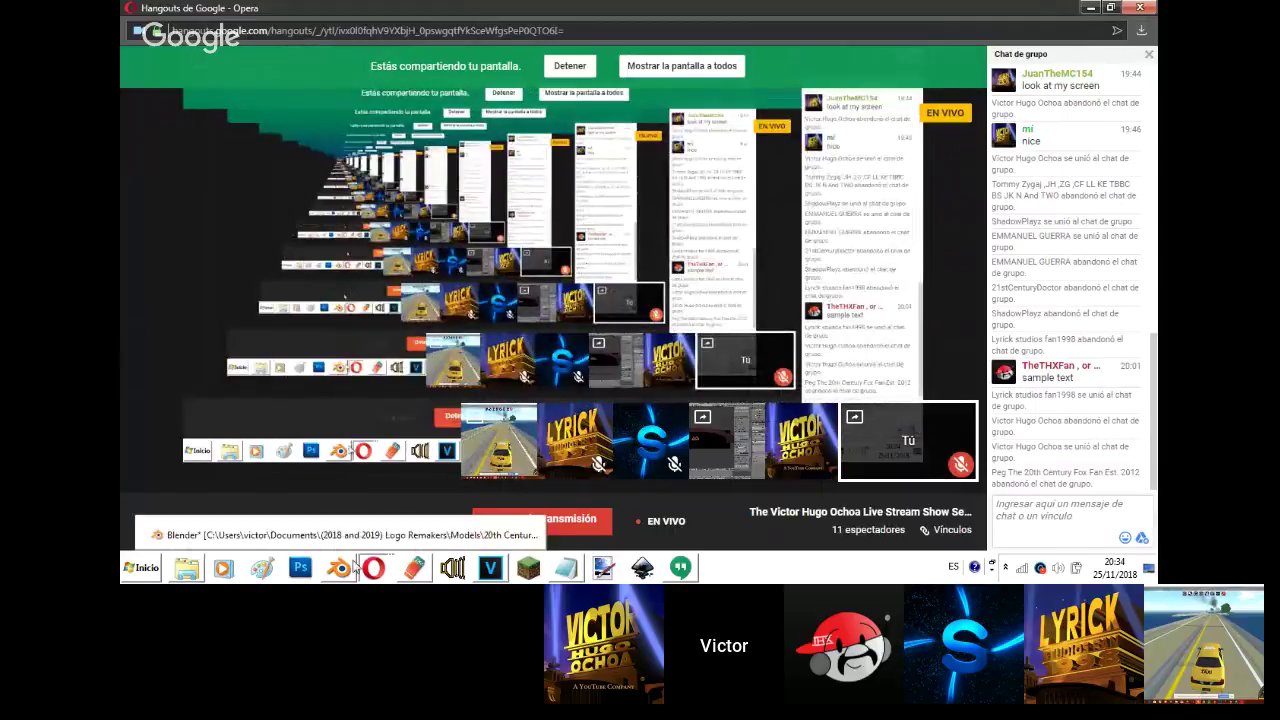
pyautogui.click(680, 568)
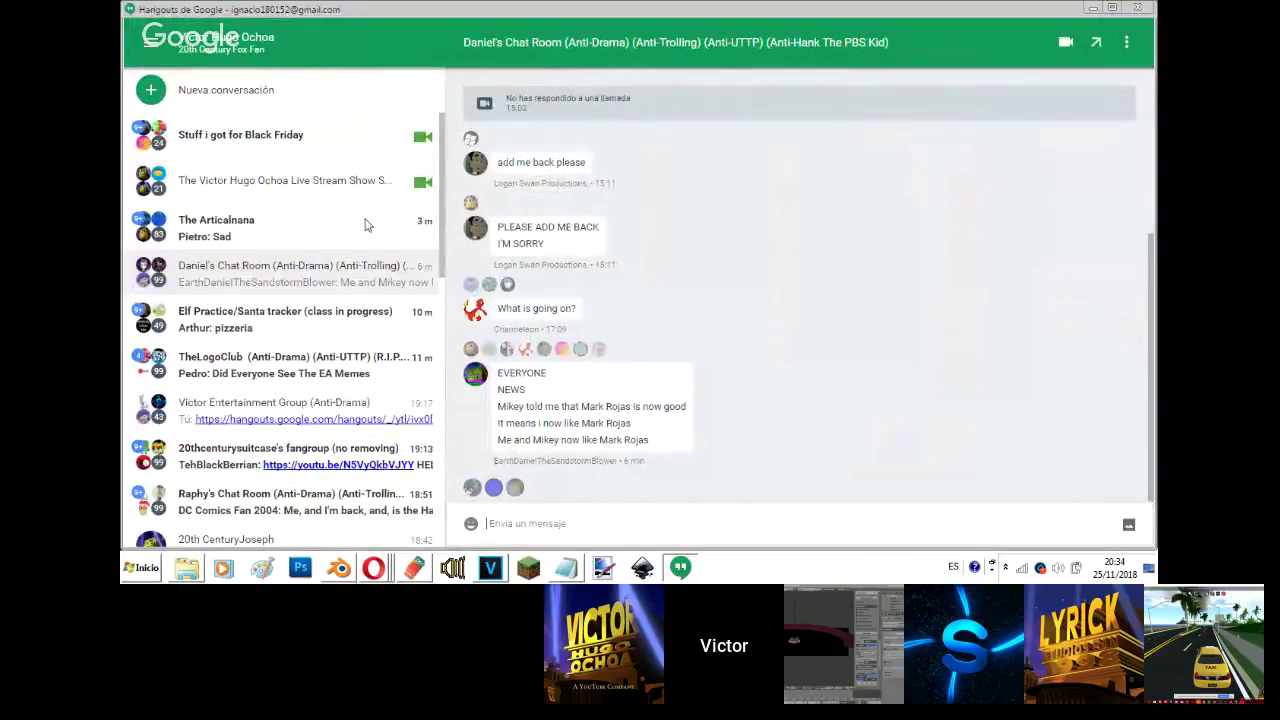
pyautogui.moveTo(373, 568)
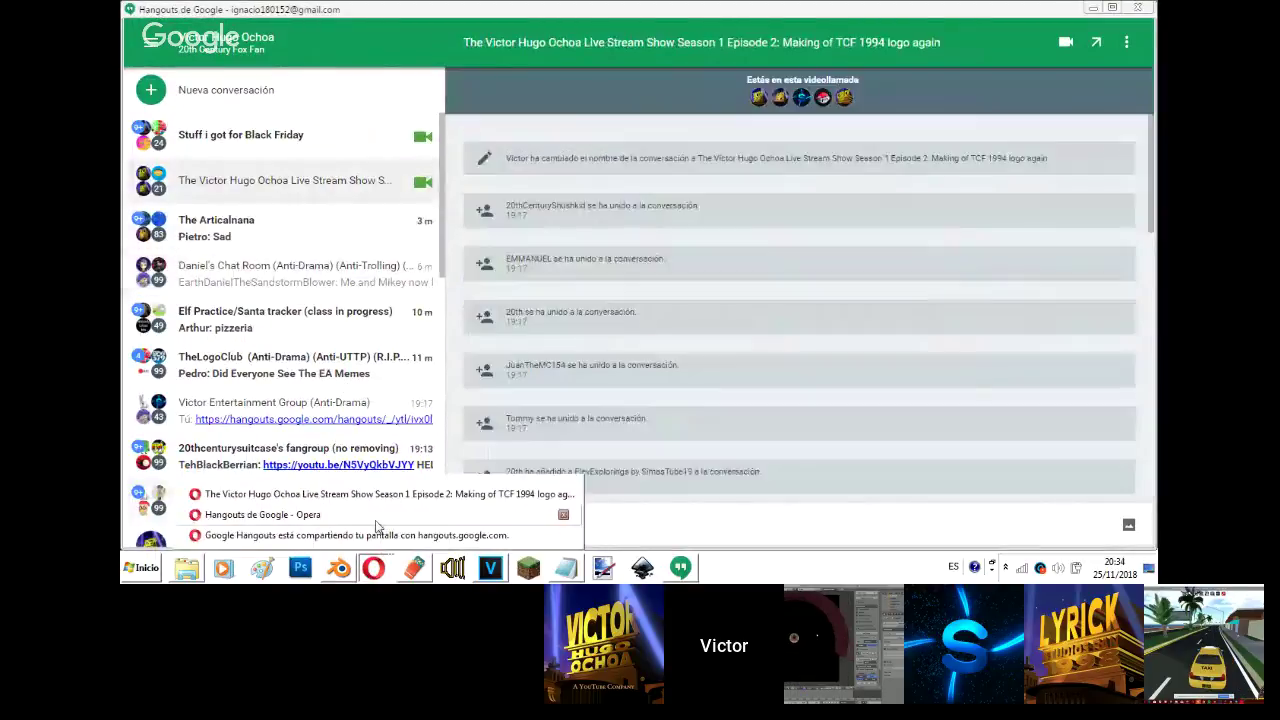
pyautogui.click(375, 514)
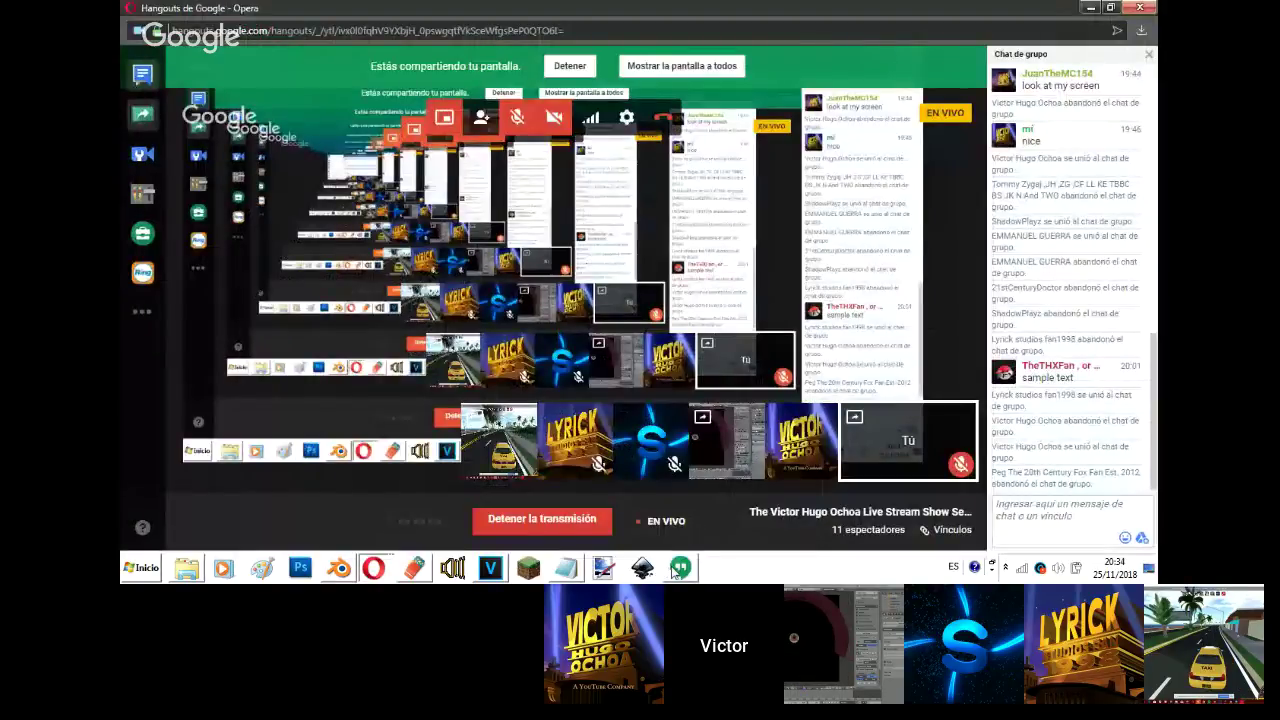
pyautogui.click(680, 568)
pyautogui.moveTo(398, 580)
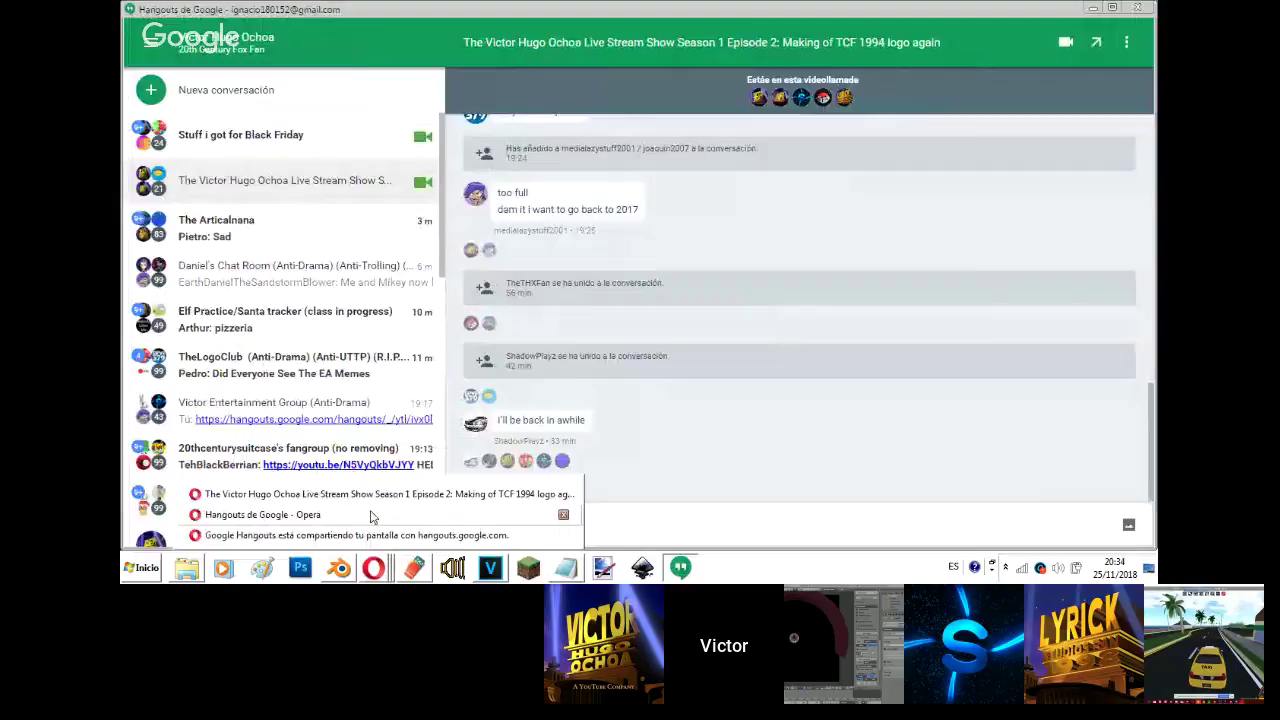
pyautogui.click(300, 514)
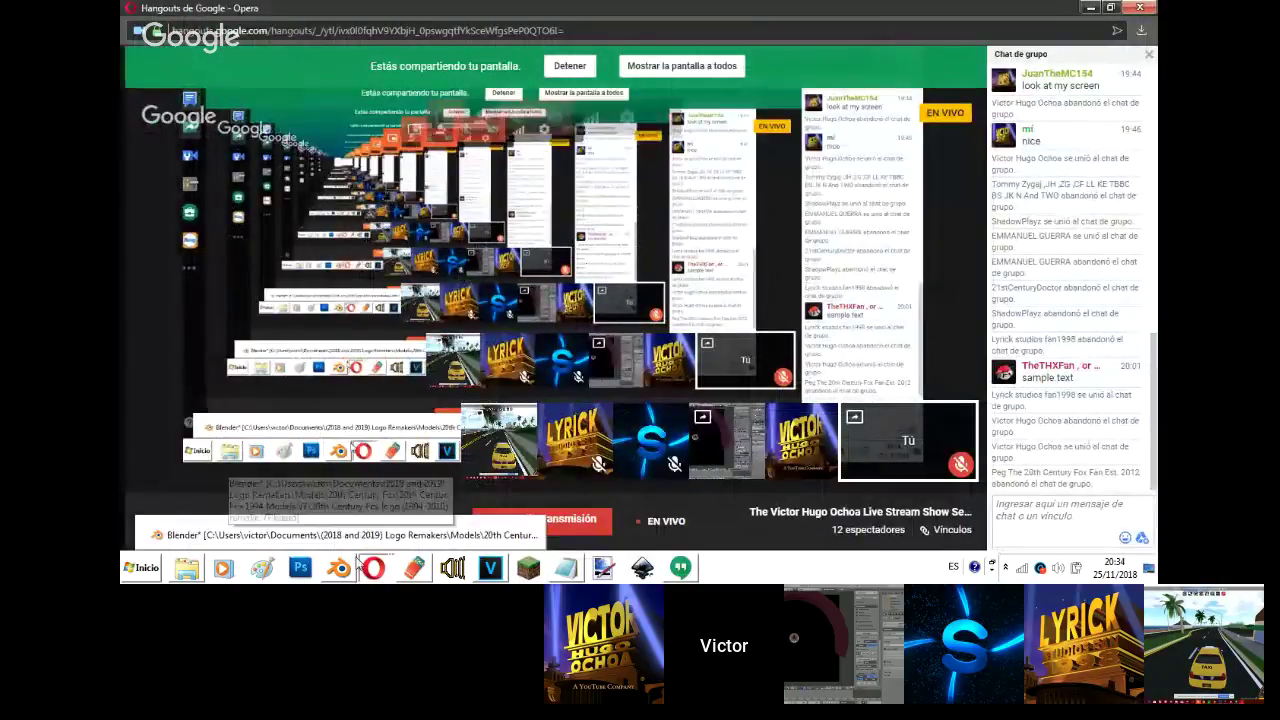
# - Switch back to Blender, move the stacked bars about -0.019 along Y and scale them by 1.168 along Y
pyautogui.click(345, 537)
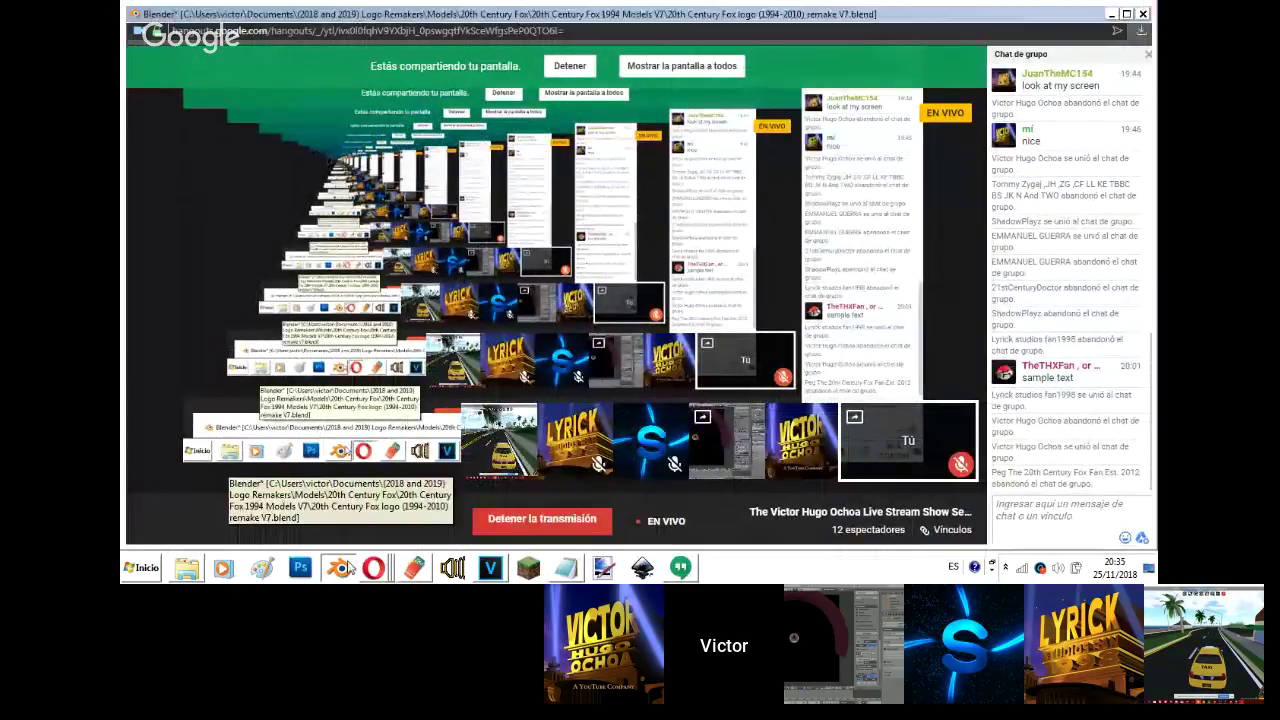
pyautogui.press('g')
pyautogui.press('y')
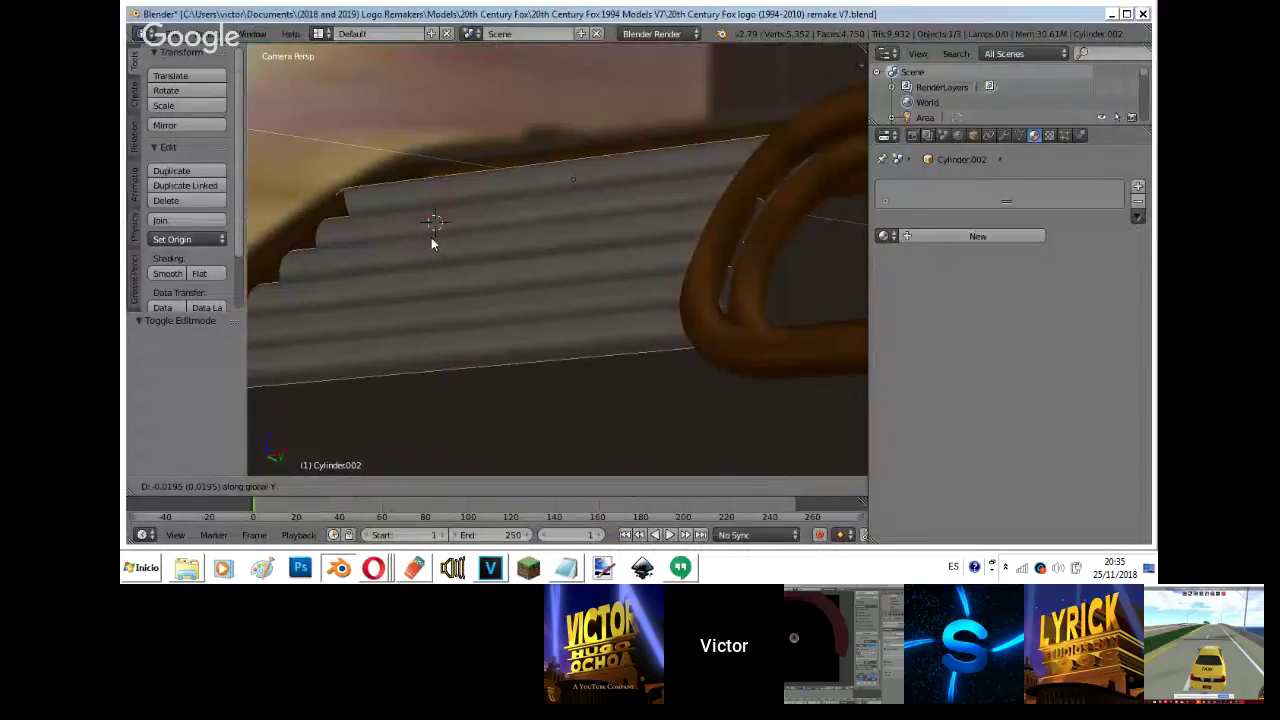
pyautogui.click(432, 243)
pyautogui.press('s')
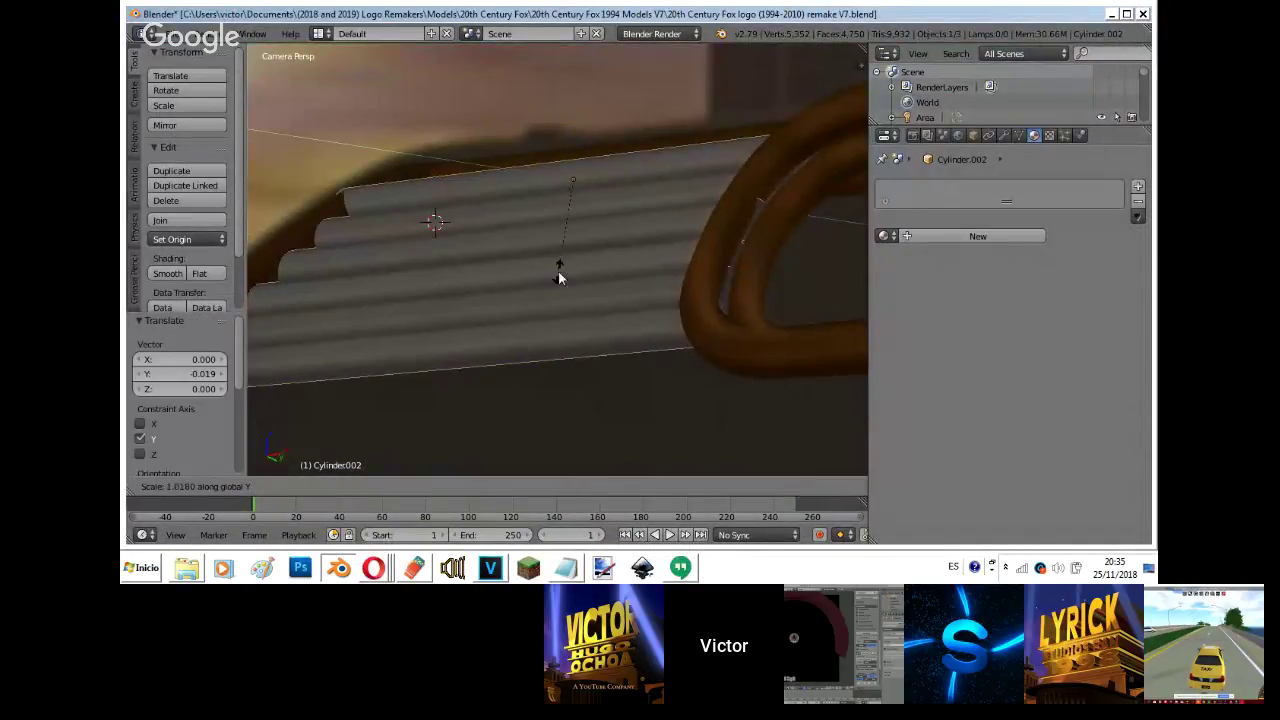
pyautogui.click(606, 281)
# - Move the stacked bars about 0.017 along Y to line them up with the curved tube in camera view
pyautogui.press('s')
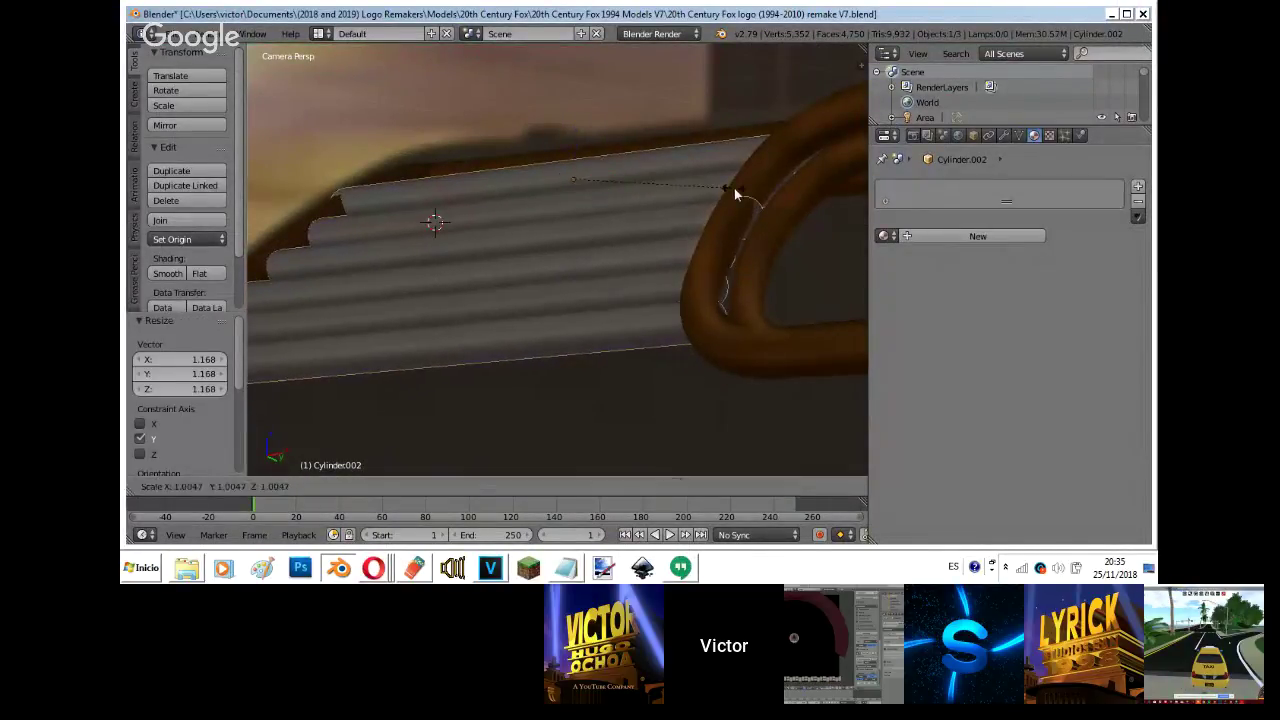
pyautogui.press('Escape')
pyautogui.press('g')
pyautogui.press('y')
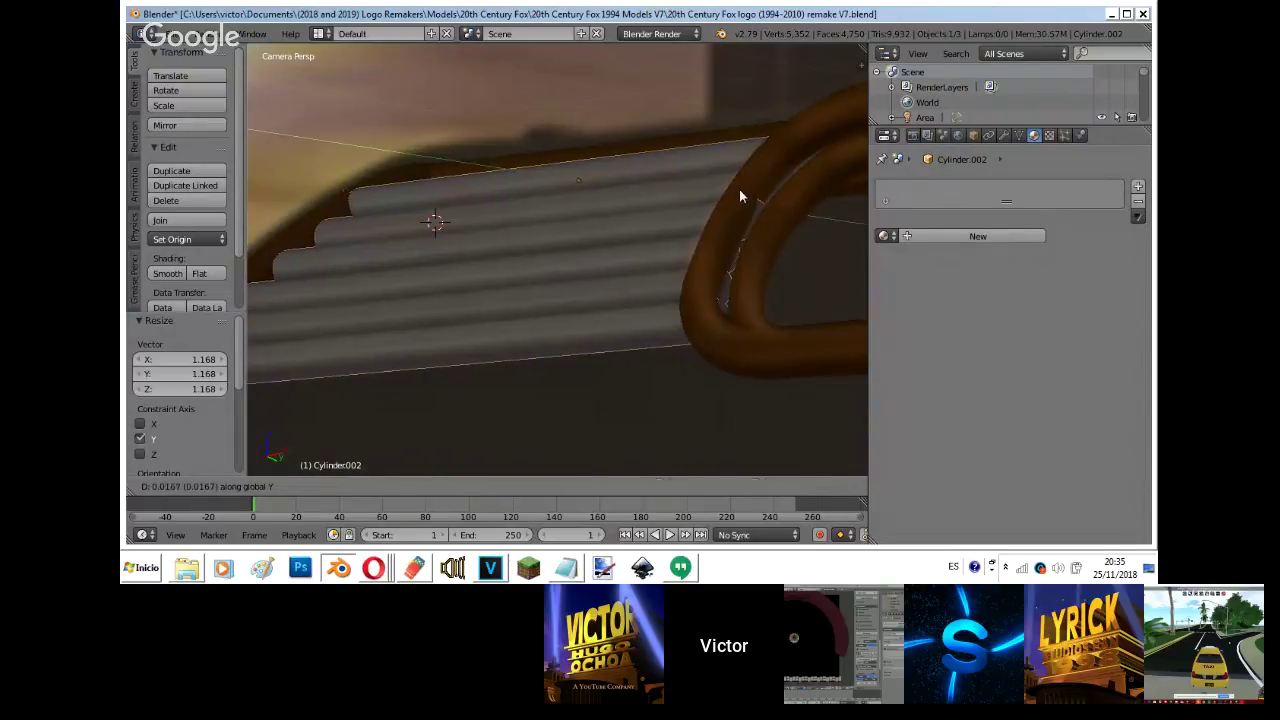
pyautogui.click(740, 190)
pyautogui.scroll(-3, 740, 190)
pyautogui.press('s')
pyautogui.rightClick(741, 191)
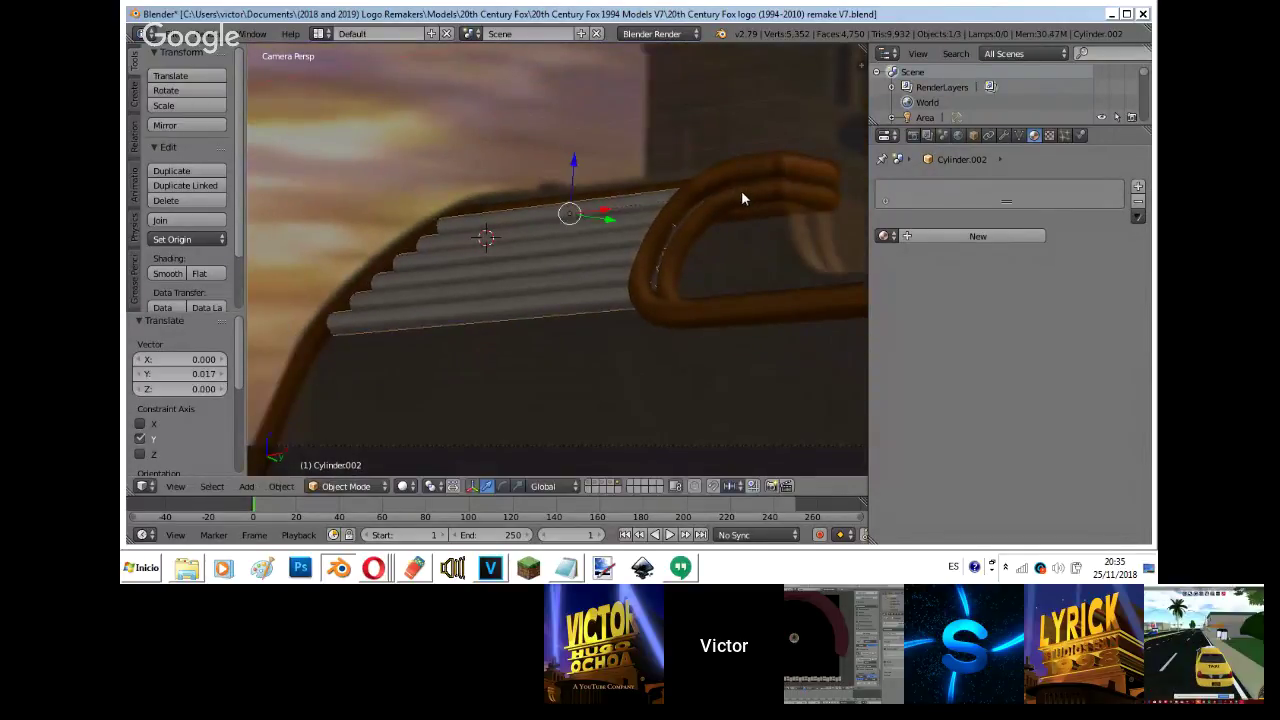
# - Link the curved tube's Orange material to the stacked bars
pyautogui.keyDown('shift'); pyautogui.click(741, 190); pyautogui.keyUp('shift')
pyautogui.hotkey('ctrl', 'l')
pyautogui.click(741, 191)
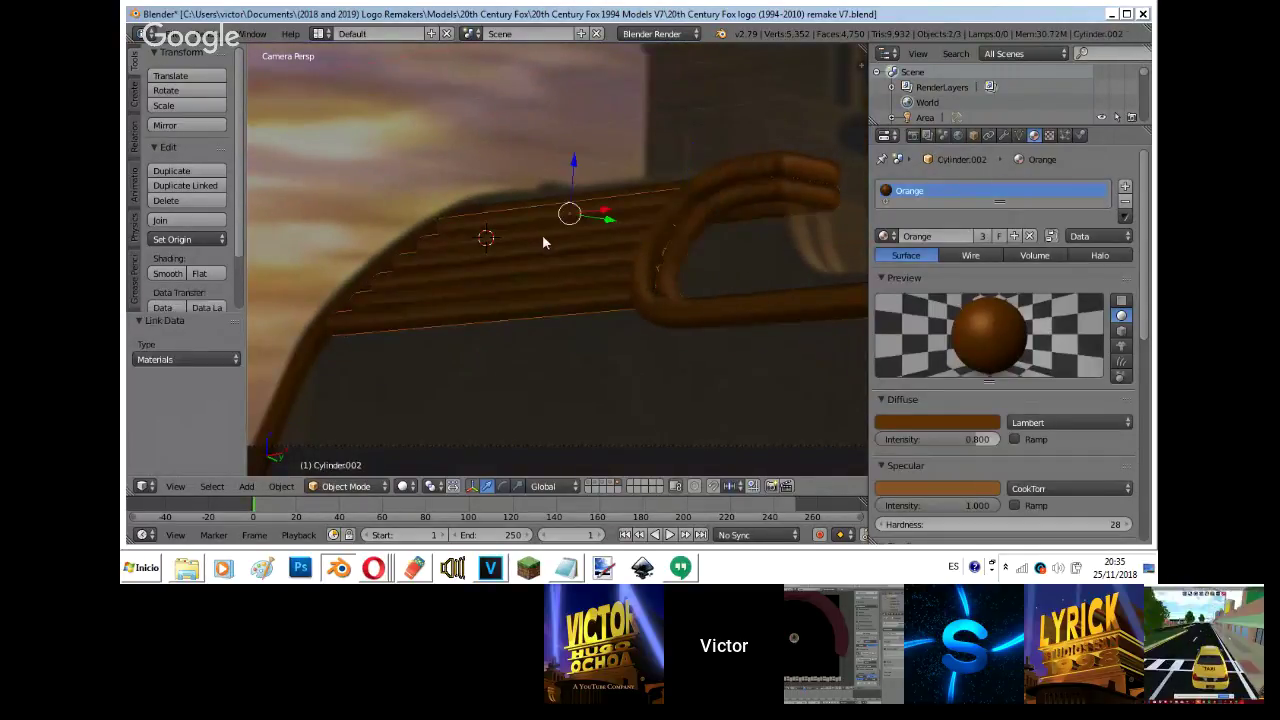
# - Fly around the model to examine the spacing between the bars and how their ends meet the curved tubes
pyautogui.press('KP_0')
pyautogui.hotkey('shift', 'f')
pyautogui.press('w')
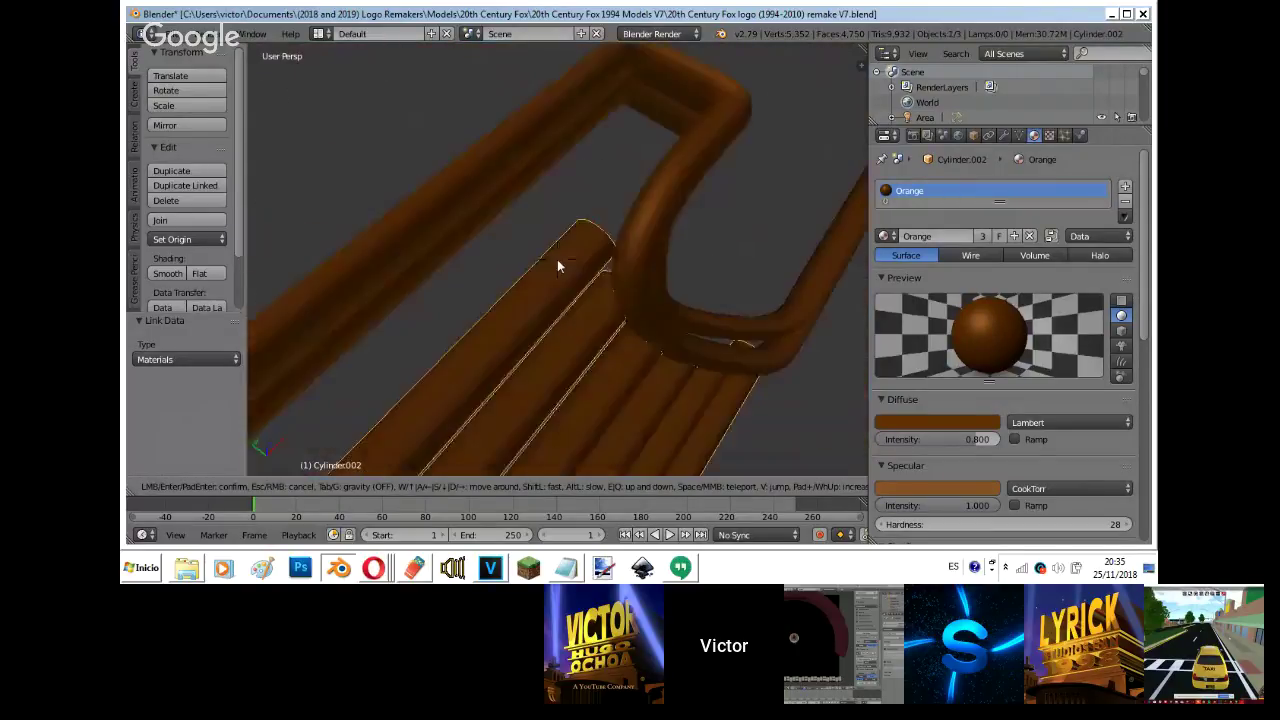
pyautogui.press('w')
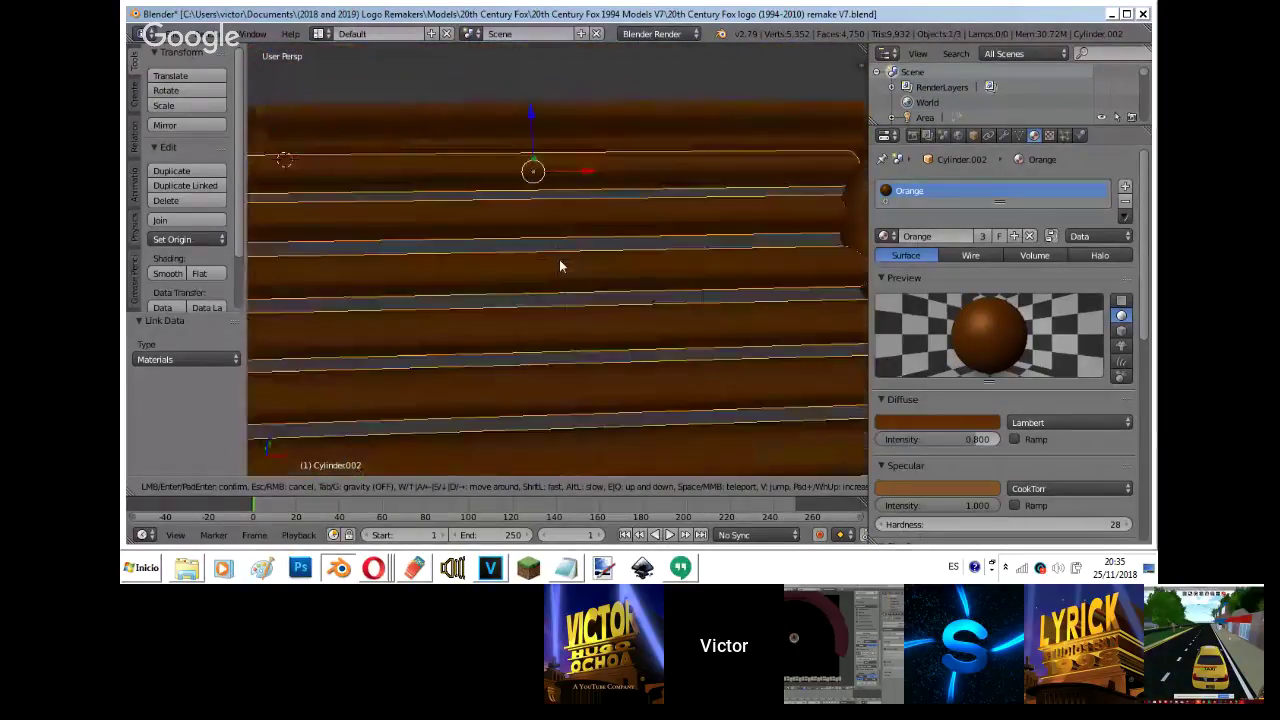
pyautogui.press('a')
pyautogui.press('w')
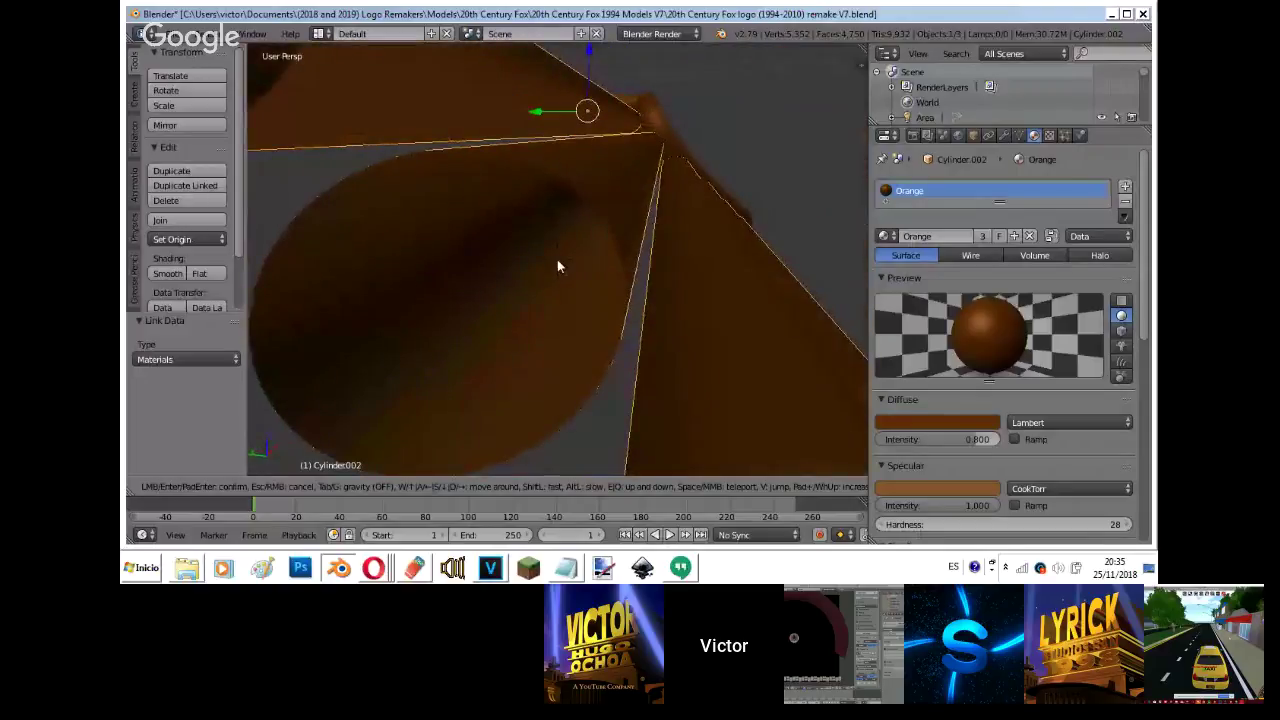
pyautogui.press('s')
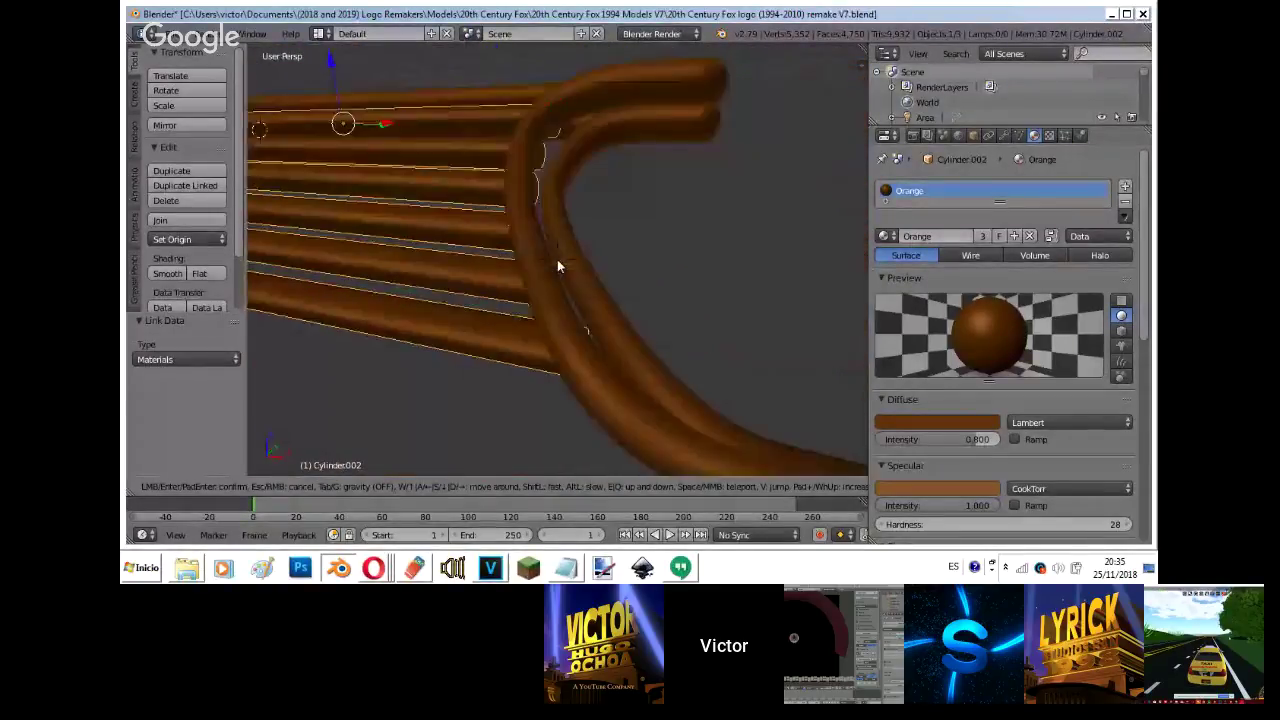
pyautogui.press('Return')
pyautogui.press('Tab')
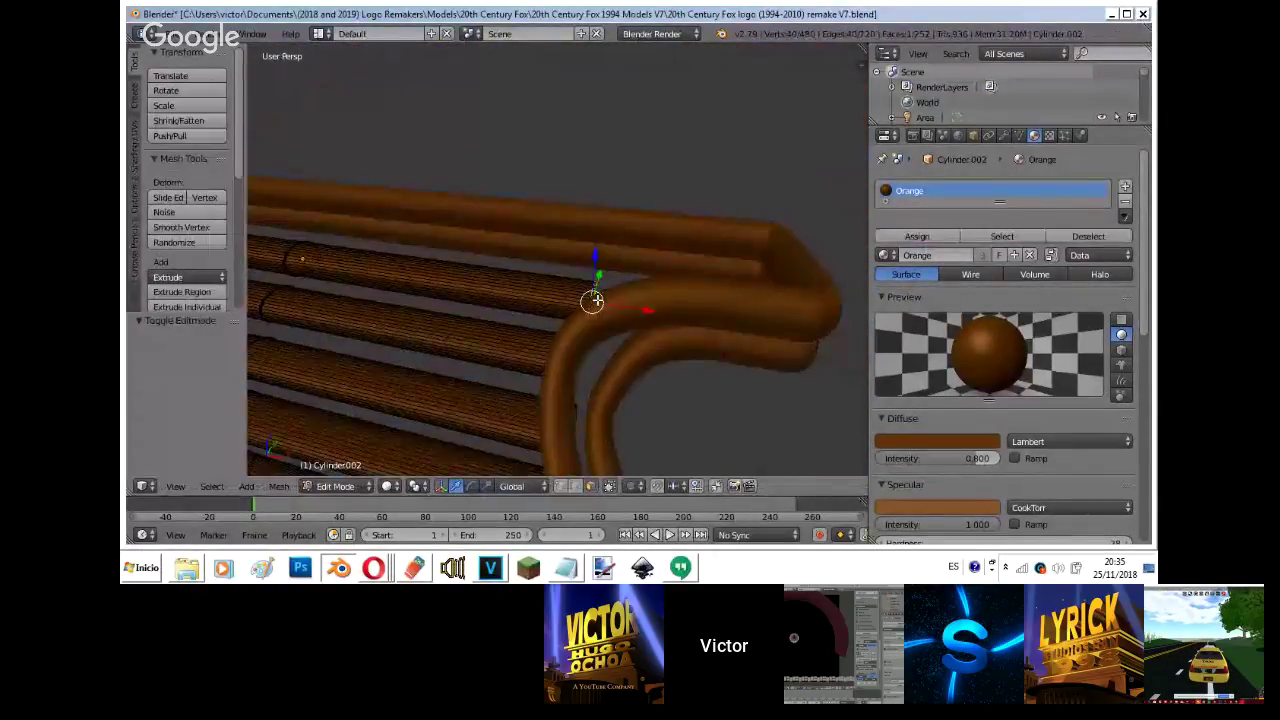
pyautogui.hotkey('shift', 'f')
pyautogui.press('w')
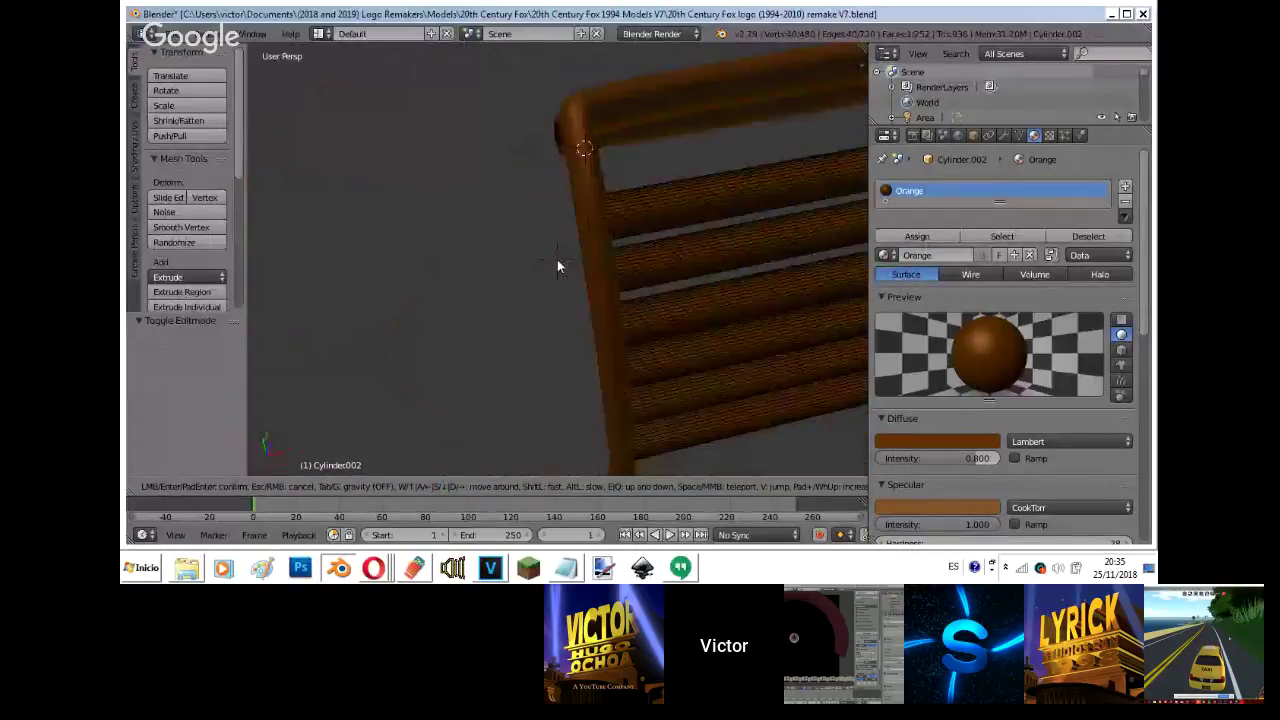
pyautogui.click(557, 262)
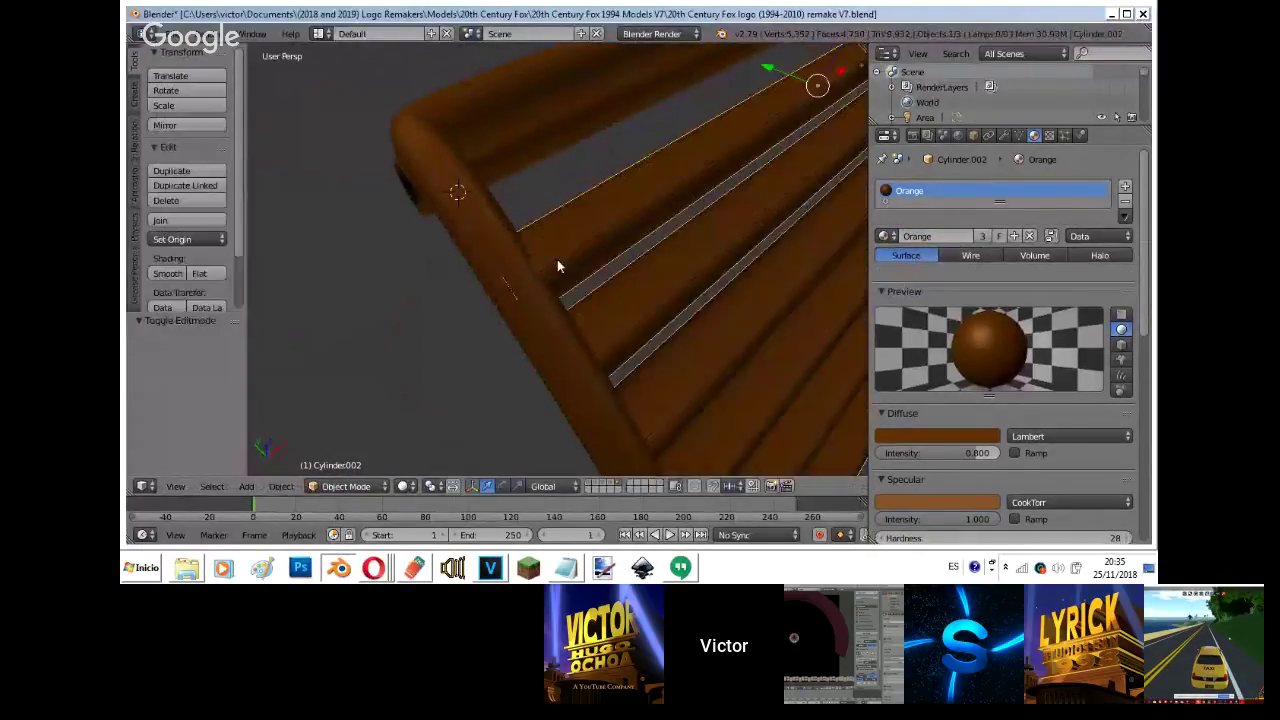
# - In Edit Mode and front view, delete the five lower cylinders, keeping only the top bar, and return to Object Mode
pyautogui.press('z')
pyautogui.press('KP_1')
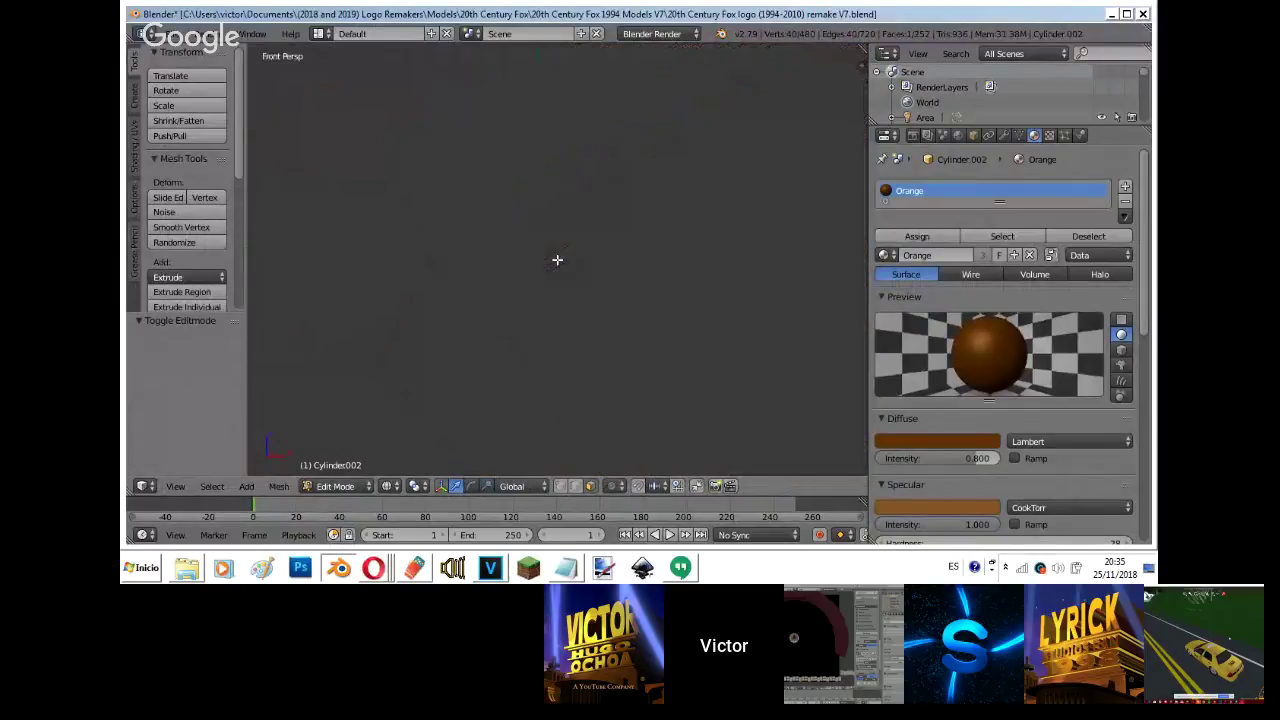
pyautogui.scroll(8, 618, 318)
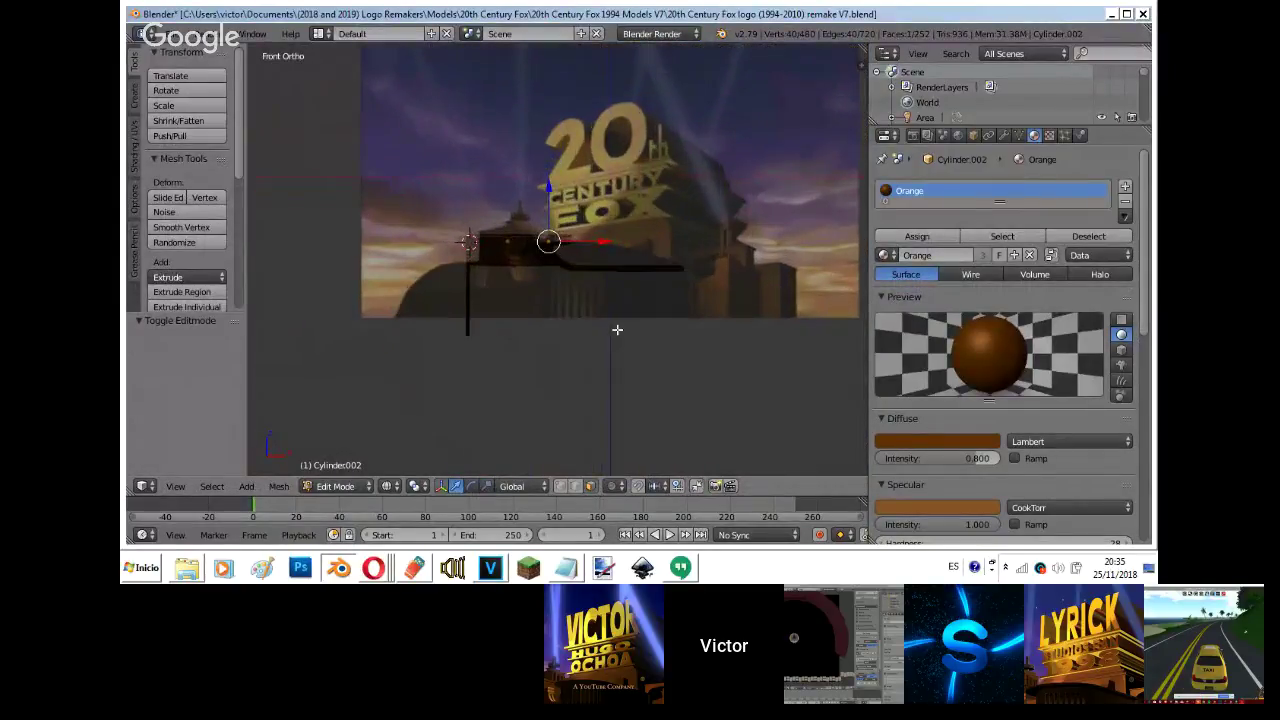
pyautogui.press('b')
pyautogui.moveTo(620, 354)
pyautogui.mouseDown()
pyautogui.moveTo(246, 146)
pyautogui.moveTo(171, 144)
pyautogui.mouseUp()
pyautogui.moveTo(543, 380)
pyautogui.keyDown('shift'); pyautogui.mouseDown(button='middle')
pyautogui.moveTo(600, 386)
pyautogui.moveTo(452, 415)
pyautogui.mouseUp(button='middle'); pyautogui.keyUp('shift')
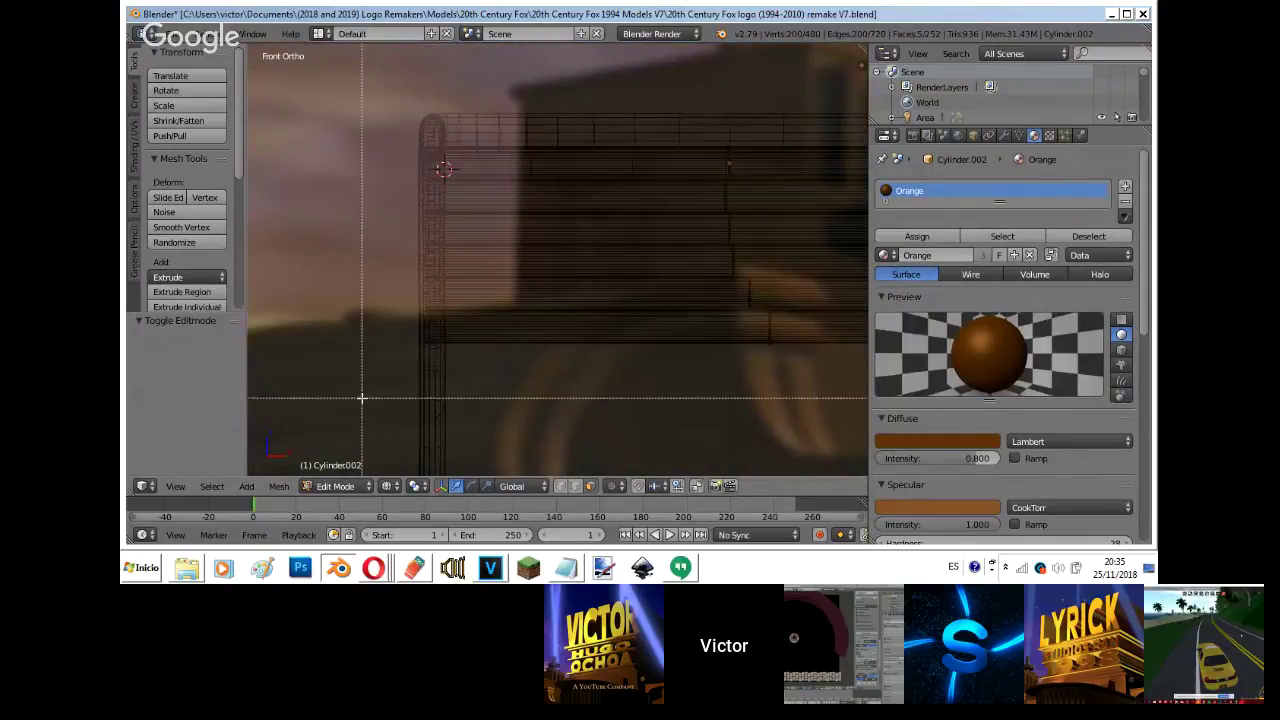
pyautogui.moveTo(366, 410)
pyautogui.mouseDown()
pyautogui.moveTo(774, 206)
pyautogui.moveTo(783, 183)
pyautogui.moveTo(866, 178)
pyautogui.mouseUp()
pyautogui.press('z')
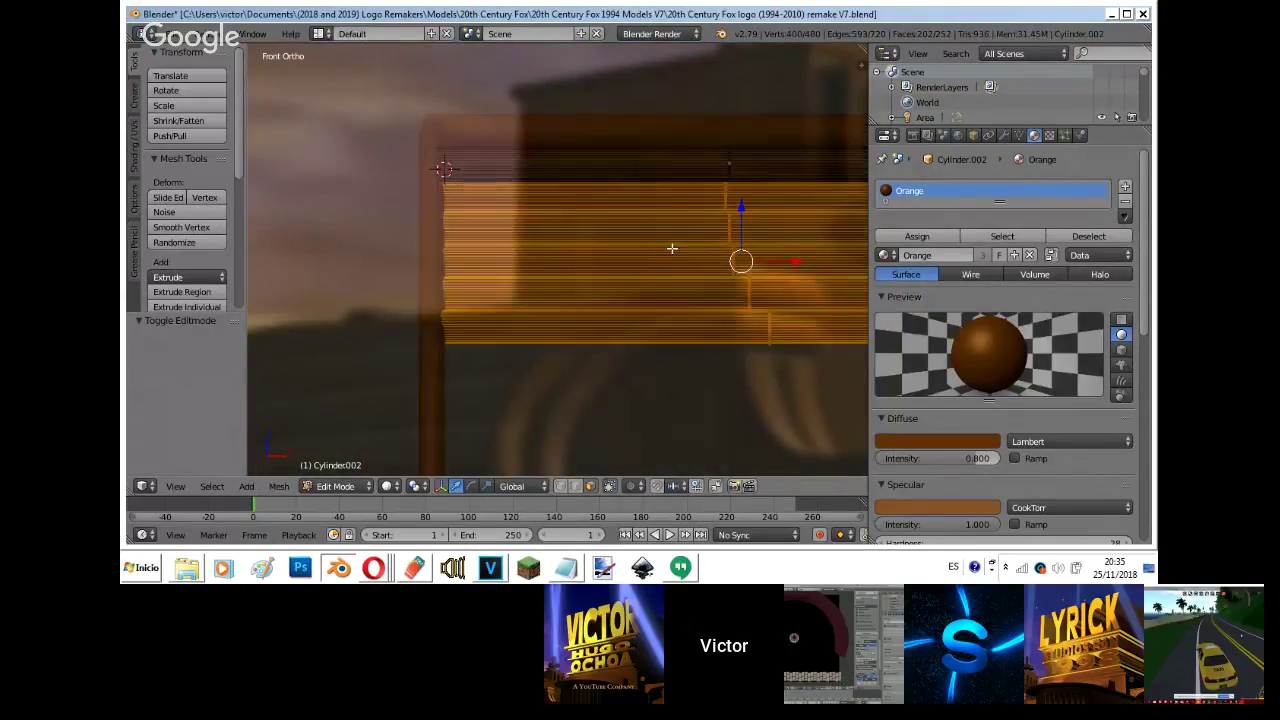
pyautogui.keyDown('shift'); pyautogui.moveTo(704, 323); pyautogui.dragTo(709, 249, button='middle'); pyautogui.keyUp('shift')
pyautogui.scroll(3, 560, 250)
pyautogui.press('z')
pyautogui.moveTo(416, 236)
pyautogui.keyDown('shift'); pyautogui.mouseDown(button='middle')
pyautogui.moveTo(466, 223)
pyautogui.moveTo(602, 469)
pyautogui.mouseUp(button='middle'); pyautogui.keyUp('shift')
pyautogui.press('b')
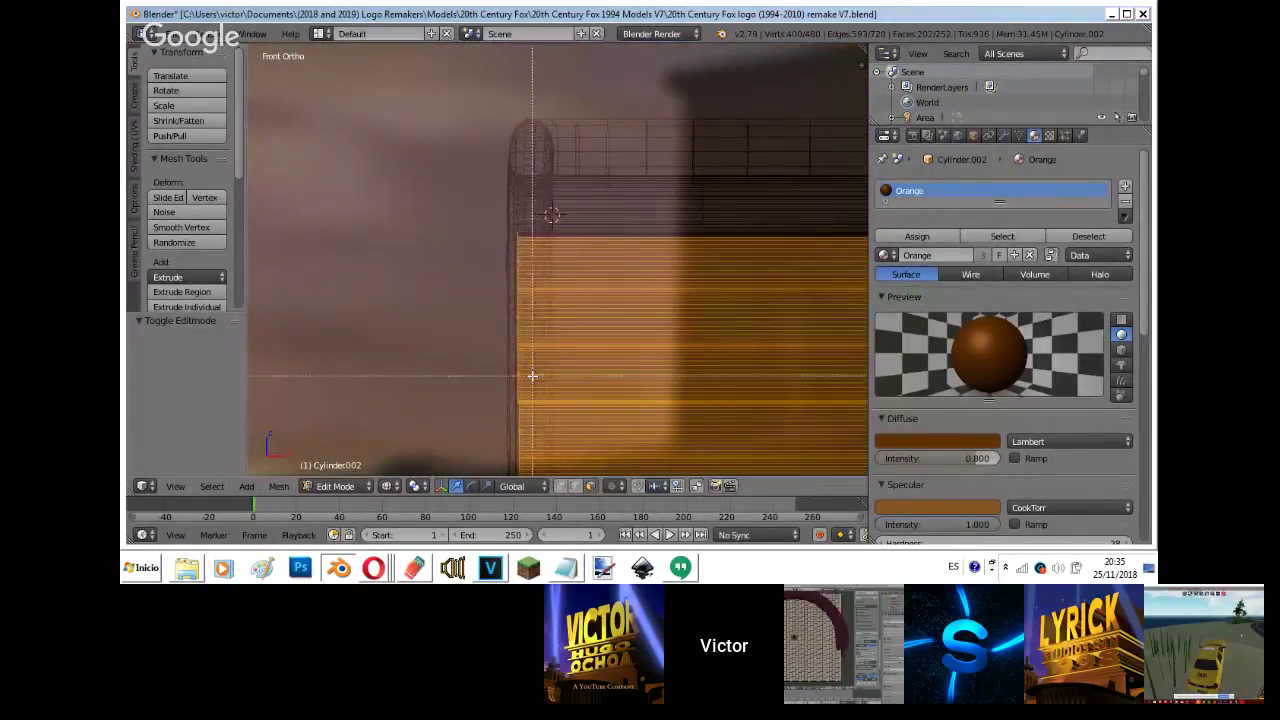
pyautogui.scroll(2, 532, 376)
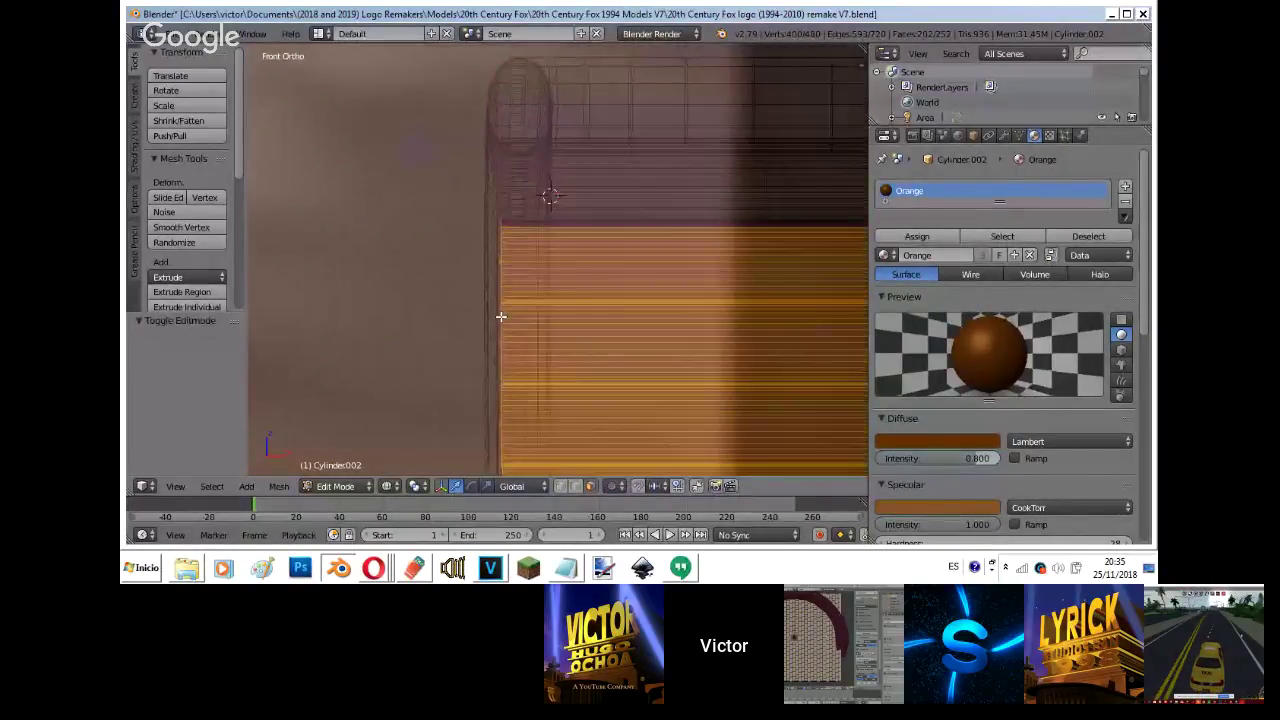
pyautogui.scroll(4, 501, 316)
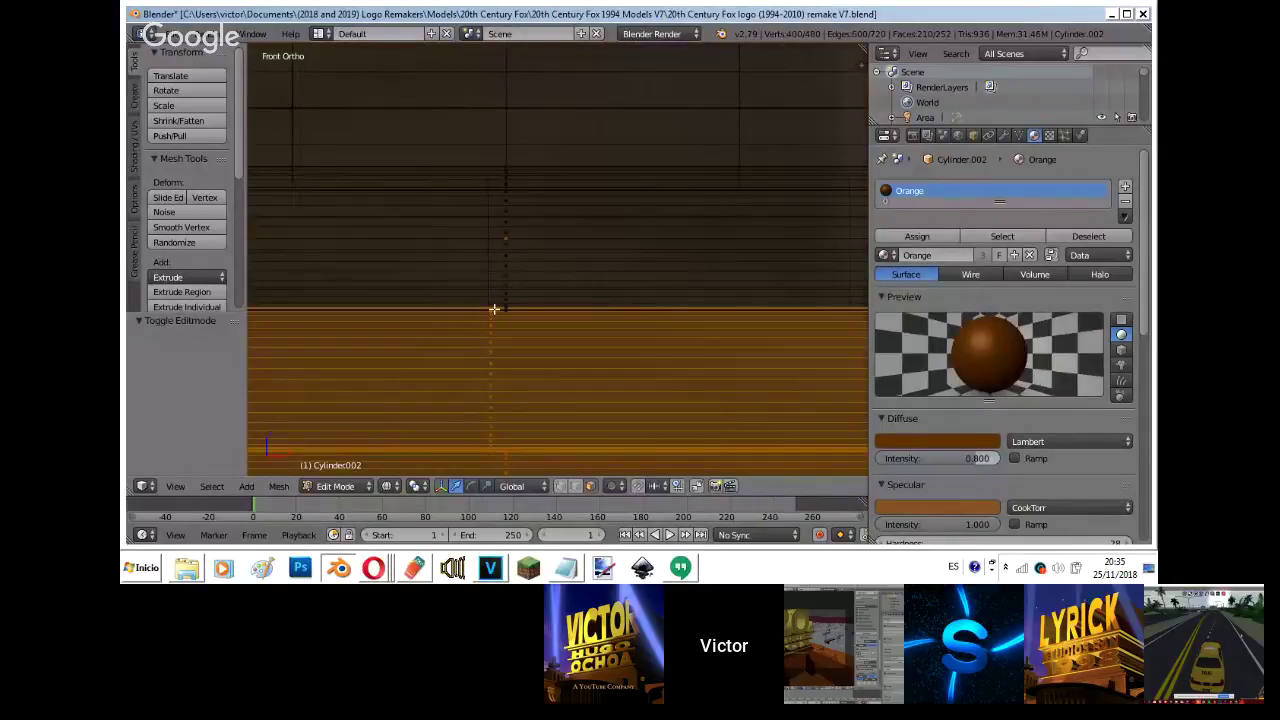
pyautogui.press('x')
pyautogui.click(491, 343)
pyautogui.press('Tab')
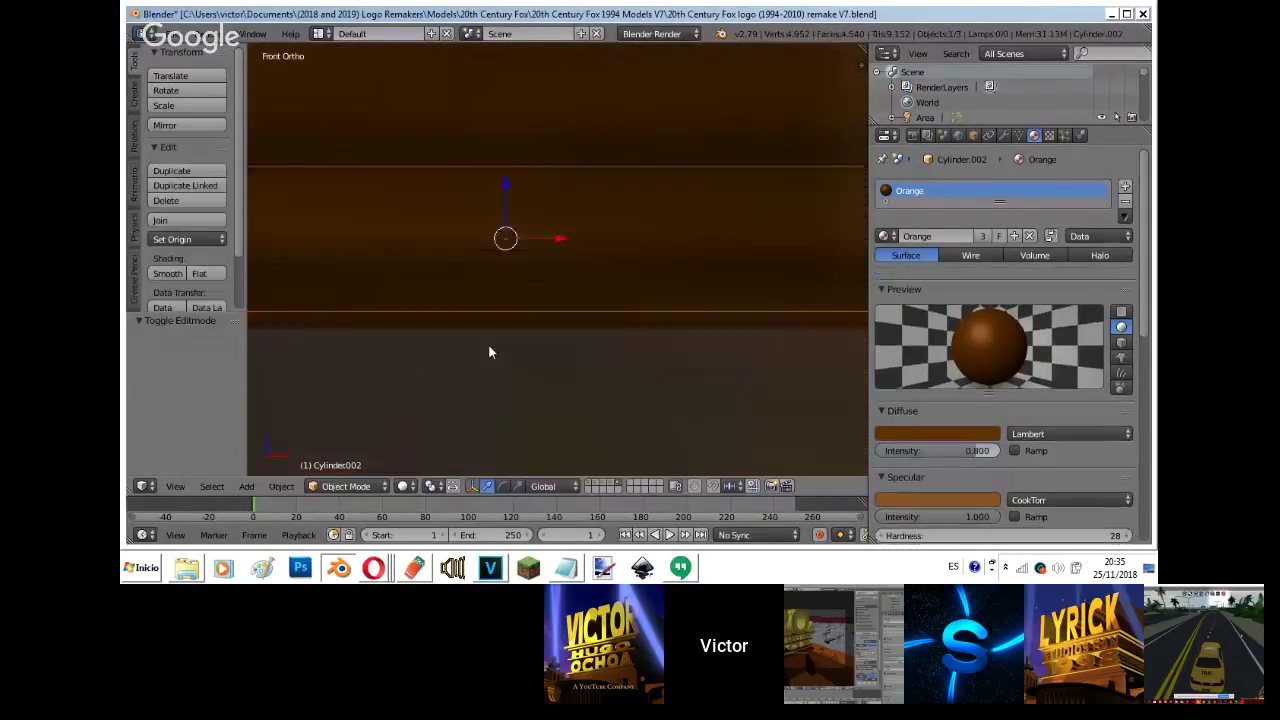
pyautogui.scroll(-6, 488, 351)
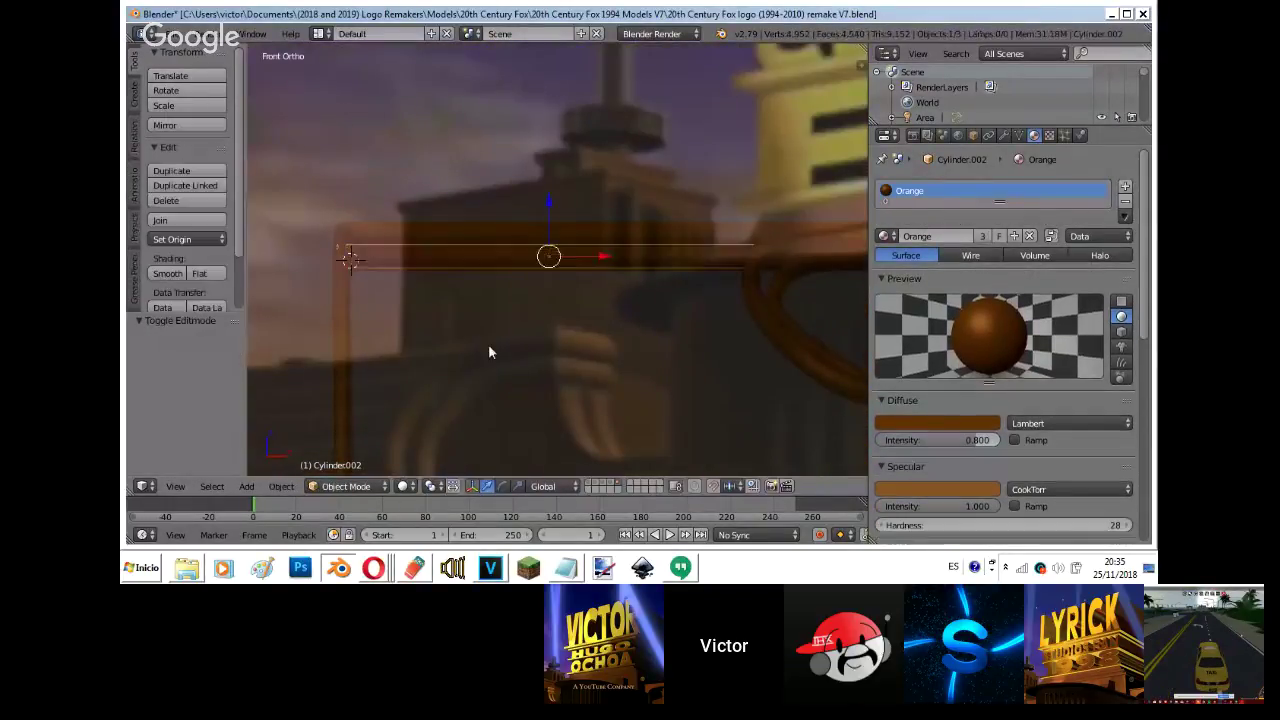
pyautogui.press('KP_0')
pyautogui.hotkey('shift', 'd')
pyautogui.rightClick(594, 228)
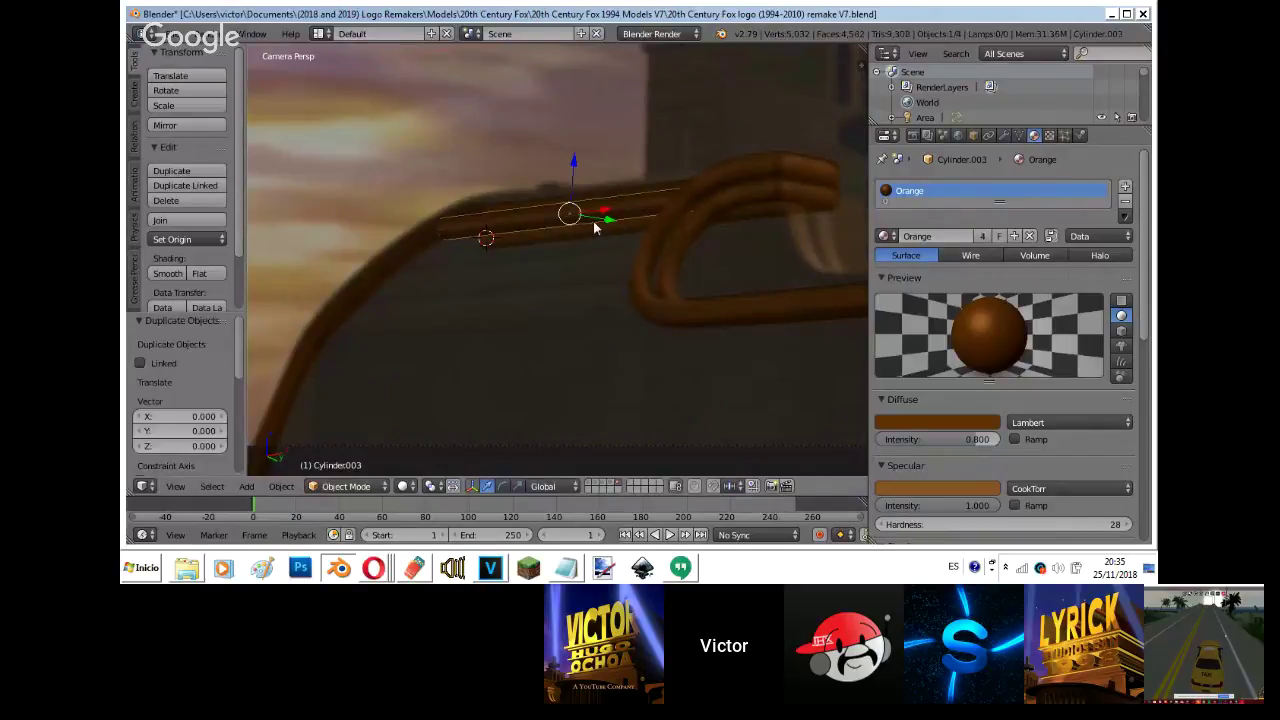
pyautogui.moveTo(573, 173); pyautogui.dragTo(570, 184)
pyautogui.press('x')
pyautogui.click(570, 184)
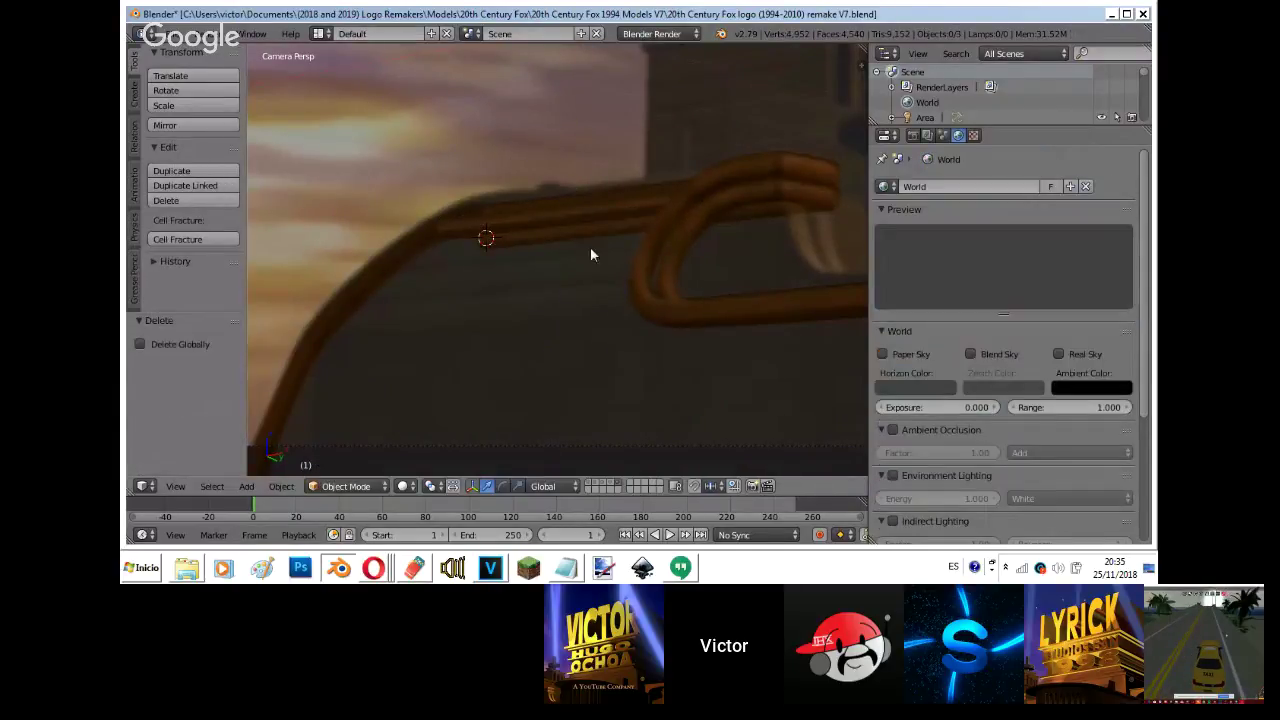
# - Open the remaining bar in Edit Mode, go to the right orthographic view and turn off the background images
pyautogui.rightClick(576, 216)
pyautogui.press('Tab')
pyautogui.press('KP_1')
pyautogui.press('KP_3')
pyautogui.press('z')
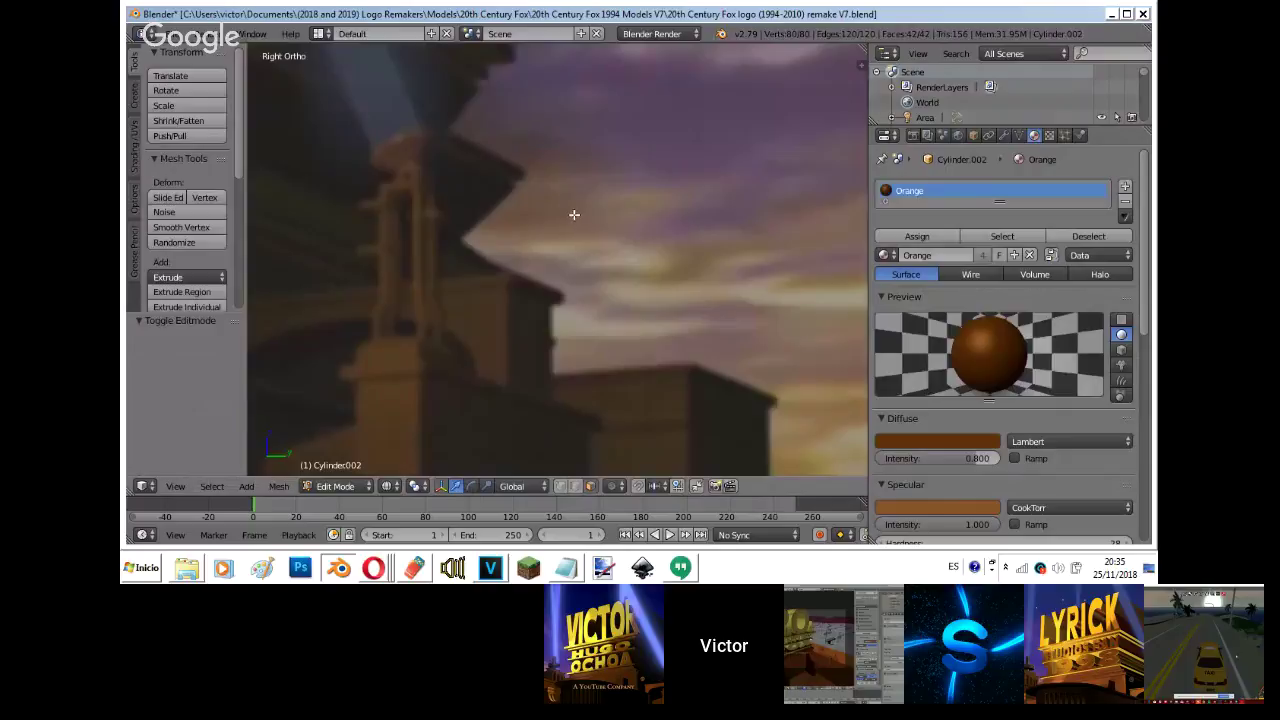
pyautogui.scroll(-6, 574, 214)
pyautogui.press('n')
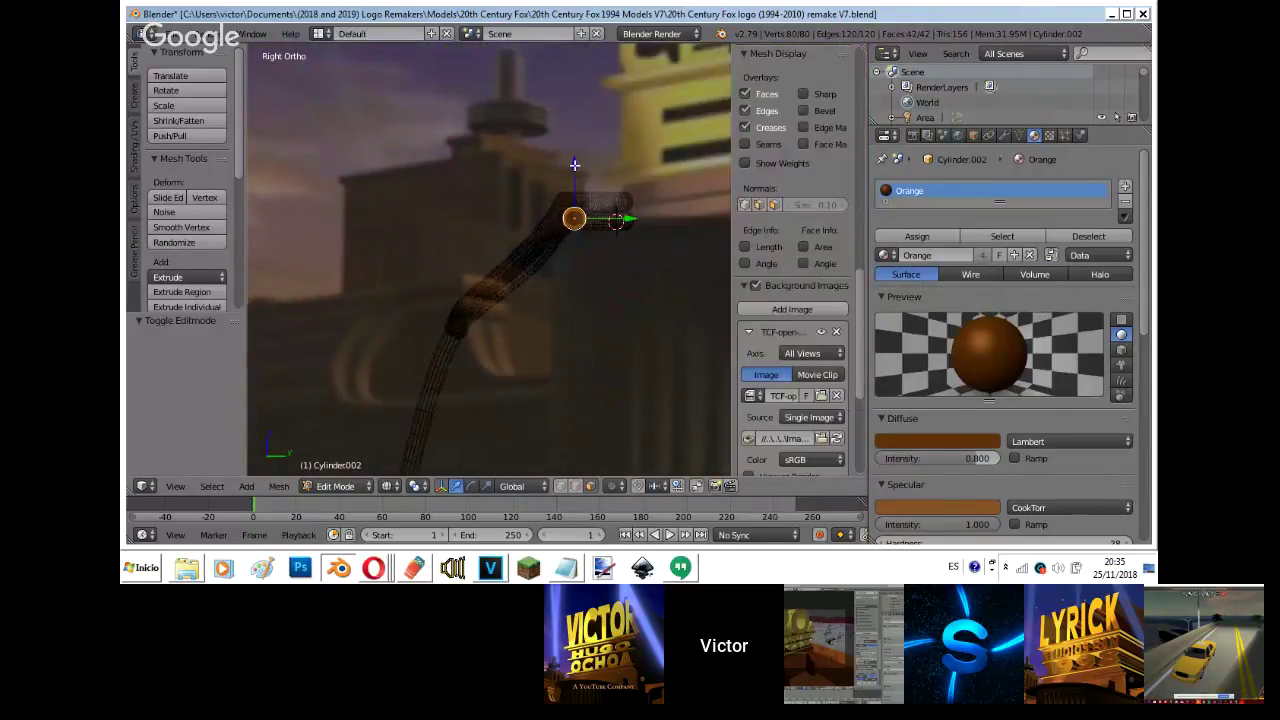
pyautogui.click(755, 285)
pyautogui.scroll(2, 755, 284)
pyautogui.press('z')
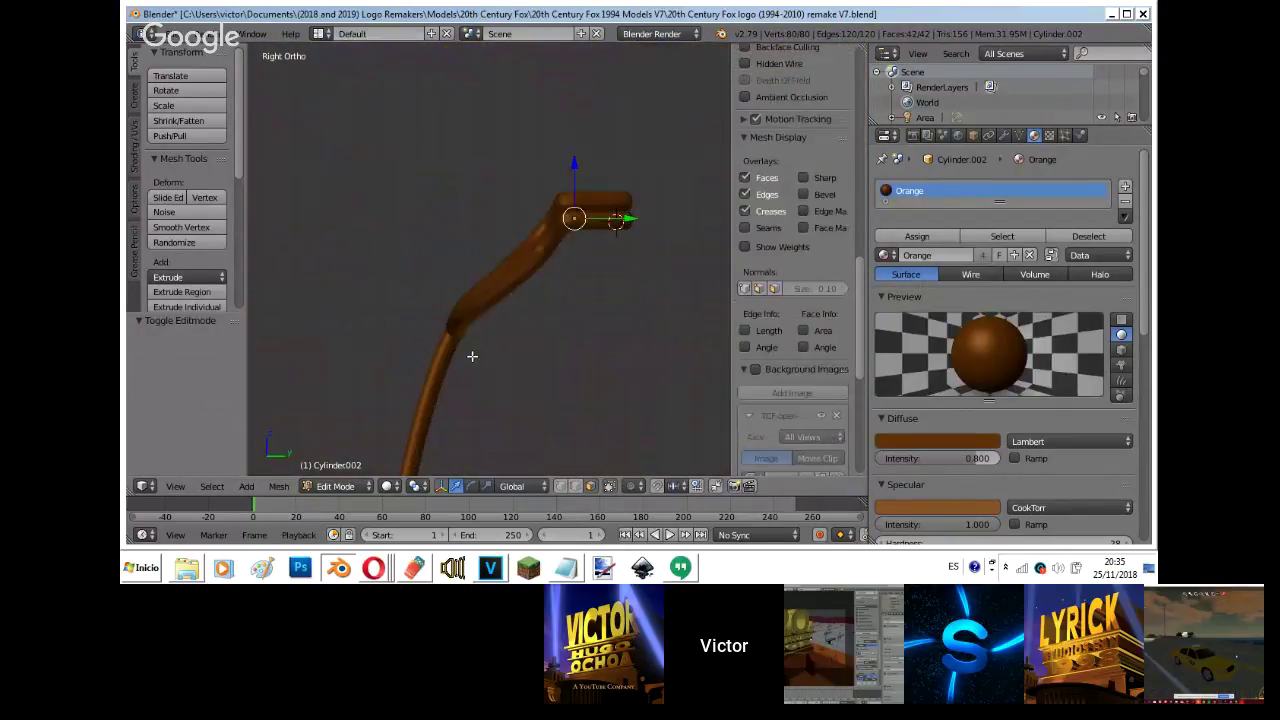
pyautogui.press('n')
# - Switch to Opera to check the Hangouts call and the YouTube live stream chat
pyautogui.moveTo(373, 567)
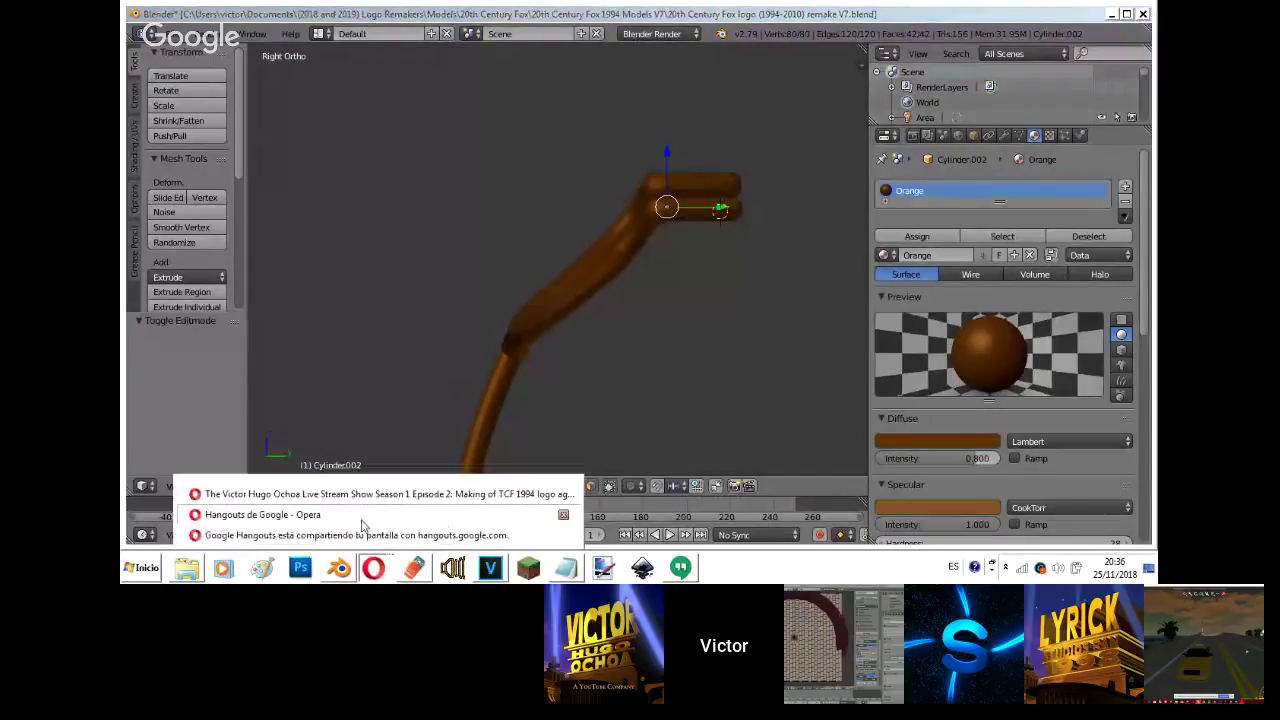
pyautogui.click(360, 518)
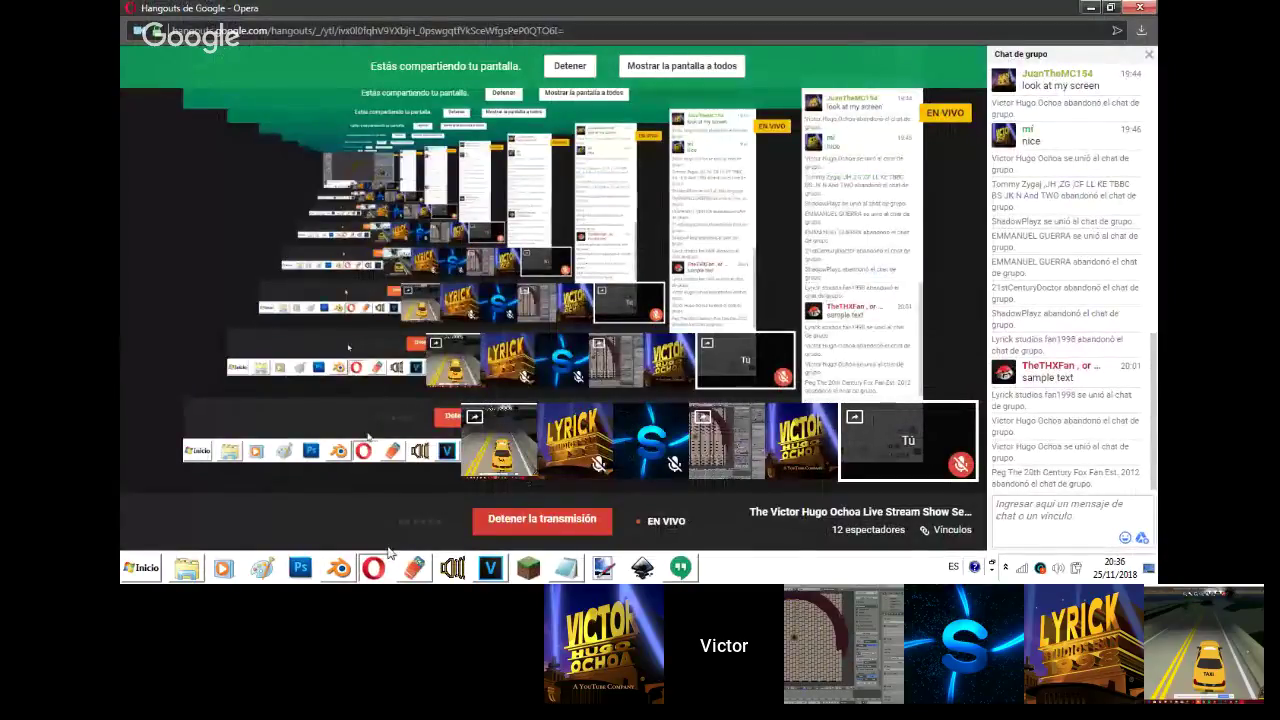
pyautogui.moveTo(373, 567)
pyautogui.click(353, 493)
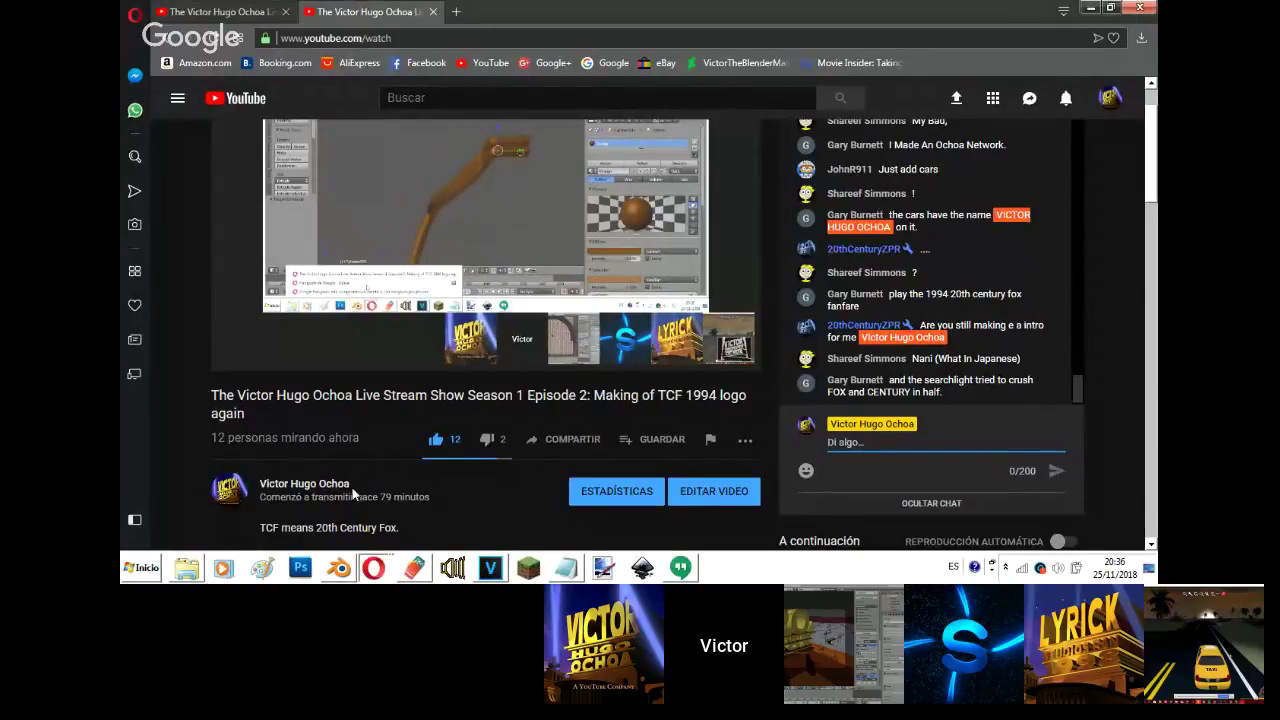
# - Back in Blender's right wireframe view, duplicate the bar's cylinder about -0.06 along Y and -0.05 along Z, following the tube's slope
pyautogui.click(342, 570)
pyautogui.press('z')
pyautogui.press('z')
pyautogui.moveTo(628, 222); pyautogui.dragTo(527, 74, button='middle')
pyautogui.press('z')
pyautogui.press('KP_3')
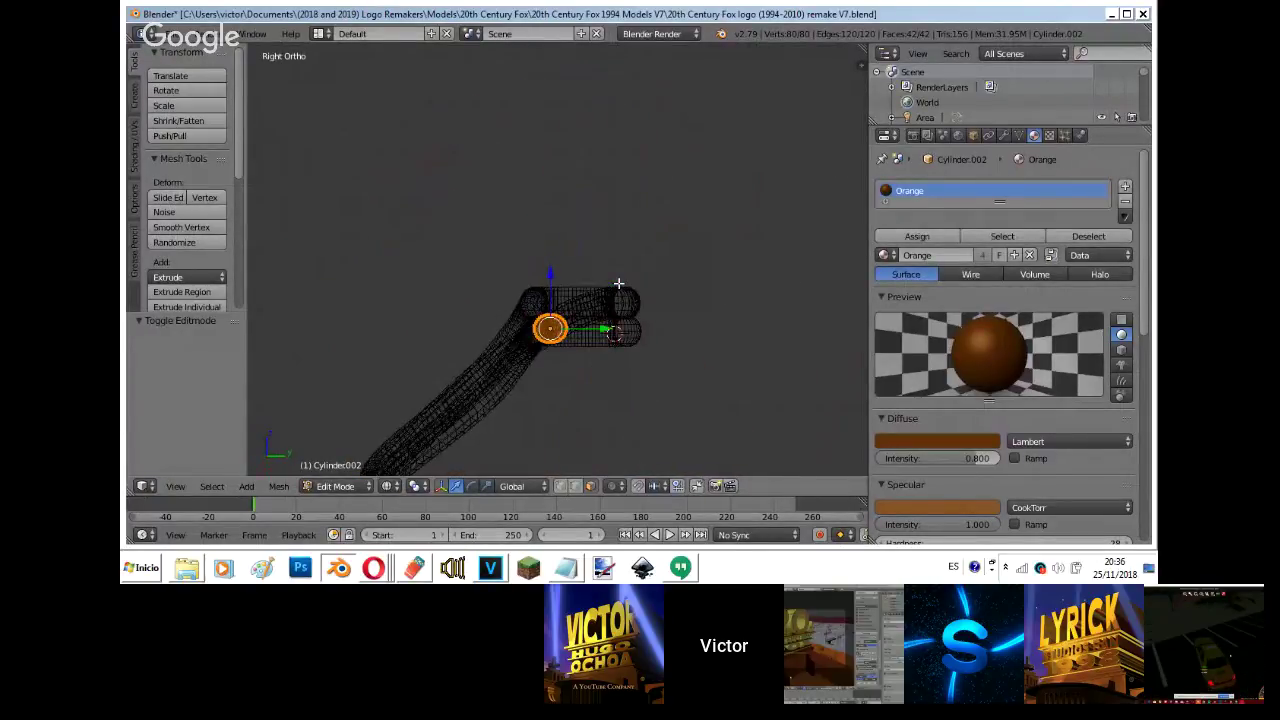
pyautogui.scroll(5, 619, 284)
pyautogui.press('g')
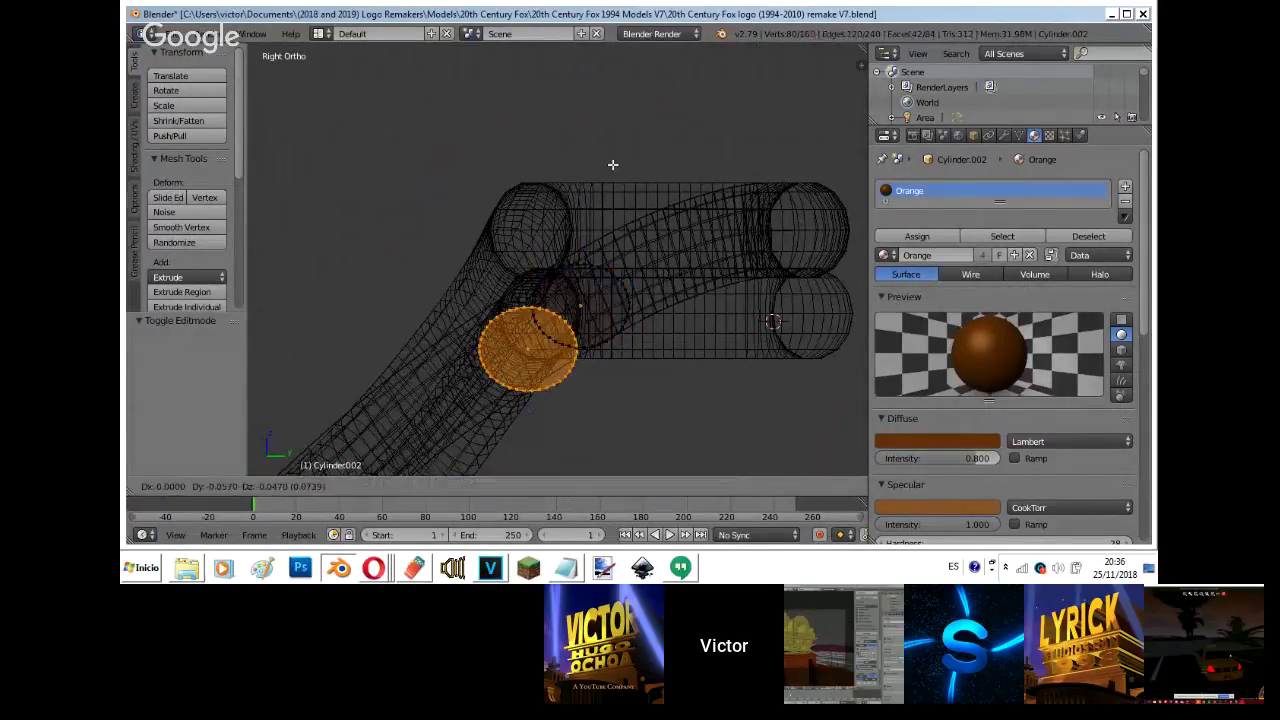
pyautogui.click(605, 165)
# - Duplicate both cylinders and place the pair directly below them along the sloping tube, making a row of four
pyautogui.keyDown('shift'); pyautogui.moveTo(553, 262); pyautogui.dragTo(682, 65, button='middle'); pyautogui.keyUp('shift')
pyautogui.press('a')
pyautogui.press('a')
pyautogui.hotkey('shift', 'd')
pyautogui.click(595, 216)
# - Duplicate all four cylinders, place the copies -0.240 along Y and -0.205 along Z, and check the row in solid shading
pyautogui.press('a')
pyautogui.press('a')
pyautogui.hotkey('shift', 'd')
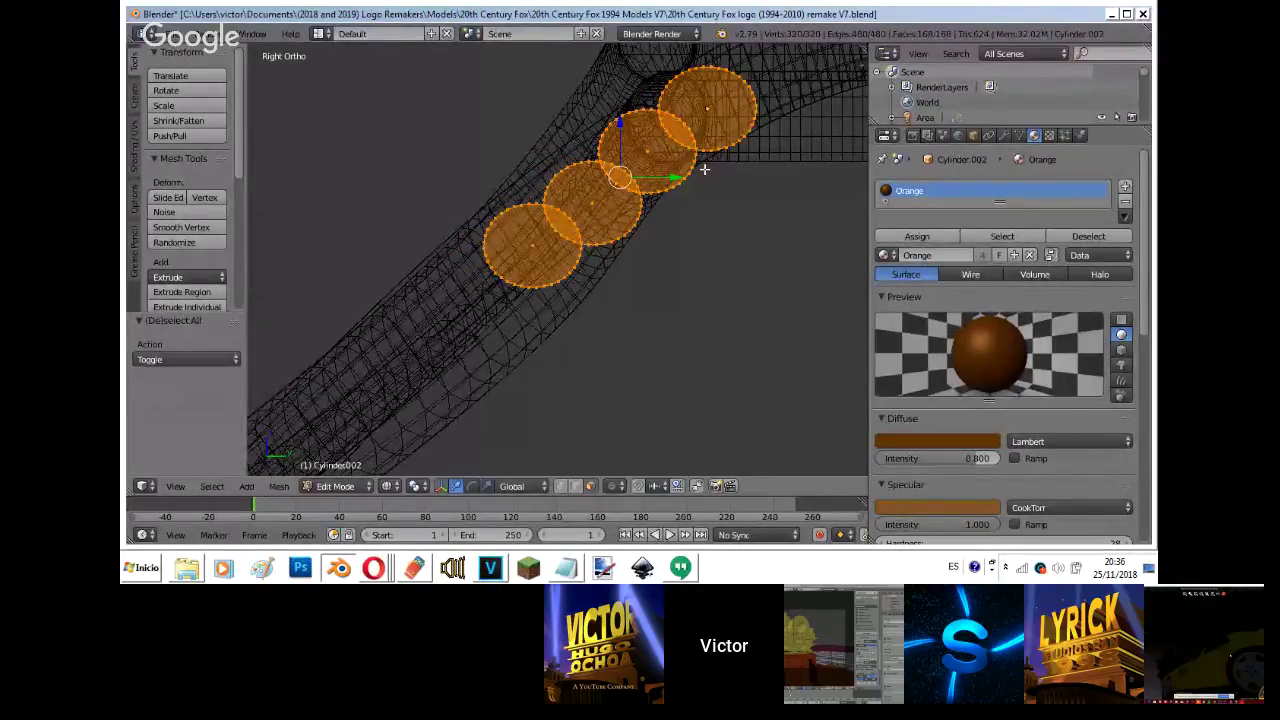
pyautogui.click(483, 357)
pyautogui.press('z')
pyautogui.keyDown('shift'); pyautogui.moveTo(483, 357); pyautogui.dragTo(791, 89, button='middle'); pyautogui.keyUp('shift')
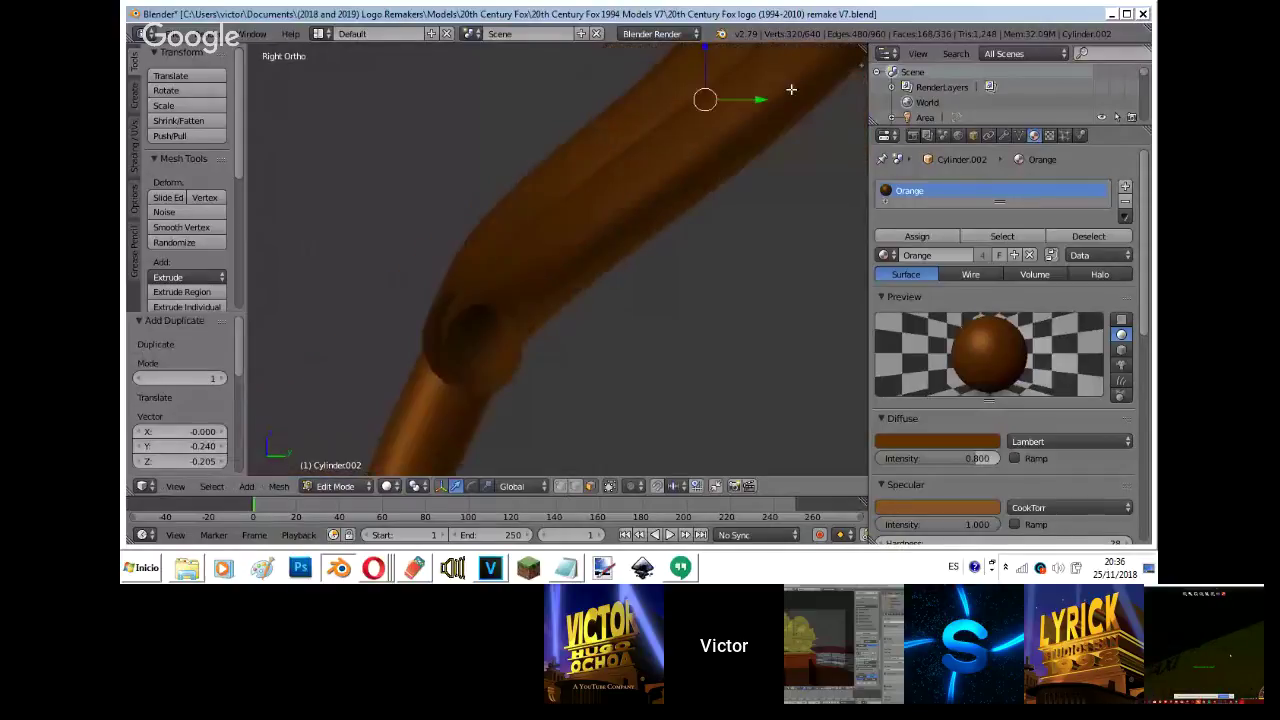
# - Duplicate the selected four cylinders and place the copies -0.260 along Y and -0.210 along Z, extending the row down the tube
pyautogui.scroll(4, 695, 158)
pyautogui.press('z')
pyautogui.scroll(-5, 703, 113)
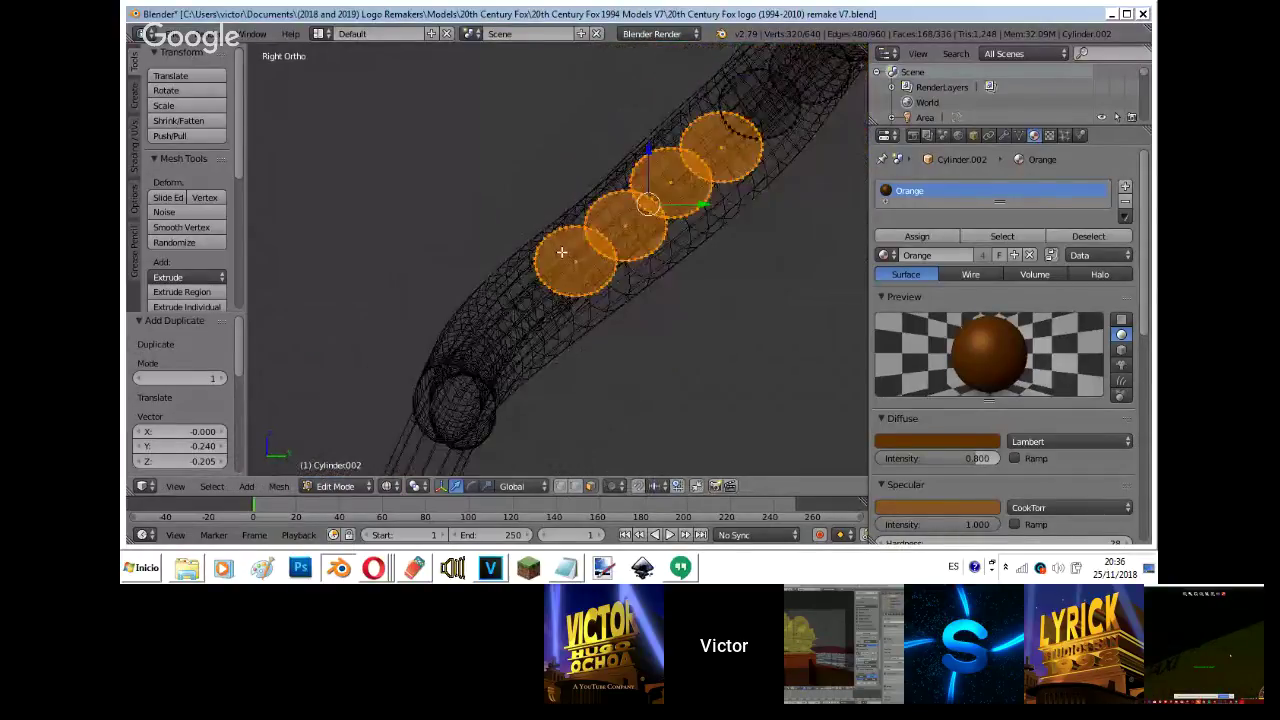
pyautogui.hotkey('shift', 'd')
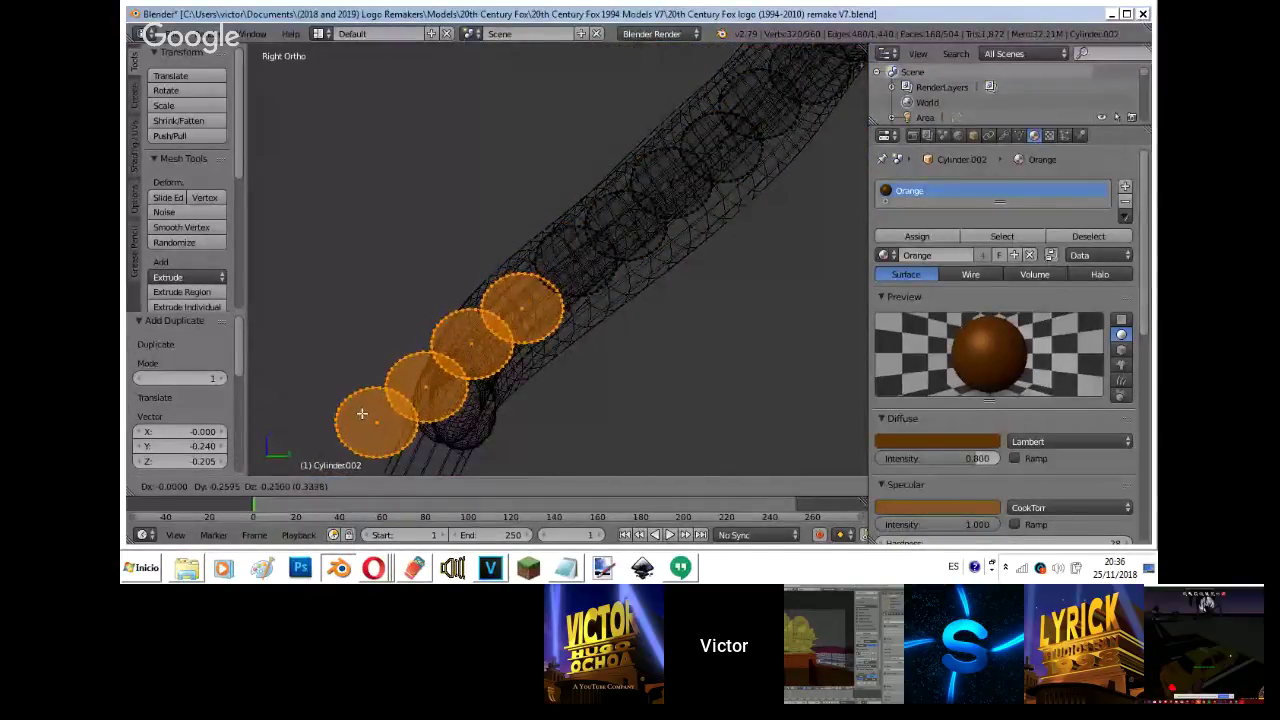
pyautogui.click(367, 407)
pyautogui.rightClick(403, 407)
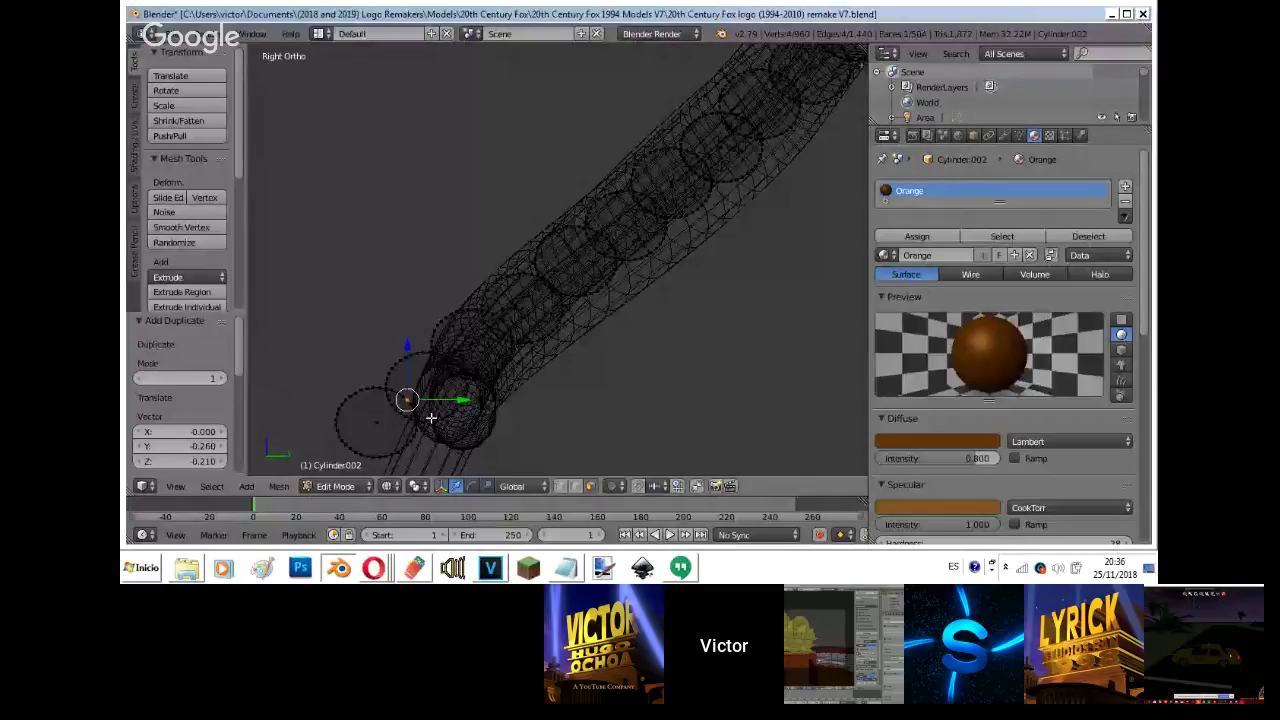
# - Move the whole bars object -0.013 along X from the front view and scale it to 0.965 along X
pyautogui.press('KP_1')
pyautogui.press('z')
pyautogui.scroll(-3, 381, 436)
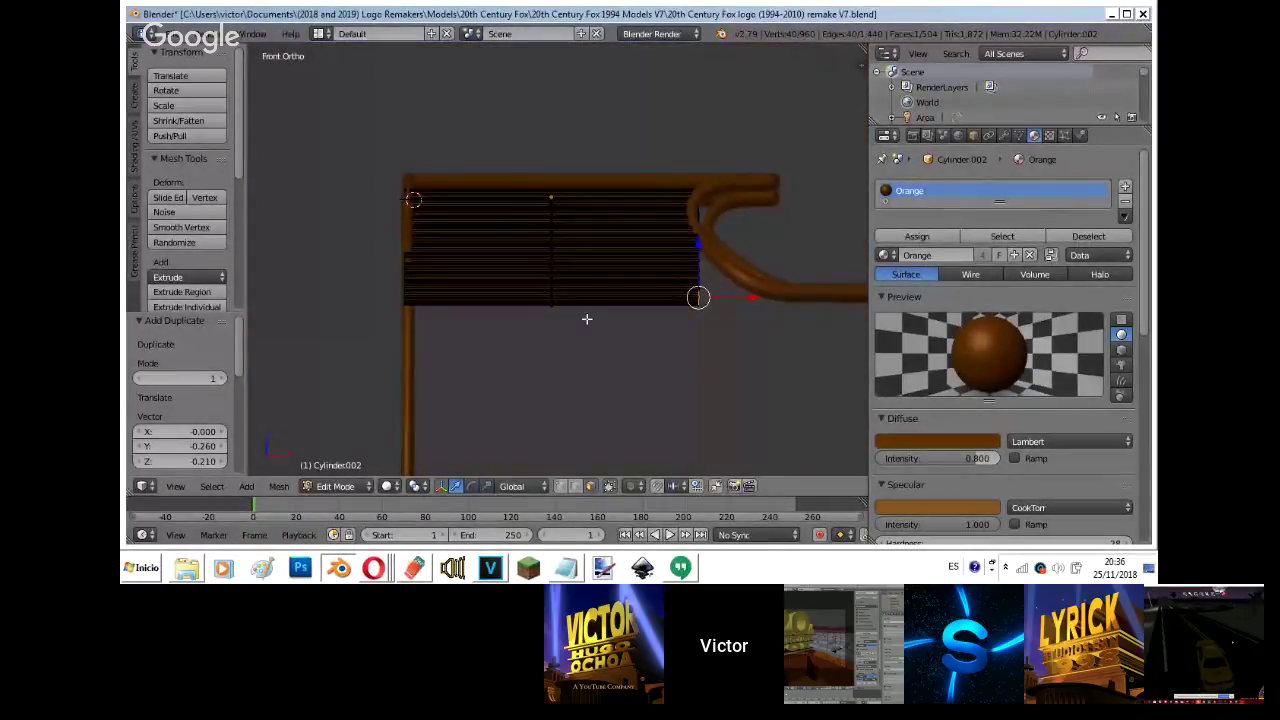
pyautogui.press('Tab')
pyautogui.press('g')
pyautogui.press('x')
pyautogui.click(642, 245)
pyautogui.moveTo(638, 245); pyautogui.dragTo(728, 263, button='middle')
pyautogui.press('s')
pyautogui.press('x')
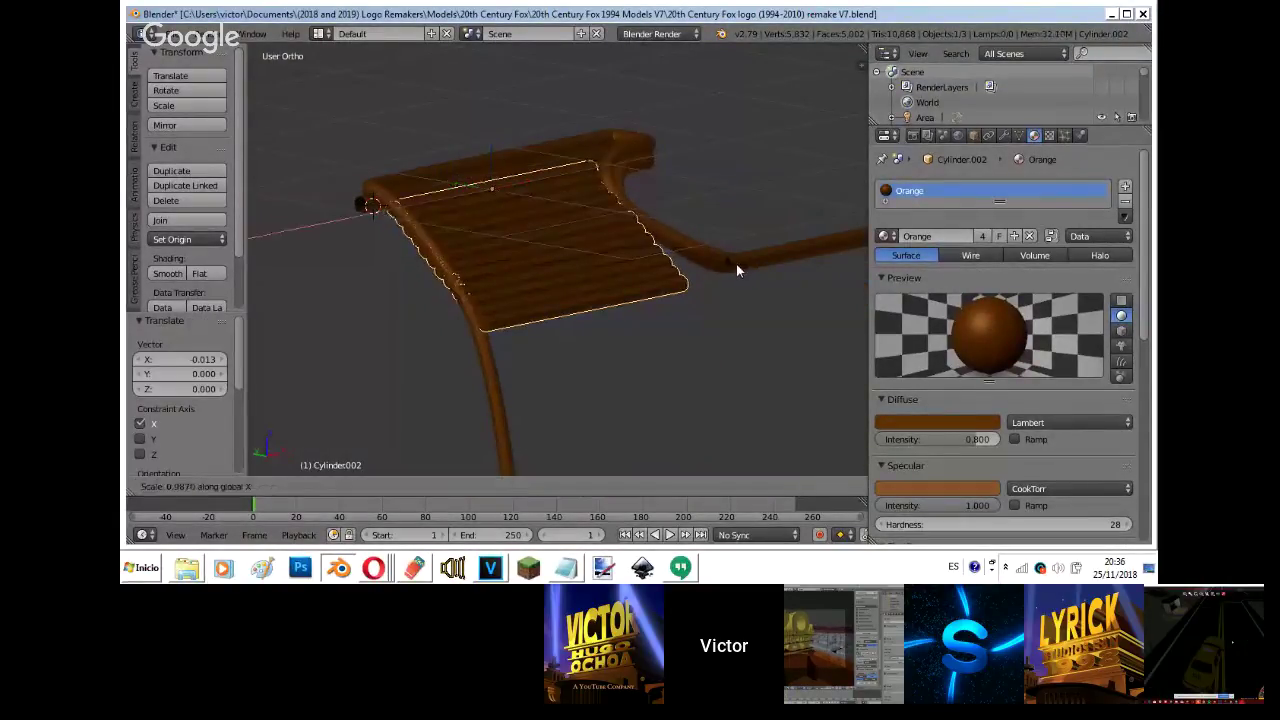
pyautogui.click(730, 264)
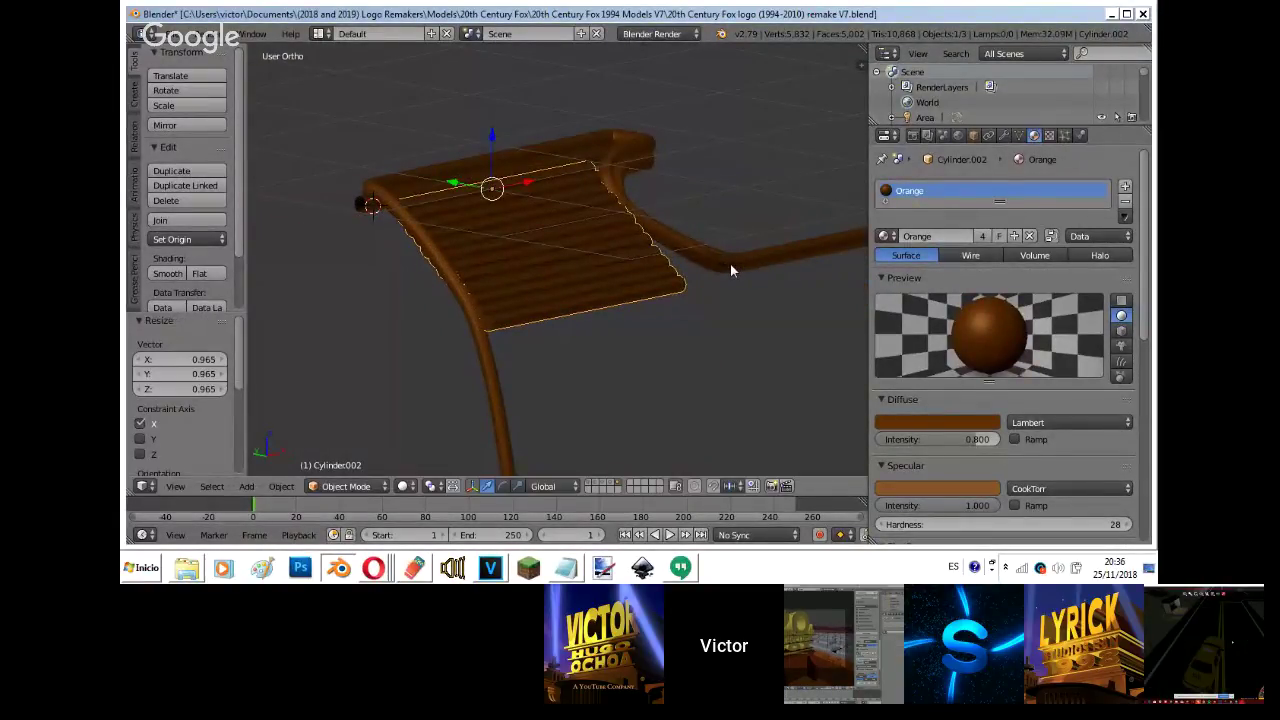
# - Try to fit the bars to the tubes by scaling the object along Y
pyautogui.moveTo(733, 264)
pyautogui.mouseDown(button='middle')
pyautogui.moveTo(808, 247)
pyautogui.moveTo(776, 263)
pyautogui.moveTo(862, 278)
pyautogui.mouseUp(button='middle')
pyautogui.press('s')
pyautogui.press('Escape')
pyautogui.press('s')
pyautogui.press('y')
pyautogui.click(775, 262)
# - Fly up to the lowest bar and circle-select the vertices on its underside in wireframe
pyautogui.press('KP_3')
pyautogui.press('Tab')
pyautogui.press('z')
pyautogui.hotkey('shift', 'f')
pyautogui.press('w')
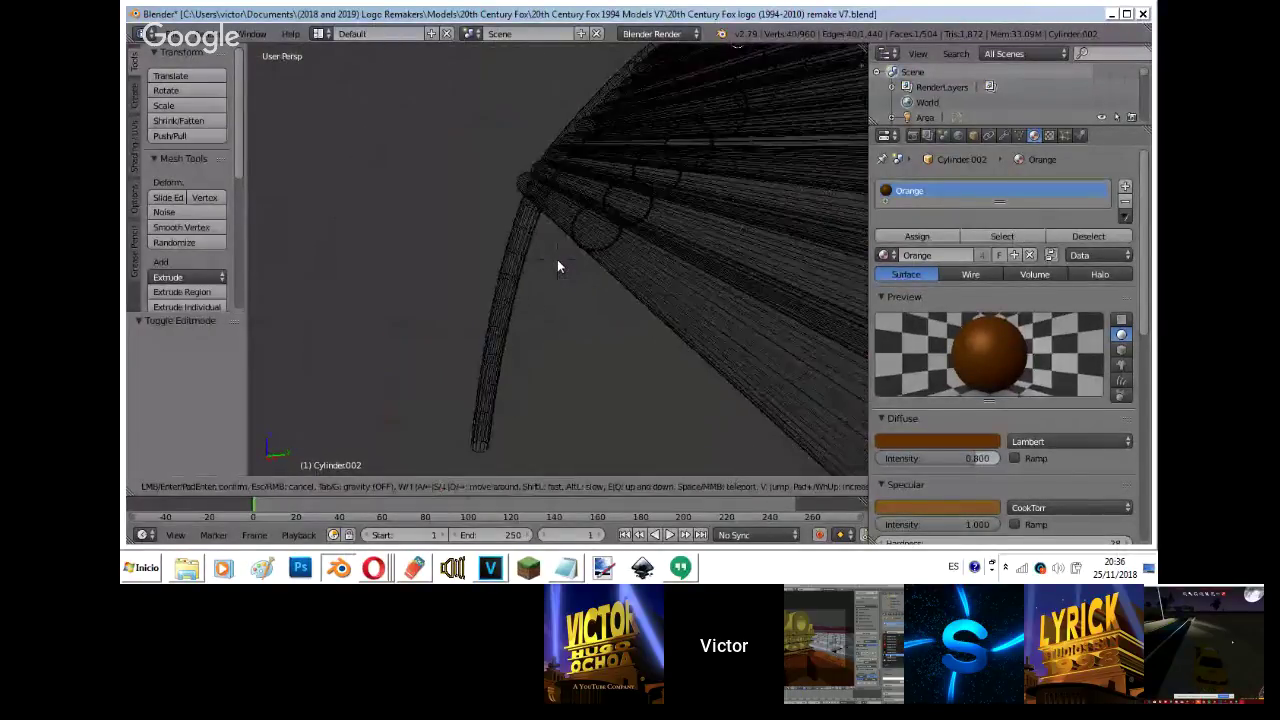
pyautogui.click(557, 260)
pyautogui.press('c')
pyautogui.moveTo(573, 270); pyautogui.dragTo(599, 269)
pyautogui.rightClick(599, 269)
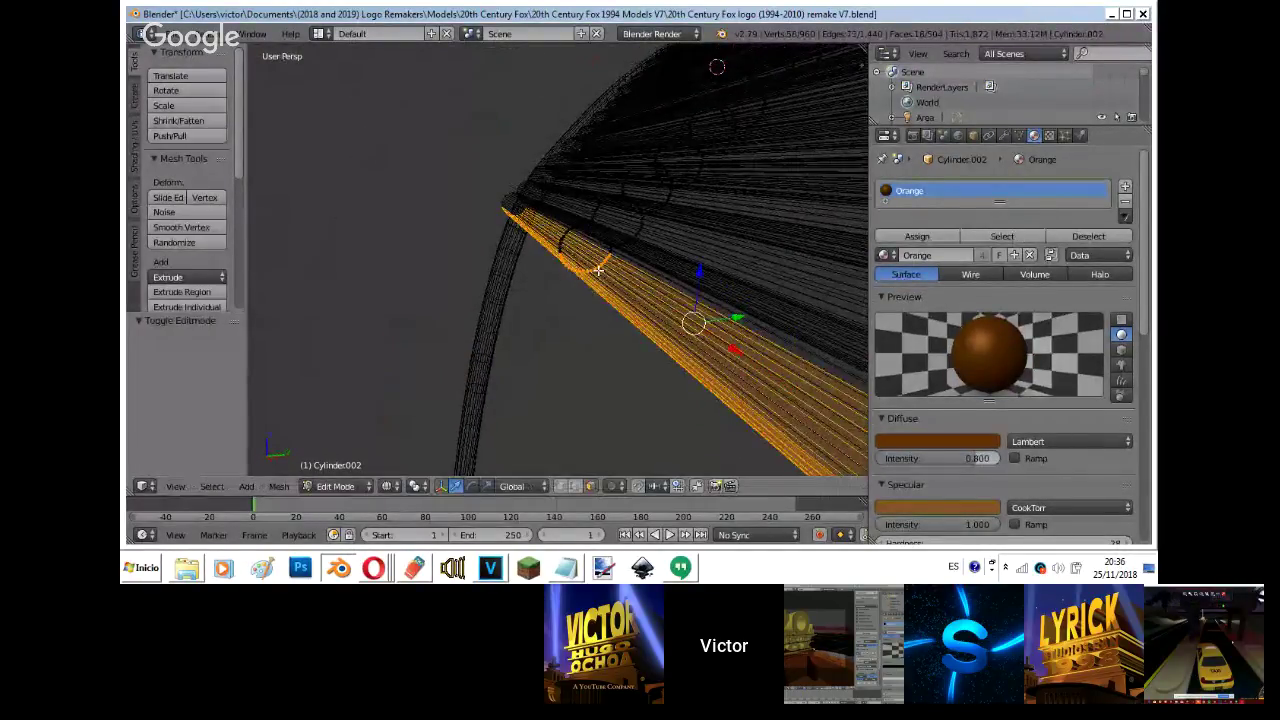
# - Extend the circle selection around the end and remaining sides of the lowest bar, seen end-on in wireframe
pyautogui.press('z')
pyautogui.hotkey('shift', 'f')
pyautogui.press('d')
pyautogui.press('a')
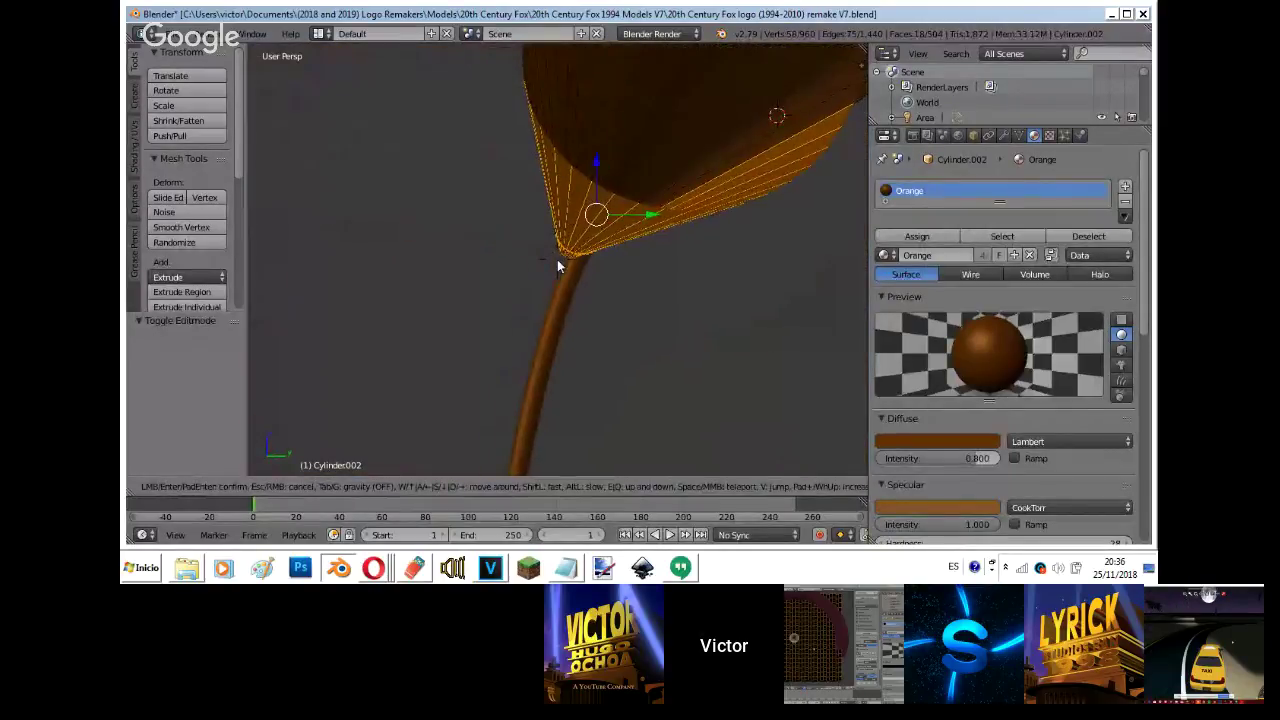
pyautogui.press('w')
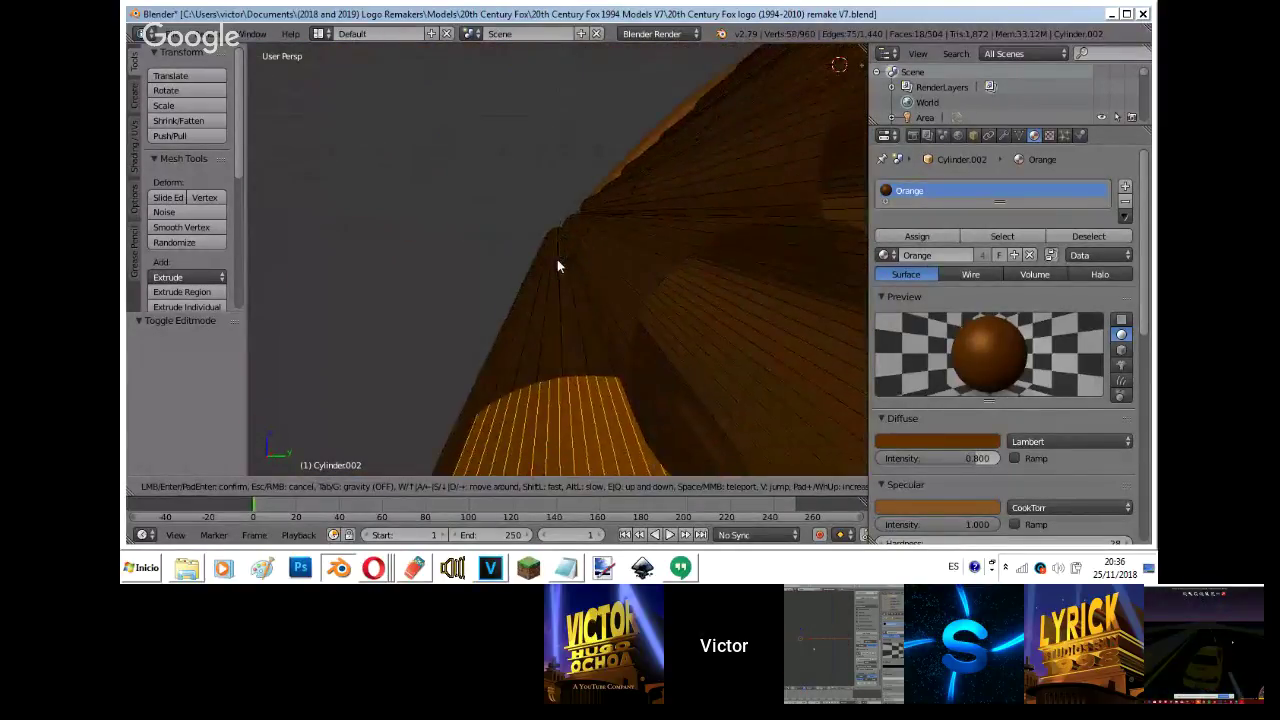
pyautogui.press('s')
pyautogui.click(557, 259)
pyautogui.press('c')
pyautogui.moveTo(529, 251)
pyautogui.mouseDown()
pyautogui.moveTo(521, 228)
pyautogui.moveTo(604, 262)
pyautogui.mouseUp()
pyautogui.rightClick(612, 267)
pyautogui.press('z')
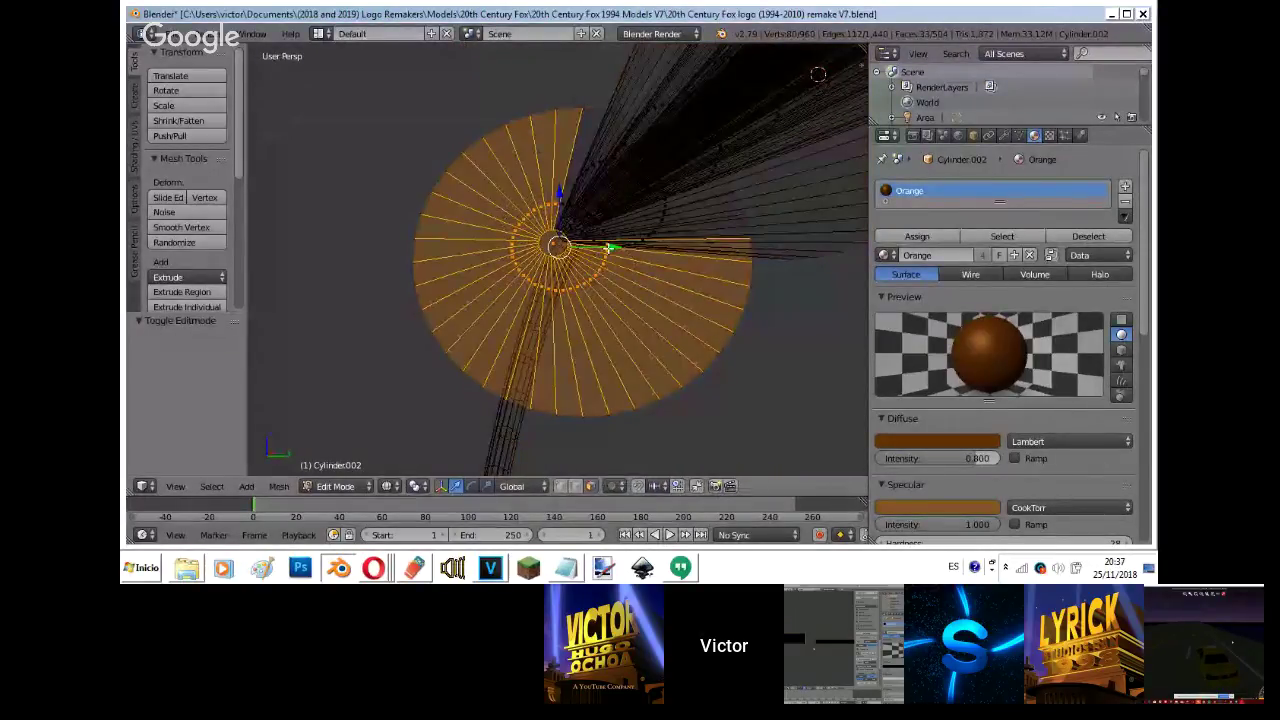
pyautogui.moveTo(567, 208); pyautogui.dragTo(596, 243)
pyautogui.rightClick(596, 243)
# - Check the lowest bar's selection from several angles and try to move it freely down beside the tube
pyautogui.press('z')
pyautogui.hotkey('shift', 'f')
pyautogui.press('w')
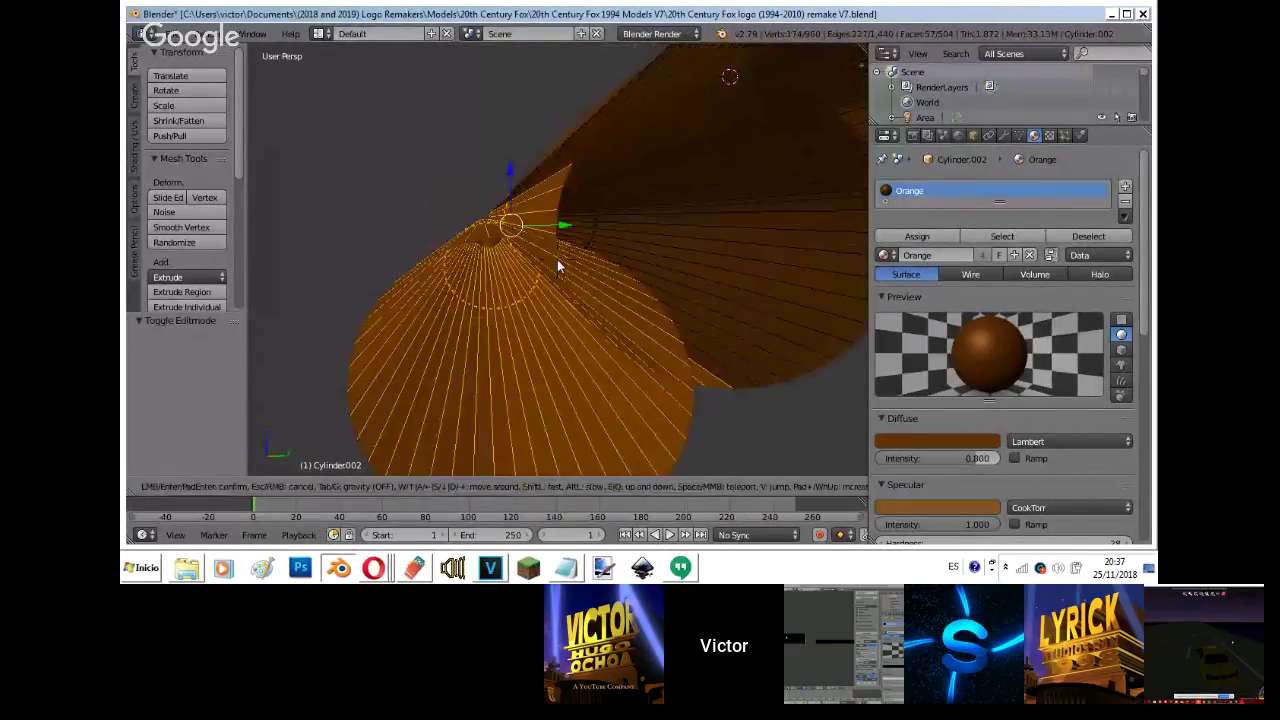
pyautogui.click(557, 259)
pyautogui.press('c')
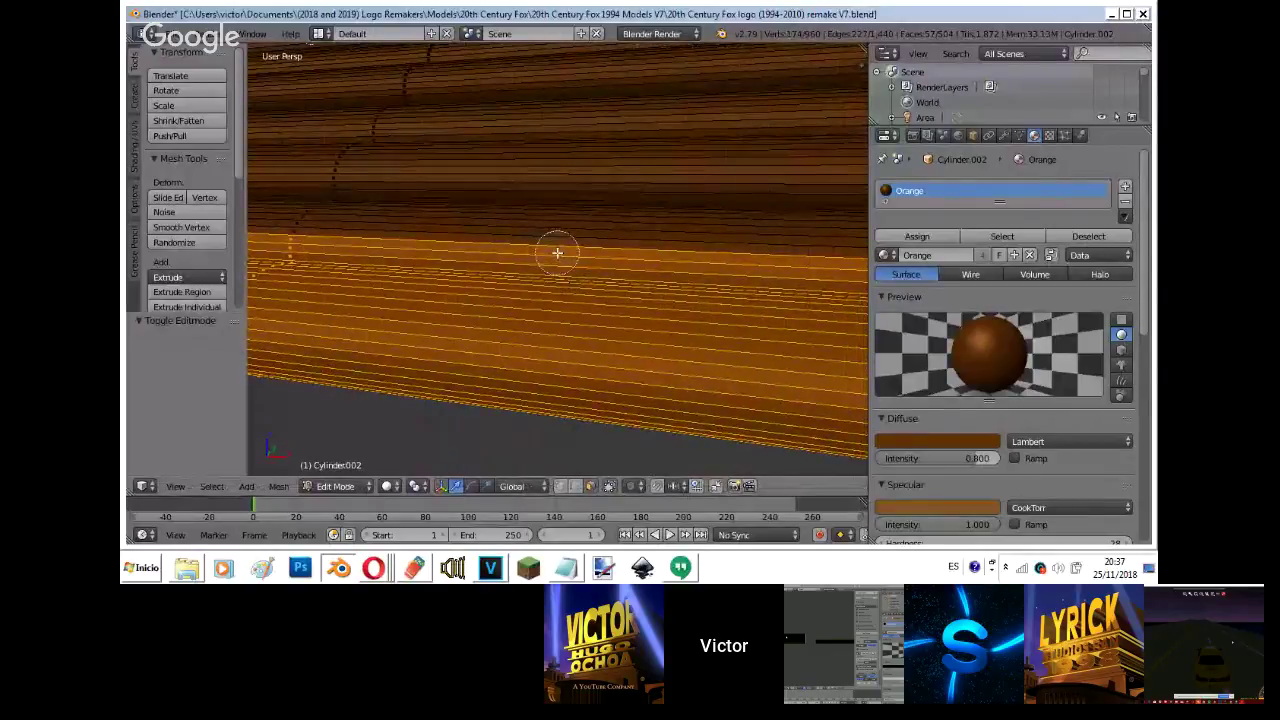
pyautogui.rightClick(557, 250)
pyautogui.hotkey('shift', 'f')
pyautogui.press('d')
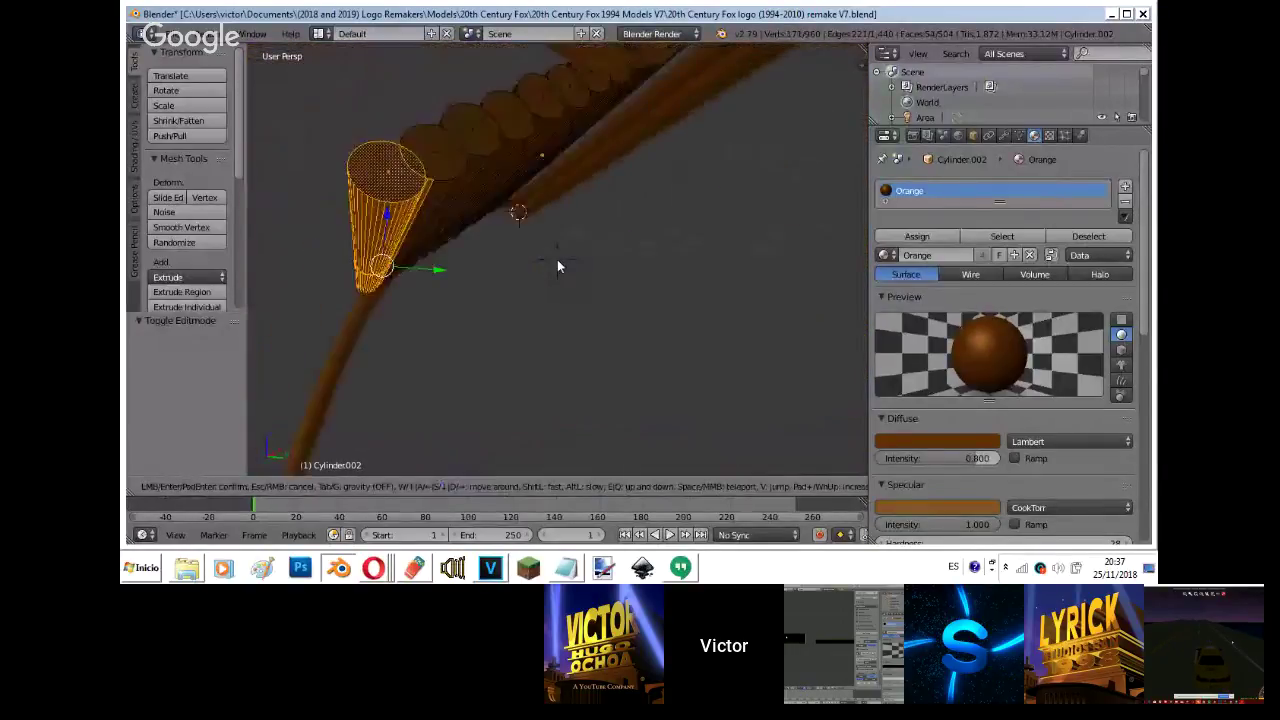
pyautogui.press('w')
pyautogui.press('a')
pyautogui.press('w')
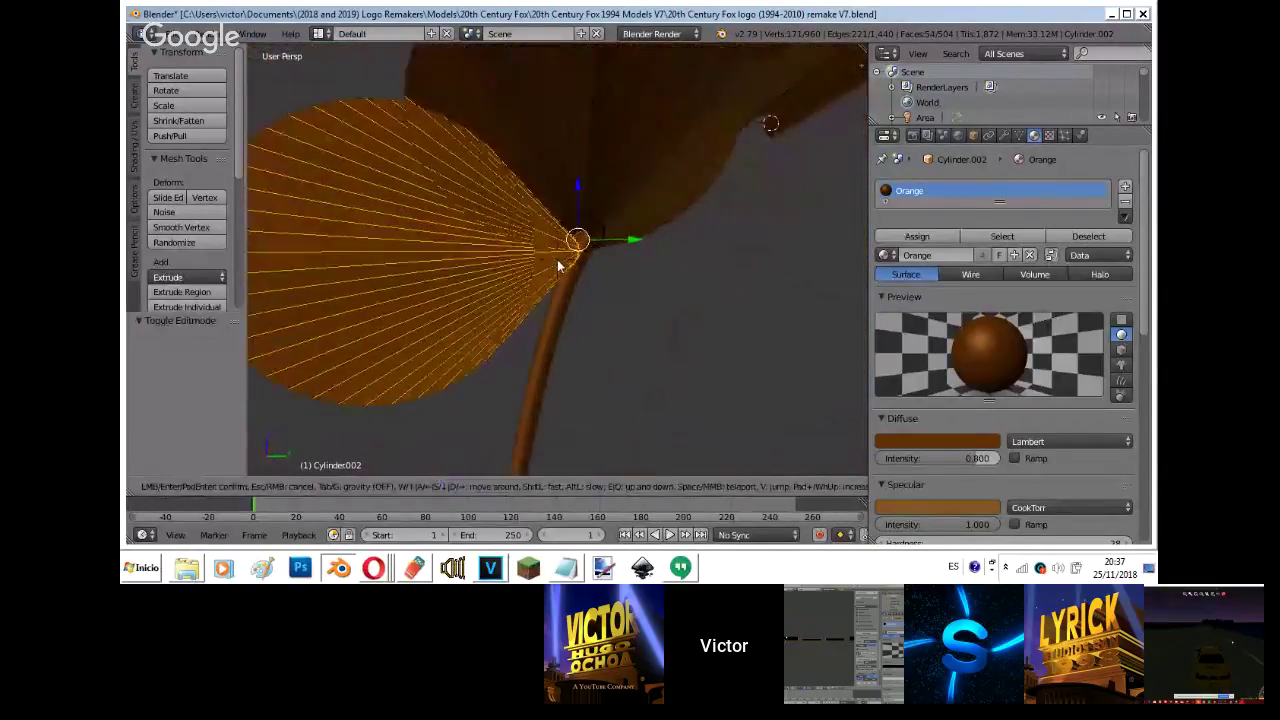
pyautogui.click(557, 260)
pyautogui.press('g')
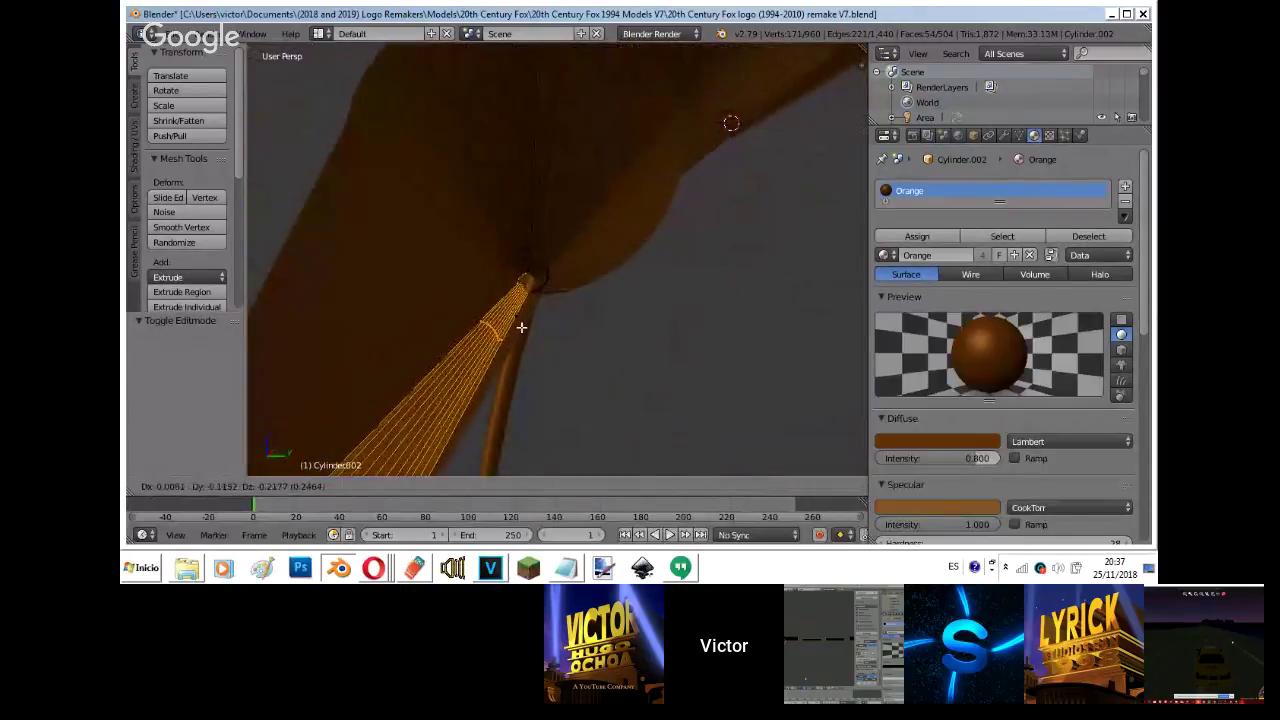
pyautogui.rightClick(520, 325)
# - Inspect the lowest bar up close, leave mesh editing and view the bars in front orthographic view
pyautogui.press('z')
pyautogui.rightClick(477, 280)
pyautogui.press('z')
pyautogui.hotkey('shift', 'f')
pyautogui.press('w')
pyautogui.rightClick(557, 260)
pyautogui.press('Tab')
pyautogui.press('KP_1')
pyautogui.press('KP_5')
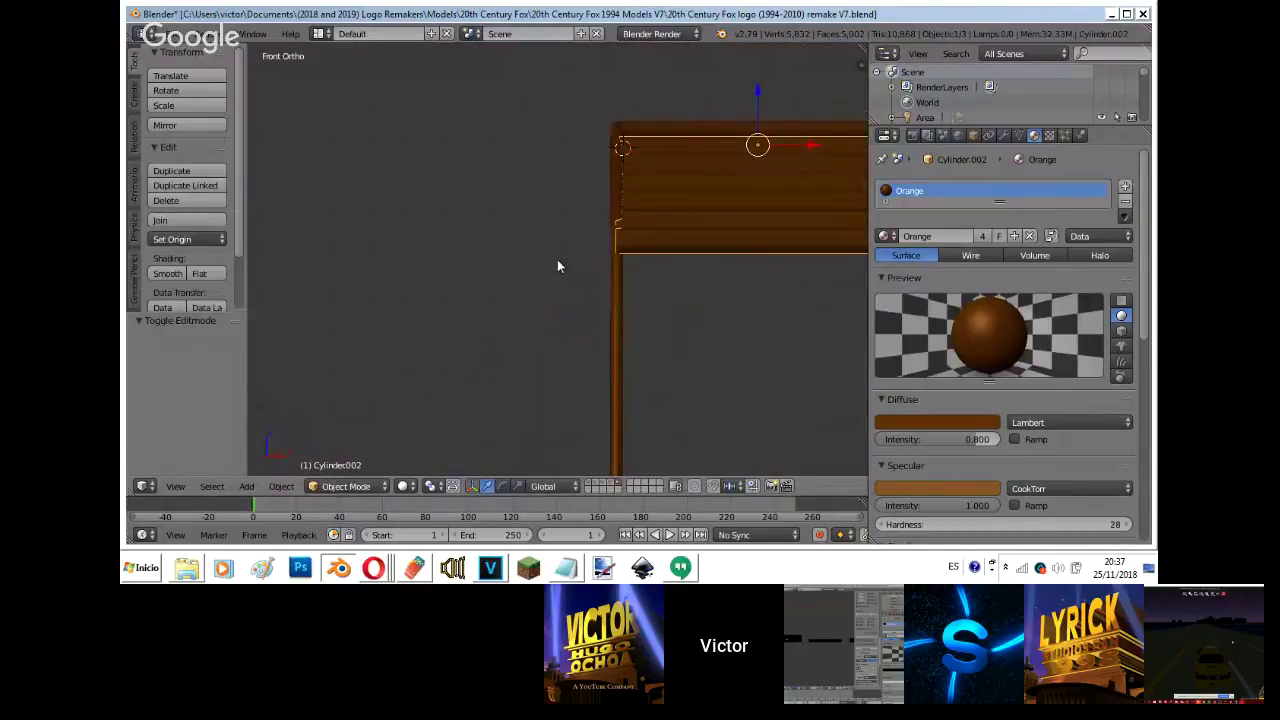
# - Undo the bars' scaling, shifting and duplications, going back to the single top cylinder
pyautogui.keyDown('shift'); pyautogui.moveTo(633, 234); pyautogui.dragTo(270, 348, button='middle'); pyautogui.keyUp('shift')
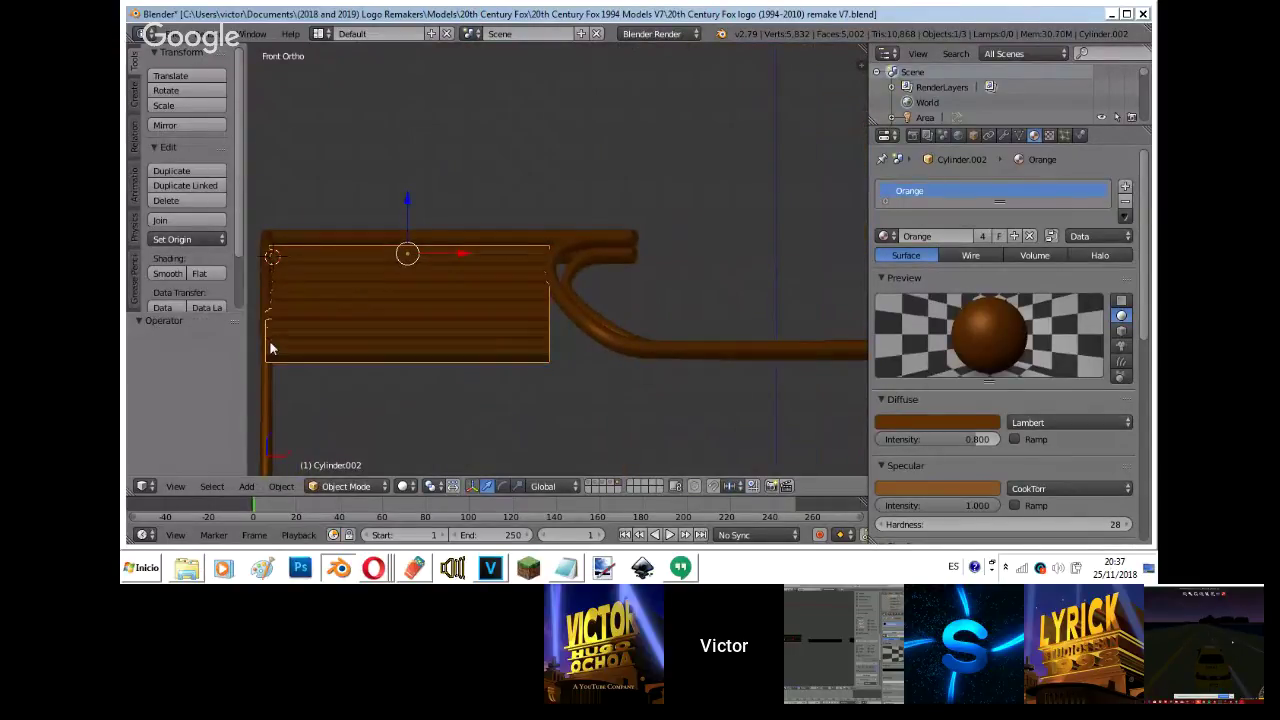
pyautogui.hotkey('ctrl', 'z')
pyautogui.hotkey('ctrl', 'z')
pyautogui.hotkey('ctrl', 'z')
# - Duplicate the top cylinder three times in right wireframe view, placing each copy below the last along the sloping tube
pyautogui.press('Tab')
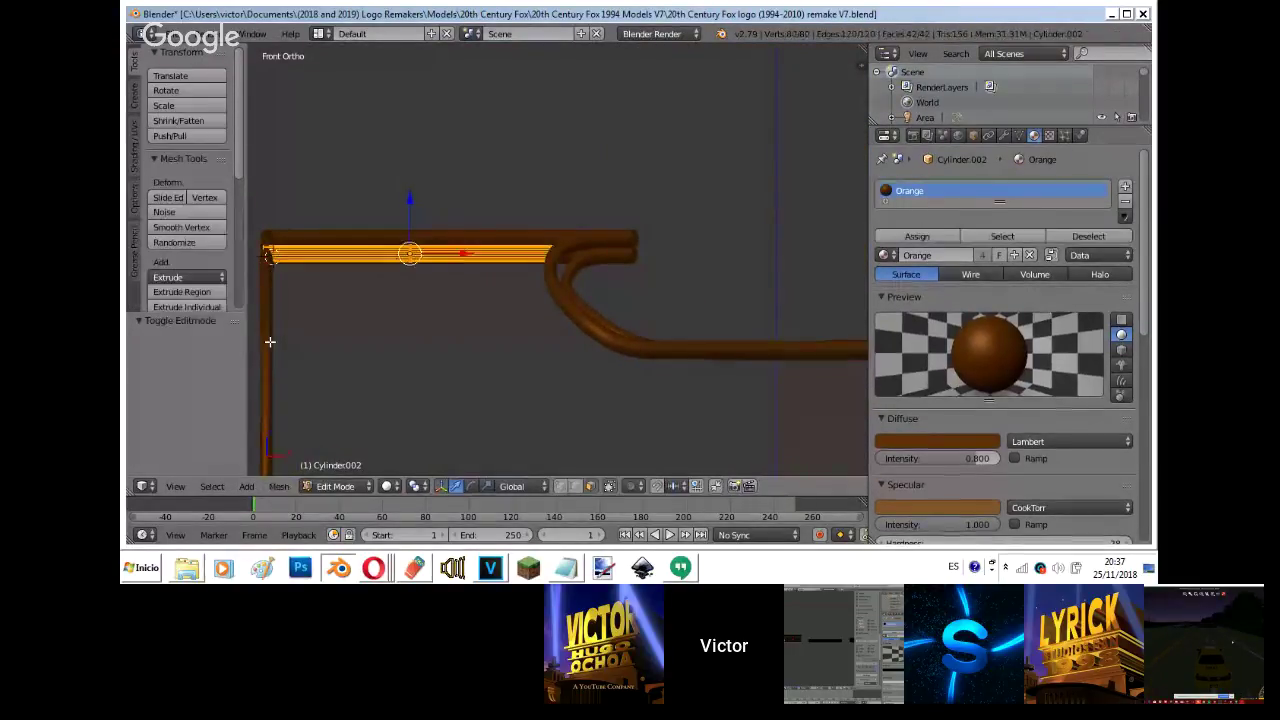
pyautogui.press('KP_3')
pyautogui.press('z')
pyautogui.scroll(6, 571, 149)
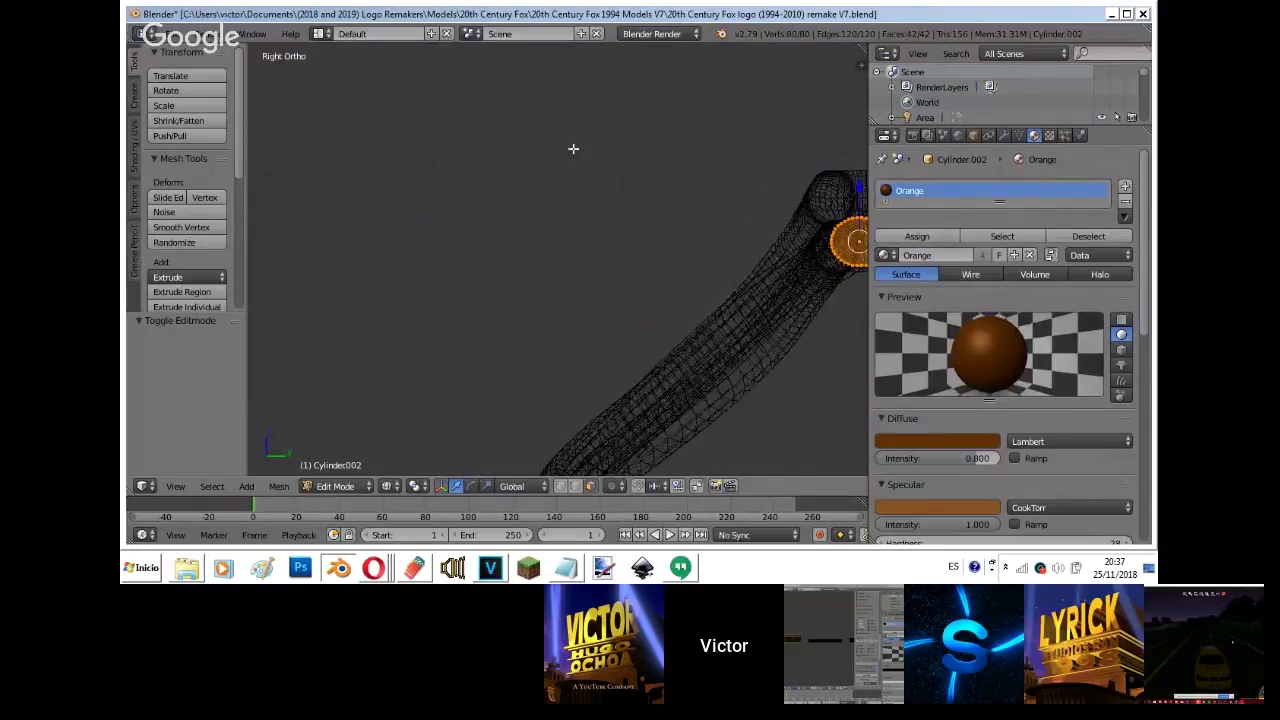
pyautogui.keyDown('shift'); pyautogui.moveTo(566, 160); pyautogui.dragTo(325, 133, button='middle'); pyautogui.keyUp('shift')
pyautogui.press('e')
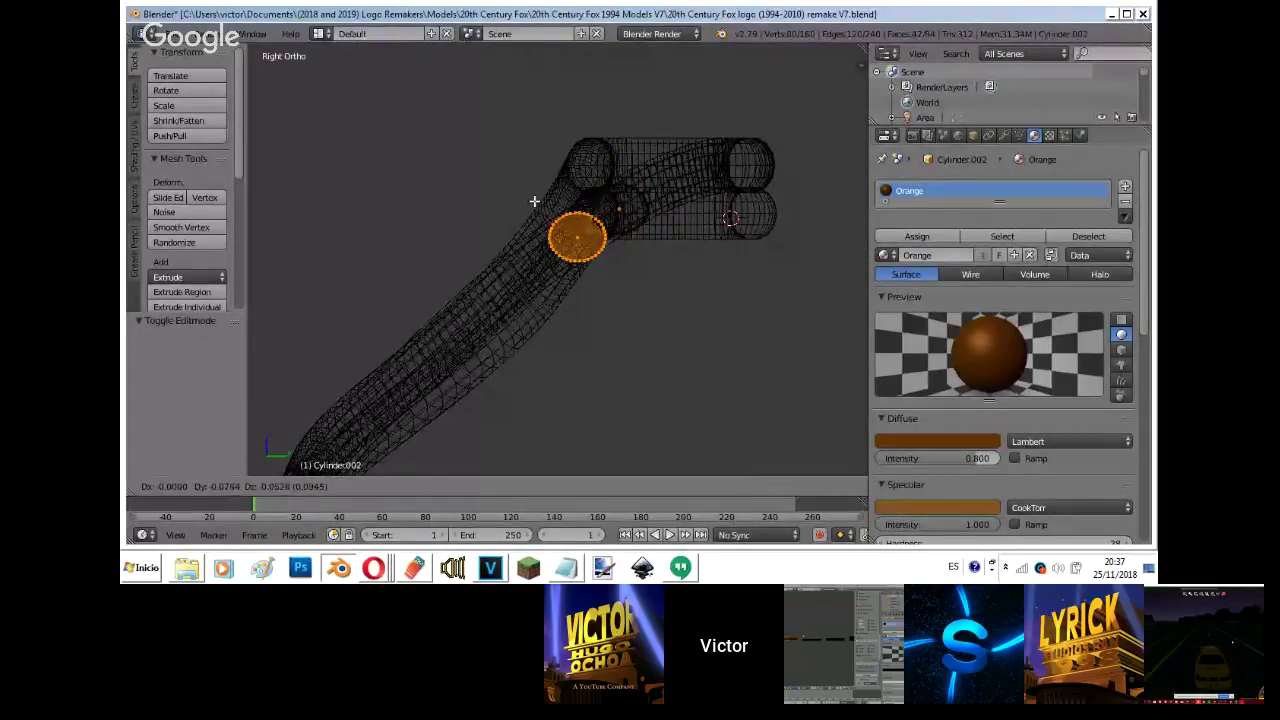
pyautogui.click(534, 201)
pyautogui.press('e')
pyautogui.click(500, 234)
pyautogui.press('e')
pyautogui.click(467, 270)
# - Keep duplicating the lowest cylinder down the slope to the tube's lower bend, making a row of ten cylinders
pyautogui.keyDown('shift'); pyautogui.moveTo(469, 271); pyautogui.dragTo(614, 143, button='middle'); pyautogui.keyUp('shift')
pyautogui.press('e')
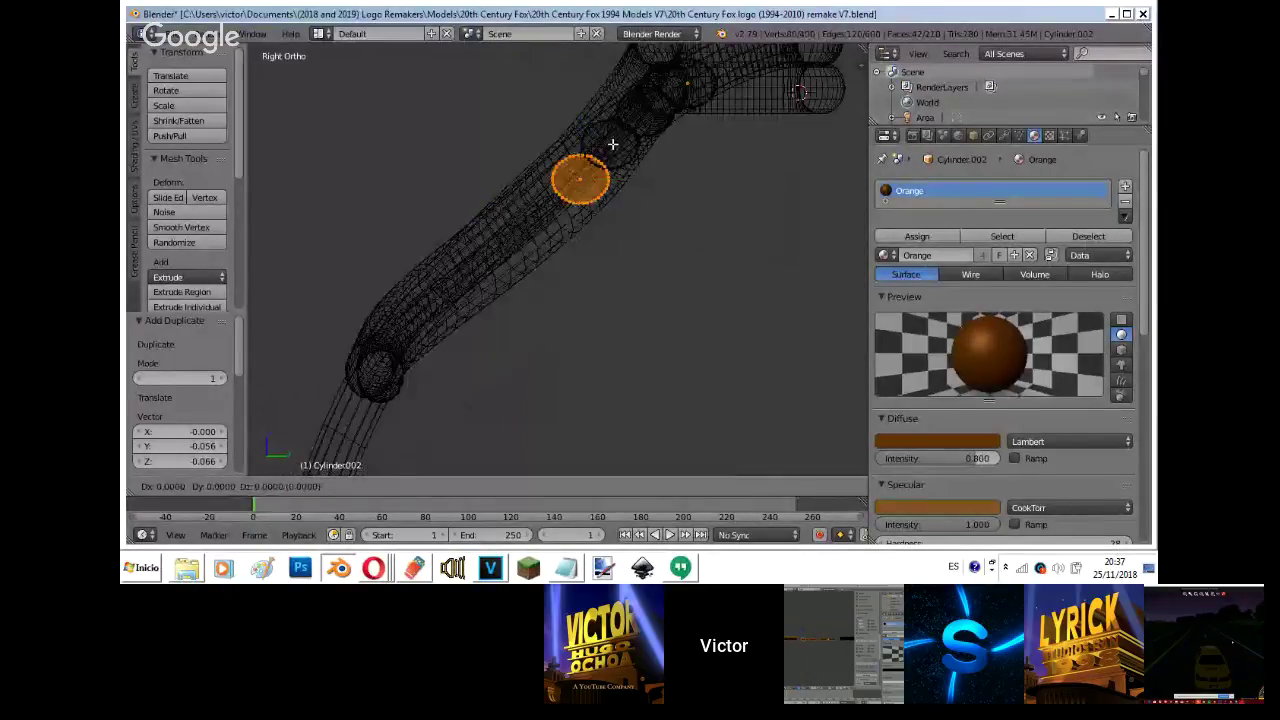
pyautogui.click(579, 180)
pyautogui.press('e')
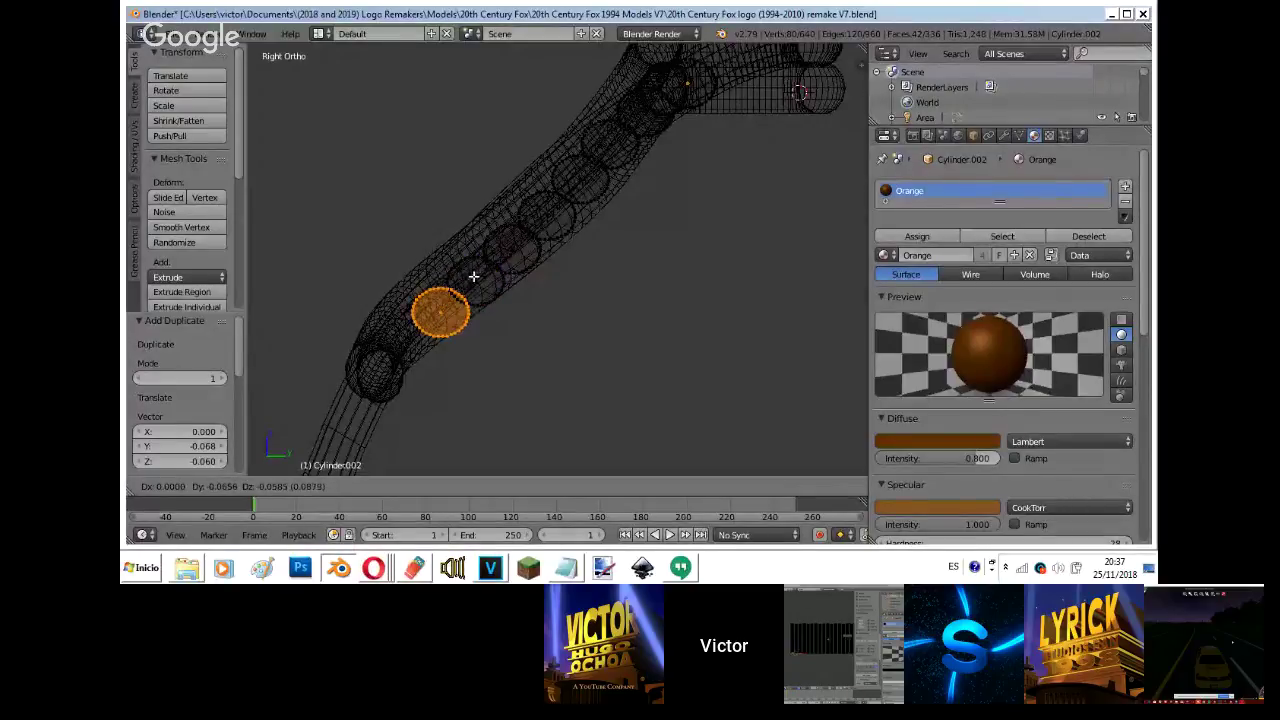
pyautogui.click(435, 309)
pyautogui.press('e')
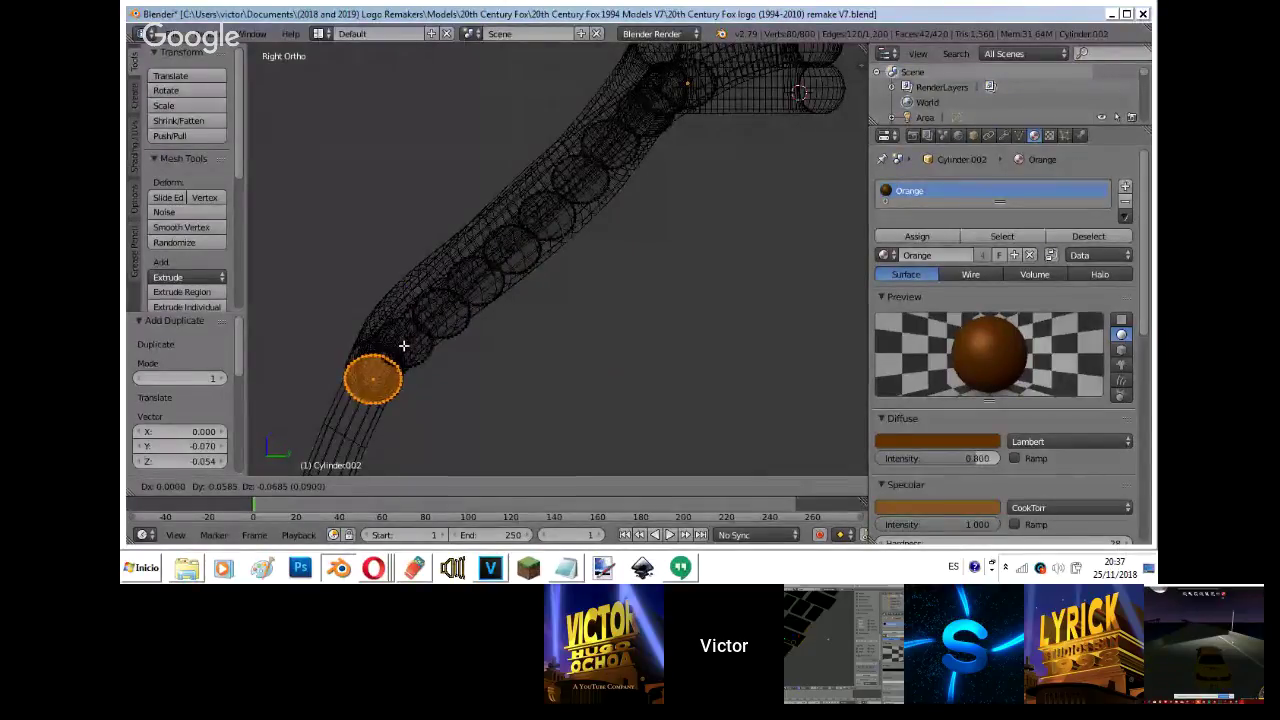
pyautogui.click(402, 346)
# - Extend the bottom bar in front view by moving its inner end along X until it meets the curved tube
pyautogui.press('z')
pyautogui.press('Tab')
pyautogui.press('KP_1')
pyautogui.press('Tab')
pyautogui.press('z')
pyautogui.rightClick(555, 353)
pyautogui.press('z')
pyautogui.press('g')
pyautogui.press('x')
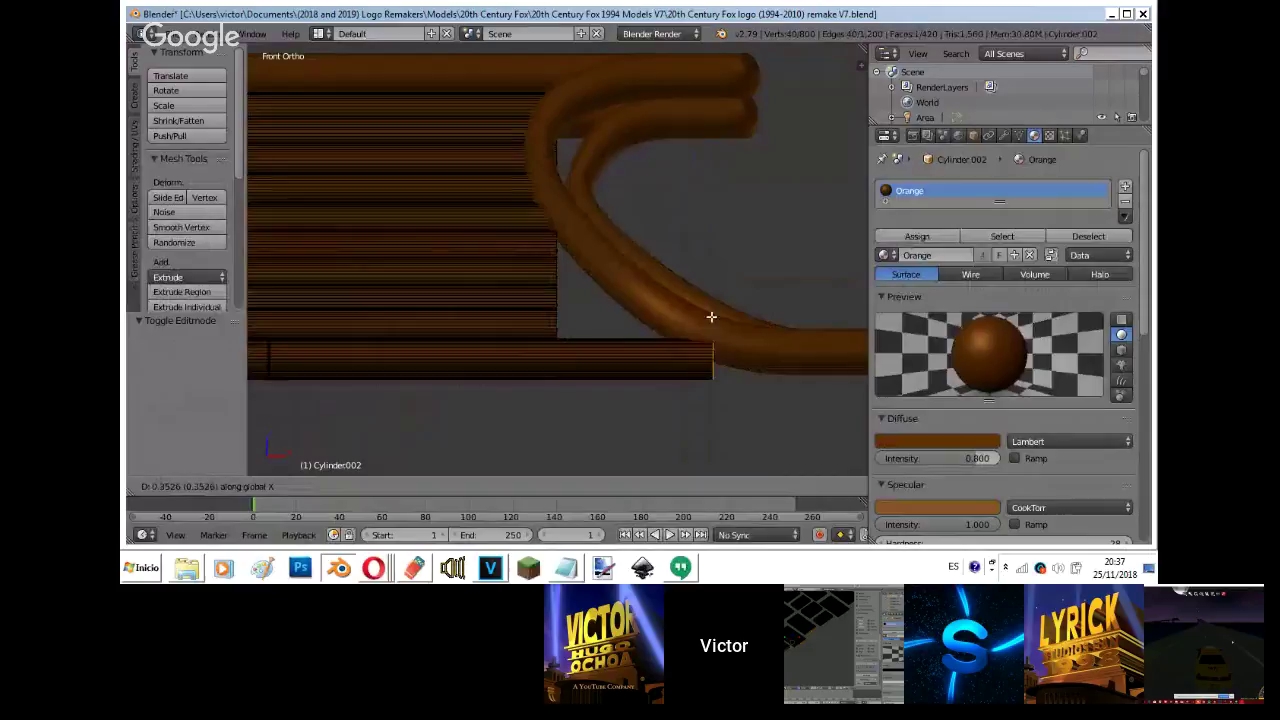
pyautogui.click(746, 301)
# - Scale the whole bars object down slightly along Y and move it up about 0.015 along Z
pyautogui.press('Tab')
pyautogui.press('s')
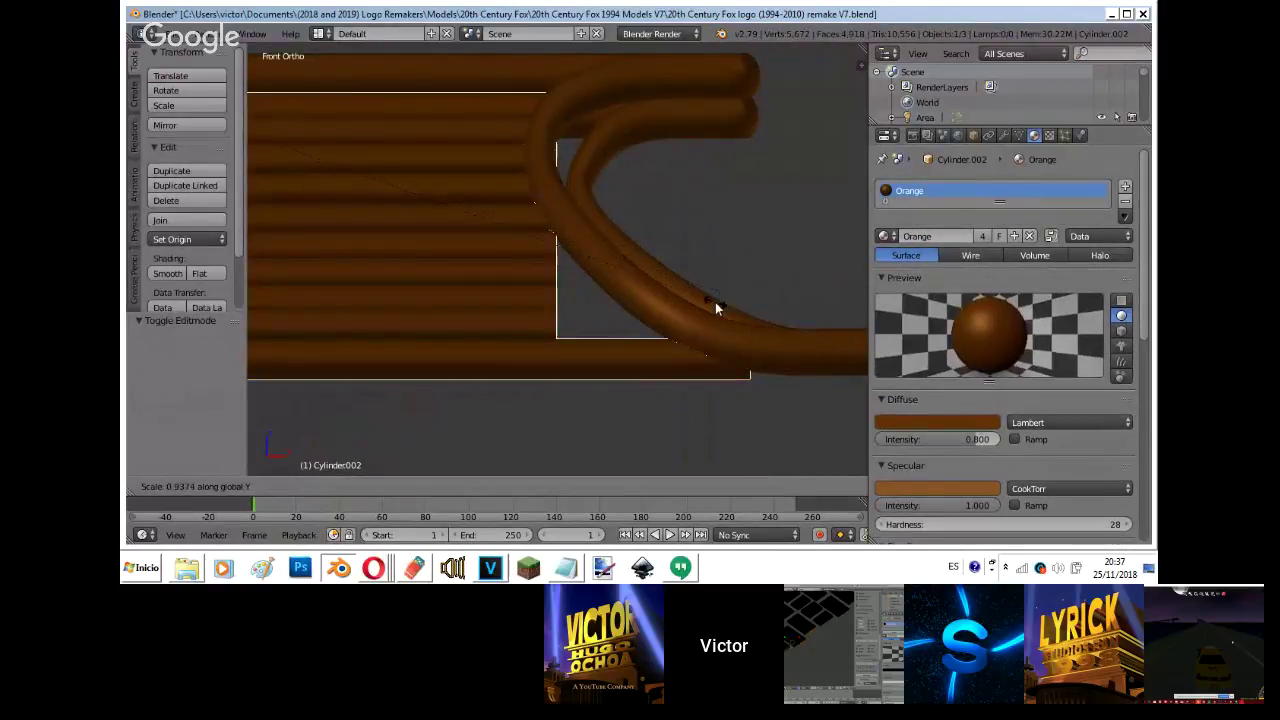
pyautogui.click(700, 308)
pyautogui.press('Tab')
pyautogui.press('Tab')
pyautogui.press('g')
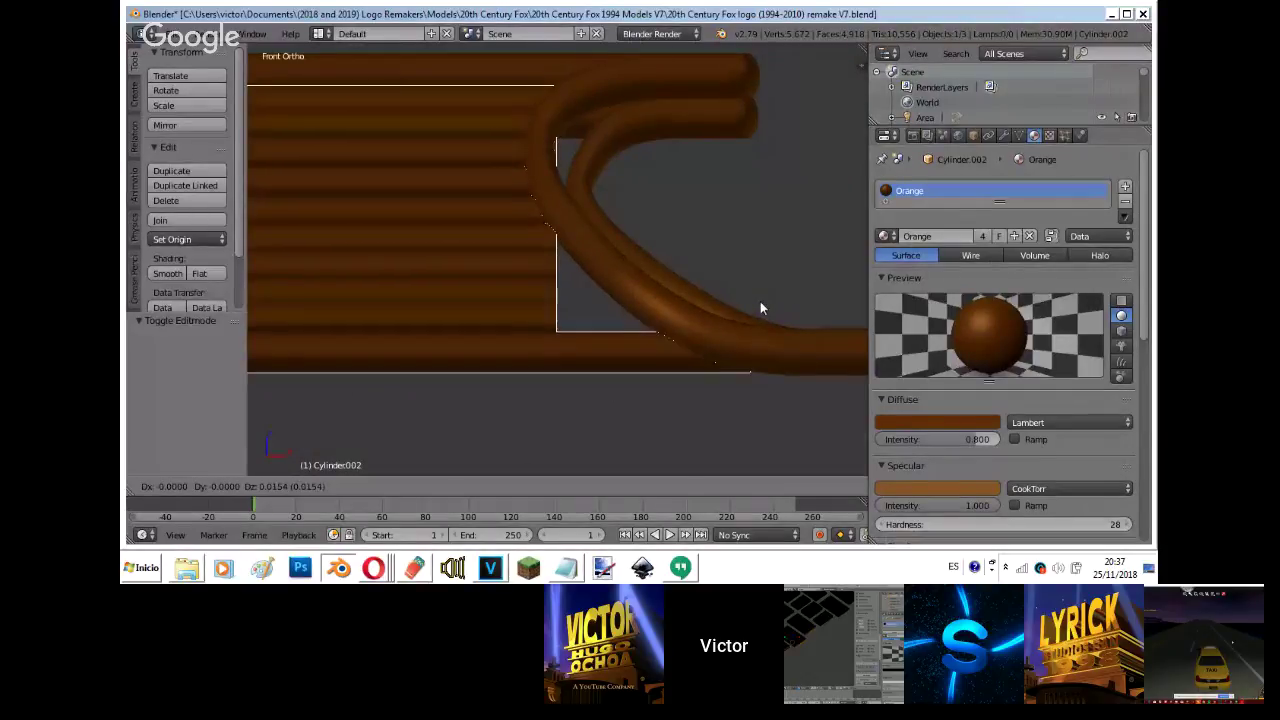
pyautogui.click(760, 301)
# - Edit the tube's curve path and shift the control point just past its upper bend along X and Y
pyautogui.keyDown('shift'); pyautogui.moveTo(515, 318); pyautogui.dragTo(716, 322, button='middle'); pyautogui.keyUp('shift')
pyautogui.scroll(-3, 527, 298)
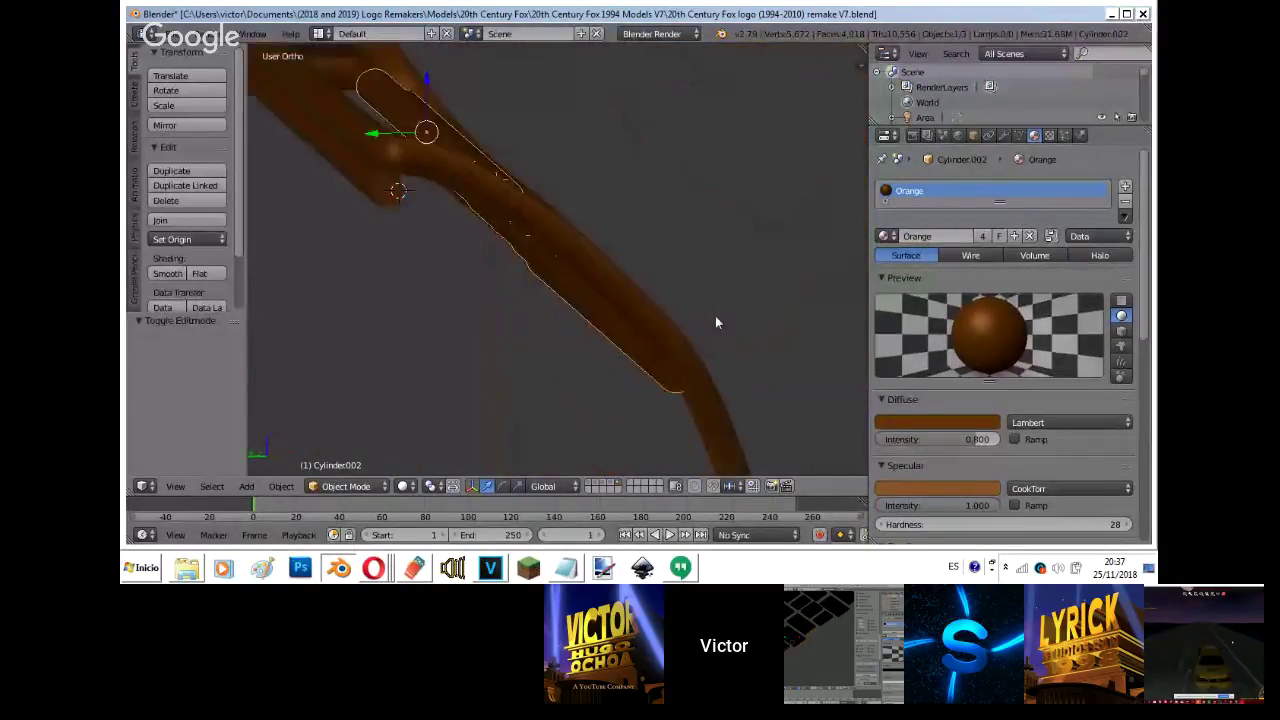
pyautogui.press('Tab')
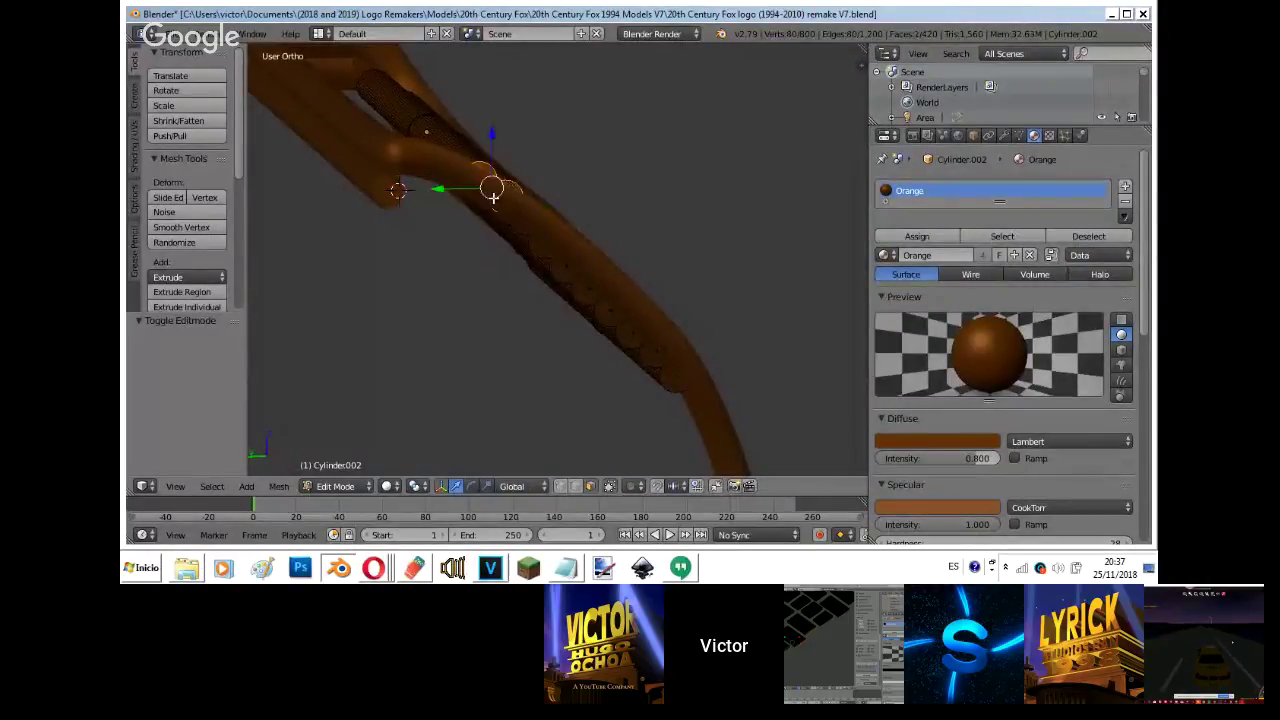
pyautogui.press('Tab')
pyautogui.rightClick(497, 190)
pyautogui.press('Tab')
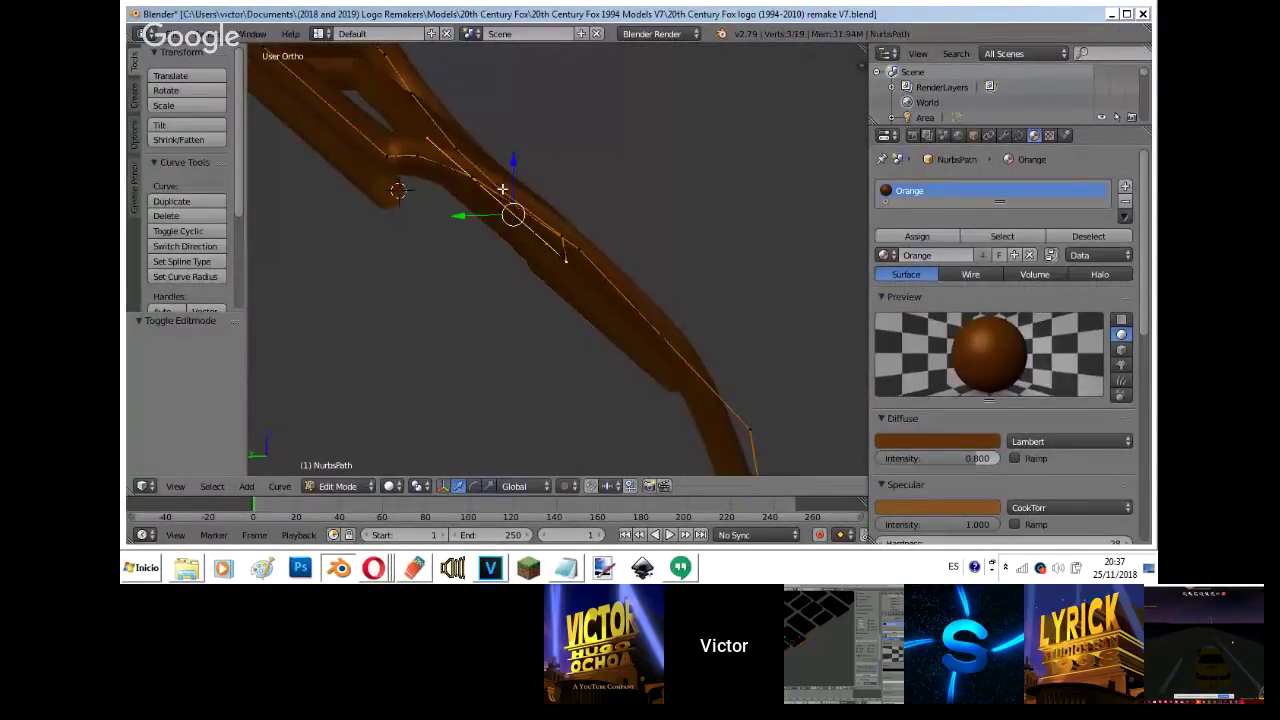
pyautogui.hotkey('shift', 'f')
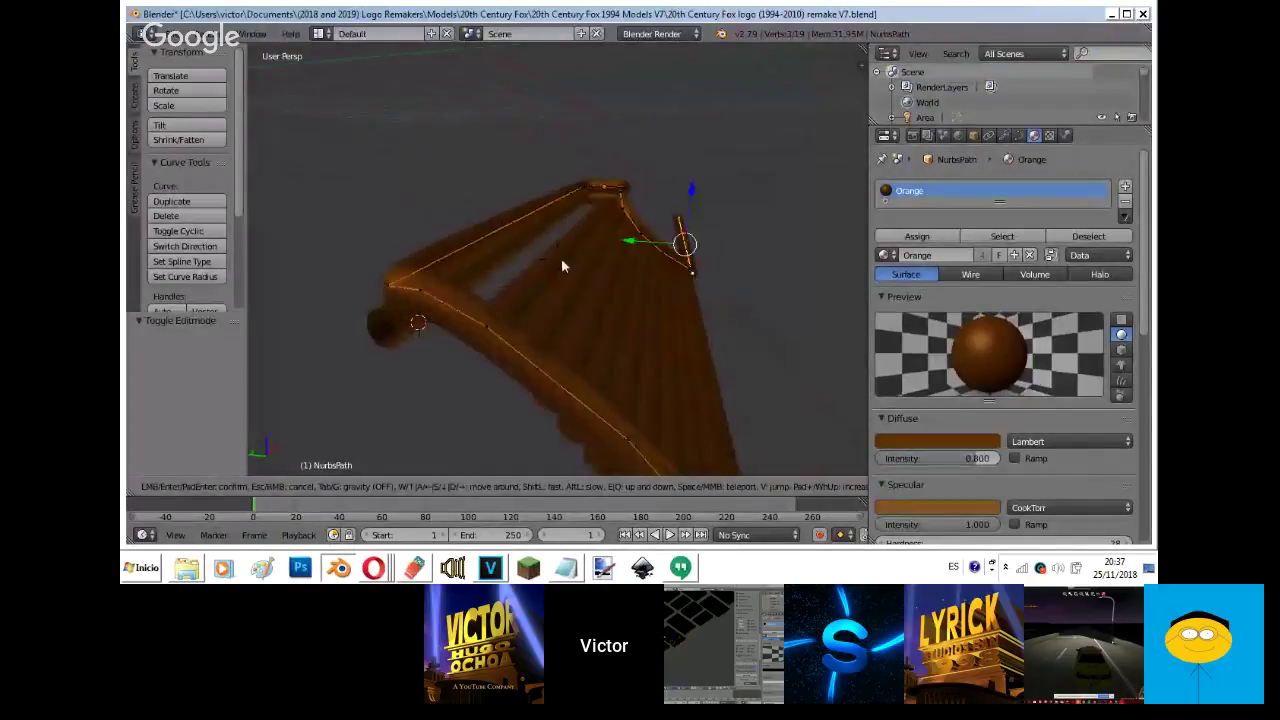
pyautogui.click(557, 266)
pyautogui.rightClick(550, 306)
pyautogui.press('g')
pyautogui.press('x')
pyautogui.click(492, 312)
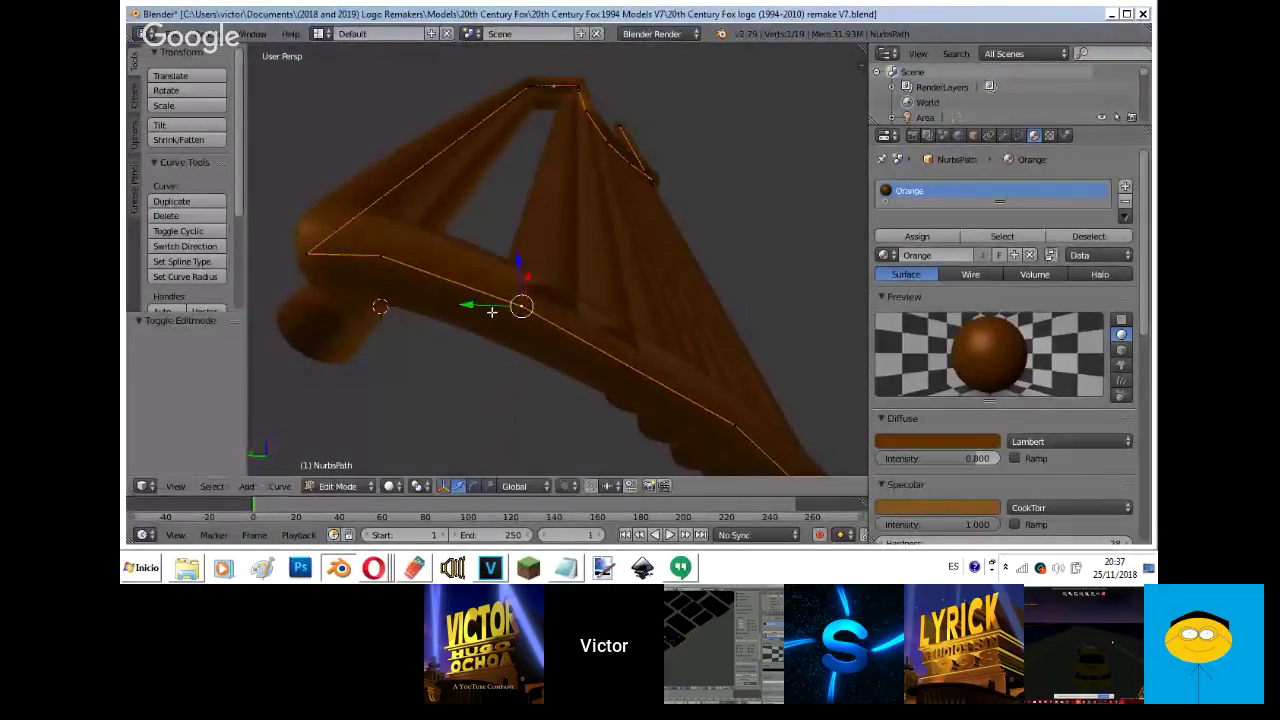
pyautogui.press('g')
pyautogui.press('y')
pyautogui.click(511, 308)
pyautogui.press('Tab')
# - Switch to Opera to check the Hangouts call and its group chat
pyautogui.click(373, 567)
pyautogui.click(369, 518)
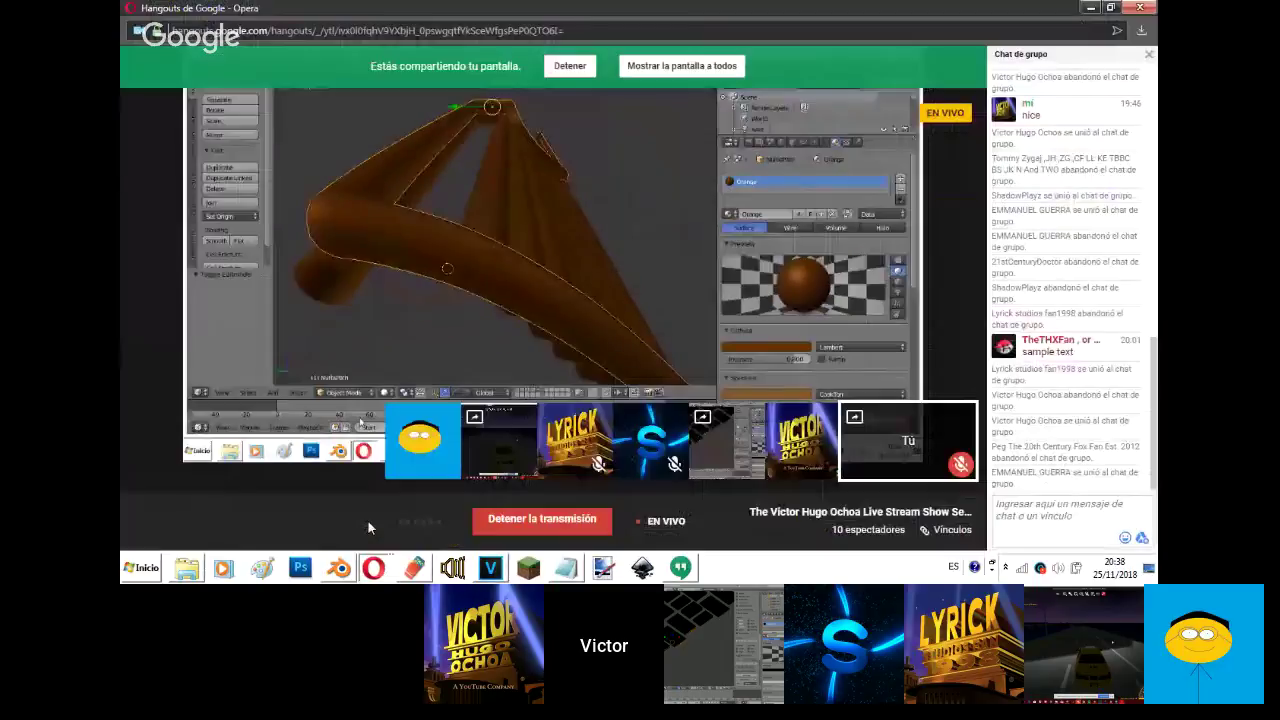
# - Switch back to Blender and, in front view, extend the second-lowest bar's inner end along X to the curved tube
pyautogui.click(338, 567)
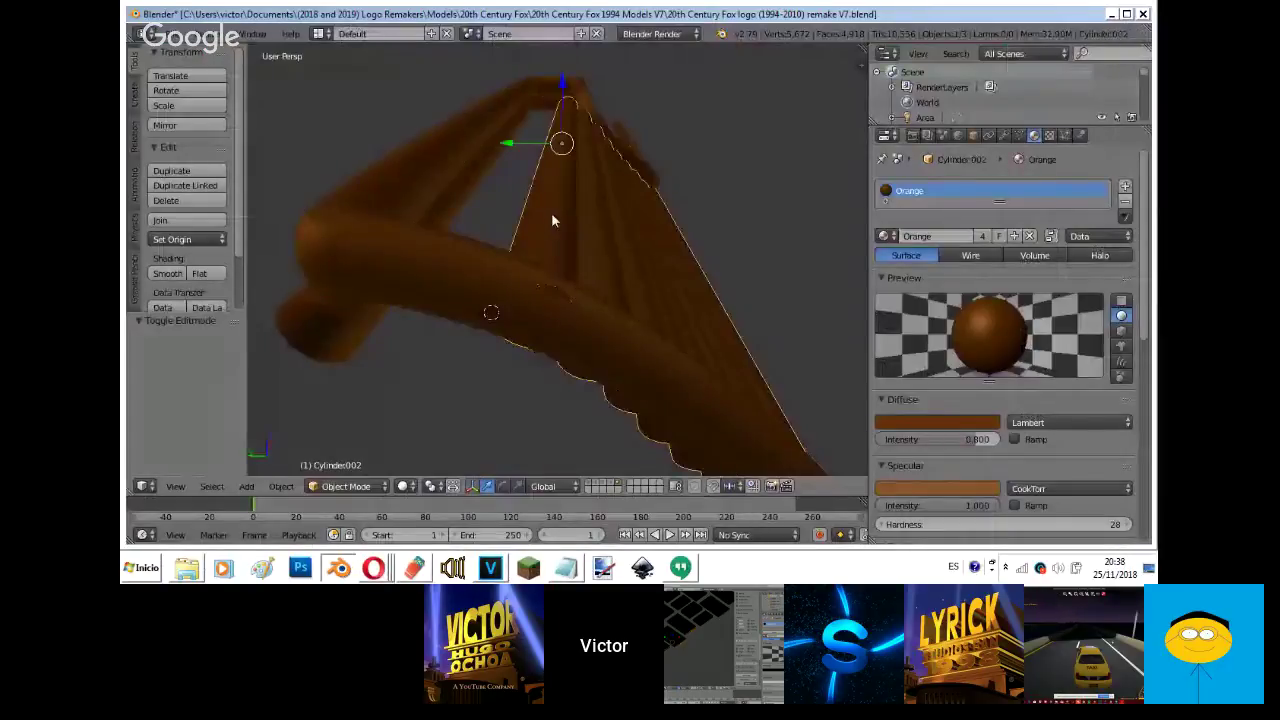
pyautogui.press('KP_1')
pyautogui.press('Tab')
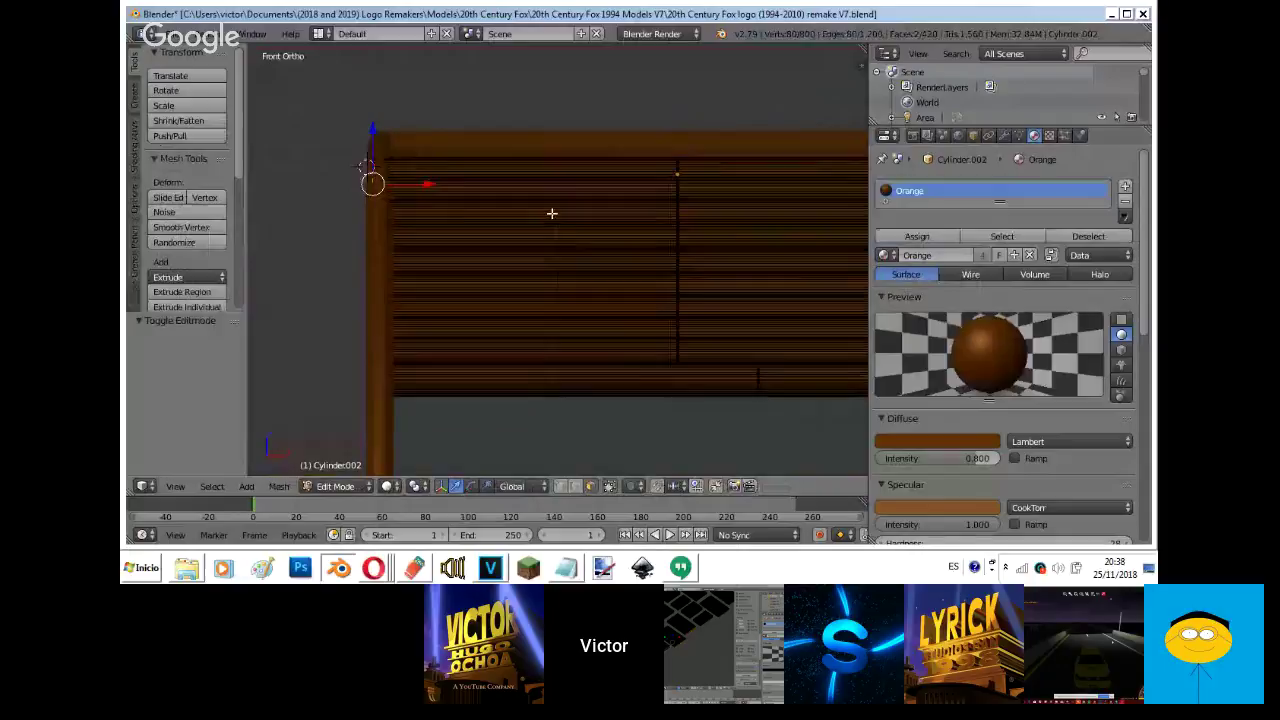
pyautogui.scroll(-3, 552, 213)
pyautogui.press('z')
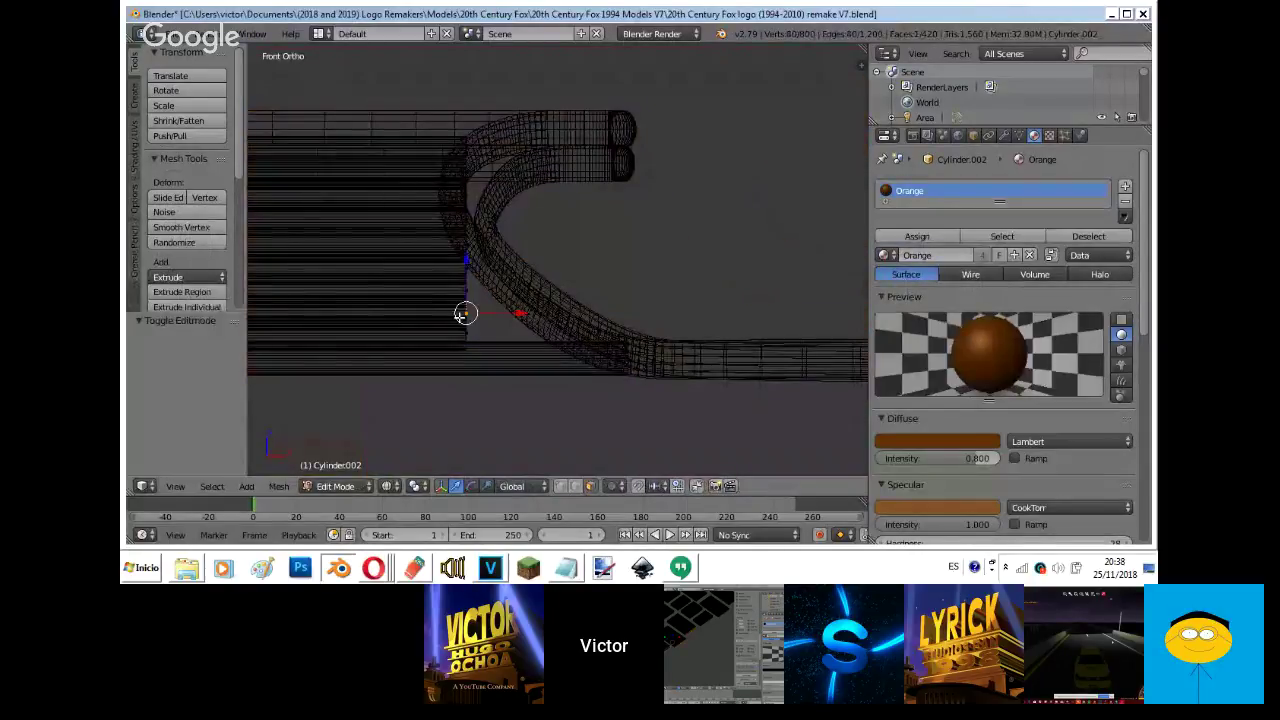
pyautogui.press('z')
pyautogui.press('g')
pyautogui.press('z')
pyautogui.click(592, 326)
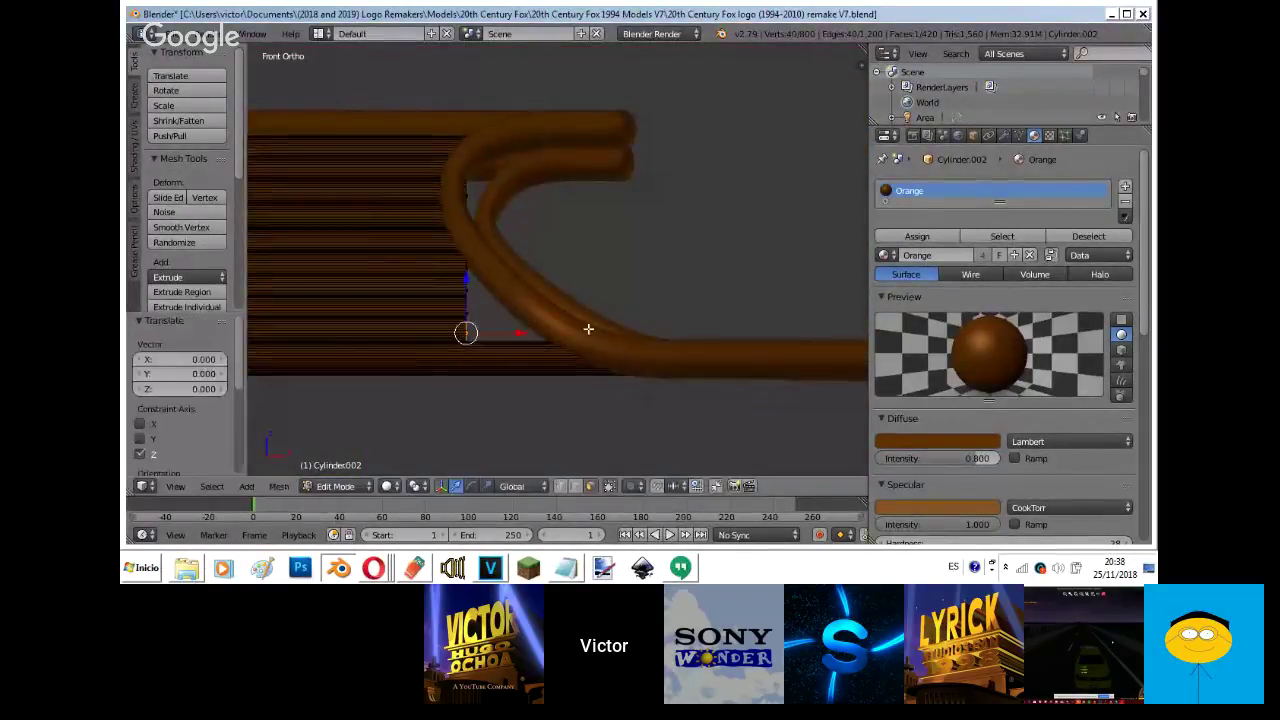
pyautogui.press('z')
pyautogui.press('z')
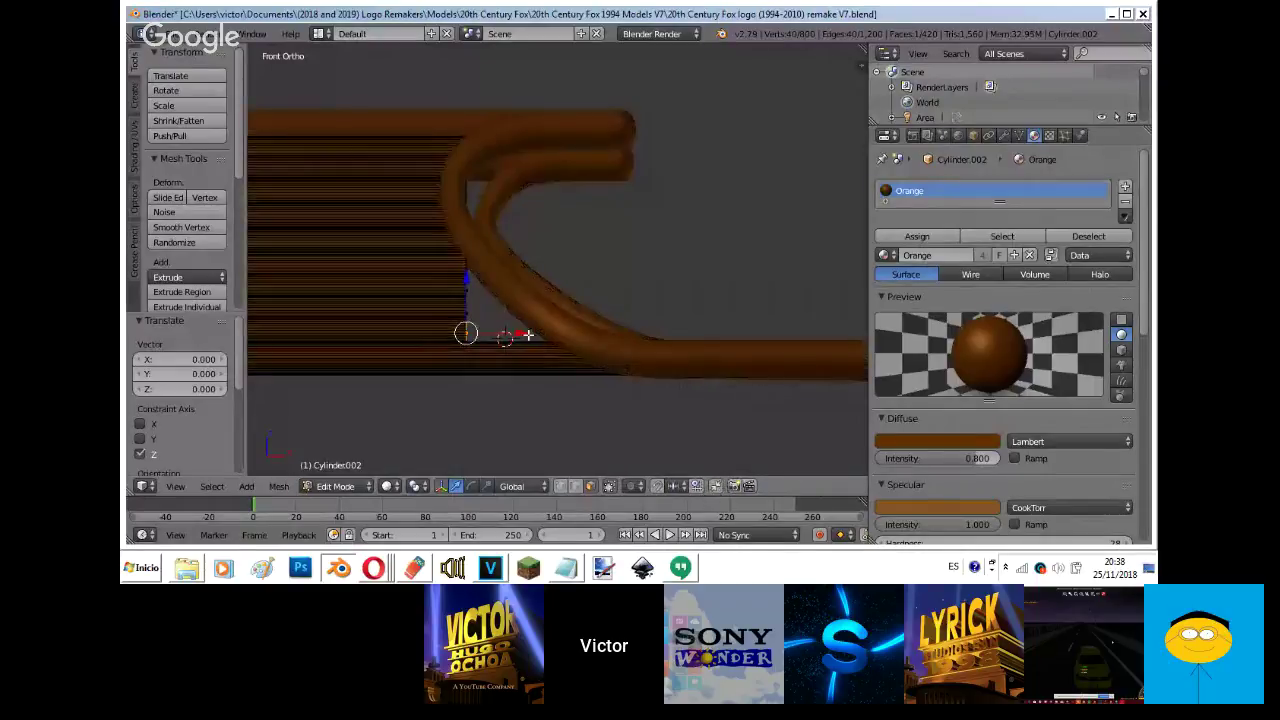
pyautogui.press('g')
pyautogui.moveTo(602, 333); pyautogui.dragTo(602, 333)
pyautogui.press('z')
# - Move the inner end of the third-lowest bar about 0.148 along X until it sits behind the curved tube
pyautogui.rightClick(471, 315)
pyautogui.press('z')
pyautogui.moveTo(523, 315); pyautogui.dragTo(527, 314)
pyautogui.press('z')
pyautogui.press('z')
pyautogui.click(466, 291)
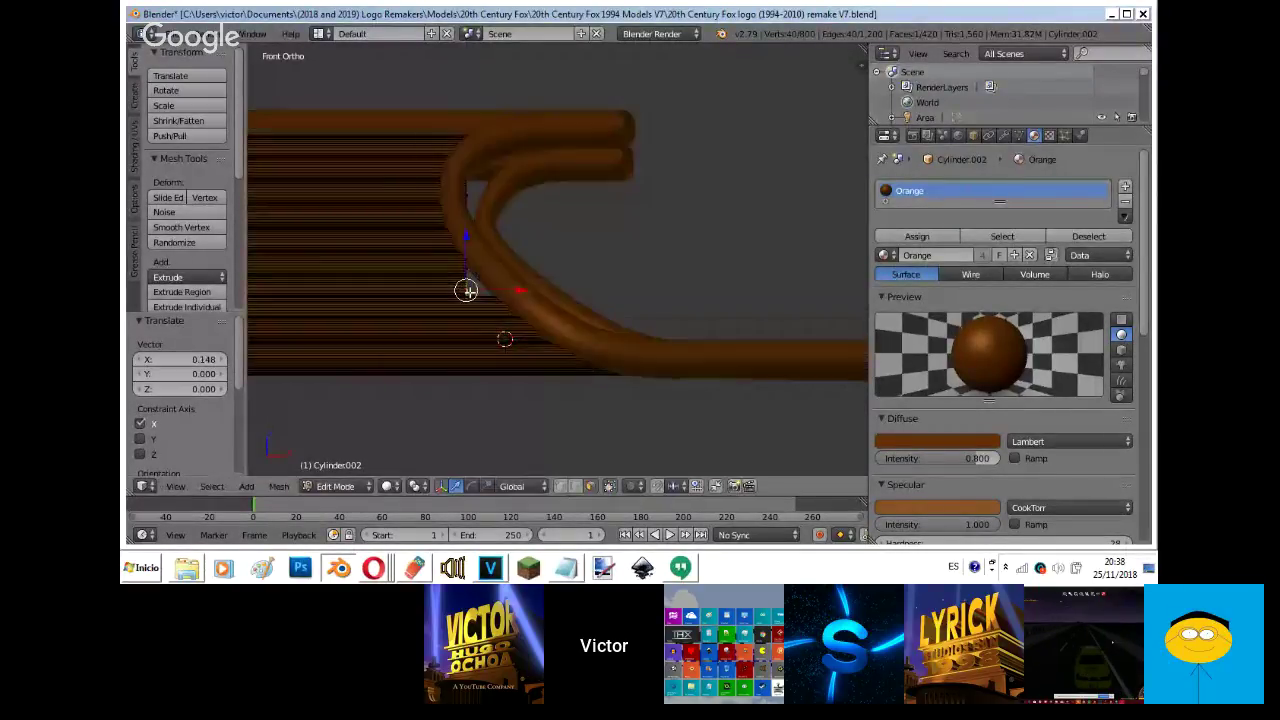
# - Extend the inner ends of the remaining short bars along X behind the curved tube and finish editing the mesh
pyautogui.press('g')
pyautogui.click(497, 289)
pyautogui.press('z')
pyautogui.press('z')
pyautogui.moveTo(498, 270); pyautogui.dragTo(506, 274)
pyautogui.press('z')
pyautogui.rightClick(471, 197)
pyautogui.press('z')
pyautogui.click(491, 202)
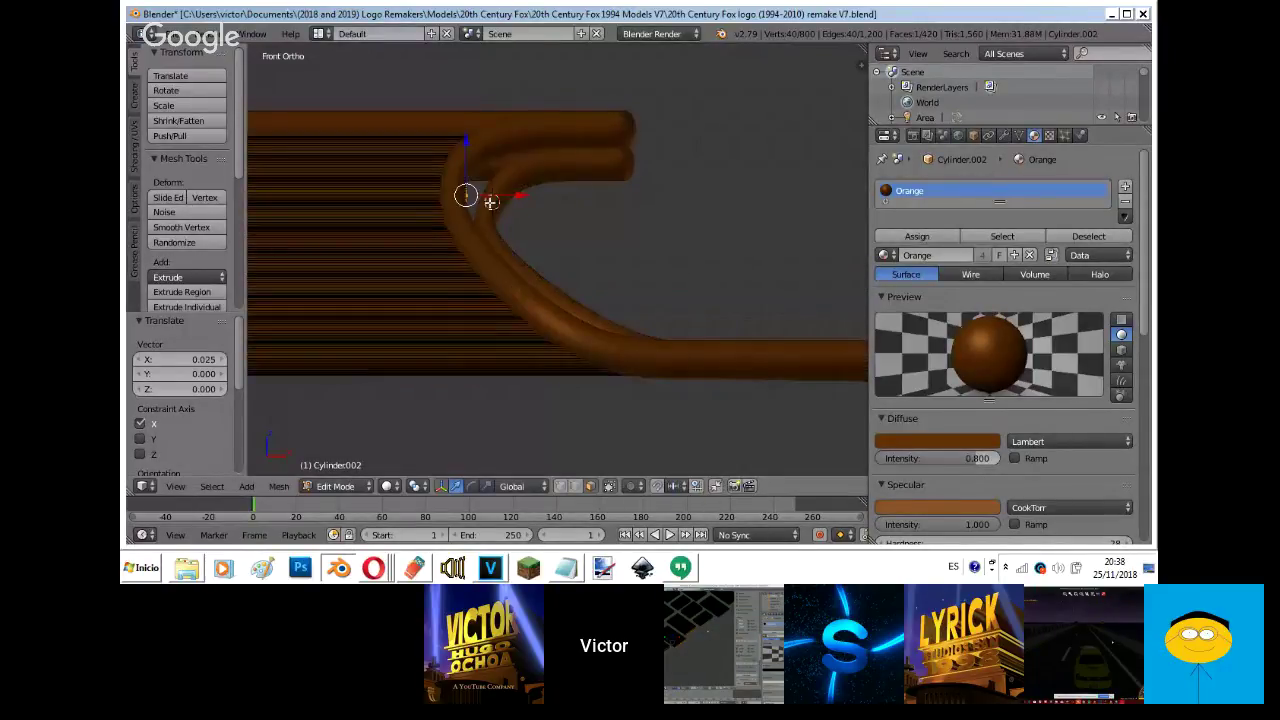
pyautogui.press('Tab')
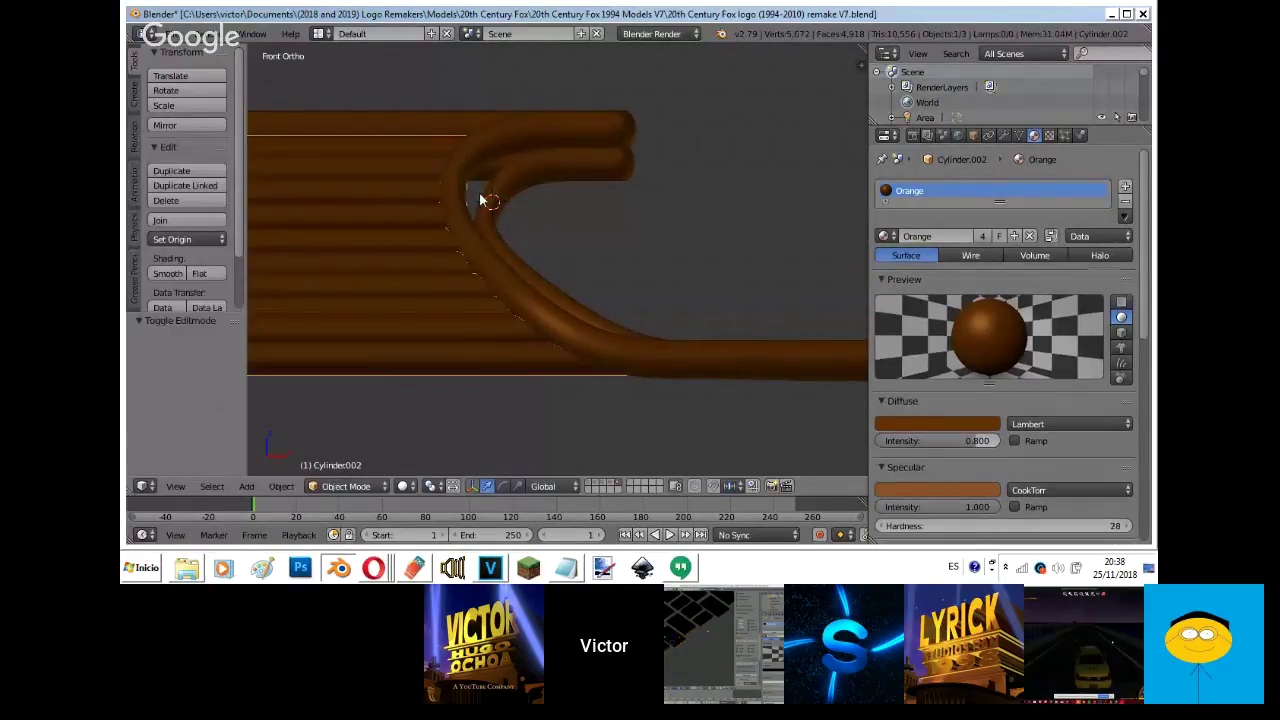
# - Shade the bars smooth and add an Edge Split modifier to them
pyautogui.hotkey('shift', 'f')
pyautogui.press('w')
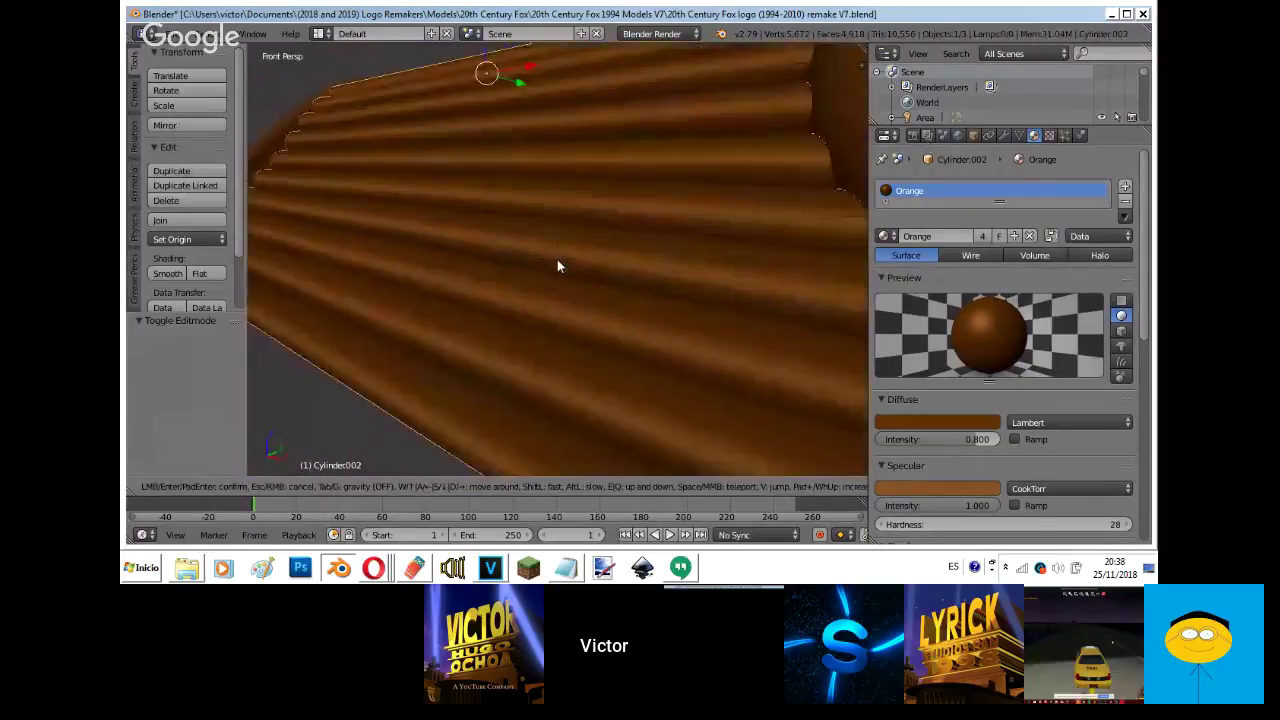
pyautogui.press('s')
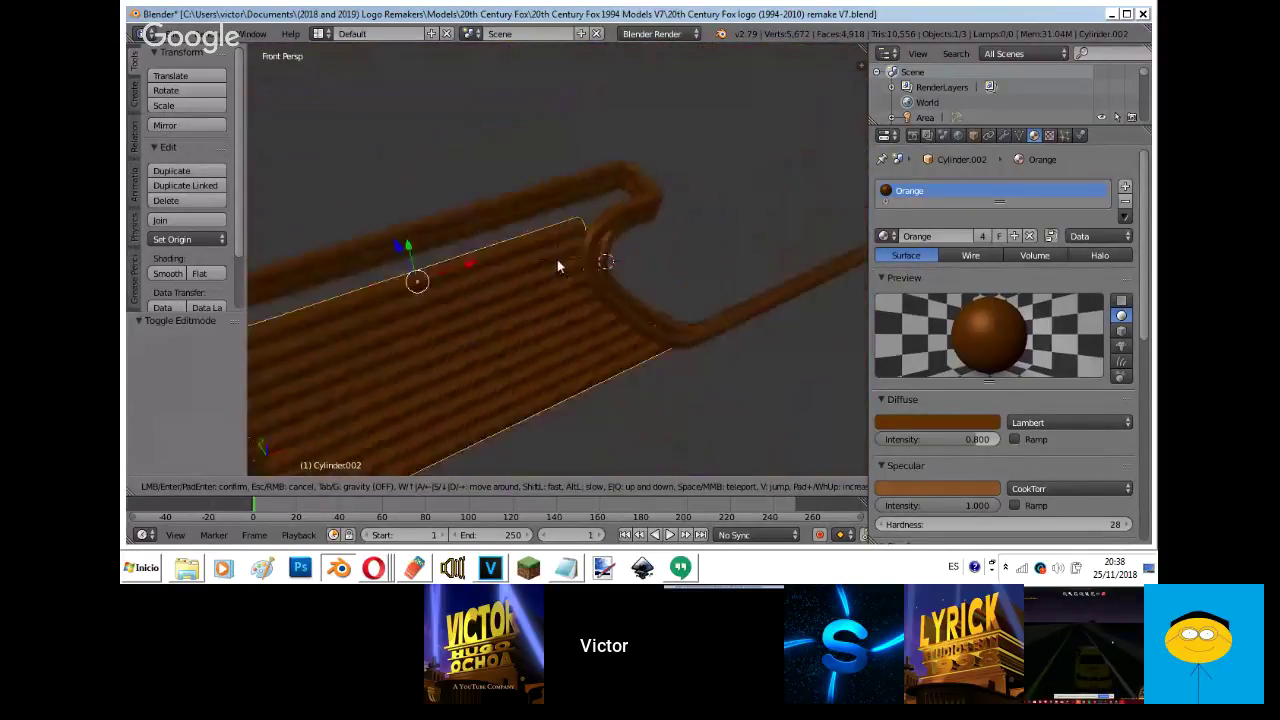
pyautogui.press('d')
pyautogui.click(557, 259)
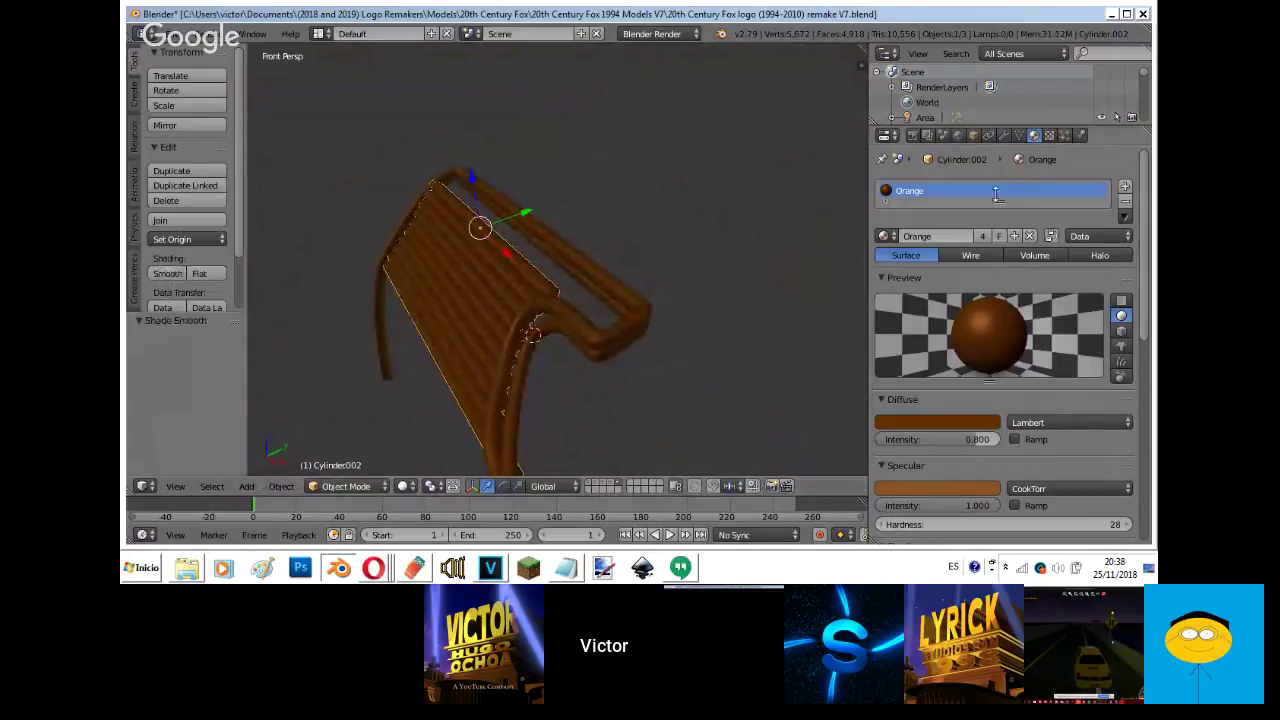
pyautogui.click(1004, 135)
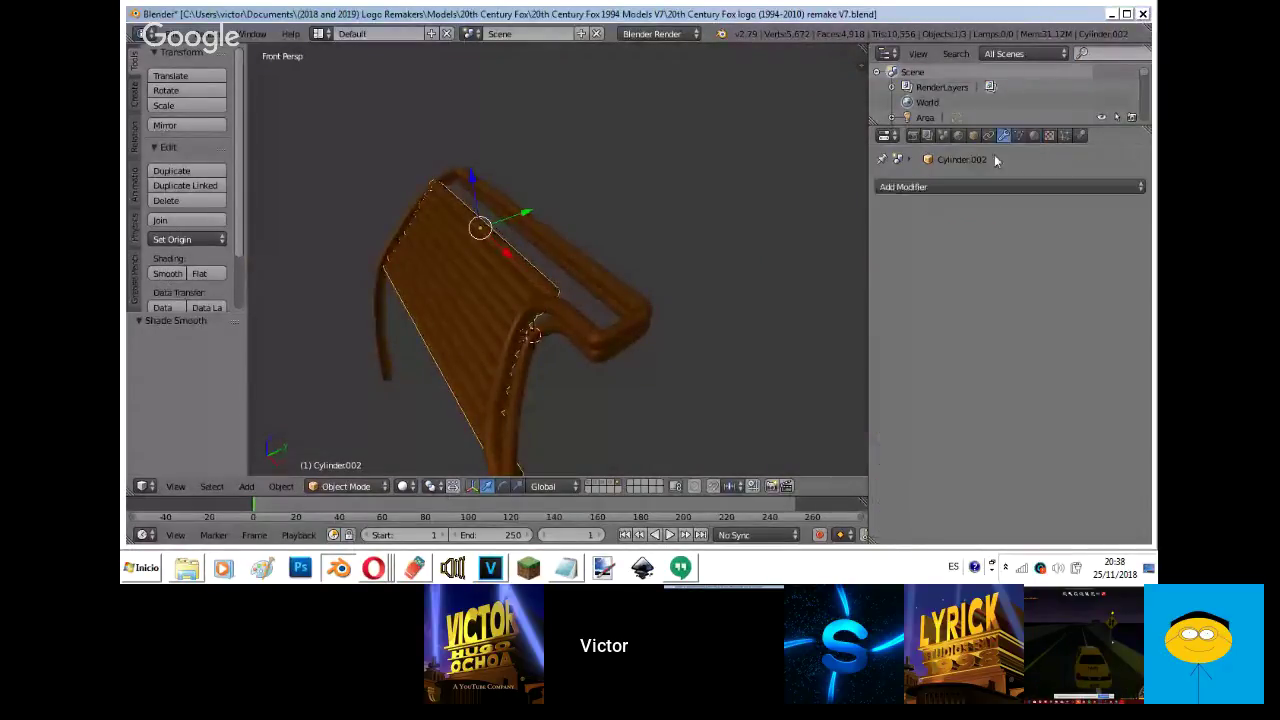
pyautogui.click(998, 187)
pyautogui.click(895, 295)
# - Fly around the ledge to examine how the bar ends meet the sloping tubes
pyautogui.hotkey('shift', 'f')
pyautogui.press('a')
pyautogui.press('w')
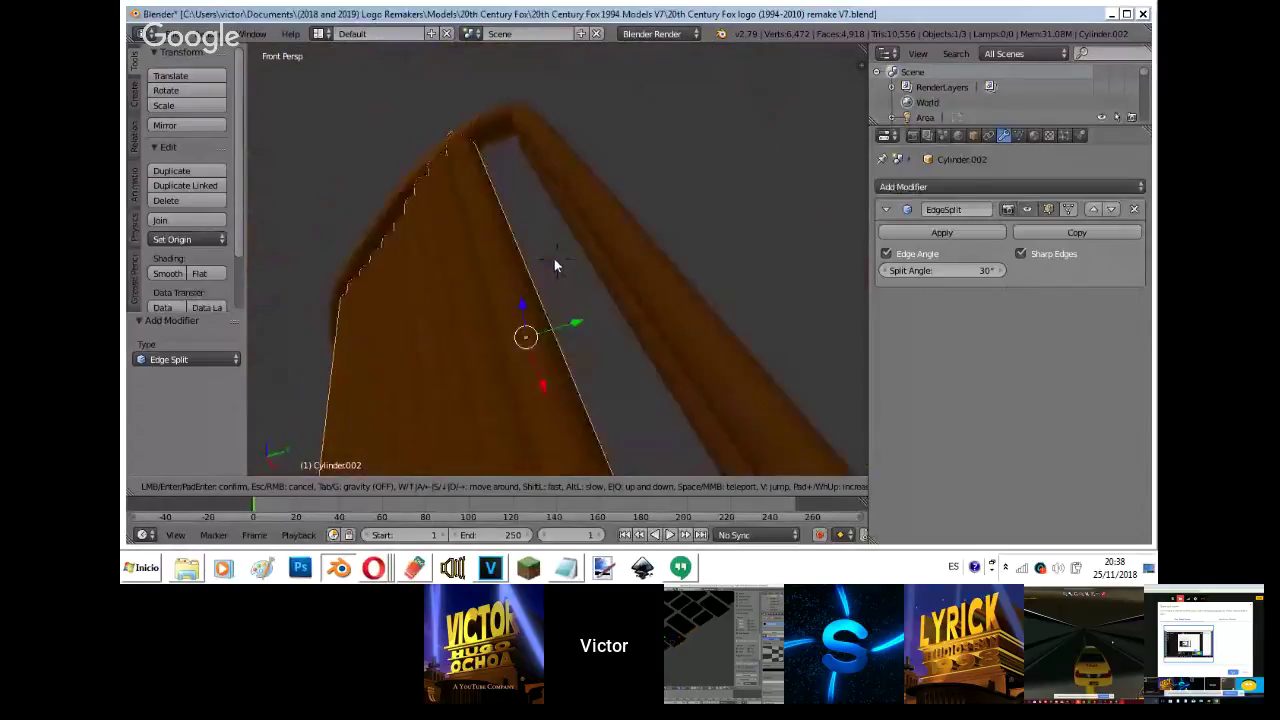
pyautogui.press('w')
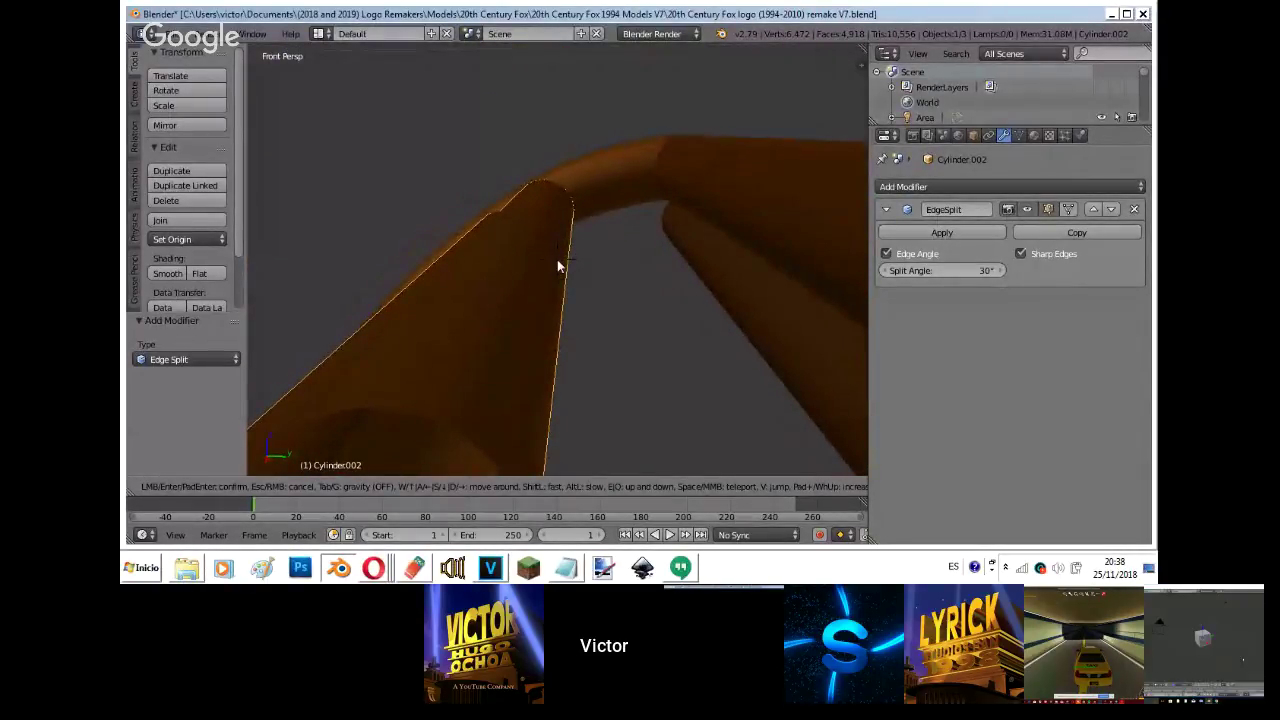
pyautogui.press('s')
pyautogui.press('s')
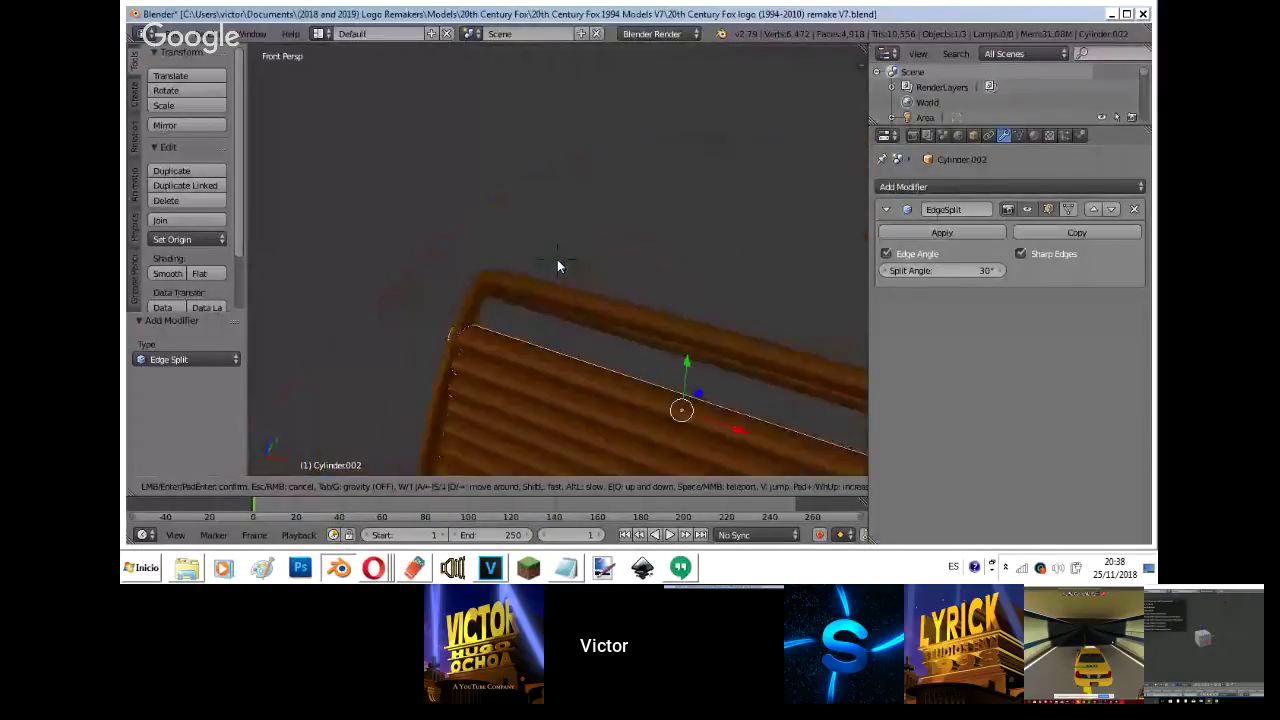
pyautogui.press('w')
pyautogui.press('s')
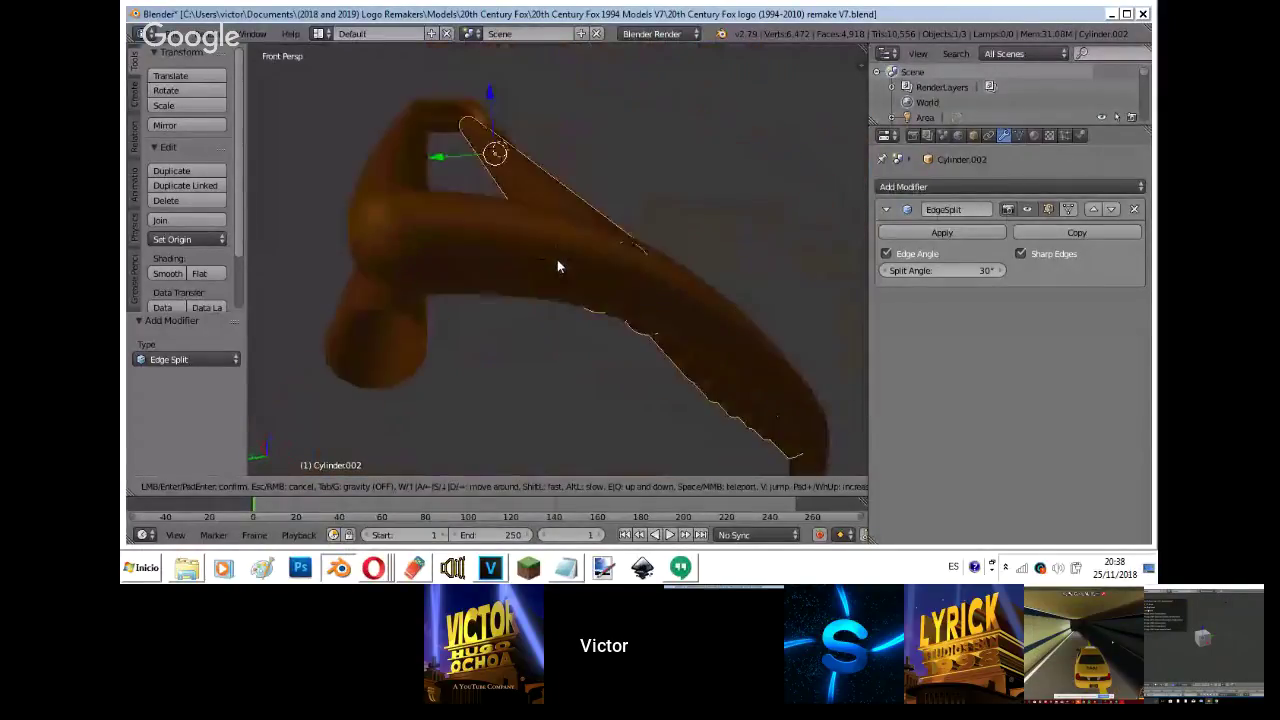
pyautogui.click(557, 260)
# - Edit the tube's curve path and move the control point at the slope's upper part about 0.06 along Y and 0.07 along Z
pyautogui.rightClick(557, 260)
pyautogui.press('Tab')
pyautogui.moveTo(412, 267); pyautogui.dragTo(508, 280)
pyautogui.hotkey('ctrl', 'z')
pyautogui.rightClick(615, 291)
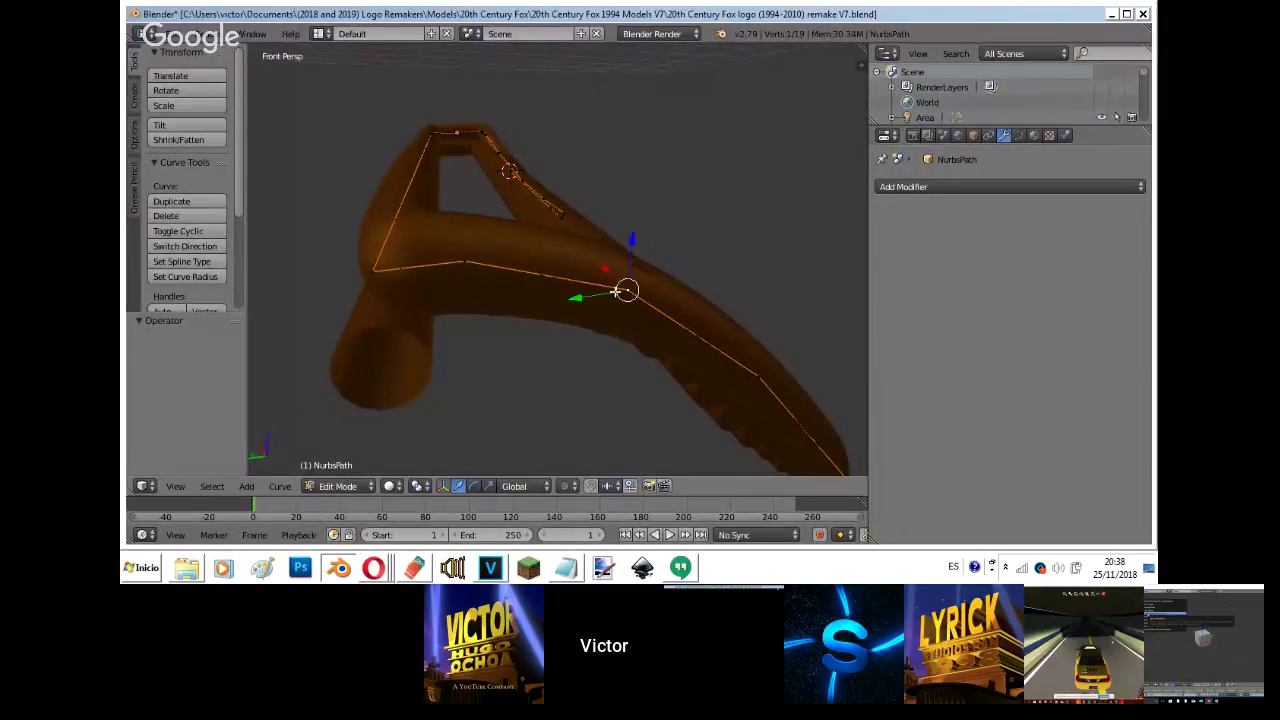
pyautogui.hotkey('shift', 'f')
pyautogui.press('d')
pyautogui.press('q')
pyautogui.click(557, 260)
pyautogui.press('g')
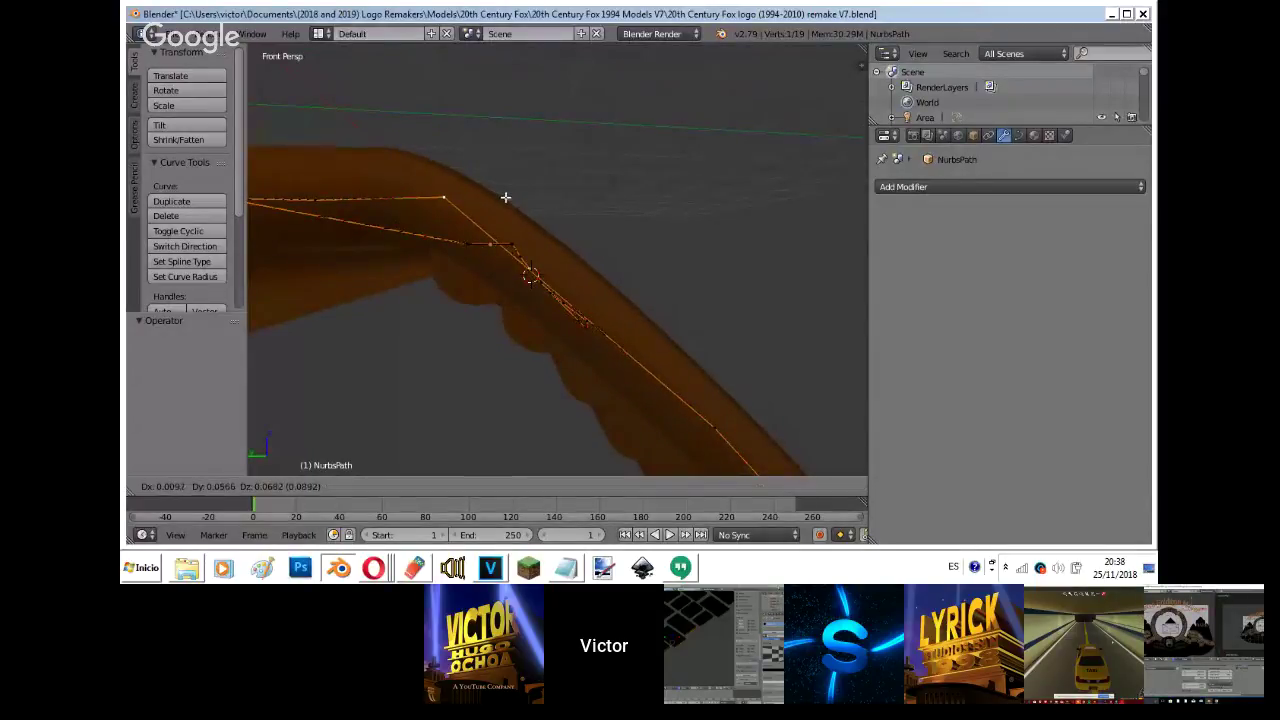
pyautogui.click(514, 198)
pyautogui.press('Tab')
# - In left view, shift the same control point about -0.08 along Y, then refine it by -0.021 in Y and -0.012 in Z
pyautogui.hotkey('shift', 'f')
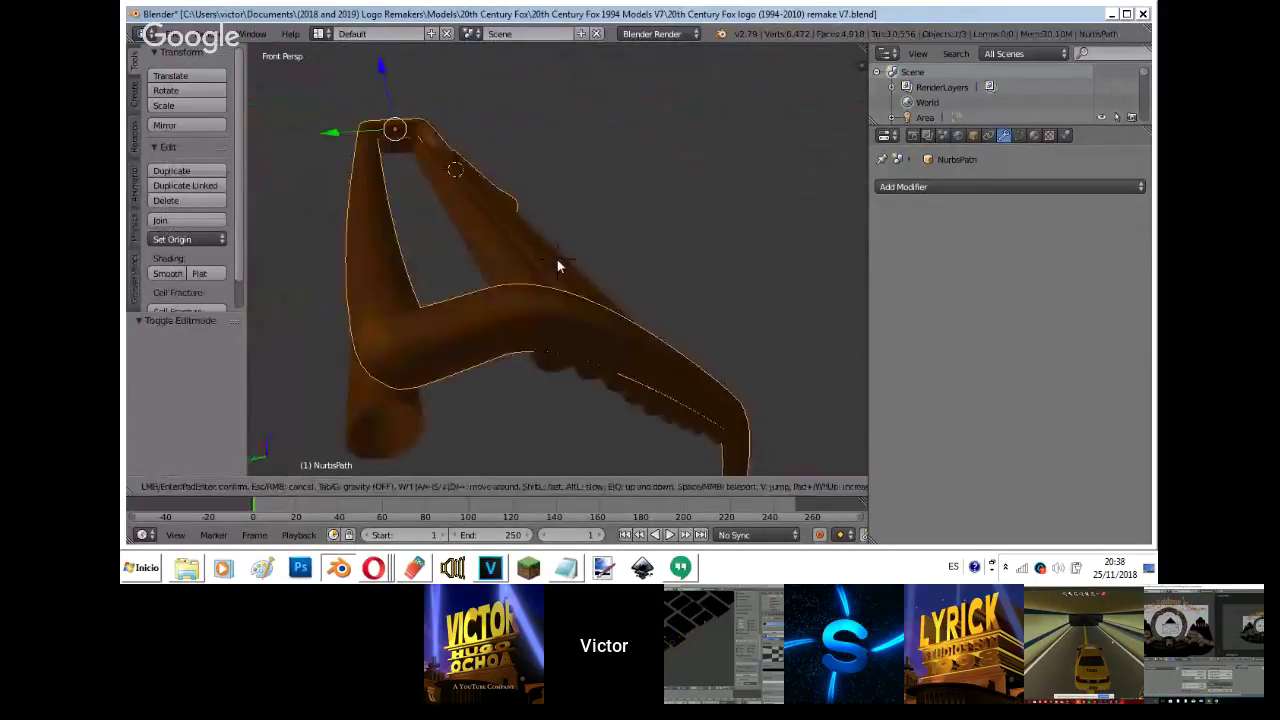
pyautogui.click(557, 260)
pyautogui.press('Tab')
pyautogui.press('z')
pyautogui.press('ctrl+KP_3')
pyautogui.press('z')
pyautogui.press('z')
pyautogui.keyDown('shift'); pyautogui.moveTo(531, 257); pyautogui.dragTo(651, 299, button='middle'); pyautogui.keyUp('shift')
pyautogui.press('g')
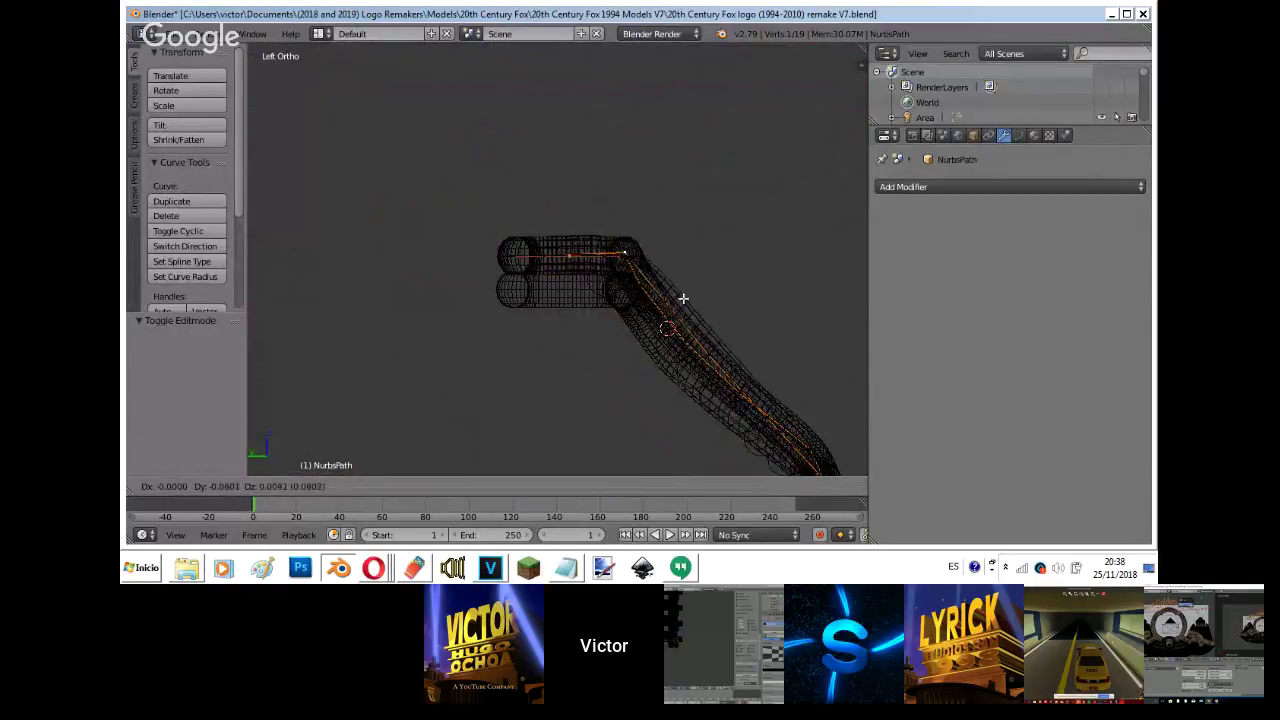
pyautogui.click(694, 297)
pyautogui.press('z')
pyautogui.press('g')
pyautogui.click(704, 302)
pyautogui.scroll(1, 704, 302)
pyautogui.press('KP_0')
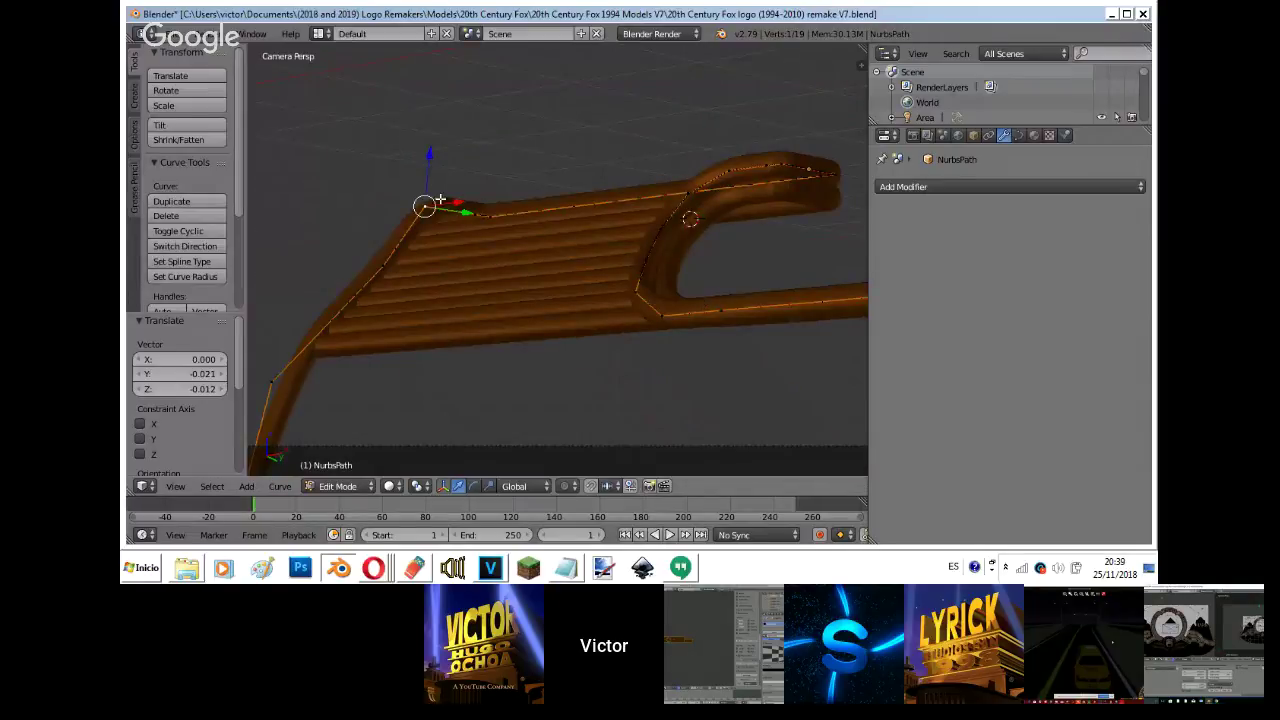
# - Try lowering the tube's upper corner control point by 0.064 along Z, and undo it
pyautogui.press('g')
pyautogui.press('z')
pyautogui.moveTo(428, 173); pyautogui.dragTo(428, 173)
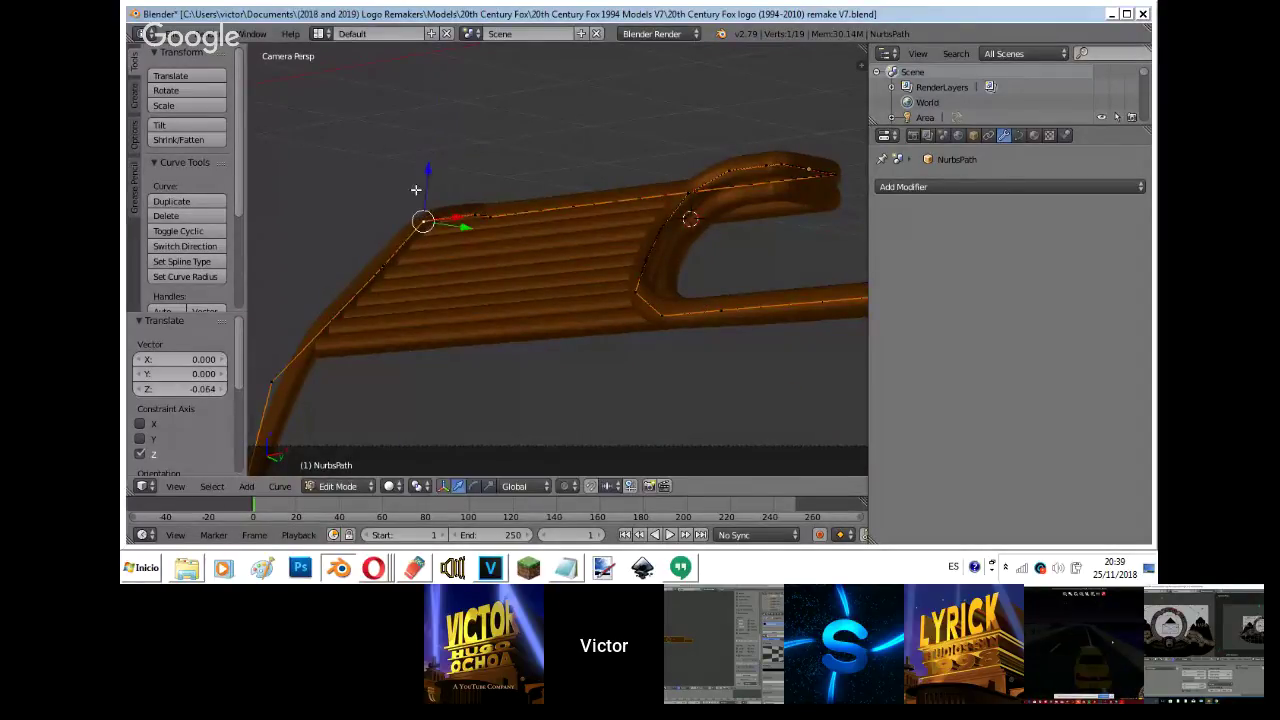
pyautogui.hotkey('ctrl', 'z')
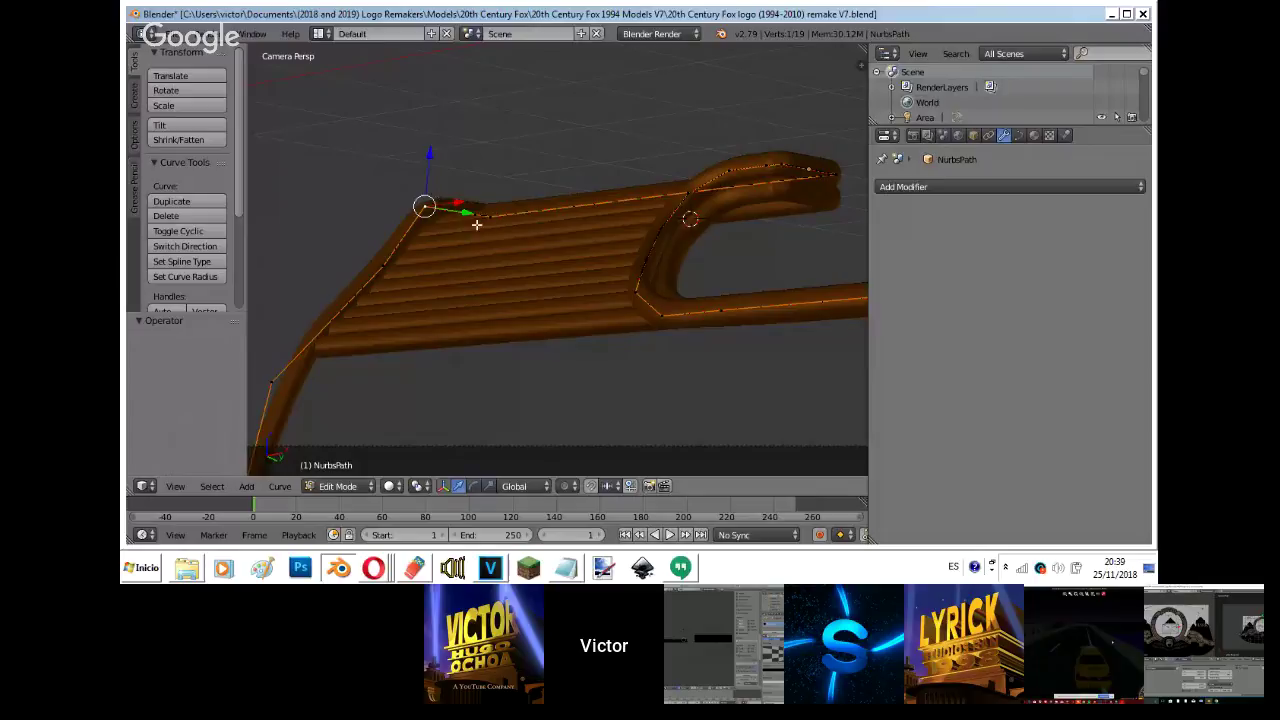
# - Move the tube's upper corner control point slightly along Y and finish editing the curve
pyautogui.press('g')
pyautogui.press('y')
pyautogui.click(489, 220)
pyautogui.press('Tab')
pyautogui.press('KP_0')
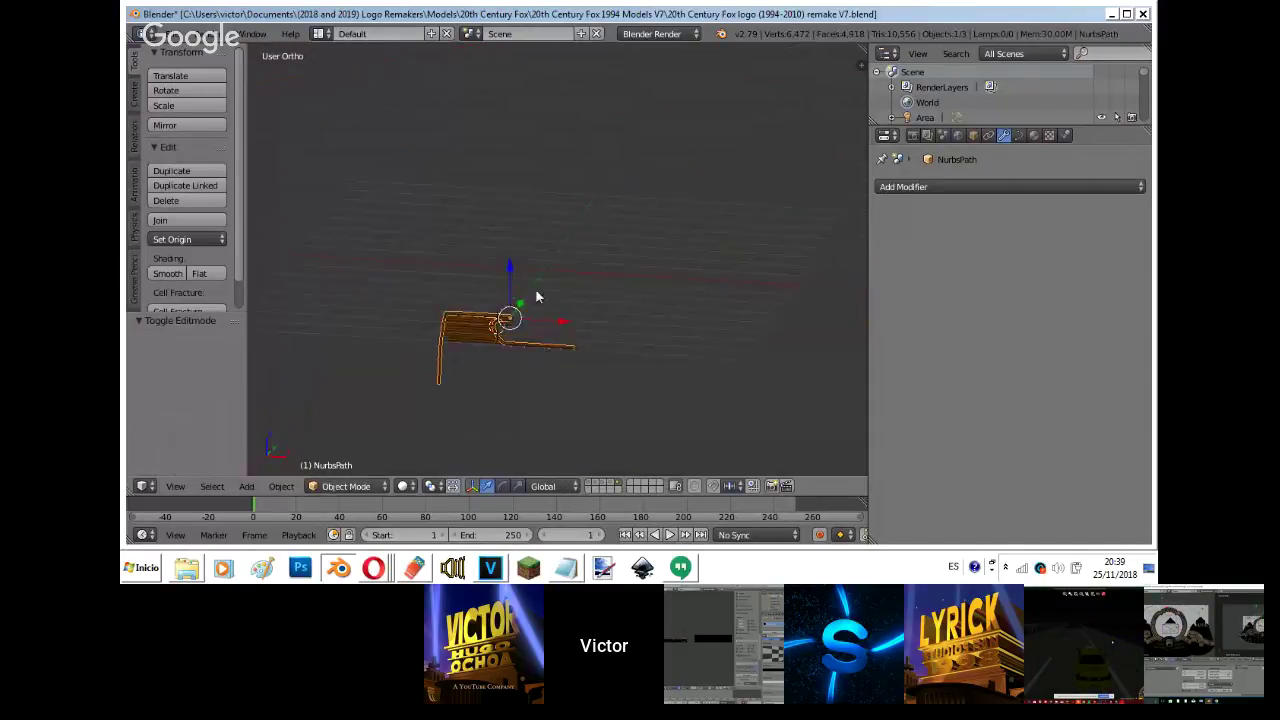
# - Fly around the ledge to examine the gap between the top bar and the tubes at both bends
pyautogui.moveTo(537, 294); pyautogui.dragTo(486, 249, button='middle')
pyautogui.hotkey('shift', 'f')
pyautogui.press('w')
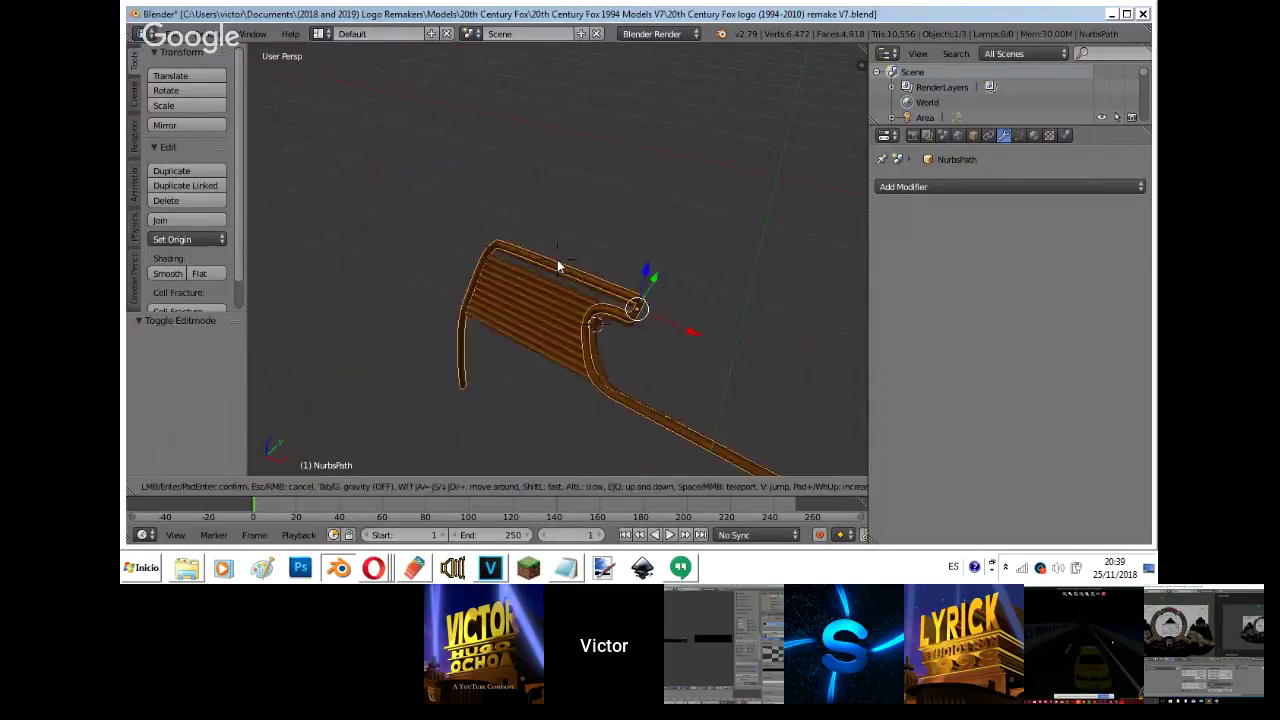
pyautogui.press('w')
pyautogui.press('s')
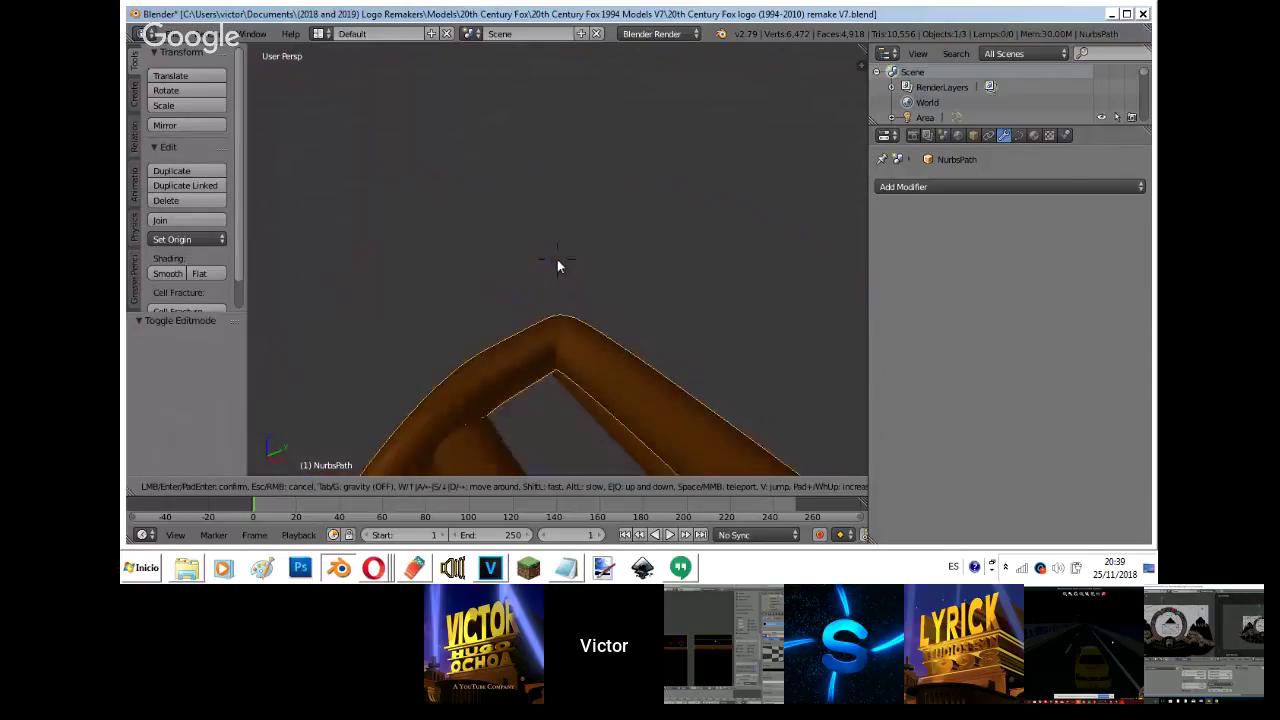
pyautogui.click(557, 259)
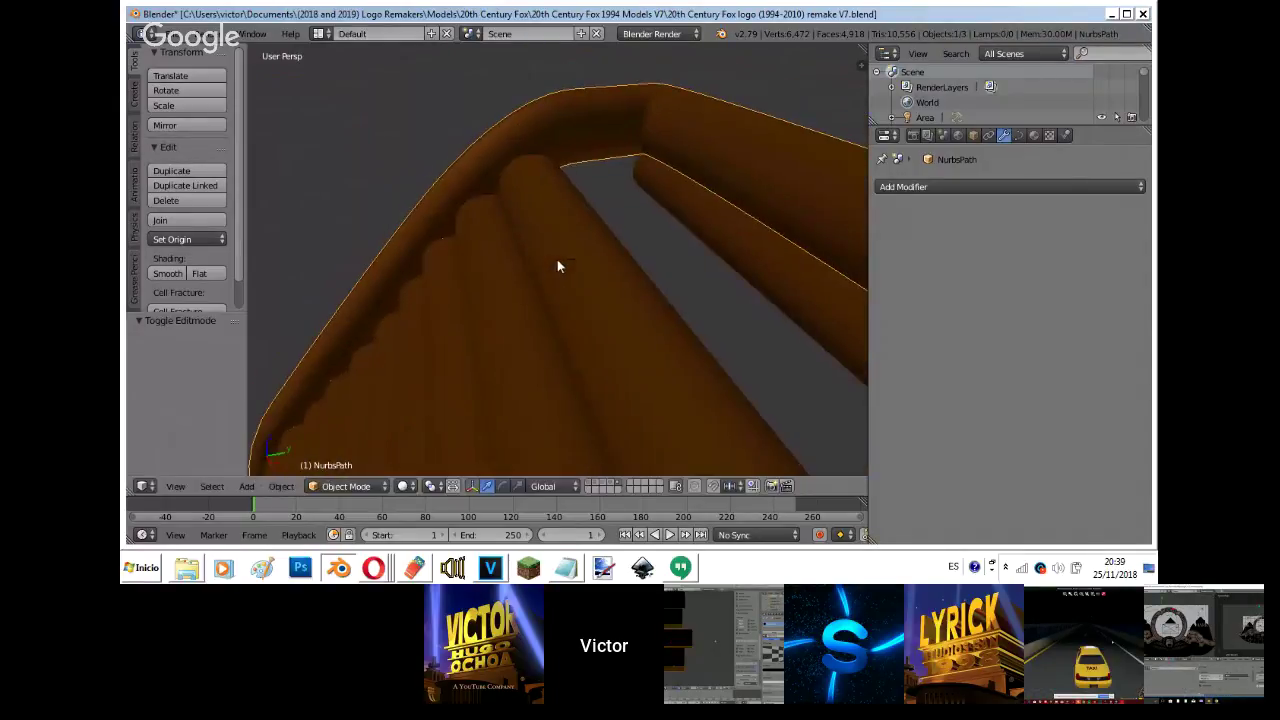
pyautogui.rightClick(558, 225)
pyautogui.hotkey('shift', 'f')
pyautogui.press('s')
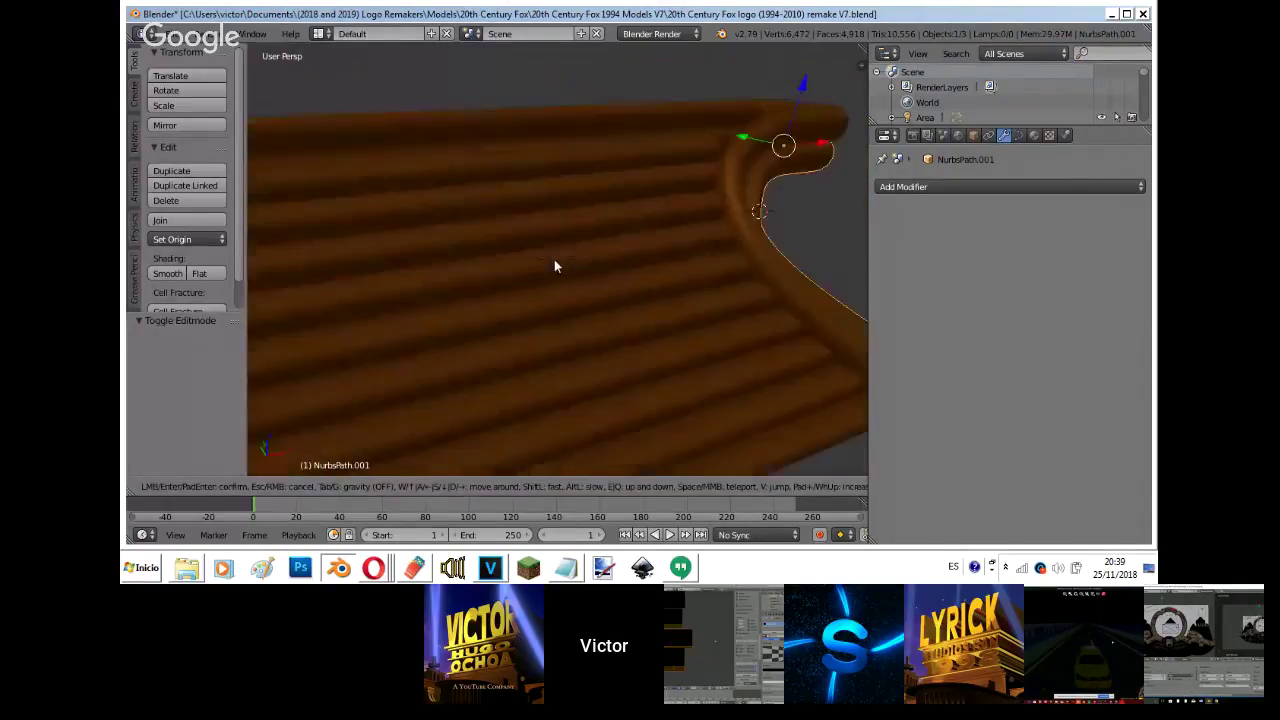
pyautogui.click(557, 259)
# - Scale the bars object to about 1.073 along Z and move it up 0.025 along Z
pyautogui.rightClick(541, 197)
pyautogui.hotkey('shift', 'f')
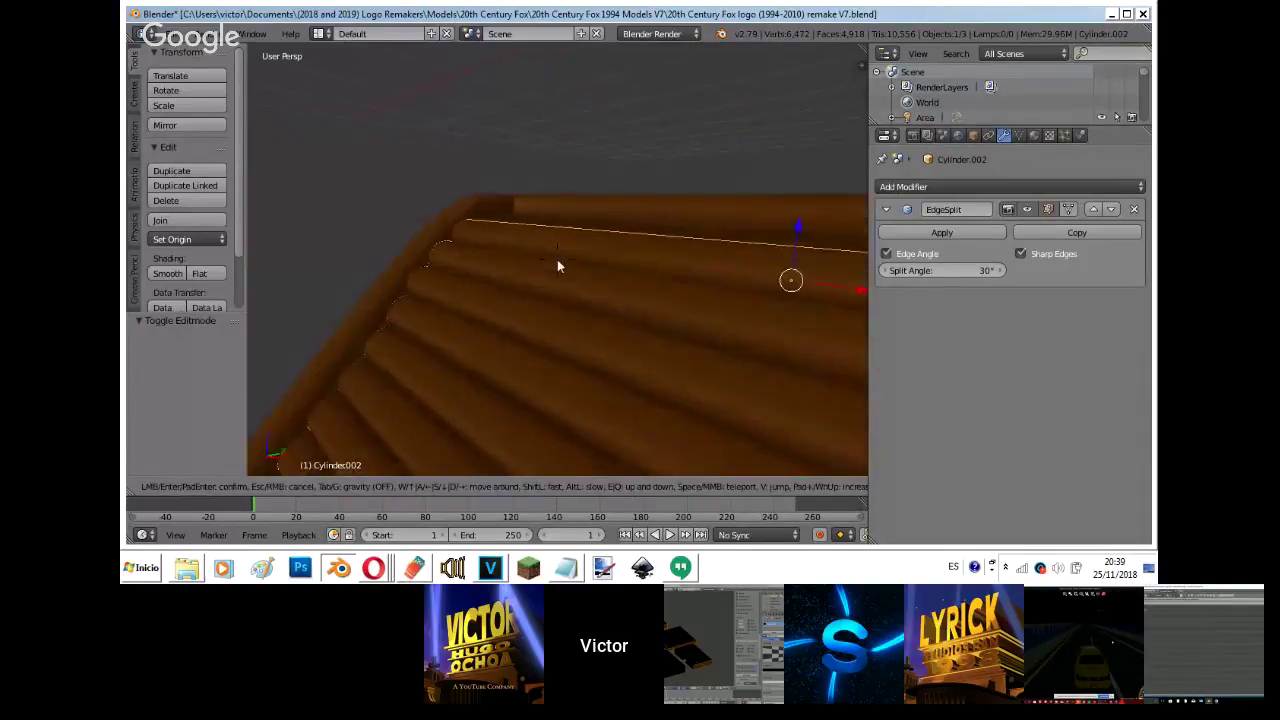
pyautogui.press('w')
pyautogui.click(557, 259)
pyautogui.press('s')
pyautogui.press('z')
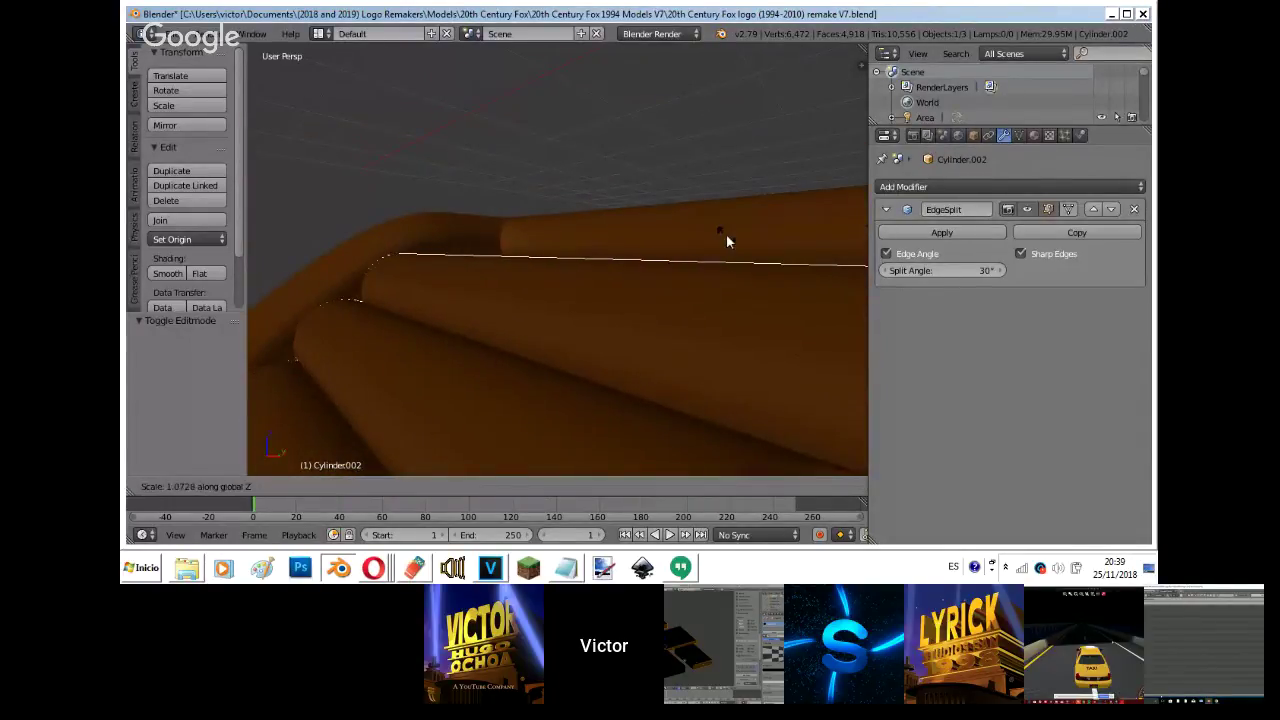
pyautogui.click(726, 233)
pyautogui.press('g')
pyautogui.press('z')
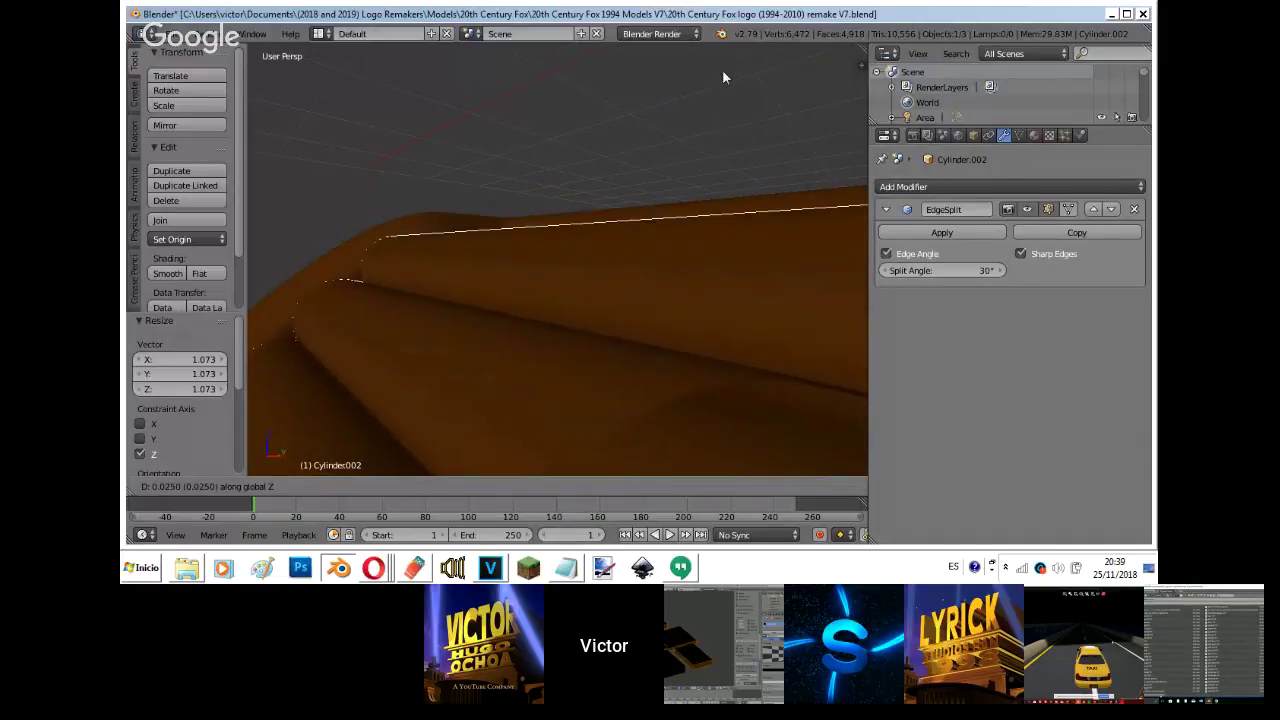
pyautogui.click(724, 77)
# - Edit the bars mesh and extend the top bar's inner end along X into the curved tube
pyautogui.hotkey('shift', 'f')
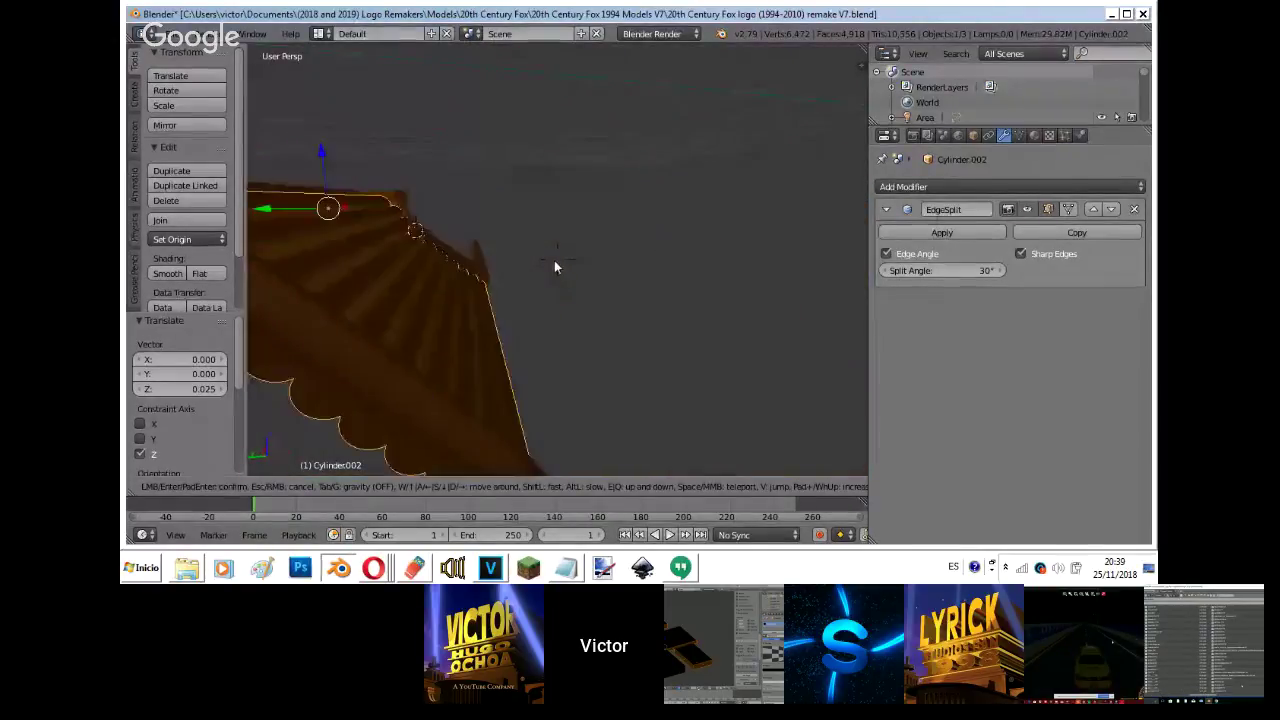
pyautogui.press('d')
pyautogui.press('w')
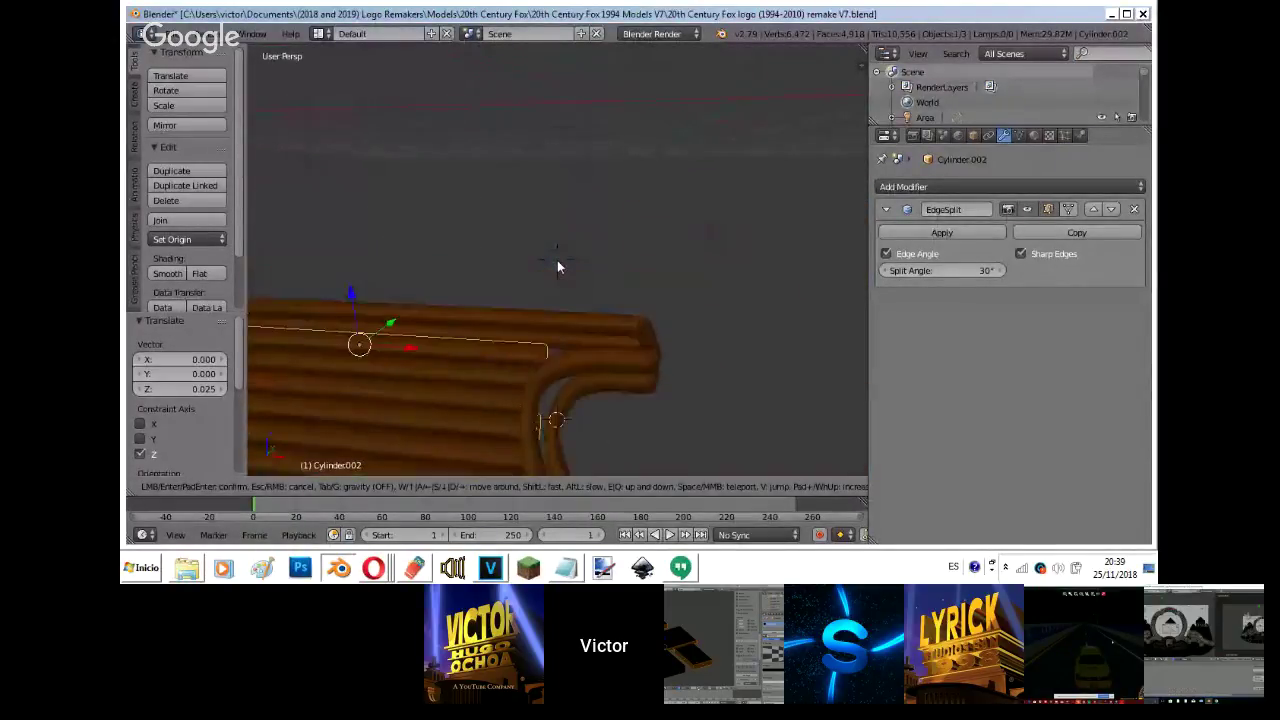
pyautogui.press('w')
pyautogui.click(557, 263)
pyautogui.press('Tab')
pyautogui.press('z')
pyautogui.rightClick(509, 149)
pyautogui.press('z')
pyautogui.moveTo(566, 158); pyautogui.dragTo(576, 158)
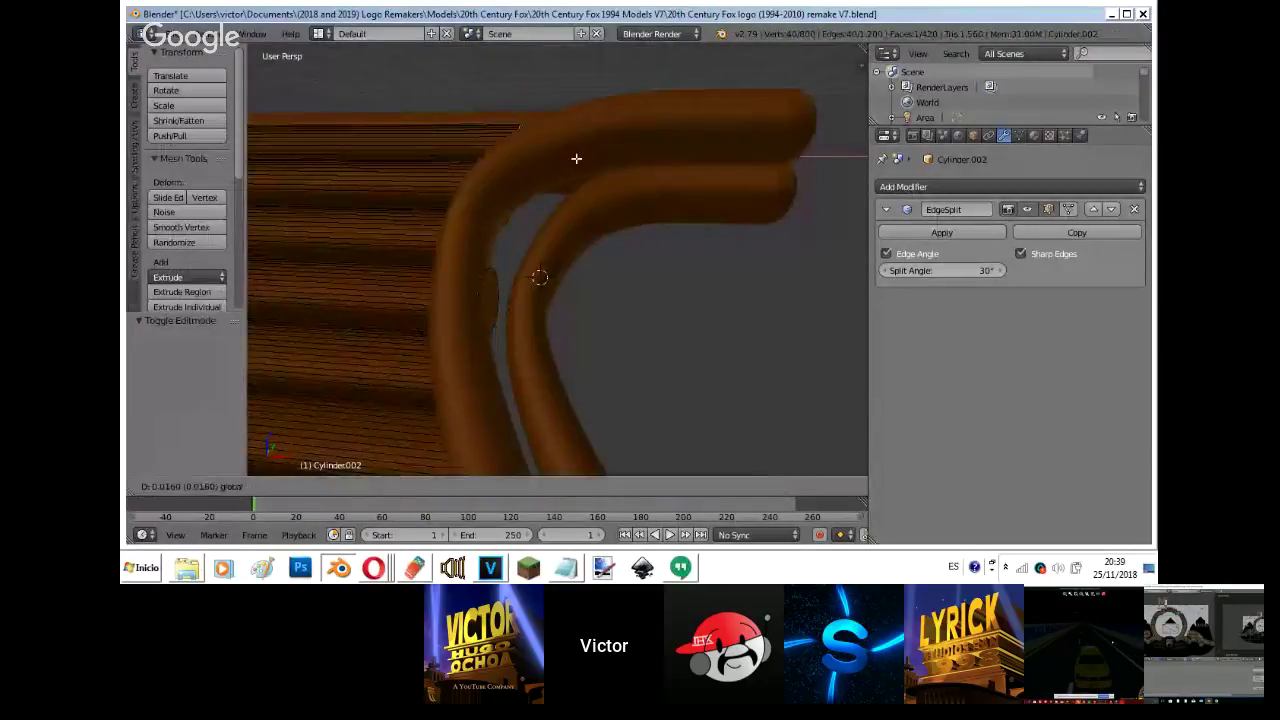
pyautogui.click(590, 159)
pyautogui.moveTo(541, 305); pyautogui.dragTo(530, 305)
pyautogui.press('Tab')
pyautogui.hotkey('shift', 'f')
pyautogui.press('s')
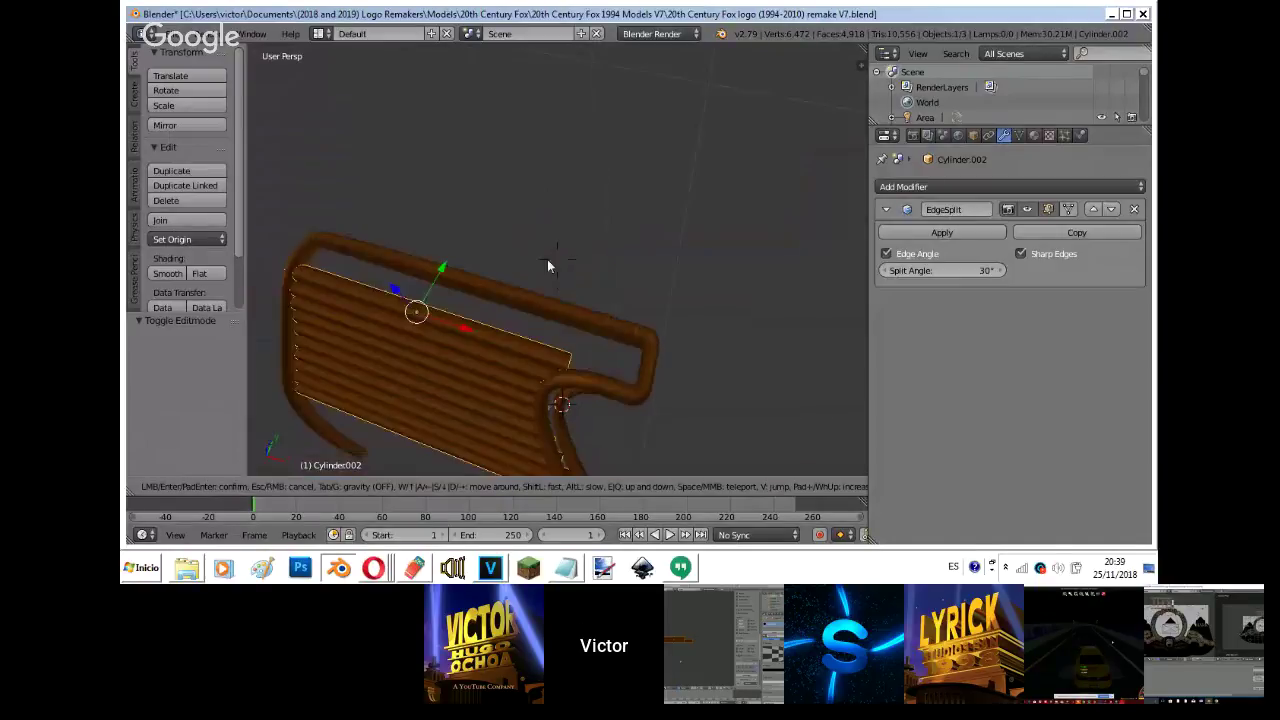
# - Add a cube in the gap between the upper tubes at their far bend and scale it to 0.022
pyautogui.press('d')
pyautogui.press('w')
pyautogui.click(557, 260)
pyautogui.hotkey('shift', 'a')
pyautogui.moveTo(557, 259)
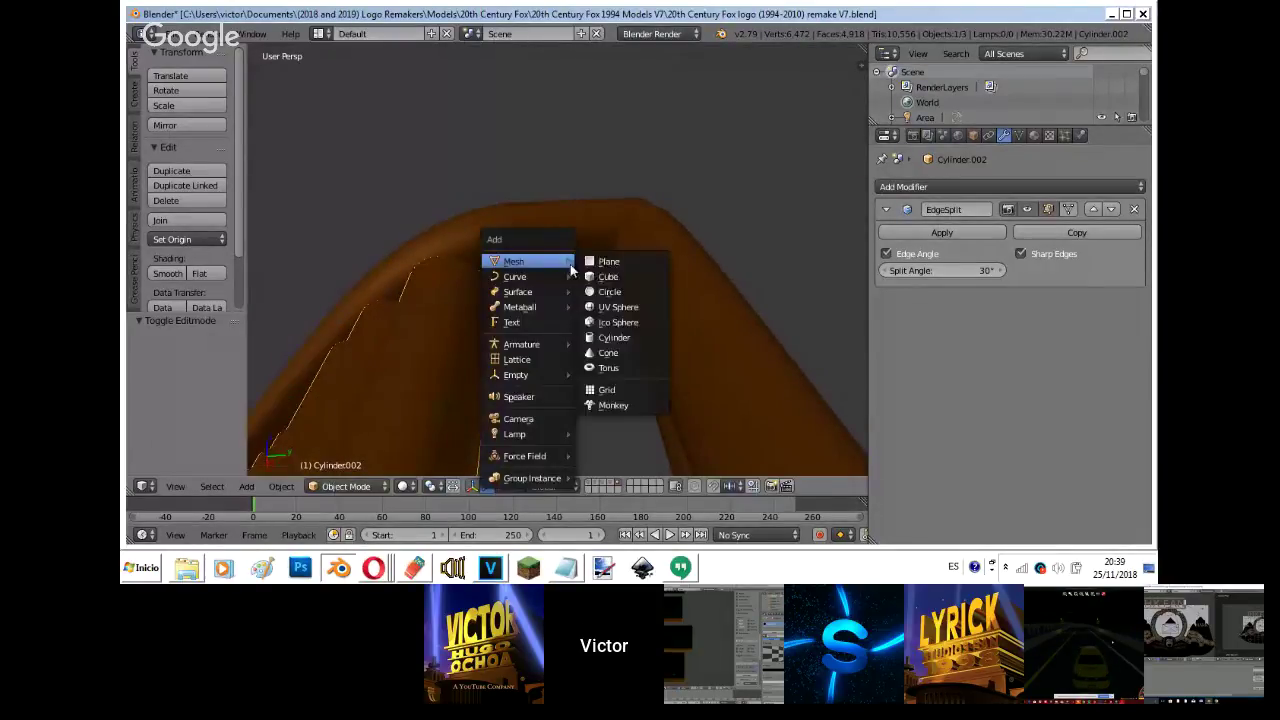
pyautogui.click(614, 279)
pyautogui.press('s')
pyautogui.click(560, 261)
# - Widen the cube along Y to span the gap between the tubes, scaling it by 8.653 and then by 0.388
pyautogui.press('s')
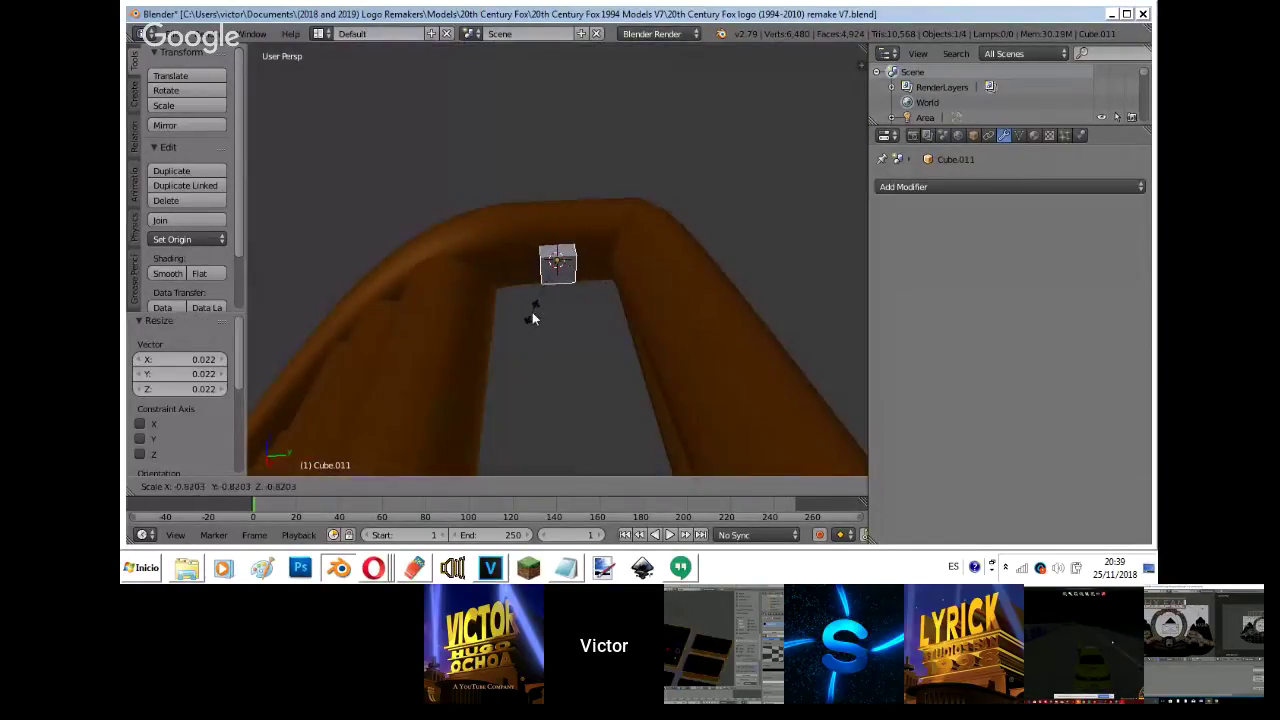
pyautogui.press('y')
pyautogui.click(759, 296)
pyautogui.press('s')
pyautogui.press('y')
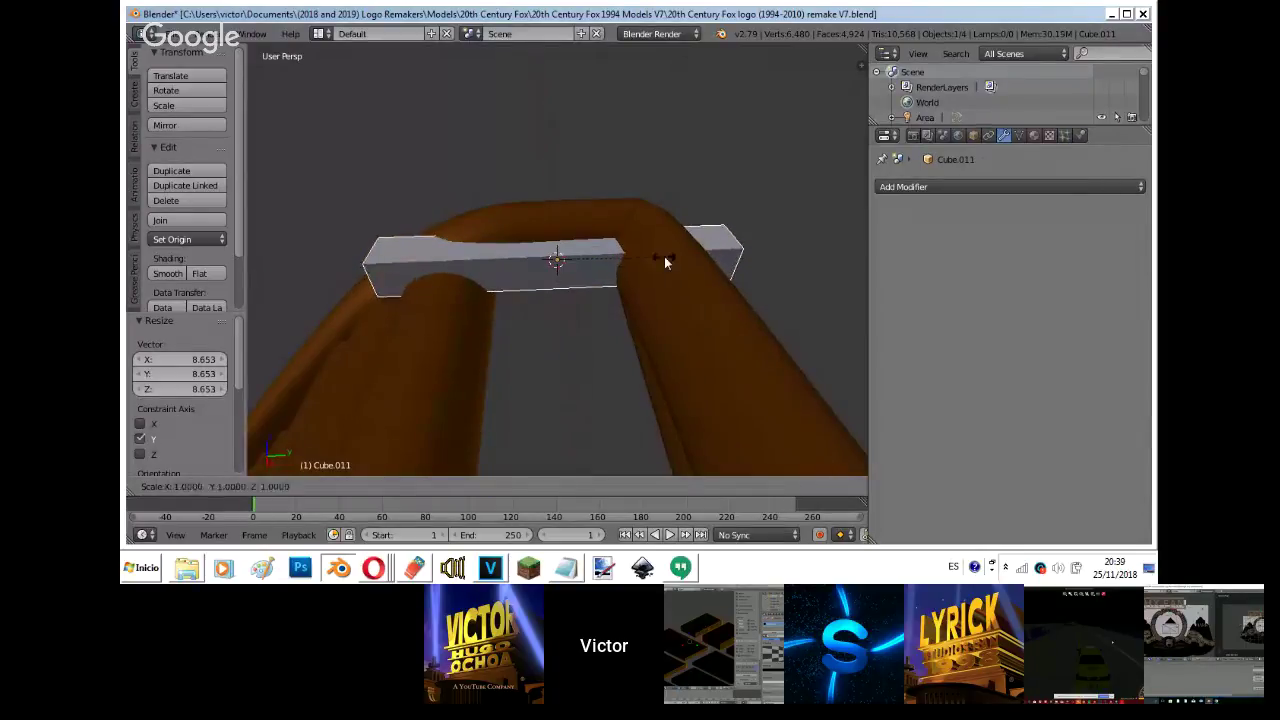
pyautogui.click(595, 274)
pyautogui.keyDown('shift'); pyautogui.click(519, 486); pyautogui.keyUp('shift')
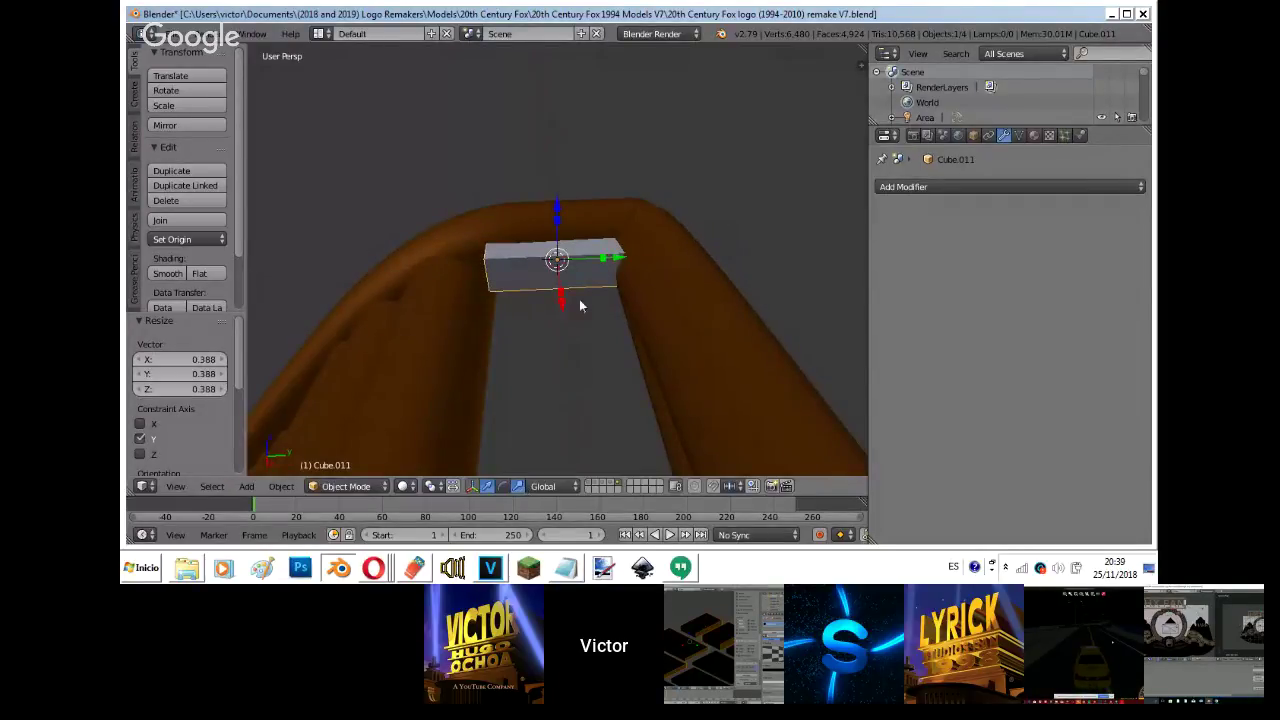
# - Stretch the cube along X into a flat plate and move it along the gap between the tubes
pyautogui.moveTo(559, 289); pyautogui.dragTo(599, 71)
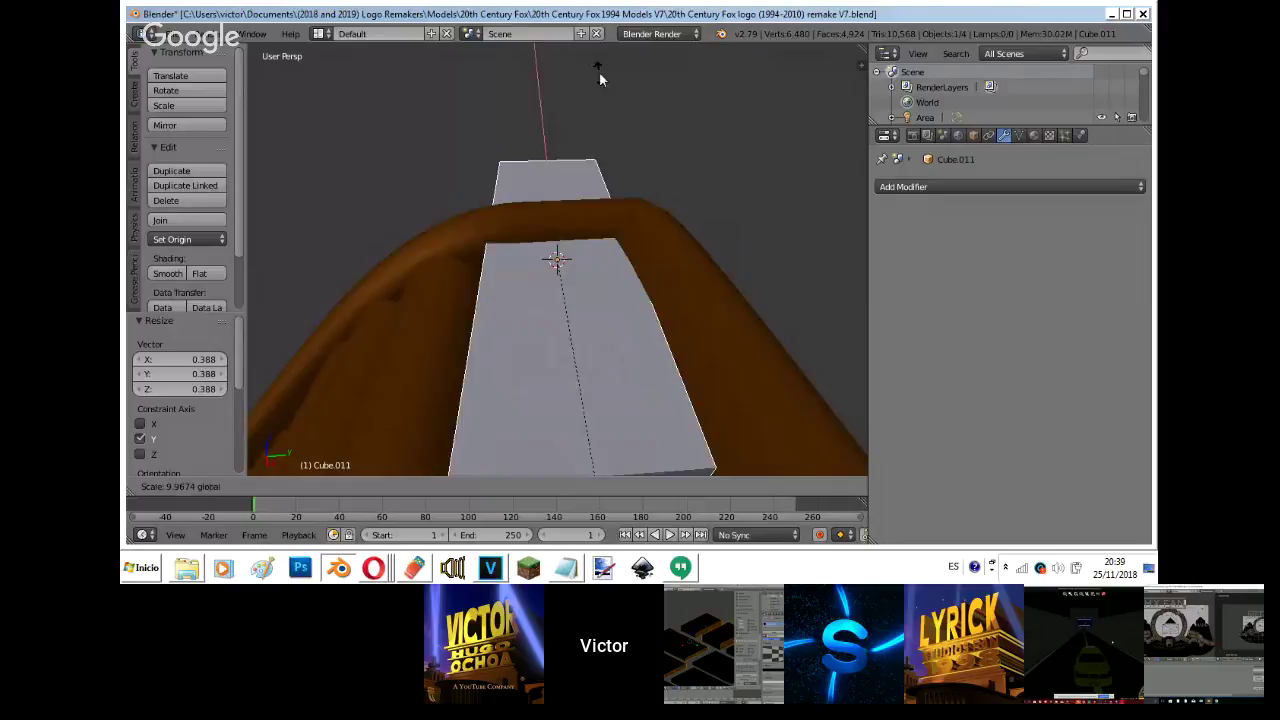
pyautogui.moveTo(599, 71); pyautogui.dragTo(499, 275, button='middle')
pyautogui.moveTo(484, 274); pyautogui.dragTo(790, 225)
pyautogui.hotkey('shift', 'd')
pyautogui.press('s')
pyautogui.rightClick(479, 272)
pyautogui.hotkey('ctrl', 'z')
pyautogui.moveTo(478, 267); pyautogui.dragTo(556, 258, button='middle')
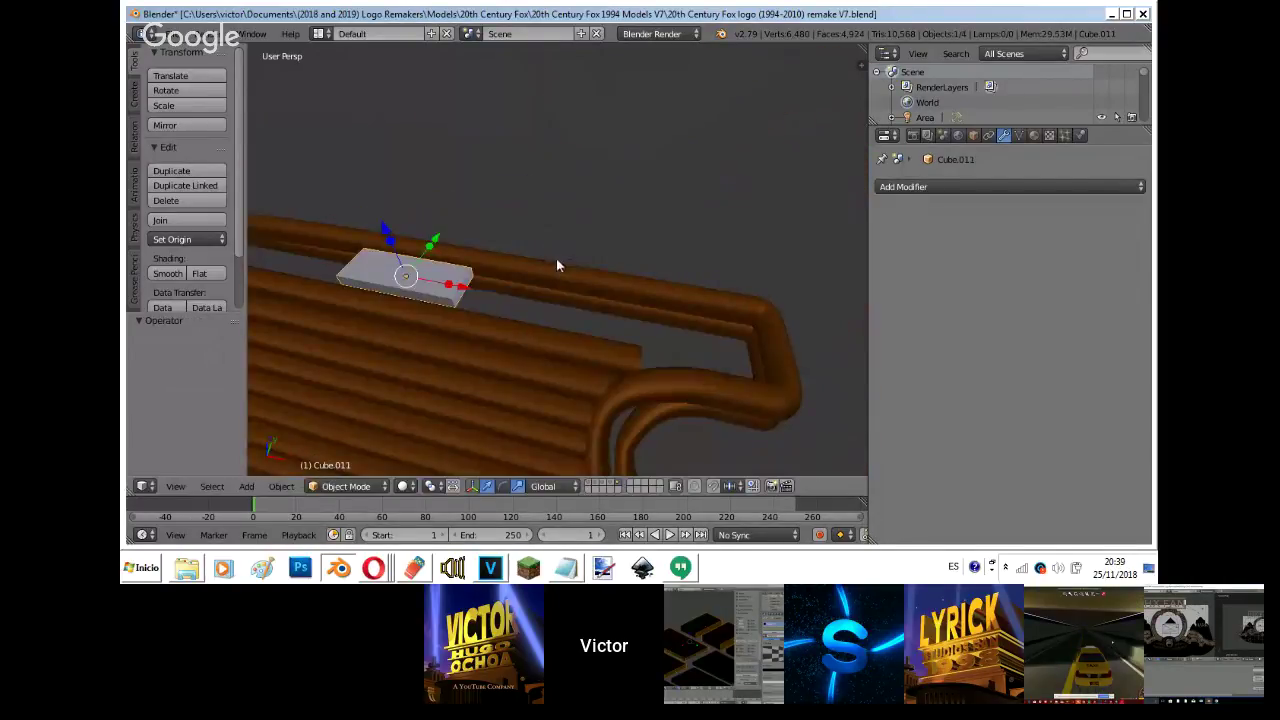
# - Lengthen the plate along X to reach both tube bends and shift it 0.158 along X
pyautogui.moveTo(440, 292); pyautogui.dragTo(578, 328)
pyautogui.hotkey('shift', 'f')
pyautogui.click(557, 259)
pyautogui.moveTo(534, 274); pyautogui.dragTo(590, 270)
# - Scale the plate to 1.885 along Y so it reaches the tubes on both sides
pyautogui.hotkey('shift', 'f')
pyautogui.press('d')
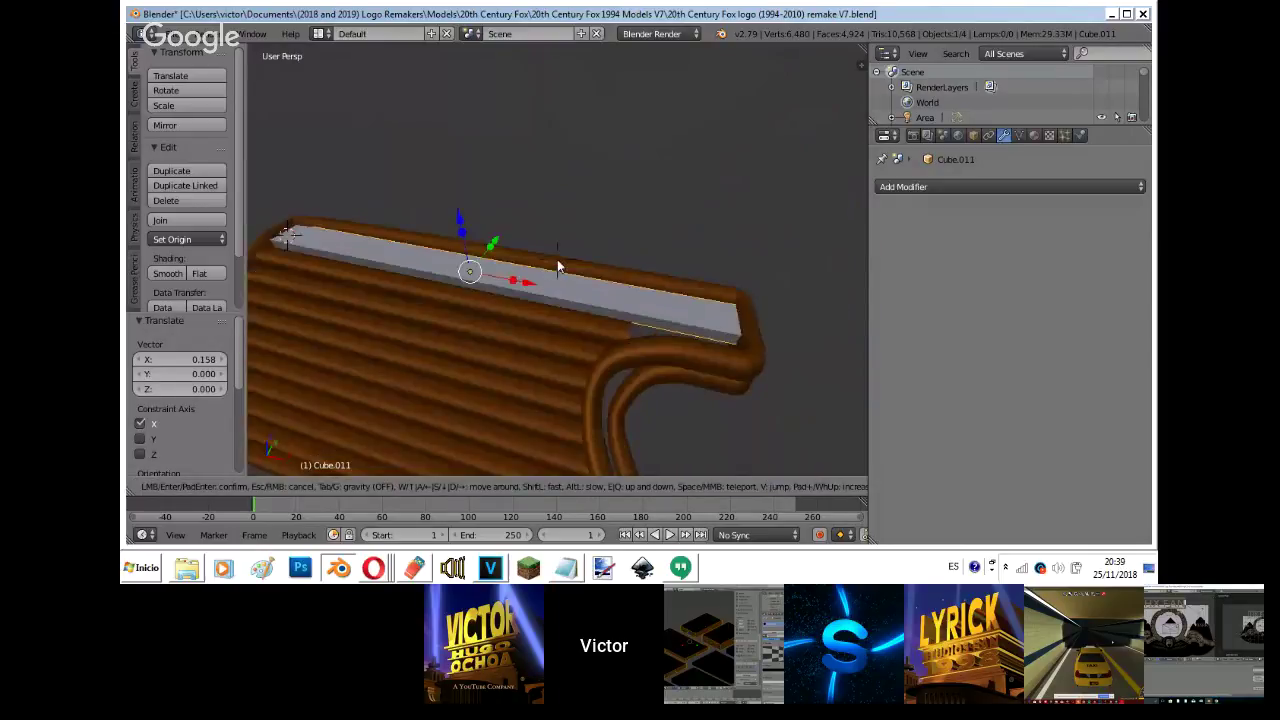
pyautogui.click(557, 262)
pyautogui.press('s')
pyautogui.press('y')
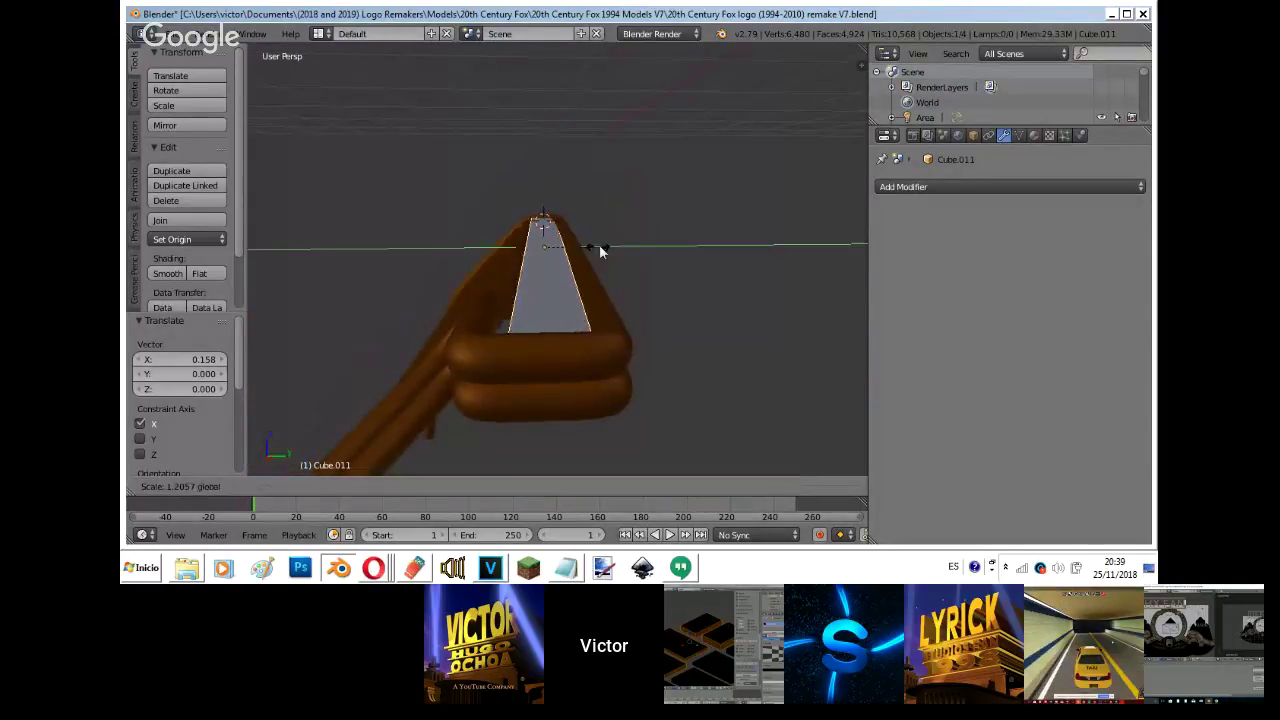
pyautogui.click(622, 244)
# - Narrow the plate slightly along Y and move it -0.030 along Y to centre it between the tubes
pyautogui.hotkey('shift', 'f')
pyautogui.press('a')
pyautogui.press('w')
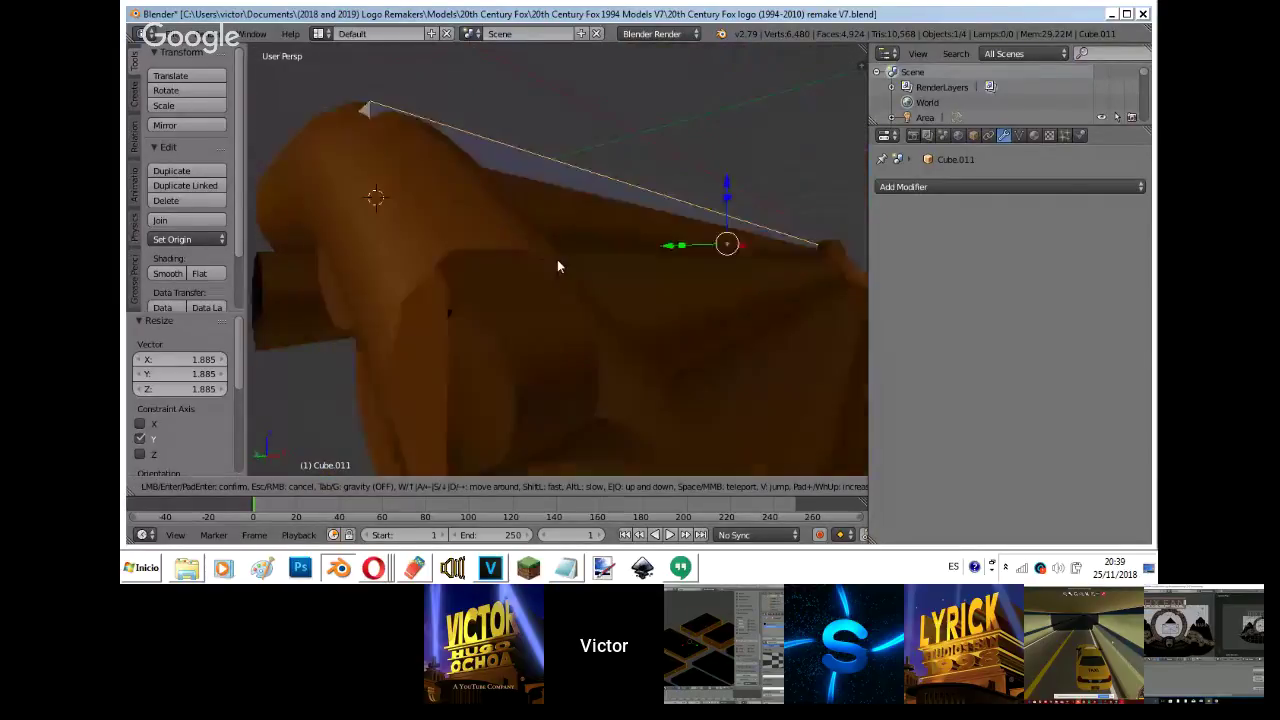
pyautogui.click(533, 243)
pyautogui.press('s')
pyautogui.press('y')
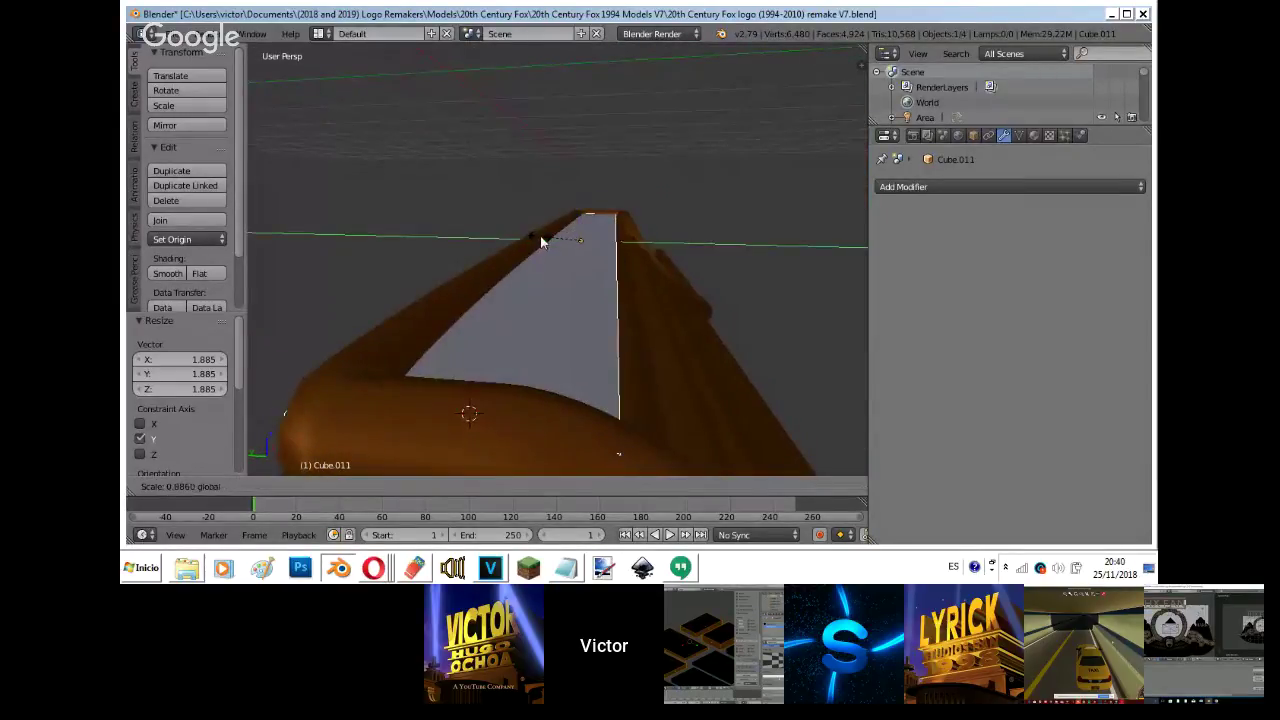
pyautogui.click(530, 243)
pyautogui.press('g')
pyautogui.press('y')
pyautogui.click(530, 243)
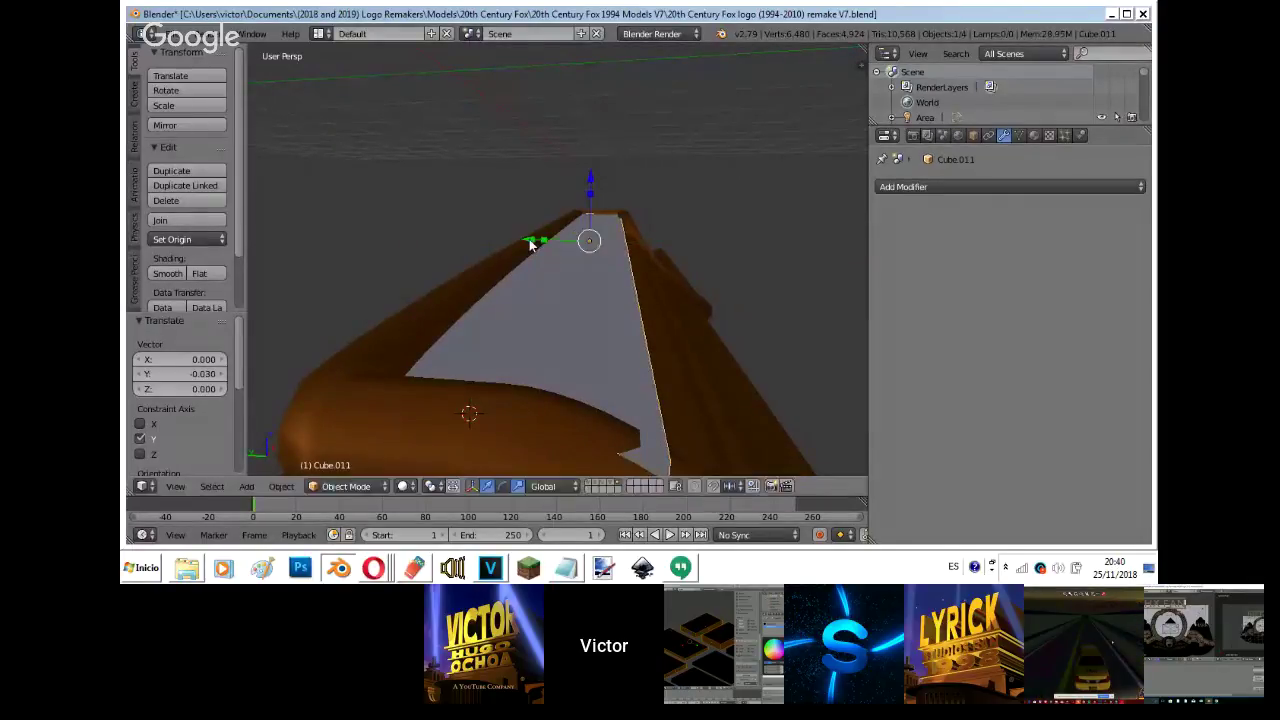
# - Move the bars object by -0.013, -0.017, 0.027 toward the plate's edge, plus 0.010 along Y
pyautogui.hotkey('shift', 'f')
pyautogui.press('d')
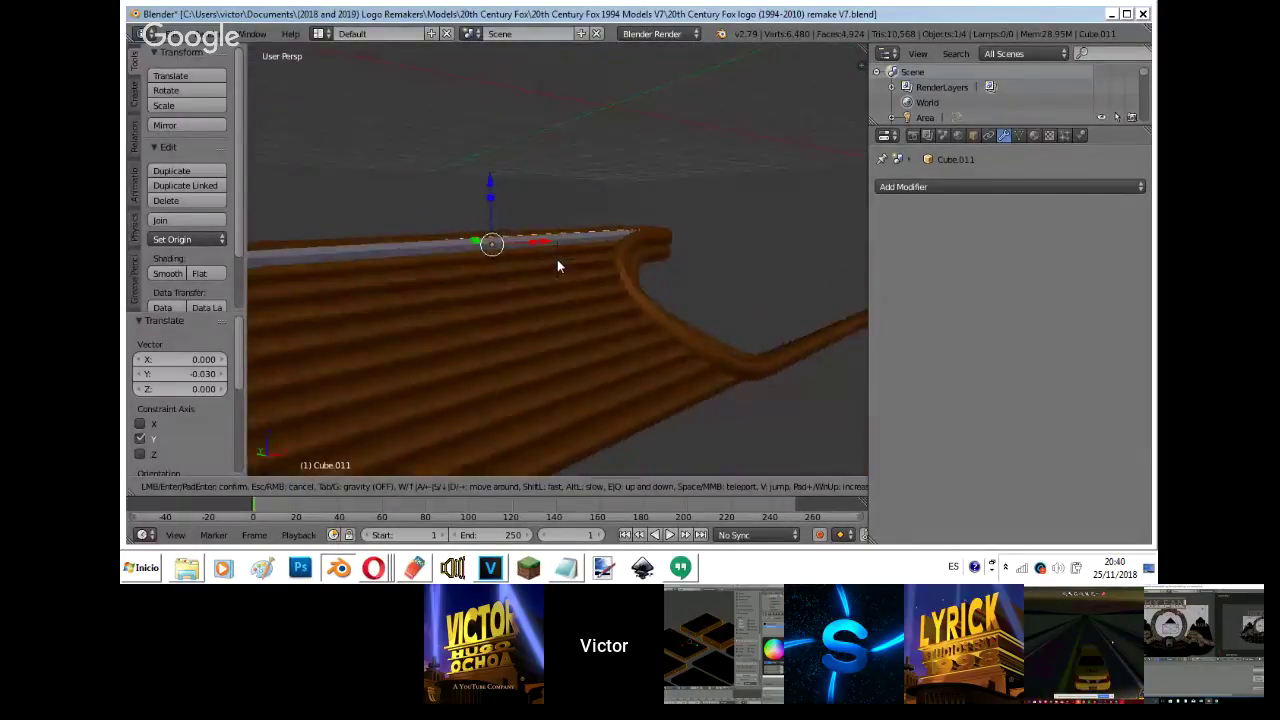
pyautogui.press('w')
pyautogui.click(563, 418)
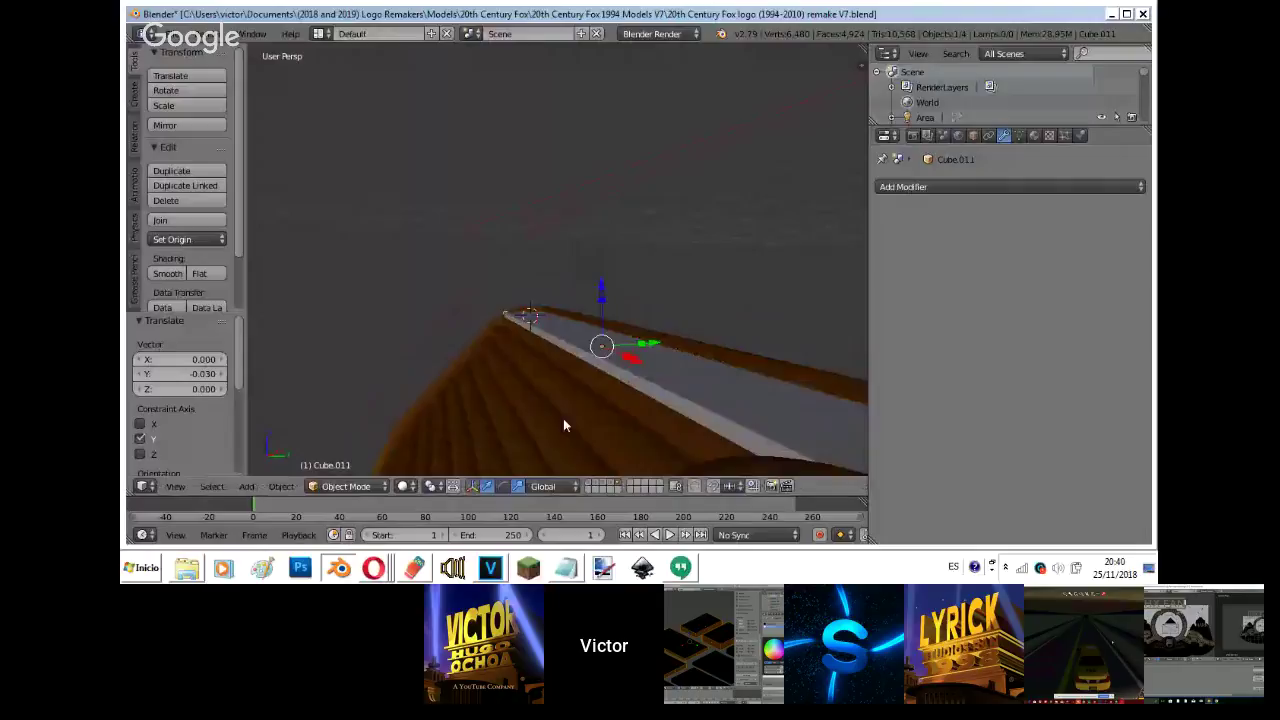
pyautogui.rightClick(563, 423)
pyautogui.hotkey('shift', 'f')
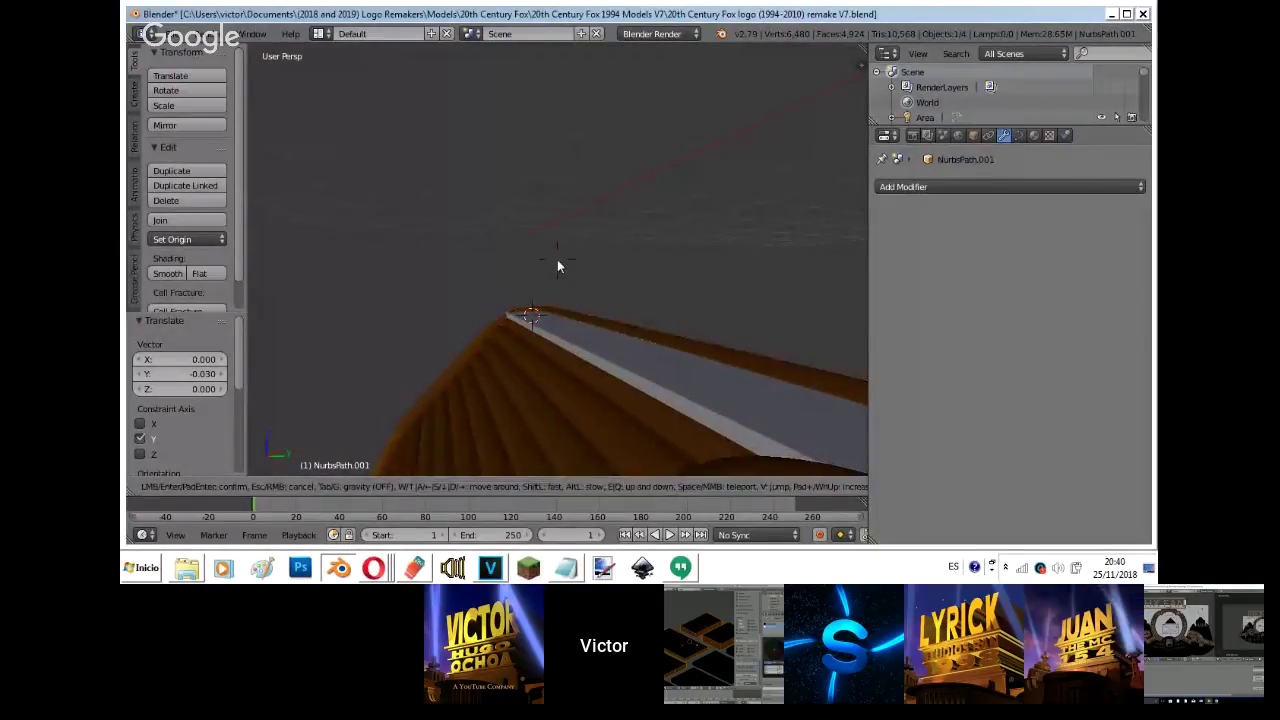
pyautogui.click(557, 259)
pyautogui.rightClick(555, 258)
pyautogui.press('g')
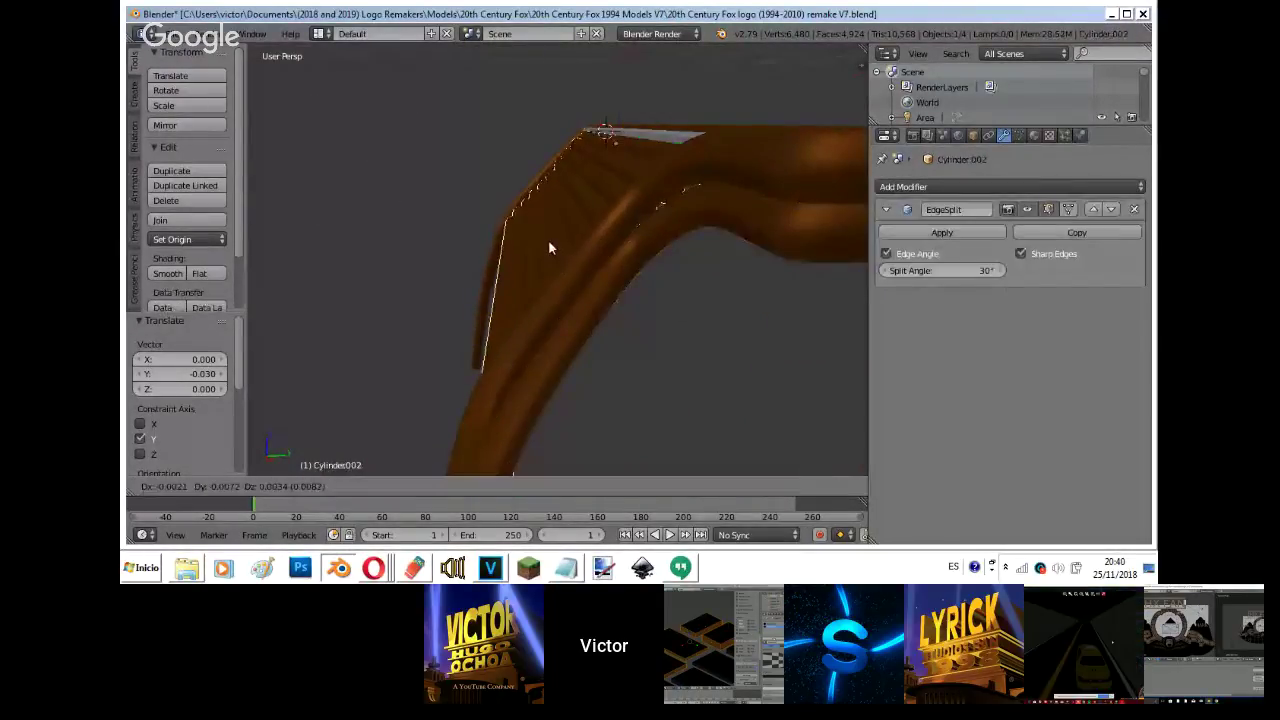
pyautogui.click(547, 236)
pyautogui.hotkey('shift', 'f')
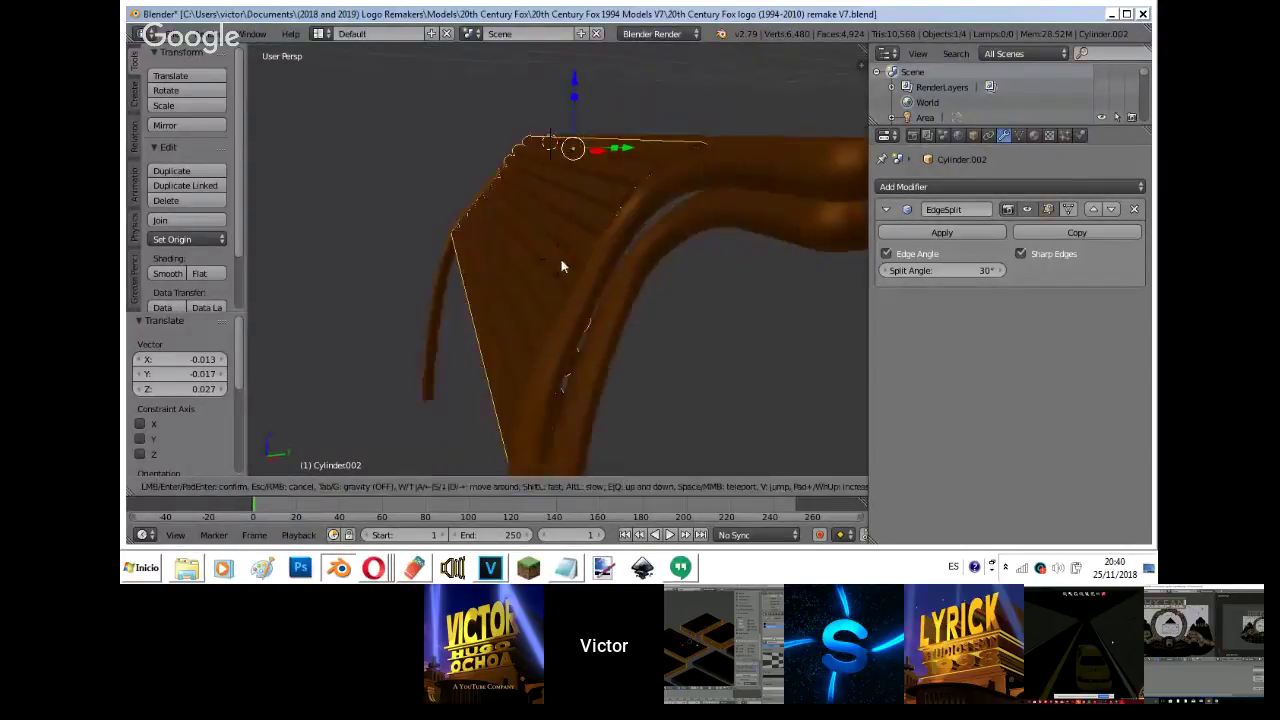
pyautogui.click(557, 259)
pyautogui.moveTo(593, 172); pyautogui.dragTo(596, 171)
# - Link the orange material of the curved tube to the plate and the bars
pyautogui.keyDown('shift'); pyautogui.rightClick(607, 274); pyautogui.keyUp('shift')
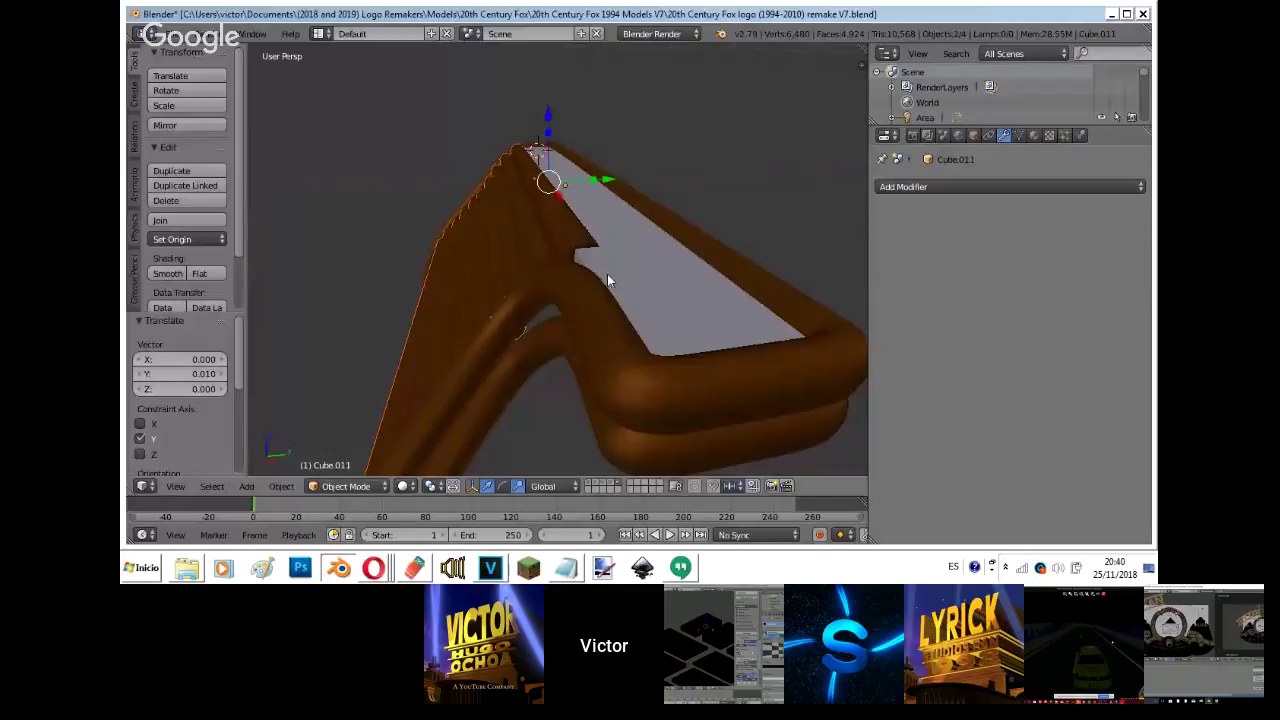
pyautogui.keyDown('shift'); pyautogui.rightClick(605, 300); pyautogui.keyUp('shift')
pyautogui.hotkey('ctrl', 'l')
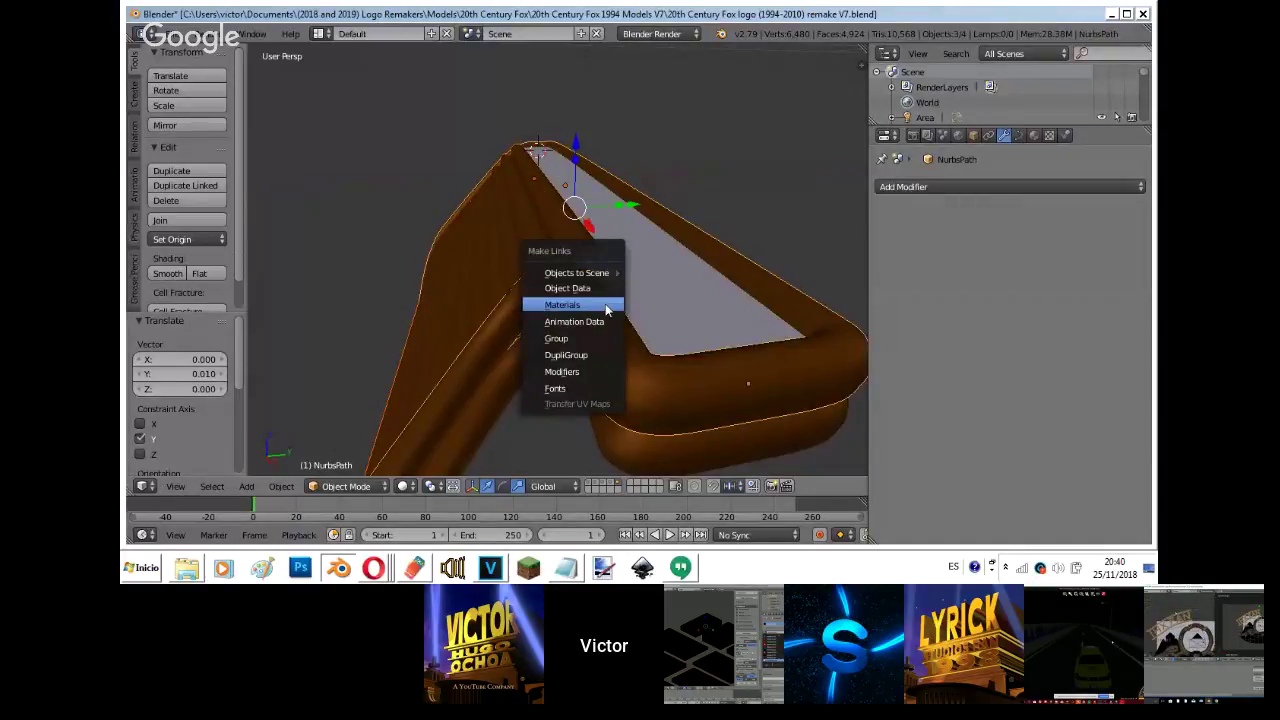
pyautogui.click(605, 308)
# - Edit the bars mesh and extend an upper bar's outer end along X into the curved tube
pyautogui.rightClick(553, 234)
pyautogui.press('Tab')
pyautogui.hotkey('shift', 'f')
pyautogui.click(557, 259)
pyautogui.rightClick(592, 256)
pyautogui.hotkey('shift', 'f')
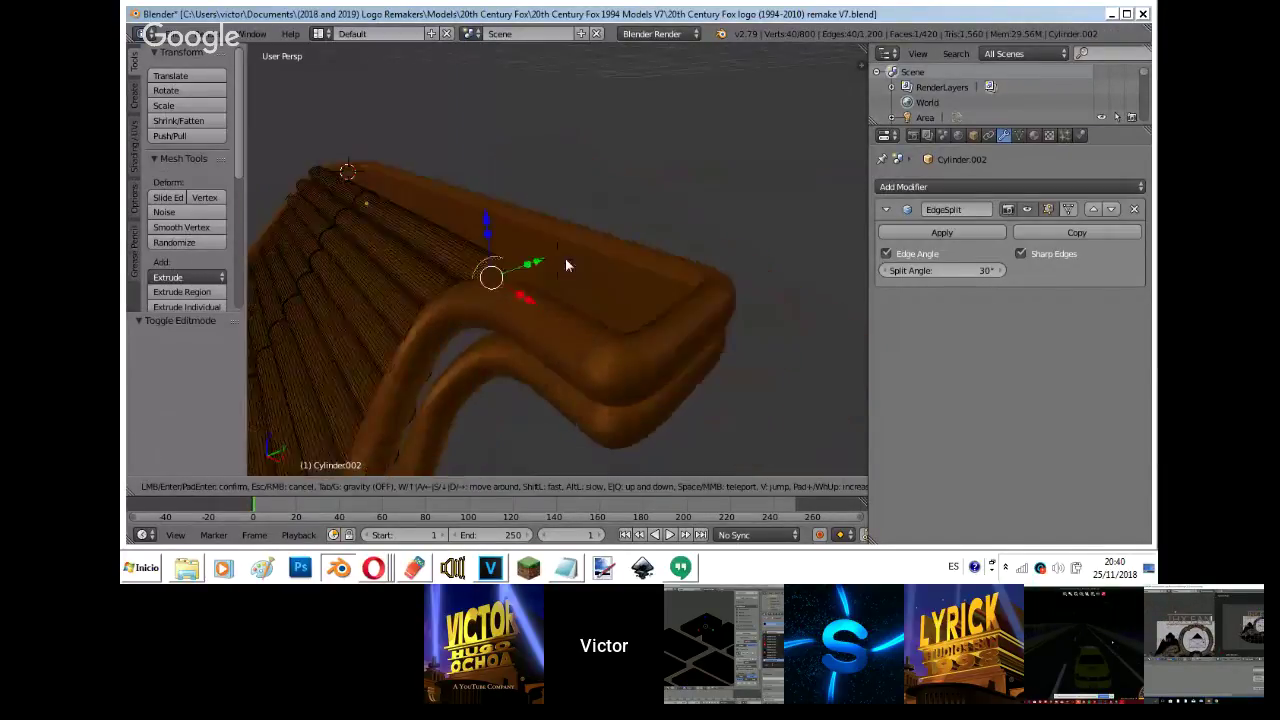
pyautogui.click(557, 257)
pyautogui.press('g')
pyautogui.press('x')
pyautogui.moveTo(597, 251); pyautogui.dragTo(606, 252)
pyautogui.press('Tab')
pyautogui.press('Tab')
pyautogui.click(450, 289)
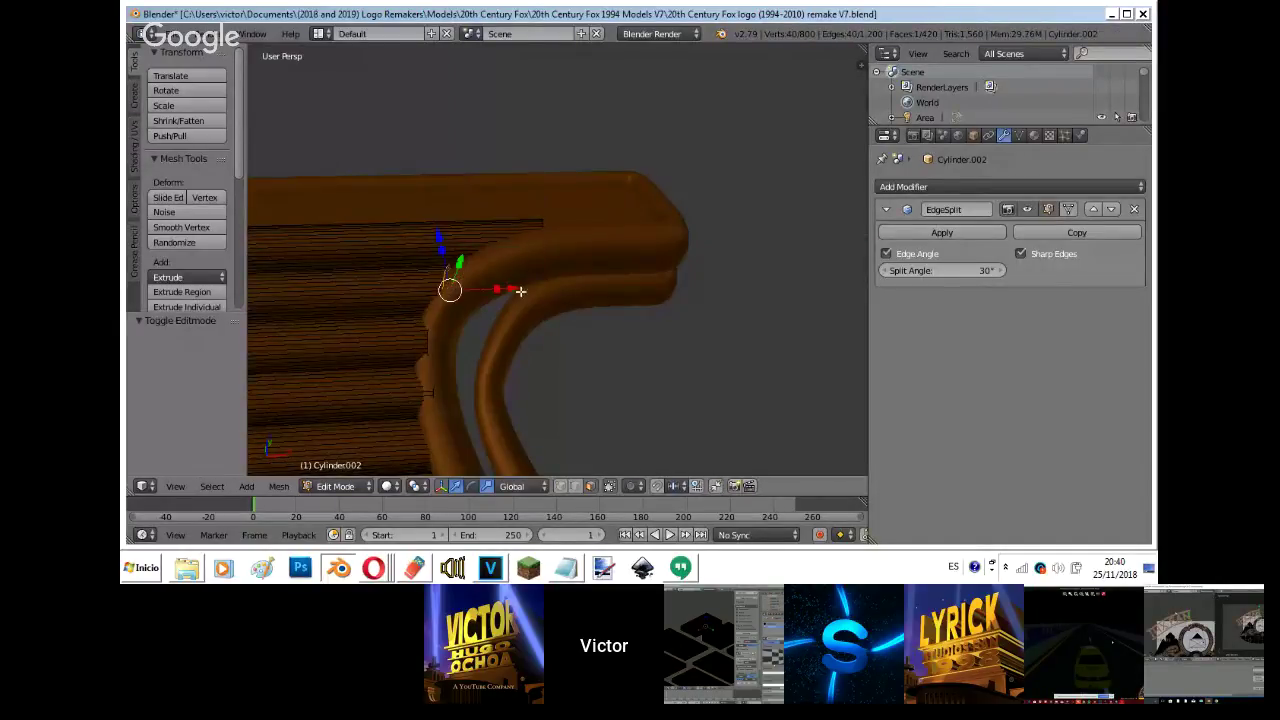
pyautogui.press('Tab')
# - In the bars mesh, select the upper bars' exposed end caps at the opposite side and move them along X into the tube
pyautogui.hotkey('shift', 'f')
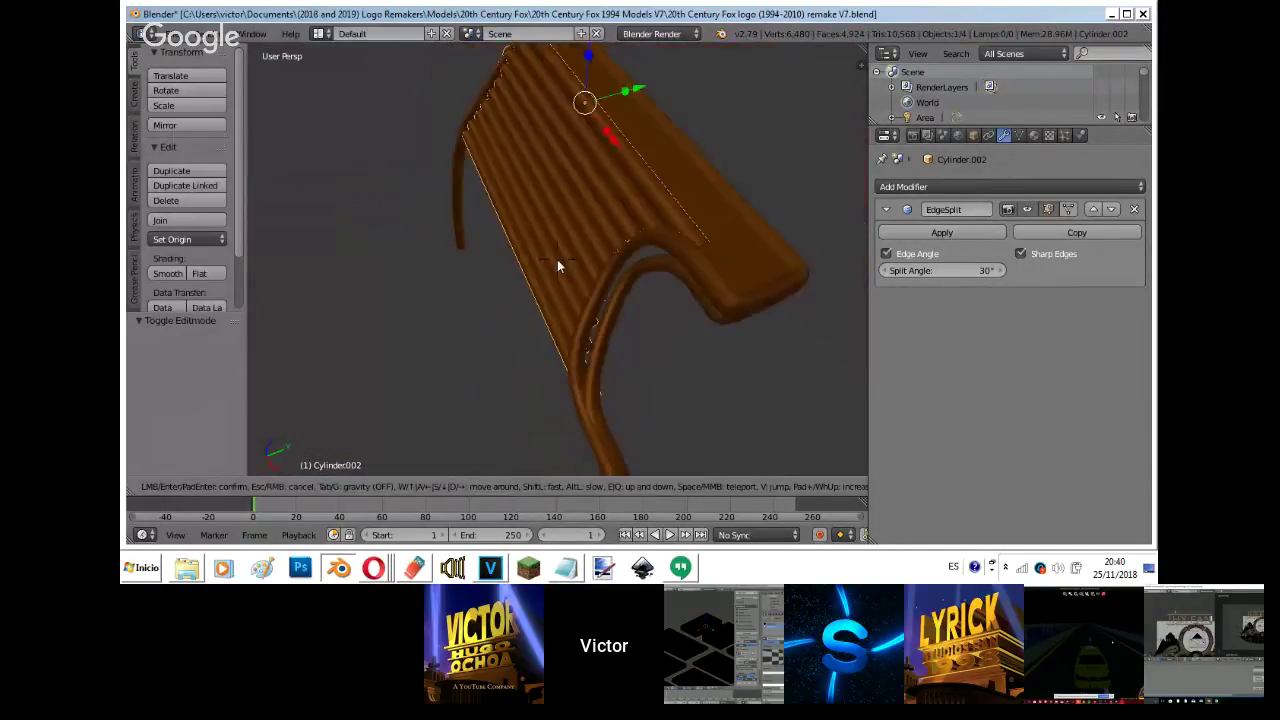
pyautogui.press('w')
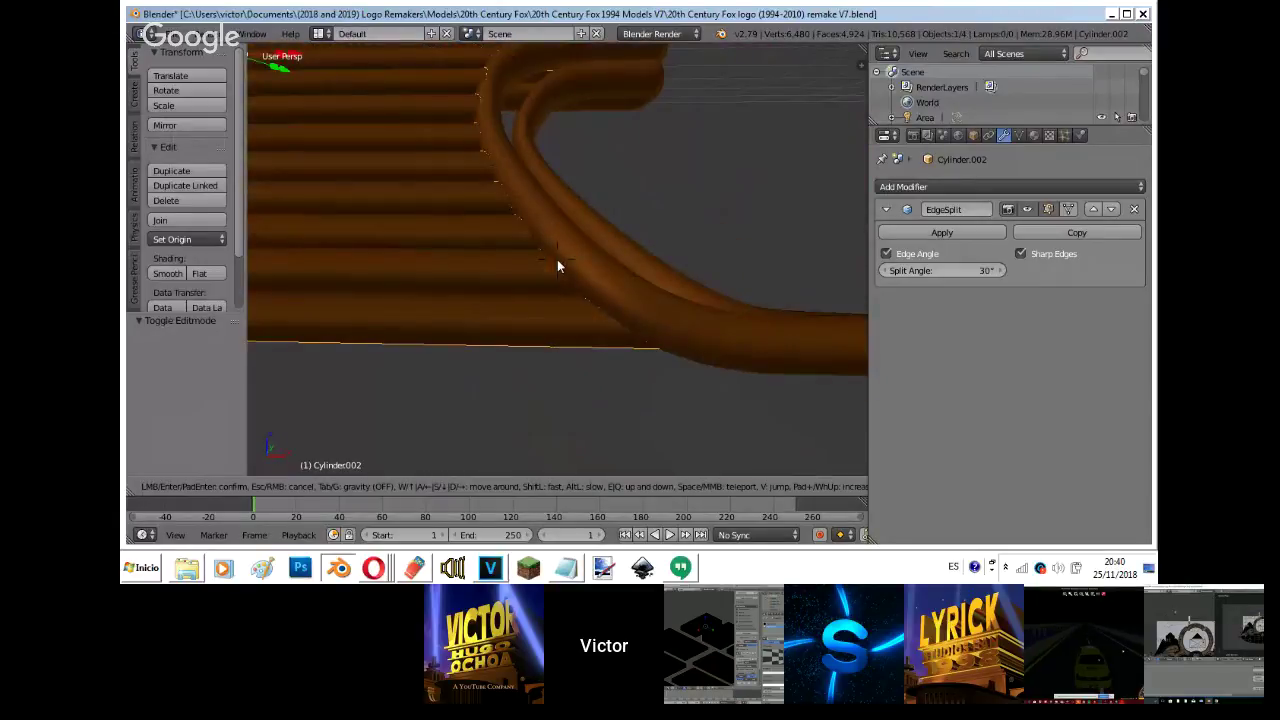
pyautogui.press('s')
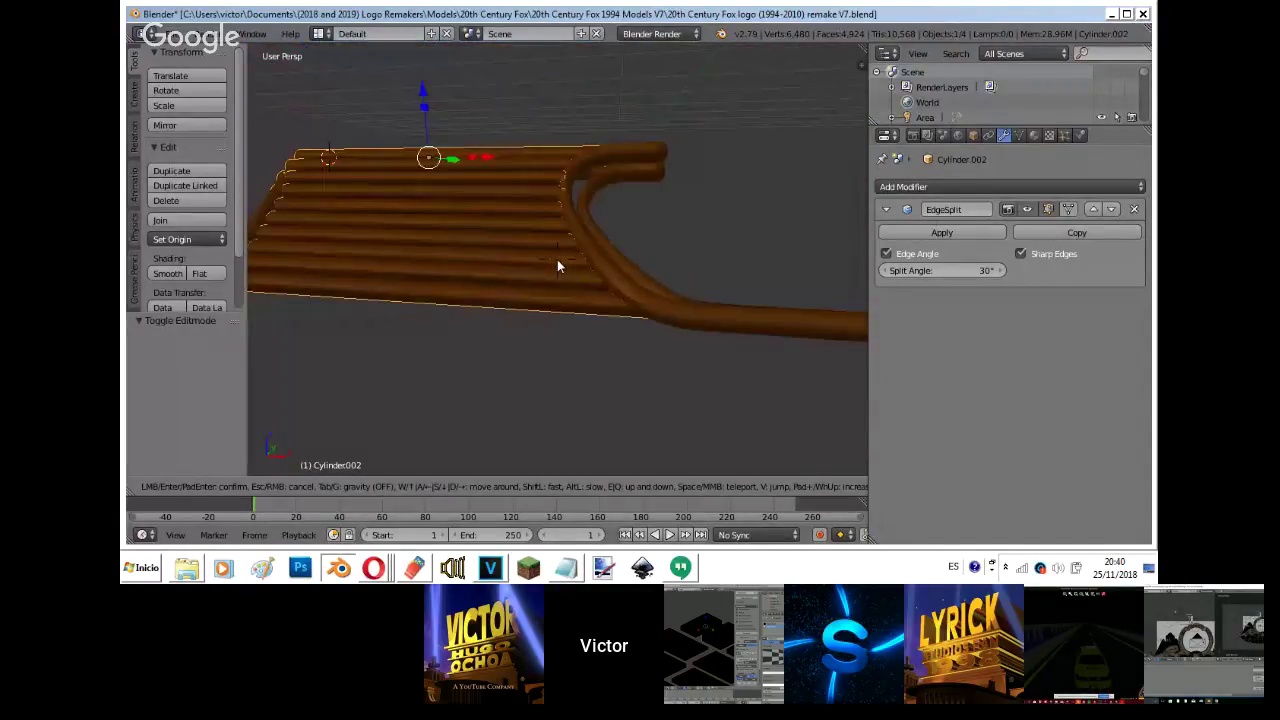
pyautogui.press('w')
pyautogui.press('a')
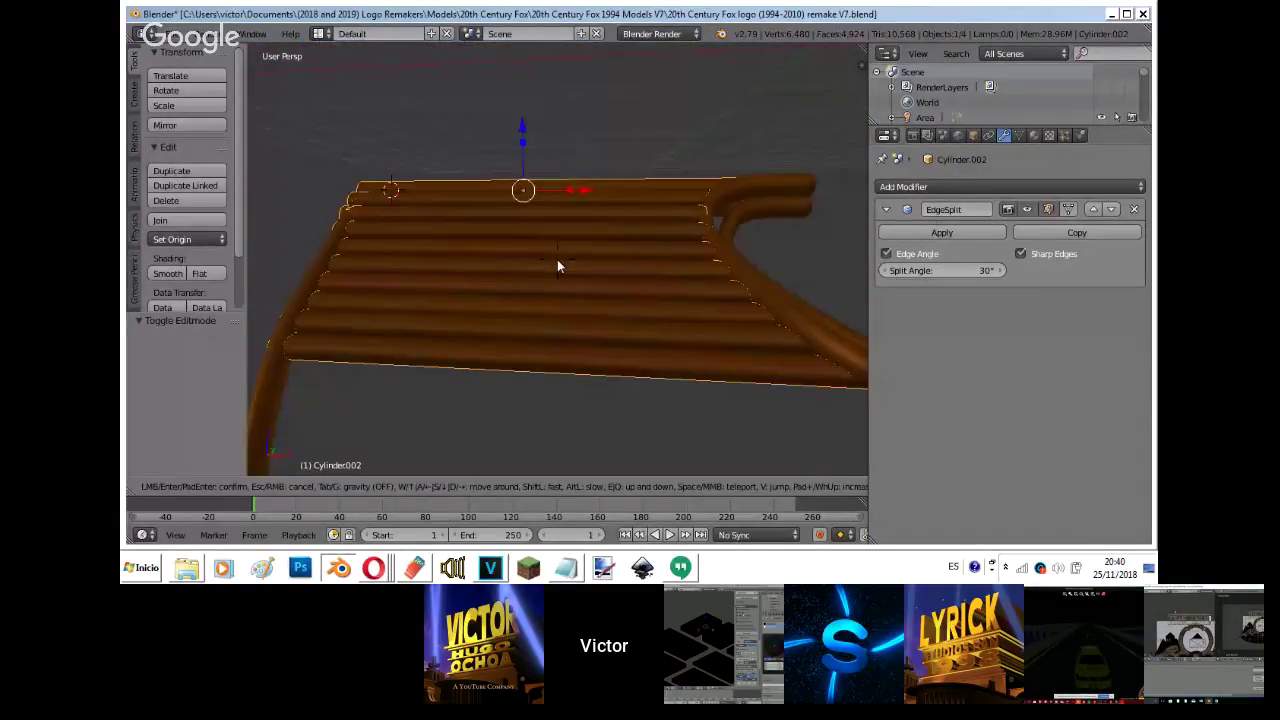
pyautogui.press('Escape')
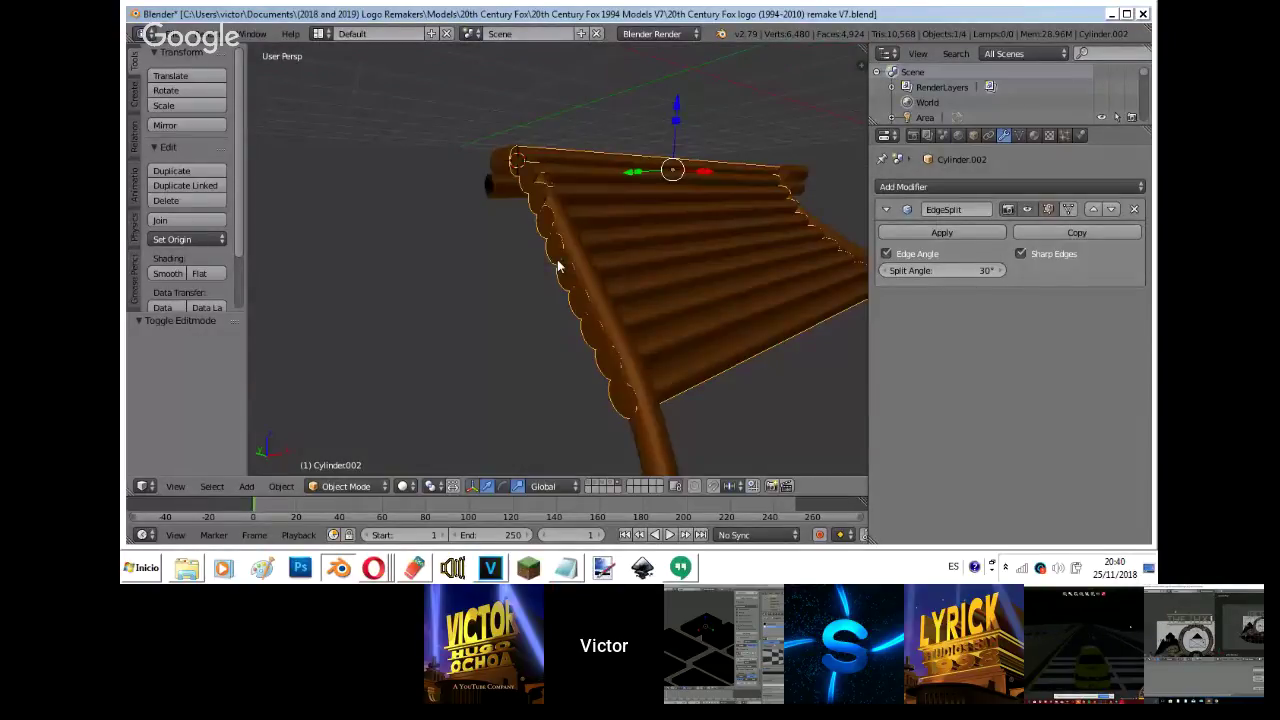
pyautogui.press('Tab')
pyautogui.keyDown('alt'); pyautogui.keyDown('shift'); pyautogui.rightClick(560, 307); pyautogui.keyUp('shift'); pyautogui.keyUp('alt')
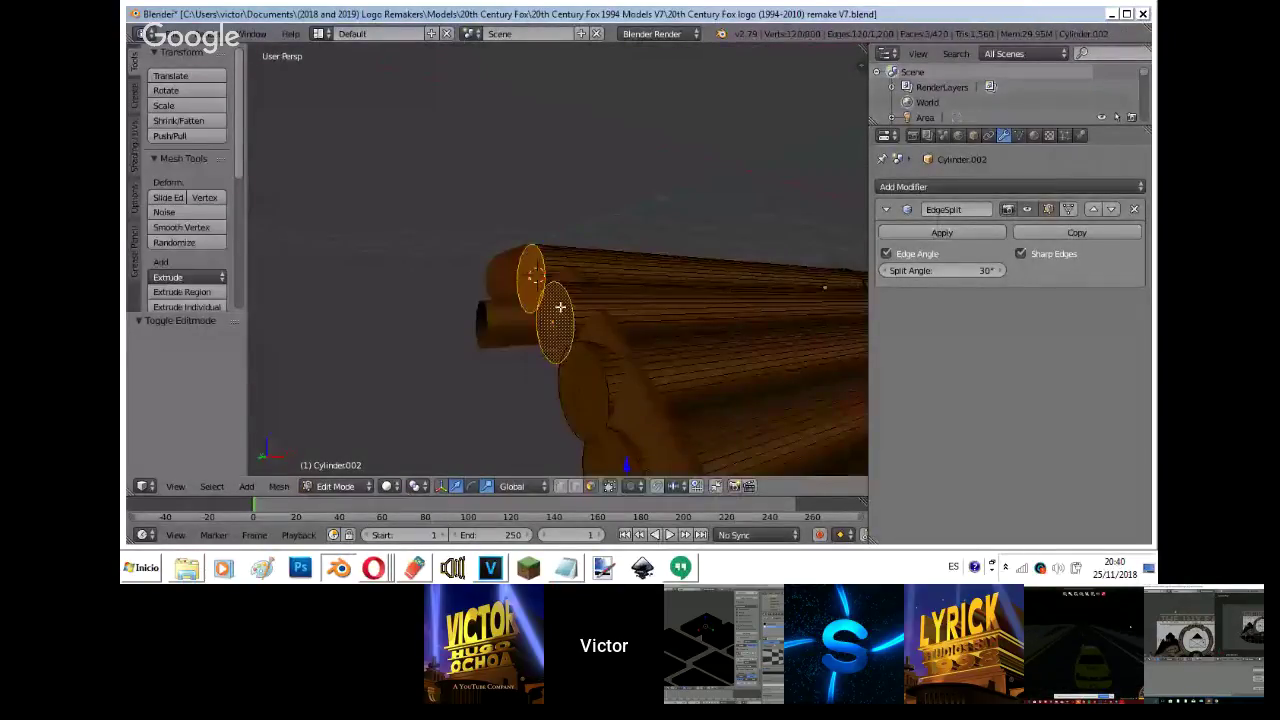
pyautogui.moveTo(560, 307); pyautogui.dragTo(548, 321, button='middle')
pyautogui.keyDown('shift'); pyautogui.rightClick(548, 321); pyautogui.keyUp('shift')
pyautogui.moveTo(624, 436); pyautogui.dragTo(558, 261, button='middle')
pyautogui.moveTo(679, 269); pyautogui.dragTo(706, 270)
pyautogui.press('Tab')
# - Apply smooth shading to the bars object and view the ledge through the camera
pyautogui.hotkey('shift', 'f')
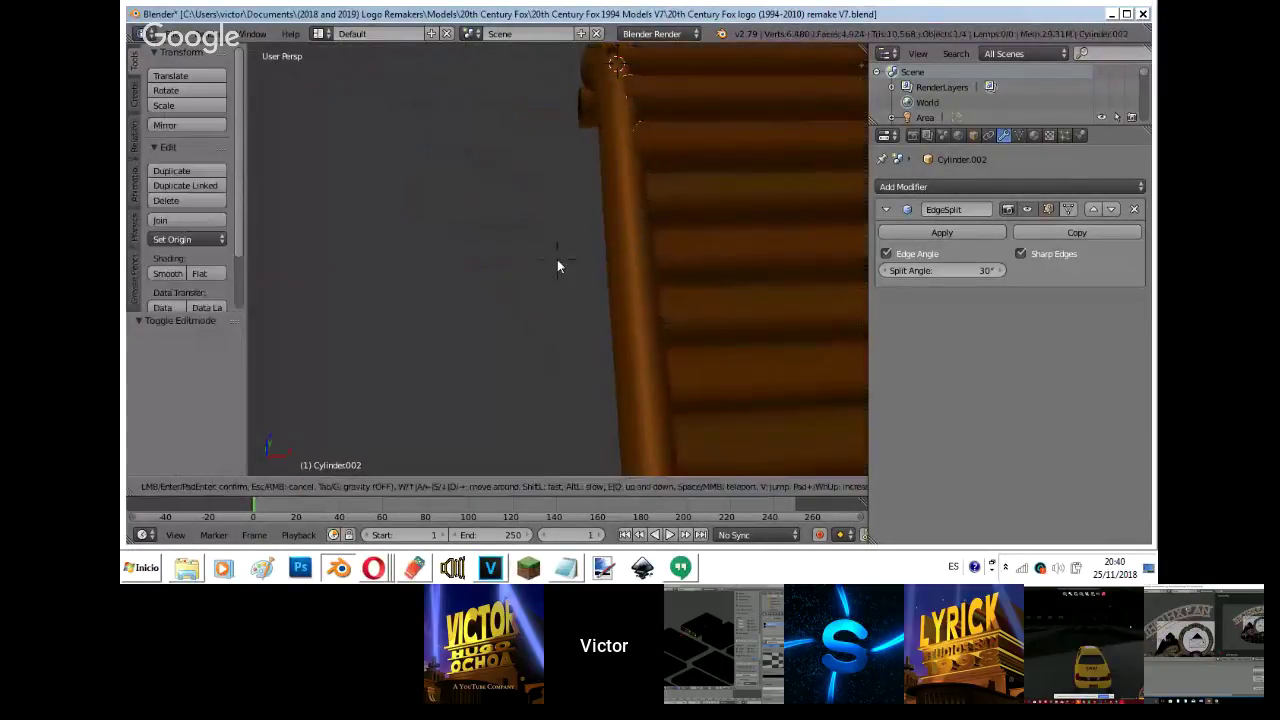
pyautogui.press('a')
pyautogui.click(557, 260)
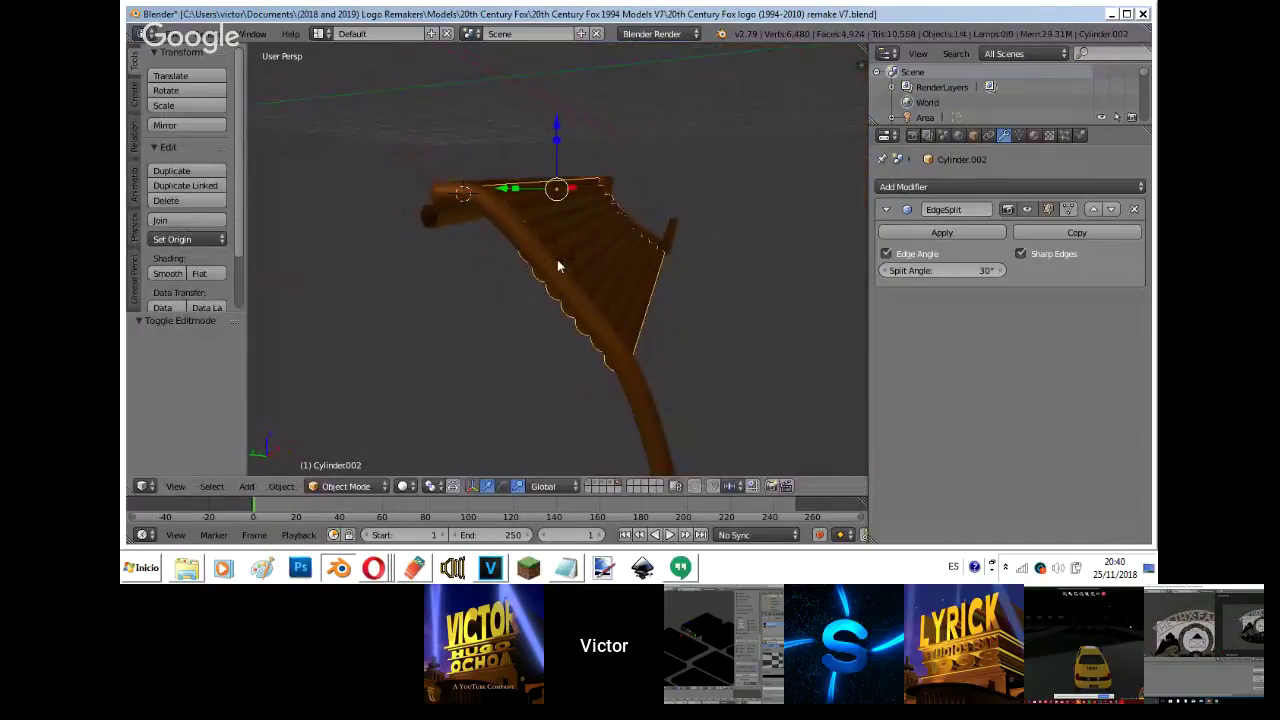
pyautogui.press('KP_0')
pyautogui.scroll(3, 557, 260)
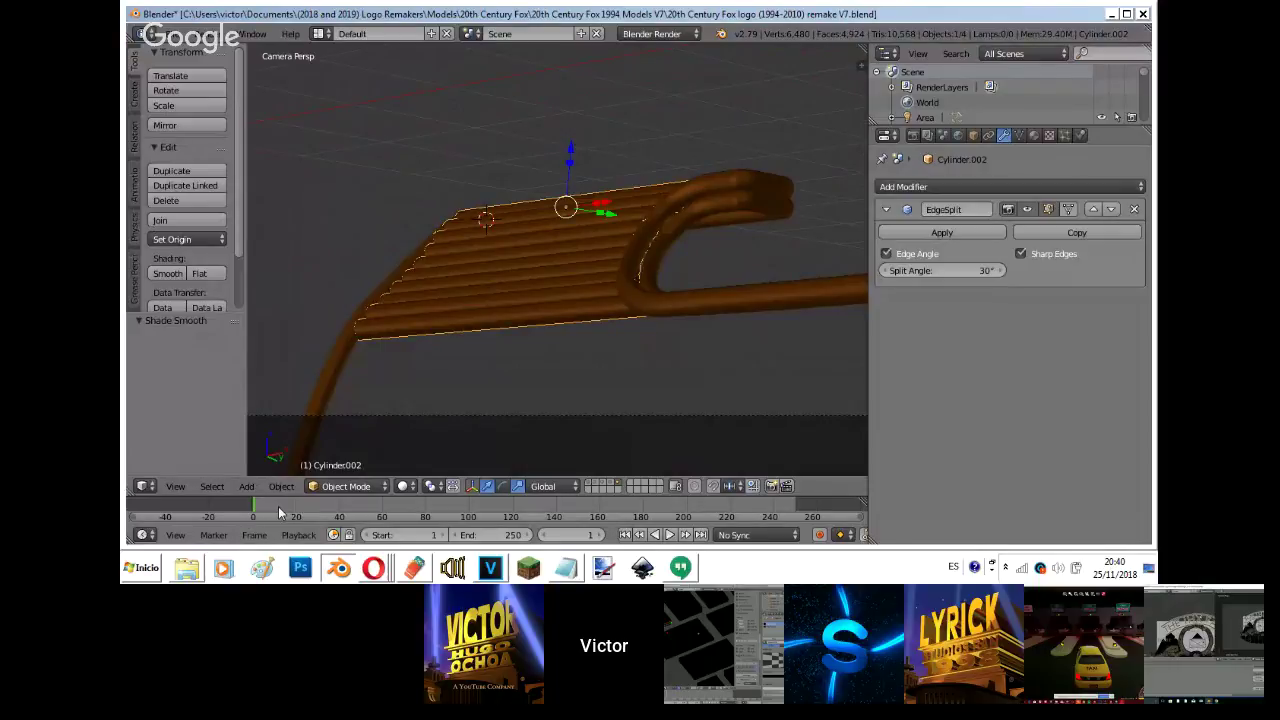
# - Switch to Opera and bring up the live stream's YouTube watch page
pyautogui.click(373, 567)
pyautogui.click(402, 516)
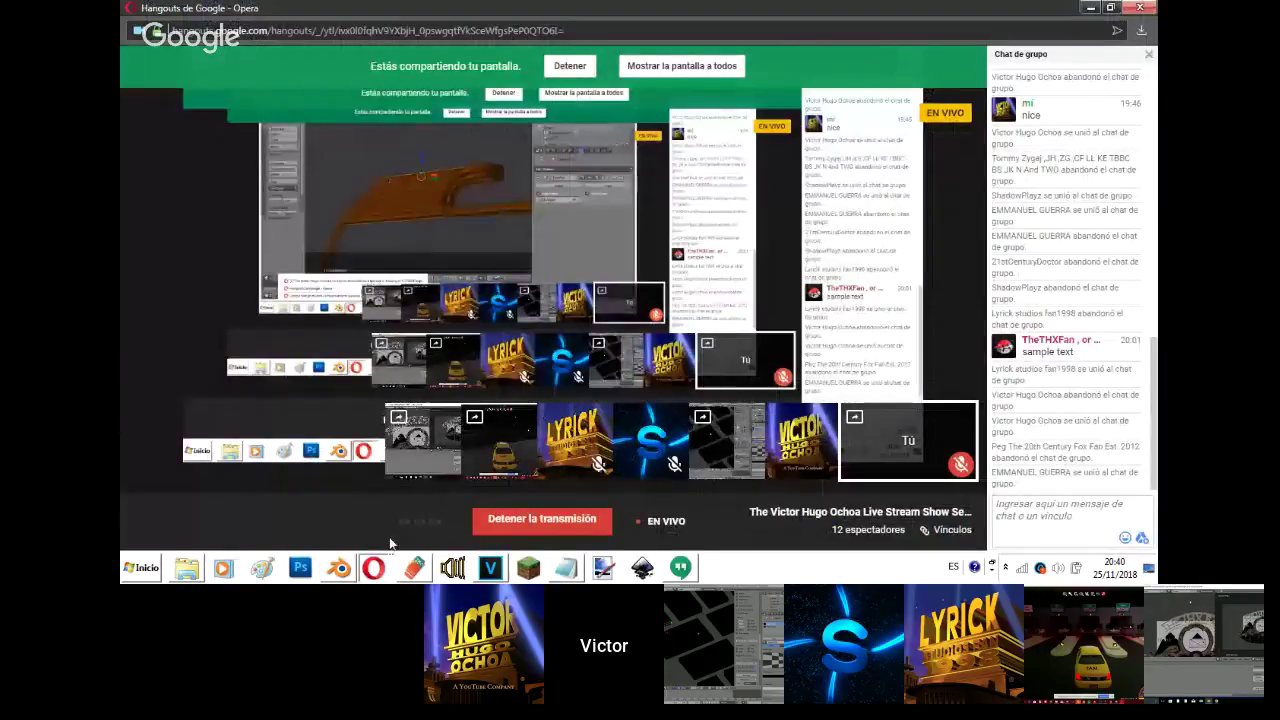
pyautogui.click(380, 571)
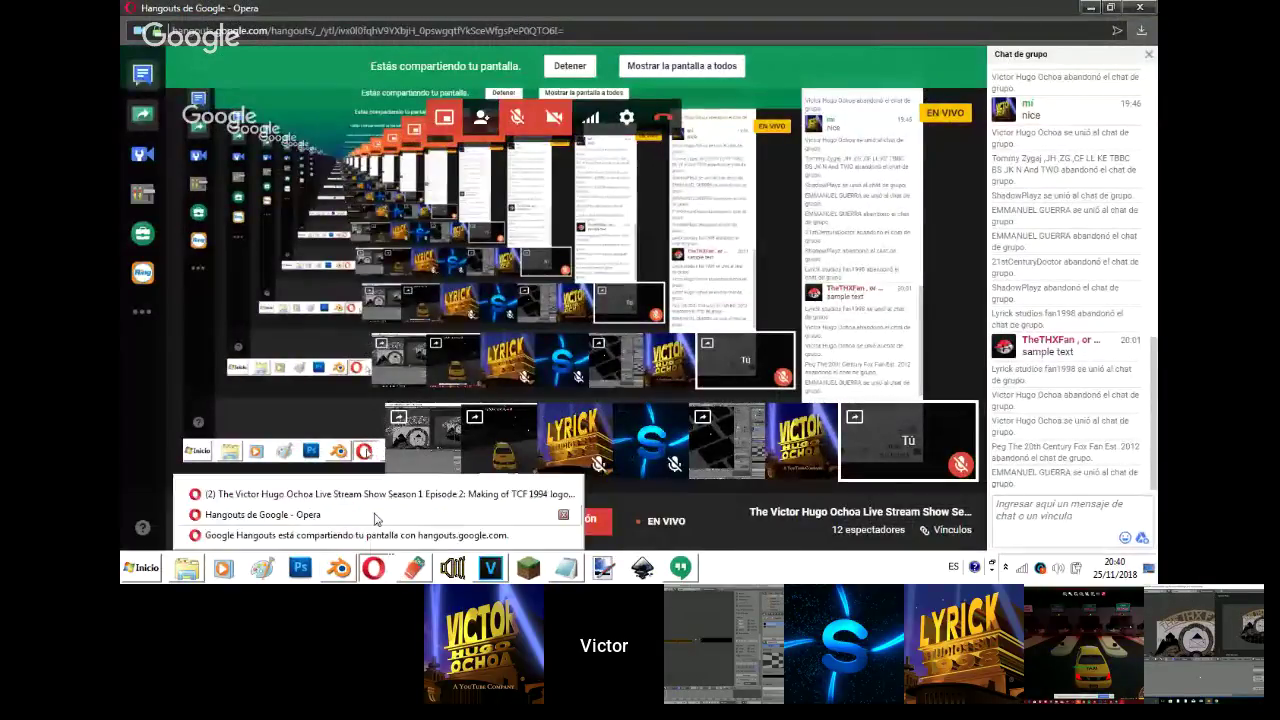
pyautogui.click(378, 496)
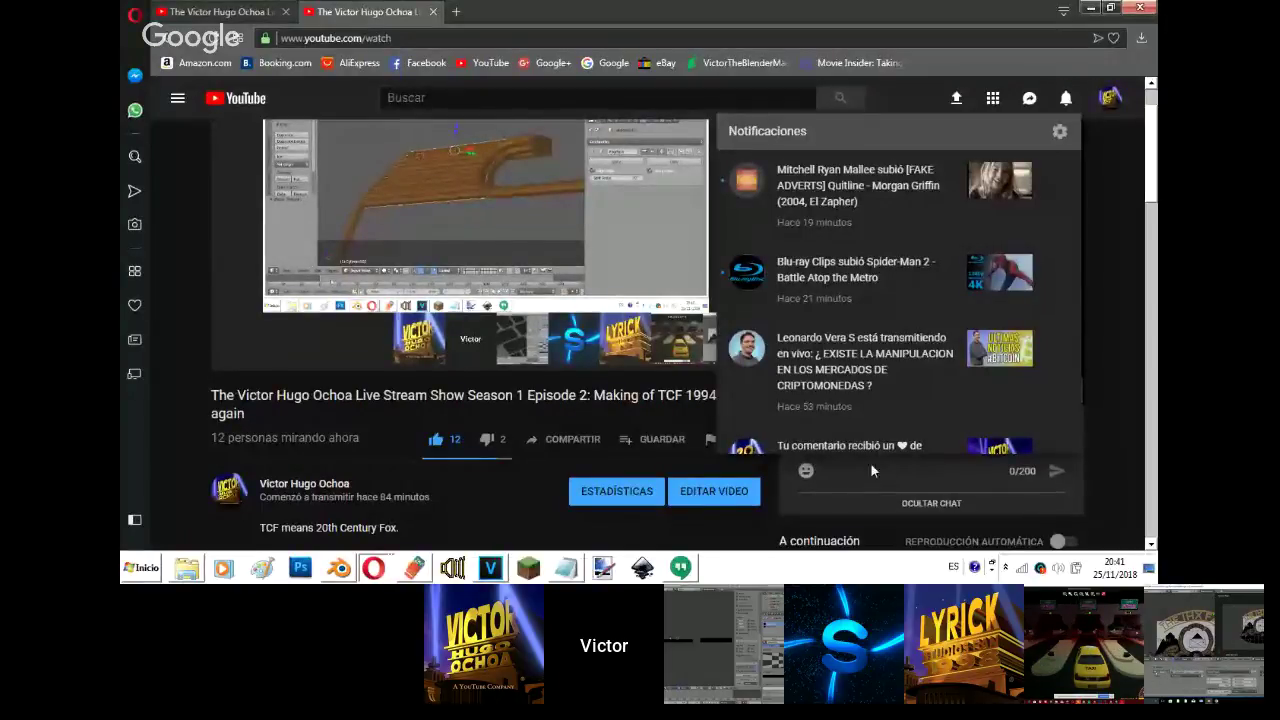
# - Close the notifications list and post "oh no" in the stream's live chat
pyautogui.press('Escape')
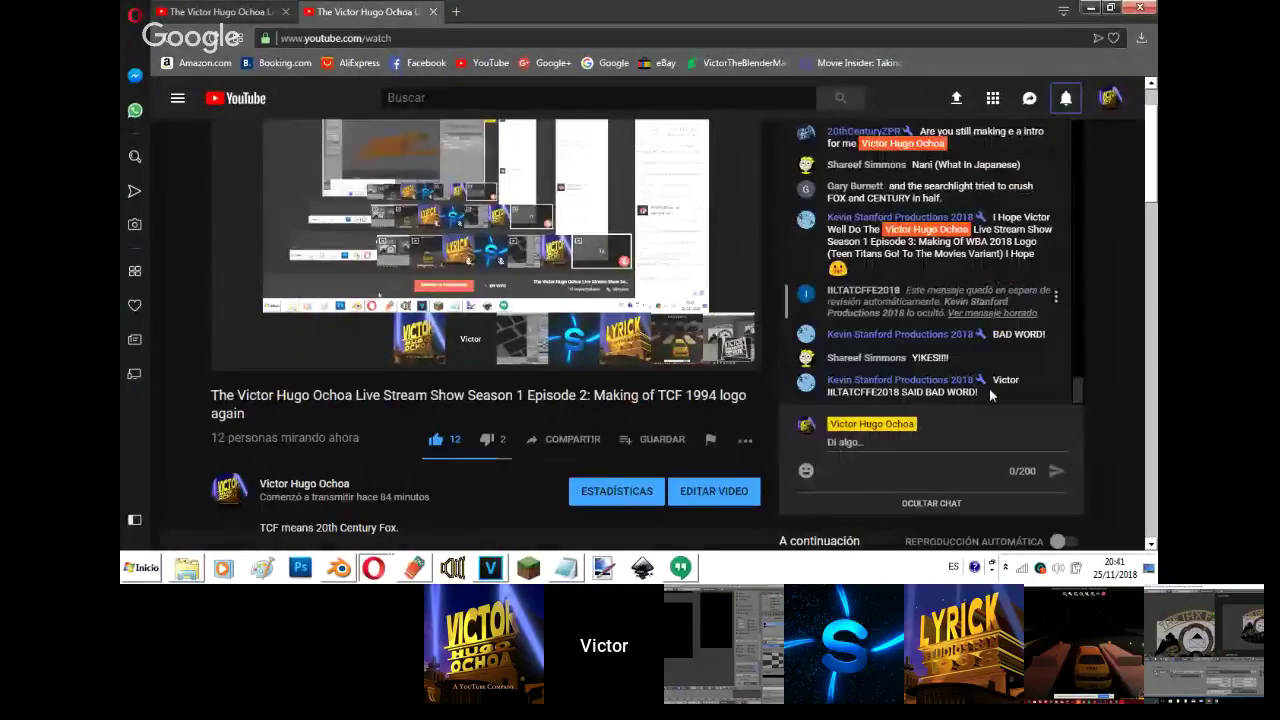
pyautogui.click(944, 438)
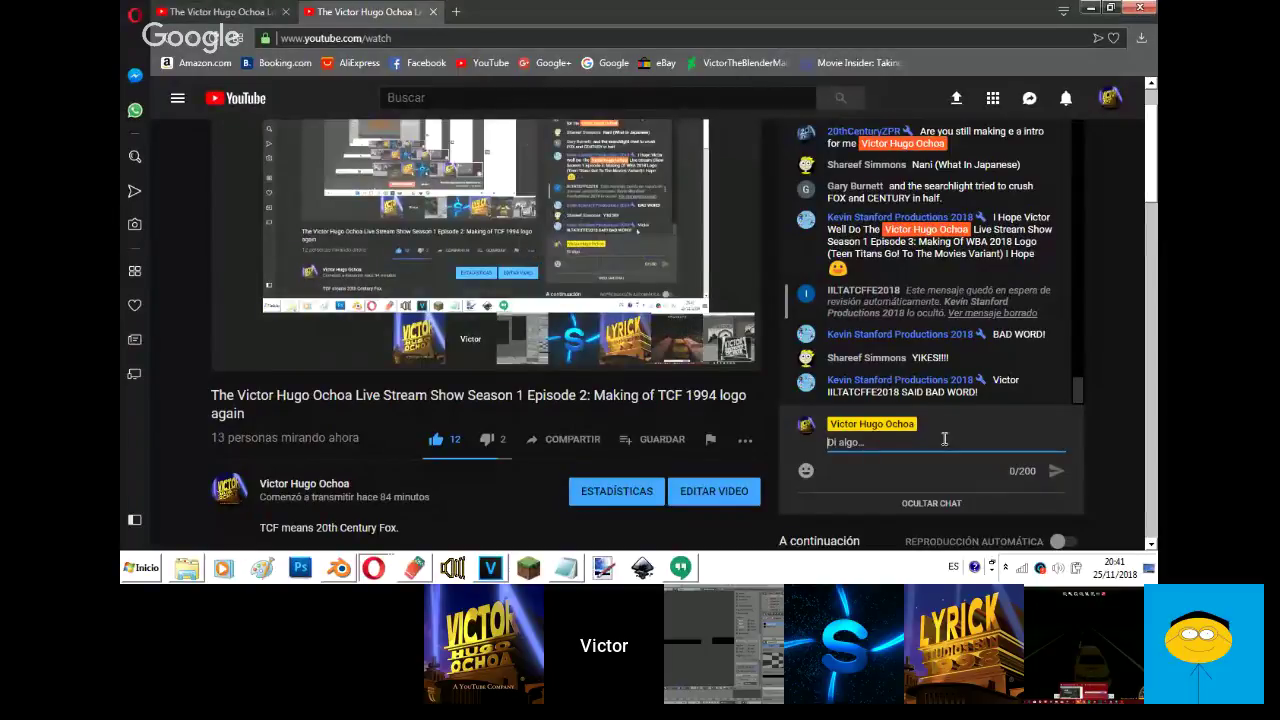
pyautogui.write('oh no')
pyautogui.press('Return')
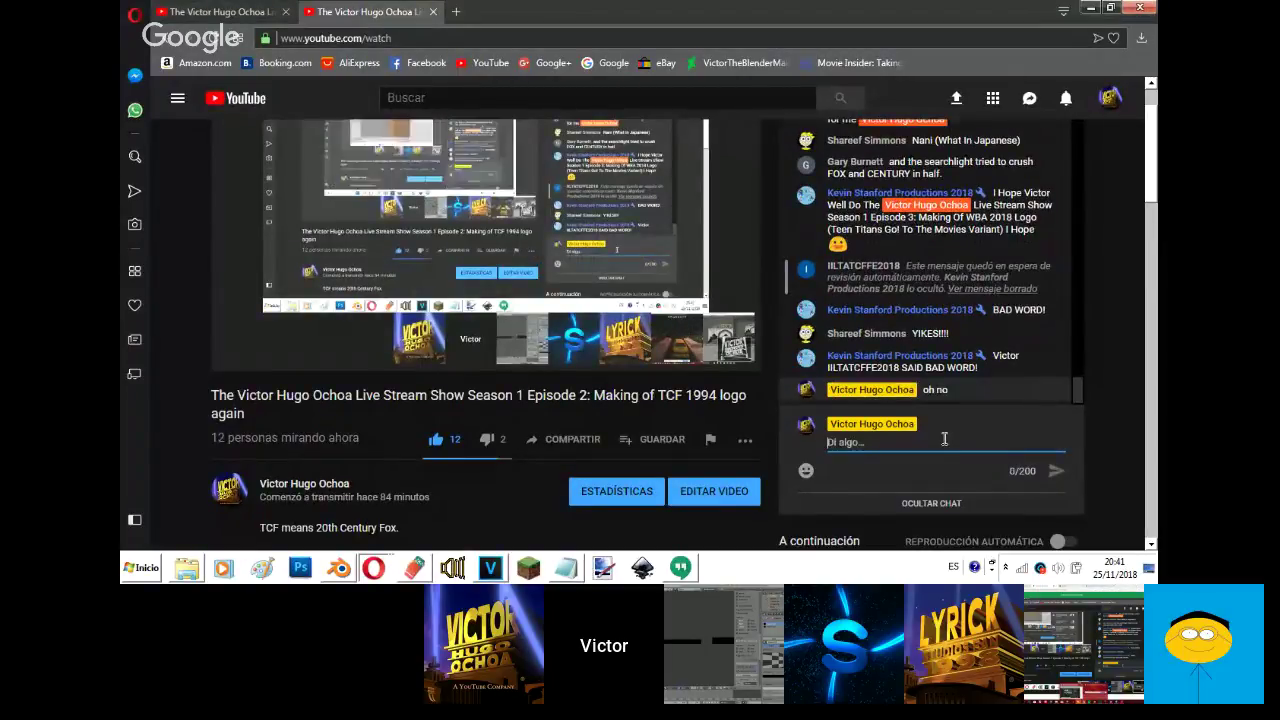
# - Check the Hangouts broadcast window and switch back to Blender
pyautogui.scroll(-1, 480, 400)
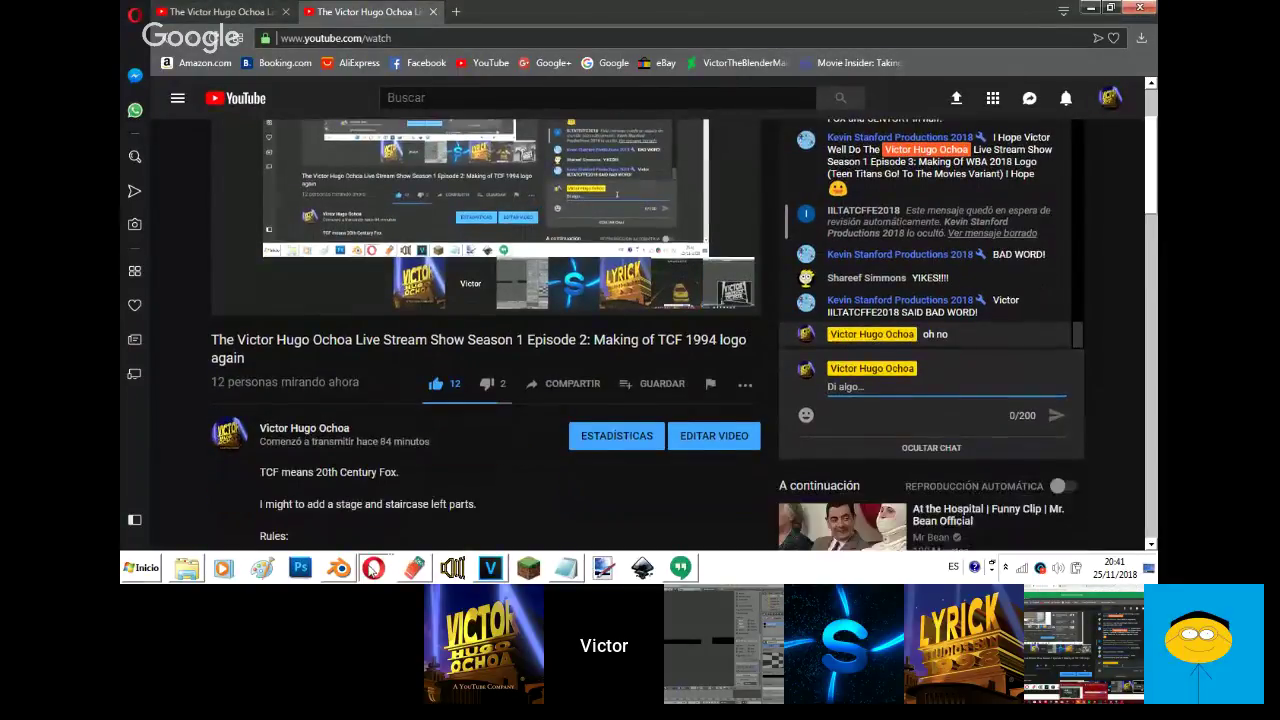
pyautogui.moveTo(373, 568)
pyautogui.click(375, 516)
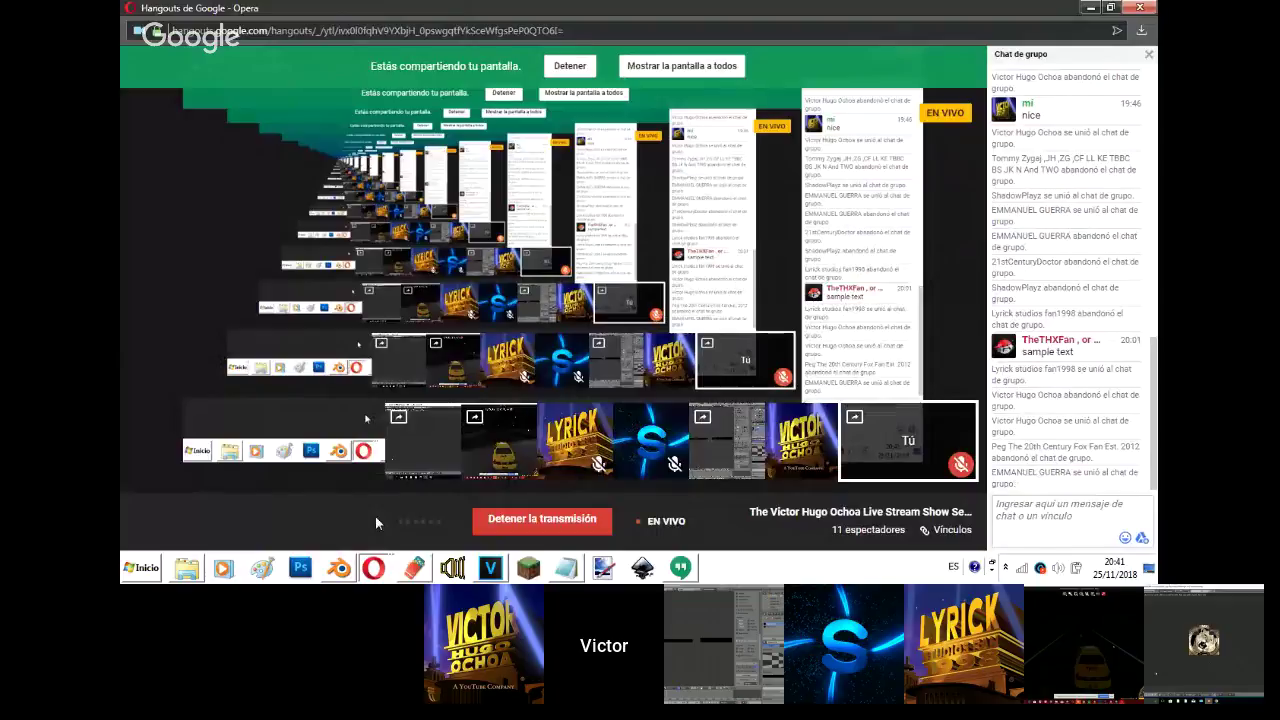
pyautogui.click(354, 568)
# - Move the ledge's bars object 0.007 along Y so their ends meet the curved tube
pyautogui.scroll(4, 393, 400)
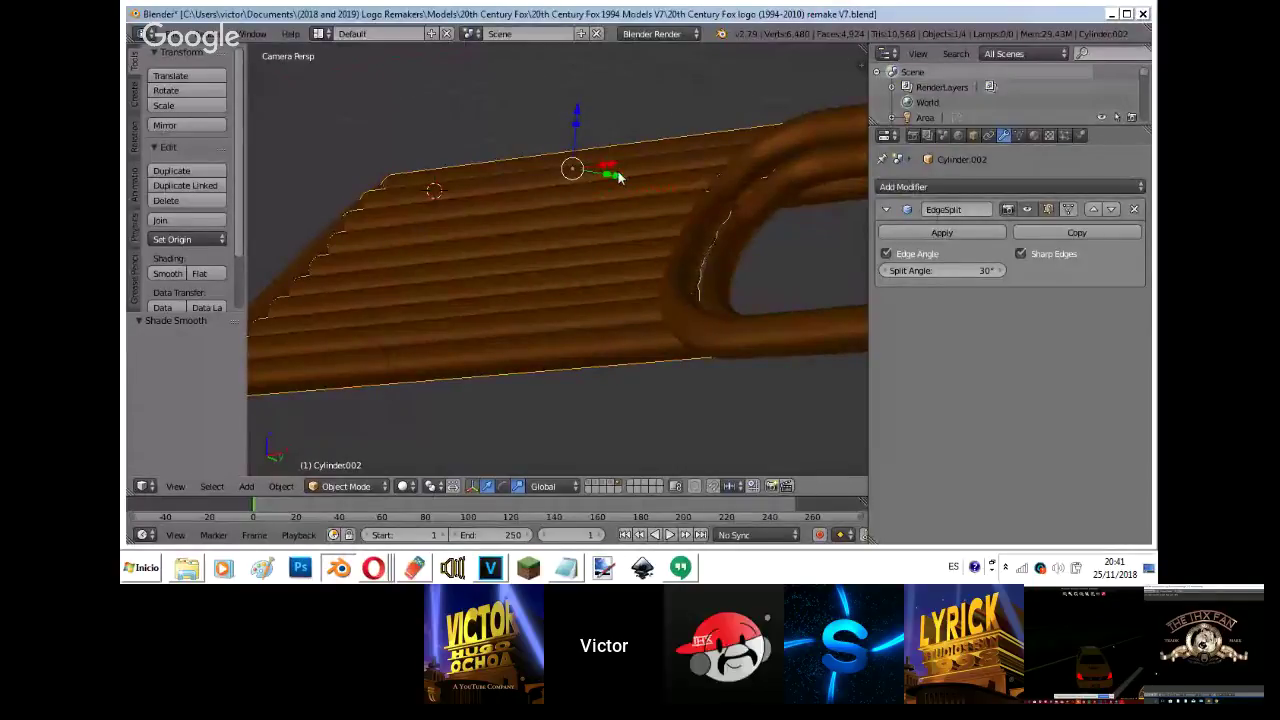
pyautogui.moveTo(620, 176); pyautogui.dragTo(621, 185)
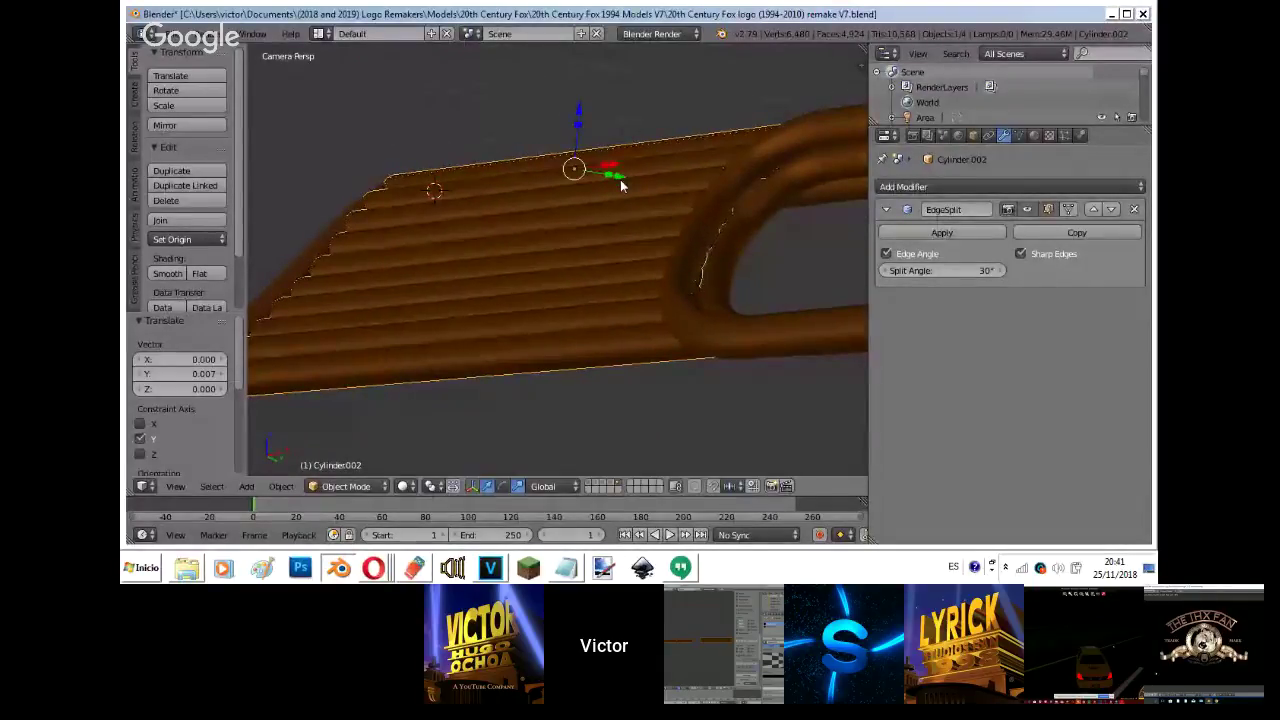
pyautogui.scroll(-8, 590, 190)
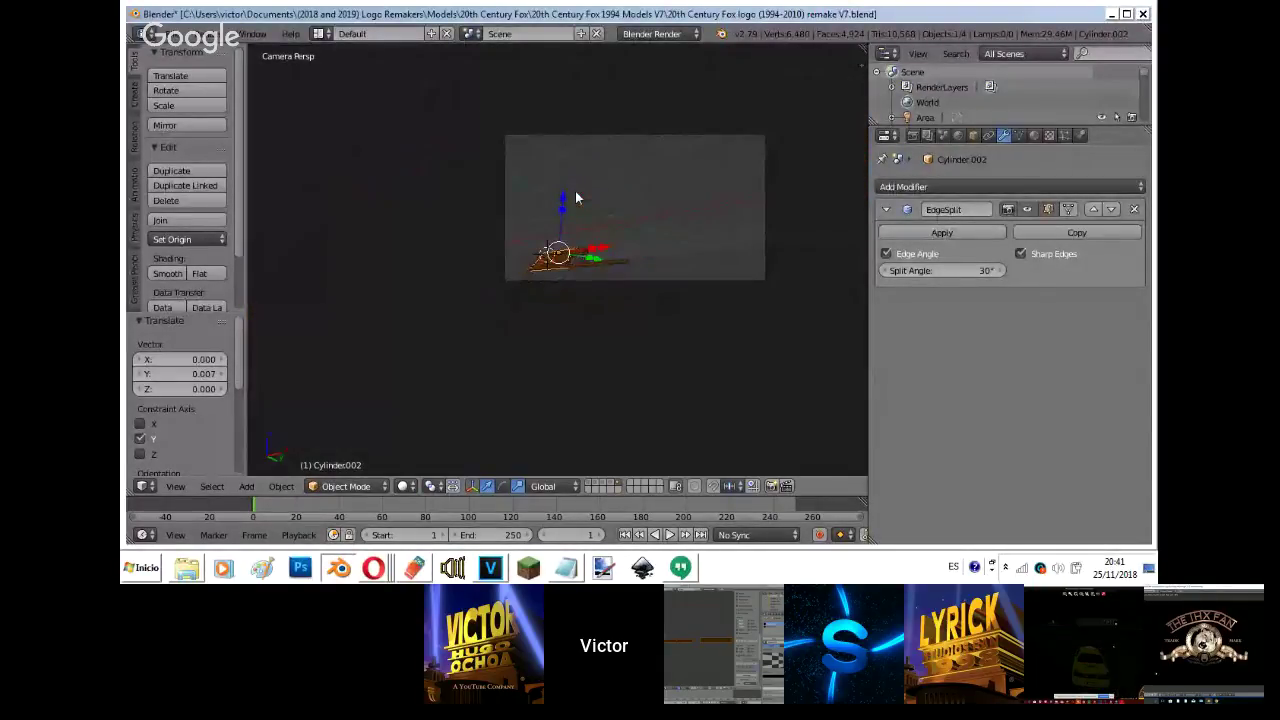
pyautogui.scroll(5, 575, 197)
# - Leave the camera view, select the ledge's top plate and duplicate it in place
pyautogui.press('KP_0')
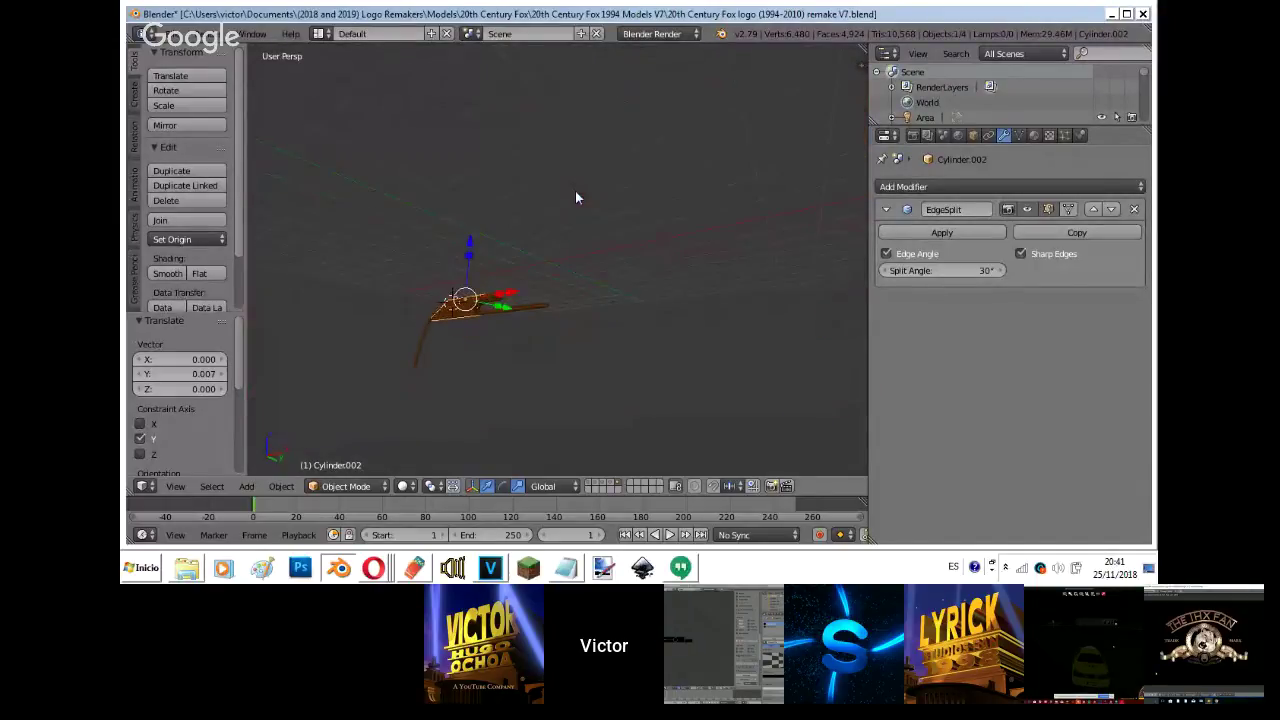
pyautogui.hotkey('shift', 'f')
pyautogui.press('w')
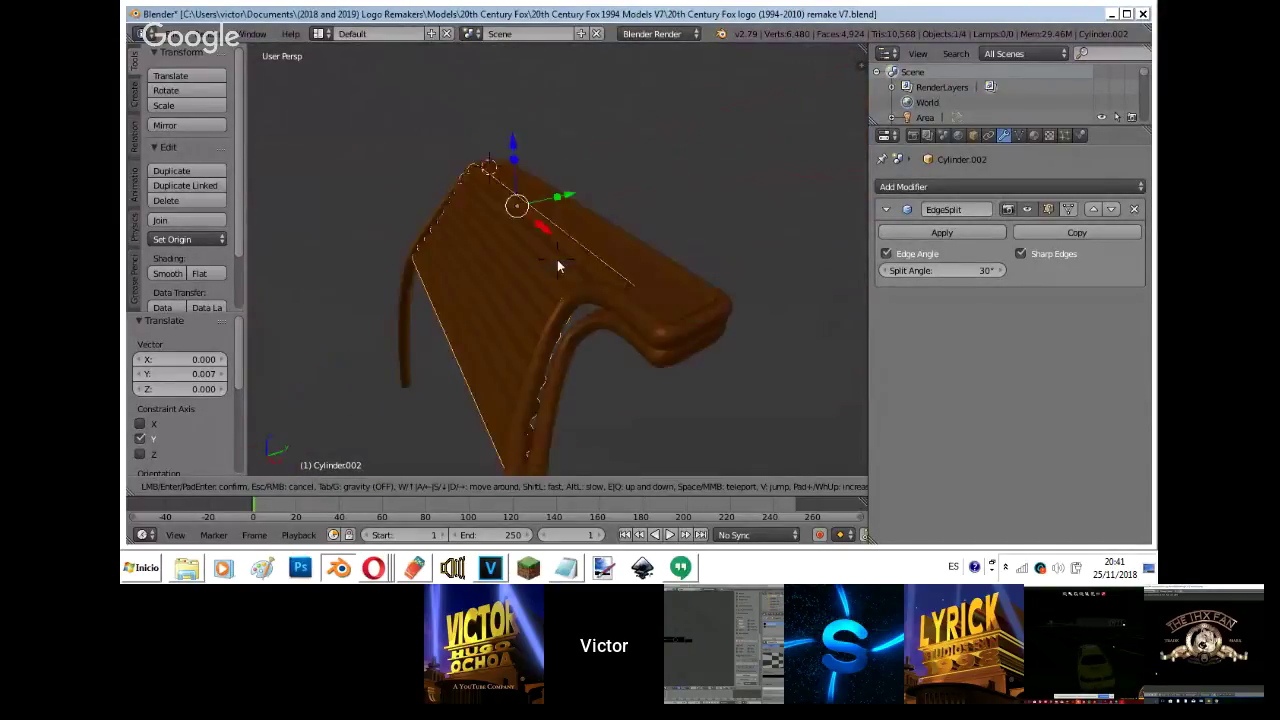
pyautogui.press('w')
pyautogui.press('s')
pyautogui.click(557, 259)
pyautogui.rightClick(618, 178)
pyautogui.hotkey('shift', 'f')
pyautogui.press('s')
pyautogui.click(558, 261)
pyautogui.hotkey('shift', 'd')
pyautogui.rightClick(560, 250)
# - Shrink the duplicated plate along X and move it 0.565 along X toward the ledge's curved end
pyautogui.press('s')
pyautogui.press('x')
pyautogui.click(507, 211)
pyautogui.press('s')
pyautogui.press('x')
pyautogui.click(503, 218)
pyautogui.moveTo(541, 227); pyautogui.dragTo(582, 277)
# - Rescale the duplicated piece and move it toward the curved tubes at the ledge's end
pyautogui.hotkey('shift', 'f')
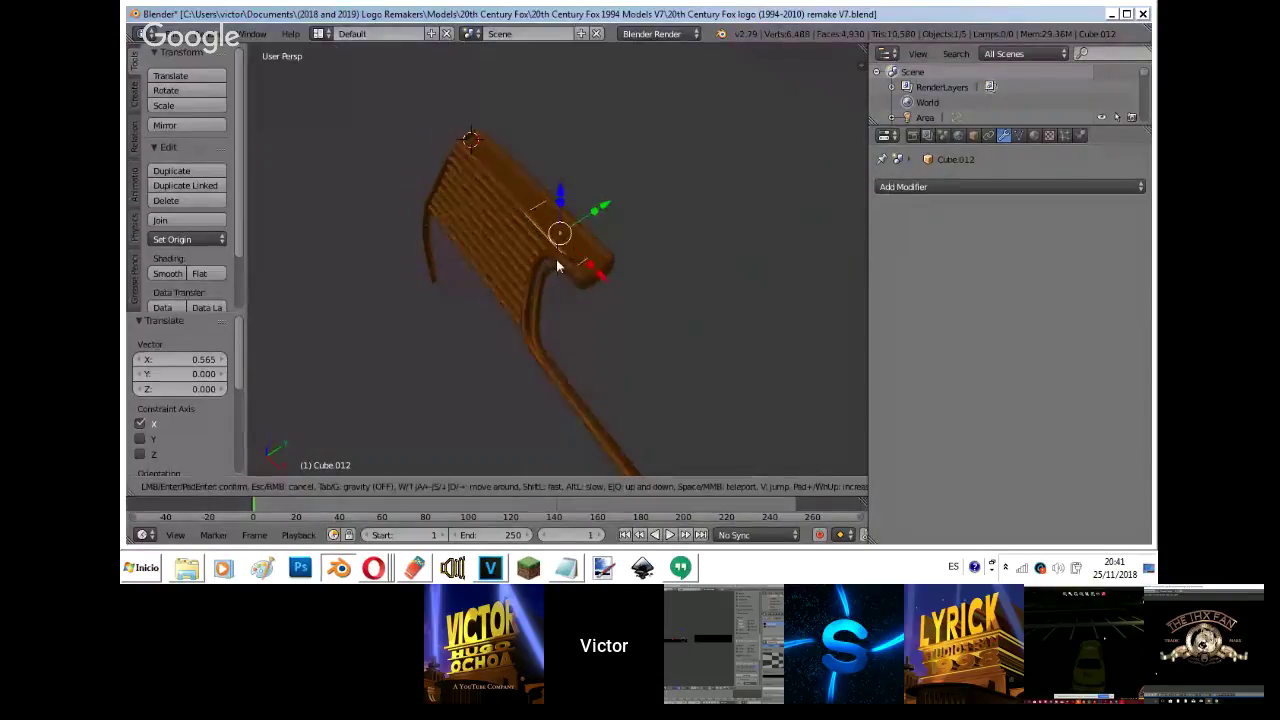
pyautogui.press('w')
pyautogui.click(557, 259)
pyautogui.press('s')
pyautogui.click(551, 194)
pyautogui.press('s')
pyautogui.click(588, 152)
pyautogui.moveTo(583, 147); pyautogui.dragTo(557, 211)
# - Scale the piece by 1.632 along X and move it 0.259 along X
pyautogui.press('s')
pyautogui.press('x')
pyautogui.click(529, 255)
pyautogui.press('g')
pyautogui.press('x')
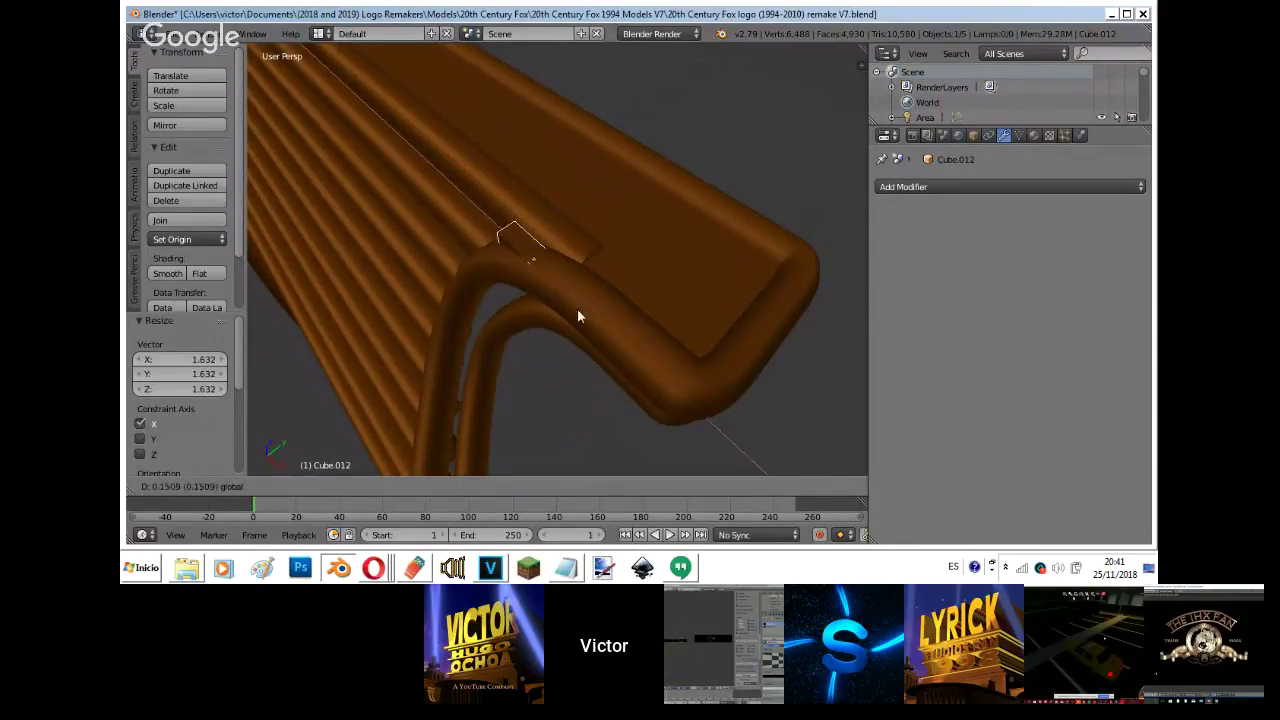
pyautogui.click(605, 354)
# - Move the piece down into the gap between the upper and lower curved tubes
pyautogui.hotkey('shift', 'f')
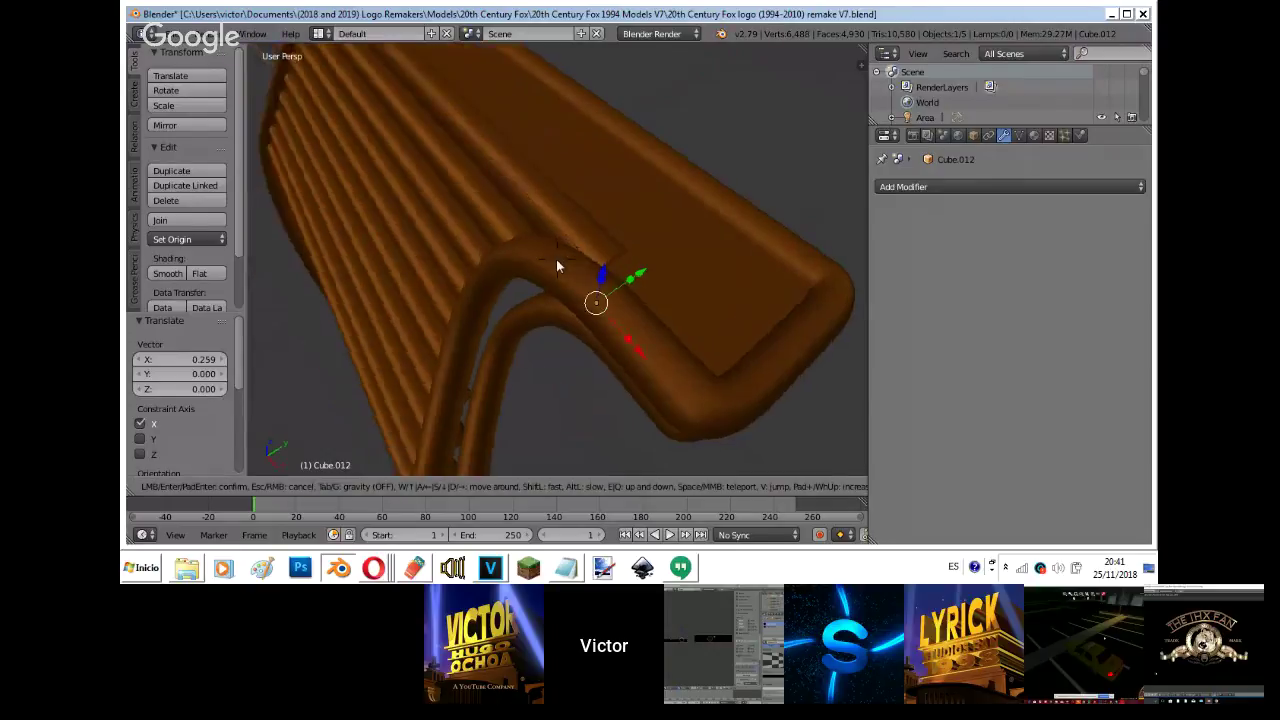
pyautogui.press('q')
pyautogui.press('s')
pyautogui.click(557, 260)
pyautogui.press('g')
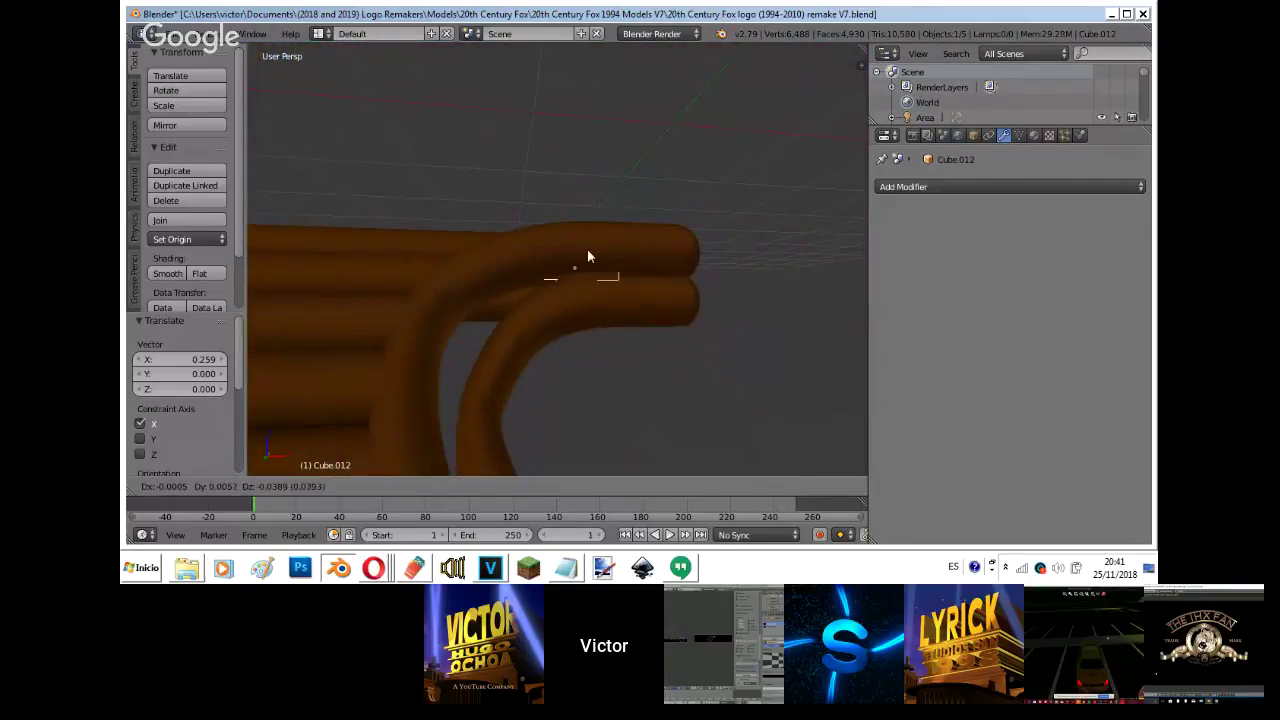
pyautogui.click(585, 245)
pyautogui.hotkey('shift', 'f')
pyautogui.click(558, 266)
pyautogui.moveTo(564, 285); pyautogui.dragTo(571, 282)
# - In the filler piece's mesh, select the end face toward the bars and move it -0.057 along Y
pyautogui.press('Tab')
pyautogui.press('z')
pyautogui.rightClick(493, 297)
pyautogui.press('z')
pyautogui.press('z')
pyautogui.press('z')
pyautogui.hotkey('shift', 'f')
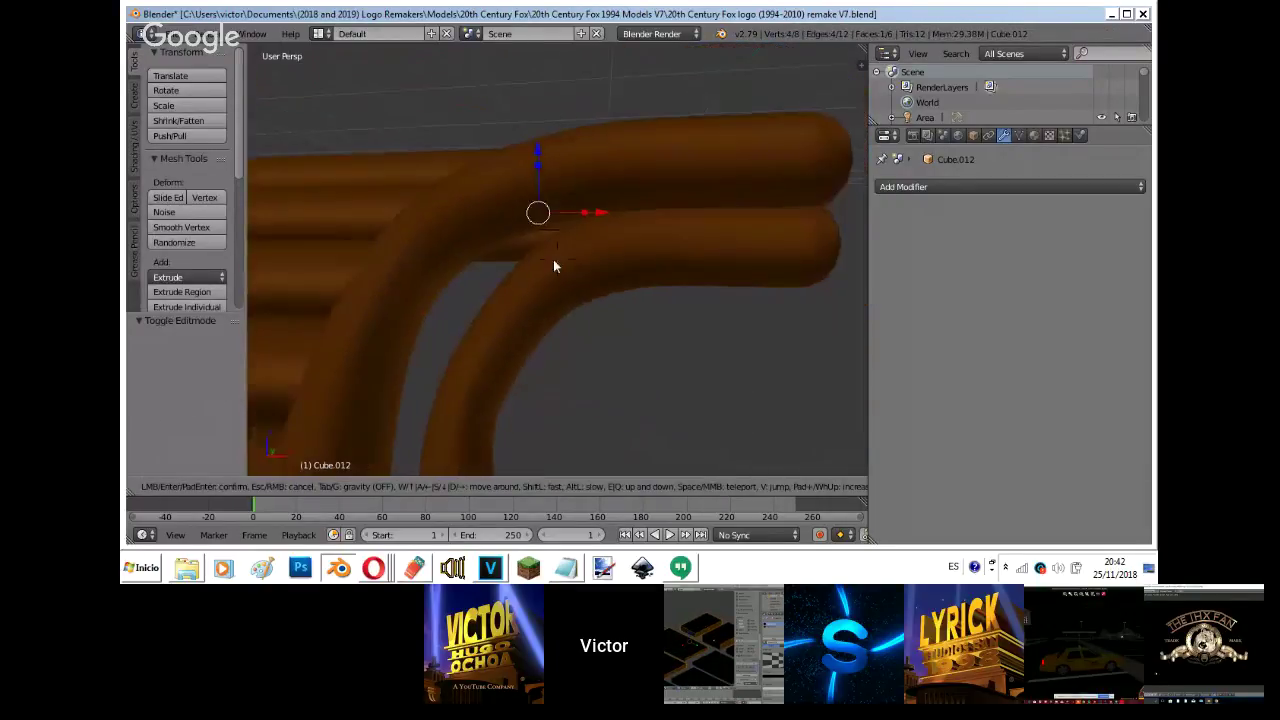
pyautogui.click(557, 259)
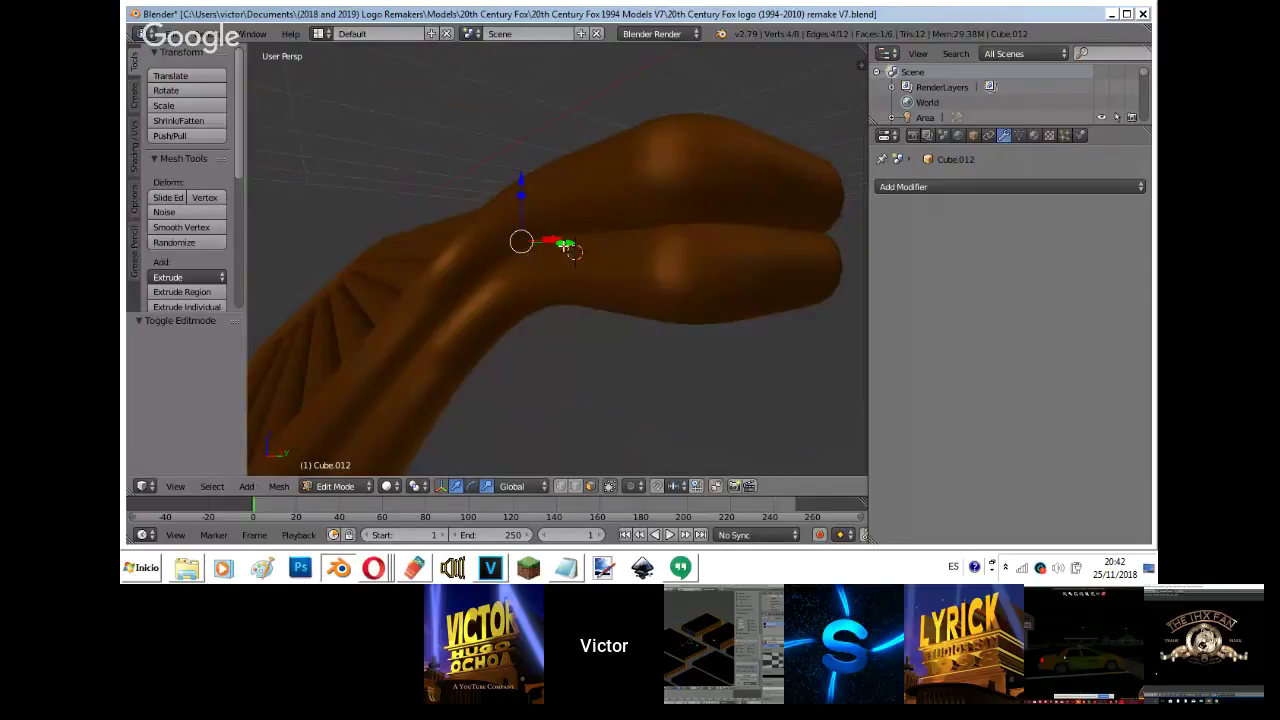
pyautogui.moveTo(567, 244); pyautogui.dragTo(516, 252)
pyautogui.hotkey('ctrl', 'z')
# - Move the selected end face 0.019 along Y and scale it by 2.252 along Z
pyautogui.hotkey('shift', 'f')
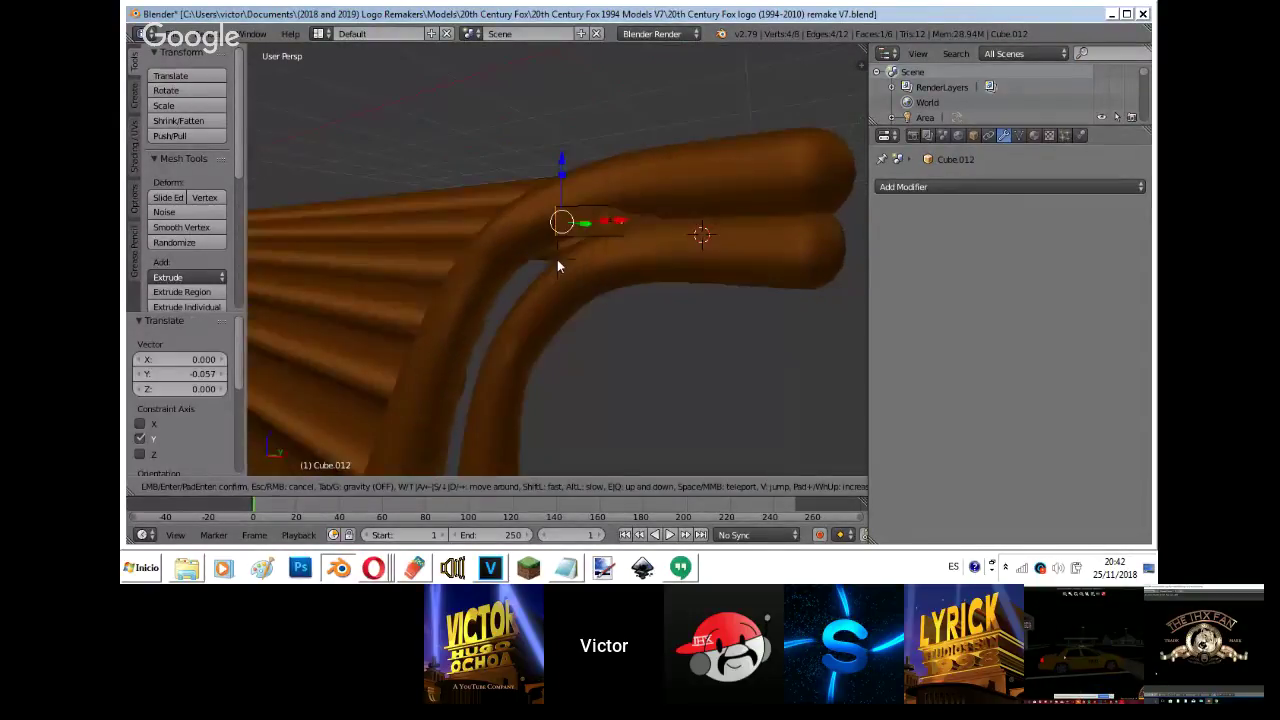
pyautogui.press('e')
pyautogui.press('q')
pyautogui.press('d')
pyautogui.press('w')
pyautogui.click(550, 250)
pyautogui.press('g')
pyautogui.press('x')
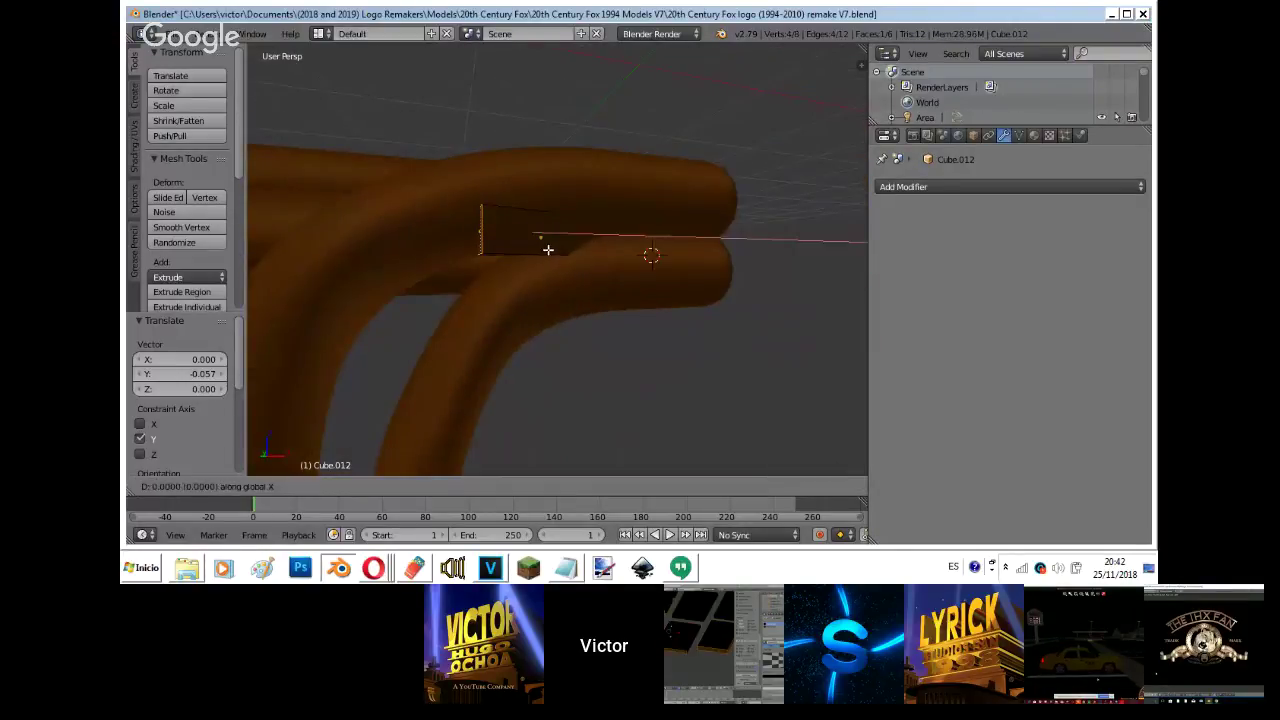
pyautogui.press('y')
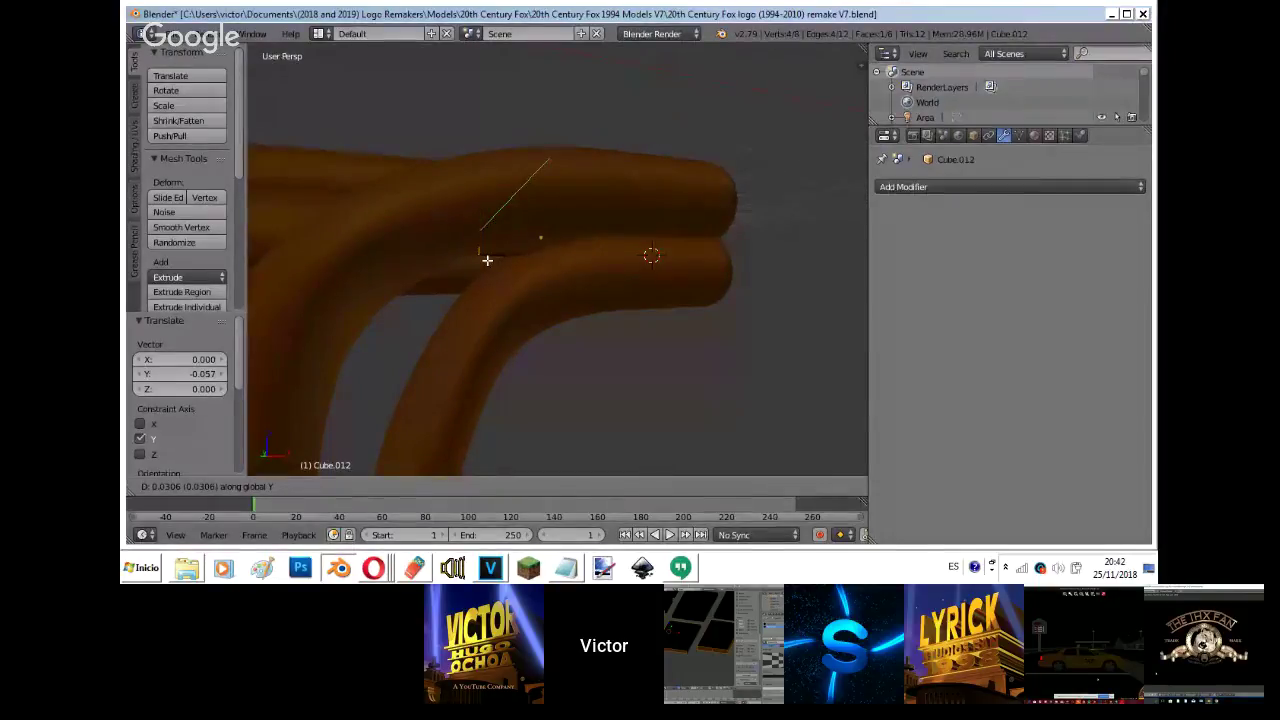
pyautogui.click(490, 261)
pyautogui.press('s')
pyautogui.press('z')
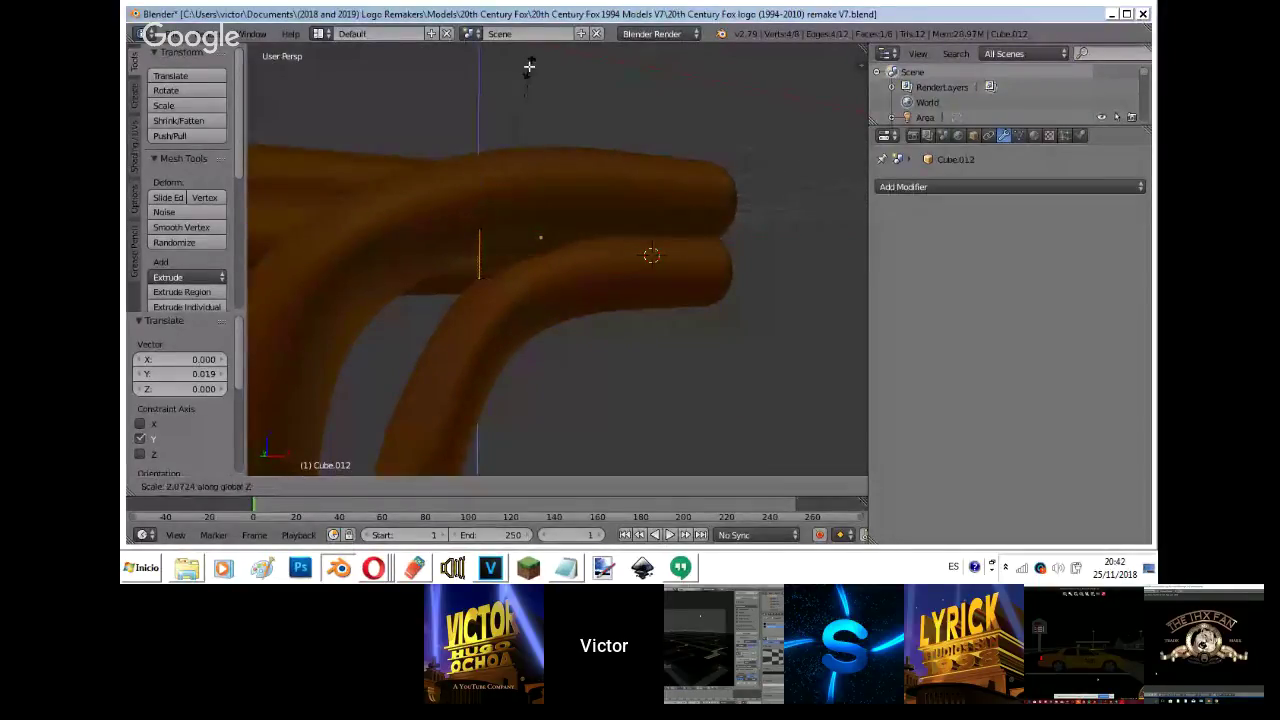
pyautogui.click(560, 78)
# - Extrude the end face, lower it along Z between the tubes and rotate it -14.7°
pyautogui.hotkey('shift', 'f')
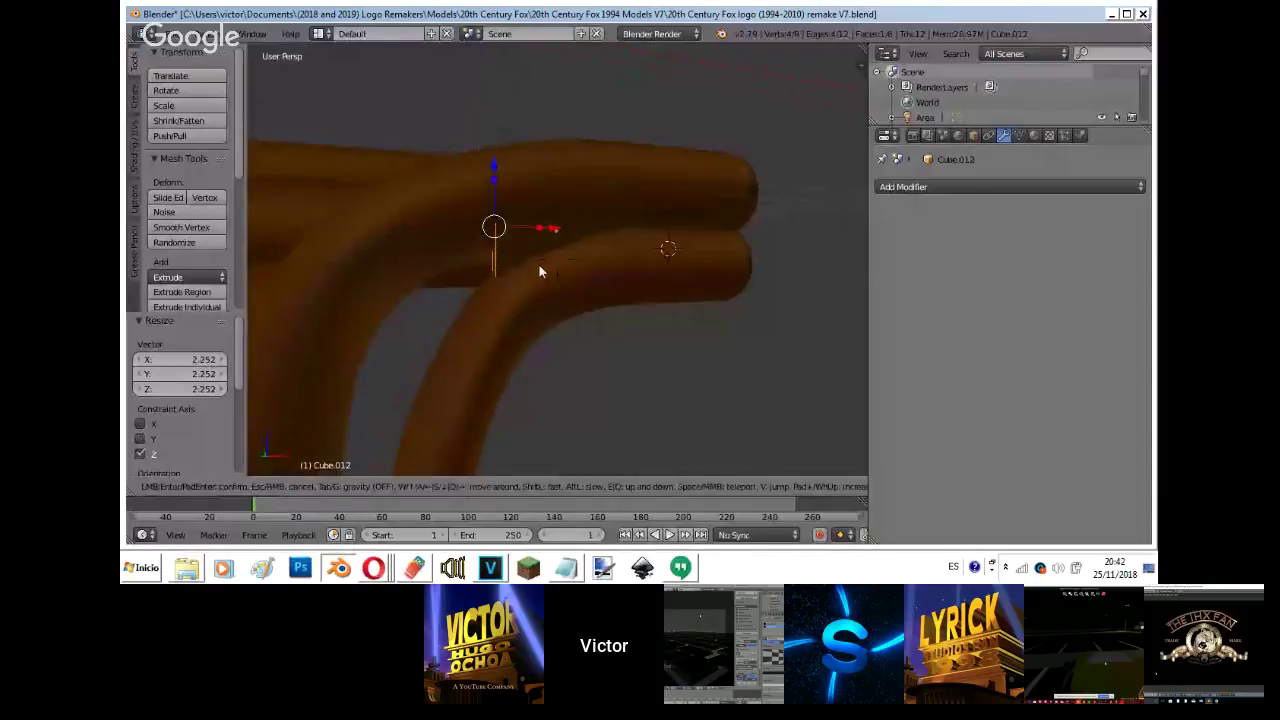
pyautogui.click(540, 270)
pyautogui.press('e')
pyautogui.click(586, 290)
pyautogui.moveTo(572, 121); pyautogui.dragTo(580, 174)
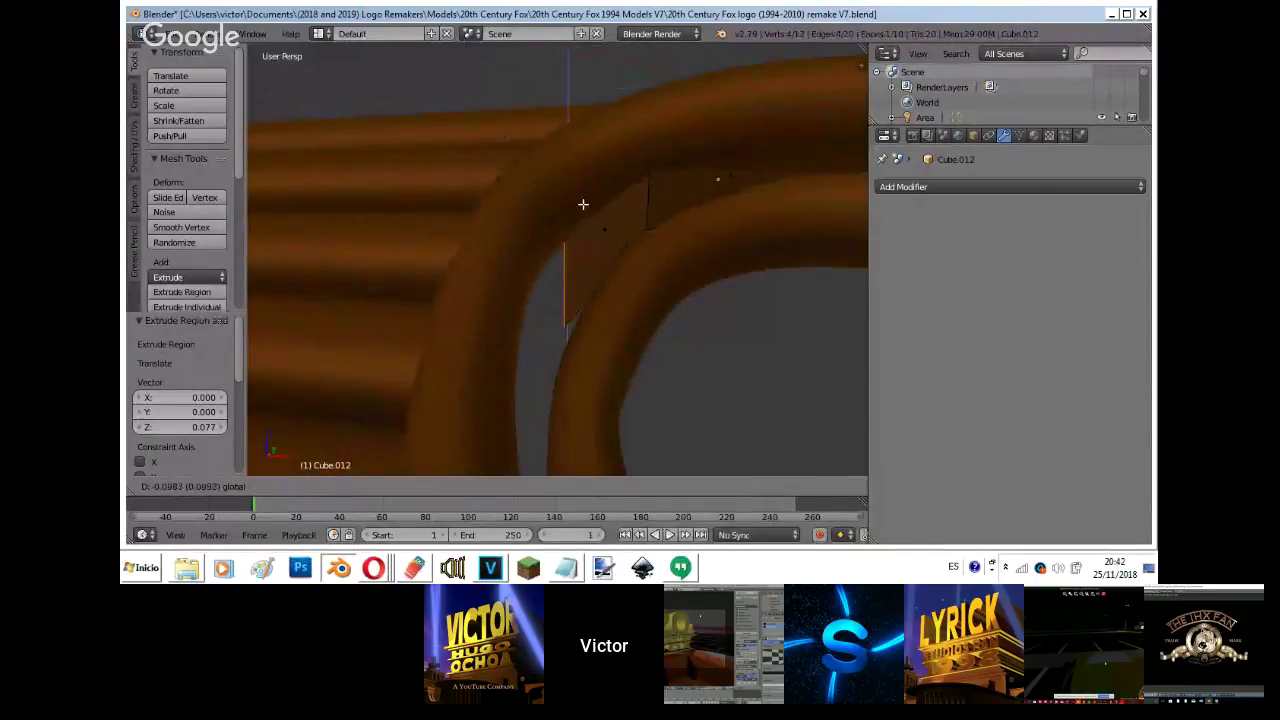
pyautogui.click(583, 204)
pyautogui.press('r')
pyautogui.click(657, 189)
# - Shift the extruded end face along Y by 0.010 and 0.008 to keep it between the tubes
pyautogui.hotkey('shift', 'f')
pyautogui.click(557, 260)
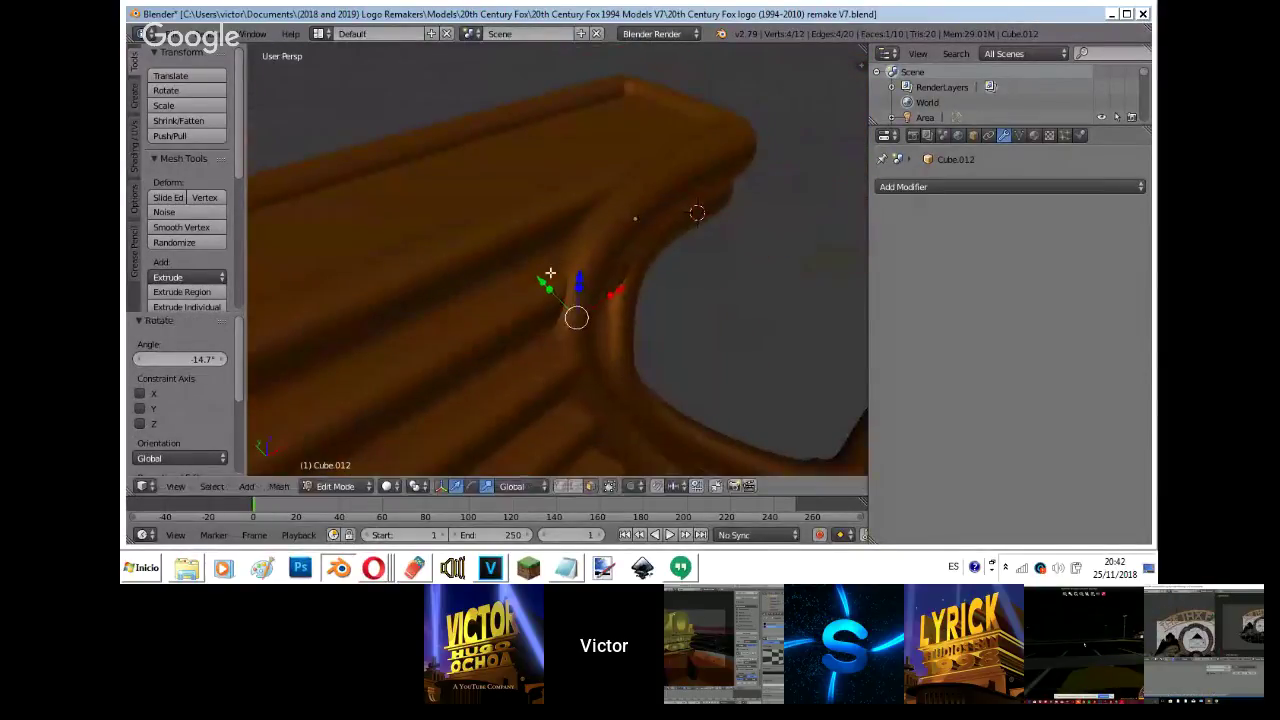
pyautogui.moveTo(543, 282)
pyautogui.mouseDown()
pyautogui.moveTo(556, 294)
pyautogui.moveTo(546, 289)
pyautogui.mouseUp()
pyautogui.hotkey('shift', 'f')
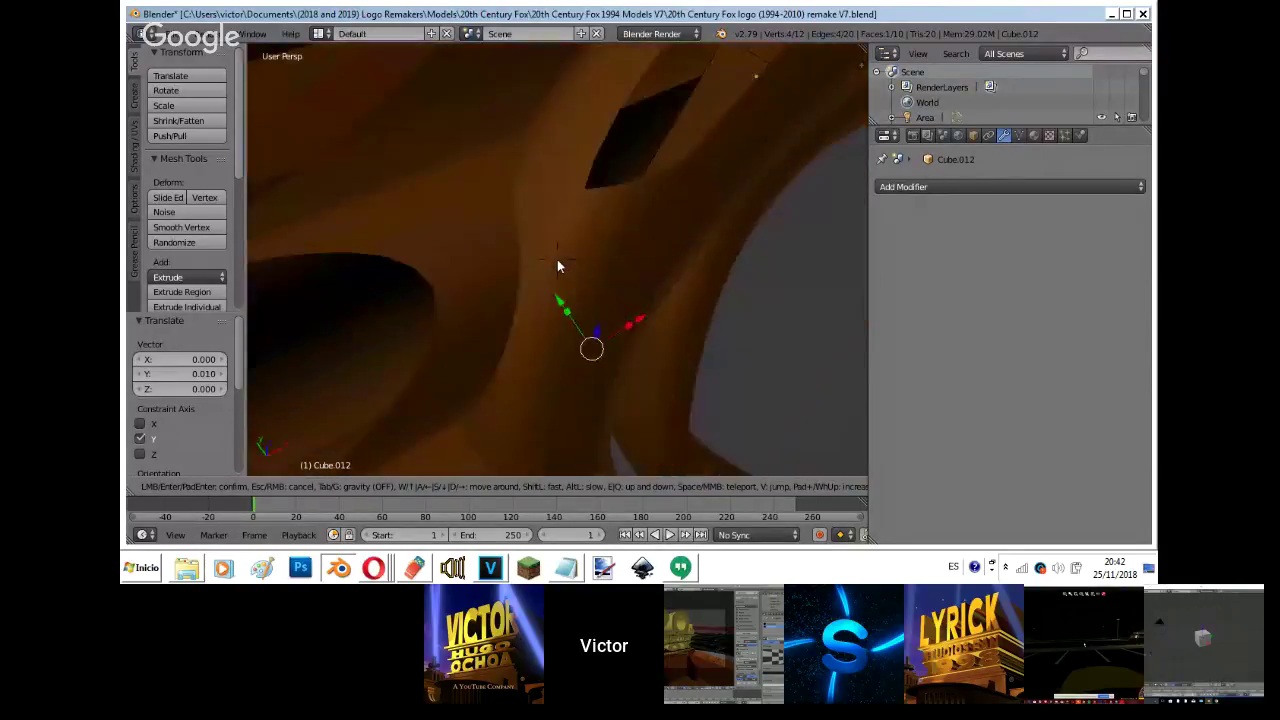
pyautogui.click(537, 247)
pyautogui.hotkey('shift', 'f')
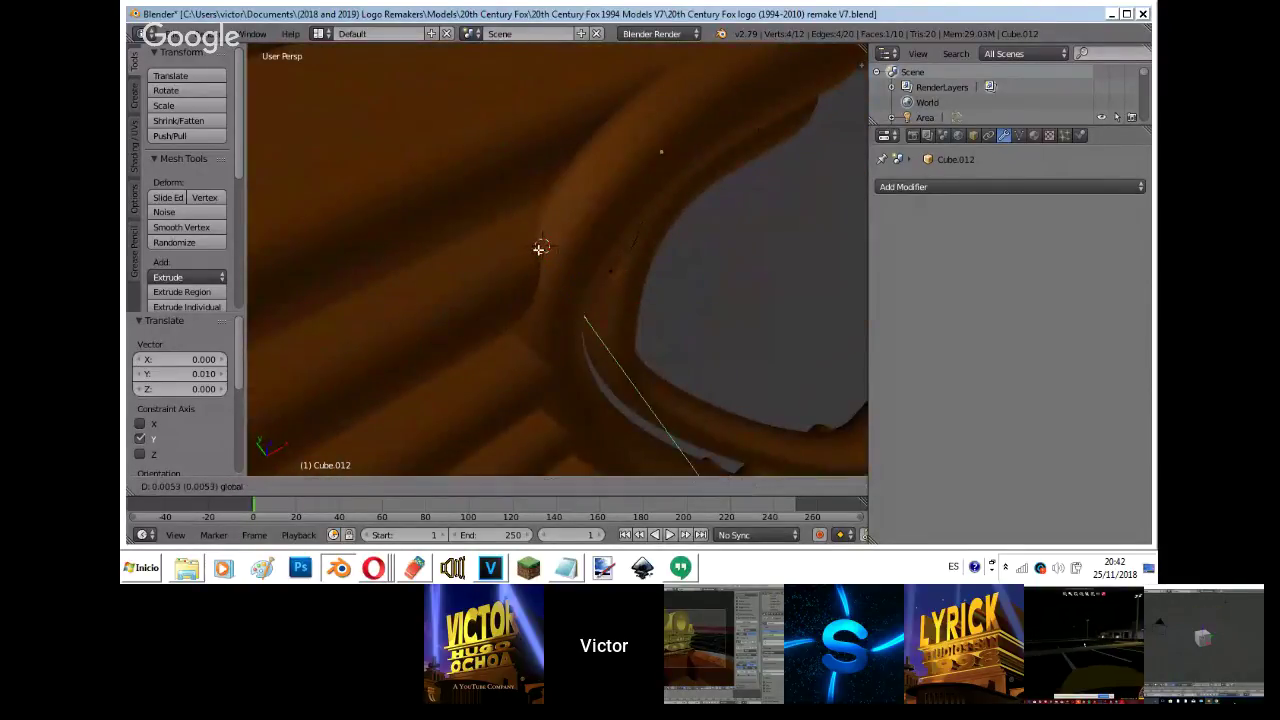
pyautogui.click(557, 262)
pyautogui.press('s')
pyautogui.rightClick(557, 293)
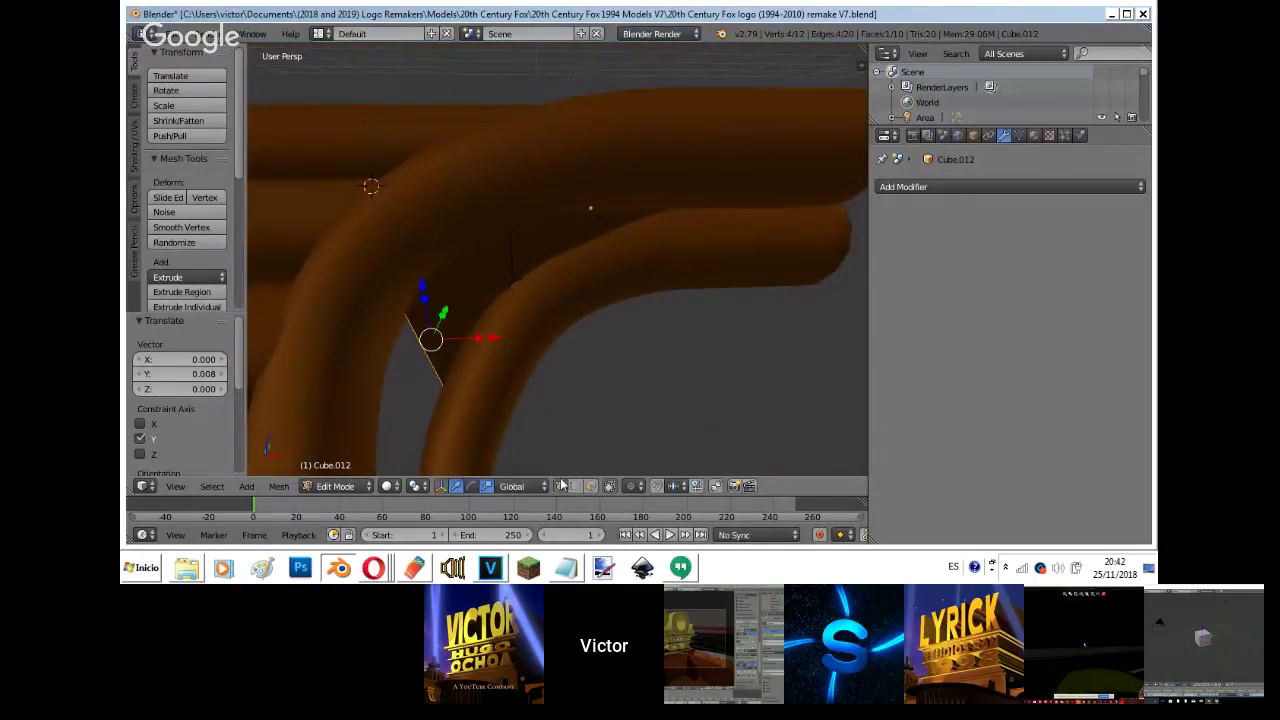
# - Nudge the filler's middle edge by 0.008, -0.003, -0.007, then reselect the lower end face and adjust it along Y
pyautogui.moveTo(510, 278); pyautogui.dragTo(521, 288, button='right')
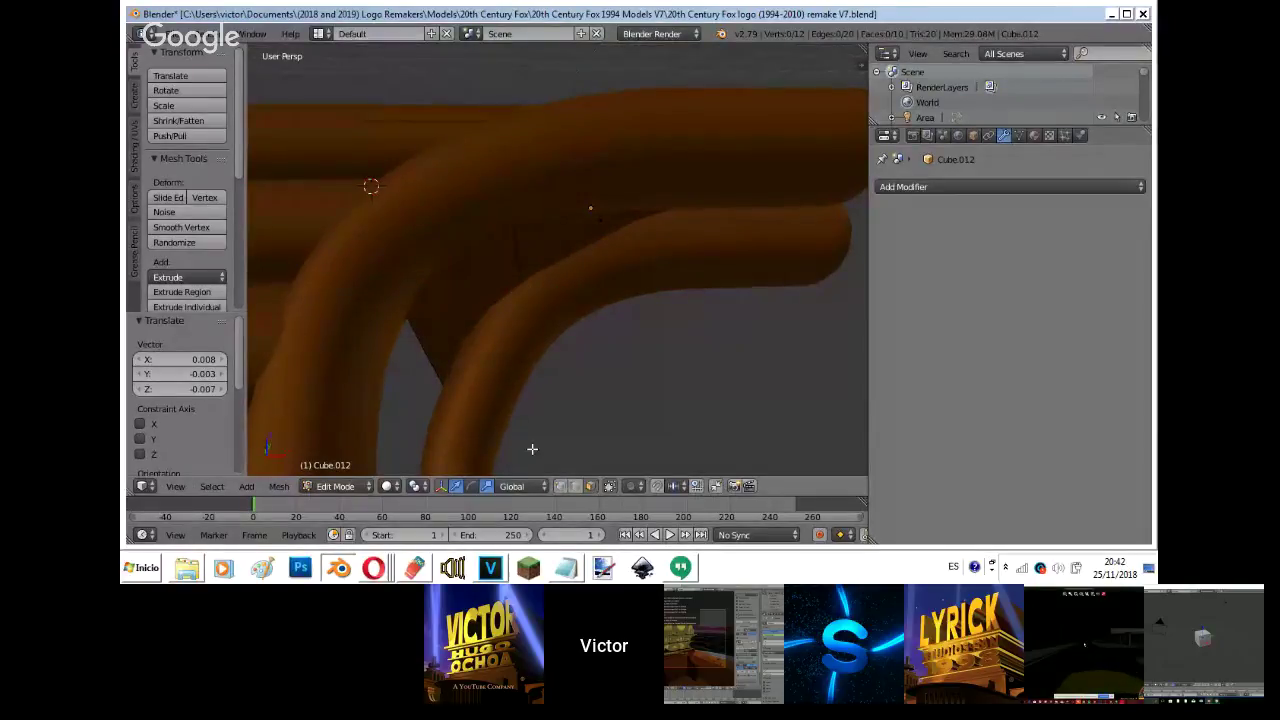
pyautogui.press('z')
pyautogui.rightClick(423, 331)
pyautogui.press('z')
pyautogui.hotkey('shift', 'f')
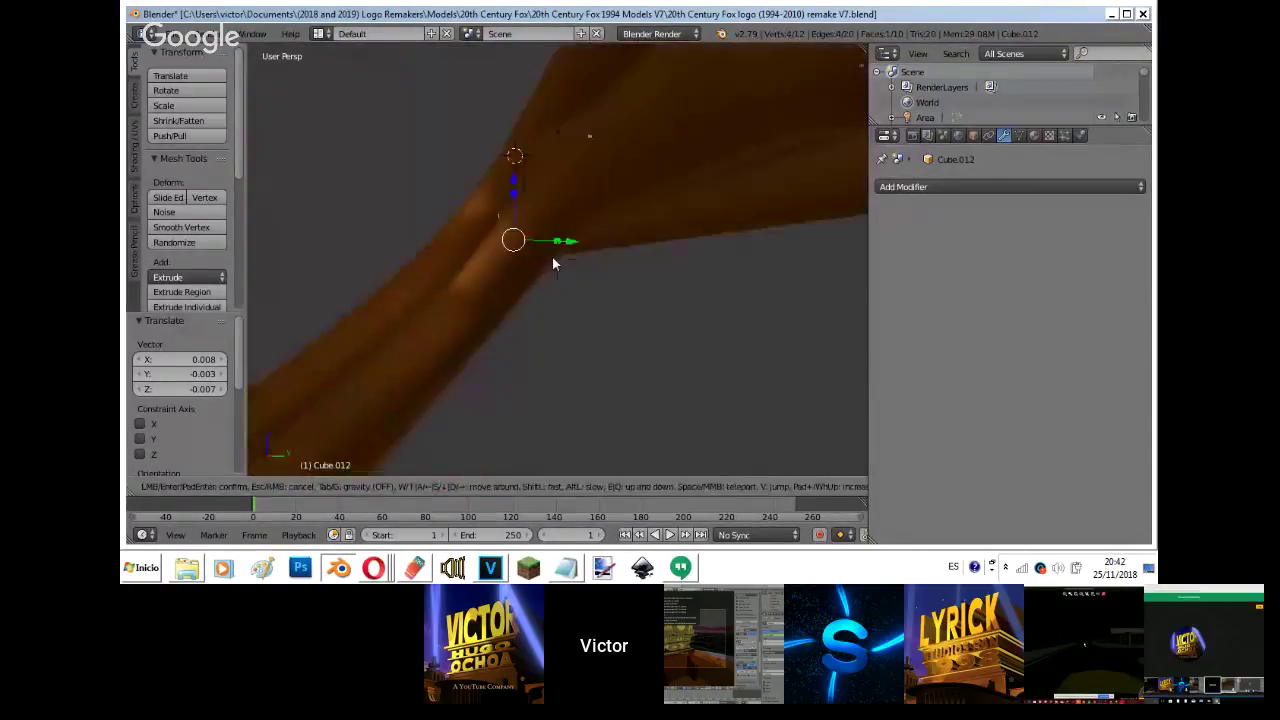
pyautogui.click(552, 257)
pyautogui.moveTo(620, 297); pyautogui.dragTo(602, 299)
# - Extrude the lower end face and move it by -0.050, -0.006, -0.193 down along the tubes
pyautogui.press('e')
pyautogui.rightClick(591, 278)
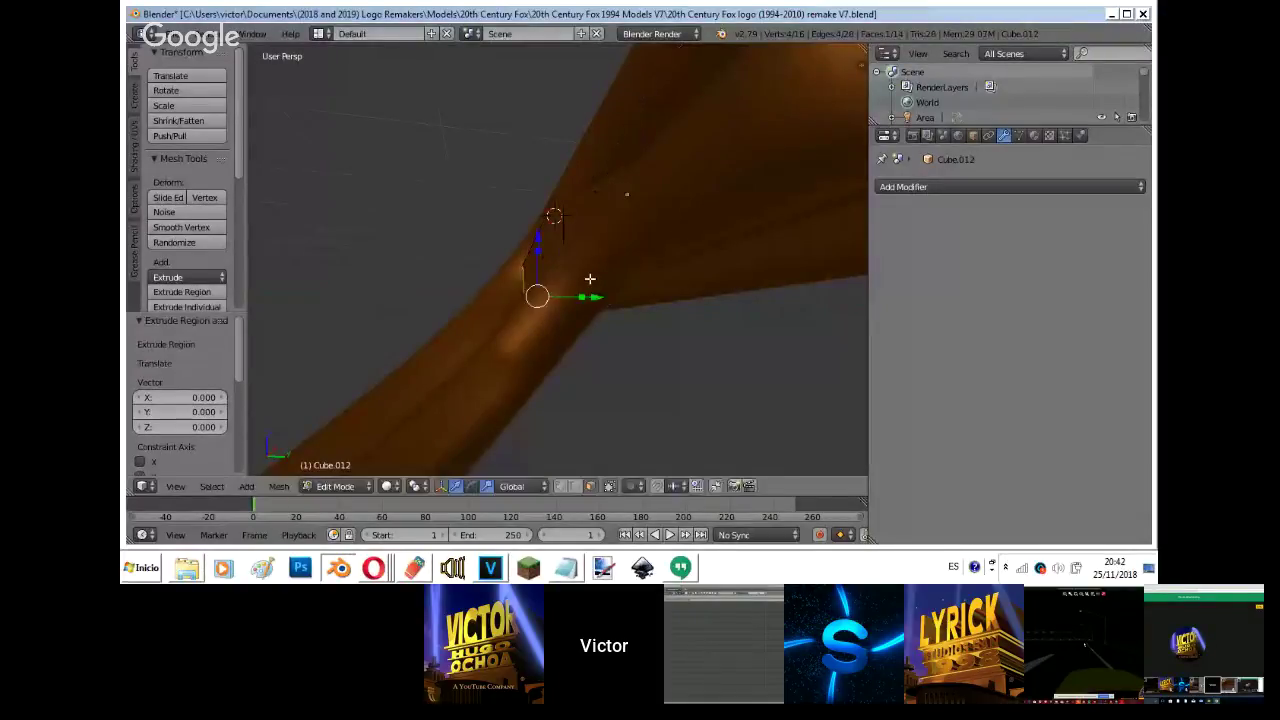
pyautogui.hotkey('shift', 'f')
pyautogui.click(560, 260)
pyautogui.press('g')
pyautogui.click(554, 366)
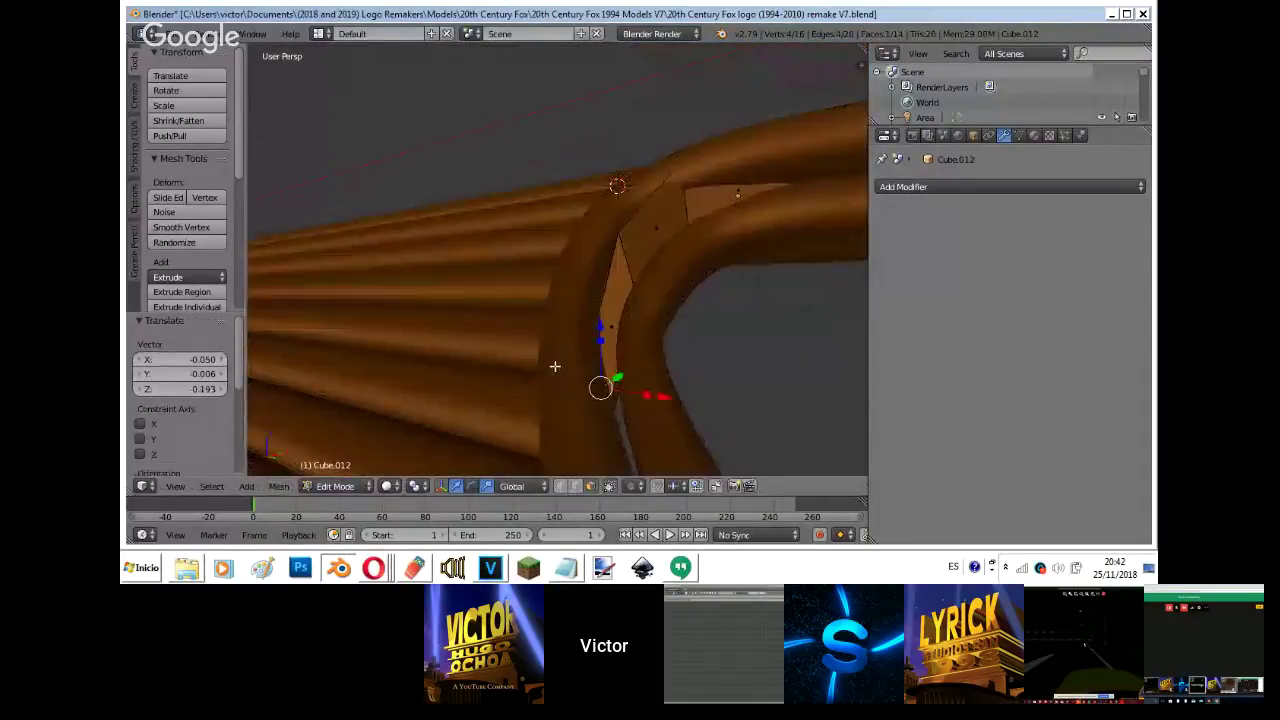
# - Add a loop cut in the filler and move it -0.008, 0.008, 0.001, then move the edge below it -0.007, 0.012, 0.003
pyautogui.hotkey('shift', 'f')
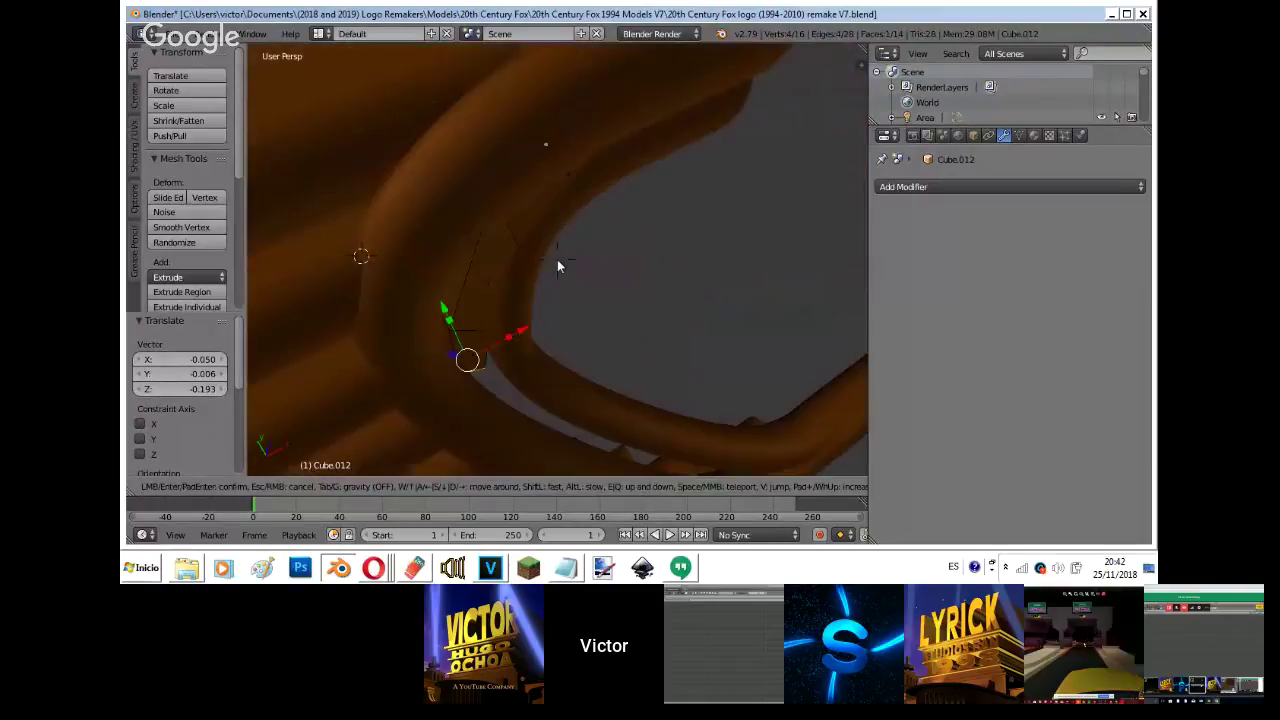
pyautogui.click(487, 275)
pyautogui.hotkey('ctrl', 't')
pyautogui.hotkey('ctrl', 'r')
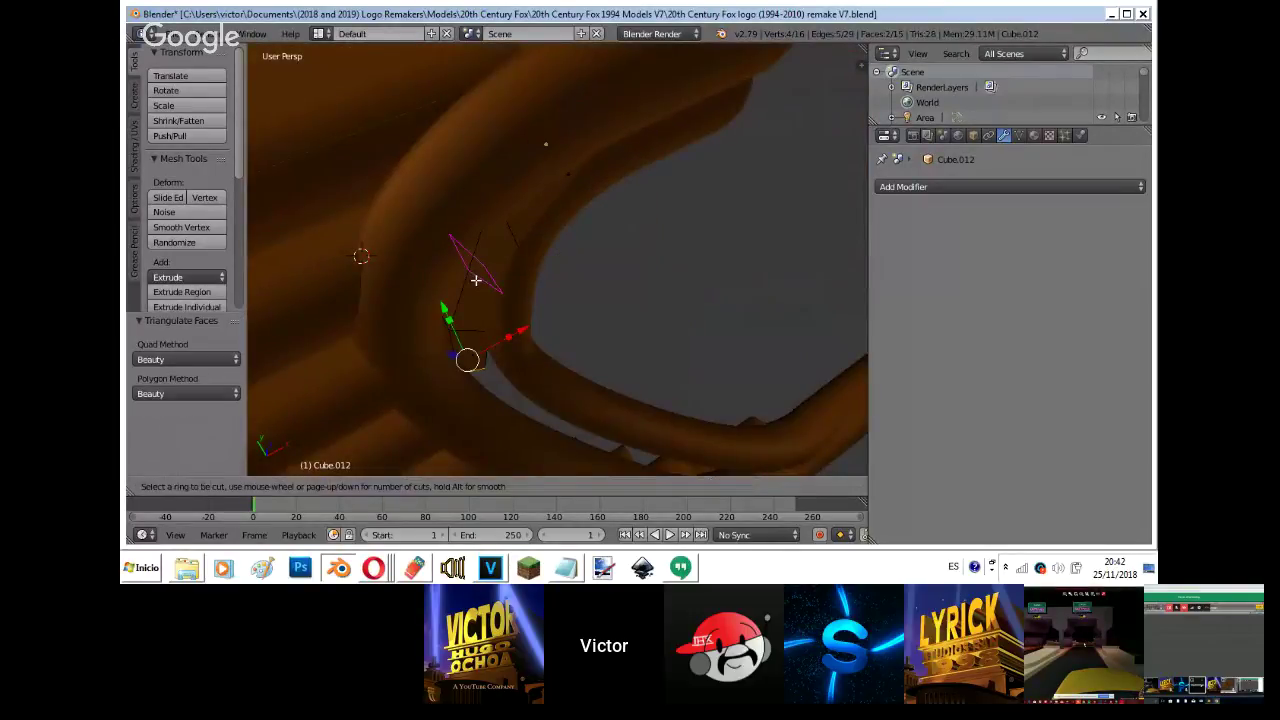
pyautogui.click(475, 278)
pyautogui.click(475, 278)
pyautogui.press('g')
pyautogui.click(462, 285)
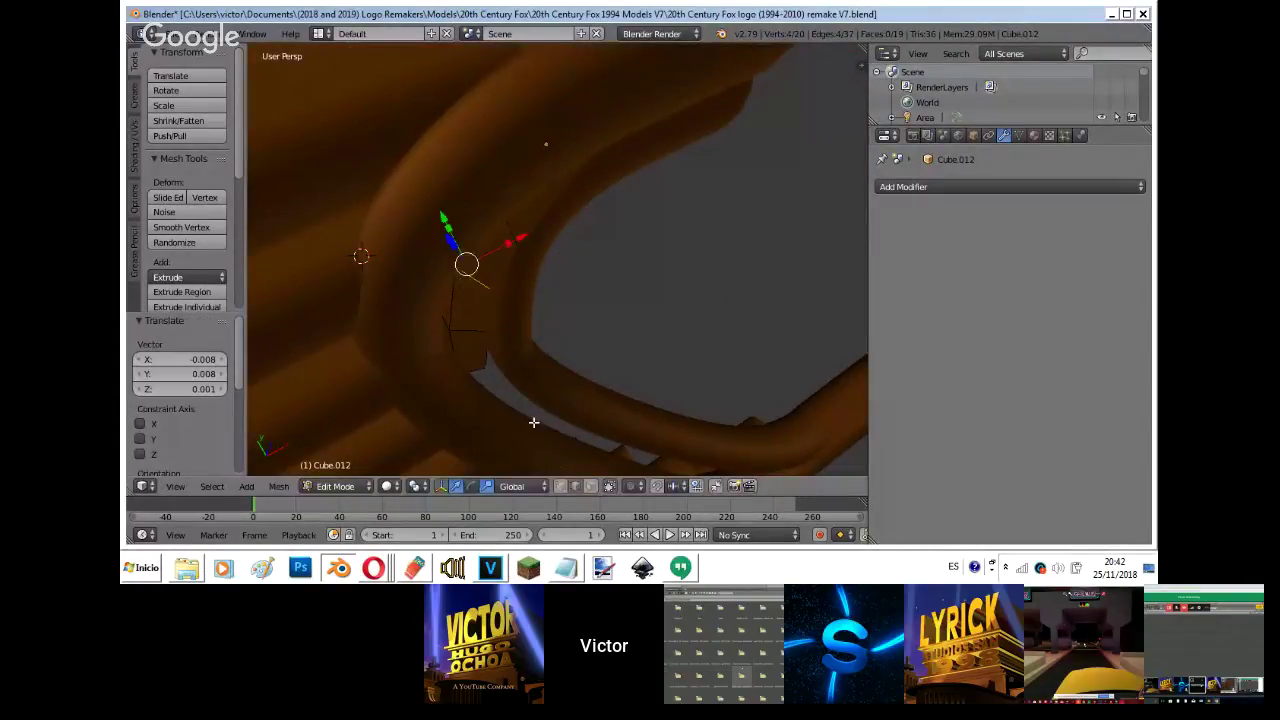
pyautogui.moveTo(469, 330); pyautogui.dragTo(459, 323)
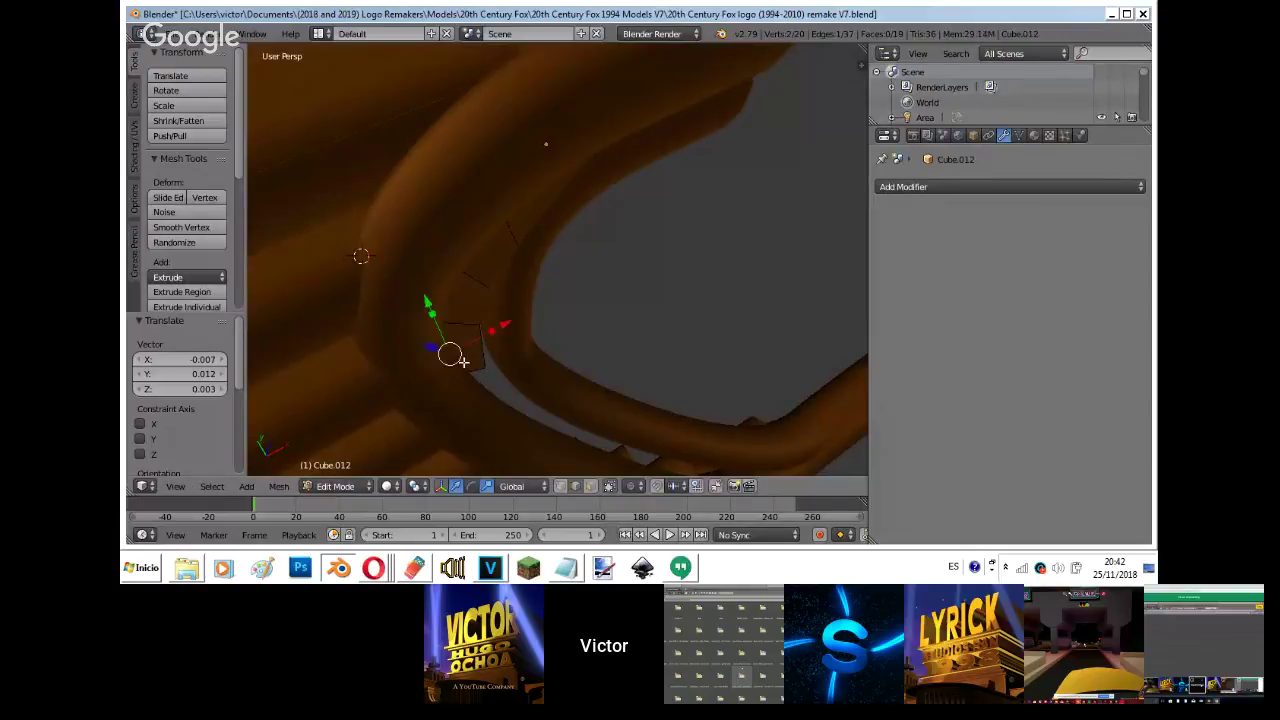
# - Select two adjoining edges at the filler's lower end with the wireframe as a guide and try to move them
pyautogui.hotkey('shift', 'f')
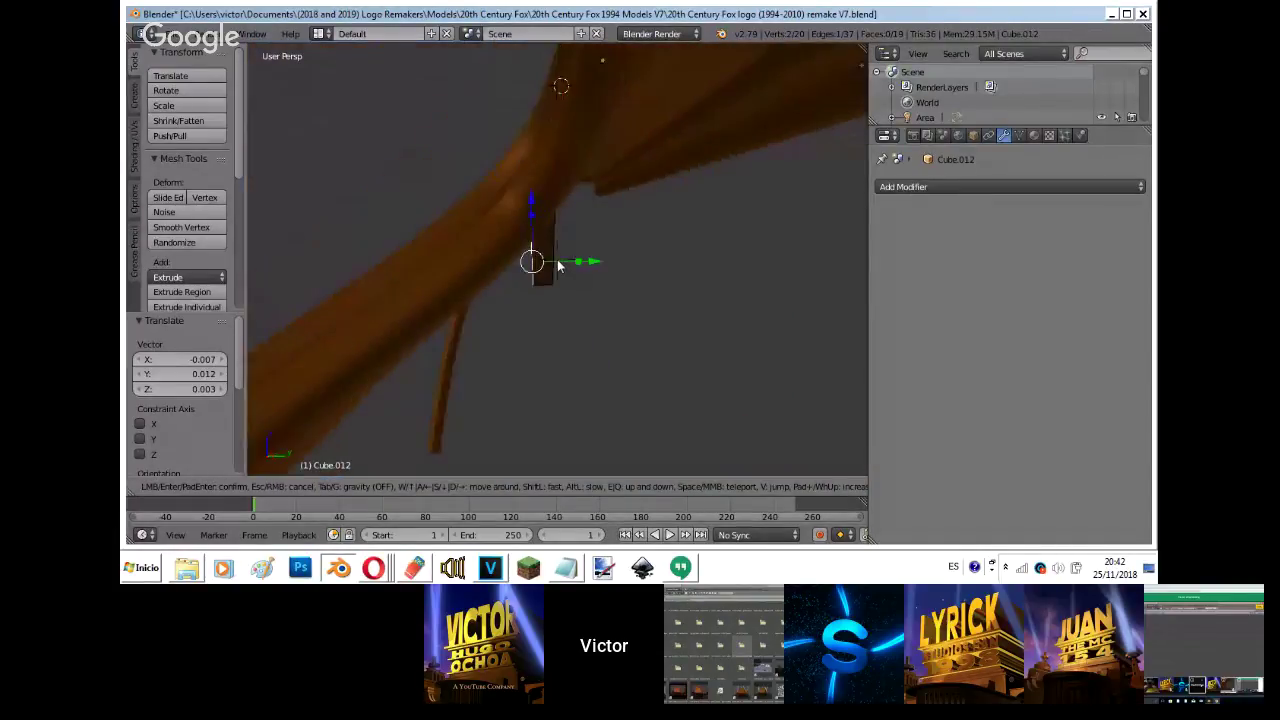
pyautogui.click(559, 265)
pyautogui.press('z')
pyautogui.rightClick(561, 280)
pyautogui.hotkey('shift', 'f')
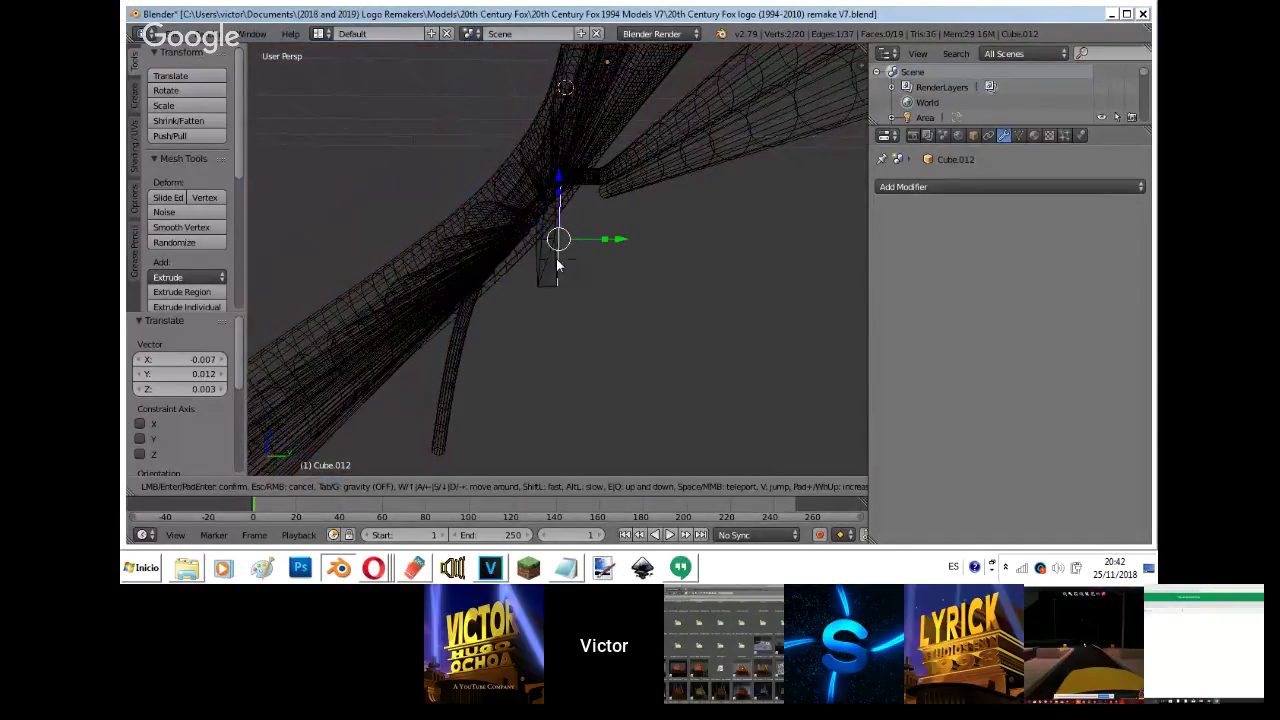
pyautogui.click(557, 262)
pyautogui.press('h')
pyautogui.press('z')
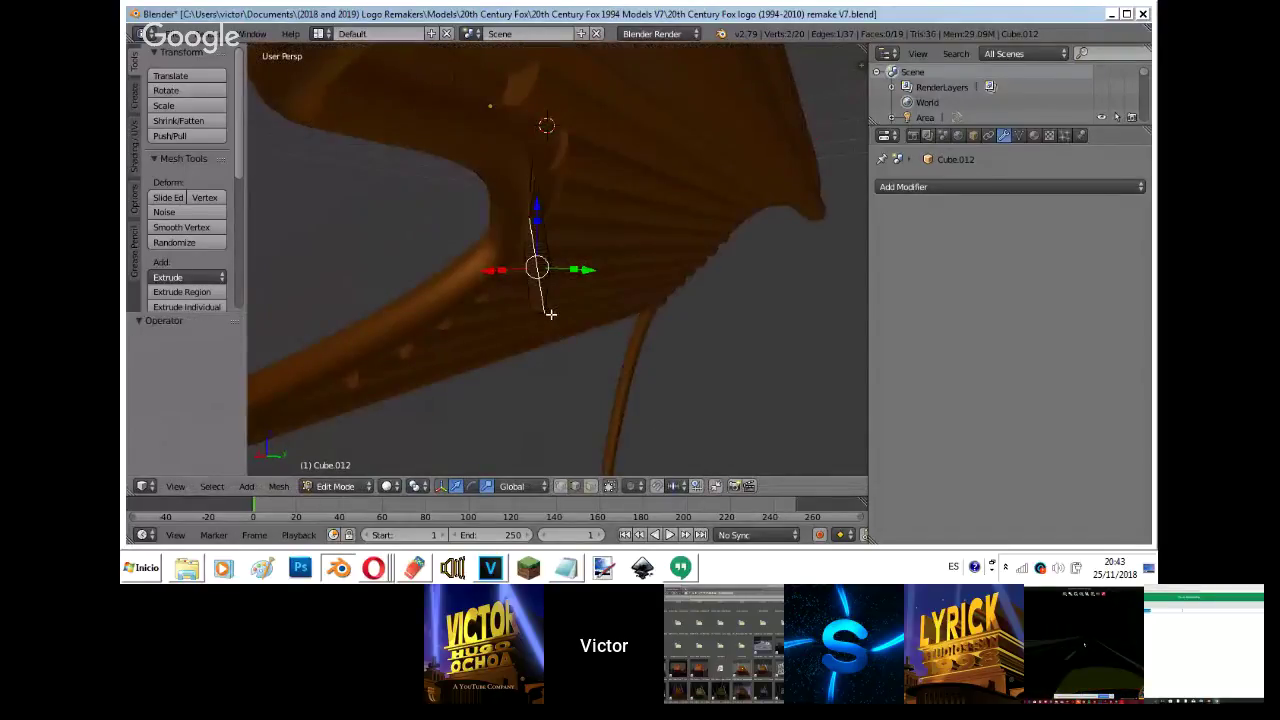
pyautogui.keyDown('shift'); pyautogui.rightClick(548, 313); pyautogui.keyUp('shift')
pyautogui.press('z')
pyautogui.press('z')
pyautogui.hotkey('shift', 'f')
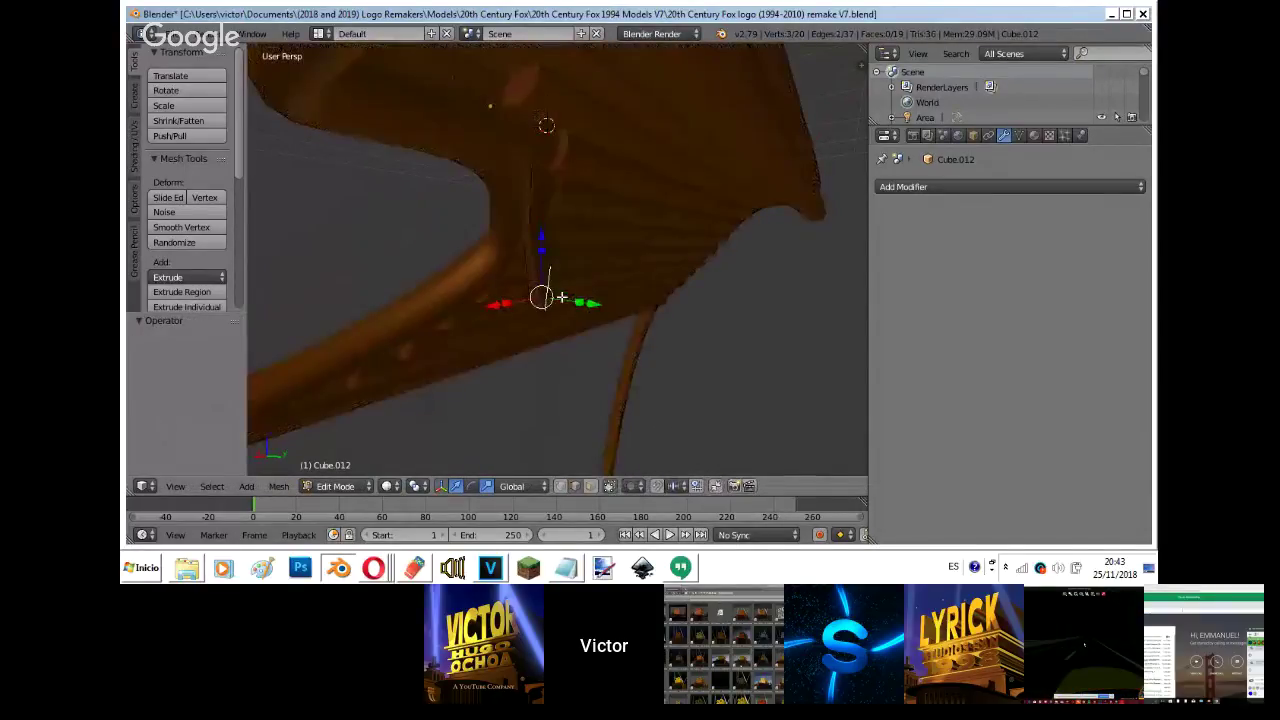
pyautogui.press('Escape')
pyautogui.press('g')
pyautogui.click(529, 229)
# - Select the two opposite side edges of the filler's lower end face and move them towards the gap between the tubes
pyautogui.hotkey('shift', 'f')
pyautogui.press('d')
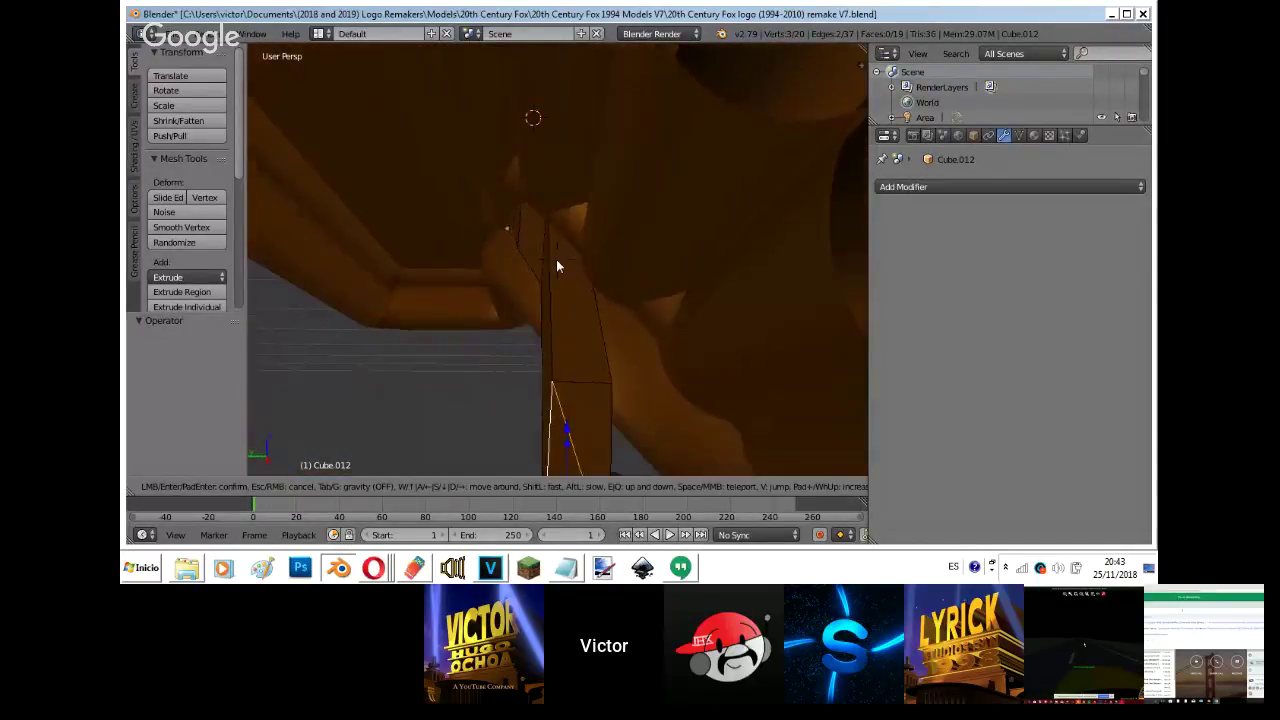
pyautogui.click(557, 259)
pyautogui.rightClick(575, 266)
pyautogui.keyDown('shift'); pyautogui.rightClick(525, 275); pyautogui.keyUp('shift')
pyautogui.hotkey('shift', 'f')
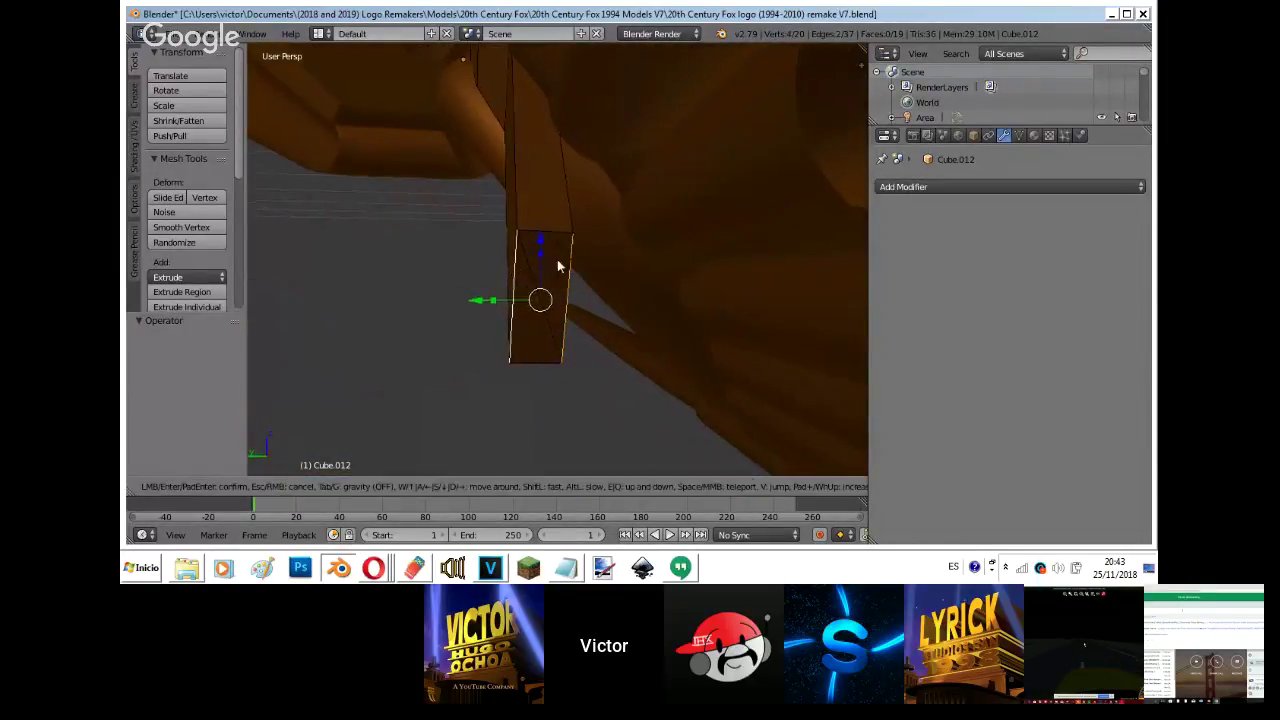
pyautogui.press('a')
pyautogui.click(557, 259)
pyautogui.press('g')
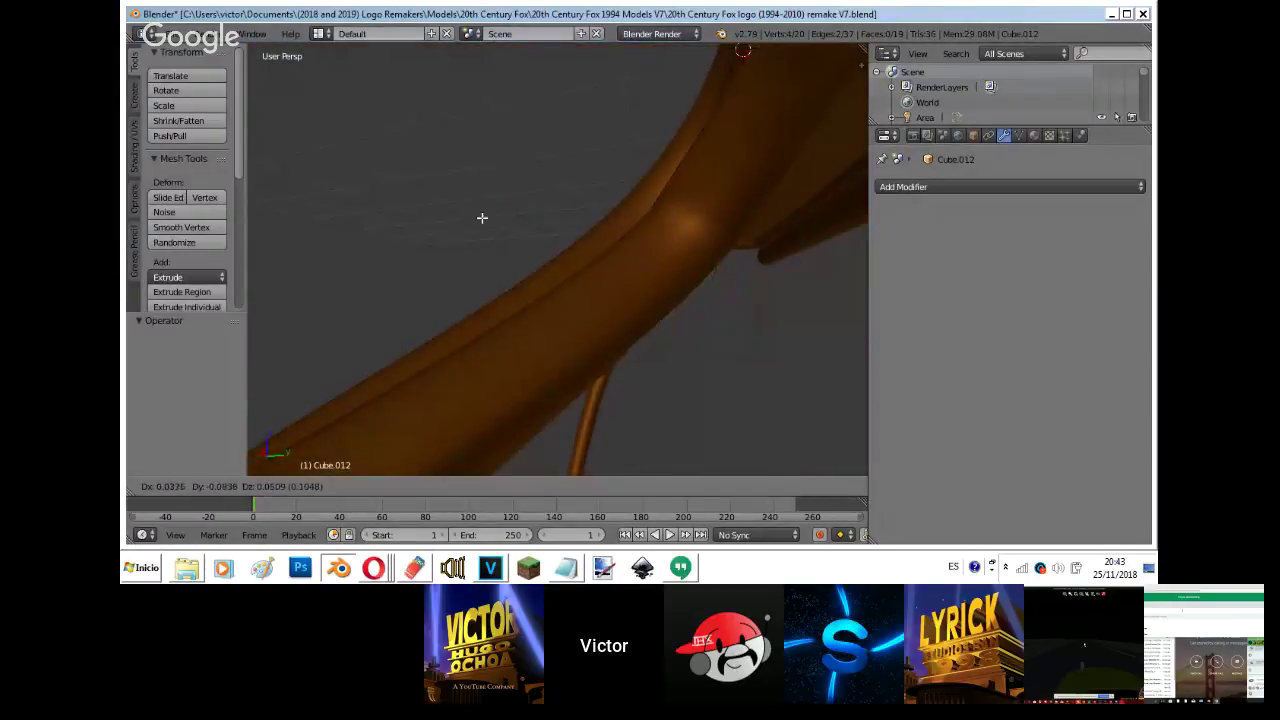
pyautogui.click(486, 234)
# - Move the filler's lower end again and rotate it by -30.9°
pyautogui.hotkey('shift', 'f')
pyautogui.click(559, 266)
pyautogui.press('g')
pyautogui.click(562, 307)
pyautogui.press('r')
pyautogui.click(617, 248)
# - Try to extrude the filler's lower end edges by 0.153, -0.151, -0.196 along the tubes, and undo it
pyautogui.hotkey('shift', 'f')
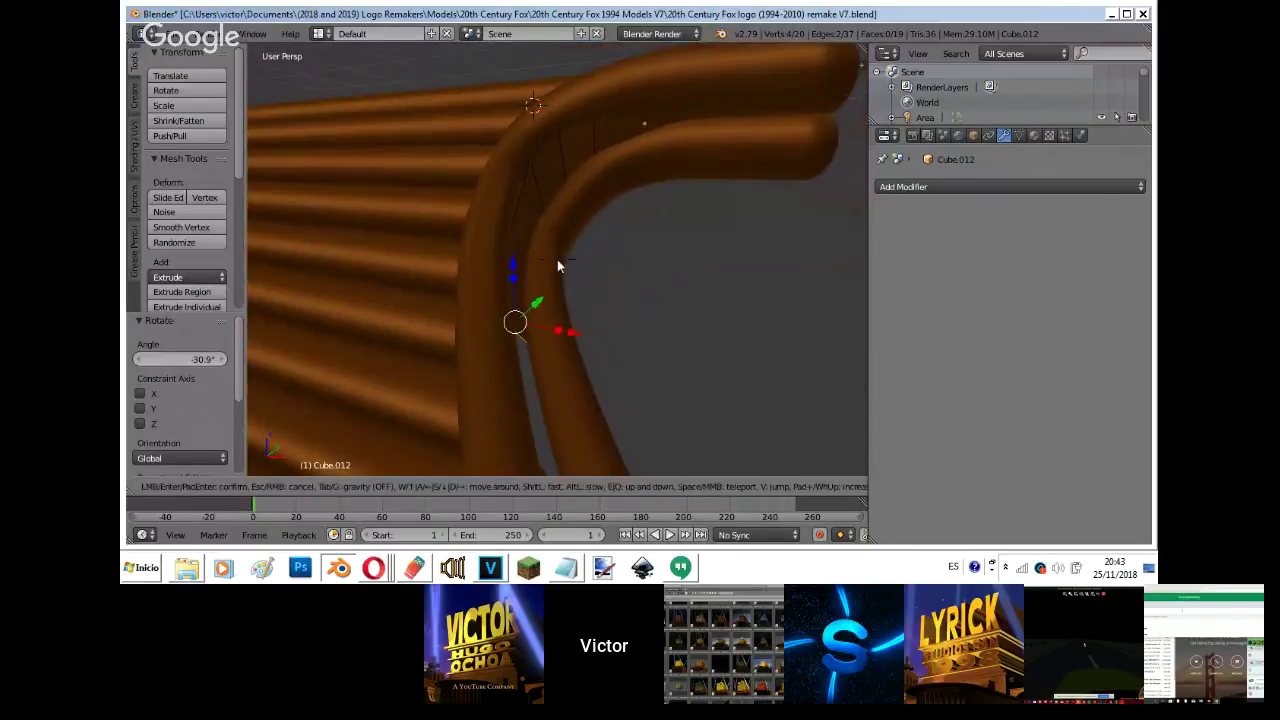
pyautogui.press('d')
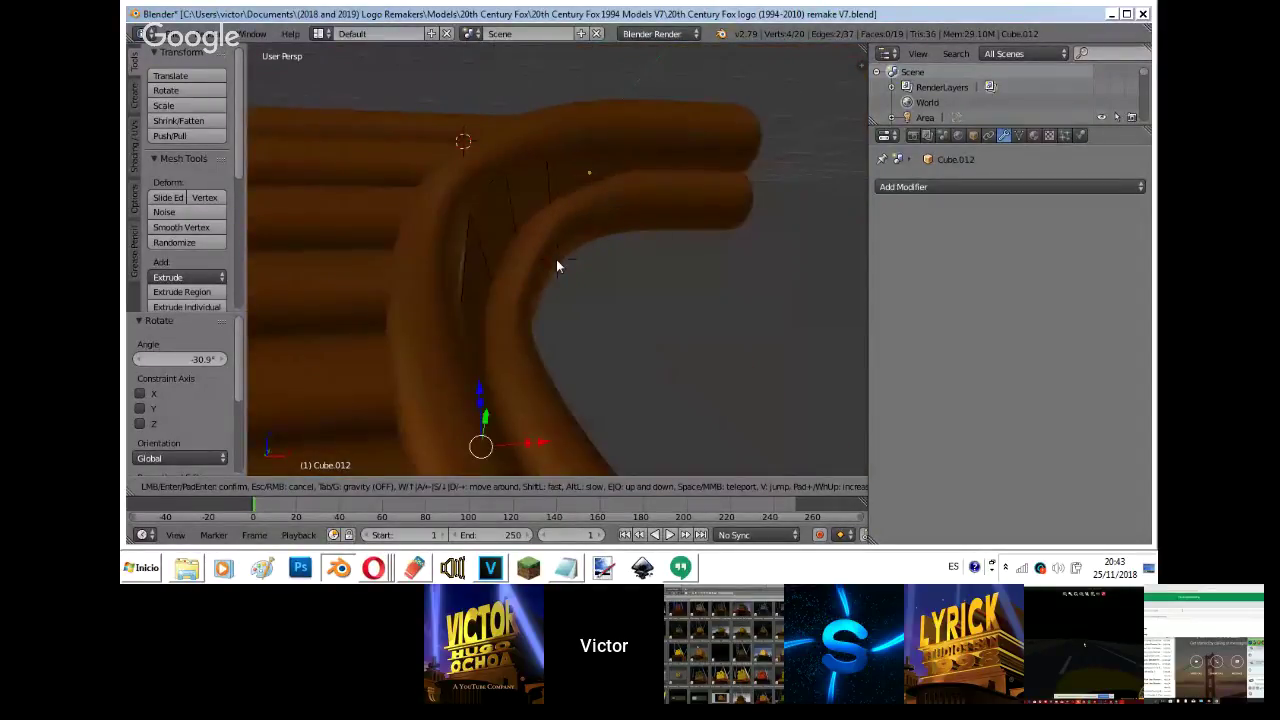
pyautogui.press('w')
pyautogui.press('s')
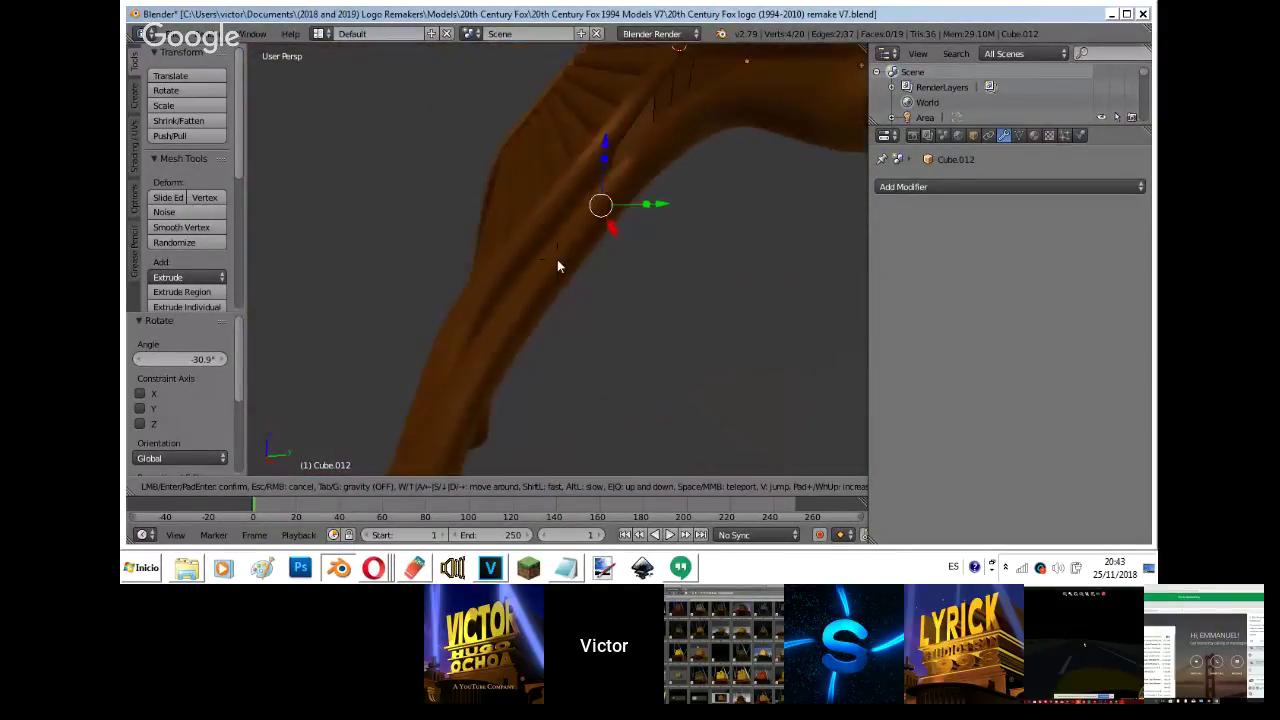
pyautogui.click(557, 263)
pyautogui.press('e')
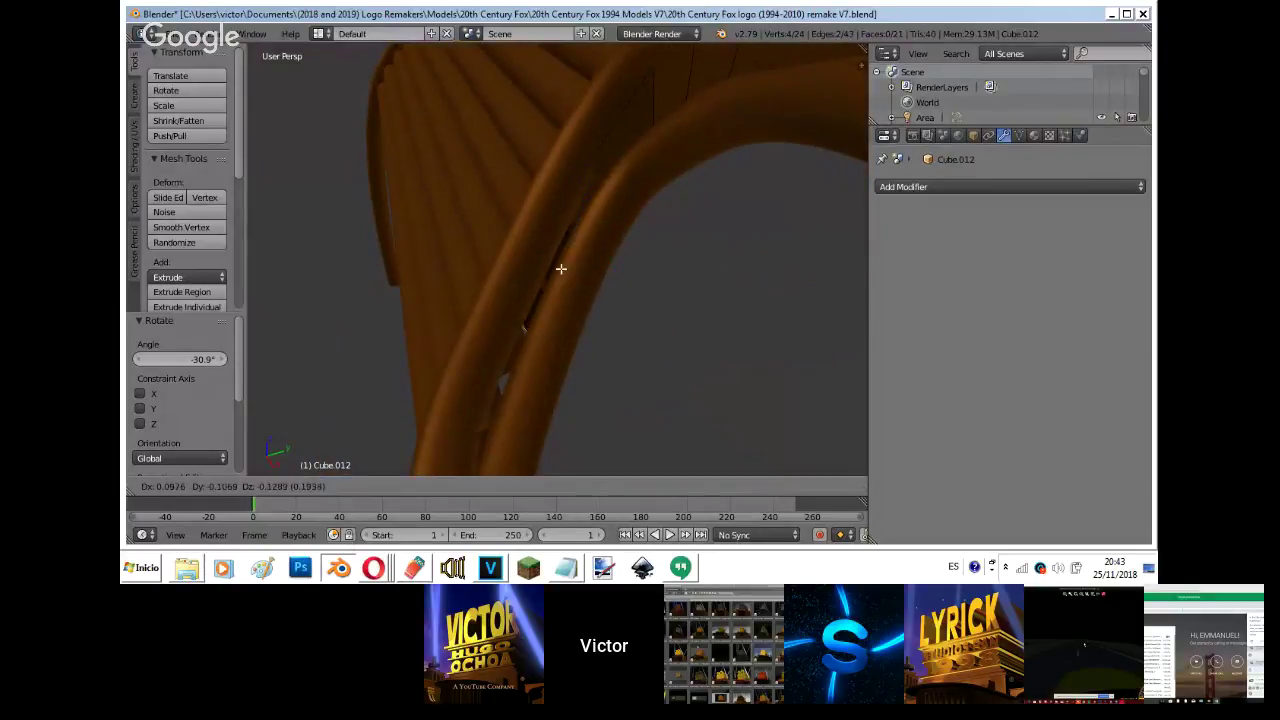
pyautogui.click(550, 321)
pyautogui.hotkey('shift', 'f')
pyautogui.press('w')
pyautogui.click(557, 260)
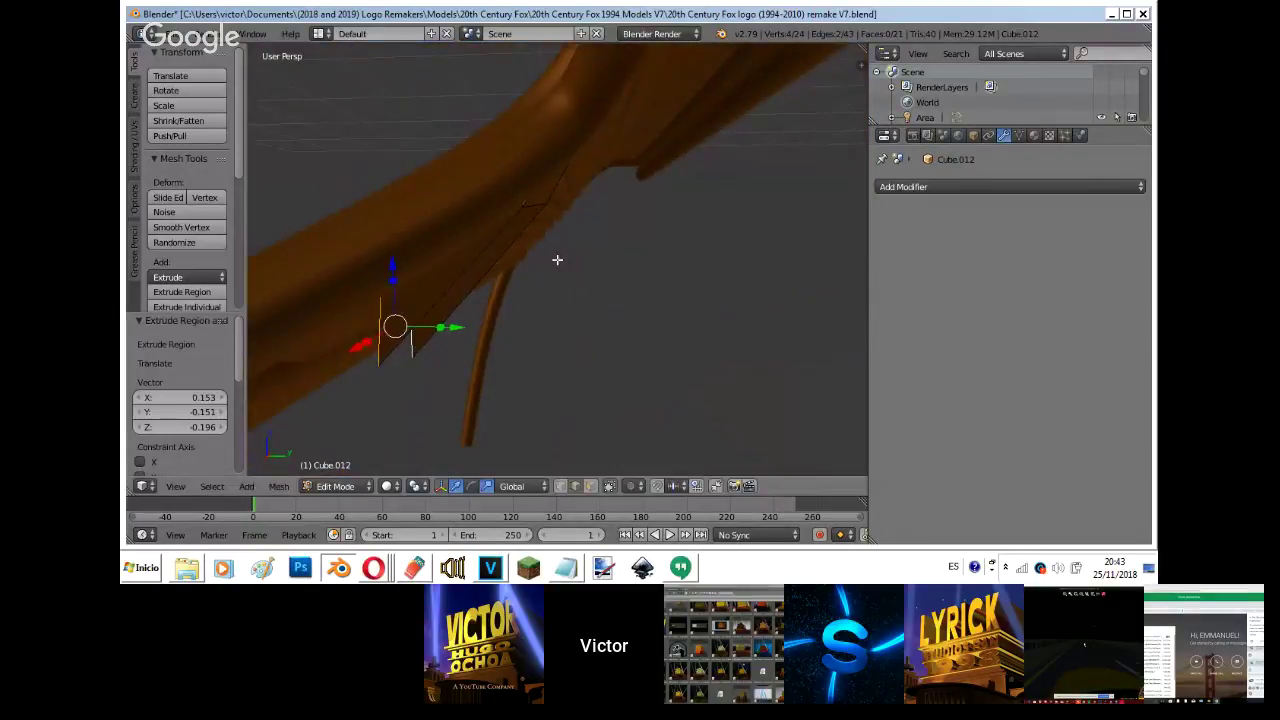
pyautogui.hotkey('ctrl', 'z')
pyautogui.hotkey('ctrl', 'z')
# - Select the two triangular faces at the filler's lower end and move them by -0.012, 0.031, 0.051
pyautogui.hotkey('shift', 'f')
pyautogui.press('d')
pyautogui.click(557, 260)
pyautogui.press('a')
pyautogui.press('z')
pyautogui.press('z')
pyautogui.press('z')
pyautogui.keyDown('shift'); pyautogui.rightClick(491, 233); pyautogui.keyUp('shift')
pyautogui.press('z')
pyautogui.hotkey('shift', 'f')
pyautogui.press('d')
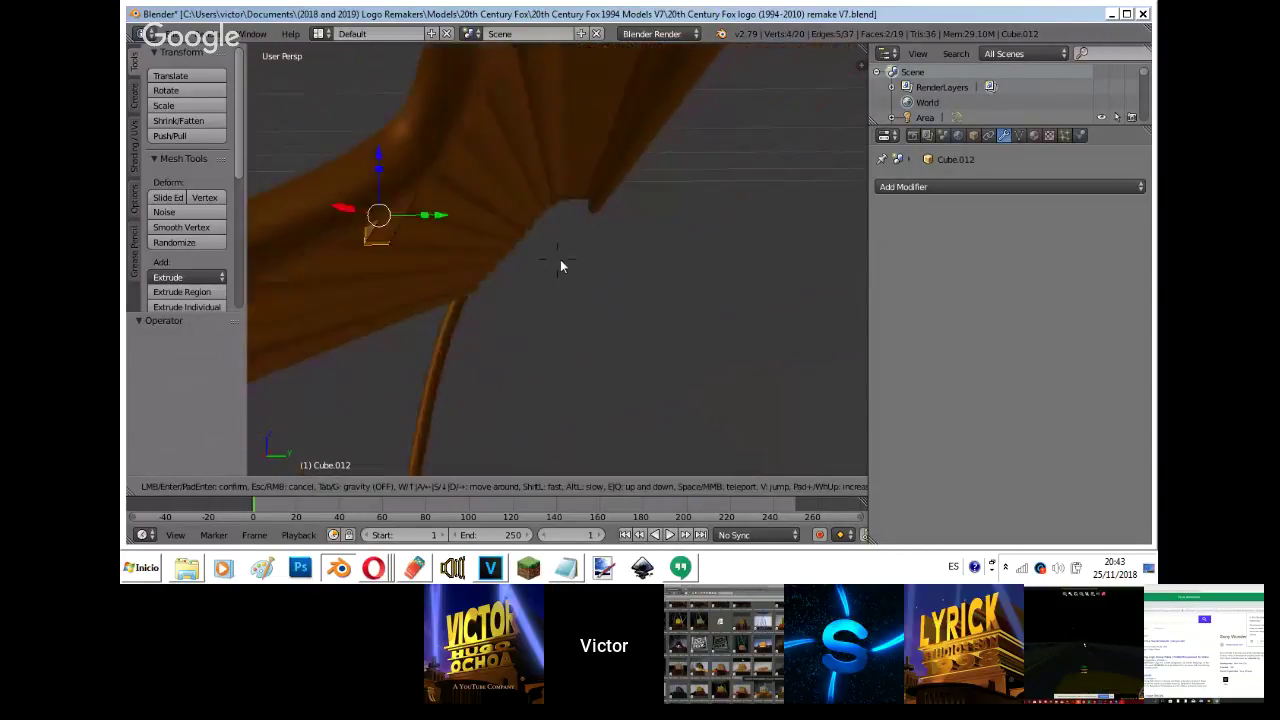
pyautogui.press('a')
pyautogui.press('d')
pyautogui.click(557, 260)
pyautogui.press('g')
pyautogui.click(571, 218)
pyautogui.press('g')
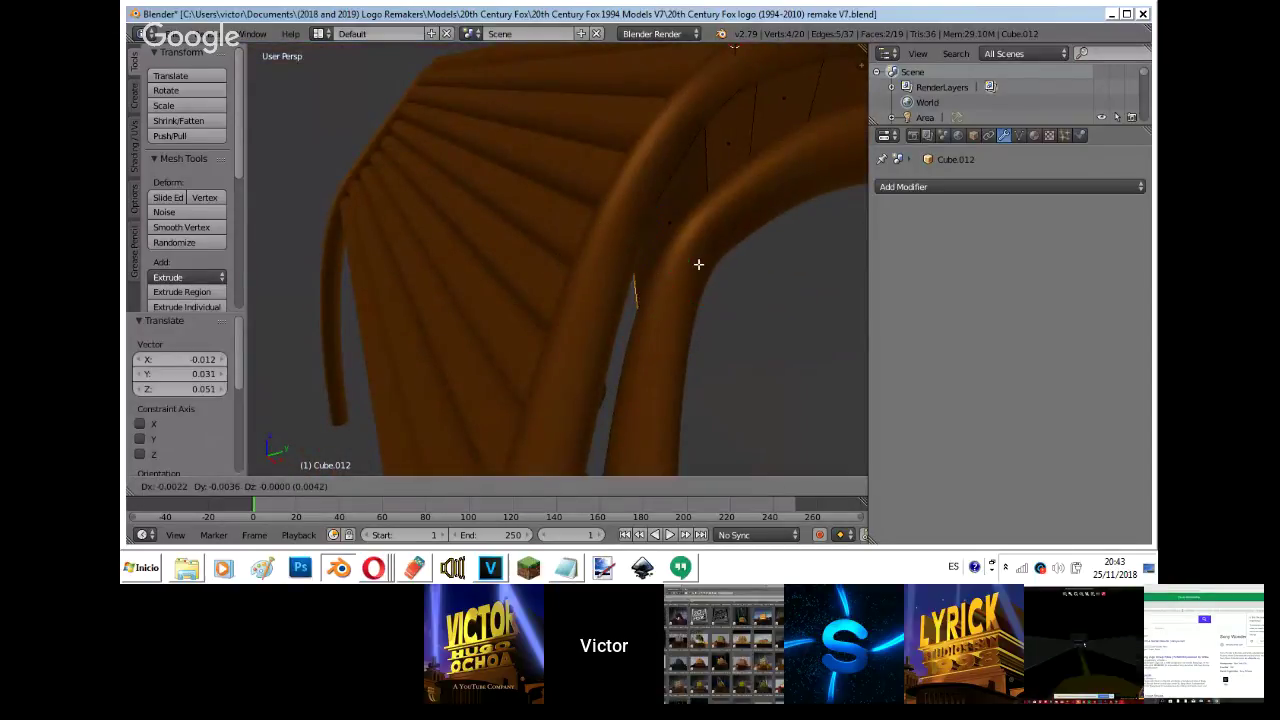
pyautogui.rightClick(697, 263)
# - Move the filler's lower end faces by -0.019, -0.028, 0.038
pyautogui.hotkey('shift', 'f')
pyautogui.press('d')
pyautogui.click(557, 260)
pyautogui.press('g')
pyautogui.click(528, 222)
# - Shift the lower end faces between the tubes and rotate them by -31.5° to follow the curve
pyautogui.hotkey('shift', 'f')
pyautogui.press('a')
pyautogui.click(557, 260)
pyautogui.press('g')
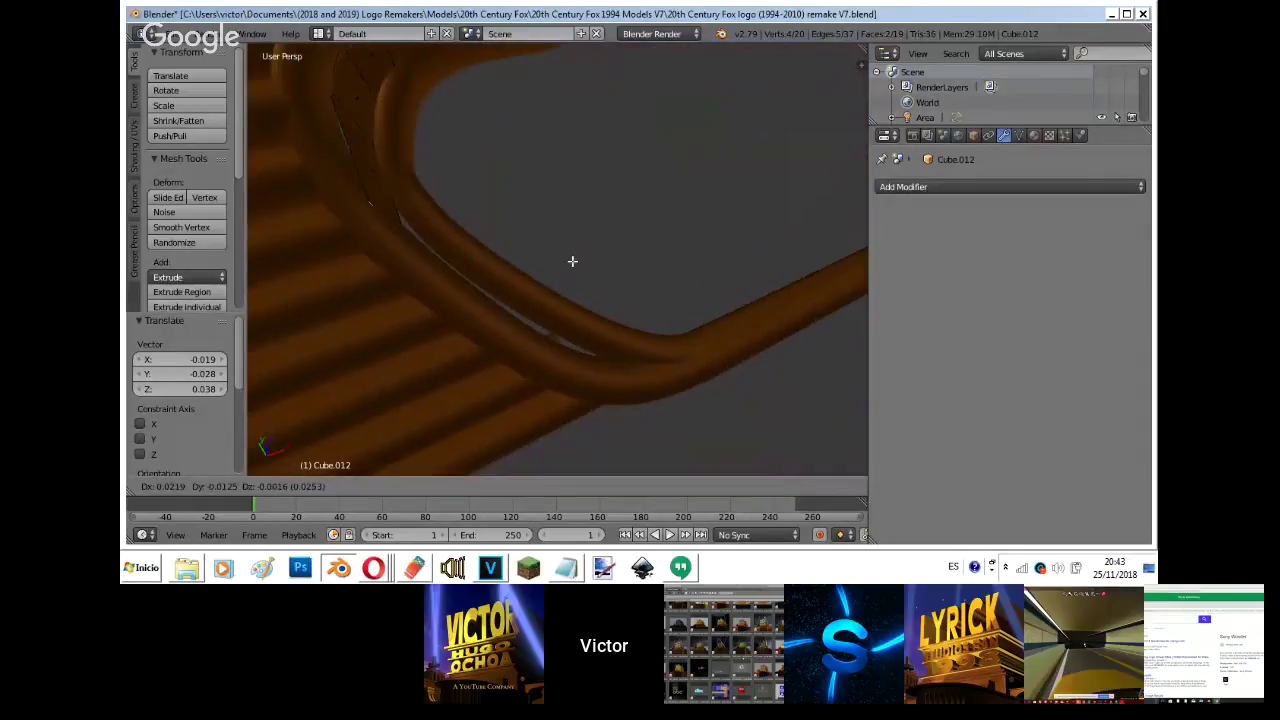
pyautogui.press('r')
pyautogui.click(596, 157)
pyautogui.press('g')
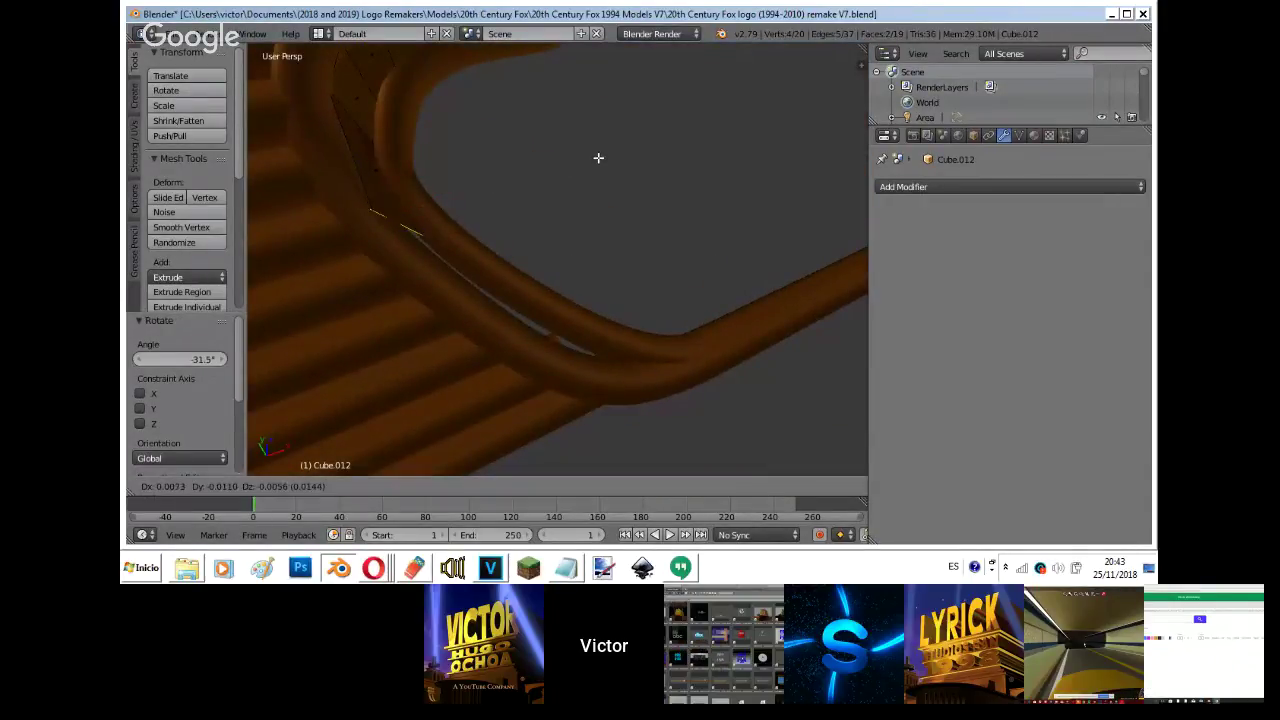
pyautogui.click(598, 157)
# - Nudge the filler's lower end faces by -0.023, 0.005, -0.014
pyautogui.hotkey('shift', 'f')
pyautogui.click(557, 259)
pyautogui.press('g')
pyautogui.click(526, 280)
# - Rotate the lower end faces a little more and move them by -0.018, -0.028, -0.044 down the gap
pyautogui.hotkey('shift', 'f')
pyautogui.press('d')
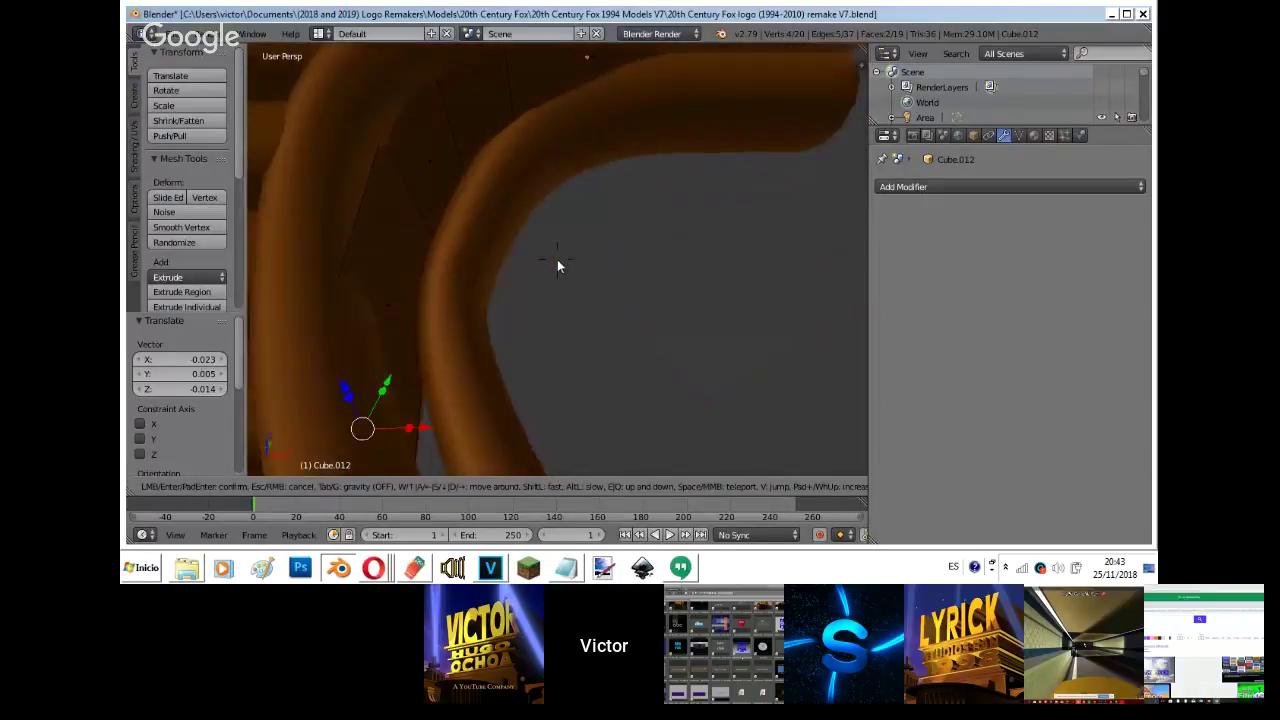
pyautogui.click(557, 259)
pyautogui.press('g')
pyautogui.click(598, 262)
pyautogui.press('r')
pyautogui.click(594, 214)
pyautogui.press('g')
pyautogui.click(562, 277)
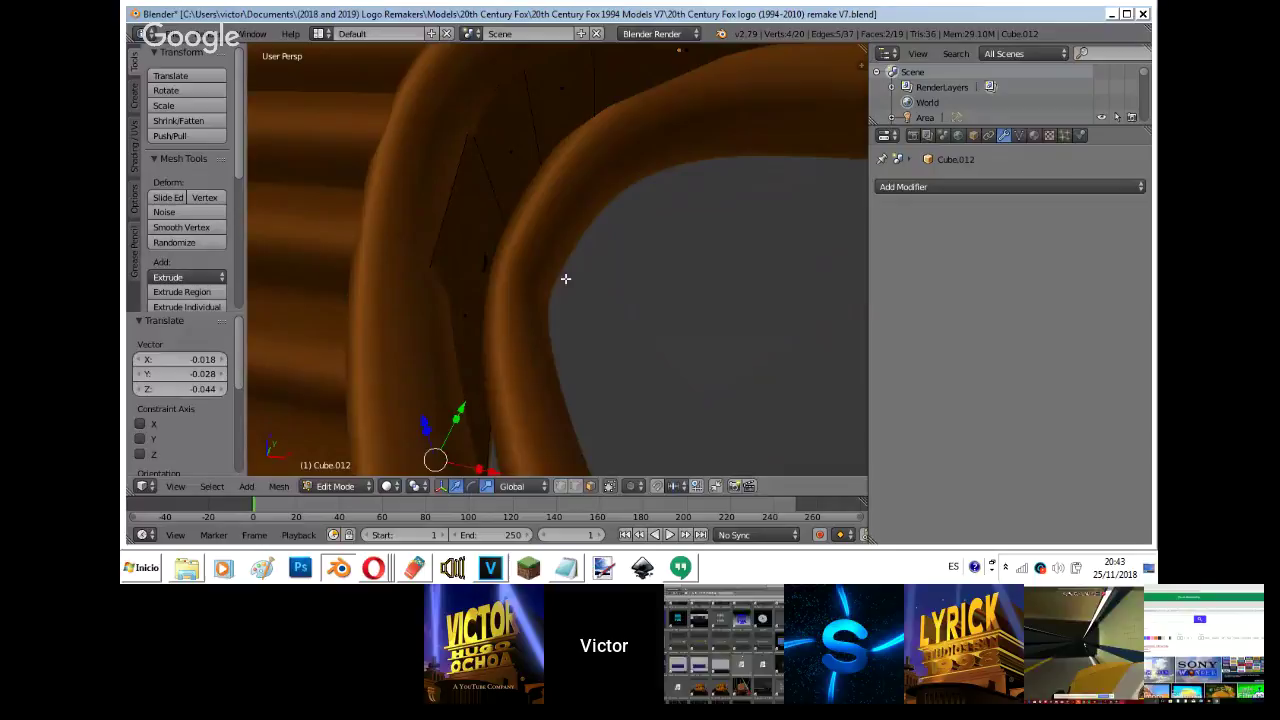
# - Try deleting only the faces at the filler's lower end, and undo the deletion
pyautogui.press('x')
pyautogui.click(565, 280)
pyautogui.press('z')
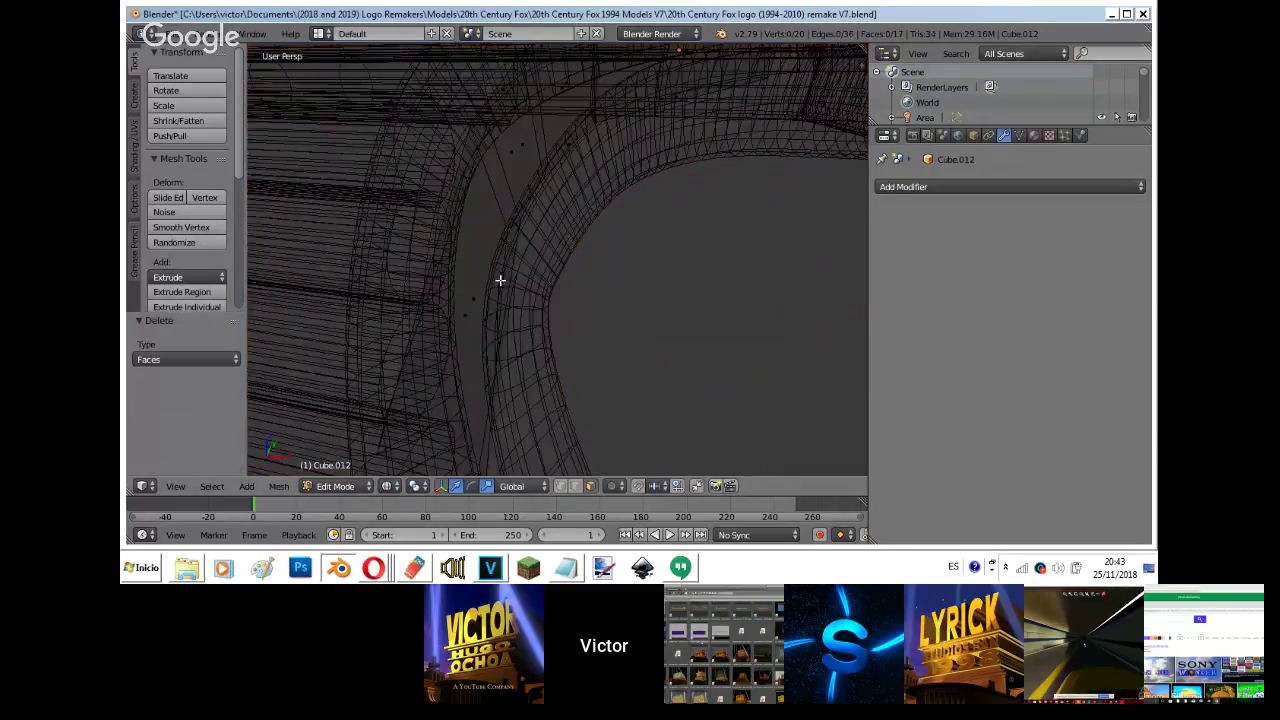
pyautogui.hotkey('ctrl', 'z')
pyautogui.press('z')
# - Delete the vertices of the filler's lower end, then select the geometry at the open end and apply Make Face
pyautogui.press('x')
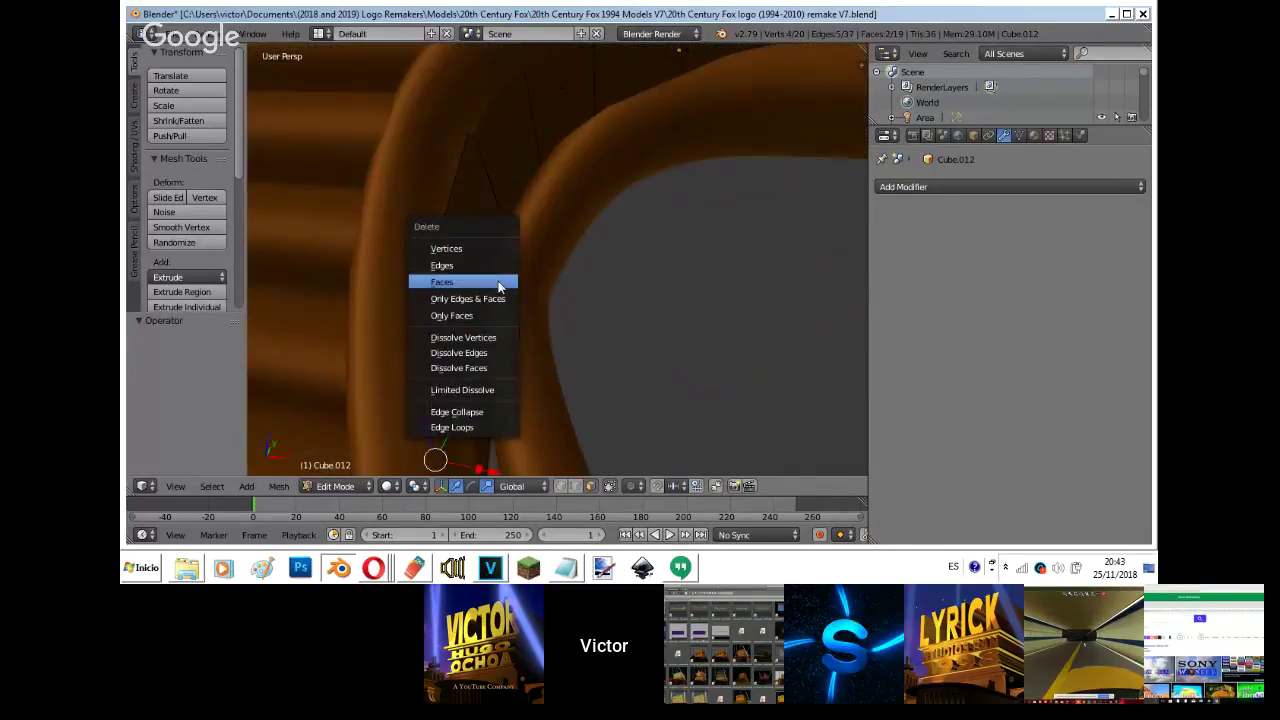
pyautogui.click(452, 248)
pyautogui.press('z')
pyautogui.rightClick(490, 156)
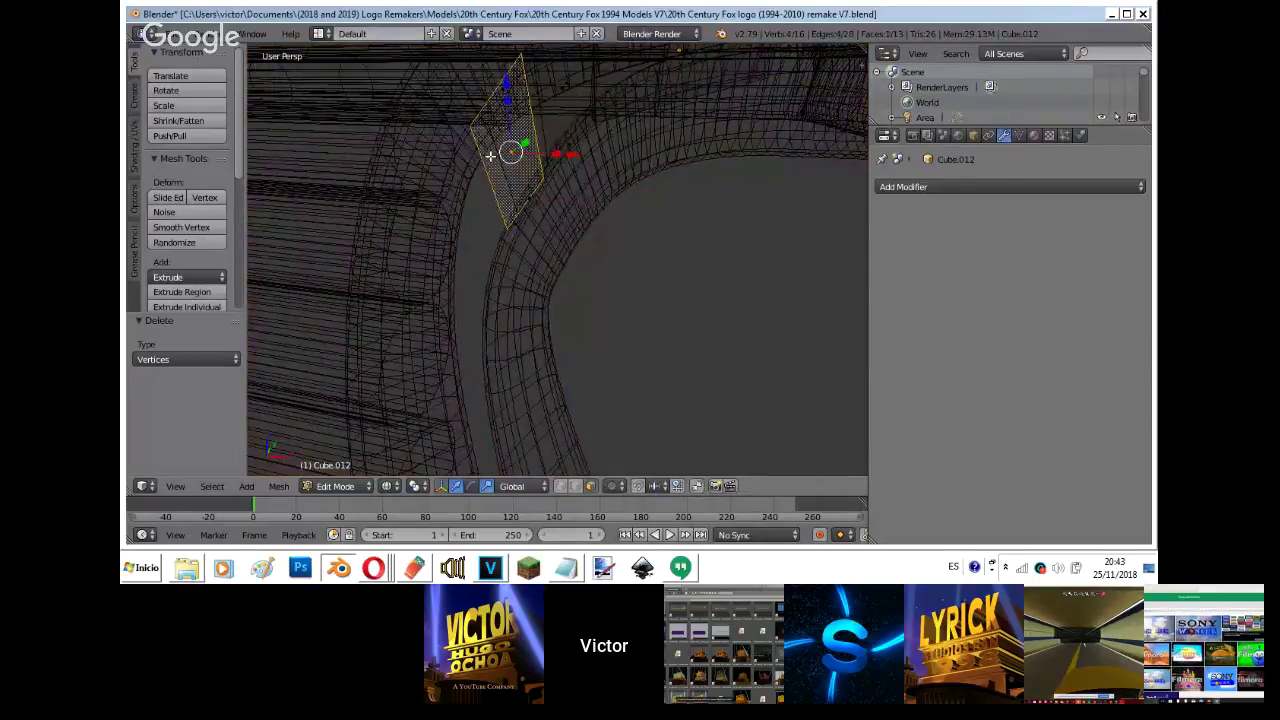
pyautogui.click(494, 182)
pyautogui.press('f')
pyautogui.press('z')
# - Switch to the YouTube live stream page in Opera and post "No swearing in the halls" in the live chat
pyautogui.moveTo(373, 567)
pyautogui.click(367, 490)
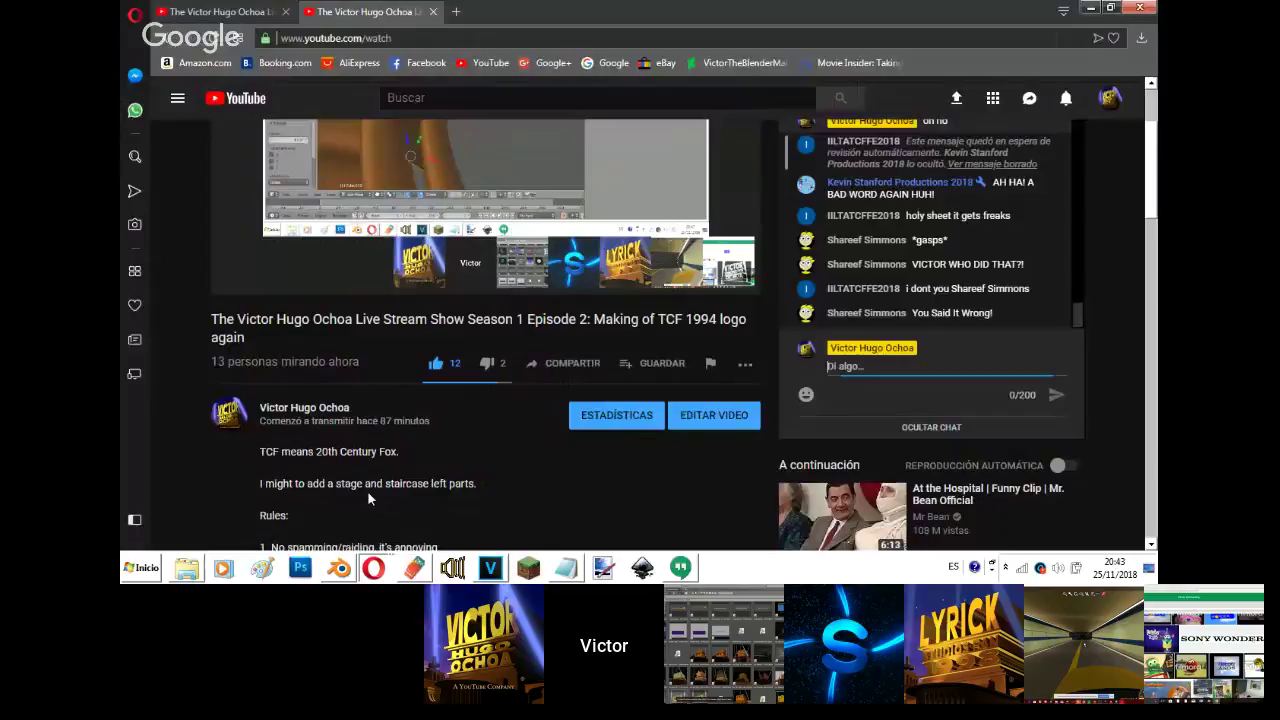
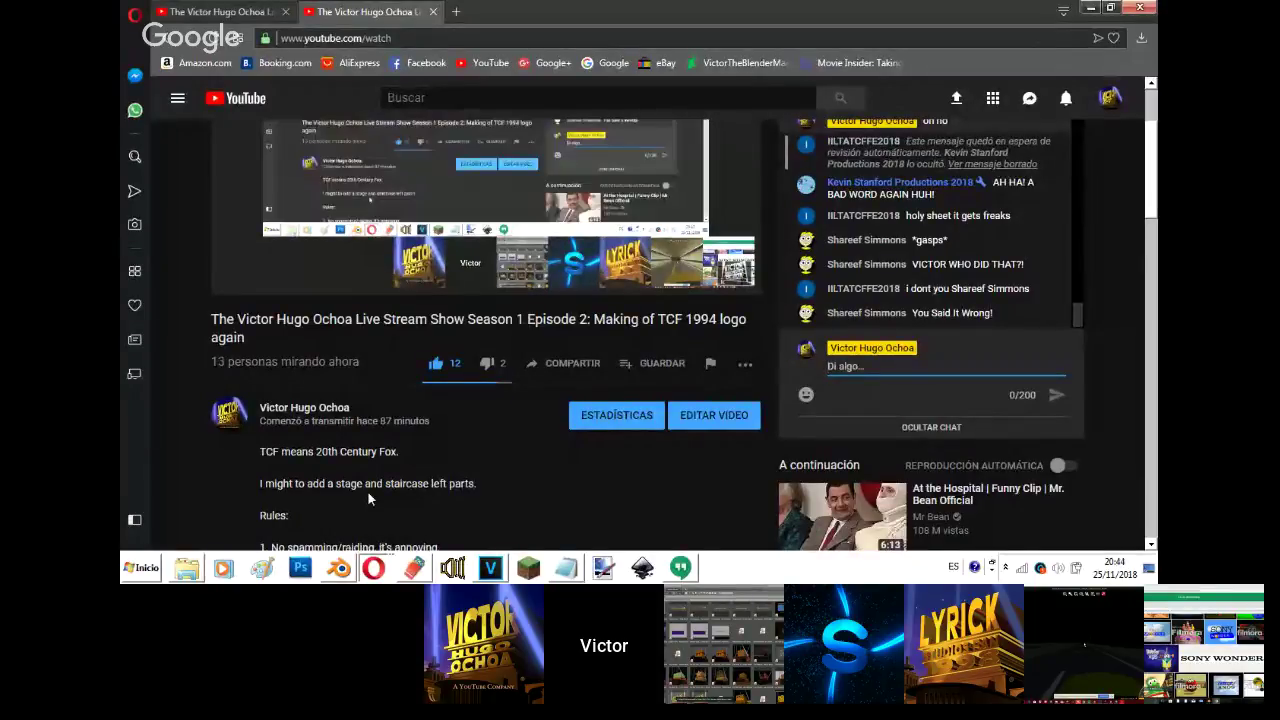
pyautogui.write('ar ')
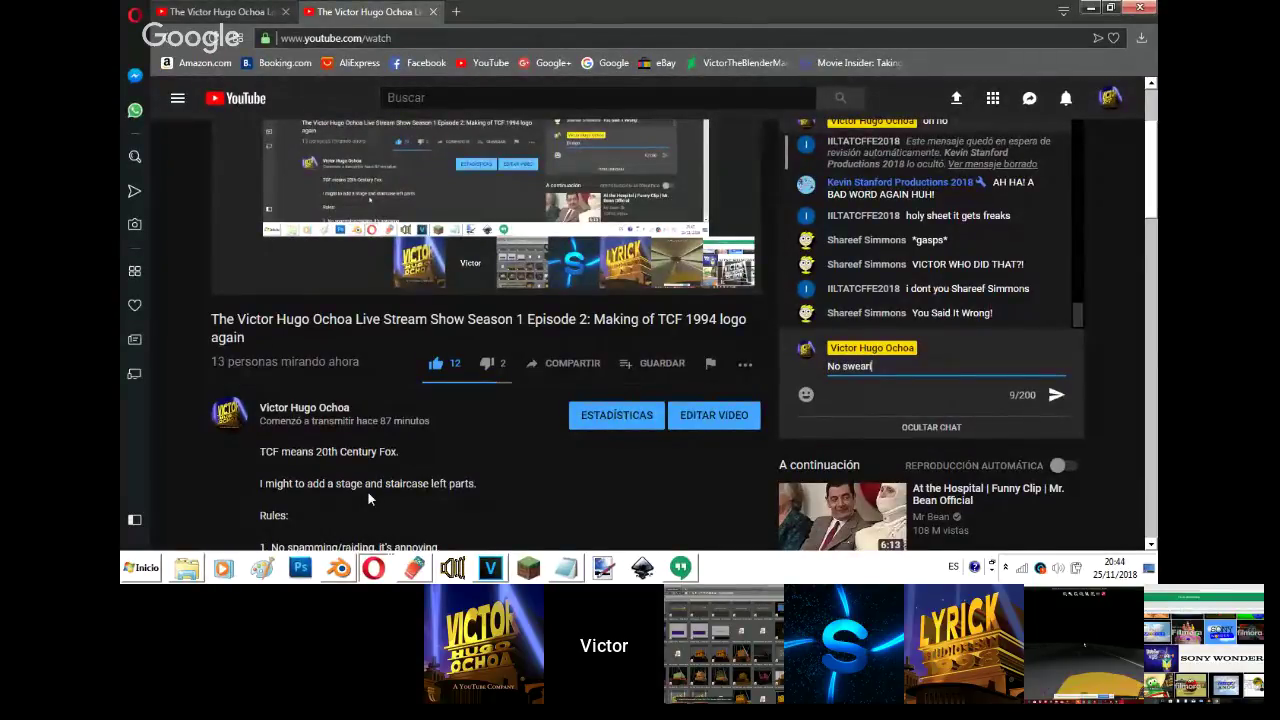
pyautogui.write('ing in thew ')
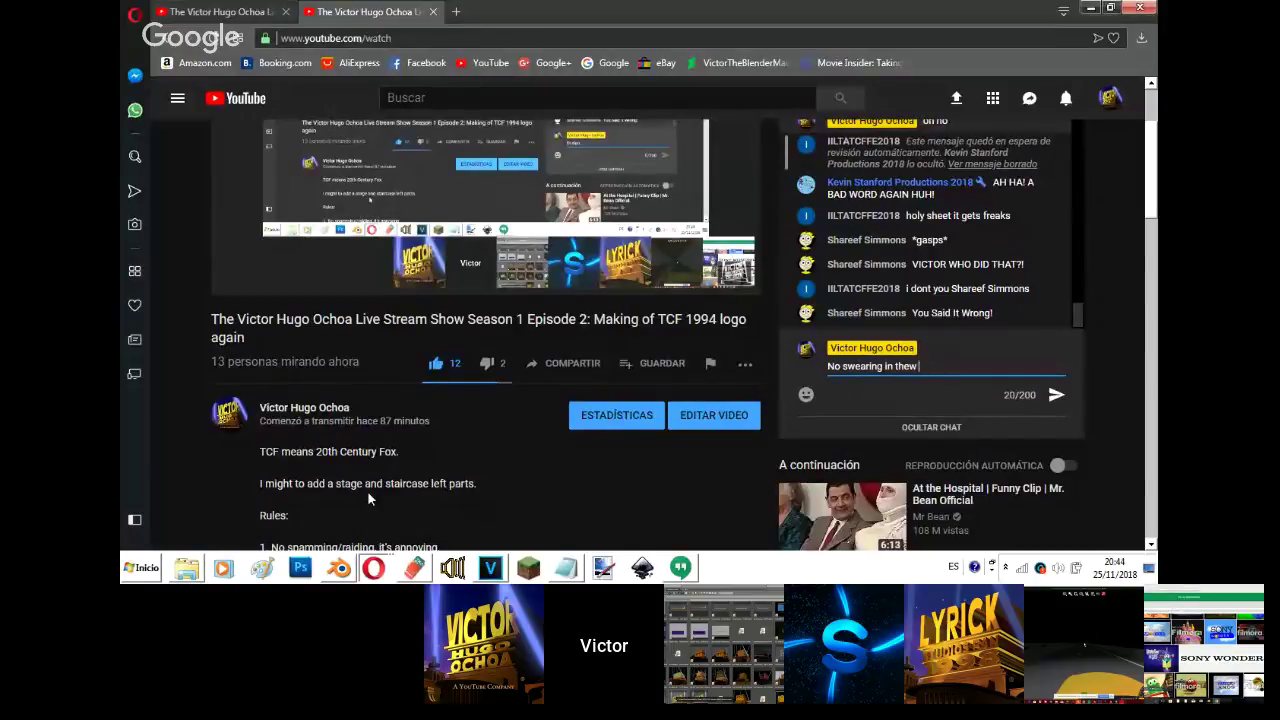
pyautogui.write('halls')
pyautogui.press('Return')
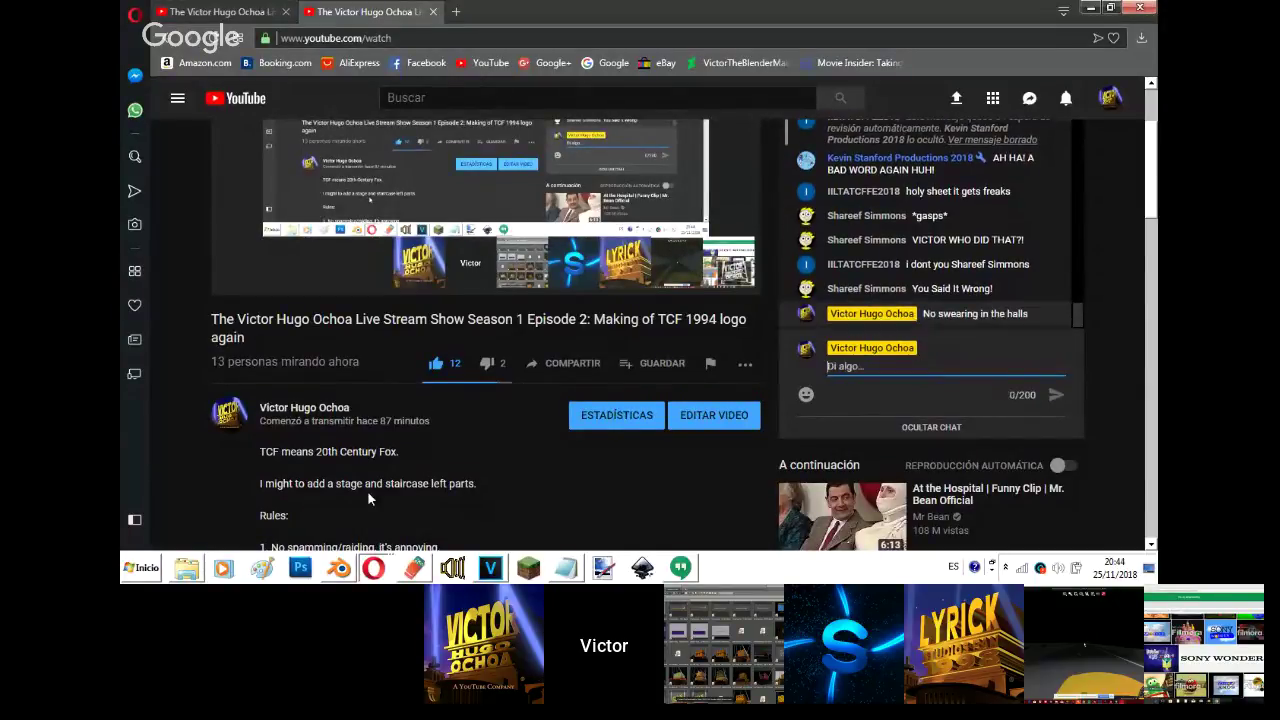
# - Look over the live stream's player, description, rules and chat, then check the Hangouts broadcast window
pyautogui.scroll(1, 940, 253)
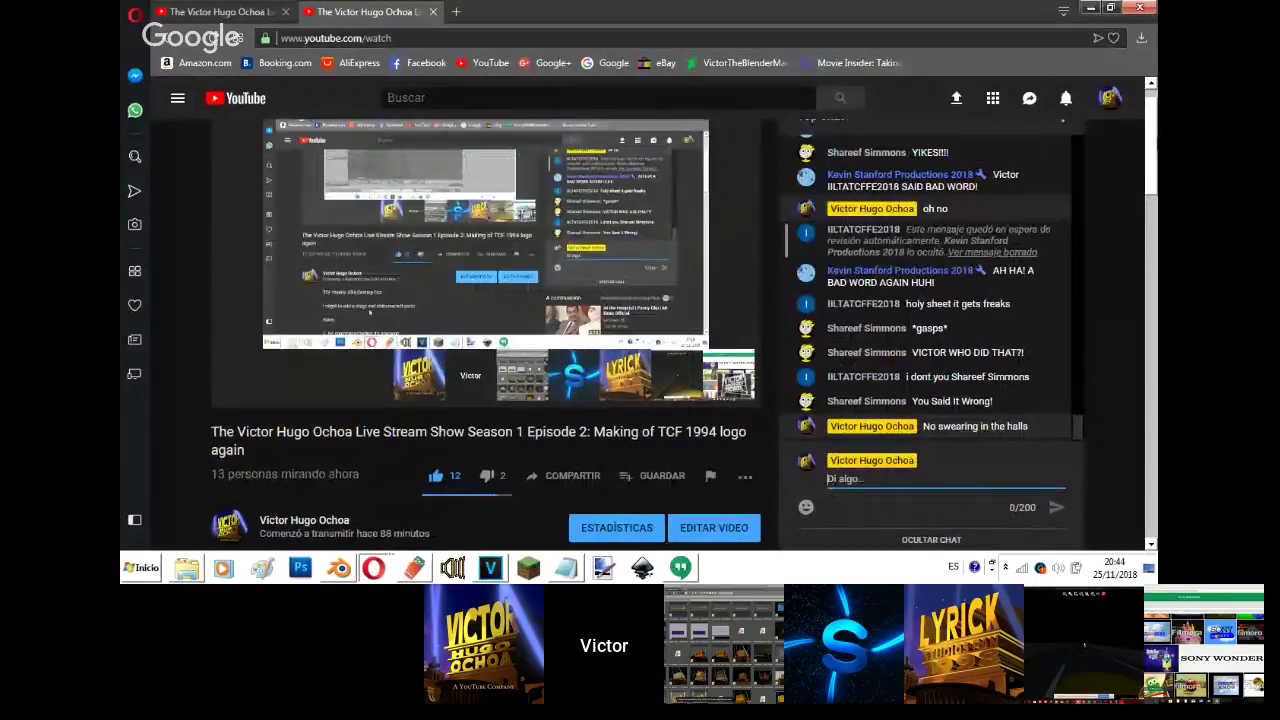
pyautogui.moveTo(591, 399)
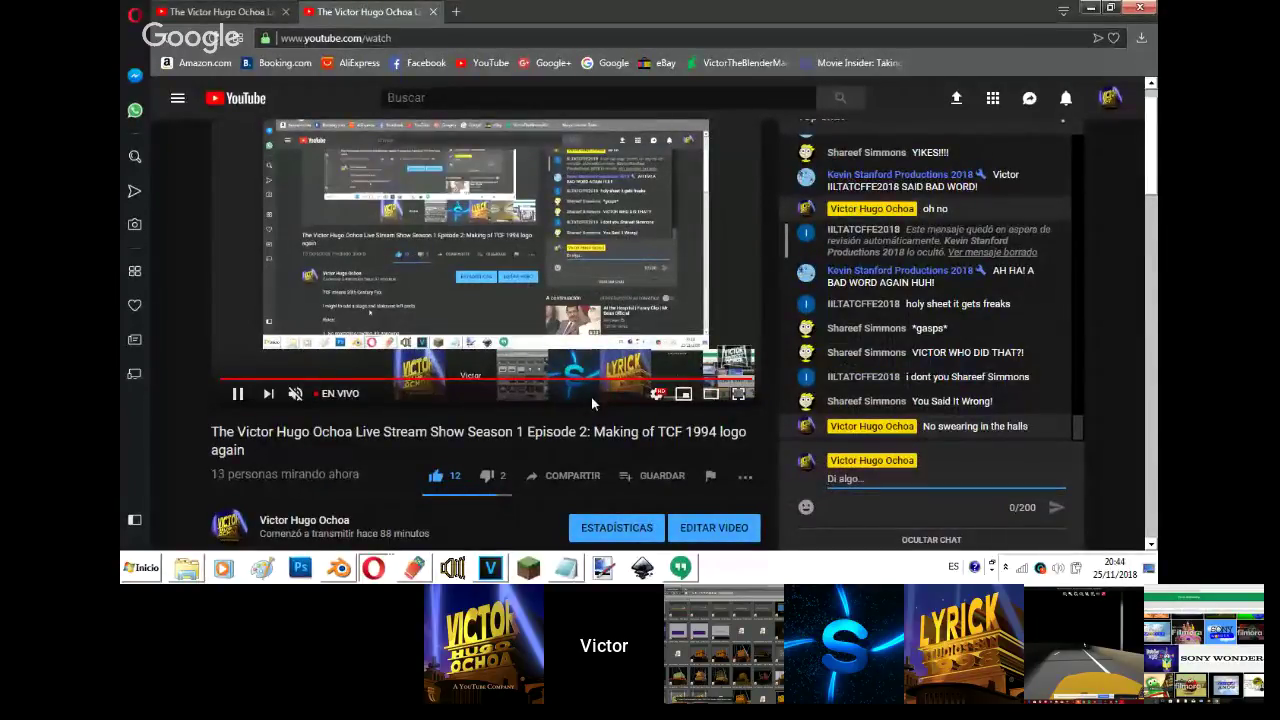
pyautogui.scroll(-1, 1087, 203)
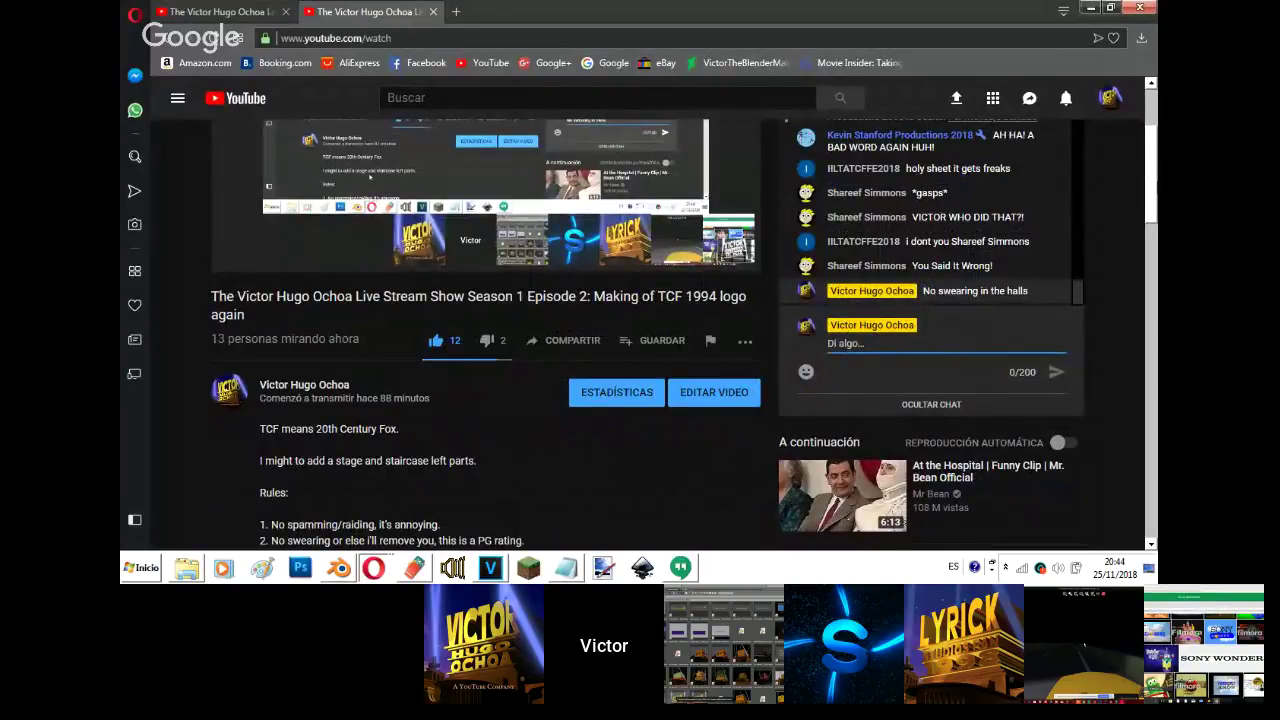
pyautogui.scroll(-1, 1136, 205)
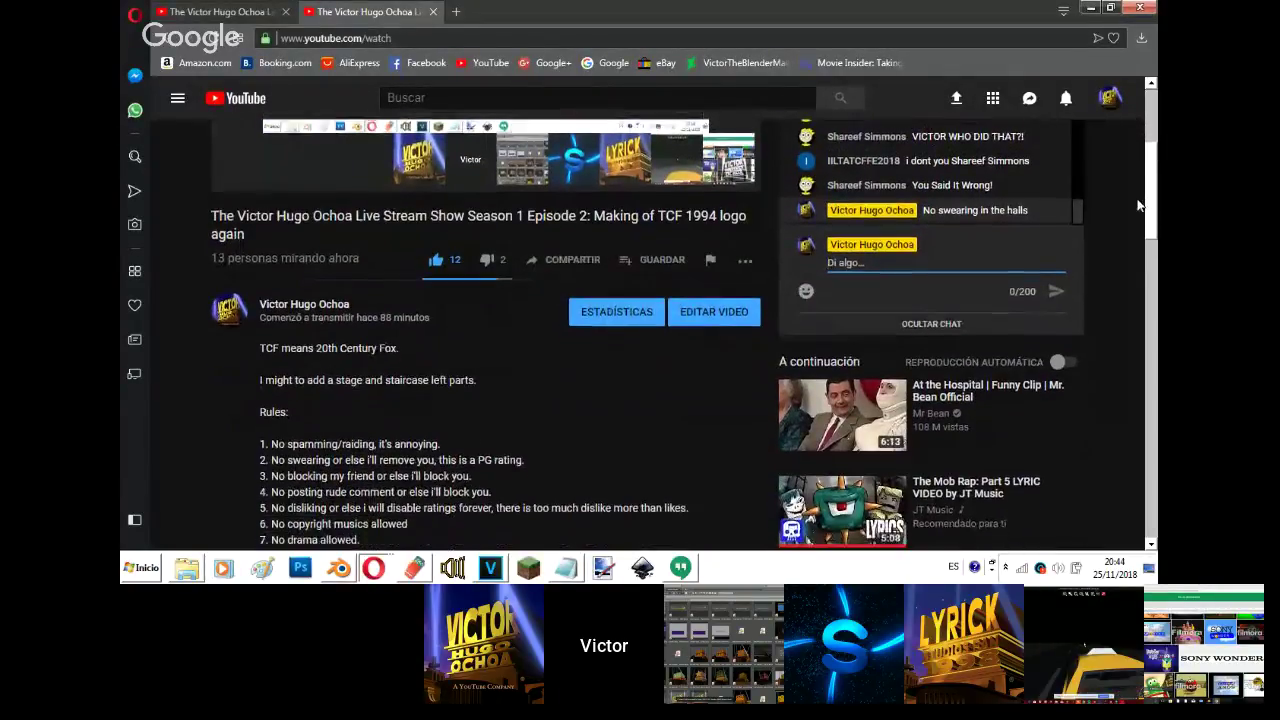
pyautogui.scroll(3, 1133, 199)
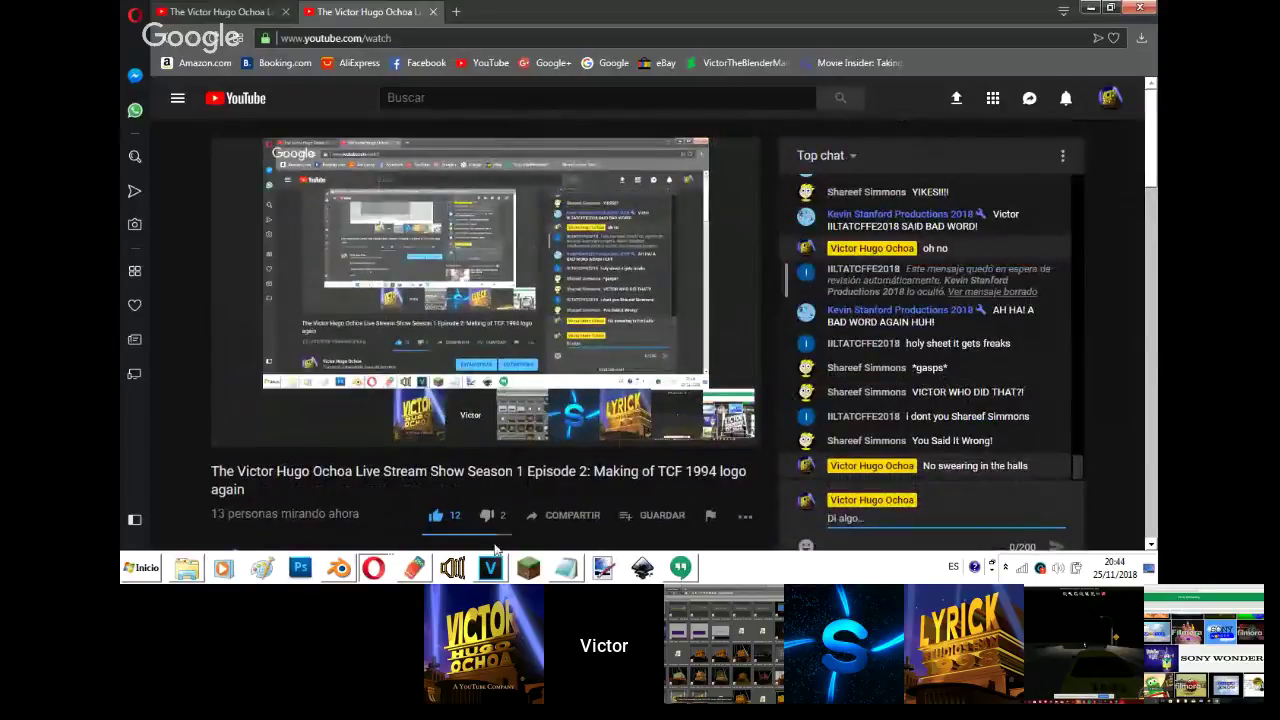
pyautogui.click(373, 567)
pyautogui.click(373, 510)
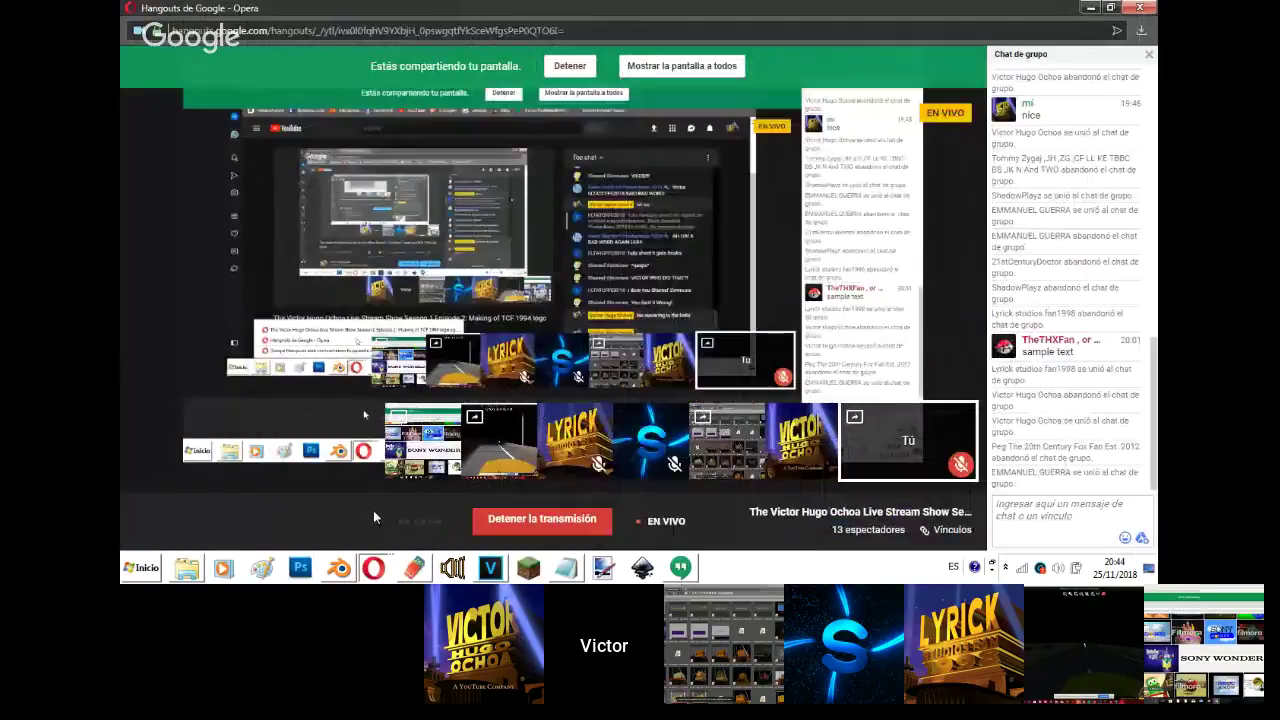
# - Switch to the YouTube live stream page and post "This is the PG-rating" in the live chat
pyautogui.click(373, 567)
pyautogui.click(381, 499)
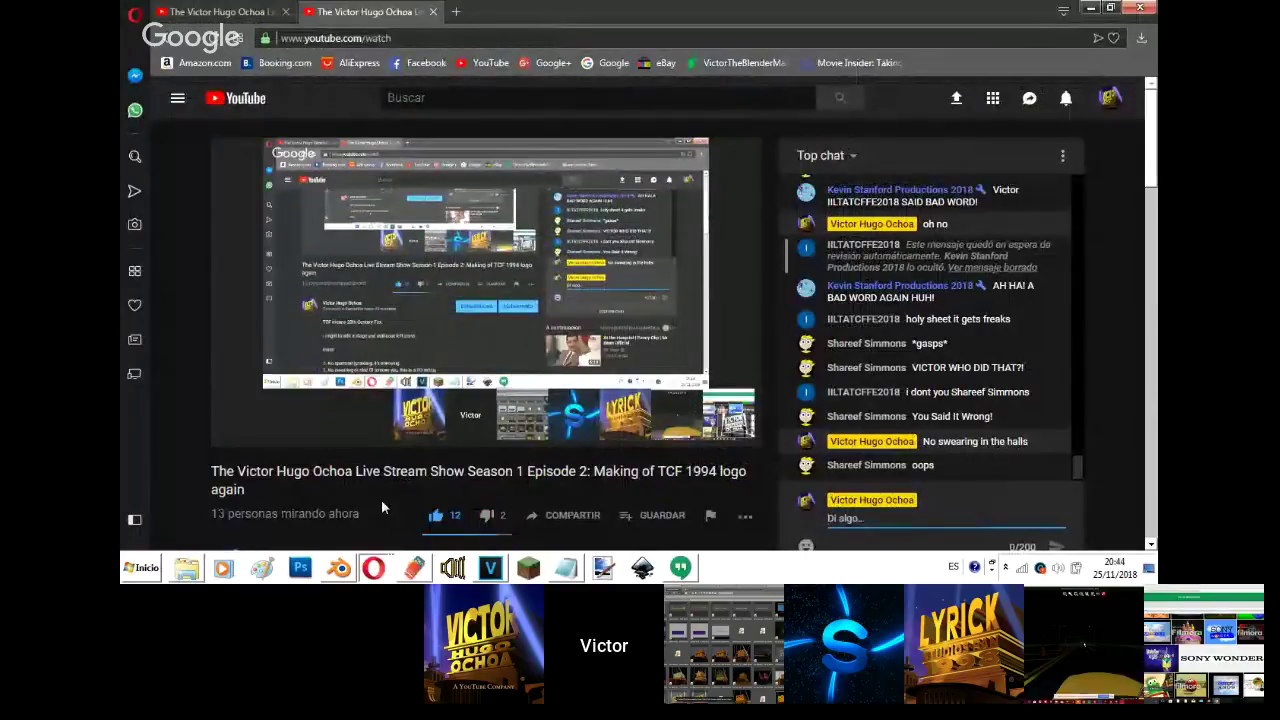
pyautogui.write('This is the R')
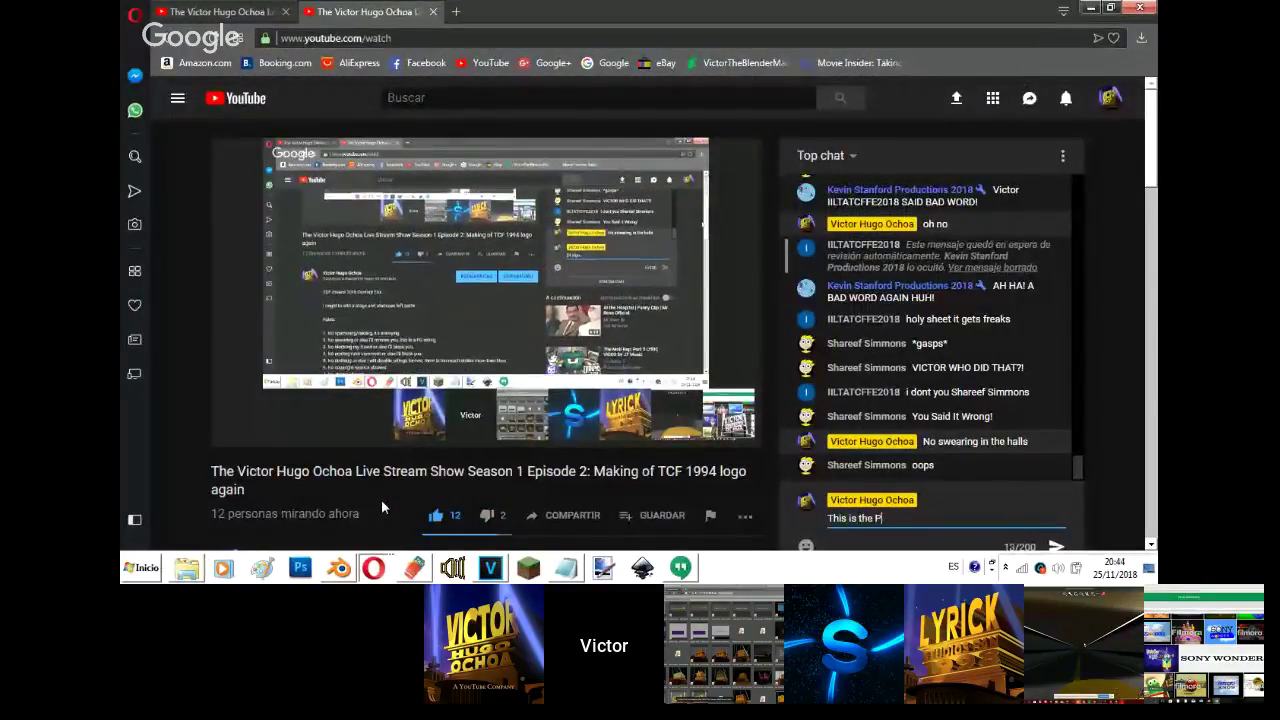
pyautogui.press('BackSpace')
pyautogui.write('PG-')
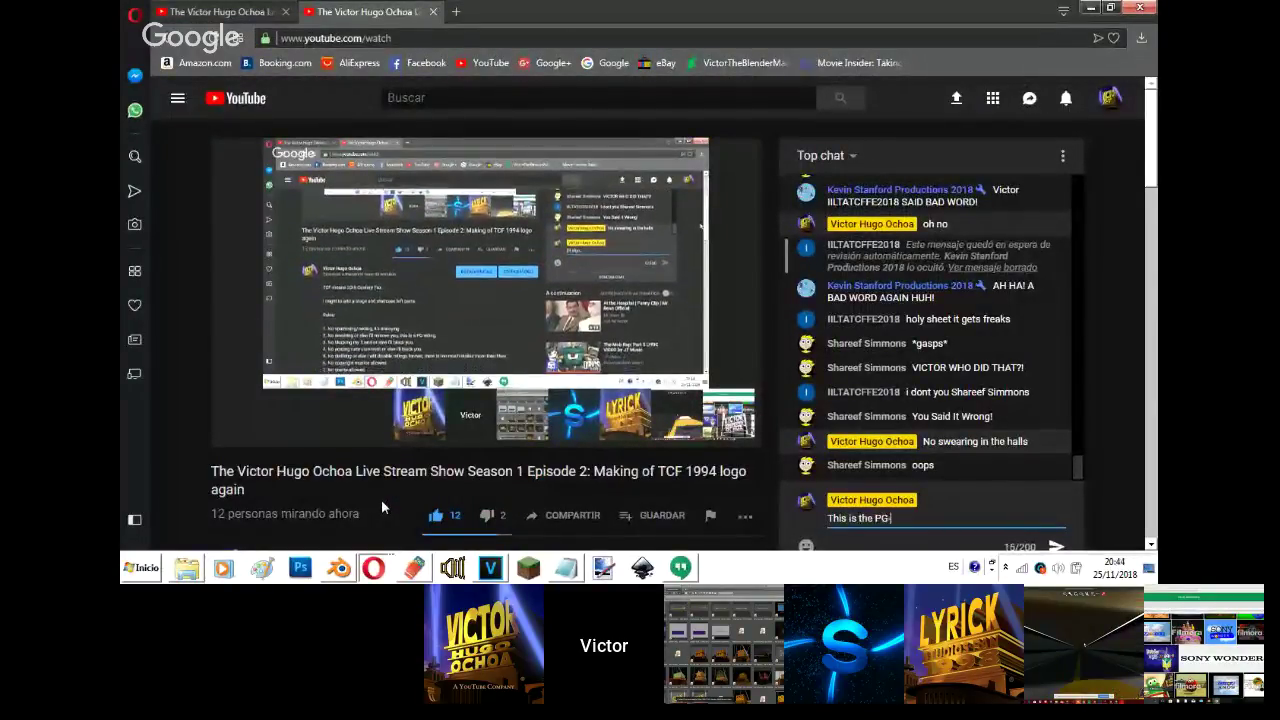
pyautogui.write('rating')
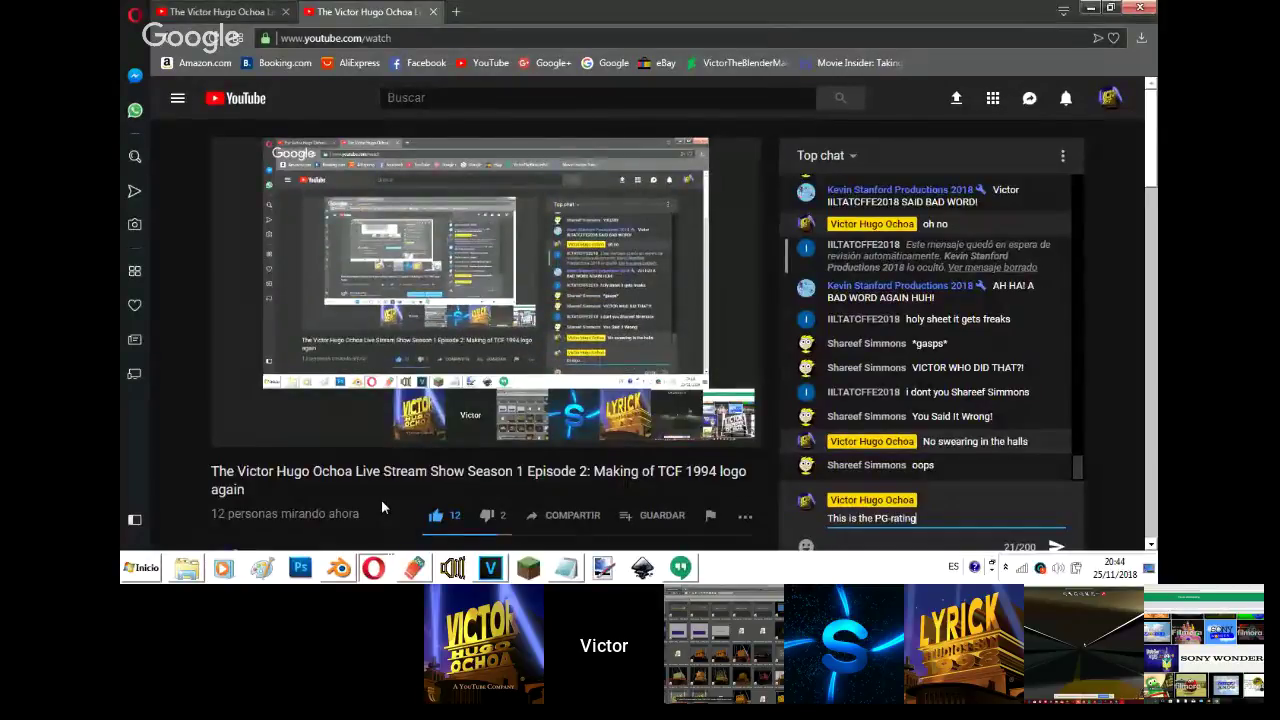
pyautogui.press('Return')
pyautogui.scroll(-3, 382, 501)
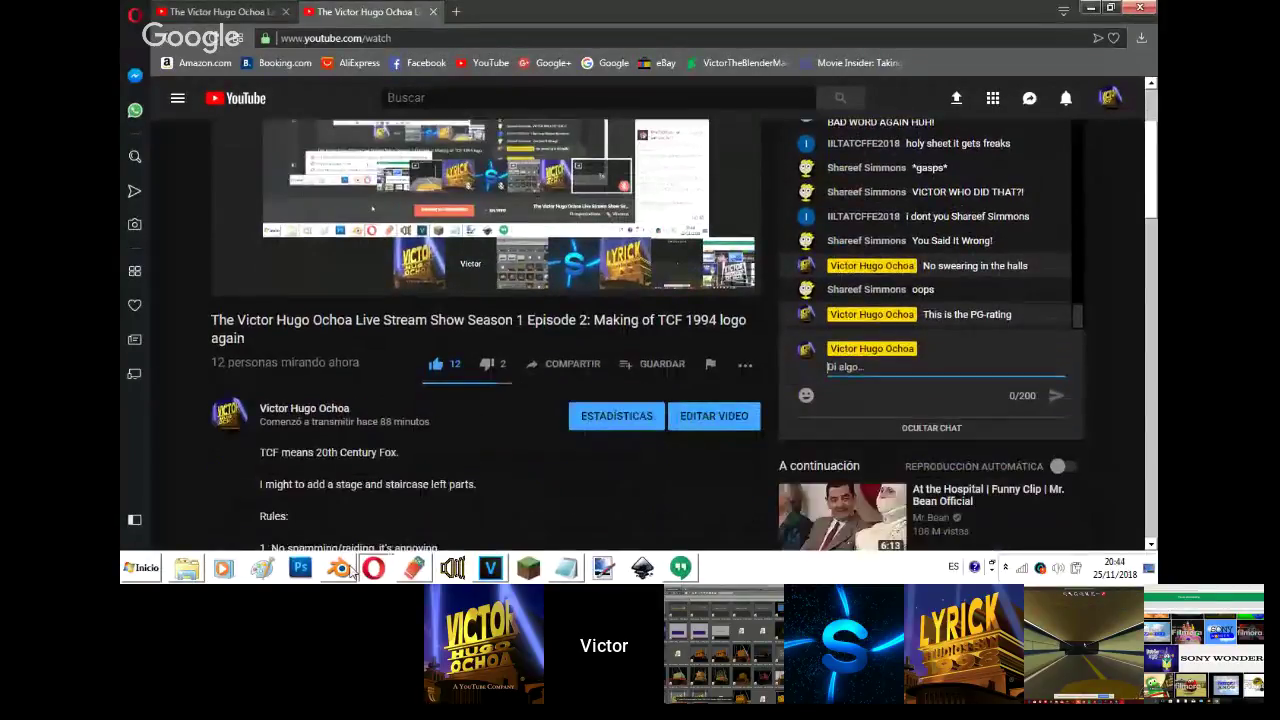
# - Switch back to Blender, extrude the filler's open end and move it by about -0.02 X, -0.04 Y and -0.05 Z
pyautogui.click(342, 568)
pyautogui.click(387, 567)
pyautogui.click(402, 494)
pyautogui.click(342, 568)
pyautogui.hotkey('shift', 'f')
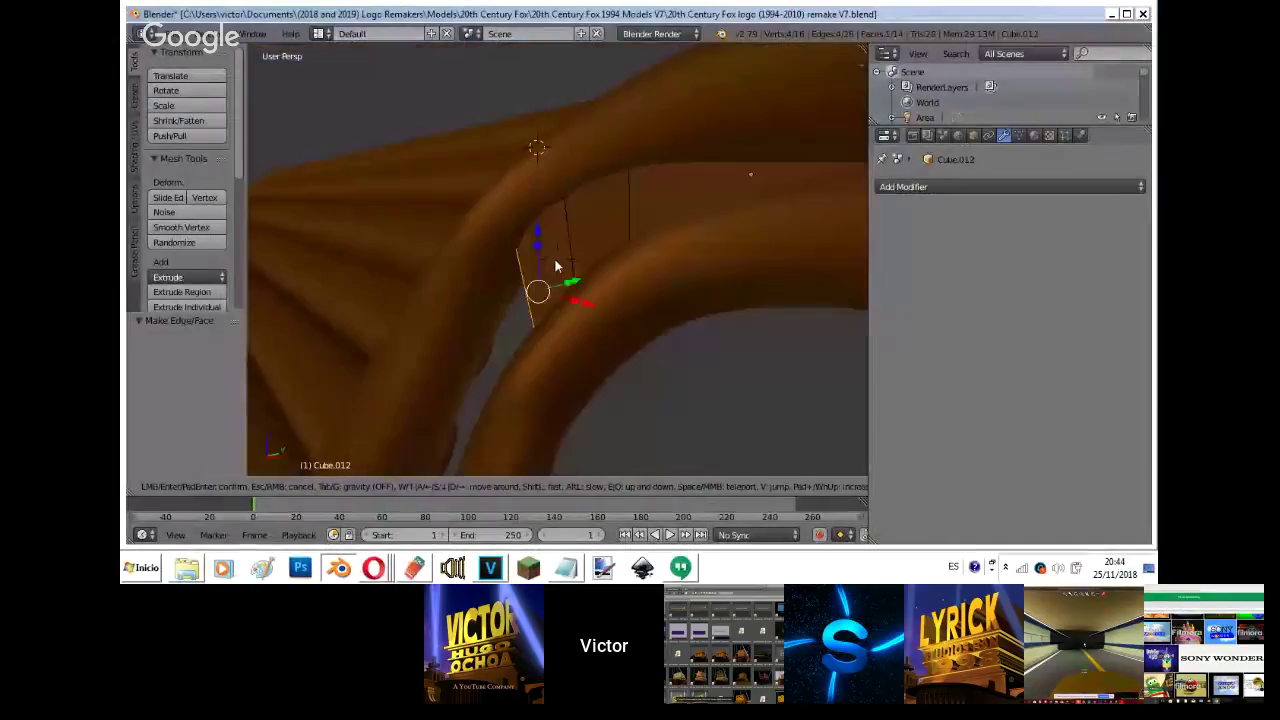
pyautogui.click(557, 264)
pyautogui.press('e')
pyautogui.rightClick(524, 270)
pyautogui.press('z')
pyautogui.press('z')
pyautogui.press('g')
pyautogui.click(528, 265)
# - Rotate the filler's extruded end to follow the bend between the two tubes
pyautogui.hotkey('shift', 'f')
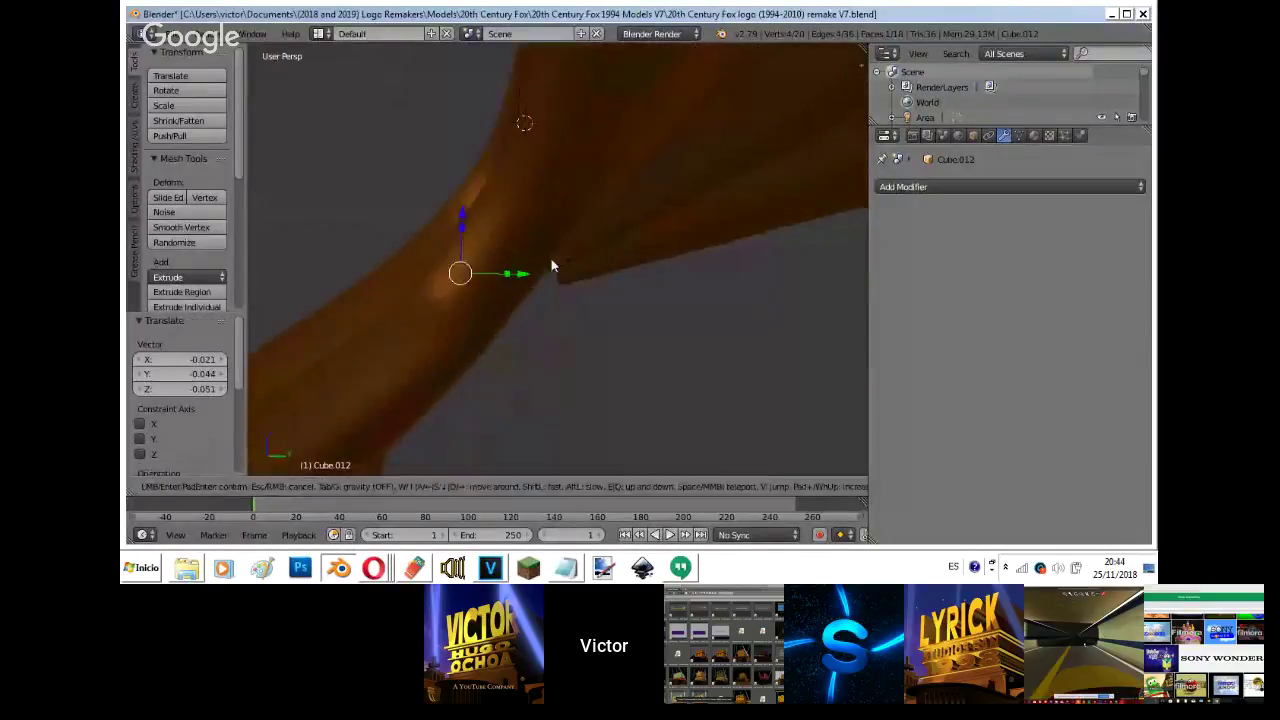
pyautogui.click(557, 262)
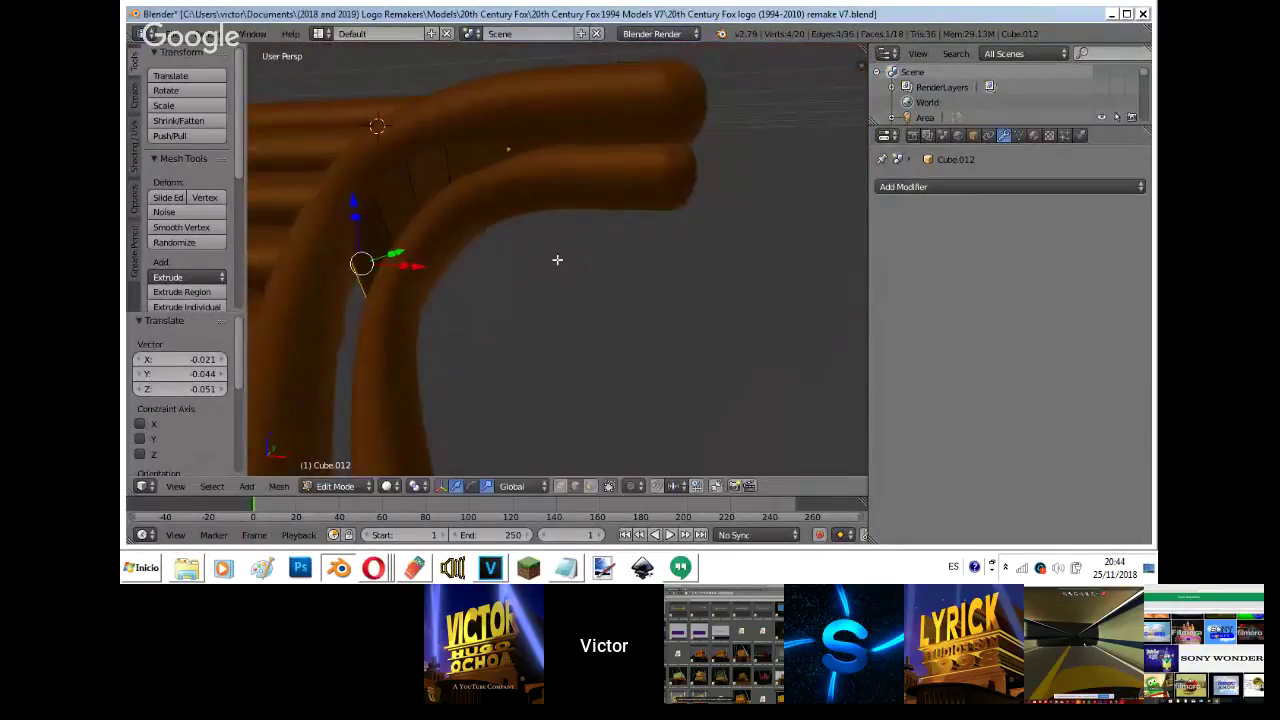
pyautogui.press('r')
pyautogui.click(564, 235)
# - Extrude the filler's end again and move it by about 0.05 X, -0.02 Y and -0.14 Z
pyautogui.hotkey('shift', 'f')
pyautogui.click(557, 260)
pyautogui.press('e')
pyautogui.click(549, 269)
pyautogui.press('z')
pyautogui.press('g')
pyautogui.click(559, 243)
pyautogui.press('z')
# - Reposition the filler's newly extruded end in several moves so it sits in the gap between the tubes
pyautogui.hotkey('shift', 'f')
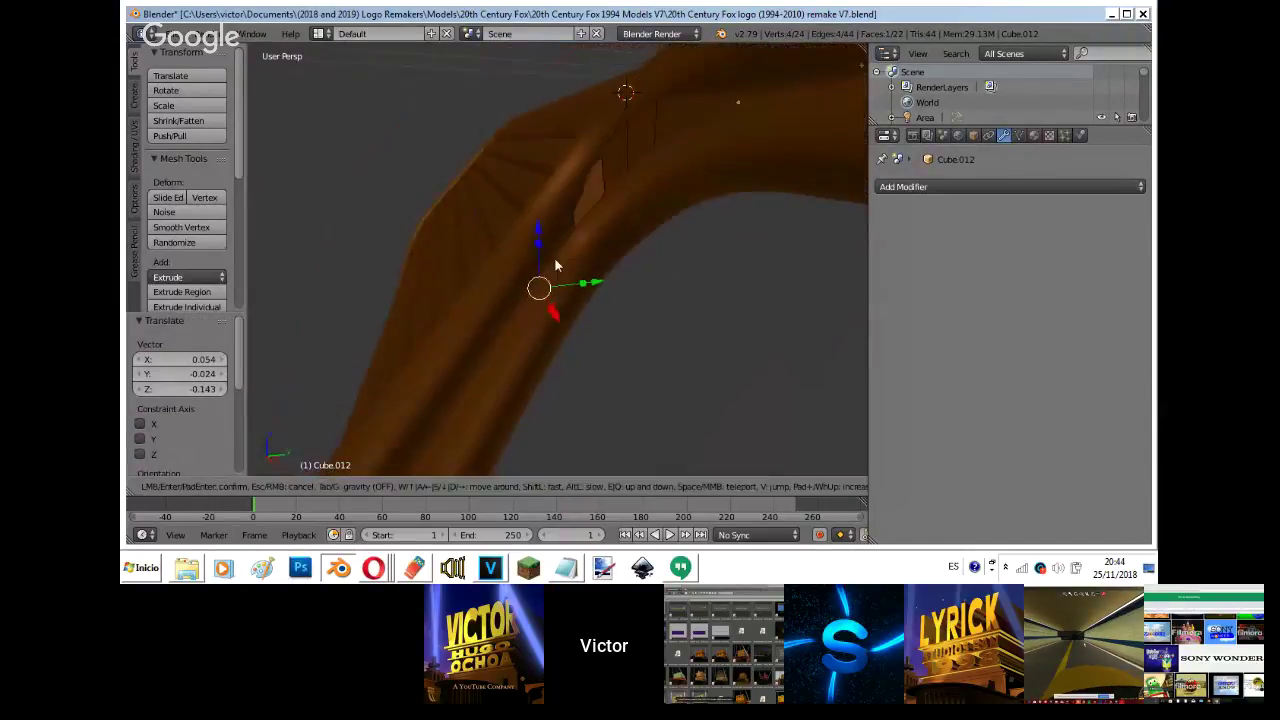
pyautogui.press('s')
pyautogui.click(557, 262)
pyautogui.hotkey('shift', 'f')
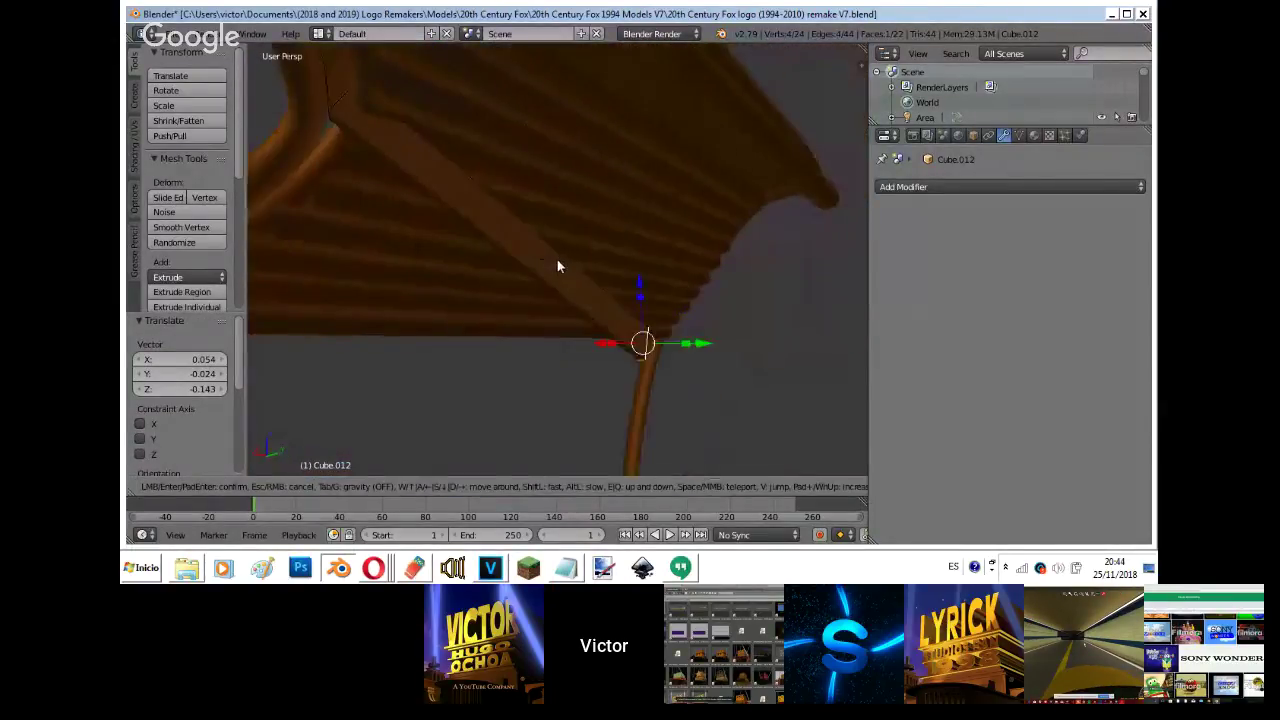
pyautogui.click(557, 259)
pyautogui.press('g')
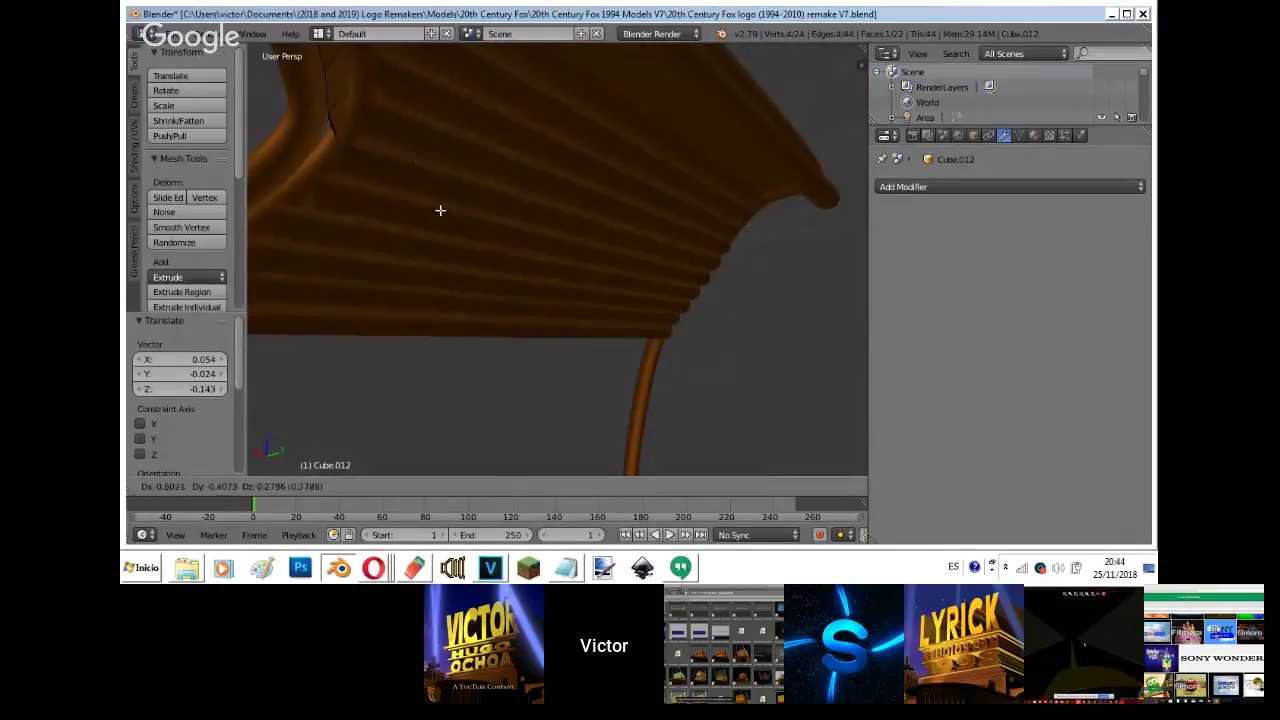
pyautogui.click(492, 304)
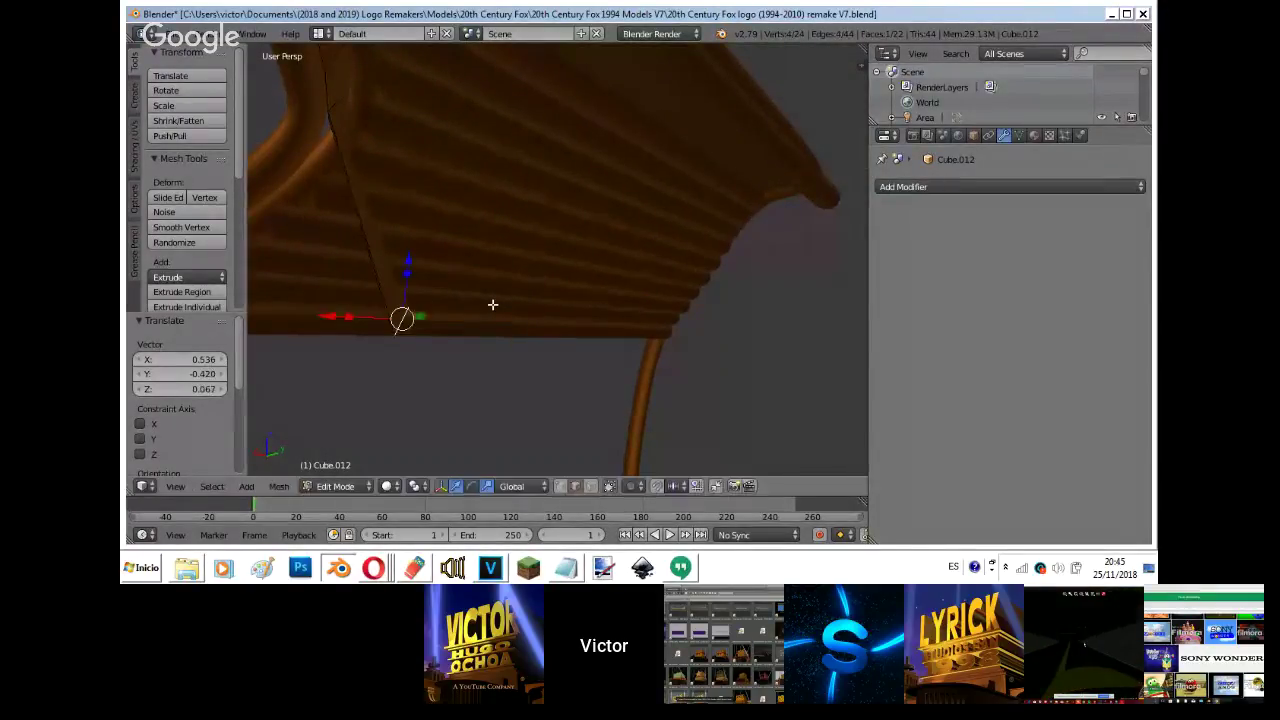
pyautogui.hotkey('shift', 'f')
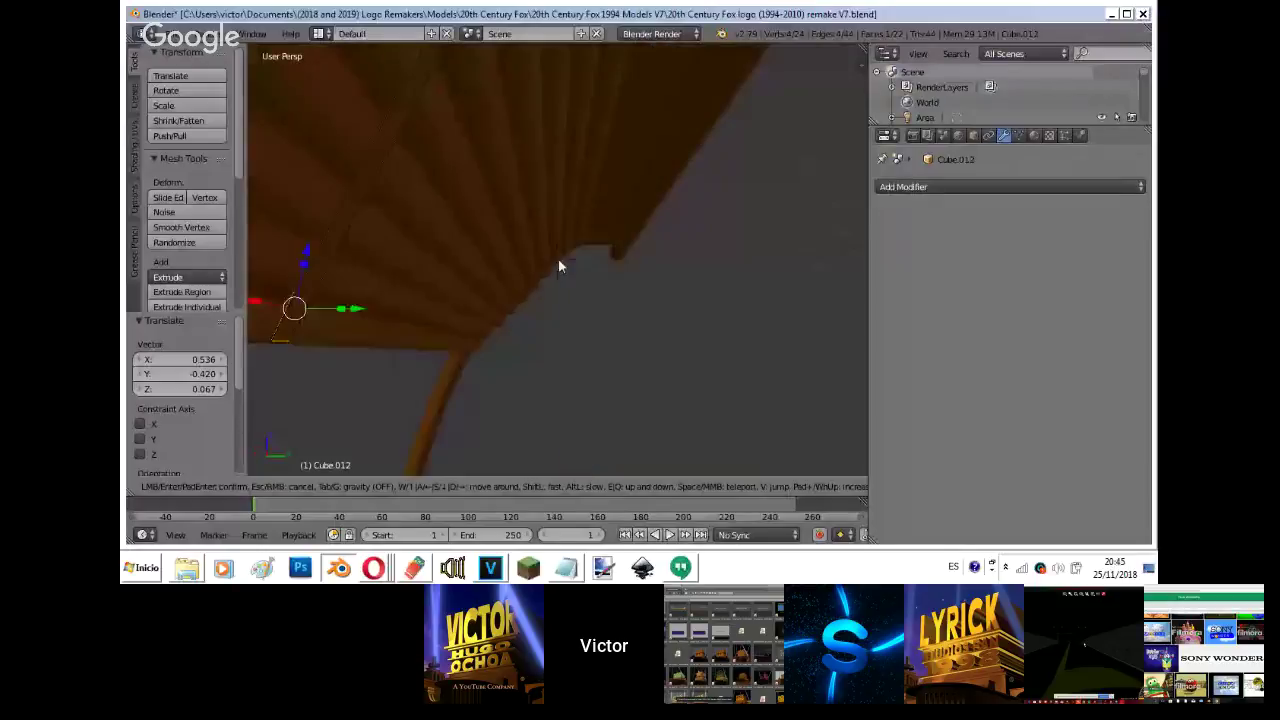
pyautogui.click(557, 260)
pyautogui.press('g')
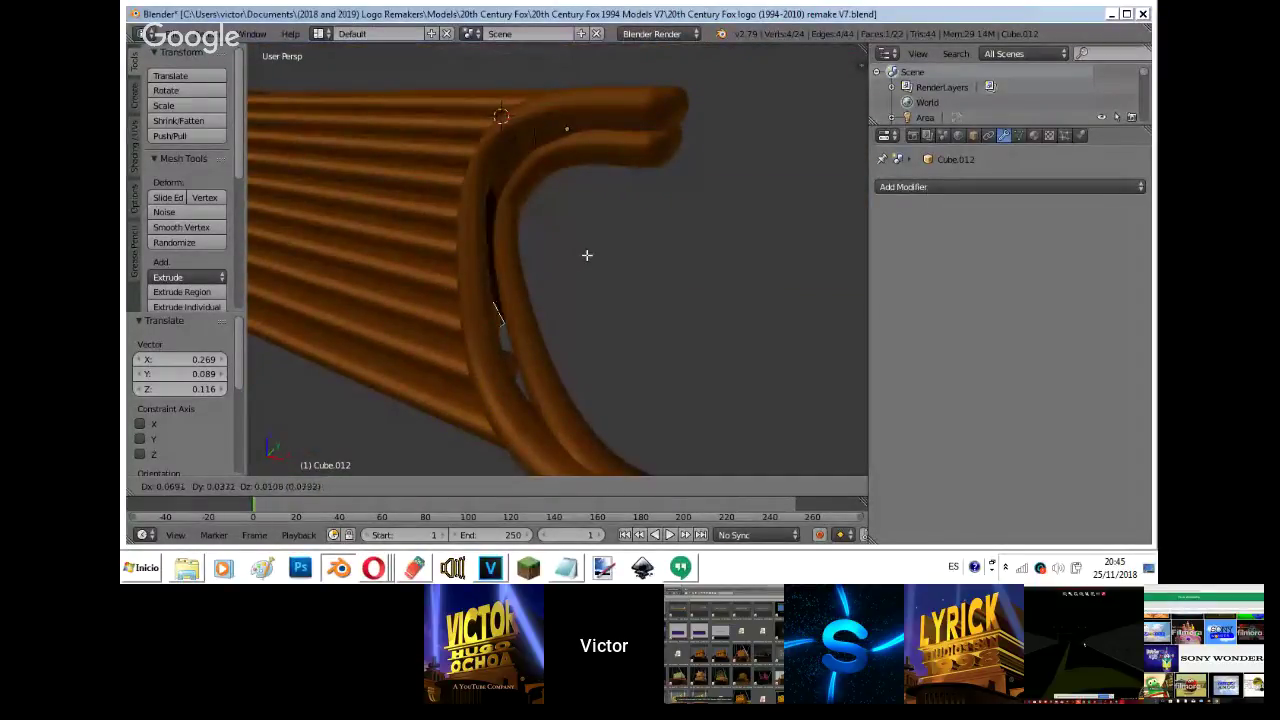
pyautogui.click(587, 255)
# - Rotate the filler's end by about -41°, and trackball-rotate it by about 49° and -134°
pyautogui.hotkey('shift', 'f')
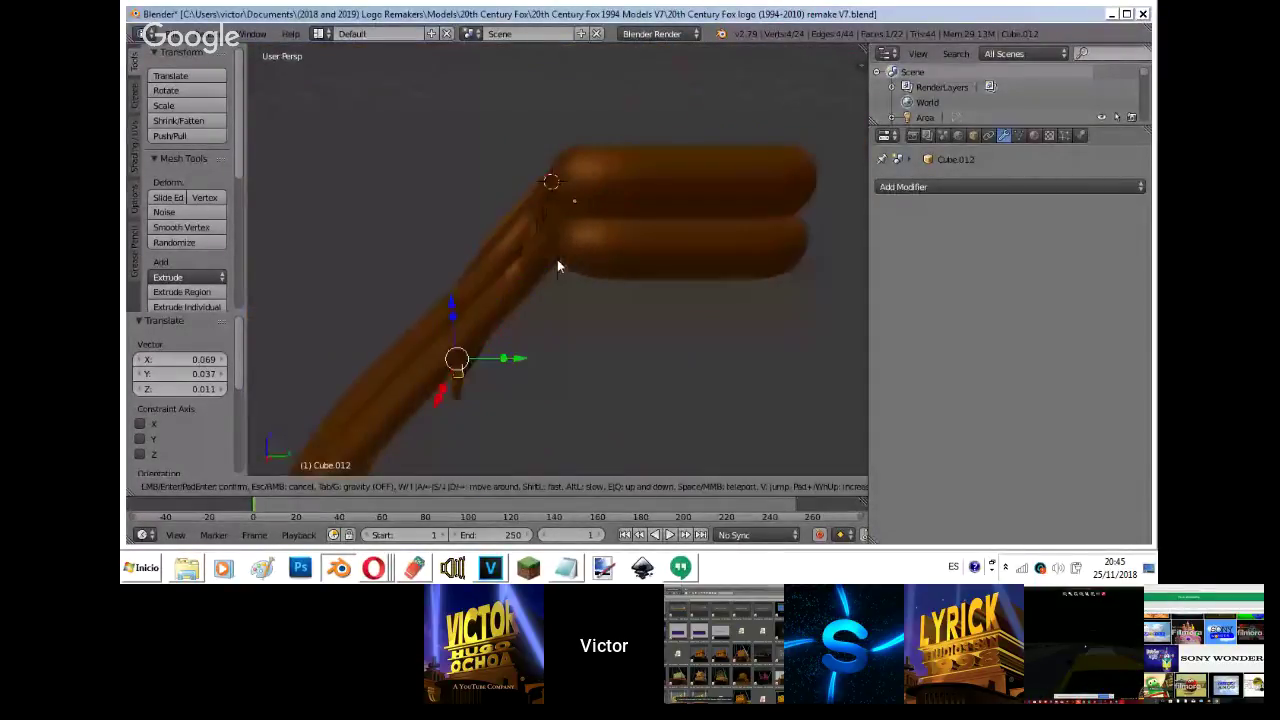
pyautogui.press('w')
pyautogui.click(557, 259)
pyautogui.press('r')
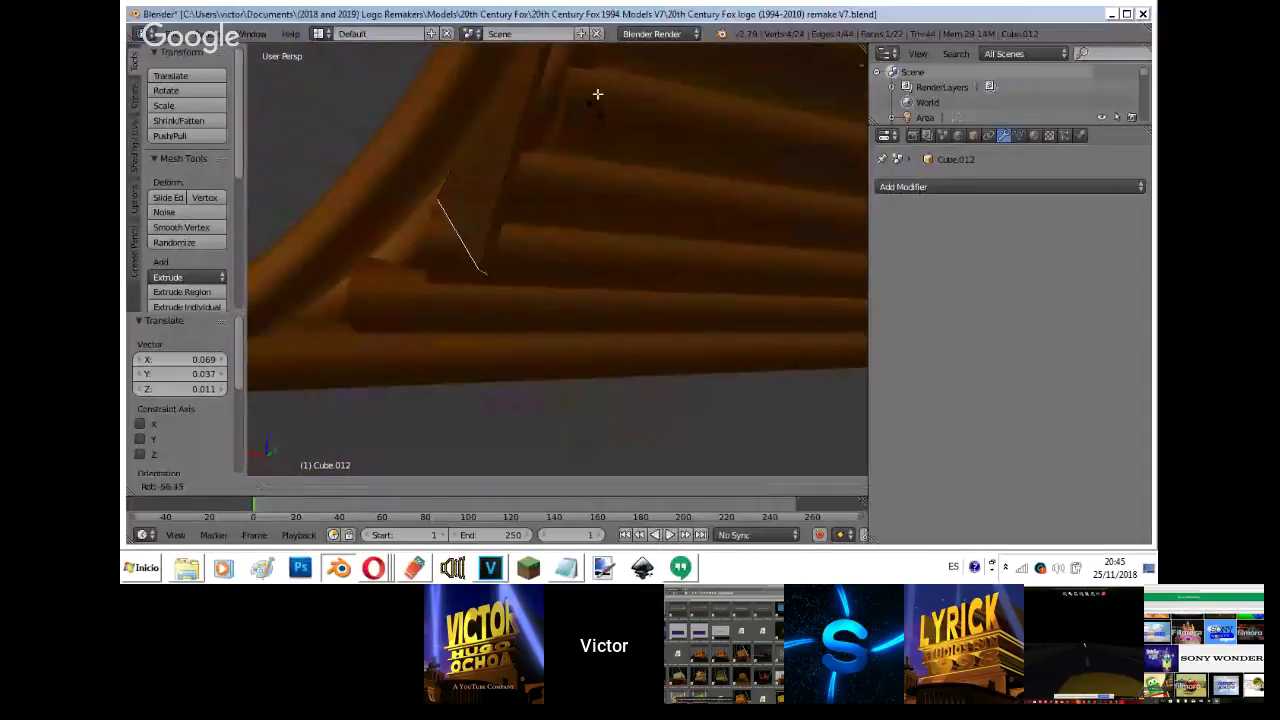
pyautogui.click(597, 94)
pyautogui.press('r')
pyautogui.press('r')
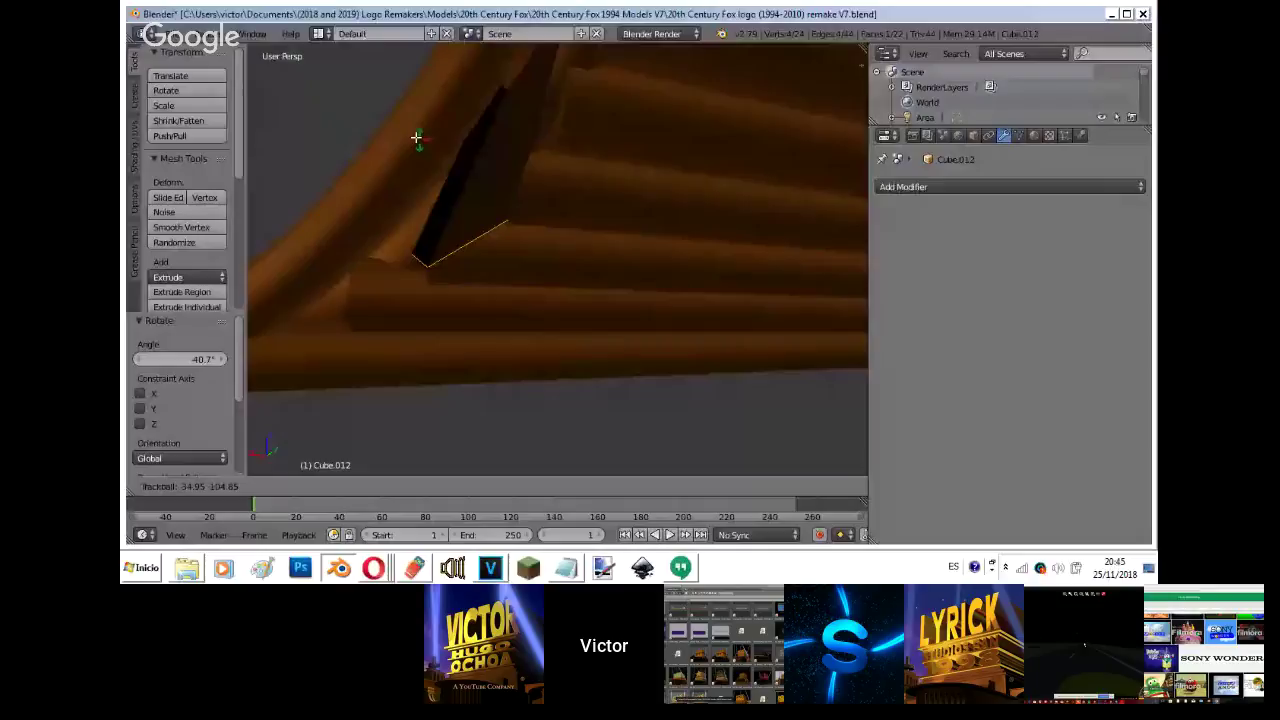
pyautogui.click(371, 120)
# - Move and rotate the filler's end between the tubes, and shift it by about -0.24 along Y
pyautogui.hotkey('shift', 'f')
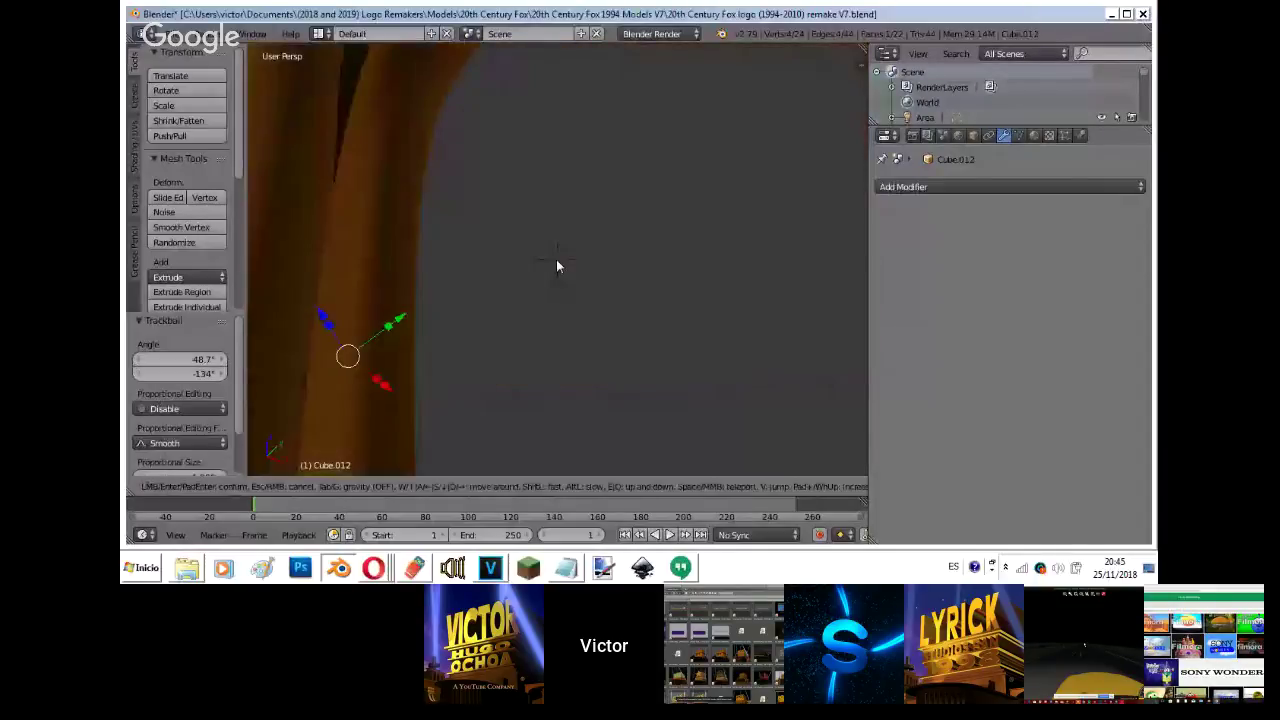
pyautogui.click(557, 260)
pyautogui.press('g')
pyautogui.click(570, 257)
pyautogui.press('r')
pyautogui.click(608, 207)
pyautogui.press('g')
pyautogui.press('y')
pyautogui.click(518, 273)
# - Rotate the filler's end to match the tube gap and move it by about 0.04 X and 0.02 Y
pyautogui.press('r')
pyautogui.press('r')
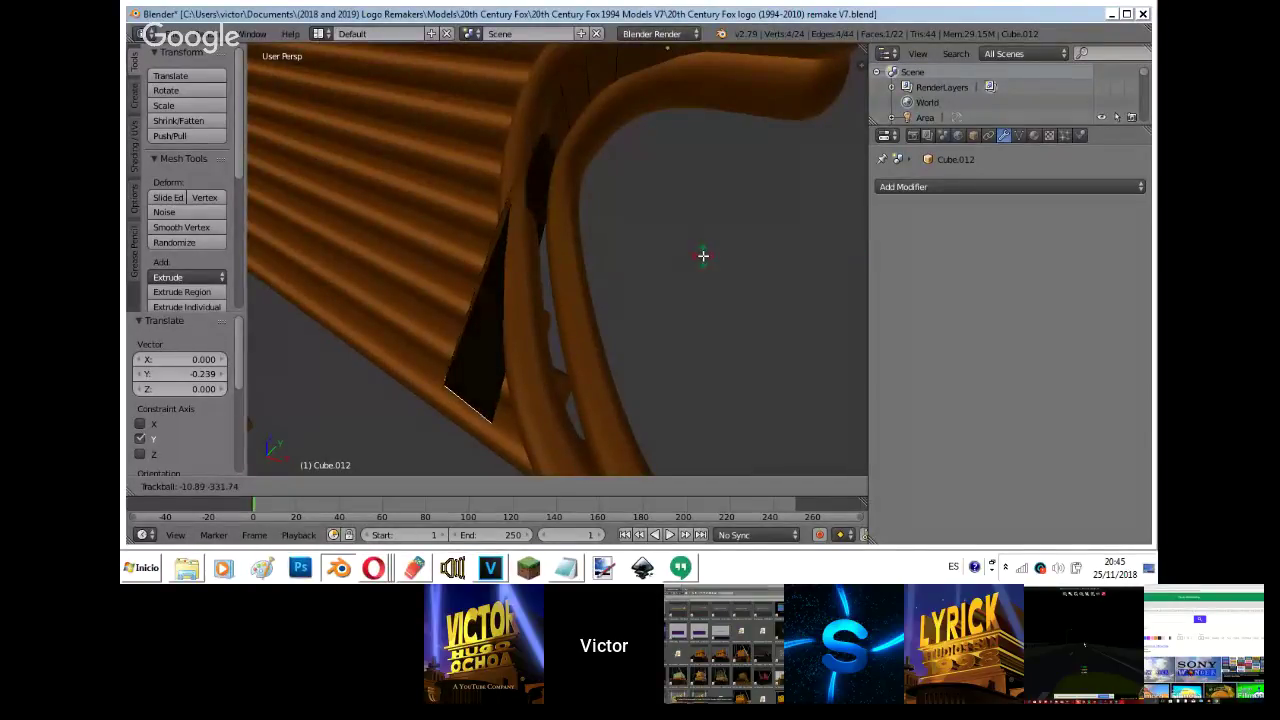
pyautogui.press('Escape')
pyautogui.press('r')
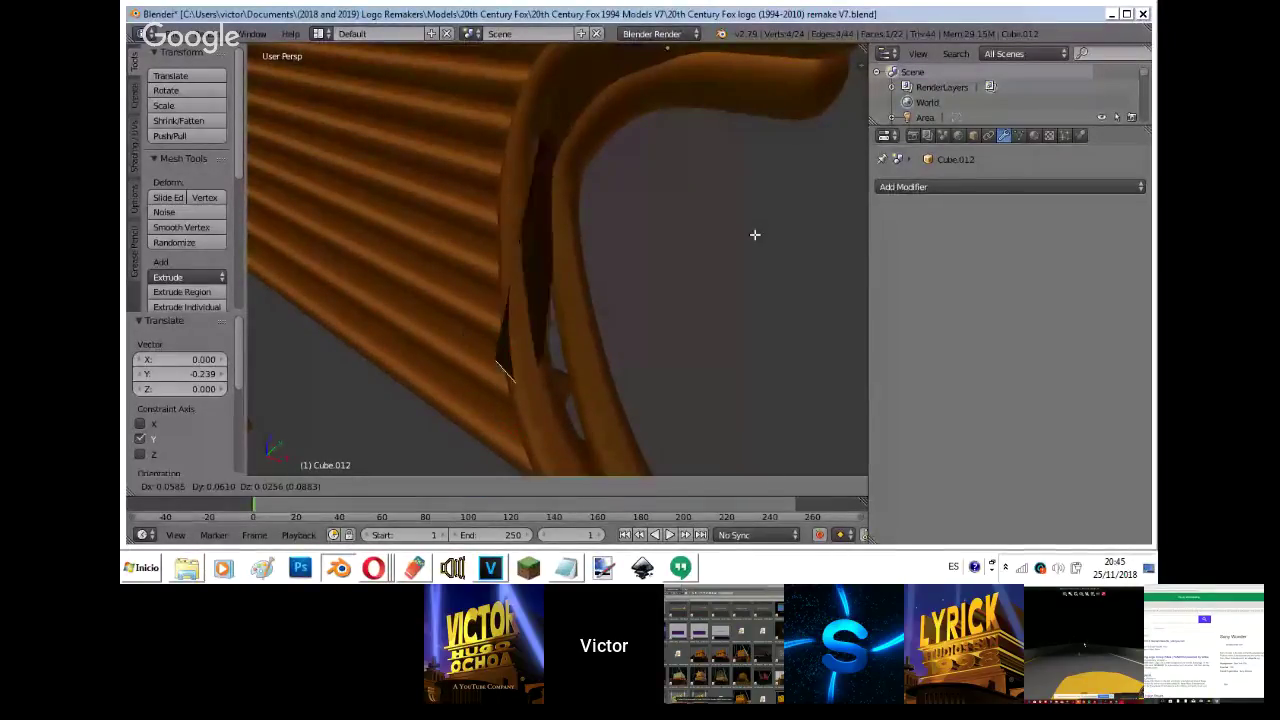
pyautogui.click(765, 117)
pyautogui.press('g')
pyautogui.click(781, 116)
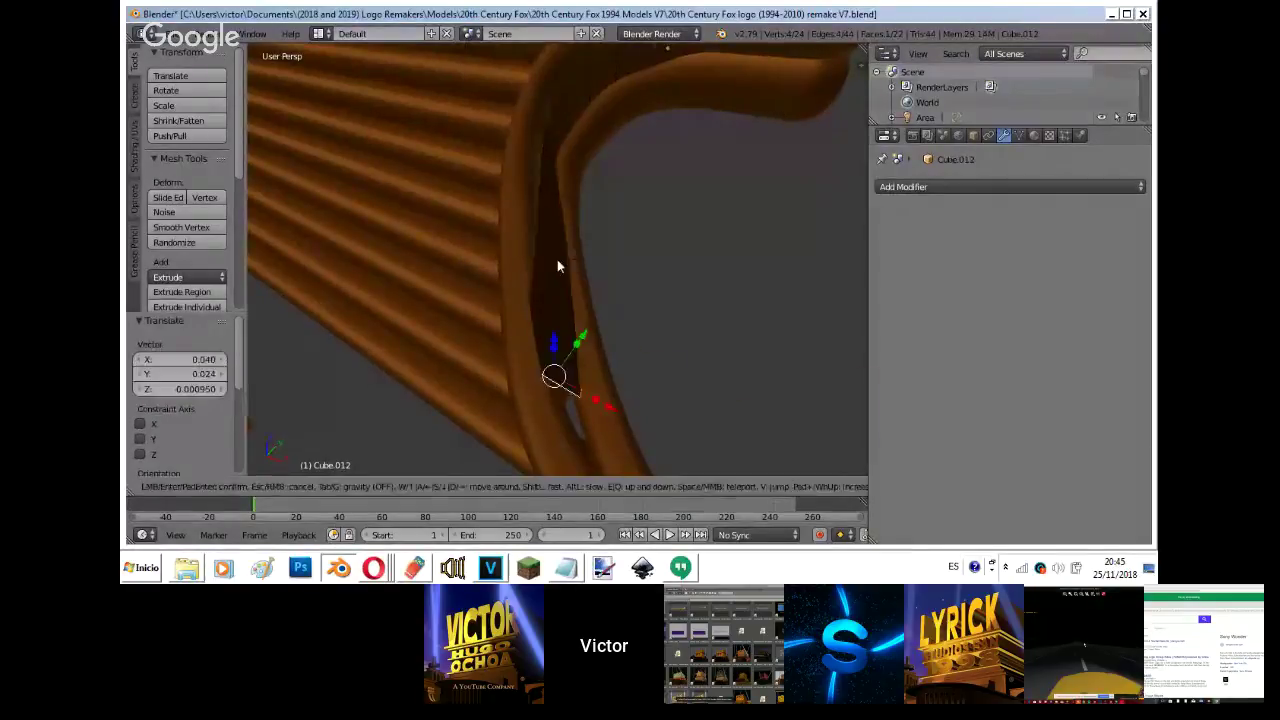
# - Add a loop cut across the filler's long lower section, move it into the gap and return to Object Mode
pyautogui.moveTo(557, 264); pyautogui.dragTo(530, 290, button='middle')
pyautogui.hotkey('ctrl', 'r')
pyautogui.click(525, 285)
pyautogui.click(522, 283)
pyautogui.press('g')
pyautogui.click(515, 277)
pyautogui.press('Tab')
# - Check the live chat on the YouTube page in Opera and return to Blender
pyautogui.click(375, 568)
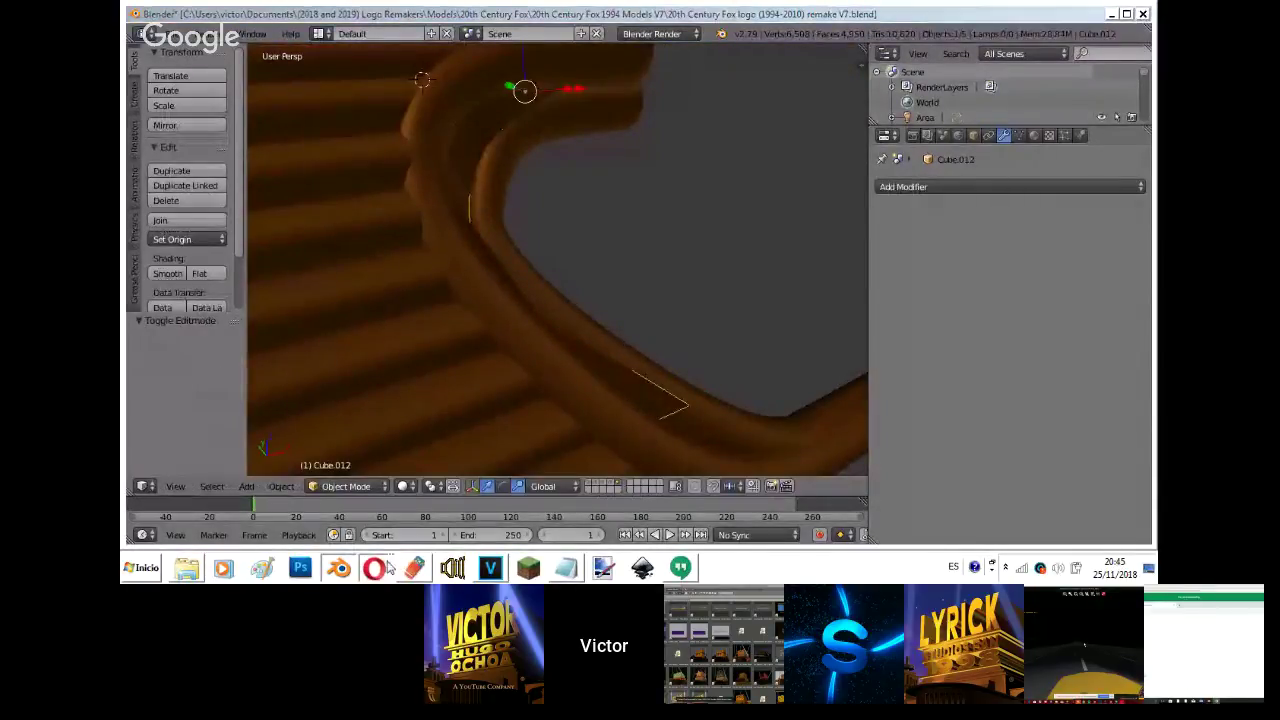
pyautogui.click(342, 494)
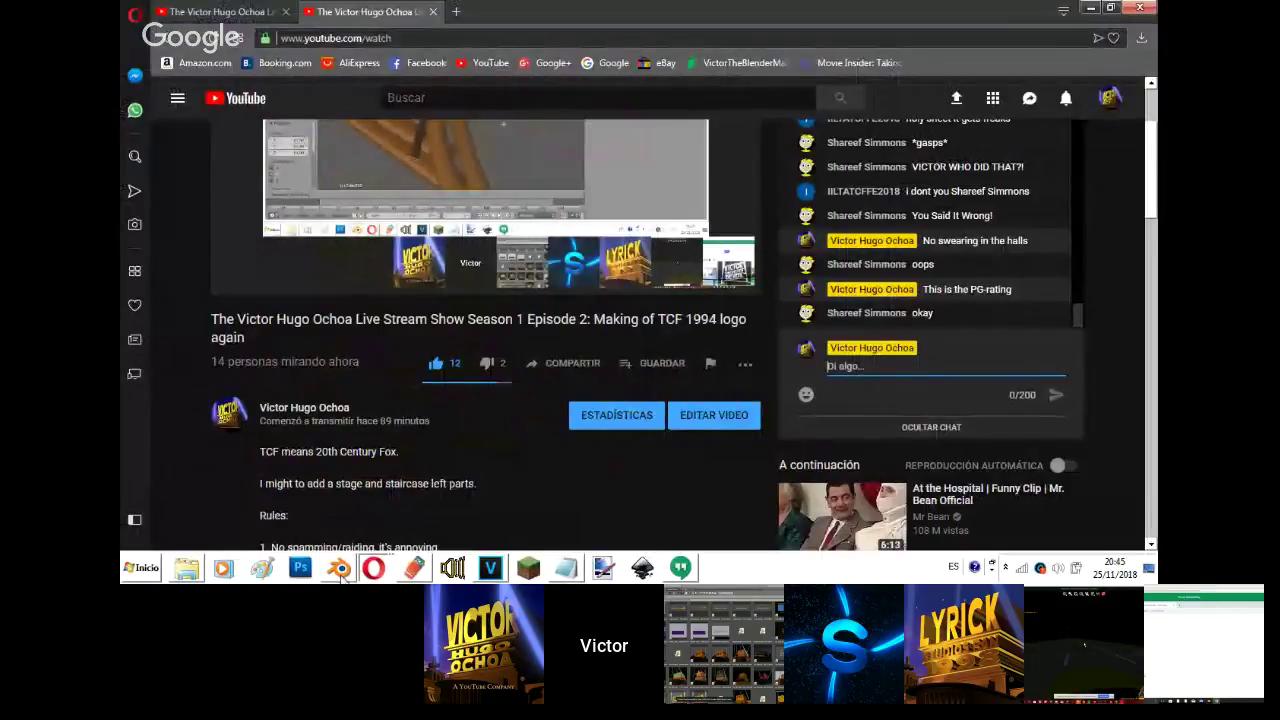
pyautogui.hotkey('alt', 'Tab')
# - In Edit Mode, move the filler's selected edge deeper into the gap between the tubes, and return to Object Mode
pyautogui.hotkey('shift', 'f')
pyautogui.click(557, 260)
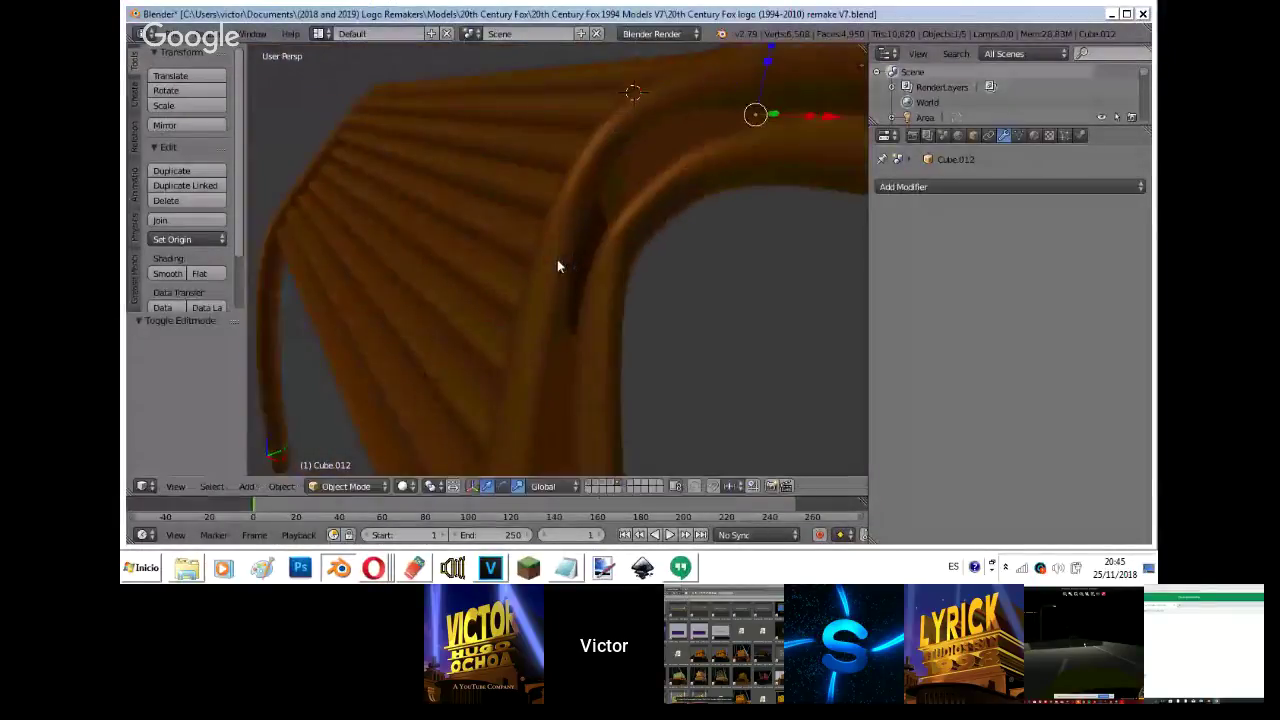
pyautogui.press('Tab')
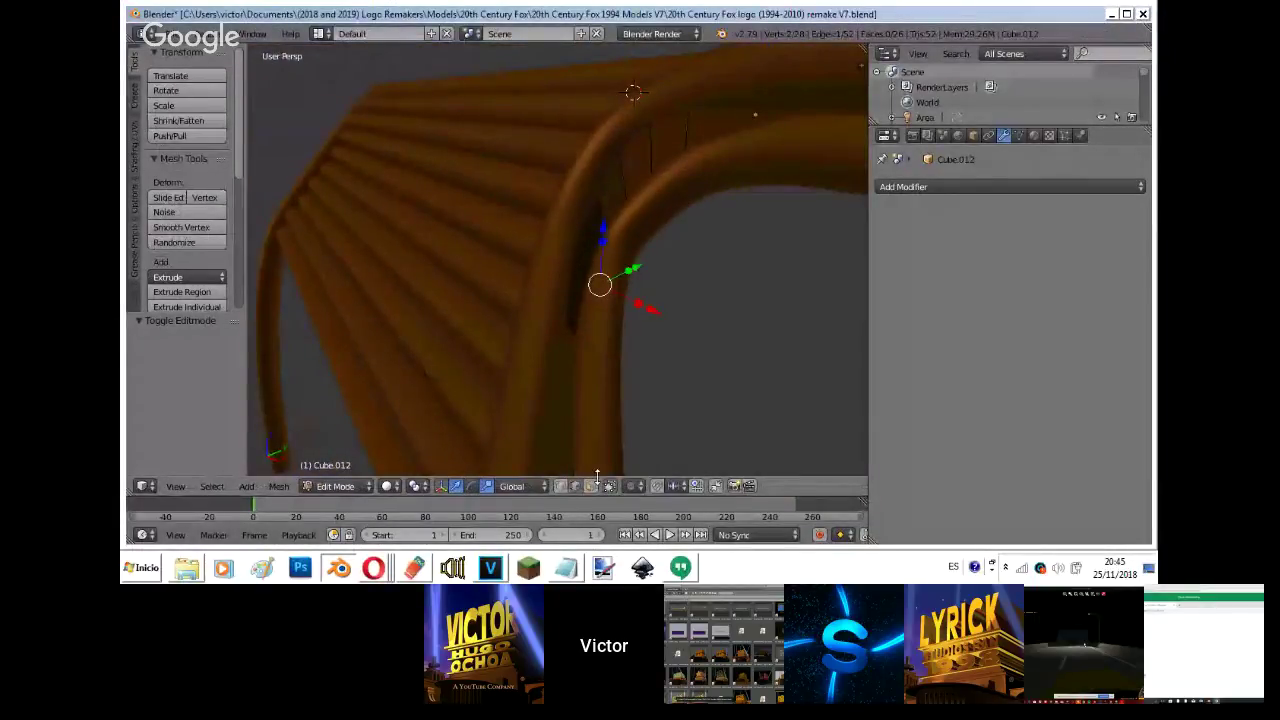
pyautogui.hotkey('shift', 'f')
pyautogui.click(558, 266)
pyautogui.press('g')
pyautogui.rightClick(563, 268)
pyautogui.hotkey('shift', 'f')
pyautogui.press('a')
pyautogui.click(566, 268)
pyautogui.press('g')
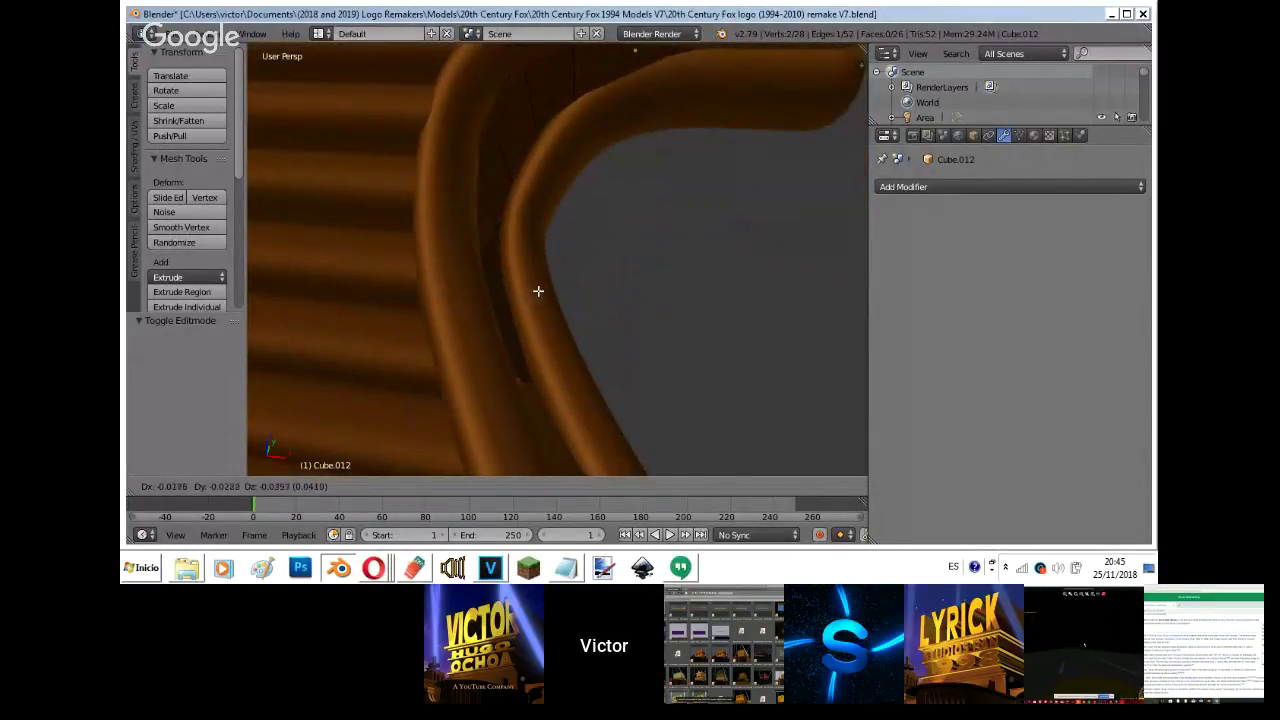
pyautogui.click(543, 283)
pyautogui.press('g')
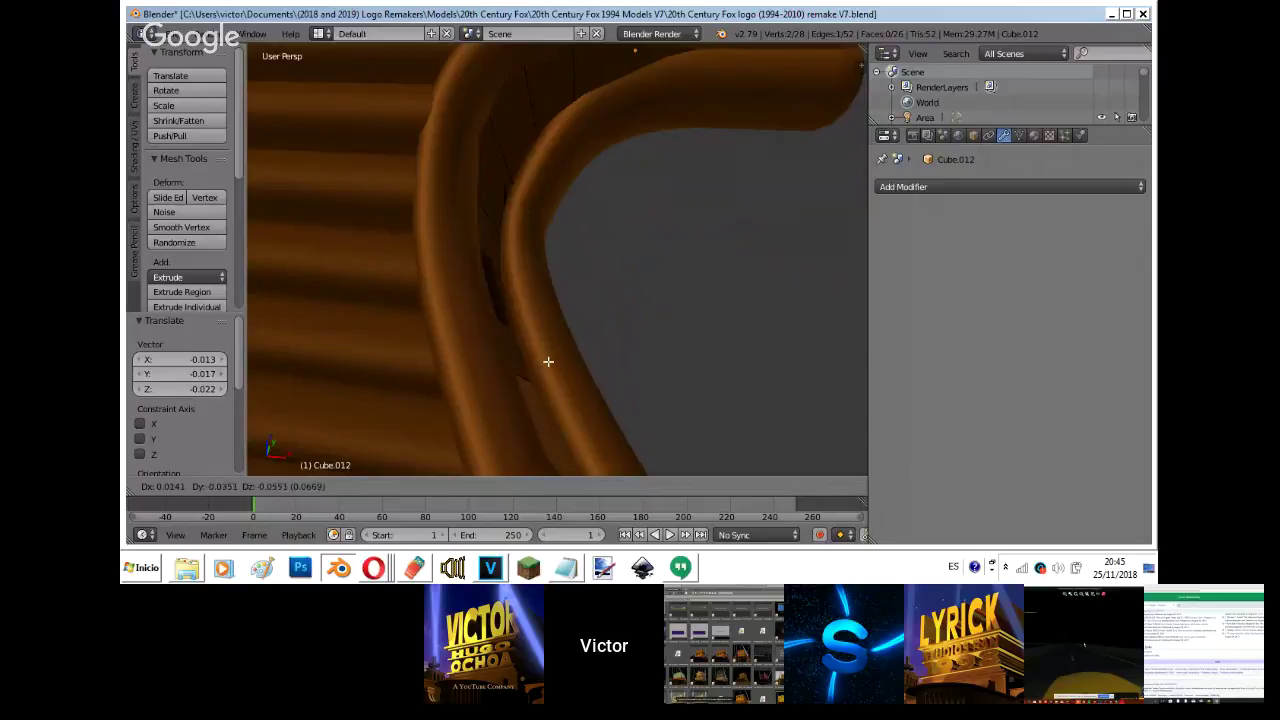
pyautogui.click(548, 361)
pyautogui.press('Tab')
# - Try scaling the filler by about 1.76 along the Y axis, and inspect it against the tubes
pyautogui.hotkey('shift', 'f')
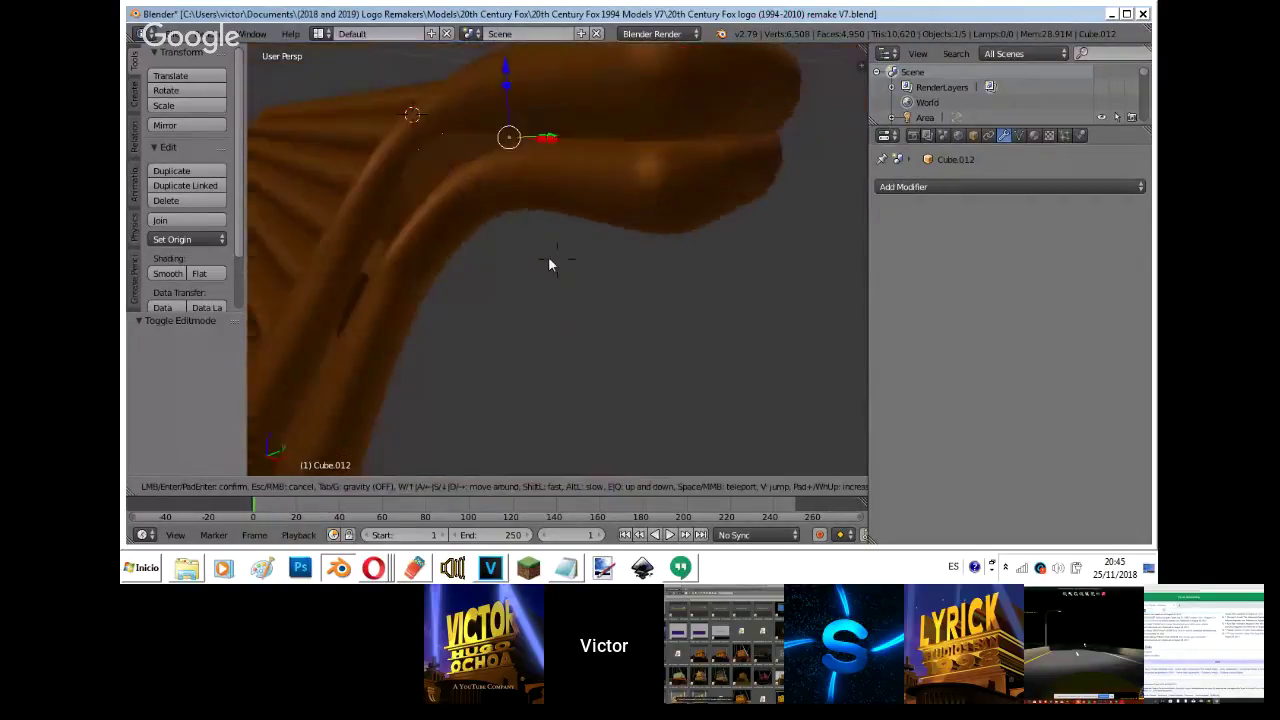
pyautogui.click(557, 260)
pyautogui.press('s')
pyautogui.press('y')
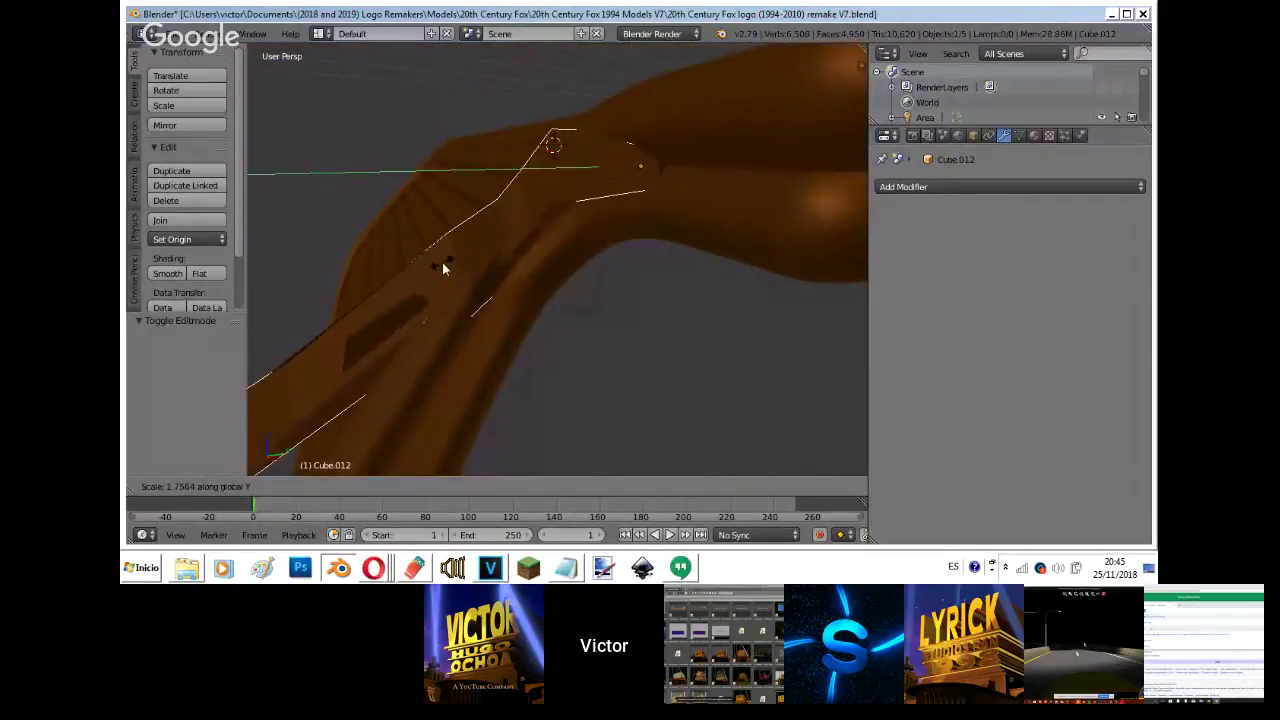
pyautogui.click(442, 264)
pyautogui.hotkey('shift', 'f')
pyautogui.press('s')
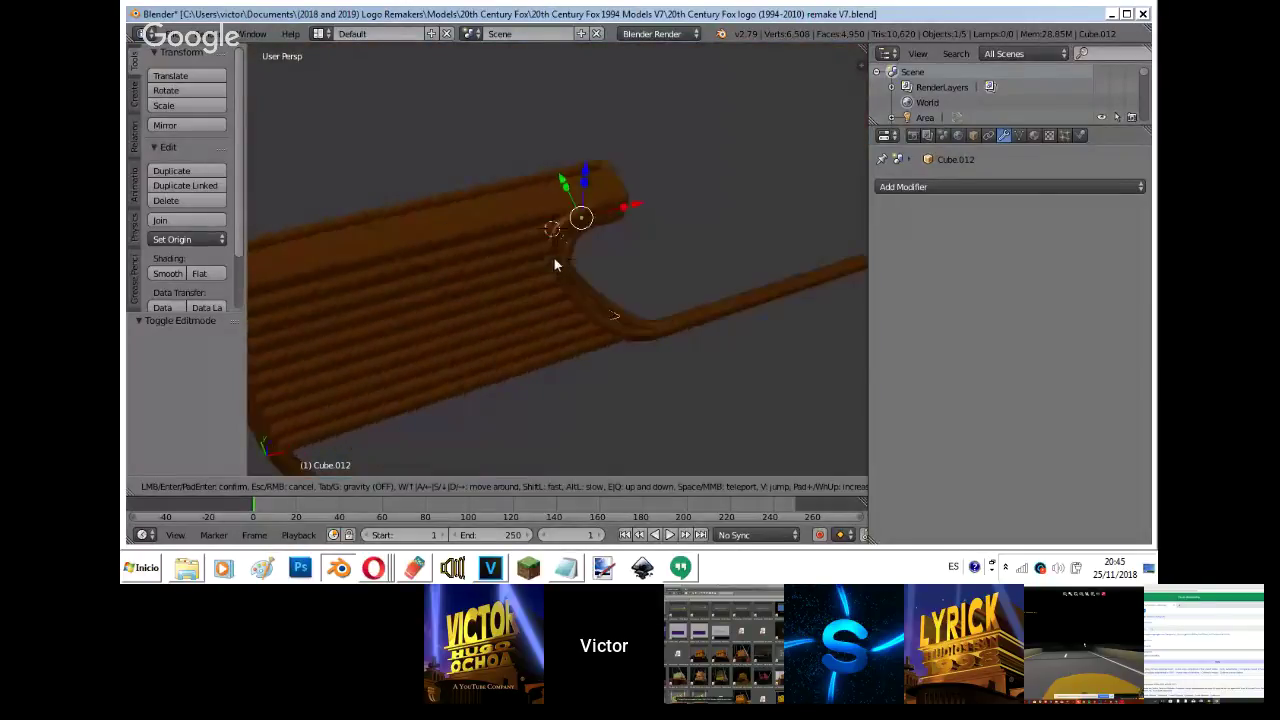
pyautogui.click(557, 259)
# - Display the model in wireframe and frame the box filler at the tube bend in the orthographic top view
pyautogui.press('Tab')
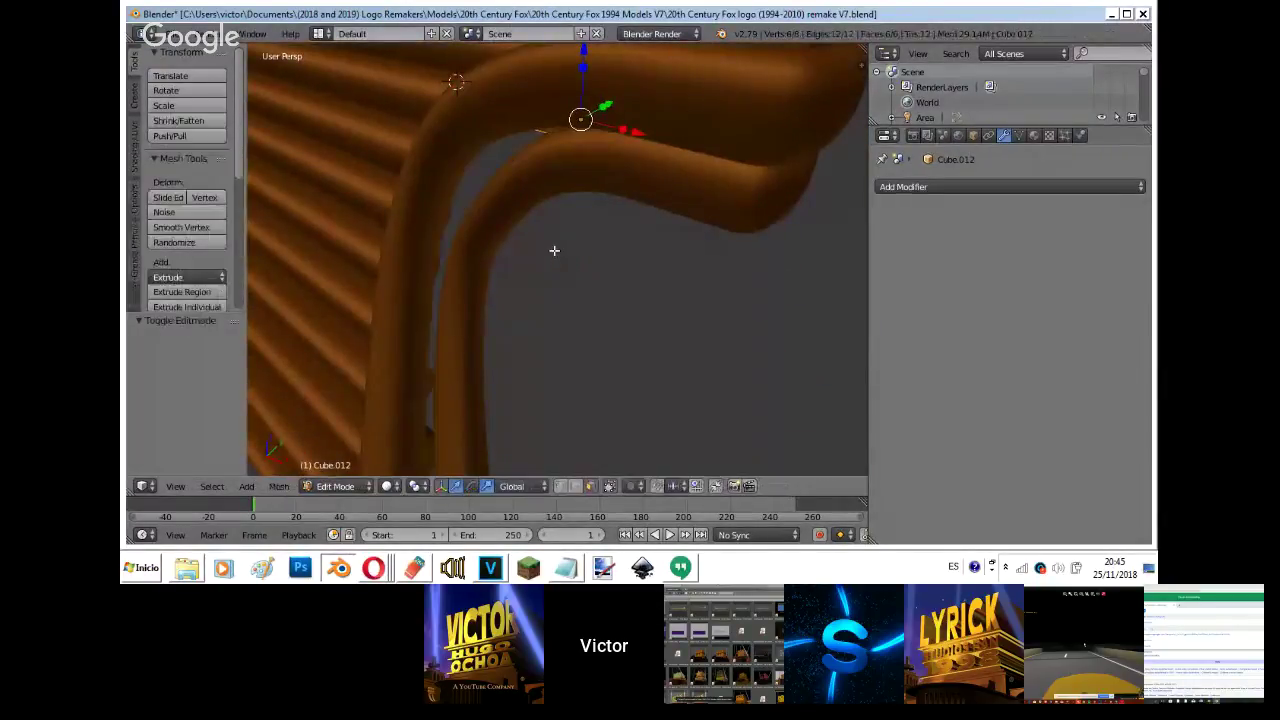
pyautogui.press('z')
pyautogui.rightClick(537, 127)
pyautogui.press('Tab')
pyautogui.press('z')
pyautogui.press('z')
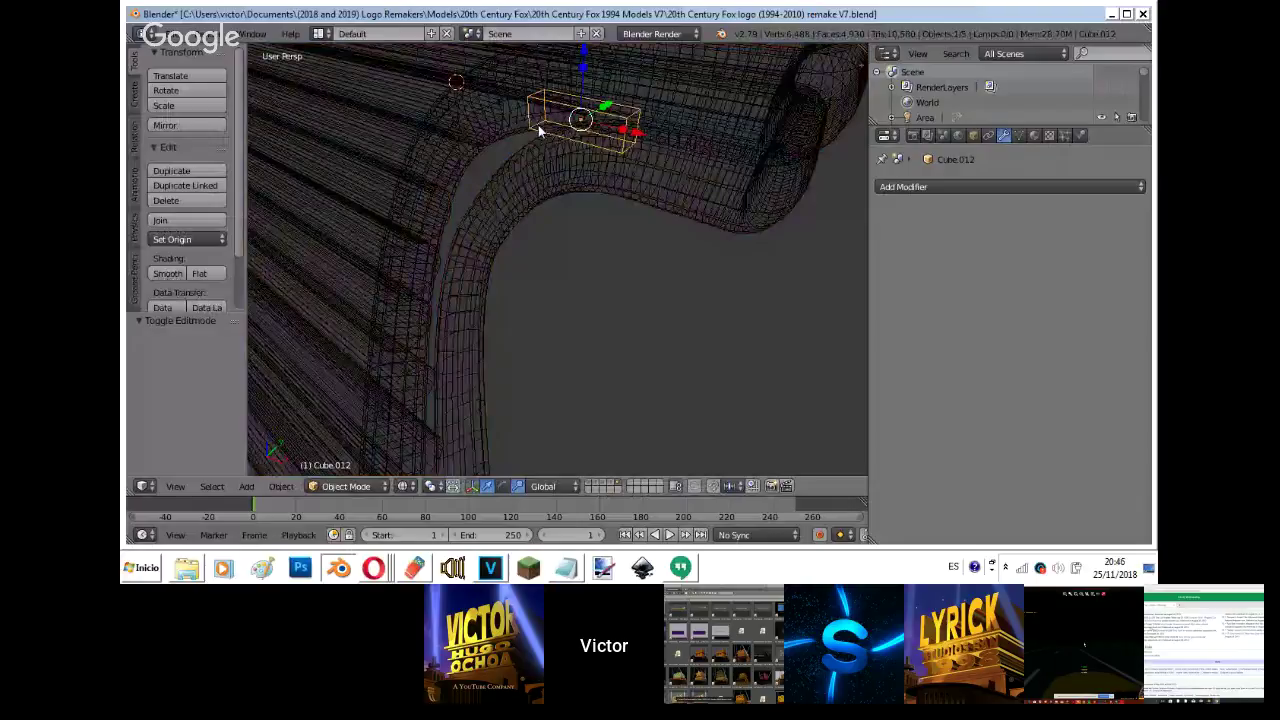
pyautogui.press('KP_7')
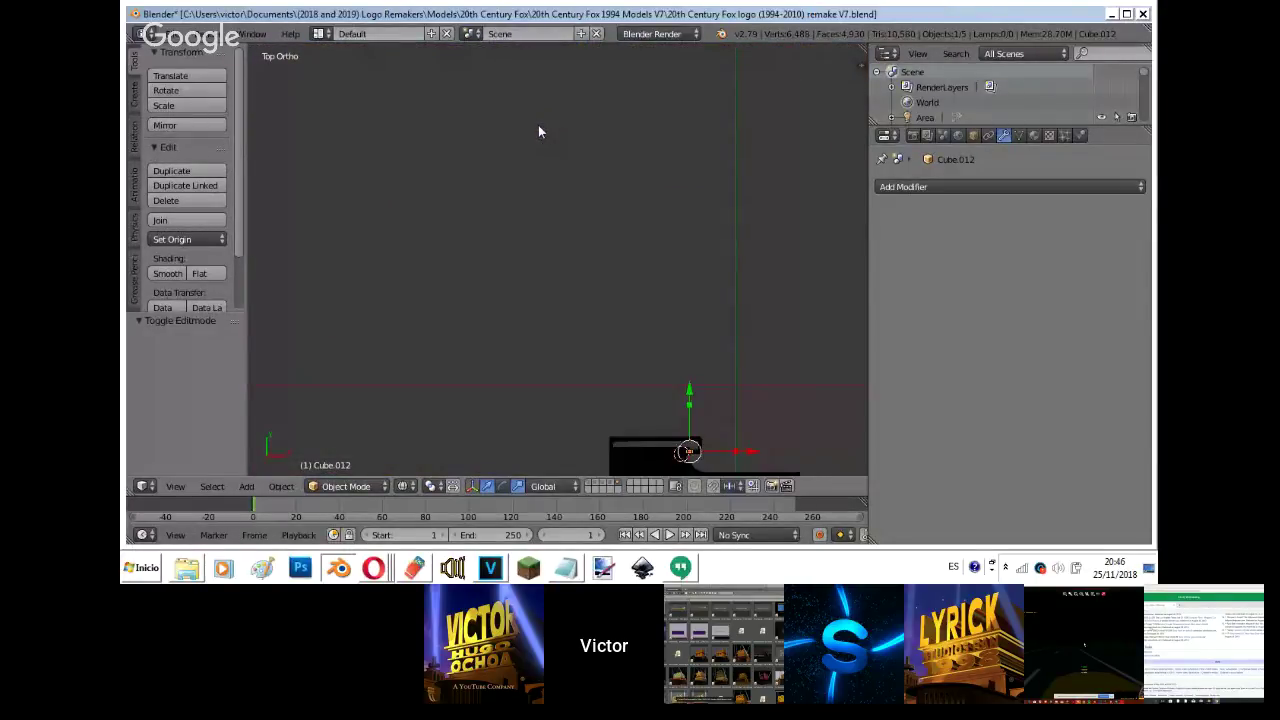
pyautogui.keyDown('shift'); pyautogui.moveTo(541, 79); pyautogui.dragTo(373, 189, button='middle'); pyautogui.keyUp('shift')
pyautogui.scroll(10, 373, 189)
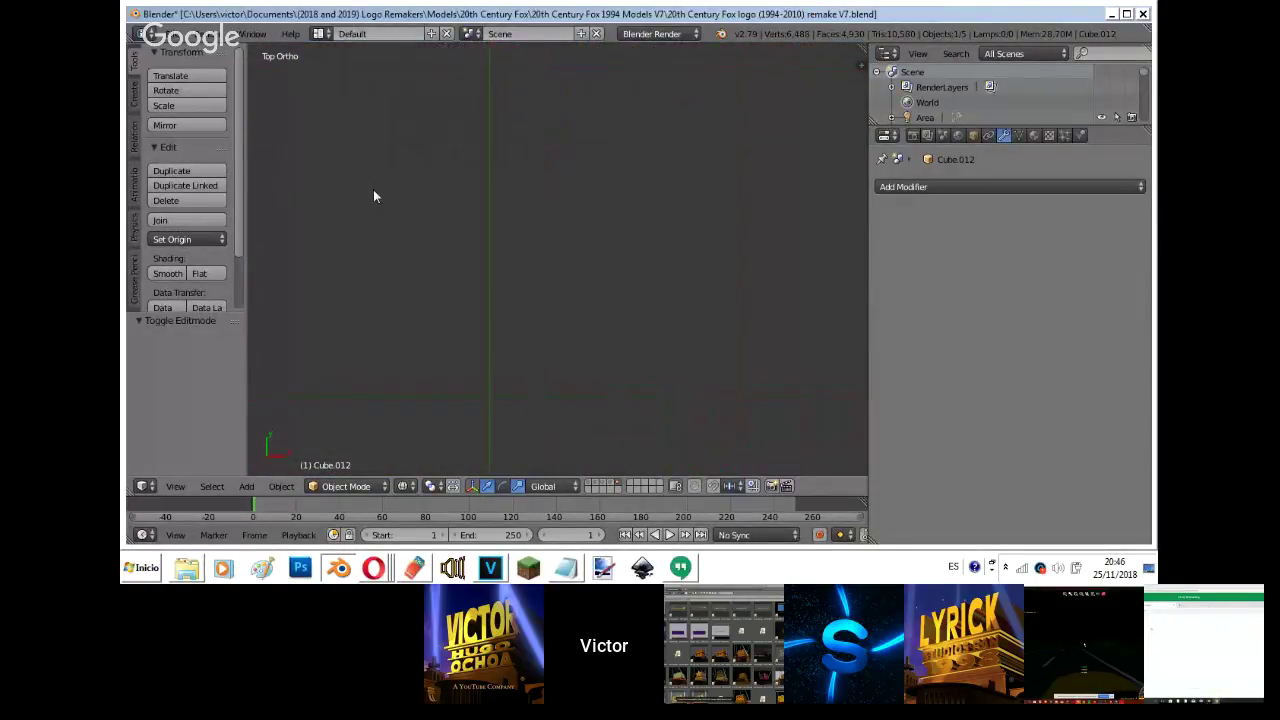
pyautogui.keyDown('shift'); pyautogui.moveTo(414, 115); pyautogui.dragTo(830, 466, button='middle'); pyautogui.keyUp('shift')
pyautogui.scroll(5, 830, 466)
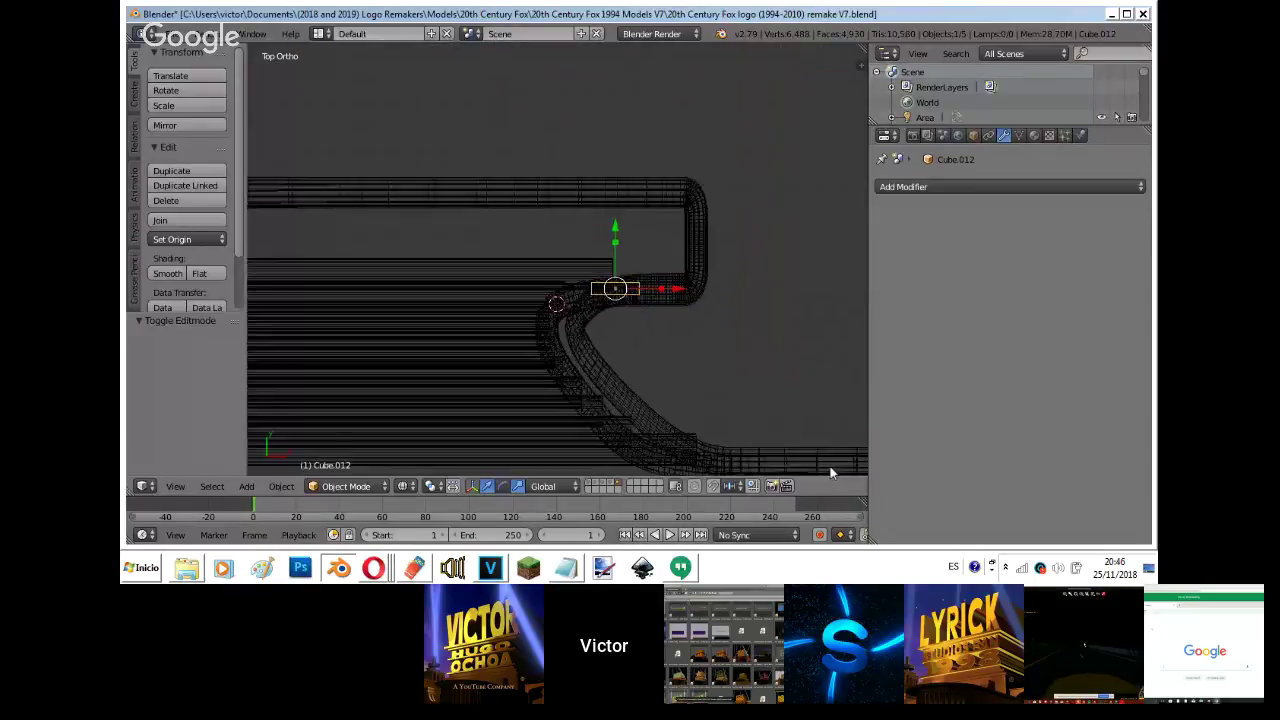
# - In Edit Mode, extrude the box filler's end face into the start of the tube bend, moving and rotating it to follow the curve
pyautogui.scroll(4, 832, 462)
pyautogui.keyDown('shift'); pyautogui.moveTo(751, 394); pyautogui.dragTo(651, 63, button='middle'); pyautogui.keyUp('shift')
pyautogui.press('Tab')
pyautogui.press('e')
pyautogui.press('e')
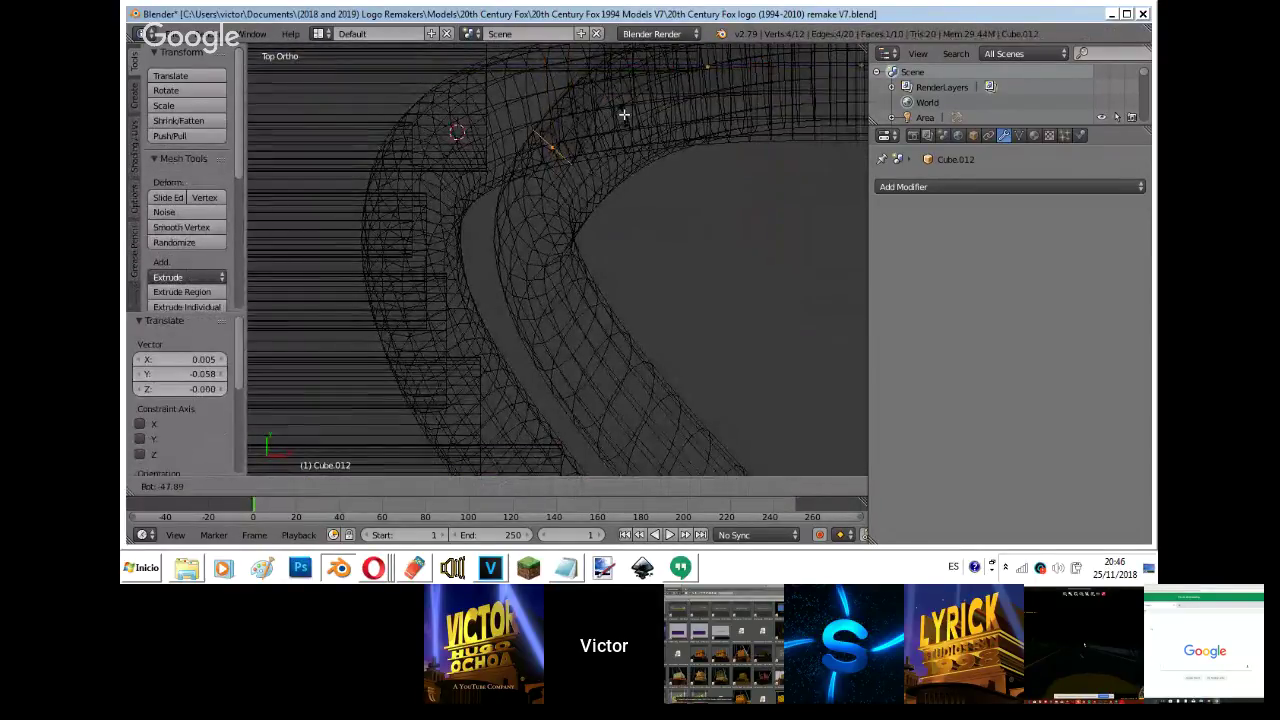
pyautogui.click(529, 202)
pyautogui.press('g')
pyautogui.click(570, 217)
pyautogui.press('r')
pyautogui.click(551, 175)
# - Extrude a further filler segment around the inside of the bend, and position and rotate its end face within the tube gap
pyautogui.press('e')
pyautogui.click(540, 275)
pyautogui.press('g')
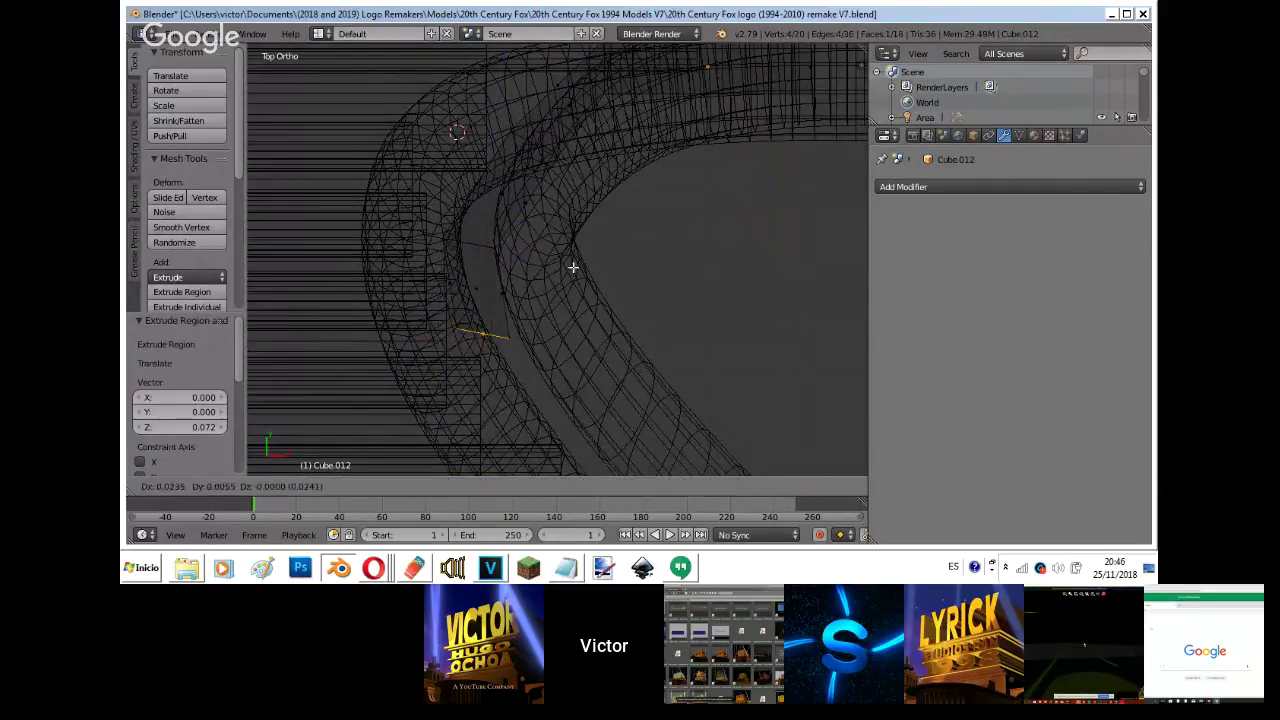
pyautogui.click(572, 266)
pyautogui.press('r')
pyautogui.click(572, 195)
pyautogui.press('g')
pyautogui.click(578, 191)
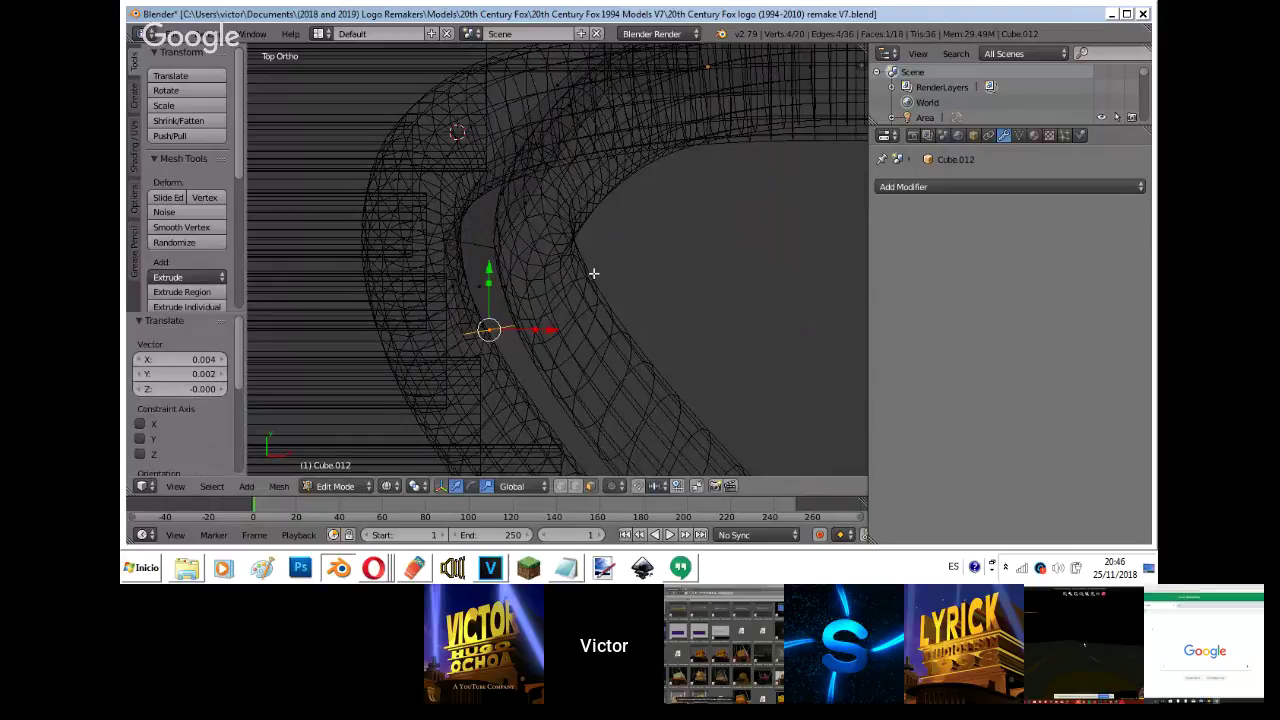
# - Extrude the filler's end face past the bend toward the diagonal run and rotate it along the gap
pyautogui.keyDown('shift'); pyautogui.moveTo(594, 273); pyautogui.dragTo(506, 133, button='middle'); pyautogui.keyUp('shift')
pyautogui.press('e')
pyautogui.click(575, 243)
pyautogui.press('r')
pyautogui.click(578, 221)
# - Extrude the filler down the diagonal gap between the tubes, then move the end face and rotate it by about 8.67°
pyautogui.keyDown('shift'); pyautogui.moveTo(614, 304); pyautogui.dragTo(483, 226, button='middle'); pyautogui.keyUp('shift')
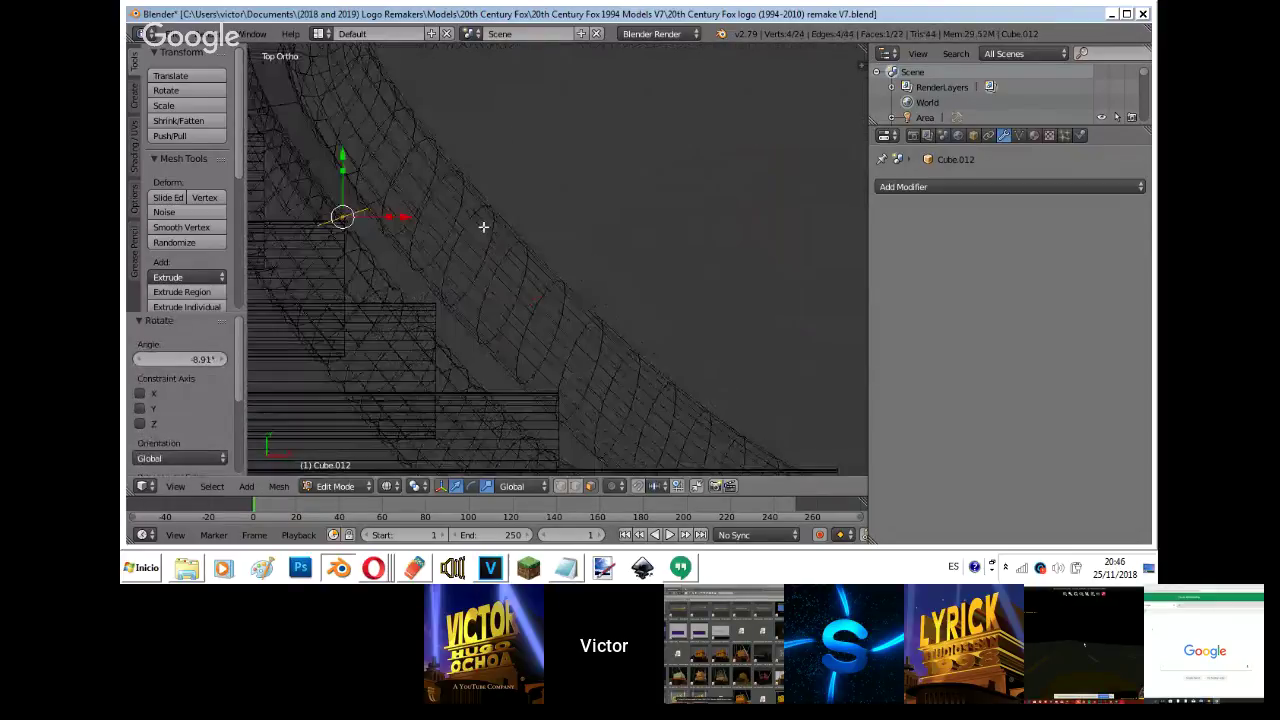
pyautogui.press('e')
pyautogui.click(628, 290)
pyautogui.press('g')
pyautogui.click(634, 290)
pyautogui.press('r')
pyautogui.click(619, 266)
# - Extrude another filler segment to the lower part of the diagonal, centering and rotating its end face between the tubes
pyautogui.keyDown('shift'); pyautogui.moveTo(619, 266); pyautogui.dragTo(489, 160, button='middle'); pyautogui.keyUp('shift')
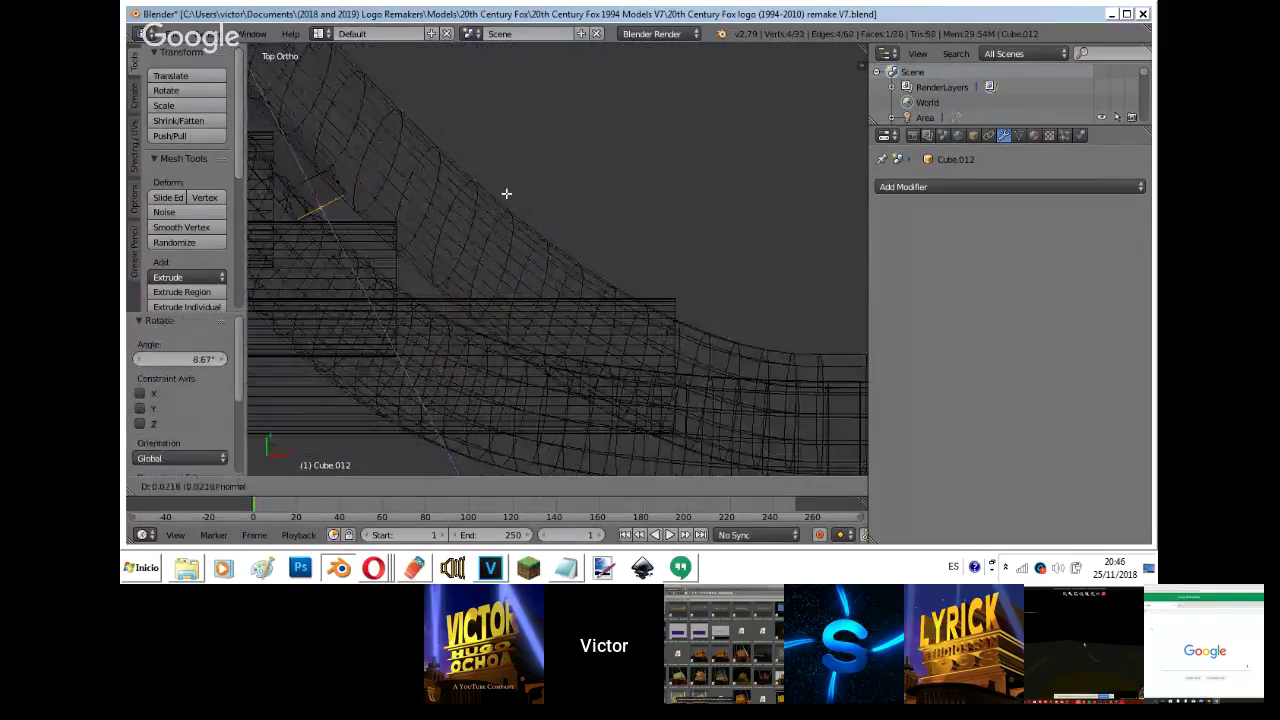
pyautogui.click(578, 268)
pyautogui.press('g')
pyautogui.click(637, 251)
pyautogui.press('r')
pyautogui.click(628, 213)
# - Extrude the last filler segment to where the two tubes merge, align its end face with the curve, and restore solid shading
pyautogui.press('e')
pyautogui.click(633, 346)
pyautogui.press('g')
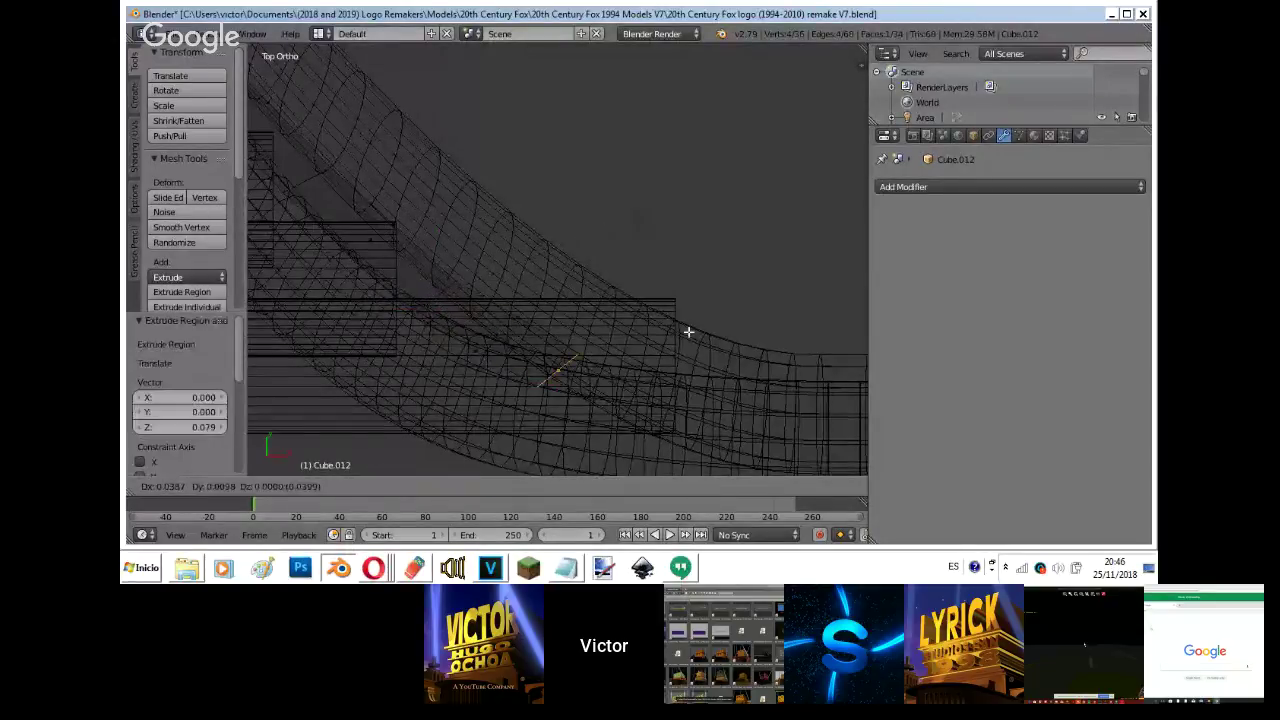
pyautogui.click(667, 319)
pyautogui.press('z')
pyautogui.press('r')
pyautogui.click(624, 286)
# - Return to Object Mode and examine the extruded filler against the tubes from the right side and in perspective
pyautogui.press('Tab')
pyautogui.hotkey('shift', 'f')
pyautogui.press('Escape')
pyautogui.press('KP_3')
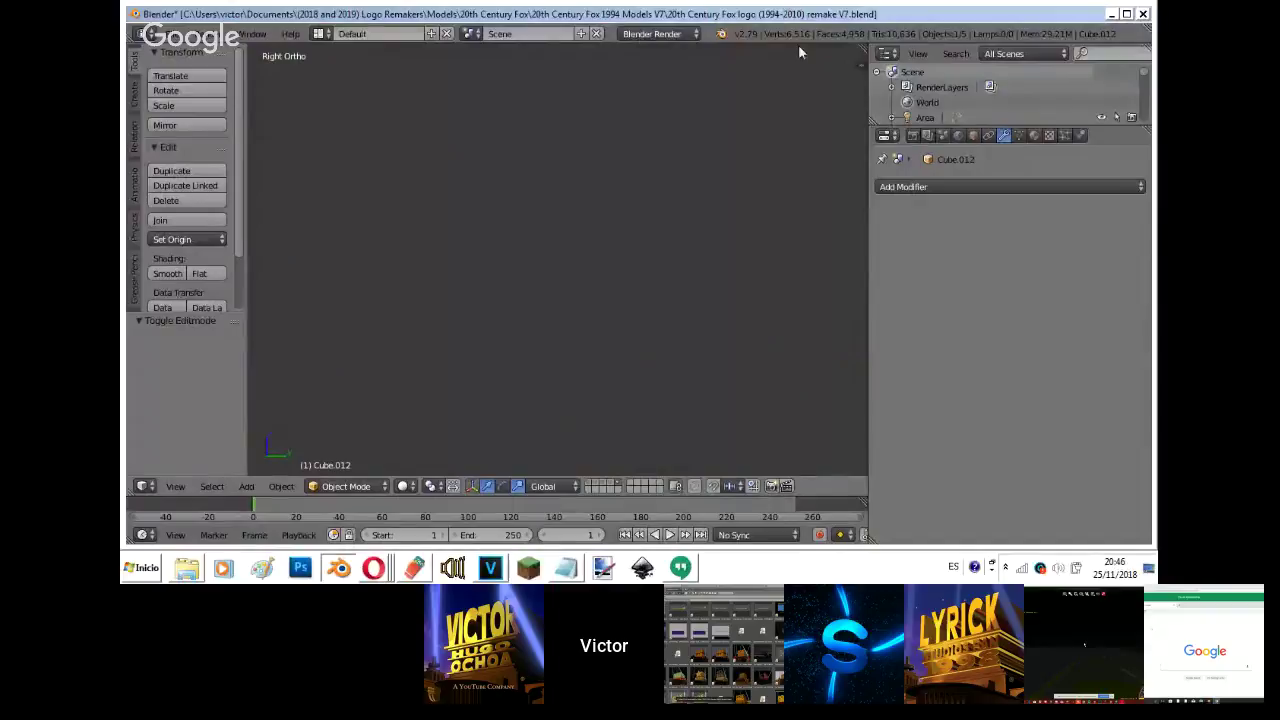
pyautogui.scroll(-13, 799, 48)
pyautogui.scroll(5, 799, 48)
pyautogui.scroll(10, 799, 48)
pyautogui.keyDown('shift'); pyautogui.moveTo(799, 48); pyautogui.dragTo(682, 277, button='middle'); pyautogui.keyUp('shift')
pyautogui.hotkey('shift', 'f')
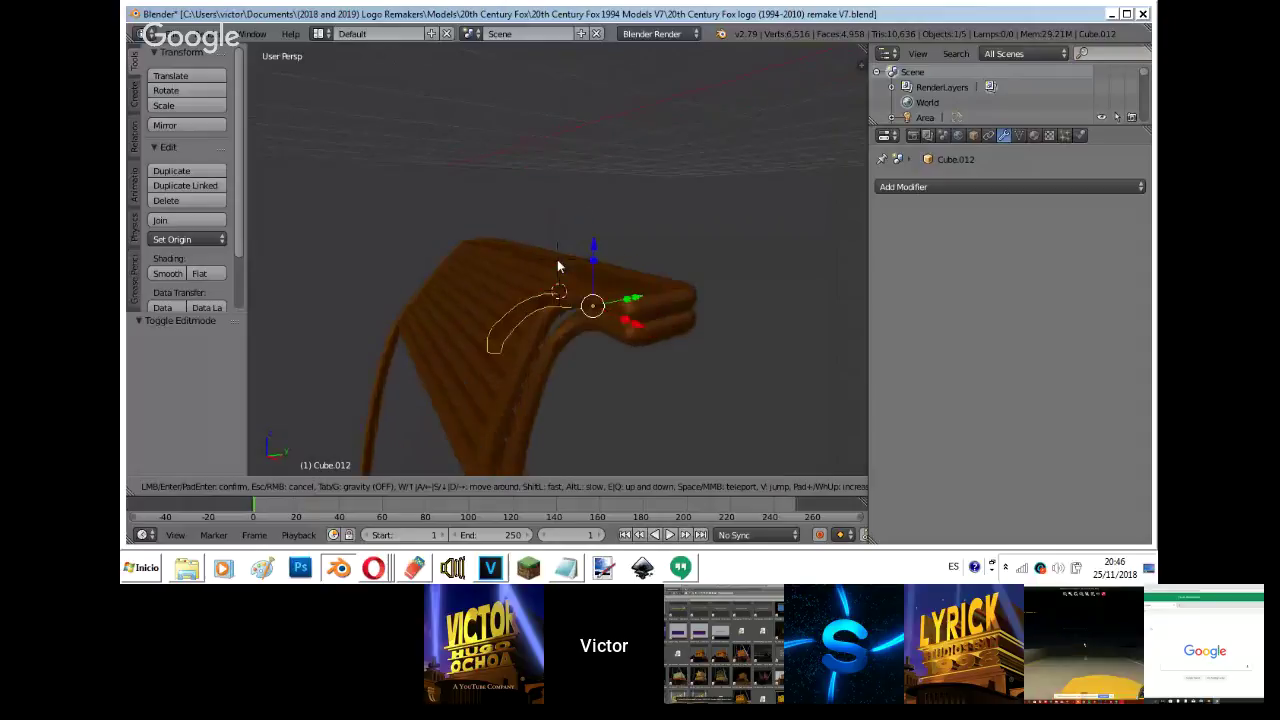
pyautogui.click(557, 260)
# - In Edit Mode, select two edges at the filler's bend and move them by about -0.144 along Z
pyautogui.press('Tab')
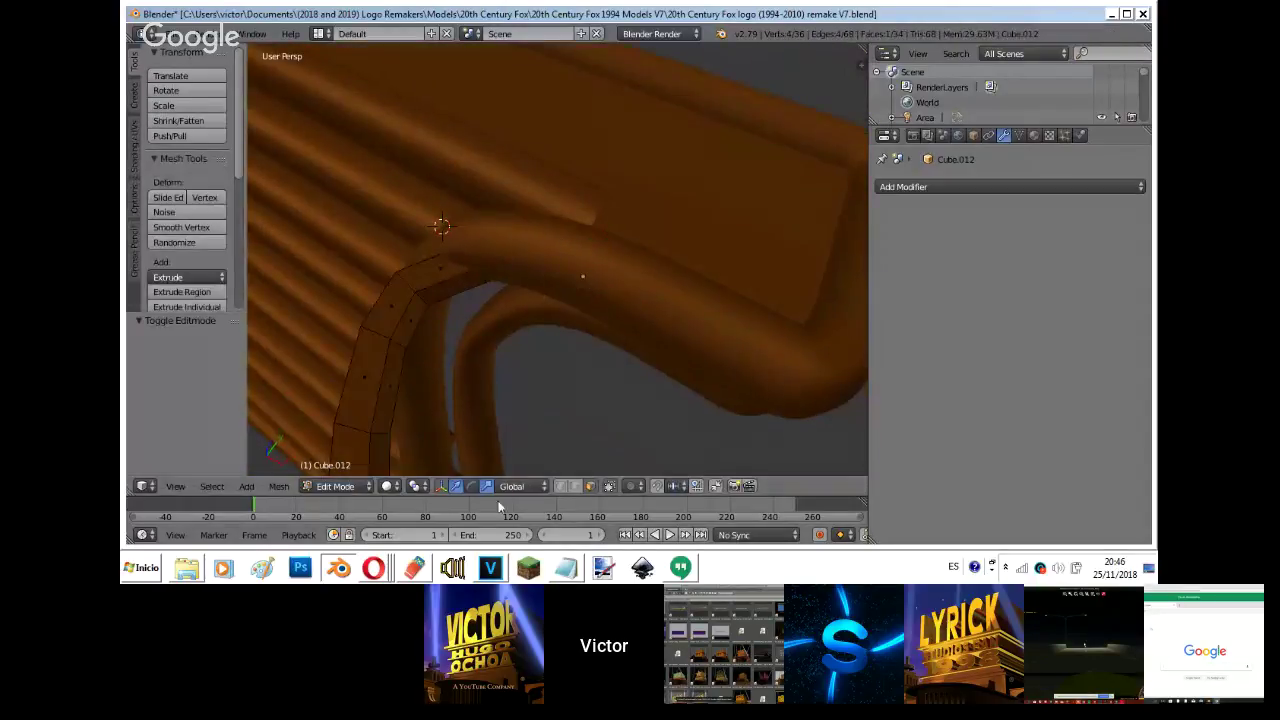
pyautogui.keyDown('shift'); pyautogui.rightClick(423, 300); pyautogui.keyUp('shift')
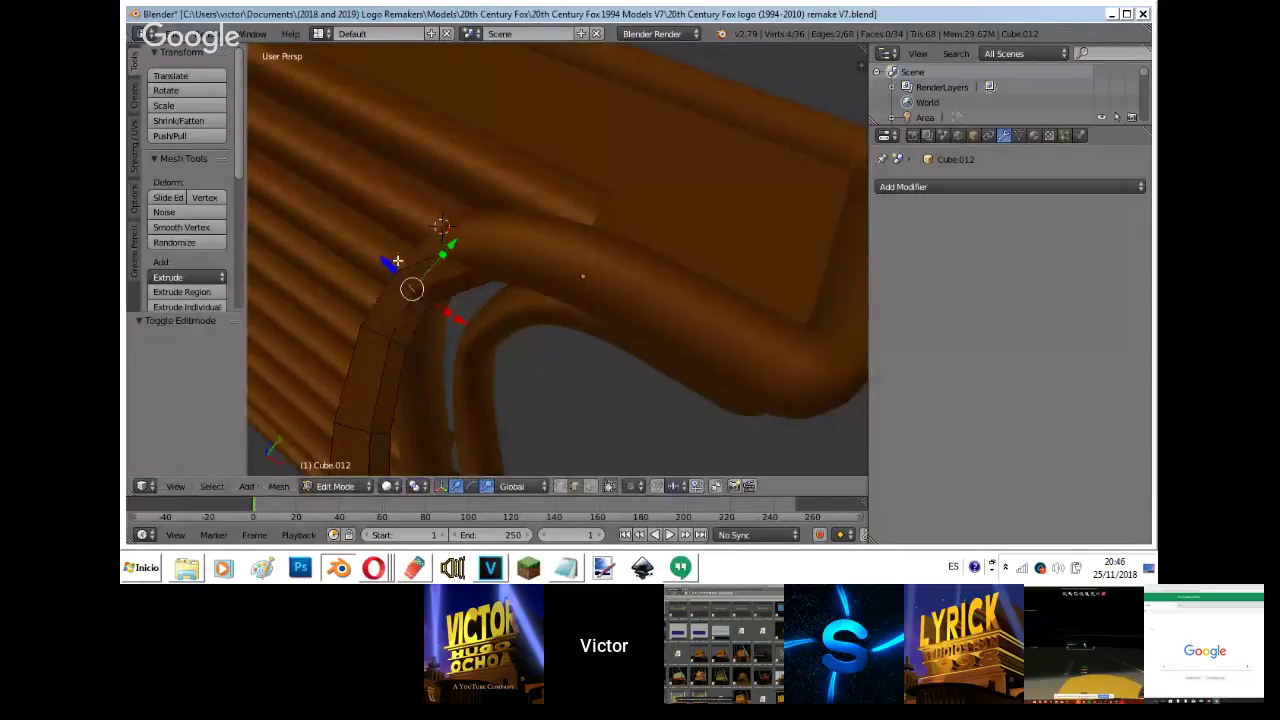
pyautogui.press('e')
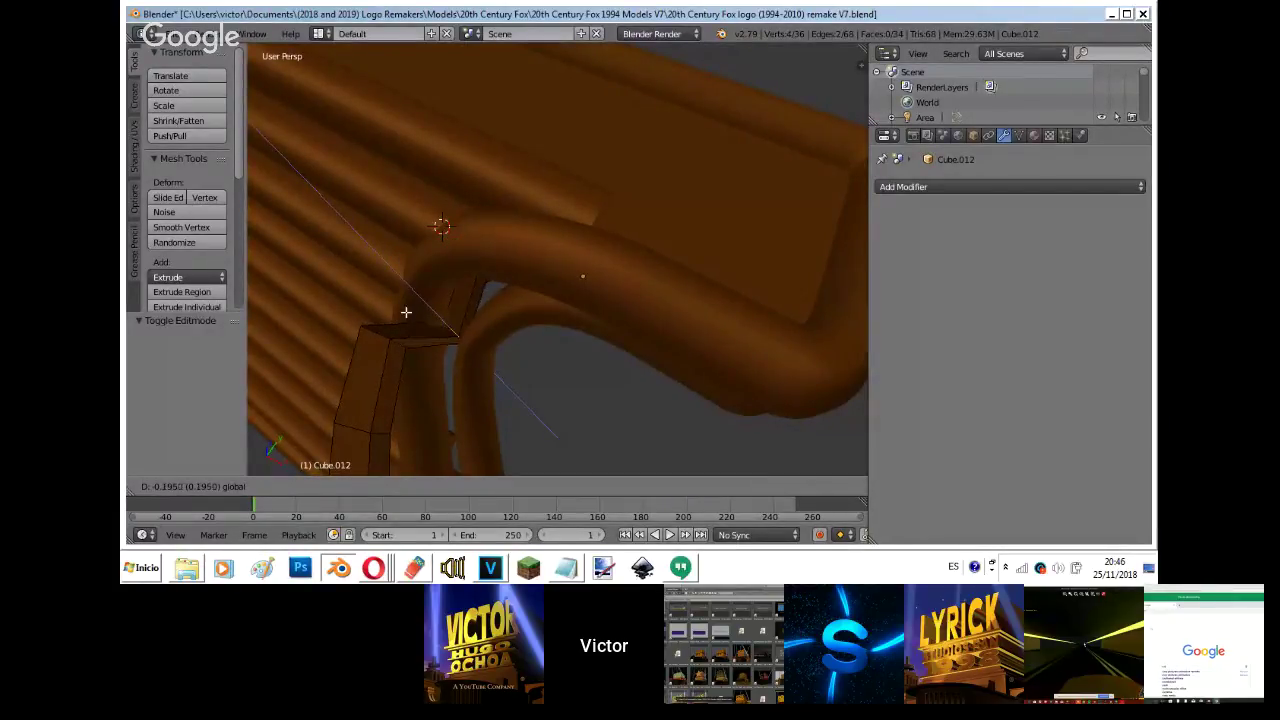
pyautogui.click(406, 312)
pyautogui.hotkey('shift', 'f')
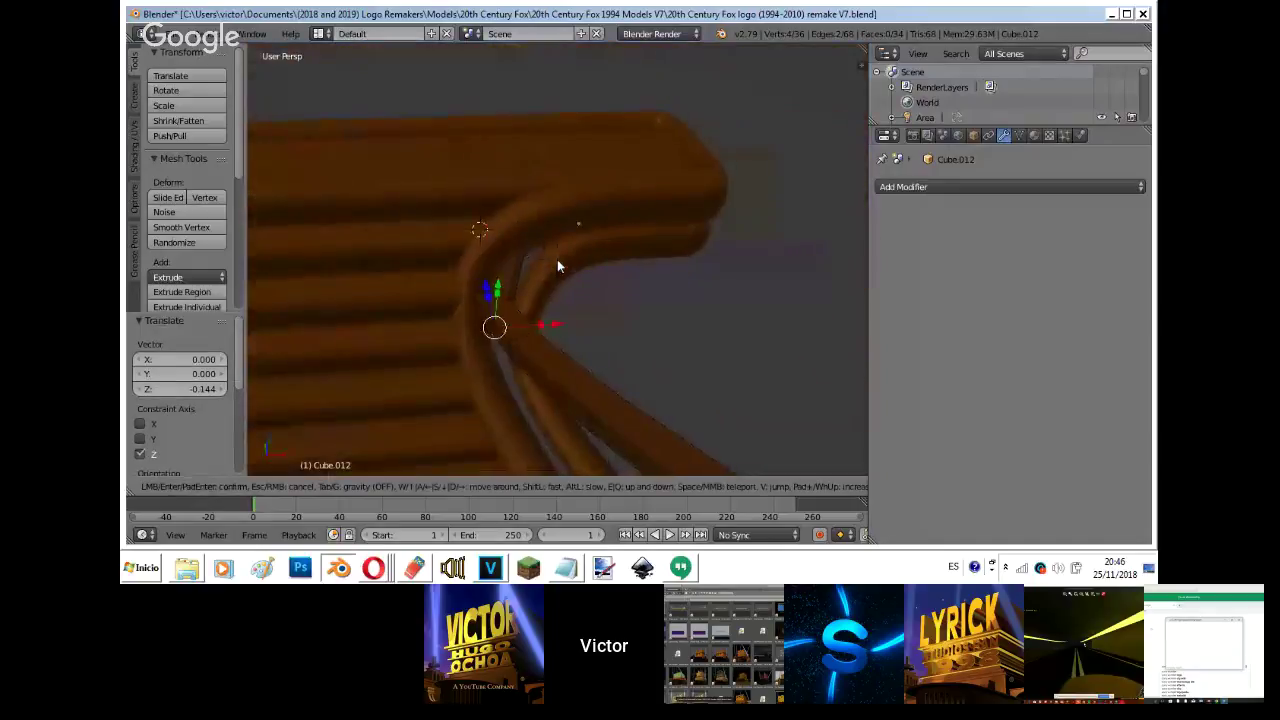
pyautogui.click(557, 260)
# - Select the four cross edges of the filler segment at the bend and move them by about -0.158 along Z
pyautogui.rightClick(502, 266)
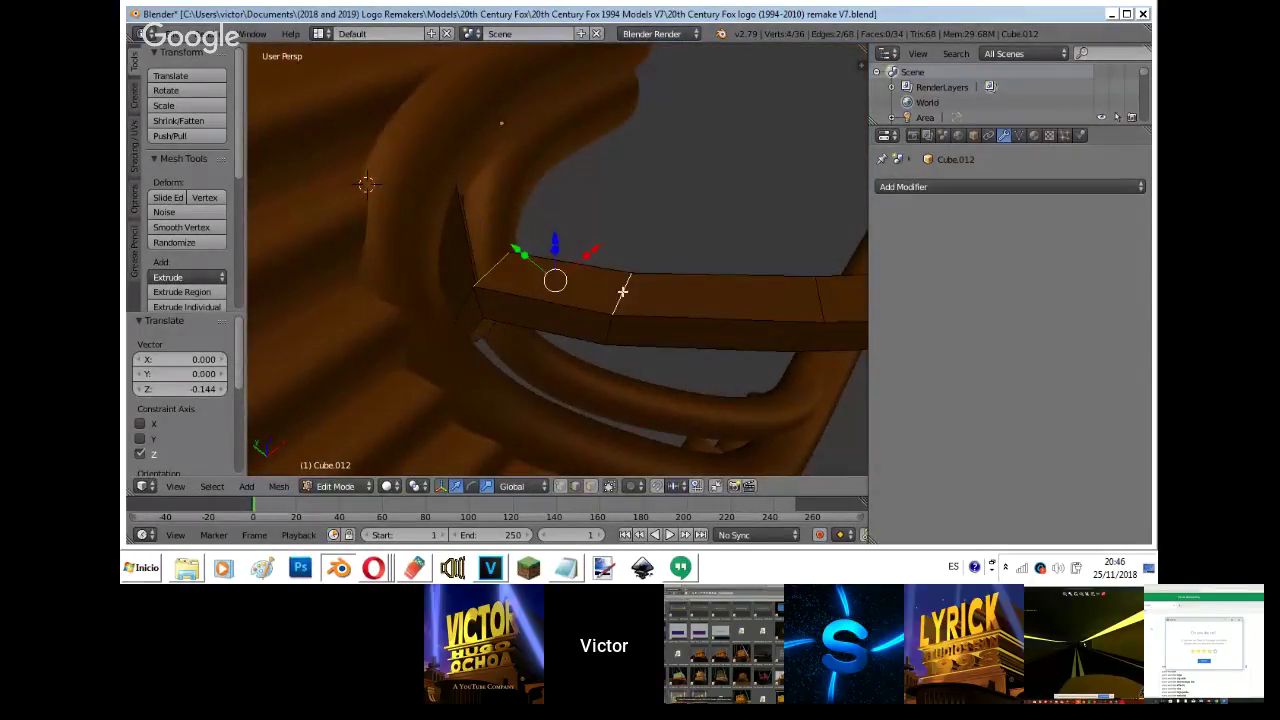
pyautogui.keyDown('shift'); pyautogui.rightClick(621, 312); pyautogui.keyUp('shift')
pyautogui.press('z')
pyautogui.rightClick(512, 318)
pyautogui.press('z')
pyautogui.moveTo(512, 318); pyautogui.dragTo(523, 154, button='middle')
pyautogui.press('z')
pyautogui.keyDown('shift'); pyautogui.rightClick(523, 151); pyautogui.keyUp('shift')
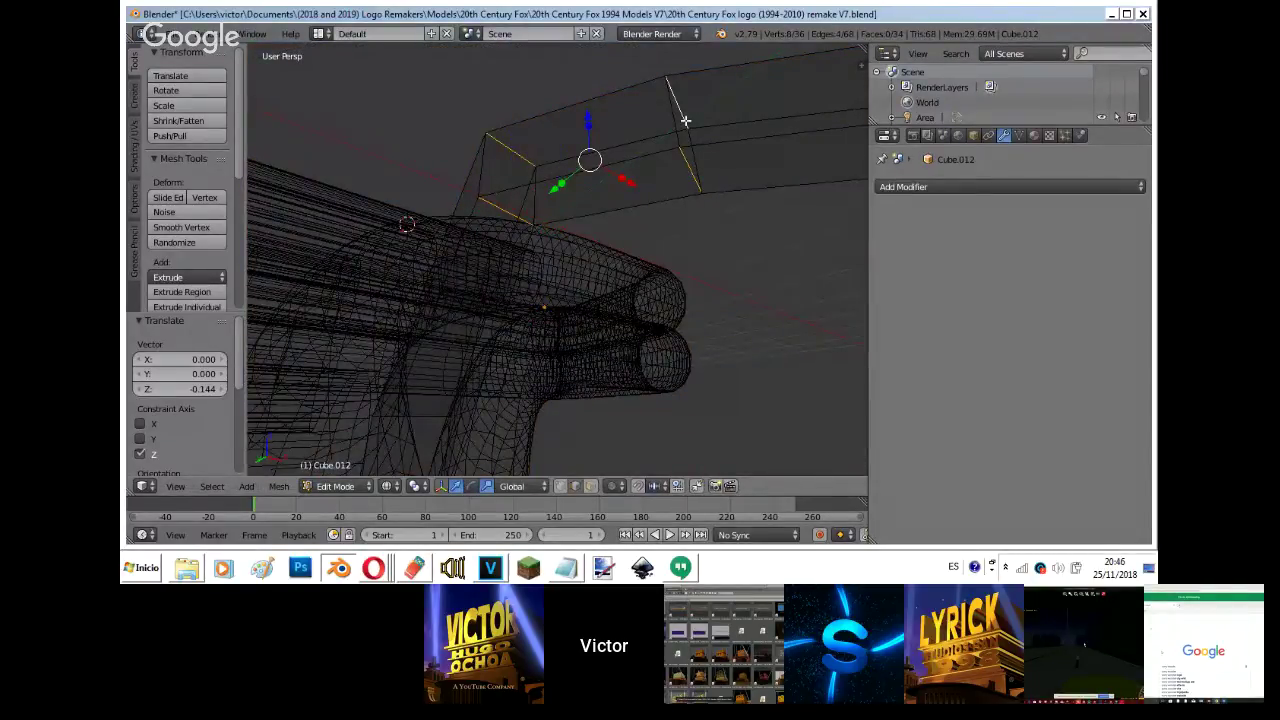
pyautogui.press('z')
pyautogui.moveTo(590, 122); pyautogui.dragTo(593, 397)
# - Lower the selected bend segment edges by a further 0.081 or so along Z and view them against the tubes
pyautogui.moveTo(593, 397); pyautogui.dragTo(562, 290, button='middle')
pyautogui.hotkey('shift', 'f')
pyautogui.press('s')
pyautogui.click(557, 260)
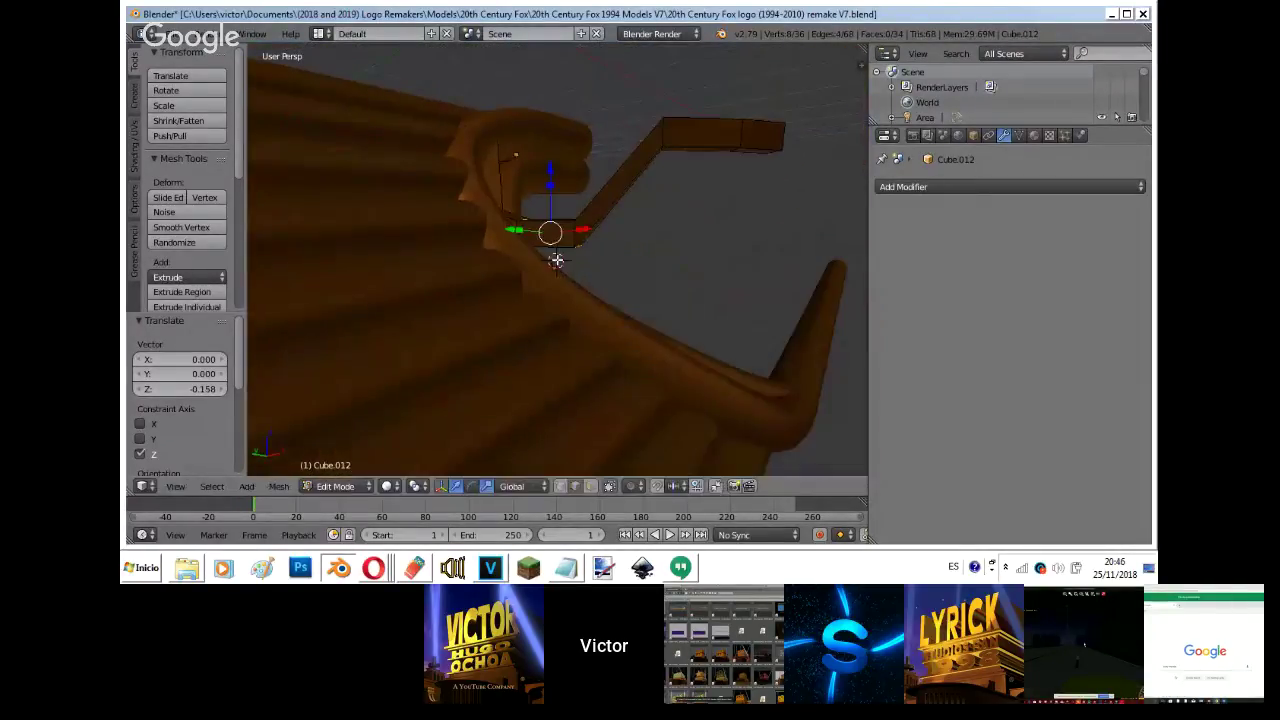
pyautogui.moveTo(552, 157); pyautogui.dragTo(553, 207)
pyautogui.hotkey('shift', 'f')
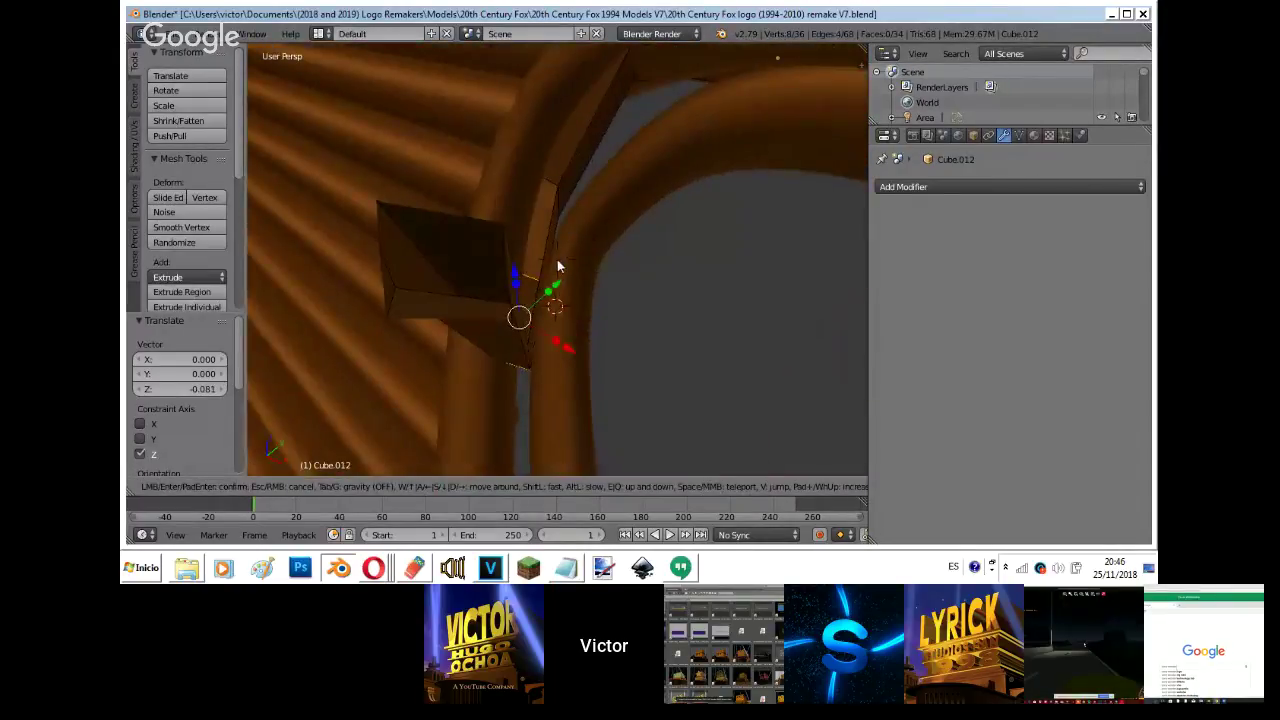
# - Select the short inner edge at the upper bend of the Cube.012 strip between the two tubes
pyautogui.click(558, 268)
pyautogui.rightClick(560, 198)
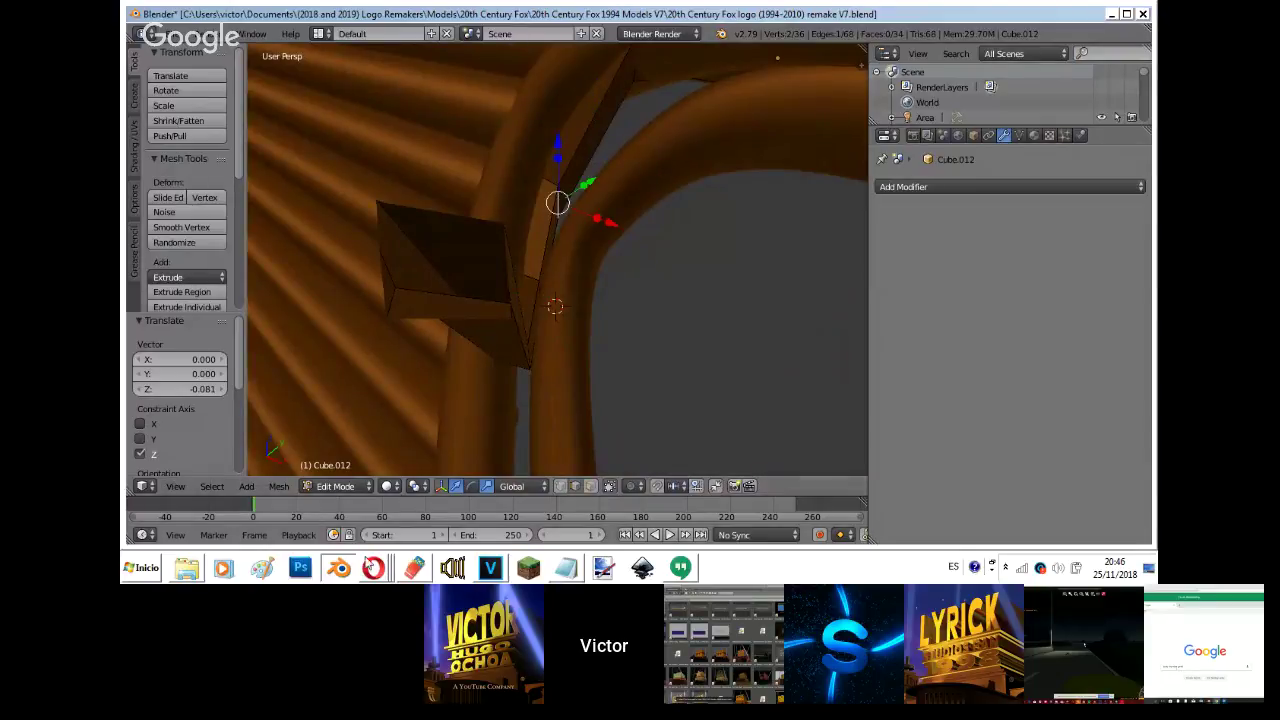
# - Switch to the YouTube live stream in Opera and post "I hope this stream does NOT get a R-rated" and "Right?!" in its chat
pyautogui.click(373, 567)
pyautogui.click(355, 493)
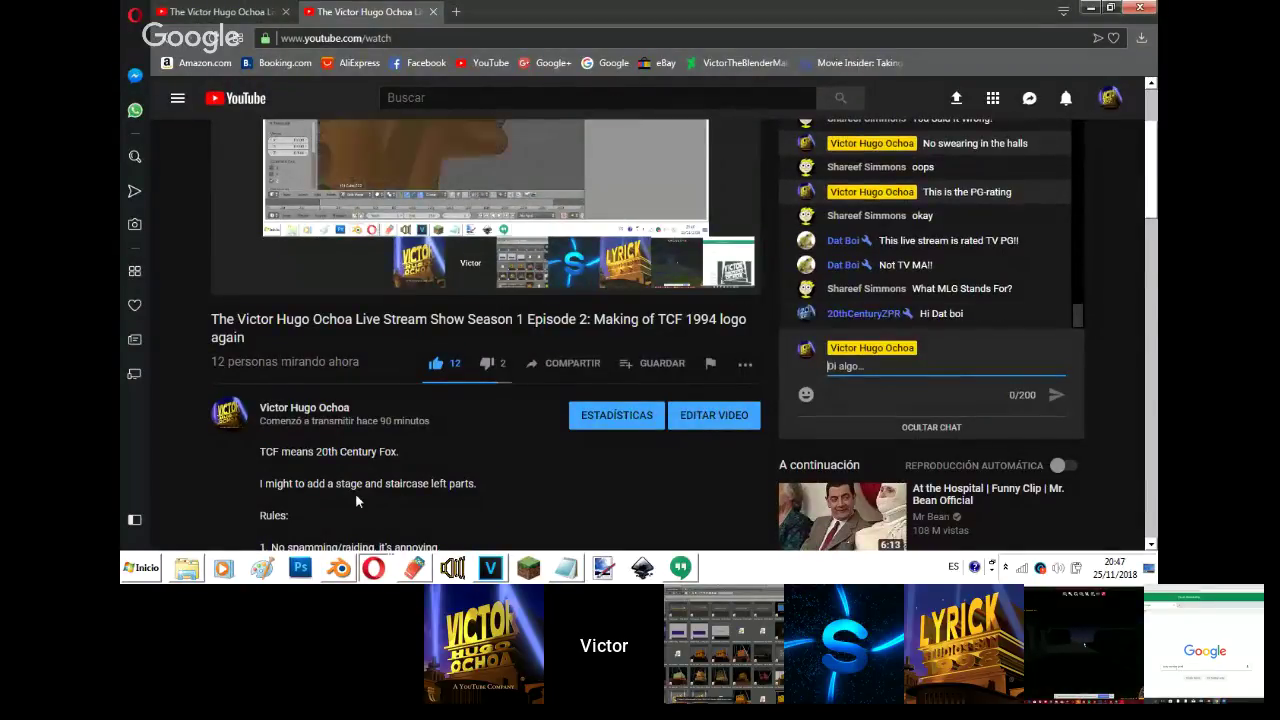
pyautogui.scroll(1, 453, 441)
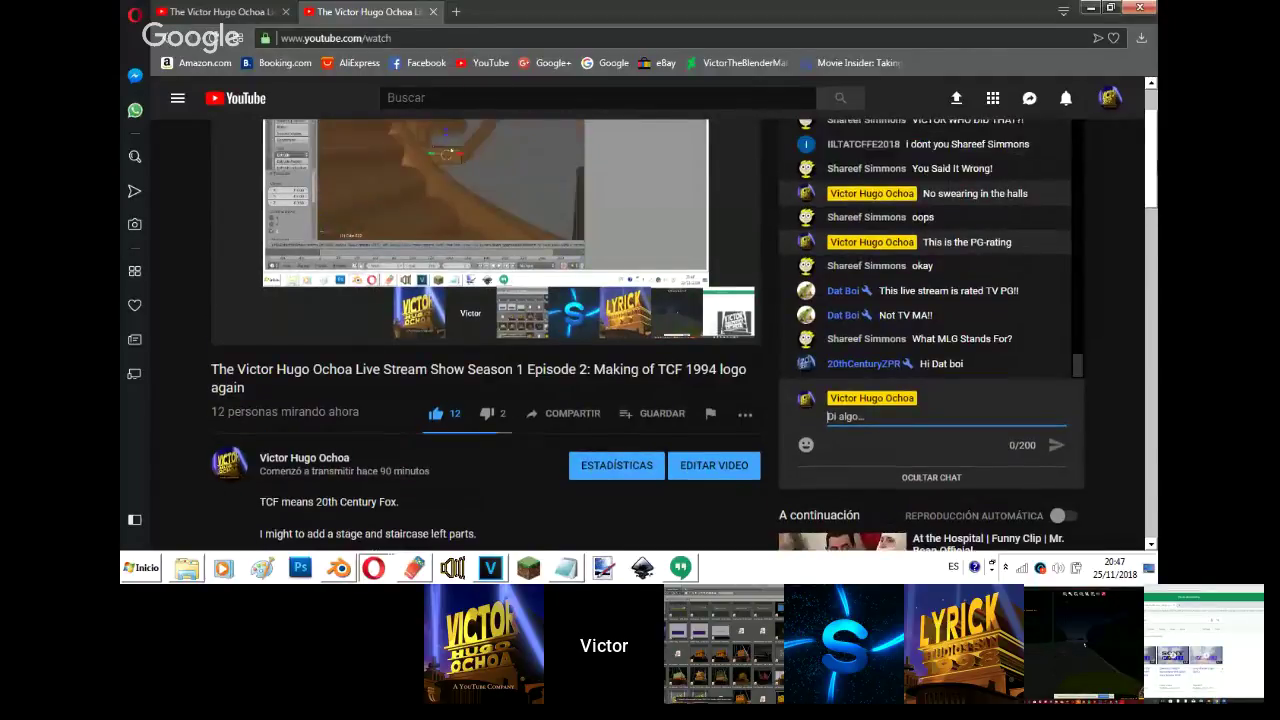
pyautogui.write('I hope t')
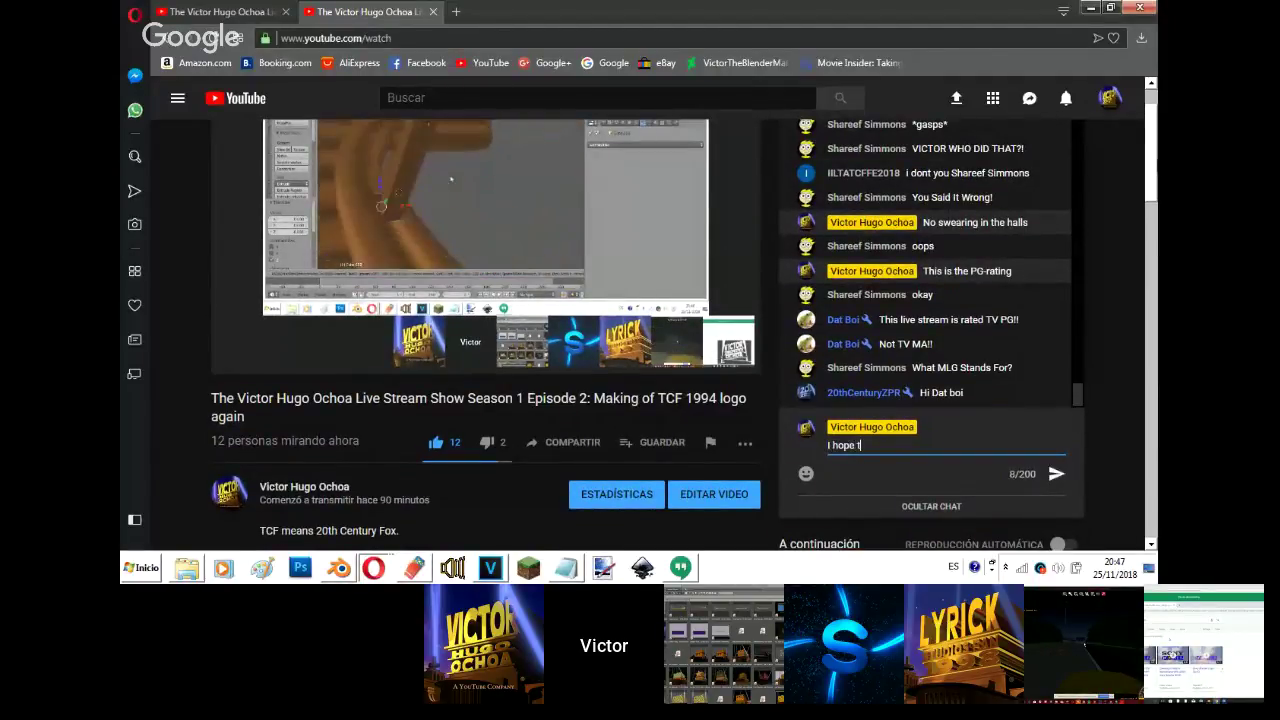
pyautogui.write('his ')
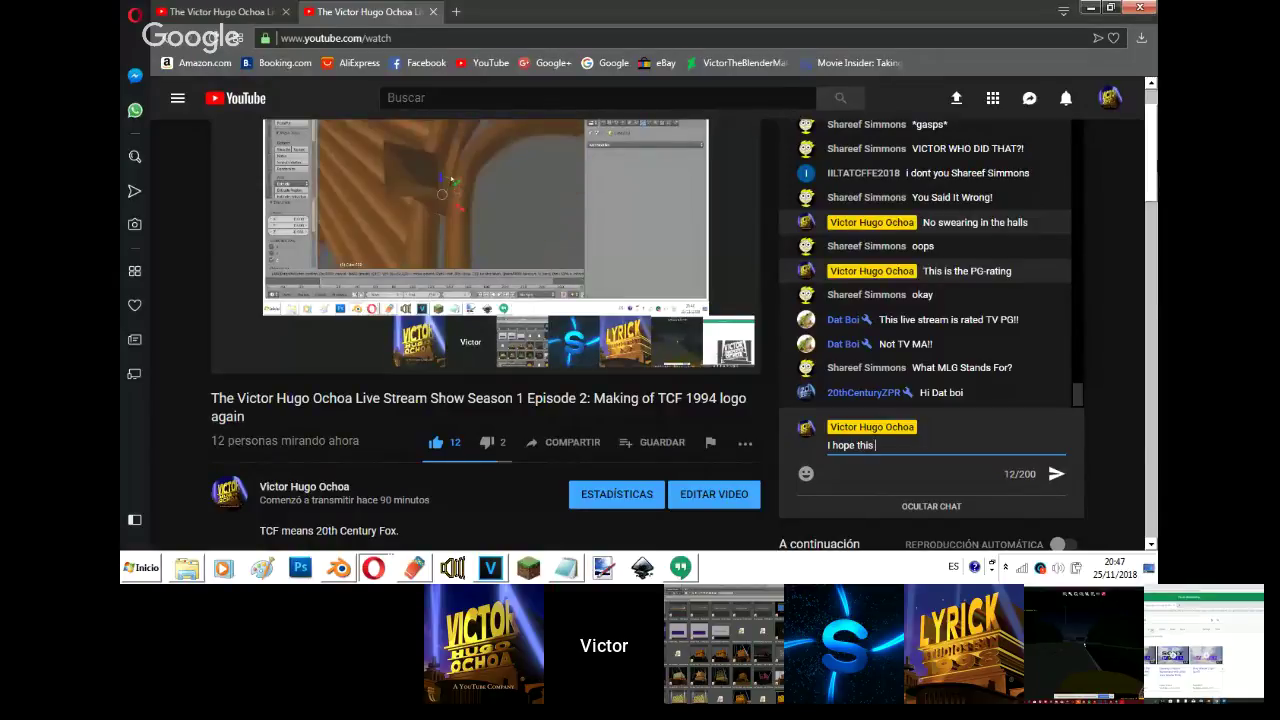
pyautogui.write('strea')
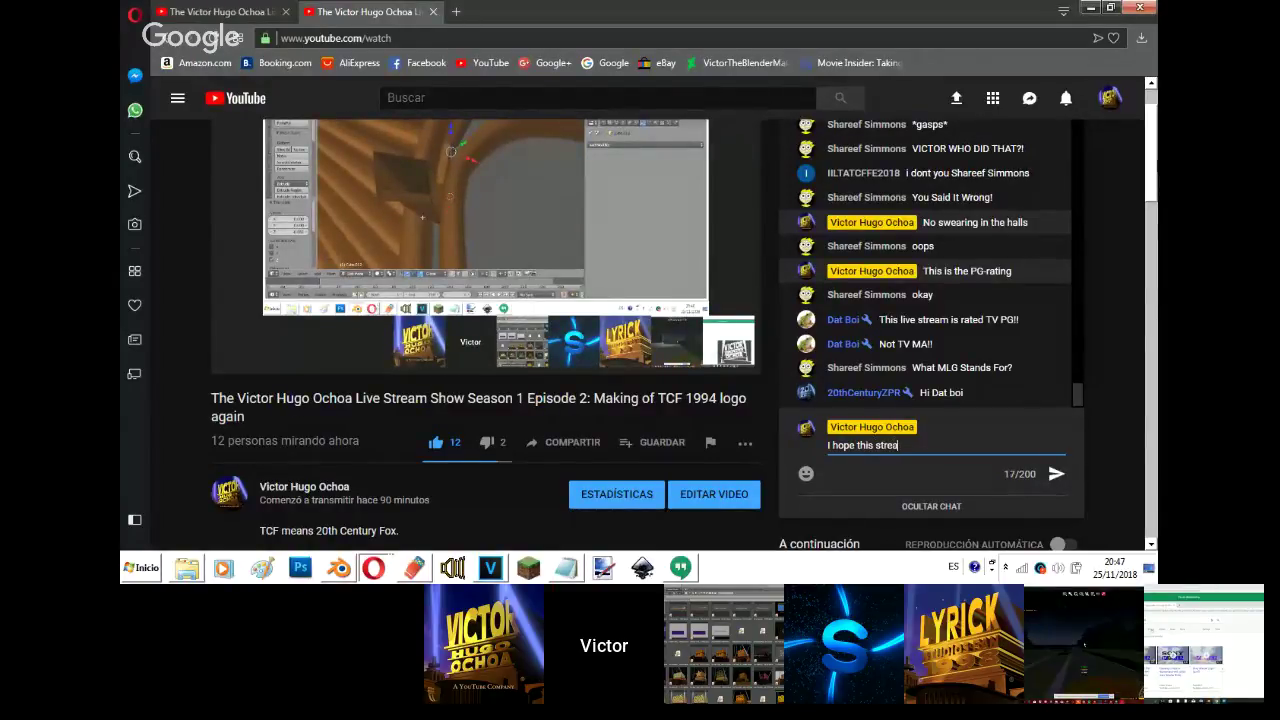
pyautogui.write('m does NOT get')
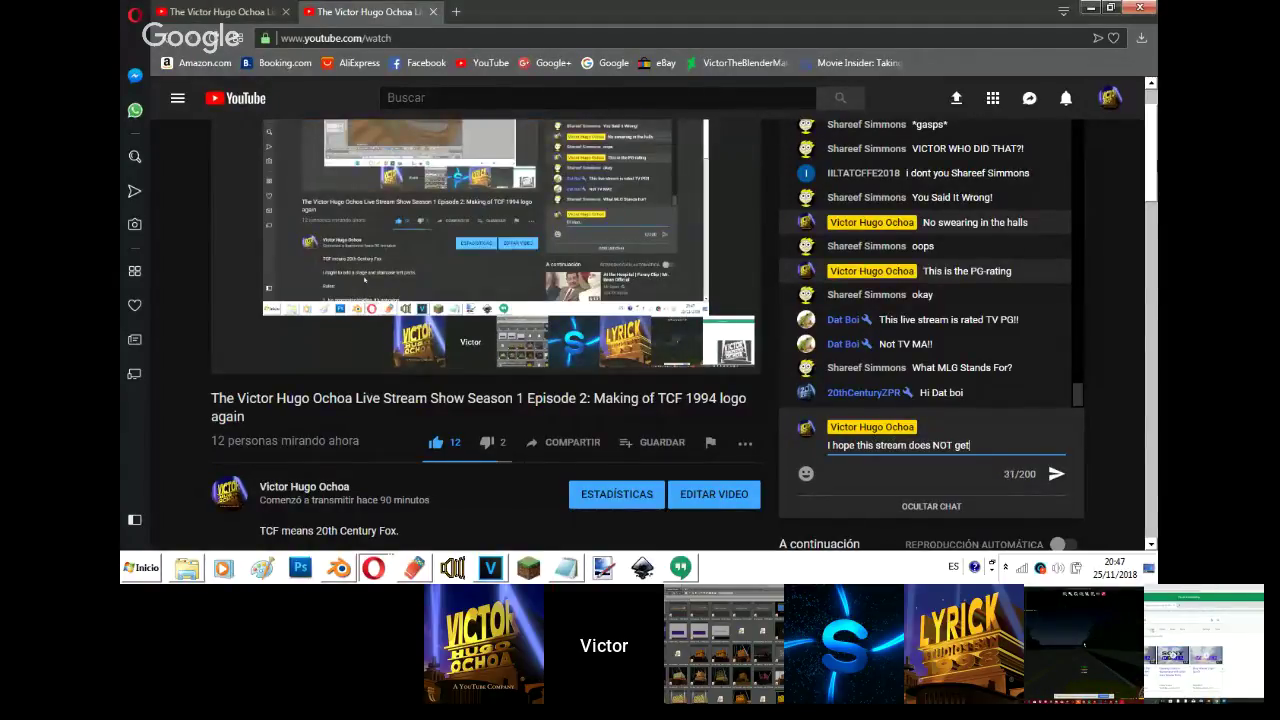
pyautogui.write(' a R-rat')
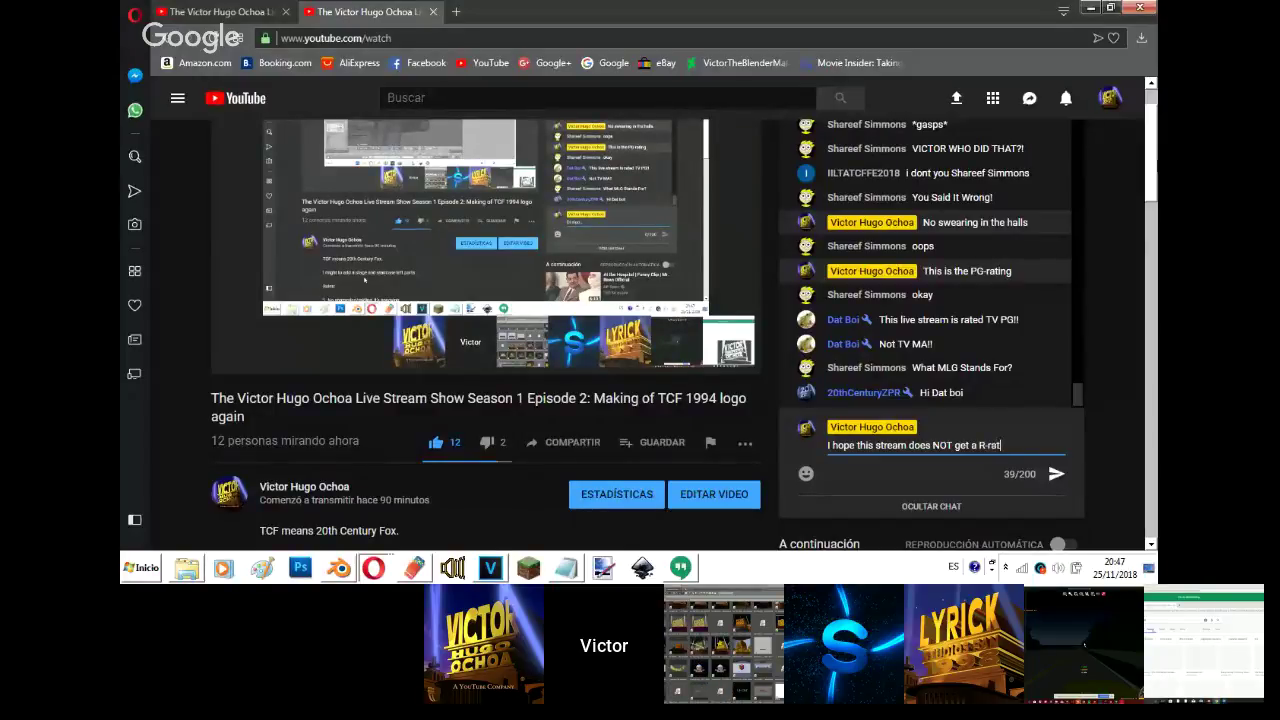
pyautogui.write('ed')
pyautogui.press('Return')
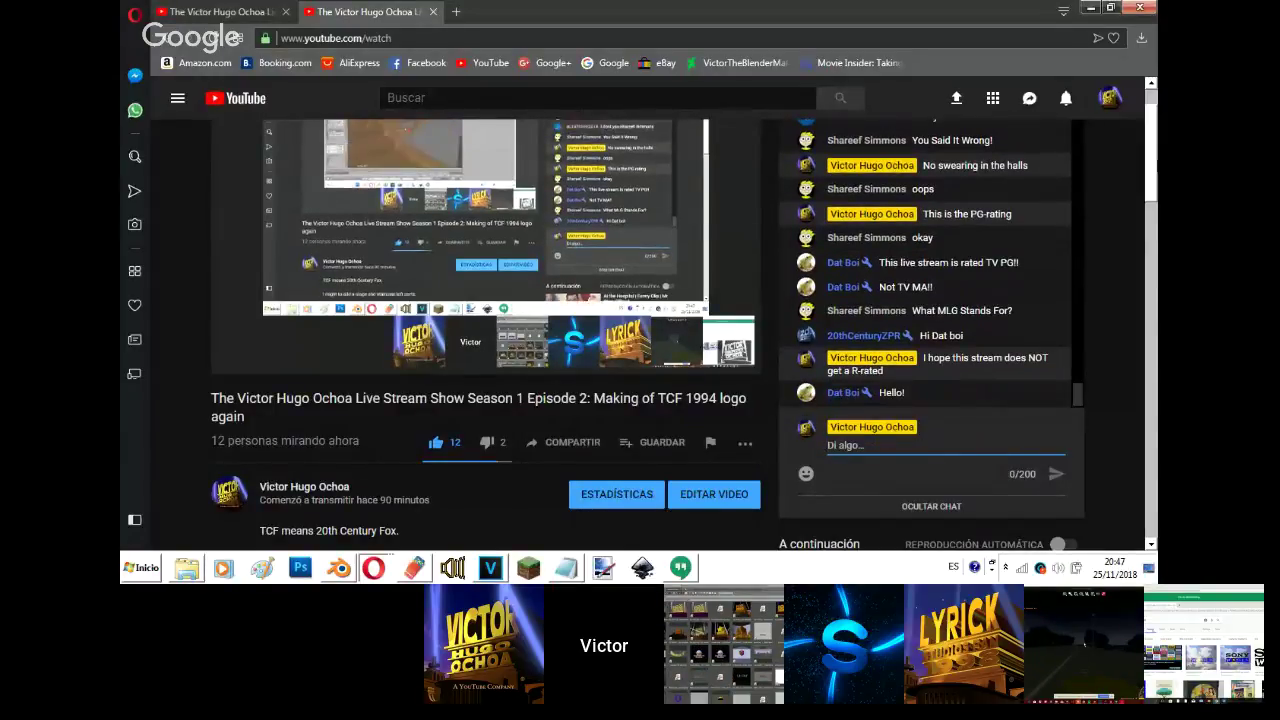
pyautogui.write('Right?!')
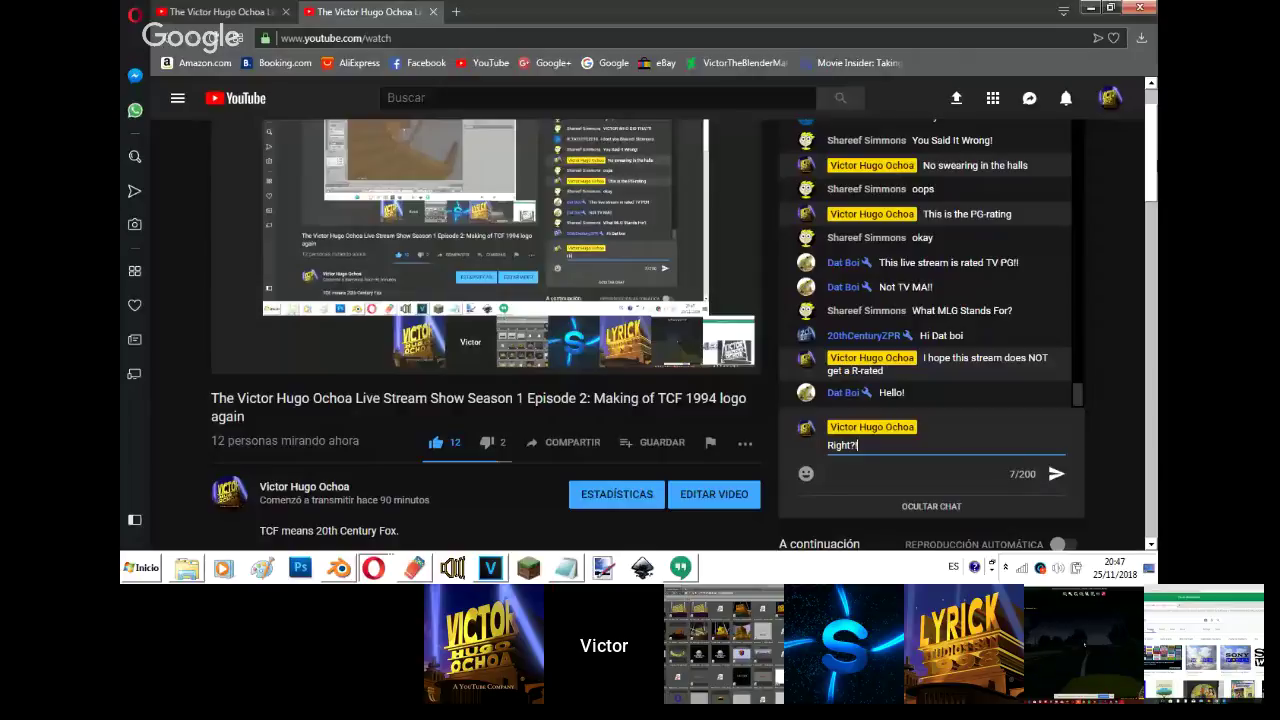
pyautogui.press('Return')
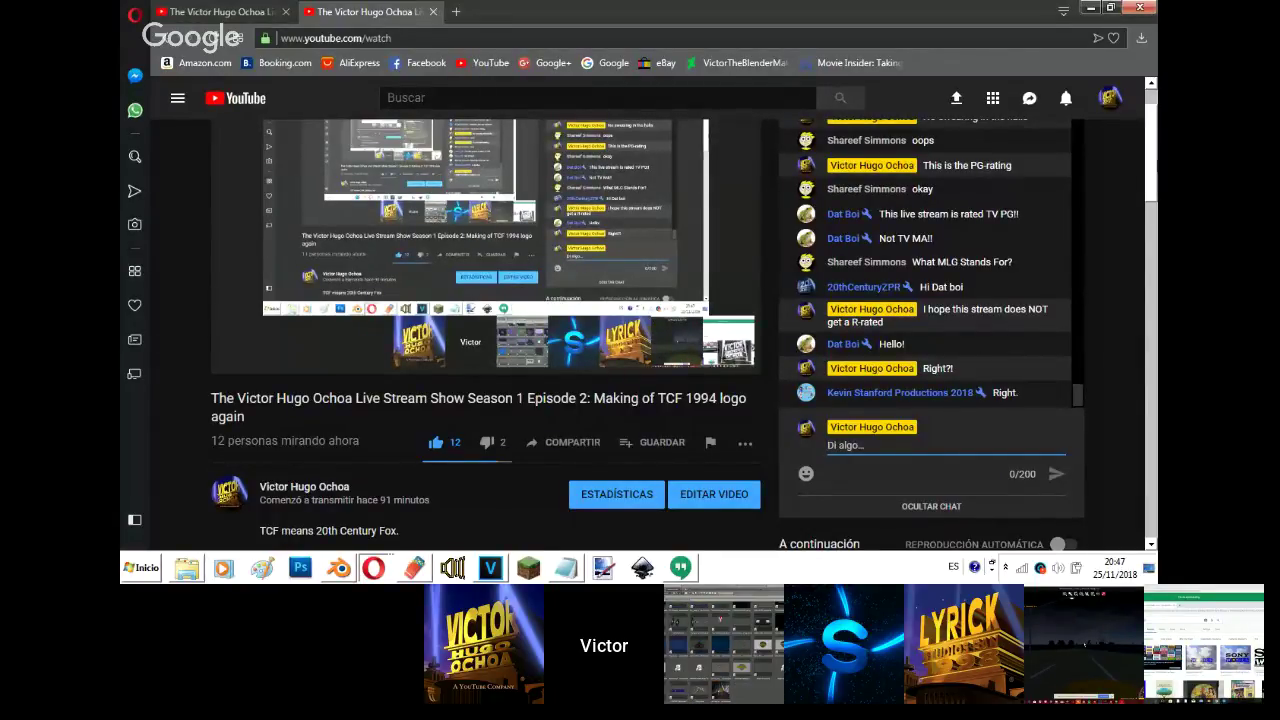
# - Post "I think it's a PG-rating" in the live stream chat
pyautogui.moveTo(339, 568)
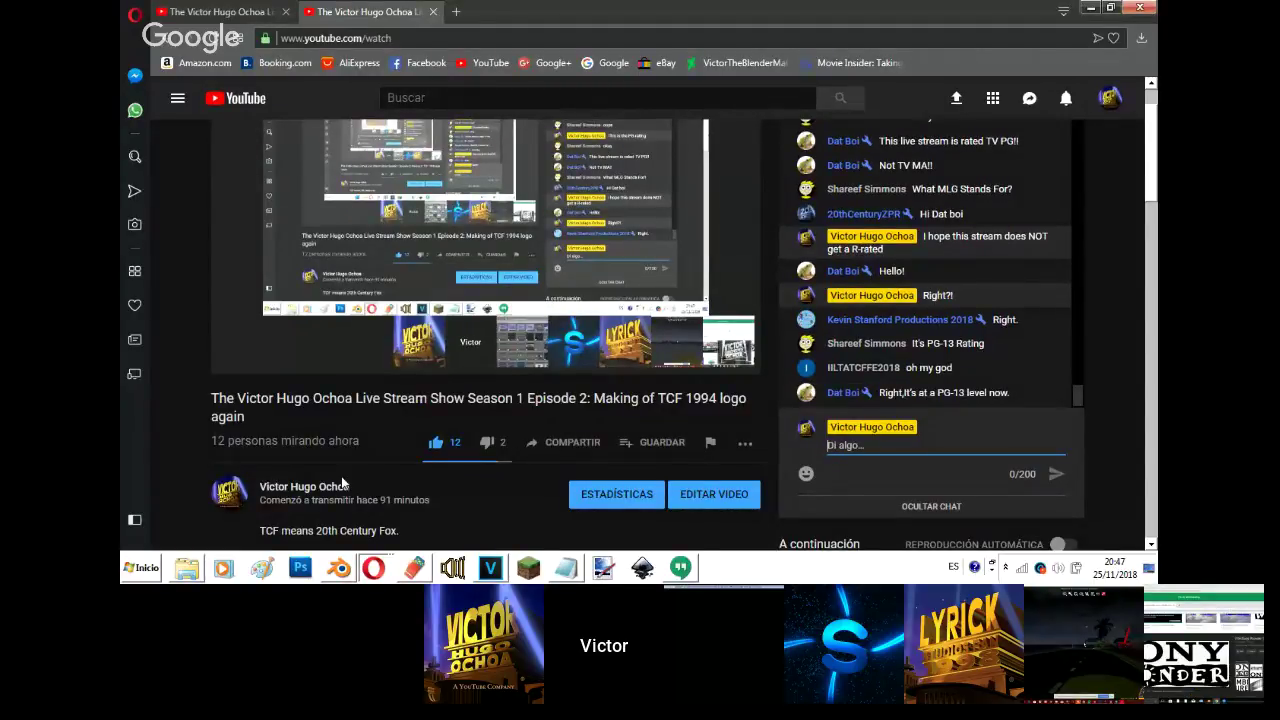
pyautogui.write('I thin')
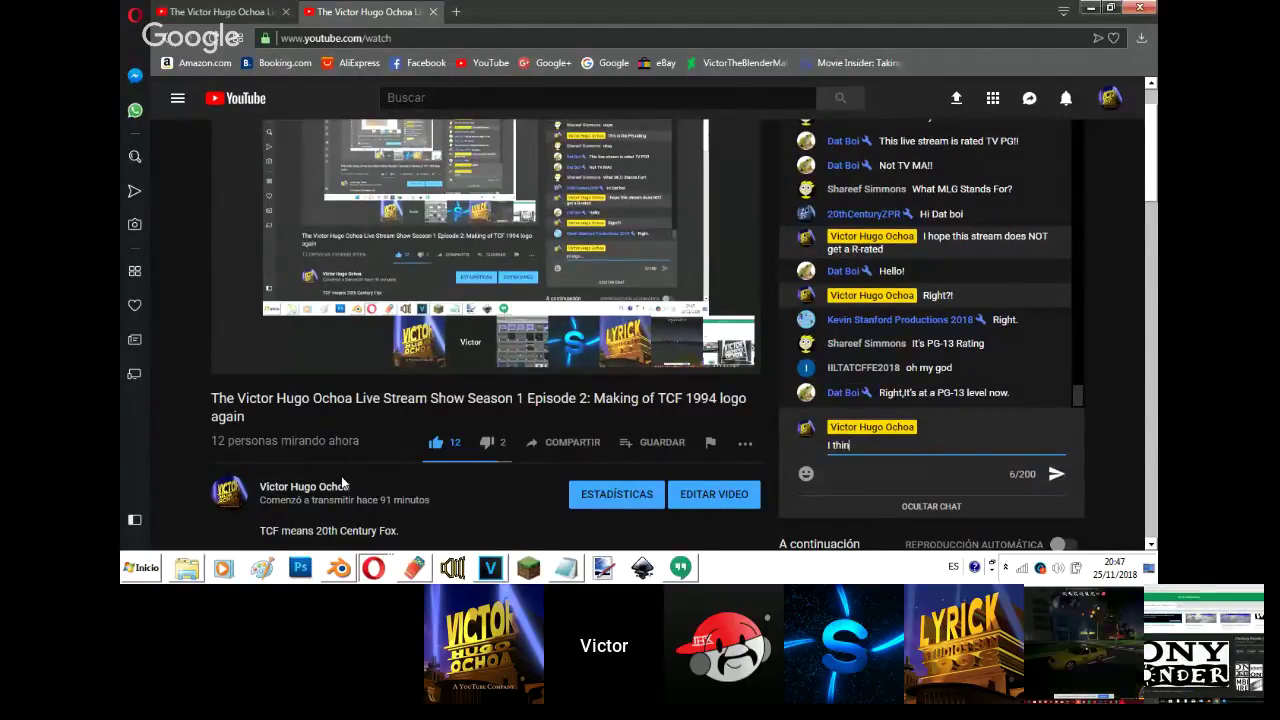
pyautogui.write("k it's a PG-rating")
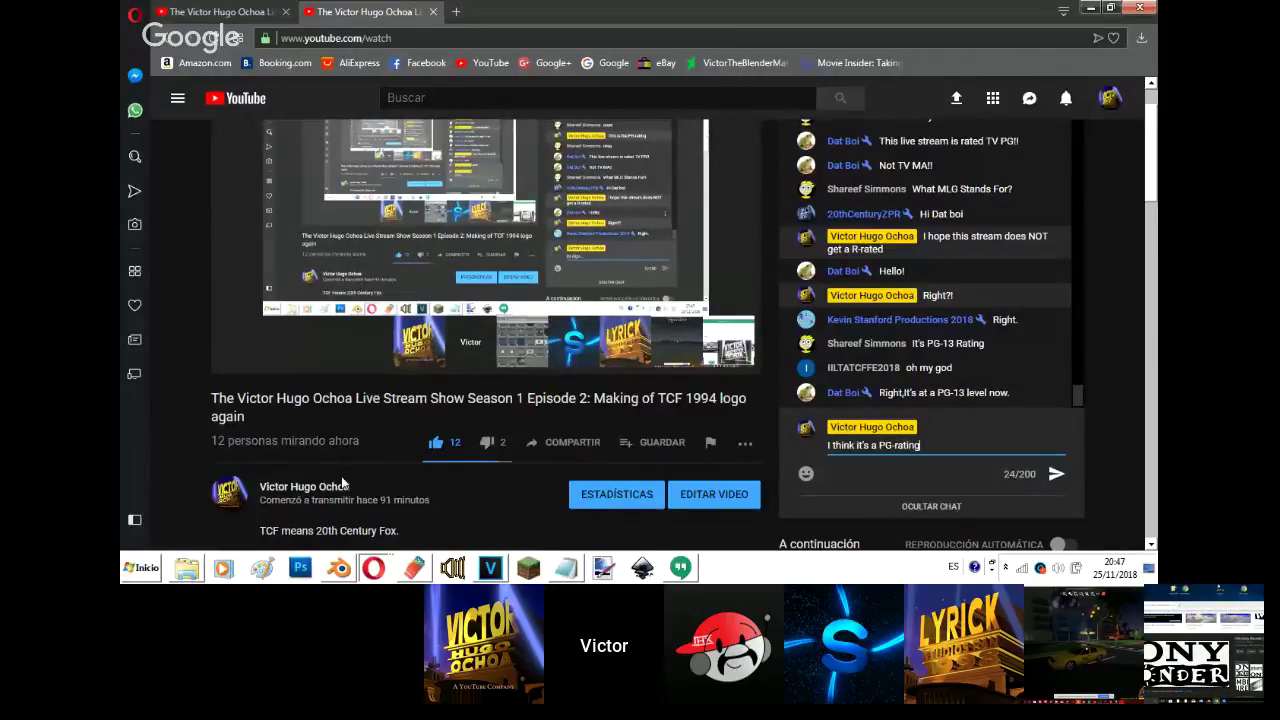
pyautogui.press('Return')
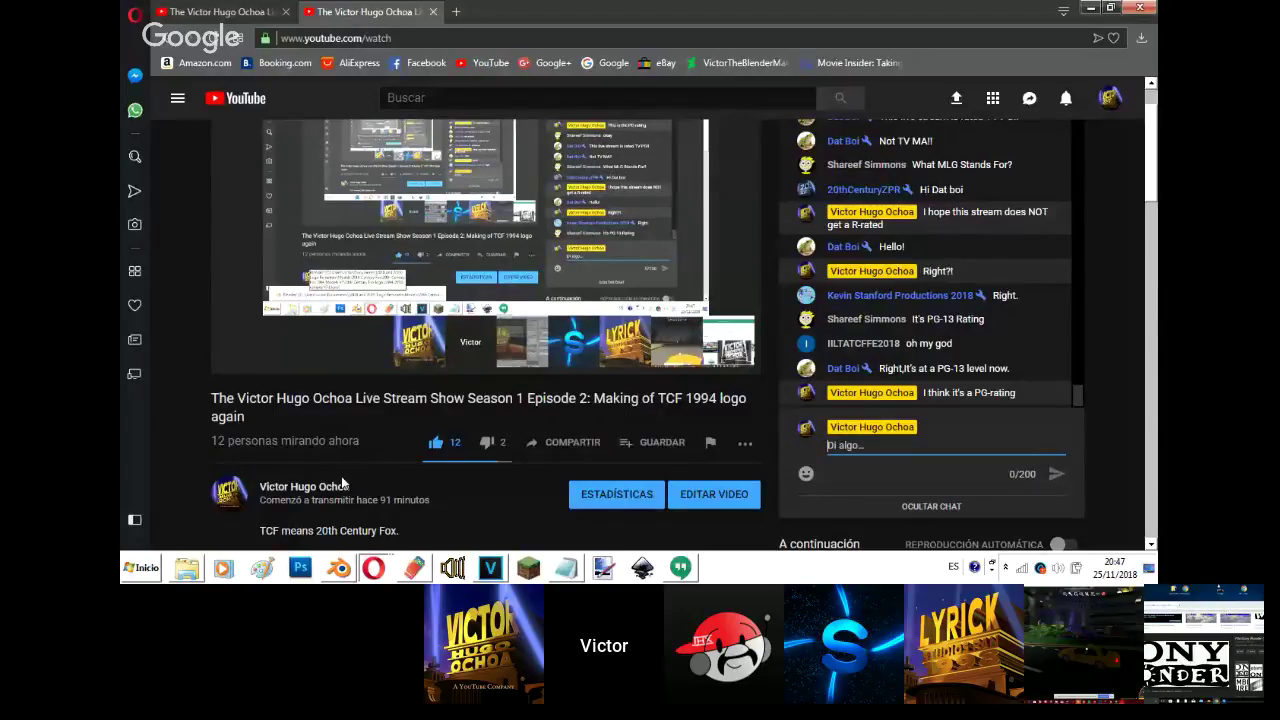
# - Check the Google Hangouts broadcast window and switch back to Blender
pyautogui.click(371, 568)
pyautogui.click(263, 514)
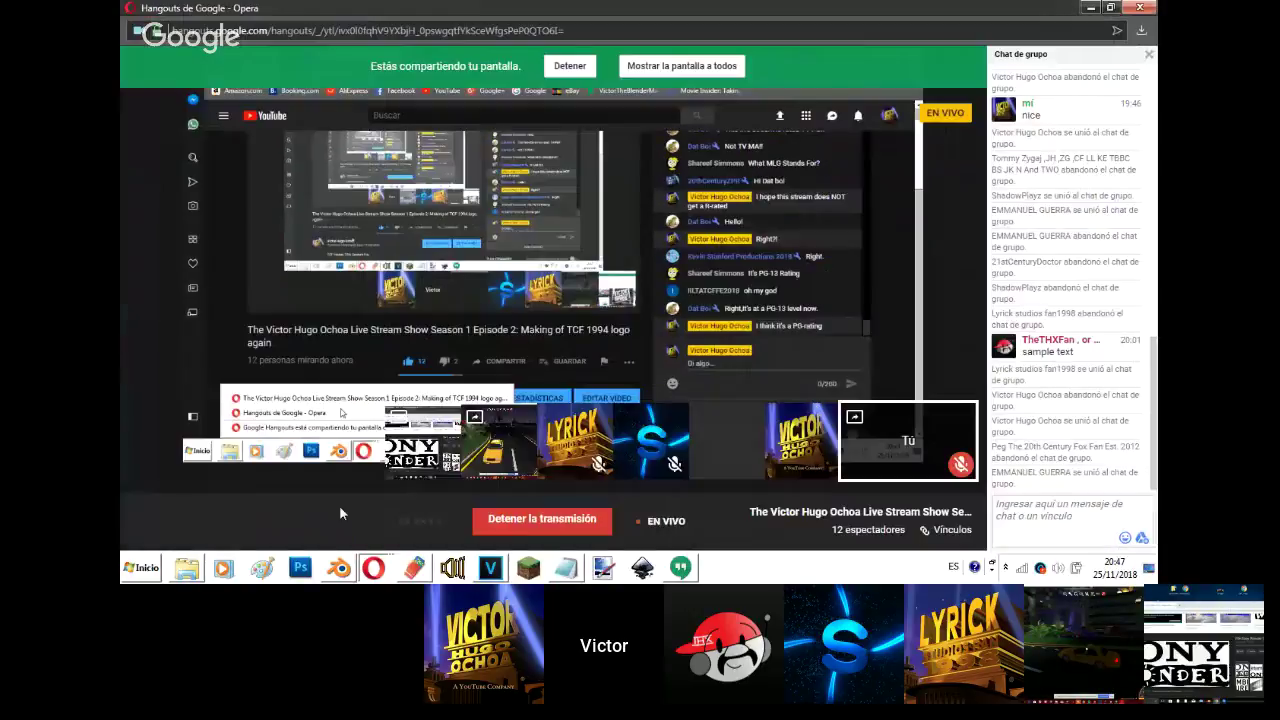
pyautogui.click(340, 567)
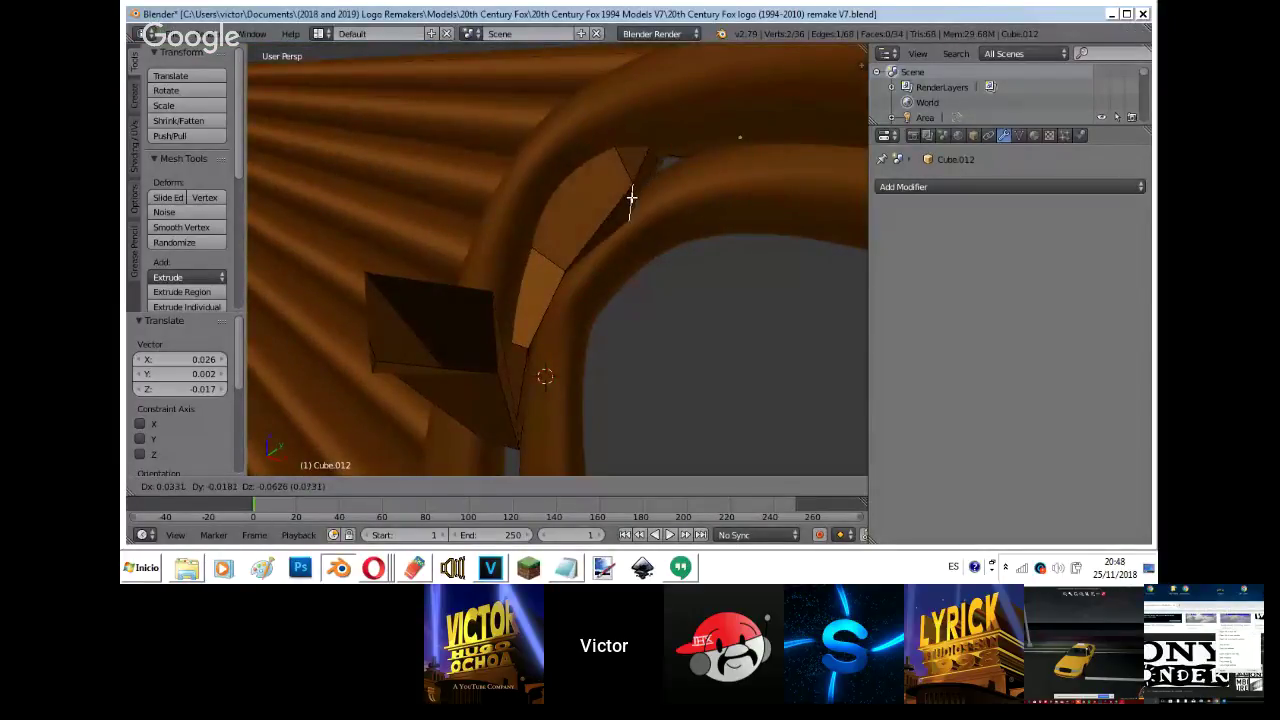
# - Move the selected edge of the strip in small corrections from several angles until it meets the inner tube's surface
pyautogui.hotkey('shift', 'f')
pyautogui.click(557, 260)
pyautogui.press('g')
pyautogui.click(563, 286)
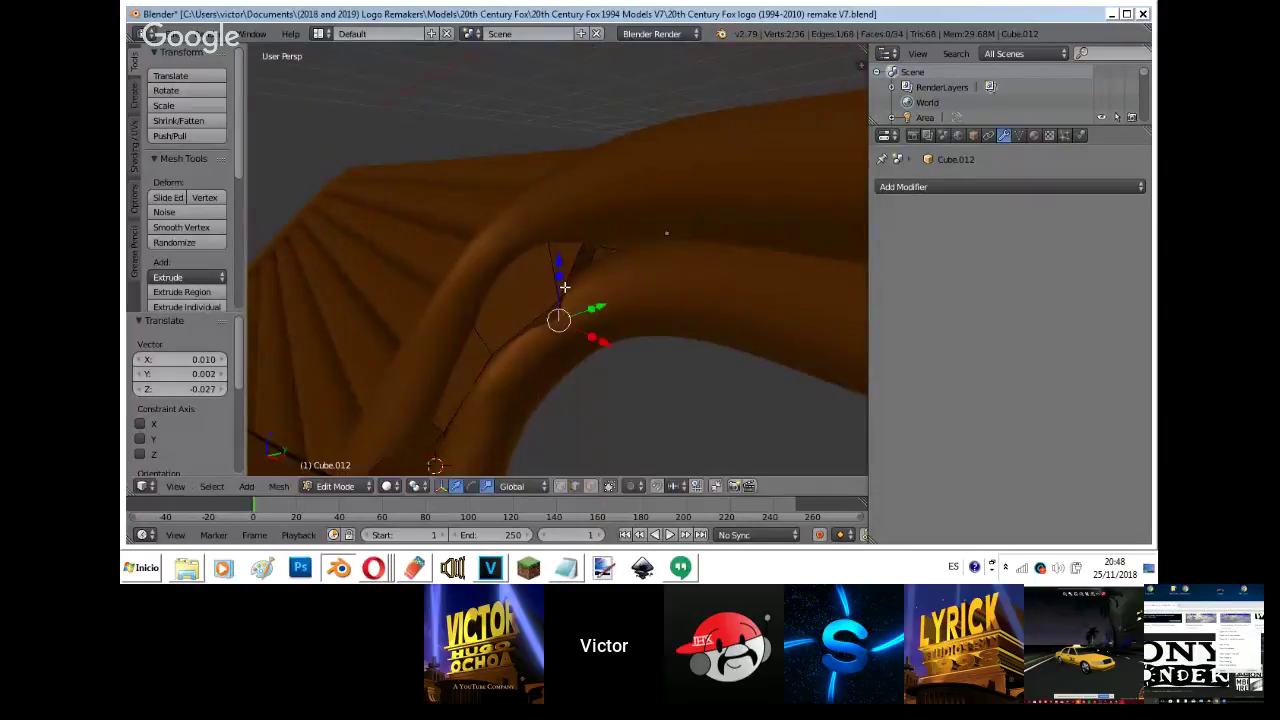
pyautogui.hotkey('shift', 'f')
pyautogui.click(557, 260)
pyautogui.press('g')
pyautogui.click(552, 282)
pyautogui.hotkey('shift', 'f')
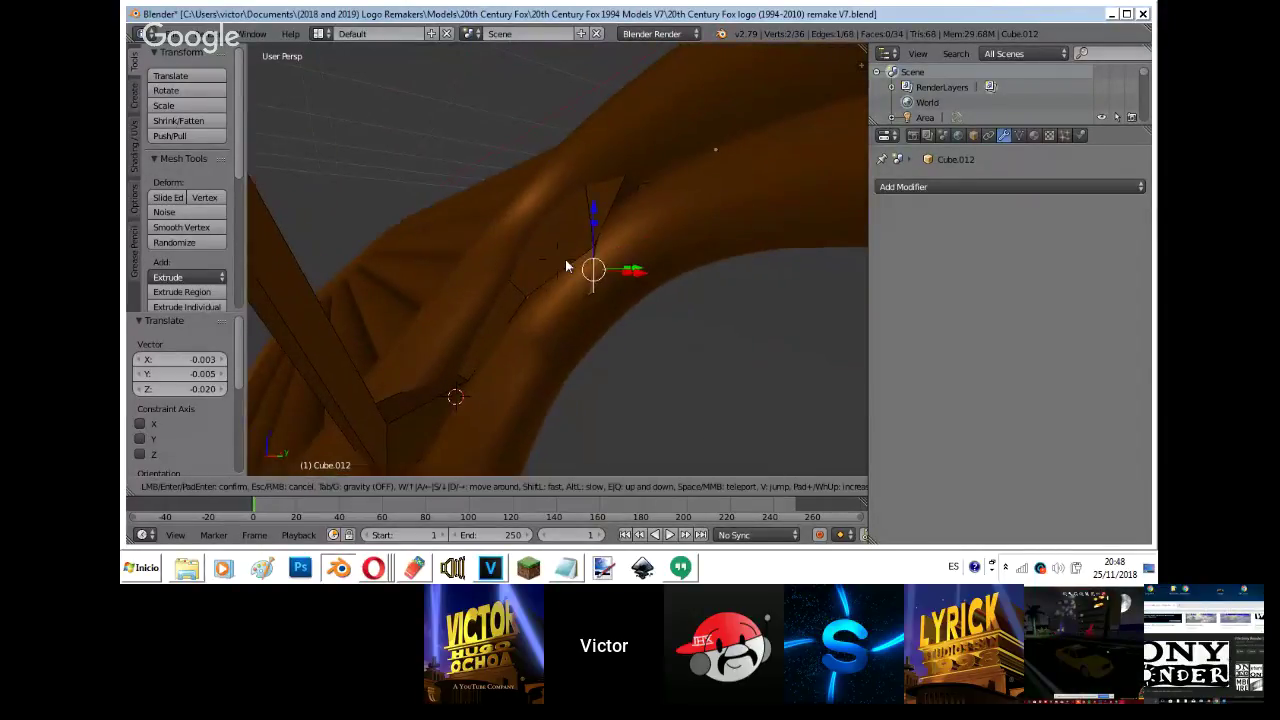
pyautogui.click(557, 260)
pyautogui.press('g')
pyautogui.click(493, 297)
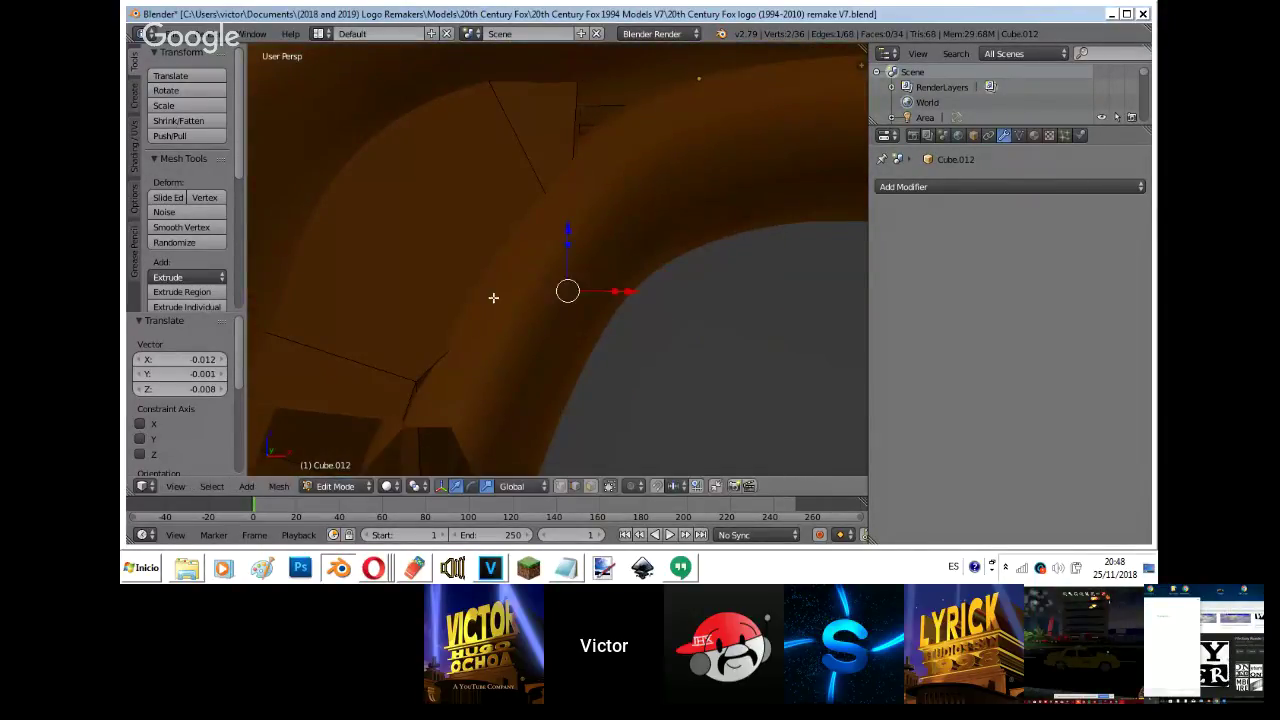
# - Select the strip's lower edge beside the inner tube and move it about 0.002 in X and -0.006 in Z
pyautogui.rightClick(418, 397)
pyautogui.press('g')
pyautogui.rightClick(425, 397)
pyautogui.press('g')
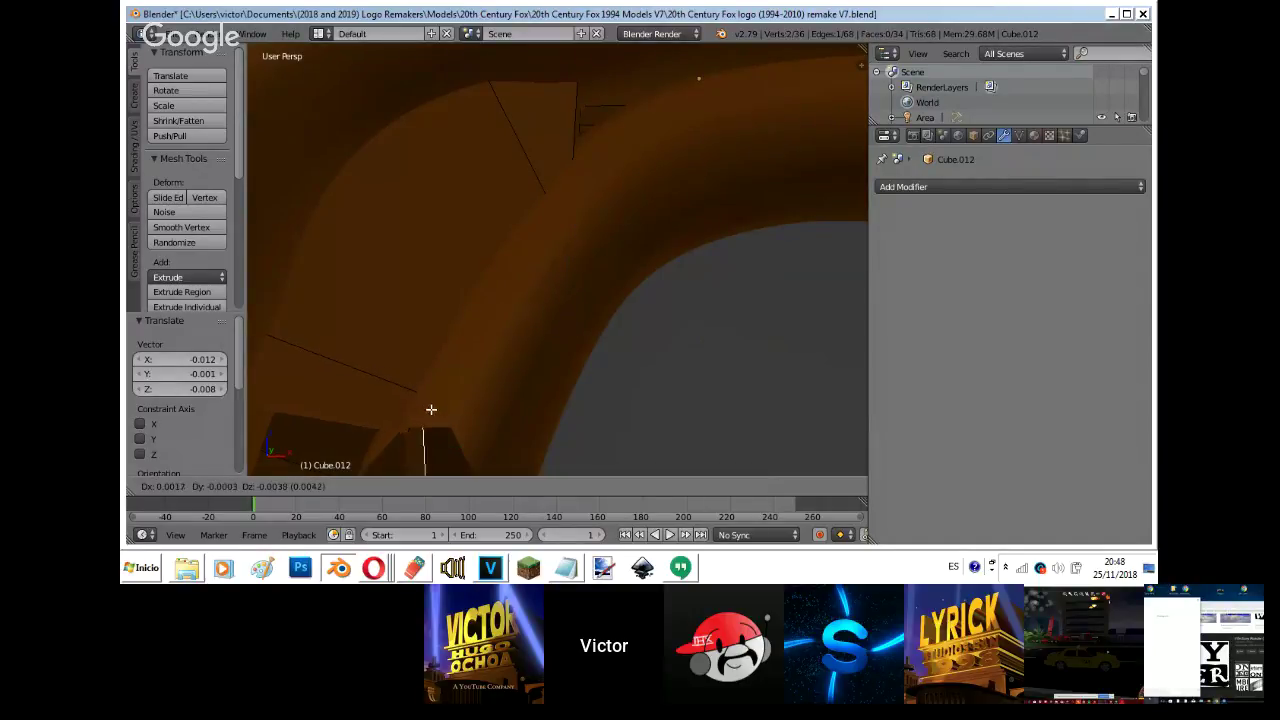
pyautogui.click(431, 409)
# - Move the short edge at the strip's upper end down towards the inner tube and leave Edit Mode
pyautogui.hotkey('shift', 'f')
pyautogui.click(557, 260)
pyautogui.press('g')
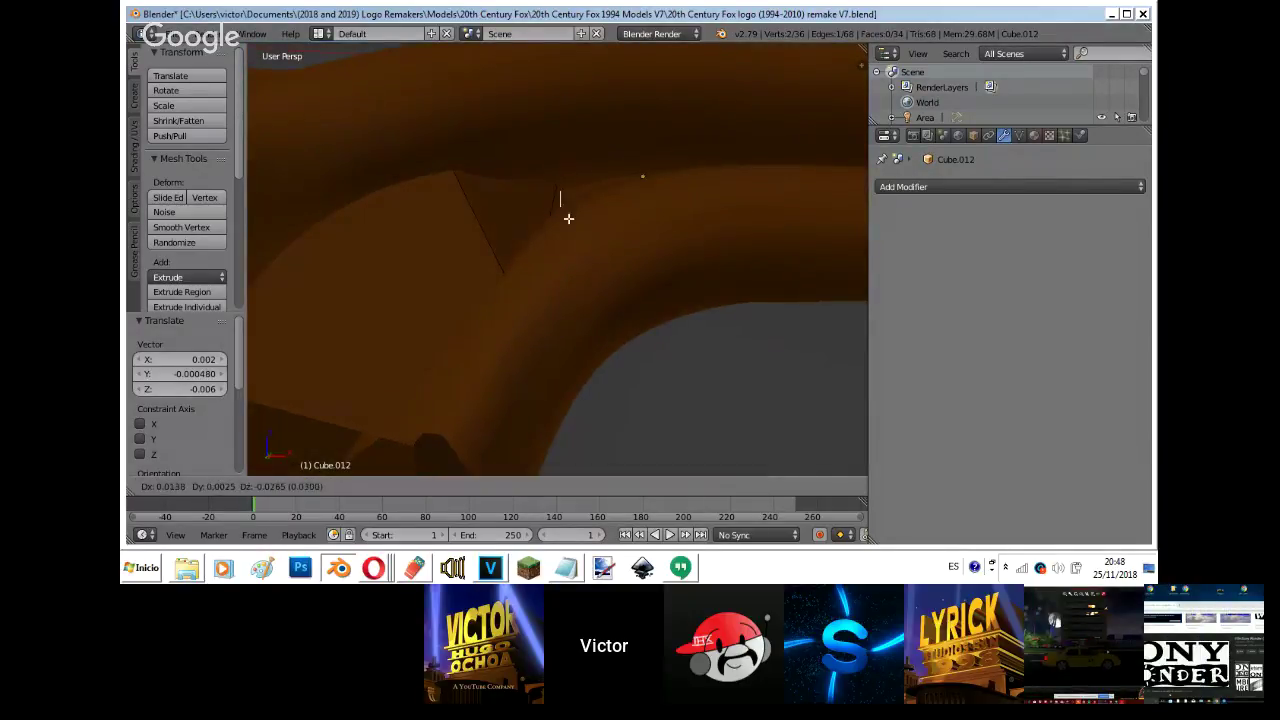
pyautogui.click(633, 229)
pyautogui.press('Tab')
# - Return to Edit Mode and select the edge at the strip's lower corner between the tubes, using wireframe display to reach it
pyautogui.hotkey('shift', 'f')
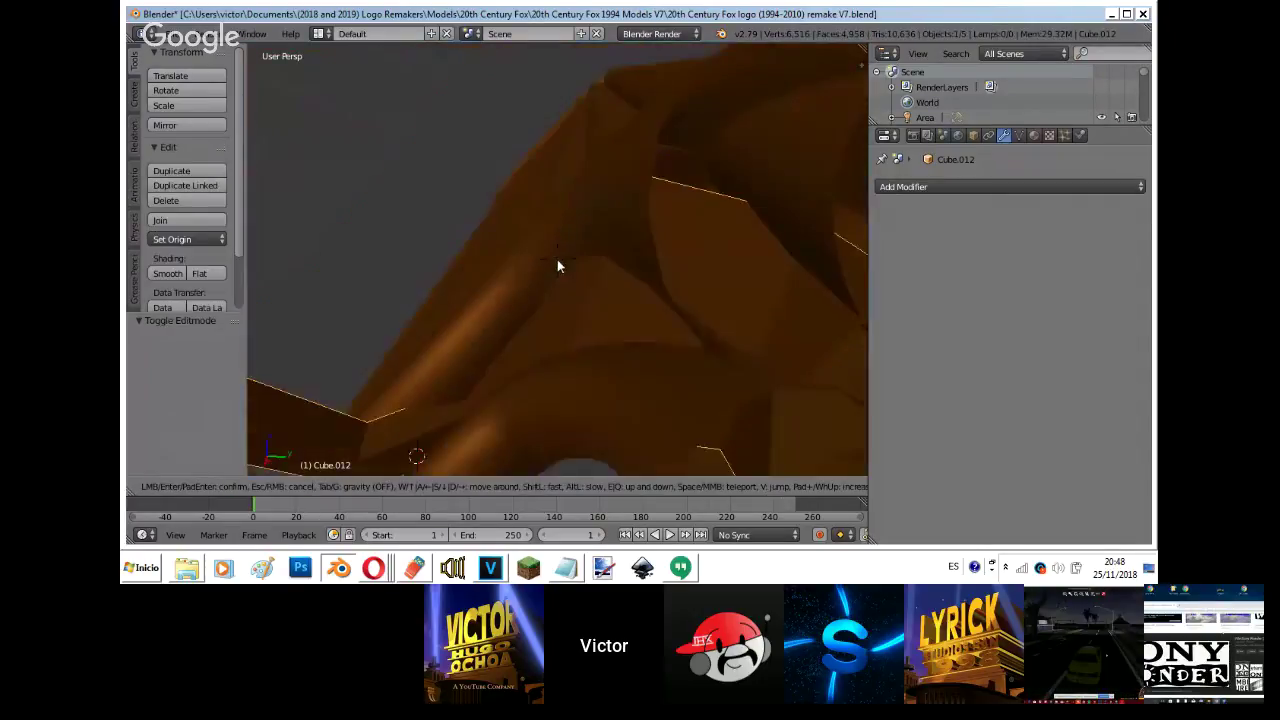
pyautogui.click(557, 266)
pyautogui.press('Tab')
pyautogui.press('g')
pyautogui.rightClick(606, 252)
pyautogui.press('z')
pyautogui.rightClick(595, 291)
pyautogui.press('z')
# - Select two edges at the strip's lower corner and move them together about 0.013 in X, -0.015 in Y and -0.038 in Z
pyautogui.hotkey('shift', 'f')
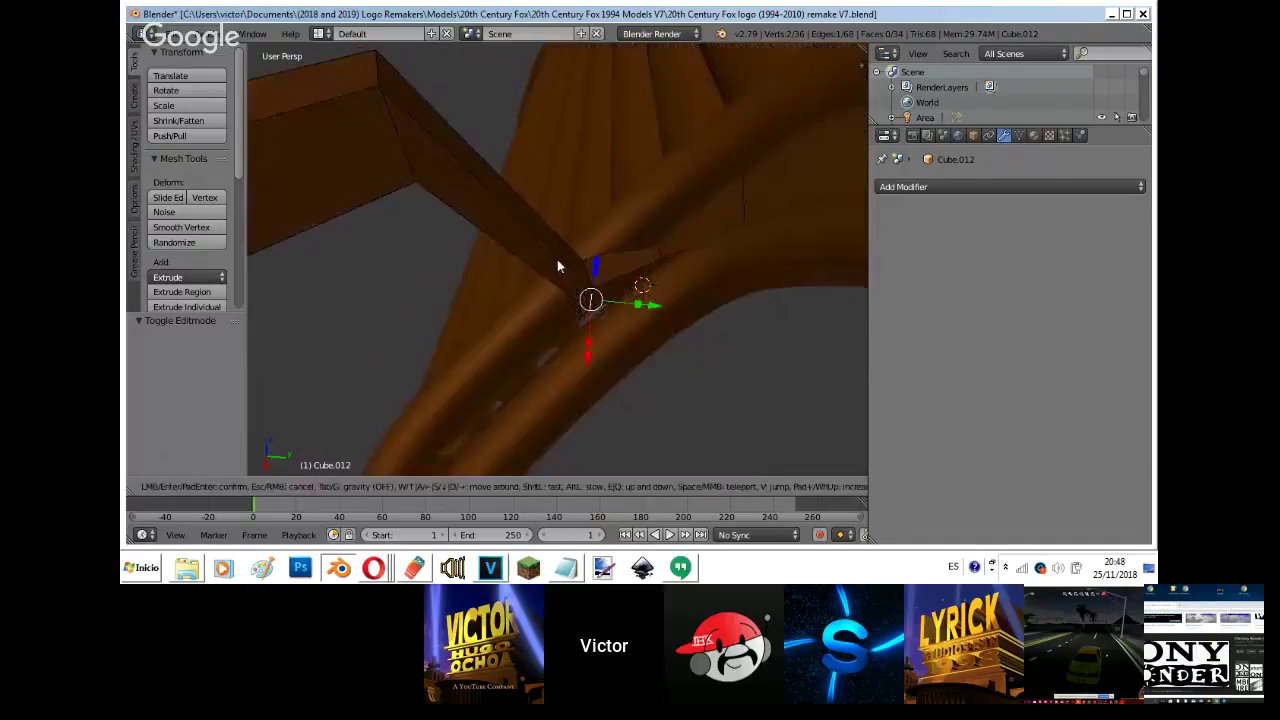
pyautogui.press('w')
pyautogui.click(557, 260)
pyautogui.rightClick(556, 231)
pyautogui.rightClick(556, 224)
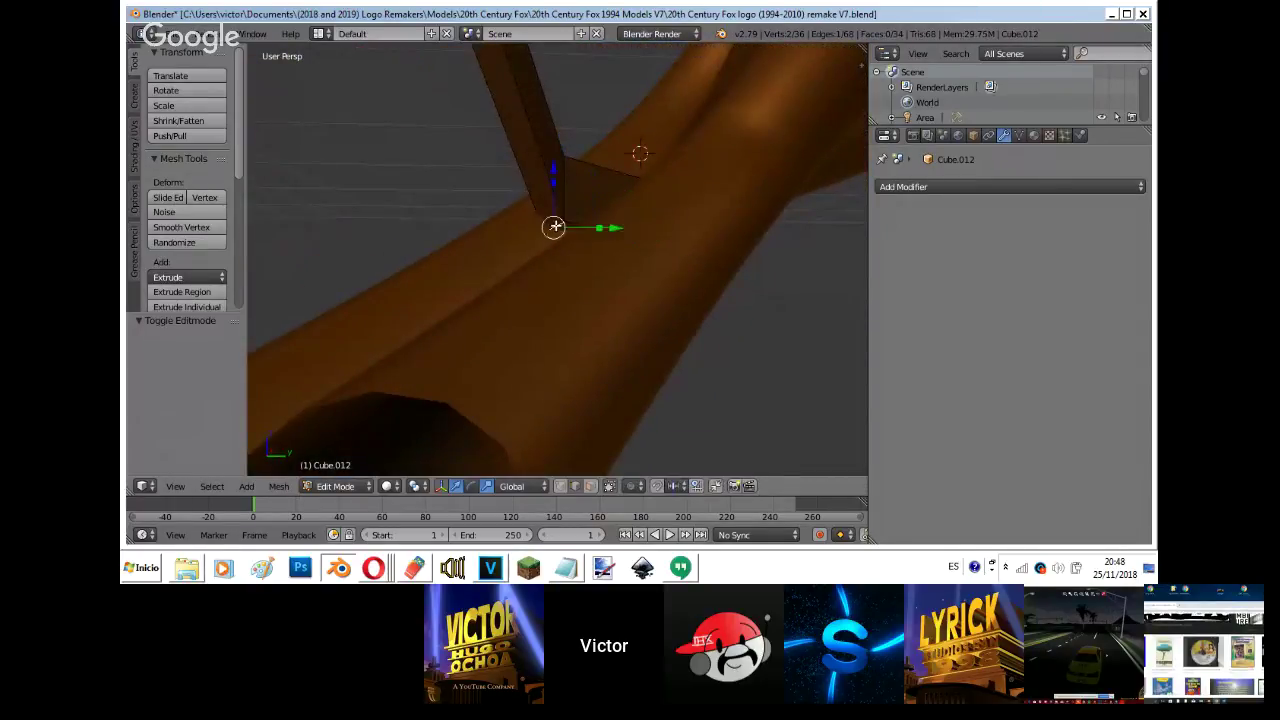
pyautogui.press('z')
pyautogui.rightClick(570, 156)
pyautogui.rightClick(570, 158)
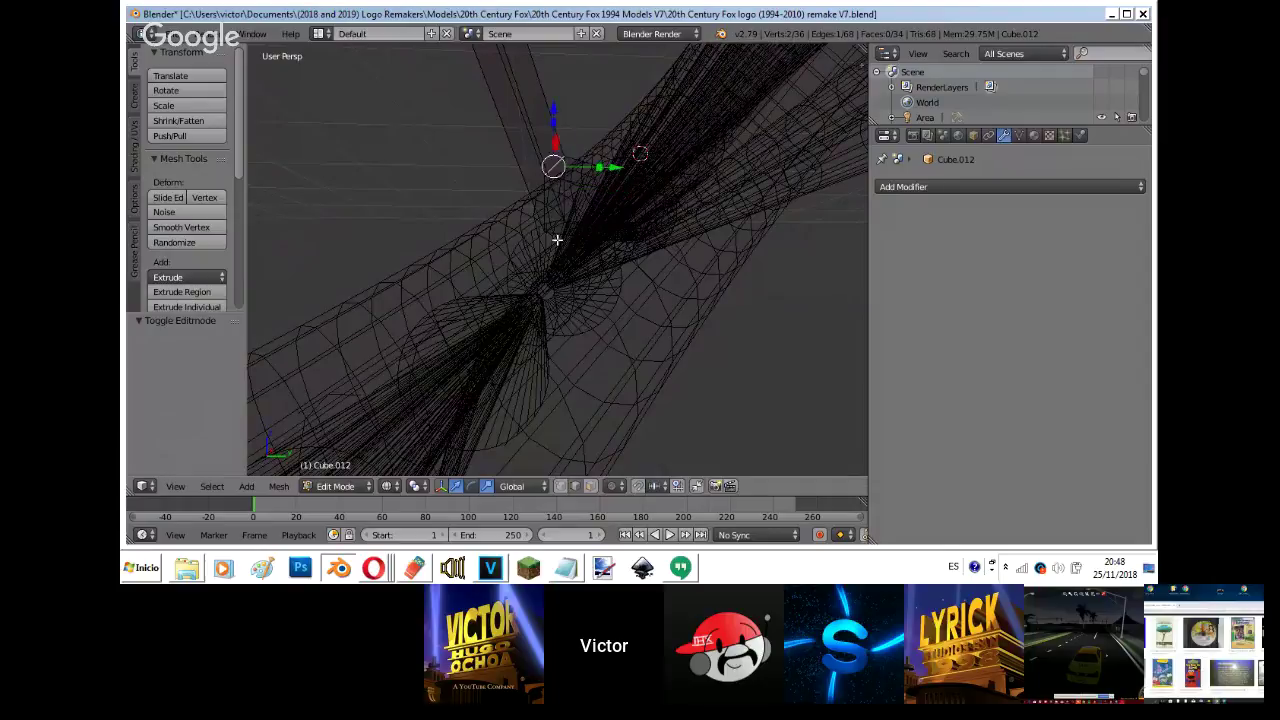
pyautogui.rightClick(570, 160)
pyautogui.press('z')
pyautogui.hotkey('shift', 'f')
pyautogui.click(557, 259)
pyautogui.press('g')
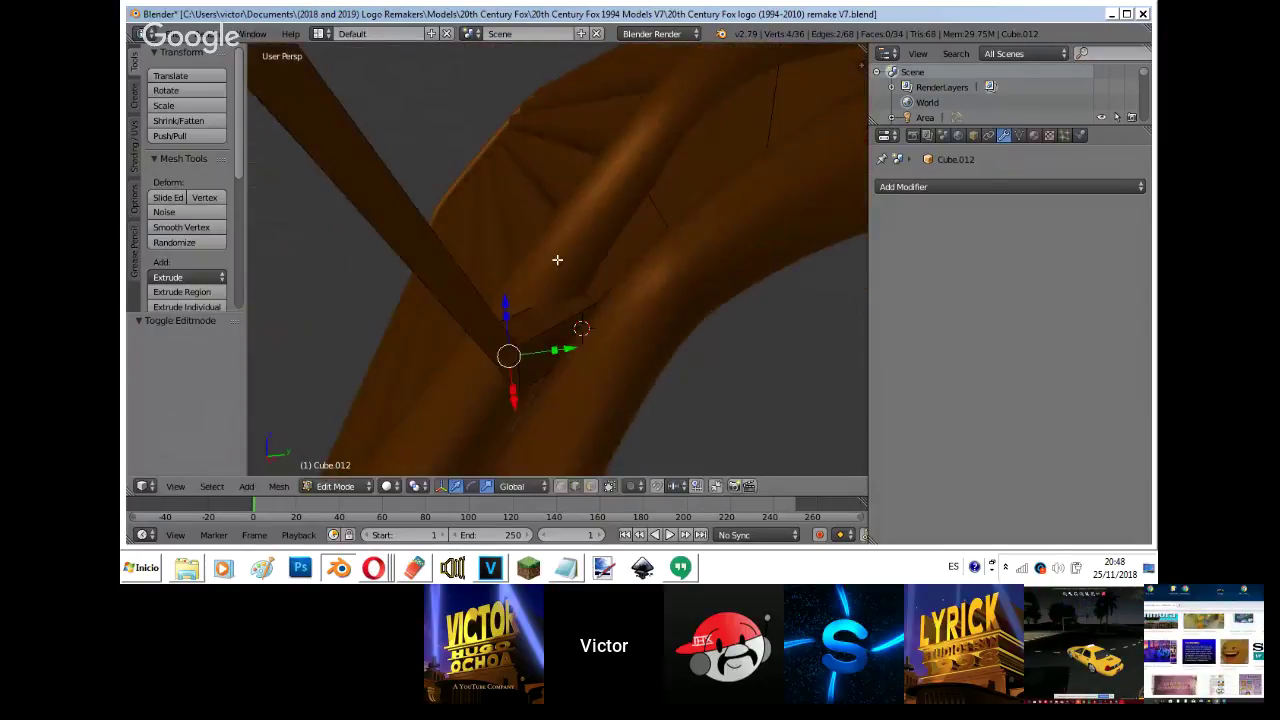
pyautogui.click(556, 310)
pyautogui.hotkey('shift', 'f')
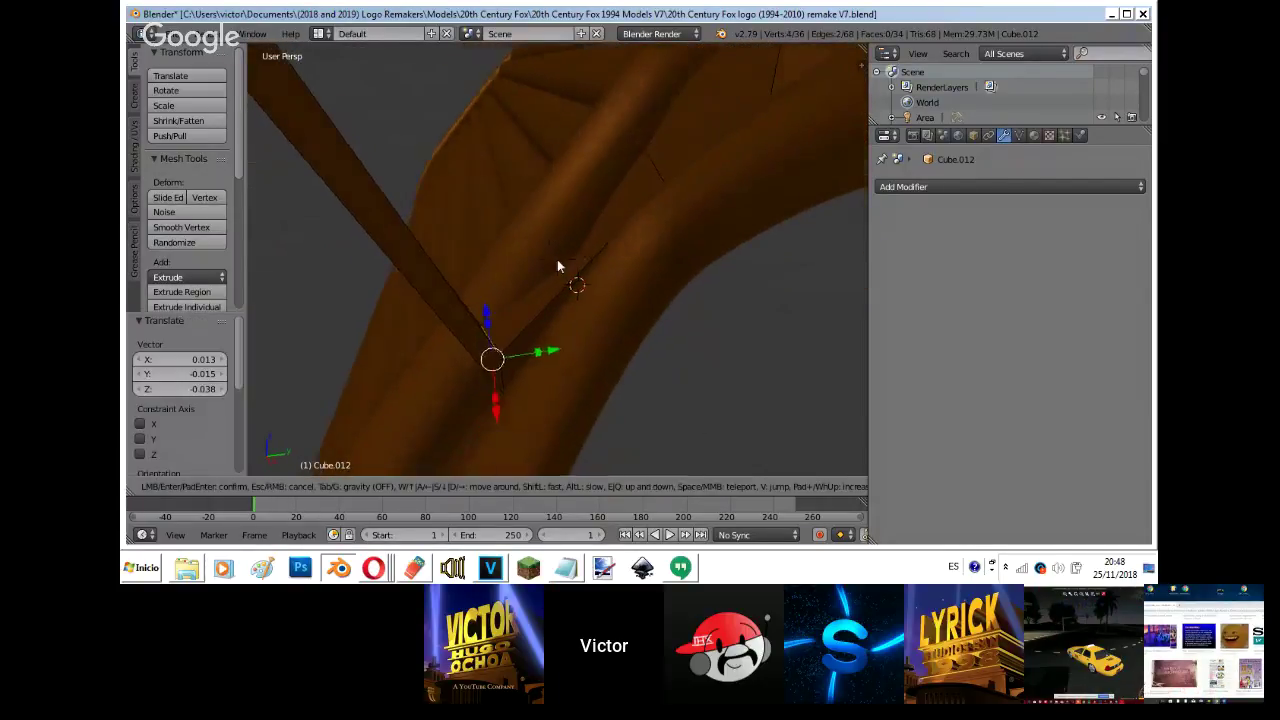
pyautogui.click(557, 259)
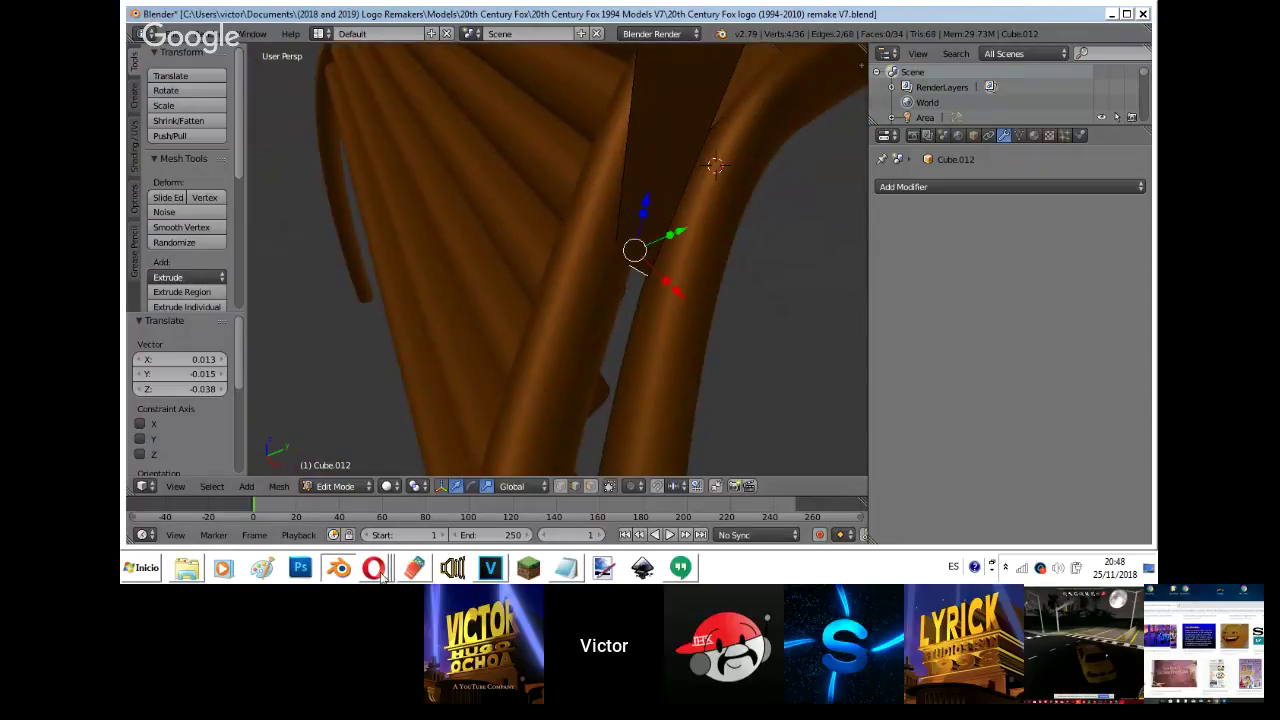
# - Switch to the YouTube live chat and hide the temporarily blocked user on this channel
pyautogui.moveTo(378, 572)
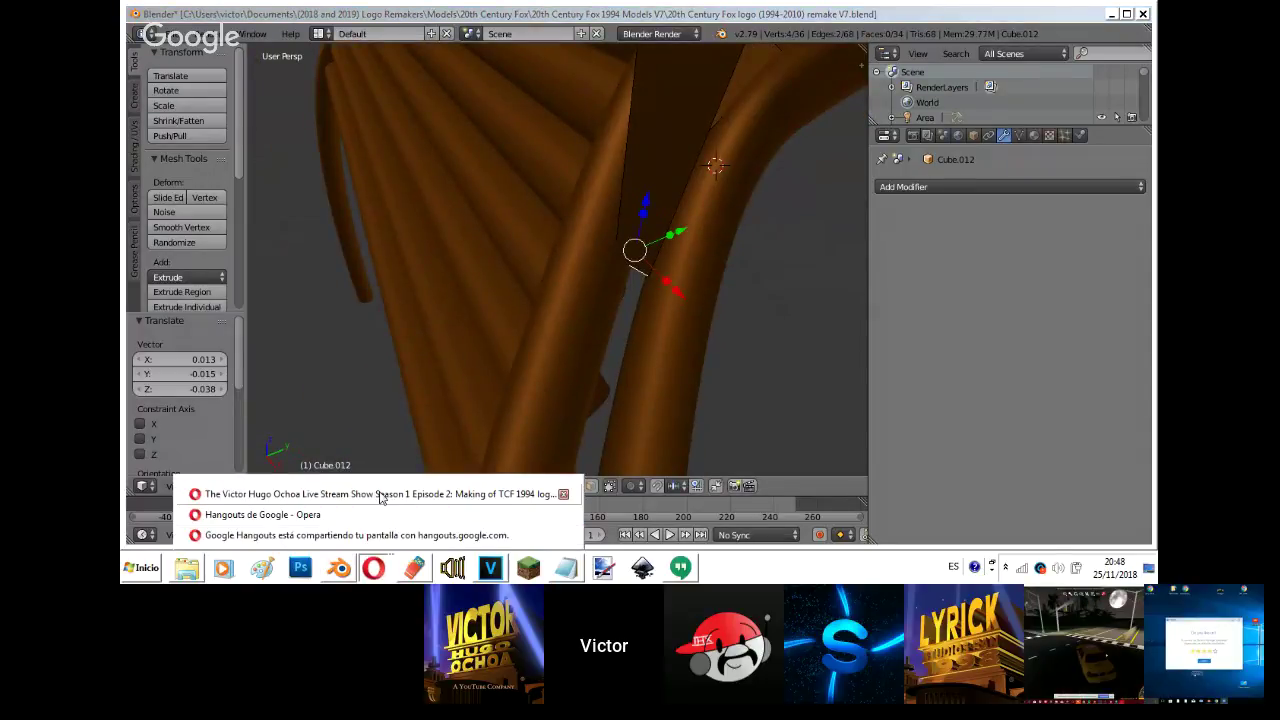
pyautogui.click(380, 497)
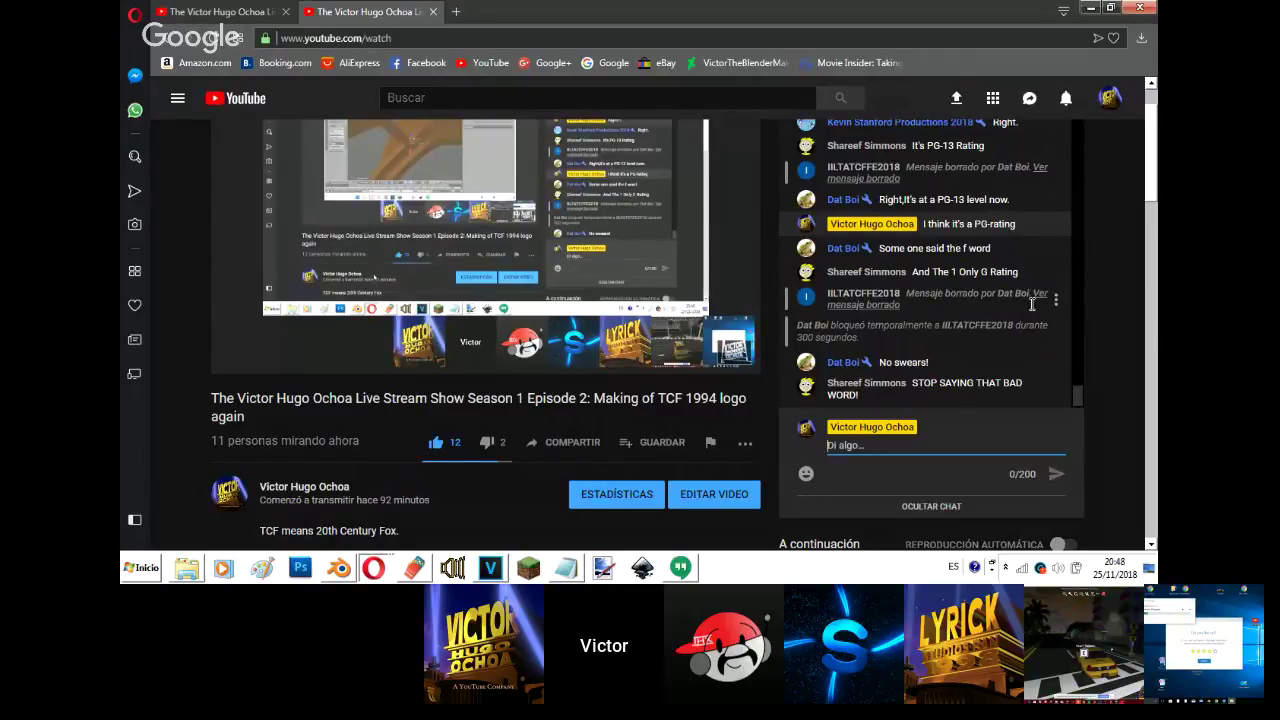
pyautogui.click(1057, 298)
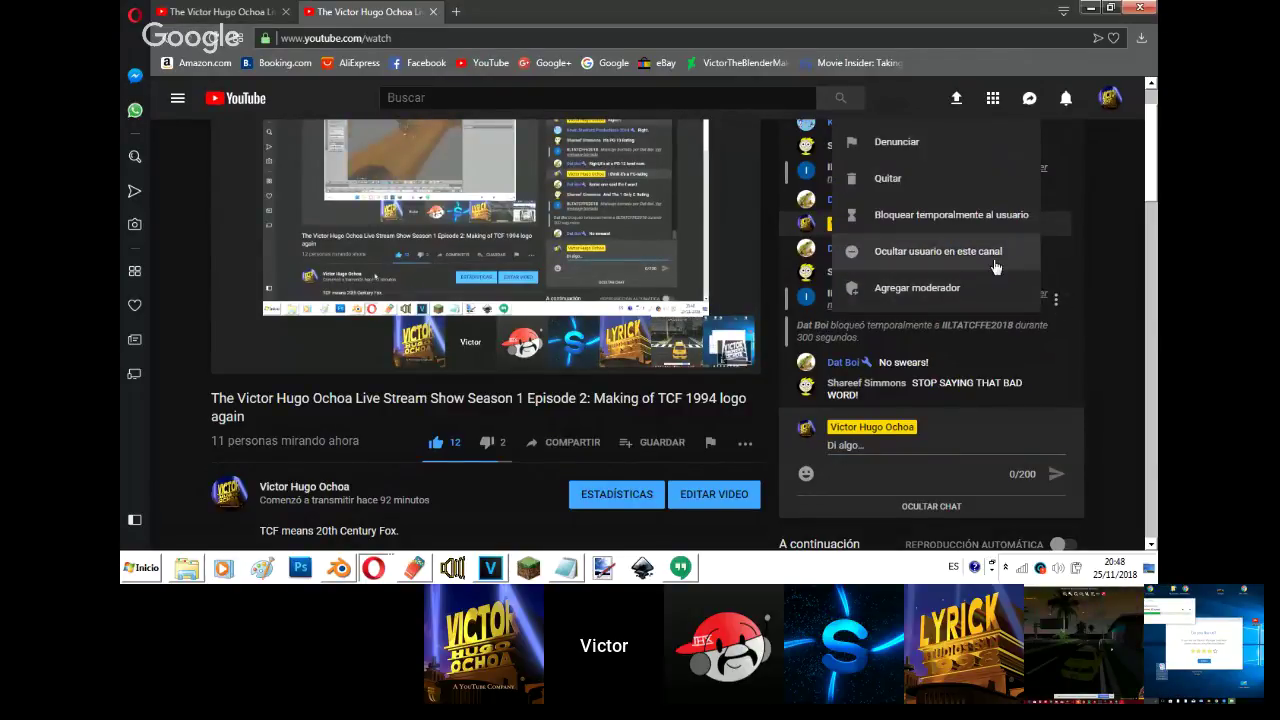
pyautogui.click(926, 386)
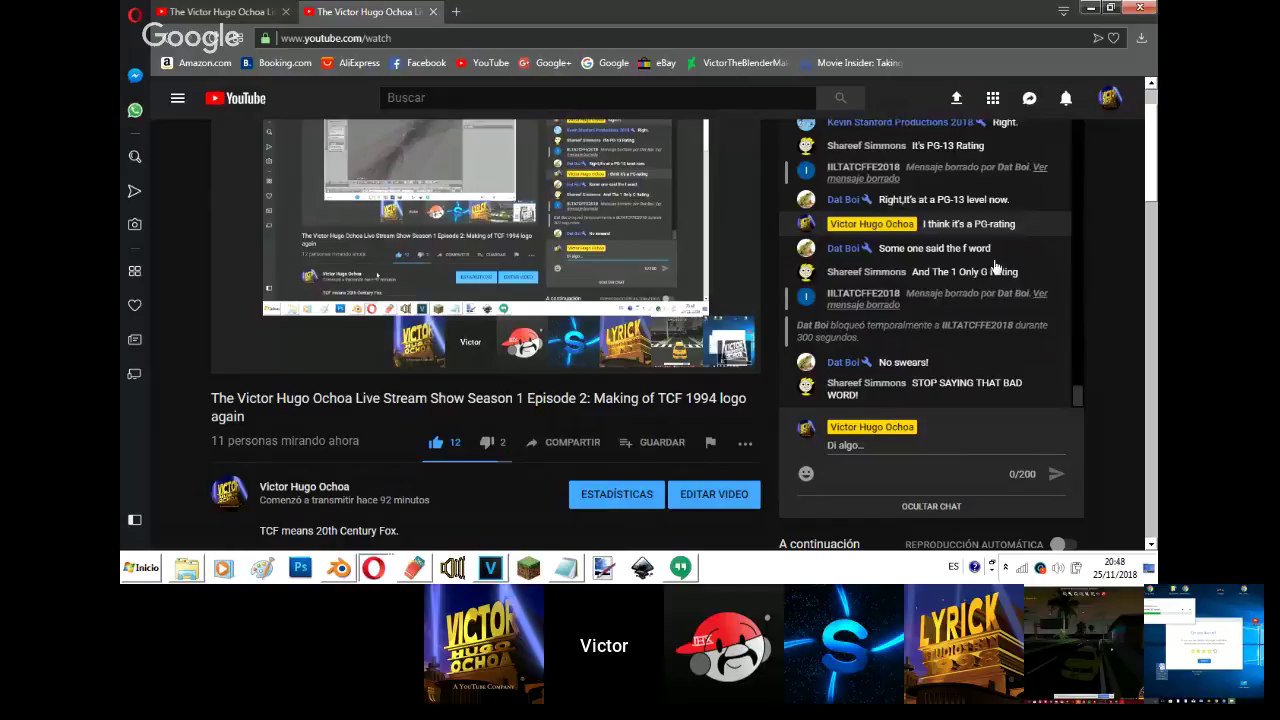
# - Post a live chat message made of the hidden user's channel name followed by "Sucks"
pyautogui.click(897, 443)
pyautogui.write('I')
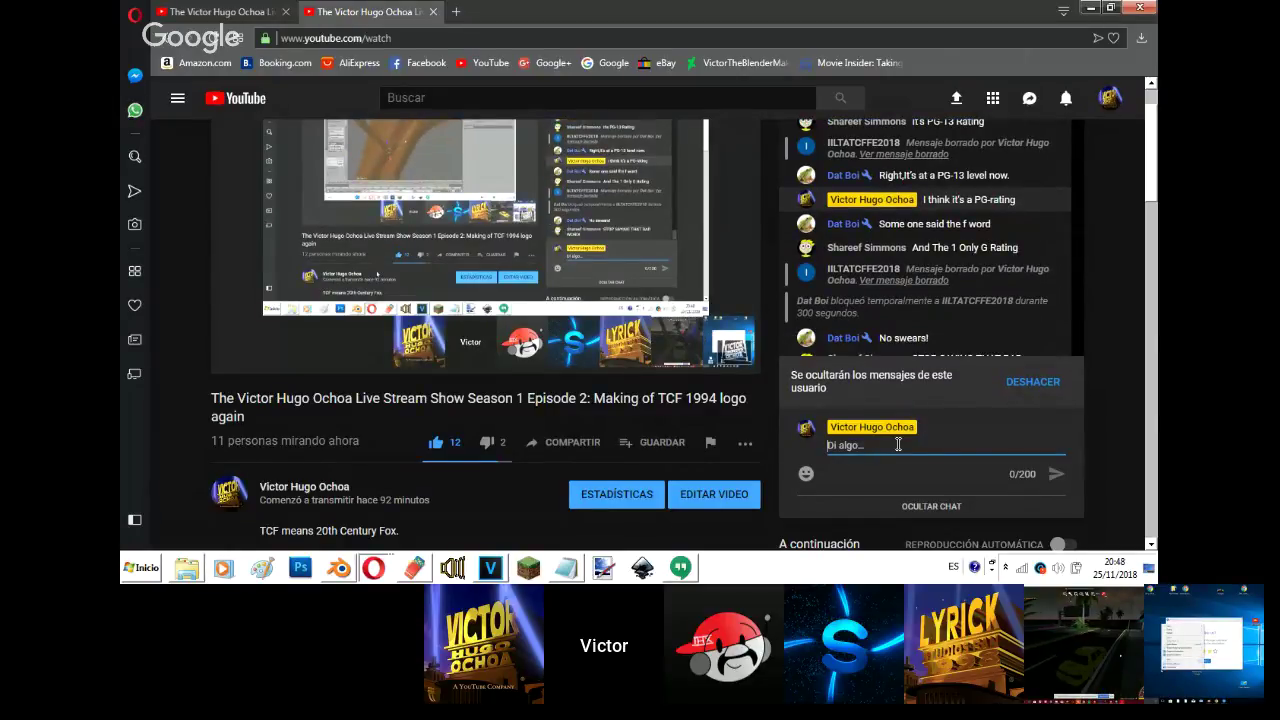
pyautogui.write('LTATC')
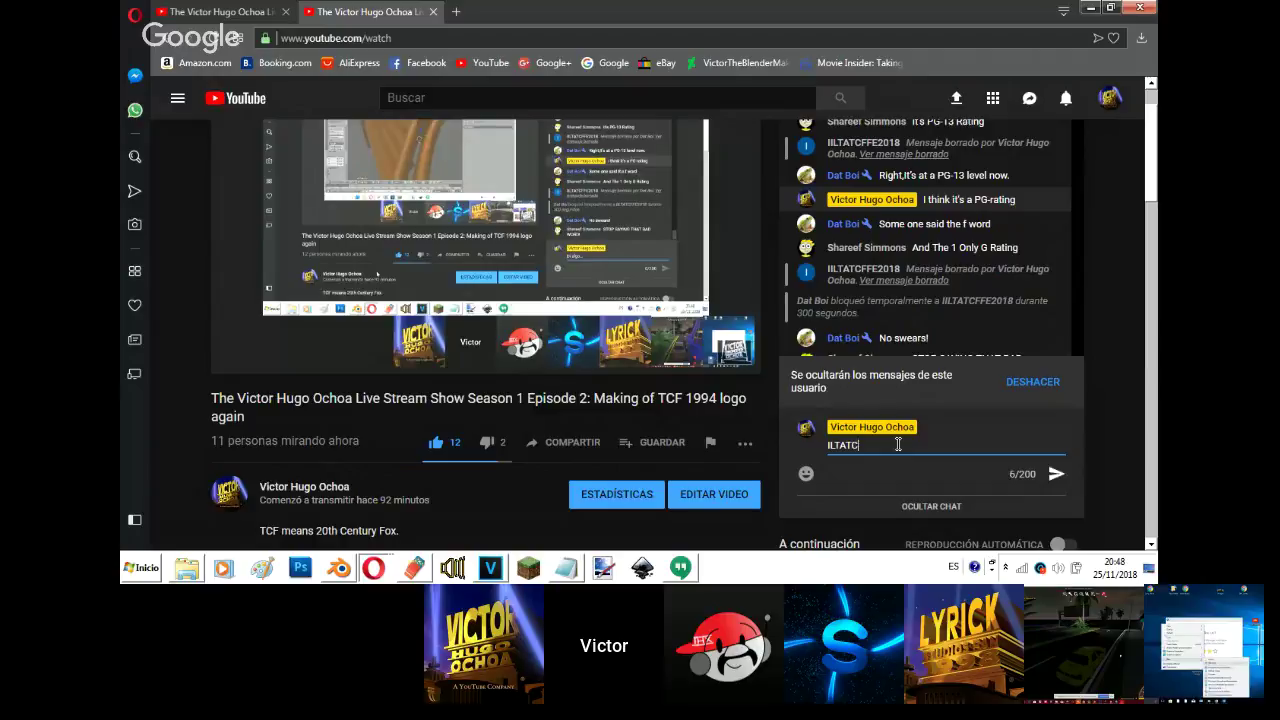
pyautogui.write('FFE2018')
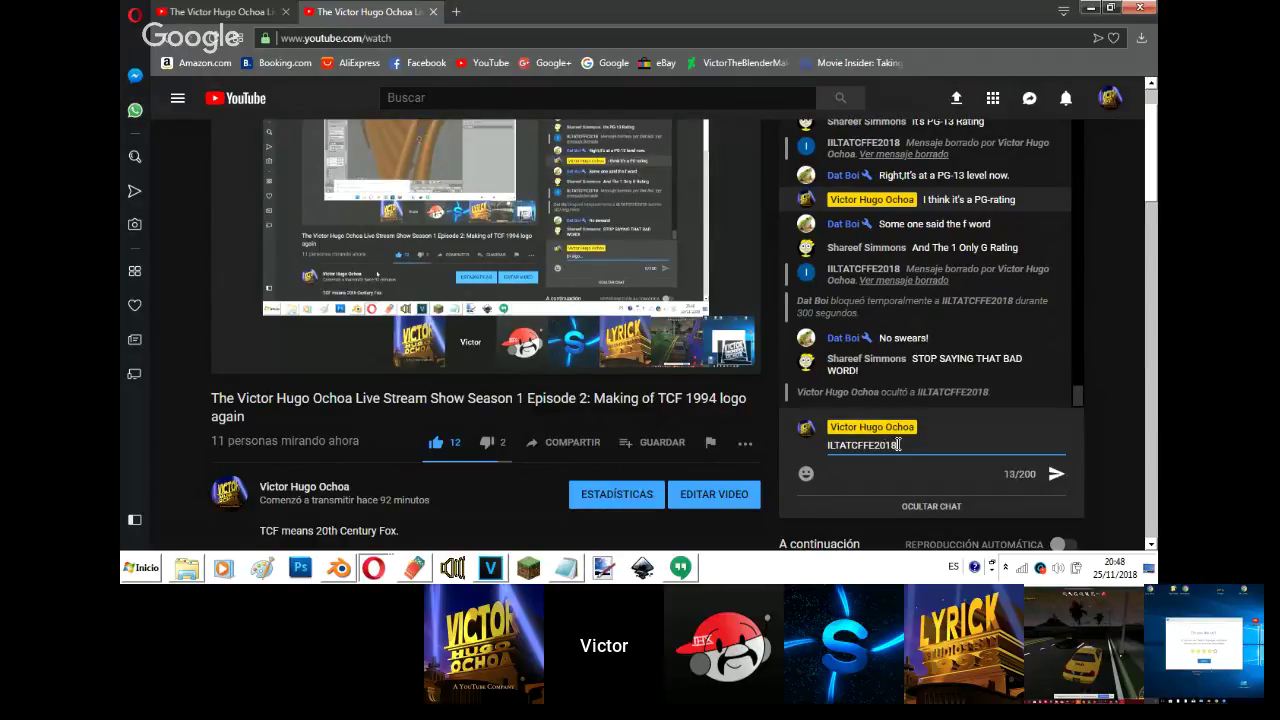
pyautogui.write('Su')
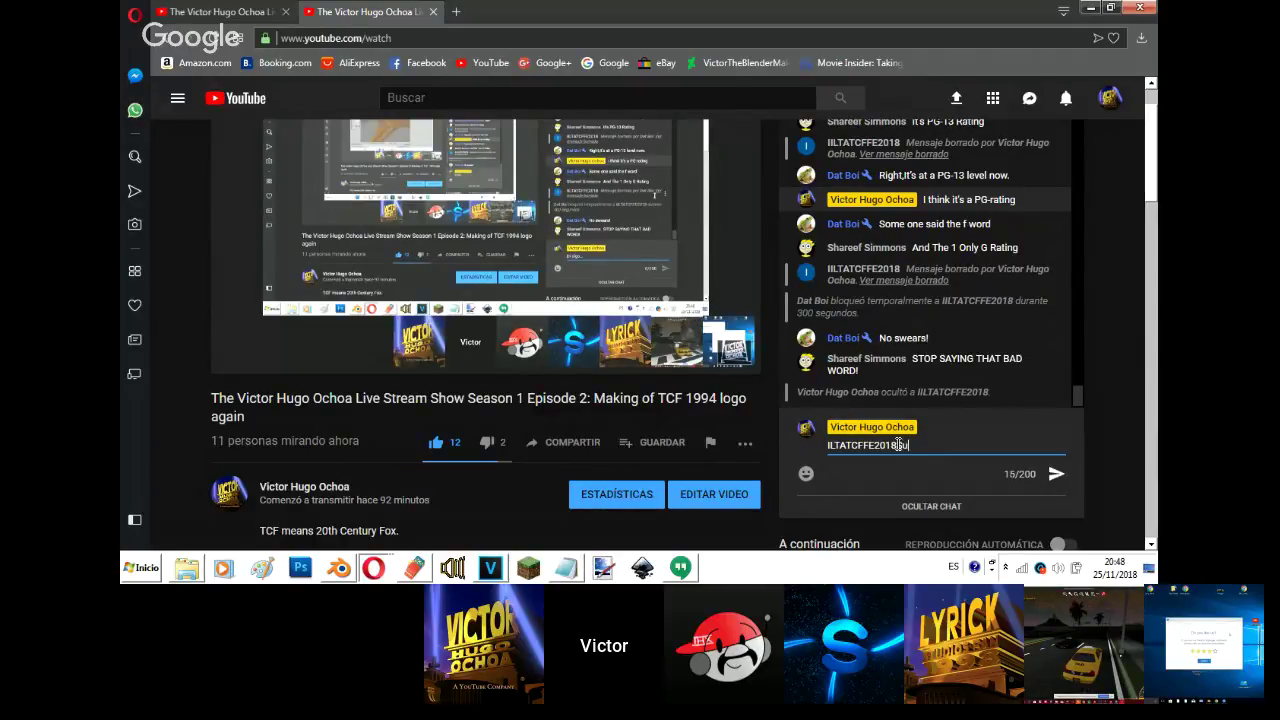
pyautogui.write('cks')
pyautogui.press('Return')
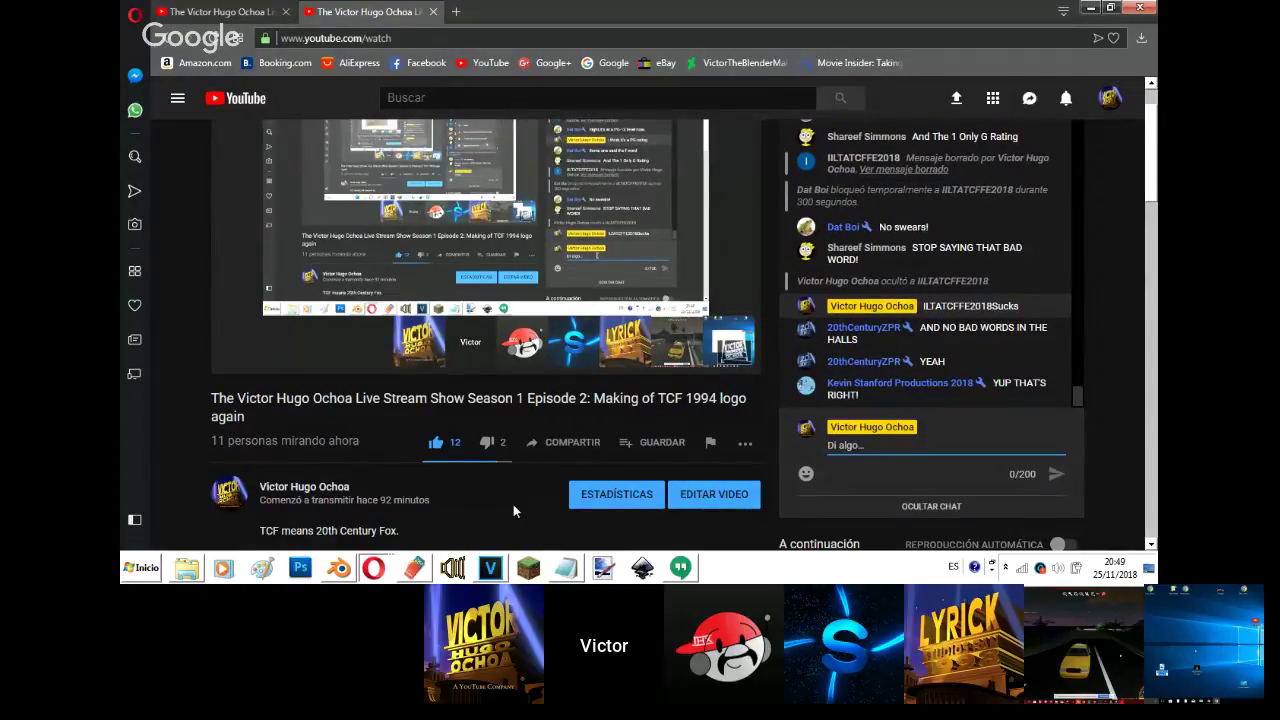
pyautogui.write('IS STREAM IS FOR KIDS')
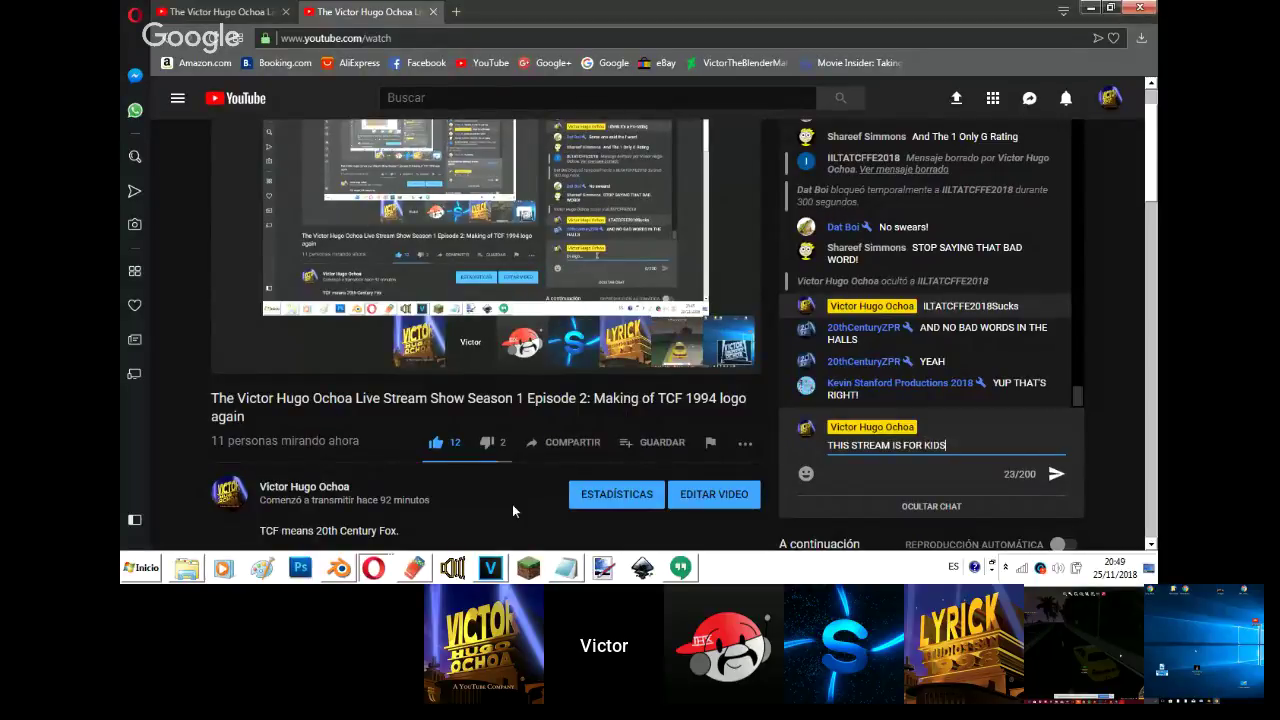
pyautogui.write('ALL TH')
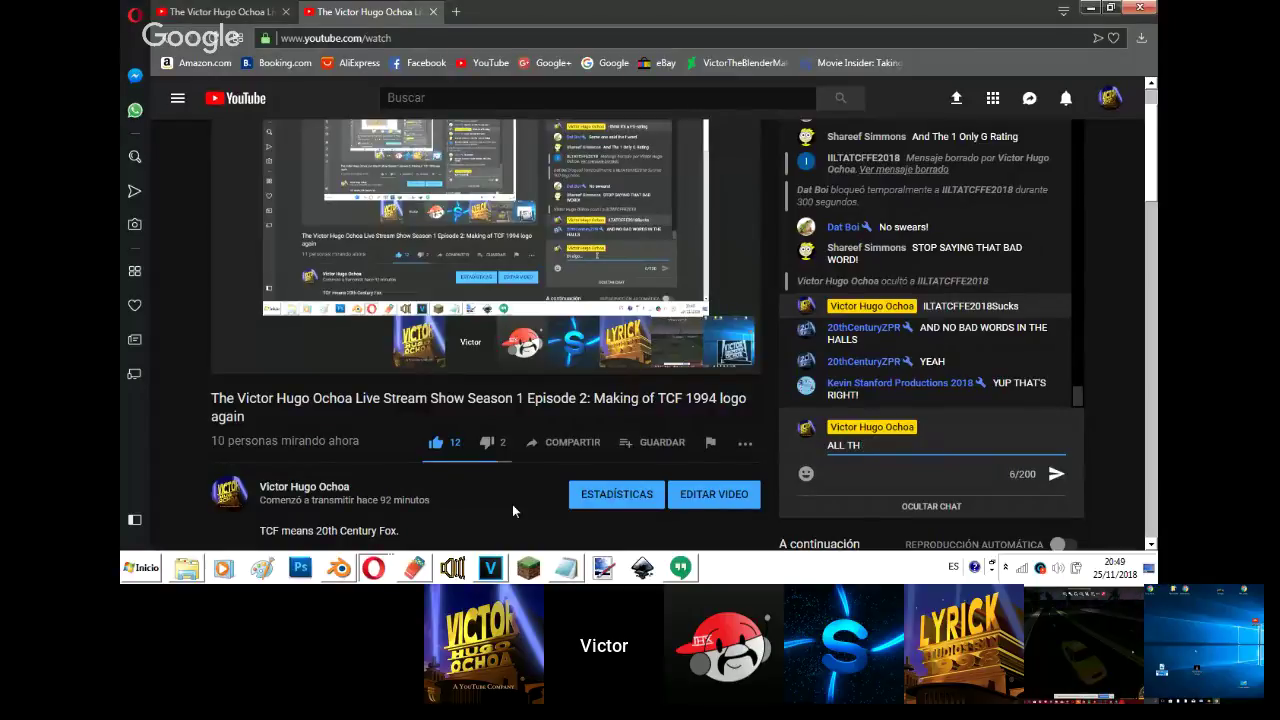
pyautogui.write('E CHILDREN WATC')
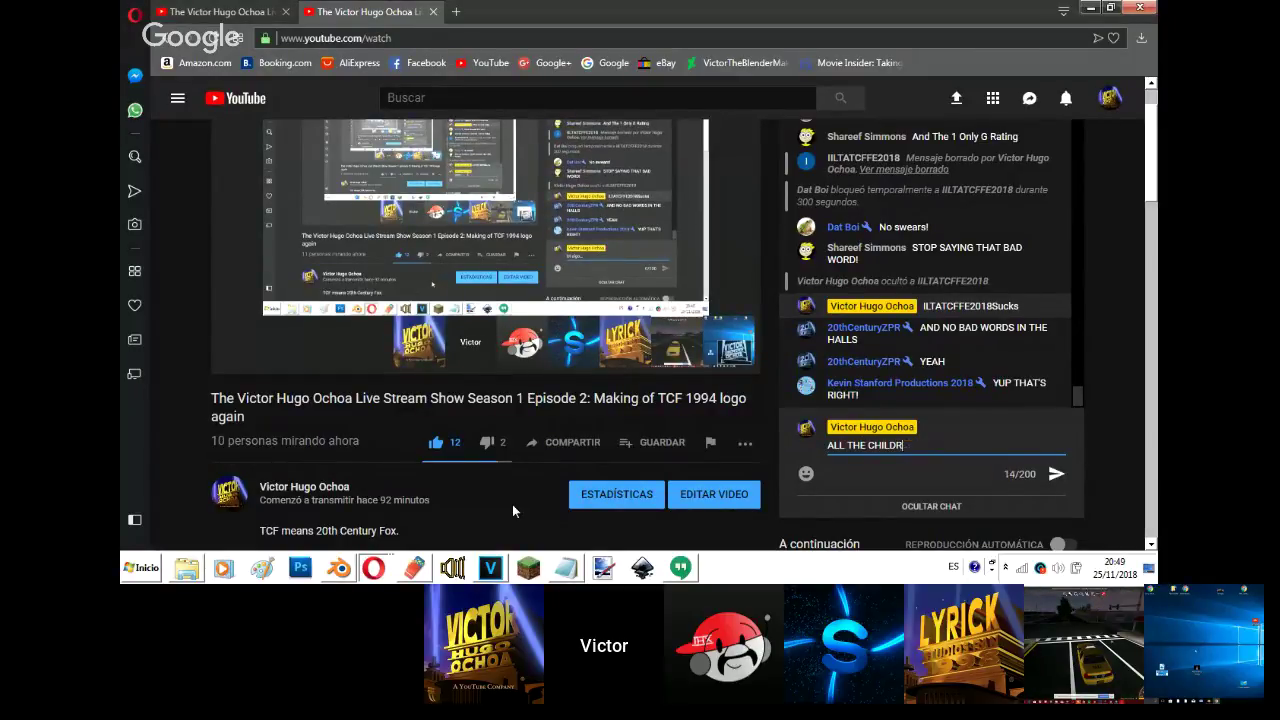
pyautogui.press('BackSpace')
pyautogui.press('BackSpace')
pyautogui.press('BackSpace')
pyautogui.press('BackSpace')
pyautogui.press('BackSpace')
pyautogui.press('BackSpace')
pyautogui.press('BackSpace')
pyautogui.press('BackSpace')
pyautogui.press('BackSpace')
pyautogui.press('BackSpace')
pyautogui.press('BackSpace')
pyautogui.press('BackSpace')
pyautogui.press('BackSpace')
pyautogui.press('BackSpace')
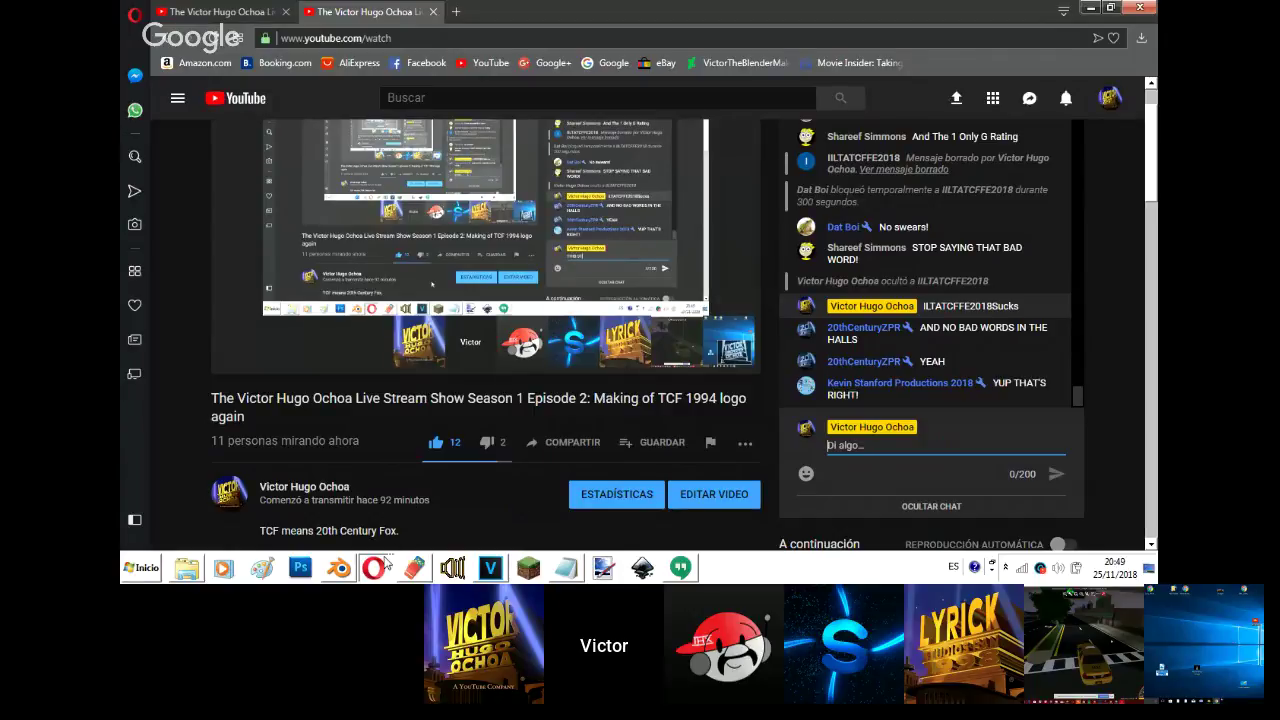
# - Switch to Blender, select the two edges at the strip's next unfitted bend, and lower them 0.341 in Z
pyautogui.moveTo(374, 567)
pyautogui.click(369, 517)
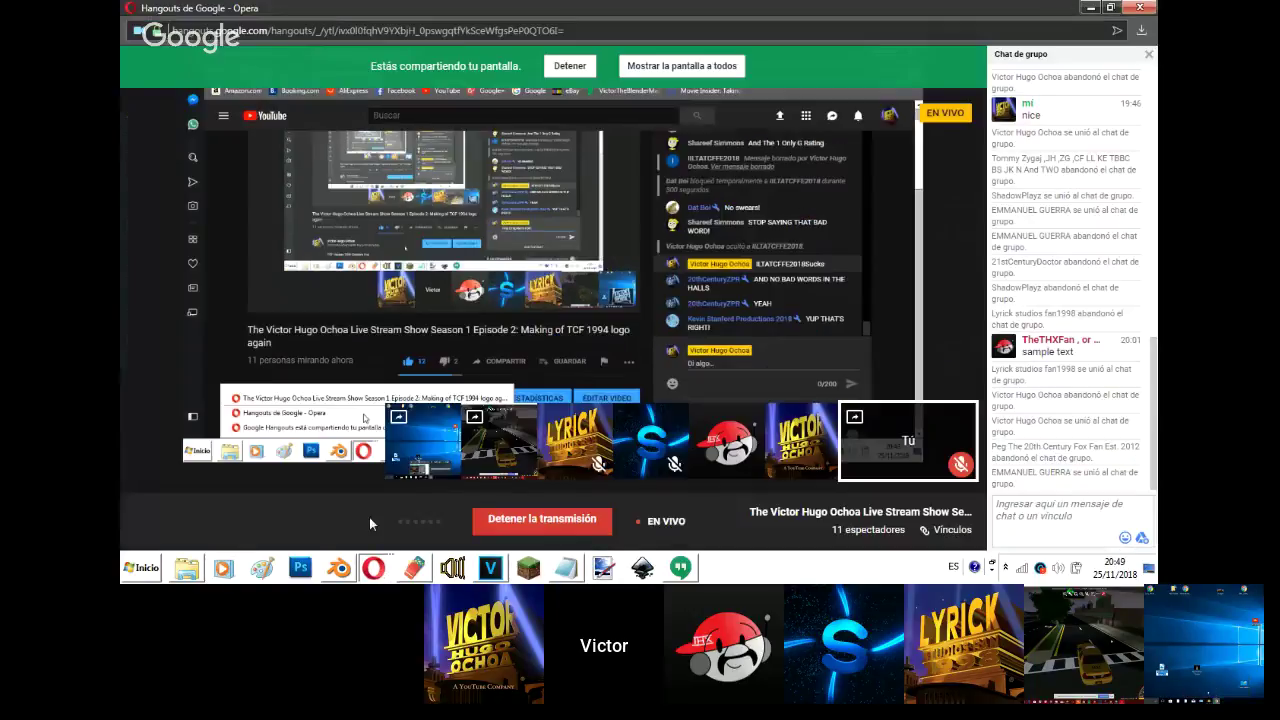
pyautogui.click(339, 567)
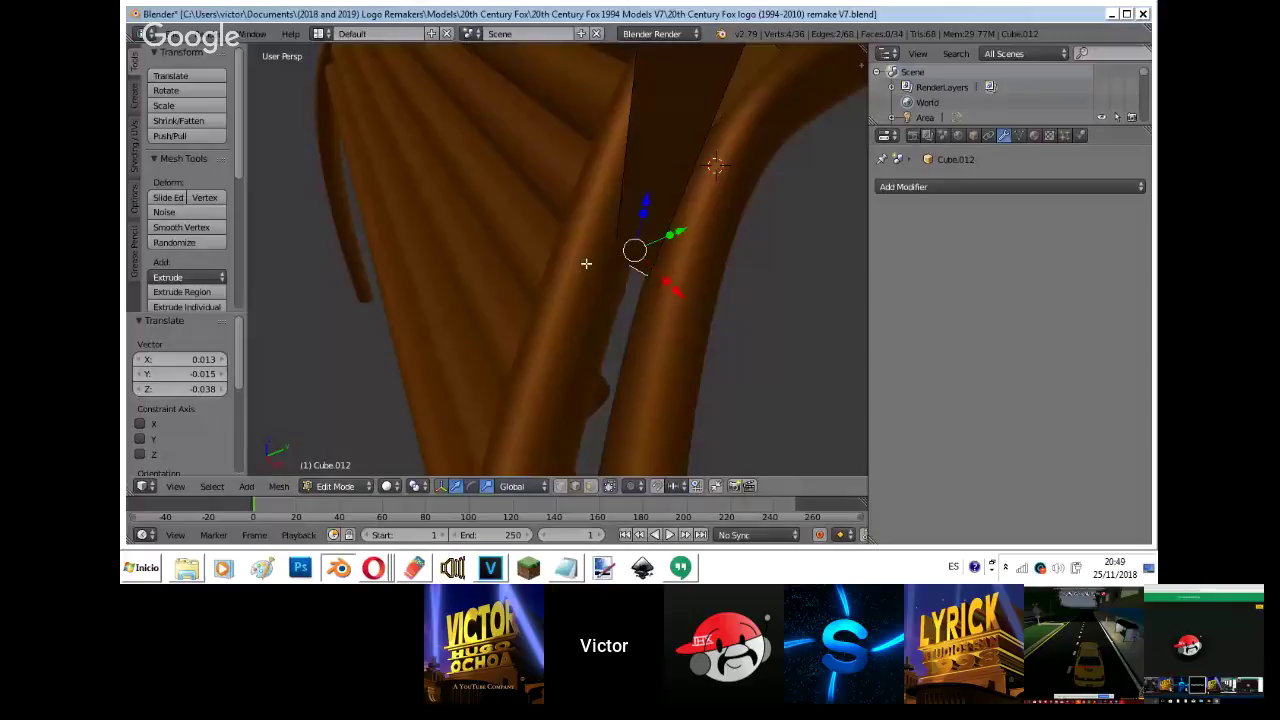
pyautogui.hotkey('shift', 'f')
pyautogui.press('s')
pyautogui.click(557, 259)
pyautogui.rightClick(572, 309)
pyautogui.press('z')
pyautogui.rightClick(569, 322)
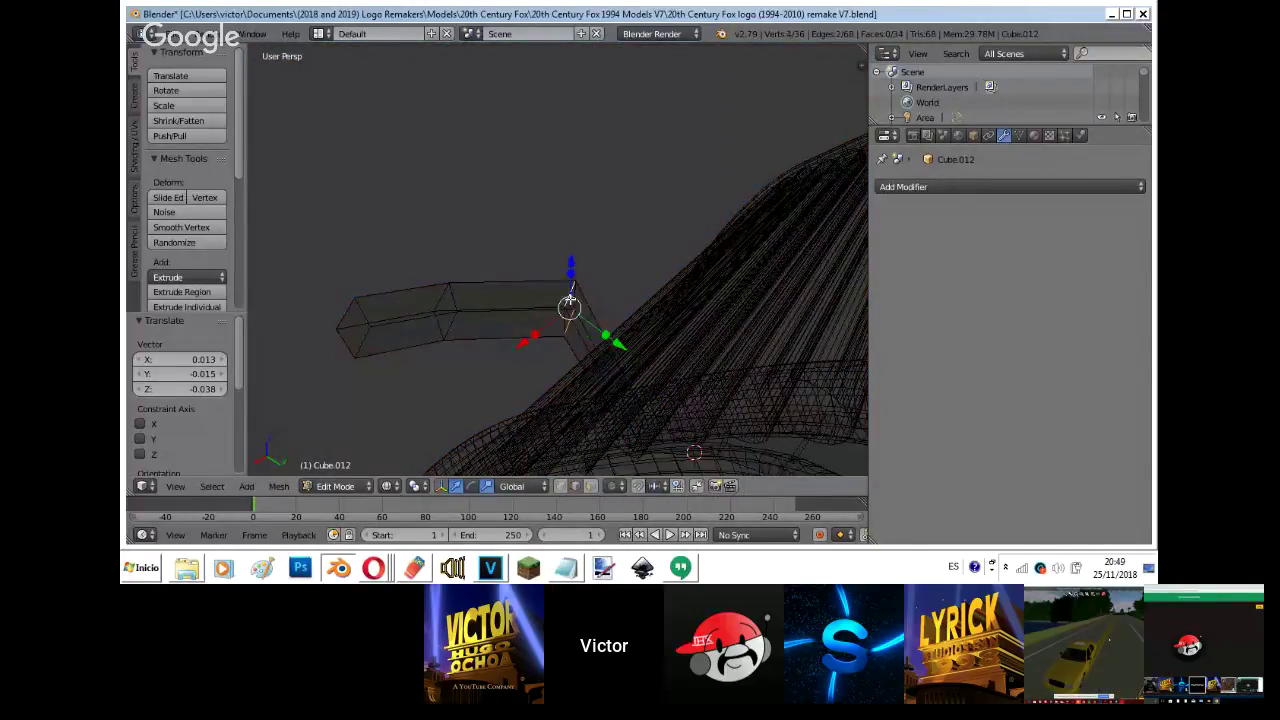
pyautogui.press('z')
pyautogui.press('g')
pyautogui.press('z')
pyautogui.press('Return')
# - Nudge the two selected edges towards the gap between the tubes by -0.003 in X, -0.011 in Y and -0.015 in Z
pyautogui.hotkey('shift', 'f')
pyautogui.press('a')
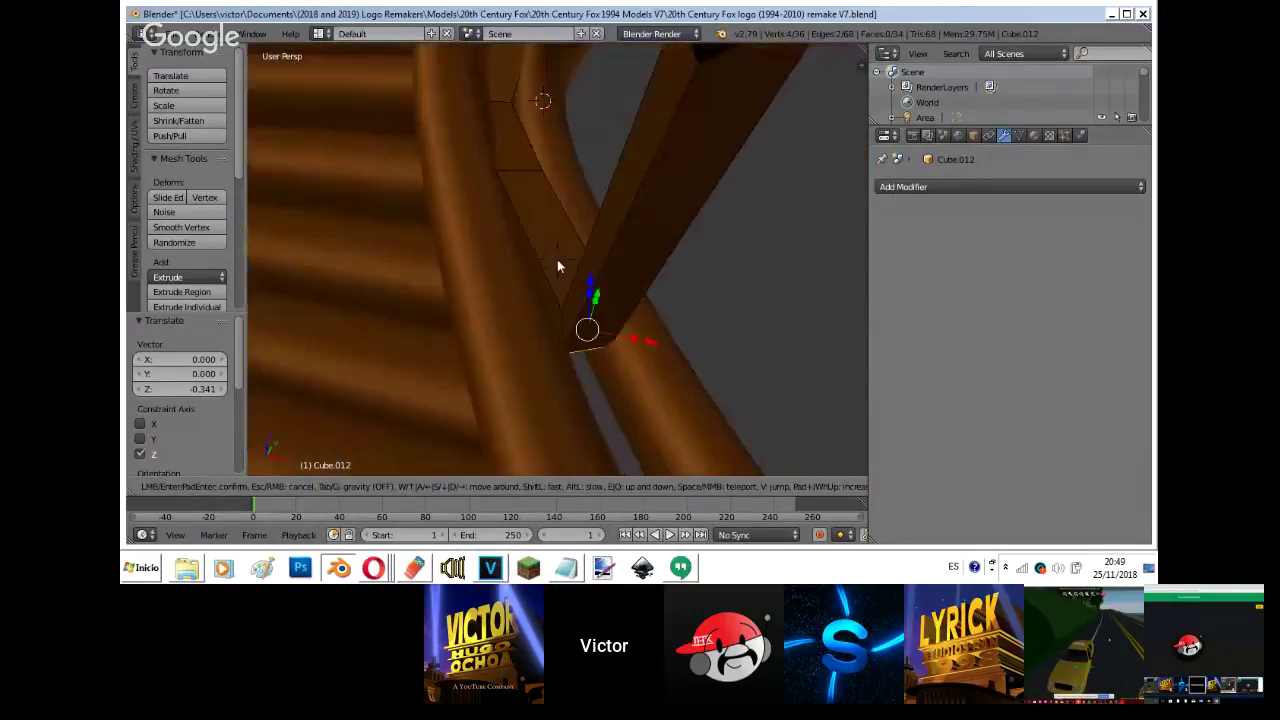
pyautogui.click(557, 263)
pyautogui.press('g')
pyautogui.click(550, 285)
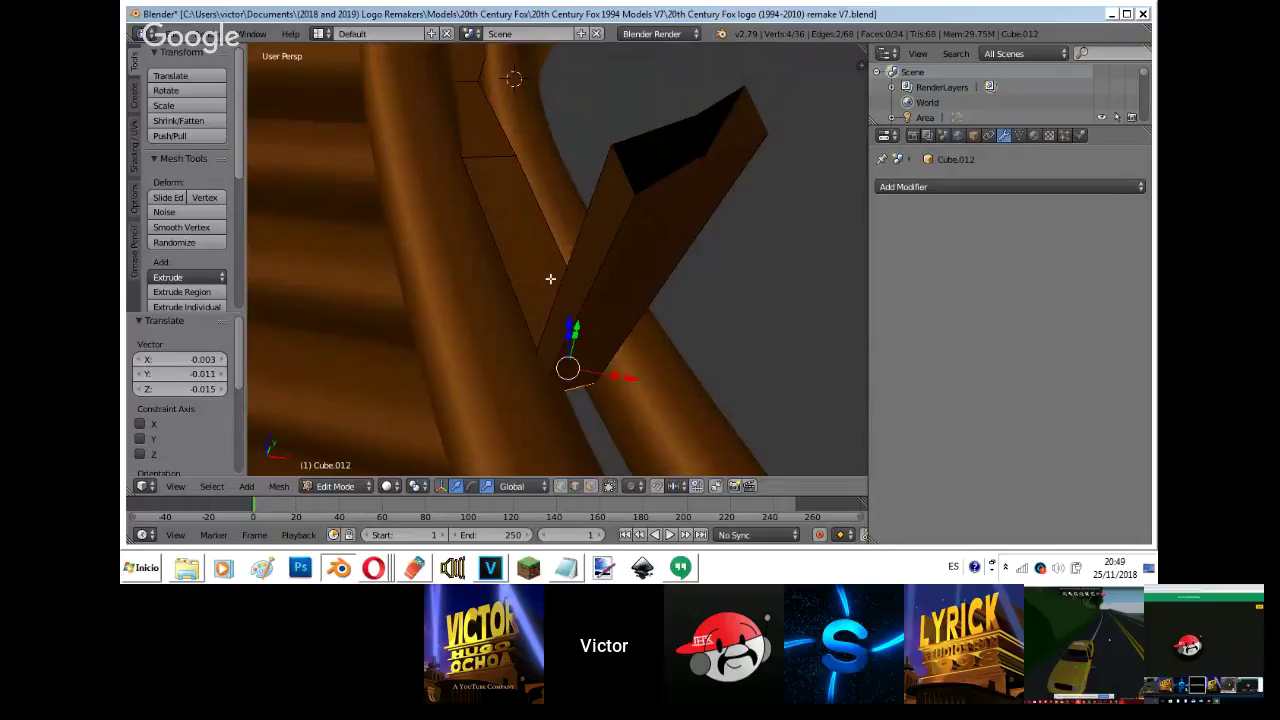
# - Select the outer-side edge one segment above the strip's lower corner and move it 0.017 in X, 0.013 in Y and -0.025 in Z
pyautogui.hotkey('shift', 'f')
pyautogui.press('d')
pyautogui.click(568, 260)
pyautogui.rightClick(579, 252)
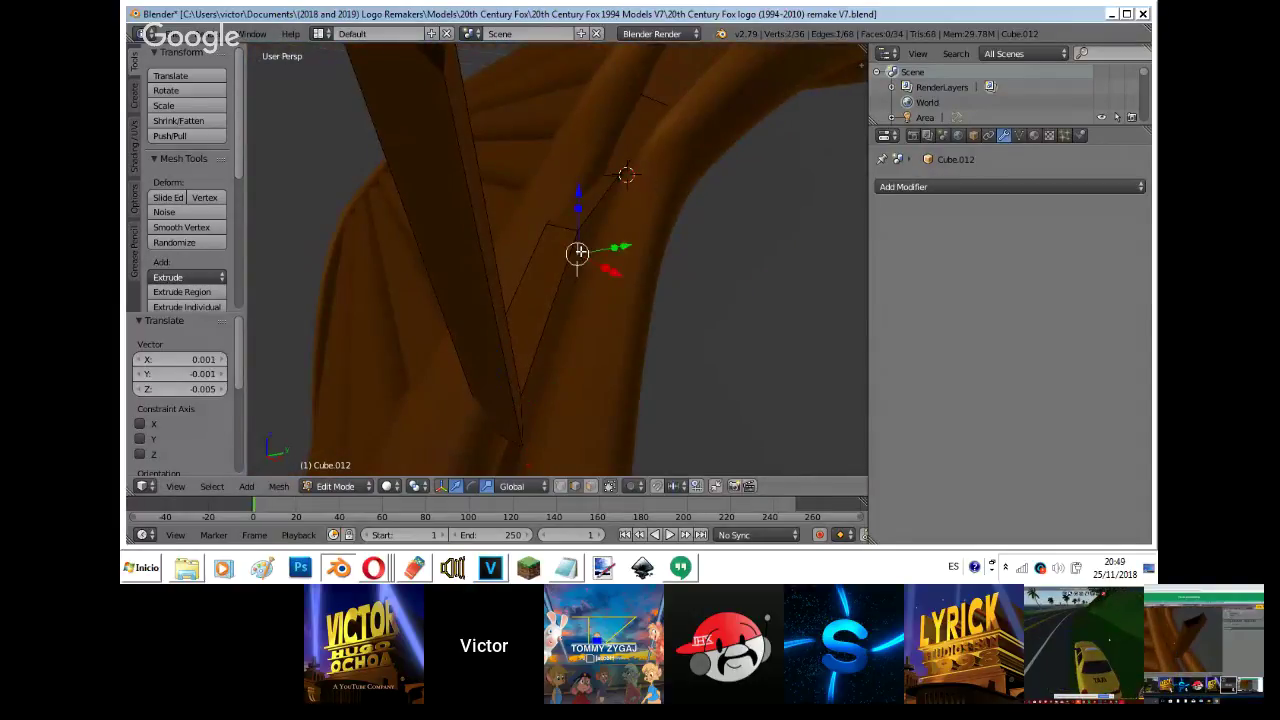
pyautogui.press('g')
pyautogui.click(602, 282)
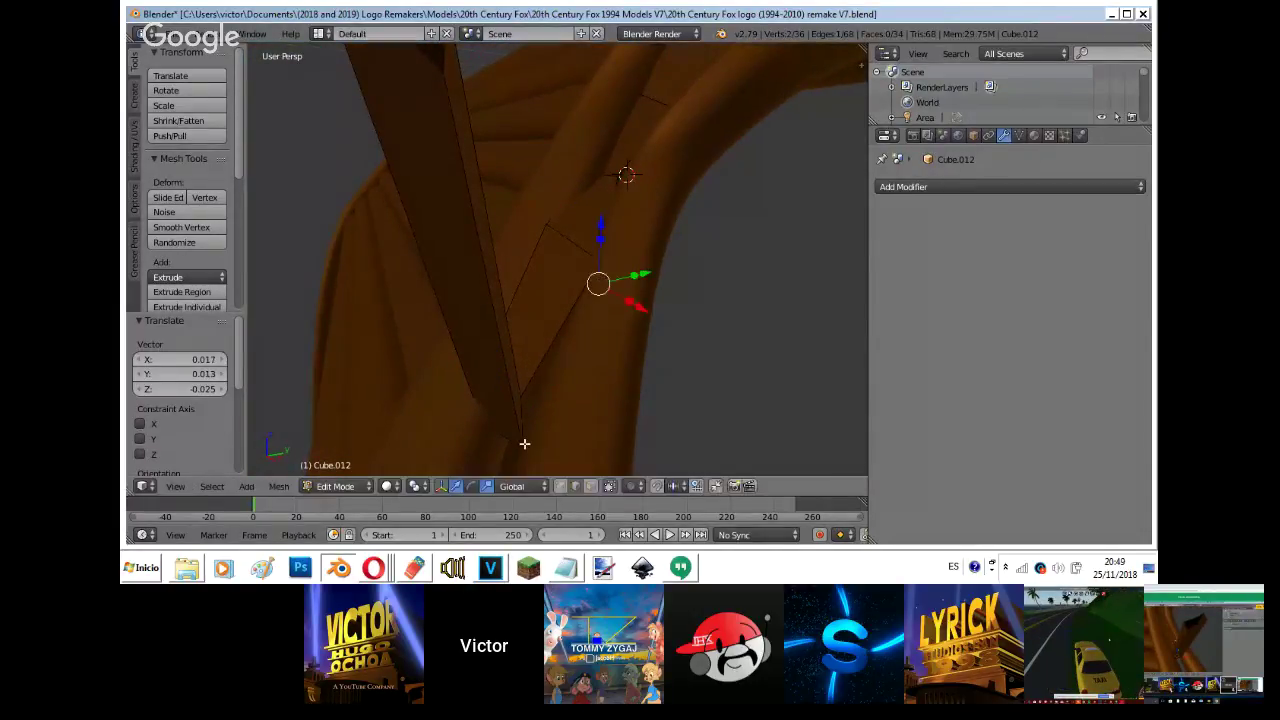
# - Select the outer-side edge at the strip's lower corner and move it 0.005 in X, 0.011 in Y and -0.016 in Z
pyautogui.rightClick(524, 444)
pyautogui.hotkey('shift', 'f')
pyautogui.press('d')
pyautogui.click(557, 261)
pyautogui.press('g')
pyautogui.click(596, 214)
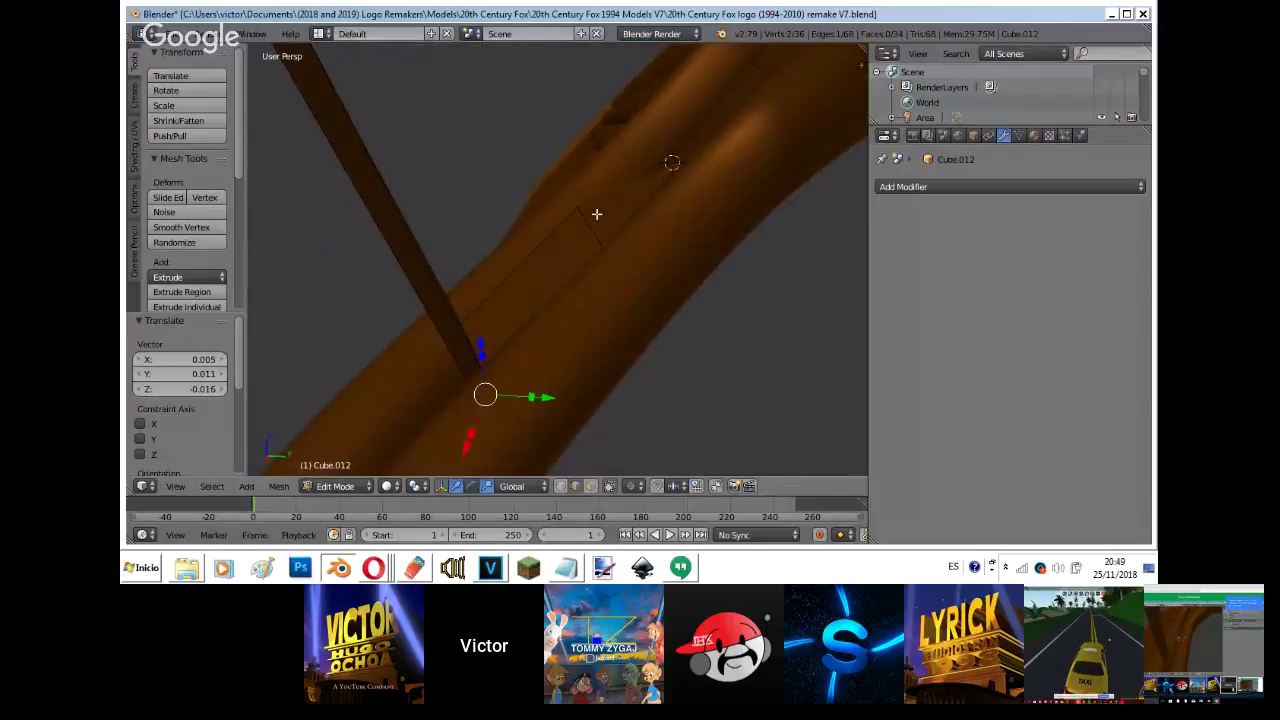
# - Select the inner-side edge one segment above the lower corner and move it 0.004 in X, 0.007 in Y and -0.011 in Z
pyautogui.press('z')
pyautogui.rightClick(591, 223)
pyautogui.press('z')
pyautogui.press('g')
pyautogui.click(591, 173)
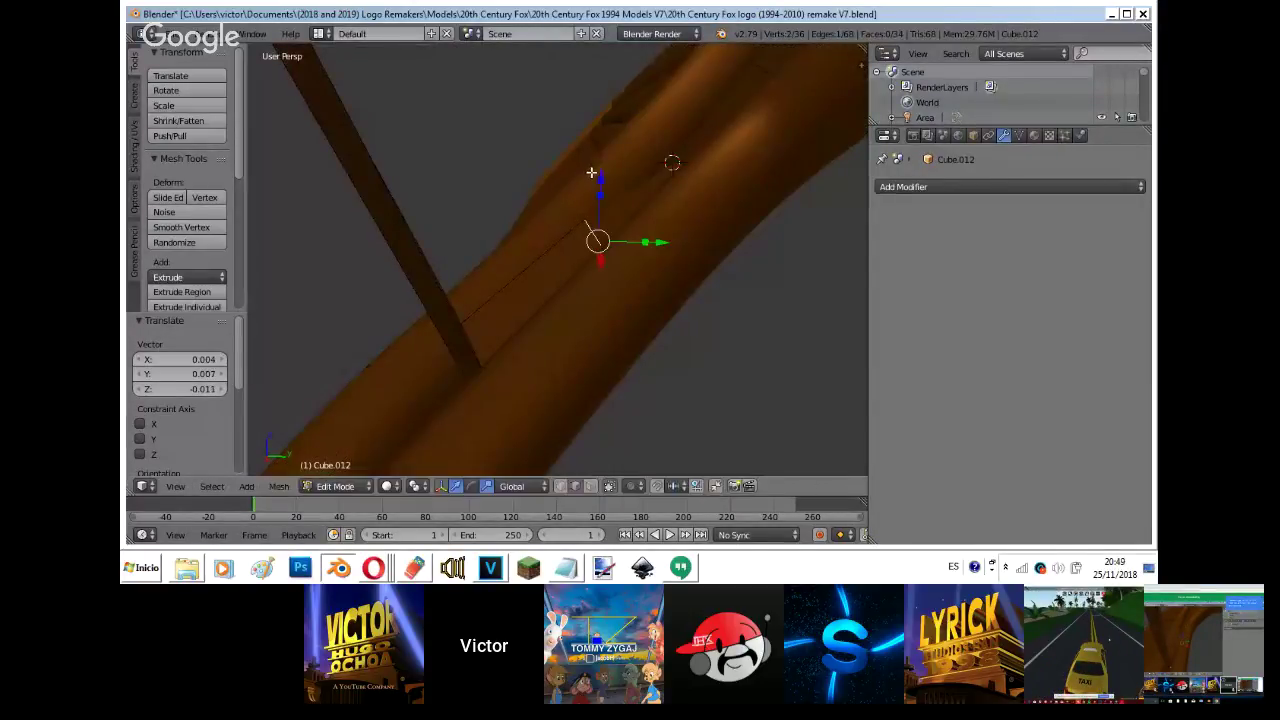
# - Select the inner-side edge at the strip's lower corner and move it -0.004 in X, -0.003 in Y and -0.005 in Z
pyautogui.press('z')
pyautogui.rightClick(471, 334)
pyautogui.press('z')
pyautogui.hotkey('shift', 'f')
pyautogui.press('a')
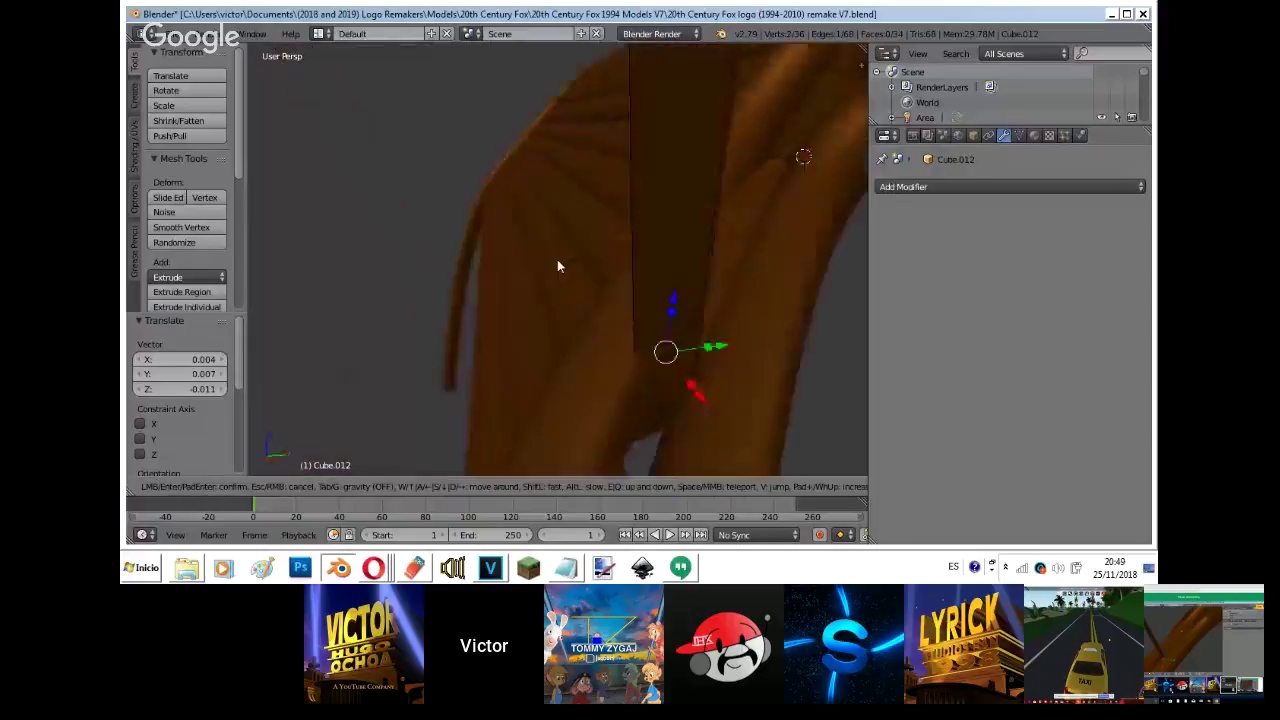
pyautogui.press('w')
pyautogui.click(557, 259)
pyautogui.press('g')
pyautogui.click(549, 269)
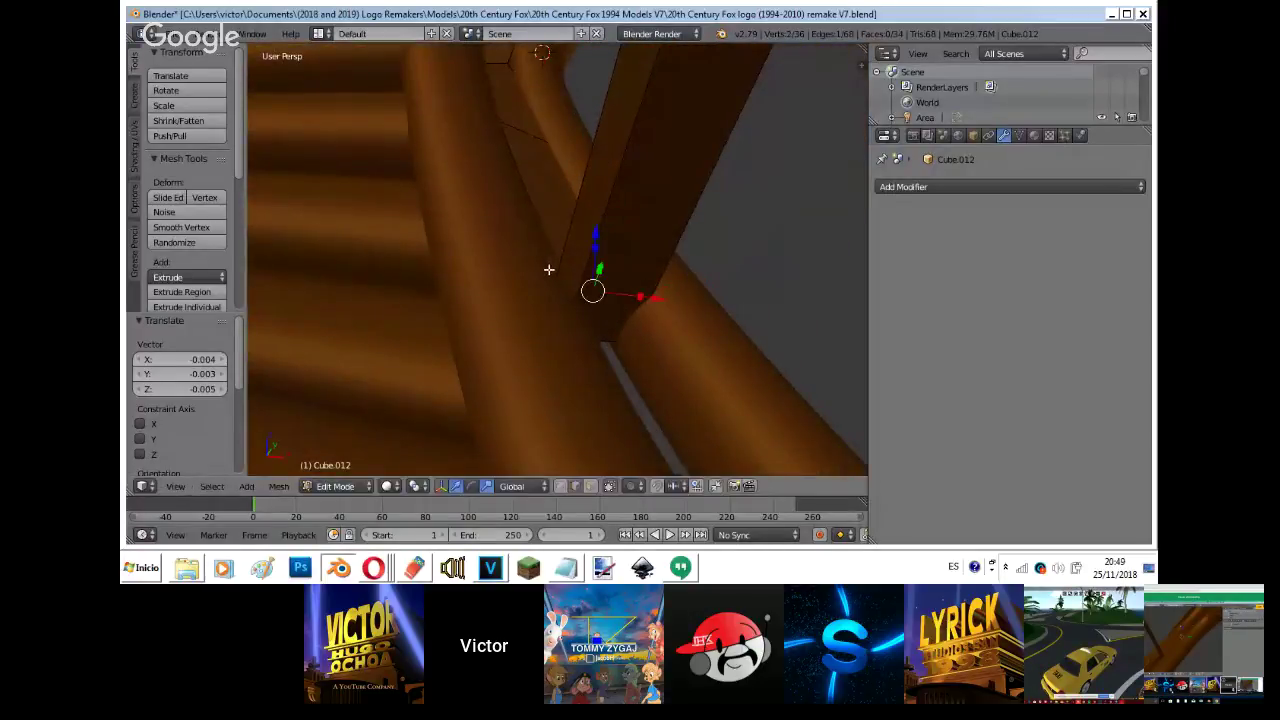
# - Try moving the two edges at the strip's raised bend by -0.050 in X, -0.154 in Y and -0.313 in Z, and undo it
pyautogui.hotkey('shift', 'f')
pyautogui.press('s')
pyautogui.press('a')
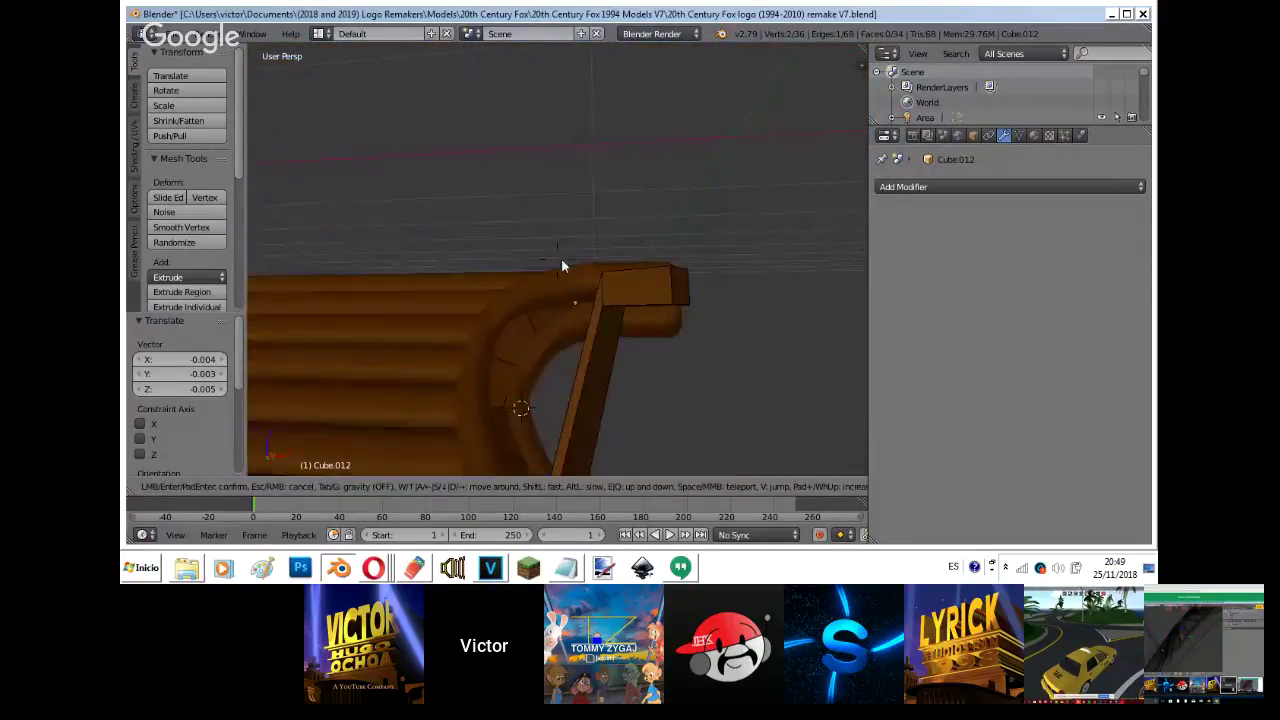
pyautogui.press('w')
pyautogui.click(557, 259)
pyautogui.press('z')
pyautogui.press('z')
pyautogui.press('z')
pyautogui.hotkey('shift', 'f')
pyautogui.press('q')
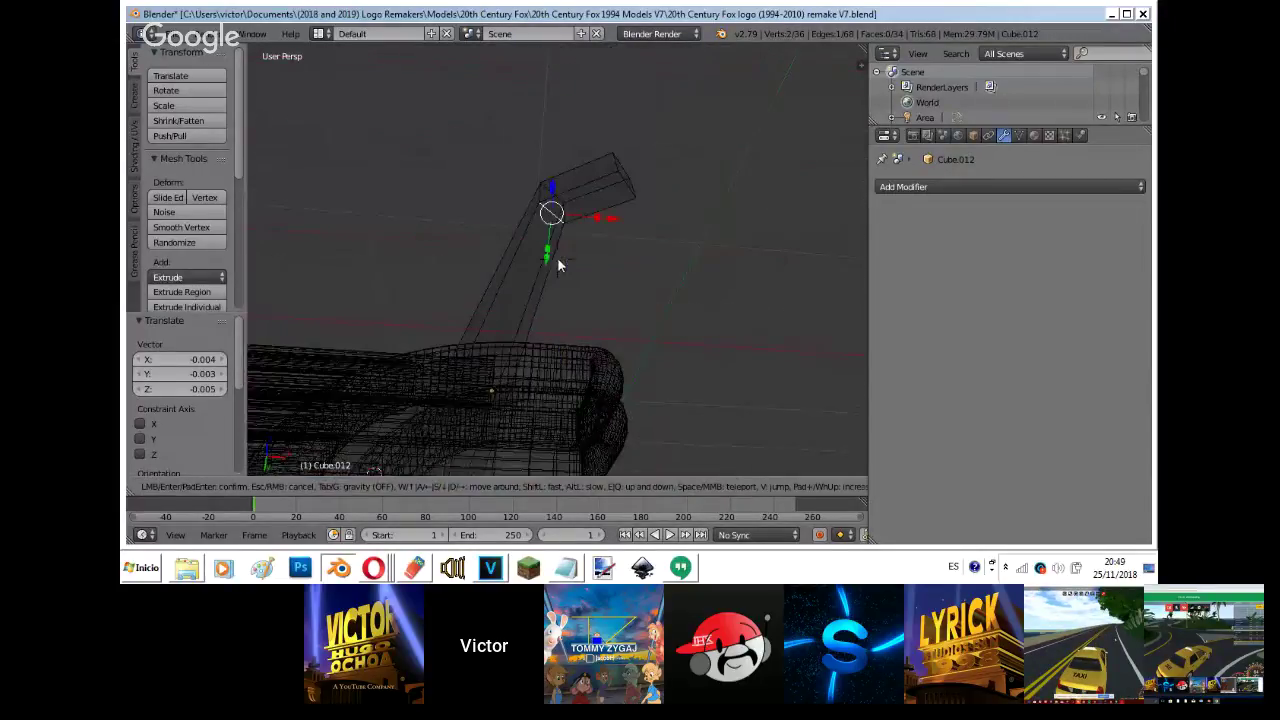
pyautogui.click(557, 257)
pyautogui.press('z')
pyautogui.hotkey('shift', 'f')
pyautogui.press('w')
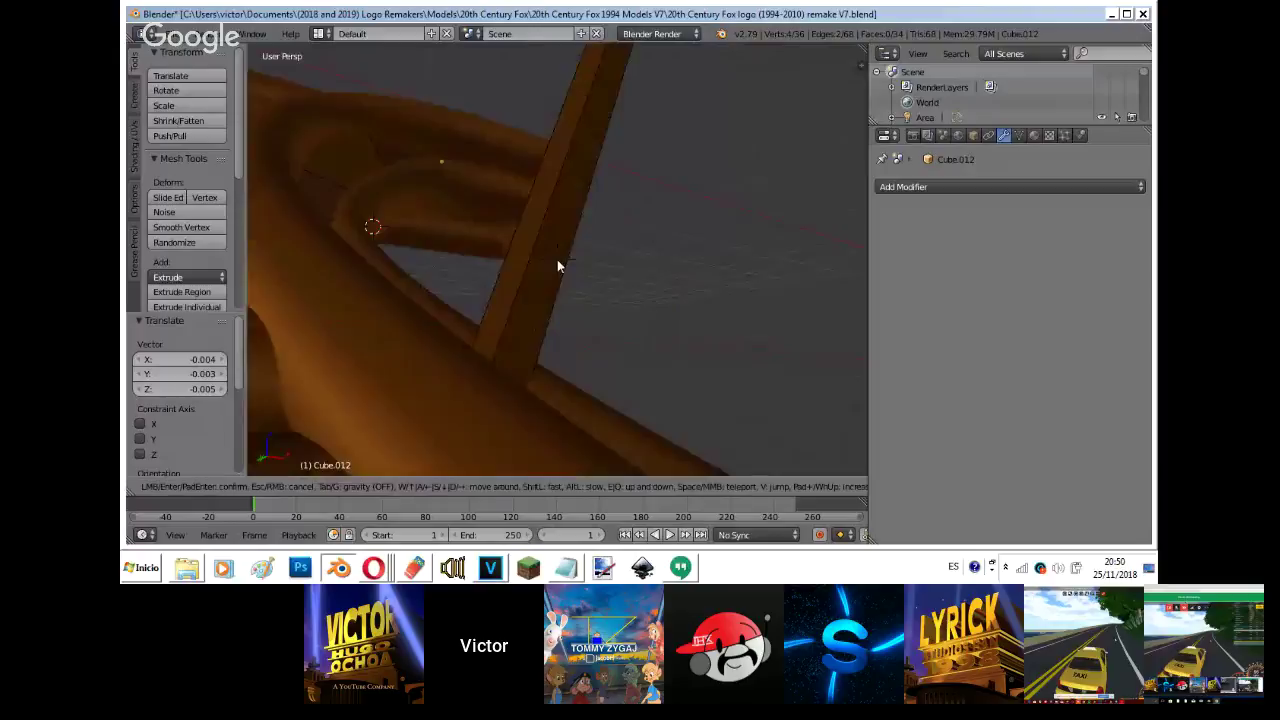
pyautogui.press('s')
pyautogui.click(557, 259)
pyautogui.press('g')
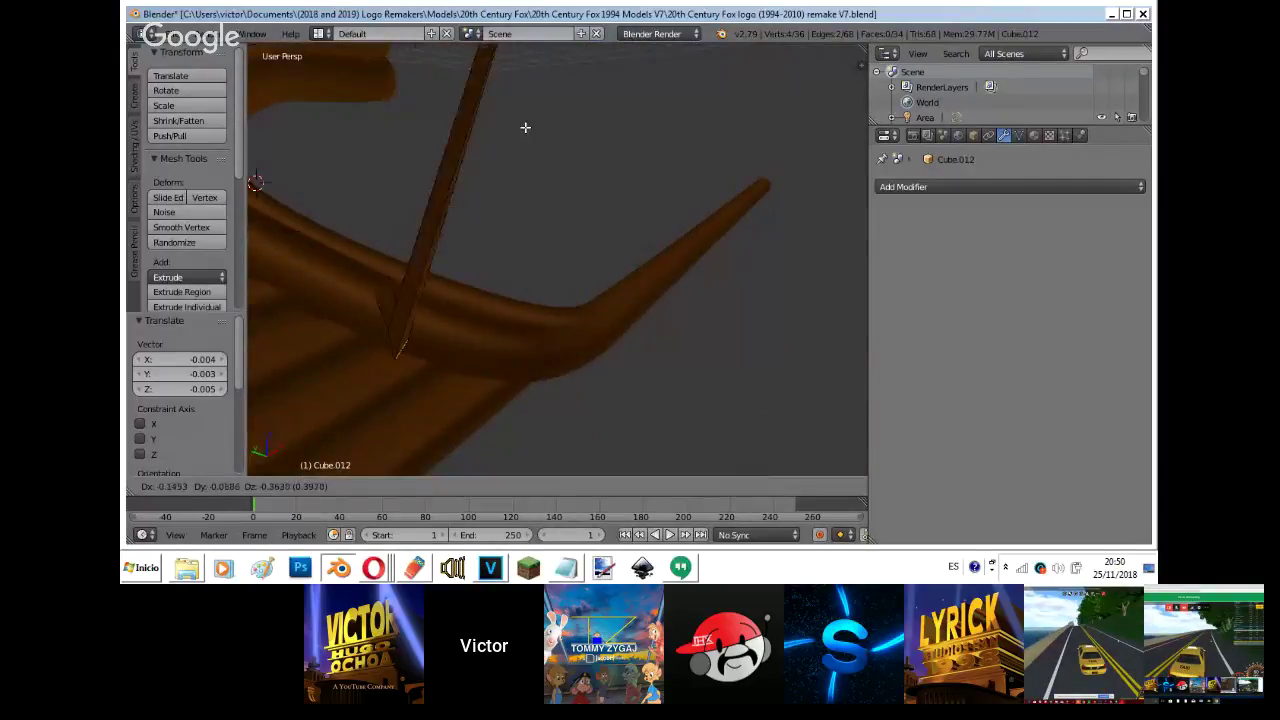
pyautogui.click(629, 76)
pyautogui.hotkey('shift', 'f')
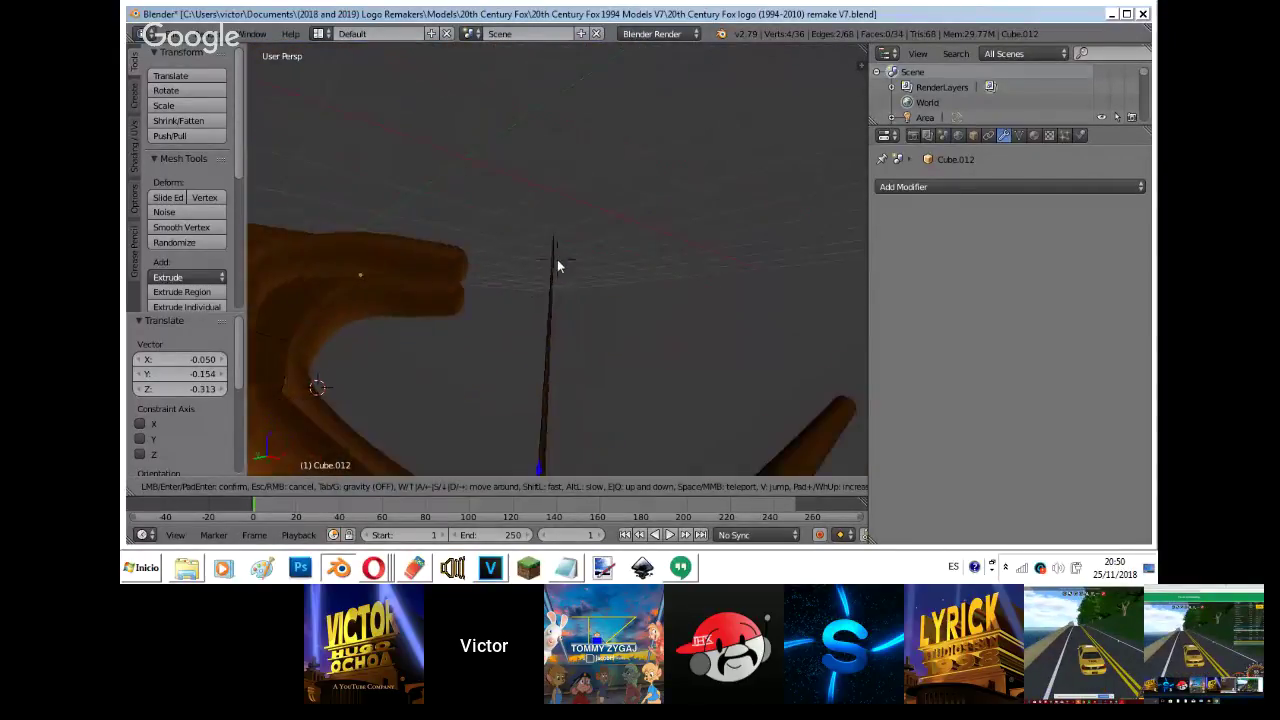
pyautogui.click(557, 260)
pyautogui.hotkey('ctrl', 'z')
# - Move the strip's free end face away from the raised bend by 0.123 in X, -0.127 in Y and -0.074 in Z
pyautogui.press('z')
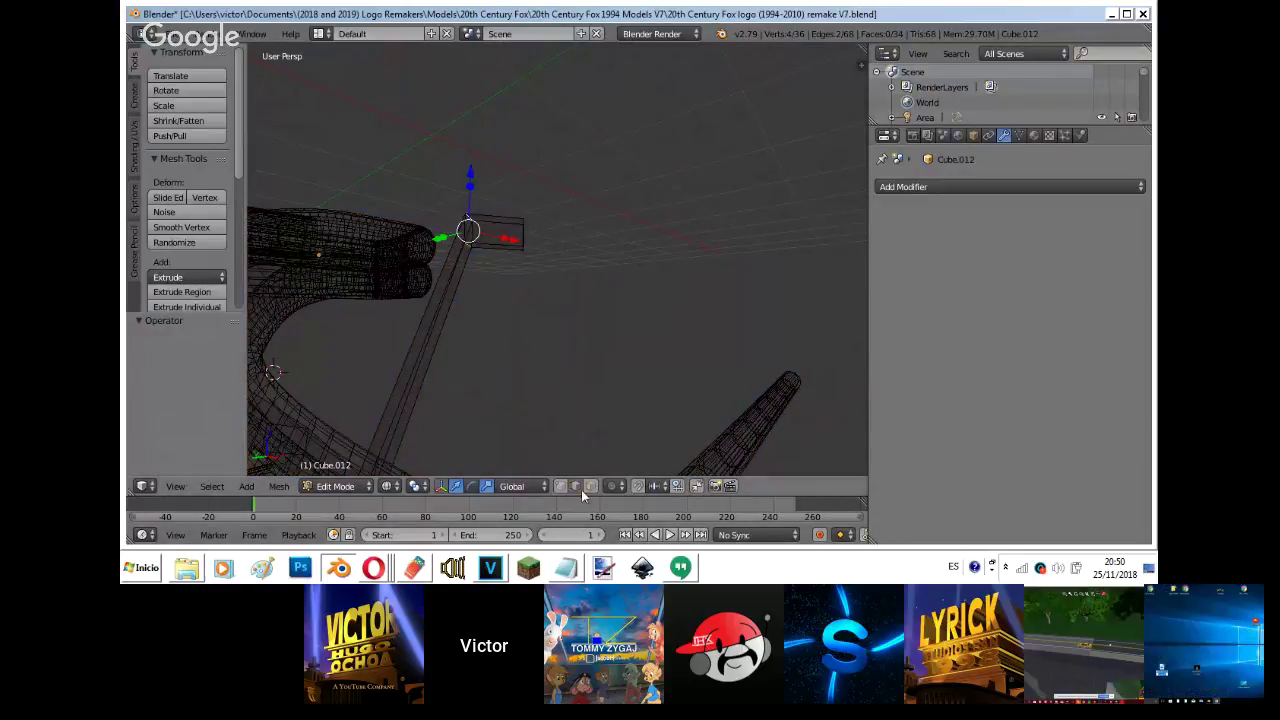
pyautogui.moveTo(539, 241); pyautogui.dragTo(636, 289)
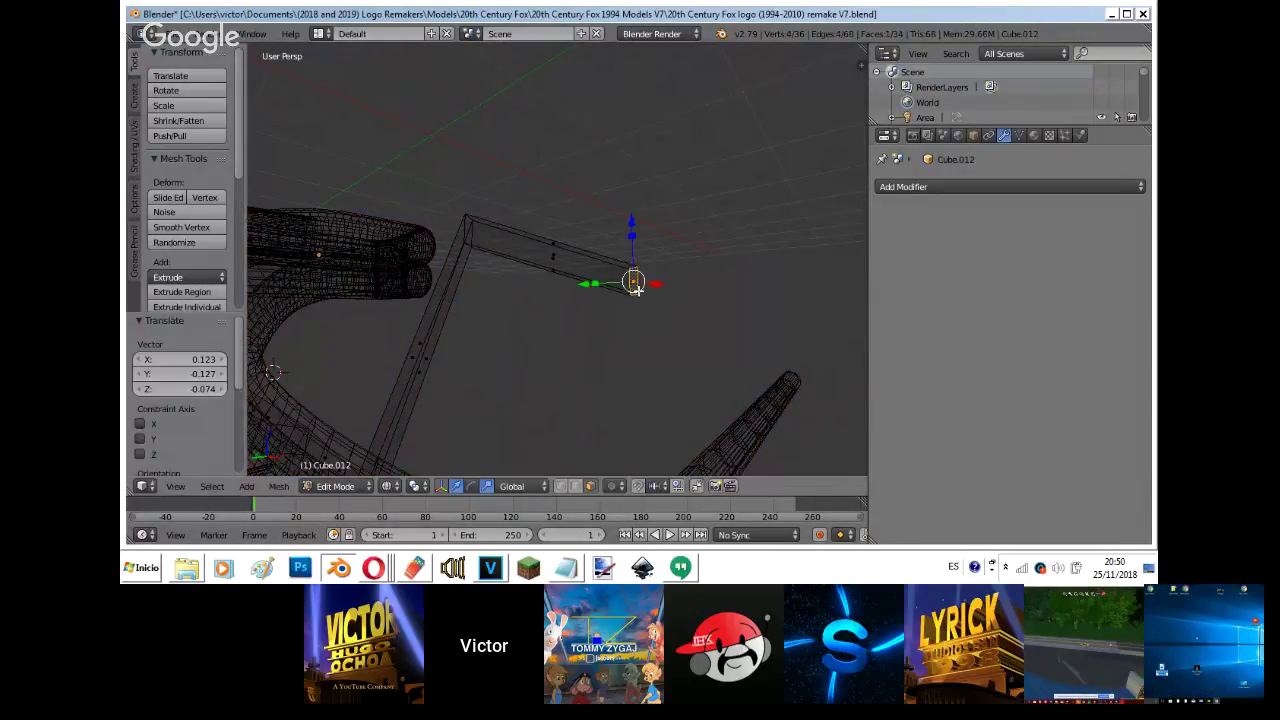
# - Select the two edges at the raised bend and move them to the tubes by 0.028, 0.038, -0.322 and by -0.055, -0.042, -0.094
pyautogui.click(575, 487)
pyautogui.rightClick(489, 243)
pyautogui.rightClick(472, 231)
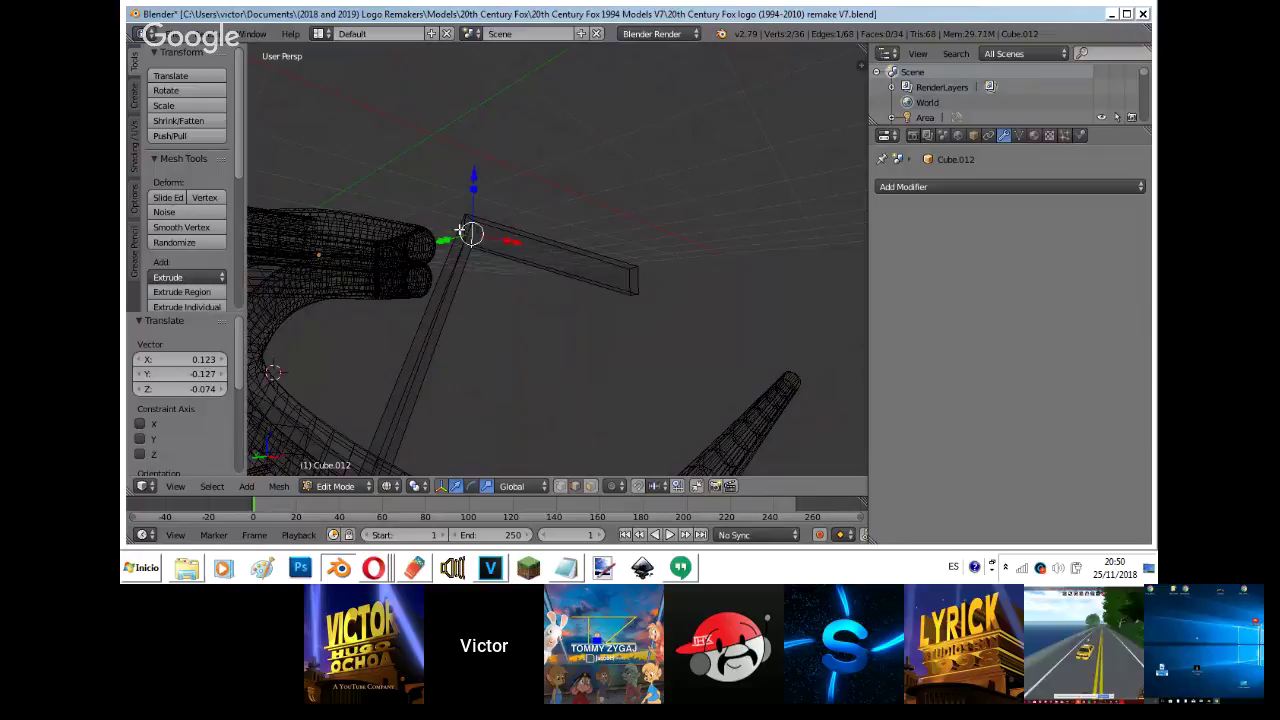
pyautogui.rightClick(466, 243)
pyautogui.rightClick(467, 244)
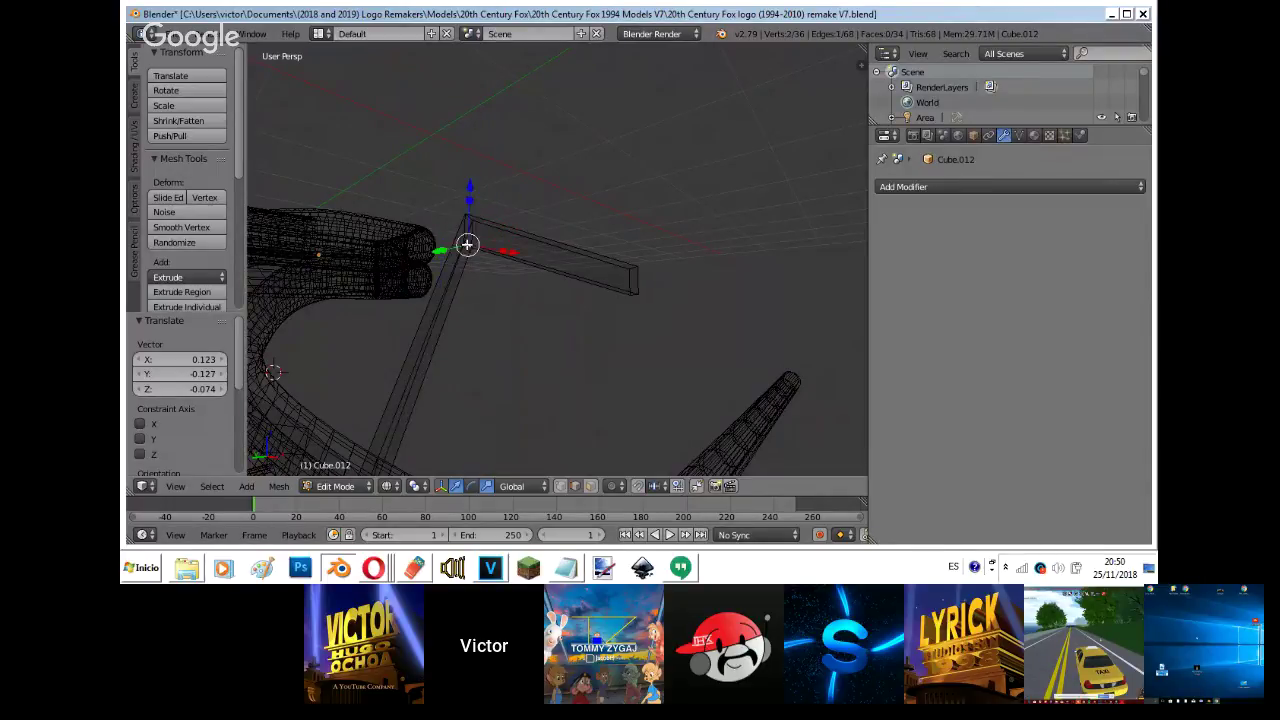
pyautogui.rightClick(471, 215)
pyautogui.rightClick(468, 247)
pyautogui.rightClick(468, 246)
pyautogui.rightClick(467, 245)
pyautogui.keyDown('shift'); pyautogui.rightClick(468, 243); pyautogui.keyUp('shift')
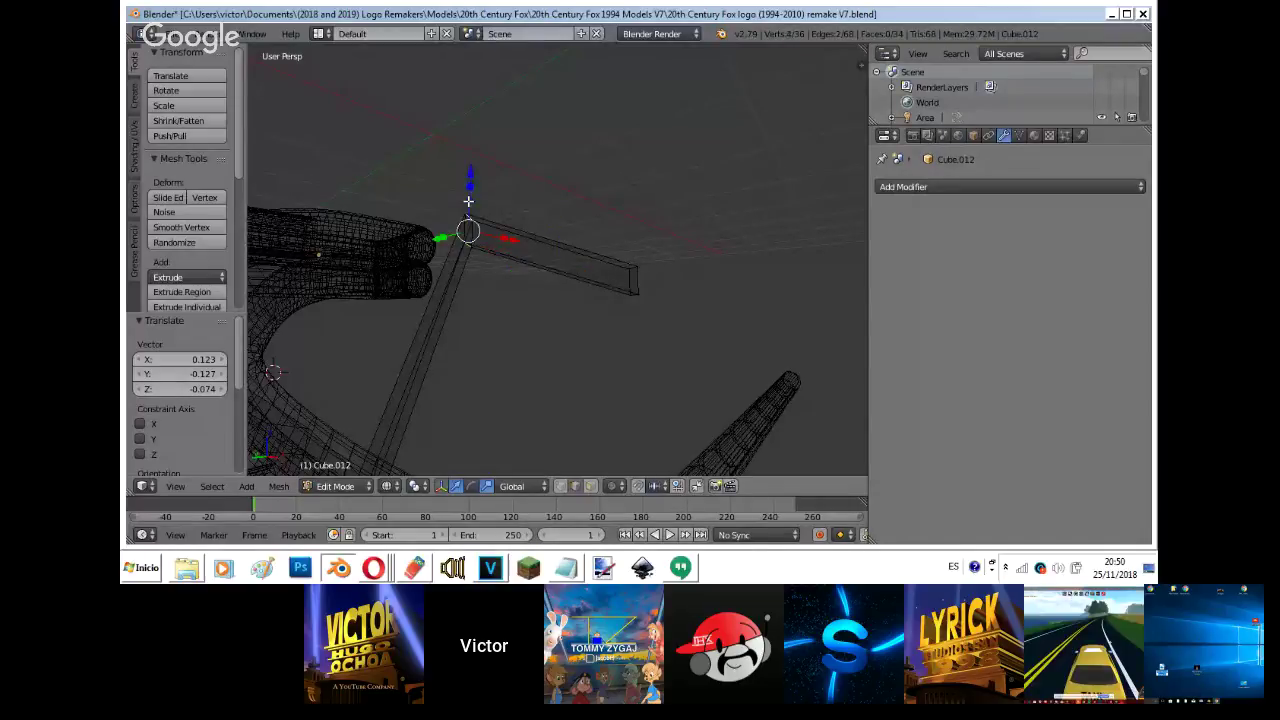
pyautogui.press('z')
pyautogui.hotkey('shift', 'f')
pyautogui.press('w')
pyautogui.click(557, 260)
pyautogui.press('g')
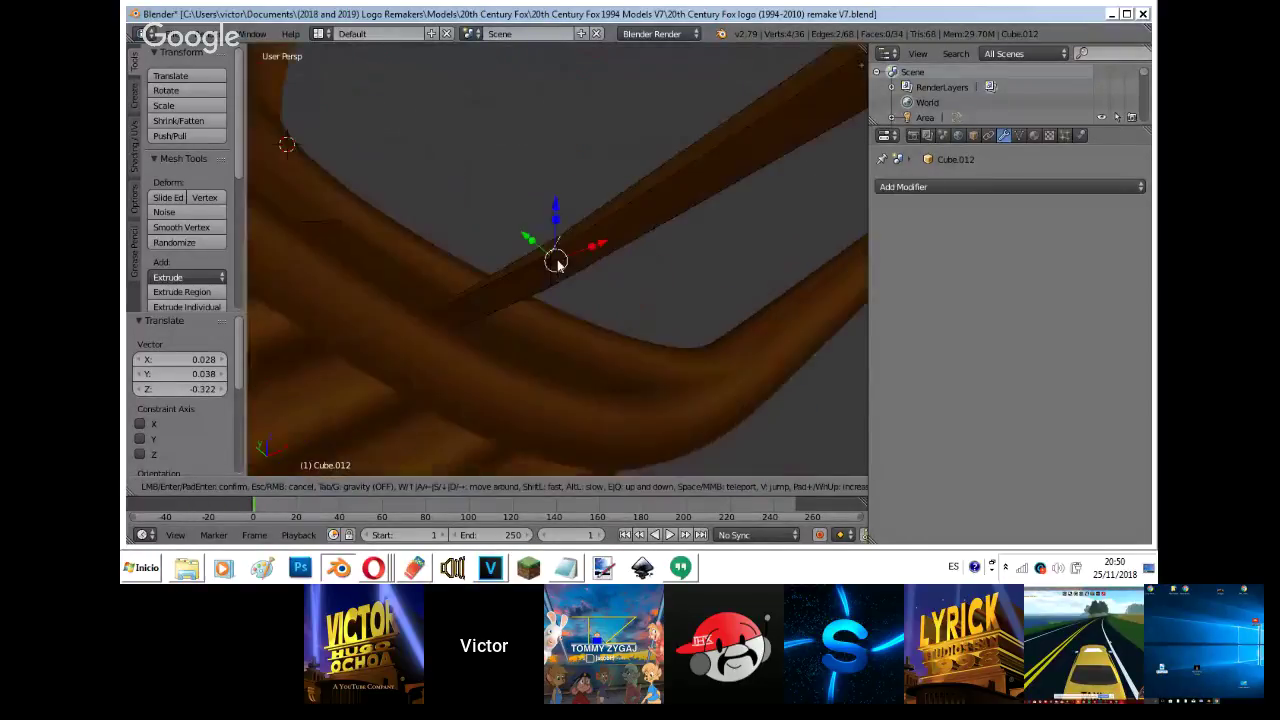
pyautogui.click(547, 337)
# - Adjust the two selected edges between the tubes by 0.020 in X, 0.003 in Y and -0.024 in Z
pyautogui.hotkey('shift', 'f')
pyautogui.press('d')
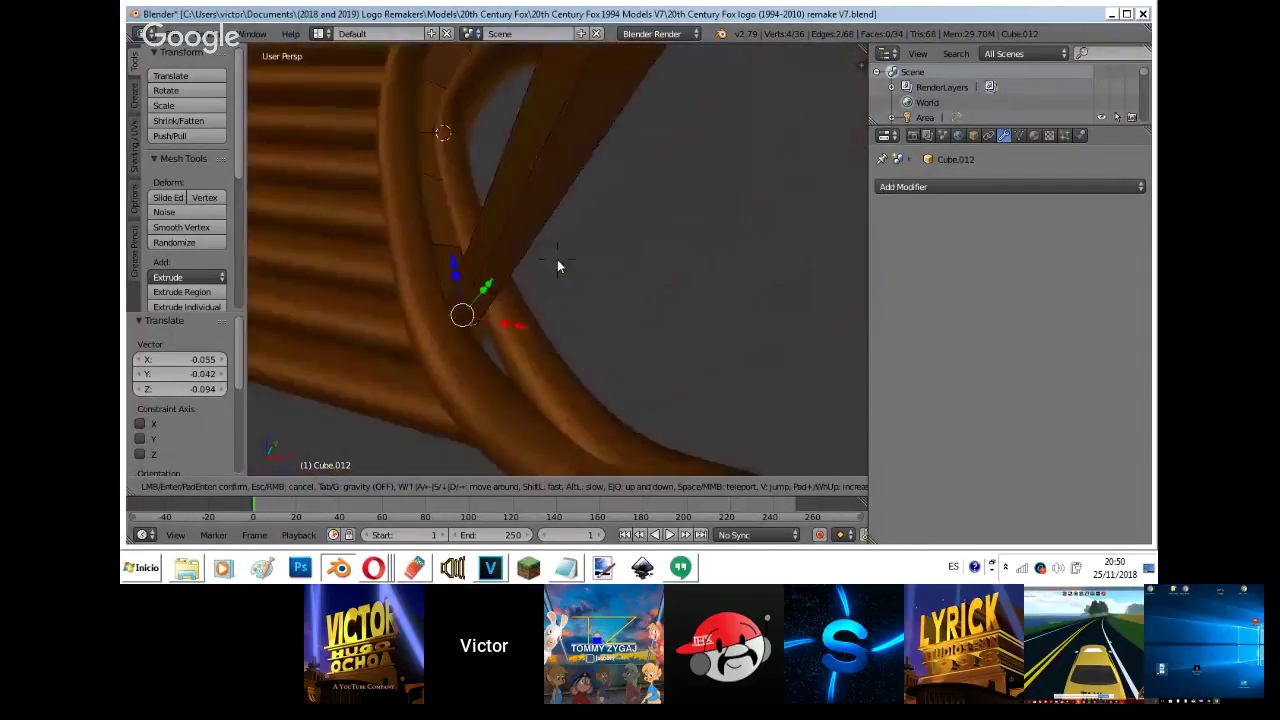
pyautogui.click(557, 264)
pyautogui.press('g')
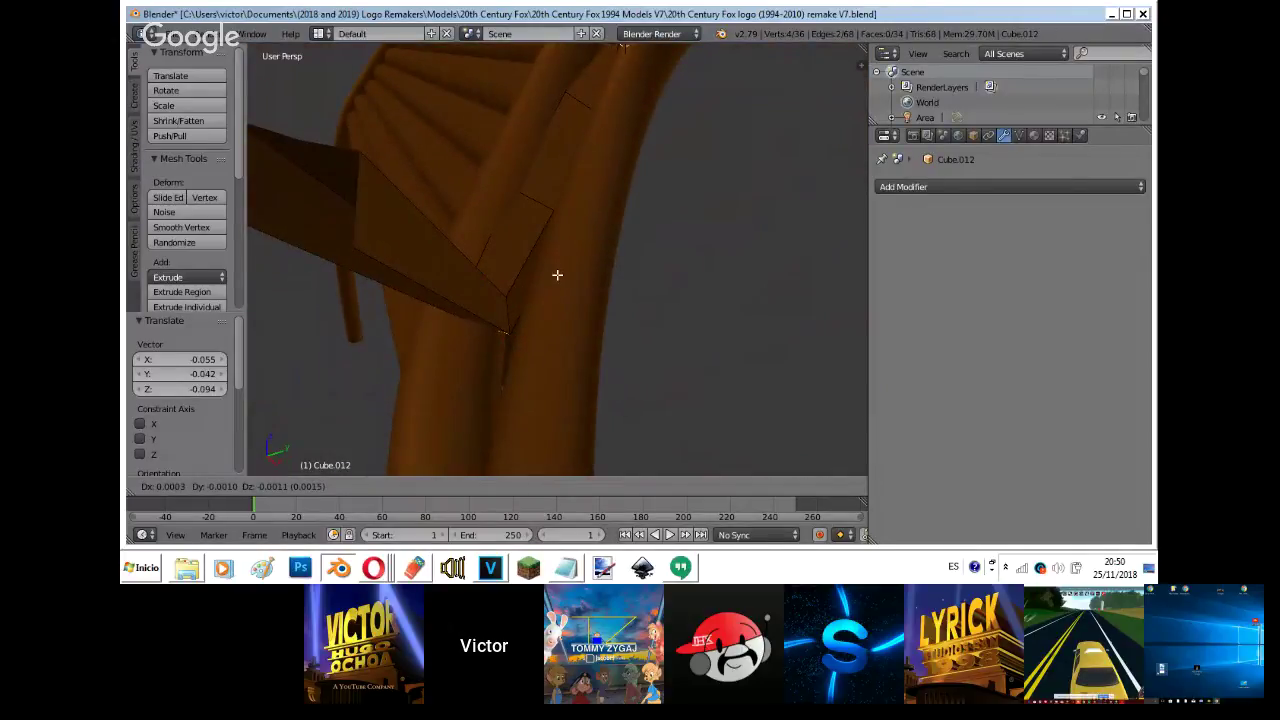
pyautogui.click(571, 291)
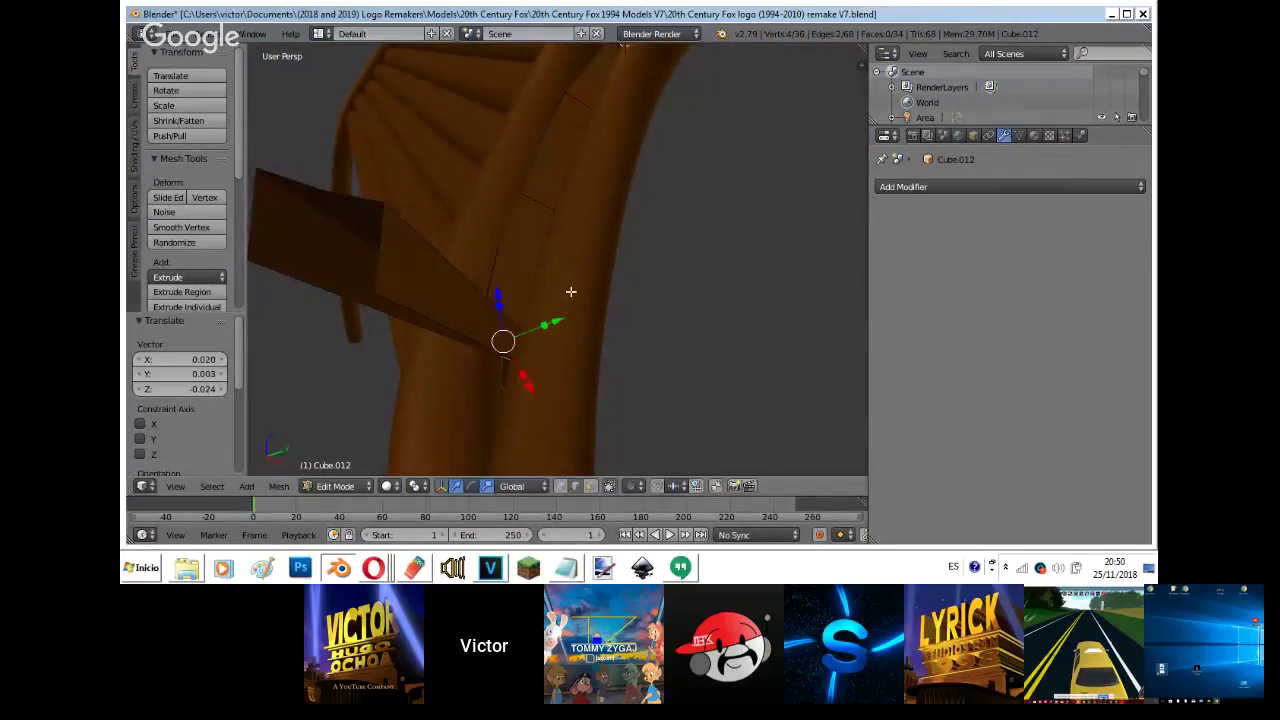
# - Scale the two selected edges between the tubes by 1.794 along X, and check the live stream chat
pyautogui.press('s')
pyautogui.press('x')
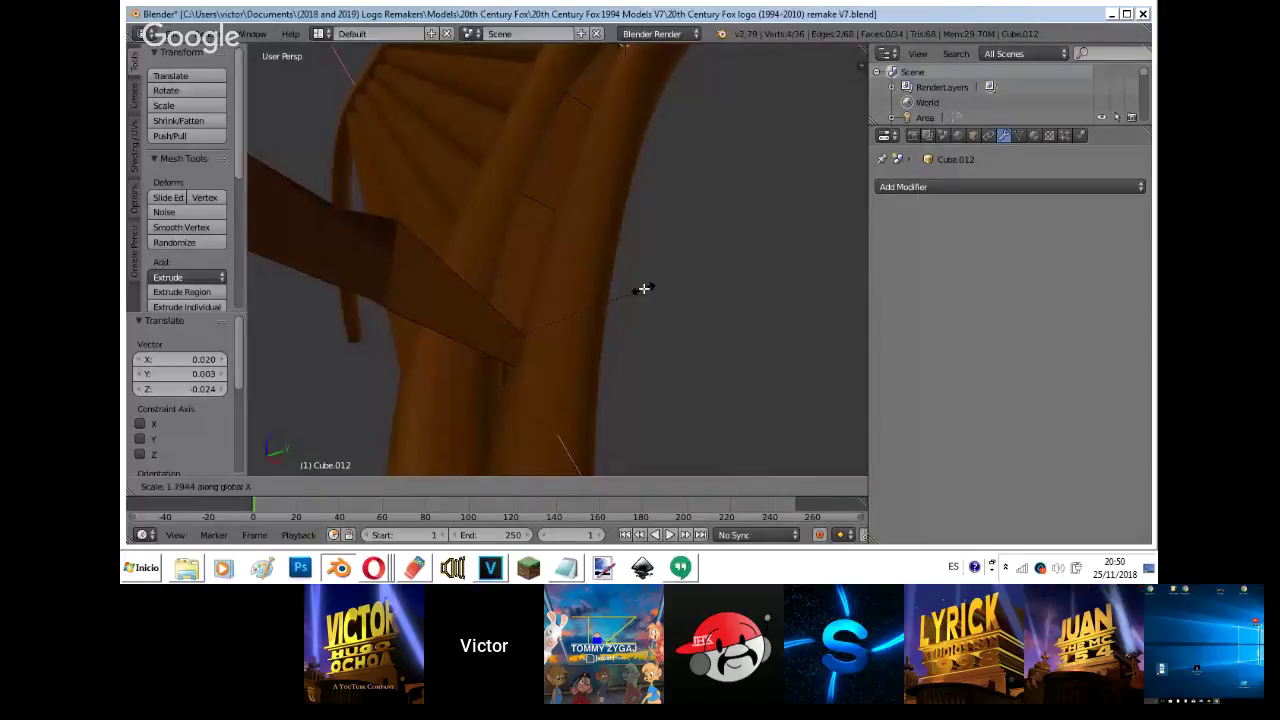
pyautogui.click(374, 568)
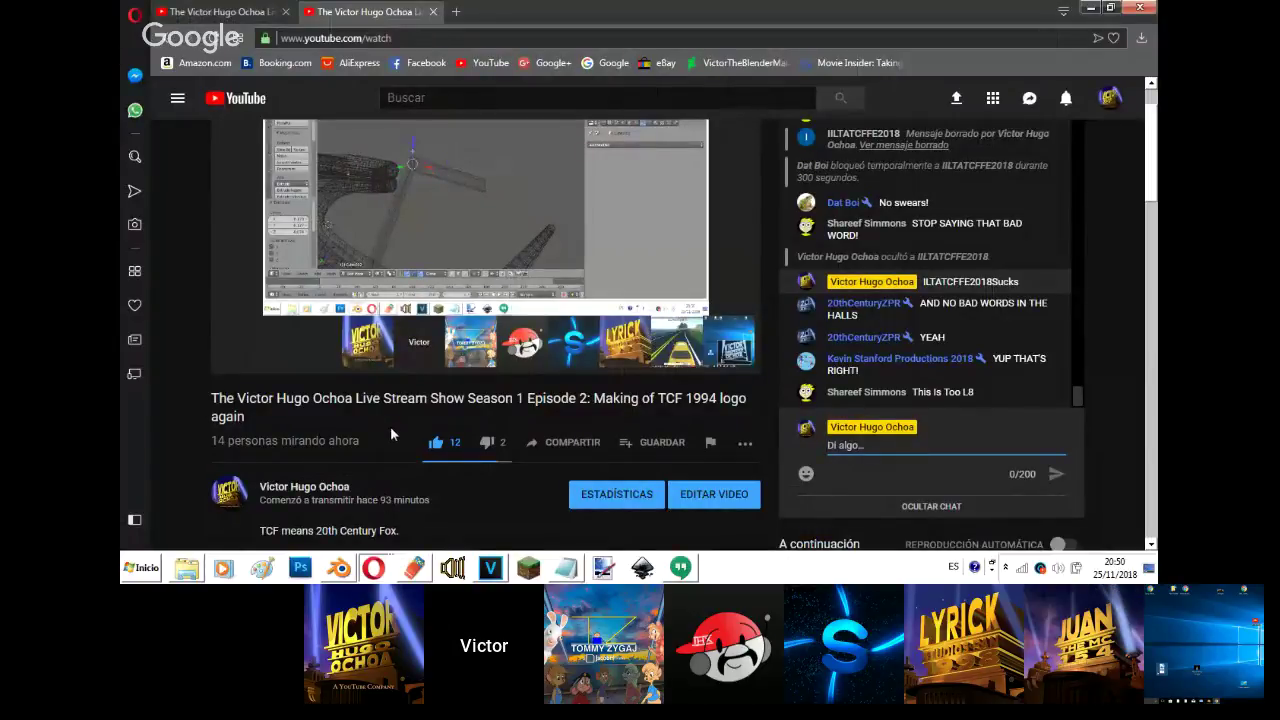
pyautogui.click(337, 568)
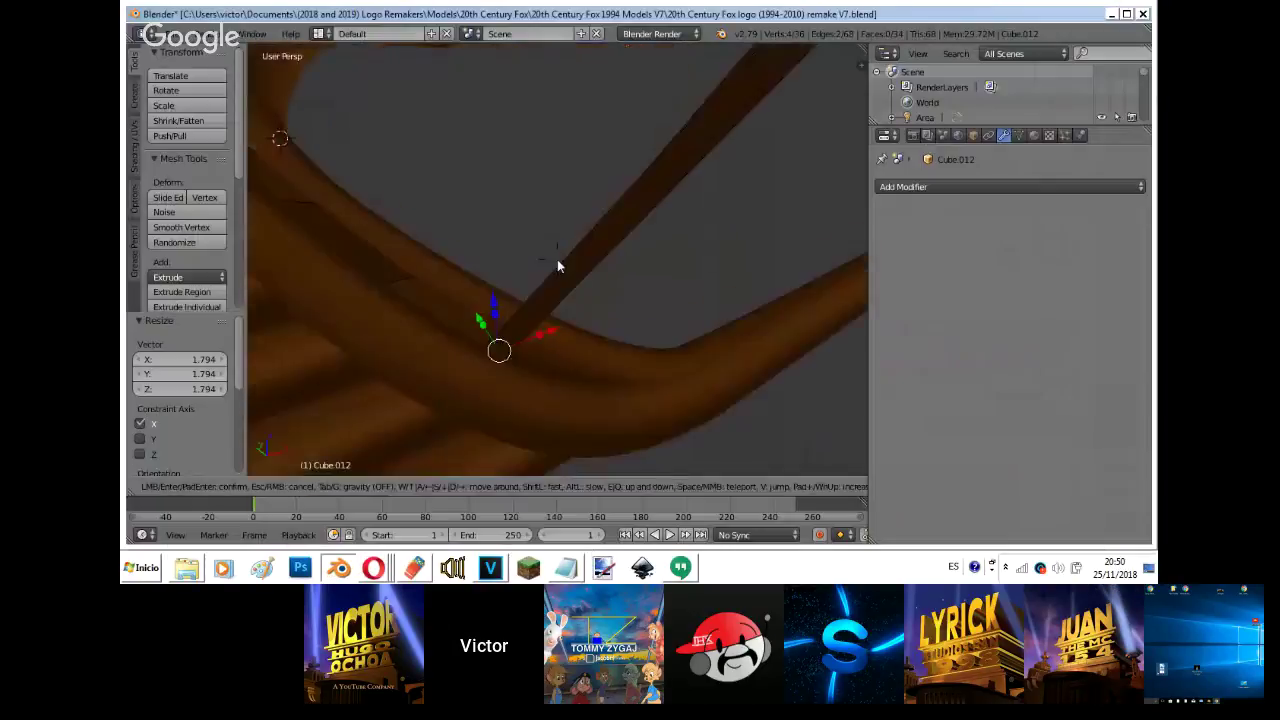
# - Select the strip's free end face and move it down to the tubes by -0.078 in X, -0.056 in Y and -0.289 in Z
pyautogui.scroll(-4, 557, 260)
pyautogui.press('z')
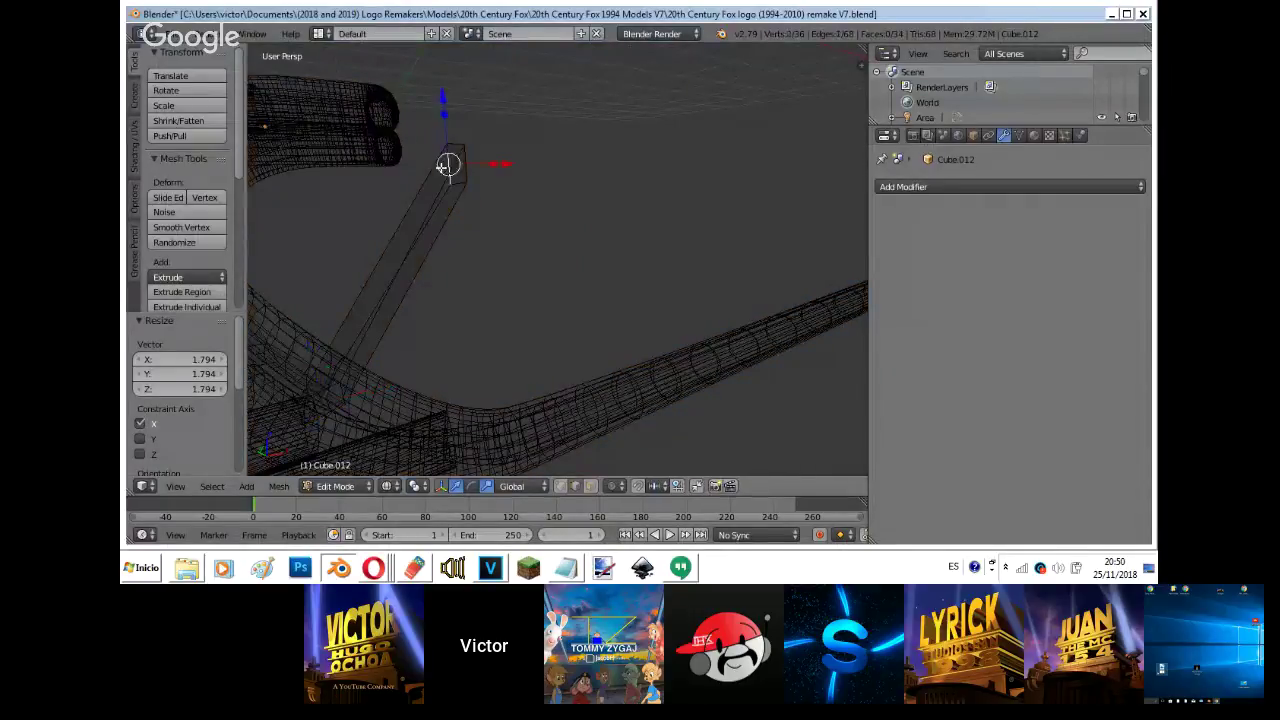
pyautogui.press('z')
pyautogui.press('a')
pyautogui.press('a')
pyautogui.press('a')
pyautogui.rightClick(449, 167)
pyautogui.press('g')
pyautogui.click(416, 422)
# - Move the end face along the tubes by about 0.026 in X, 0.136 in Y and -0.006 in Z, and shift it again into the gap
pyautogui.hotkey('shift', 'f')
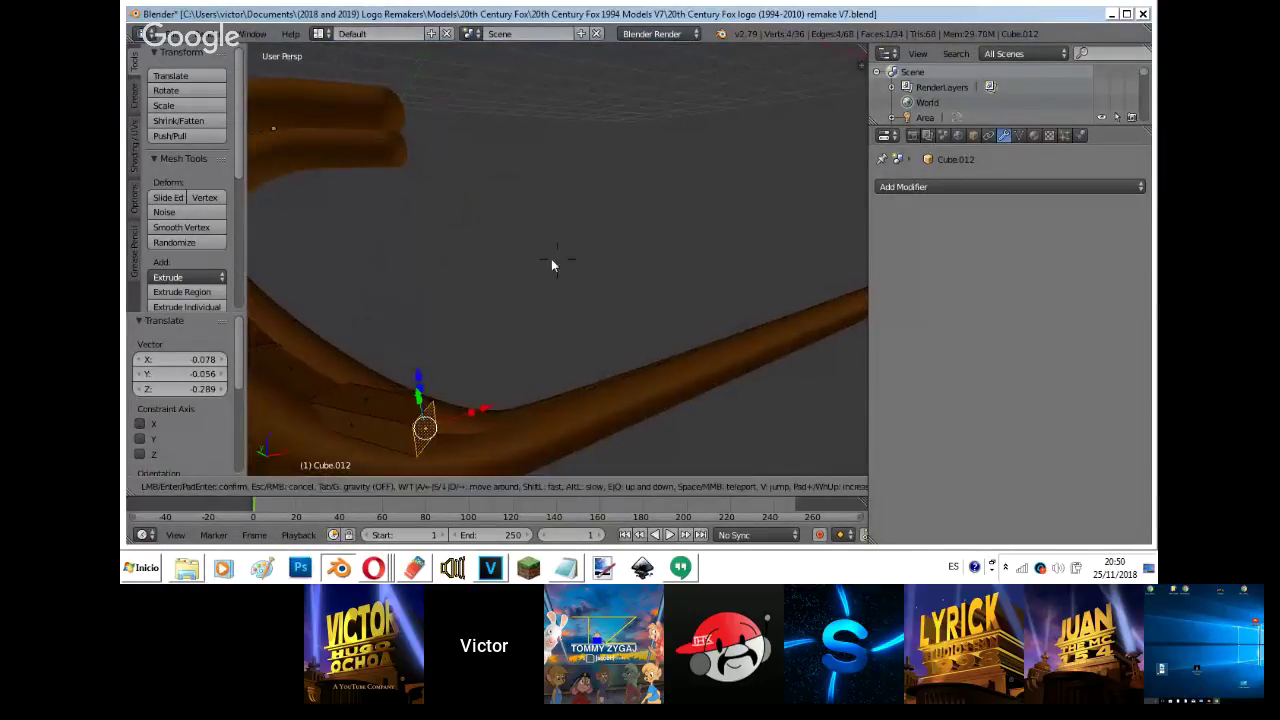
pyautogui.click(552, 258)
pyautogui.press('g')
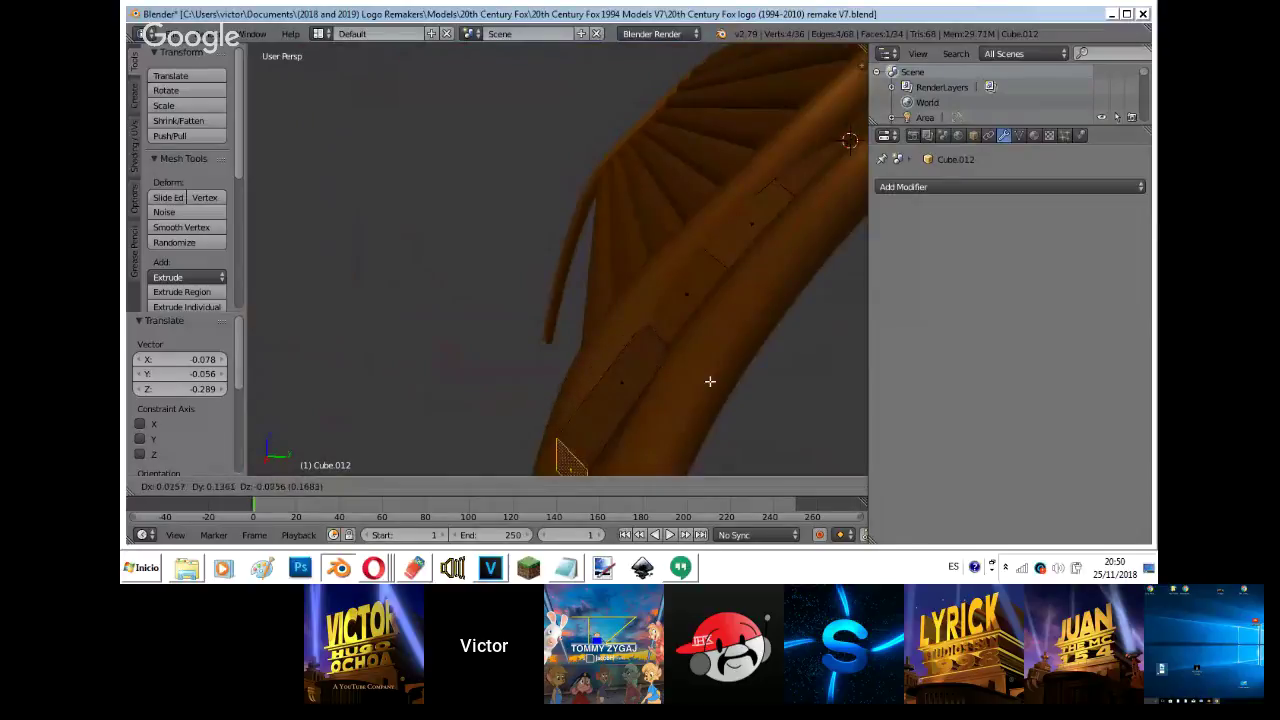
pyautogui.click(710, 382)
pyautogui.hotkey('shift', 'f')
pyautogui.press('w')
pyautogui.click(557, 258)
pyautogui.press('g')
pyautogui.click(624, 324)
# - Adjust the end face between the tubes by -0.021 in X, -0.027 in Y and -0.007 in Z
pyautogui.hotkey('shift', 'f')
pyautogui.press('a')
pyautogui.click(561, 260)
pyautogui.press('g')
pyautogui.click(516, 268)
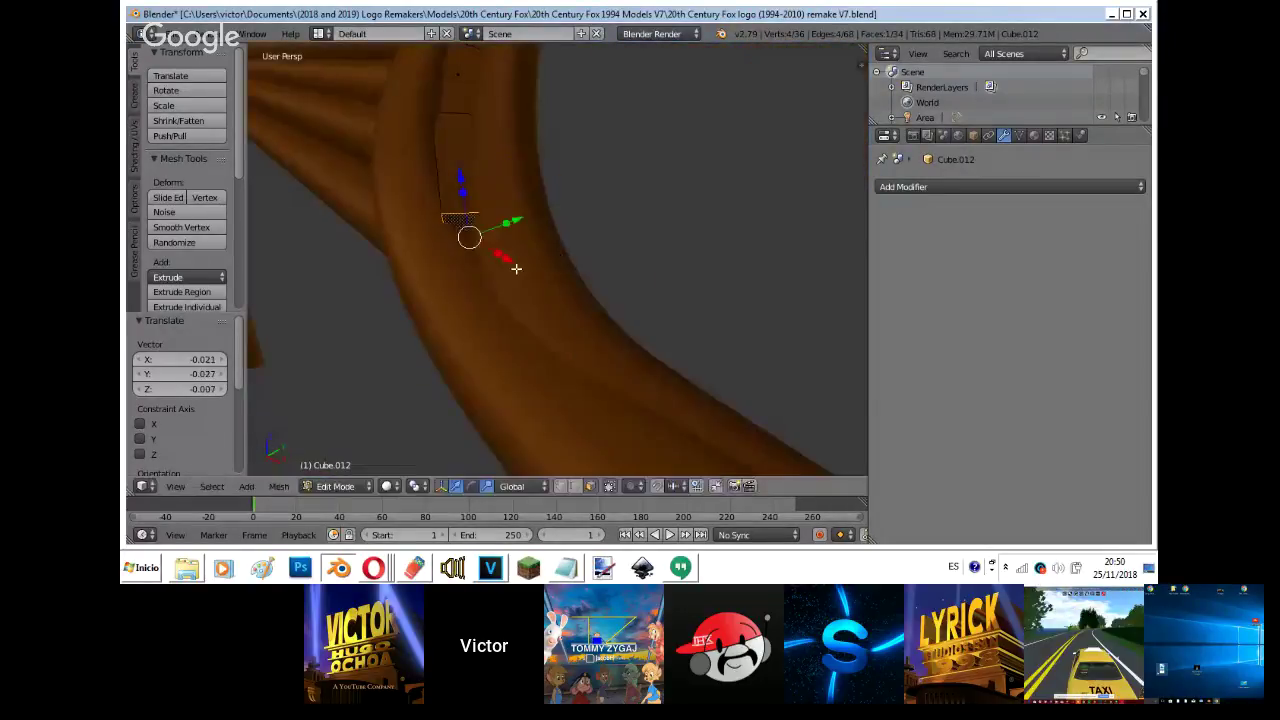
# - Move the strip's end face twice more to seat it in the groove between the two tubes
pyautogui.hotkey('shift', 'f')
pyautogui.press('a')
pyautogui.click(557, 260)
pyautogui.press('g')
pyautogui.click(554, 274)
pyautogui.press('g')
pyautogui.click(587, 362)
# - Add an Edge Split modifier to Cube.012 in Object Mode and shade the strip smooth
pyautogui.press('Tab')
pyautogui.hotkey('shift', 'f')
pyautogui.click(678, 188)
pyautogui.click(905, 186)
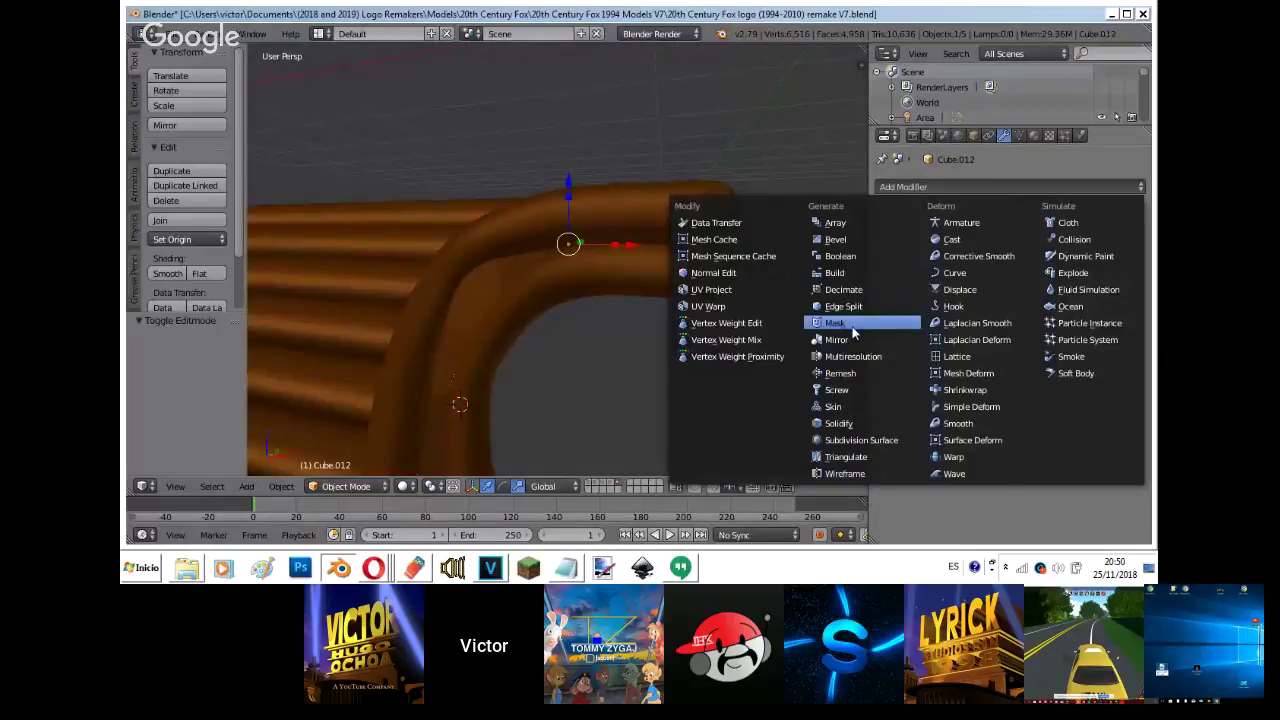
pyautogui.click(843, 306)
pyautogui.click(168, 273)
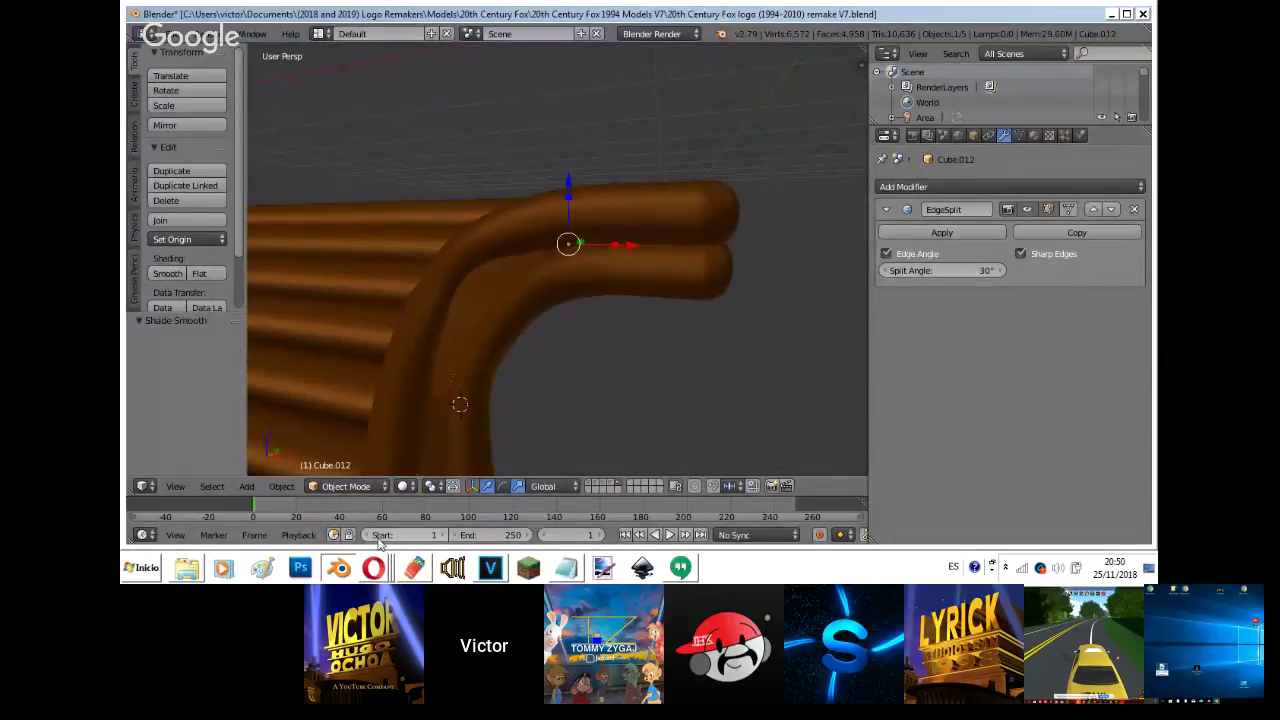
# - Select the outer vertex at the strip's upper bend and move it toward the upper tube
pyautogui.press('Tab')
pyautogui.press('z')
pyautogui.press('z')
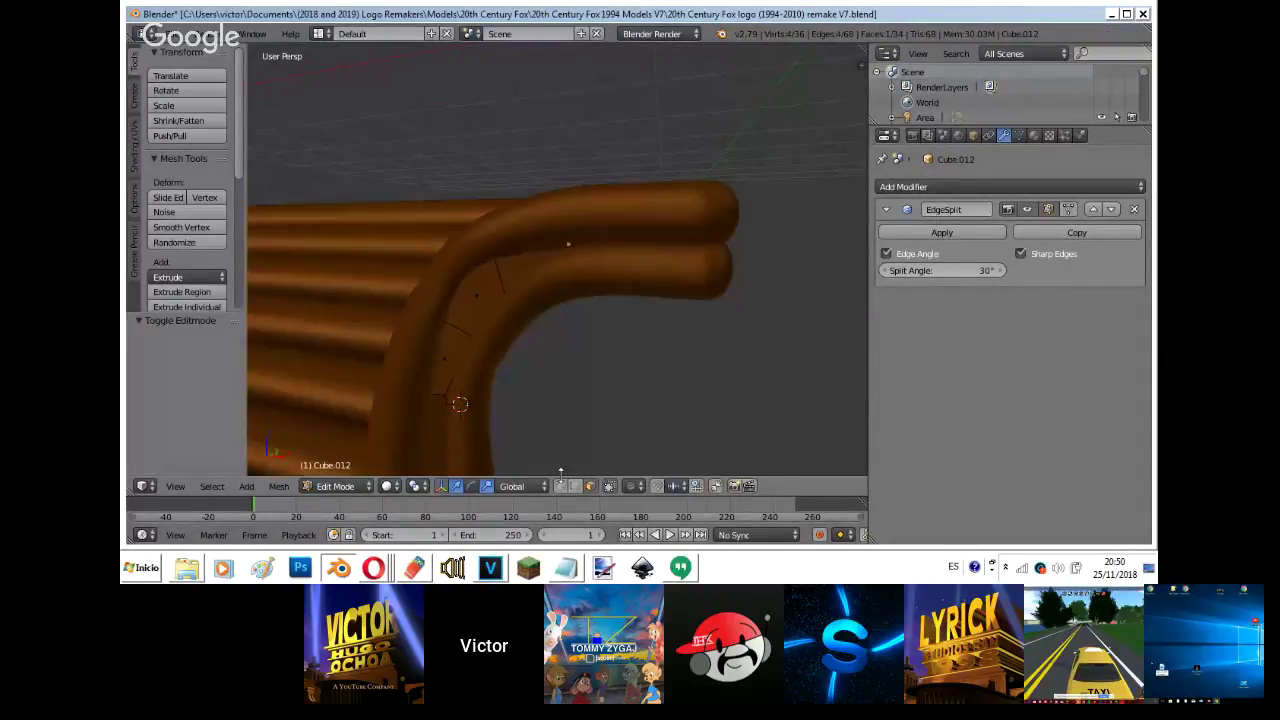
pyautogui.press('z')
pyautogui.rightClick(455, 262)
pyautogui.press('z')
pyautogui.press('g')
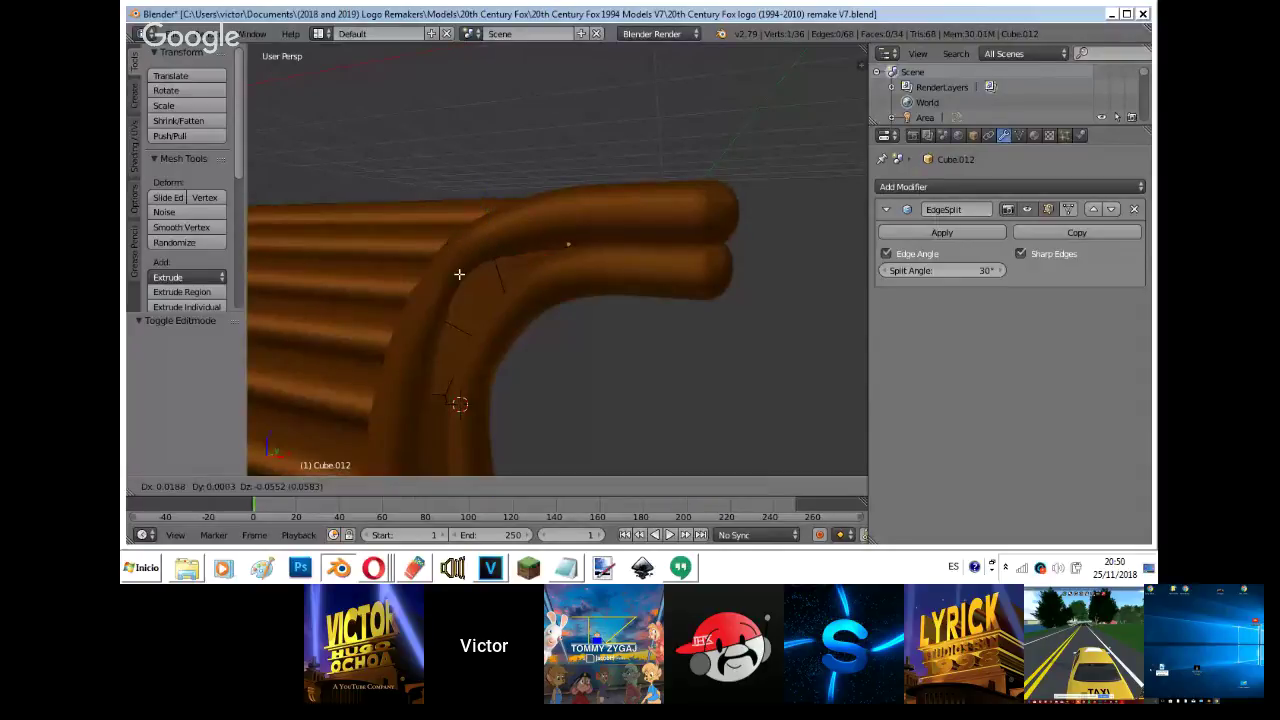
pyautogui.click(456, 257)
pyautogui.press('Tab')
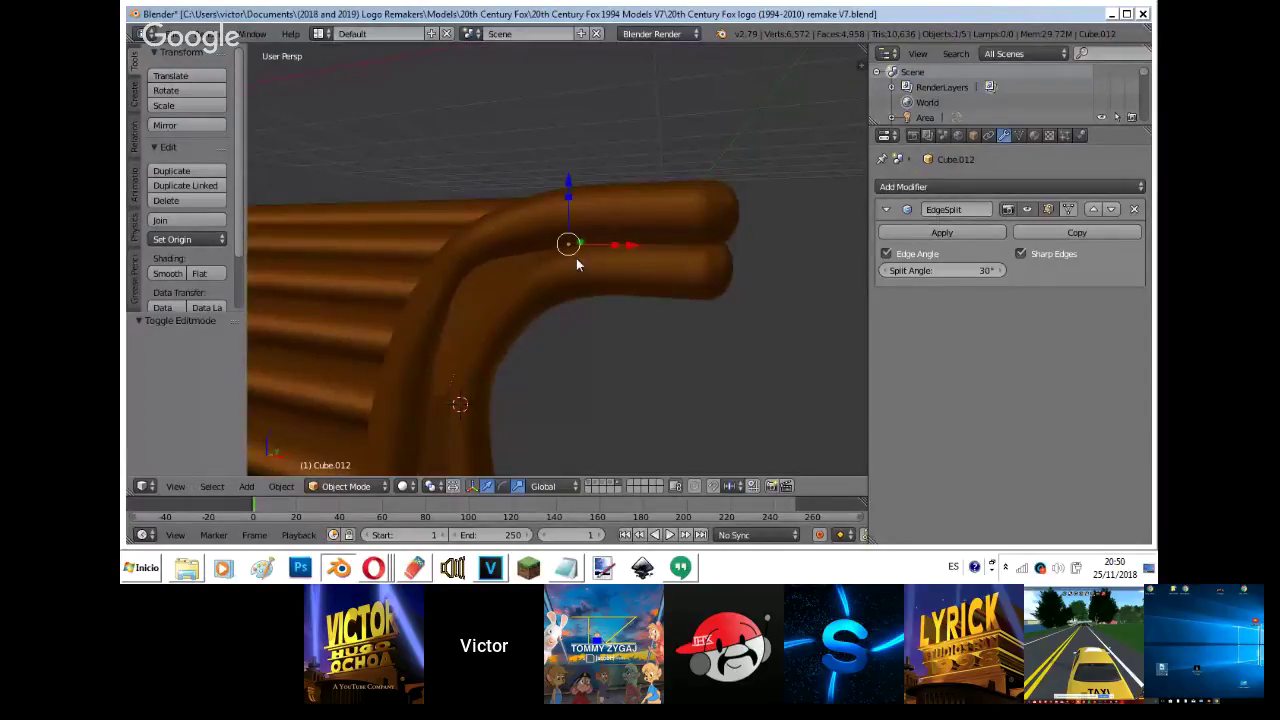
# - Reposition the selected upper-bend vertex so the strip fits between the tubes when seen through the camera
pyautogui.press('KP_0')
pyautogui.scroll(5, 555, 267)
pyautogui.scroll(2, 556, 262)
pyautogui.keyDown('shift'); pyautogui.moveTo(600, 255); pyautogui.dragTo(660, 40, button='middle'); pyautogui.keyUp('shift')
pyautogui.press('z')
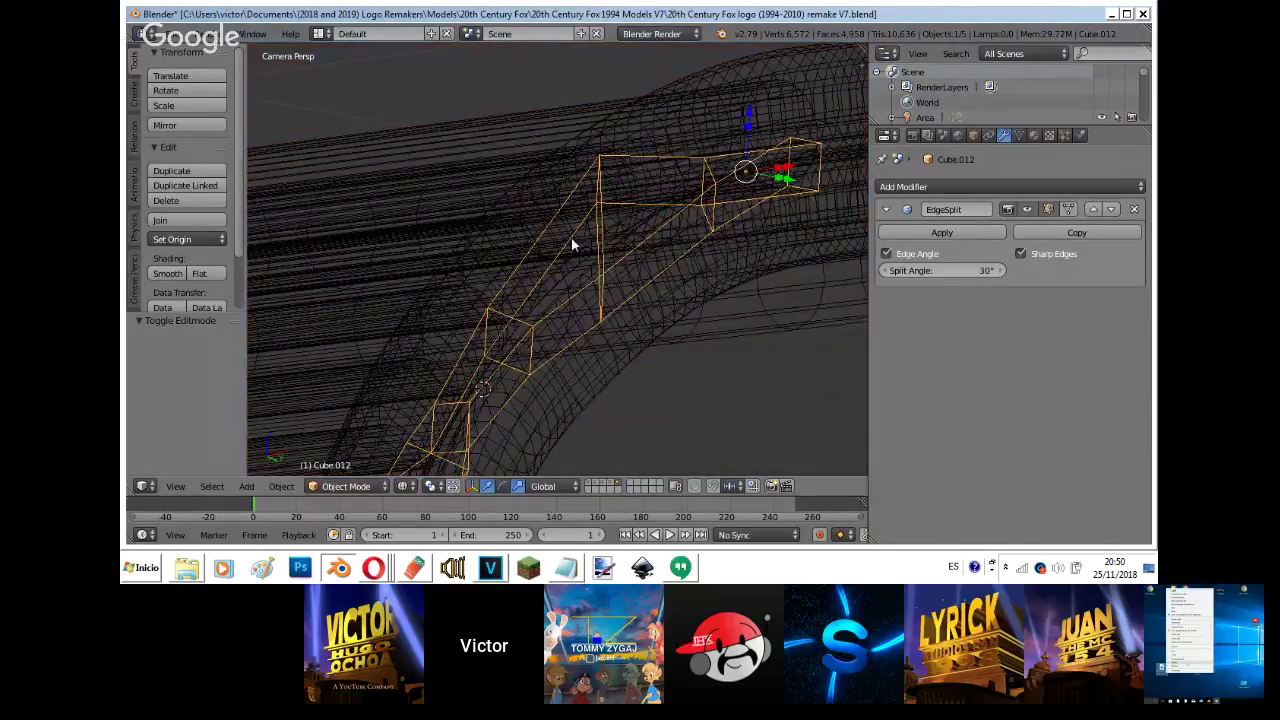
pyautogui.press('z')
pyautogui.press('Tab')
pyautogui.press('g')
pyautogui.click(611, 179)
pyautogui.press('Tab')
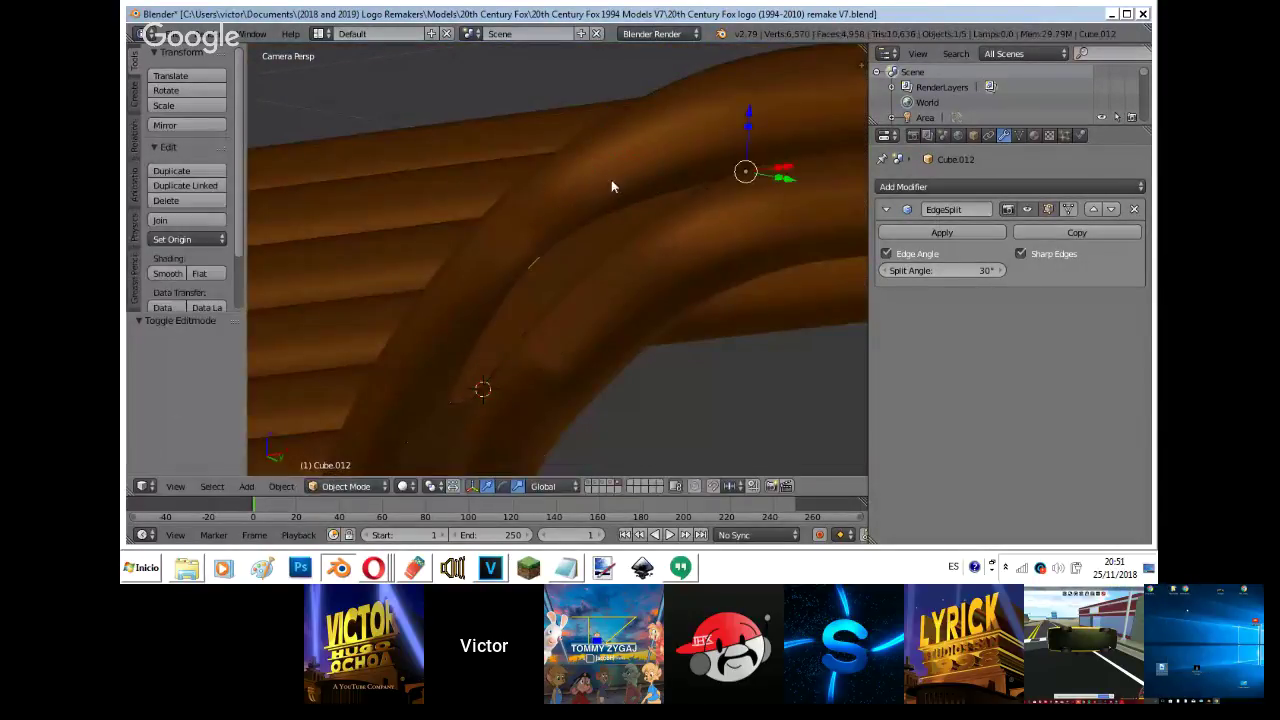
# - Try to move another vertex at the outer corner of the strip's upper bend
pyautogui.press('Tab')
pyautogui.press('z')
pyautogui.rightClick(597, 203)
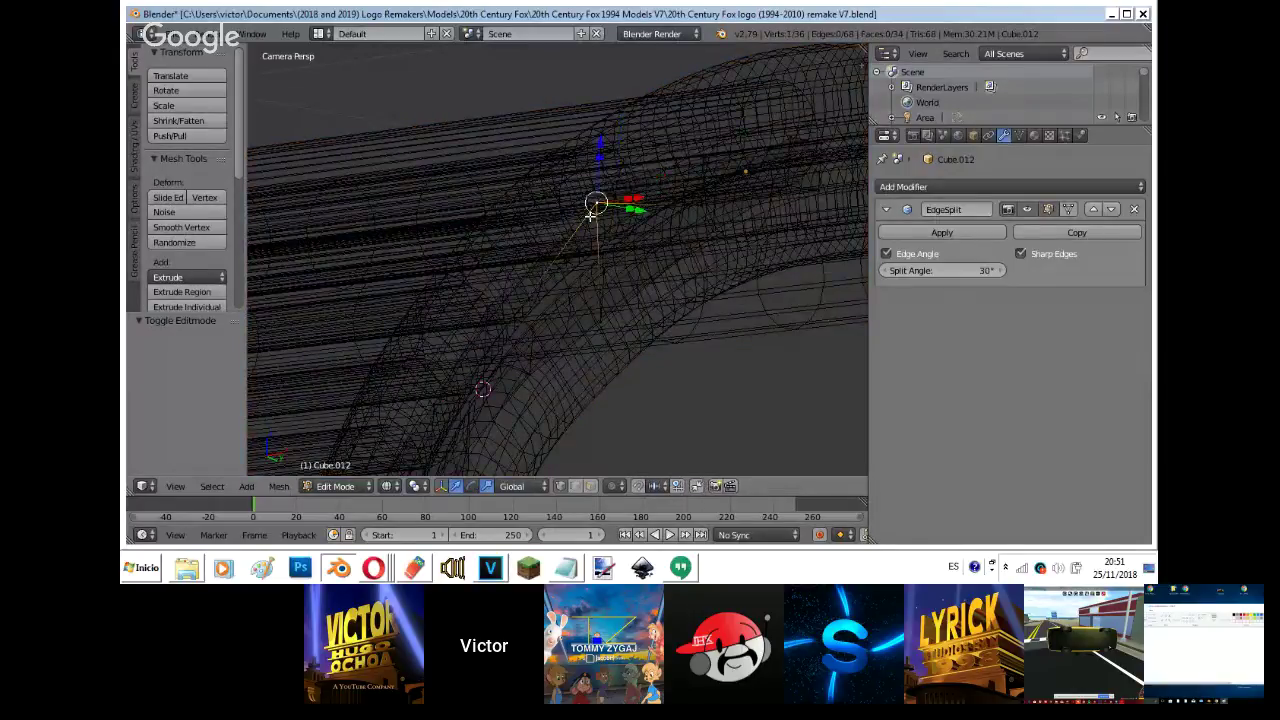
pyautogui.press('z')
pyautogui.press('g')
pyautogui.click(599, 222)
# - Select the next vertex down the strip's outer edge, below the upper bend, and move it against the tube
pyautogui.press('z')
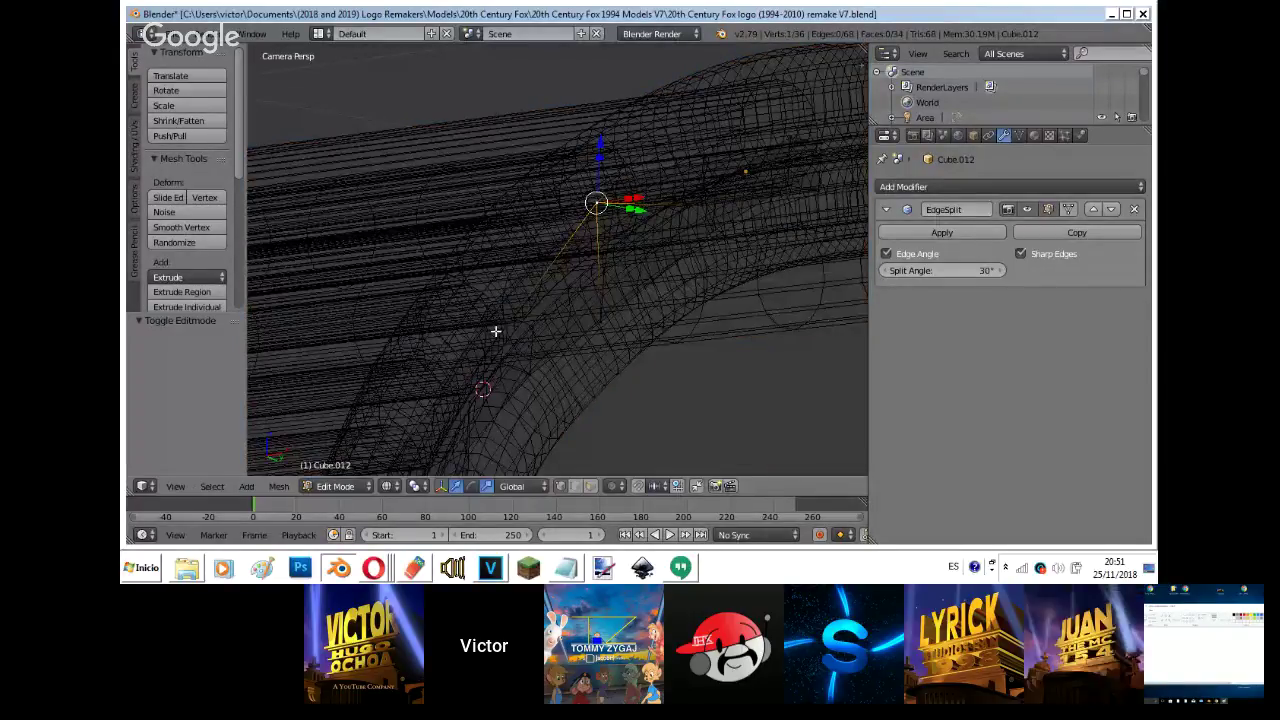
pyautogui.press('z')
pyautogui.rightClick(507, 320)
pyautogui.press('Tab')
pyautogui.scroll(-3, 508, 321)
pyautogui.press('Tab')
pyautogui.press('g')
pyautogui.click(508, 312)
pyautogui.press('Tab')
# - Select the strip vertex beside the 3D cursor and move it into the groove between the tubes
pyautogui.keyDown('shift'); pyautogui.moveTo(500, 401); pyautogui.dragTo(527, 288, button='middle'); pyautogui.keyUp('shift')
pyautogui.press('Tab')
pyautogui.press('z')
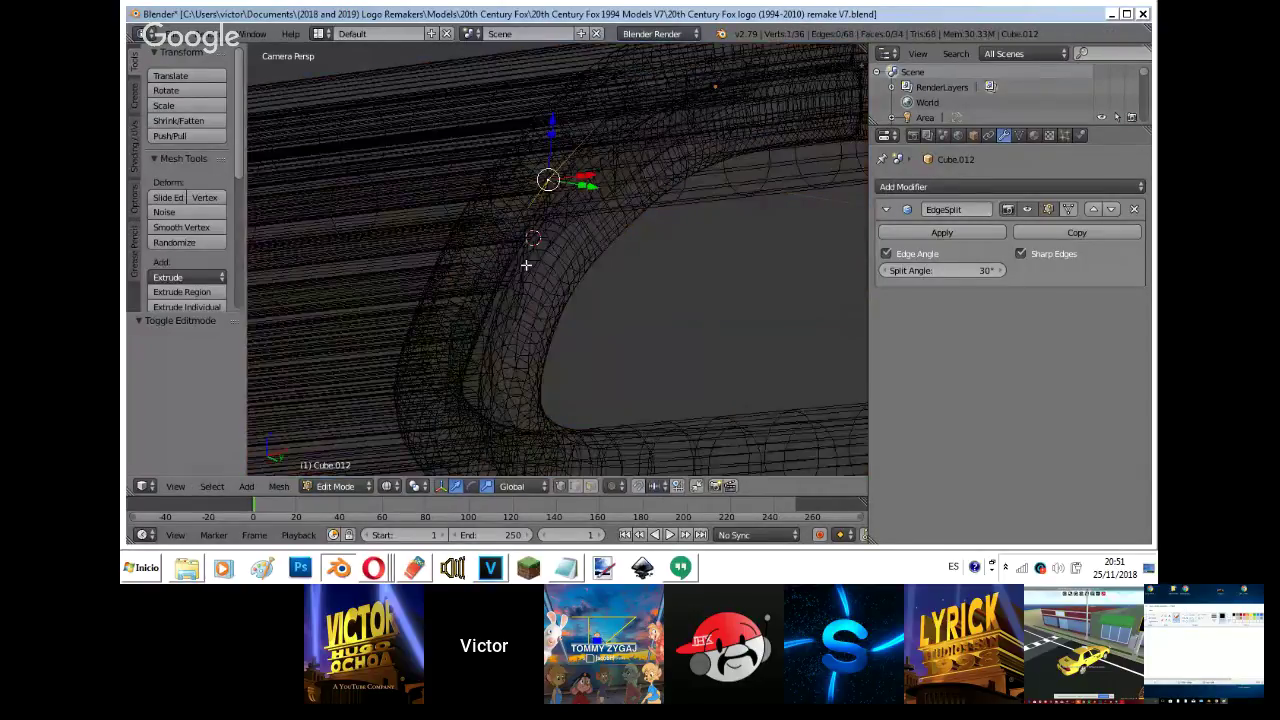
pyautogui.rightClick(524, 250)
pyautogui.press('z')
pyautogui.press('g')
pyautogui.click(573, 220)
pyautogui.press('Tab')
pyautogui.press('Tab')
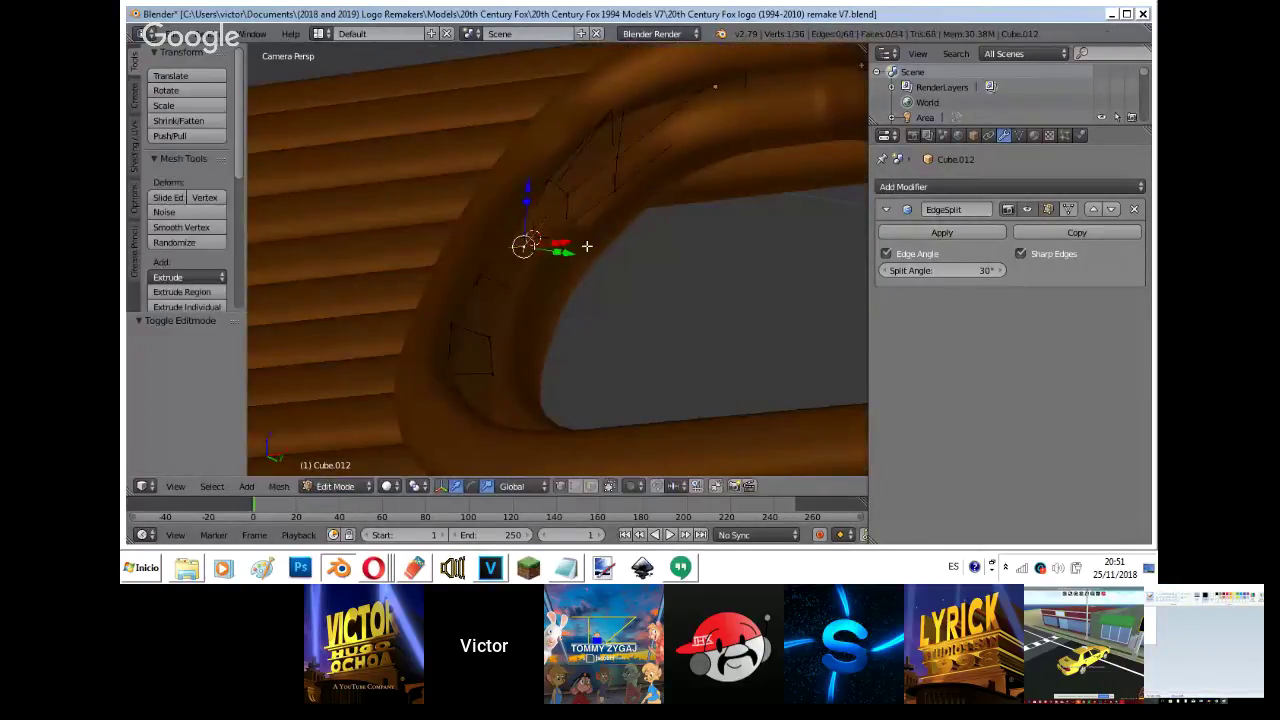
# - Select the two vertices of the cross edge near the 3D cursor and move them to close the gap at the outer tube
pyautogui.press('Tab')
pyautogui.press('z')
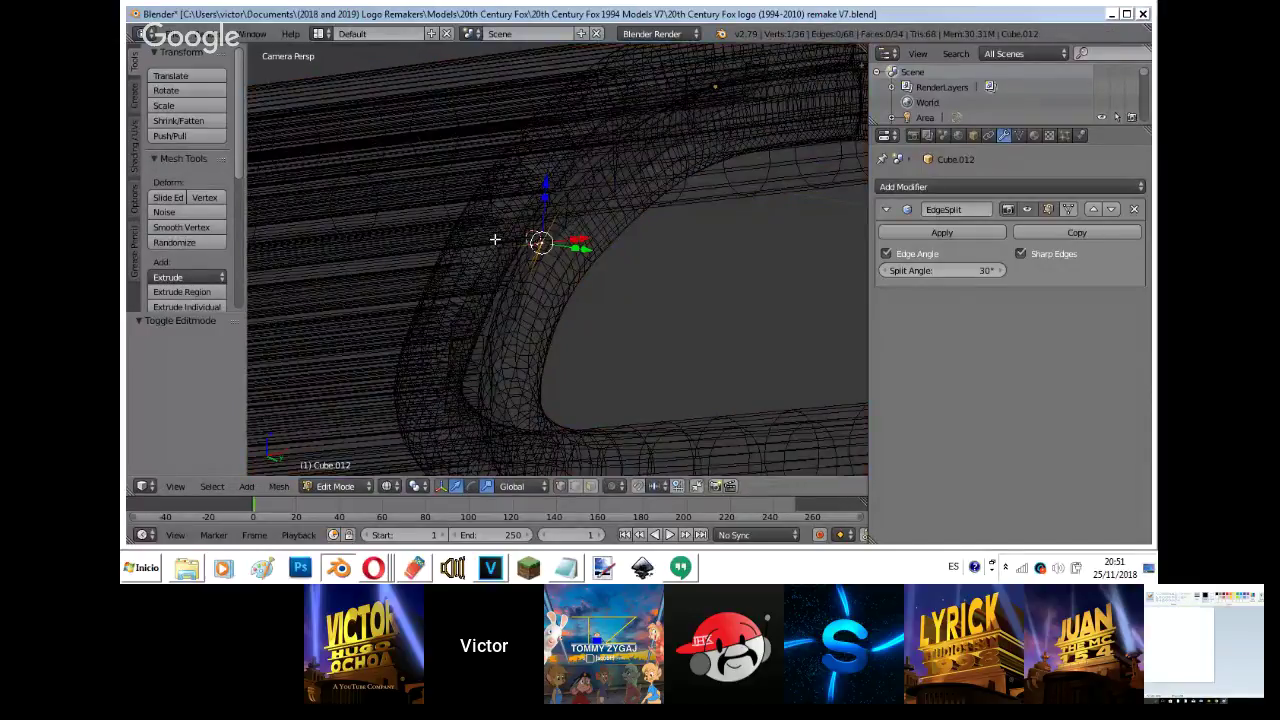
pyautogui.rightClick(497, 243)
pyautogui.press('z')
pyautogui.press('Tab')
pyautogui.press('Tab')
pyautogui.press('g')
pyautogui.press('y')
pyautogui.click(539, 228)
pyautogui.press('Tab')
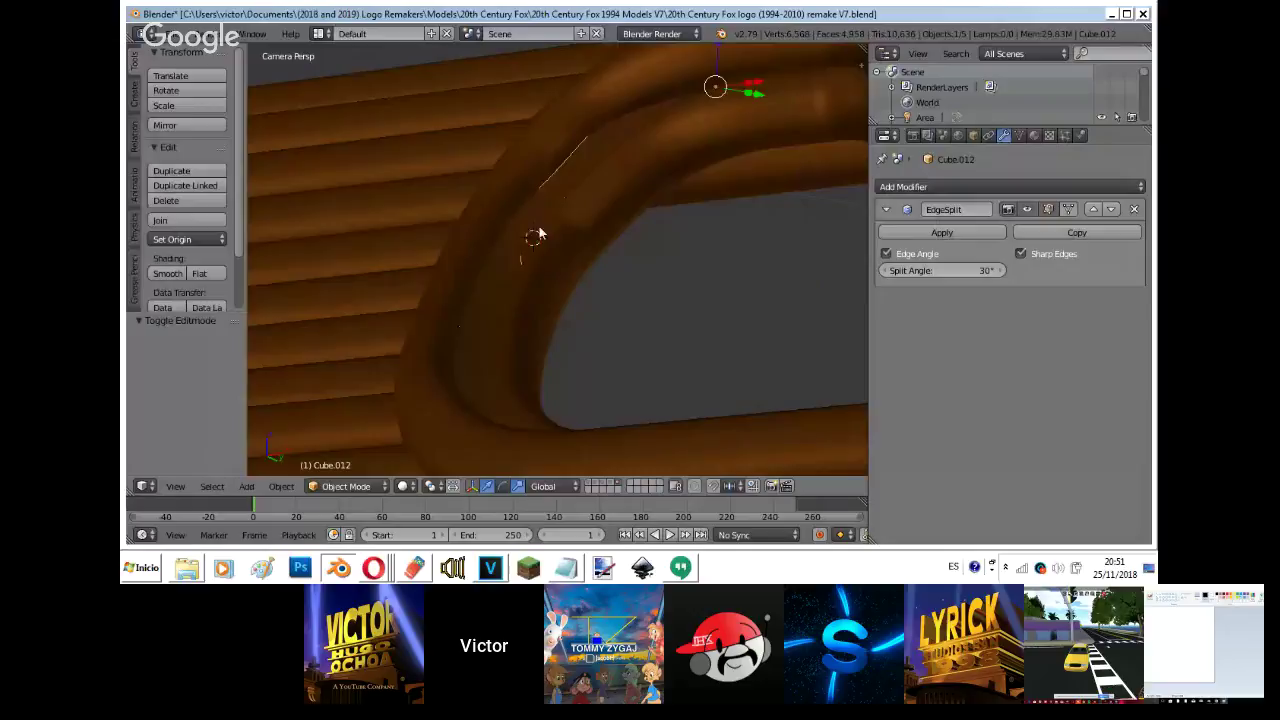
# - Nudge the two selected vertices by 0.001 in X, 0.001 in Y and 0.000930 in Z
pyautogui.press('Tab')
pyautogui.press('g')
pyautogui.press('y')
pyautogui.click(700, 266)
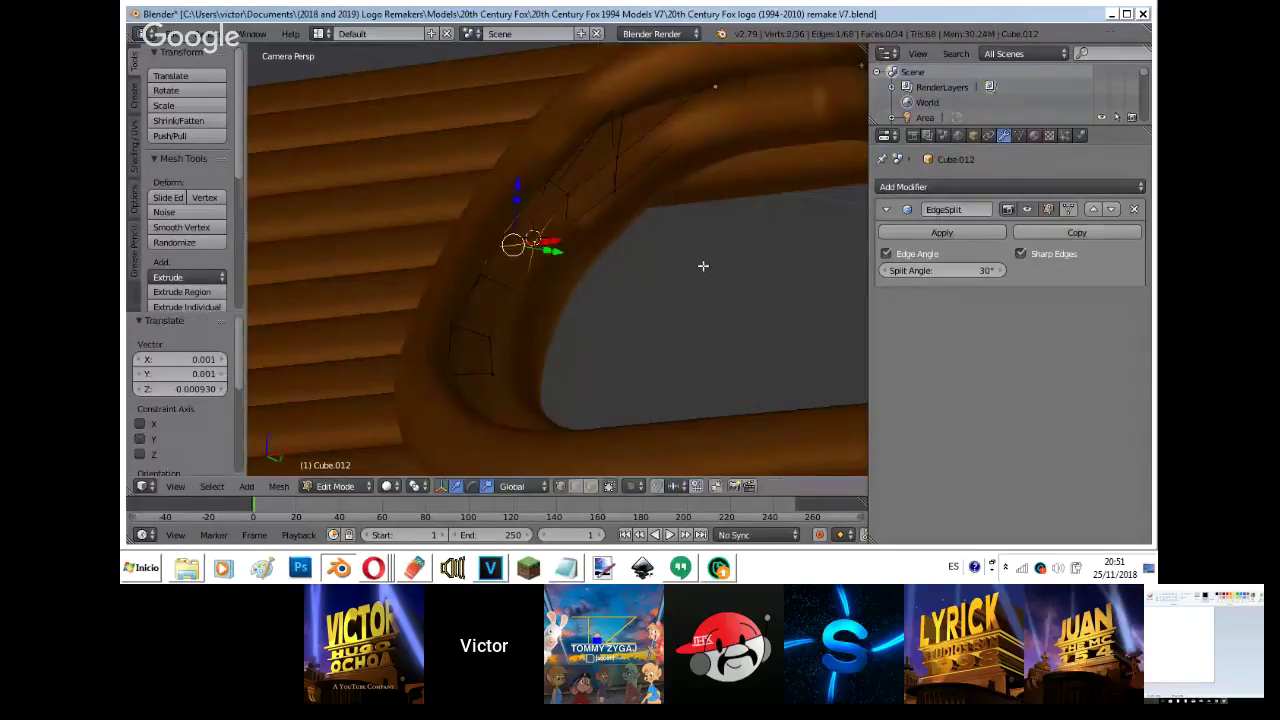
pyautogui.press('Tab')
# - Switch to the live stream page in Opera, view the hidden chat user's channel, and close its tab
pyautogui.moveTo(373, 568)
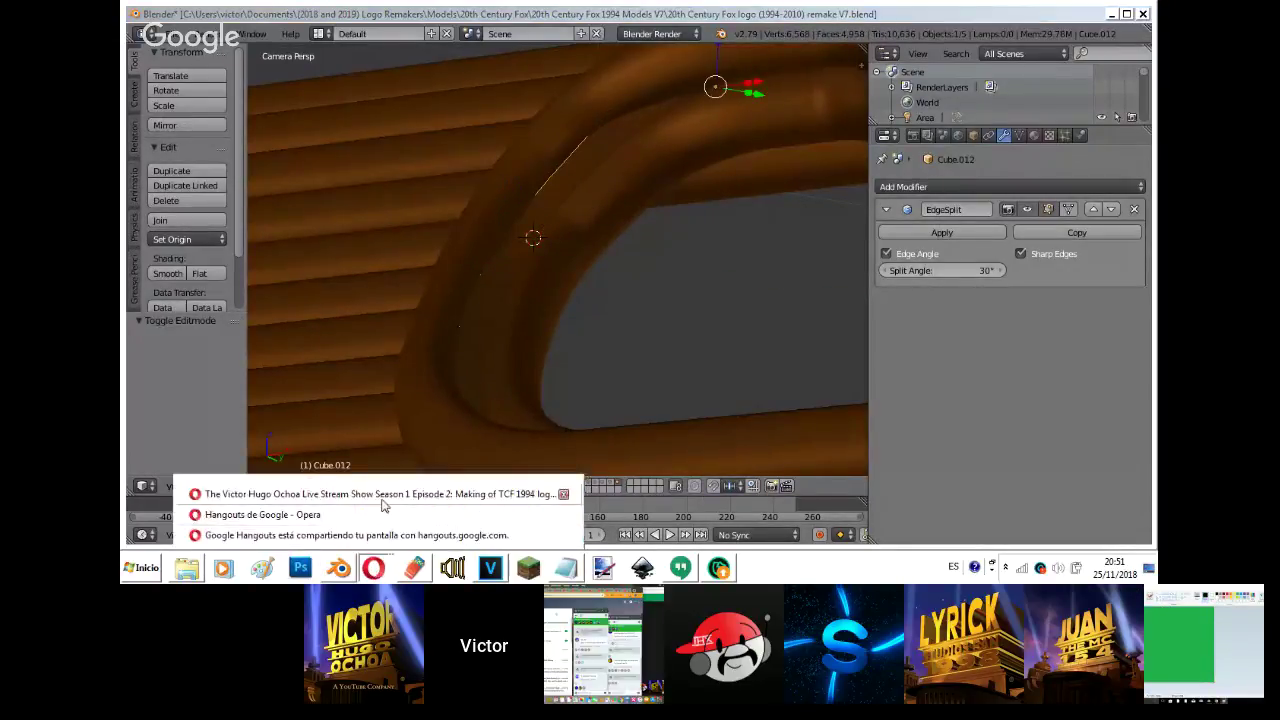
pyautogui.click(400, 493)
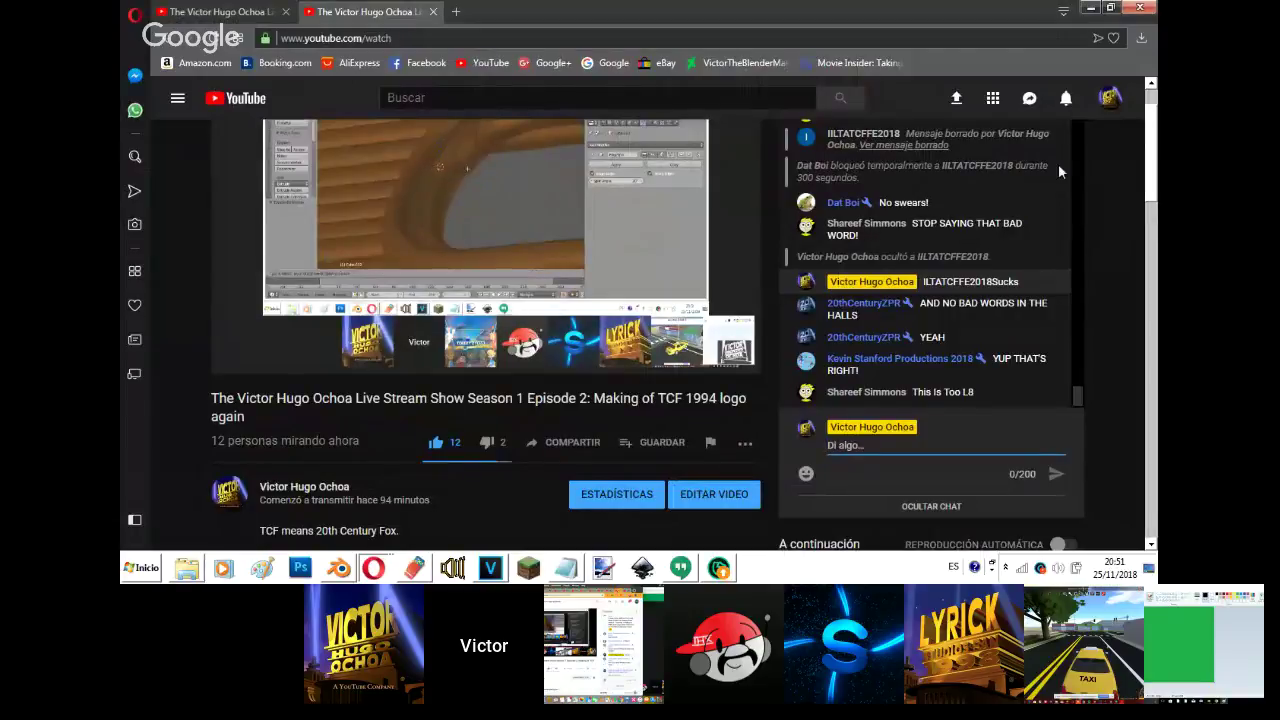
pyautogui.click(1057, 142)
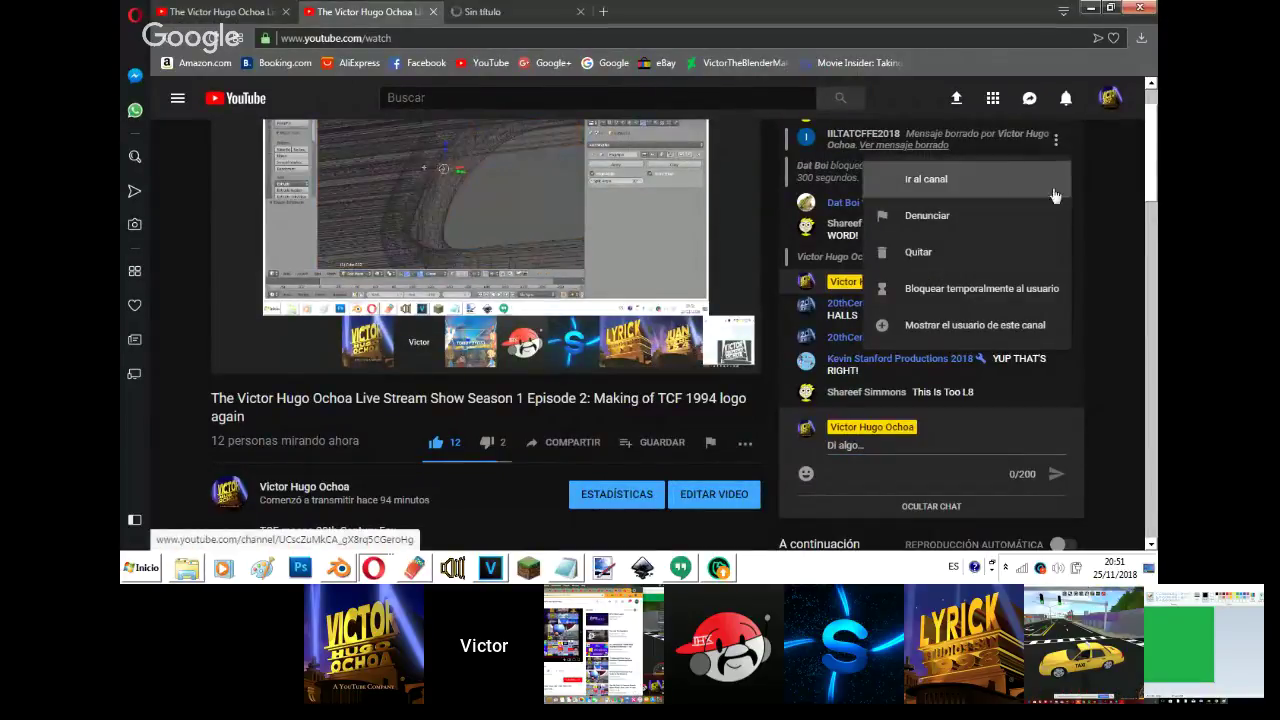
pyautogui.click(1107, 214)
pyautogui.click(494, 10)
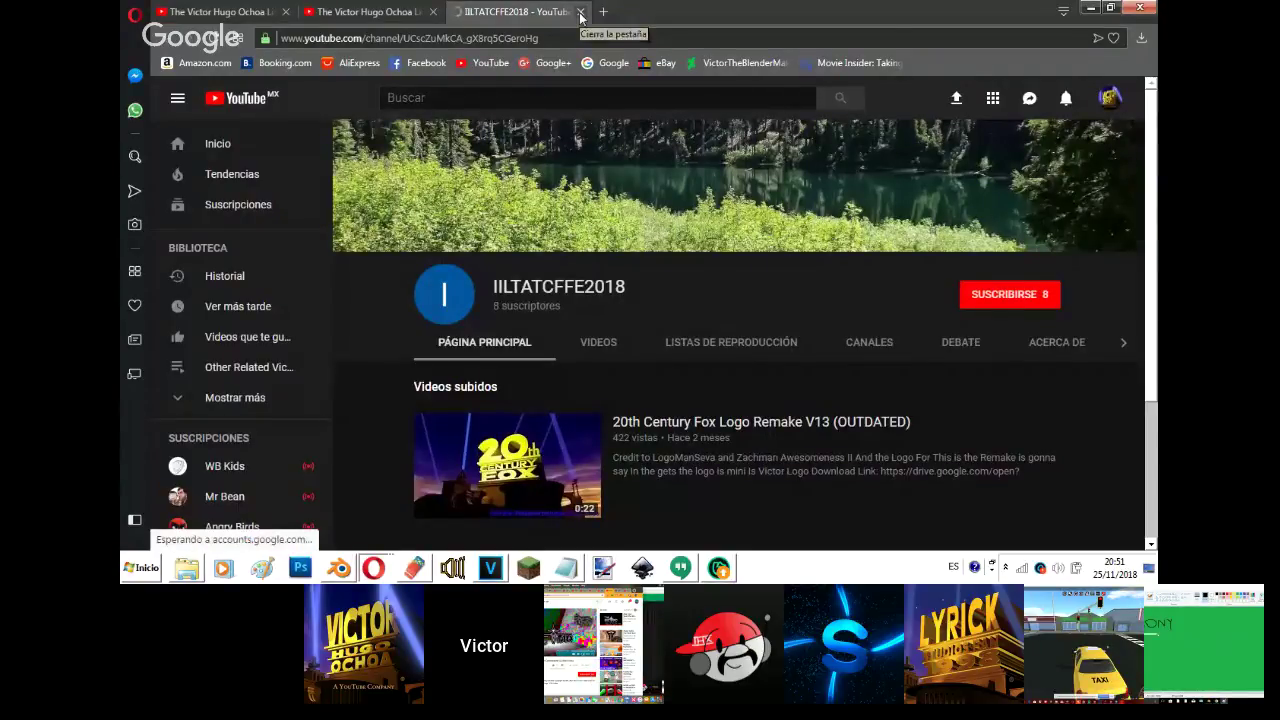
pyautogui.click(580, 12)
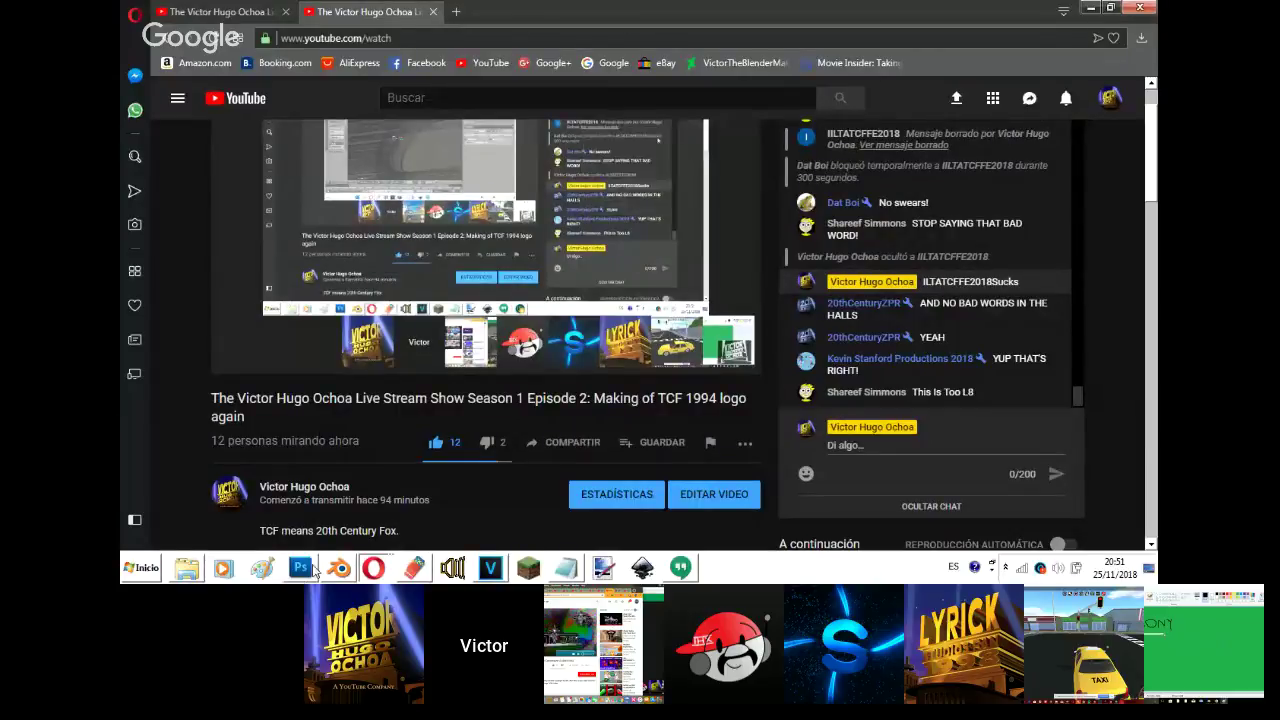
# - Switch back to Blender, add one loop cut across the strip's upper bend and shift its outer vertex toward the tube
pyautogui.click(338, 568)
pyautogui.press('Tab')
pyautogui.press('Tab')
pyautogui.press('Tab')
pyautogui.hotkey('ctrl', 'r')
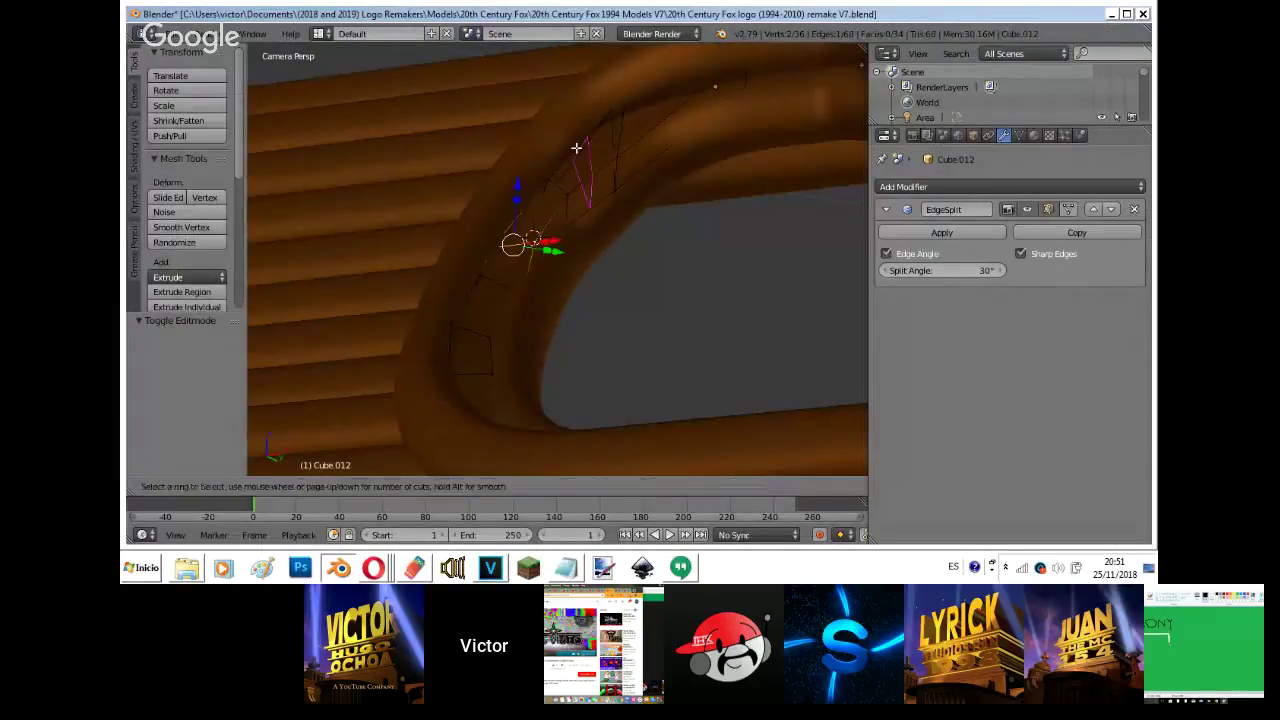
pyautogui.click(571, 143)
pyautogui.press('z')
pyautogui.press('z')
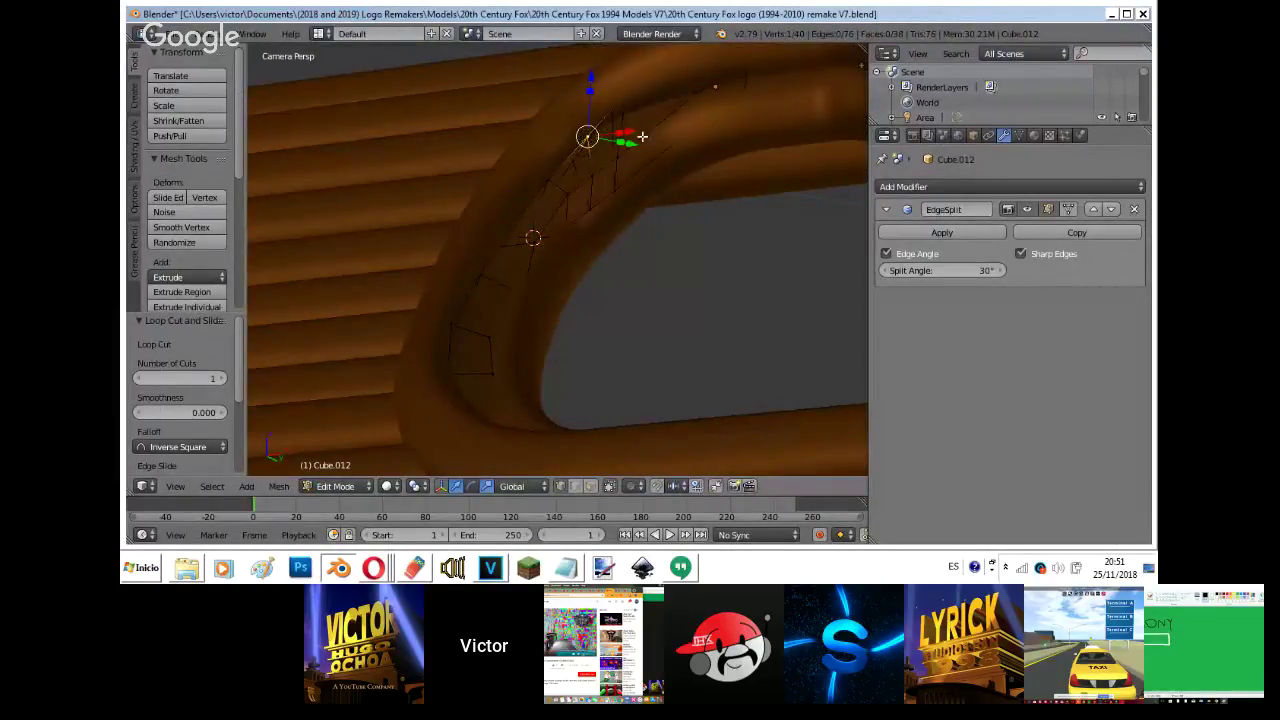
pyautogui.press('Tab')
pyautogui.press('Tab')
# - Add a second loop cut beside the first, lower on the strip's bend, and adjust its outer vertex
pyautogui.hotkey('ctrl', 'r')
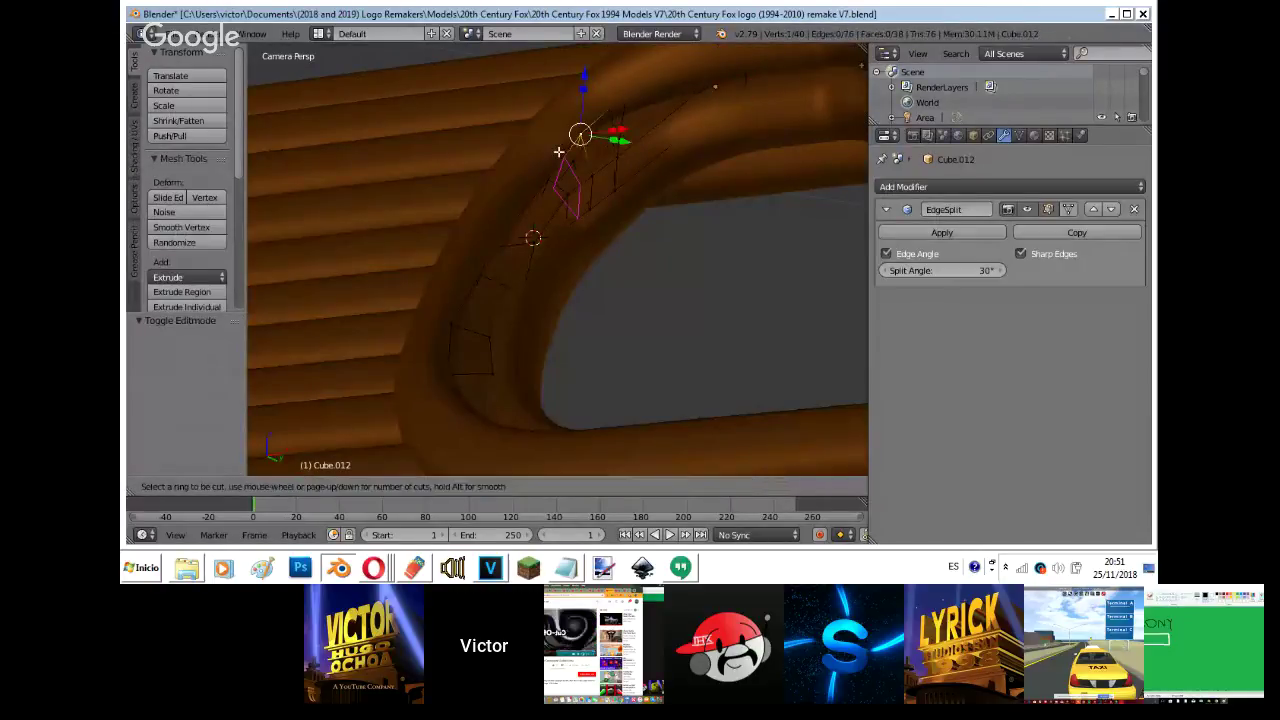
pyautogui.click(559, 151)
pyautogui.press('Tab')
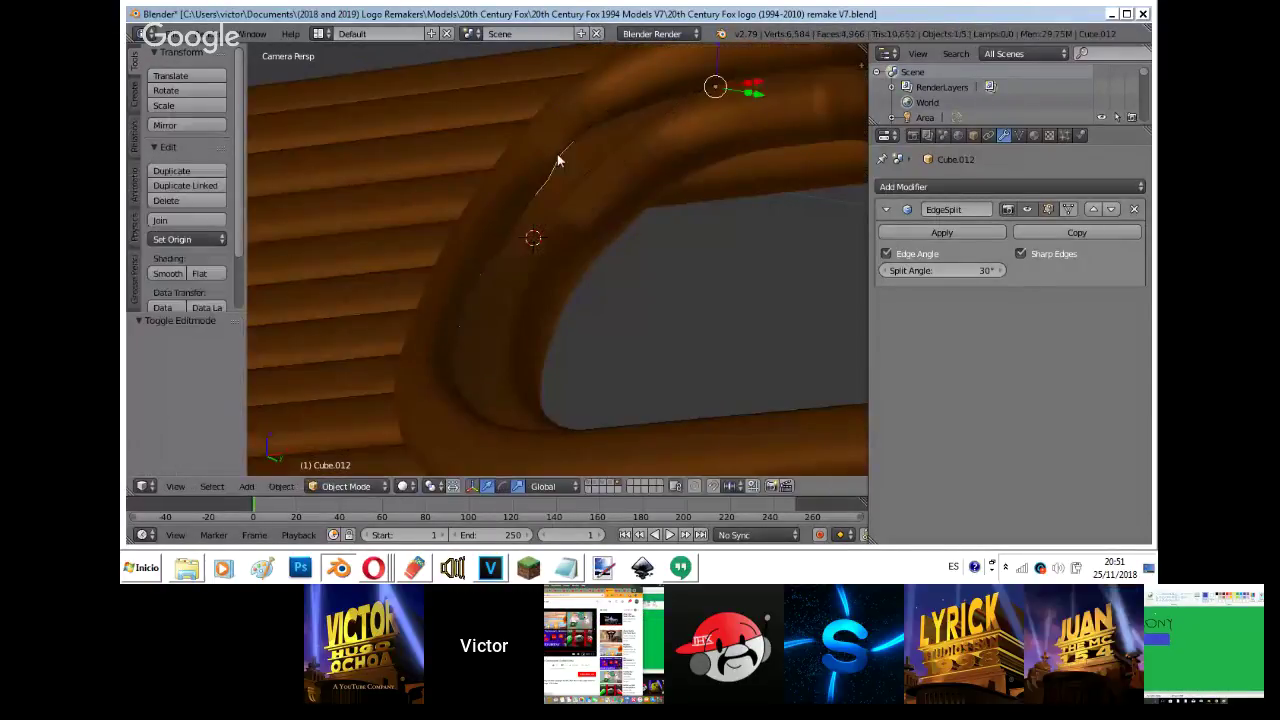
pyautogui.press('Tab')
pyautogui.press('Tab')
# - Duplicate the flat slab Cube.011 in top view, offsetting the copy by 0.146 in X and -0.900 in Y
pyautogui.scroll(-1, 540, 167)
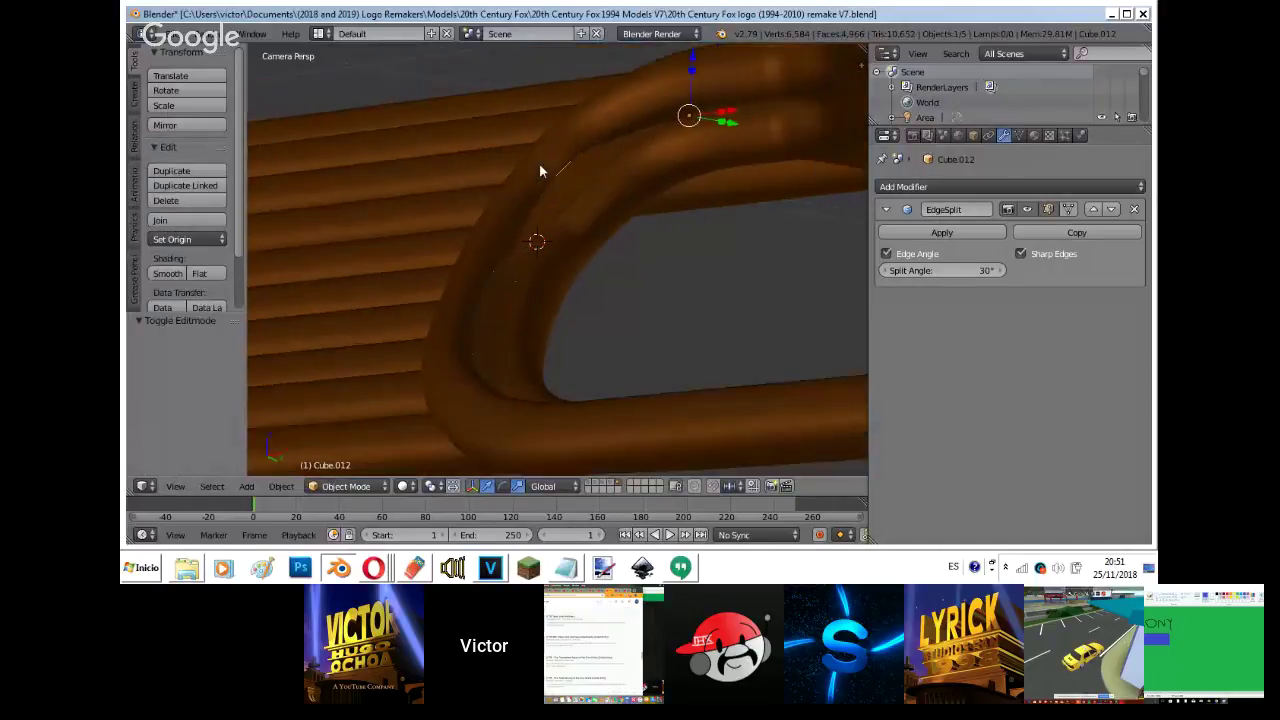
pyautogui.scroll(-4, 539, 170)
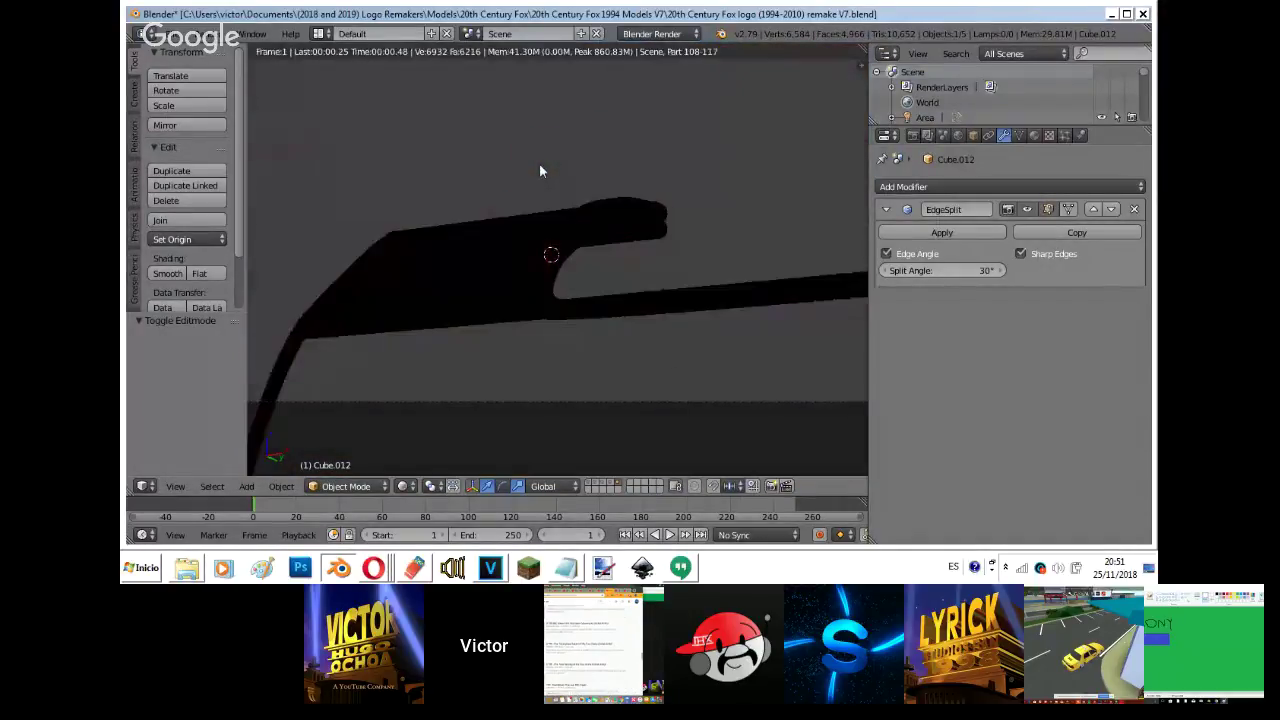
pyautogui.scroll(-4, 539, 170)
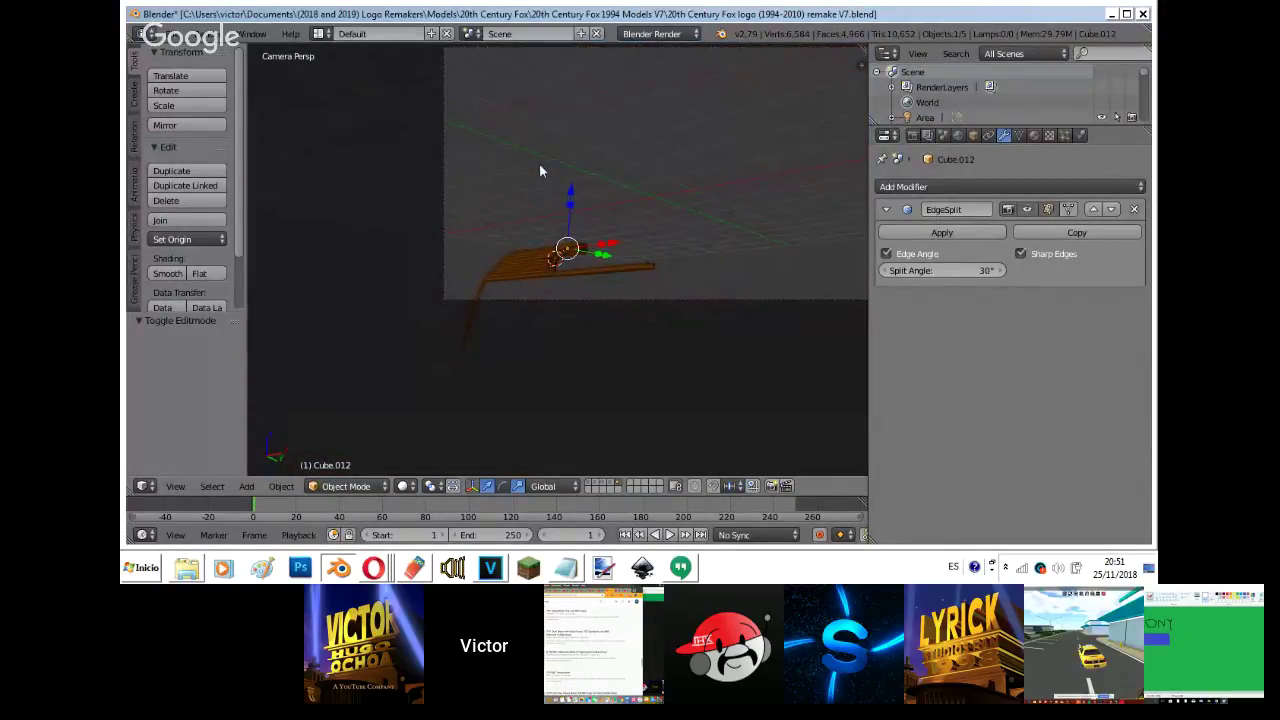
pyautogui.press('KP_7')
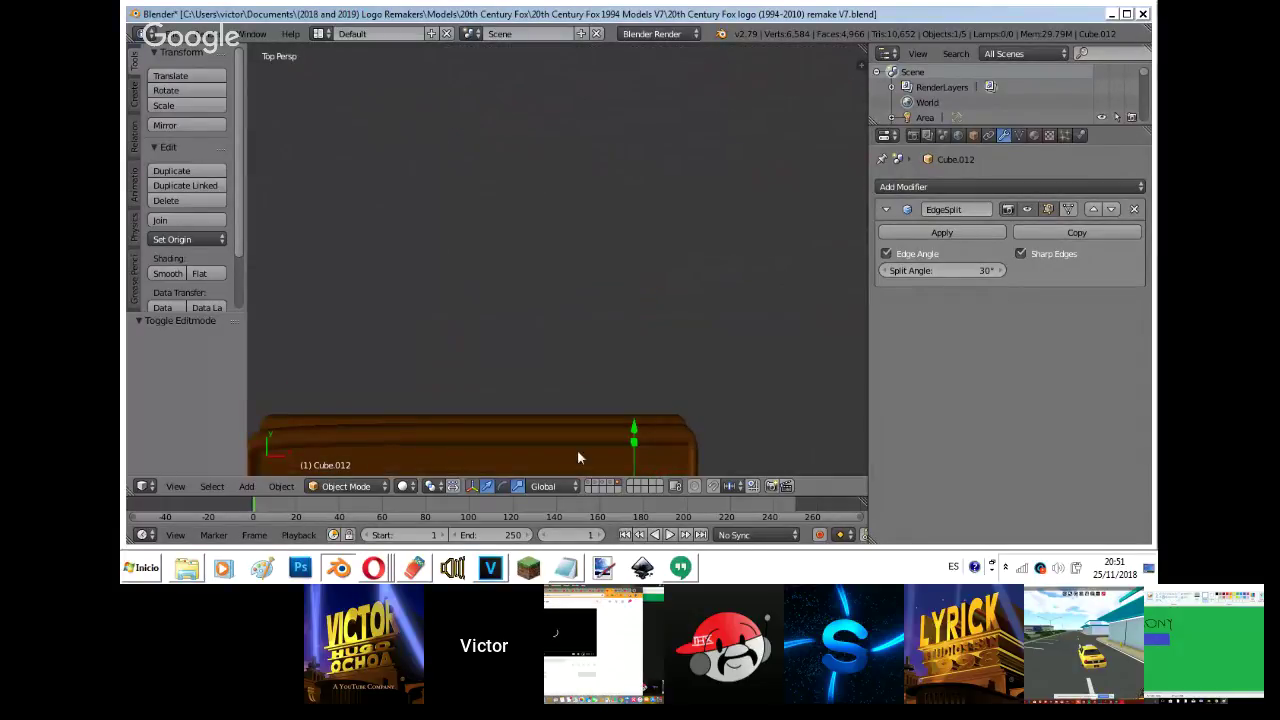
pyautogui.rightClick(574, 452)
pyautogui.press('KP_5')
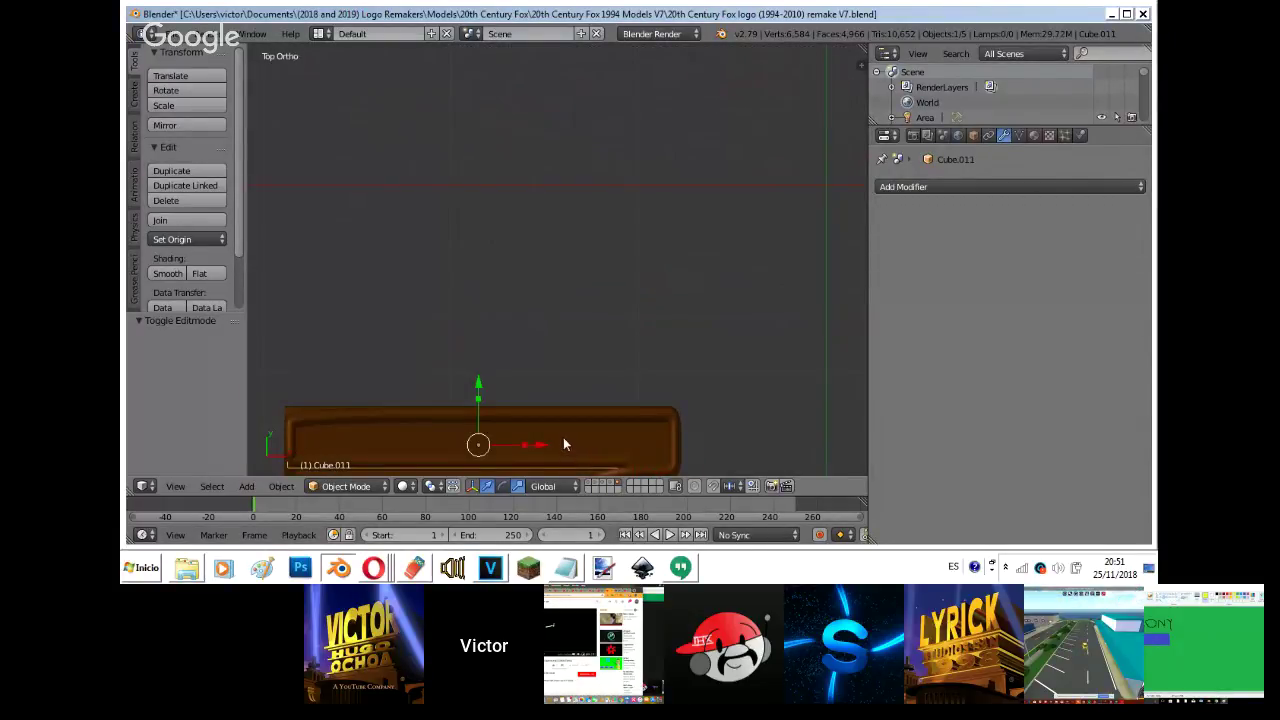
pyautogui.keyDown('shift'); pyautogui.moveTo(572, 413); pyautogui.dragTo(598, 238, button='middle'); pyautogui.keyUp('shift')
pyautogui.hotkey('shift', 'd')
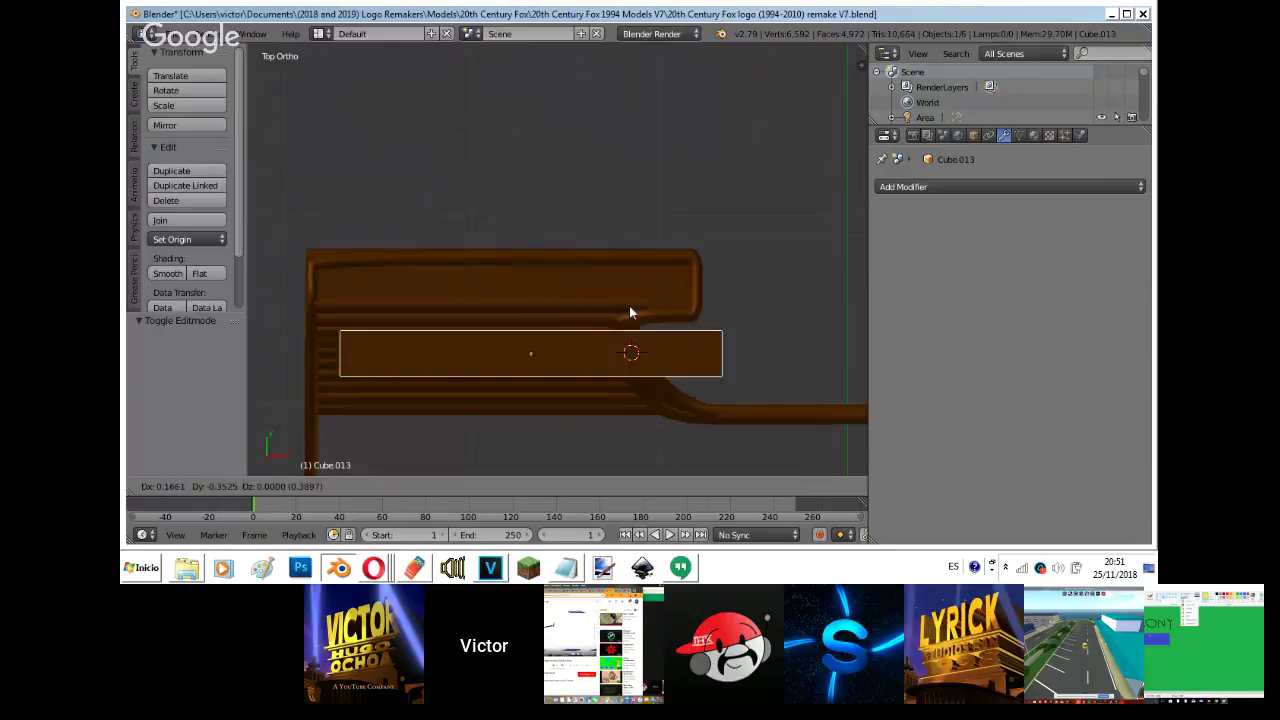
pyautogui.click(637, 343)
pyautogui.keyDown('shift'); pyautogui.moveTo(637, 343); pyautogui.dragTo(587, 210, button='middle'); pyautogui.keyUp('shift')
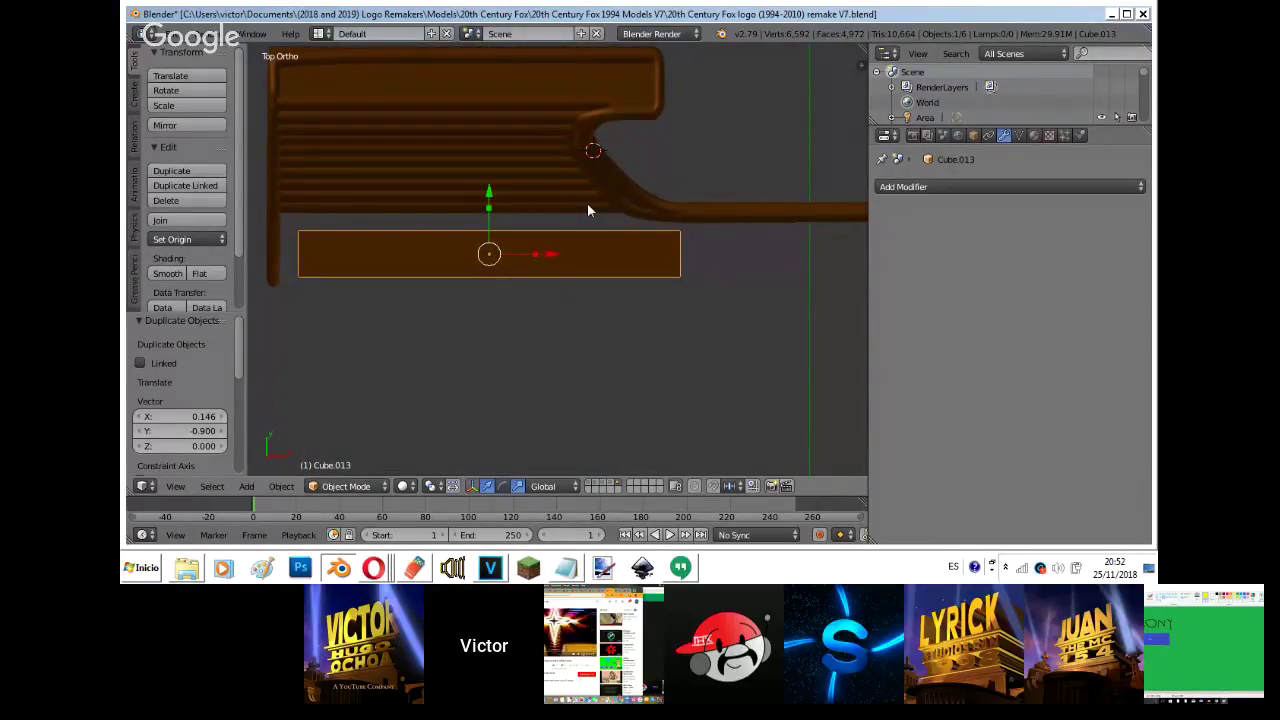
# - Scale the duplicated slab to 0.079 along Y and move it by 0.203 in Y and -0.669 in Z
pyautogui.press('KP_3')
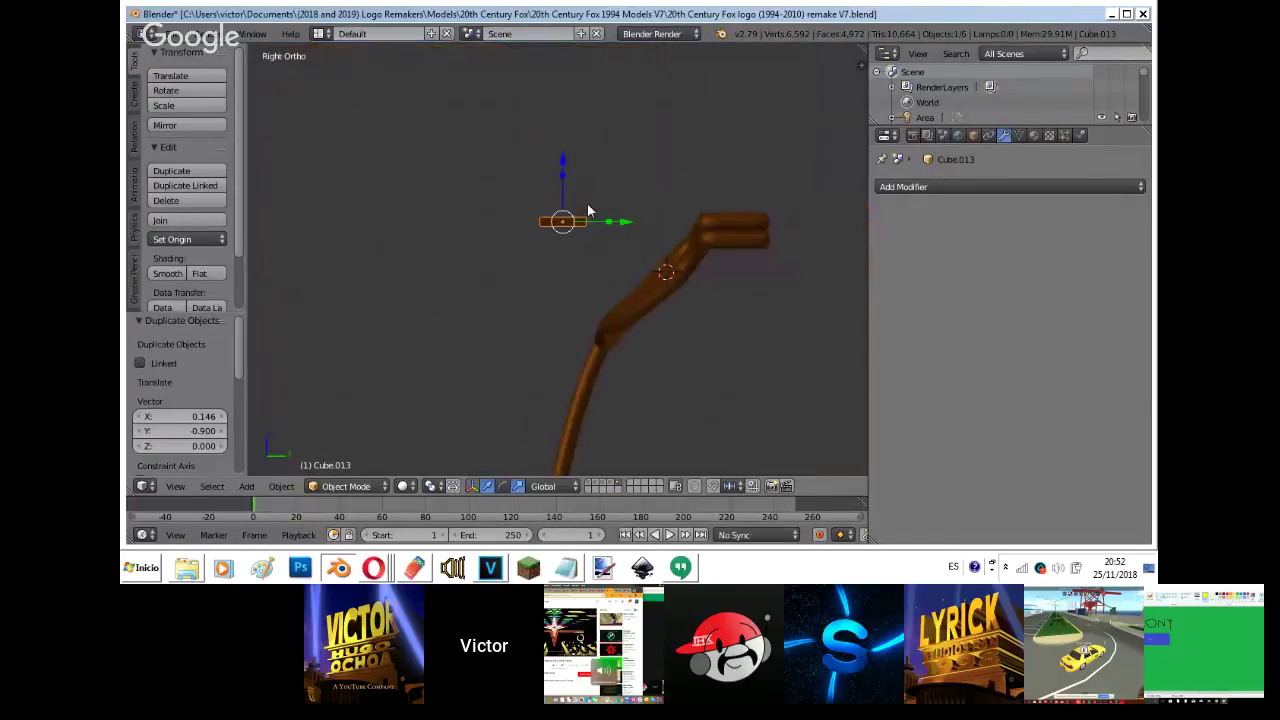
pyautogui.press('s')
pyautogui.press('y')
pyautogui.click(572, 220)
pyautogui.press('g')
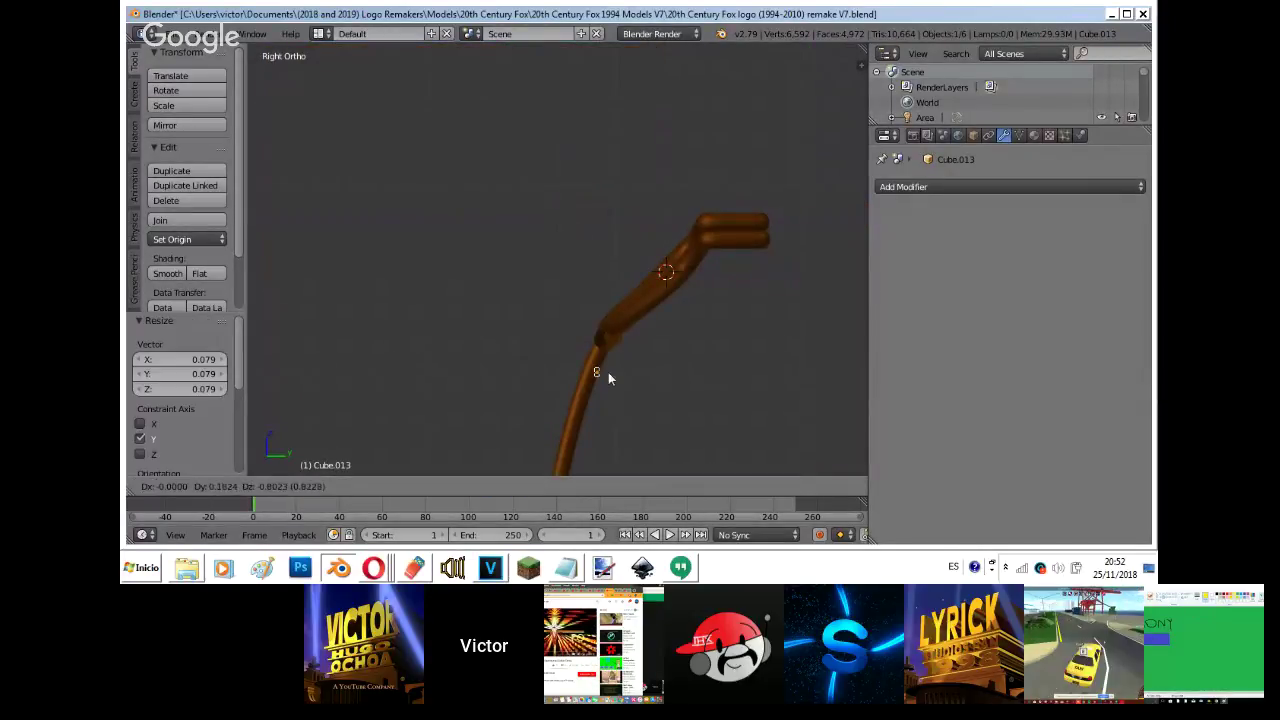
pyautogui.click(609, 345)
# - Align the thin slab with the underside of the lowest rib, fitting its end against the vertical tube and adjusting its depth
pyautogui.press('KP_1')
pyautogui.press('g')
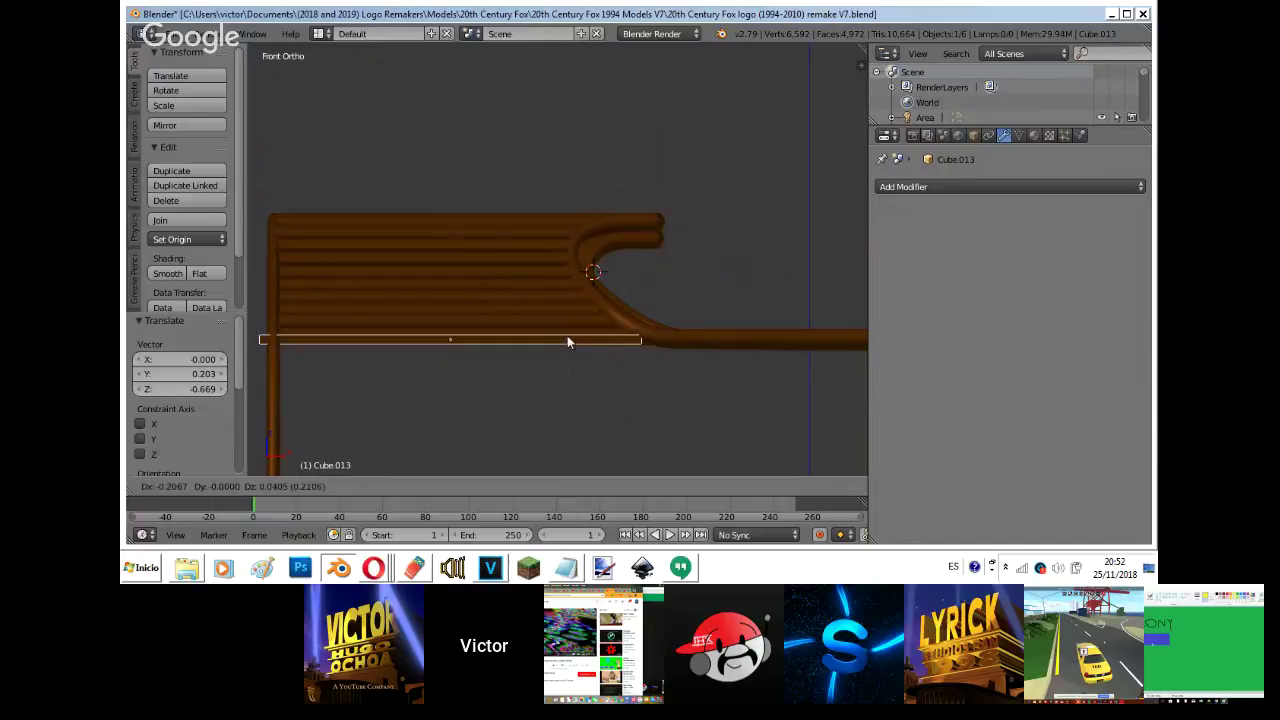
pyautogui.click(587, 352)
pyautogui.press('g')
pyautogui.press('y')
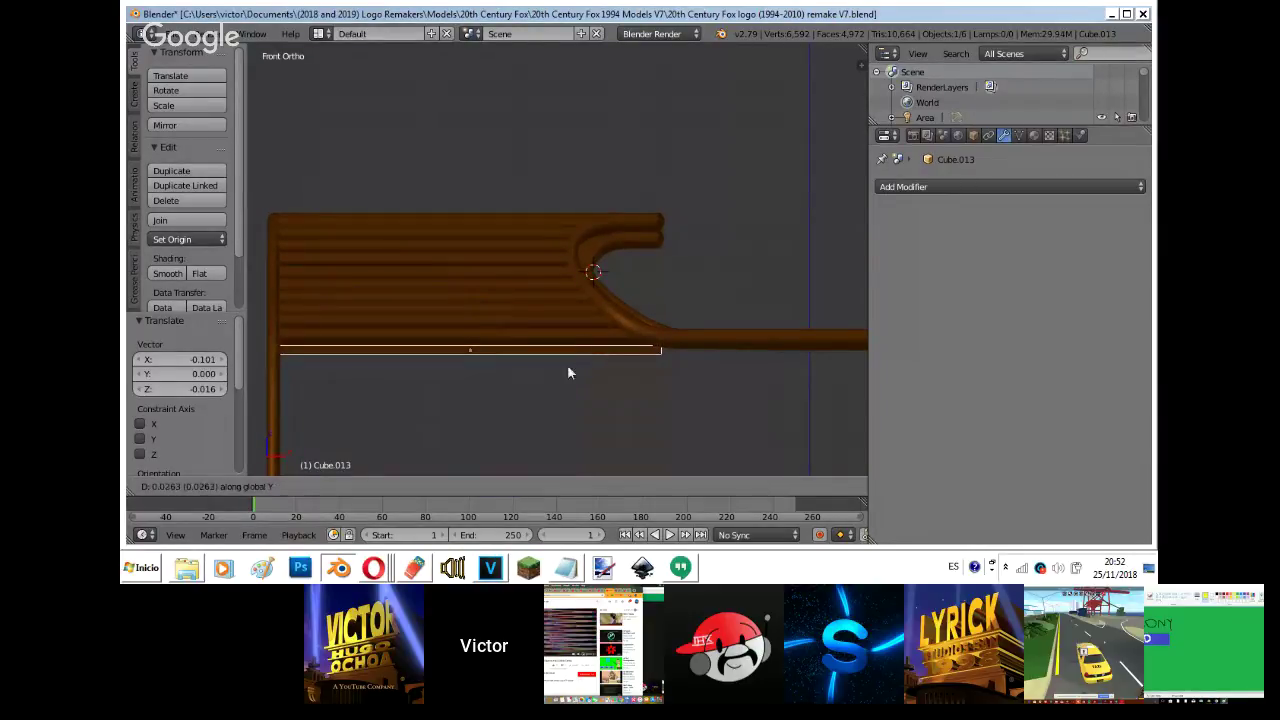
pyautogui.click(573, 378)
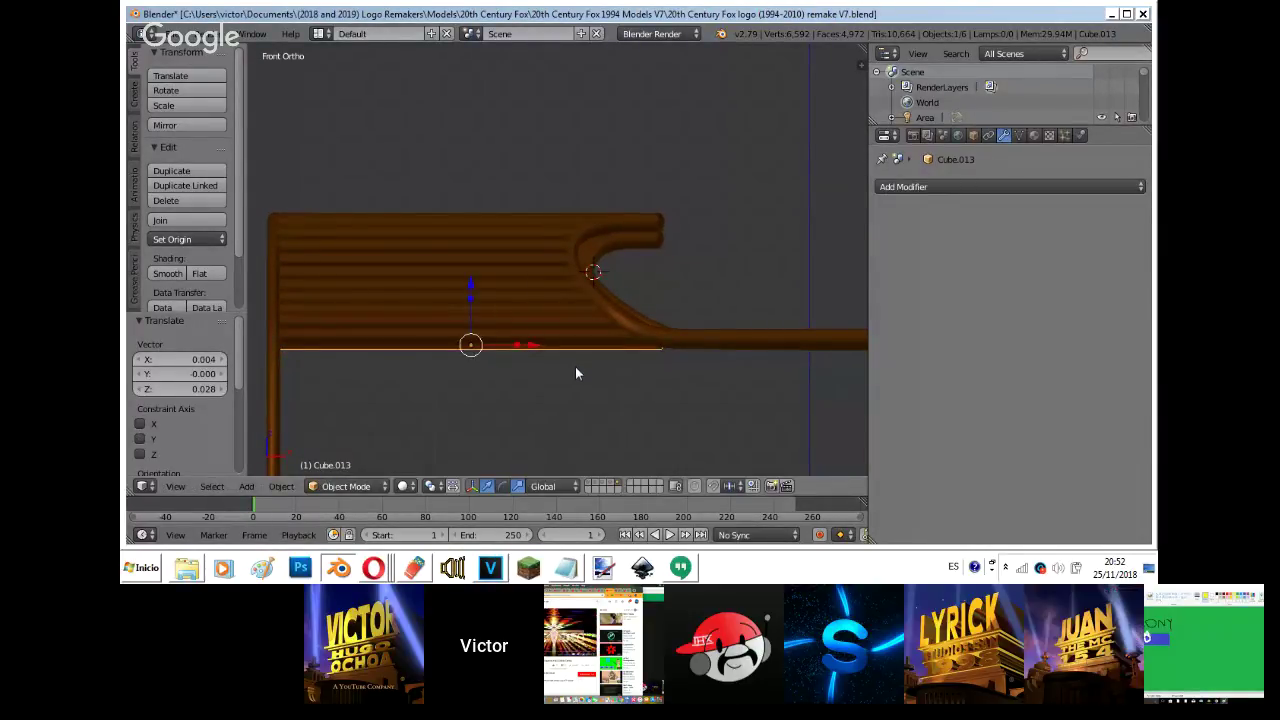
pyautogui.press('KP_3')
pyautogui.press('g')
pyautogui.click(566, 371)
# - Scale the slab by 16.991 along Z and move it by -0.340 in Z, placing it below the ribs
pyautogui.press('KP_1')
pyautogui.press('z')
pyautogui.press('Tab')
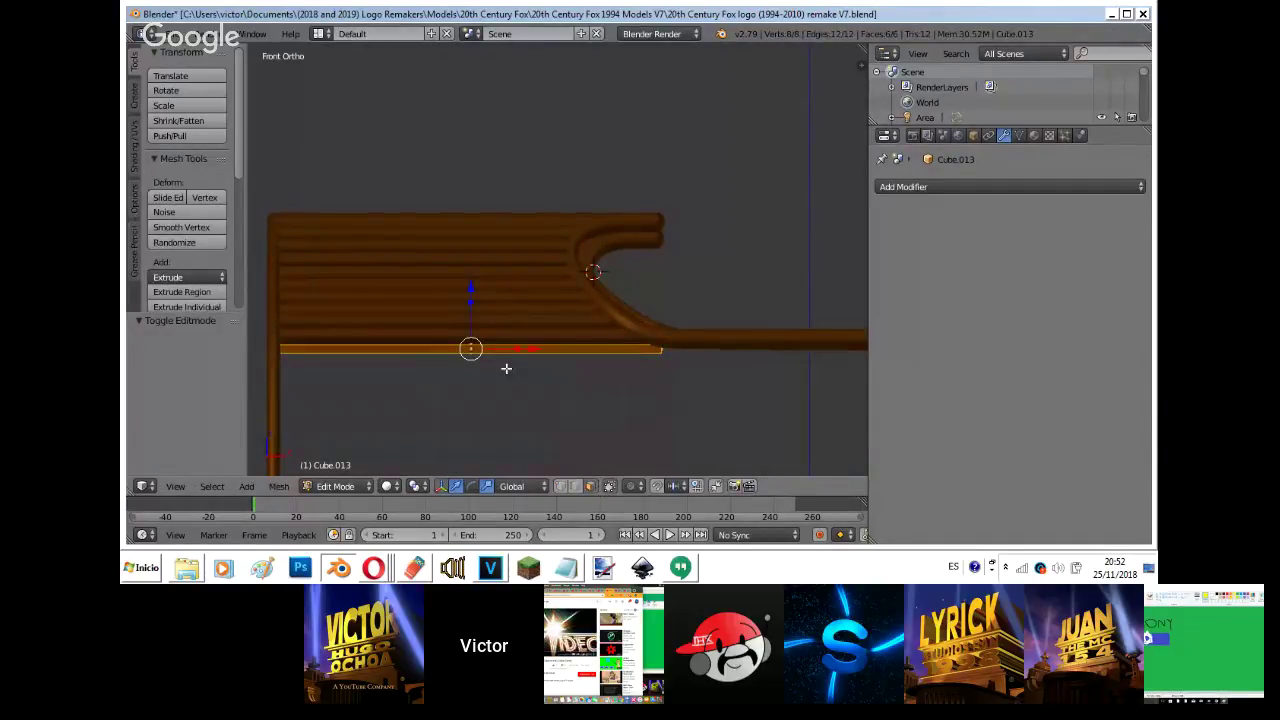
pyautogui.press('Tab')
pyautogui.press('s')
pyautogui.press('z')
pyautogui.click(512, 268)
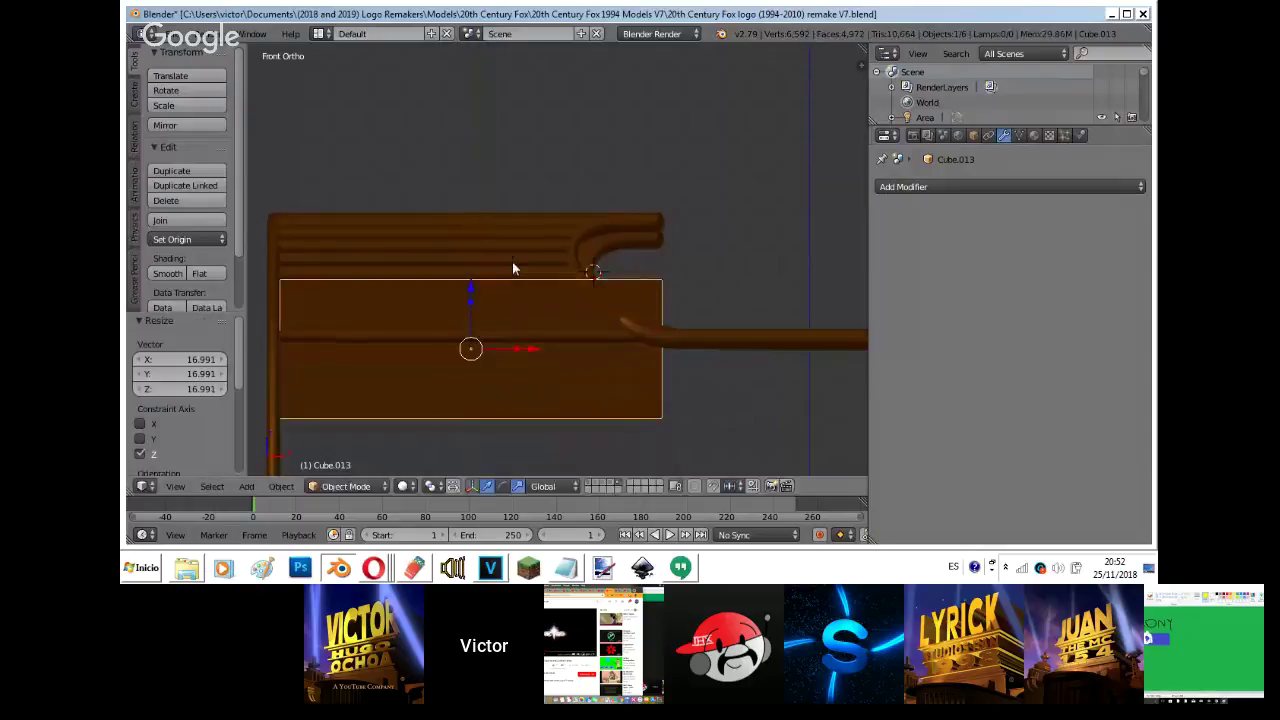
pyautogui.press('g')
pyautogui.click(510, 331)
# - Enter edit mode on the new panel with its bottom face selected
pyautogui.hotkey('shift', 'f')
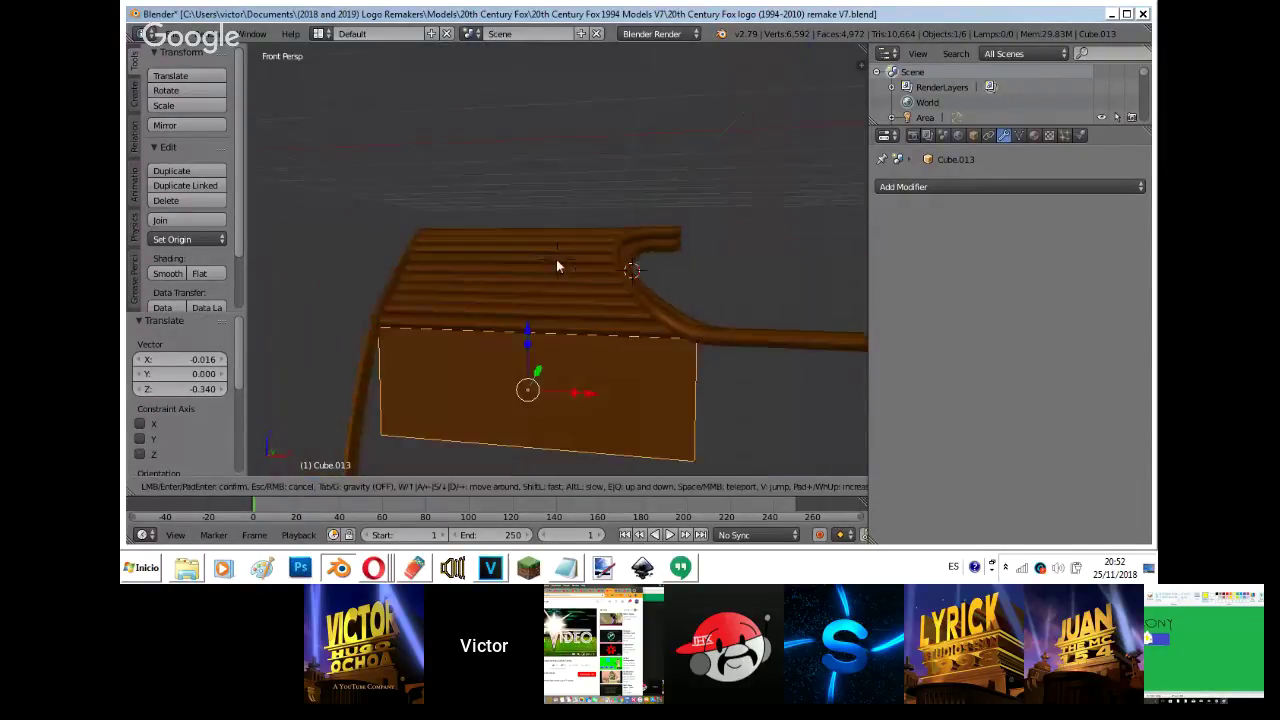
pyautogui.press('w')
pyautogui.press('a')
pyautogui.click(558, 266)
pyautogui.press('Tab')
# - Switch to Opera to check the live stream page and the Hangouts window, and return to Blender
pyautogui.moveTo(373, 567)
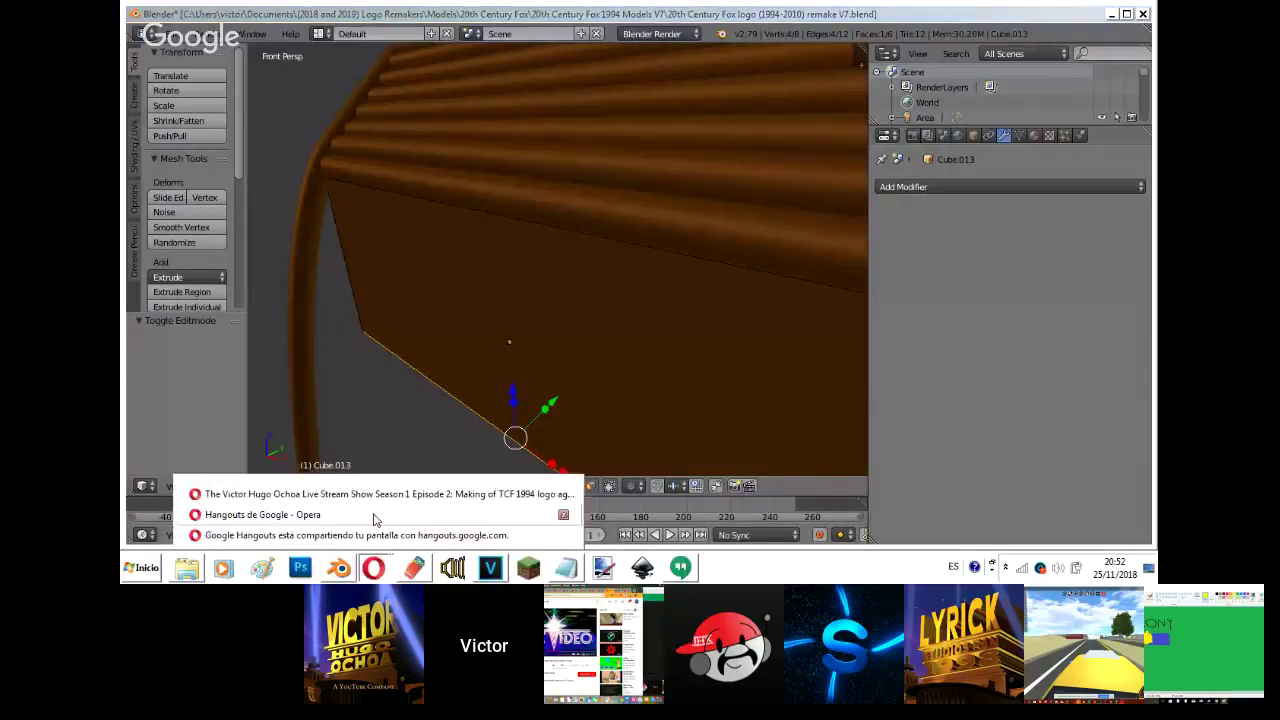
pyautogui.click(363, 490)
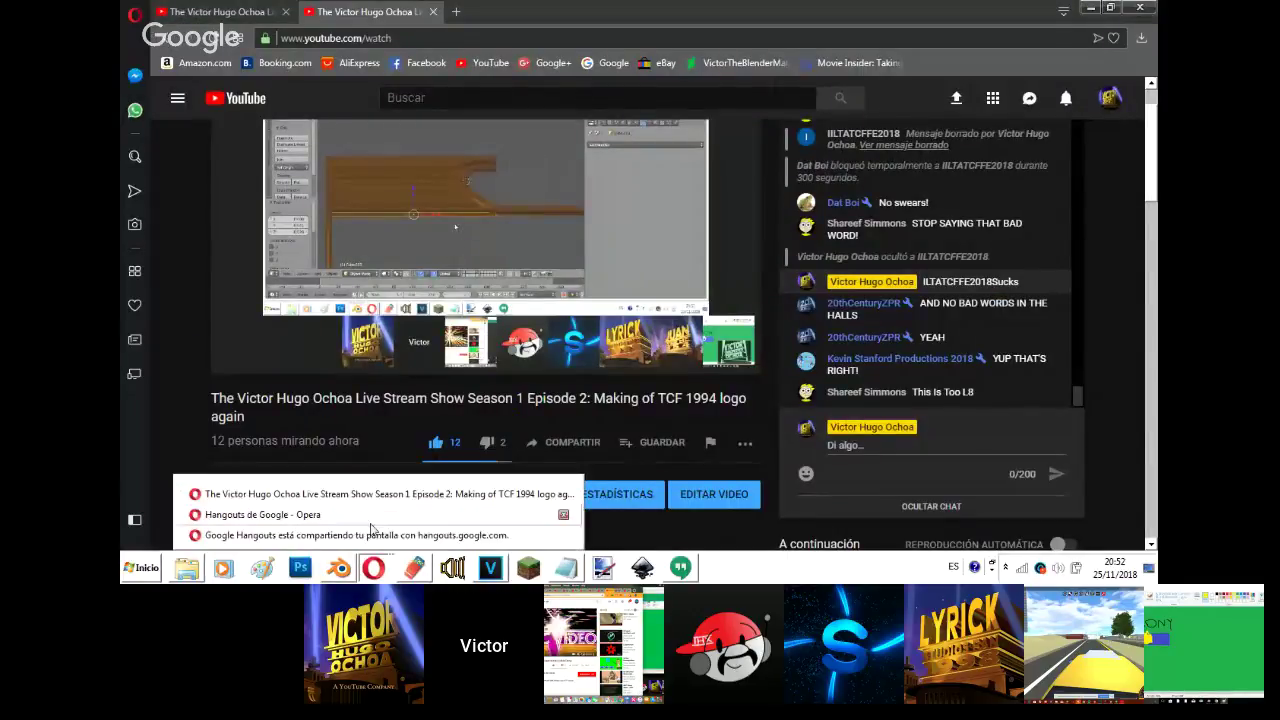
pyautogui.click(370, 510)
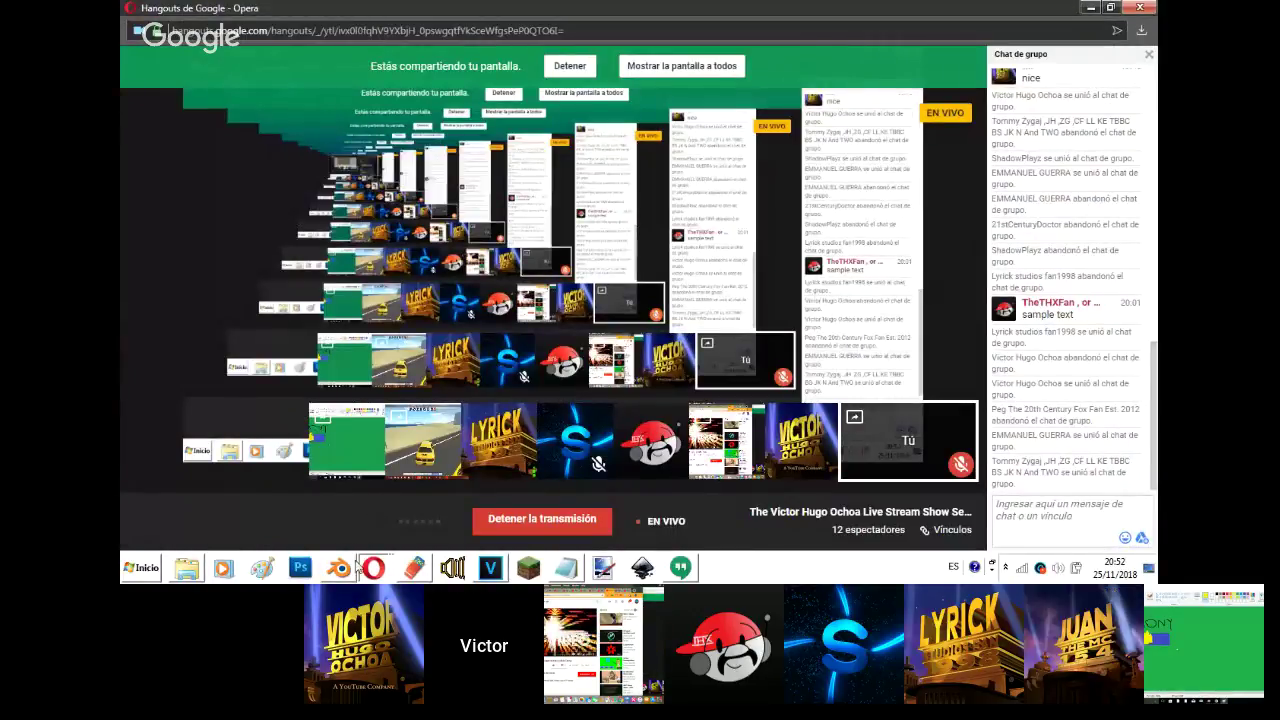
pyautogui.click(338, 567)
# - Move the panel's bottom face by -0.244 in Y and -0.477 in Z to follow the vertical tube
pyautogui.press('s')
pyautogui.click(558, 267)
pyautogui.moveTo(664, 301); pyautogui.dragTo(614, 326)
pyautogui.hotkey('shift', 'f')
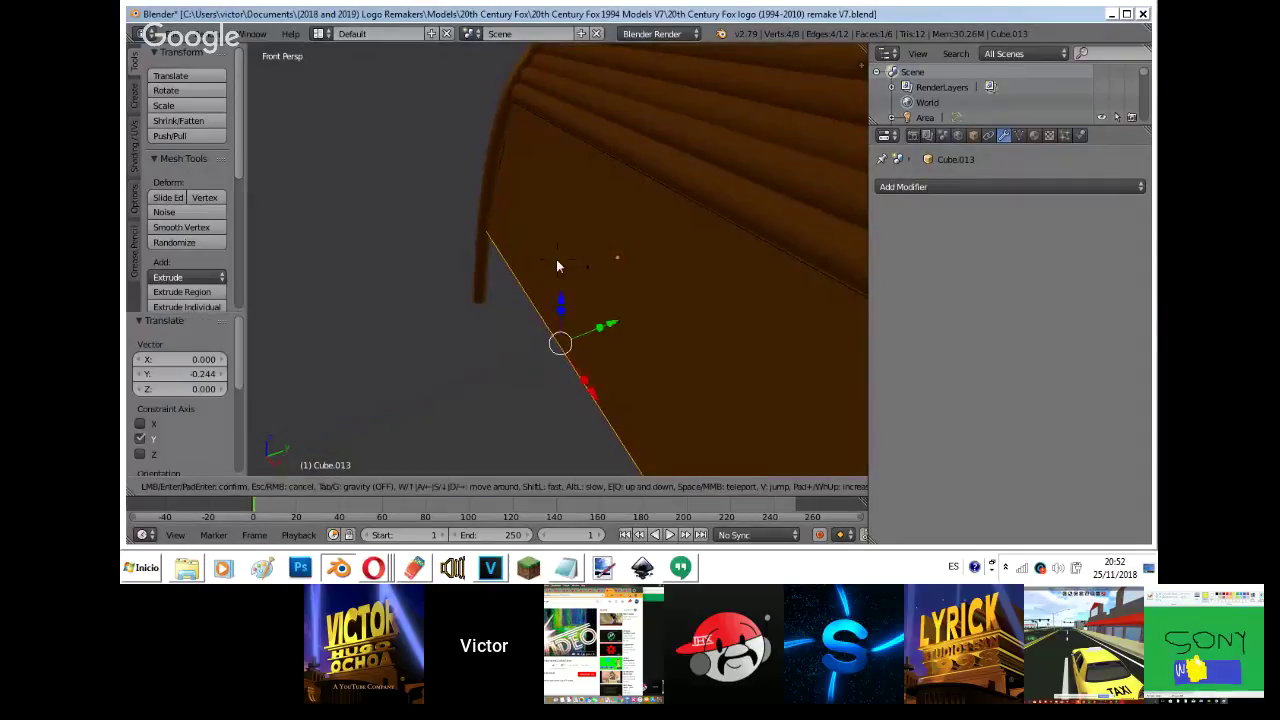
pyautogui.press('q')
pyautogui.click(557, 259)
pyautogui.press('g')
pyautogui.press('z')
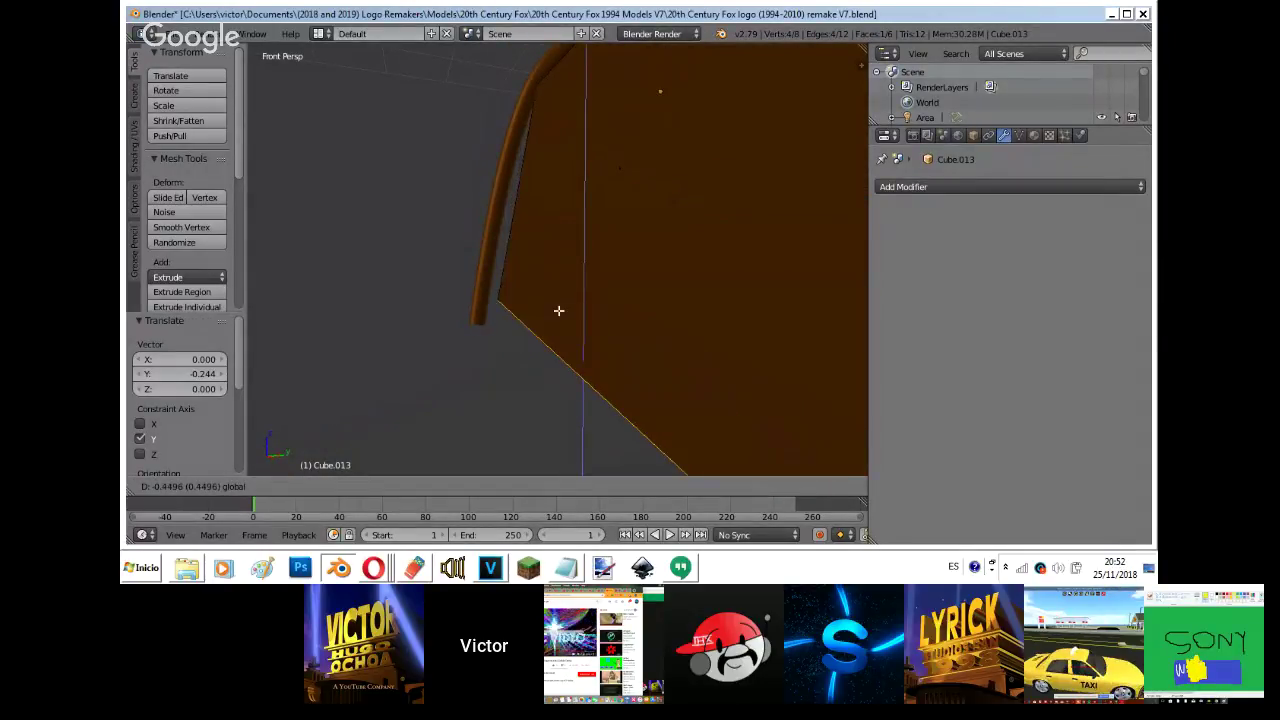
pyautogui.click(590, 343)
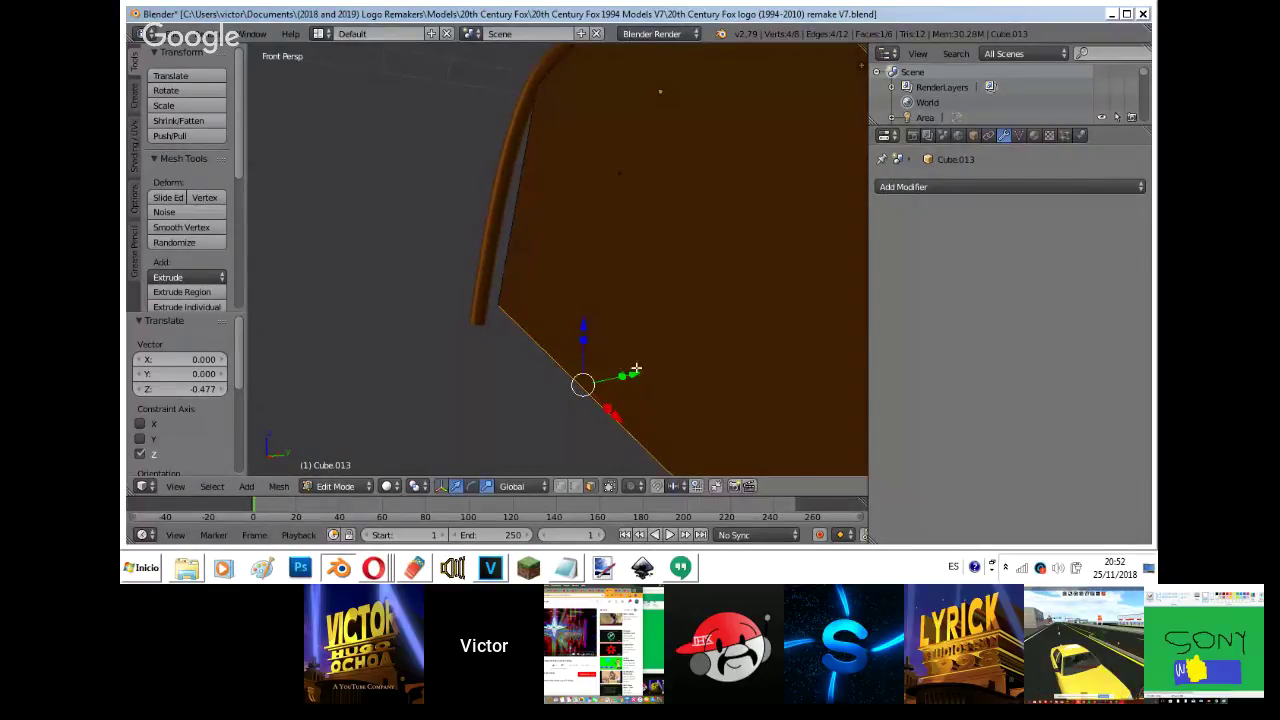
# - Lower the panel's bottom face by a further 0.075 in Z to meet the end of the vertical tube
pyautogui.hotkey('shift', 'f')
pyautogui.click(557, 259)
pyautogui.press('g')
pyautogui.press('z')
pyautogui.click(574, 246)
# - Add a horizontal loop cut across the middle of the panel and move it along Y to follow the tube's curve
pyautogui.hotkey('shift', 'f')
pyautogui.click(557, 259)
pyautogui.hotkey('ctrl', 'r')
pyautogui.click(554, 257)
pyautogui.click(554, 257)
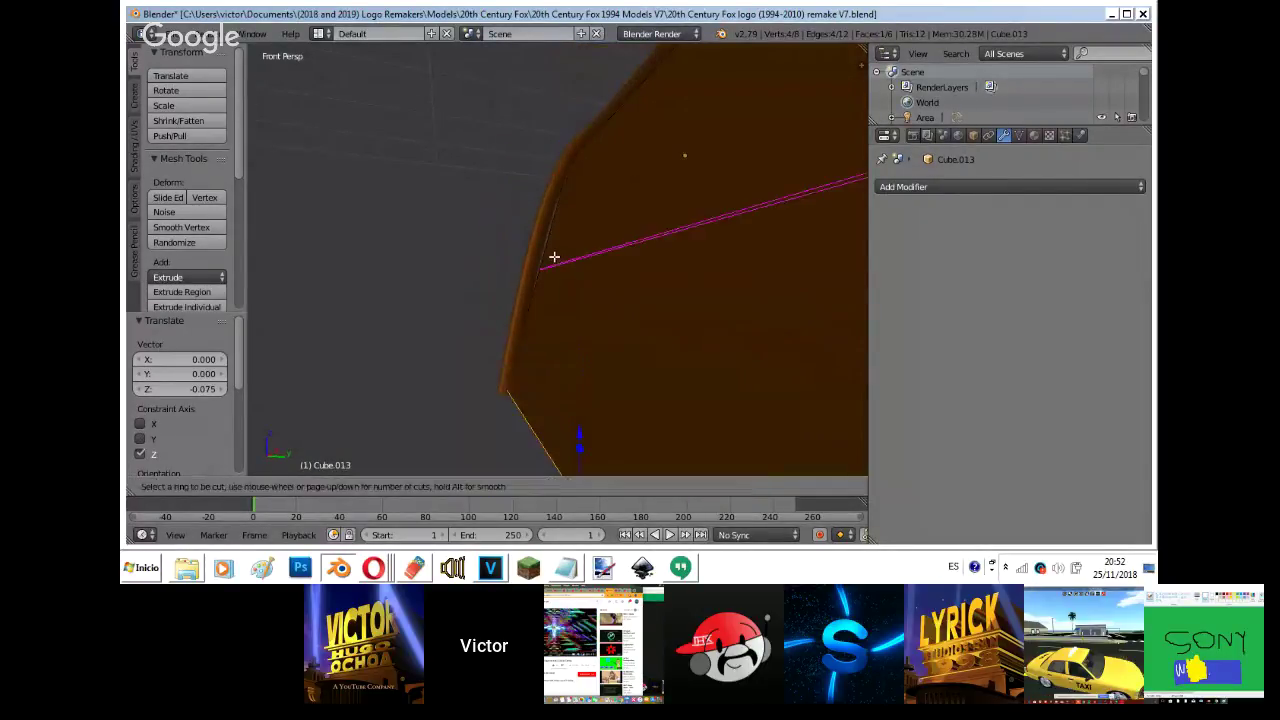
pyautogui.press('g')
pyautogui.press('y')
pyautogui.click(541, 251)
pyautogui.press('Tab')
pyautogui.hotkey('shift', 'f')
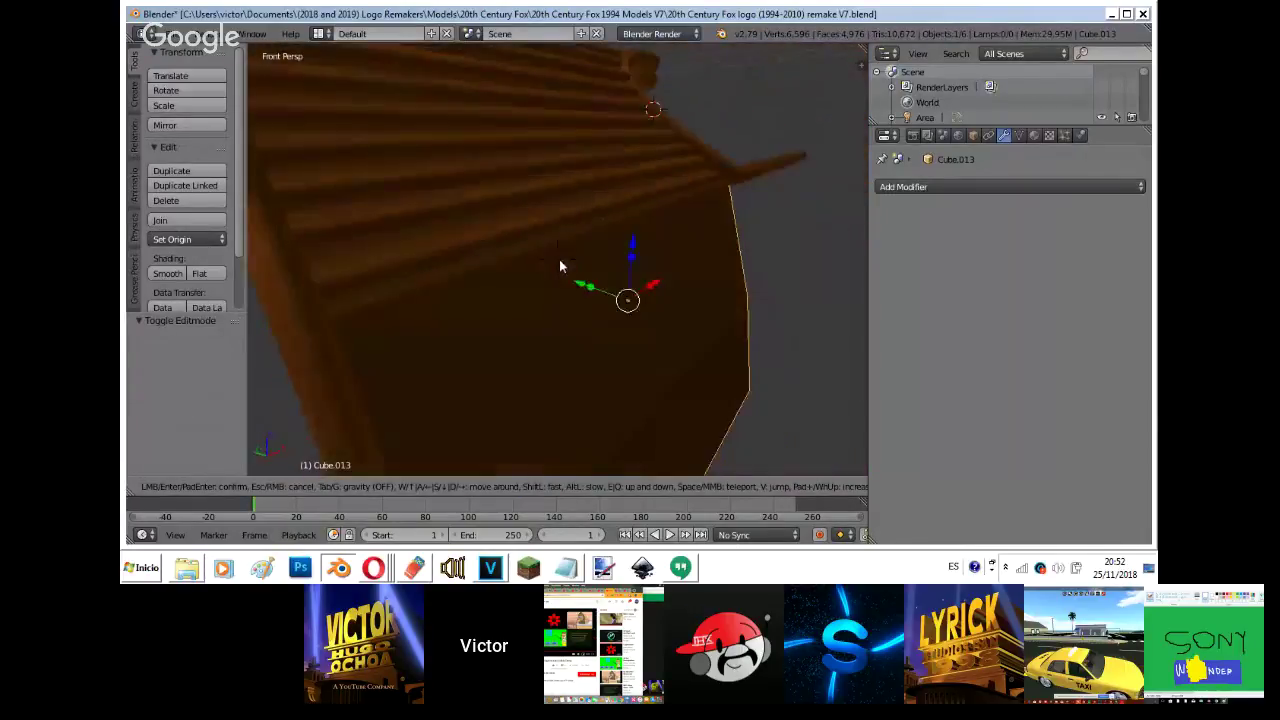
pyautogui.click(557, 259)
# - Extrude the panel's open end faces along X to reach the end of the long horizontal tube
pyautogui.press('Tab')
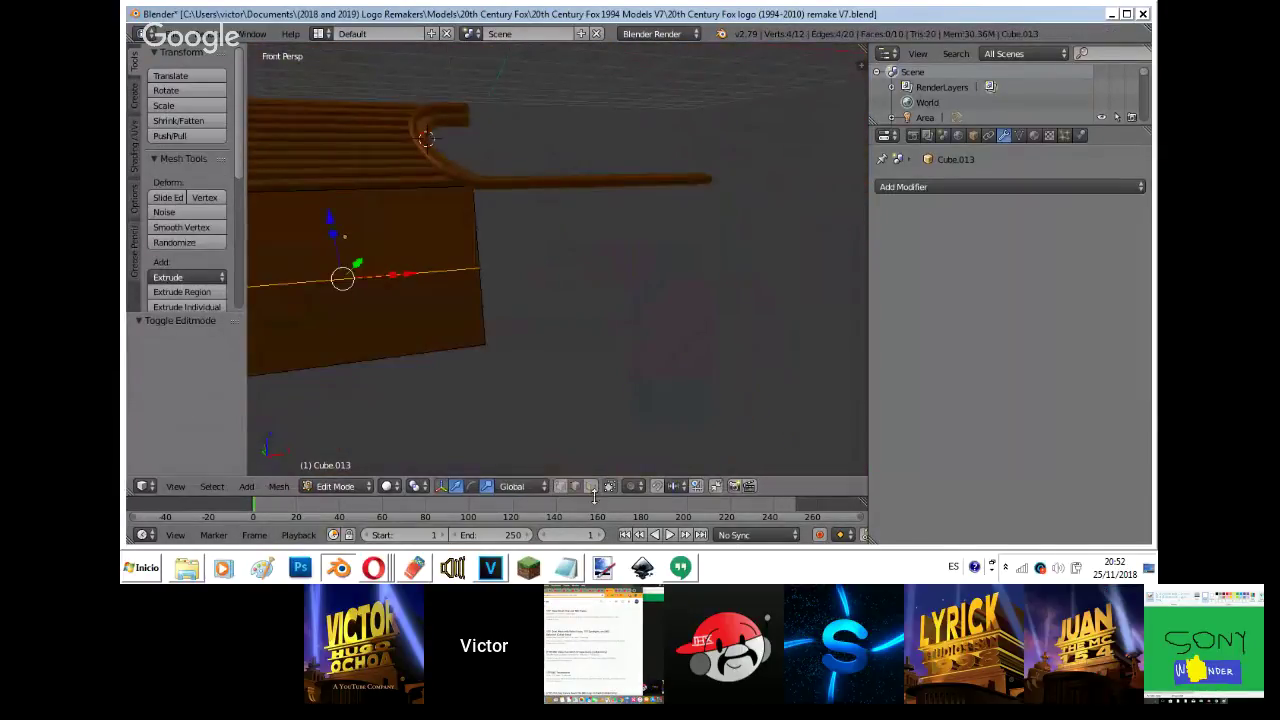
pyautogui.press('a')
pyautogui.press('z')
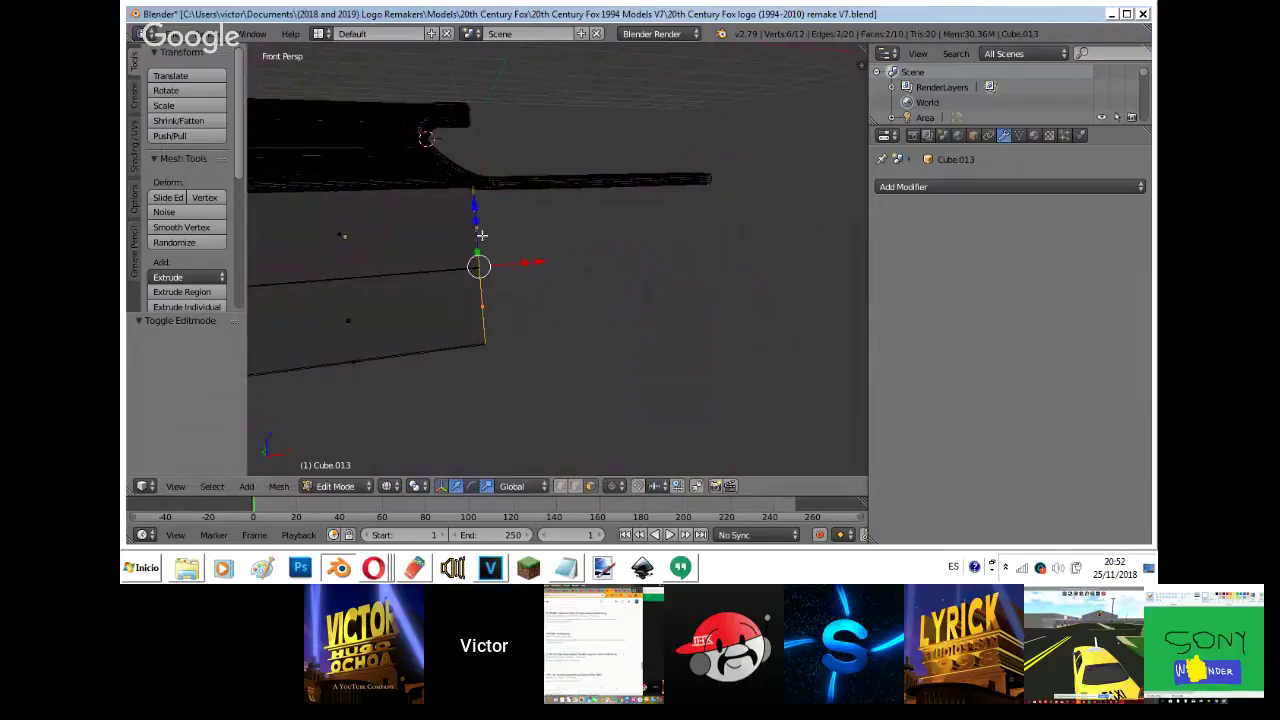
pyautogui.press('z')
pyautogui.press('e')
pyautogui.press('x')
pyautogui.click(778, 254)
pyautogui.press('Tab')
# - Add an Edge Split modifier to the extended panel and shade it smooth
pyautogui.hotkey('shift', 'f')
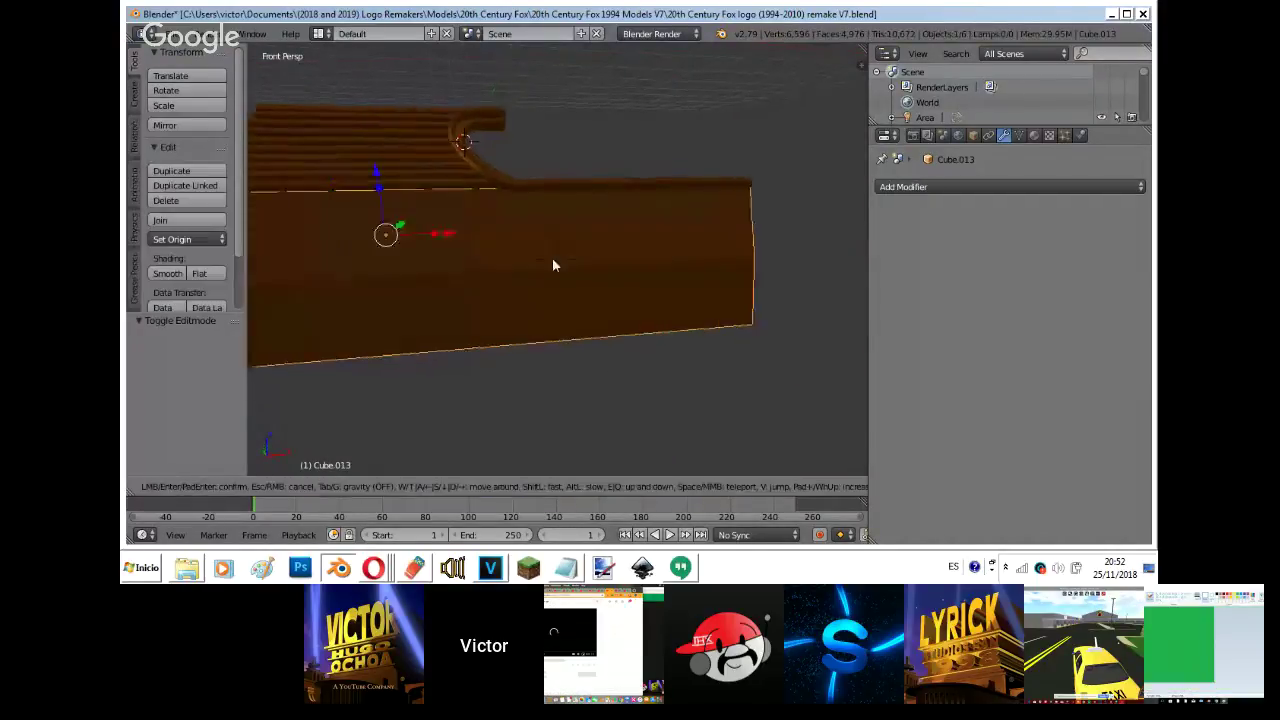
pyautogui.press('w')
pyautogui.press('w')
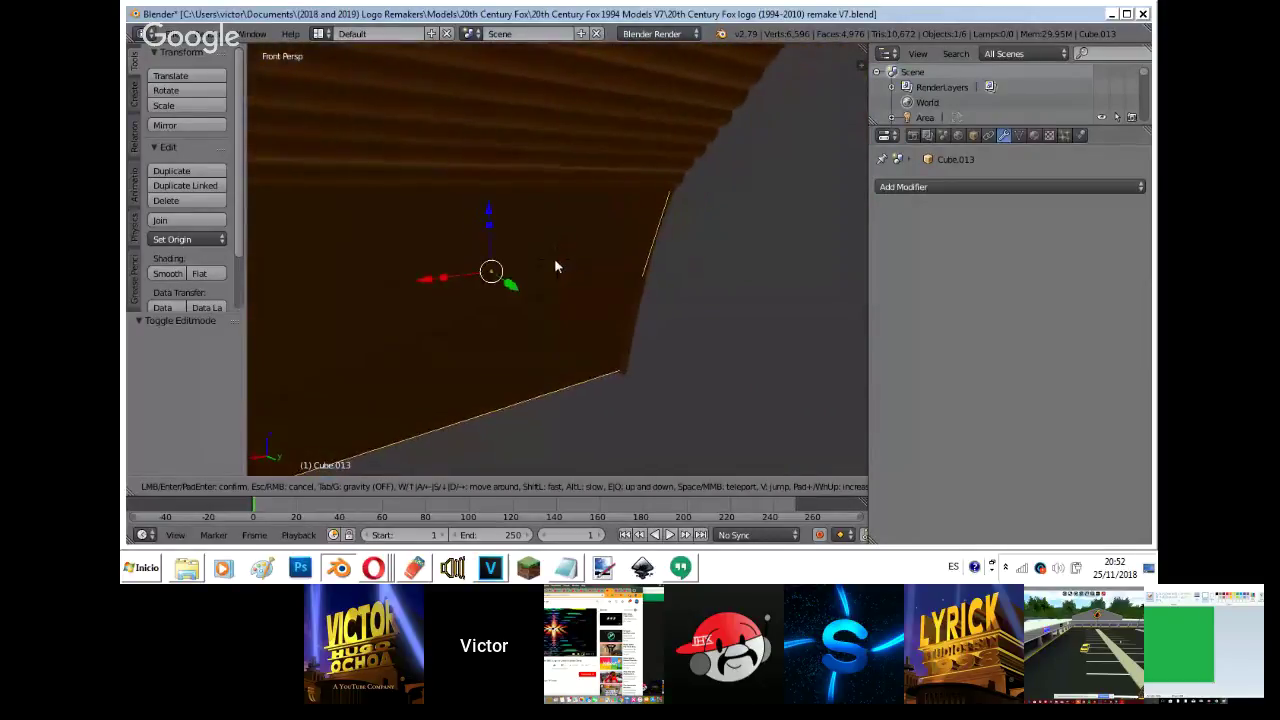
pyautogui.press('a')
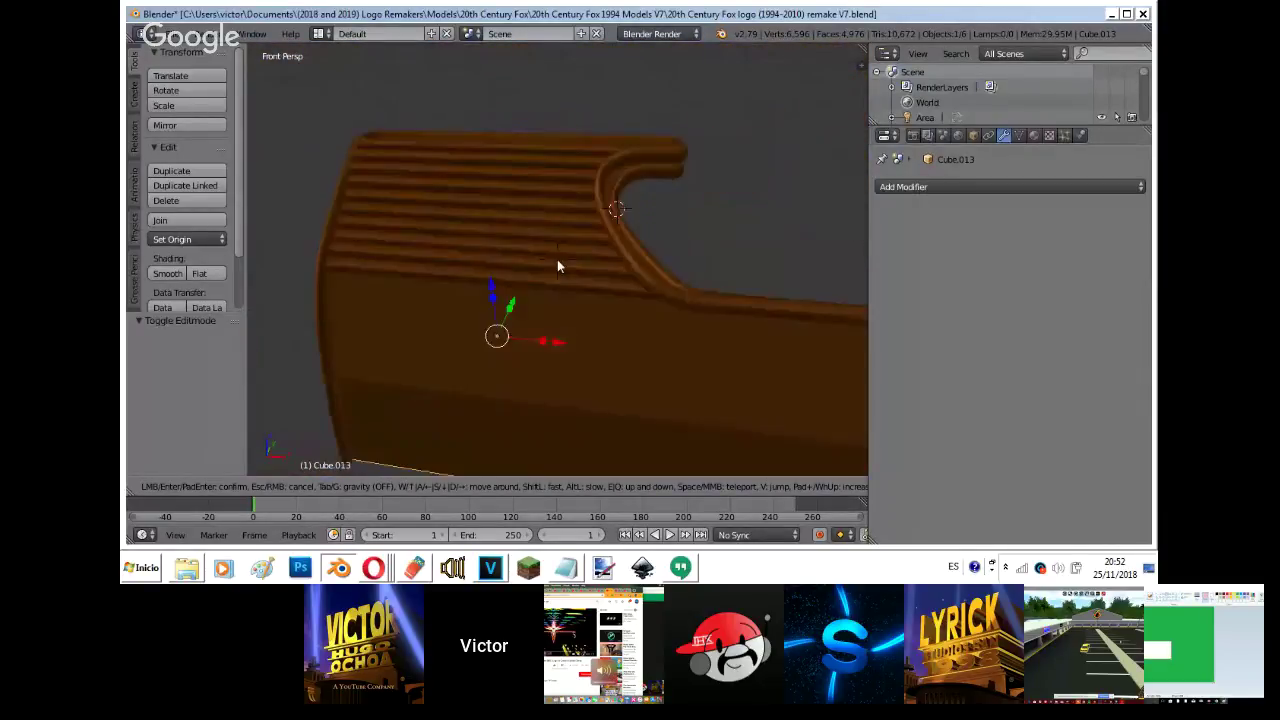
pyautogui.press('Escape')
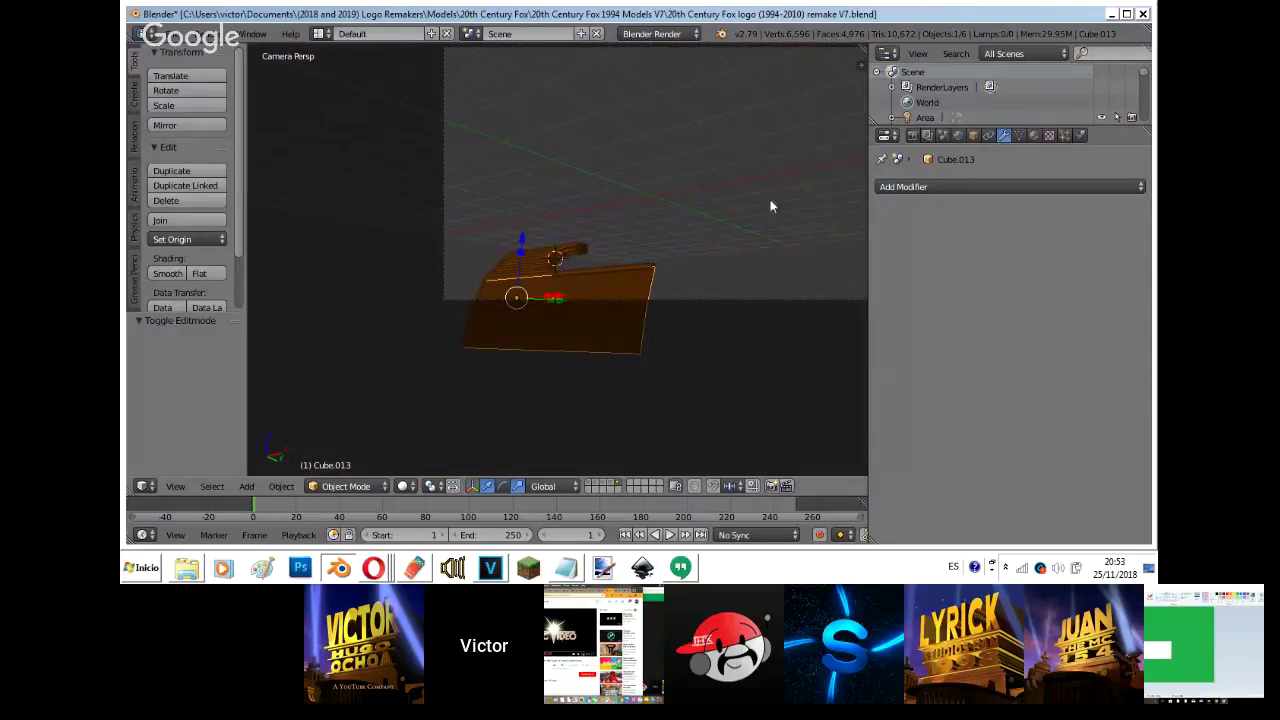
pyautogui.click(935, 188)
pyautogui.click(860, 302)
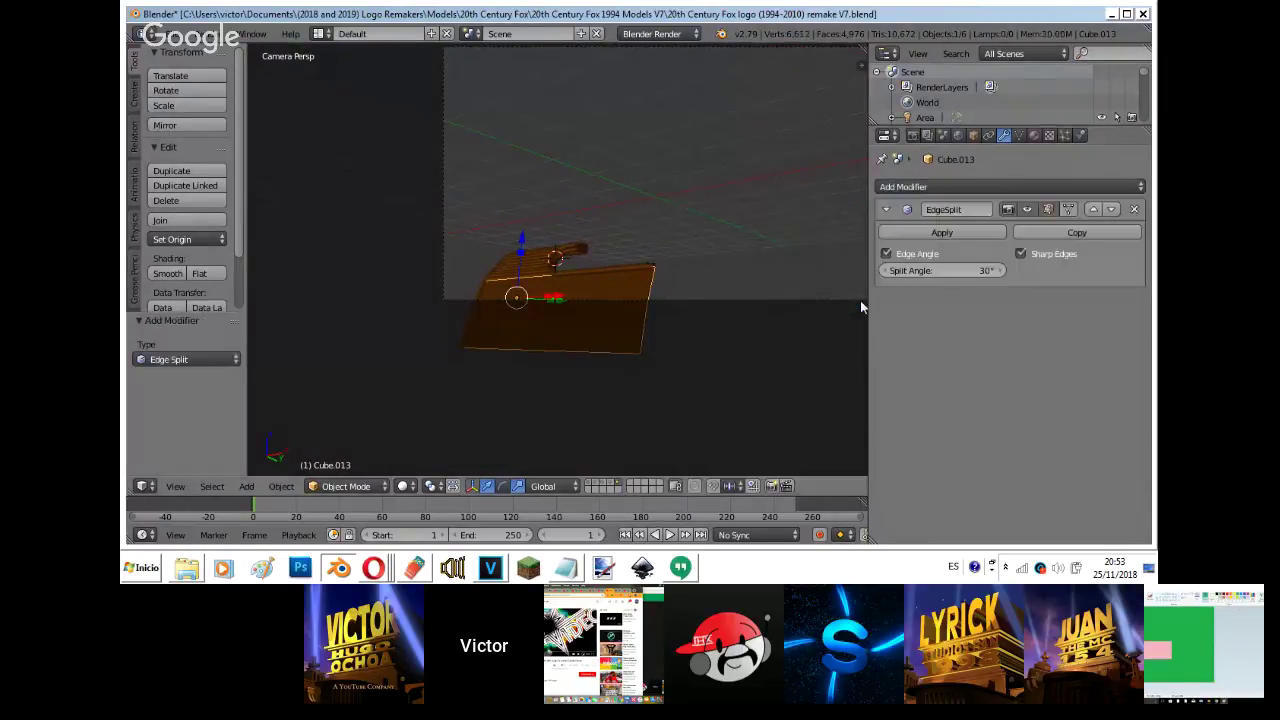
pyautogui.click(168, 273)
pyautogui.hotkey('shift', 'z')
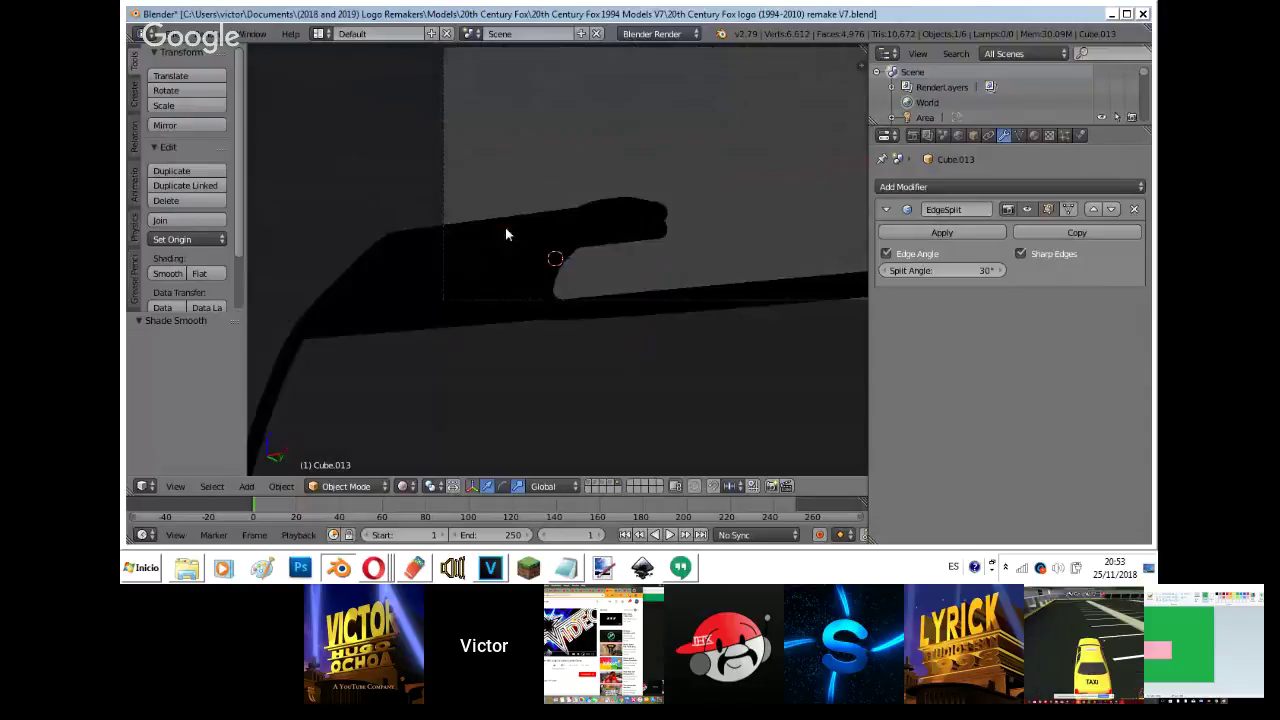
pyautogui.hotkey('shift', 'z')
# - Select the Cube.012 strip and move a vertex on its curved section along Y toward the tube
pyautogui.scroll(2, 505, 228)
pyautogui.scroll(5, 506, 234)
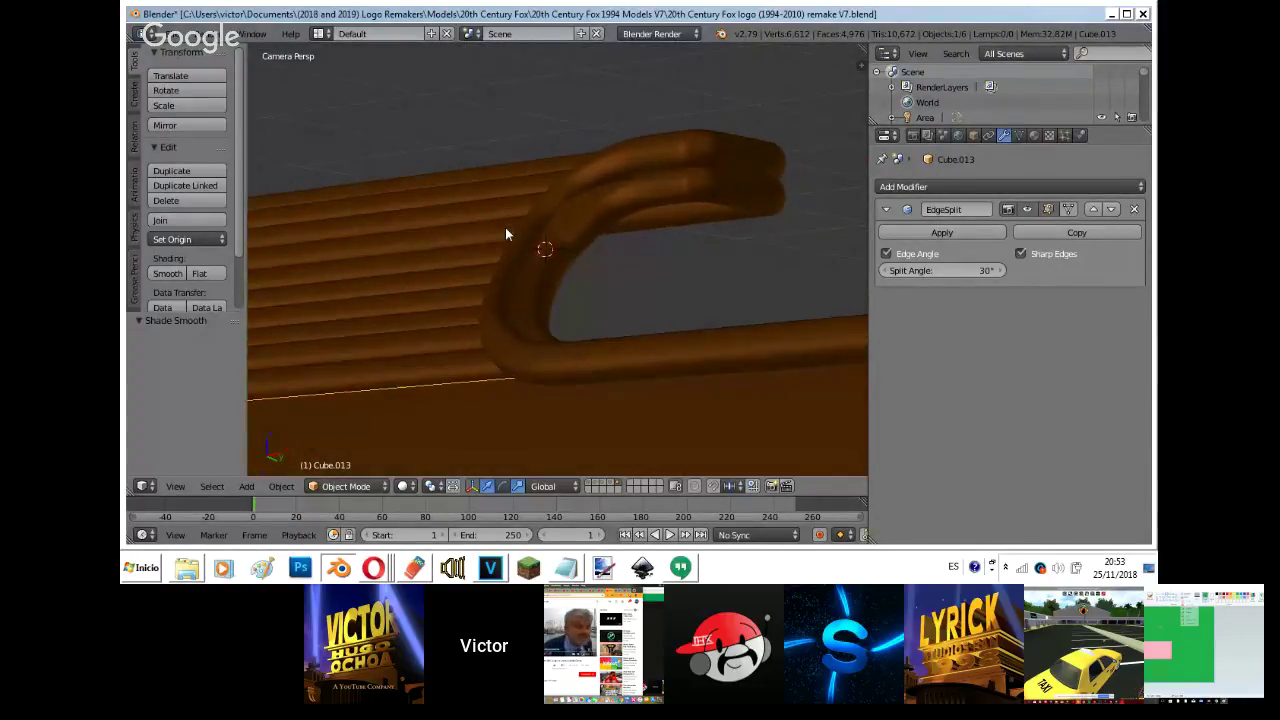
pyautogui.scroll(6, 506, 228)
pyautogui.rightClick(486, 252)
pyautogui.rightClick(457, 243)
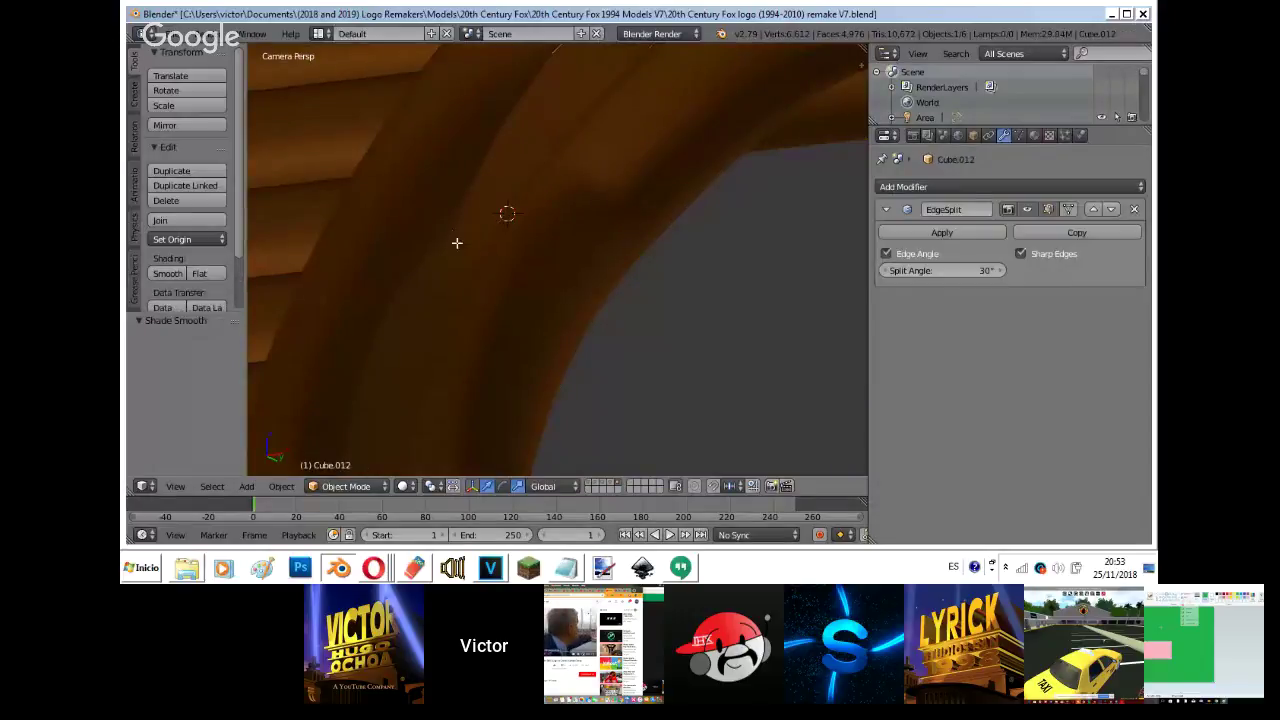
pyautogui.press('Tab')
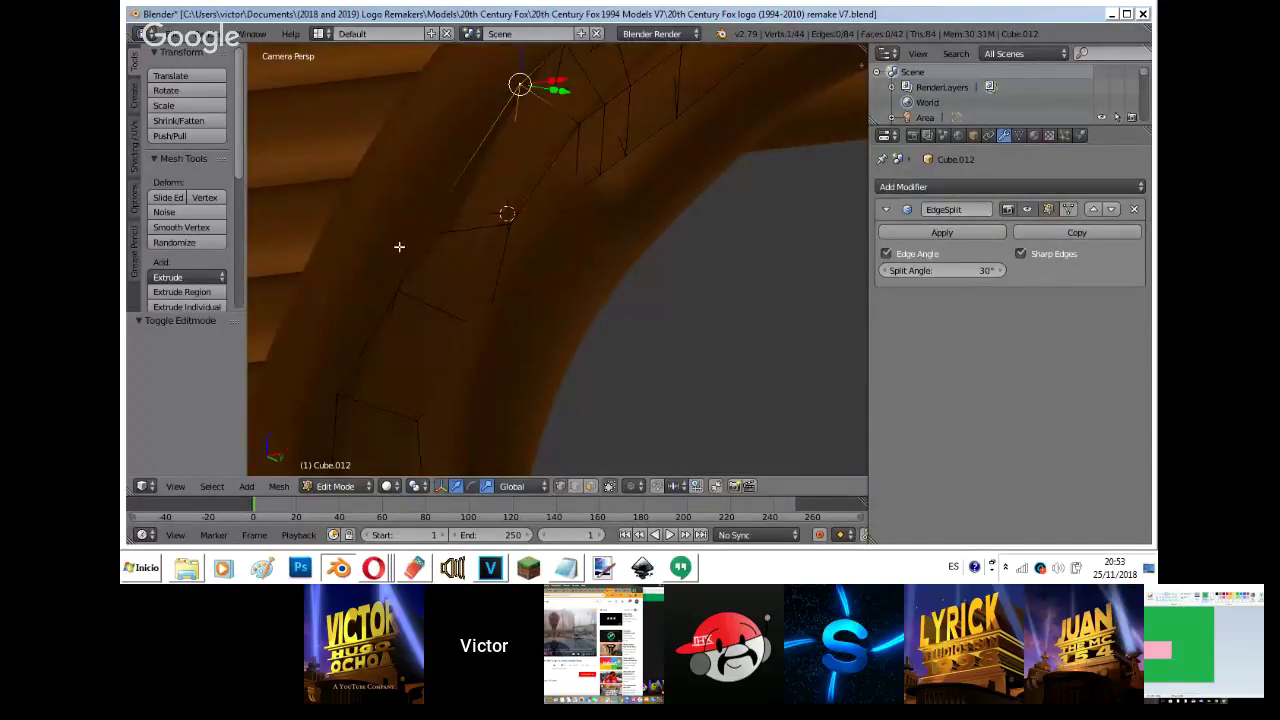
pyautogui.rightClick(407, 232)
pyautogui.press('g')
pyautogui.press('y')
pyautogui.click(396, 197)
pyautogui.press('Tab')
pyautogui.press('g')
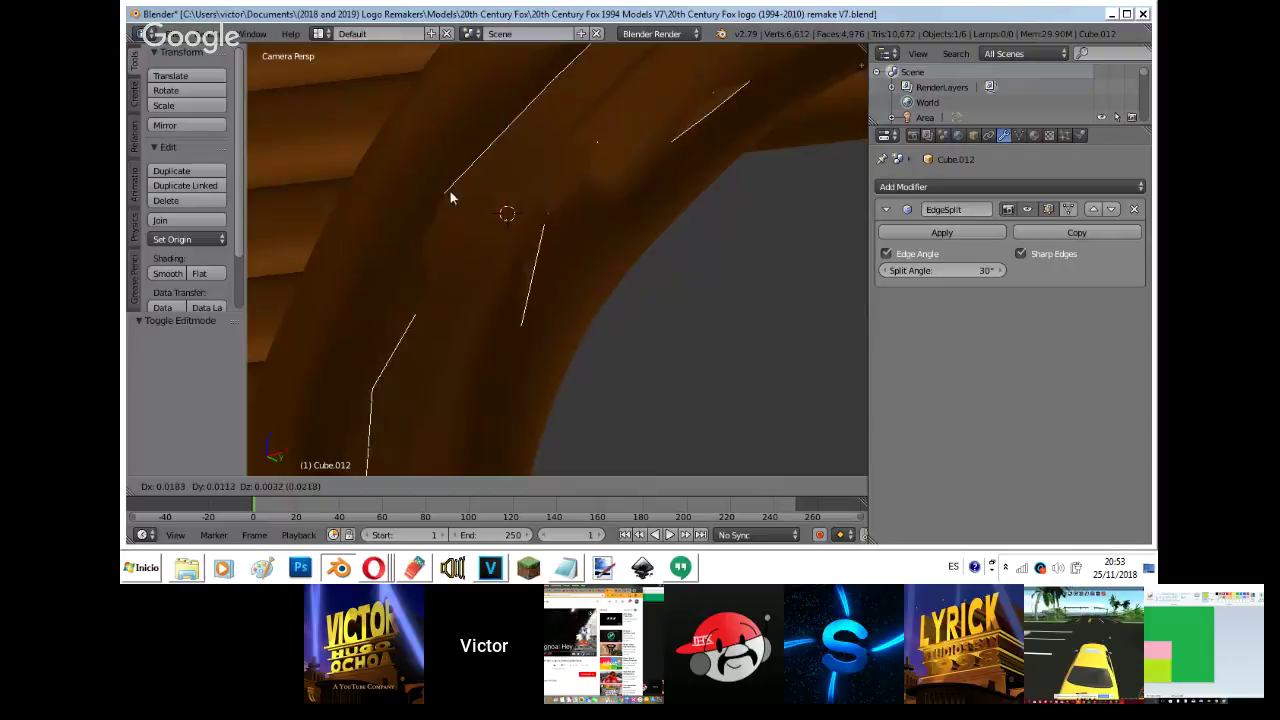
pyautogui.rightClick(450, 191)
# - Move the next lower vertex of the Cube.012 strip along Y and freely reposition the one above it against the tube
pyautogui.press('Tab')
pyautogui.rightClick(405, 274)
pyautogui.press('g')
pyautogui.press('y')
pyautogui.click(381, 269)
pyautogui.press('Tab')
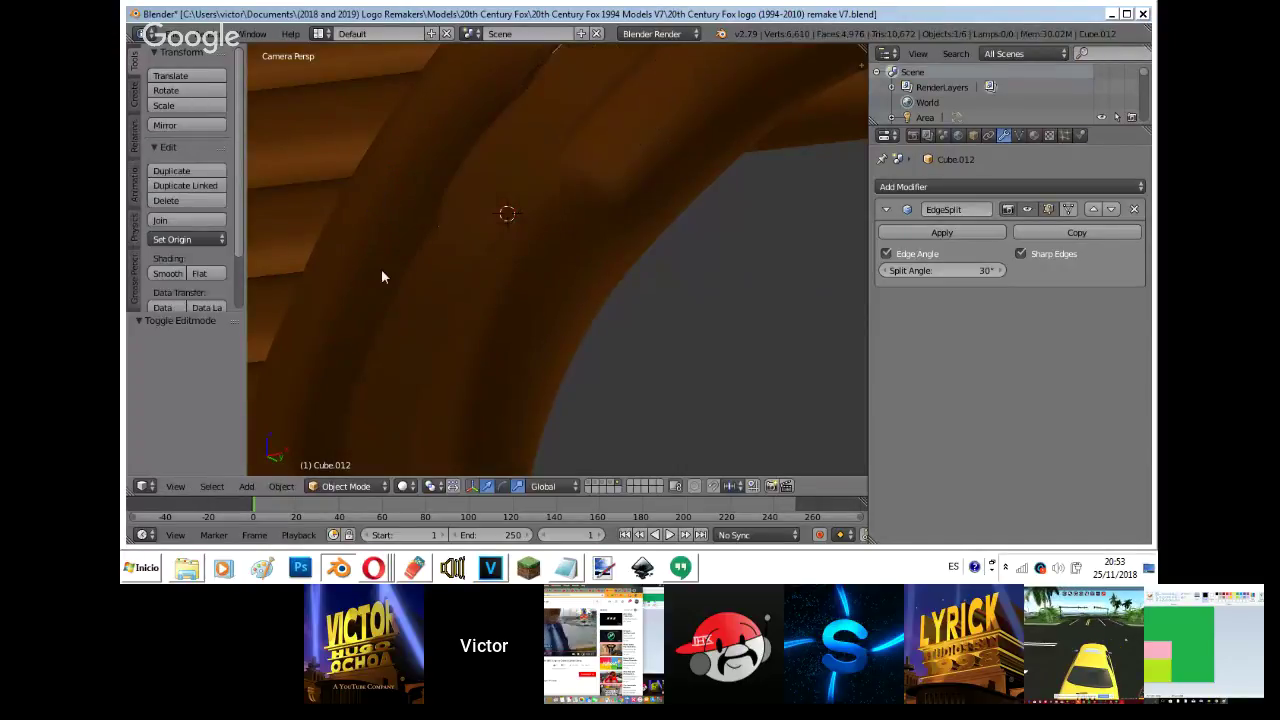
pyautogui.press('Tab')
pyautogui.press('g')
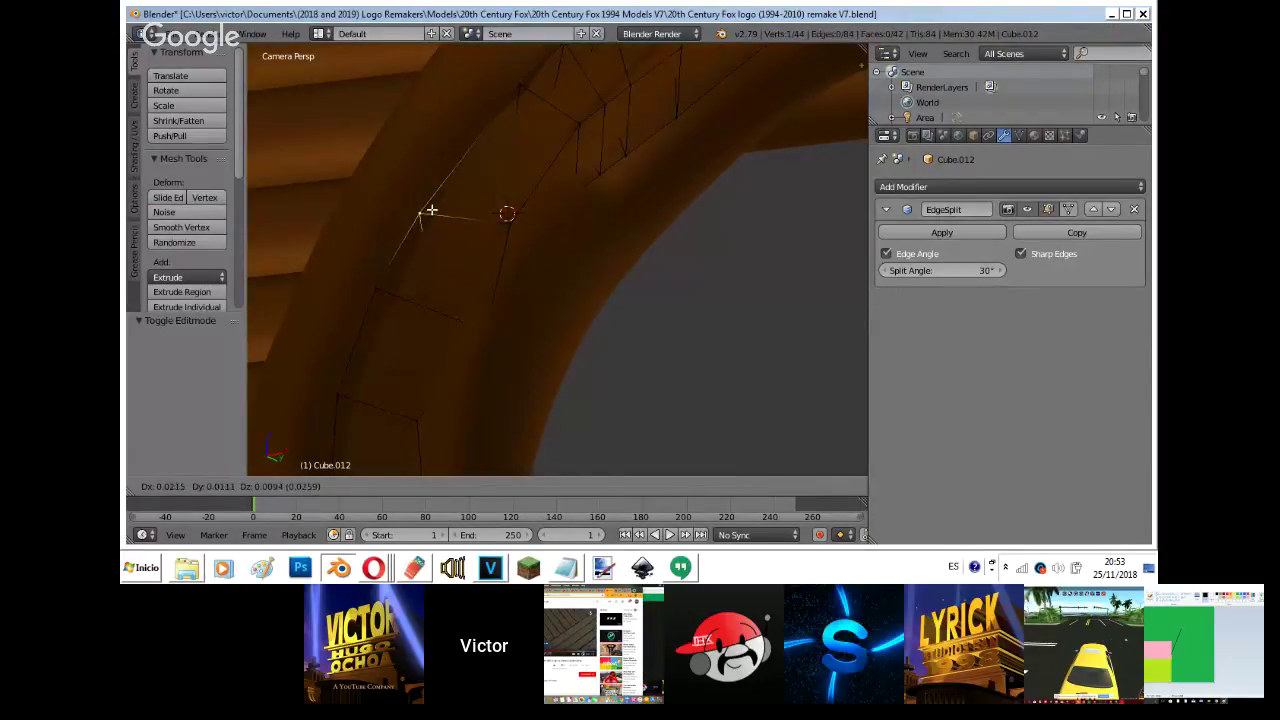
pyautogui.click(431, 211)
pyautogui.press('Tab')
pyautogui.scroll(-10, 532, 178)
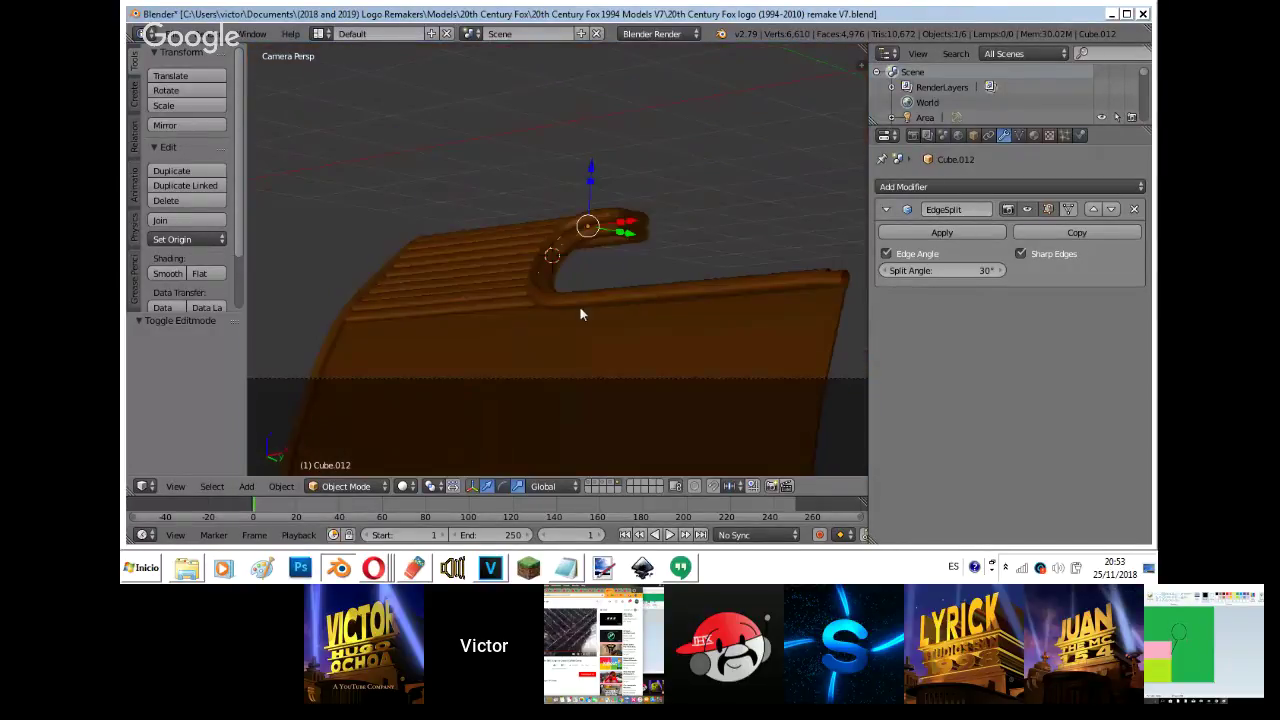
# - Select the lower panel Cube.013 and make the rest of the logo scene visible alongside the curved-tube base
pyautogui.rightClick(635, 370)
pyautogui.moveTo(633, 369); pyautogui.dragTo(568, 392, button='middle')
pyautogui.press('w')
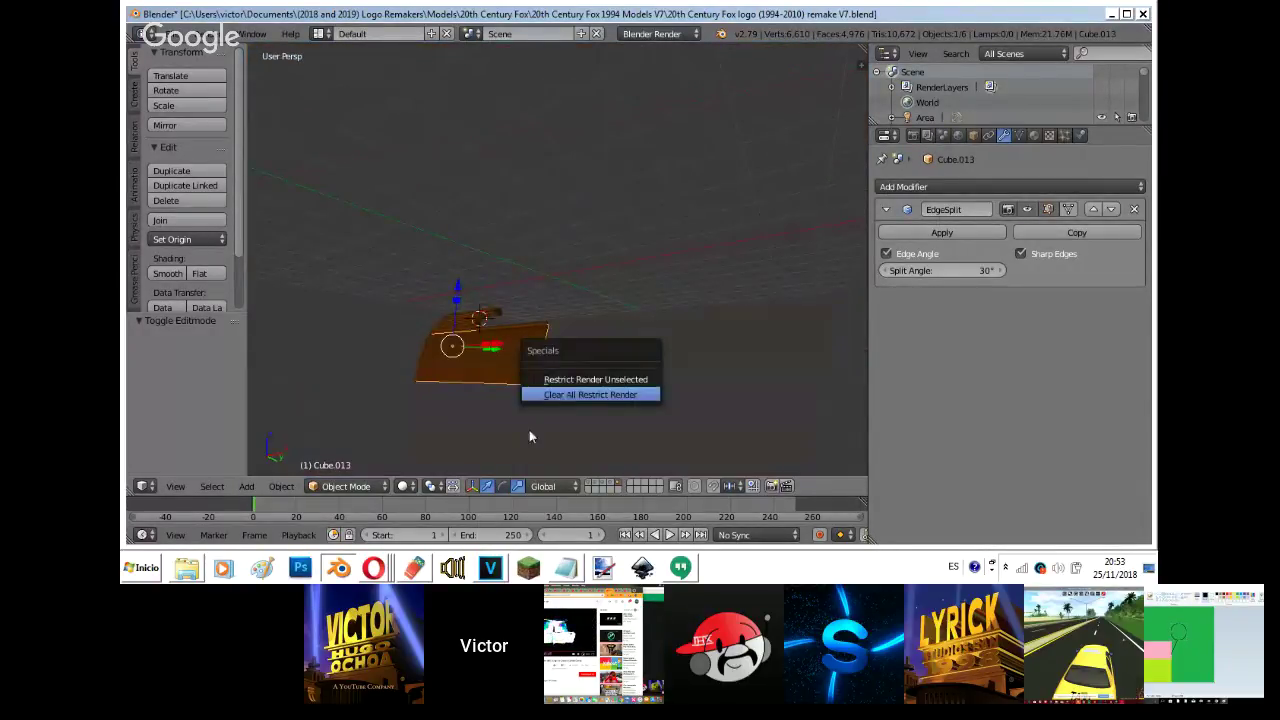
pyautogui.press('Escape')
pyautogui.hotkey('shift', 'f')
pyautogui.press('w')
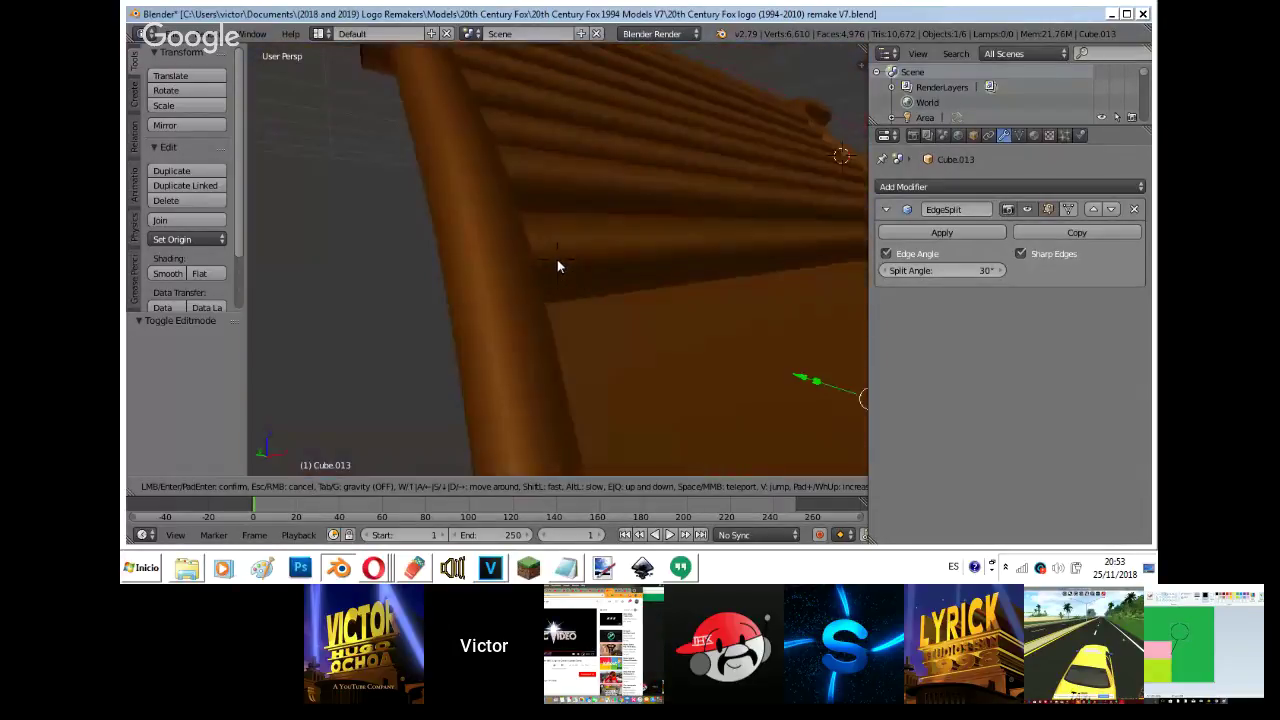
pyautogui.press('s')
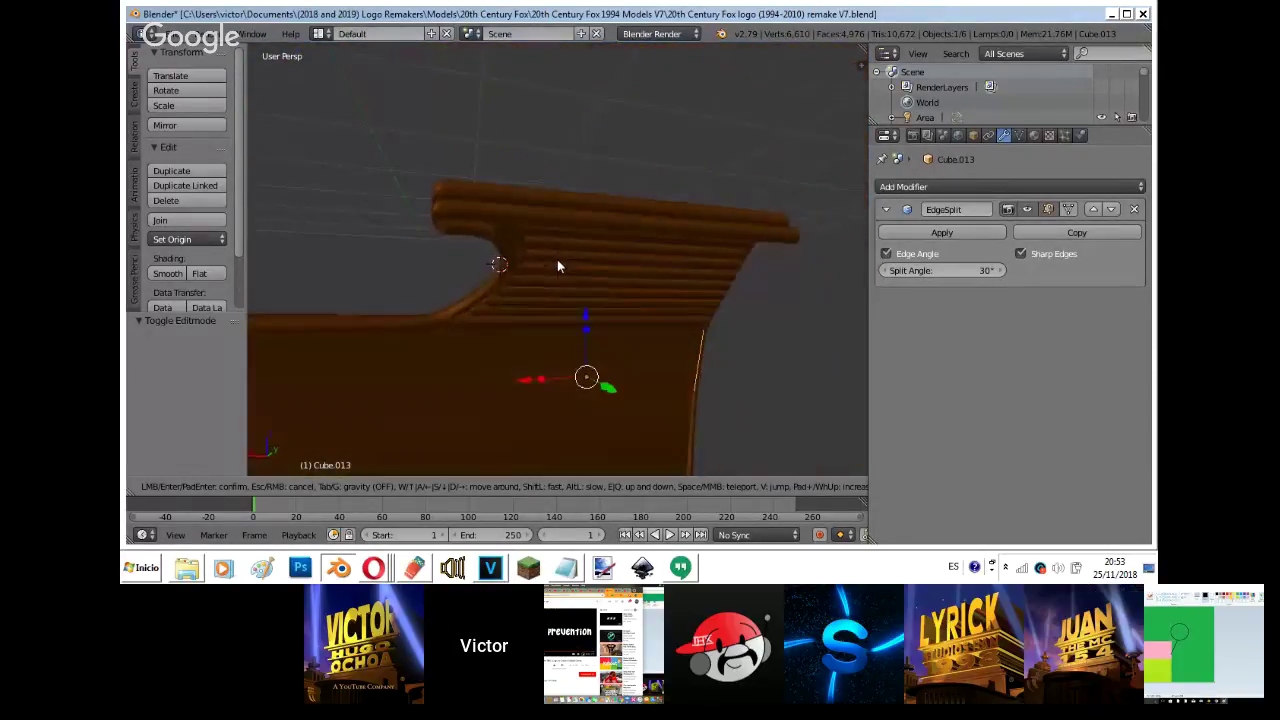
pyautogui.press('s')
pyautogui.click(557, 262)
pyautogui.press('Tab')
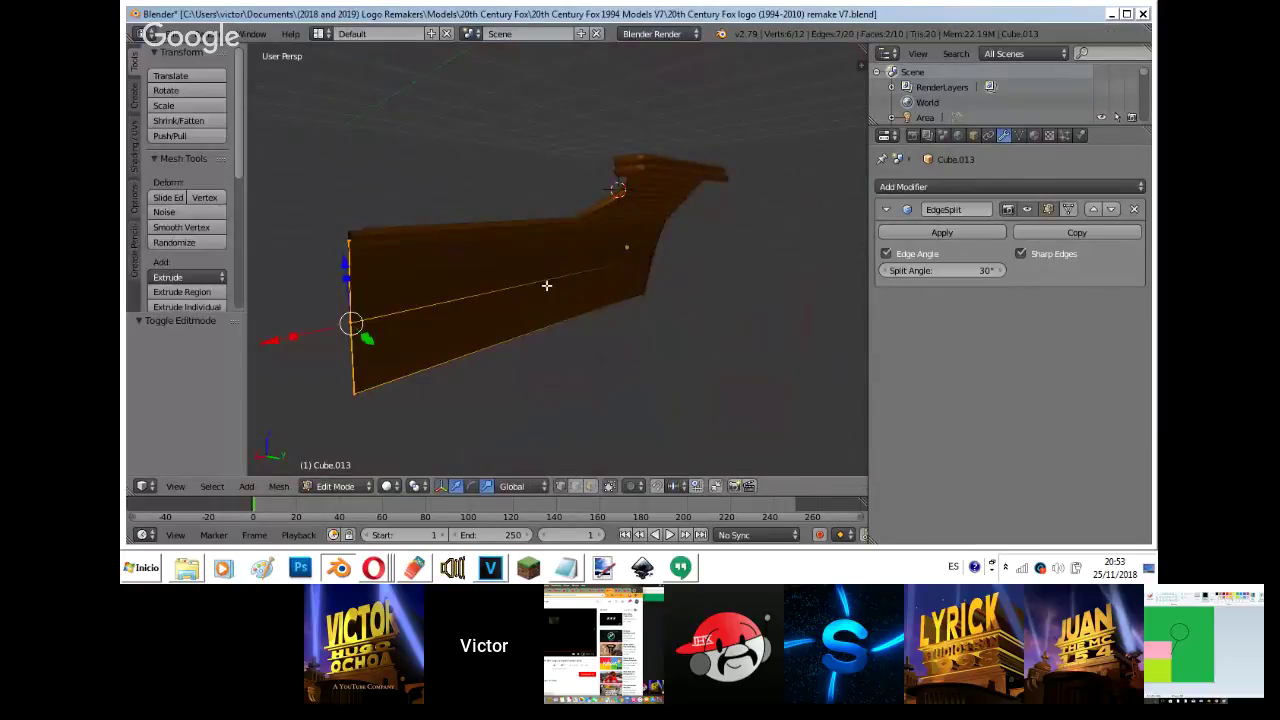
pyautogui.click(591, 486)
pyautogui.press('Tab')
# - Extrude the lower panel's end faces and pull the new section along Y, back beside the logo building
pyautogui.hotkey('shift', 'f')
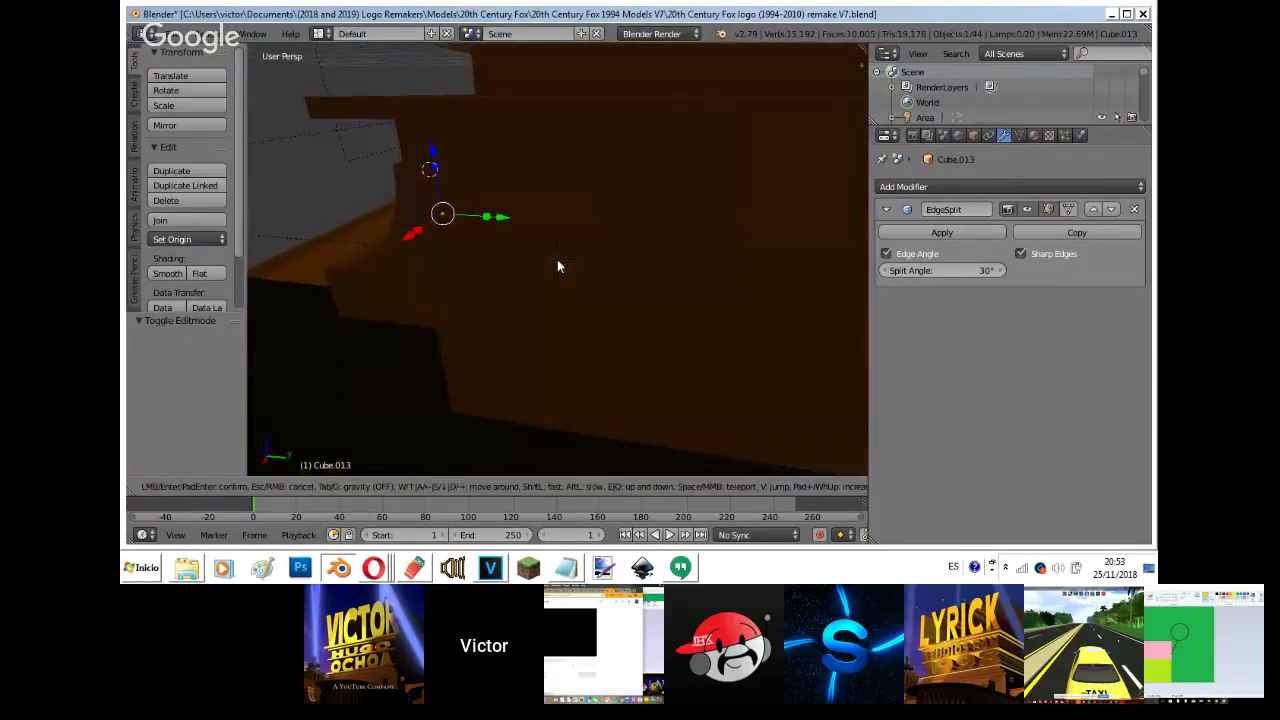
pyautogui.press('s')
pyautogui.click(557, 259)
pyautogui.press('Tab')
pyautogui.press('e')
pyautogui.rightClick(630, 254)
pyautogui.moveTo(491, 287); pyautogui.dragTo(637, 269)
pyautogui.press('Tab')
pyautogui.hotkey('shift', 'f')
pyautogui.press('s')
pyautogui.press('s')
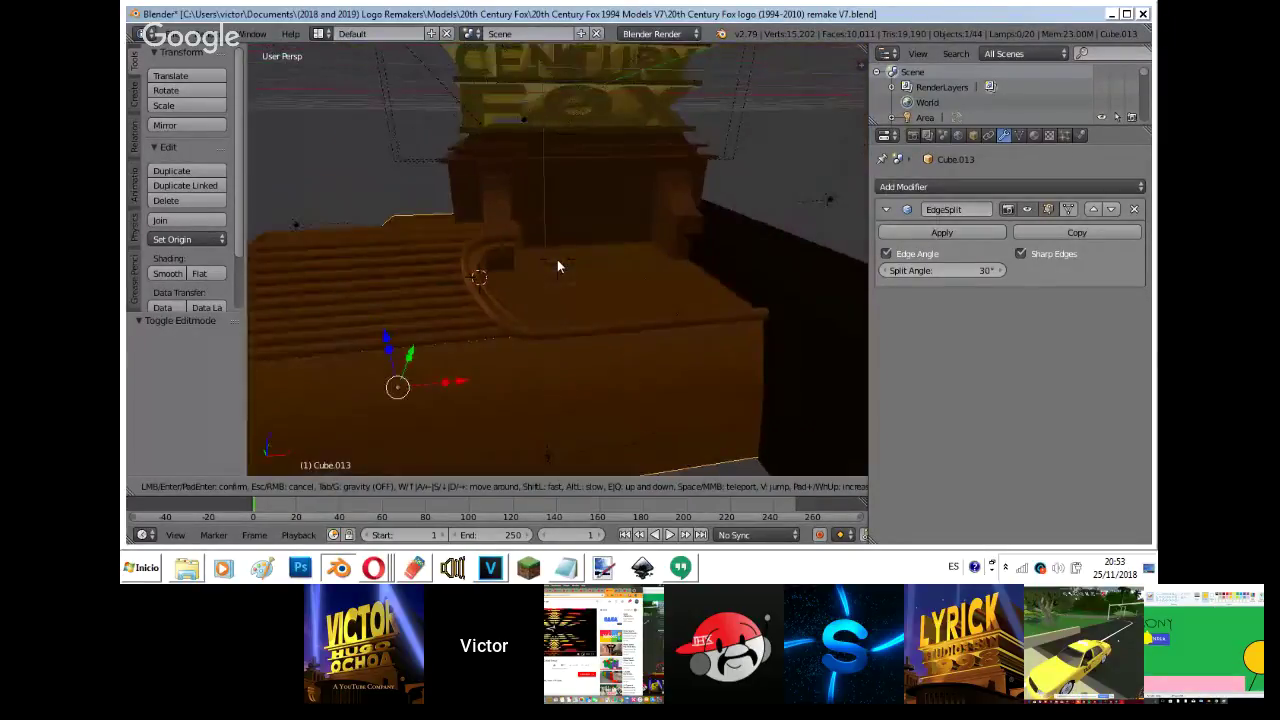
pyautogui.click(557, 263)
# - Switch to the Opera browser to check the YouTube live chat and the Hangouts broadcast window, and return to Blender
pyautogui.moveTo(373, 568)
pyautogui.click(368, 491)
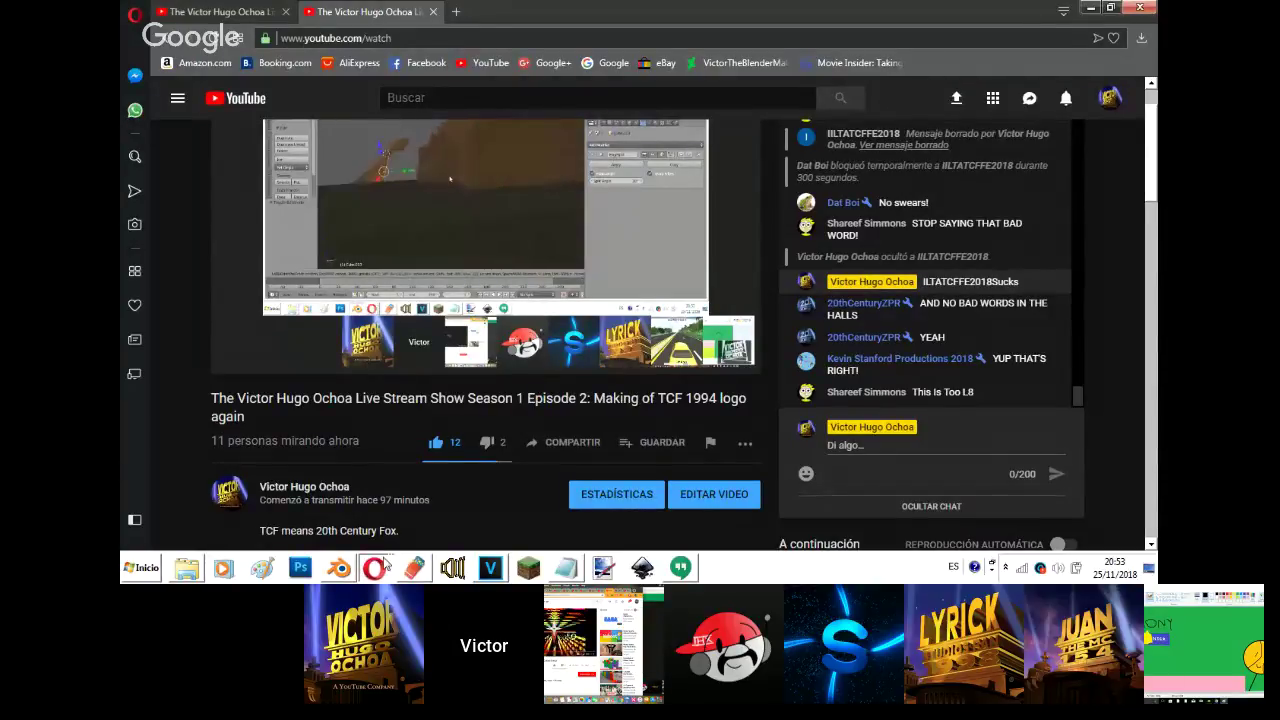
pyautogui.click(360, 517)
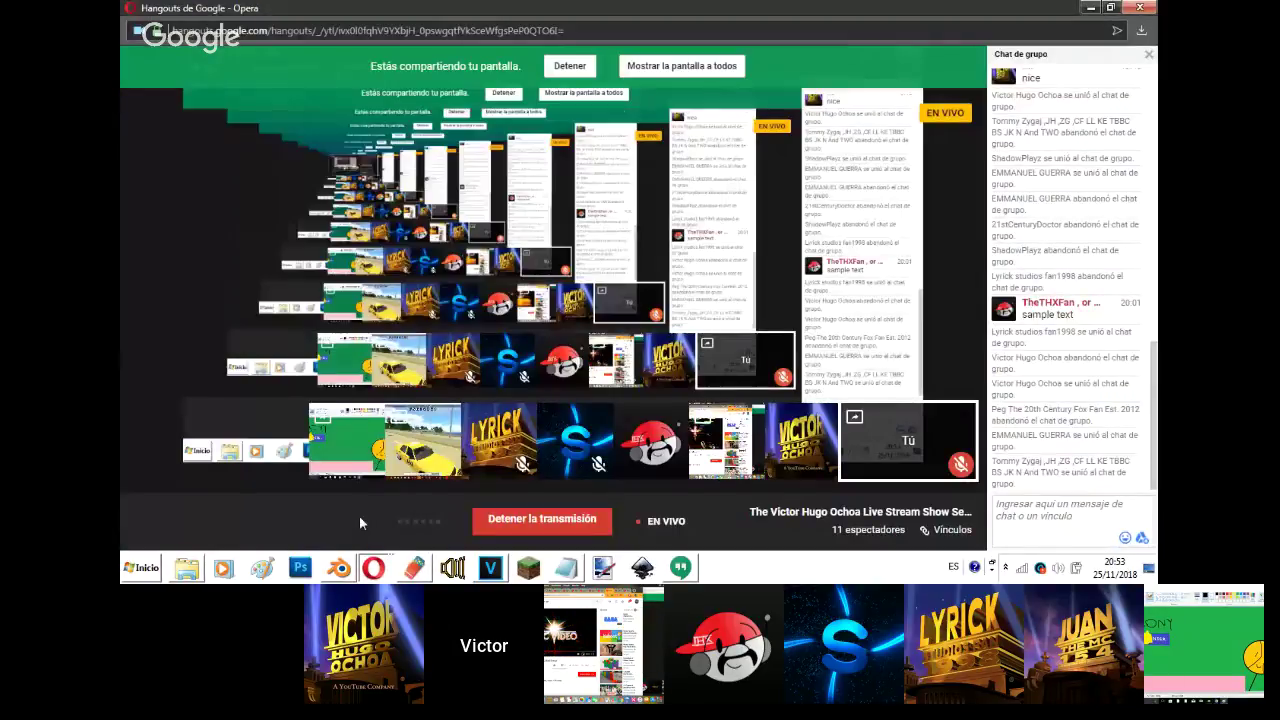
pyautogui.click(339, 567)
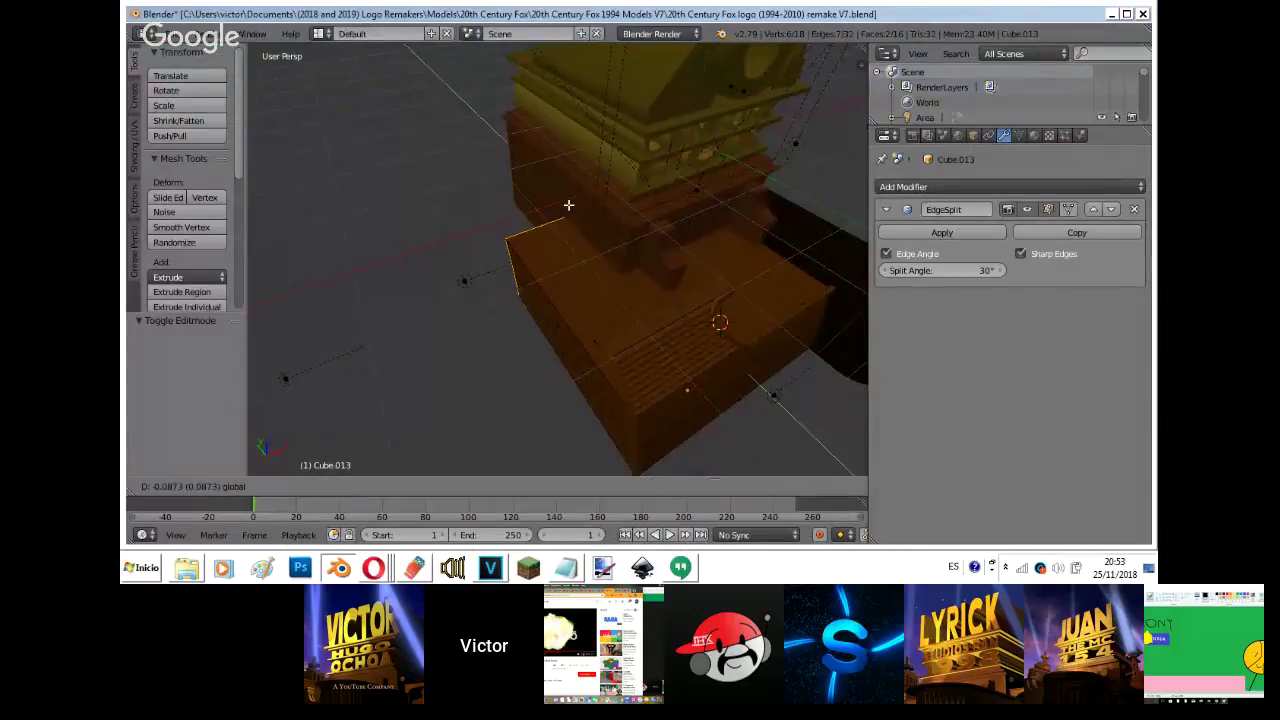
# - Finish adjusting the position of the panel's newly extruded end faces and leave mesh editing
pyautogui.press('Tab')
pyautogui.hotkey('shift', 'f')
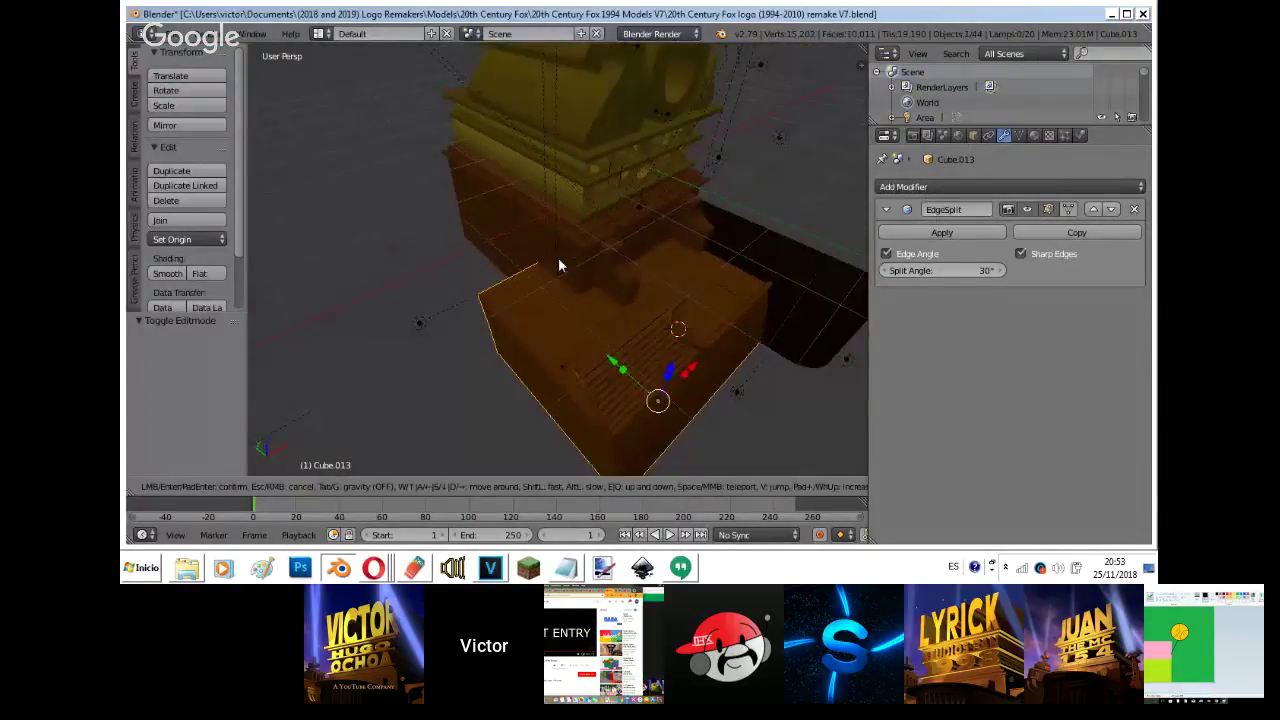
pyautogui.press('w')
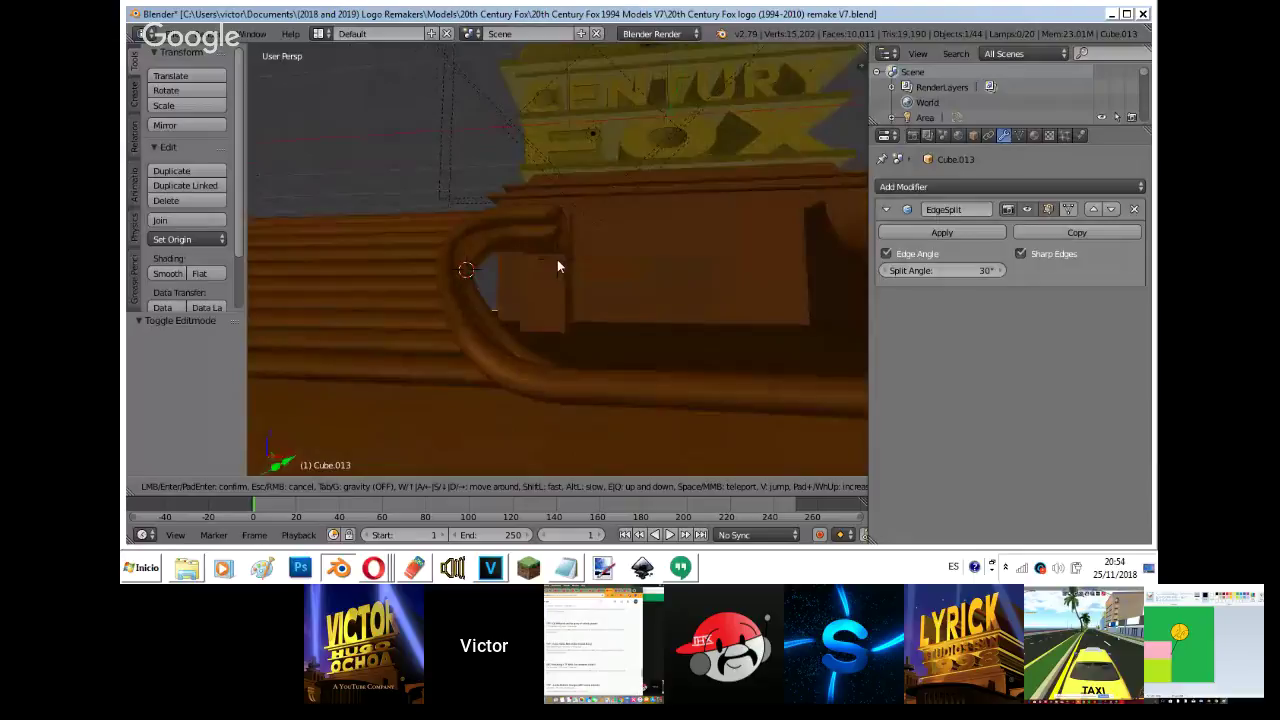
pyautogui.click(557, 262)
# - Select all parts of the curved-tube base, show the logo scene with them, and move the base -0.599 along X
pyautogui.click(617, 482)
pyautogui.press('a')
pyautogui.press('a')
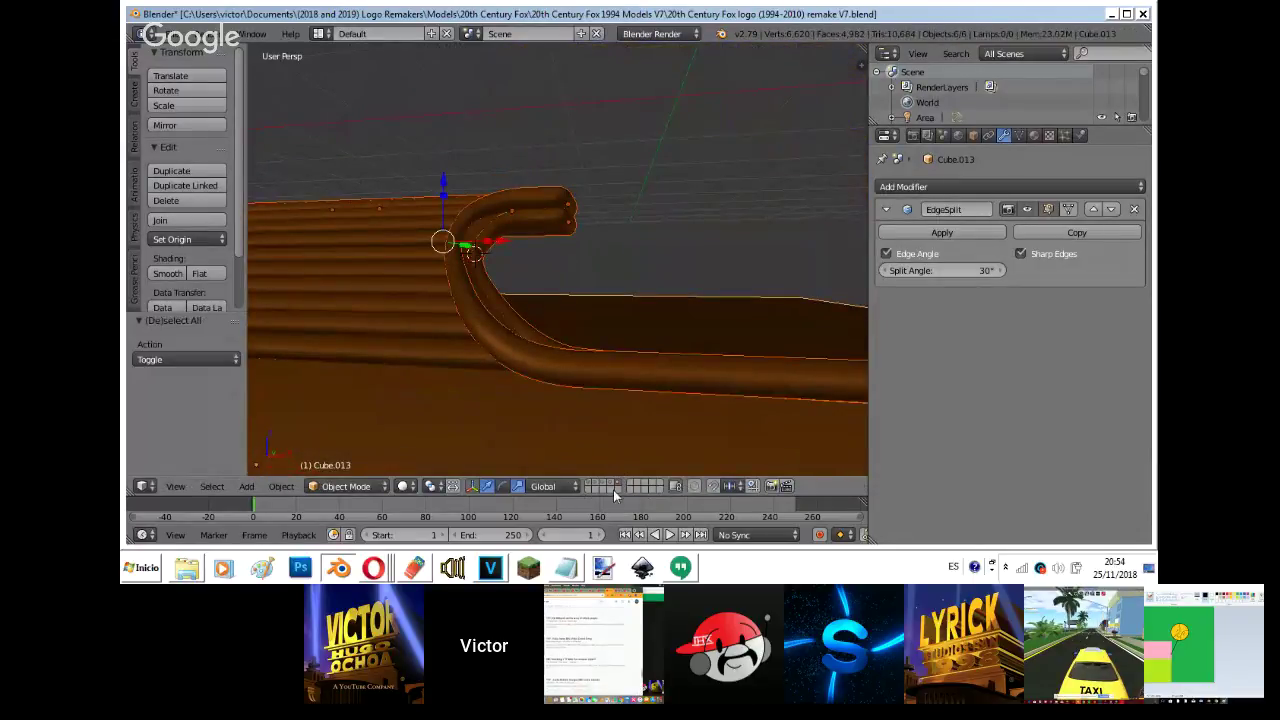
pyautogui.press('z')
pyautogui.press('z')
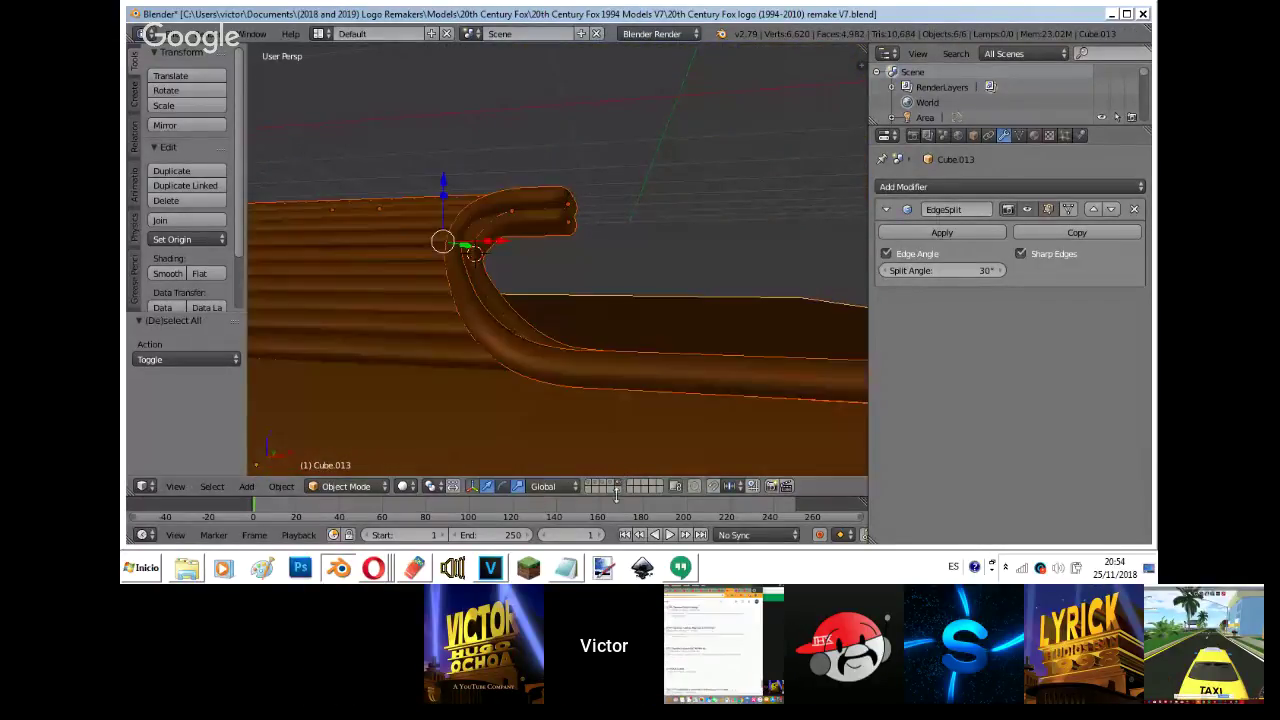
pyautogui.keyDown('shift'); pyautogui.moveTo(610, 482); pyautogui.dragTo(590, 482); pyautogui.keyUp('shift')
pyautogui.press('g')
pyautogui.press('x')
pyautogui.click(529, 238)
pyautogui.scroll(-4, 529, 240)
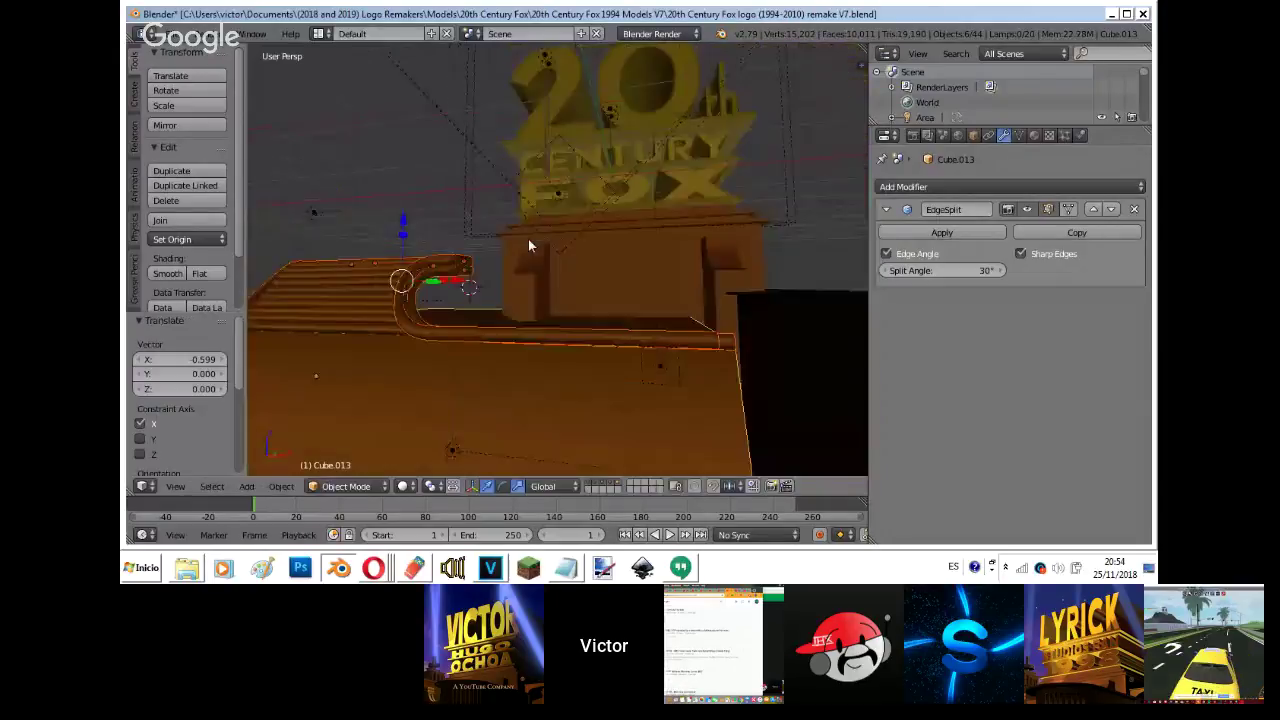
# - Move the base 0.239 along Y in the camera view and turn on the background reference image
pyautogui.press('KP_0')
pyautogui.press('g')
pyautogui.press('y')
pyautogui.click(529, 245)
pyautogui.press('m')
pyautogui.press('n')
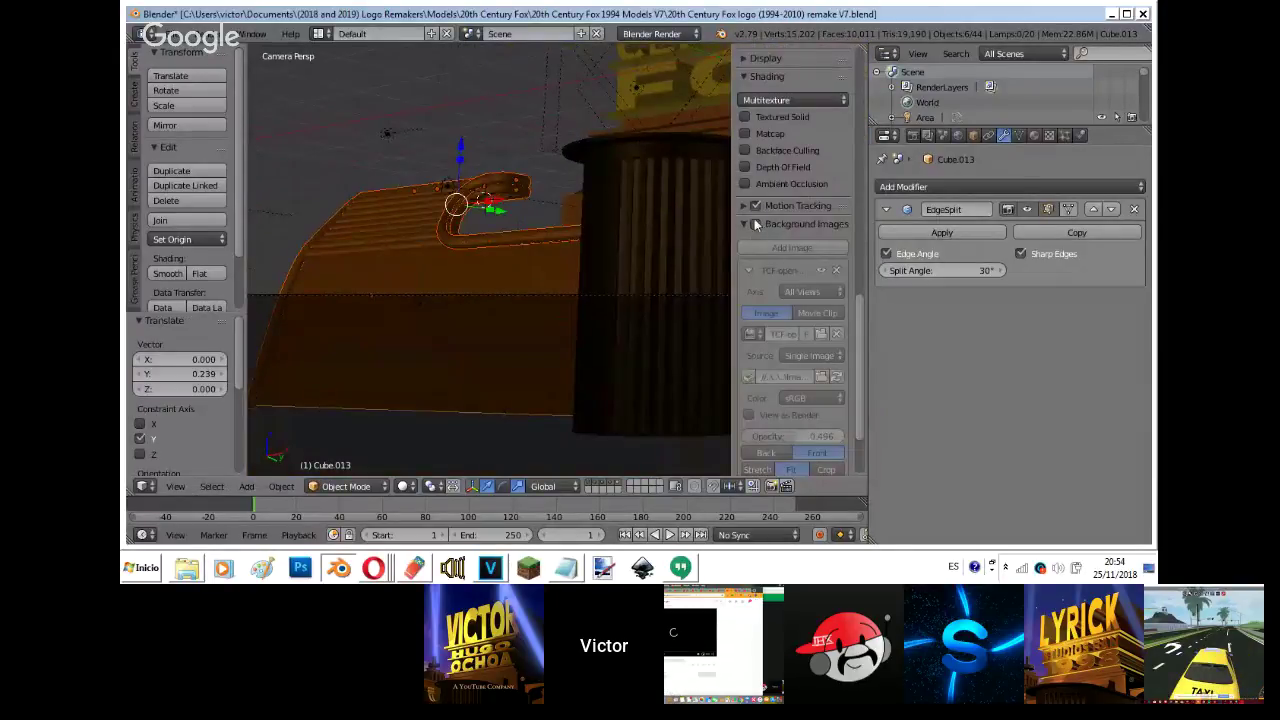
pyautogui.click(756, 224)
pyautogui.press('n')
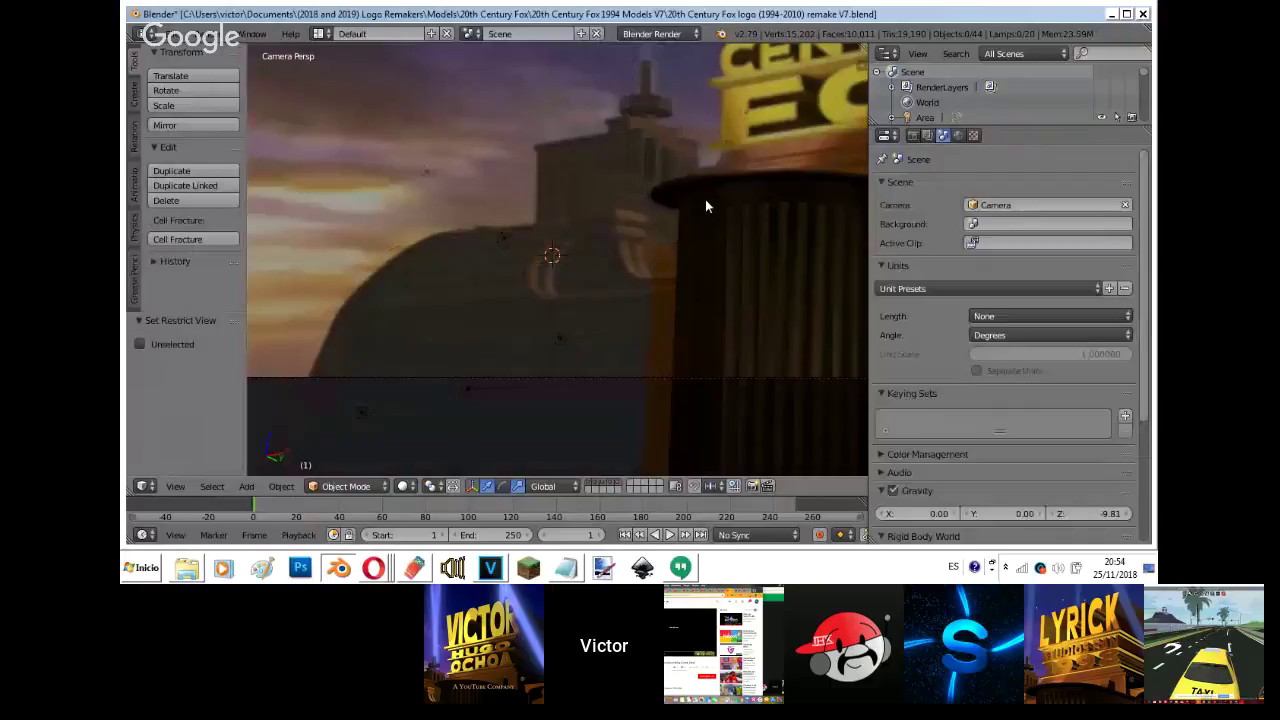
# - Move the base by X 0.232, Y 0.125, Z 0.088 and scale it to 0.972 to match the reference image
pyautogui.press('g')
pyautogui.click(740, 189)
pyautogui.press('s')
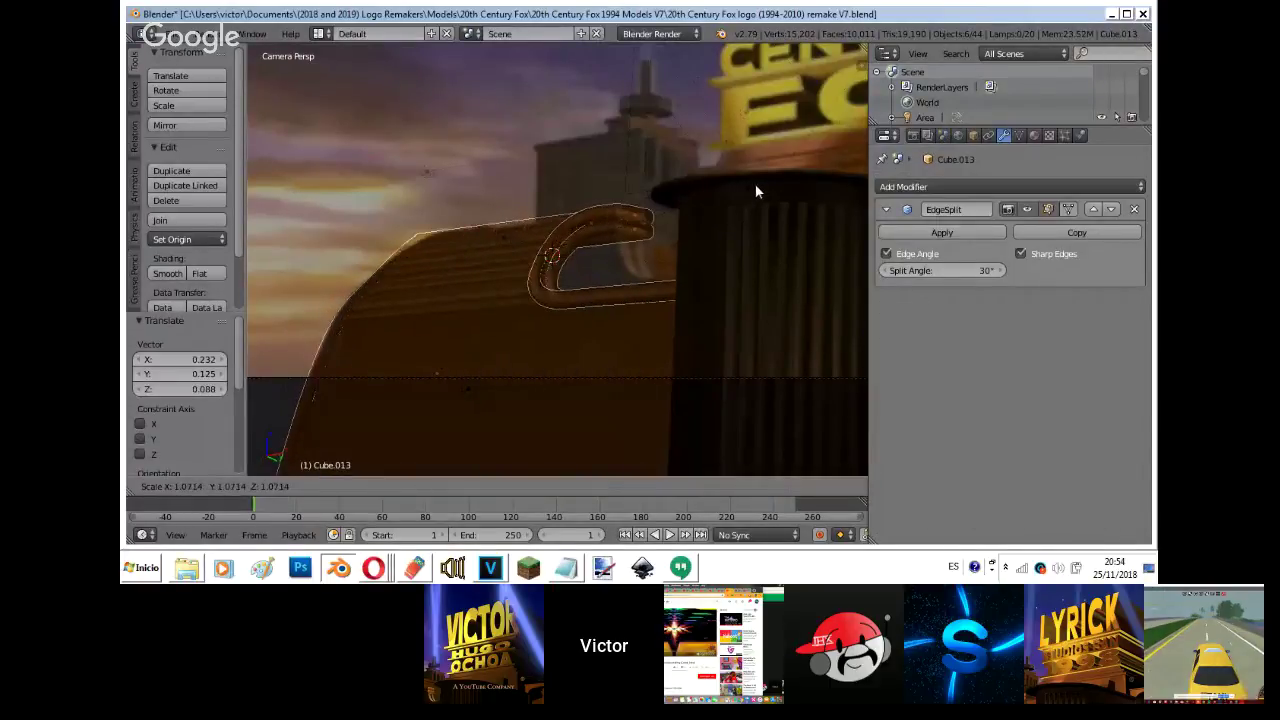
pyautogui.click(744, 192)
pyautogui.press('KP_0')
# - Check the base's fit against the logo building up close and move the base -0.090 along Y
pyautogui.hotkey('shift', 'f')
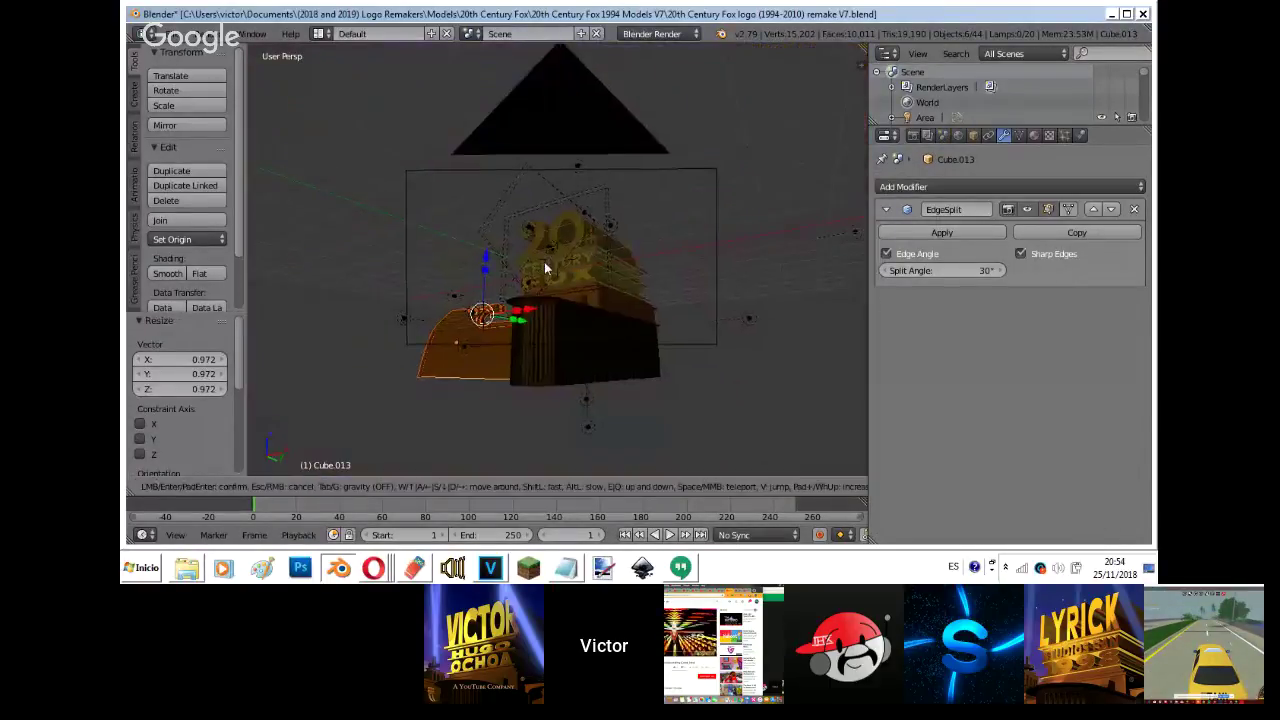
pyautogui.press('w')
pyautogui.press('e')
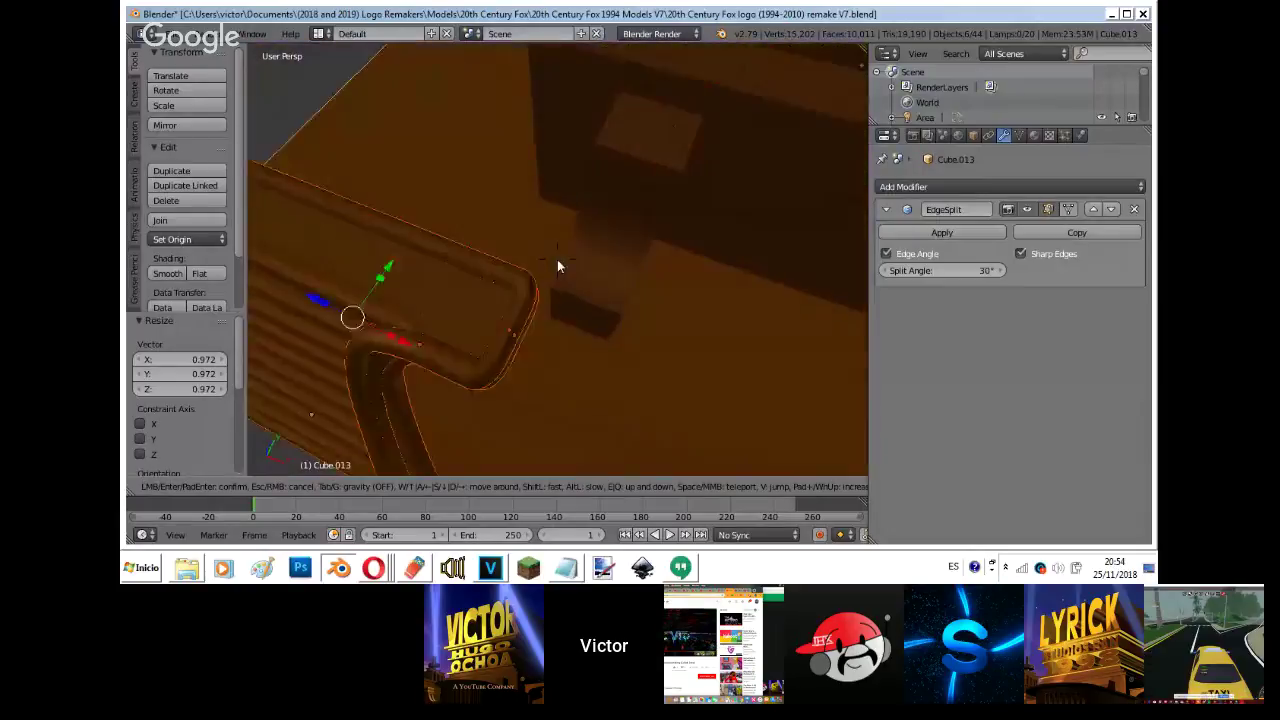
pyautogui.press('a')
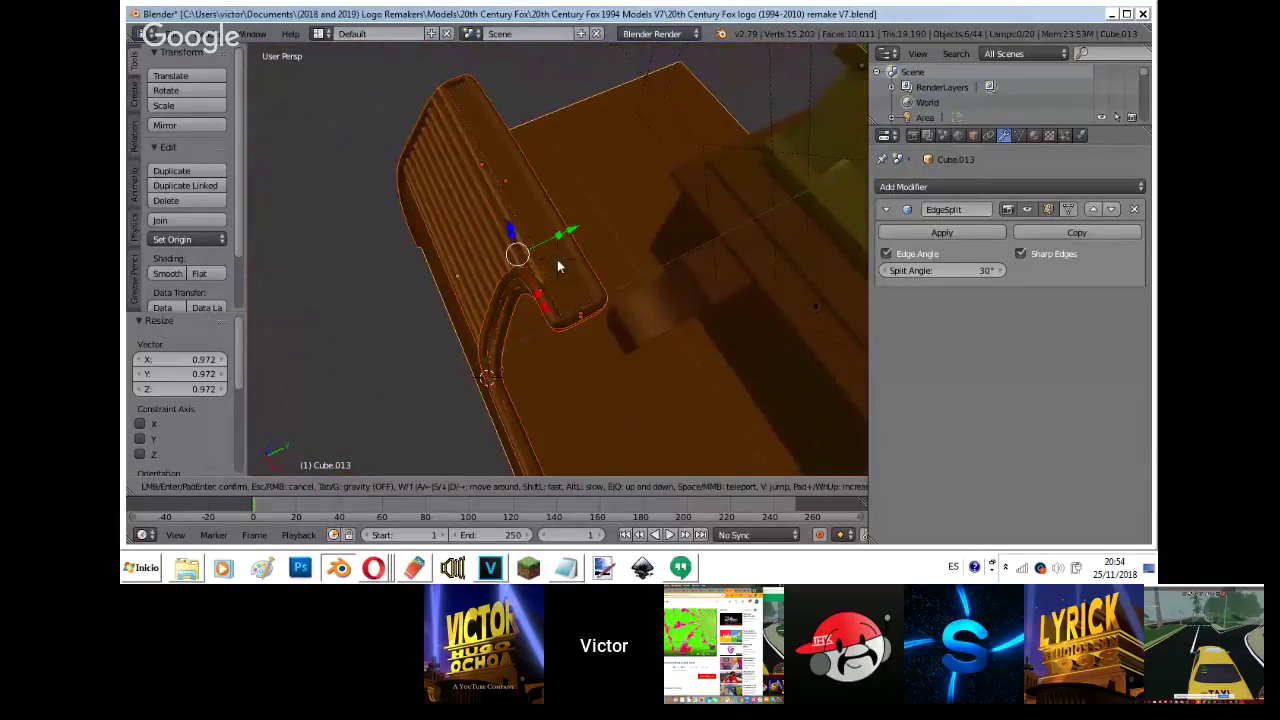
pyautogui.press('w')
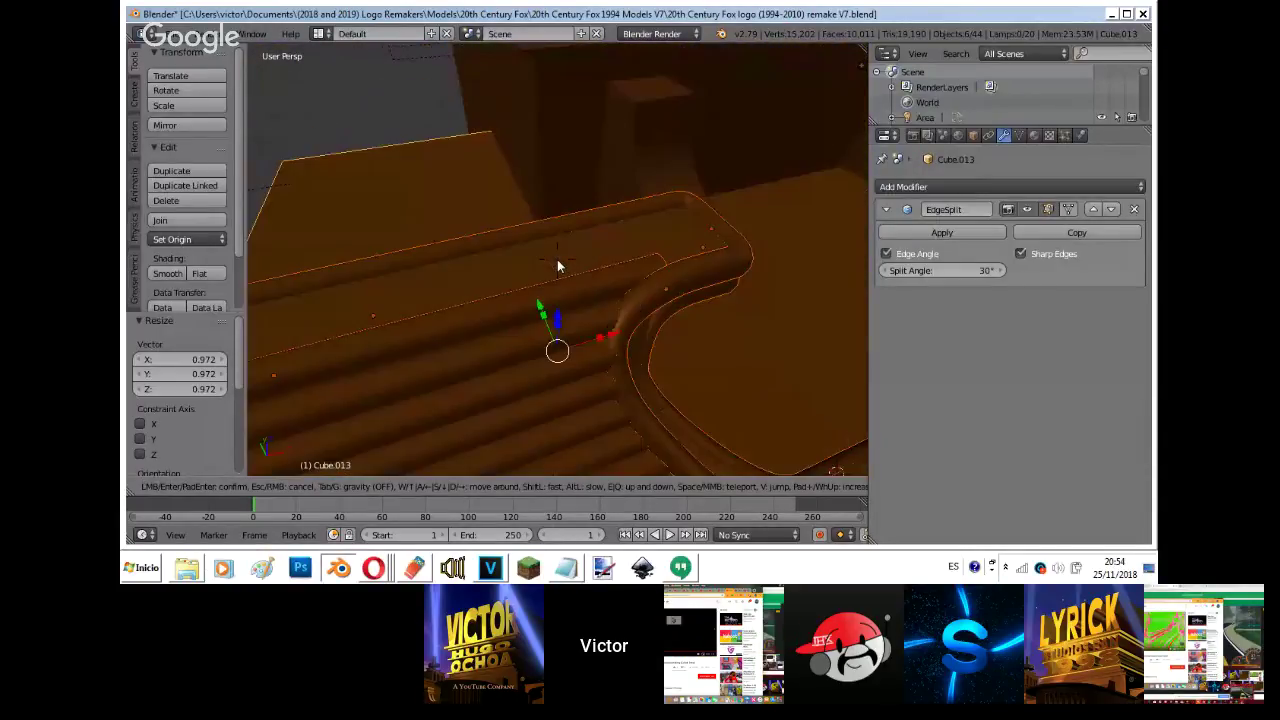
pyautogui.press('w')
pyautogui.press('w')
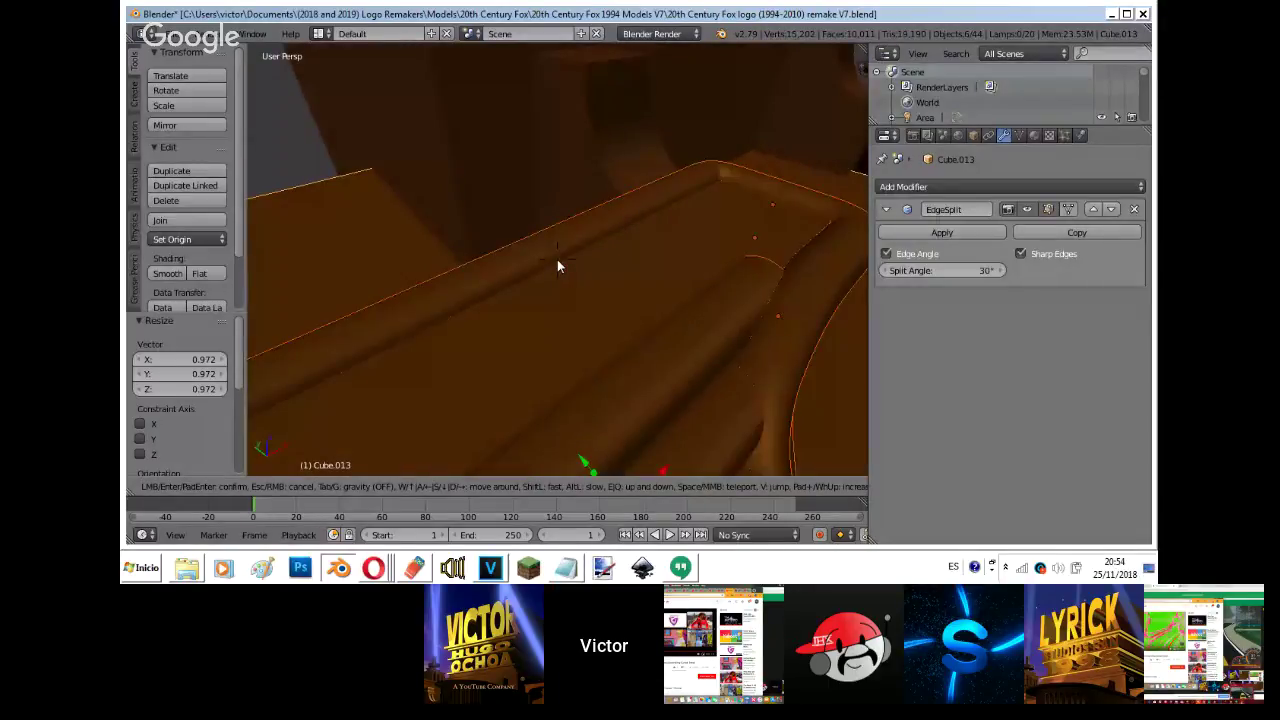
pyautogui.press('a')
pyautogui.press('a')
pyautogui.click(557, 259)
pyautogui.press('g')
pyautogui.press('y')
pyautogui.click(594, 256)
# - Nudge the base by X -0.005, Y 0.007, Z -0.026 in the camera view to align it with the reference image
pyautogui.press('KP_0')
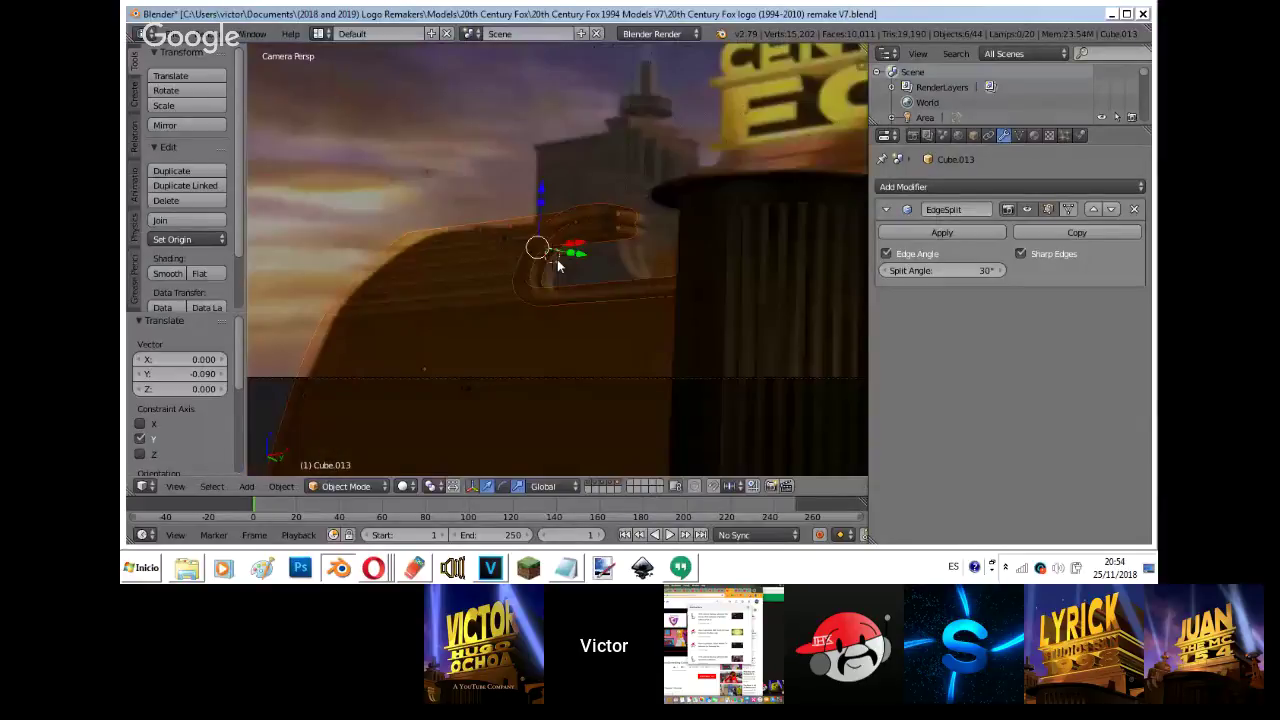
pyautogui.press('g')
pyautogui.click(596, 241)
pyautogui.scroll(-4, 426, 321)
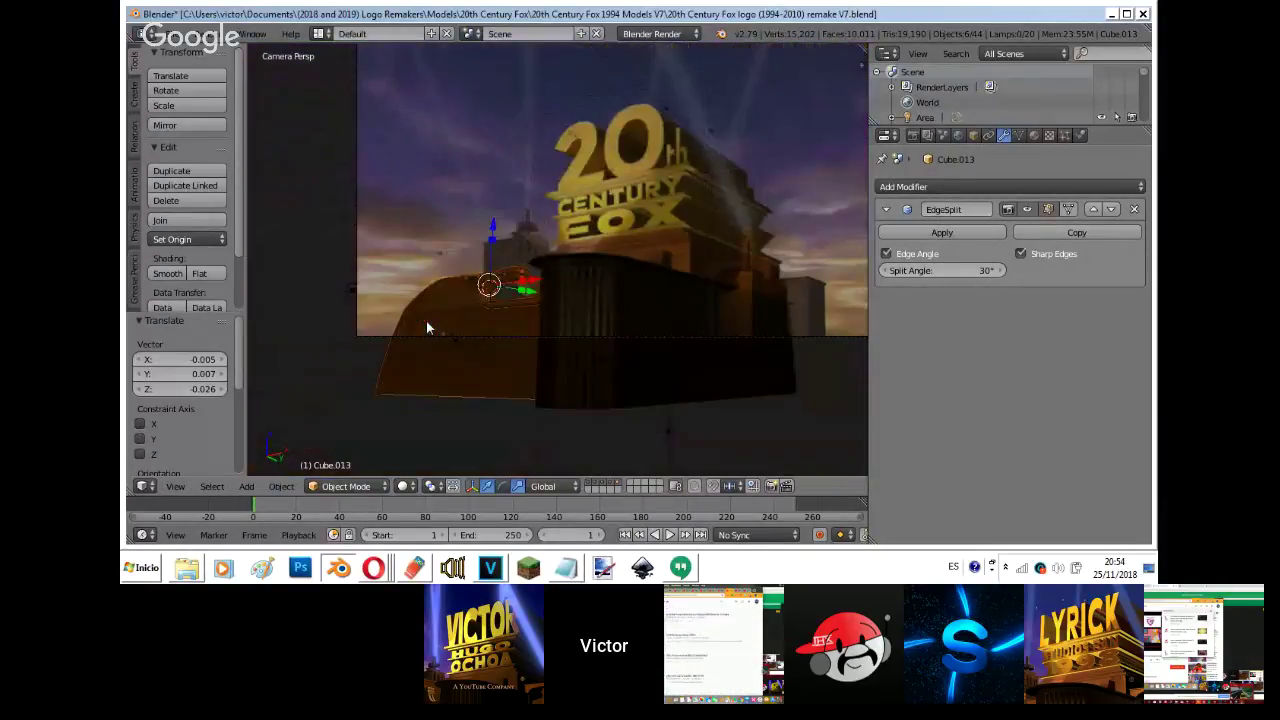
# - Compare the base's curved tube and the area beside the dark column with the background reference image
pyautogui.scroll(1, 450, 340)
pyautogui.rightClick(450, 345)
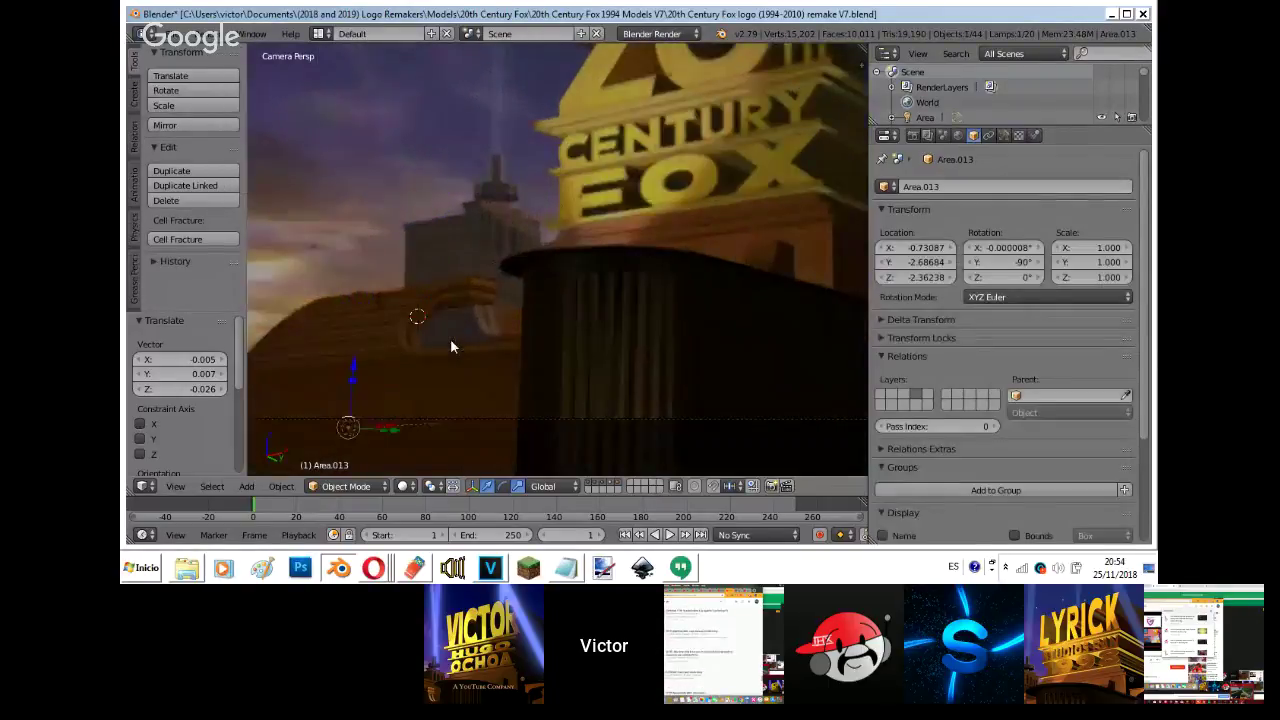
pyautogui.scroll(2, 450, 347)
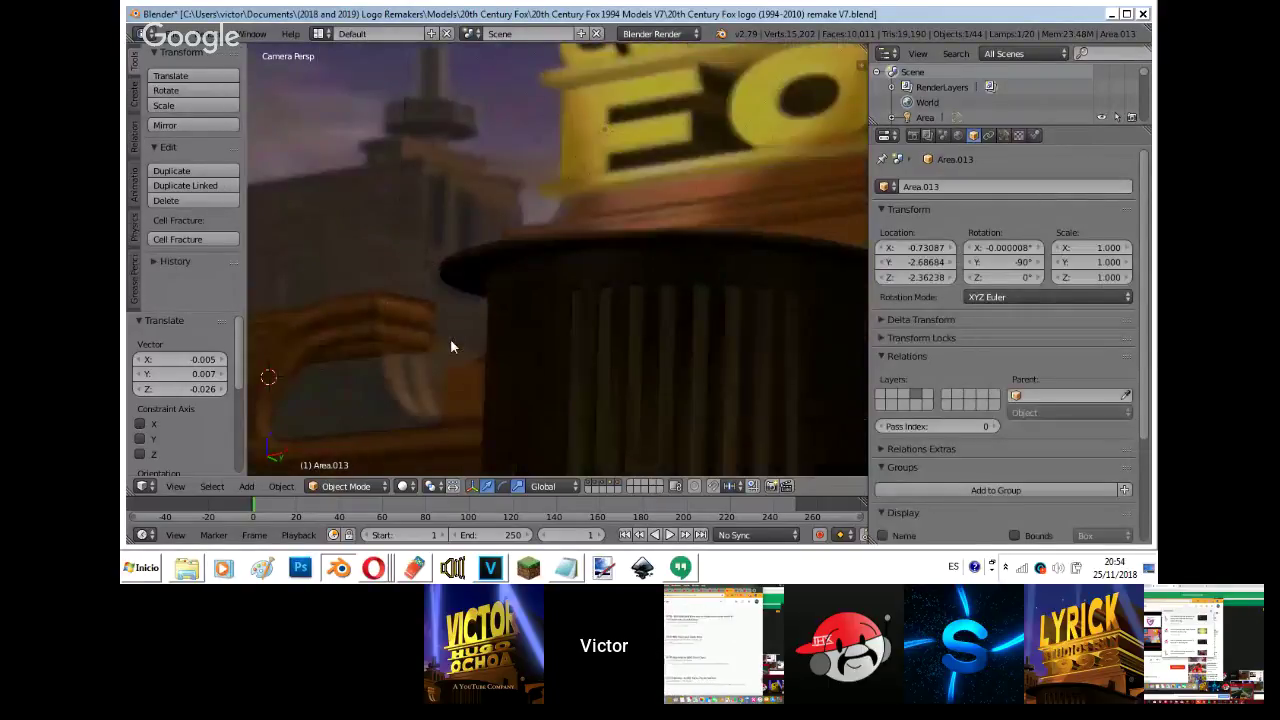
pyautogui.scroll(-6, 450, 347)
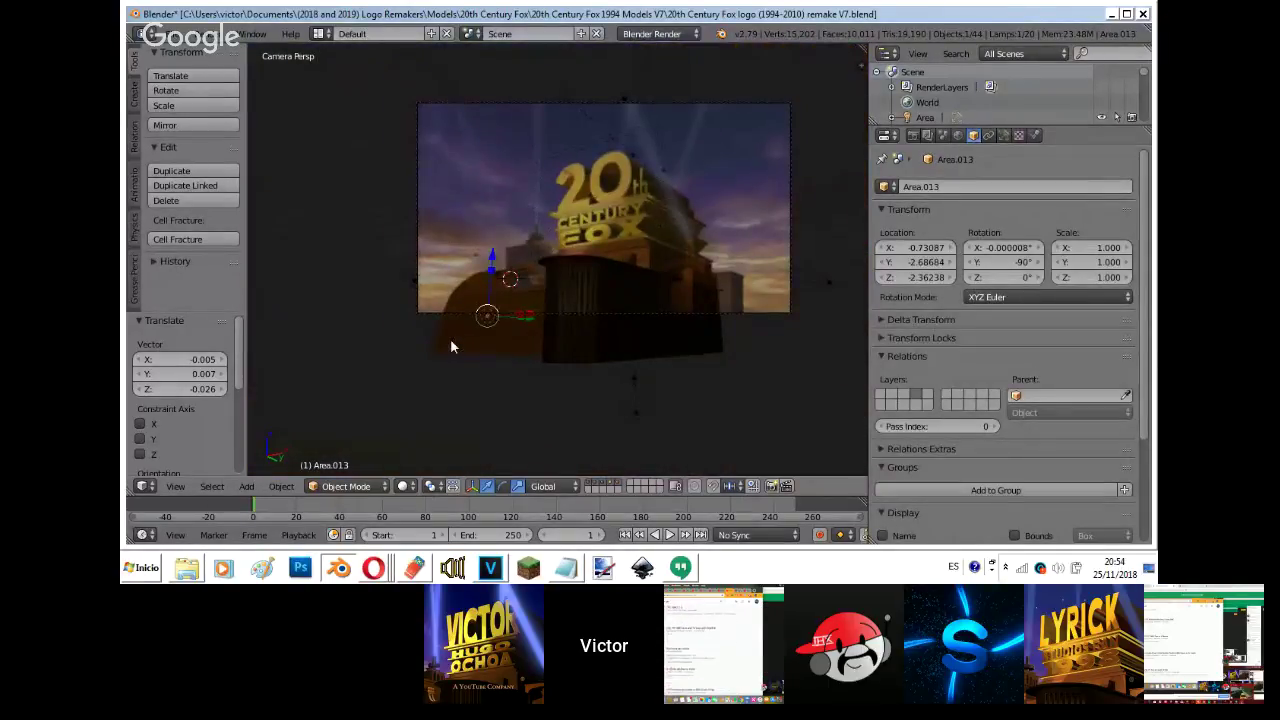
pyautogui.scroll(5, 450, 347)
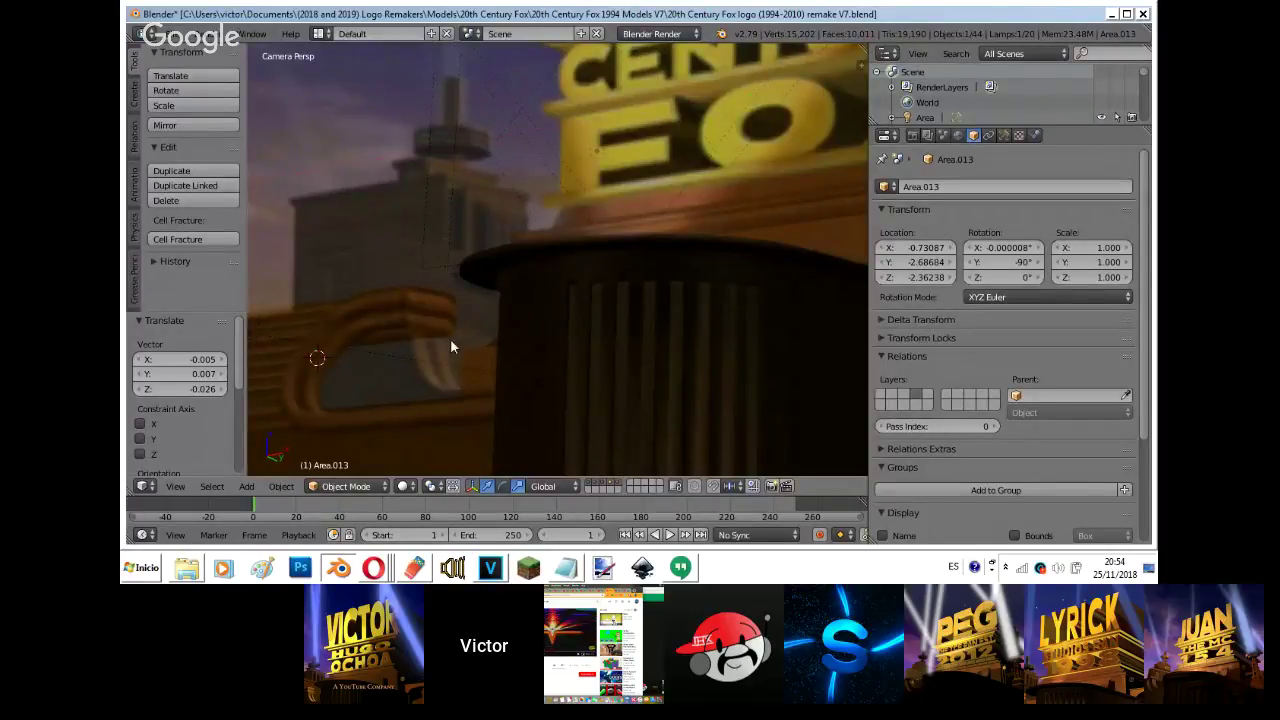
# - Turn off the background reference image in the camera view
pyautogui.press('n')
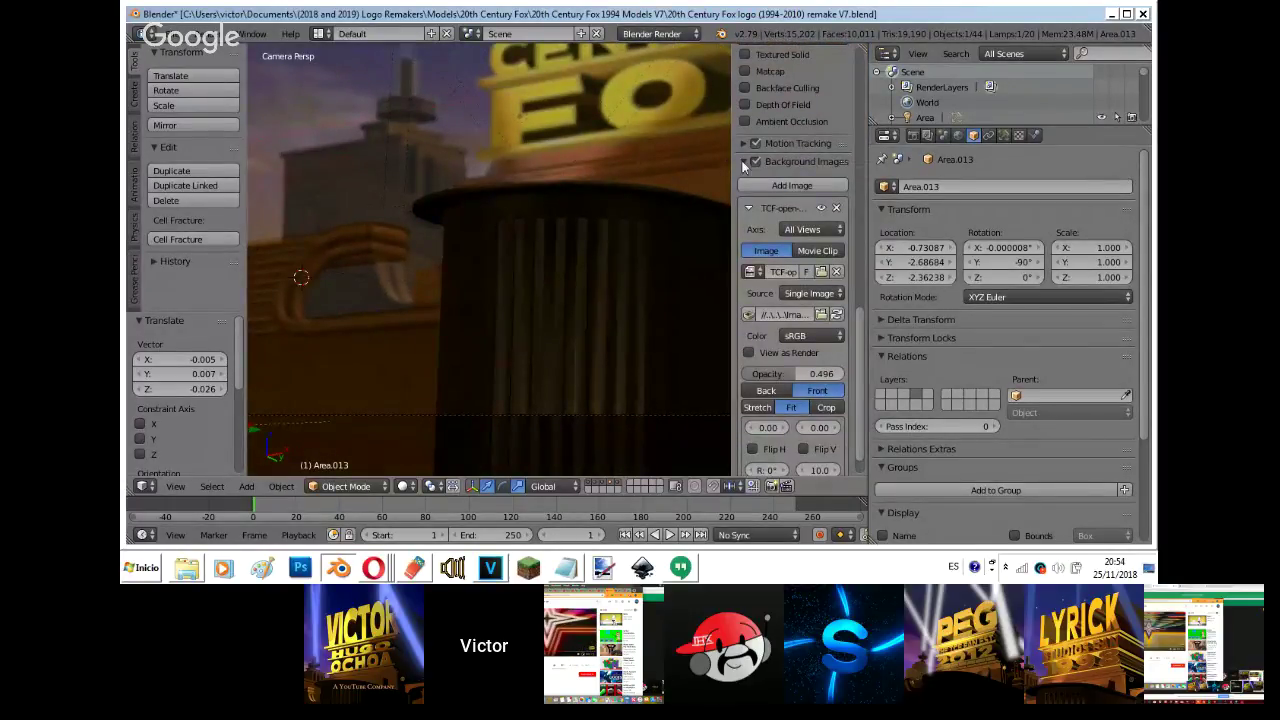
pyautogui.click(754, 162)
pyautogui.press('n')
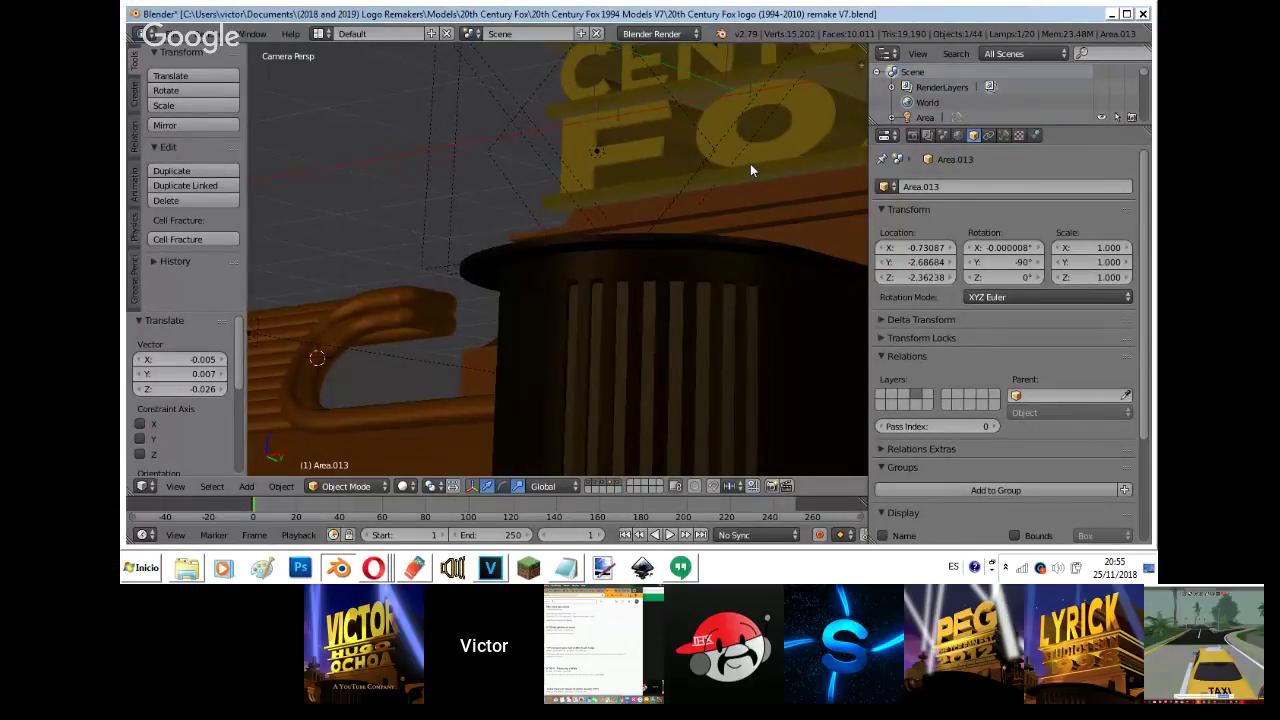
pyautogui.hotkey('ctrl', 'z')
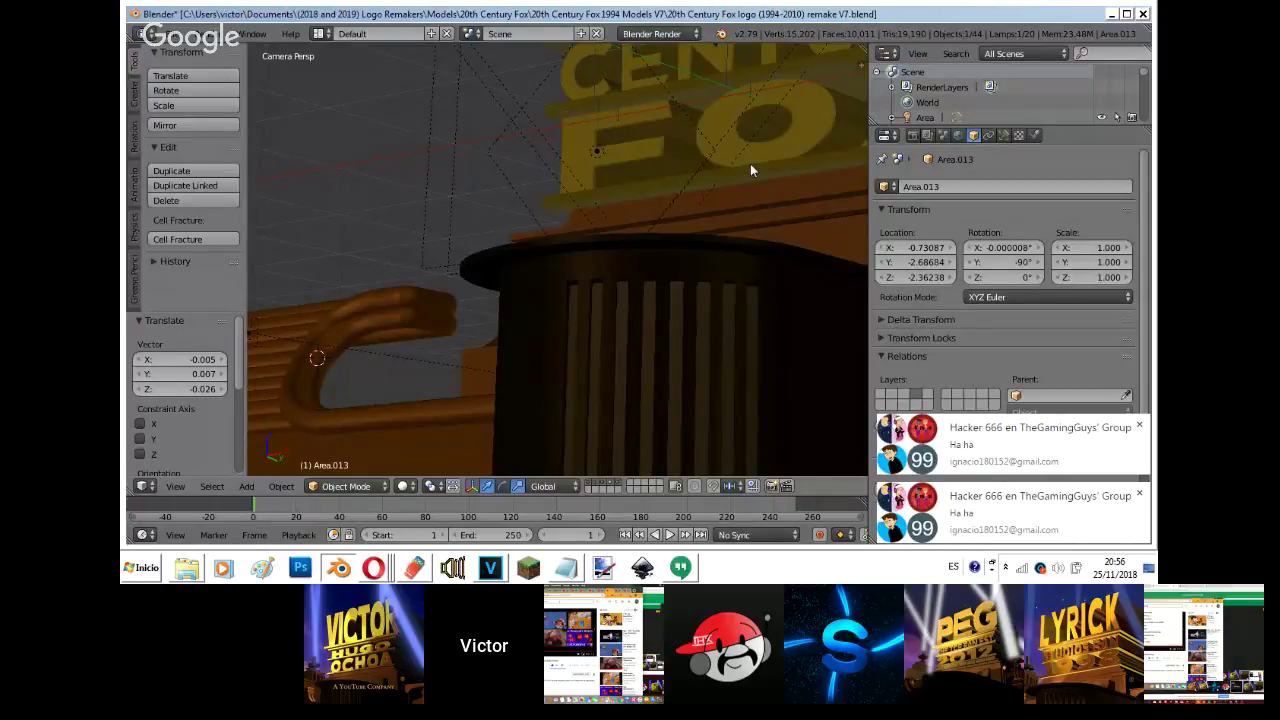
# - Switch to the browser and check the live stream's YouTube page and the screen share in the Hangouts call
pyautogui.click(375, 490)
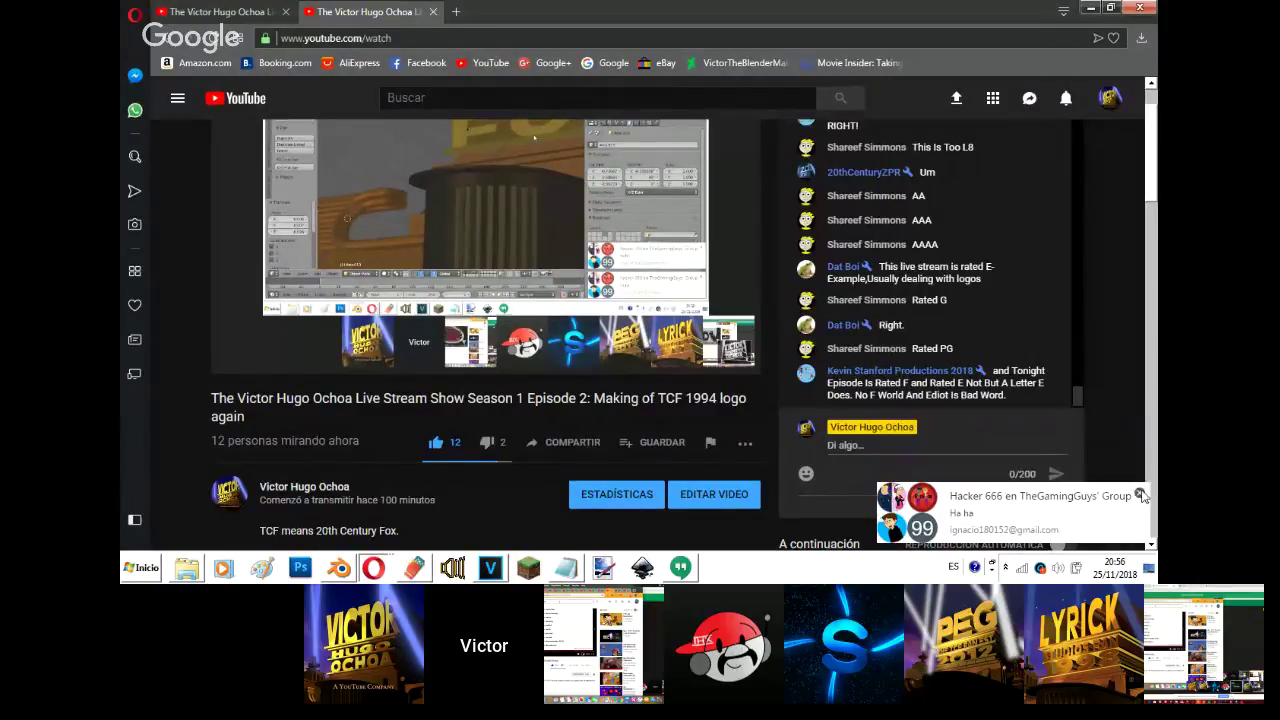
pyautogui.click(373, 568)
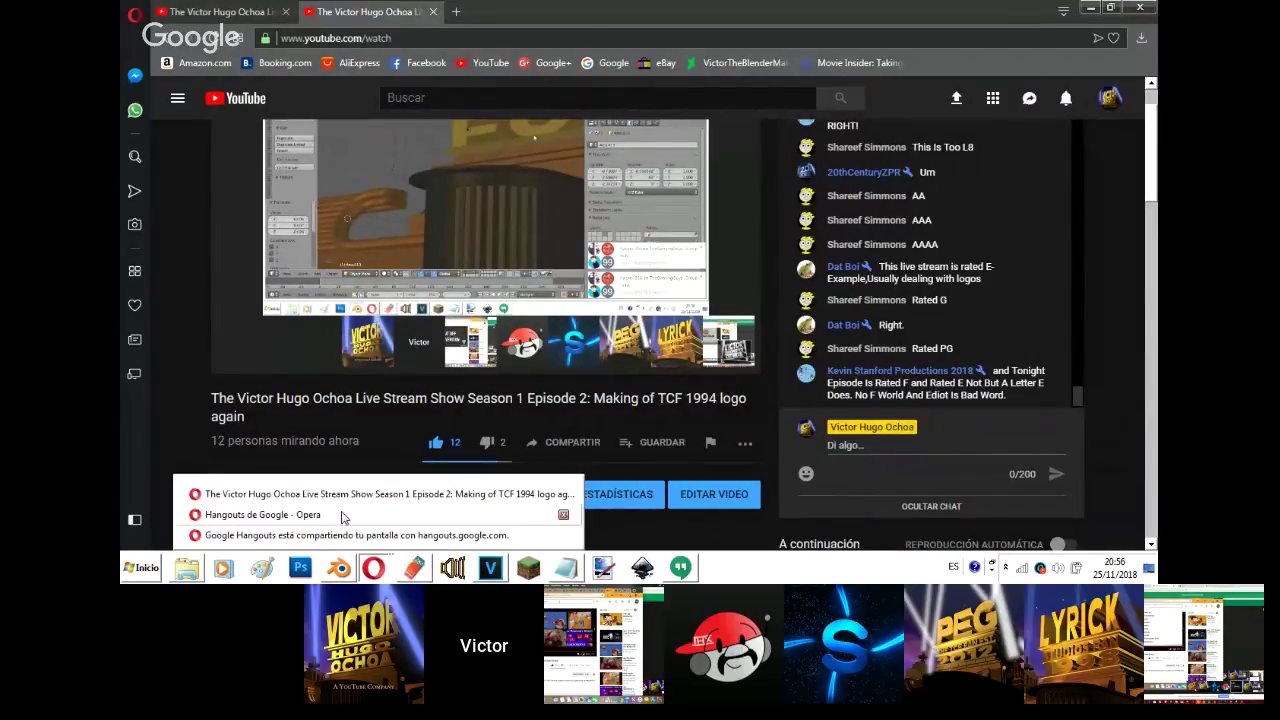
pyautogui.click(337, 507)
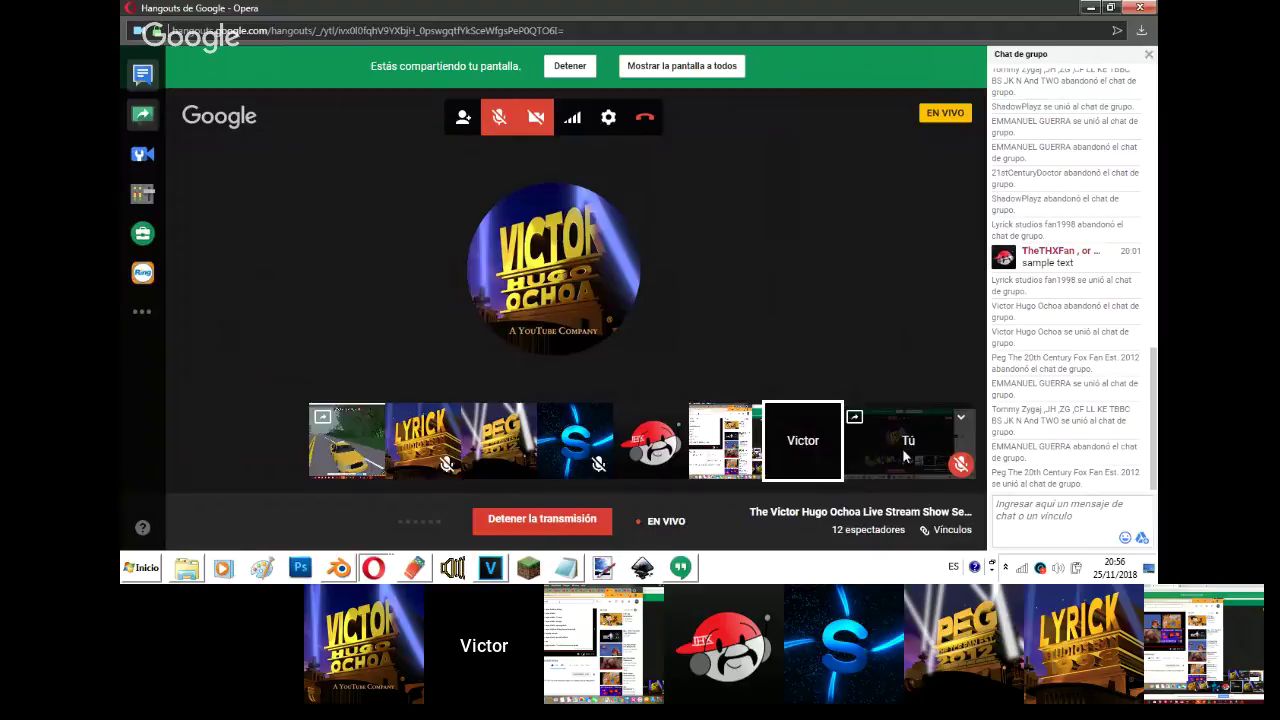
pyautogui.click(902, 448)
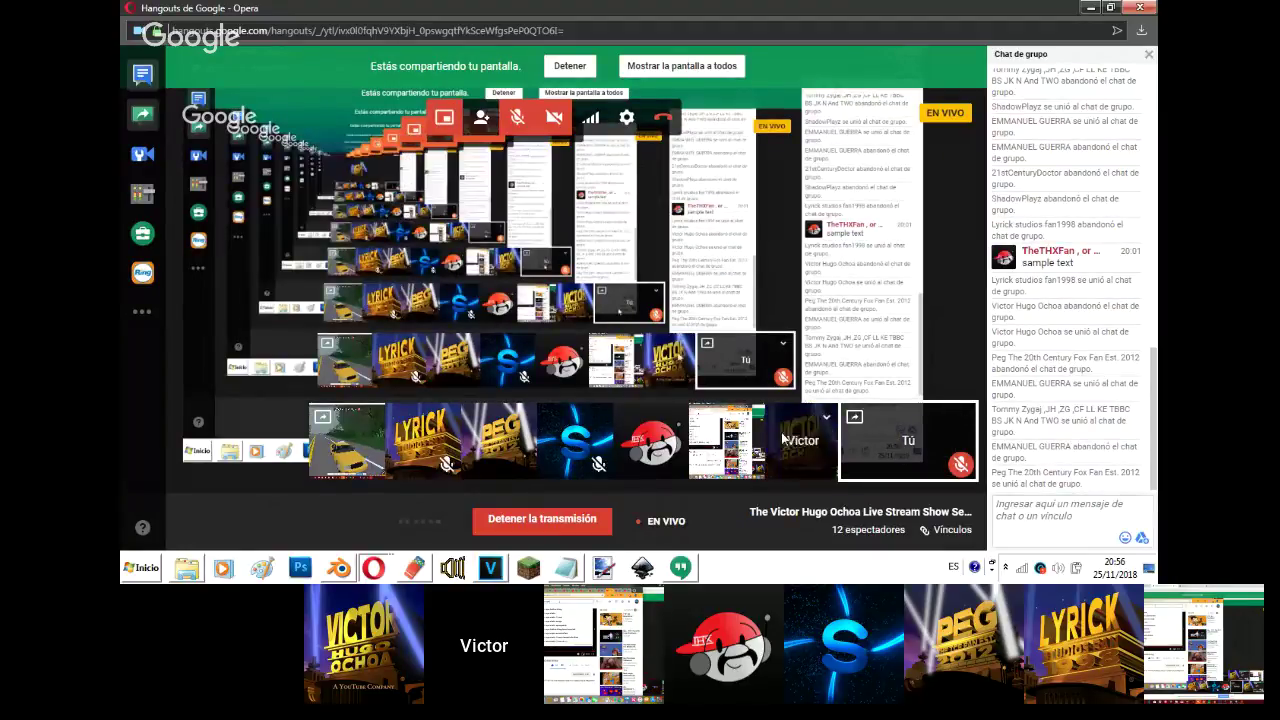
pyautogui.moveTo(373, 568)
pyautogui.click(380, 494)
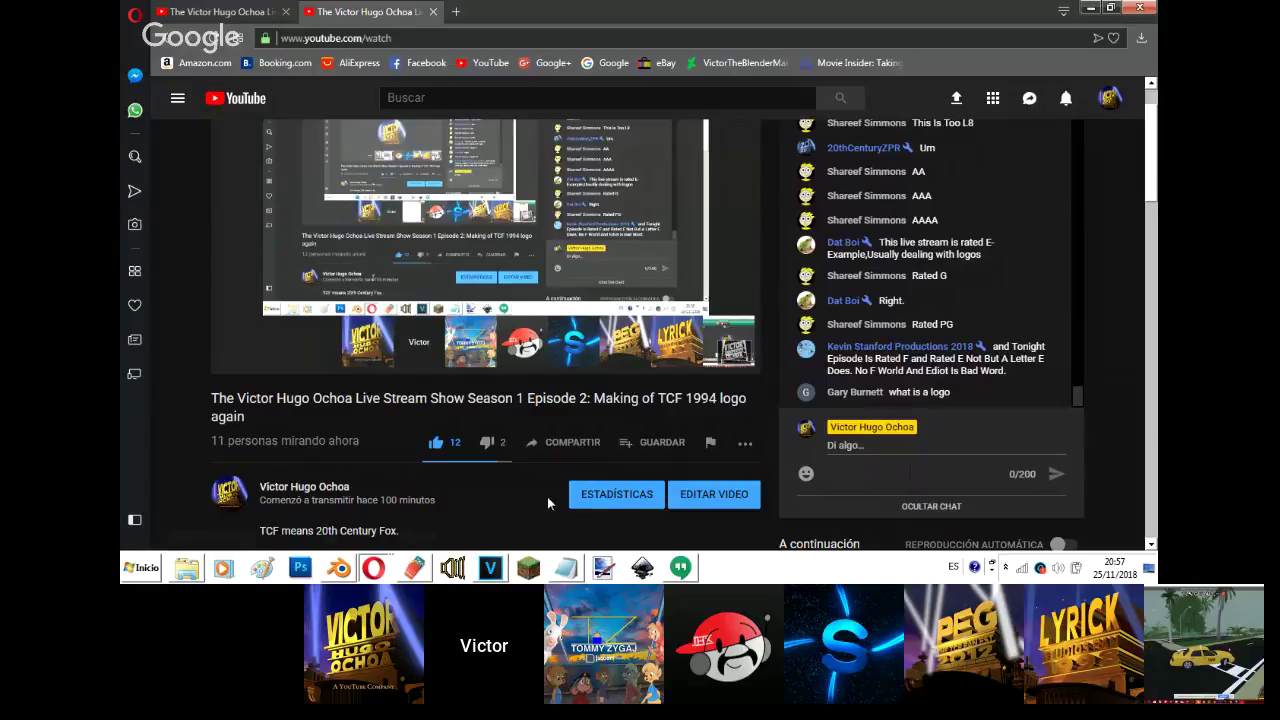
# - Switch back to Blender and inspect the whole logo model in a rendered preview through the camera
pyautogui.click(340, 569)
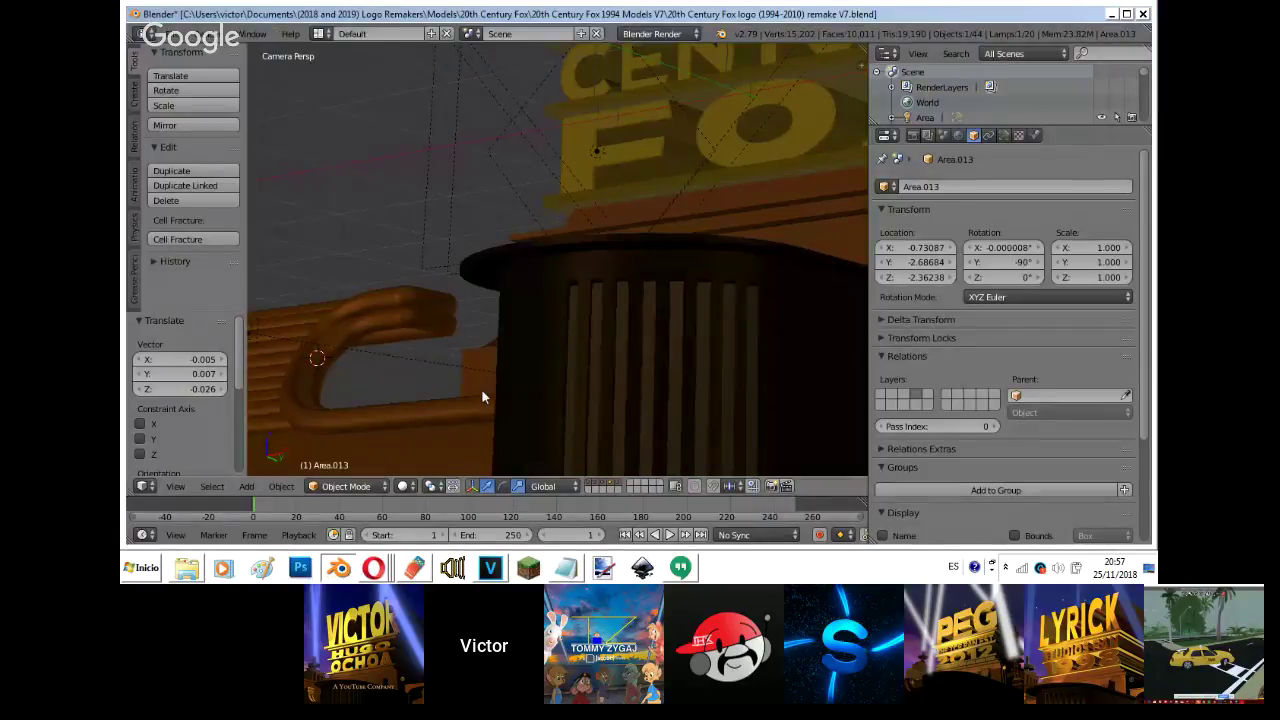
pyautogui.hotkey('shift', 'z')
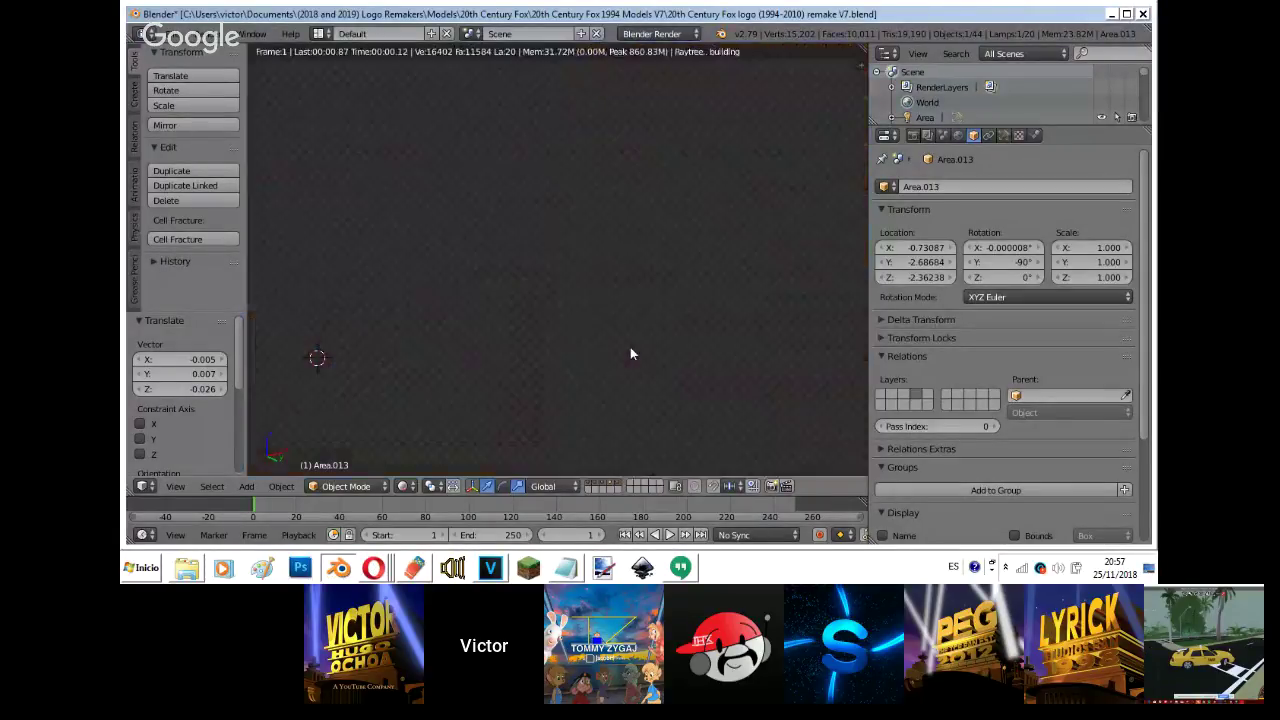
pyautogui.scroll(-11, 630, 347)
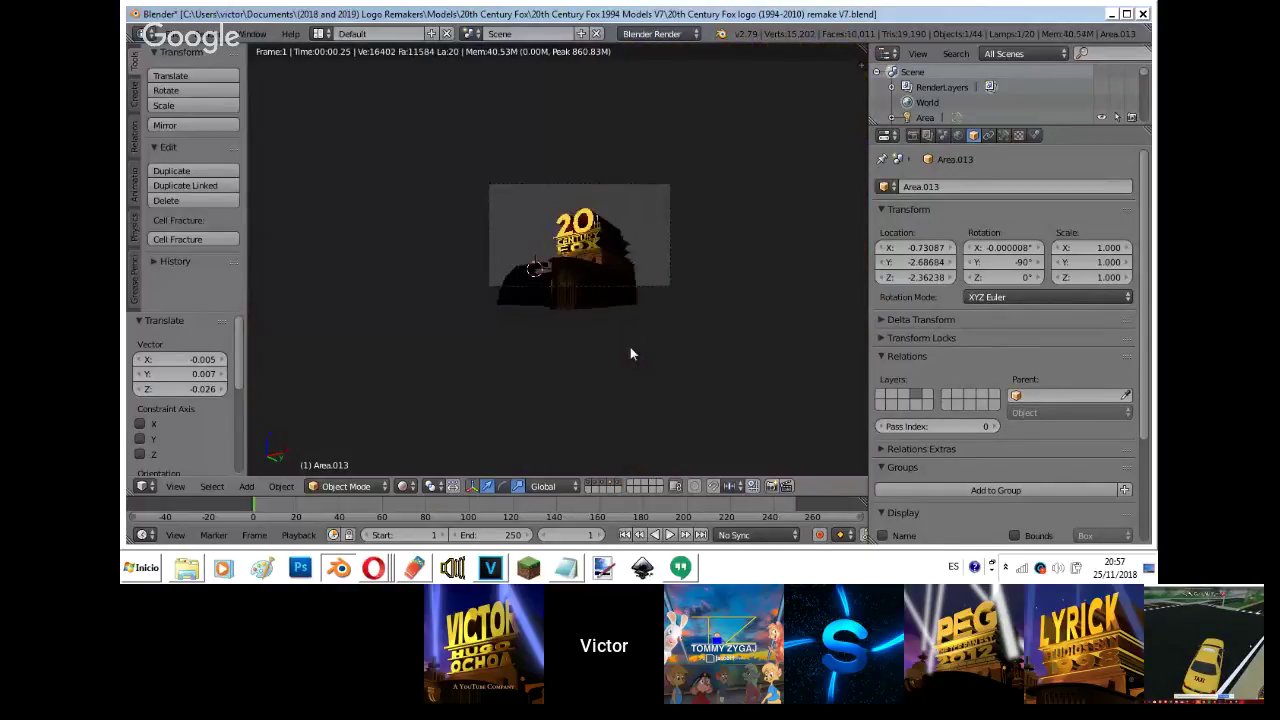
pyautogui.scroll(5, 630, 353)
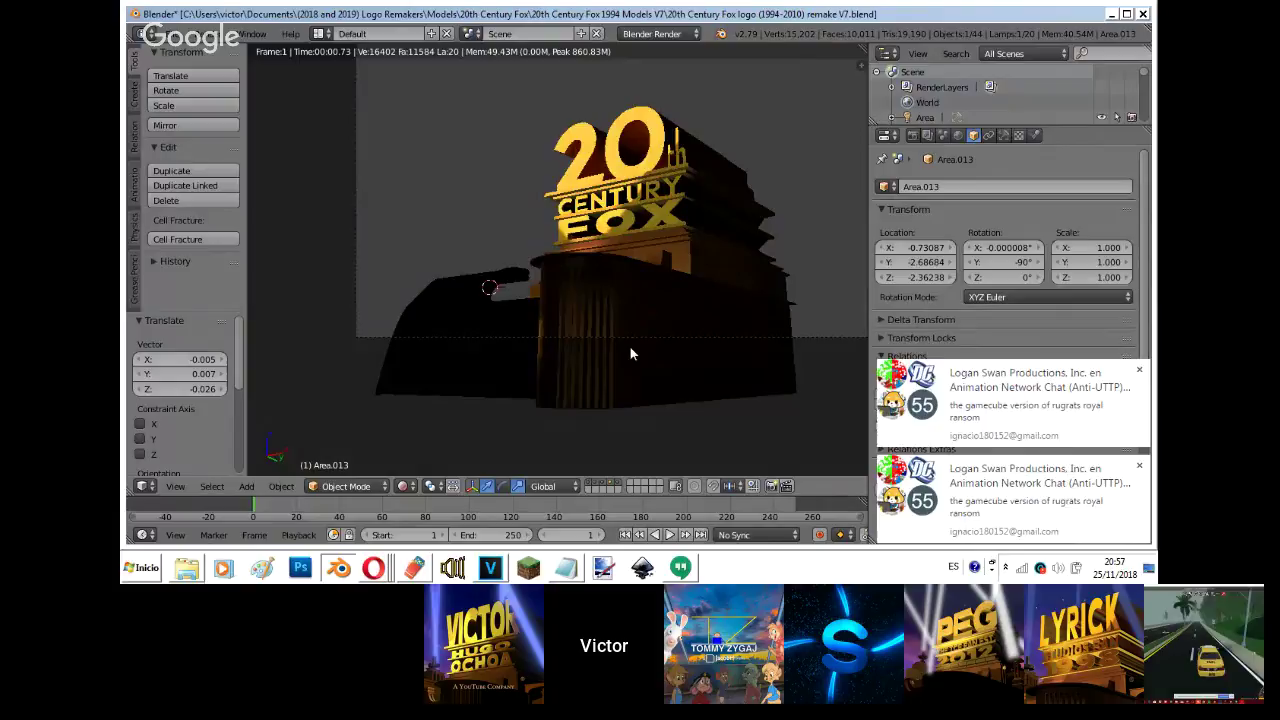
pyautogui.scroll(2, 630, 353)
pyautogui.scroll(4, 630, 348)
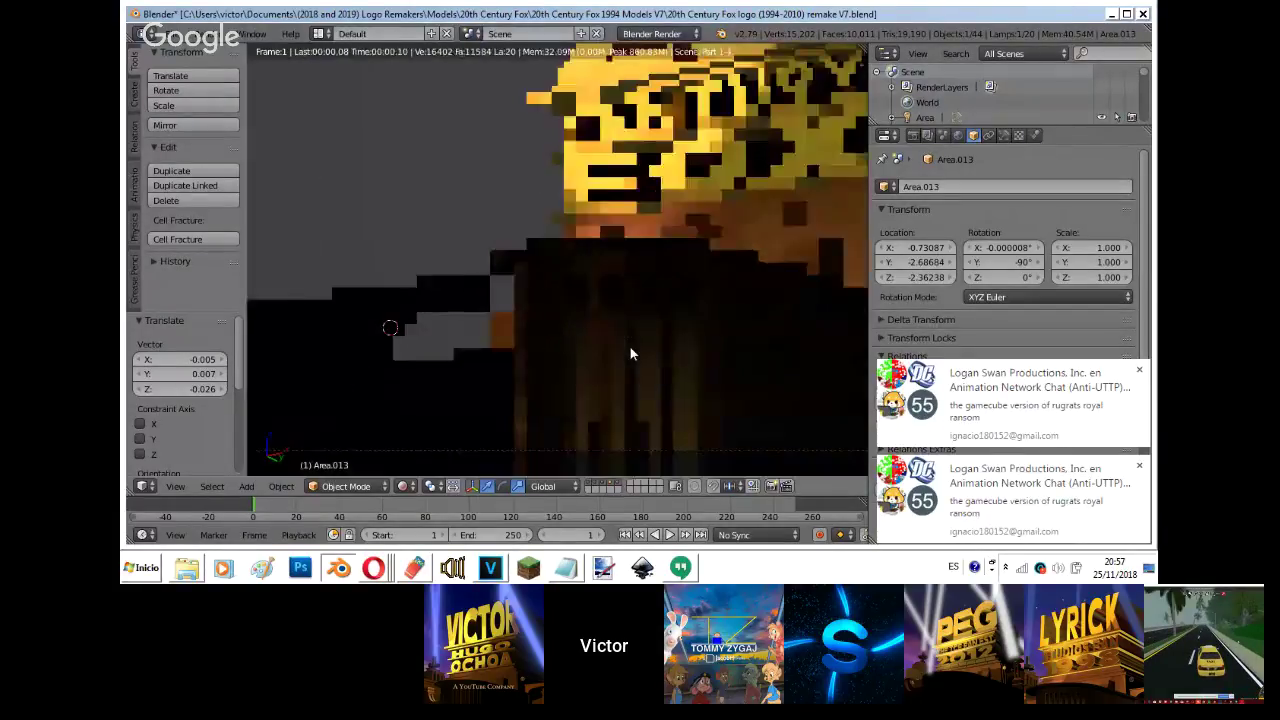
pyautogui.hotkey('shift', 'z')
# - Isolate the curved-tube base's layer, duplicate the thin slab on top of the ribbed side, and scale the copy to 0.170 along X
pyautogui.click(618, 483)
pyautogui.rightClick(470, 321)
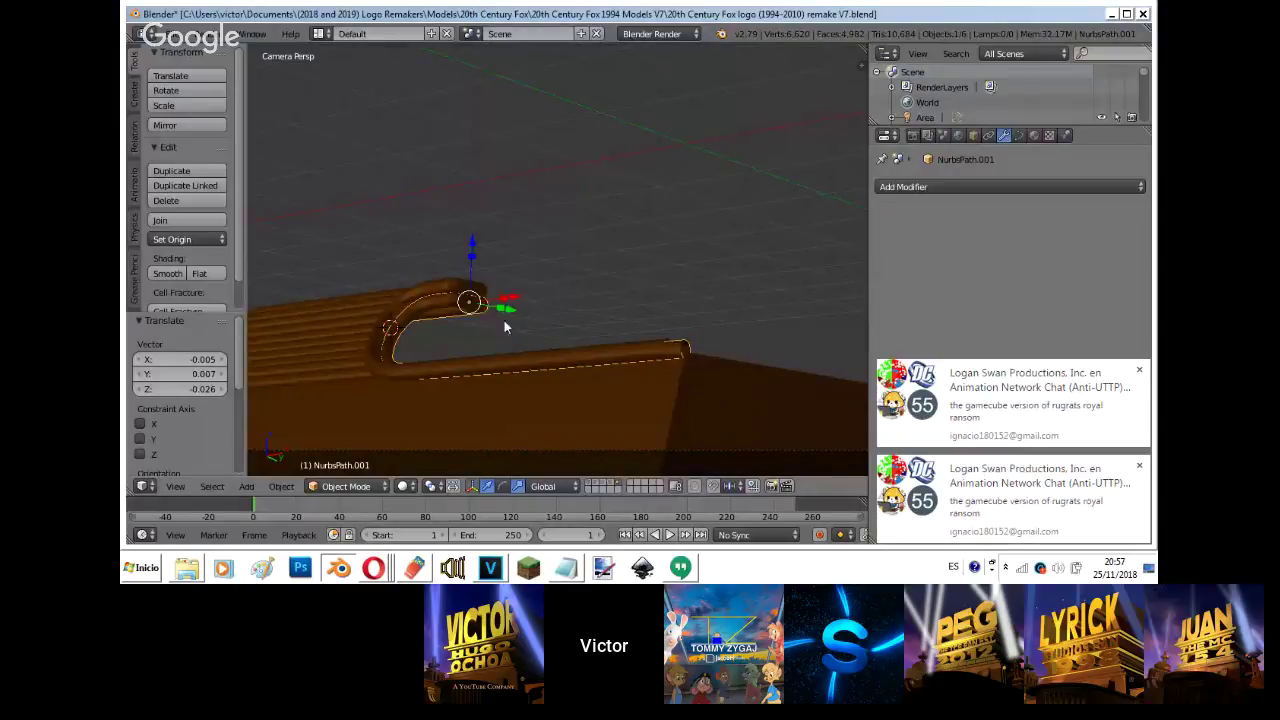
pyautogui.rightClick(605, 412)
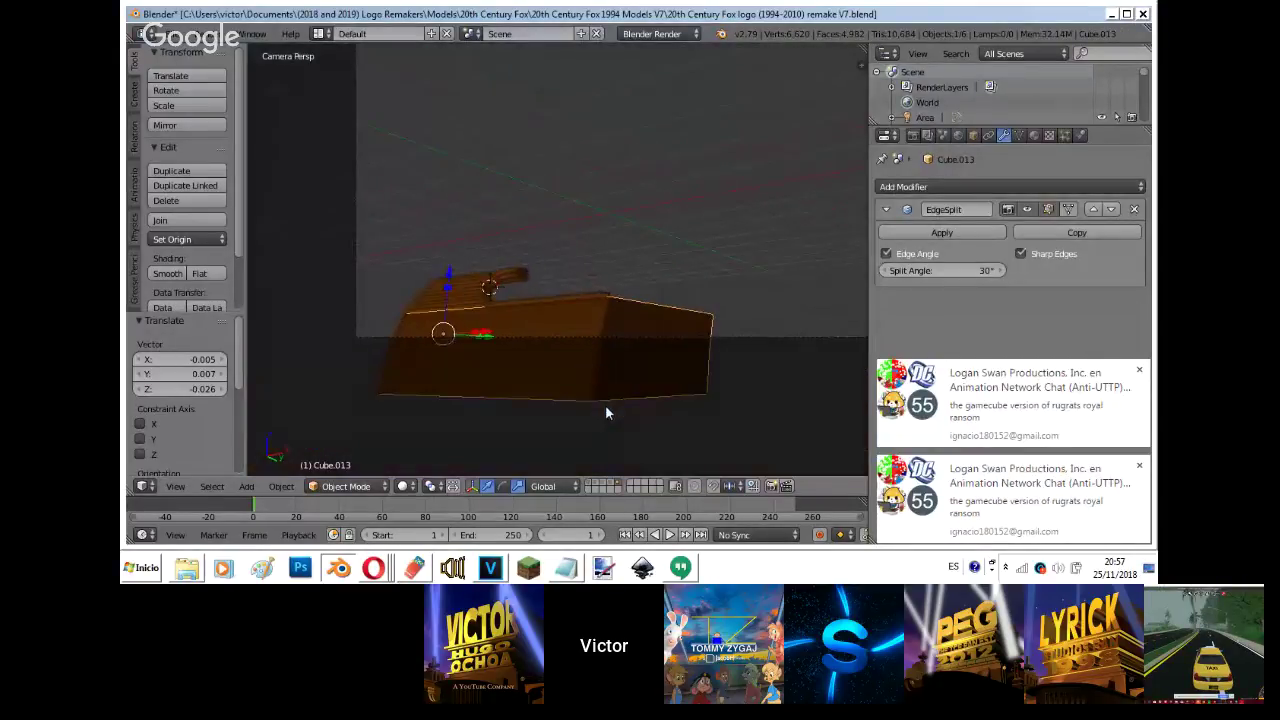
pyautogui.press('z')
pyautogui.rightClick(390, 288)
pyautogui.press('z')
pyautogui.hotkey('shift', 'd')
pyautogui.rightClick(498, 320)
pyautogui.press('s')
pyautogui.press('x')
pyautogui.click(409, 308)
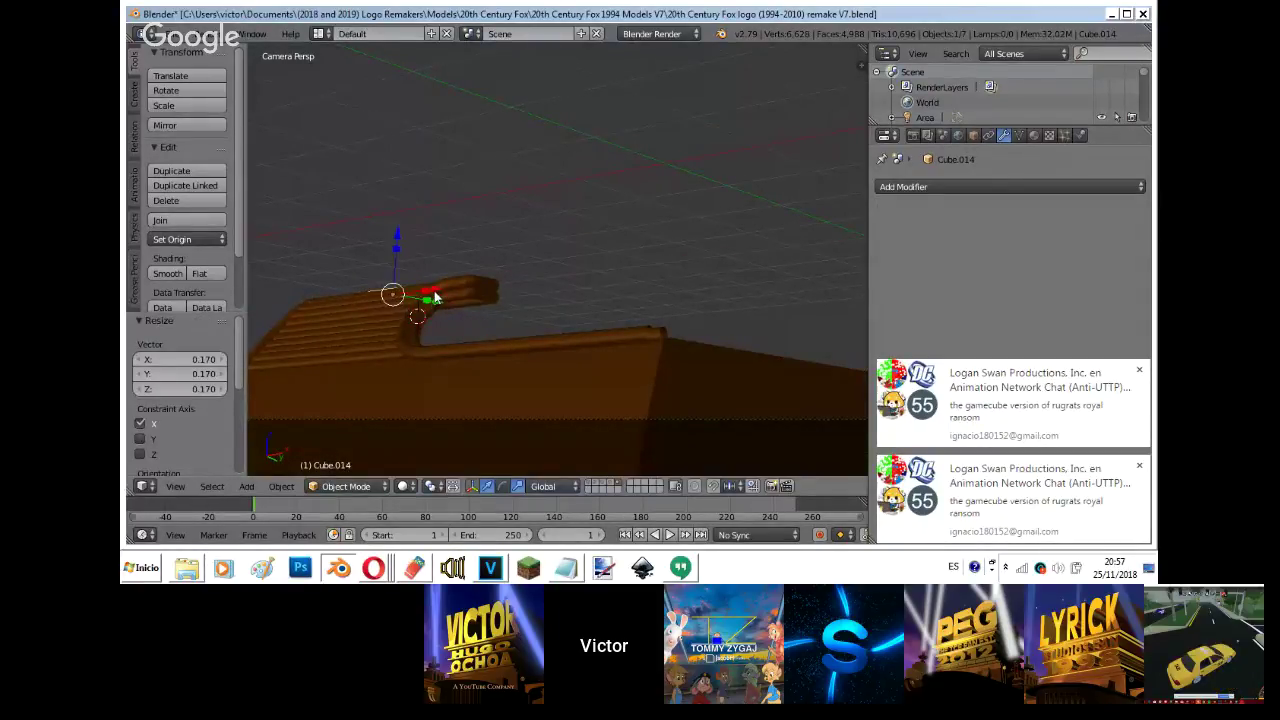
# - Move the copied slab 0.927 along X and -0.169 along Z, using the background reference image to place it under the curved tube
pyautogui.moveTo(436, 297); pyautogui.dragTo(511, 295)
pyautogui.press('n')
pyautogui.click(752, 228)
pyautogui.press('n')
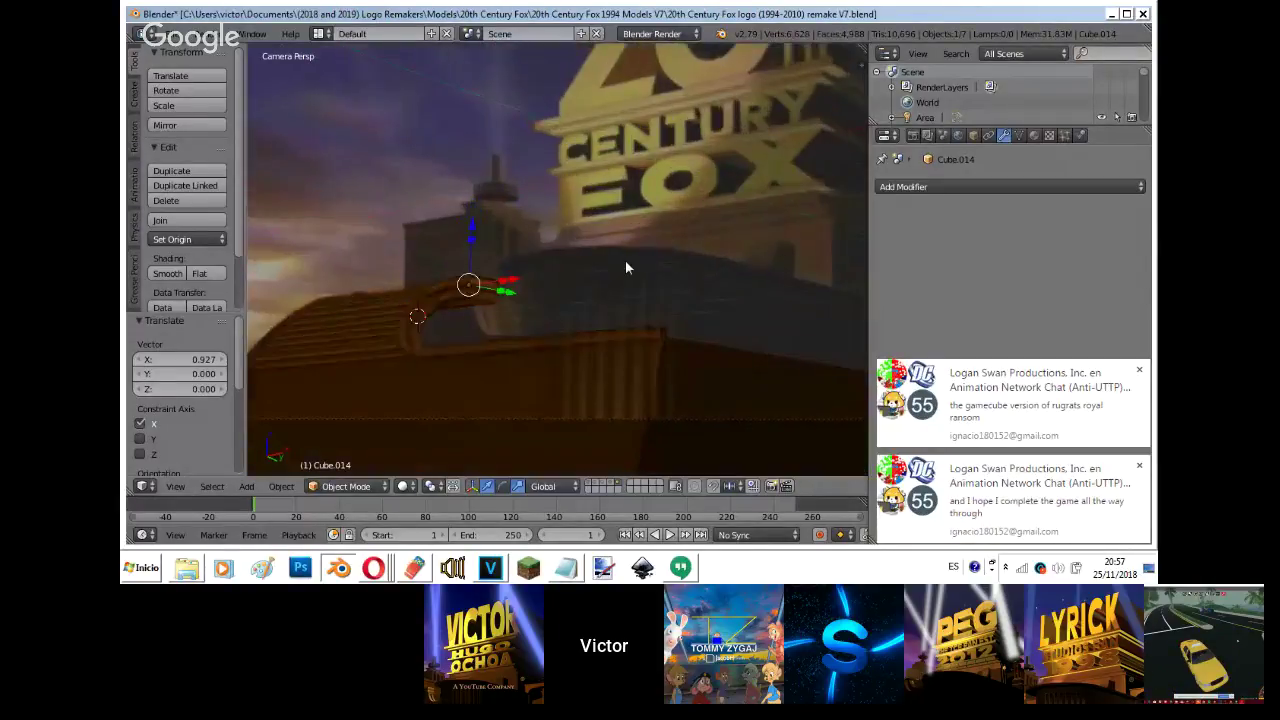
pyautogui.scroll(1, 626, 262)
pyautogui.scroll(5, 626, 266)
pyautogui.keyDown('shift'); pyautogui.moveTo(342, 303); pyautogui.dragTo(563, 229, button='middle'); pyautogui.keyUp('shift')
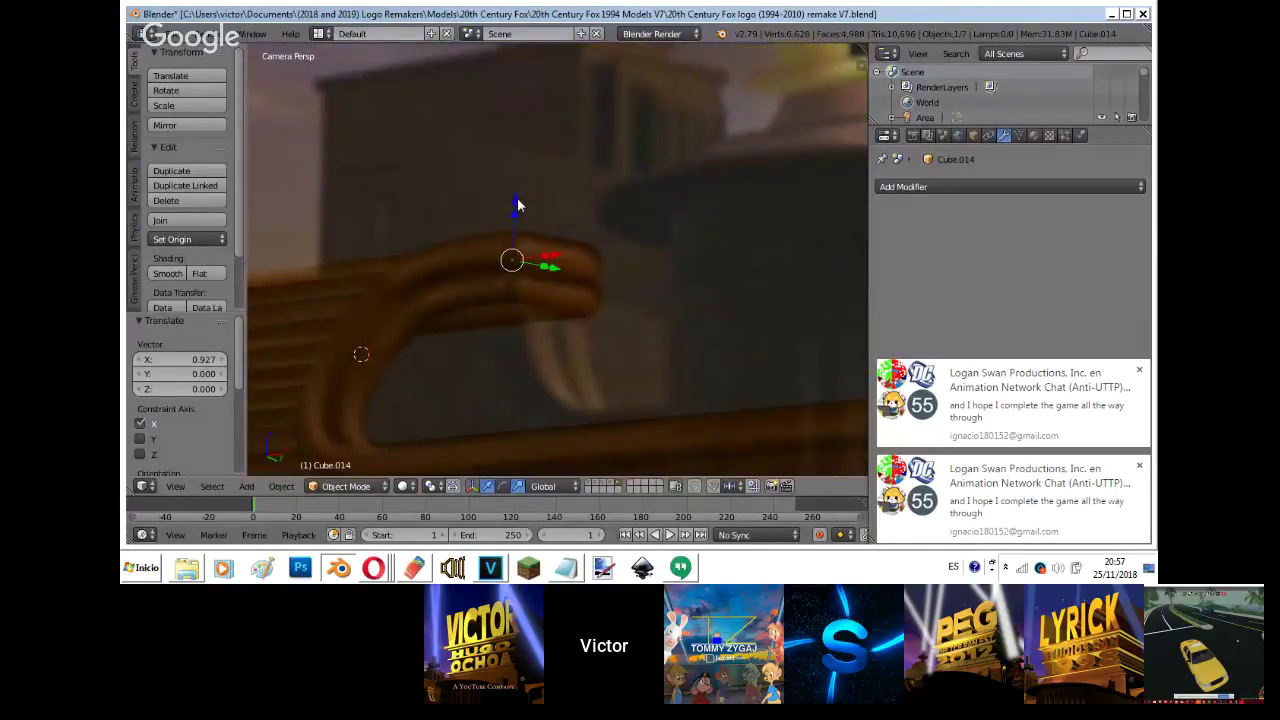
pyautogui.moveTo(517, 199); pyautogui.dragTo(517, 244)
pyautogui.click(553, 254)
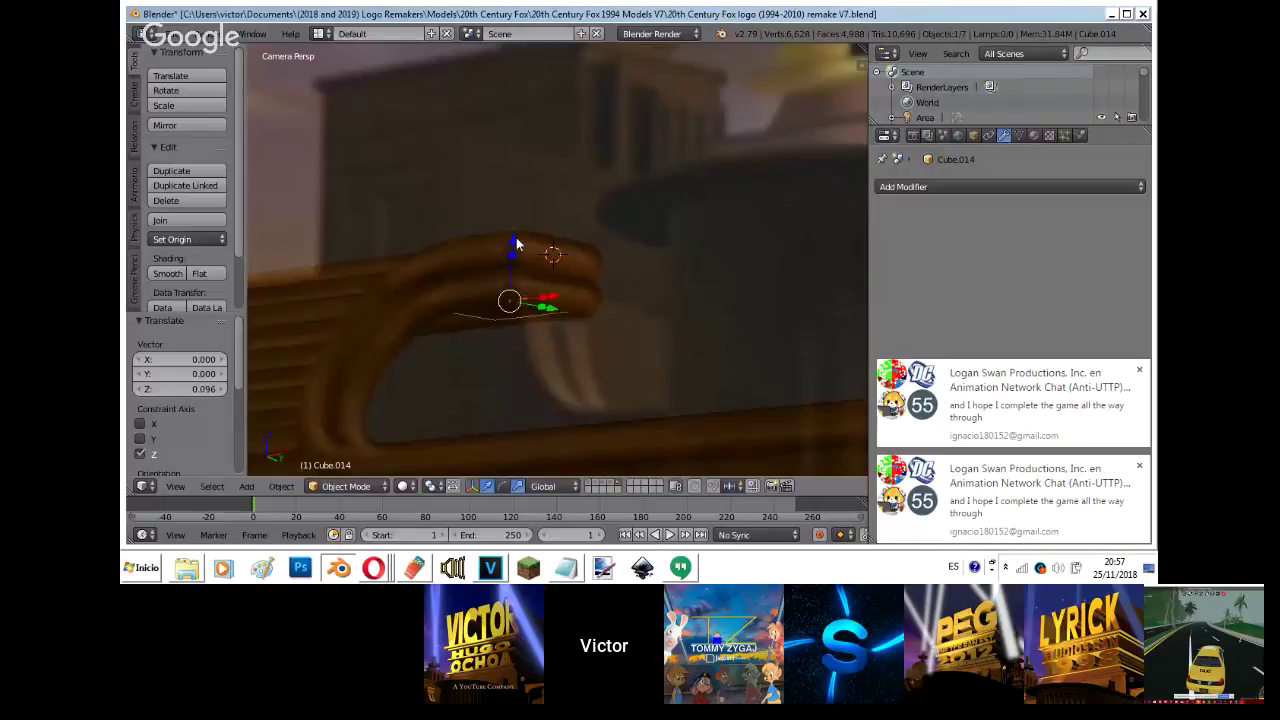
# - Scale the slab to 9.921 along Z and about 3.964 along X, and lower it by 0.055 along Z
pyautogui.press('s')
pyautogui.press('z')
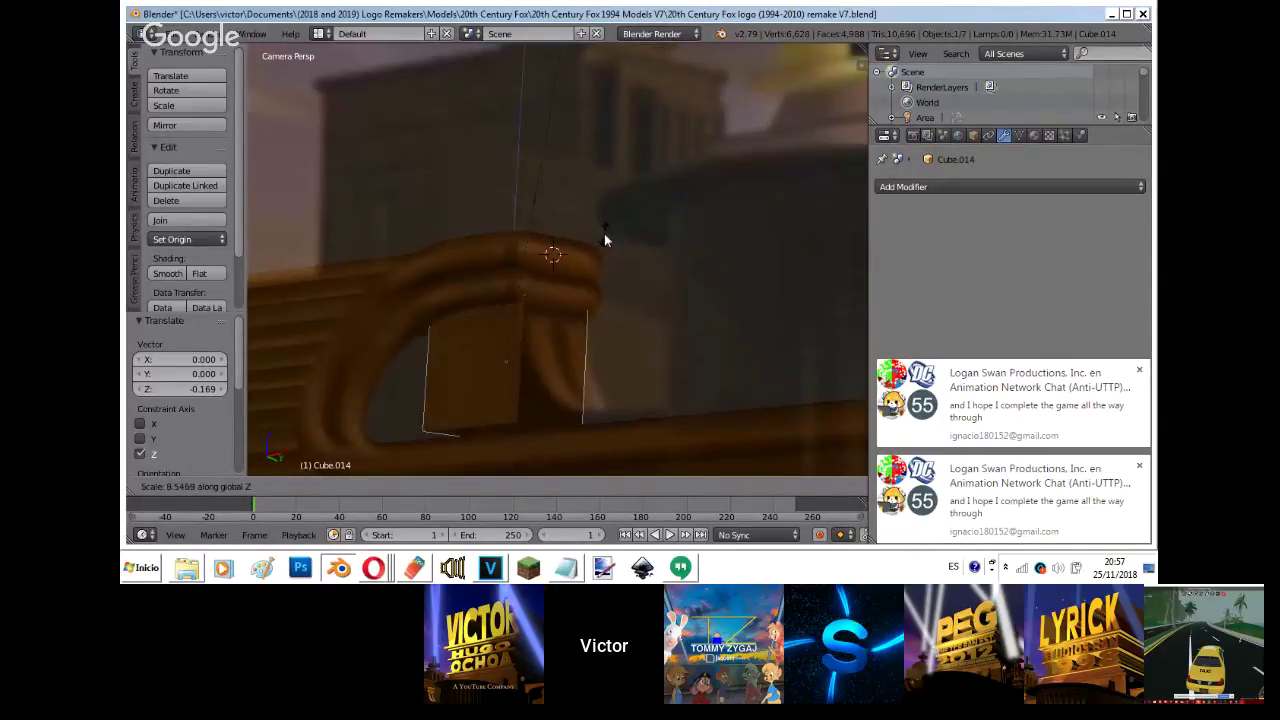
pyautogui.click(593, 130)
pyautogui.press('s')
pyautogui.press('x')
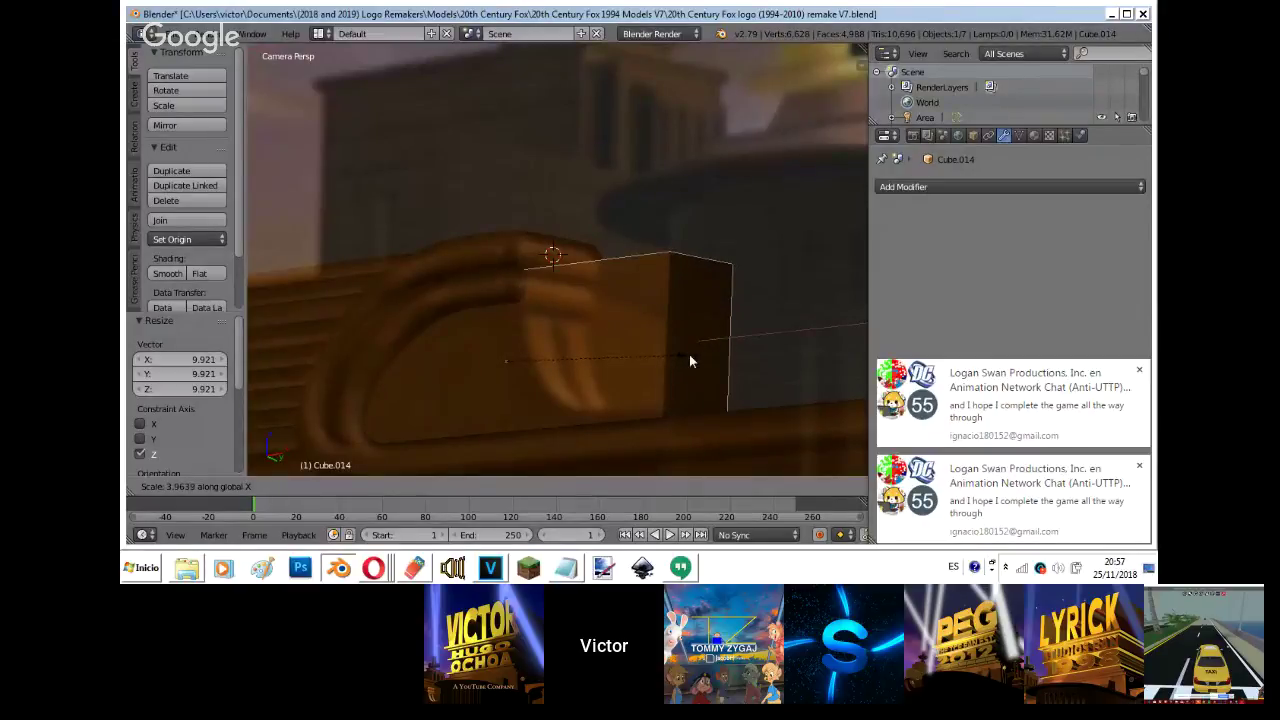
pyautogui.click(689, 361)
pyautogui.moveTo(512, 300); pyautogui.dragTo(516, 317)
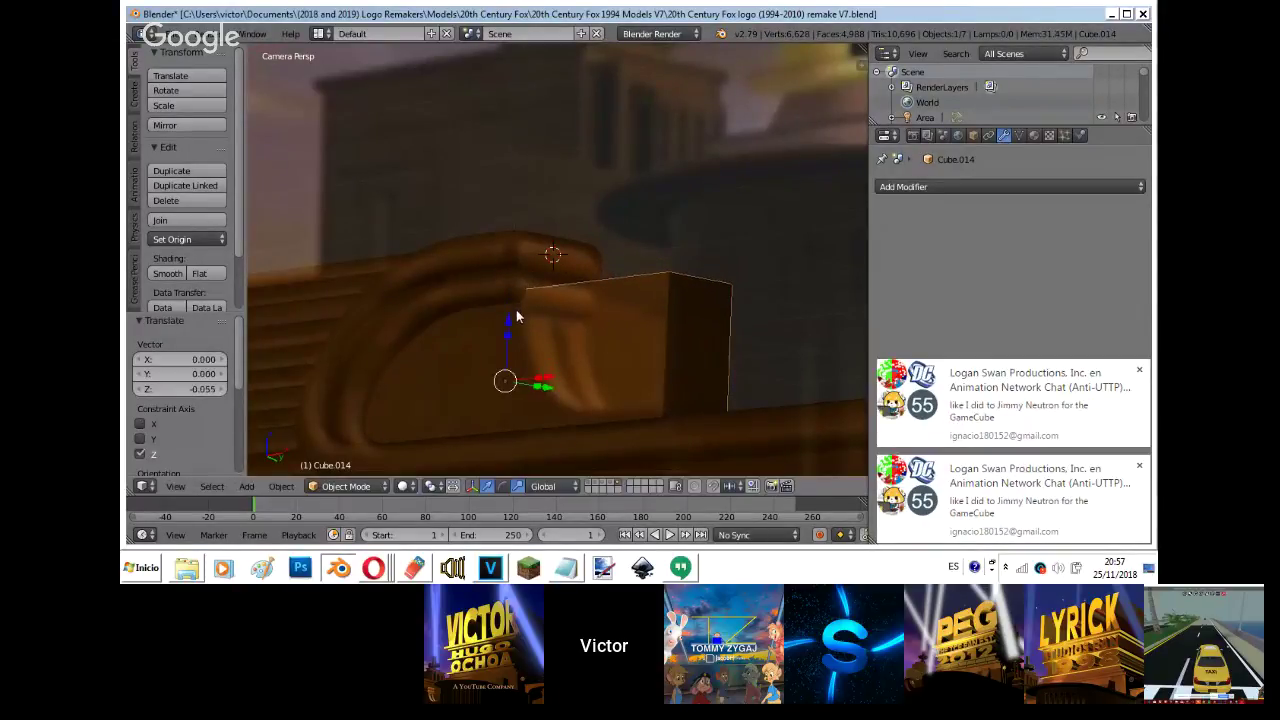
# - In the front view, scale the block to 1.524 along Z, lower it, and adjust its height by a factor of 0.986
pyautogui.press('KP_1')
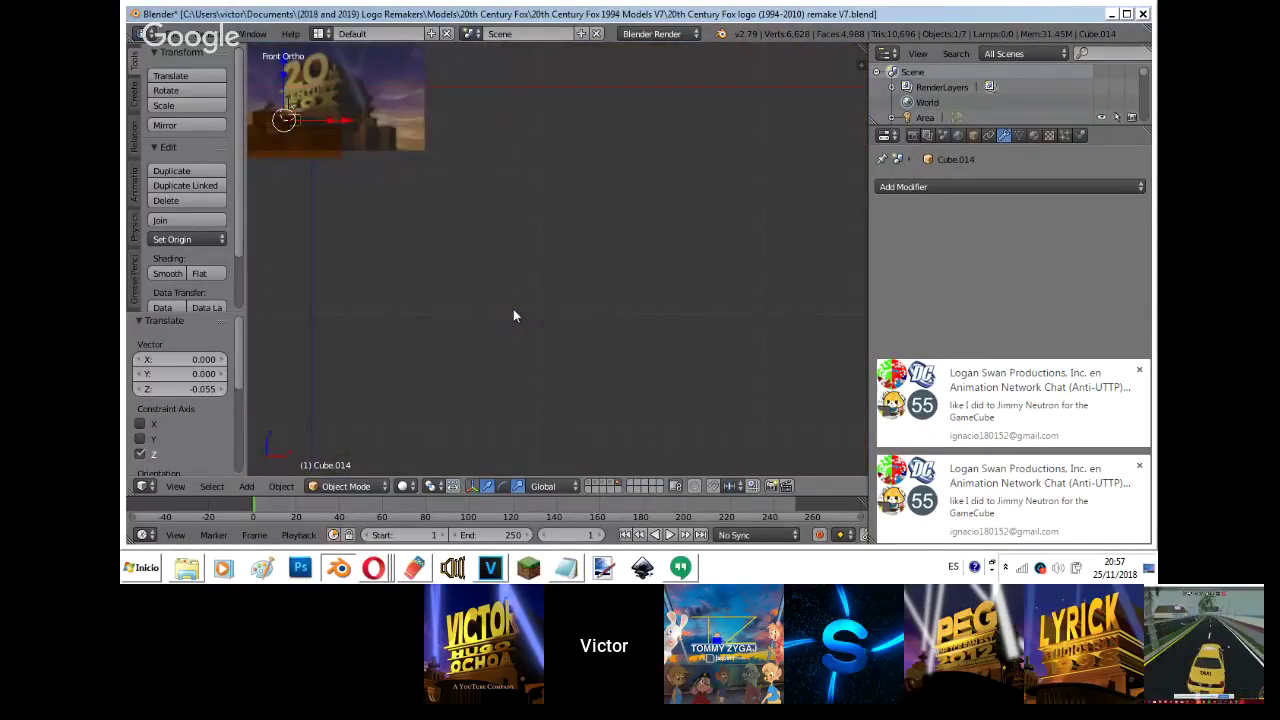
pyautogui.keyDown('shift'); pyautogui.moveTo(514, 316); pyautogui.dragTo(776, 52, button='middle'); pyautogui.keyUp('shift')
pyautogui.scroll(14, 776, 47)
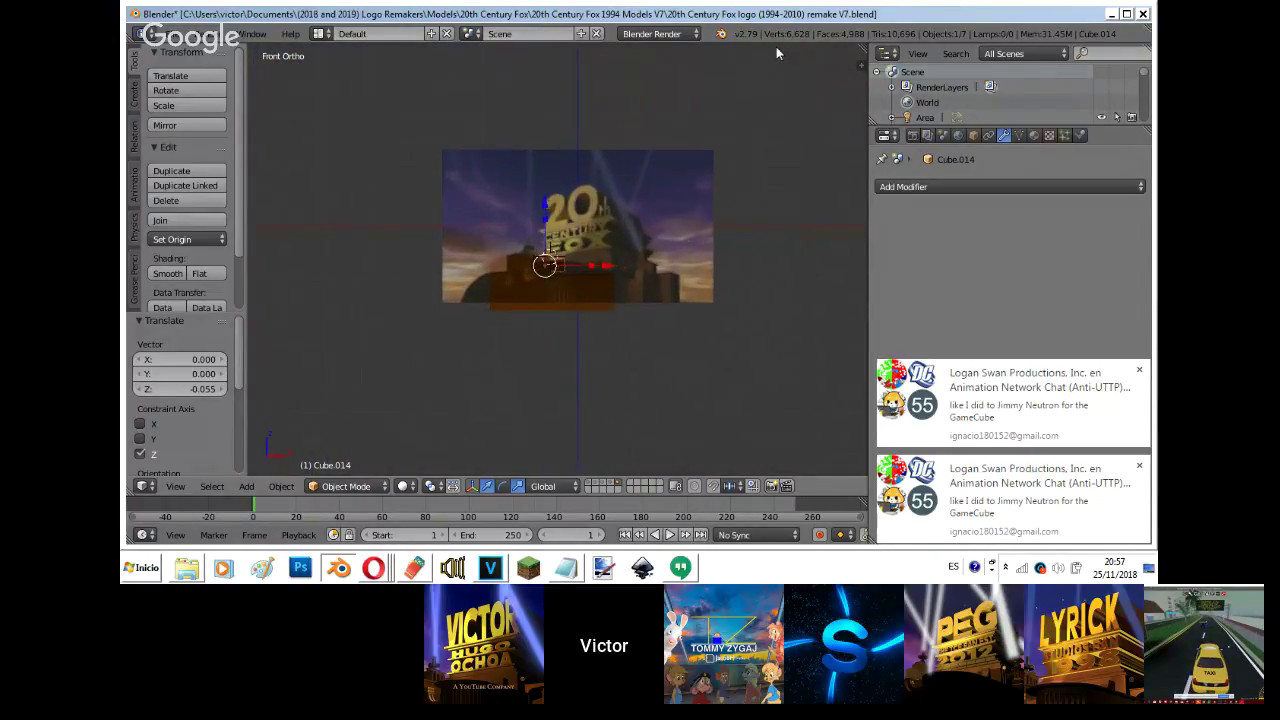
pyautogui.press('s')
pyautogui.press('z')
pyautogui.click(809, 166)
pyautogui.press('g')
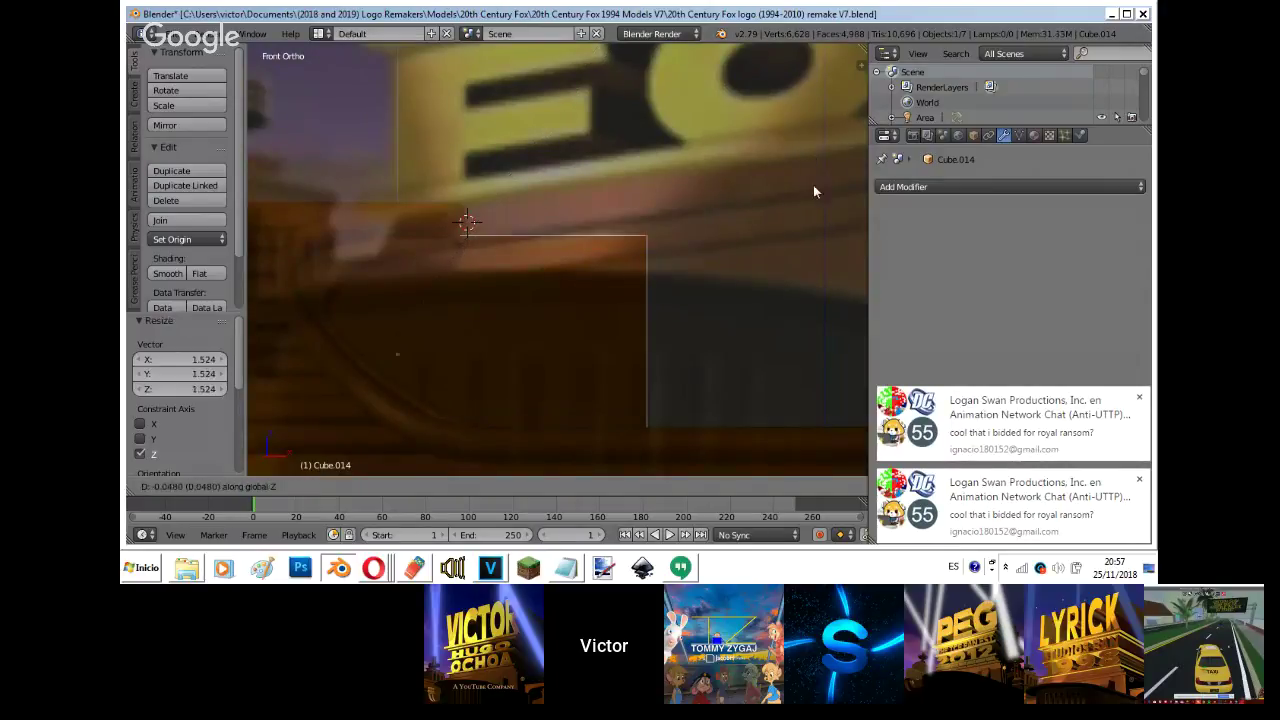
pyautogui.click(812, 212)
# - Add a 40-vertex cylinder with radius 1 and depth 2 at the block's upper corner and rotate it to face the front
pyautogui.click(641, 281)
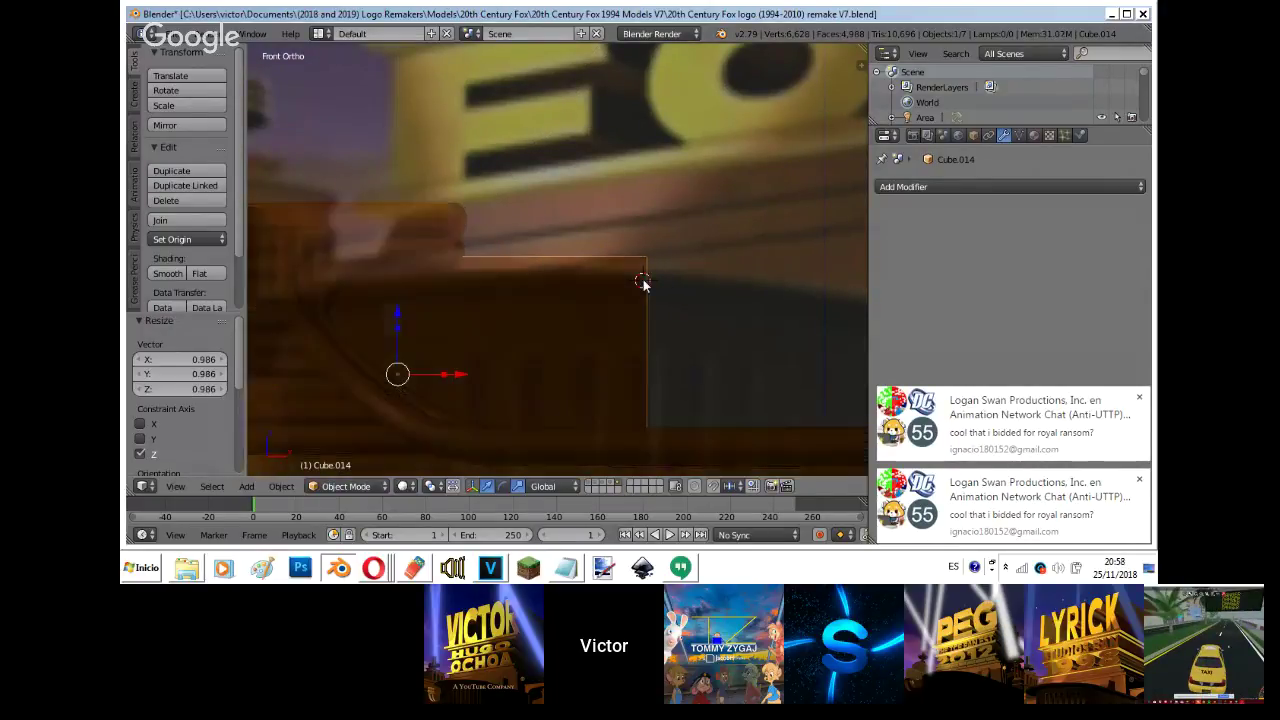
pyautogui.hotkey('shift', 'a')
pyautogui.moveTo(643, 284)
pyautogui.click(711, 352)
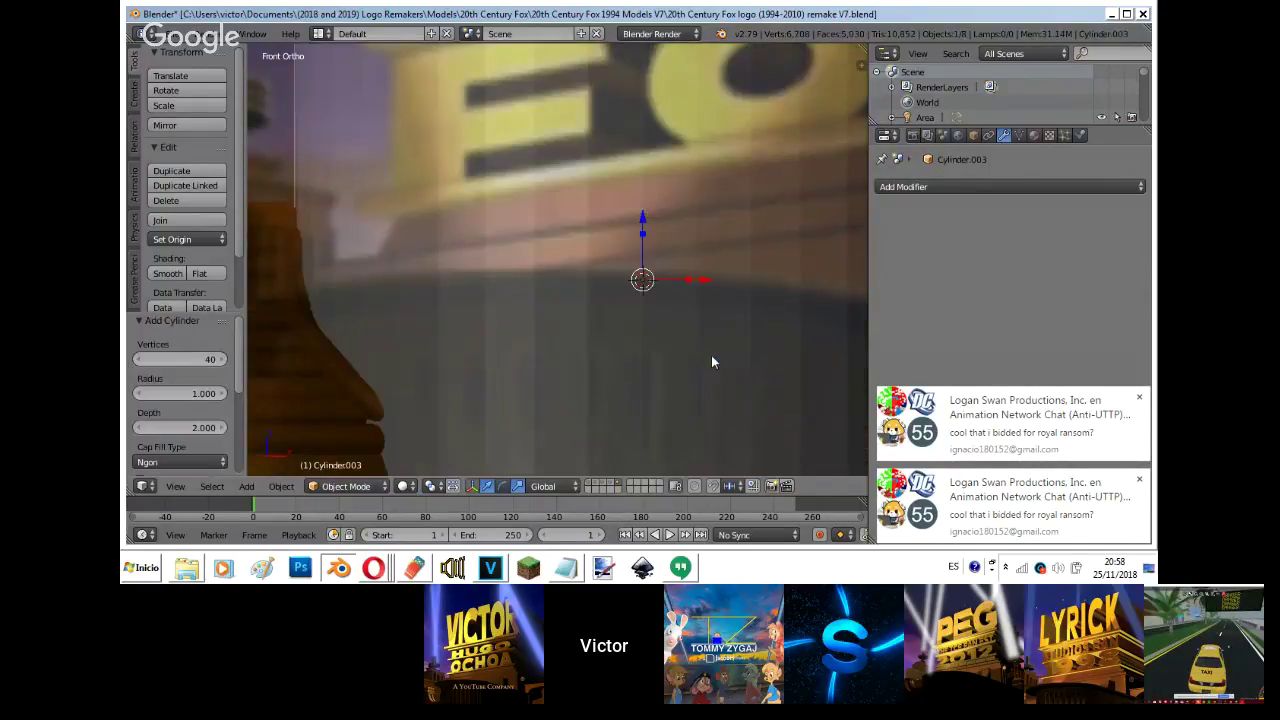
pyautogui.press('KP_3')
pyautogui.press('r')
pyautogui.press('Return')
pyautogui.press('Tab')
pyautogui.press('Tab')
# - Scale the new cylinder down to the size of the block, finishing with a factor of 0.764
pyautogui.scroll(-11, 711, 355)
pyautogui.keyDown('shift'); pyautogui.moveTo(711, 355); pyautogui.dragTo(560, 369, button='middle'); pyautogui.keyUp('shift')
pyautogui.press('s')
pyautogui.click(559, 297)
pyautogui.press('KP_0')
pyautogui.press('s')
pyautogui.click(712, 256)
pyautogui.press('z')
pyautogui.press('z')
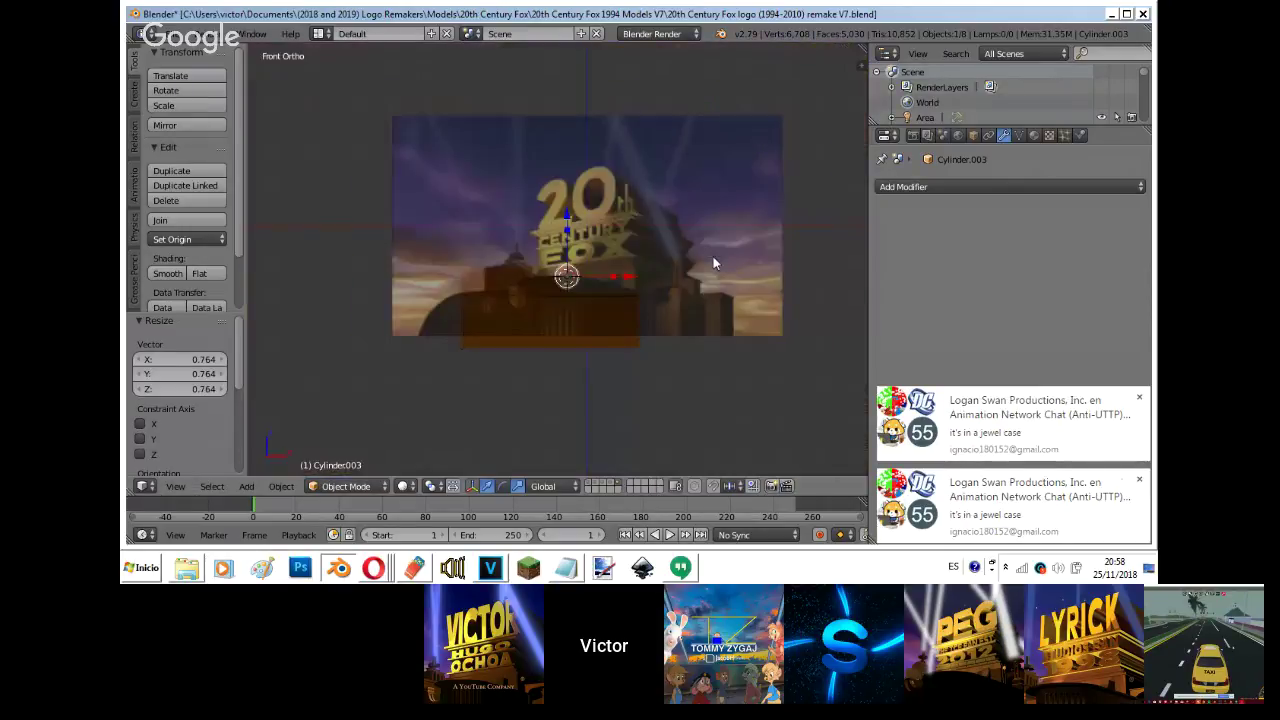
# - In the front view, move the cylinder by X -0.207, Z -0.049 and fine-tune it by X -0.030, Z 0.023
pyautogui.press('KP_1')
pyautogui.press('z')
pyautogui.press('g')
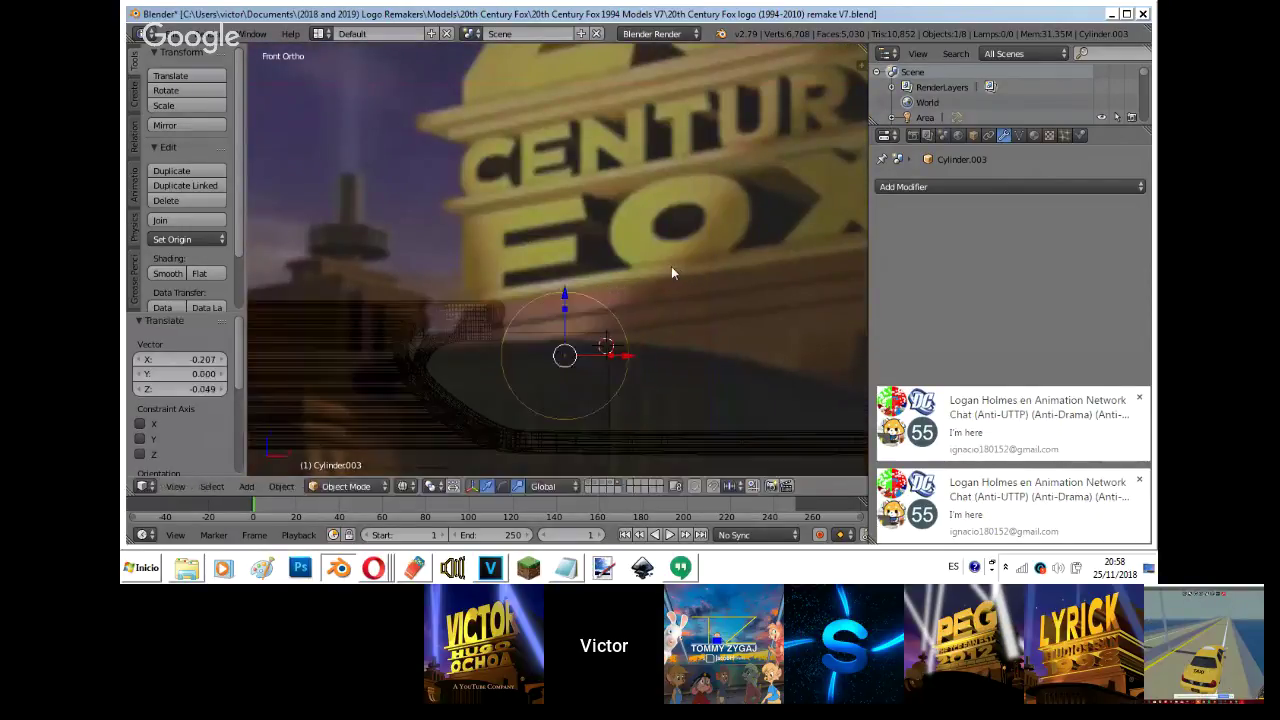
pyautogui.click(696, 257)
pyautogui.press('z')
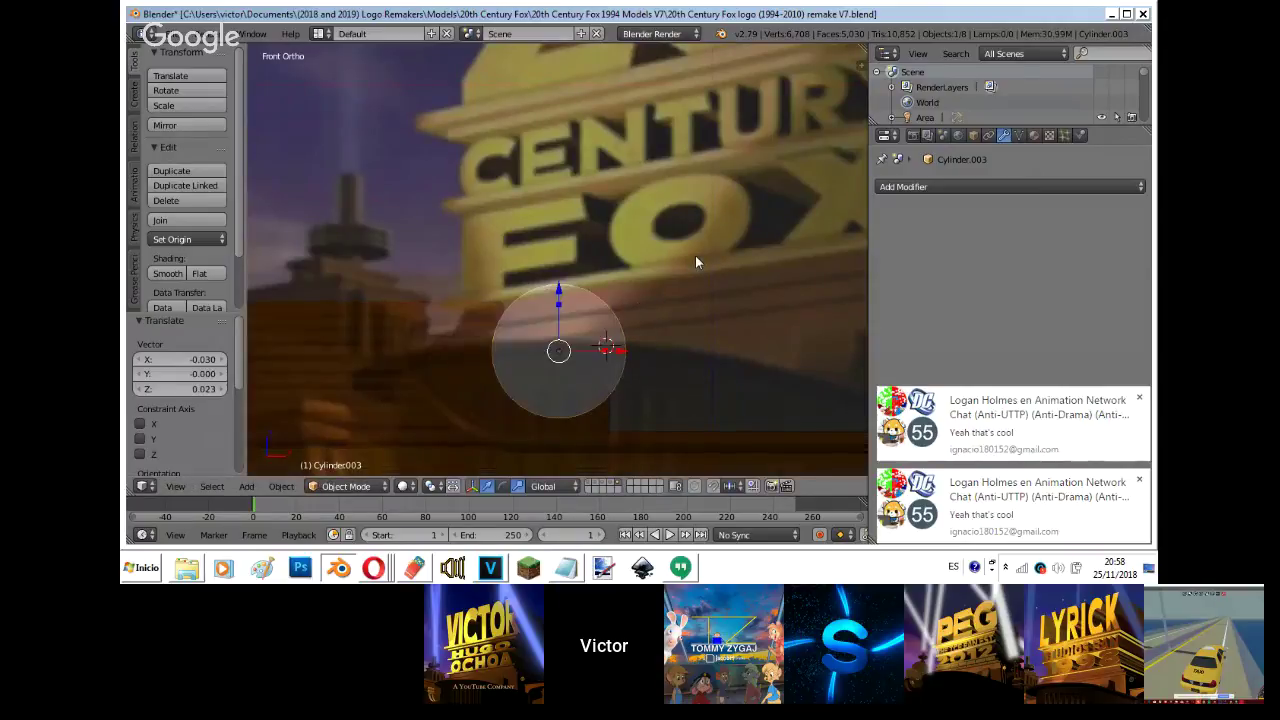
# - Stretch the cylinder into a rounded block by moving the vertices of its right half 0.494 along X
pyautogui.press('z')
pyautogui.press('Tab')
pyautogui.rightClick(561, 418)
pyautogui.press('b')
pyautogui.rightClick(588, 415)
pyautogui.rightClick(578, 413)
pyautogui.press('b')
pyautogui.moveTo(666, 437)
pyautogui.mouseDown()
pyautogui.moveTo(566, 268)
pyautogui.moveTo(575, 281)
pyautogui.mouseUp()
pyautogui.moveTo(661, 354); pyautogui.dragTo(766, 342)
pyautogui.press('z')
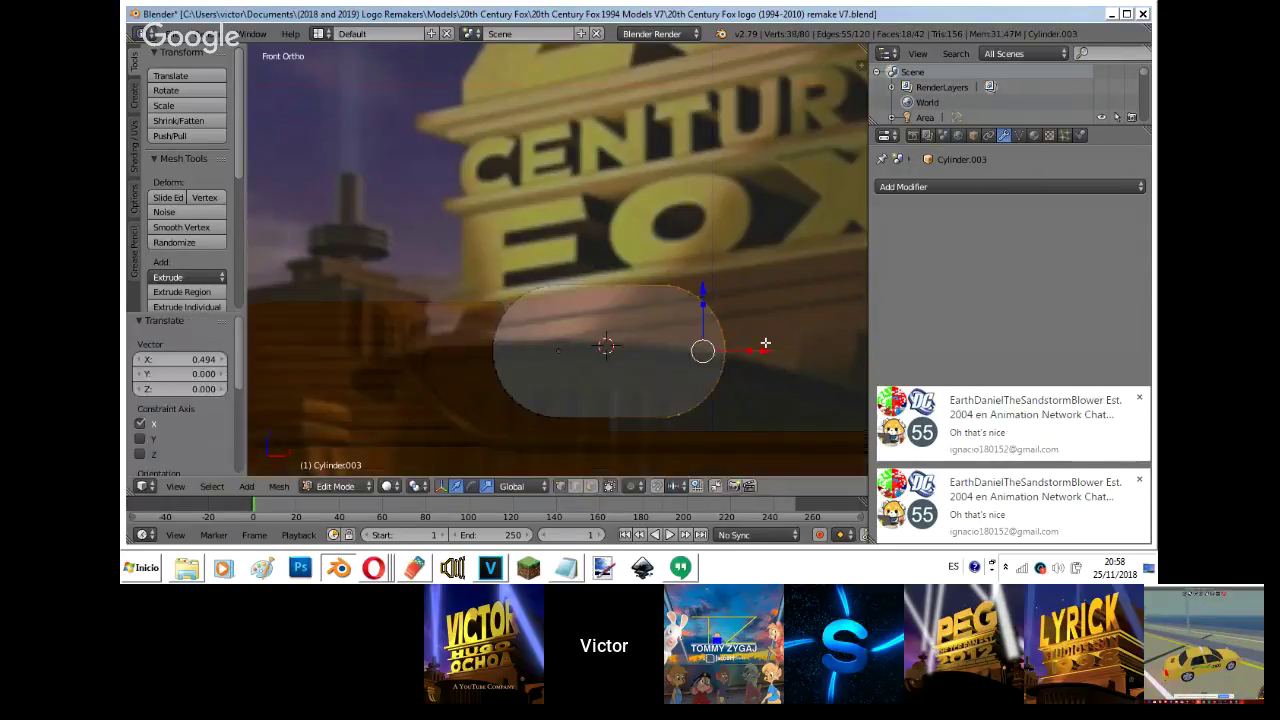
pyautogui.press('Tab')
# - In the camera view, move the rounded block 0.230 along Y and shift it slightly along X inside the tube's opening
pyautogui.press('KP_0')
pyautogui.press('g')
pyautogui.press('y')
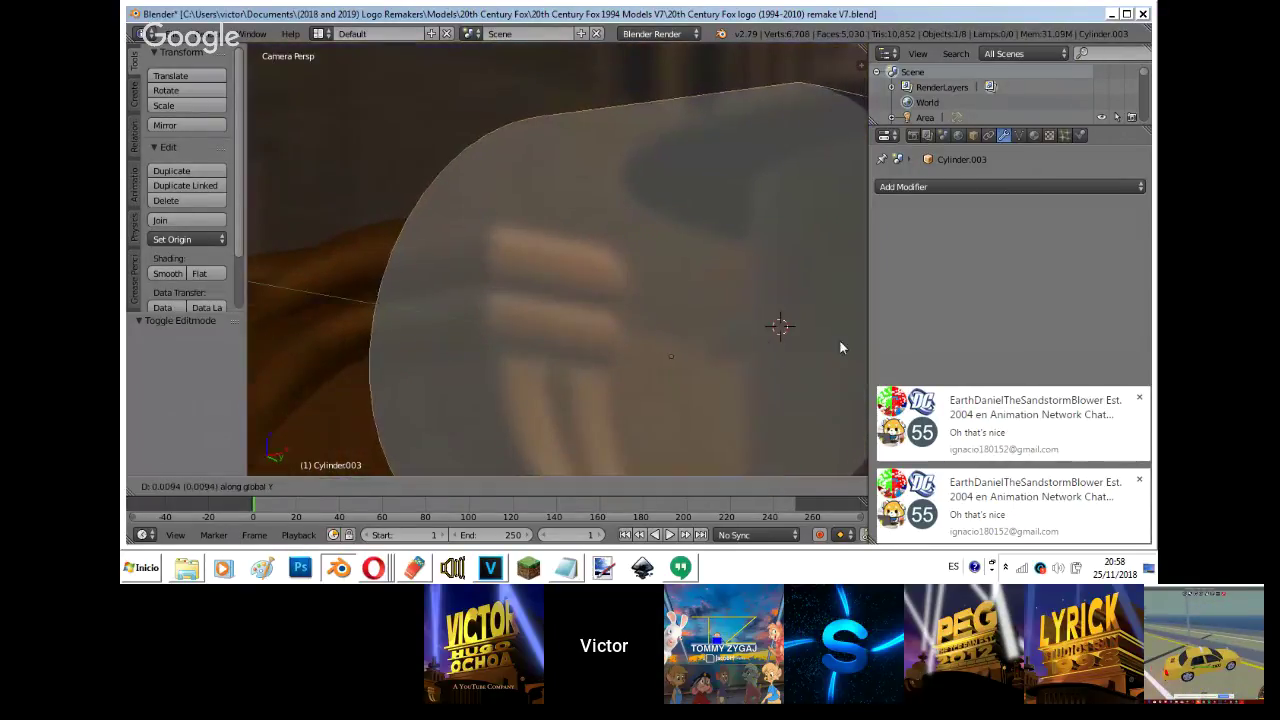
pyautogui.click(252, 331)
pyautogui.keyDown('shift'); pyautogui.moveTo(456, 394); pyautogui.dragTo(291, 168, button='middle'); pyautogui.keyUp('shift')
pyautogui.press('g')
pyautogui.rightClick(438, 182)
pyautogui.press('g')
pyautogui.press('x')
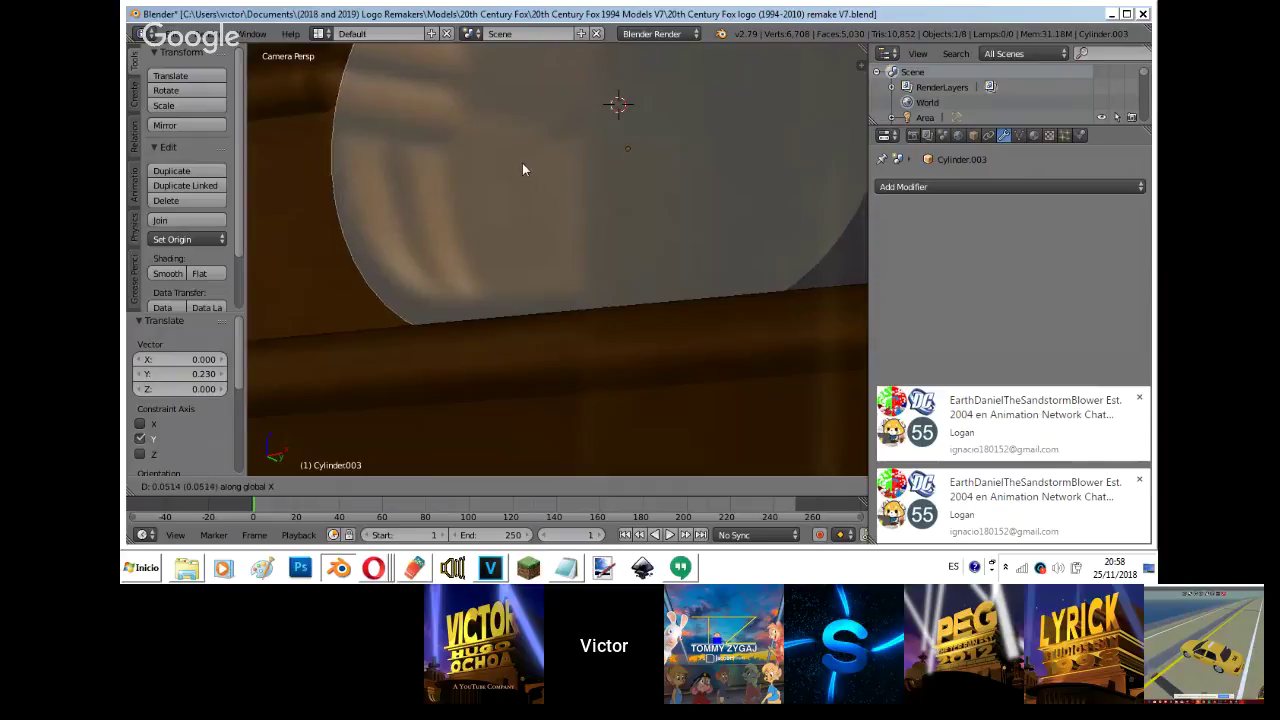
pyautogui.click(513, 170)
# - Raise the rounded block by 0.060 along Z and scale it to 0.997 along X
pyautogui.keyDown('shift'); pyautogui.moveTo(608, 165); pyautogui.dragTo(599, 325, button='middle'); pyautogui.keyUp('shift')
pyautogui.moveTo(608, 250); pyautogui.dragTo(603, 216)
pyautogui.press('z')
pyautogui.click(634, 222)
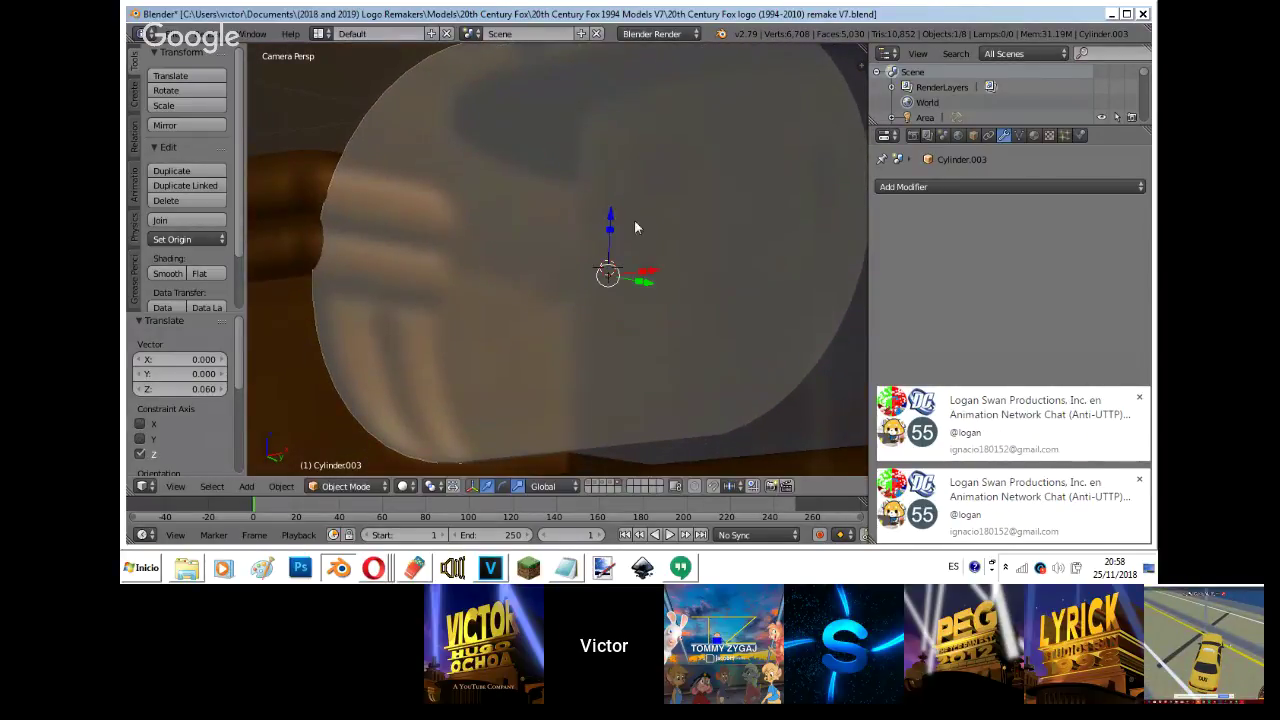
pyautogui.press('s')
pyautogui.click(699, 254)
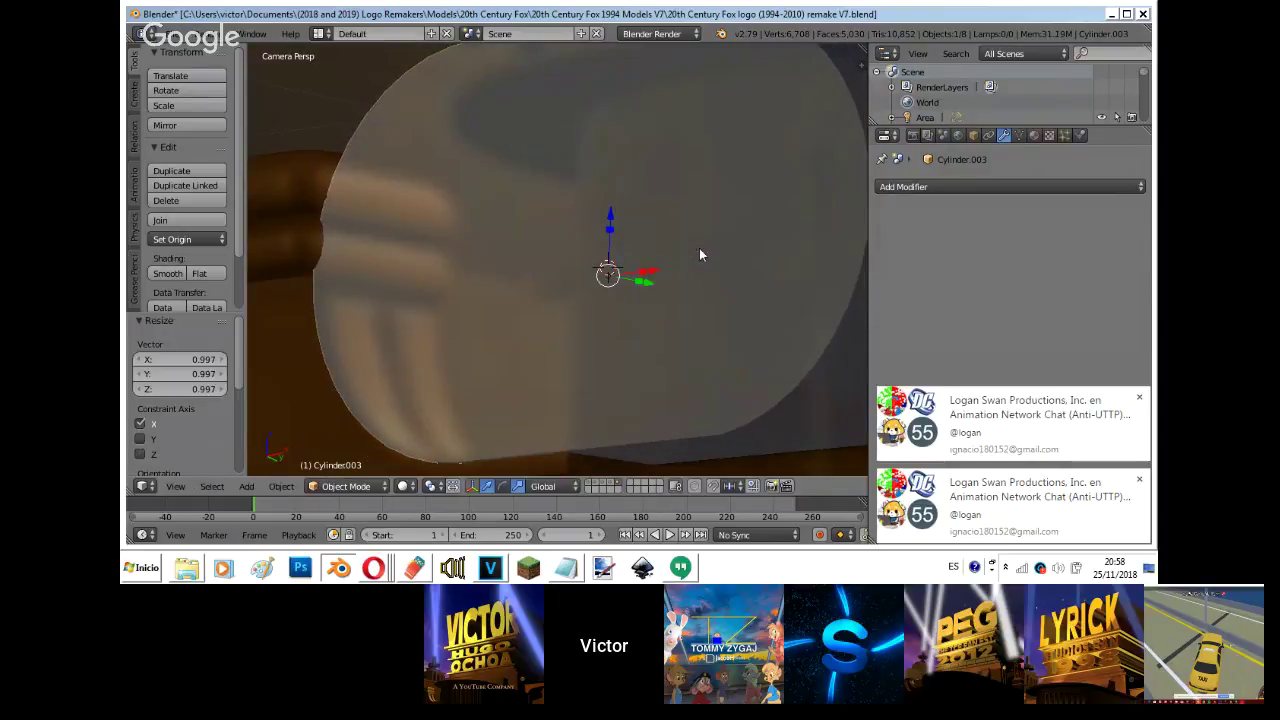
# - Scale the rounded block to 0.992 along X and 1.002 along Z
pyautogui.press('s')
pyautogui.click(699, 250)
pyautogui.scroll(2, 699, 250)
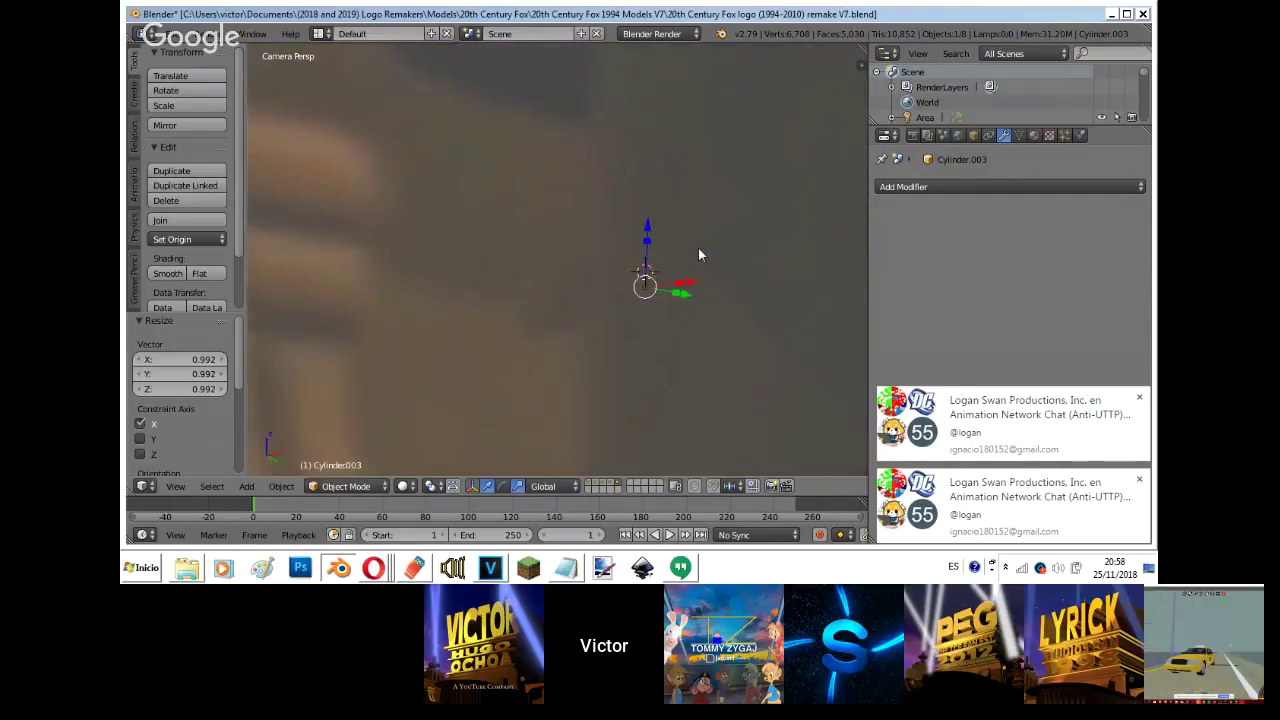
pyautogui.scroll(-2, 698, 248)
pyautogui.press('s')
pyautogui.press('z')
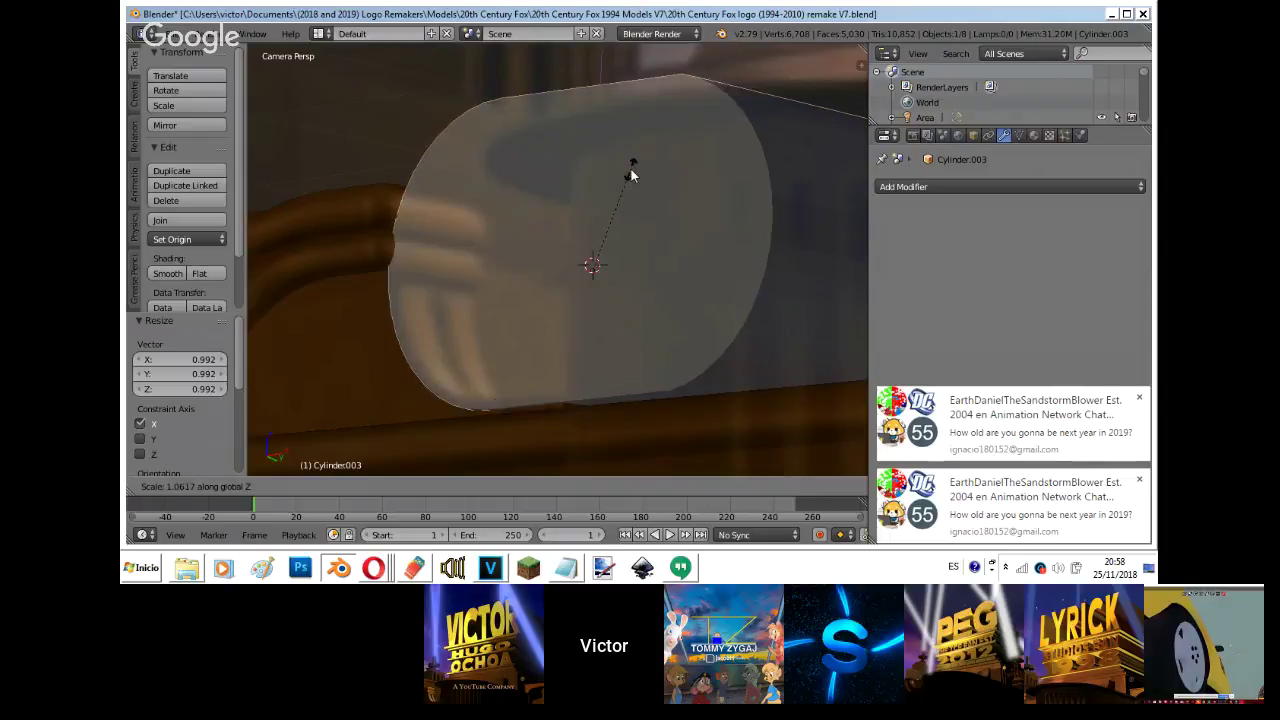
pyautogui.click(632, 180)
# - Add a Boolean modifier to the panel block inside the tube, set to Difference with Cylinder.003 as the object, and apply it
pyautogui.rightClick(369, 333)
pyautogui.click(889, 187)
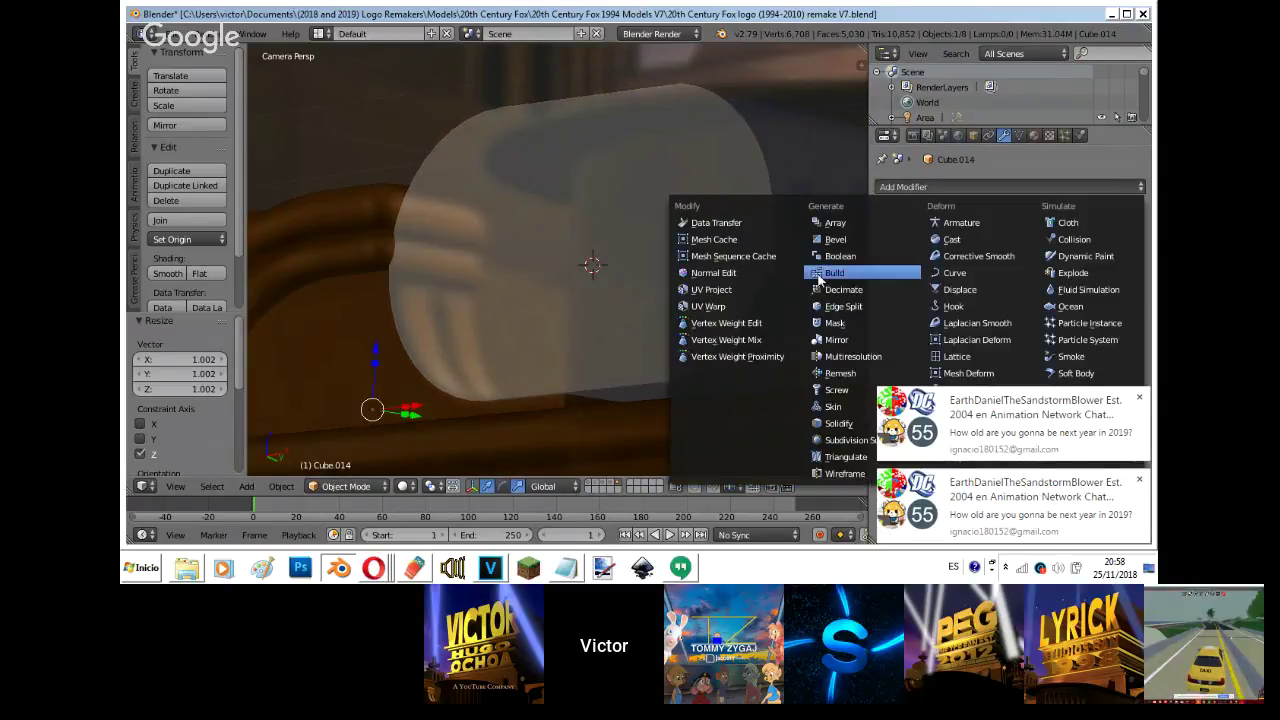
pyautogui.click(838, 256)
pyautogui.click(1135, 270)
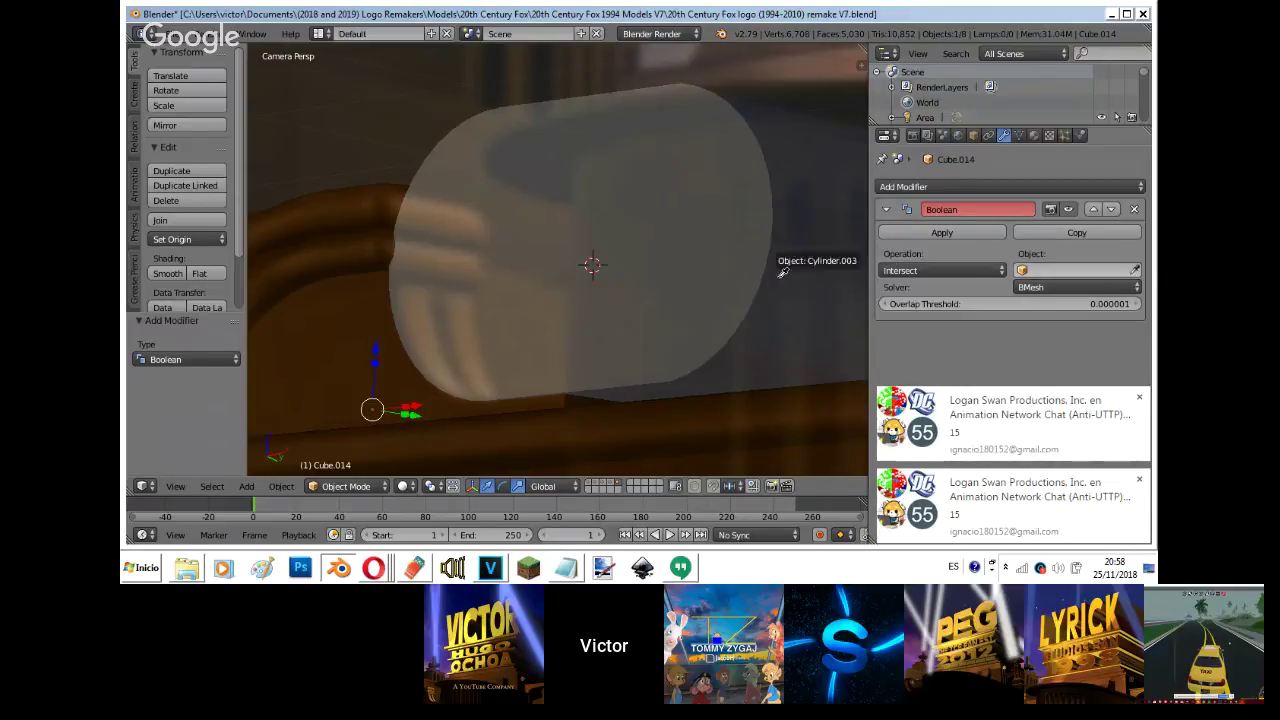
pyautogui.click(770, 258)
pyautogui.click(940, 270)
pyautogui.click(973, 236)
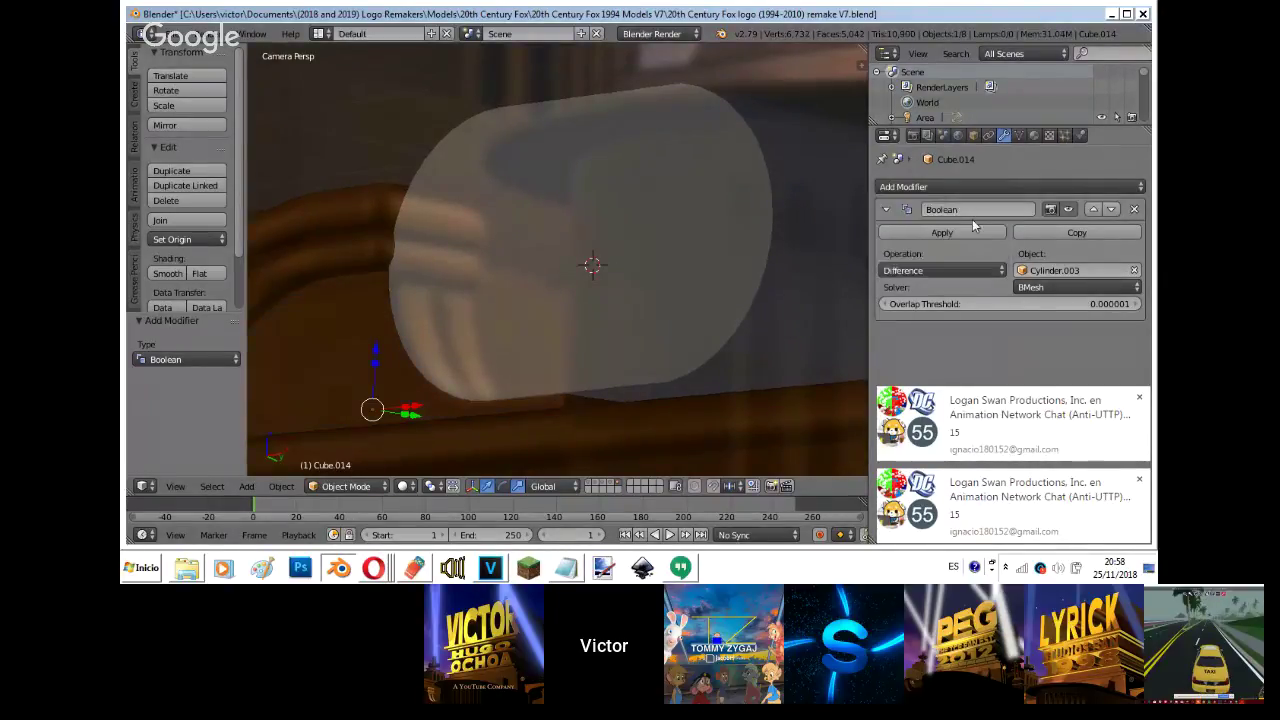
pyautogui.click(1034, 232)
# - Delete the rounded cutter block, select the cut panel block, and turn off the background images
pyautogui.rightClick(631, 245)
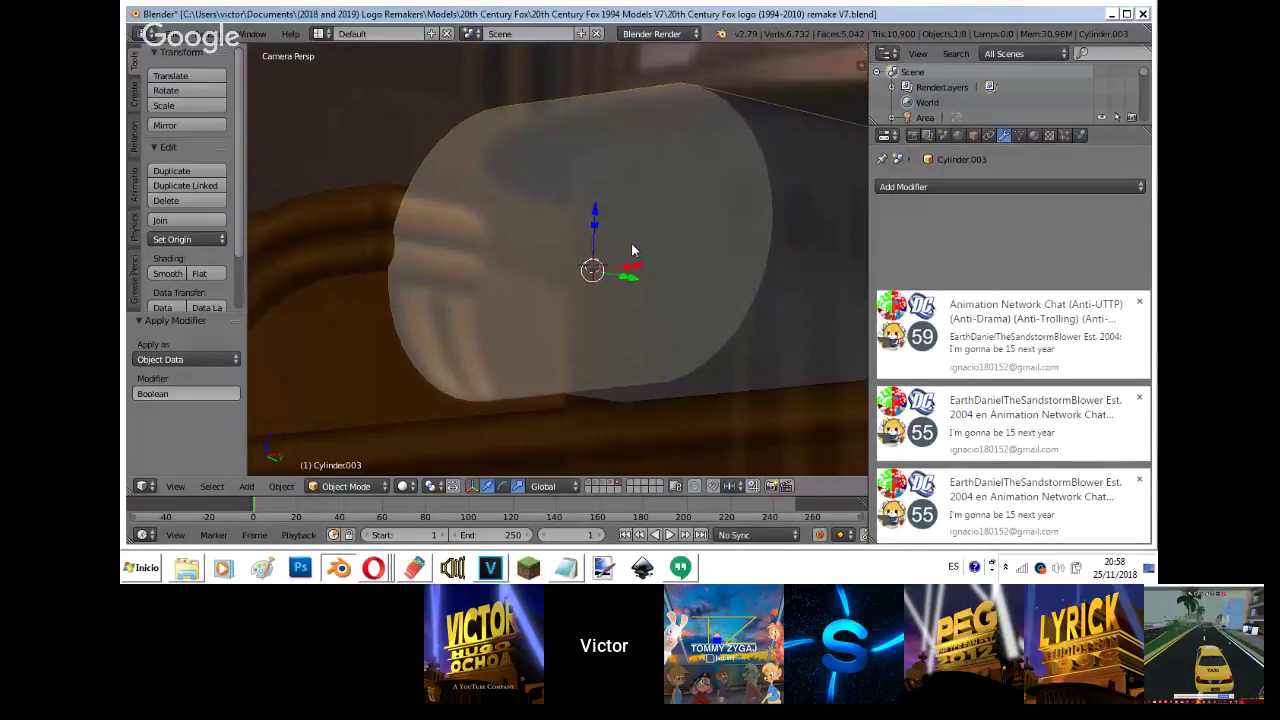
pyautogui.press('Delete')
pyautogui.rightClick(461, 323)
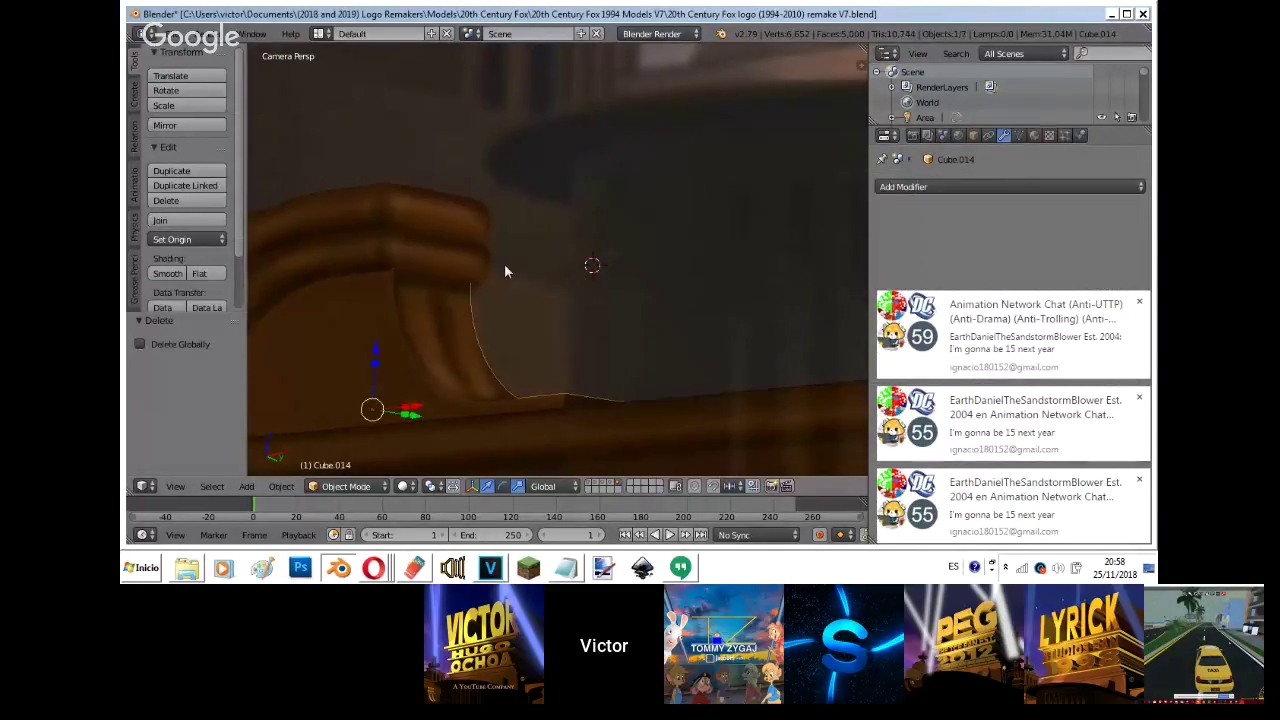
pyautogui.press('n')
pyautogui.click(755, 224)
# - Move a control point on the bend of the tube path NurbsPath.001 by about 0.039, mostly along negative Y
pyautogui.keyDown('shift'); pyautogui.moveTo(442, 325); pyautogui.dragTo(636, 366, button='middle'); pyautogui.keyUp('shift')
pyautogui.hotkey('shift', 'f')
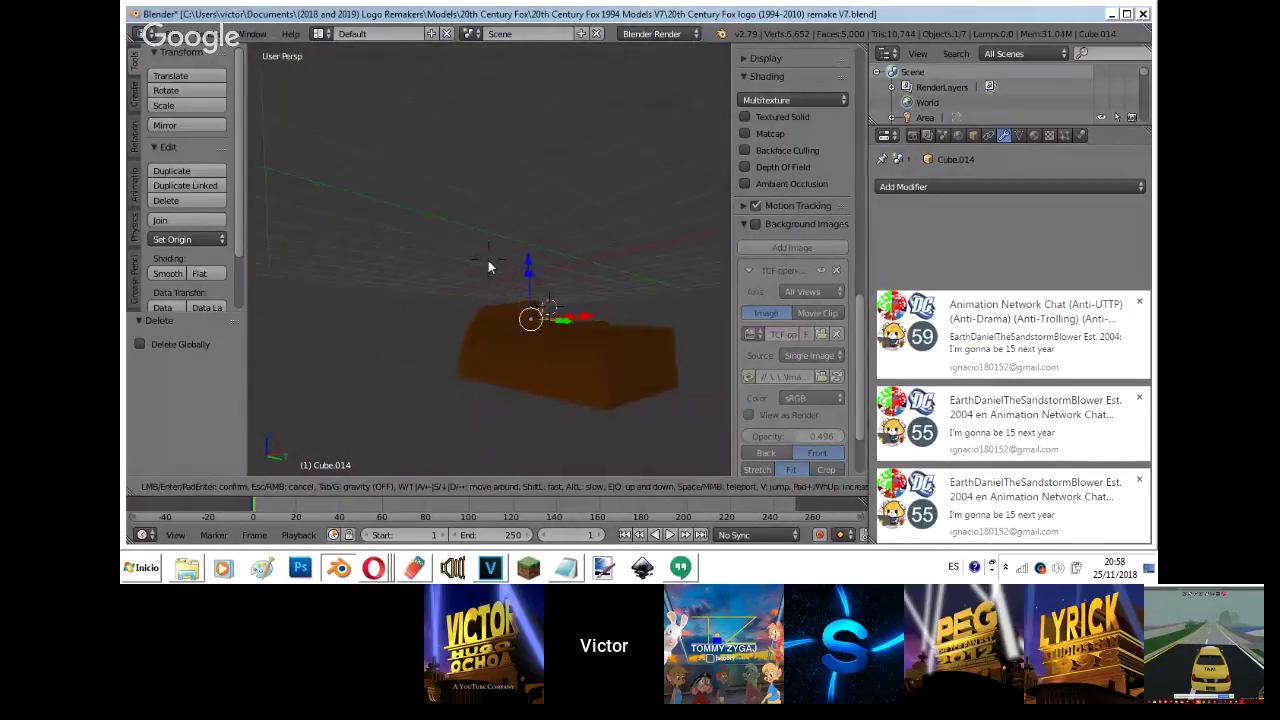
pyautogui.press('w')
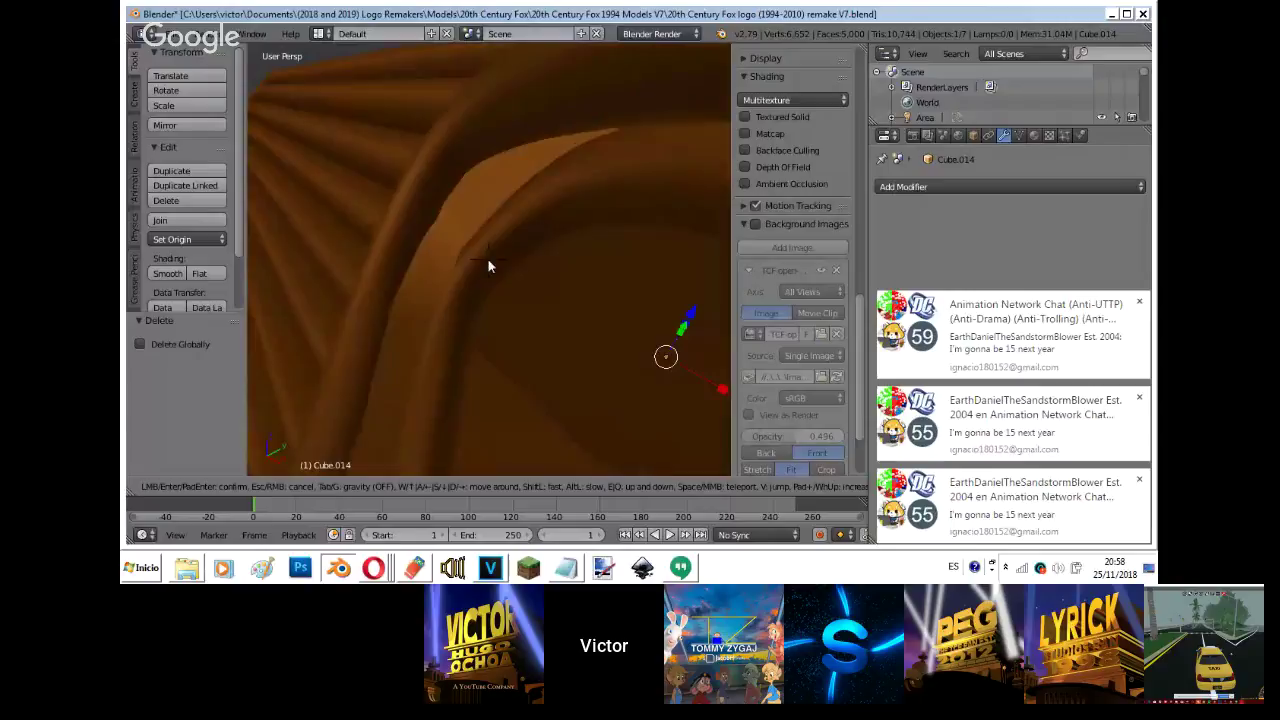
pyautogui.press('w')
pyautogui.click(488, 260)
pyautogui.rightClick(489, 262)
pyautogui.press('Tab')
pyautogui.rightClick(496, 277)
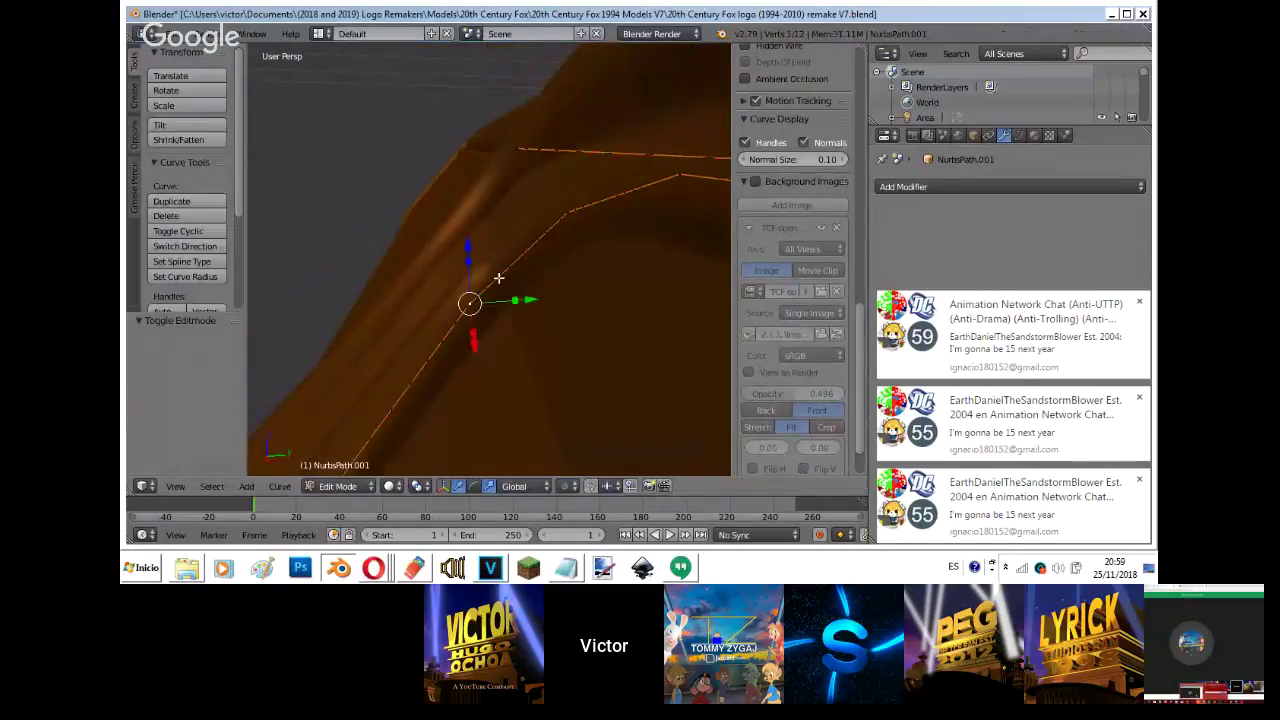
pyautogui.press('g')
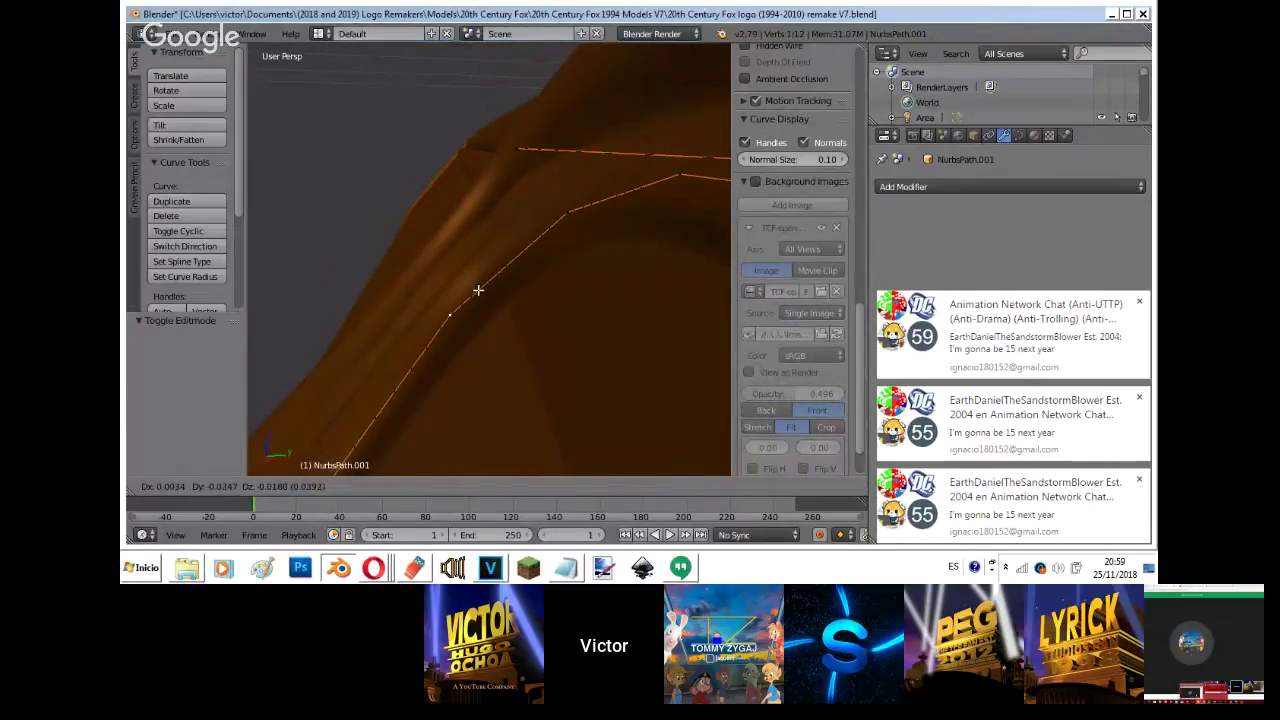
pyautogui.click(478, 290)
pyautogui.press('Tab')
# - Examine the inner panel's vertices along the tube's bend and the curved cutout block from the side
pyautogui.hotkey('shift', 'f')
pyautogui.press('a')
pyautogui.click(488, 258)
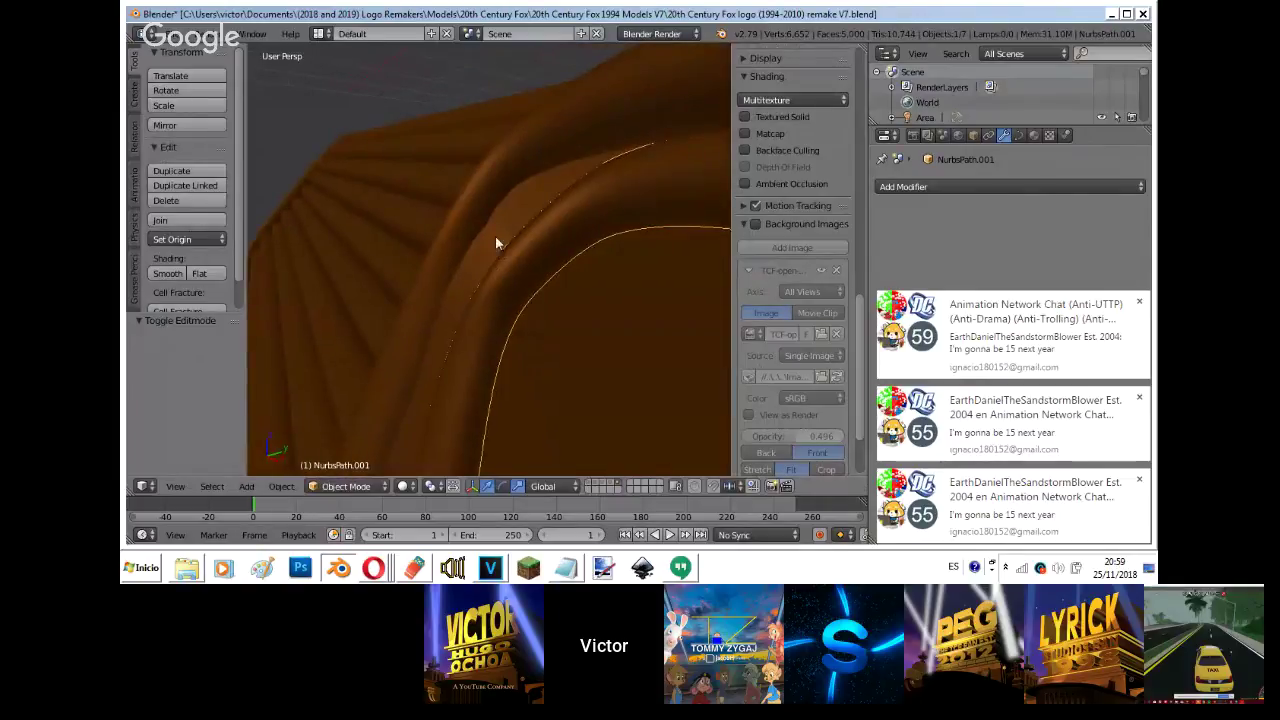
pyautogui.rightClick(494, 238)
pyautogui.press('Tab')
pyautogui.rightClick(493, 229)
pyautogui.keyDown('shift'); pyautogui.rightClick(511, 250); pyautogui.keyUp('shift')
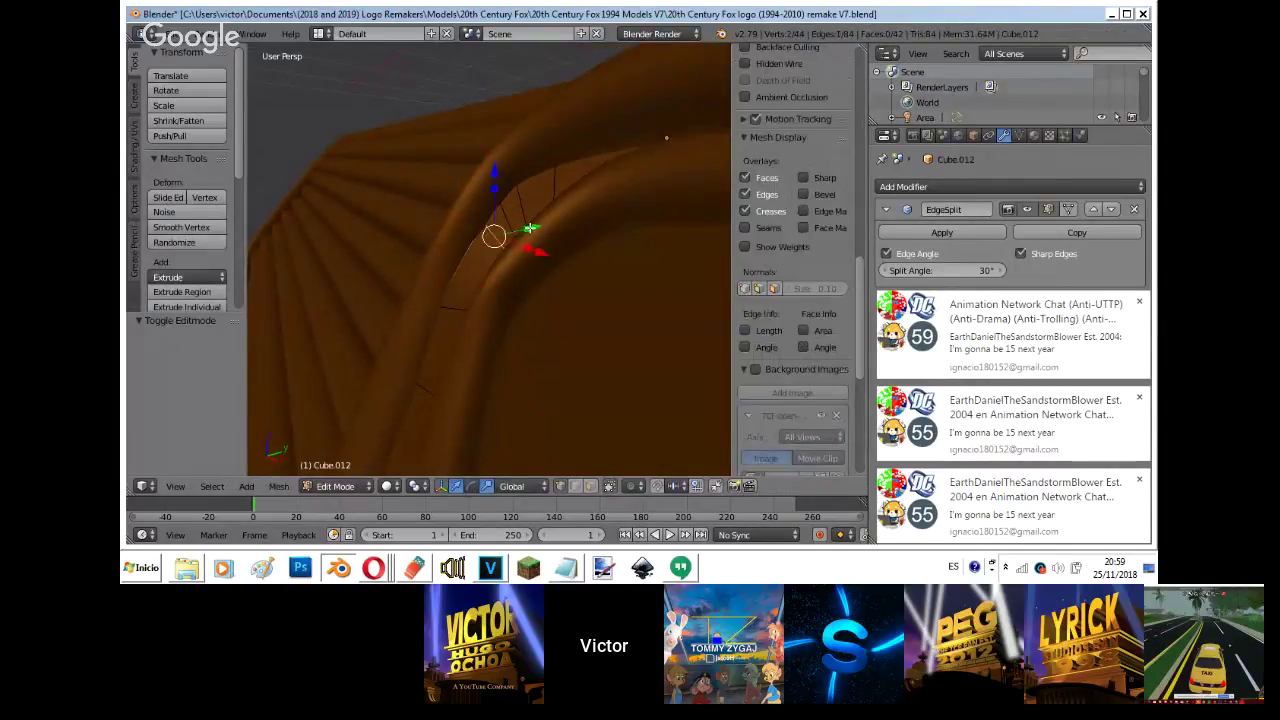
pyautogui.press('Tab')
pyautogui.press('Tab')
pyautogui.press('Tab')
pyautogui.hotkey('shift', 'f')
pyautogui.press('s')
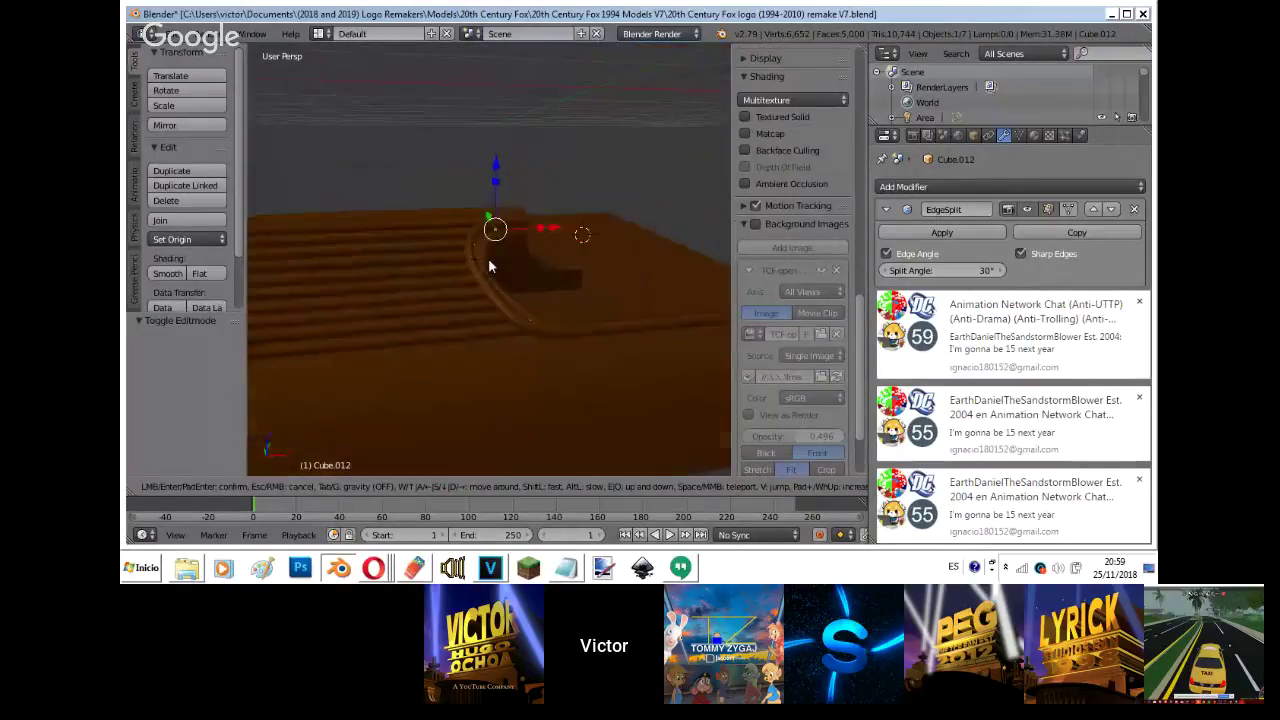
pyautogui.press('d')
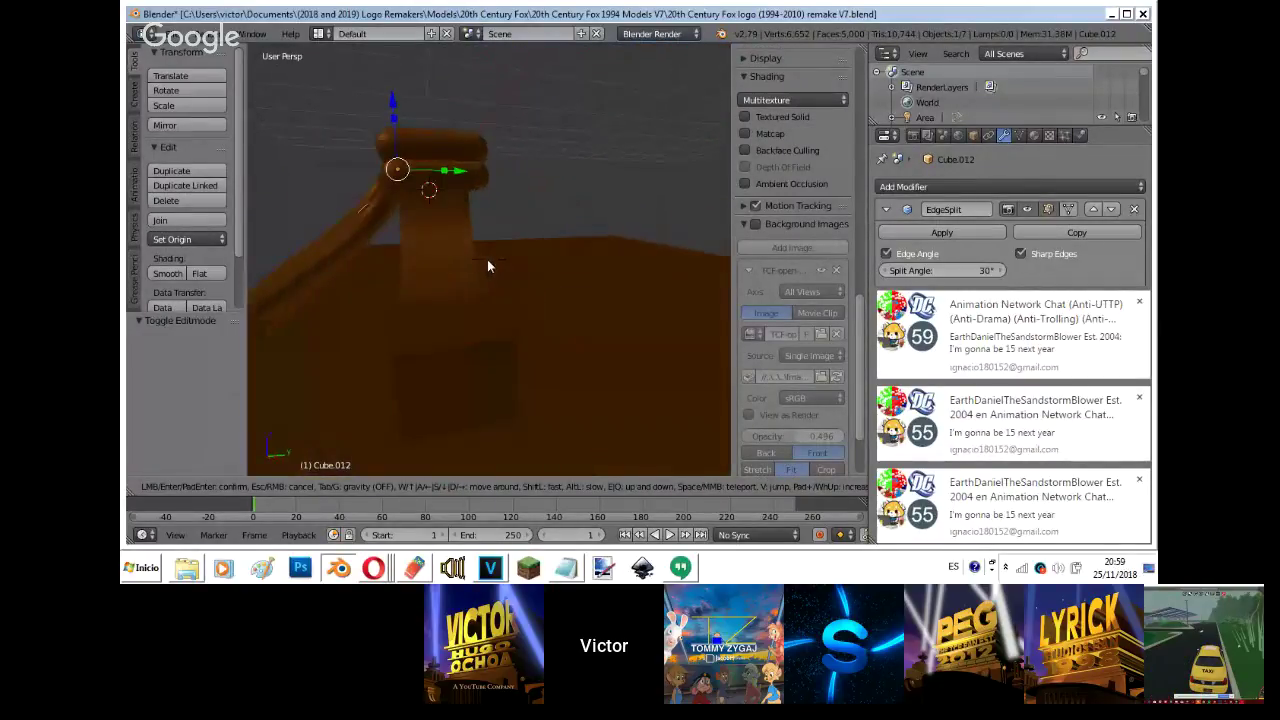
pyautogui.click(489, 266)
pyautogui.rightClick(489, 266)
# - Check the live stream's YouTube page and the Hangouts window, dismiss the chat notifications, and switch back to Blender
pyautogui.click(373, 567)
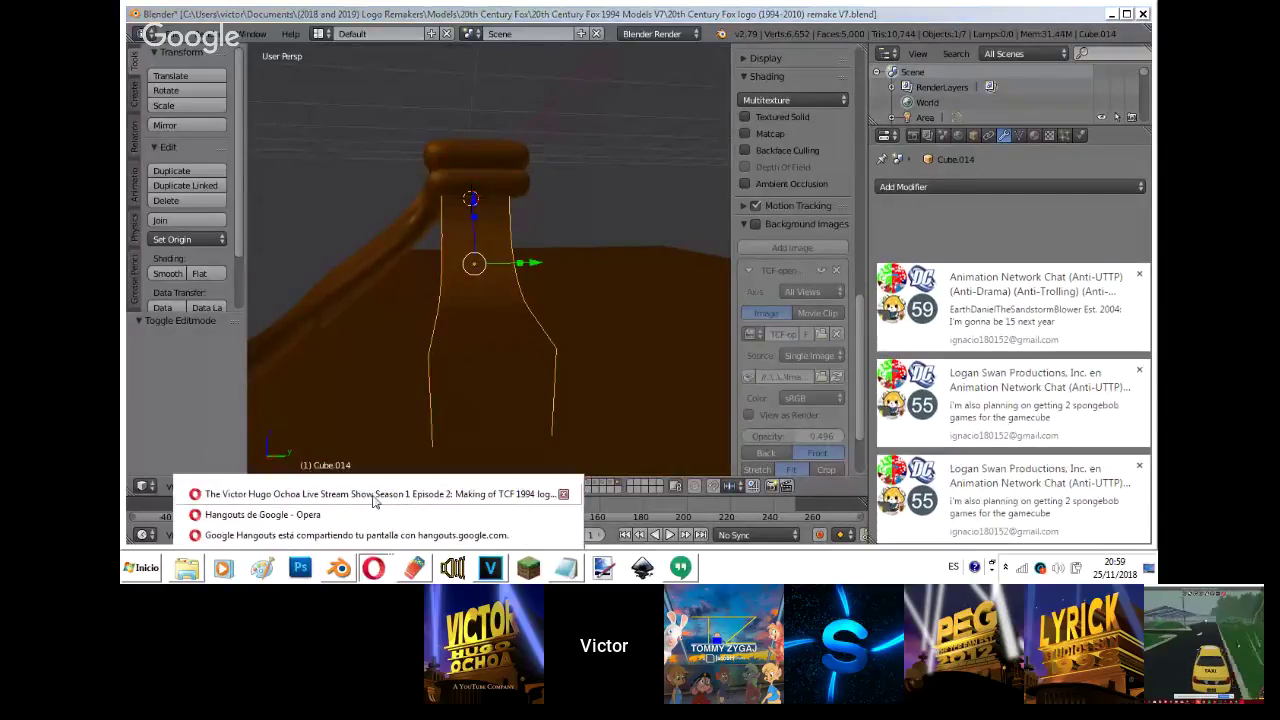
pyautogui.click(373, 498)
pyautogui.click(1139, 465)
pyautogui.click(1139, 465)
pyautogui.click(1140, 466)
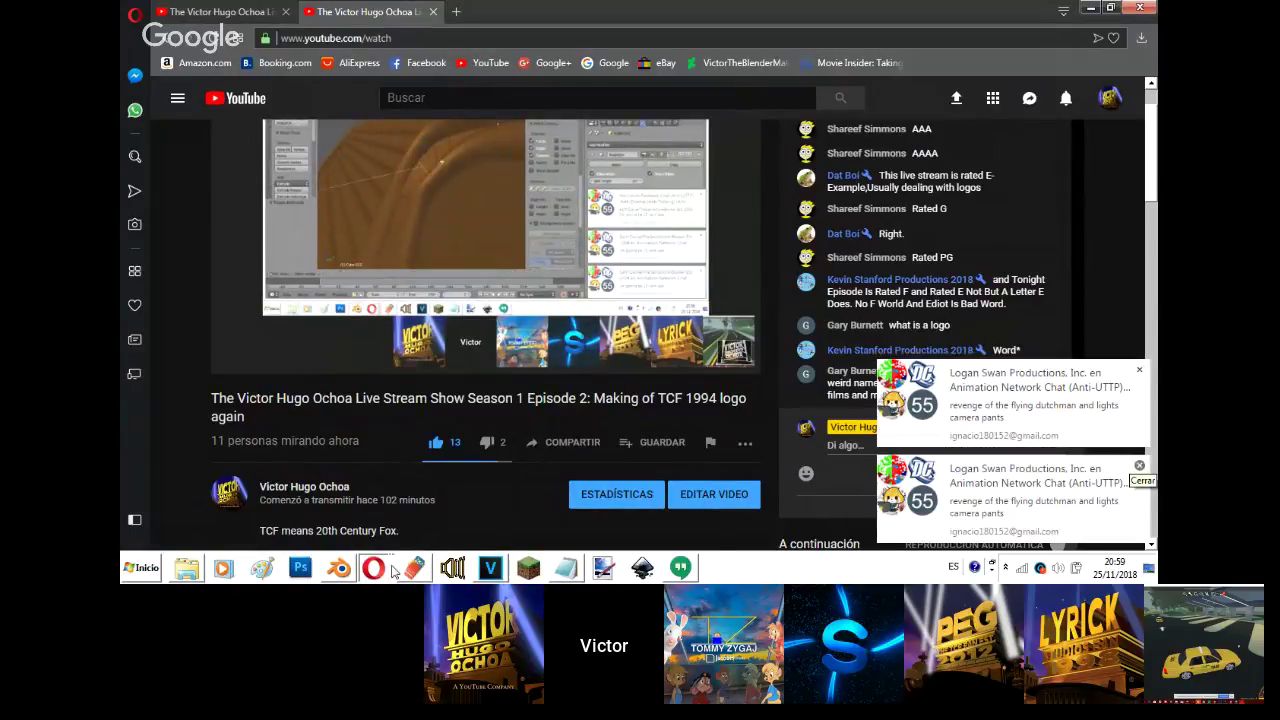
pyautogui.moveTo(390, 567)
pyautogui.click(361, 516)
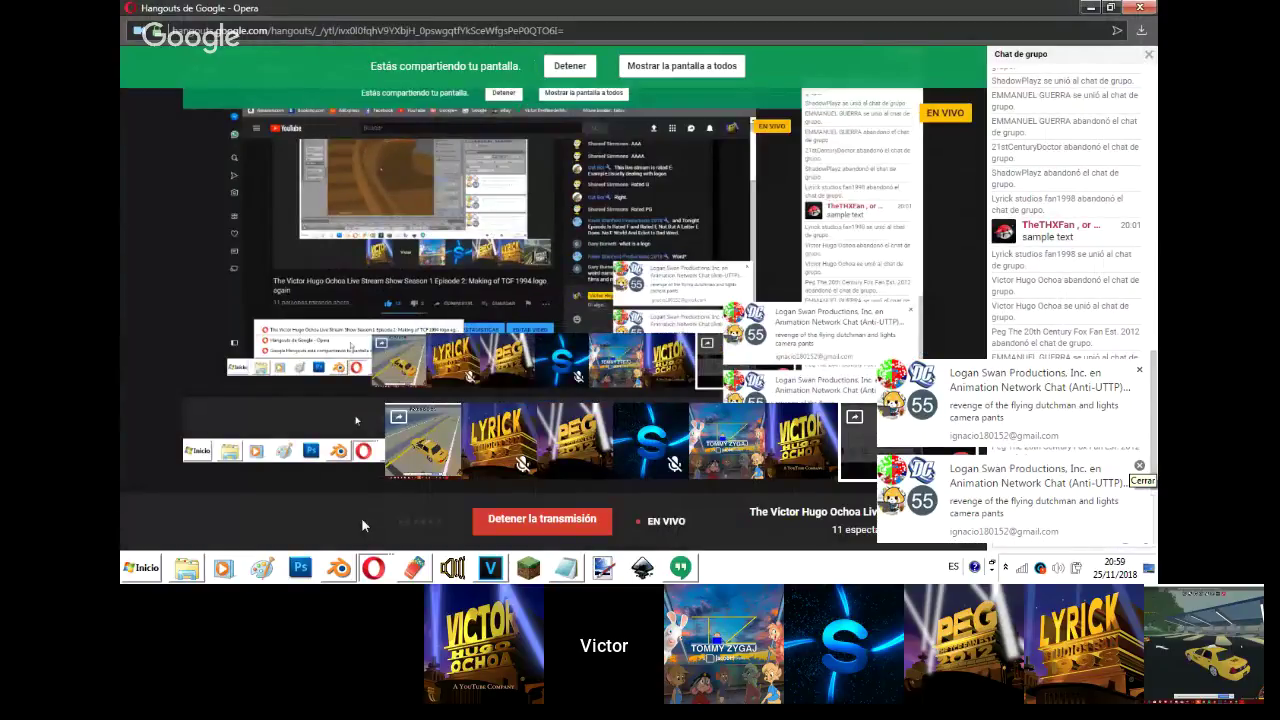
pyautogui.click(338, 567)
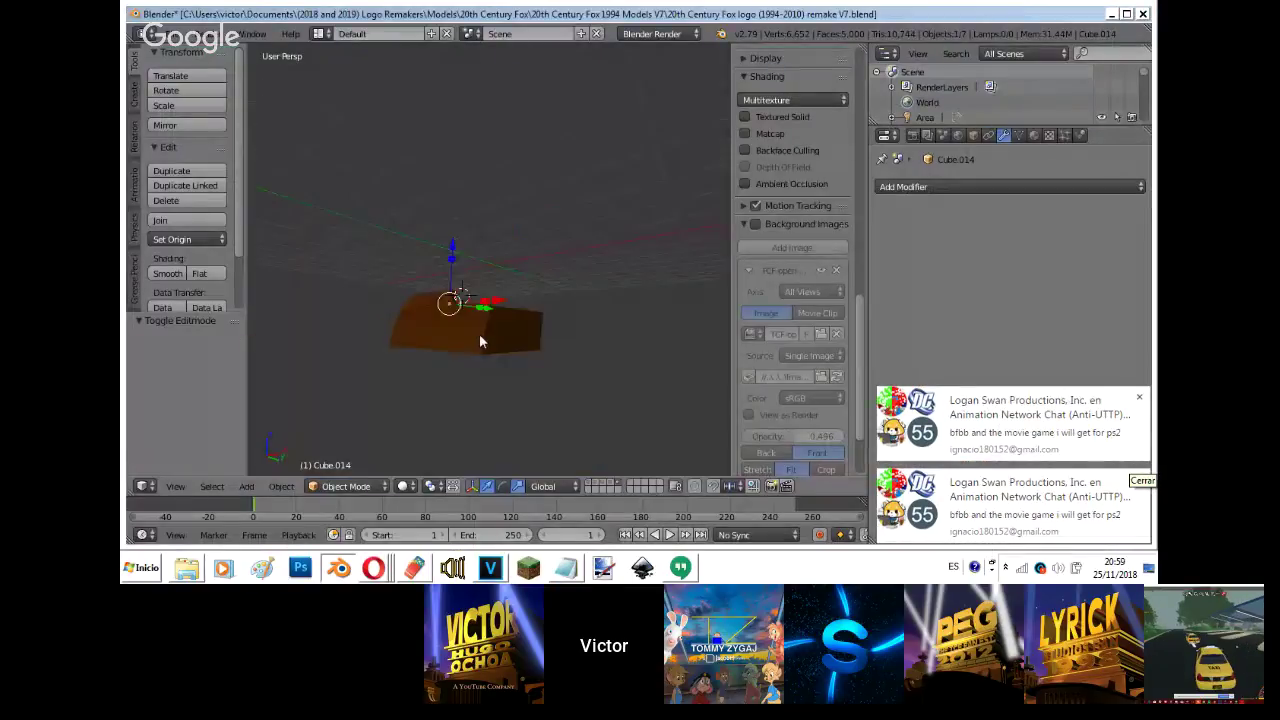
# - In the camera view, add two loop cuts along the curved cutout block and turn the background images on
pyautogui.press('KP_0')
pyautogui.press('Tab')
pyautogui.hotkey('ctrl', 'r')
pyautogui.scroll(1, 580, 121)
pyautogui.click(580, 121)
pyautogui.rightClick(580, 121)
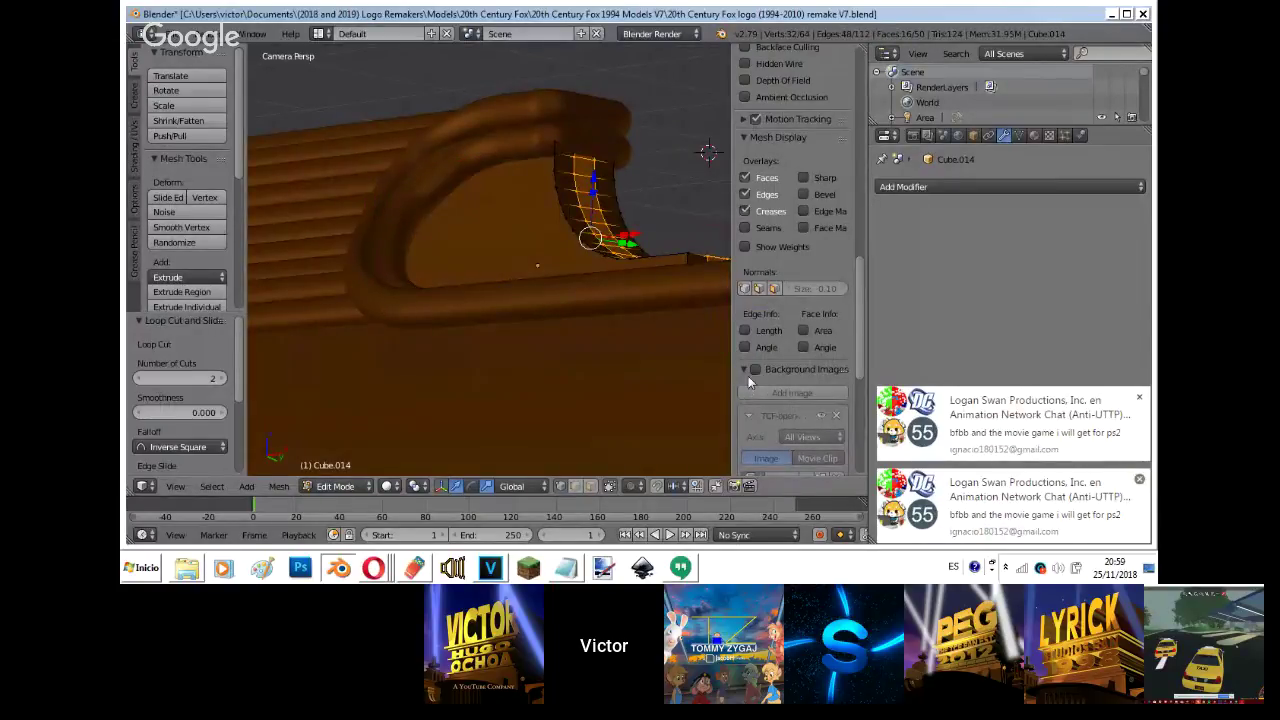
pyautogui.click(755, 369)
pyautogui.press('Tab')
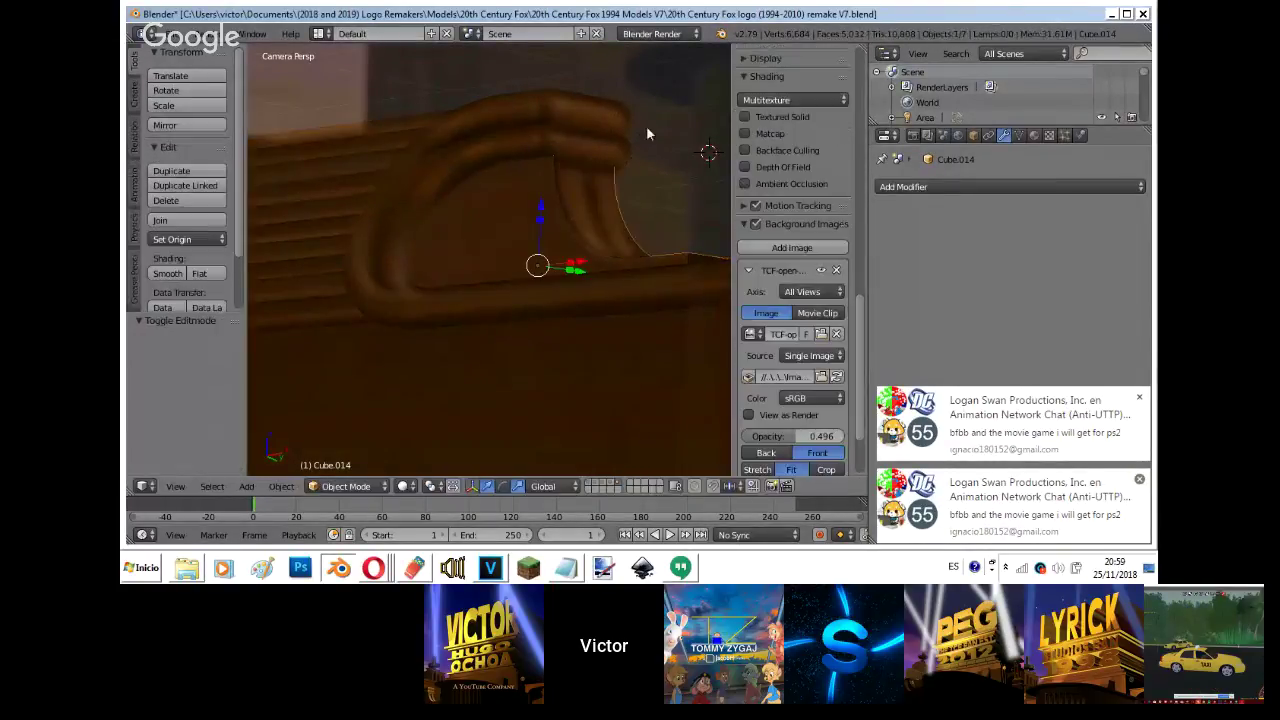
pyautogui.press('g')
pyautogui.press('y')
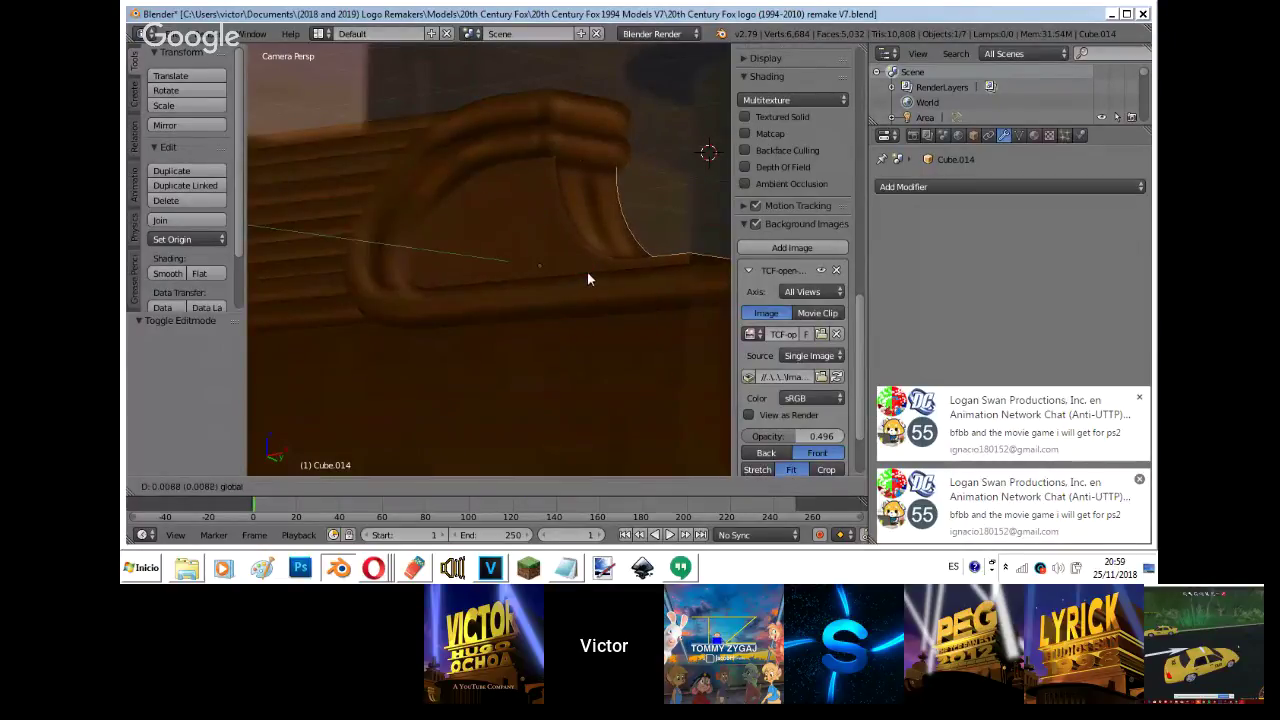
pyautogui.press('Escape')
# - Examine the upper part of the curved cutout block up close against the reference image
pyautogui.press('Tab')
pyautogui.press('Tab')
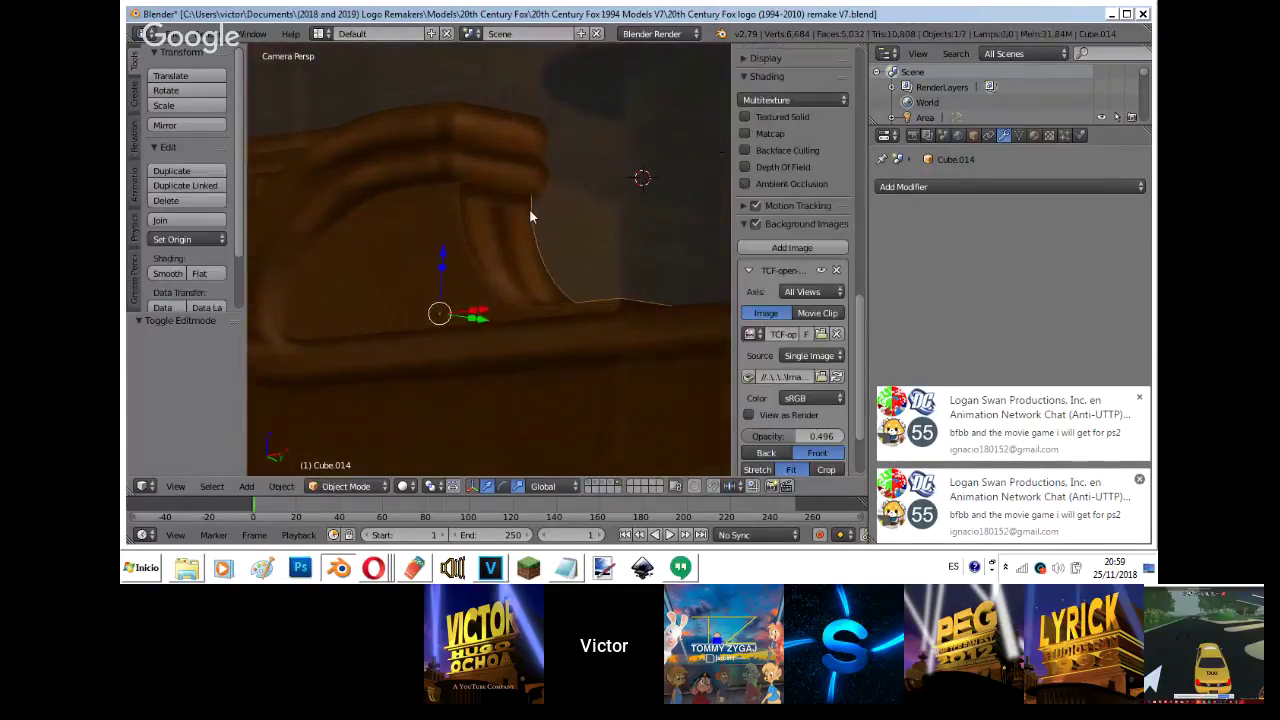
pyautogui.scroll(5, 529, 208)
pyautogui.keyDown('shift'); pyautogui.moveTo(529, 210); pyautogui.dragTo(509, 396, button='middle'); pyautogui.keyUp('shift')
pyautogui.keyDown('shift'); pyautogui.moveTo(541, 285); pyautogui.dragTo(525, 316, button='middle'); pyautogui.keyUp('shift')
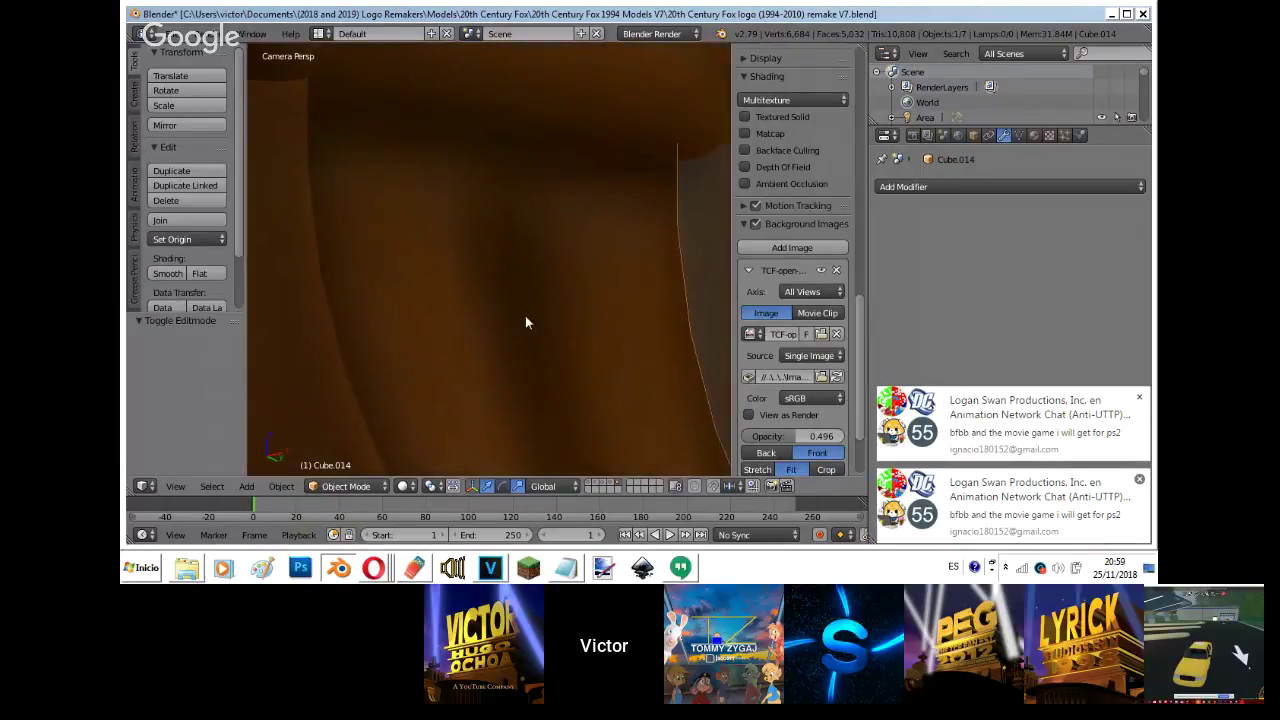
pyautogui.press('Tab')
pyautogui.press('Tab')
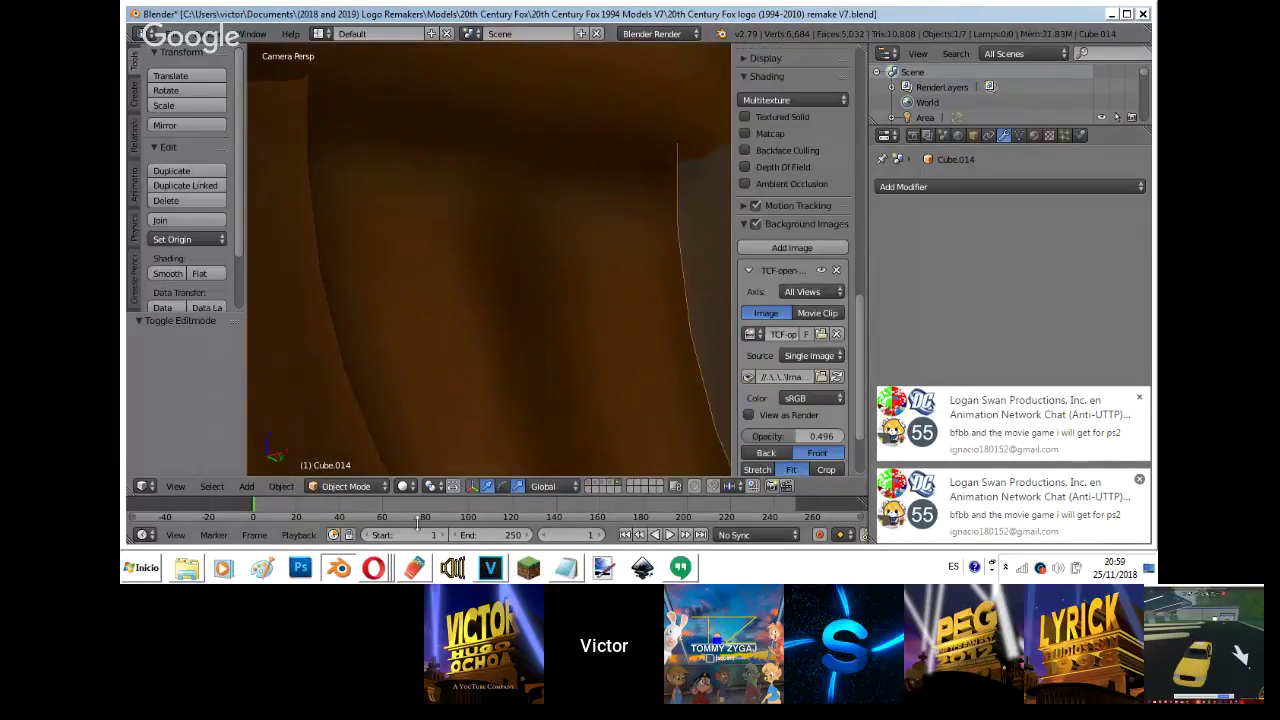
# - Switch to the Hangouts window and stop sharing the screen
pyautogui.click(384, 567)
pyautogui.click(363, 518)
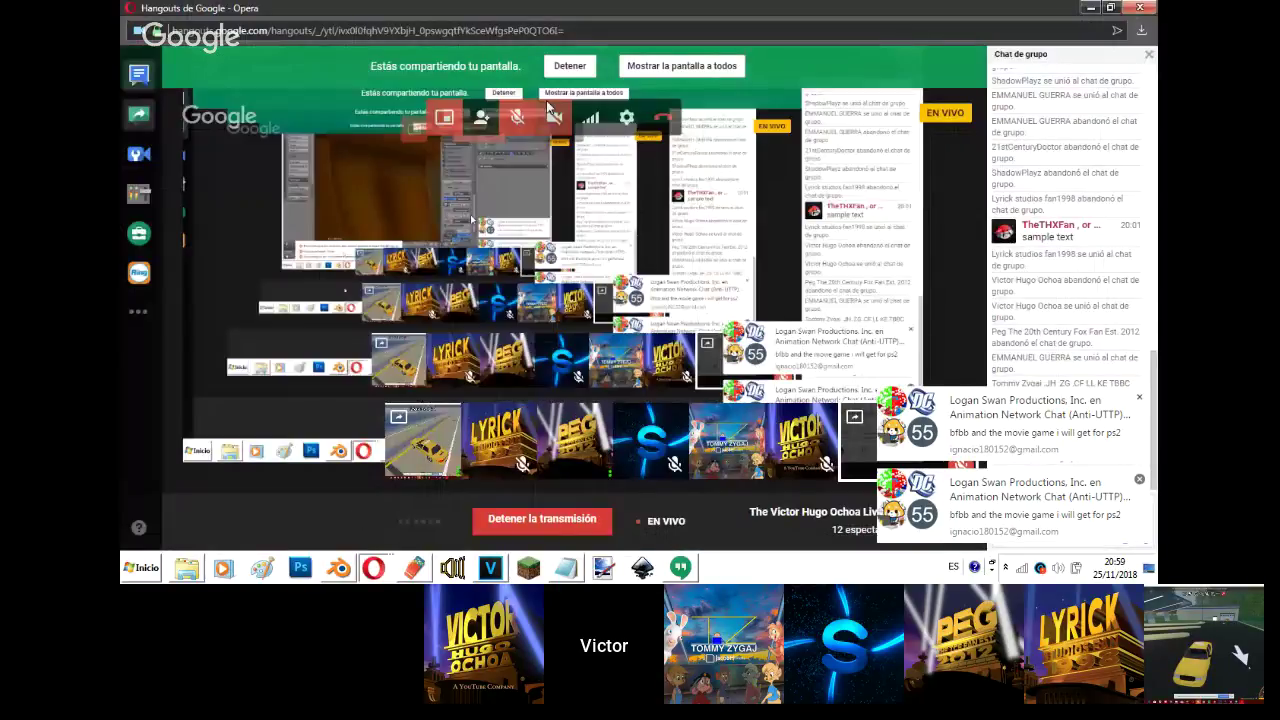
pyautogui.click(569, 66)
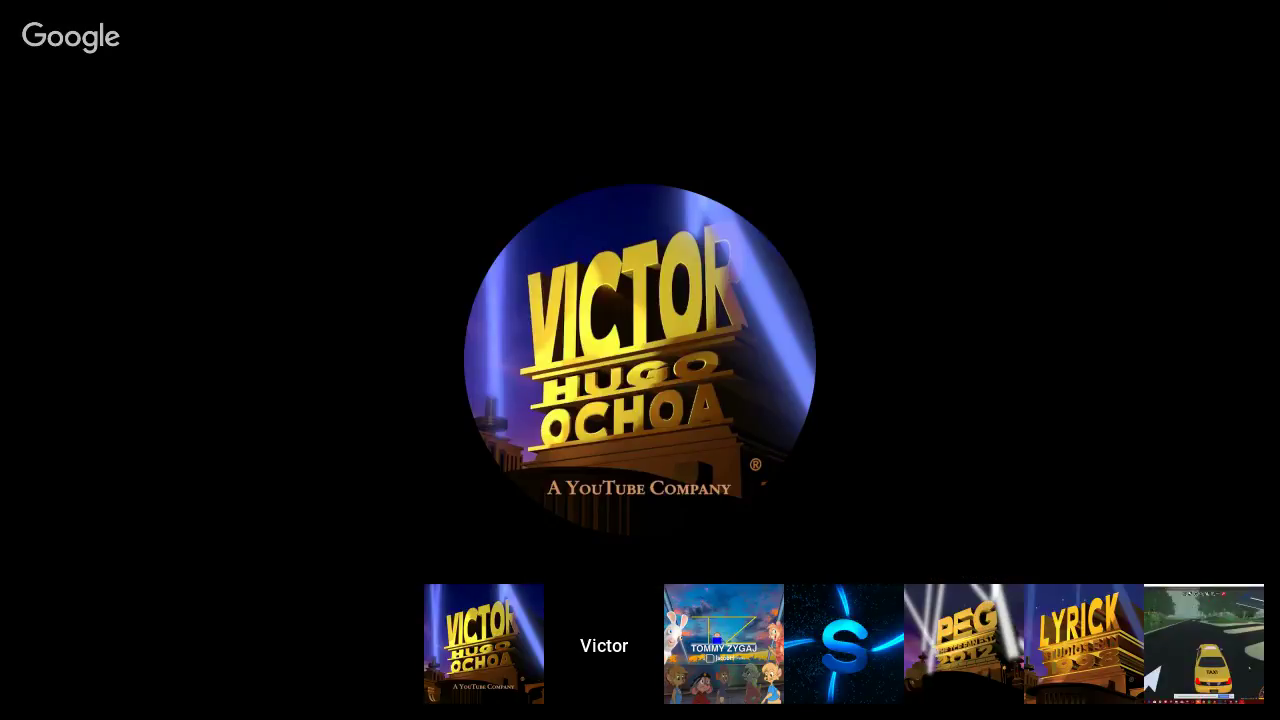
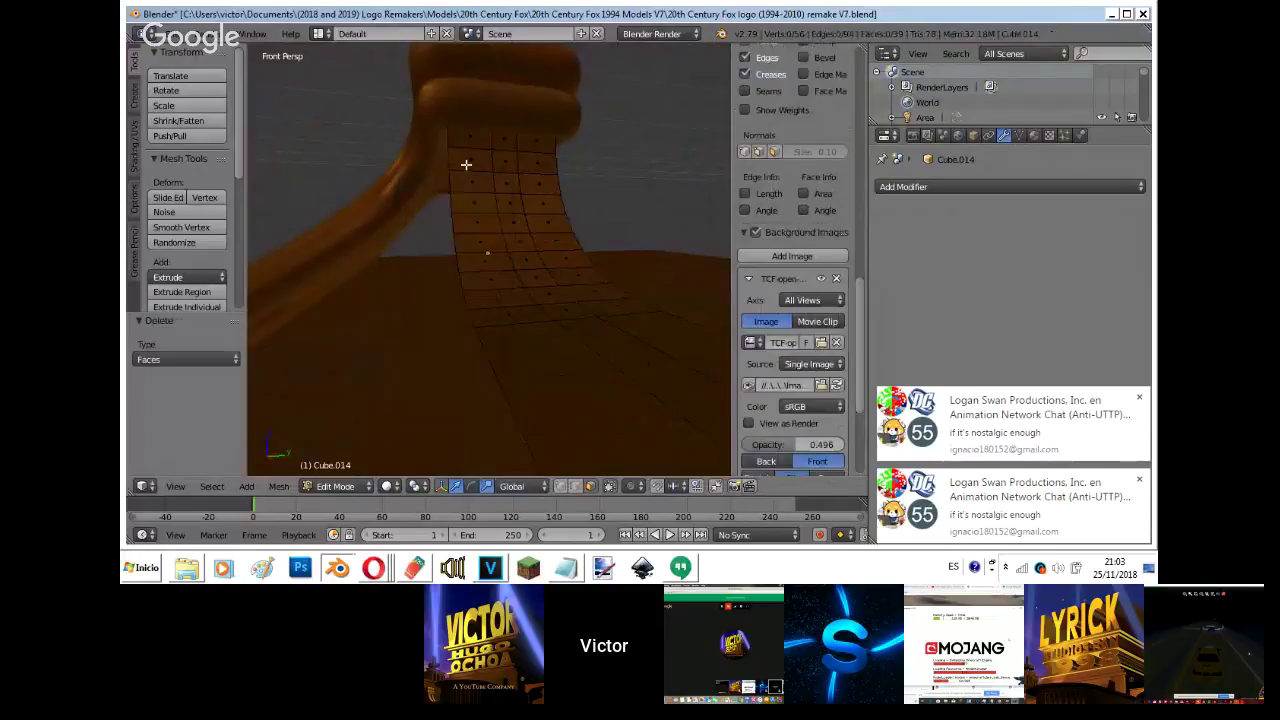
# - Delete the three end faces at the far end of the curved cutout block
pyautogui.rightClick(497, 163)
pyautogui.hotkey('shift', 'f')
pyautogui.press('w')
pyautogui.click(490, 262)
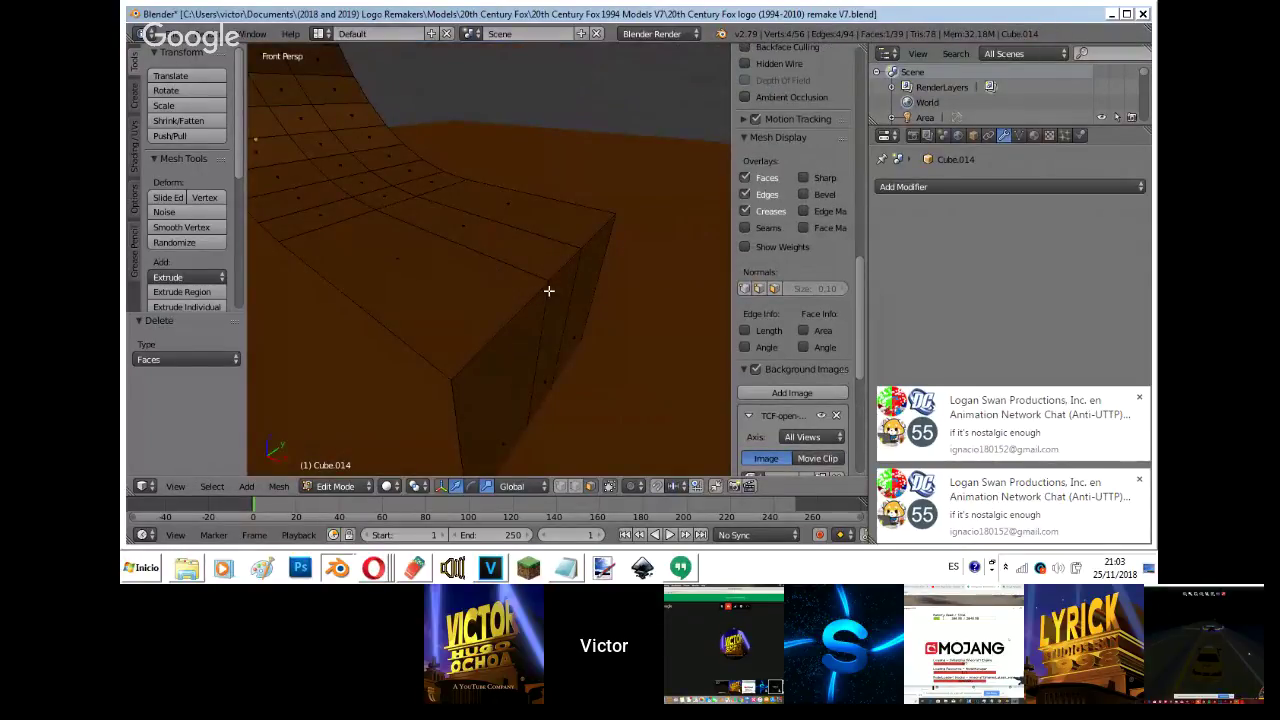
pyautogui.keyDown('ctrl'); pyautogui.rightClick(550, 292); pyautogui.keyUp('ctrl')
pyautogui.rightClick(559, 294)
pyautogui.keyDown('shift'); pyautogui.rightClick(587, 289); pyautogui.keyUp('shift')
pyautogui.keyDown('shift'); pyautogui.rightClick(511, 356); pyautogui.keyUp('shift')
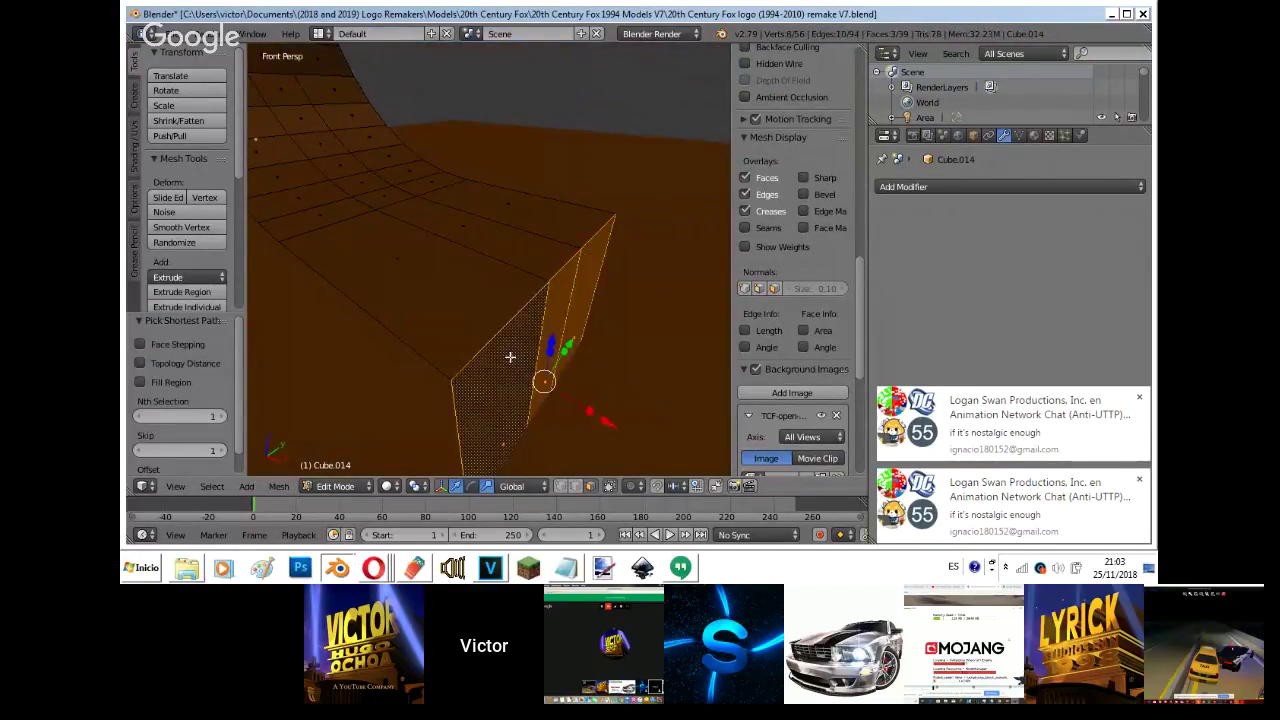
pyautogui.press('x')
pyautogui.click(510, 360)
# - Delete the middle strip of faces running along the curved cutout block
pyautogui.hotkey('shift', 'f')
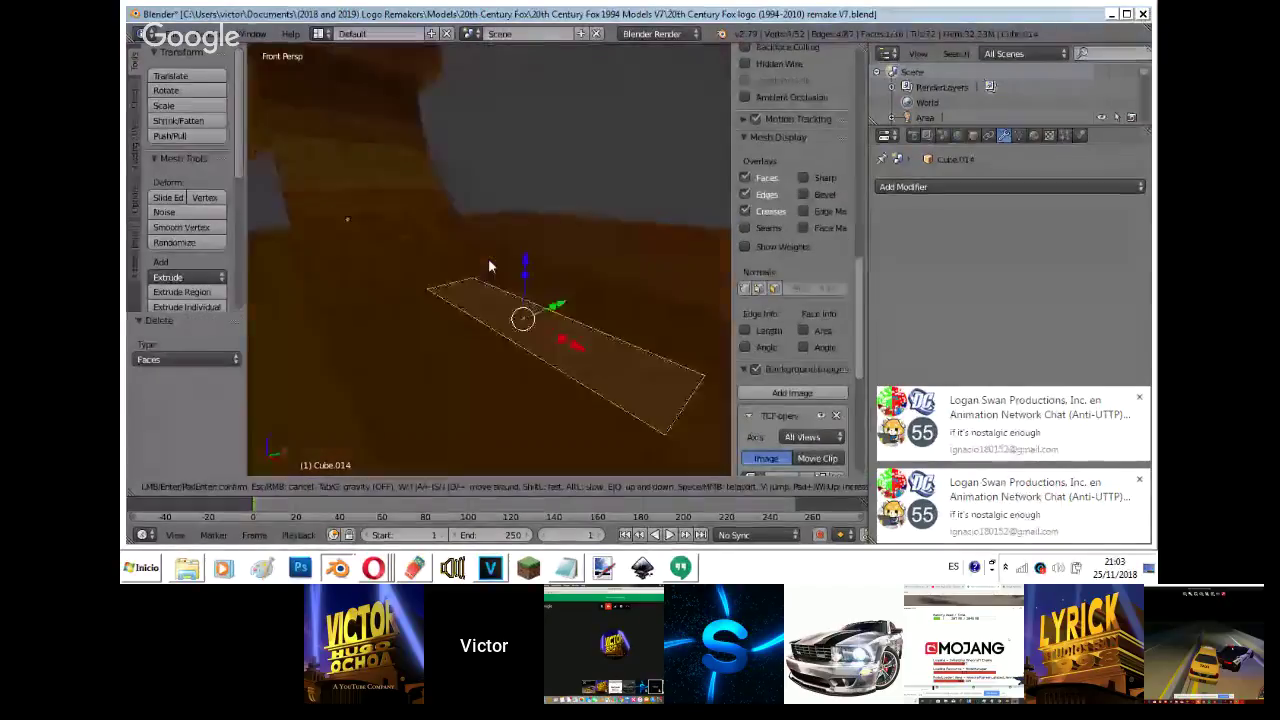
pyautogui.click(489, 260)
pyautogui.keyDown('ctrl'); pyautogui.rightClick(508, 223); pyautogui.keyUp('ctrl')
pyautogui.press('KP_0')
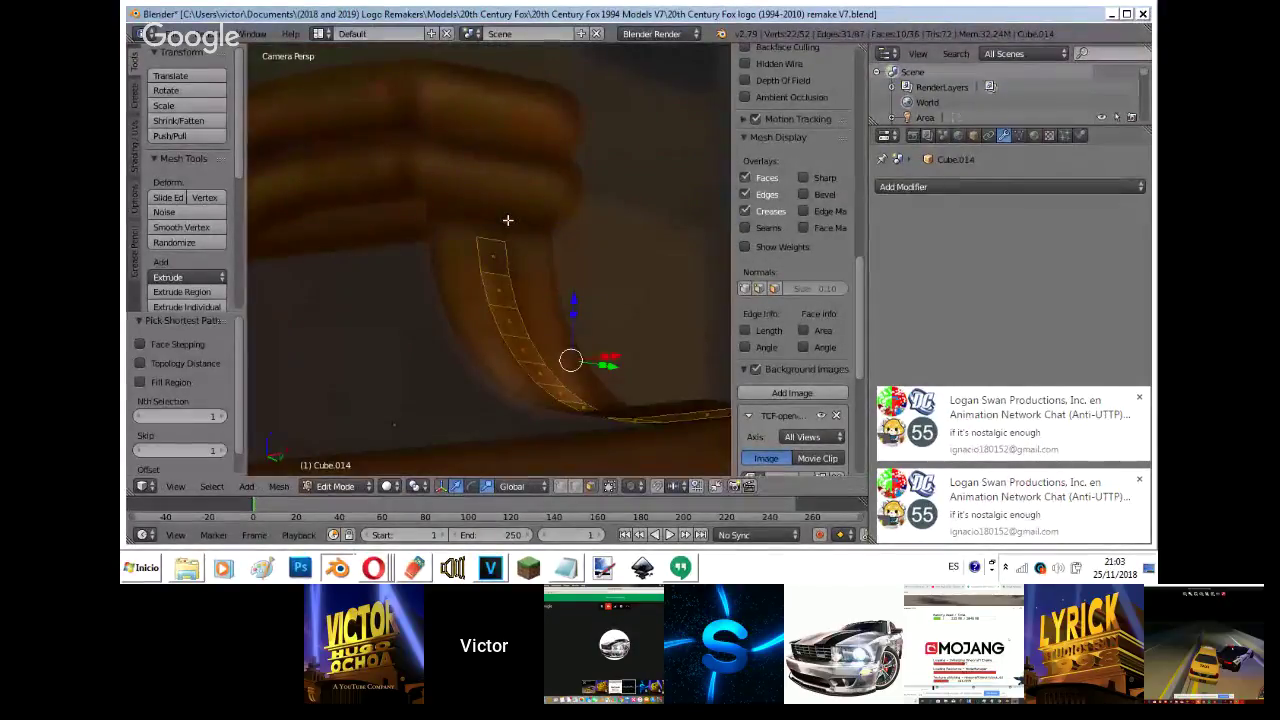
pyautogui.press('x')
pyautogui.click(507, 221)
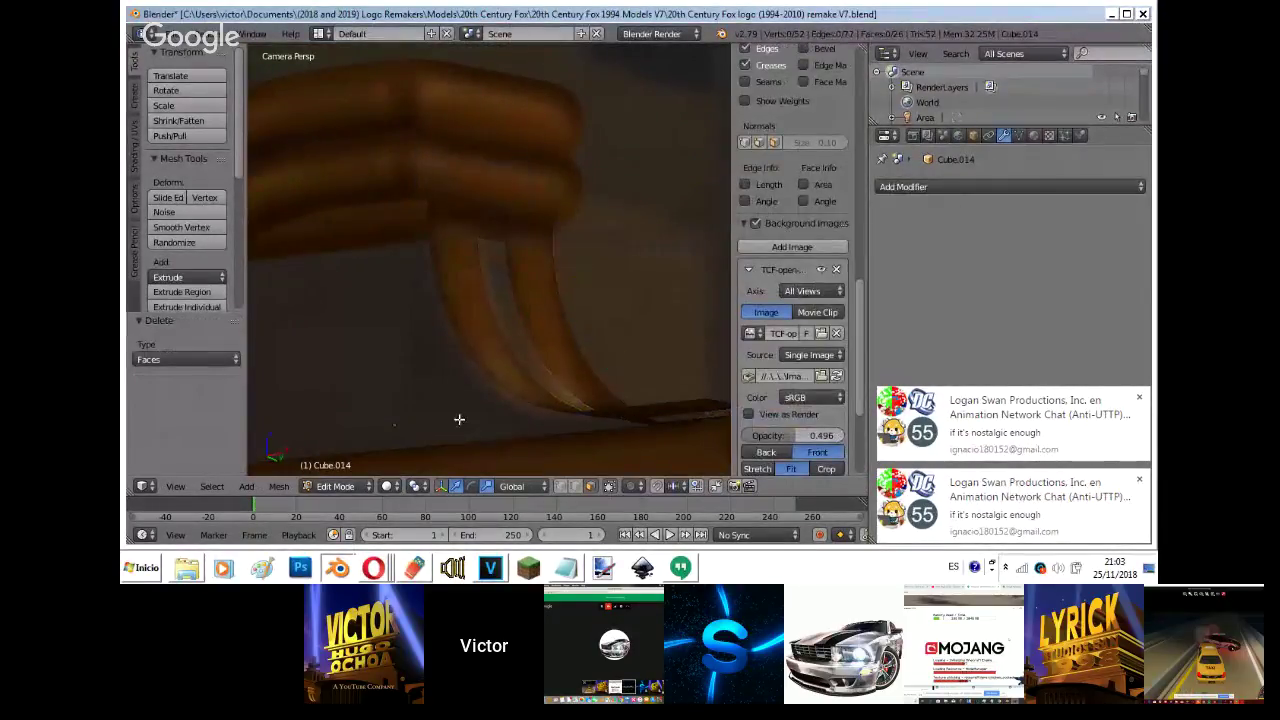
# - Look at the live chat on the stream's YouTube page and at the Hangouts broadcast window
pyautogui.click(373, 568)
pyautogui.click(330, 492)
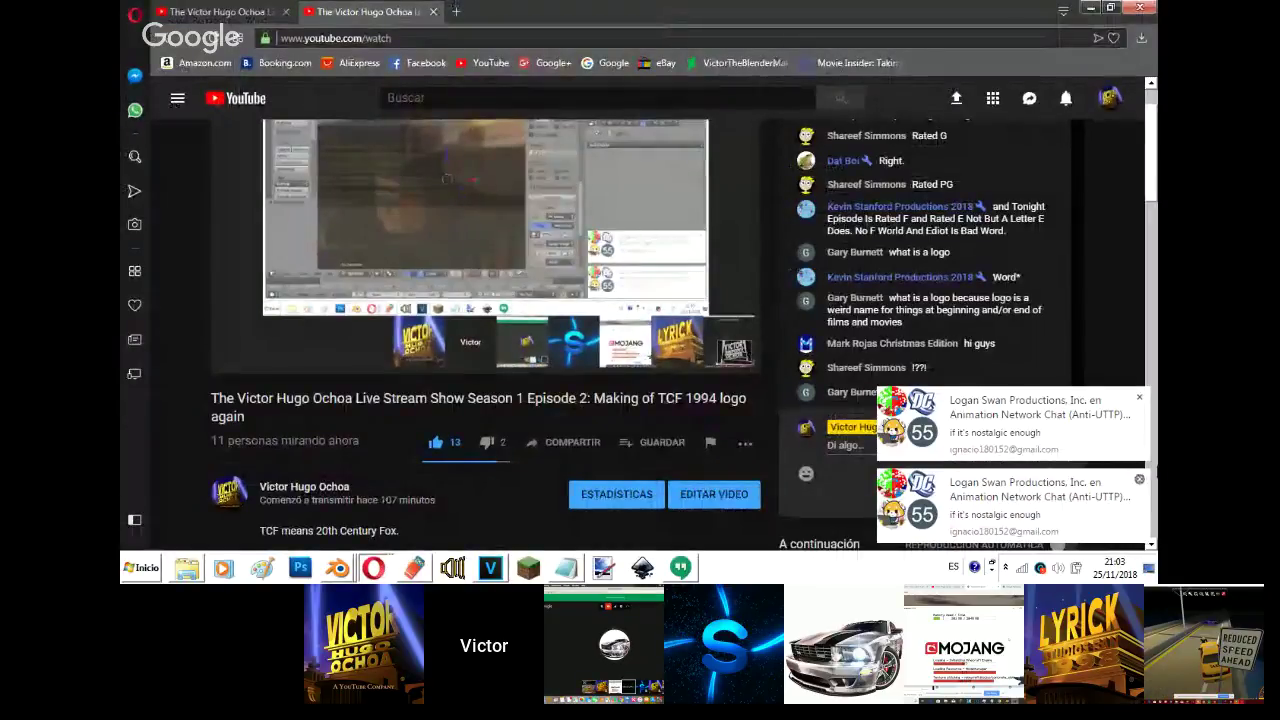
pyautogui.click(373, 568)
pyautogui.click(365, 507)
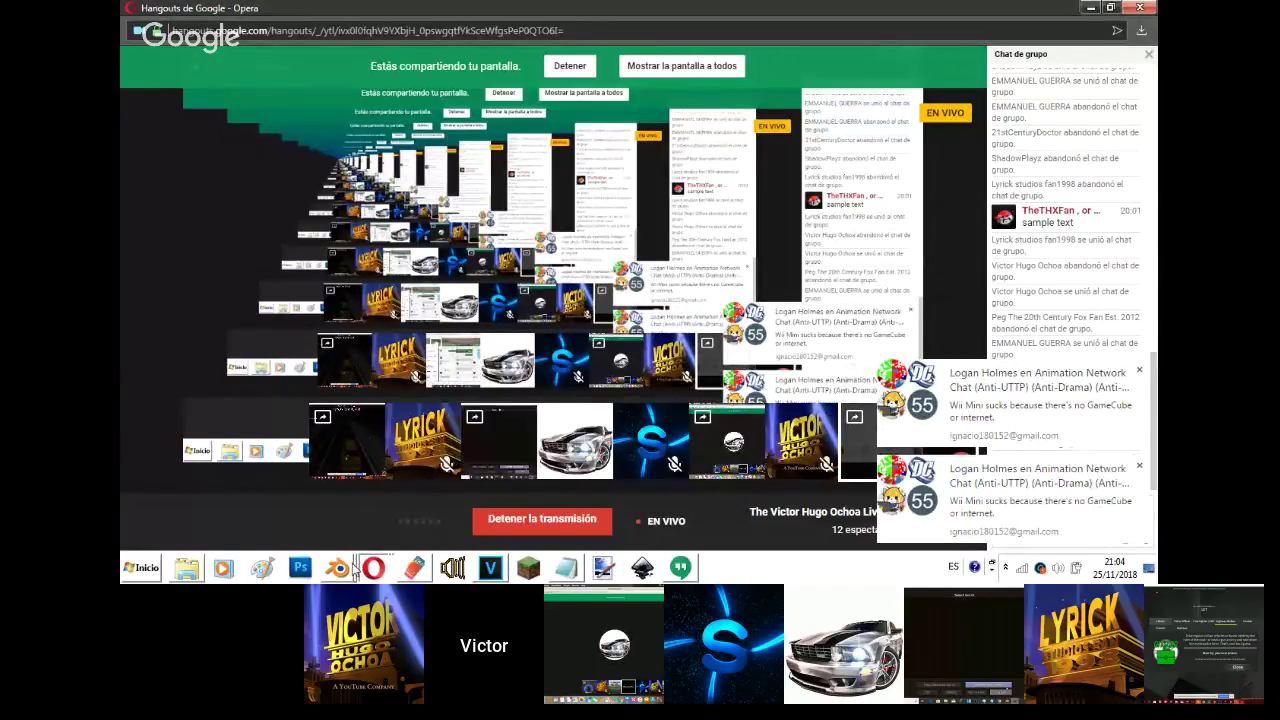
# - Switch to the 20th Century Fox 1994 Blender file and examine the curved cutout strip on the base from several angles
pyautogui.moveTo(355, 567)
pyautogui.click(345, 523)
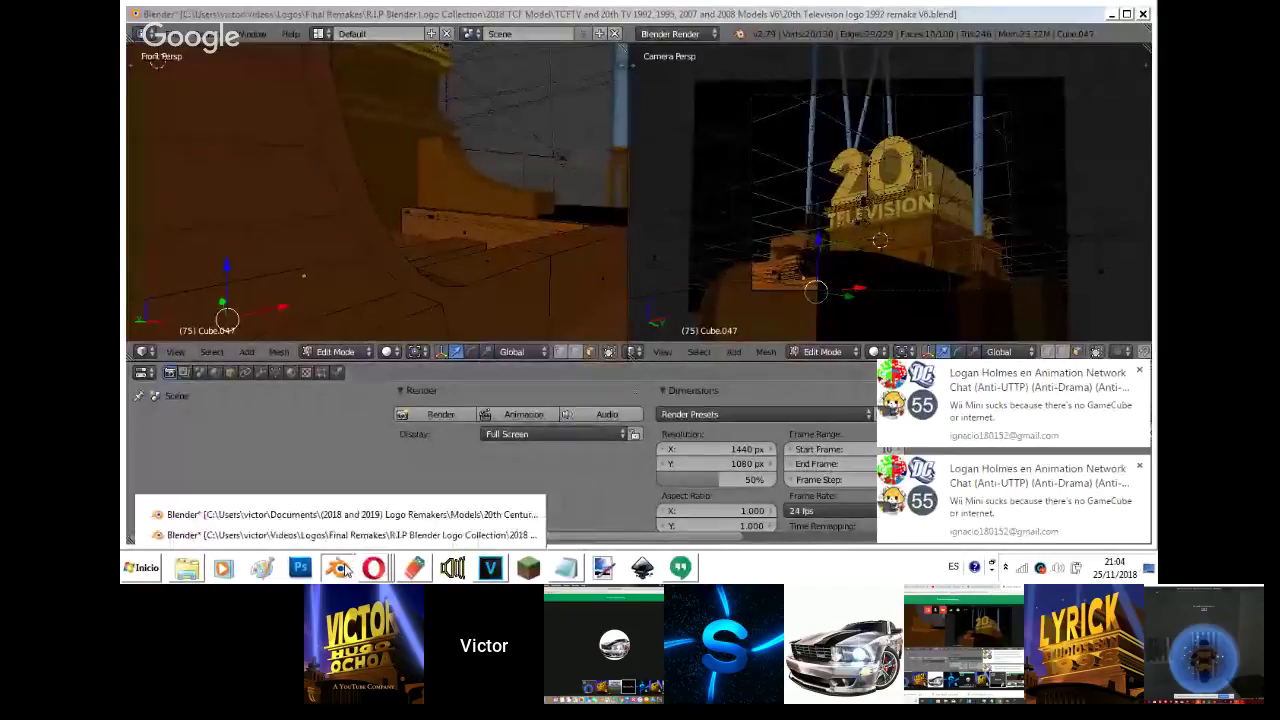
pyautogui.click(335, 518)
pyautogui.scroll(-2, 594, 277)
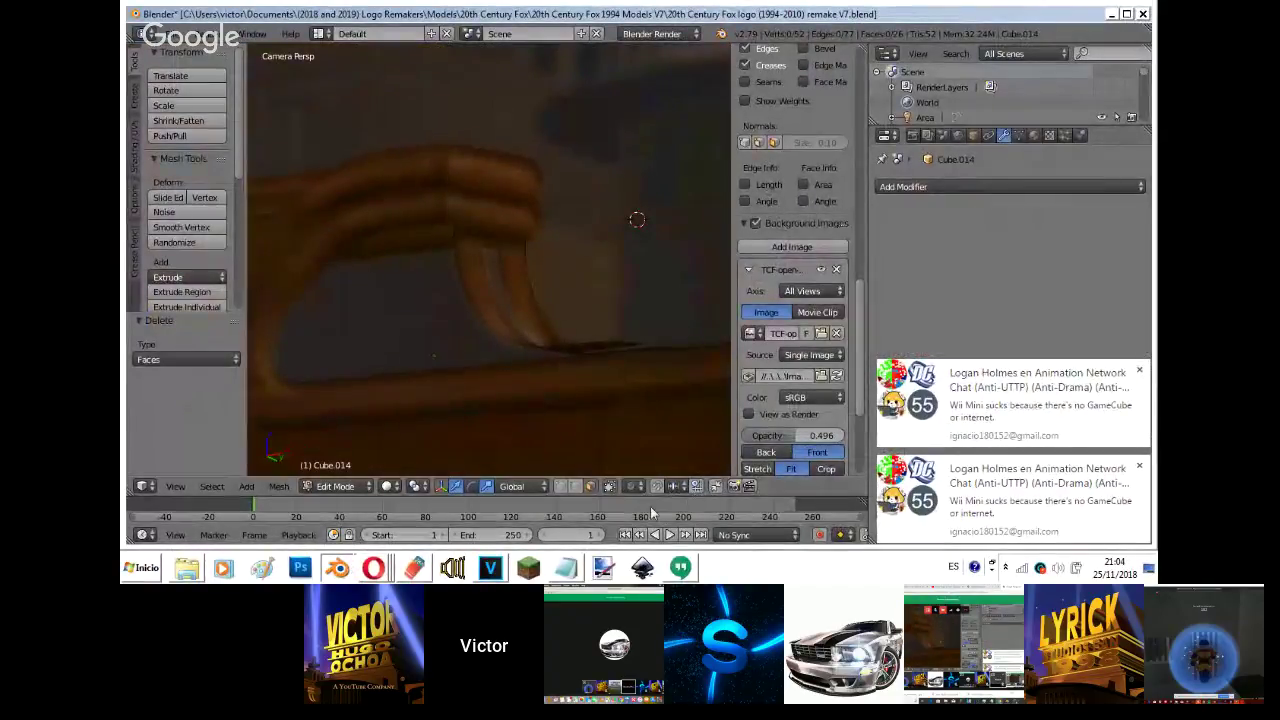
pyautogui.scroll(1, 652, 331)
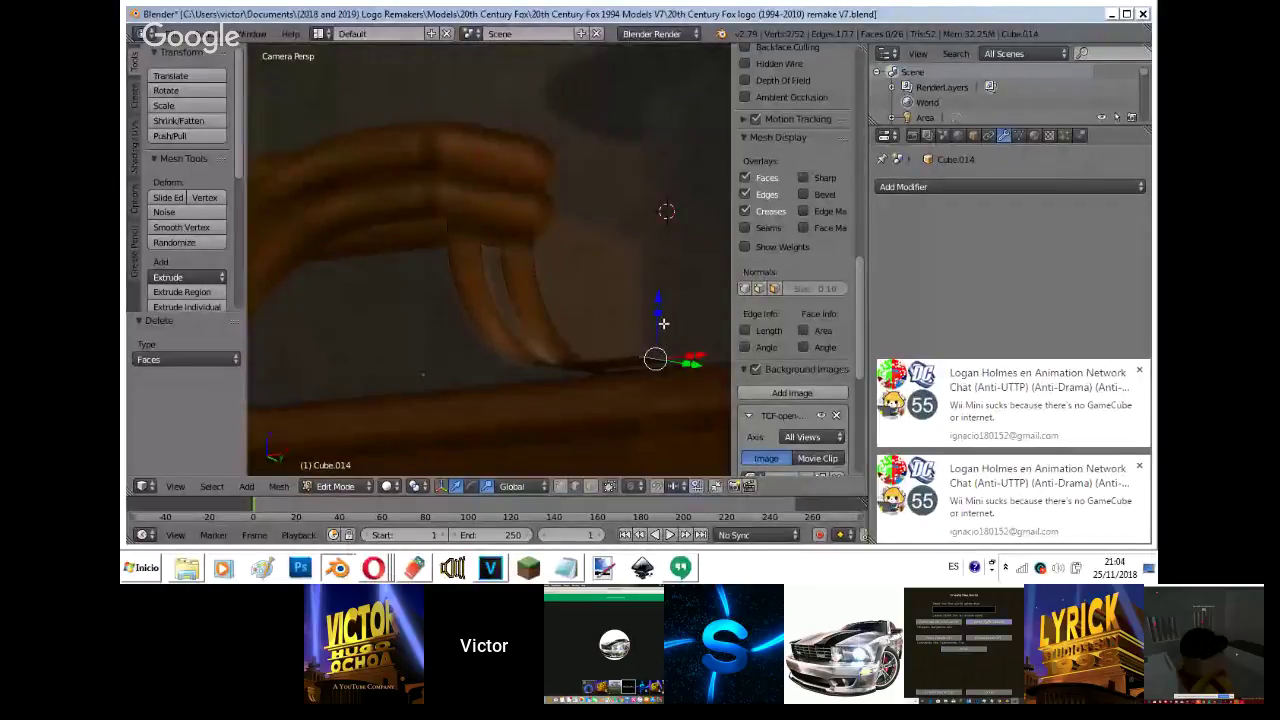
pyautogui.press('Tab')
pyautogui.scroll(-3, 665, 203)
pyautogui.press('KP_0')
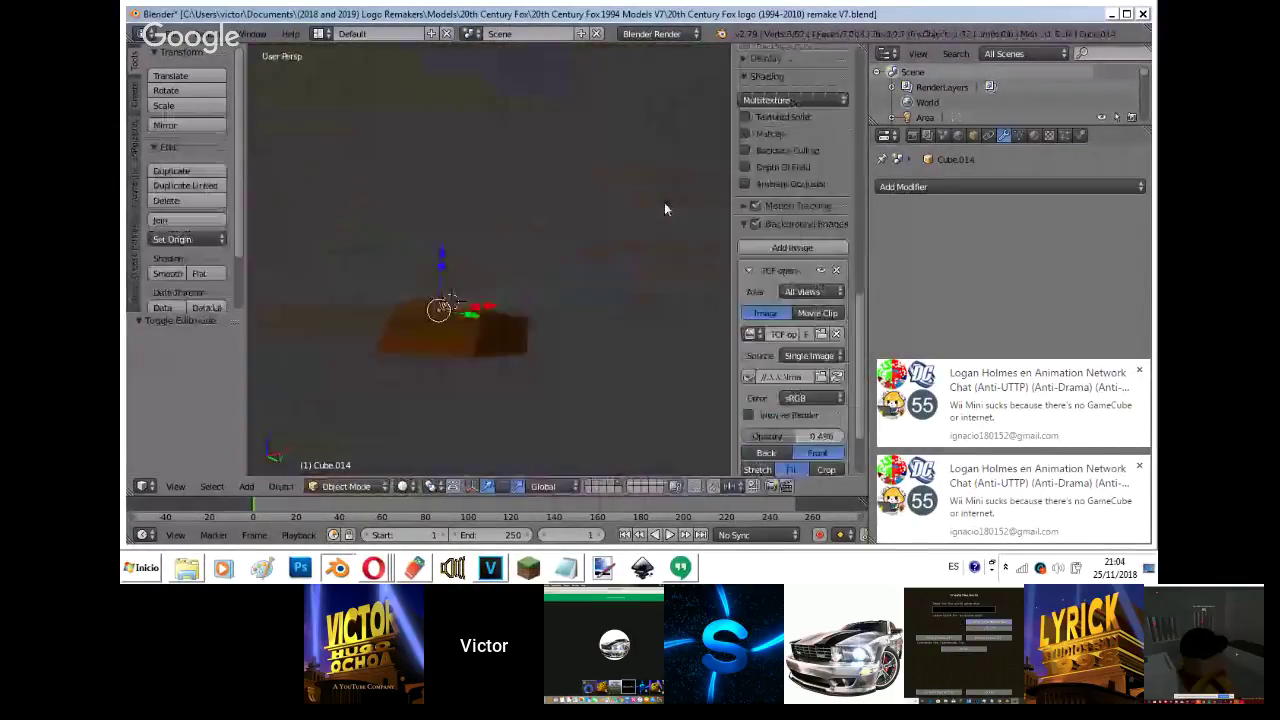
pyautogui.hotkey('shift', 'f')
pyautogui.press('w')
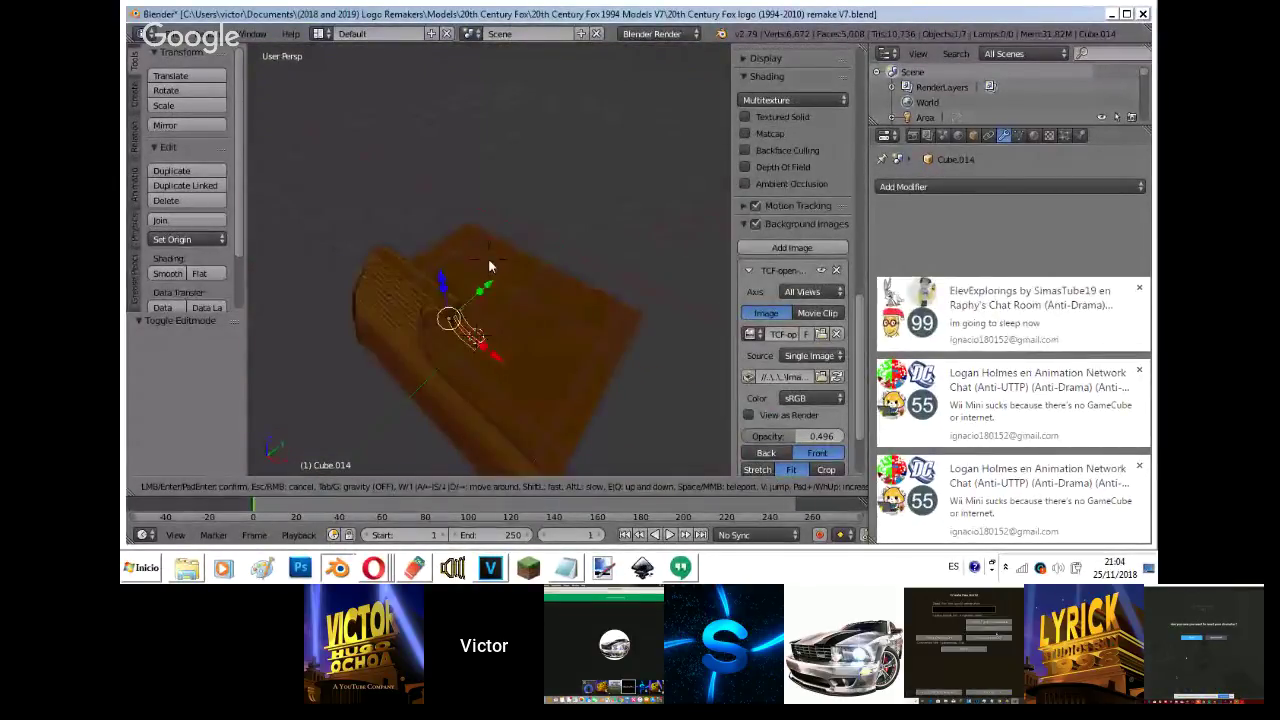
pyautogui.click(488, 262)
pyautogui.hotkey('shift', 'f')
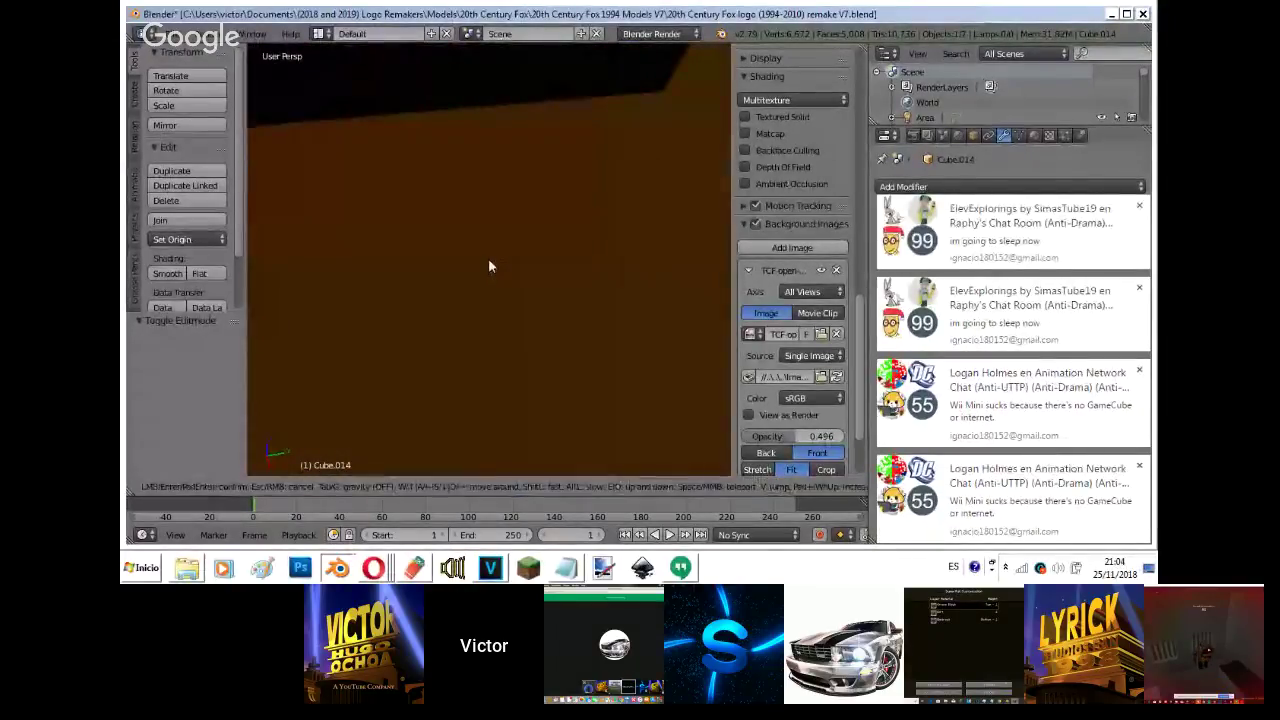
pyautogui.press('s')
pyautogui.press('w')
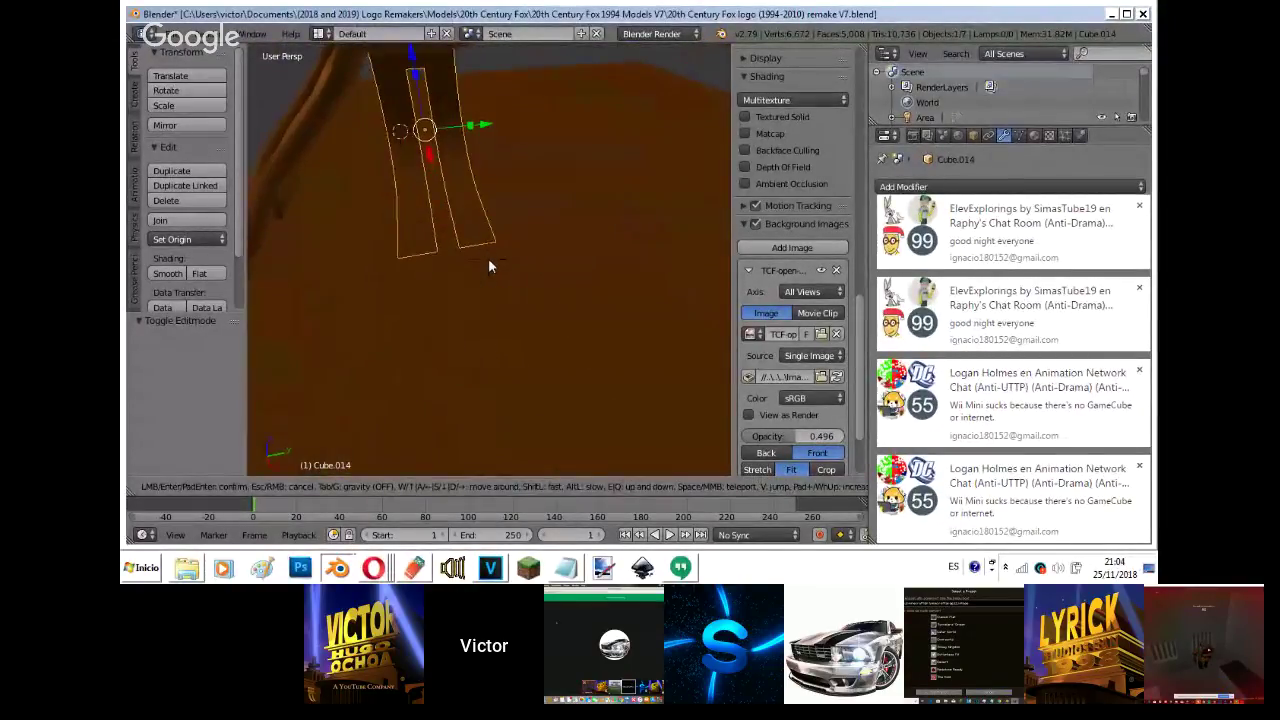
pyautogui.click(489, 262)
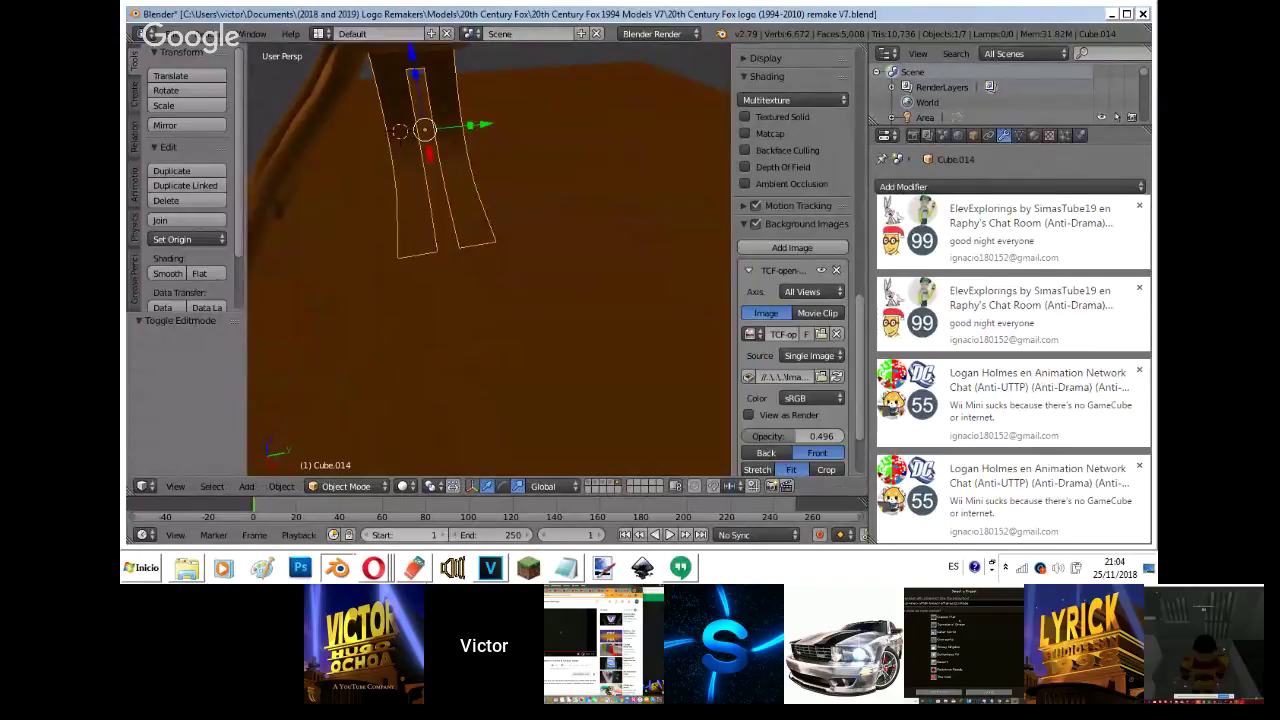
# - Switch to the 20th Television 1992 Blender file and examine how its curved strip continues around the platform
pyautogui.click(337, 567)
pyautogui.click(300, 531)
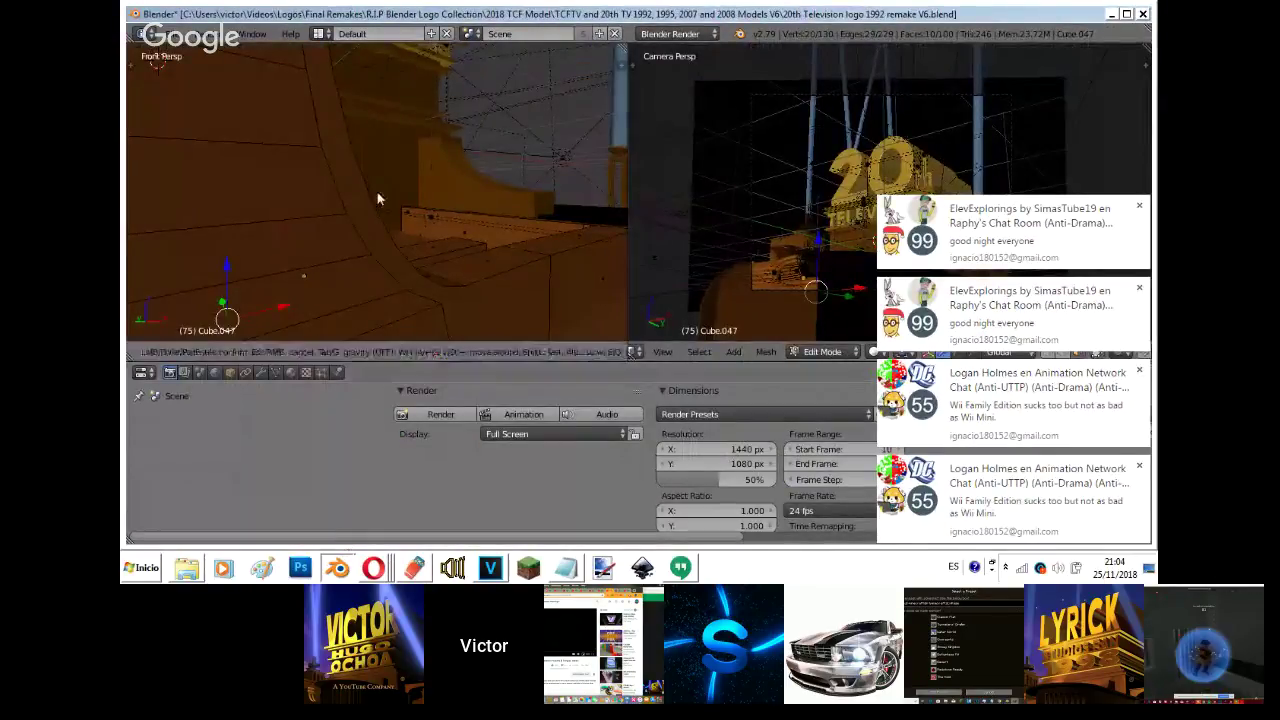
pyautogui.press('w')
pyautogui.press('e')
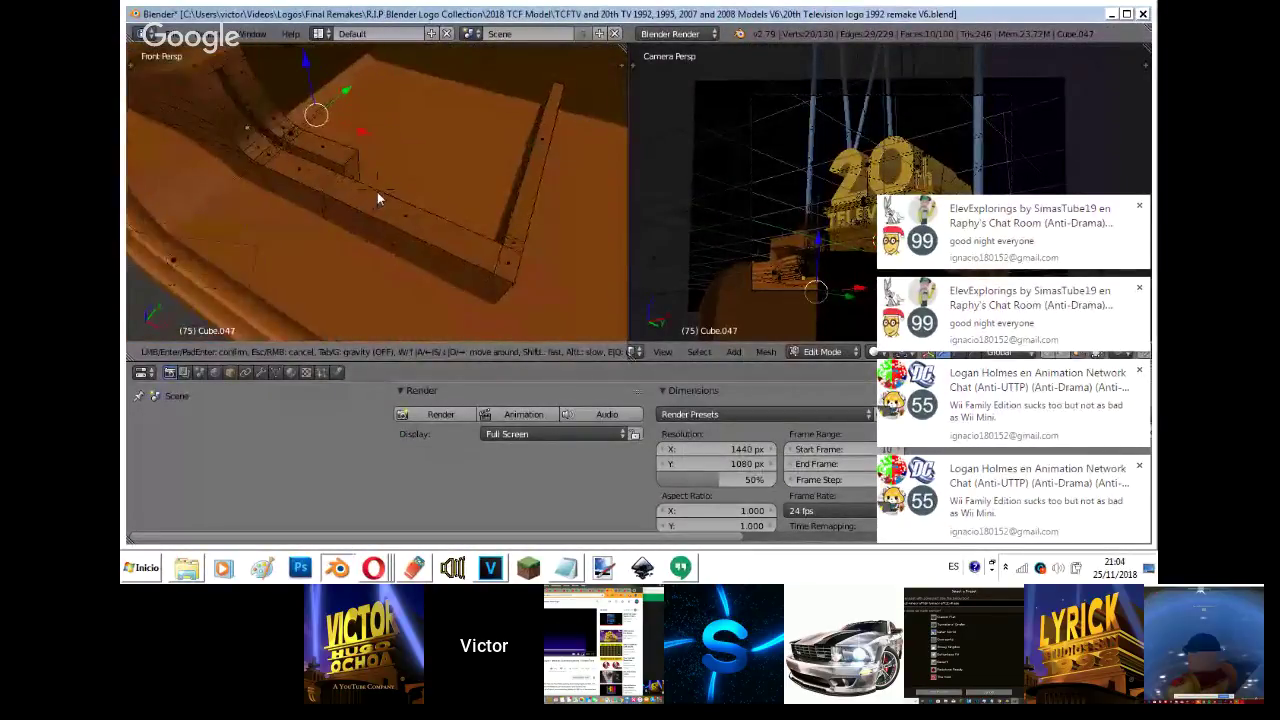
pyautogui.click(377, 192)
pyautogui.click(337, 567)
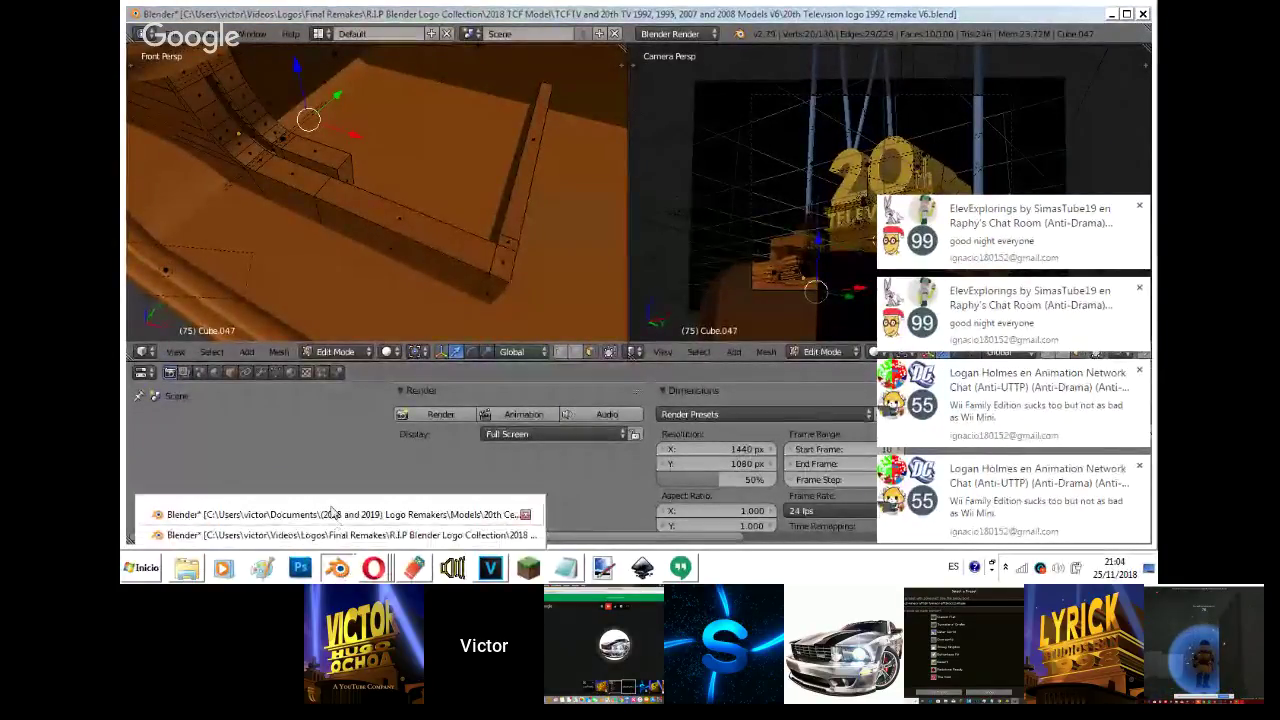
# - Return to the 20th Century Fox 1994 file and move the outer strip's end edge about 0.564 along X
pyautogui.click(332, 513)
pyautogui.press('Tab')
pyautogui.hotkey('shift', 'f')
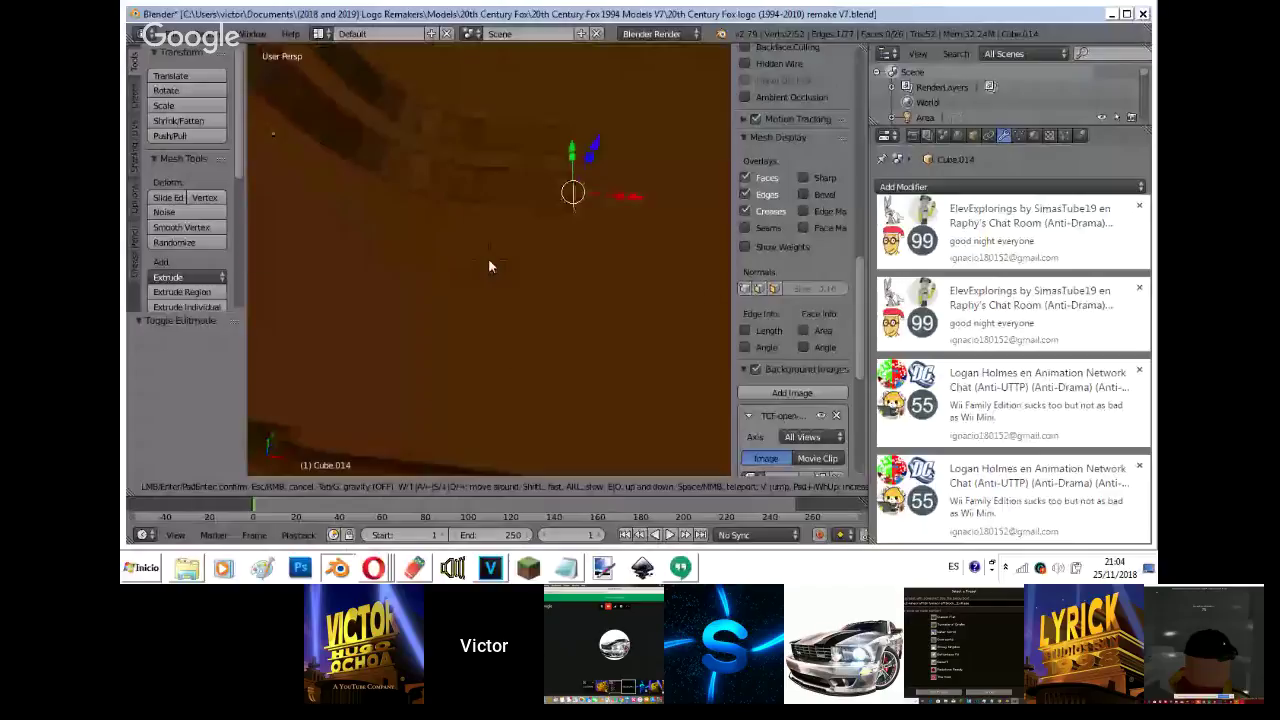
pyautogui.click(489, 265)
pyautogui.click(440, 237)
pyautogui.moveTo(440, 237); pyautogui.dragTo(468, 239)
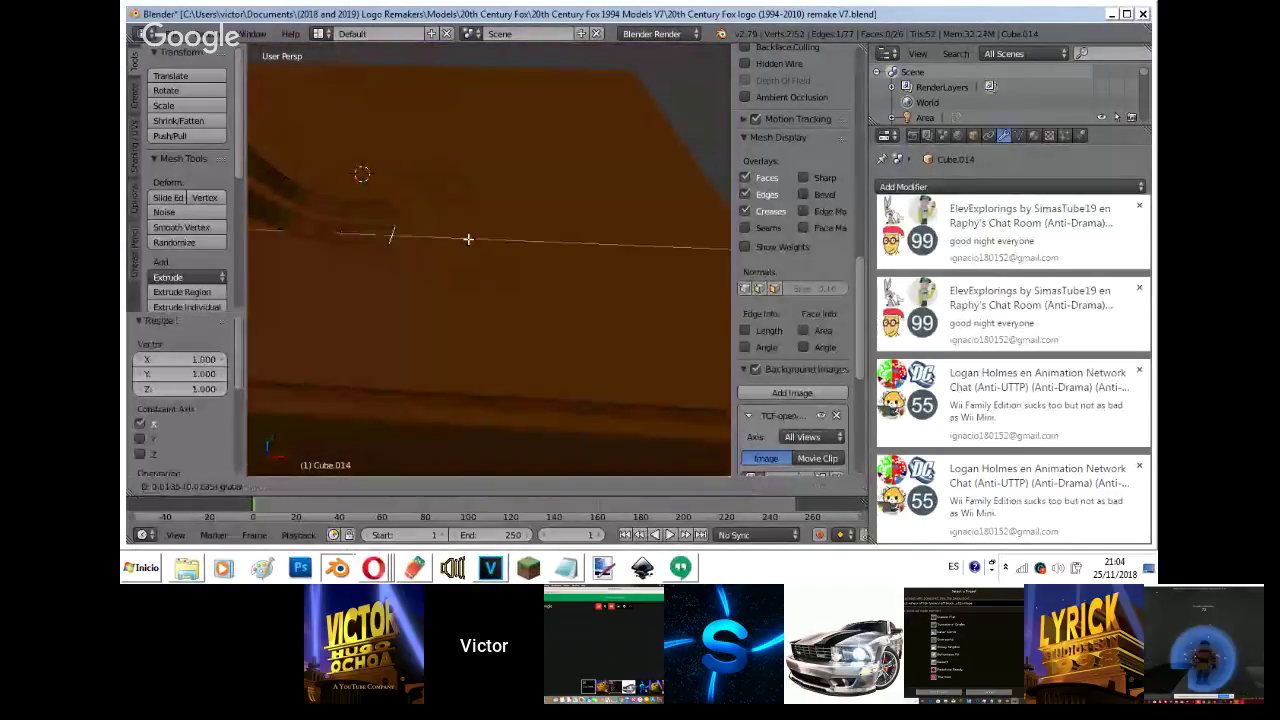
pyautogui.click(589, 240)
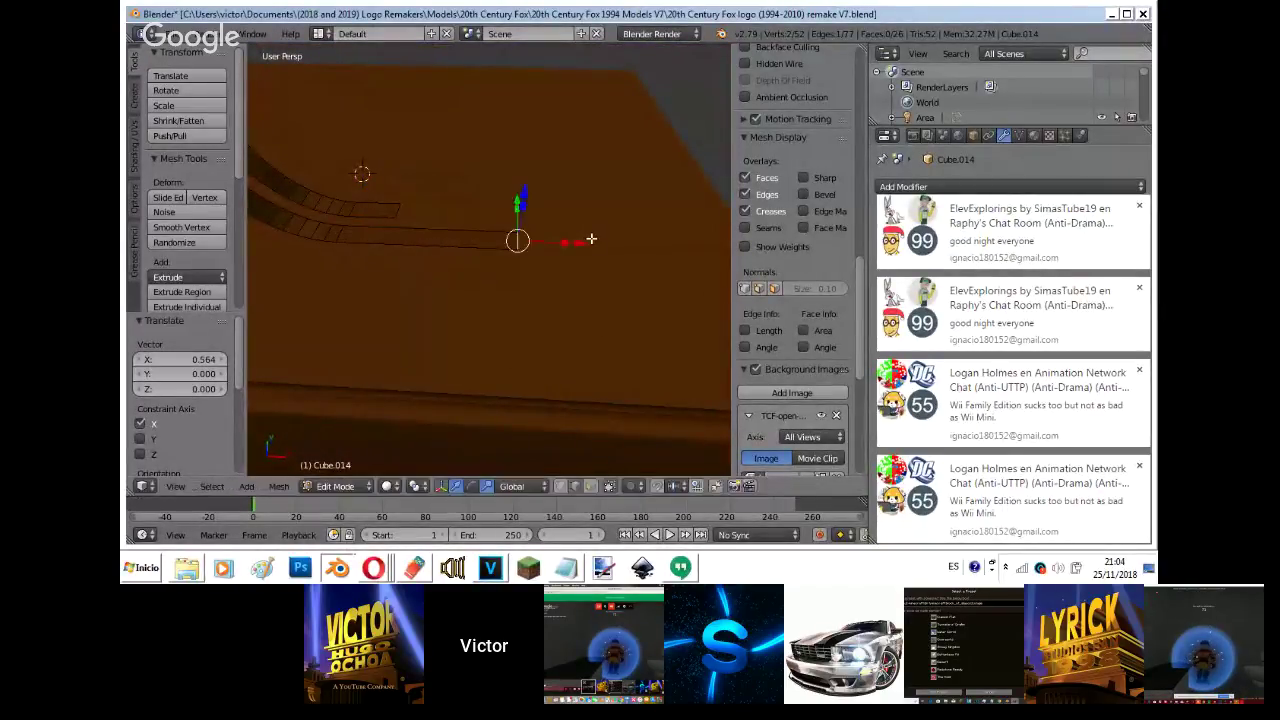
# - Extrude the outer strip's end edge about 0.098 along X to form a corner segment
pyautogui.press('e')
pyautogui.press('Escape')
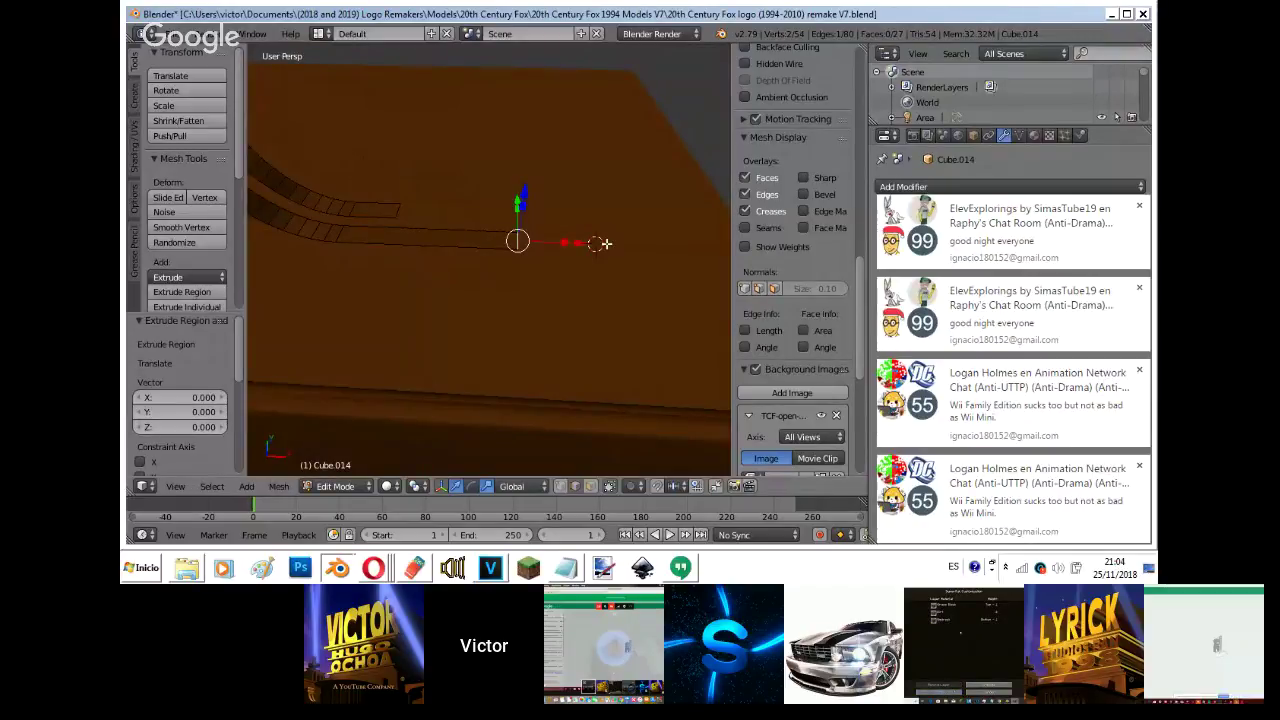
pyautogui.moveTo(589, 243); pyautogui.dragTo(609, 242)
# - Extrude the inner side edge of the corner segment along Y across the platform, and select the entire L-shaped strip
pyautogui.press('e')
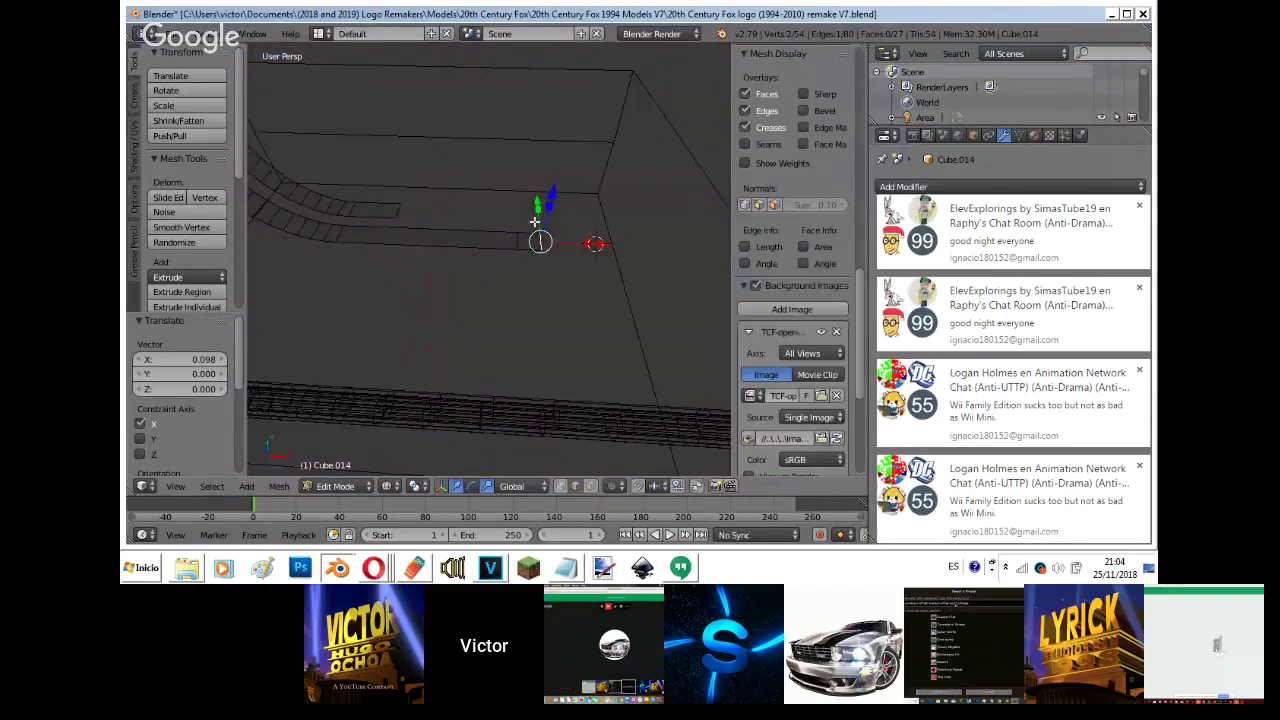
pyautogui.rightClick(543, 172)
pyautogui.click(516, 185)
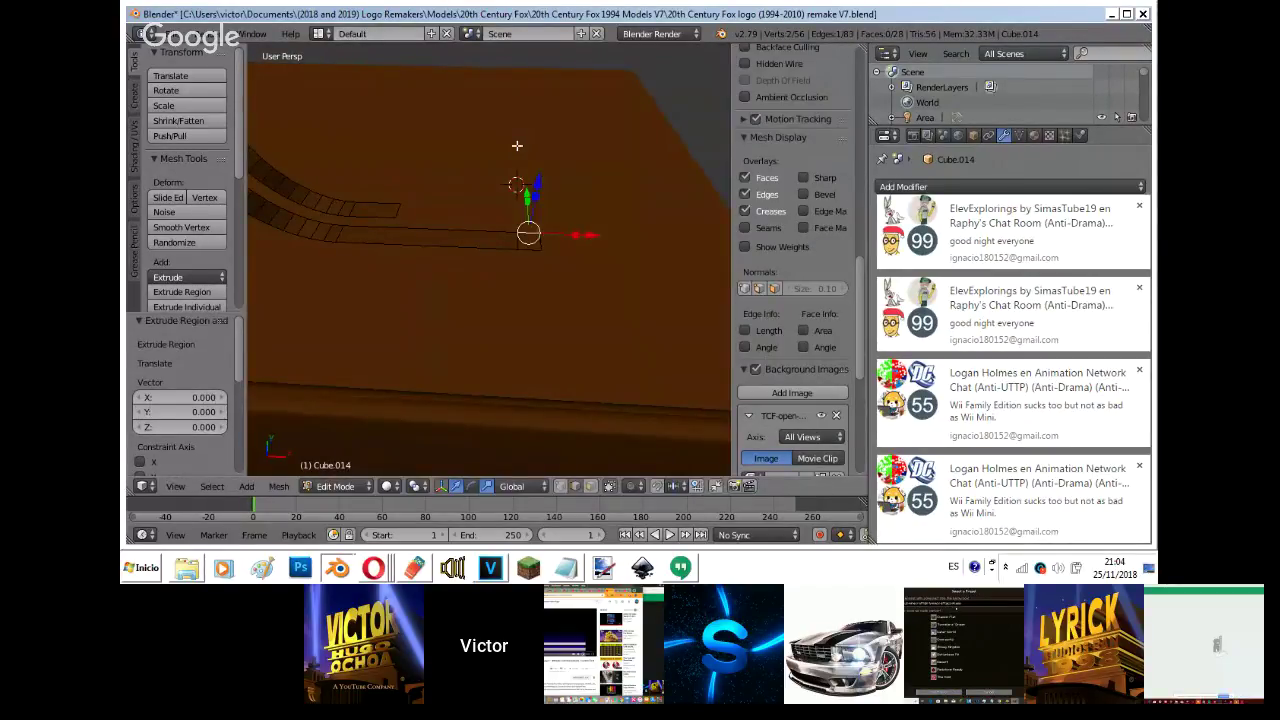
pyautogui.moveTo(526, 182); pyautogui.dragTo(522, 72)
pyautogui.moveTo(625, 320); pyautogui.dragTo(489, 260, button='middle')
pyautogui.press('a')
pyautogui.press('a')
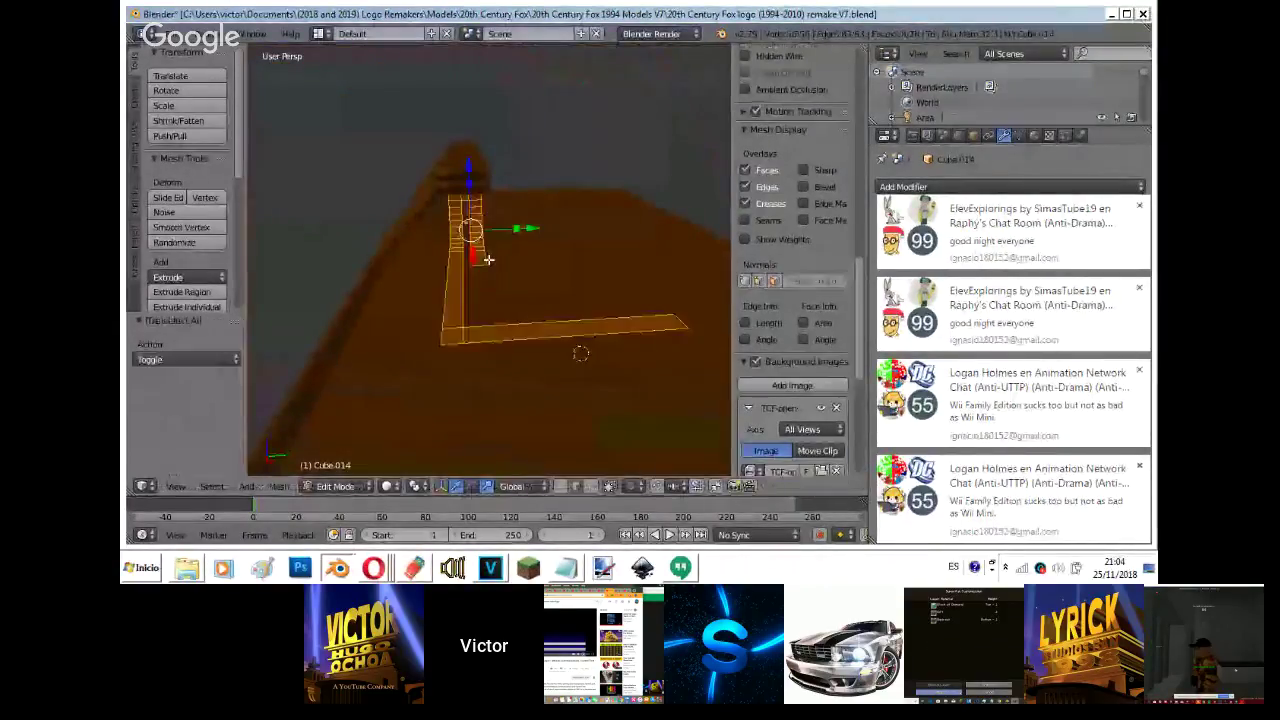
# - Examine the L-shaped strip from around the platform and return to the camera view
pyautogui.press('Tab')
pyautogui.hotkey('shift', 'f')
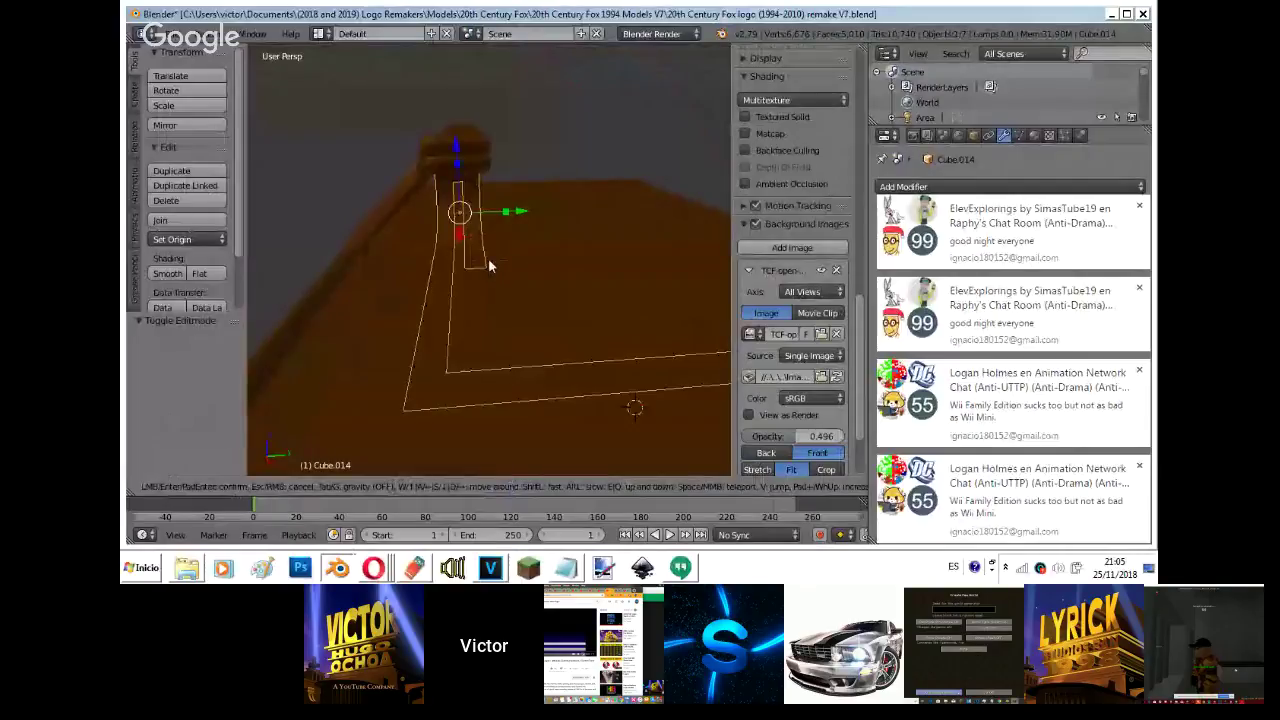
pyautogui.press('w')
pyautogui.press('s')
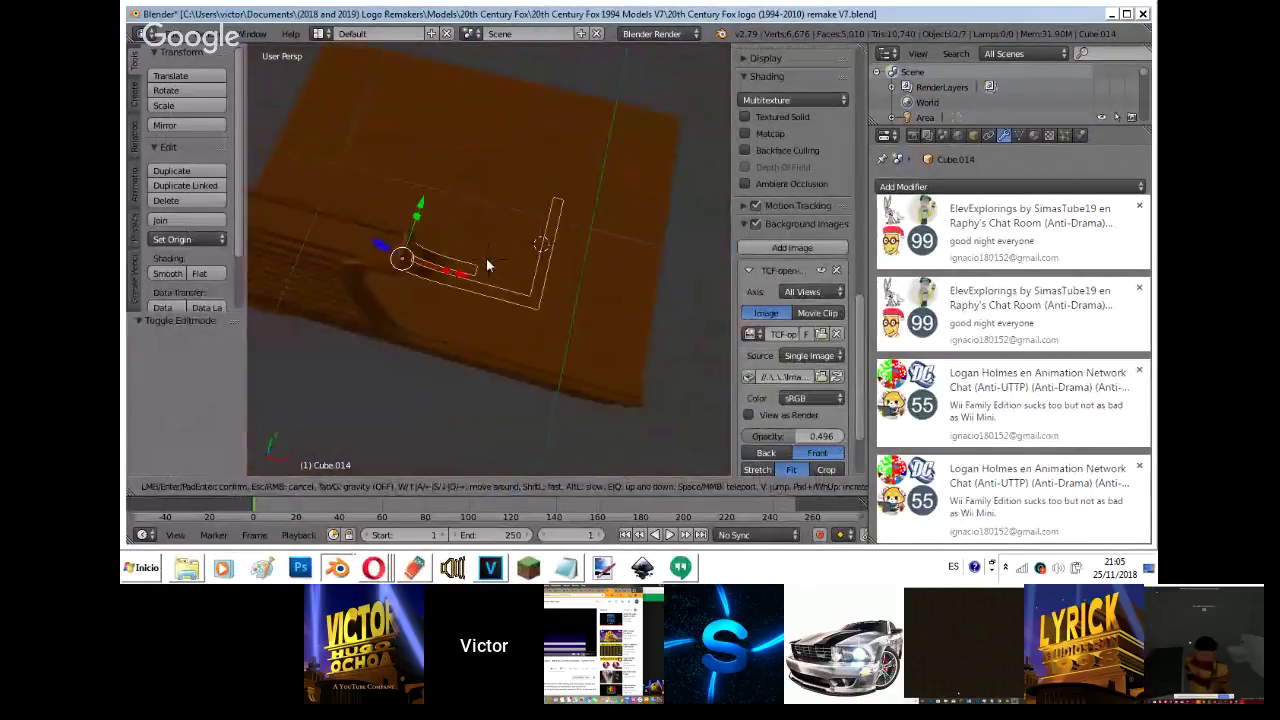
pyautogui.press('w')
pyautogui.click(489, 261)
pyautogui.press('KP_0')
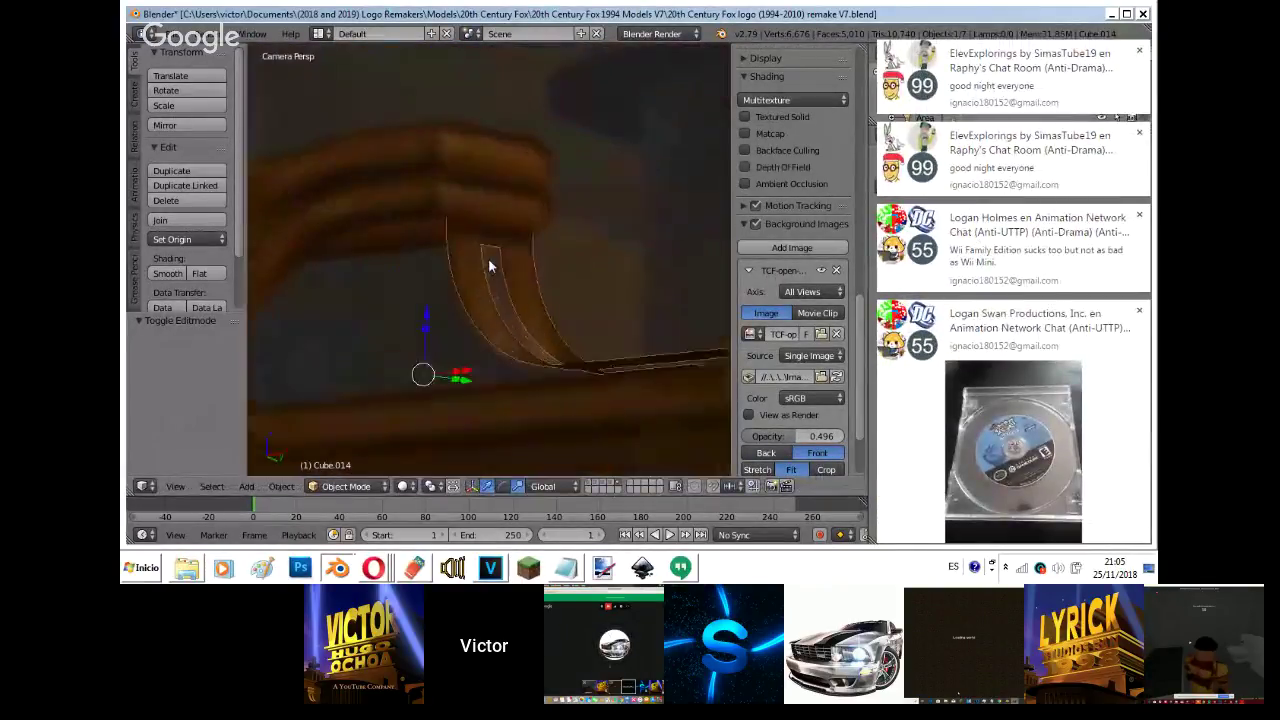
# - Extrude all of the strip's faces by about -0.008 along Z for thickness, and dismiss the chat notifications
pyautogui.press('Tab')
pyautogui.press('e')
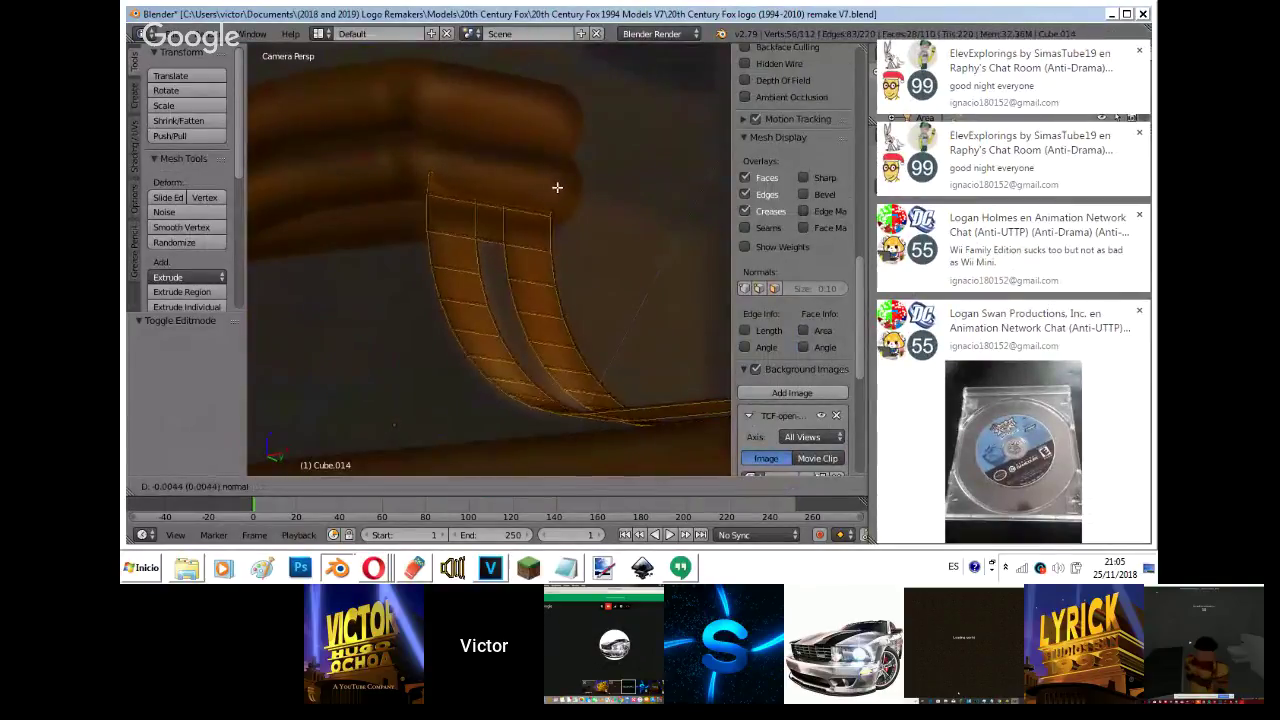
pyautogui.click(555, 190)
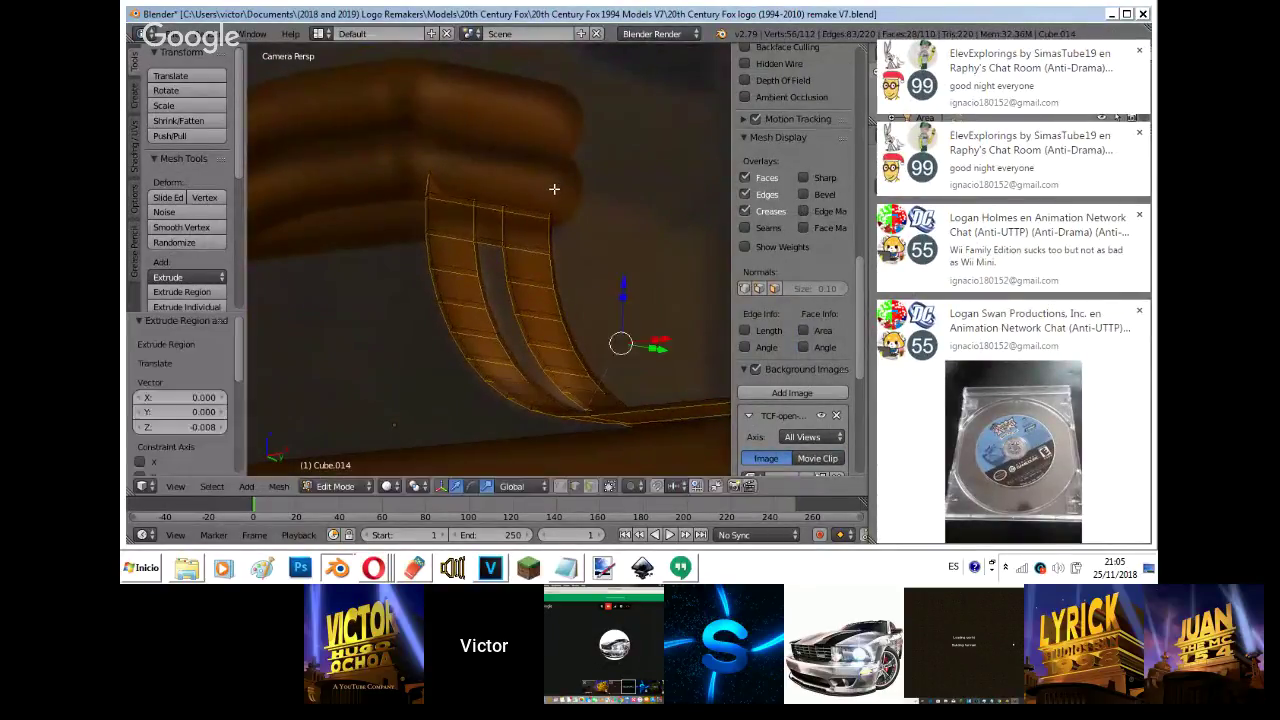
pyautogui.press('Tab')
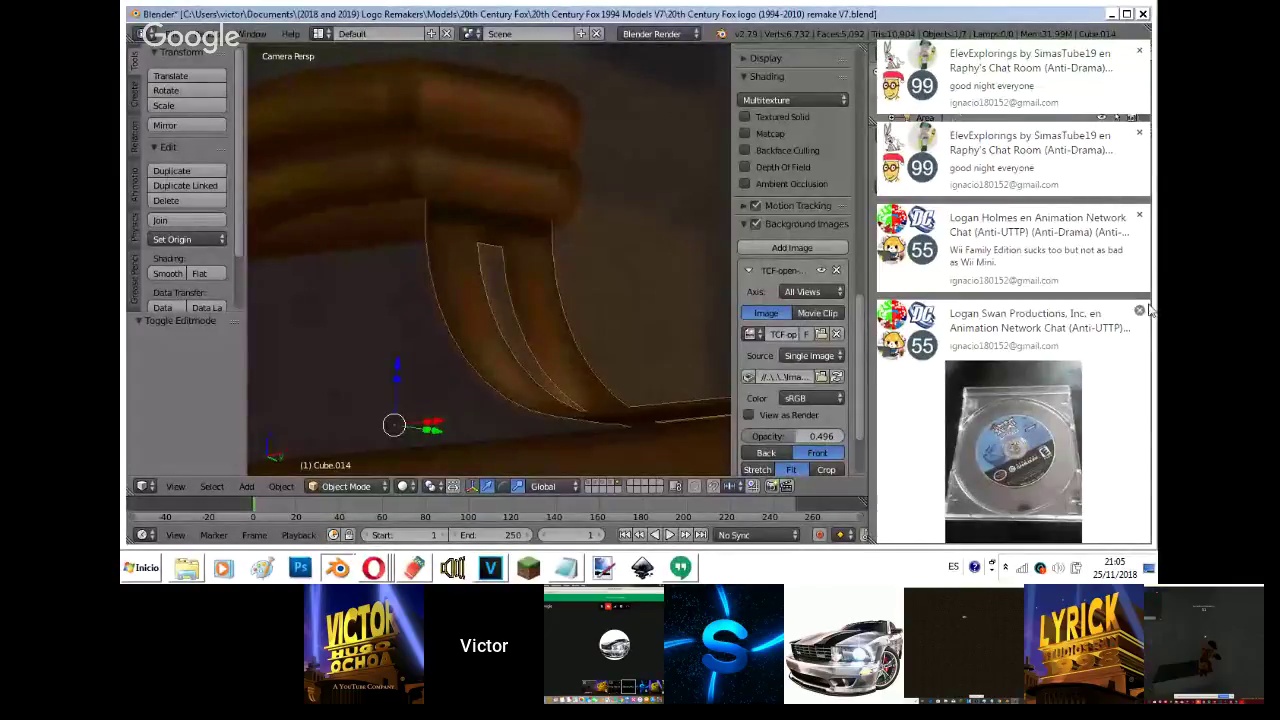
pyautogui.click(1145, 310)
pyautogui.click(1146, 310)
# - Flip the normals of all the thickened strip's faces
pyautogui.press('Tab')
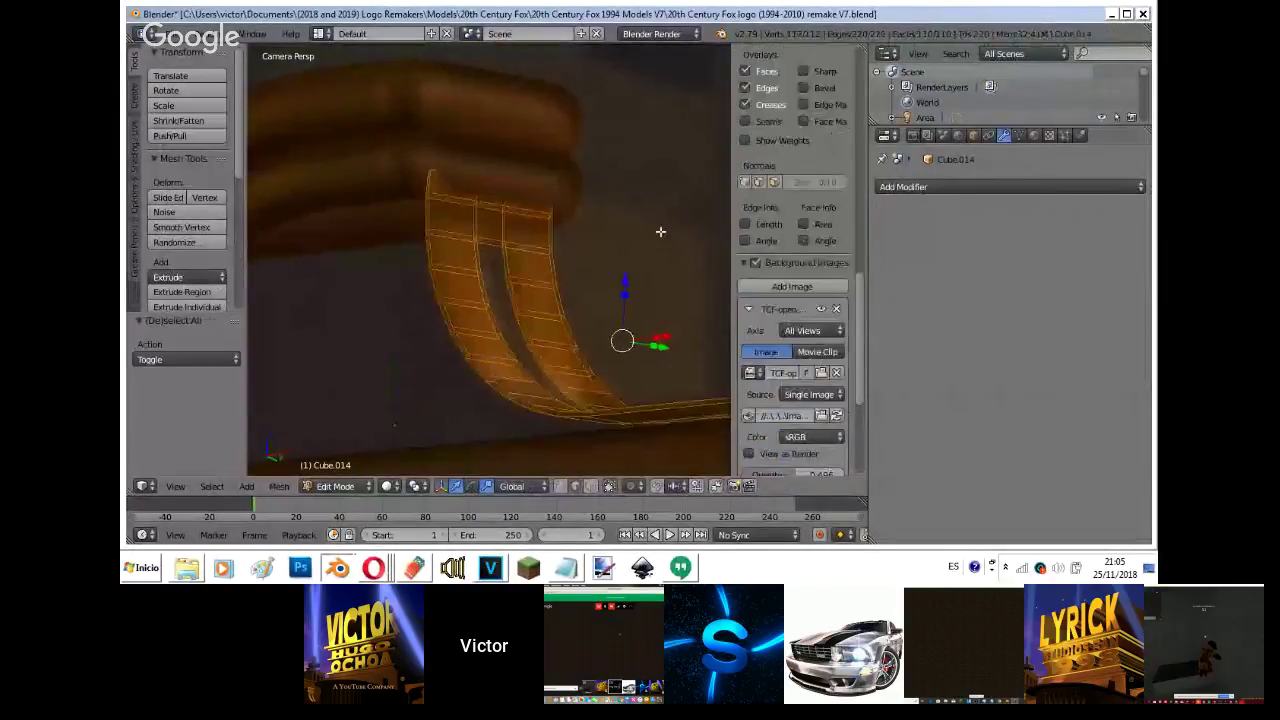
pyautogui.press('w')
pyautogui.click(654, 285)
pyautogui.press('Tab')
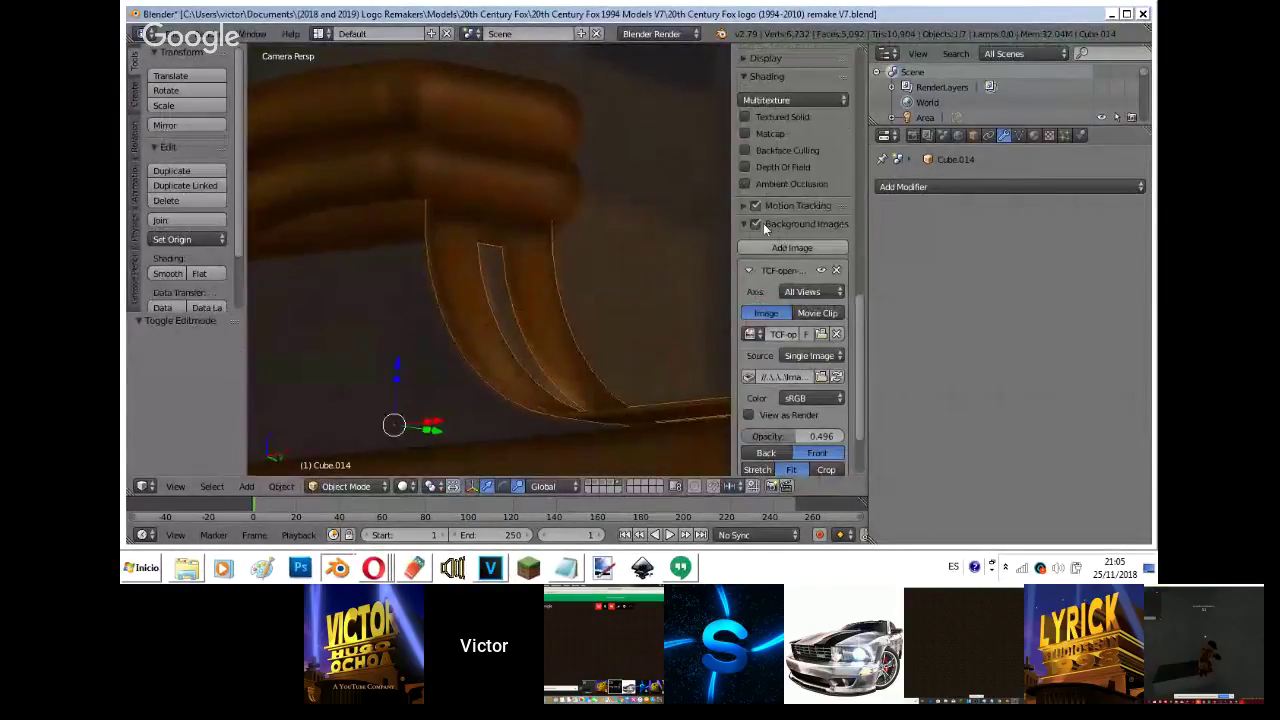
# - Hide the background reference image and add an Edge Split modifier to the strip
pyautogui.click(756, 224)
pyautogui.click(948, 185)
pyautogui.click(865, 299)
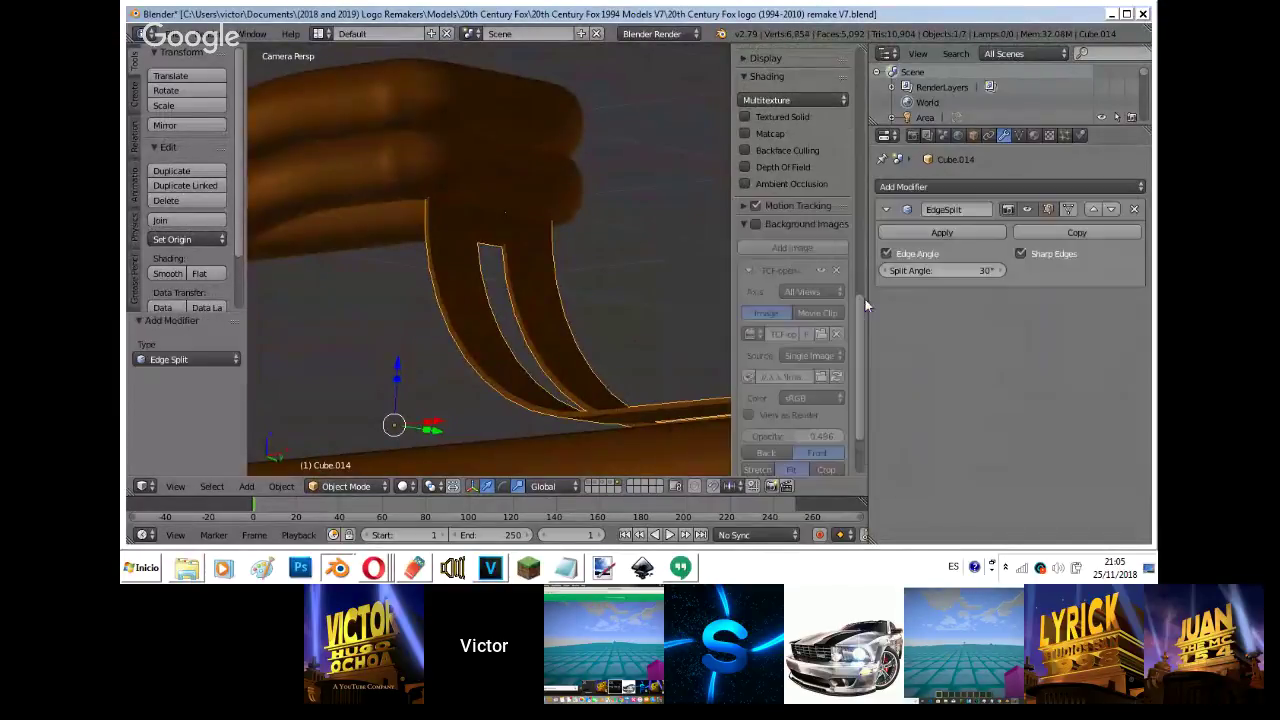
# - Try flipping the normals of the entire strip once more
pyautogui.press('Tab')
pyautogui.press('w')
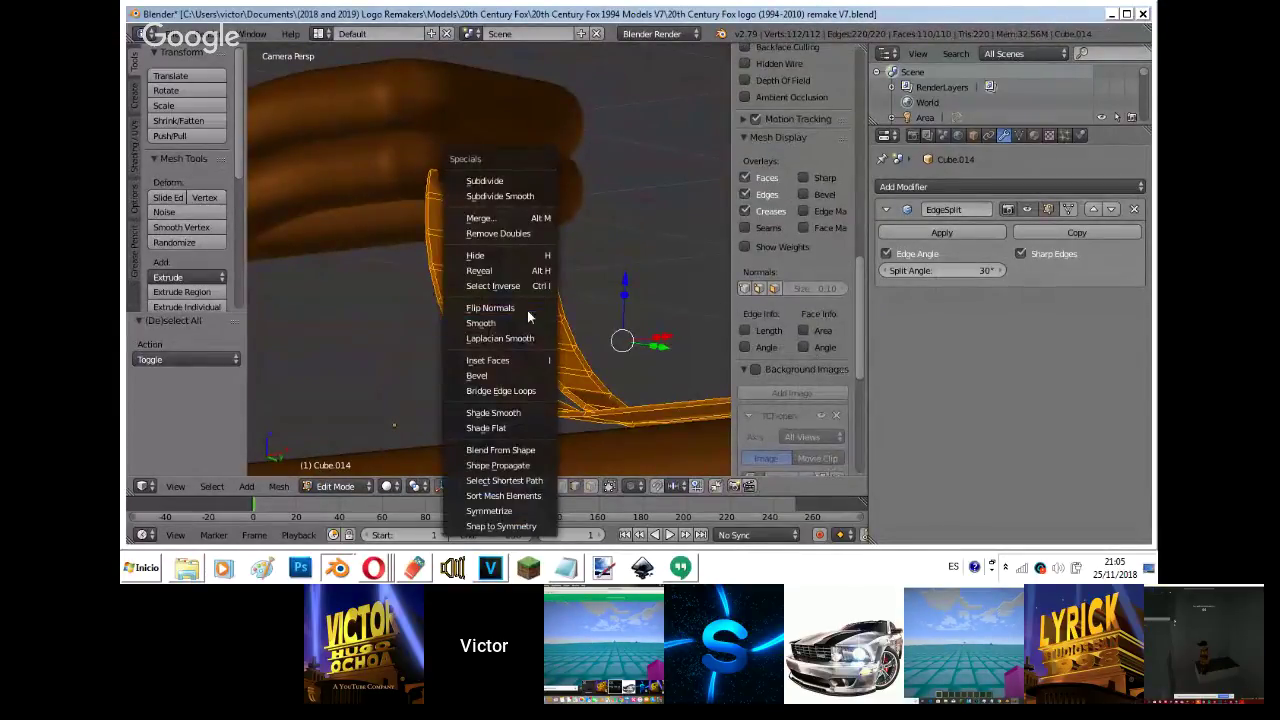
pyautogui.click(527, 312)
pyautogui.press('w')
pyautogui.click(523, 307)
pyautogui.press('Tab')
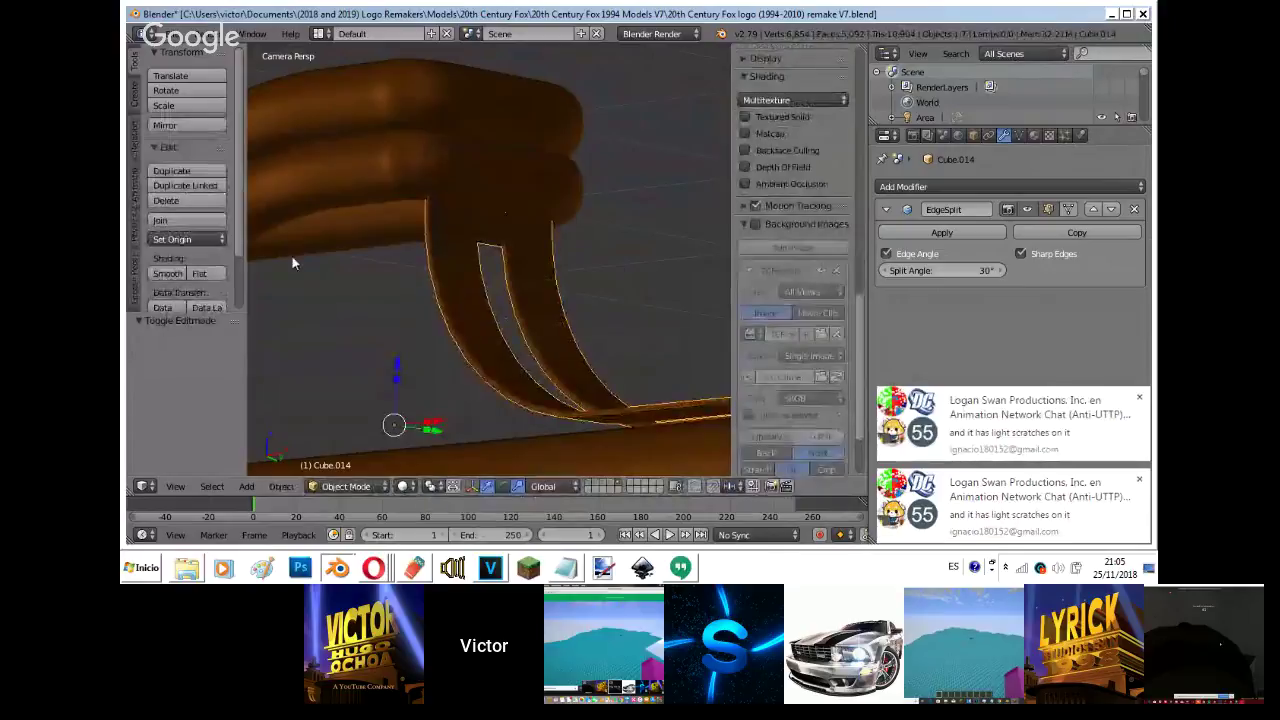
# - Apply smooth shading to the strip and check it in wireframe and solid display
pyautogui.click(168, 273)
pyautogui.press('z')
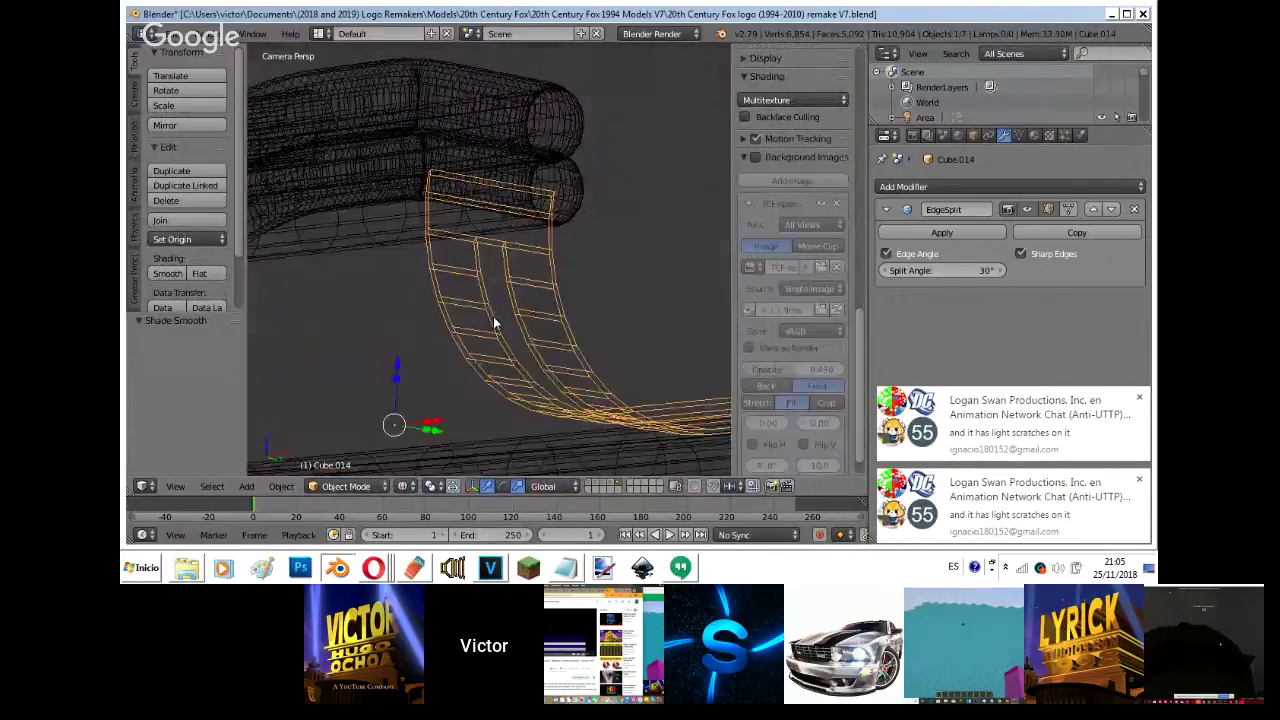
pyautogui.press('z')
pyautogui.scroll(-6, 493, 323)
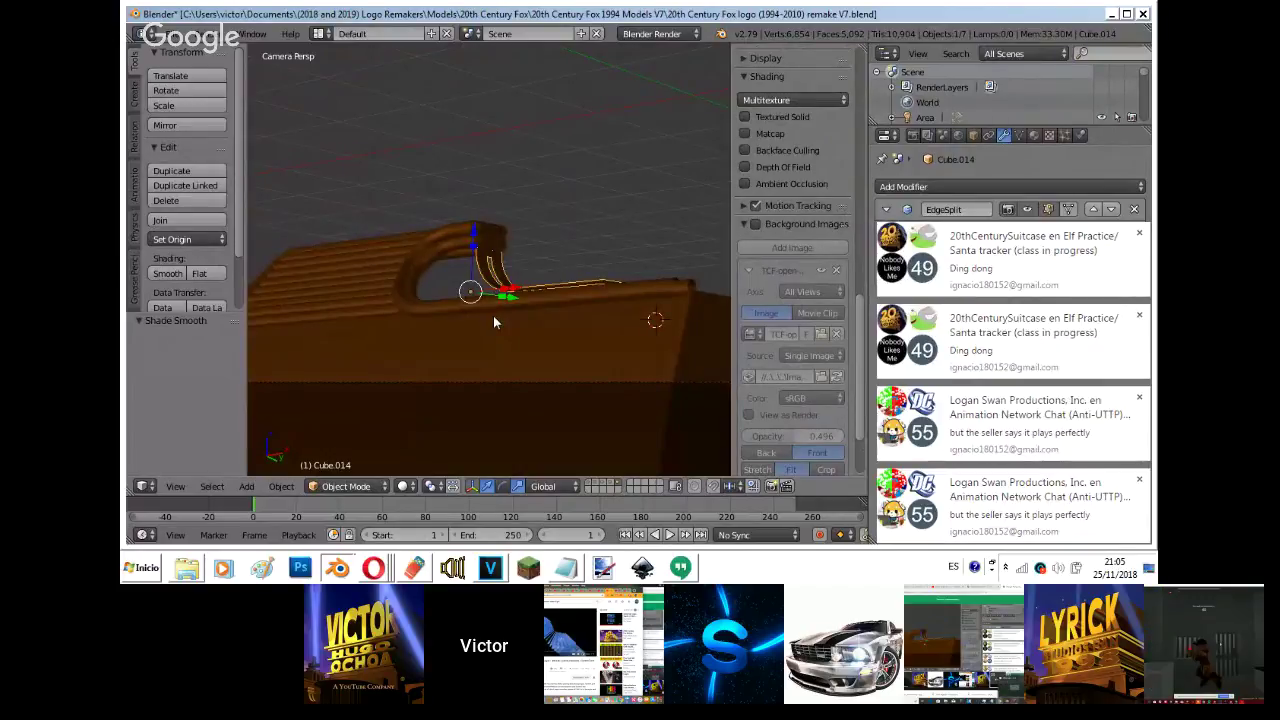
pyautogui.scroll(2, 493, 322)
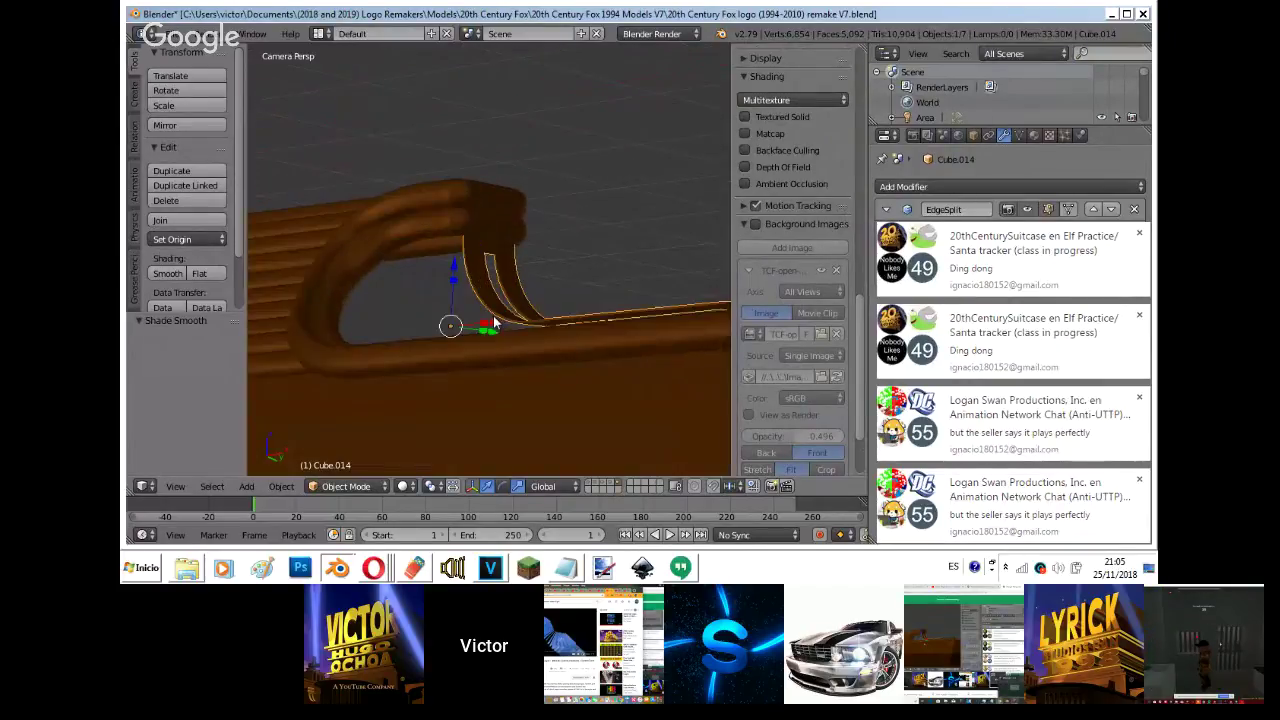
# - Check the Hangouts broadcast window and the live chat on the stream's YouTube page, dismissing a chat notification
pyautogui.click(373, 567)
pyautogui.click(363, 513)
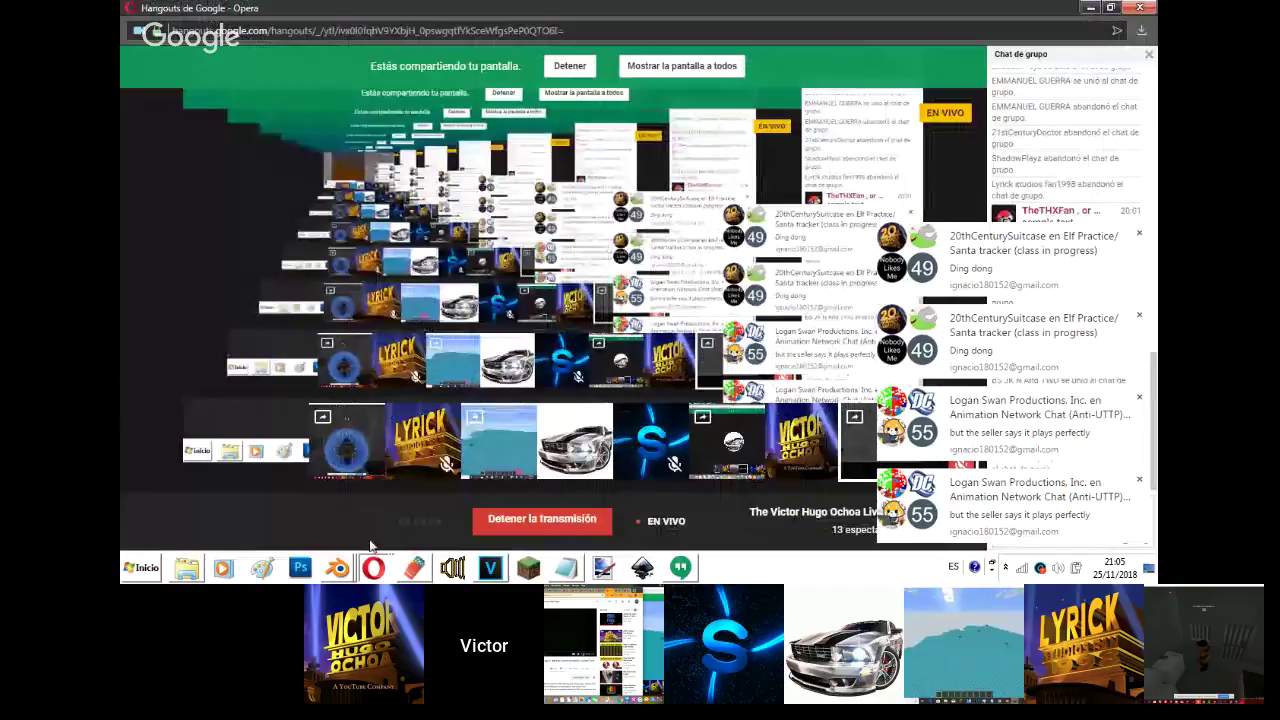
pyautogui.click(373, 567)
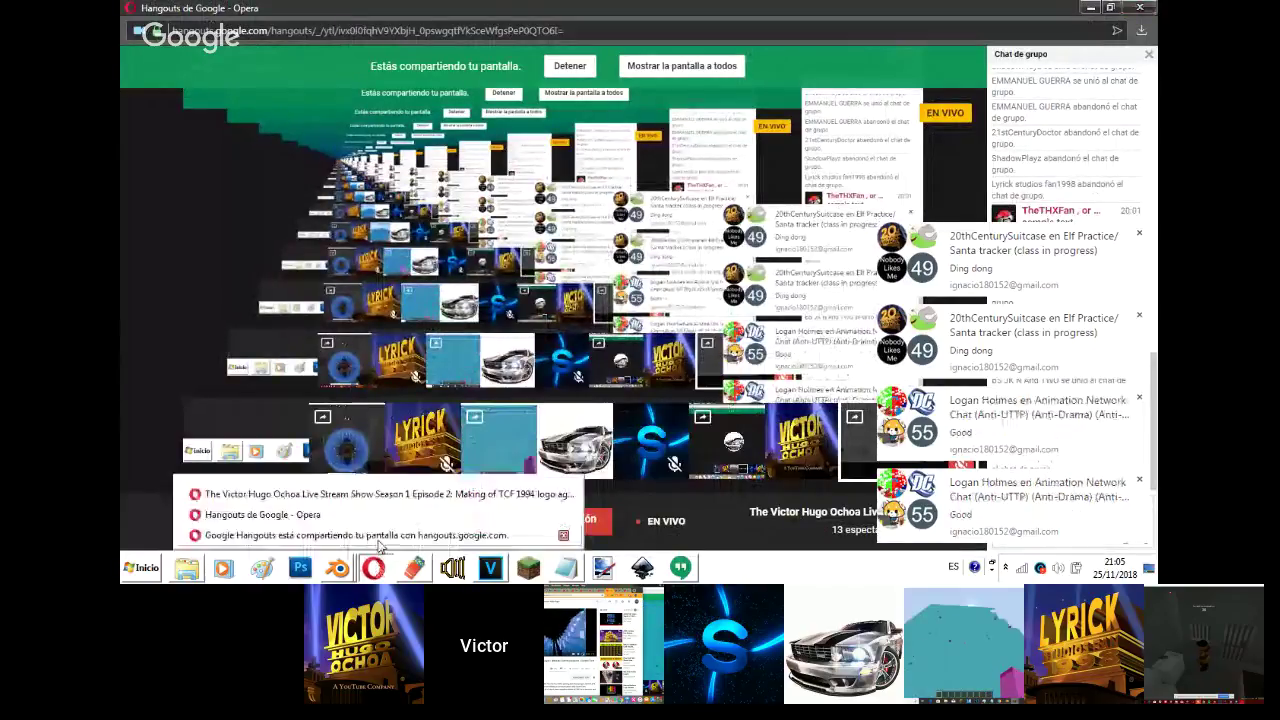
pyautogui.click(300, 491)
pyautogui.click(1140, 482)
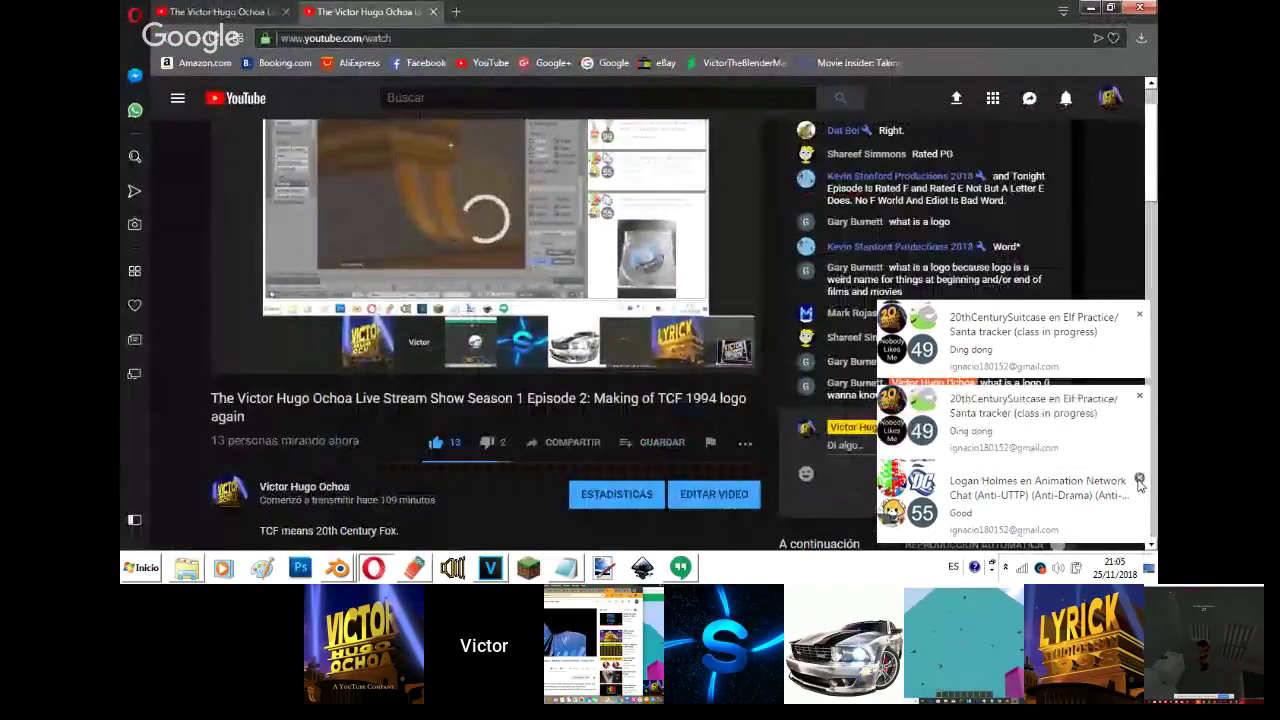
# - Dismiss the three chat notifications and post "20th century fox?" in the stream's live chat
pyautogui.click(1140, 482)
pyautogui.click(1140, 482)
pyautogui.click(1139, 481)
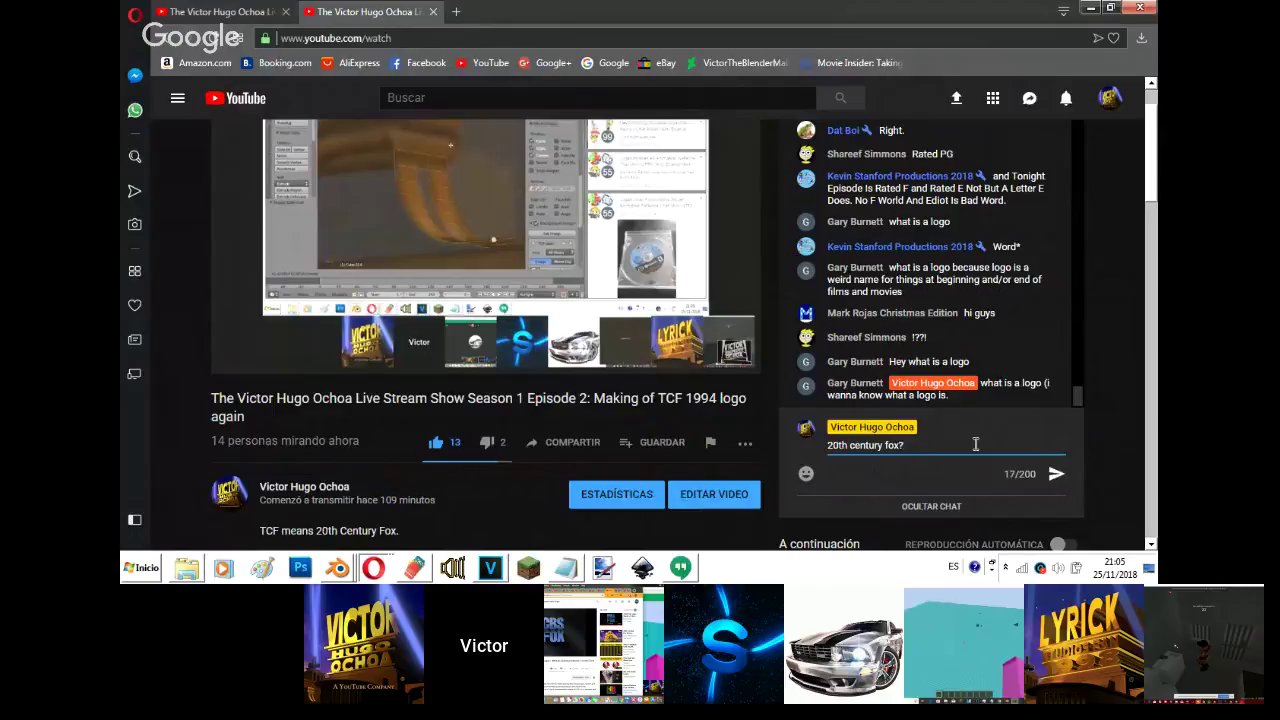
pyautogui.write('?')
pyautogui.press('Return')
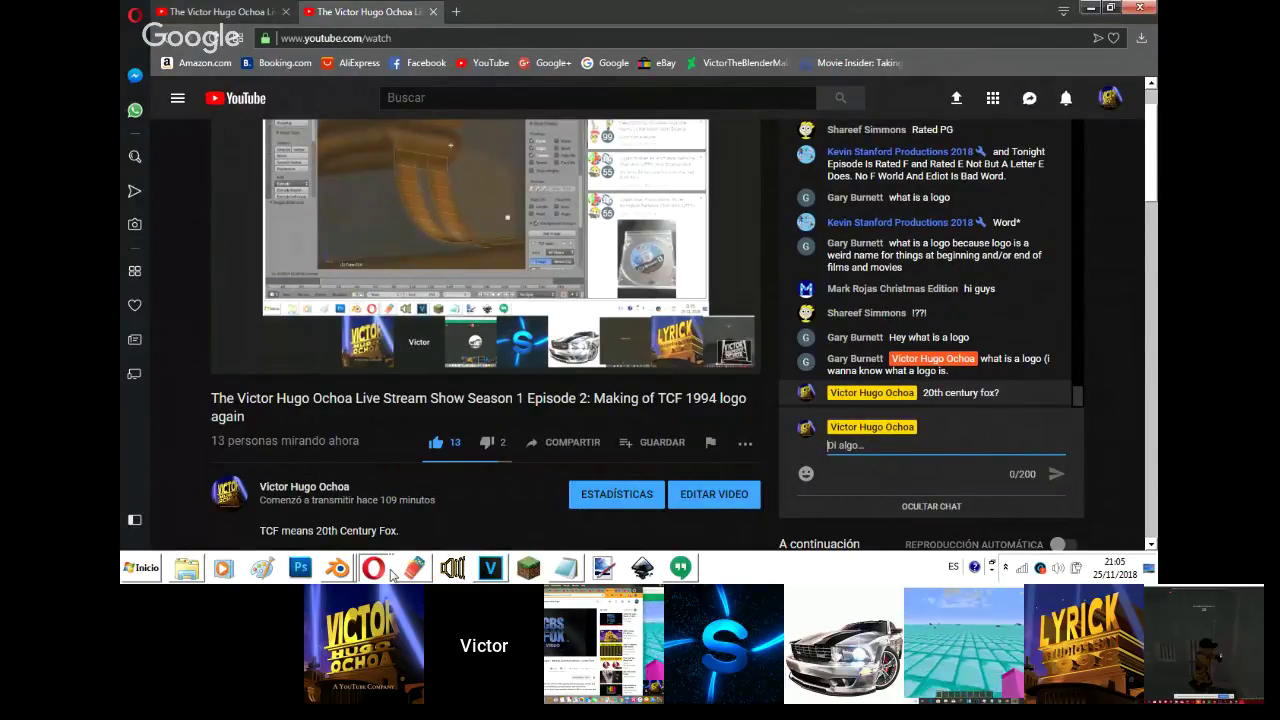
# - Check the Hangouts broadcast window, return to the YouTube stream page and post "is one of my favorite logo" in the live chat
pyautogui.moveTo(393, 573)
pyautogui.click(414, 514)
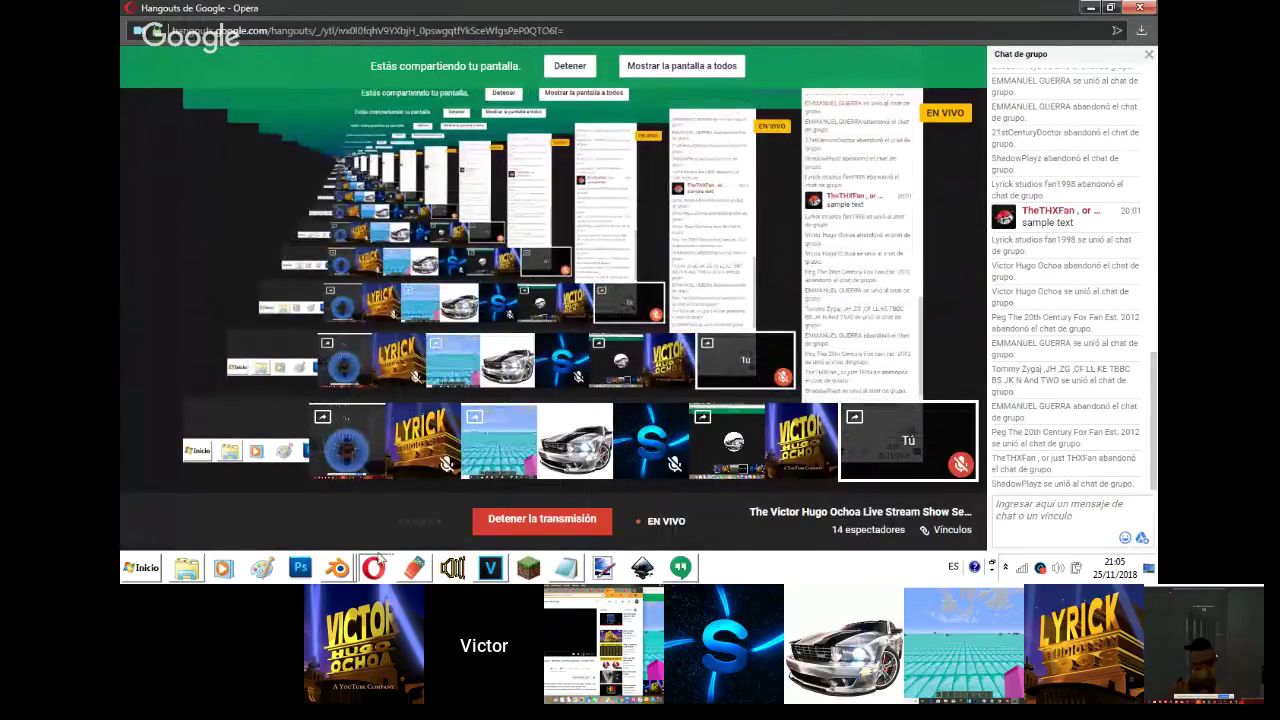
pyautogui.moveTo(368, 570)
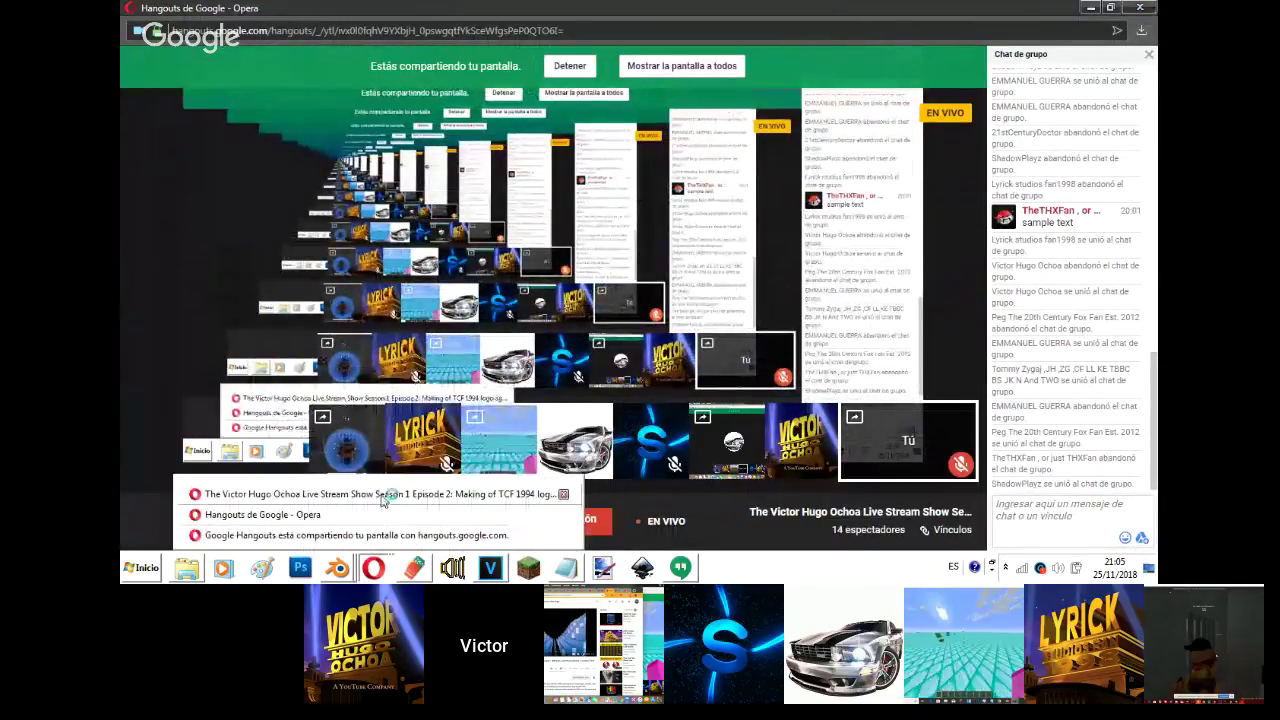
pyautogui.click(382, 497)
pyautogui.click(814, 450)
pyautogui.write('is one of')
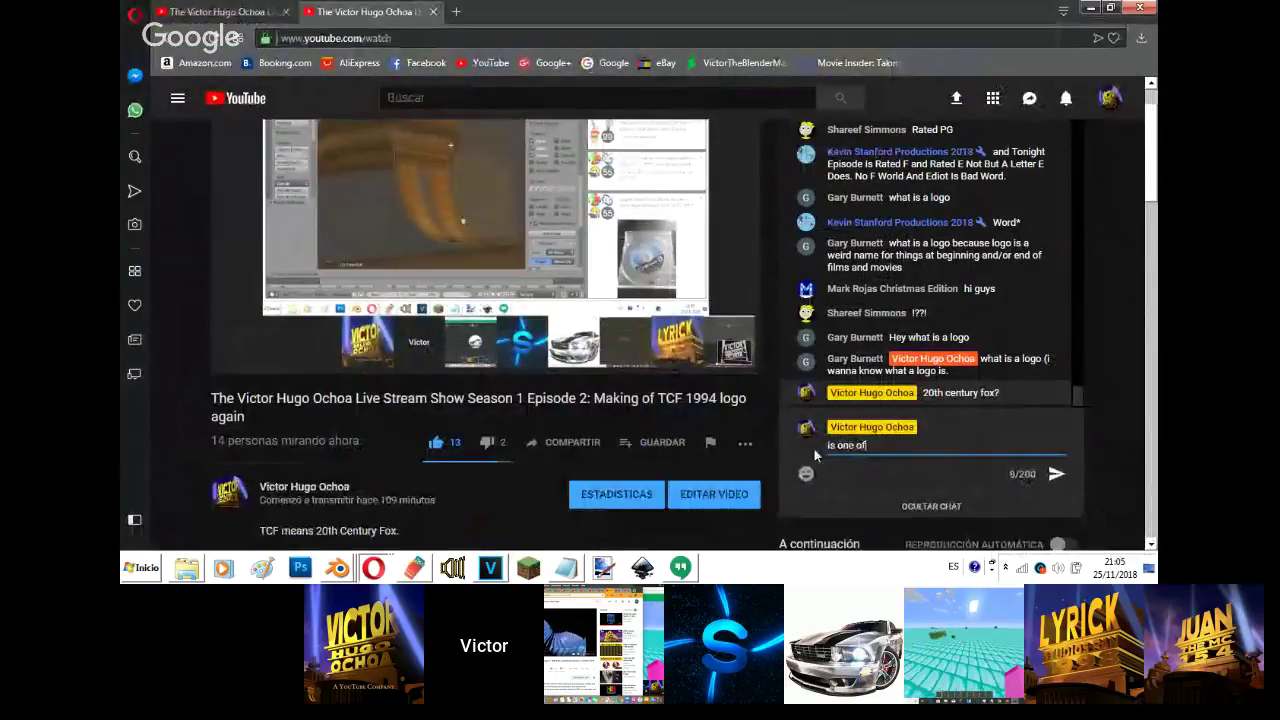
pyautogui.write(' my favorite logo')
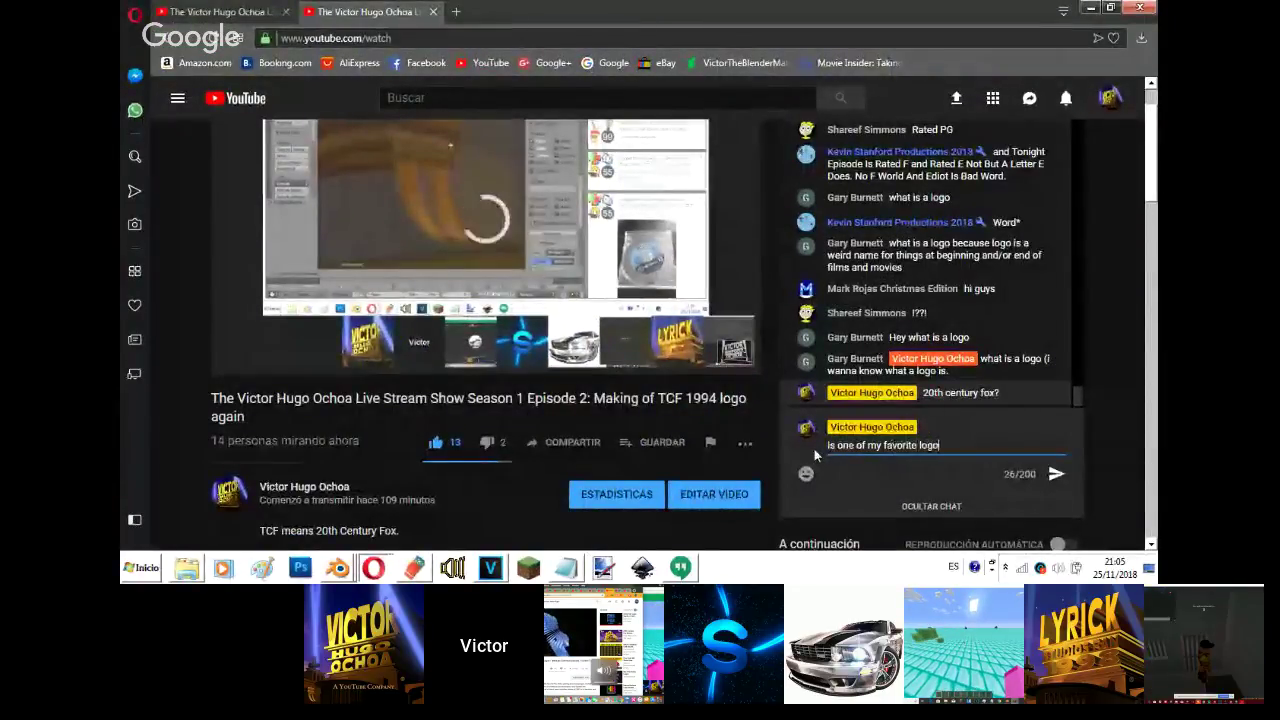
pyautogui.press('Return')
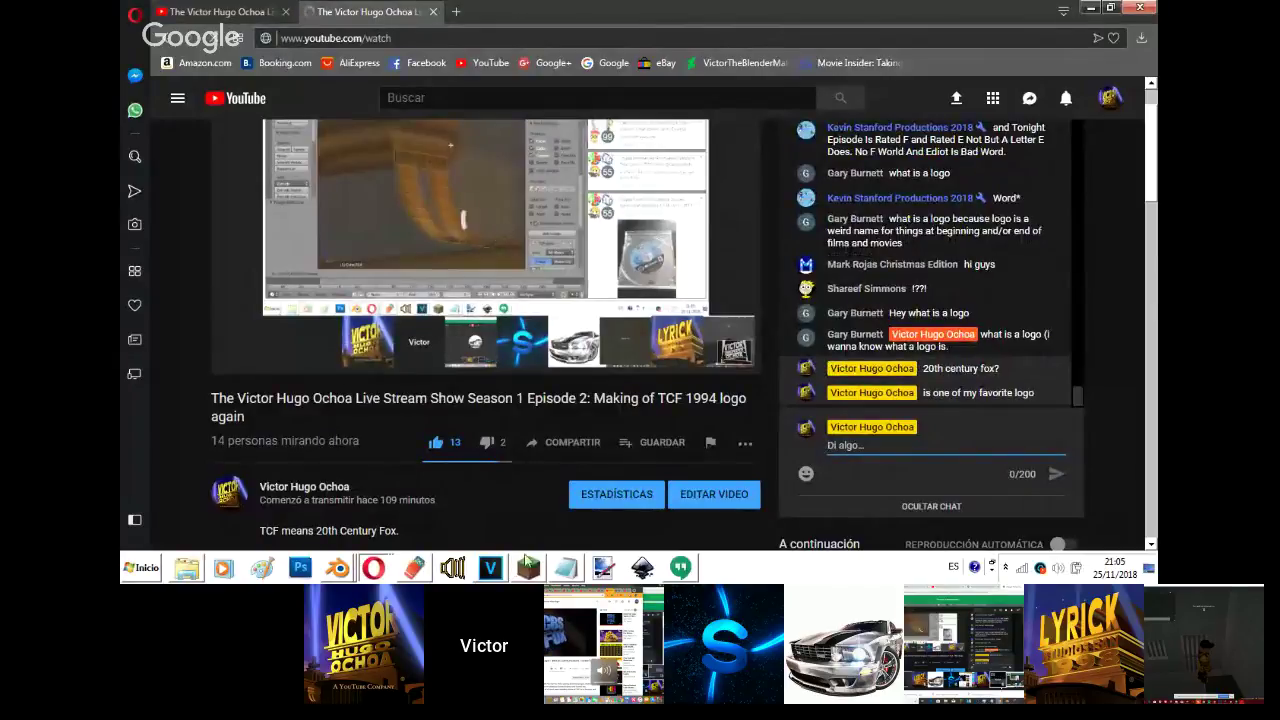
# - Check the Hangouts conversation list and the broadcast window
pyautogui.click(680, 568)
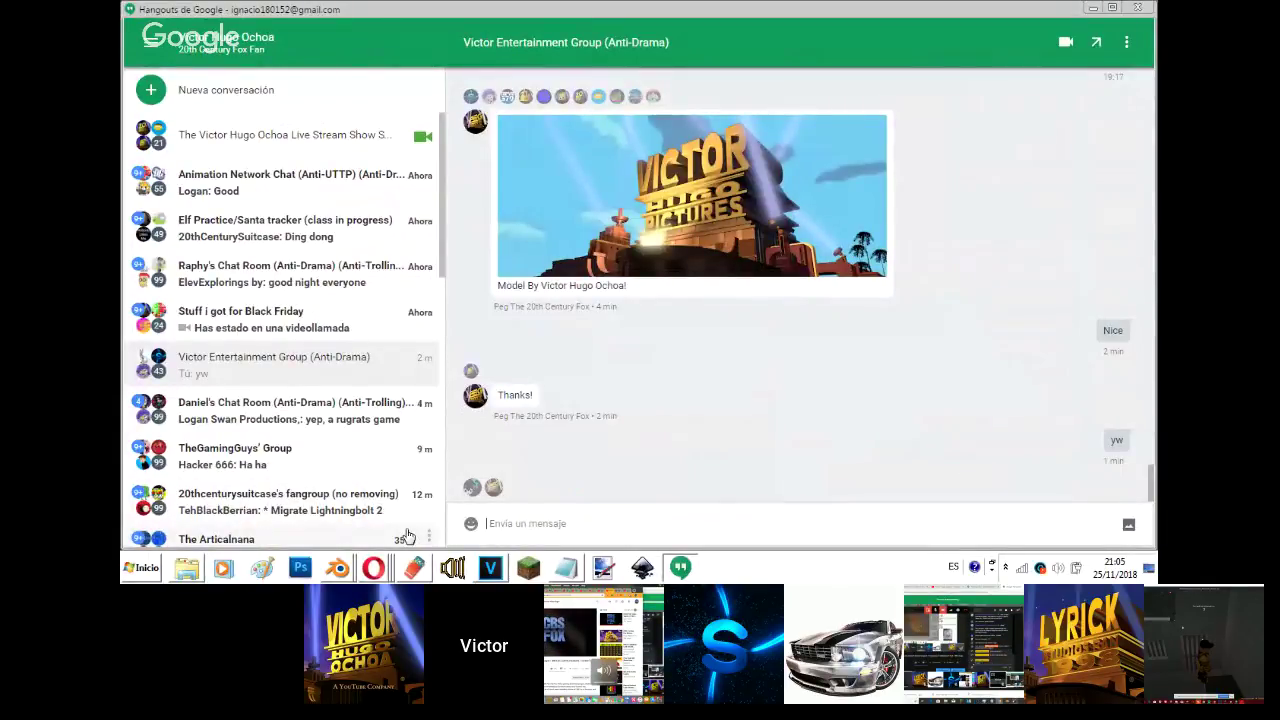
pyautogui.click(378, 568)
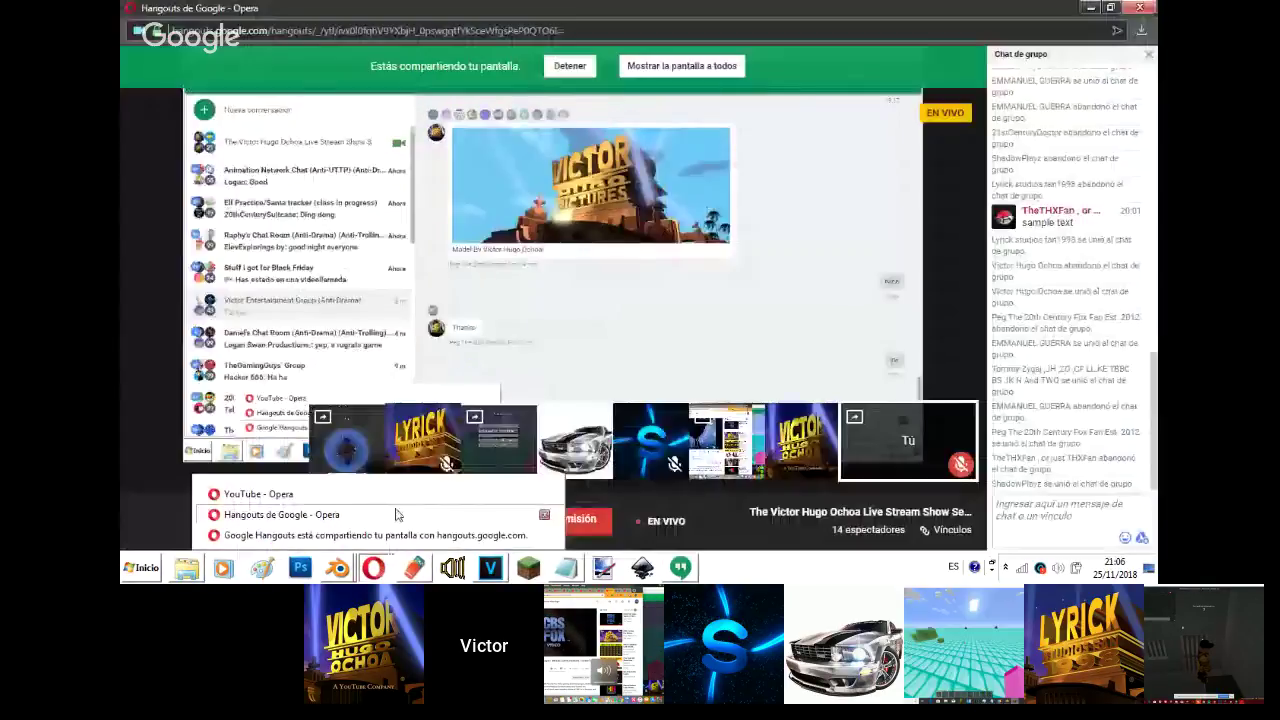
pyautogui.click(400, 514)
# - Switch to the 20th Century Fox 1994 logo file in Blender and examine the curved strip's faces around the cutout in Edit Mode
pyautogui.click(348, 571)
pyautogui.click(342, 535)
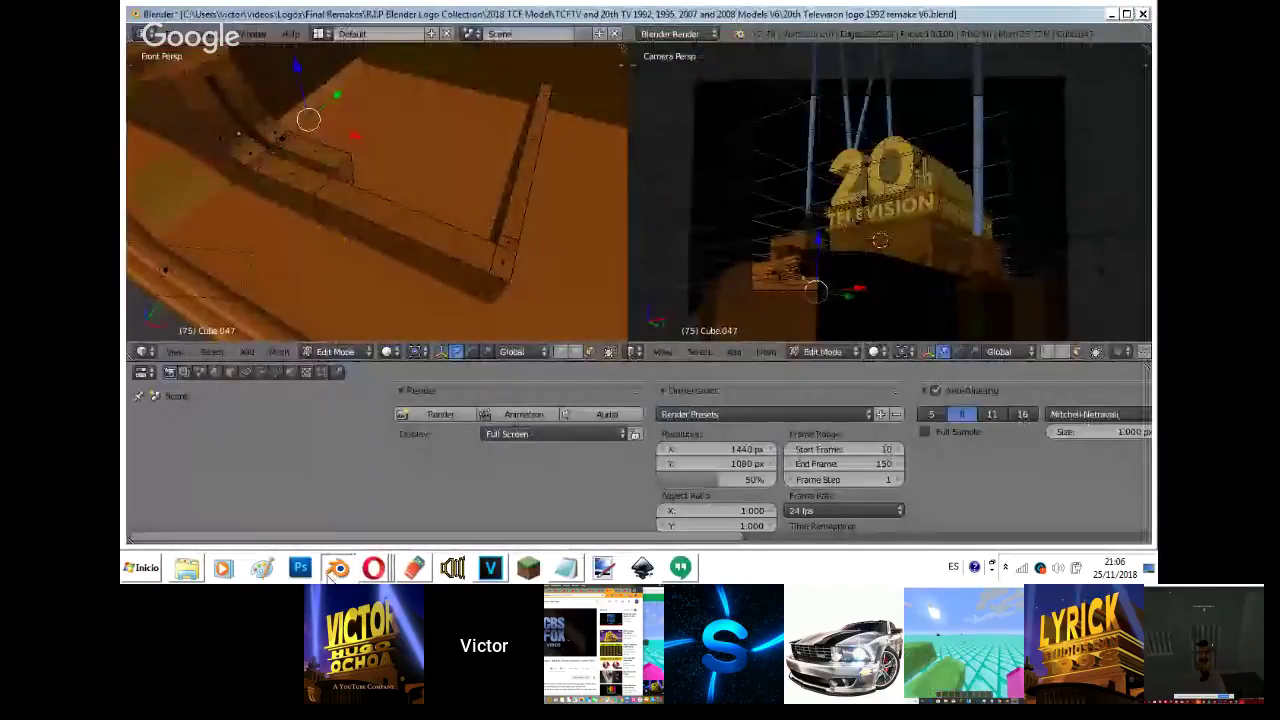
pyautogui.click(338, 568)
pyautogui.click(330, 514)
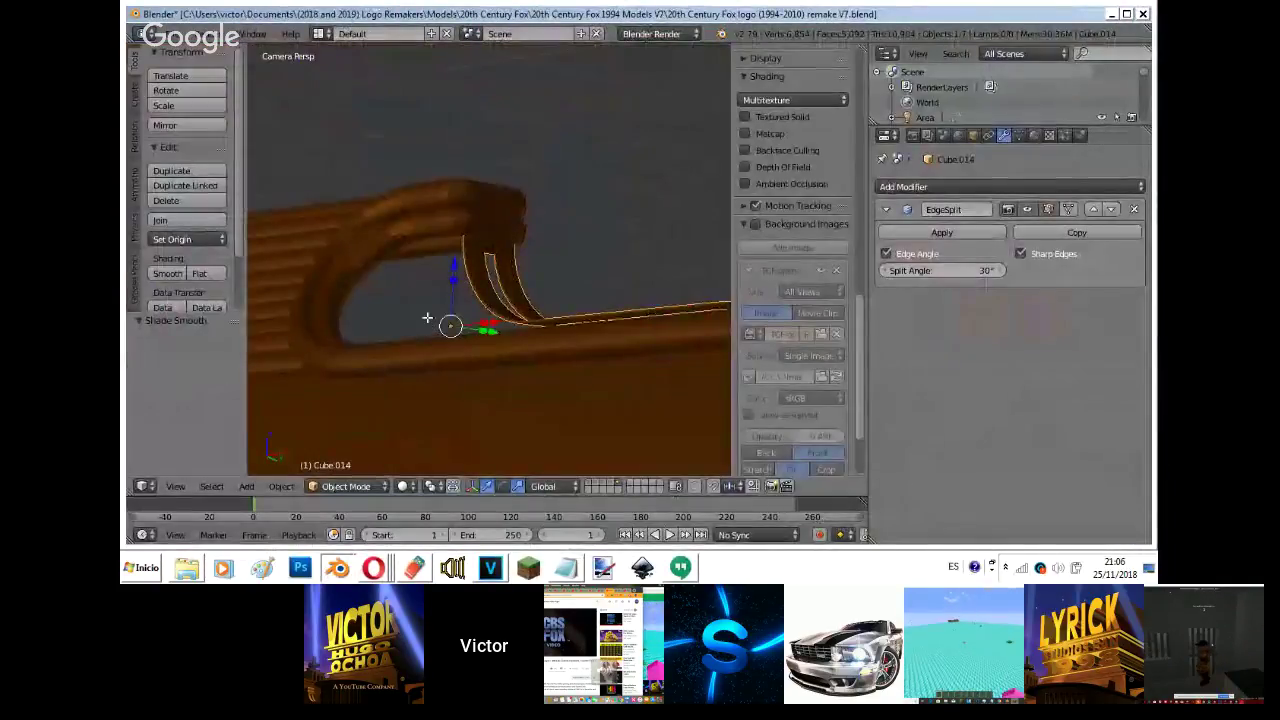
pyautogui.press('w')
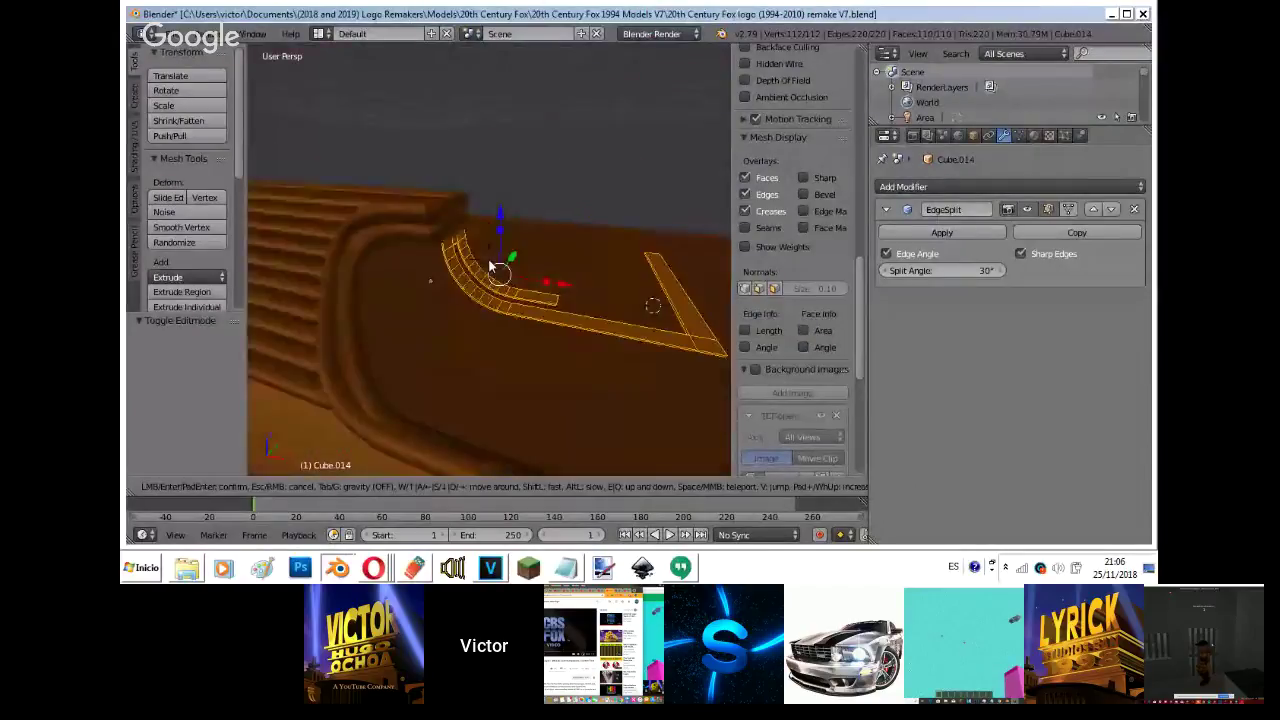
pyautogui.click(489, 266)
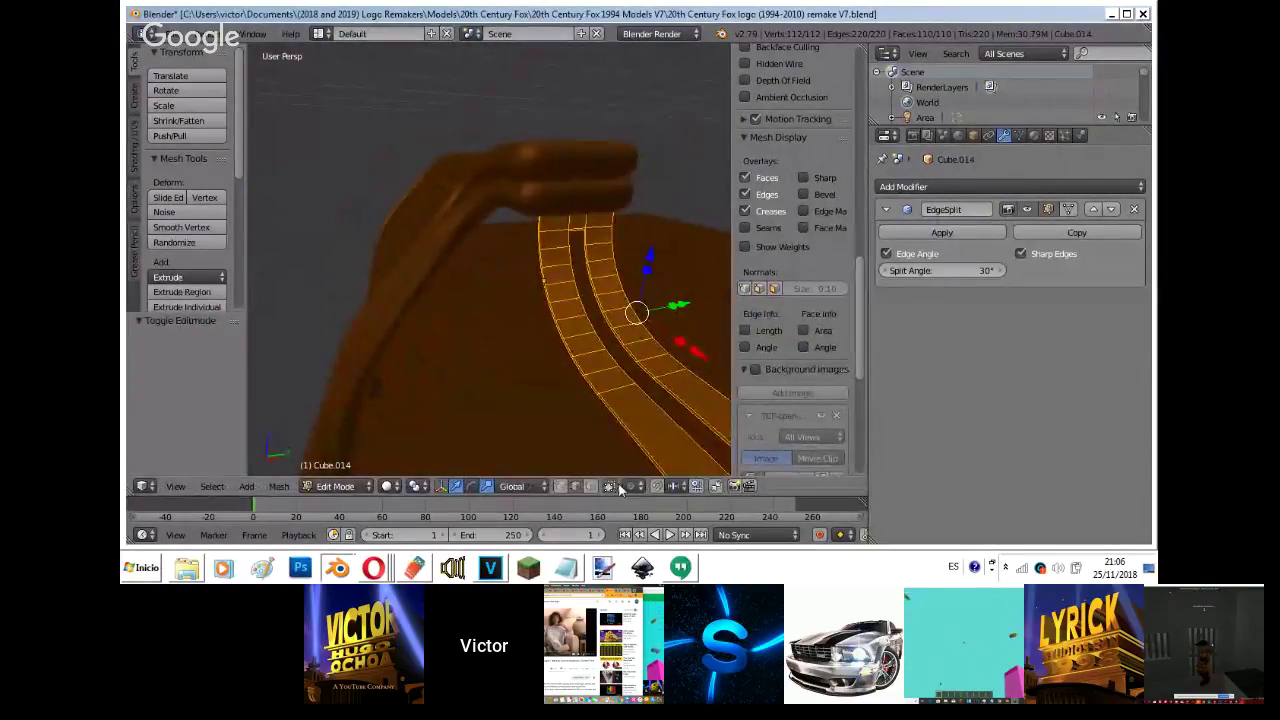
pyautogui.click(611, 487)
pyautogui.press('Tab')
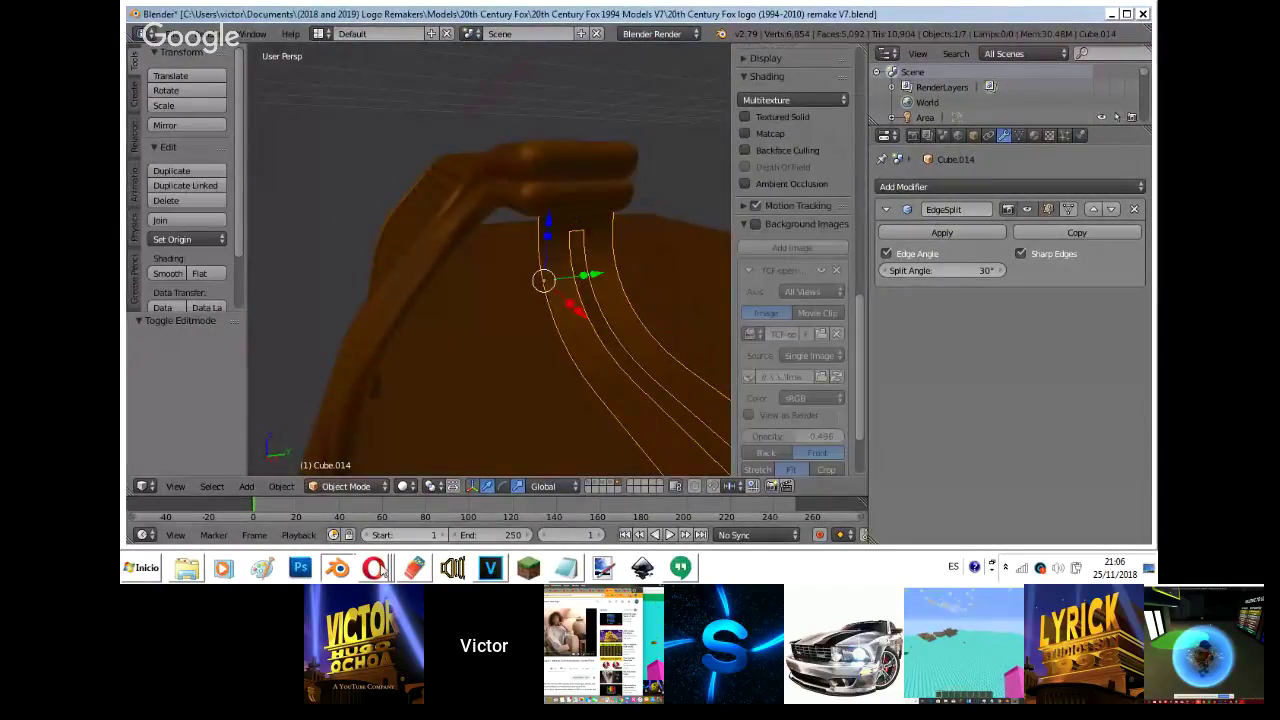
# - Switch to the stream's YouTube page and look through the account notifications
pyautogui.moveTo(373, 567)
pyautogui.click(384, 515)
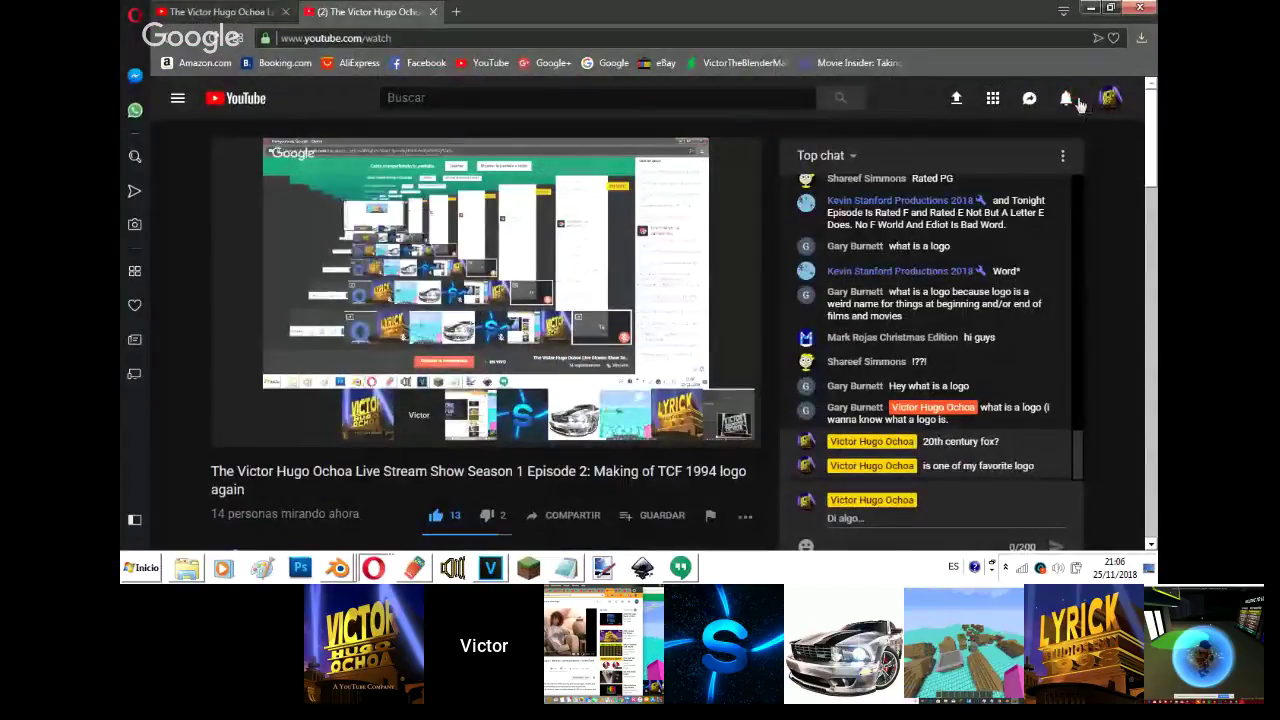
pyautogui.click(1077, 101)
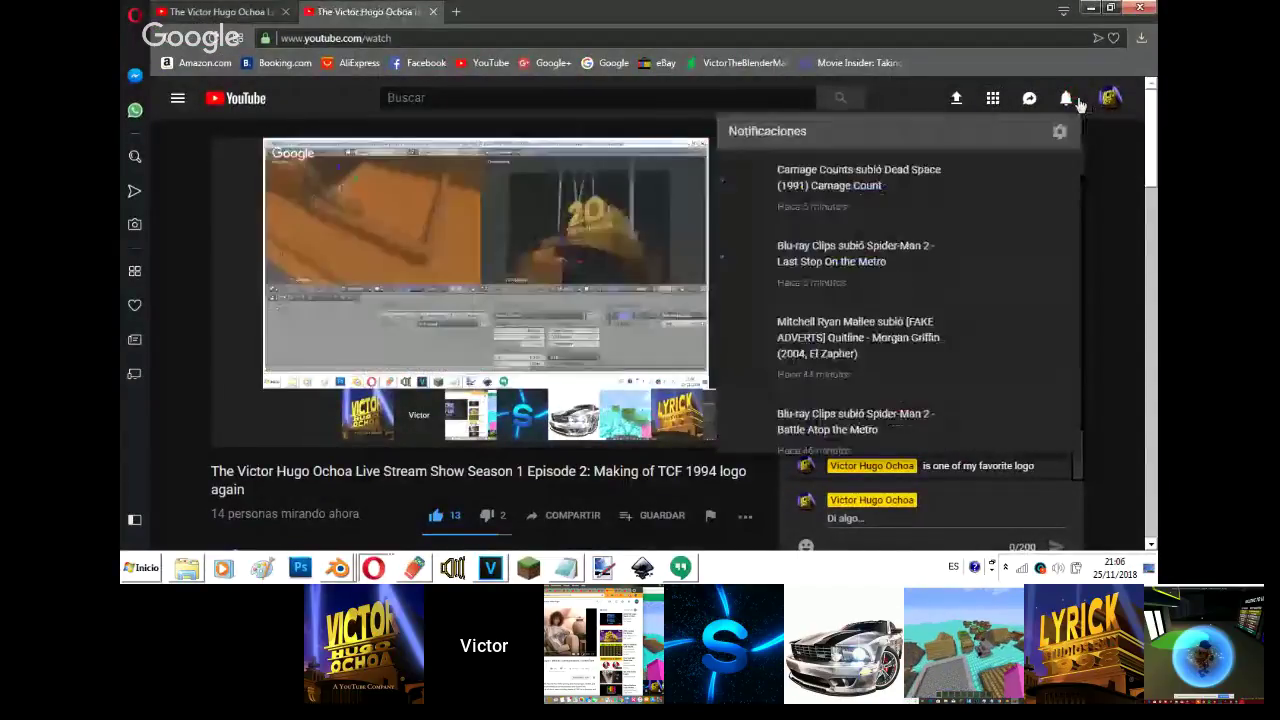
pyautogui.click(1077, 101)
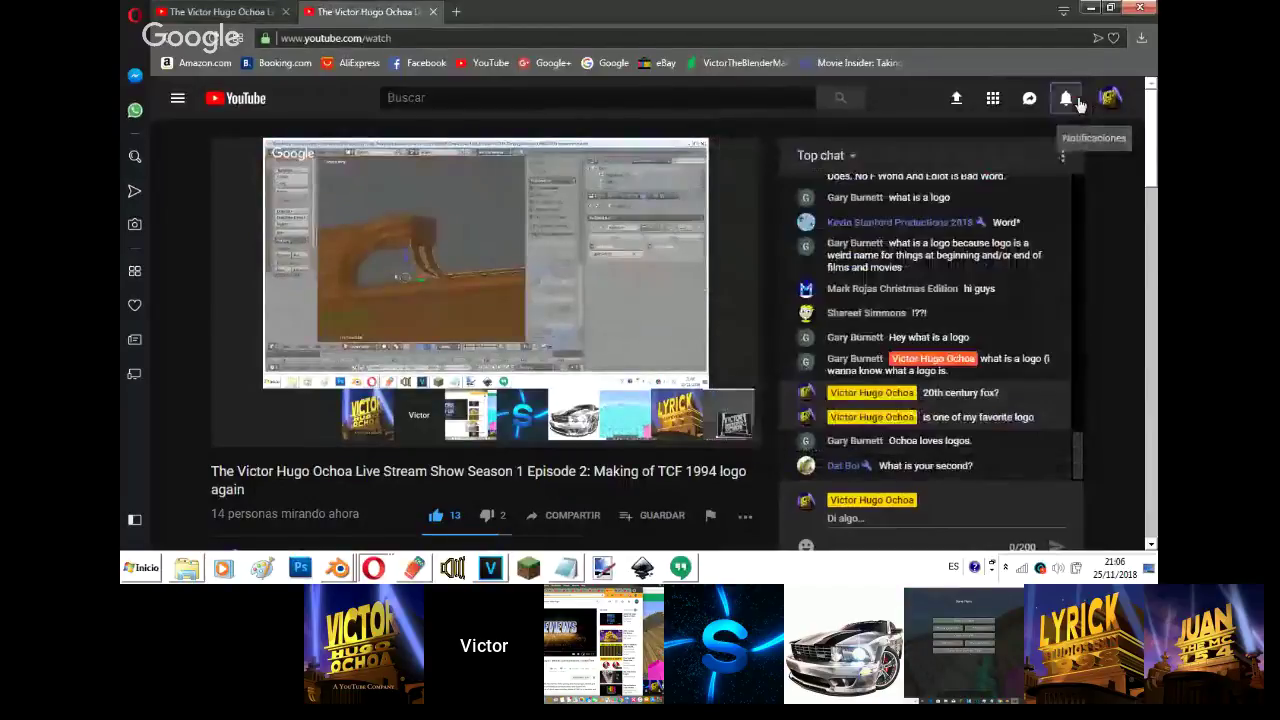
# - Reply in the live chat that the mentioned name is the streamer's last name, and answer the viewer's video request with "later"
pyautogui.click(987, 524)
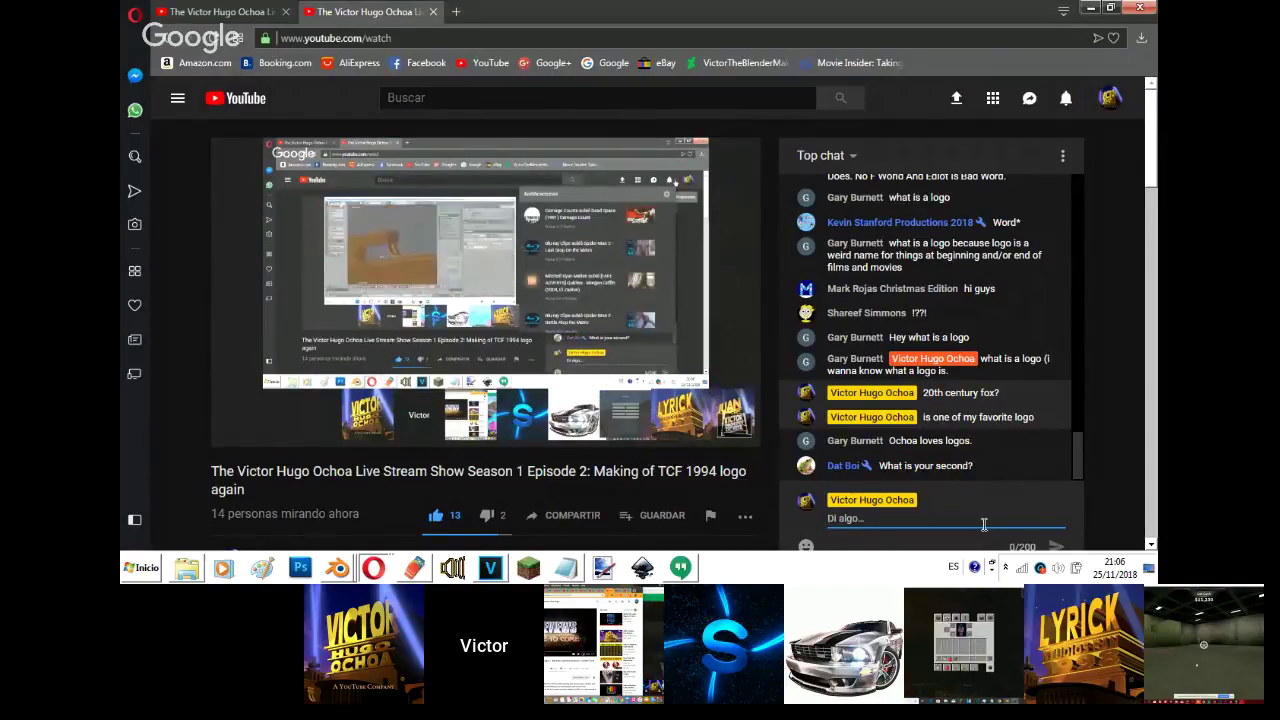
pyautogui.write('Ocho')
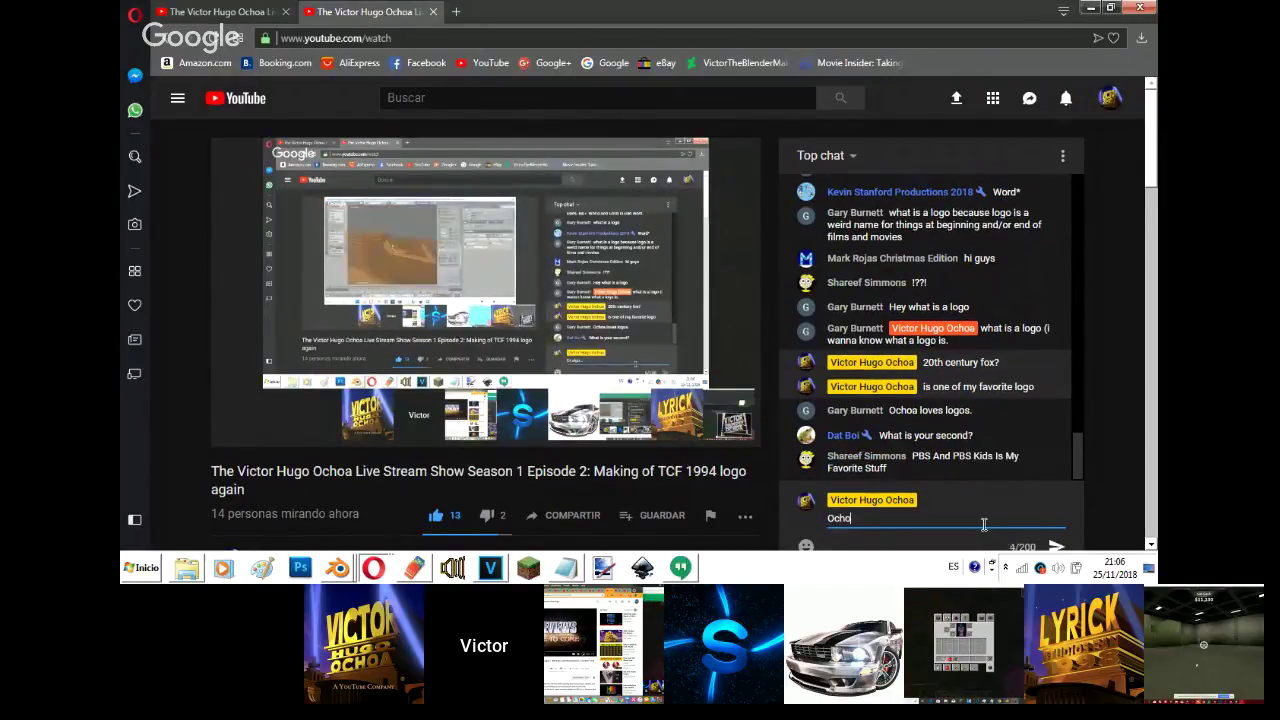
pyautogui.write('a is my last name')
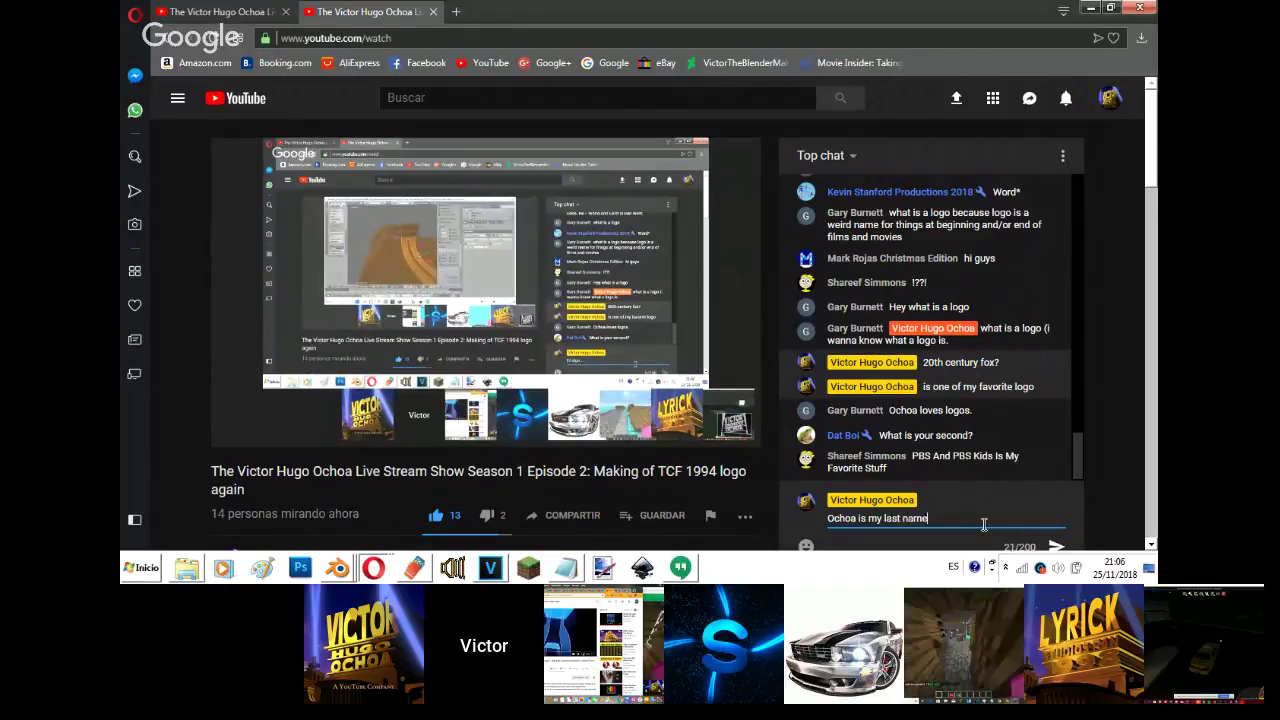
pyautogui.press('Return')
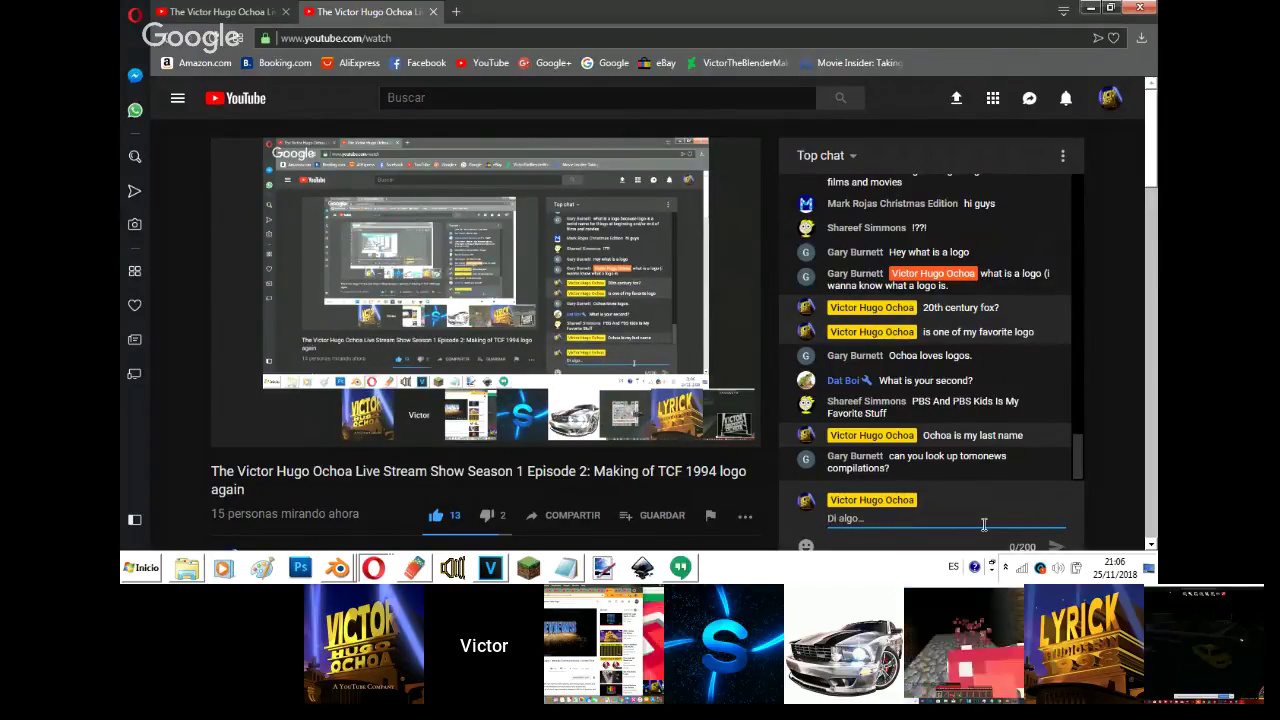
pyautogui.write('la')
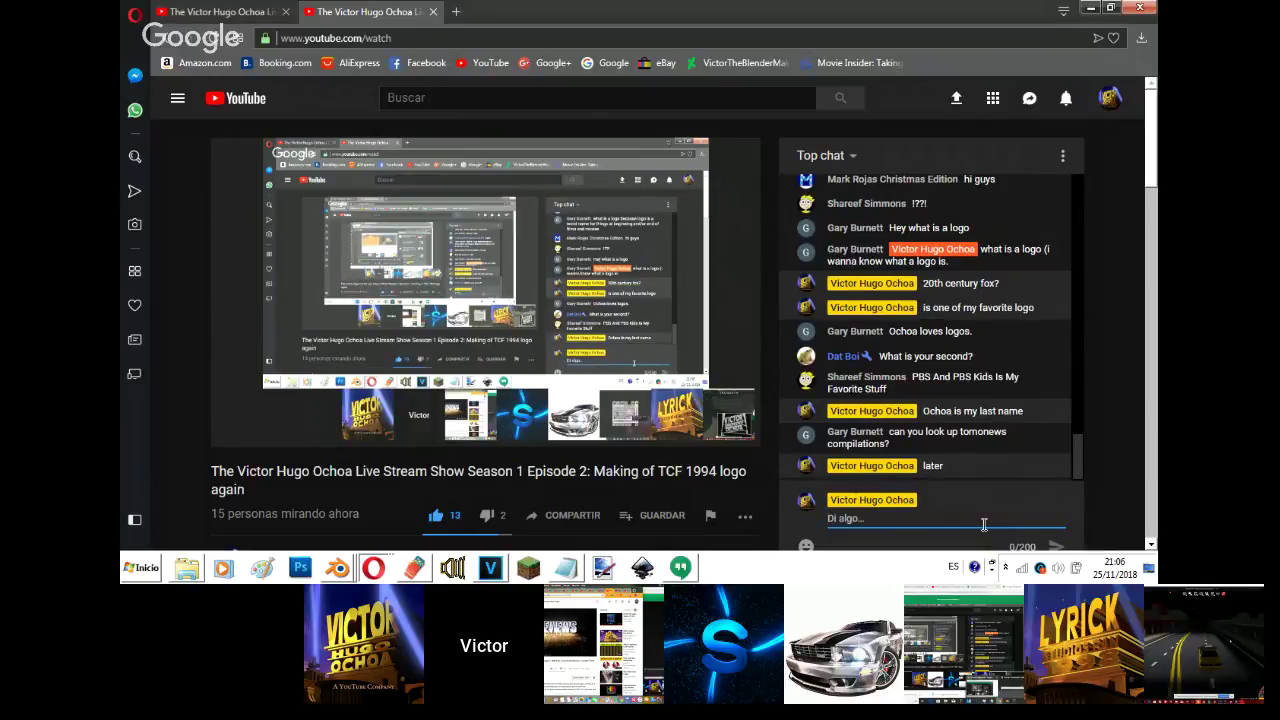
# - Return to the 20th Century Fox 1994 logo file in Blender and view the curved strip's cutout up close
pyautogui.moveTo(340, 568)
pyautogui.click(342, 516)
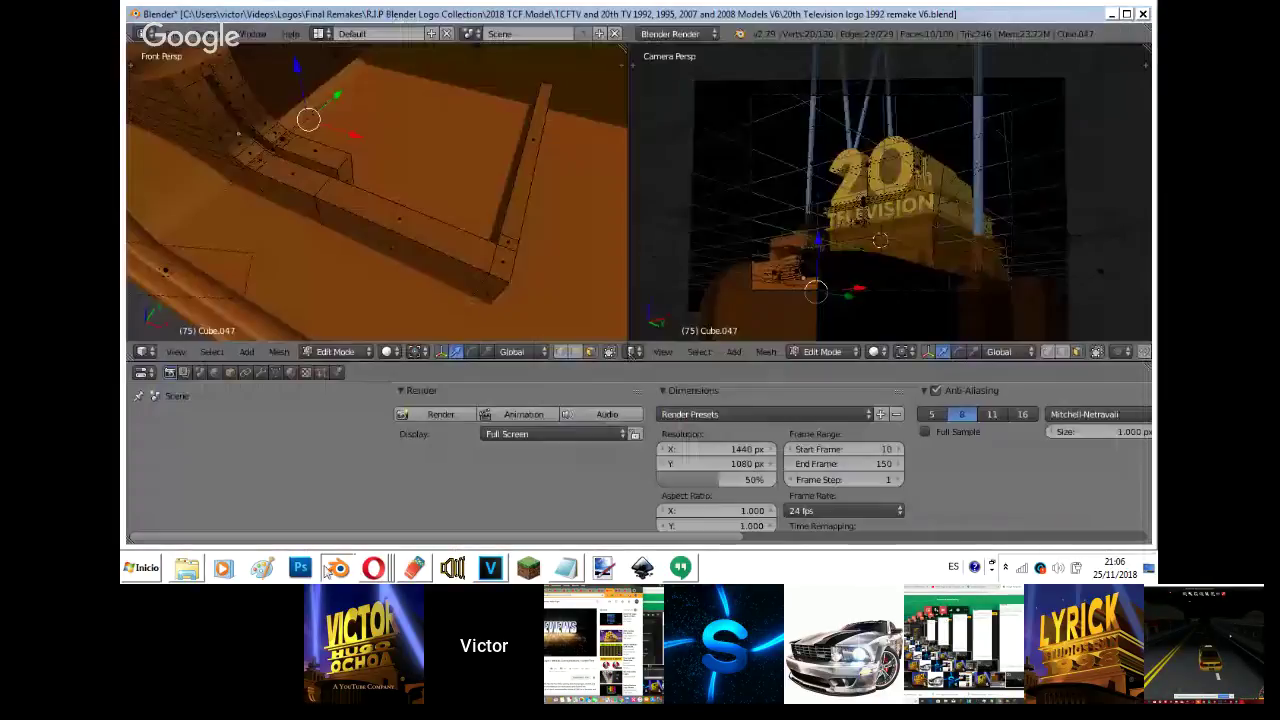
pyautogui.hotkey('shift', 'f')
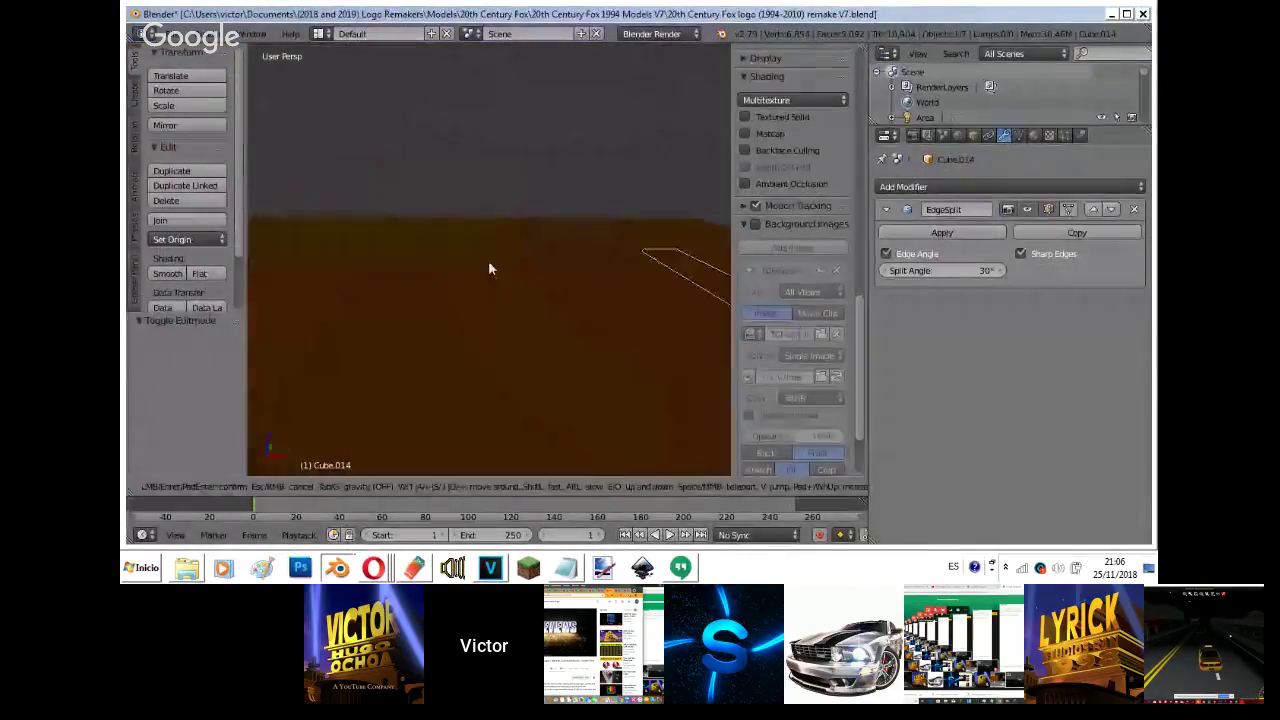
pyautogui.click(489, 259)
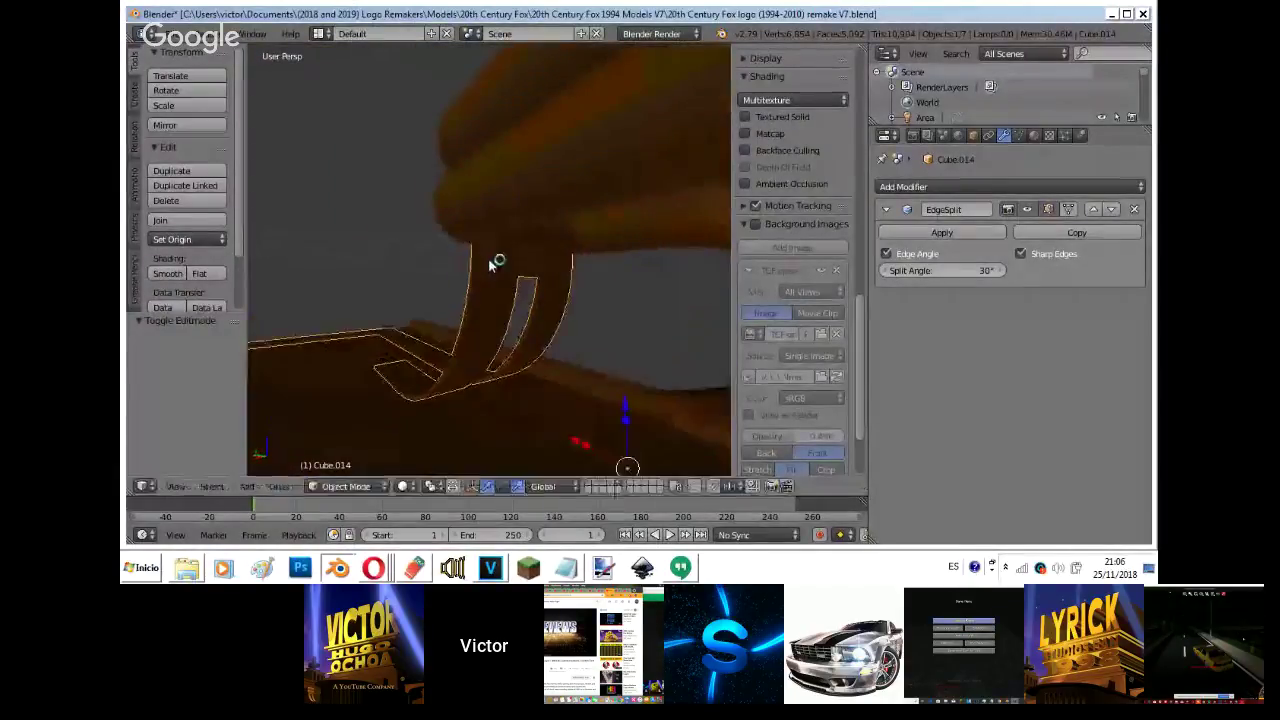
# - Select the row of faces at the strip's upper end and the faces down its wider curved band in Edit Mode
pyautogui.press('Tab')
pyautogui.rightClick(494, 260)
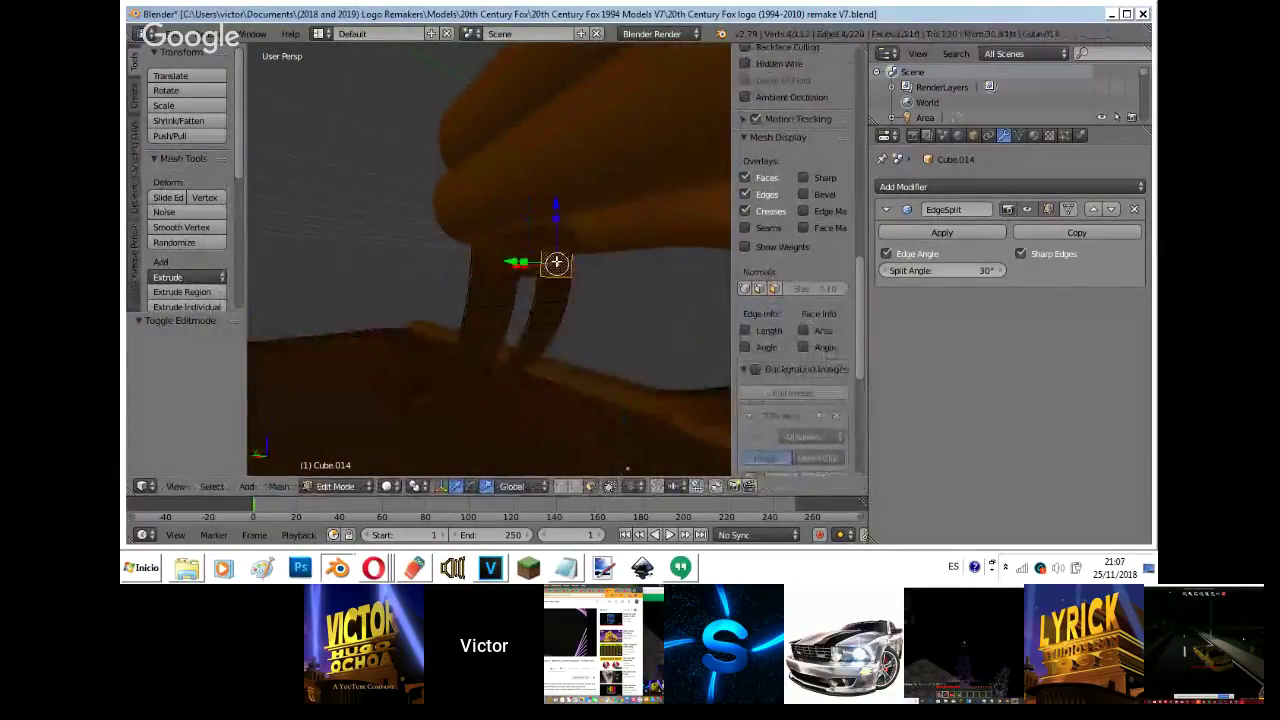
pyautogui.keyDown('ctrl'); pyautogui.rightClick(490, 263); pyautogui.keyUp('ctrl')
pyautogui.hotkey('shift', 'f')
pyautogui.press('w')
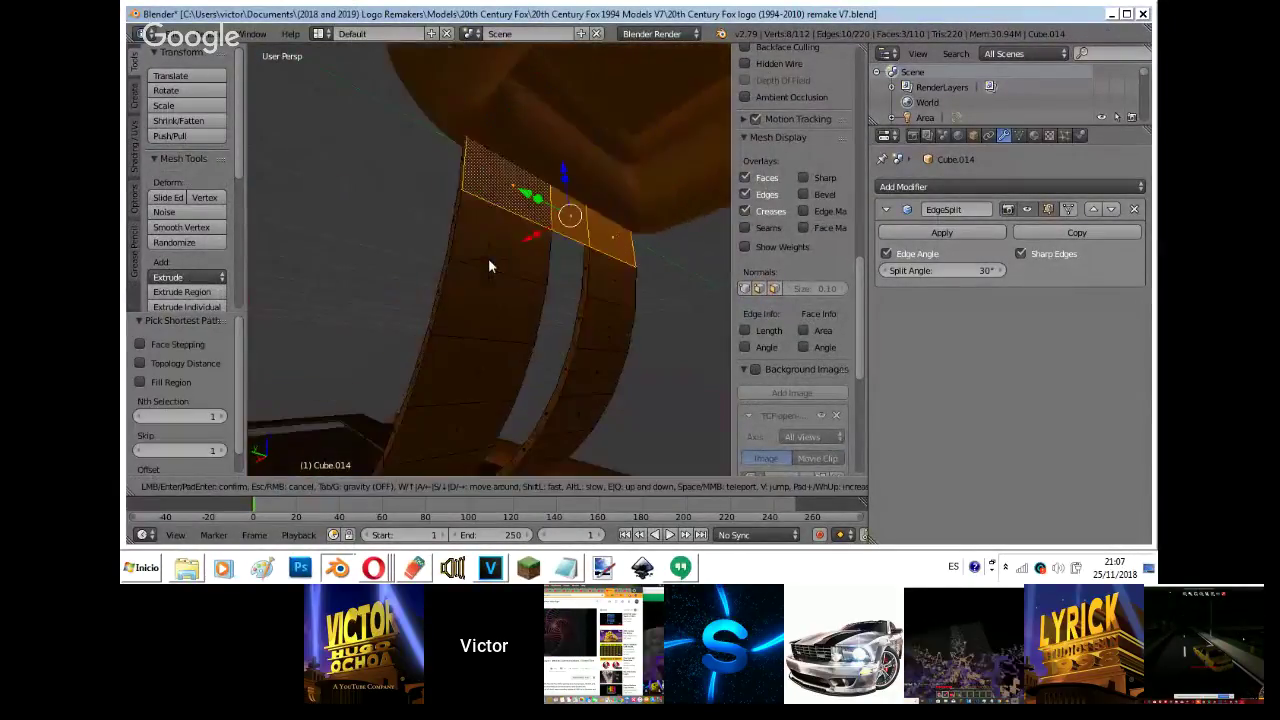
pyautogui.click(488, 258)
pyautogui.keyDown('shift'); pyautogui.rightClick(514, 214); pyautogui.keyUp('shift')
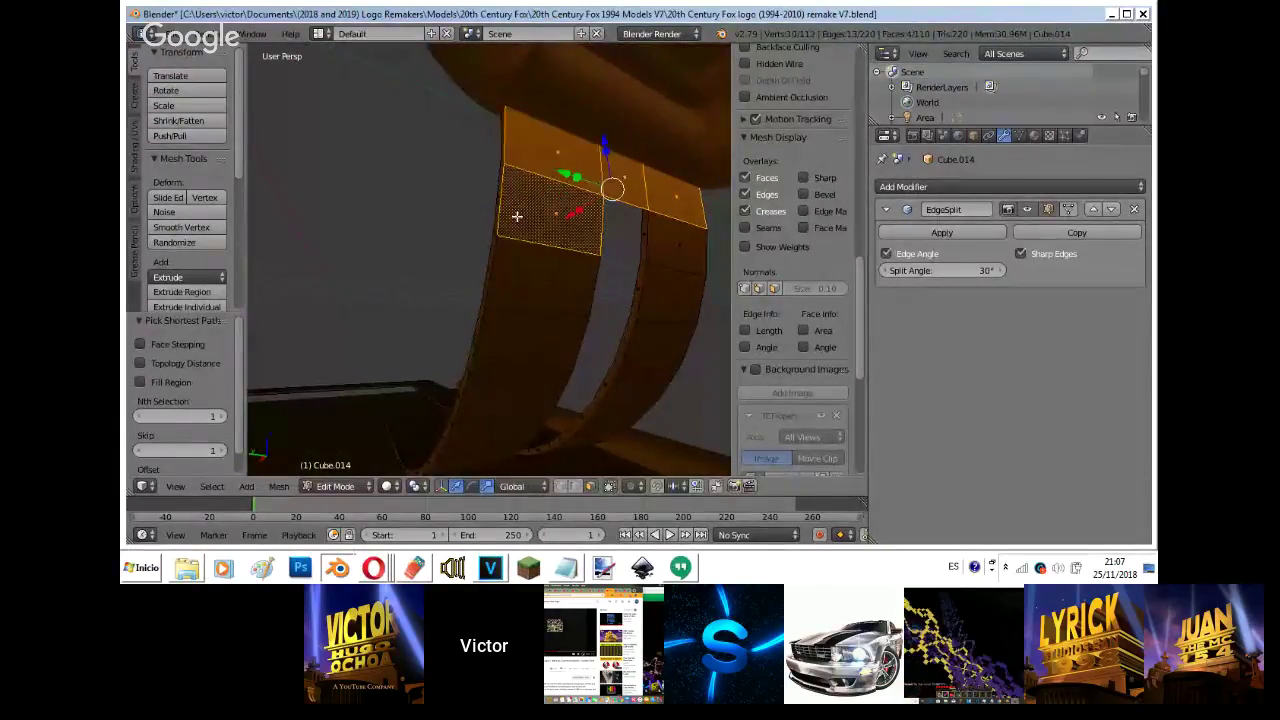
pyautogui.keyDown('shift'); pyautogui.rightClick(522, 335); pyautogui.keyUp('shift')
pyautogui.keyDown('shift'); pyautogui.rightClick(530, 274); pyautogui.keyUp('shift')
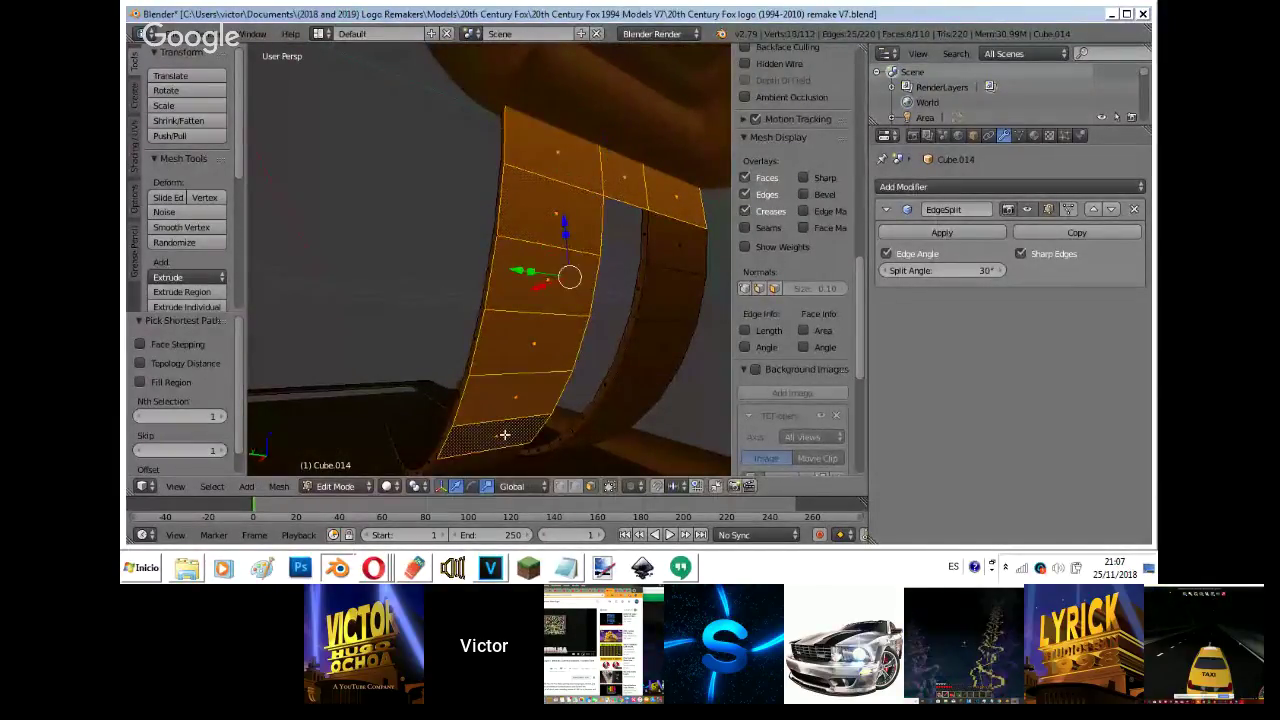
# - Select the three connected faces on the underside of the strip's flat platform border
pyautogui.hotkey('shift', 'f')
pyautogui.press('w')
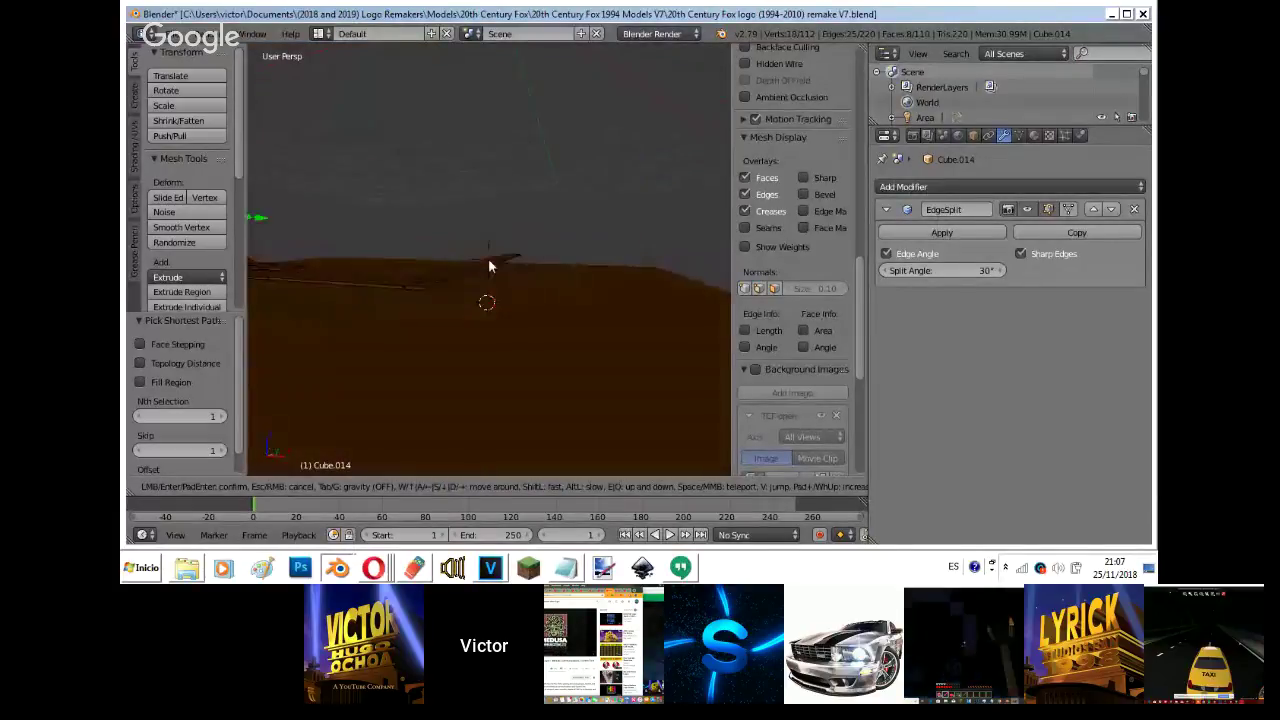
pyautogui.press('e')
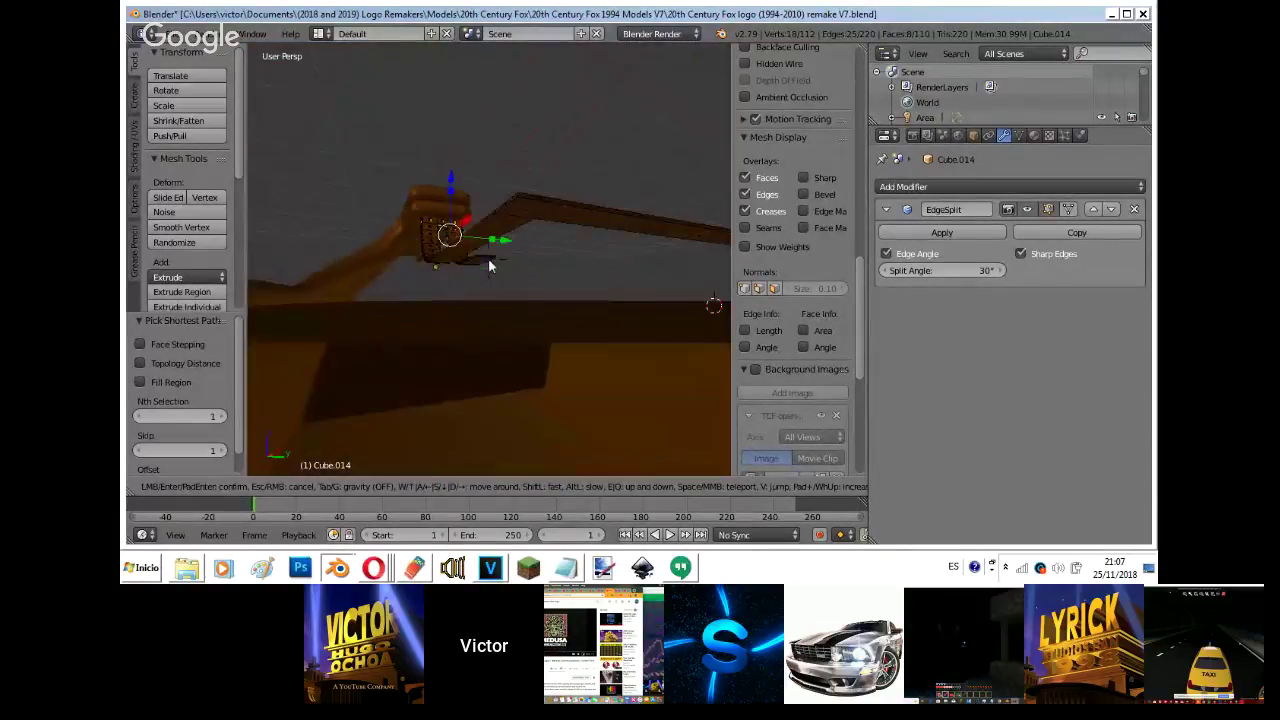
pyautogui.click(488, 260)
pyautogui.rightClick(556, 228)
pyautogui.keyDown('shift'); pyautogui.rightClick(518, 223); pyautogui.keyUp('shift')
pyautogui.keyDown('shift'); pyautogui.rightClick(480, 254); pyautogui.keyUp('shift')
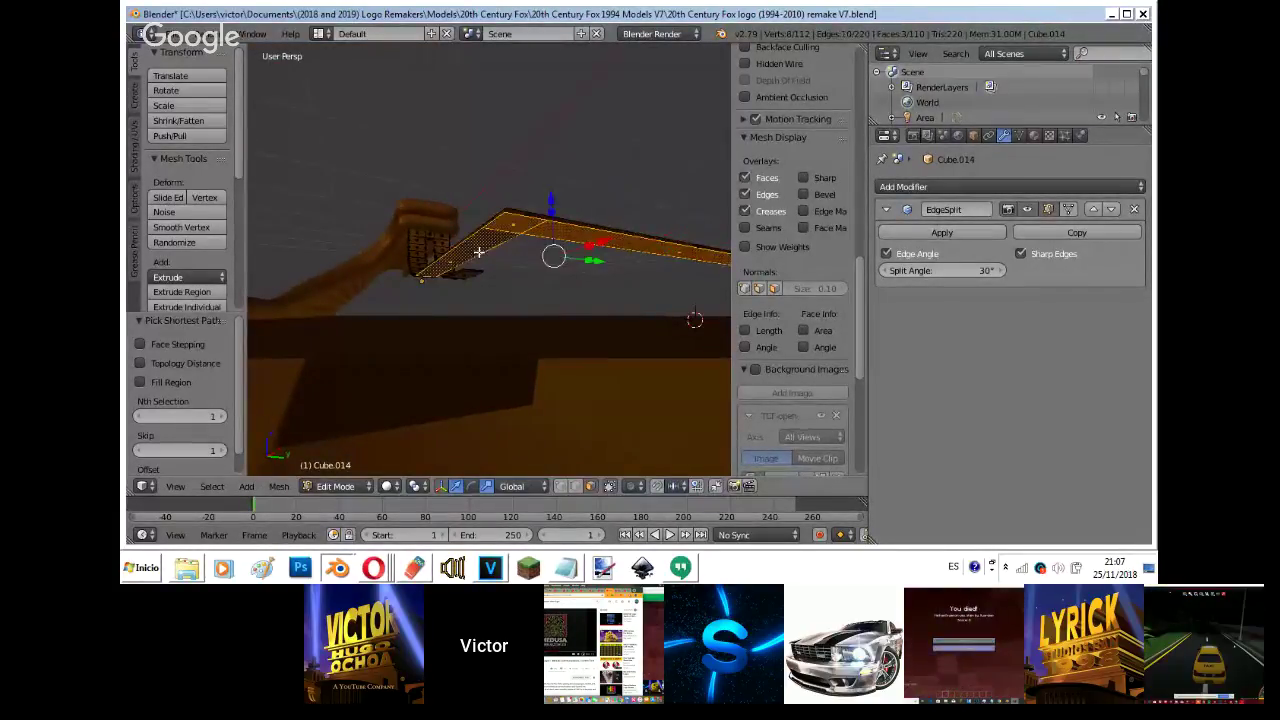
pyautogui.press('Tab')
pyautogui.press('Tab')
# - Extend the face selection from the platform border along both curved bands and across the strip's upper end
pyautogui.hotkey('shift', 'f')
pyautogui.press('w')
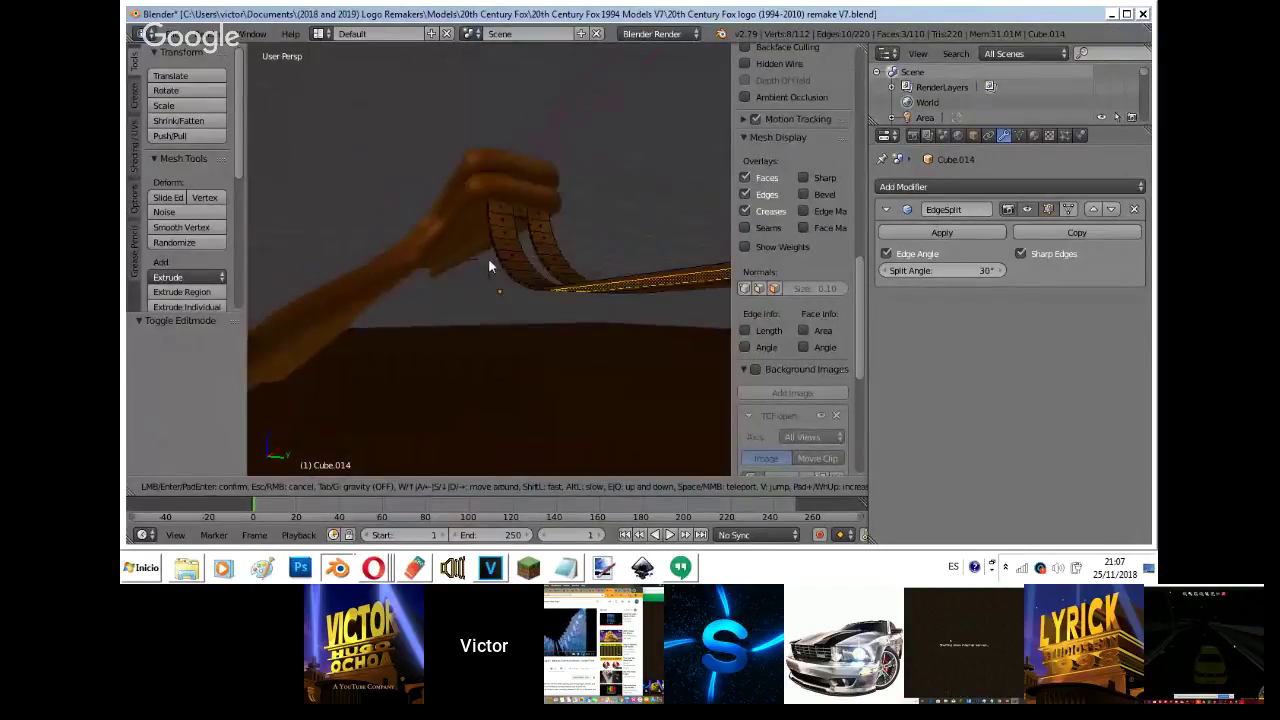
pyautogui.press('s')
pyautogui.click(488, 258)
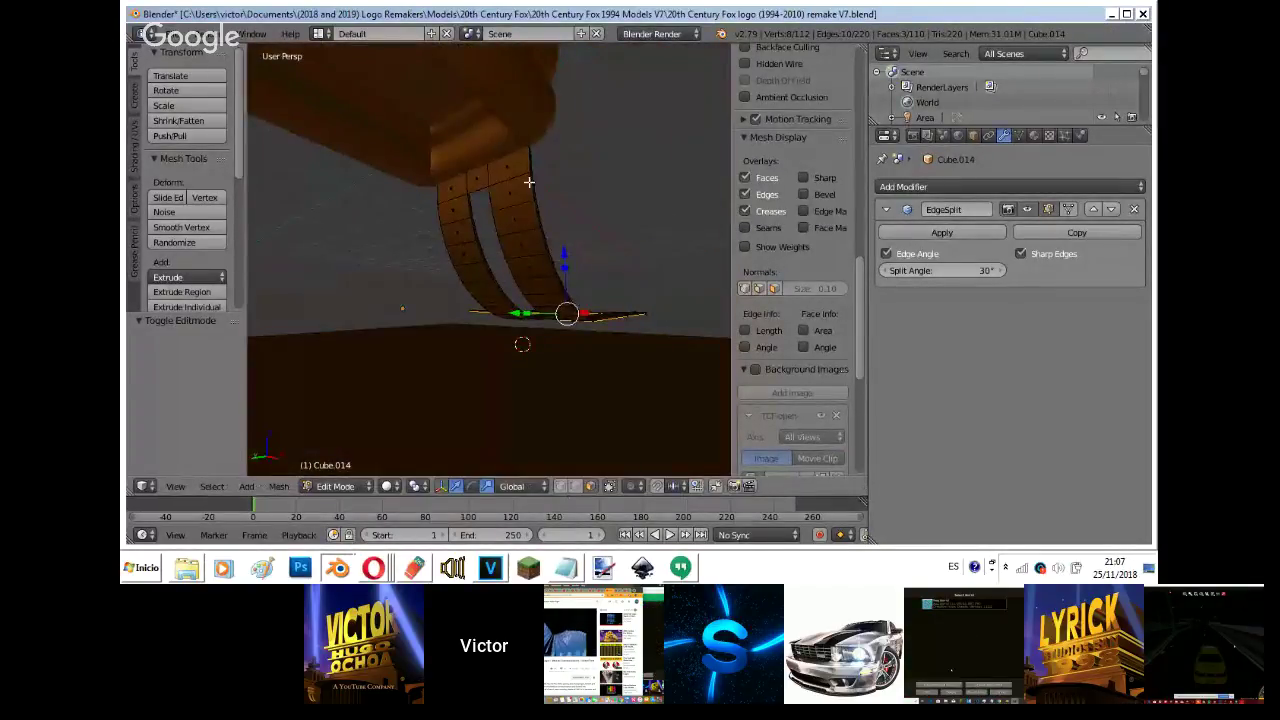
pyautogui.keyDown('ctrl'); pyautogui.rightClick(513, 172); pyautogui.keyUp('ctrl')
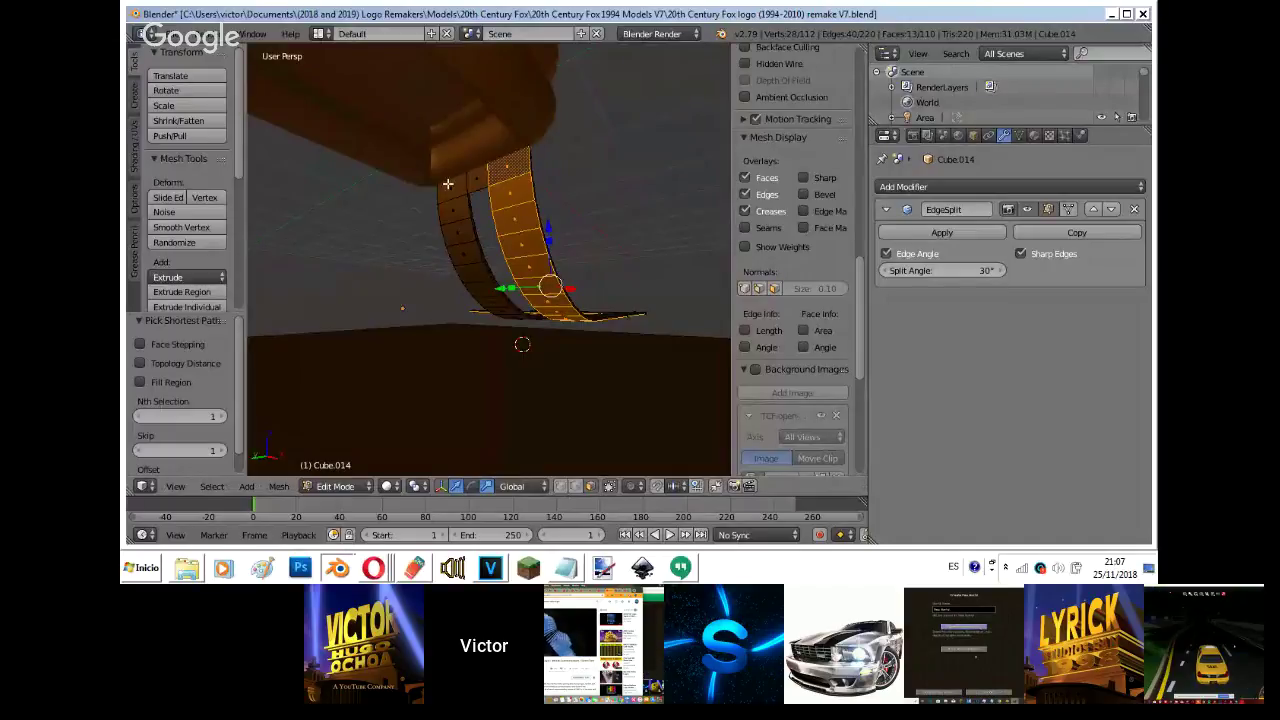
pyautogui.hotkey('shift', 'f')
pyautogui.press('w')
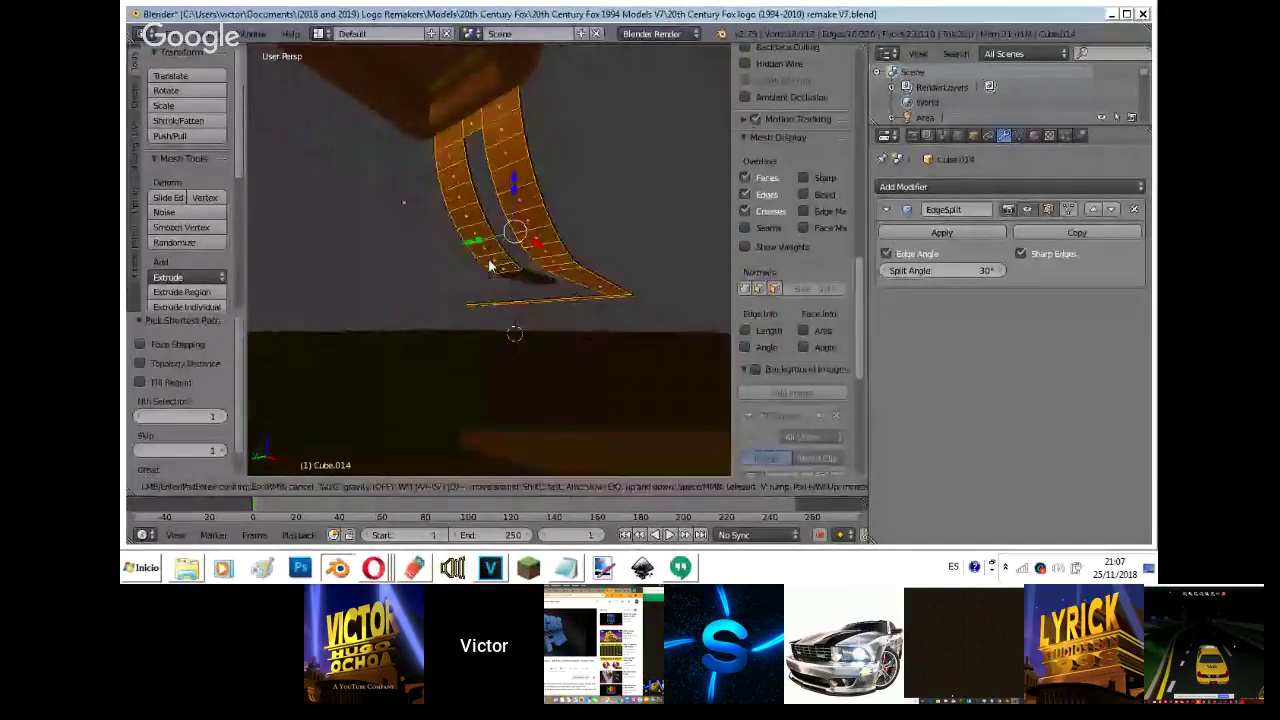
pyautogui.press('s')
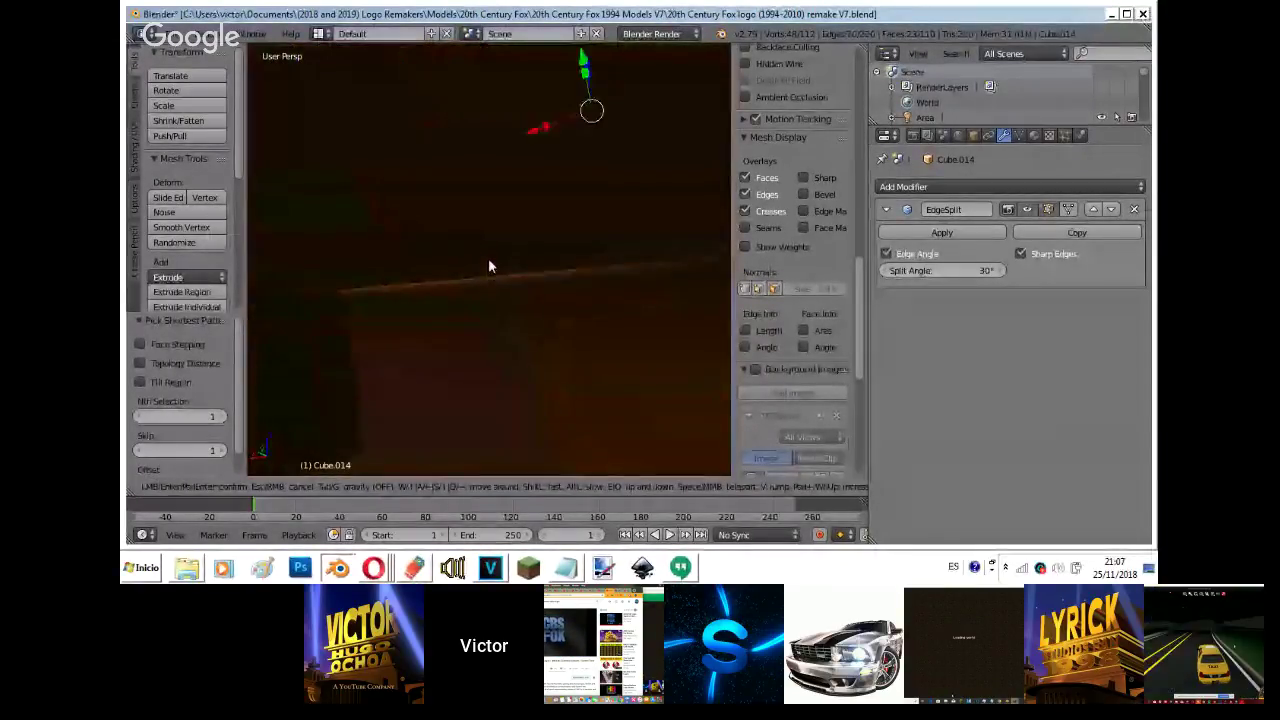
pyautogui.click(488, 258)
pyautogui.keyDown('shift'); pyautogui.rightClick(498, 249); pyautogui.keyUp('shift')
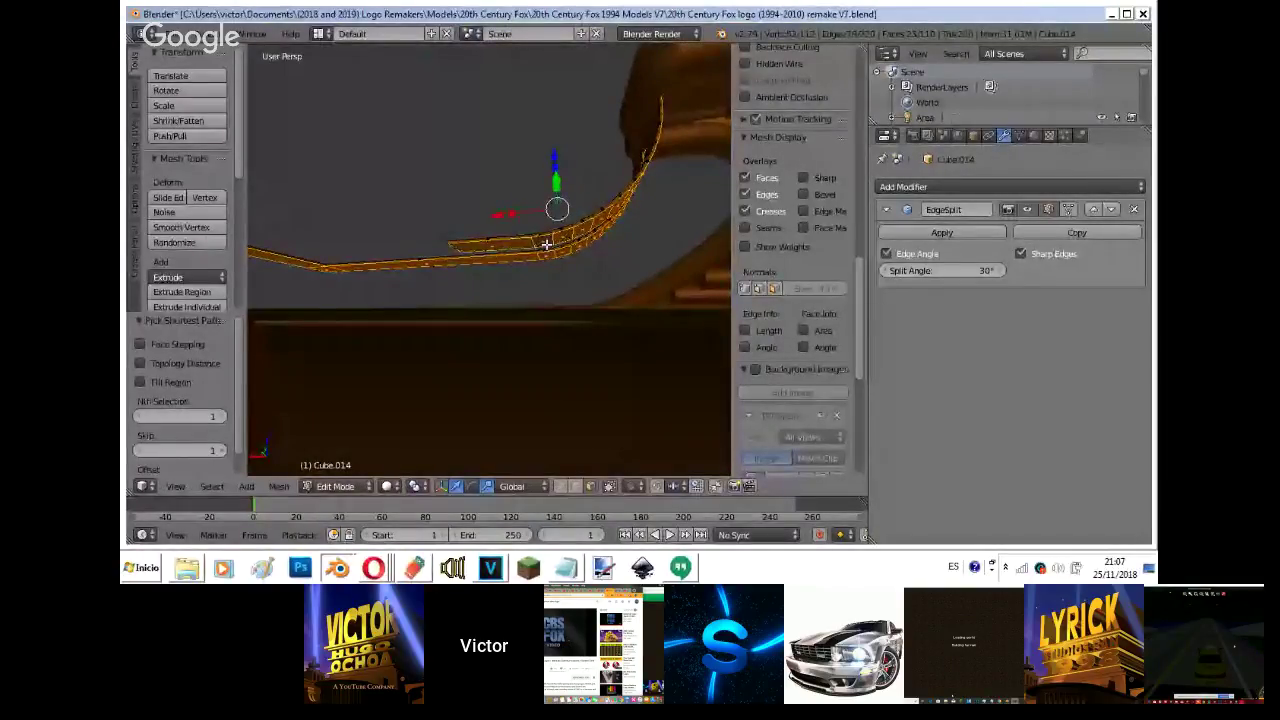
# - Try extruding the selected strip faces about 0.318 along their normal, and undo the extrusion
pyautogui.press('e')
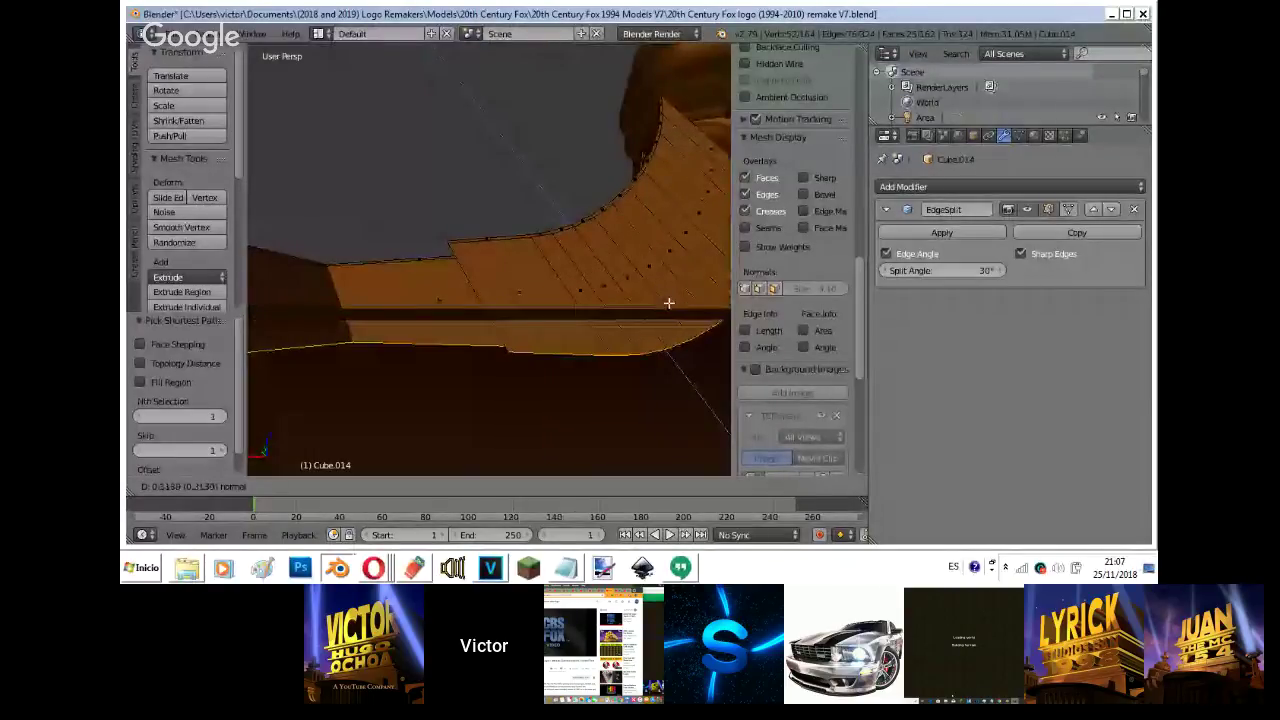
pyautogui.click(669, 303)
pyautogui.hotkey('shift', 'f')
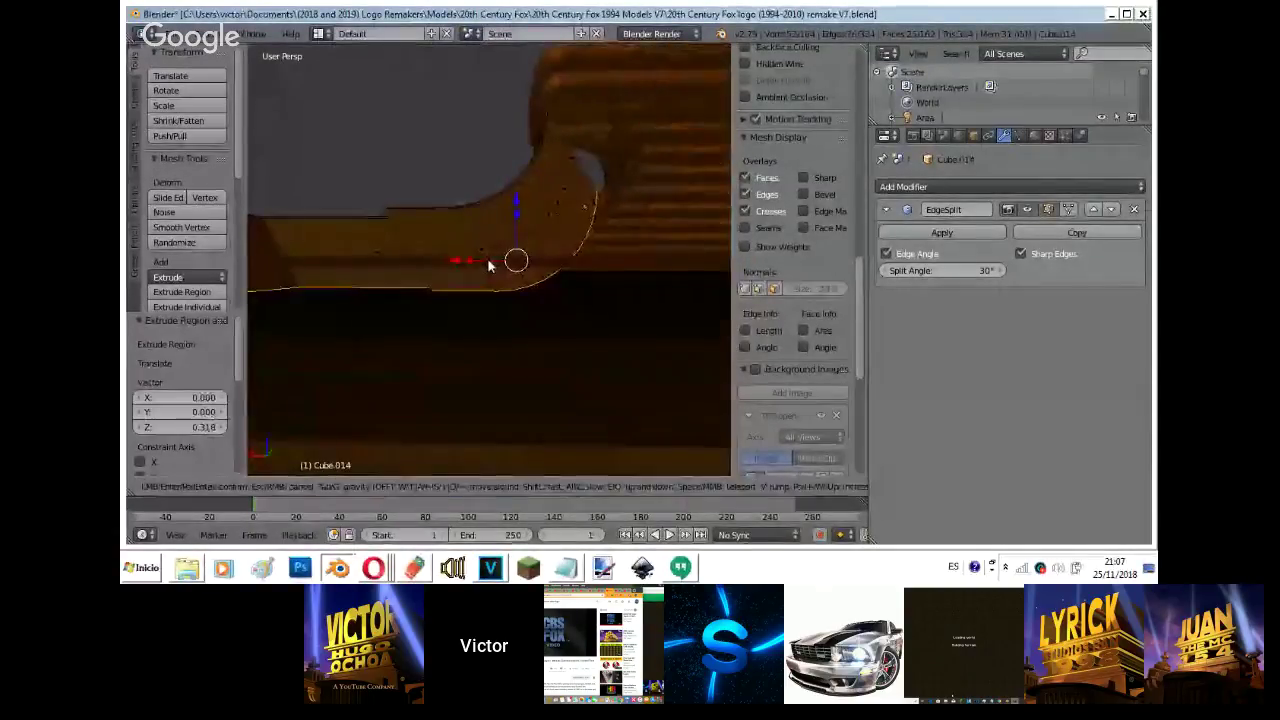
pyautogui.rightClick(489, 260)
pyautogui.hotkey('ctrl', 'z')
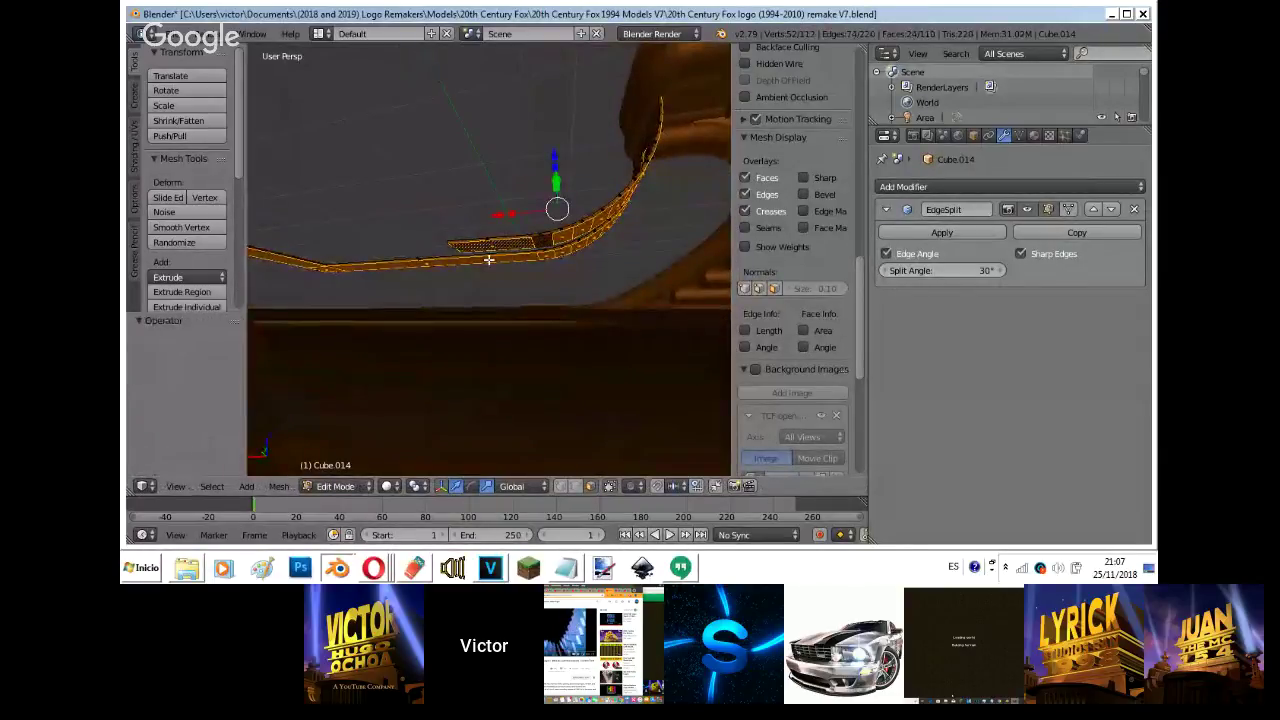
# - Leave Edit Mode and duplicate the strip object in place
pyautogui.hotkey('shift', 'f')
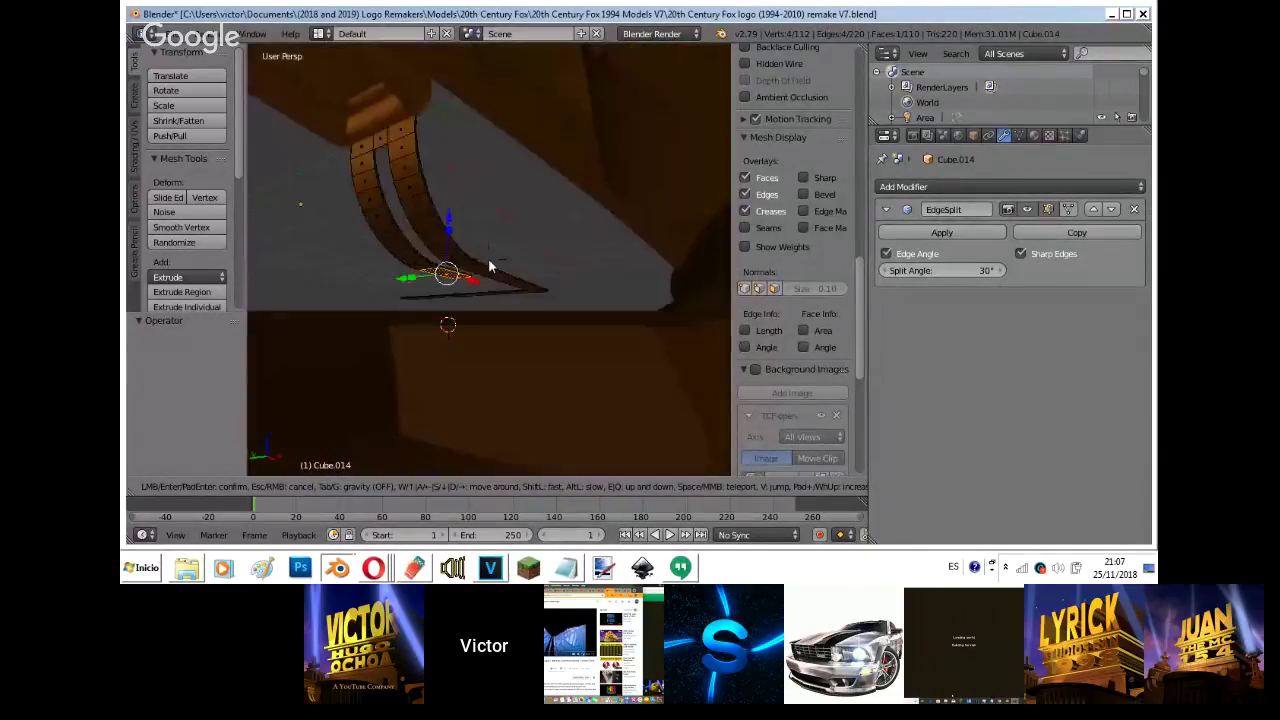
pyautogui.press('w')
pyautogui.click(488, 258)
pyautogui.press('Tab')
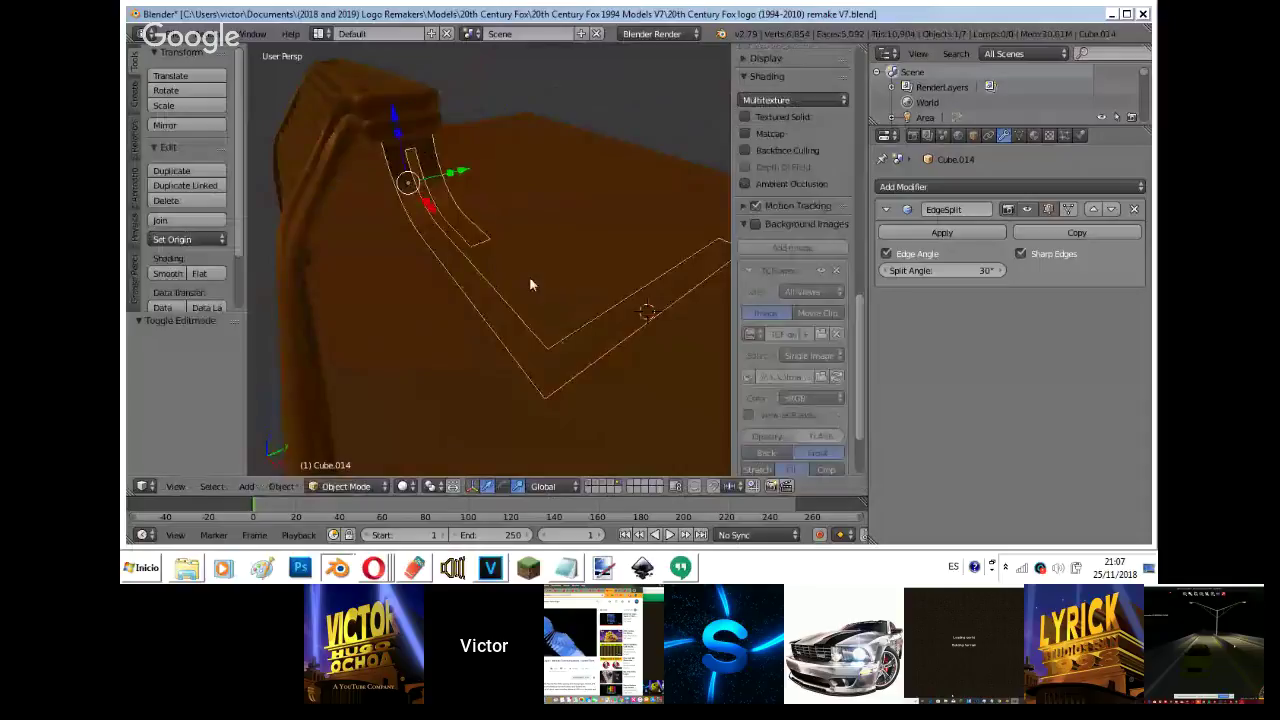
pyautogui.hotkey('shift', 'd')
pyautogui.rightClick(489, 259)
# - Check the Hangouts window and the YouTube stream's live chat in Opera, and return to the logo remake V7 file in Blender
pyautogui.moveTo(375, 568)
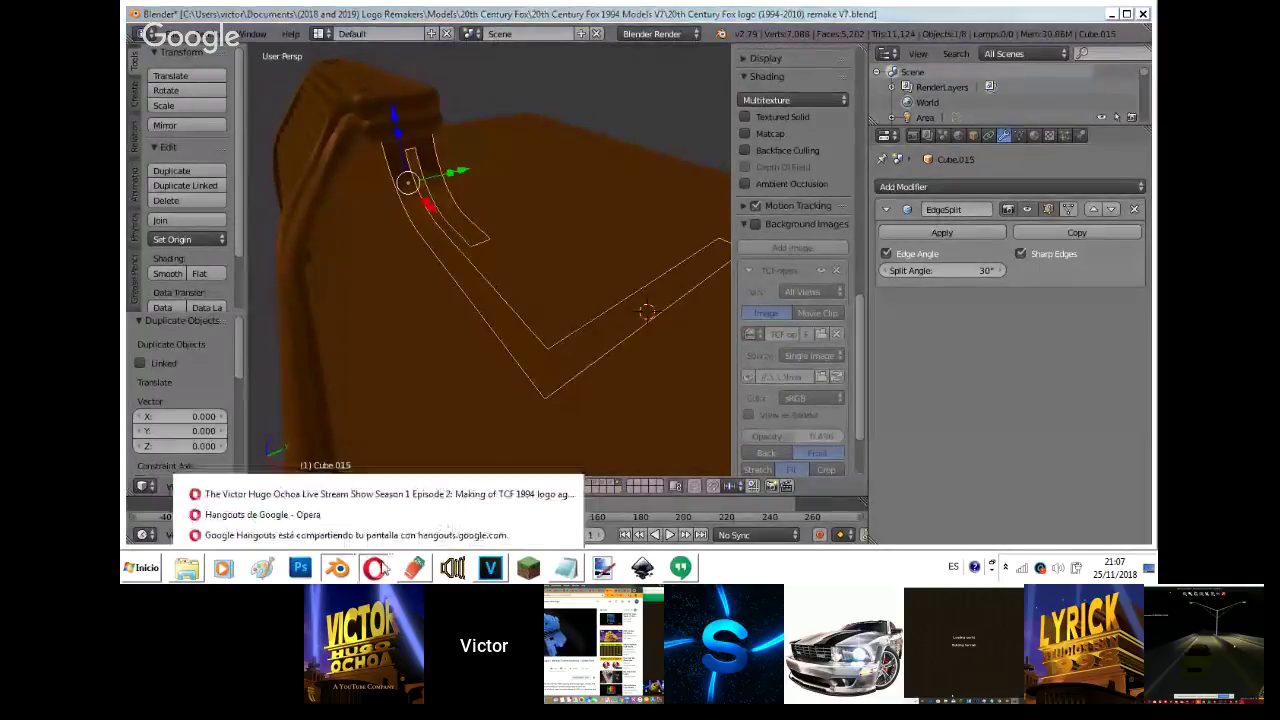
pyautogui.click(362, 514)
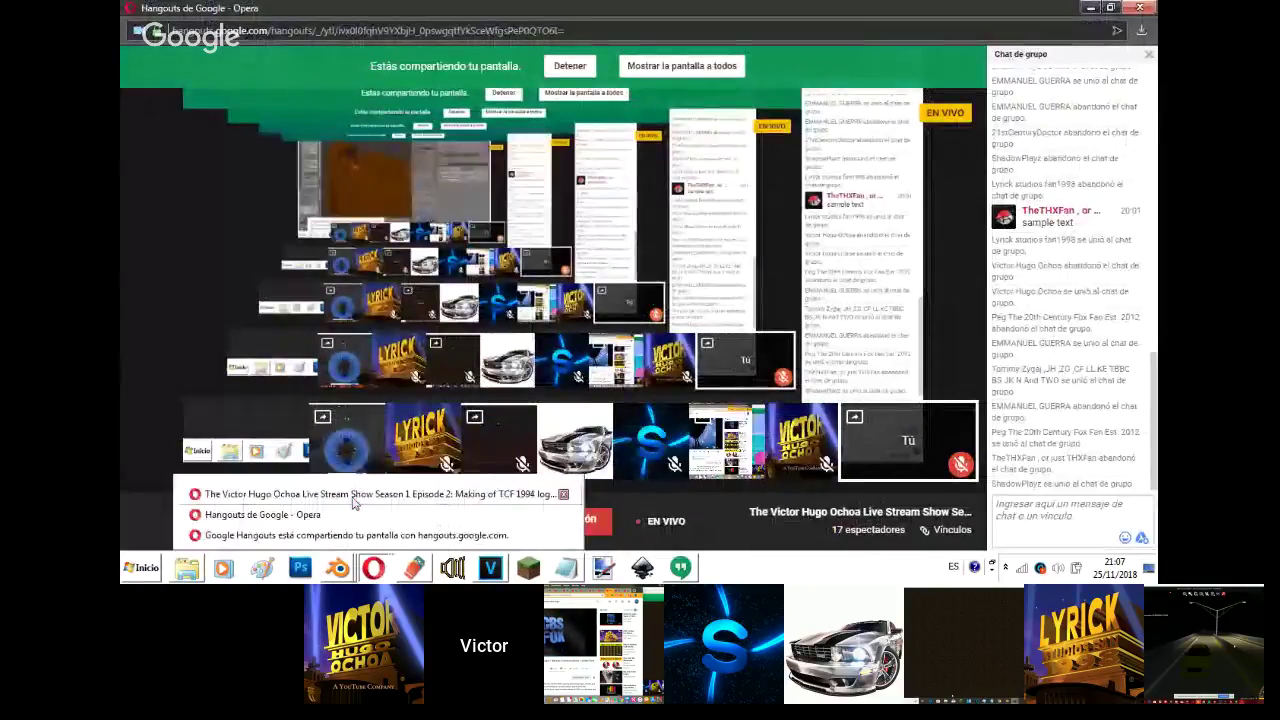
pyautogui.click(346, 493)
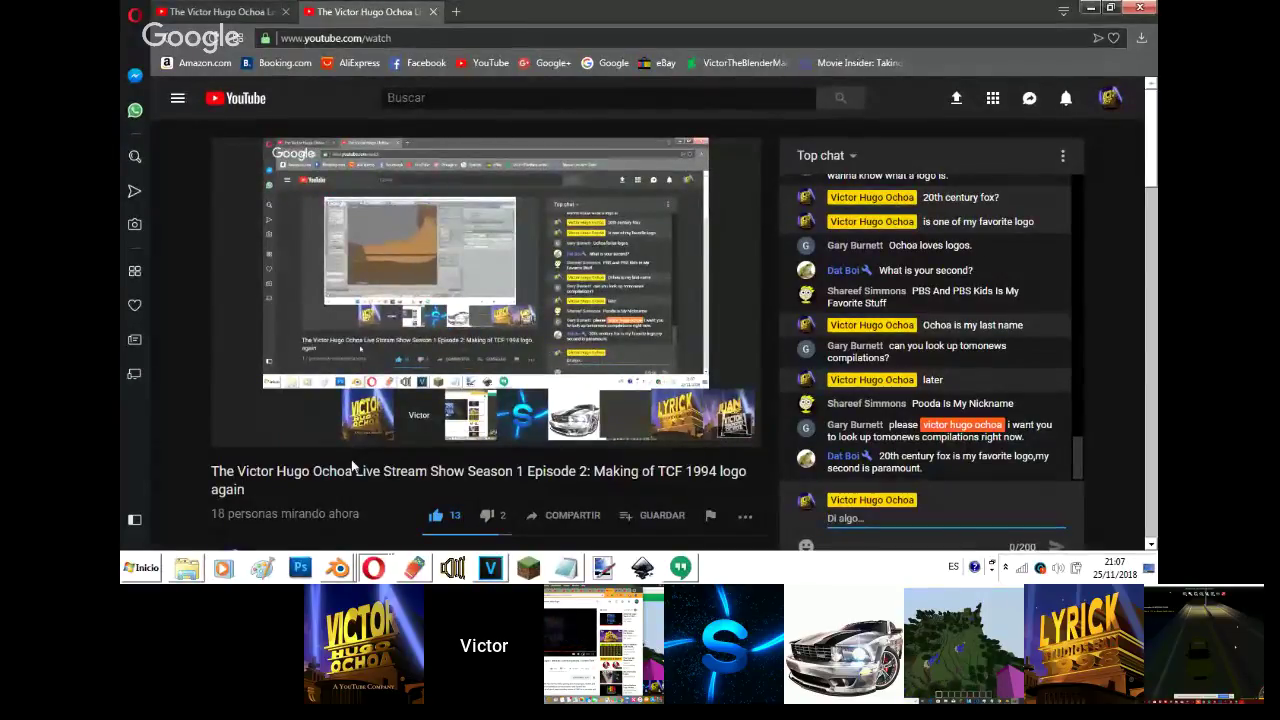
pyautogui.click(373, 567)
pyautogui.click(359, 518)
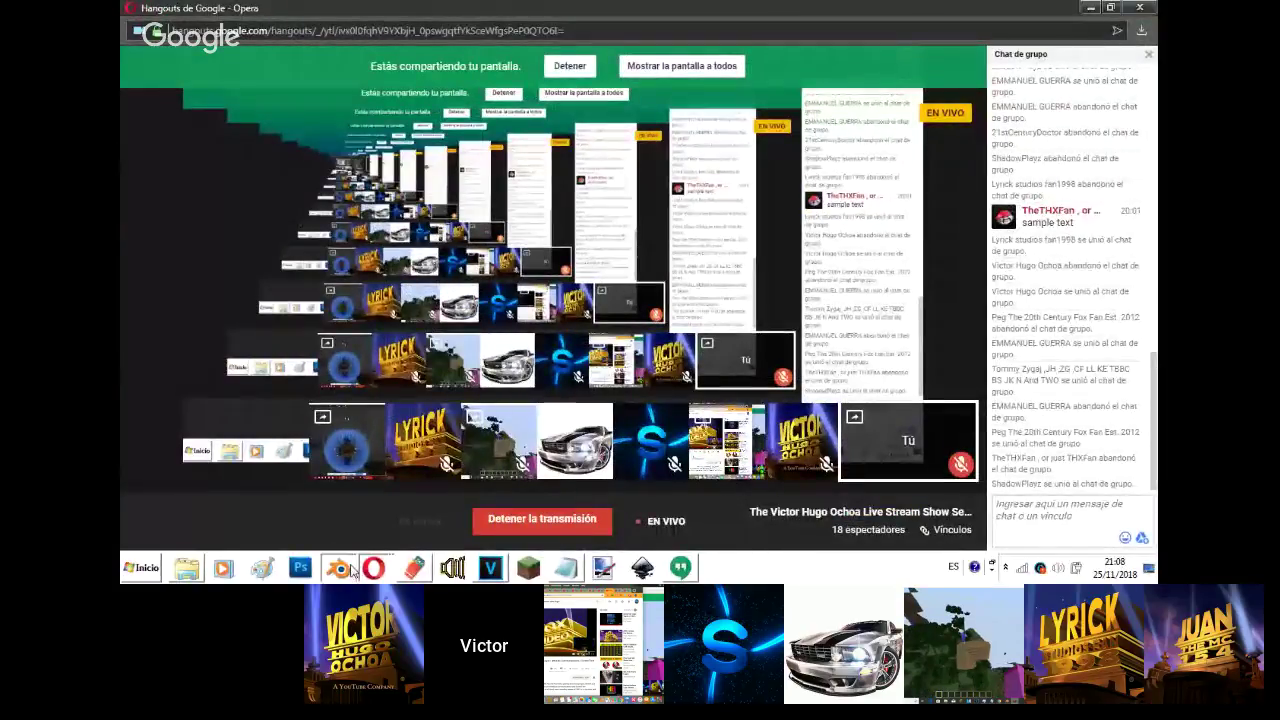
pyautogui.click(352, 570)
pyautogui.click(348, 537)
pyautogui.click(345, 564)
pyautogui.click(342, 516)
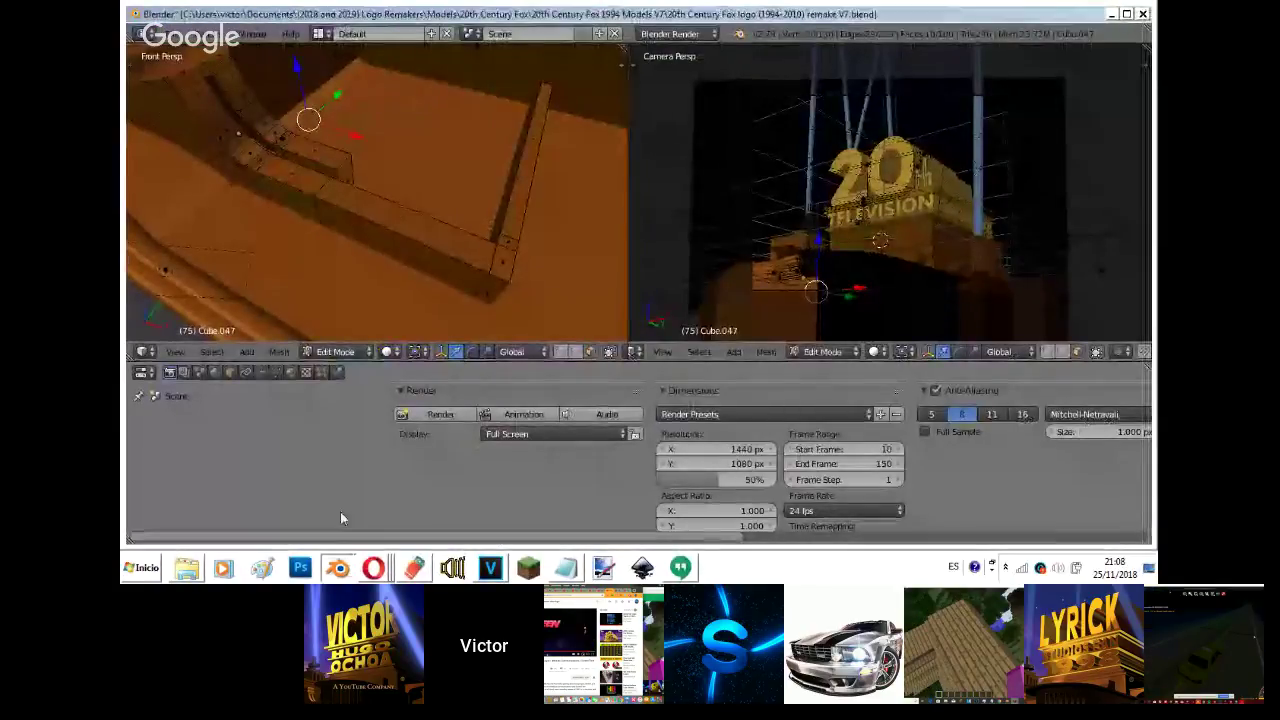
# - Try to move the duplicated strip away from the original
pyautogui.hotkey('shift', 'f')
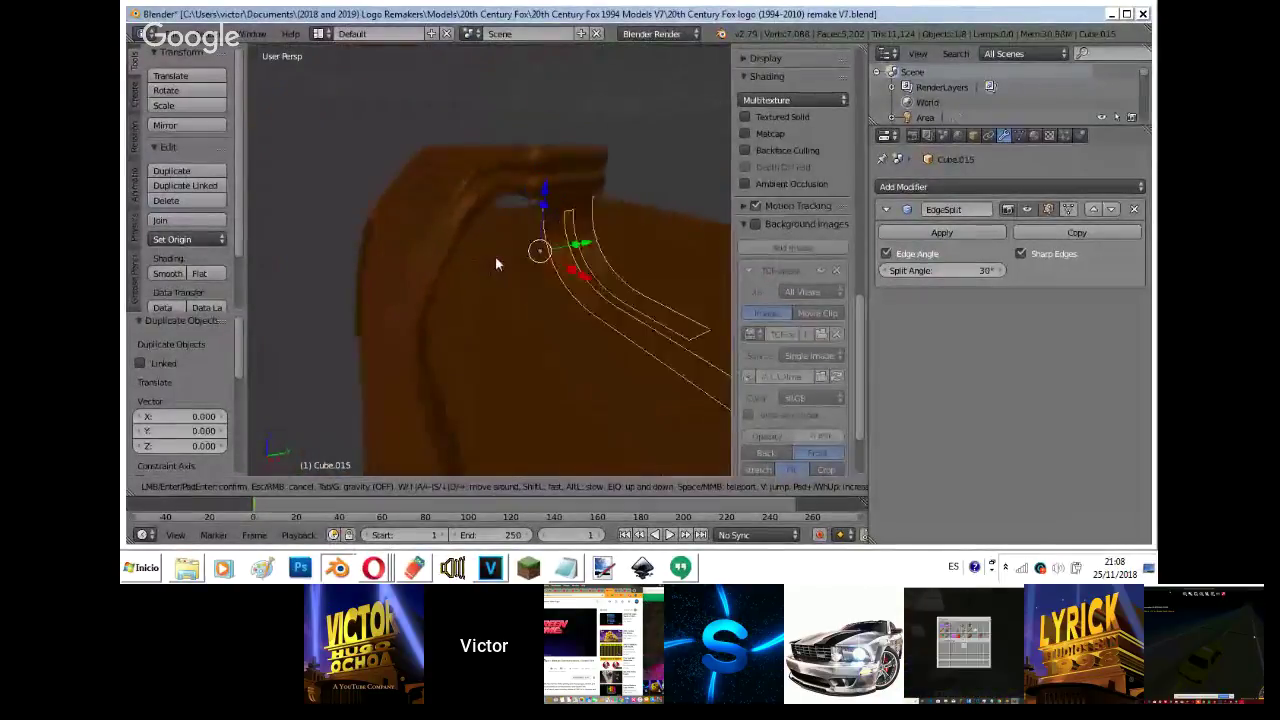
pyautogui.press('w')
pyautogui.click(495, 257)
pyautogui.press('g')
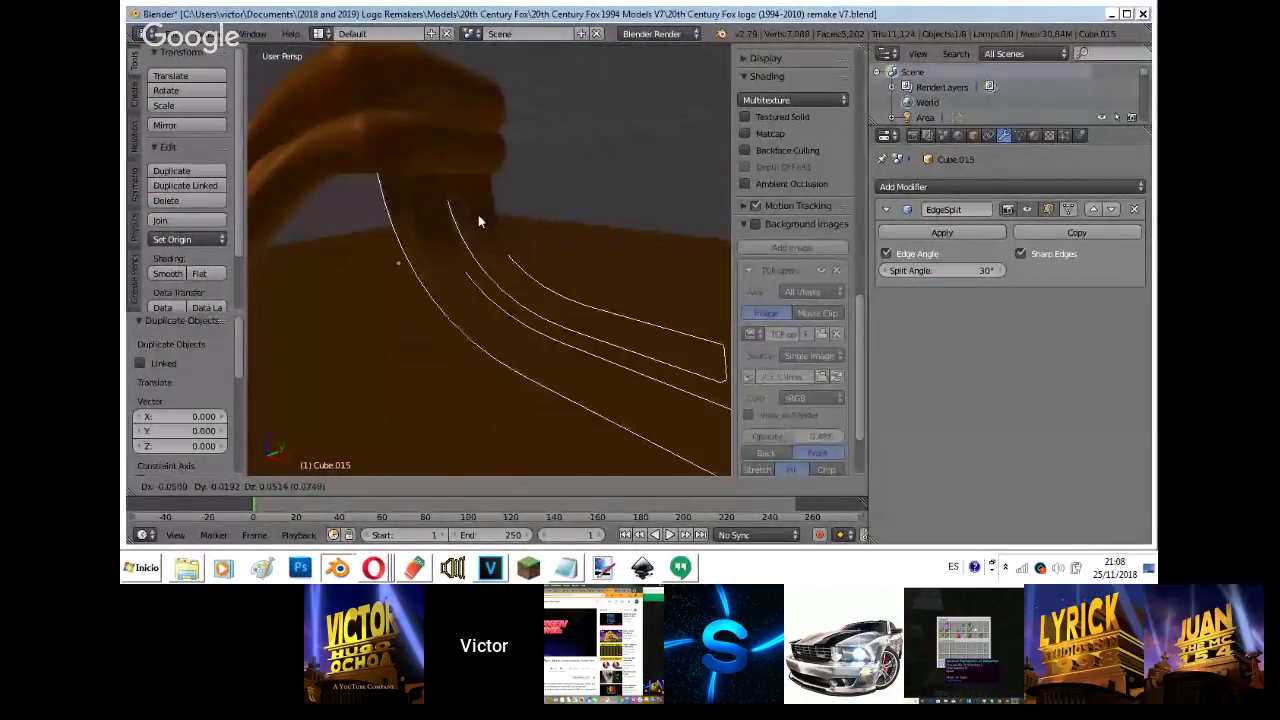
pyautogui.click(491, 242)
# - Remove the EdgeSplit modifier from the duplicated strip and set its shading to flat
pyautogui.hotkey('shift', 'f')
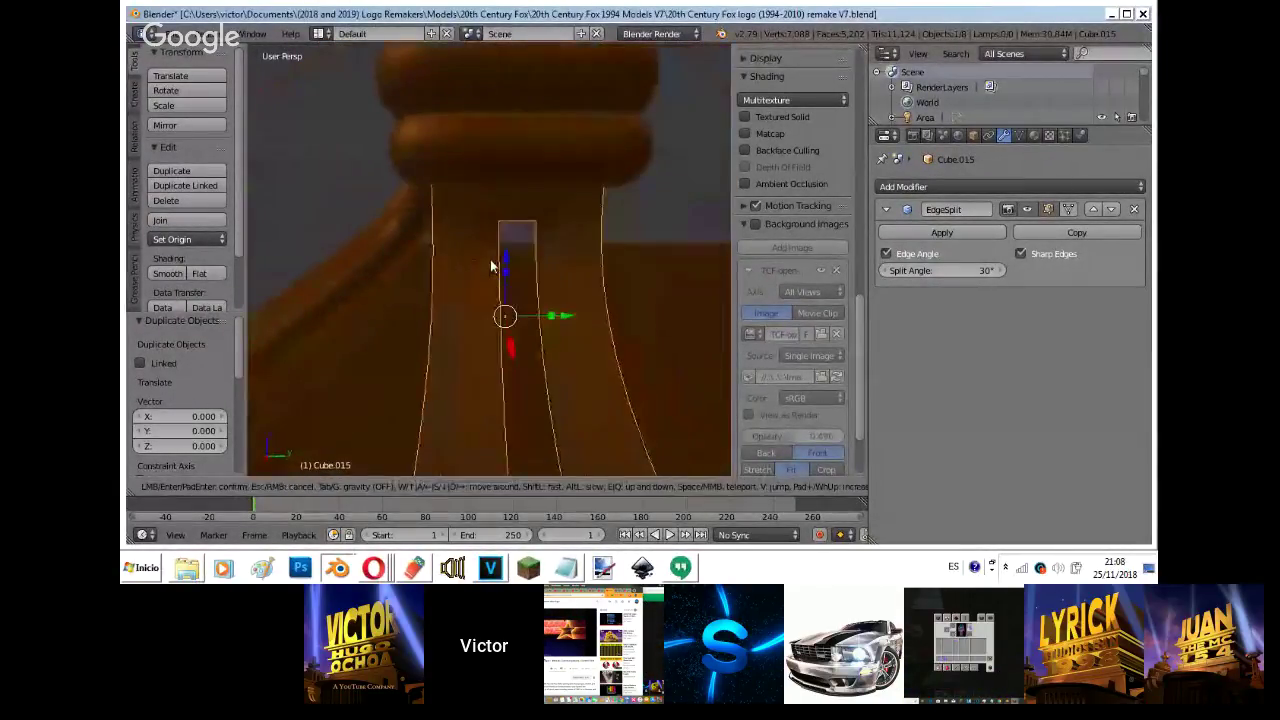
pyautogui.press('a')
pyautogui.press('d')
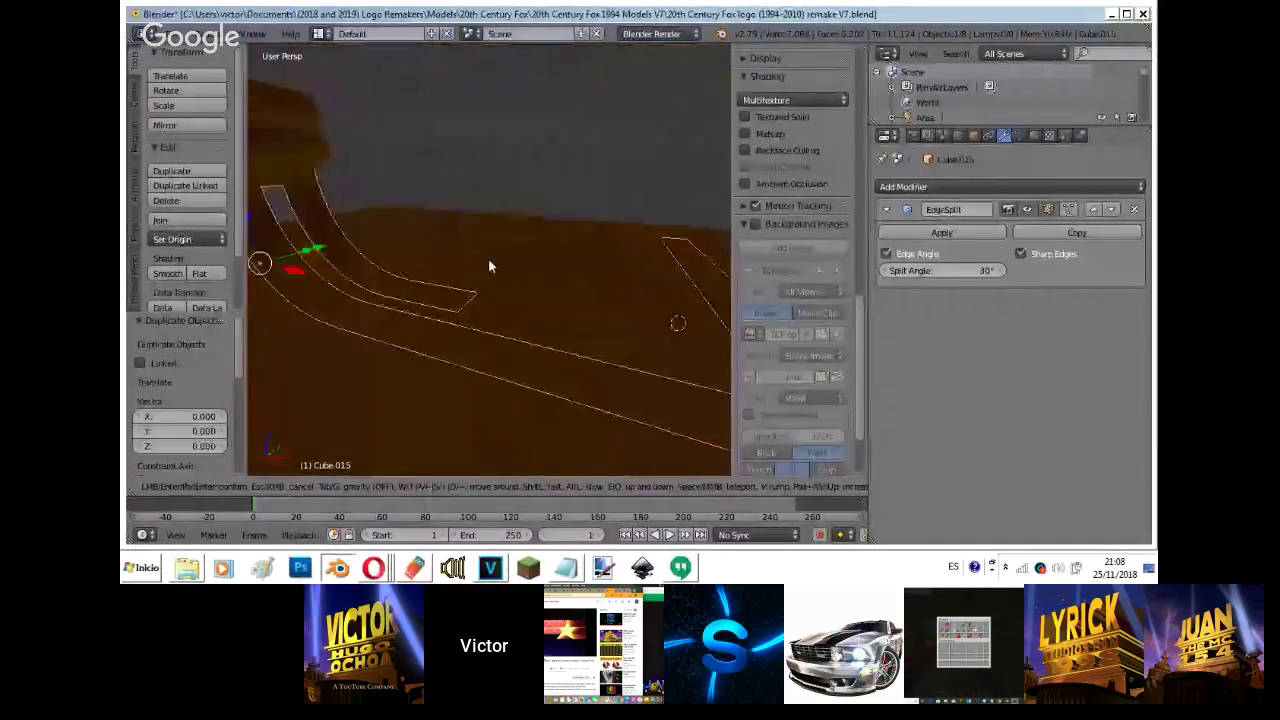
pyautogui.click(489, 266)
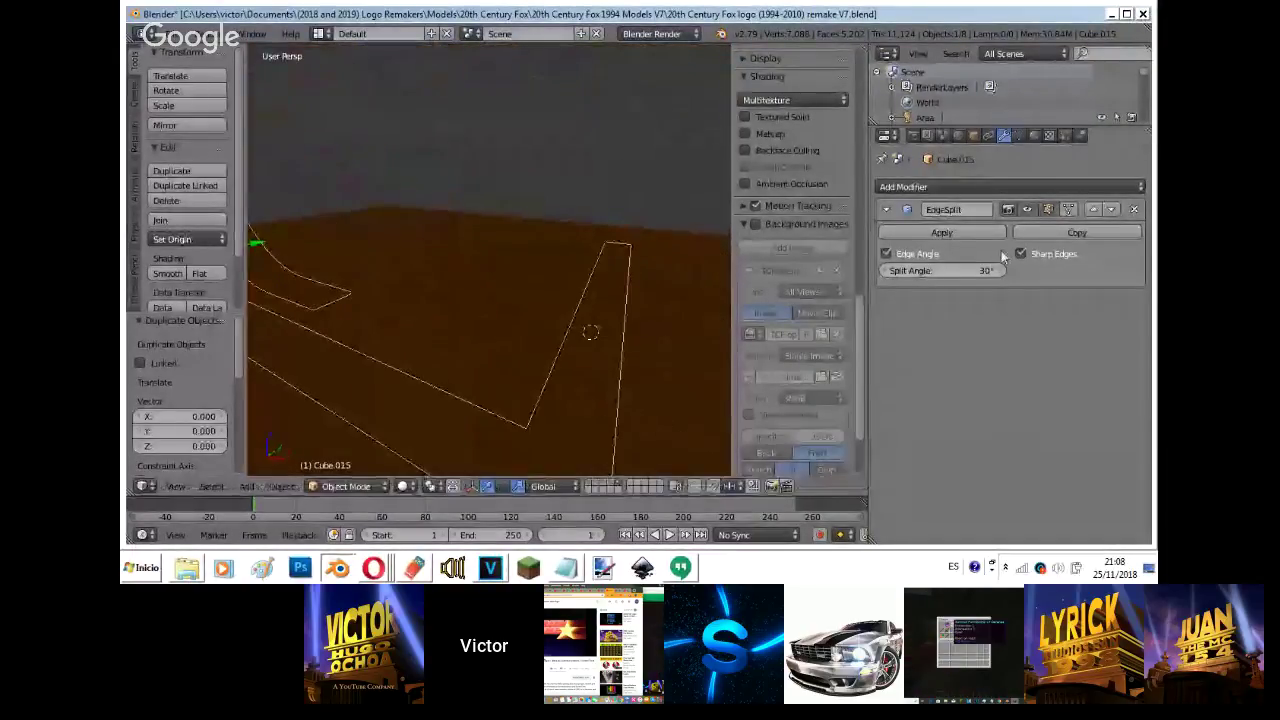
pyautogui.click(1135, 210)
pyautogui.click(200, 274)
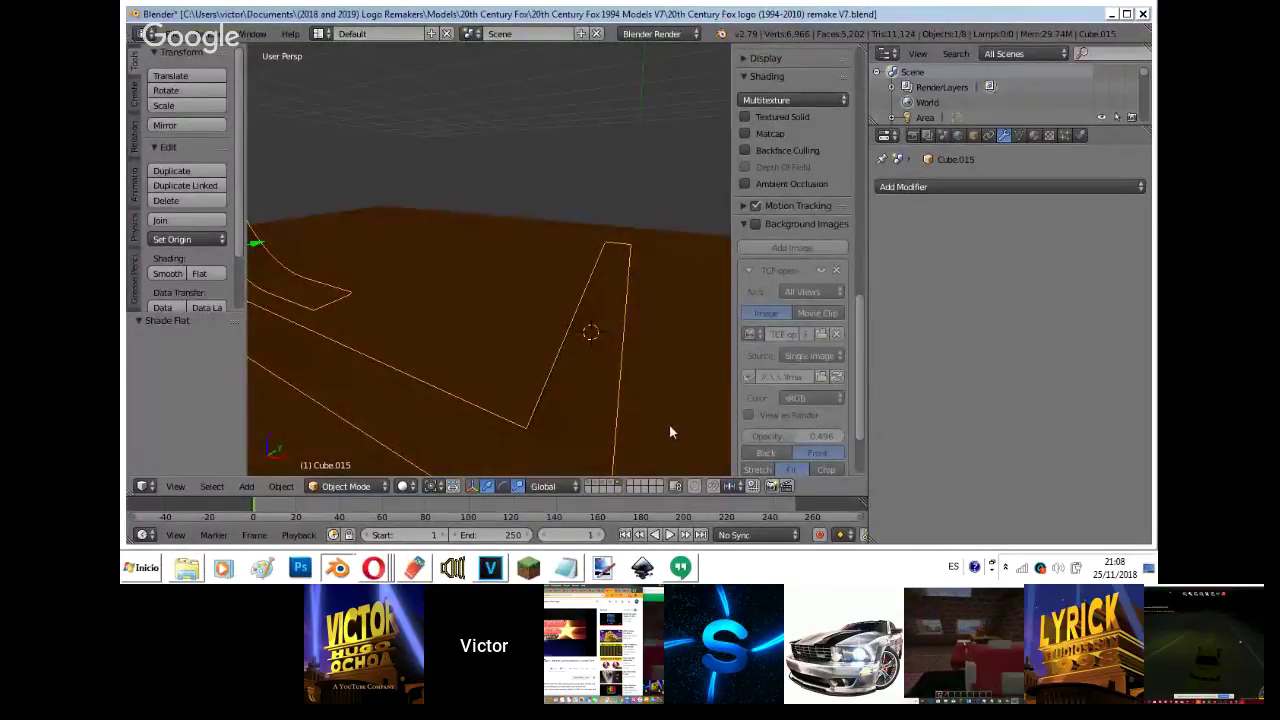
# - Move the duplicated strip to the first layer and display only that layer
pyautogui.click(432, 486)
pyautogui.click(462, 418)
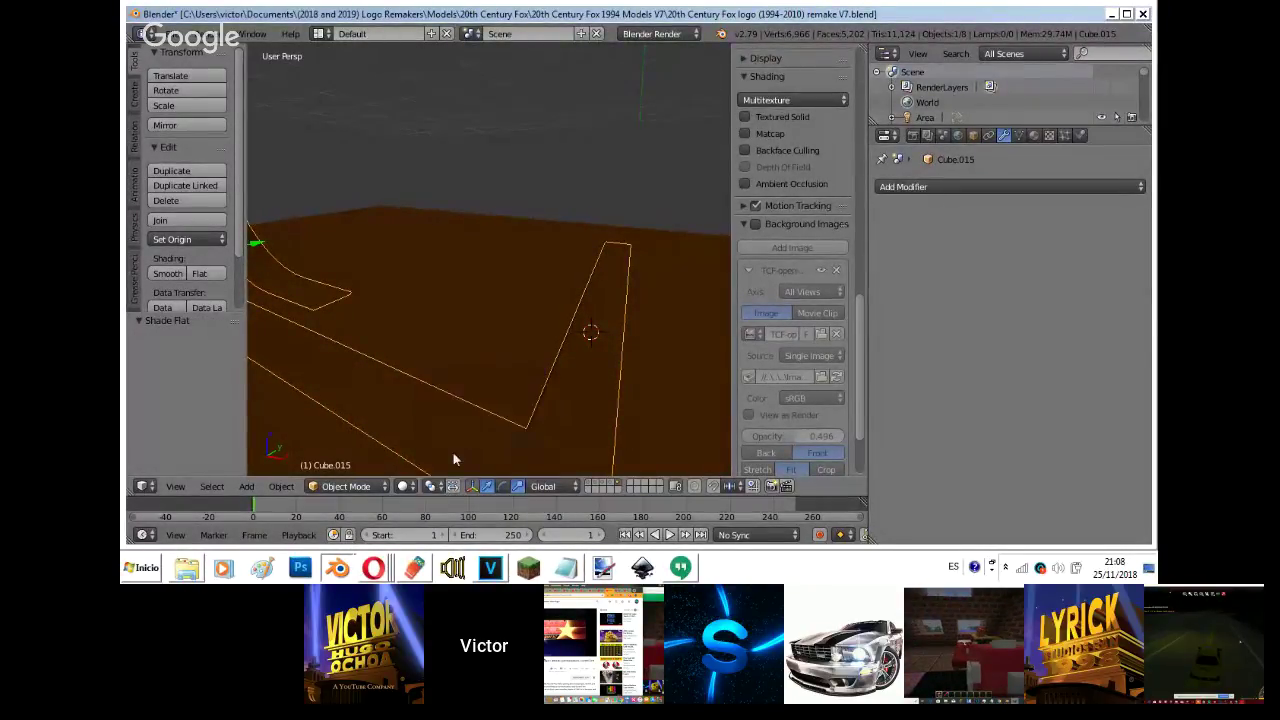
pyautogui.press('m')
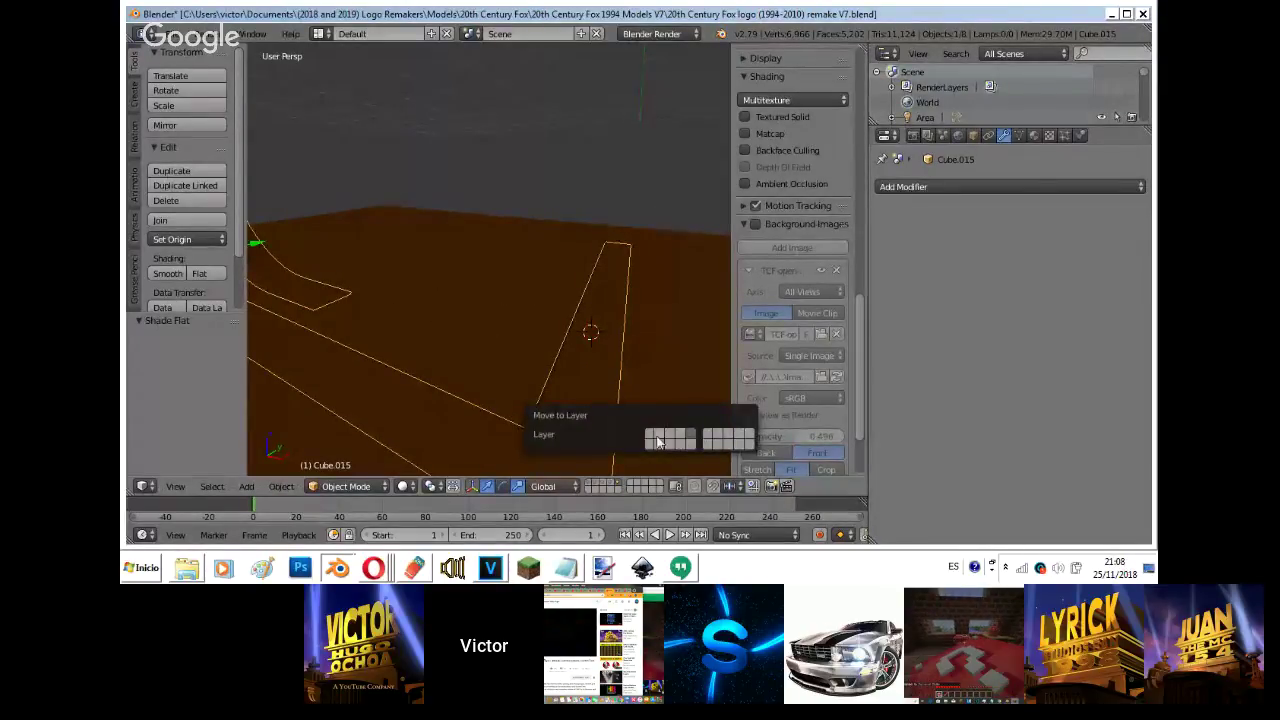
pyautogui.click(647, 445)
pyautogui.click(589, 490)
# - Select the faces along both curved bands and across the upper end of the duplicated strip in Edit Mode
pyautogui.hotkey('shift', 'f')
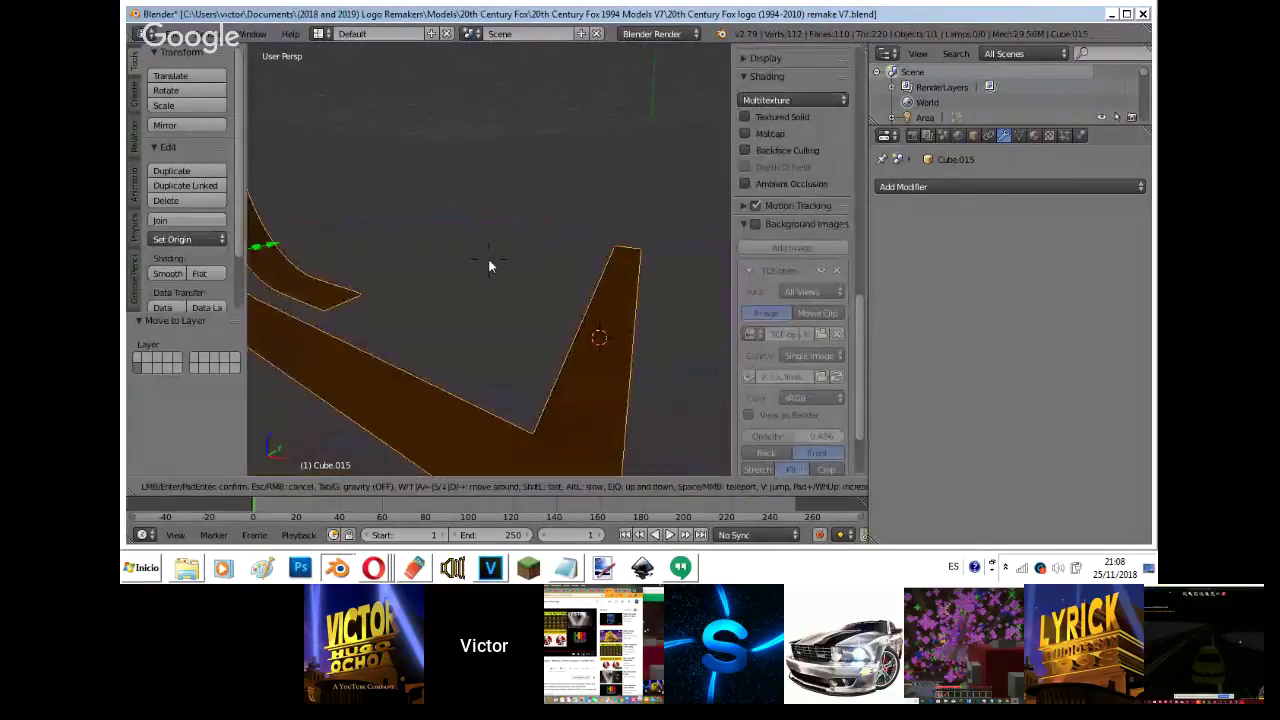
pyautogui.press('a')
pyautogui.click(487, 260)
pyautogui.press('Tab')
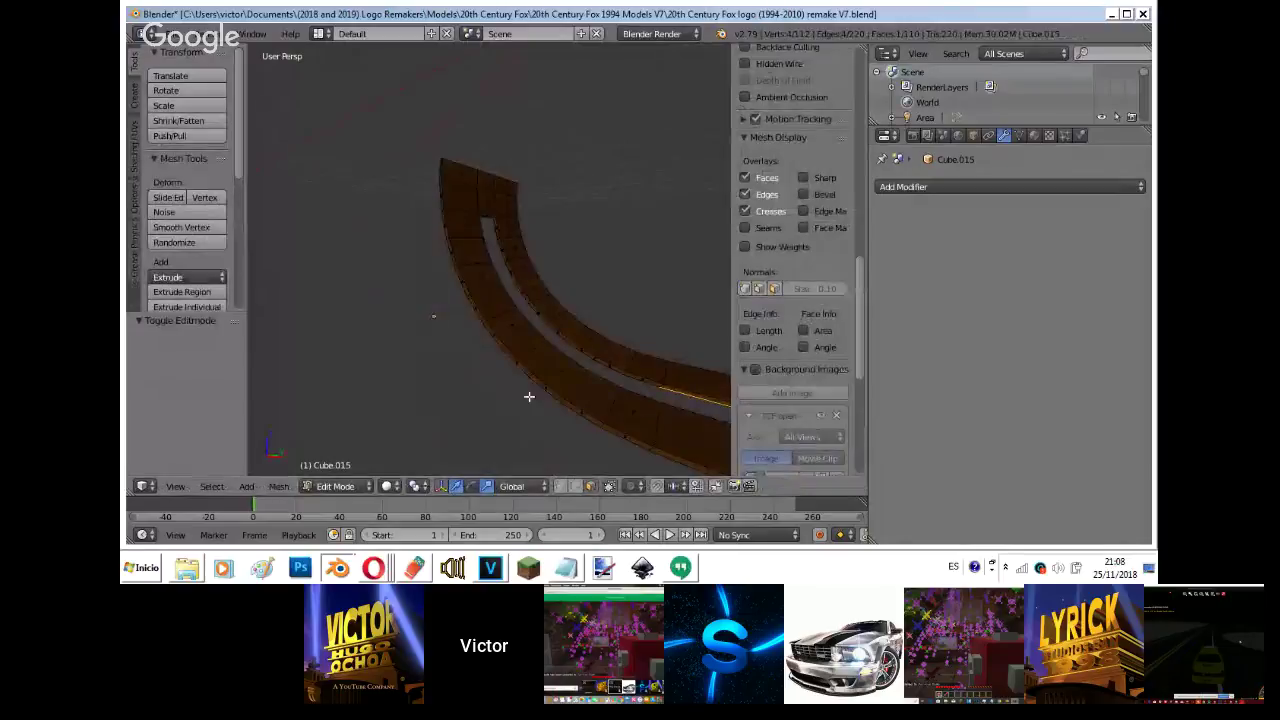
pyautogui.rightClick(546, 380)
pyautogui.keyDown('ctrl'); pyautogui.rightClick(512, 188); pyautogui.keyUp('ctrl')
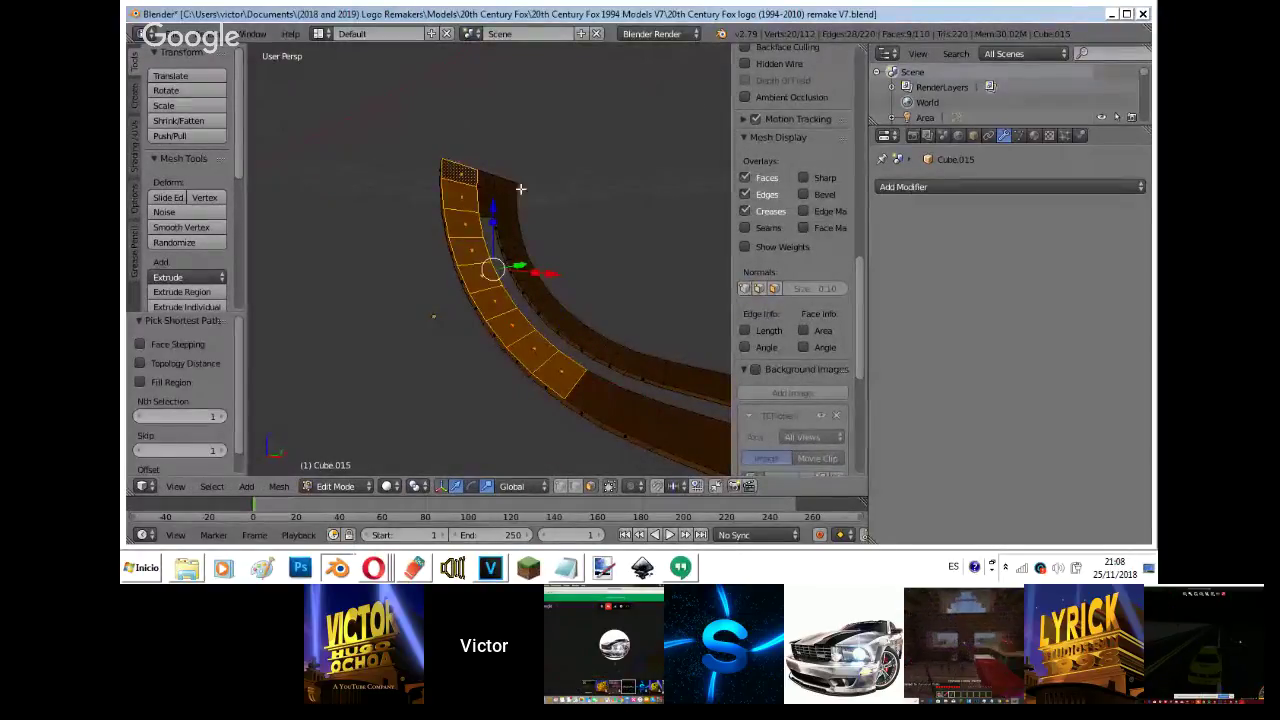
pyautogui.keyDown('ctrl'); pyautogui.rightClick(610, 360); pyautogui.keyUp('ctrl')
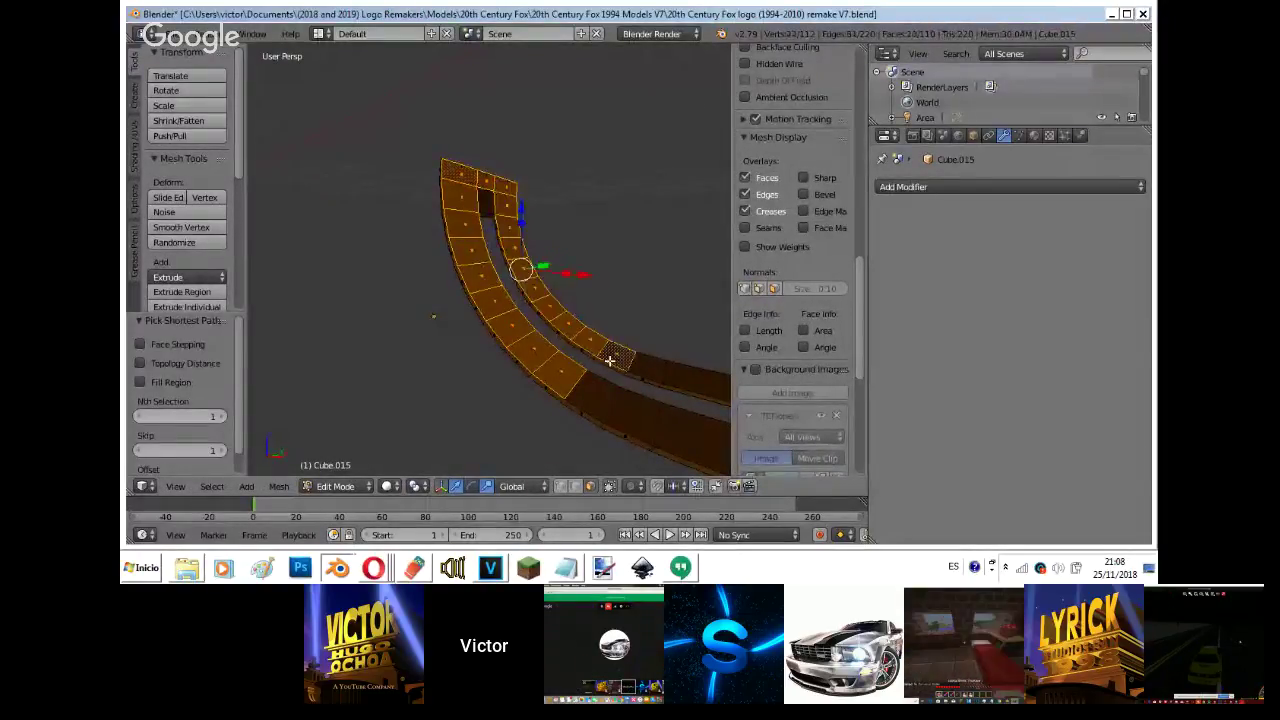
pyautogui.keyDown('shift'); pyautogui.rightClick(486, 201); pyautogui.keyUp('shift')
# - Add the flat platform border's long and angled faces to the selection and delete all the selected faces
pyautogui.hotkey('shift', 'f')
pyautogui.click(482, 261)
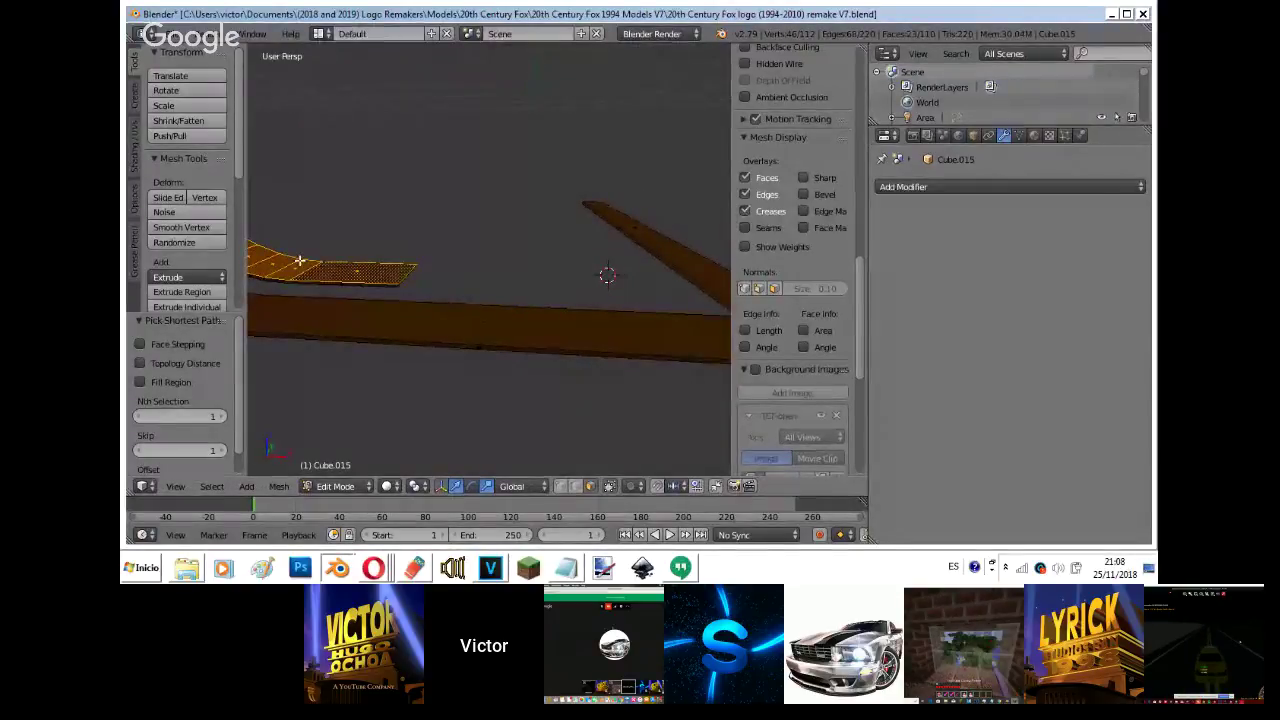
pyautogui.keyDown('shift'); pyautogui.rightClick(382, 325); pyautogui.keyUp('shift')
pyautogui.keyDown('shift'); pyautogui.rightClick(676, 259); pyautogui.keyUp('shift')
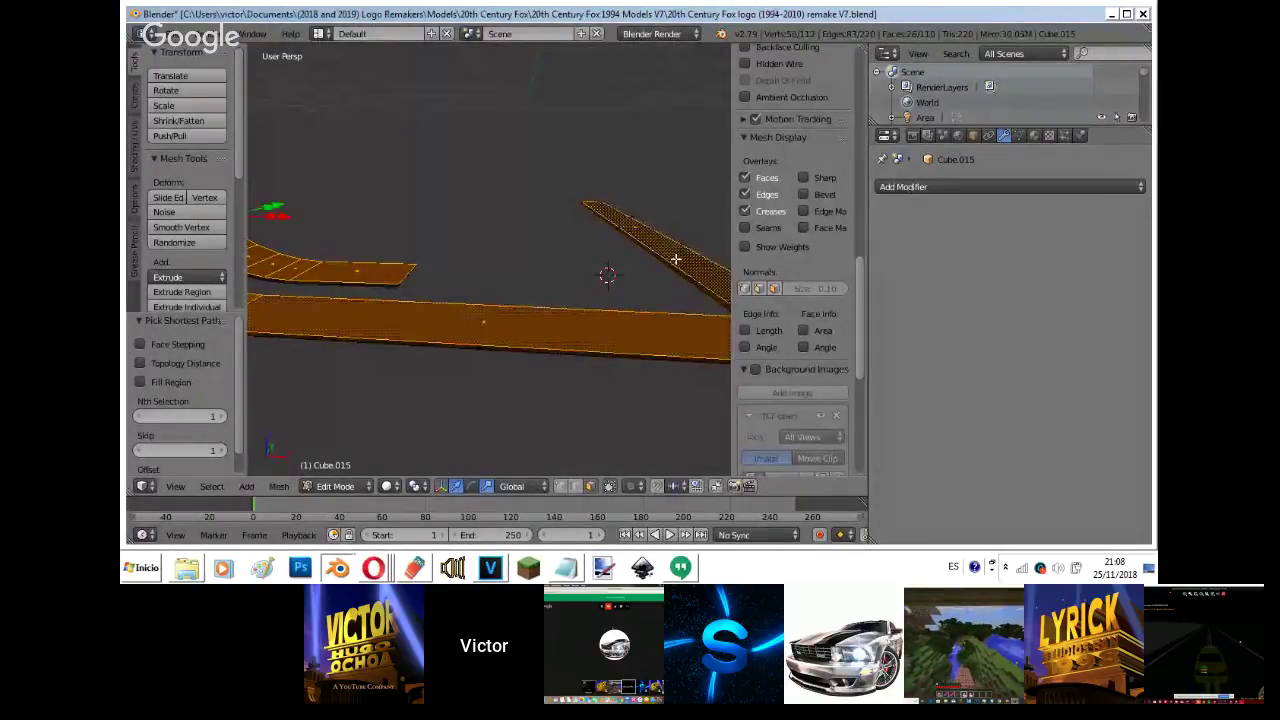
pyautogui.press('x')
pyautogui.click(676, 262)
# - Toggle the selection of the remaining faces, pick the long platform face, and undo the last selection changes
pyautogui.press('a')
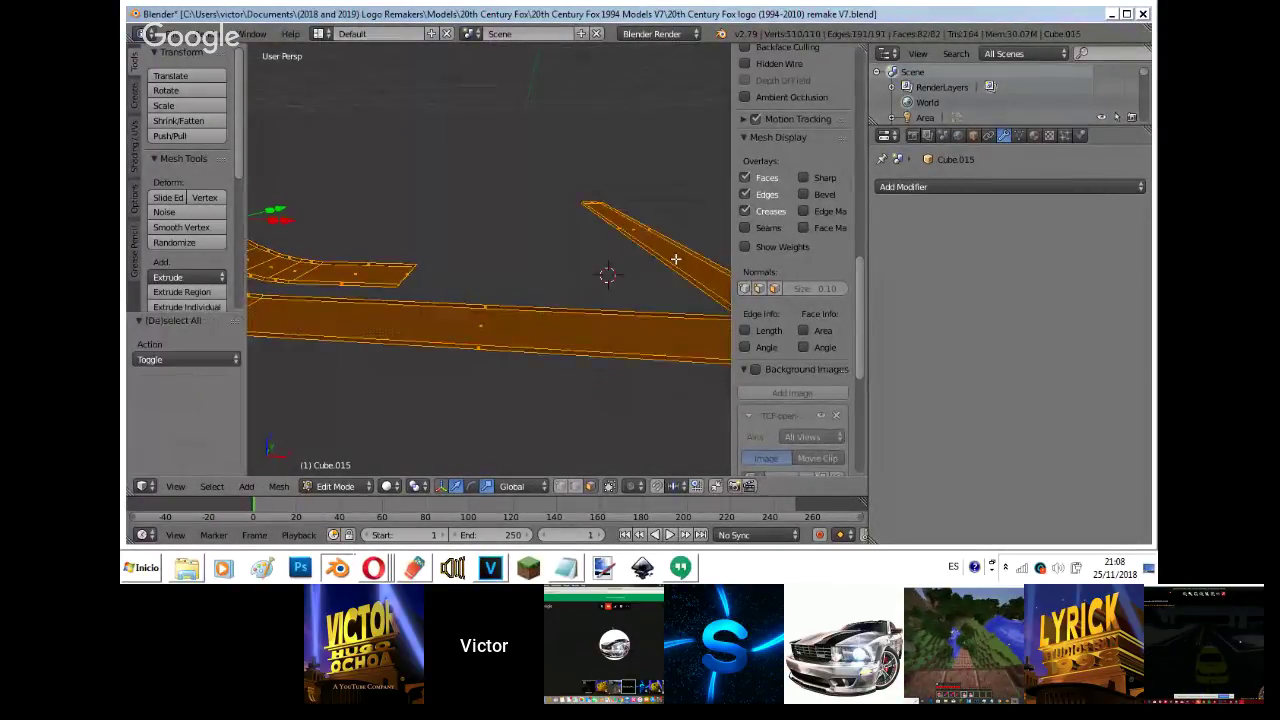
pyautogui.rightClick(540, 339)
pyautogui.press('a')
pyautogui.rightClick(526, 334)
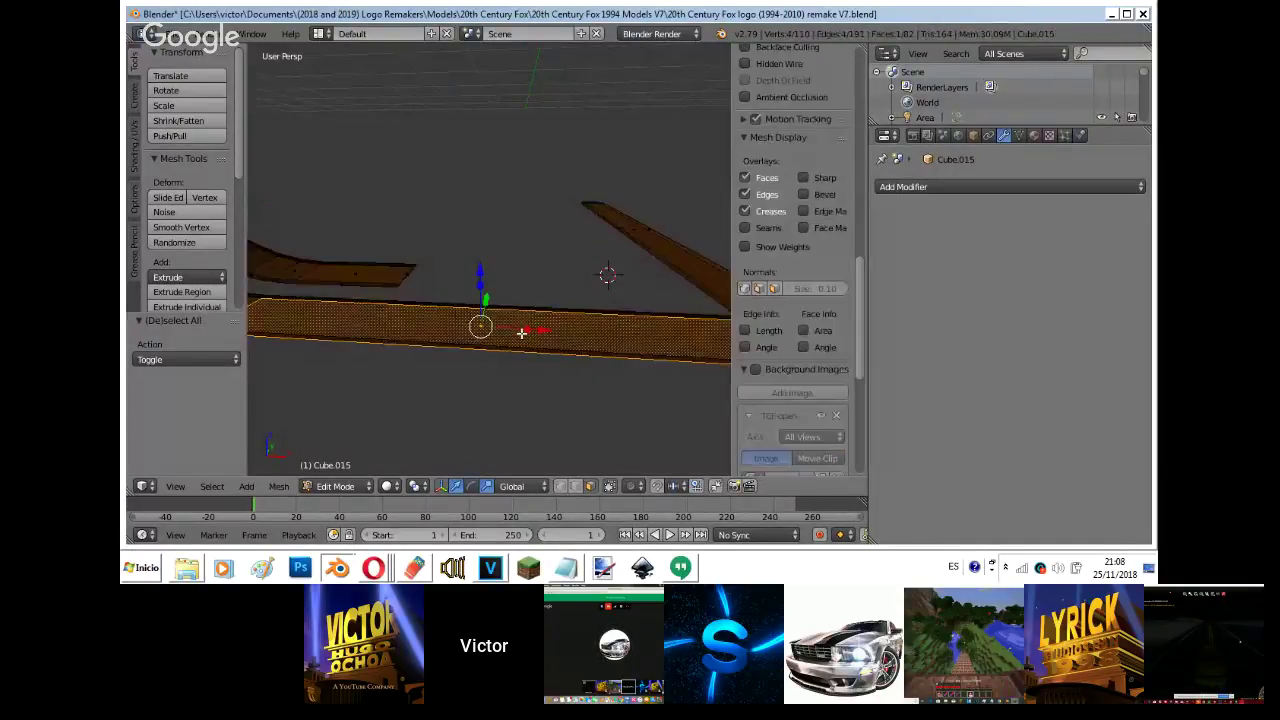
pyautogui.hotkey('shift', 'f')
pyautogui.click(489, 262)
pyautogui.hotkey('ctrl', 'z')
pyautogui.hotkey('ctrl', 'z')
pyautogui.hotkey('ctrl', 'z')
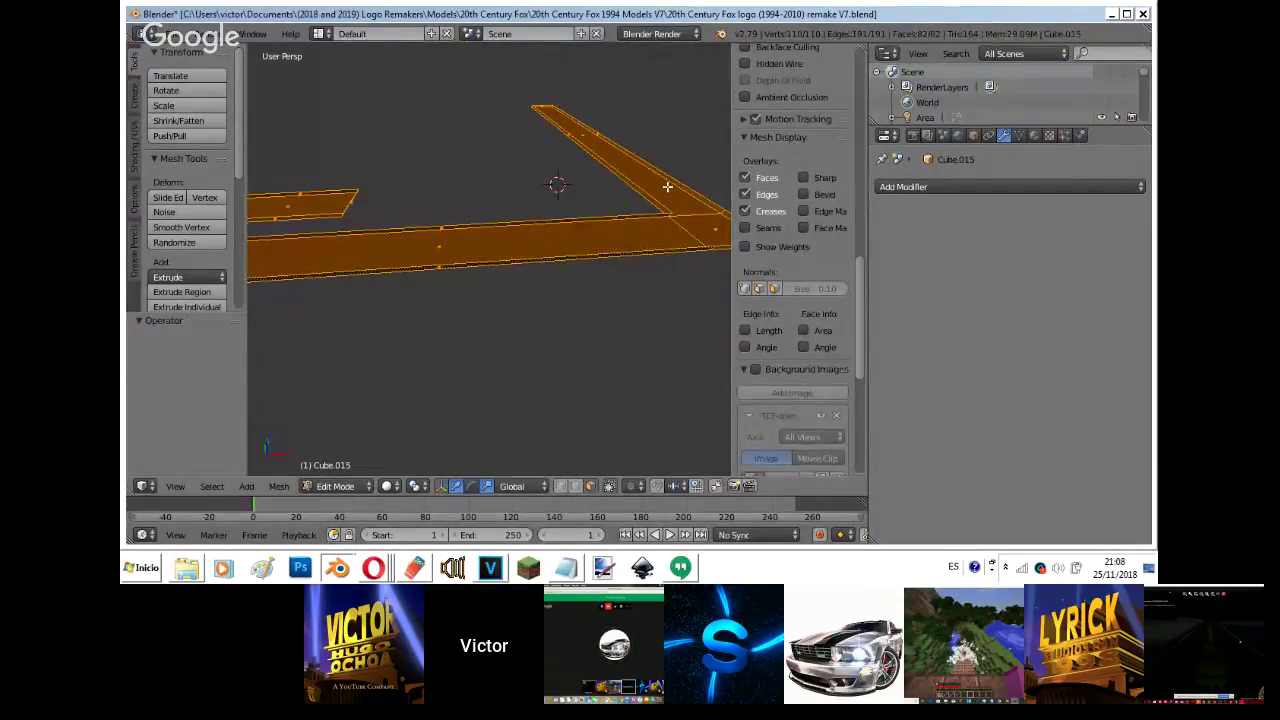
# - Select the long platform face and add several faces up the adjoining curved band to the strip's upper end
pyautogui.moveTo(668, 186); pyautogui.dragTo(463, 121, button='middle')
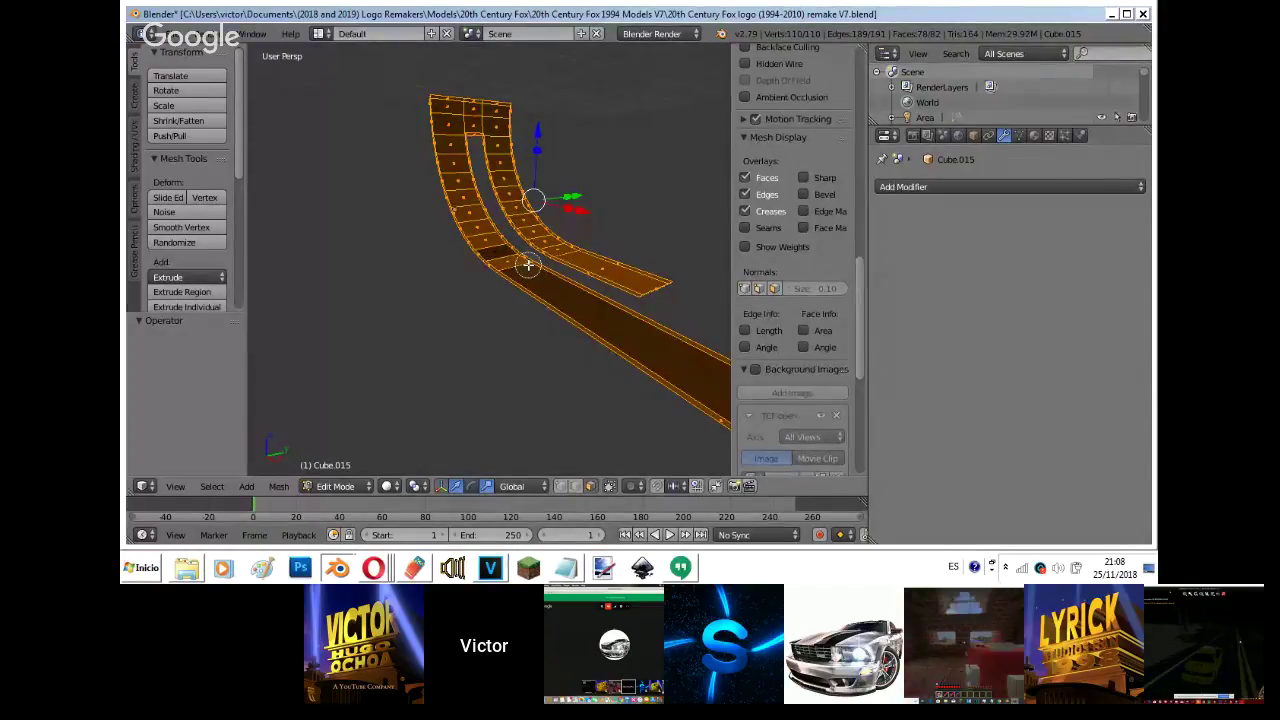
pyautogui.rightClick(474, 217)
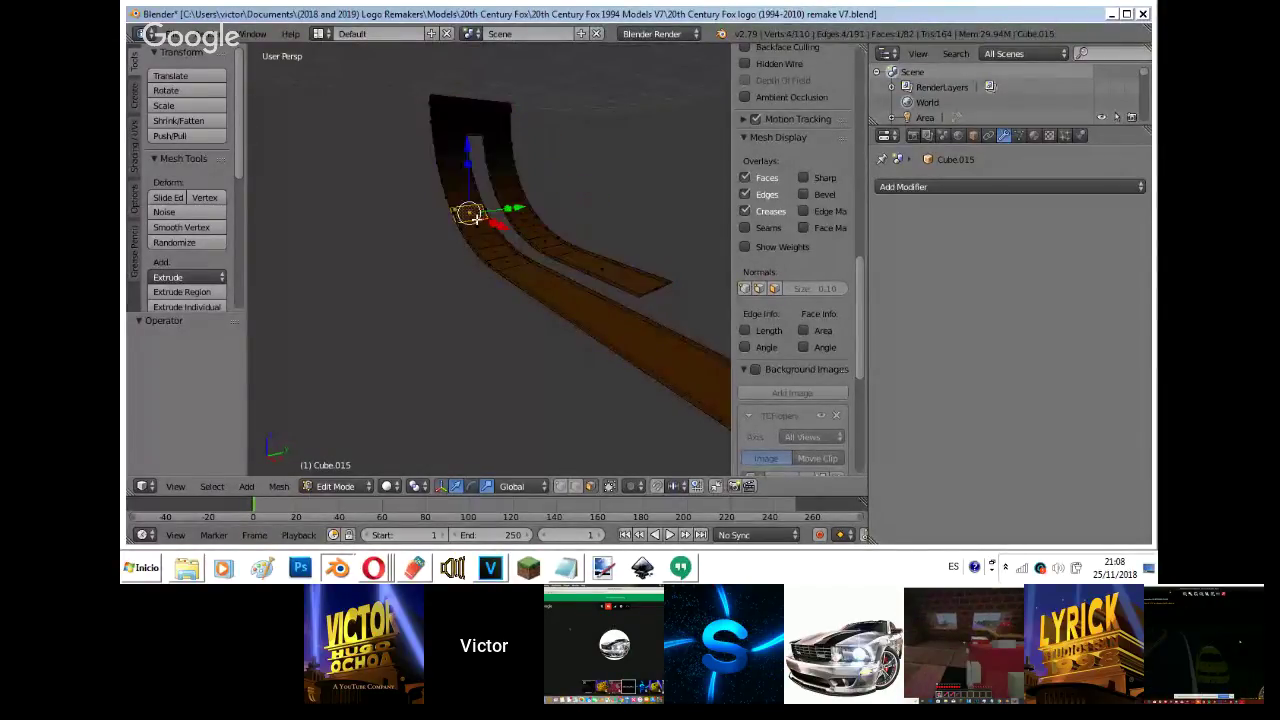
pyautogui.hotkey('shift', 'f')
pyautogui.press('d')
pyautogui.click(488, 259)
pyautogui.rightClick(487, 255)
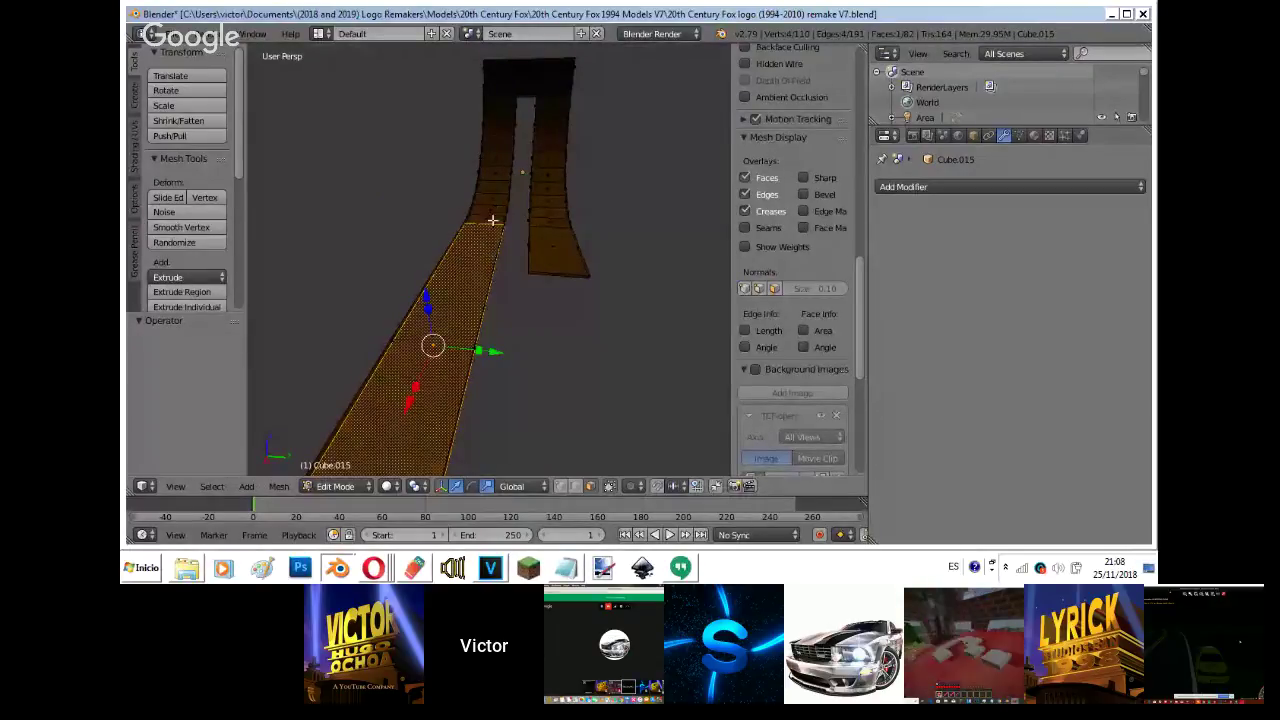
pyautogui.keyDown('shift'); pyautogui.rightClick(492, 220); pyautogui.keyUp('shift')
pyautogui.keyDown('shift'); pyautogui.rightClick(493, 199); pyautogui.keyUp('shift')
pyautogui.keyDown('shift'); pyautogui.rightClick(497, 156); pyautogui.keyUp('shift')
pyautogui.keyDown('shift'); pyautogui.rightClick(500, 140); pyautogui.keyUp('shift')
pyautogui.keyDown('shift'); pyautogui.rightClick(512, 79); pyautogui.keyUp('shift')
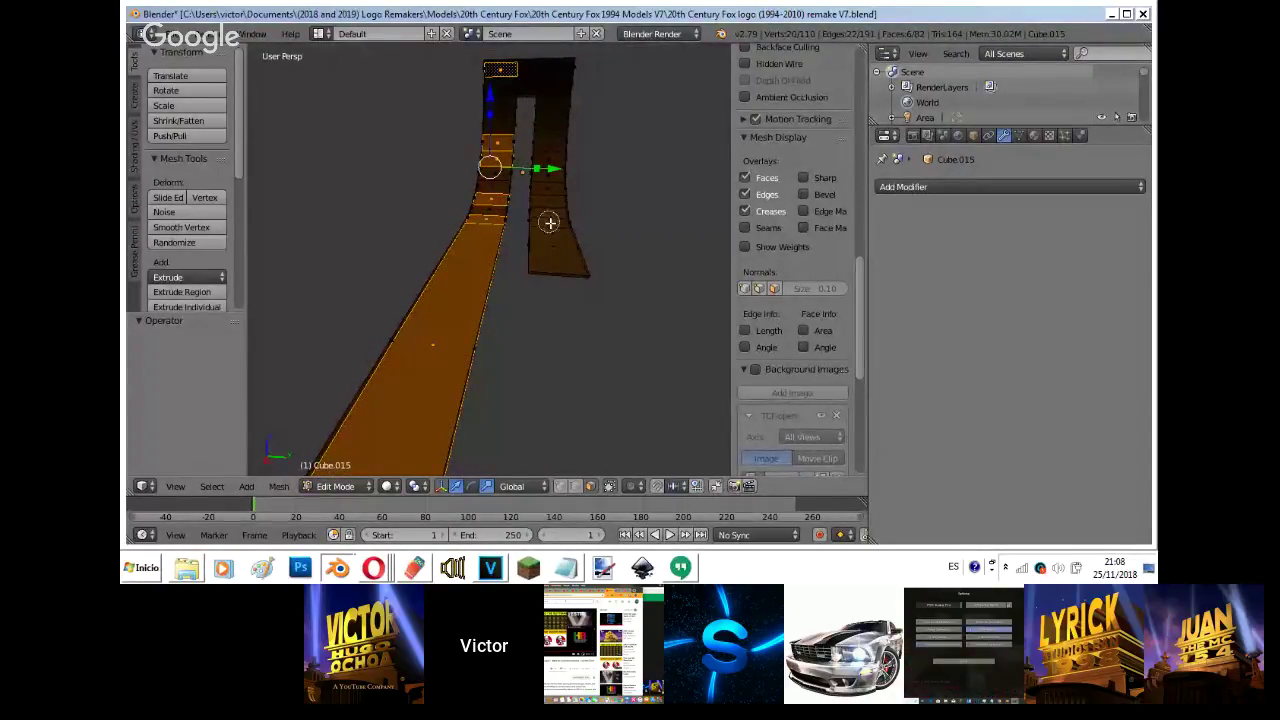
# - Extend the selection over all faces of both curved bands and the connecting upper end using shortest-path picks
pyautogui.keyDown('ctrl'); pyautogui.rightClick(553, 229); pyautogui.keyUp('ctrl')
pyautogui.keyDown('ctrl'); pyautogui.rightClick(553, 141); pyautogui.keyUp('ctrl')
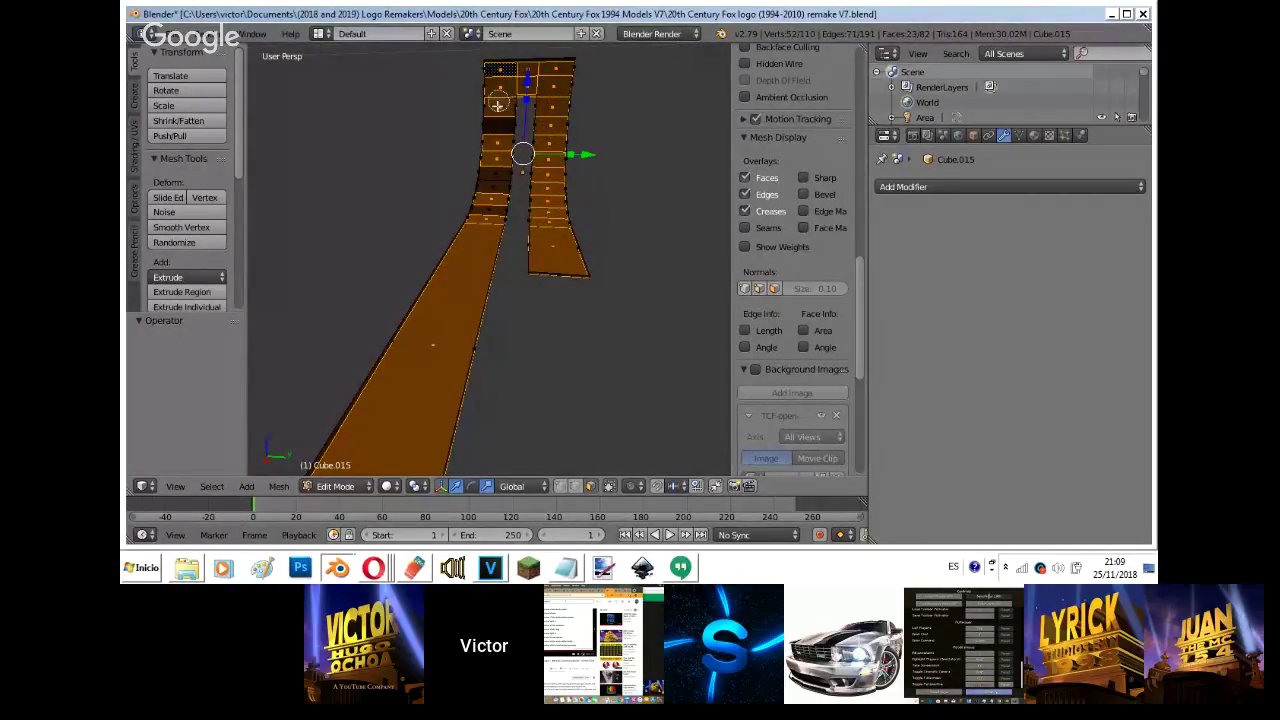
pyautogui.keyDown('ctrl'); pyautogui.rightClick(485, 212); pyautogui.keyUp('ctrl')
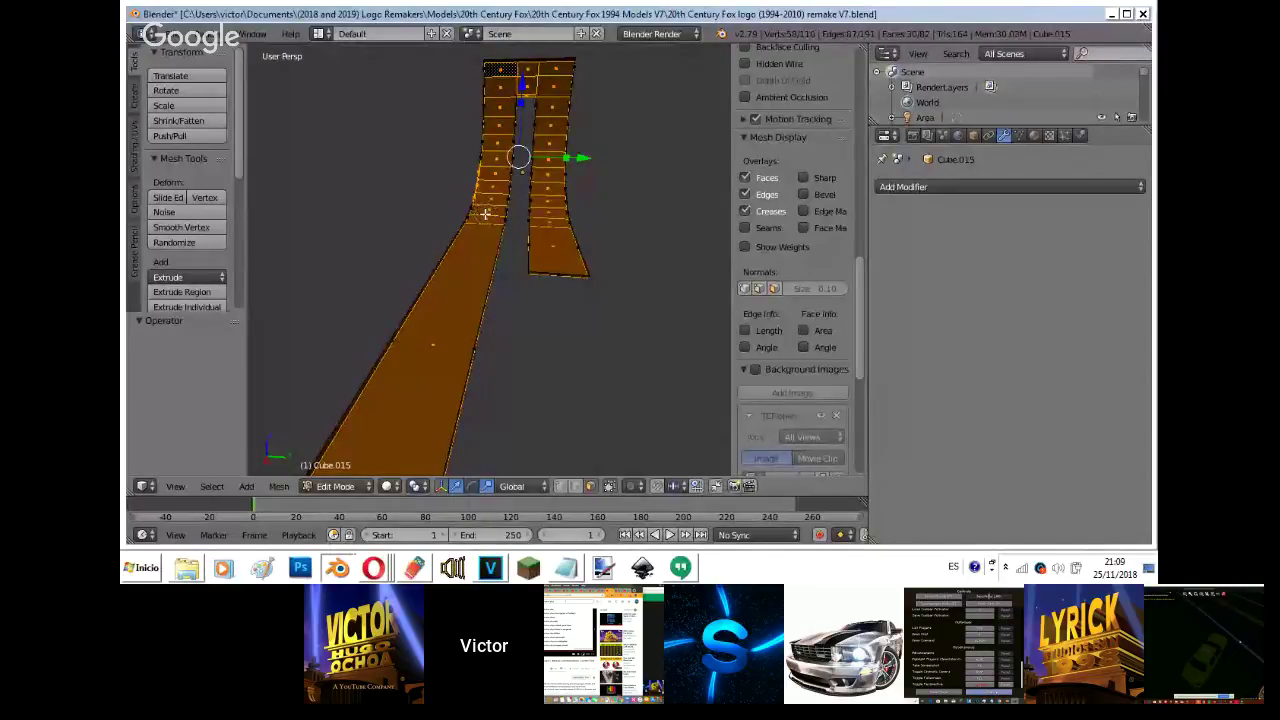
# - Add the platform border's corner and angled faces to the selection and deselect the stray faces along the curve's outer edge
pyautogui.hotkey('shift', 'f')
pyautogui.press('w')
pyautogui.click(489, 265)
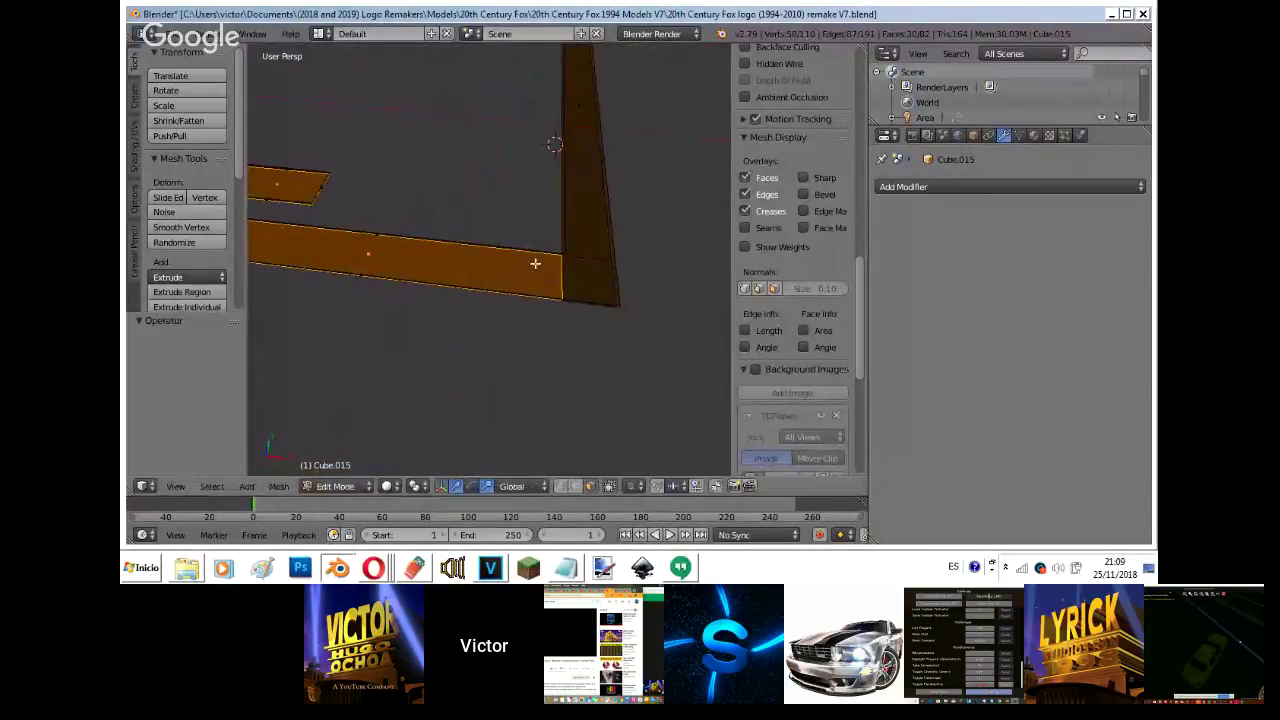
pyautogui.keyDown('shift'); pyautogui.rightClick(578, 270); pyautogui.keyUp('shift')
pyautogui.keyDown('shift'); pyautogui.rightClick(597, 213); pyautogui.keyUp('shift')
pyautogui.hotkey('shift', 'f')
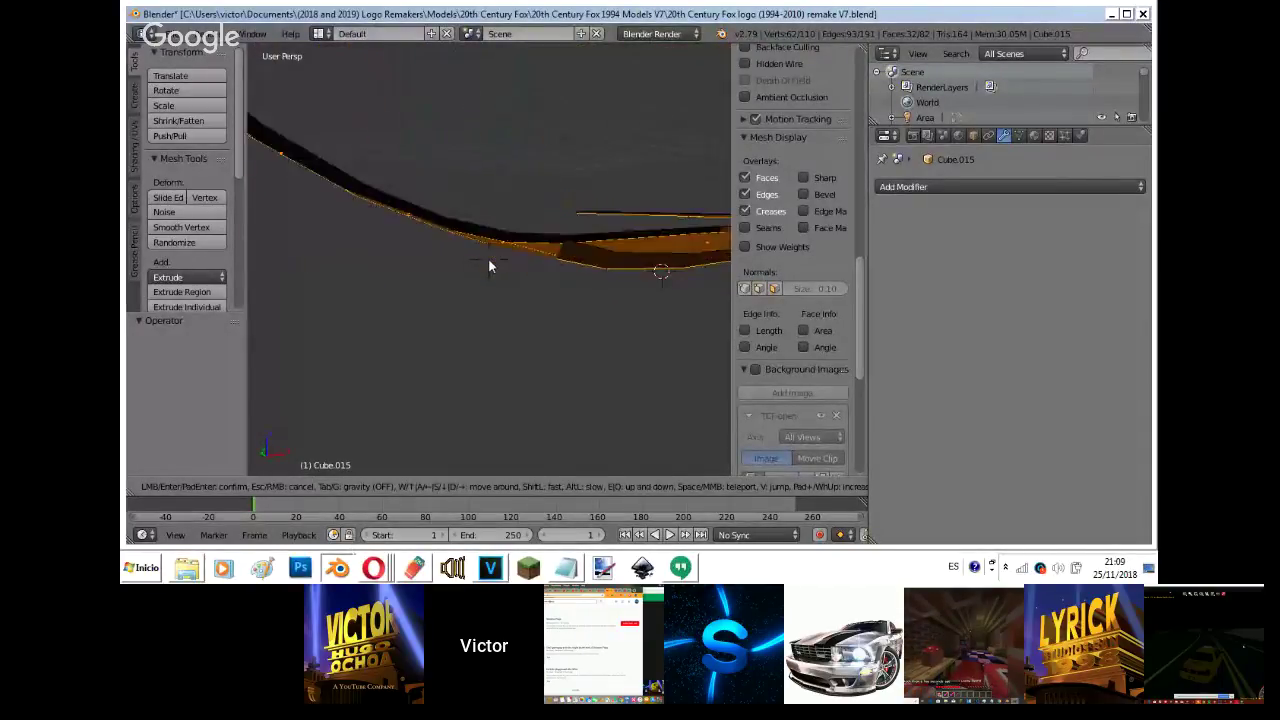
pyautogui.click(489, 260)
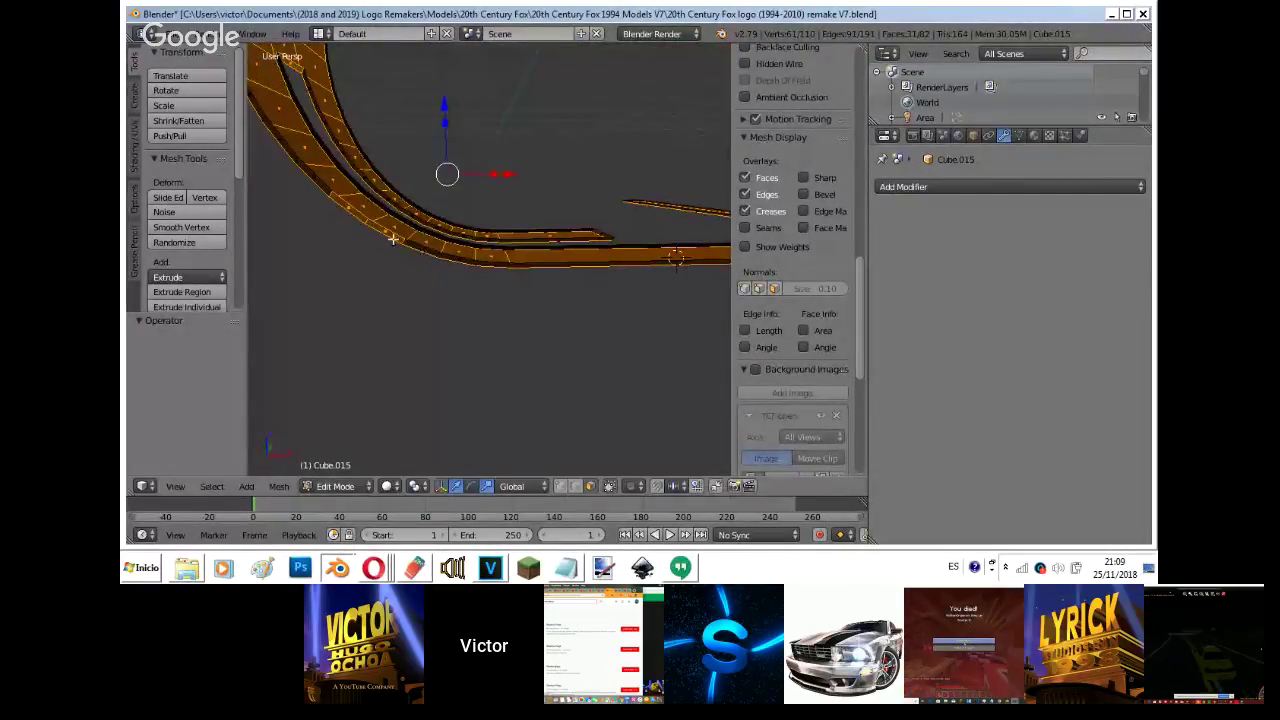
pyautogui.keyDown('shift'); pyautogui.rightClick(355, 213); pyautogui.keyUp('shift')
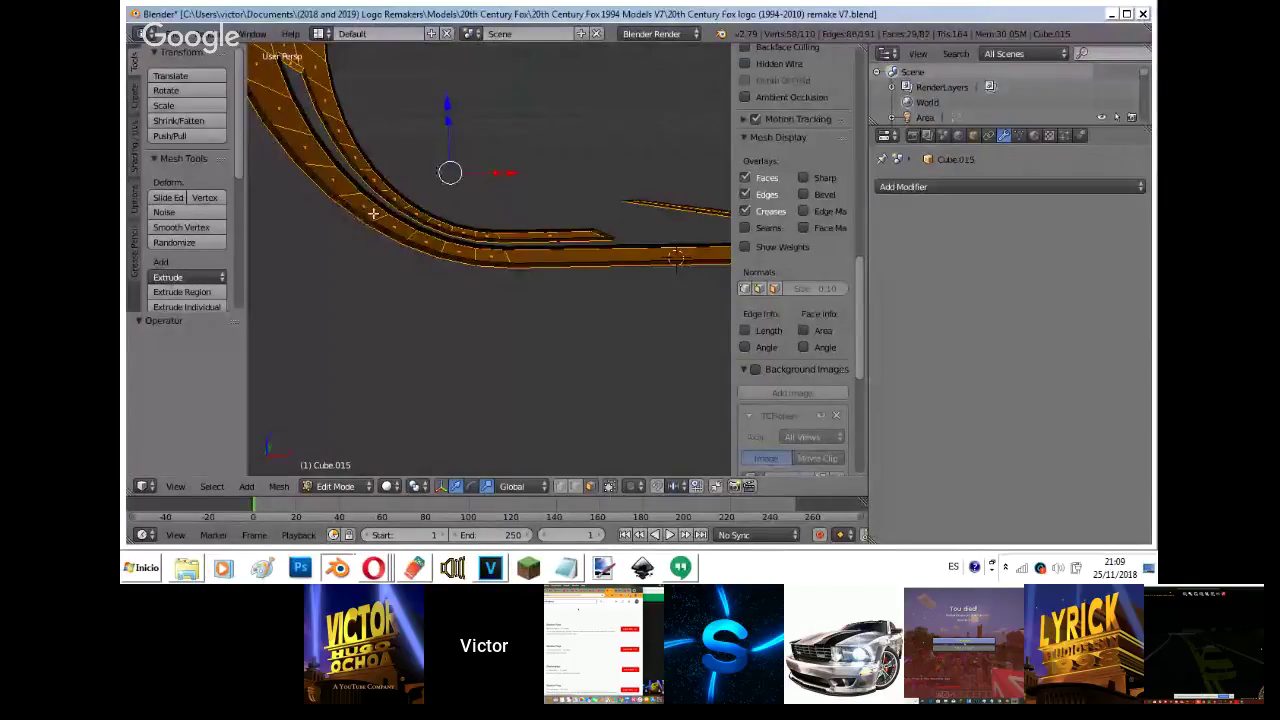
# - Cancel the free move, then duplicate the selected faces and lower the copy by about 0.483 along Z
pyautogui.press('e')
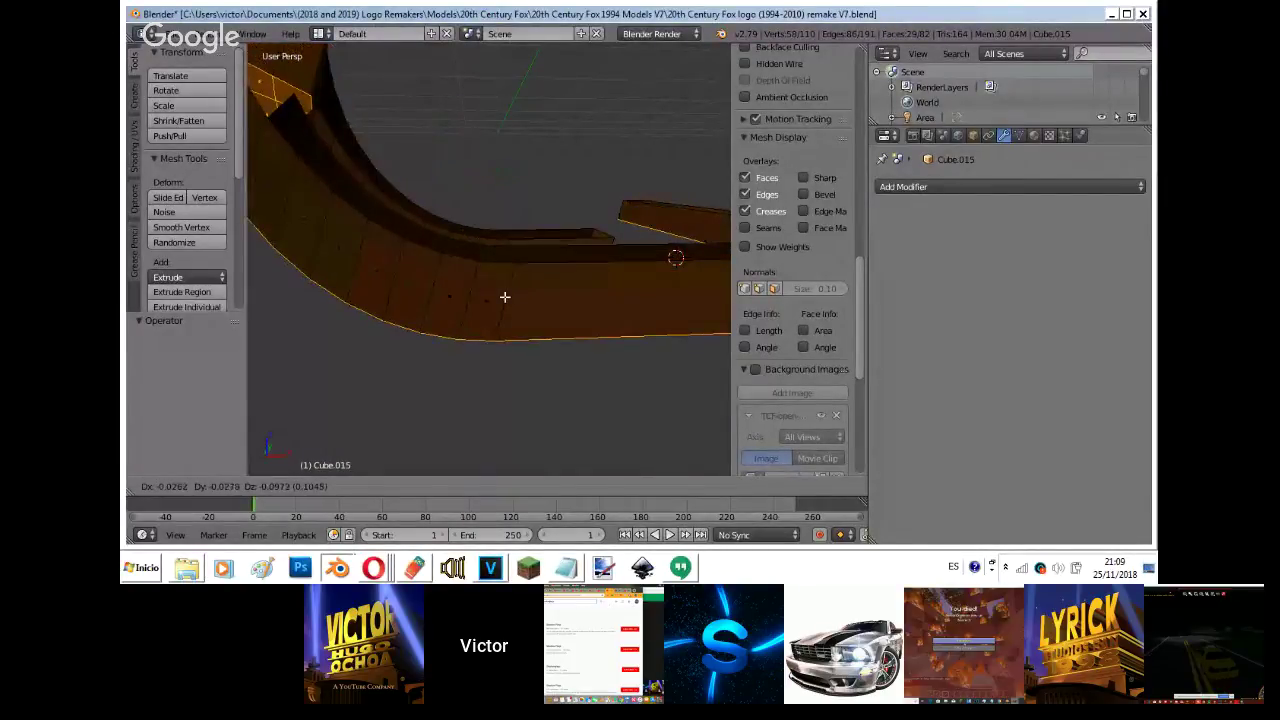
pyautogui.rightClick(513, 264)
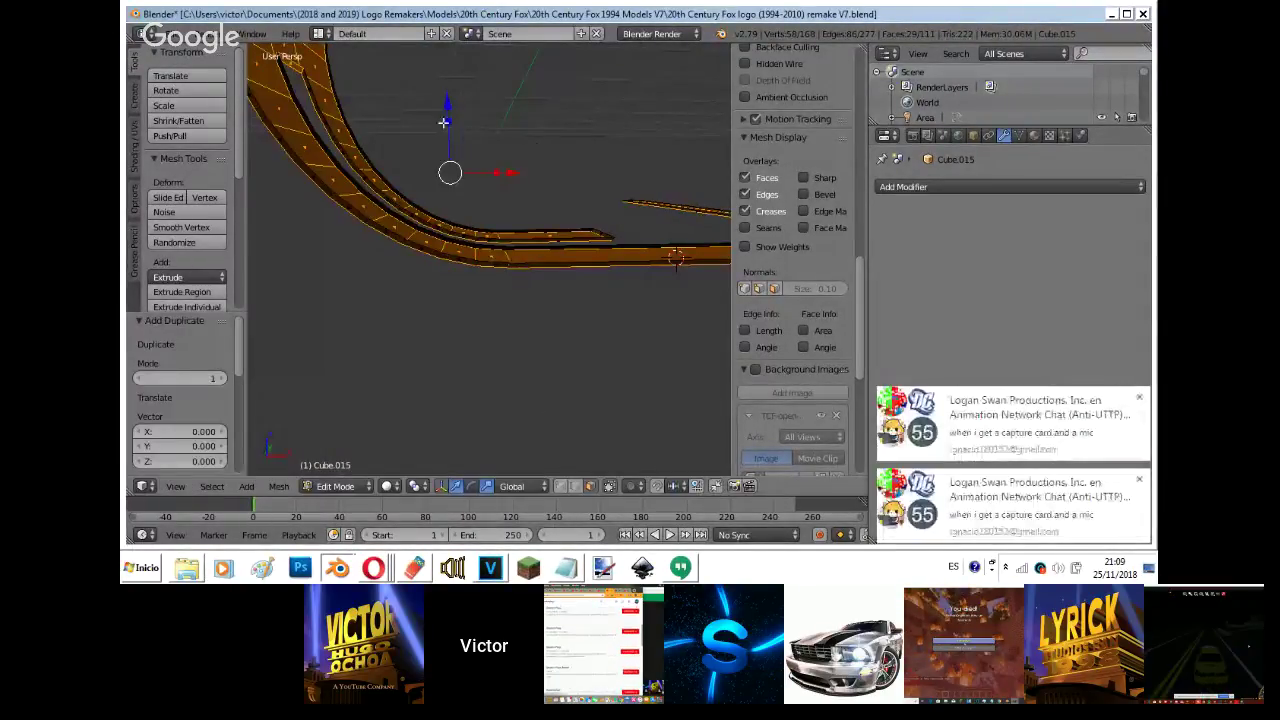
pyautogui.moveTo(445, 110); pyautogui.dragTo(460, 345)
pyautogui.moveTo(460, 345); pyautogui.dragTo(488, 258, button='middle')
pyautogui.scroll(-5, 488, 258)
# - Box-select the original strip above the lowered copy and delete its faces
pyautogui.rightClick(454, 213)
pyautogui.press('b')
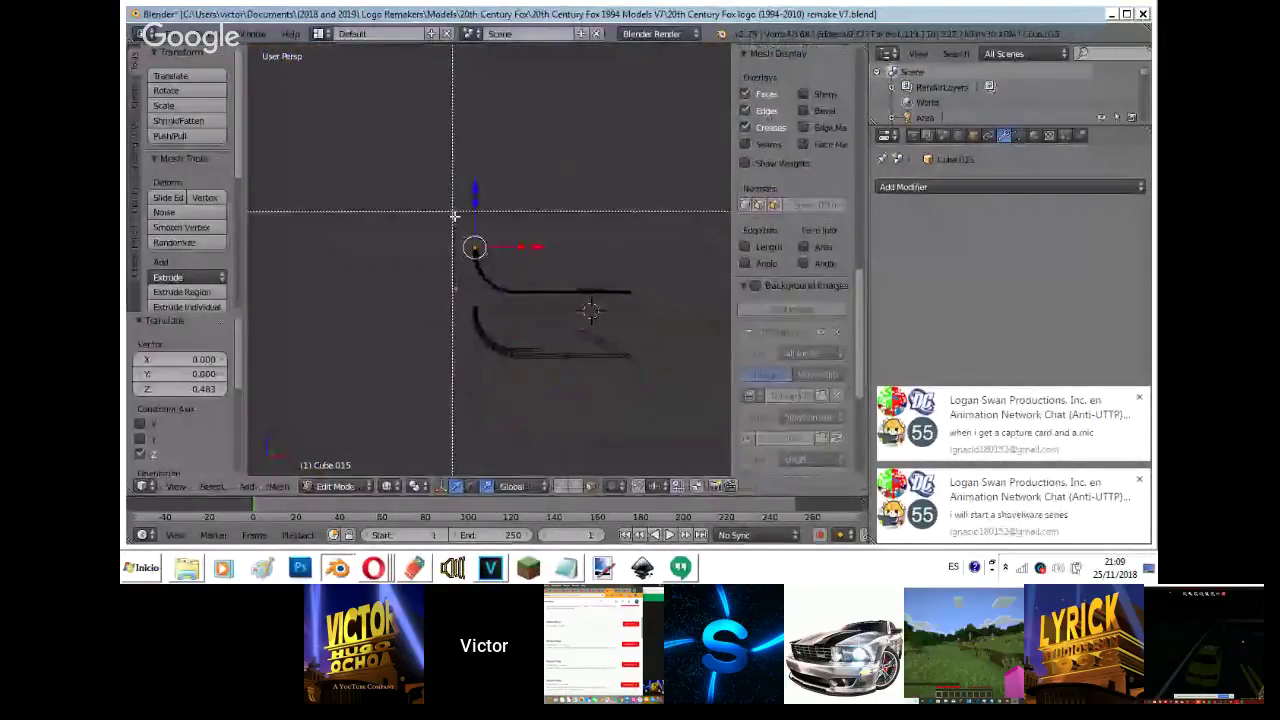
pyautogui.moveTo(452, 211); pyautogui.dragTo(615, 306)
pyautogui.press('x')
pyautogui.click(651, 300)
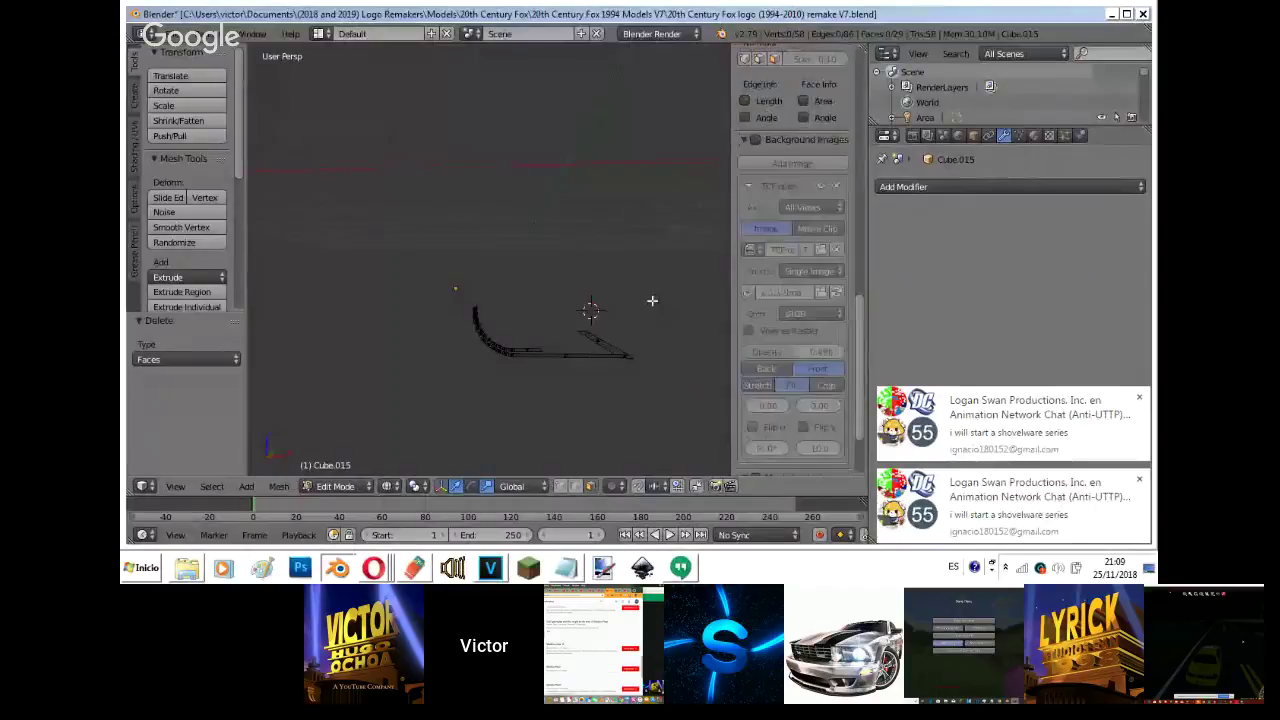
# - Display the layers with the rest of the model and raise the remaining strip faces onto the curved base in Edit Mode
pyautogui.press('Tab')
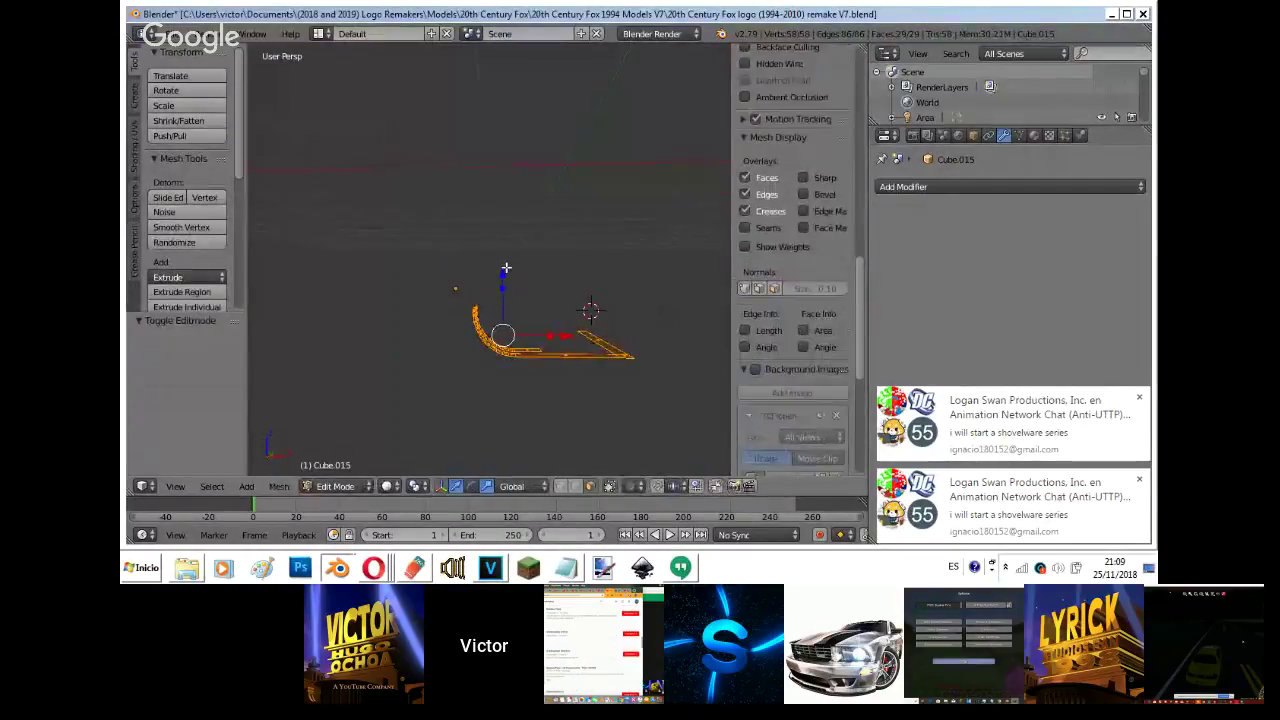
pyautogui.keyDown('shift'); pyautogui.click(620, 483); pyautogui.keyUp('shift')
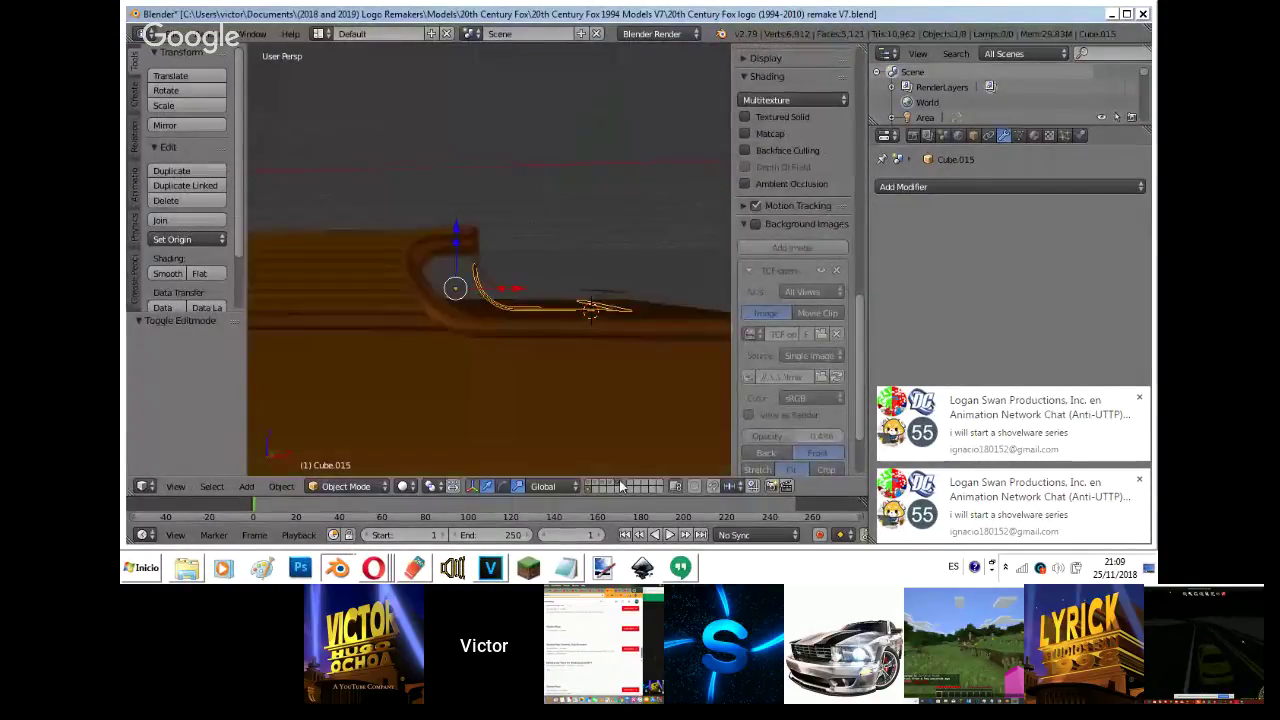
pyautogui.hotkey('shift', 'f')
pyautogui.press('w')
pyautogui.click(488, 258)
pyautogui.press('Tab')
pyautogui.moveTo(421, 210); pyautogui.dragTo(420, 171)
pyautogui.press('Tab')
# - Fine-tune the height of all the strip's faces along Z from a close view of the cutout's upper end
pyautogui.hotkey('shift', 'f')
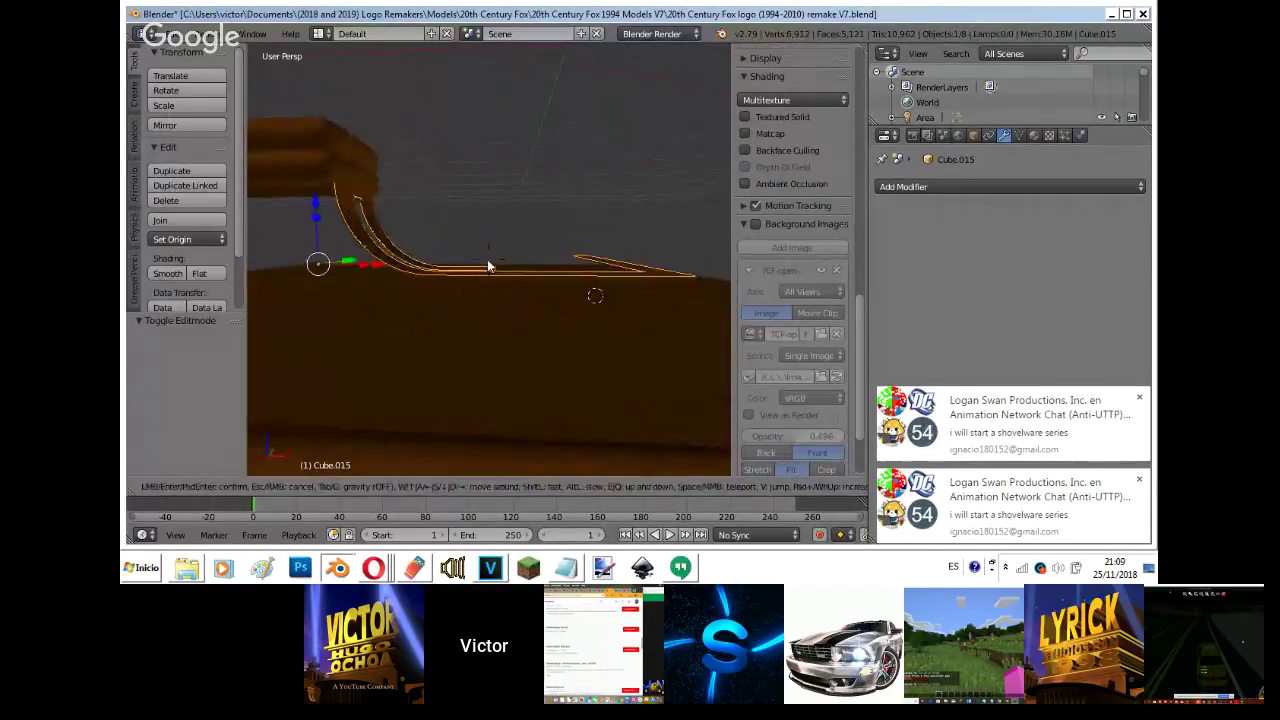
pyautogui.press('d')
pyautogui.click(488, 258)
pyautogui.press('Tab')
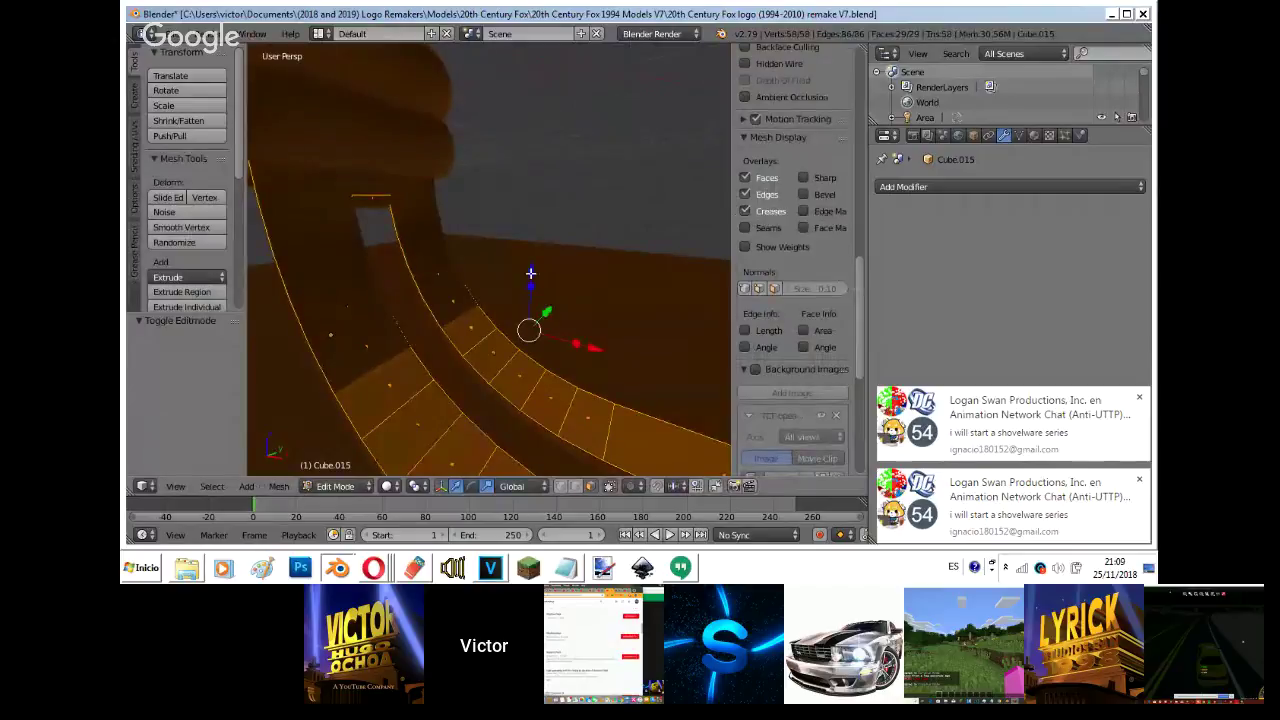
pyautogui.moveTo(534, 271); pyautogui.dragTo(535, 273)
pyautogui.click(540, 274)
pyautogui.press('Tab')
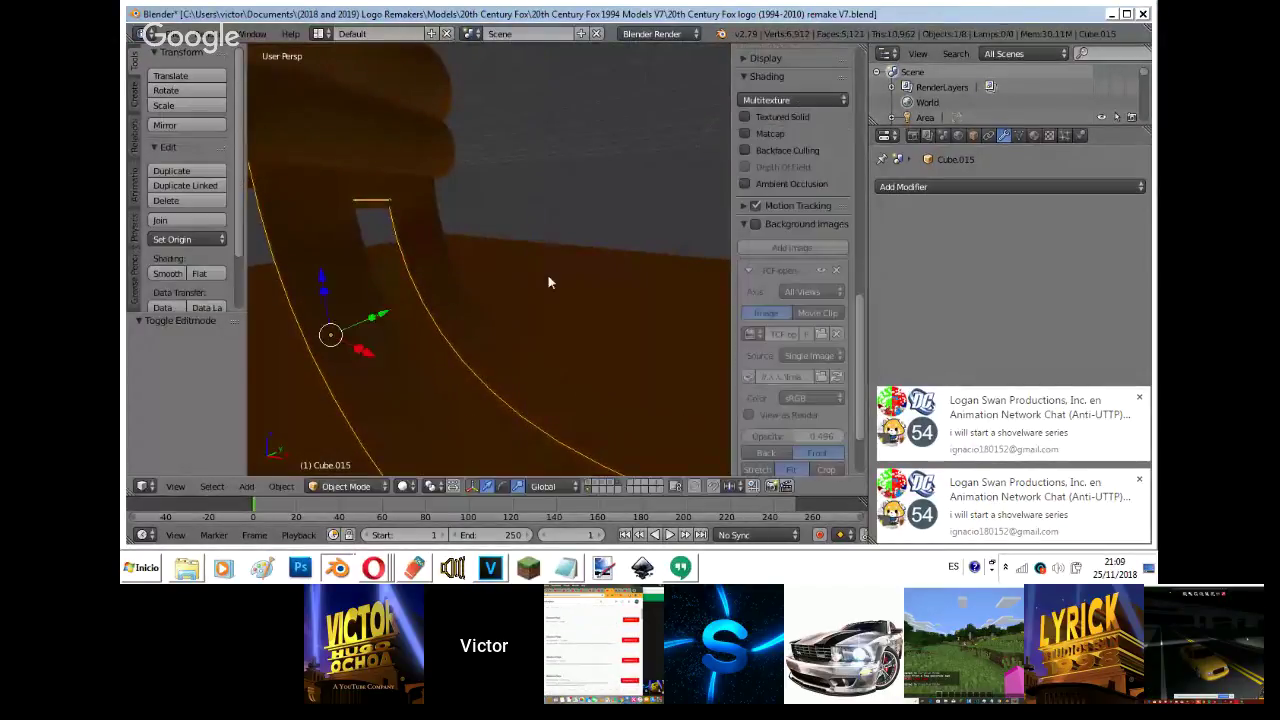
# - Check the strip against the base from farther back and reopen it in Edit Mode
pyautogui.hotkey('shift', 'f')
pyautogui.click(488, 258)
pyautogui.press('Tab')
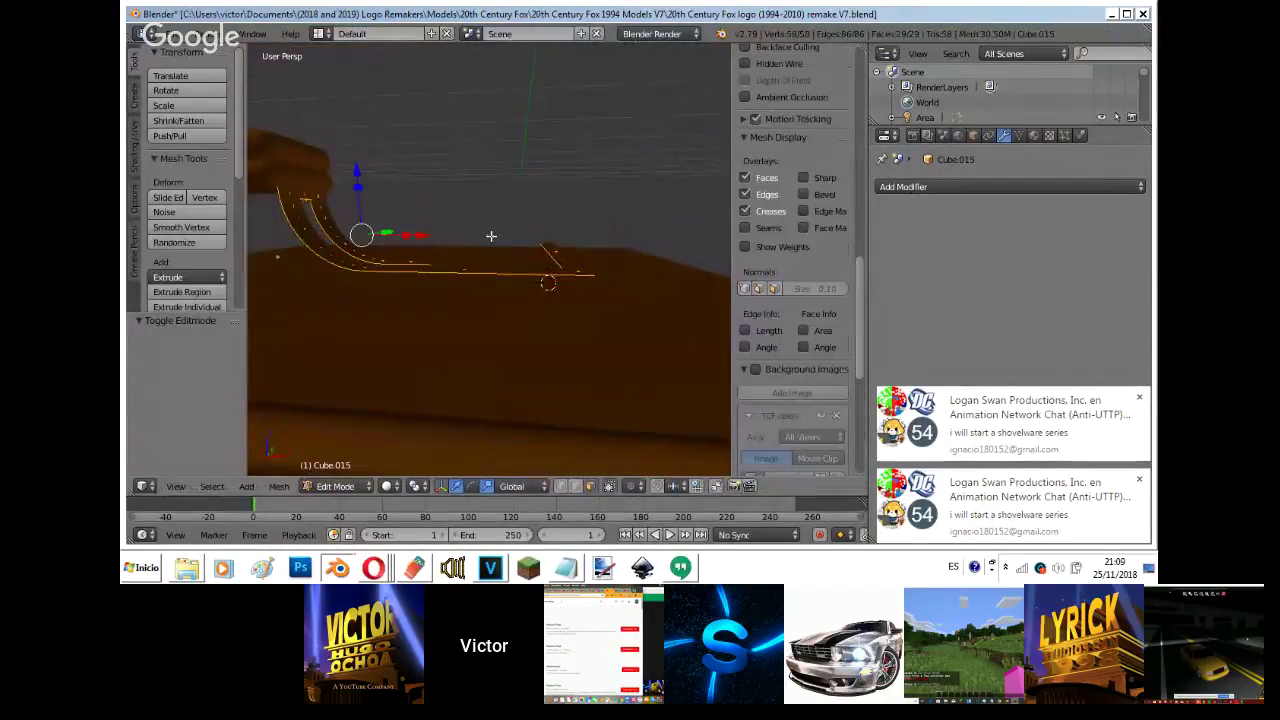
# - Try to extrude the curved strip's faces 0.392 along Z and scale them 1.256 along X
pyautogui.press('g')
pyautogui.press('z')
pyautogui.press('z')
pyautogui.click(486, 292)
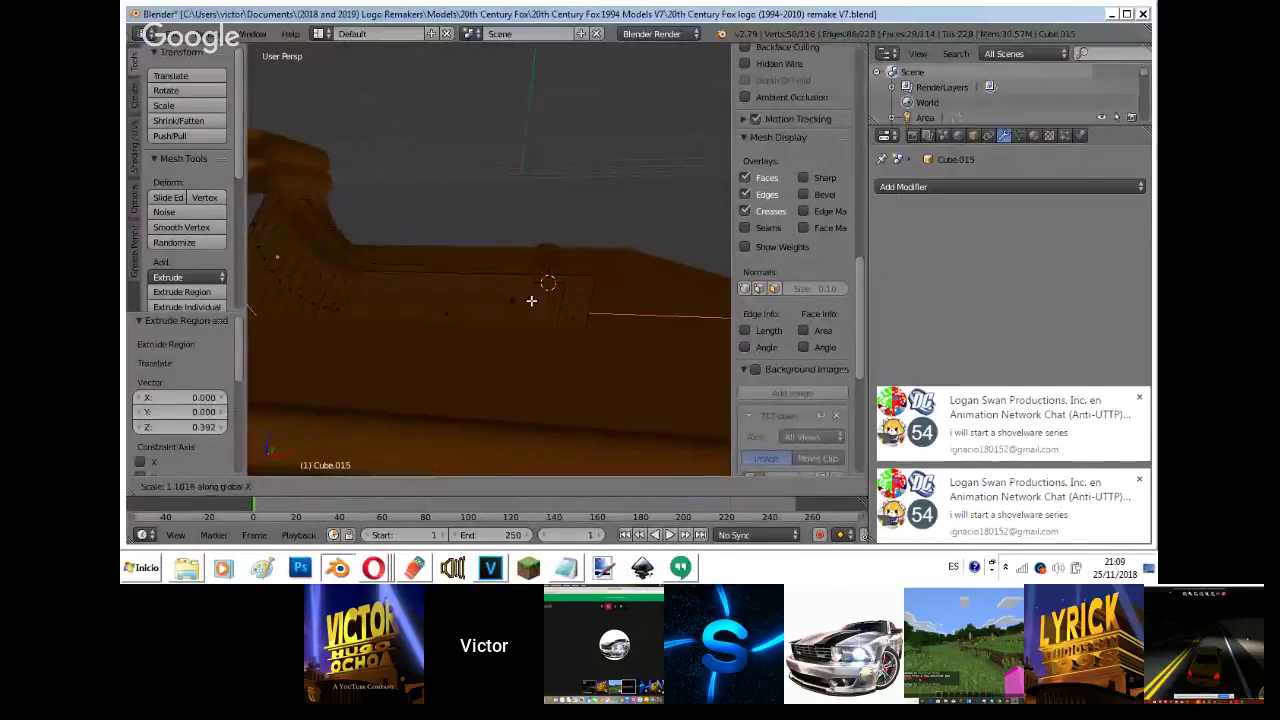
pyautogui.press('s')
pyautogui.press('x')
pyautogui.click(534, 303)
pyautogui.hotkey('shift', 'f')
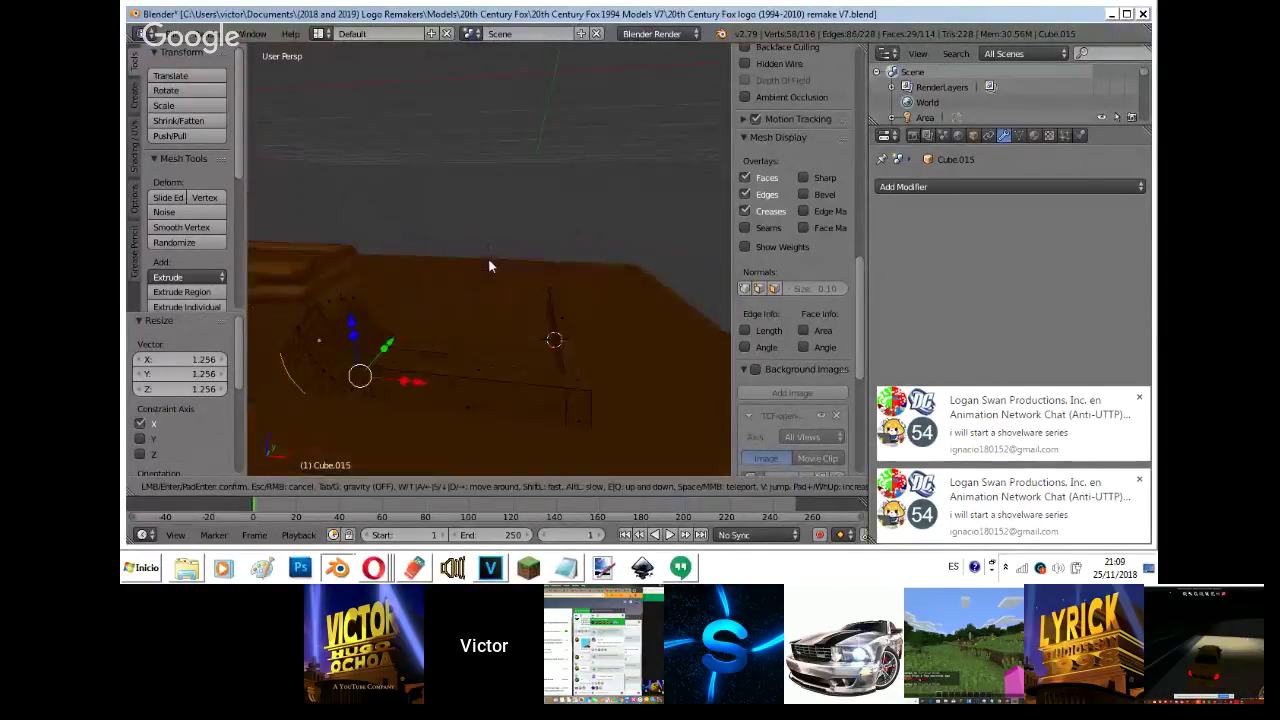
pyautogui.press('w')
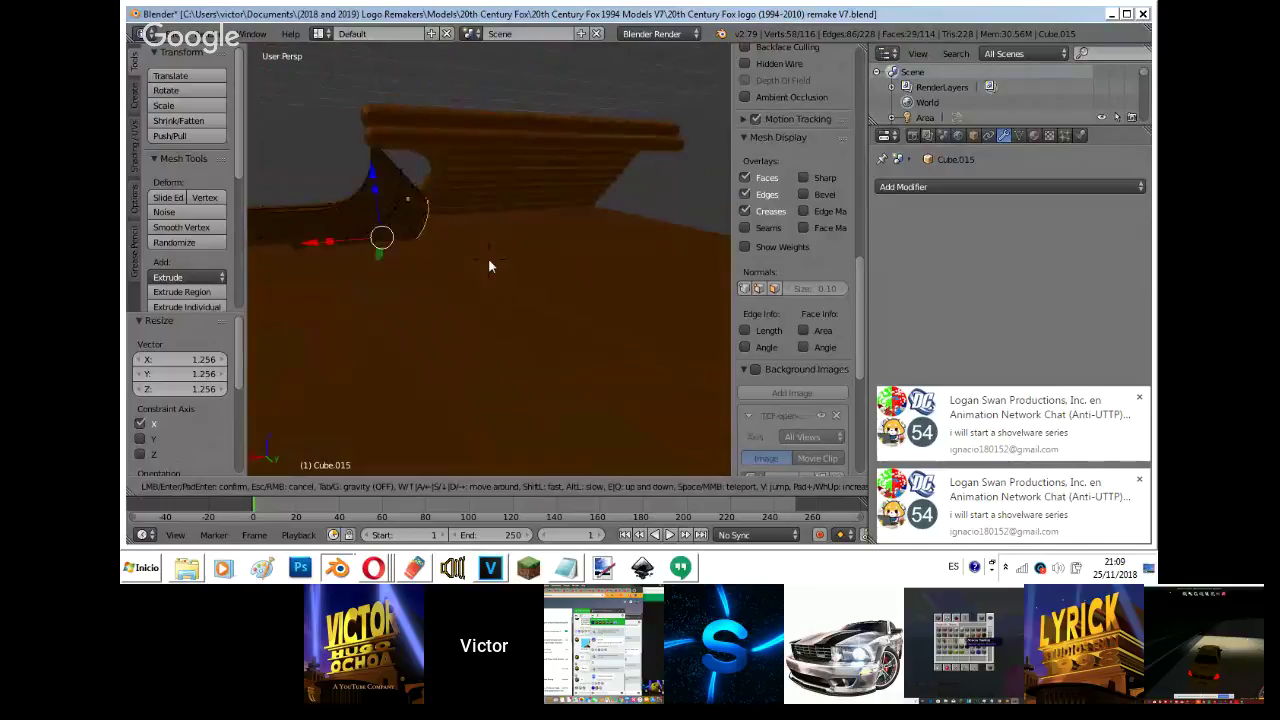
pyautogui.click(485, 257)
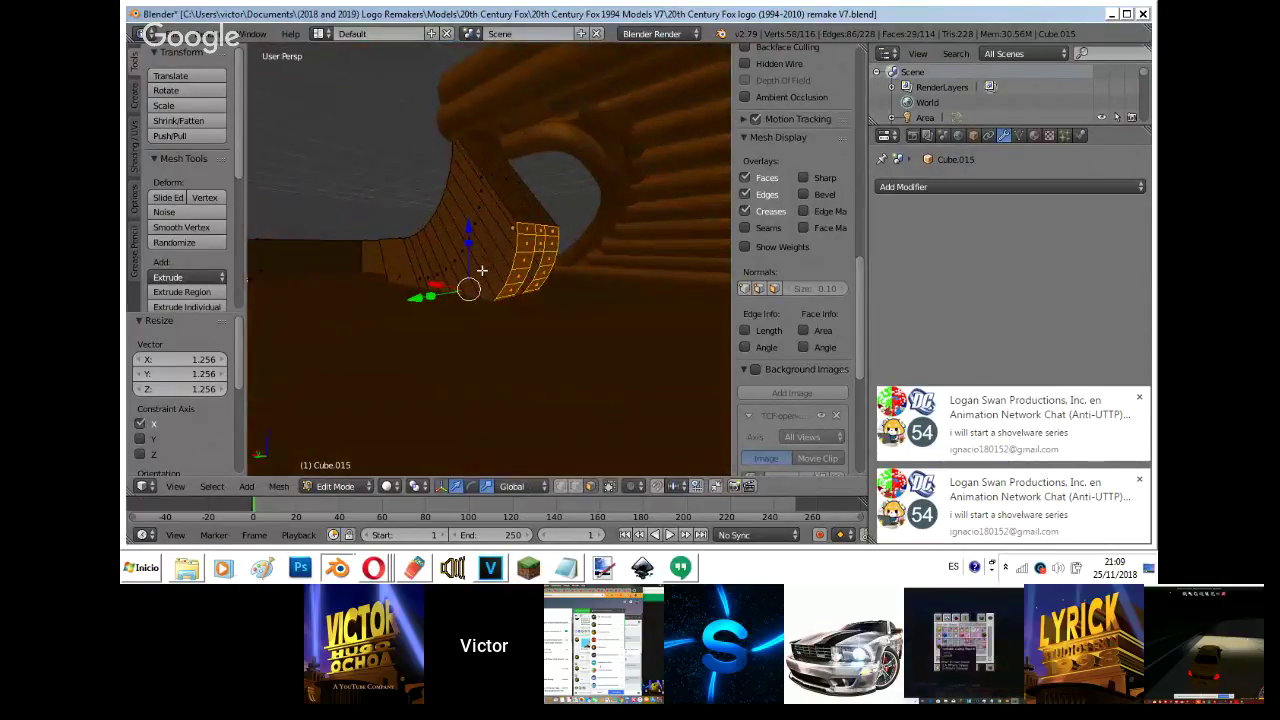
pyautogui.hotkey('shift', 'h')
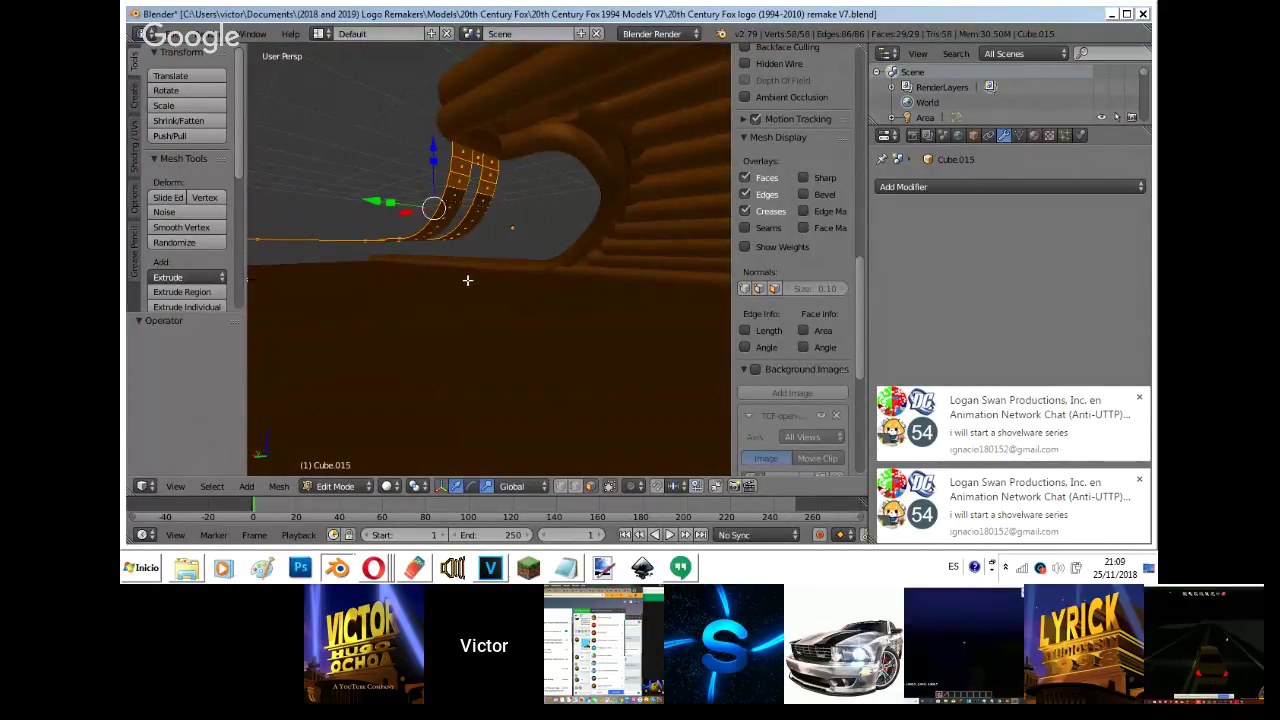
# - Return the curved strip to Object Mode and scale it 1.027 along Z
pyautogui.press('Tab')
pyautogui.hotkey('shift', 'f')
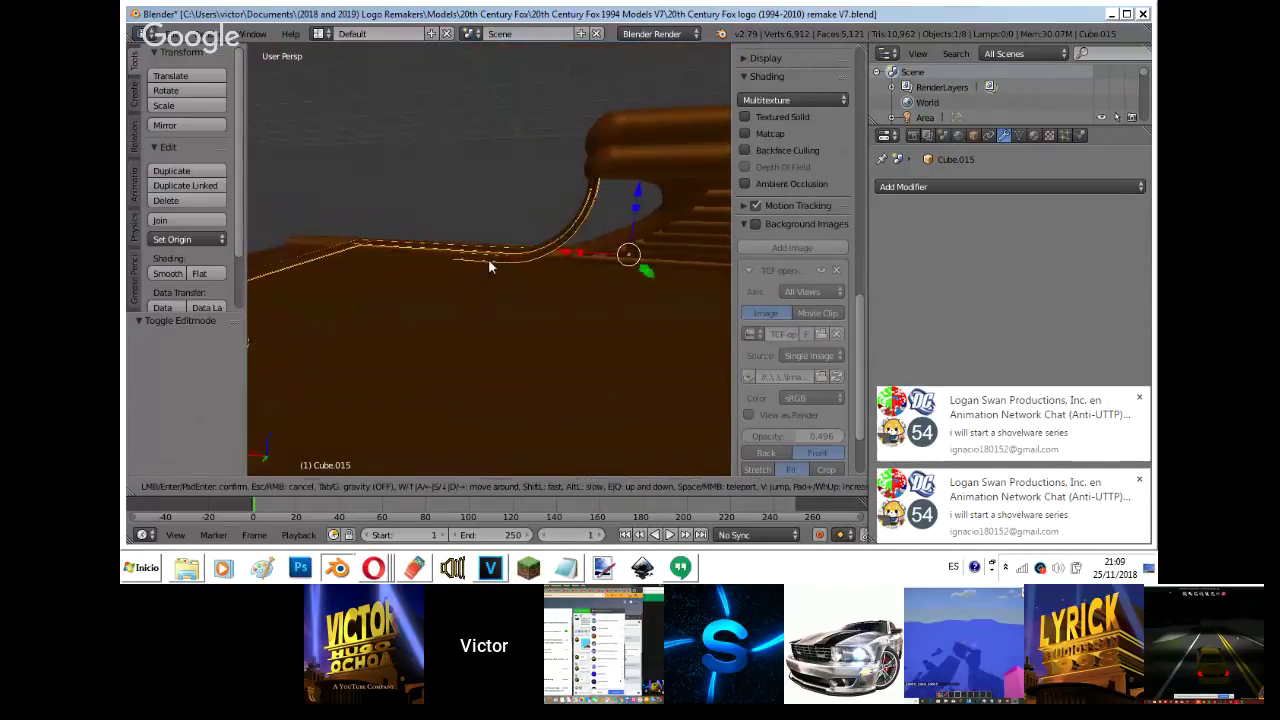
pyautogui.click(488, 258)
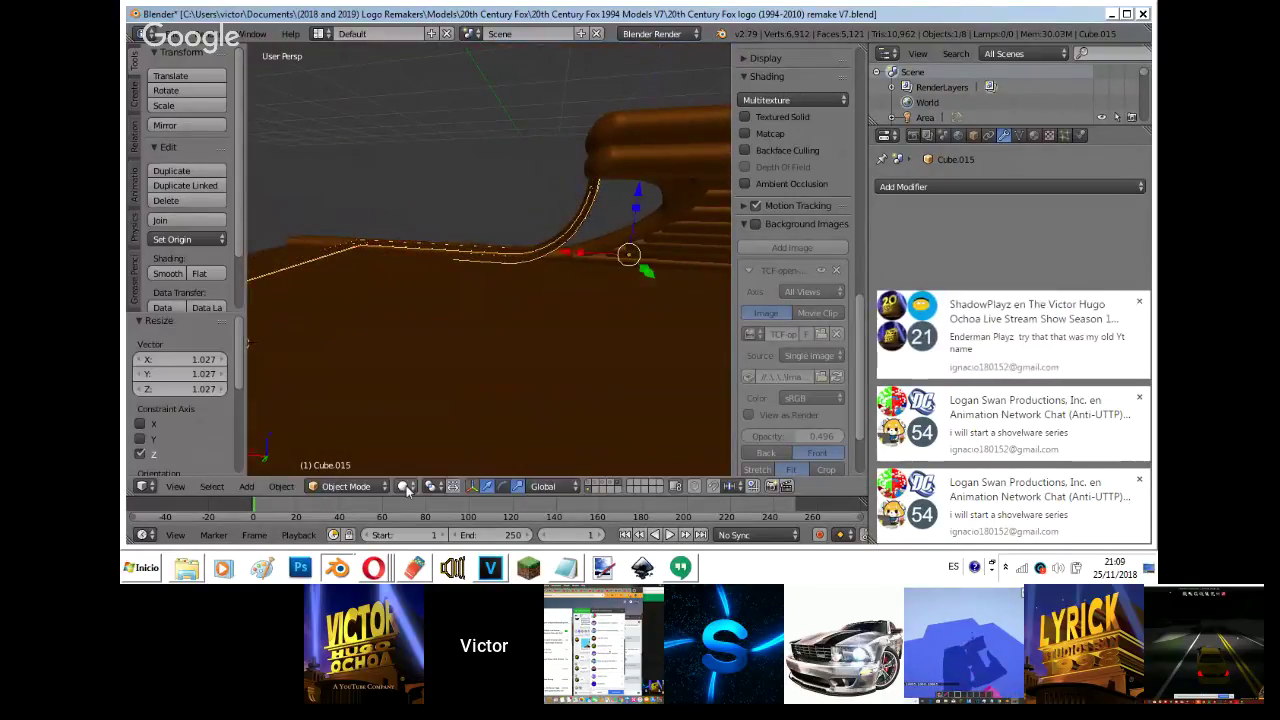
# - Switch to the YouTube live stream page in Opera and dismiss the chat notifications
pyautogui.moveTo(373, 568)
pyautogui.click(385, 493)
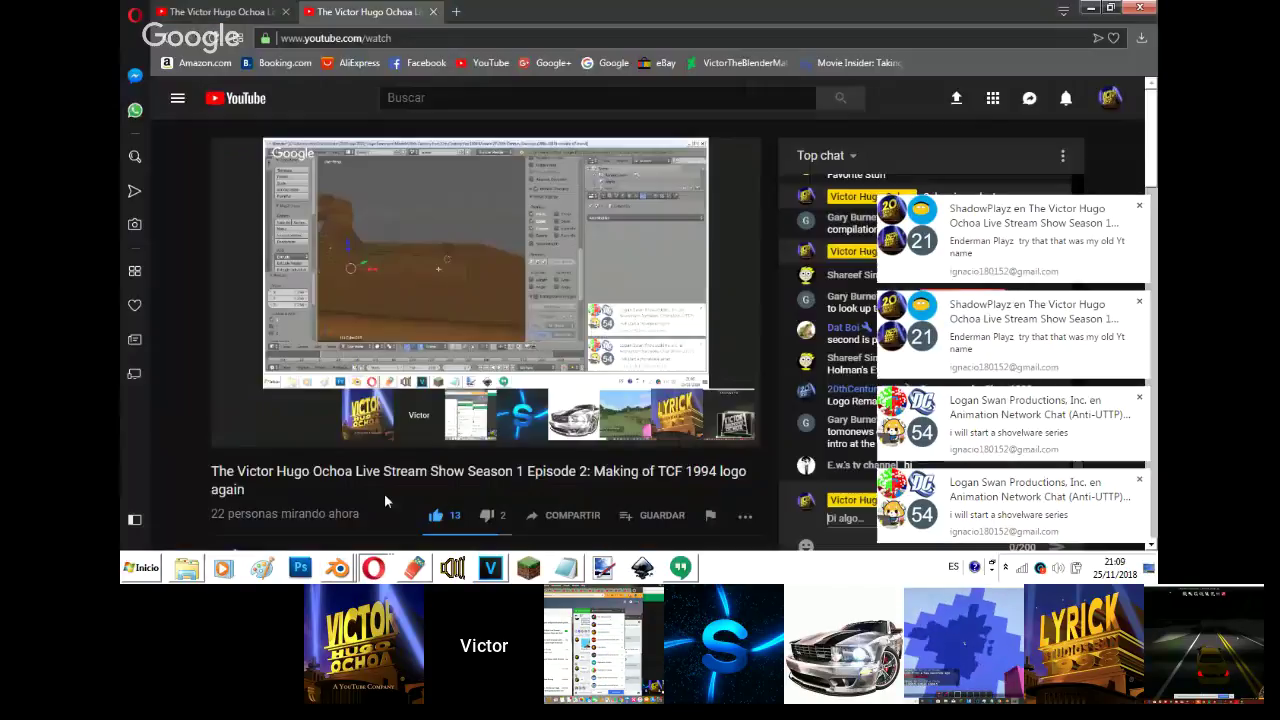
pyautogui.click(1143, 480)
pyautogui.click(1143, 480)
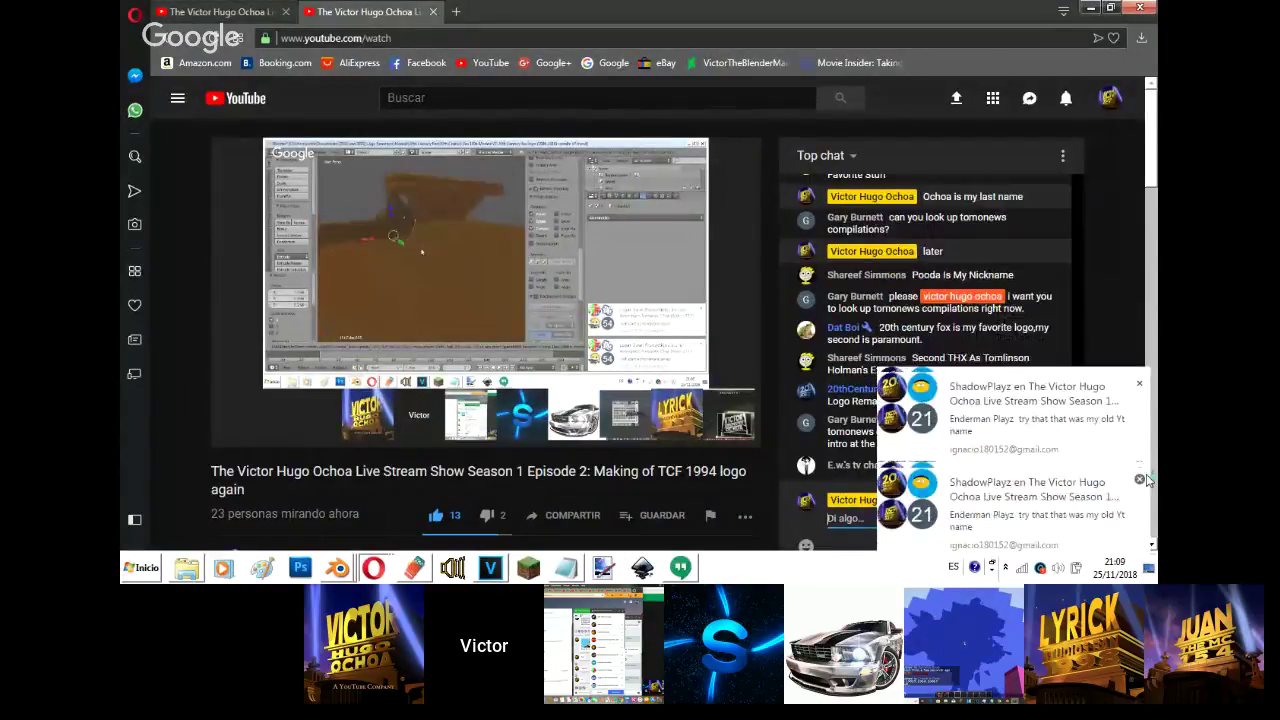
pyautogui.click(1139, 480)
pyautogui.click(1139, 480)
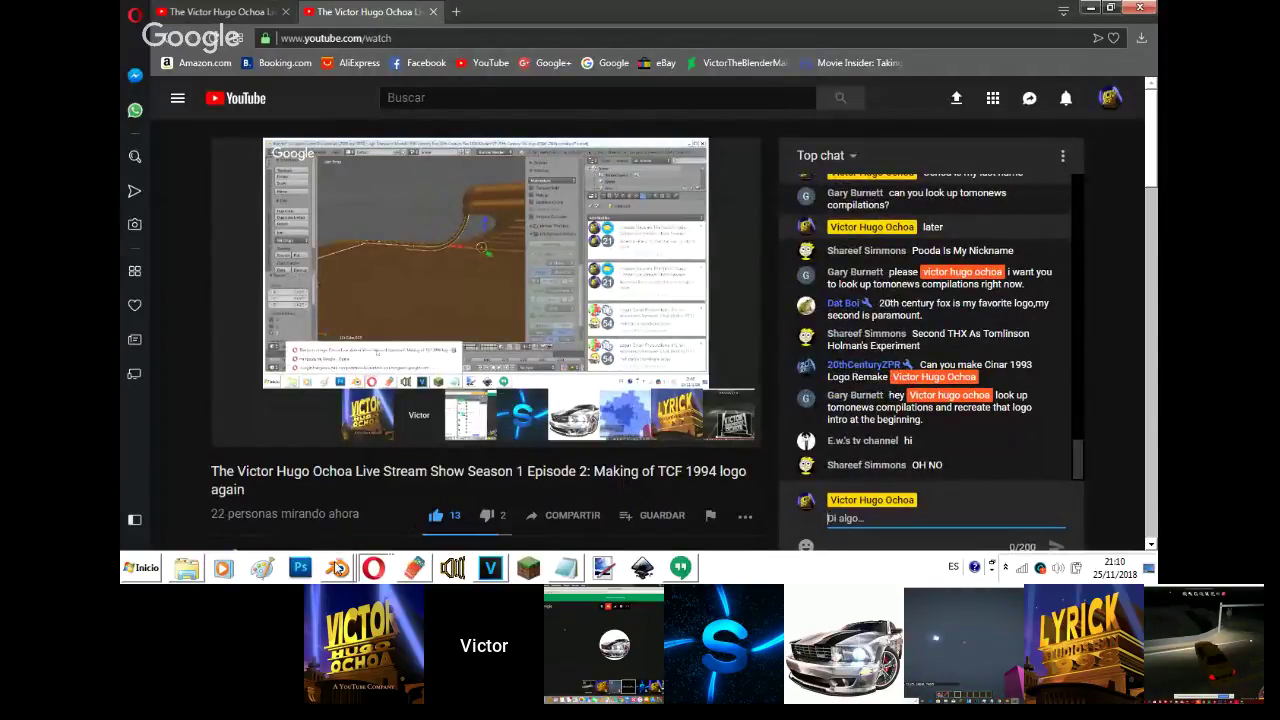
# - Switch back to the Blender window with the 1994 logo remake and show the curved strip with solid shading
pyautogui.click(337, 568)
pyautogui.click(326, 536)
pyautogui.click(335, 566)
pyautogui.click(331, 510)
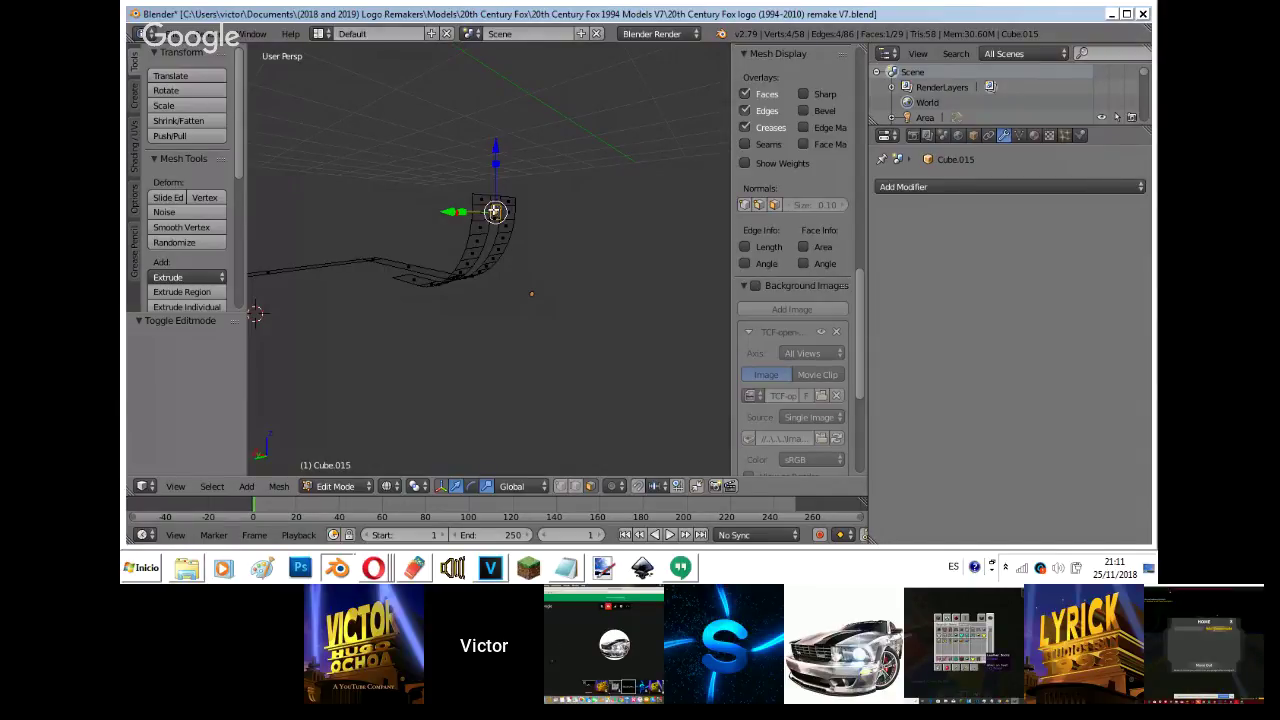
pyautogui.press('z')
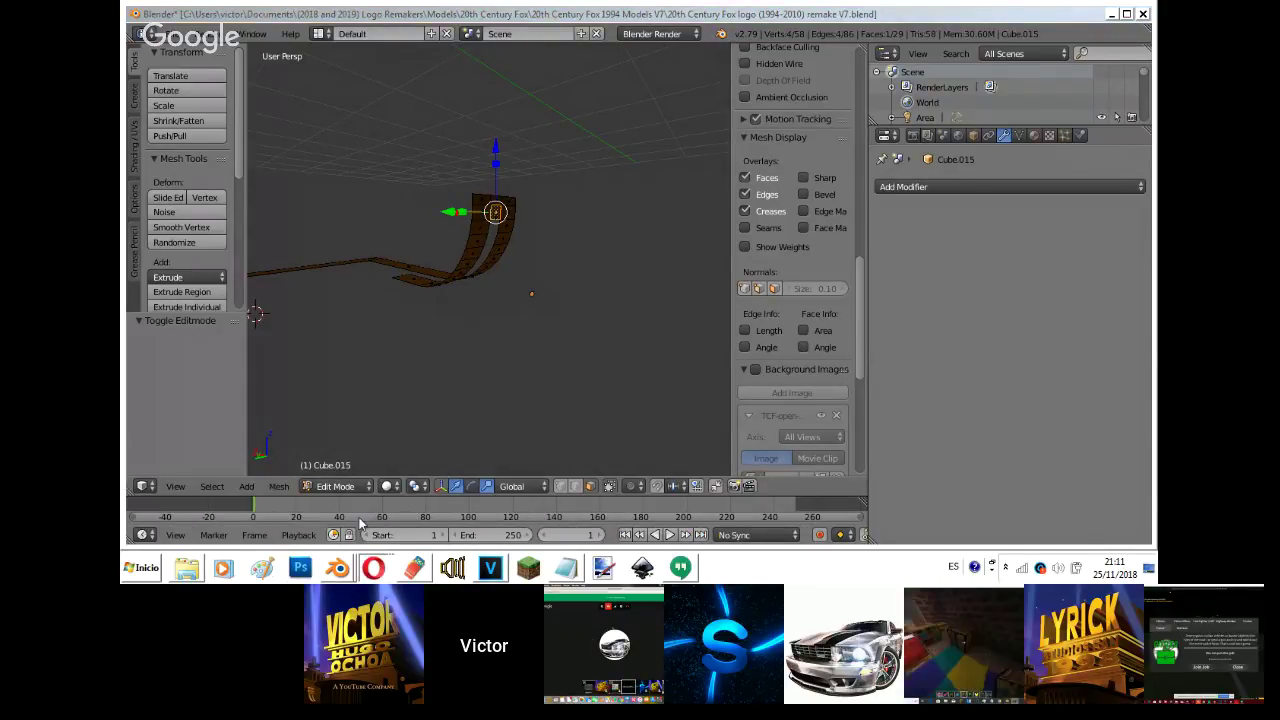
# - Check the live stream's chat on YouTube, and open the live stream show's conversation in Hangouts
pyautogui.click(378, 568)
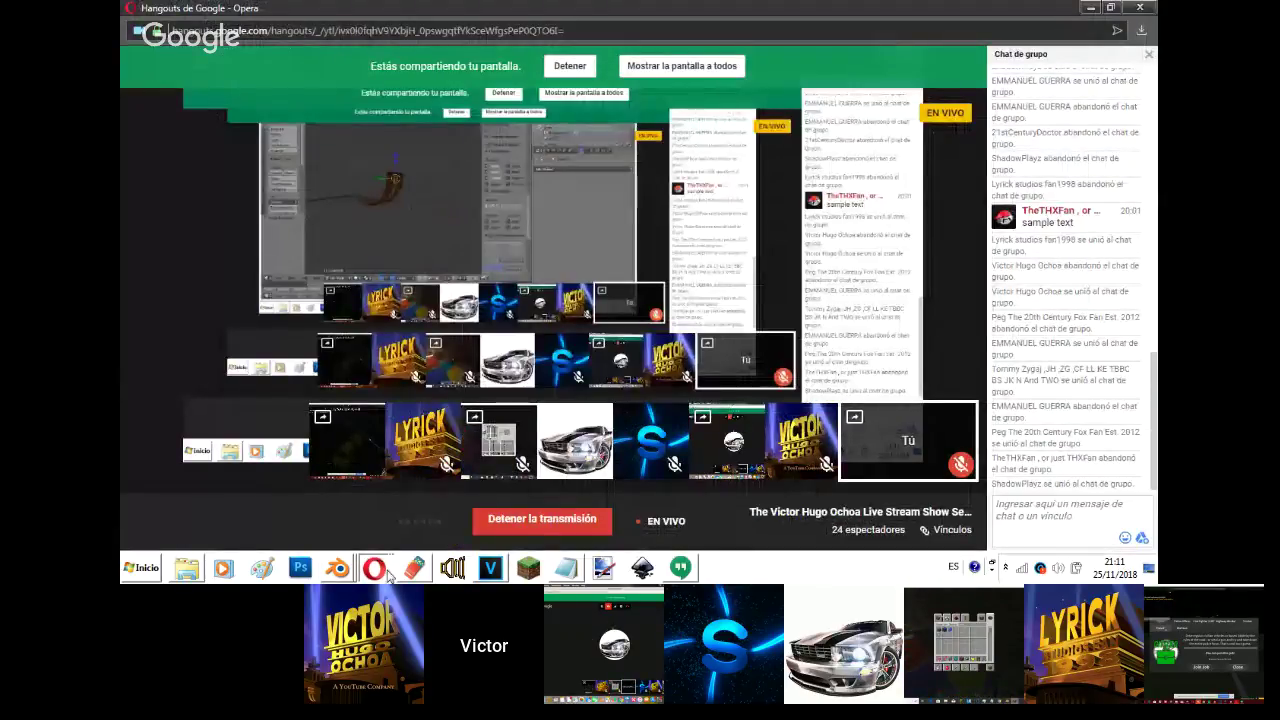
pyautogui.click(387, 492)
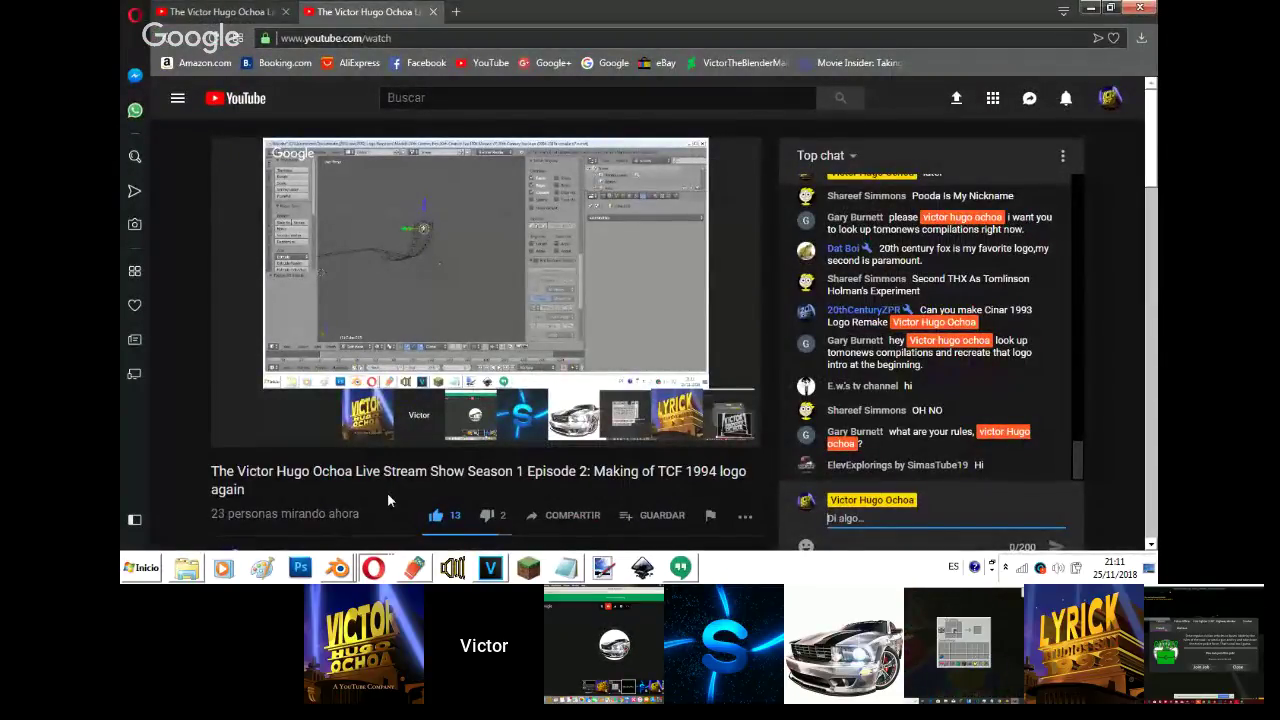
pyautogui.click(675, 570)
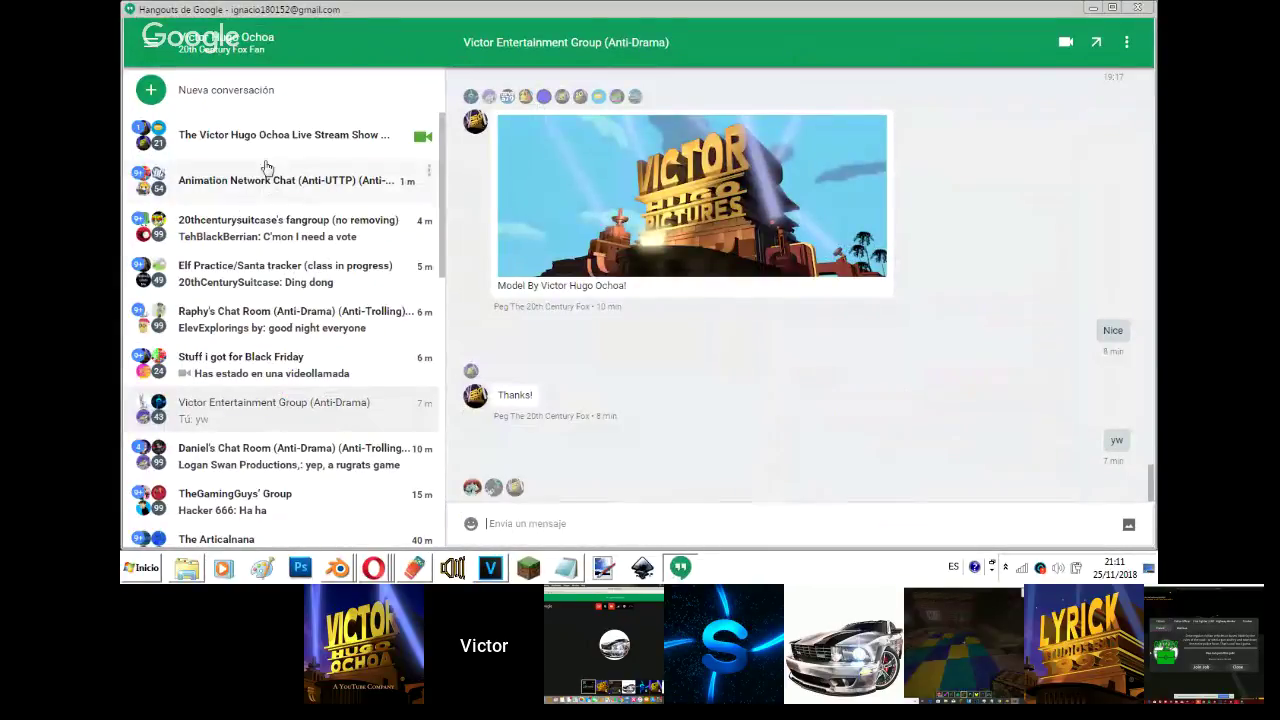
pyautogui.click(288, 134)
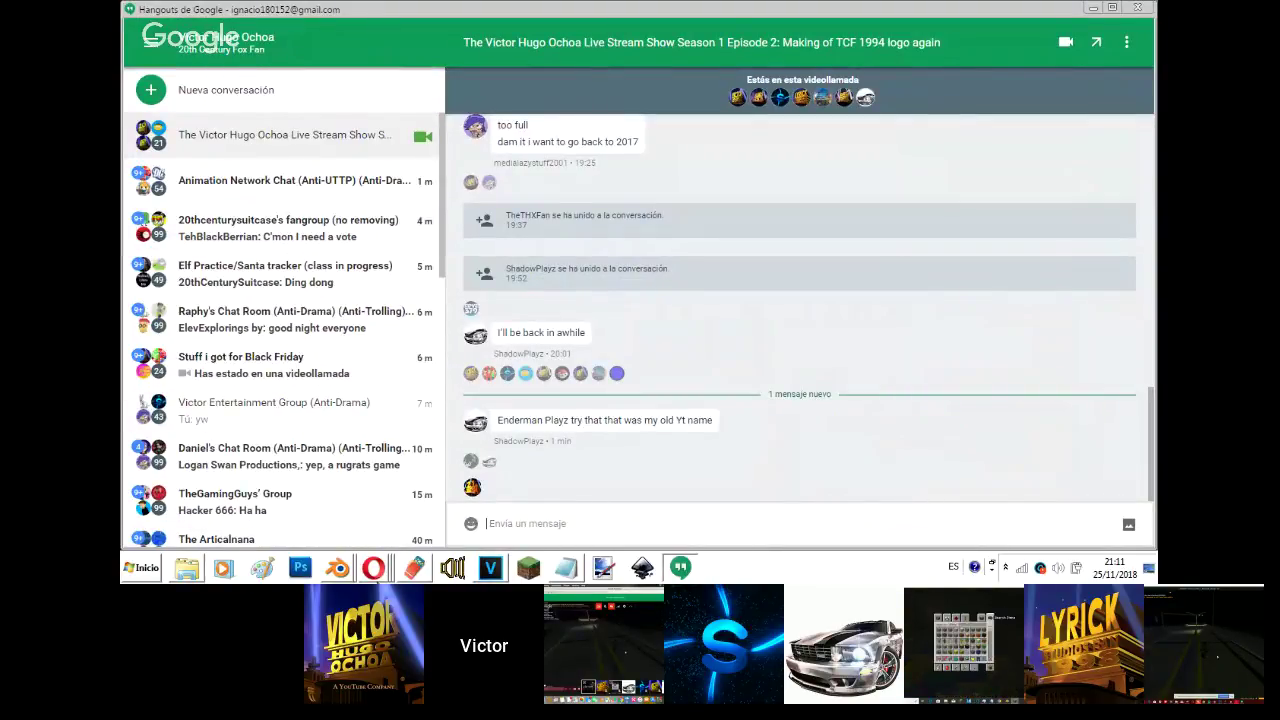
# - Switch back to the Blender window with the 1994 logo remake, facing the upper end of the curved strip
pyautogui.moveTo(350, 566)
pyautogui.click(349, 536)
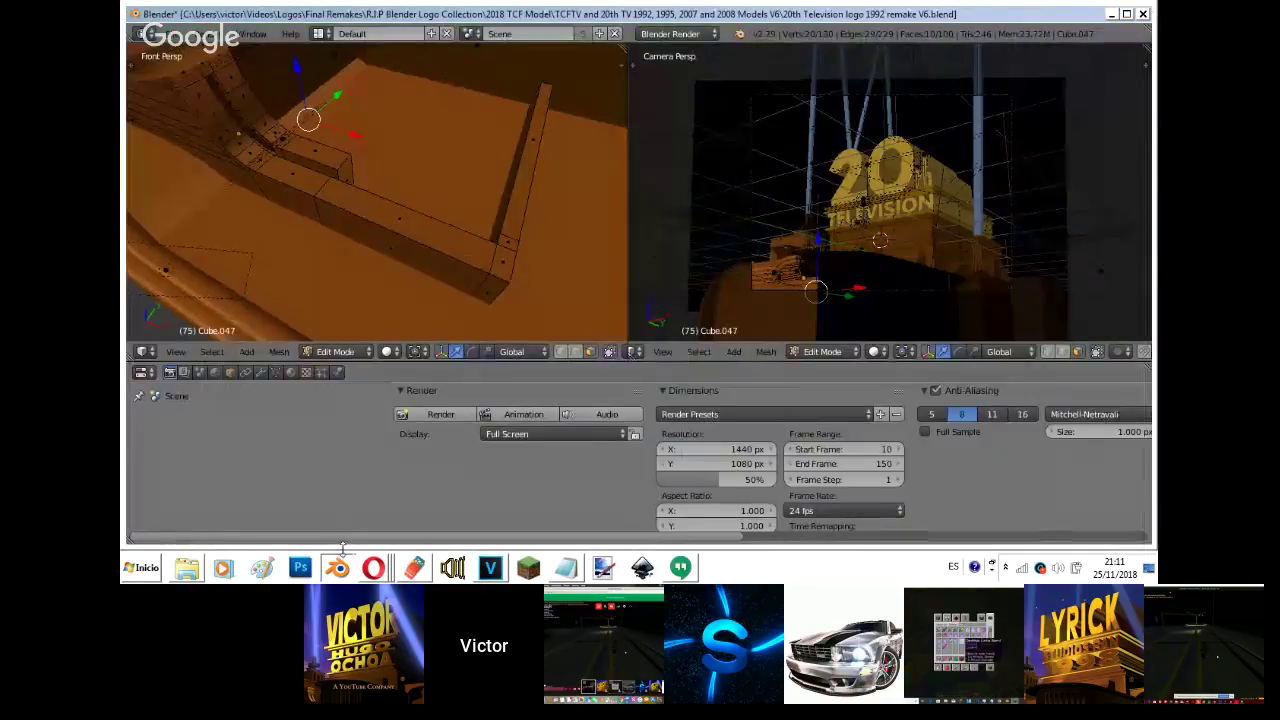
pyautogui.click(350, 515)
pyautogui.hotkey('shift', 'f')
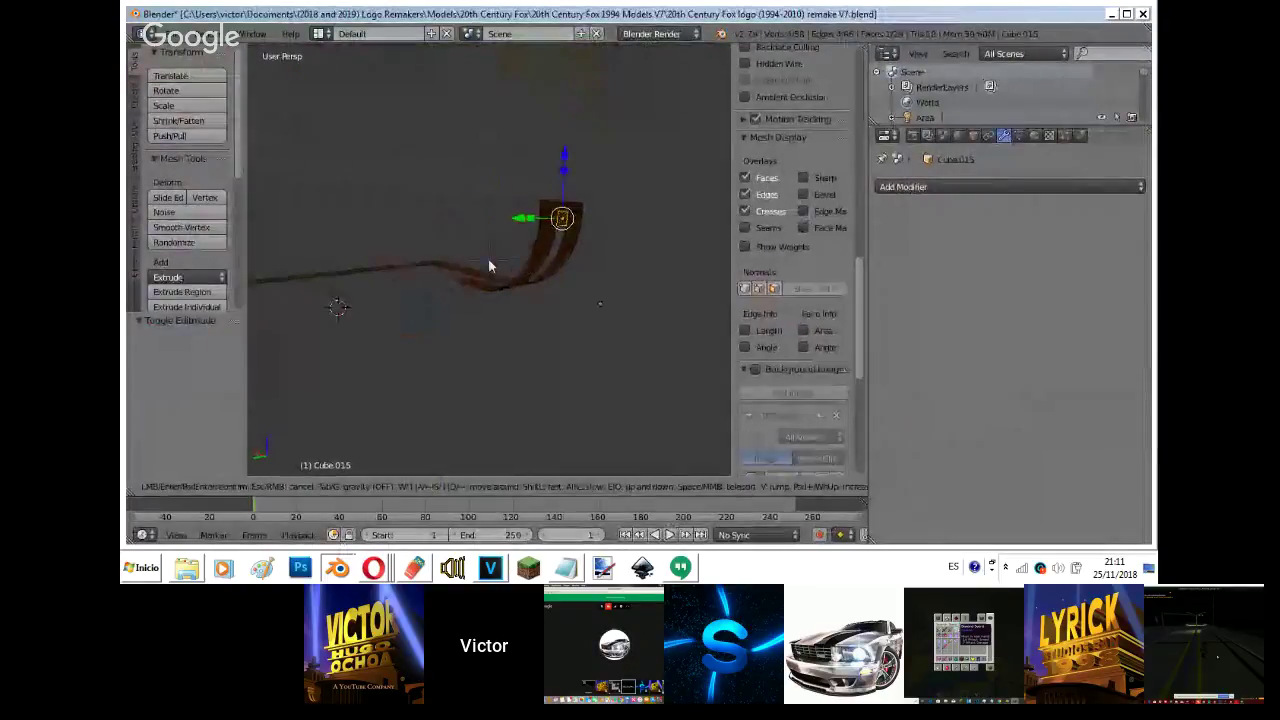
pyautogui.press('w')
pyautogui.click(487, 266)
# - Circle-select the faces across the upper end where the two curved strips join
pyautogui.rightClick(353, 231)
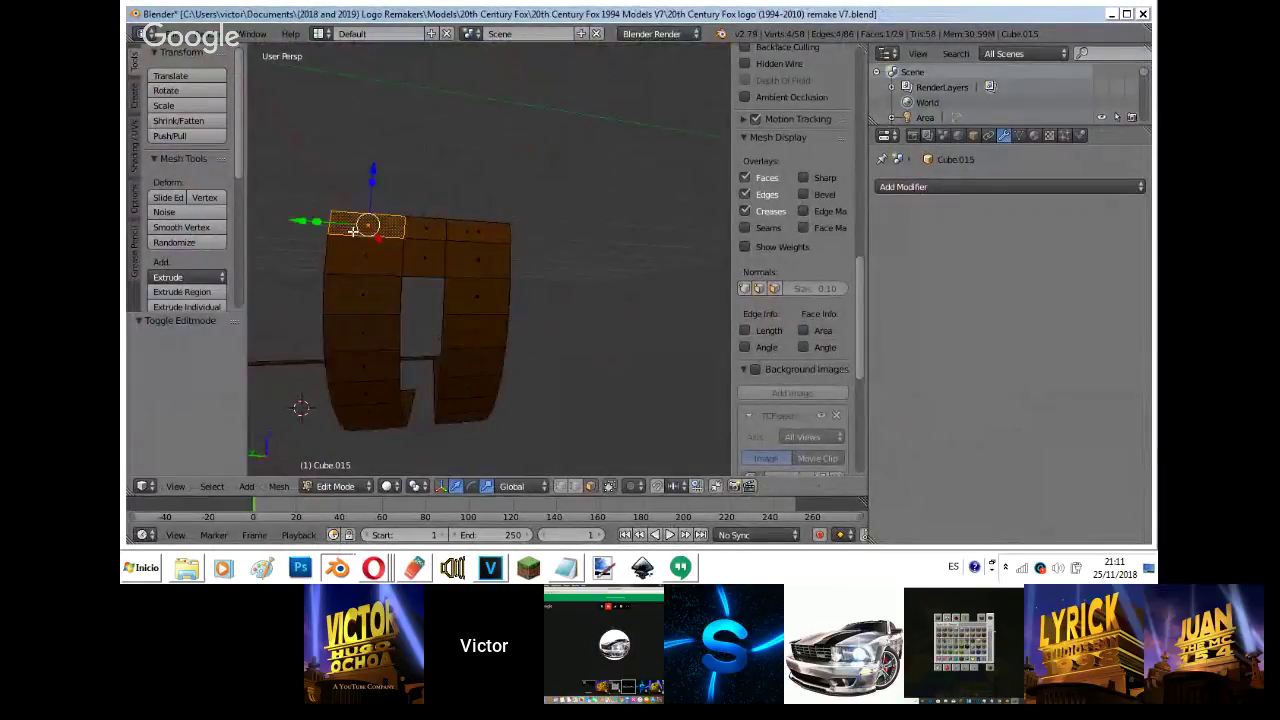
pyautogui.press('c')
pyautogui.moveTo(358, 232)
pyautogui.mouseDown()
pyautogui.moveTo(395, 252)
pyautogui.moveTo(436, 244)
pyautogui.mouseUp()
pyautogui.rightClick(436, 244)
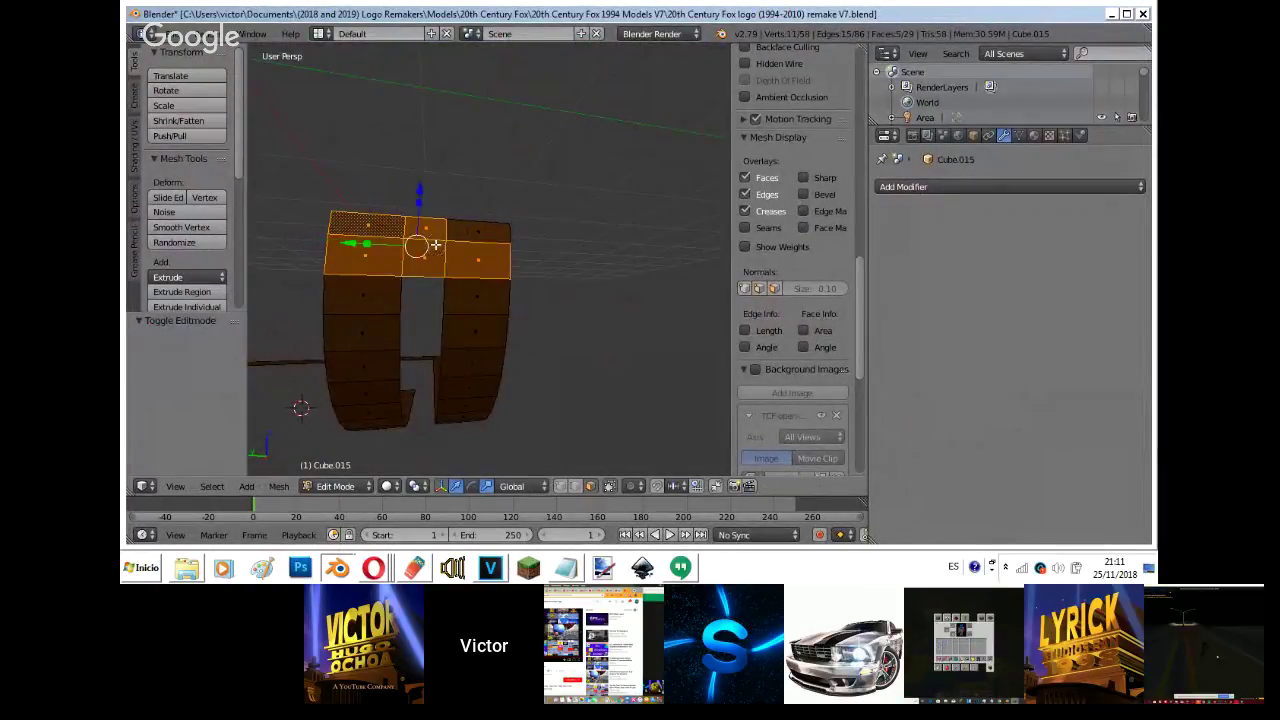
pyautogui.hotkey('shift', 'f')
pyautogui.press('w')
pyautogui.press('w')
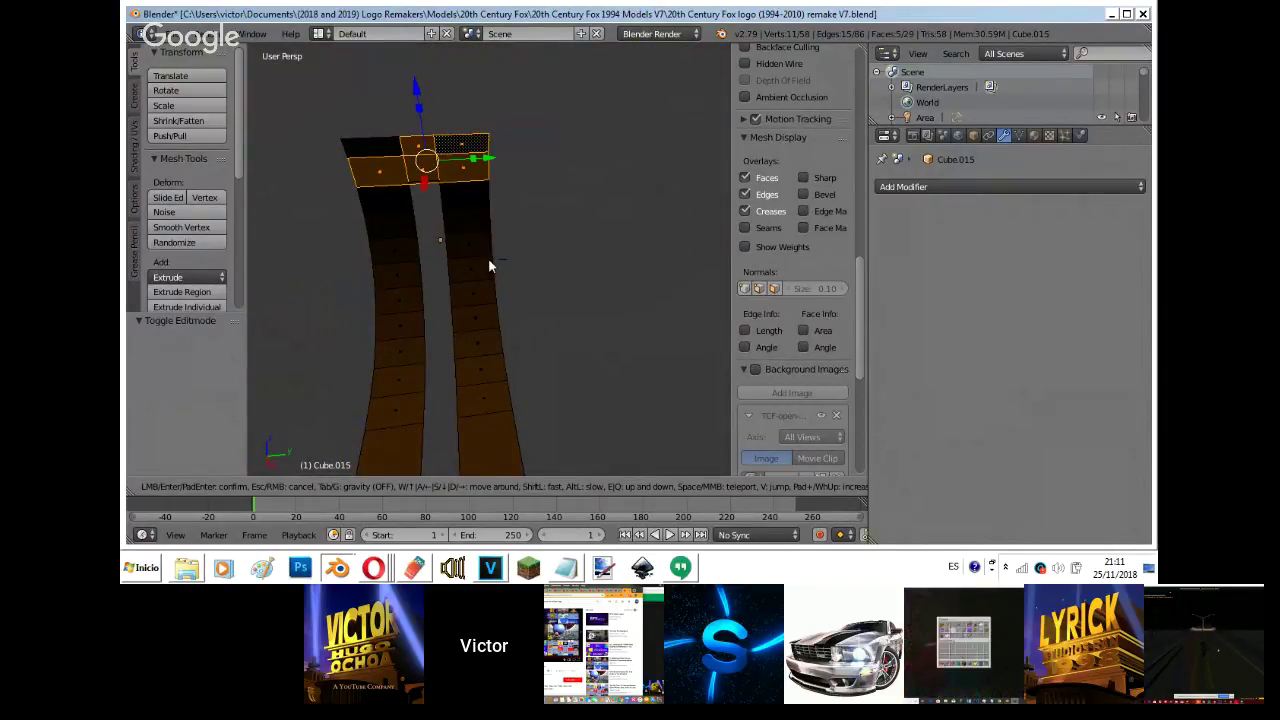
pyautogui.press('w')
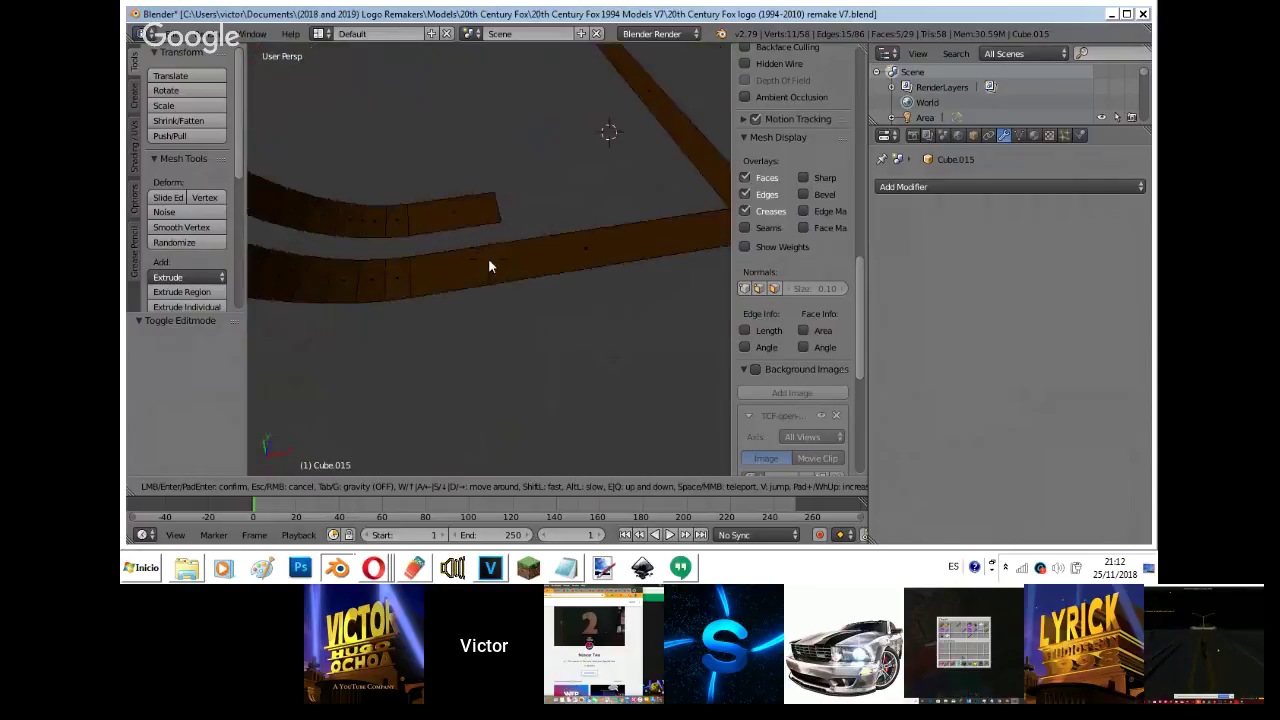
pyautogui.moveTo(490, 265)
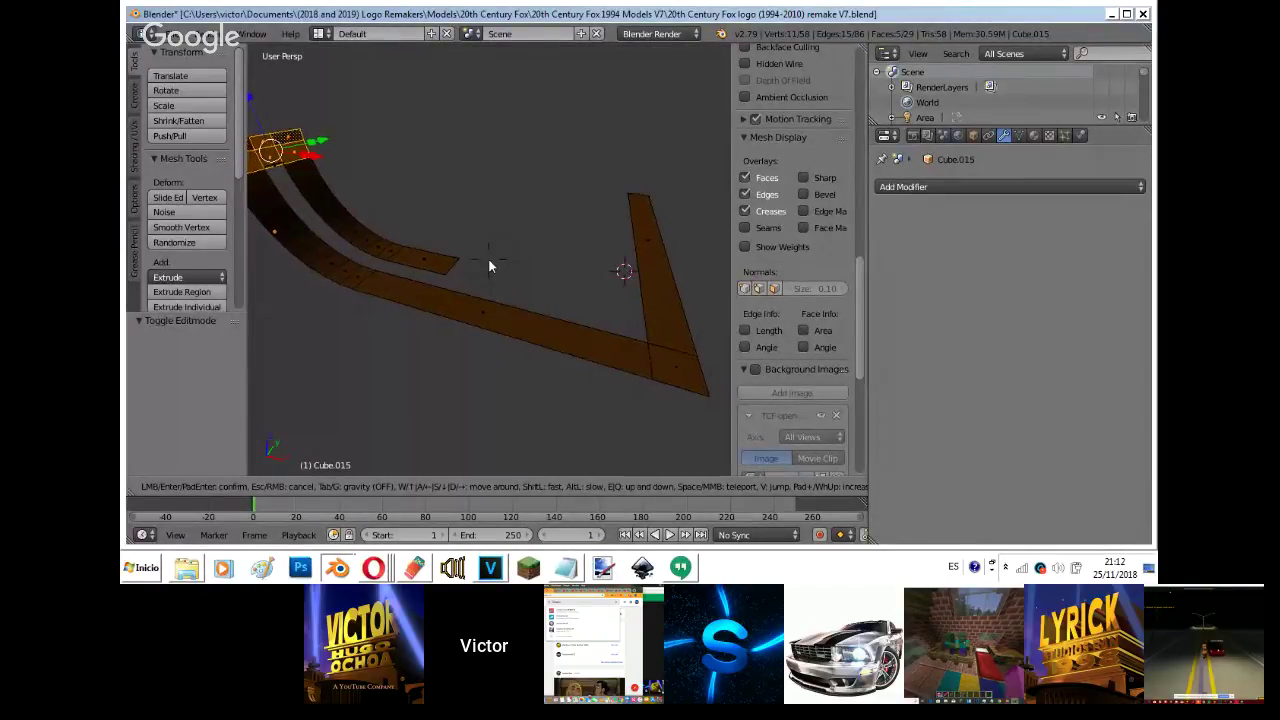
pyautogui.click(488, 262)
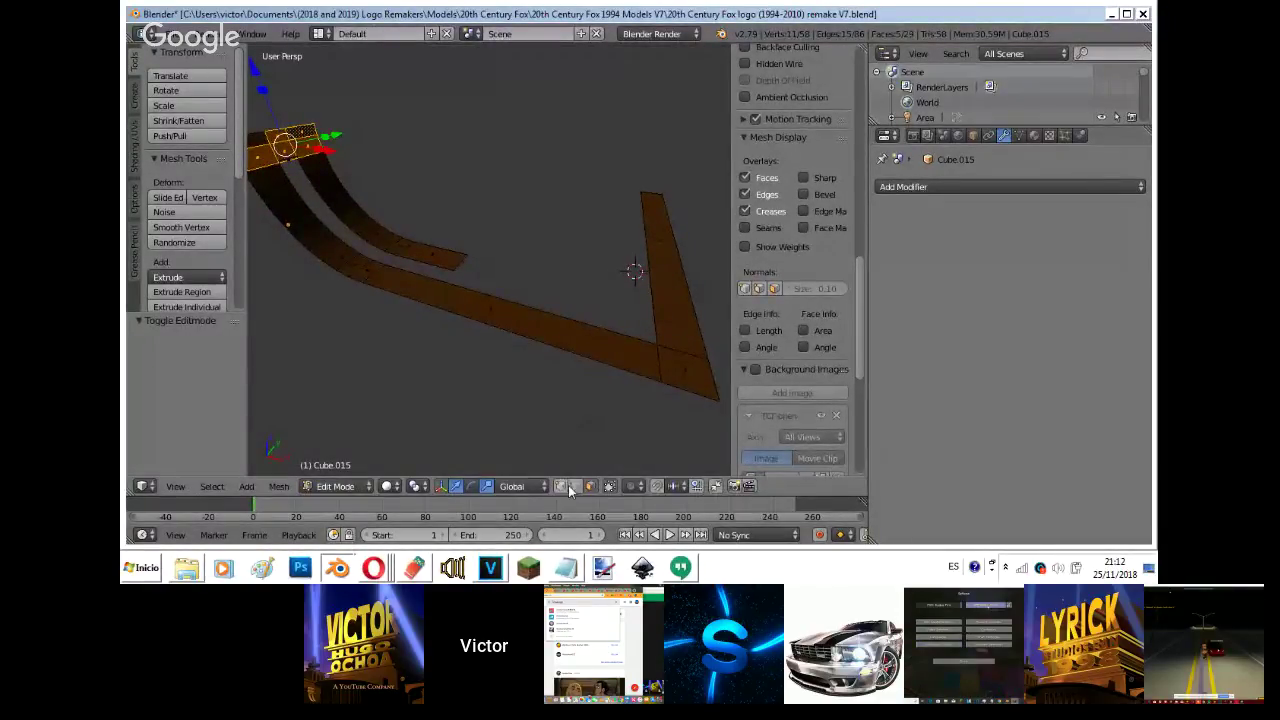
# - Add one loop cut across the long straight section, near the end of the short strip
pyautogui.rightClick(425, 262)
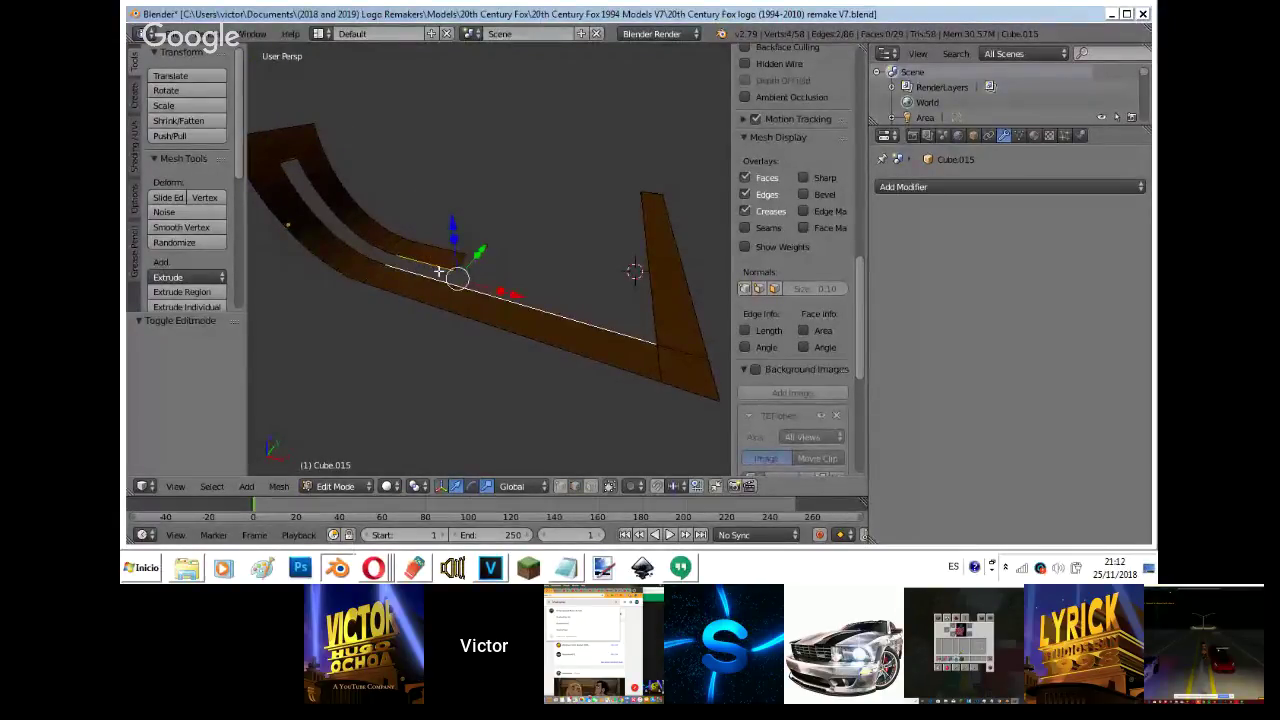
pyautogui.hotkey('ctrl', 'r')
pyautogui.click(417, 292)
pyautogui.click(437, 275)
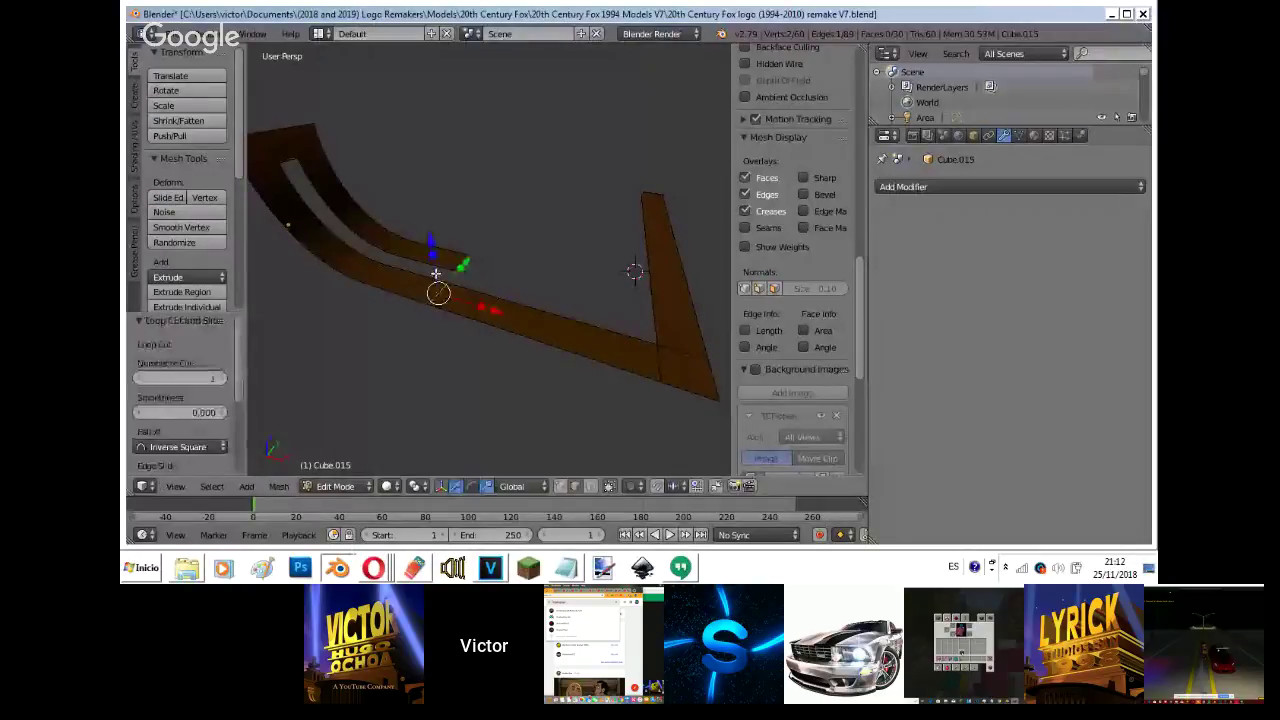
# - Add the short strip's end edge to the selection and scale both edges along X by 0.162 and -0.248
pyautogui.keyDown('shift'); pyautogui.rightClick(476, 265); pyautogui.keyUp('shift')
pyautogui.press('s')
pyautogui.press('x')
pyautogui.click(453, 285)
pyautogui.press('s')
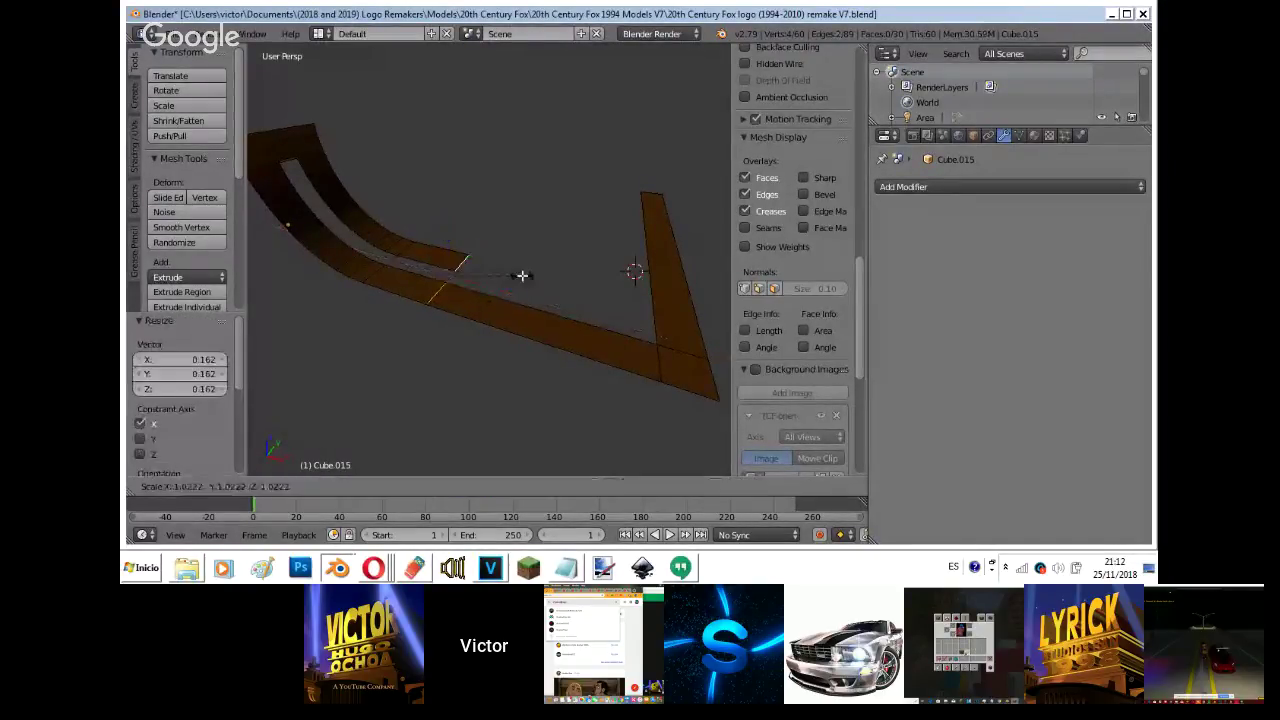
pyautogui.press('x')
pyautogui.click(437, 287)
# - Fill the gap at the short strip's end with a face between the two facing inner edges
pyautogui.rightClick(418, 275)
pyautogui.keyDown('shift'); pyautogui.rightClick(423, 264); pyautogui.keyUp('shift')
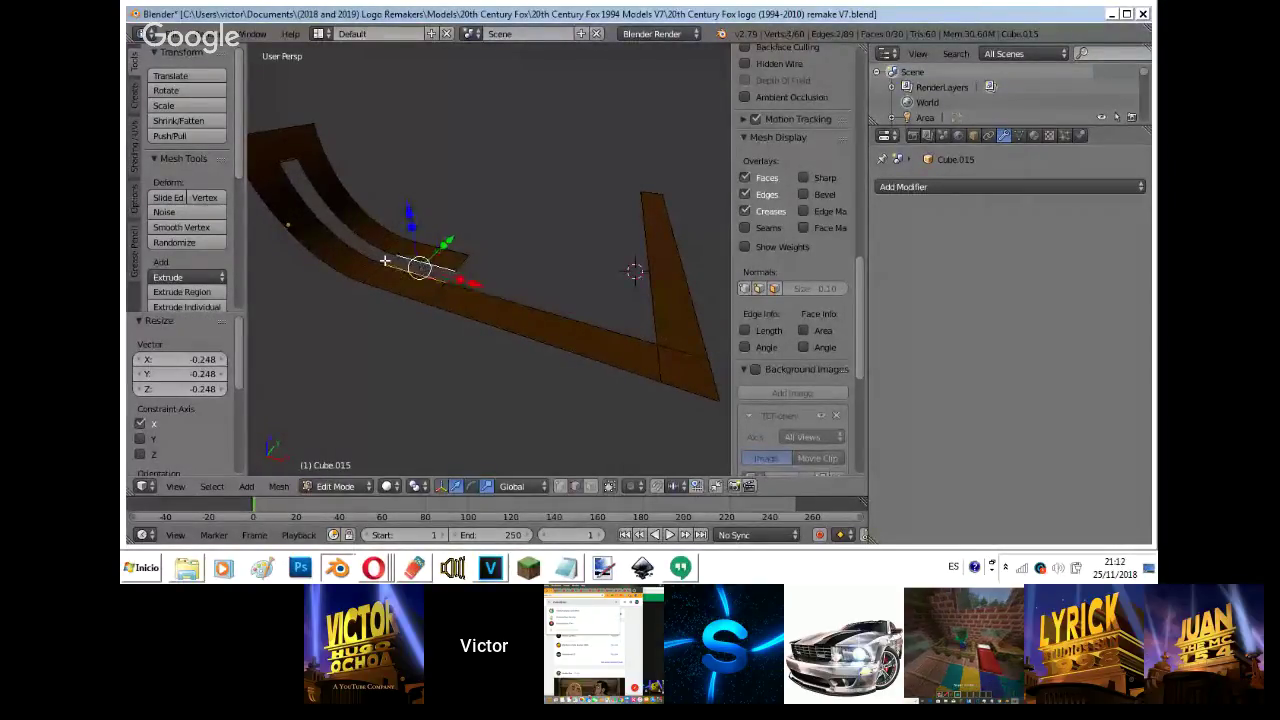
pyautogui.press('f')
# - Select the edge path along one long side of the slot between the two strips
pyautogui.rightClick(384, 257)
pyautogui.keyDown('shift'); pyautogui.rightClick(393, 253); pyautogui.keyUp('shift')
pyautogui.hotkey('shift', 'f')
pyautogui.press('w')
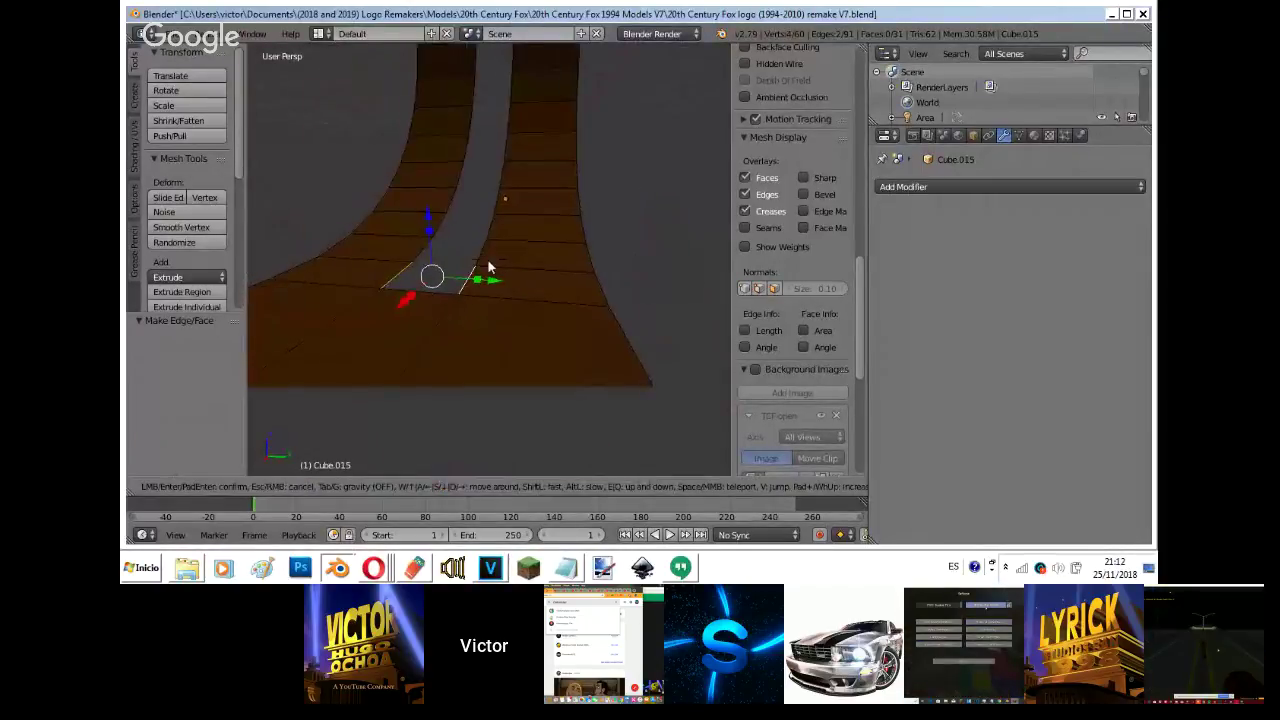
pyautogui.click(489, 262)
pyautogui.keyDown('shift'); pyautogui.rightClick(497, 285); pyautogui.keyUp('shift')
pyautogui.keyDown('shift'); pyautogui.rightClick(442, 275); pyautogui.keyUp('shift')
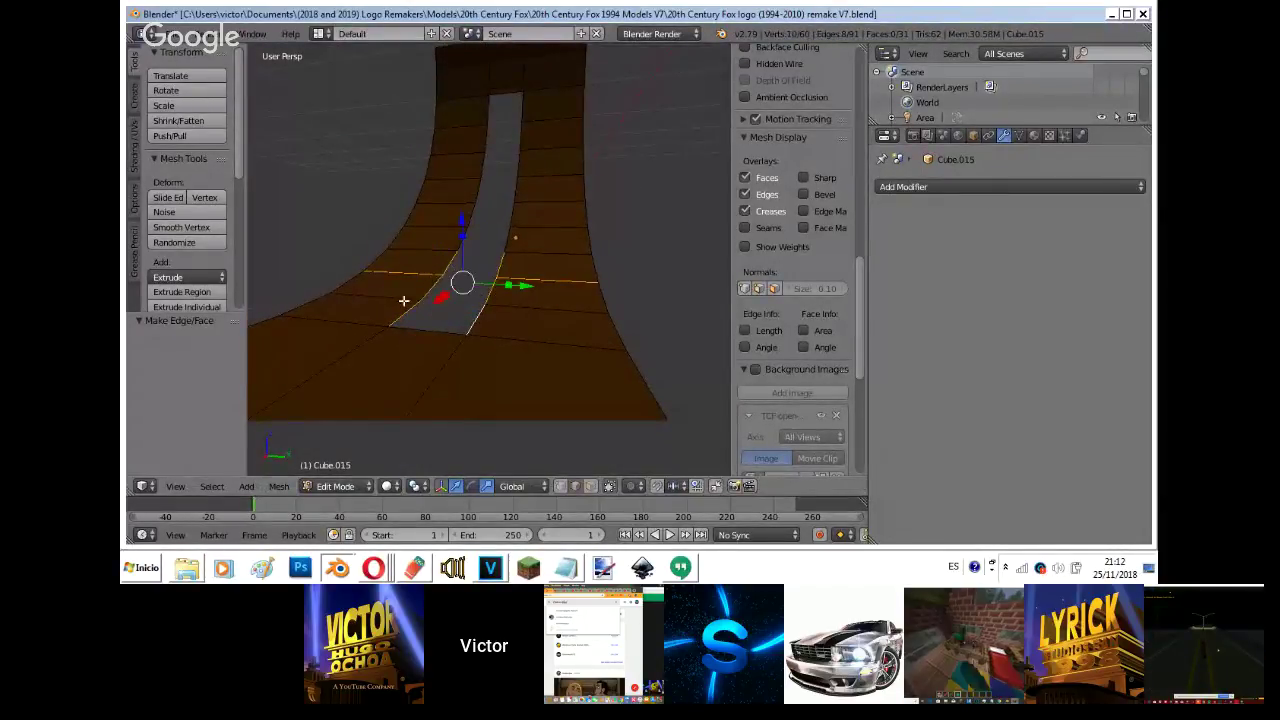
pyautogui.rightClick(404, 303)
pyautogui.keyDown('ctrl'); pyautogui.rightClick(484, 107); pyautogui.keyUp('ctrl')
# - Delete the short edge at the upper end of the slot between the strips
pyautogui.hotkey('shift', 'f')
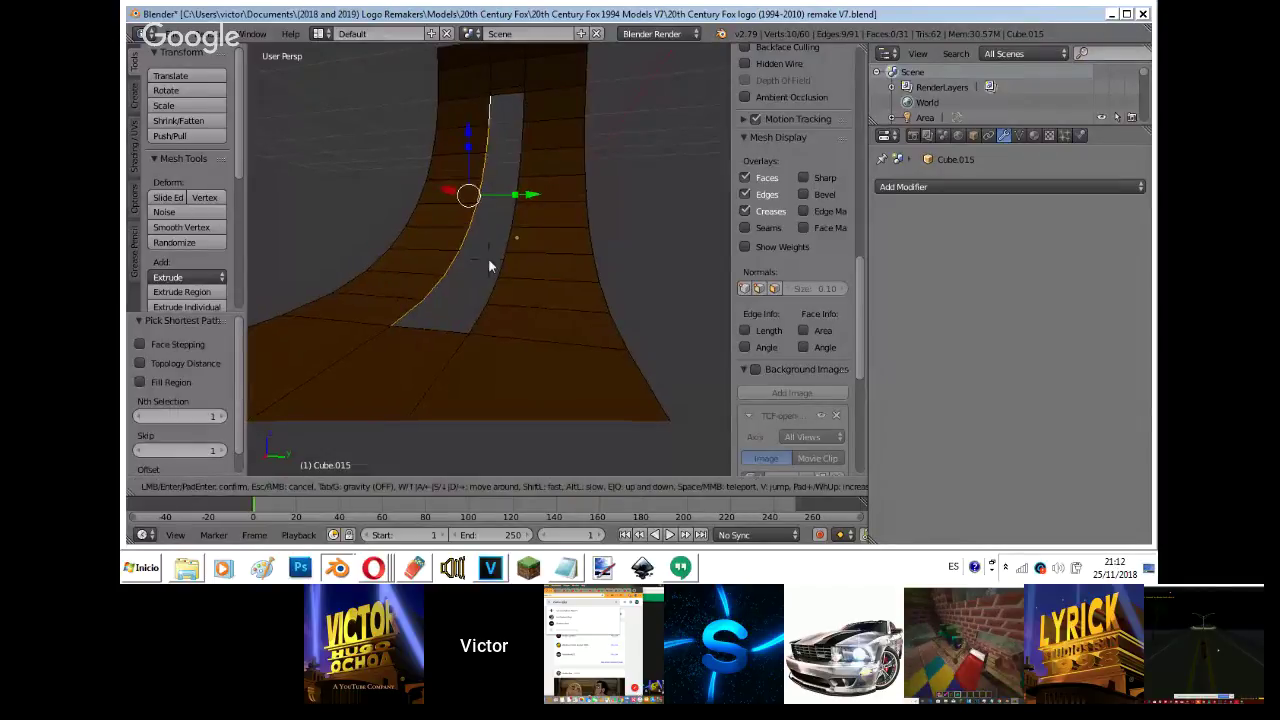
pyautogui.press('e')
pyautogui.click(489, 262)
pyautogui.hotkey('shift', 'f')
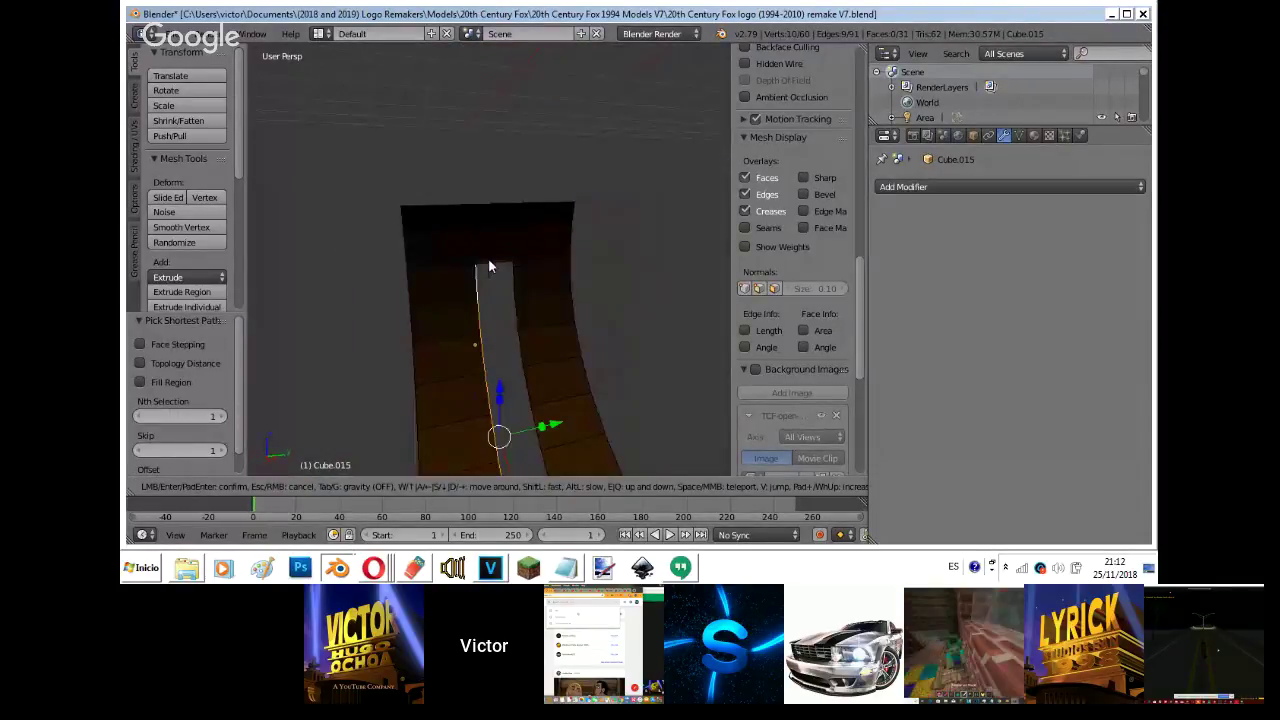
pyautogui.click(489, 266)
pyautogui.rightClick(484, 346)
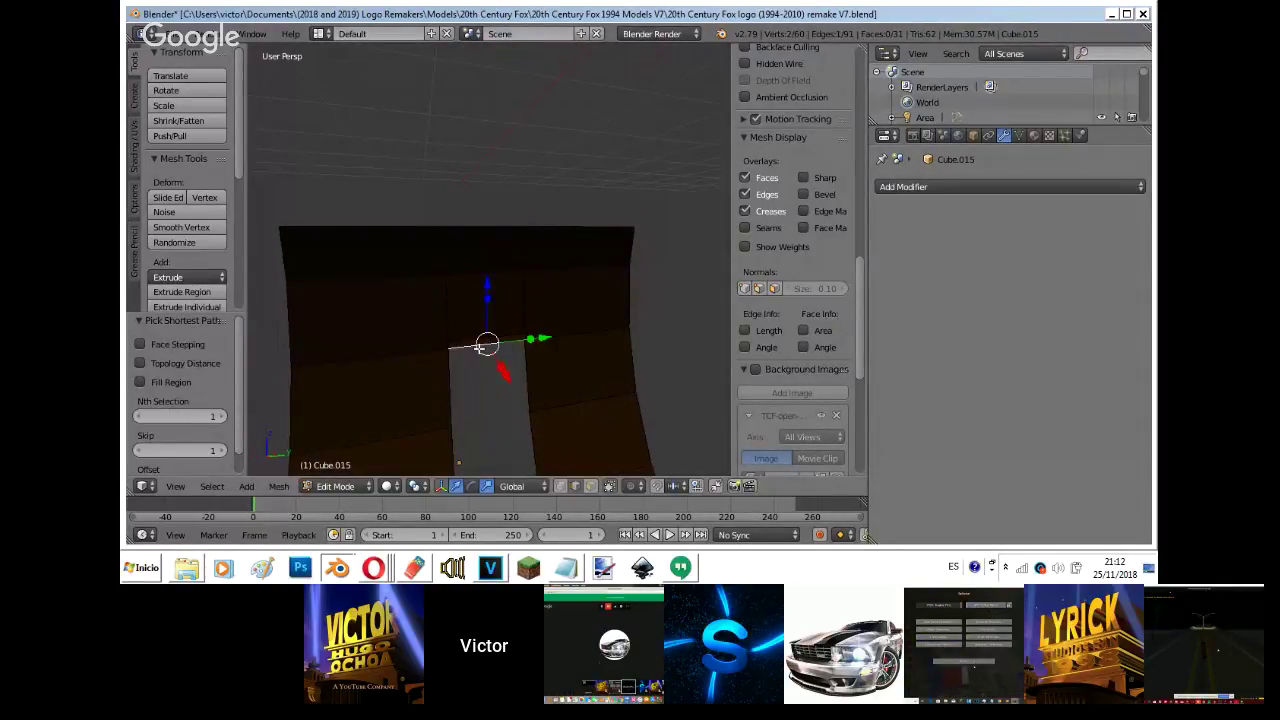
pyautogui.press('x')
pyautogui.click(467, 333)
pyautogui.hotkey('ctrl', 'z')
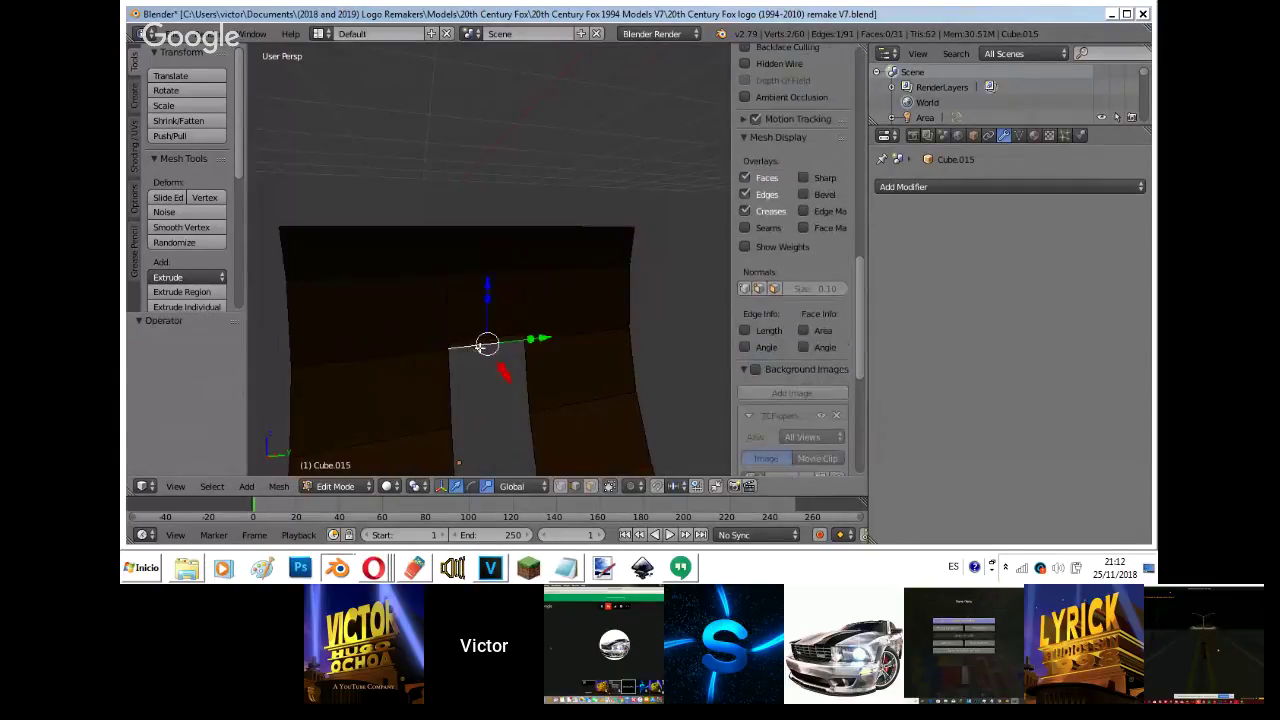
pyautogui.press('x')
pyautogui.click(486, 337)
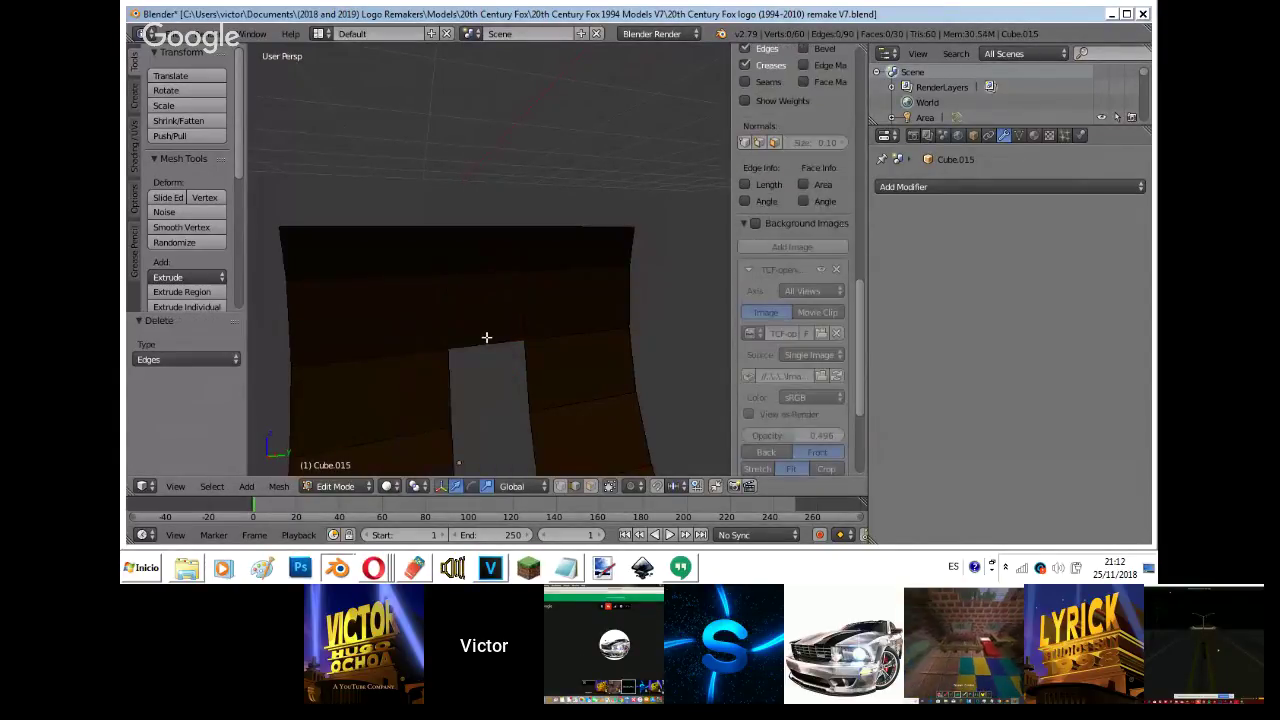
# - Select the edge paths along both long sides of the slot and fill the slot with a single face
pyautogui.hotkey('shift', 'f')
pyautogui.click(489, 266)
pyautogui.hotkey('shift', 'f')
pyautogui.click(489, 266)
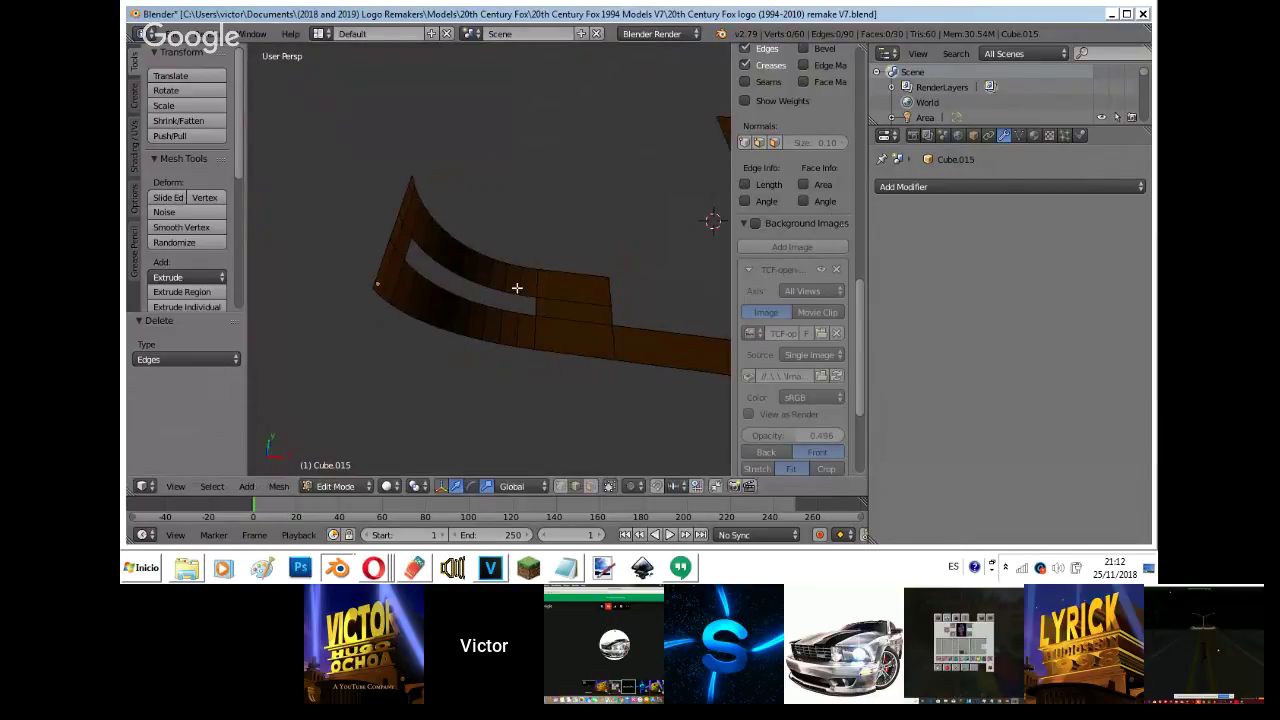
pyautogui.click(517, 288)
pyautogui.keyDown('ctrl'); pyautogui.click(416, 247); pyautogui.keyUp('ctrl')
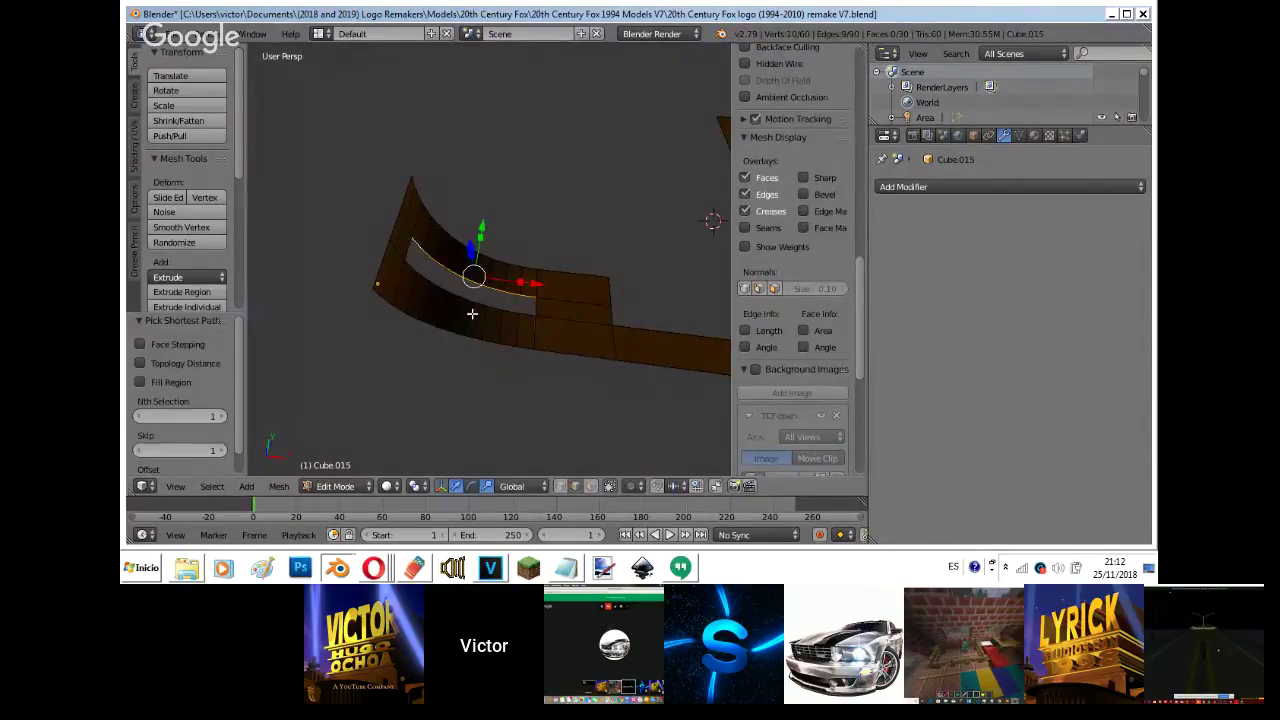
pyautogui.keyDown('ctrl'); pyautogui.click(525, 318); pyautogui.keyUp('ctrl')
pyautogui.keyDown('ctrl'); pyautogui.click(407, 262); pyautogui.keyUp('ctrl')
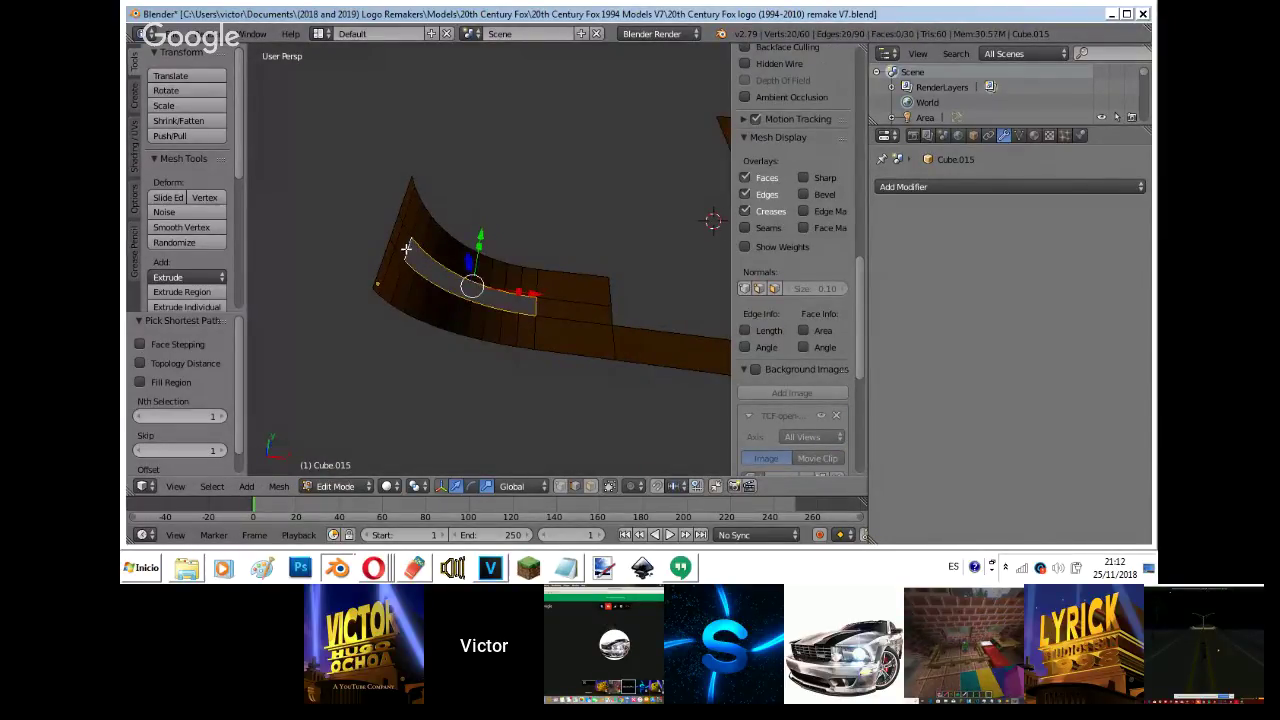
pyautogui.press('Tab')
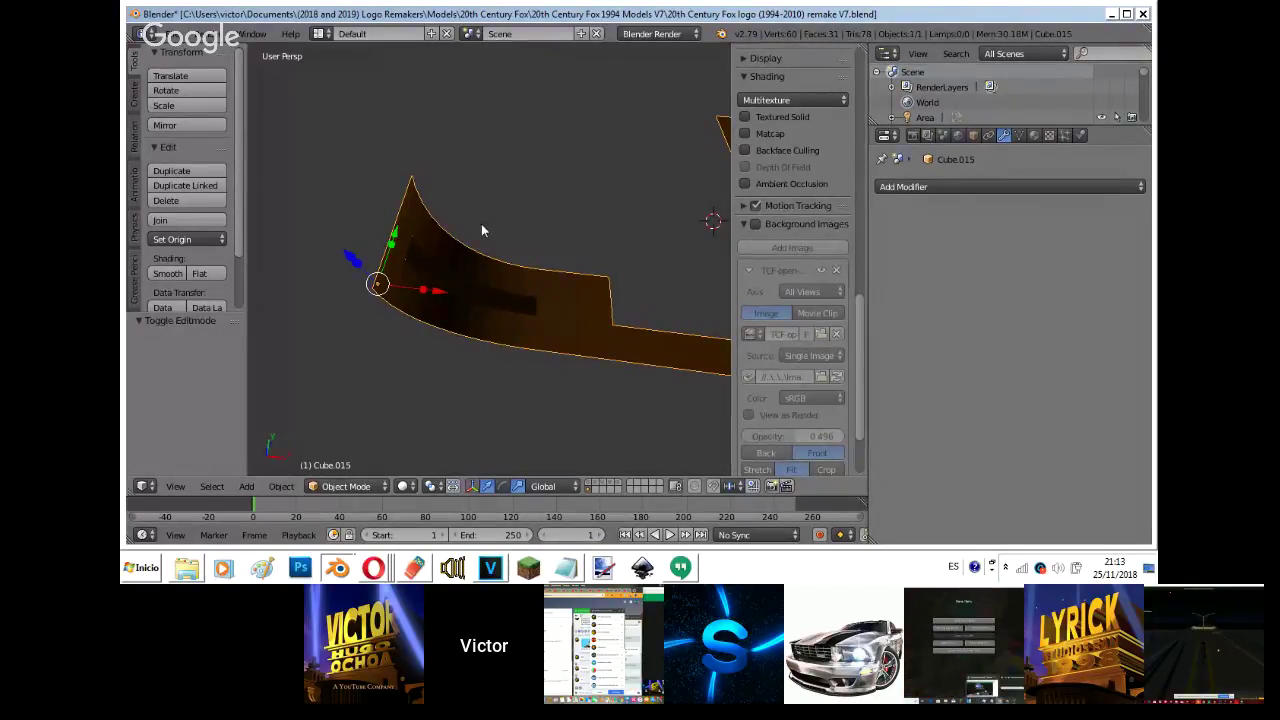
# - Examine the shading and shape of the slot's fill face on the curved strip in object and edit mode
pyautogui.press('Tab')
pyautogui.press('Tab')
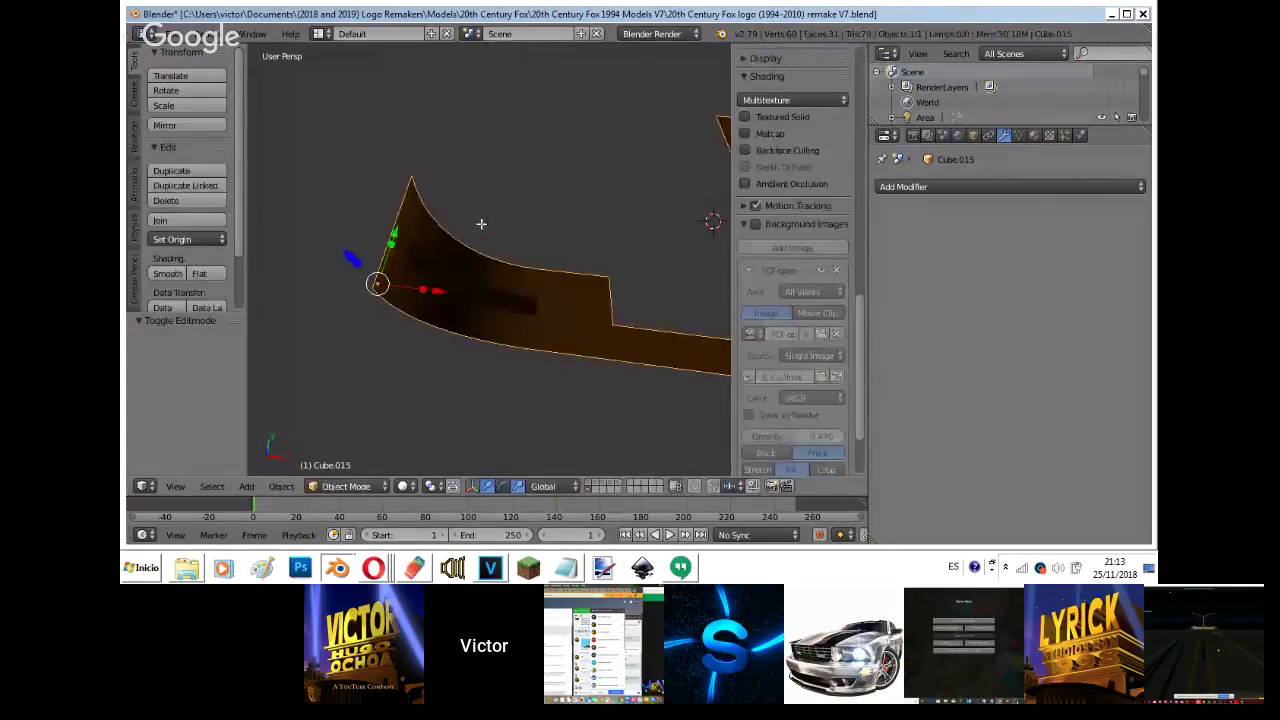
pyautogui.press('Tab')
pyautogui.press('w')
pyautogui.click(482, 225)
pyautogui.press('Tab')
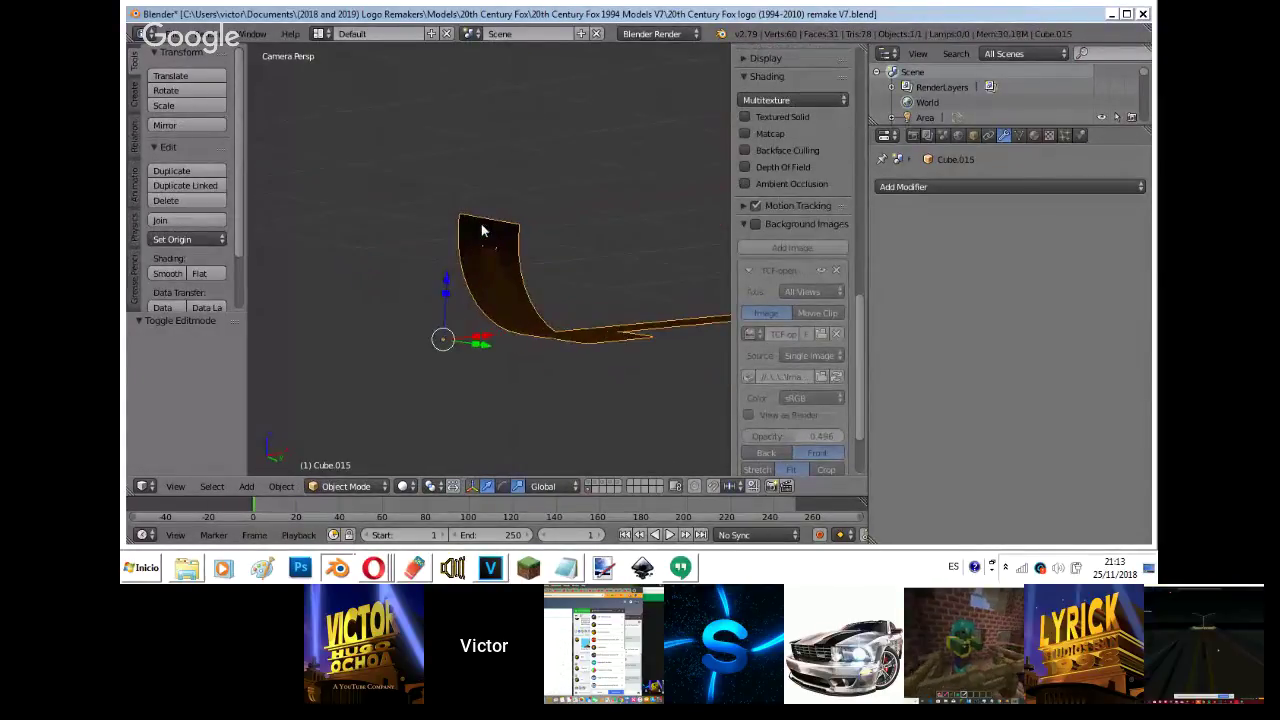
pyautogui.scroll(-1, 481, 225)
pyautogui.press('Tab')
pyautogui.press('Tab')
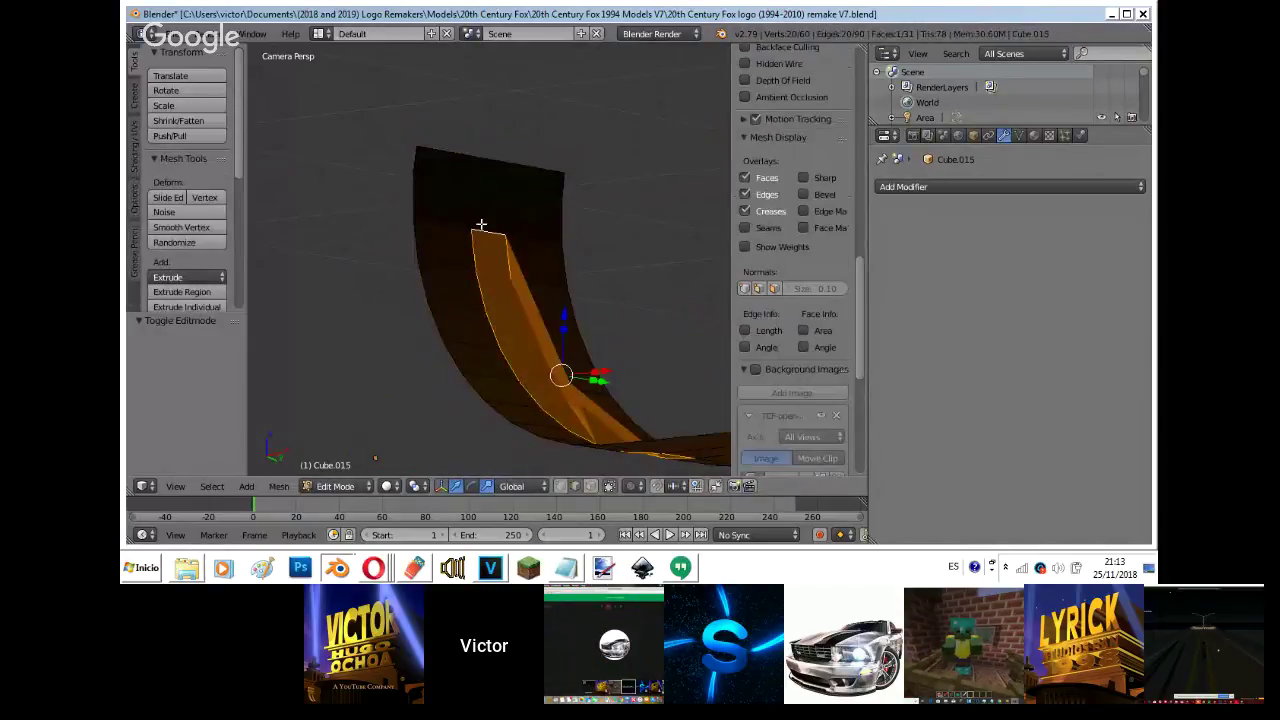
# - Undo the single face that fills the curved slot
pyautogui.hotkey('ctrl', 'z')
pyautogui.scroll(3, 482, 222)
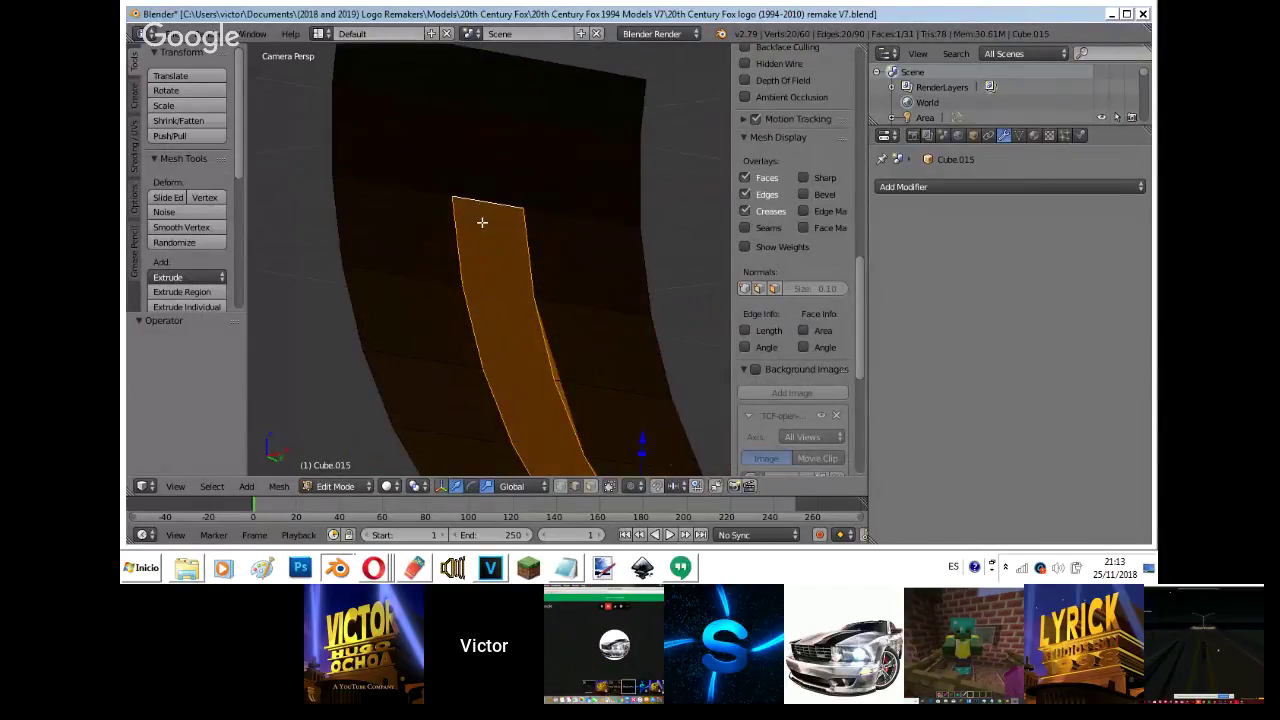
pyautogui.press('KP_0')
pyautogui.hotkey('shift', 'f')
pyautogui.press('w')
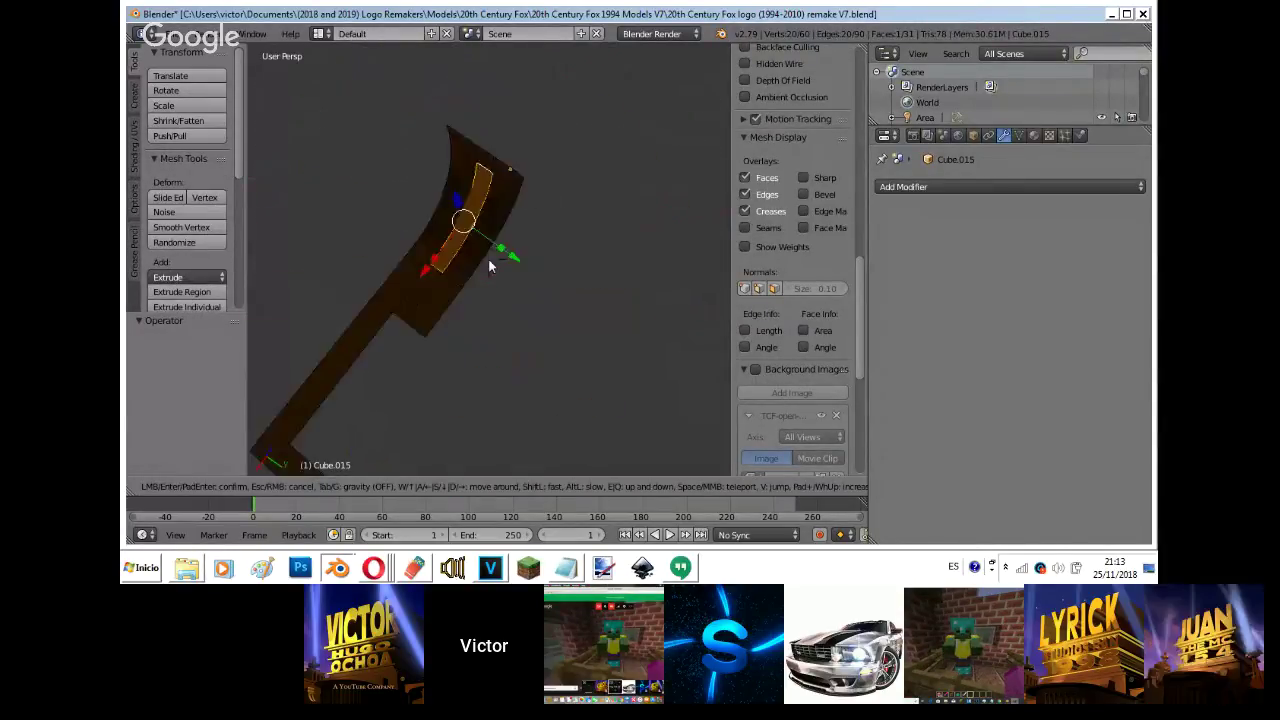
pyautogui.press('w')
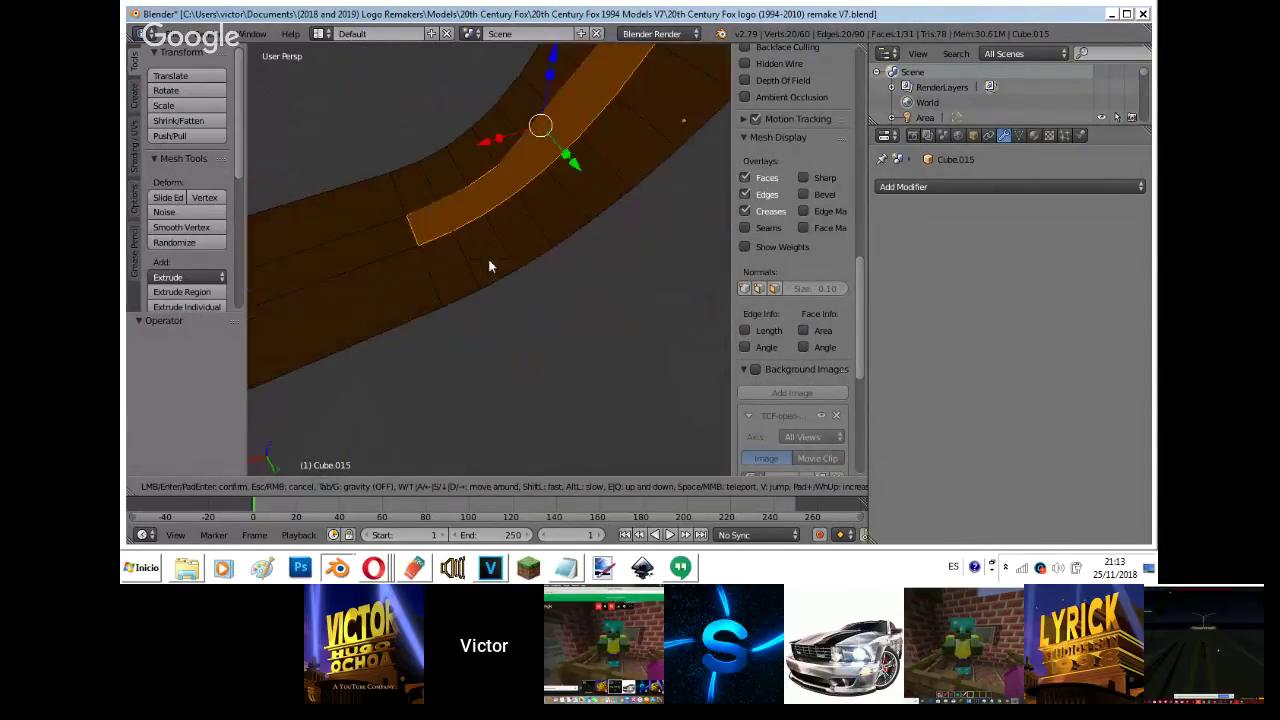
pyautogui.click(488, 260)
pyautogui.hotkey('ctrl', 'z')
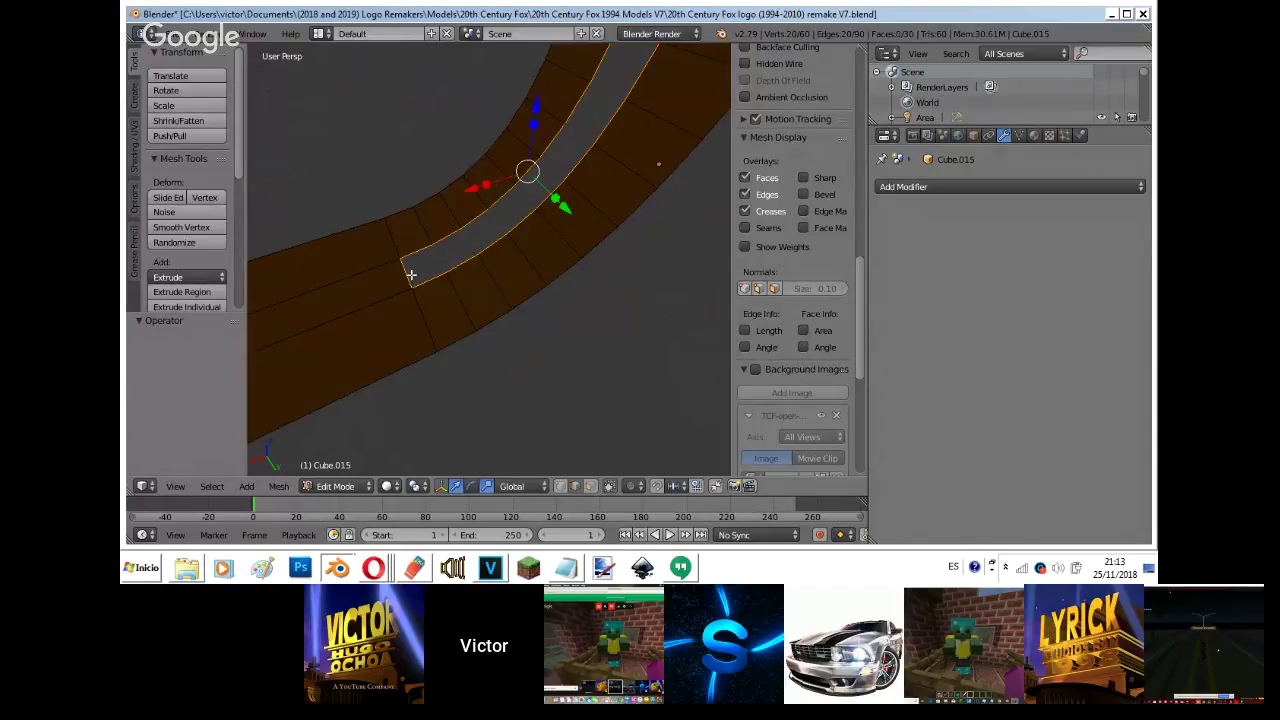
# - Fill the first segment at the slot's lower end with a face between its two facing edges
pyautogui.rightClick(411, 277)
pyautogui.keyDown('shift'); pyautogui.rightClick(428, 277); pyautogui.keyUp('shift')
pyautogui.moveTo(428, 277); pyautogui.dragTo(414, 251, button='middle')
pyautogui.hotkey('shift', 'f')
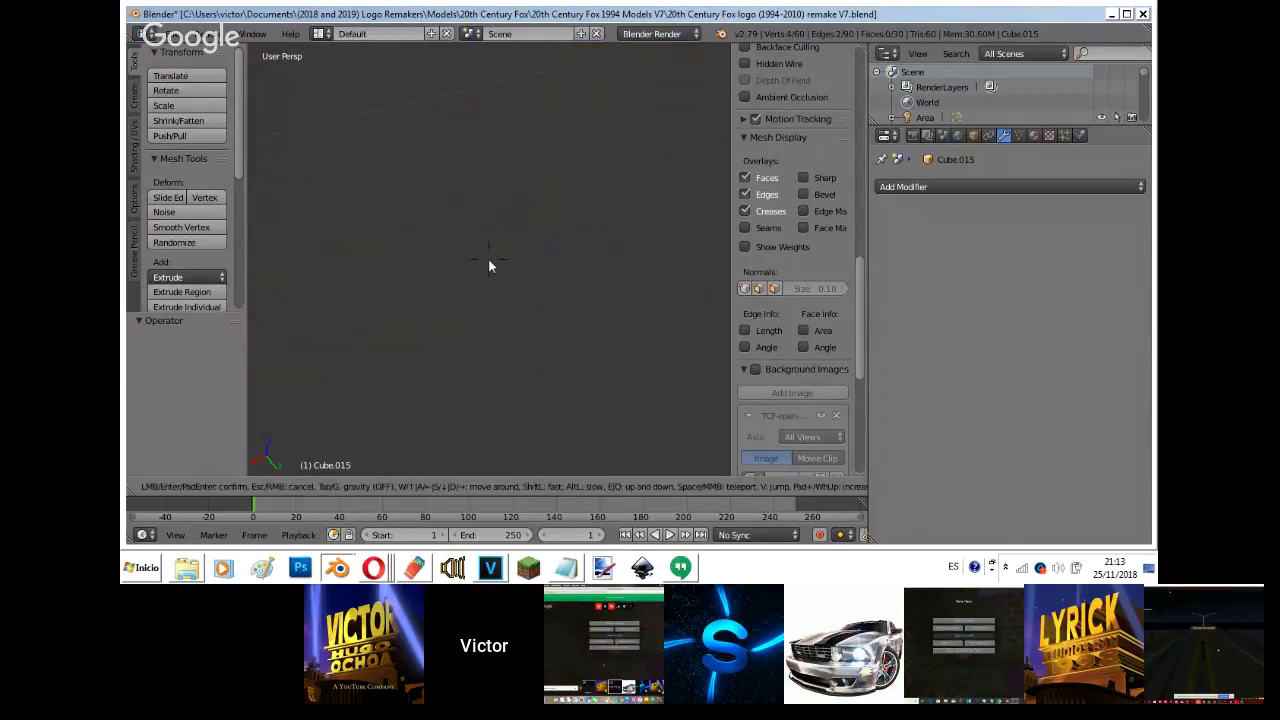
pyautogui.press('s')
pyautogui.press('q')
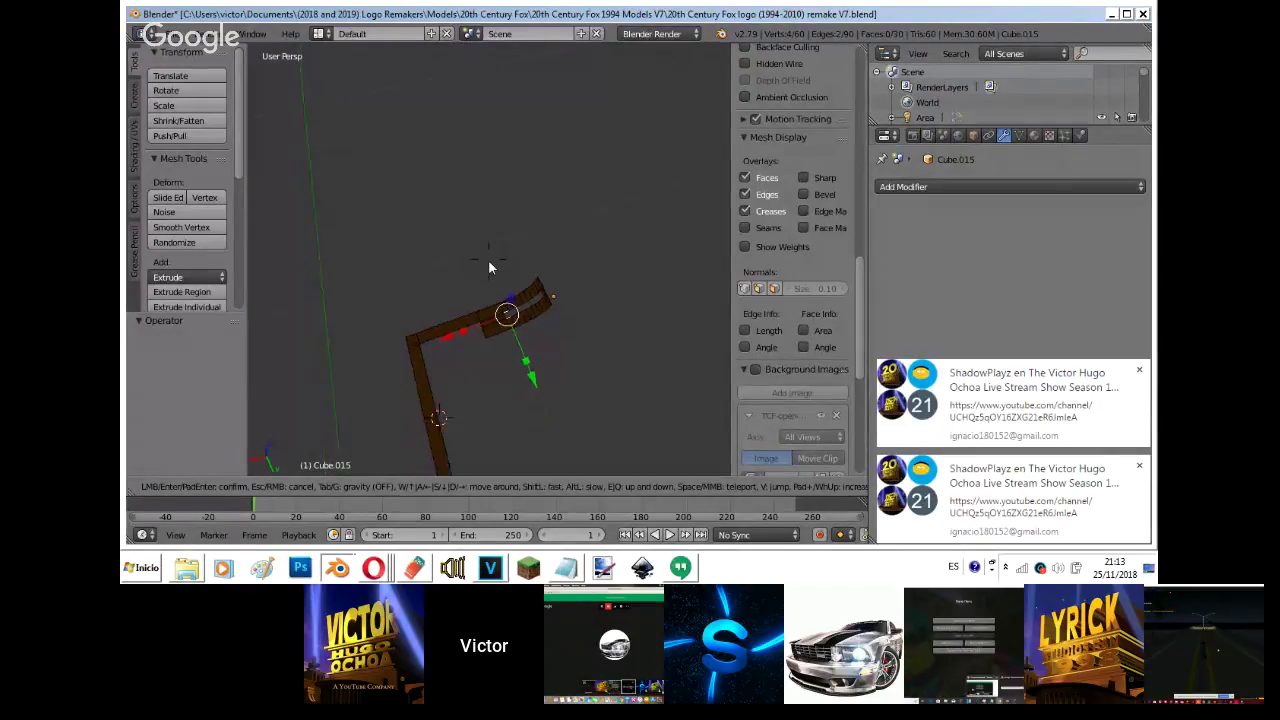
pyautogui.press('w')
pyautogui.click(489, 266)
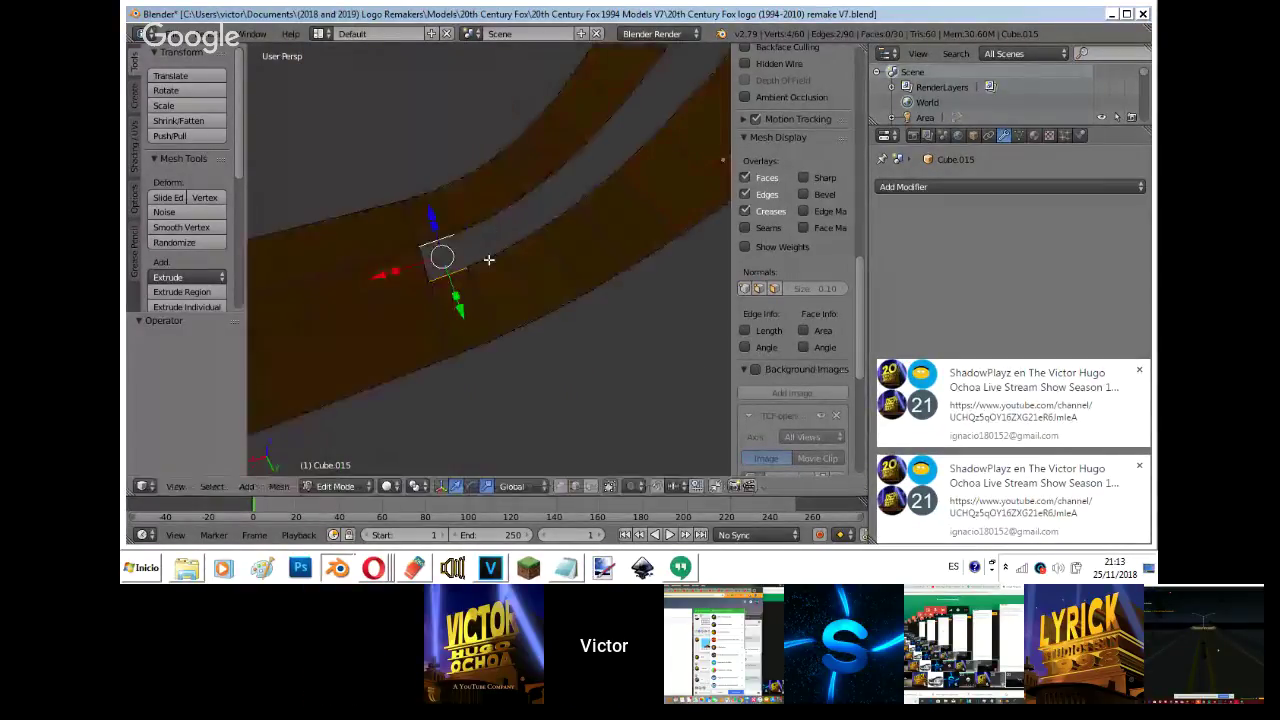
pyautogui.press('f')
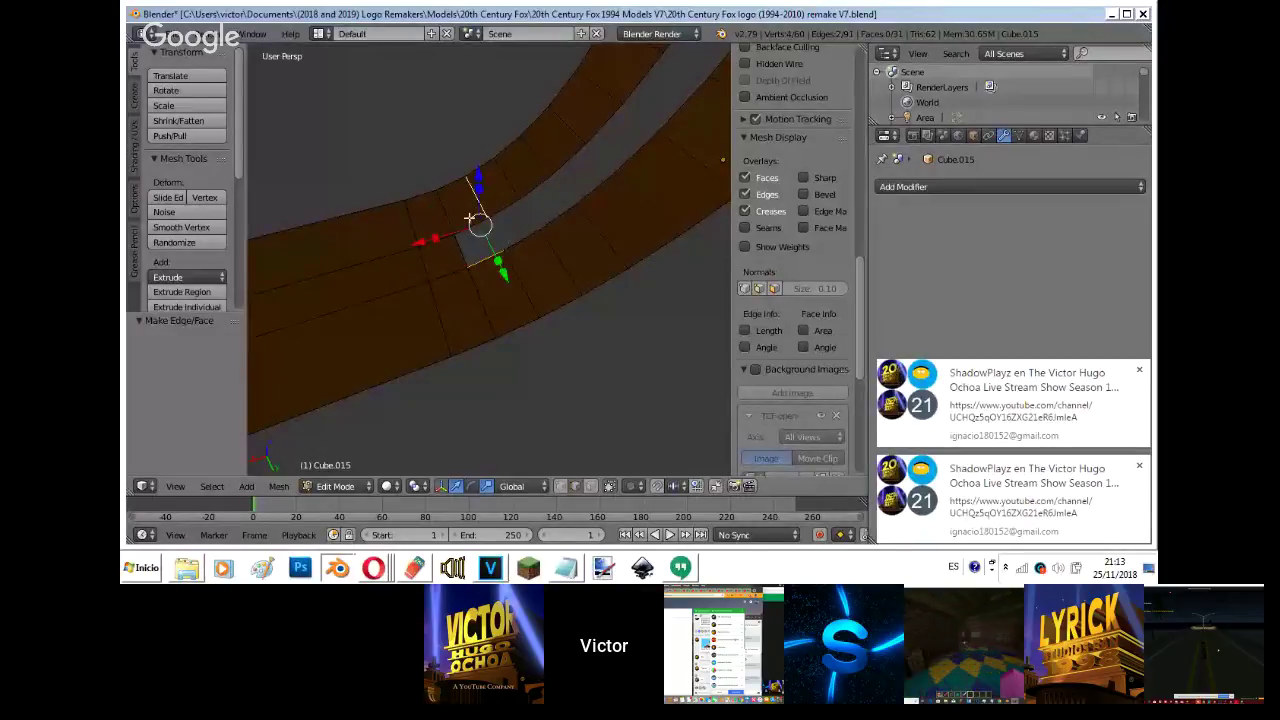
# - Continue up the curved slot, filling each successive segment with a face between its pair of facing edges
pyautogui.rightClick(474, 227)
pyautogui.keyDown('shift'); pyautogui.rightClick(490, 257); pyautogui.keyUp('shift')
pyautogui.press('f')
pyautogui.rightClick(519, 244)
pyautogui.keyDown('shift'); pyautogui.rightClick(510, 200); pyautogui.keyUp('shift')
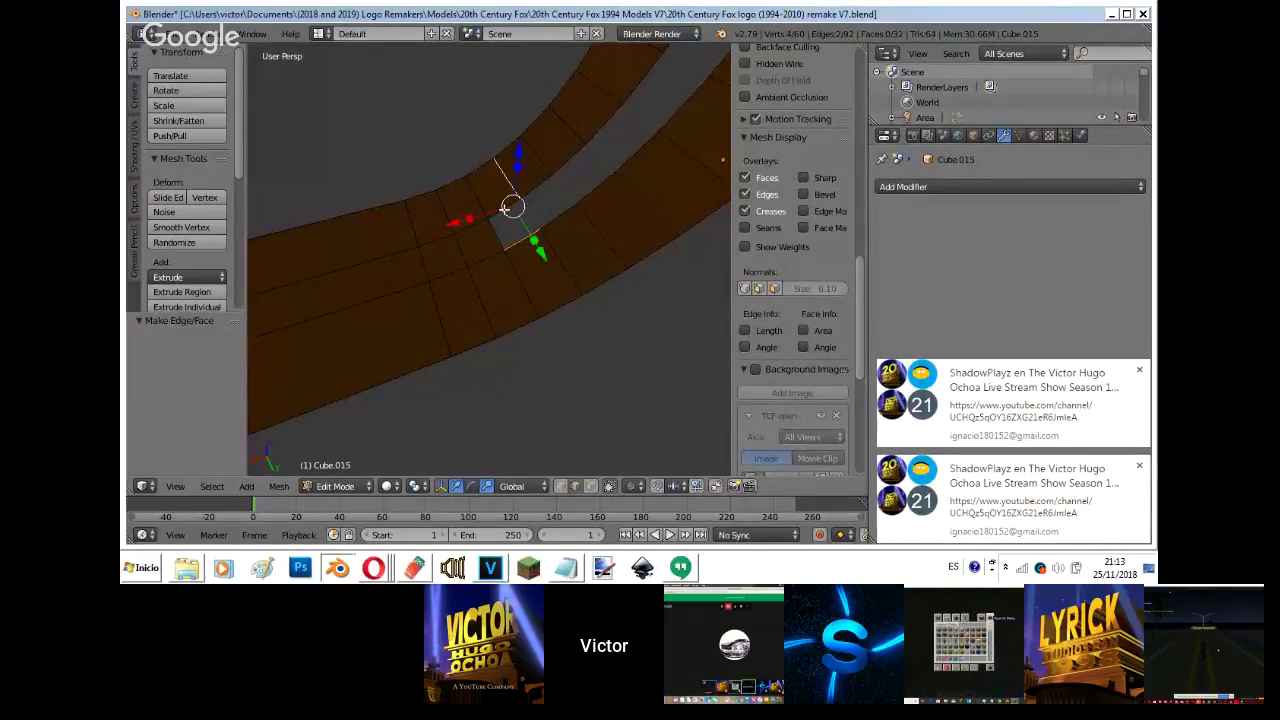
pyautogui.rightClick(506, 209)
pyautogui.keyDown('shift'); pyautogui.rightClick(522, 241); pyautogui.keyUp('shift')
pyautogui.press('f')
pyautogui.rightClick(555, 217)
pyautogui.keyDown('shift'); pyautogui.rightClick(541, 184); pyautogui.keyUp('shift')
pyautogui.press('f')
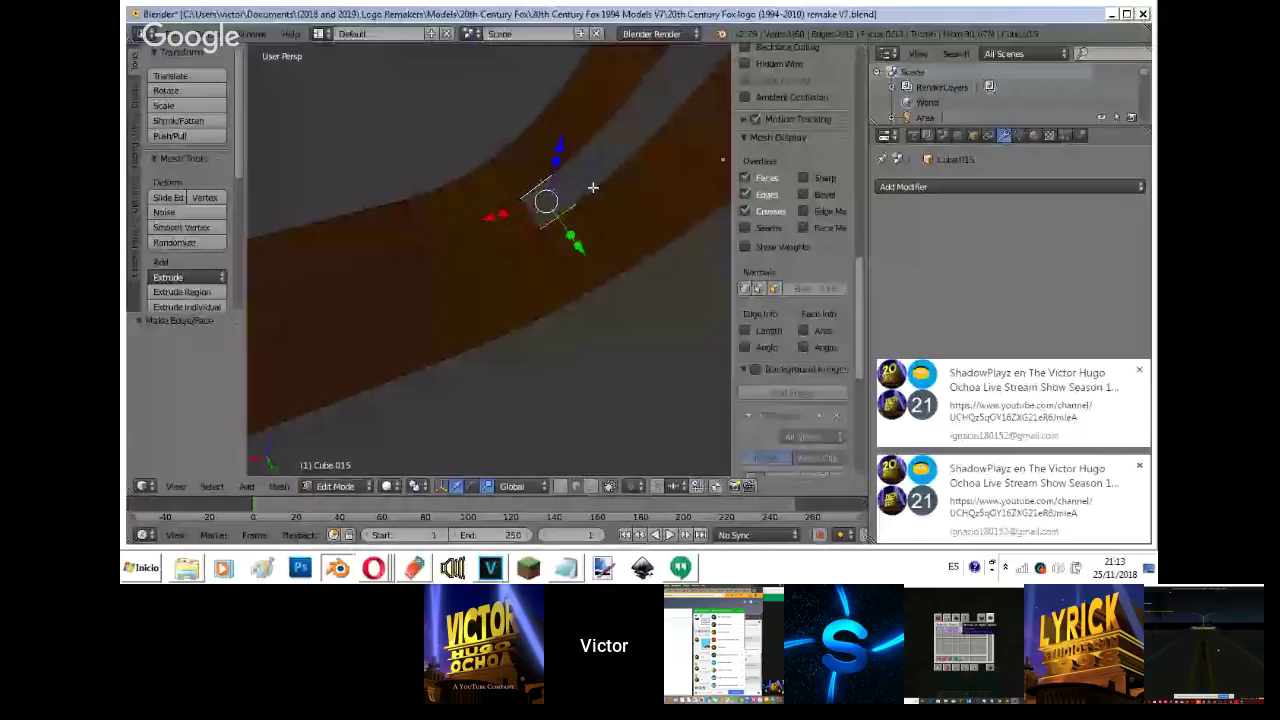
pyautogui.rightClick(592, 187)
pyautogui.keyDown('shift'); pyautogui.rightClick(572, 158); pyautogui.keyUp('shift')
pyautogui.press('f')
pyautogui.rightClick(622, 160)
pyautogui.keyDown('shift'); pyautogui.rightClick(597, 130); pyautogui.keyUp('shift')
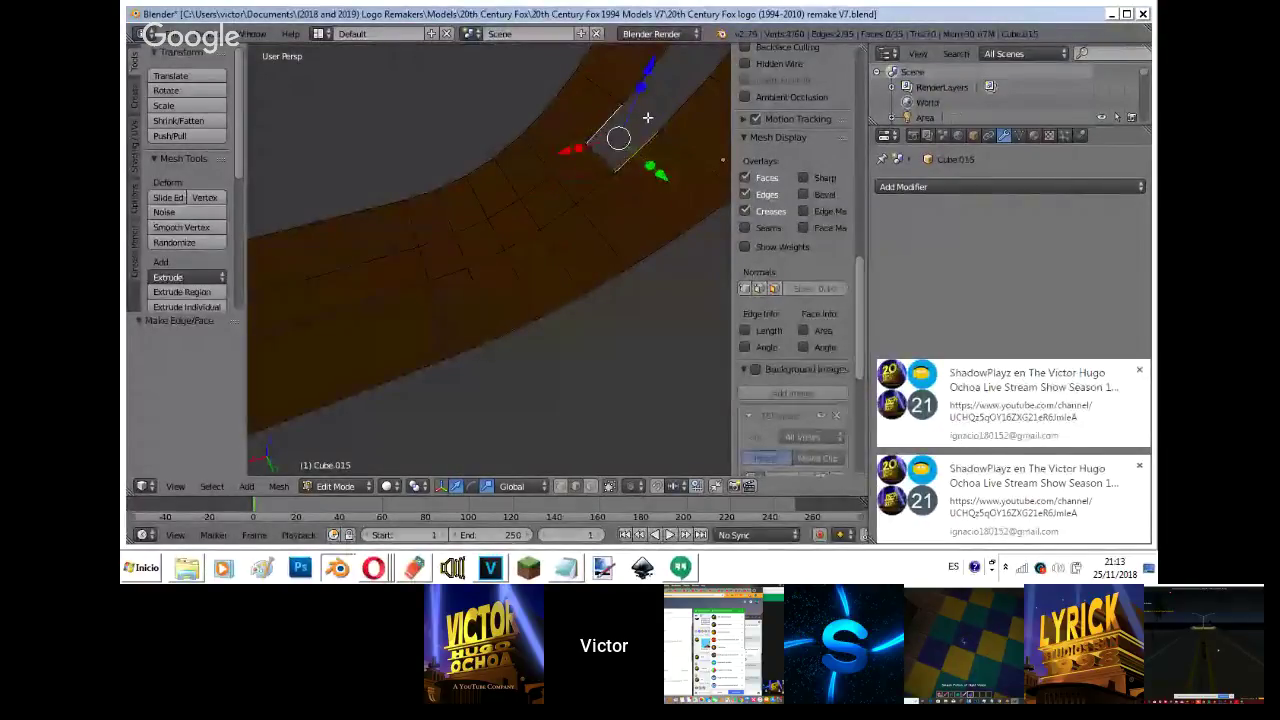
# - Return to object mode and delete the flat curved strip object
pyautogui.press('e')
pyautogui.press('s')
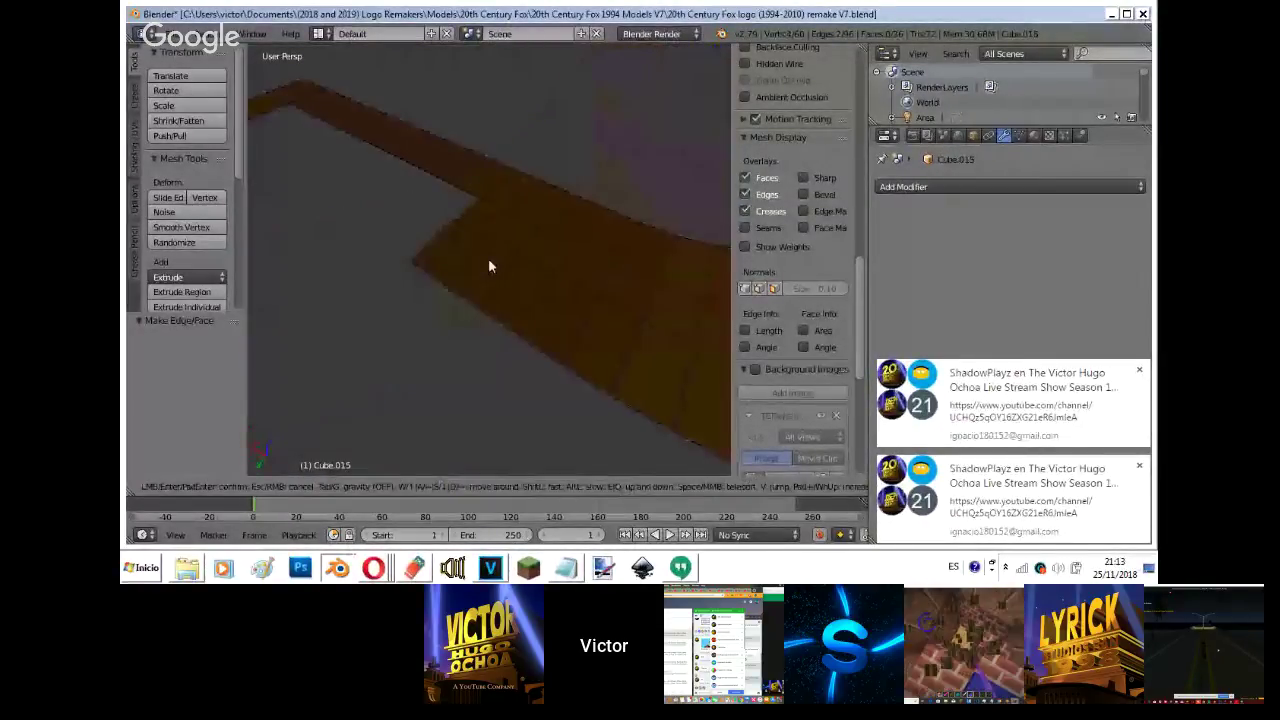
pyautogui.press('a')
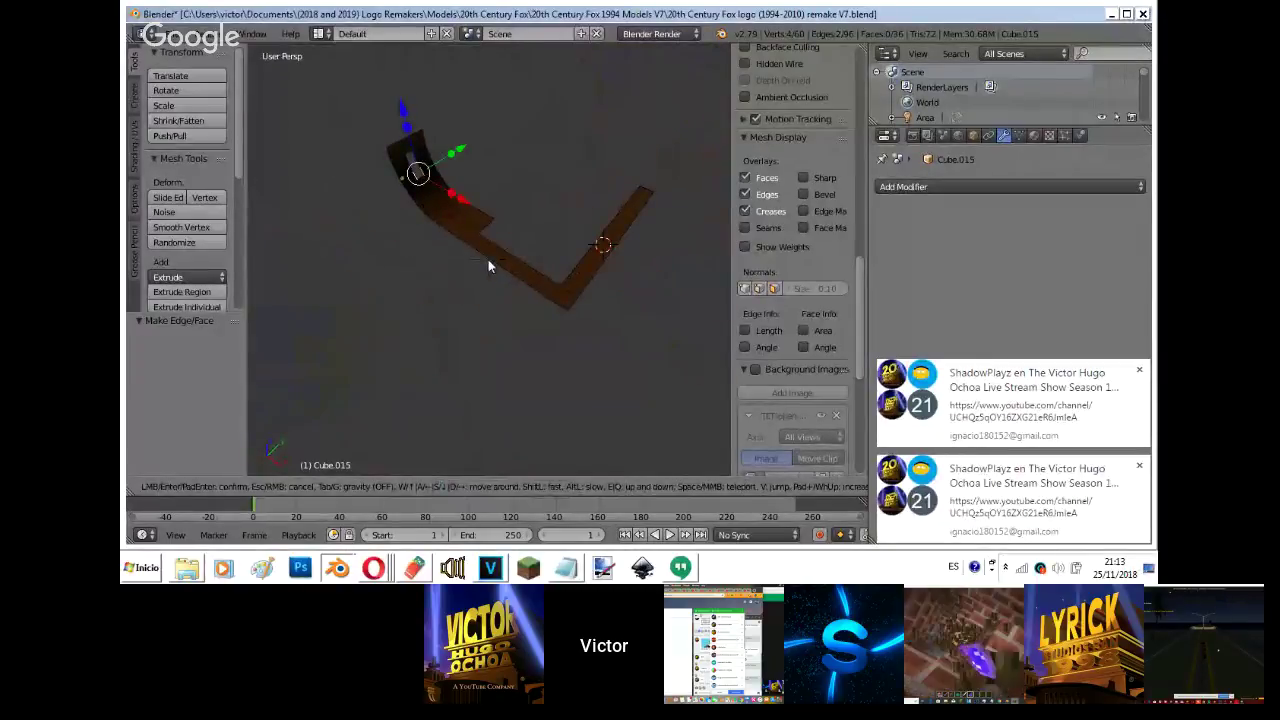
pyautogui.click(489, 259)
pyautogui.press('Tab')
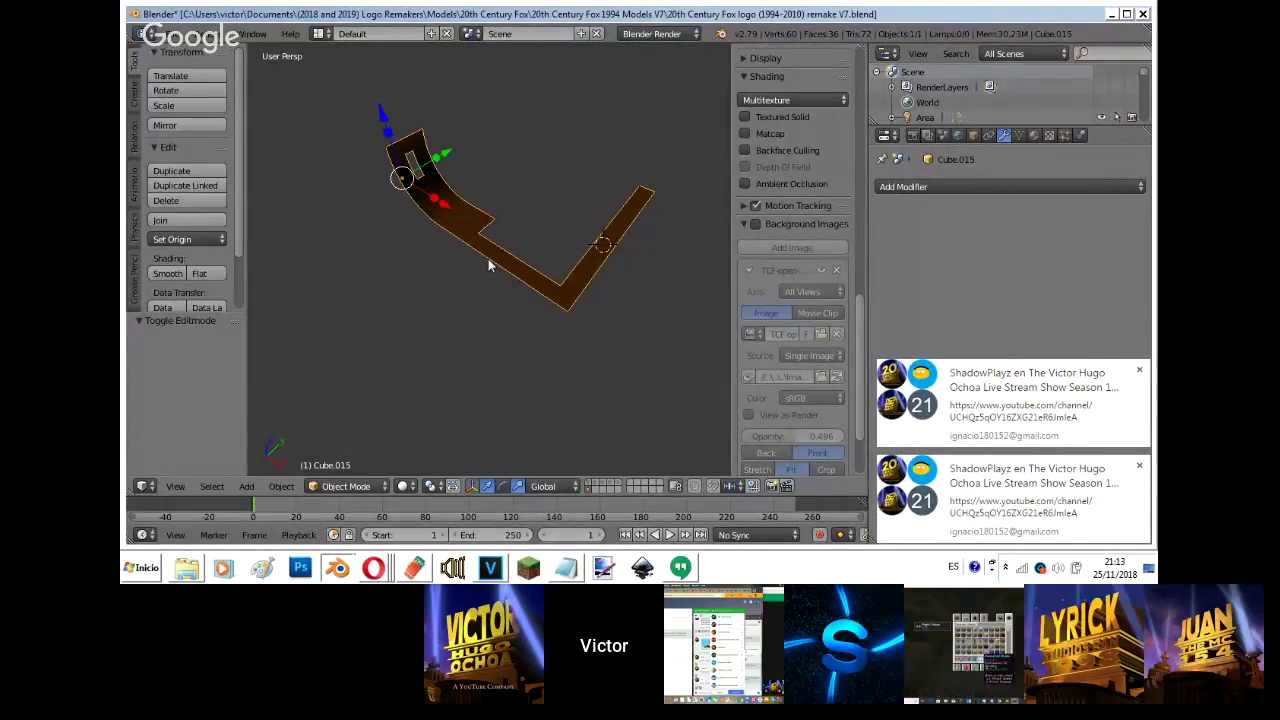
pyautogui.press('Delete')
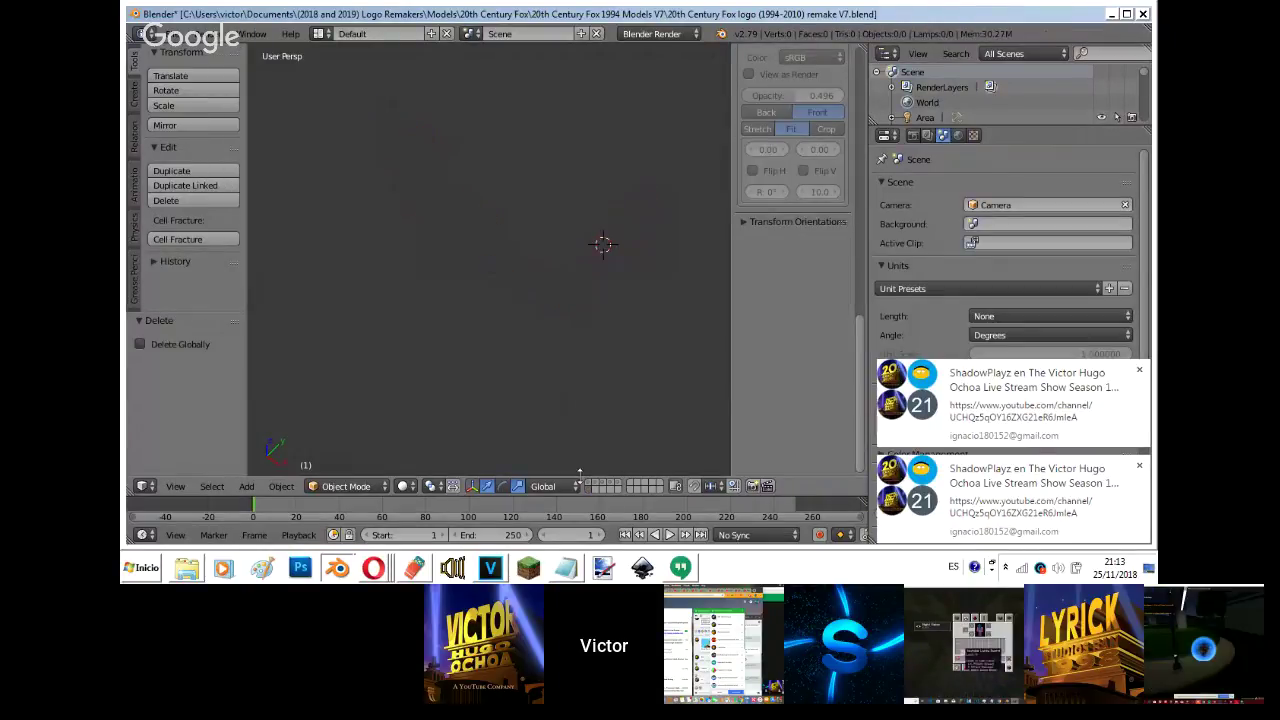
# - Display the layer holding the base model and select the solid curved strip ornament on it
pyautogui.click(611, 488)
pyautogui.click(617, 484)
pyautogui.rightClick(456, 244)
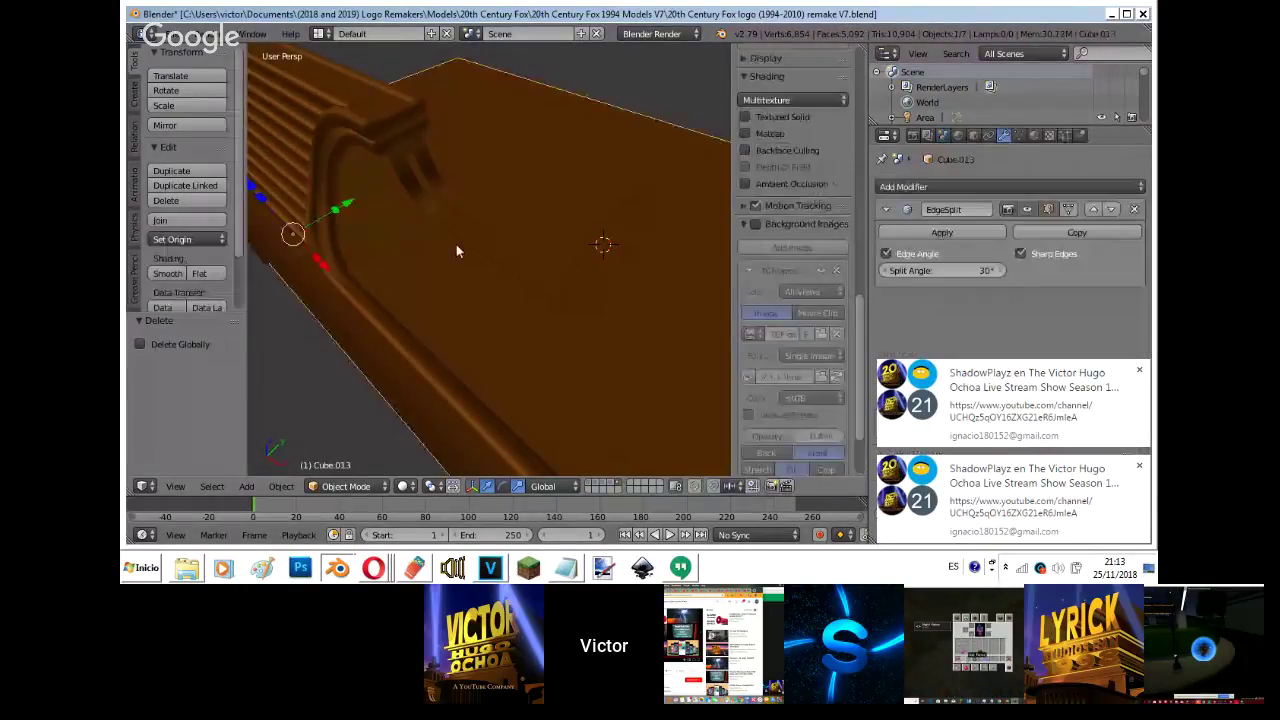
pyautogui.rightClick(456, 240)
pyautogui.hotkey('shift', 'f')
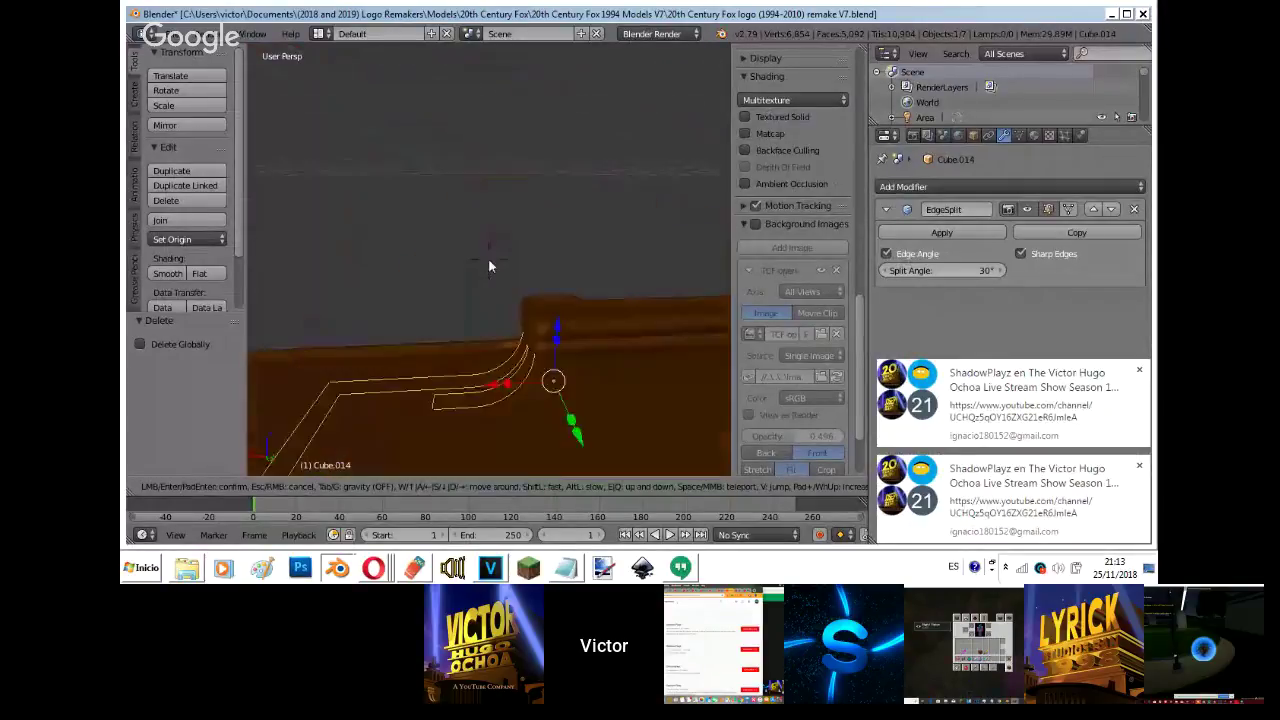
pyautogui.press('w')
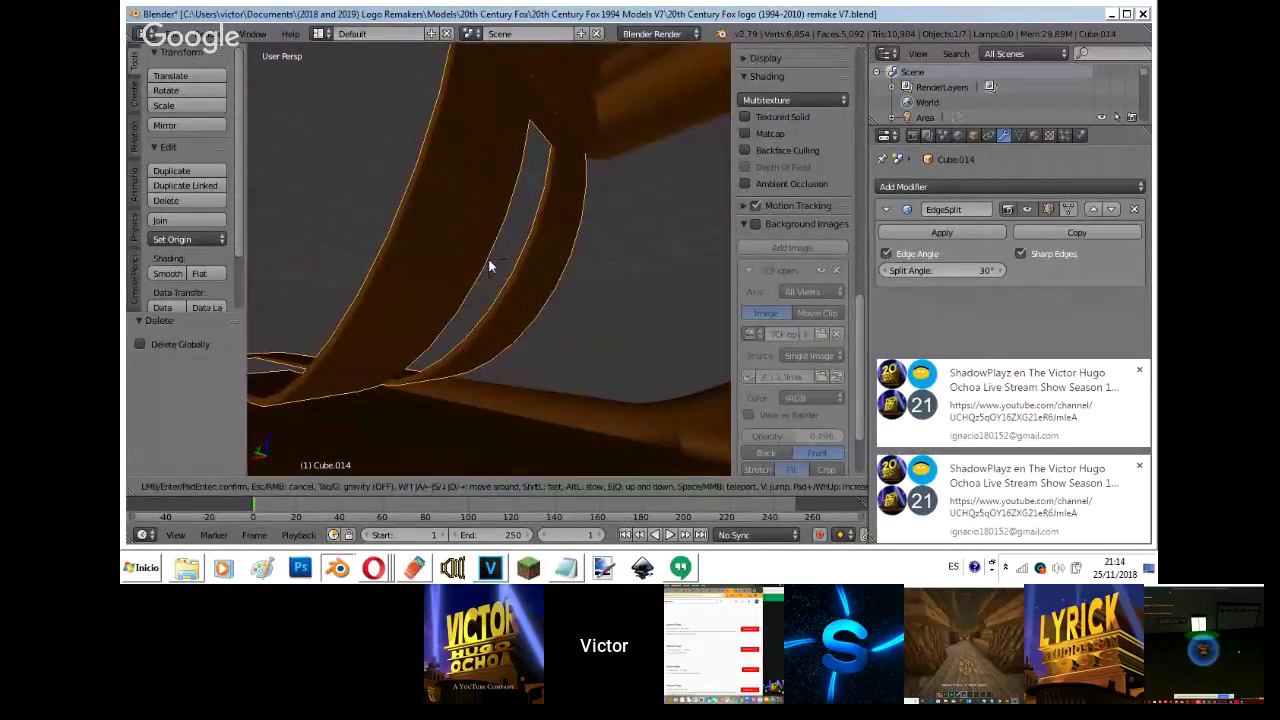
pyautogui.press('w')
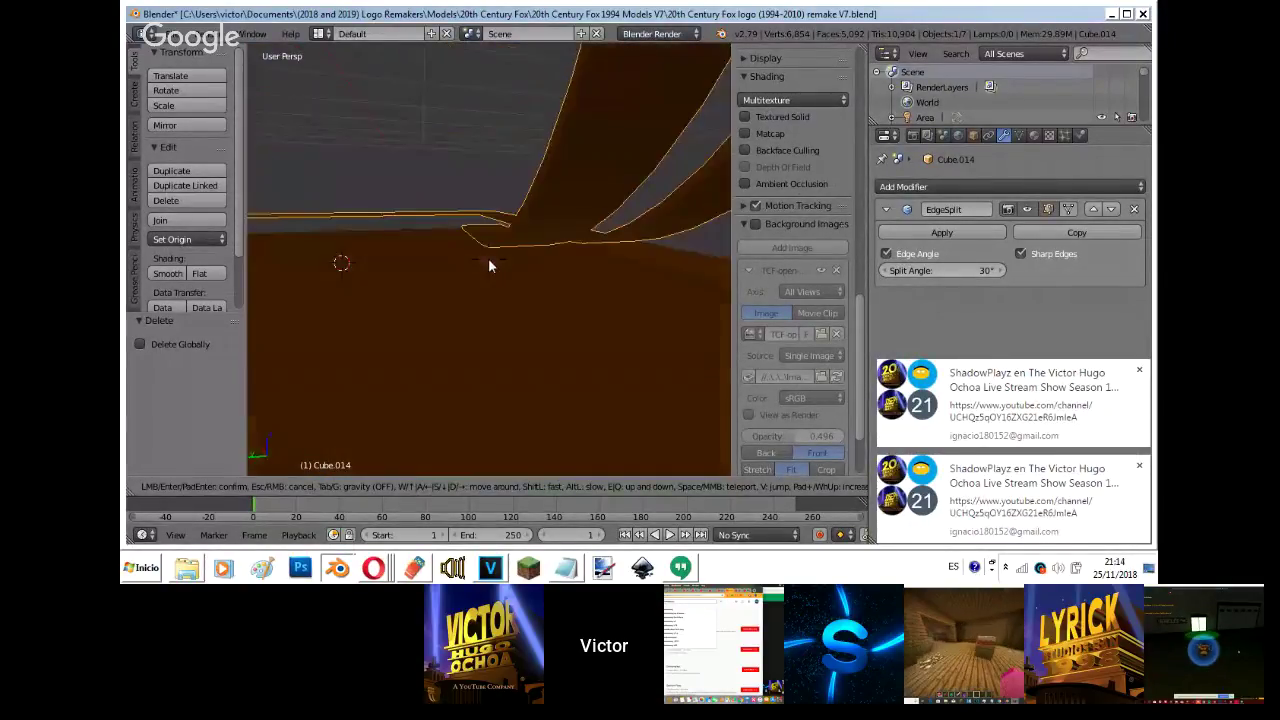
pyautogui.press('w')
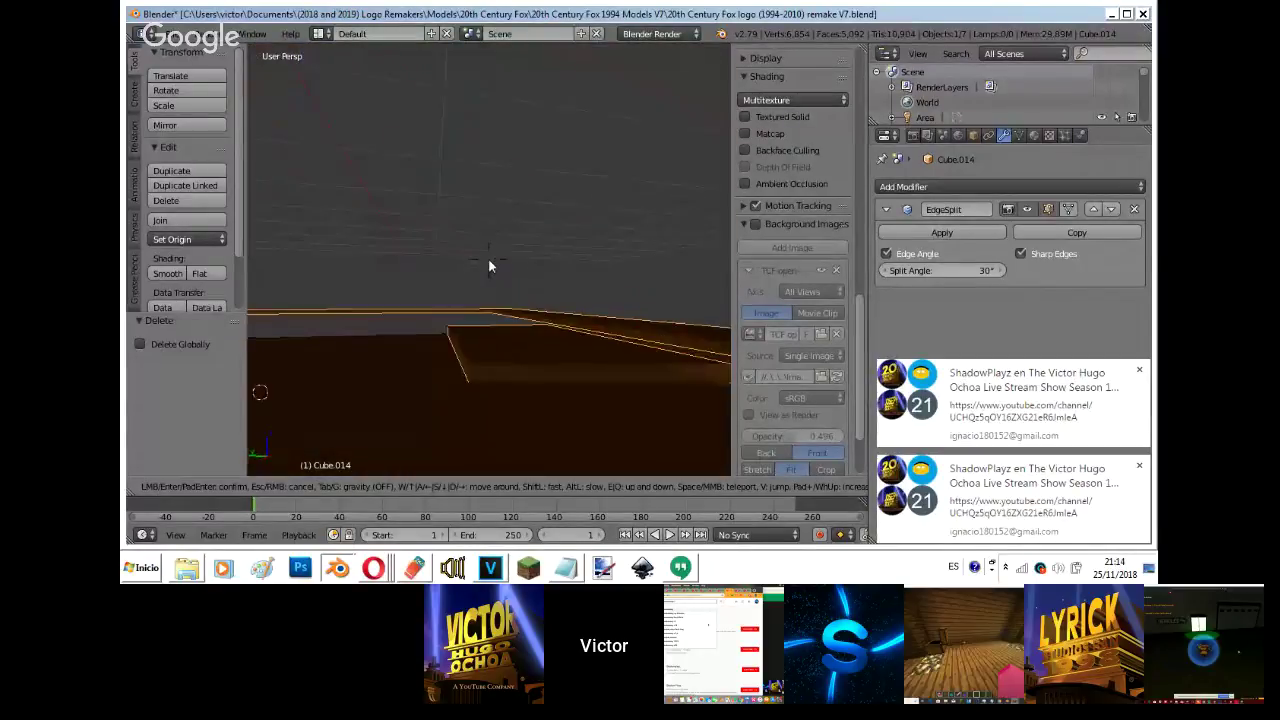
# - Move the selected strip ornament to a layer separate from the base and show only that layer
pyautogui.press('Escape')
pyautogui.press('m')
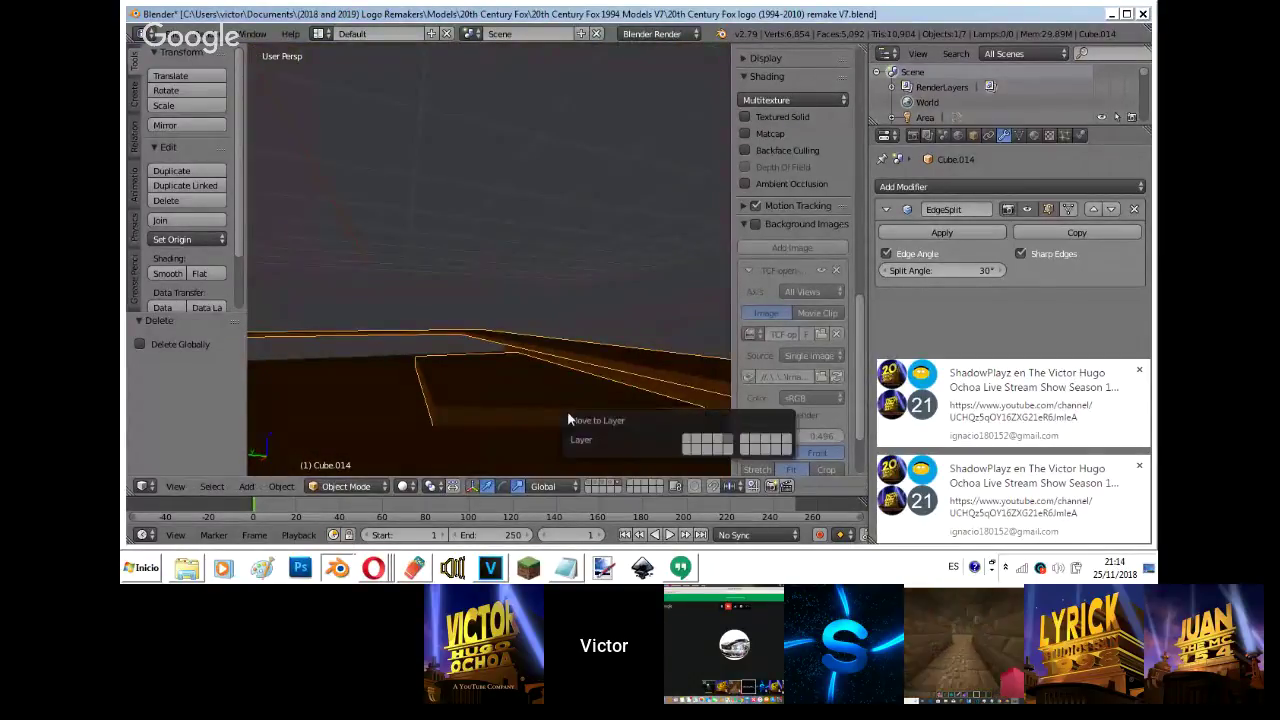
pyautogui.click(687, 449)
pyautogui.click(589, 490)
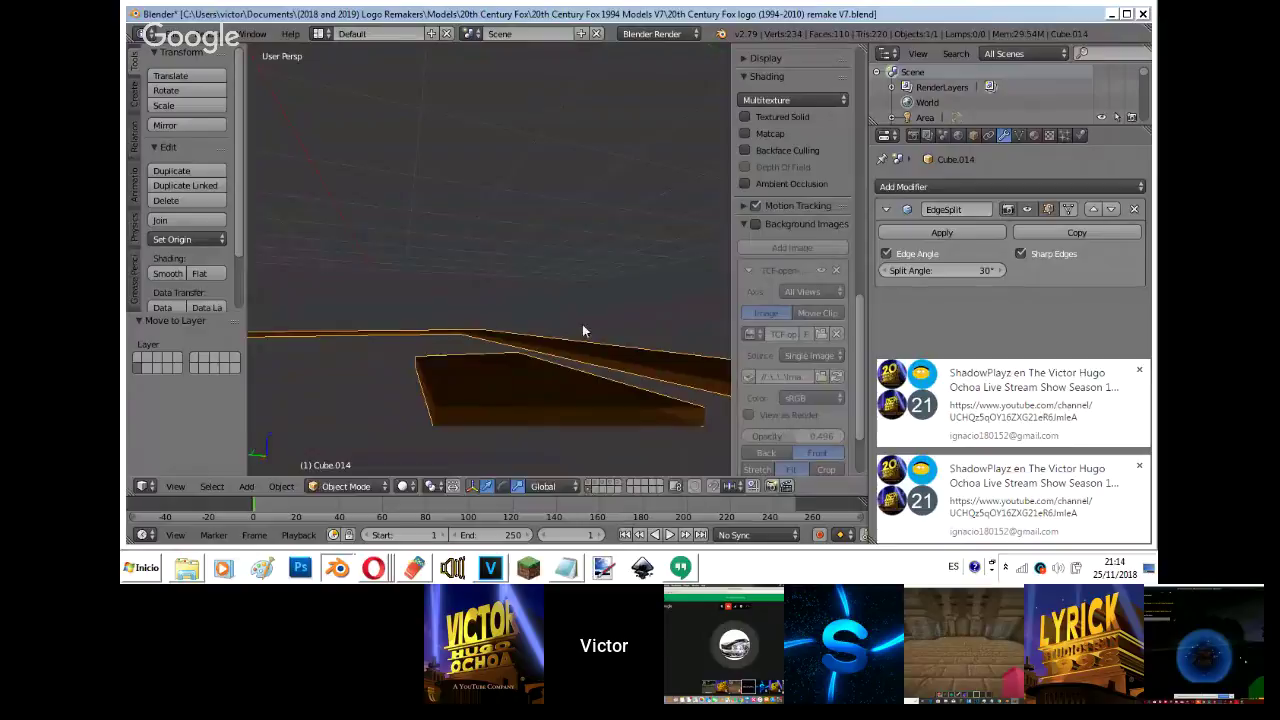
# - Enter edit mode on the strip ornament and select the long narrow face at its end in face select mode
pyautogui.hotkey('shift', 'f')
pyautogui.press('w')
pyautogui.click(471, 278)
pyautogui.press('Tab')
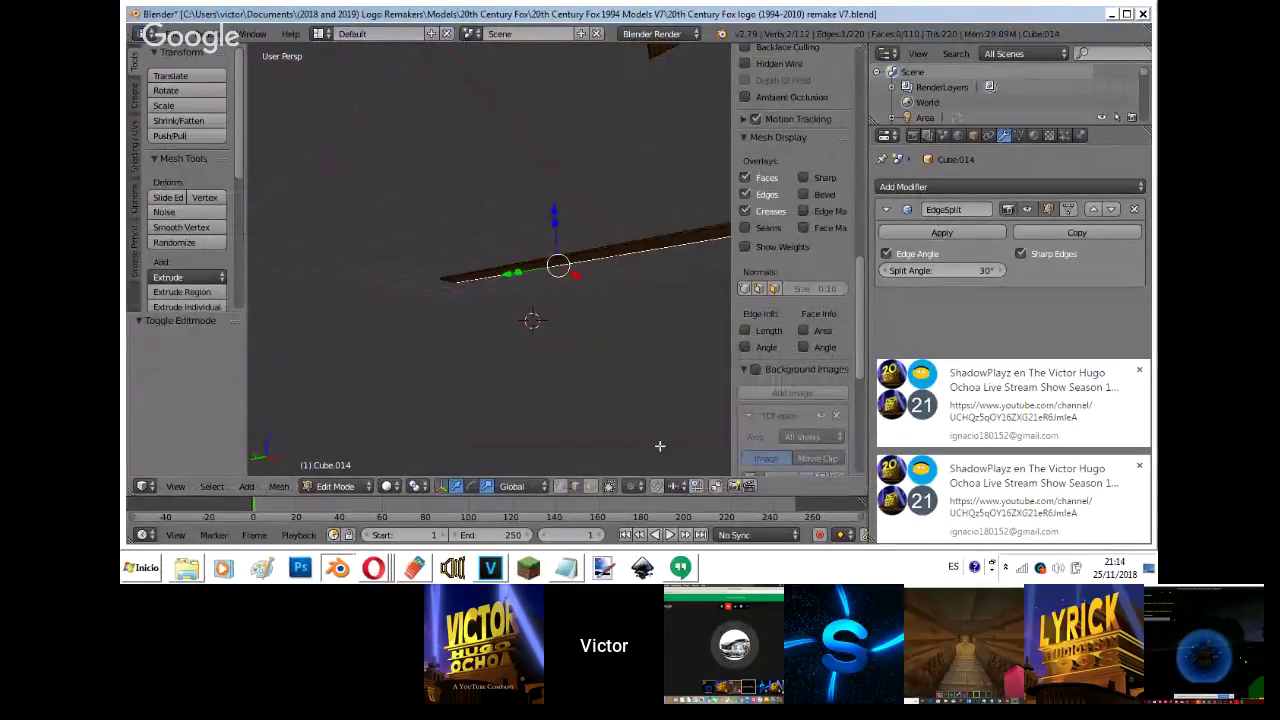
pyautogui.click(590, 487)
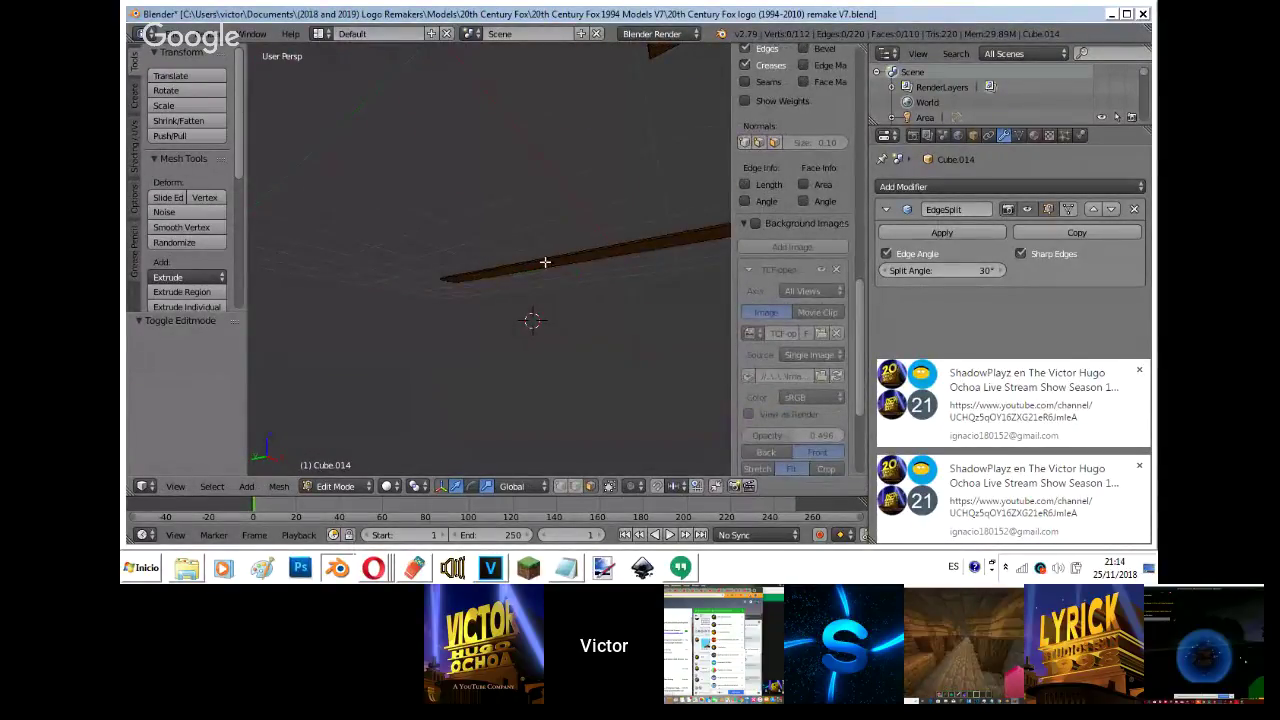
pyautogui.rightClick(545, 262)
# - Switch to the YouTube live stream page in Opera and dismiss both notifications covering the chat
pyautogui.click(374, 568)
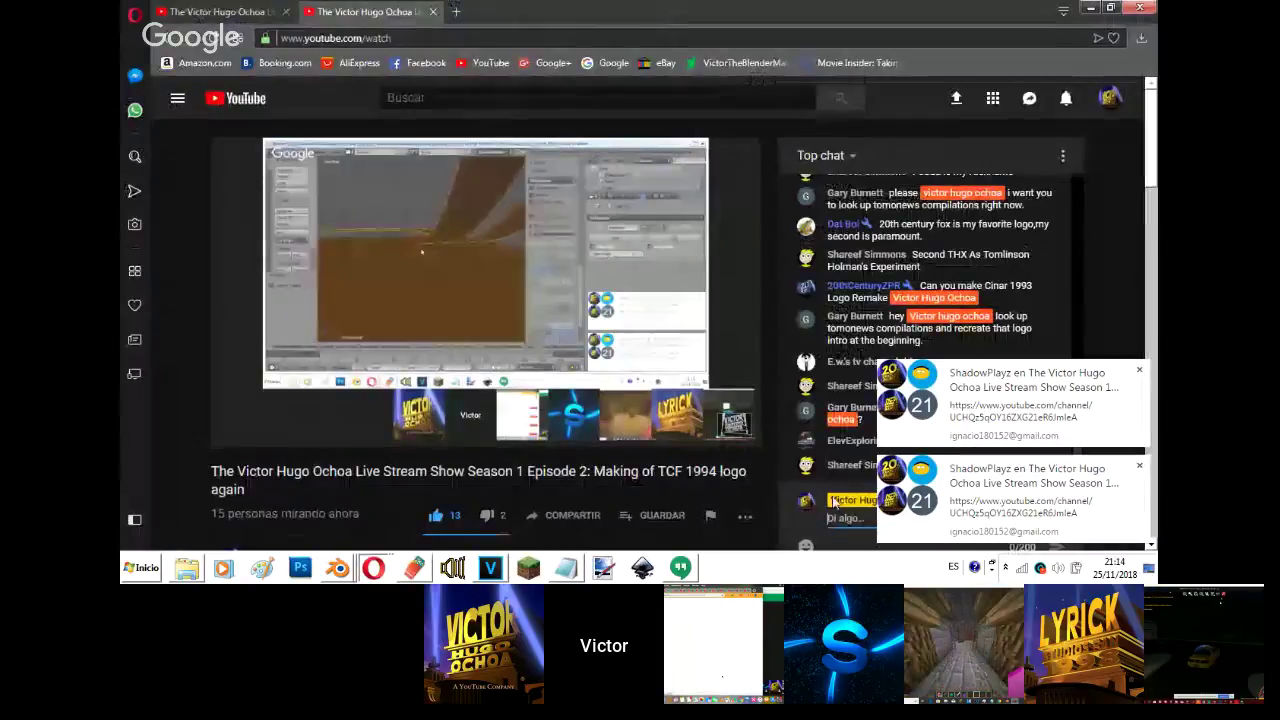
pyautogui.click(1139, 370)
pyautogui.click(1139, 470)
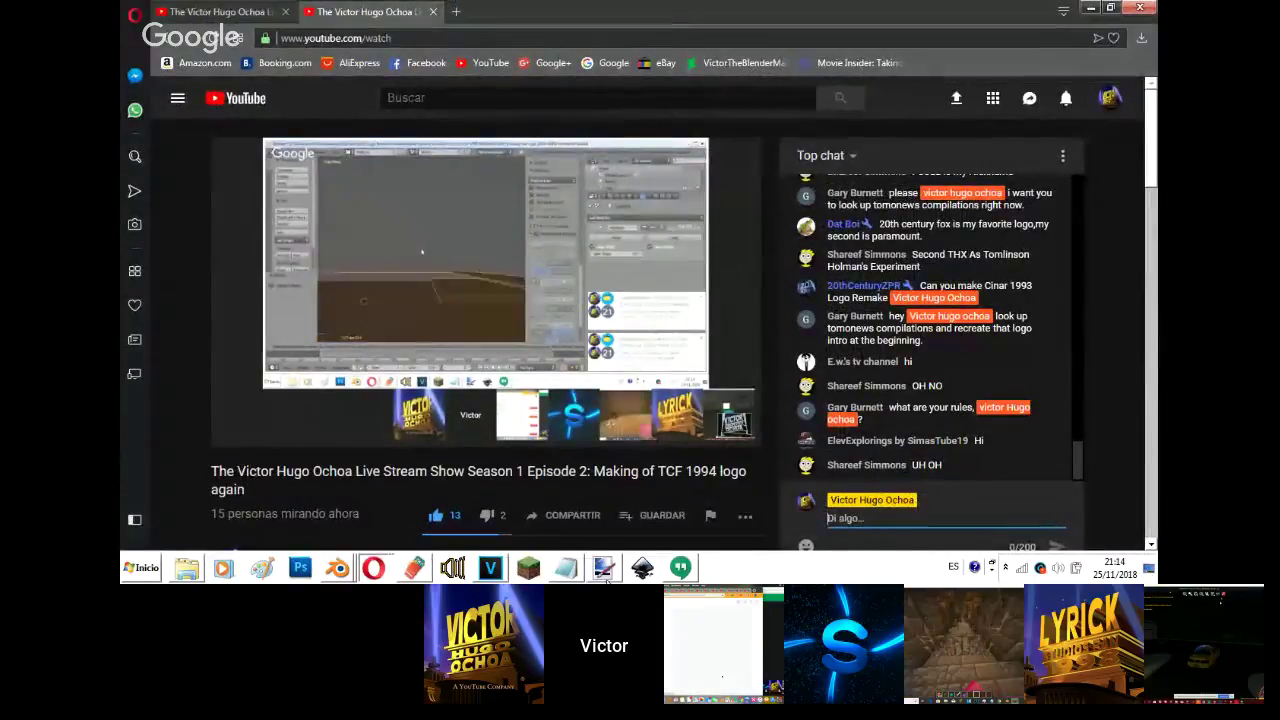
# - Switch back to the Blender window containing the 20th Century Fox logo (1994-2010) remake V7 file
pyautogui.click(338, 568)
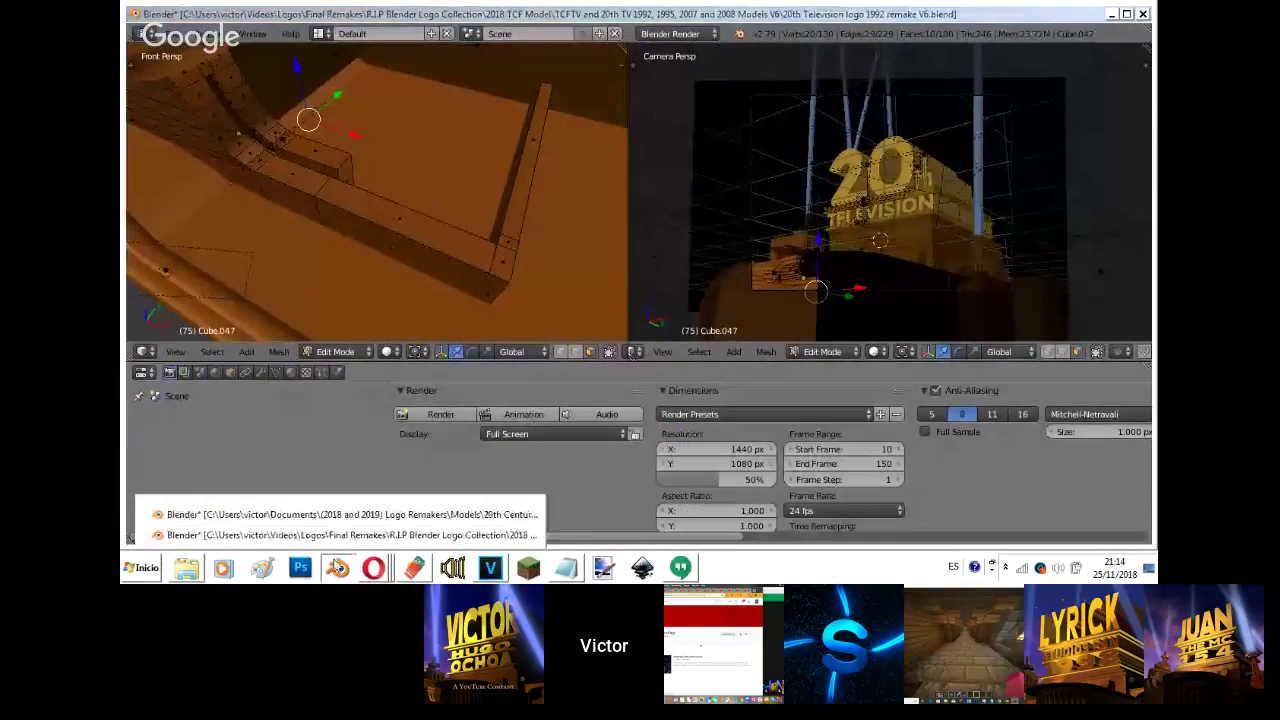
pyautogui.click(335, 518)
pyautogui.hotkey('shift', 'f')
pyautogui.click(489, 260)
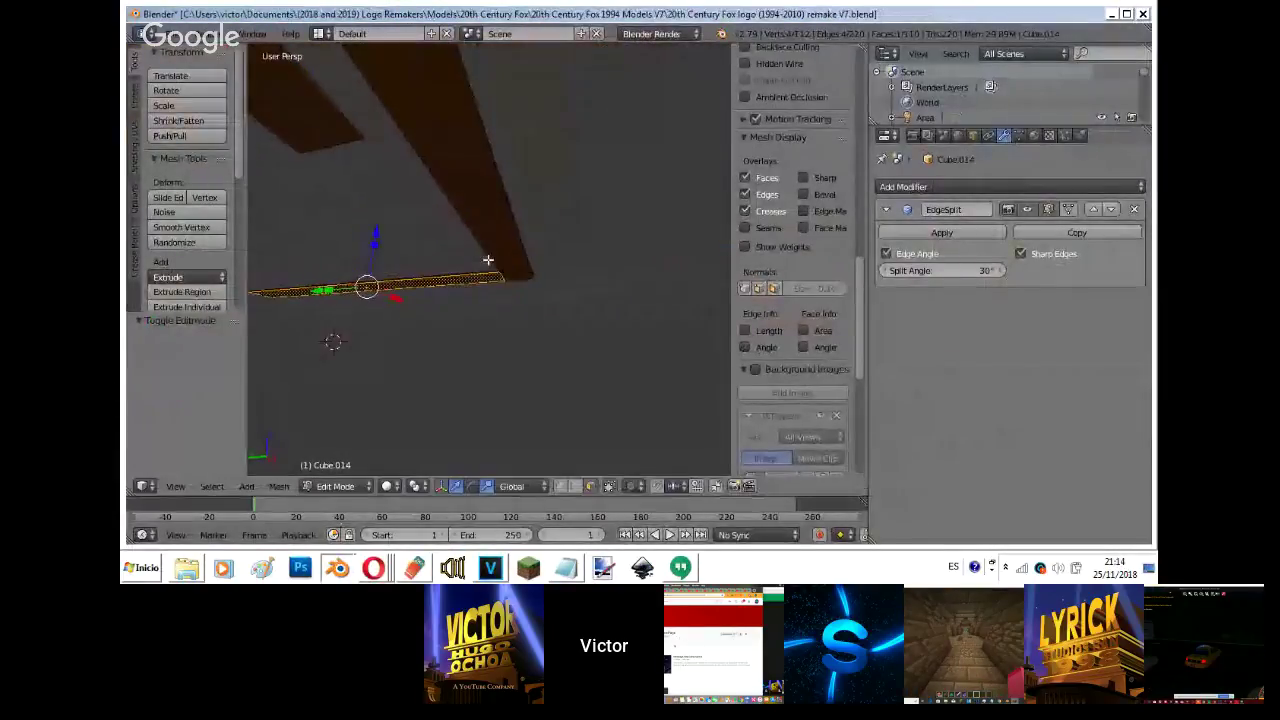
# - Try to extrude the strip's end and long underside faces in place and scale them along X
pyautogui.keyDown('shift'); pyautogui.rightClick(503, 255); pyautogui.keyUp('shift')
pyautogui.hotkey('shift', 'f')
pyautogui.click(489, 260)
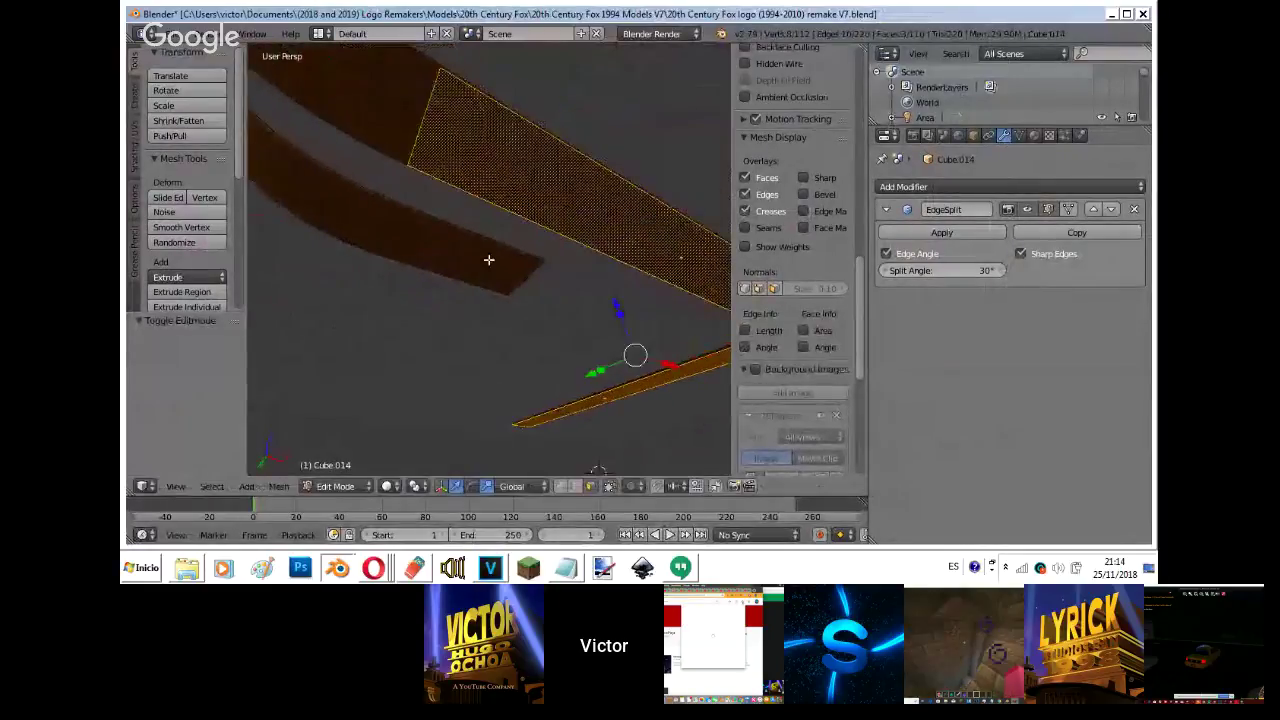
pyautogui.keyDown('shift'); pyautogui.rightClick(487, 259); pyautogui.keyUp('shift')
pyautogui.press('e')
pyautogui.rightClick(676, 196)
pyautogui.press('s')
pyautogui.press('x')
pyautogui.rightClick(677, 206)
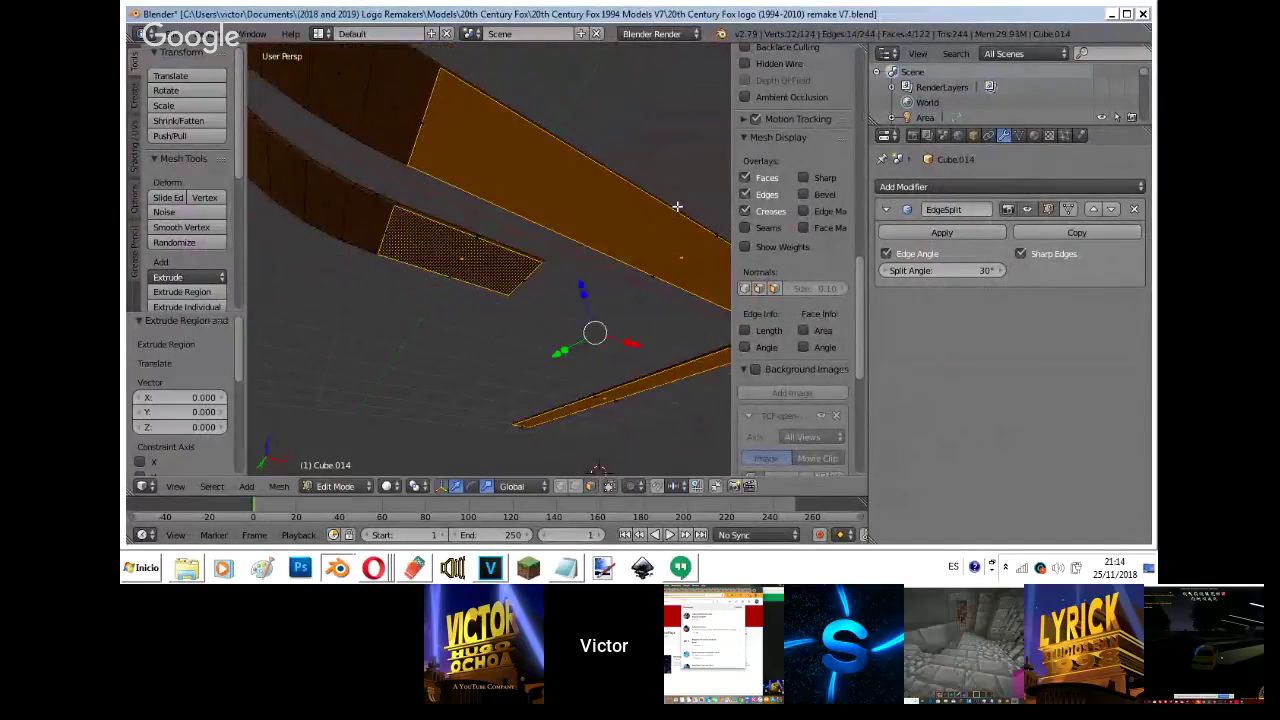
# - Select the strip's long underside face together with the narrow face adjoining its end
pyautogui.rightClick(660, 220)
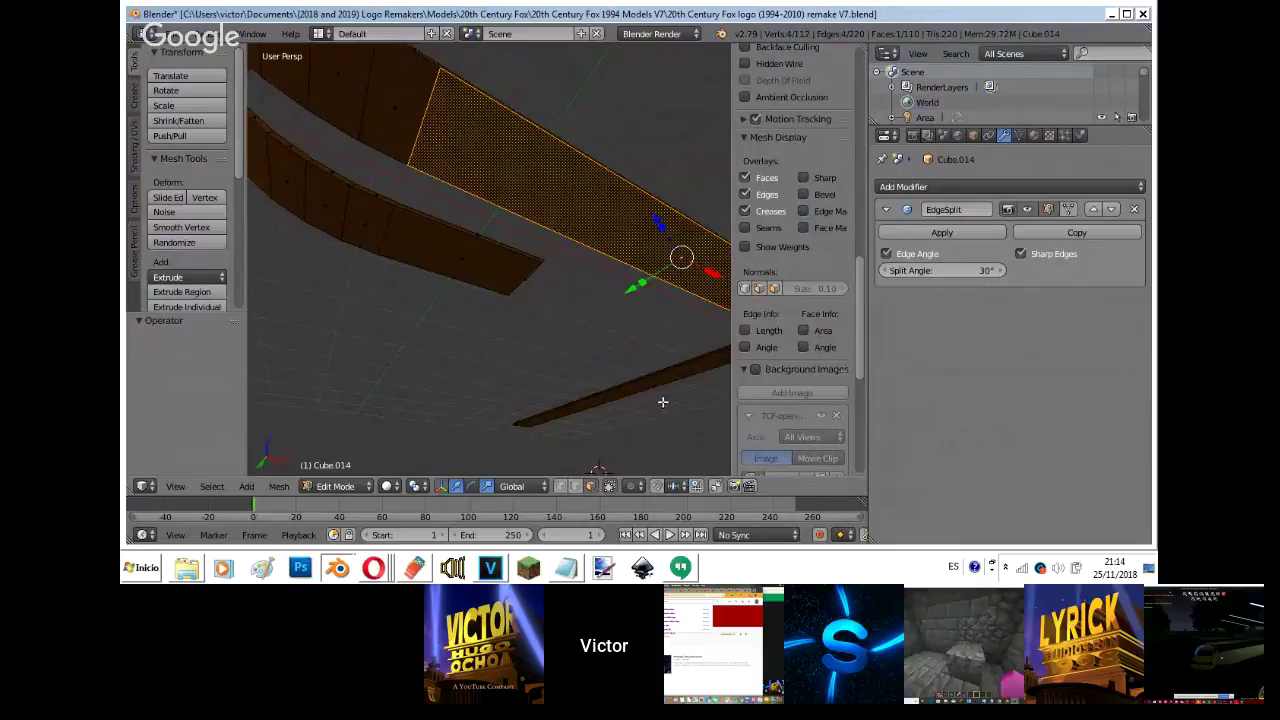
pyautogui.keyDown('shift'); pyautogui.rightClick(650, 383); pyautogui.keyUp('shift')
pyautogui.hotkey('shift', 'f')
pyautogui.click(490, 262)
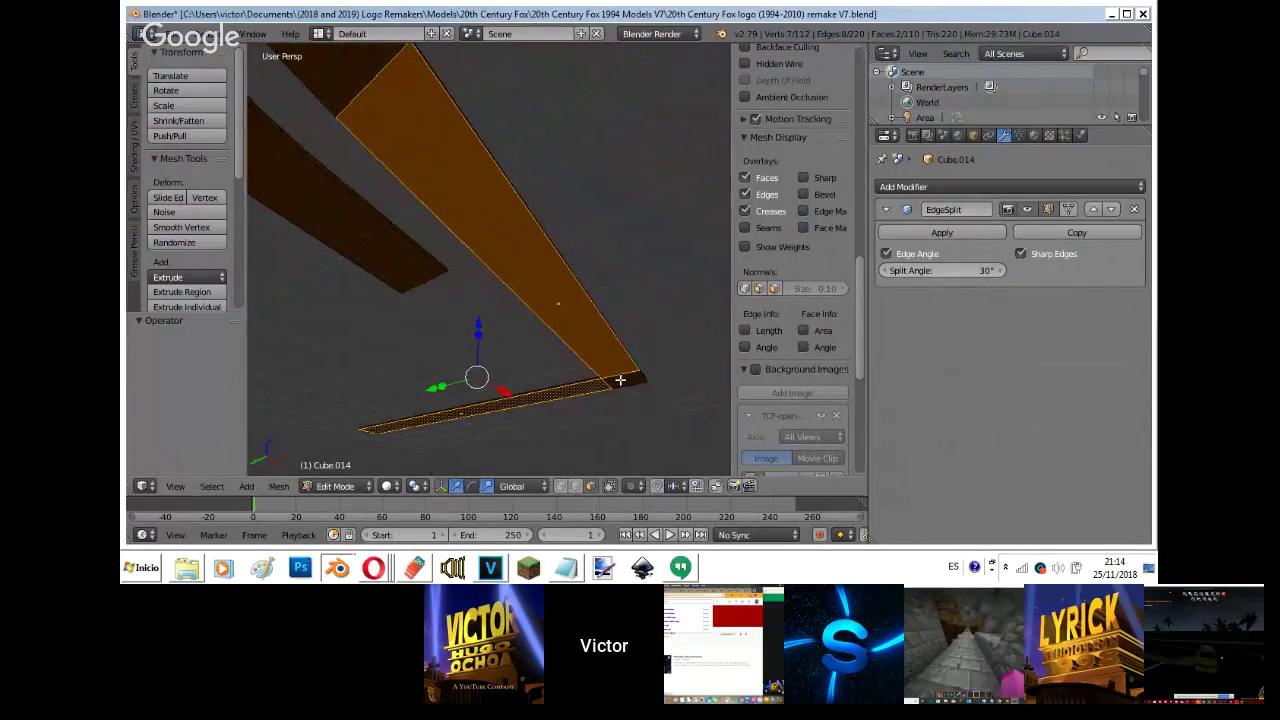
pyautogui.rightClick(620, 380)
pyautogui.keyDown('shift'); pyautogui.rightClick(595, 345); pyautogui.keyUp('shift')
pyautogui.hotkey('shift', 'f')
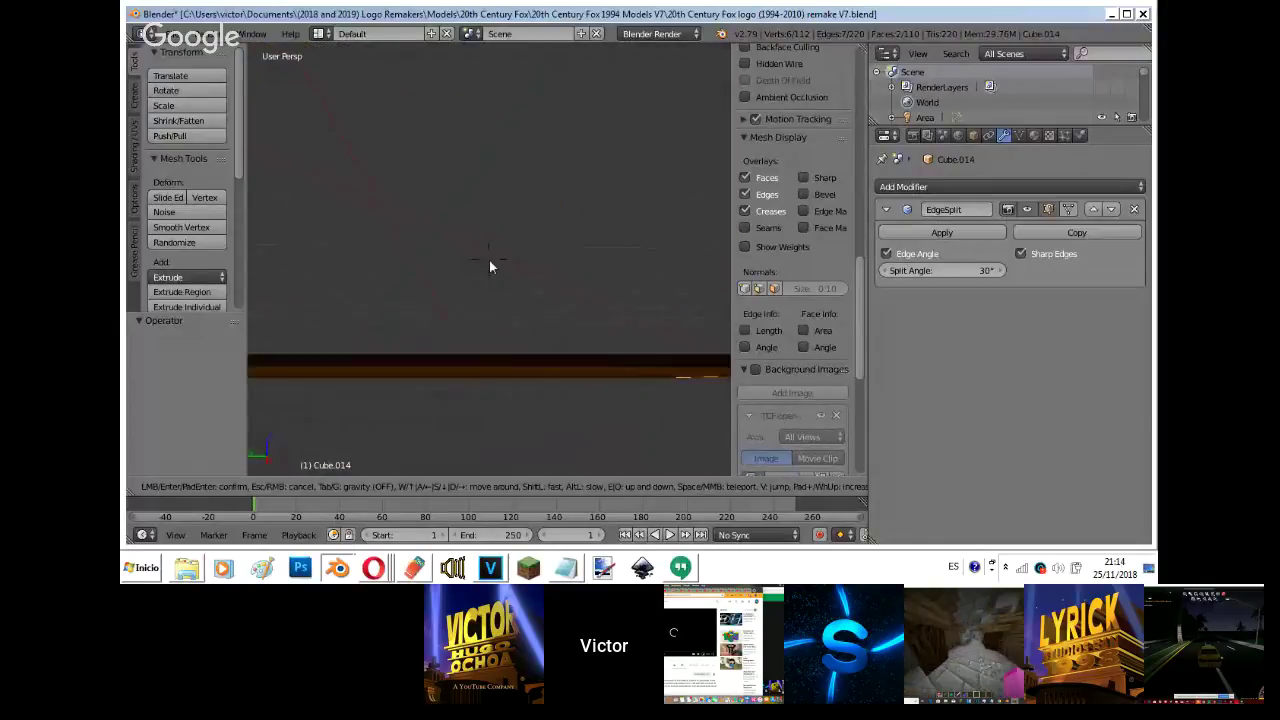
pyautogui.click(489, 264)
# - Leave edit mode and examine the whole curved strip ornament from its front side
pyautogui.press('Tab')
pyautogui.hotkey('shift', 'f')
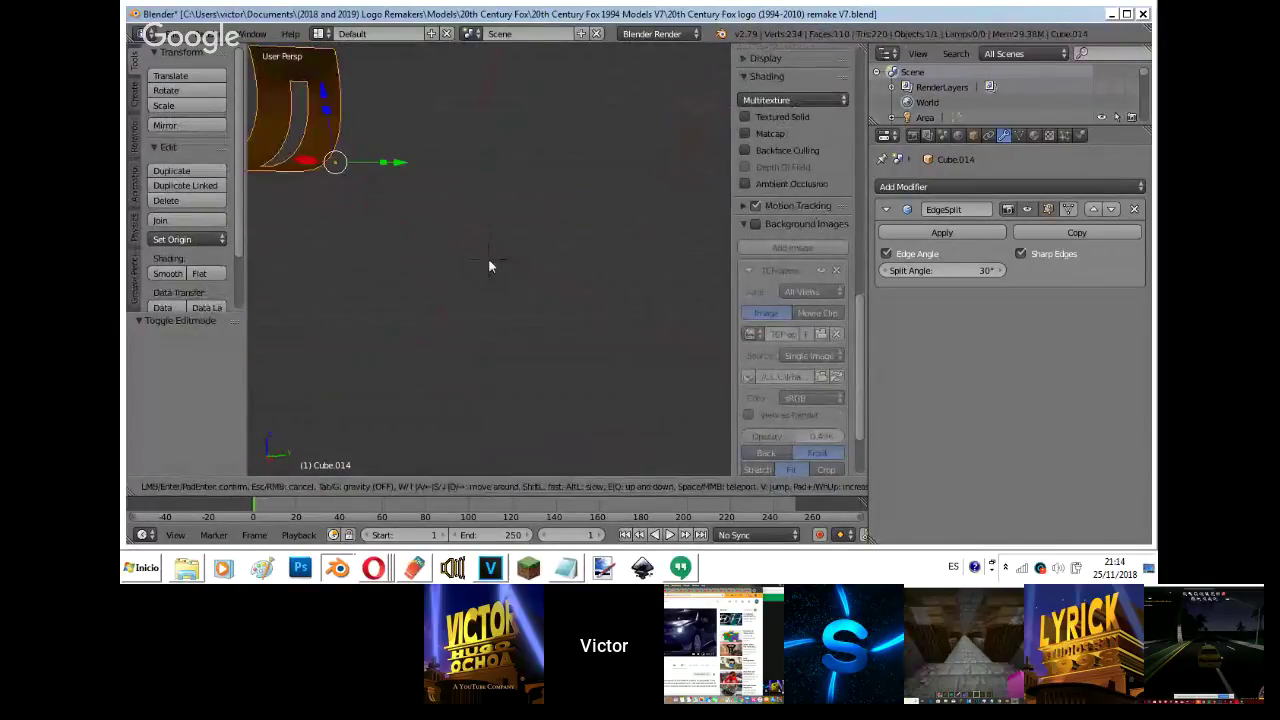
pyautogui.press('d')
pyautogui.press('d')
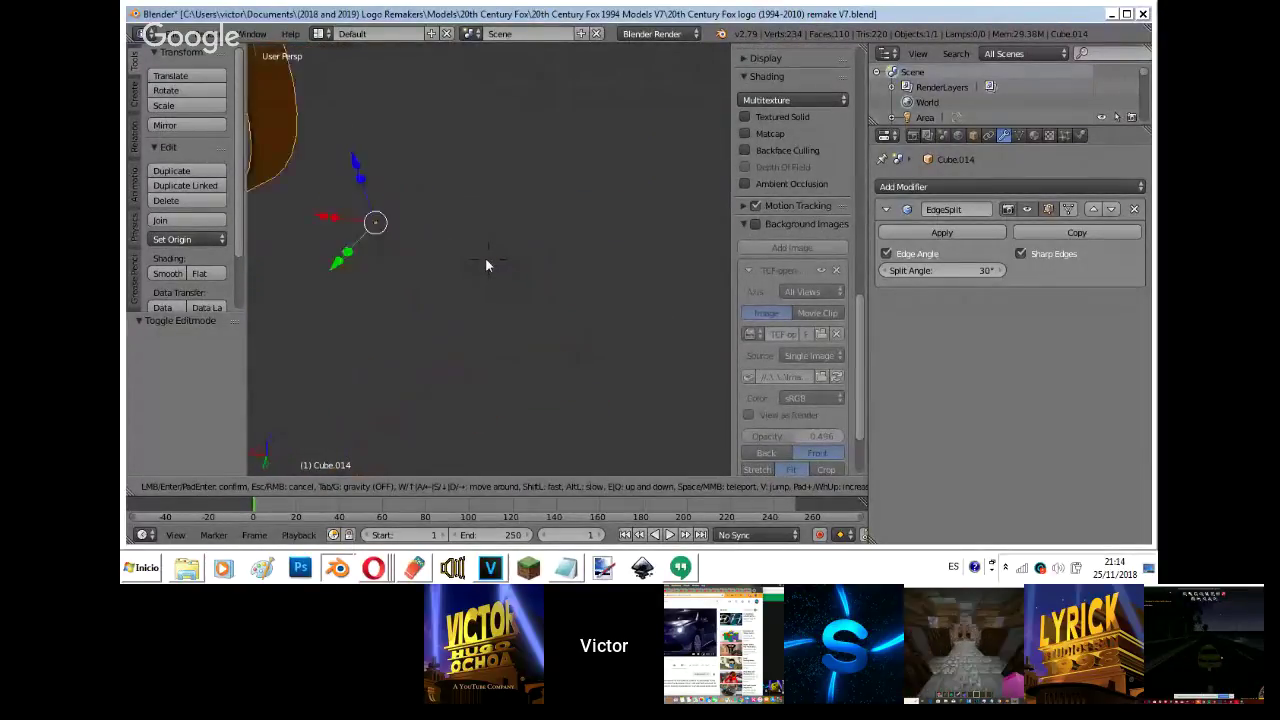
pyautogui.press('d')
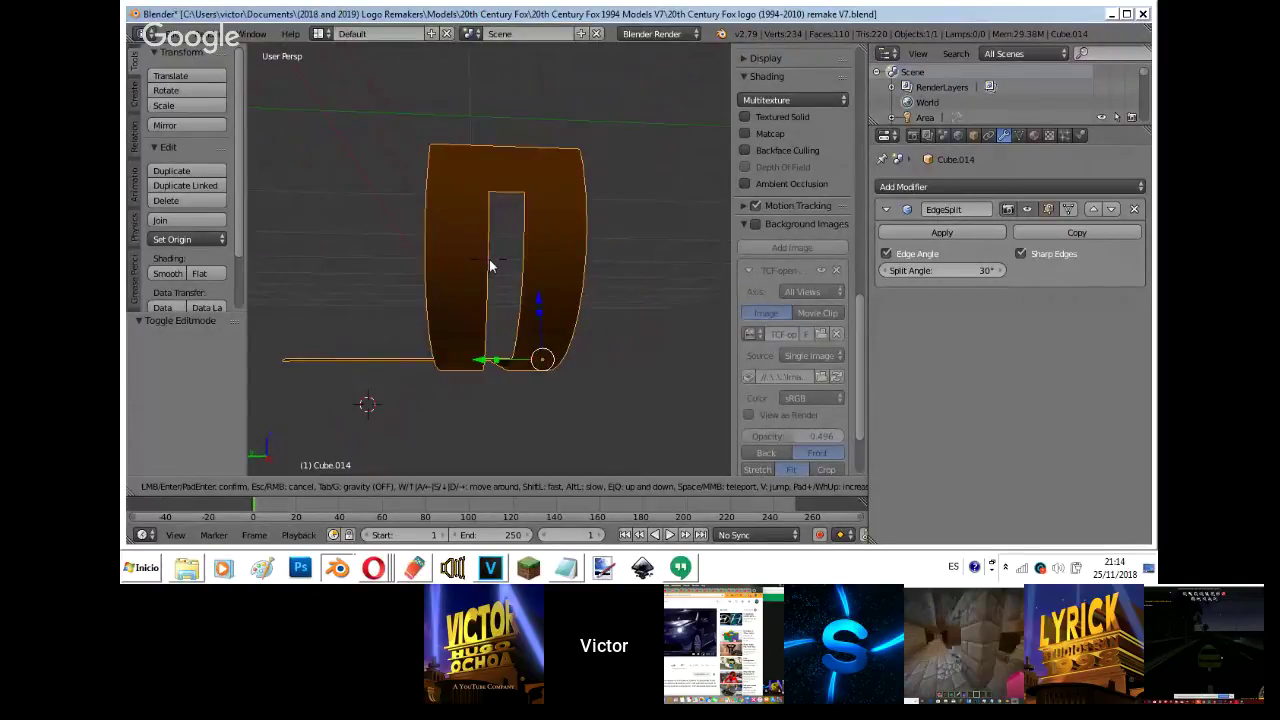
pyautogui.click(488, 266)
# - In edit mode, try to extrude the narrow end face in place and scale it to 0.956 along X, then along Y
pyautogui.press('Tab')
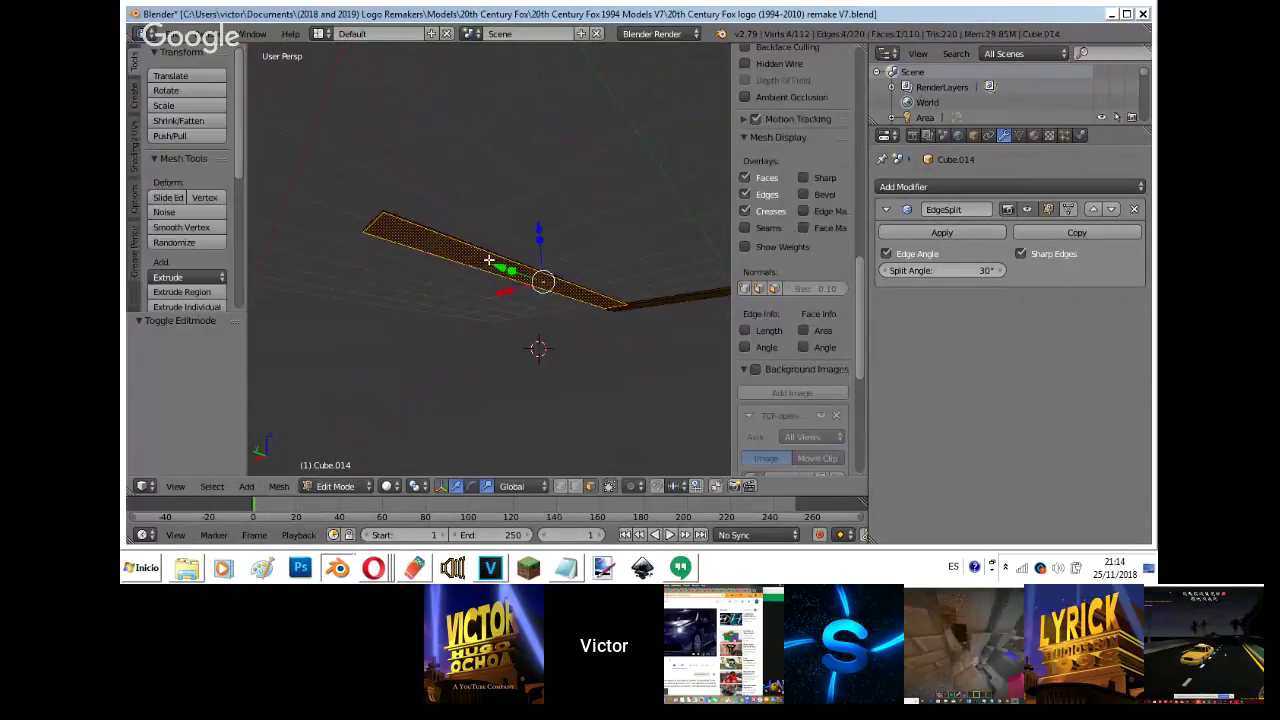
pyautogui.press('s')
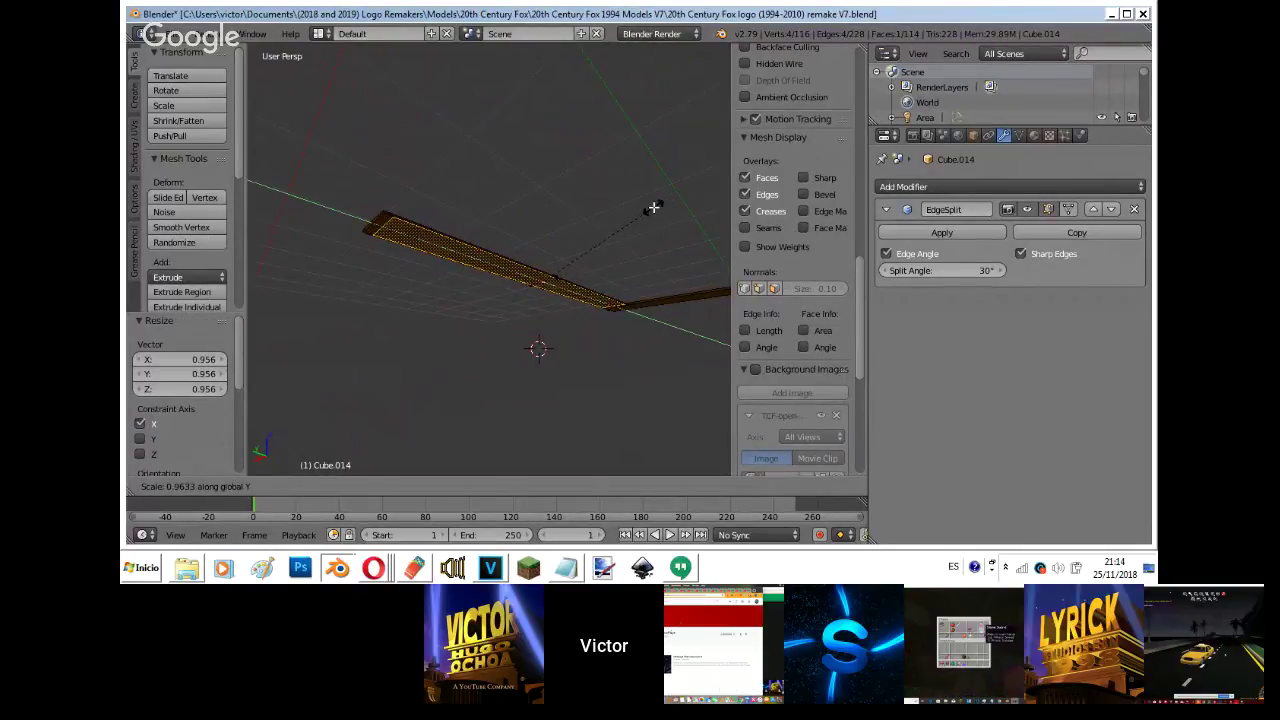
pyautogui.press('Escape')
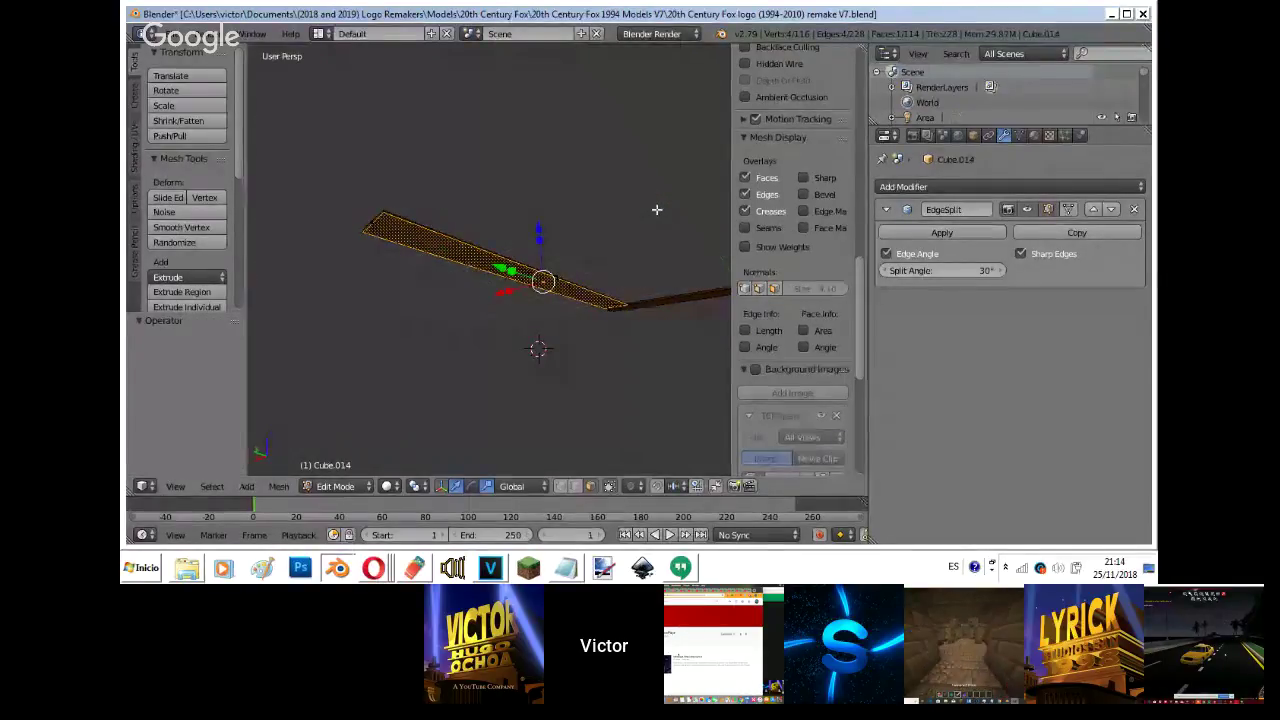
pyautogui.press('Tab')
pyautogui.press('Tab')
pyautogui.press('s')
pyautogui.press('Escape')
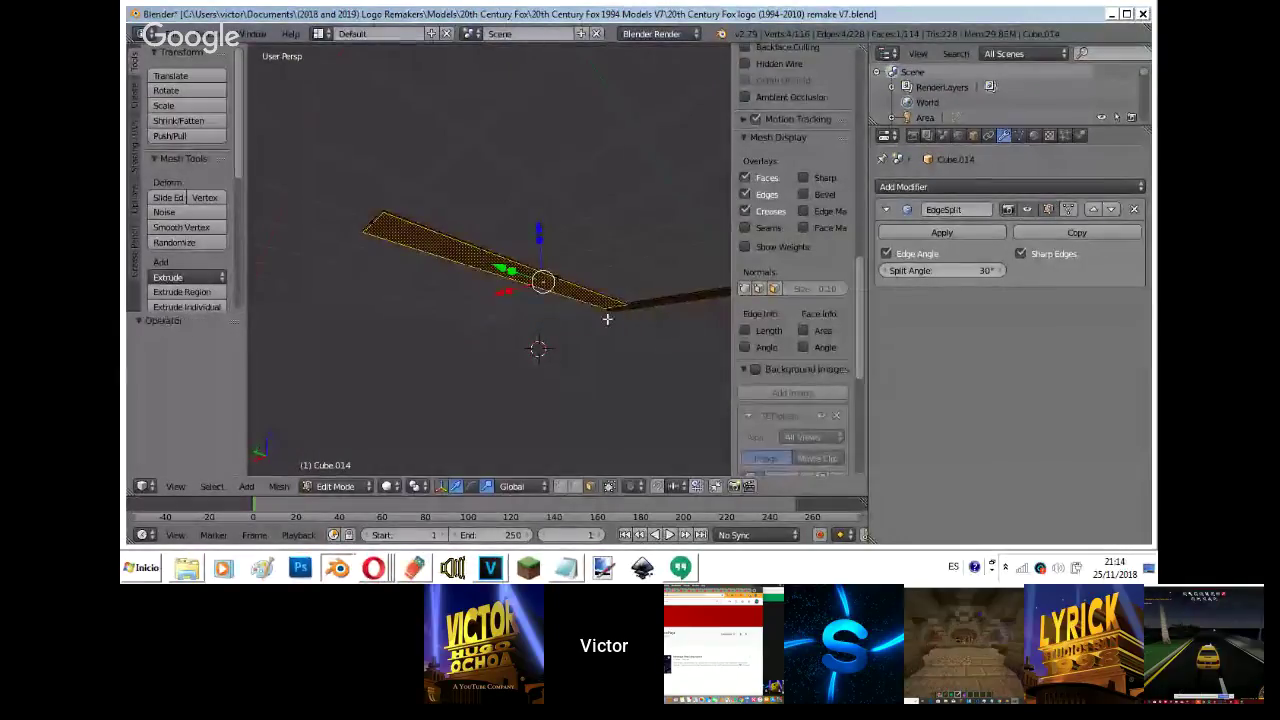
# - Add the adjoining straight face and the outer faces of both curved legs to the face selection
pyautogui.keyDown('shift'); pyautogui.rightClick(637, 304); pyautogui.keyUp('shift')
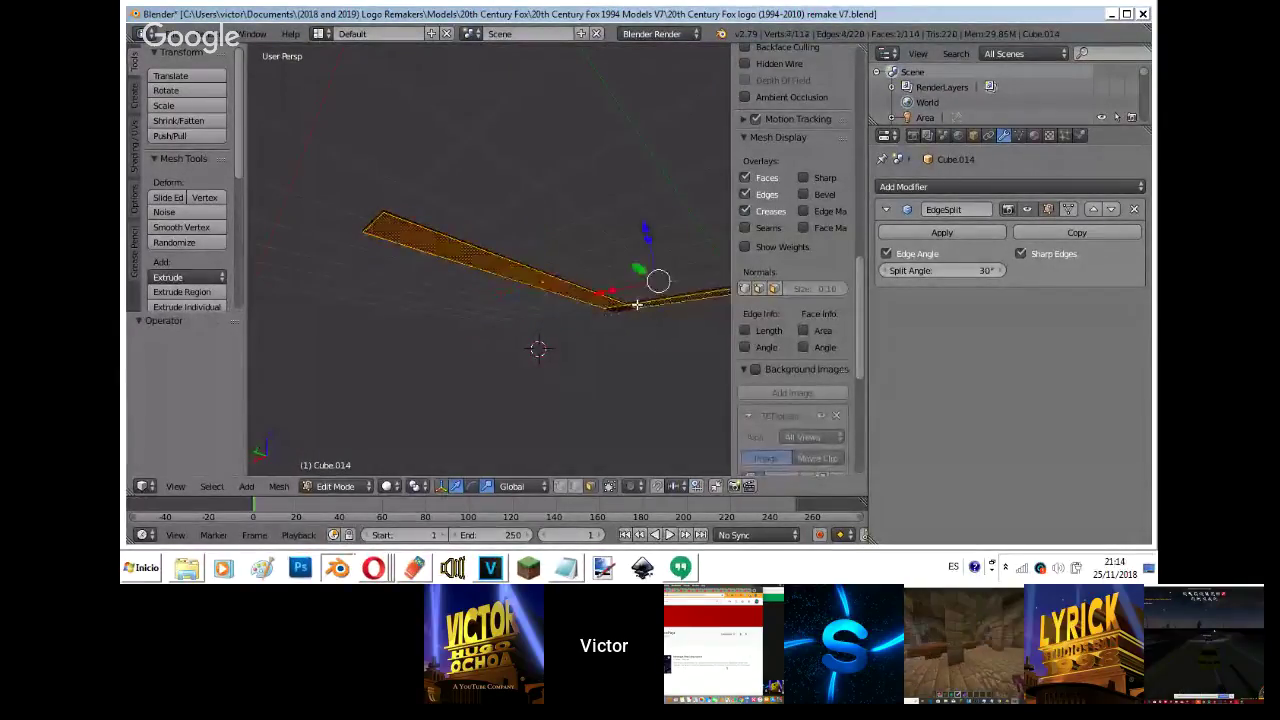
pyautogui.hotkey('shift', 'f')
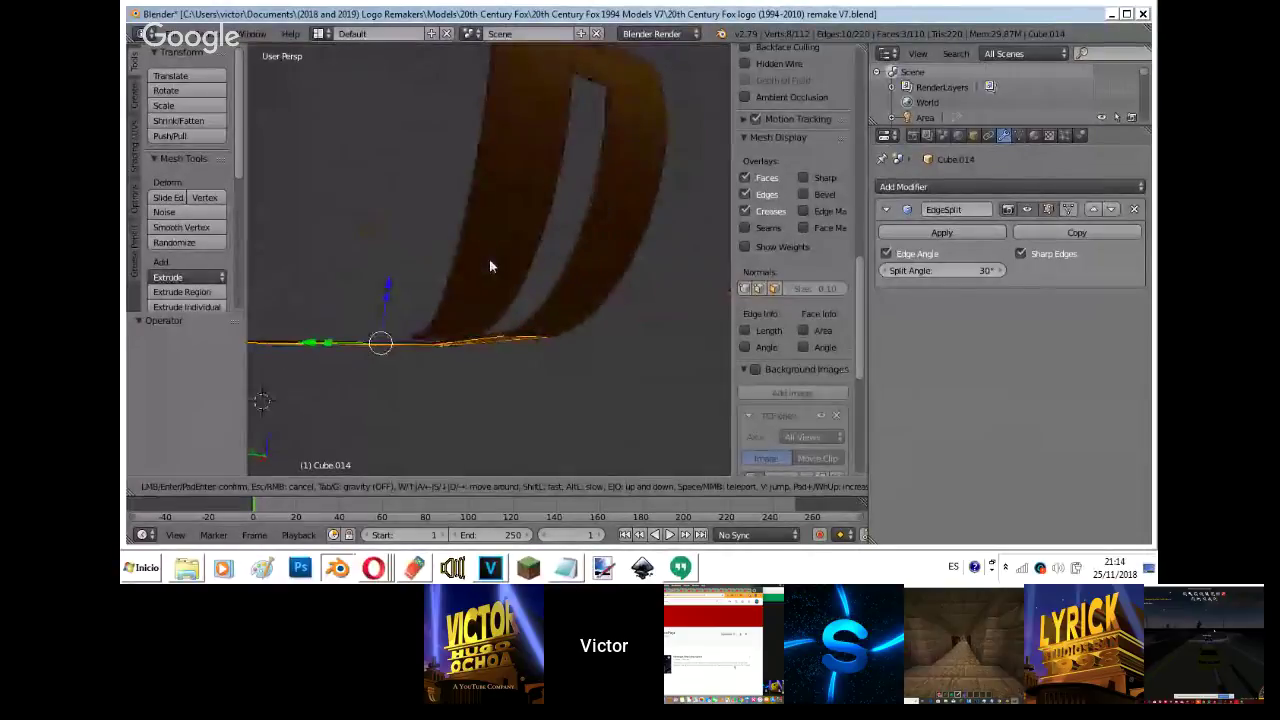
pyautogui.click(489, 262)
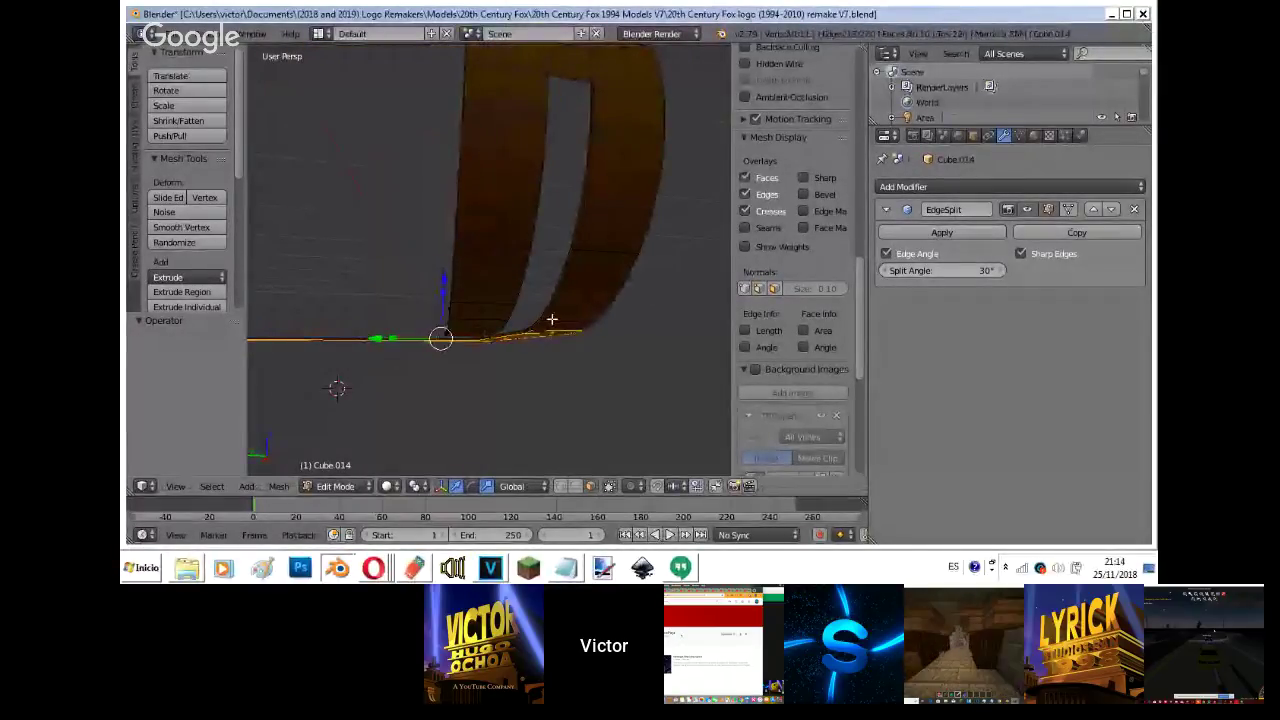
pyautogui.keyDown('shift'); pyautogui.rightClick(583, 271); pyautogui.keyUp('shift')
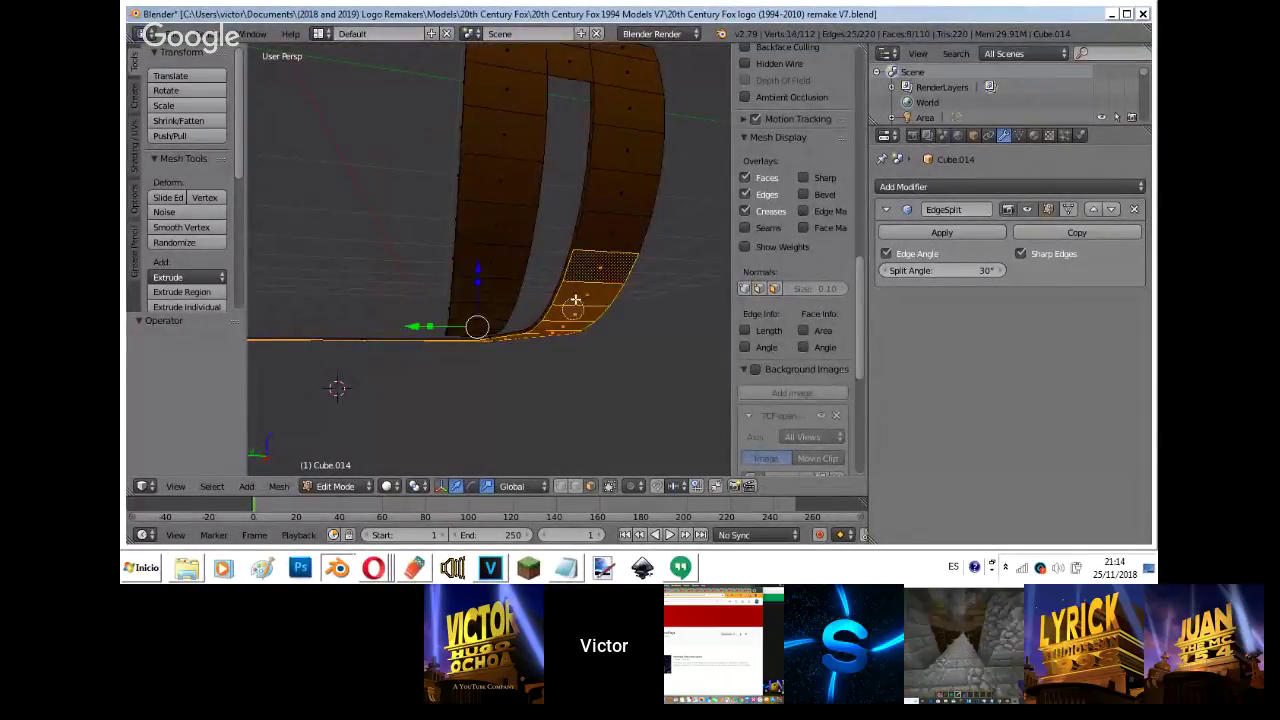
pyautogui.moveTo(620, 223)
pyautogui.mouseDown()
pyautogui.moveTo(634, 87)
pyautogui.moveTo(599, 54)
pyautogui.moveTo(521, 88)
pyautogui.moveTo(487, 325)
pyautogui.mouseUp()
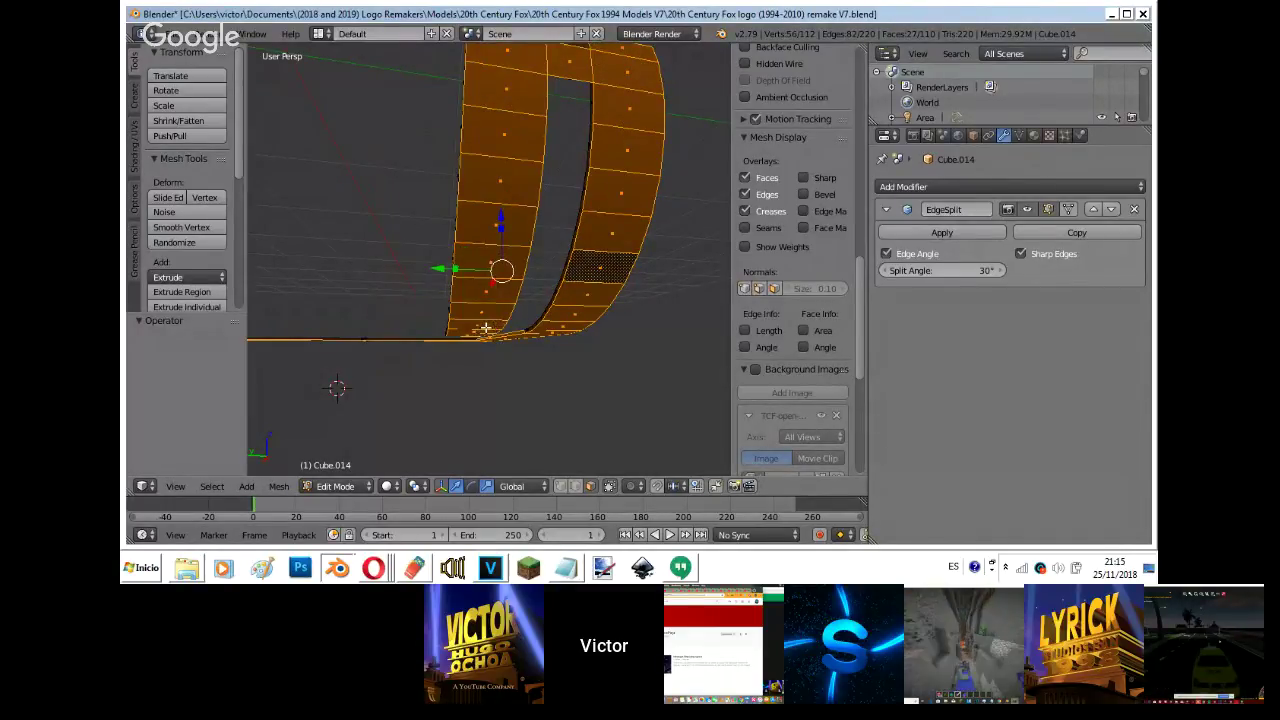
# - Add the outer faces across the top of the curved strip to the selection with circle select
pyautogui.hotkey('shift', 'f')
pyautogui.press('s')
pyautogui.press('w')
pyautogui.click(489, 262)
pyautogui.press('c')
pyautogui.moveTo(507, 271); pyautogui.dragTo(566, 272)
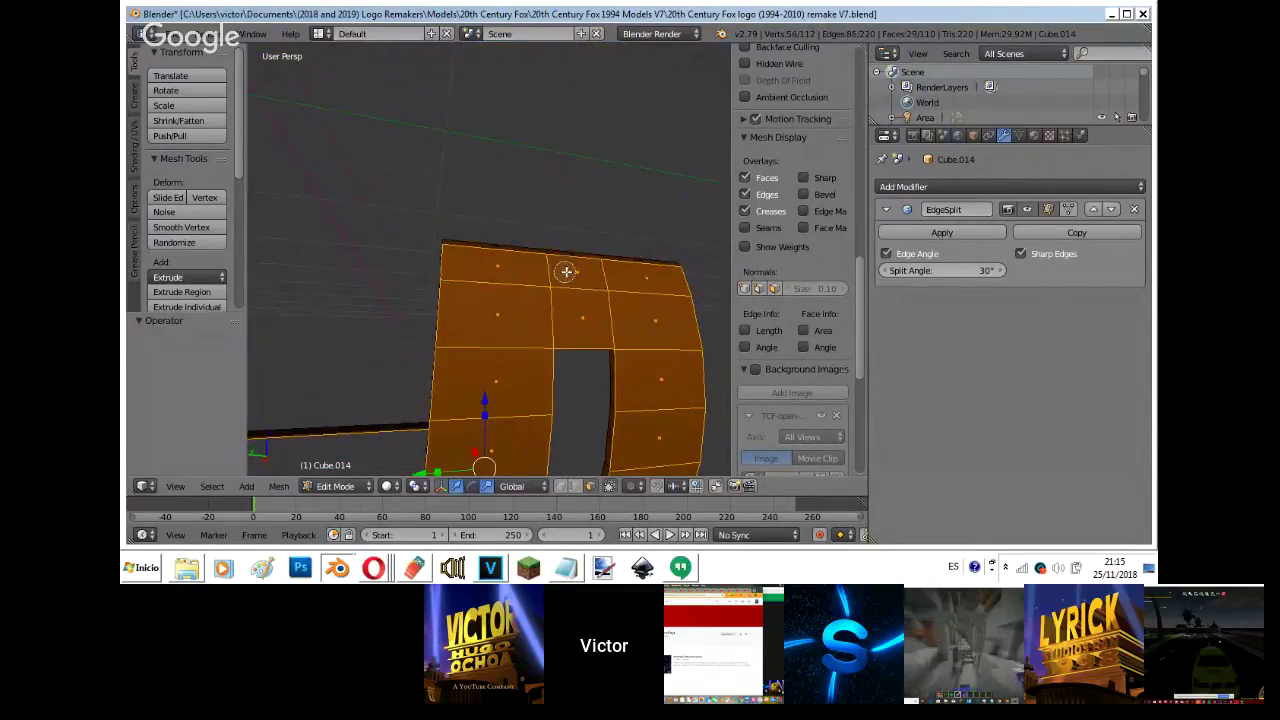
# - Deselect the stray face on the strip's straight section and check the remaining face selection from several angles
pyautogui.hotkey('shift', 'f')
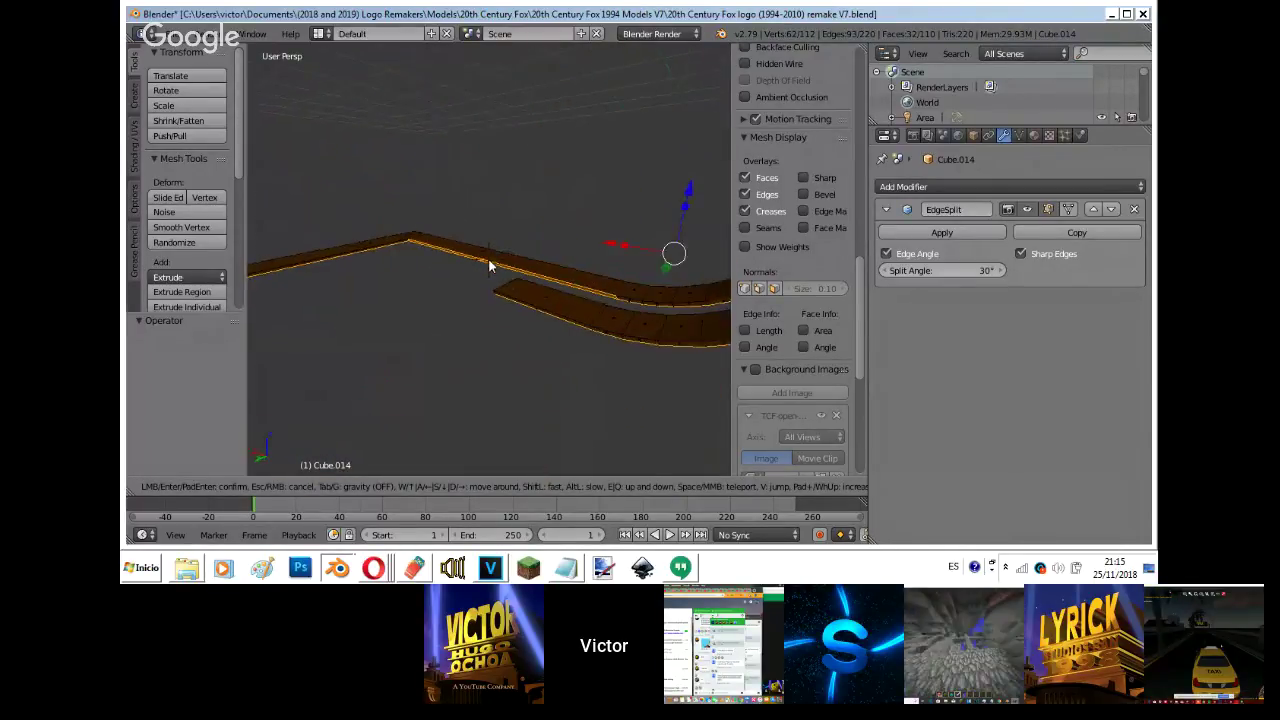
pyautogui.press('w')
pyautogui.click(489, 262)
pyautogui.keyDown('shift'); pyautogui.rightClick(525, 275); pyautogui.keyUp('shift')
pyautogui.hotkey('shift', 'f')
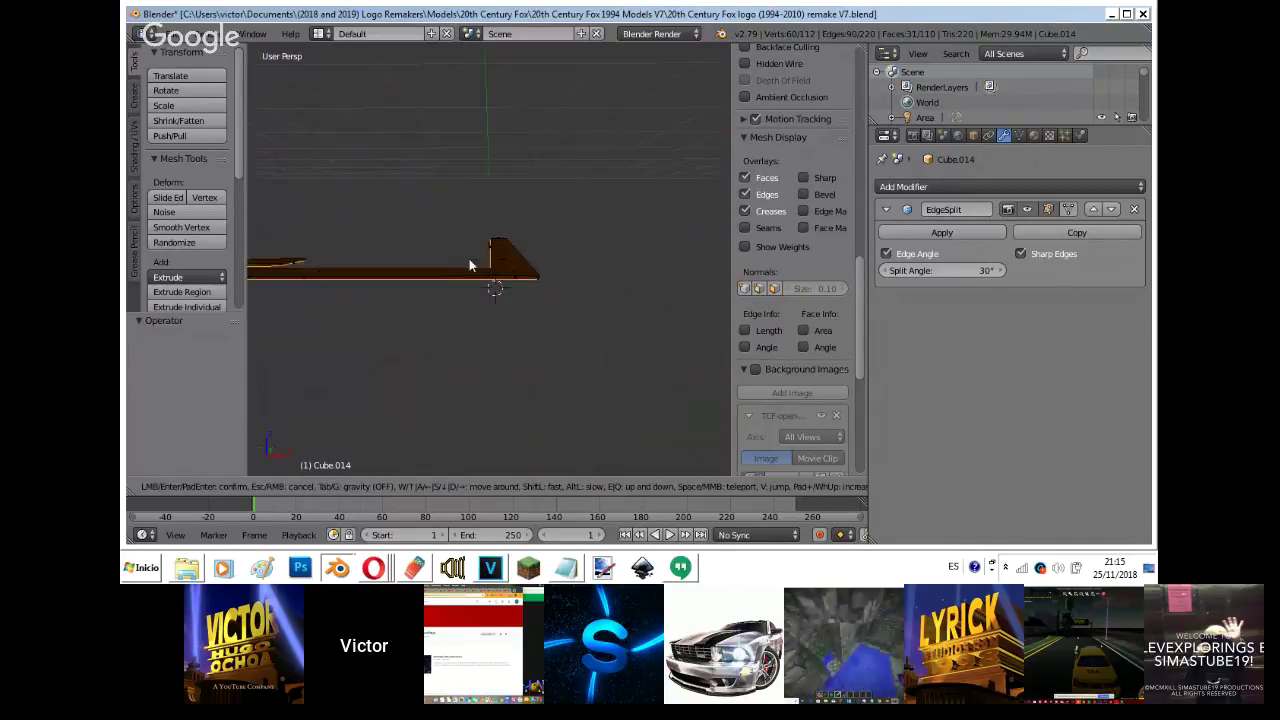
pyautogui.press('w')
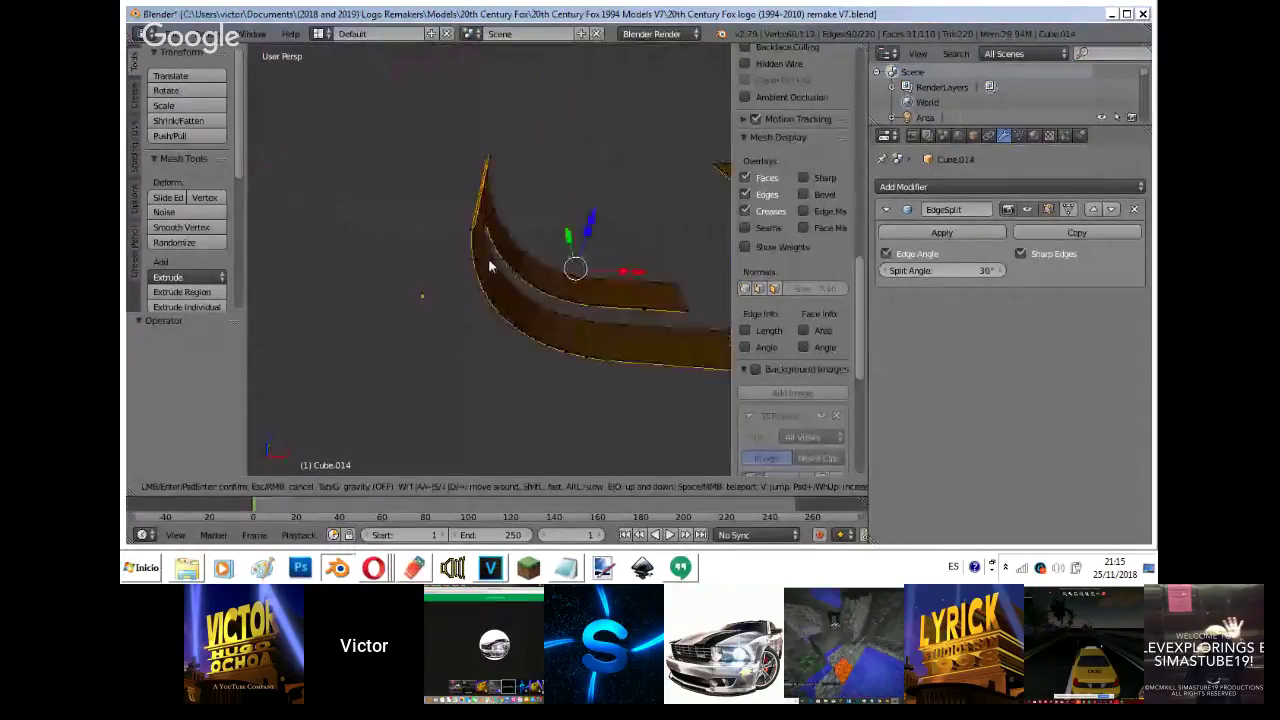
pyautogui.press('s')
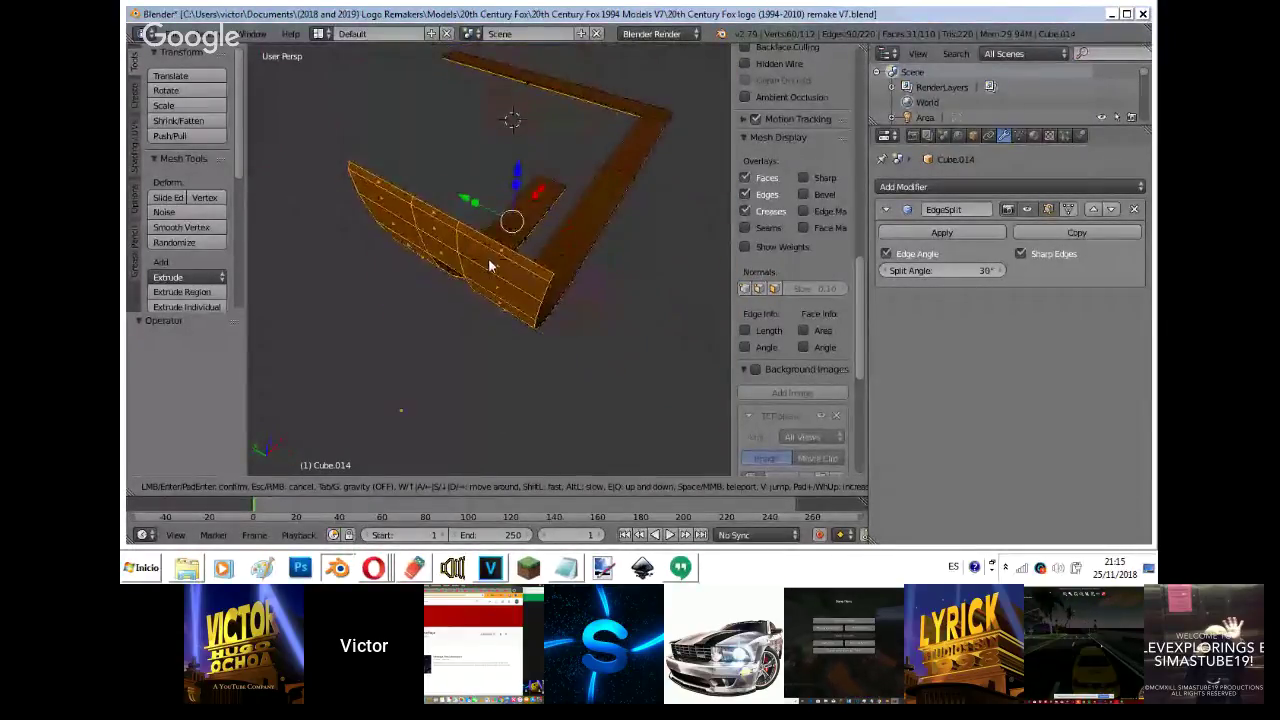
pyautogui.press('d')
# - Switch to the Google Hangouts window in Opera and check the live stream's group chat
pyautogui.moveTo(373, 567)
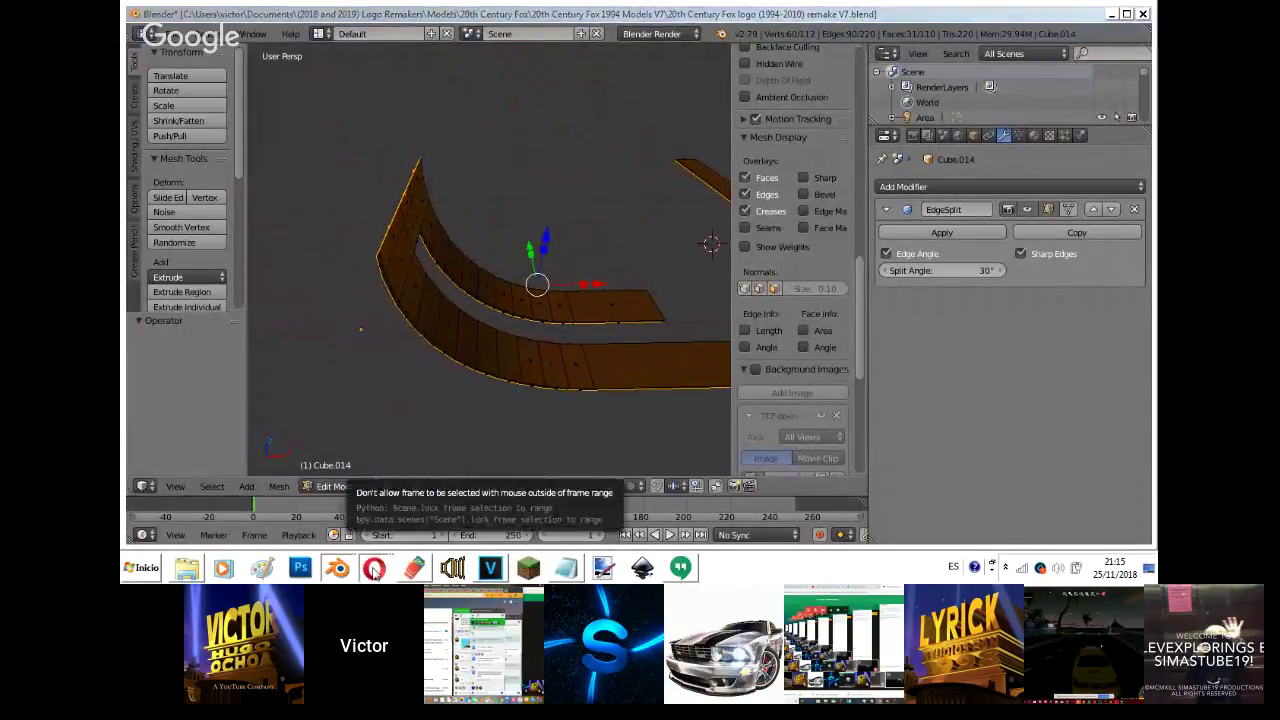
pyautogui.click(361, 516)
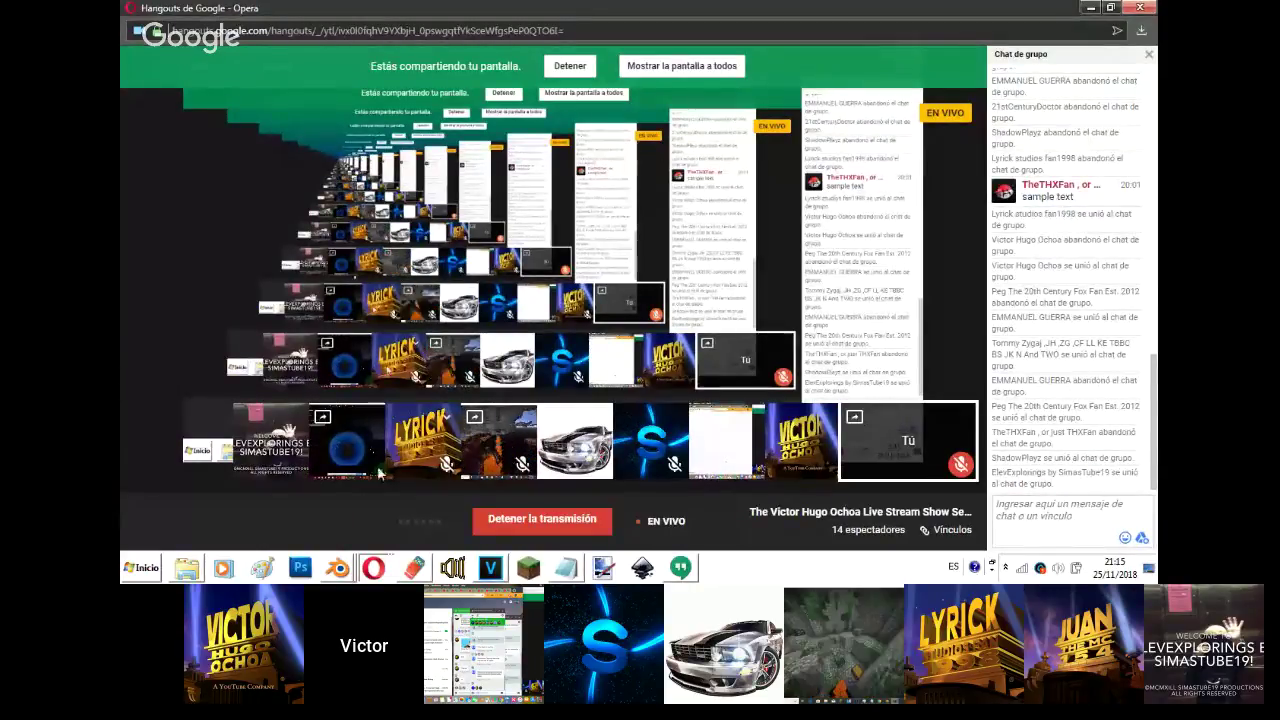
pyautogui.moveTo(378, 566)
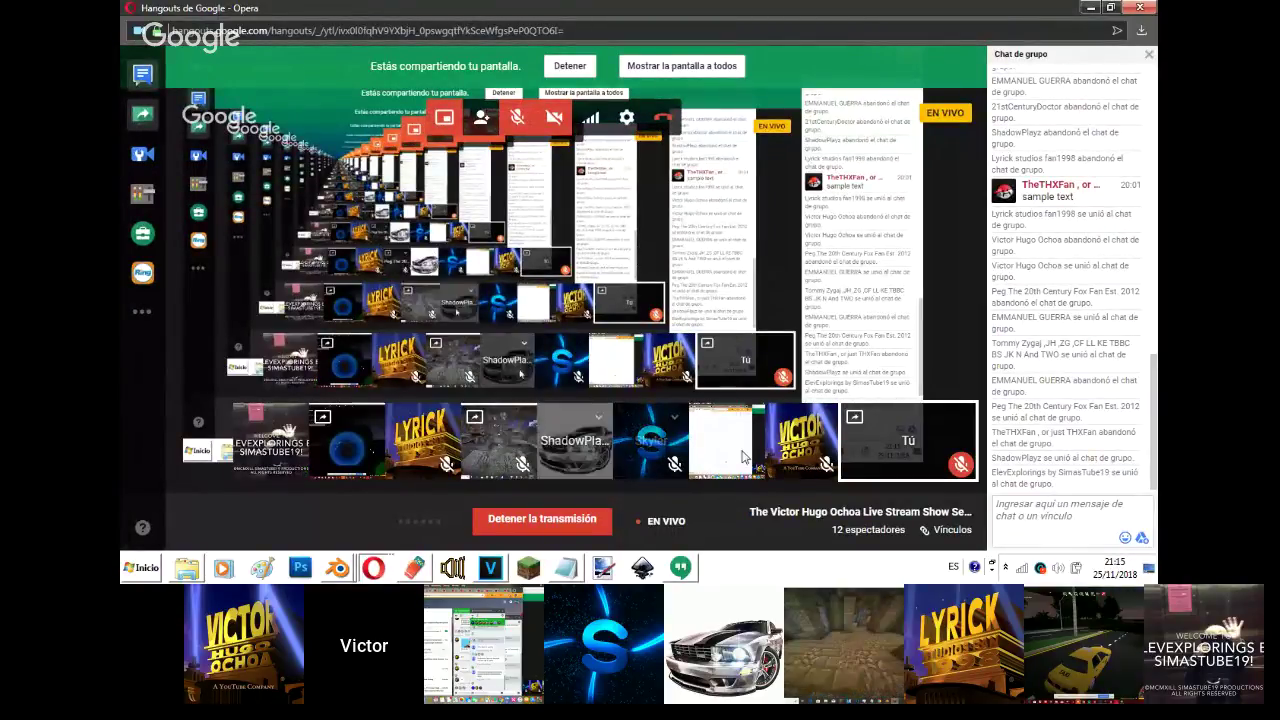
# - Switch back to the Blender window containing the 20th Century Fox logo (1994-2010) remake V7 file
pyautogui.moveTo(337, 567)
pyautogui.click(350, 536)
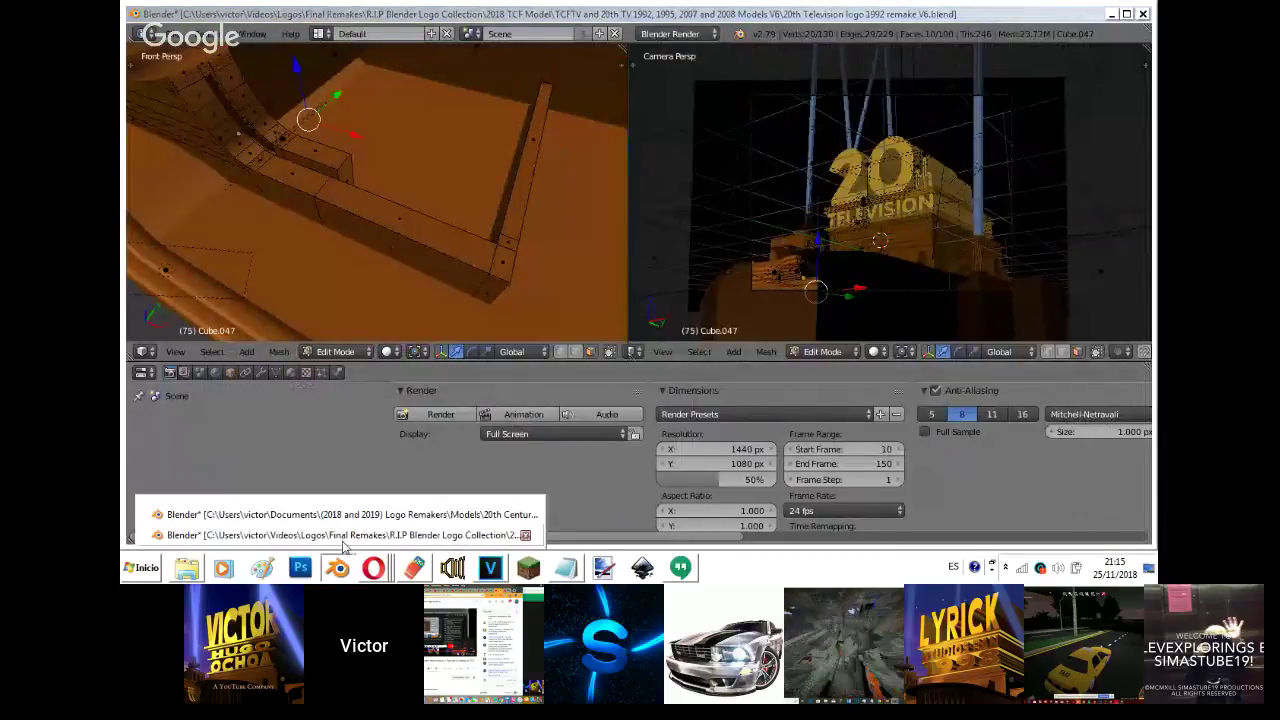
pyautogui.click(354, 516)
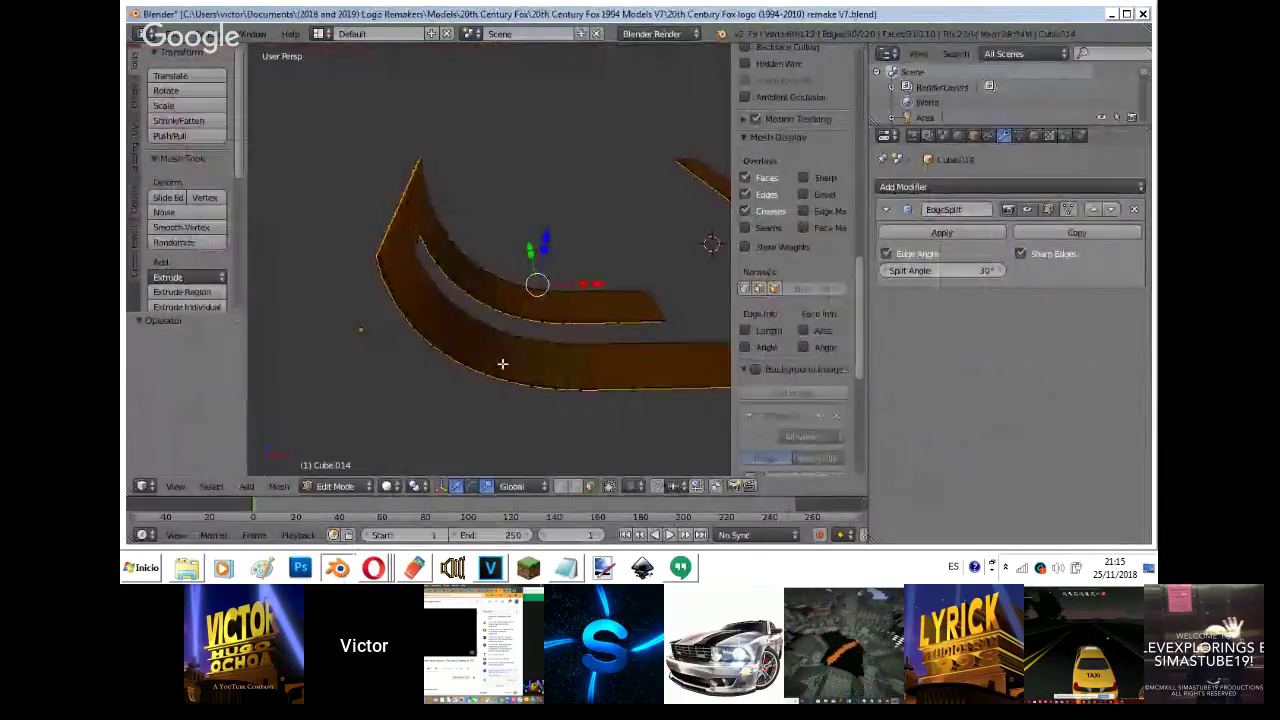
# - Try moving the selected outer faces of the strip freely
pyautogui.hotkey('shift', 'f')
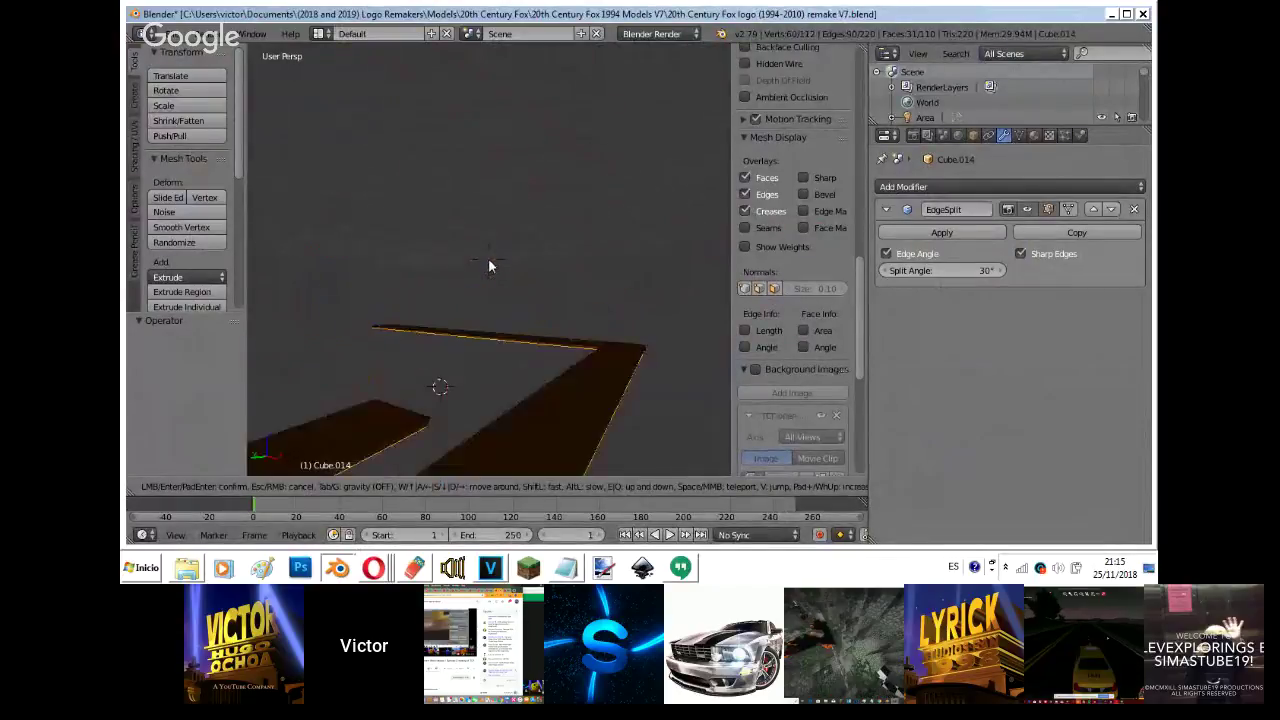
pyautogui.press('q')
pyautogui.click(490, 266)
pyautogui.press('g')
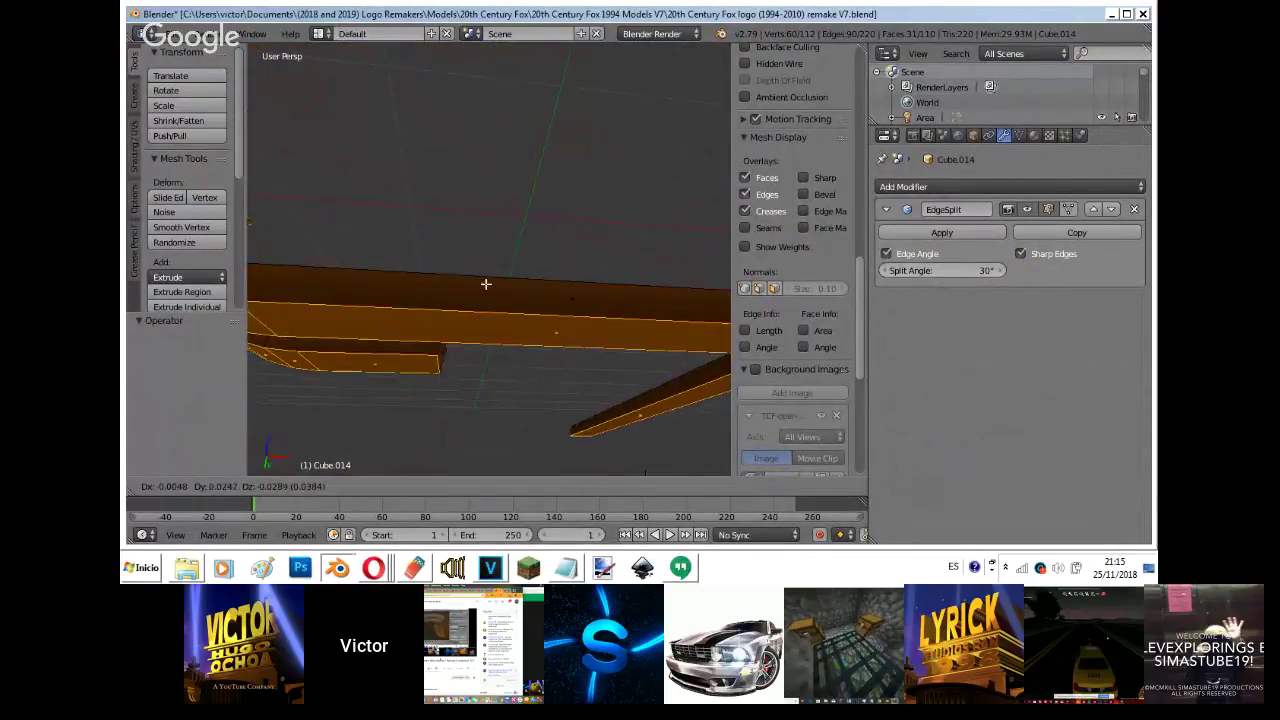
pyautogui.click(493, 322)
# - Extrude the selected outer faces of the strip in place and scale them to 0.954 along Y
pyautogui.hotkey('shift', 'f')
pyautogui.press('s')
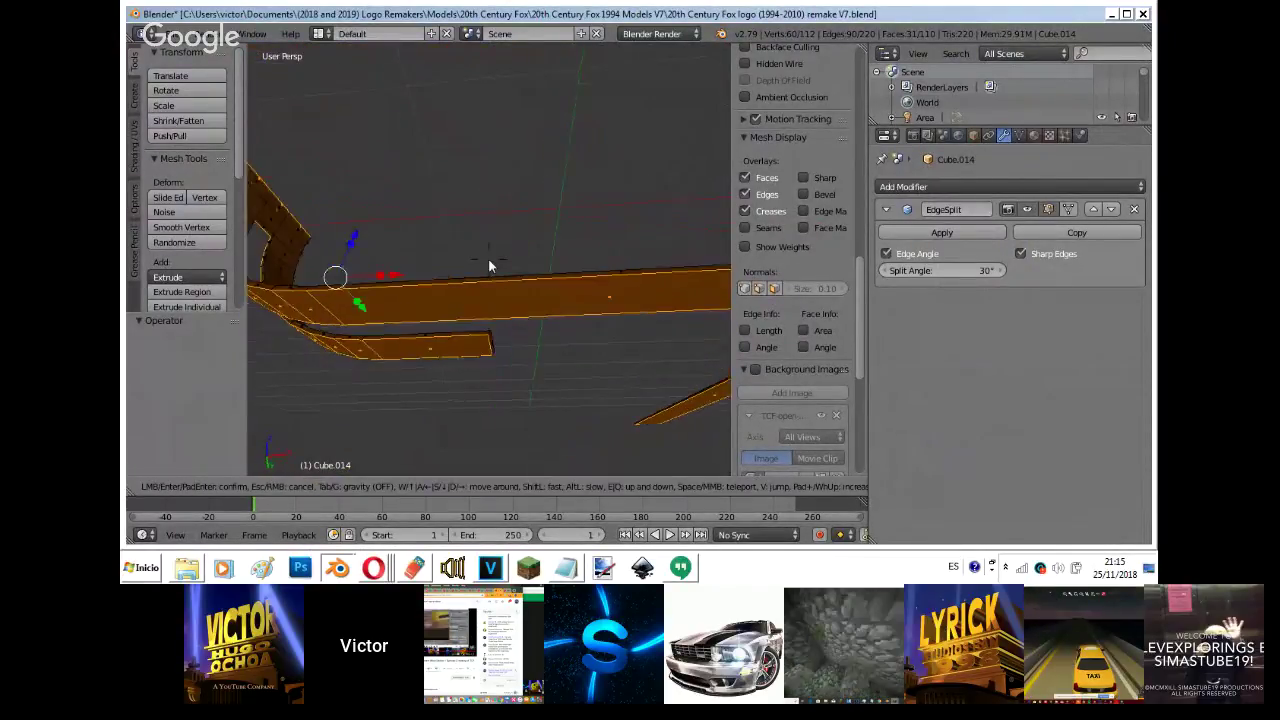
pyautogui.press('w')
pyautogui.press('a')
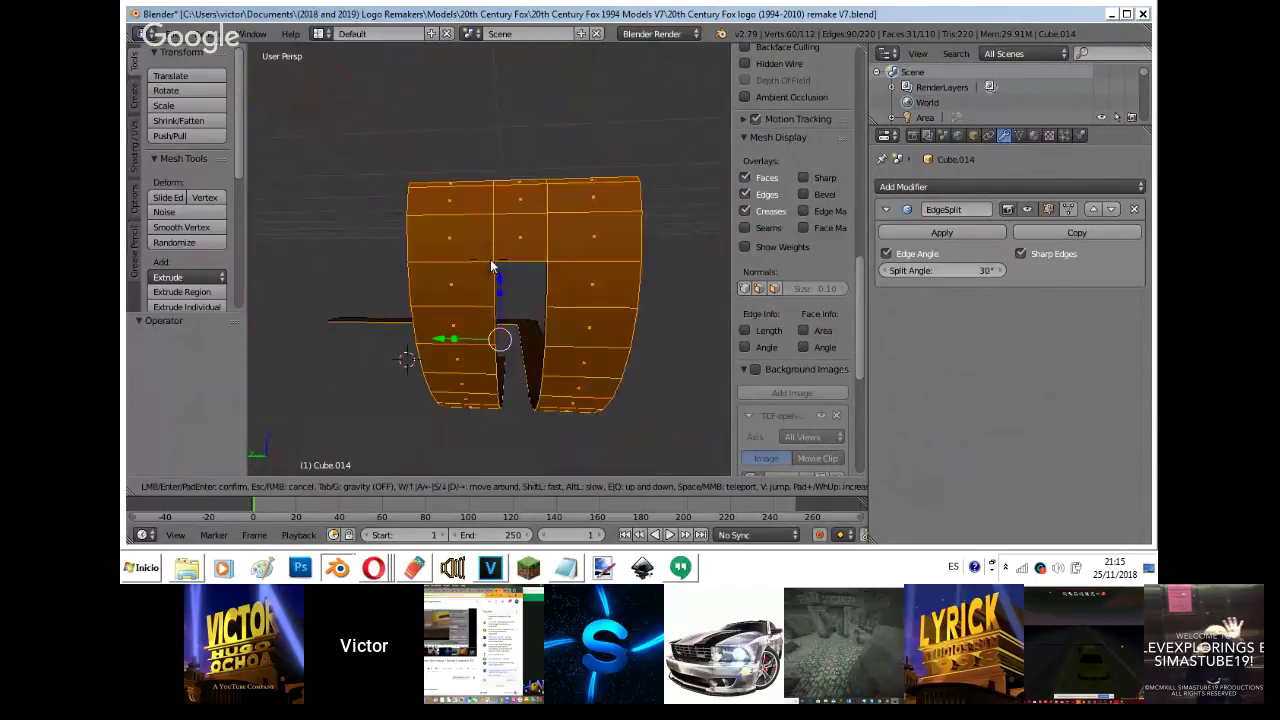
pyautogui.click(491, 266)
pyautogui.press('e')
pyautogui.rightClick(491, 266)
pyautogui.press('s')
pyautogui.press('x')
pyautogui.press('y')
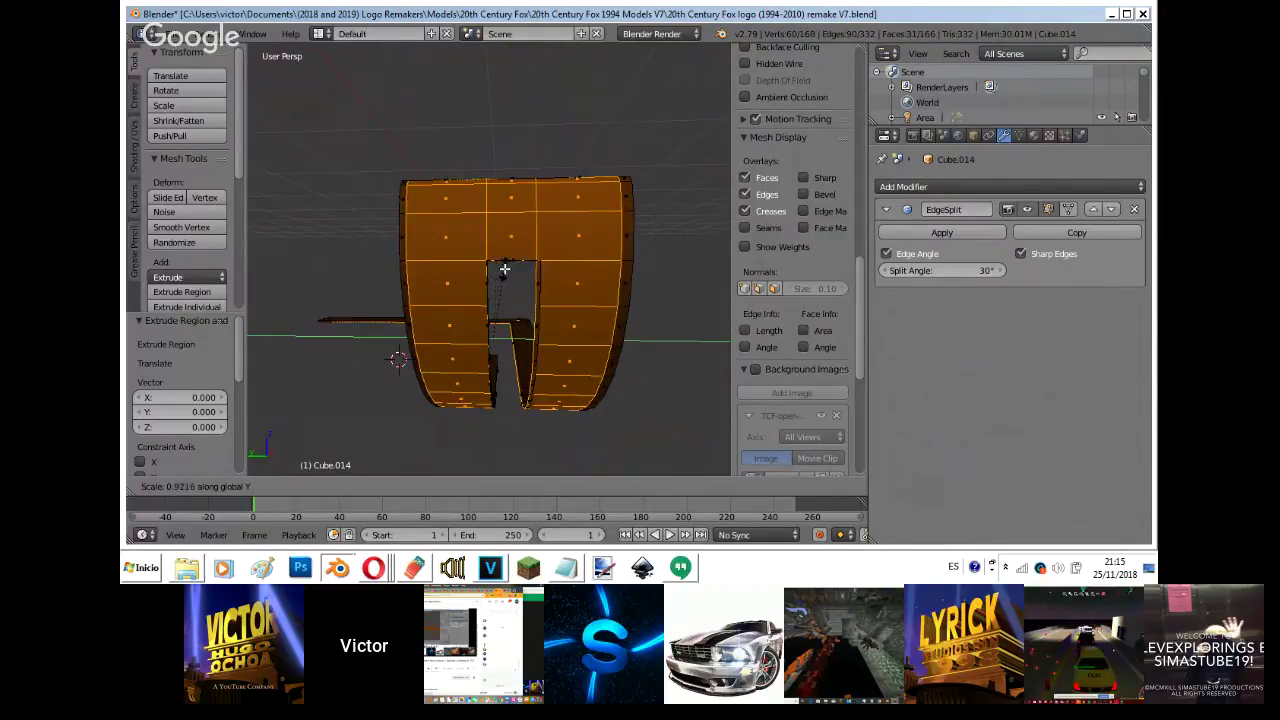
pyautogui.click(521, 271)
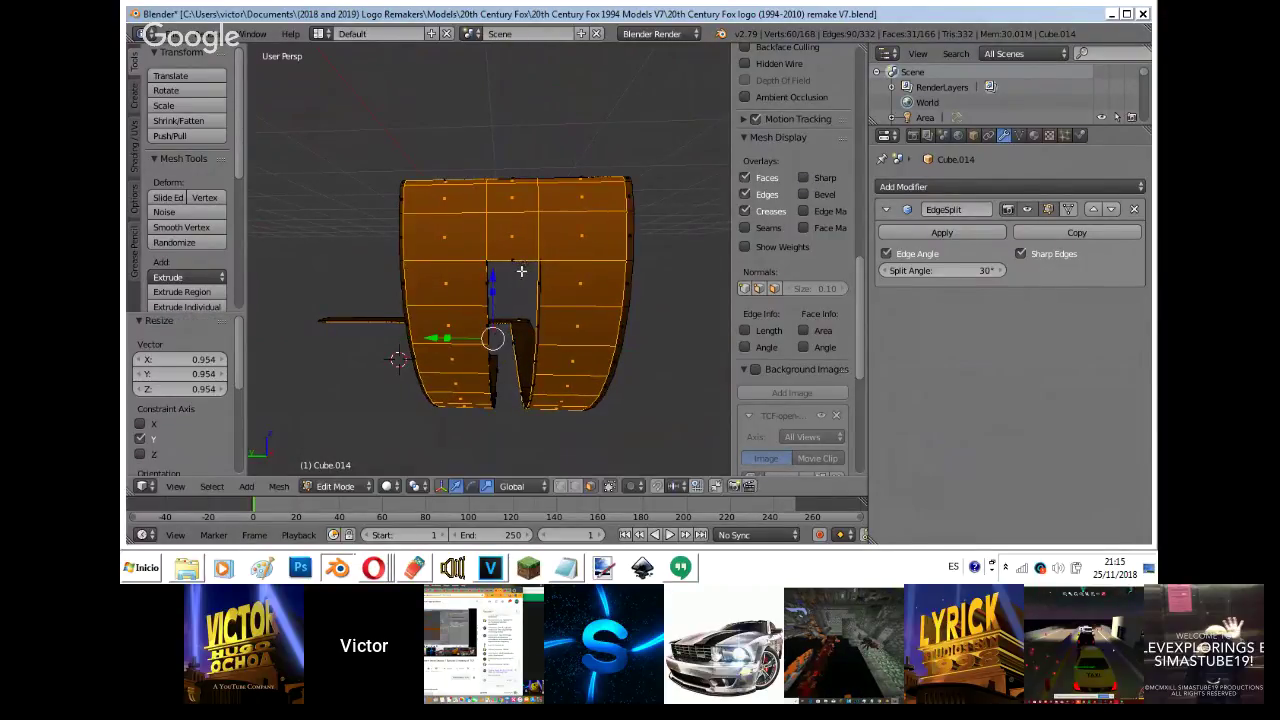
# - Try to scale the extruded faces along Z and view the strip from the side
pyautogui.press('s')
pyautogui.press('z')
pyautogui.rightClick(558, 221)
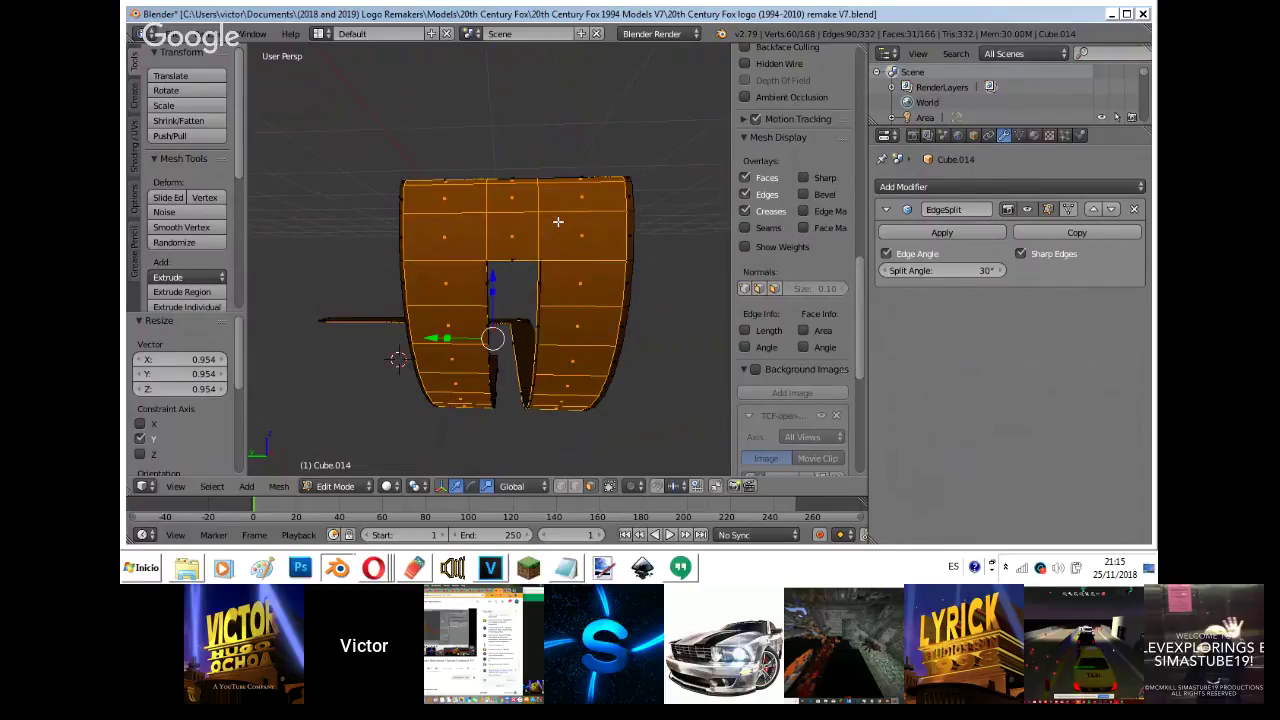
pyautogui.moveTo(490, 258); pyautogui.dragTo(488, 260, button='middle')
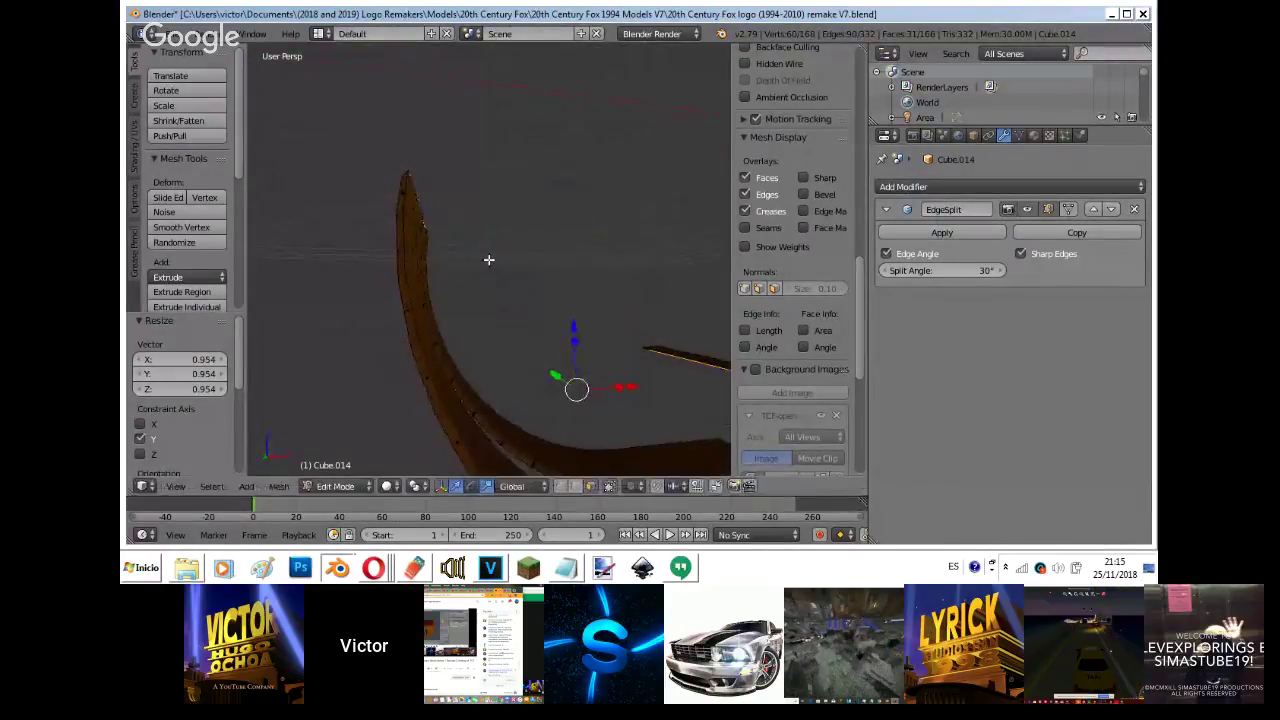
# - Scale the extruded outer faces of the strip to 0.985 along Z and move them -0.001 along X
pyautogui.press('s')
pyautogui.press('z')
pyautogui.click(491, 260)
pyautogui.press('g')
pyautogui.press('x')
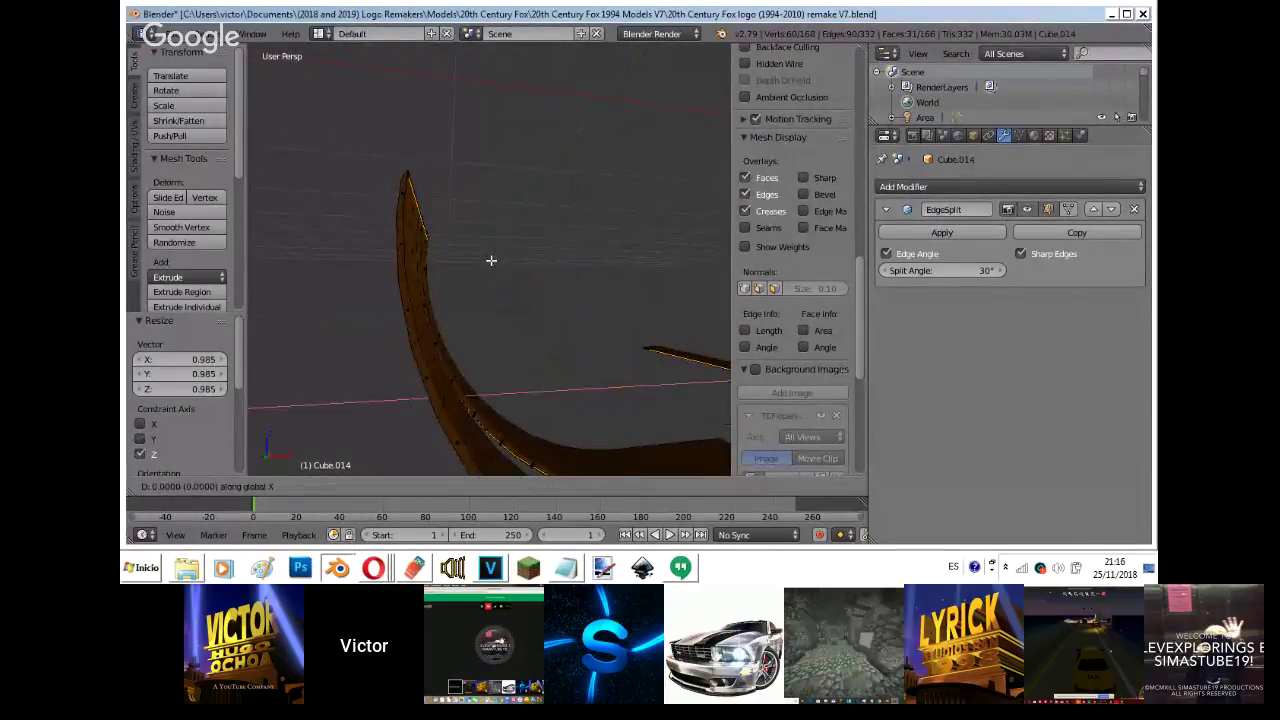
pyautogui.click(491, 260)
# - Scale the outer faces to 0.995 along Z and nudge them, once by -0.001 along X and once freely
pyautogui.moveTo(491, 260); pyautogui.dragTo(489, 263, button='middle')
pyautogui.press('s')
pyautogui.press('z')
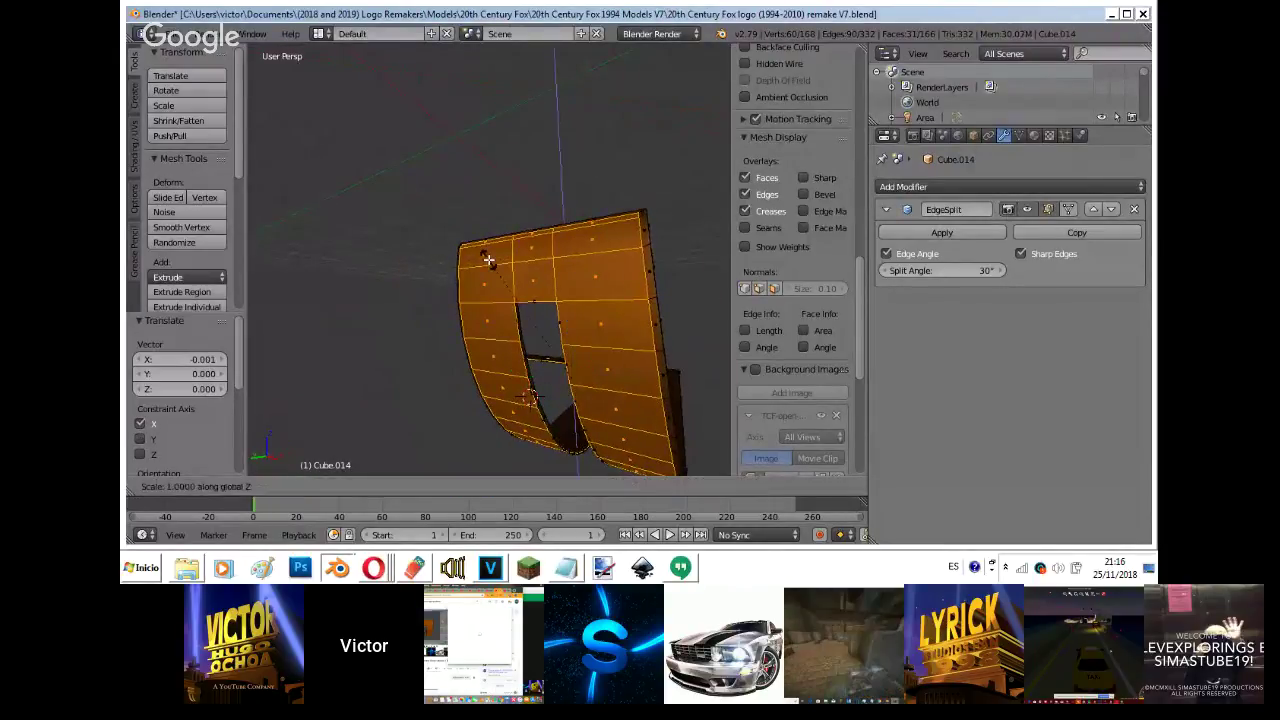
pyautogui.click(491, 261)
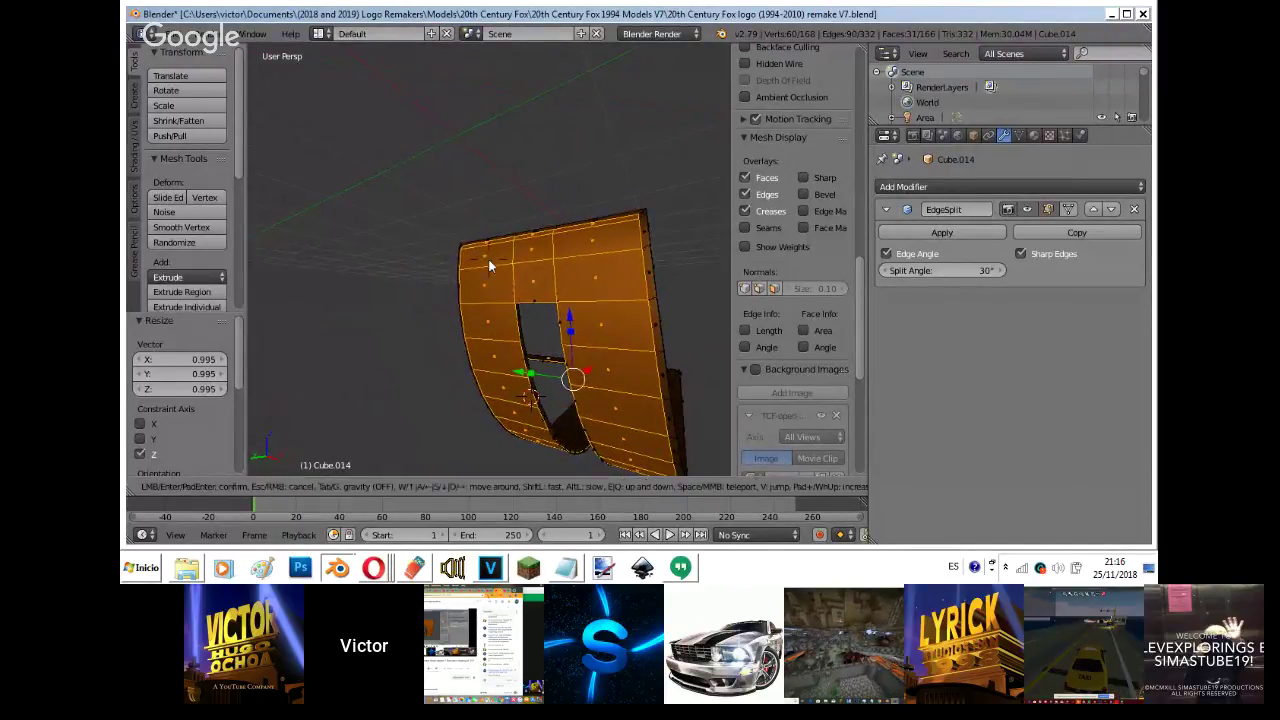
pyautogui.press('KP_3')
pyautogui.press('KP_8')
pyautogui.press('g')
pyautogui.press('x')
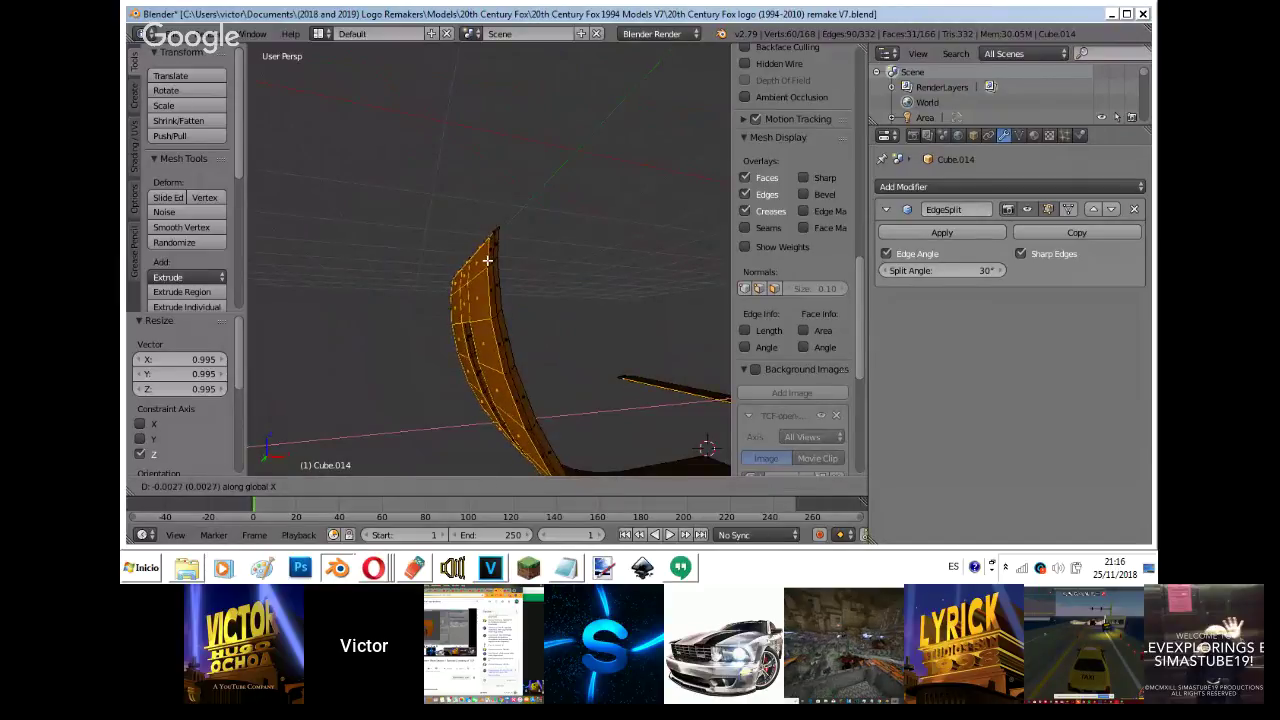
pyautogui.click(487, 260)
pyautogui.press('g')
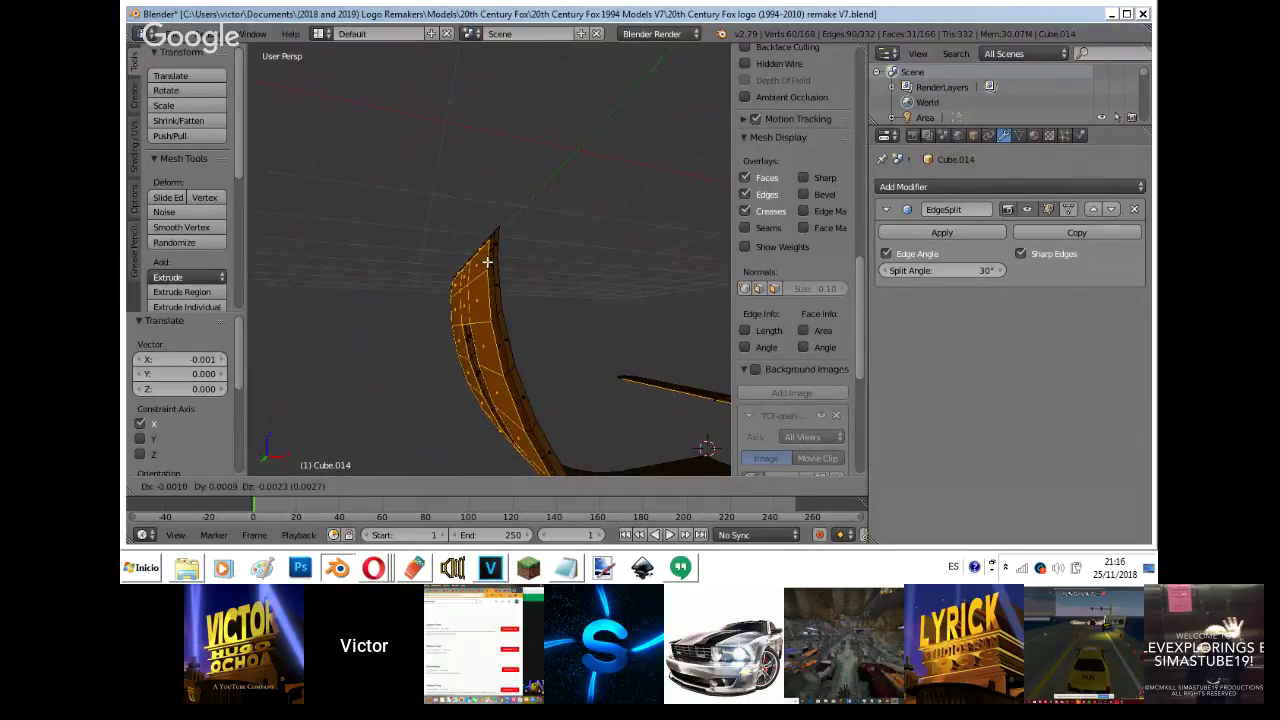
pyautogui.click(487, 262)
# - Examine the strip's shape up close in Object Mode and return to editing its outer faces
pyautogui.press('Tab')
pyautogui.hotkey('shift', 'f')
pyautogui.press('w')
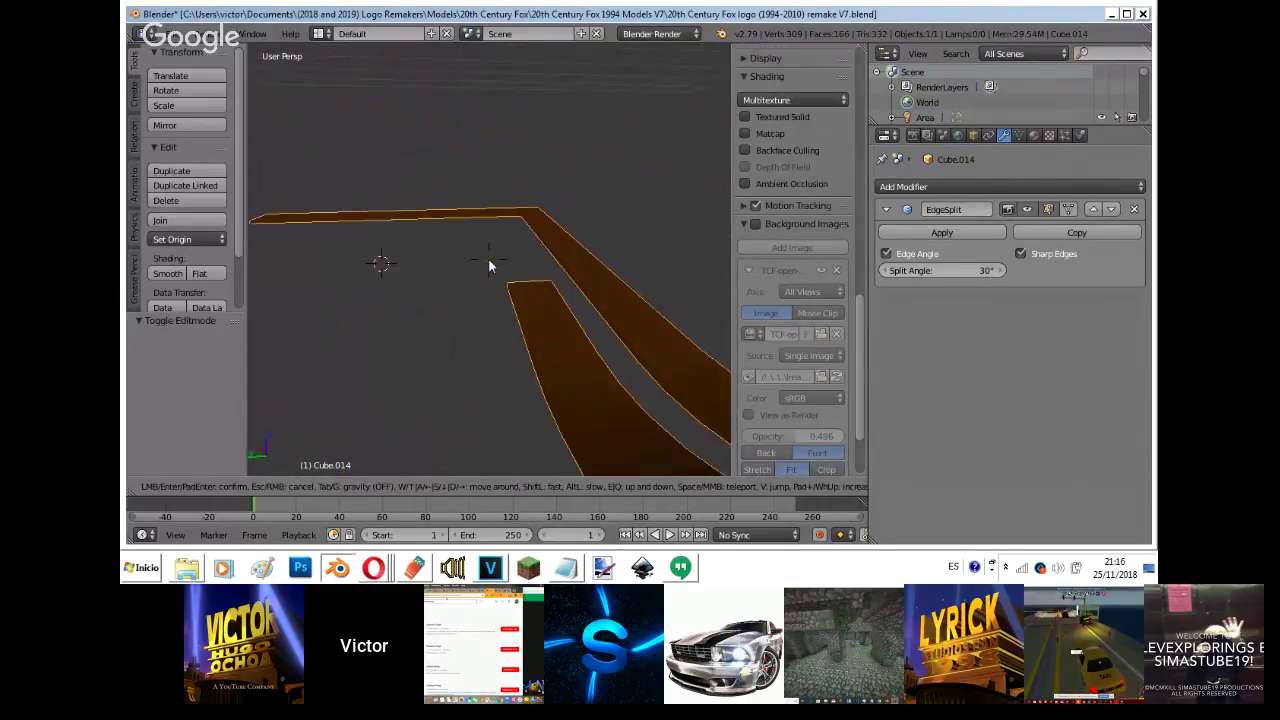
pyautogui.click(489, 259)
pyautogui.press('Tab')
pyautogui.hotkey('shift', 'f')
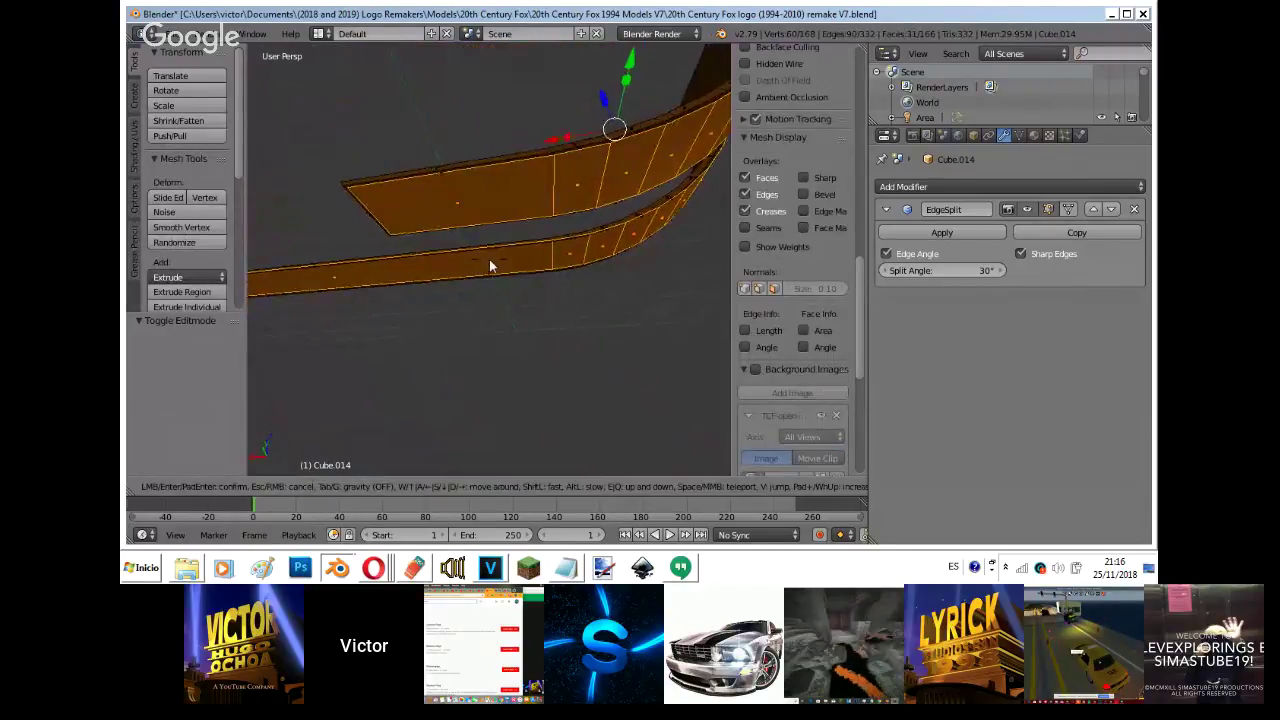
pyautogui.click(488, 260)
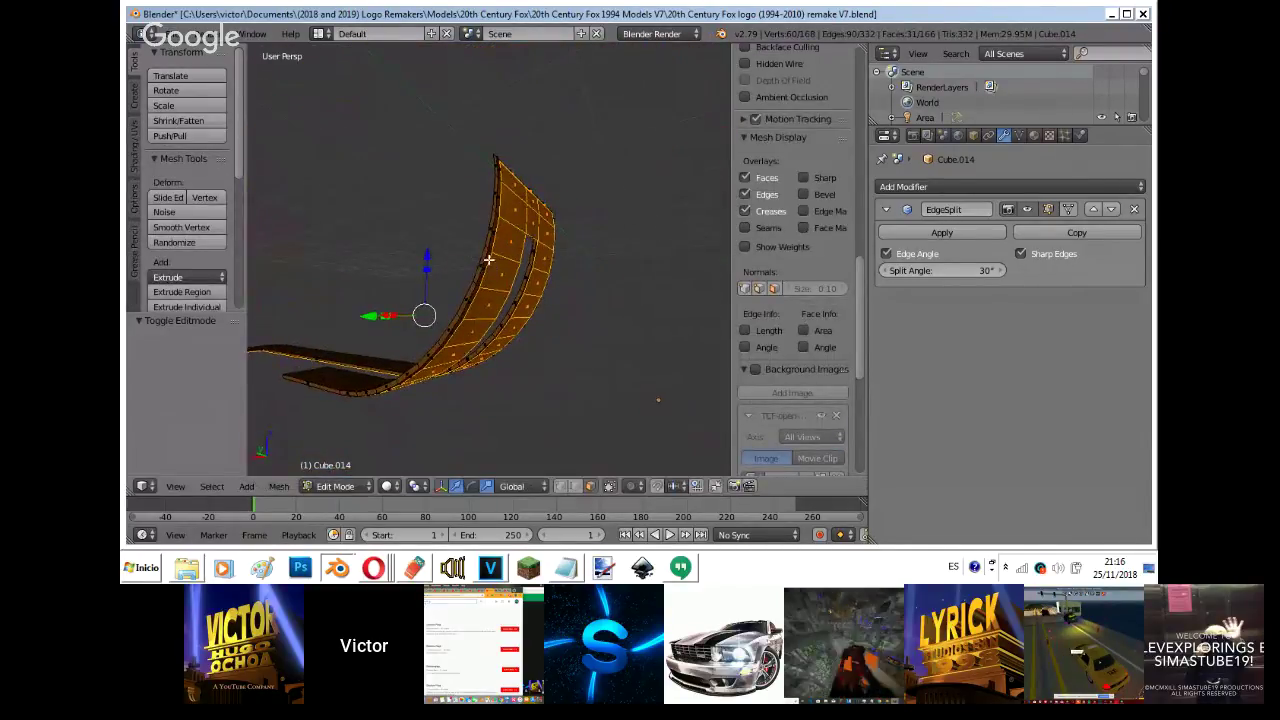
# - Scale the outer faces to 1.041 along Z and shift them freely by about -0.001 along X
pyautogui.press('s')
pyautogui.press('z')
pyautogui.click(440, 183)
pyautogui.press('g')
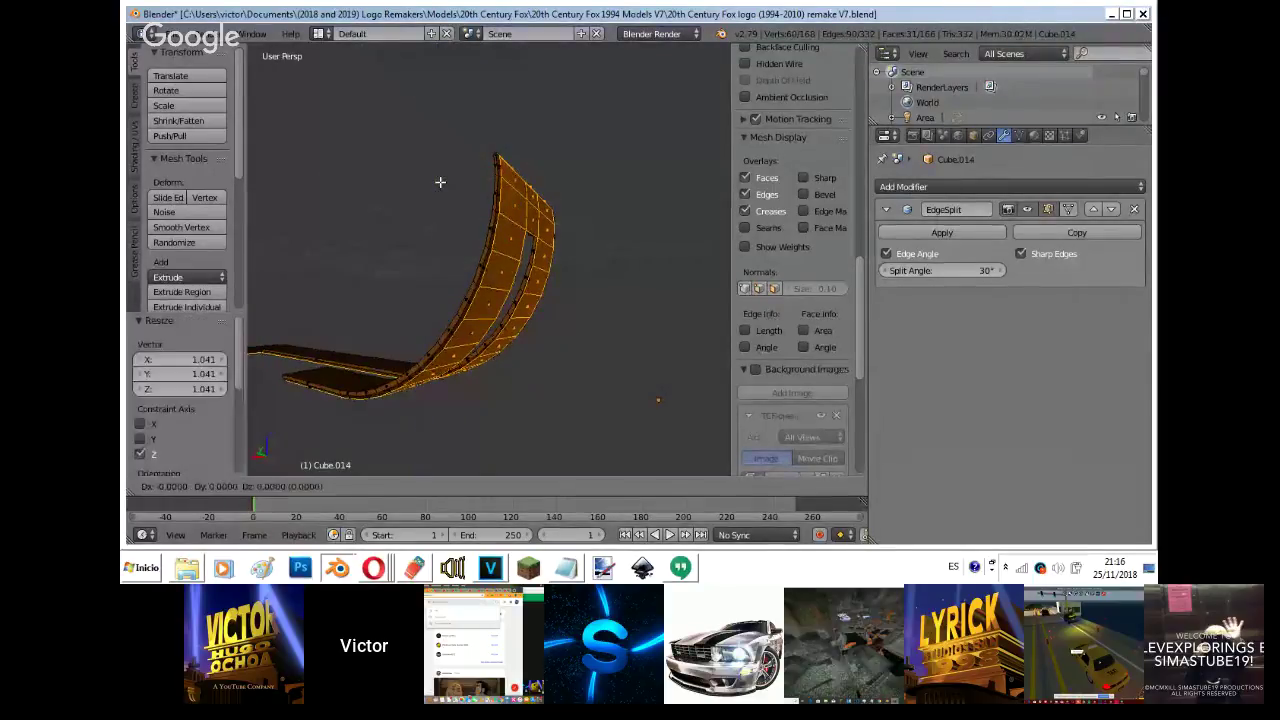
pyautogui.click(442, 181)
# - Scale the outer faces to 0.957 along Z, check the fit, and rescale them to 1.058 along Z
pyautogui.press('s')
pyautogui.press('z')
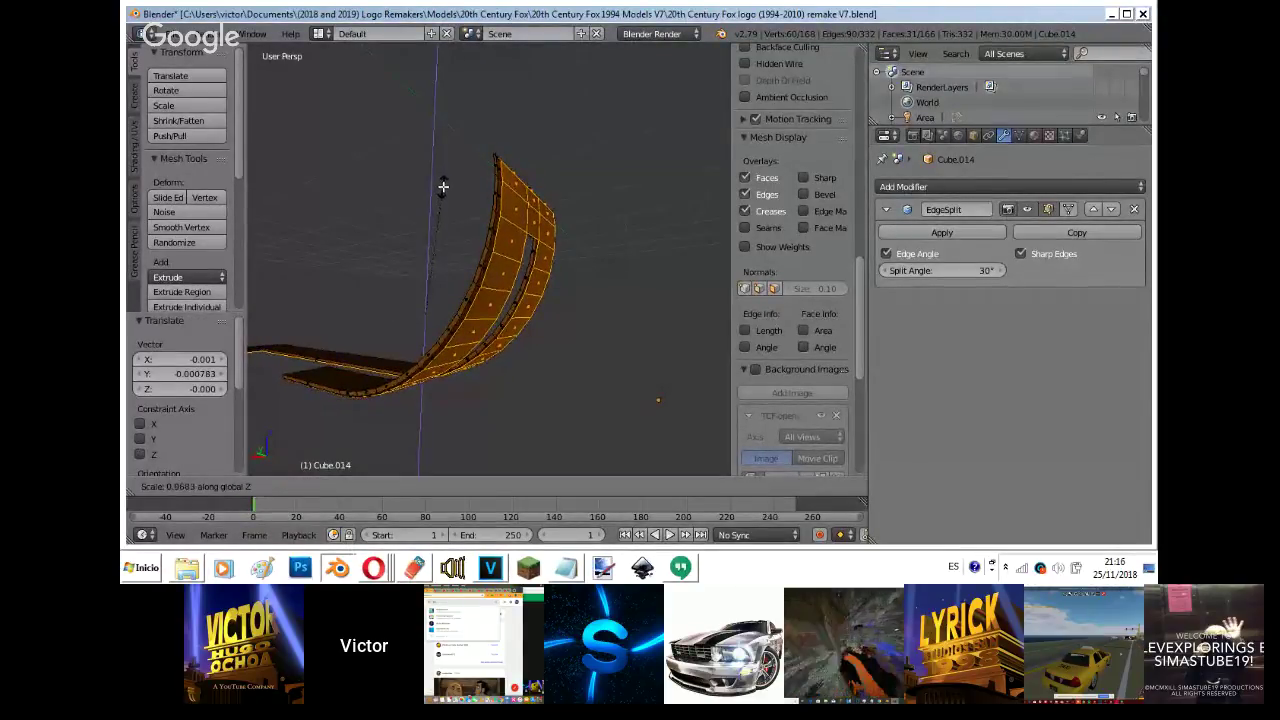
pyautogui.click(443, 188)
pyautogui.hotkey('shift', 'f')
pyautogui.click(488, 266)
pyautogui.press('s')
pyautogui.press('z')
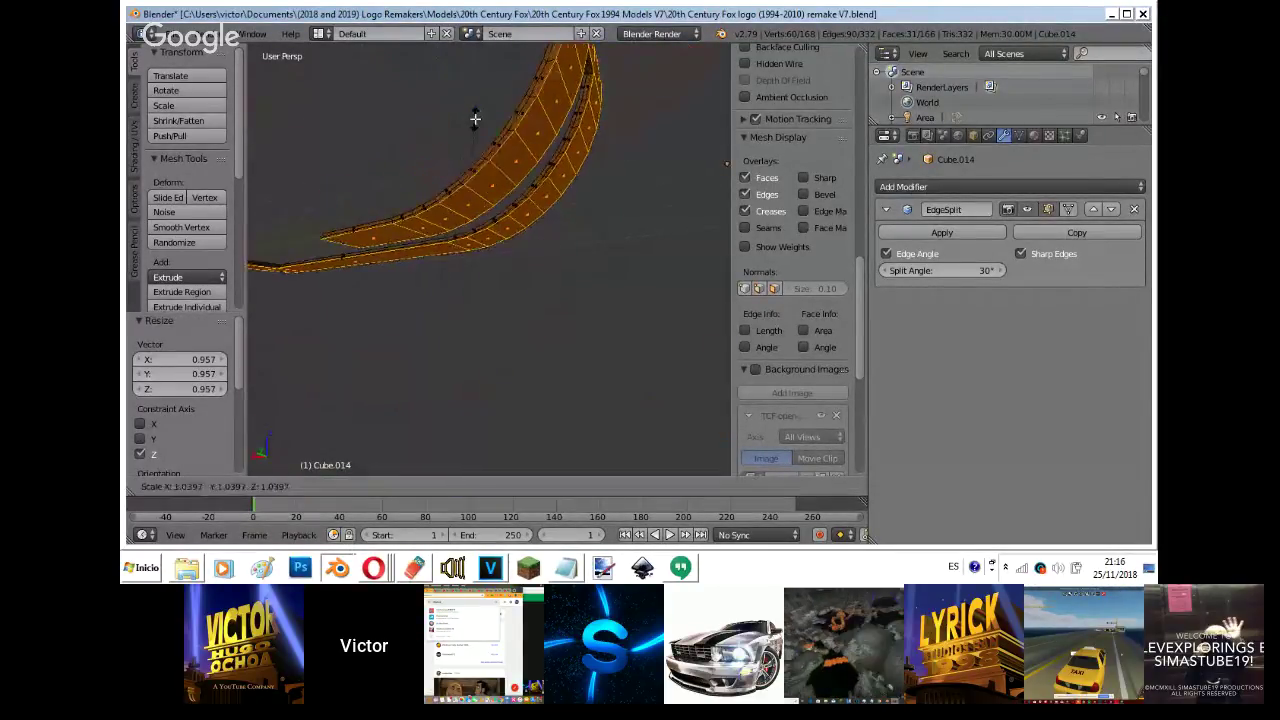
pyautogui.click(474, 119)
# - Try to move the single end edge of the strip's outer face along X
pyautogui.hotkey('shift', 'f')
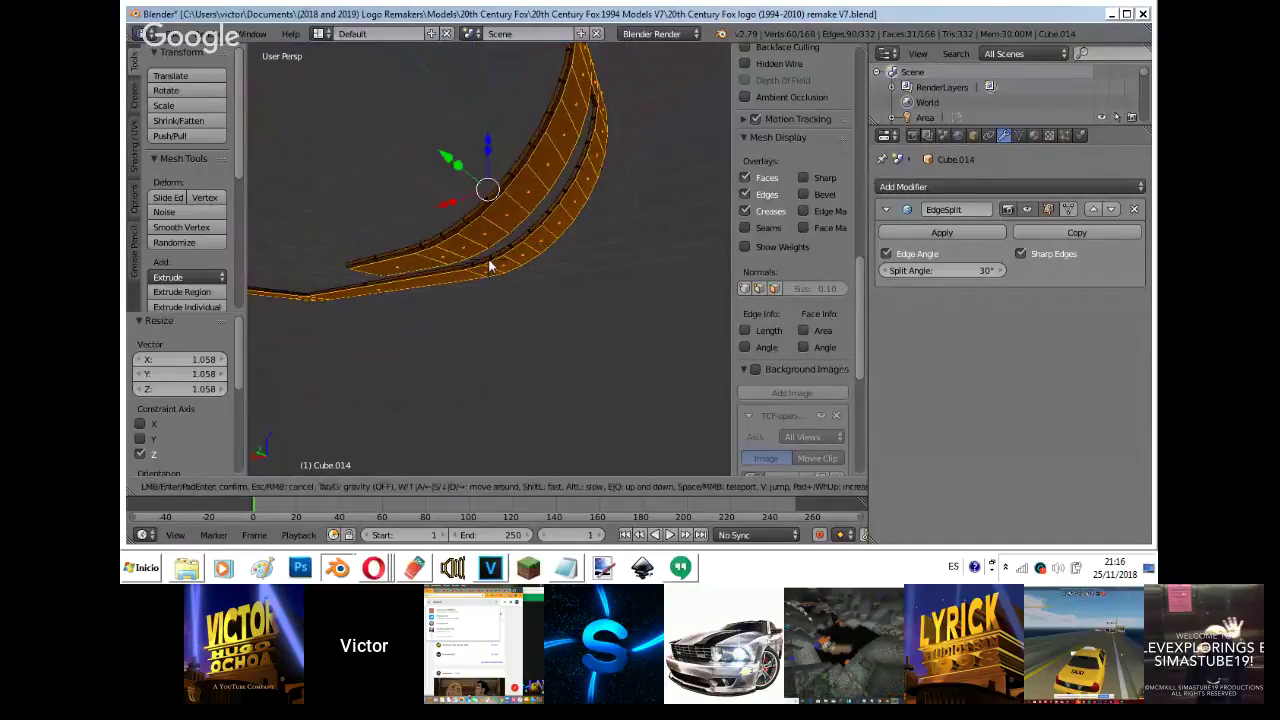
pyautogui.press('w')
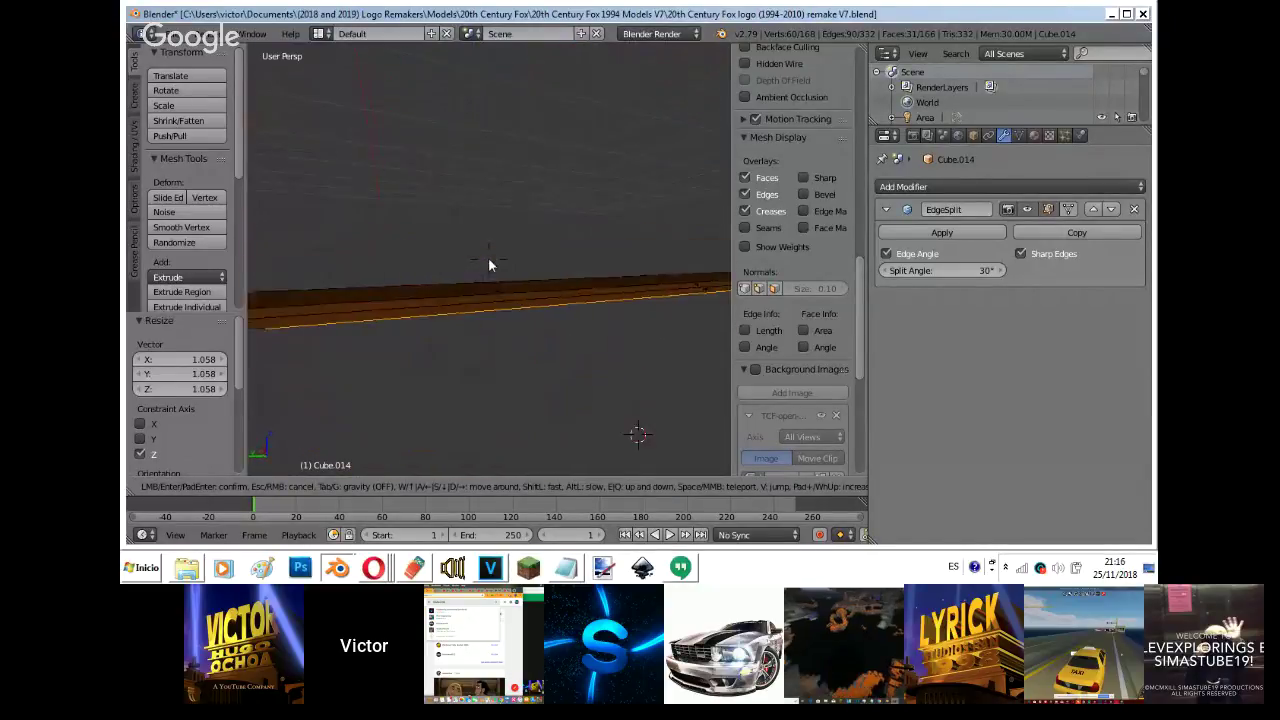
pyautogui.click(490, 265)
pyautogui.rightClick(426, 112)
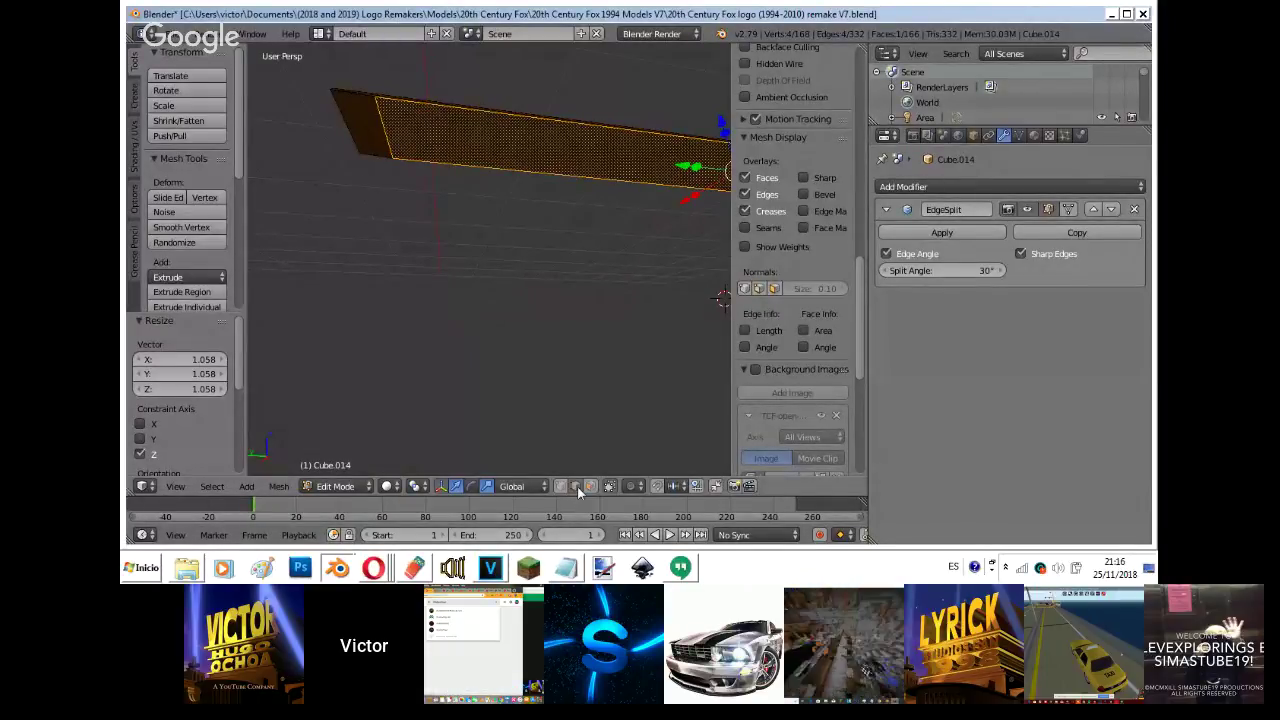
pyautogui.rightClick(385, 122)
pyautogui.press('g')
pyautogui.press('x')
pyautogui.click(373, 119)
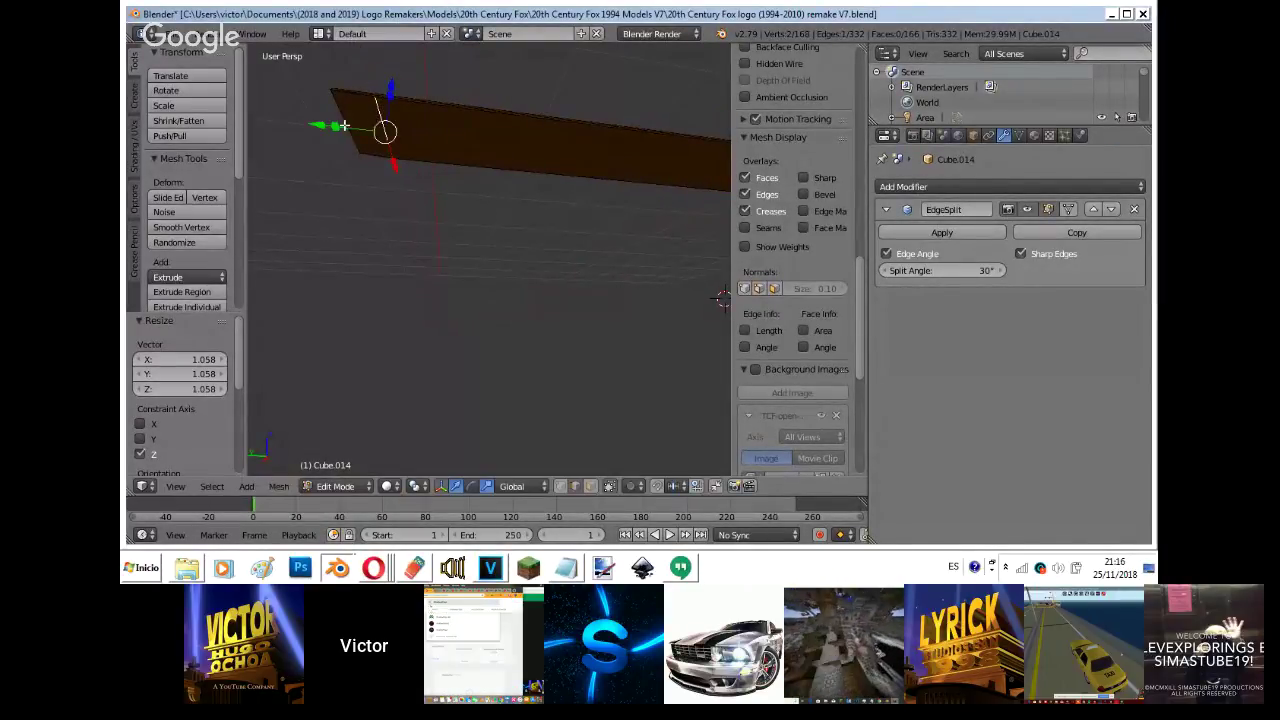
# - Leave Edit Mode, undo the outer-face extrusion of the strip and view it from several sides
pyautogui.press('Tab')
pyautogui.hotkey('shift', 'f')
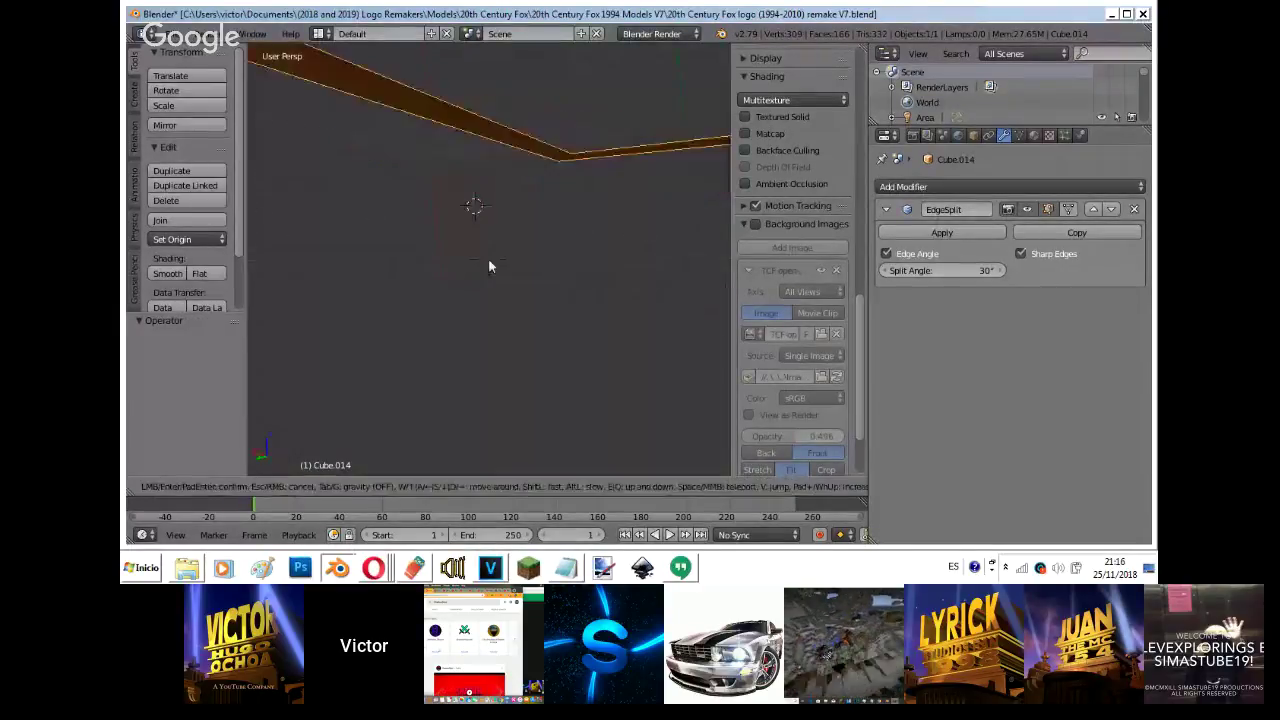
pyautogui.press('w')
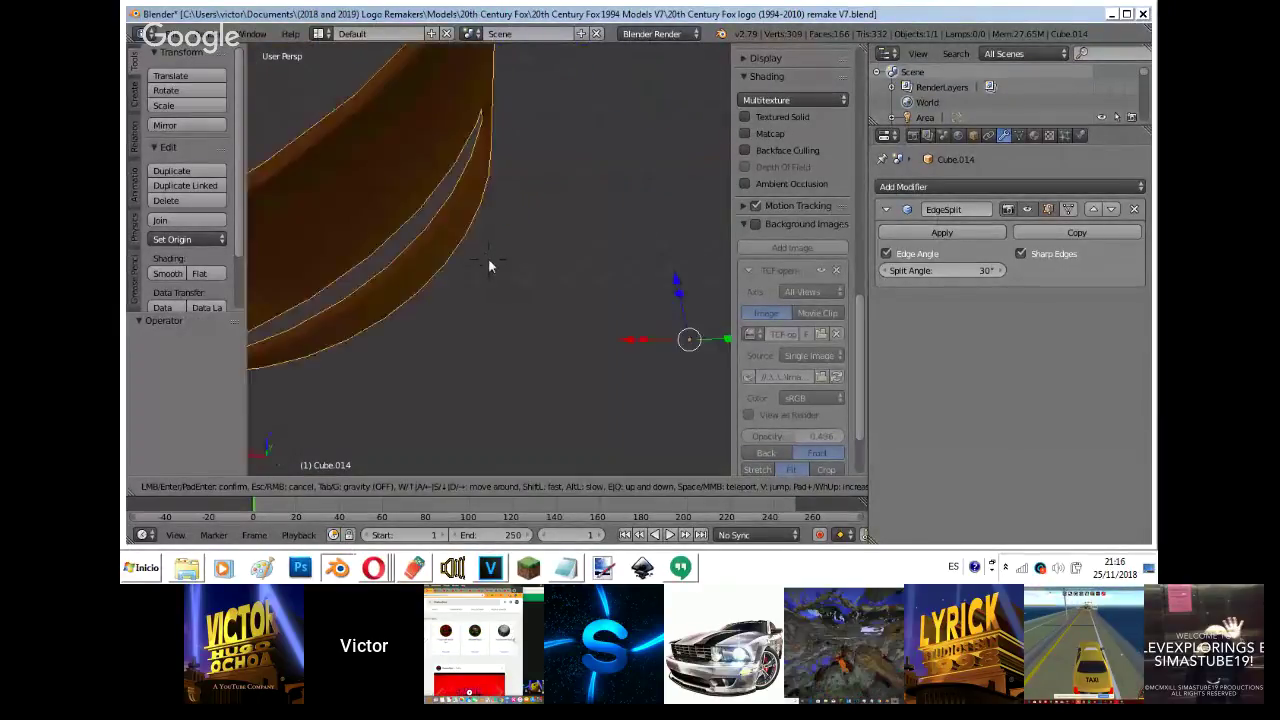
pyautogui.click(489, 260)
pyautogui.hotkey('shift', 'f')
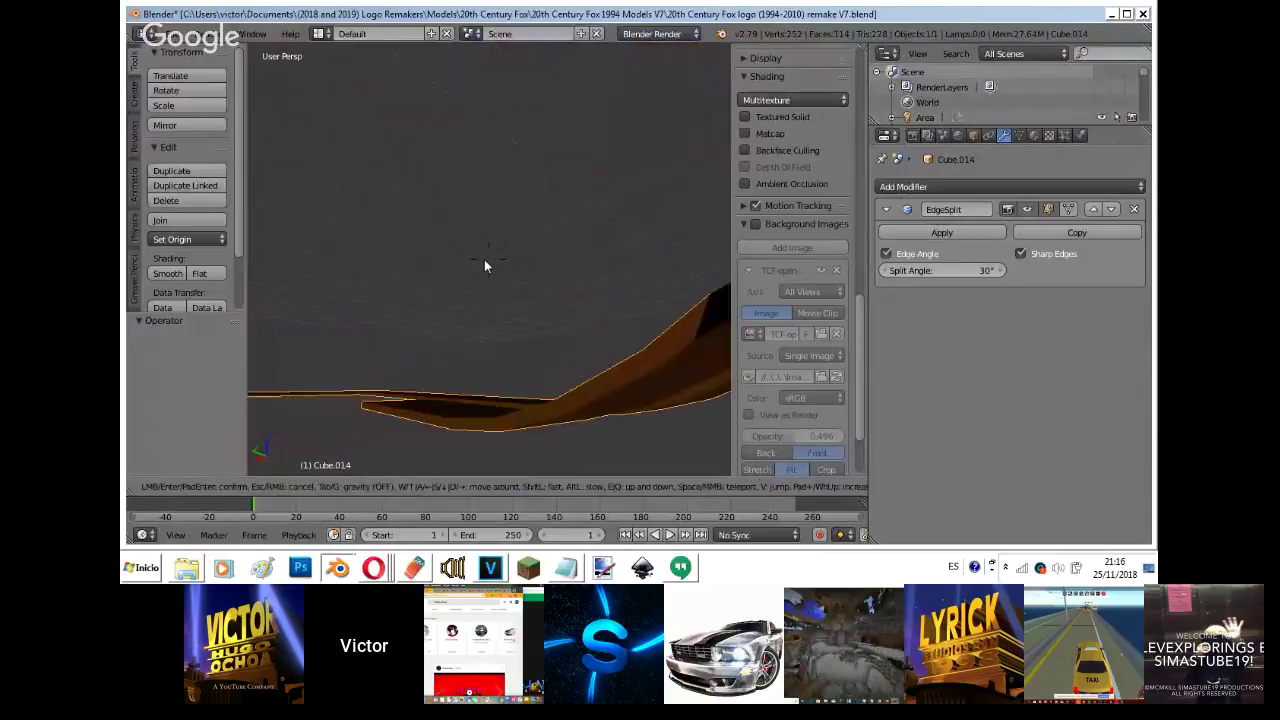
pyautogui.press('a')
pyautogui.press('e')
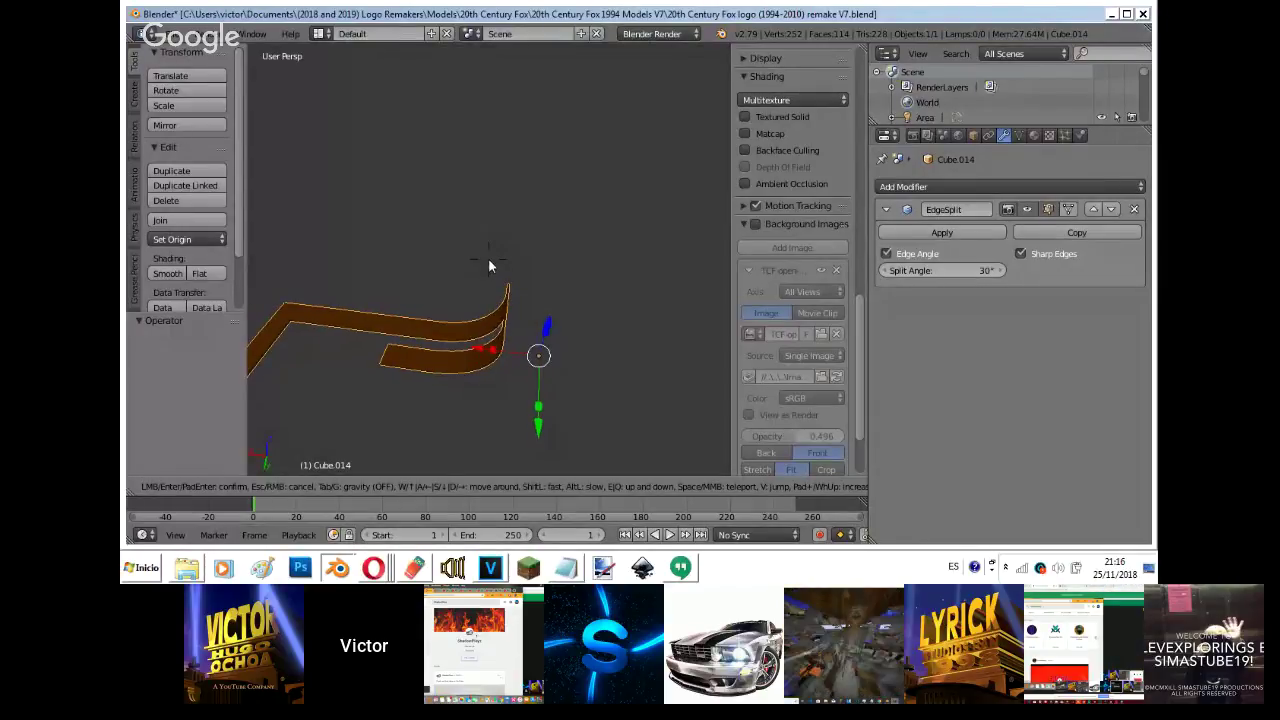
pyautogui.click(489, 262)
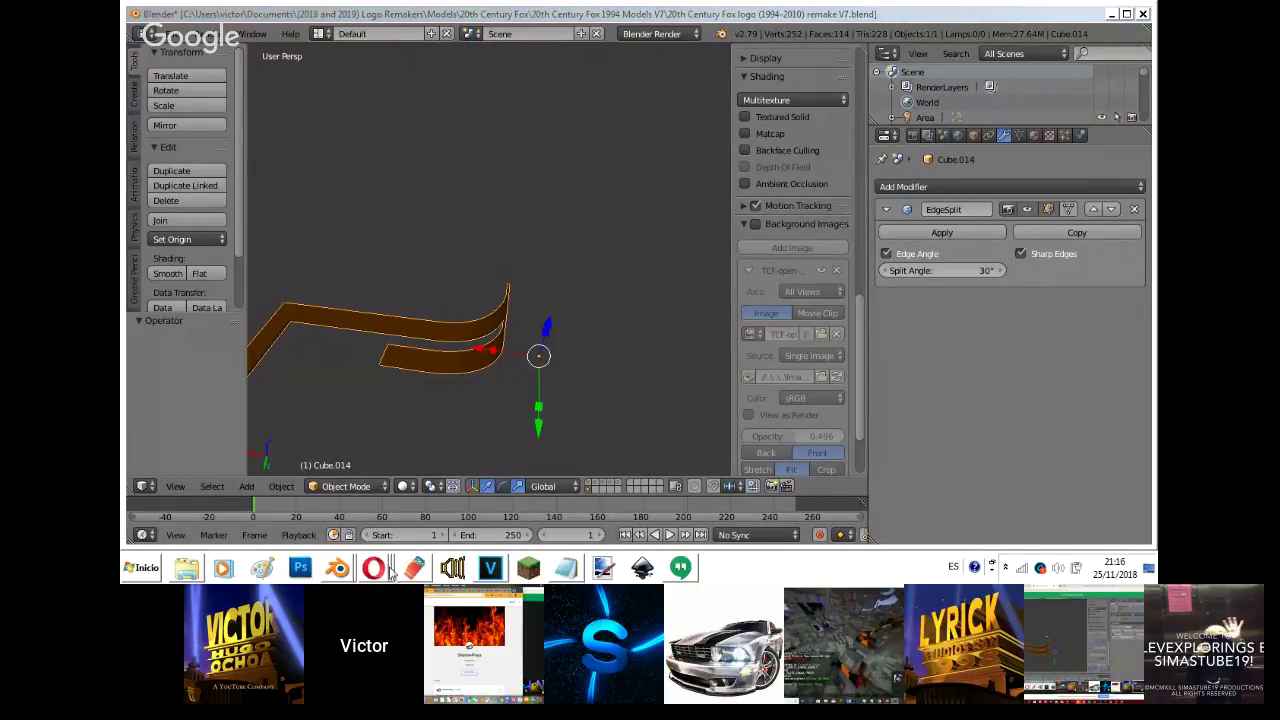
# - Switch to the Google Hangouts call window in Opera and stop sharing the screen
pyautogui.moveTo(373, 568)
pyautogui.click(388, 530)
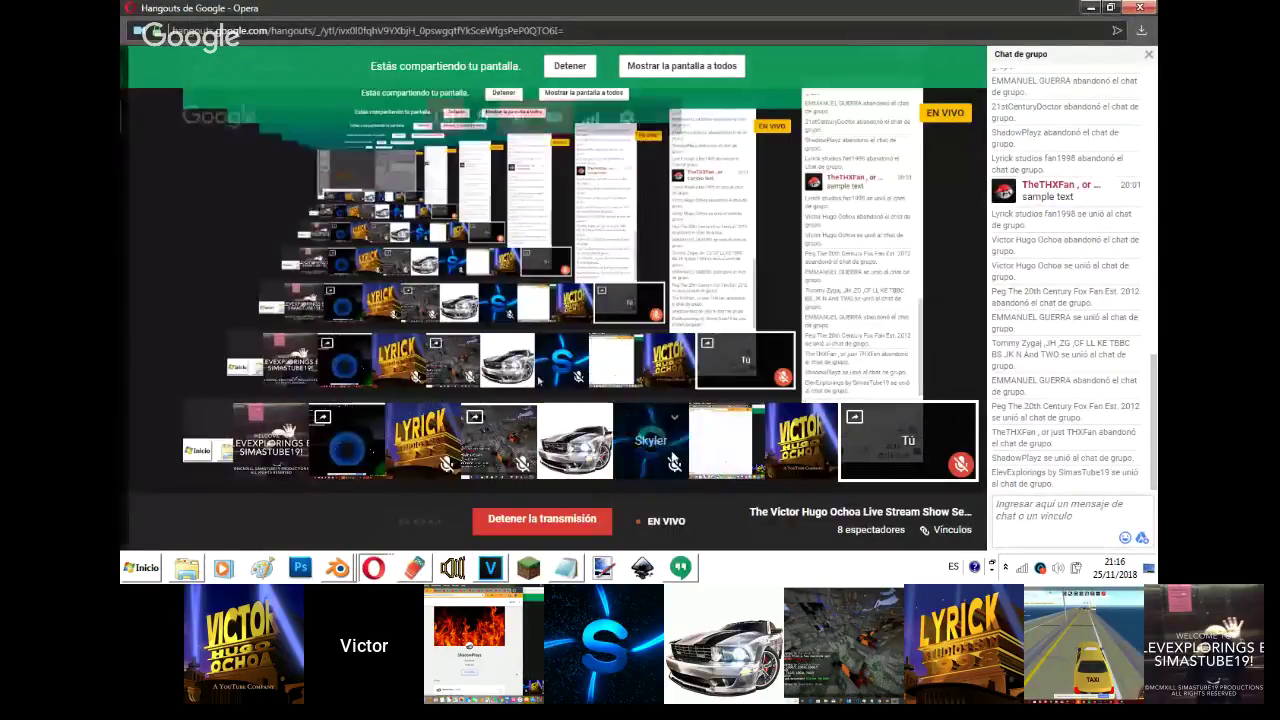
pyautogui.click(564, 66)
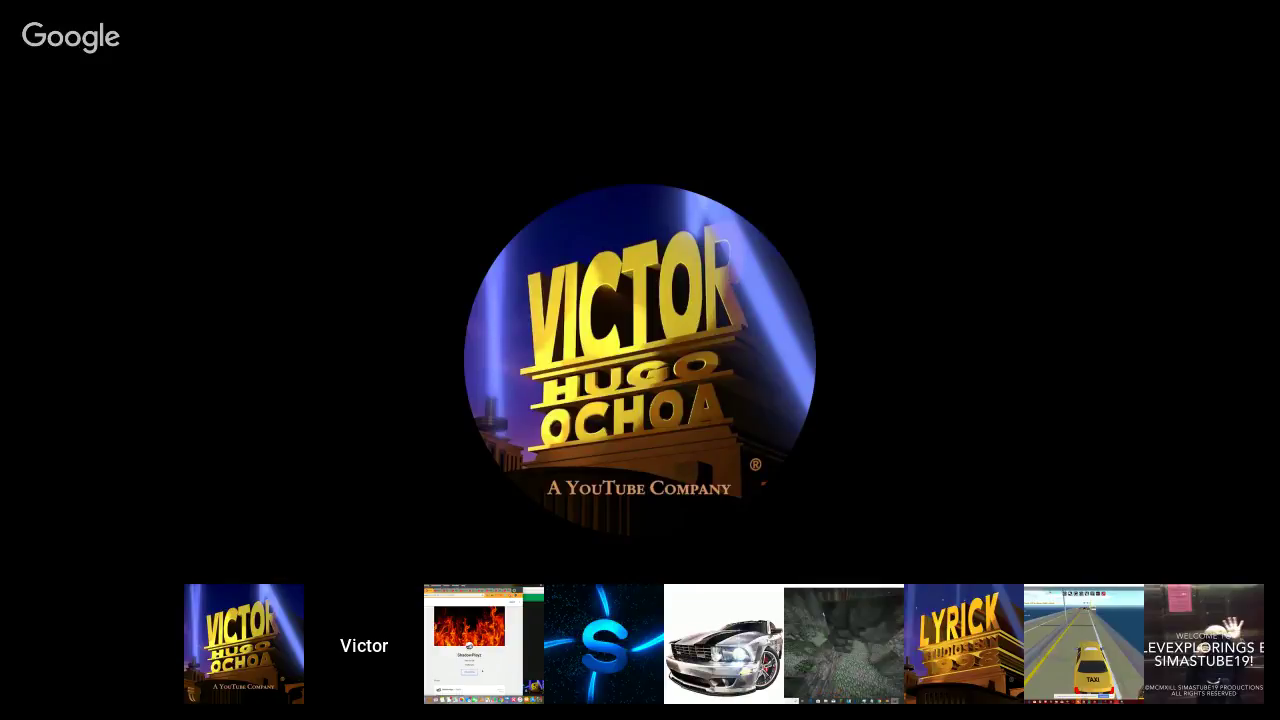
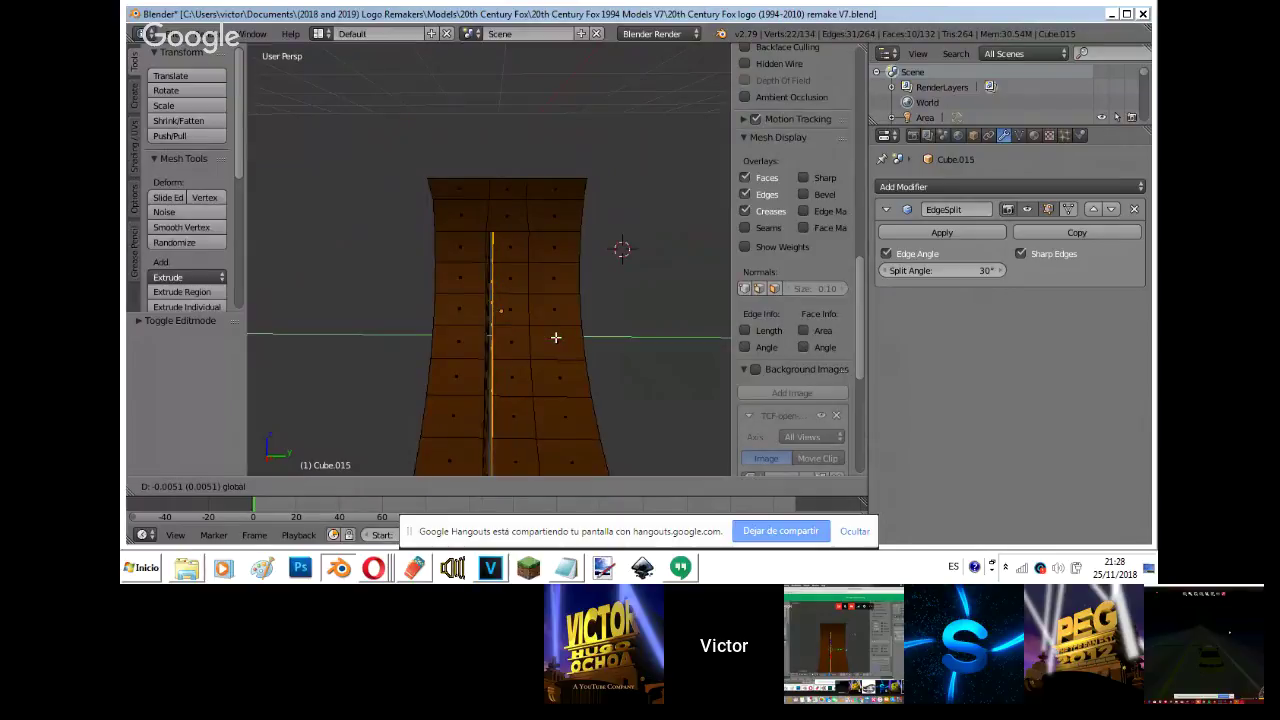
# - Extrude the narrow column of faces along the slot of the curved piece inward along its normals
pyautogui.moveTo(549, 336); pyautogui.dragTo(460, 280, button='middle')
pyautogui.keyDown('ctrl'); pyautogui.click(461, 274); pyautogui.keyUp('ctrl')
pyautogui.hotkey('shift', 'f')
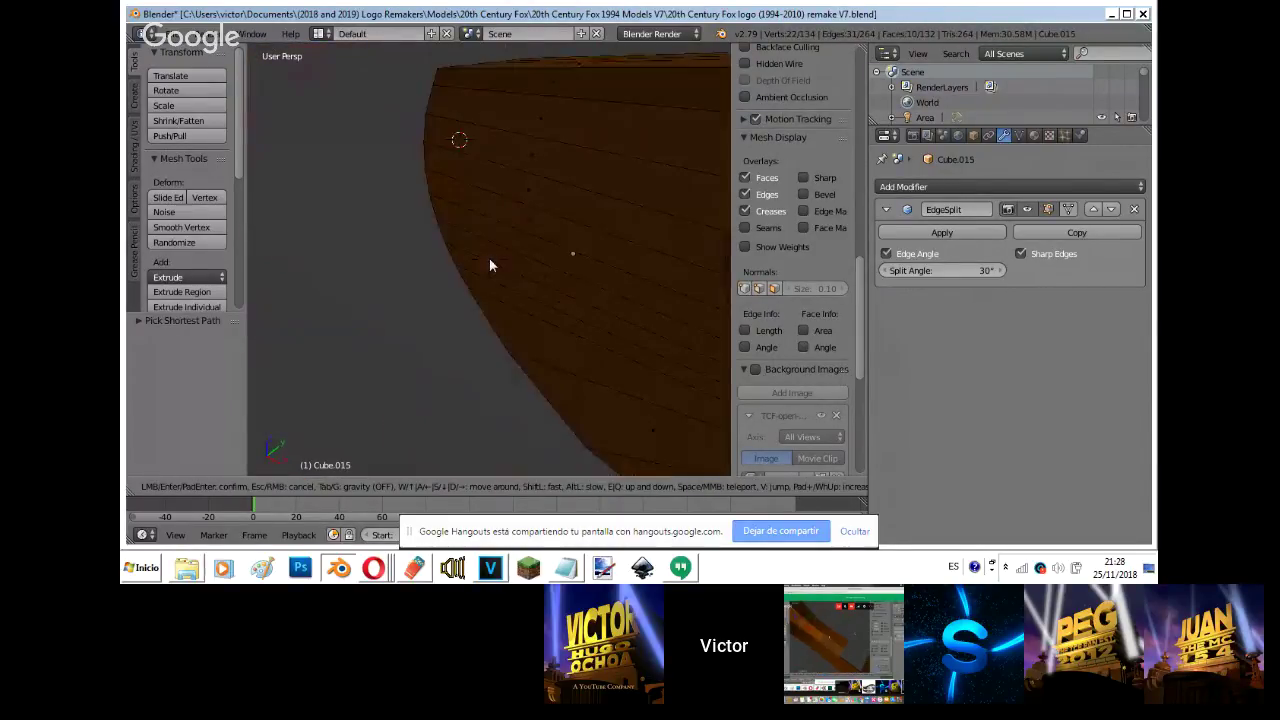
pyautogui.click(488, 266)
pyautogui.press('e')
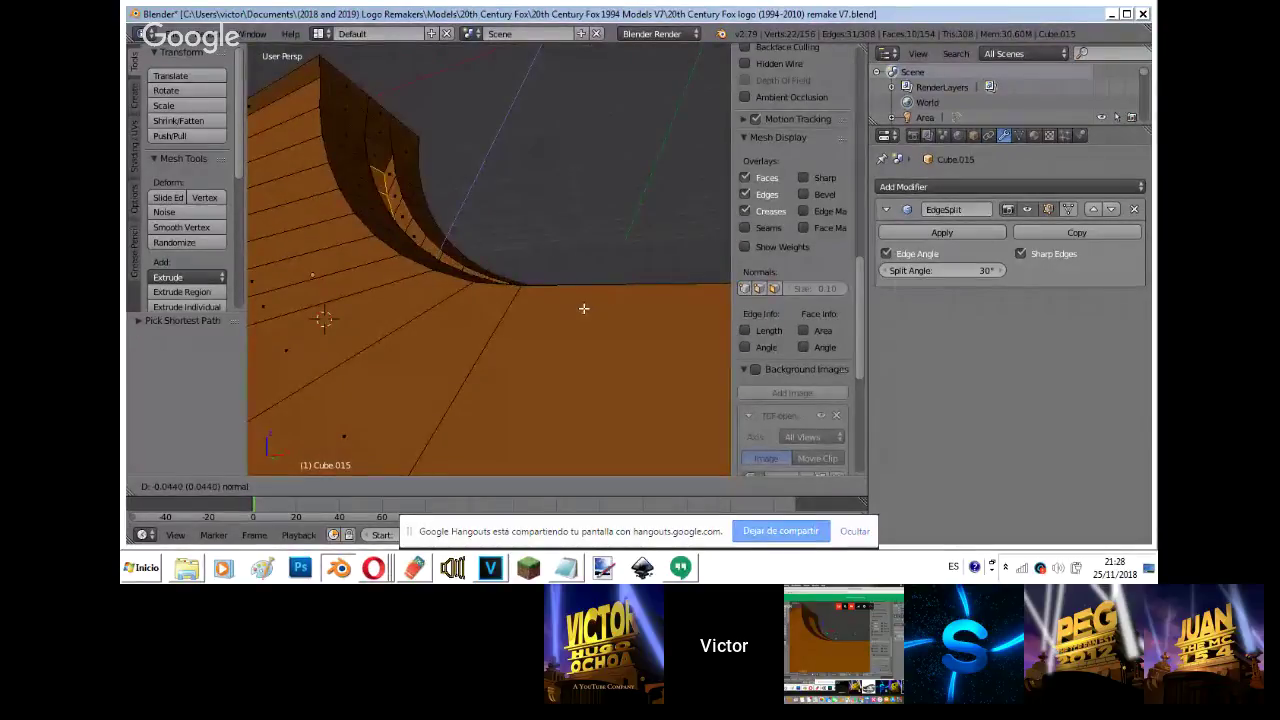
pyautogui.rightClick(527, 302)
# - Show the surrounding logo parts in a front wireframe view and scale the extruded slot faces along X
pyautogui.press('z')
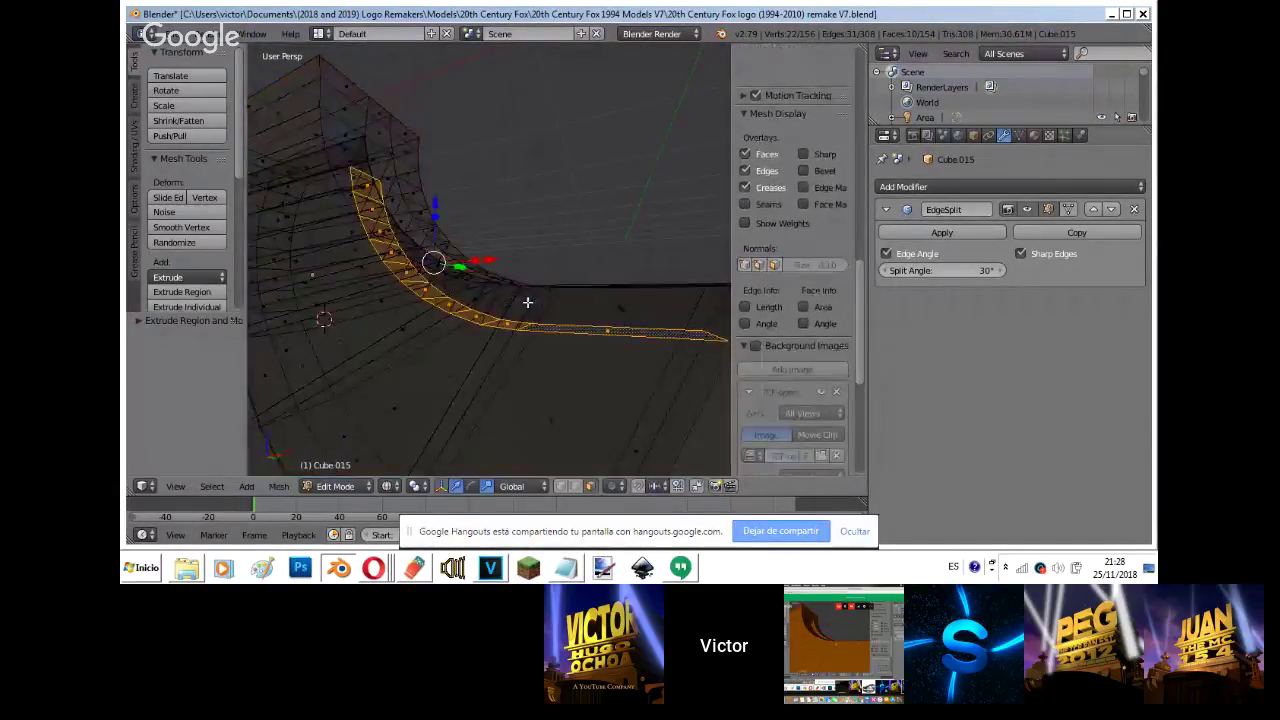
pyautogui.press('KP_1')
pyautogui.keyDown('shift'); pyautogui.moveTo(524, 313); pyautogui.dragTo(409, 297, button='middle'); pyautogui.keyUp('shift')
pyautogui.scroll(8, 409, 297)
pyautogui.press('Tab')
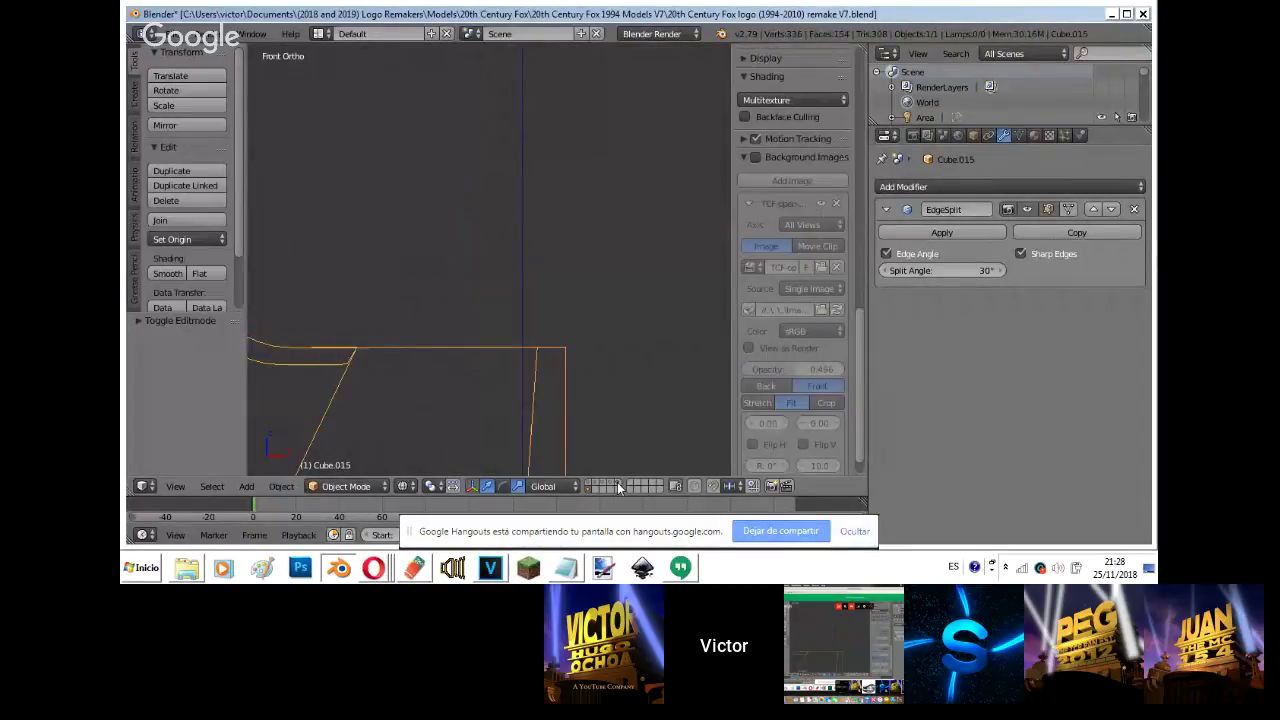
pyautogui.scroll(-4, 475, 344)
pyautogui.press('Tab')
pyautogui.press('s')
pyautogui.press('x')
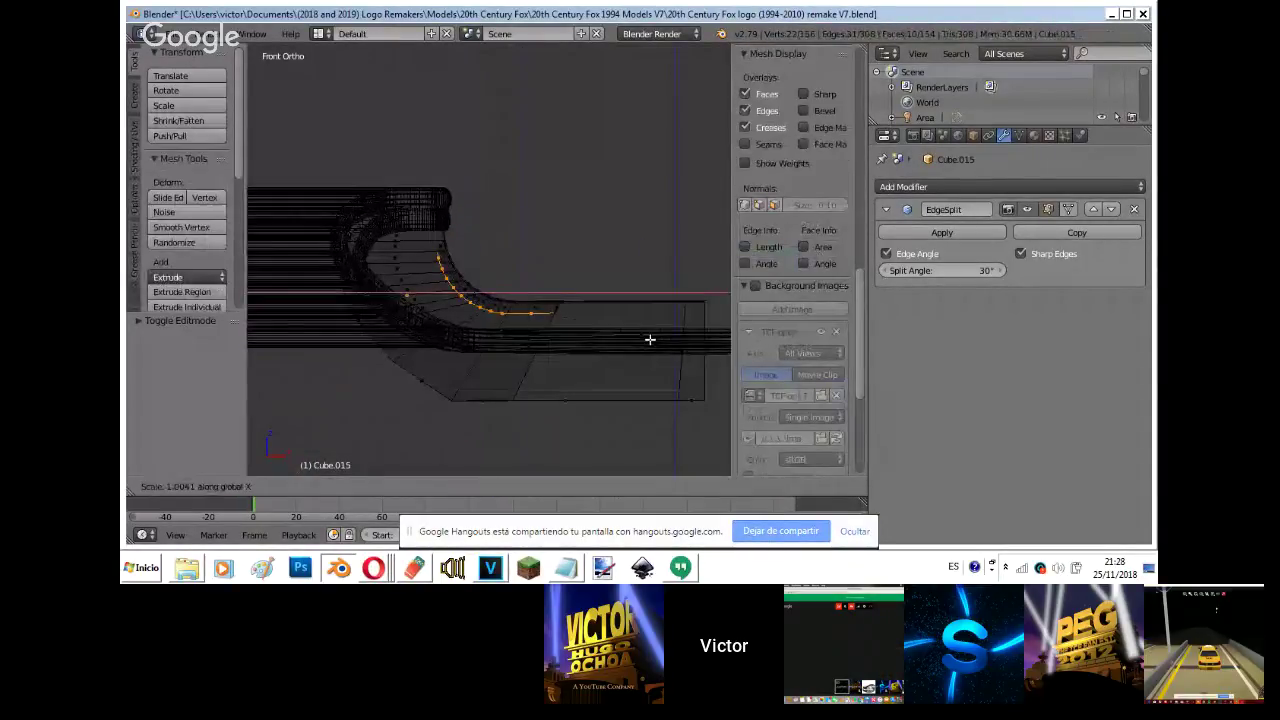
pyautogui.click(666, 343)
pyautogui.press('Tab')
pyautogui.scroll(3, 668, 341)
pyautogui.press('g')
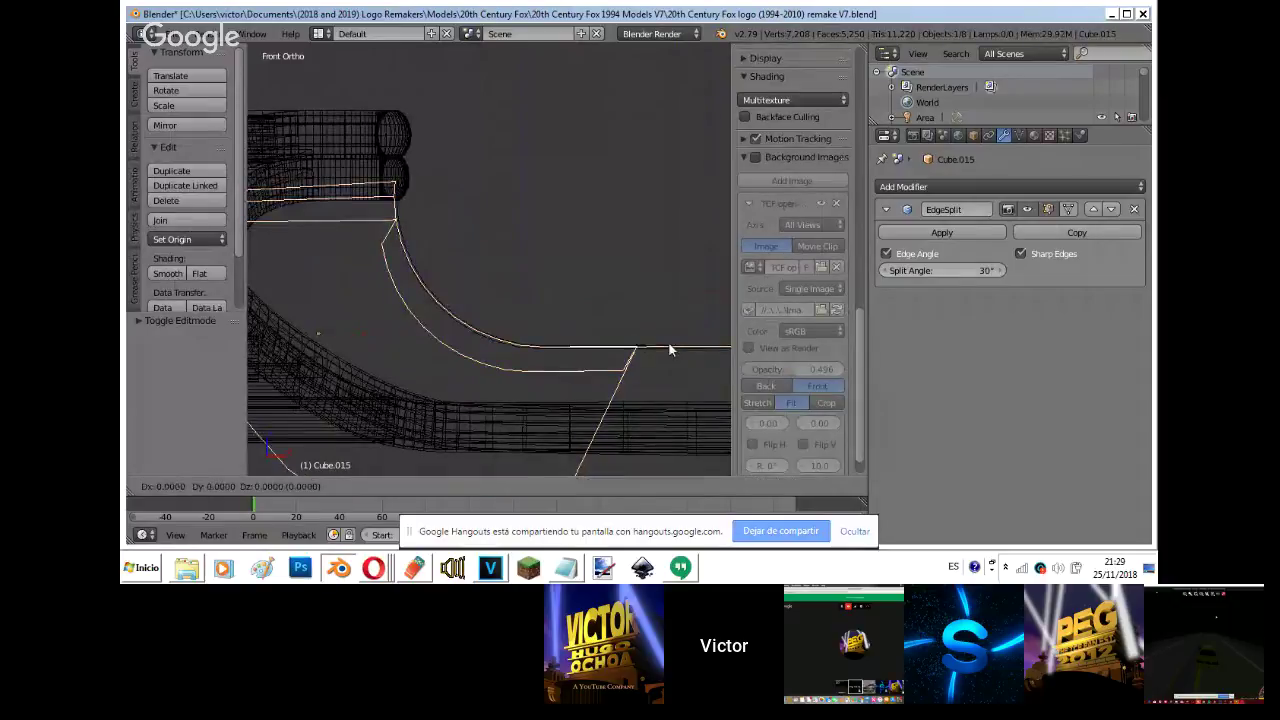
pyautogui.rightClick(618, 428)
pyautogui.press('Tab')
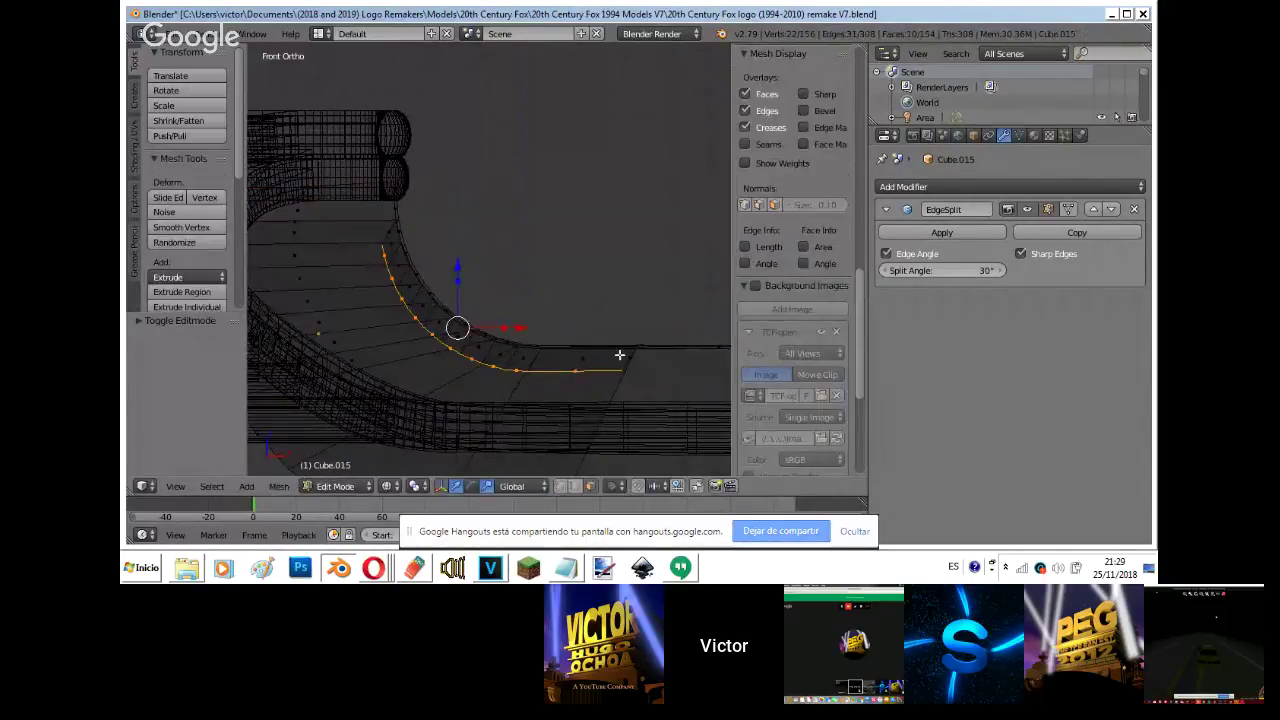
# - Move the extruded slot faces freely and rotate them in front view to deepen the slot along the curve
pyautogui.press('g')
pyautogui.click(624, 356)
pyautogui.press('r')
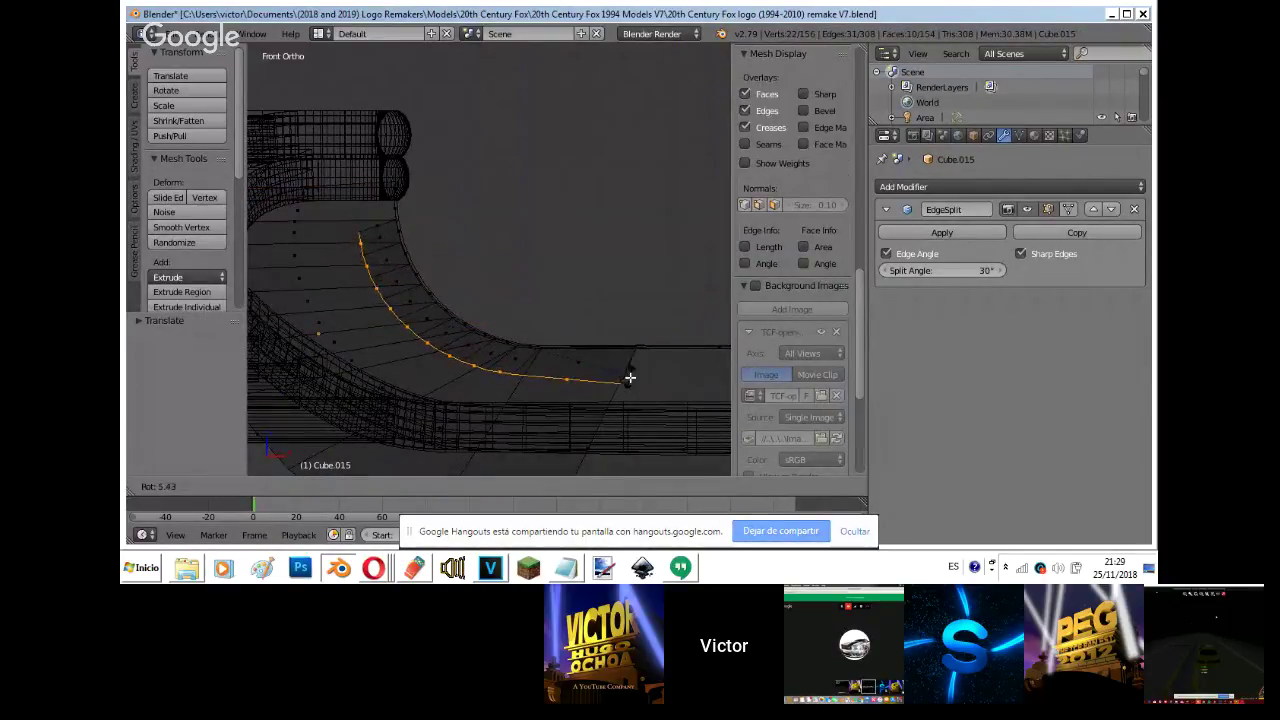
pyautogui.click(608, 375)
# - Scale the extruded slot faces by about 1.25 along X and return to solid shading in Object Mode
pyautogui.press('s')
pyautogui.press('x')
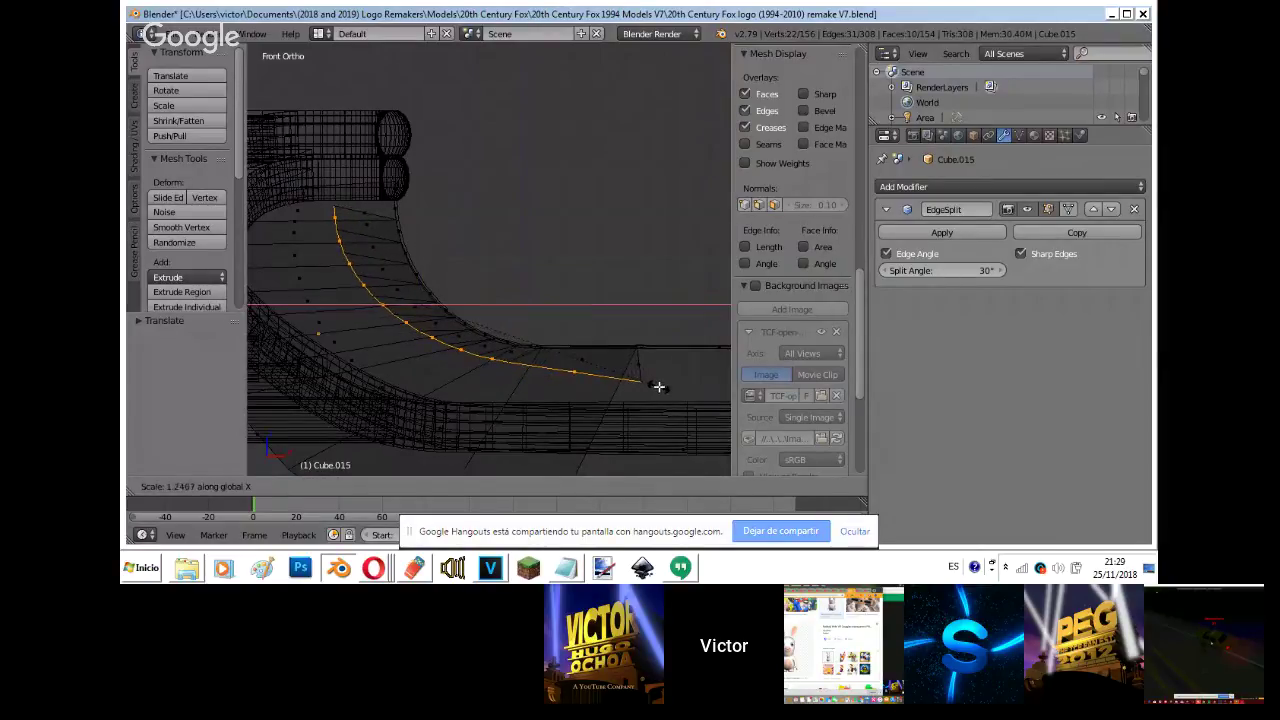
pyautogui.click(658, 386)
pyautogui.press('Tab')
pyautogui.press('z')
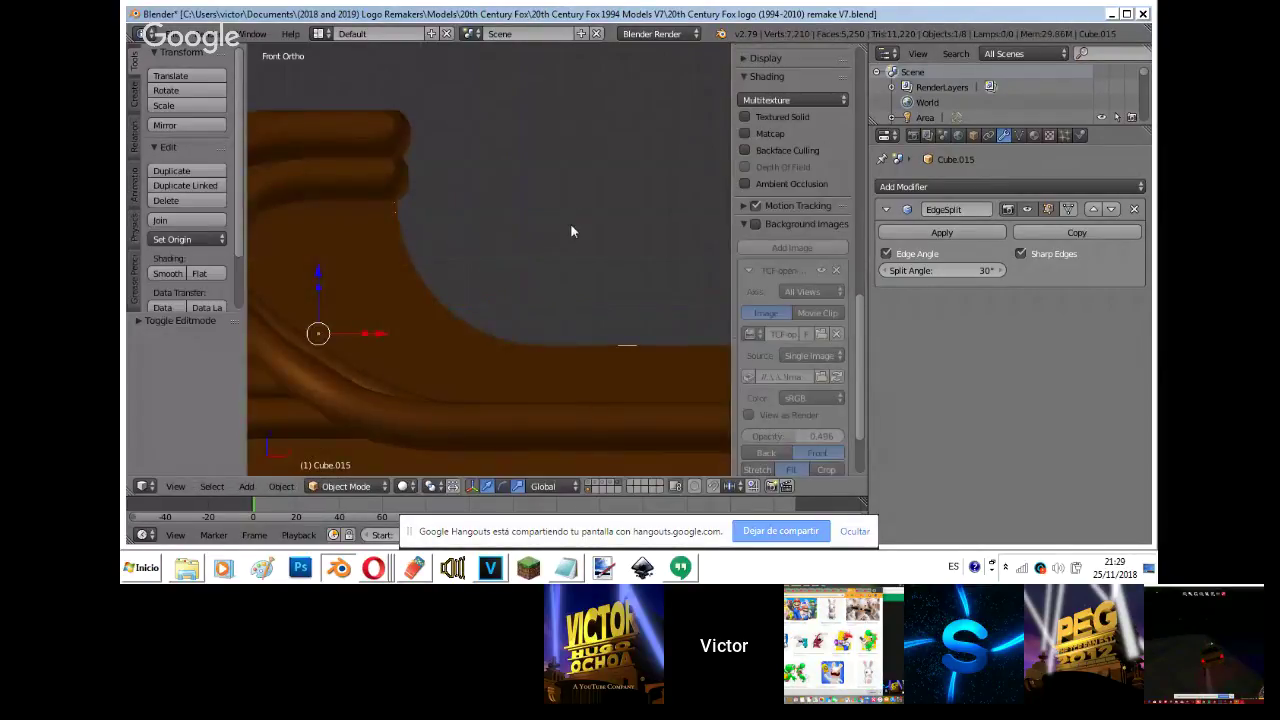
# - Check the slot through the camera and scale its extruded faces along Z
pyautogui.press('KP_0')
pyautogui.press('Tab')
pyautogui.press('s')
pyautogui.press('z')
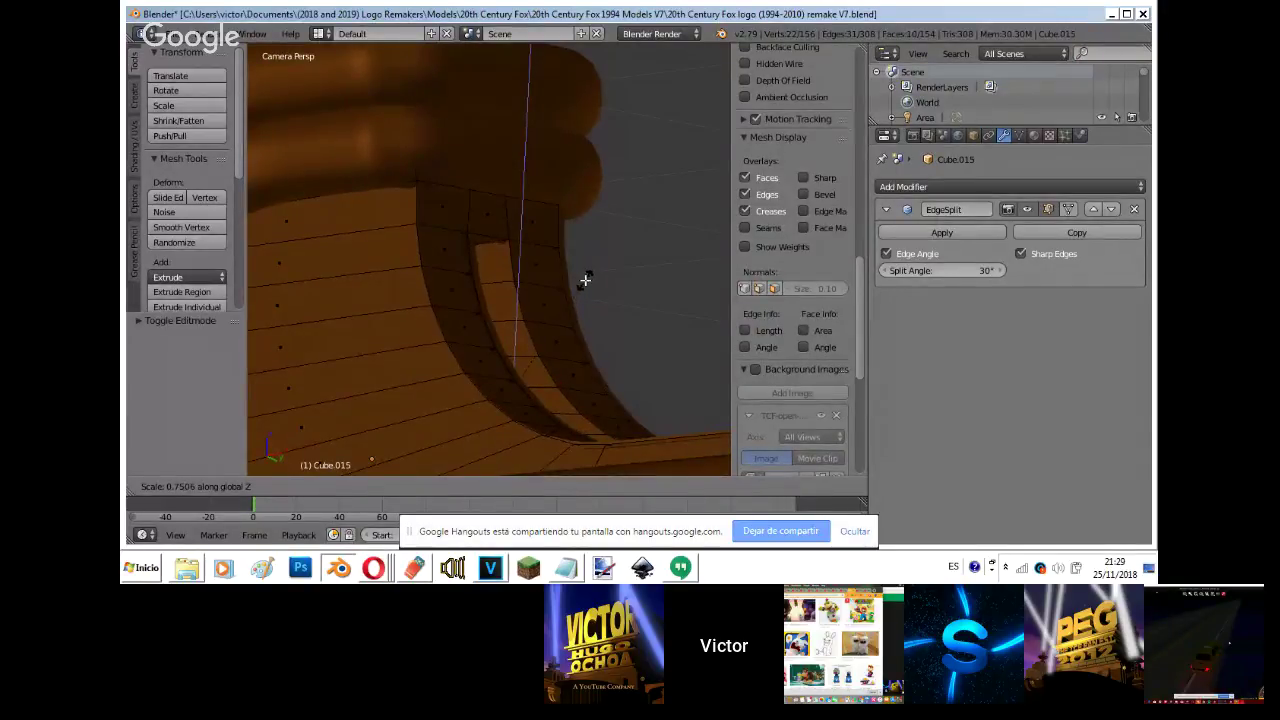
pyautogui.click(524, 248)
pyautogui.press('Tab')
pyautogui.press('Tab')
# - Move the extruded slot faces along Z and preview the curved piece with rendered shading
pyautogui.press('g')
pyautogui.press('z')
pyautogui.click(534, 275)
pyautogui.press('Tab')
pyautogui.hotkey('shift', 'z')
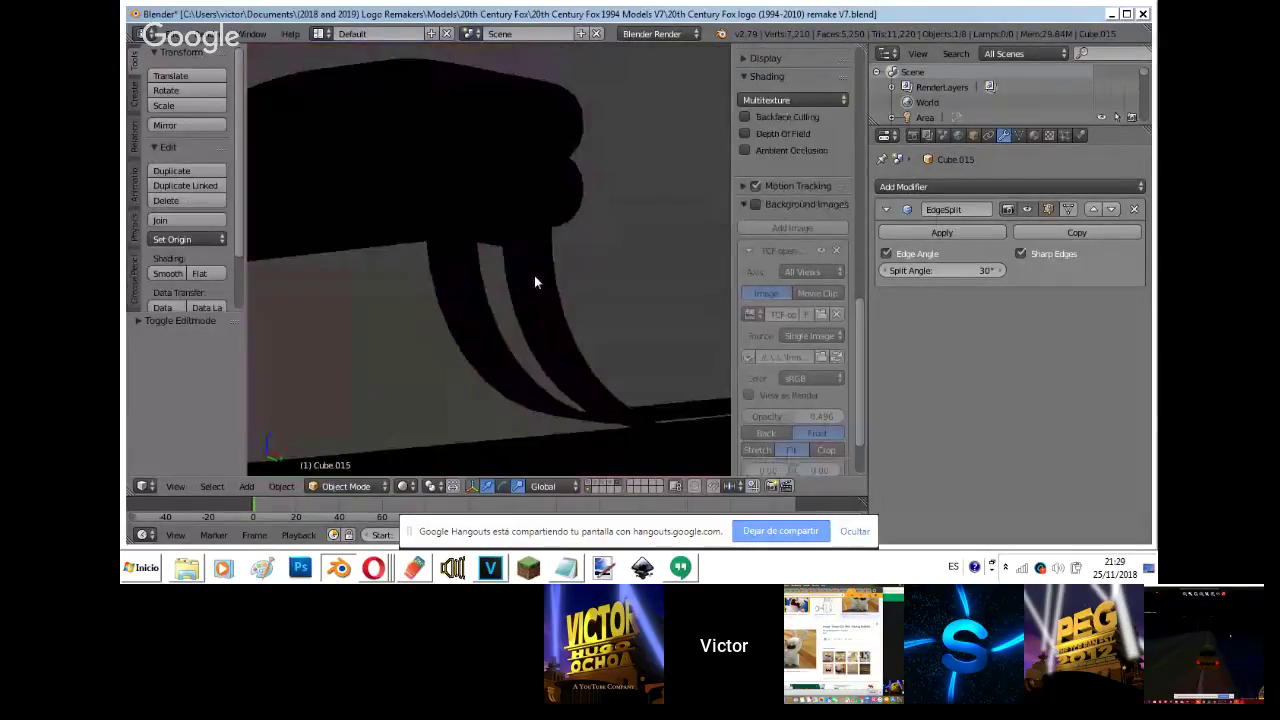
# - Inspect the slot gap and its neighbouring strip through the camera in solid and rendered shading
pyautogui.hotkey('shift', 'z')
pyautogui.scroll(-4, 534, 282)
pyautogui.press('Tab')
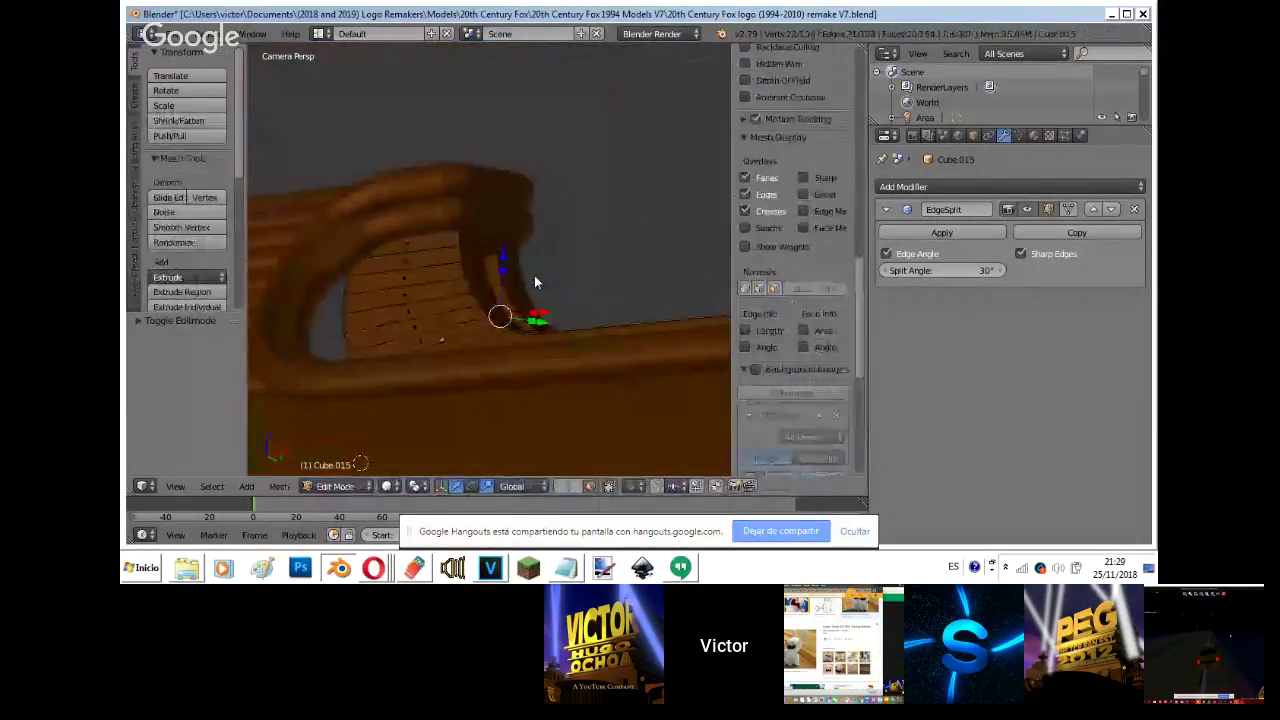
pyautogui.press('Tab')
pyautogui.scroll(8, 534, 275)
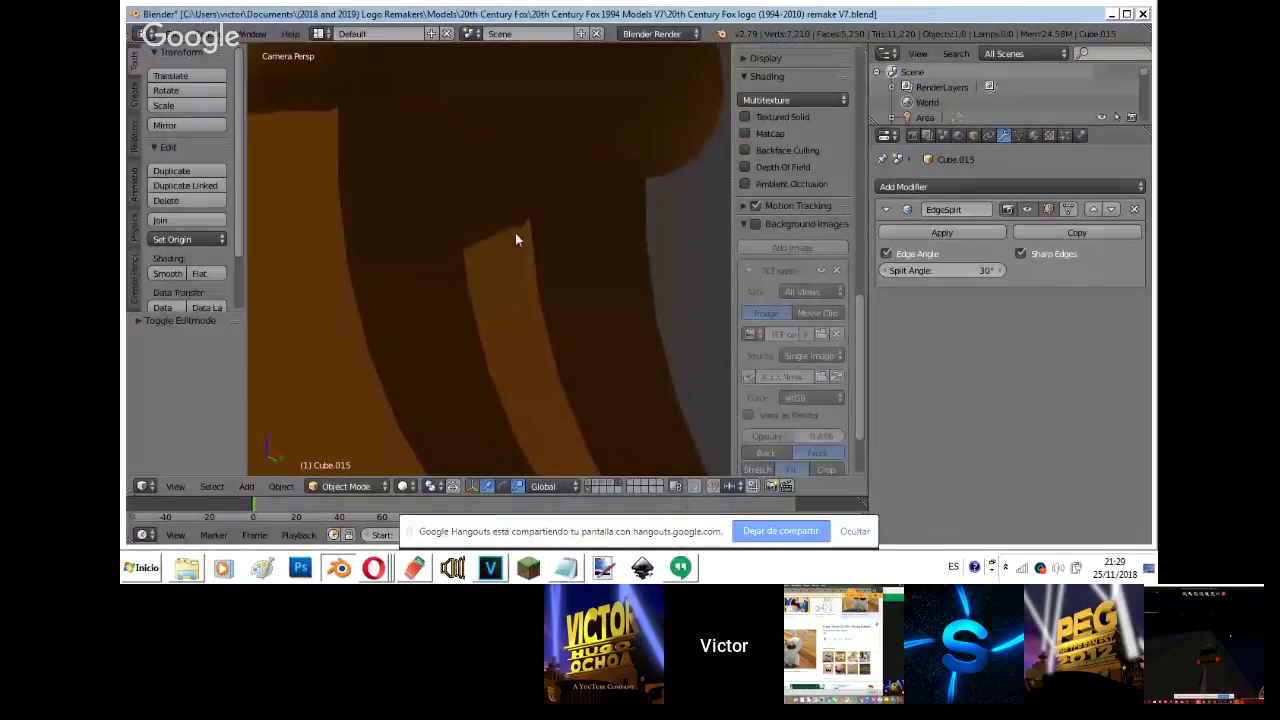
pyautogui.rightClick(515, 234)
pyautogui.press('Tab')
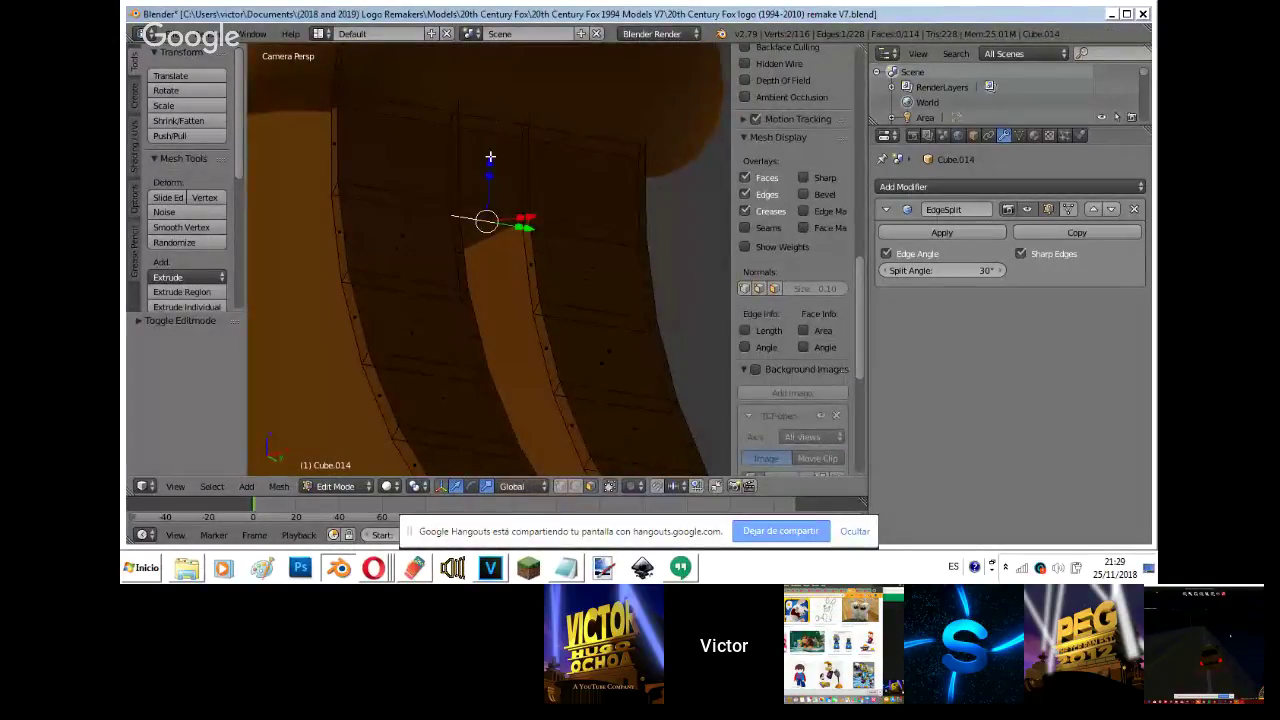
pyautogui.press('Tab')
pyautogui.hotkey('shift', 'z')
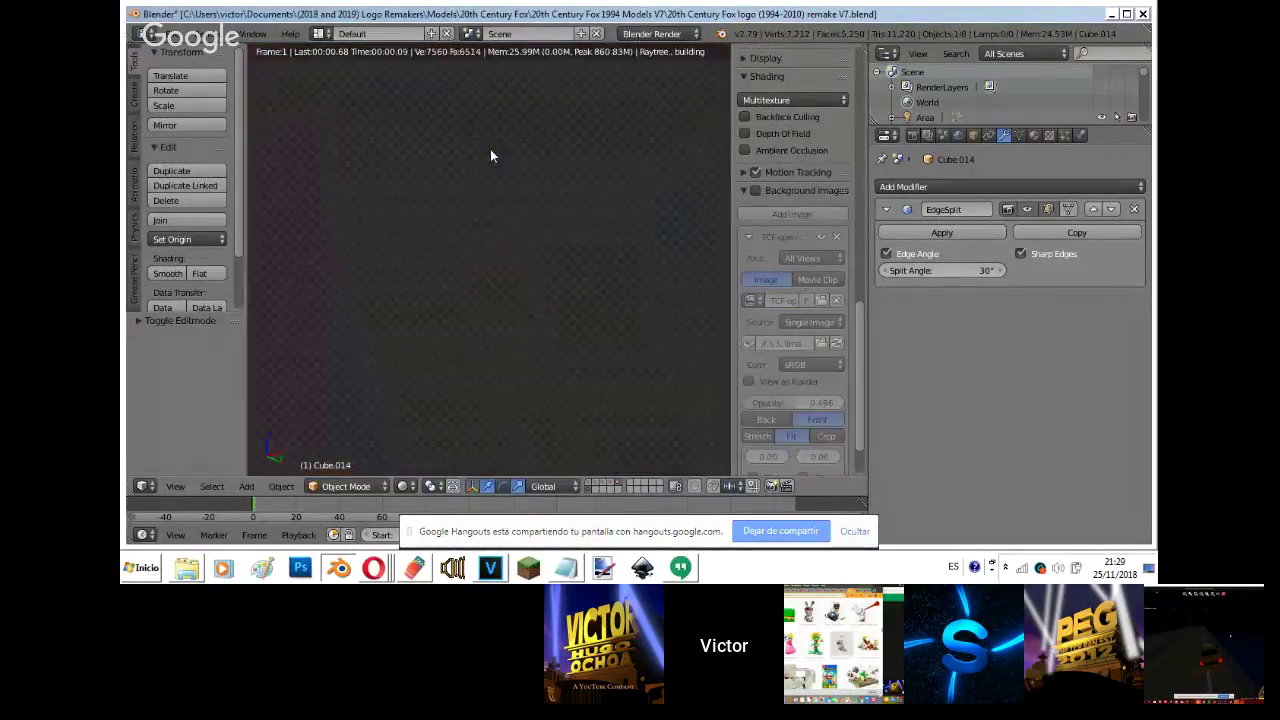
pyautogui.hotkey('shift', 'z')
pyautogui.rightClick(533, 233)
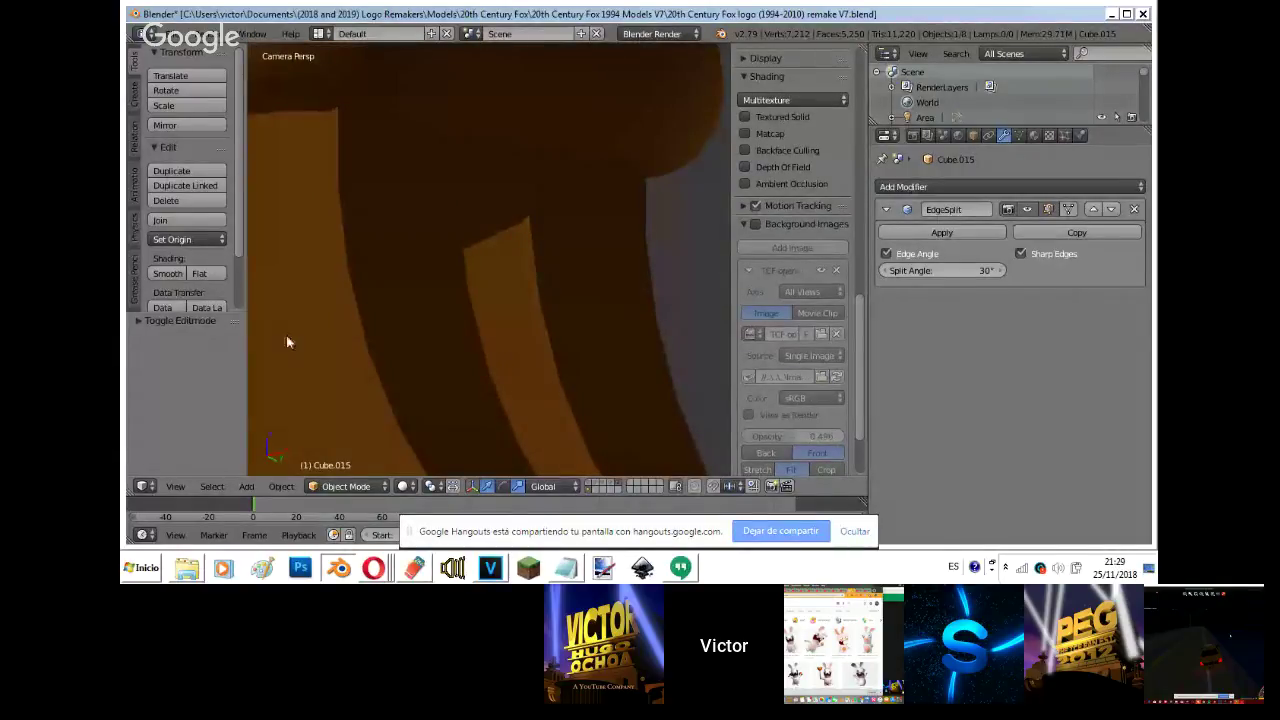
# - Select the run of faces on the upper end of the slotted curved piece in Edit Mode
pyautogui.scroll(-5, 286, 342)
pyautogui.press('z')
pyautogui.keyDown('shift'); pyautogui.moveTo(286, 342); pyautogui.dragTo(564, 257, button='middle'); pyautogui.keyUp('shift')
pyautogui.press('Tab')
pyautogui.rightClick(555, 207)
pyautogui.rightClick(597, 169)
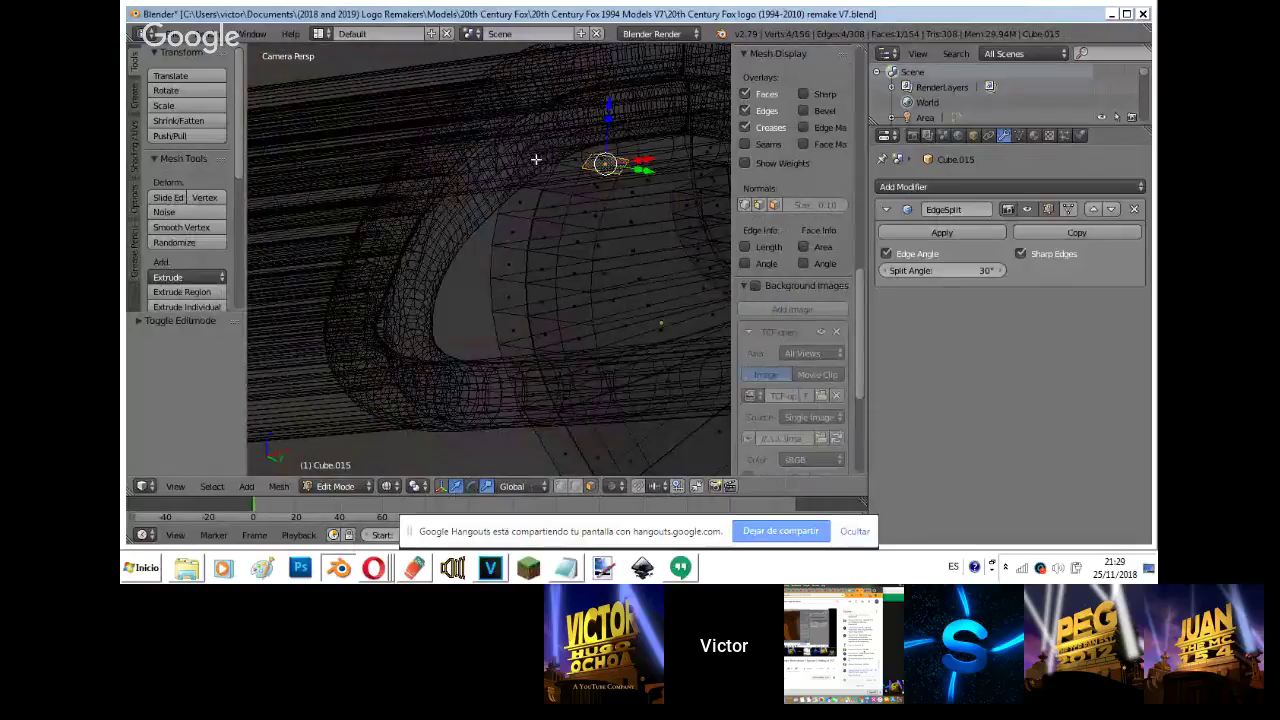
pyautogui.keyDown('ctrl'); pyautogui.rightClick(536, 159); pyautogui.keyUp('ctrl')
pyautogui.press('z')
pyautogui.hotkey('shift', 'f')
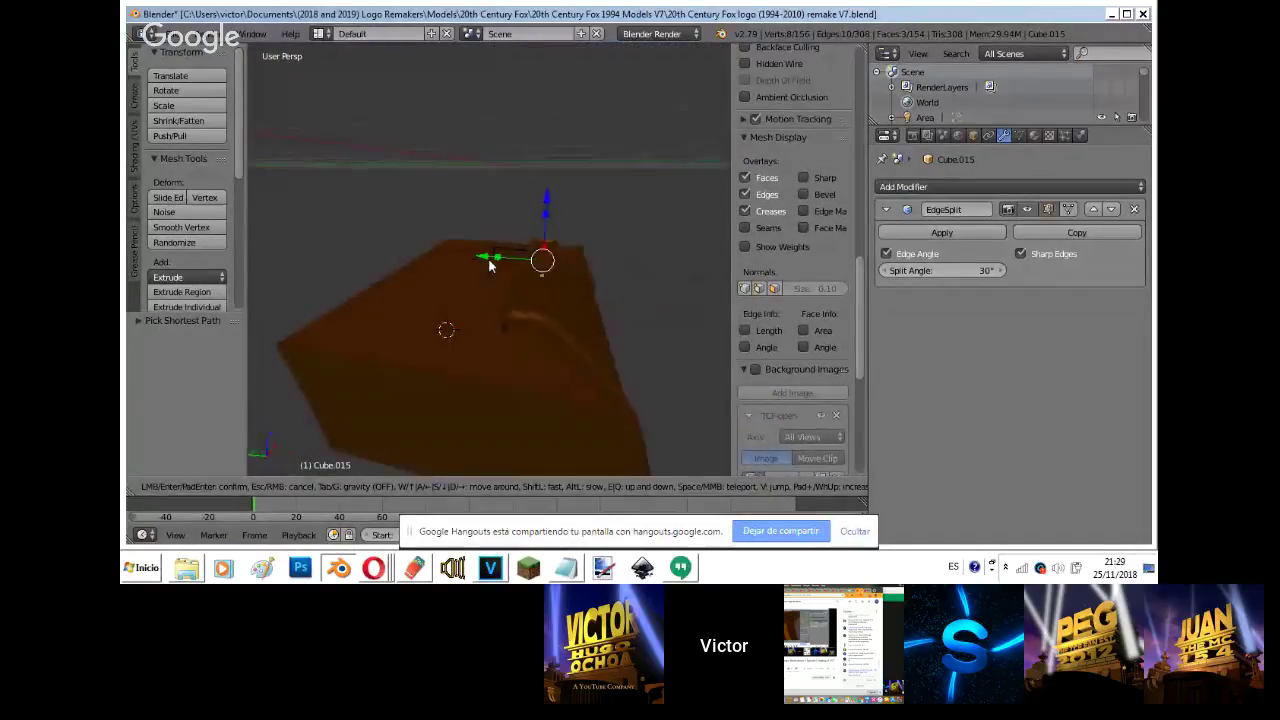
pyautogui.click(488, 258)
pyautogui.press('x')
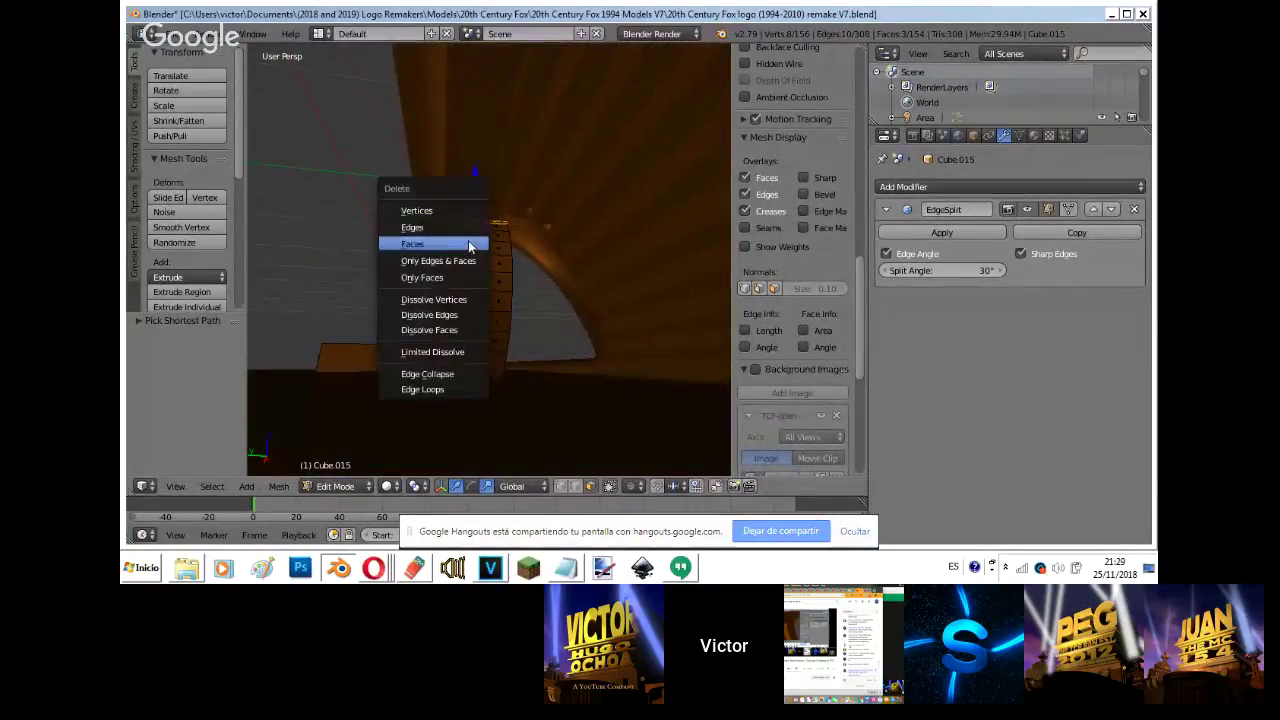
pyautogui.press('Escape')
# - Extend the face selection along the curved side to its base and move the faces about 1.6 units along a global axis
pyautogui.keyDown('shift'); pyautogui.rightClick(473, 231); pyautogui.keyUp('shift')
pyautogui.moveTo(481, 238)
pyautogui.mouseDown()
pyautogui.moveTo(496, 242)
pyautogui.moveTo(477, 388)
pyautogui.moveTo(443, 354)
pyautogui.moveTo(463, 290)
pyautogui.moveTo(460, 231)
pyautogui.mouseUp()
pyautogui.keyDown('shift'); pyautogui.rightClick(377, 362); pyautogui.keyUp('shift')
pyautogui.hotkey('shift', 'f')
pyautogui.press('w')
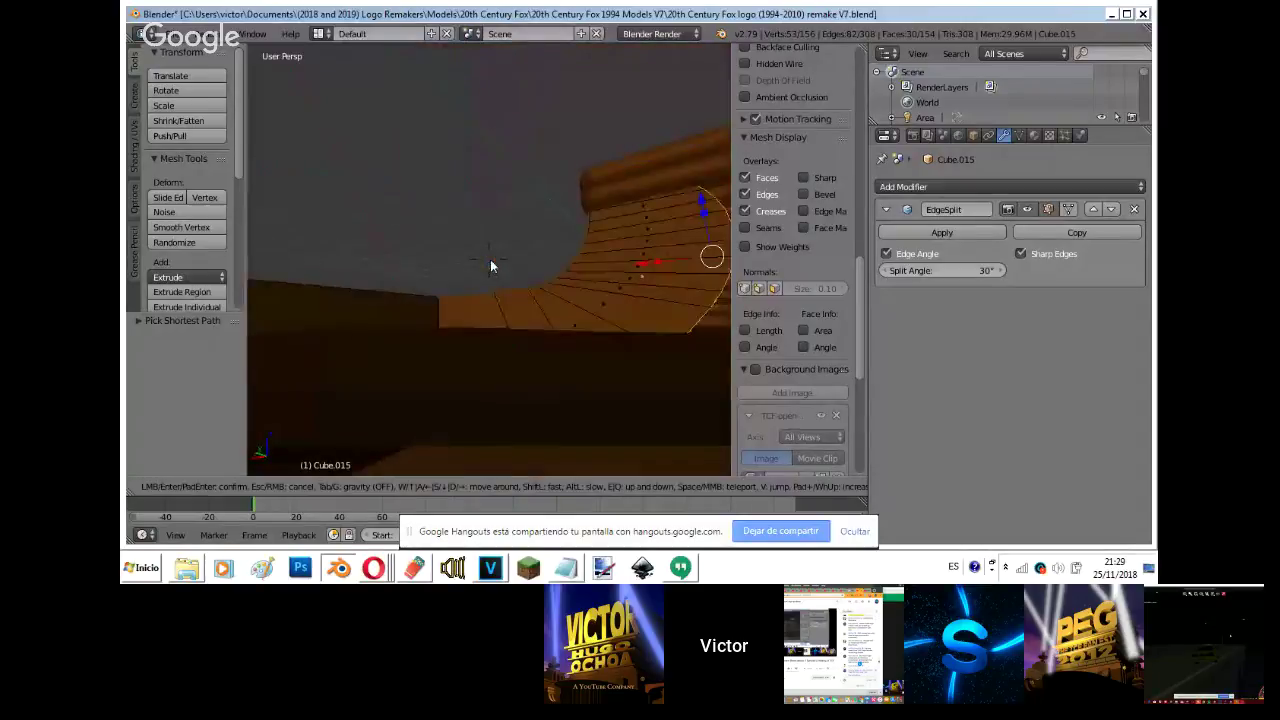
pyautogui.click(490, 262)
pyautogui.hotkey('shift', 'f')
pyautogui.press('s')
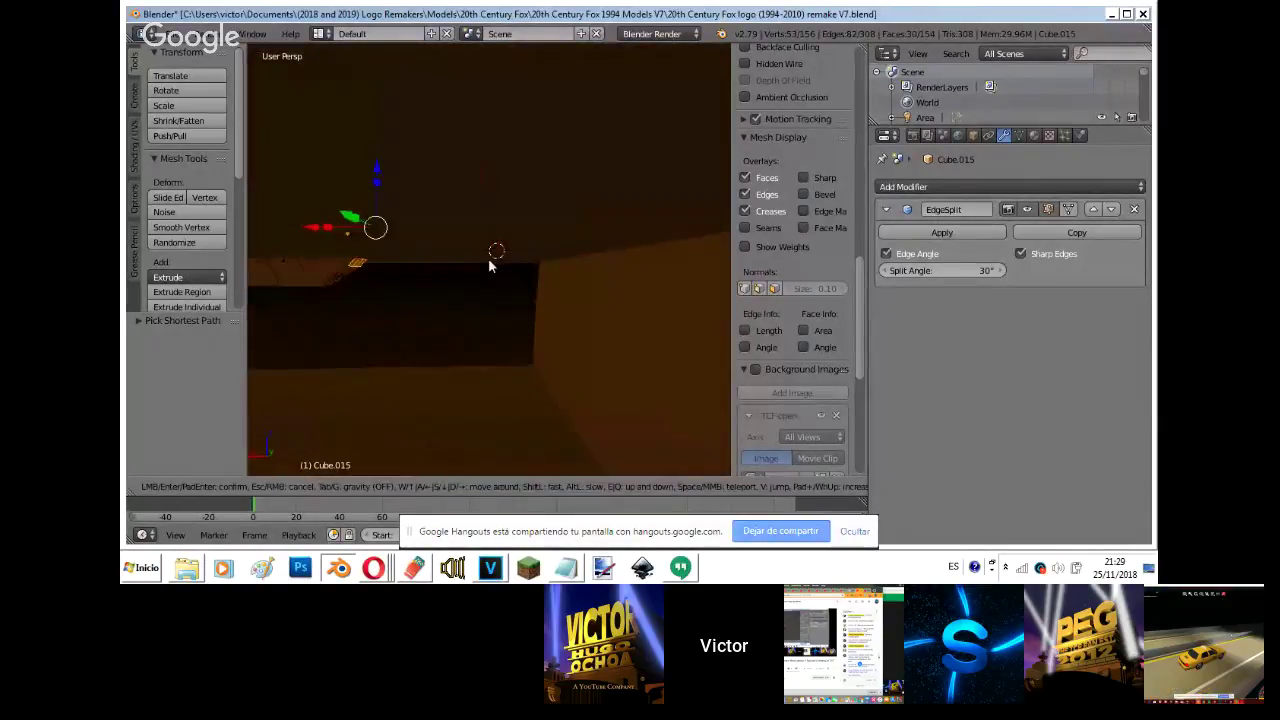
pyautogui.click(490, 261)
pyautogui.moveTo(328, 272); pyautogui.dragTo(483, 300)
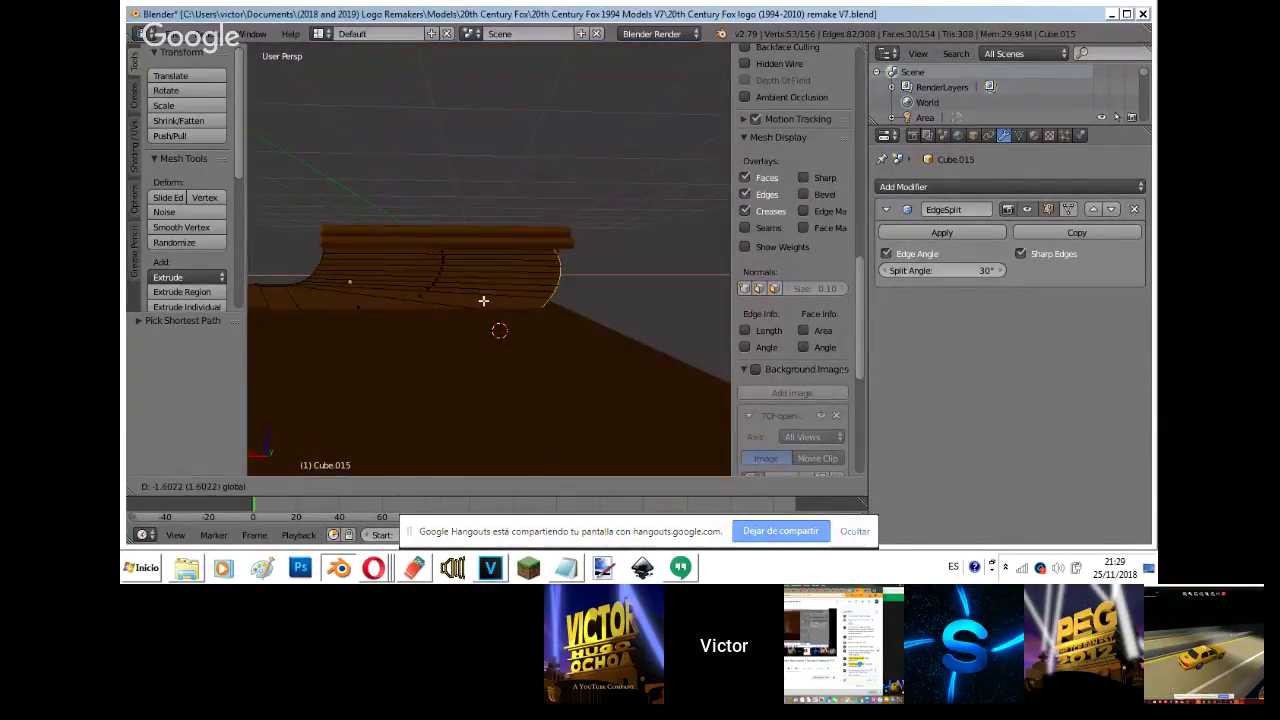
# - Show the other layers in Object Mode and preview the whole logo through the camera with rendered shading
pyautogui.press('Tab')
pyautogui.press('KP_0')
pyautogui.scroll(-2, 484, 301)
pyautogui.scroll(-14, 484, 301)
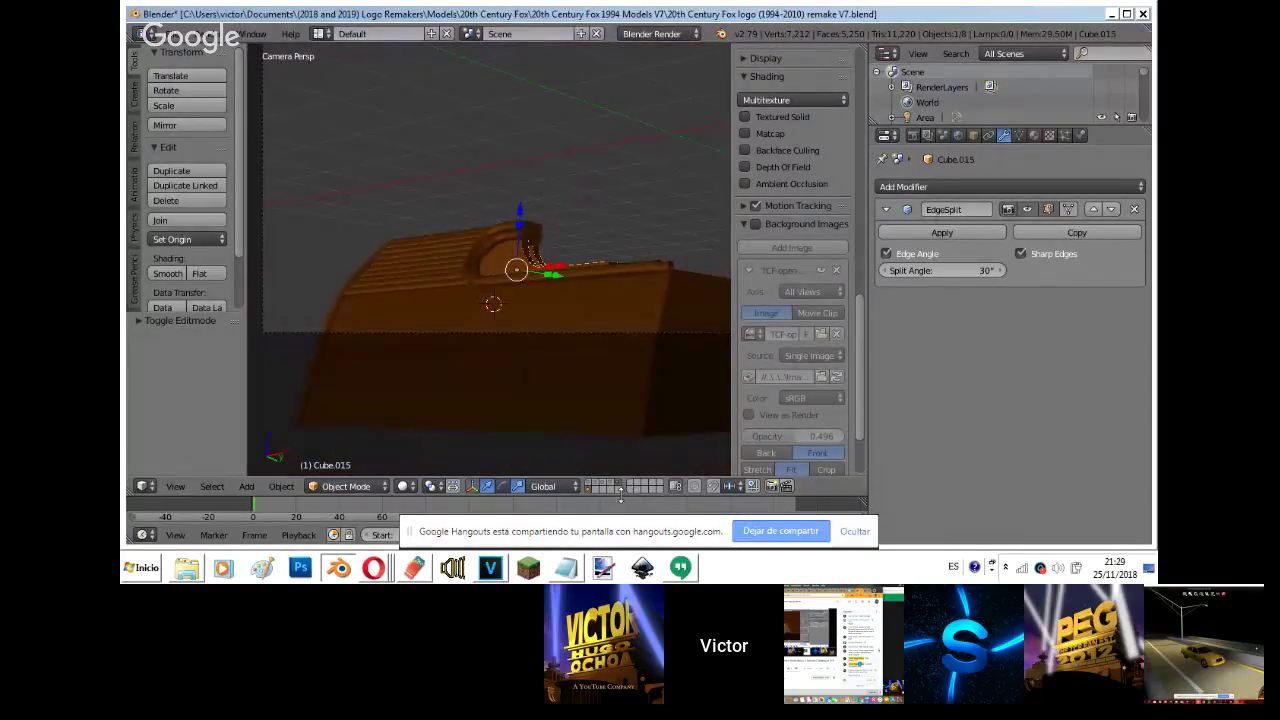
pyautogui.keyDown('shift'); pyautogui.moveTo(613, 483); pyautogui.dragTo(589, 483); pyautogui.keyUp('shift')
pyautogui.keyDown('shift'); pyautogui.moveTo(588, 284); pyautogui.dragTo(411, 350, button='middle'); pyautogui.keyUp('shift')
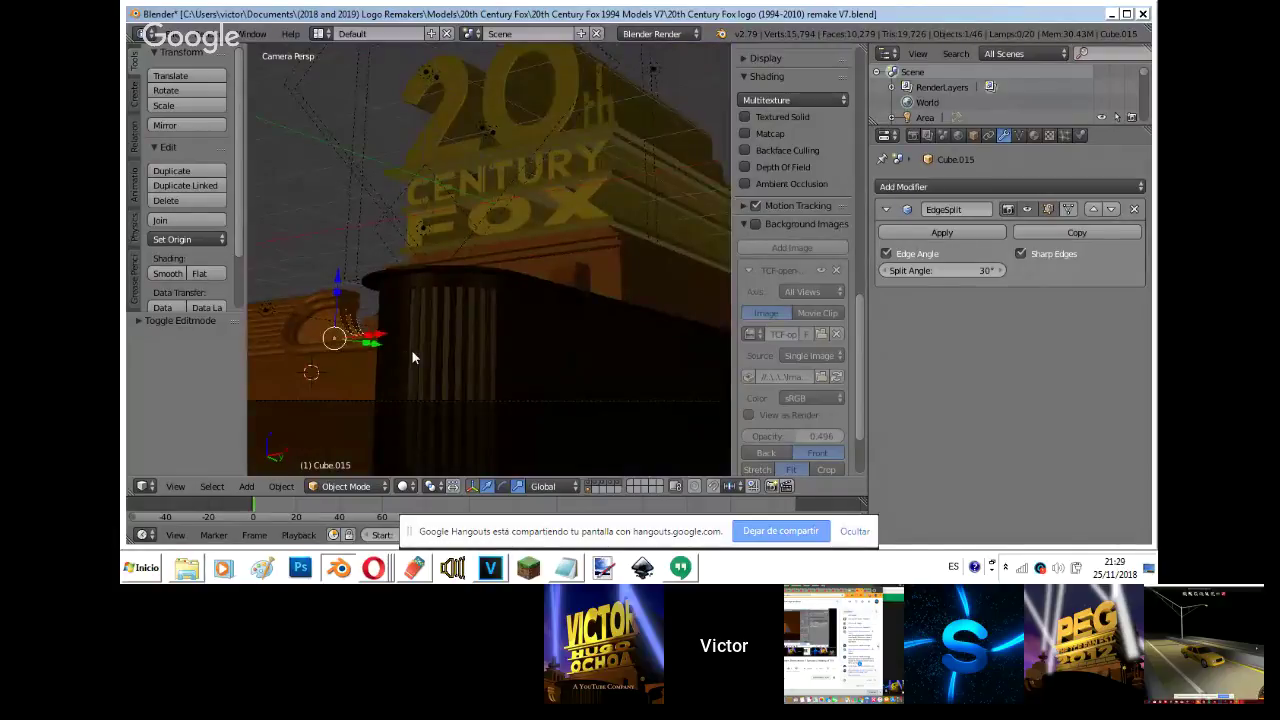
pyautogui.scroll(-5, 411, 350)
pyautogui.hotkey('shift', 'z')
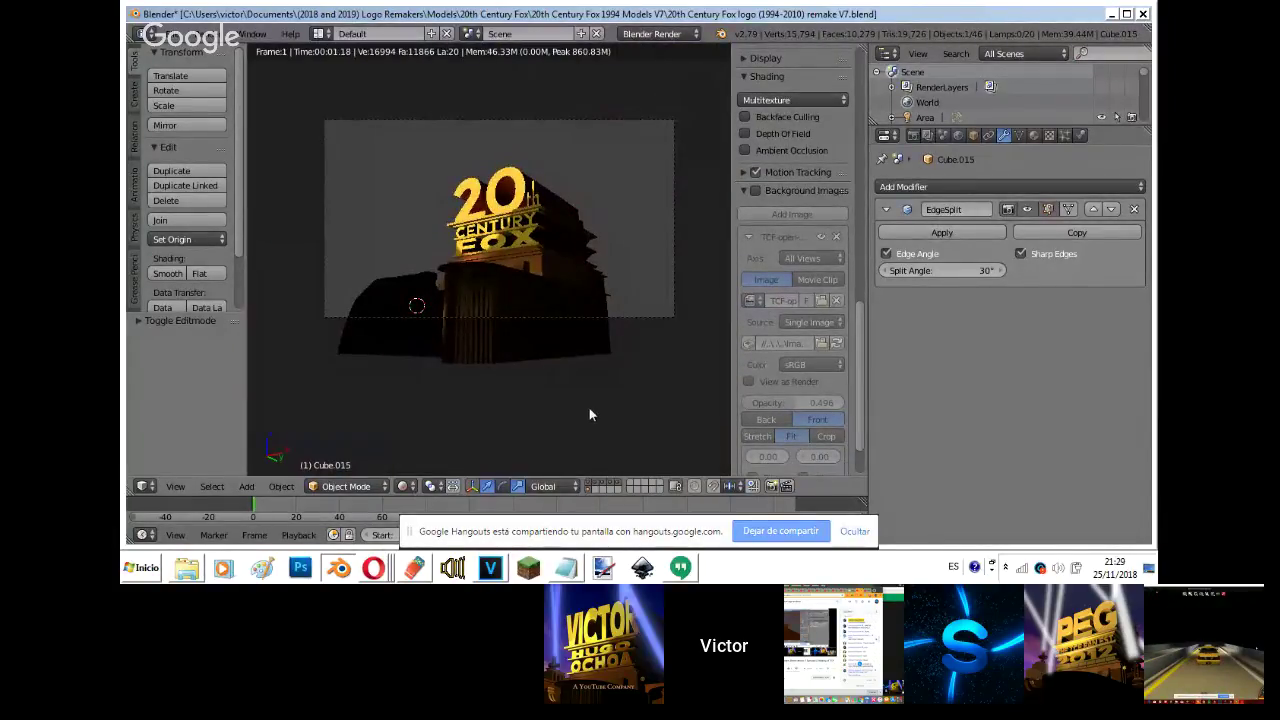
# - Return to solid shading and save the logo file over the existing version
pyautogui.press('z')
pyautogui.press('z')
pyautogui.hotkey('ctrl', 's')
pyautogui.click(591, 413)
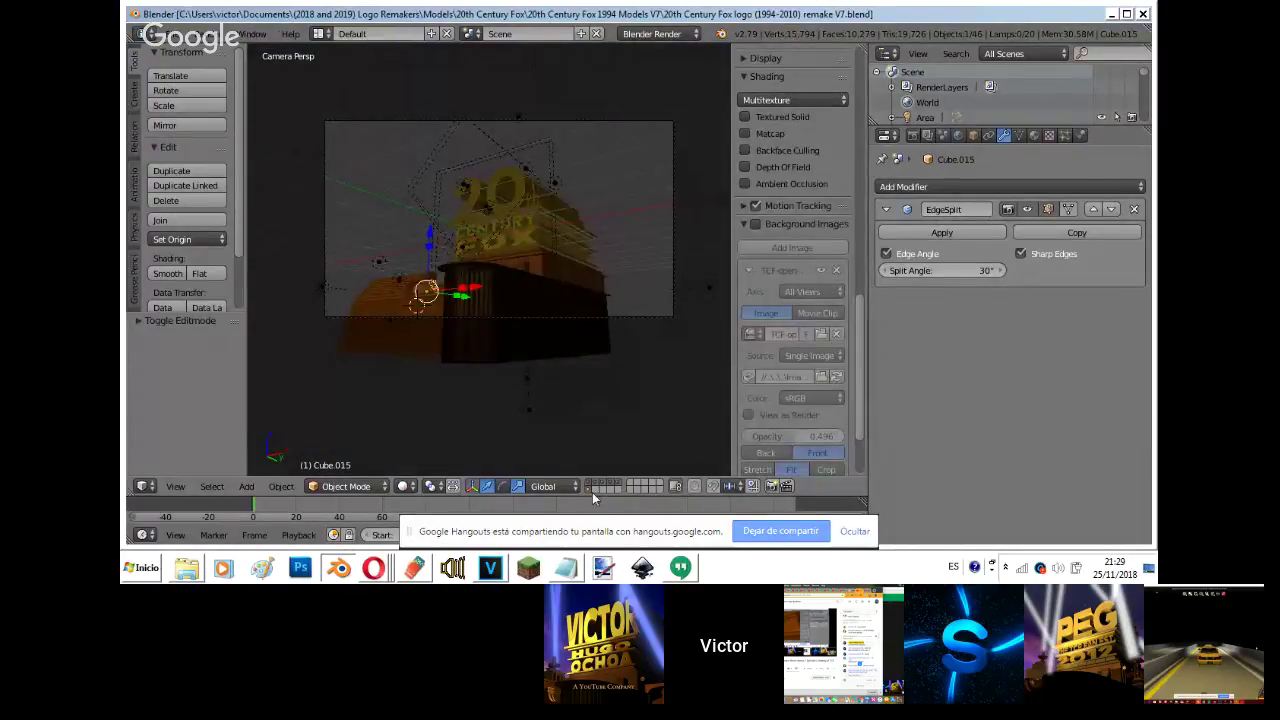
# - Move the curved piece from the first layer to layer 5 with the other ornament pieces and show only that layer
pyautogui.hotkey('shift', 'h')
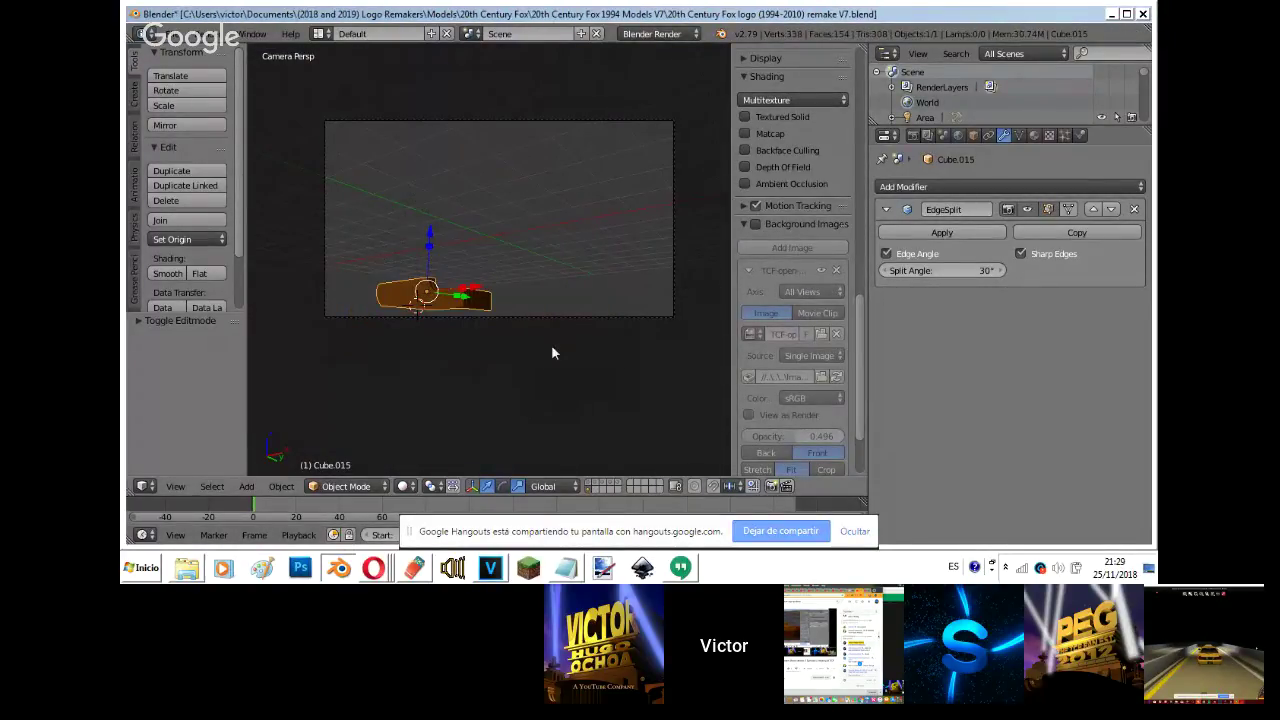
pyautogui.press('m')
pyautogui.click(709, 356)
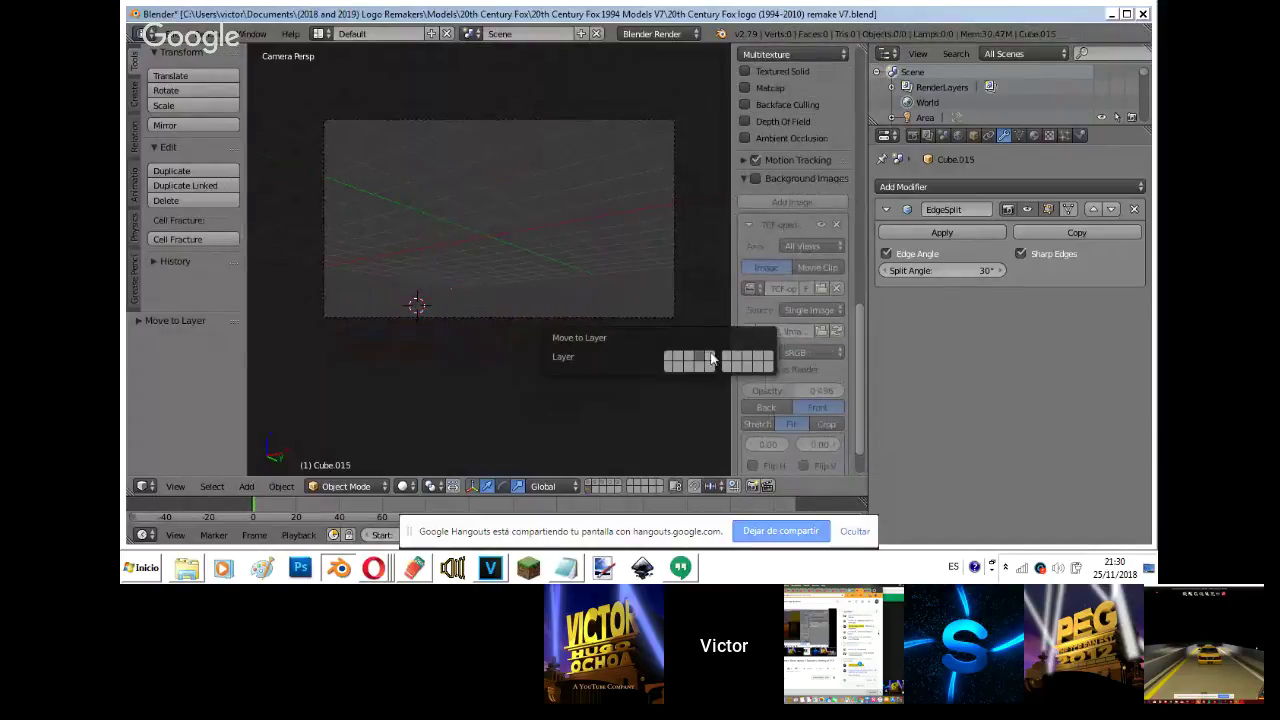
pyautogui.click(609, 489)
pyautogui.press('m')
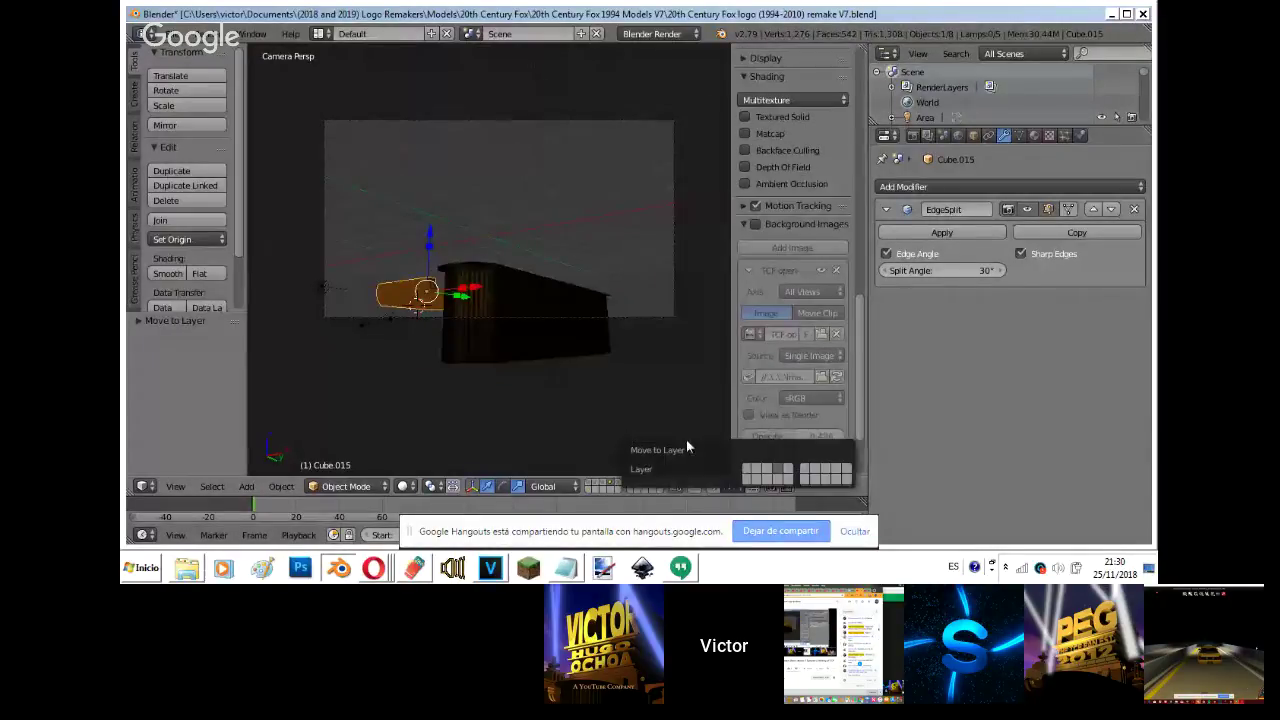
pyautogui.click(789, 471)
pyautogui.click(619, 487)
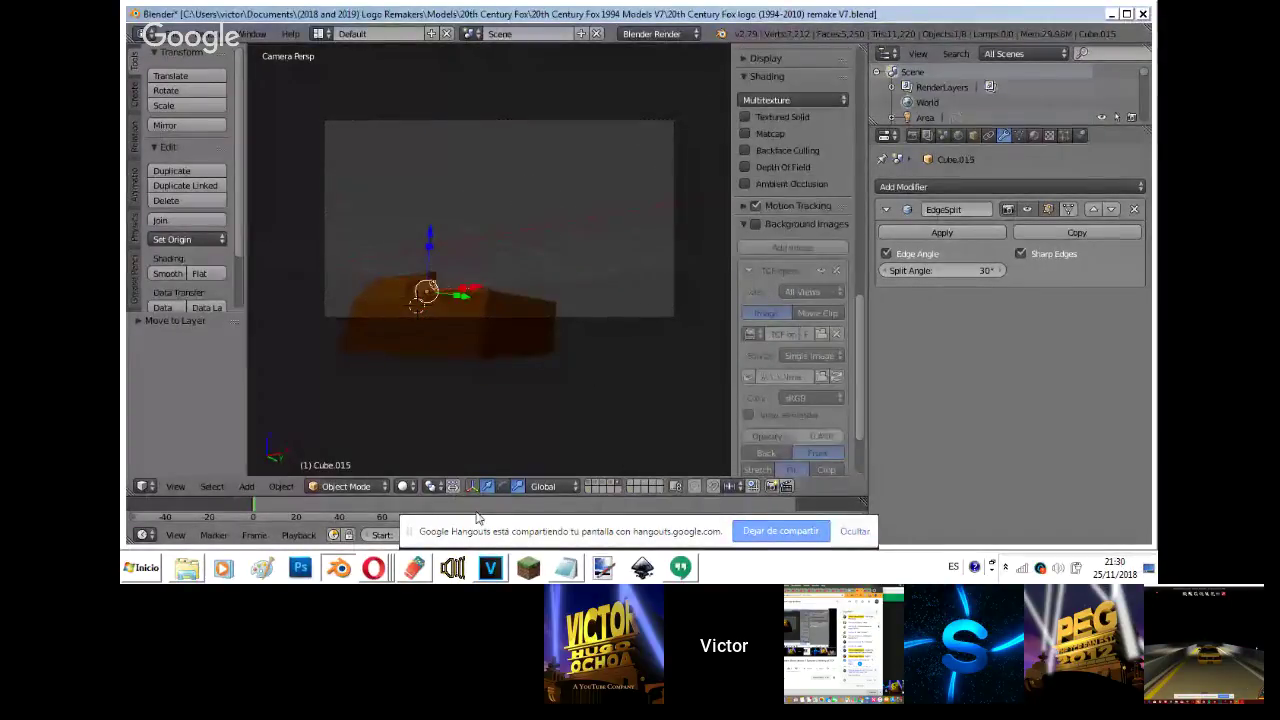
# - Switch to Opera to check the live stream page with its chat and bring up the Hangouts call window
pyautogui.click(373, 568)
pyautogui.click(350, 505)
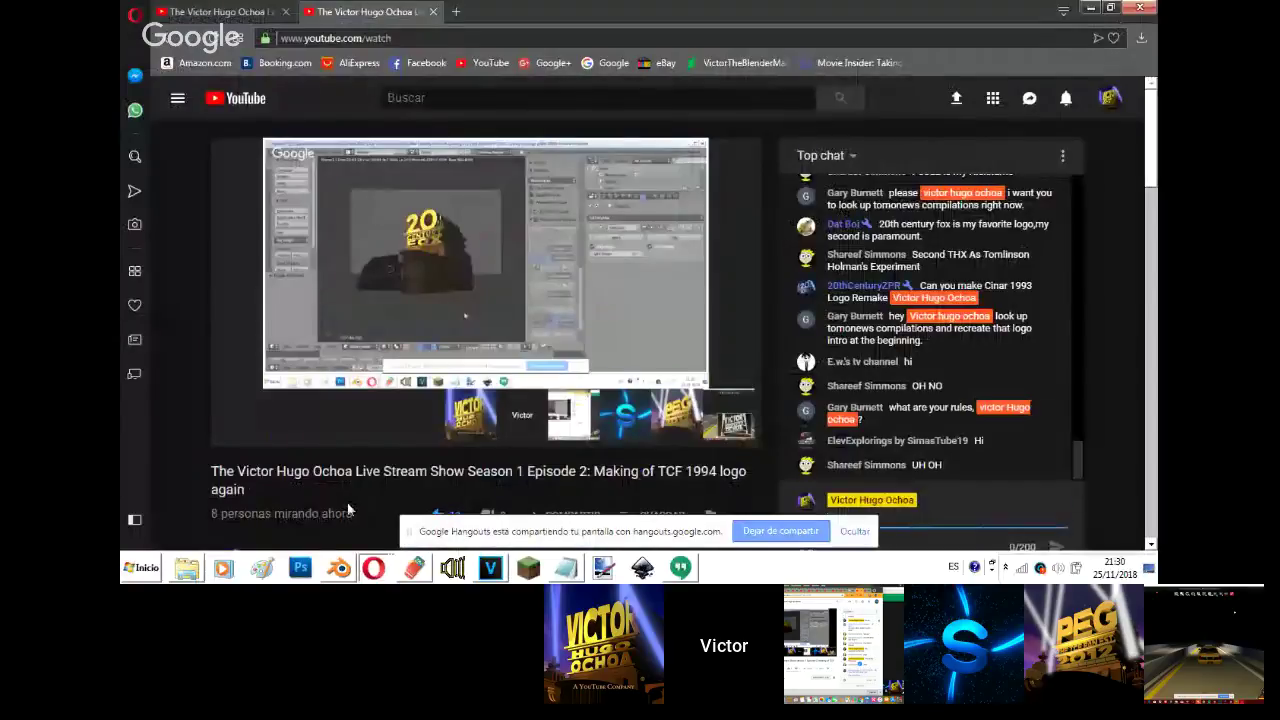
pyautogui.click(373, 568)
pyautogui.click(370, 497)
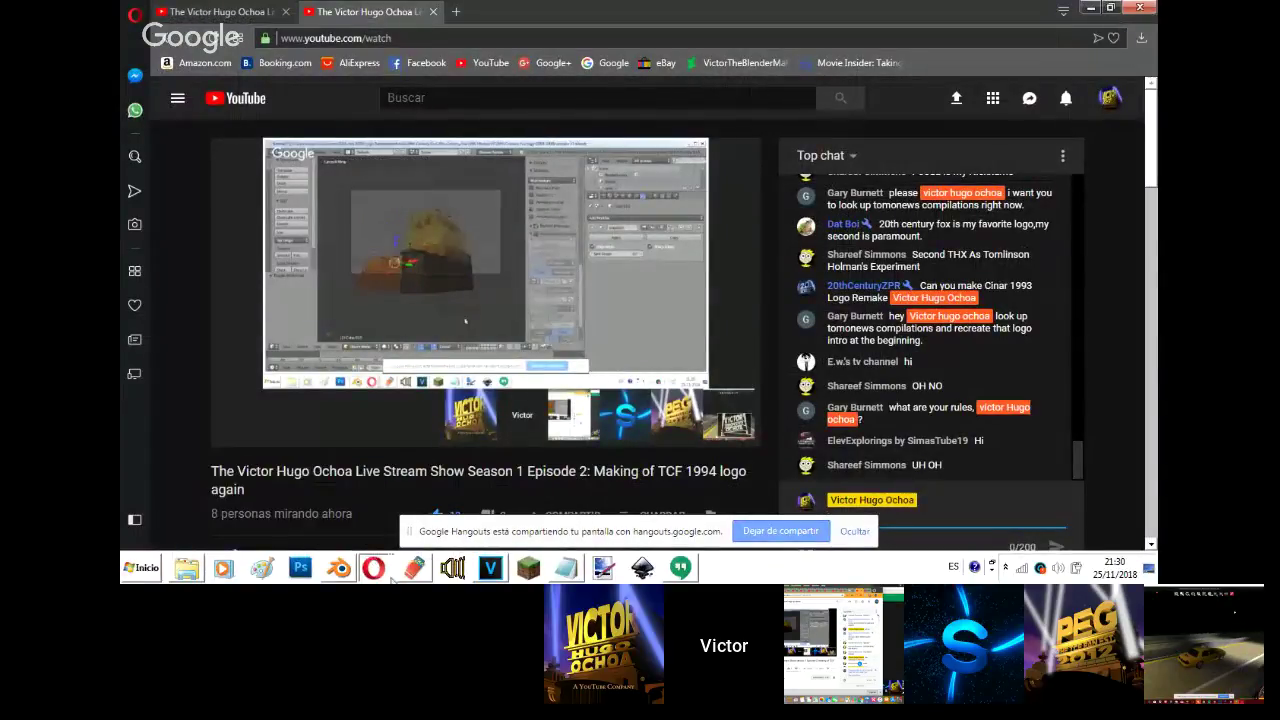
pyautogui.click(373, 568)
pyautogui.click(375, 516)
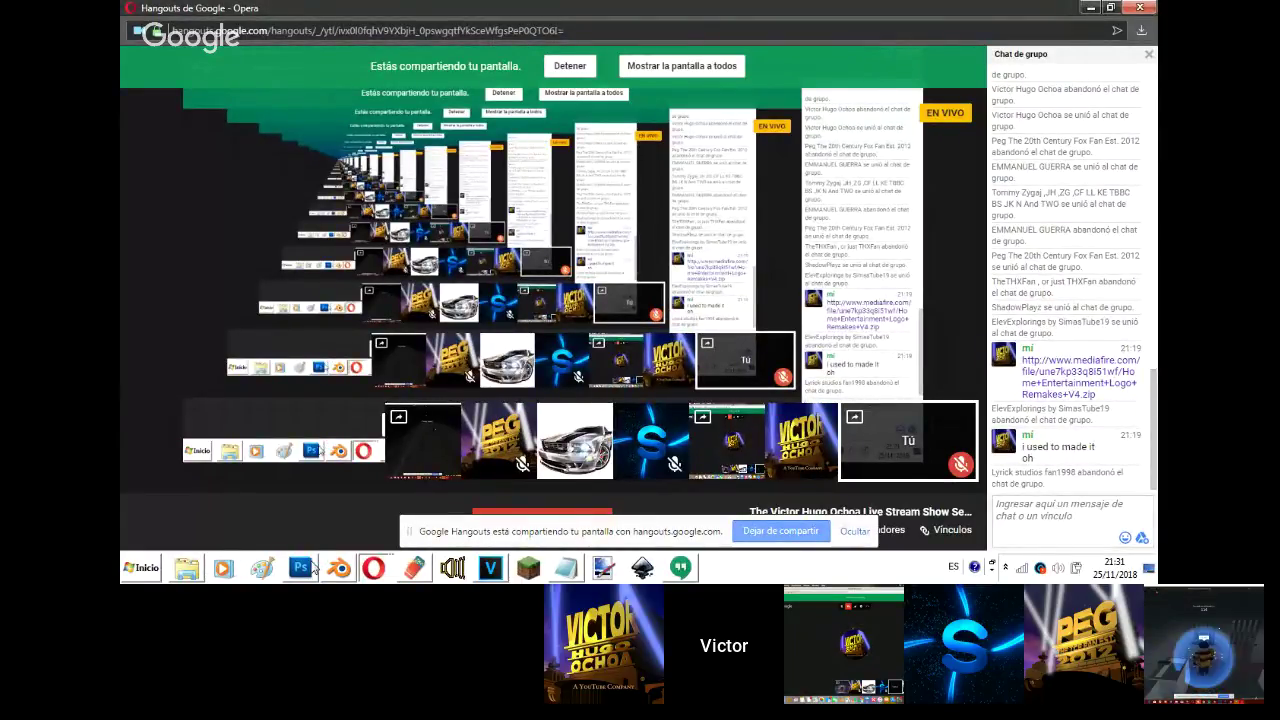
# - Switch to Blender and add a new Clouds texture to the curved piece's Orange material
pyautogui.moveTo(344, 354)
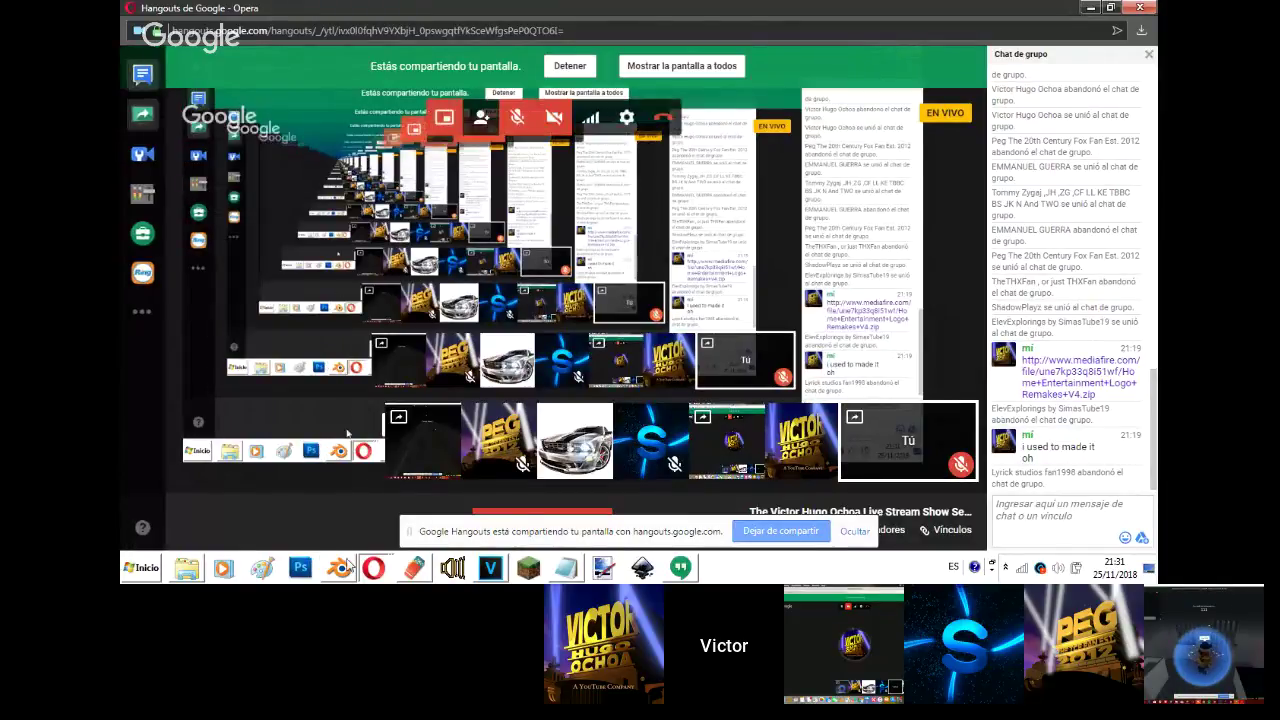
pyautogui.click(340, 577)
pyautogui.scroll(5, 459, 326)
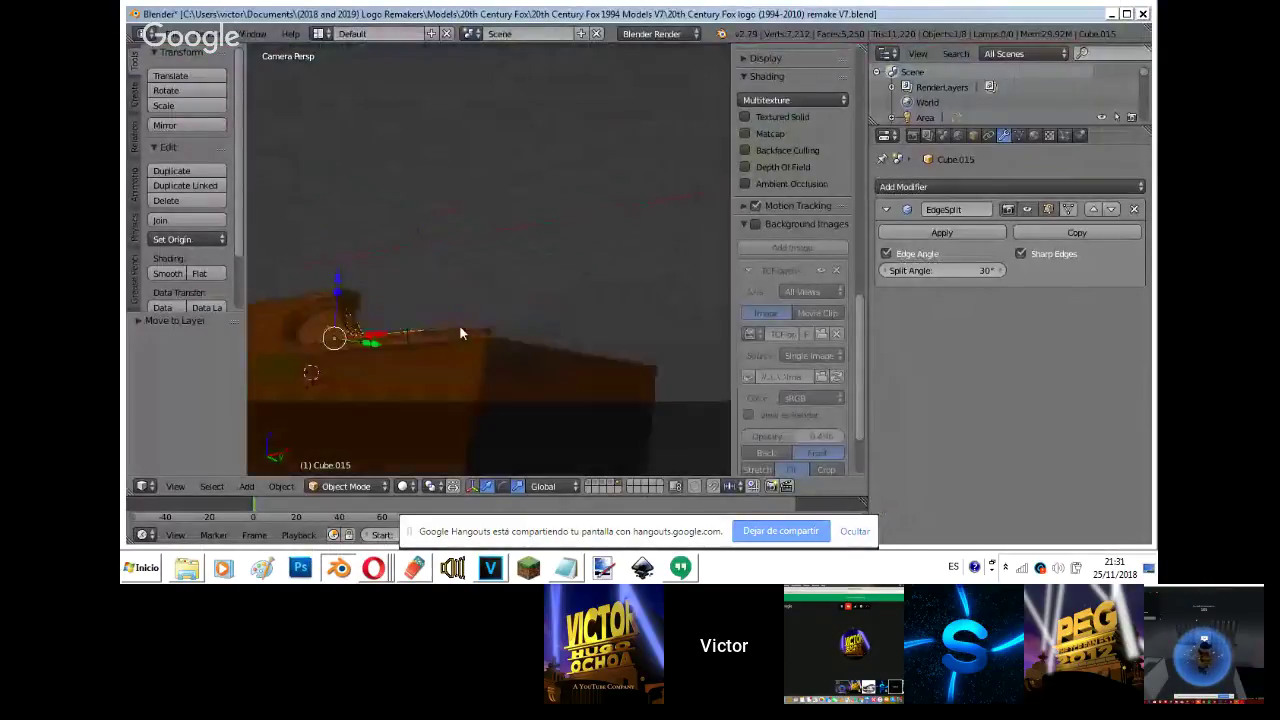
pyautogui.keyDown('shift'); pyautogui.moveTo(459, 333); pyautogui.dragTo(543, 303, button='middle'); pyautogui.keyUp('shift')
pyautogui.click(1034, 136)
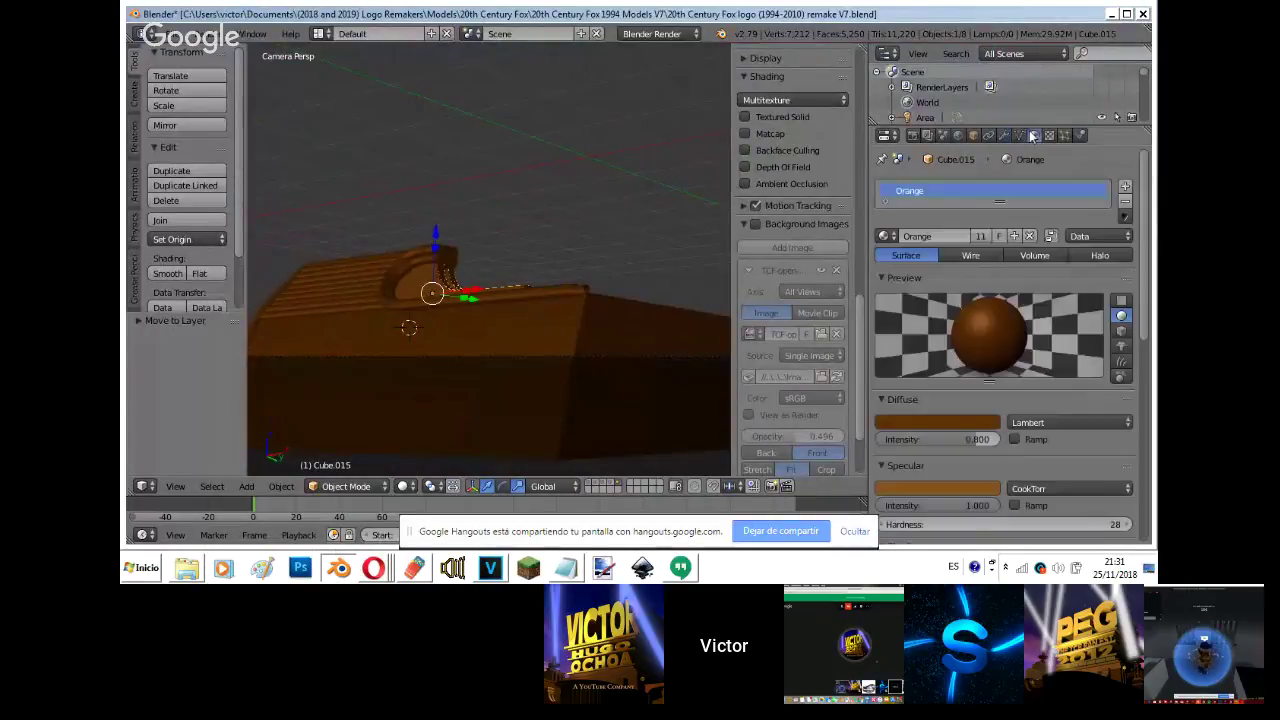
pyautogui.click(1049, 136)
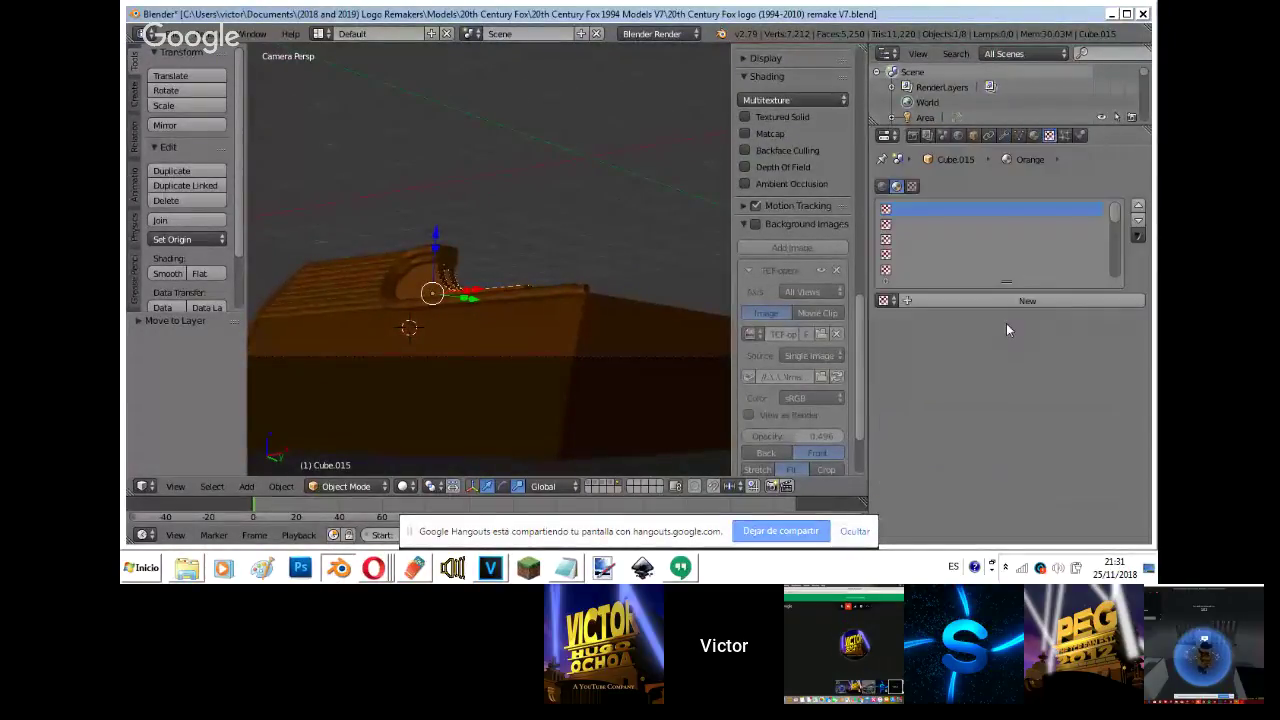
pyautogui.click(1003, 301)
pyautogui.click(1041, 320)
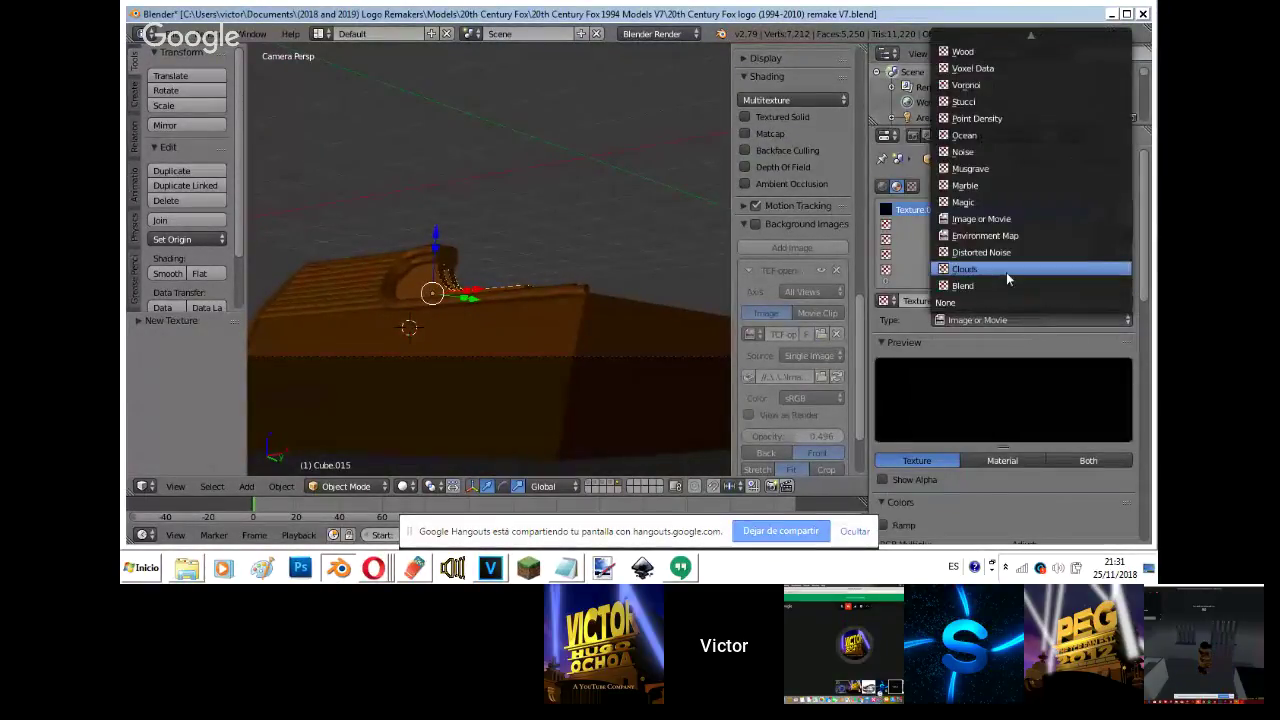
pyautogui.click(1006, 272)
# - Enable the Clouds texture's Normal influence at 1.000
pyautogui.scroll(-10, 1011, 282)
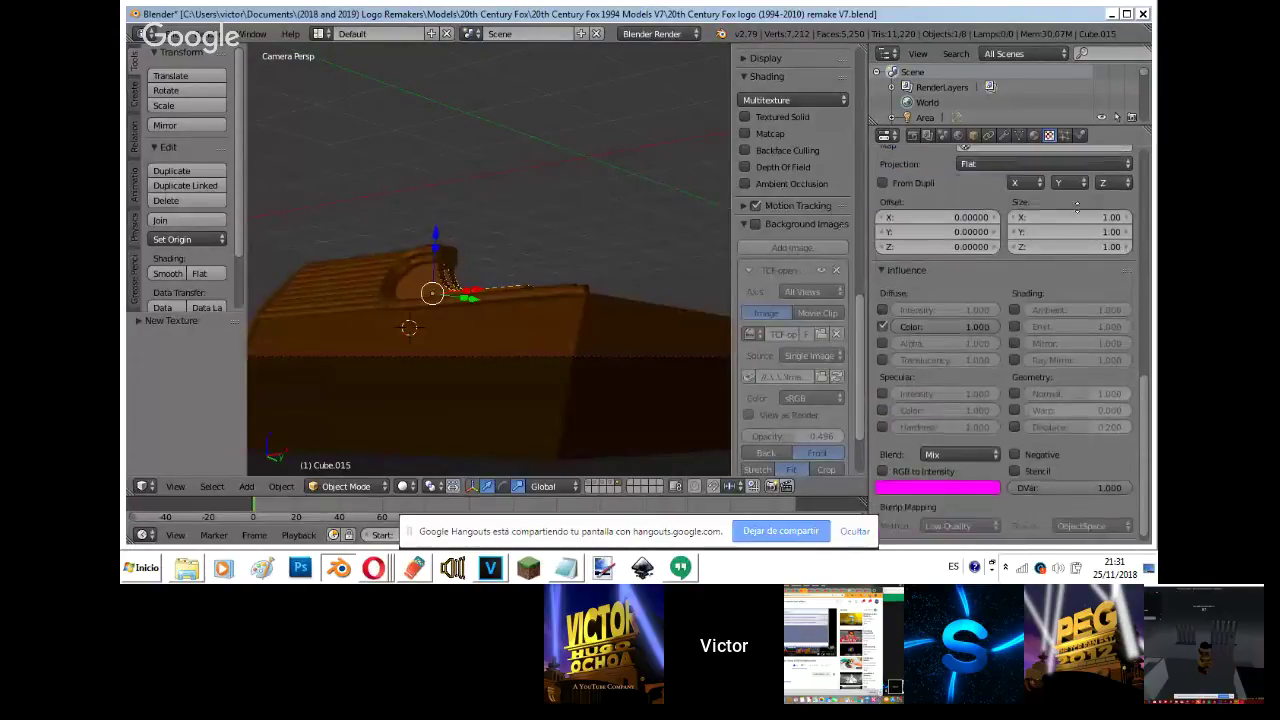
pyautogui.click(1010, 217)
pyautogui.click(1012, 272)
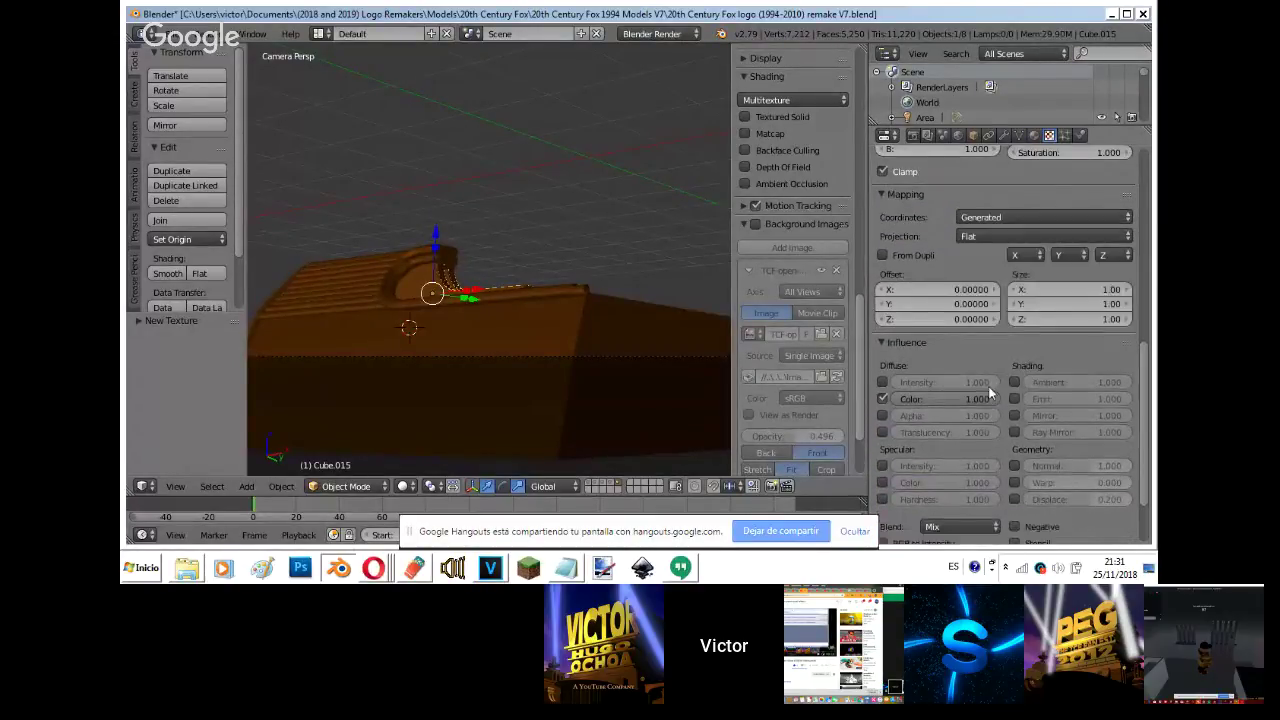
pyautogui.scroll(-2, 1043, 443)
pyautogui.click(1013, 412)
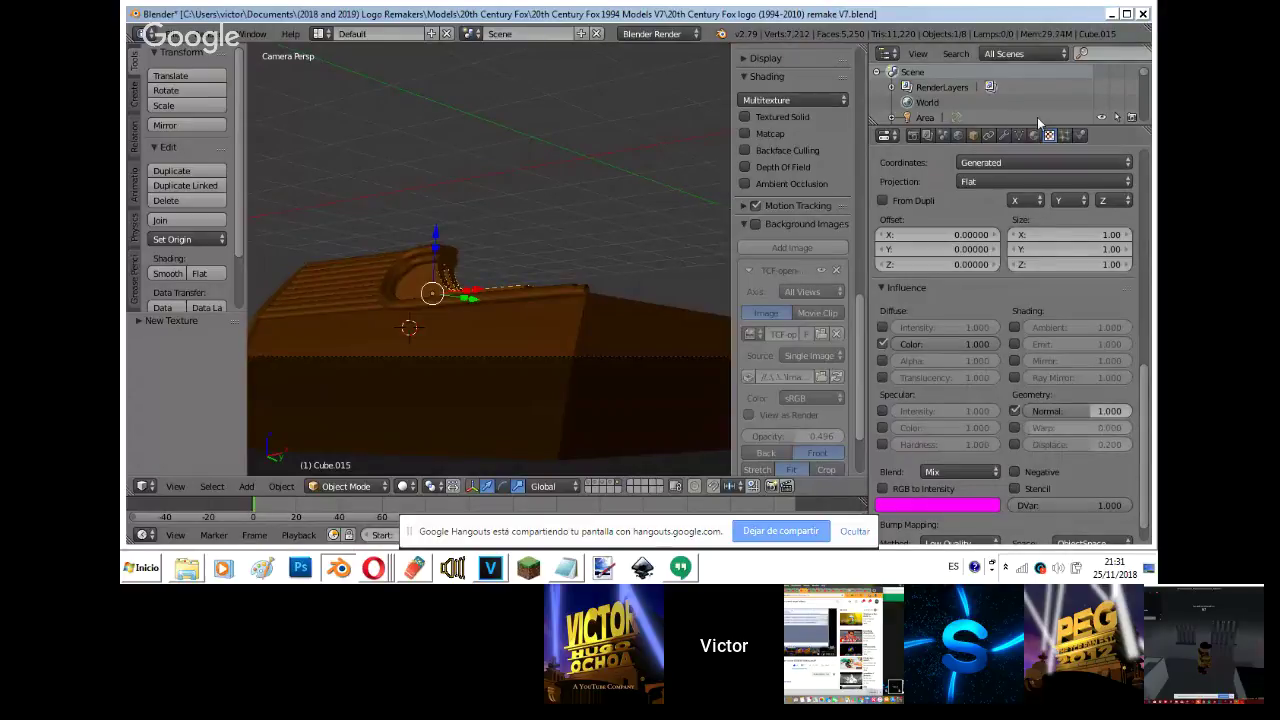
# - Replace the Clouds texture's magenta influence colour with the Orange material's brown diffuse colour
pyautogui.click(975, 508)
pyautogui.click(1034, 135)
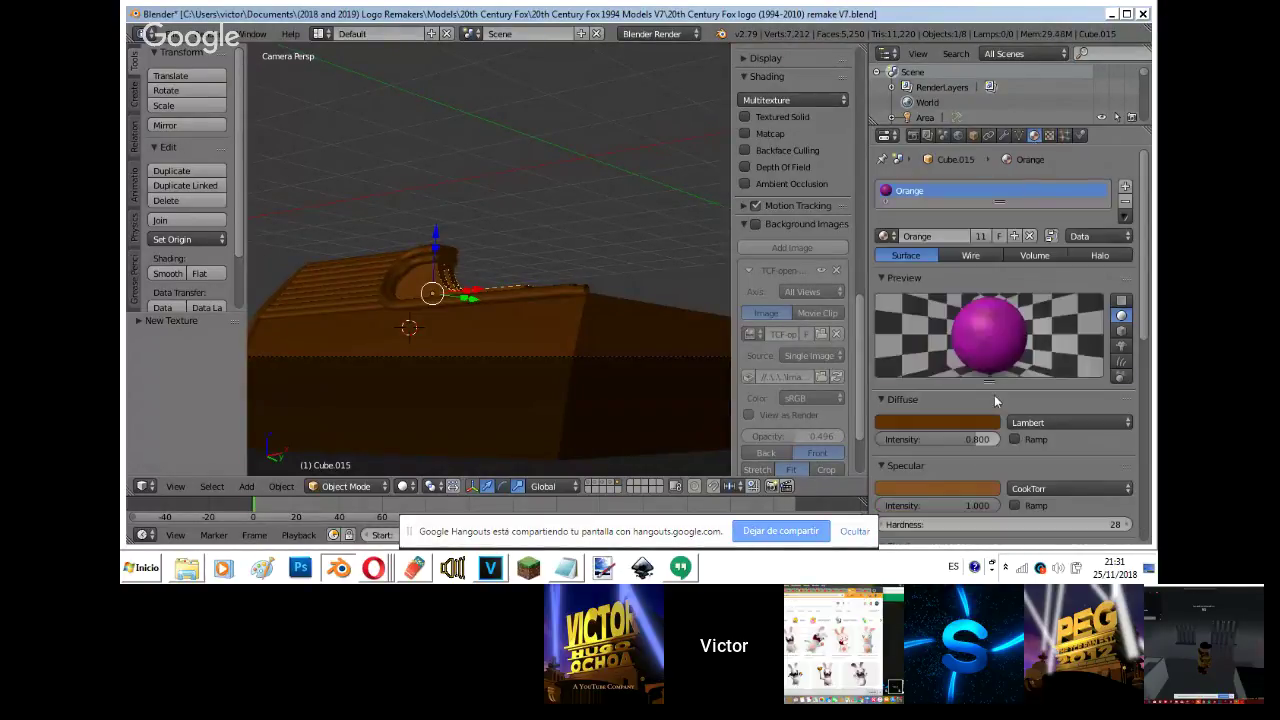
pyautogui.click(1050, 136)
pyautogui.scroll(-1, 970, 376)
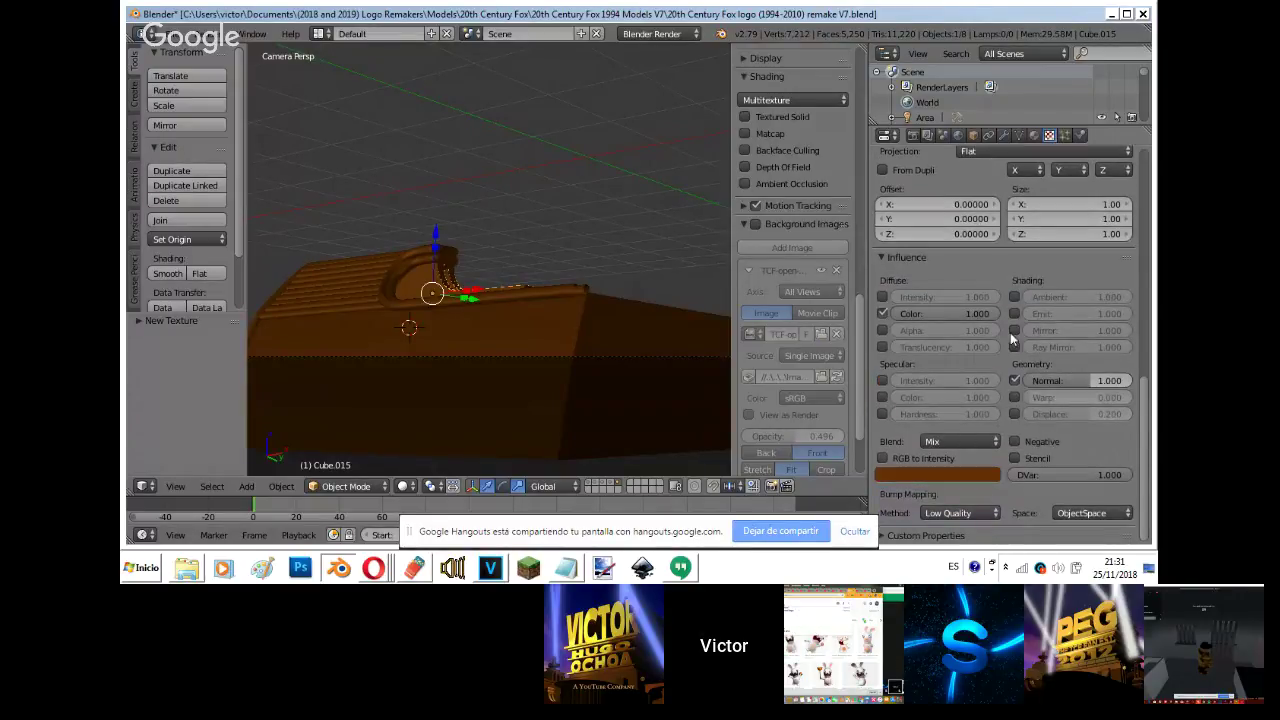
# - Expand the Orange material's Clouds texture settings and set the noise size to 0.15
pyautogui.scroll(5, 991, 442)
pyautogui.scroll(2, 991, 442)
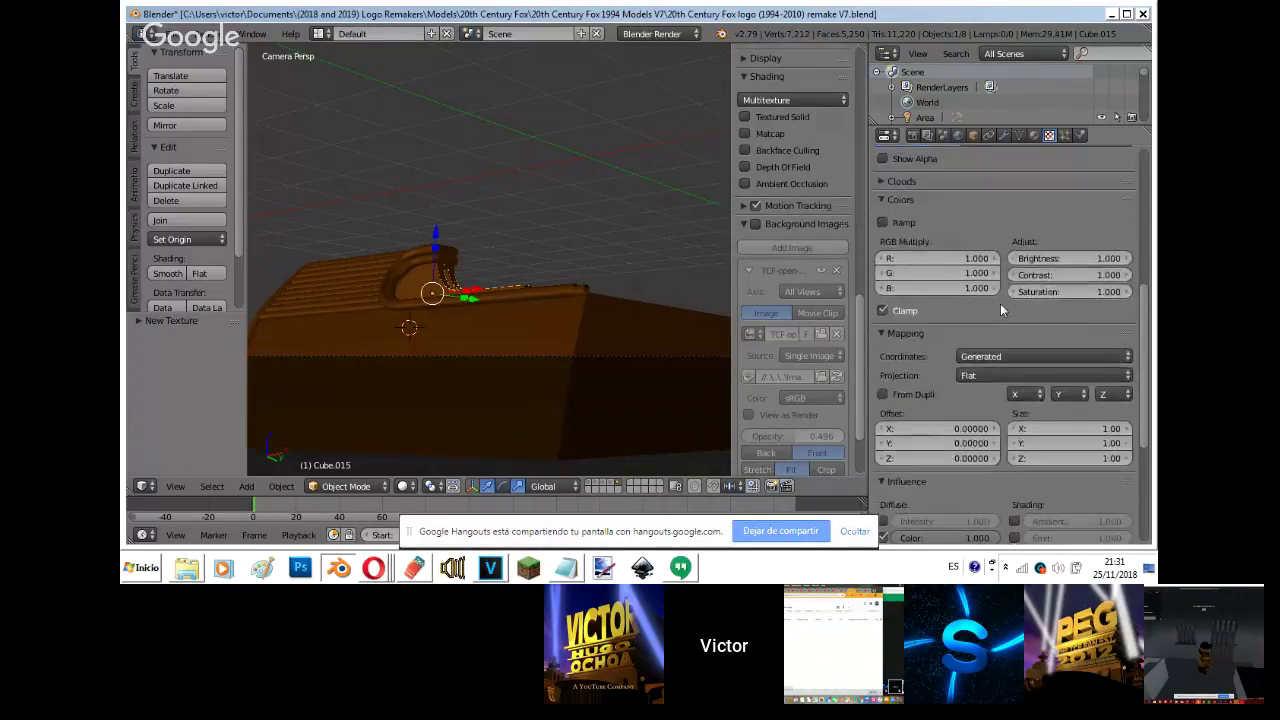
pyautogui.moveTo(1004, 368); pyautogui.dragTo(1002, 396, button='middle')
pyautogui.click(957, 177)
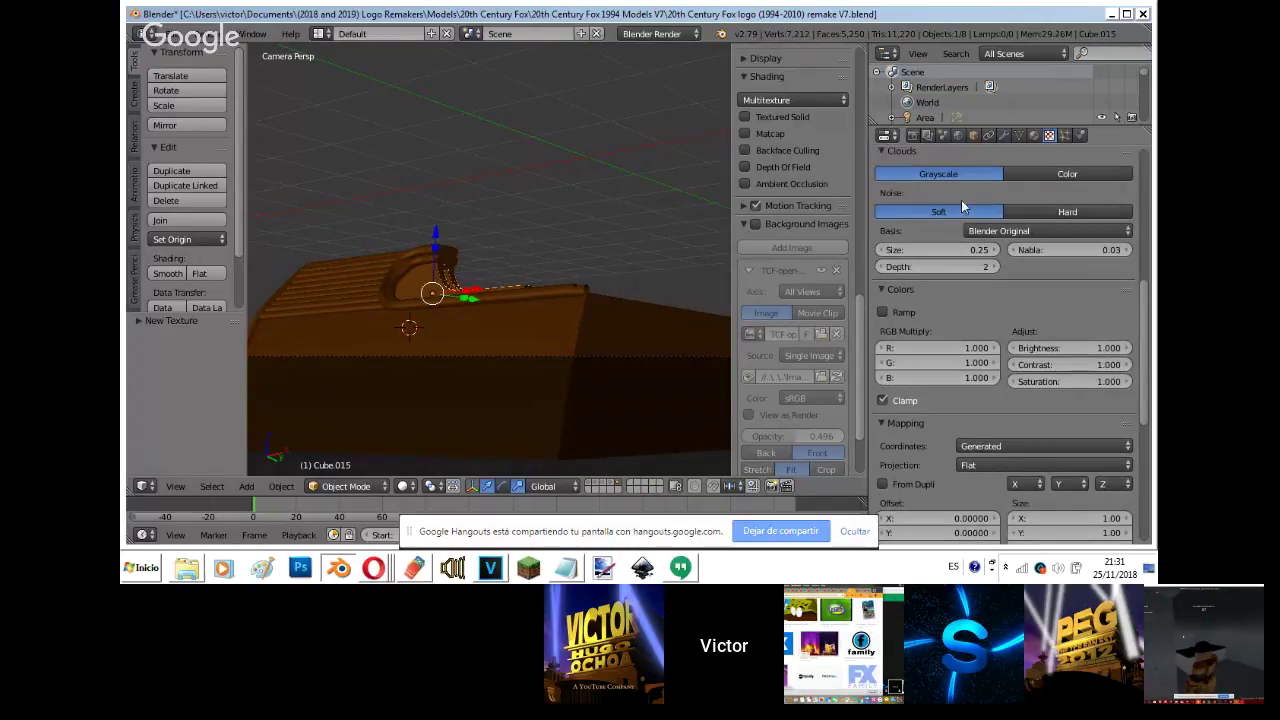
pyautogui.scroll(3, 931, 300)
pyautogui.scroll(-9, 938, 276)
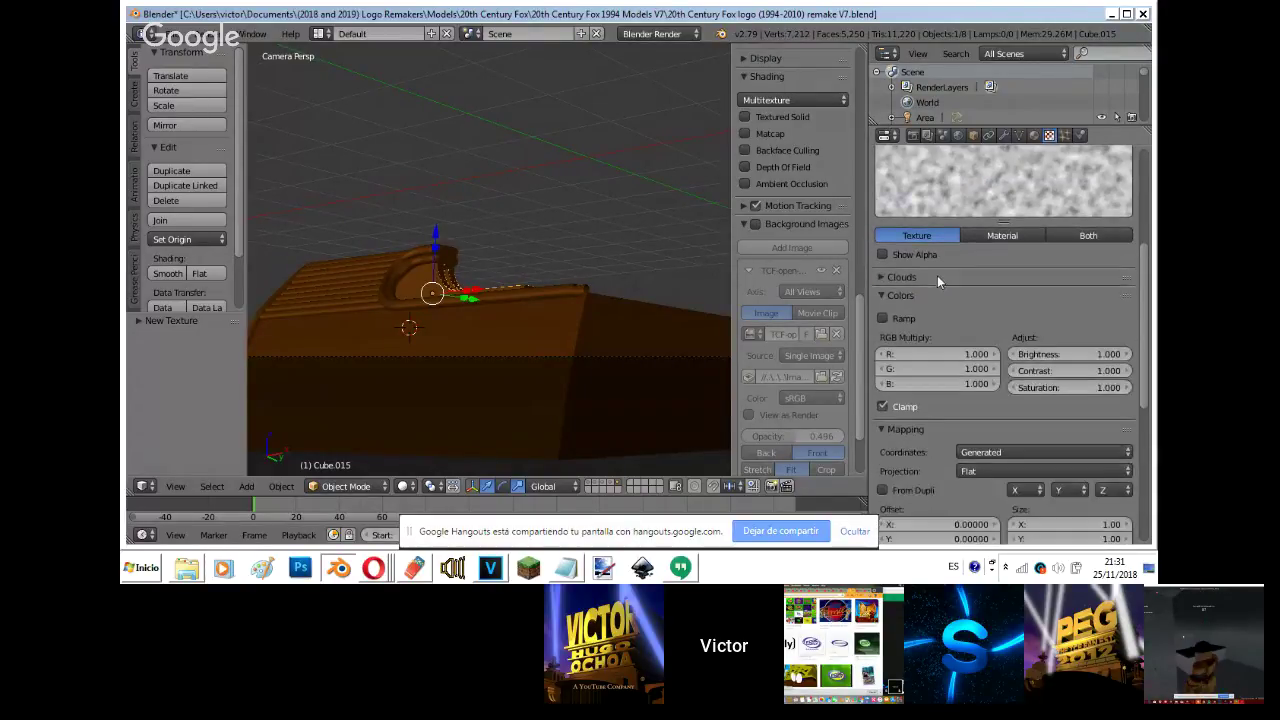
pyautogui.scroll(5, 998, 209)
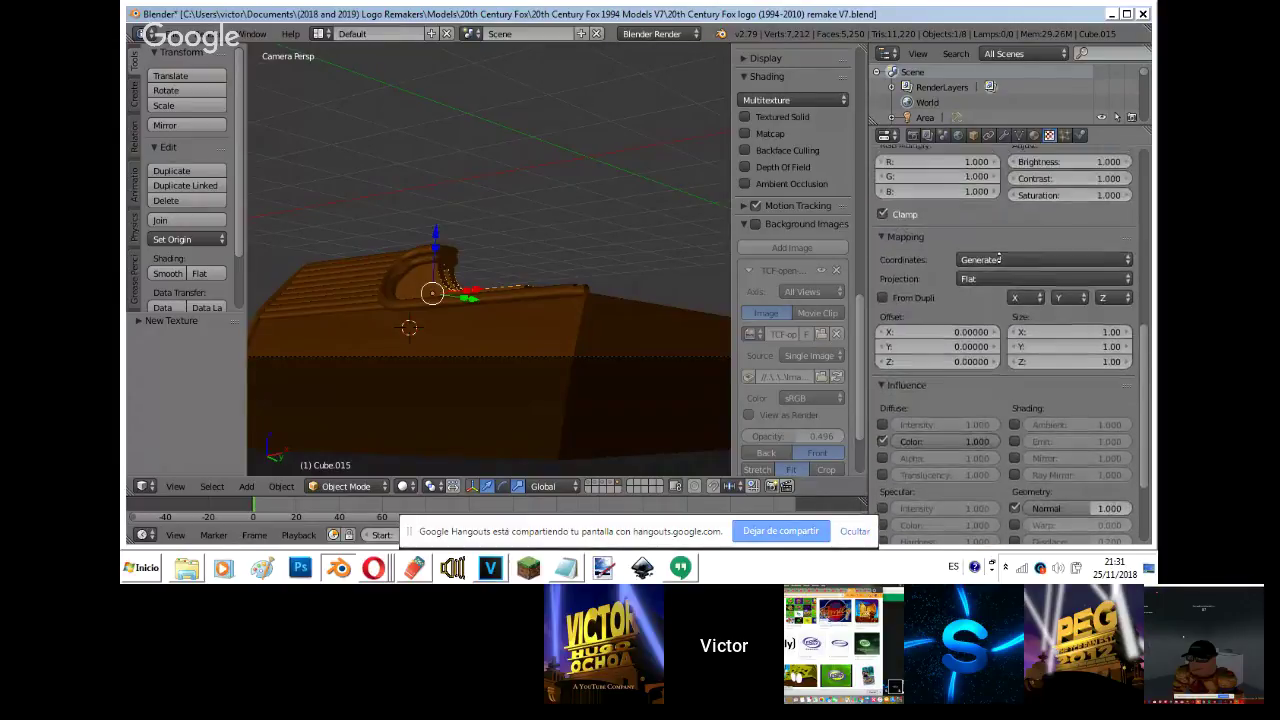
pyautogui.scroll(1, 979, 398)
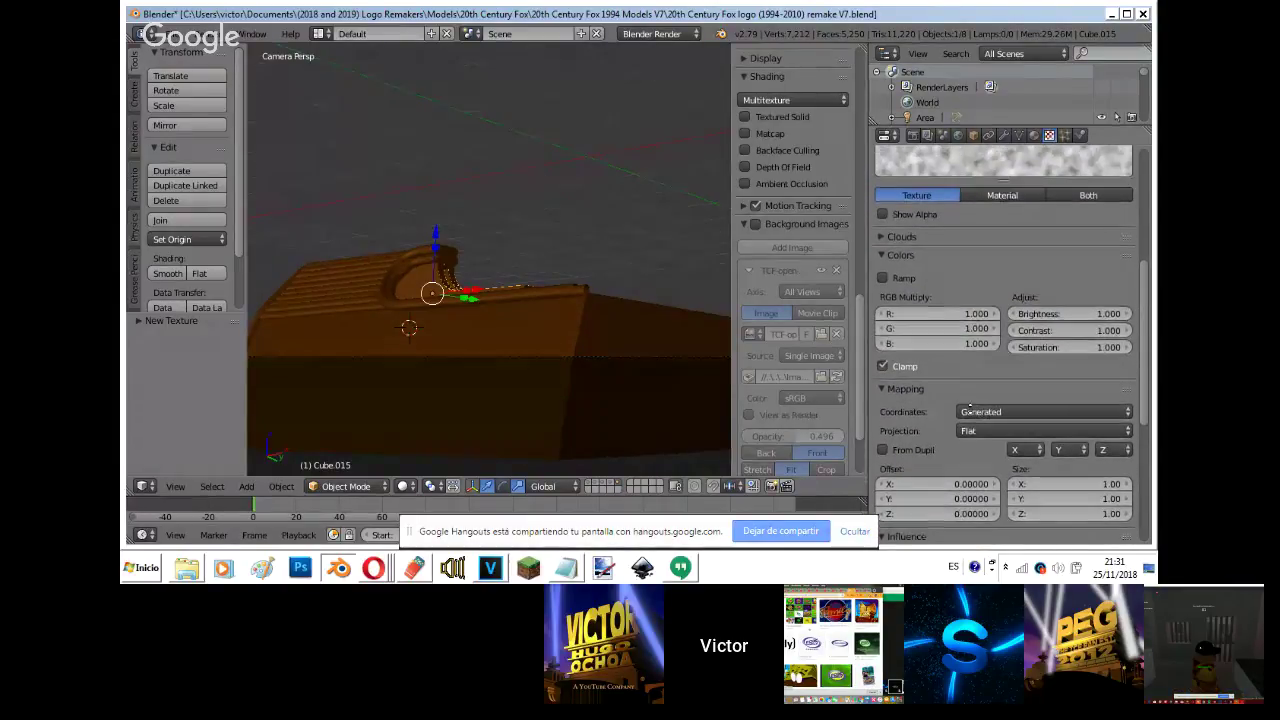
pyautogui.click(929, 240)
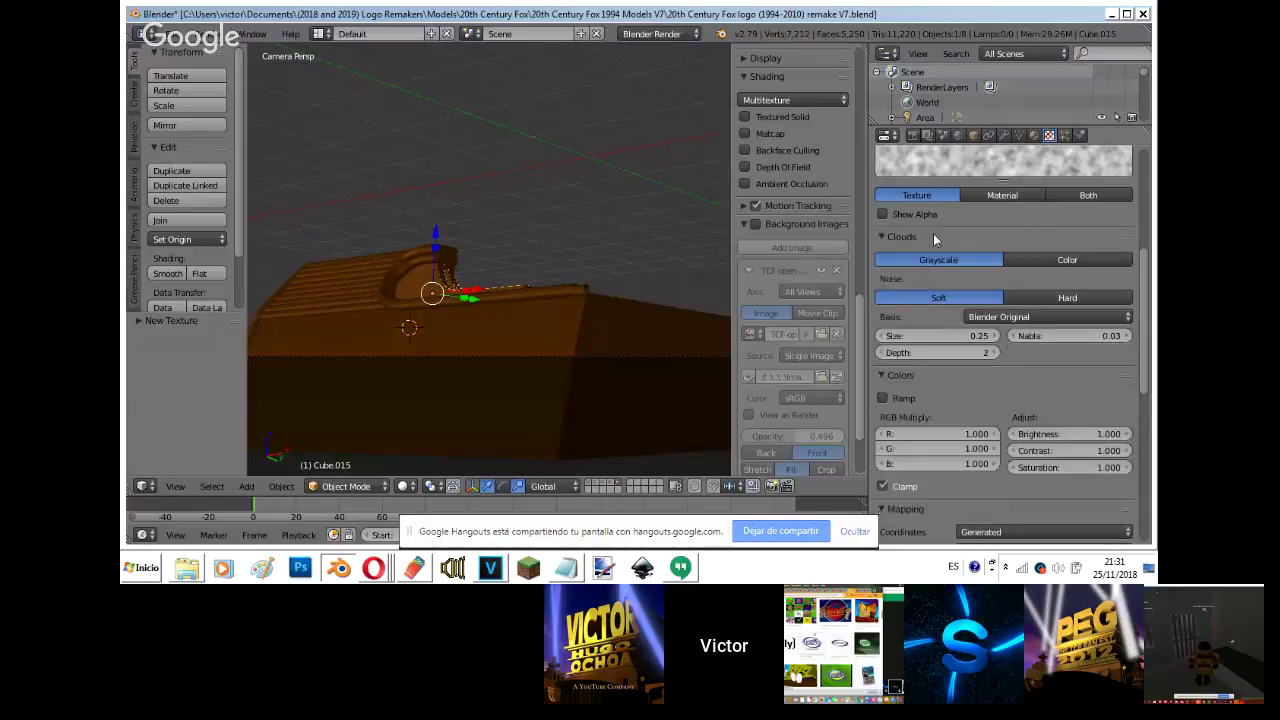
pyautogui.click(886, 337)
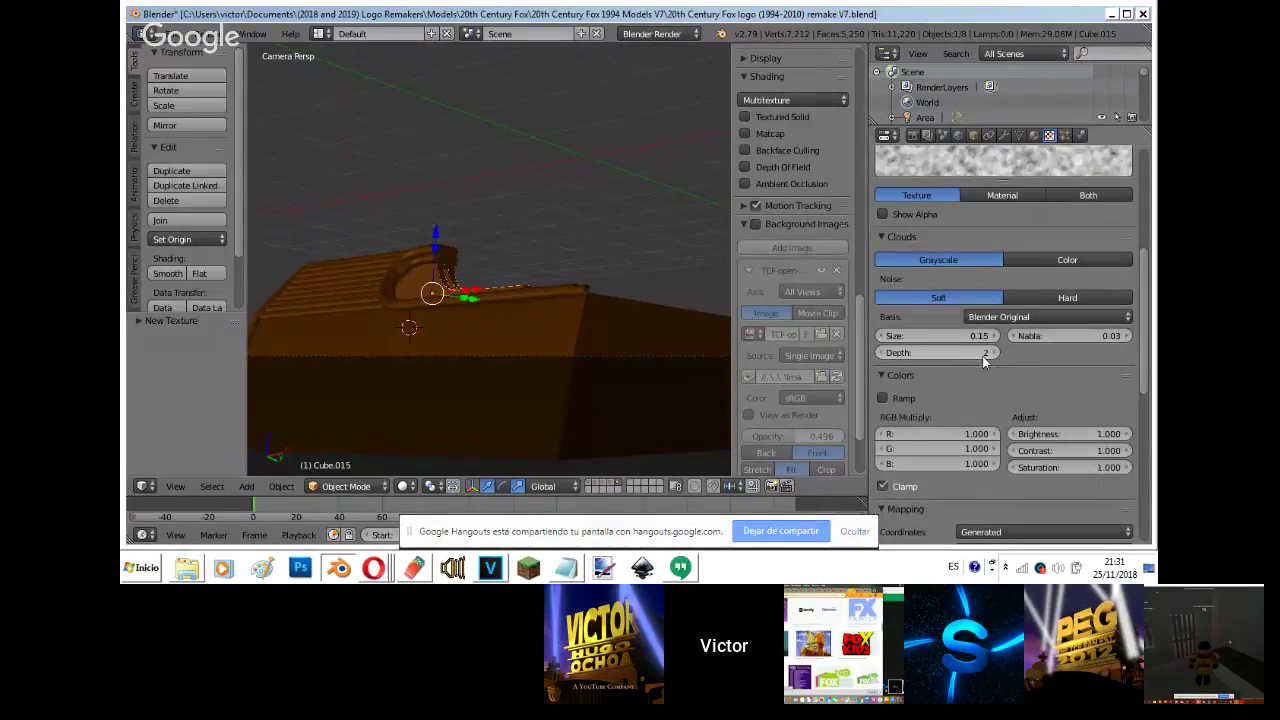
# - Raise the Clouds texture's noise depth to 10
pyautogui.click(990, 357)
pyautogui.click(990, 357)
pyautogui.click(990, 357)
pyautogui.click(990, 357)
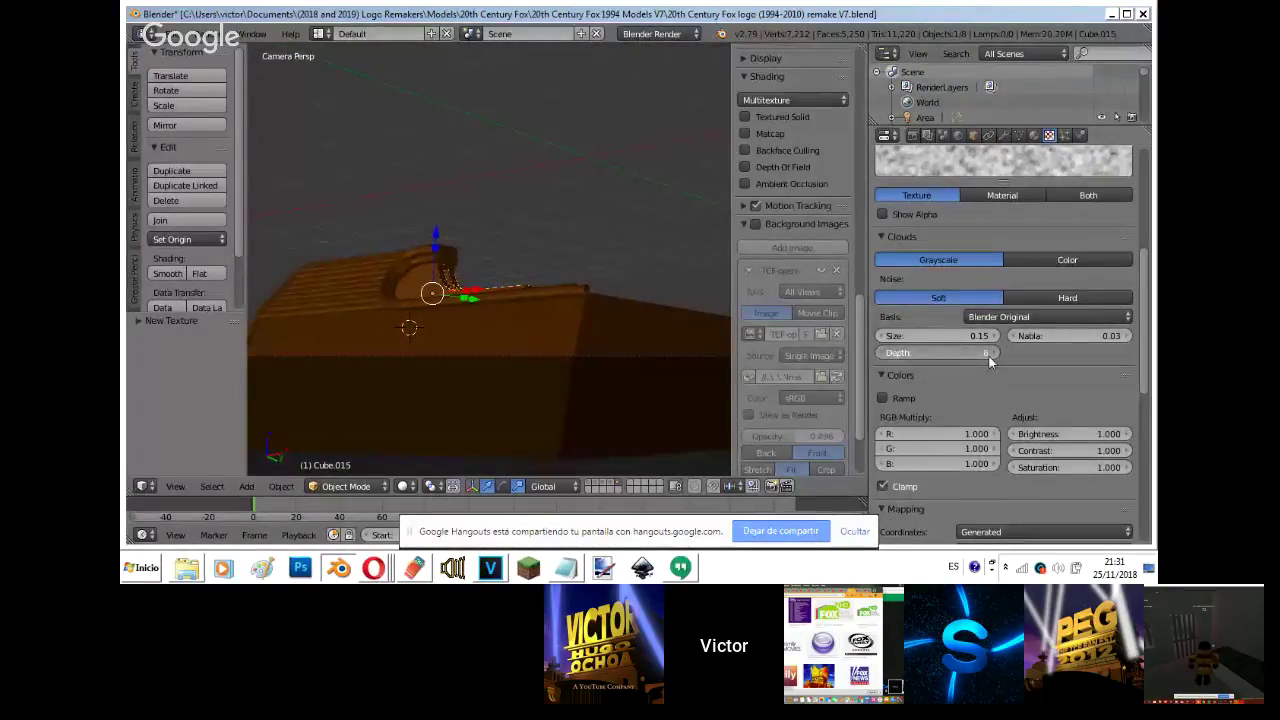
pyautogui.click(990, 356)
pyautogui.click(990, 356)
pyautogui.click(990, 356)
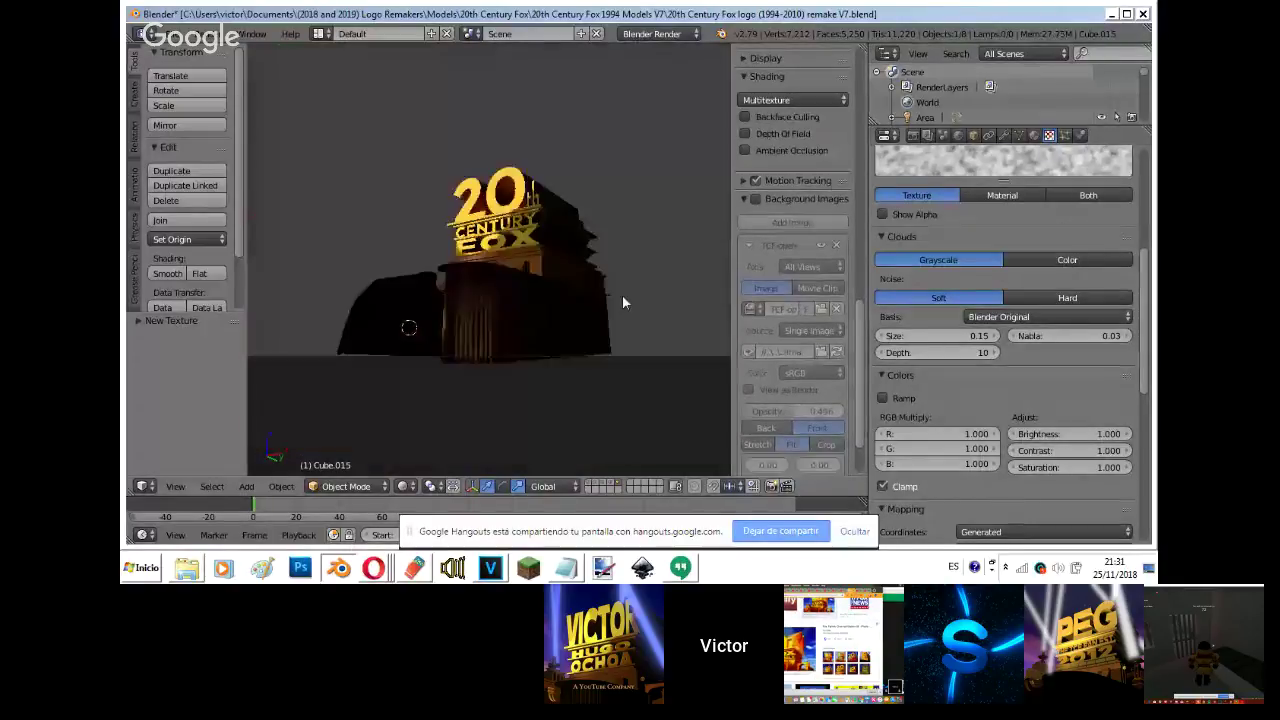
# - Add a point lamp near the curved ornament and preview its light in Material viewport shading
pyautogui.hotkey('shift', 'f')
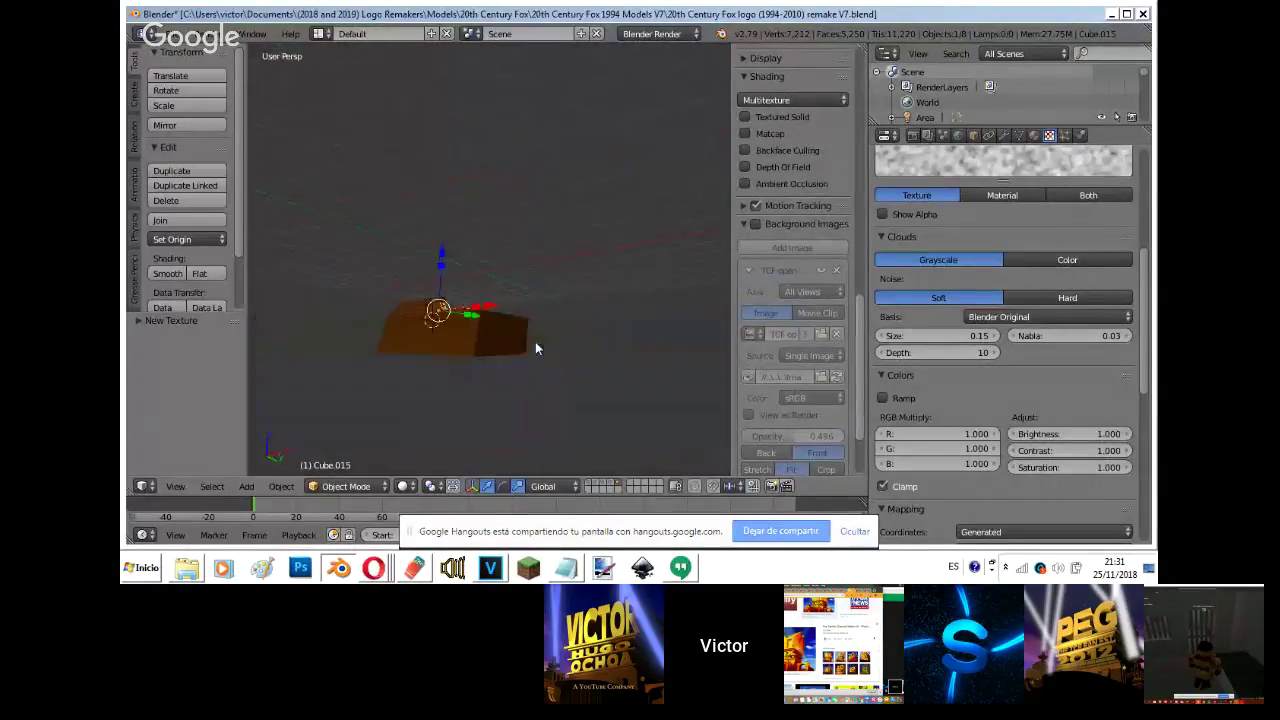
pyautogui.click(488, 265)
pyautogui.hotkey('shift', 'a')
pyautogui.moveTo(520, 481)
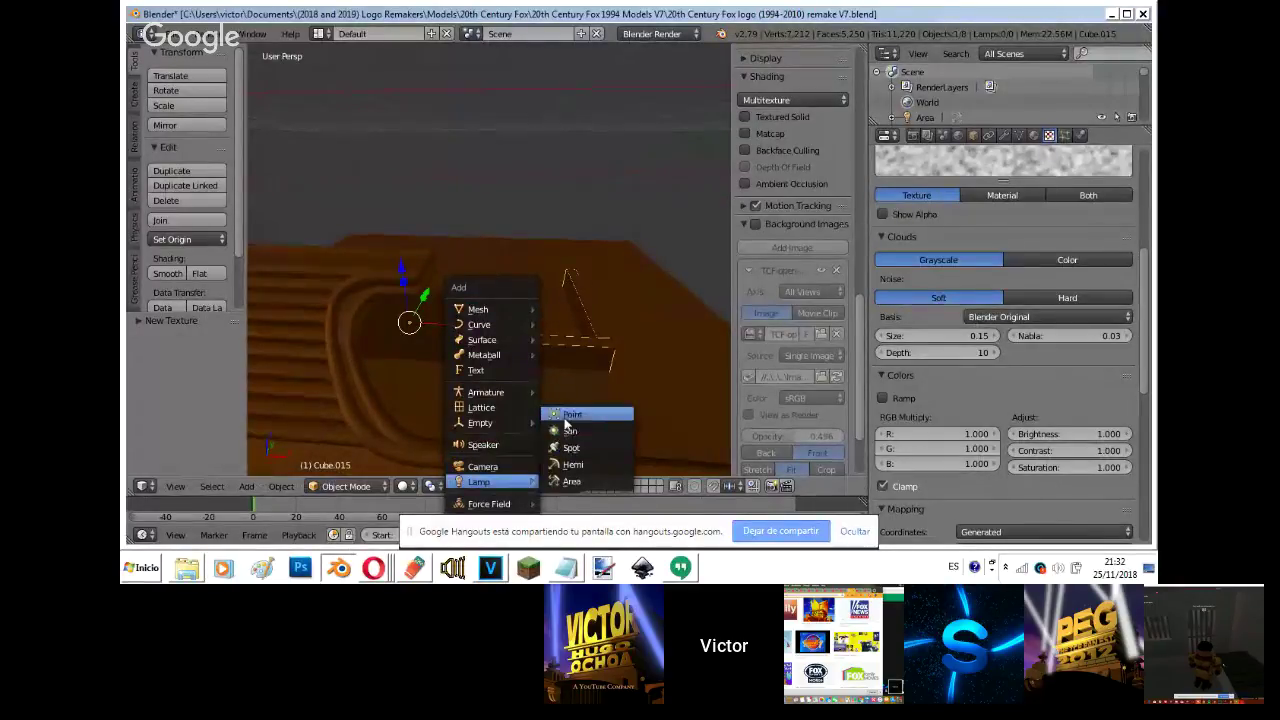
pyautogui.click(572, 414)
pyautogui.click(405, 486)
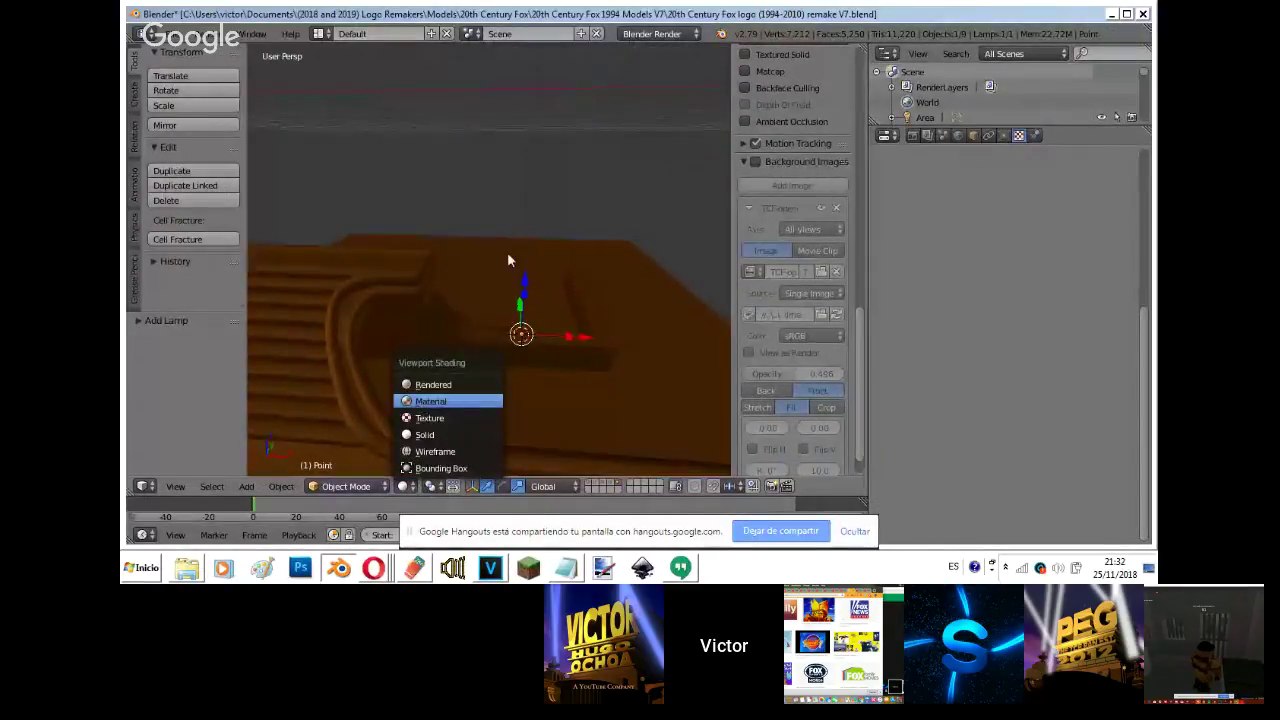
pyautogui.press('Return')
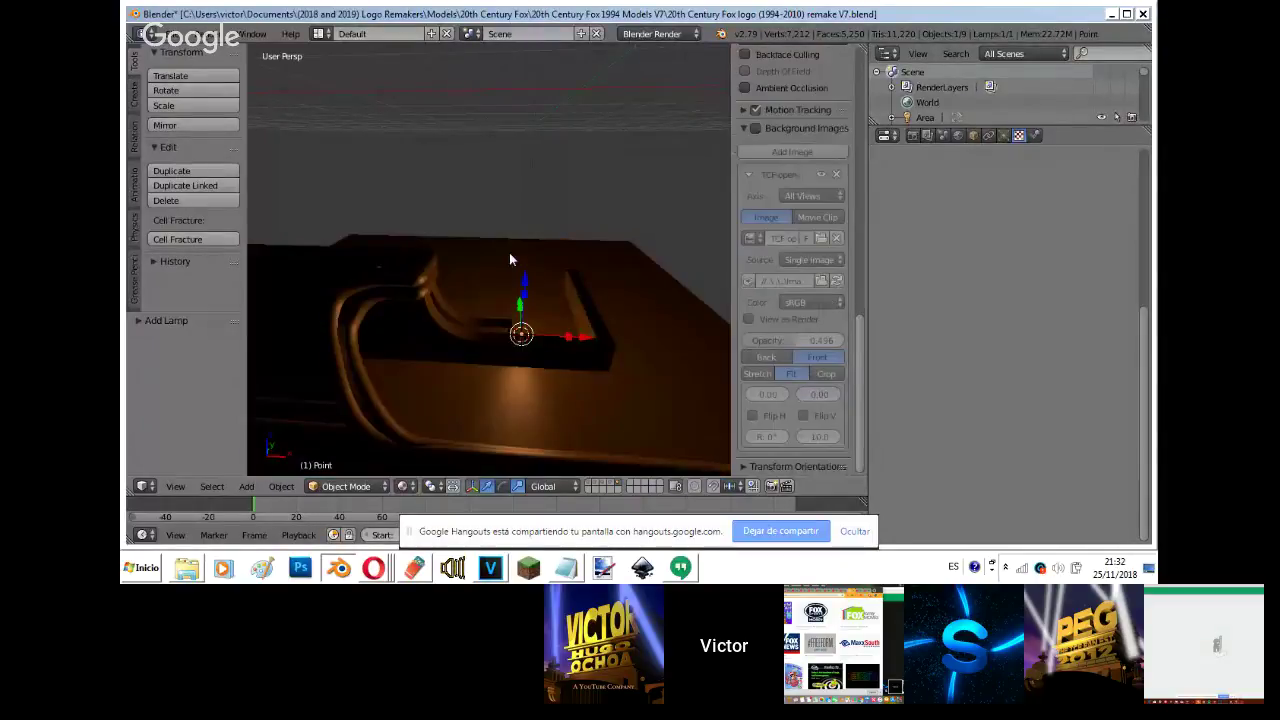
# - Move the point lamp around the curved ornament, checking the lighting through the camera view
pyautogui.press('g')
pyautogui.click(517, 208)
pyautogui.press('KP_0')
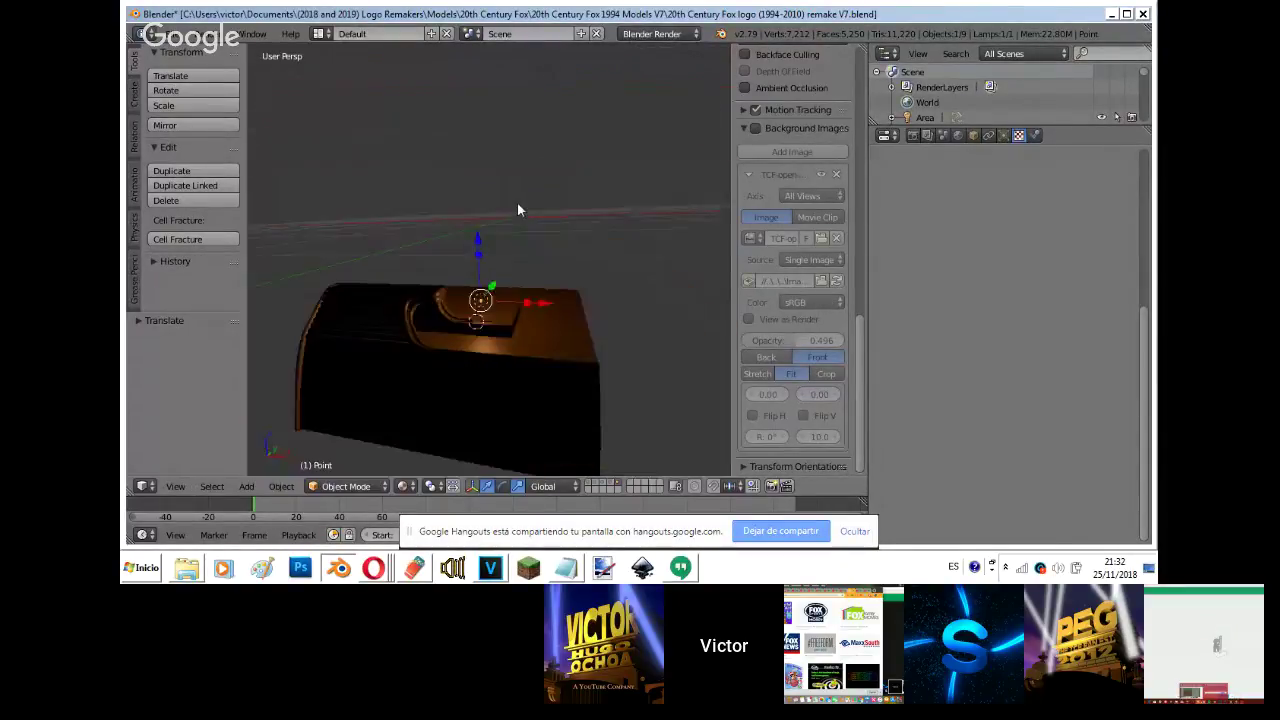
pyautogui.press('g')
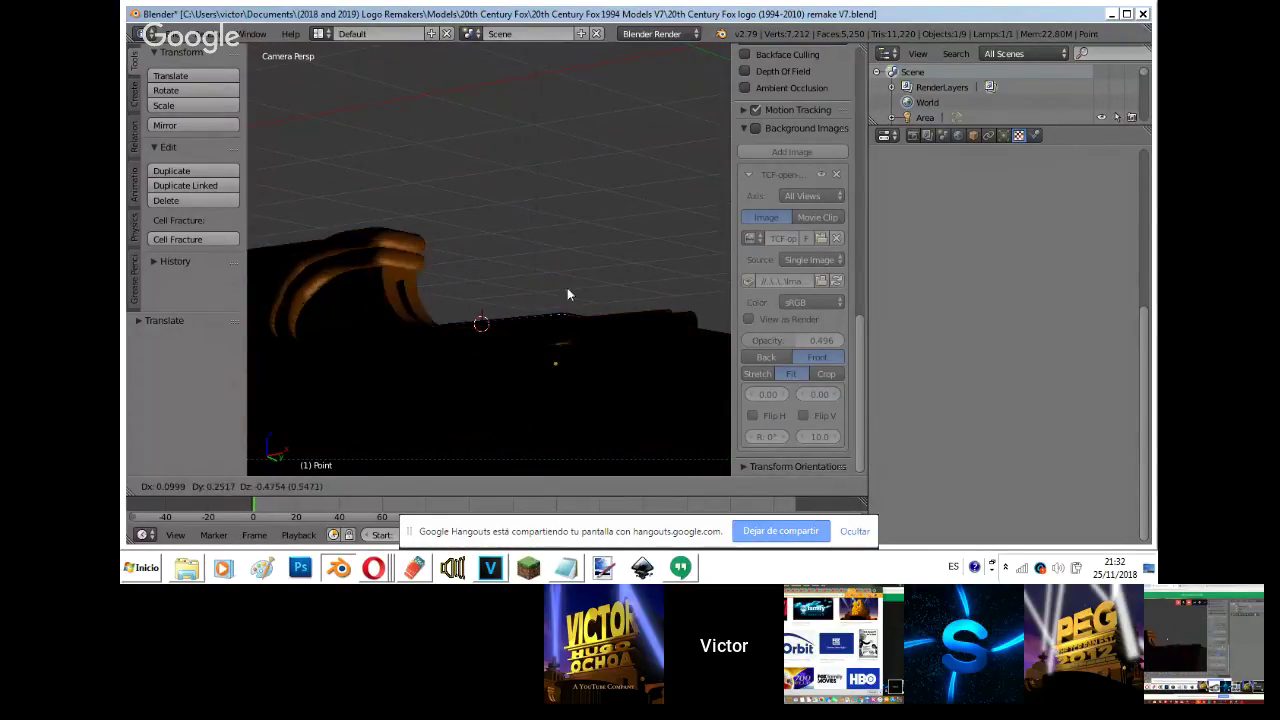
pyautogui.click(408, 325)
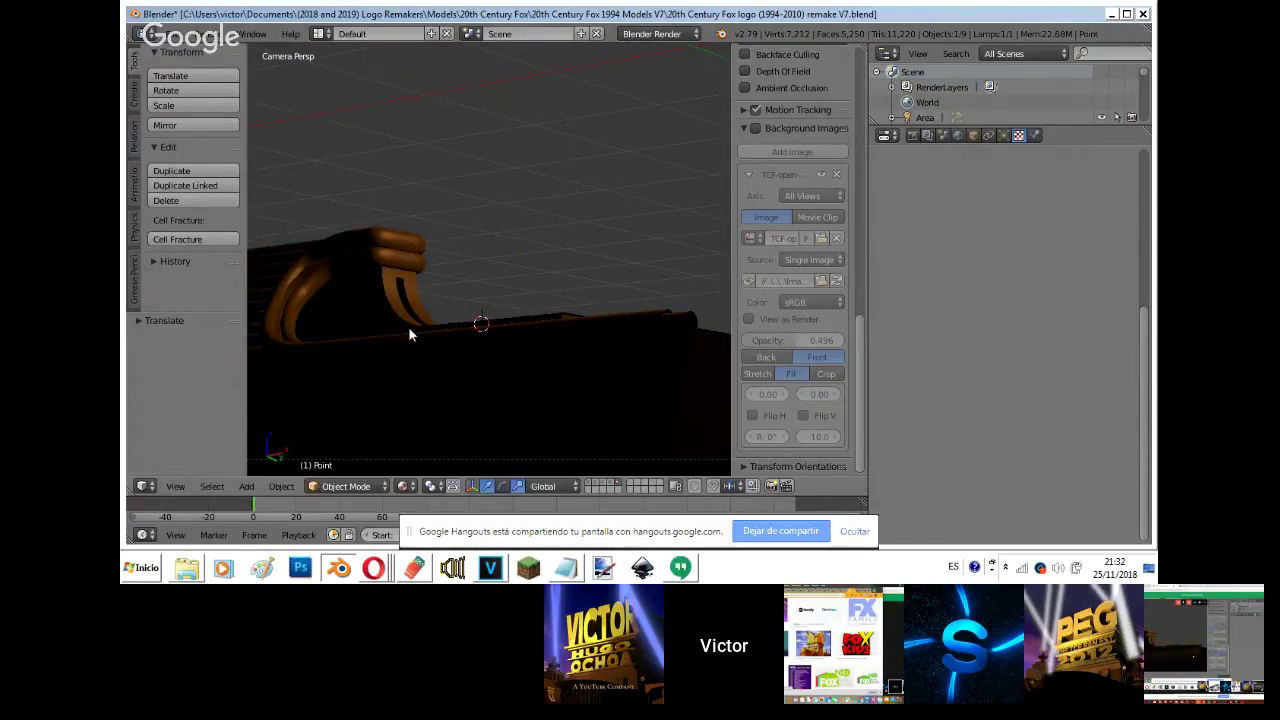
# - Delete the point lamp, leave Material viewport shading and reselect the ornament piece Cube.015
pyautogui.press('x')
pyautogui.click(387, 329)
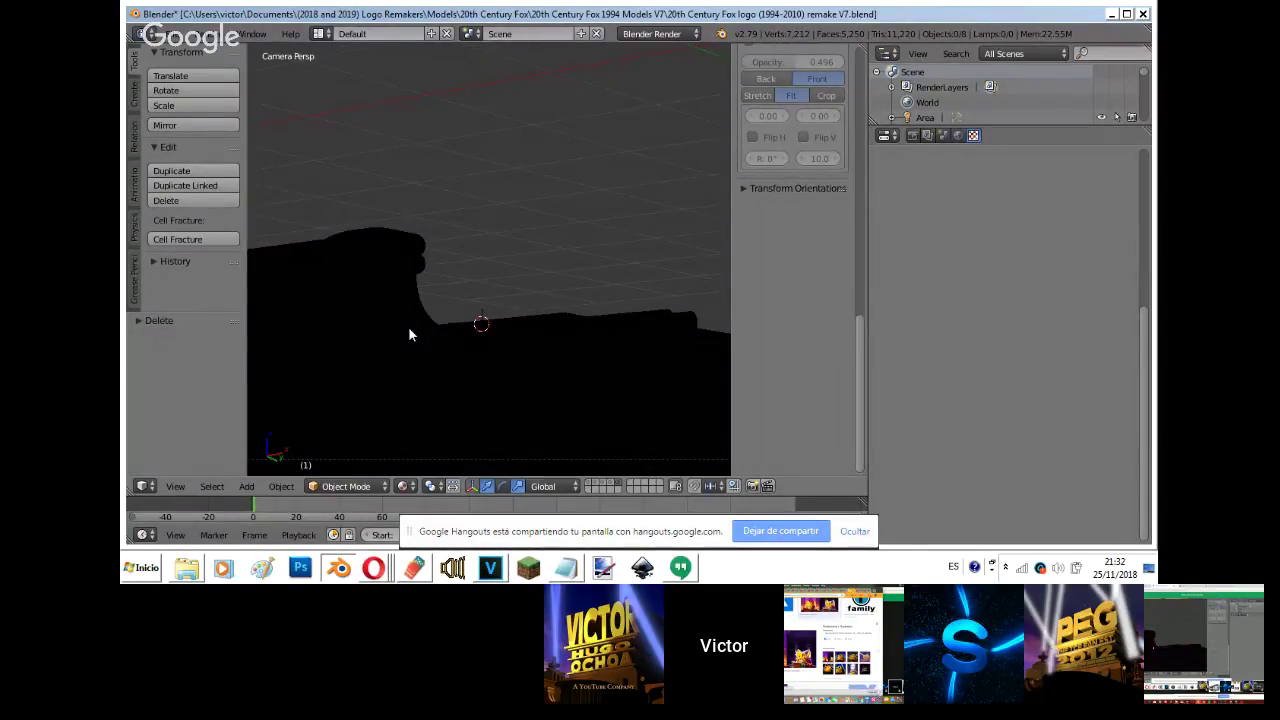
pyautogui.hotkey('alt', 'z')
pyautogui.rightClick(443, 413)
# - Switch to Opera and check the Hangouts call window, the group conversation in Hangouts and the live stream page
pyautogui.click(373, 567)
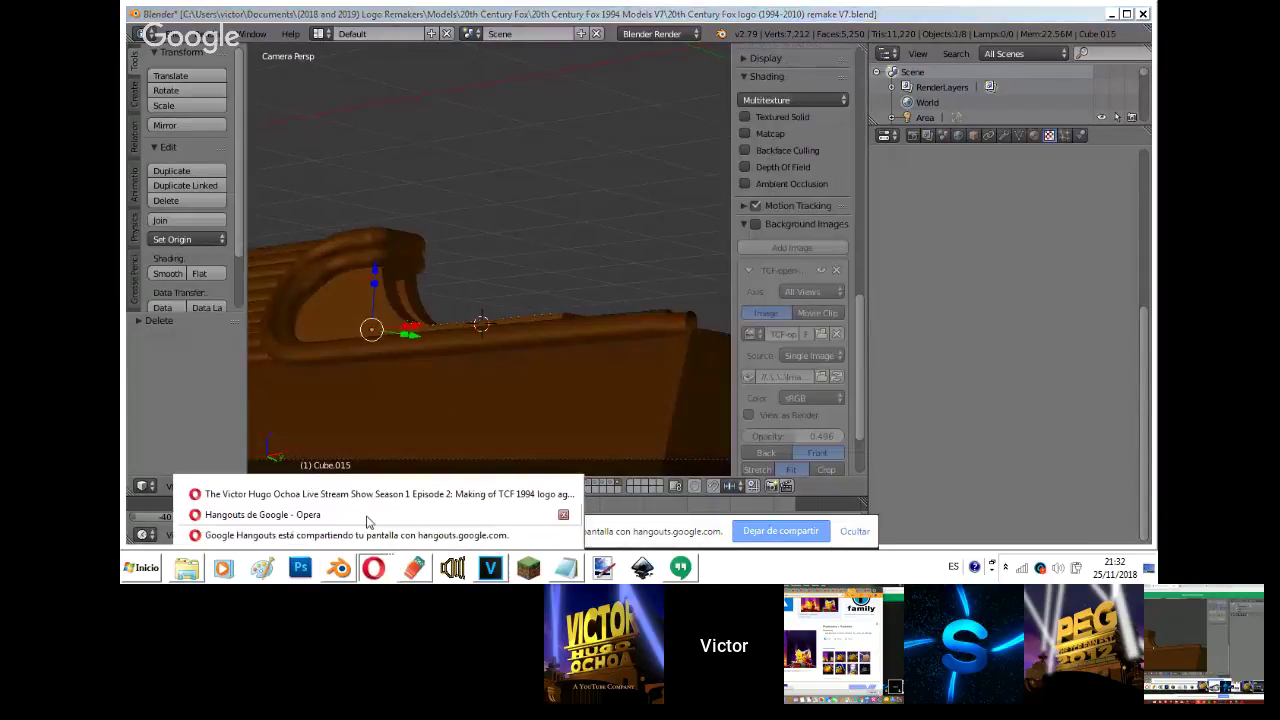
pyautogui.click(366, 516)
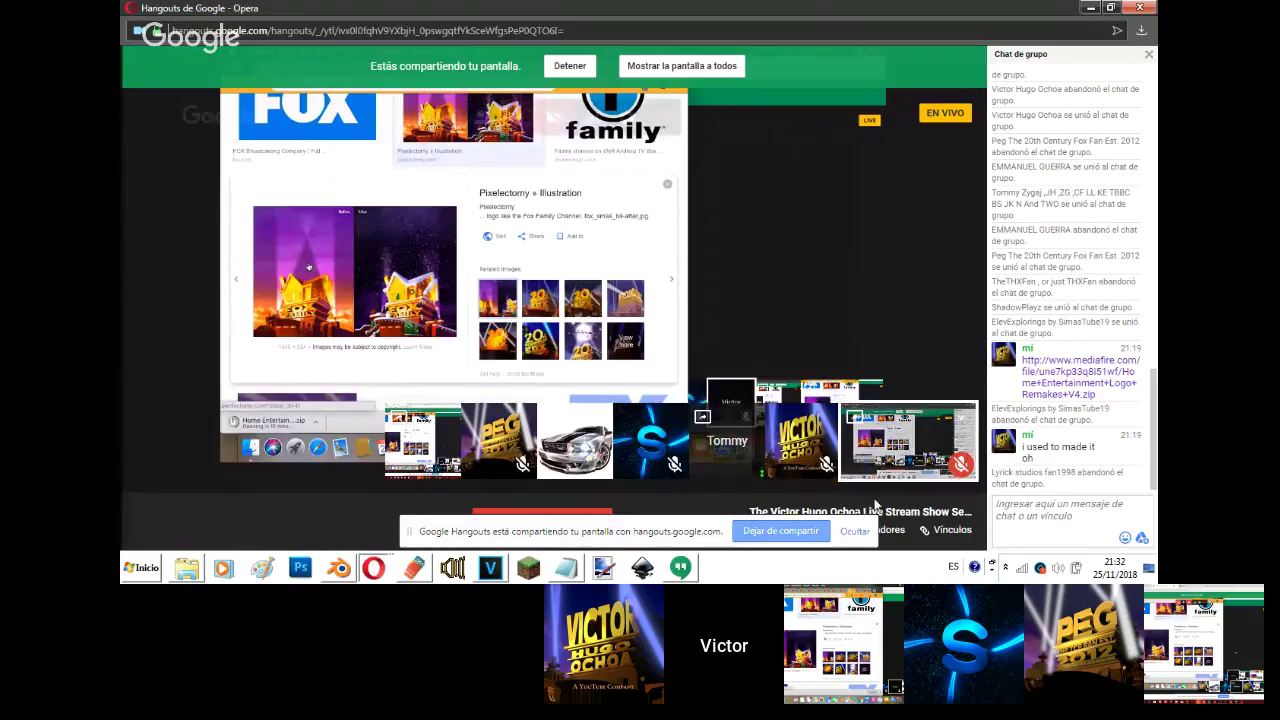
pyautogui.click(686, 567)
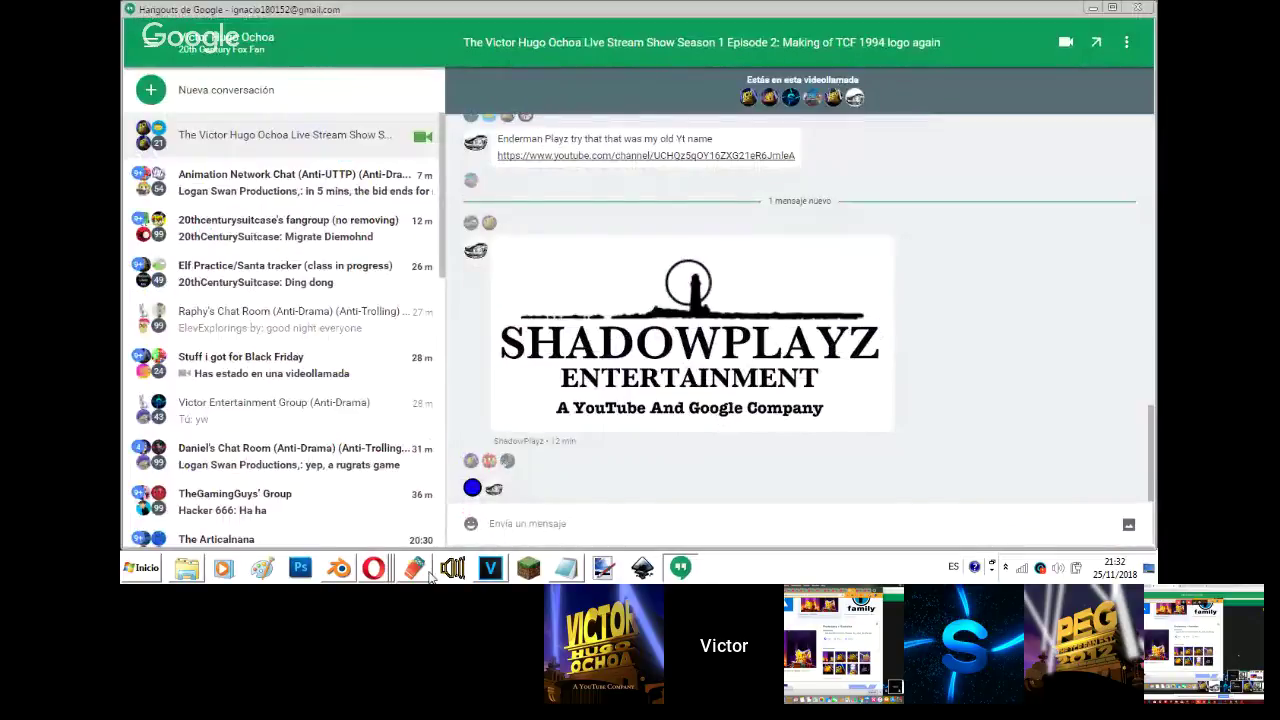
pyautogui.click(373, 567)
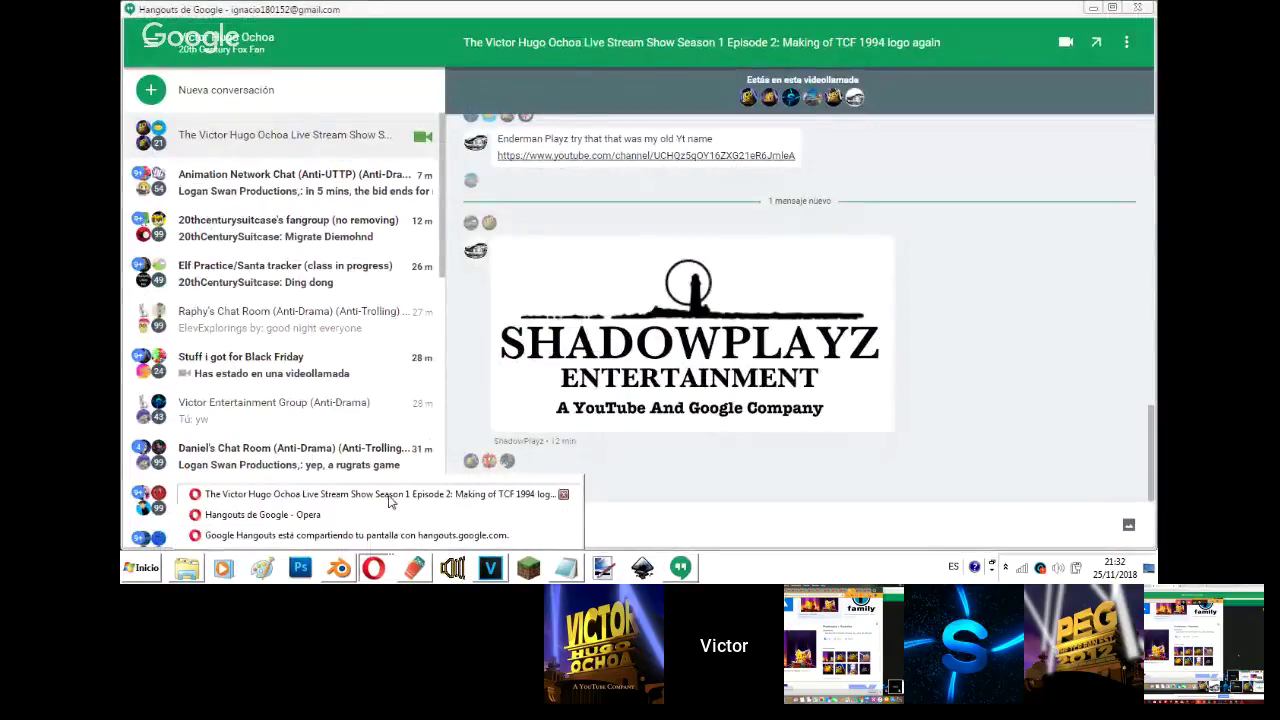
pyautogui.click(385, 494)
# - Switch to Blender and view the curved ornament in the front orthographic view
pyautogui.click(340, 567)
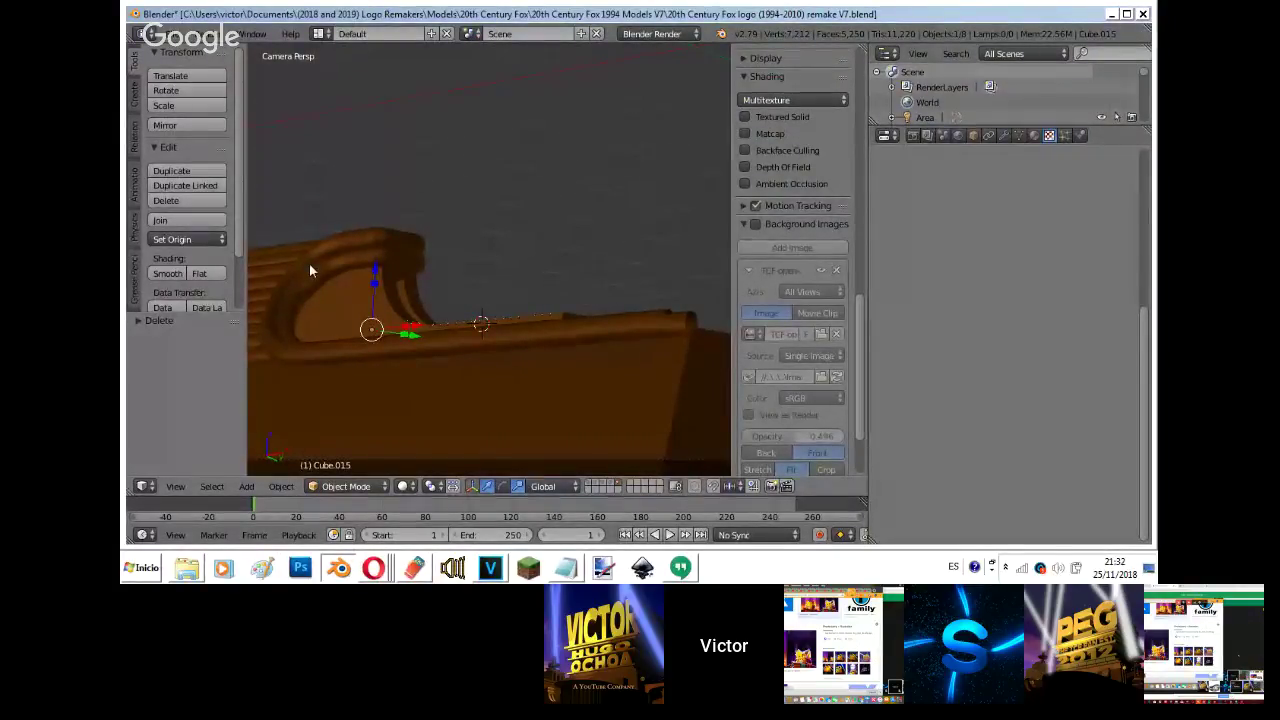
pyautogui.scroll(-9, 309, 264)
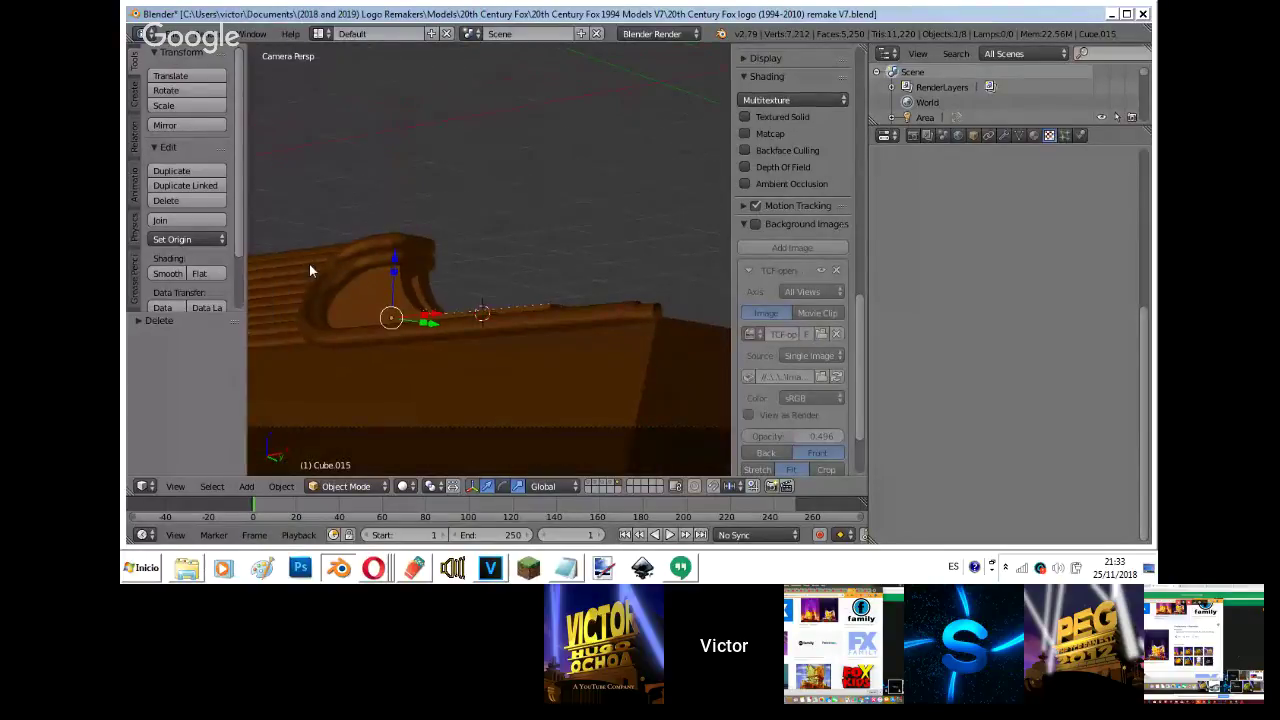
pyautogui.press('KP_1')
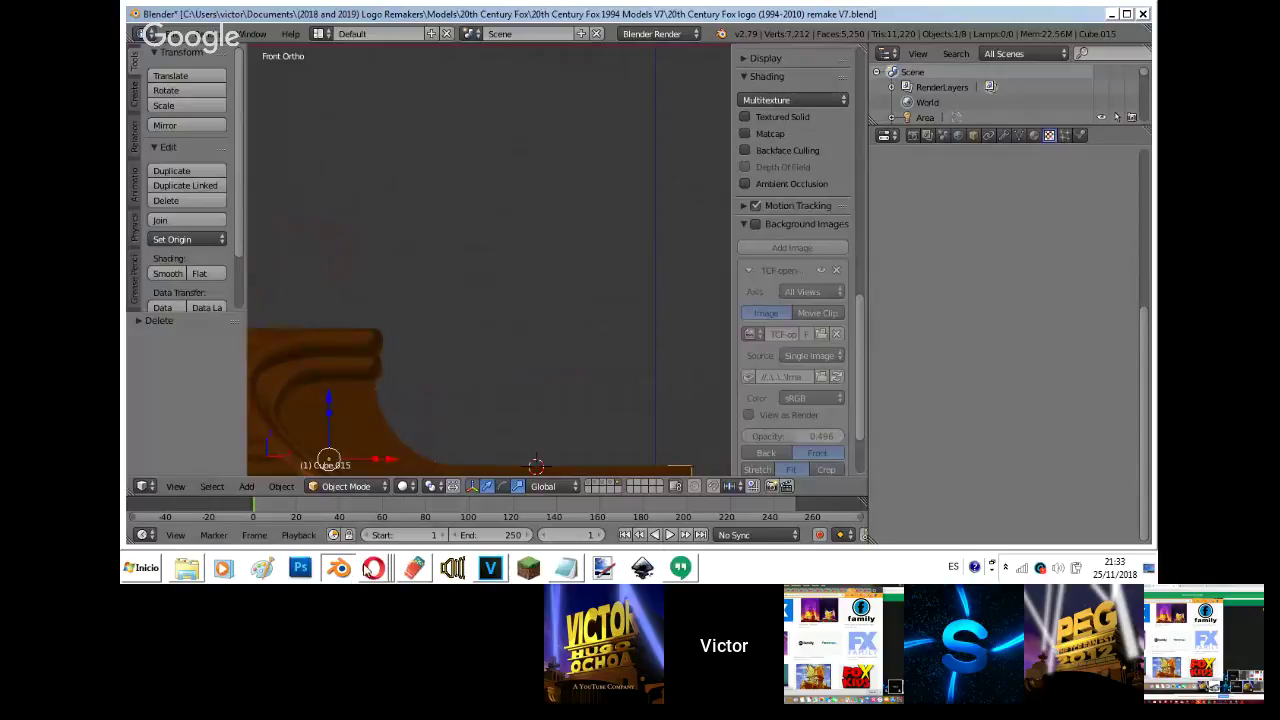
# - Bring up the Hangouts screen-sharing notice from Opera and stop sharing the screen
pyautogui.click(369, 568)
pyautogui.click(367, 538)
pyautogui.click(764, 531)
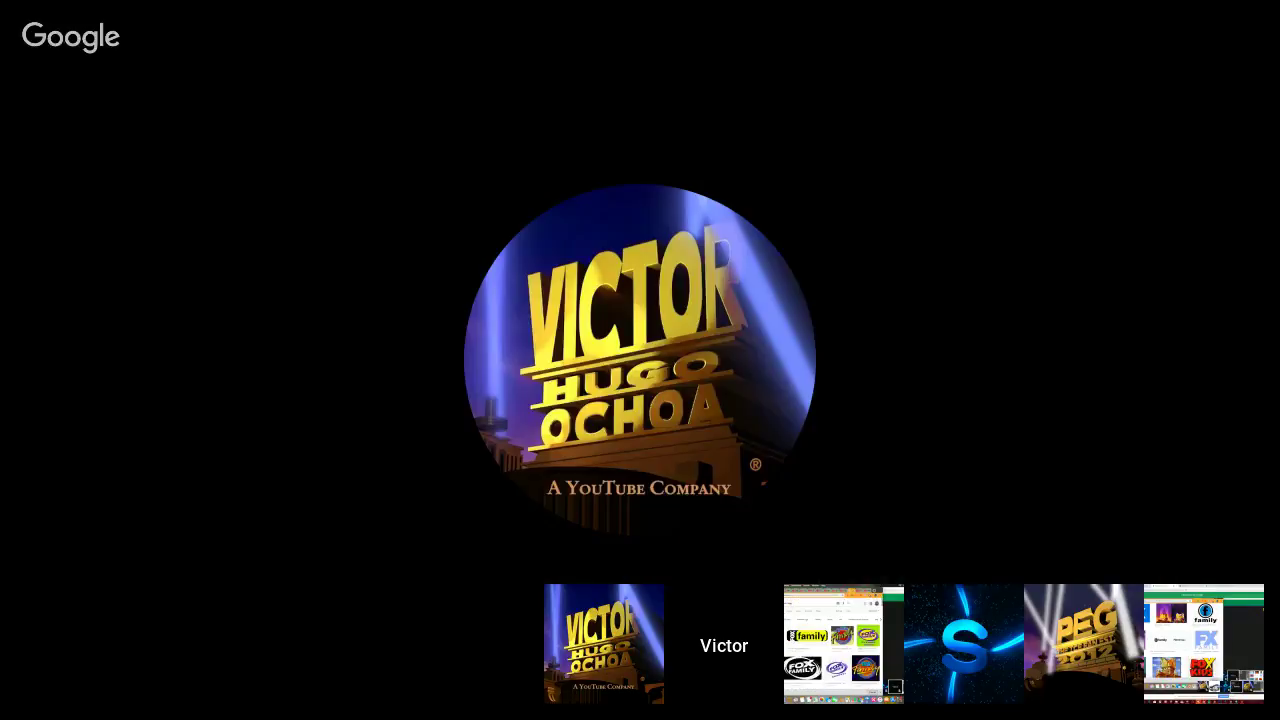
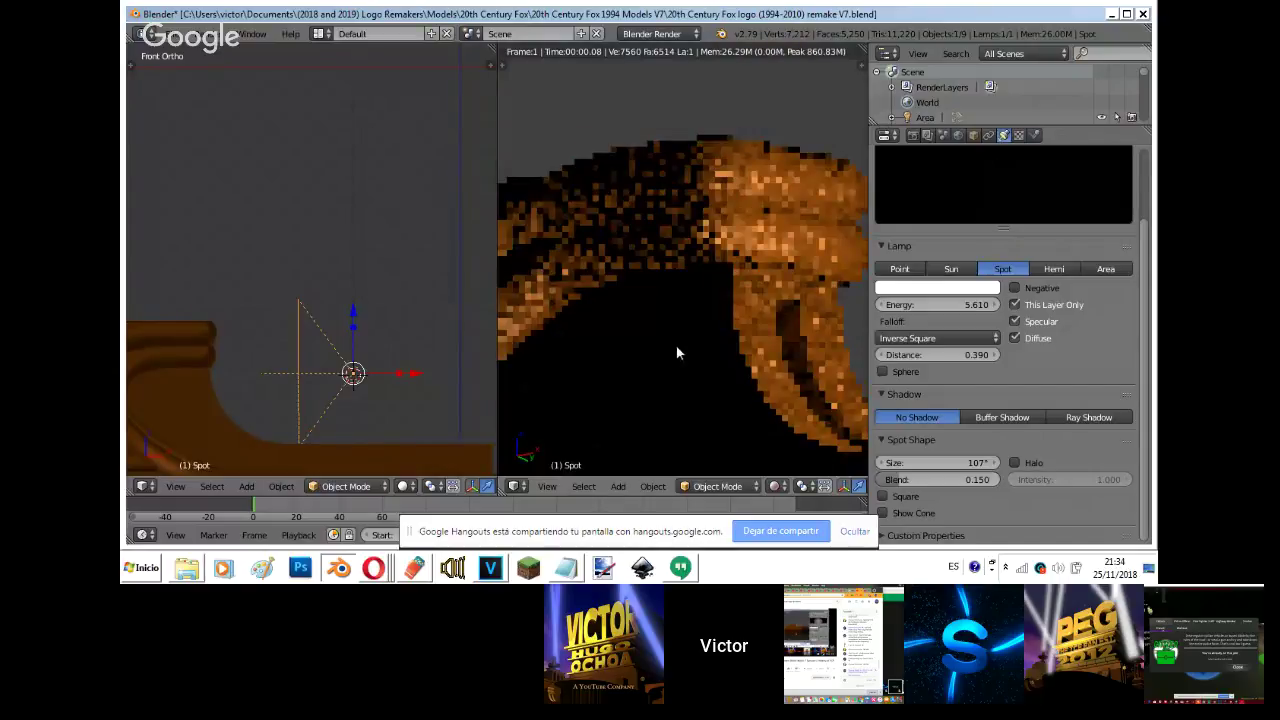
# - Select the rounded moulding of the curved ornament and change its Clouds texture's bump mapping method to Original
pyautogui.rightClick(735, 234)
pyautogui.click(1037, 135)
pyautogui.scroll(-5, 1000, 300)
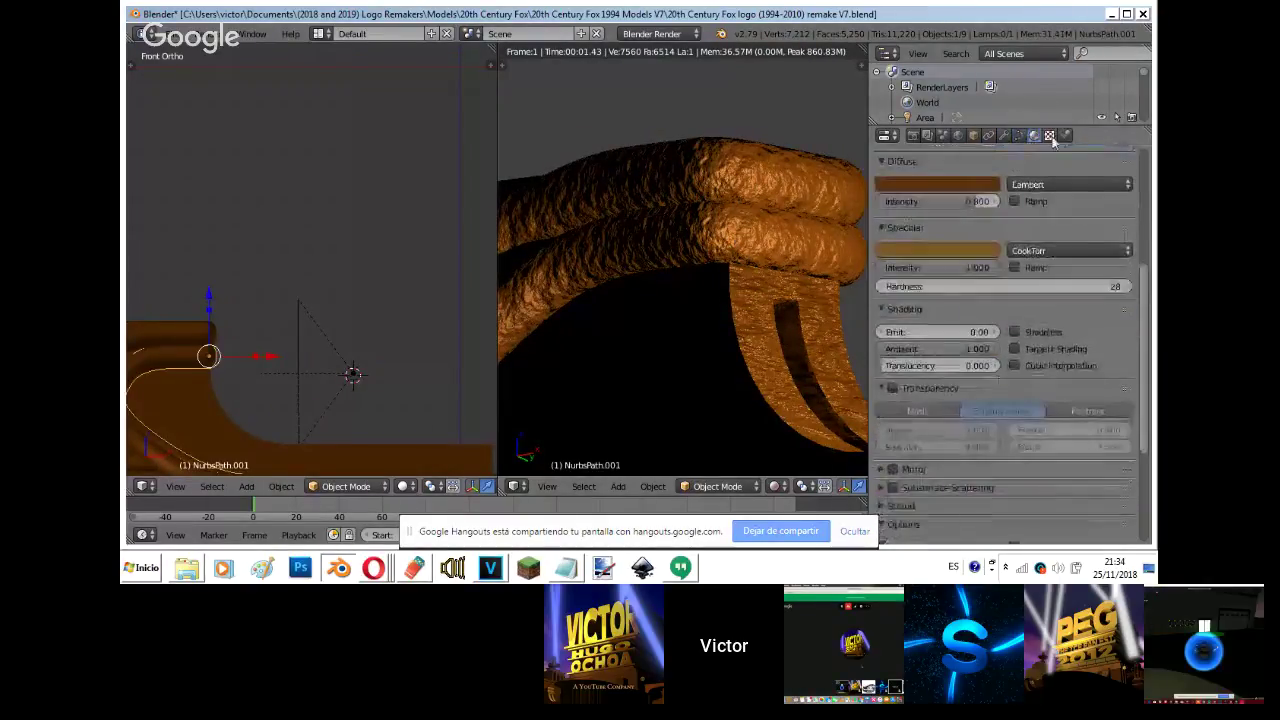
pyautogui.click(1049, 135)
pyautogui.scroll(-10, 1007, 410)
pyautogui.click(982, 514)
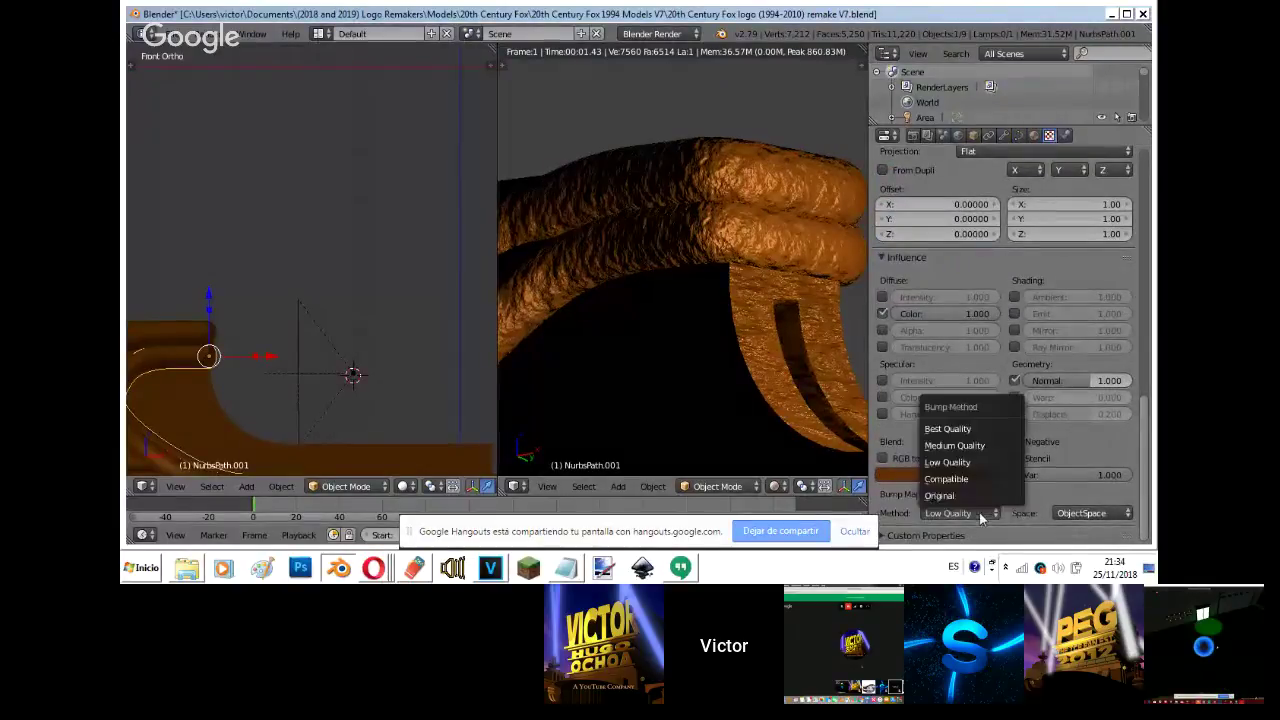
pyautogui.click(979, 504)
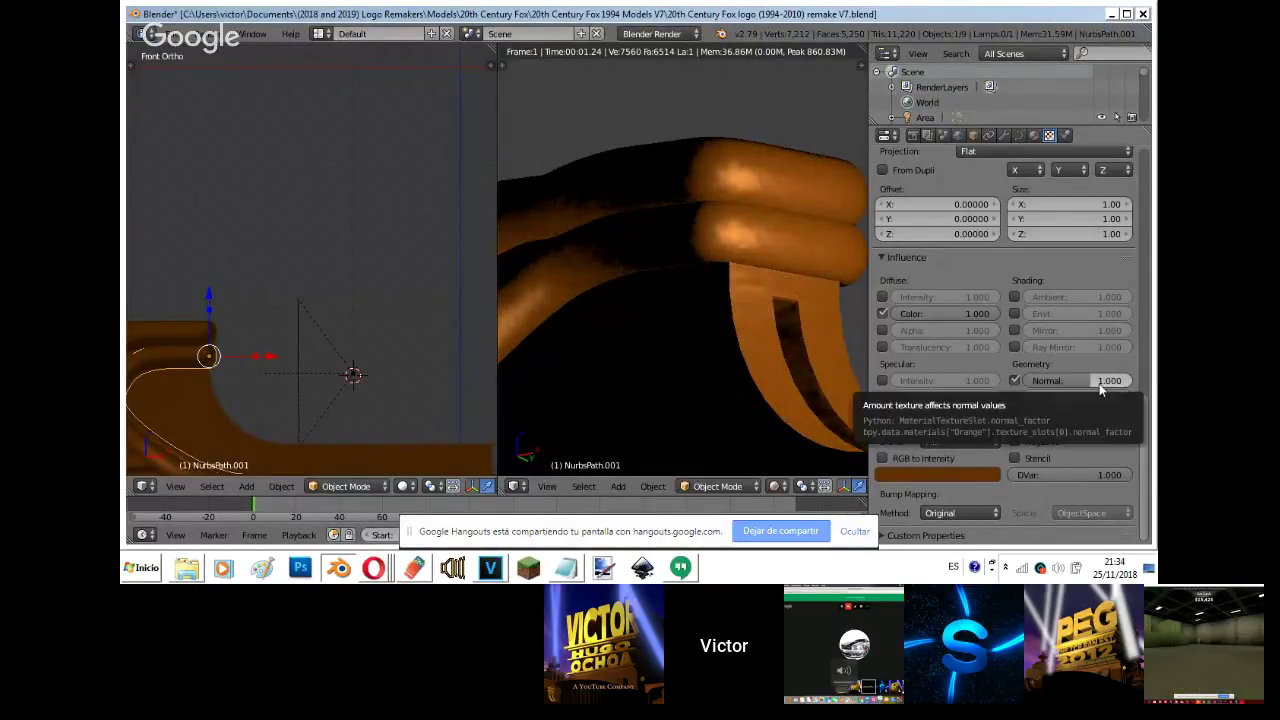
# - Try a Normal influence of 0.044 on the Clouds texture and set it back to 1
pyautogui.moveTo(1100, 389); pyautogui.dragTo(1081, 386)
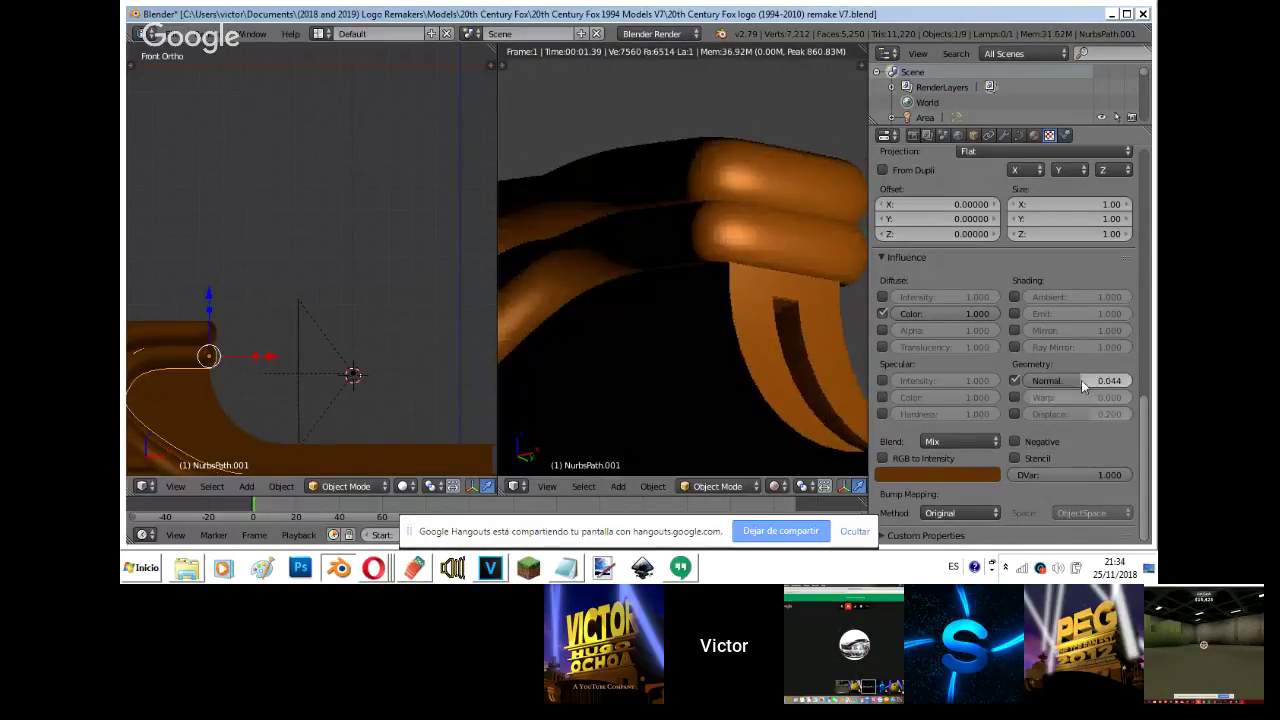
pyautogui.click(1081, 380)
pyautogui.write('1')
pyautogui.press('Return')
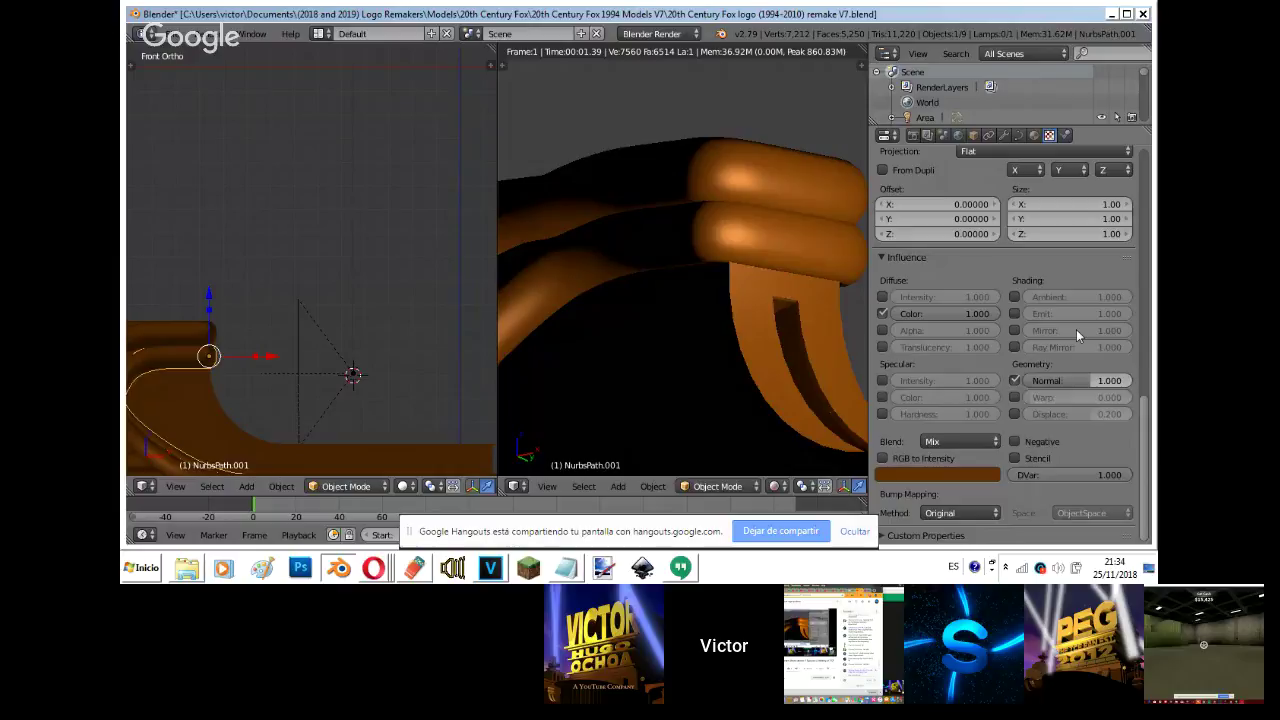
# - Try a Clouds noise size of 0.35 and return it to 0.15
pyautogui.scroll(5, 1011, 346)
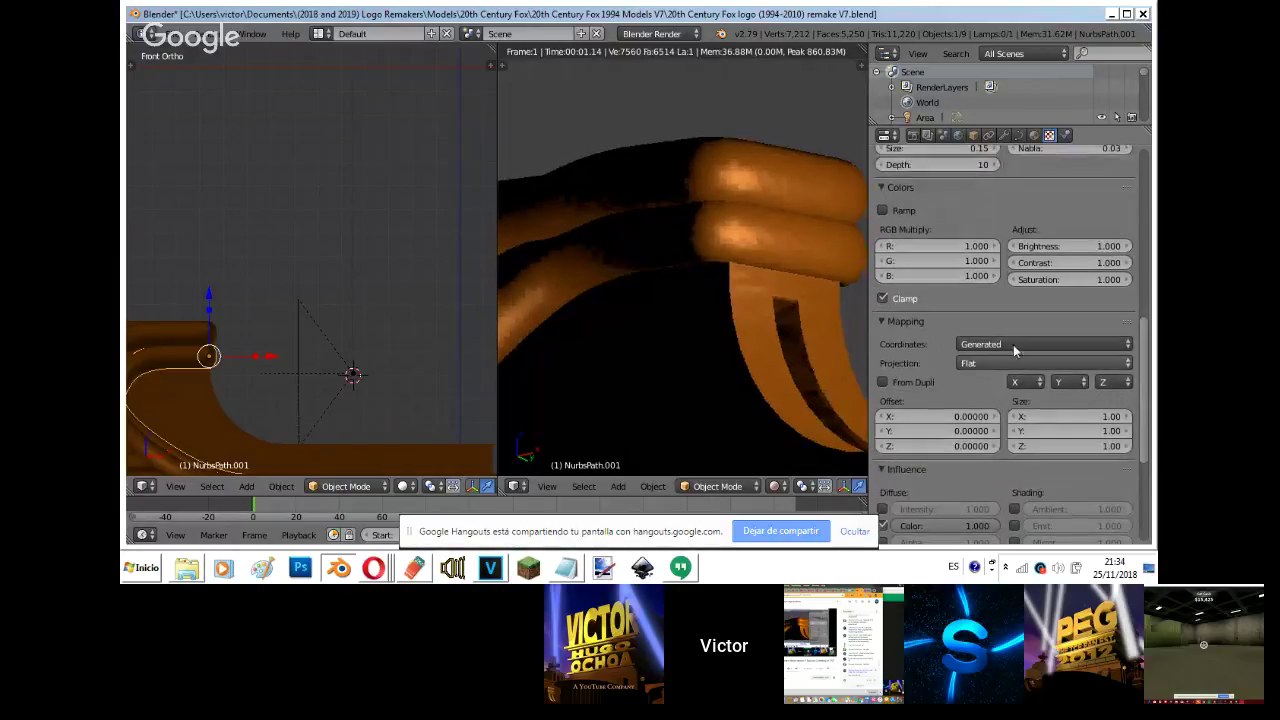
pyautogui.click(995, 151)
pyautogui.click(995, 151)
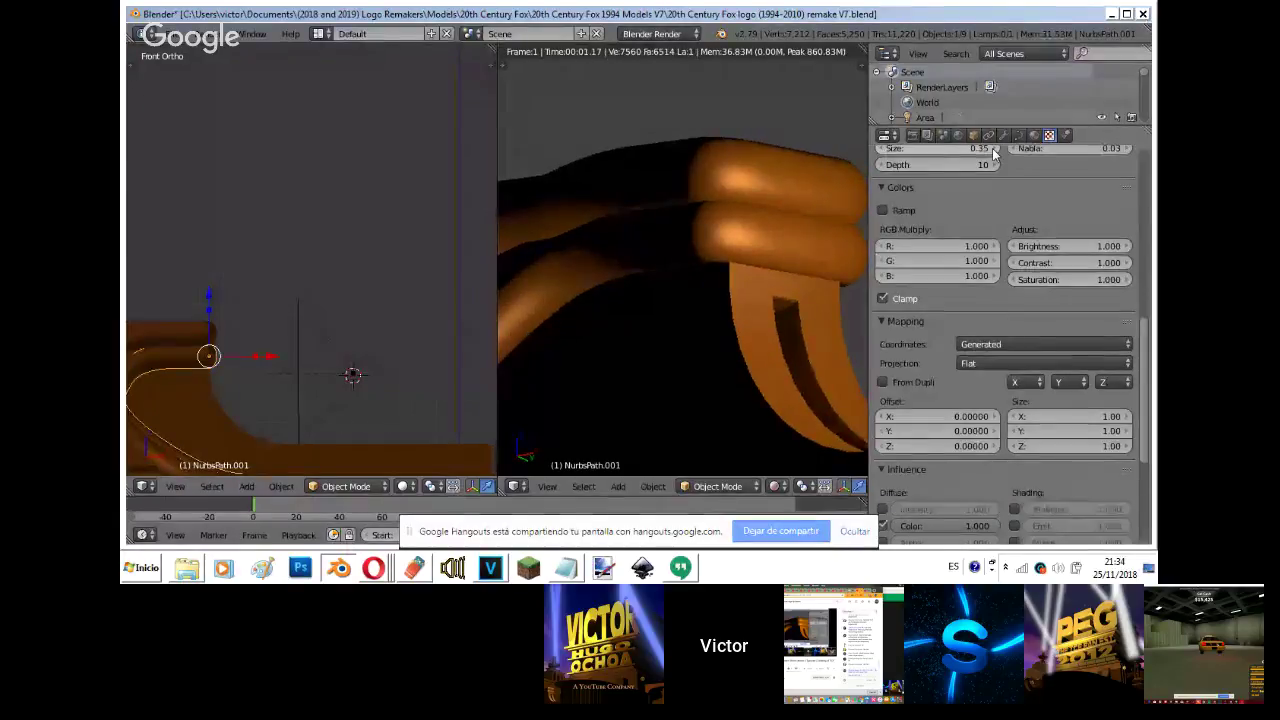
pyautogui.scroll(-1, 355, 334)
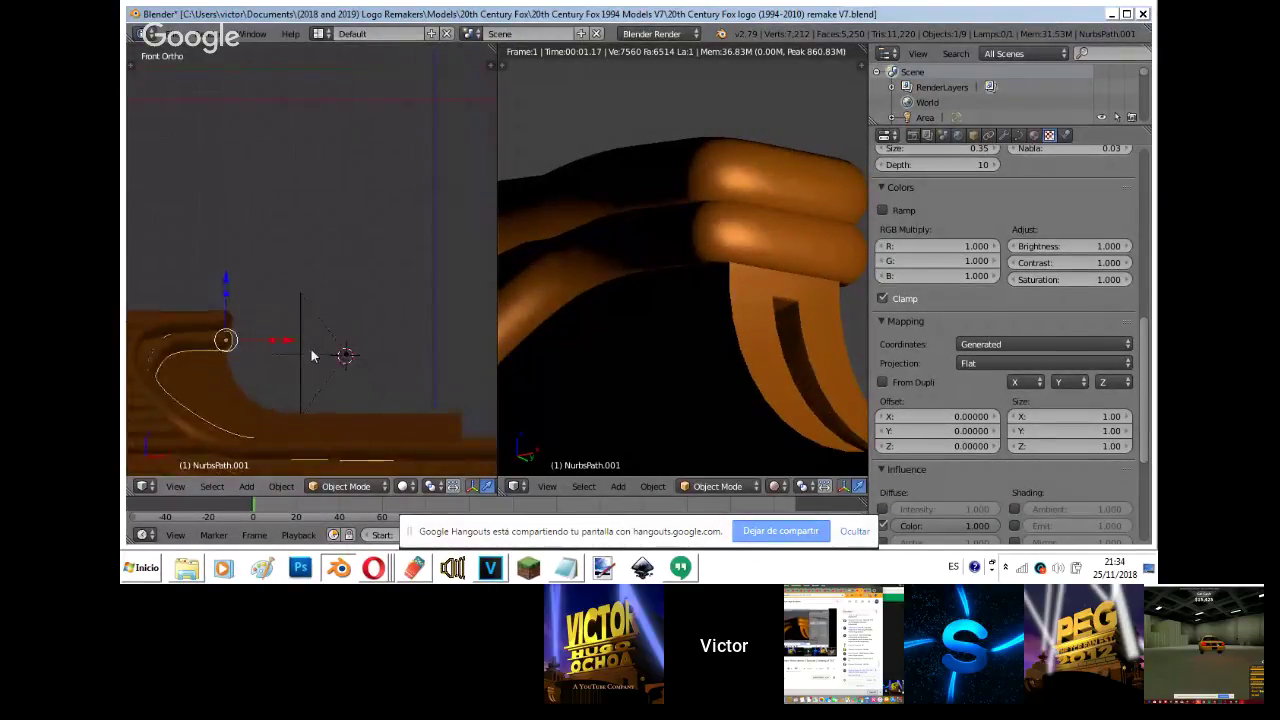
pyautogui.click(881, 151)
pyautogui.click(881, 151)
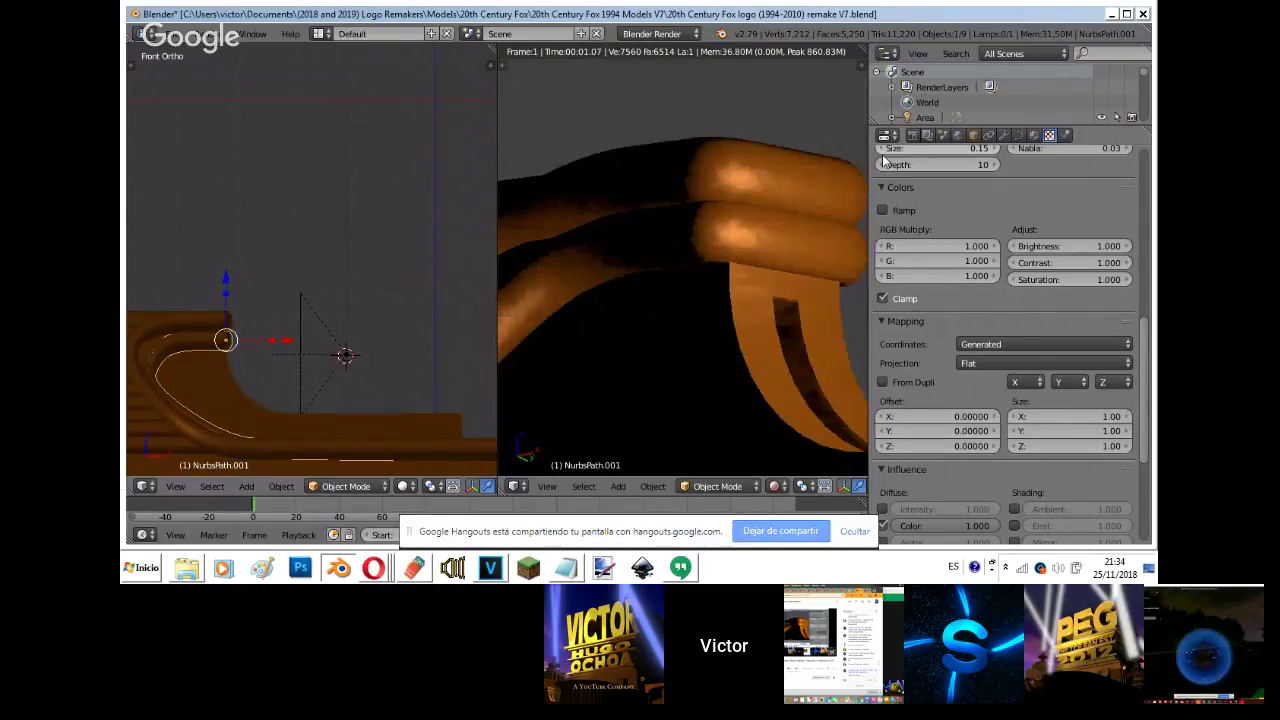
# - Set the Clouds texture's noise size to 0.35
pyautogui.click(993, 149)
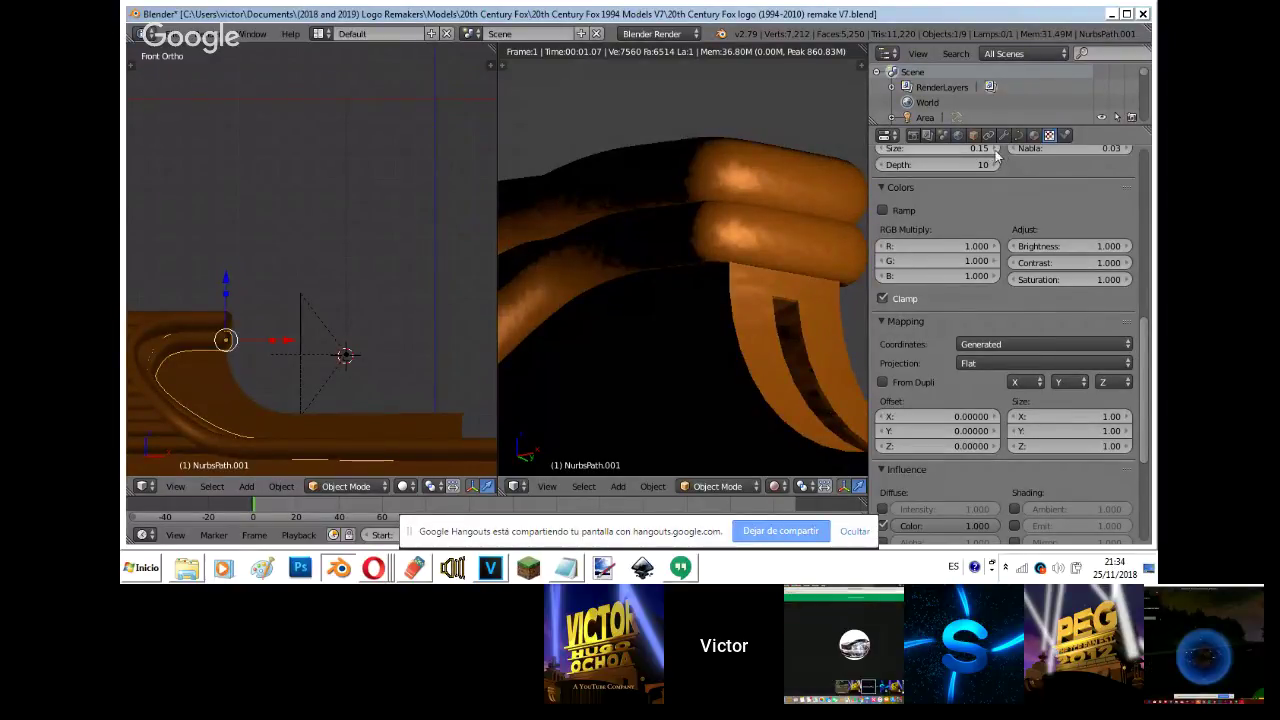
pyautogui.click(993, 149)
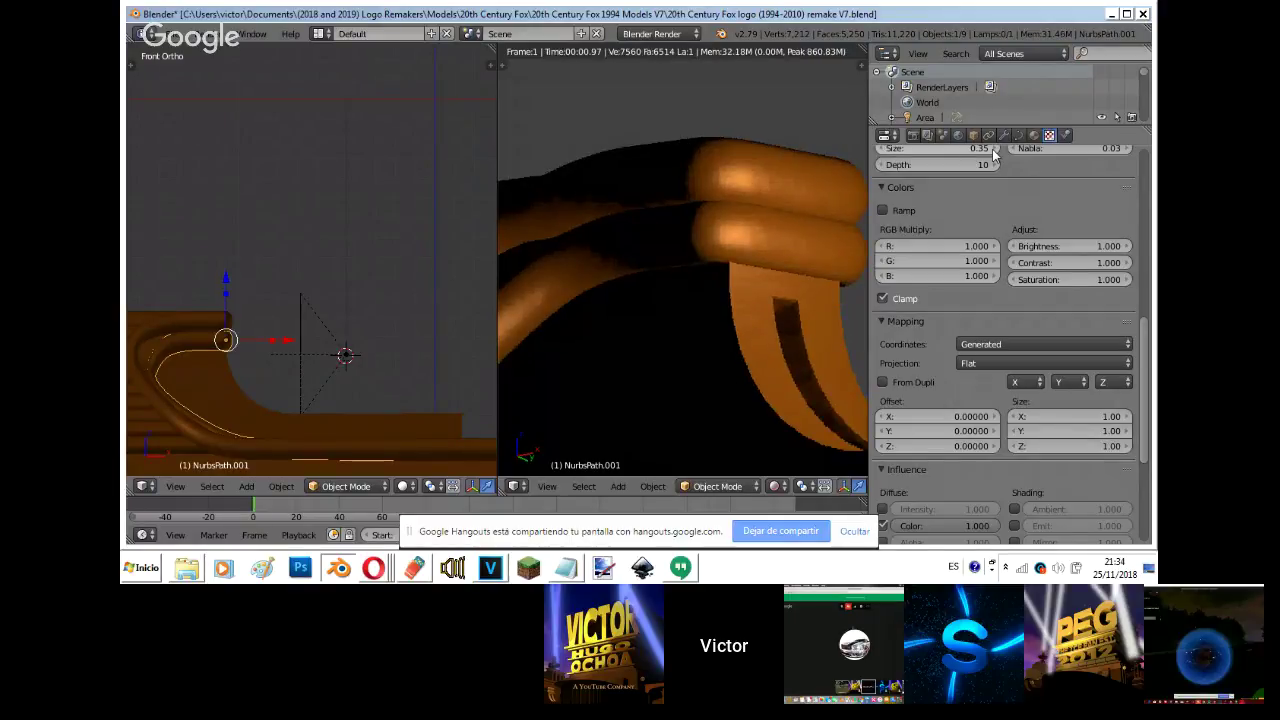
# - Move the spot lamp up and further back beside the curved ornament, and open its lamp settings
pyautogui.rightClick(345, 355)
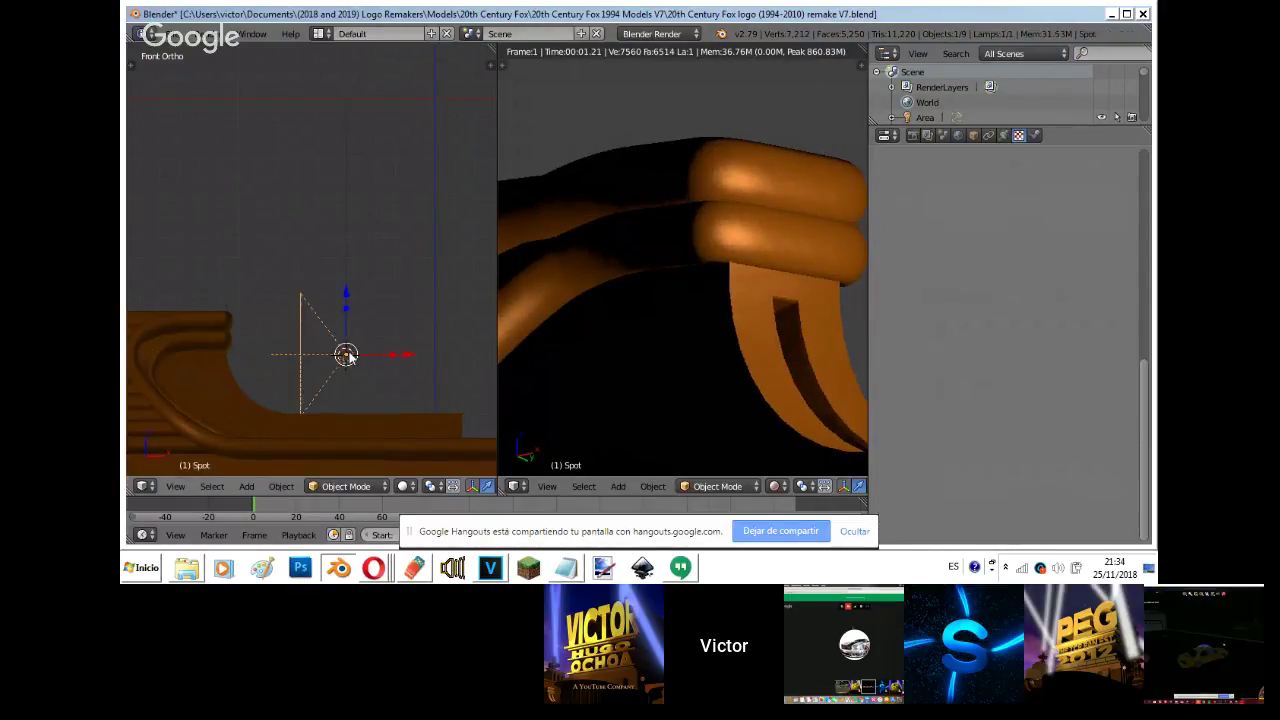
pyautogui.press('g')
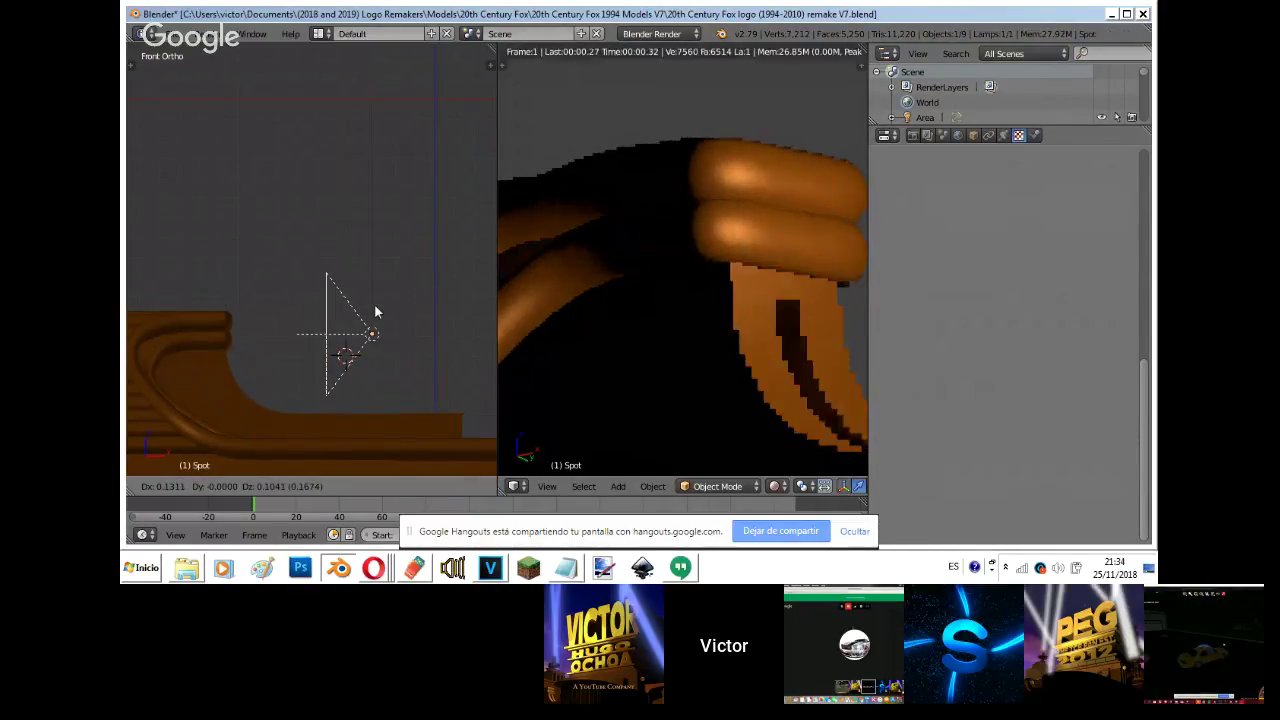
pyautogui.click(358, 310)
pyautogui.press('KP_3')
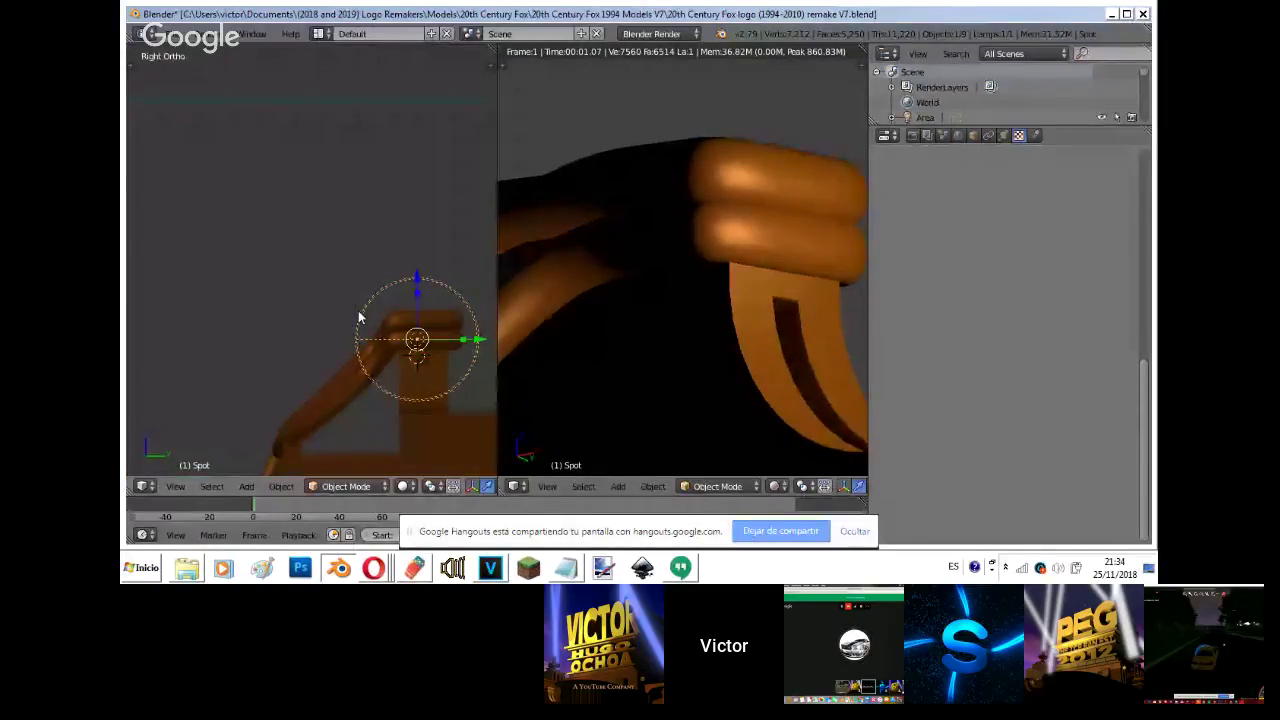
pyautogui.press('g')
pyautogui.click(380, 314)
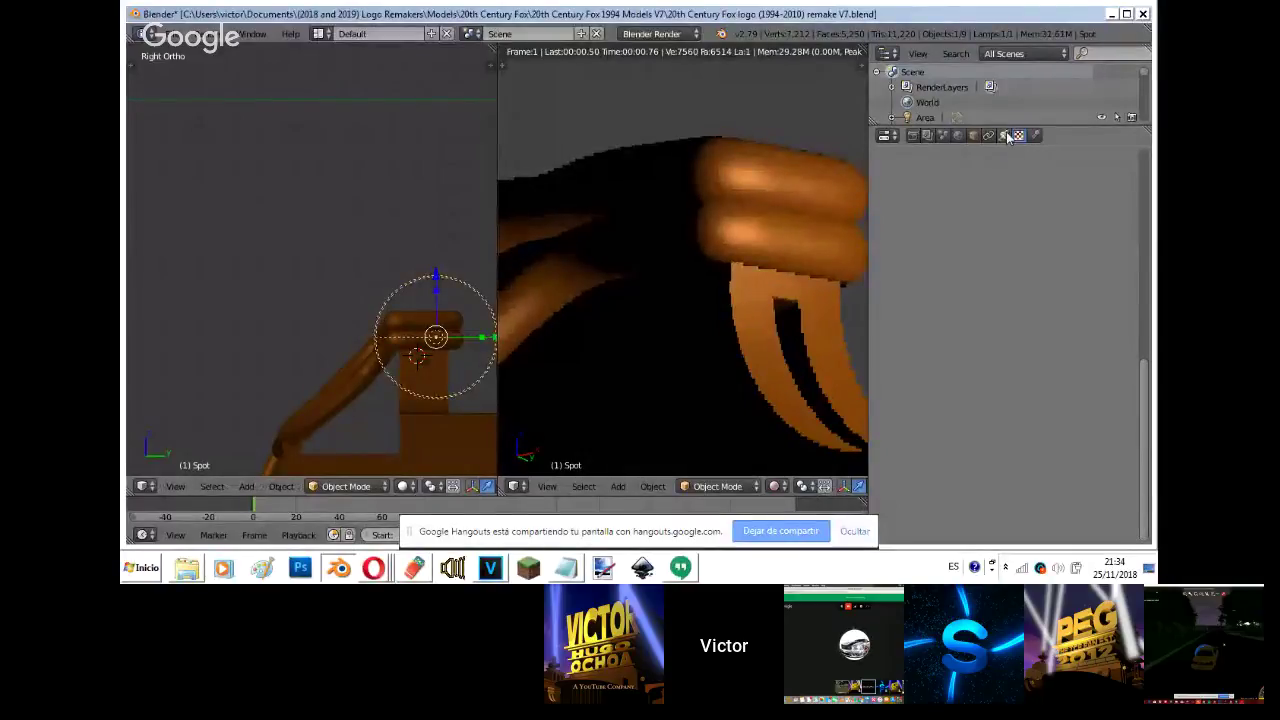
pyautogui.click(1005, 136)
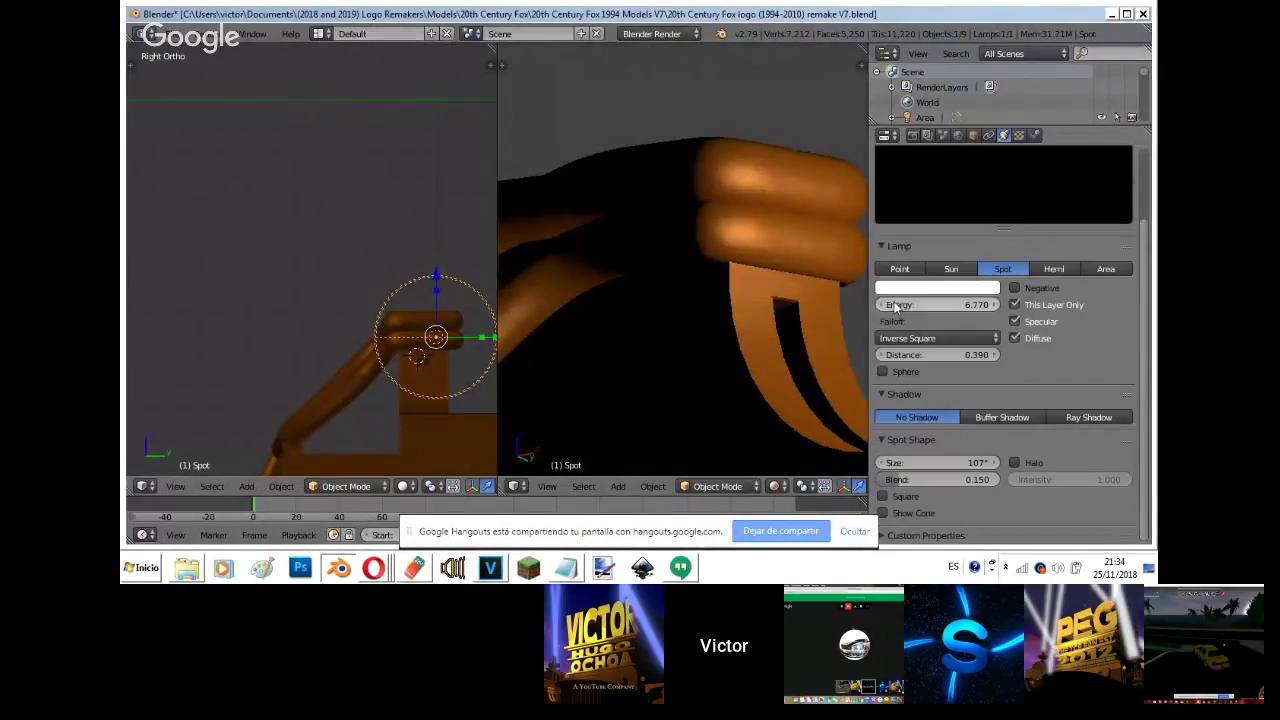
# - Try a rotated duplicate of the spot lamp above the ornament, and delete the copy
pyautogui.scroll(-4, 726, 254)
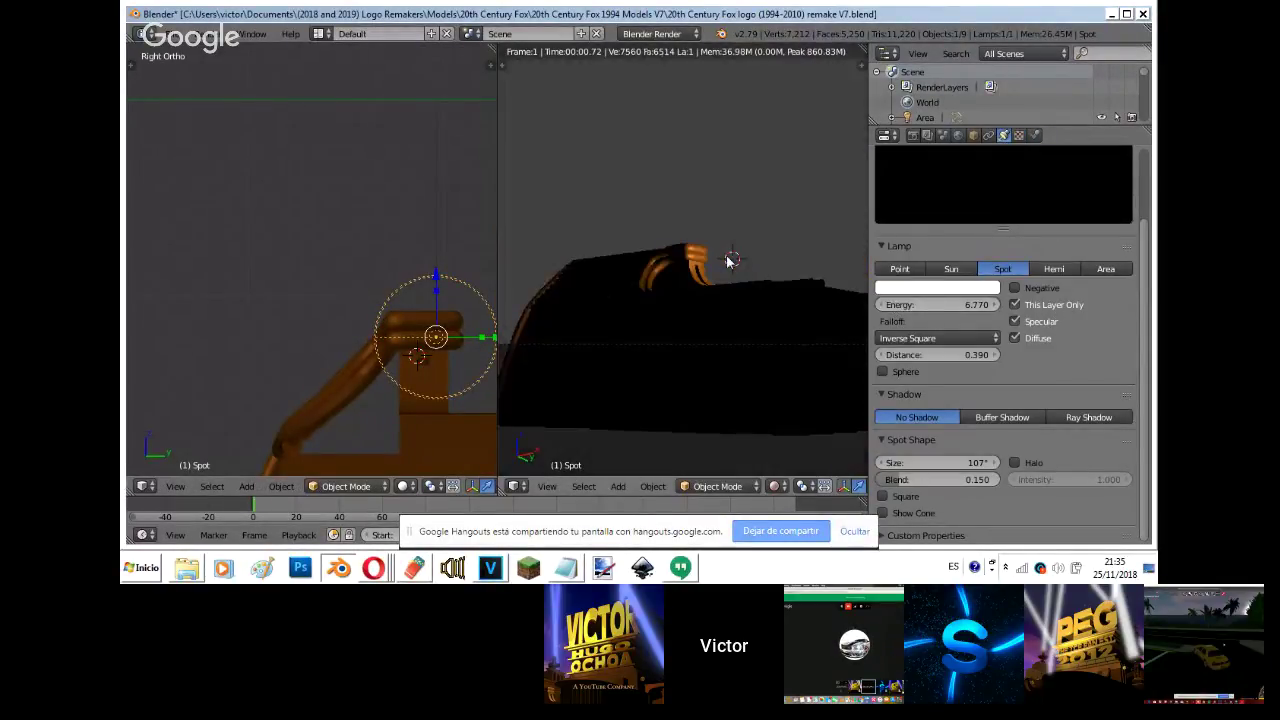
pyautogui.moveTo(235, 305); pyautogui.dragTo(235, 312, button='middle')
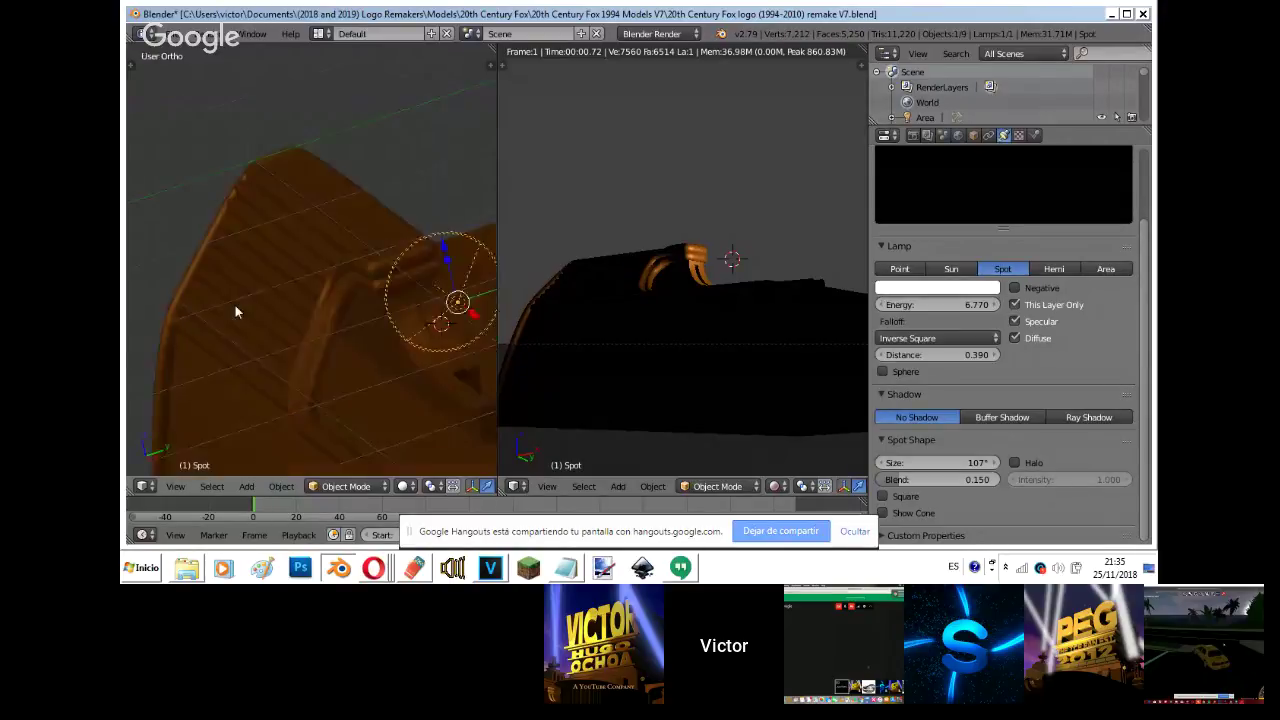
pyautogui.press('KP_7')
pyautogui.scroll(-7, 235, 305)
pyautogui.press('KP_1')
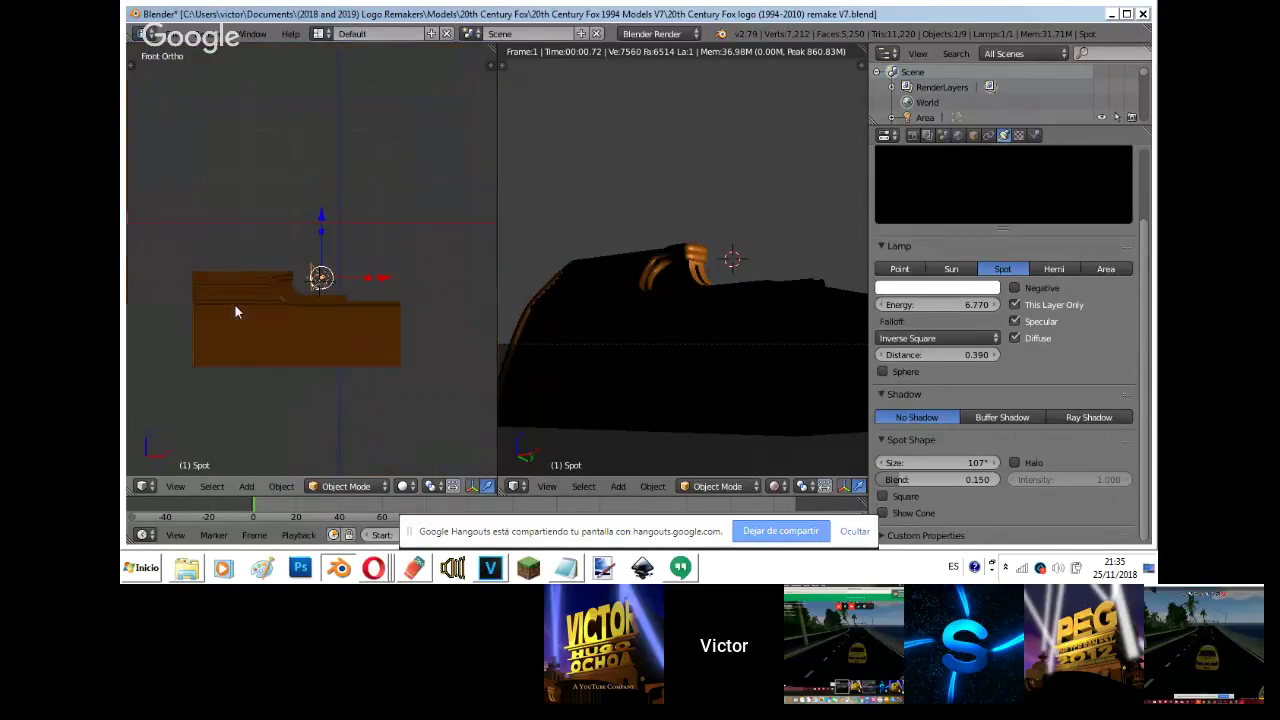
pyautogui.hotkey('shift', 'd')
pyautogui.click(241, 197)
pyautogui.press('r')
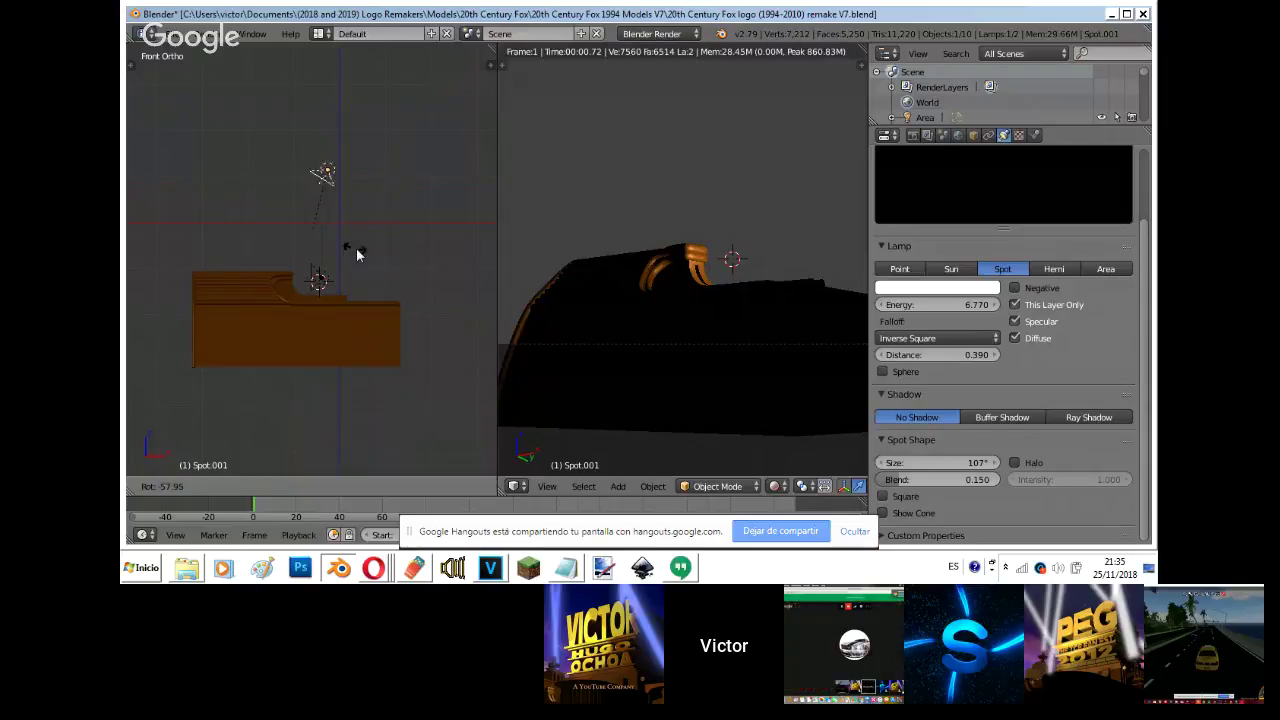
pyautogui.click(357, 251)
pyautogui.press('x')
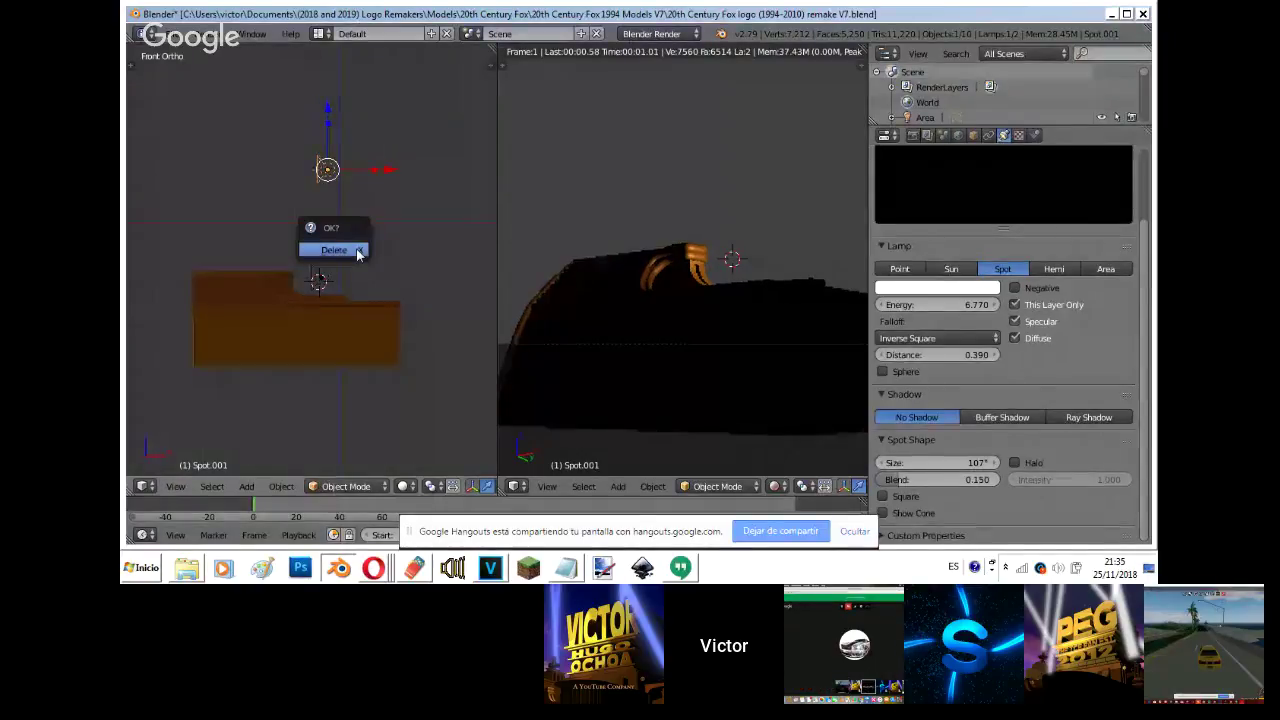
pyautogui.click(357, 249)
# - Add an Area lamp, raise it well above the ornament piece, and restrict it to This Layer Only
pyautogui.hotkey('shift', 'a')
pyautogui.click(424, 310)
pyautogui.press('g')
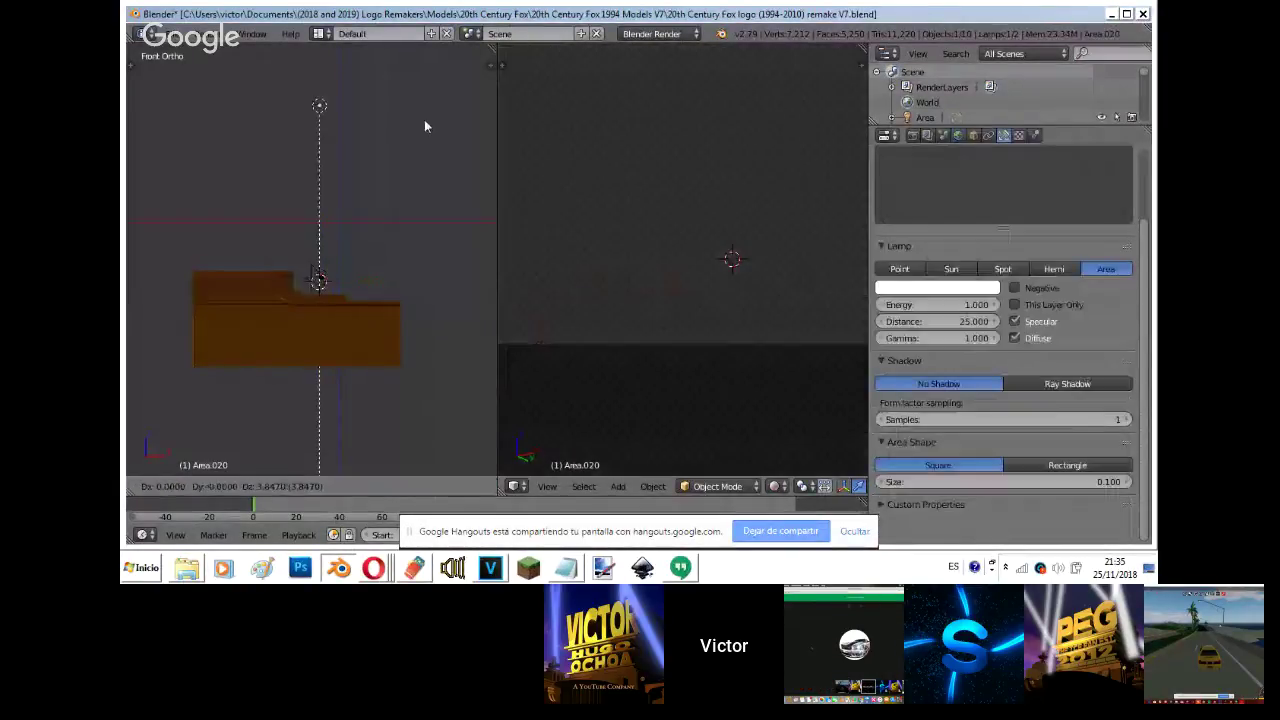
pyautogui.click(424, 126)
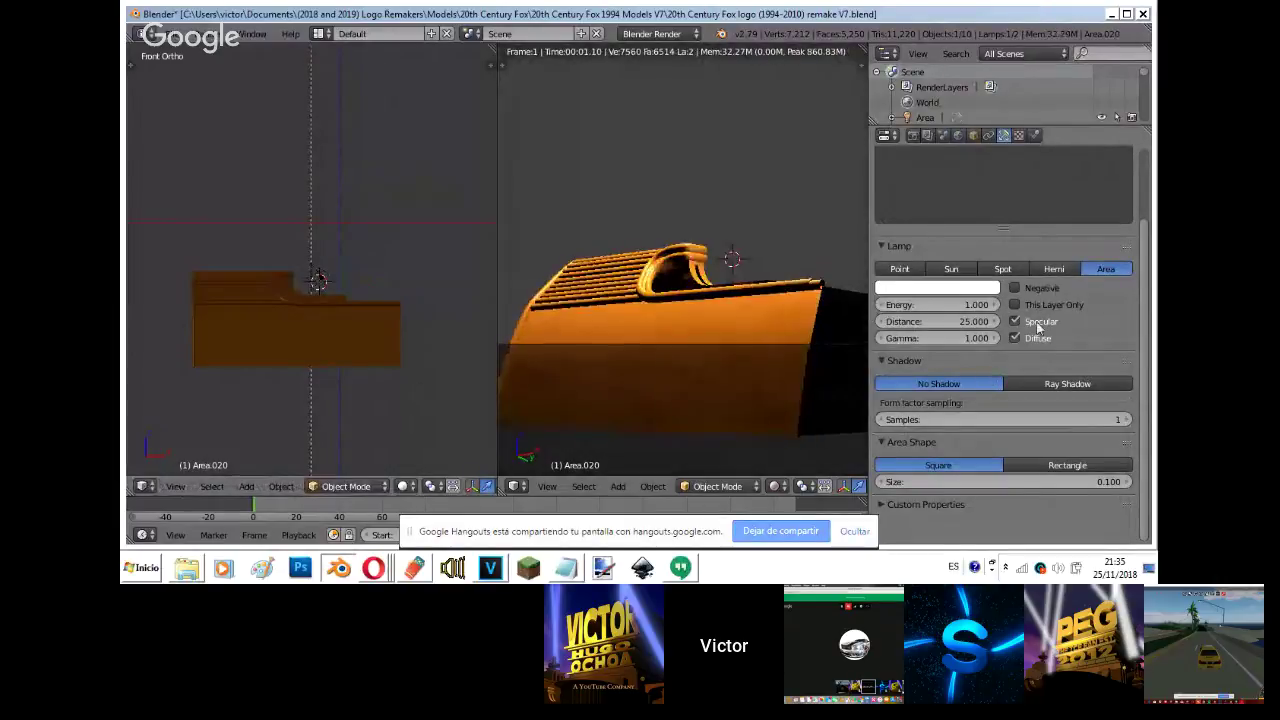
pyautogui.click(1033, 305)
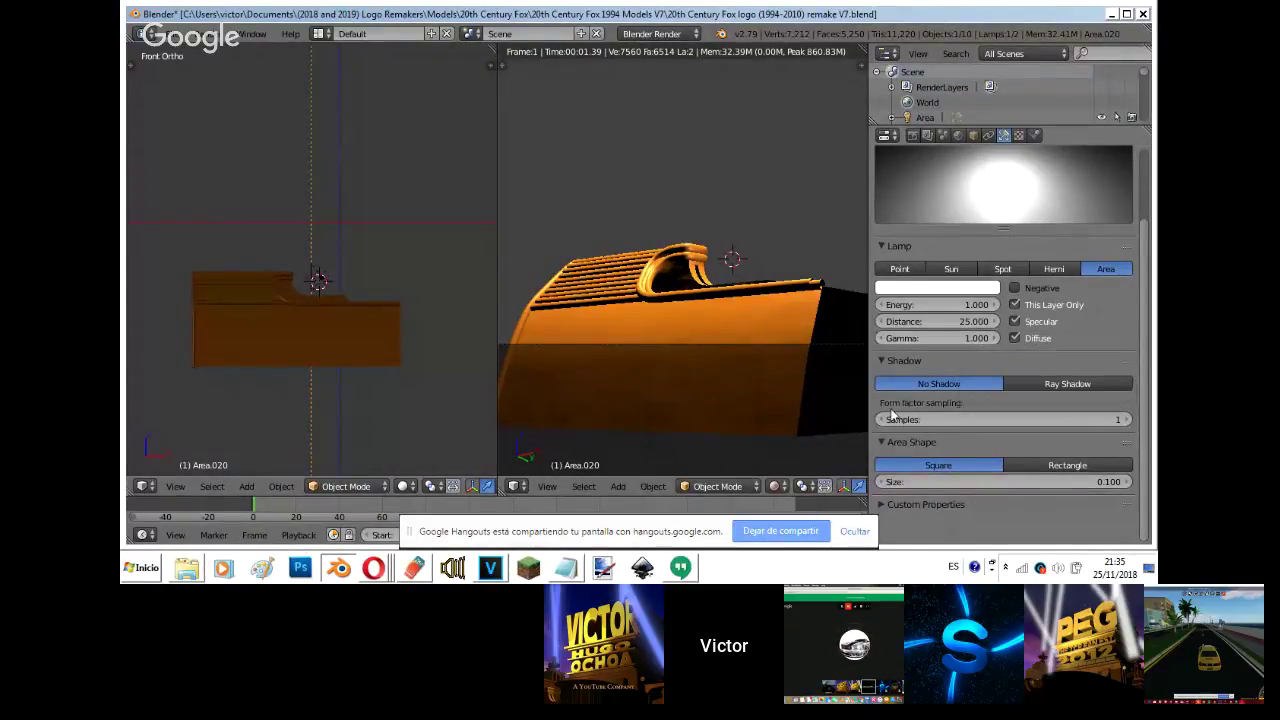
# - Set the new area lamp's energy to 10 and its distance to 0
pyautogui.moveTo(965, 306); pyautogui.dragTo(757, 328)
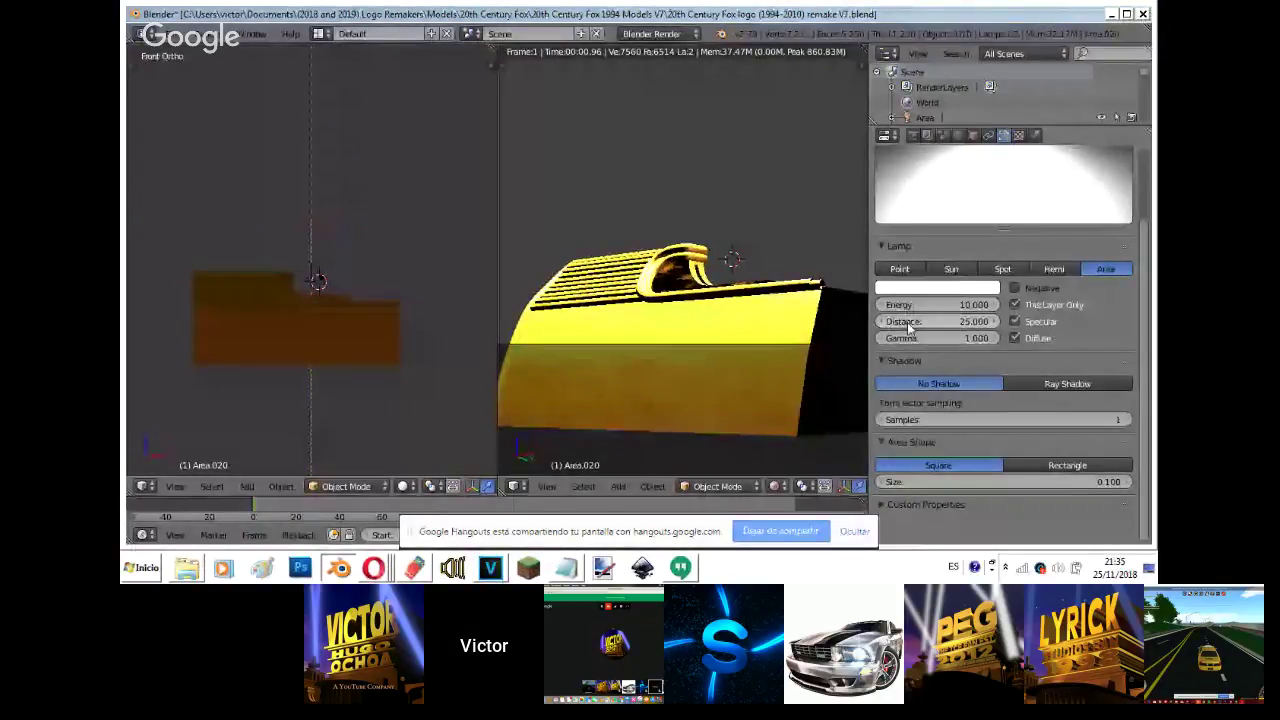
pyautogui.moveTo(908, 324); pyautogui.dragTo(1023, 371)
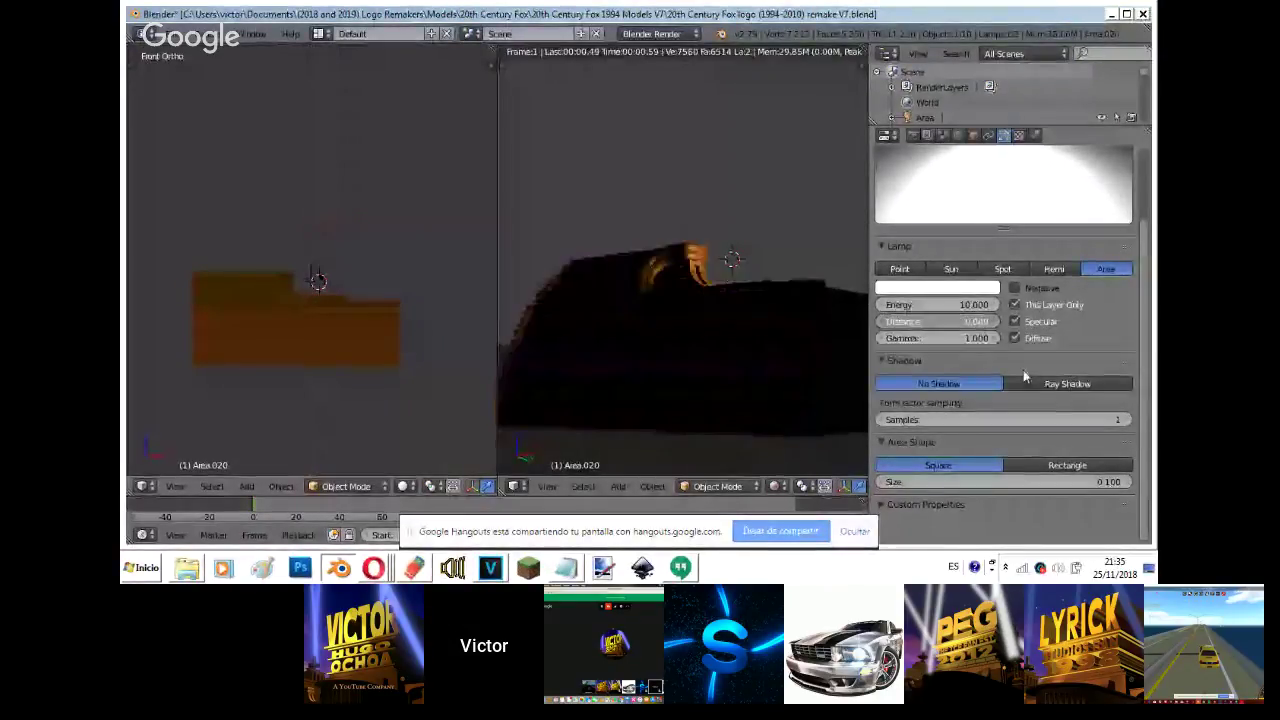
# - Switch to Opera and check the YouTube live stream page and its chat
pyautogui.click(373, 567)
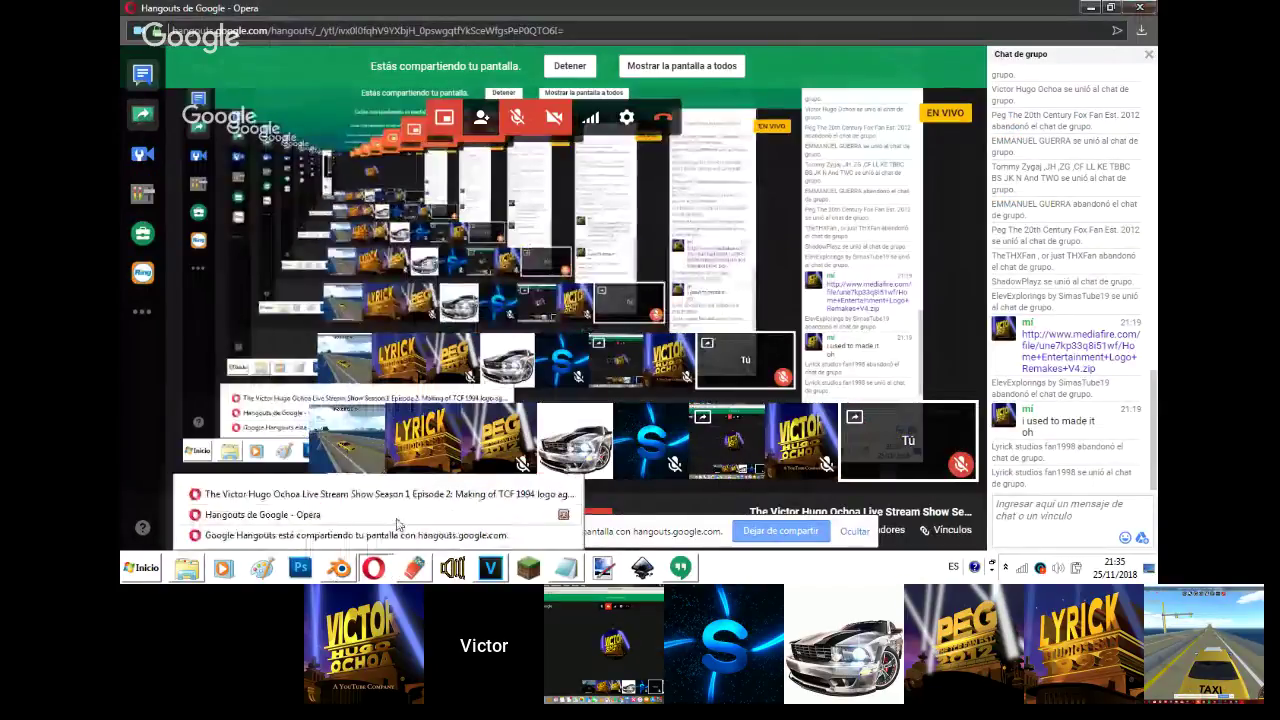
pyautogui.click(402, 495)
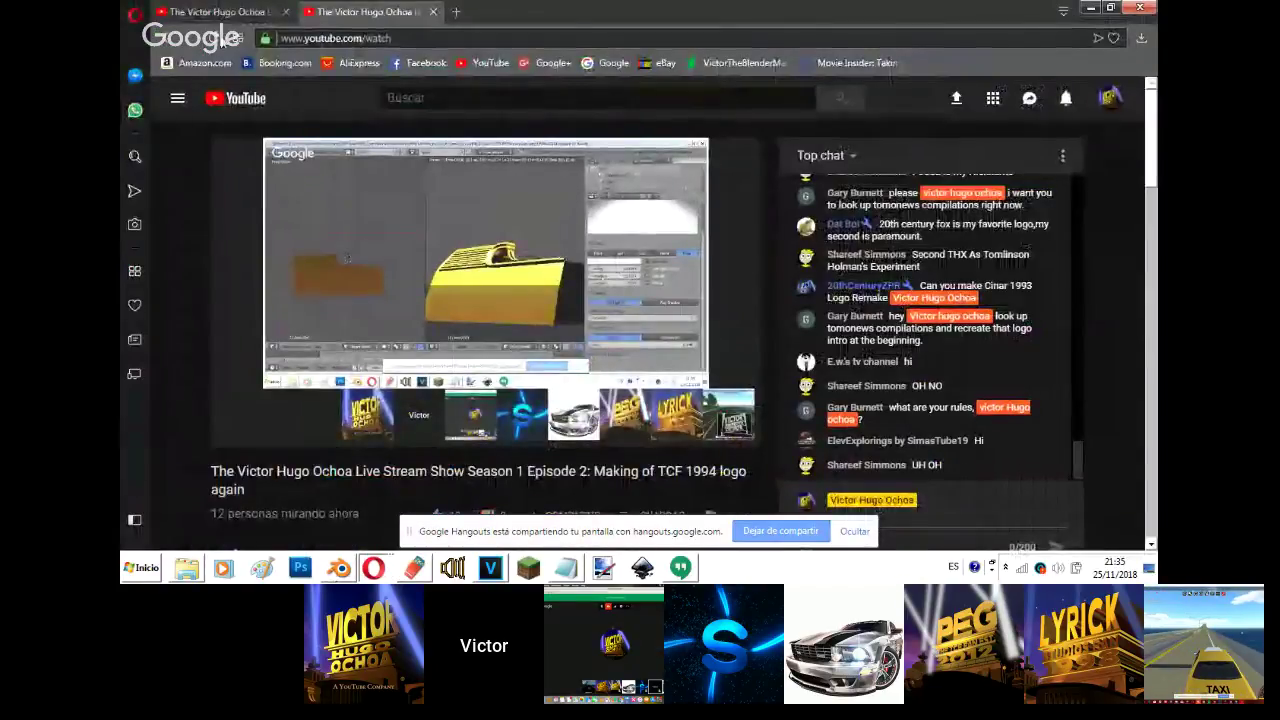
# - Return to Blender and set the area lamp's distance to 1.11
pyautogui.click(350, 575)
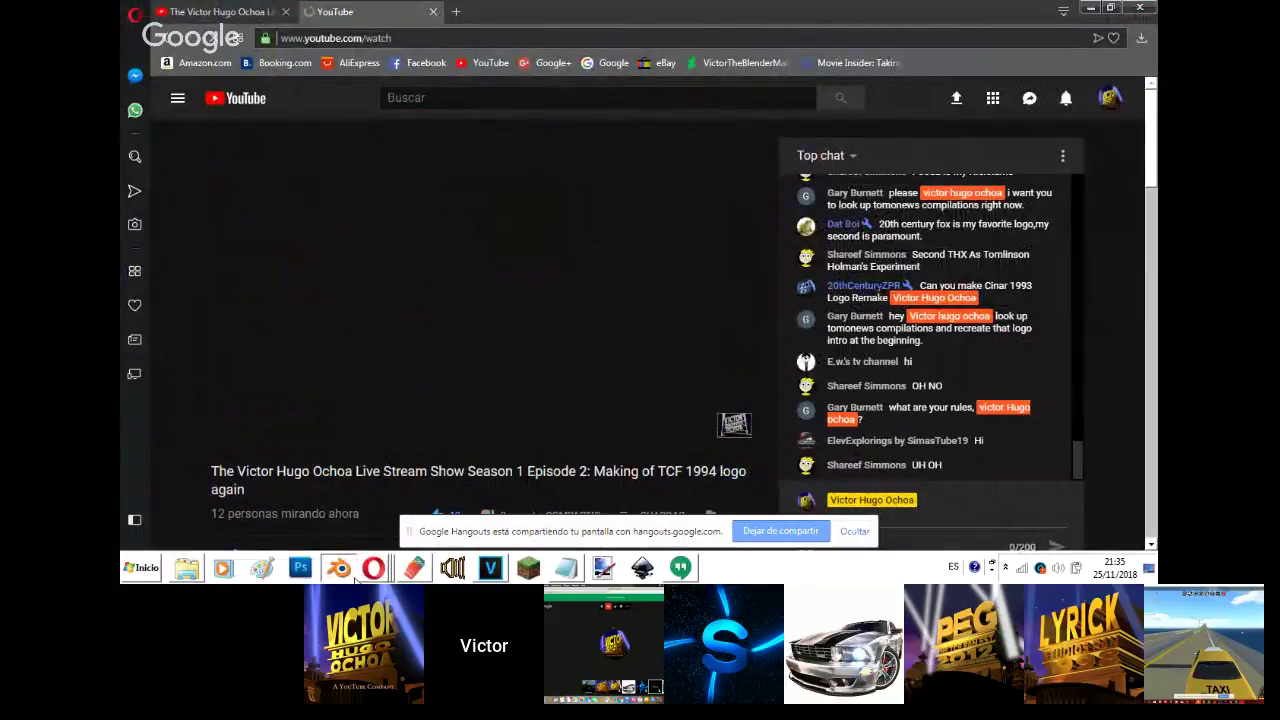
pyautogui.click(345, 570)
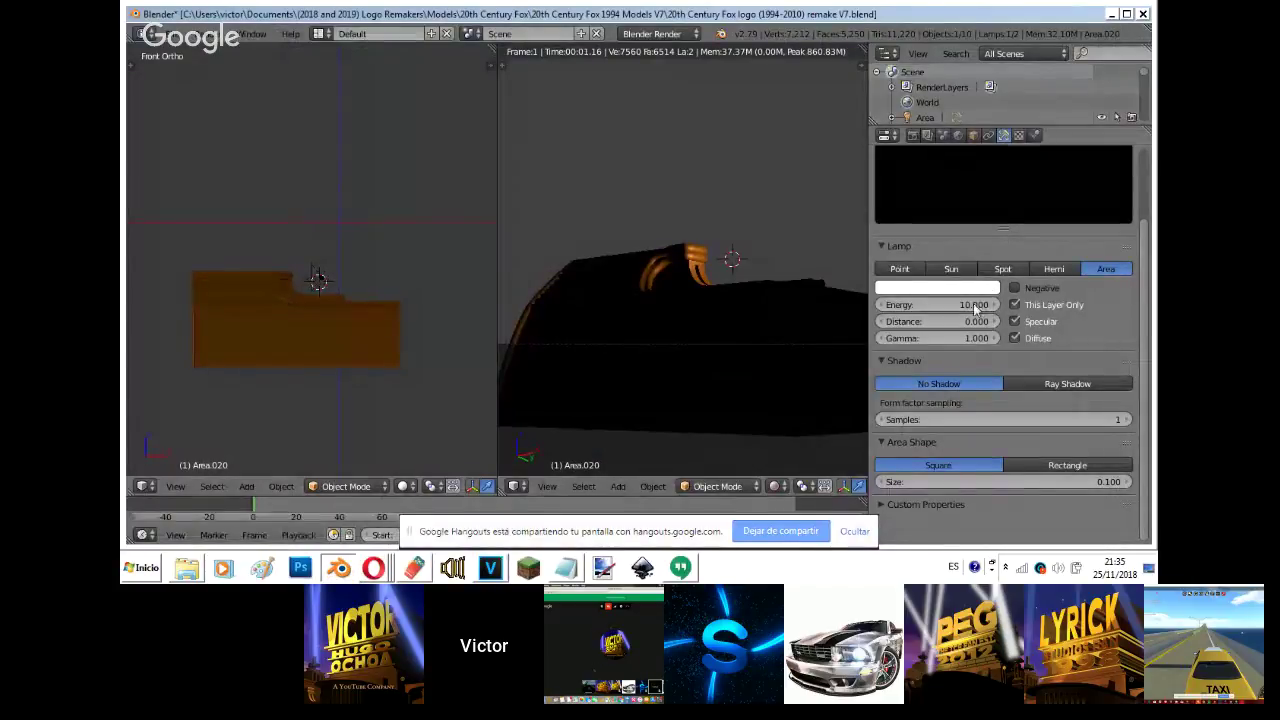
pyautogui.moveTo(975, 327); pyautogui.dragTo(1058, 327)
# - Check the Hangouts call window and the live stream tabs in Opera
pyautogui.click(373, 568)
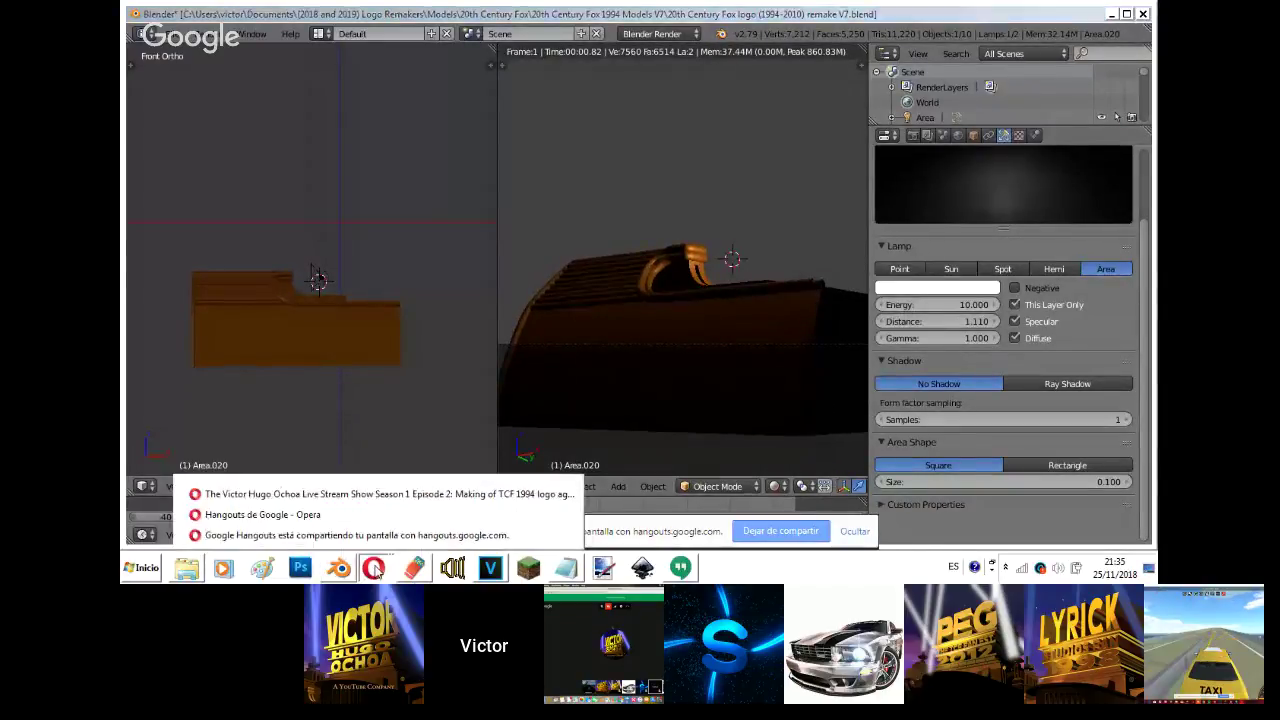
pyautogui.click(370, 517)
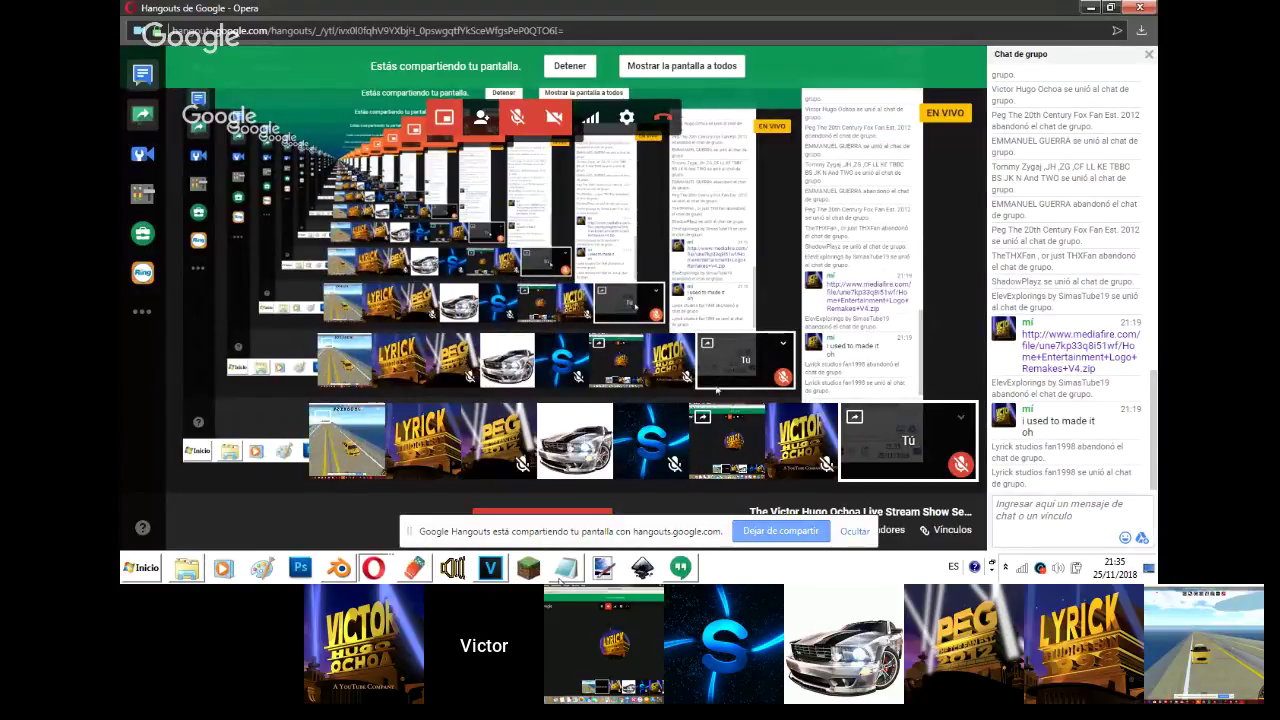
pyautogui.moveTo(373, 568)
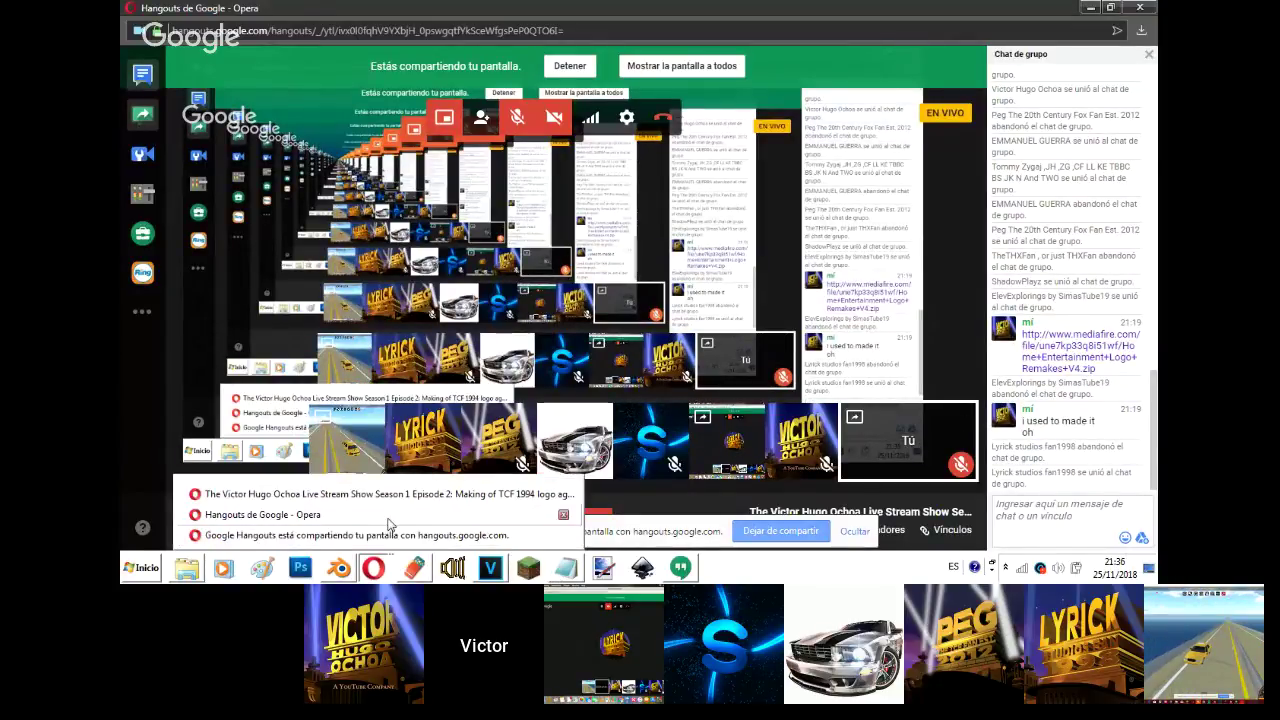
pyautogui.click(386, 496)
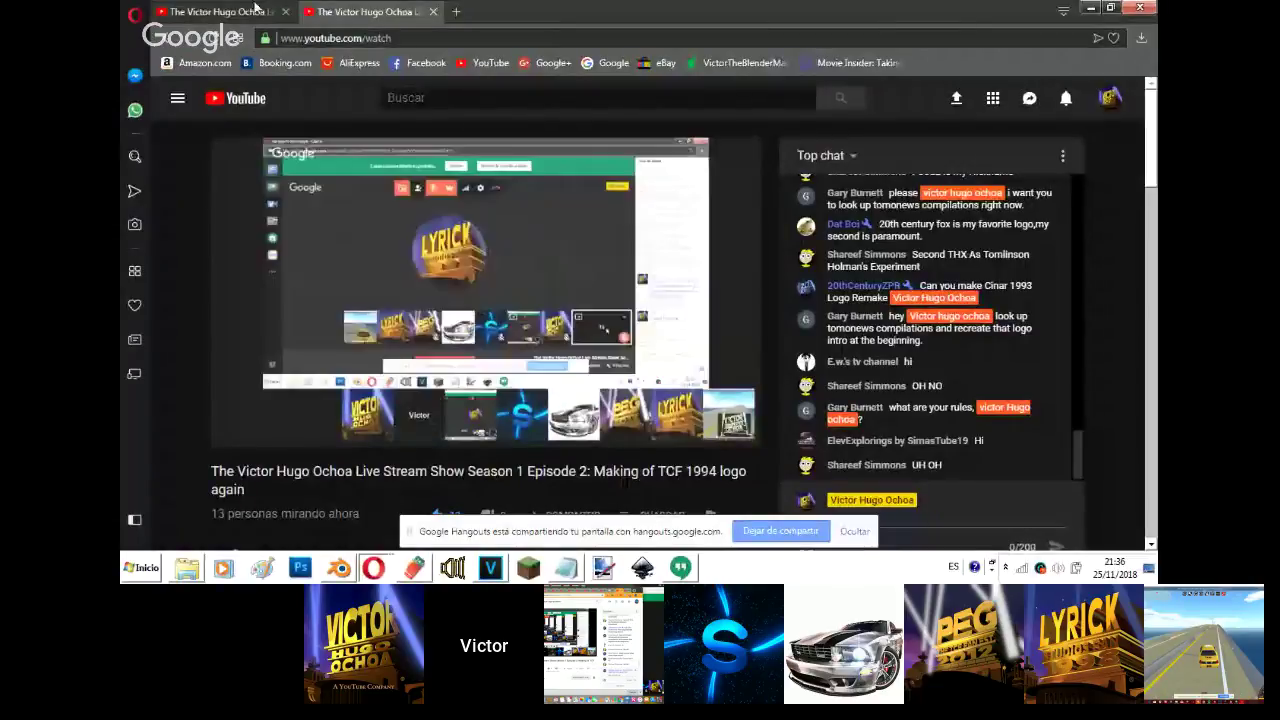
pyautogui.click(247, 10)
pyautogui.click(365, 11)
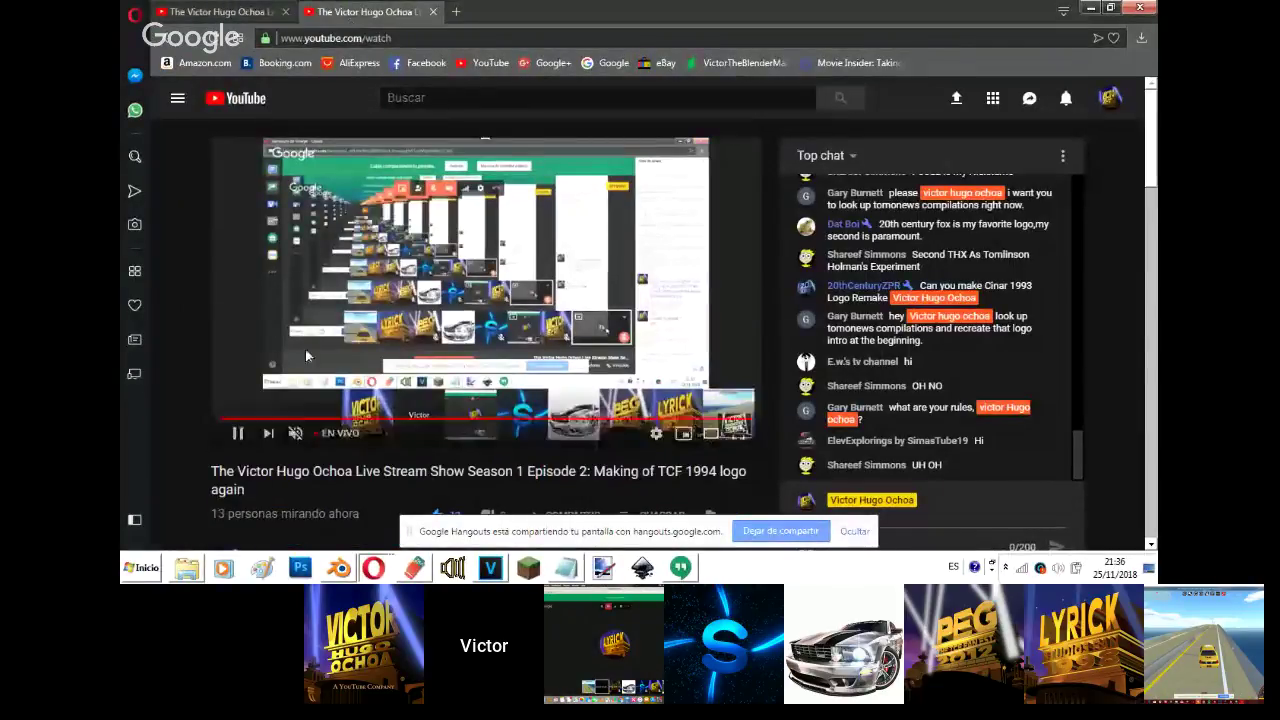
# - Switch to Blender and back to the Hangouts call window to check the call again
pyautogui.click(345, 570)
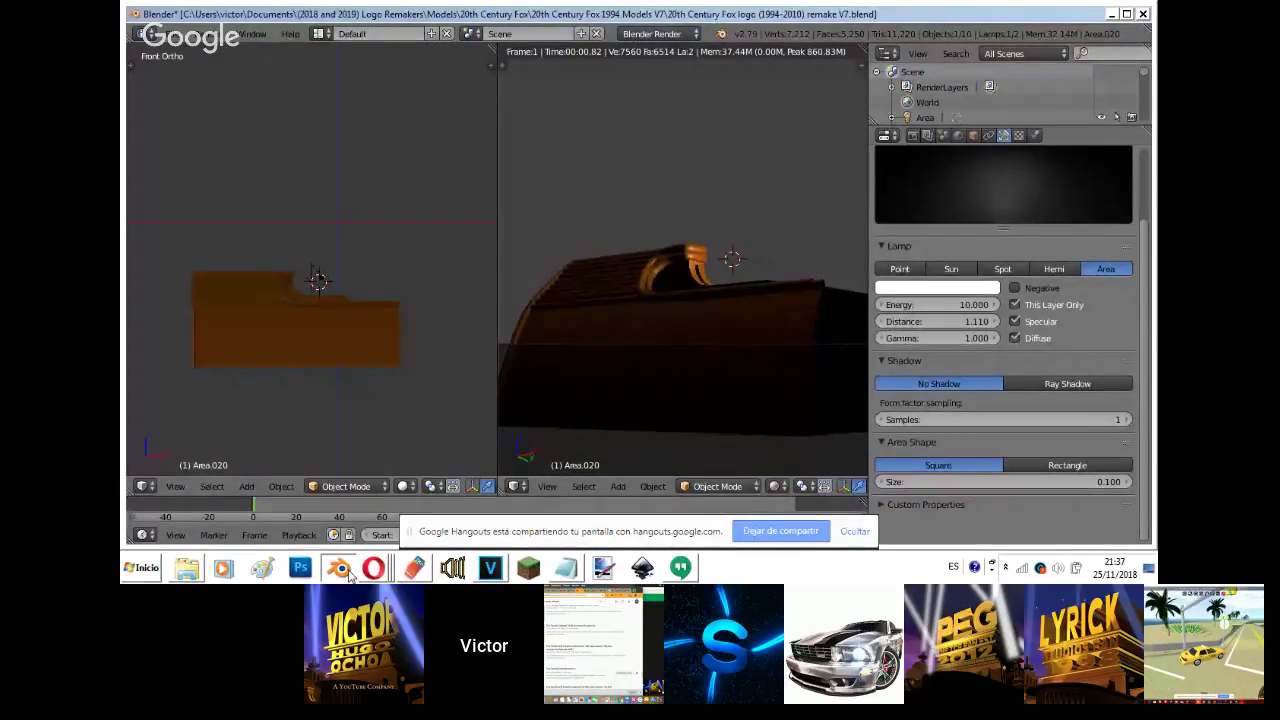
pyautogui.click(380, 567)
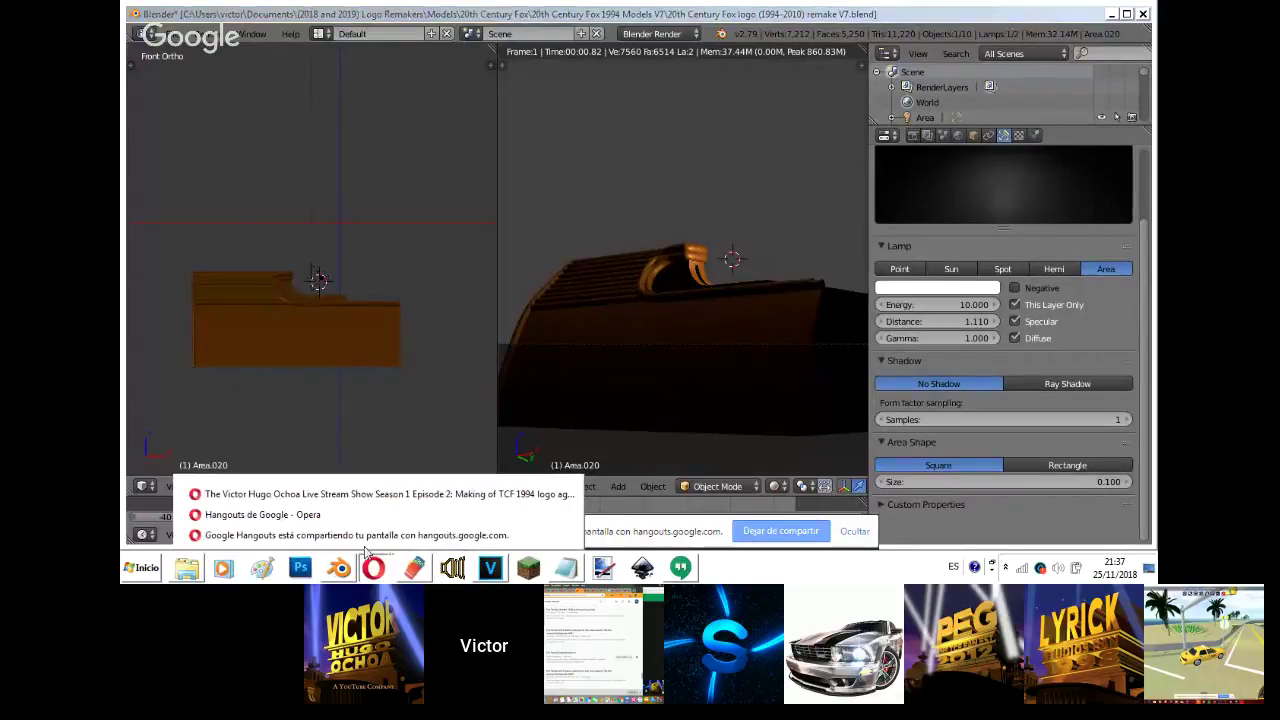
pyautogui.click(359, 513)
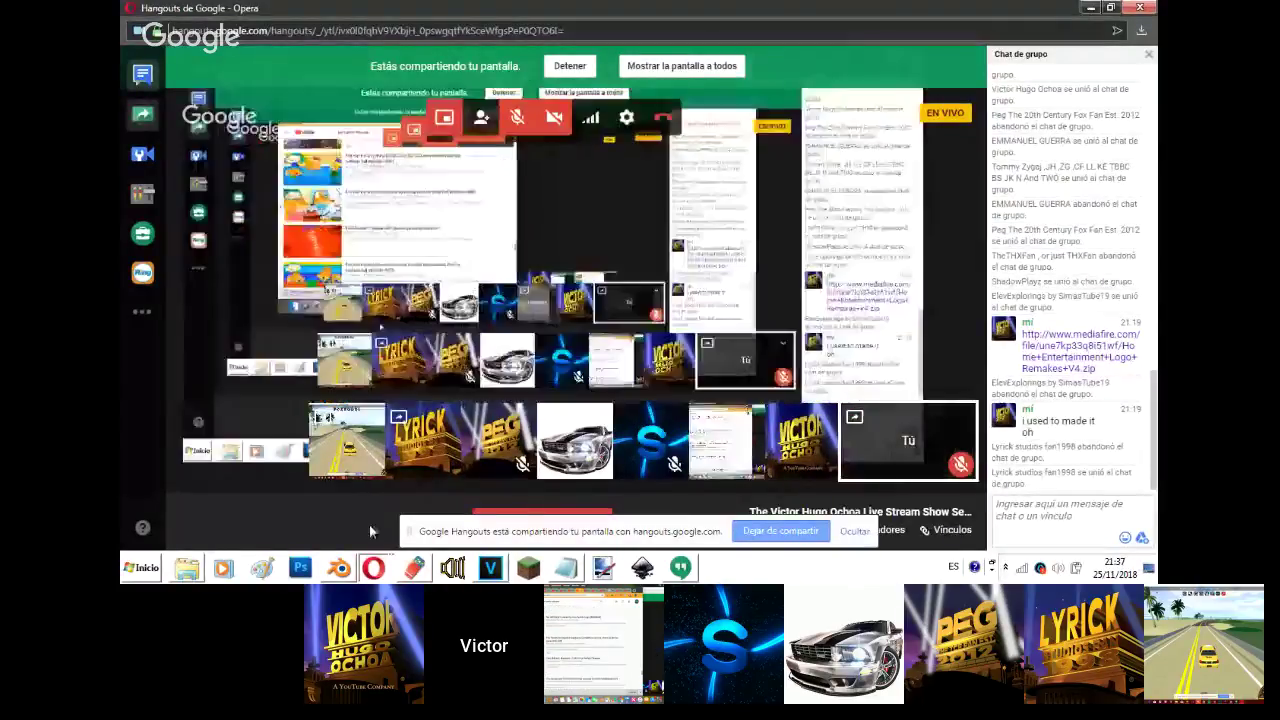
# - In Blender, set the area lamp's distance to 1.55 and move it about 1.19 along Y and -3.03 along Z
pyautogui.click(338, 568)
pyautogui.moveTo(980, 326); pyautogui.dragTo(967, 330)
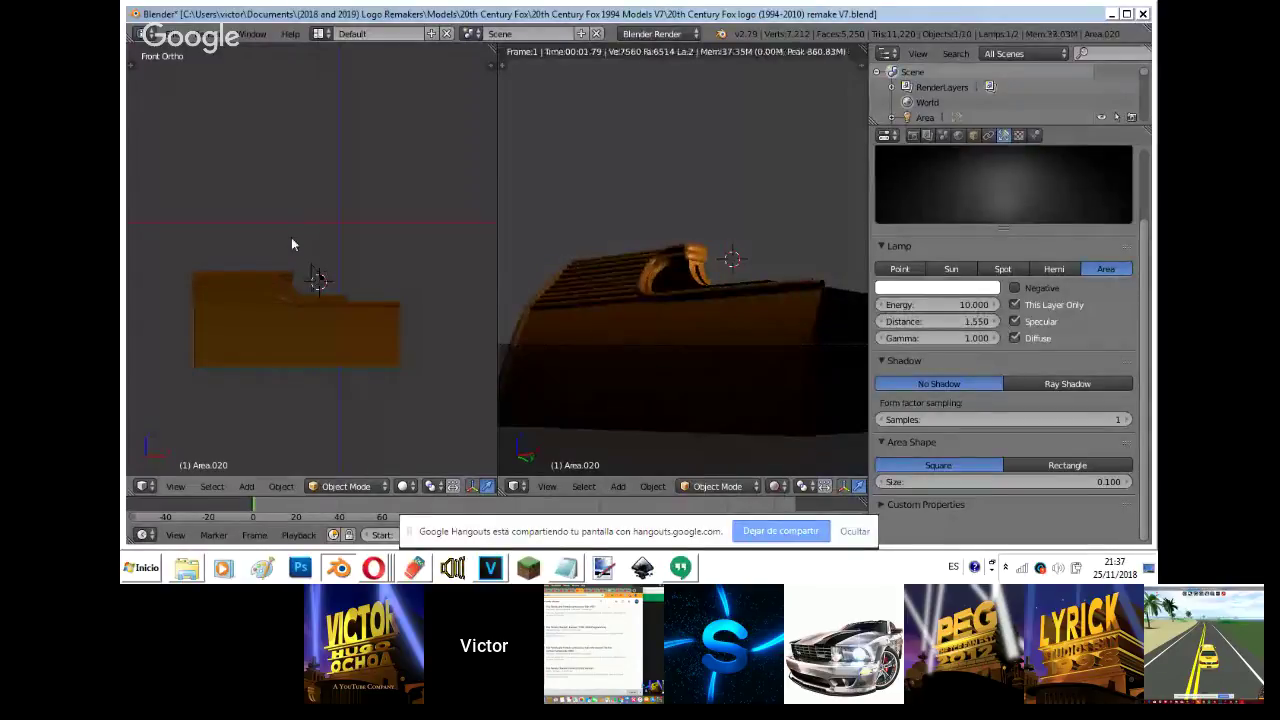
pyautogui.press('KP_3')
pyautogui.scroll(-3, 291, 243)
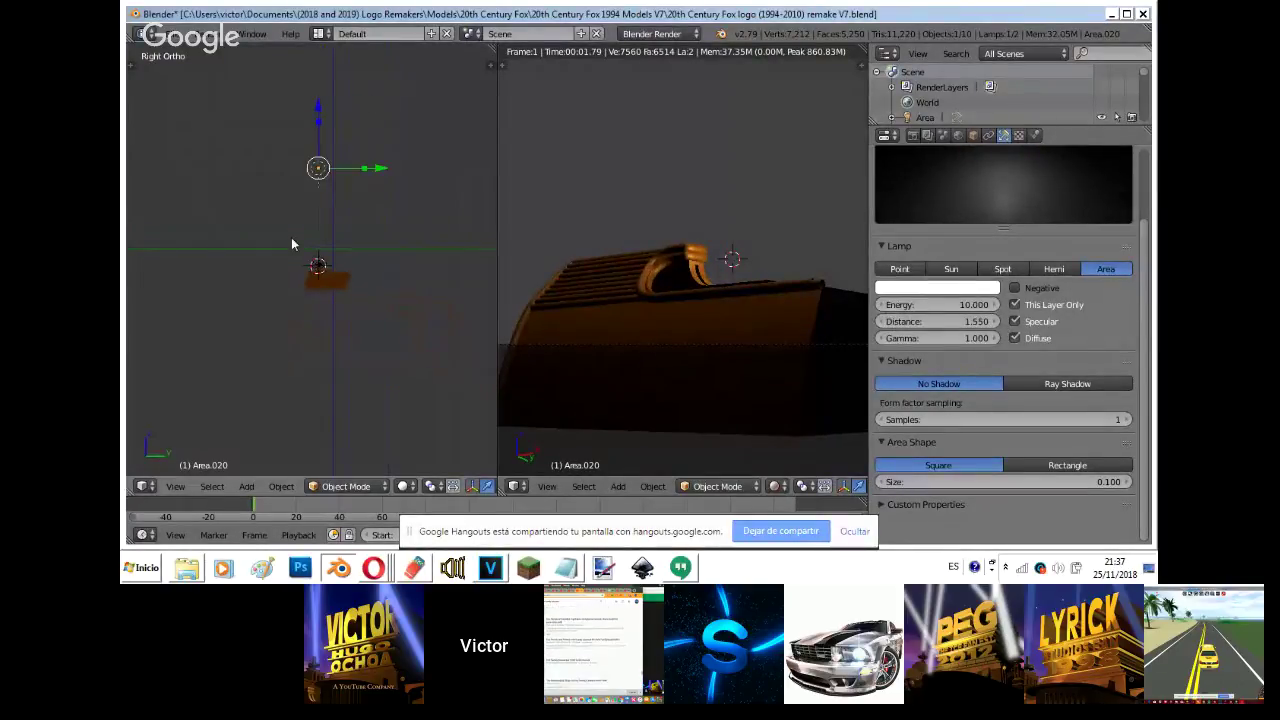
pyautogui.press('g')
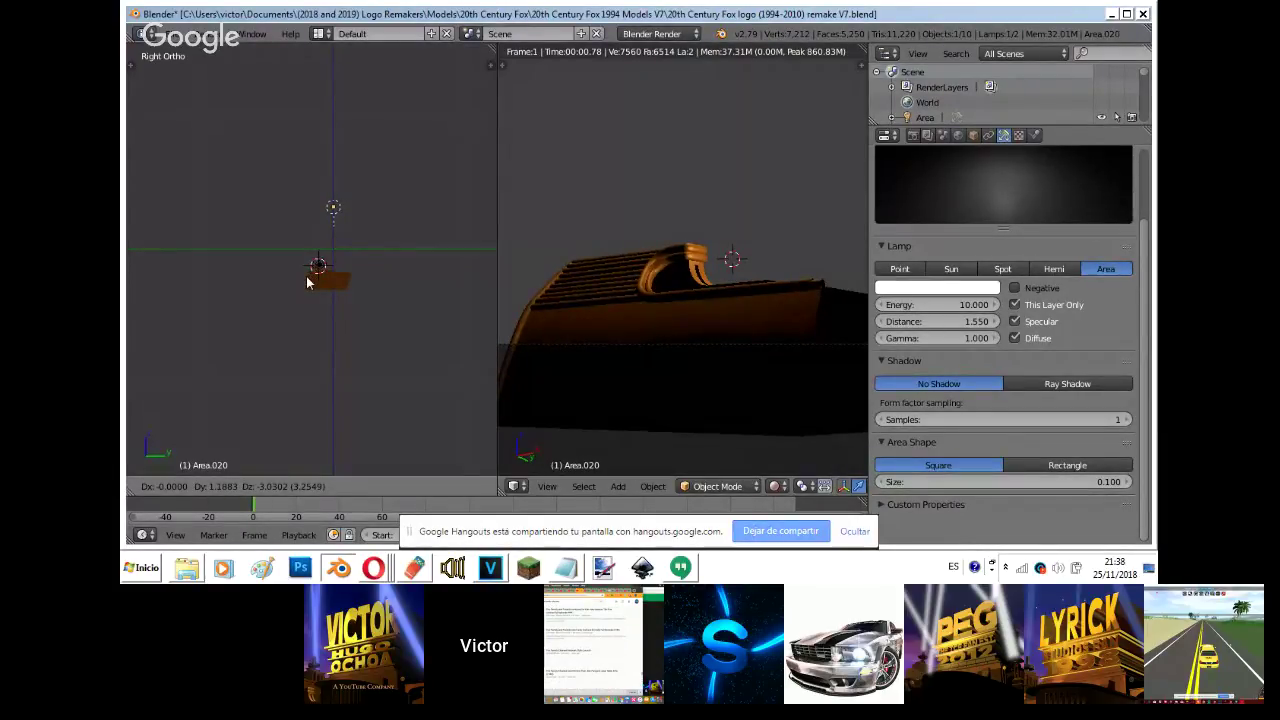
pyautogui.click(307, 282)
pyautogui.scroll(10, 307, 282)
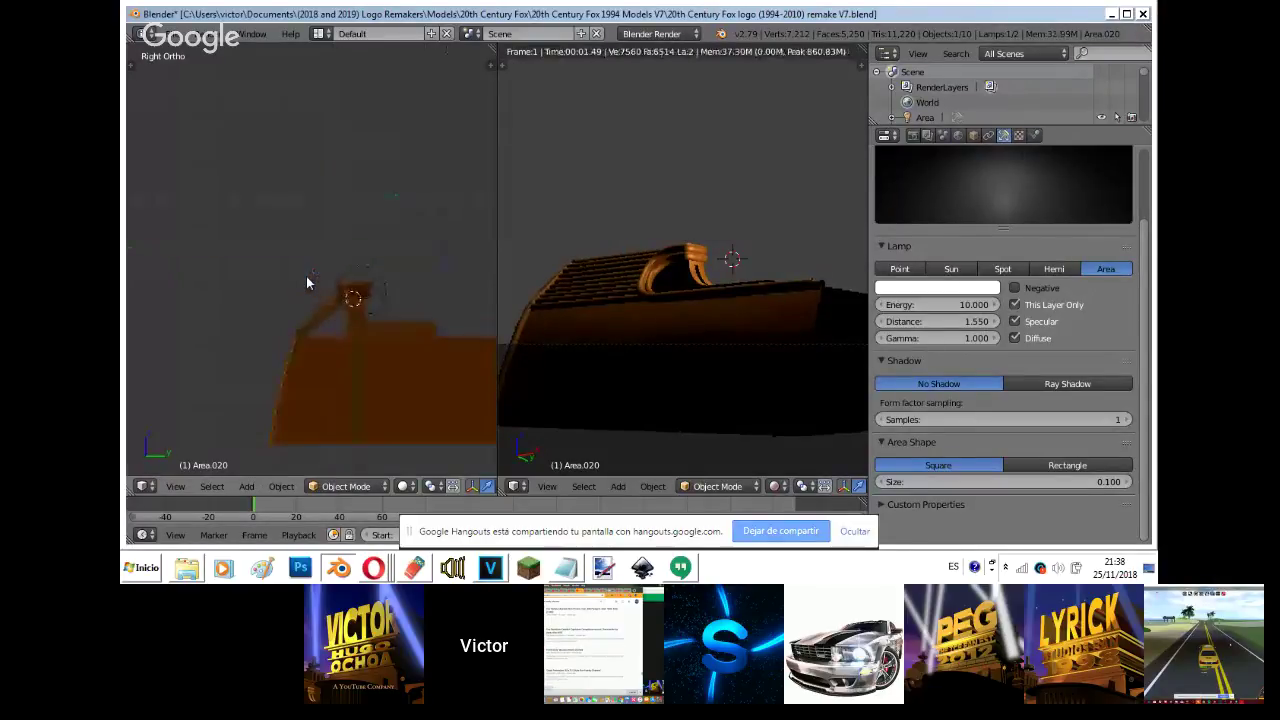
# - Set the area lamp's gamma to 2 and its distance to 1.99
pyautogui.click(941, 338)
pyautogui.write('2')
pyautogui.press('Return')
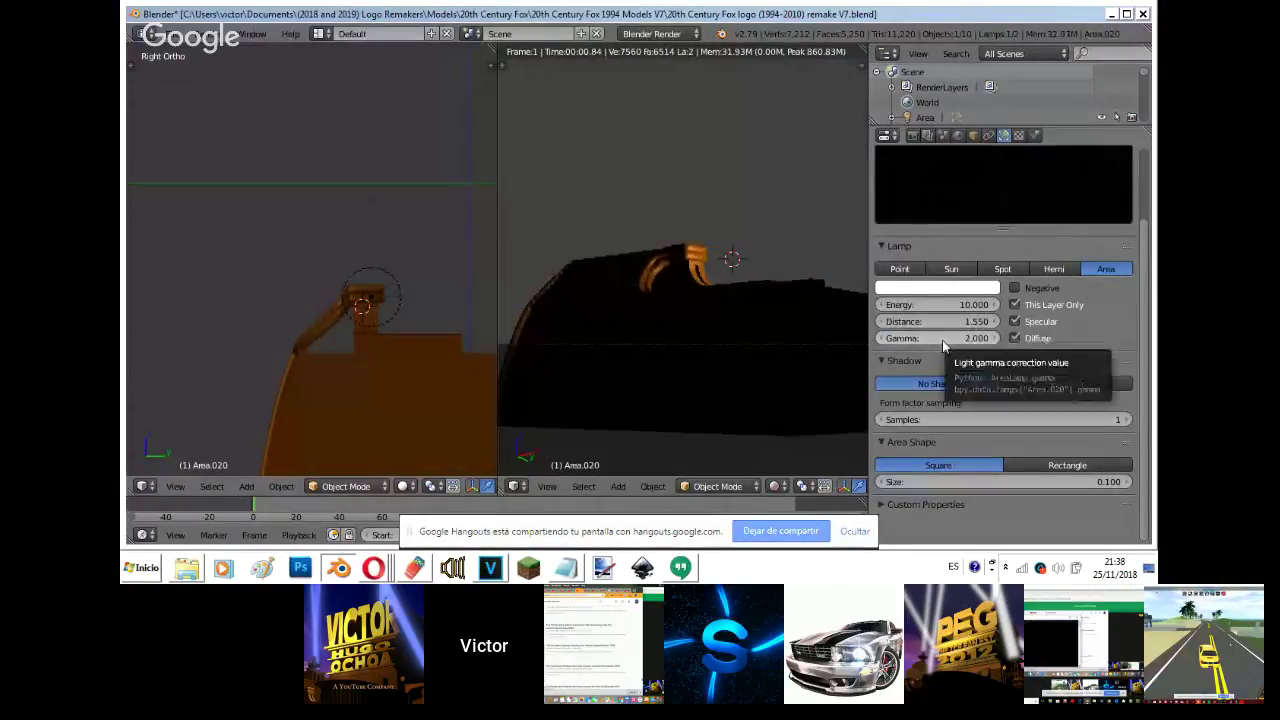
pyautogui.keyDown('ctrl'); pyautogui.scroll(4, 952, 323); pyautogui.keyUp('ctrl')
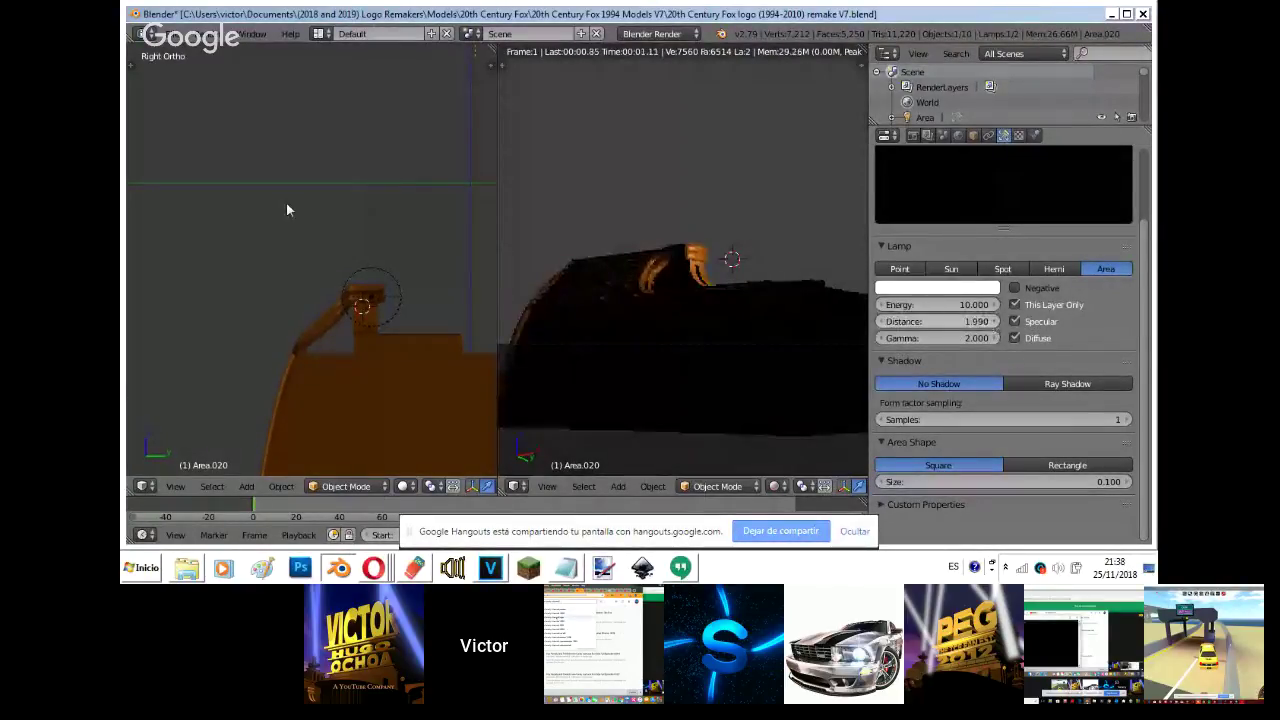
# - Move the area lamp slightly closer above the model in the front view
pyautogui.scroll(-3, 286, 206)
pyautogui.hotkey('shift', 'z')
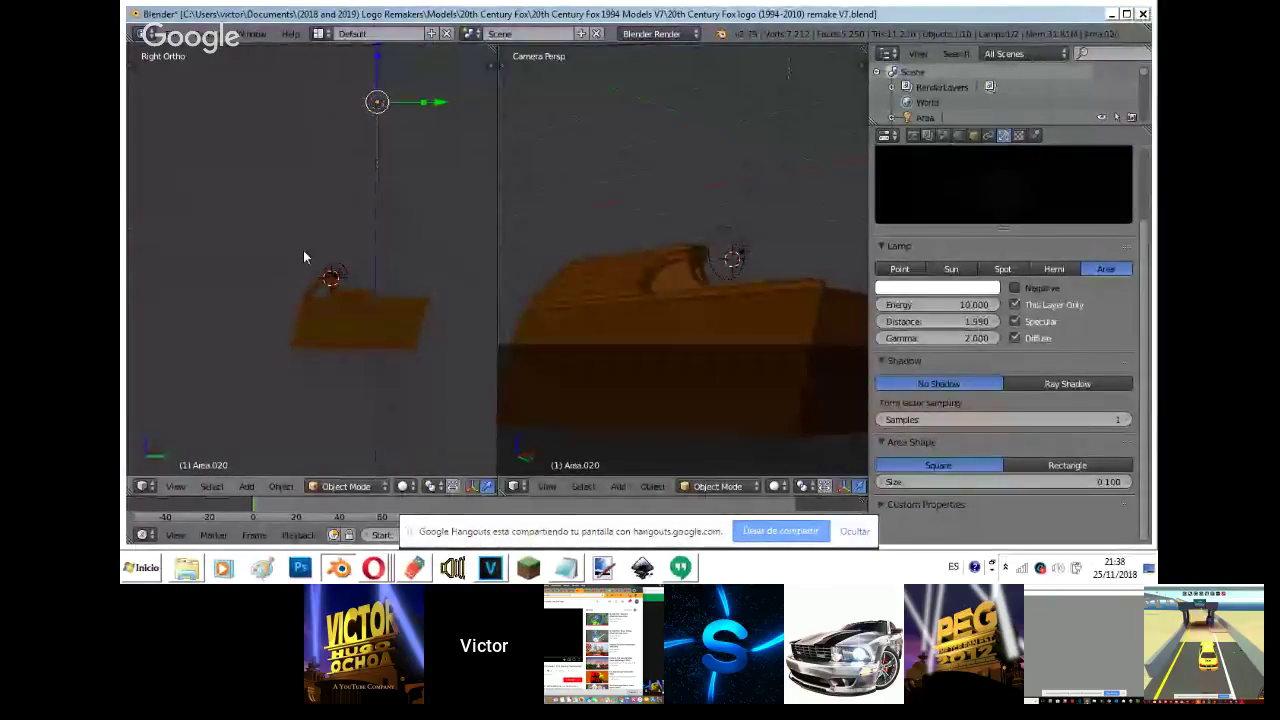
pyautogui.press('KP_1')
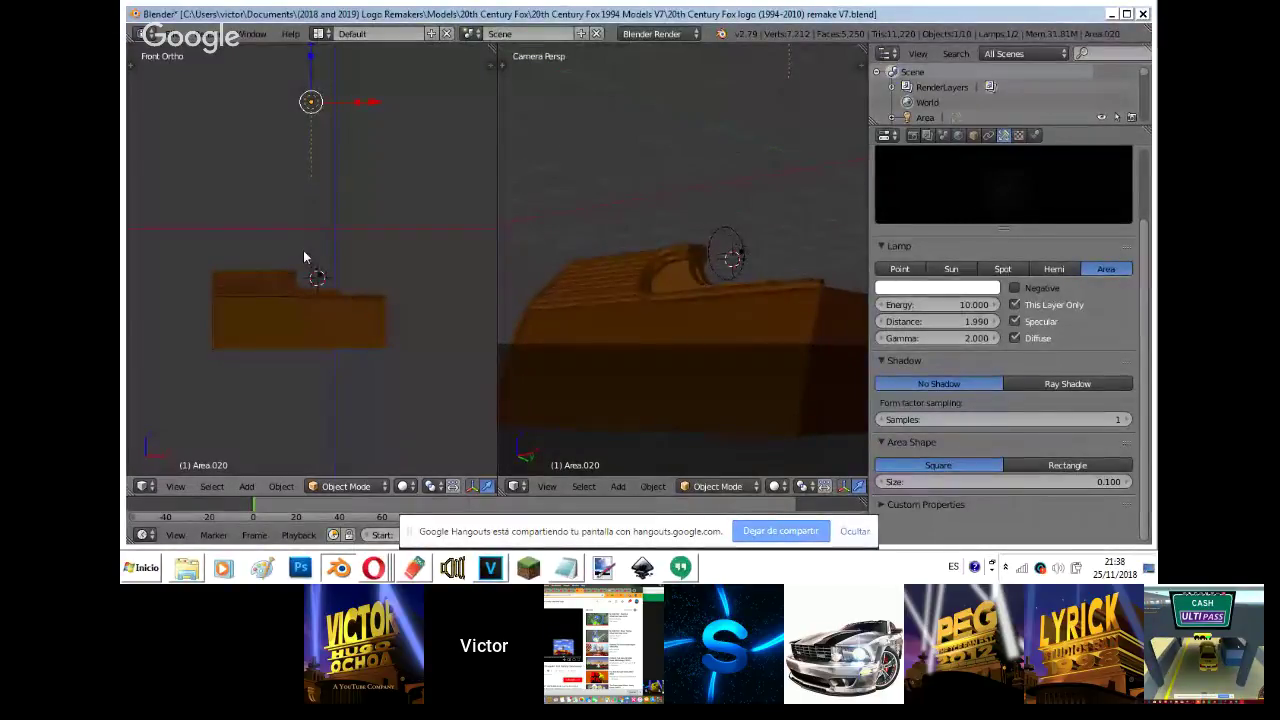
pyautogui.press('g')
pyautogui.click(310, 277)
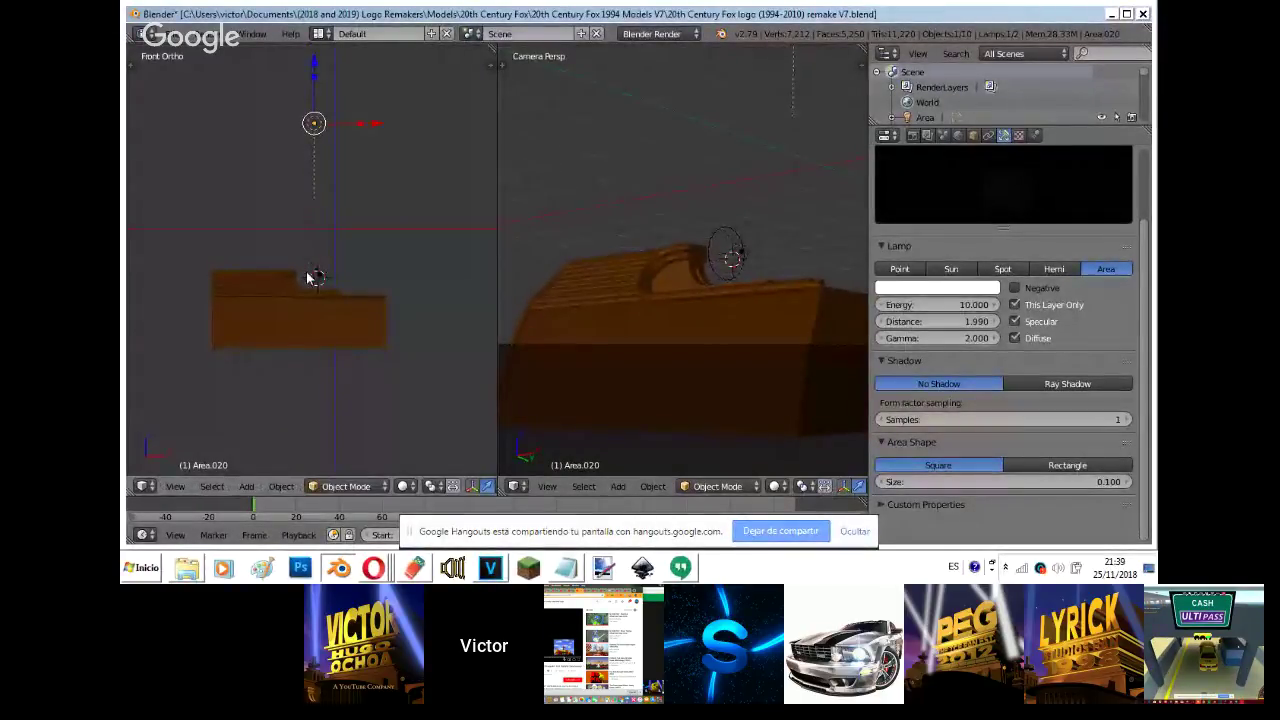
# - Duplicate the area lamp in the side view, place the copy in front of the model, and rotate it toward the curved ornament
pyautogui.press('KP_3')
pyautogui.hotkey('shift', 'd')
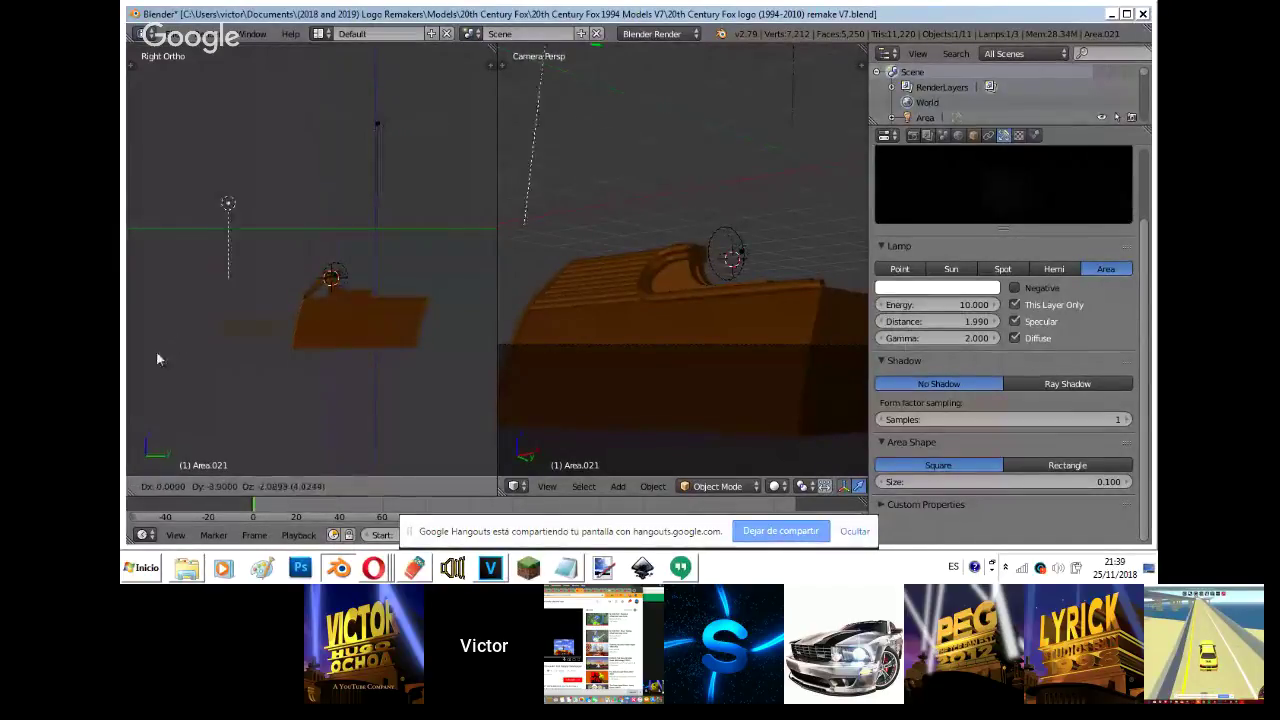
pyautogui.click(156, 359)
pyautogui.hotkey('shift', 'z')
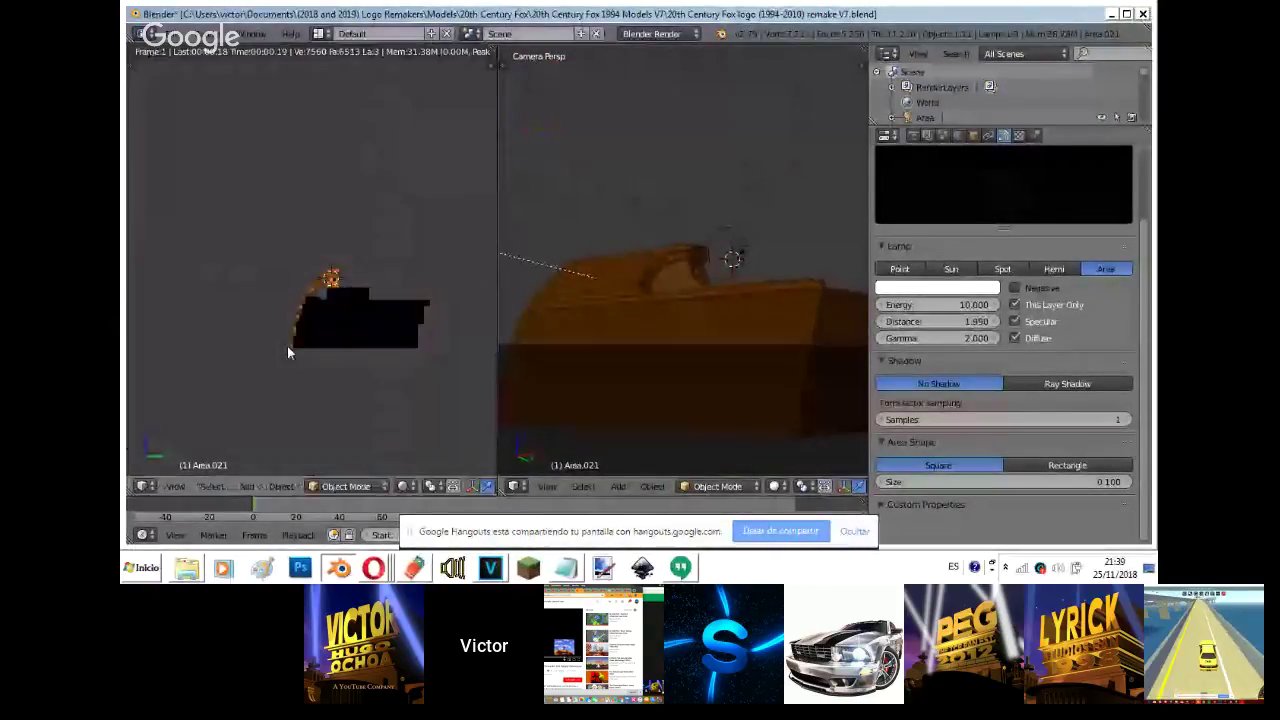
pyautogui.hotkey('shift', 'z')
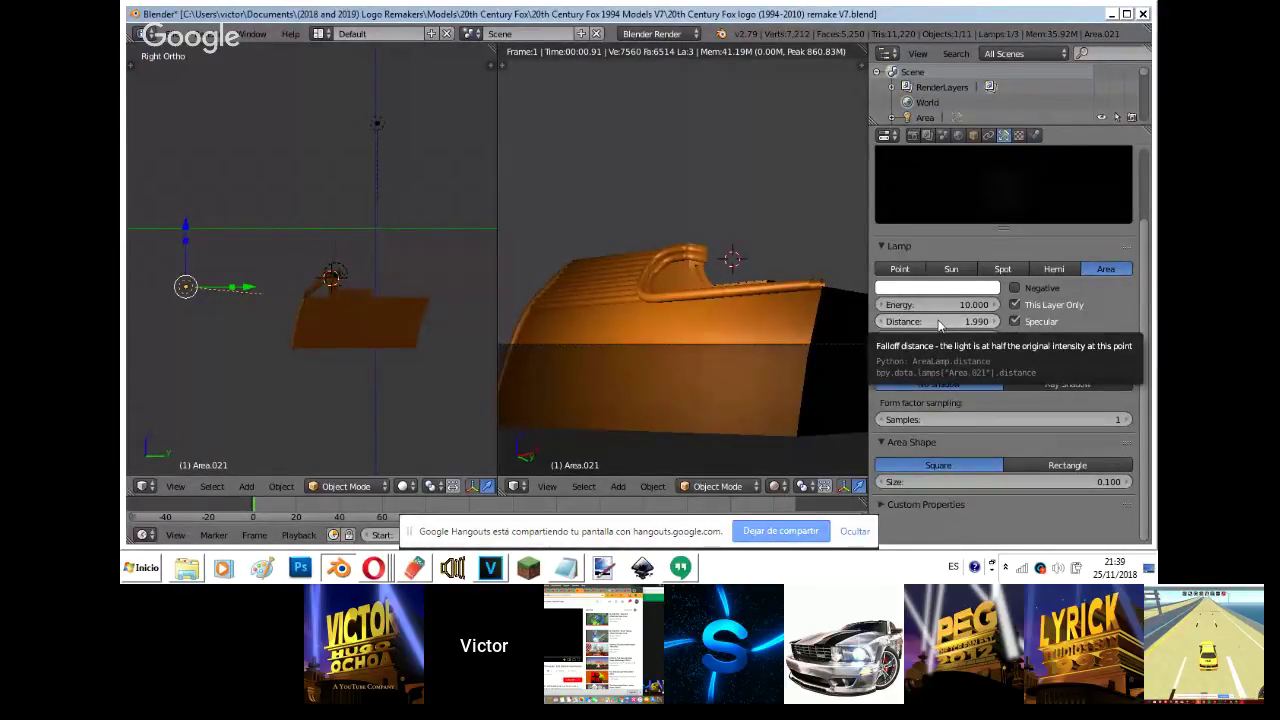
# - Set the duplicated area lamp's distance to 0.85 and shift it in the front view to the stepped side of the ornament
pyautogui.moveTo(938, 323); pyautogui.dragTo(844, 339)
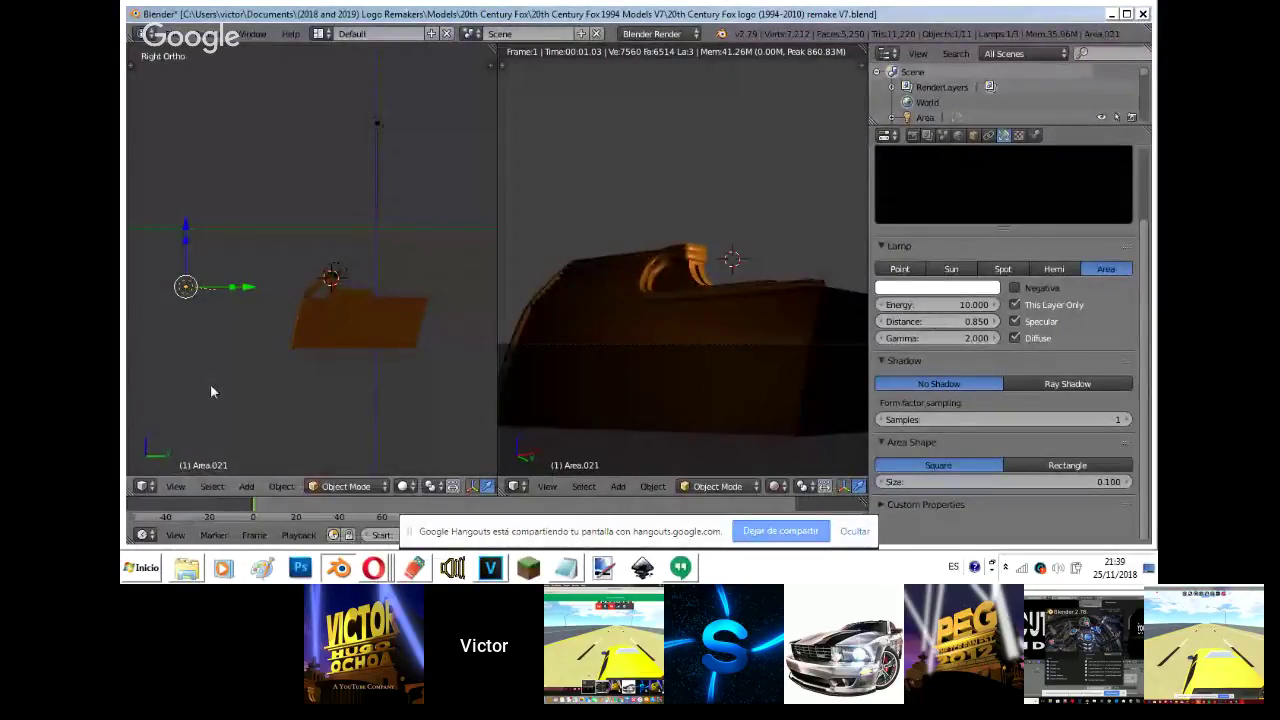
pyautogui.press('KP_1')
pyautogui.press('g')
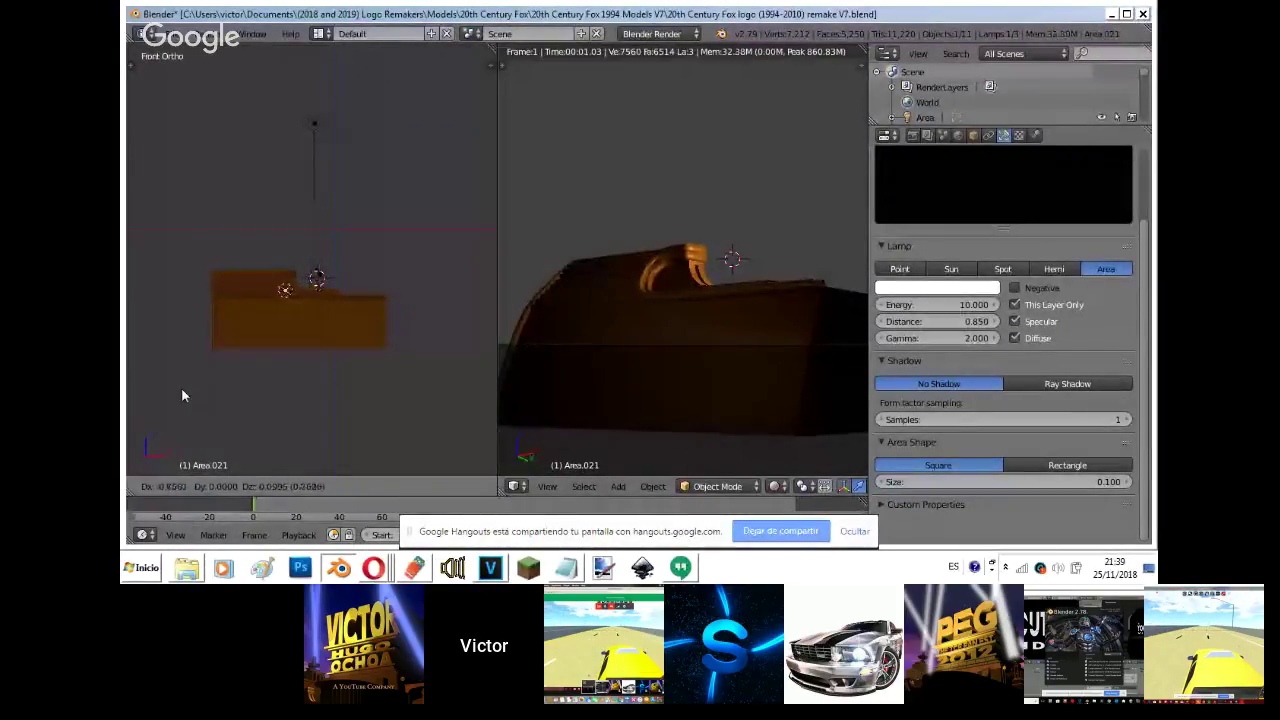
pyautogui.click(182, 392)
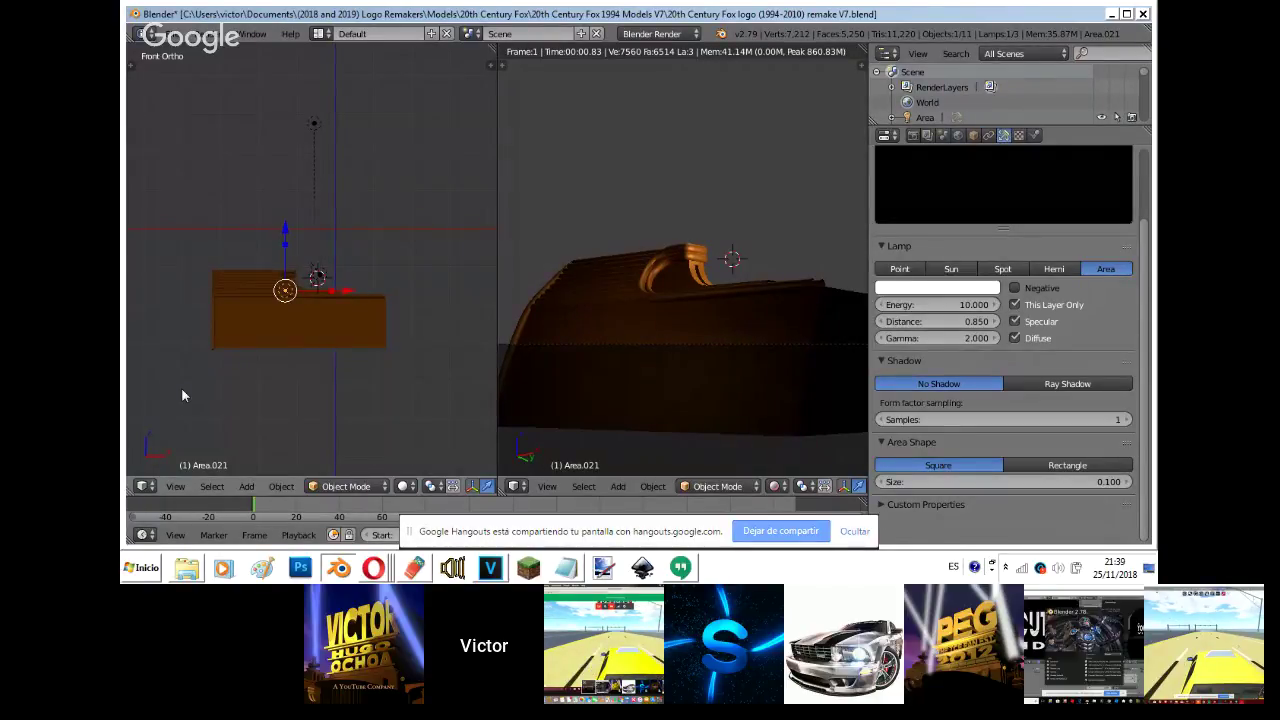
# - Select the spot lamp beside the curved ornament and move it away from the ornament
pyautogui.scroll(-6, 748, 274)
pyautogui.moveTo(748, 274); pyautogui.dragTo(757, 401, button='middle')
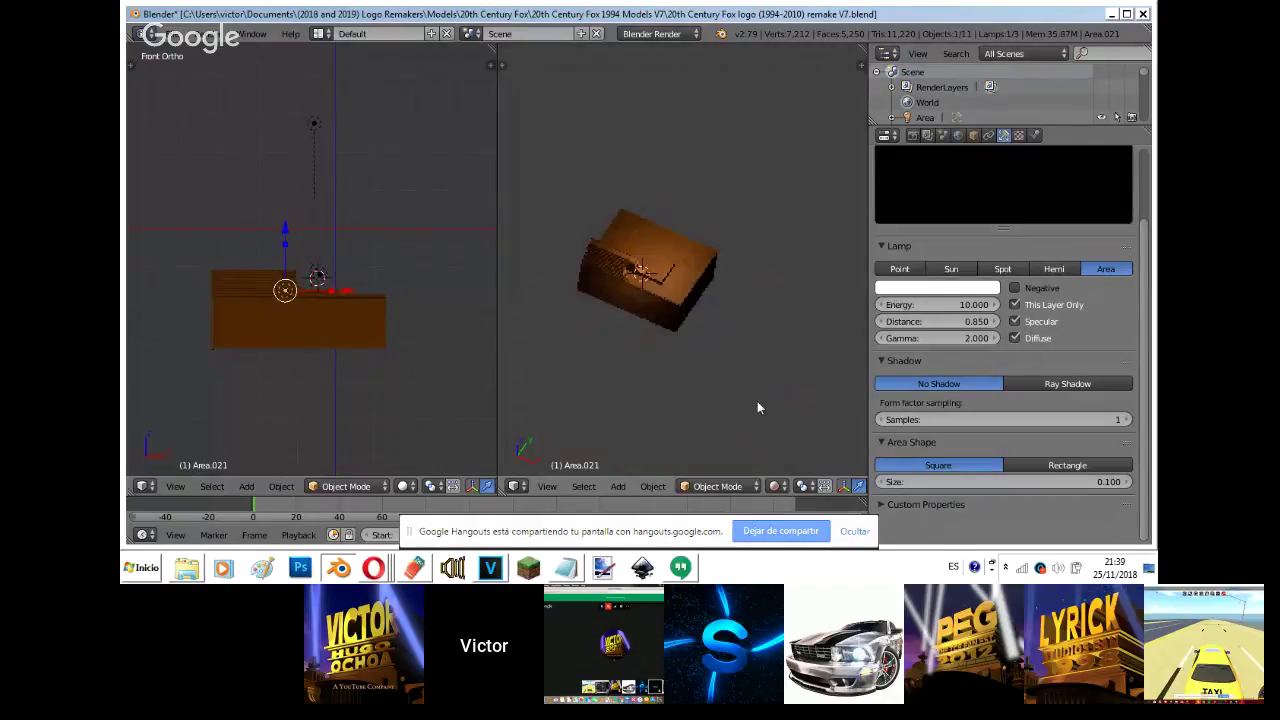
pyautogui.scroll(5, 757, 401)
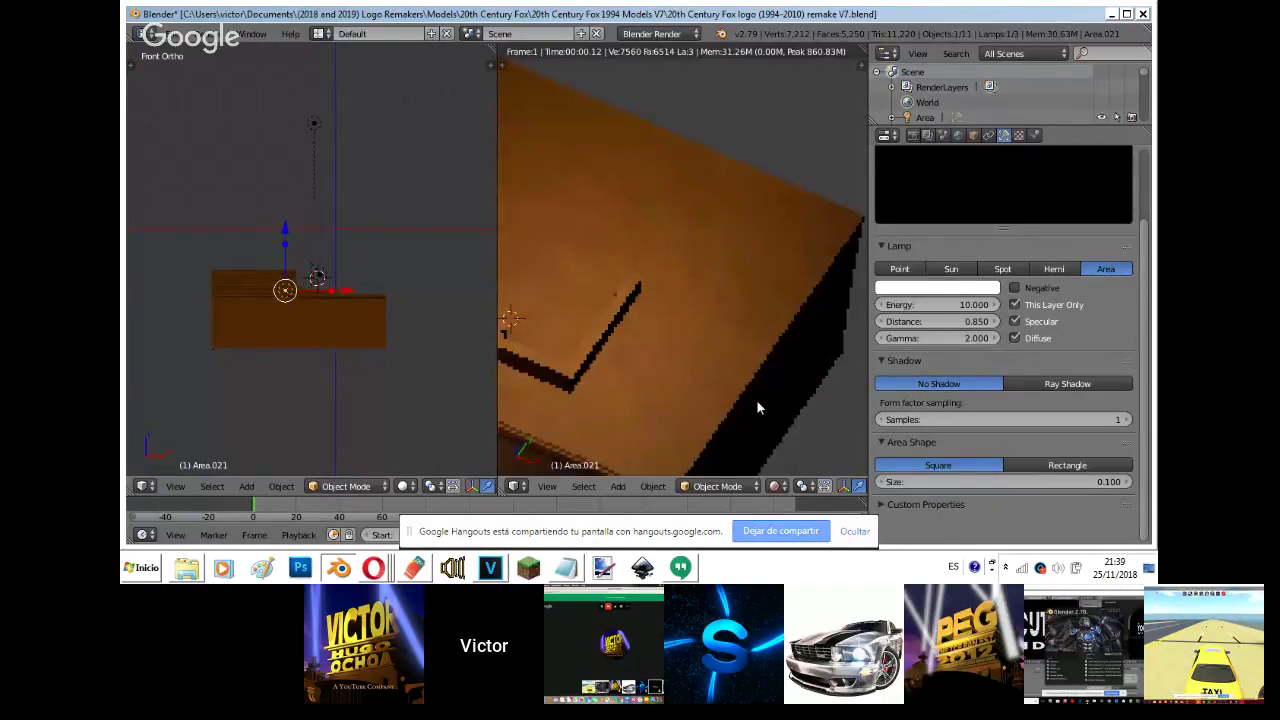
pyautogui.moveTo(774, 401); pyautogui.dragTo(640, 347, button='middle')
pyautogui.rightClick(640, 347)
pyautogui.rightClick(640, 341)
pyautogui.moveTo(692, 356); pyautogui.dragTo(767, 388)
pyautogui.hotkey('shift', 'z')
pyautogui.scroll(-1, 768, 390)
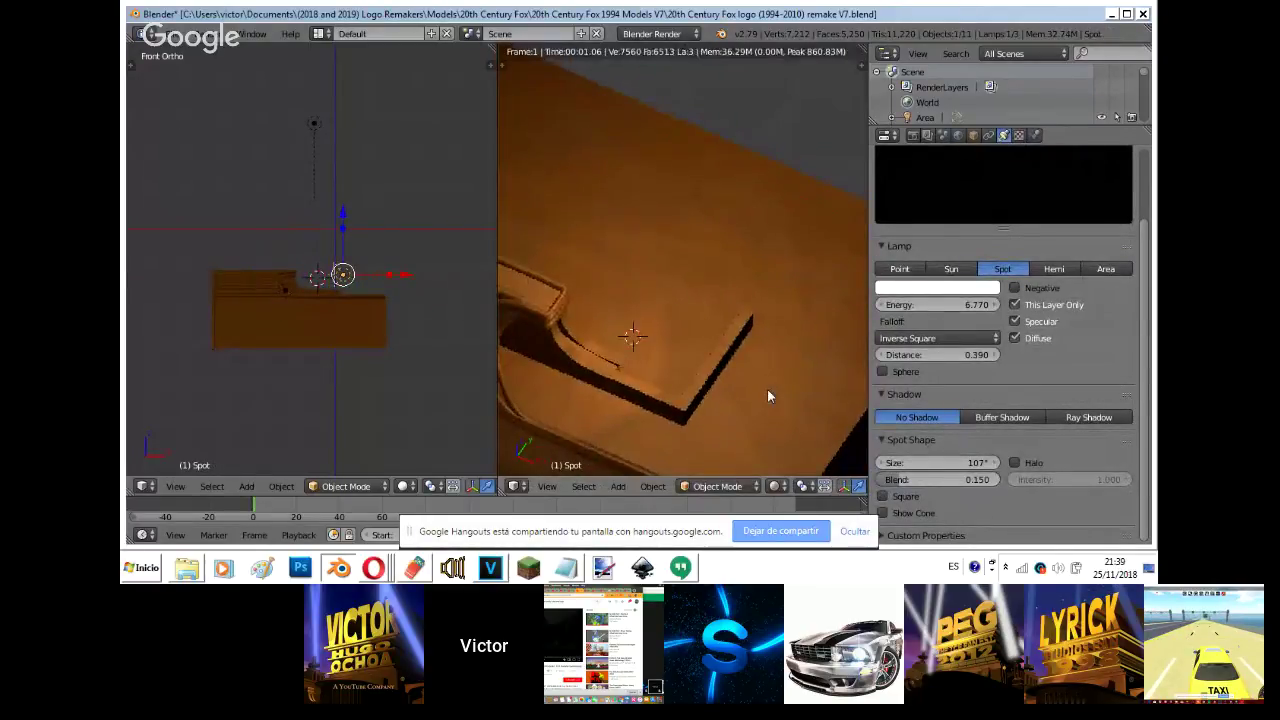
# - Move the spot lamp farther out along X and check the rendered lighting on the ornament
pyautogui.hotkey('shift', 'z')
pyautogui.press('g')
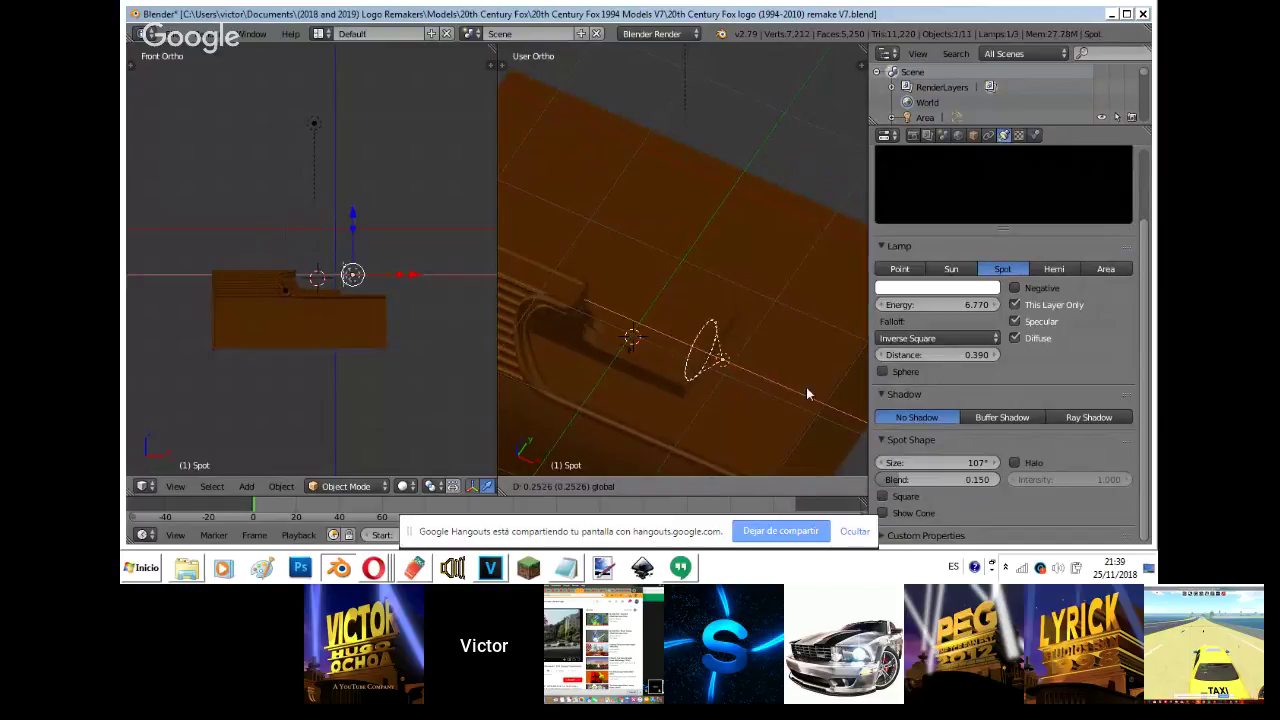
pyautogui.click(803, 390)
pyautogui.hotkey('shift', 'z')
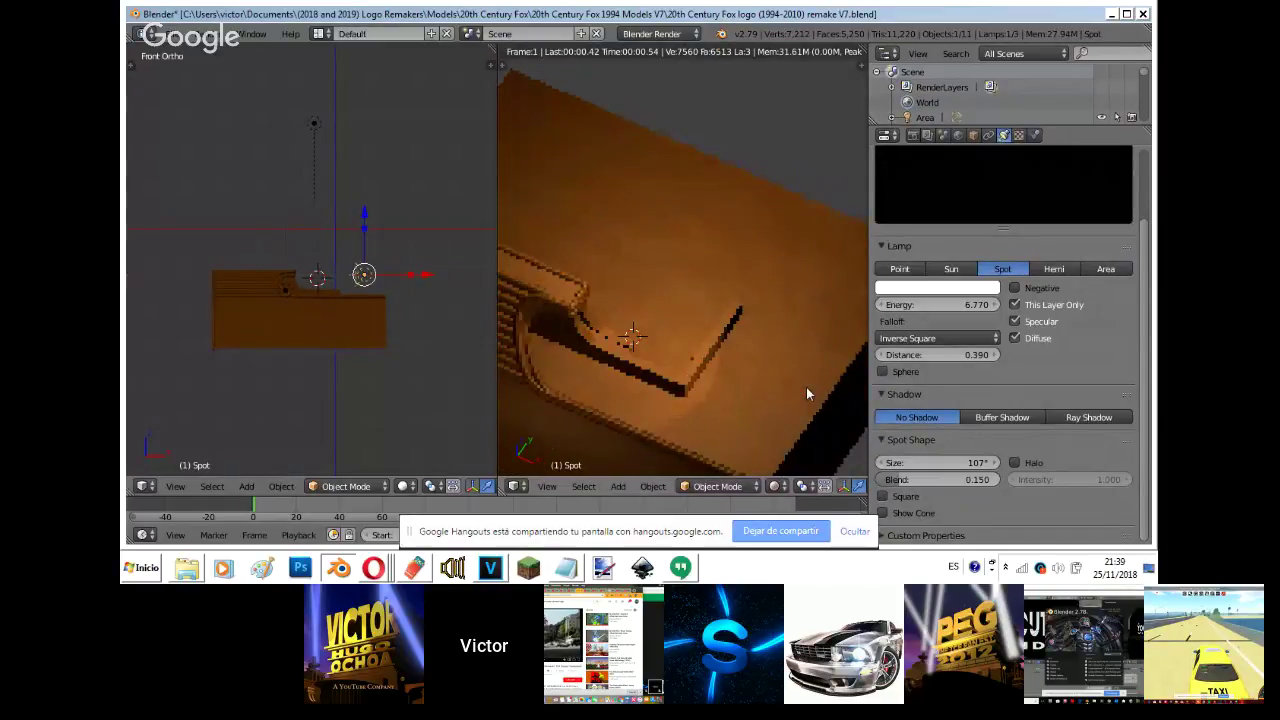
pyautogui.moveTo(801, 389); pyautogui.dragTo(803, 391, button='middle')
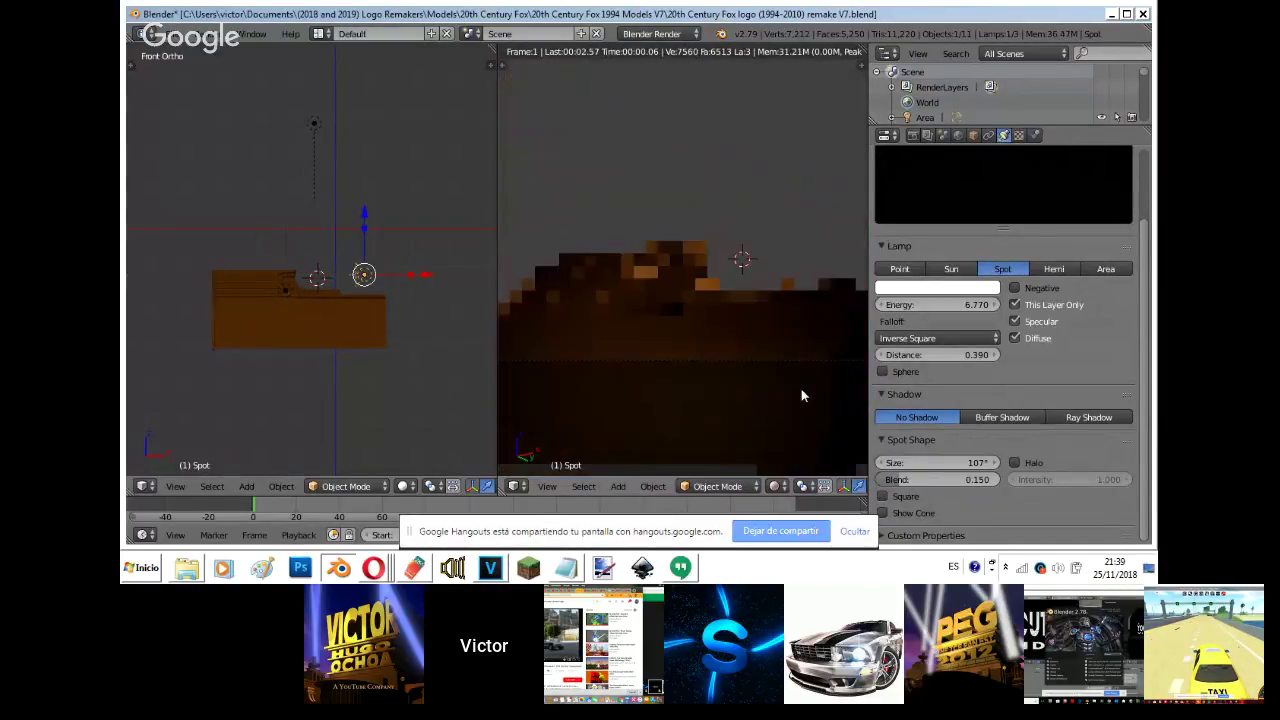
pyautogui.scroll(-1, 826, 387)
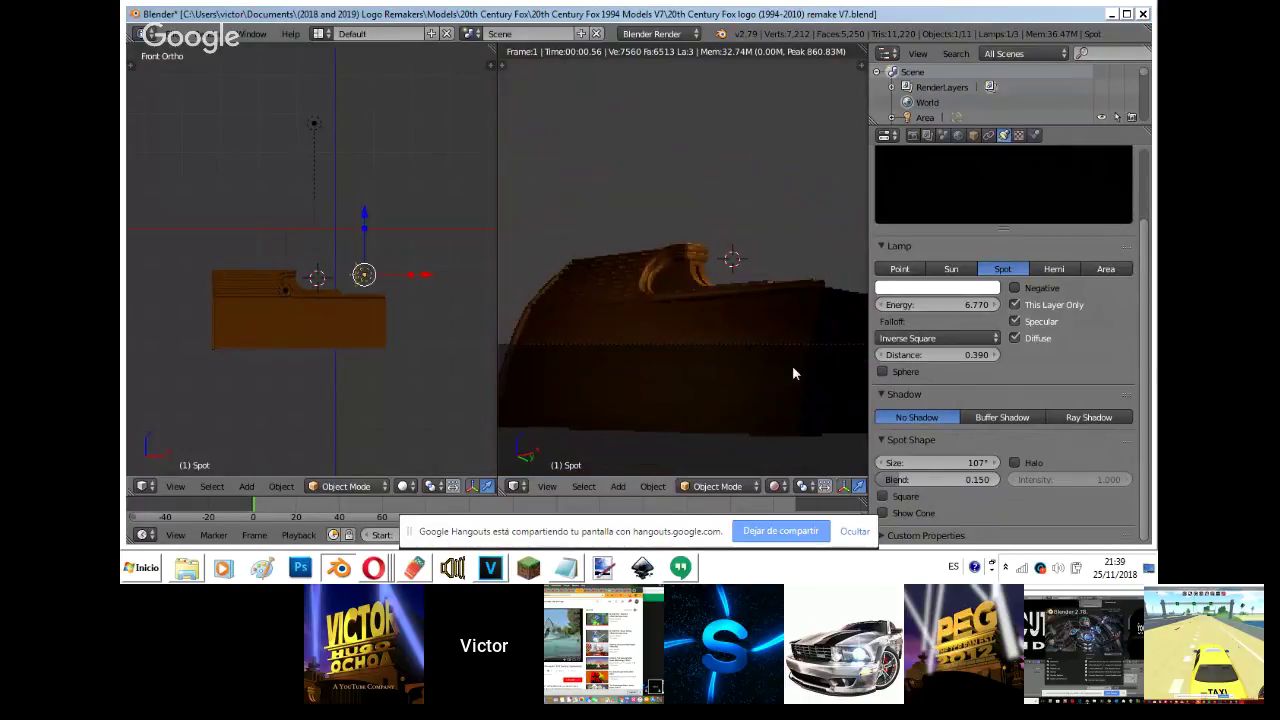
# - Bring the spot lamp back near the 3D cursor, rotate it in the front view, and check the render from the camera and above
pyautogui.hotkey('shift', 'z')
pyautogui.press('KP_0')
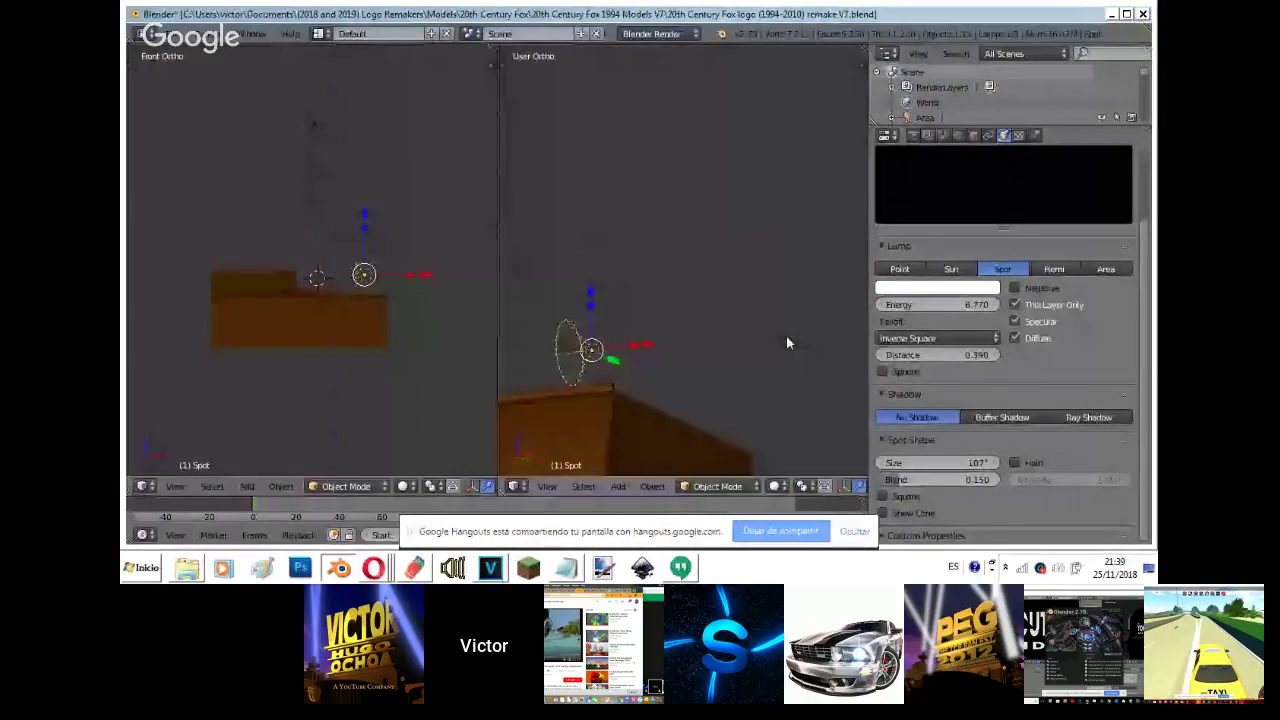
pyautogui.press('KP_1')
pyautogui.press('g')
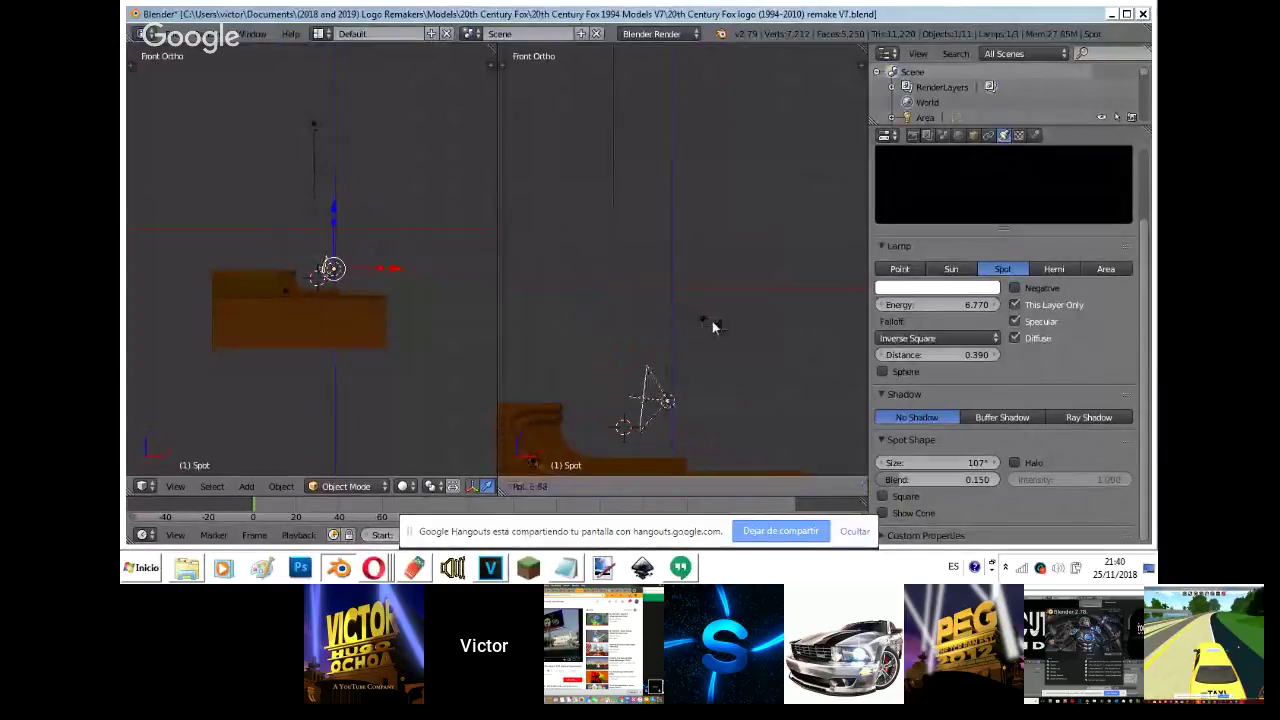
pyautogui.click(680, 374)
pyautogui.hotkey('shift', 'z')
pyautogui.press('KP_0')
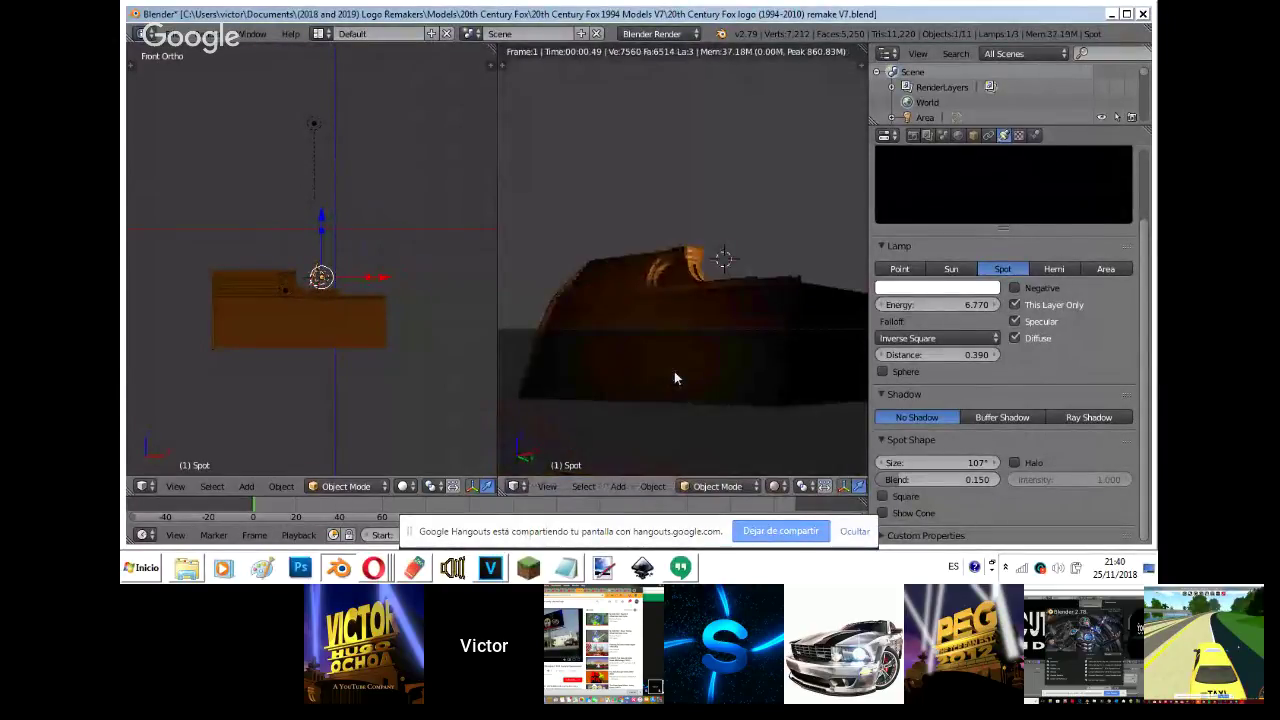
pyautogui.press('KP_7')
pyautogui.press('KP_7')
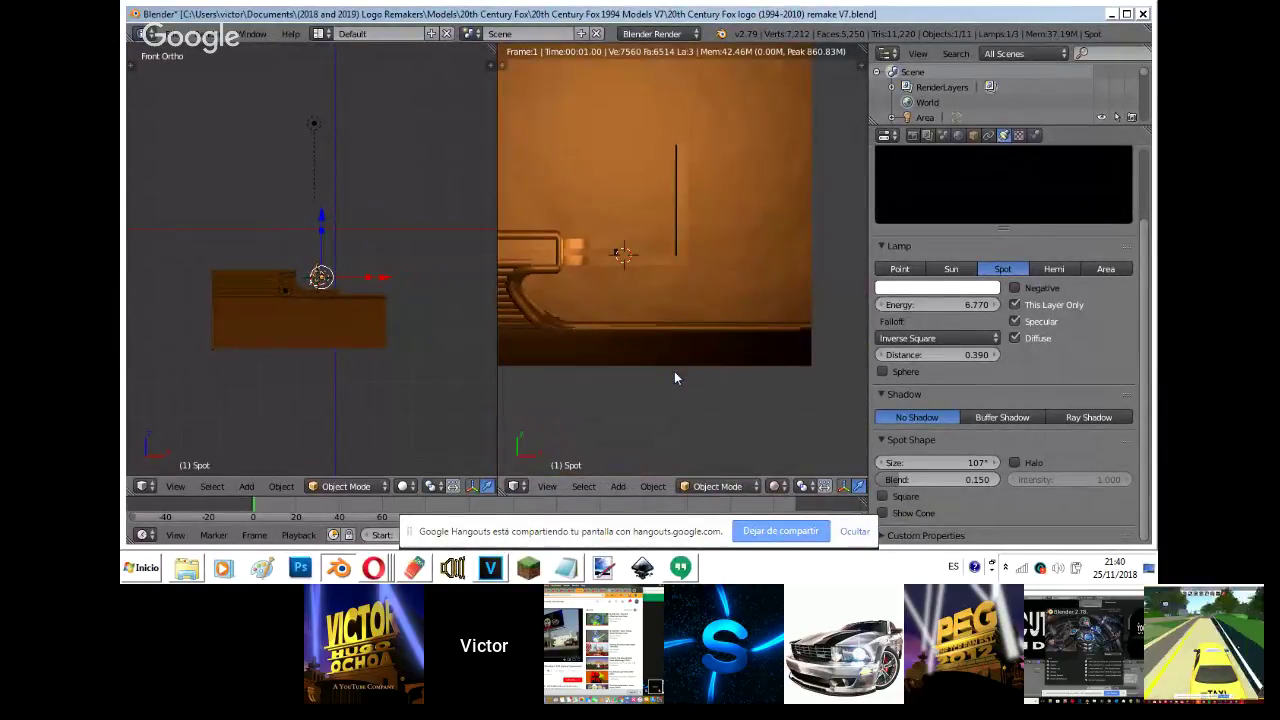
# - Try a duplicate spot lamp above the original, rotated to point downward with energy 7.18, and preview it through the camera
pyautogui.hotkey('shift', 'z')
pyautogui.press('KP_1')
pyautogui.hotkey('shift', 'd')
pyautogui.click(698, 300)
pyautogui.press('r')
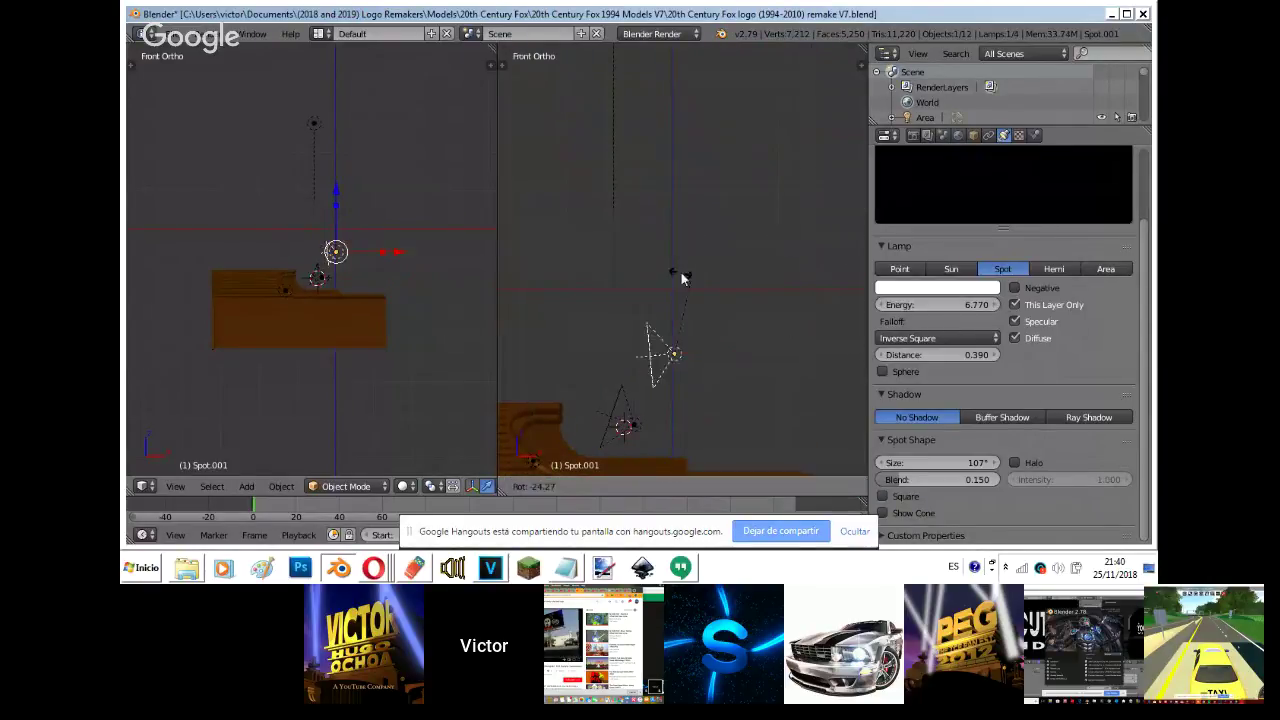
pyautogui.click(542, 277)
pyautogui.press('g')
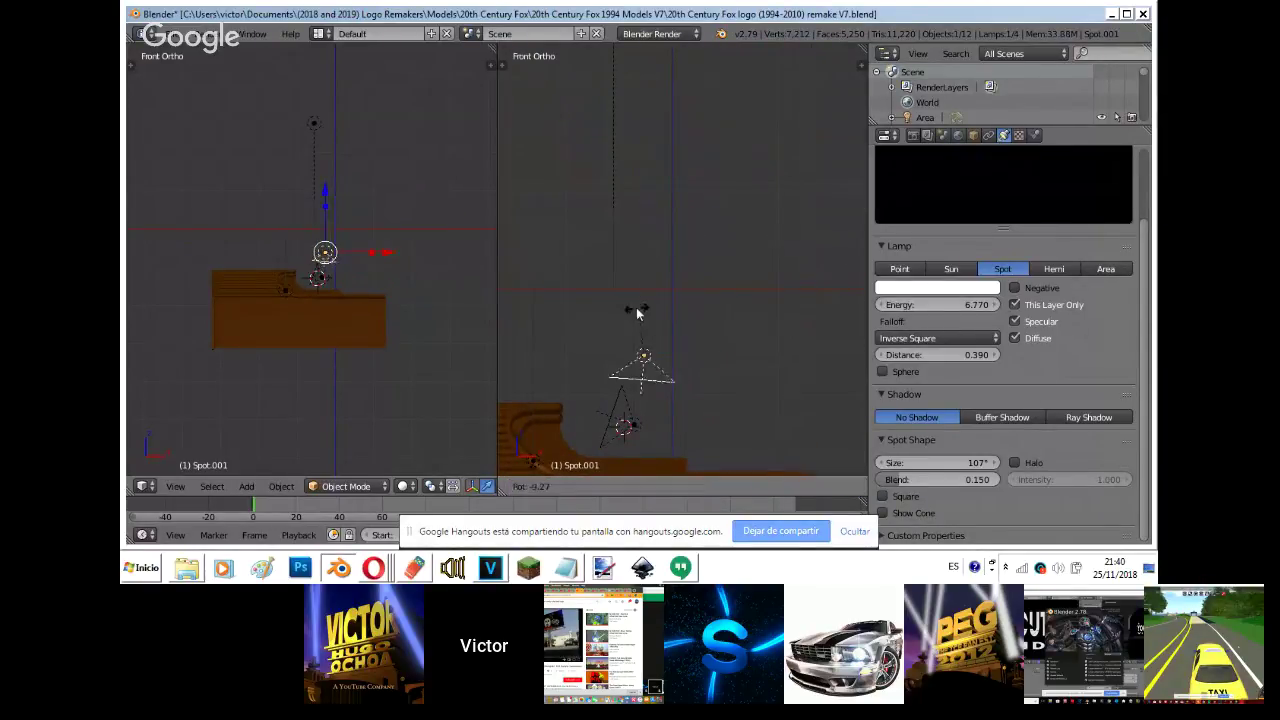
pyautogui.click(632, 314)
pyautogui.press('KP_0')
pyautogui.hotkey('shift', 'z')
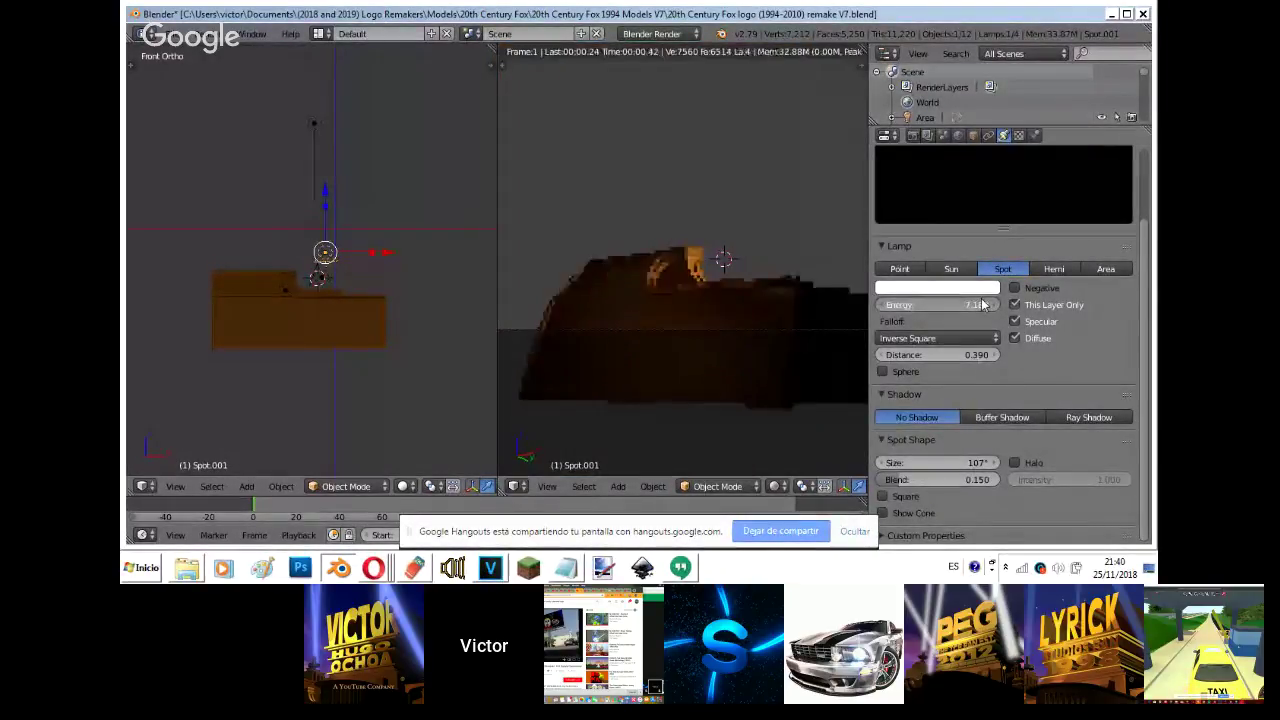
# - Delete the duplicated spot lamp
pyautogui.press('KP_7')
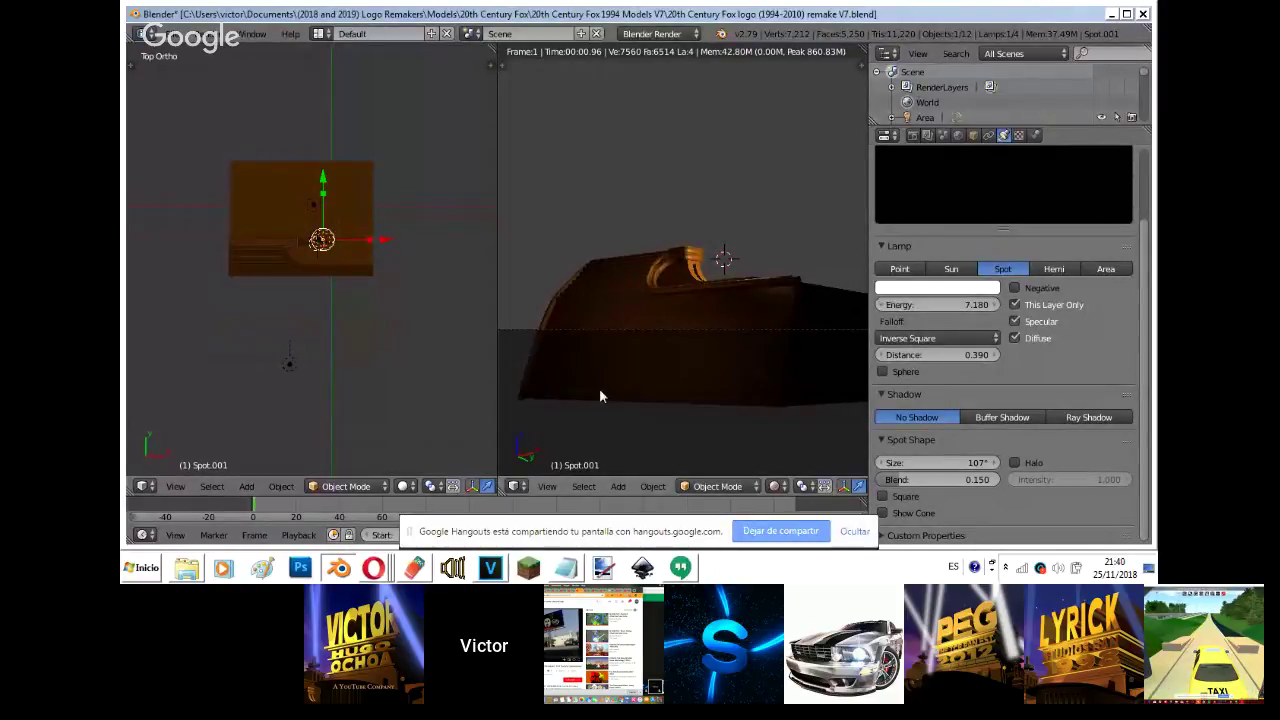
pyautogui.press('KP_7')
pyautogui.press('Delete')
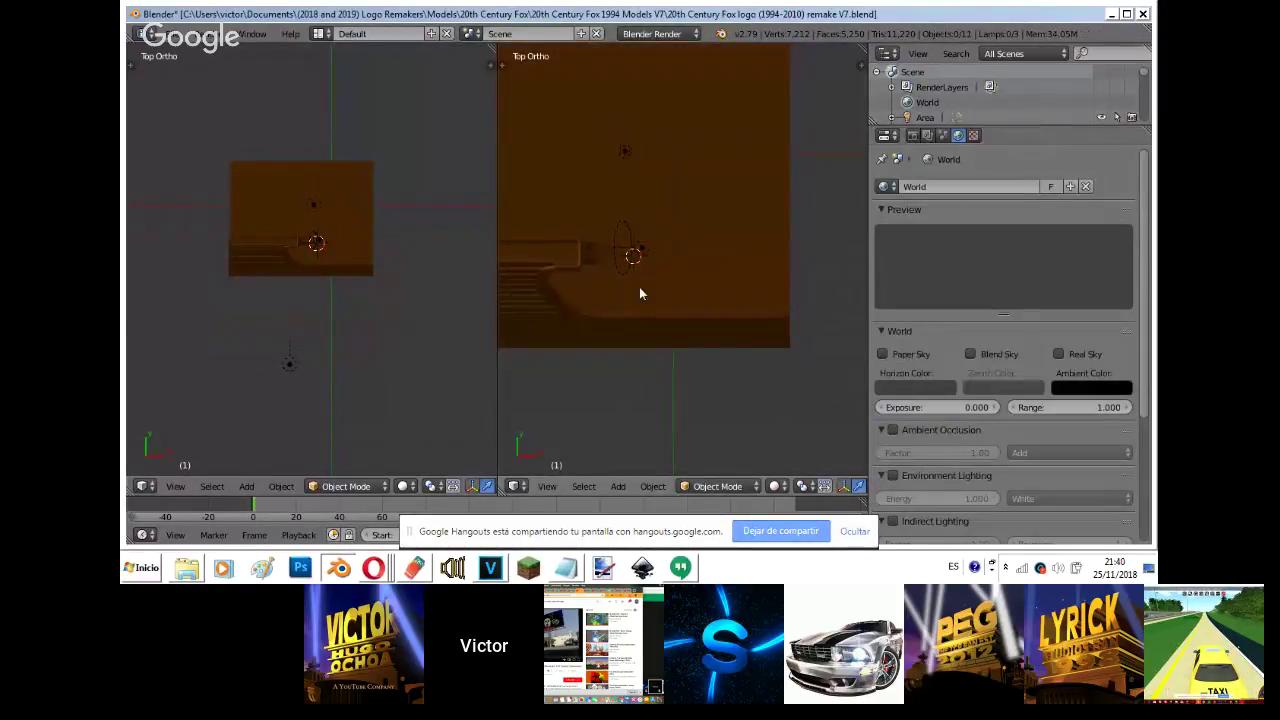
# - Select the original spot lamp, set its blend to 1, and preview it through the camera
pyautogui.rightClick(633, 256)
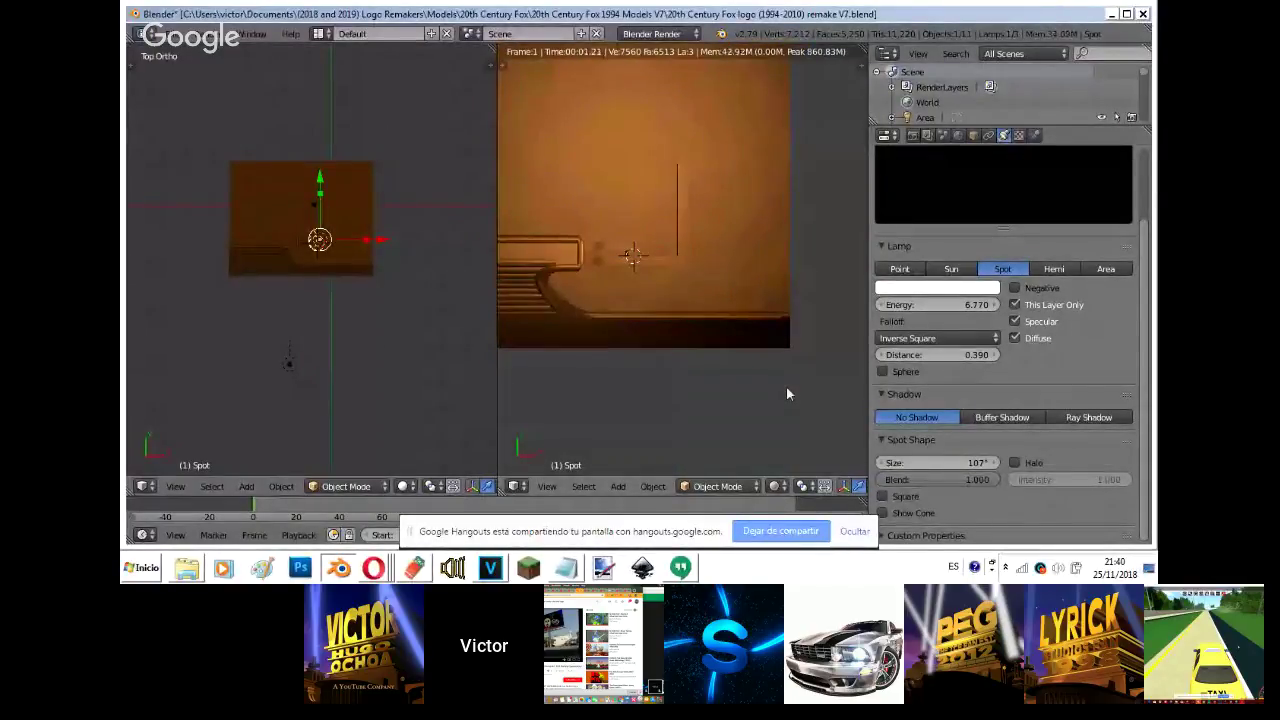
pyautogui.press('KP_0')
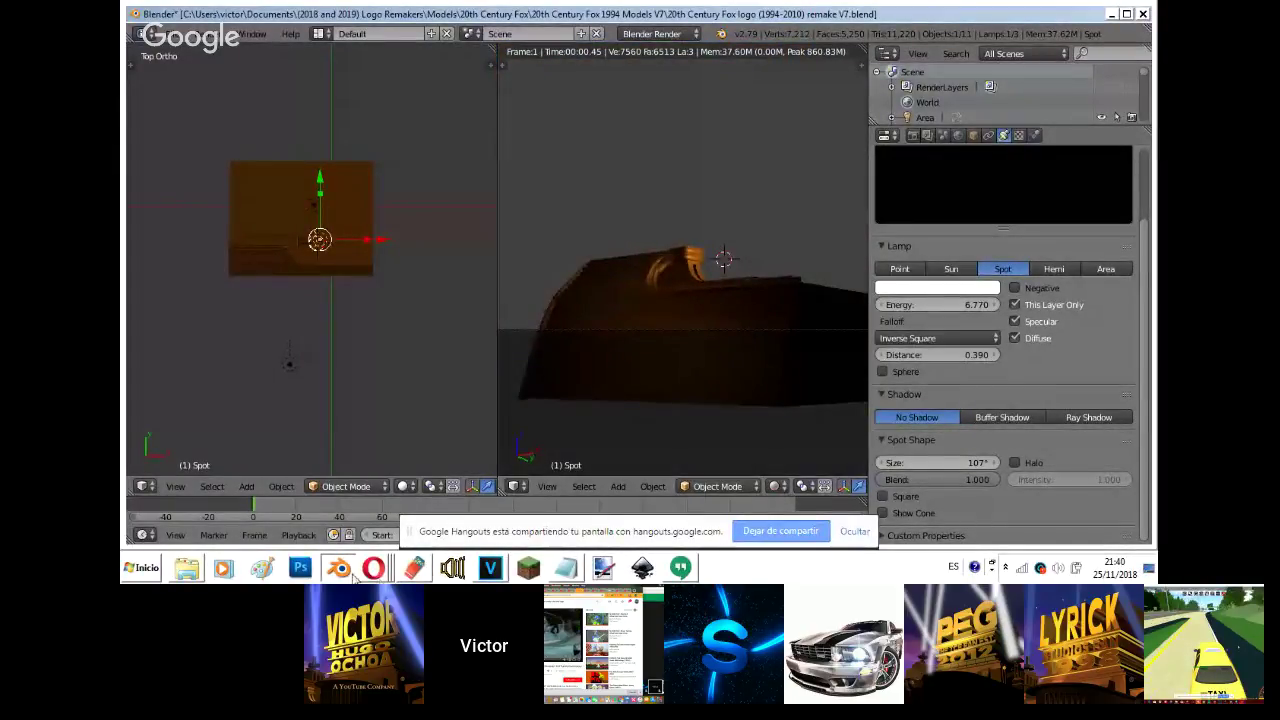
# - Check the live stream page and its chat in Opera, and return to Blender
pyautogui.moveTo(380, 568)
pyautogui.click(404, 490)
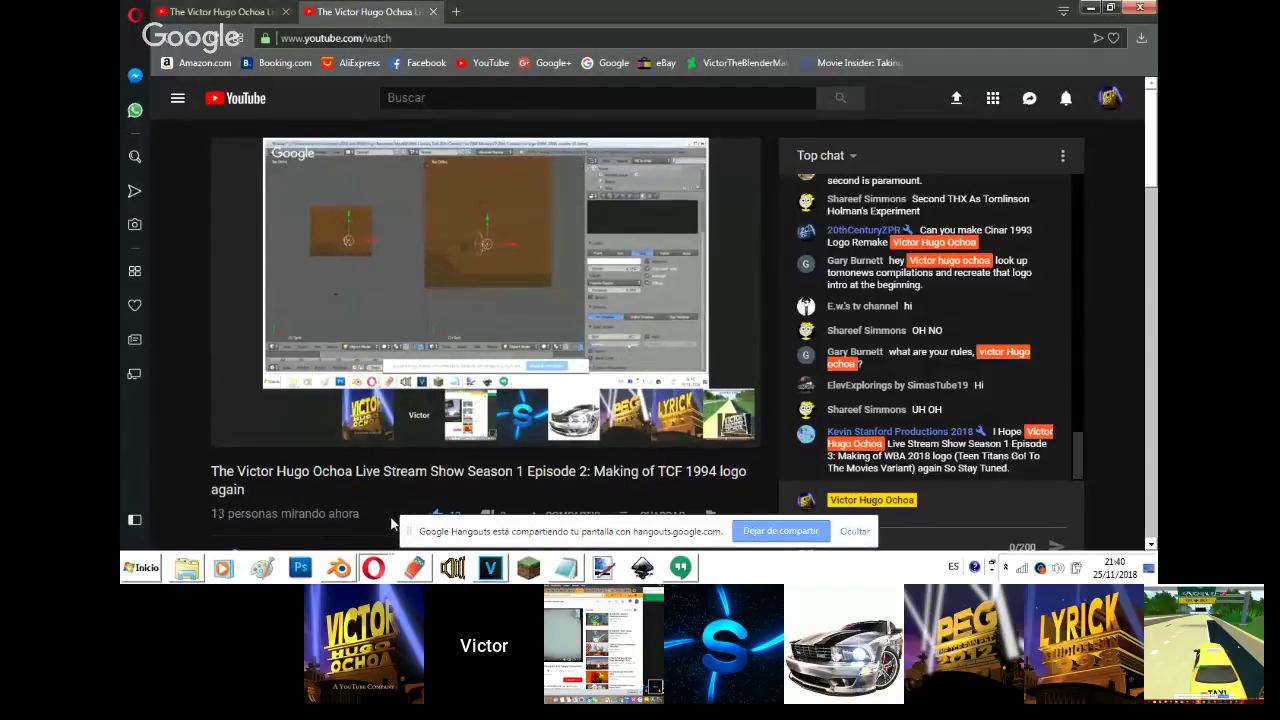
pyautogui.hotkey('alt', 'Tab')
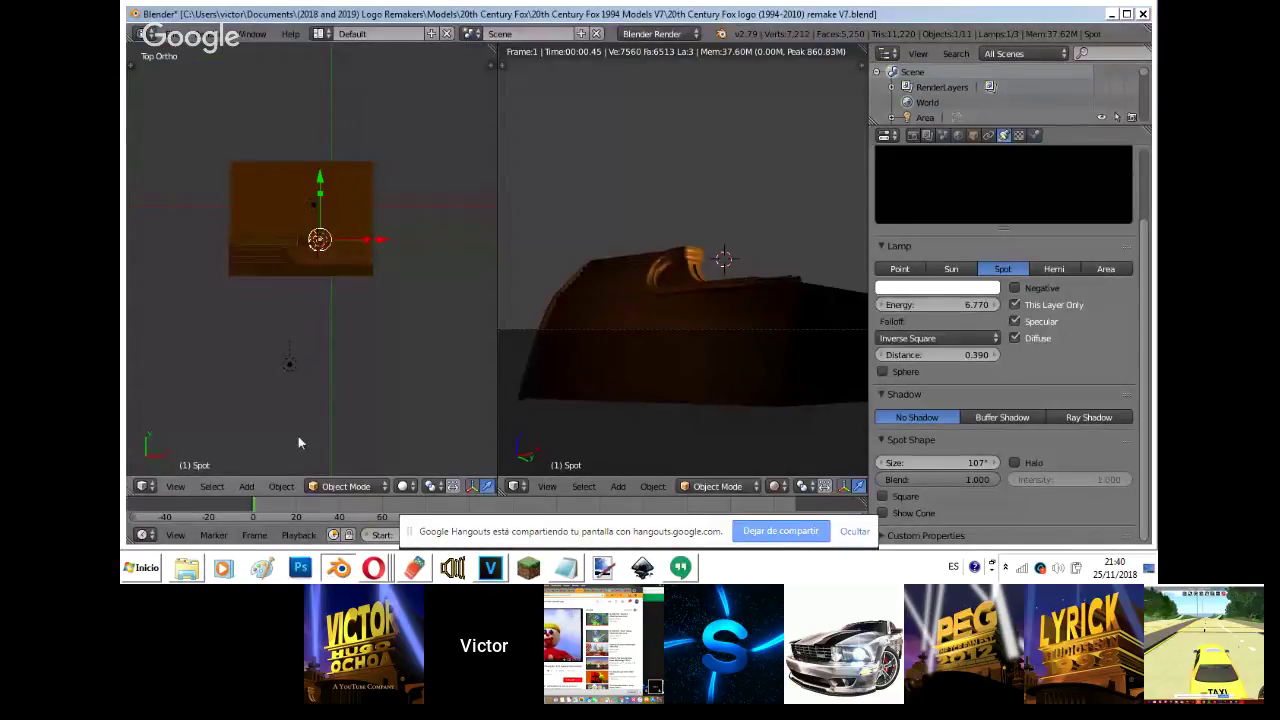
# - Select the area lamp in front of the model and set its distance to 0.65, checking the ornament in the render
pyautogui.scroll(4, 327, 349)
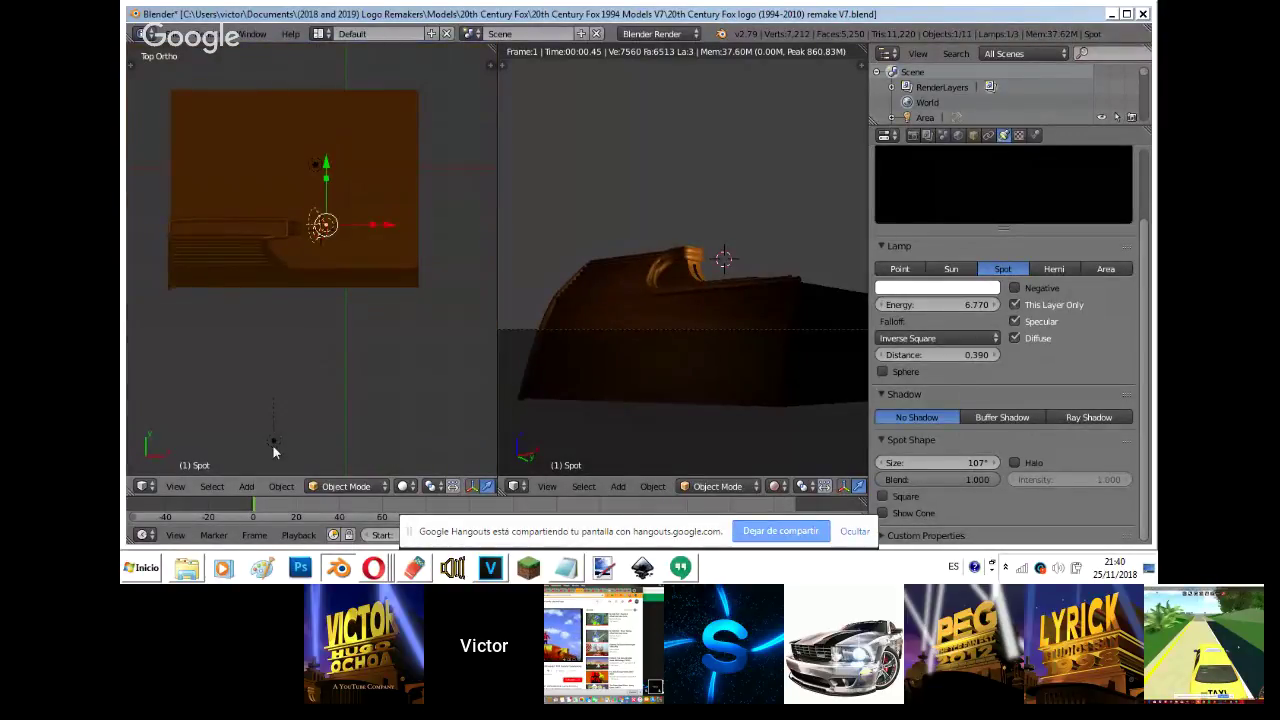
pyautogui.rightClick(274, 442)
pyautogui.scroll(1, 274, 442)
pyautogui.scroll(-1, 565, 346)
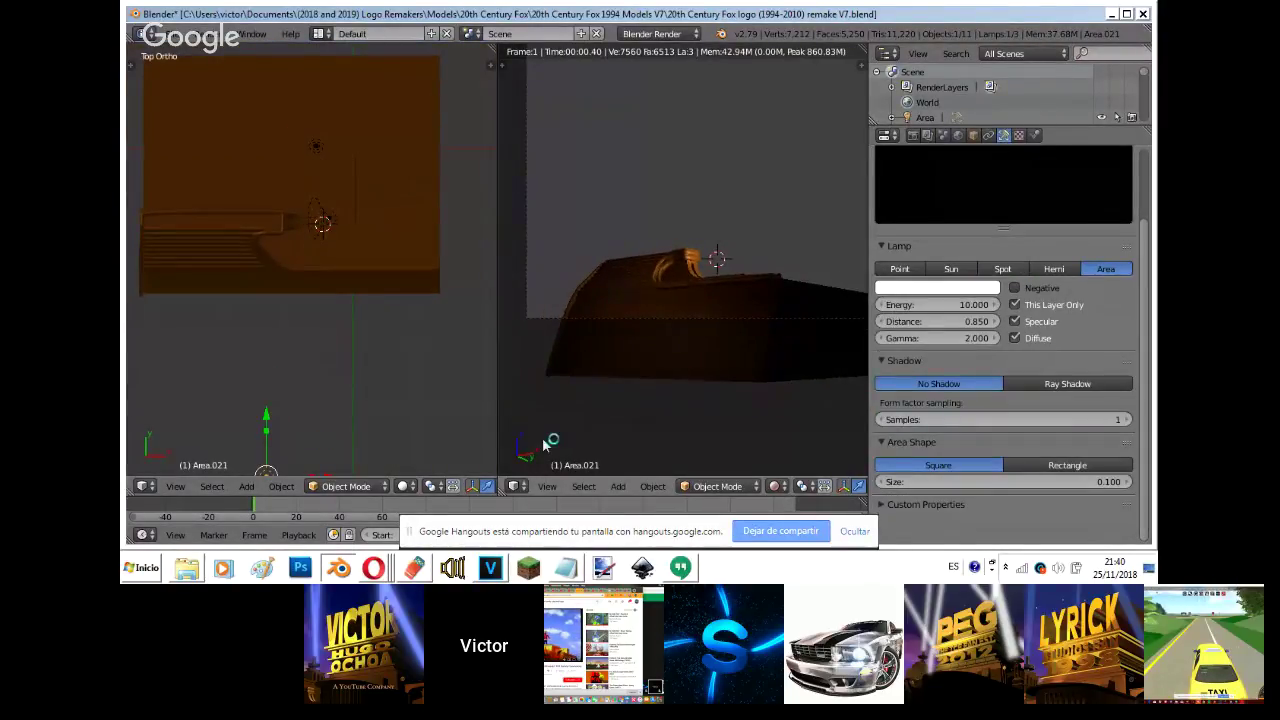
pyautogui.scroll(1, 545, 442)
pyautogui.scroll(1, 843, 332)
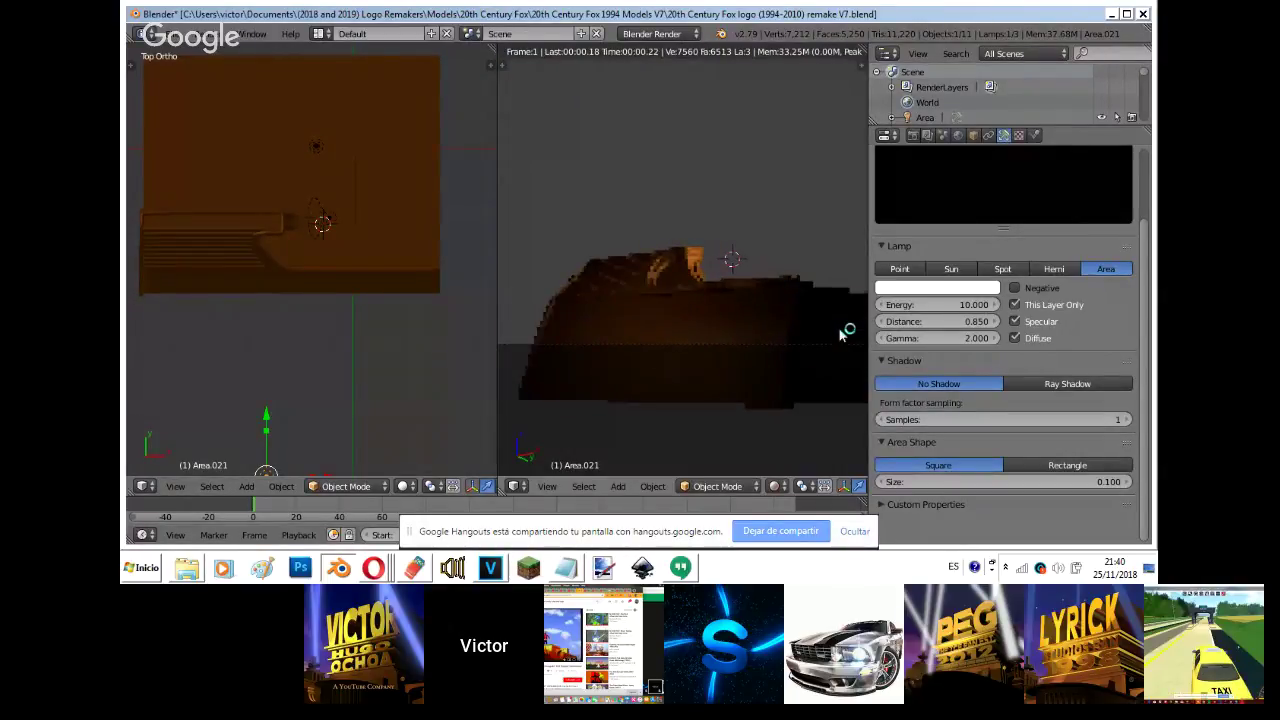
pyautogui.scroll(2, 843, 332)
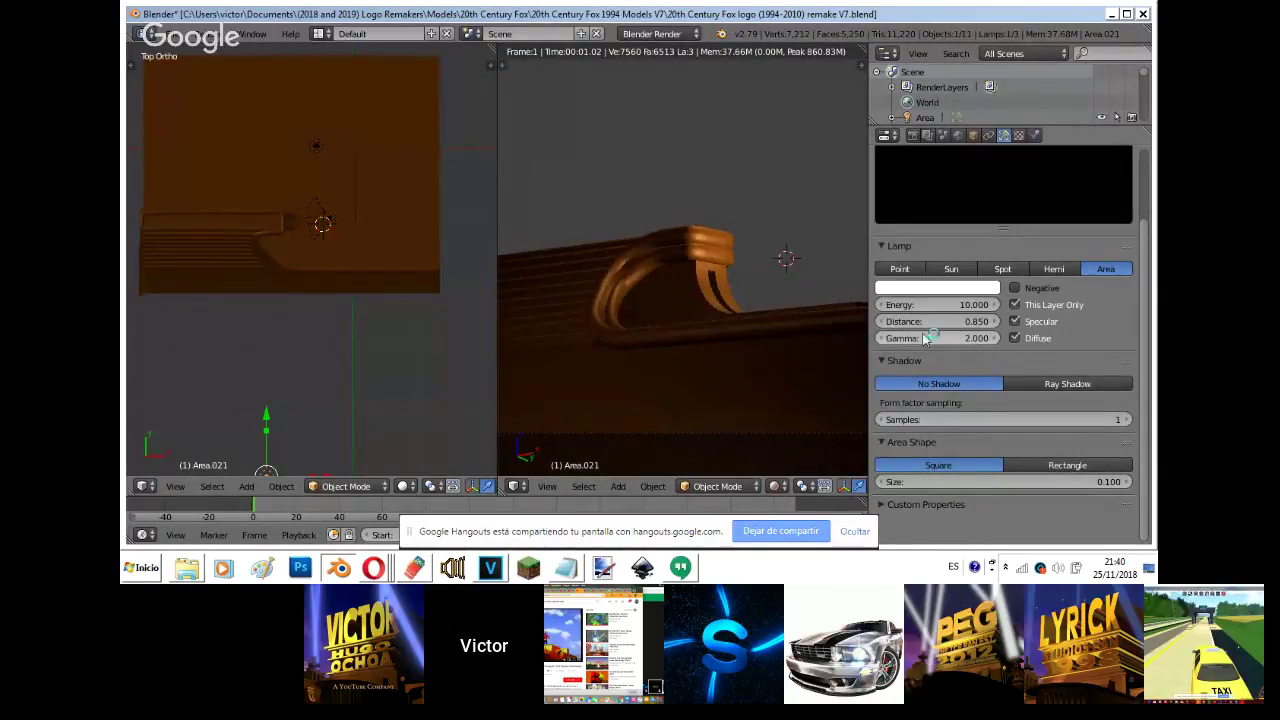
pyautogui.moveTo(941, 322)
pyautogui.mouseDown()
pyautogui.moveTo(919, 329)
pyautogui.moveTo(927, 336)
pyautogui.mouseUp()
pyautogui.moveTo(926, 335); pyautogui.dragTo(931, 332)
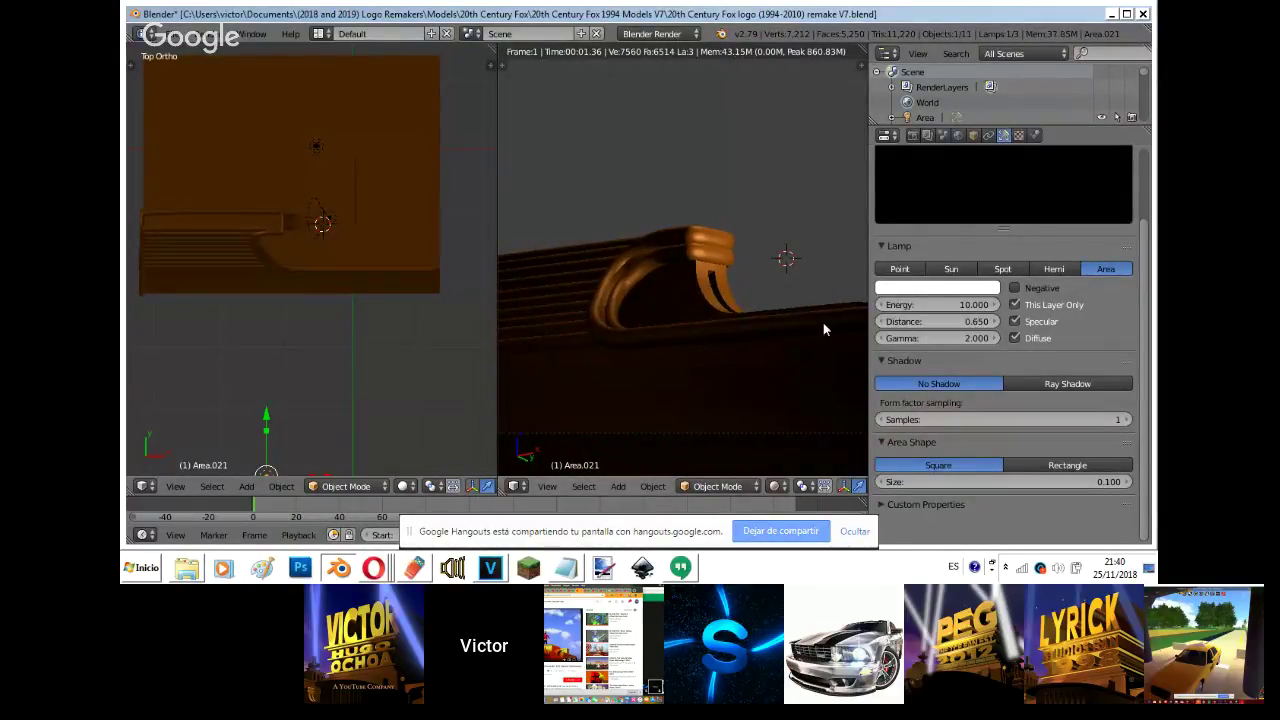
pyautogui.scroll(-4, 786, 338)
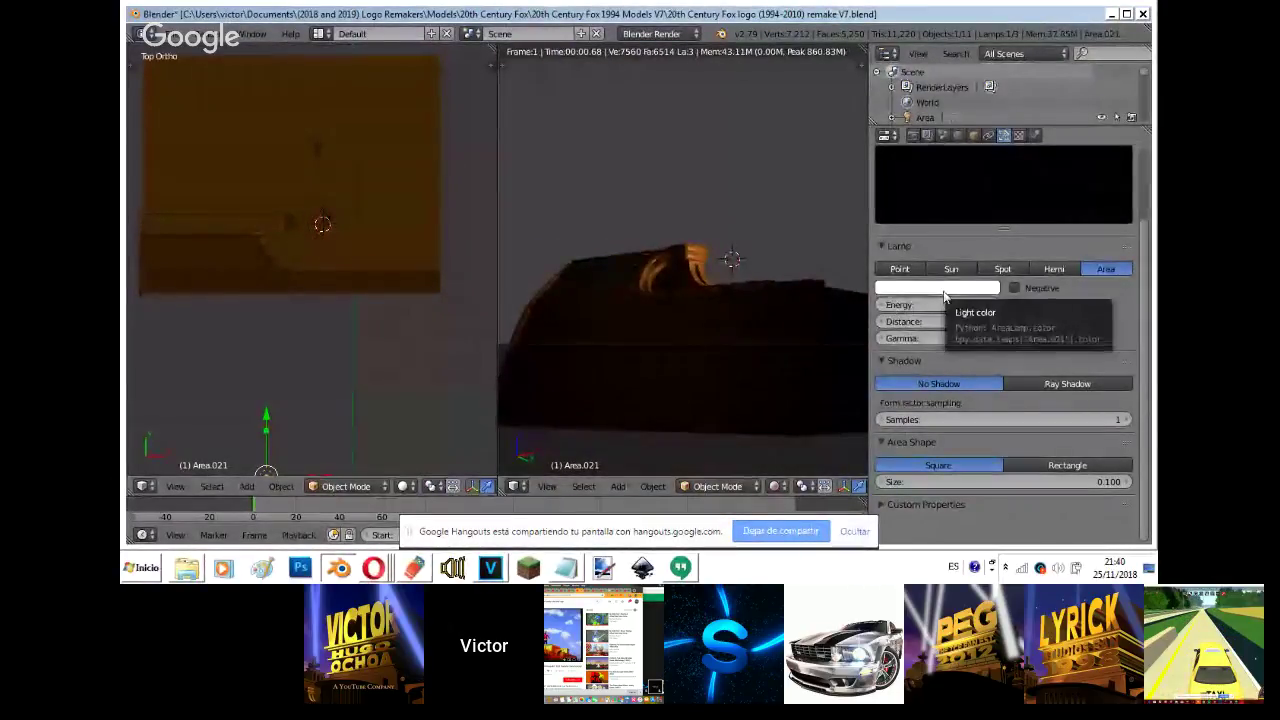
# - Show the reference background image at opacity 1 over the camera view, compare the ornament with it, and hide it again
pyautogui.press('n')
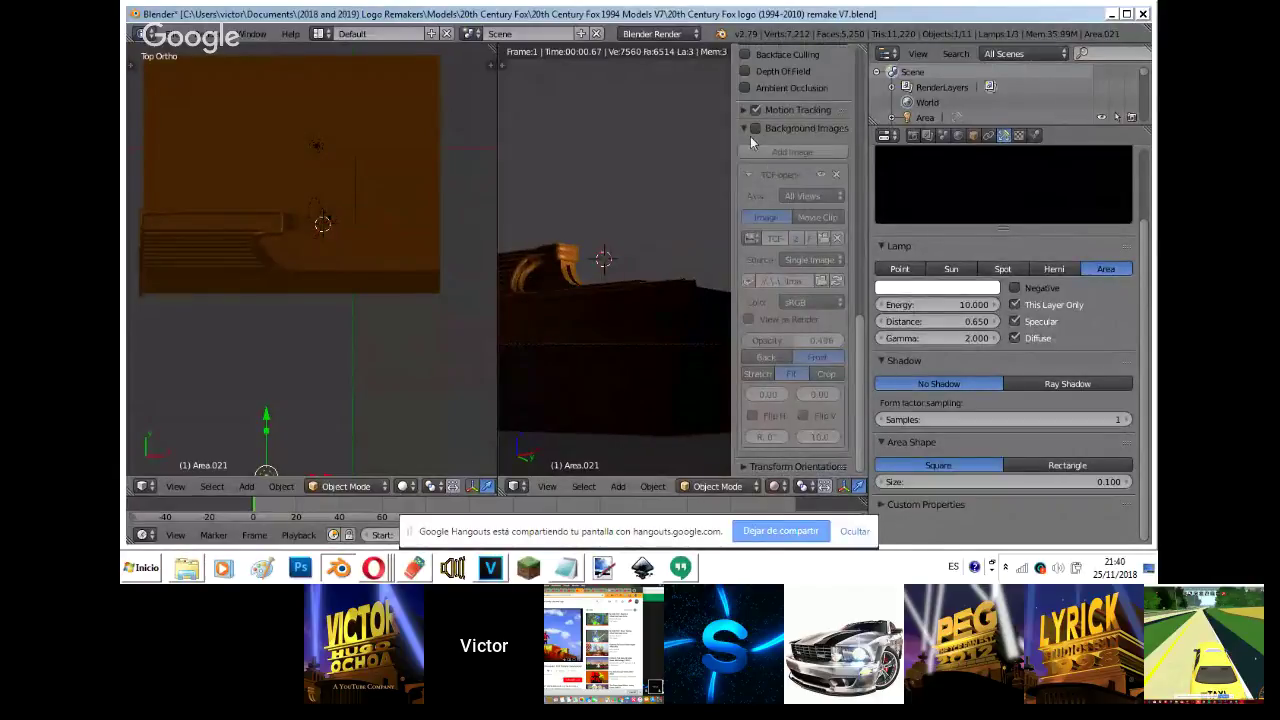
pyautogui.click(756, 128)
pyautogui.moveTo(797, 342); pyautogui.dragTo(857, 340)
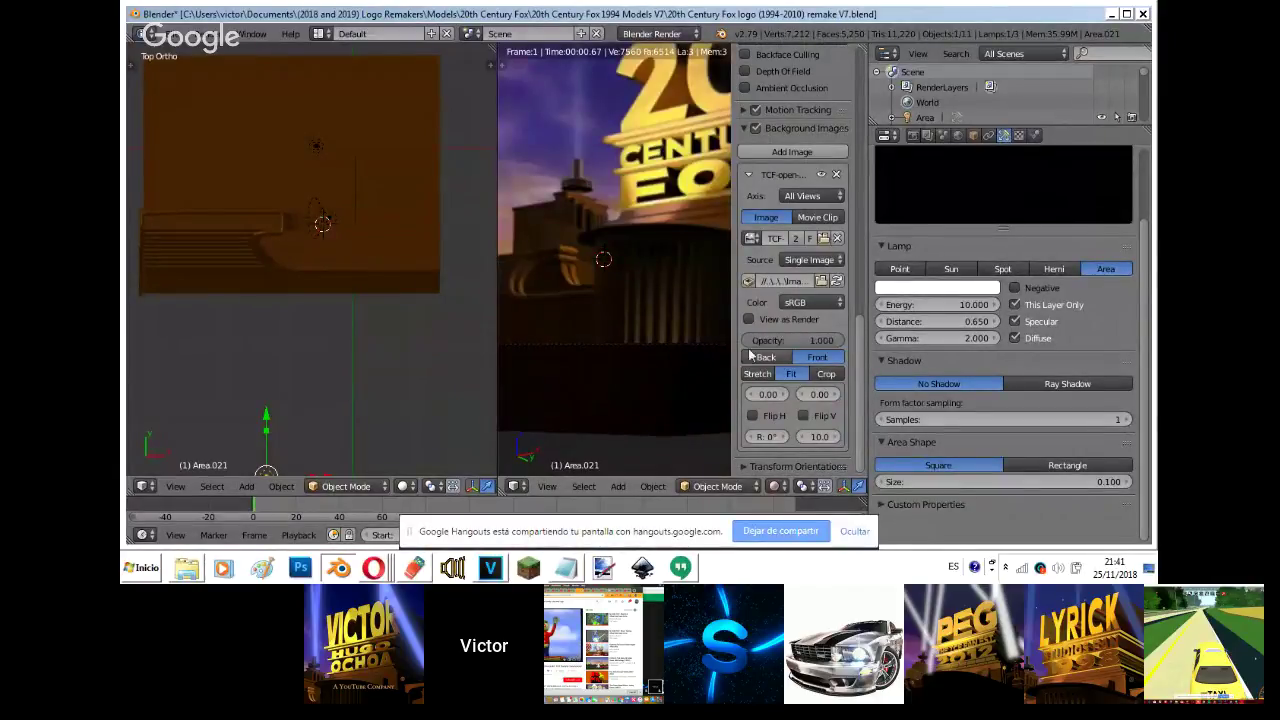
pyautogui.keyDown('shift'); pyautogui.moveTo(689, 384); pyautogui.dragTo(577, 374, button='middle'); pyautogui.keyUp('shift')
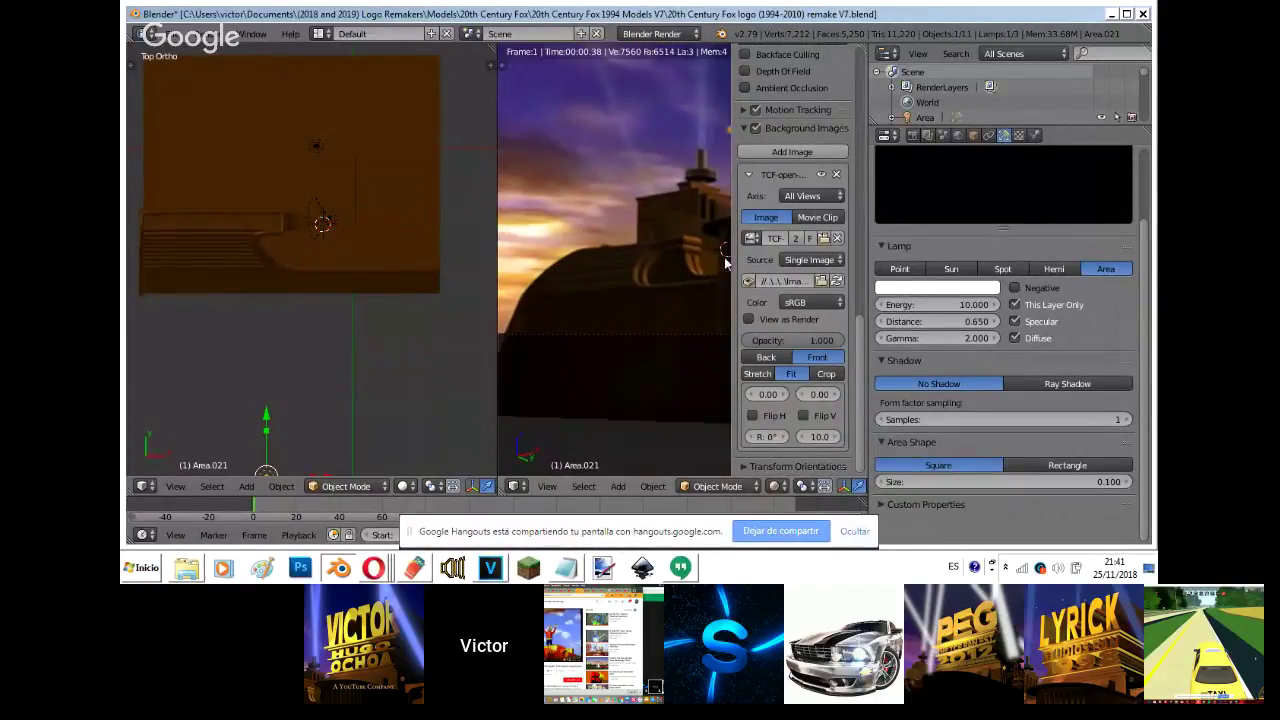
pyautogui.click(756, 129)
pyautogui.press('n')
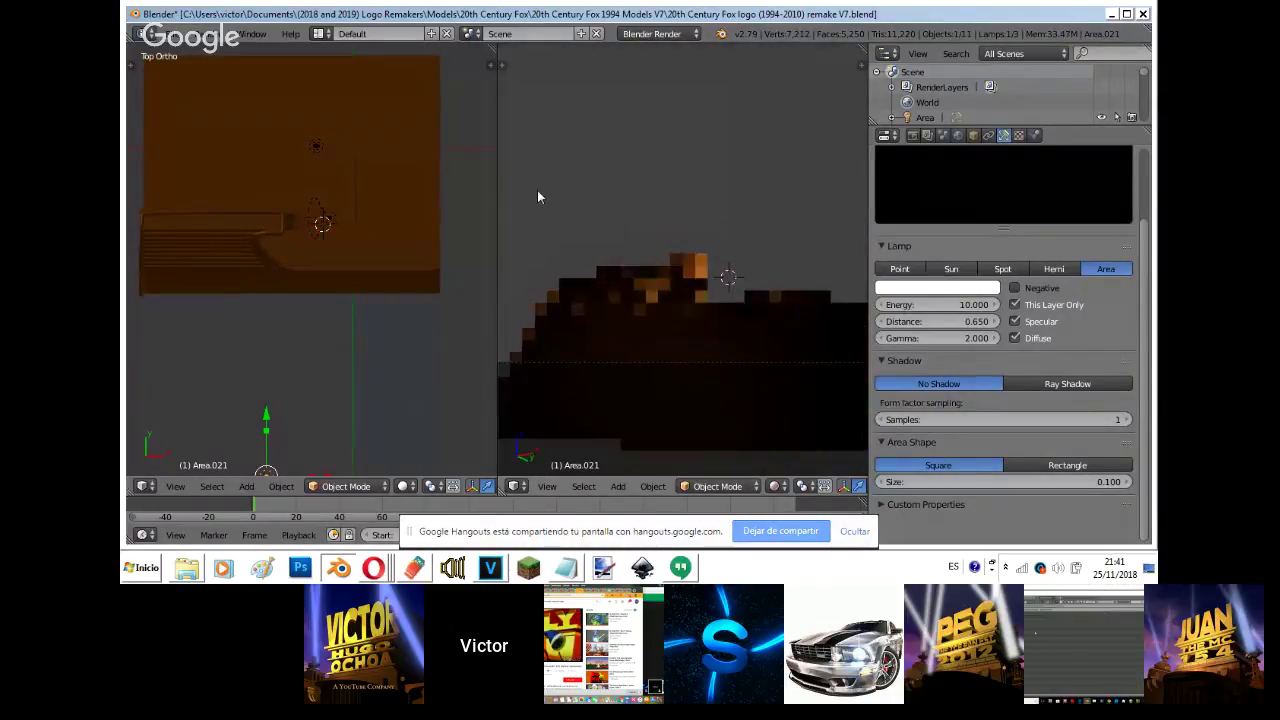
# - Inspect the diffuse colour in the material of the curved frame path, and check the ornament in the rendered view
pyautogui.hotkey('shift', 'z')
pyautogui.rightClick(272, 220)
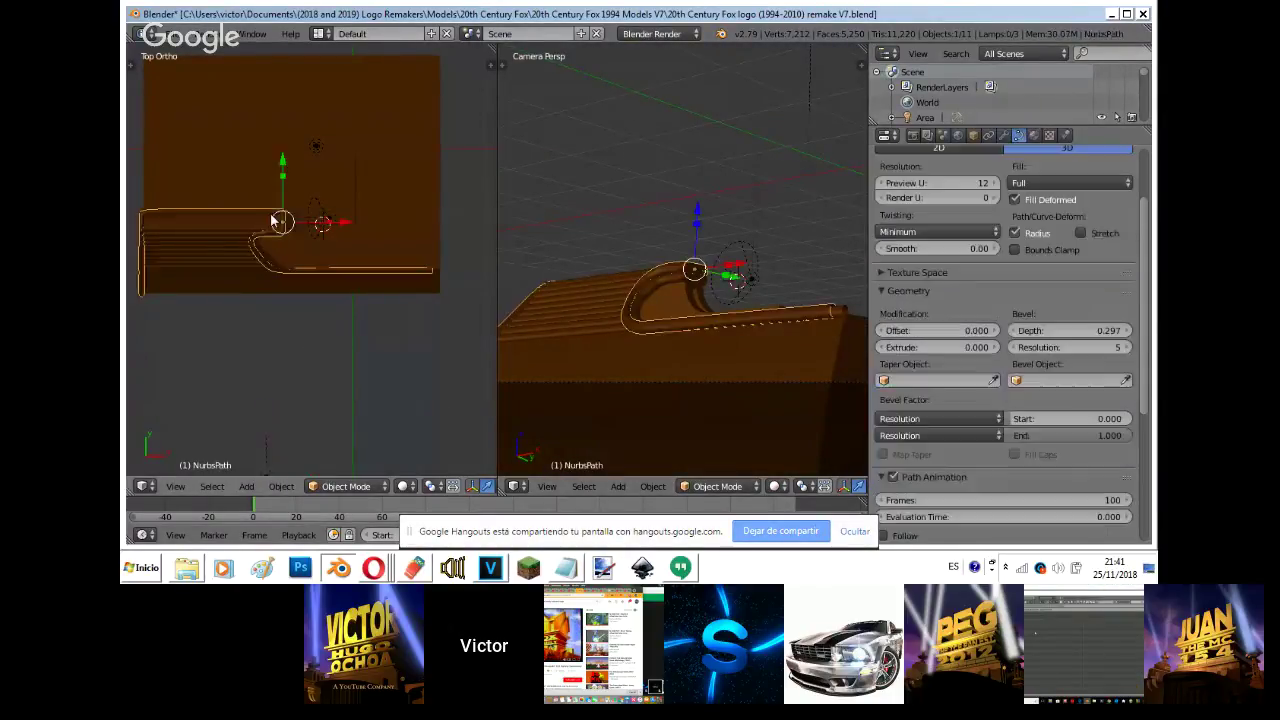
pyautogui.click(1036, 136)
pyautogui.click(948, 187)
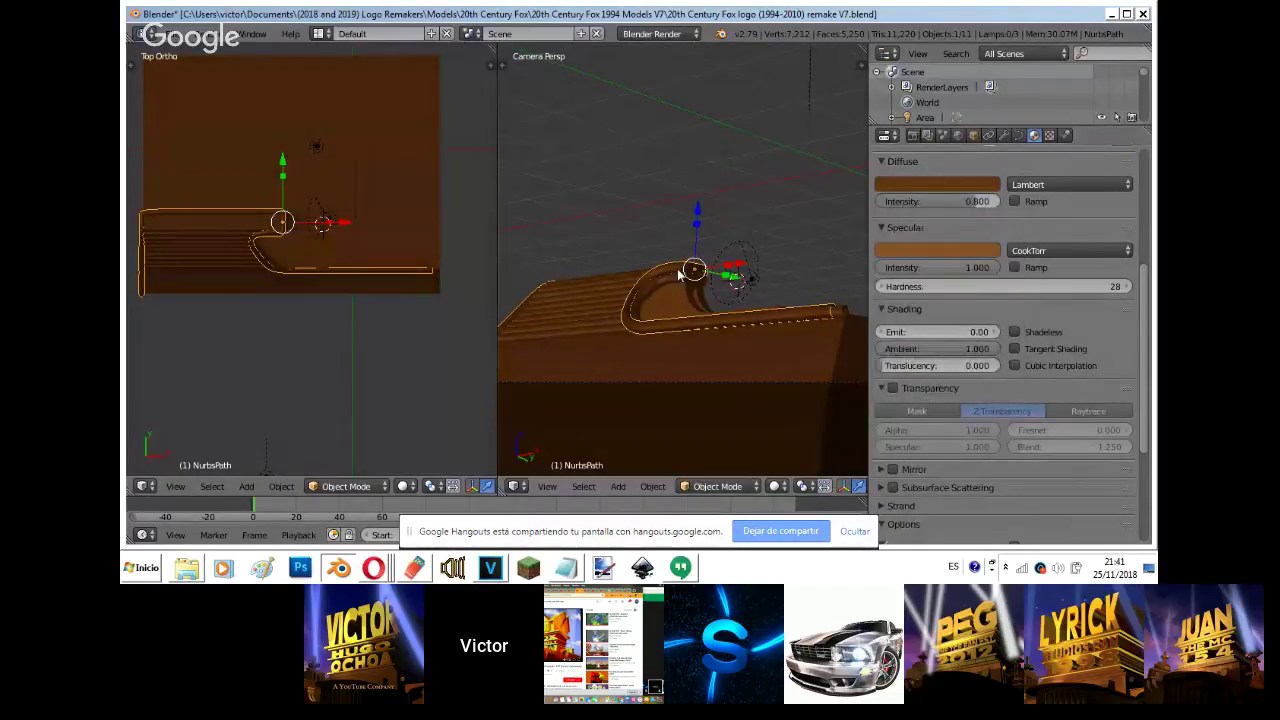
pyautogui.hotkey('shift', 'z')
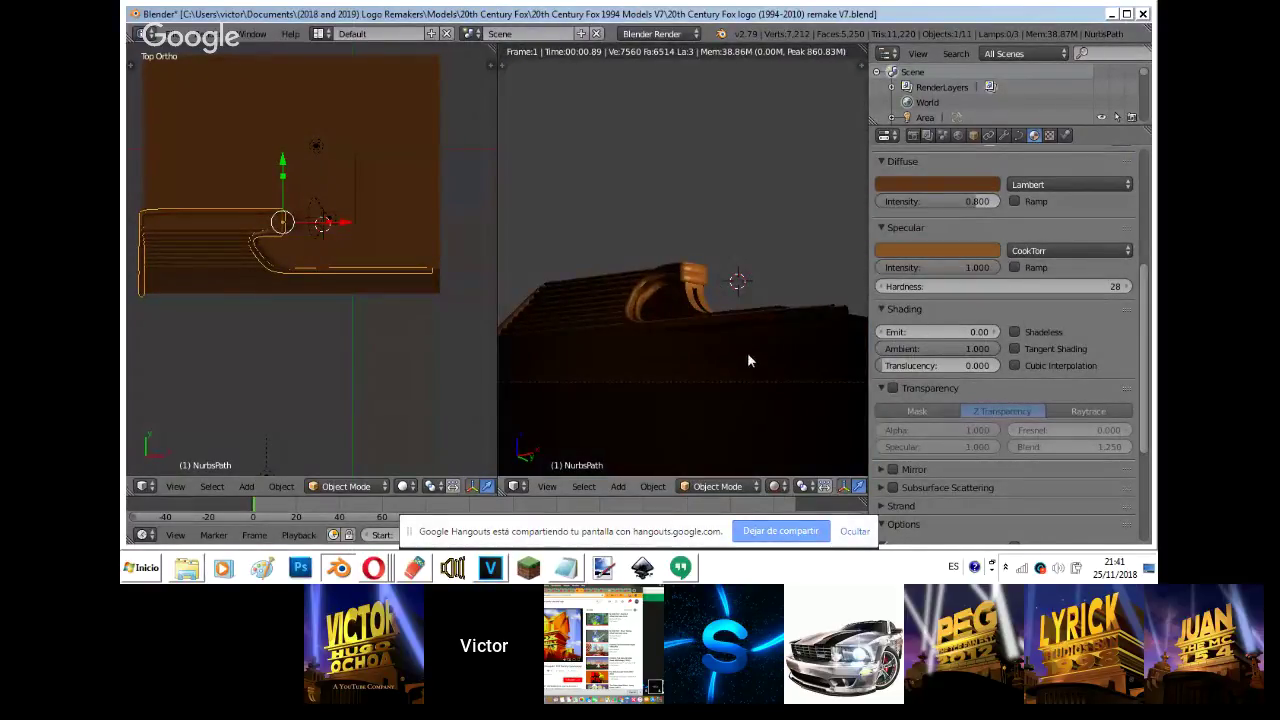
pyautogui.scroll(-2, 747, 352)
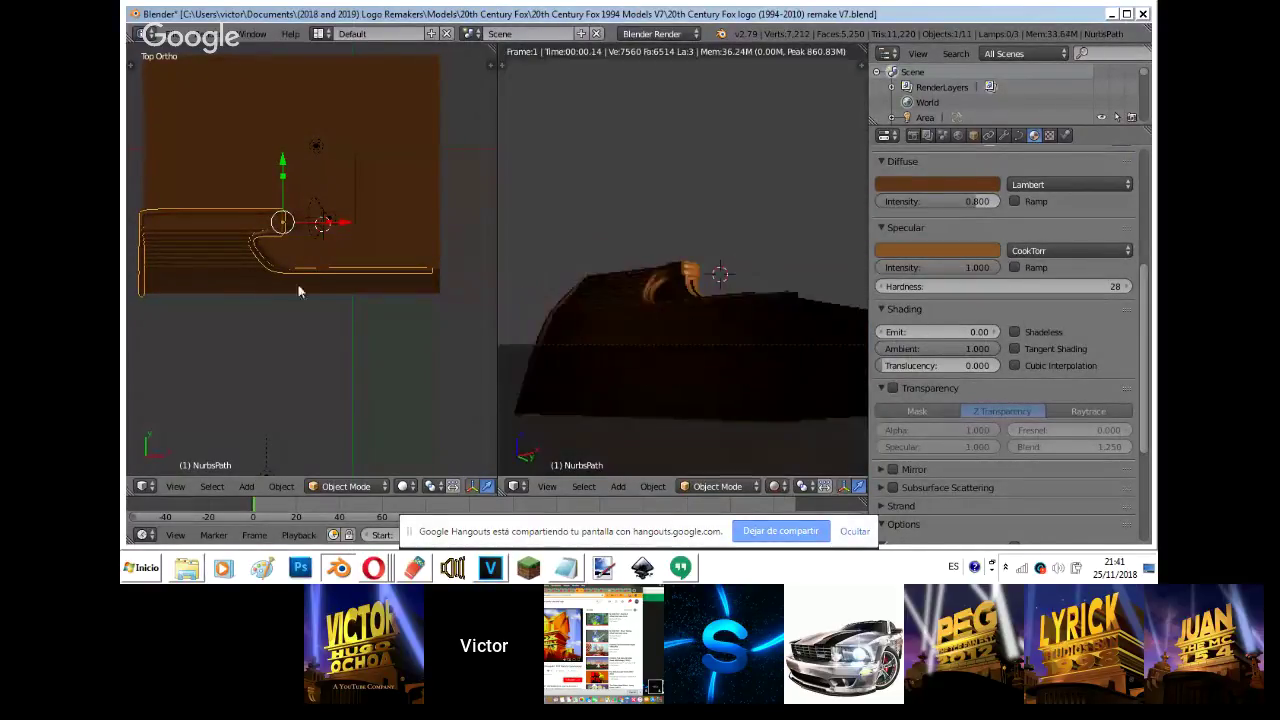
# - Select the area lamp in front of the model and set its colour to pale lavender and its distance to 0.68
pyautogui.rightClick(266, 471)
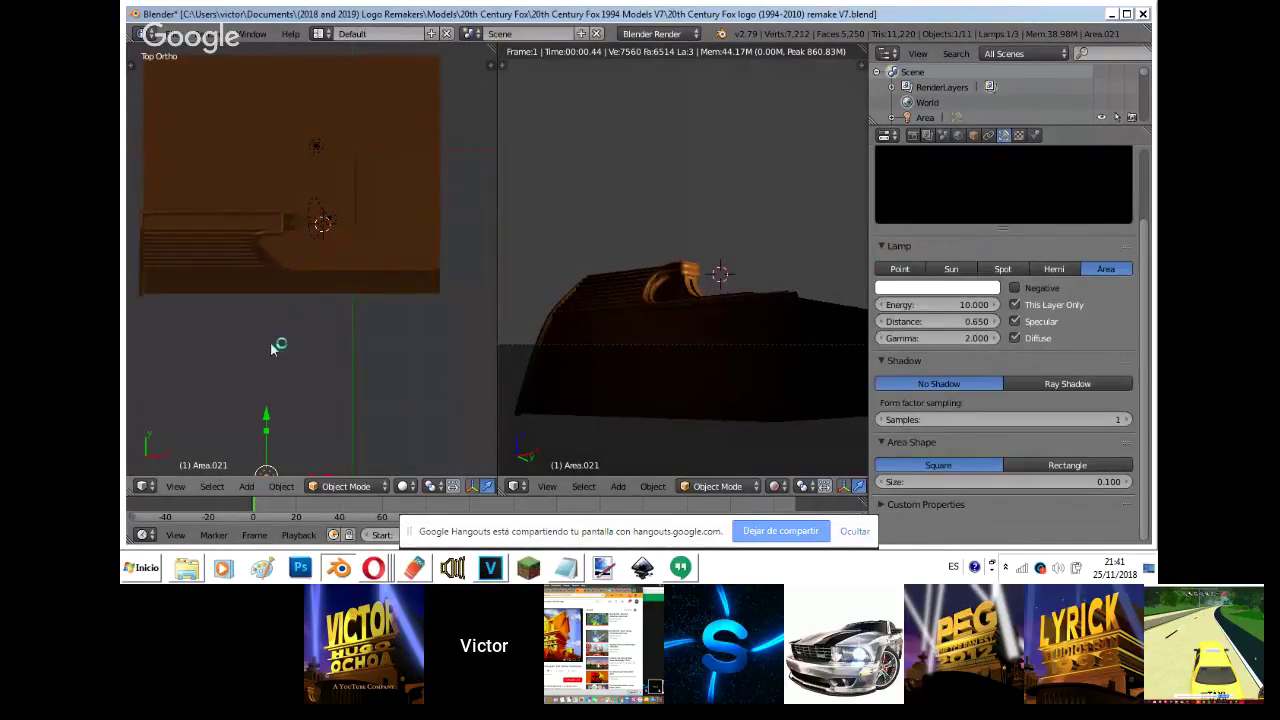
pyautogui.keyDown('shift'); pyautogui.moveTo(272, 347); pyautogui.dragTo(306, 249, button='middle'); pyautogui.keyUp('shift')
pyautogui.click(937, 288)
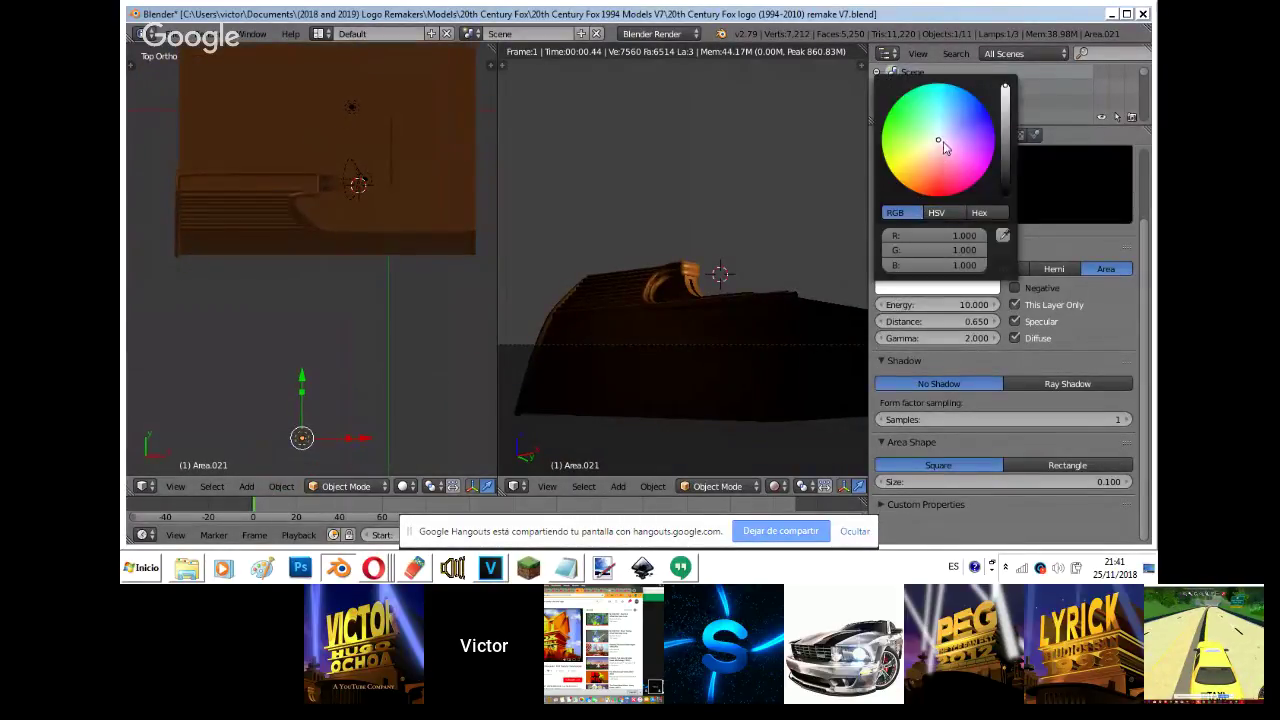
pyautogui.click(944, 148)
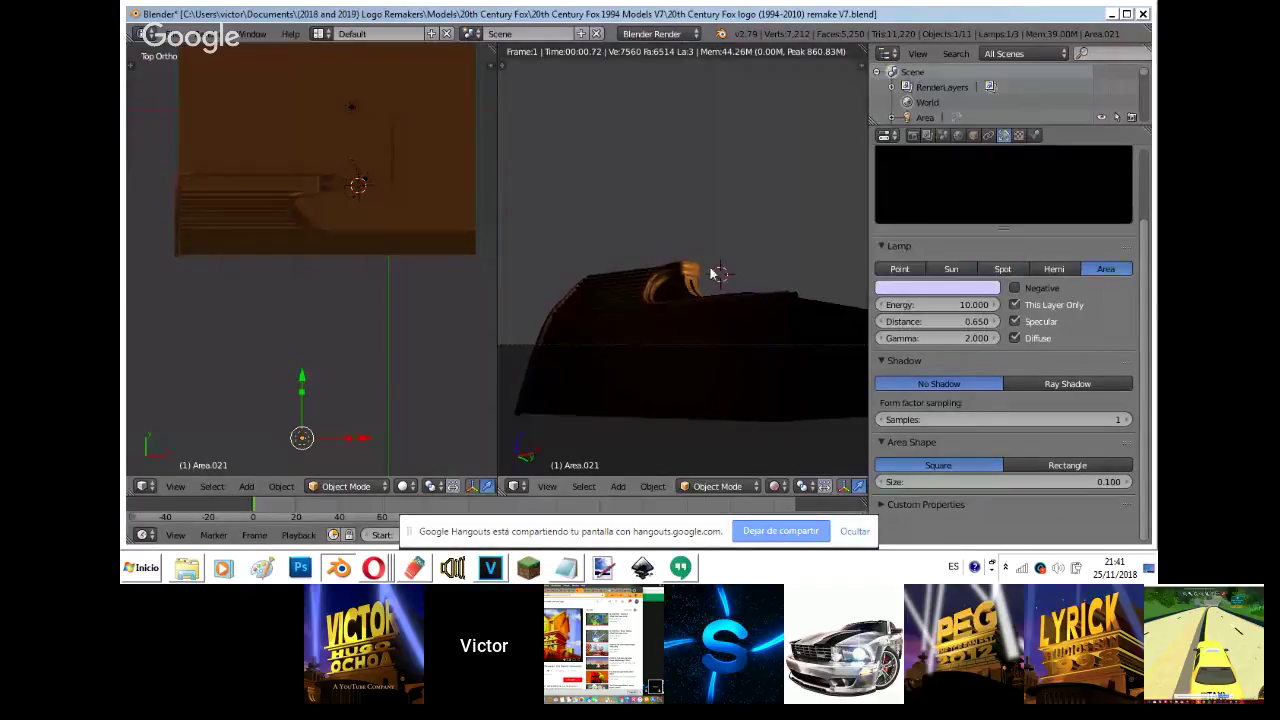
pyautogui.moveTo(963, 322); pyautogui.dragTo(971, 322)
# - Show the other logo layers with the ornament to preview the whole model rendered through the camera, and save the file
pyautogui.press('z')
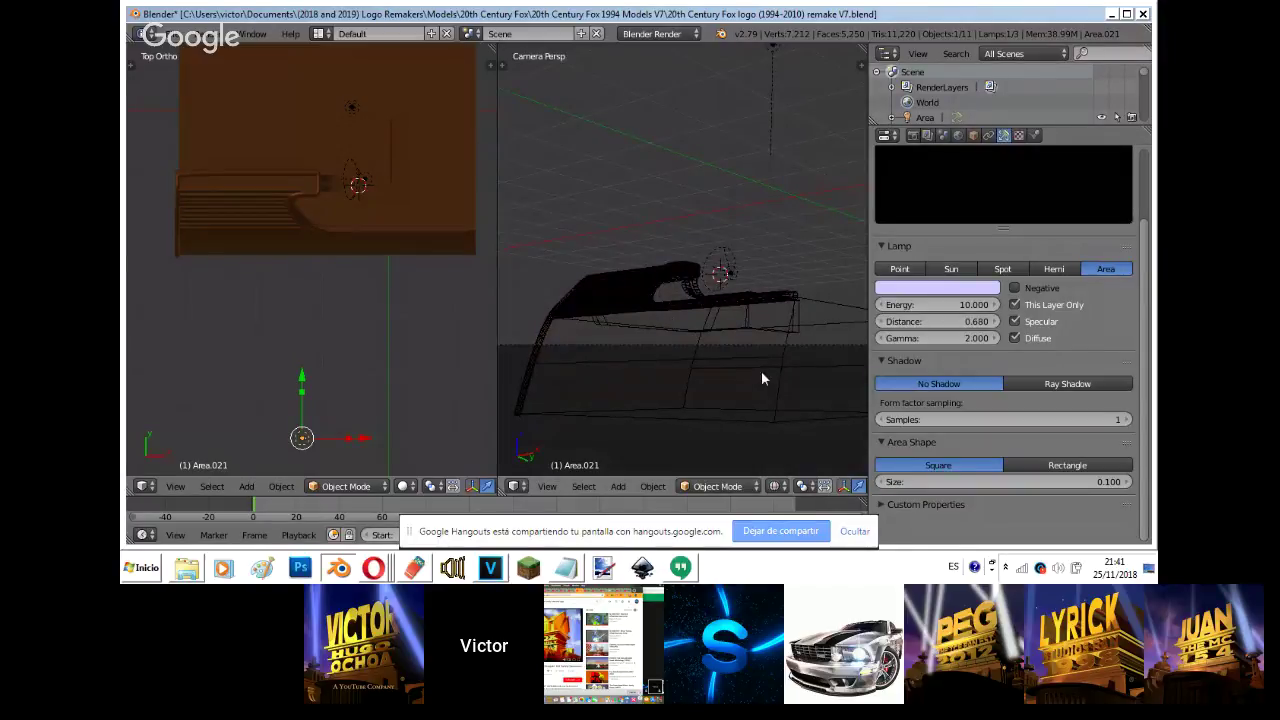
pyautogui.press('z')
pyautogui.moveTo(815, 490); pyautogui.dragTo(704, 508, button='middle')
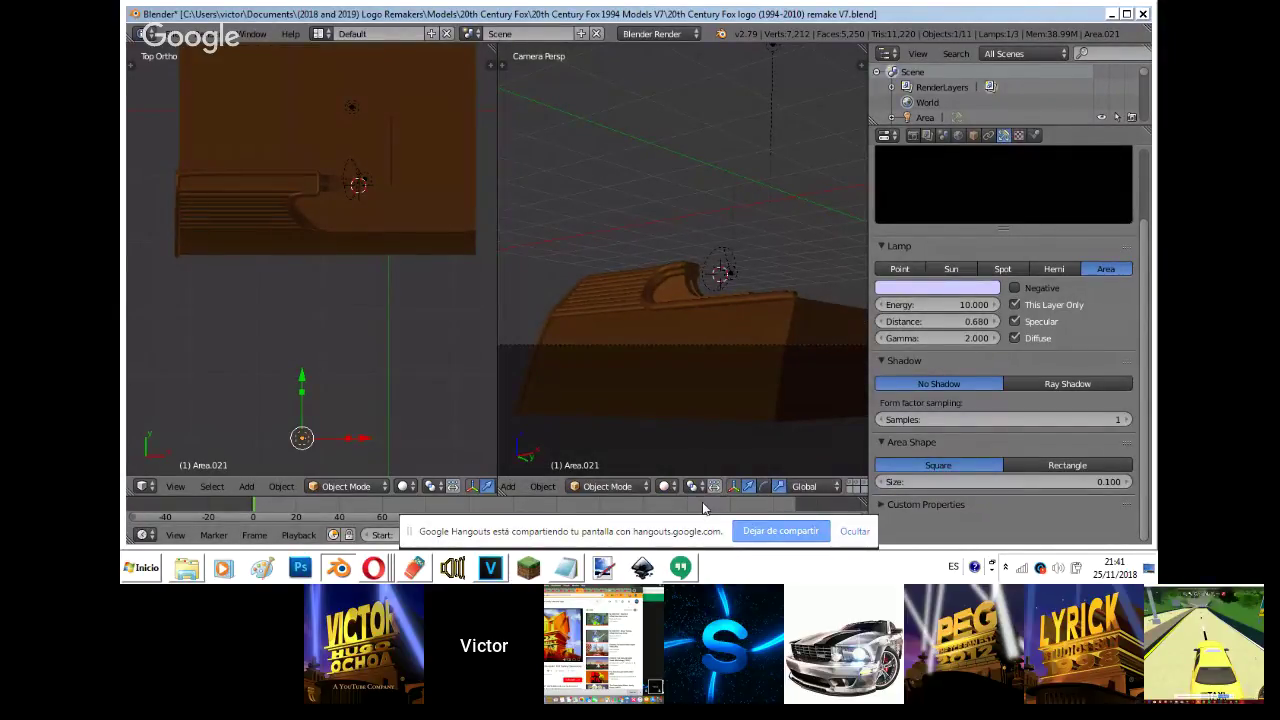
pyautogui.moveTo(785, 491); pyautogui.dragTo(687, 519, button='middle')
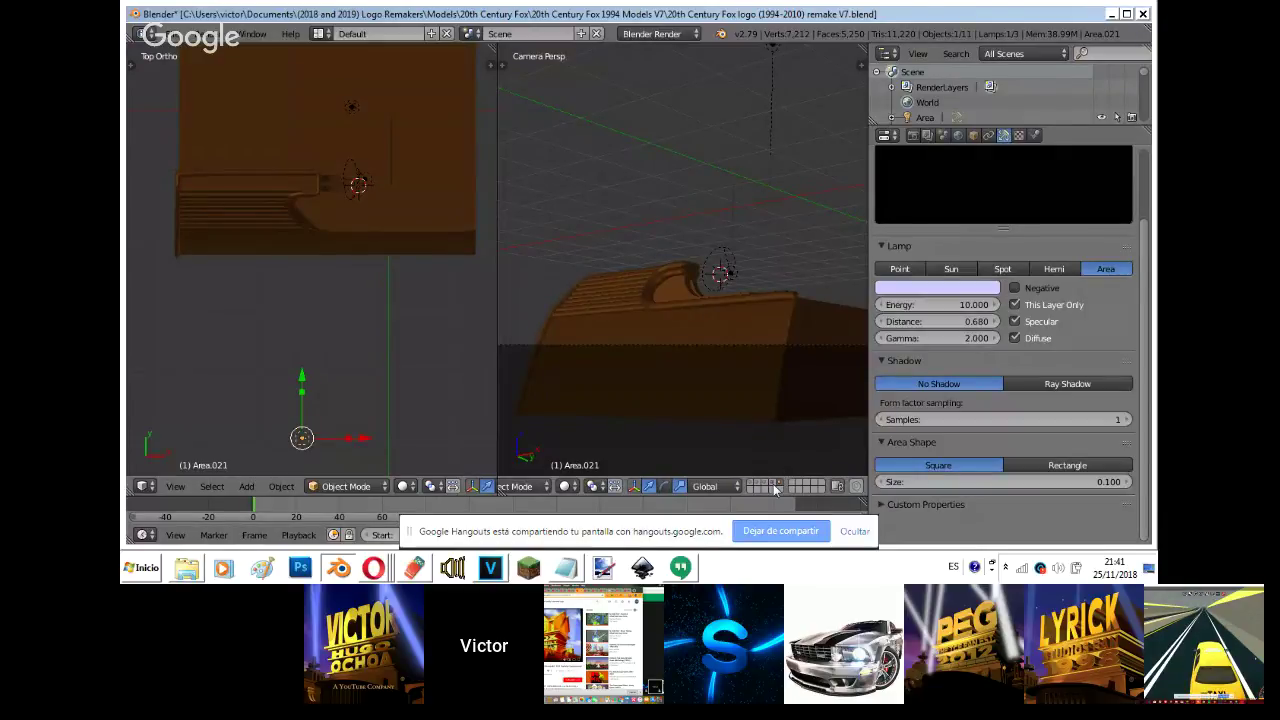
pyautogui.keyDown('shift'); pyautogui.moveTo(774, 486); pyautogui.dragTo(752, 486); pyautogui.keyUp('shift')
pyautogui.keyDown('shift'); pyautogui.moveTo(814, 328); pyautogui.dragTo(686, 377, button='middle'); pyautogui.keyUp('shift')
pyautogui.hotkey('shift', 'z')
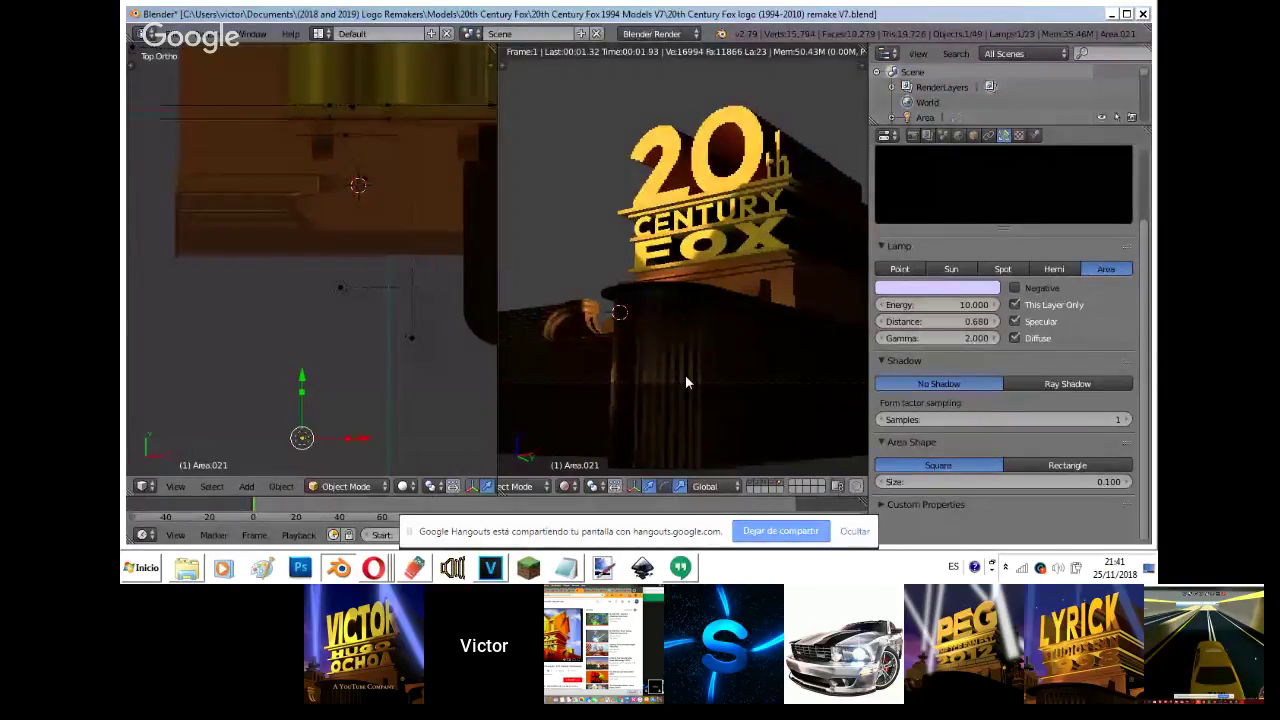
pyautogui.press('KP_0')
pyautogui.scroll(5, 685, 382)
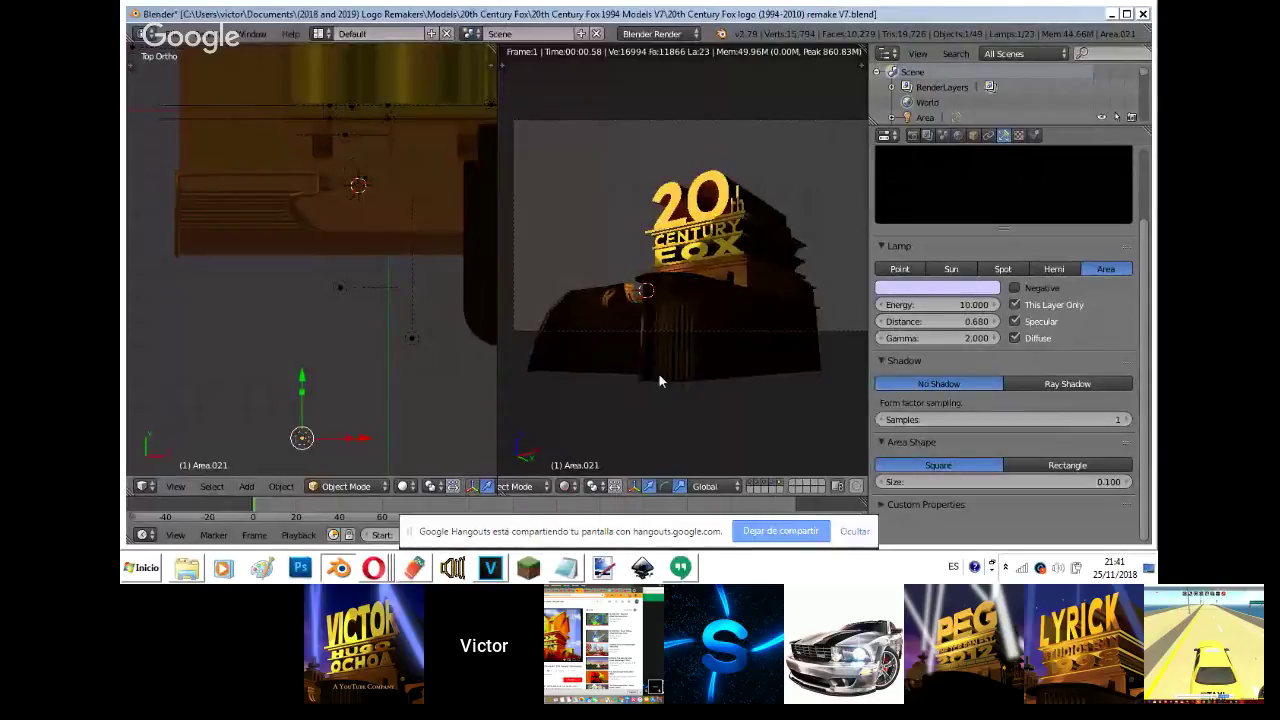
pyautogui.hotkey('ctrl', 's')
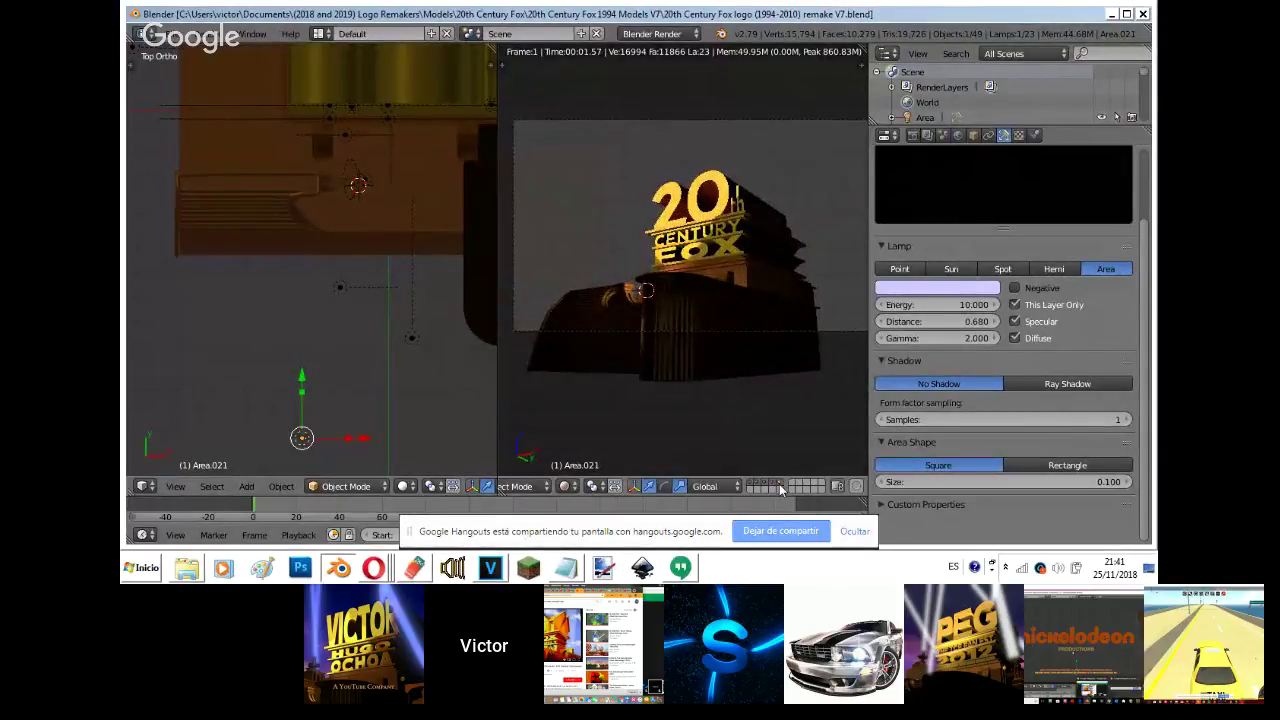
# - Isolate the ornament's layer in solid shading and open the curved frame path for point editing
pyautogui.click(779, 483)
pyautogui.press('z')
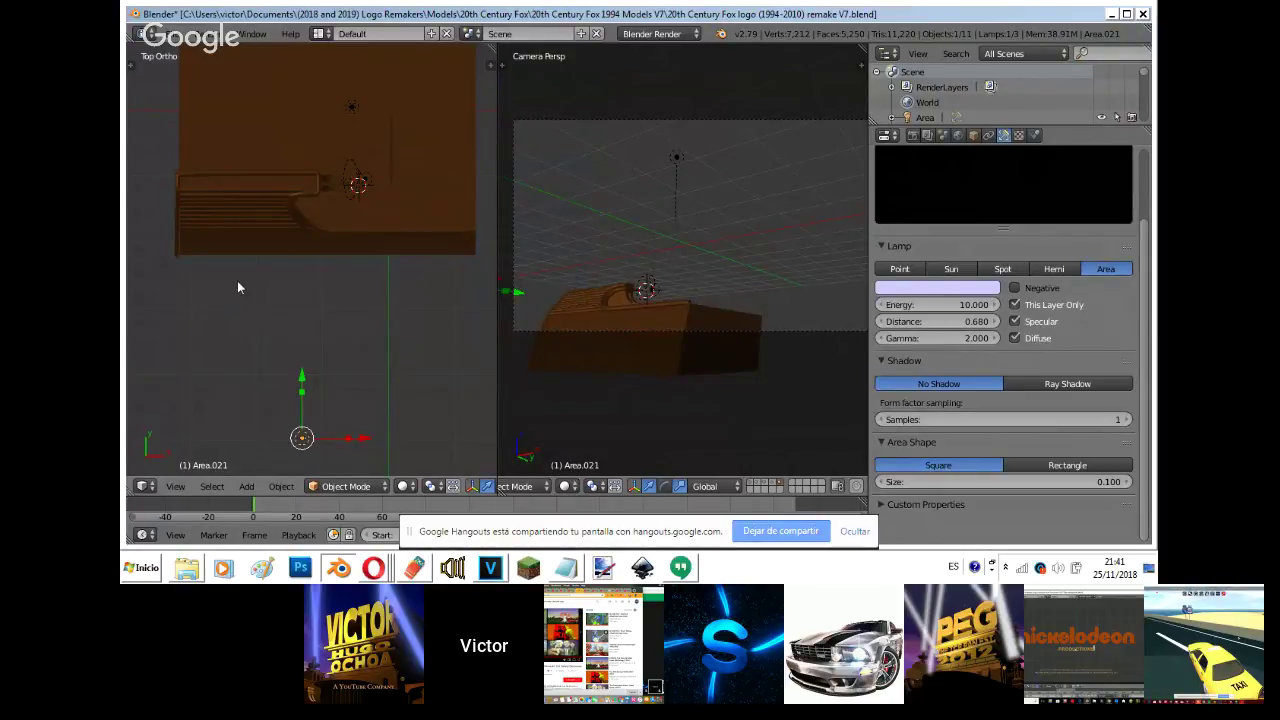
pyautogui.keyDown('shift'); pyautogui.moveTo(237, 281); pyautogui.dragTo(378, 319, button='middle'); pyautogui.keyUp('shift')
pyautogui.scroll(1, 184, 351)
pyautogui.rightClick(292, 215)
pyautogui.press('Tab')
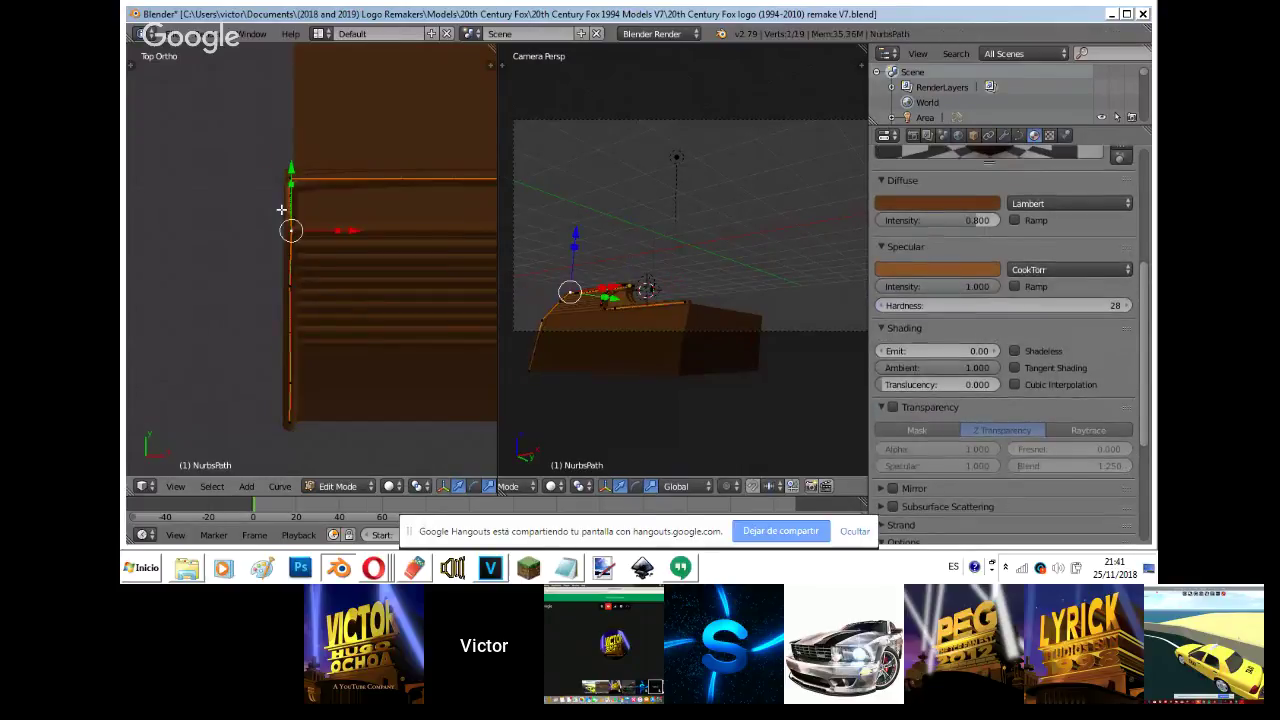
# - Try to move the control point at the frame path's outer back corner outward along Y
pyautogui.scroll(3, 281, 209)
pyautogui.keyDown('shift'); pyautogui.moveTo(282, 207); pyautogui.dragTo(306, 388, button='middle'); pyautogui.keyUp('shift')
pyautogui.rightClick(286, 288)
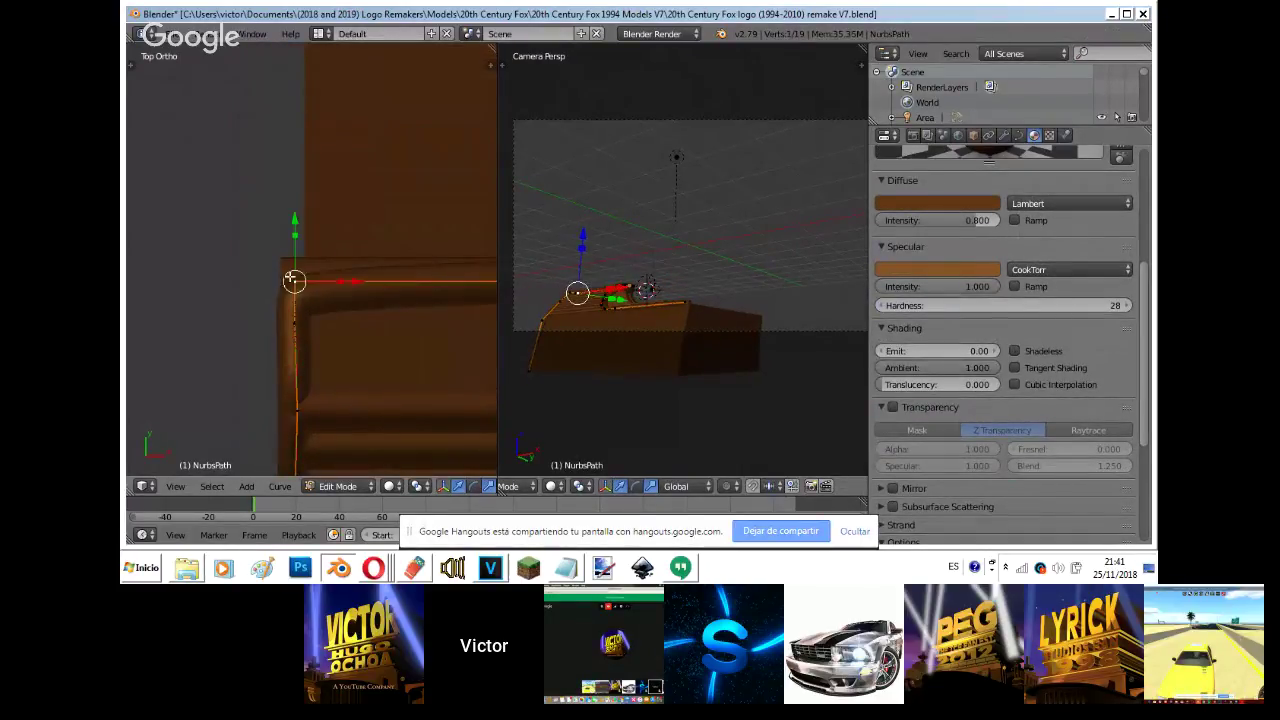
pyautogui.press('g')
pyautogui.press('y')
pyautogui.click(295, 205)
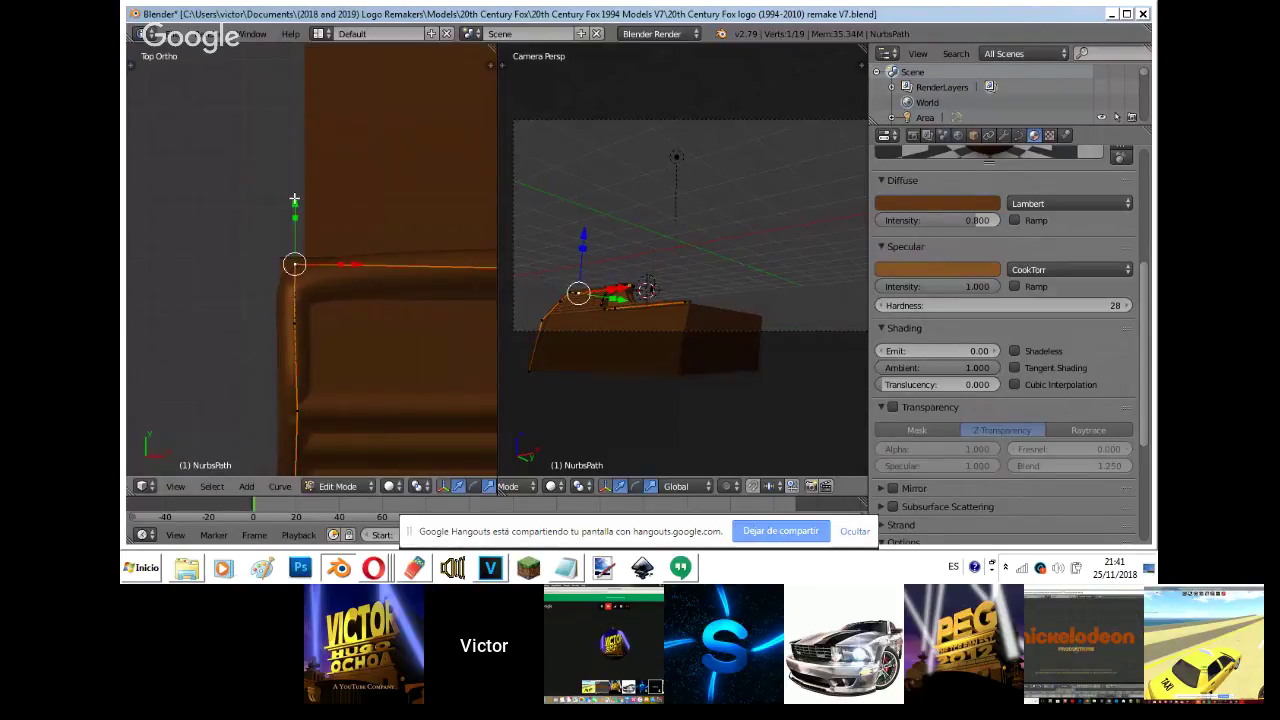
pyautogui.press('Tab')
# - Try to move the outer end point of the neighbouring inner path about -0.05 along Y, and undo the move
pyautogui.rightClick(282, 262)
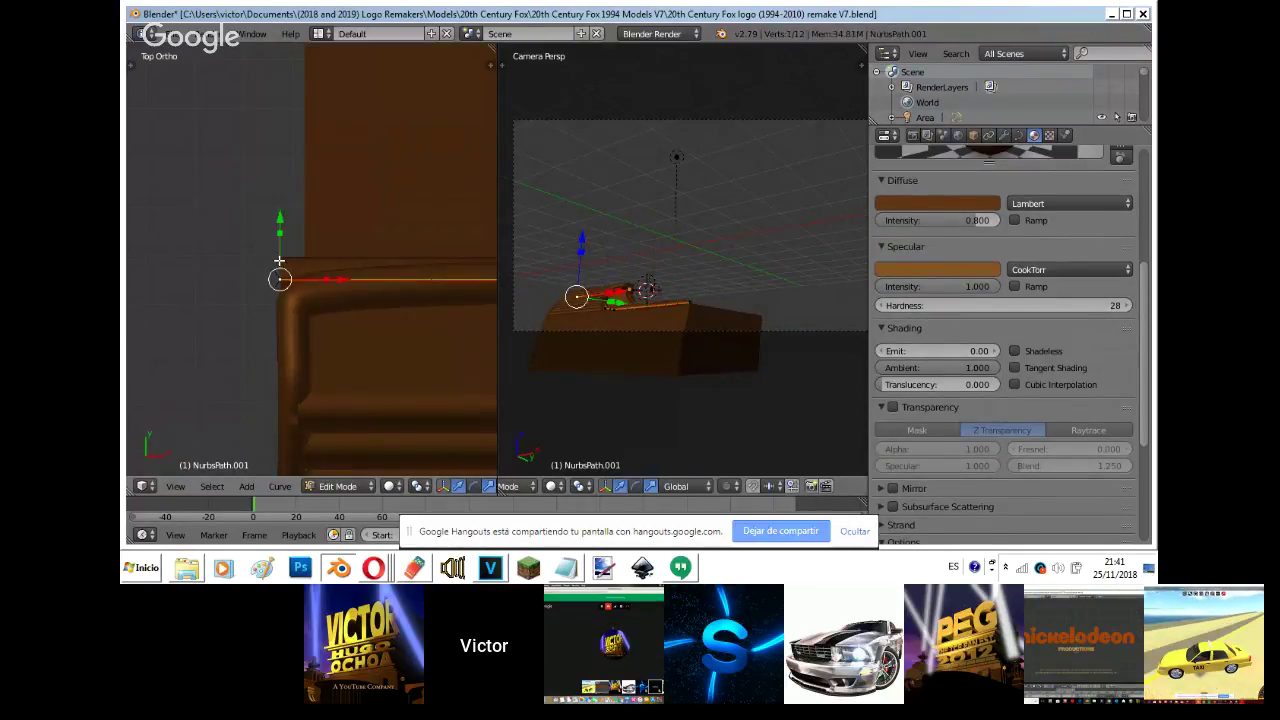
pyautogui.press('Tab')
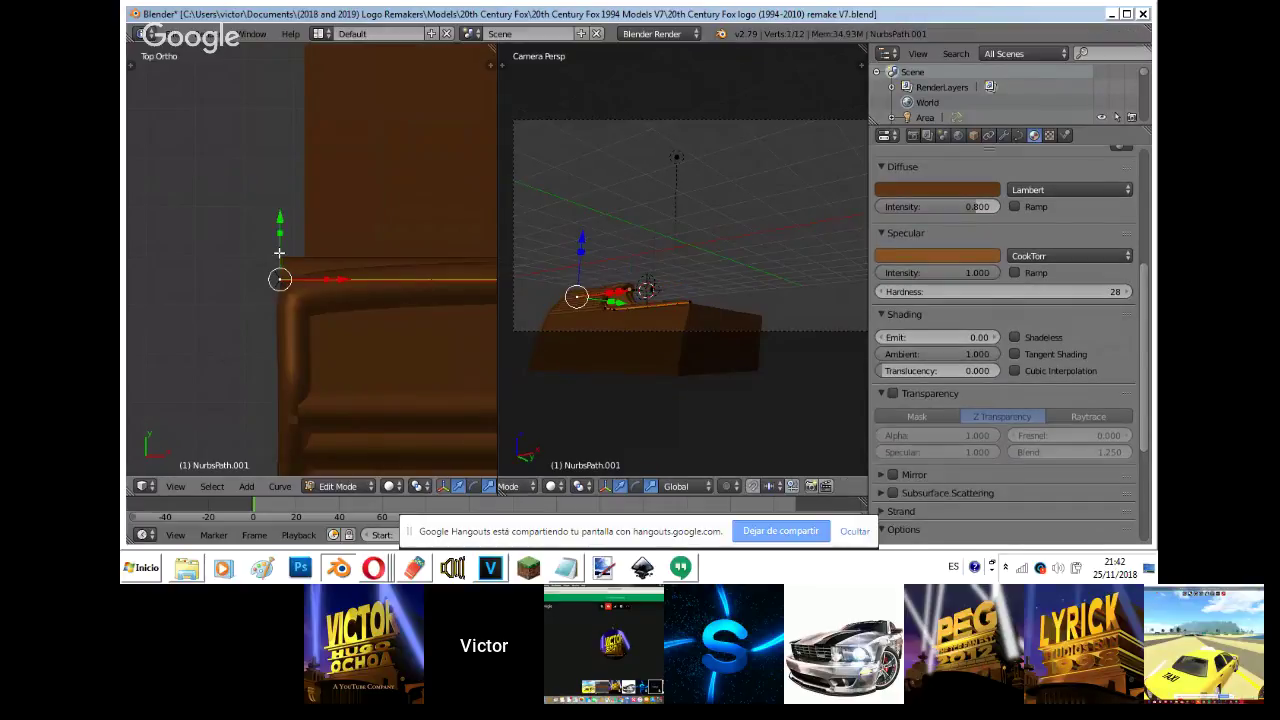
pyautogui.press('g')
pyautogui.press('y')
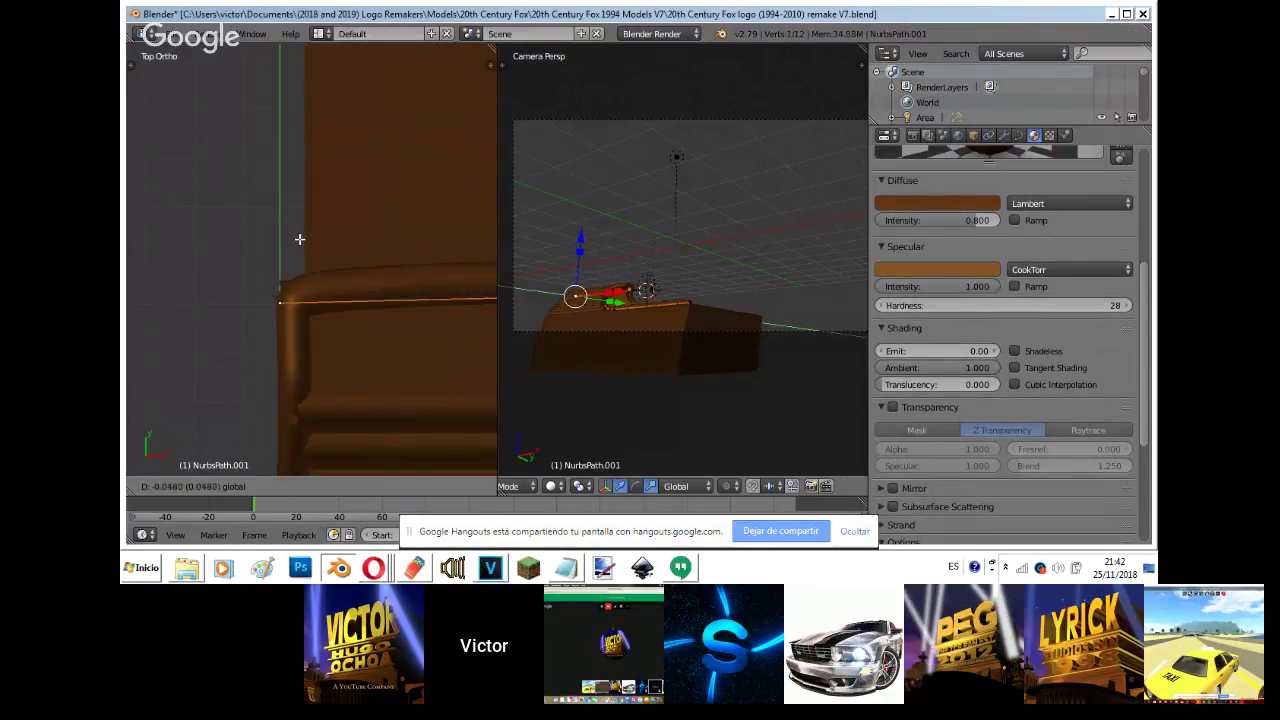
pyautogui.click(297, 242)
pyautogui.press('z')
pyautogui.press('z')
pyautogui.press('Tab')
pyautogui.hotkey('ctrl', 'z')
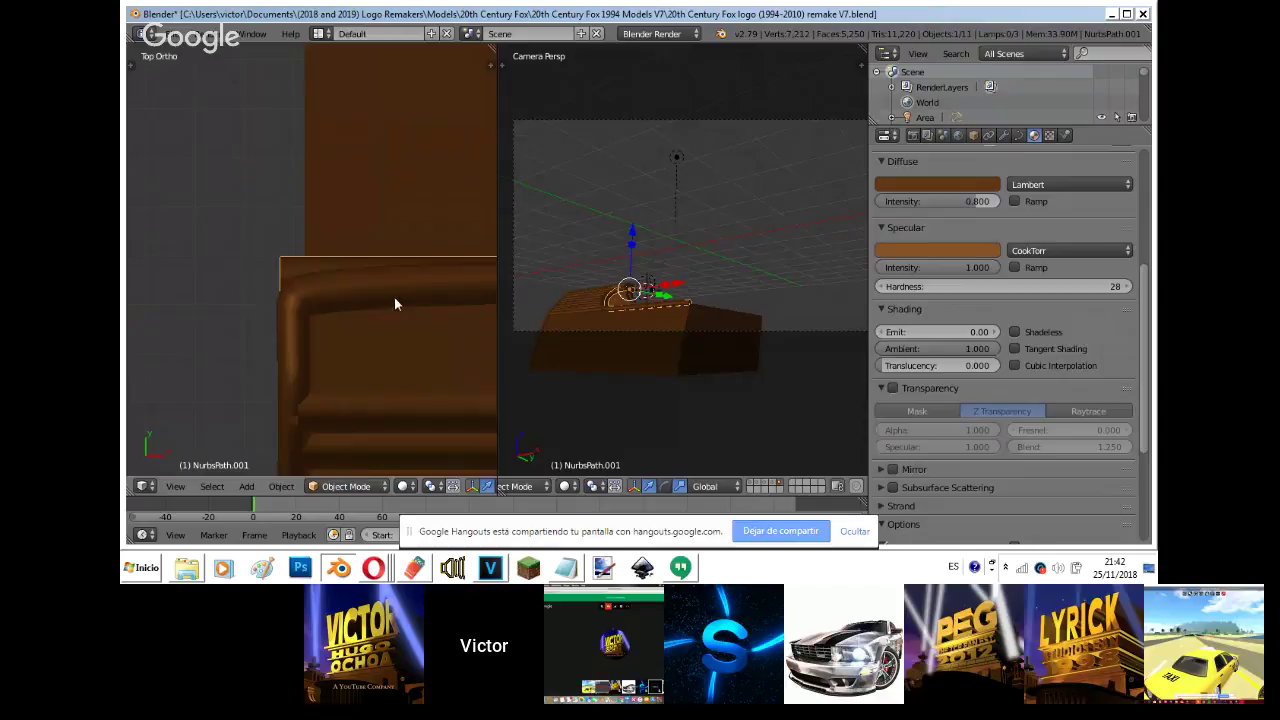
# - Move the frame path's control point beside the outer back corner along Y, close to the corner point
pyautogui.rightClick(345, 277)
pyautogui.press('Tab')
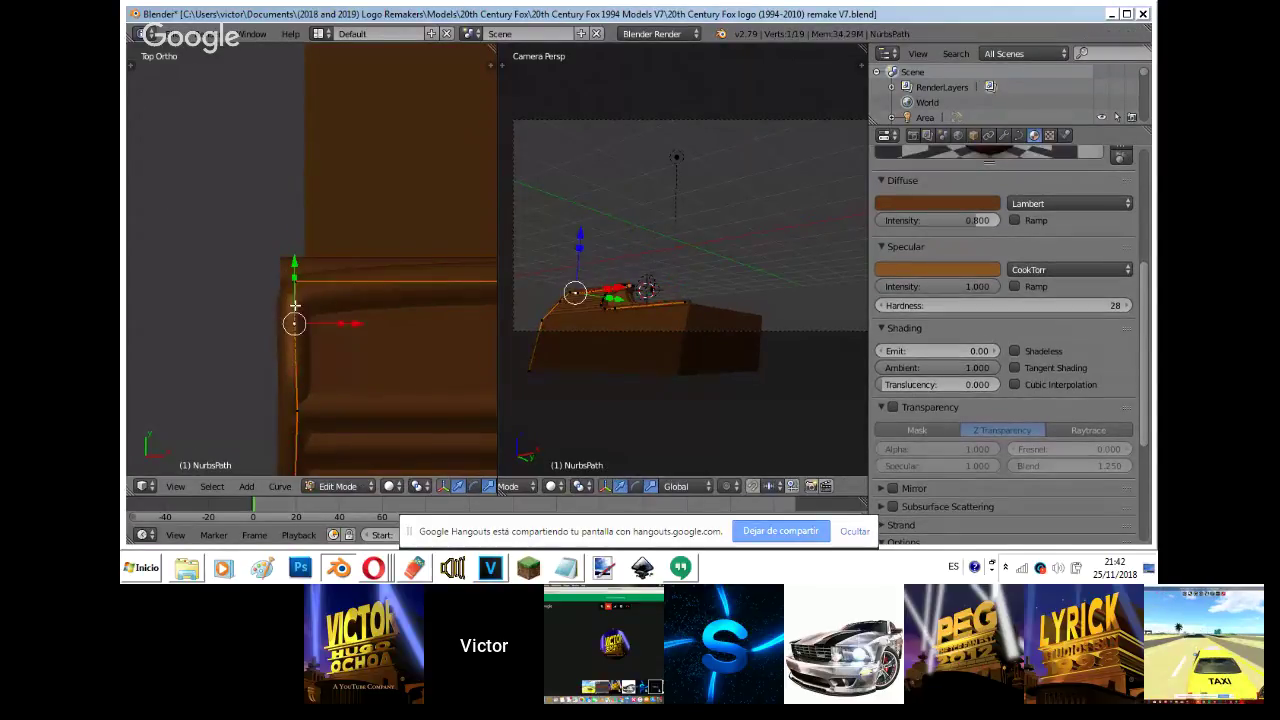
pyautogui.press('g')
pyautogui.press('y')
pyautogui.click(295, 250)
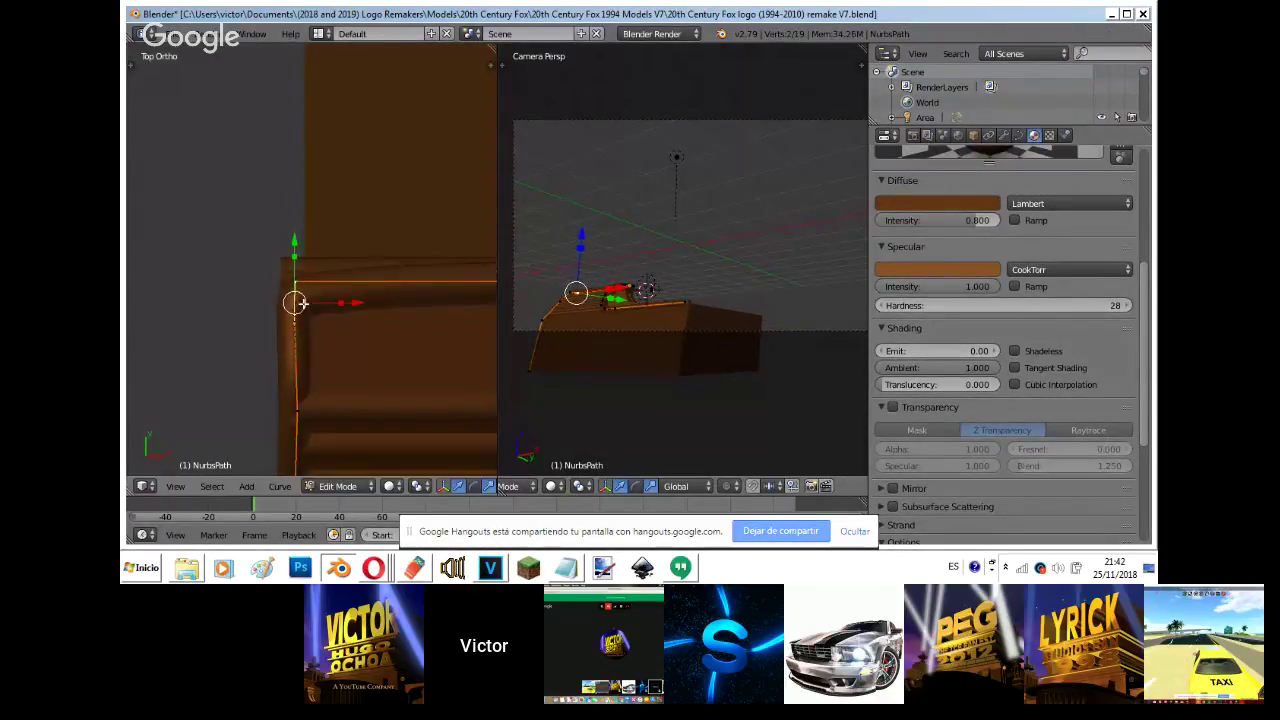
pyautogui.press('g')
pyautogui.press('y')
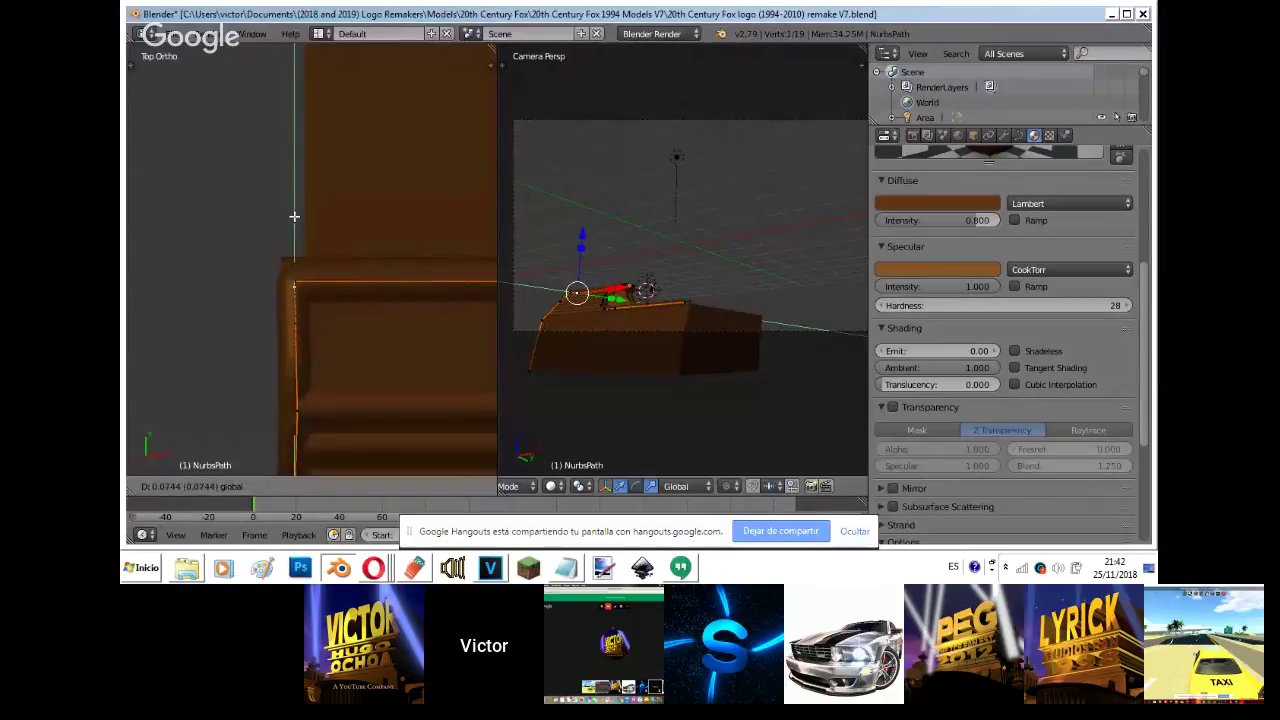
pyautogui.click(292, 260)
pyautogui.press('Tab')
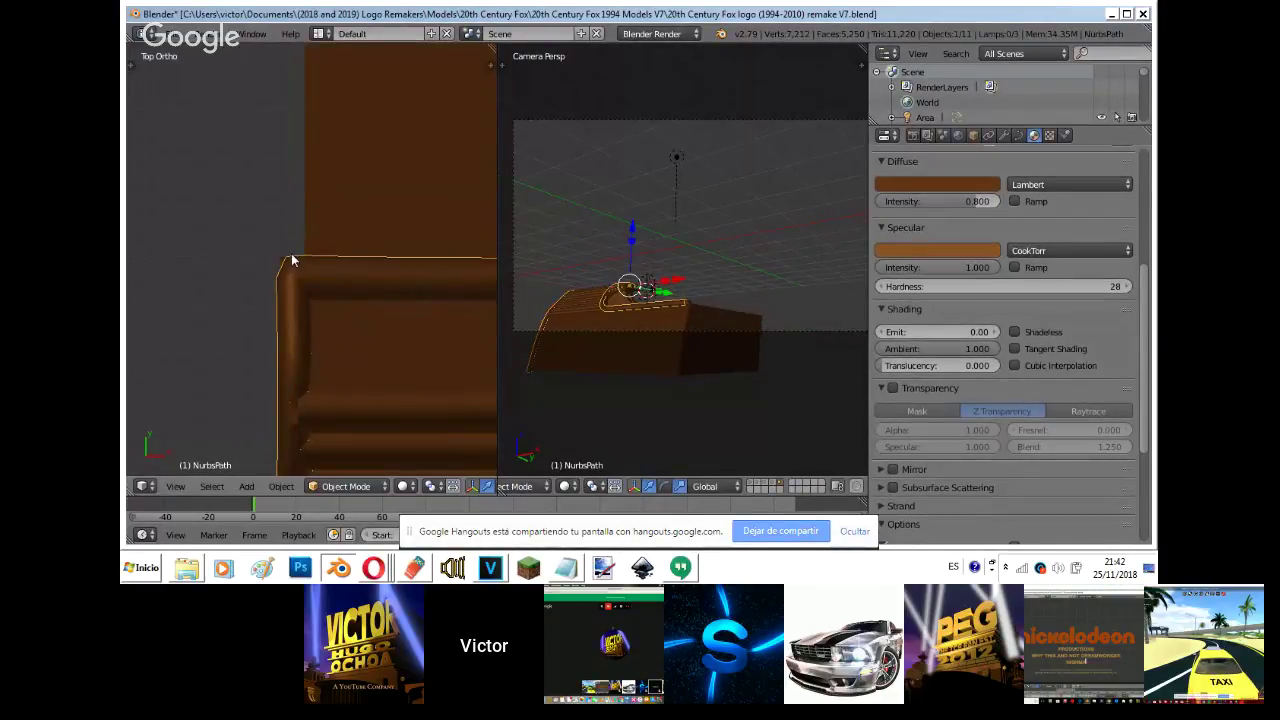
# - Reposition a control point at the frame path's outer bend along Y and raise it slightly along Z, and return to the top view
pyautogui.hotkey('shift', 'f')
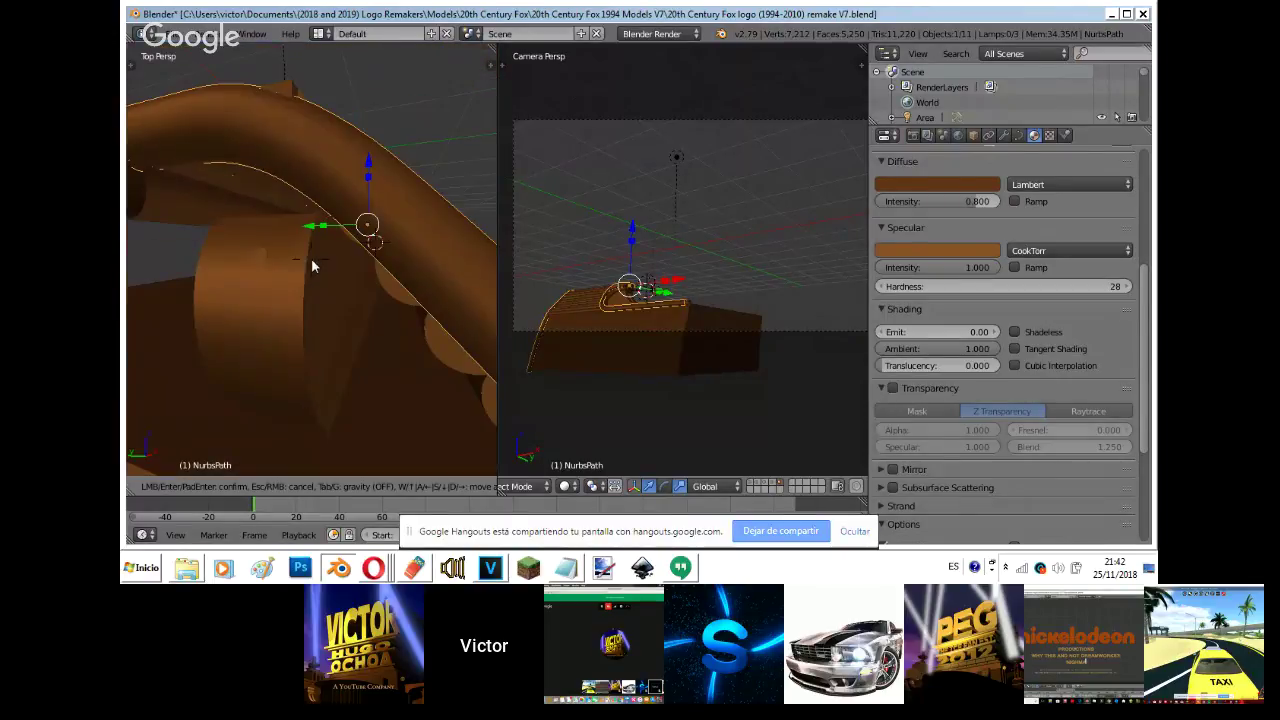
pyautogui.click(312, 260)
pyautogui.press('Tab')
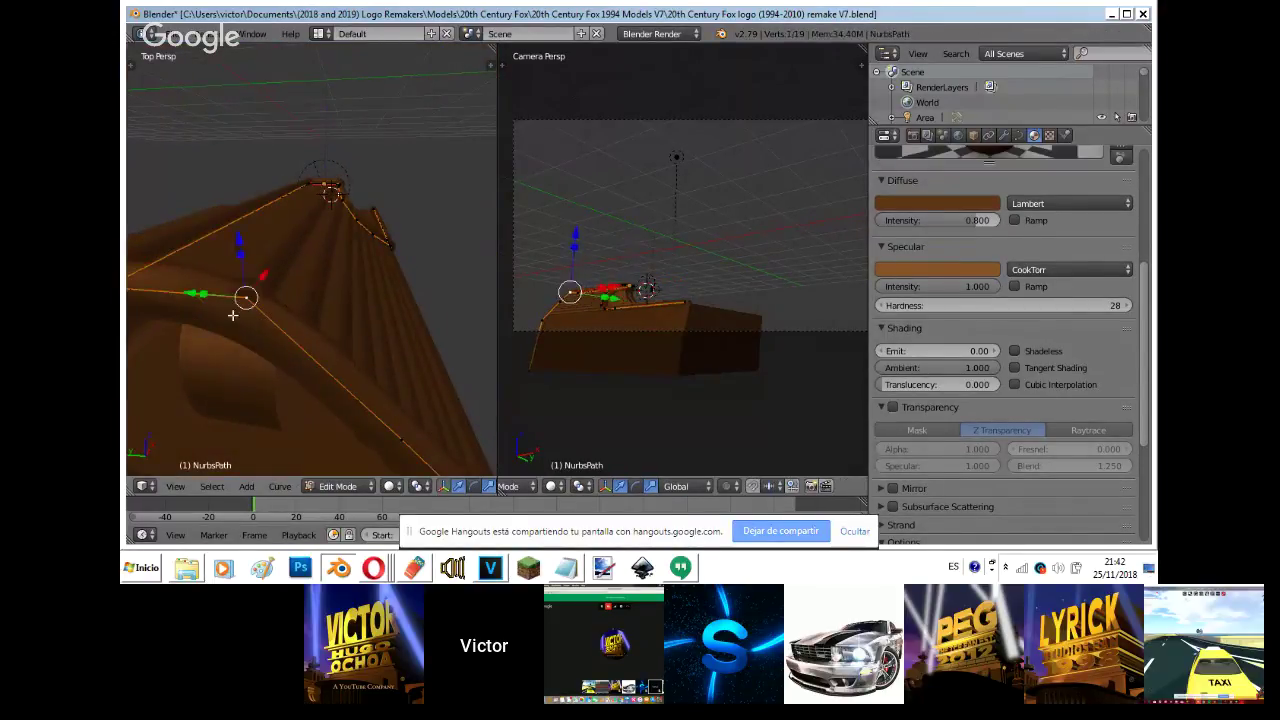
pyautogui.moveTo(201, 293); pyautogui.dragTo(284, 289)
pyautogui.moveTo(265, 242); pyautogui.dragTo(261, 234)
pyautogui.press('Tab')
pyautogui.press('KP_7')
pyautogui.keyDown('shift'); pyautogui.moveTo(261, 234); pyautogui.dragTo(192, 327, button='middle'); pyautogui.keyUp('shift')
pyautogui.scroll(-6, 192, 327)
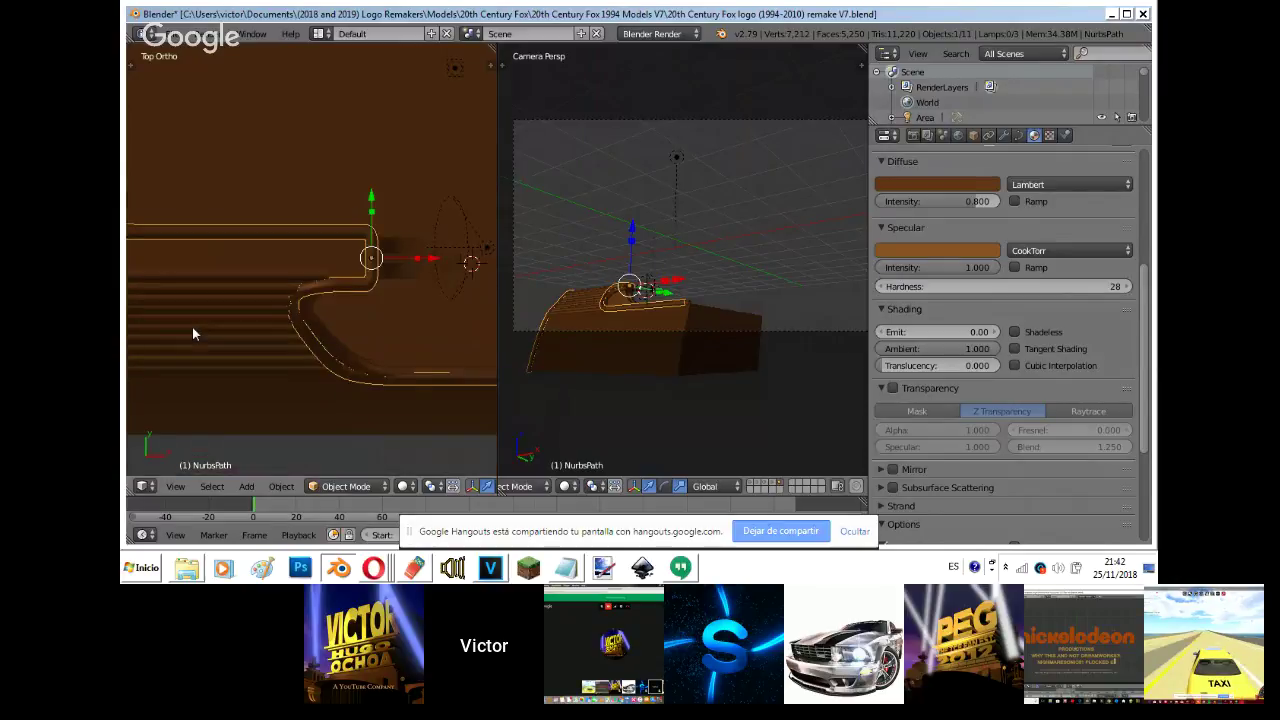
pyautogui.scroll(-2, 192, 327)
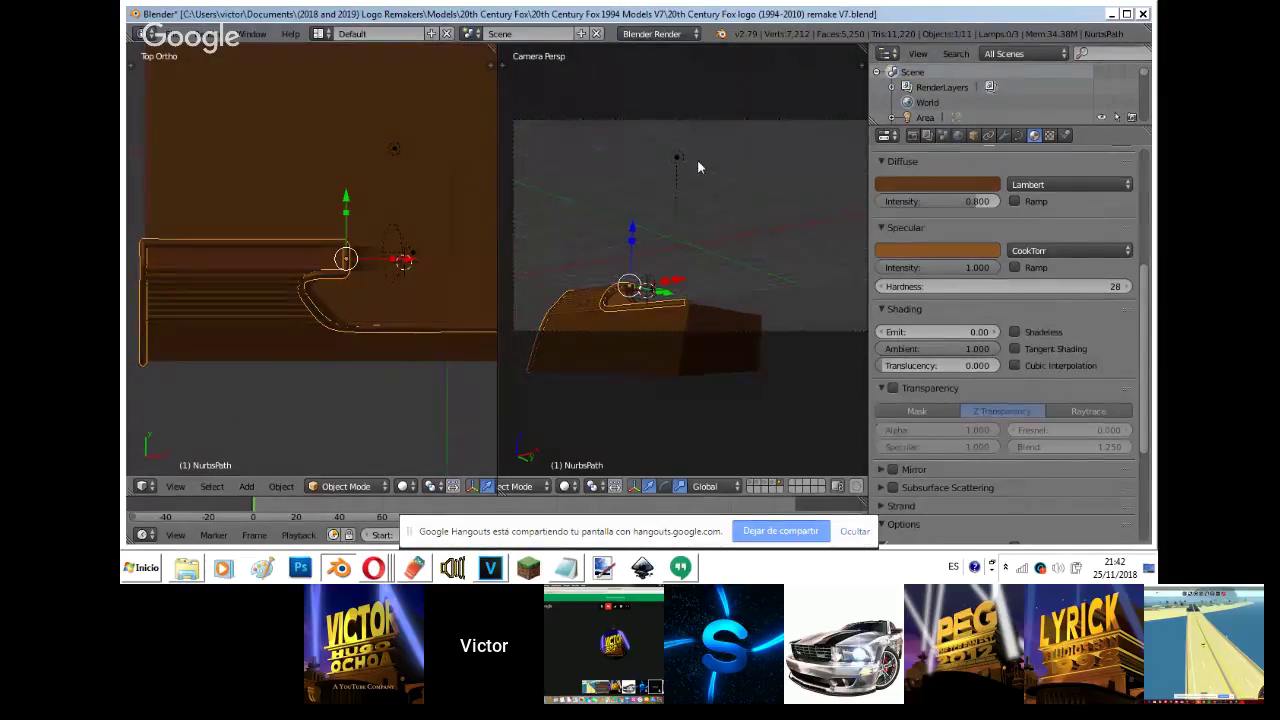
# - Show the reference background image semi-transparently over the camera view and examine the ornament area against it
pyautogui.press('n')
pyautogui.click(757, 224)
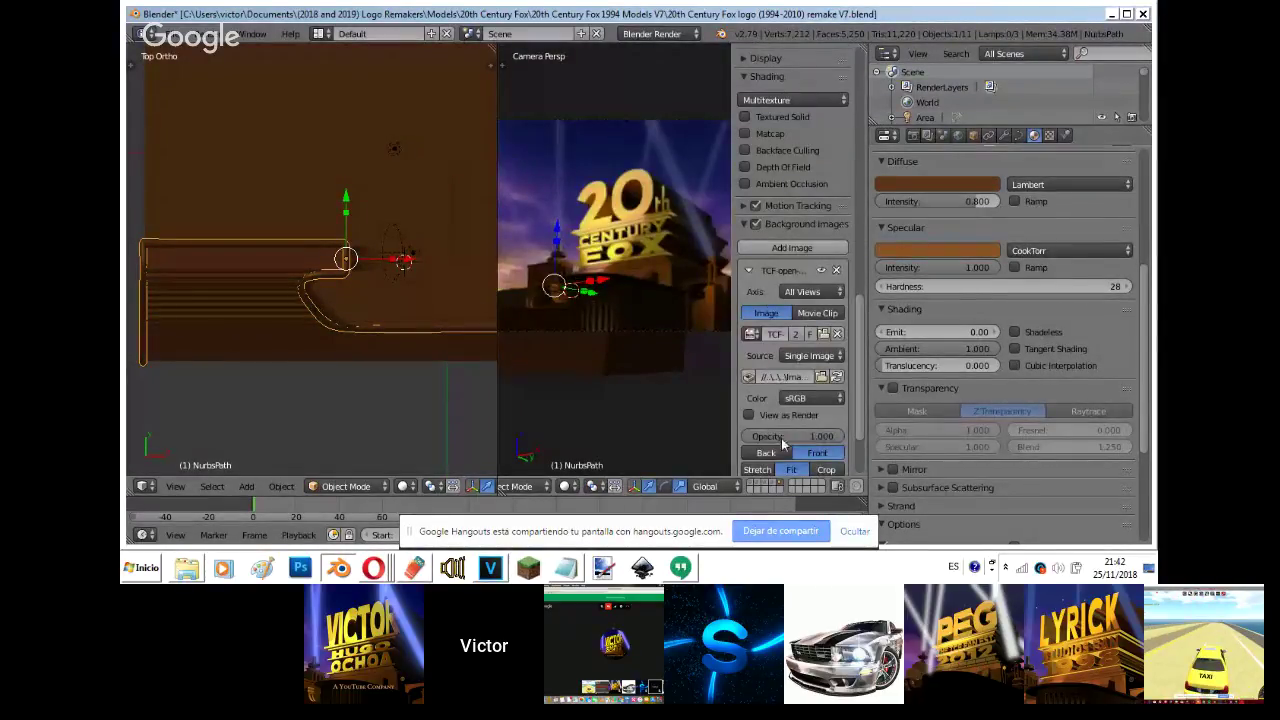
pyautogui.press('n')
pyautogui.scroll(4, 709, 369)
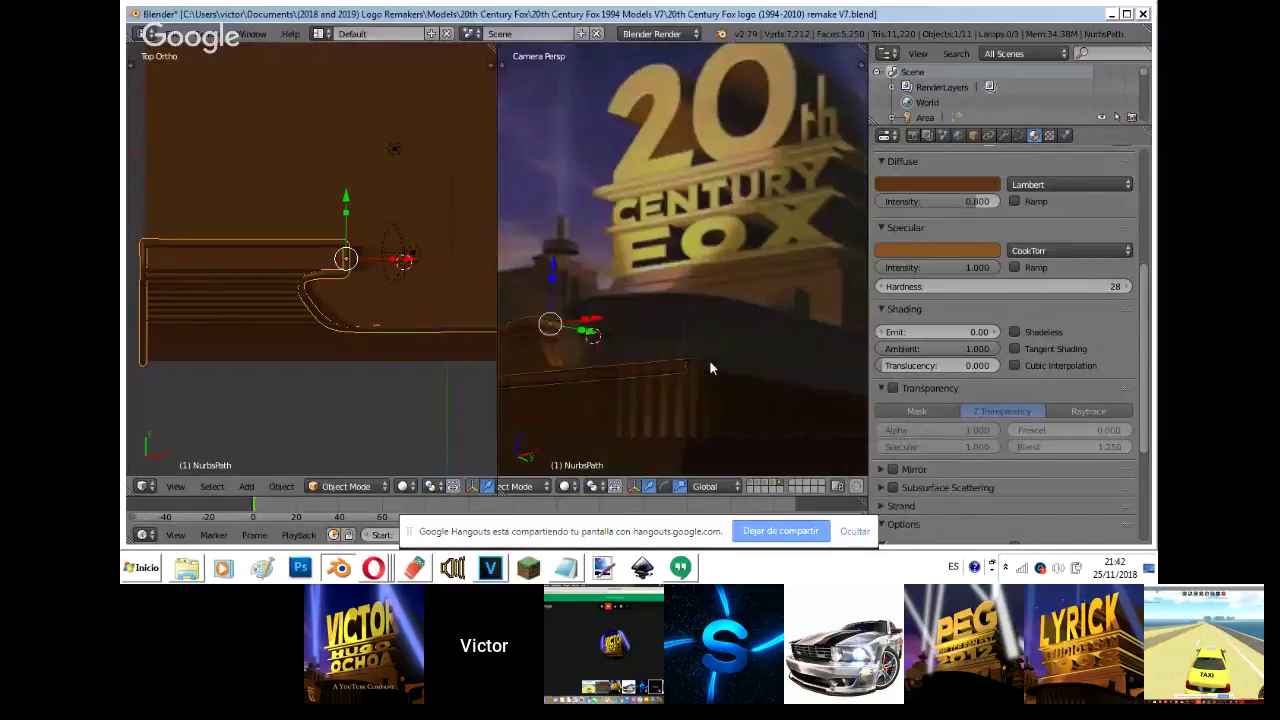
# - Add a cube, scale it down to about half size, and position it behind the curved ornament in the camera view
pyautogui.scroll(2, 709, 369)
pyautogui.keyDown('shift'); pyautogui.moveTo(703, 367); pyautogui.dragTo(549, 381, button='middle'); pyautogui.keyUp('shift')
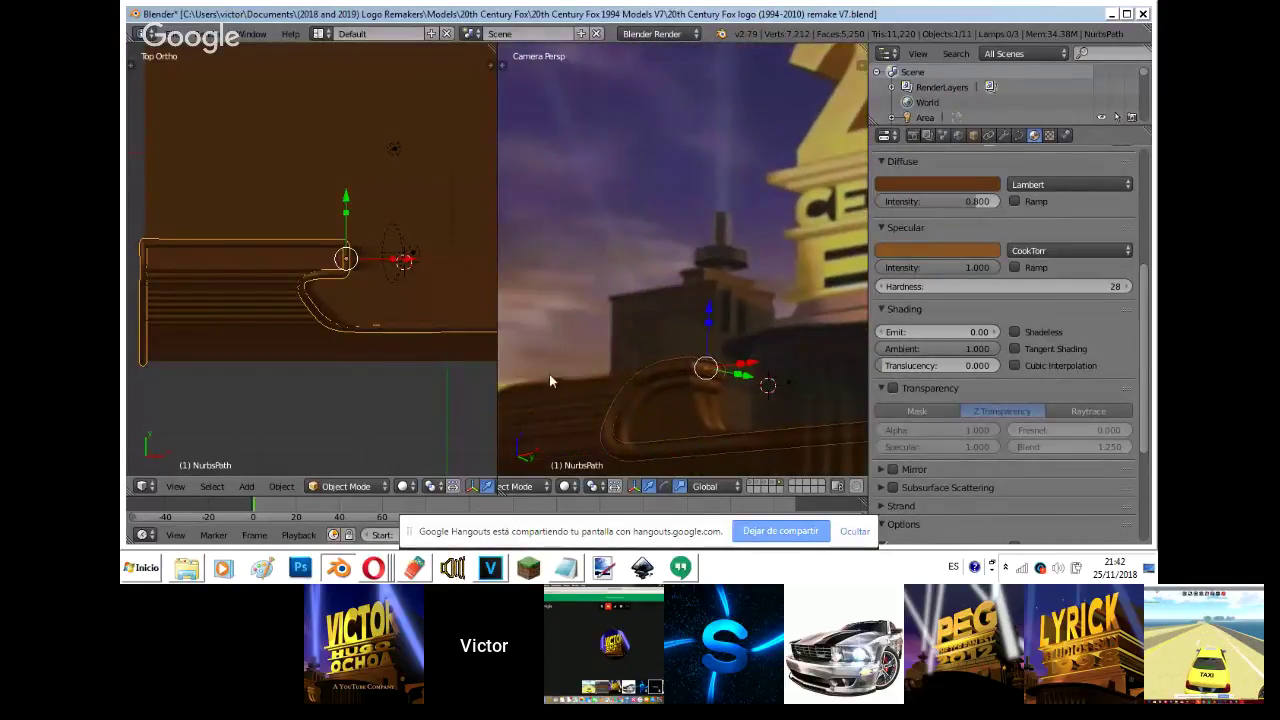
pyautogui.hotkey('shift', 'a')
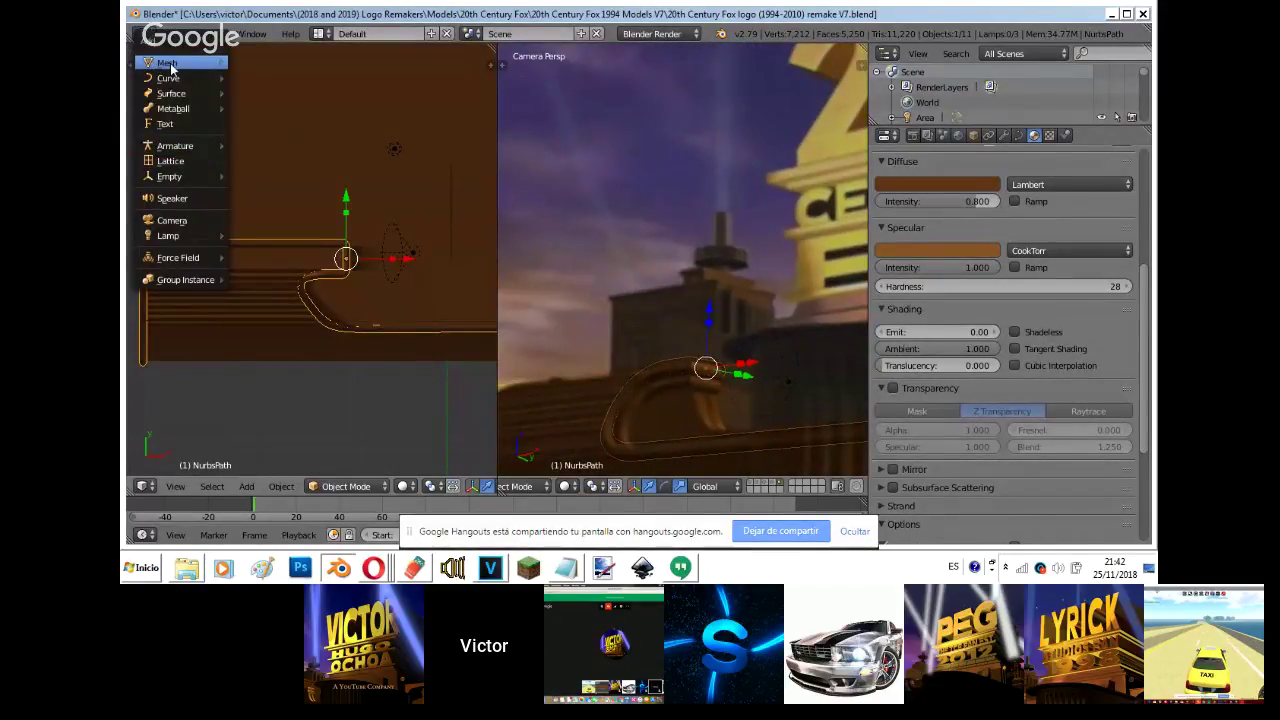
pyautogui.moveTo(180, 60)
pyautogui.click(257, 84)
pyautogui.press('s')
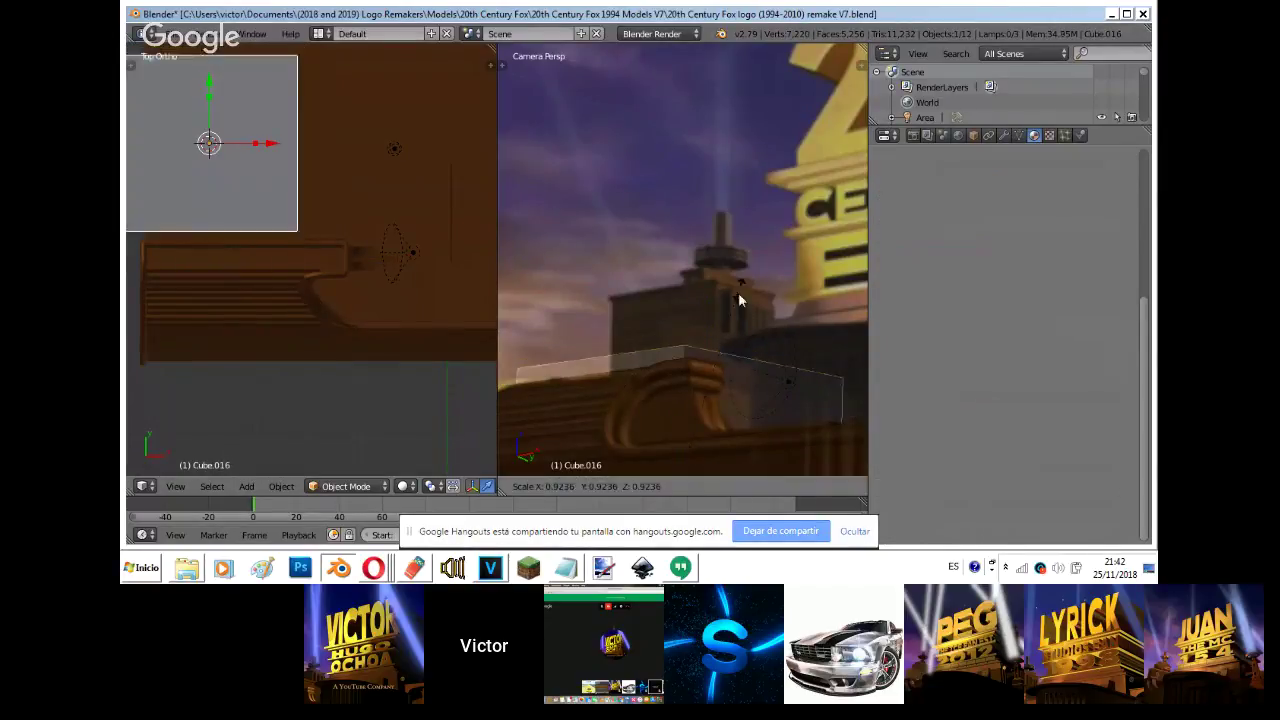
pyautogui.click(726, 376)
pyautogui.press('g')
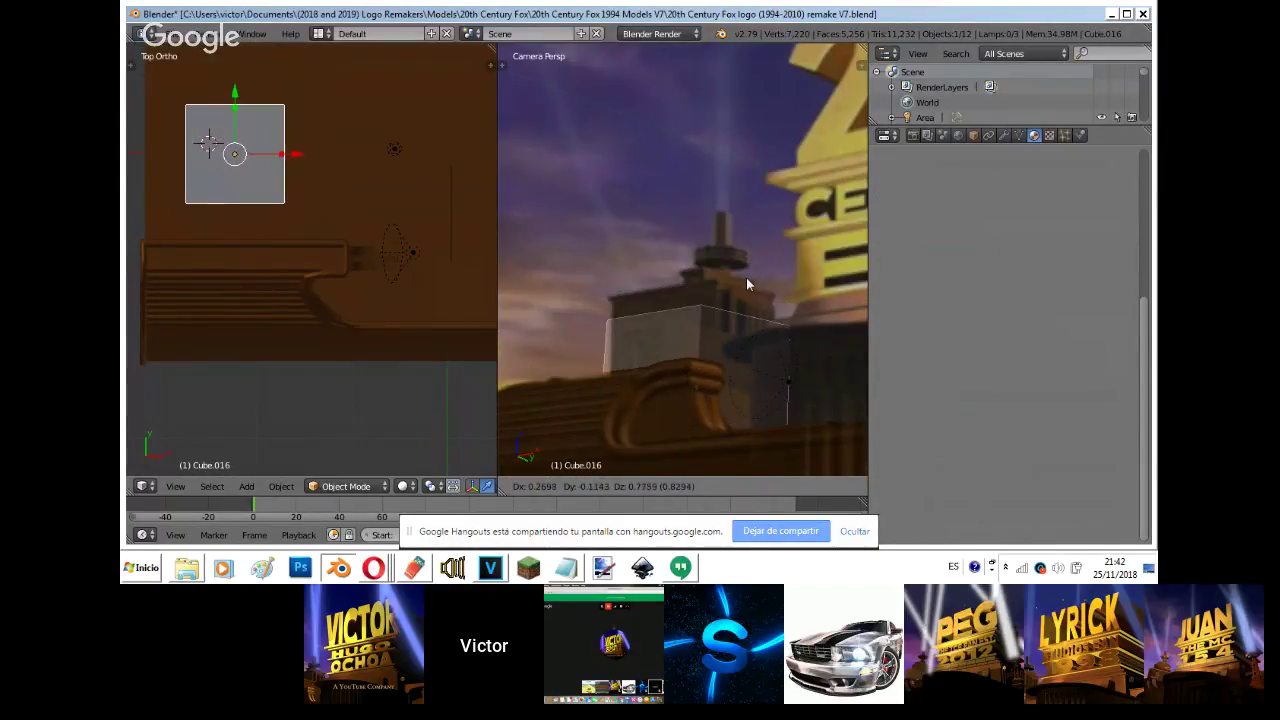
pyautogui.click(729, 352)
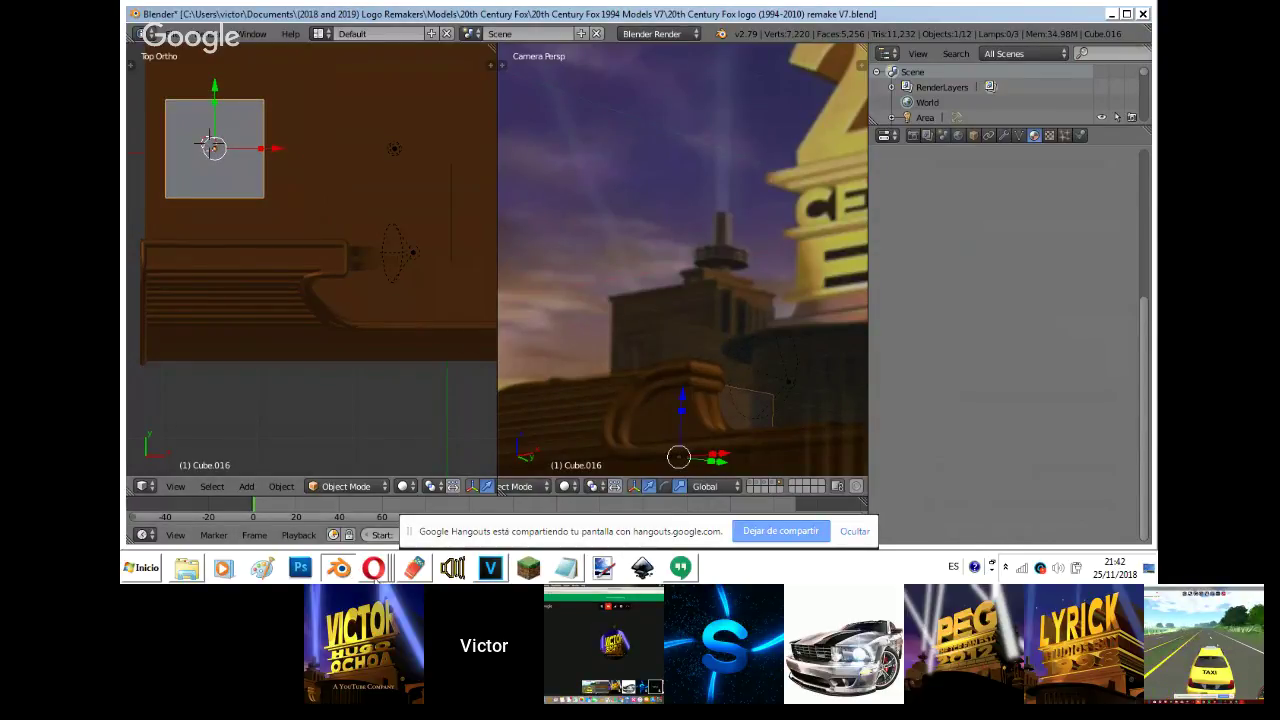
# - Switch to the Hangouts call window in Opera and check the group chat, looking back at Blender in between
pyautogui.moveTo(373, 567)
pyautogui.click(359, 515)
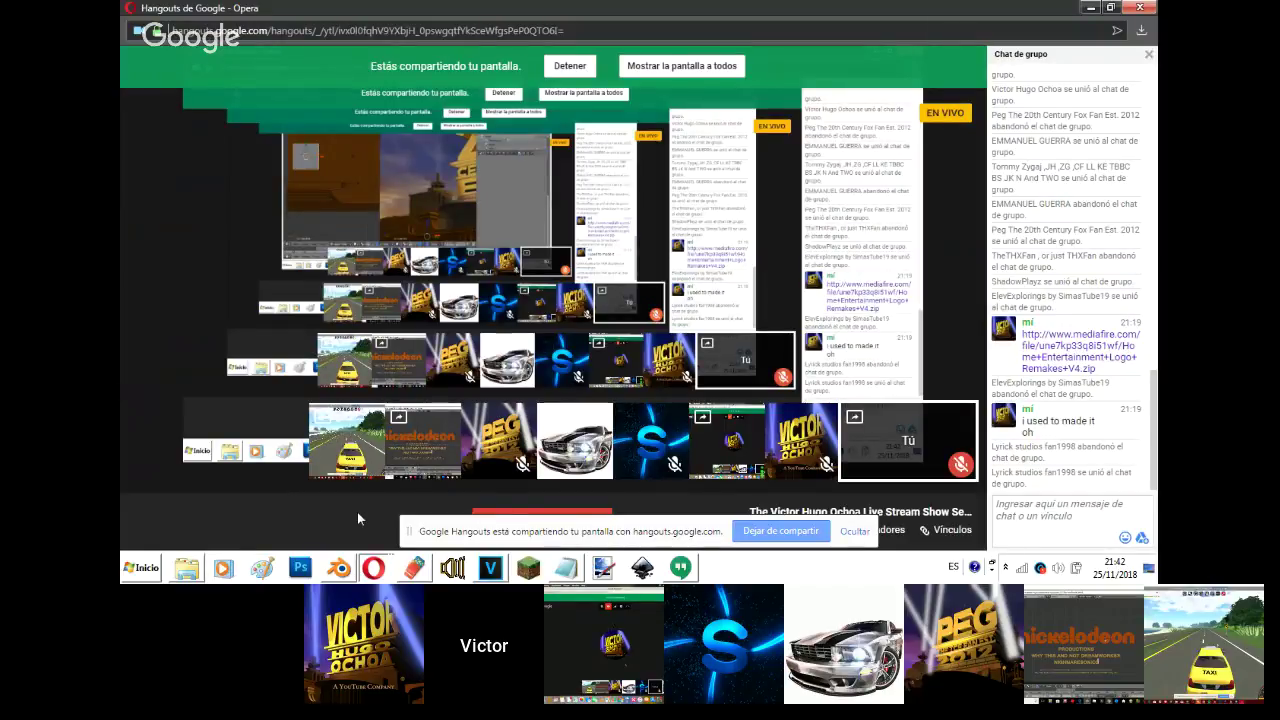
pyautogui.click(338, 568)
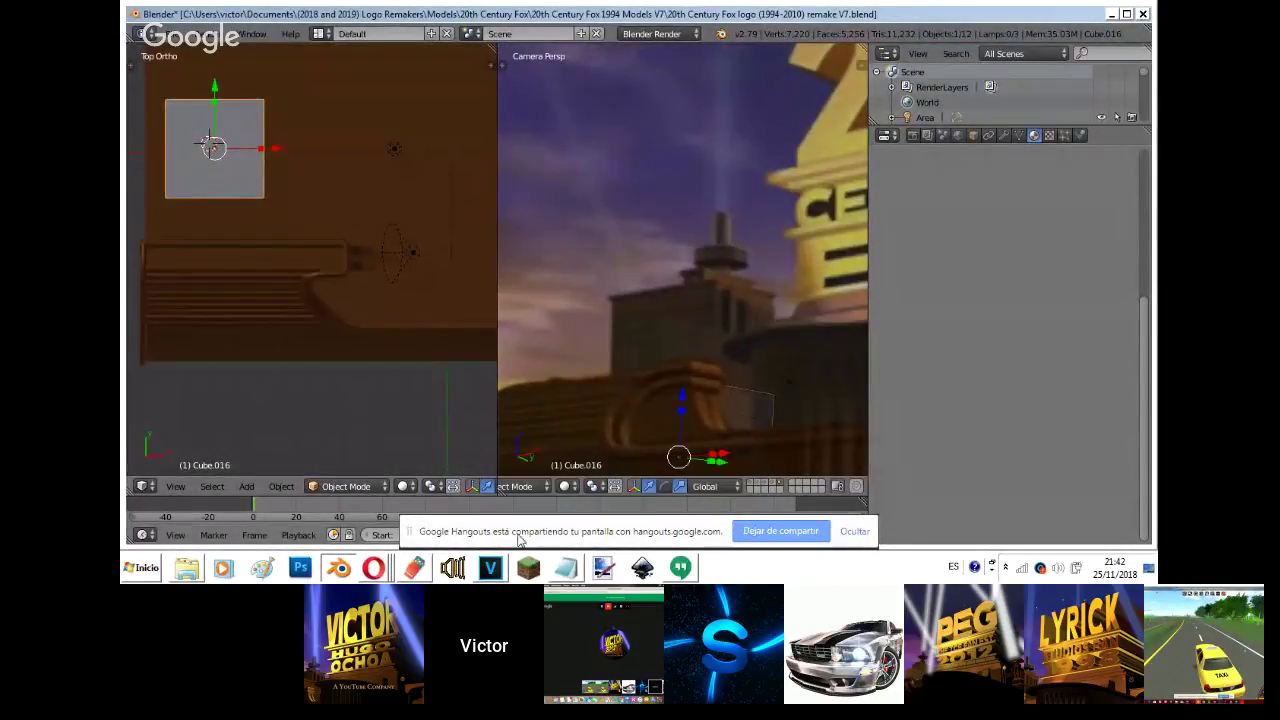
pyautogui.click(373, 568)
pyautogui.click(391, 510)
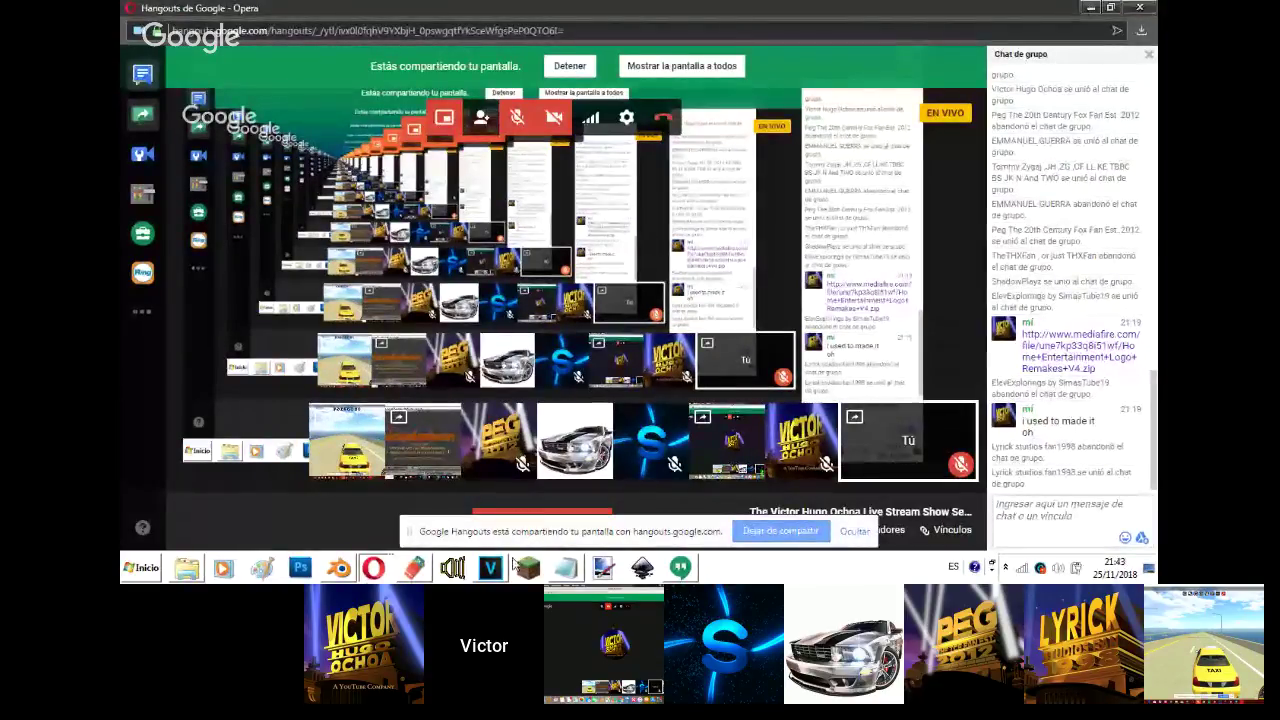
# - Hide the screen-sharing notice and check the live stream's YouTube page, the Hangouts conversation and the call window
pyautogui.click(852, 531)
pyautogui.click(373, 567)
pyautogui.click(361, 494)
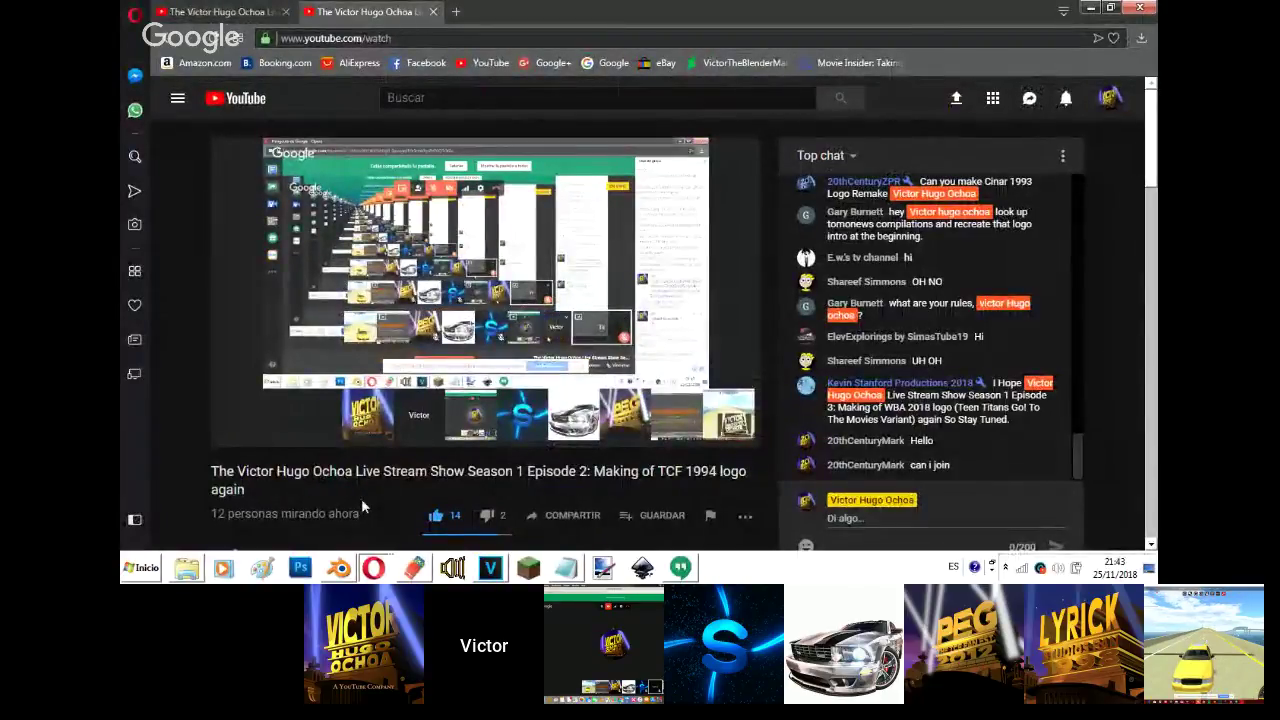
pyautogui.click(680, 567)
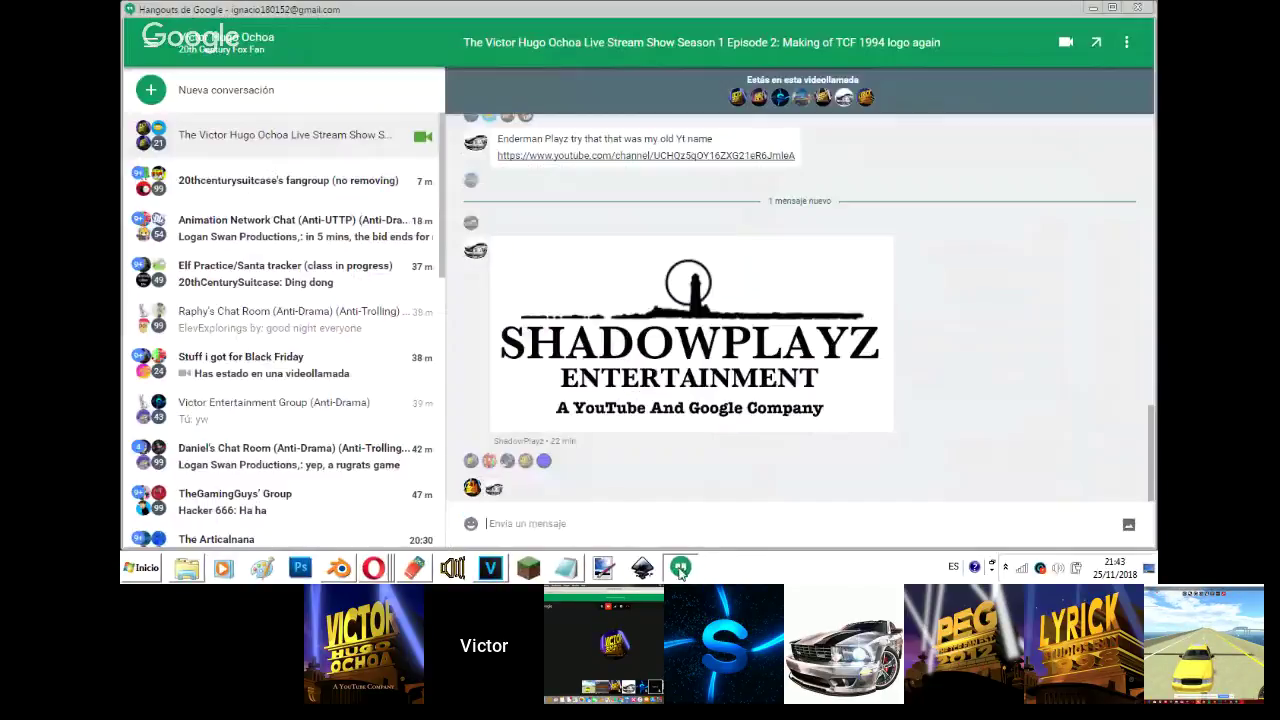
pyautogui.click(373, 567)
pyautogui.click(379, 516)
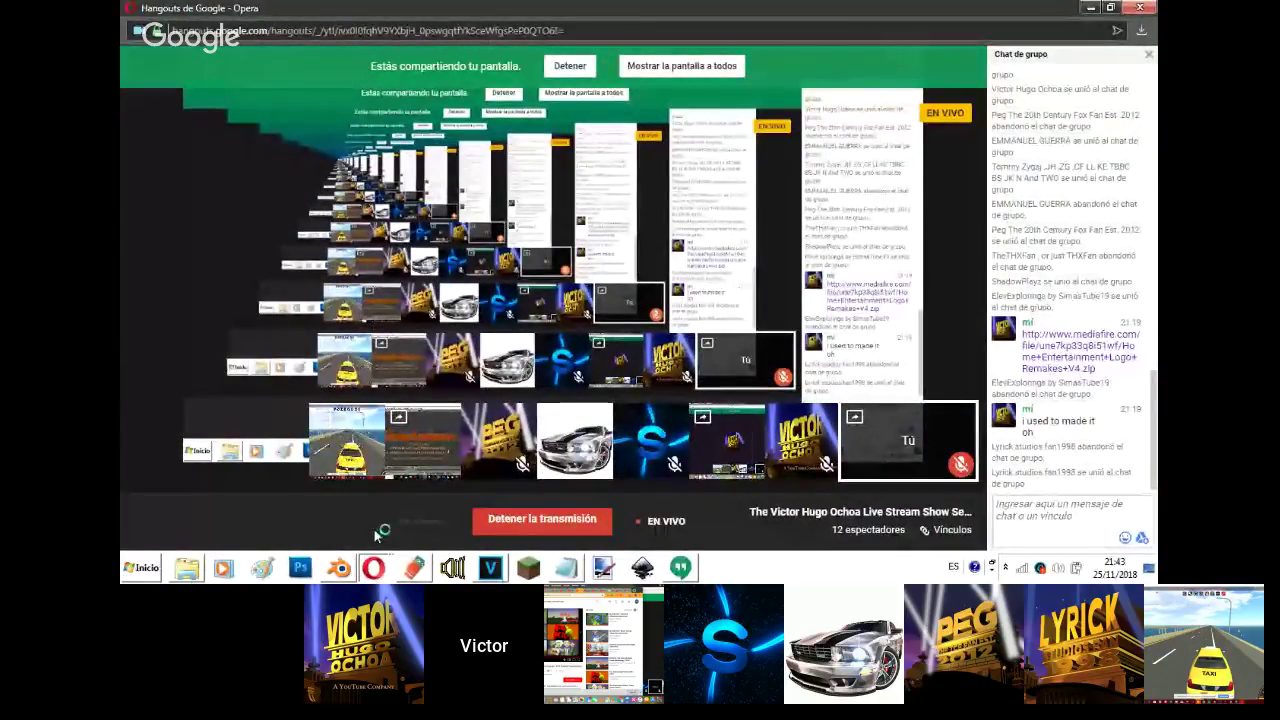
# - Return to Blender, bring back the screen-sharing notice and stop sharing the screen
pyautogui.click(372, 567)
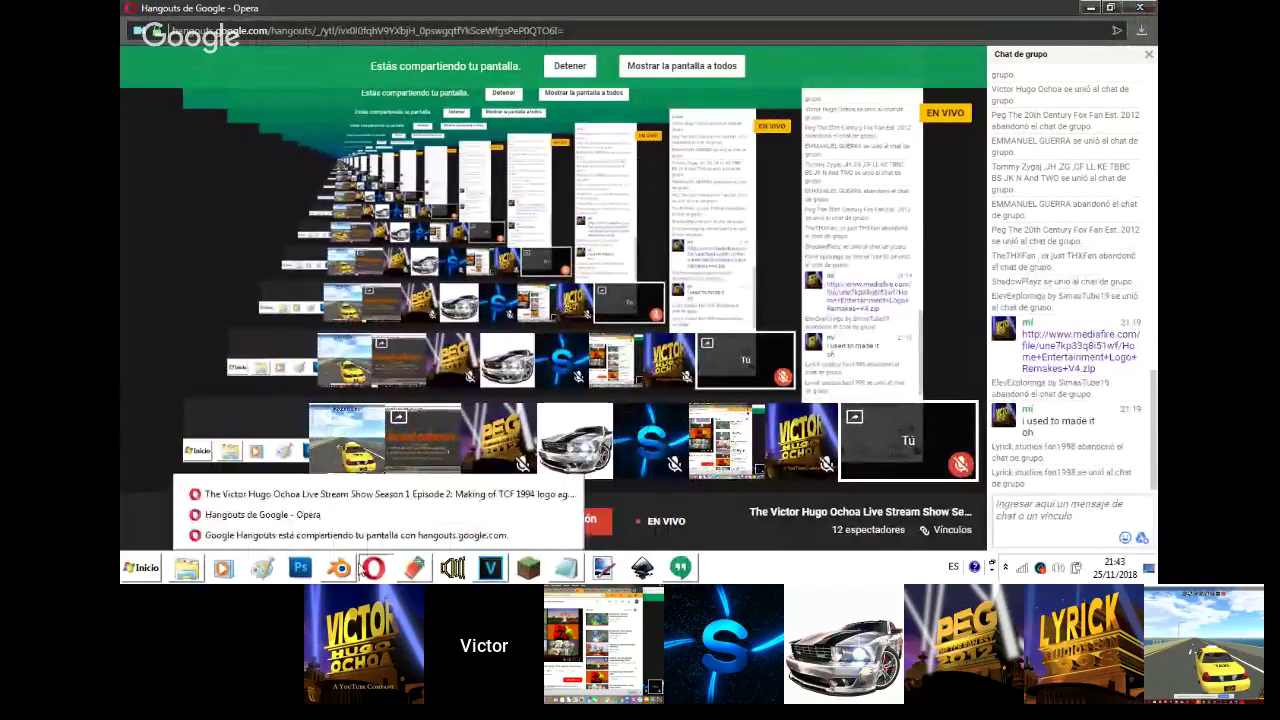
pyautogui.click(340, 567)
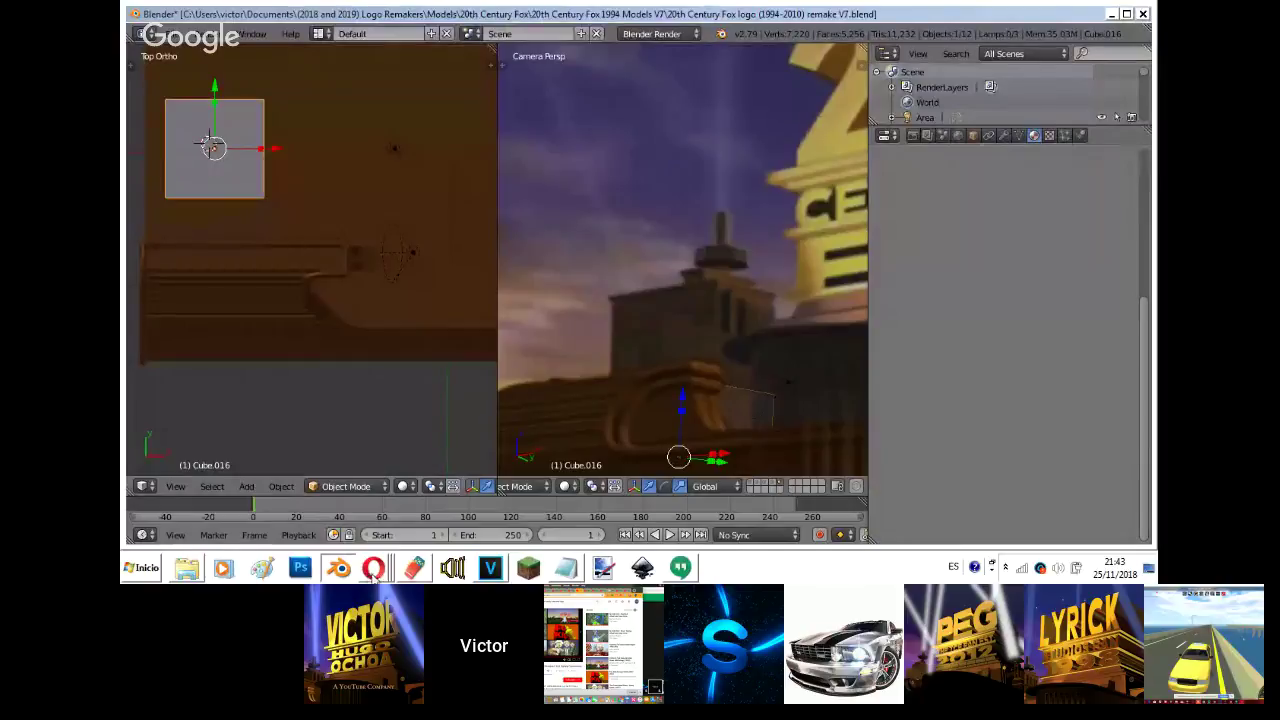
pyautogui.moveTo(372, 567)
pyautogui.click(391, 535)
pyautogui.click(795, 532)
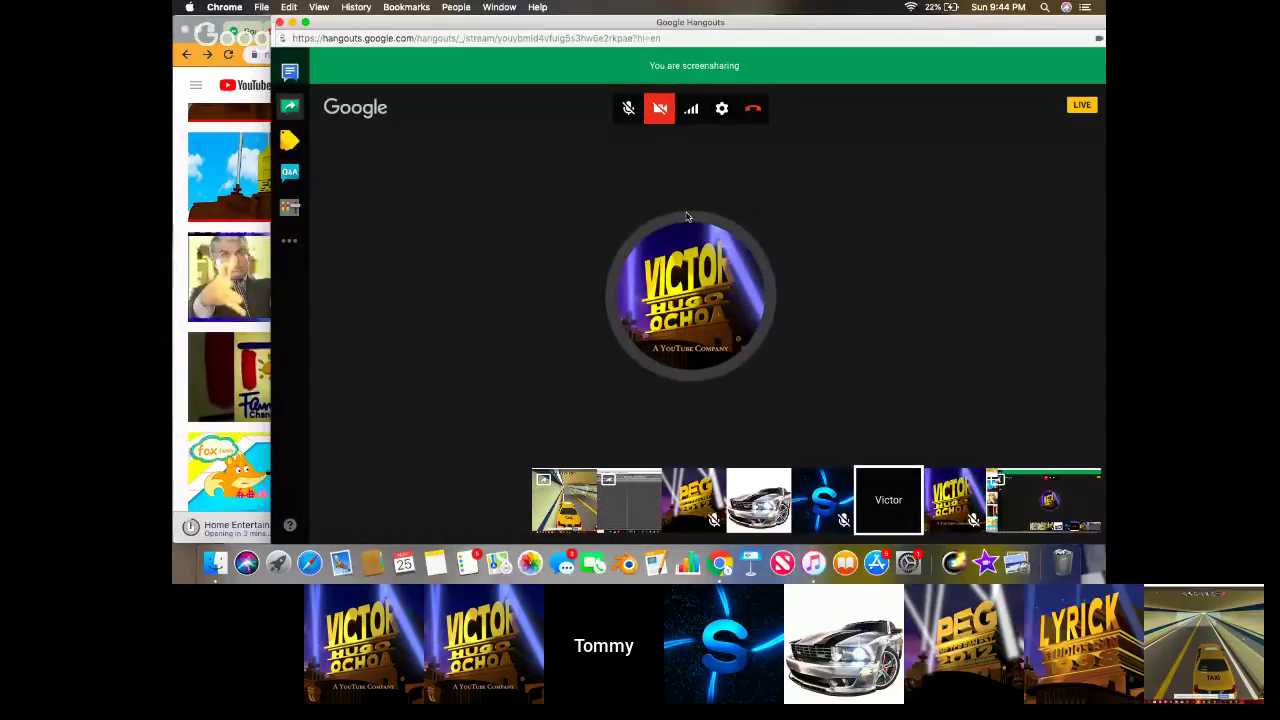
# - Bring the YouTube page forward and look through the search results for "fox family channel logo"
pyautogui.click(174, 201)
pyautogui.scroll(-5, 177, 200)
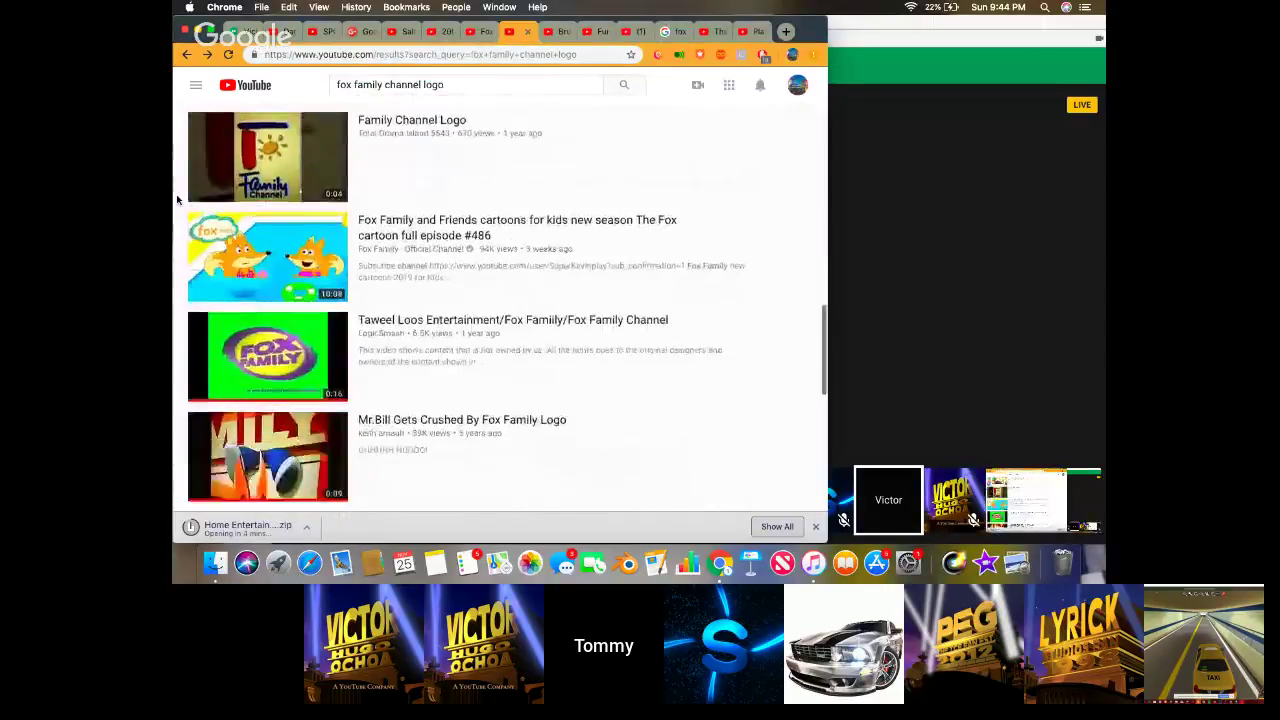
pyautogui.scroll(-1, 177, 200)
pyautogui.scroll(-6, 177, 200)
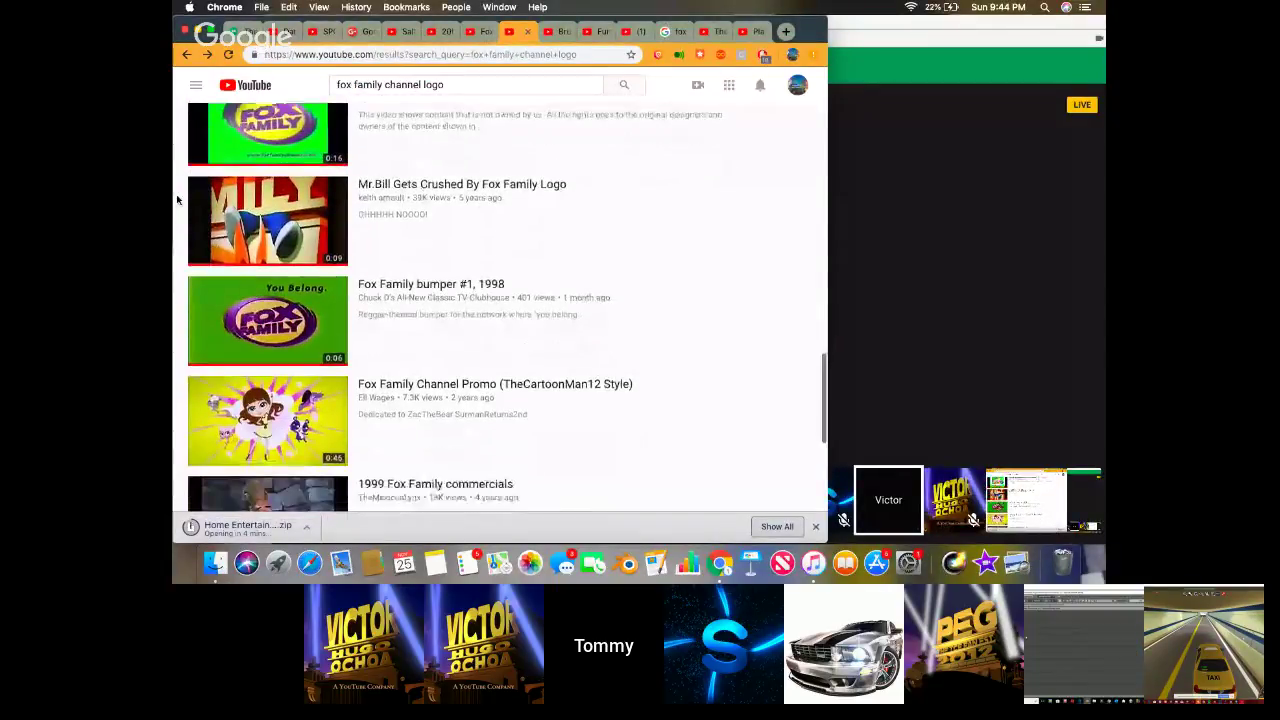
pyautogui.scroll(-10, 177, 200)
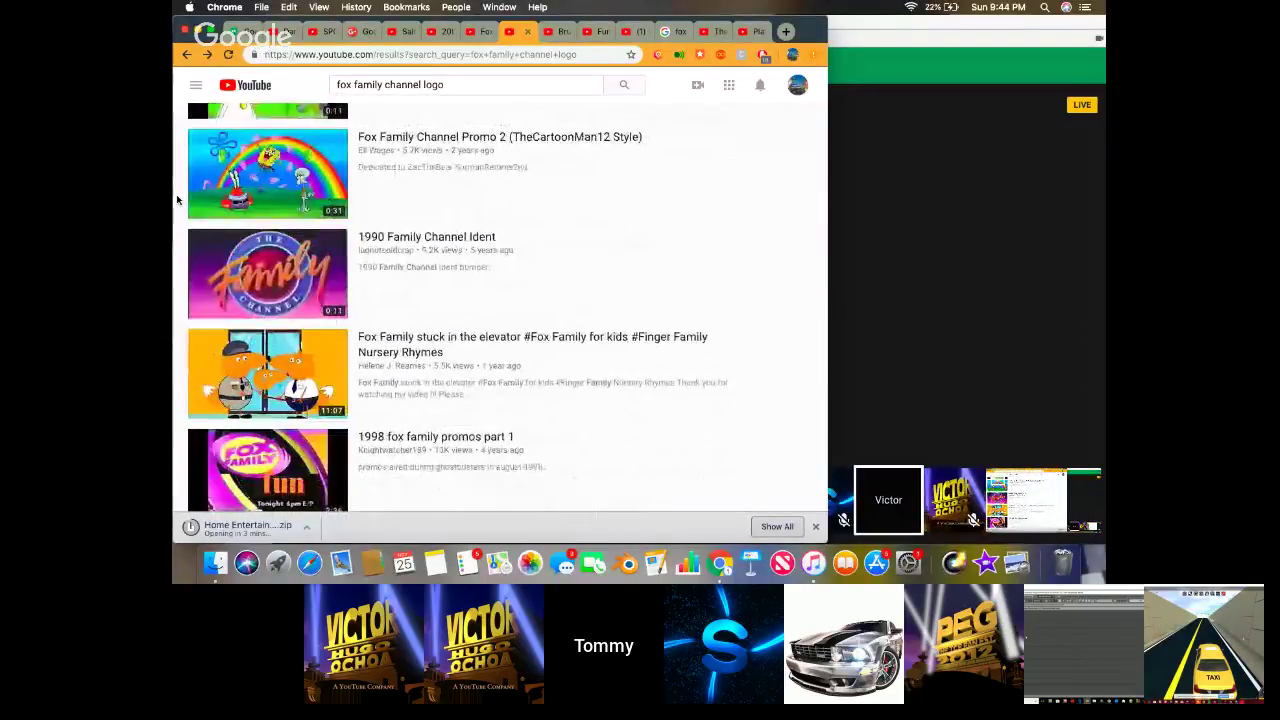
# - Play the video "Fox Family Channel 1998 (pre-launch) promos" and raise its volume
pyautogui.click(467, 35)
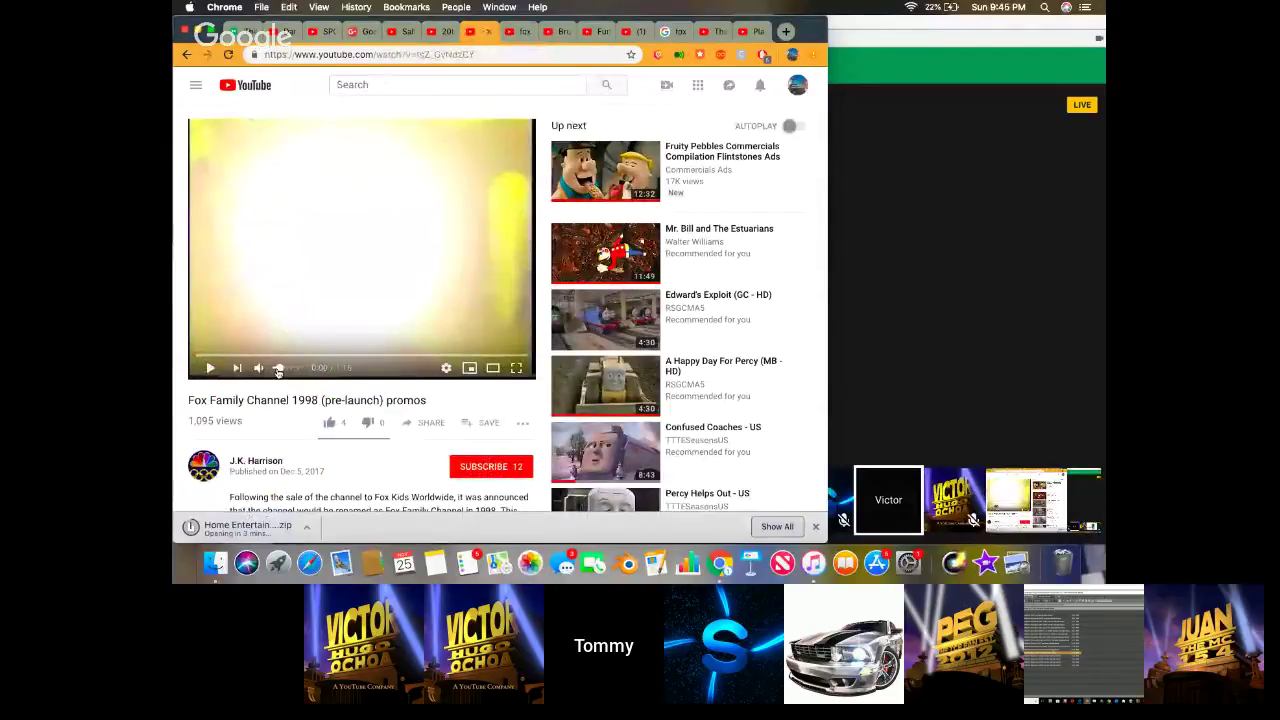
pyautogui.click(199, 368)
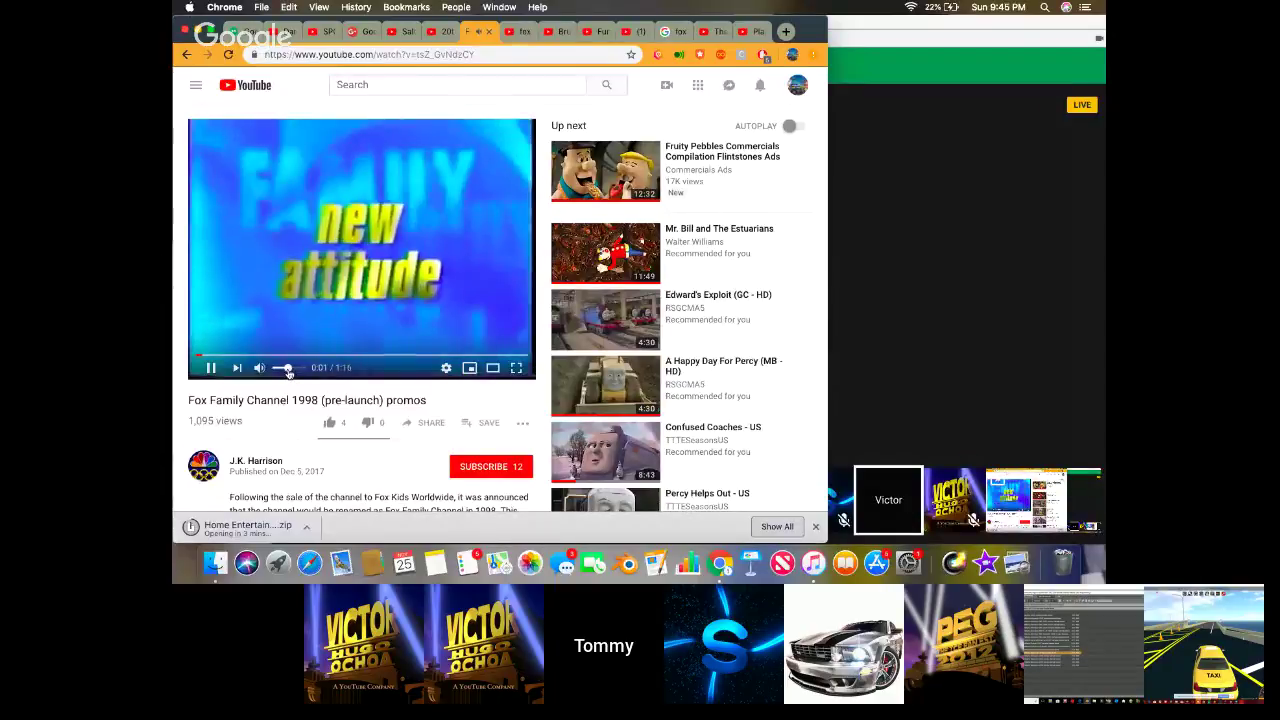
pyautogui.press('XF86AudioRaiseVolume')
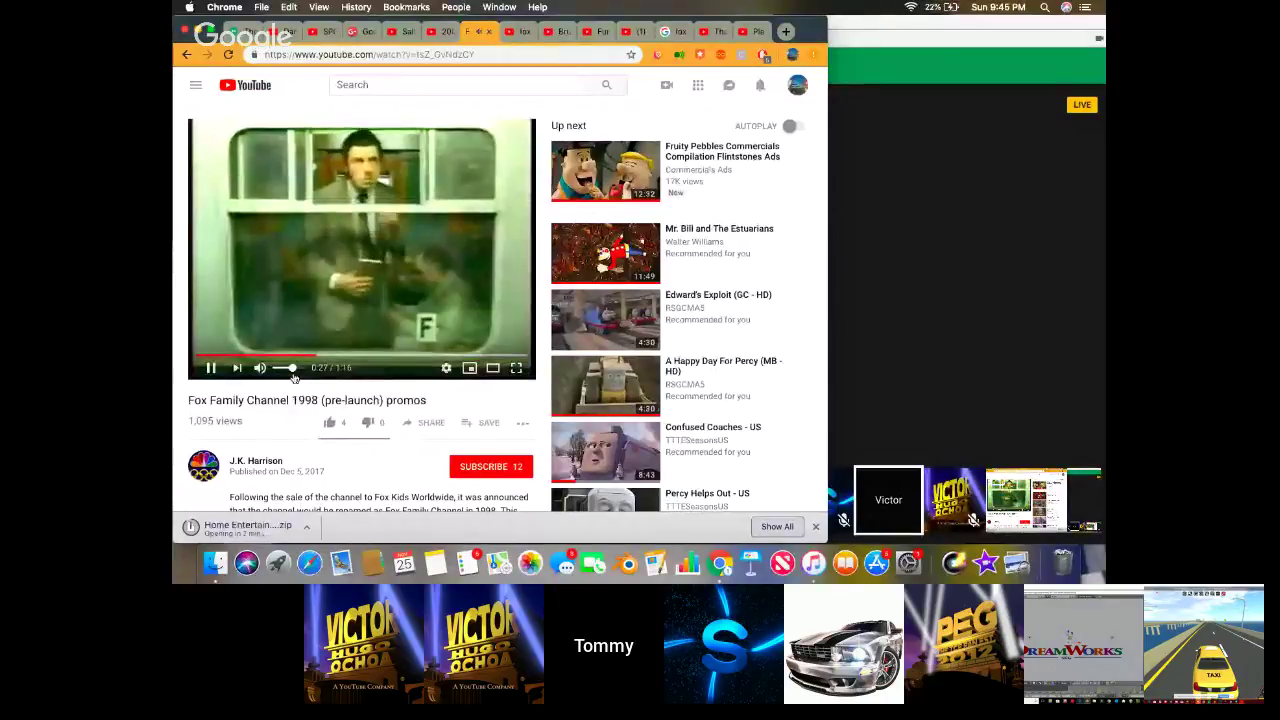
pyautogui.press('XF86AudioRaiseVolume')
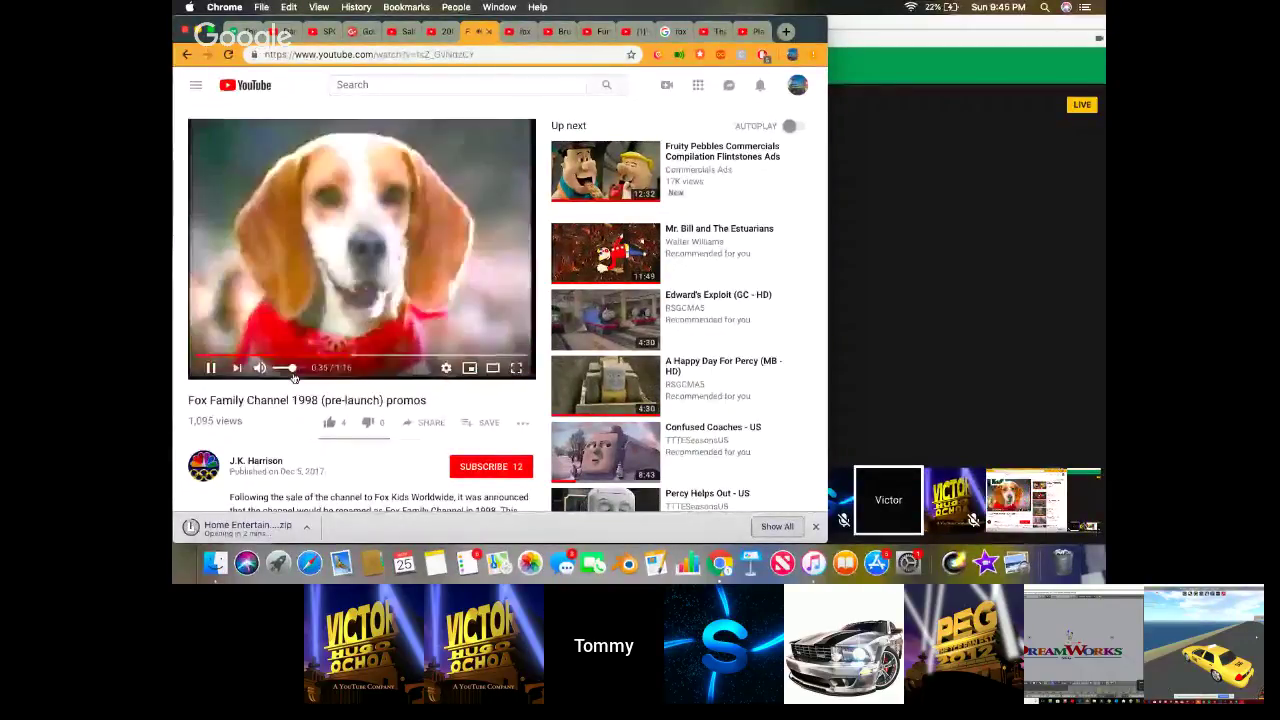
pyautogui.press('XF86AudioRaiseVolume')
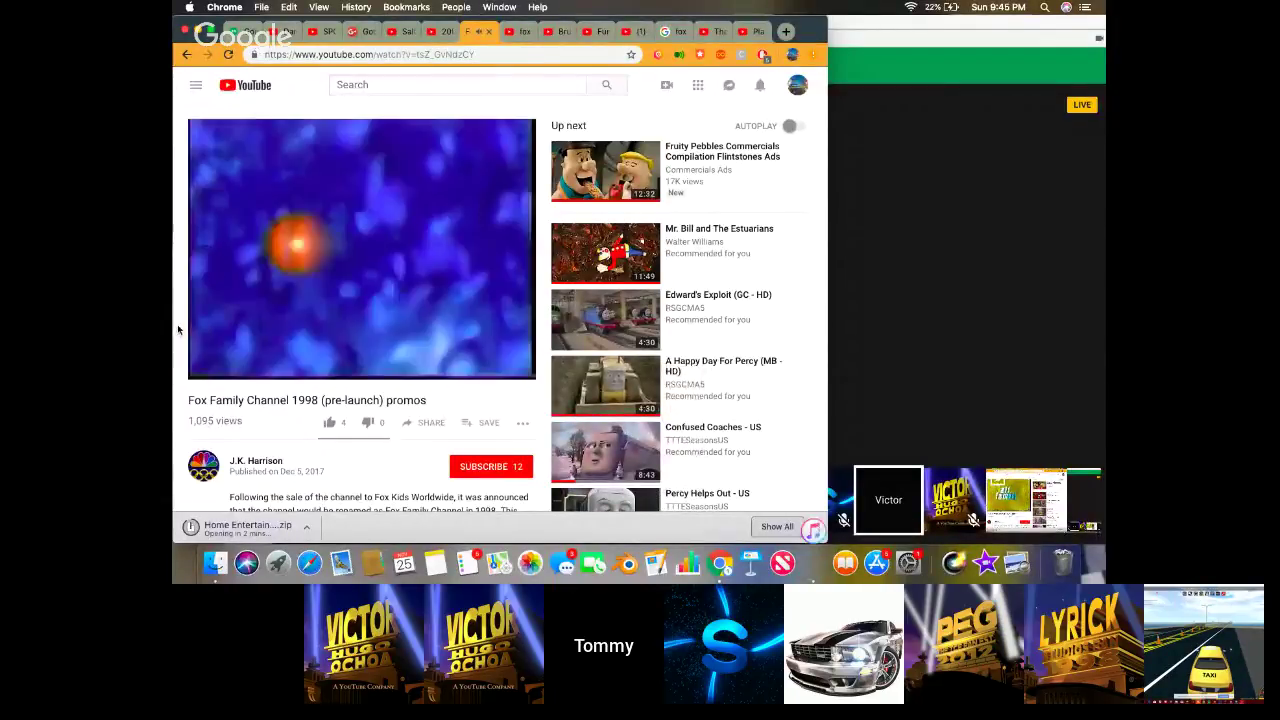
pyautogui.press('XF86AudioRaiseVolume')
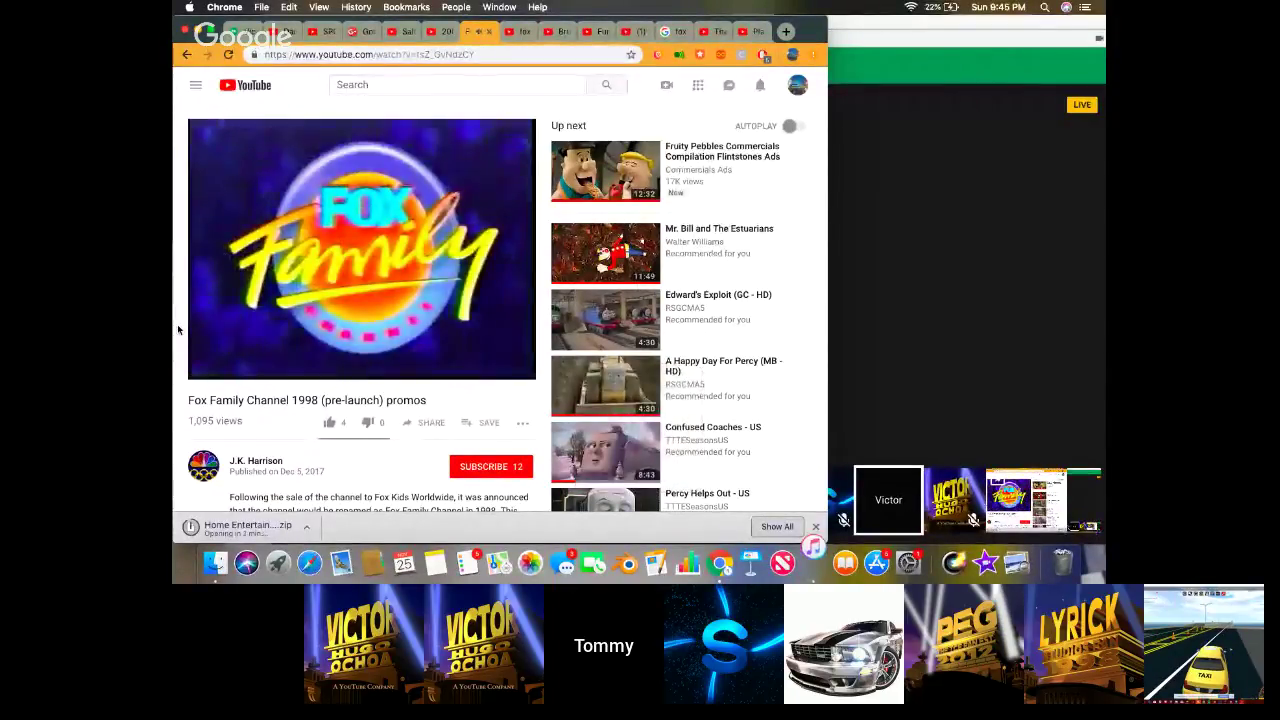
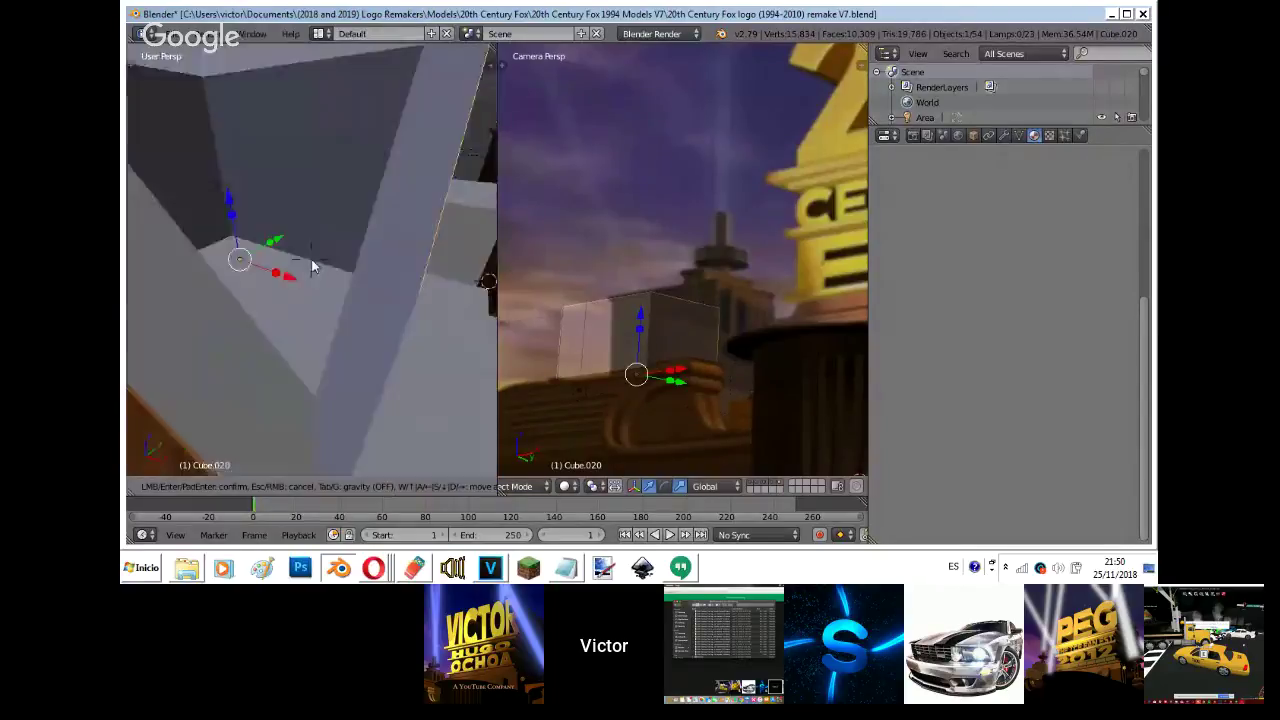
# - Move the large grey block along Y and place it over the reference building in the camera view
pyautogui.click(311, 259)
pyautogui.press('g')
pyautogui.press('y')
pyautogui.click(333, 250)
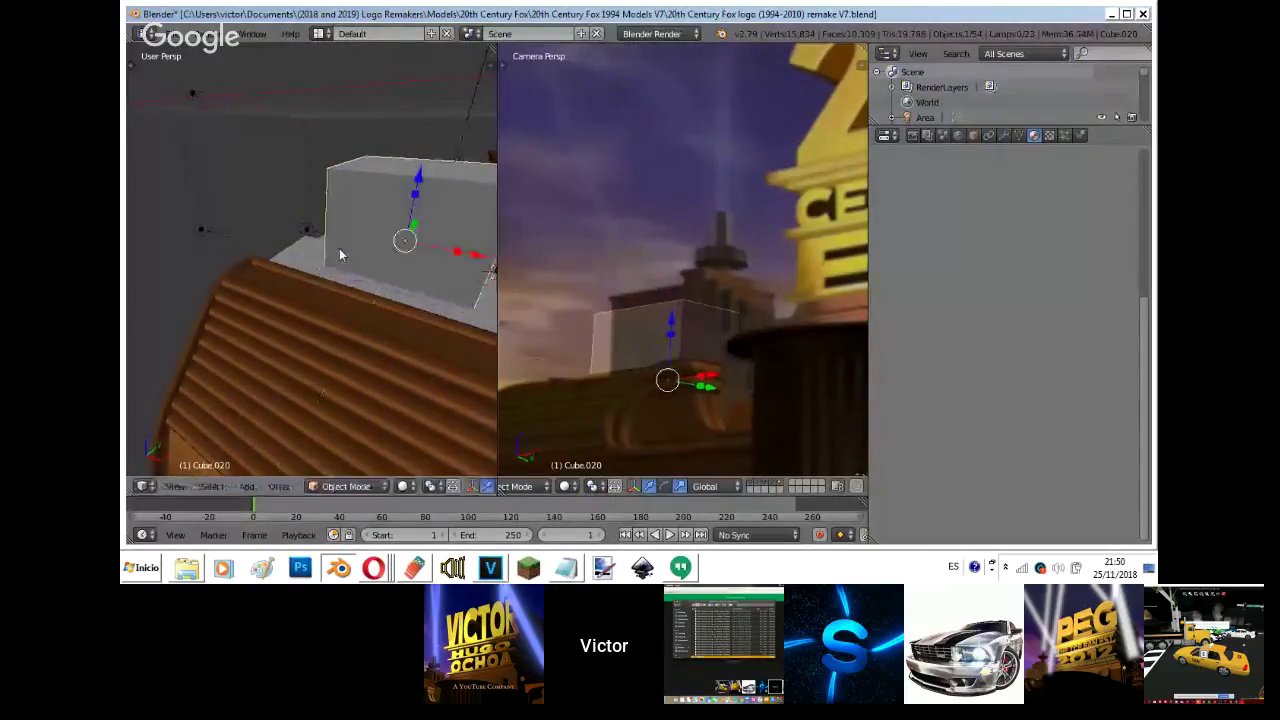
pyautogui.press('g')
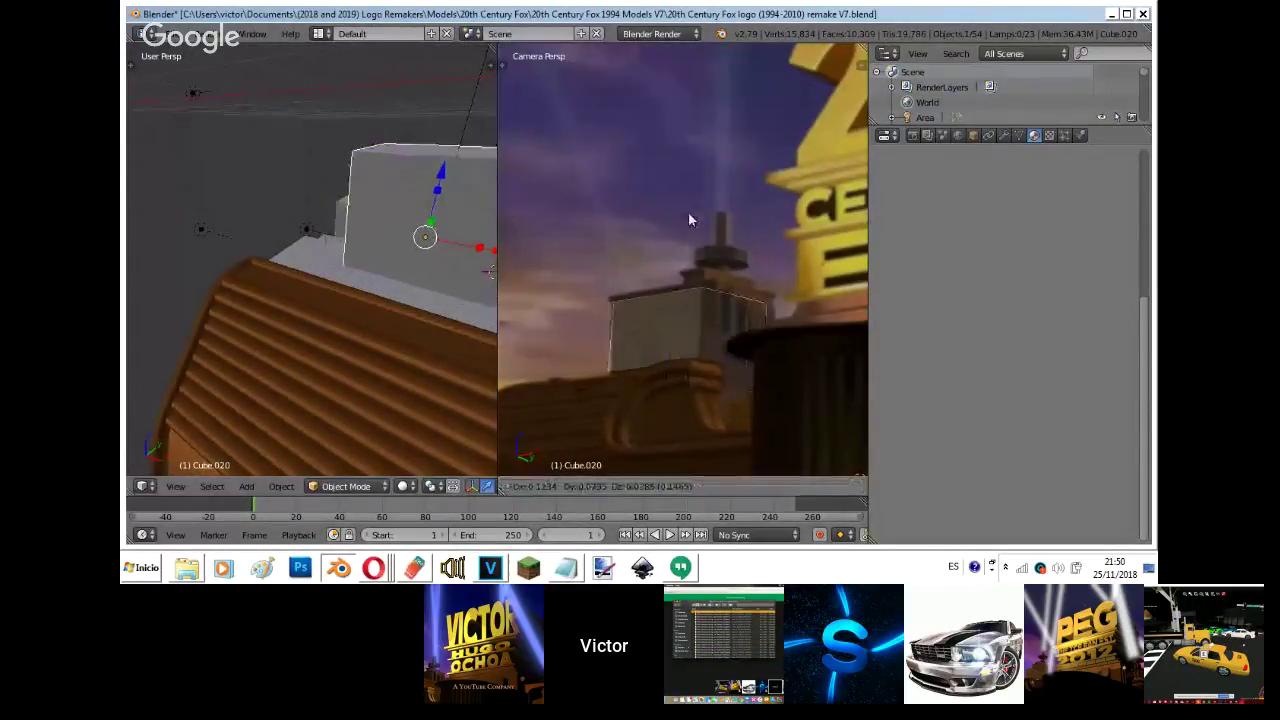
pyautogui.click(688, 211)
# - Scale the block along X and nudge it along X and Y to match the reference building's outline
pyautogui.press('s')
pyautogui.press('x')
pyautogui.click(818, 212)
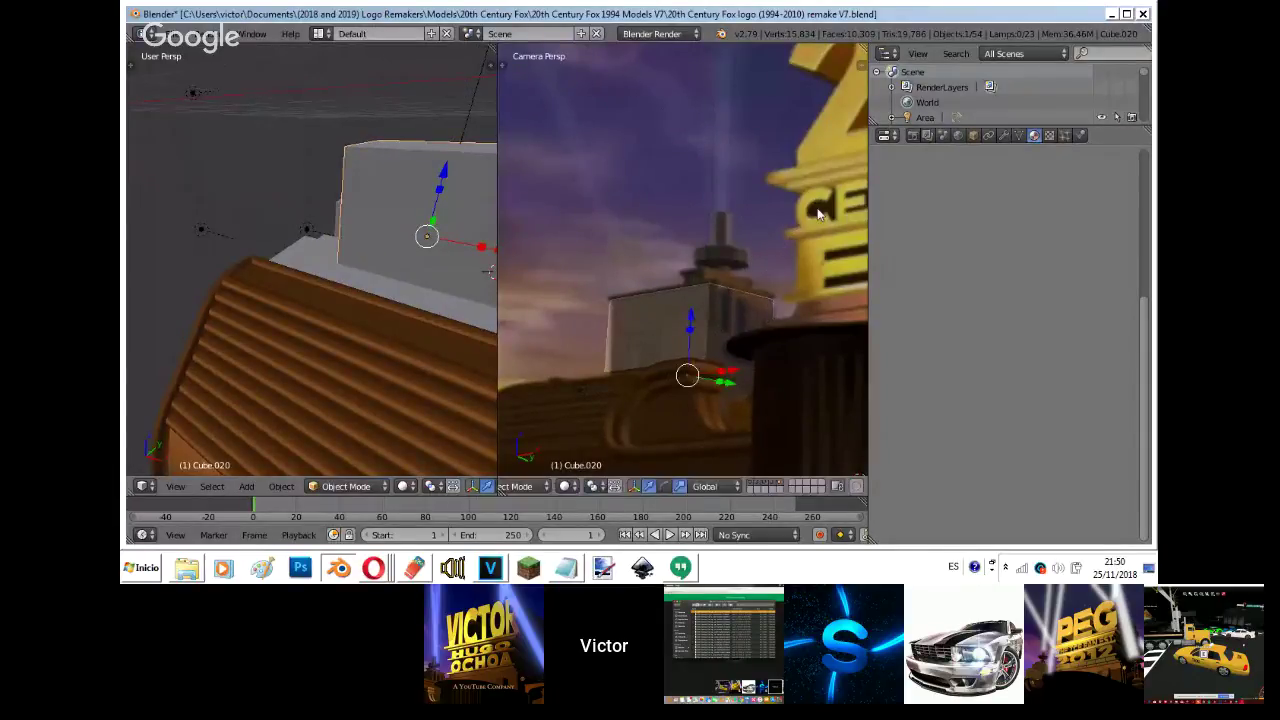
pyautogui.press('g')
pyautogui.press('x')
pyautogui.click(822, 211)
pyautogui.press('s')
pyautogui.press('x')
pyautogui.click(820, 214)
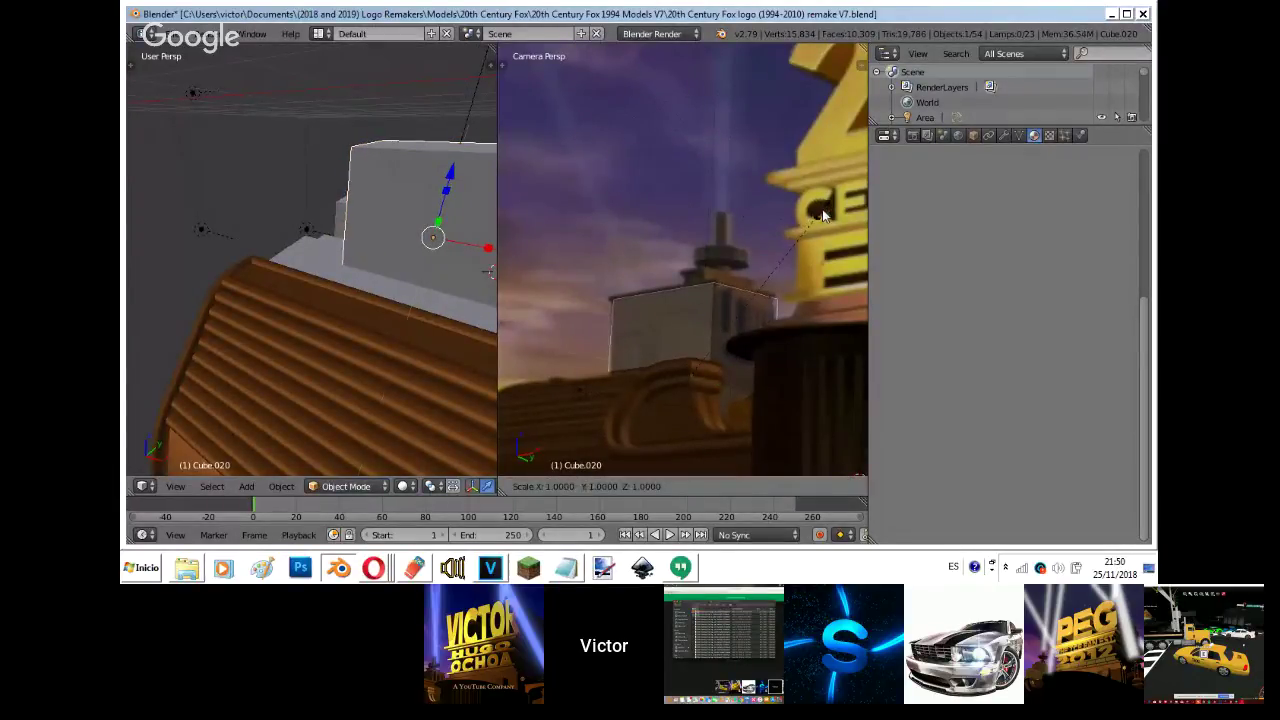
pyautogui.press('g')
pyautogui.press('y')
pyautogui.click(809, 231)
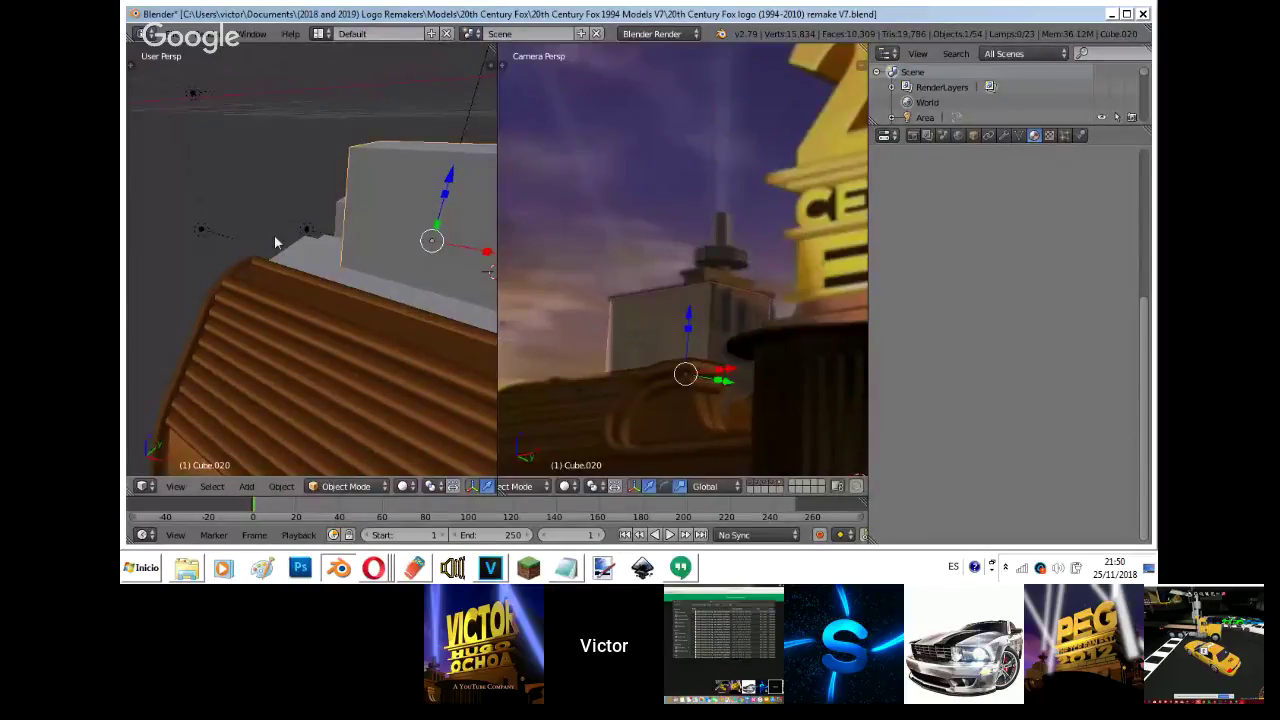
# - Slide the block in the negative X direction and realign it over the reference building in the camera view
pyautogui.moveTo(274, 236); pyautogui.dragTo(350, 264, button='middle')
pyautogui.scroll(-5, 355, 264)
pyautogui.moveTo(376, 259); pyautogui.dragTo(367, 260)
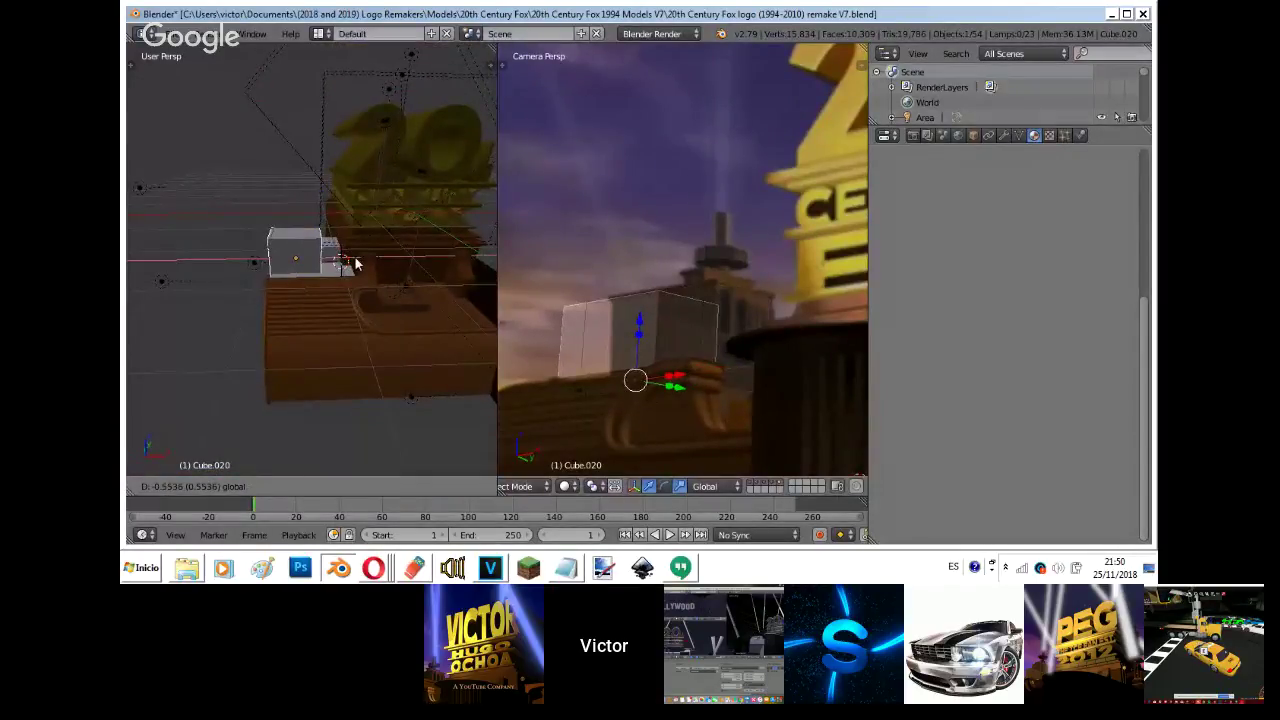
pyautogui.click(346, 263)
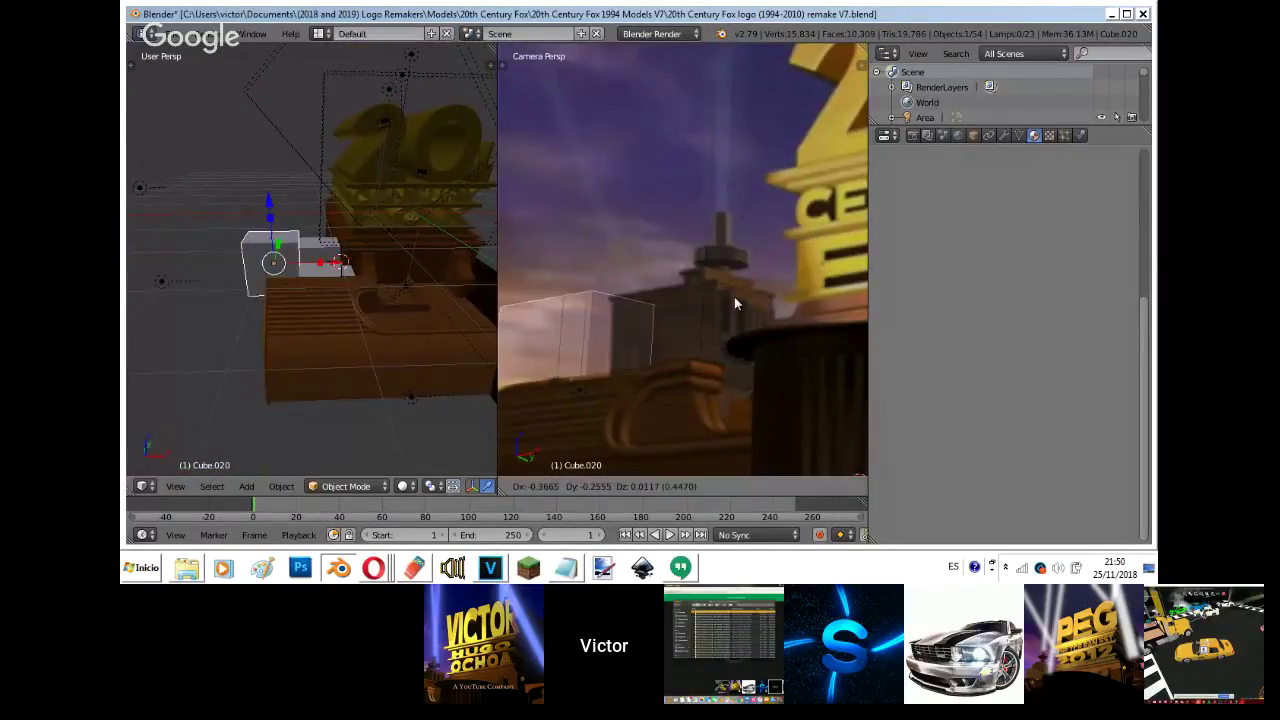
pyautogui.press('g')
pyautogui.press('y')
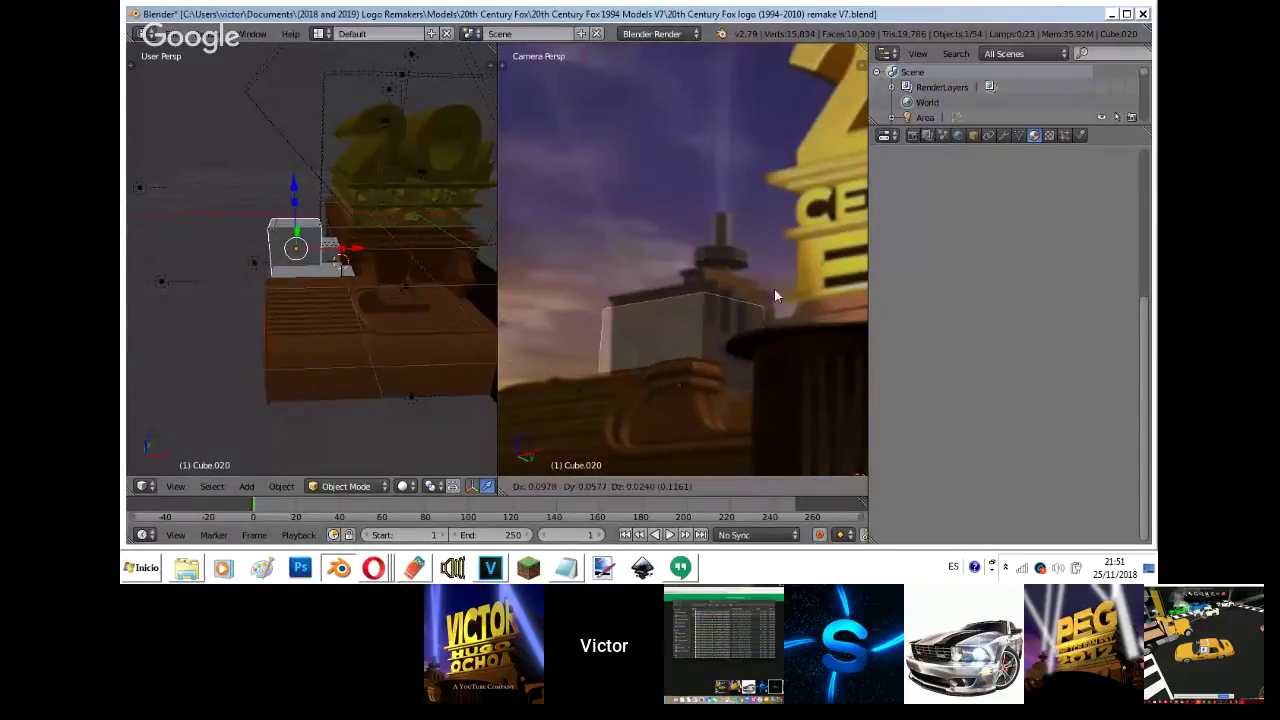
pyautogui.click(783, 282)
# - Fly around the model to check the block's placement, and shift it along Y to line up with the reference building
pyautogui.hotkey('shift', 'f')
pyautogui.press('w')
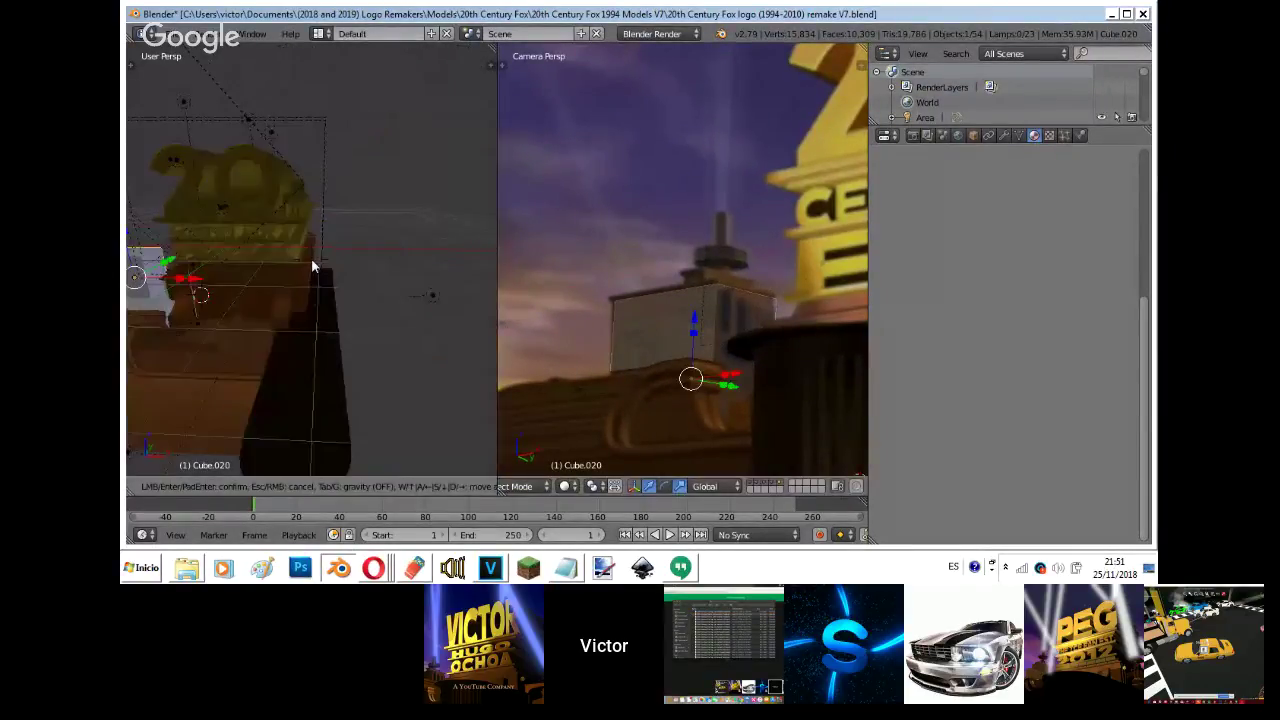
pyautogui.click(313, 265)
pyautogui.moveTo(380, 267); pyautogui.dragTo(368, 271)
pyautogui.press('s')
pyautogui.press('z')
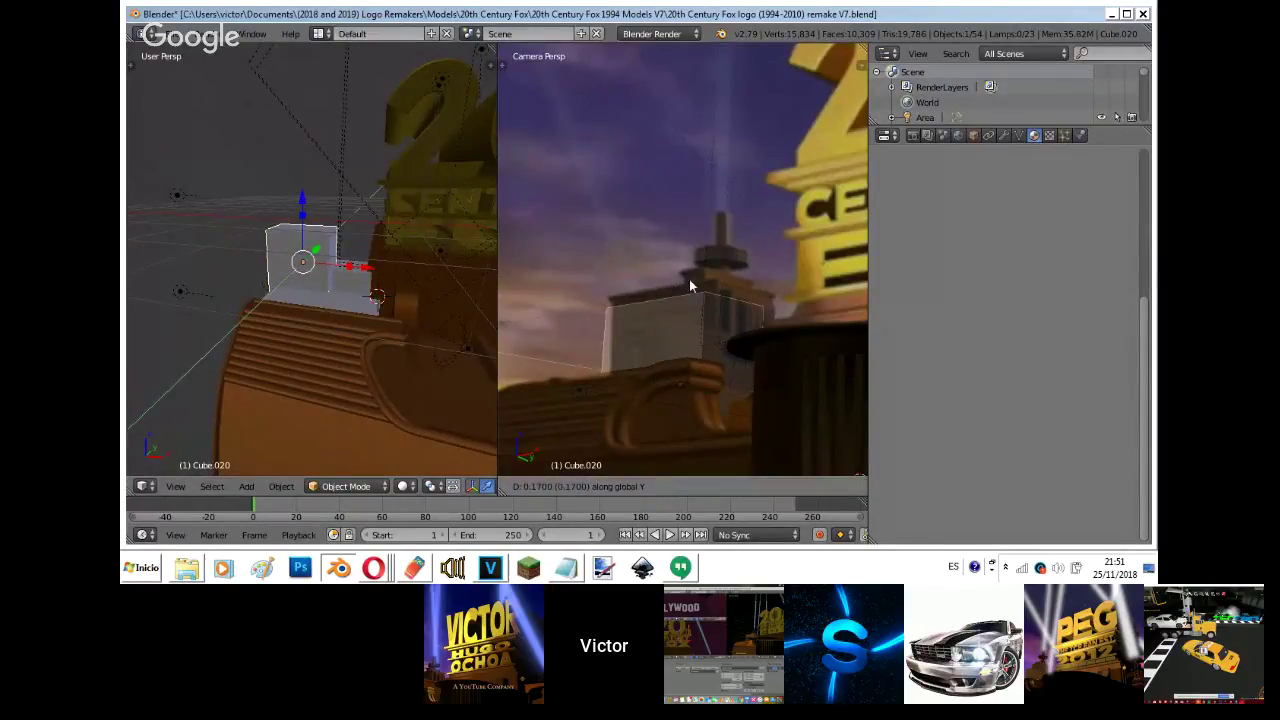
pyautogui.click(699, 266)
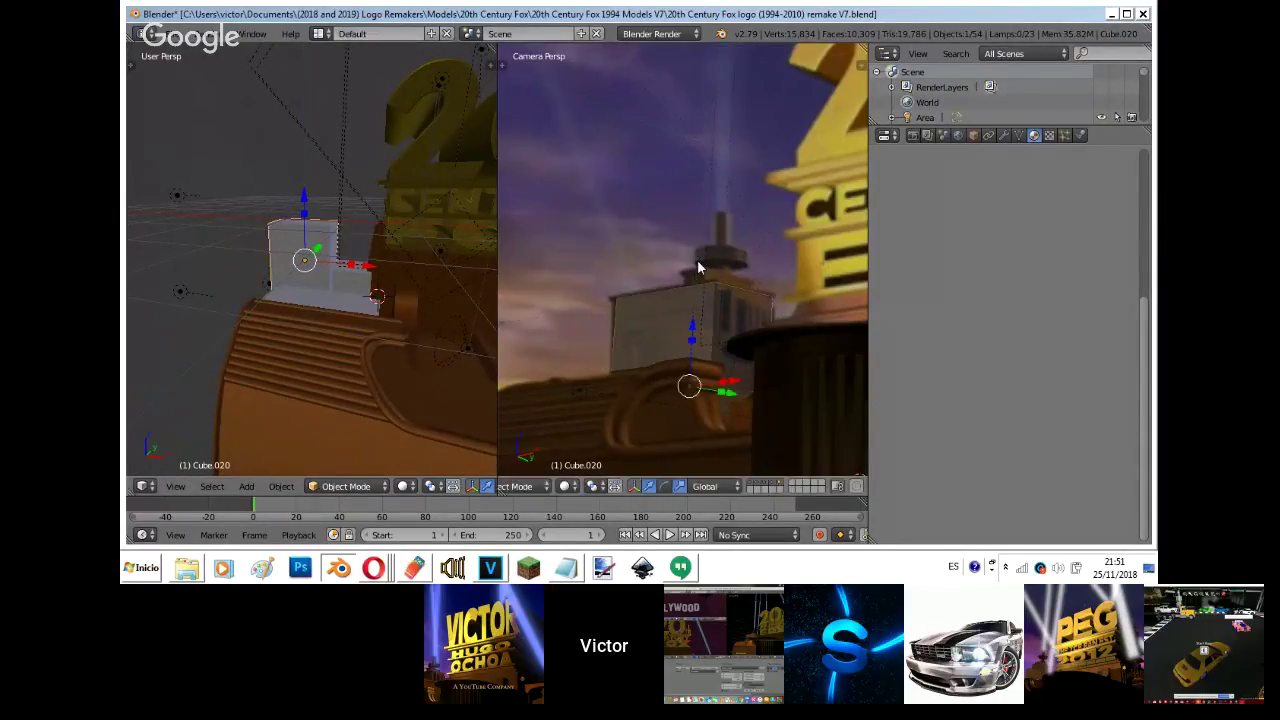
# - Scale the tall grey block along X and fly around the model to check its fit behind the curved ornament
pyautogui.press('s')
pyautogui.press('x')
pyautogui.click(730, 264)
pyautogui.hotkey('shift', 'f')
pyautogui.press('w')
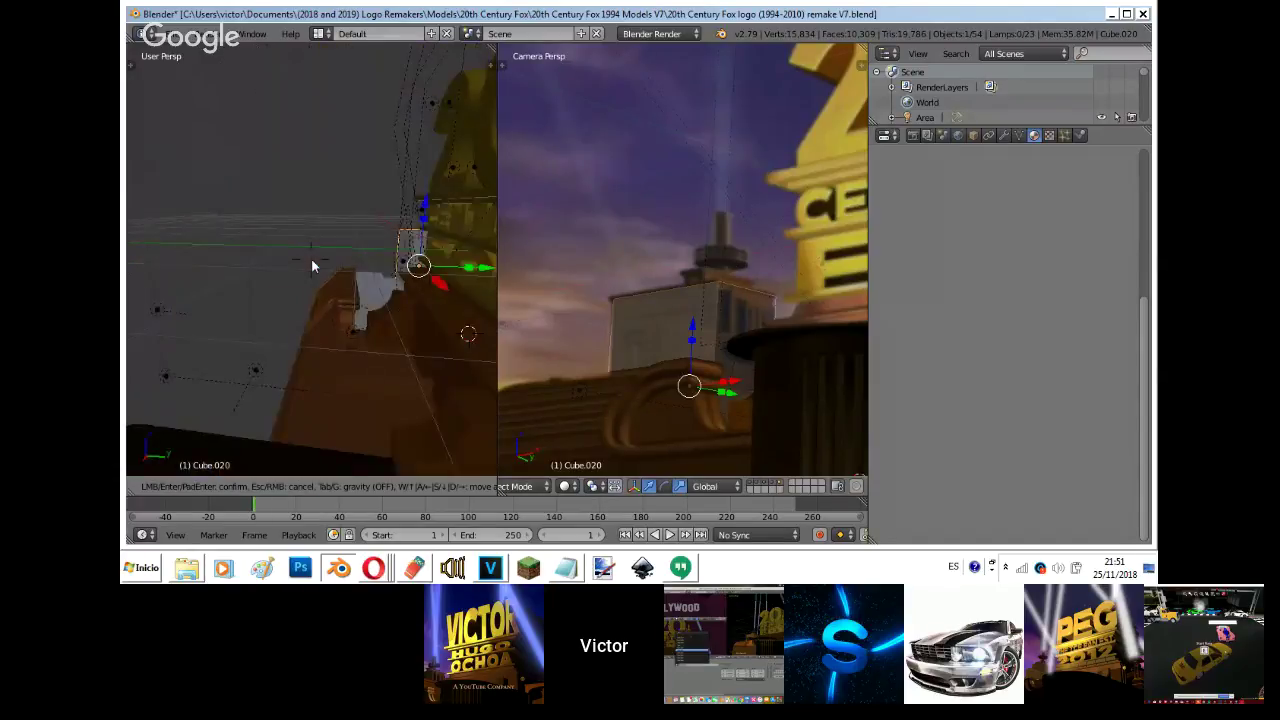
pyautogui.press('d')
pyautogui.click(311, 264)
# - Try to shift the tall grey block along Y, and undo the move
pyautogui.moveTo(395, 234); pyautogui.dragTo(153, 211)
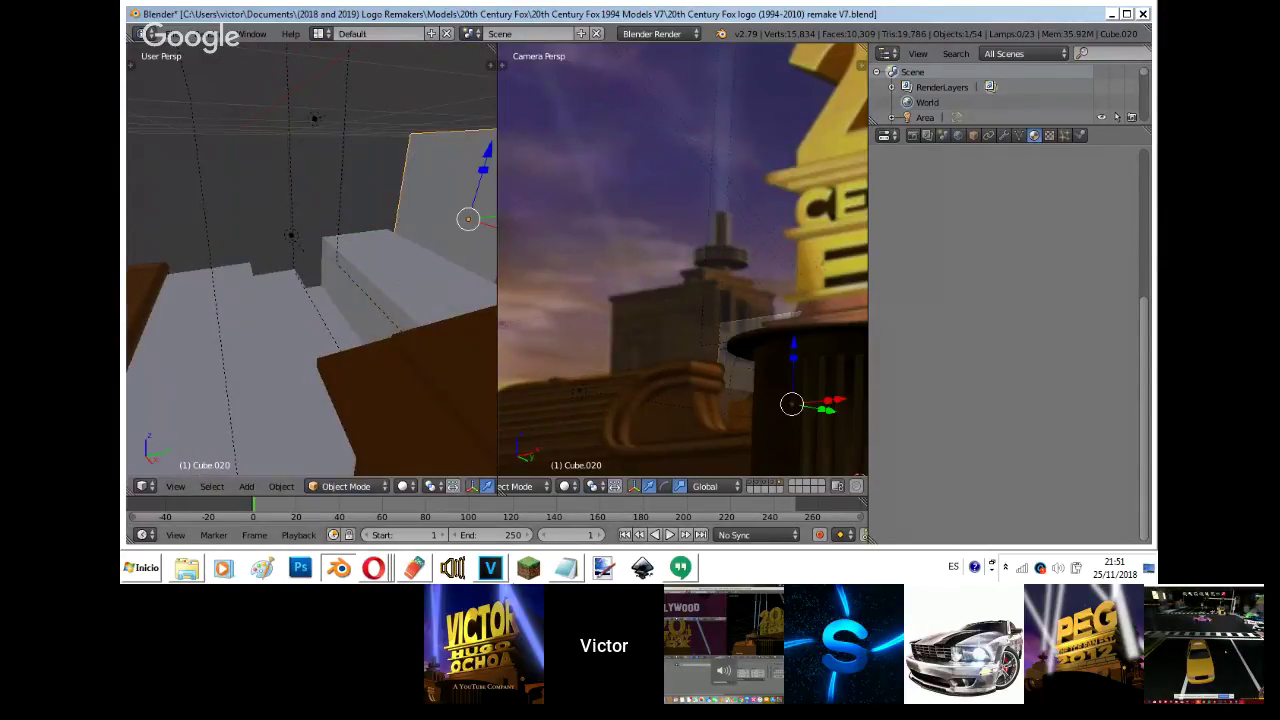
pyautogui.hotkey('shift', 'f')
pyautogui.rightClick(311, 264)
pyautogui.hotkey('ctrl', 'z')
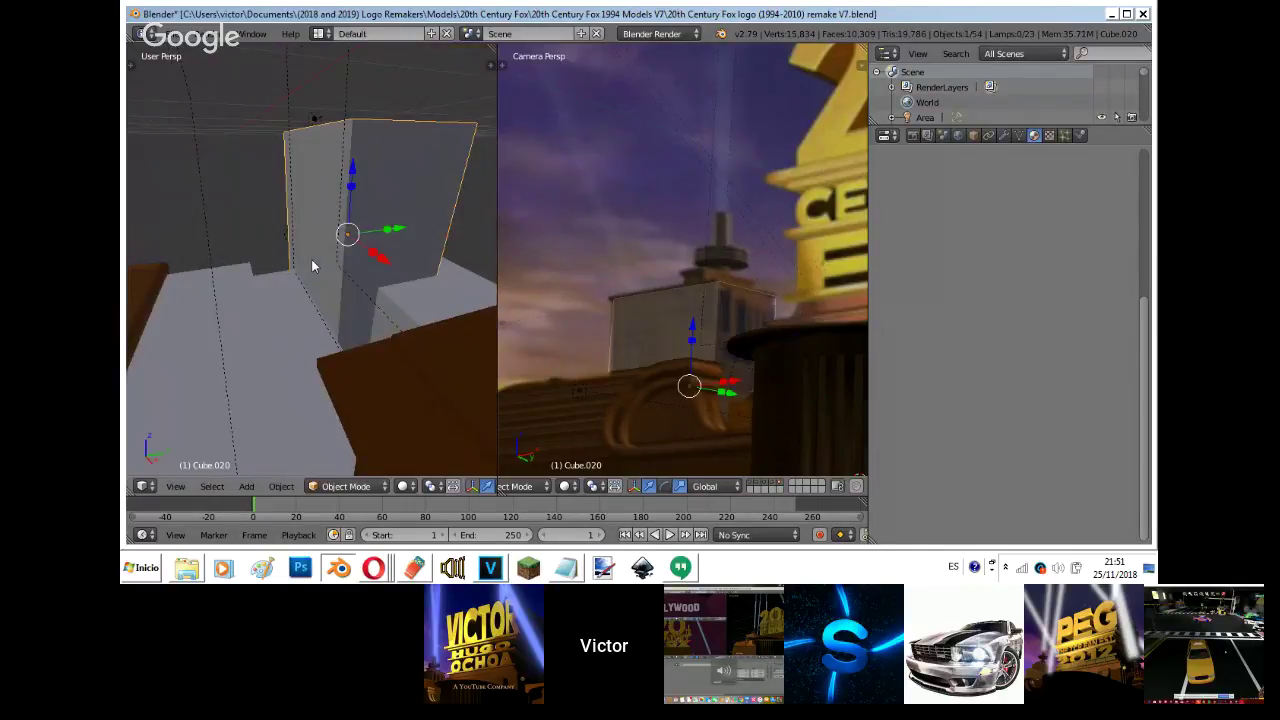
pyautogui.hotkey('ctrl', 'z')
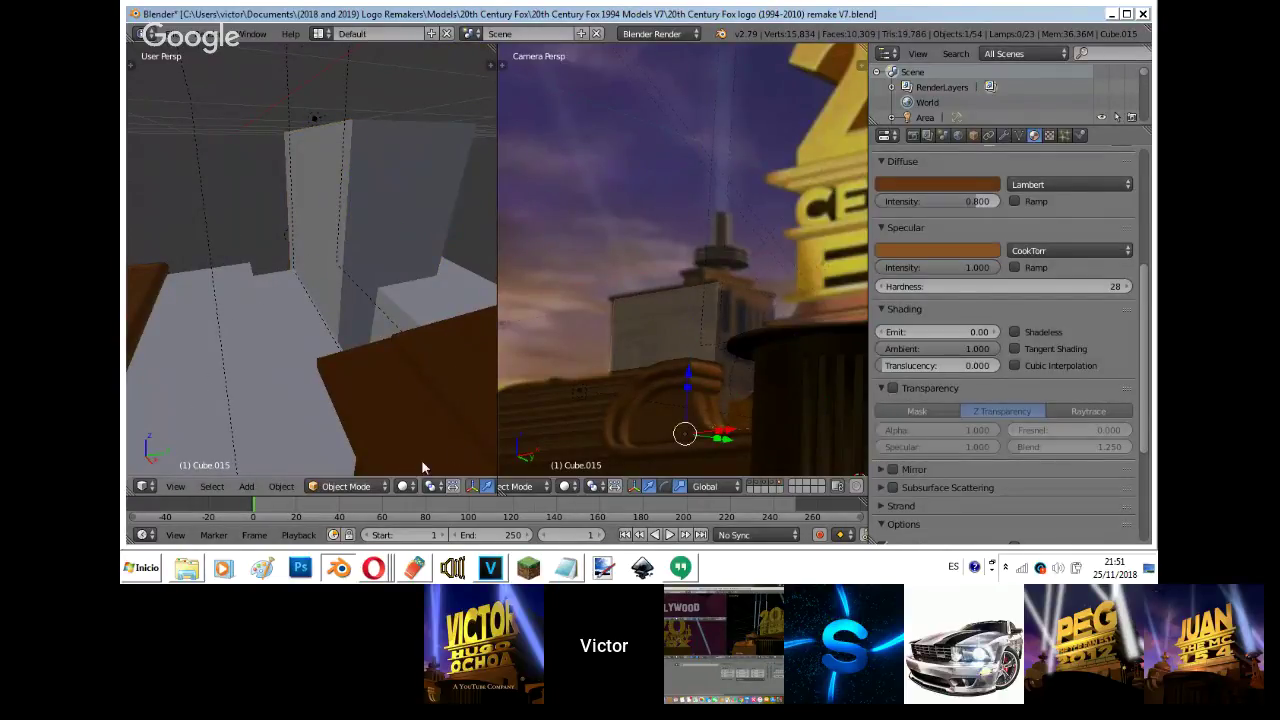
# - Isolate the layer holding the background blocks and select the low grey blocks behind the curved ornament together
pyautogui.scroll(-3, 471, 488)
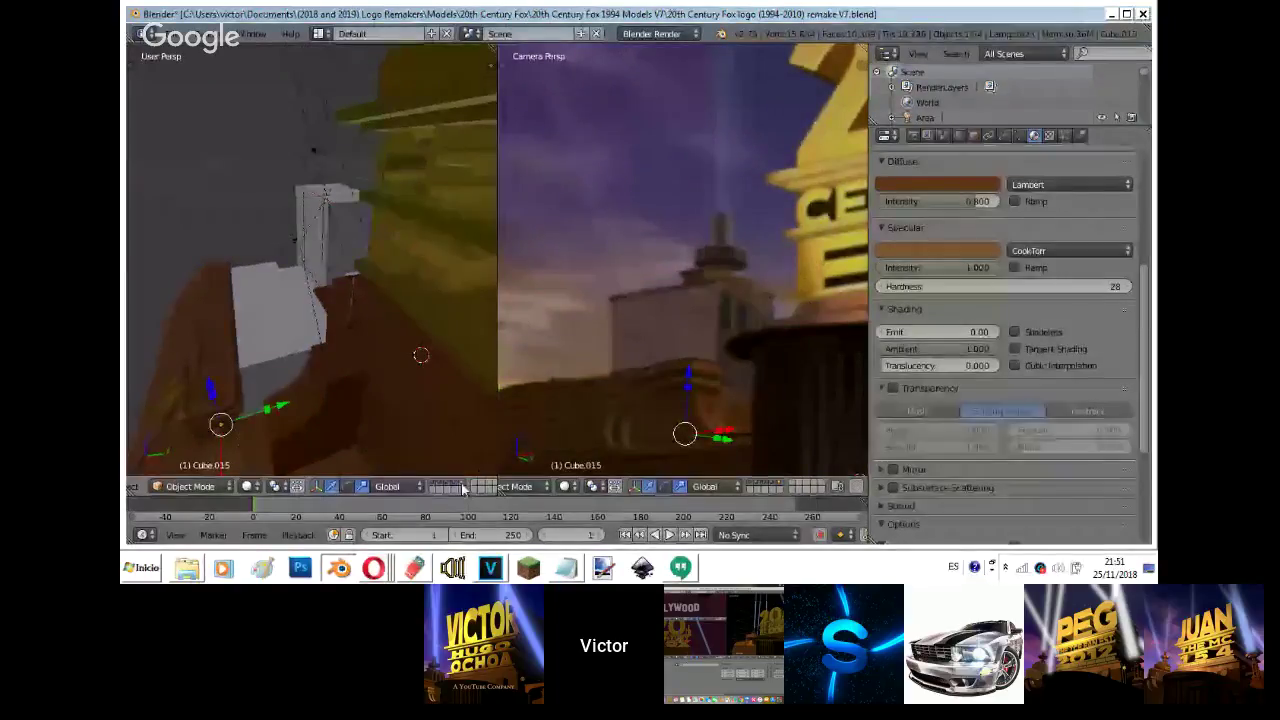
pyautogui.click(462, 486)
pyautogui.rightClick(289, 332)
pyautogui.press('s')
pyautogui.press('x')
pyautogui.rightClick(302, 331)
pyautogui.keyDown('shift'); pyautogui.rightClick(323, 334); pyautogui.keyUp('shift')
pyautogui.keyDown('shift'); pyautogui.rightClick(365, 344); pyautogui.keyUp('shift')
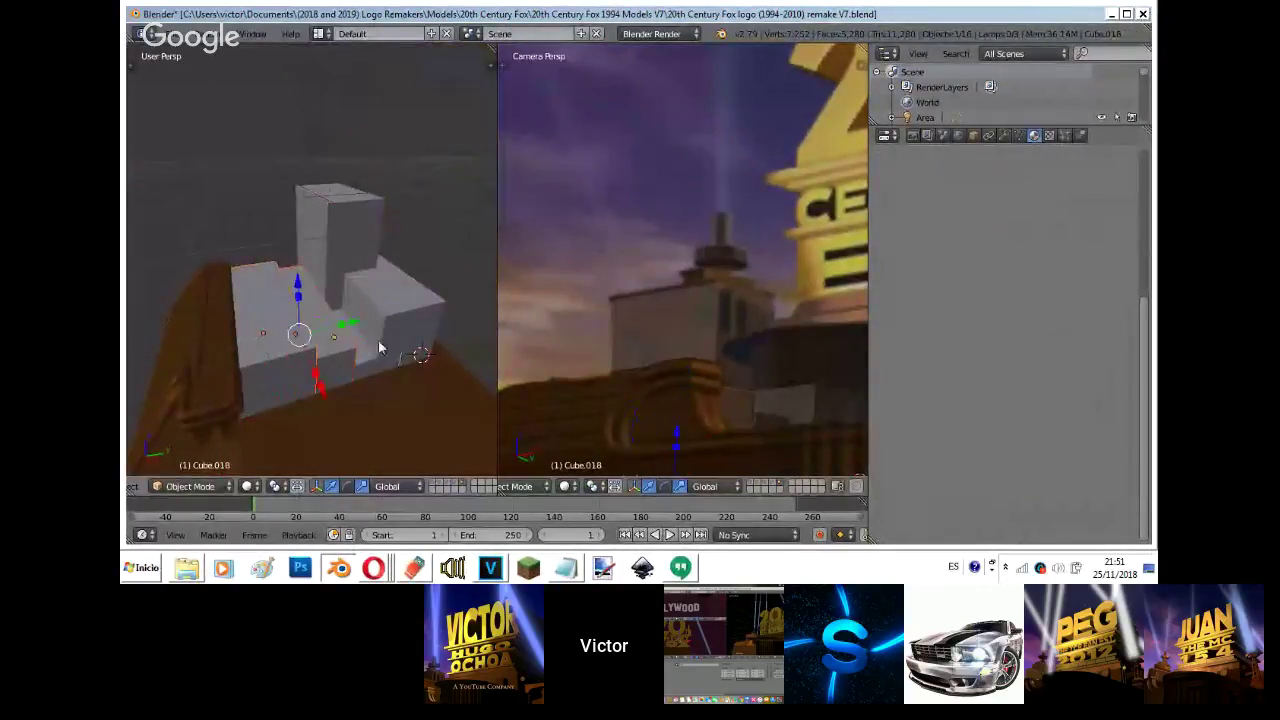
# - Widen the selected low building blocks along the Y axis and shift them along Y beside the tall block
pyautogui.keyDown('shift'); pyautogui.rightClick(387, 344); pyautogui.keyUp('shift')
pyautogui.press('s')
pyautogui.press('y')
pyautogui.click(376, 320)
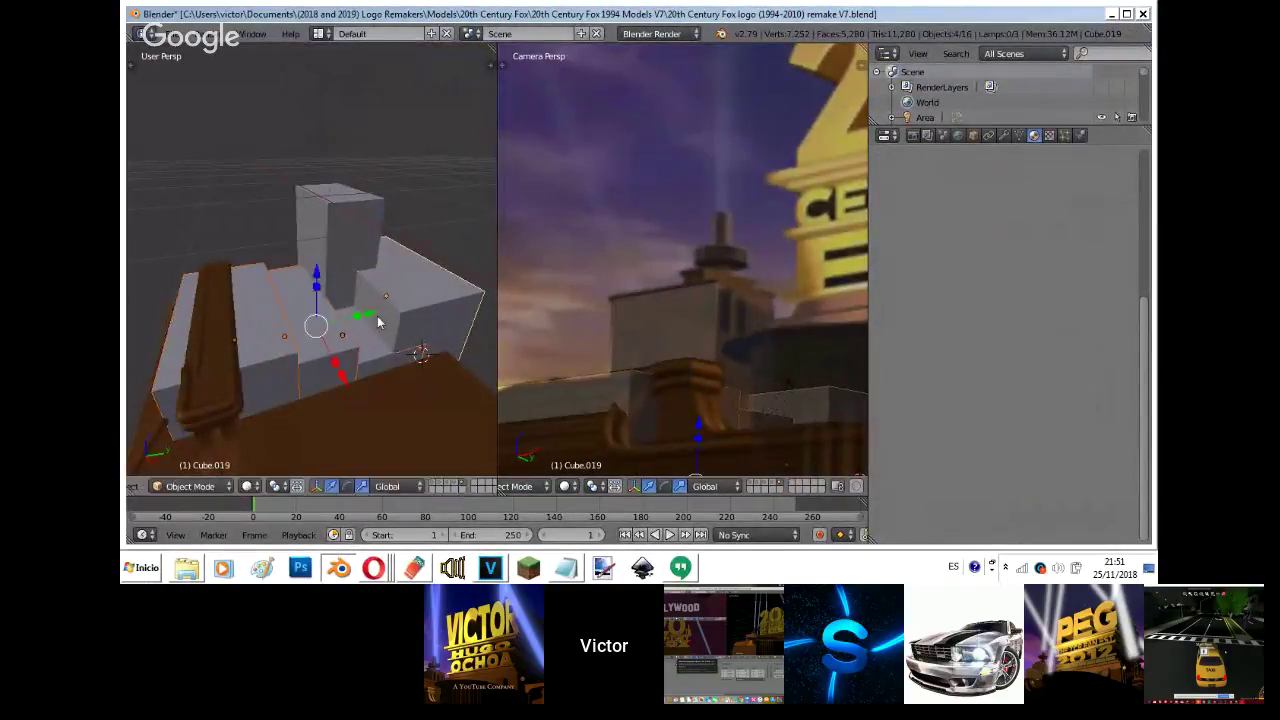
pyautogui.moveTo(376, 320); pyautogui.dragTo(405, 312)
# - Move the tall block along the Y axis so it lines up with the building in the camera view's reference image
pyautogui.rightClick(329, 239)
pyautogui.press('g')
pyautogui.press('y')
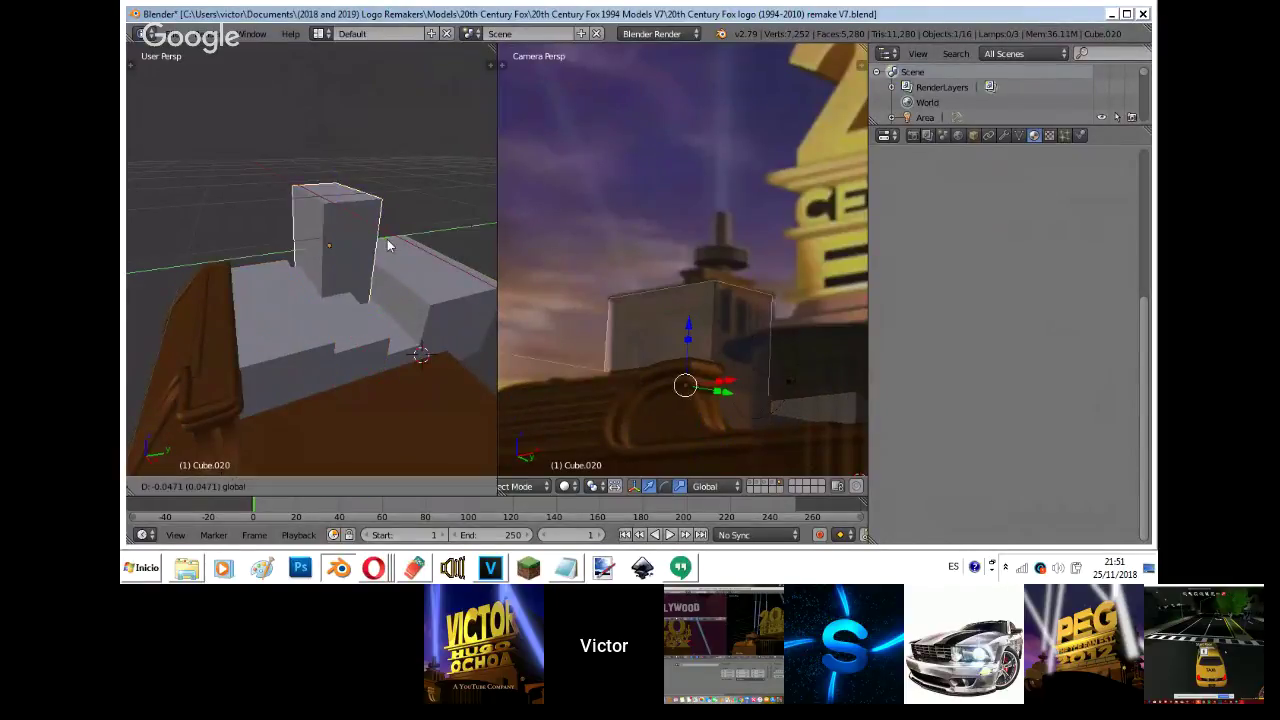
pyautogui.click(374, 246)
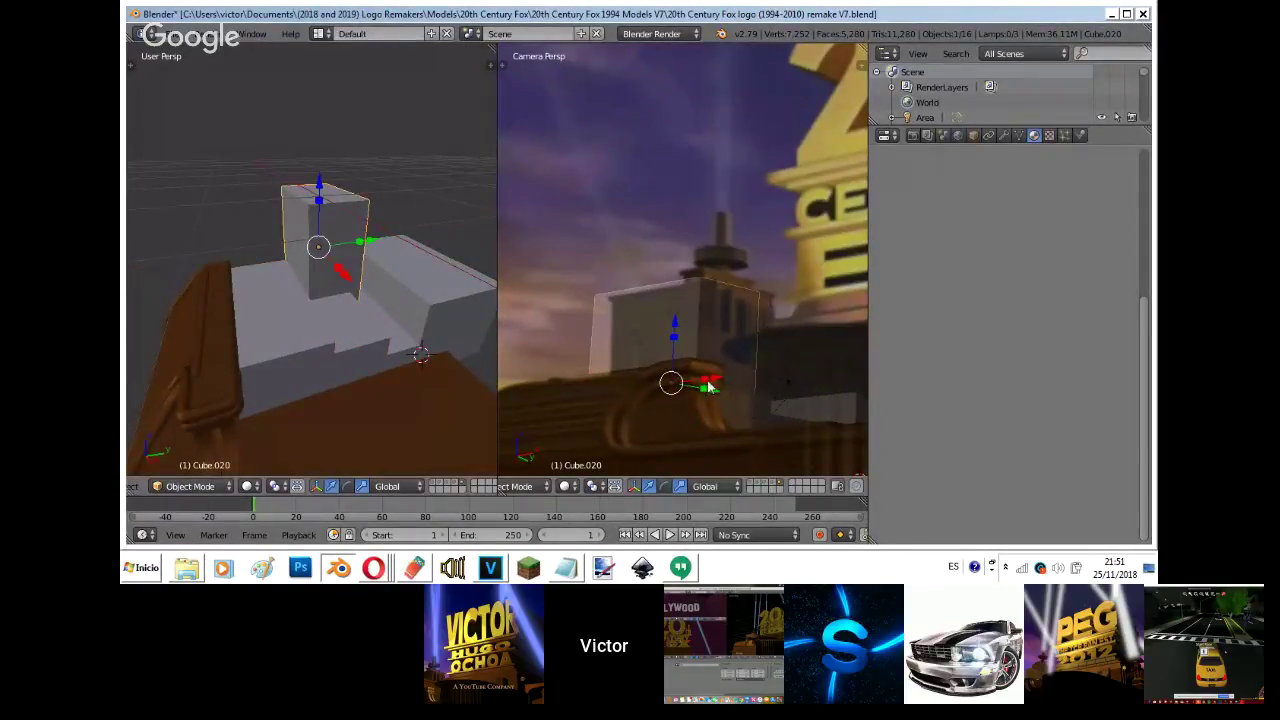
pyautogui.moveTo(707, 386); pyautogui.dragTo(783, 297)
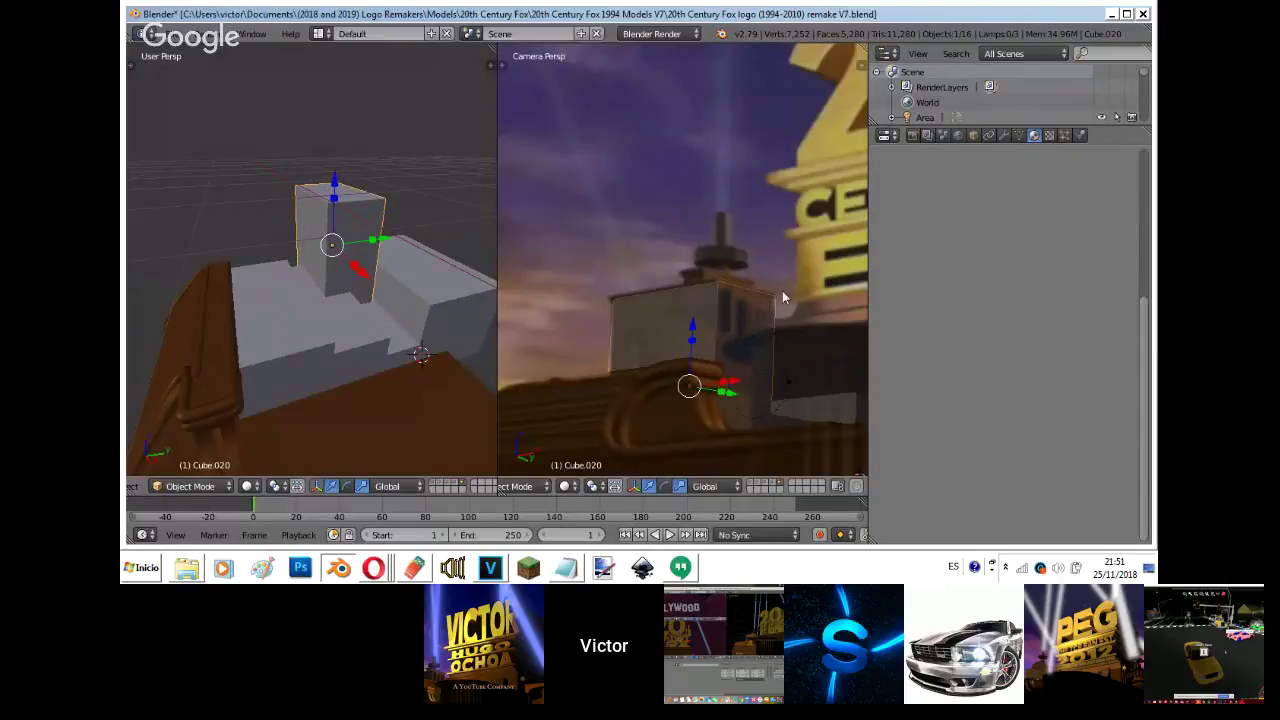
# - Duplicate the tall block, flatten the copy along Z and raise it onto the block's top as a roof slab
pyautogui.hotkey('shift', 'd')
pyautogui.press('s')
pyautogui.press('z')
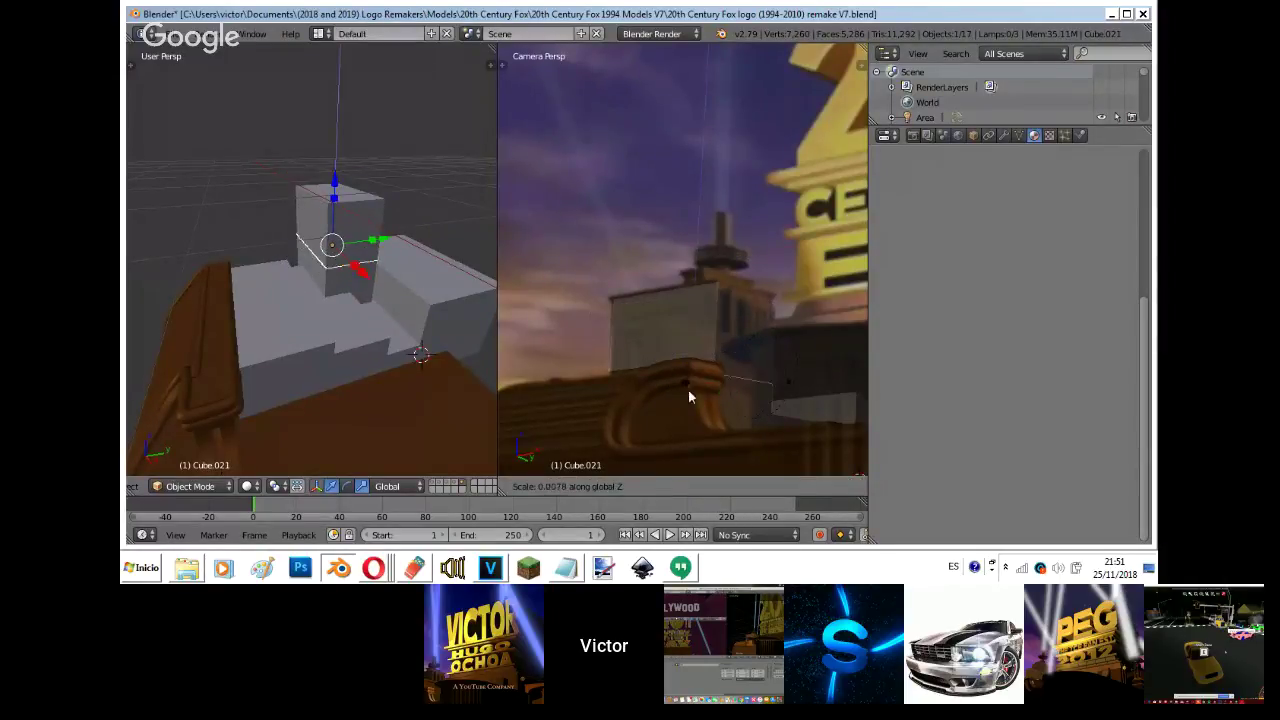
pyautogui.click(689, 394)
pyautogui.press('s')
pyautogui.press('z')
pyautogui.click(695, 328)
pyautogui.press('g')
pyautogui.press('z')
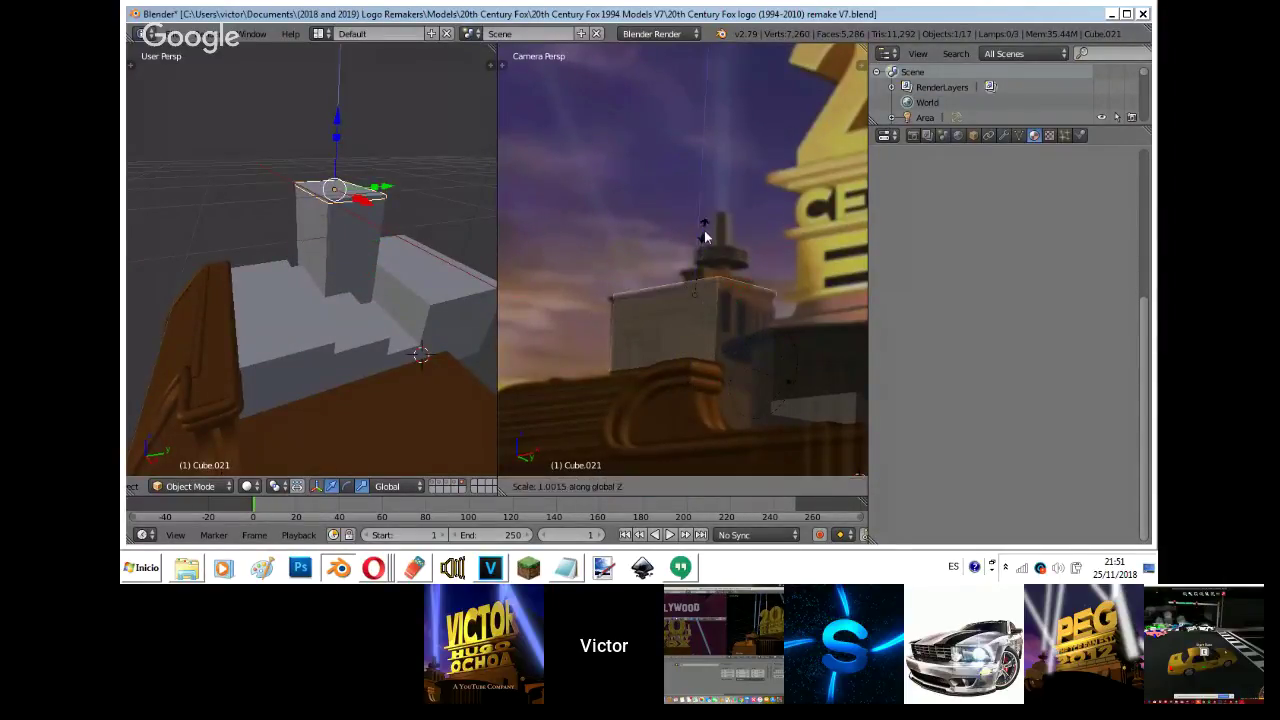
pyautogui.click(708, 240)
# - Enlarge the roof slab slightly so it overhangs the tall block, and thin it a little along Z
pyautogui.press('s')
pyautogui.click(755, 240)
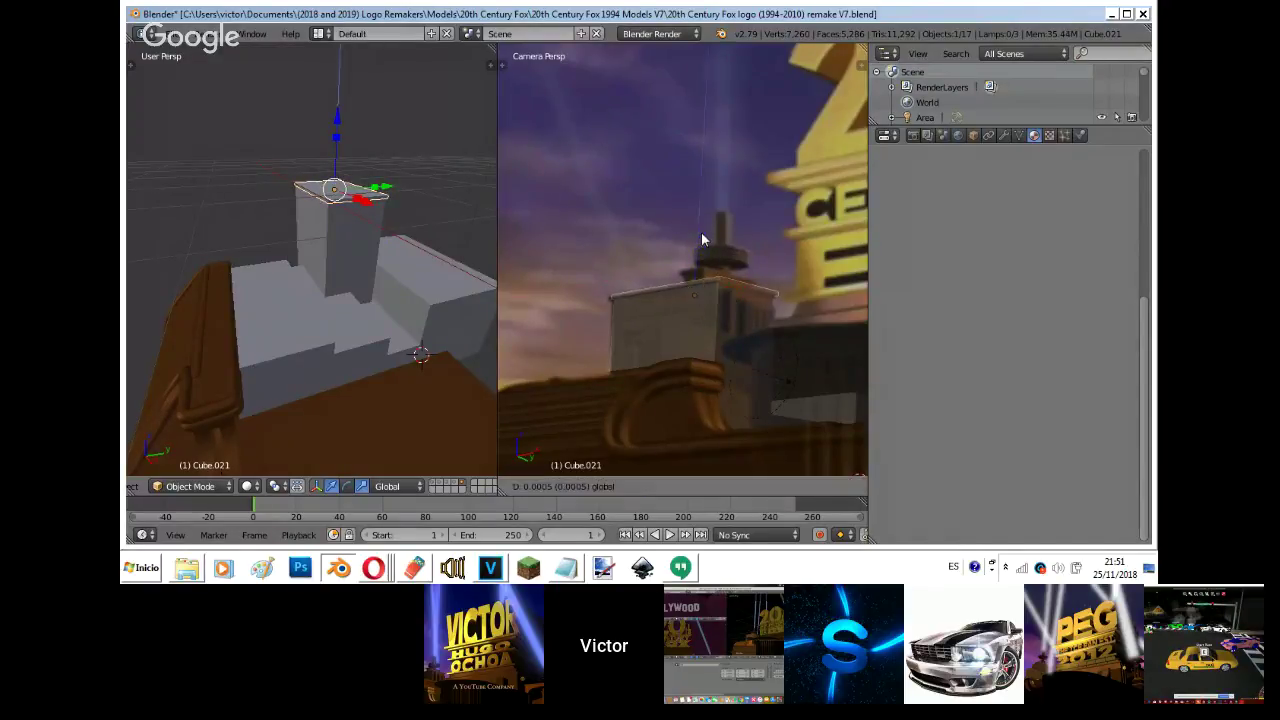
pyautogui.press('s')
pyautogui.press('z')
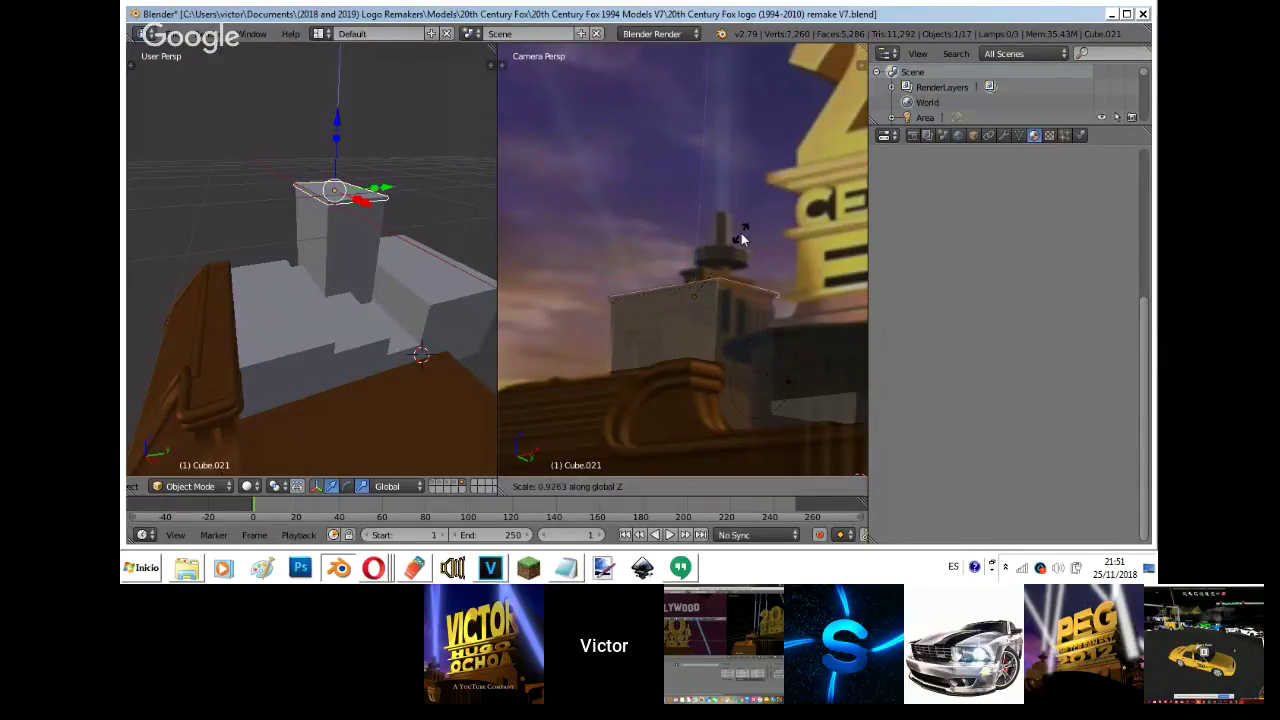
pyautogui.click(739, 241)
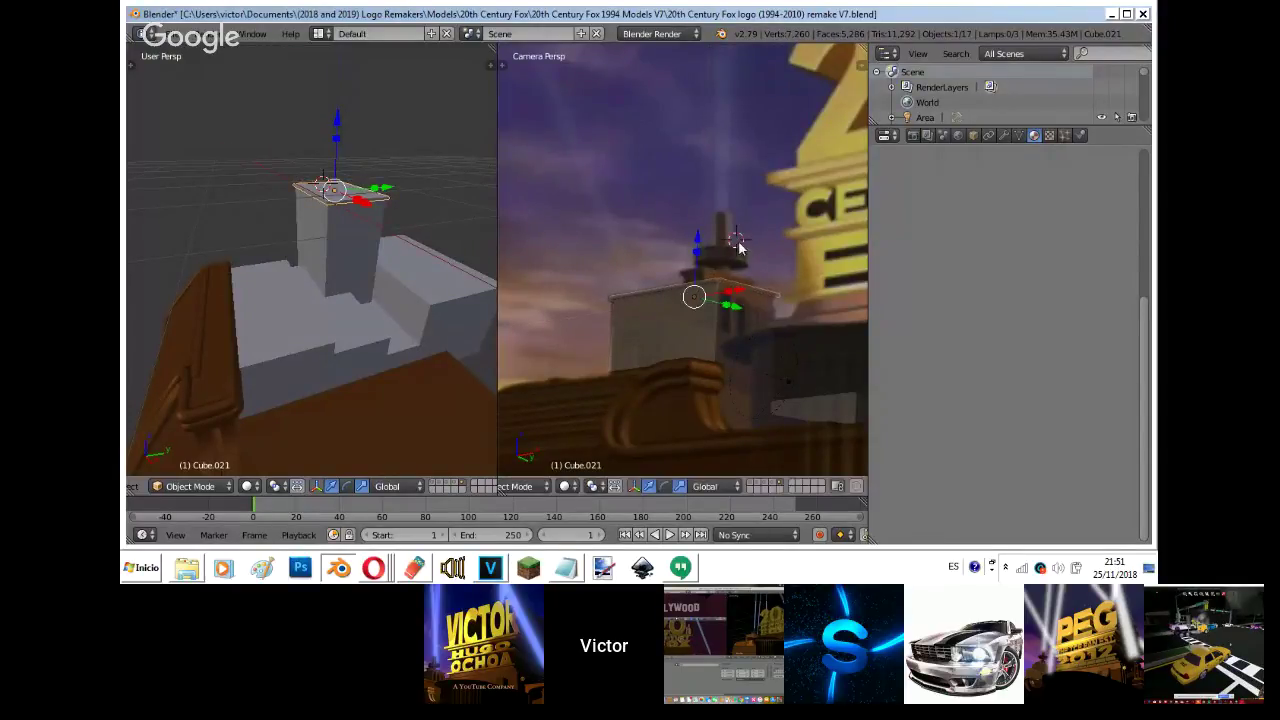
# - Add a horizontal edge loop around the tall block's mesh and raise it to just below the roof slab
pyautogui.scroll(5, 739, 247)
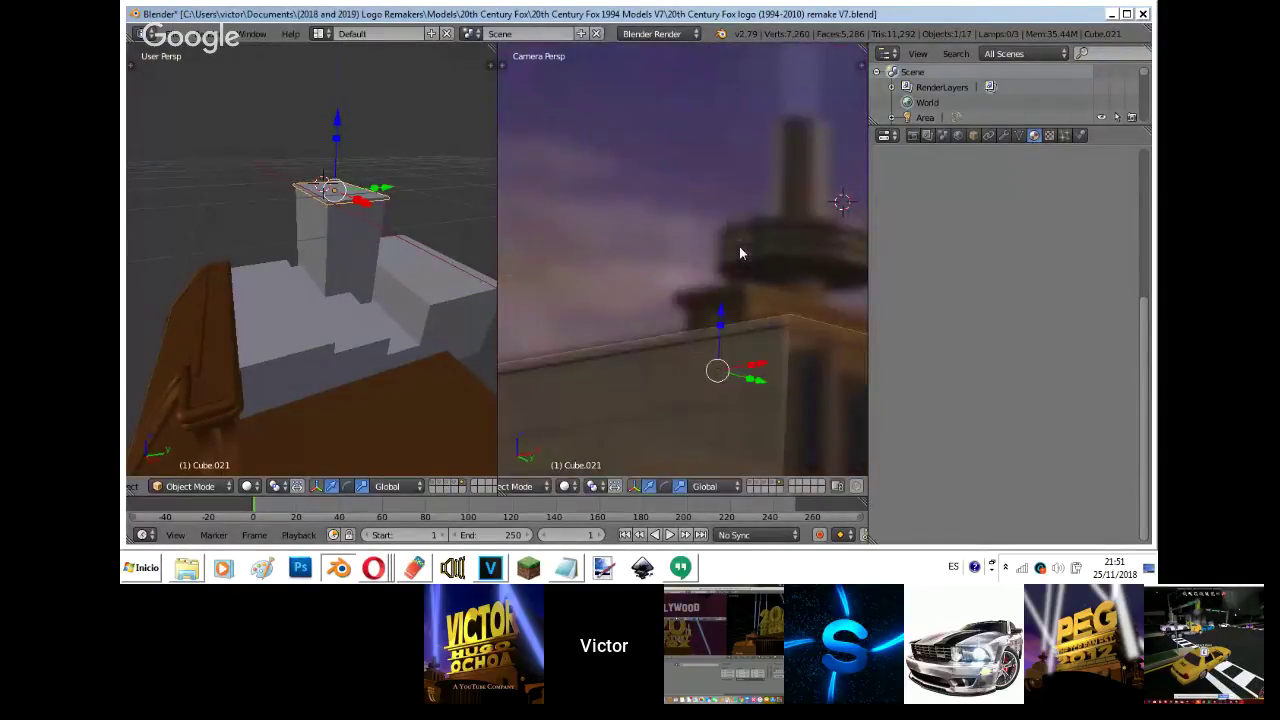
pyautogui.rightClick(771, 420)
pyautogui.press('Tab')
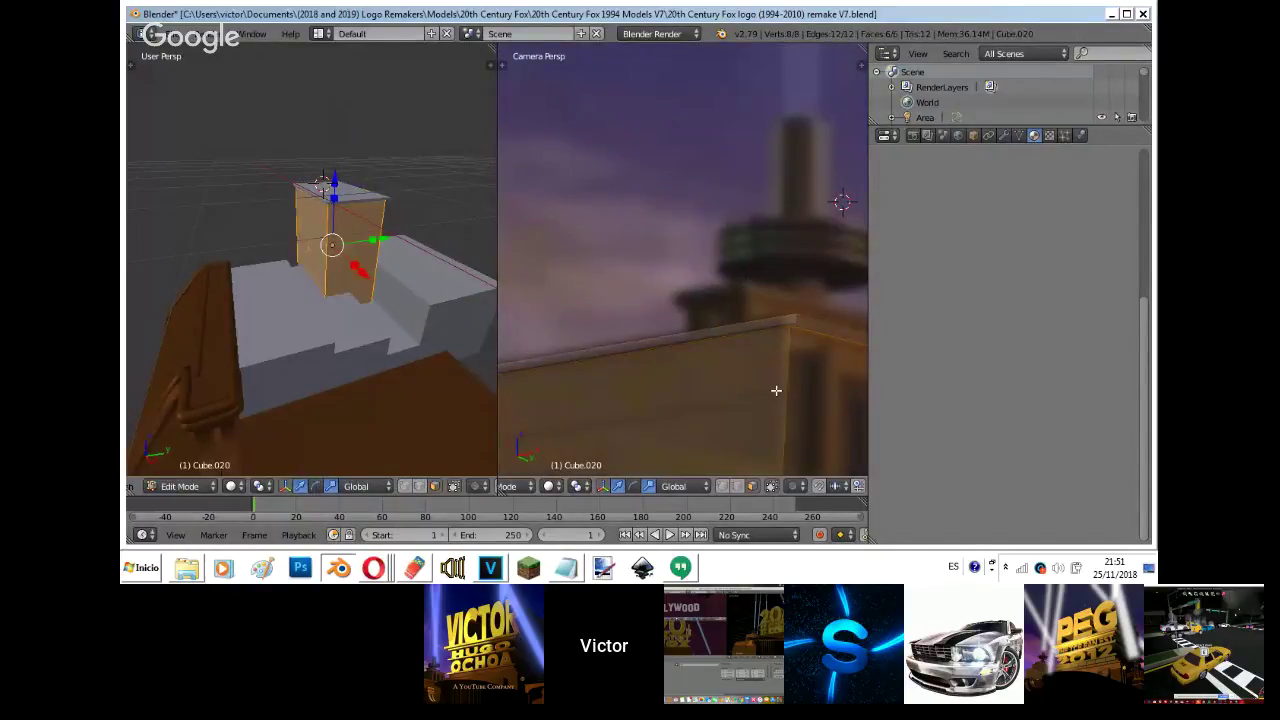
pyautogui.rightClick(776, 390)
pyautogui.scroll(-1, 771, 389)
pyautogui.keyDown('shift'); pyautogui.moveTo(771, 389); pyautogui.dragTo(675, 272, button='middle'); pyautogui.keyUp('shift')
pyautogui.press('a')
pyautogui.press('a')
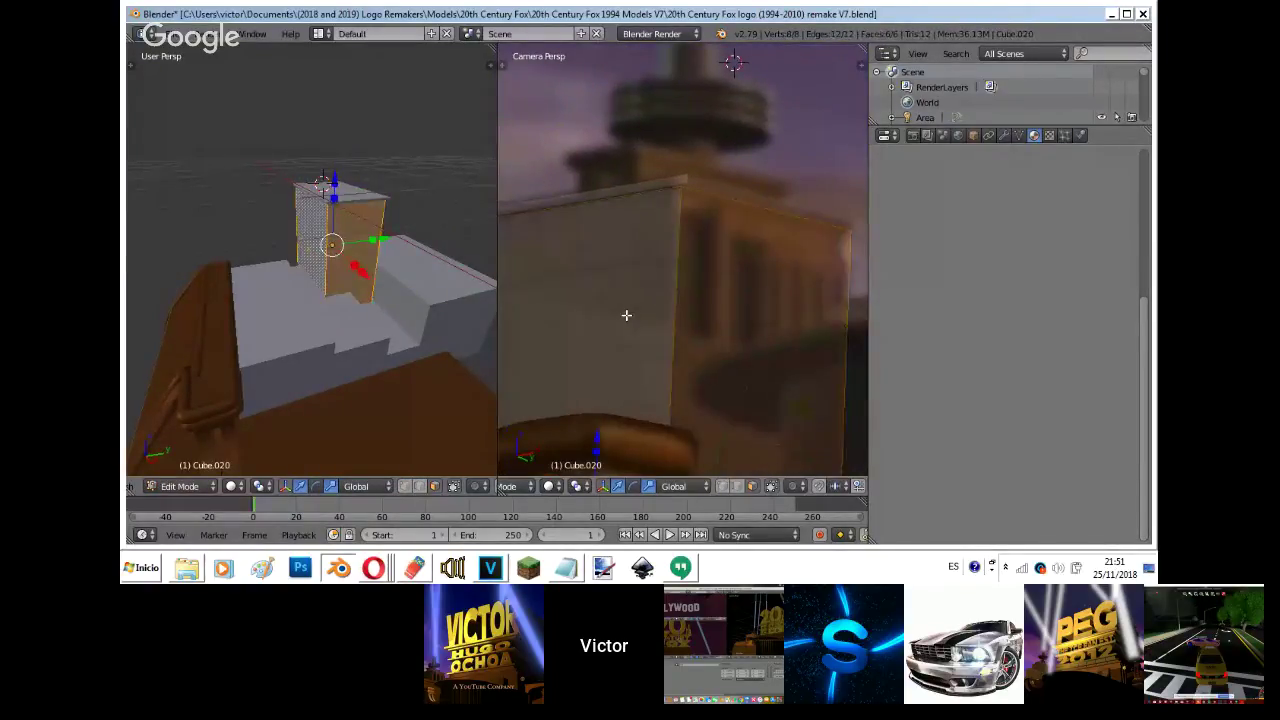
pyautogui.scroll(-3, 626, 315)
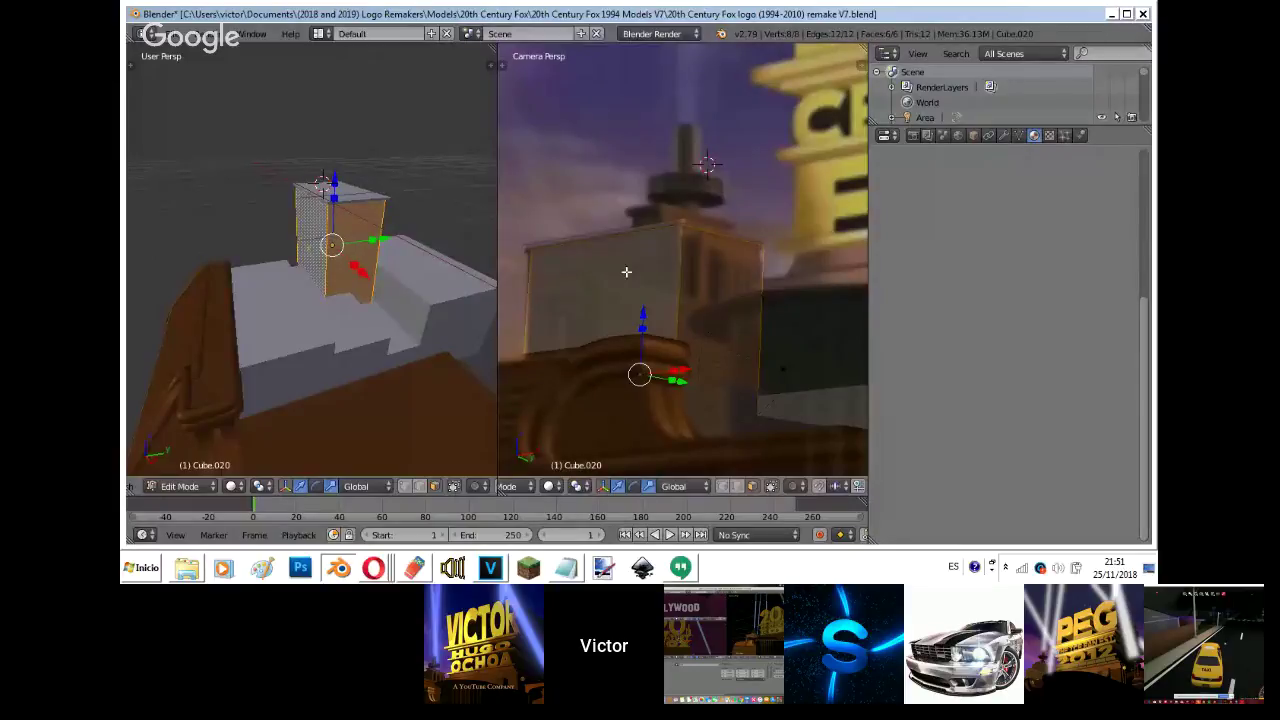
pyautogui.hotkey('ctrl', 'r')
pyautogui.click(766, 432)
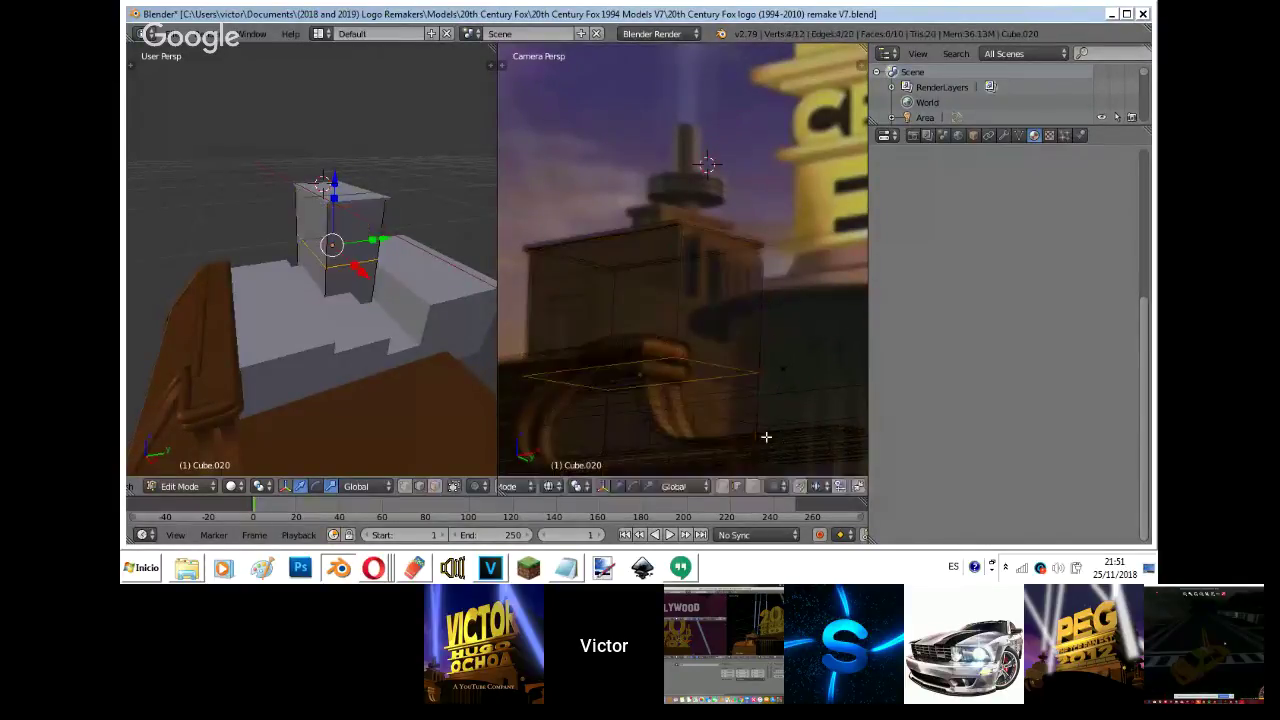
pyautogui.click(749, 363)
pyautogui.keyDown('shift'); pyautogui.moveTo(748, 362); pyautogui.dragTo(749, 298, button='middle'); pyautogui.keyUp('shift')
pyautogui.press('z')
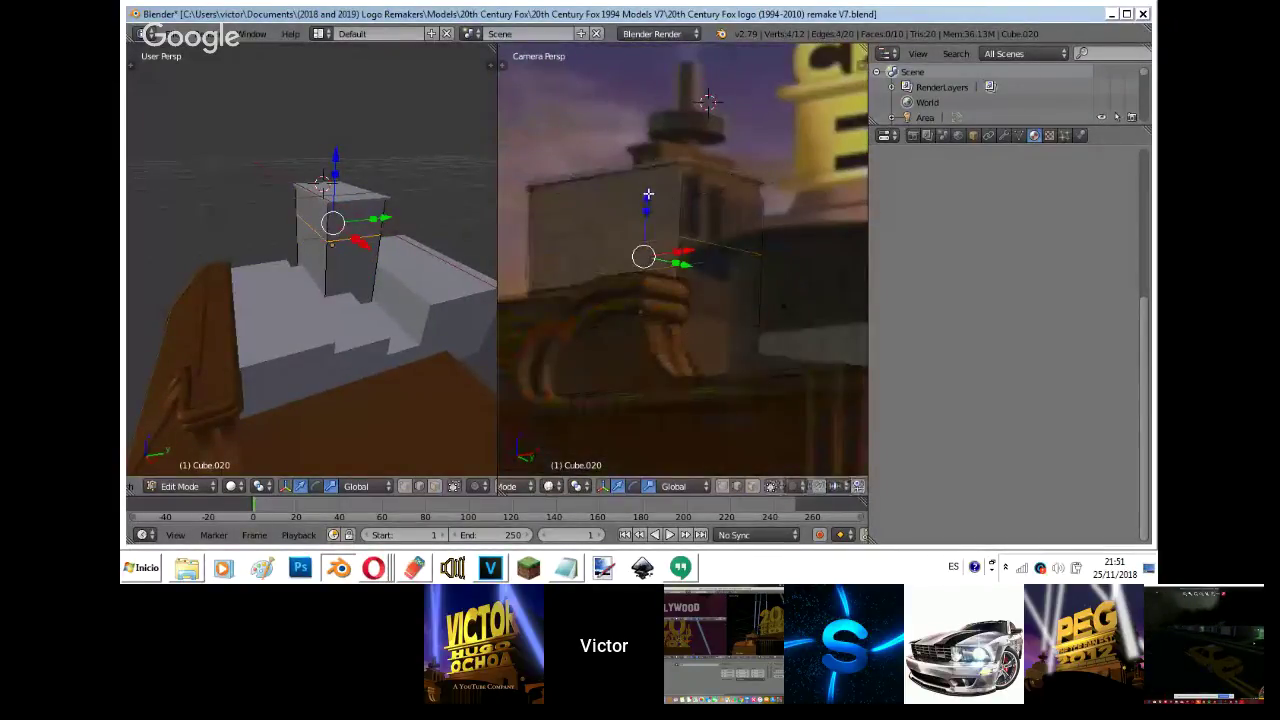
pyautogui.moveTo(646, 195); pyautogui.dragTo(645, 159)
pyautogui.click(644, 160)
# - Add a second horizontal edge loop to the tall block and slide it close to the first one
pyautogui.hotkey('ctrl', 'r')
pyautogui.click(690, 185)
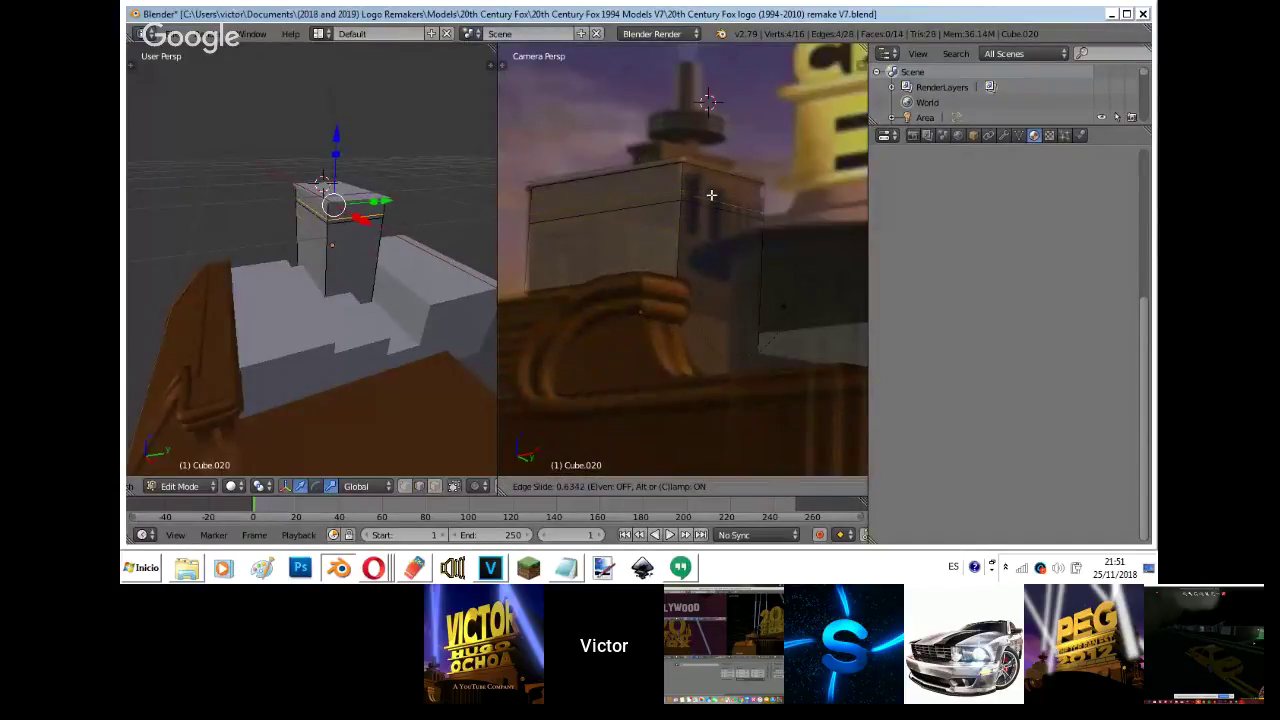
pyautogui.click(716, 198)
# - In the front orthographic view, select the tall block's bottom face and move it down along Z
pyautogui.scroll(5, 314, 263)
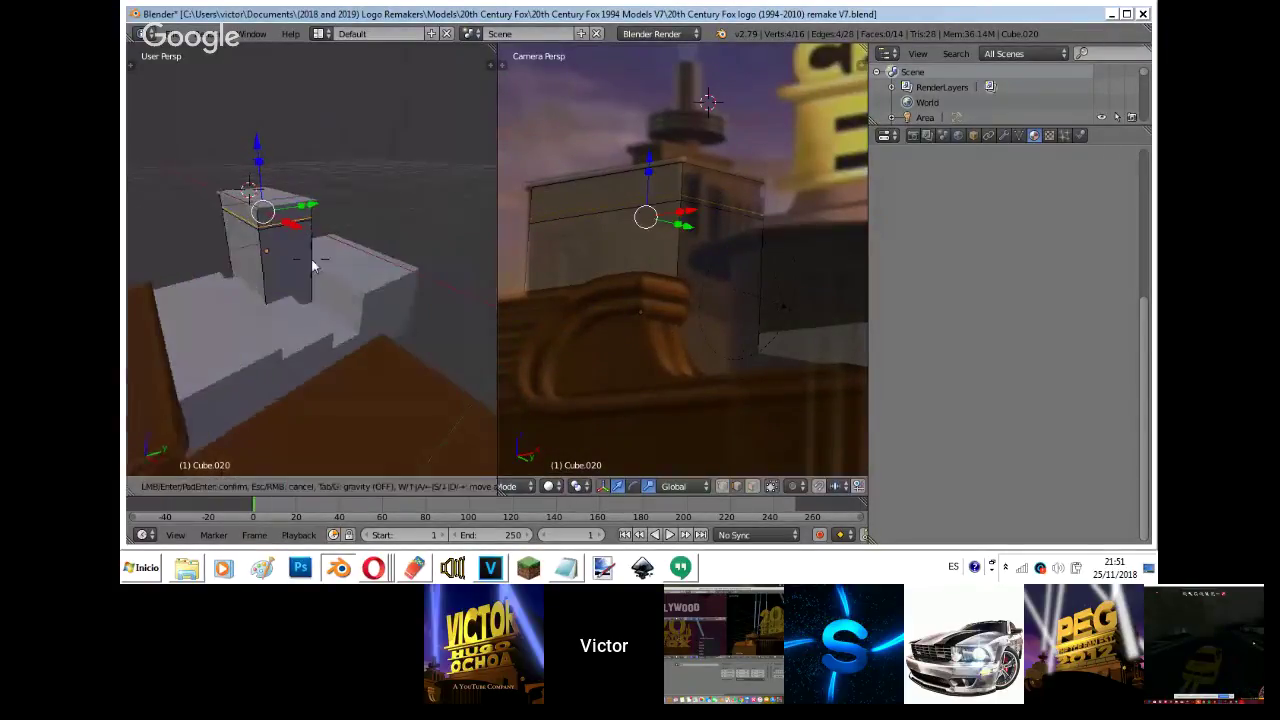
pyautogui.press('g')
pyautogui.click(312, 266)
pyautogui.scroll(-4, 312, 262)
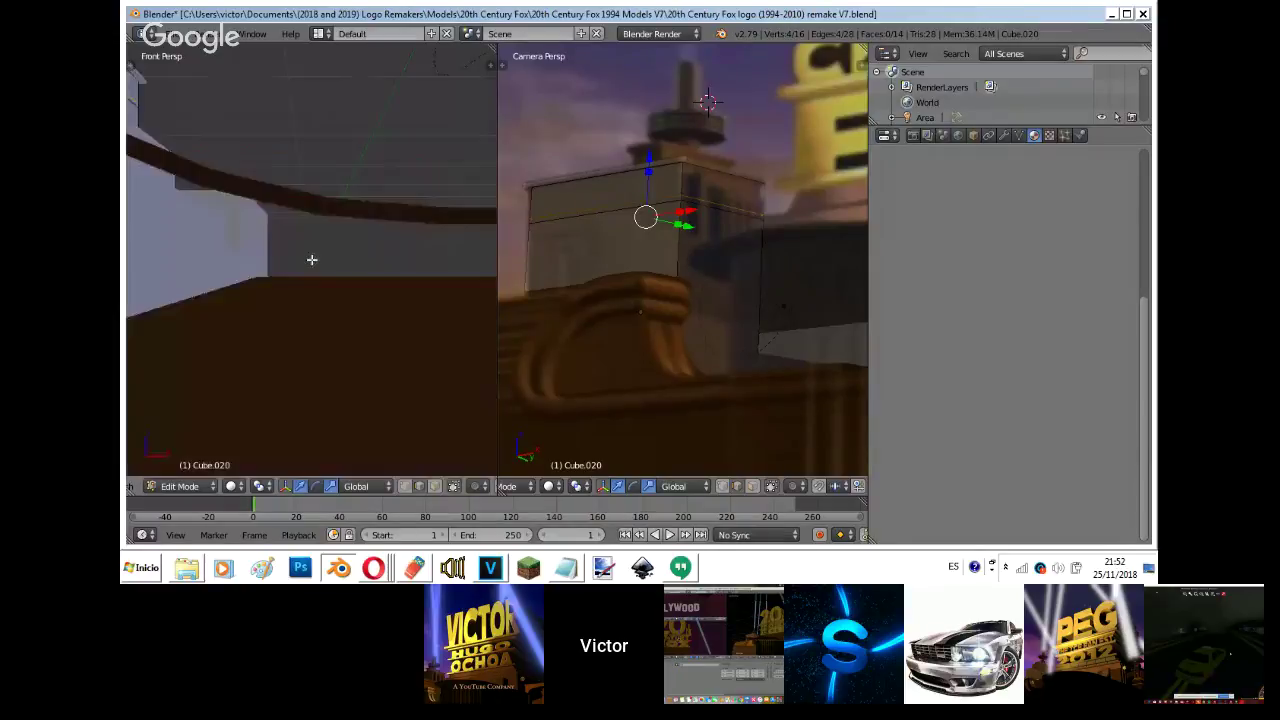
pyautogui.press('KP_1')
pyautogui.click(434, 486)
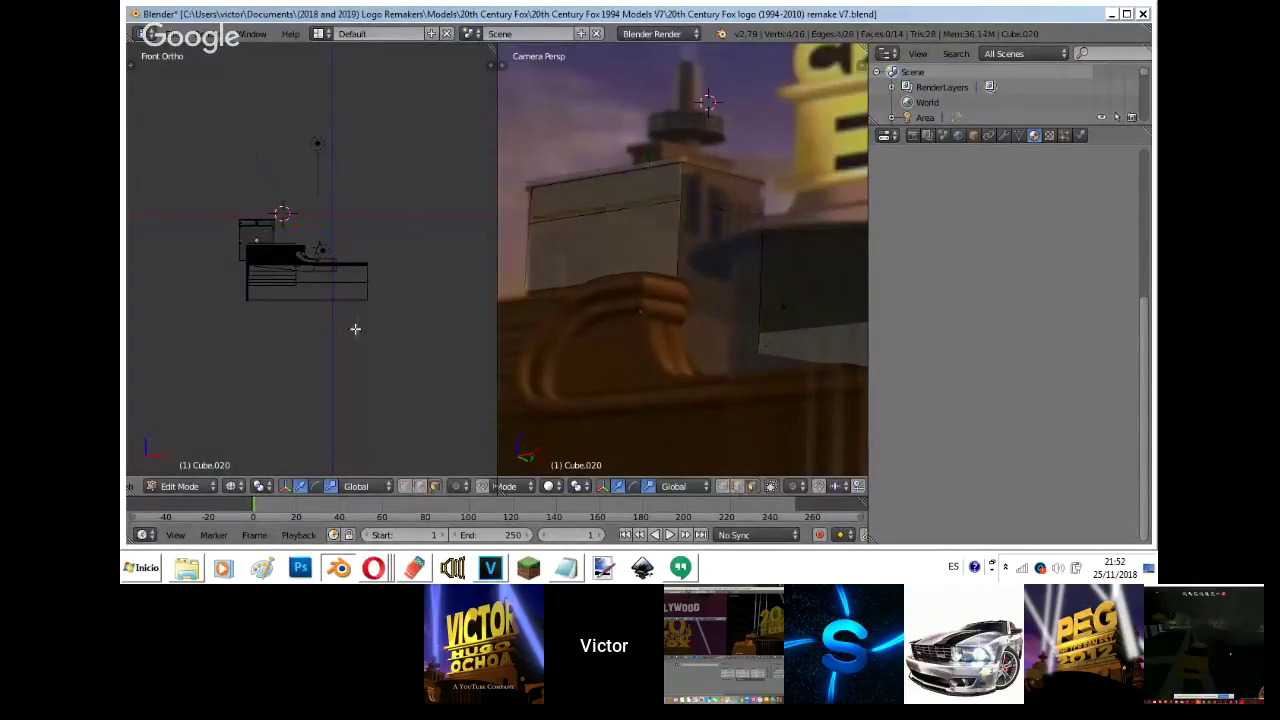
pyautogui.rightClick(252, 263)
pyautogui.rightClick(252, 265)
pyautogui.moveTo(262, 203); pyautogui.dragTo(263, 231)
# - Select the vertices of the two close edge loops, extrude them in place and scale them slightly inward to form a groove
pyautogui.keyDown('shift'); pyautogui.moveTo(286, 239); pyautogui.dragTo(383, 292, button='middle'); pyautogui.keyUp('shift')
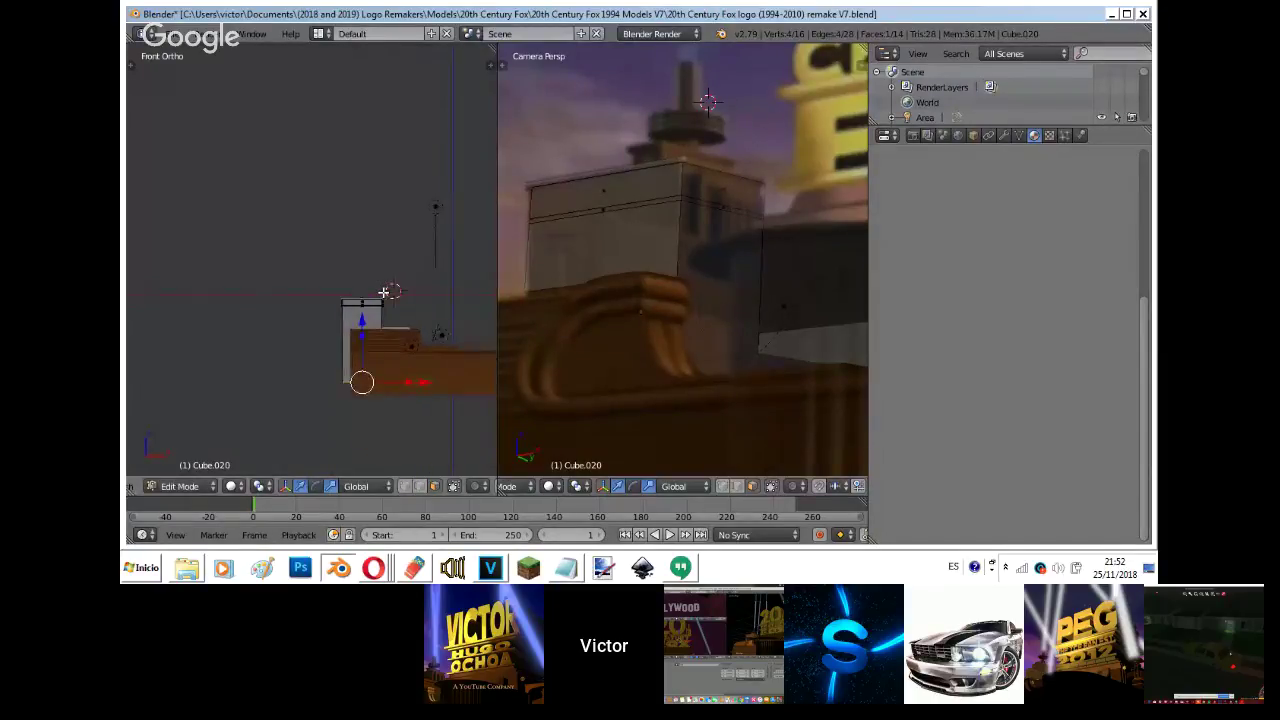
pyautogui.scroll(5, 383, 292)
pyautogui.scroll(-4, 414, 310)
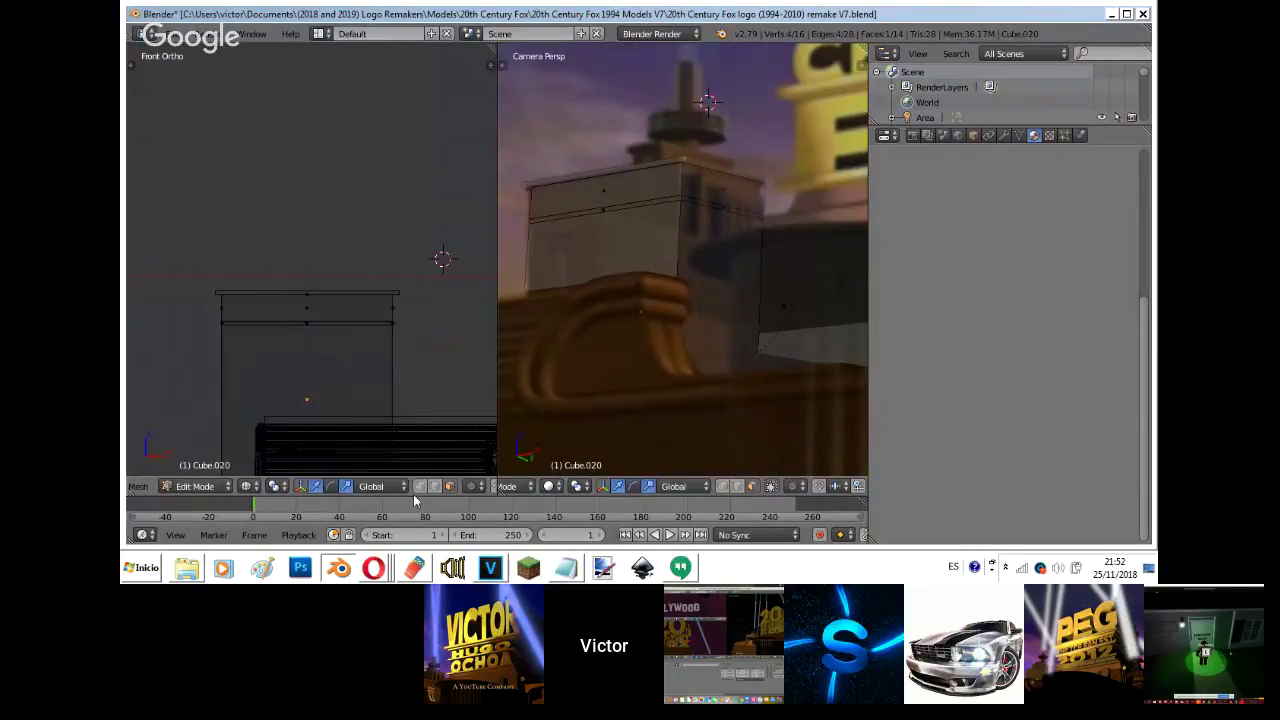
pyautogui.click(420, 486)
pyautogui.rightClick(390, 357)
pyautogui.moveTo(390, 357); pyautogui.dragTo(206, 305)
pyautogui.press('e')
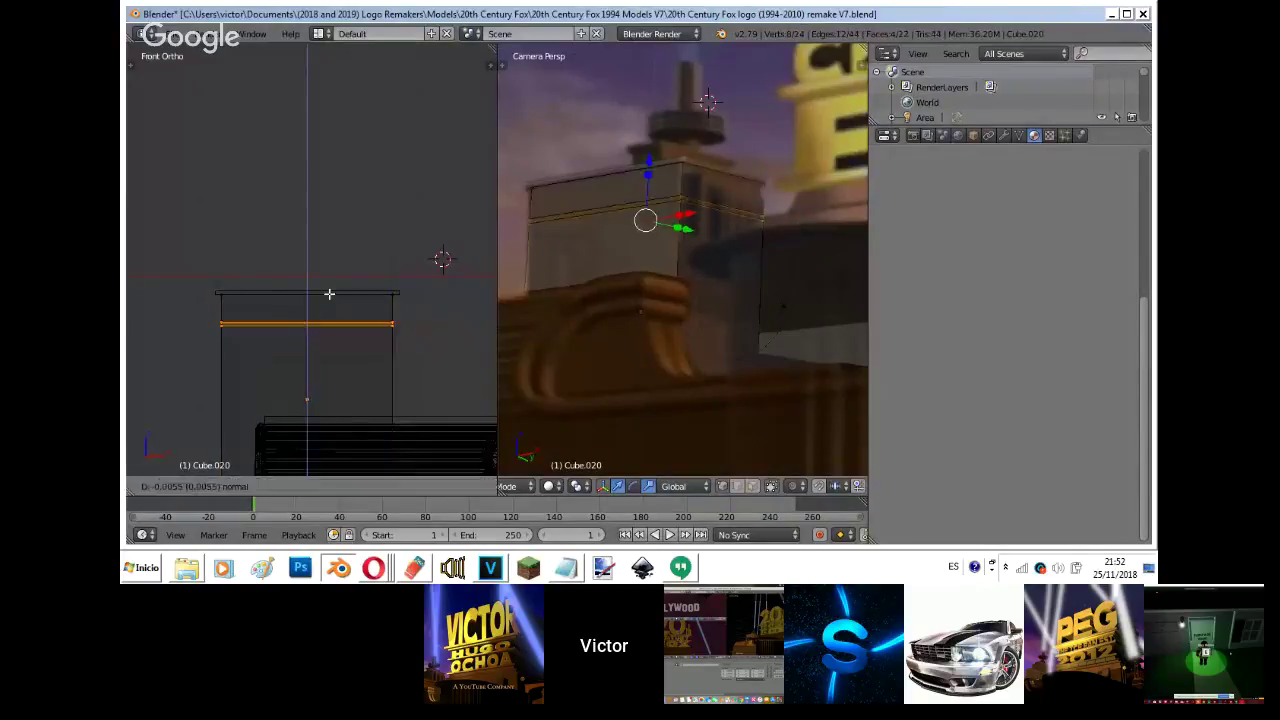
pyautogui.rightClick(350, 301)
pyautogui.press('s')
pyautogui.click(348, 304)
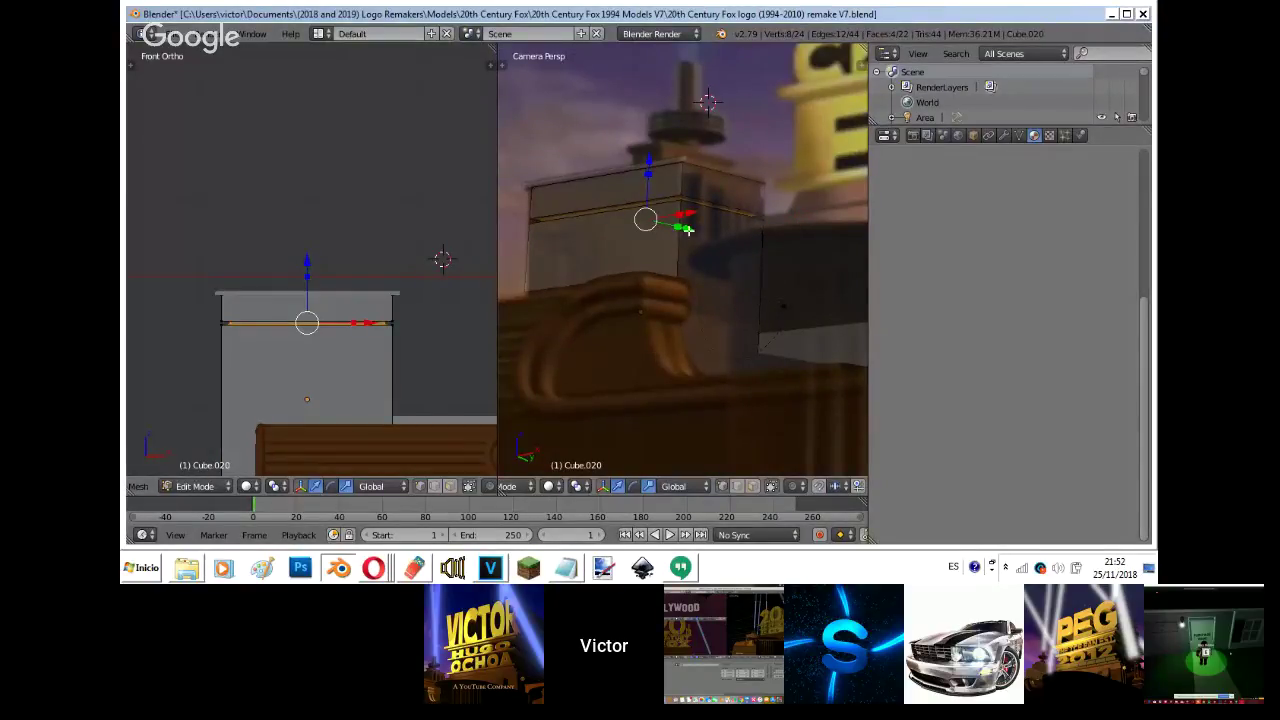
# - Fine-tune the groove's depth by scaling the selected band along X and then uniformly
pyautogui.press('s')
pyautogui.rightClick(722, 192)
pyautogui.press('s')
pyautogui.press('x')
pyautogui.click(732, 186)
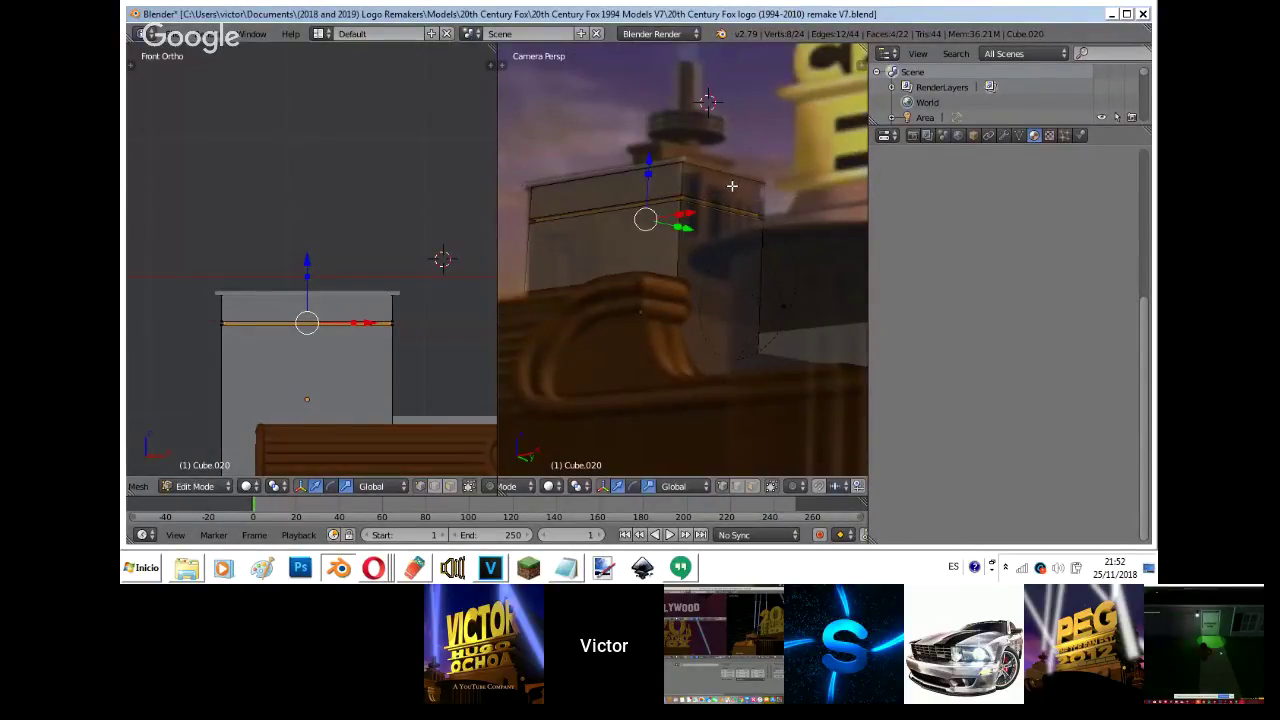
pyautogui.press('s')
pyautogui.click(732, 186)
pyautogui.press('s')
pyautogui.click(738, 184)
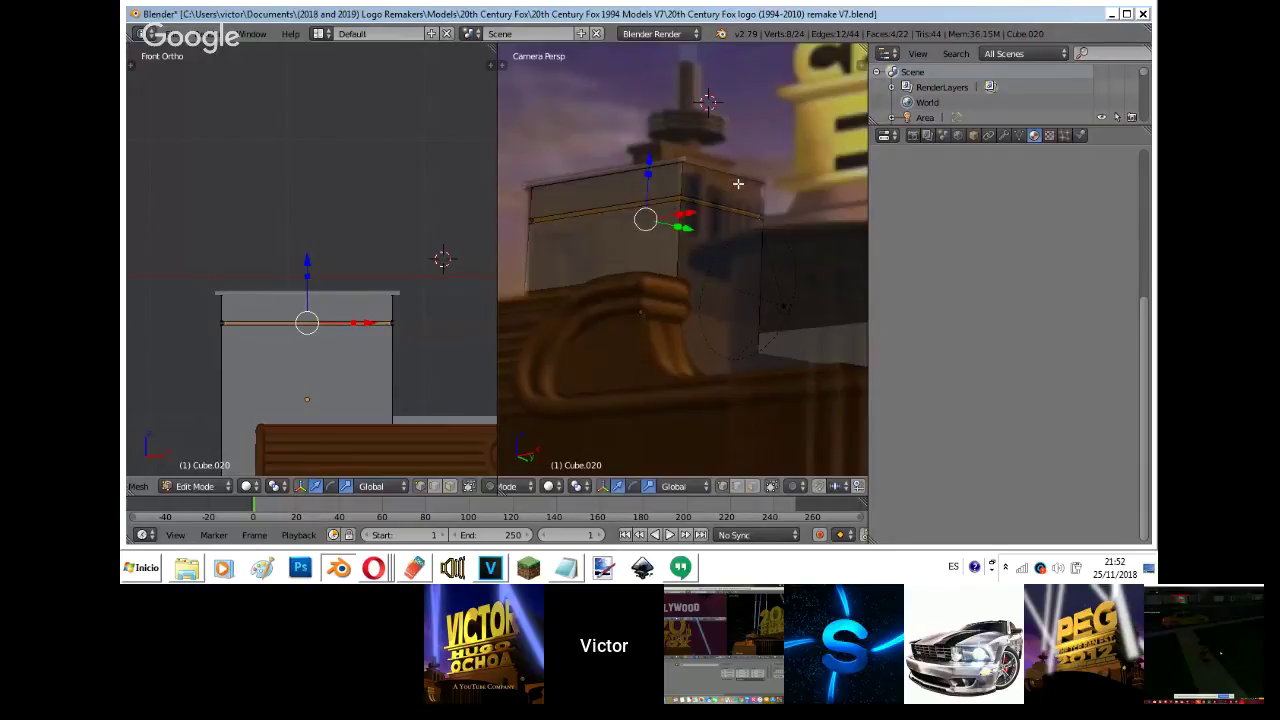
# - Scale the groove band along Z and check the tall block in Object Mode
pyautogui.press('s')
pyautogui.press('z')
pyautogui.click(730, 196)
pyautogui.press('Tab')
pyautogui.press('Tab')
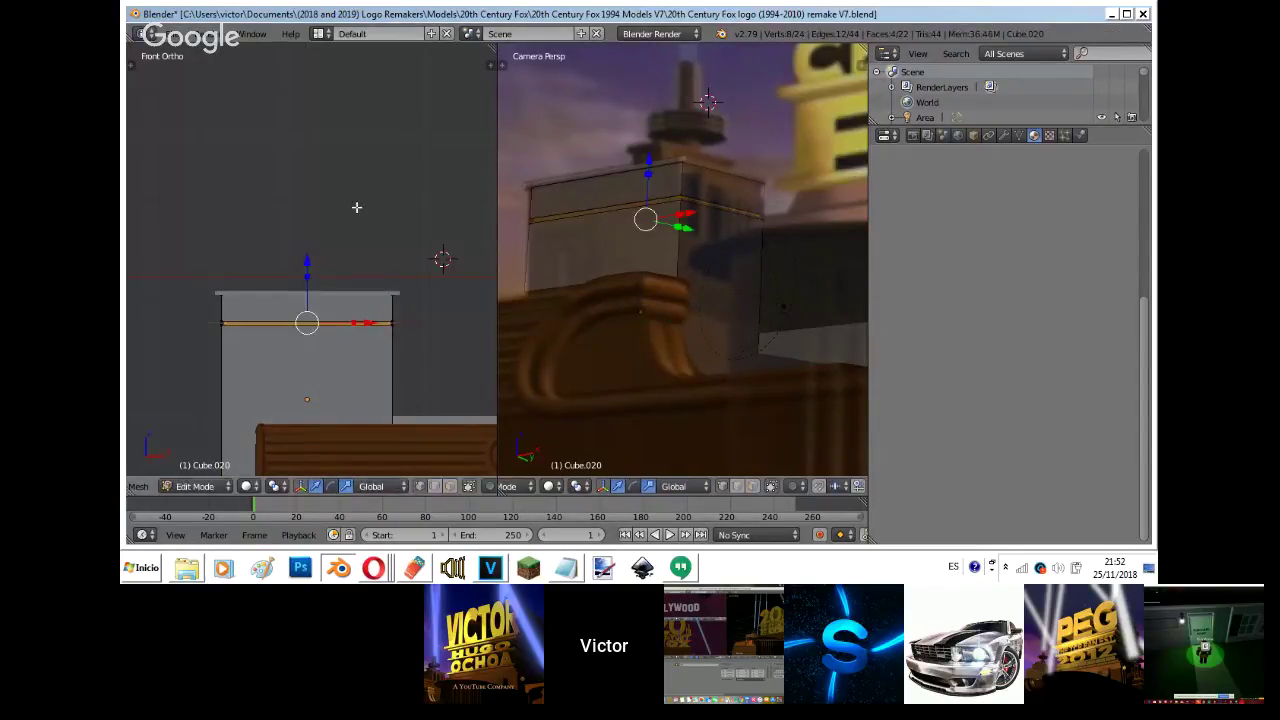
pyautogui.press('Tab')
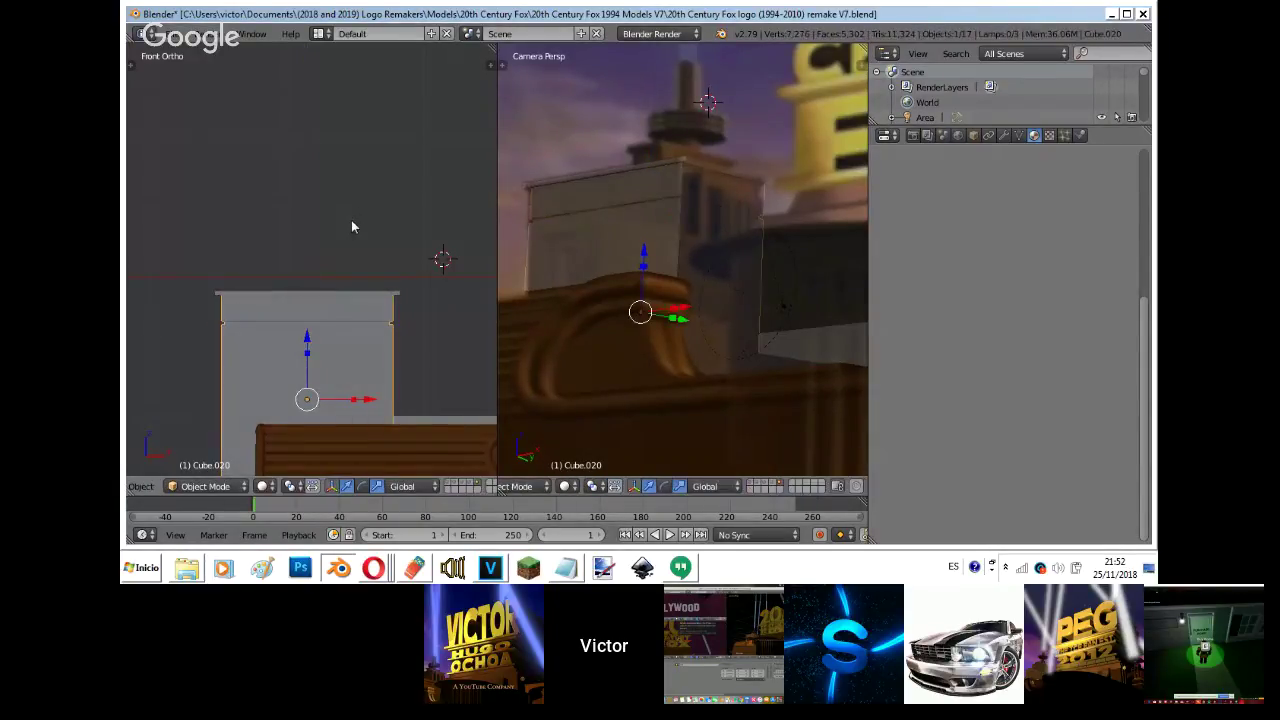
pyautogui.press('Tab')
pyautogui.press('Tab')
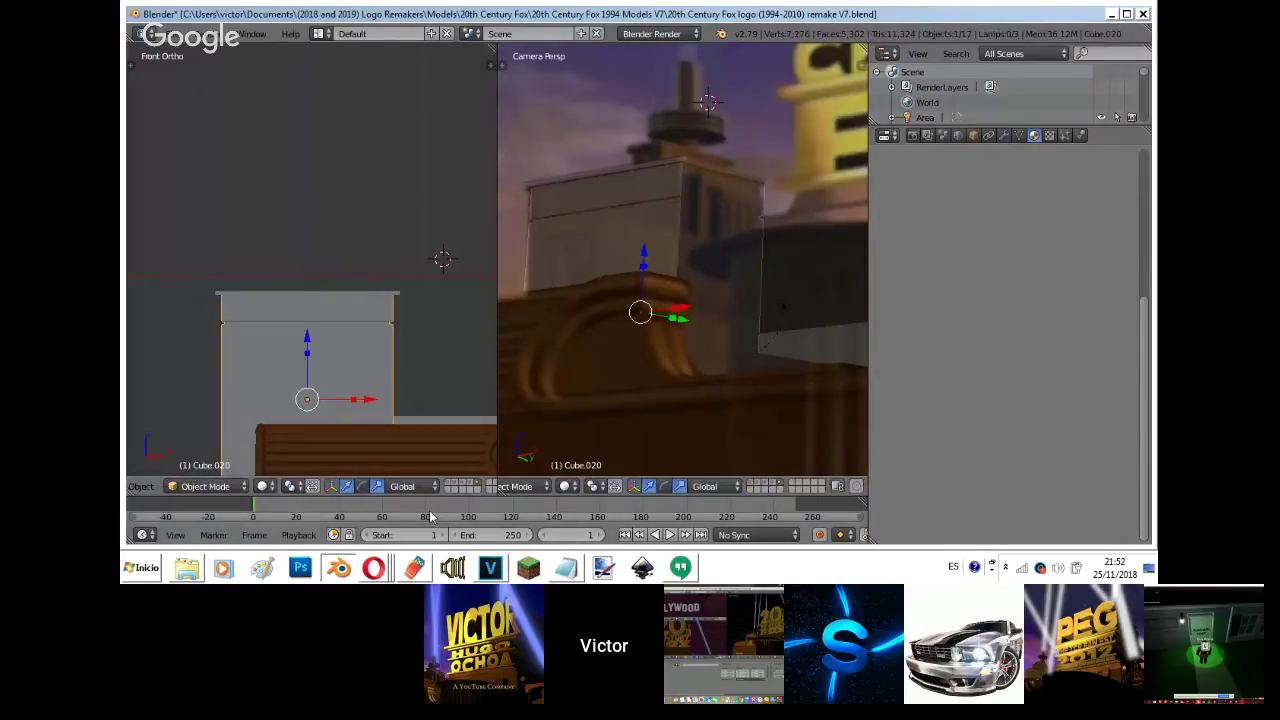
# - Check the live-stream window in Opera, then return to Blender
pyautogui.moveTo(373, 567)
pyautogui.click(355, 513)
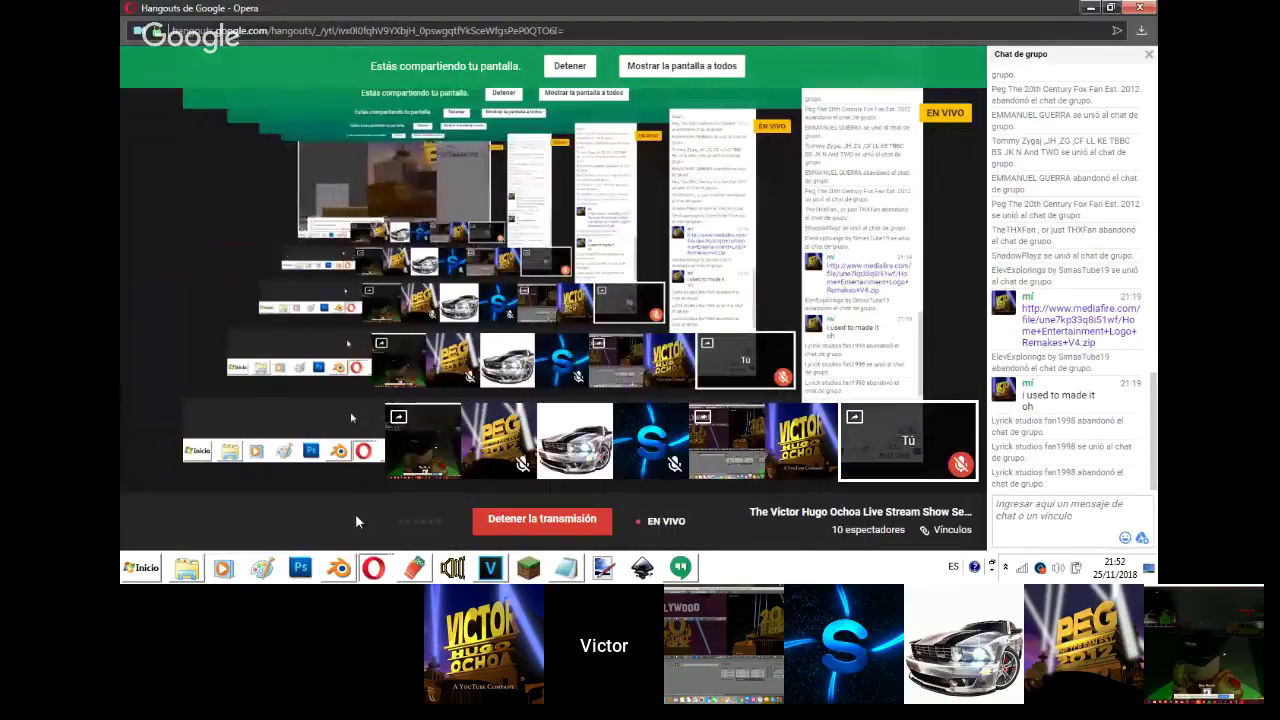
pyautogui.click(338, 567)
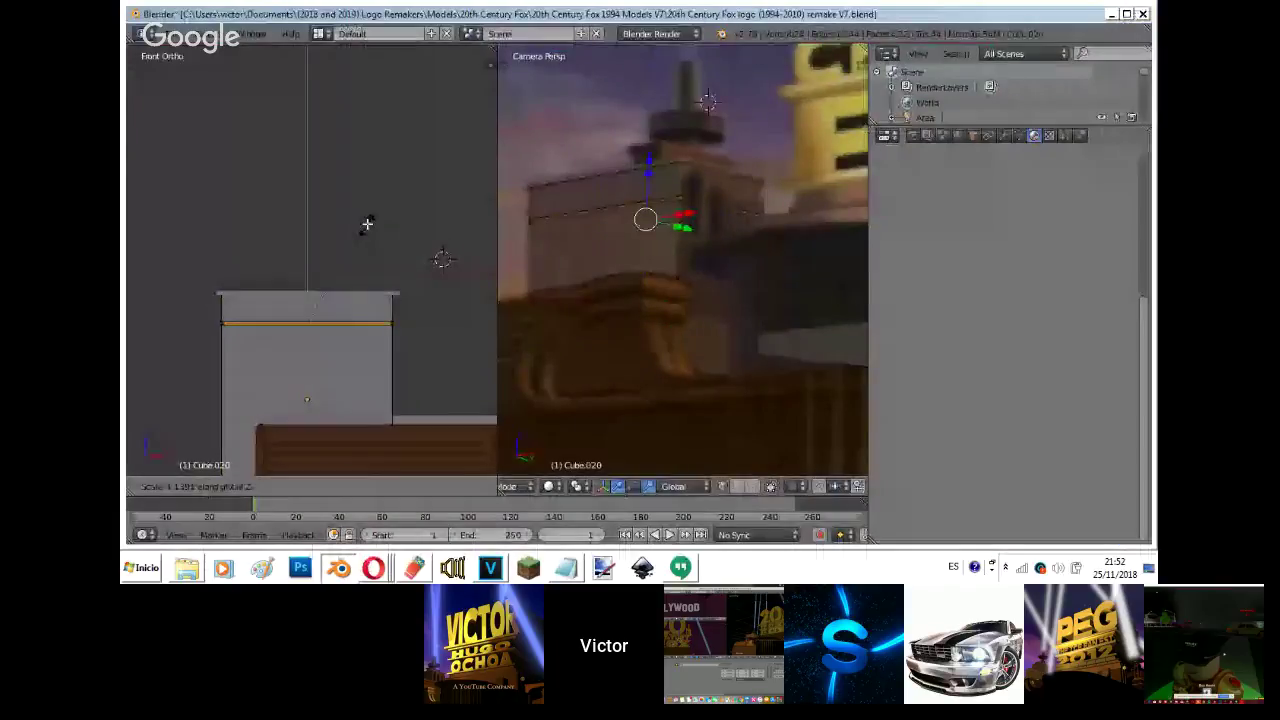
# - Make the groove band slightly taller along Z and finish editing the tall block's mesh
pyautogui.click(369, 207)
pyautogui.press('Tab')
# - Duplicate the roof slab in place and narrow the copy along the X axis
pyautogui.rightClick(358, 286)
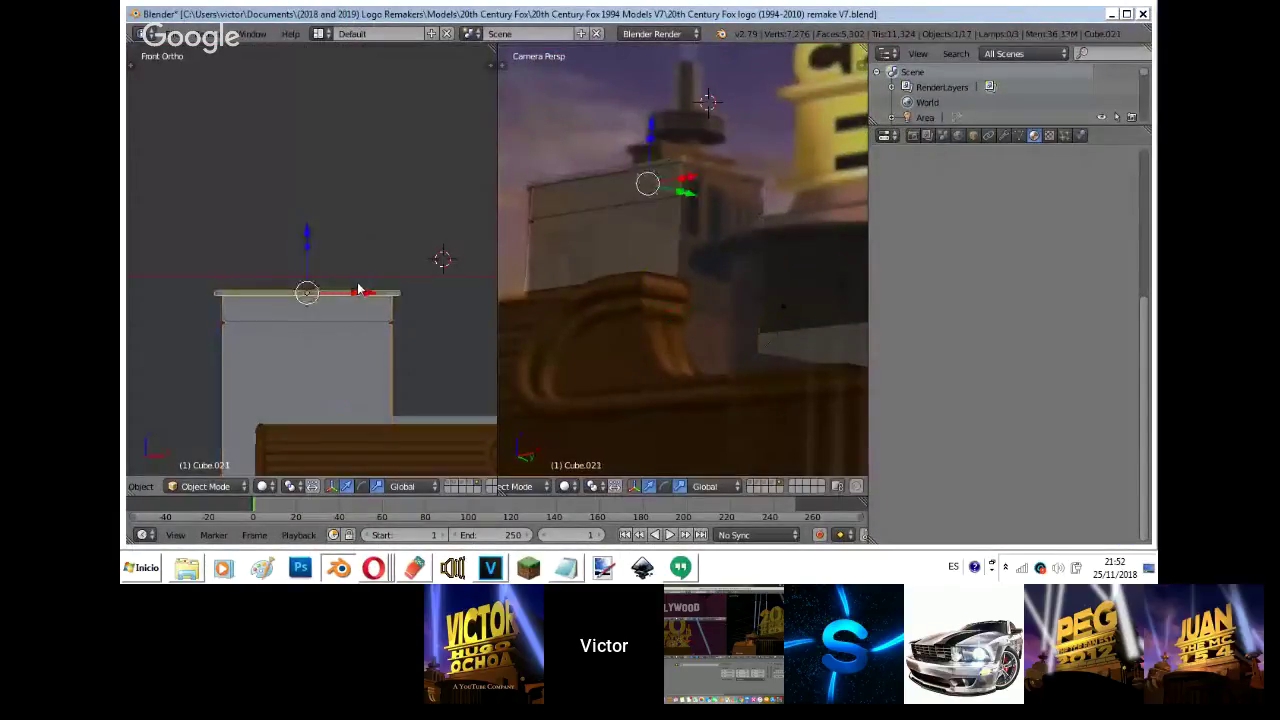
pyautogui.hotkey('shift', 'd')
pyautogui.rightClick(386, 241)
pyautogui.press('s')
pyautogui.press('x')
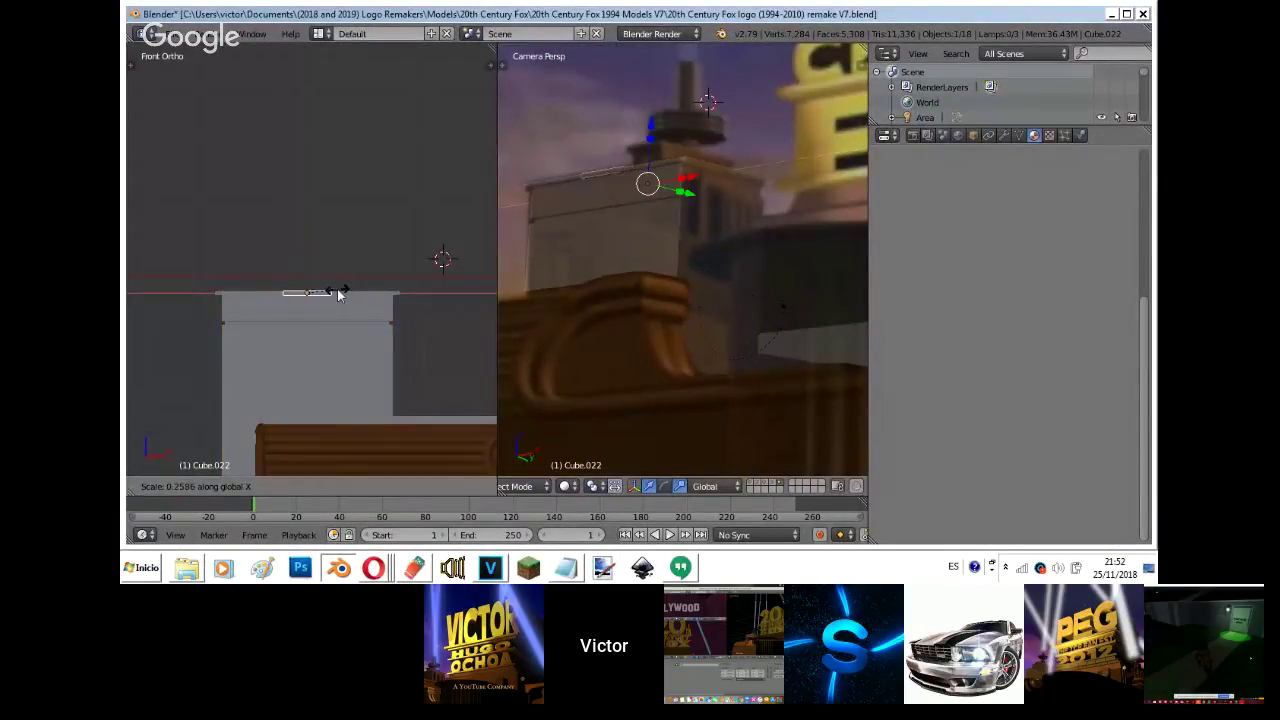
pyautogui.click(330, 300)
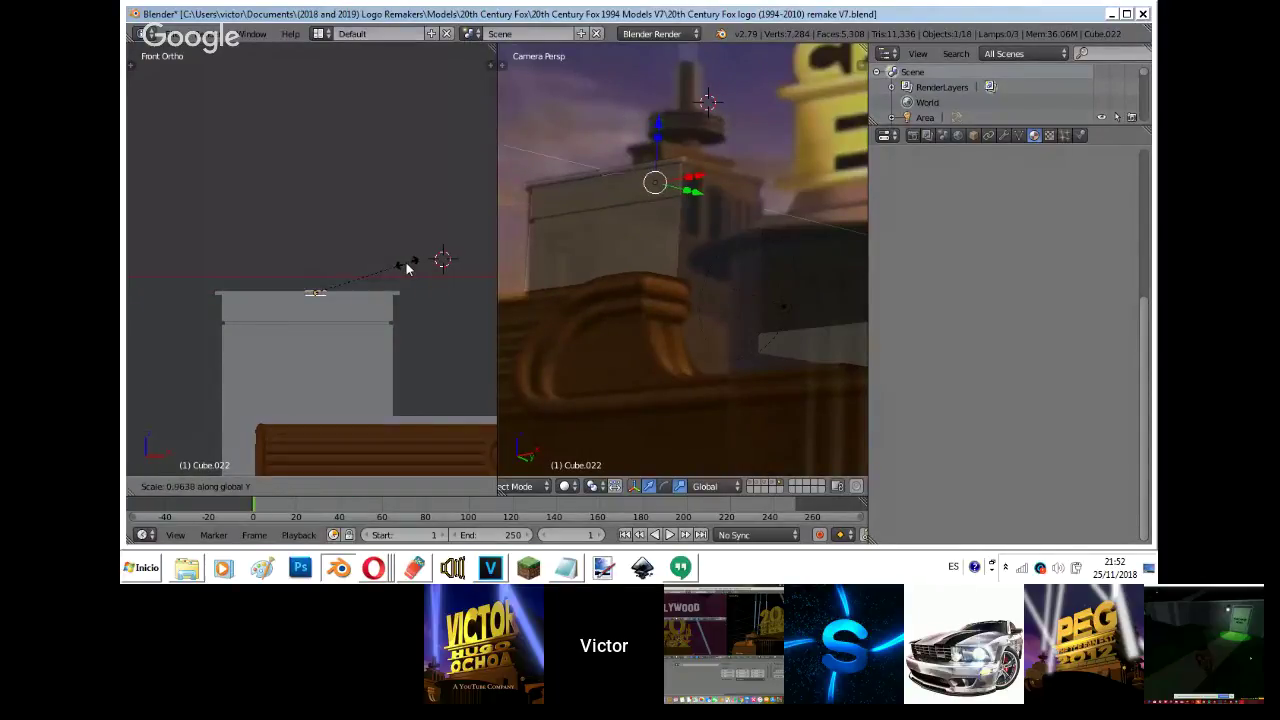
# - Shorten the duplicated slab along Y and thicken it along Z into a small rooftop block
pyautogui.press('s')
pyautogui.click(731, 117)
pyautogui.press('s')
pyautogui.press('z')
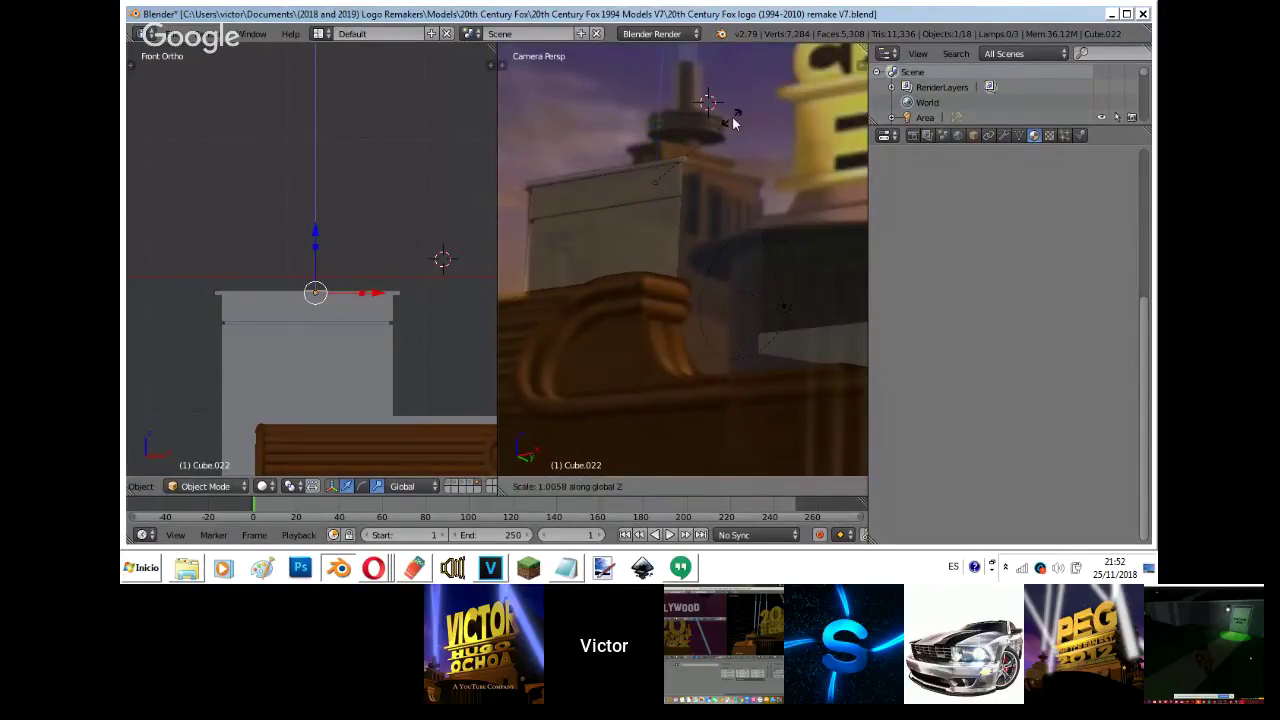
pyautogui.click(750, 121)
# - Move the small block along X and raise it along Z so it sits on the roof slab as in the reference
pyautogui.press('g')
pyautogui.press('x')
pyautogui.click(767, 116)
pyautogui.press('g')
pyautogui.press('z')
pyautogui.click(772, 109)
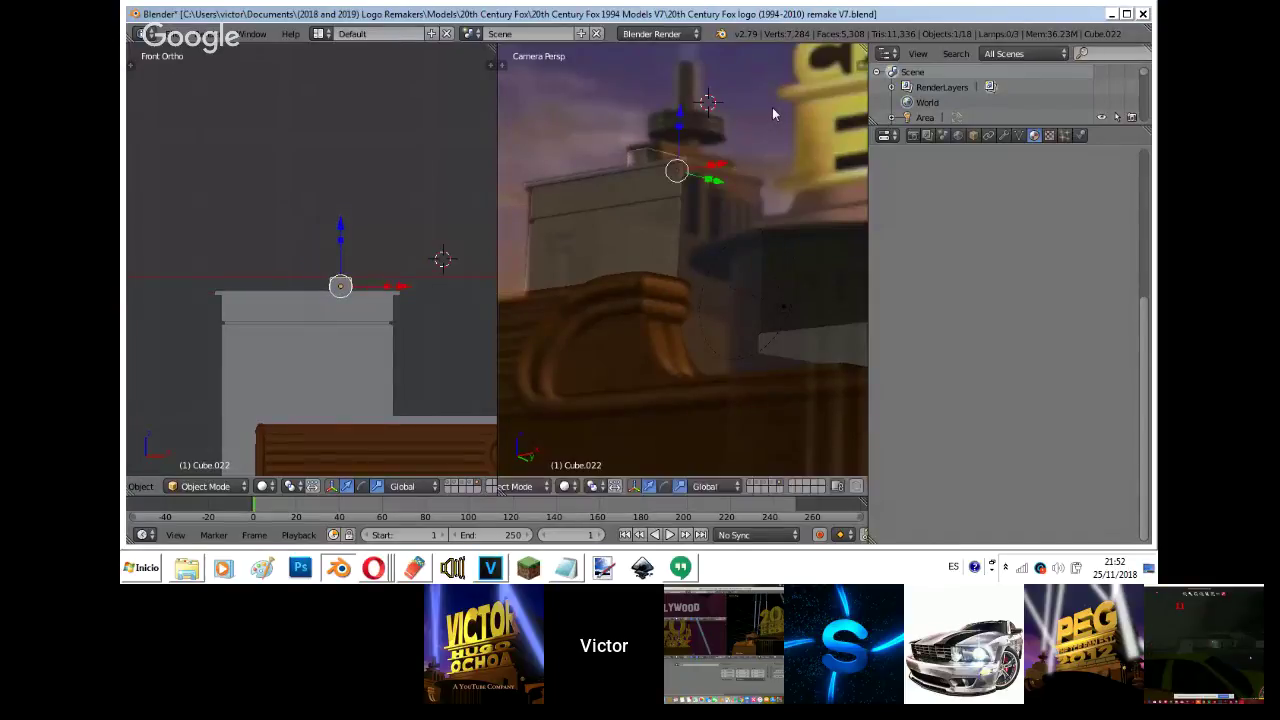
# - Narrow the small rooftop block along the X axis to match the reference
pyautogui.press('s')
pyautogui.press('x')
pyautogui.click(756, 178)
# - Duplicate the small rooftop block and move the copy along X to form a second, separated post
pyautogui.press('g')
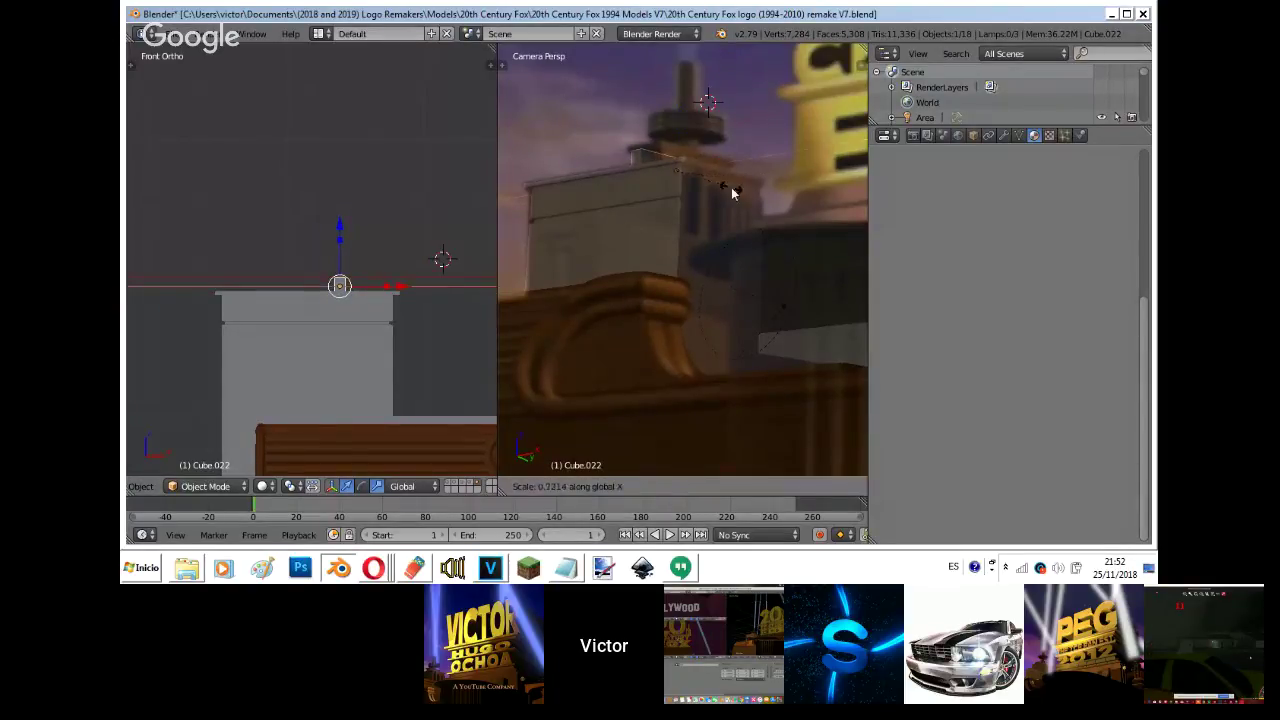
pyautogui.click(734, 170)
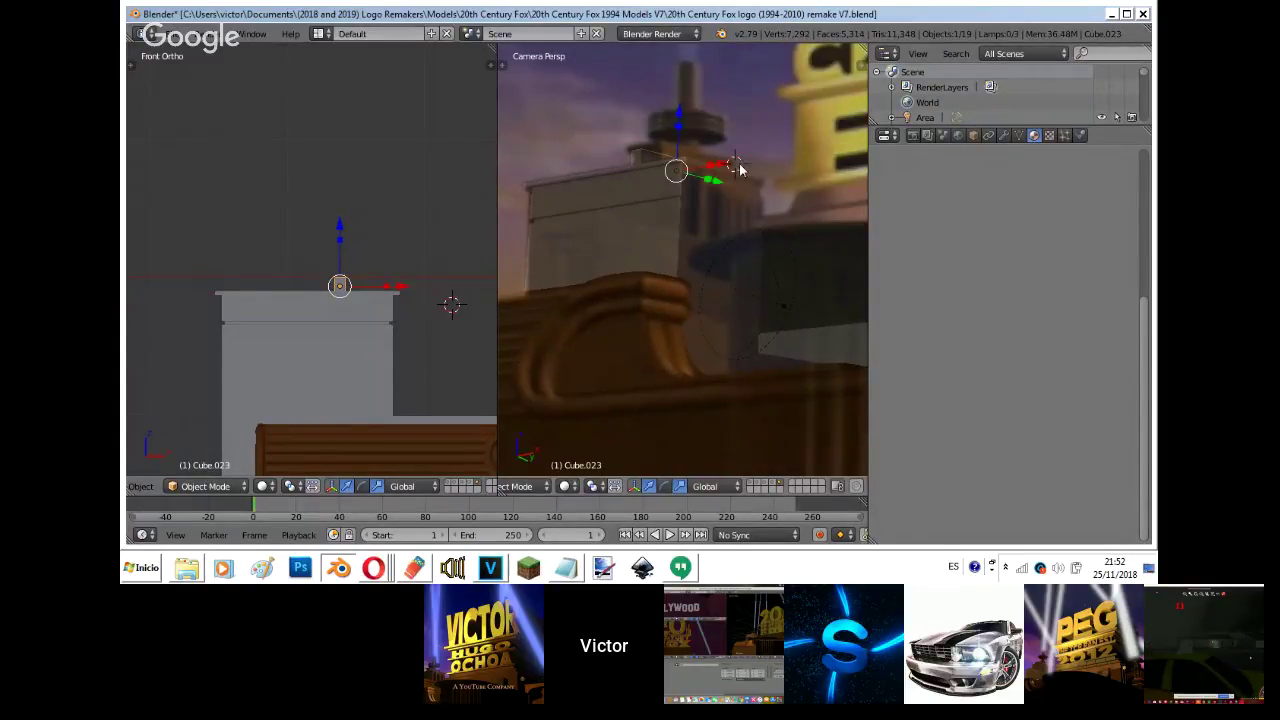
pyautogui.press('g')
pyautogui.press('x')
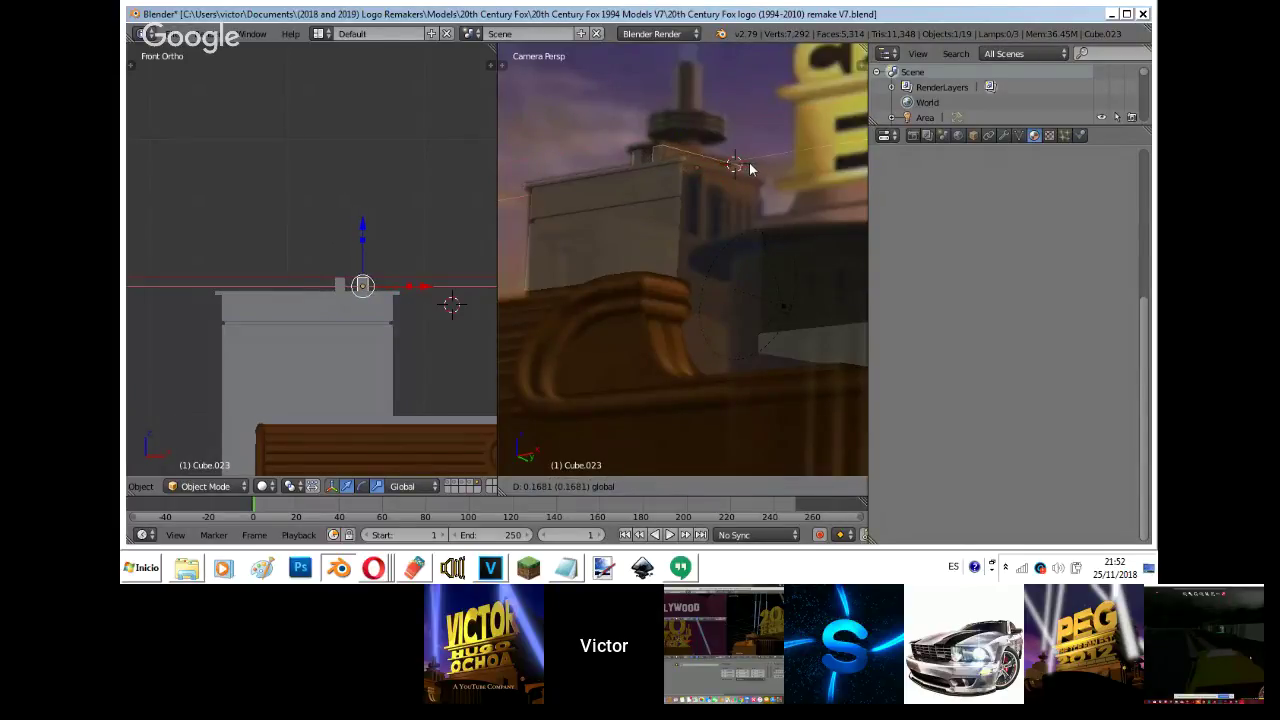
pyautogui.click(604, 198)
# - Duplicate the second post, flatten the copy into a crossbar between both posts, and widen it along X to overlap them
pyautogui.scroll(4, 470, 215)
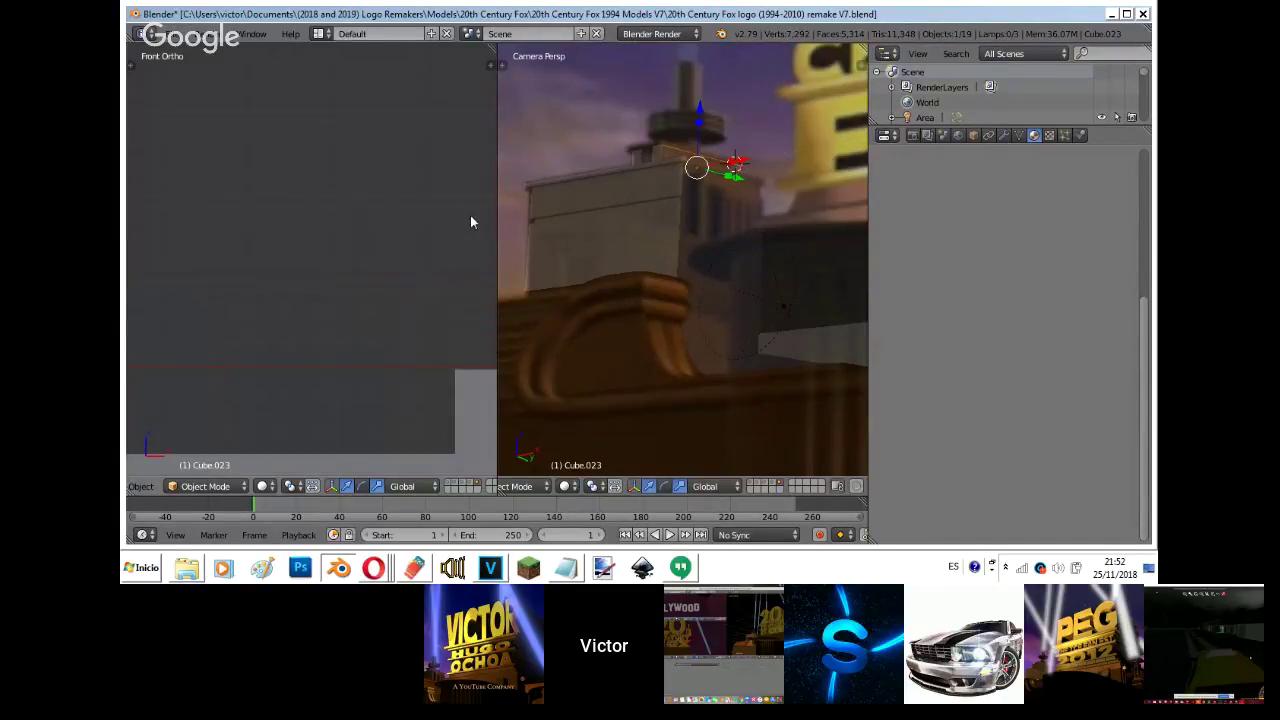
pyautogui.scroll(-5, 470, 222)
pyautogui.hotkey('shift', 'd')
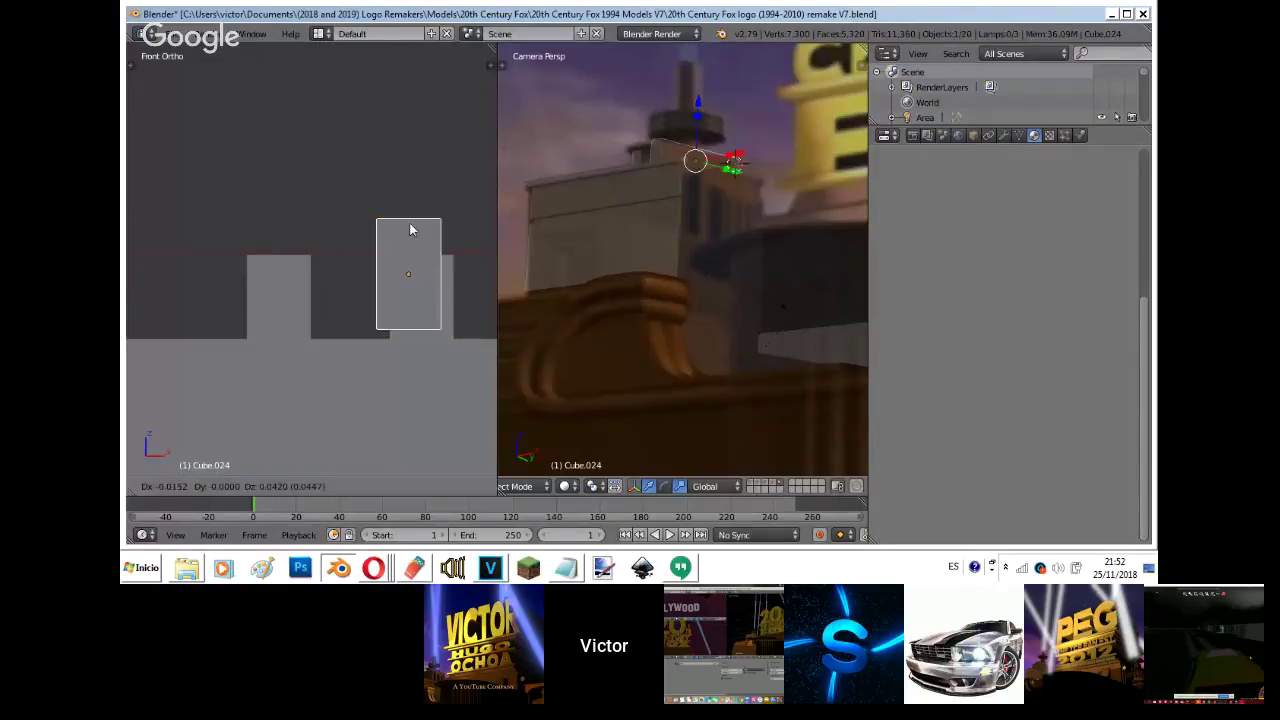
pyautogui.click(352, 256)
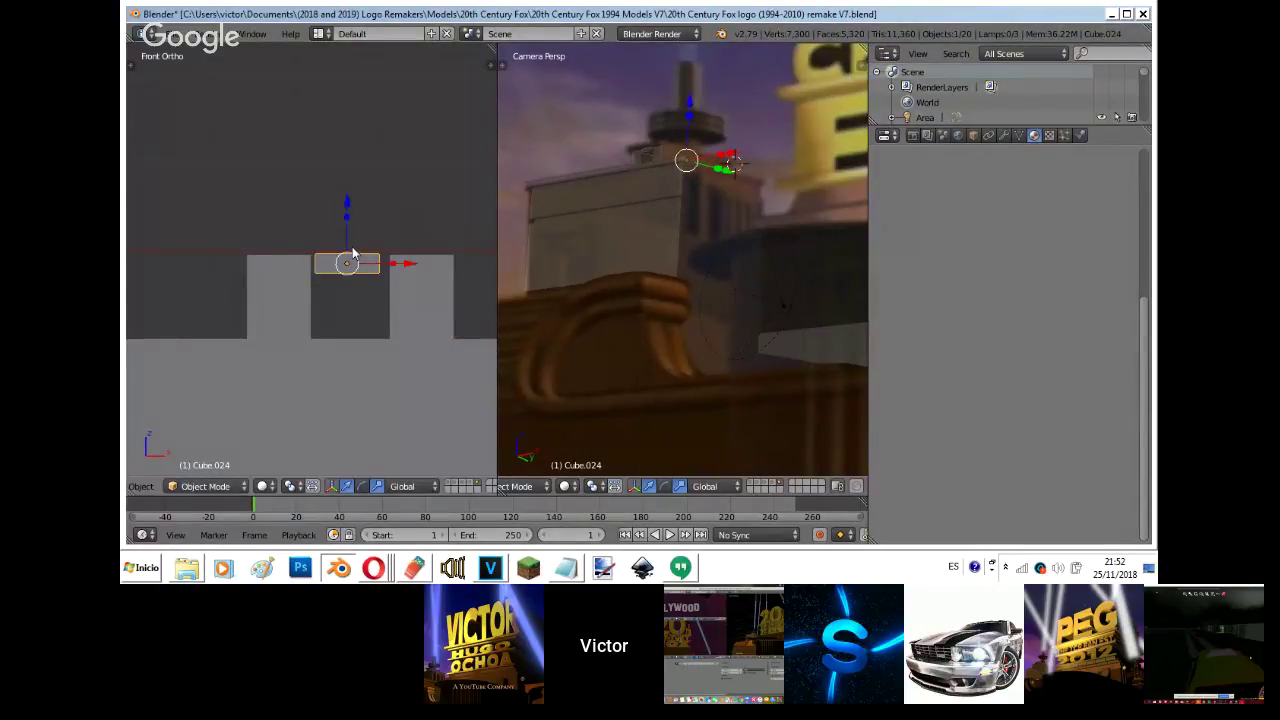
pyautogui.press('z')
pyautogui.press('s')
pyautogui.press('x')
pyautogui.click(461, 214)
pyautogui.press('g')
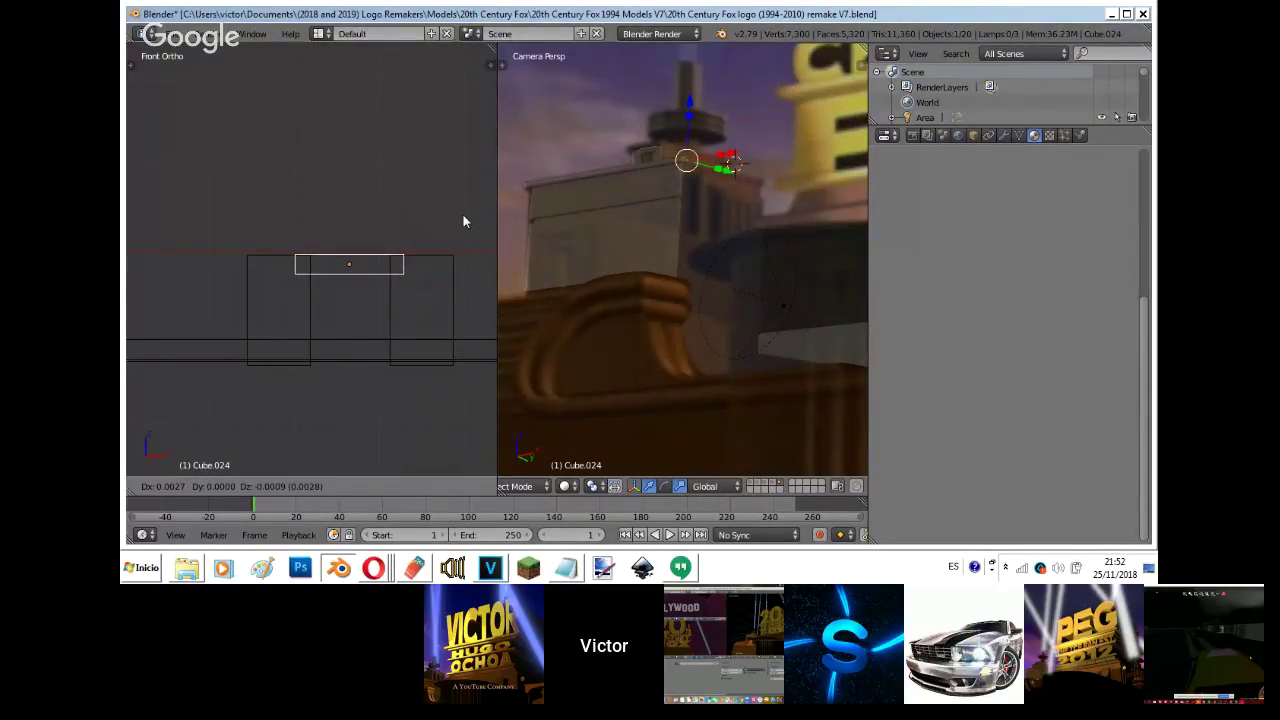
pyautogui.click(464, 213)
pyautogui.press('z')
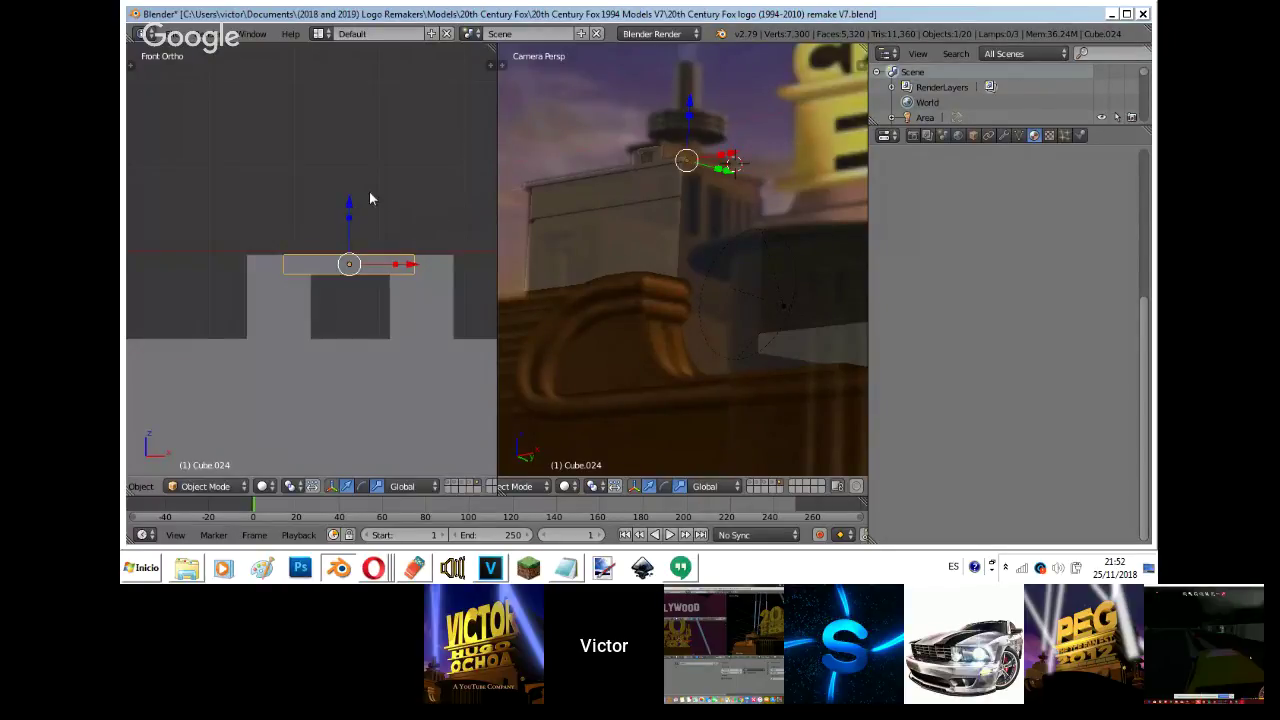
# - Thicken the crossbar slightly and lower it along Z so its top is flush with the two posts
pyautogui.press('g')
pyautogui.press('z')
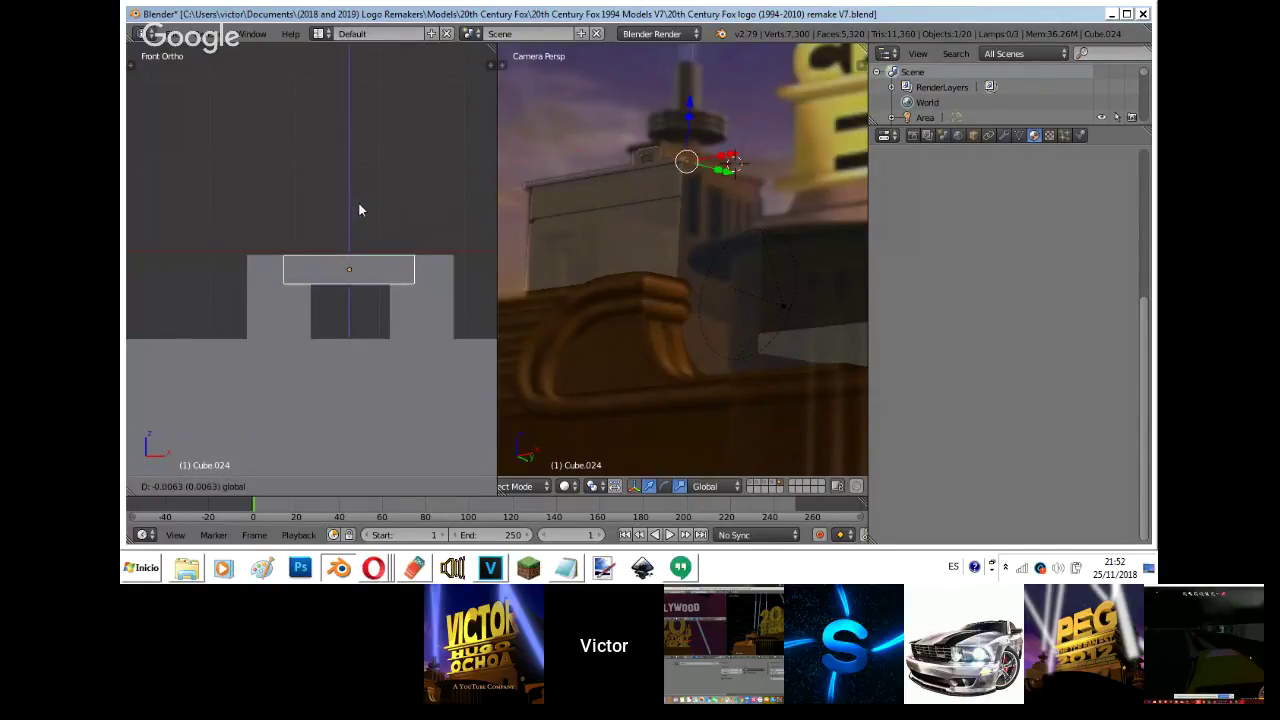
pyautogui.click(358, 202)
# - Duplicate the crossbar, flatten the copy along Z into a thin cap slab, and place it on top of the posts
pyautogui.hotkey('shift', 'd')
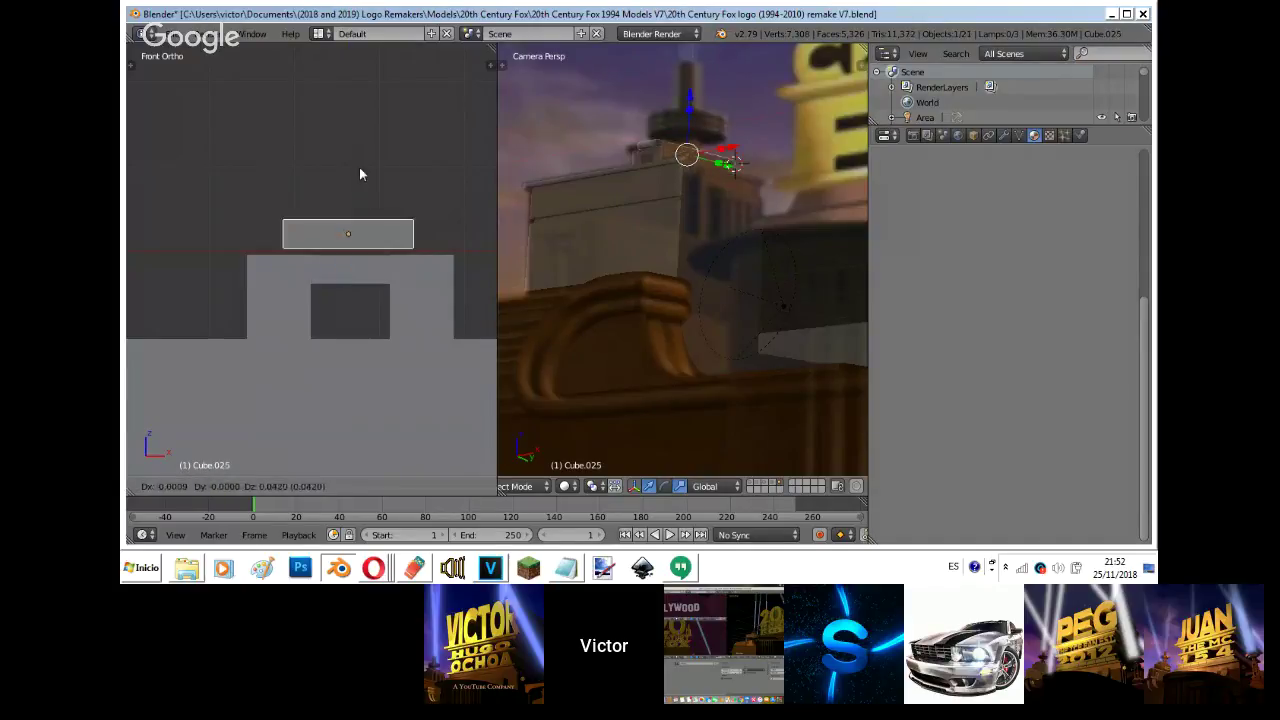
pyautogui.rightClick(360, 170)
pyautogui.press('s')
pyautogui.press('z')
pyautogui.click(352, 257)
pyautogui.moveTo(351, 206); pyautogui.dragTo(350, 190)
pyautogui.press('s')
pyautogui.press('z')
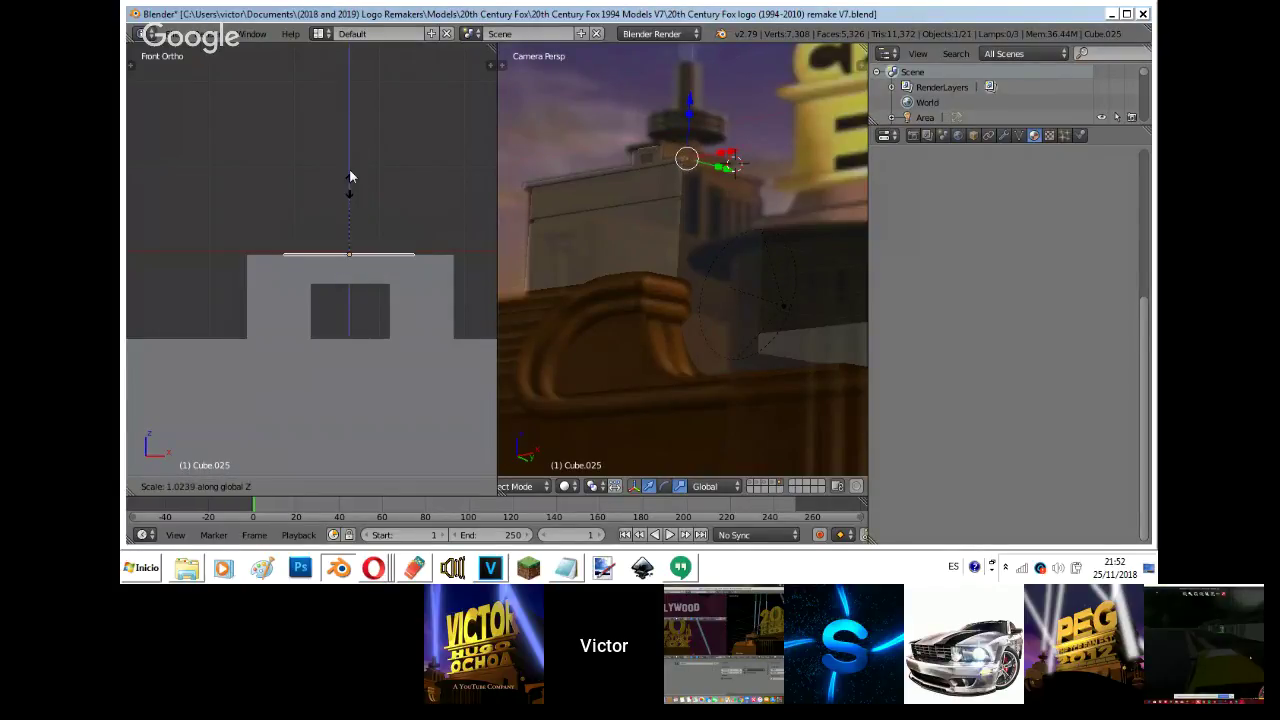
# - Widen the cap slab along X so it overhangs both posts and thicken it slightly along Z
pyautogui.press('z')
pyautogui.press('z')
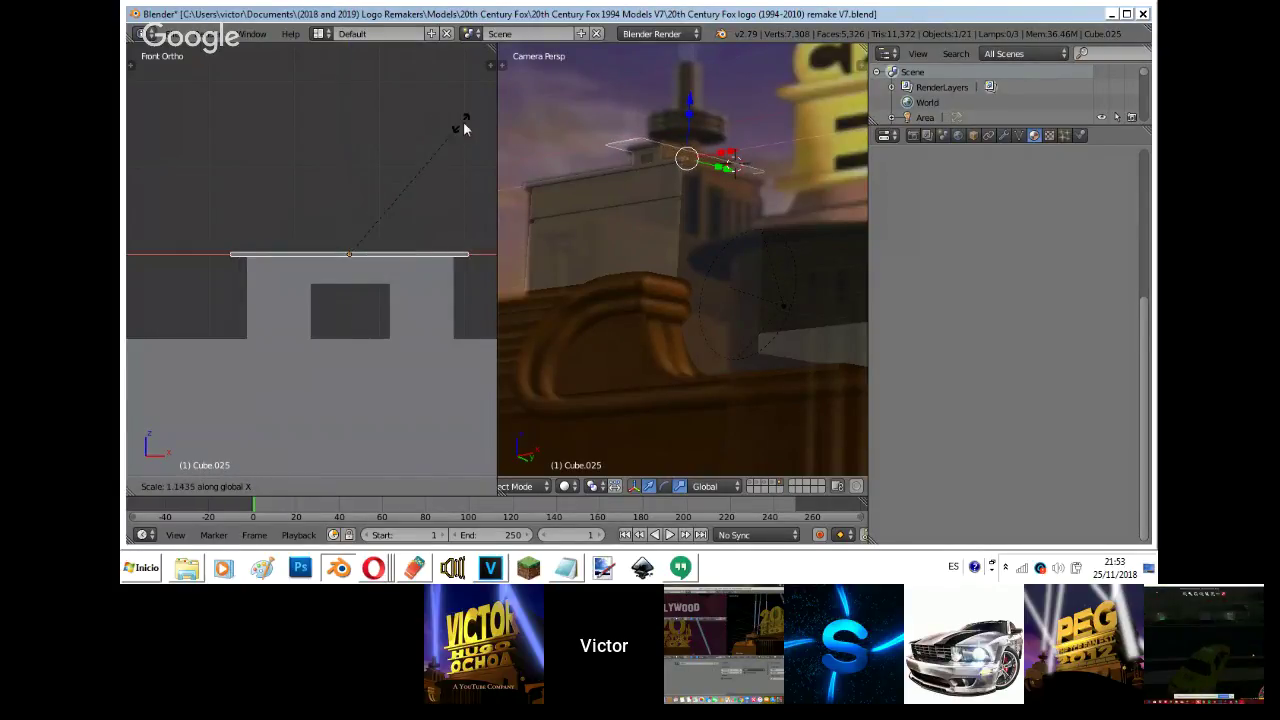
pyautogui.click(137, 123)
pyautogui.press('s')
pyautogui.press('z')
pyautogui.click(147, 425)
# - Shorten the cap slab along Y, trim its width along X, and adjust its Z thickness against the camera reference
pyautogui.press('s')
pyautogui.press('y')
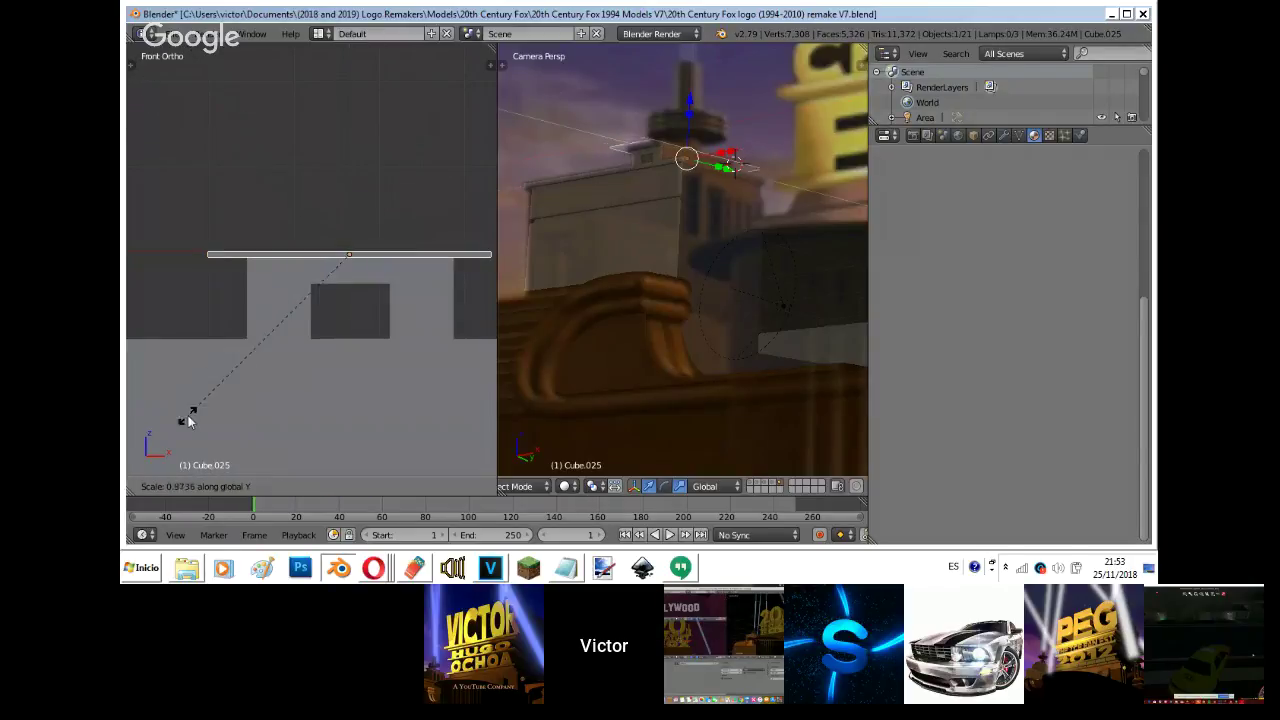
pyautogui.click(249, 400)
pyautogui.press('s')
pyautogui.press('x')
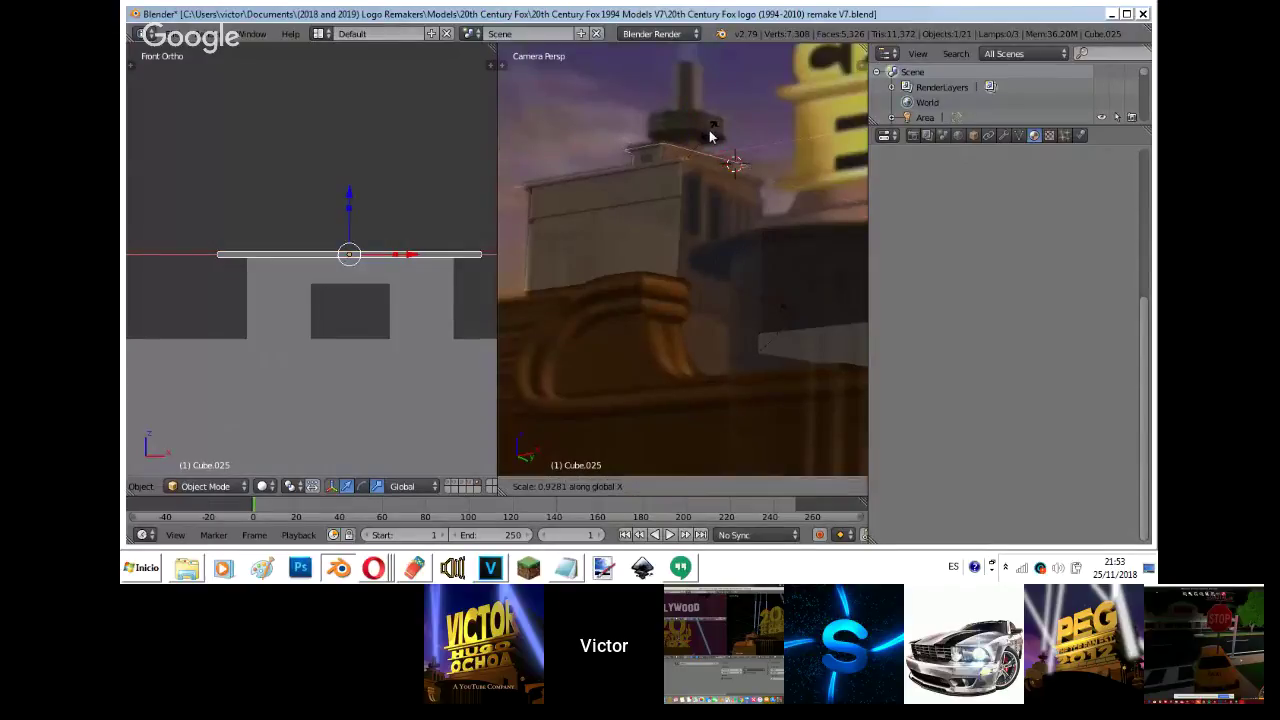
pyautogui.click(710, 131)
pyautogui.press('s')
pyautogui.press('z')
pyautogui.click(714, 120)
# - In the right side view, shorten the cap slab along Y to fit the depth of the posts beneath it
pyautogui.keyDown('shift'); pyautogui.moveTo(369, 250); pyautogui.dragTo(293, 239, button='middle'); pyautogui.keyUp('shift')
pyautogui.hotkey('shift', 'f')
pyautogui.press('Escape')
pyautogui.press('KP_3')
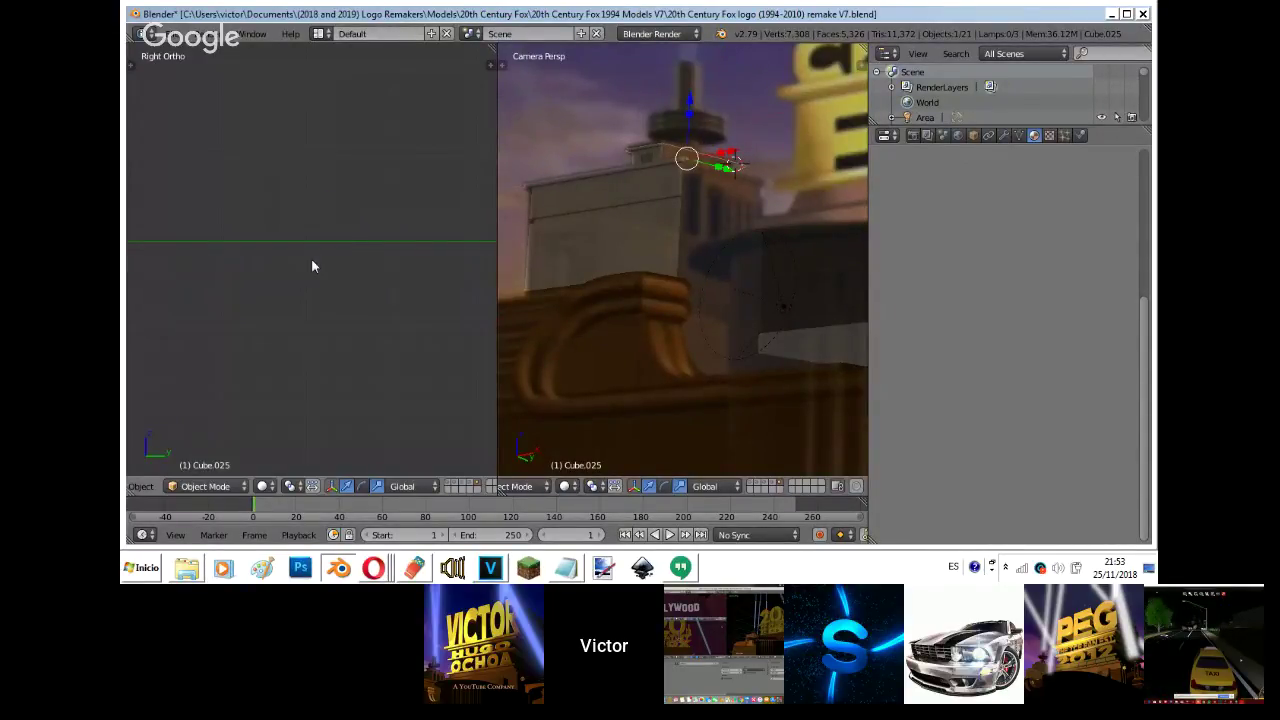
pyautogui.scroll(-3, 311, 266)
pyautogui.scroll(-4, 312, 260)
pyautogui.keyDown('shift'); pyautogui.moveTo(312, 260); pyautogui.dragTo(151, 316, button='middle'); pyautogui.keyUp('shift')
pyautogui.scroll(1, 382, 253)
pyautogui.scroll(10, 381, 252)
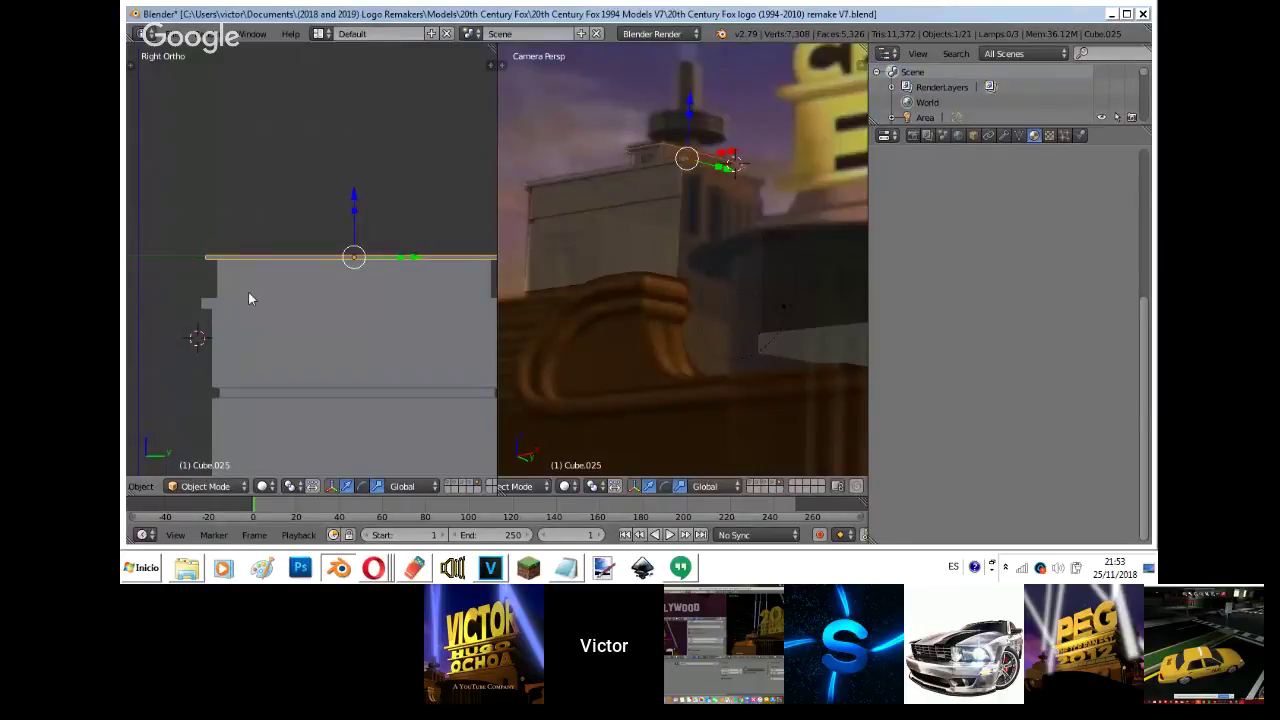
pyautogui.press('s')
pyautogui.press('Escape')
pyautogui.press('s')
pyautogui.press('y')
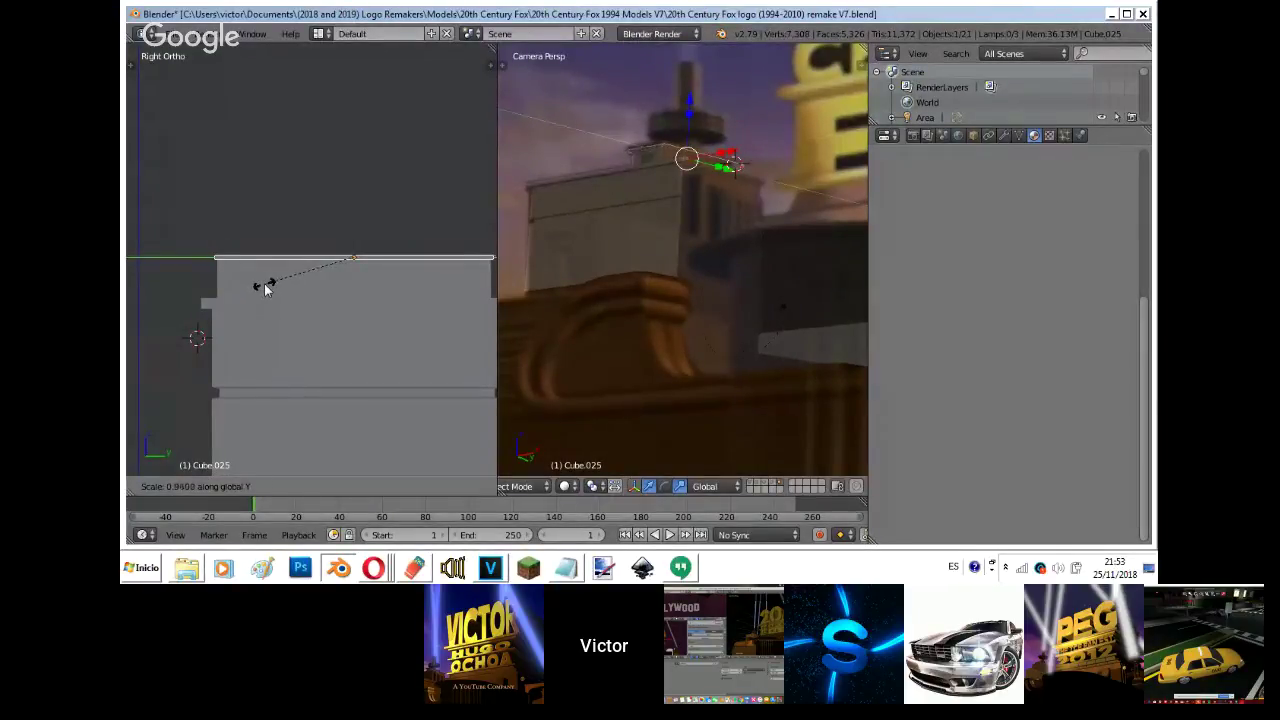
pyautogui.click(261, 283)
# - Select all four rooftop pieces in the front view, stretch them slightly along Z, and raise them on the roof slab
pyautogui.keyDown('shift'); pyautogui.moveTo(265, 285); pyautogui.dragTo(290, 203, button='middle'); pyautogui.keyUp('shift')
pyautogui.rightClick(336, 309)
pyautogui.press('KP_1')
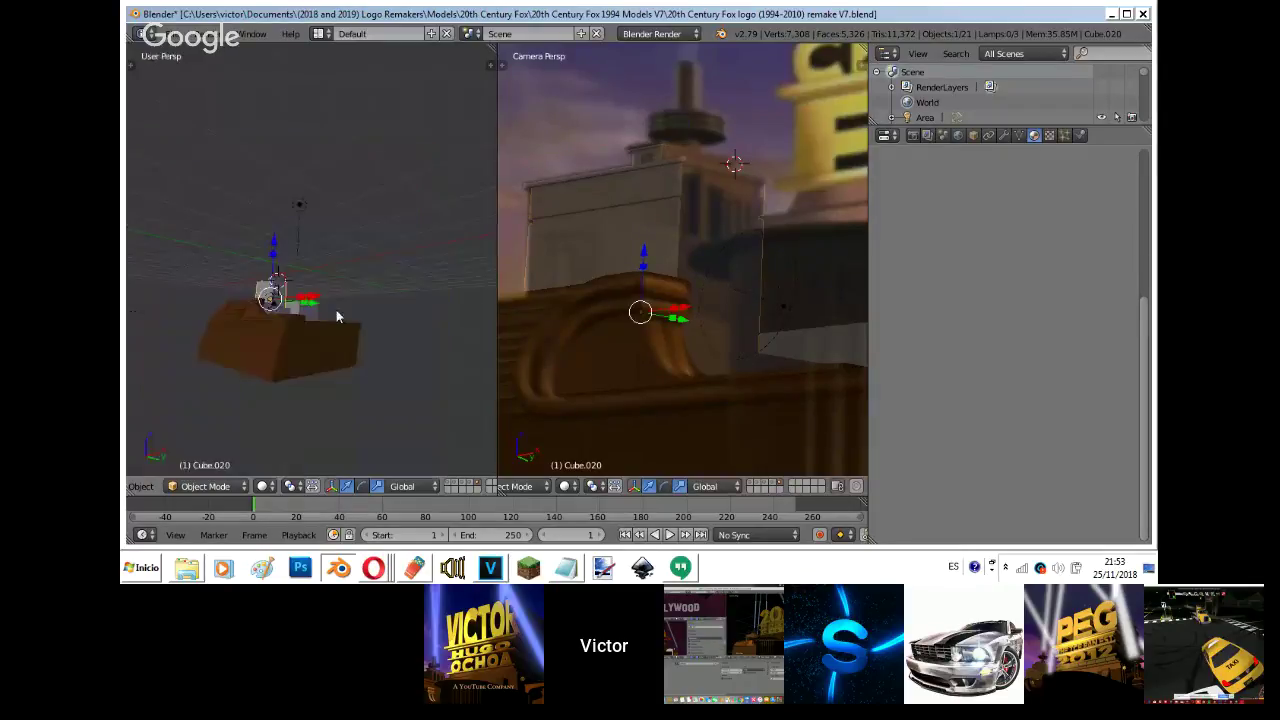
pyautogui.scroll(-3, 336, 309)
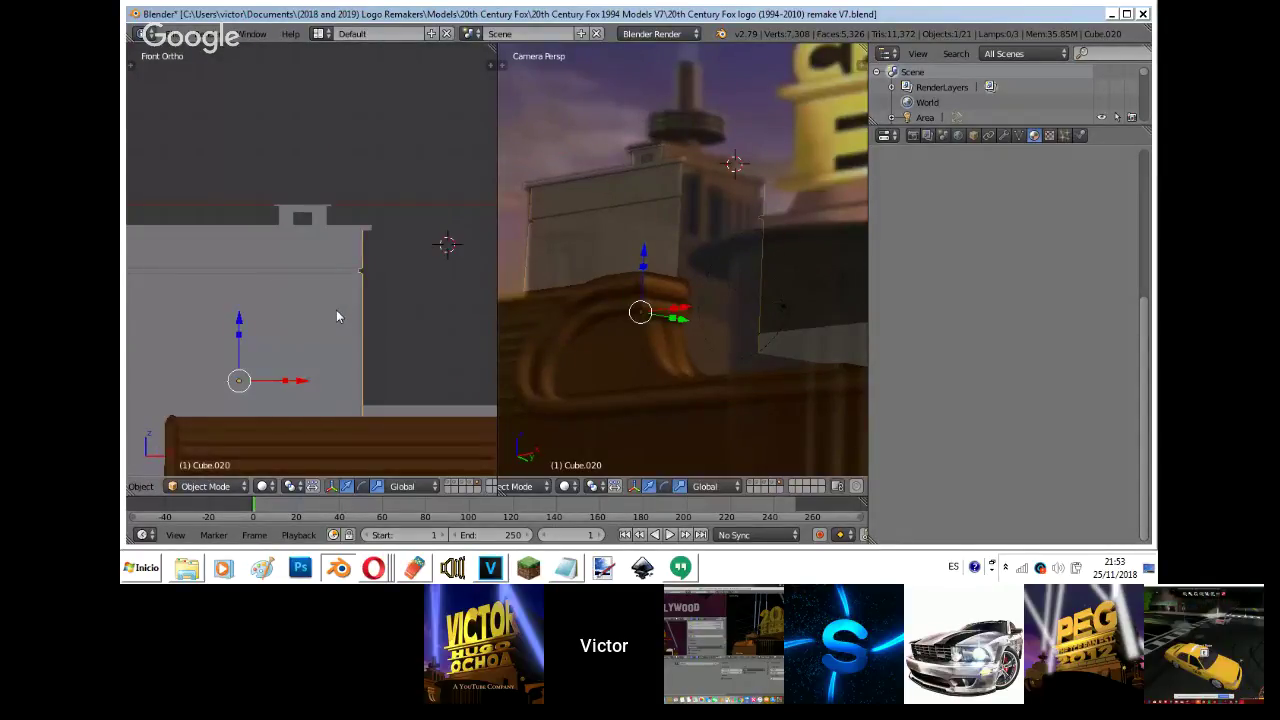
pyautogui.rightClick(303, 215)
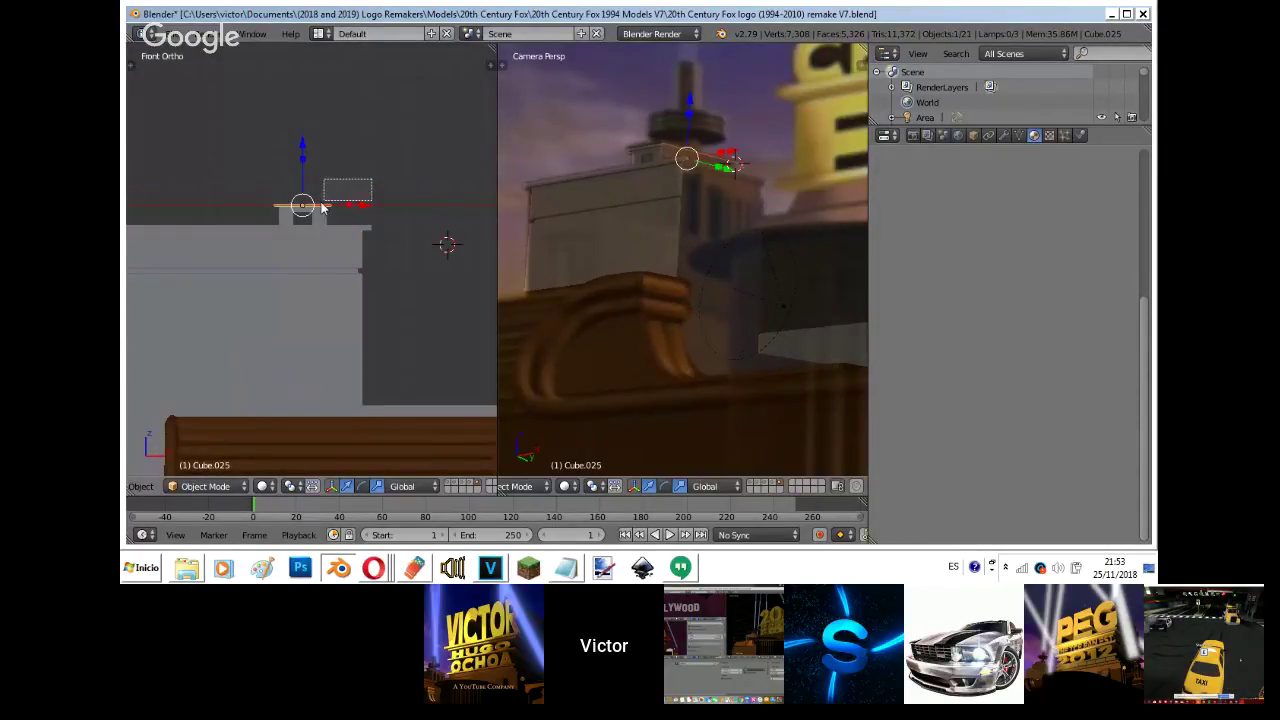
pyautogui.press('z')
pyautogui.press('z')
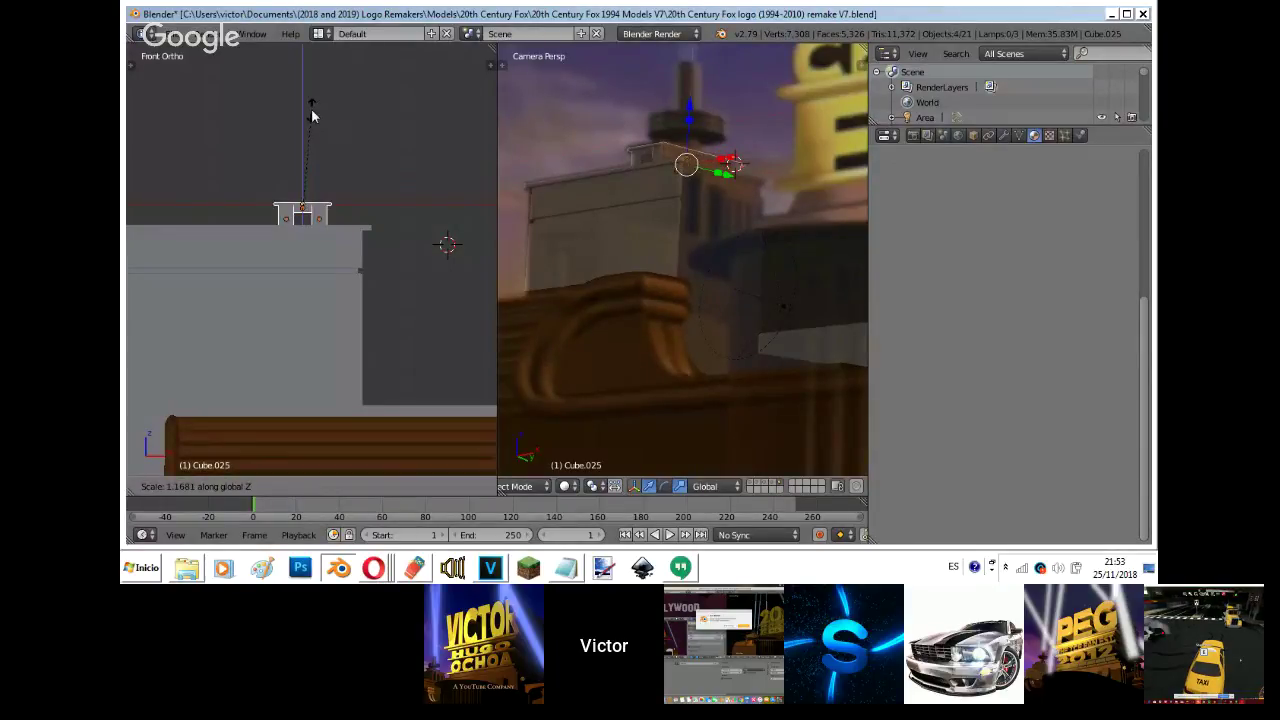
pyautogui.press('g')
pyautogui.press('z')
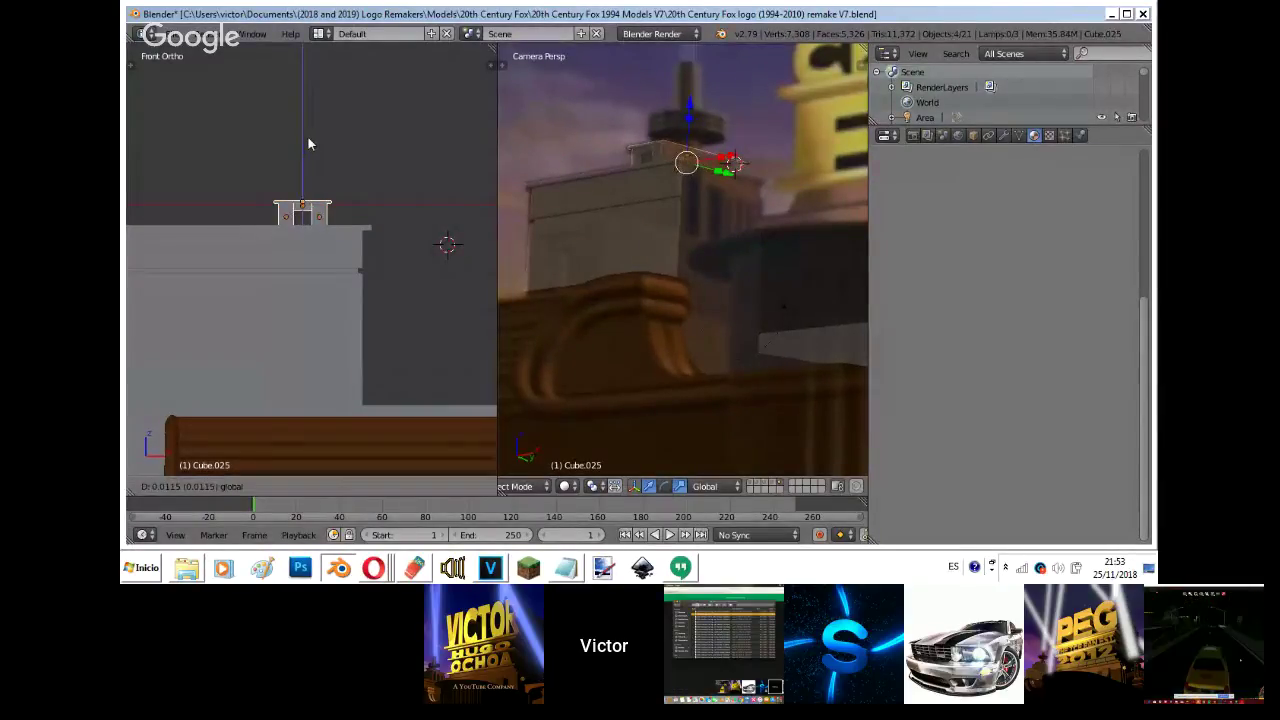
pyautogui.click(308, 143)
# - Duplicate the rooftop post farther along X and move the copy down to the tall block's lower corner above the brown base
pyautogui.rightClick(358, 286)
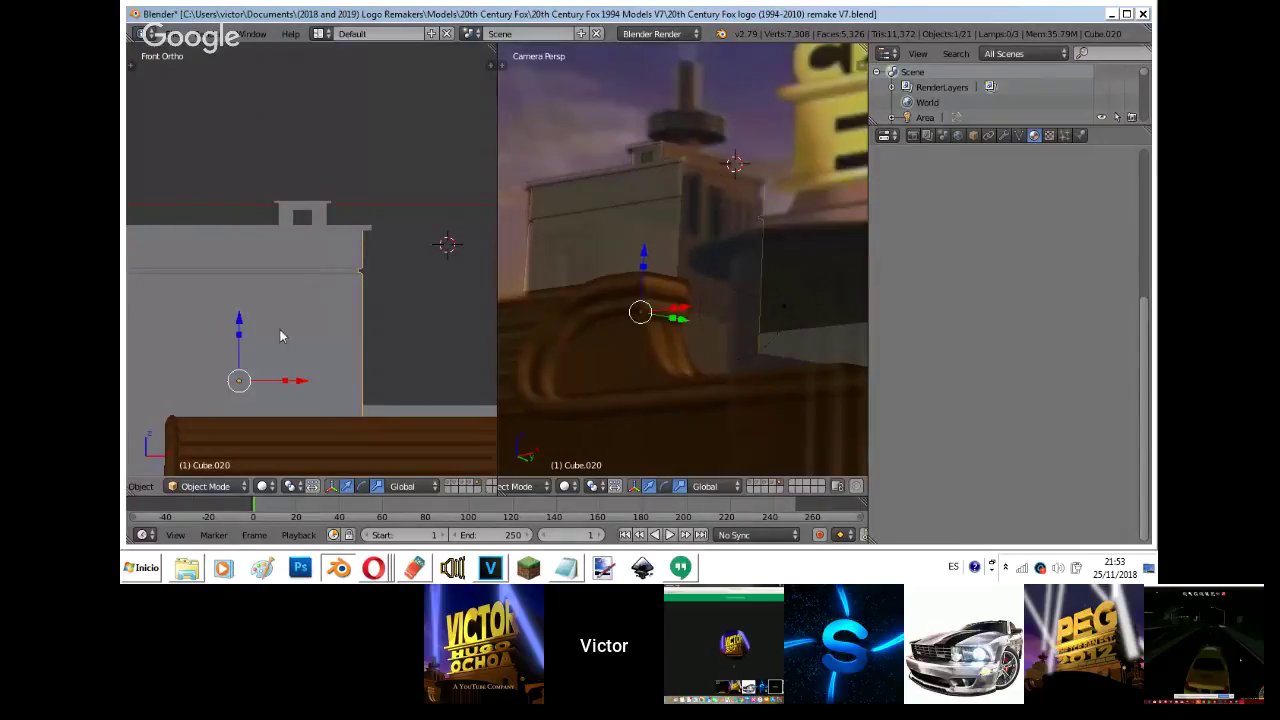
pyautogui.keyDown('shift'); pyautogui.moveTo(285, 296); pyautogui.dragTo(292, 234, button='middle'); pyautogui.keyUp('shift')
pyautogui.rightClick(339, 172)
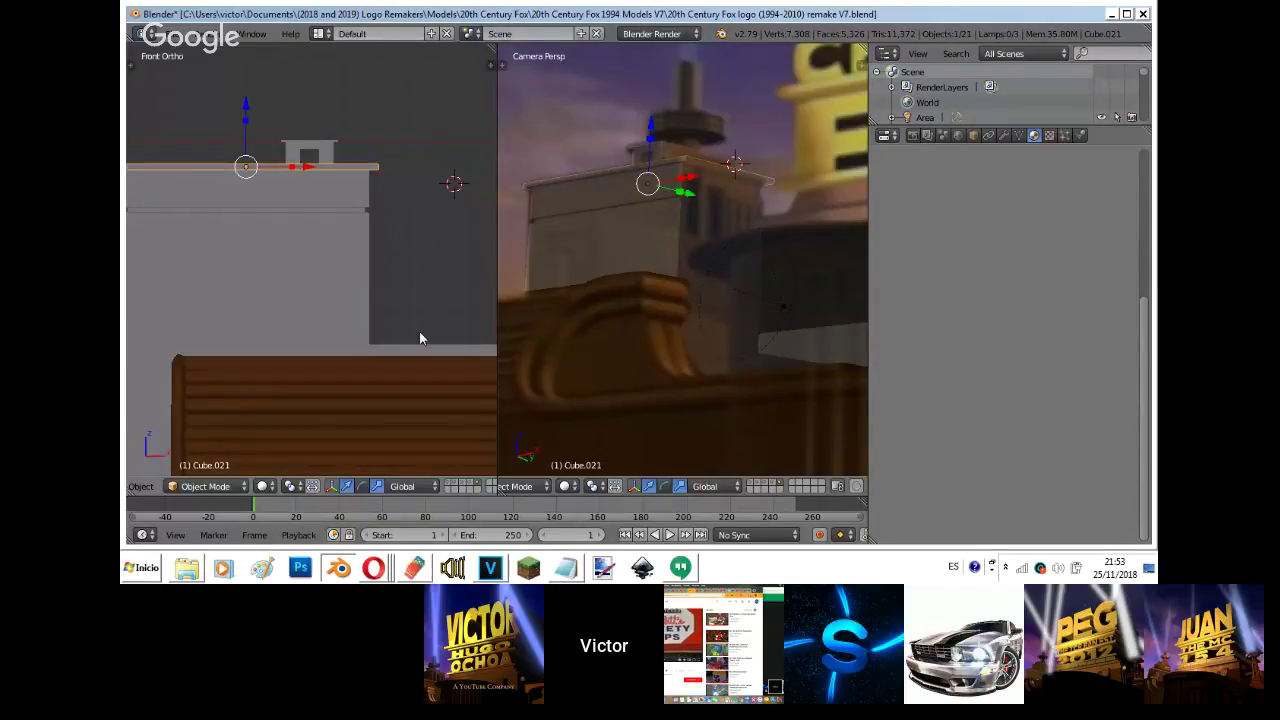
pyautogui.rightClick(325, 160)
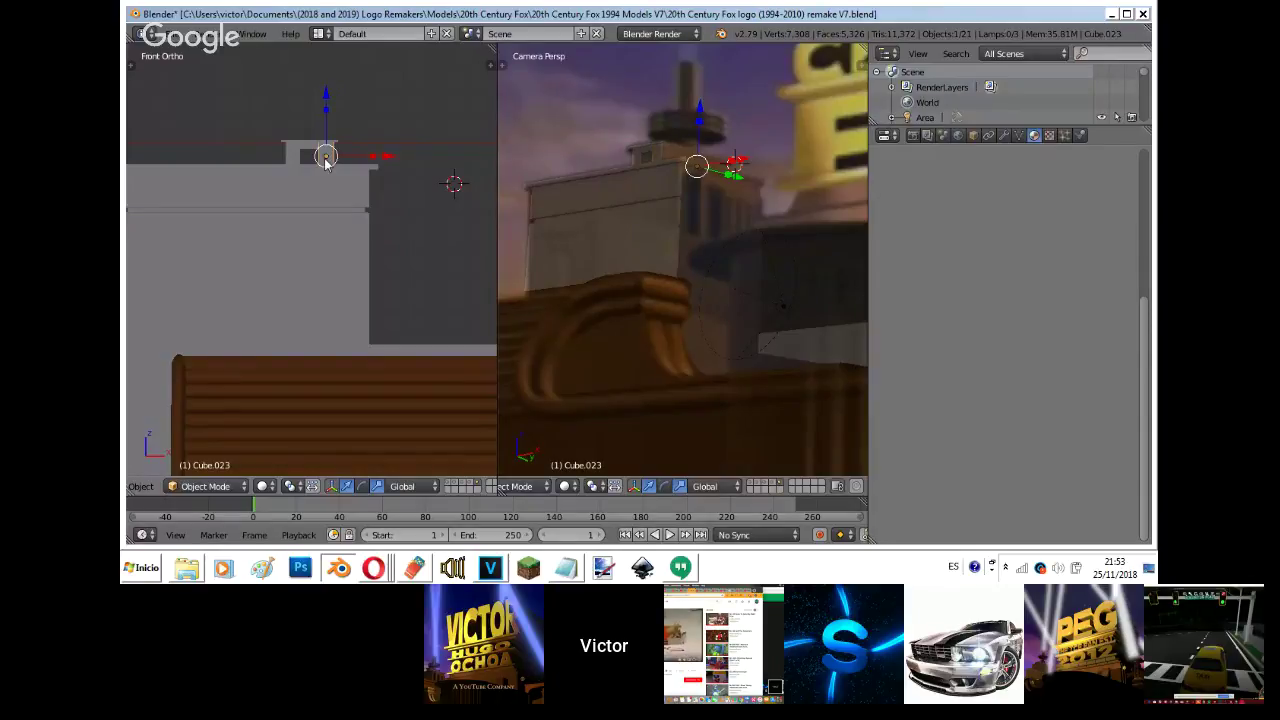
pyautogui.hotkey('shift', 'd')
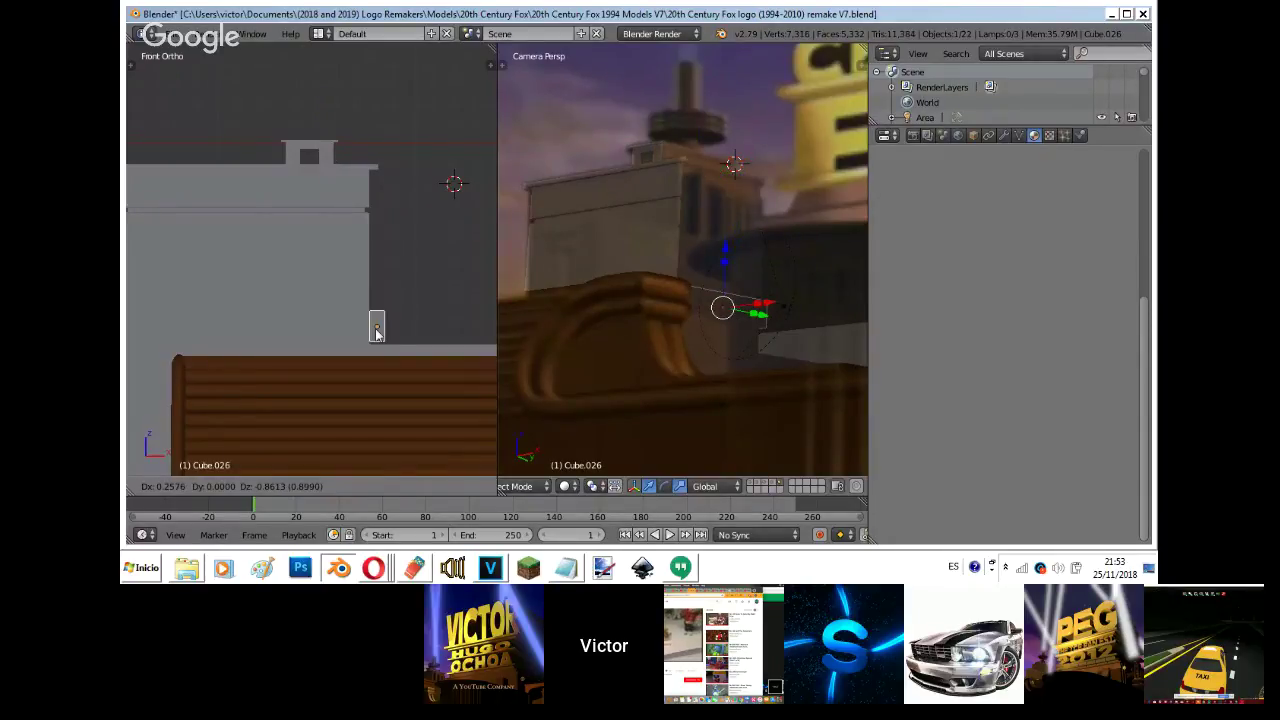
pyautogui.press('y')
pyautogui.click(250, 307)
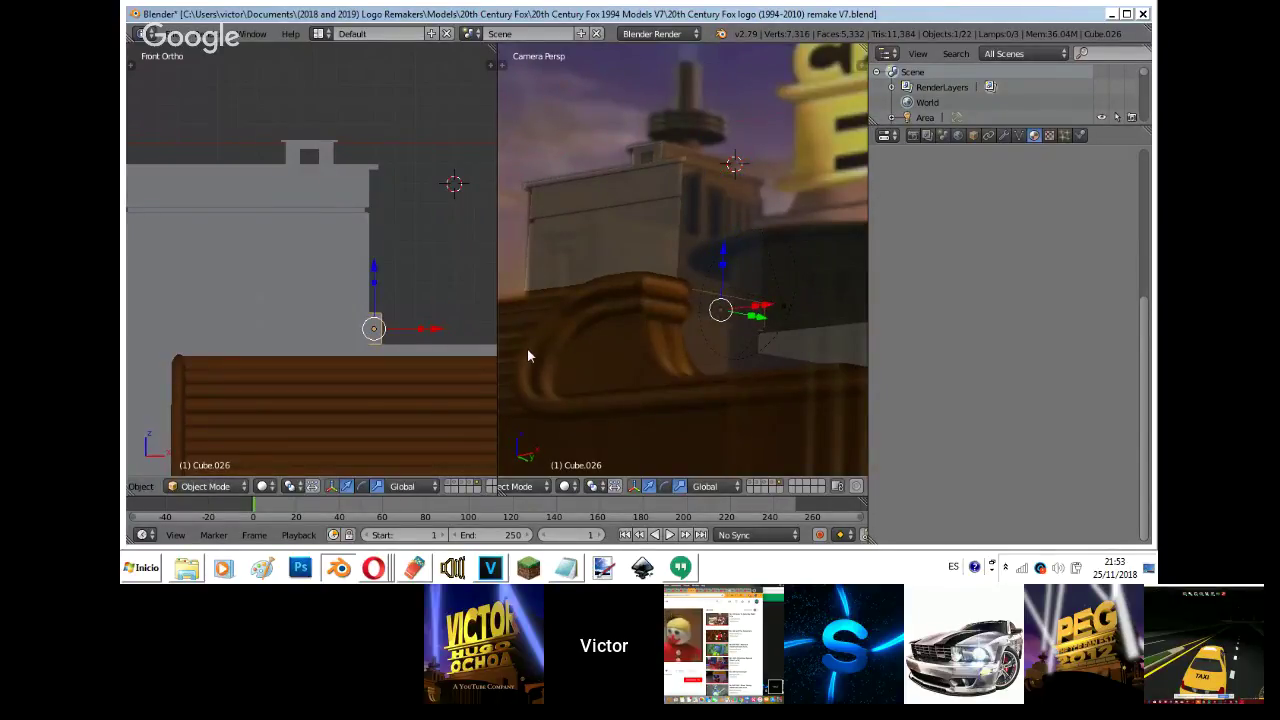
# - Shift the copied block along Y and widen it to over four times its width along X
pyautogui.press('g')
pyautogui.press('x')
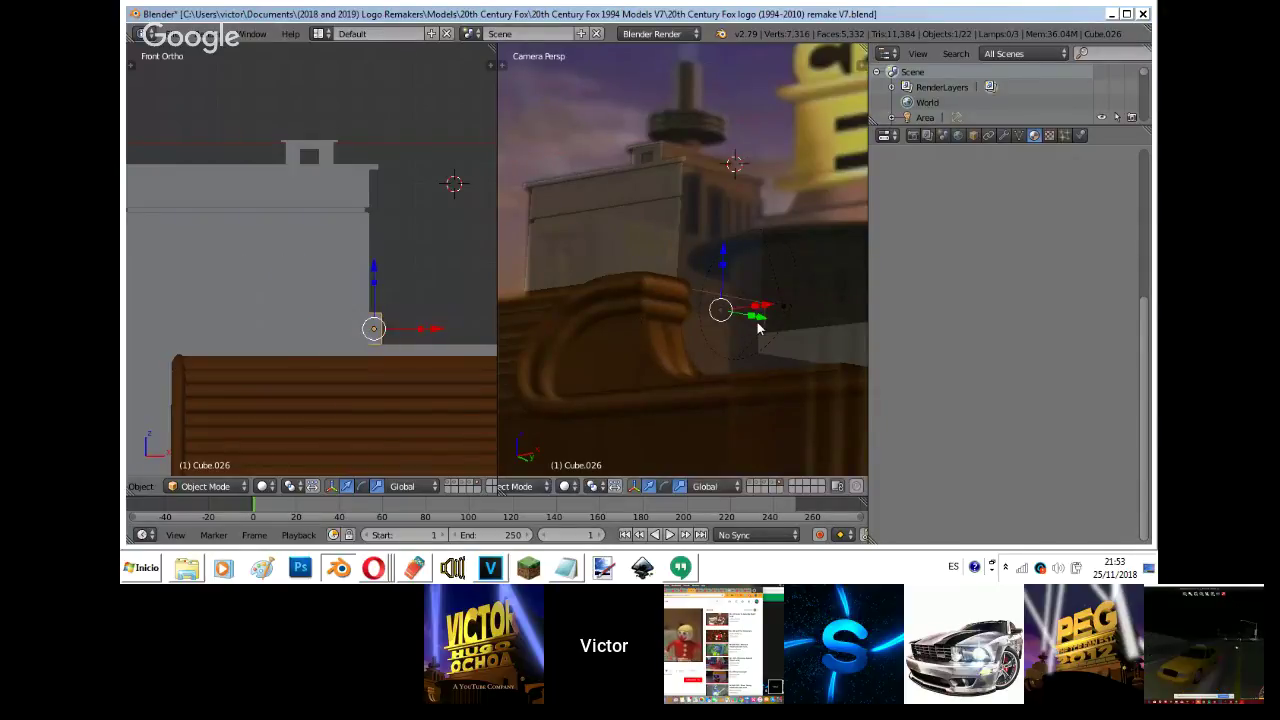
pyautogui.click(665, 327)
pyautogui.press('s')
pyautogui.press('x')
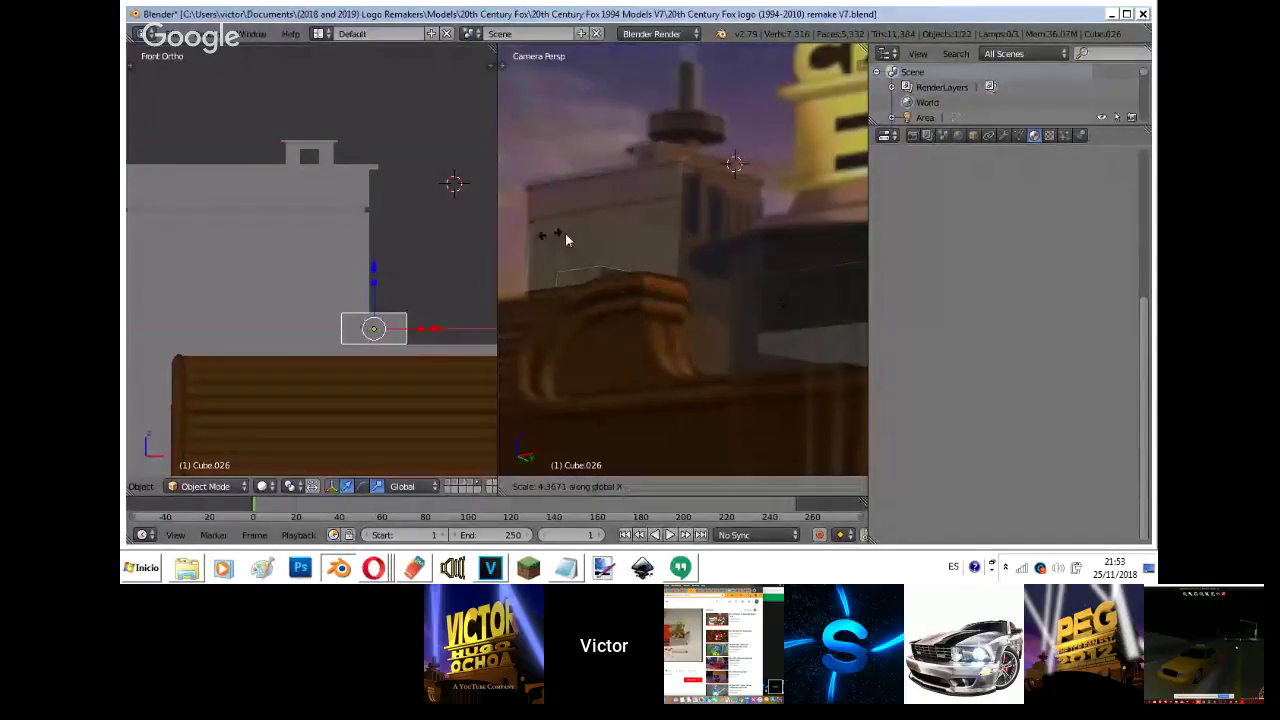
pyautogui.click(566, 233)
# - Move the widened block along X toward the tall block and extend its X width a little more
pyautogui.press('g')
pyautogui.press('x')
pyautogui.click(675, 210)
pyautogui.press('s')
pyautogui.press('x')
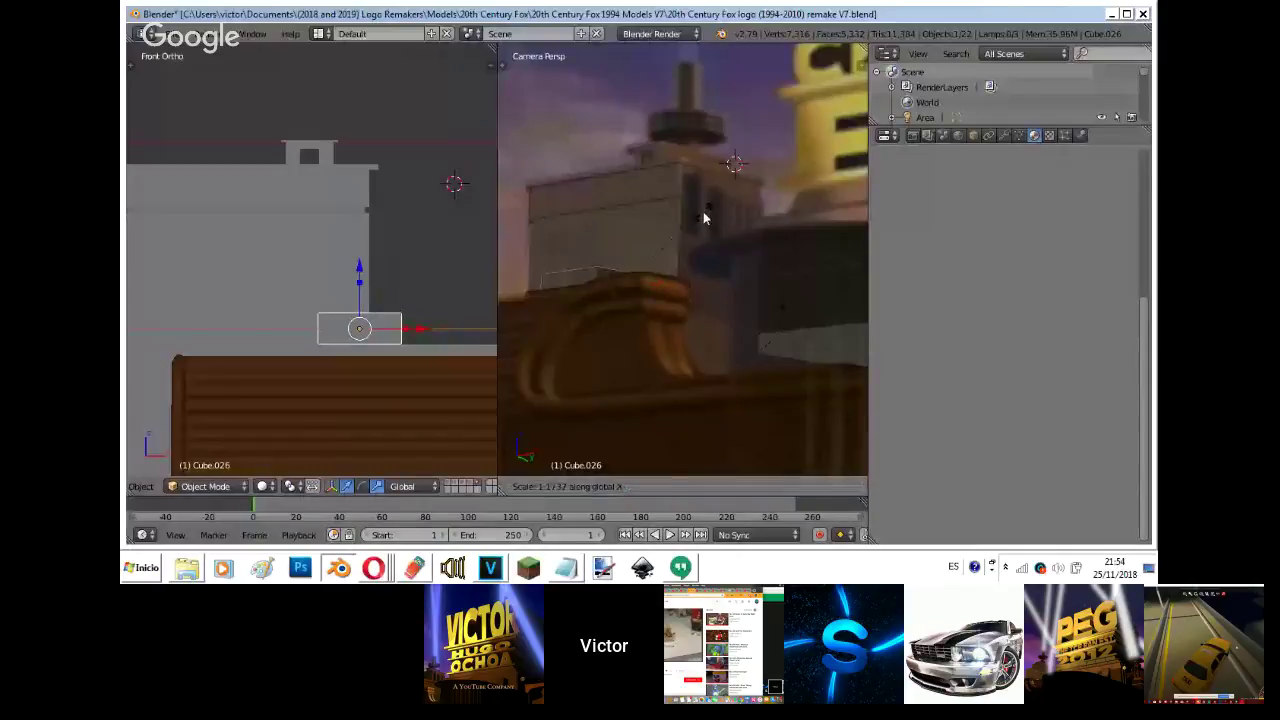
pyautogui.click(708, 211)
# - Make the copied block much taller along Z and narrow it along X
pyautogui.press('s')
pyautogui.press('z')
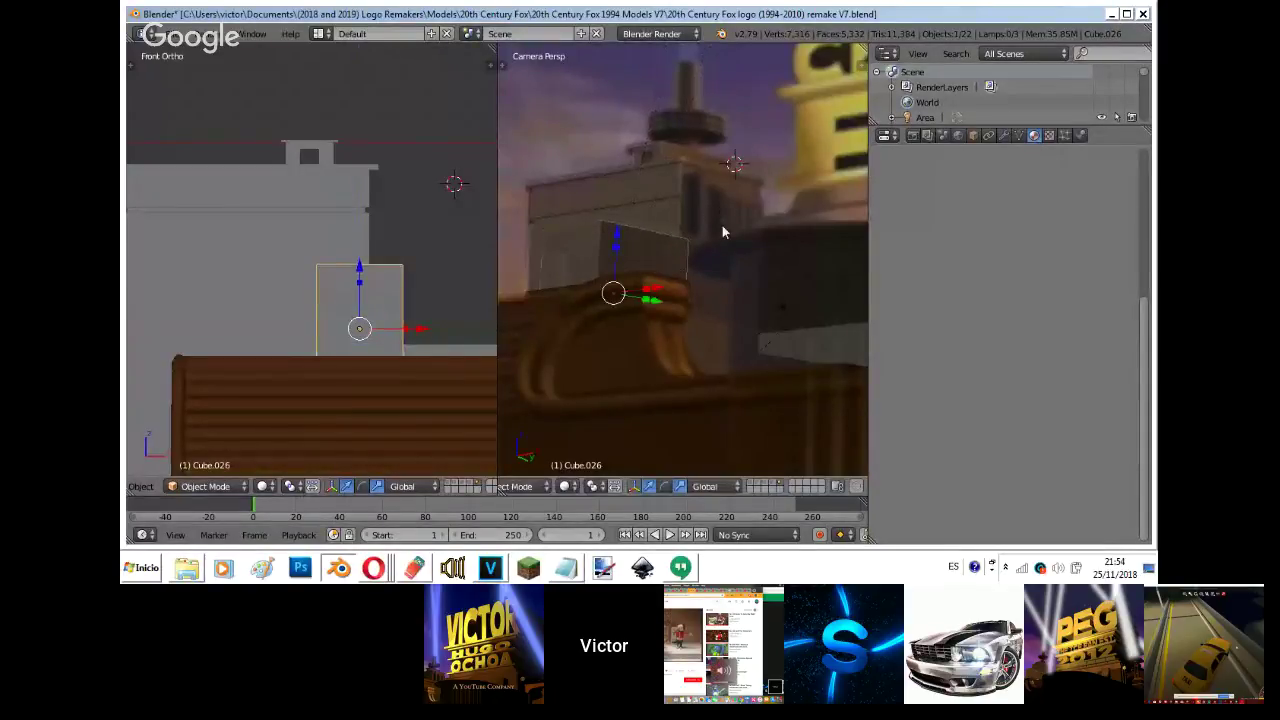
pyautogui.press('x')
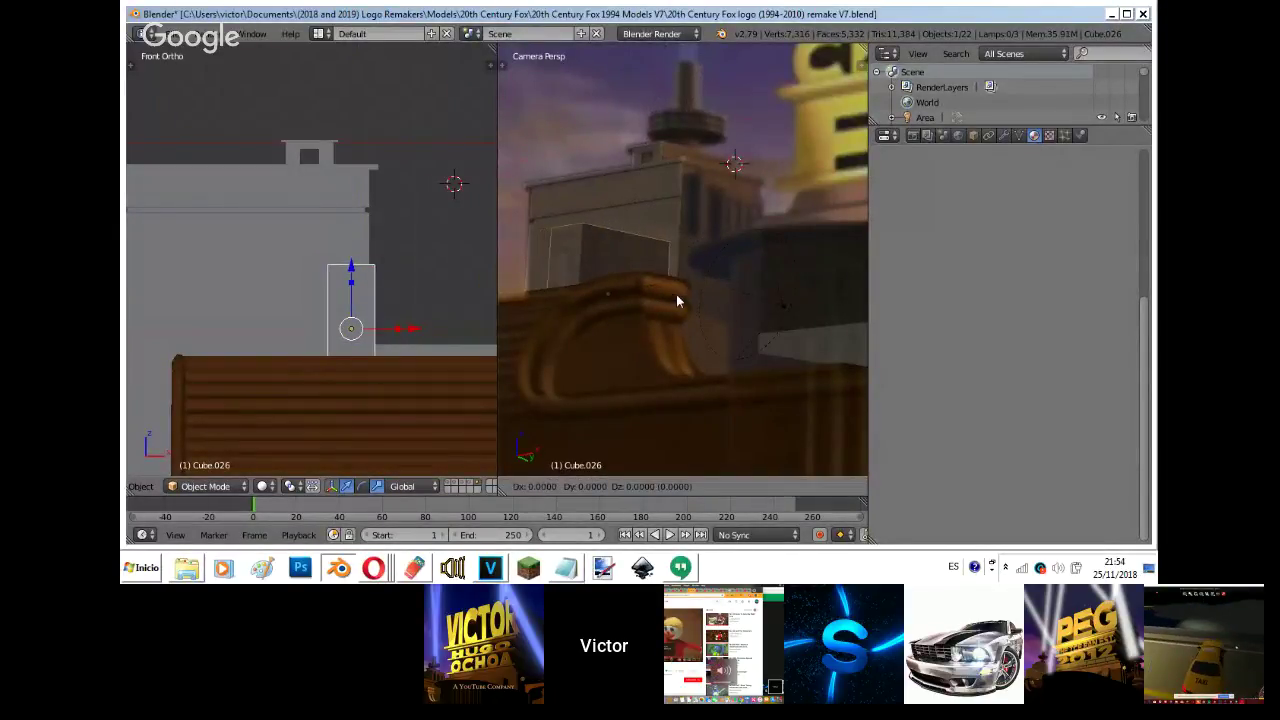
# - Place the block along X at the tall block's side edge and shift it along Y to match the reference
pyautogui.click(693, 291)
pyautogui.press('g')
pyautogui.press('y')
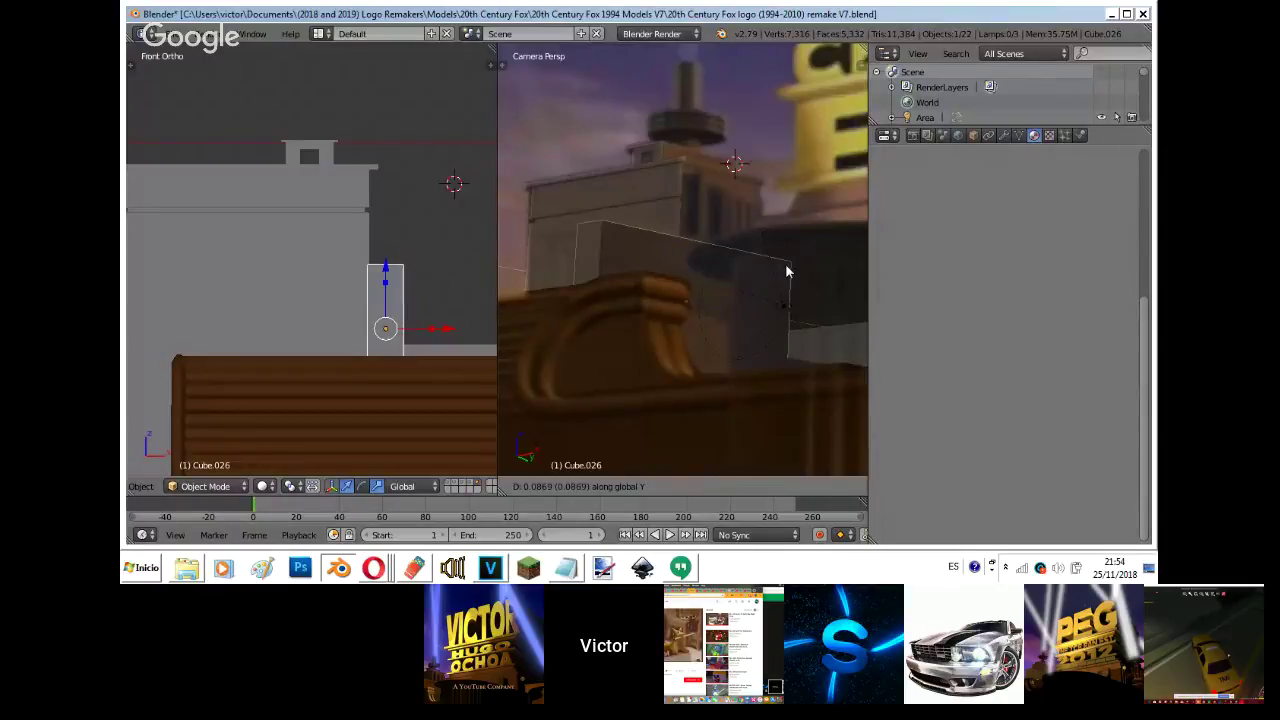
pyautogui.click(787, 271)
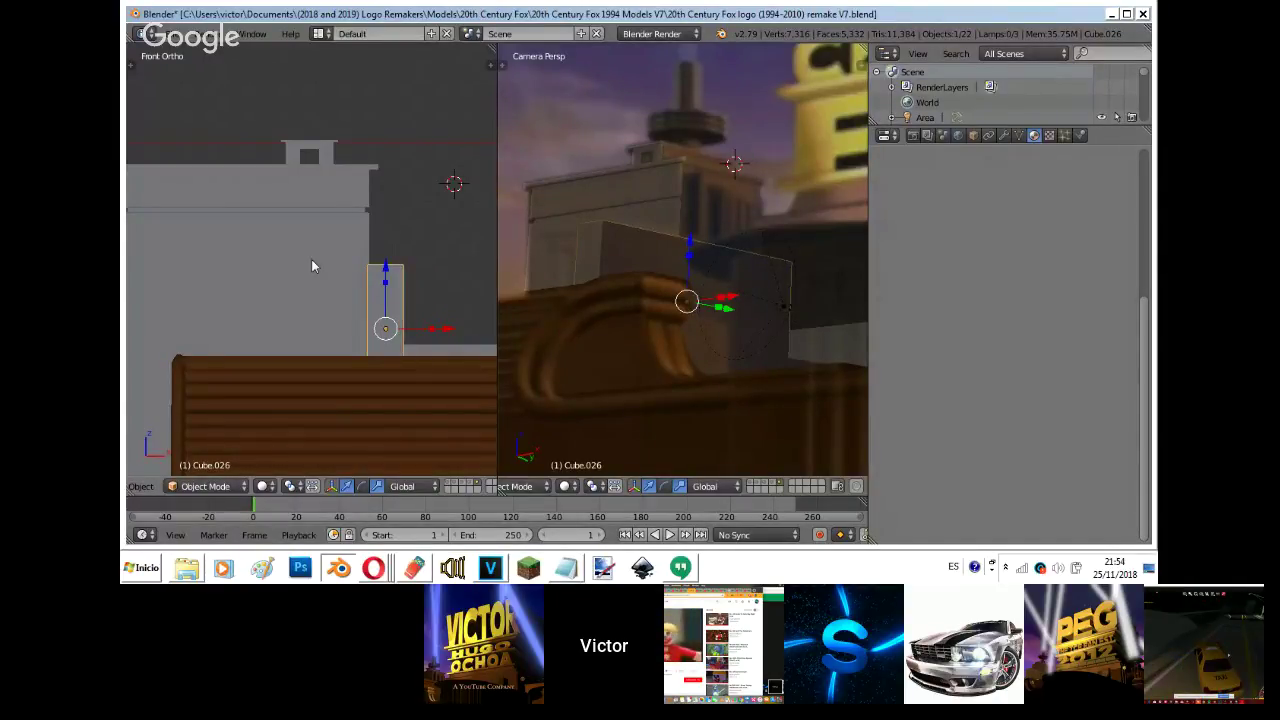
pyautogui.hotkey('shift', 'f')
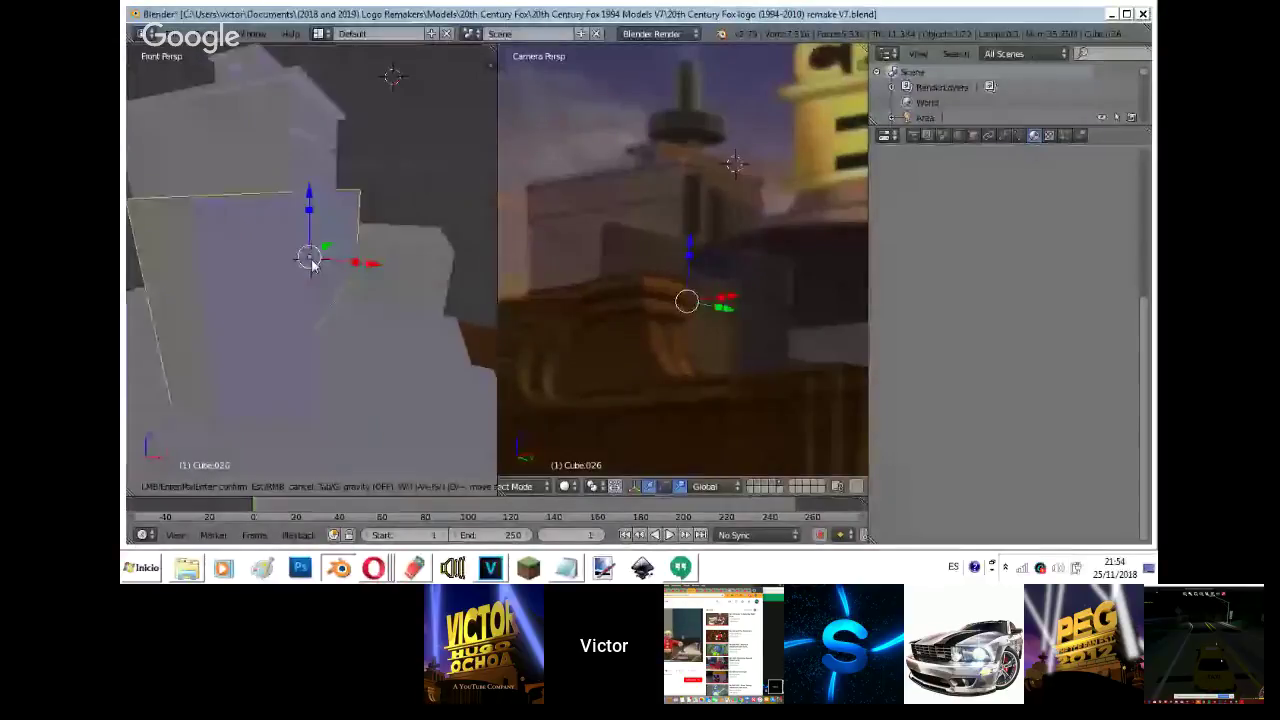
# - Lower the side block along Z and stretch its height to match the camera reference
pyautogui.click(310, 185)
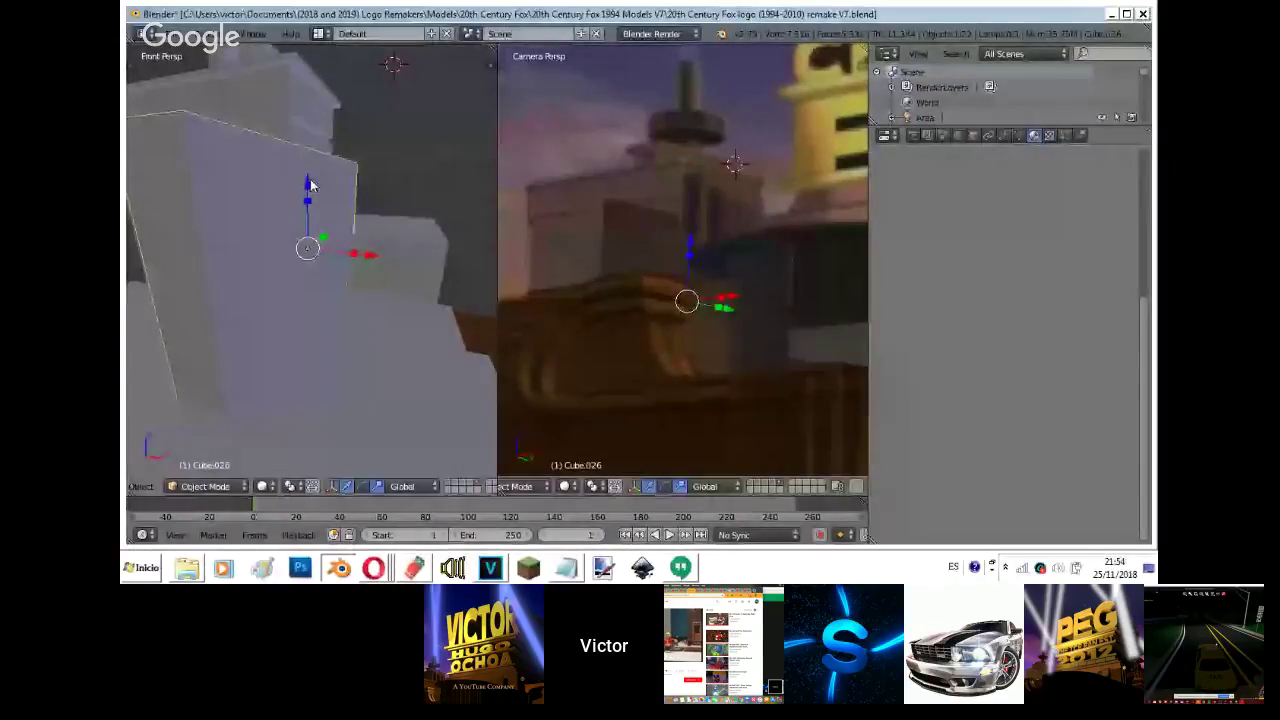
pyautogui.moveTo(311, 186); pyautogui.dragTo(311, 236)
pyautogui.press('s')
pyautogui.press('z')
pyautogui.click(311, 155)
pyautogui.press('KP_1')
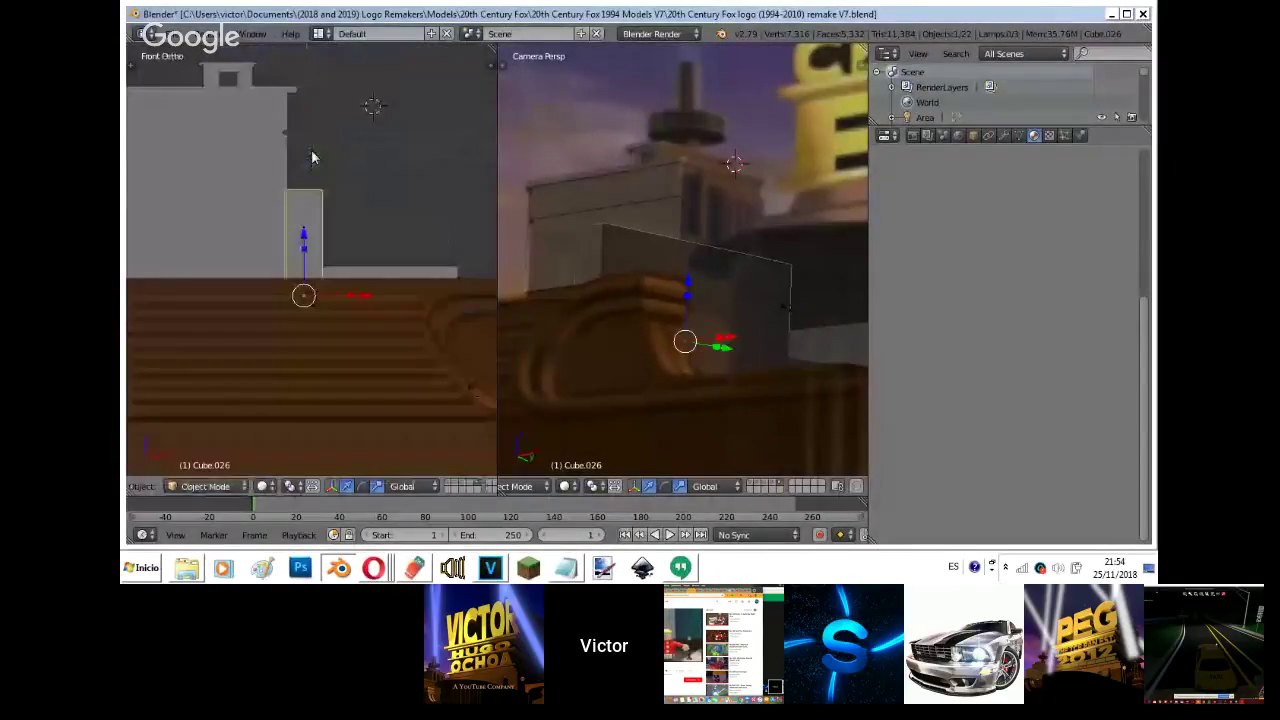
# - Narrow the side block along X and shift it along X against the tall building's edge
pyautogui.press('g')
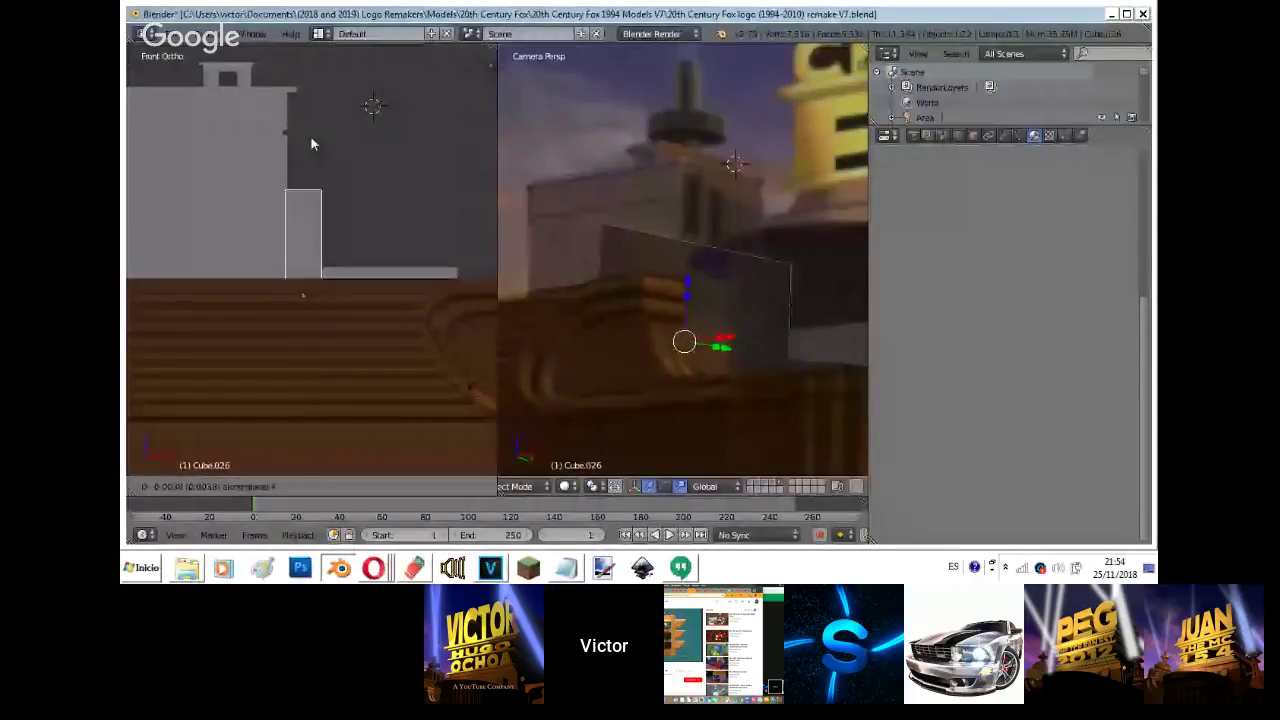
pyautogui.rightClick(310, 135)
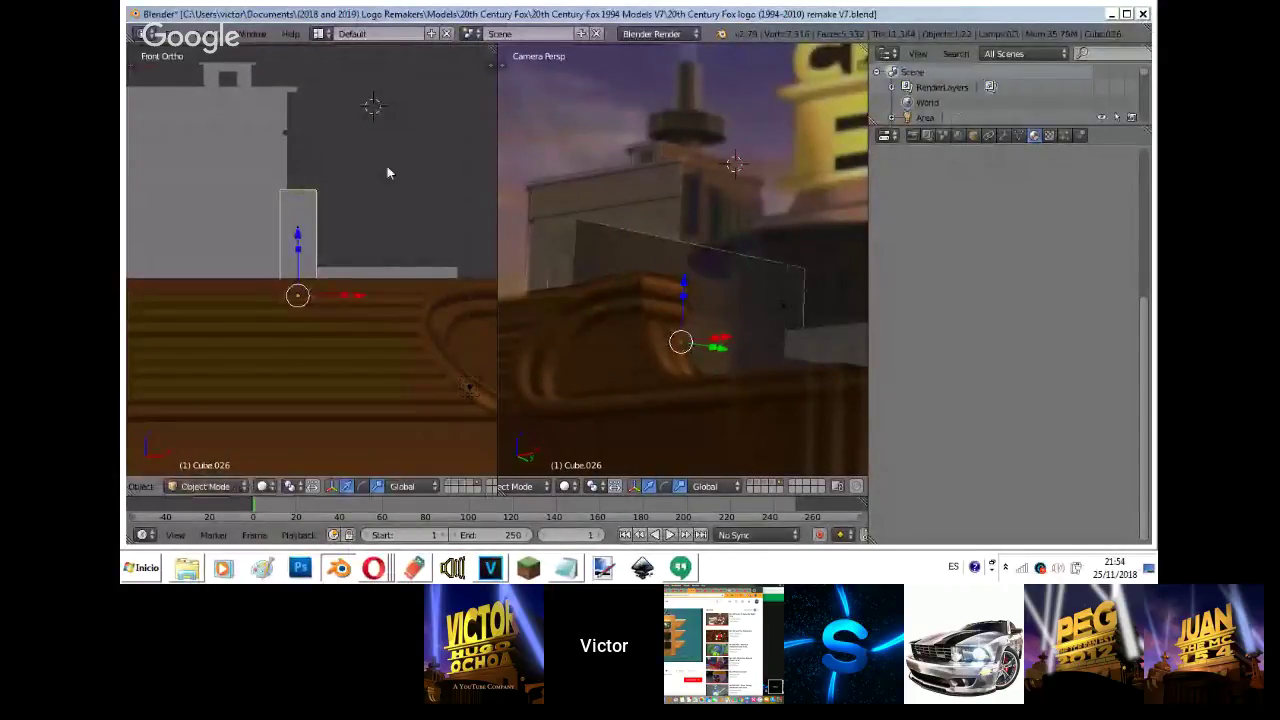
pyautogui.press('s')
pyautogui.press('x')
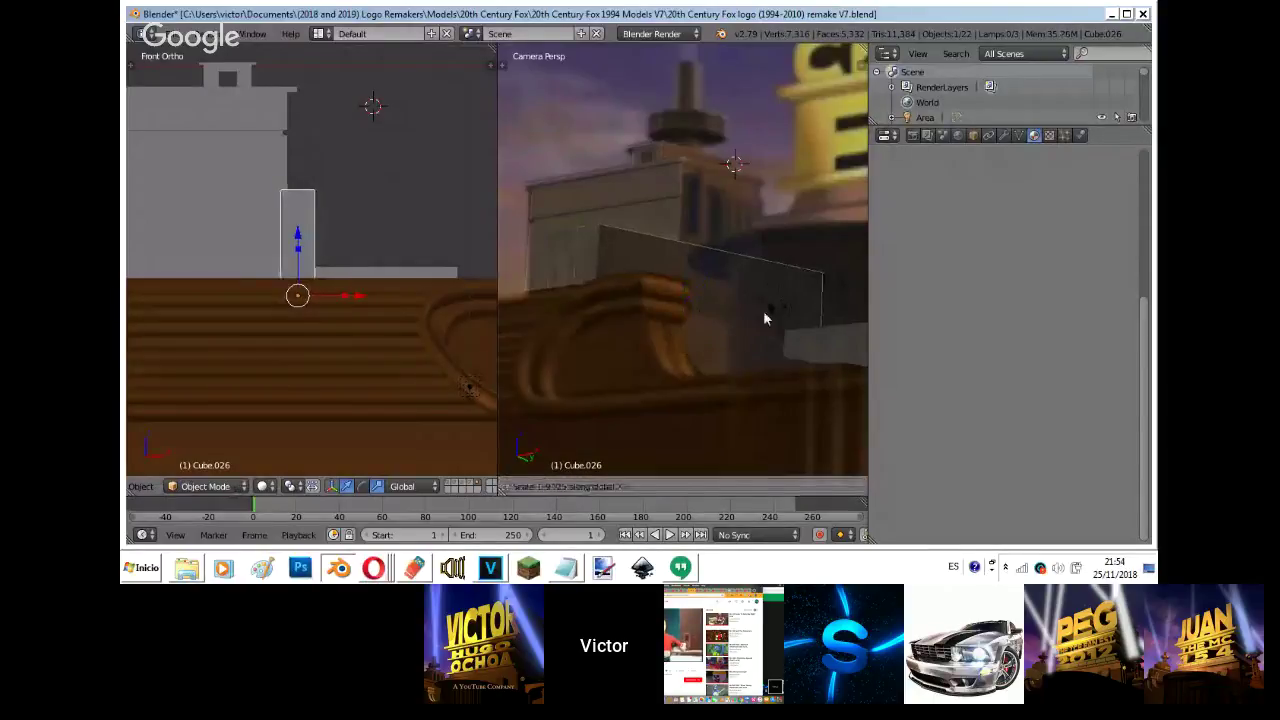
pyautogui.click(754, 325)
pyautogui.press('s')
pyautogui.press('x')
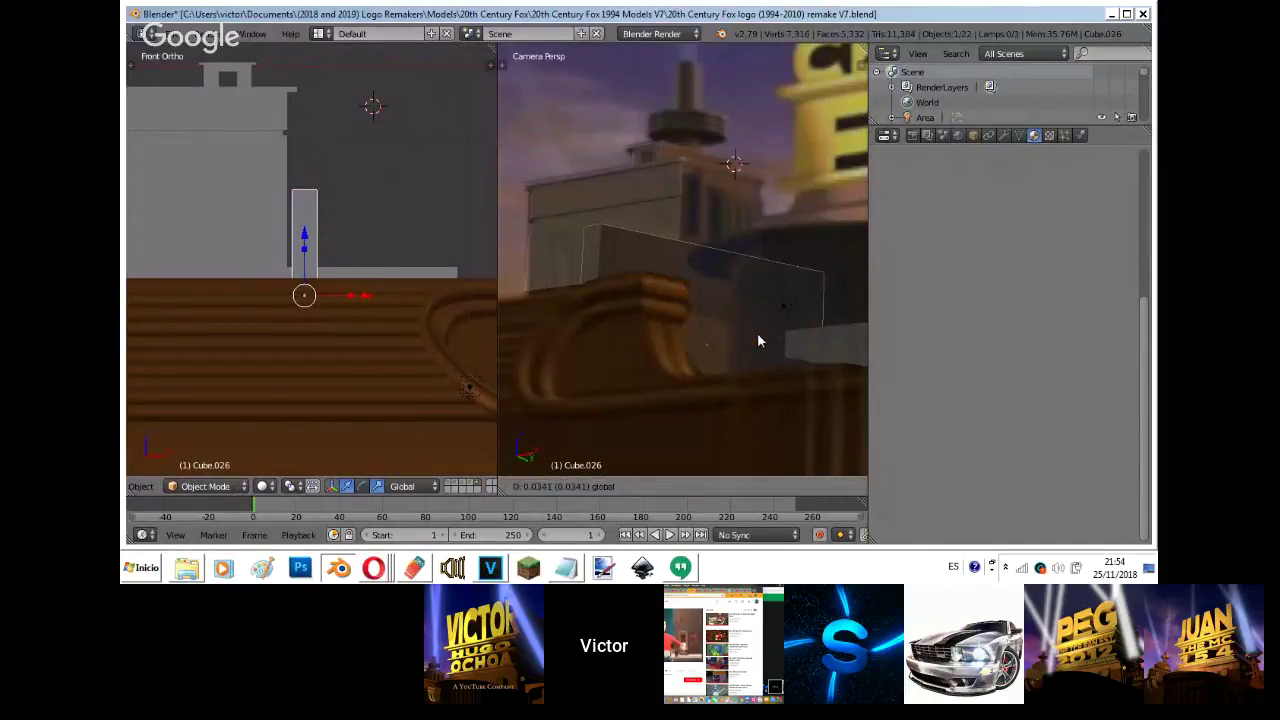
pyautogui.click(754, 332)
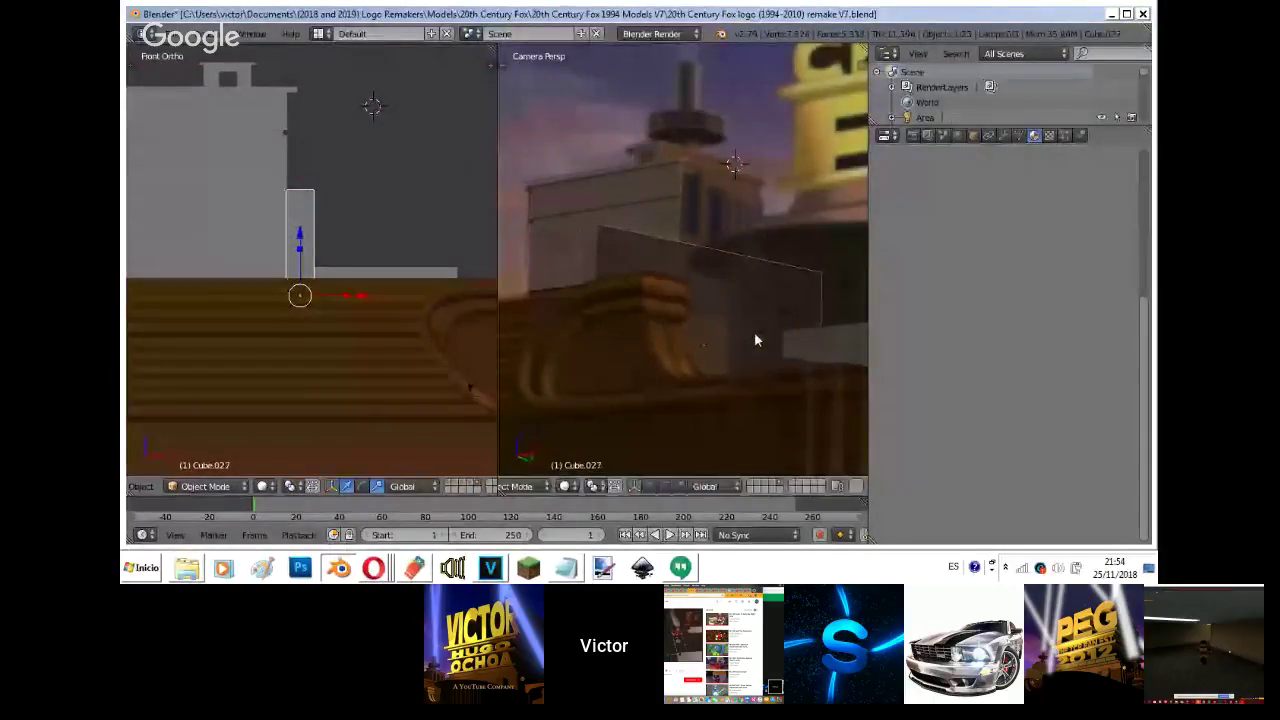
# - Duplicate the side block, offset the copy along X toward the tall building, and shift it along Y
pyautogui.hotkey('shift', 'd')
pyautogui.press('x')
pyautogui.click(737, 336)
pyautogui.press('g')
pyautogui.press('y')
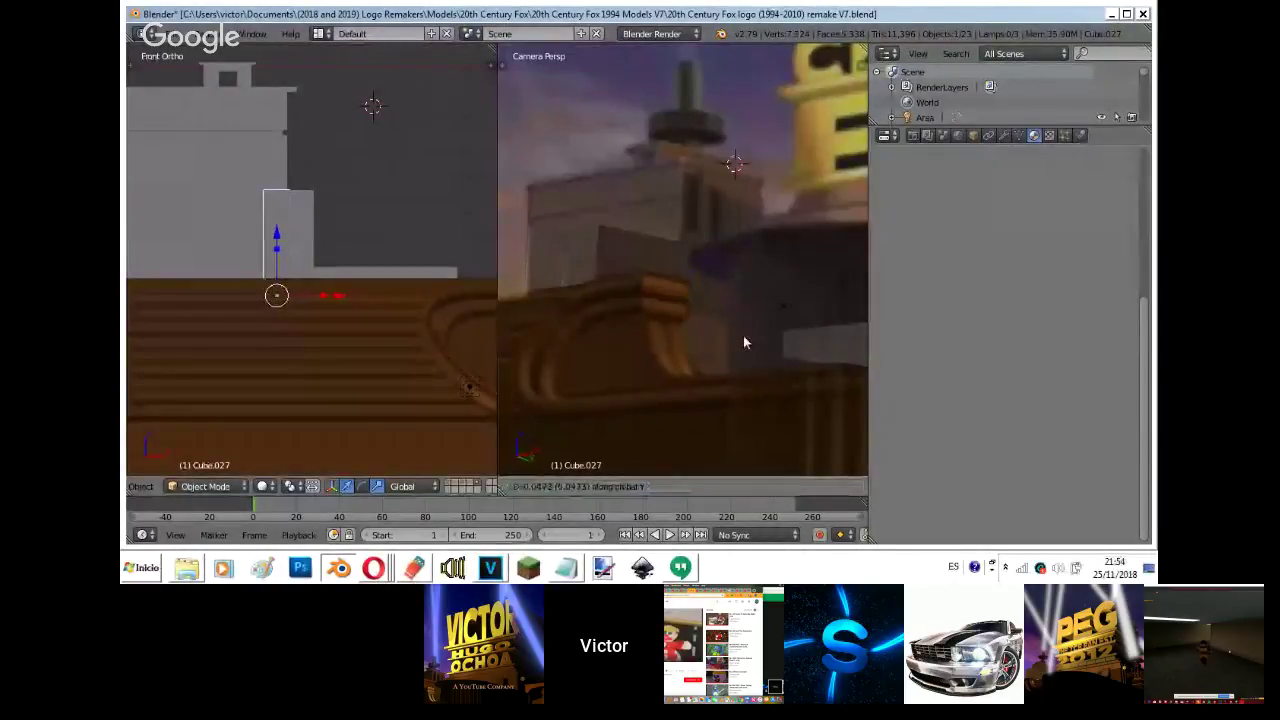
pyautogui.click(762, 338)
# - Move the copied block further along X toward the tall building and widen it along X
pyautogui.press('g')
pyautogui.press('x')
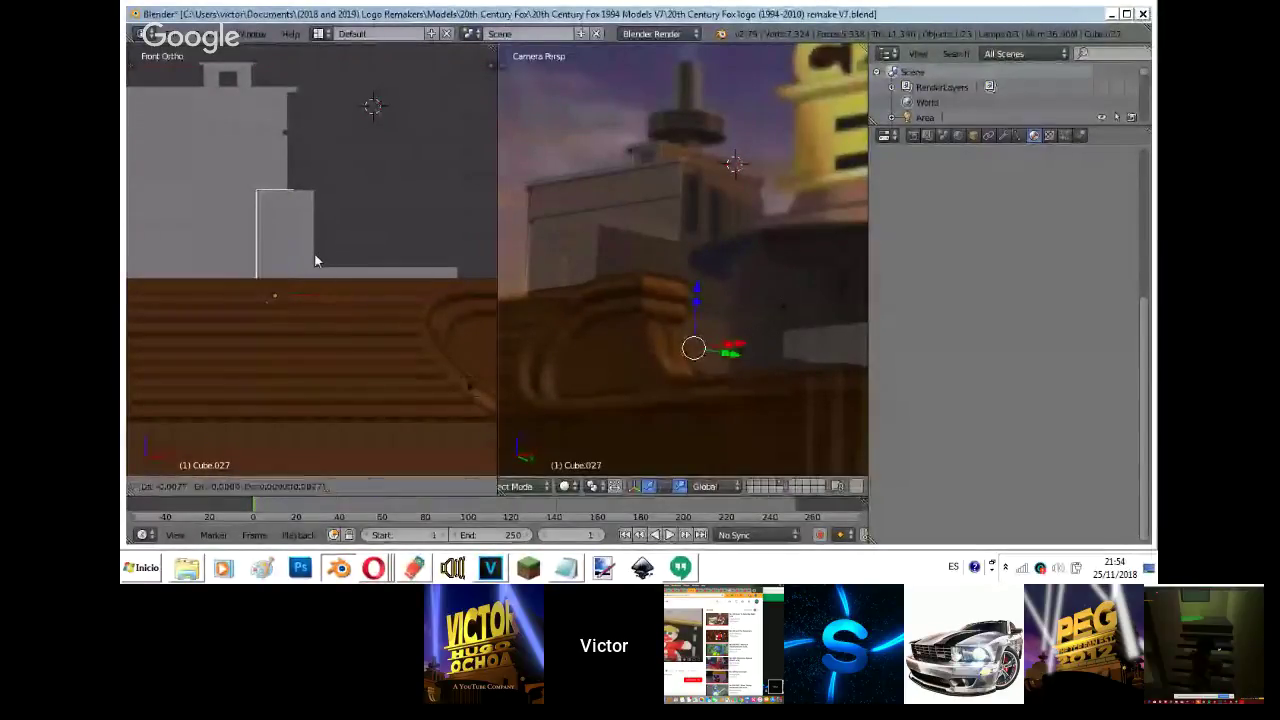
pyautogui.click(303, 256)
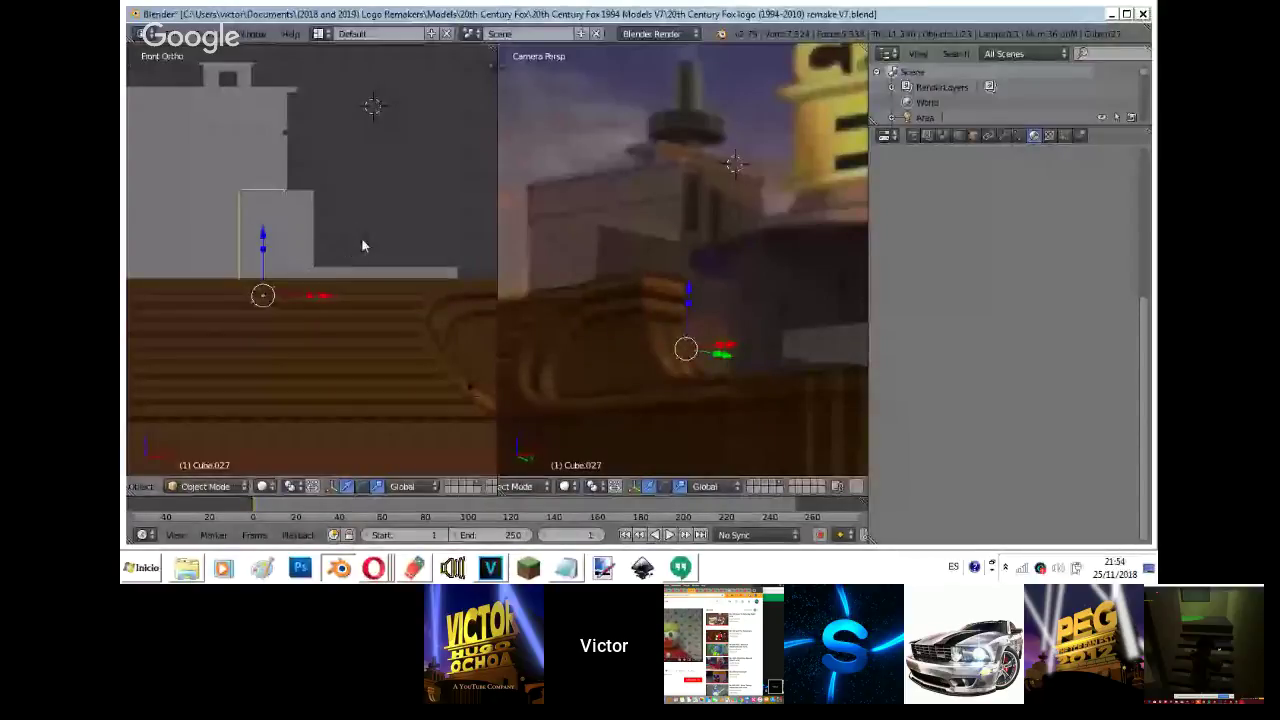
pyautogui.press('s')
pyautogui.press('x')
pyautogui.click(369, 242)
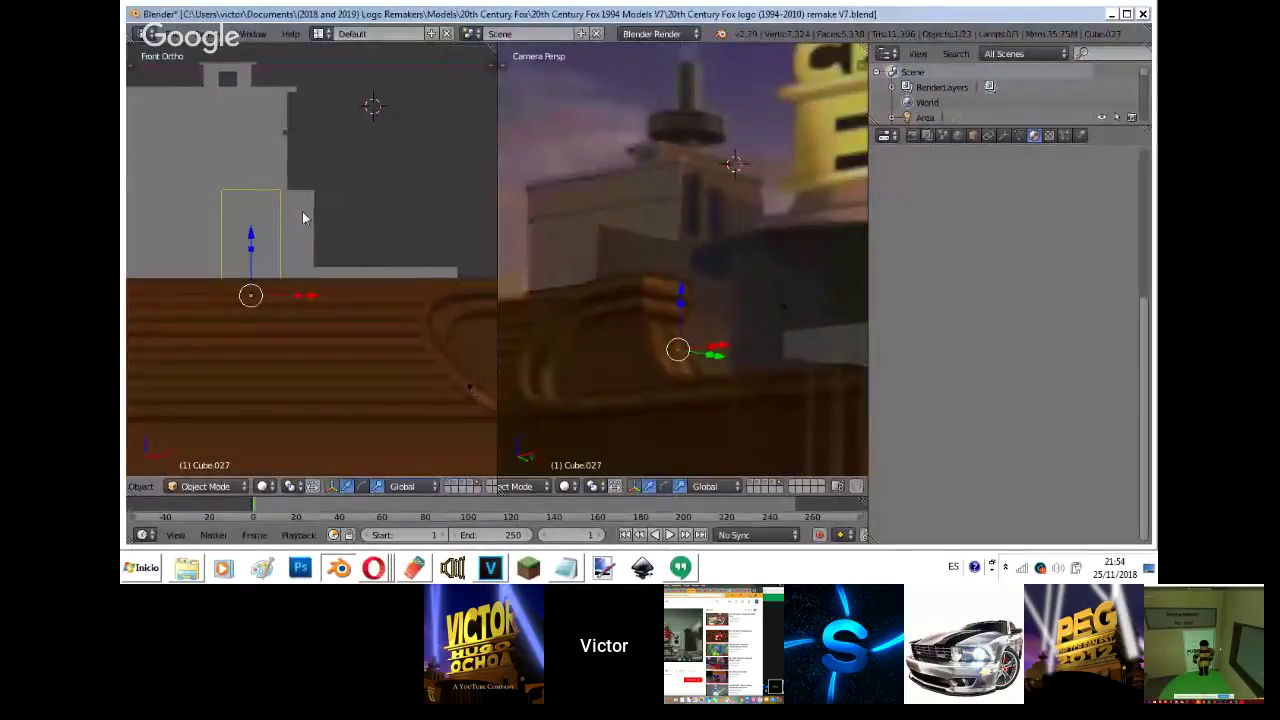
# - Duplicate the widened block in place, flatten the copy along Z, and raise it toward the block's upper part
pyautogui.hotkey('shift', 'd')
pyautogui.press('Escape')
pyautogui.press('s')
pyautogui.press('z')
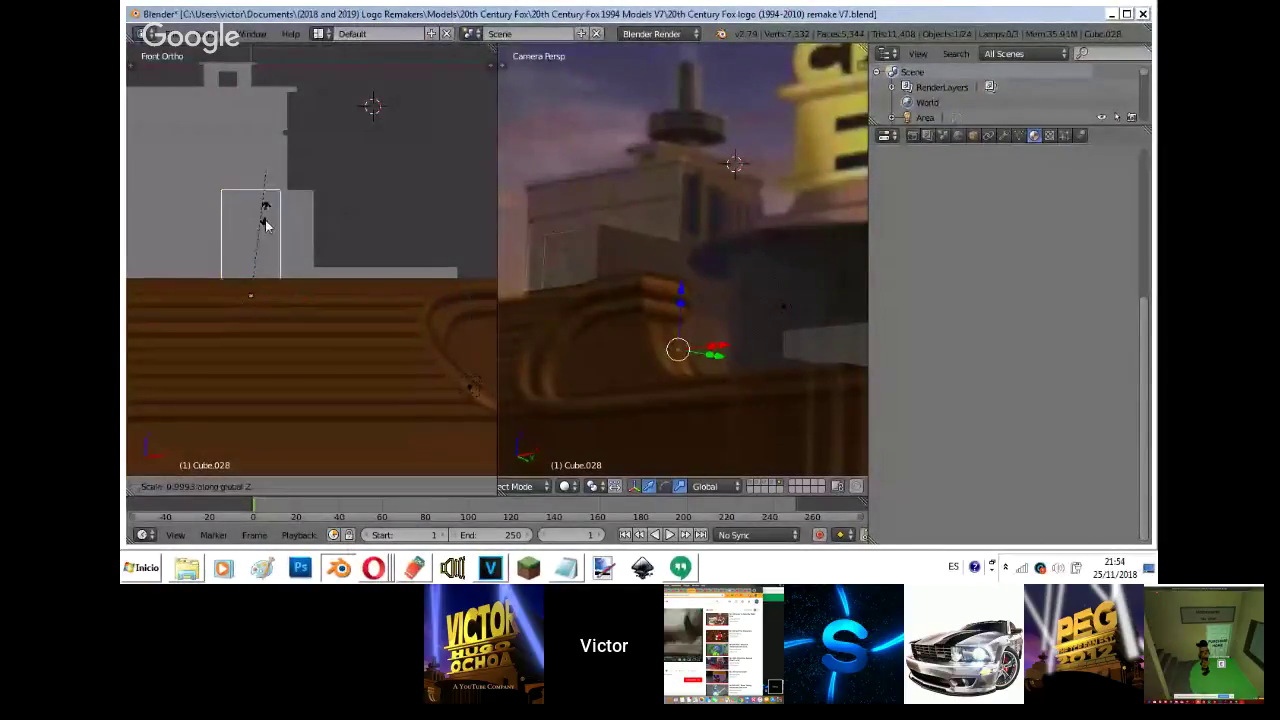
pyautogui.click(249, 303)
pyautogui.moveTo(251, 231); pyautogui.dragTo(259, 150)
# - Select the flattened copy on the widened block and narrow it along X
pyautogui.hotkey('shift', 'f')
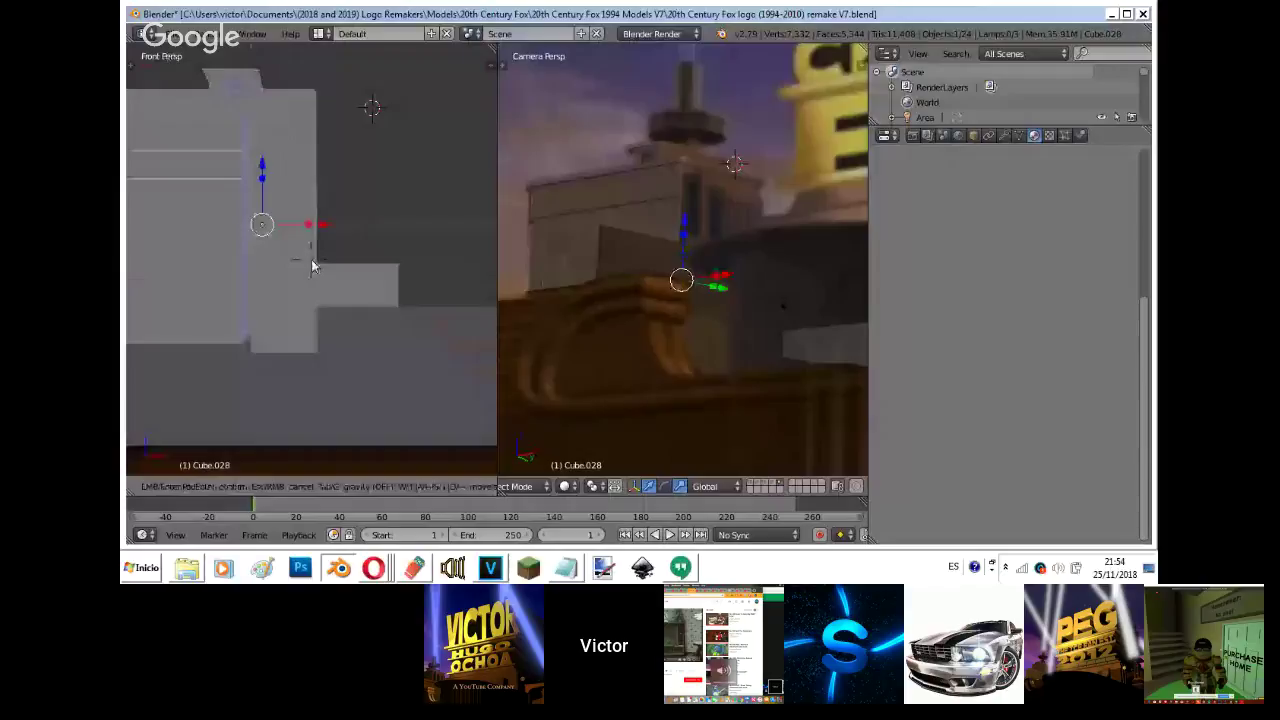
pyautogui.press('s')
pyautogui.click(311, 266)
pyautogui.rightClick(247, 259)
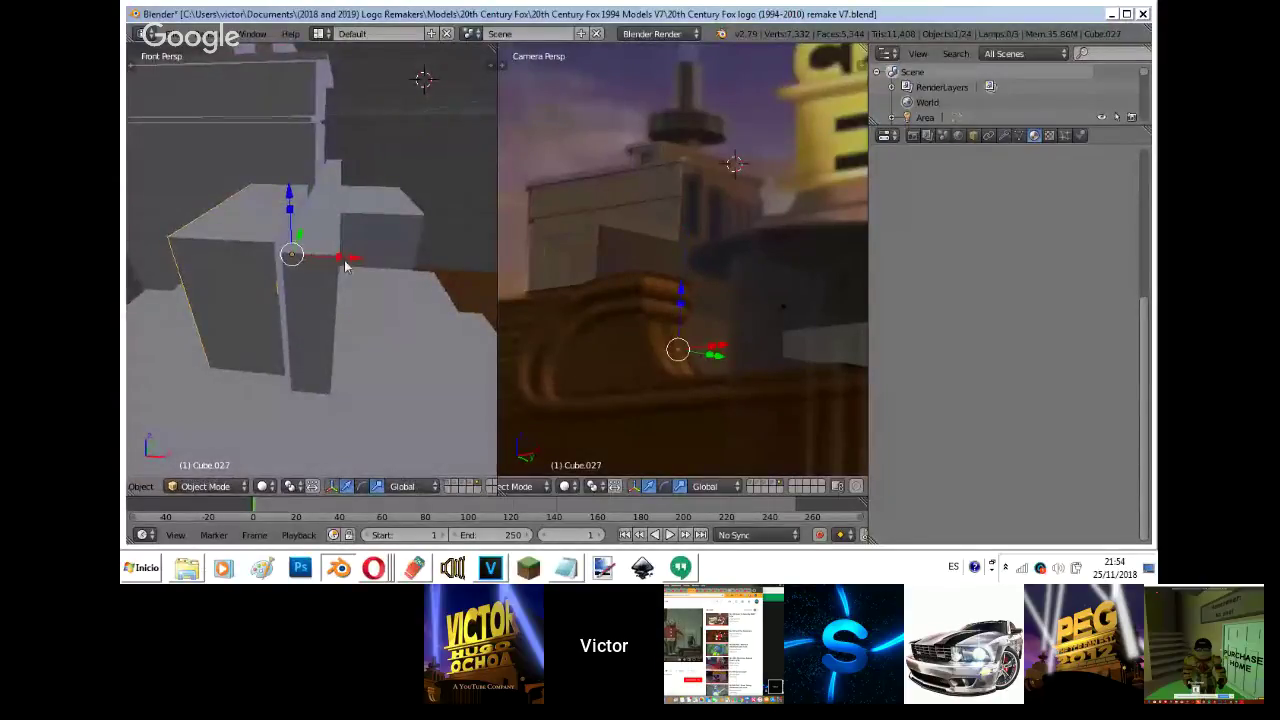
pyautogui.press('z')
pyautogui.rightClick(198, 283)
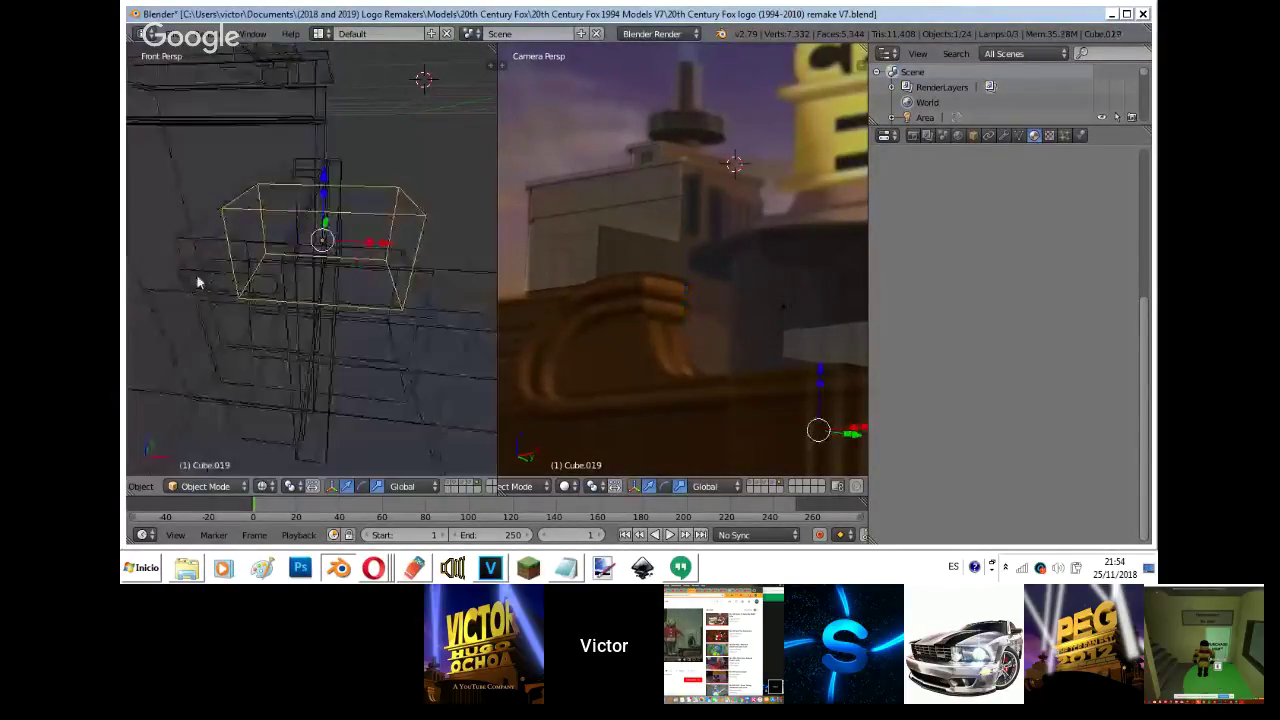
pyautogui.press('z')
pyautogui.rightClick(205, 282)
pyautogui.press('s')
pyautogui.press('x')
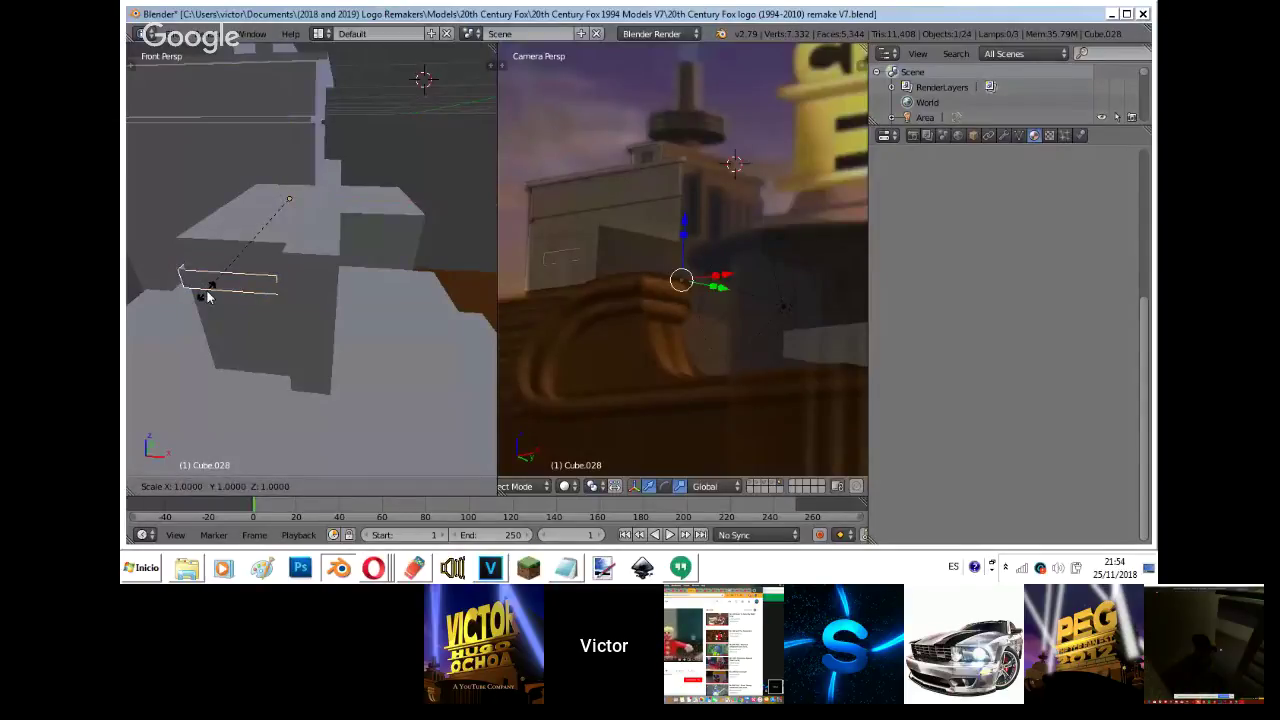
pyautogui.click(209, 305)
# - Shorten the flattened piece along Y and move it to the widened block's front face as a small ledge
pyautogui.press('z')
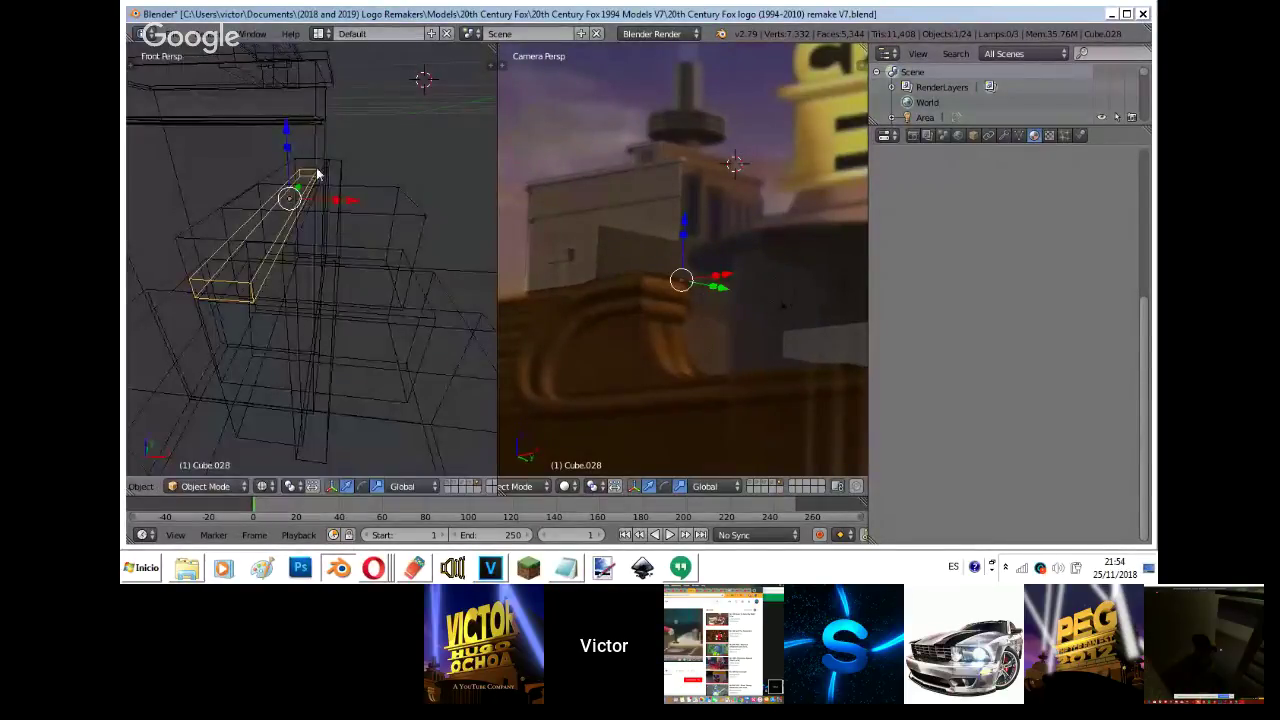
pyautogui.press('z')
pyautogui.press('s')
pyautogui.press('y')
pyautogui.click(315, 194)
pyautogui.press('z')
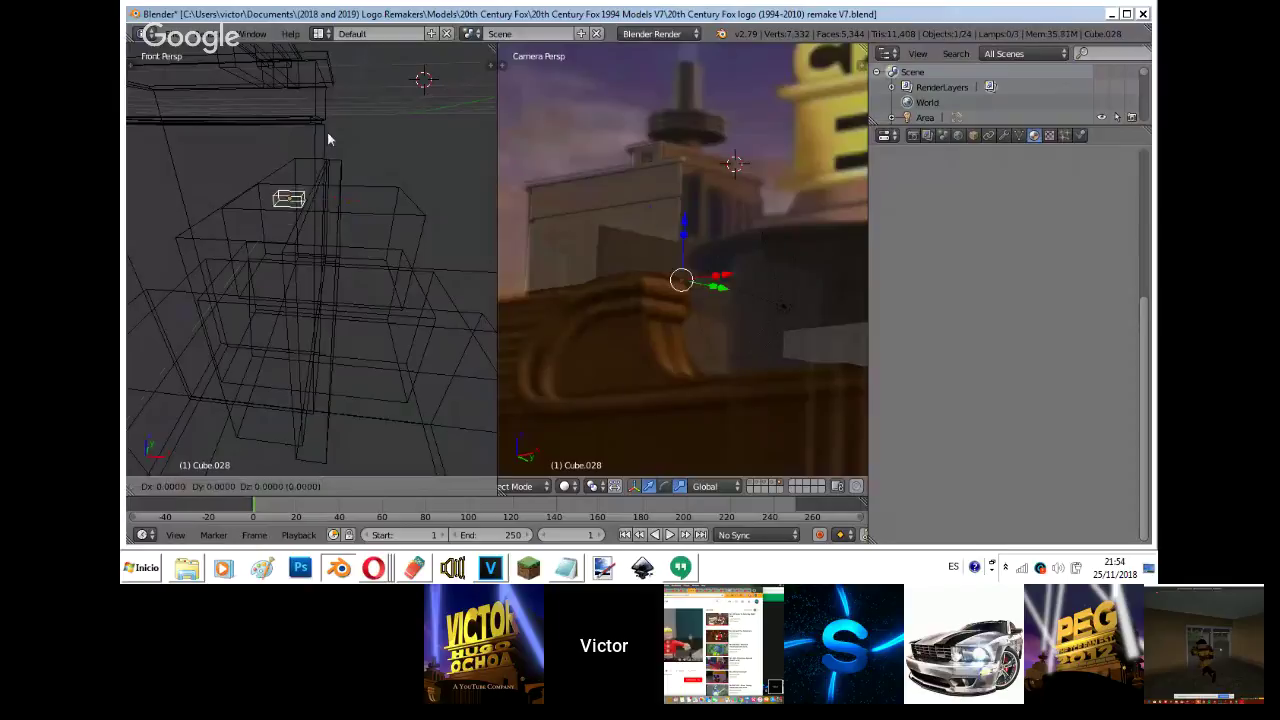
pyautogui.press('z')
pyautogui.press('g')
pyautogui.press('x')
pyautogui.click(301, 220)
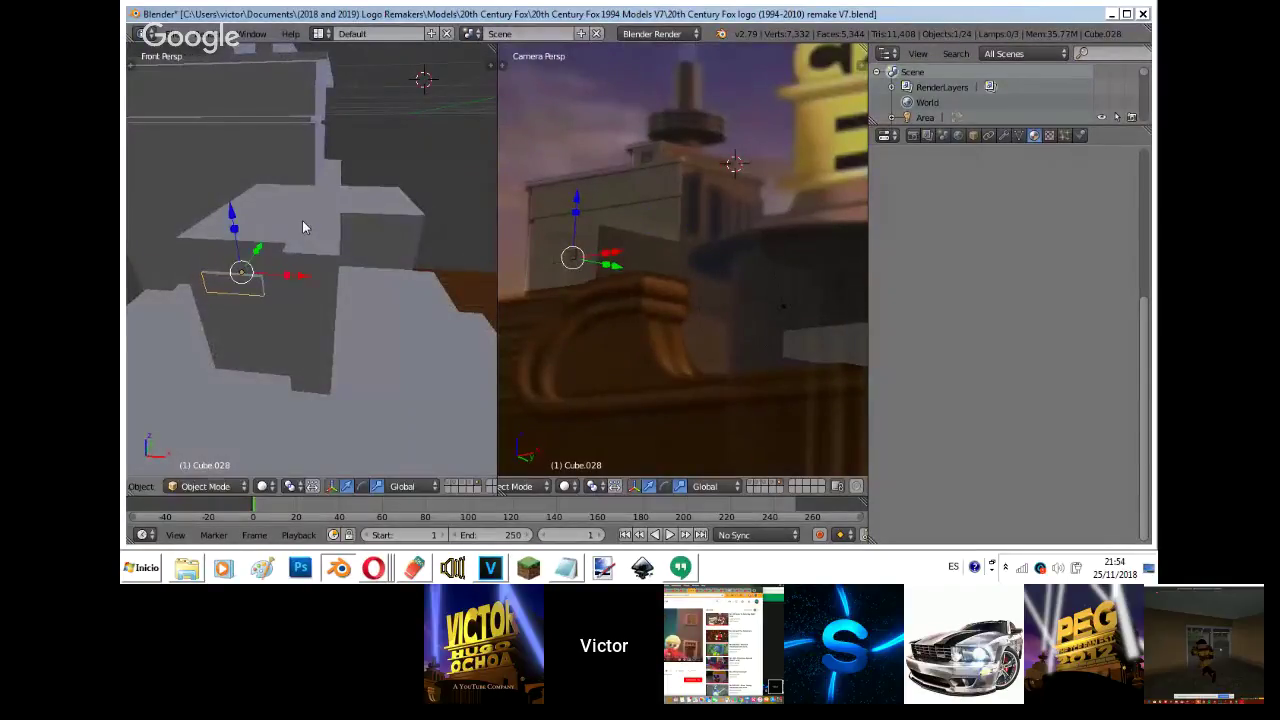
# - Widen the ledge along X and raise it slightly along Z on the block's front face
pyautogui.press('s')
pyautogui.press('x')
pyautogui.click(349, 210)
pyautogui.press('g')
pyautogui.press('z')
pyautogui.click(349, 203)
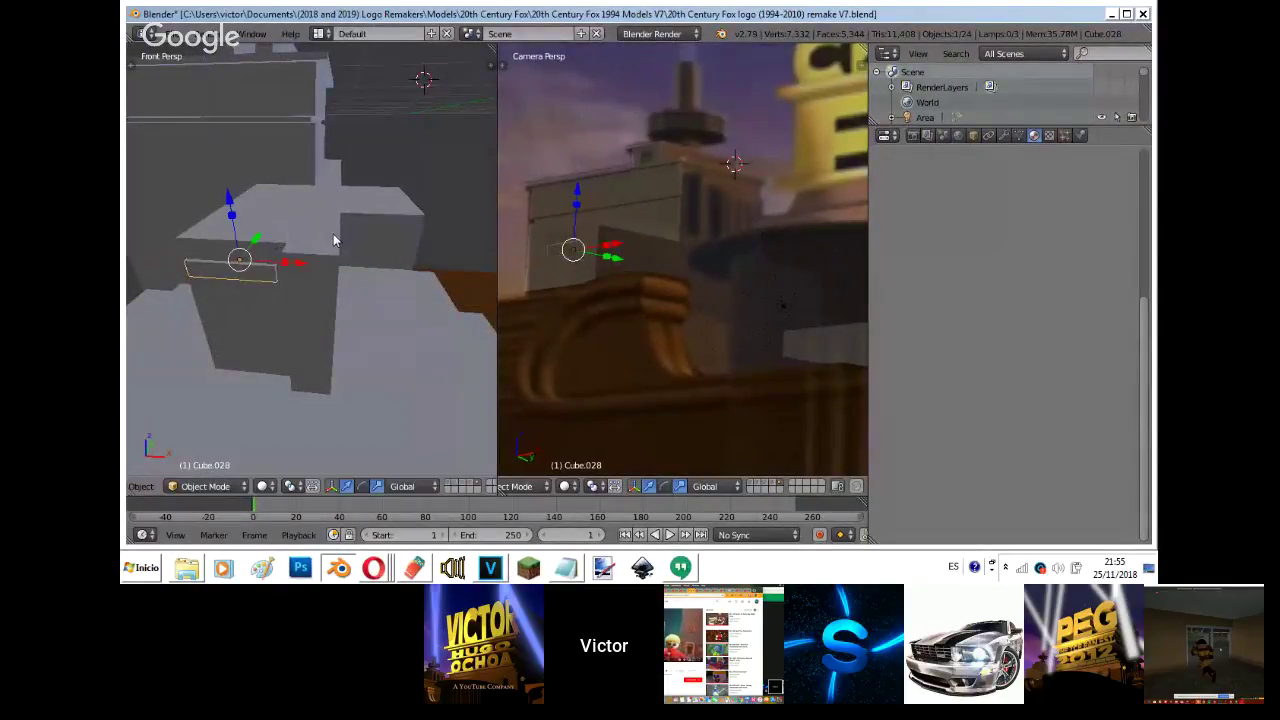
# - Align the ledge along X with the block's front face and extend its depth along Y
pyautogui.press('KP_5')
pyautogui.press('g')
pyautogui.press('x')
pyautogui.click(329, 236)
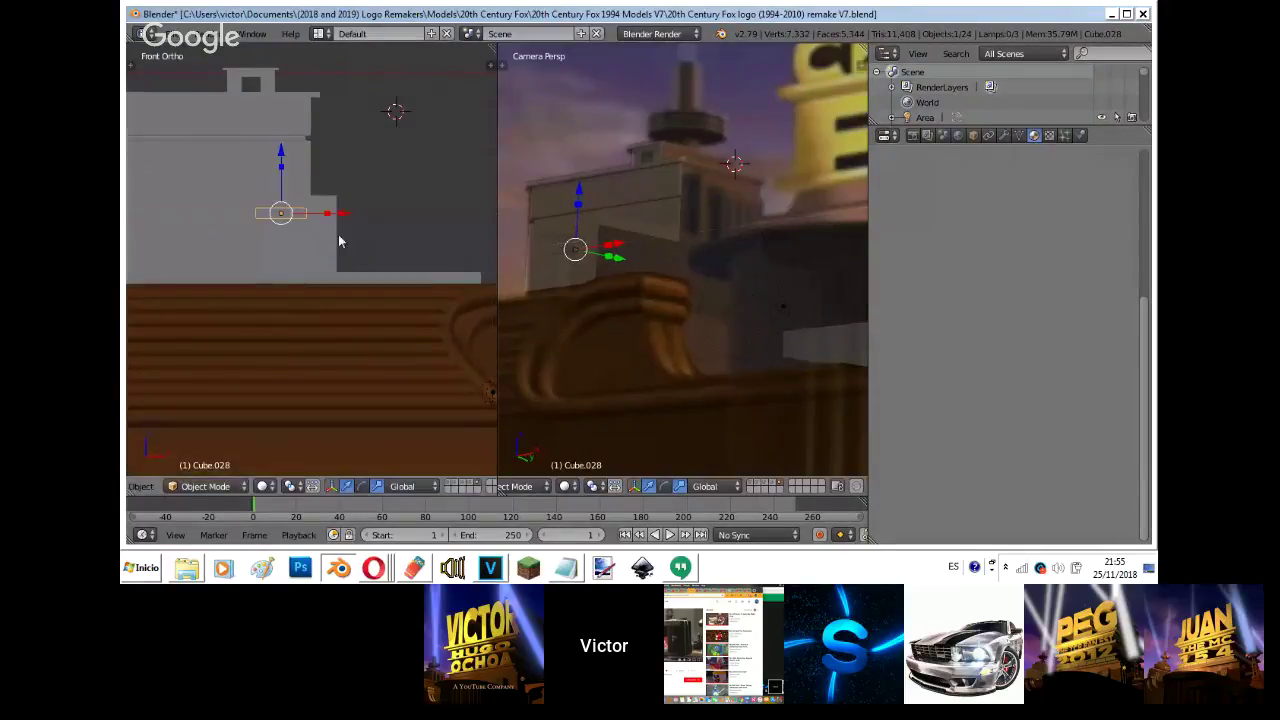
pyautogui.keyDown('shift'); pyautogui.moveTo(683, 345); pyautogui.dragTo(786, 343, button='middle'); pyautogui.keyUp('shift')
pyautogui.scroll(5, 785, 341)
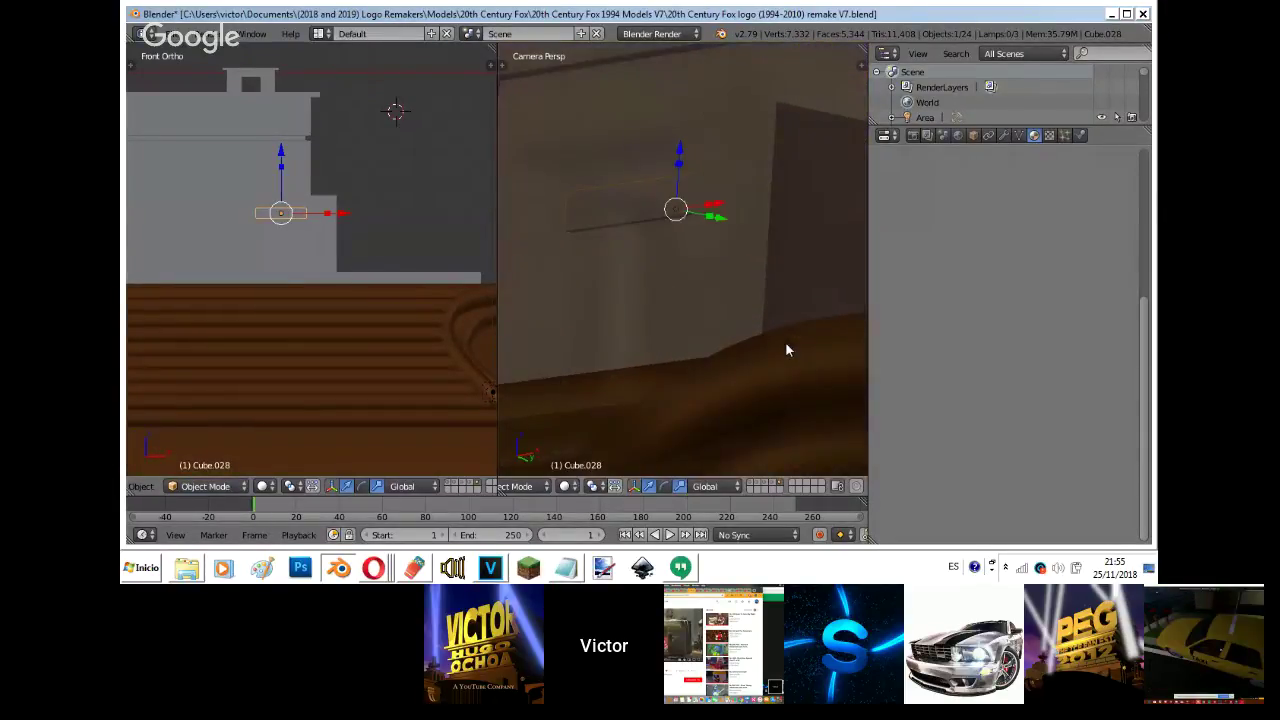
pyautogui.press('s')
pyautogui.press('y')
pyautogui.click(626, 328)
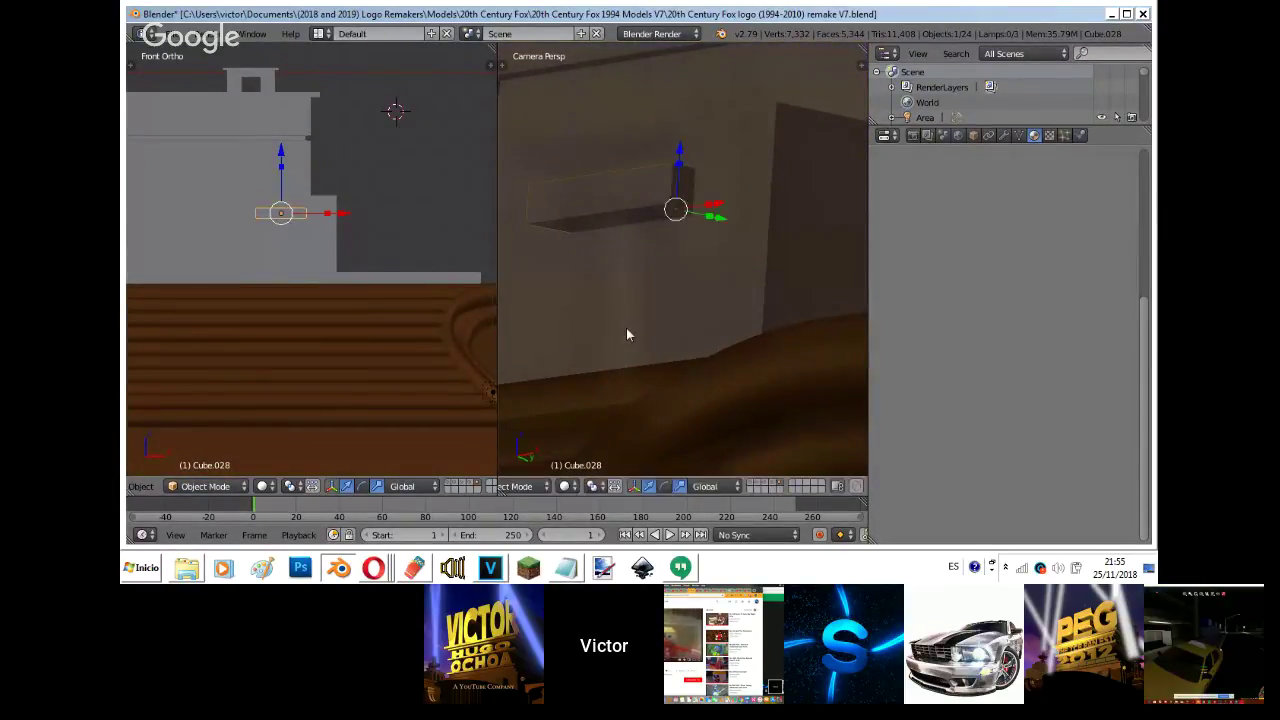
# - Set the ledge closer against the block's front face and adjust the block's Y depth to fit
pyautogui.moveTo(704, 206); pyautogui.dragTo(712, 204)
pyautogui.press('Escape')
pyautogui.rightClick(634, 263)
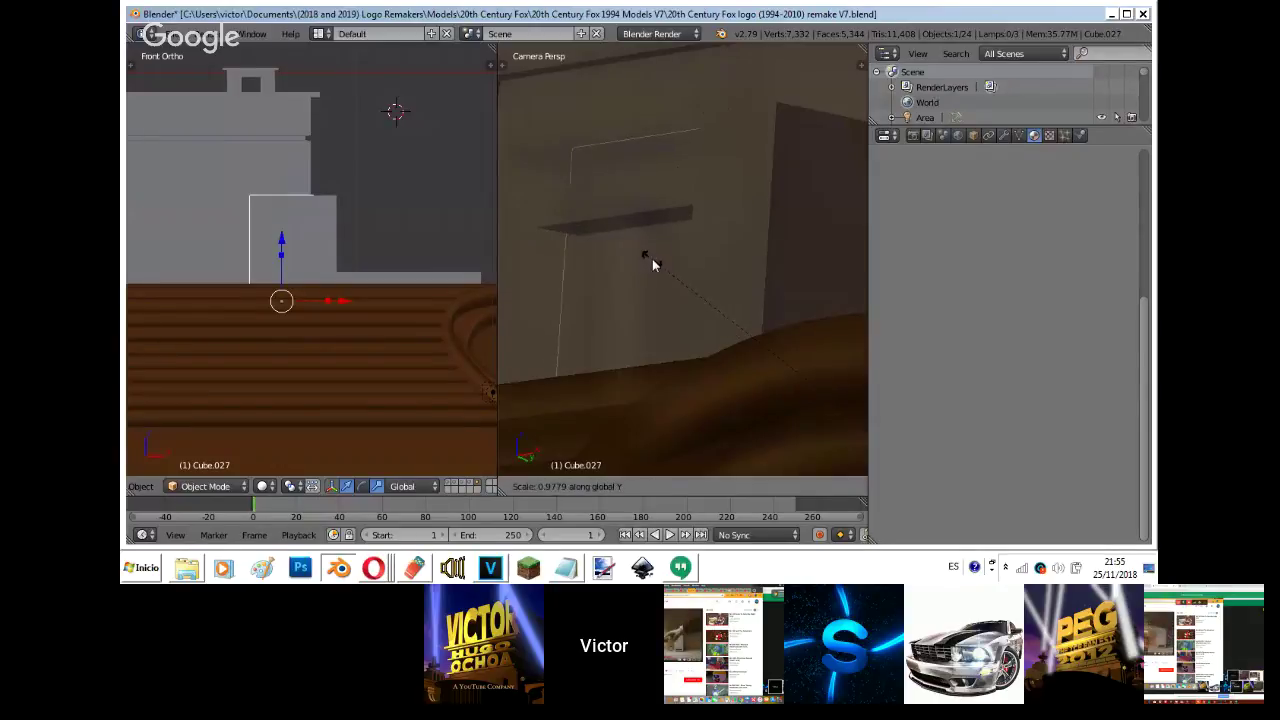
pyautogui.rightClick(596, 214)
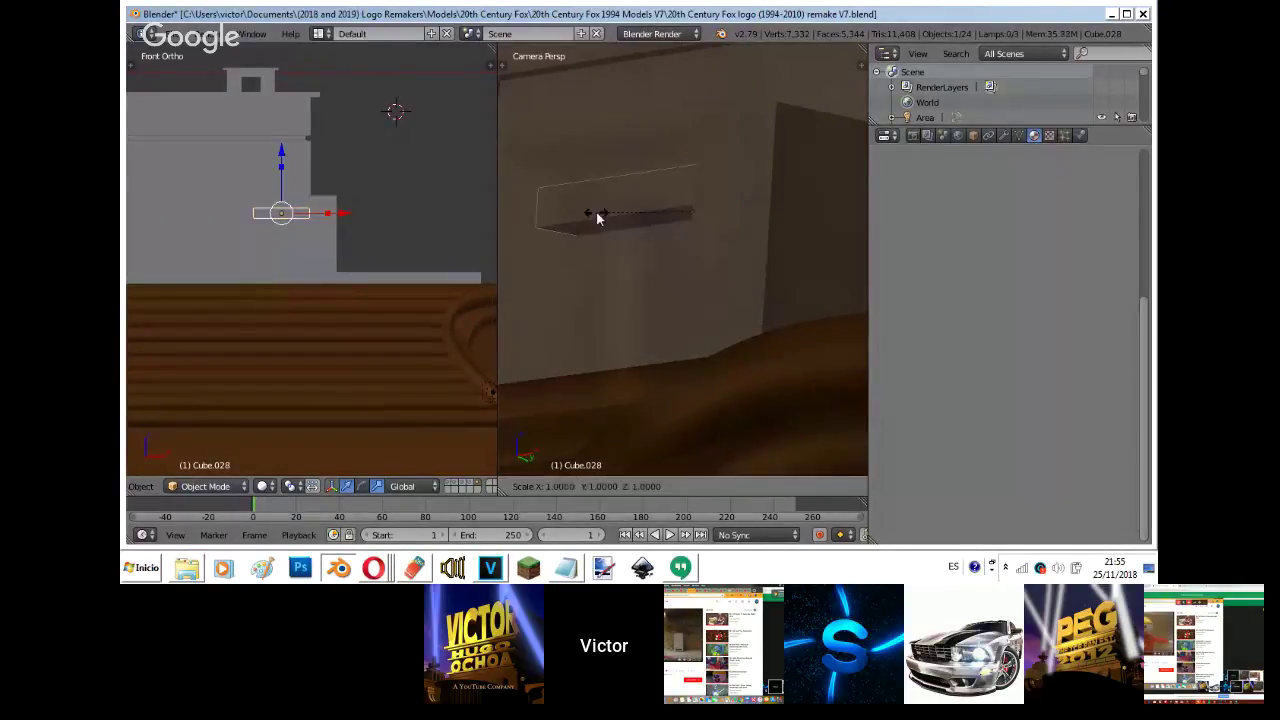
pyautogui.press('z')
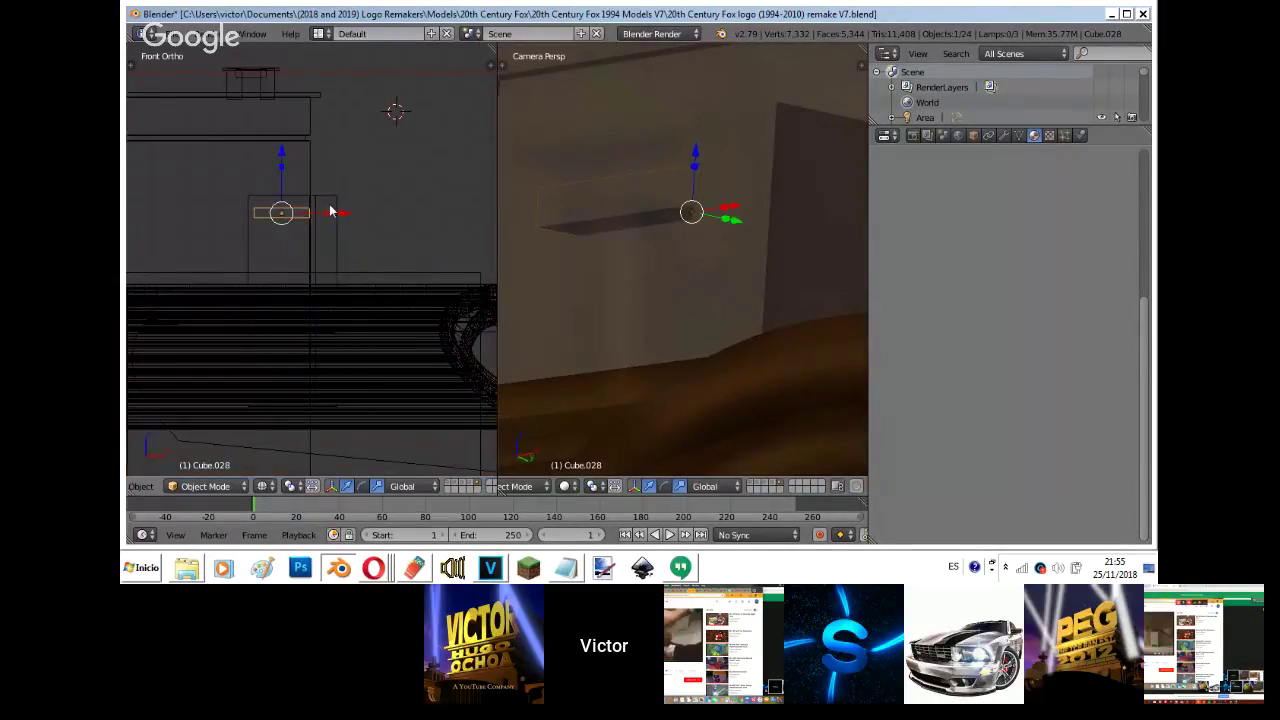
# - Duplicate the block behind the ledge in place, flatten the copy along Z, and raise it onto the block's top as a roof slab
pyautogui.rightClick(314, 200)
pyautogui.rightClick(295, 200)
pyautogui.hotkey('shift', 'd')
pyautogui.rightClick(309, 181)
pyautogui.press('z')
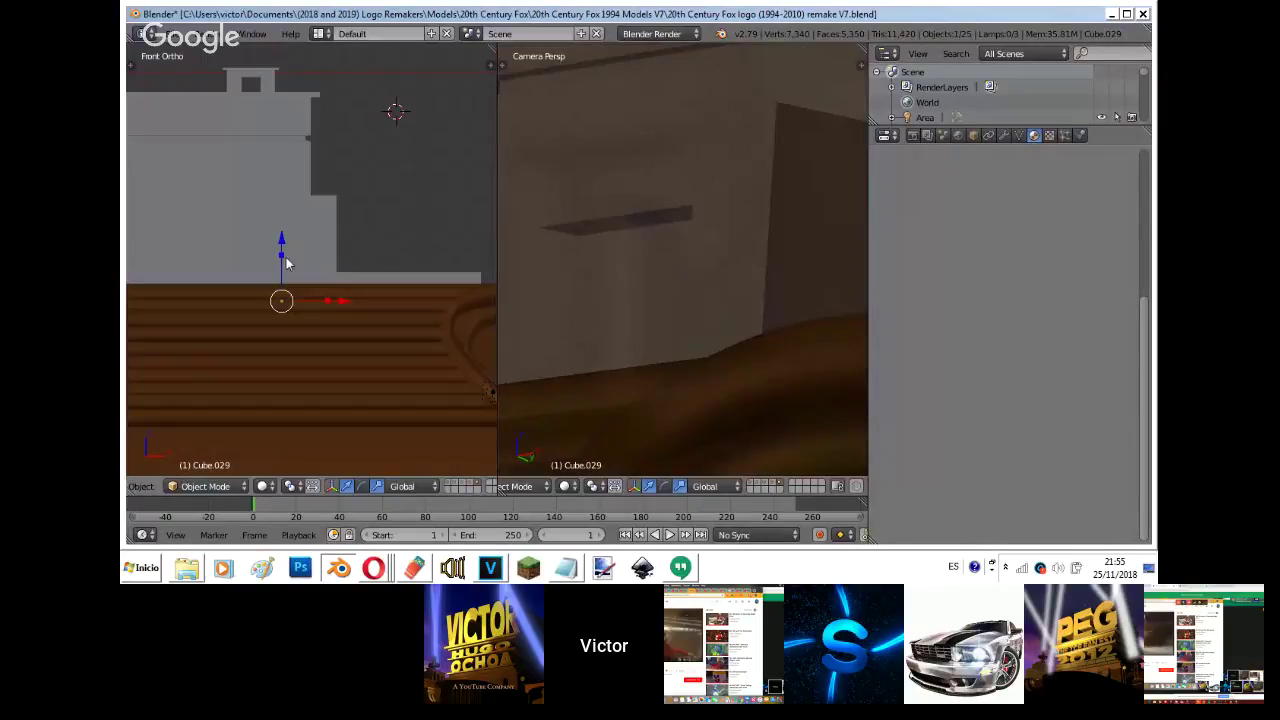
pyautogui.moveTo(283, 243); pyautogui.dragTo(287, 132)
pyautogui.press('z')
pyautogui.press('s')
pyautogui.press('z')
pyautogui.click(285, 212)
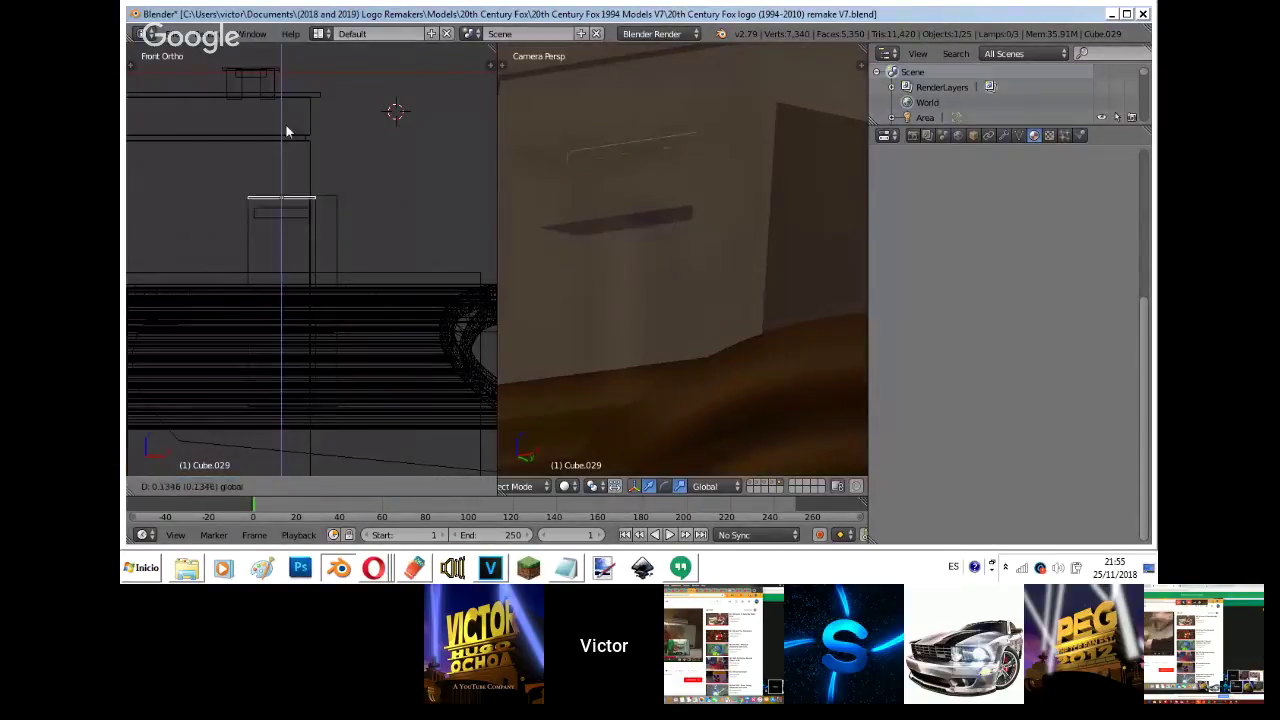
pyautogui.click(310, 121)
# - Widen the roof slab along X by a factor of about 1.31 and shift it along X over both blocks
pyautogui.press('s')
pyautogui.press('x')
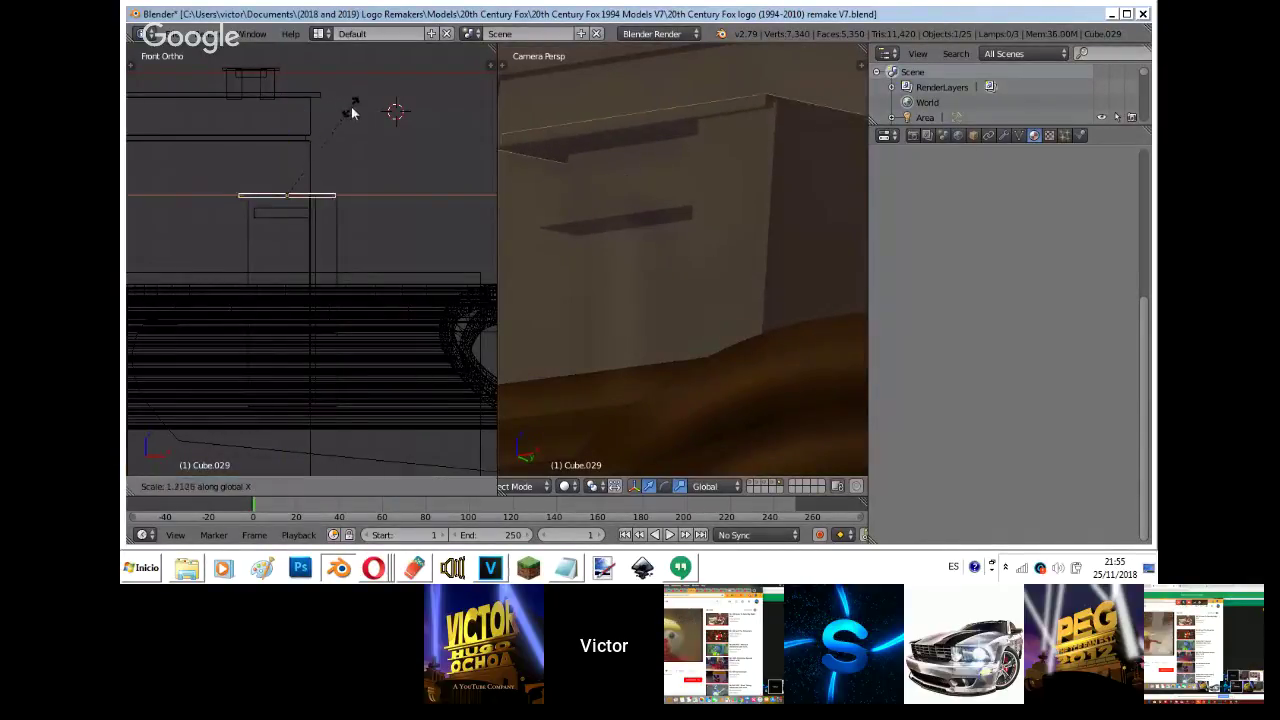
pyautogui.click(352, 112)
pyautogui.press('g')
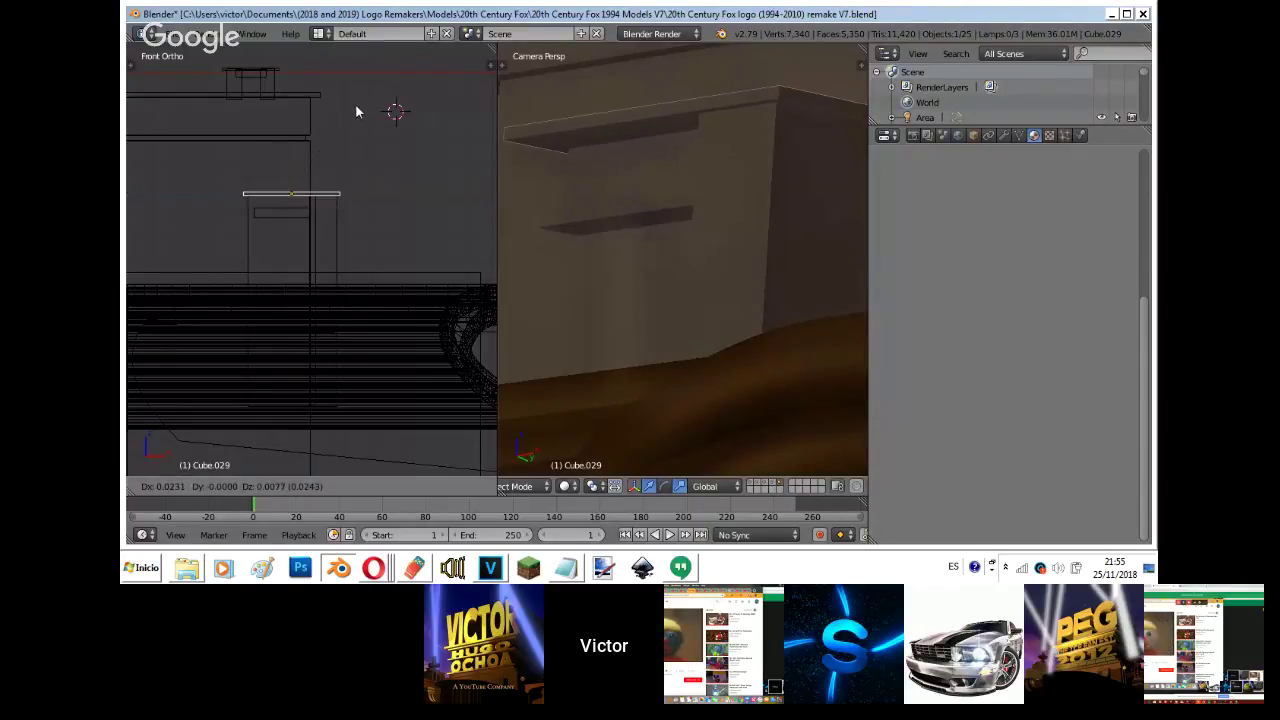
pyautogui.click(363, 108)
# - Extend the roof slab slightly along X and Y so it overhangs the blocks
pyautogui.press('z')
pyautogui.press('z')
pyautogui.press('s')
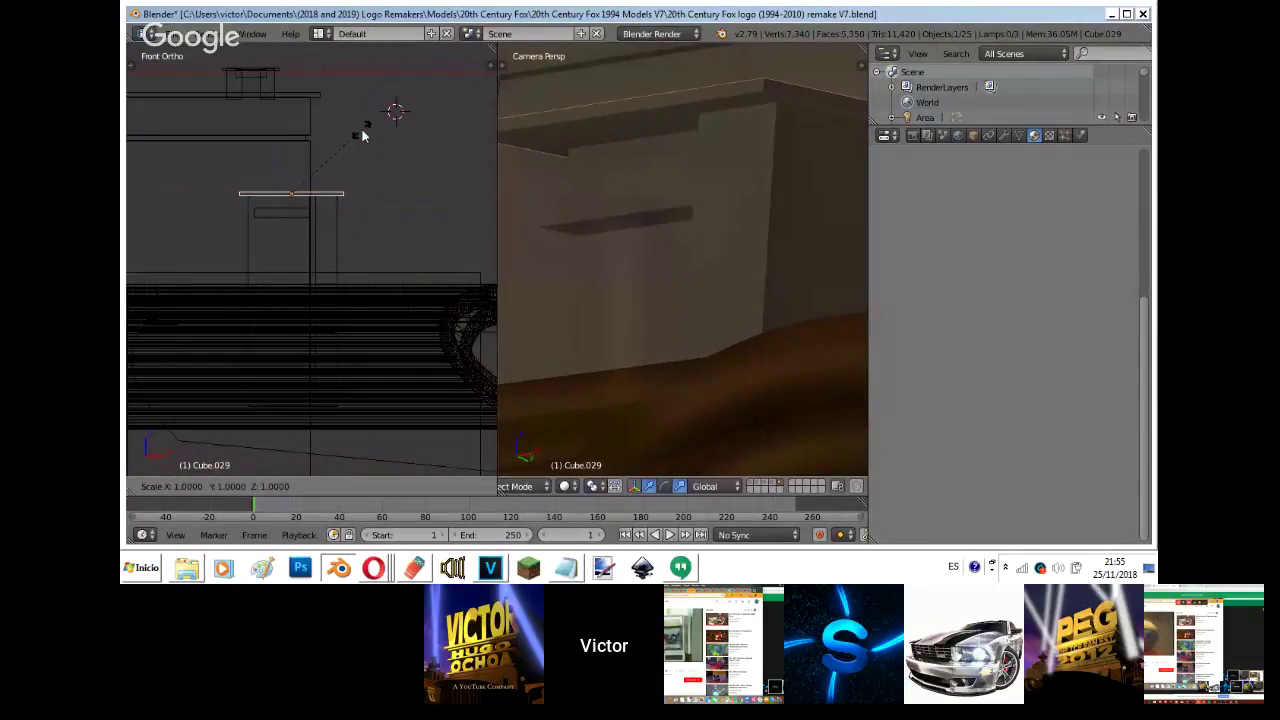
pyautogui.click(363, 135)
pyautogui.press('z')
pyautogui.press('z')
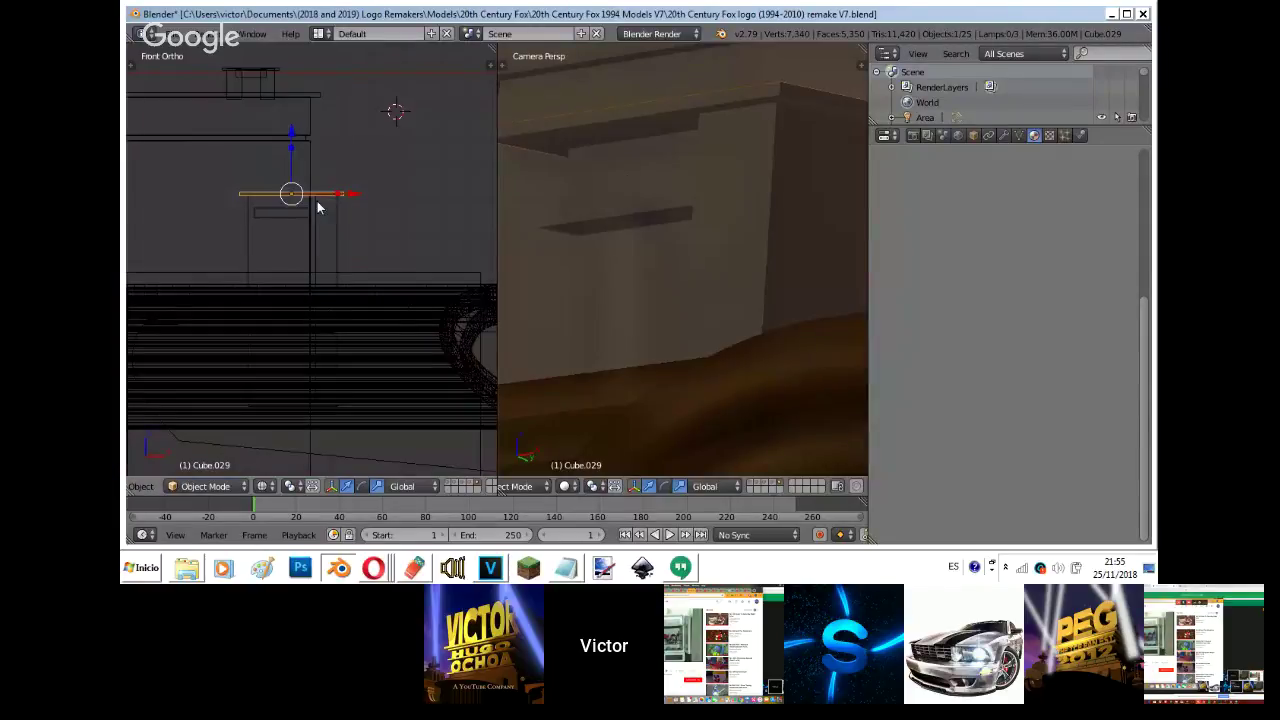
# - Enlarge the block beneath the roof slab by about 1.16 along X and 1.06 along Y, and select the ledge
pyautogui.rightClick(242, 229)
pyautogui.press('s')
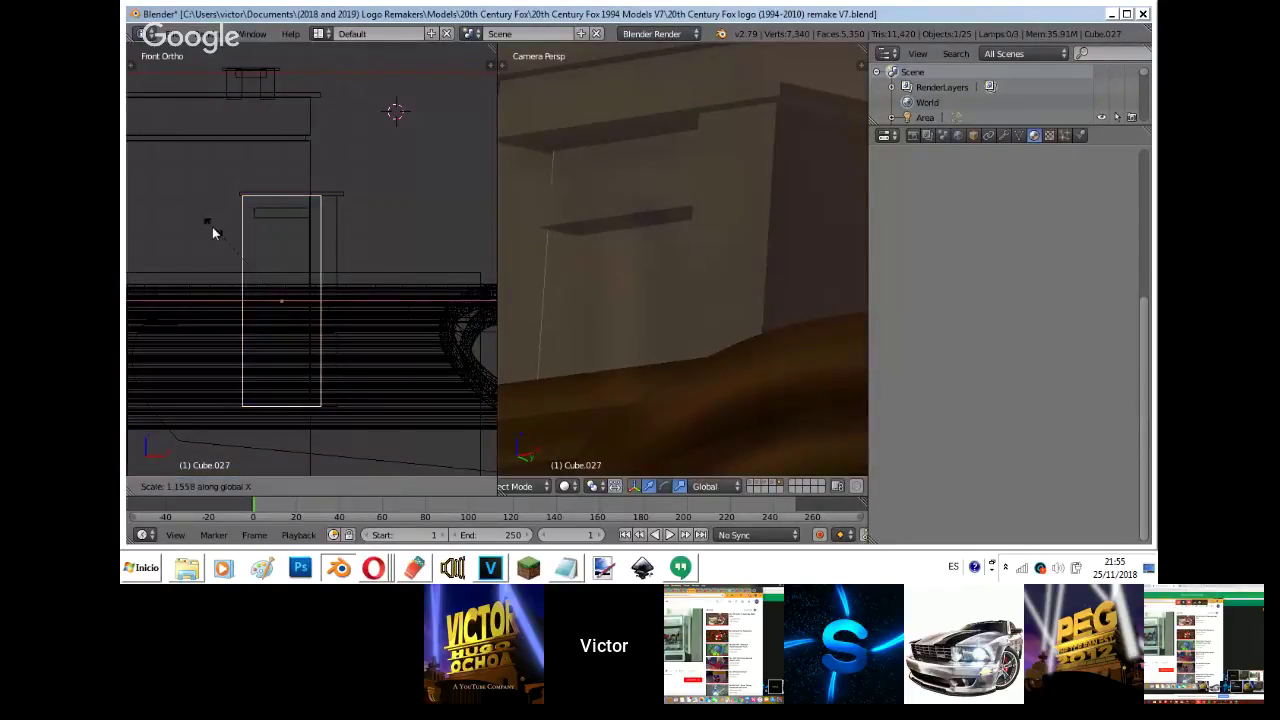
pyautogui.press('y')
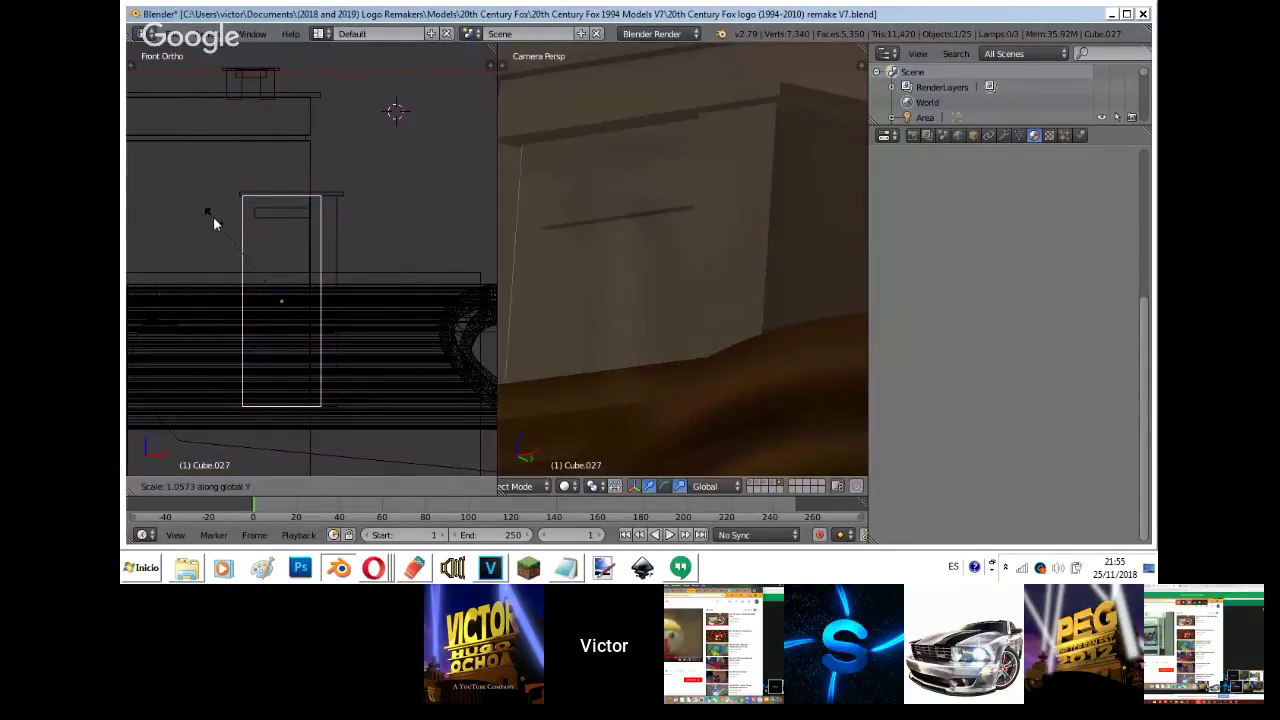
pyautogui.click(220, 220)
pyautogui.rightClick(283, 219)
pyautogui.press('z')
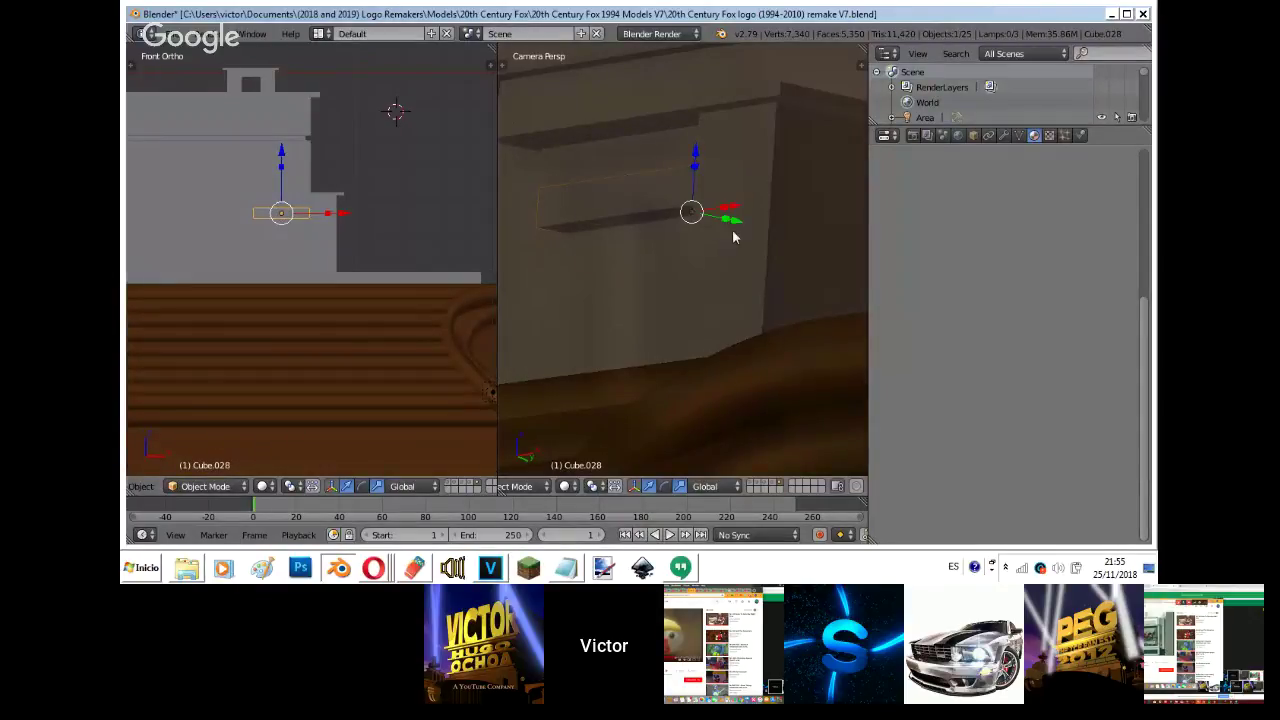
# - Widen the ledge slightly along X, then nudge it along Y and raise it on the block's front face
pyautogui.moveTo(741, 221); pyautogui.dragTo(738, 220)
pyautogui.press('s')
pyautogui.click(745, 218)
pyautogui.click(745, 218)
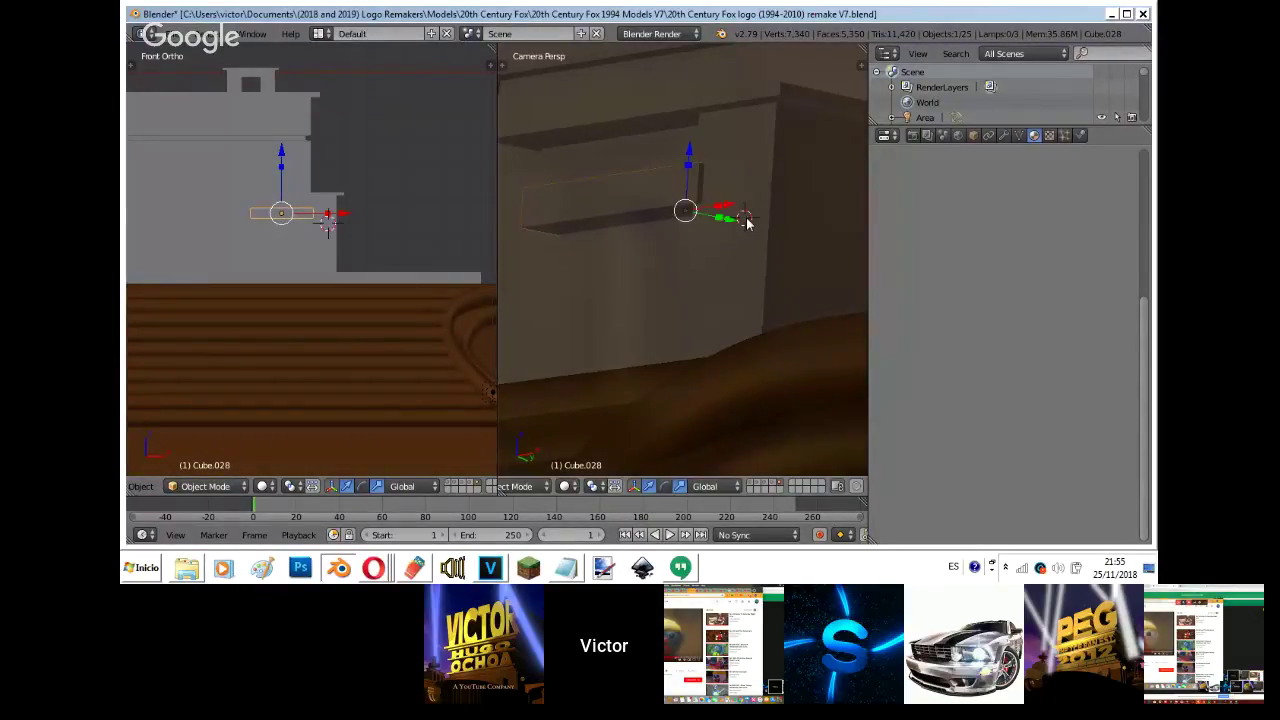
pyautogui.press('g')
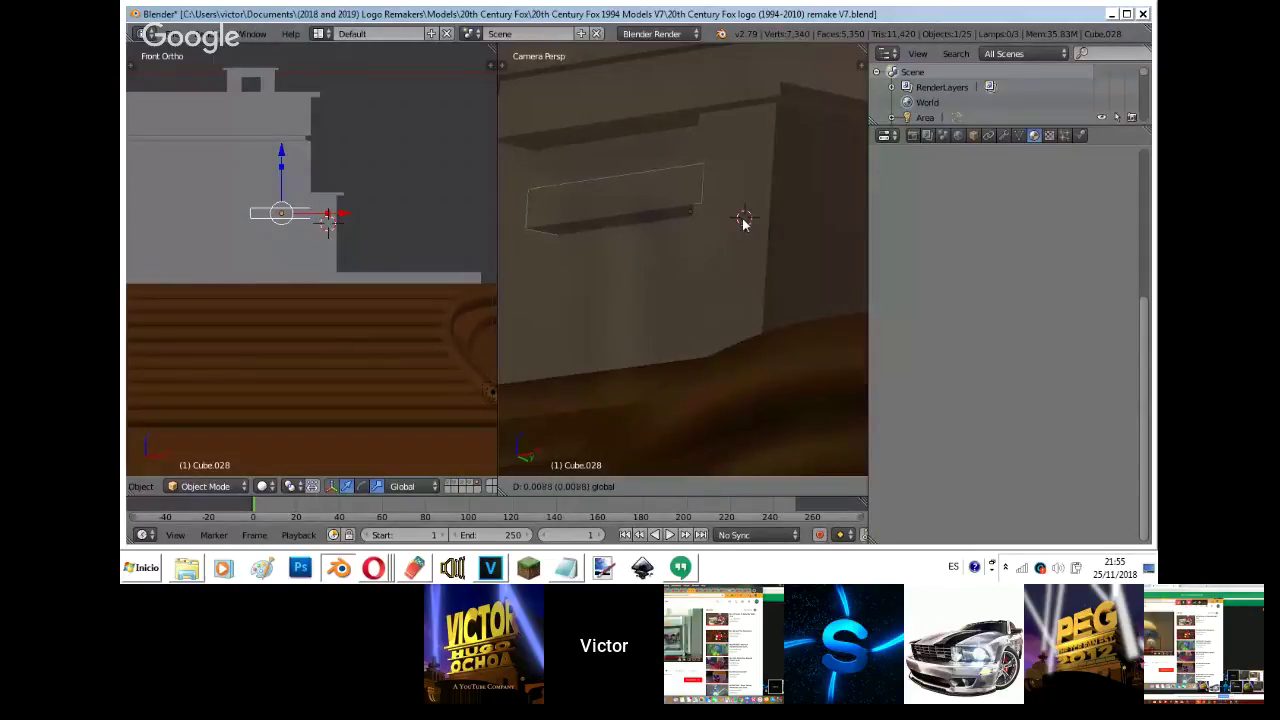
pyautogui.moveTo(742, 218); pyautogui.dragTo(744, 219)
pyautogui.moveTo(690, 143); pyautogui.dragTo(694, 126)
pyautogui.scroll(-5, 694, 126)
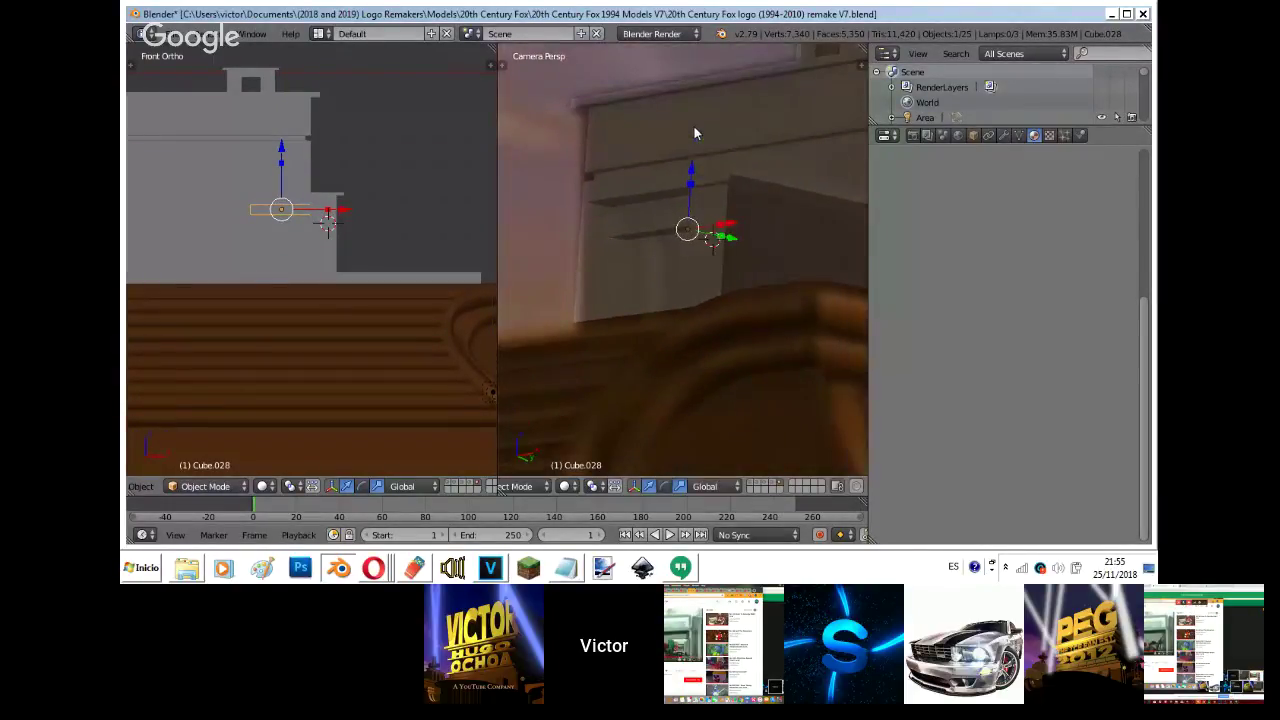
# - Narrow the block behind the ledge along X and shift it along X so its outer edge lines up with the ledge's end
pyautogui.rightClick(242, 238)
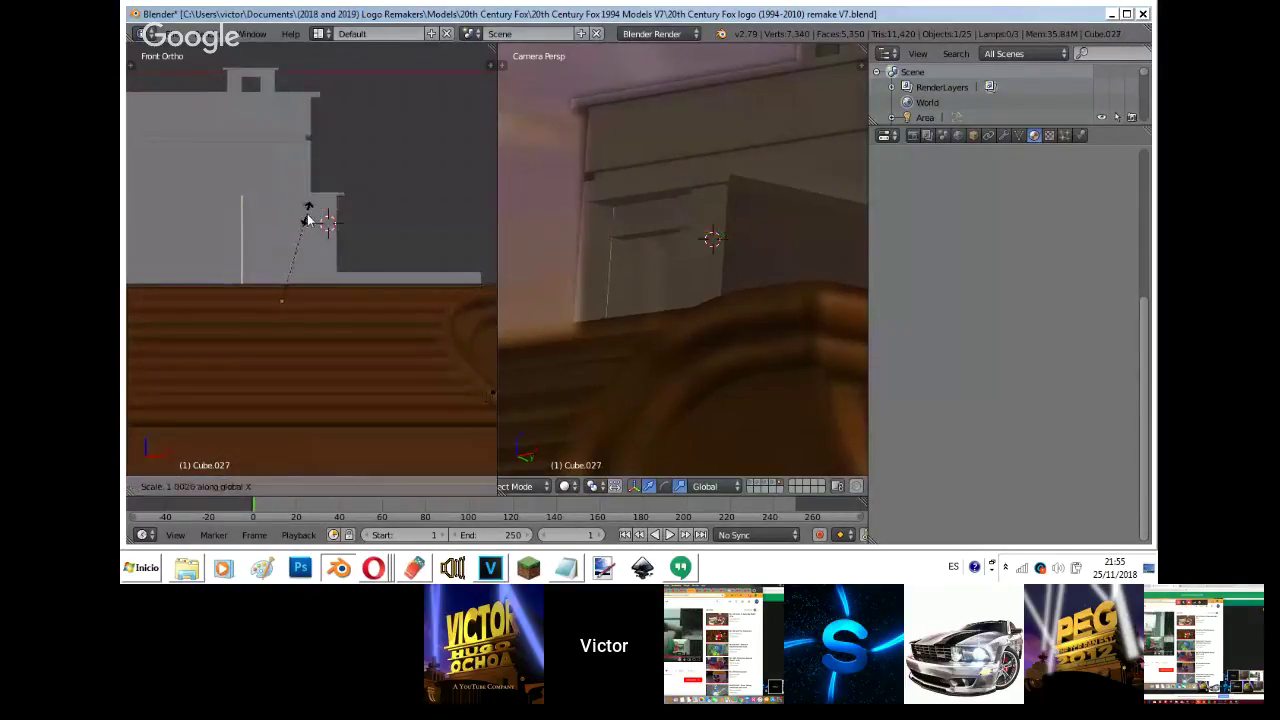
pyautogui.press('z')
pyautogui.press('g')
pyautogui.press('x')
pyautogui.click(338, 266)
pyautogui.press('s')
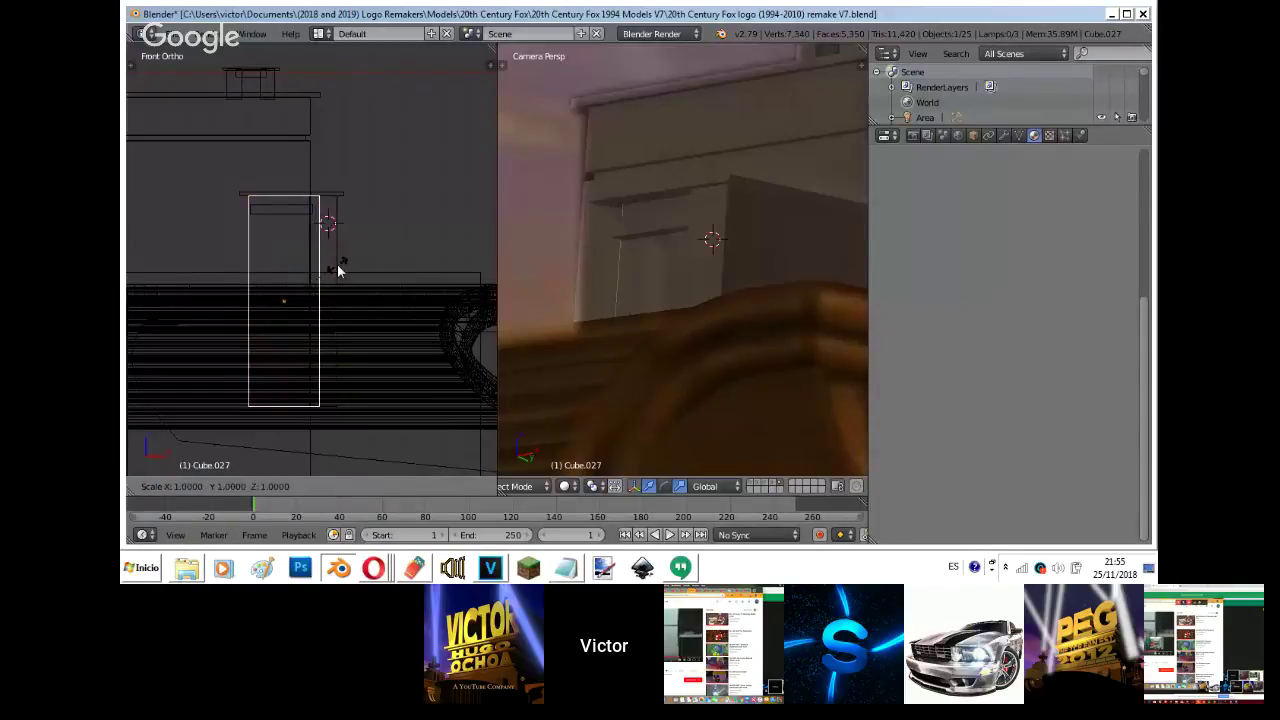
pyautogui.press('x')
pyautogui.click(338, 266)
pyautogui.press('z')
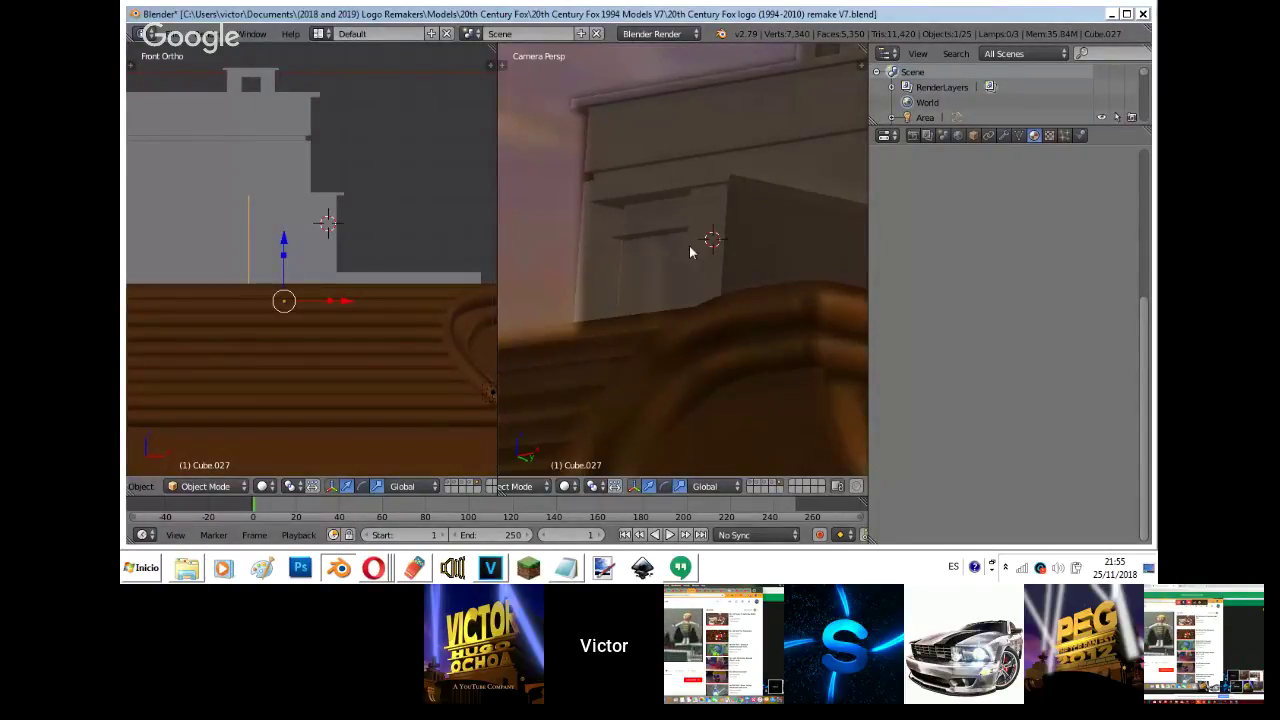
# - Select the ledge beneath the roof slab, check the live stream page in the Opera browser, and switch back to Blender
pyautogui.scroll(-2, 690, 252)
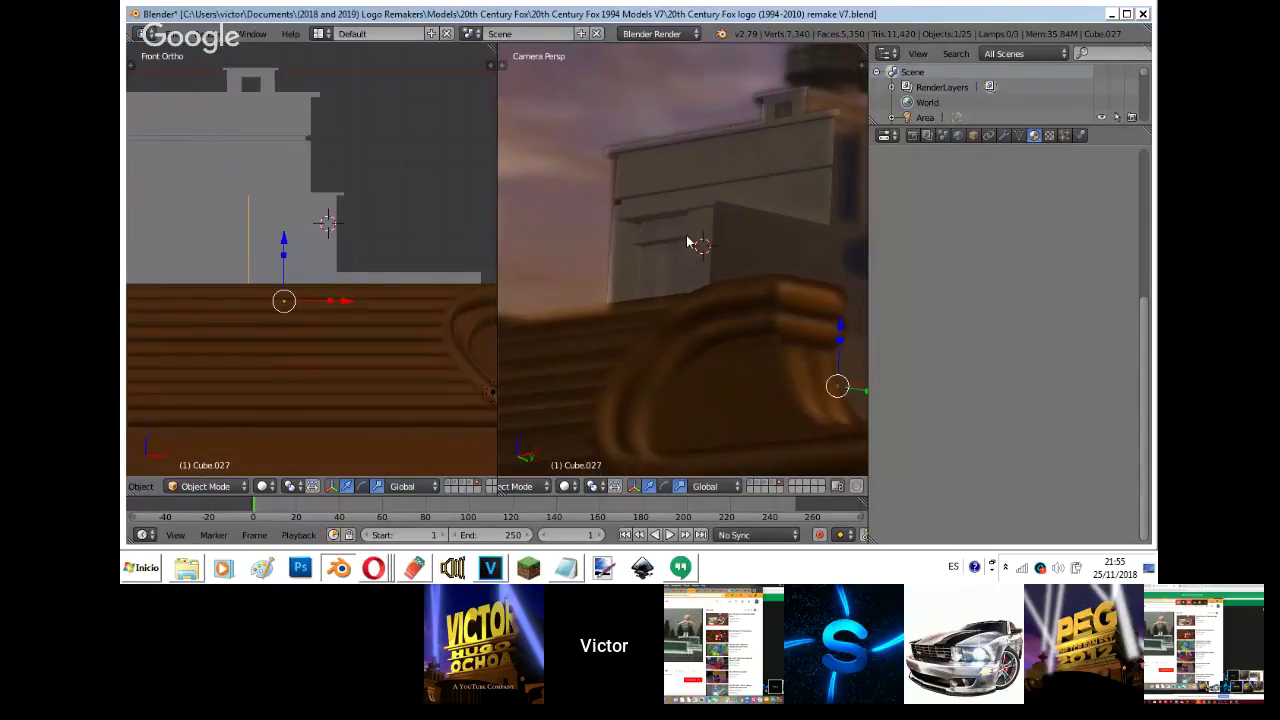
pyautogui.scroll(2, 688, 243)
pyautogui.press('z')
pyautogui.rightClick(305, 210)
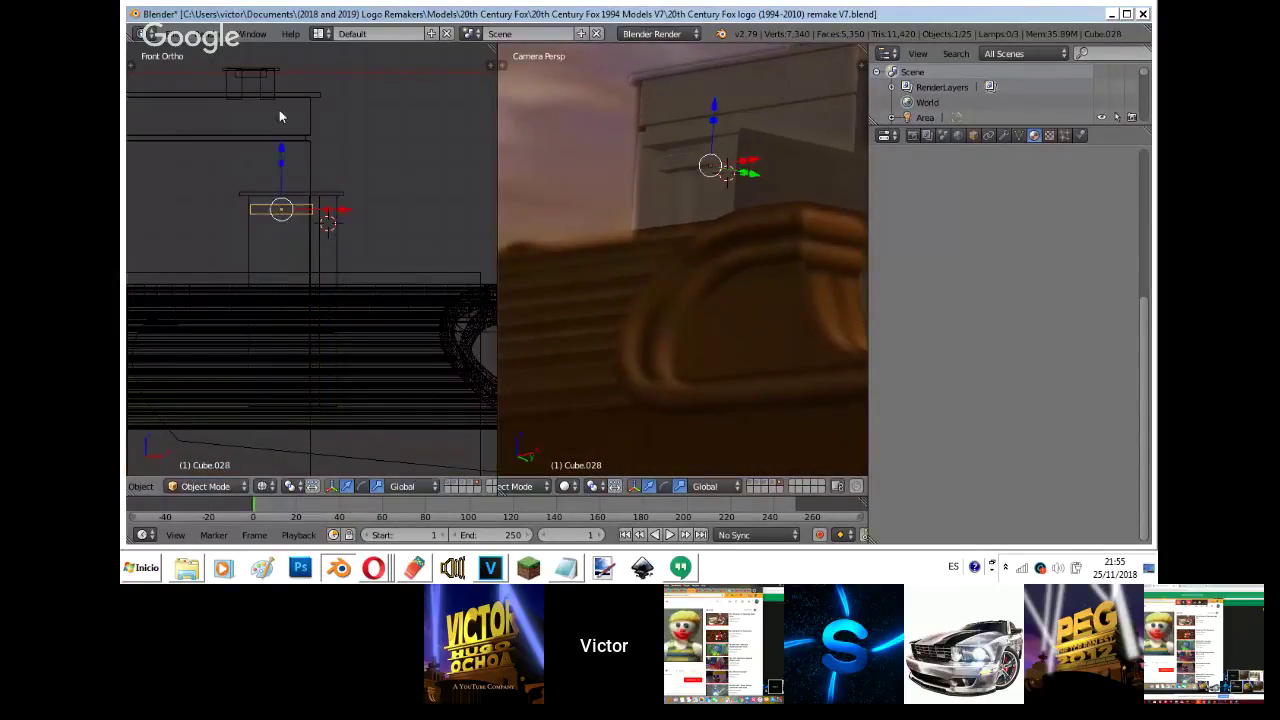
pyautogui.click(373, 567)
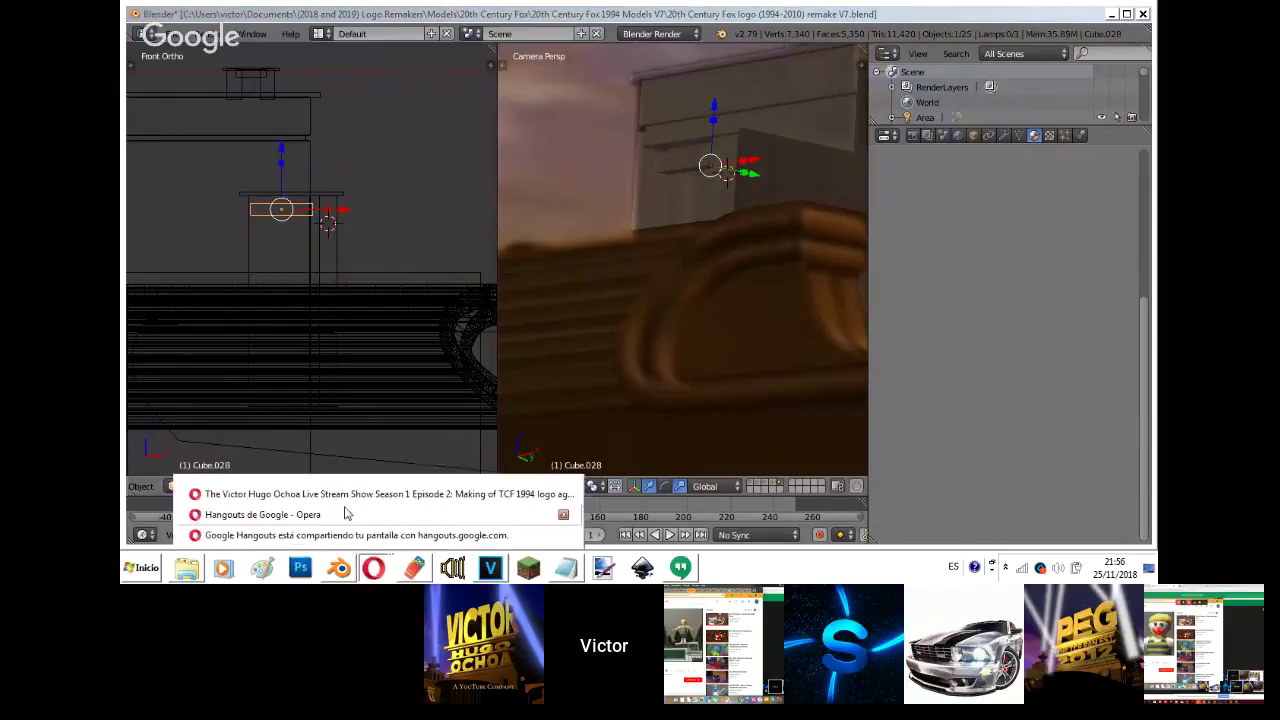
pyautogui.click(343, 509)
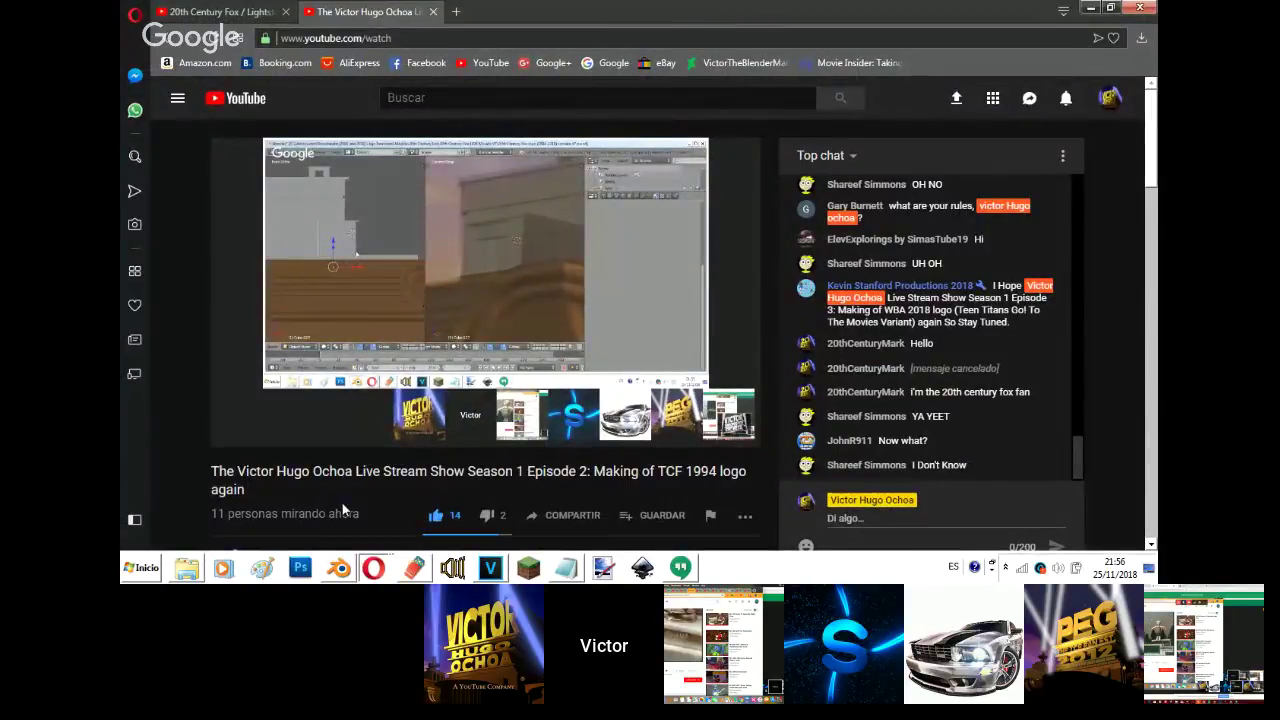
pyautogui.click(338, 567)
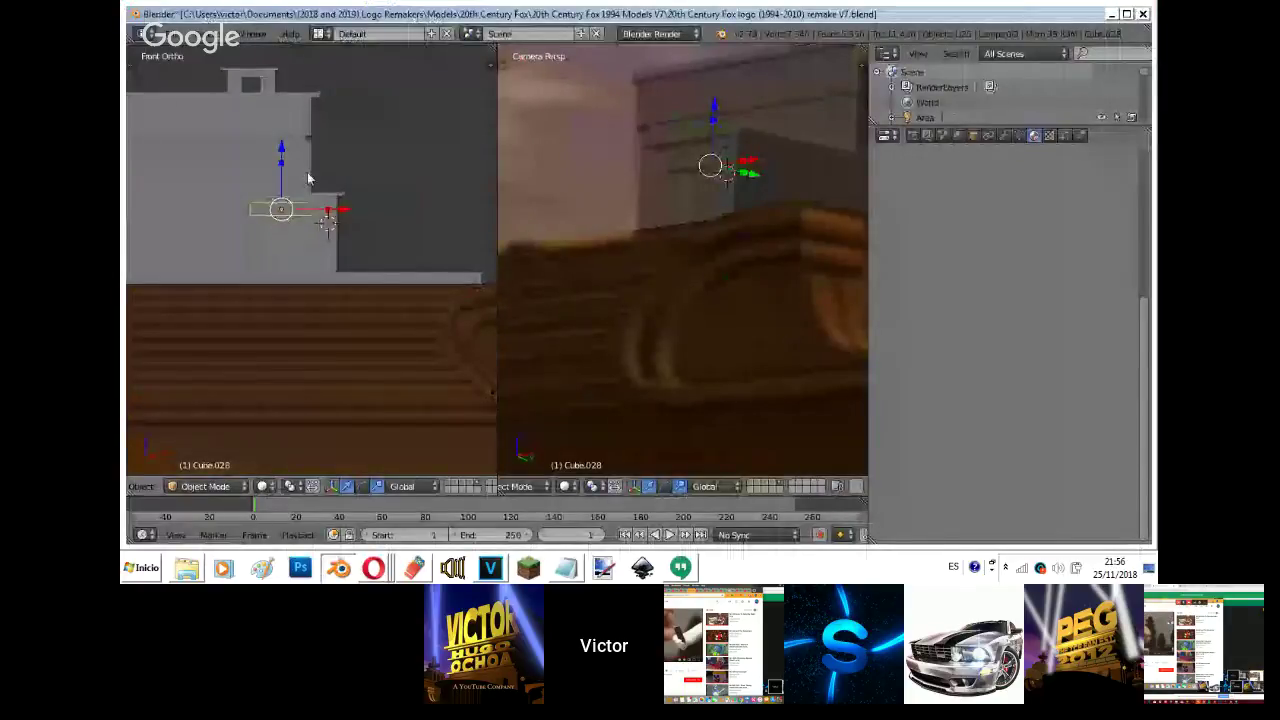
# - Raise the ledge slightly along Z and flatten it along Z by a factor of about 0.79
pyautogui.press('g')
pyautogui.press('z')
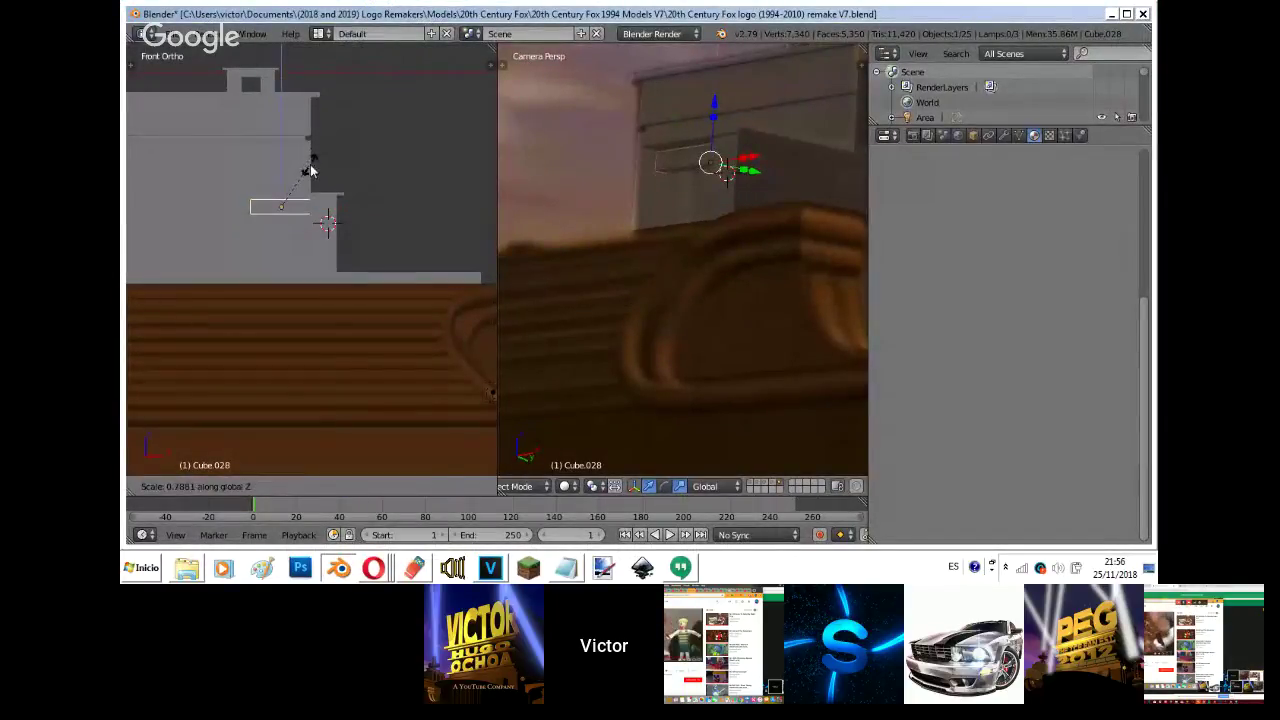
pyautogui.click(310, 170)
pyautogui.keyDown('shift'); pyautogui.moveTo(309, 180); pyautogui.dragTo(353, 257, button='middle'); pyautogui.keyUp('shift')
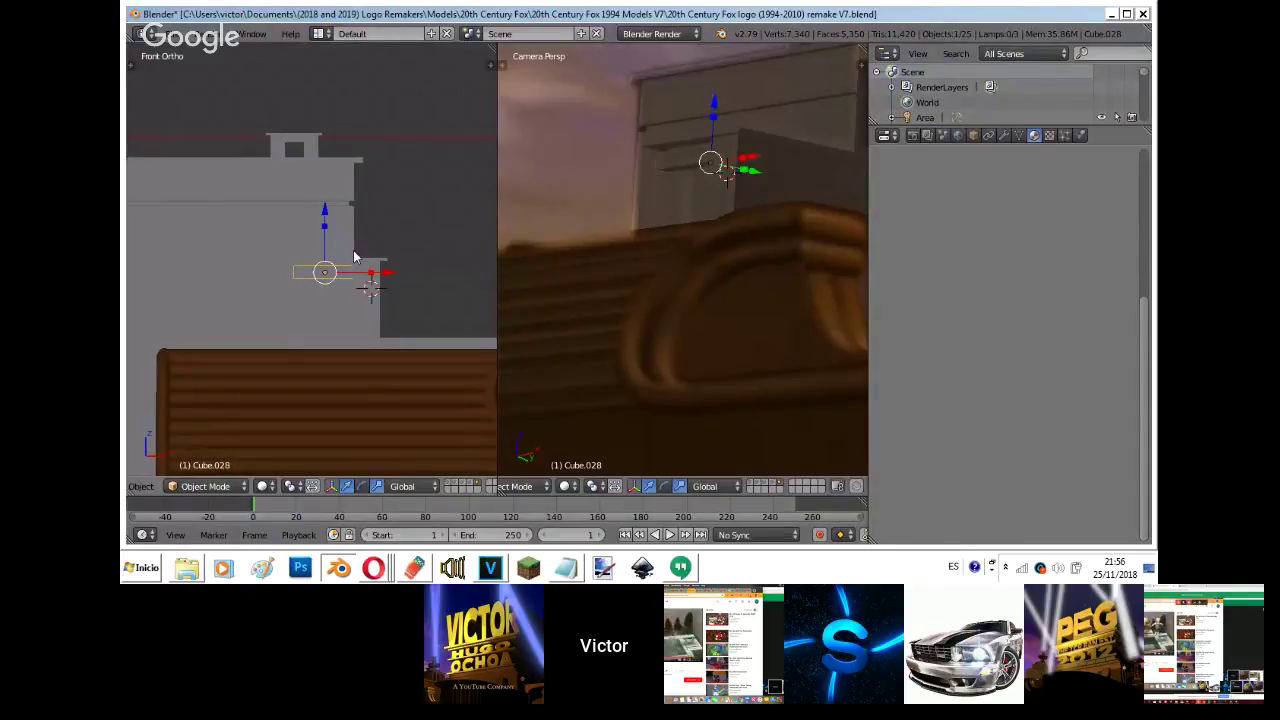
# - Stop the Google Hangouts screen share
pyautogui.moveTo(375, 560)
pyautogui.click(380, 538)
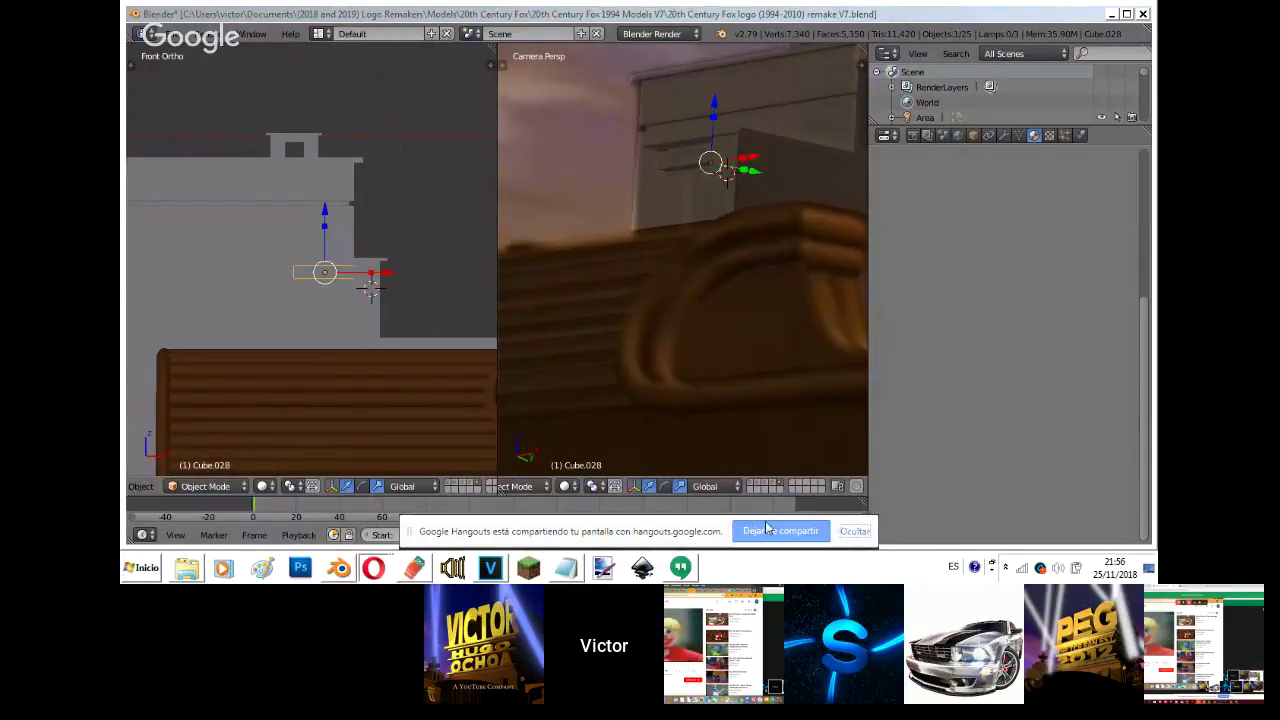
pyautogui.click(769, 528)
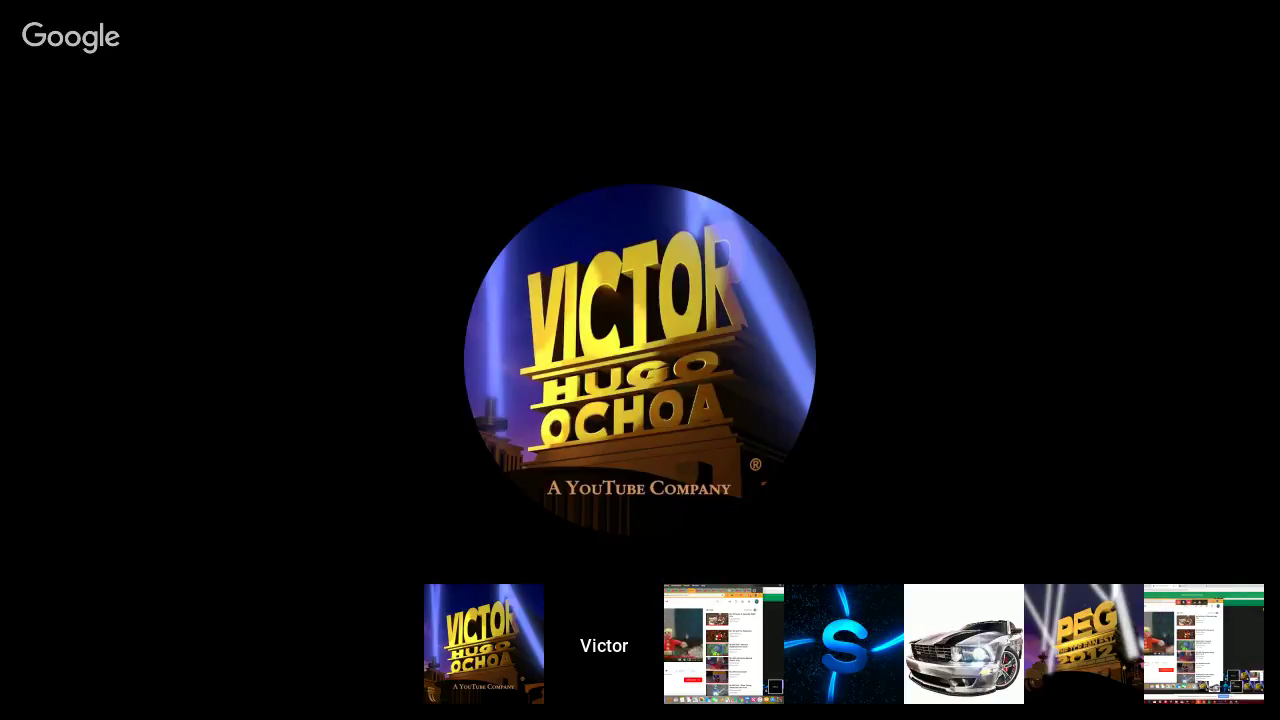
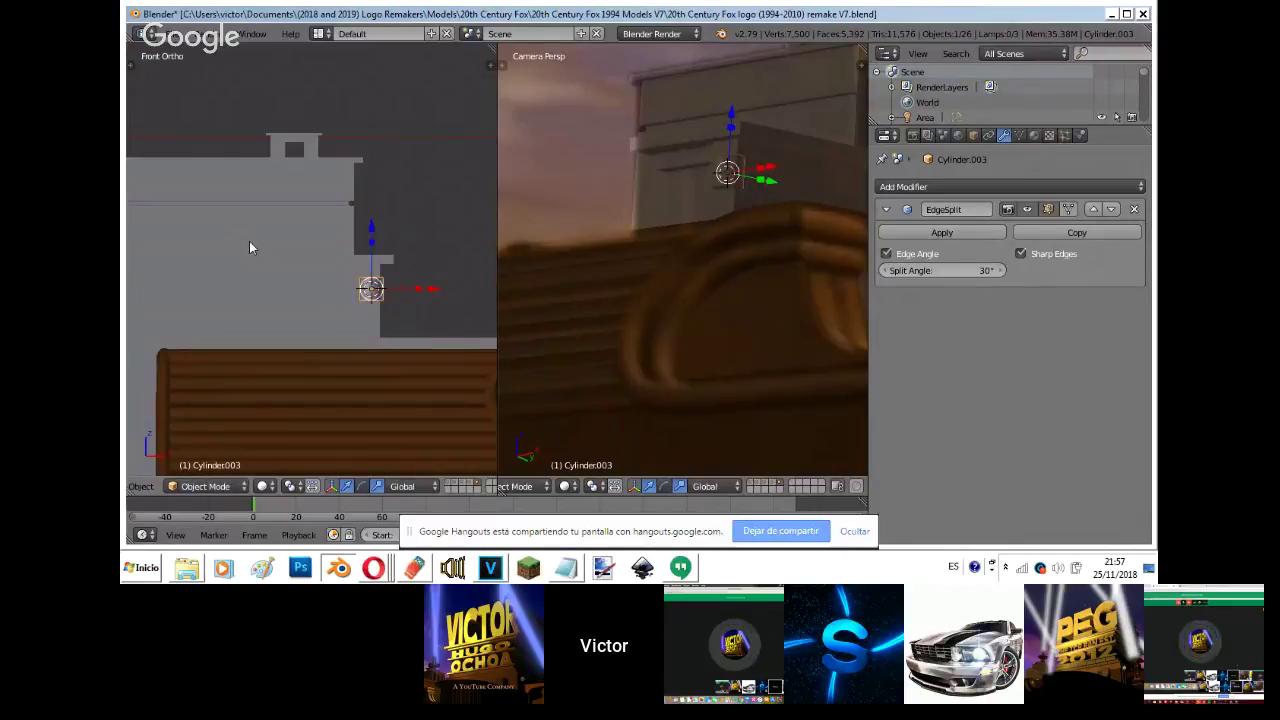
# - Position the small edge-split cylinder in front of the block, under the ledge, aligning it from the right and front views
pyautogui.press('z')
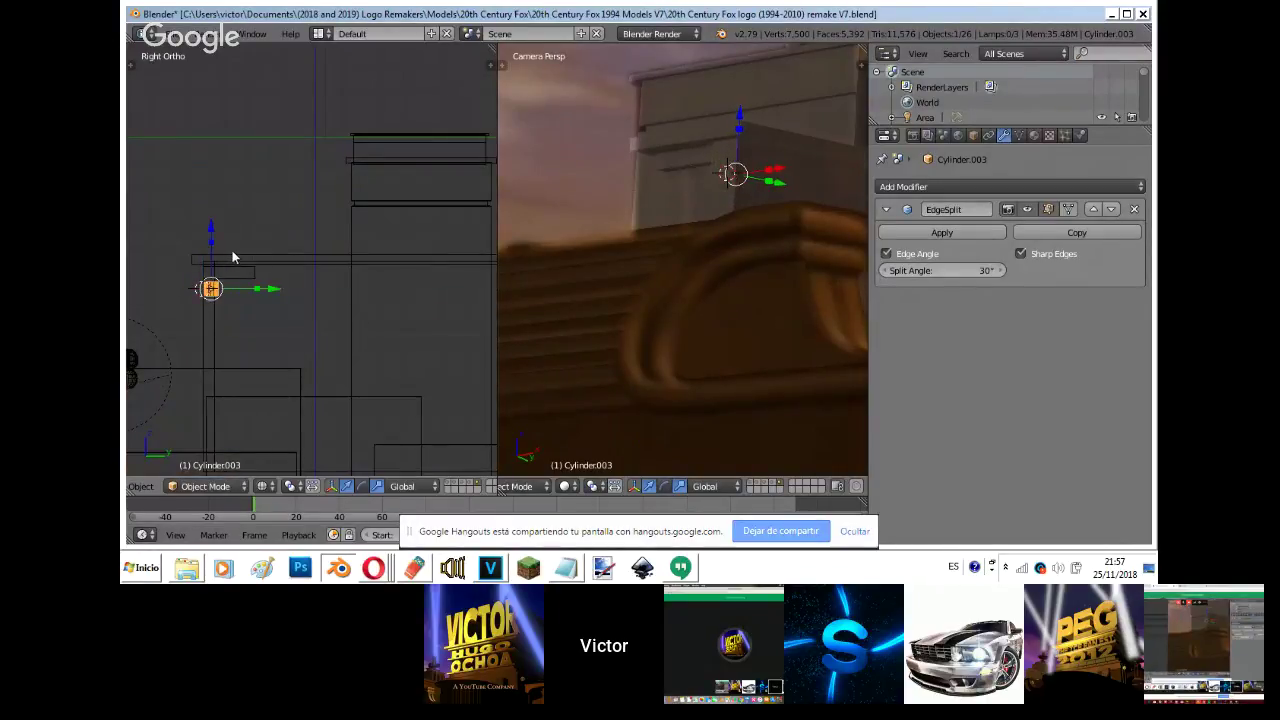
pyautogui.press('z')
pyautogui.press('KP_1')
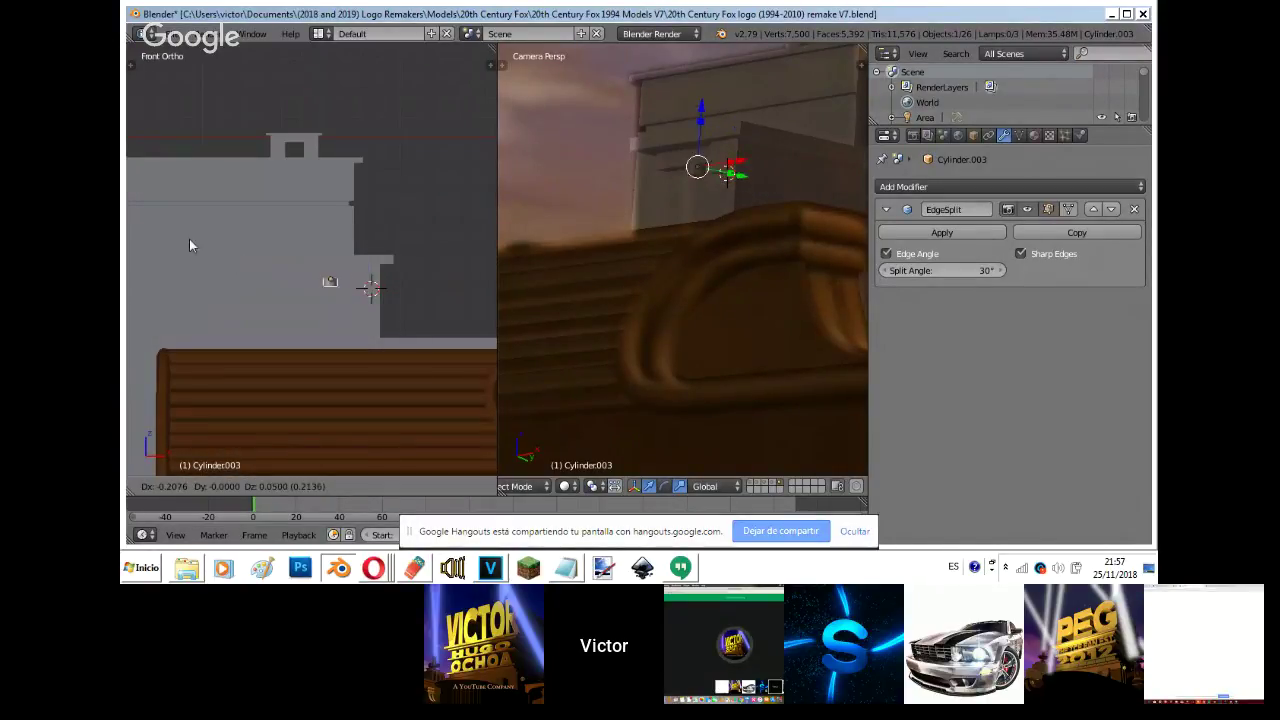
pyautogui.click(179, 257)
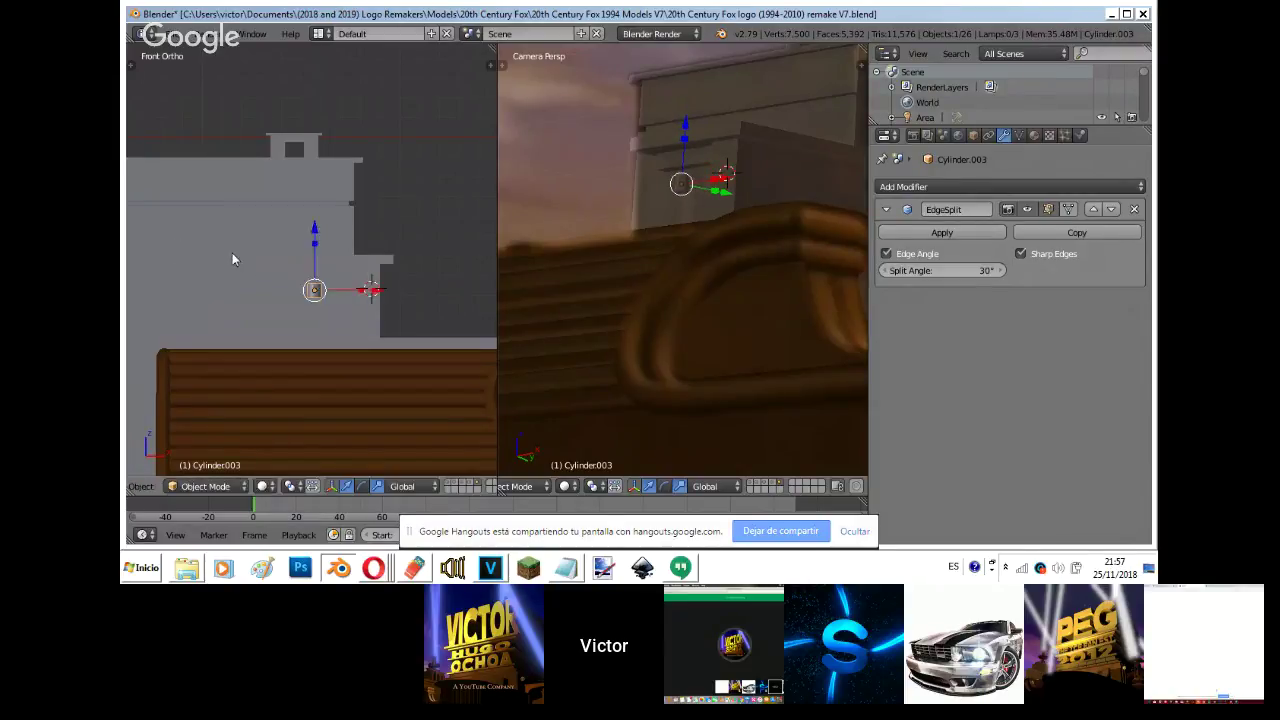
# - Stretch the cylinder along Z into a tall column and lower it until its top meets the underside of the roof slab
pyautogui.press('z')
pyautogui.rightClick(318, 268)
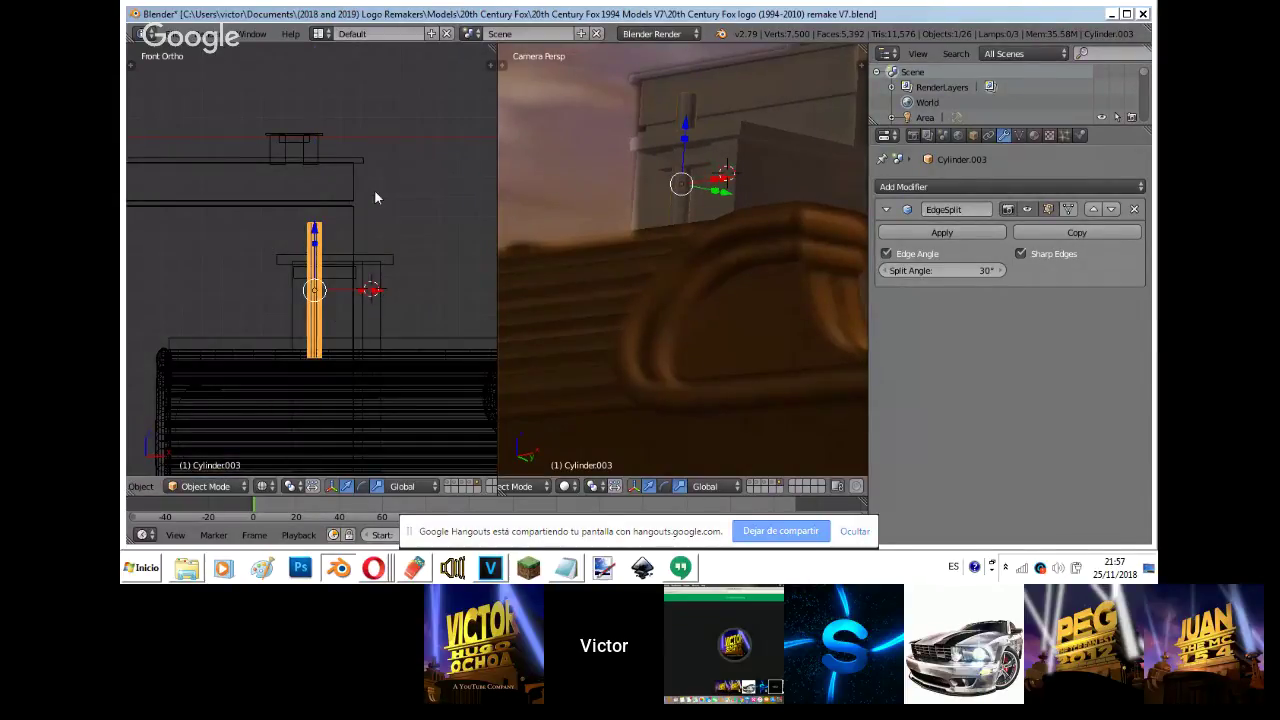
pyautogui.press('g')
pyautogui.press('z')
pyautogui.click(333, 297)
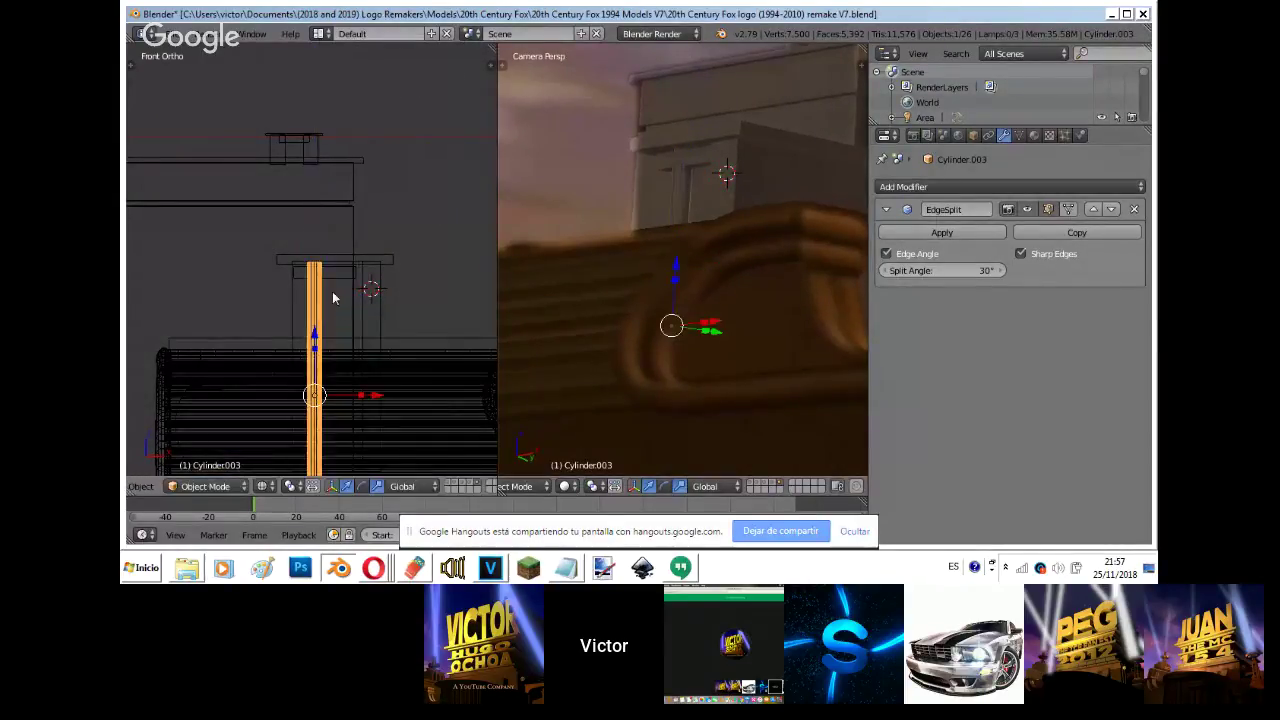
# - Lower the column along Z and lengthen it so its top ends just beneath the ledge
pyautogui.press('g')
pyautogui.press('z')
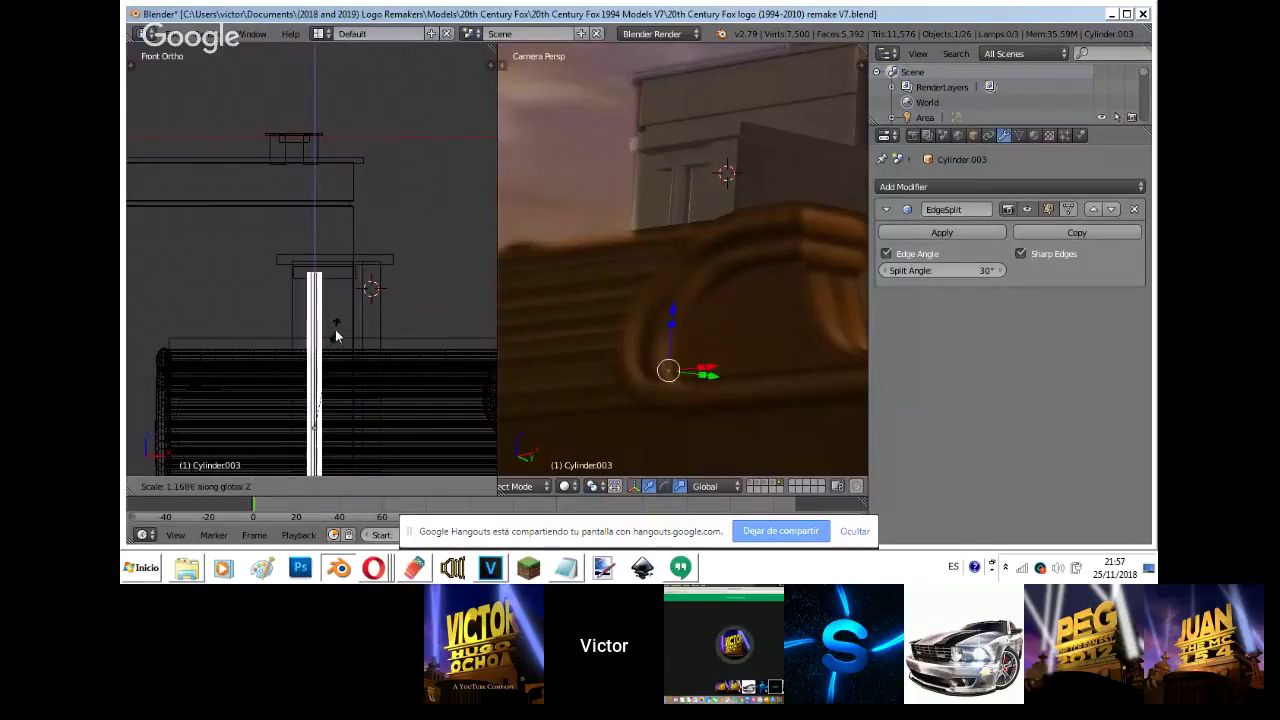
pyautogui.click(361, 340)
pyautogui.press('g')
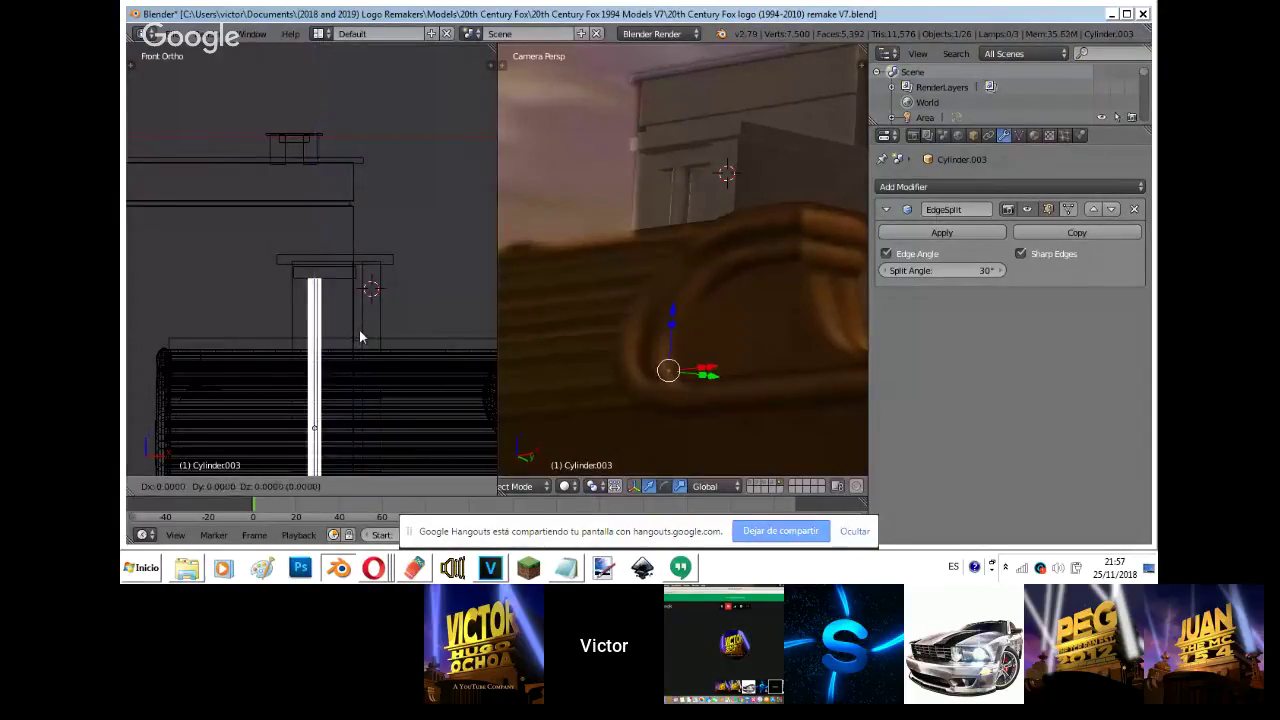
pyautogui.rightClick(368, 333)
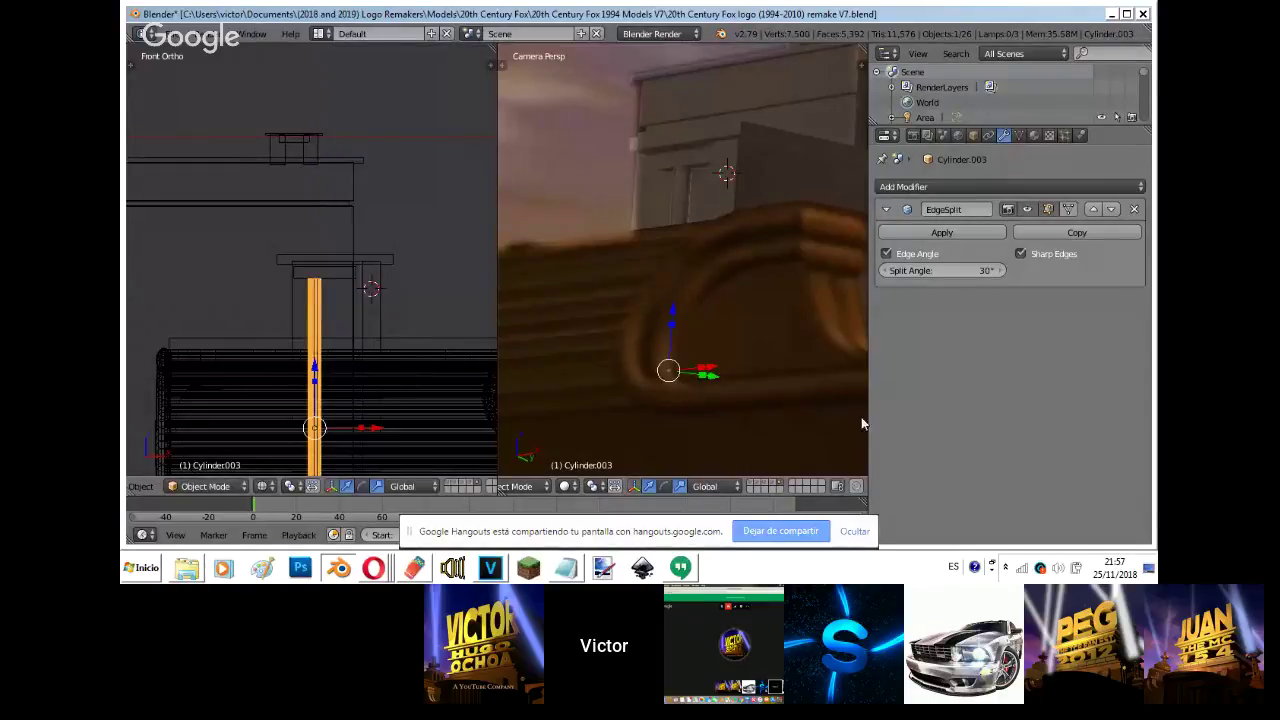
# - Duplicate the column and move the copy along X to beneath the opposite end of the ledge
pyautogui.press('g')
pyautogui.rightClick(722, 377)
pyautogui.hotkey('shift', 'd')
pyautogui.rightClick(720, 367)
pyautogui.moveTo(718, 366); pyautogui.dragTo(743, 354)
pyautogui.click(747, 357)
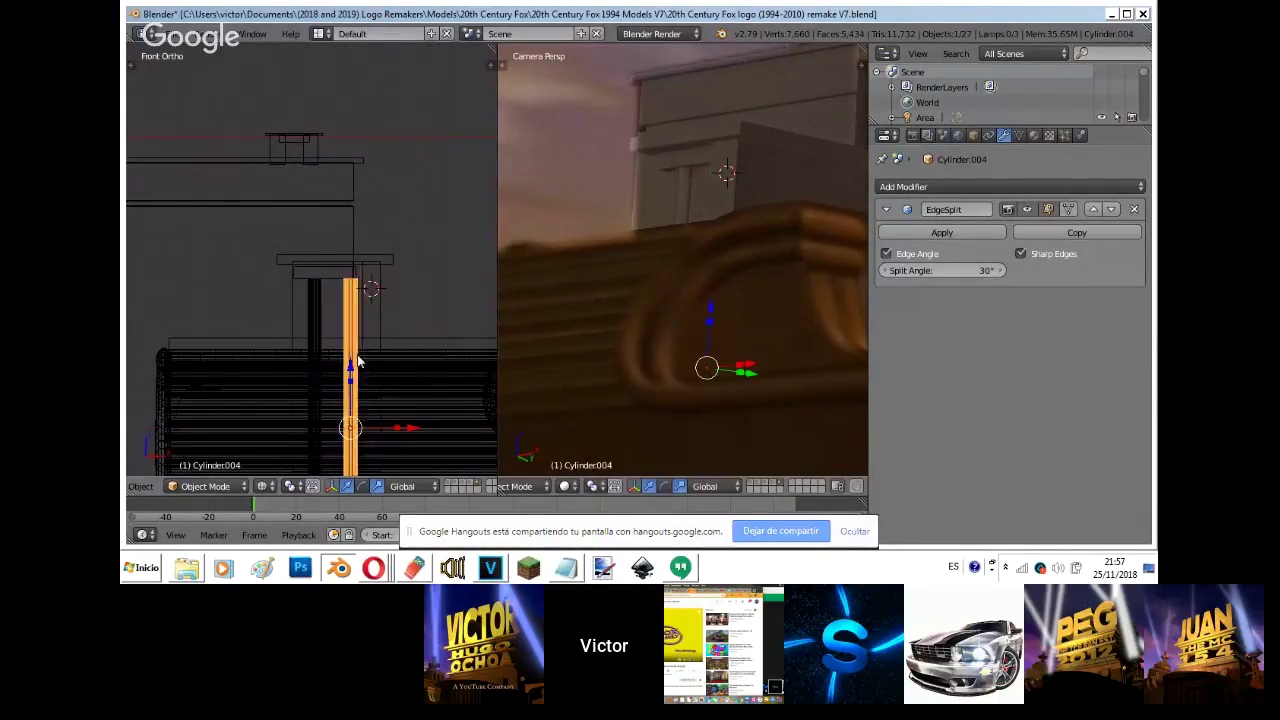
pyautogui.press('z')
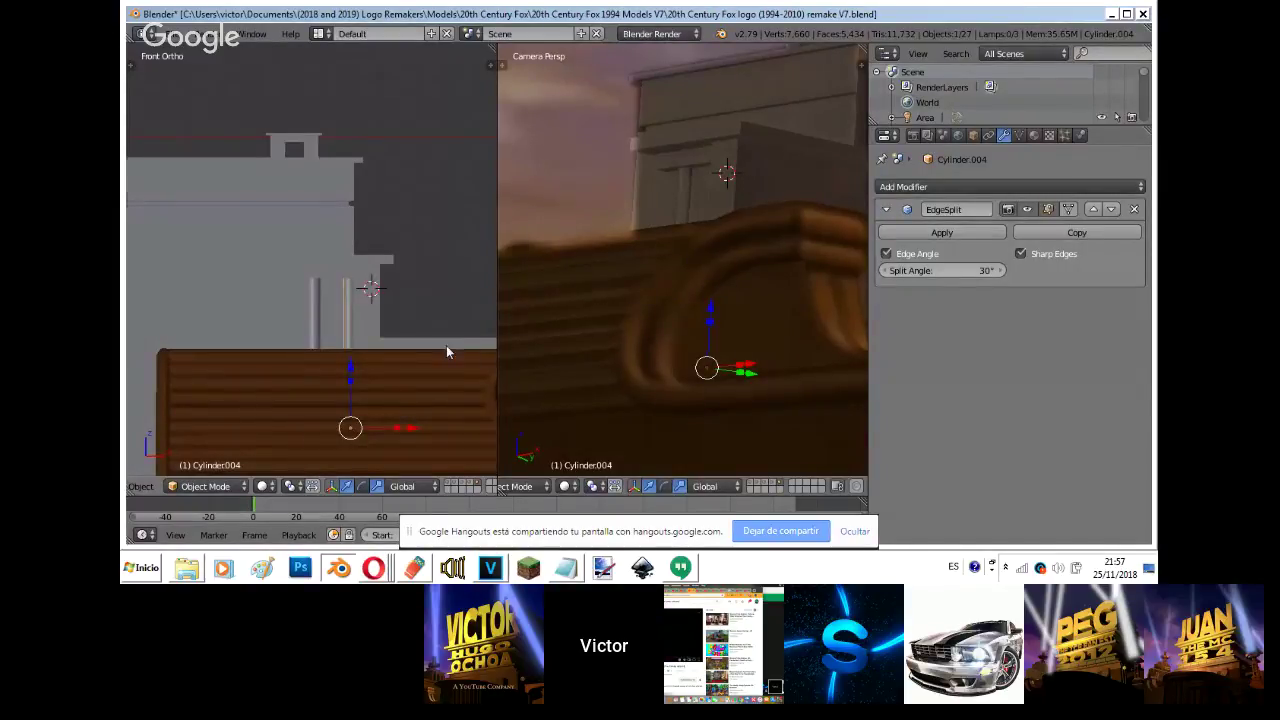
# - Walk up to the columns in perspective, shift the ledge slightly along X over them, and return to the front orthographic view
pyautogui.hotkey('shift', 'f')
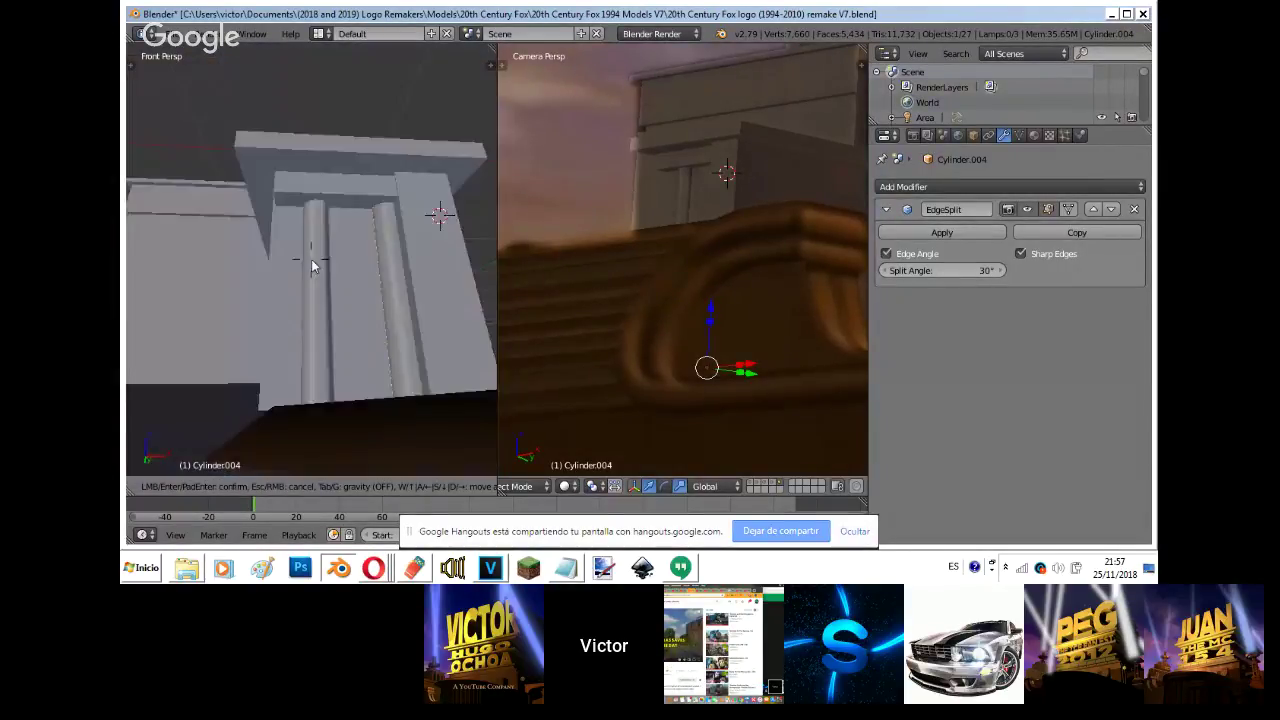
pyautogui.press('a')
pyautogui.click(311, 259)
pyautogui.rightClick(312, 261)
pyautogui.rightClick(316, 278)
pyautogui.moveTo(307, 218); pyautogui.dragTo(307, 217)
pyautogui.moveTo(350, 278); pyautogui.dragTo(354, 277)
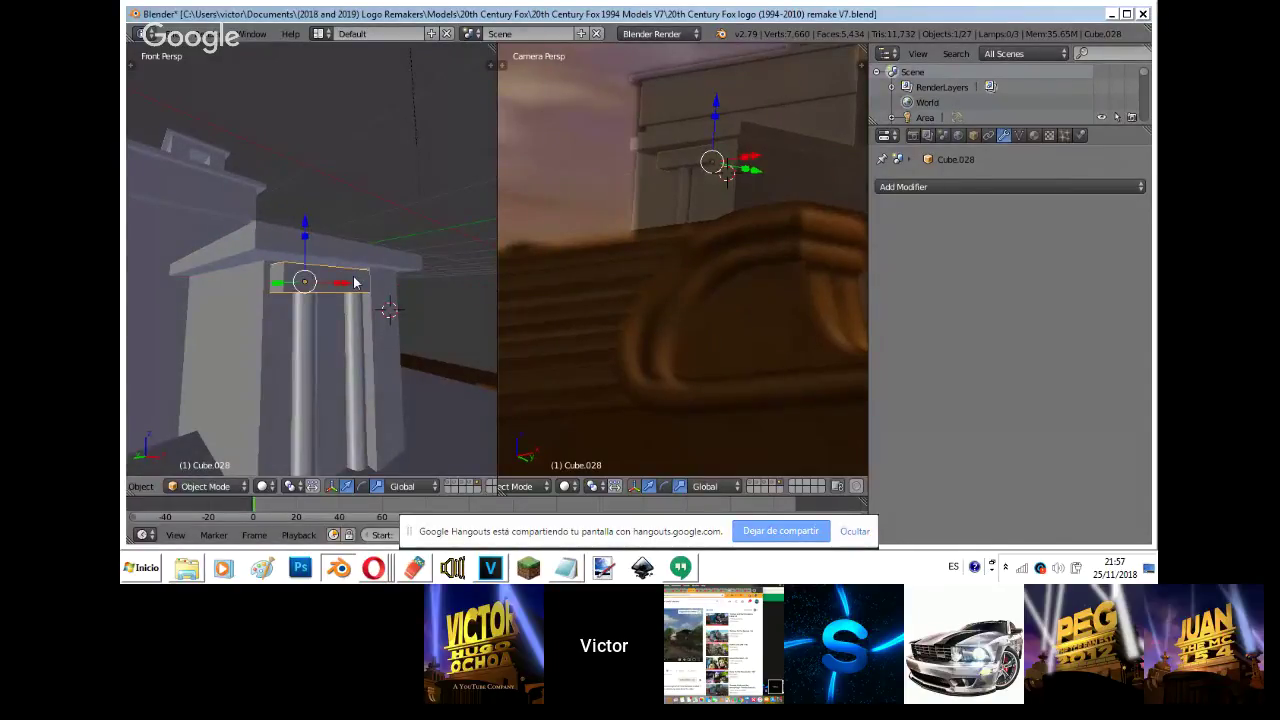
pyautogui.press('KP_1')
pyautogui.press('KP_5')
pyautogui.scroll(-4, 353, 276)
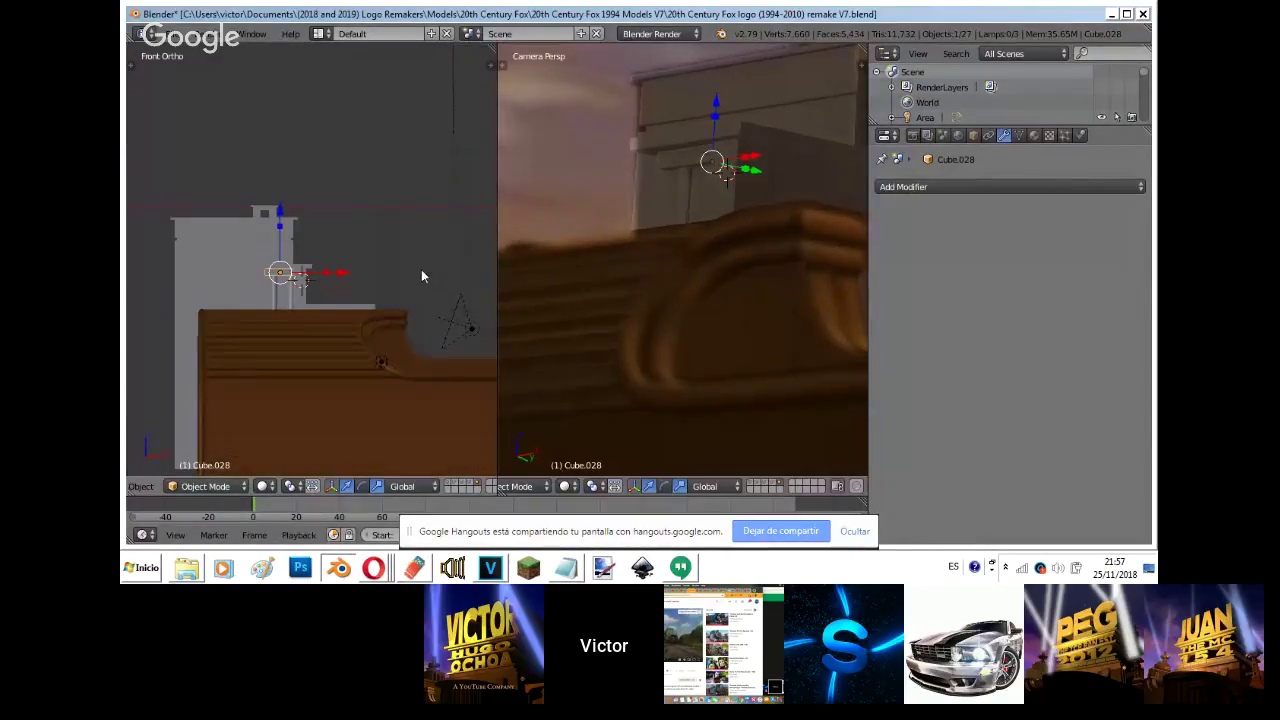
# - Preview the buildings with rendered shading in the camera viewport and hide the background reference image
pyautogui.hotkey('shift', 'z')
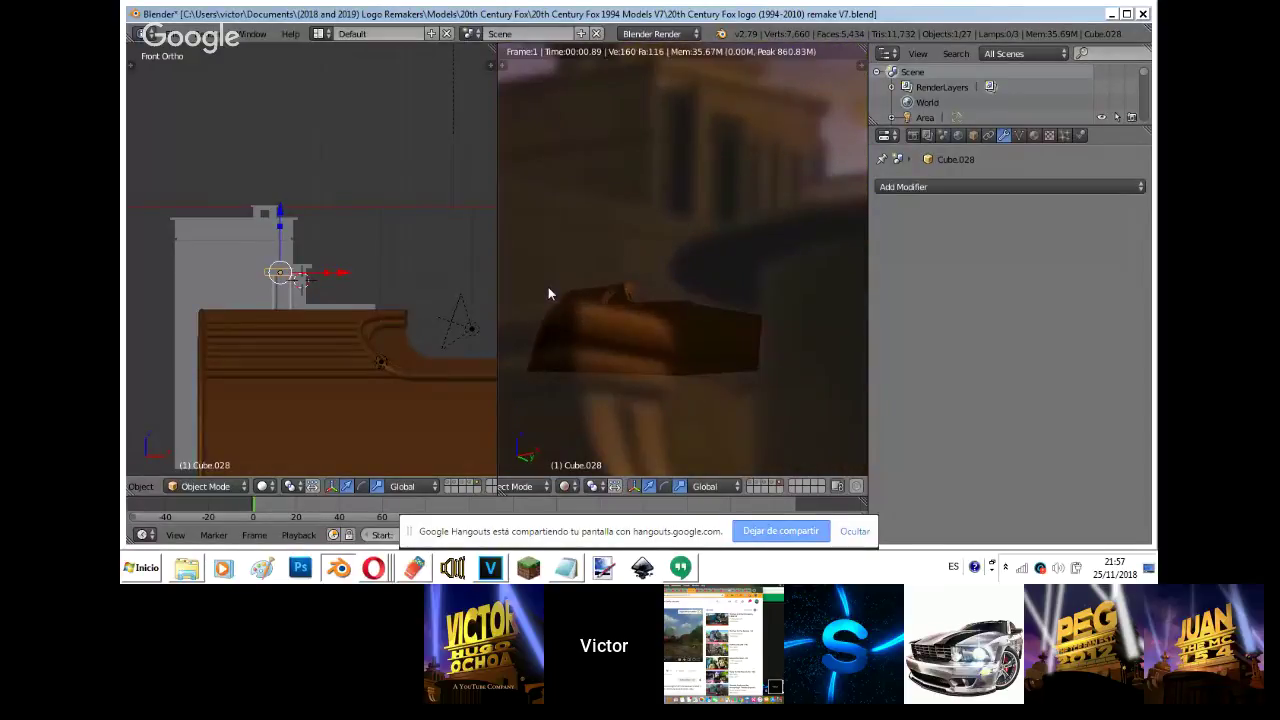
pyautogui.scroll(-1, 548, 293)
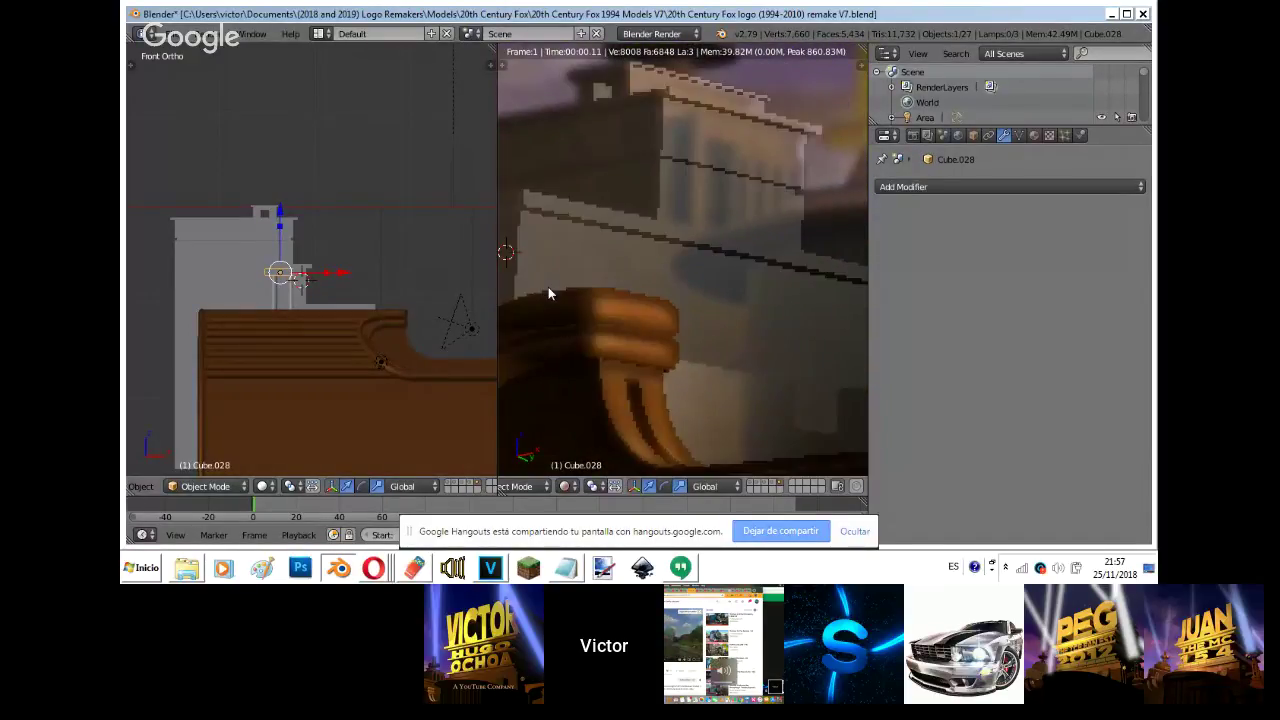
pyautogui.scroll(-3, 548, 287)
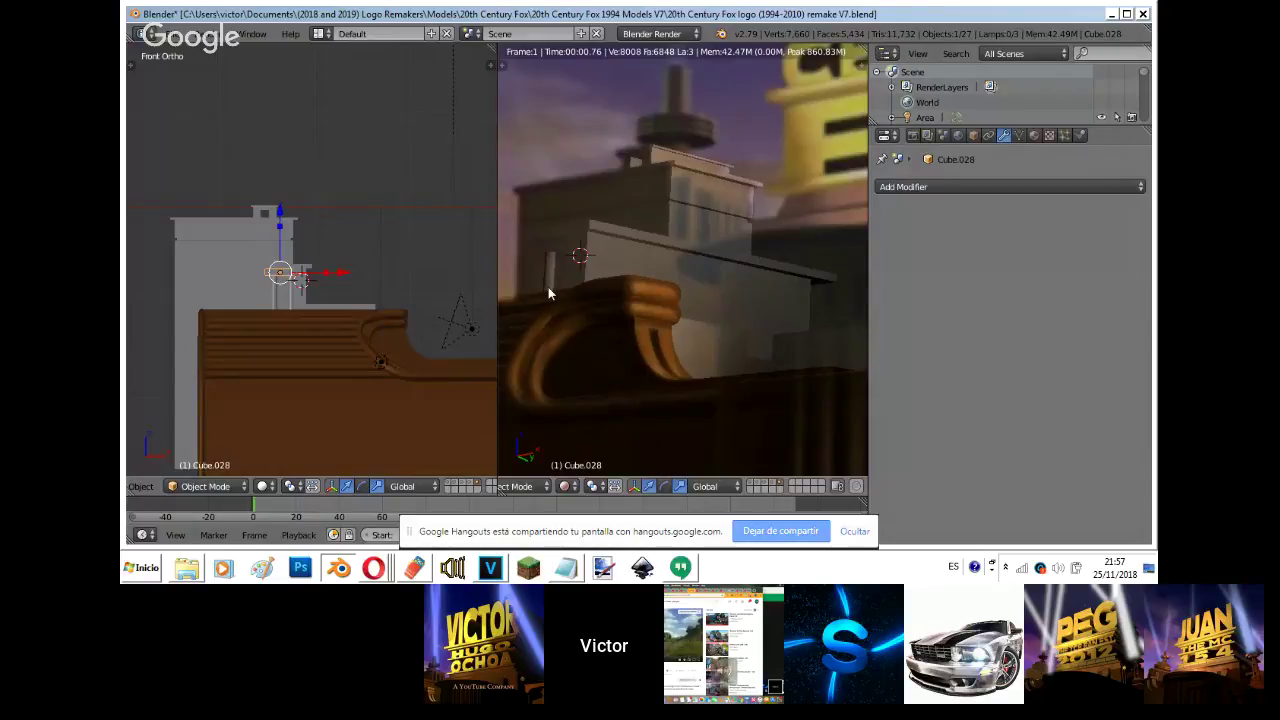
pyautogui.press('n')
pyautogui.press('n')
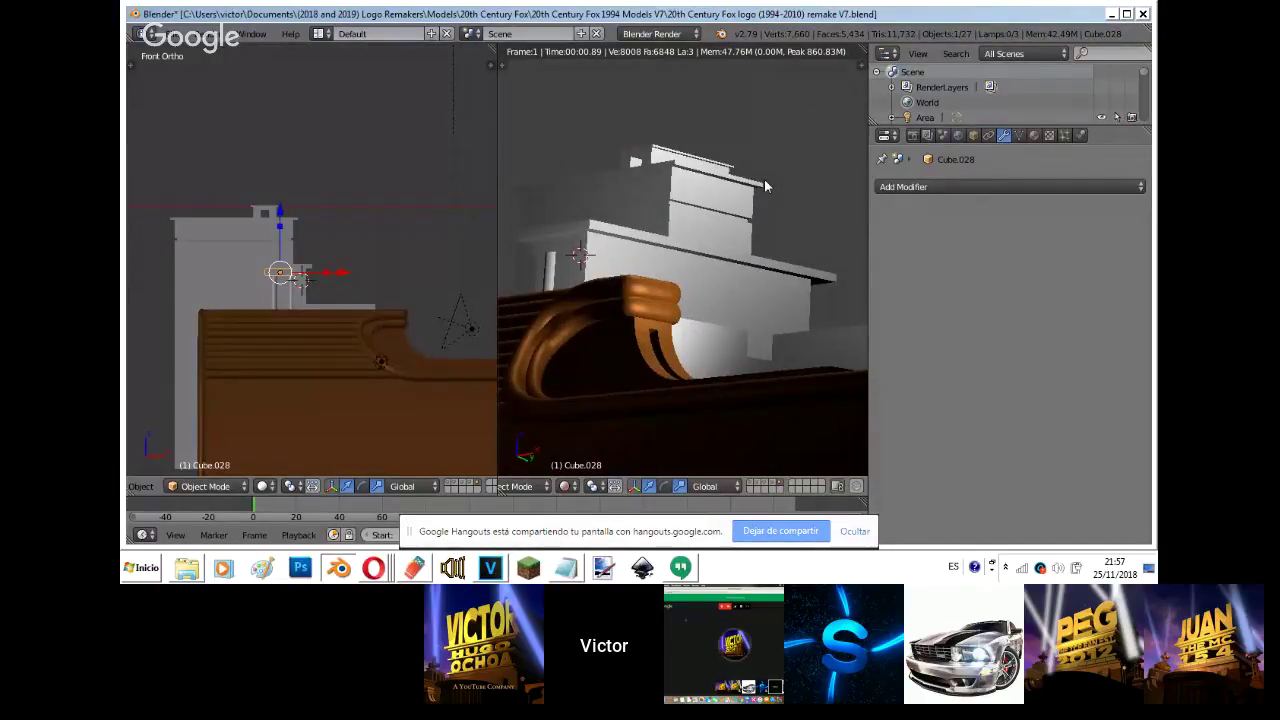
# - Show the layers containing the 20th Century Fox logo and preview the full scene rendered through the camera
pyautogui.press('KP_0')
pyautogui.hotkey('shift', 'z')
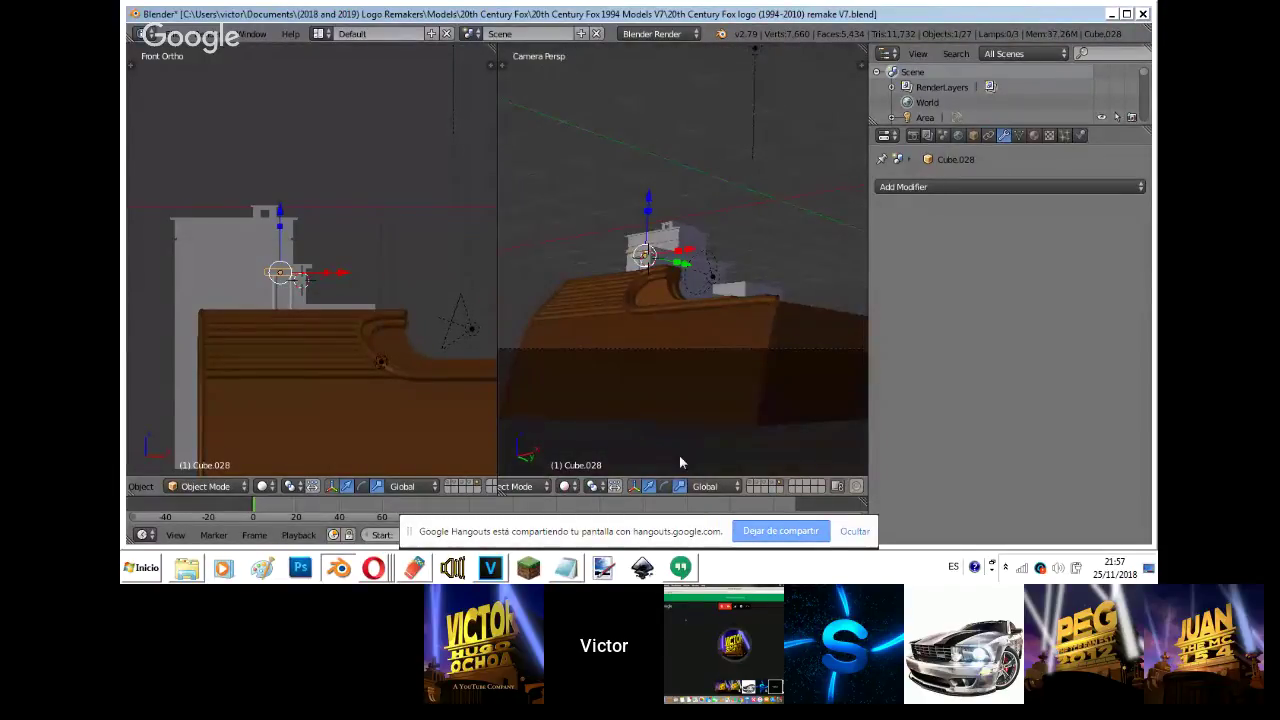
pyautogui.hotkey('shift', 'z')
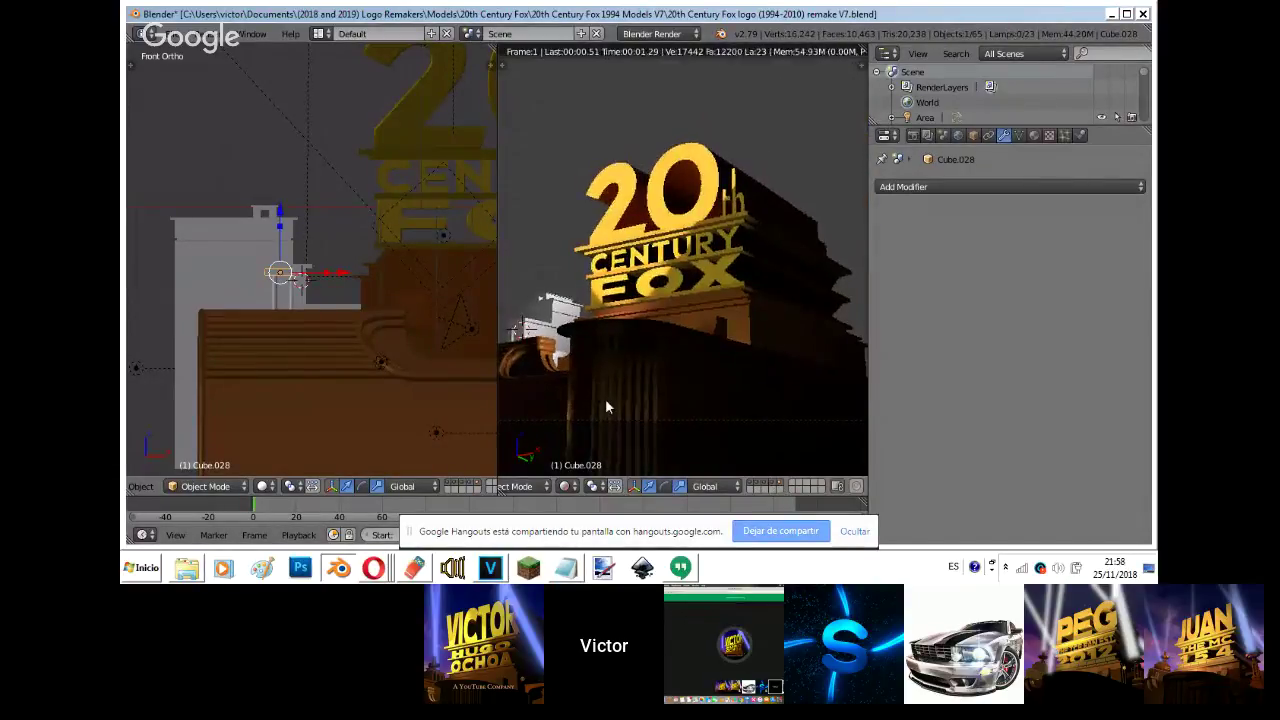
# - Leave the rendered preview, show only the buildings layer, and add a scaled-down cylinder in the top orthographic view
pyautogui.hotkey('shift', 'z')
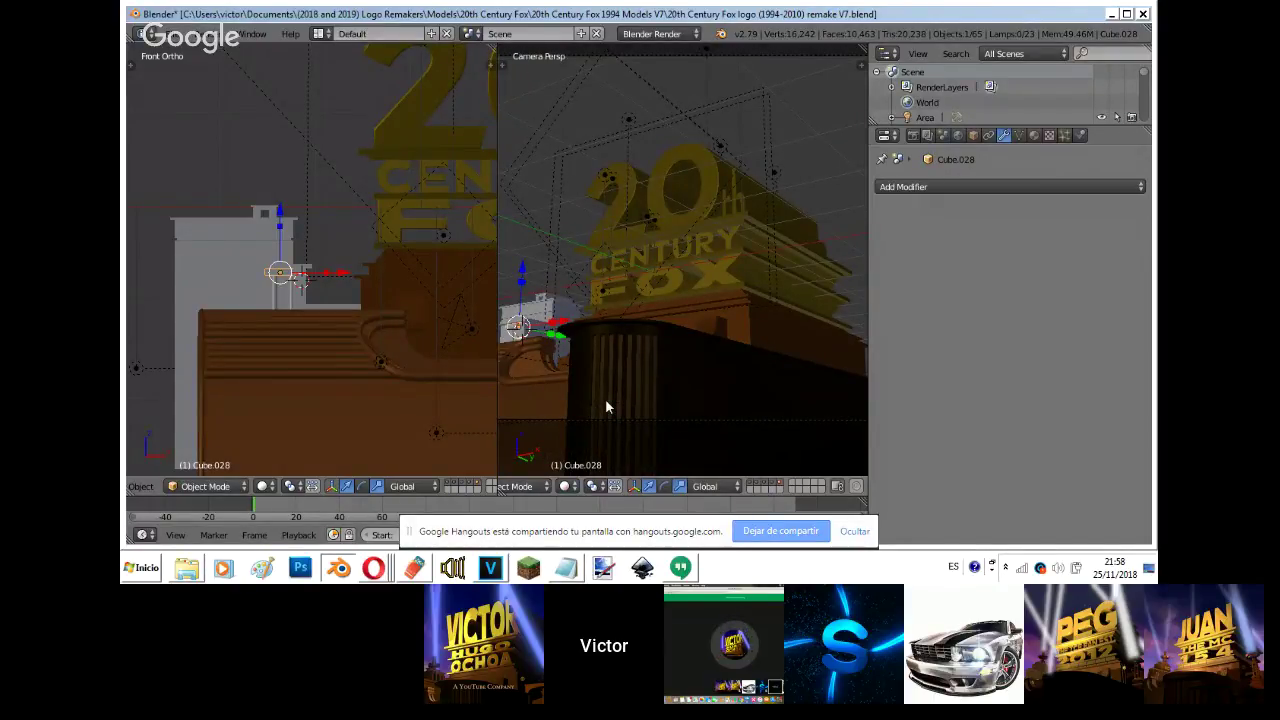
pyautogui.click(783, 486)
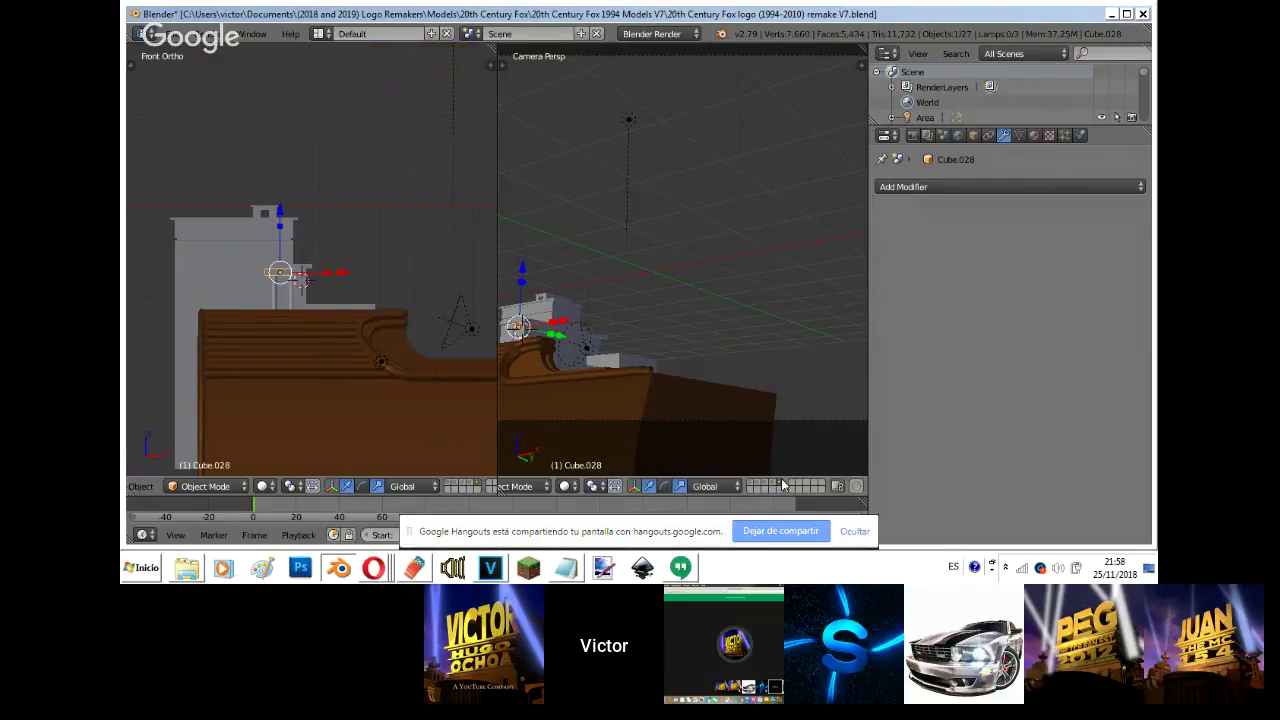
pyautogui.moveTo(278, 297); pyautogui.dragTo(379, 389, button='middle')
pyautogui.press('KP_7')
pyautogui.scroll(4, 314, 266)
pyautogui.press('z')
pyautogui.hotkey('shift', 'a')
pyautogui.moveTo(318, 312)
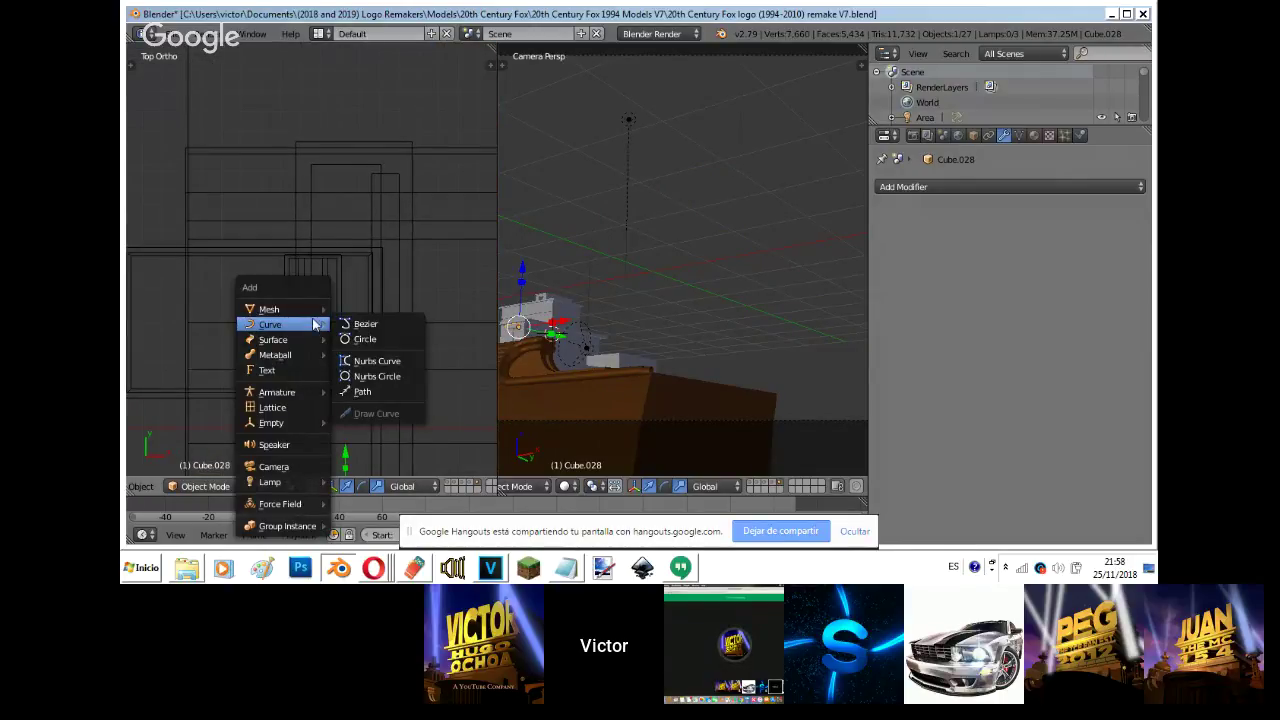
pyautogui.click(369, 385)
pyautogui.press('s')
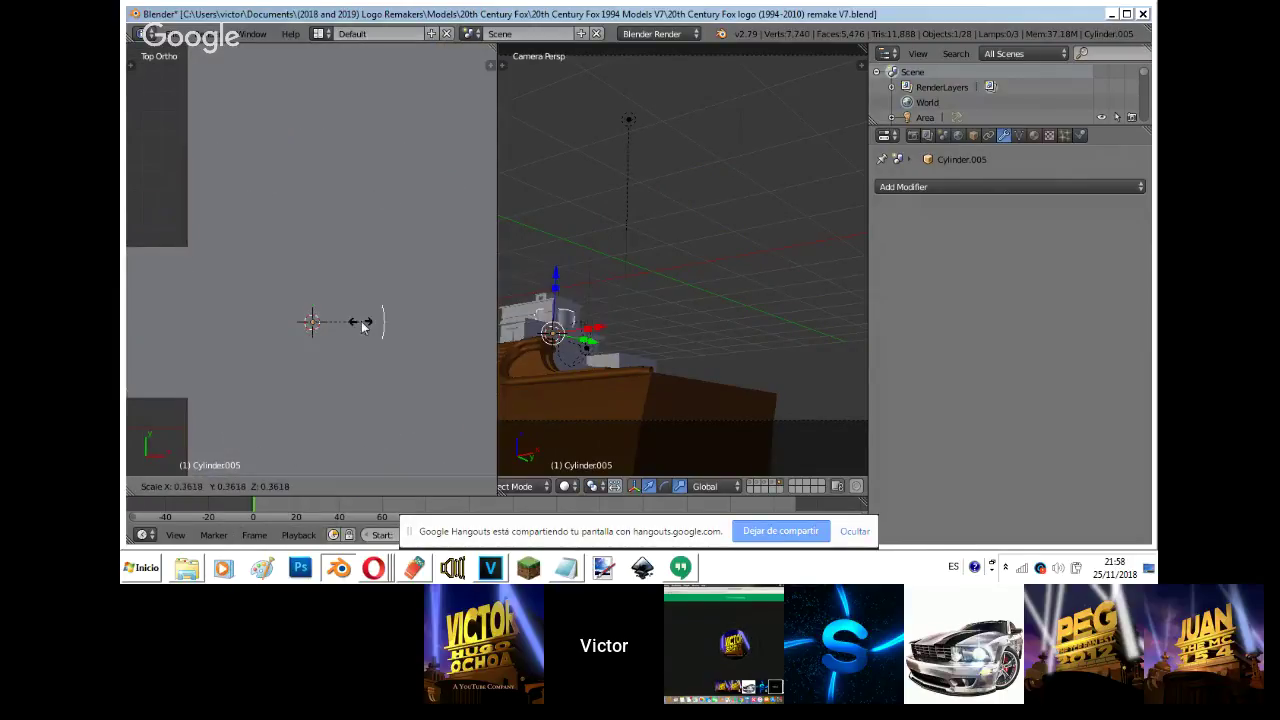
pyautogui.click(349, 326)
# - Raise the cylinder along Z onto the small rooftop block and scale it into a slender tower
pyautogui.press('z')
pyautogui.press('KP_1')
pyautogui.press('g')
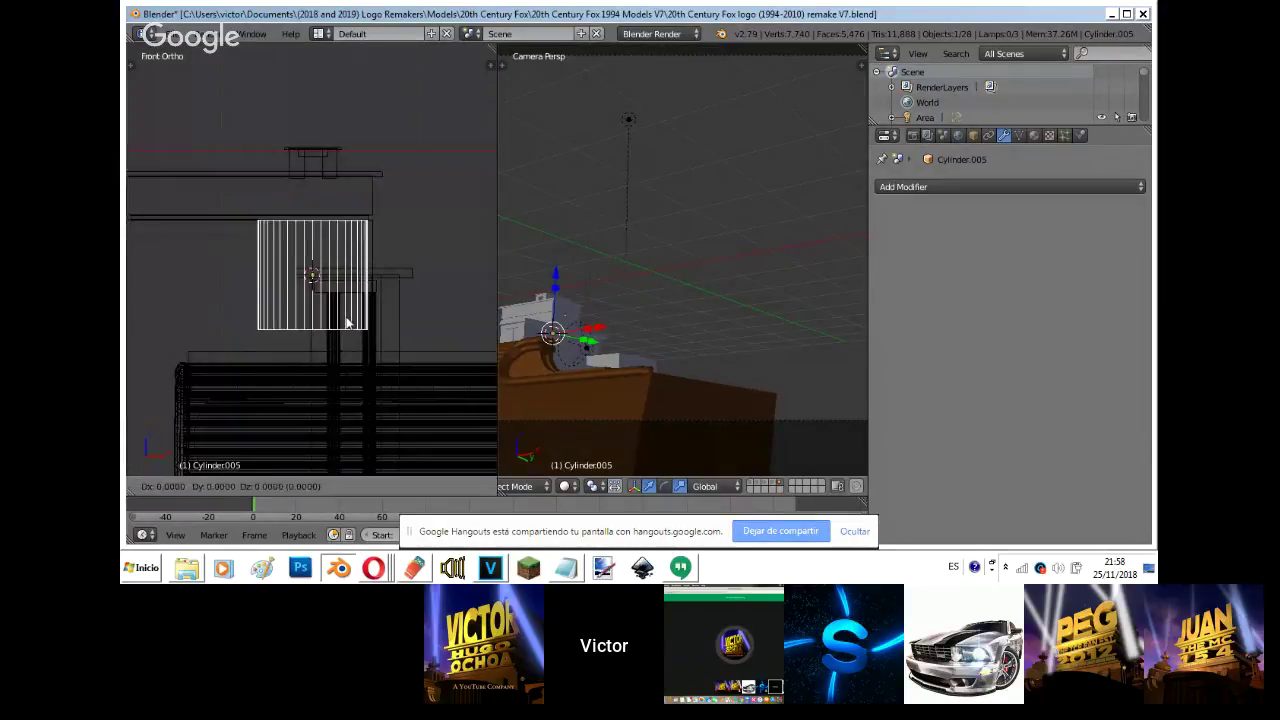
pyautogui.press('z')
pyautogui.click(319, 91)
pyautogui.press('z')
pyautogui.press('s')
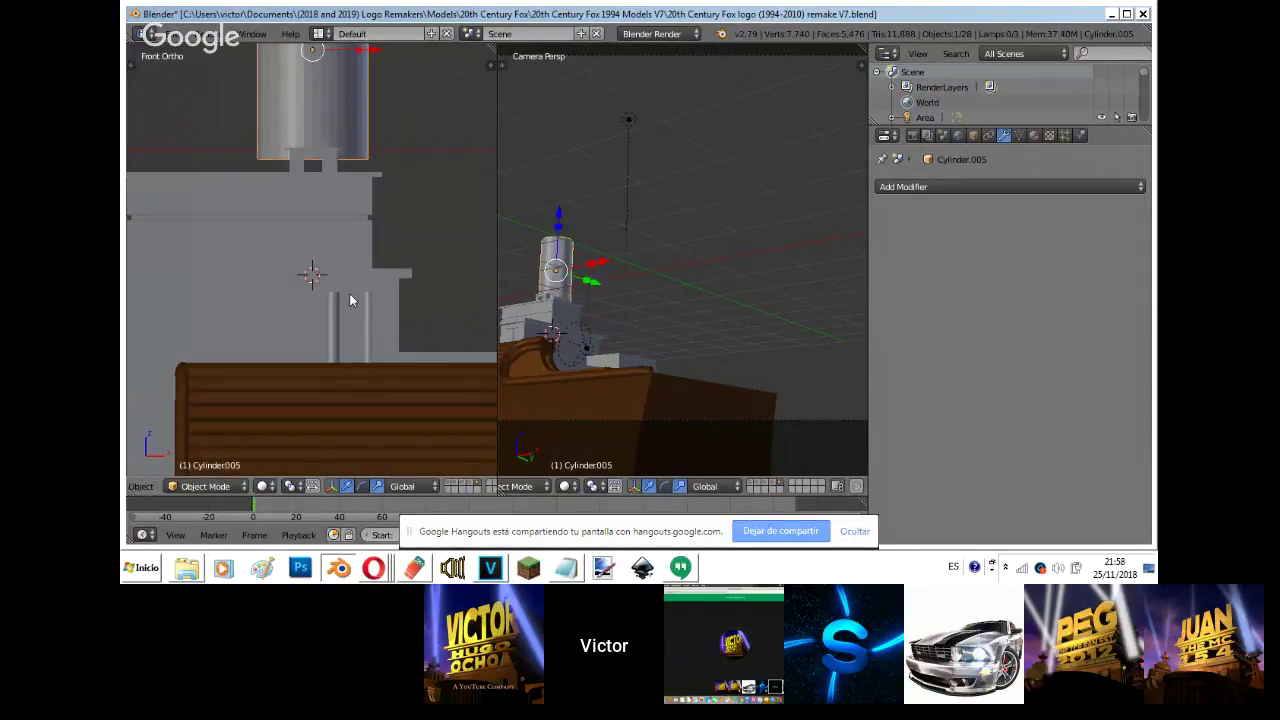
pyautogui.click(296, 128)
pyautogui.press('g')
pyautogui.press('z')
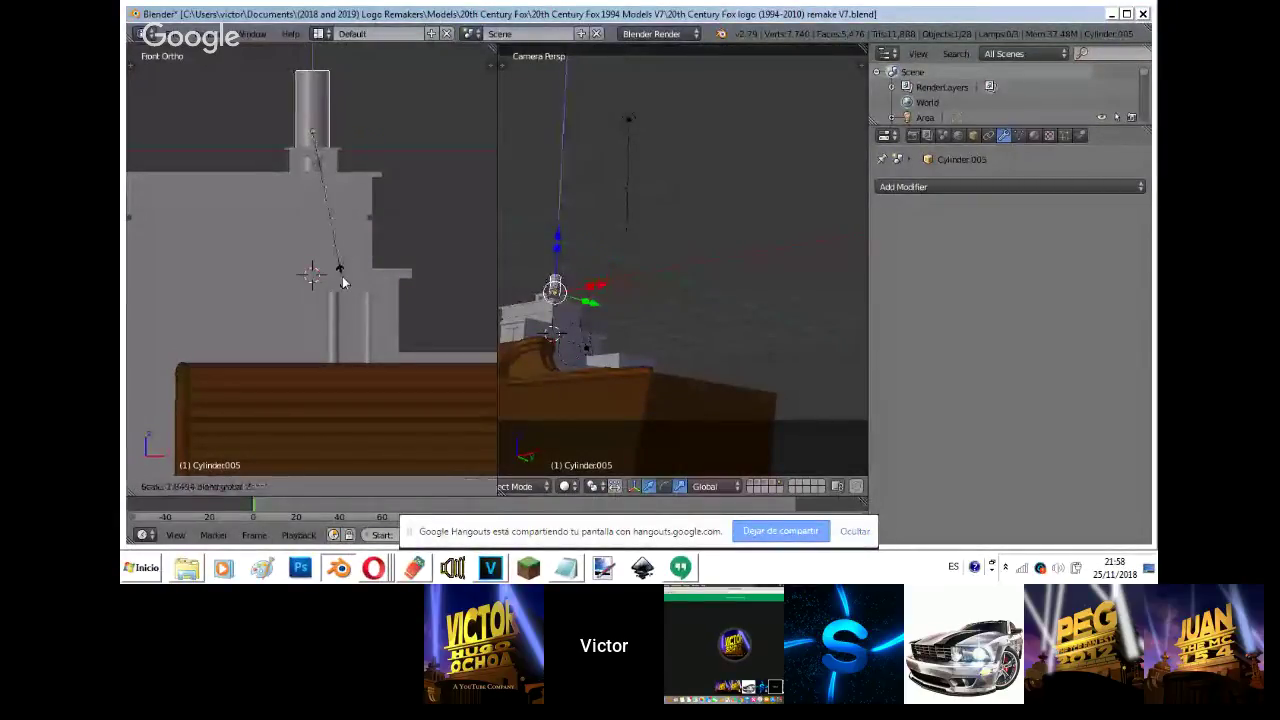
pyautogui.click(342, 244)
# - Show the background reference image in the camera viewport and zoom in on the rooftop tower
pyautogui.press('n')
pyautogui.click(758, 228)
pyautogui.press('n')
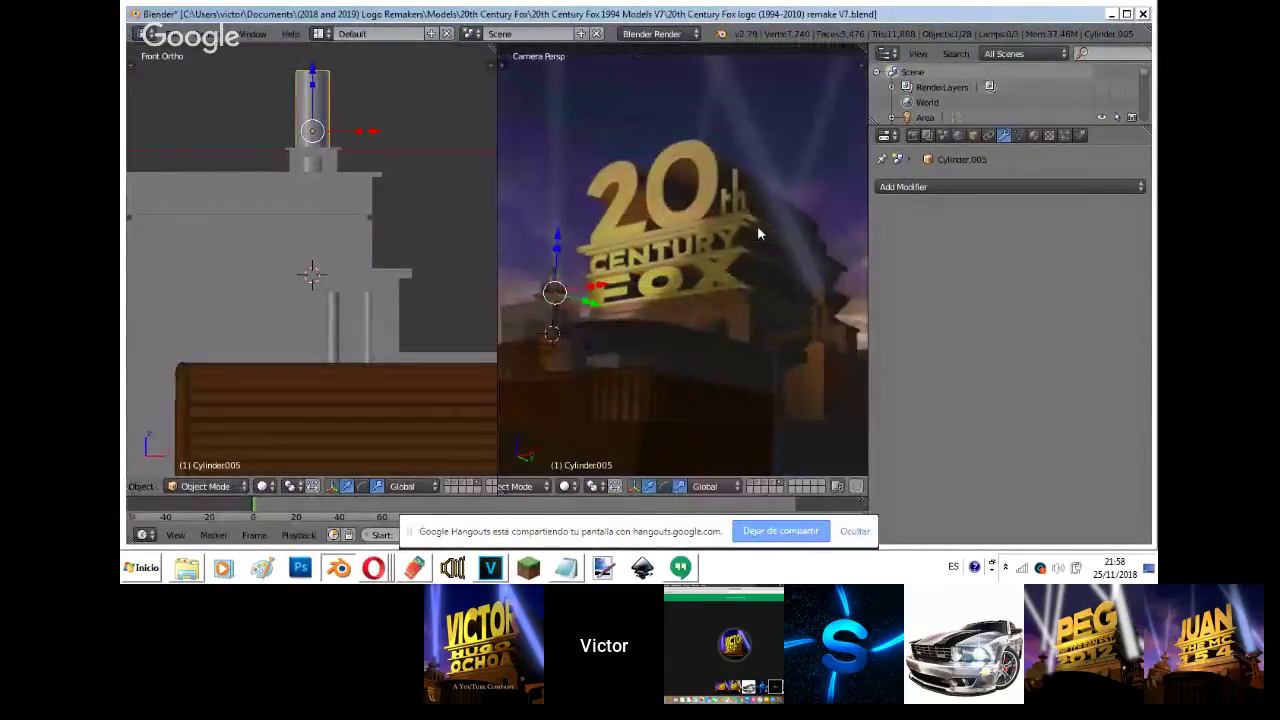
pyautogui.scroll(5, 757, 233)
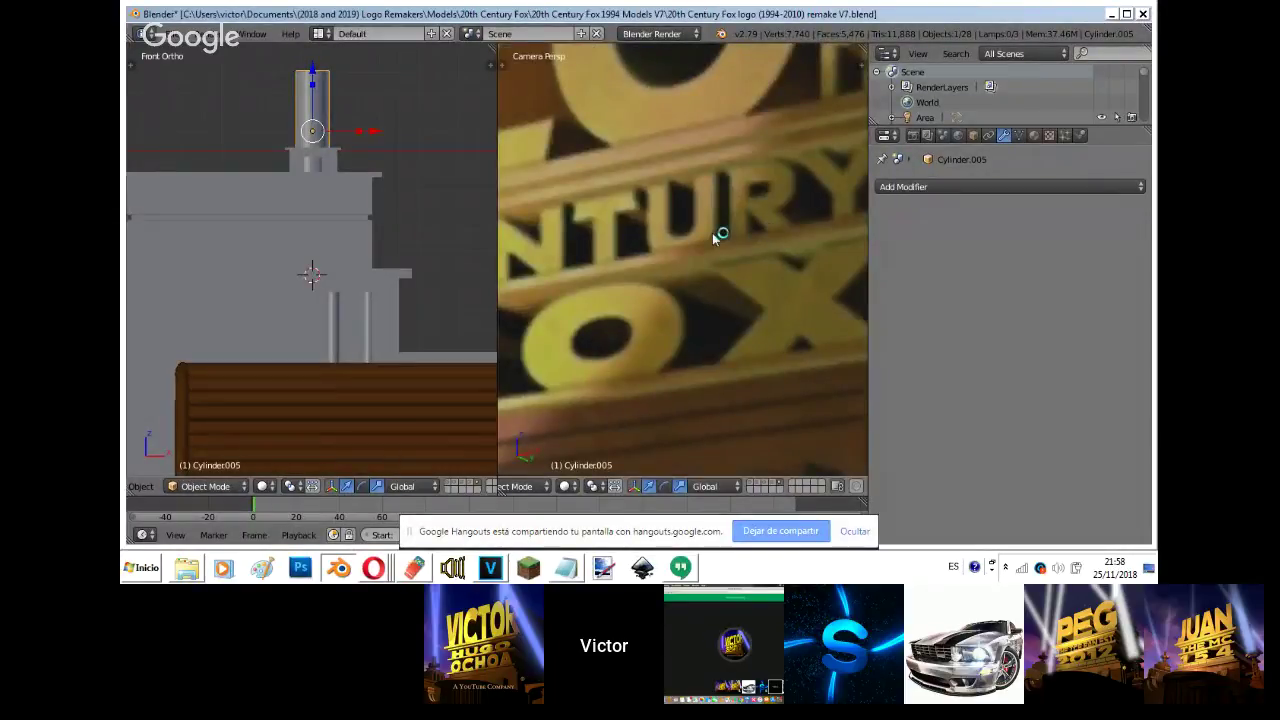
pyautogui.keyDown('shift'); pyautogui.moveTo(713, 236); pyautogui.dragTo(770, 225, button='middle'); pyautogui.keyUp('shift')
# - Scale the cylinder over the reference tower, shifting it along Y and stretching it along Z
pyautogui.press('s')
pyautogui.click(755, 233)
pyautogui.press('g')
pyautogui.press('y')
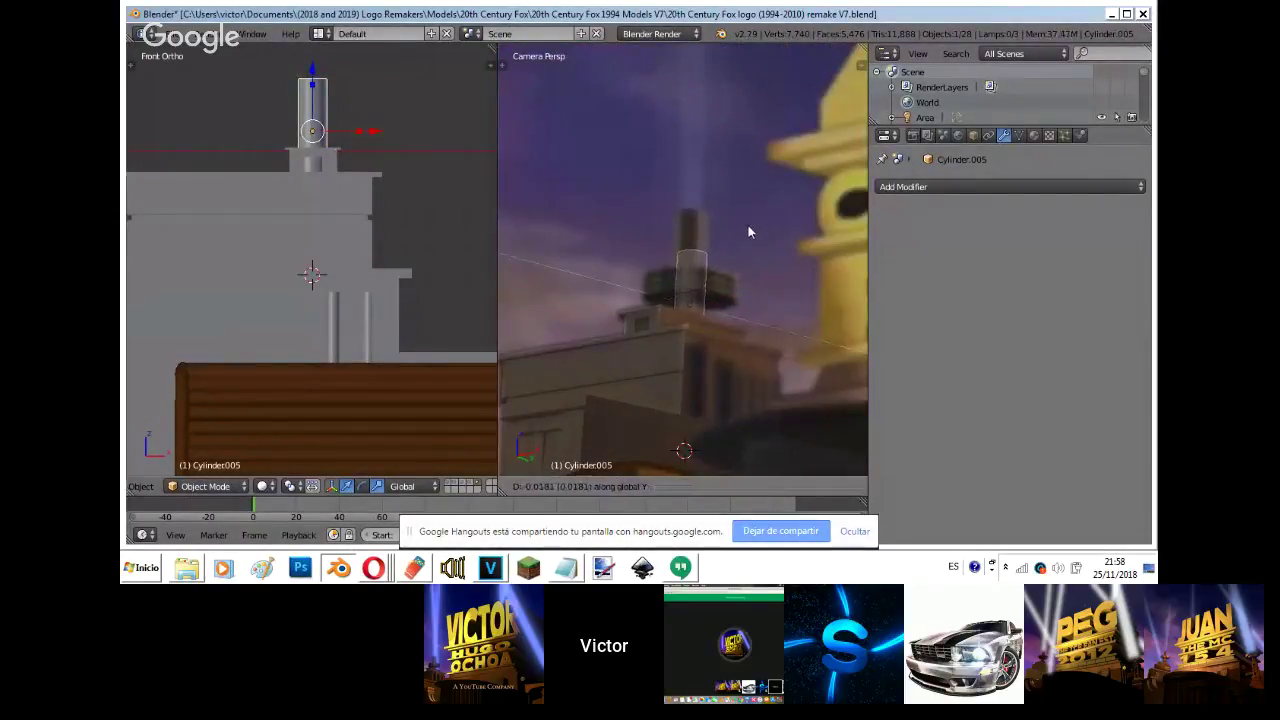
pyautogui.press('z')
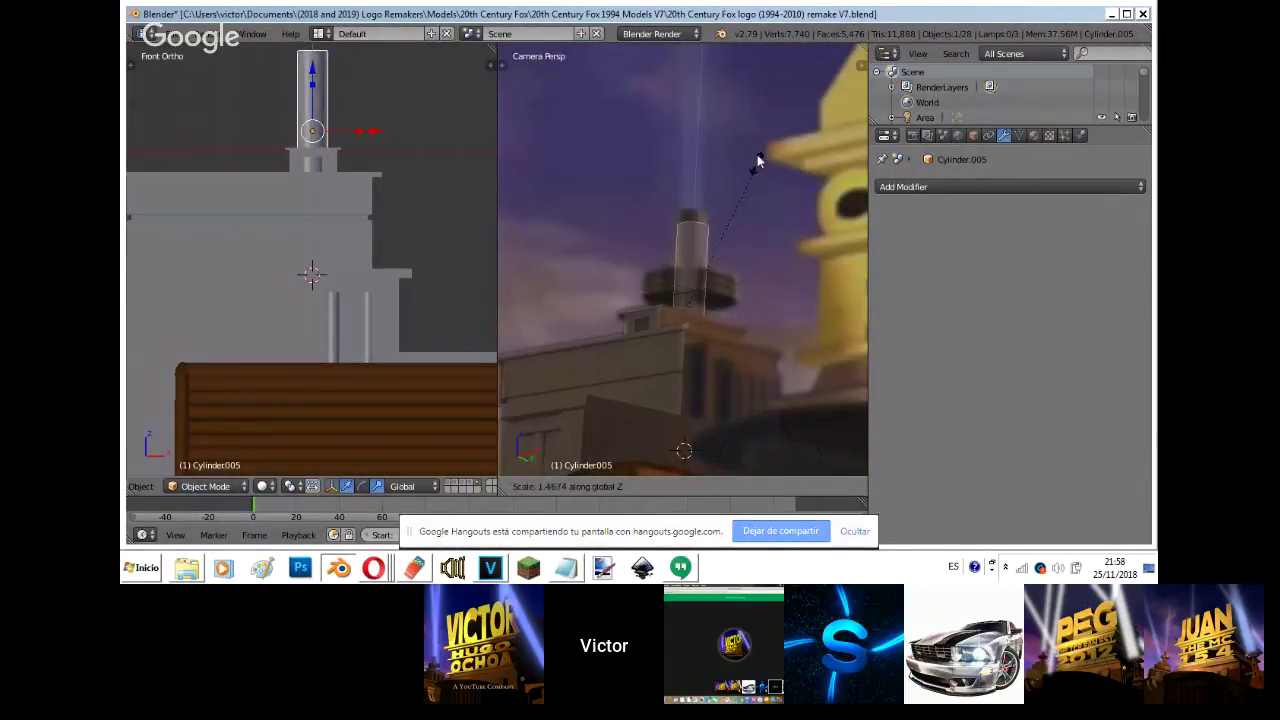
pyautogui.click(757, 142)
# - Adjust the cylinder's height in the front view and raise it along Z so it stands on the rooftop block
pyautogui.press('z')
pyautogui.press('s')
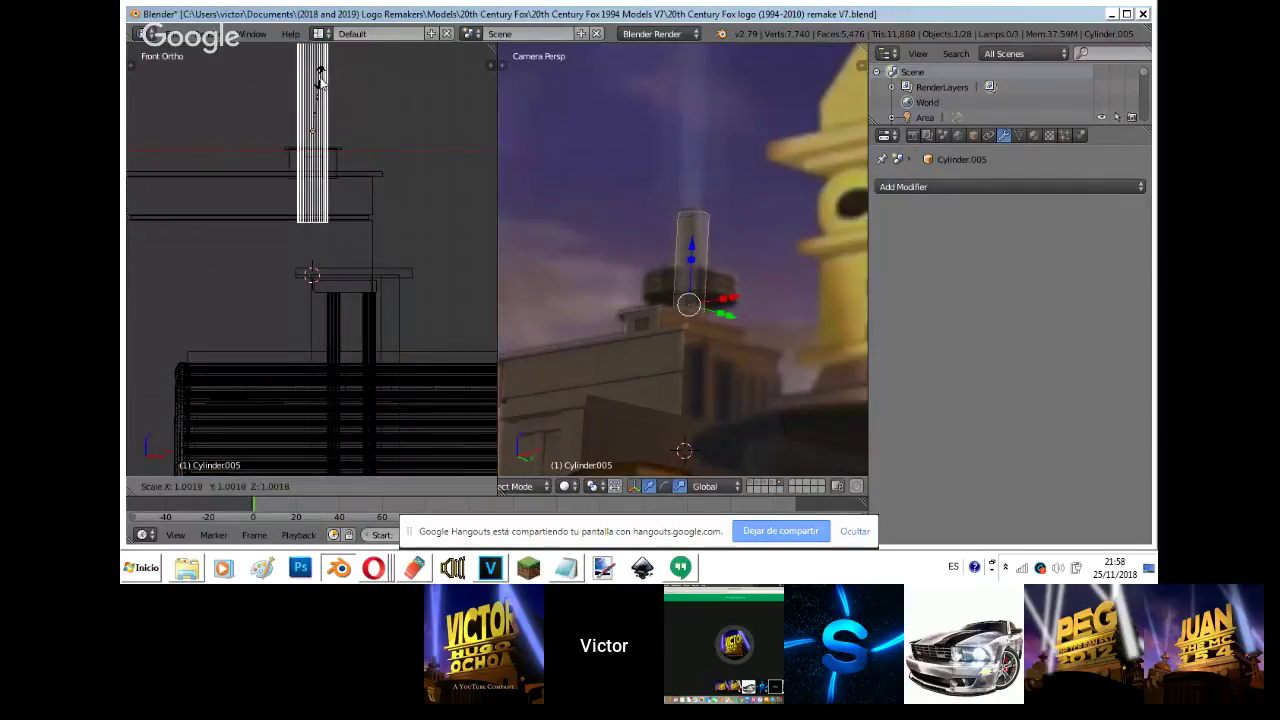
pyautogui.press('z')
pyautogui.click(321, 94)
pyautogui.press('z')
pyautogui.moveTo(312, 68); pyautogui.dragTo(312, 468)
pyautogui.click(312, 468)
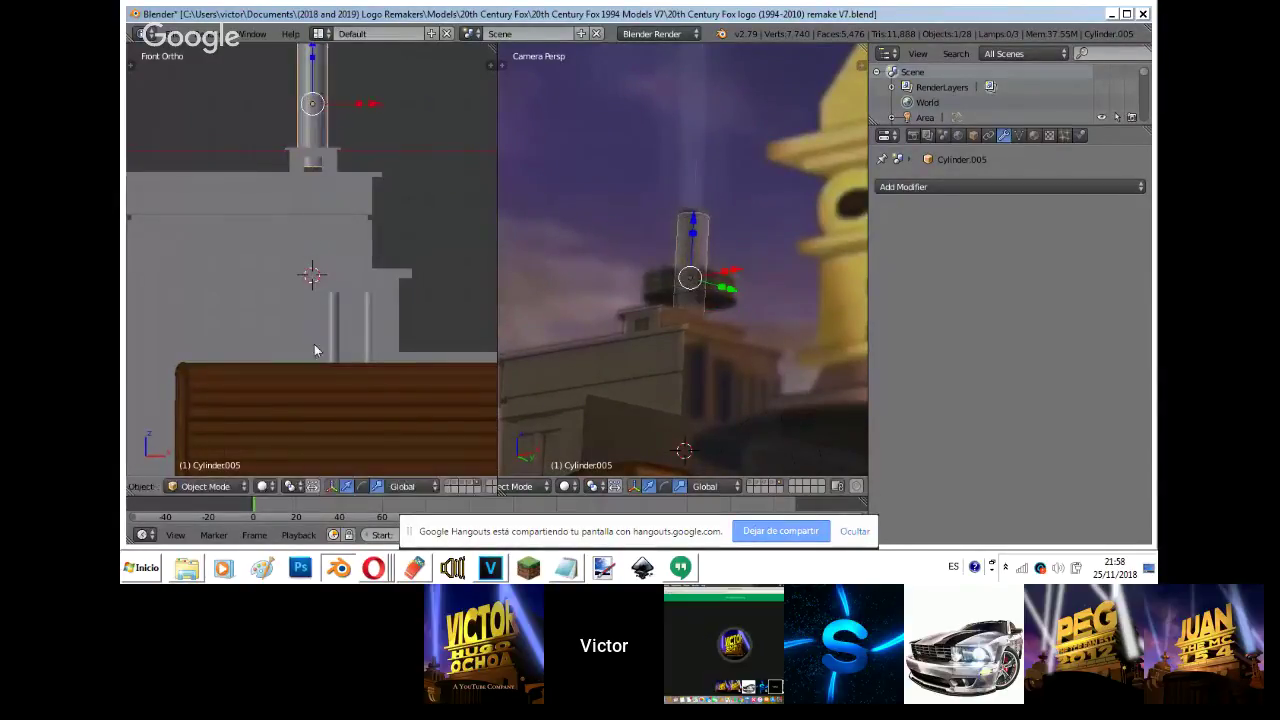
# - Fine-tune the cylinder's horizontal thickness and Z position against the reference, and give it an Edge Split modifier
pyautogui.press('s')
pyautogui.hotkey('shift', 'z')
pyautogui.click(720, 225)
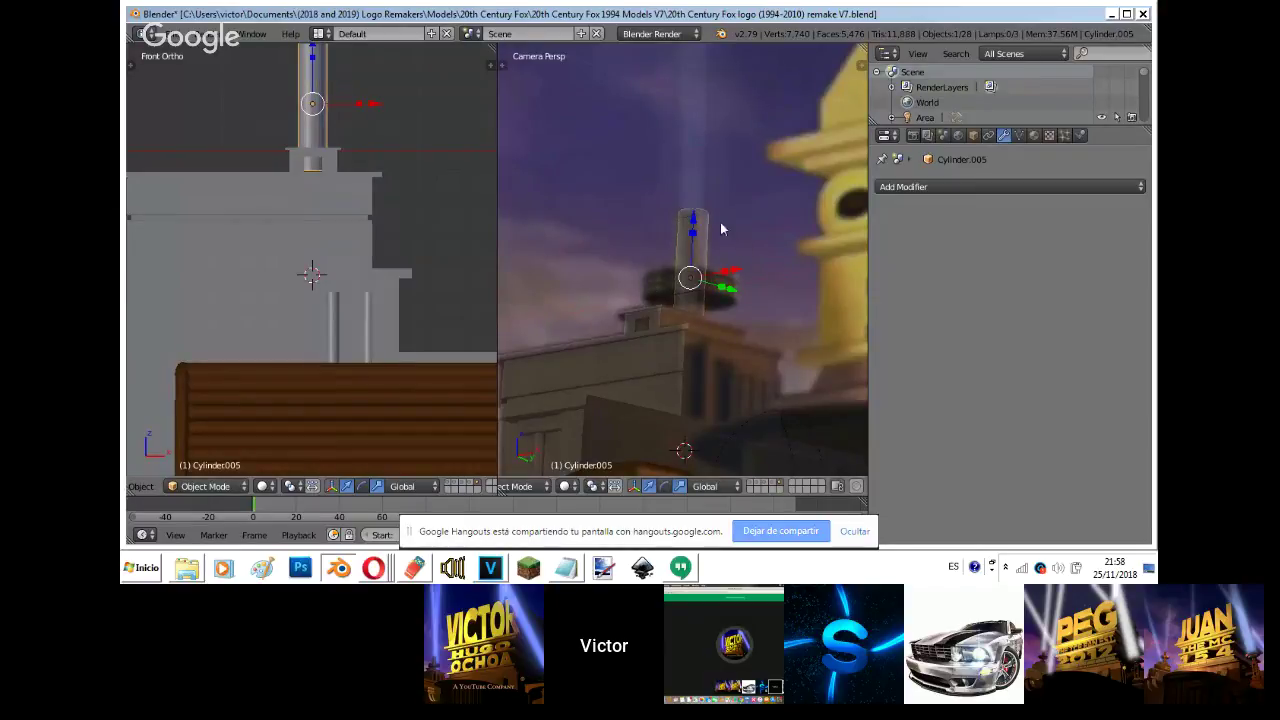
pyautogui.moveTo(691, 207); pyautogui.dragTo(692, 206)
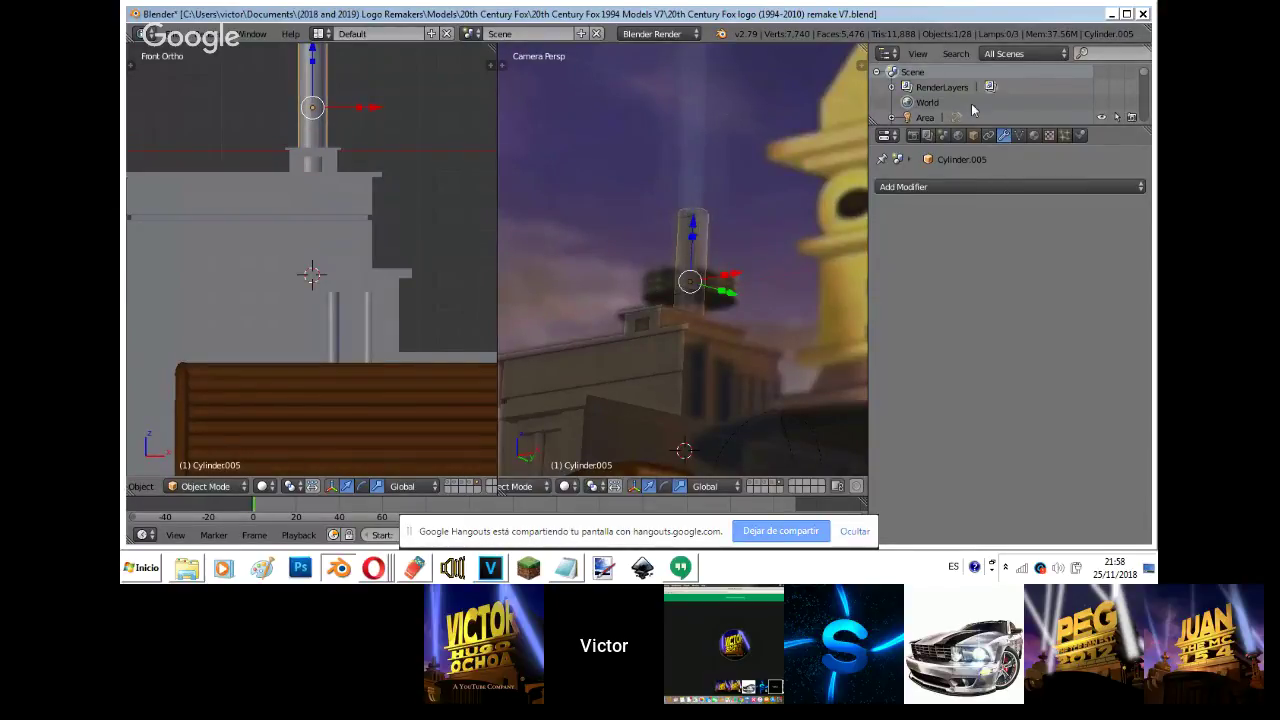
pyautogui.click(976, 187)
pyautogui.click(850, 326)
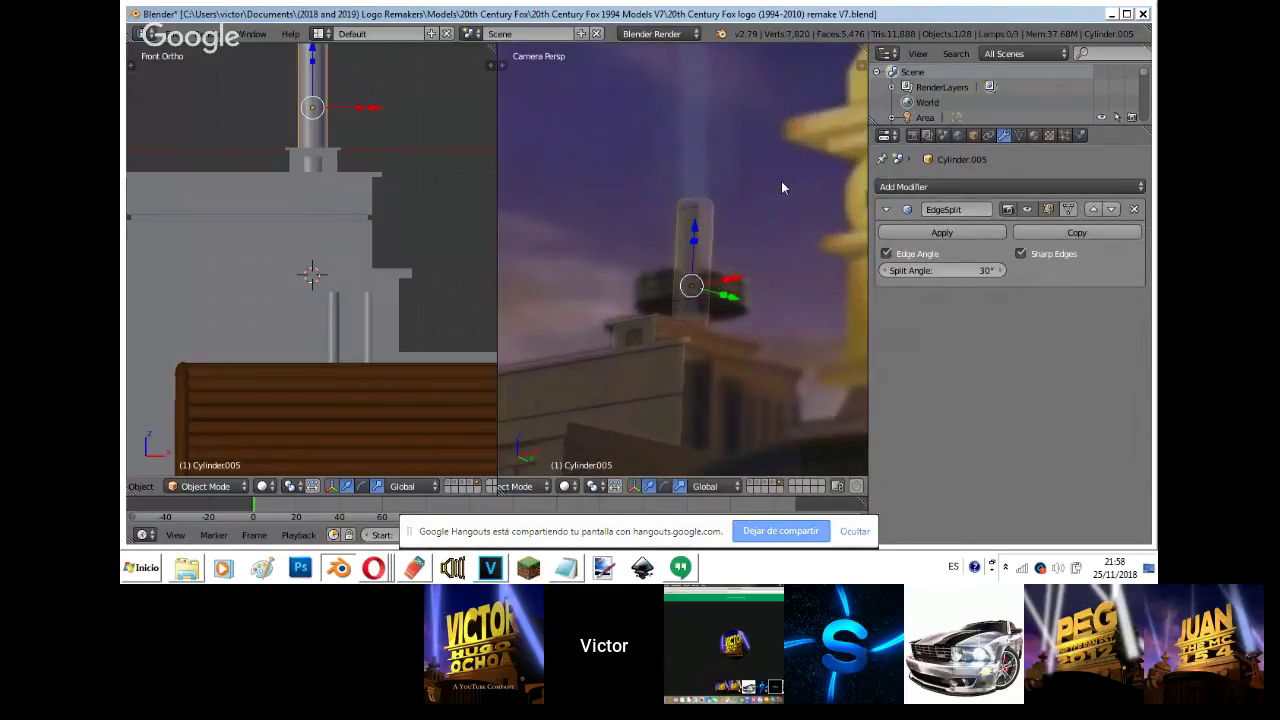
# - Duplicate the tower cylinder in place, flatten the copy along Z and enlarge it into a wide disc around the shaft
pyautogui.scroll(5, 781, 184)
pyautogui.keyDown('shift'); pyautogui.moveTo(386, 190); pyautogui.dragTo(394, 390, button='middle'); pyautogui.keyUp('shift')
pyautogui.hotkey('shift', 'd')
pyautogui.rightClick(320, 278)
pyautogui.press('s')
pyautogui.press('z')
pyautogui.press('z')
pyautogui.press('z')
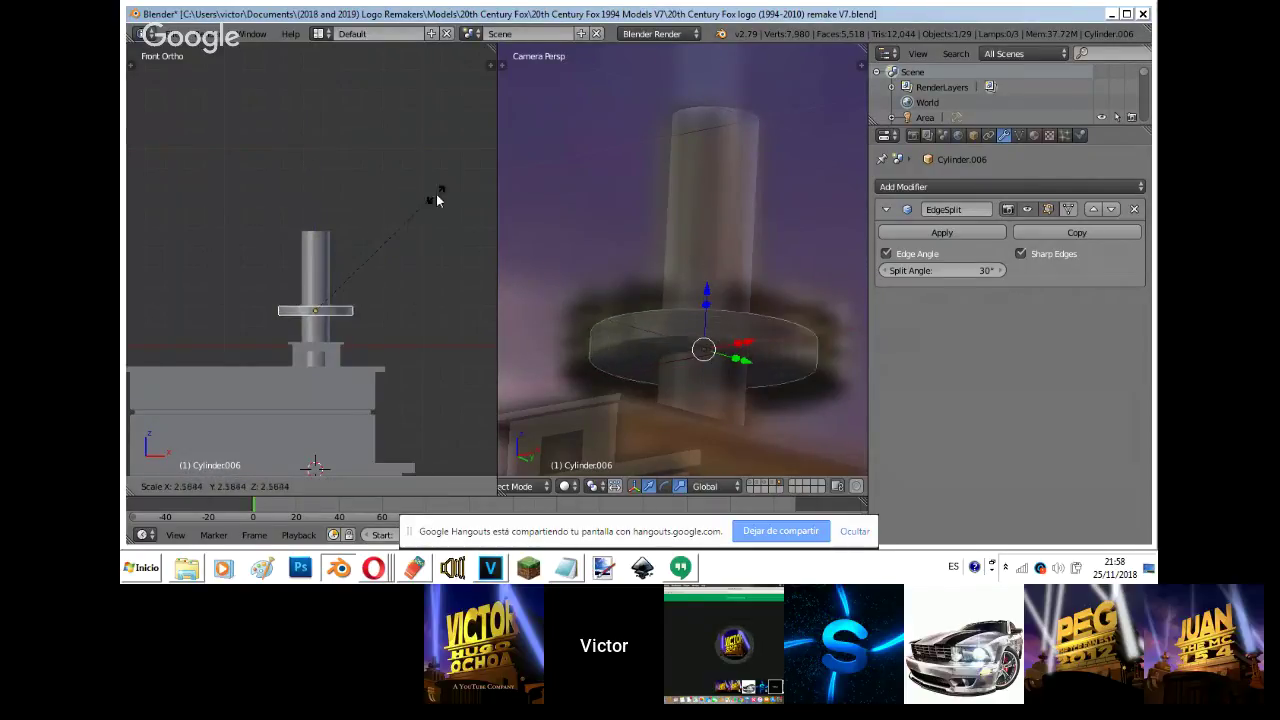
pyautogui.click(140, 178)
# - Thin the disc, lower it along Z and rescale it to match the lowest ring of the reference tower
pyautogui.press('s')
pyautogui.rightClick(325, 272)
pyautogui.press('z')
pyautogui.press('z')
pyautogui.press('s')
pyautogui.click(314, 245)
pyautogui.press('g')
pyautogui.press('z')
pyautogui.click(328, 257)
pyautogui.press('s')
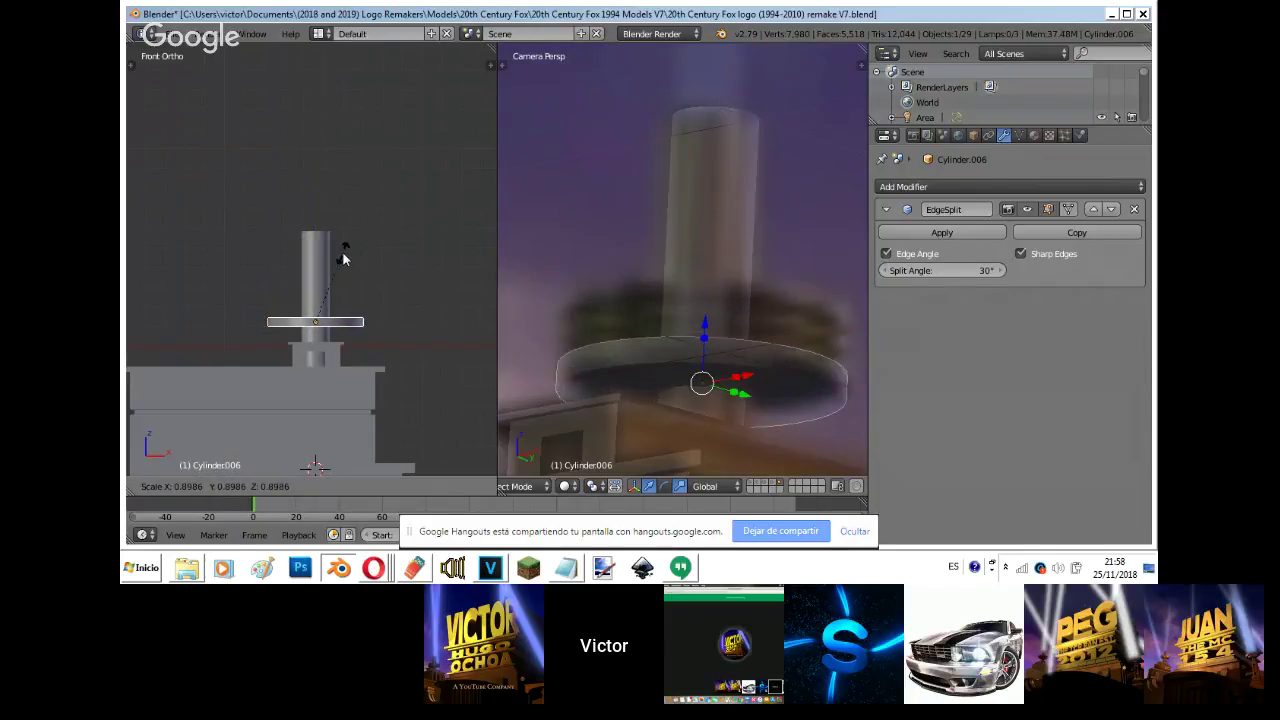
pyautogui.click(326, 277)
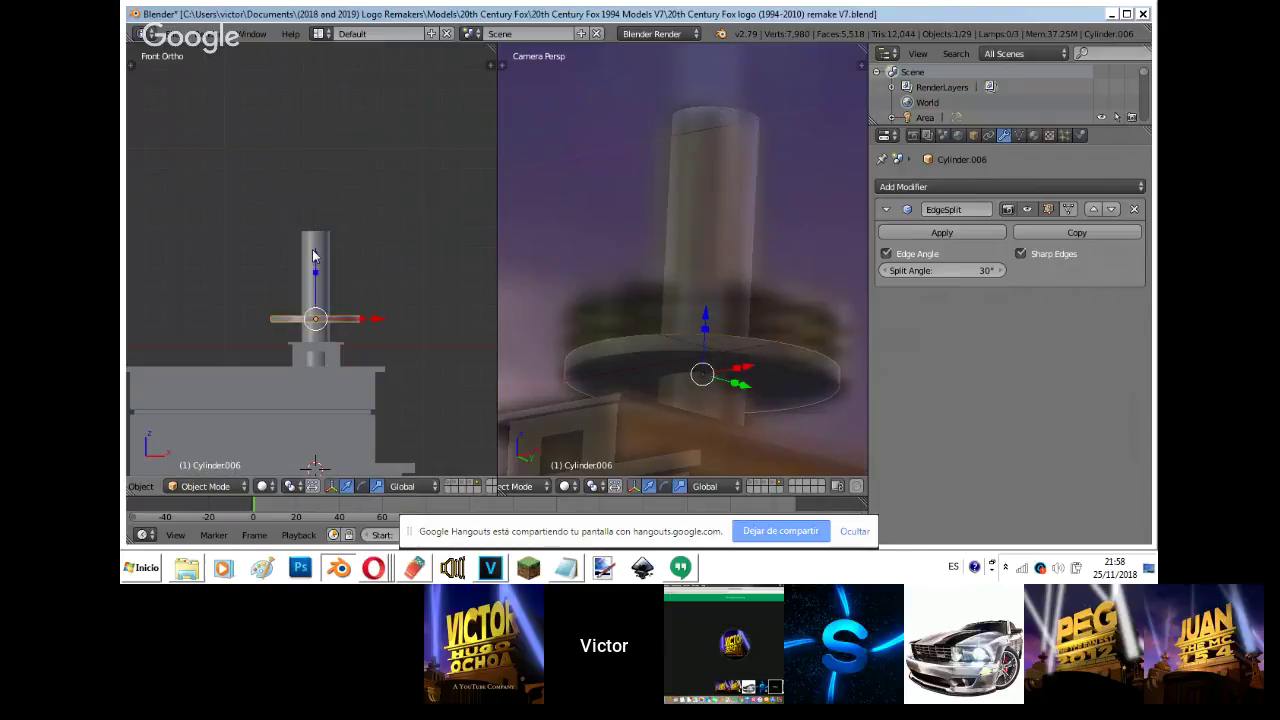
# - Extrude the disc's bottom face downward and scale it inward to form a tapered underside
pyautogui.press('z')
pyautogui.press('Tab')
pyautogui.press('a')
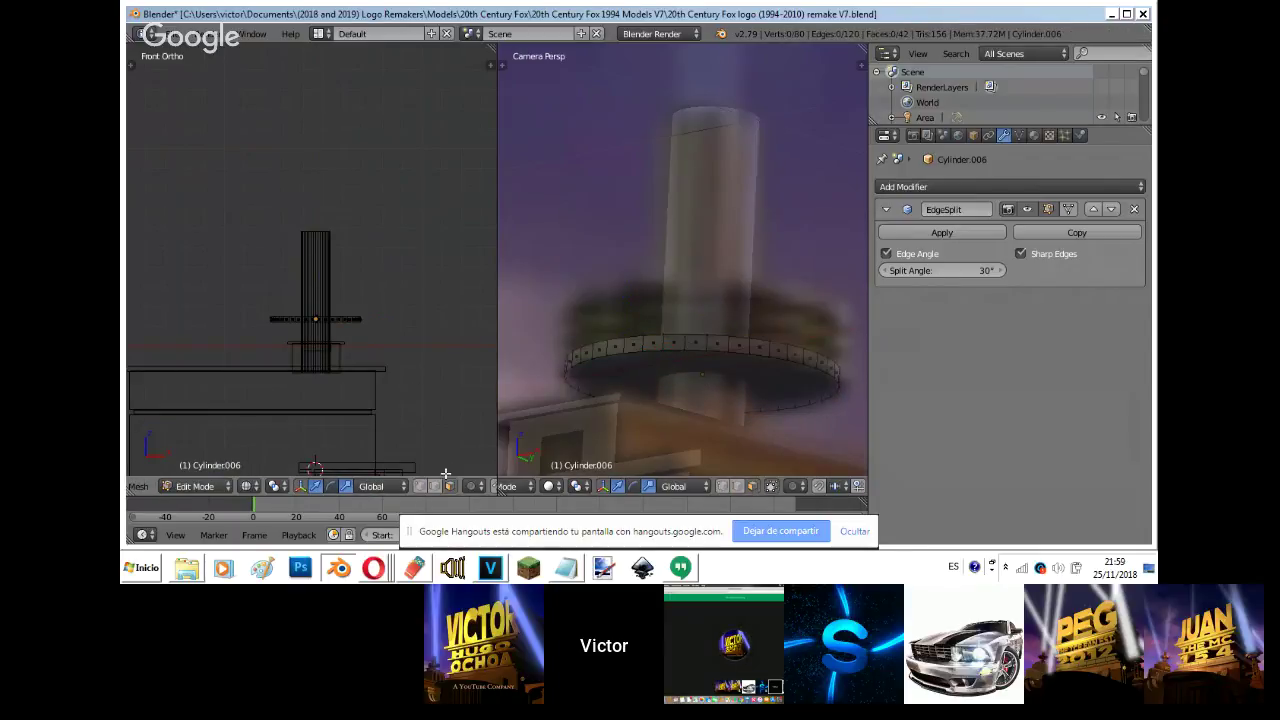
pyautogui.rightClick(318, 325)
pyautogui.press('z')
pyautogui.press('e')
pyautogui.click(386, 262)
pyautogui.press('s')
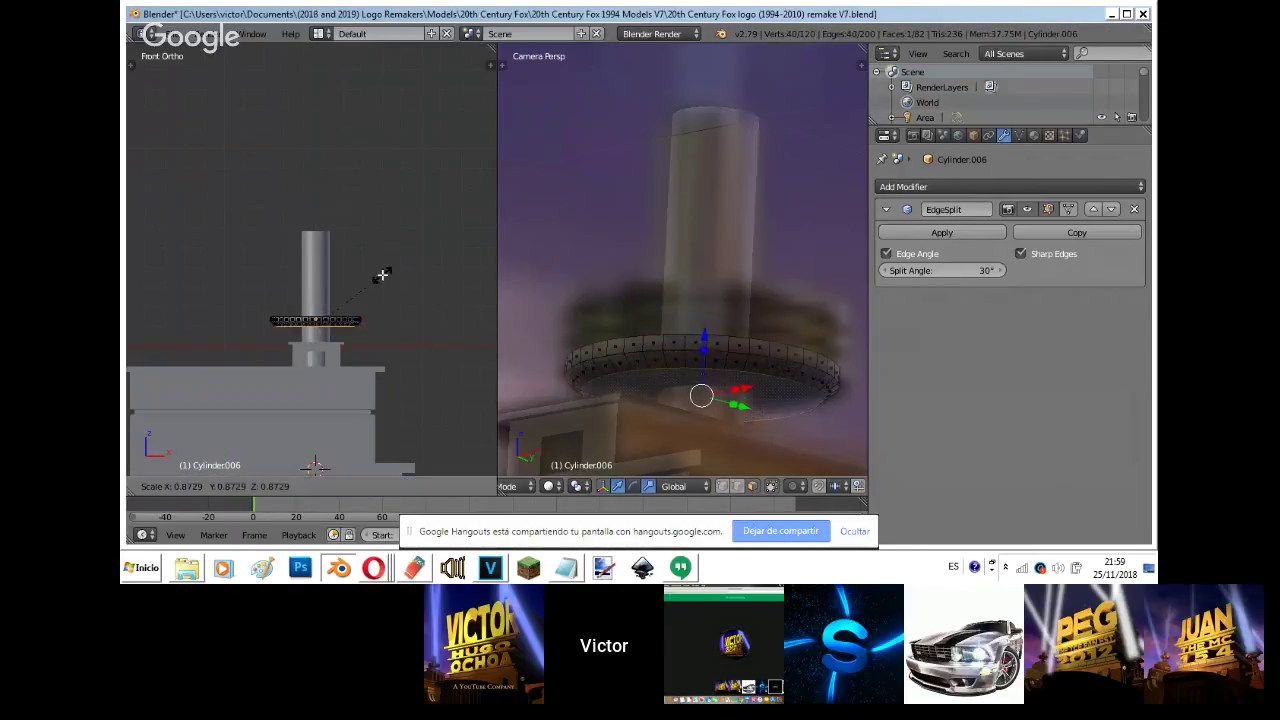
pyautogui.click(353, 315)
pyautogui.scroll(6, 350, 310)
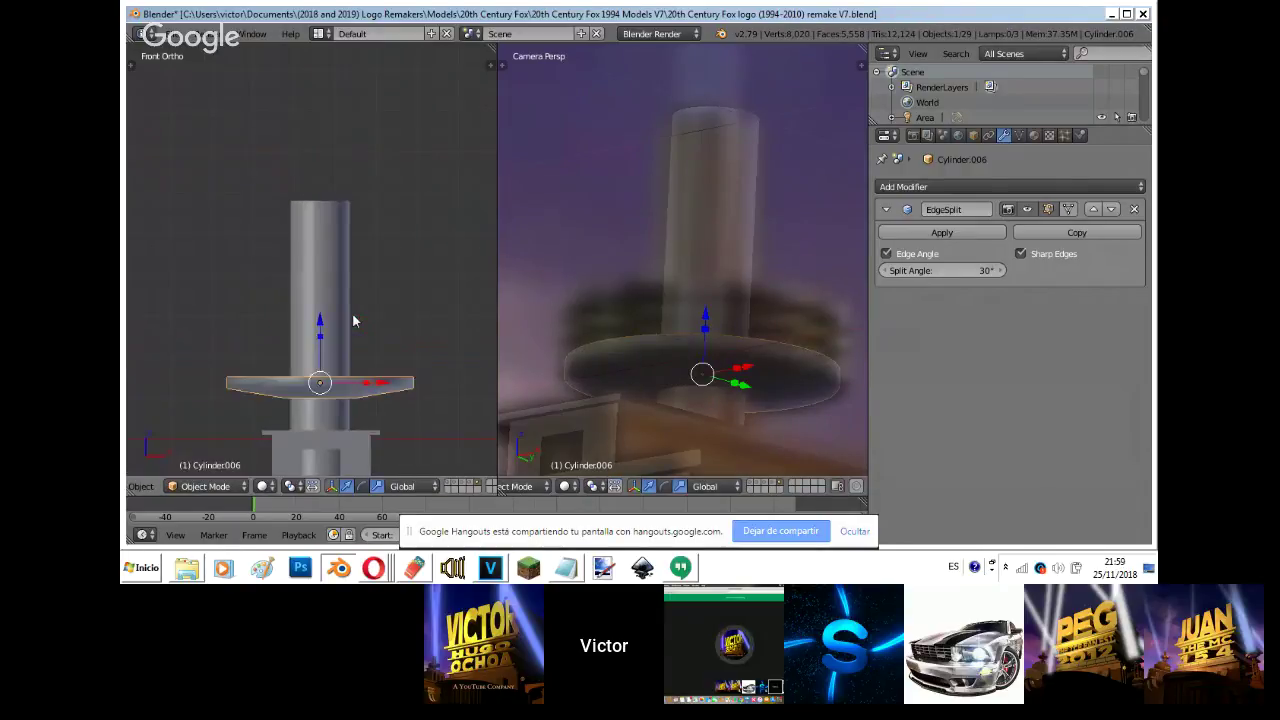
pyautogui.keyDown('shift'); pyautogui.moveTo(349, 303); pyautogui.dragTo(386, 114, button='middle'); pyautogui.keyUp('shift')
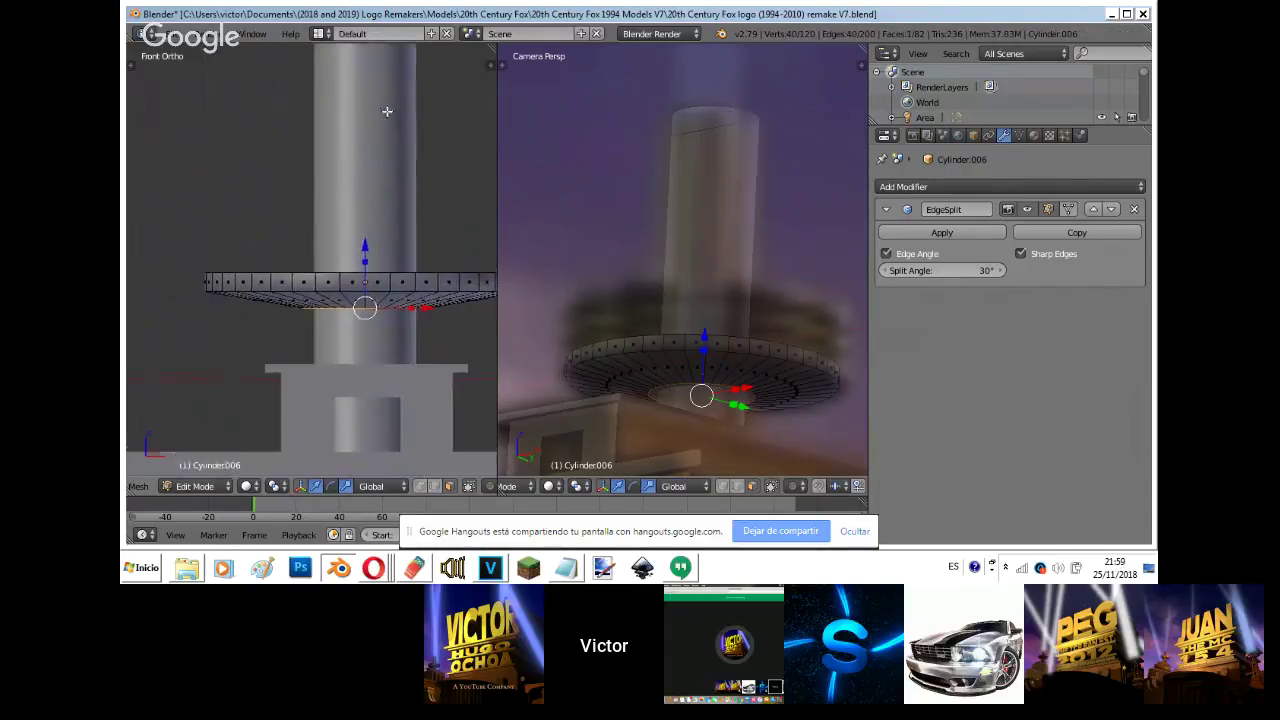
pyautogui.press('Tab')
pyautogui.keyDown('shift'); pyautogui.rightClick(381, 246); pyautogui.keyUp('shift')
pyautogui.hotkey('ctrl', 'j')
pyautogui.hotkey('ctrl', 'z')
# - Duplicate the disc twice, stacking the copies above it along Z to make three rings
pyautogui.rightClick(389, 294)
pyautogui.hotkey('shift', 'd')
pyautogui.rightClick(380, 281)
pyautogui.click(365, 215)
pyautogui.moveTo(364, 215); pyautogui.dragTo(364, 193)
pyautogui.hotkey('shift', 'd')
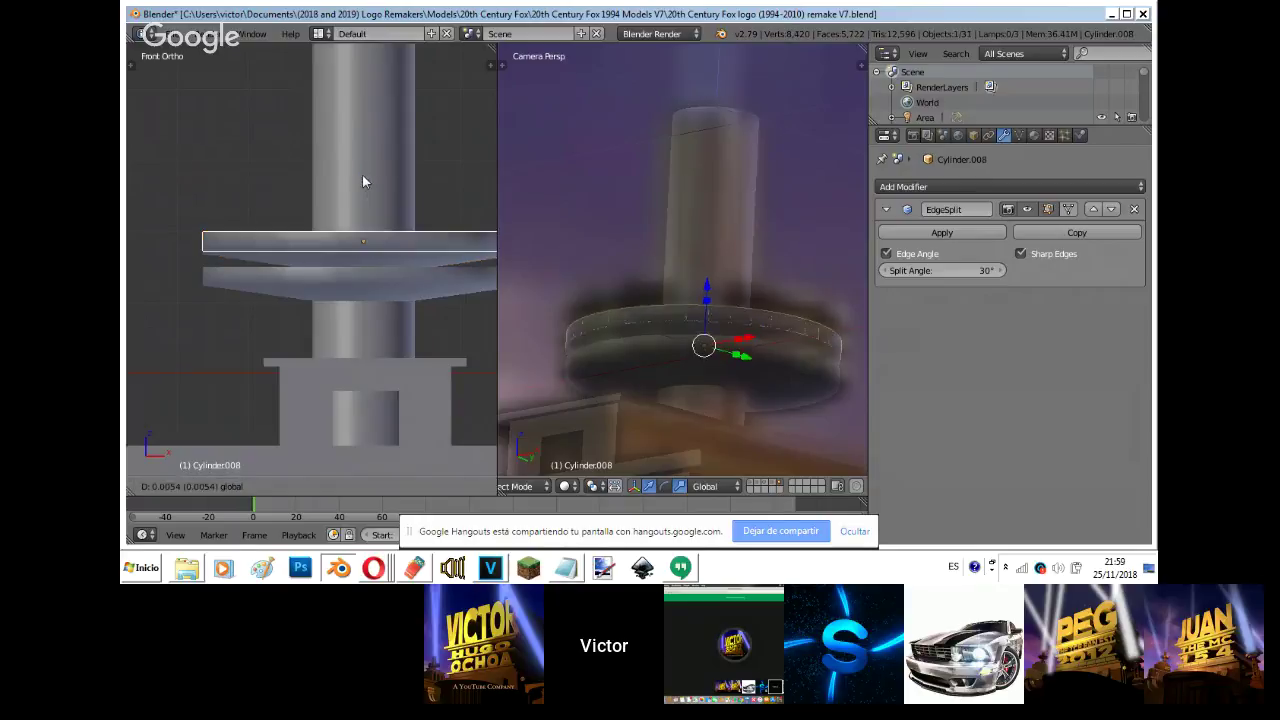
pyautogui.click(362, 149)
# - Join the three discs with the tower shaft into one object
pyautogui.keyDown('shift'); pyautogui.rightClick(418, 284); pyautogui.keyUp('shift')
pyautogui.keyDown('shift'); pyautogui.rightClick(429, 250); pyautogui.keyUp('shift')
pyautogui.keyDown('shift'); pyautogui.rightClick(384, 152); pyautogui.keyUp('shift')
pyautogui.hotkey('ctrl', 'j')
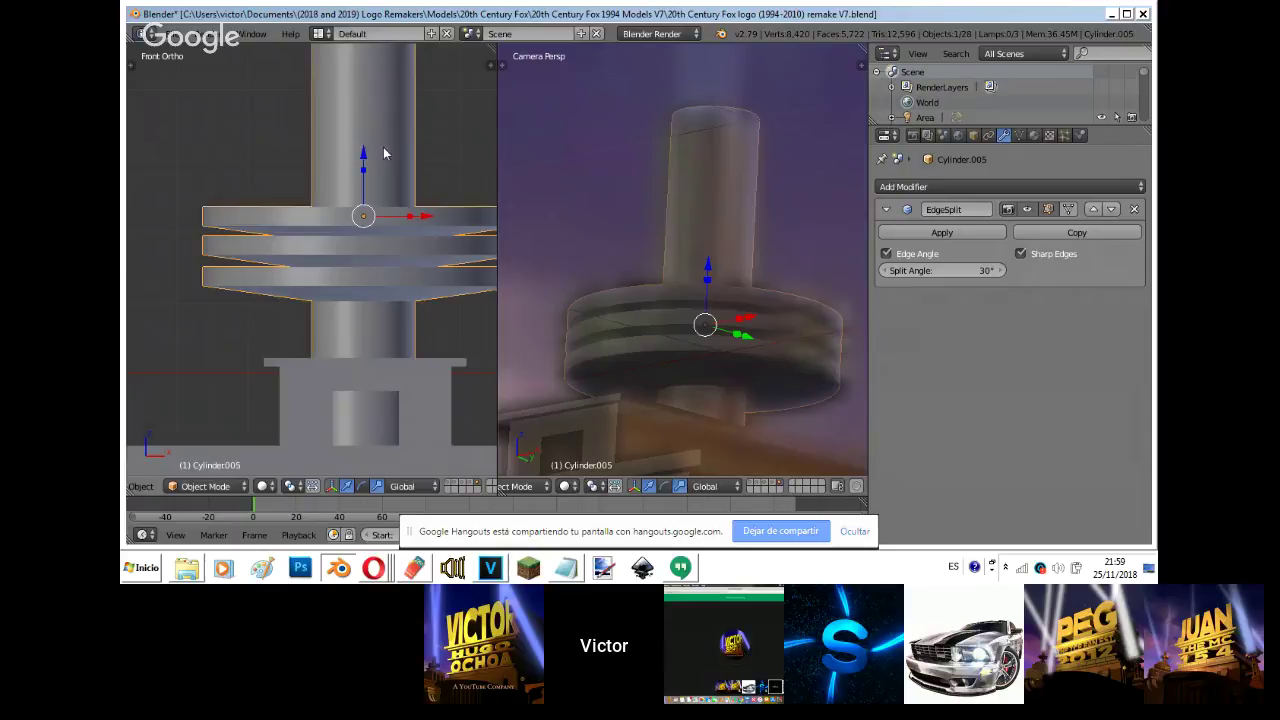
pyautogui.hotkey('shift', 'f')
pyautogui.press('s')
pyautogui.press('e')
pyautogui.rightClick(312, 266)
pyautogui.press('Tab')
pyautogui.press('Tab')
# - Move the joined tower freely in the front view and then along Z to align it with the reference
pyautogui.press('g')
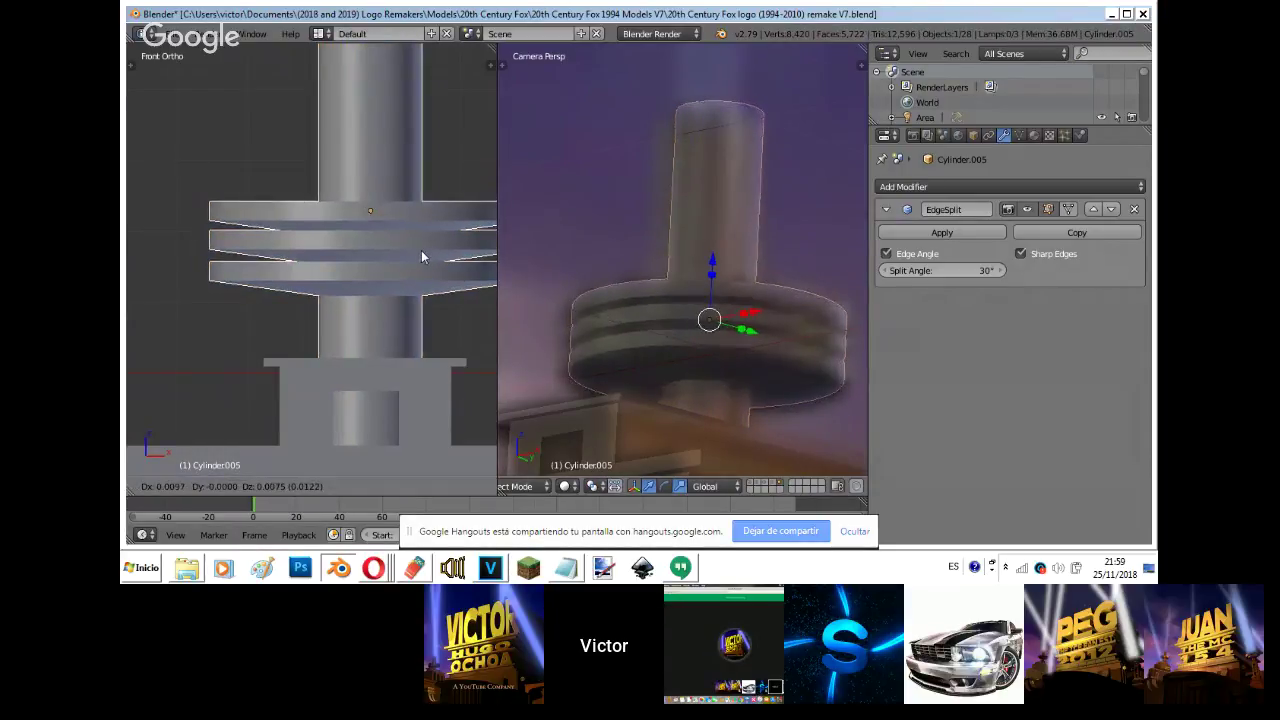
pyautogui.click(421, 251)
pyautogui.keyDown('shift'); pyautogui.moveTo(410, 256); pyautogui.dragTo(331, 362, button='middle'); pyautogui.keyUp('shift')
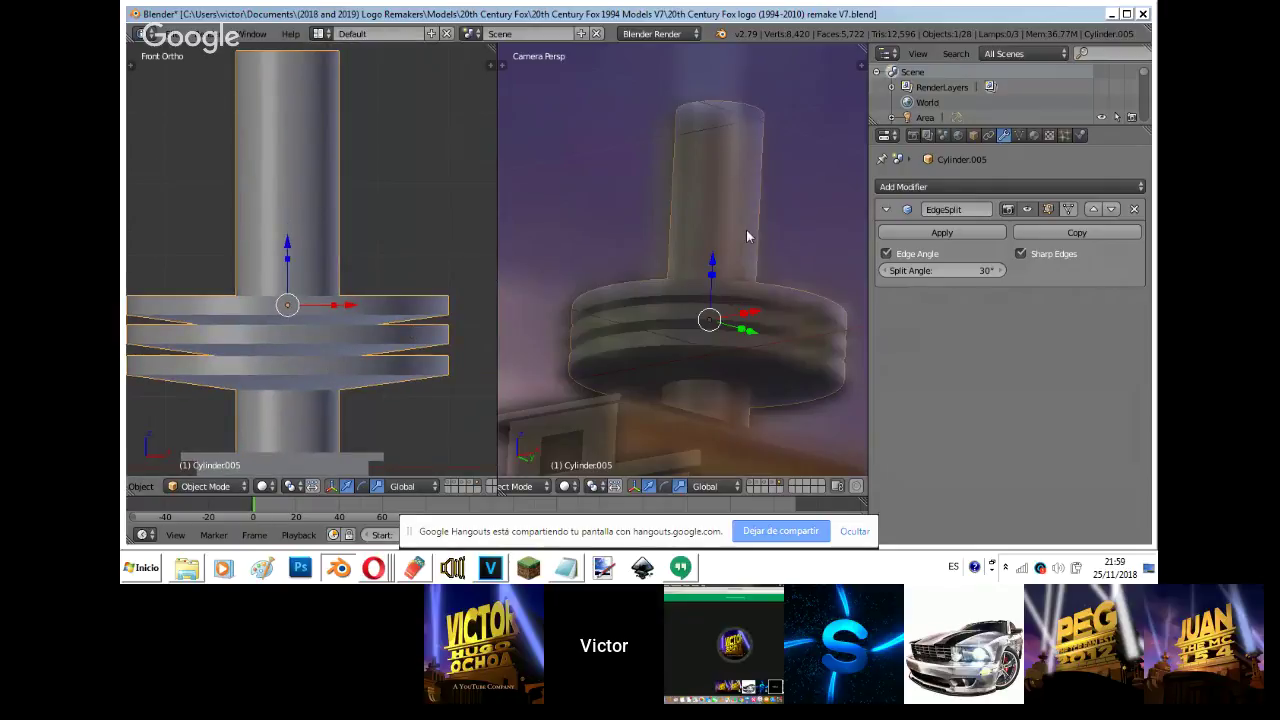
pyautogui.press('g')
pyautogui.press('z')
pyautogui.click(743, 345)
# - Inset the top face of the tower shaft and extrude it downward to leave a hollow rim
pyautogui.press('Tab')
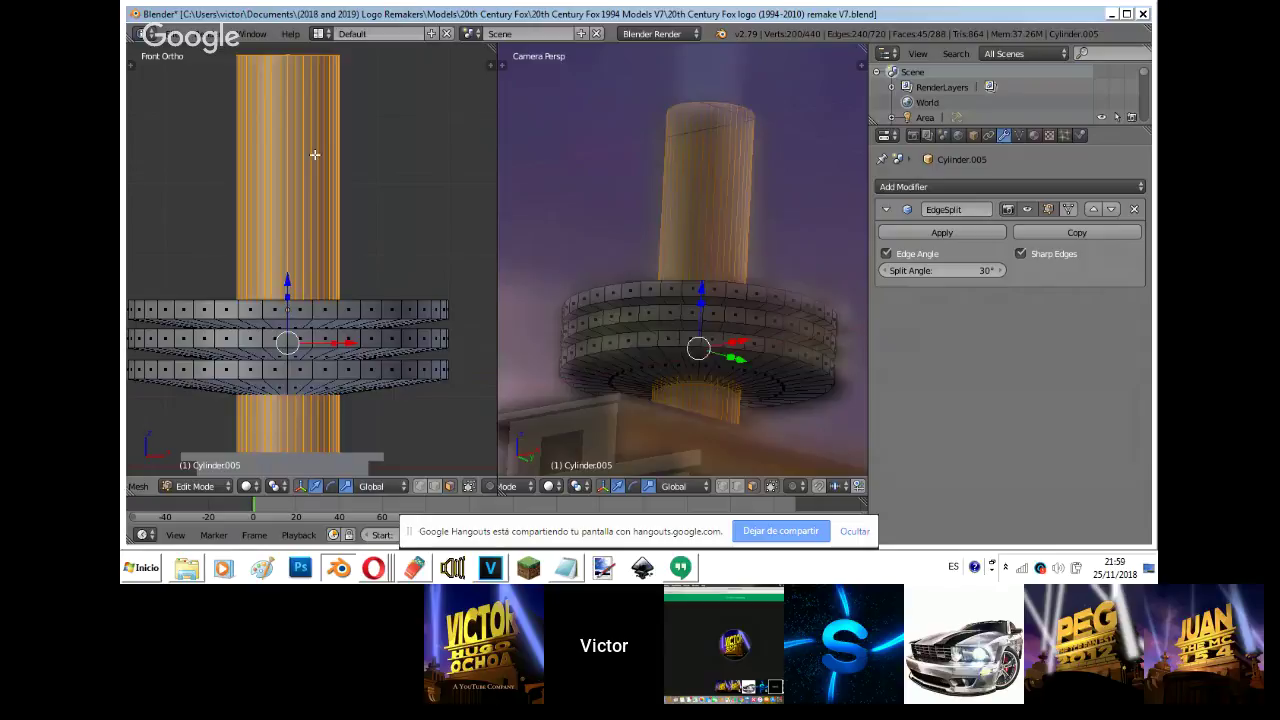
pyautogui.rightClick(319, 56)
pyautogui.keyDown('shift'); pyautogui.moveTo(332, 140); pyautogui.dragTo(379, 311, button='middle'); pyautogui.keyUp('shift')
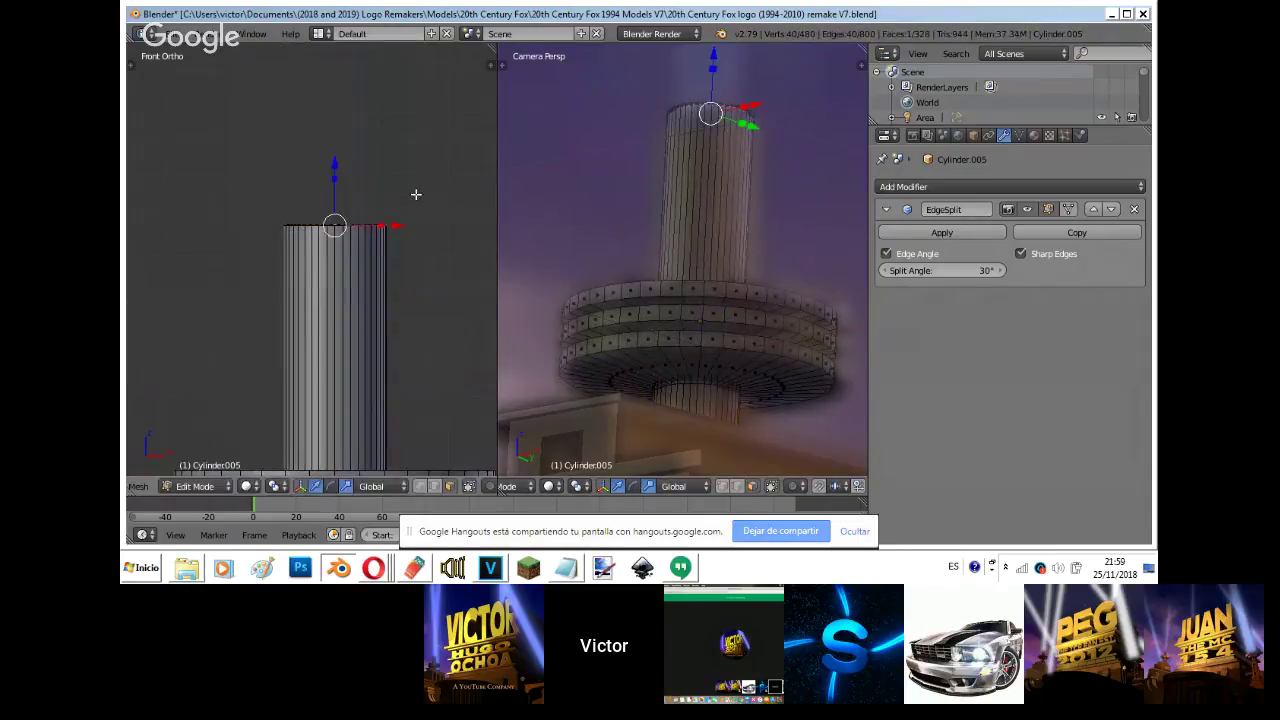
pyautogui.hotkey('shift', 'f')
pyautogui.press('s')
pyautogui.press('w')
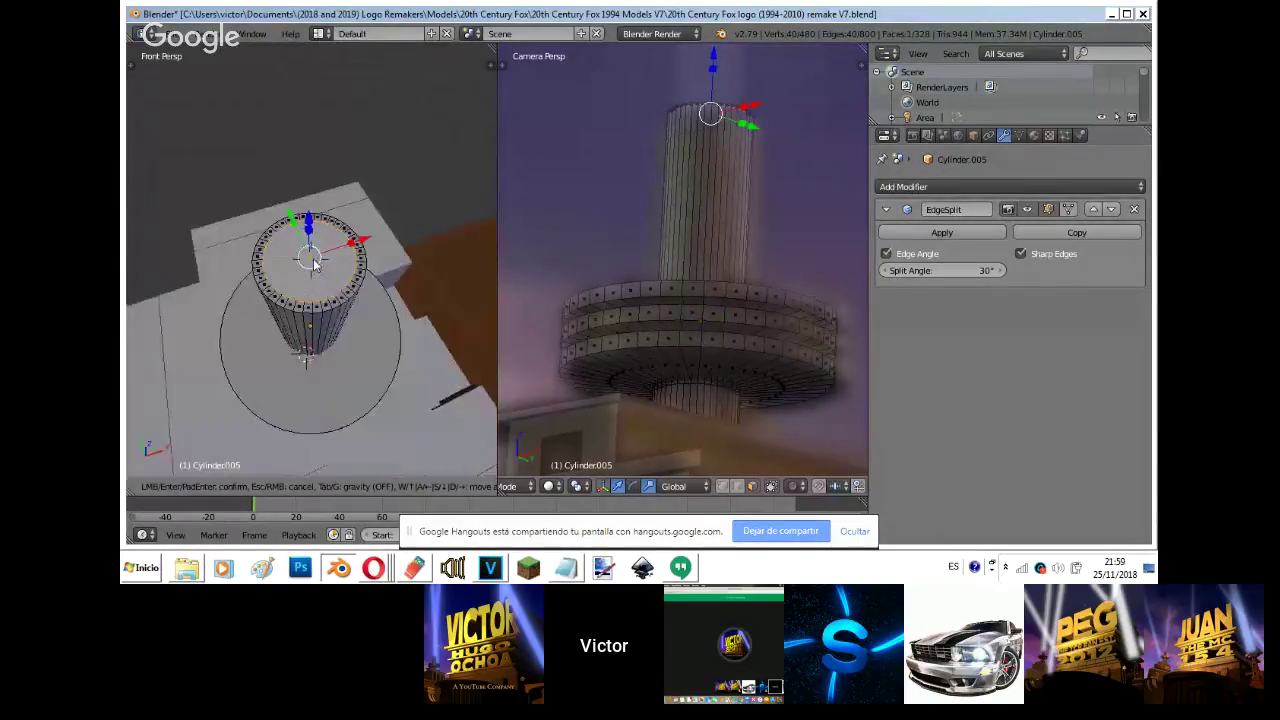
pyautogui.press('w')
pyautogui.press('s')
pyautogui.click(311, 266)
pyautogui.press('e')
pyautogui.click(351, 181)
pyautogui.press('Tab')
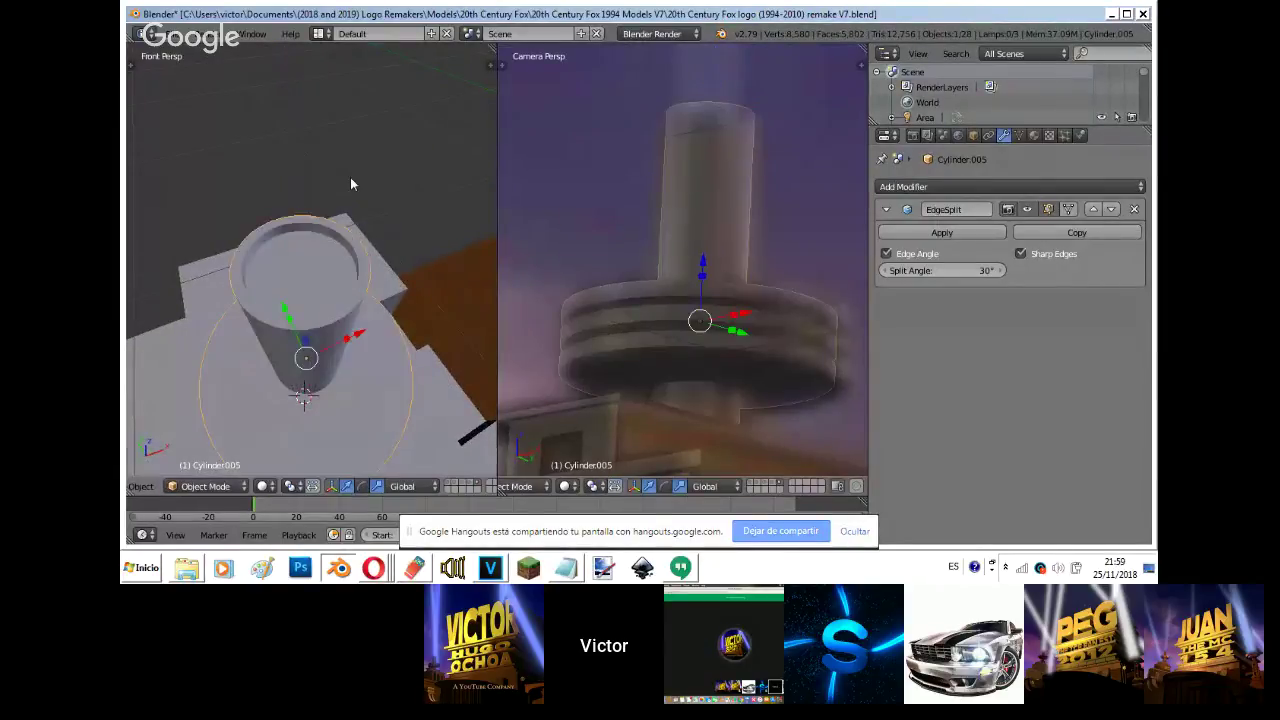
# - Examine the building group and the blocks behind the wall from the front, the side and in perspective
pyautogui.press('KP_1')
pyautogui.press('KP_5')
pyautogui.scroll(-9, 350, 178)
pyautogui.scroll(1, 350, 178)
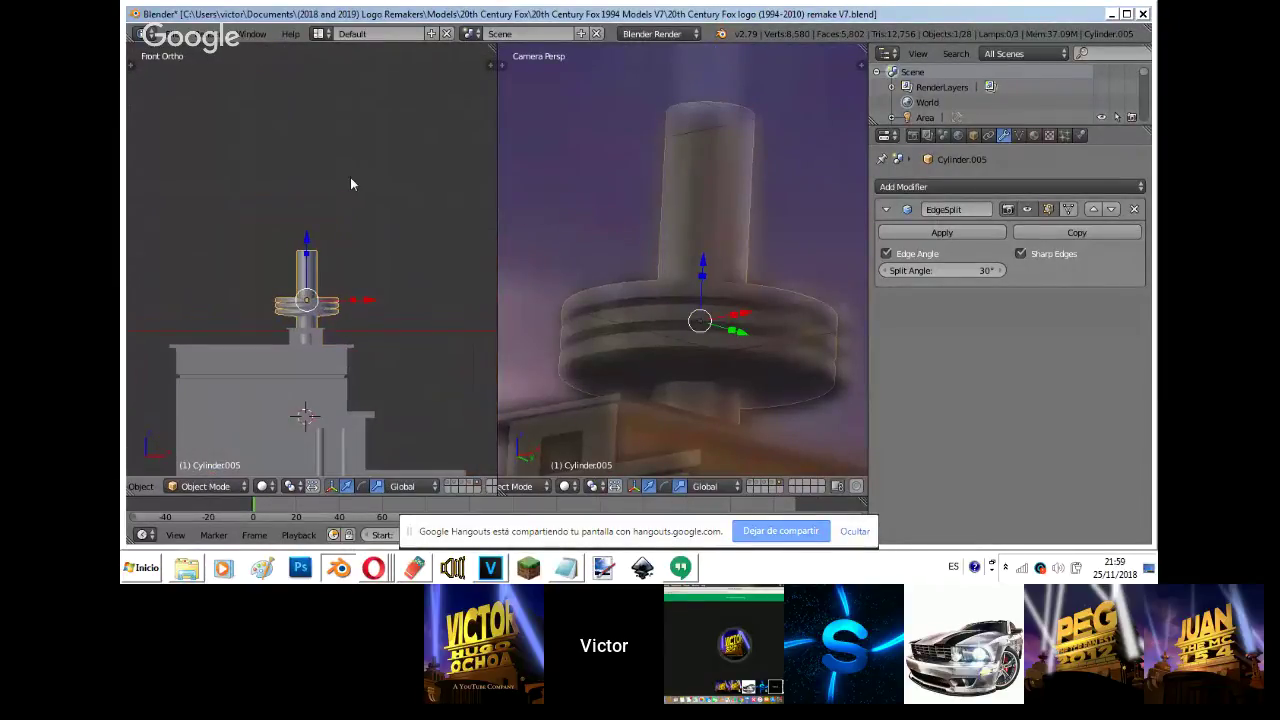
pyautogui.keyDown('shift'); pyautogui.moveTo(318, 186); pyautogui.dragTo(167, 80, button='middle'); pyautogui.keyUp('shift')
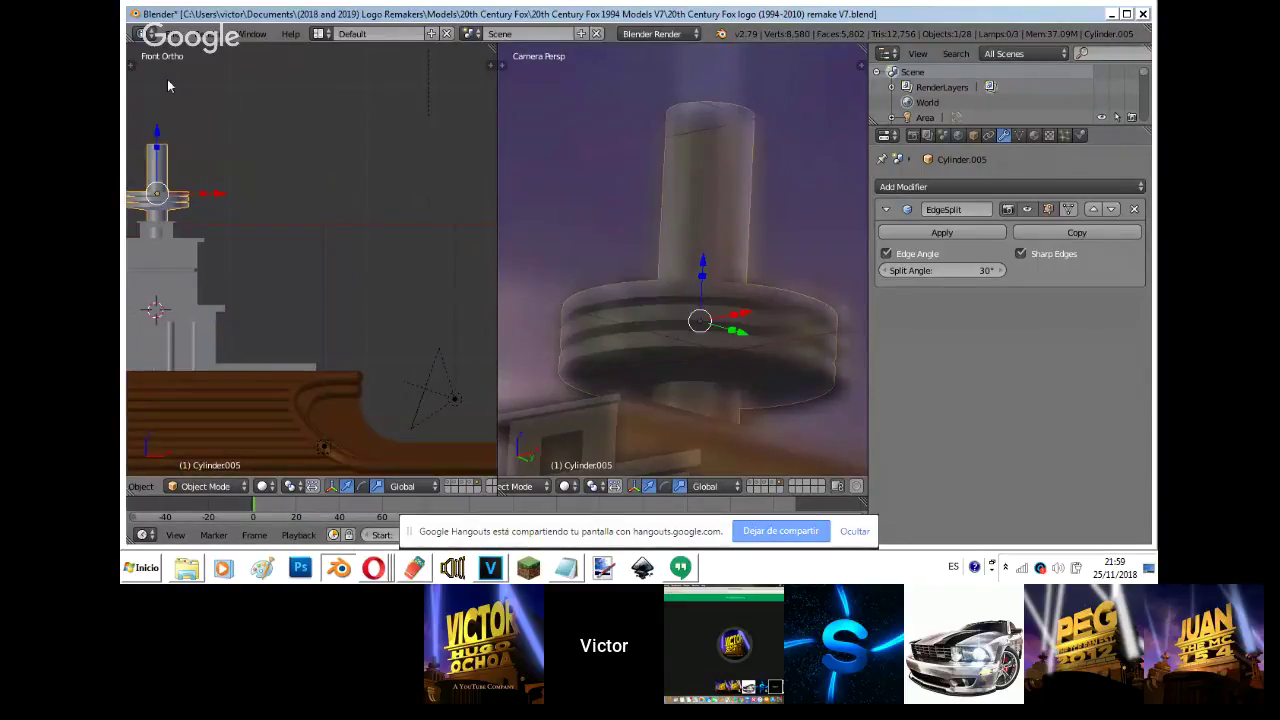
pyautogui.press('KP_3')
pyautogui.rightClick(338, 345)
pyautogui.rightClick(400, 361)
pyautogui.keyDown('shift'); pyautogui.rightClick(298, 389); pyautogui.keyUp('shift')
pyautogui.keyDown('shift'); pyautogui.rightClick(322, 378); pyautogui.keyUp('shift')
pyautogui.press('z')
pyautogui.press('z')
pyautogui.press('a')
pyautogui.rightClick(341, 401)
pyautogui.rightClick(341, 401)
pyautogui.hotkey('shift', 'f')
pyautogui.click(311, 259)
pyautogui.rightClick(317, 312)
pyautogui.keyDown('shift'); pyautogui.rightClick(334, 322); pyautogui.keyUp('shift')
pyautogui.keyDown('shift'); pyautogui.rightClick(385, 324); pyautogui.keyUp('shift')
pyautogui.keyDown('shift'); pyautogui.rightClick(236, 307); pyautogui.keyUp('shift')
pyautogui.keyDown('shift'); pyautogui.rightClick(205, 283); pyautogui.keyUp('shift')
pyautogui.keyDown('shift'); pyautogui.rightClick(273, 323); pyautogui.keyUp('shift')
pyautogui.press('z')
pyautogui.press('z')
# - Parent the four lower blocks behind the wall to the curved wall trim and preview them with rendered shading
pyautogui.rightClick(268, 319)
pyautogui.keyDown('shift'); pyautogui.rightClick(240, 307); pyautogui.keyUp('shift')
pyautogui.keyDown('shift'); pyautogui.rightClick(357, 344); pyautogui.keyUp('shift')
pyautogui.keyDown('shift'); pyautogui.rightClick(393, 325); pyautogui.keyUp('shift')
pyautogui.keyDown('shift'); pyautogui.rightClick(210, 280); pyautogui.keyUp('shift')
pyautogui.hotkey('ctrl', 'p')
pyautogui.click(210, 278)
pyautogui.hotkey('shift', 'z')
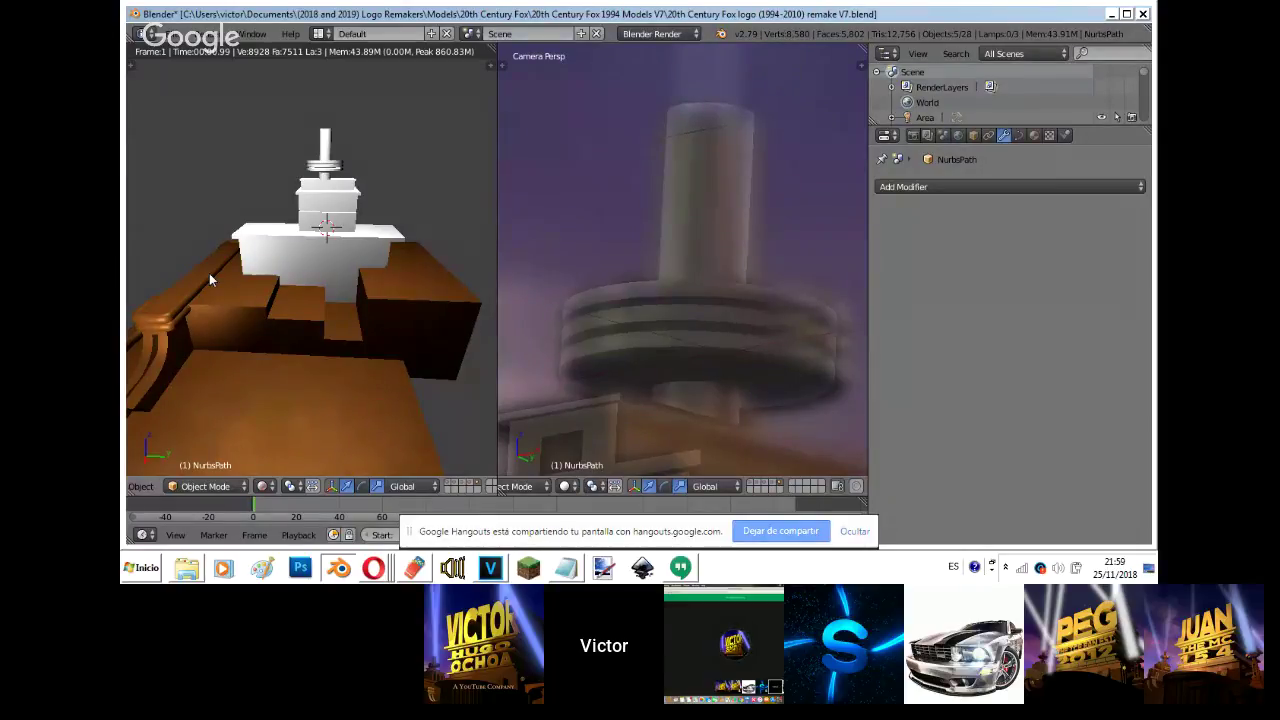
# - View the rendered buildings and the curved wall trim up close through the camera
pyautogui.press('KP_0')
pyautogui.scroll(10, 200, 282)
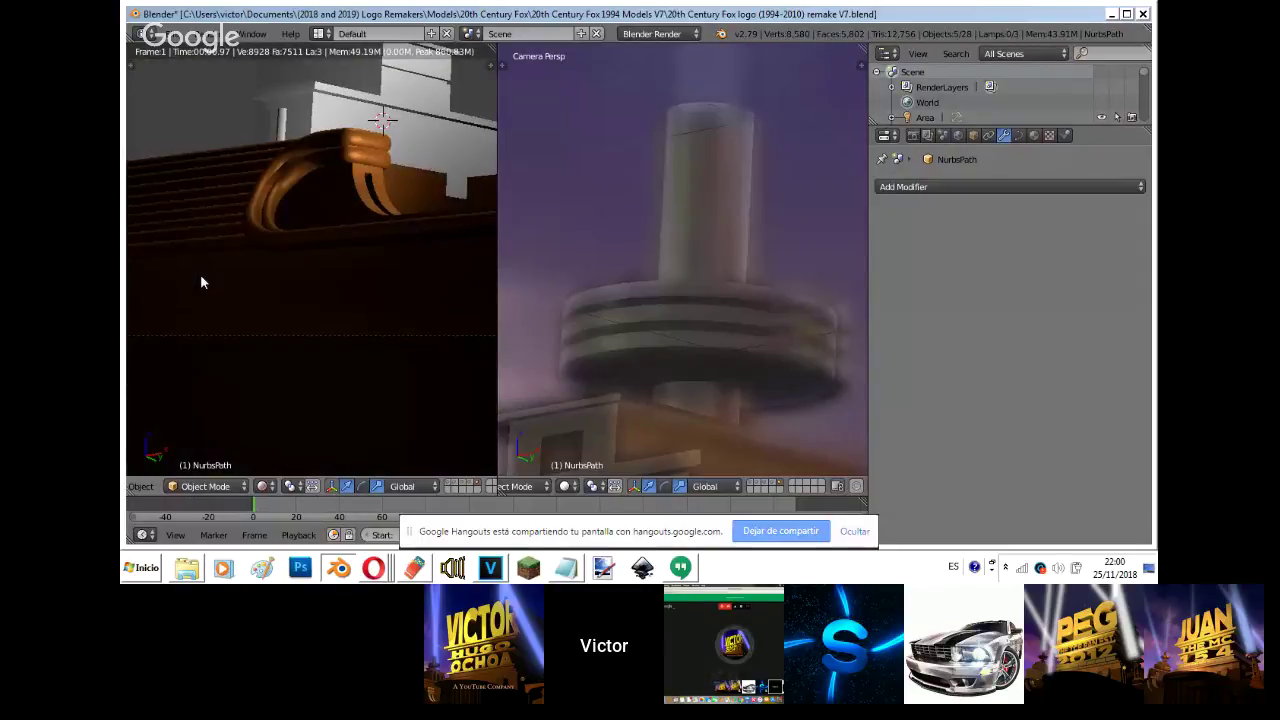
# - Return the modelling view to solid shading from the front and bring the building in the camera reference into view
pyautogui.press('KP_0')
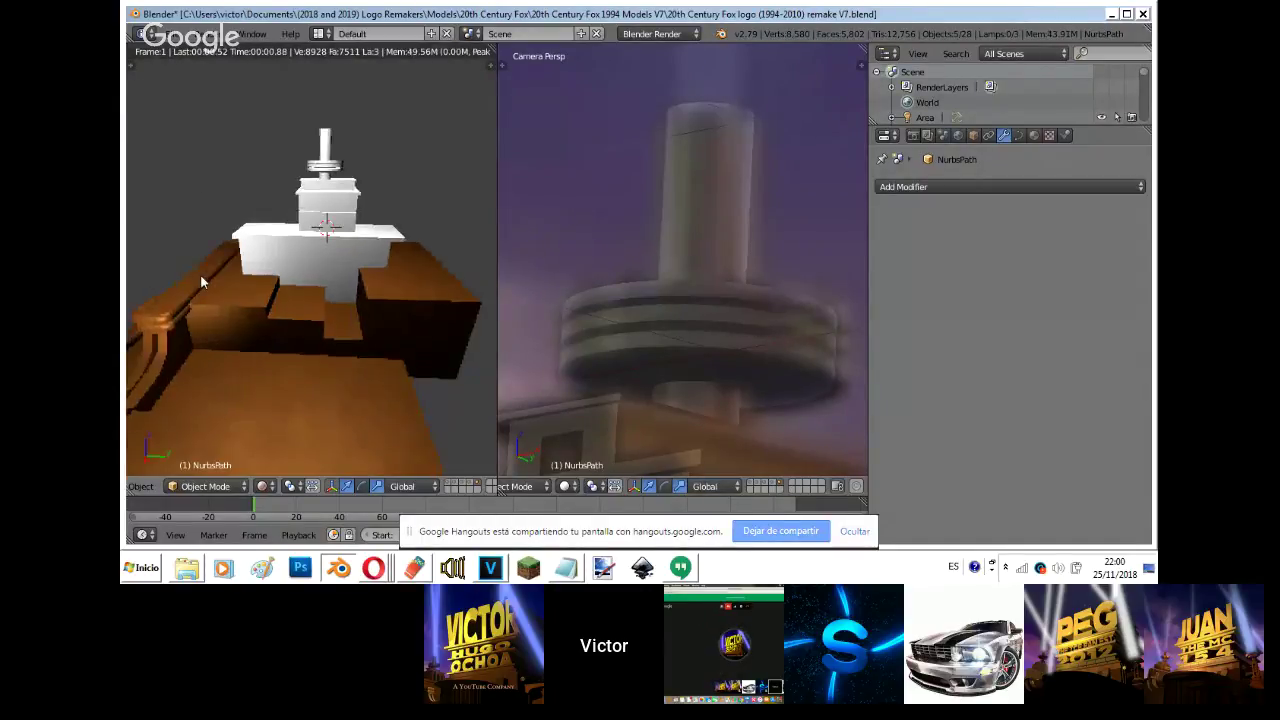
pyautogui.press('KP_1')
pyautogui.hotkey('shift', 'z')
pyautogui.rightClick(194, 260)
pyautogui.moveTo(604, 306)
pyautogui.keyDown('shift'); pyautogui.mouseDown(button='middle')
pyautogui.moveTo(655, 68)
pyautogui.moveTo(616, 387)
pyautogui.mouseUp(button='middle'); pyautogui.keyUp('shift')
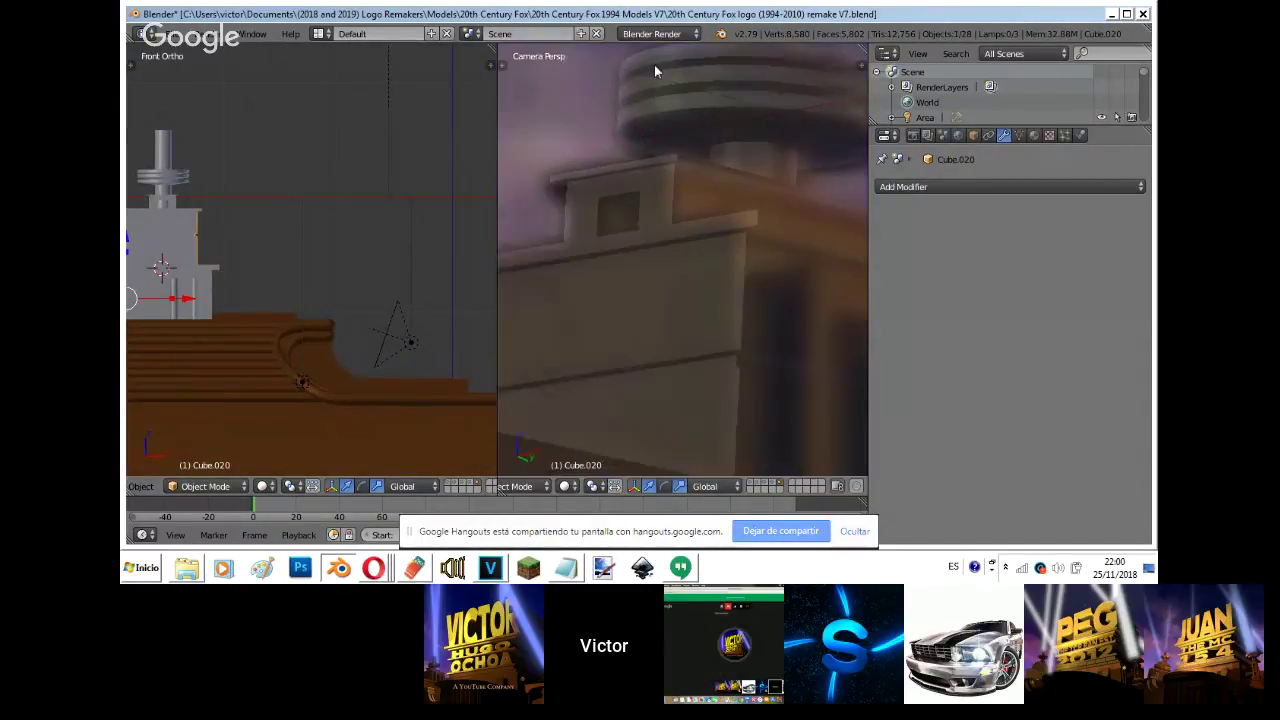
# - Raise the camera background image's opacity to study the reference building, and set it back to 0.244
pyautogui.scroll(-1, 615, 387)
pyautogui.press('n')
pyautogui.moveTo(768, 432); pyautogui.dragTo(831, 436)
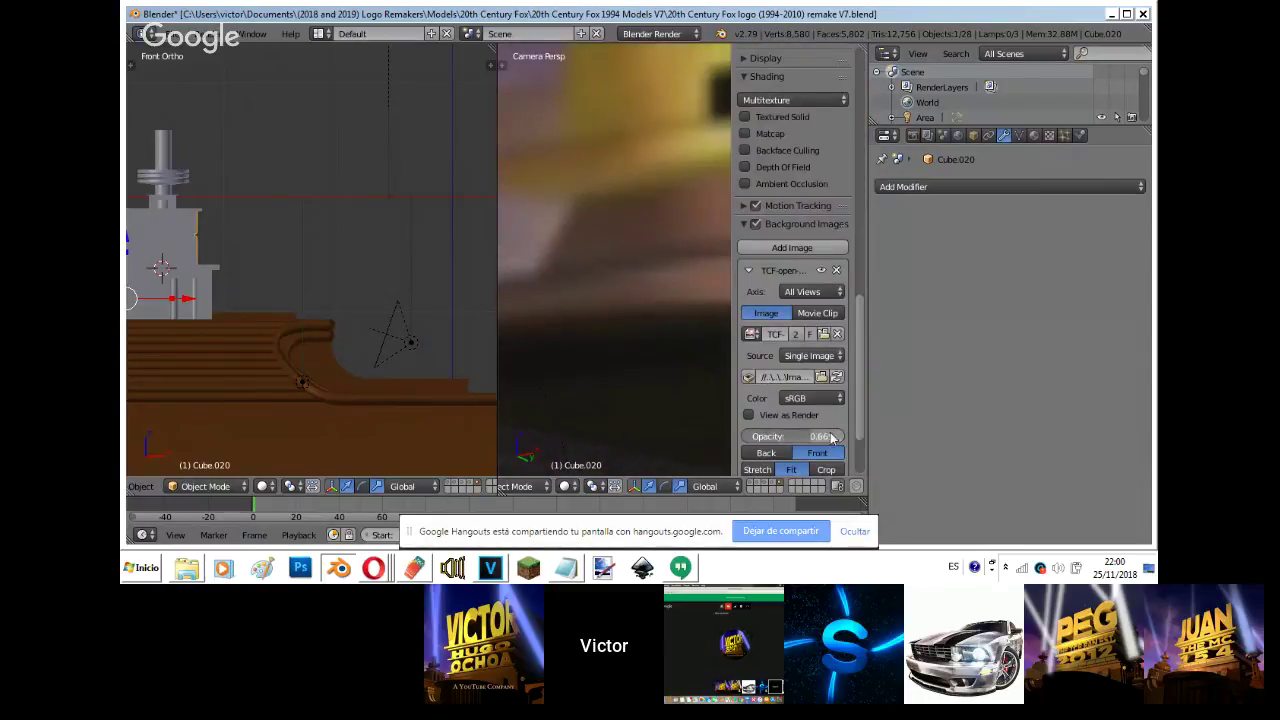
pyautogui.press('n')
pyautogui.scroll(-6, 850, 436)
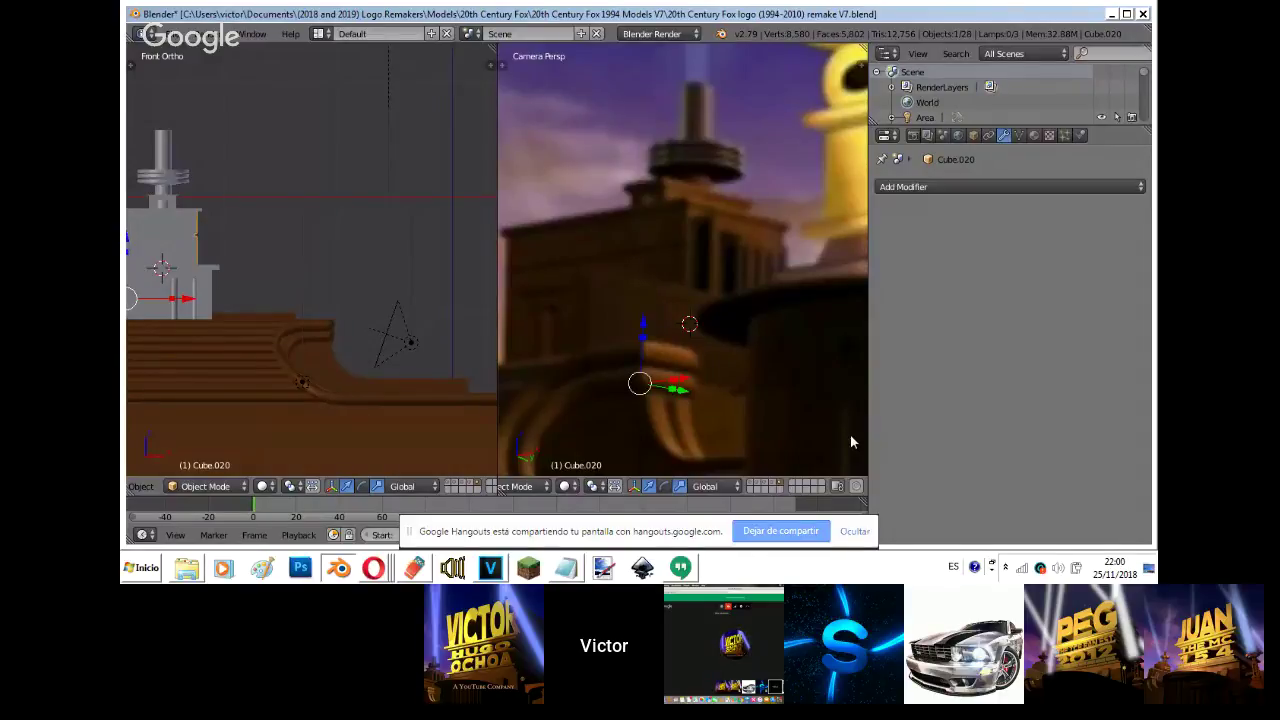
pyautogui.press('n')
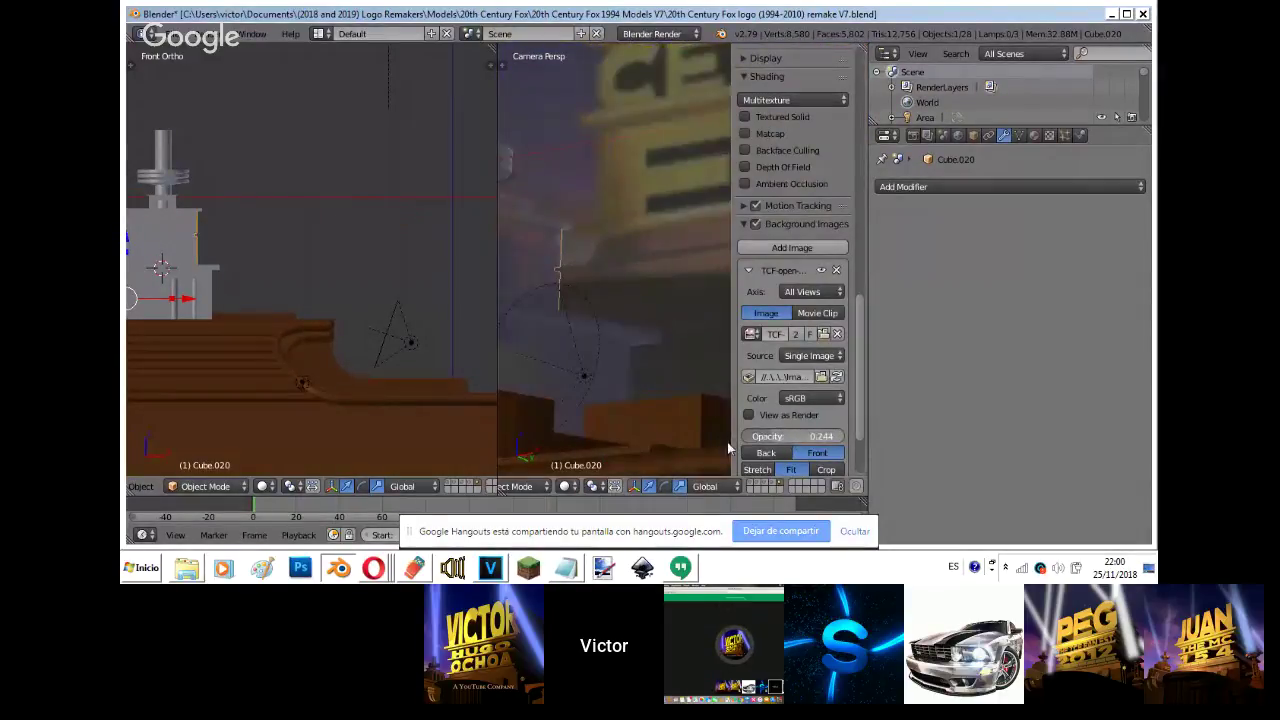
pyautogui.press('n')
# - Duplicate the small block on the building's roof and place the copy against the upper building's side
pyautogui.rightClick(178, 204)
pyautogui.rightClick(177, 194)
pyautogui.rightClick(184, 212)
pyautogui.rightClick(178, 205)
pyautogui.hotkey('shift', 'd')
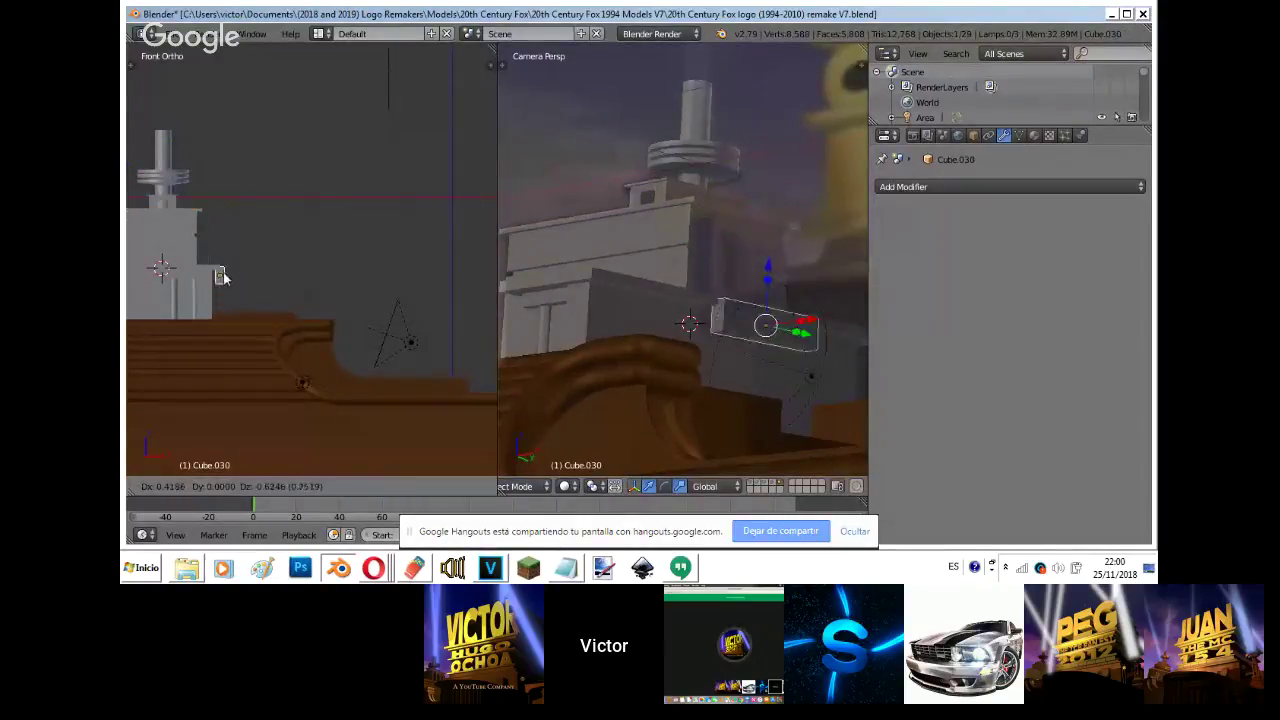
pyautogui.click(205, 261)
# - Scale the copied side block along Z and Y to fit the building's side in the reference
pyautogui.press('s')
pyautogui.press('z')
pyautogui.click(269, 123)
pyautogui.press('s')
pyautogui.press('y')
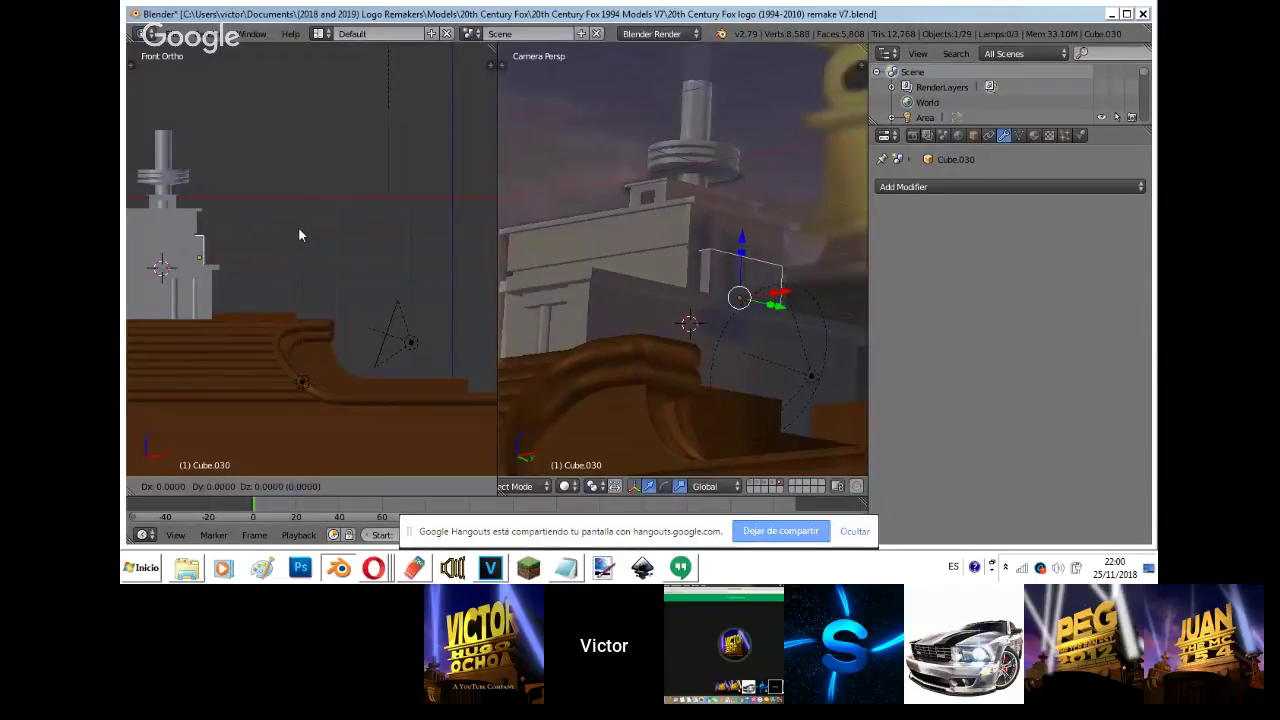
pyautogui.click(301, 226)
pyautogui.press('s')
pyautogui.press('y')
pyautogui.click(319, 221)
# - Move the side block along X and Y until it sits against the building wall
pyautogui.press('g')
pyautogui.press('x')
pyautogui.click(315, 220)
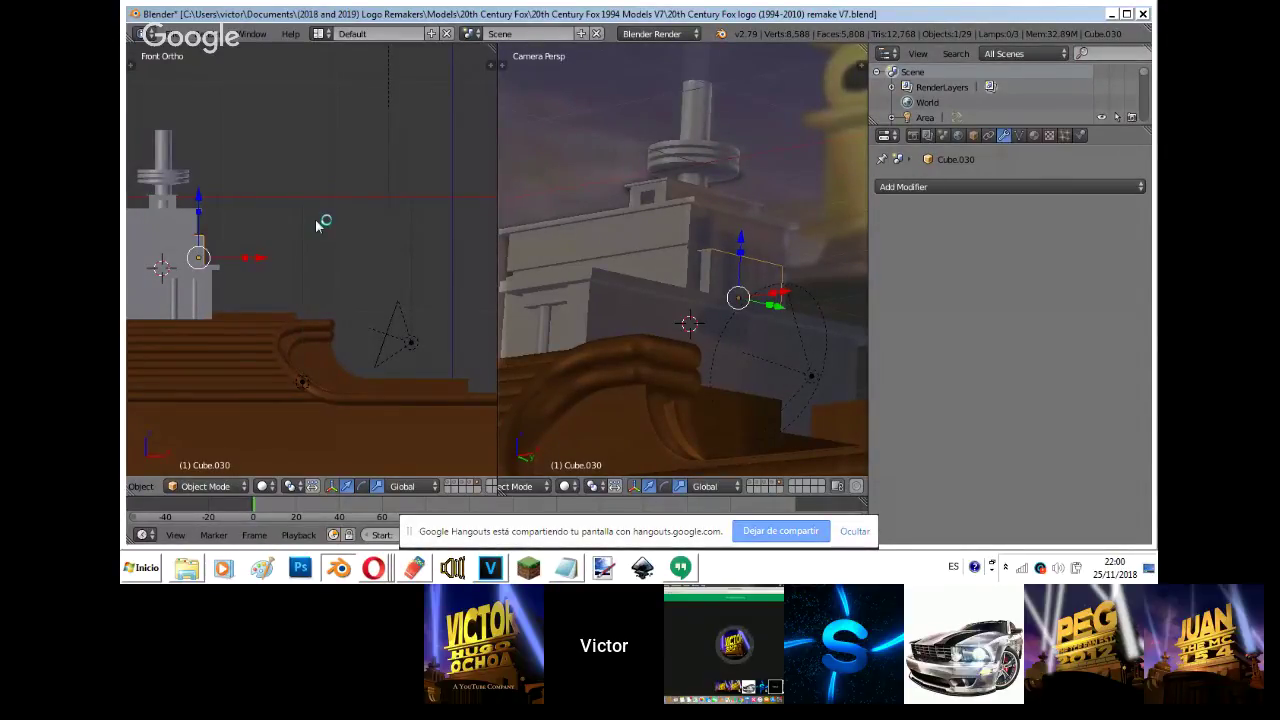
pyautogui.press('g')
pyautogui.press('x')
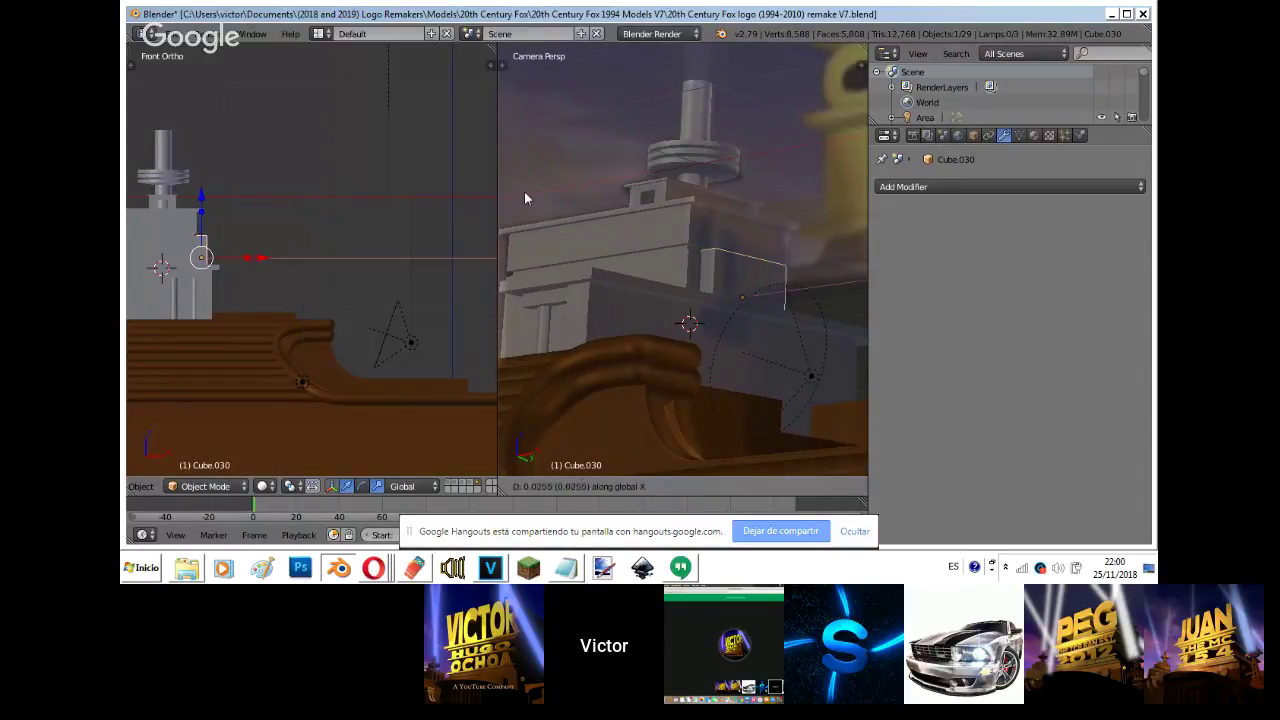
pyautogui.press('y')
pyautogui.click(521, 192)
# - Scale the side block taller and slightly wider along X, and shift it along Y to match the reference
pyautogui.press('s')
pyautogui.press('z')
pyautogui.click(782, 87)
pyautogui.press('z')
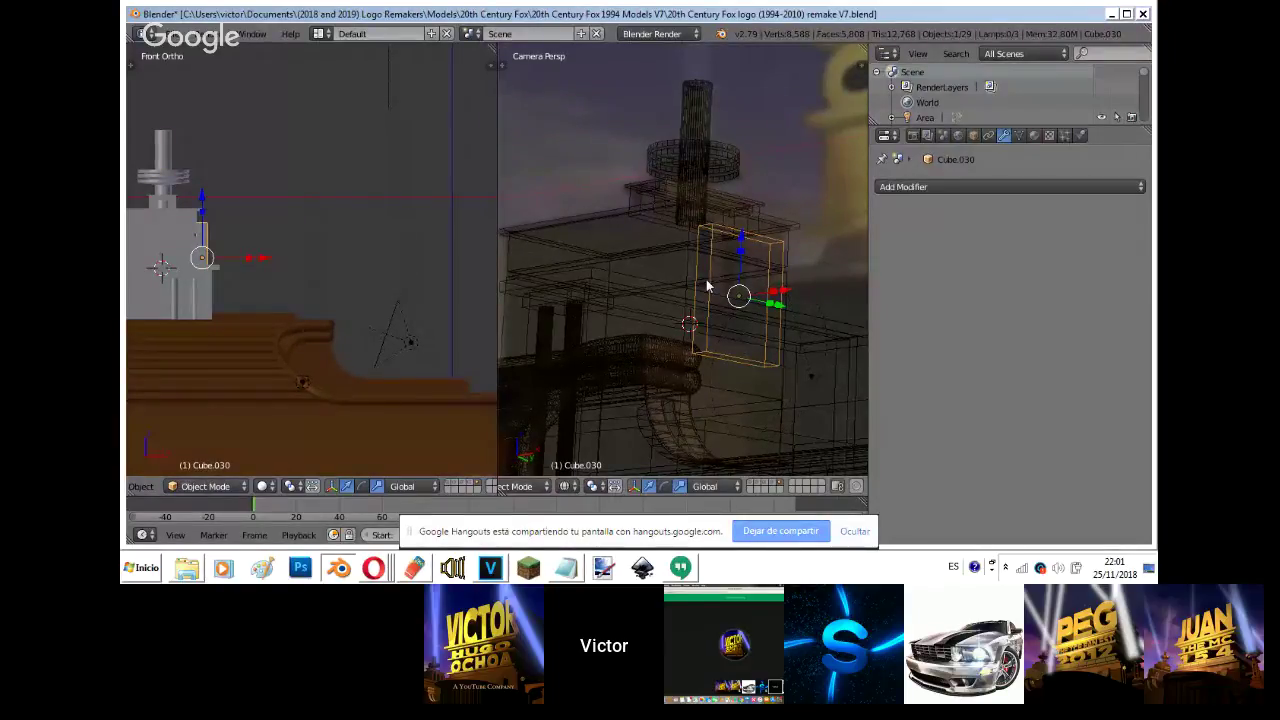
pyautogui.press('z')
pyautogui.press('s')
pyautogui.press('x')
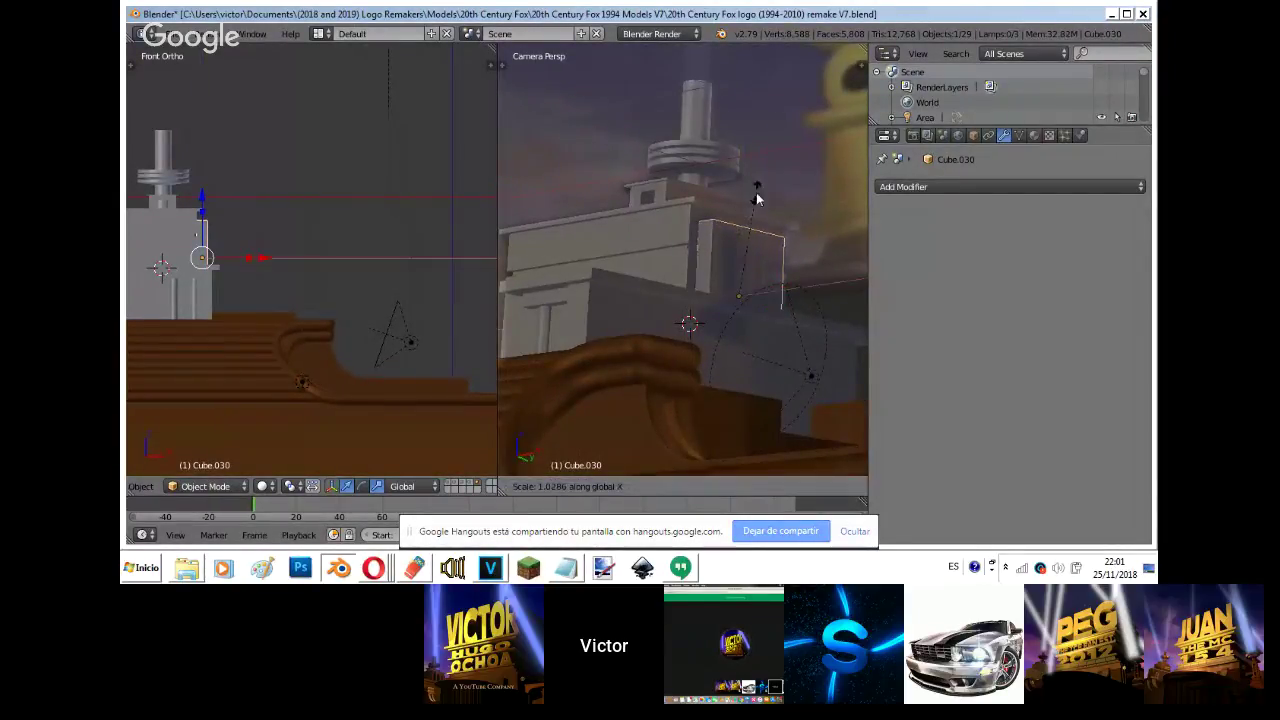
pyautogui.click(771, 193)
pyautogui.press('g')
pyautogui.press('y')
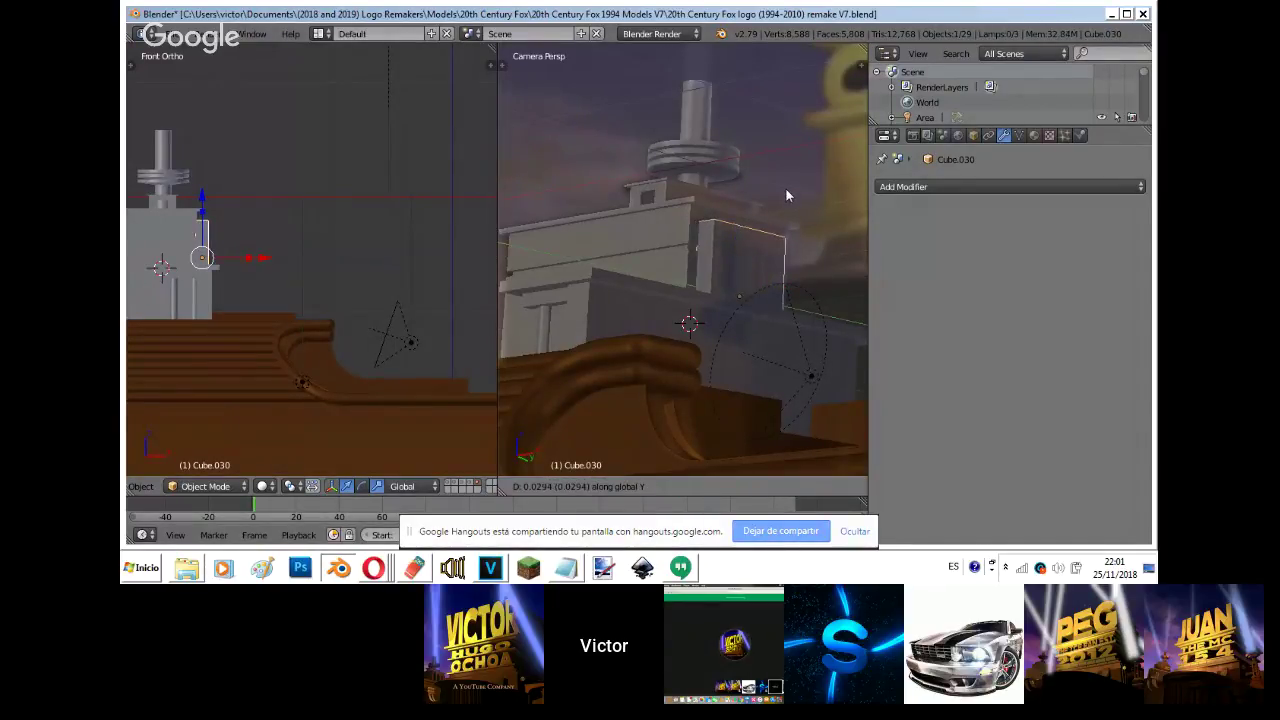
pyautogui.click(782, 188)
pyautogui.press('s')
pyautogui.press('z')
pyautogui.click(797, 196)
# - Duplicate the side block outward along X, scale the copy down and position it as a second, outer step
pyautogui.hotkey('shift', 'd')
pyautogui.press('x')
pyautogui.click(793, 250)
pyautogui.press('s')
pyautogui.click(789, 256)
pyautogui.press('g')
pyautogui.press('x')
pyautogui.click(787, 257)
pyautogui.press('g')
pyautogui.press('y')
pyautogui.press('x')
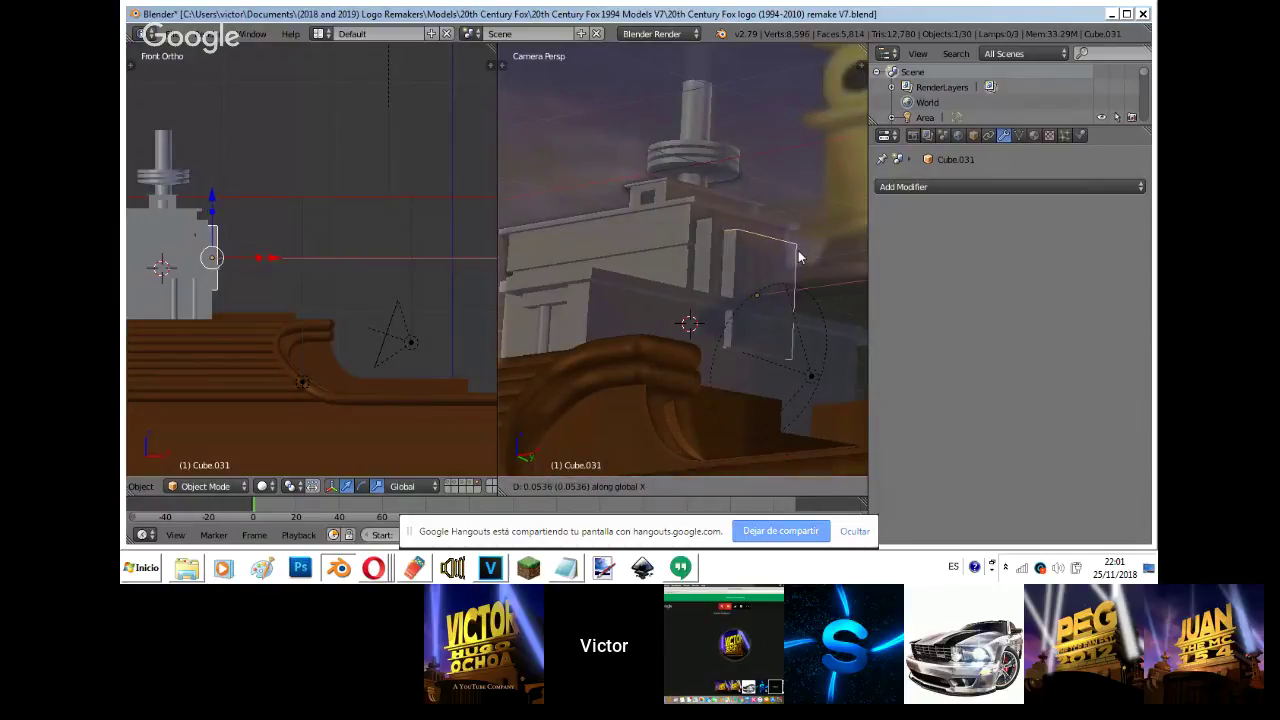
pyautogui.click(799, 257)
# - Select the lower building block with its ledge, trim and columns, and move them together along X and Y to match the reference
pyautogui.rightClick(650, 286)
pyautogui.press('z')
pyautogui.rightClick(205, 299)
pyautogui.keyDown('shift'); pyautogui.rightClick(205, 299); pyautogui.keyUp('shift')
pyautogui.keyDown('shift'); pyautogui.rightClick(183, 294); pyautogui.keyUp('shift')
pyautogui.keyDown('shift'); pyautogui.rightClick(188, 292); pyautogui.keyUp('shift')
pyautogui.keyDown('shift'); pyautogui.rightClick(188, 292); pyautogui.keyUp('shift')
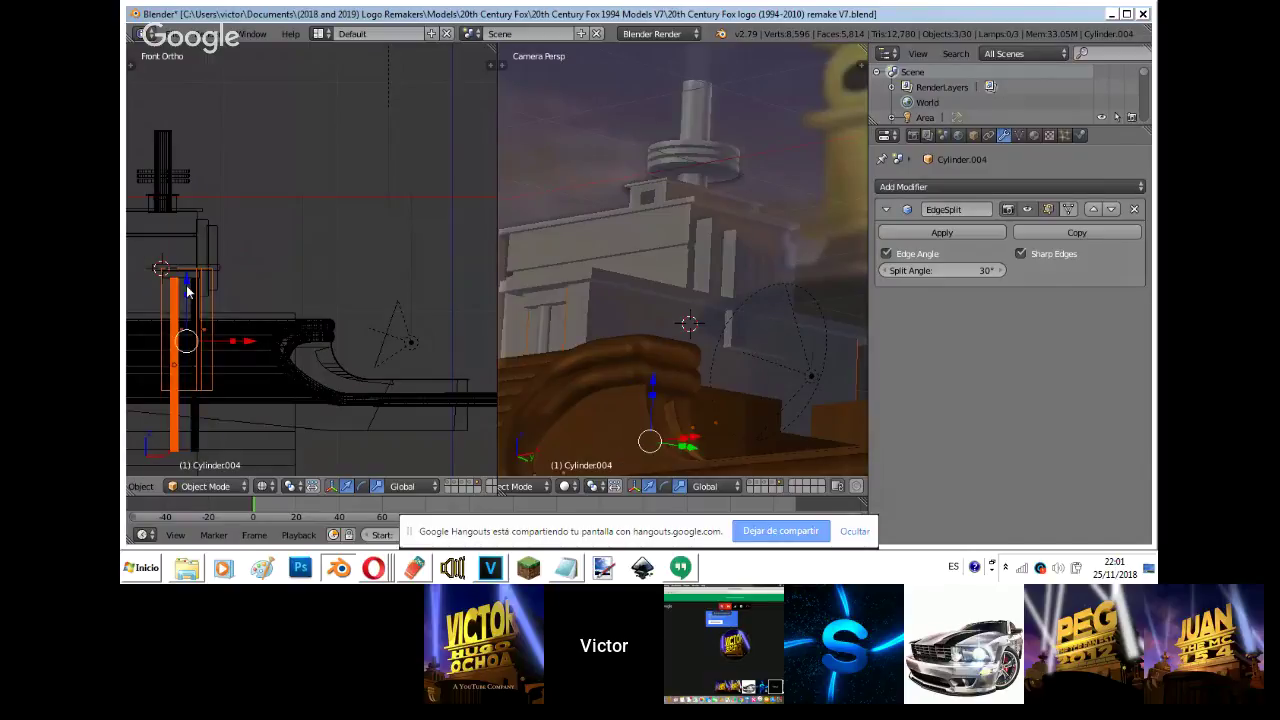
pyautogui.rightClick(187, 290)
pyautogui.rightClick(190, 290)
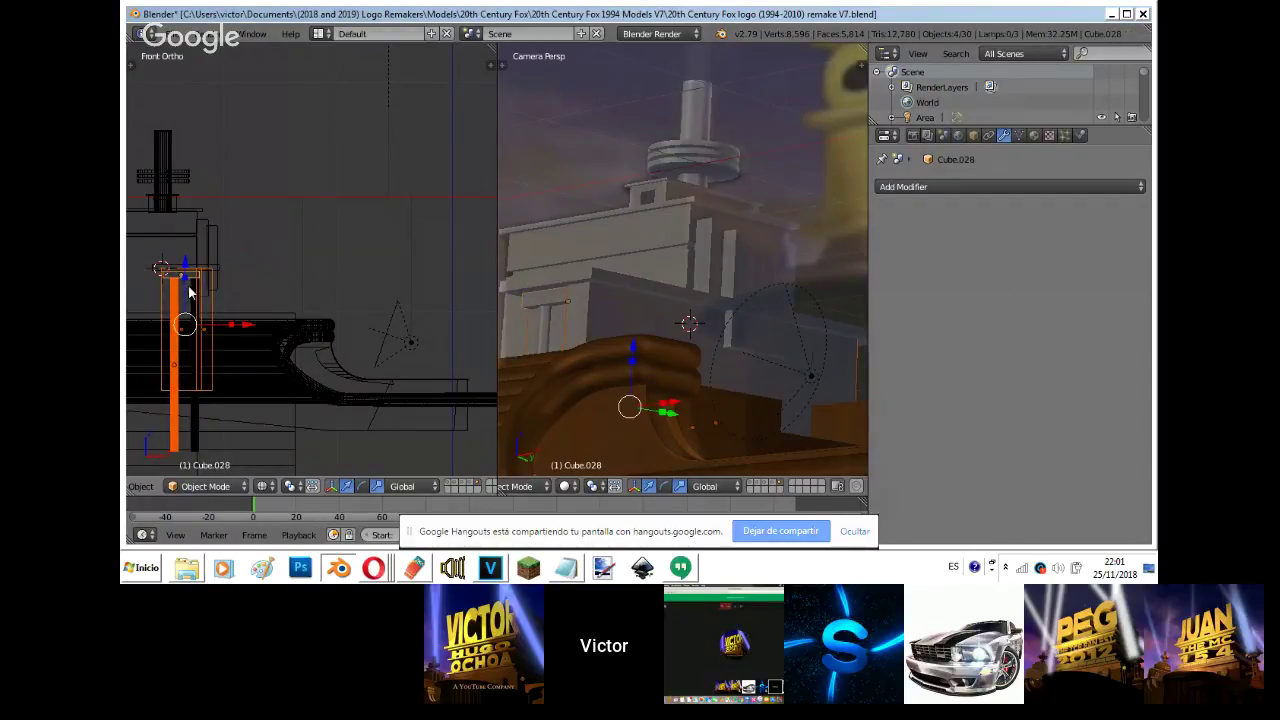
pyautogui.rightClick(190, 290)
pyautogui.press('z')
pyautogui.rightClick(217, 277)
pyautogui.press('g')
pyautogui.press('x')
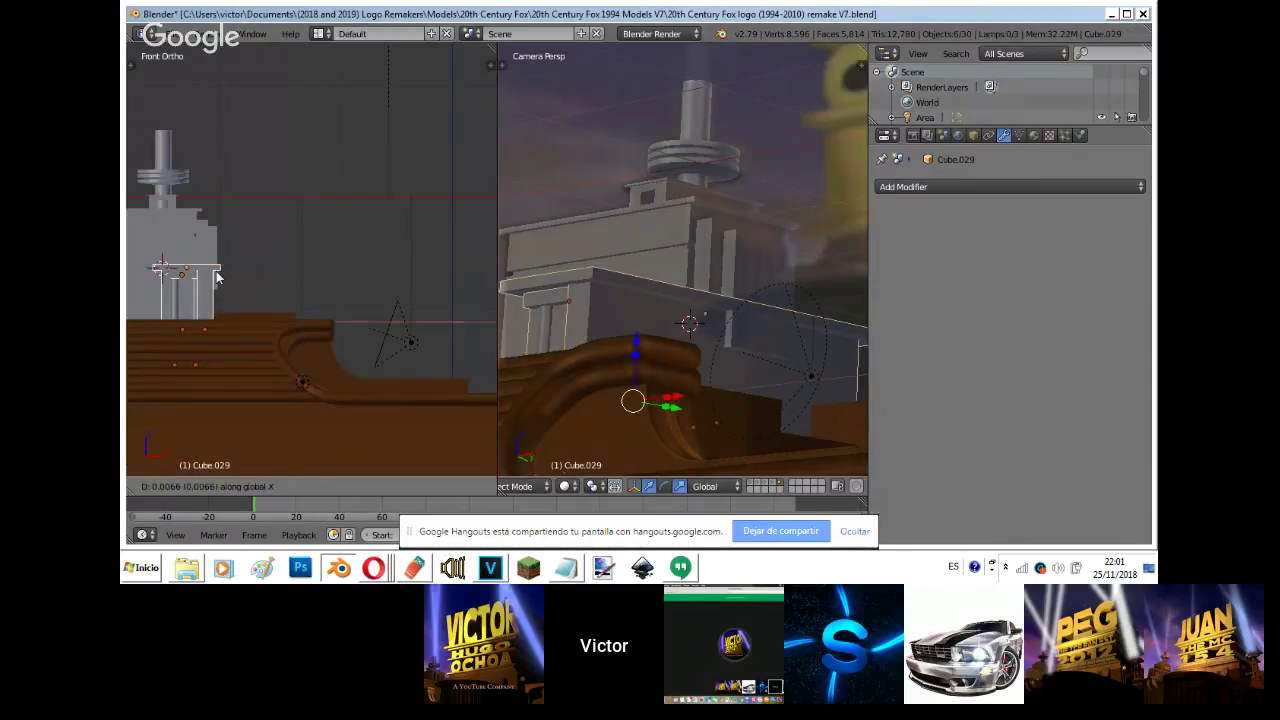
pyautogui.click(220, 278)
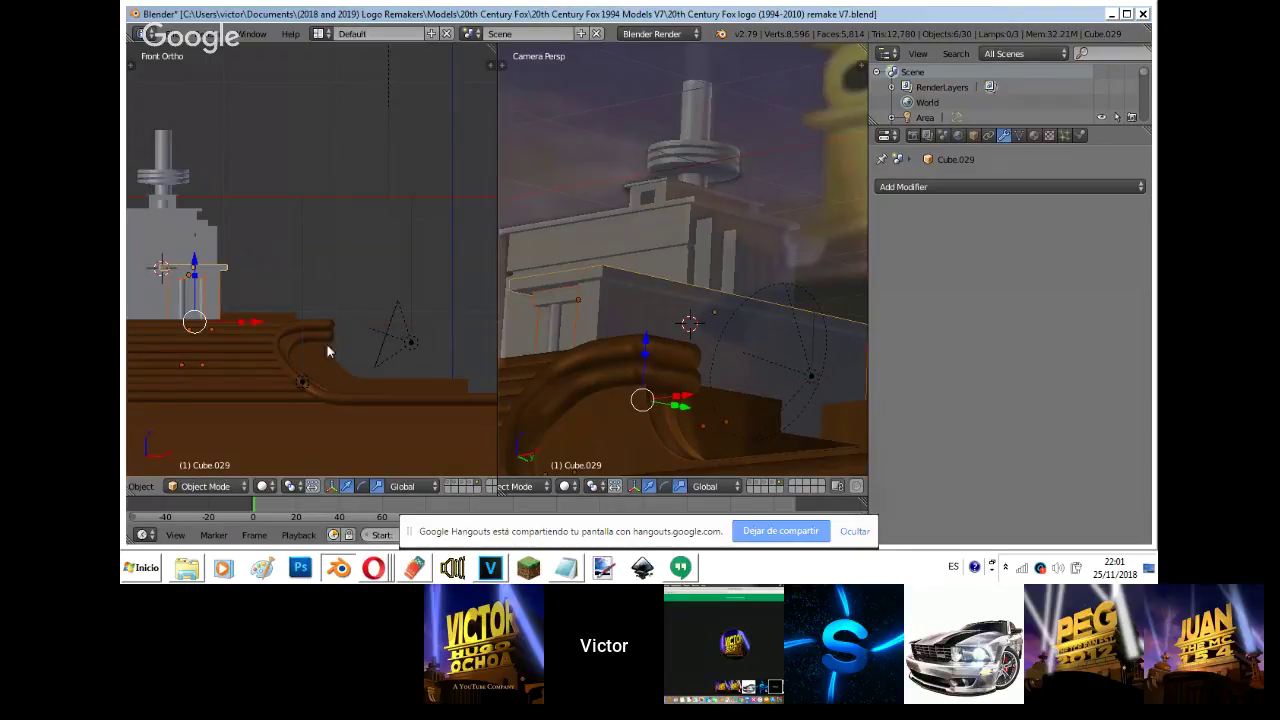
pyautogui.press('g')
pyautogui.press('y')
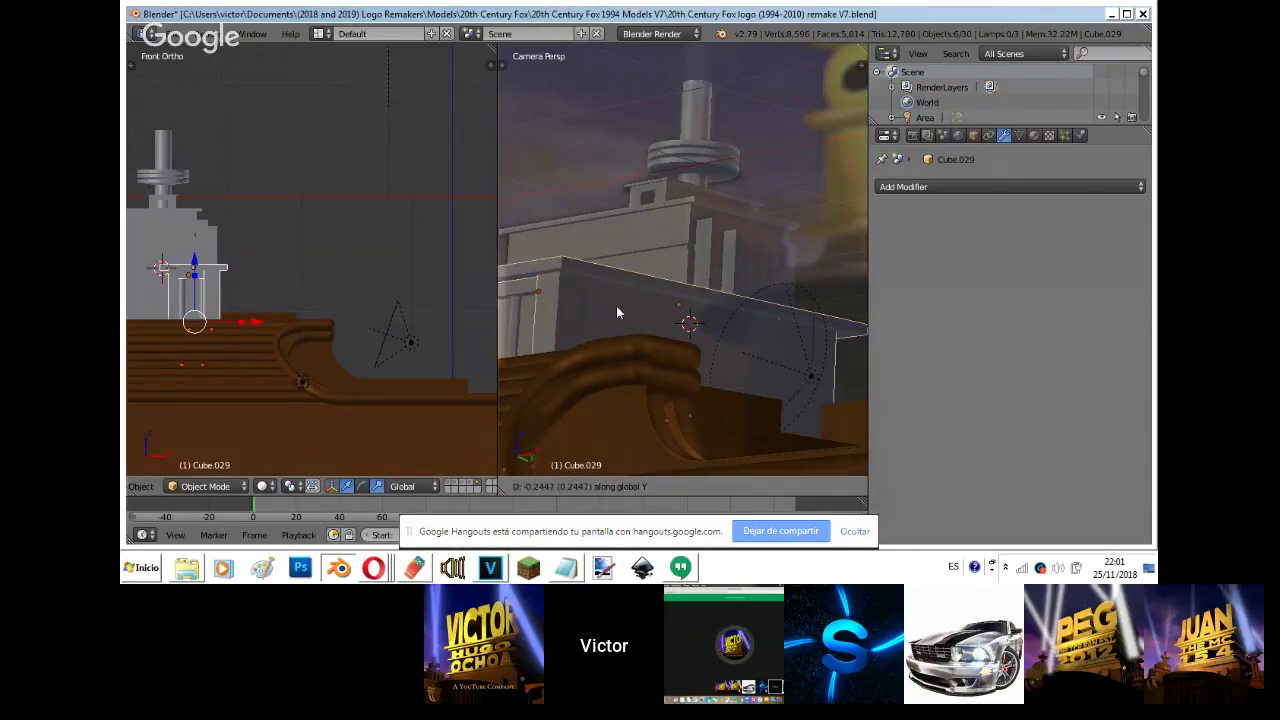
pyautogui.click(635, 358)
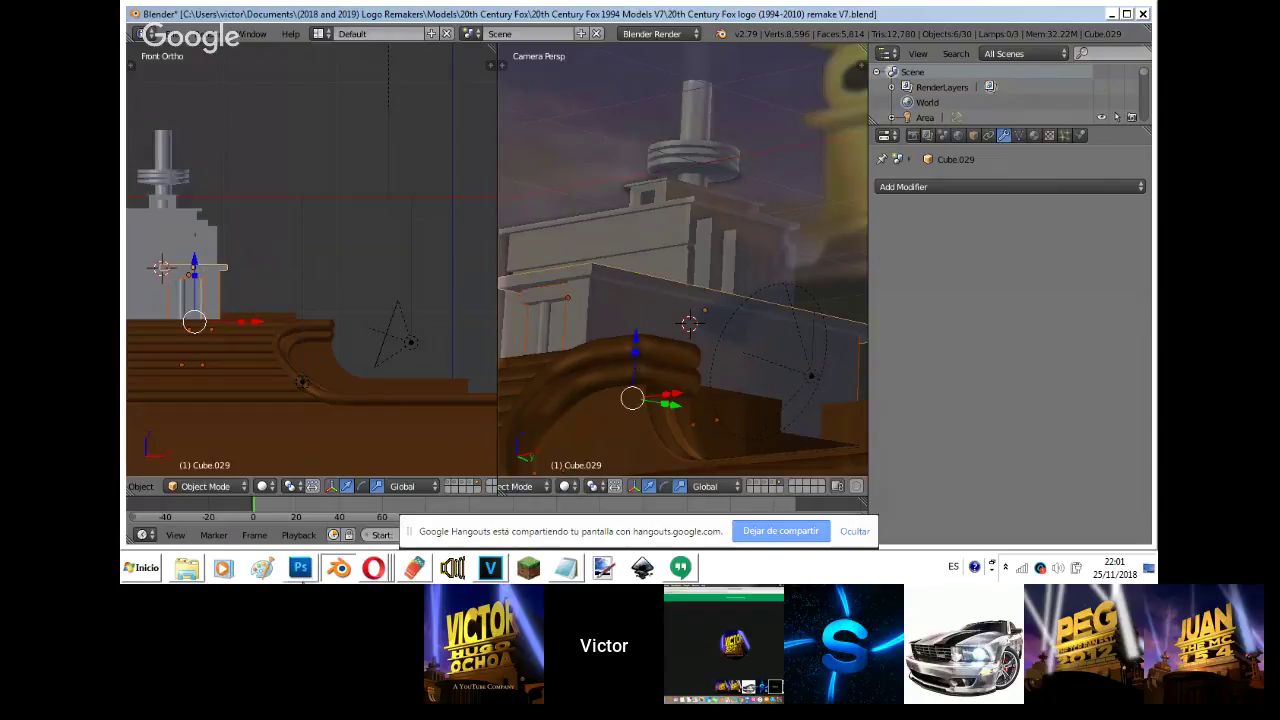
# - Switch to Opera to check the Hangouts window and the YouTube live stream chat, and return to Blender
pyautogui.moveTo(388, 578)
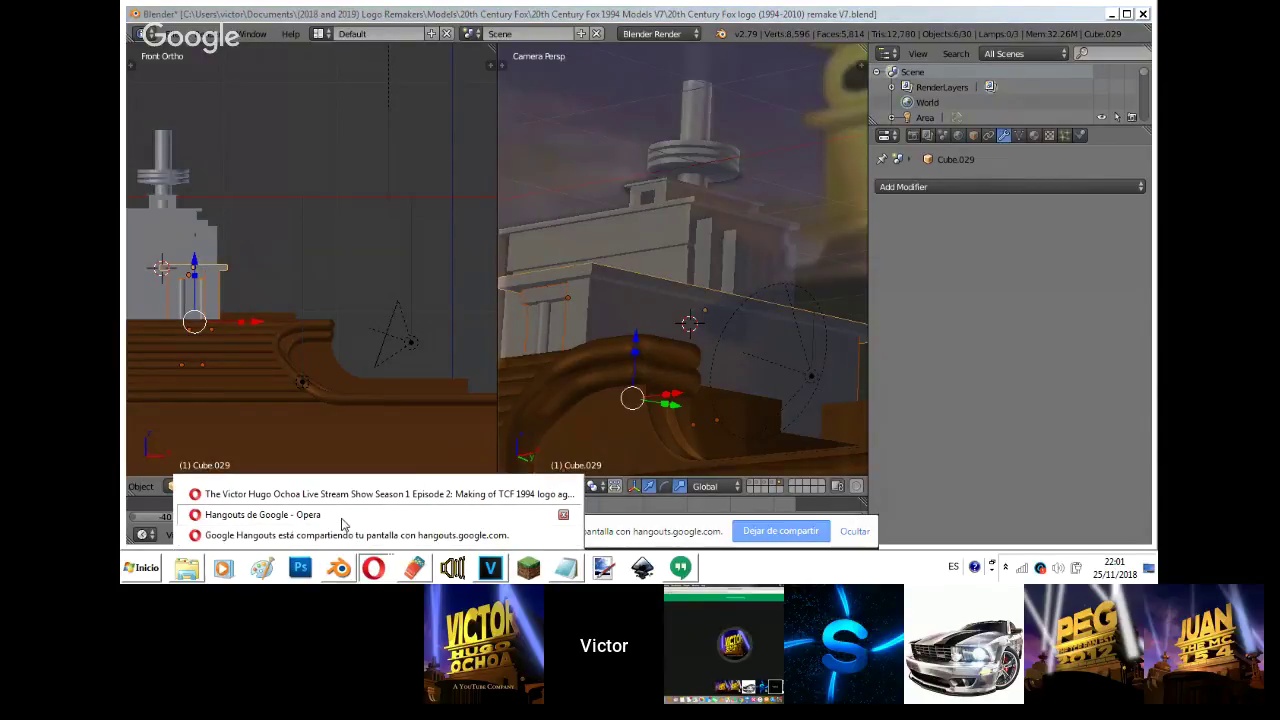
pyautogui.click(341, 516)
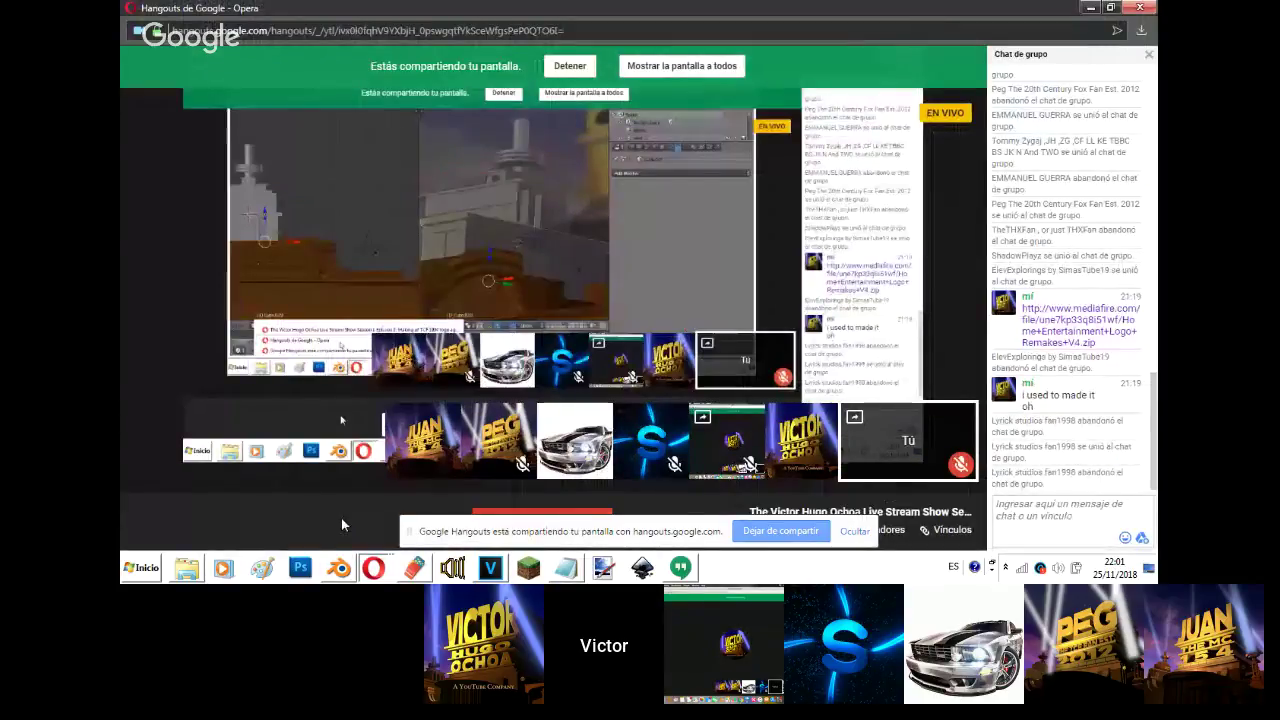
pyautogui.moveTo(386, 576)
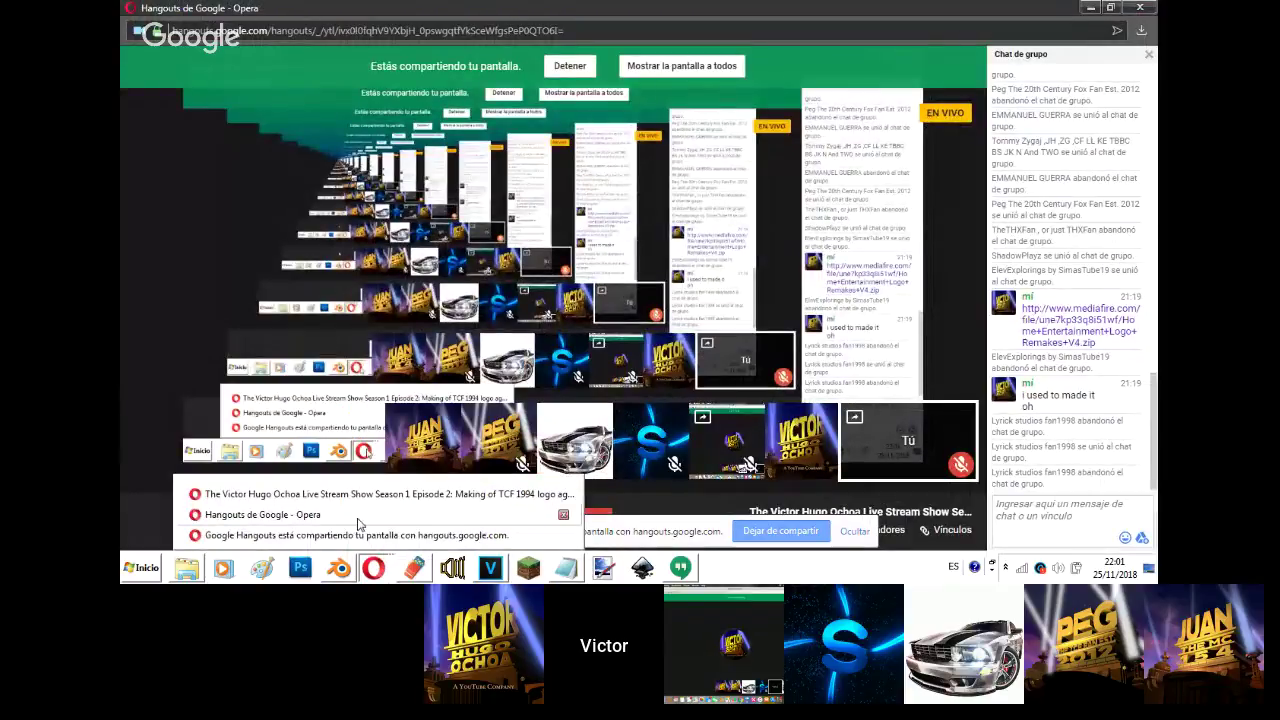
pyautogui.click(330, 493)
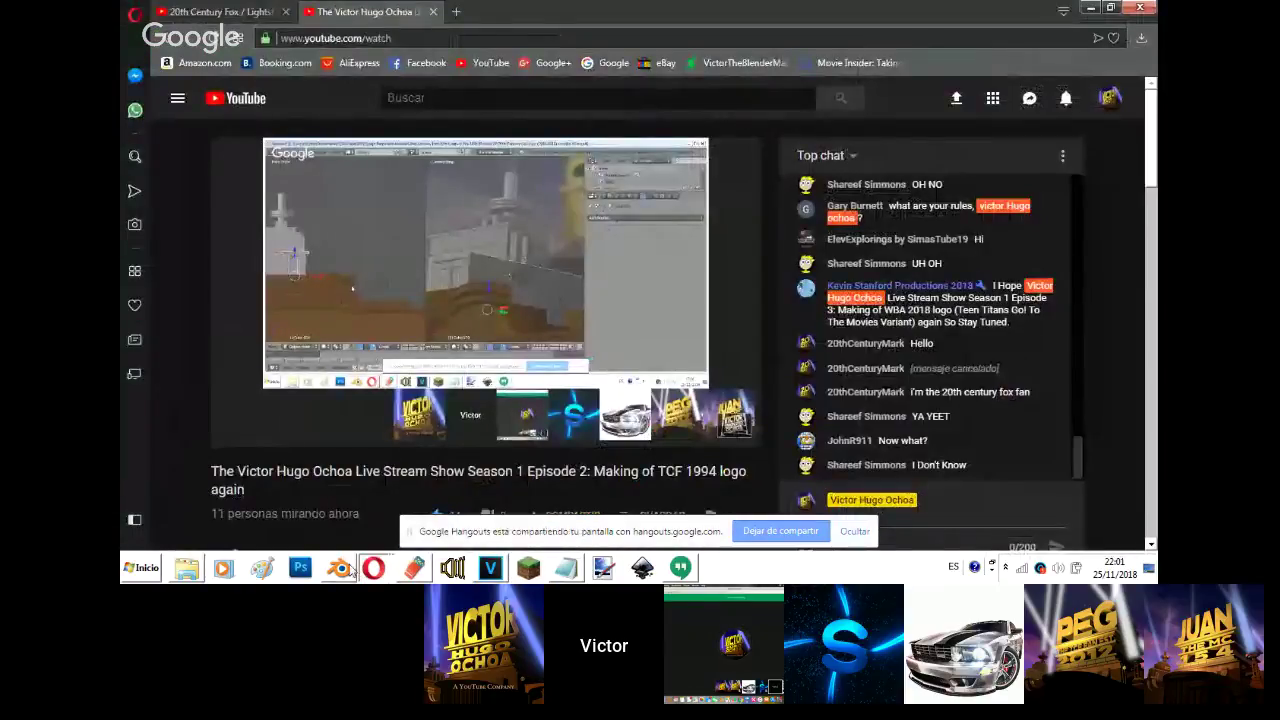
pyautogui.click(341, 568)
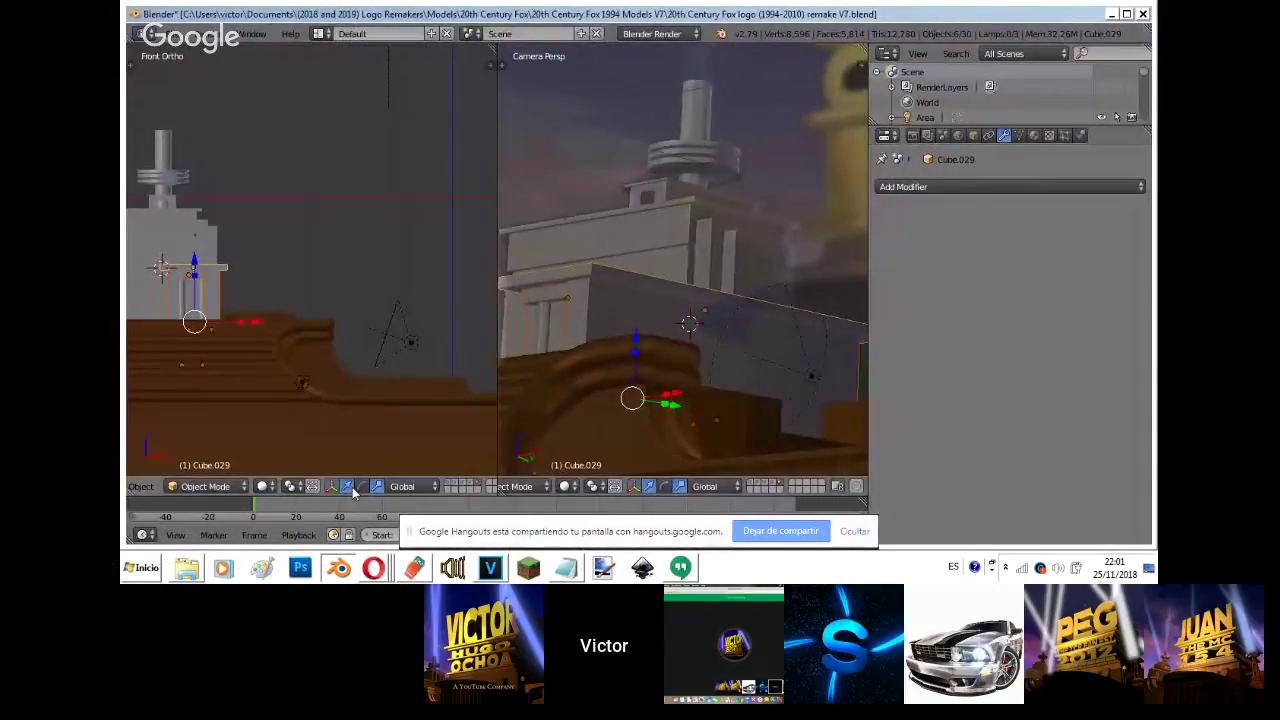
# - Rescale the inner side block along X and Y
pyautogui.rightClick(708, 255)
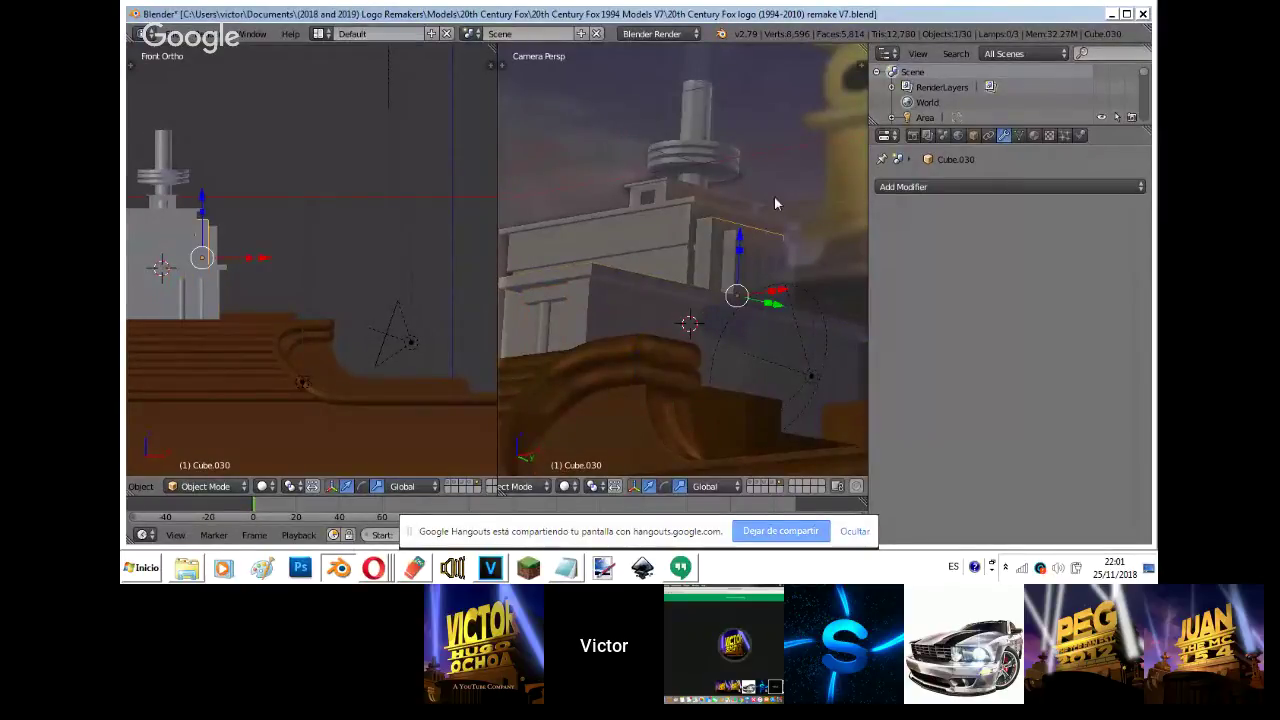
pyautogui.press('s')
pyautogui.press('x')
pyautogui.click(792, 199)
pyautogui.press('s')
pyautogui.press('y')
pyautogui.click(810, 196)
# - Scale the outer side block along X, shift it along Y and shrink it slightly along Y
pyautogui.rightClick(752, 257)
pyautogui.press('s')
pyautogui.press('x')
pyautogui.click(764, 235)
pyautogui.press('g')
pyautogui.press('y')
pyautogui.click(761, 234)
pyautogui.press('g')
pyautogui.press('y')
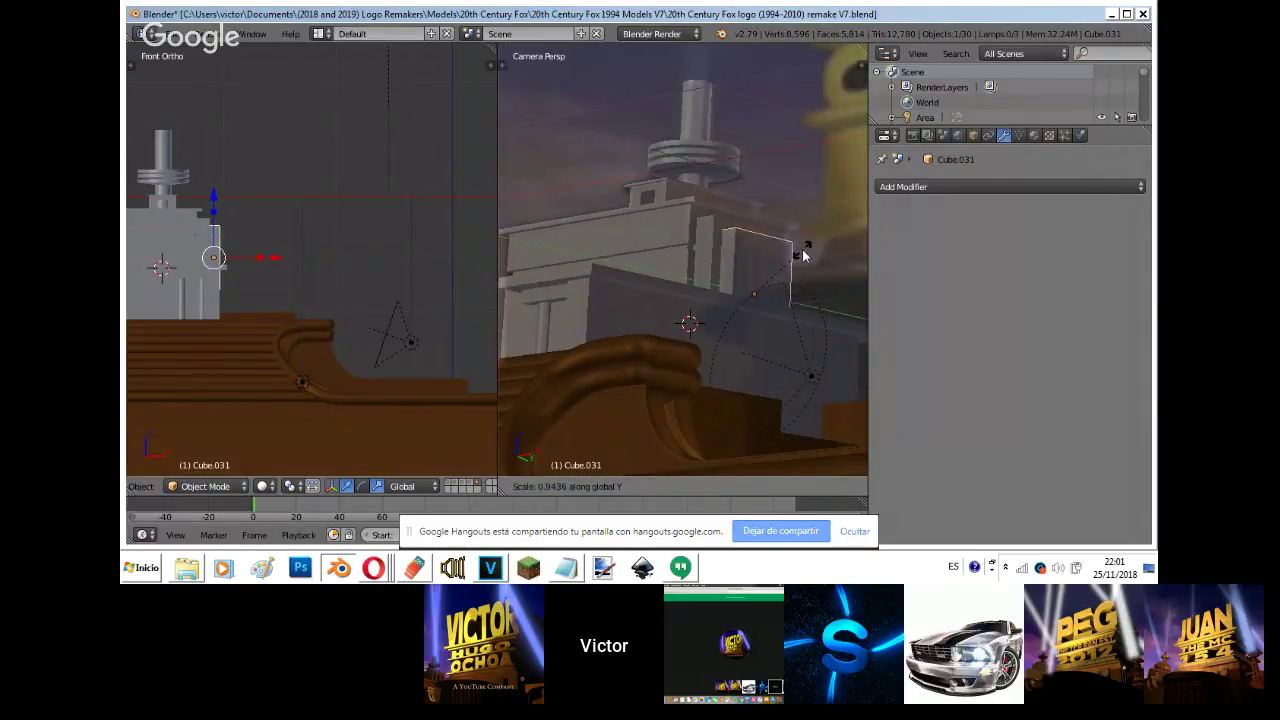
pyautogui.click(797, 264)
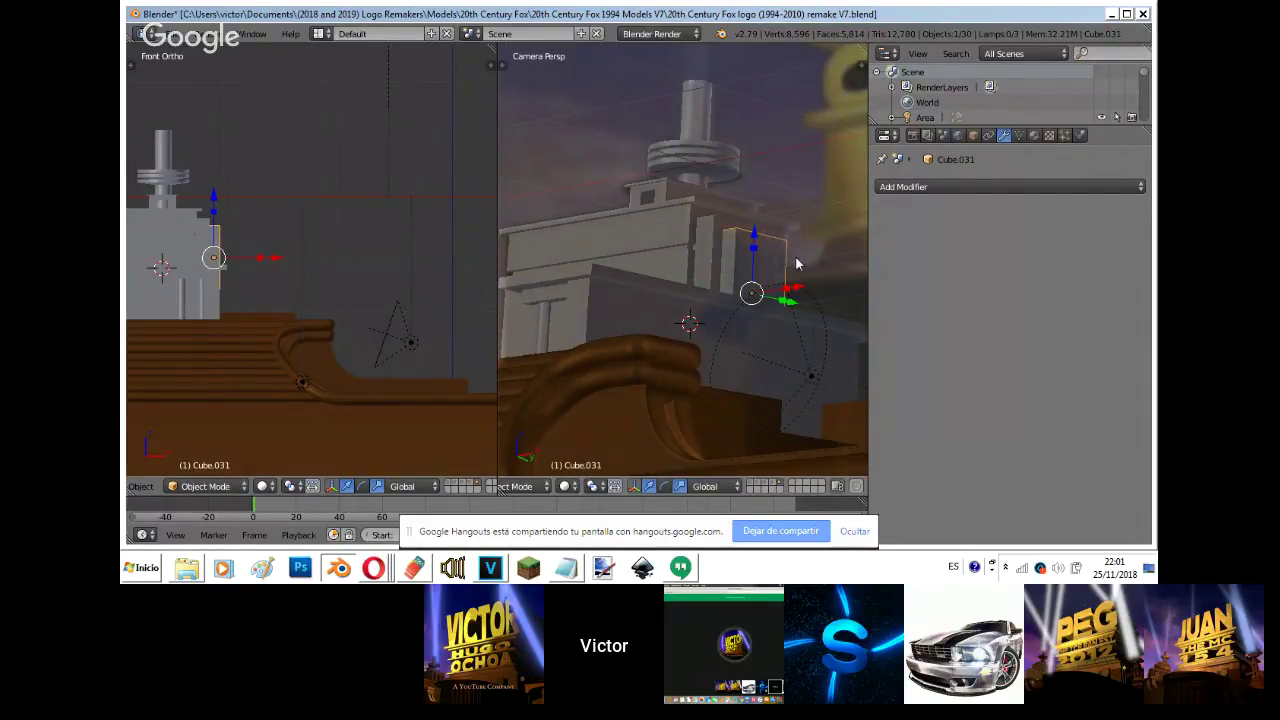
# - Fine-tune the outer side block's X scale and its position along Y against the reference
pyautogui.press('s')
pyautogui.press('x')
pyautogui.click(799, 264)
pyautogui.press('g')
pyautogui.press('y')
pyautogui.click(797, 263)
pyautogui.press('g')
pyautogui.press('y')
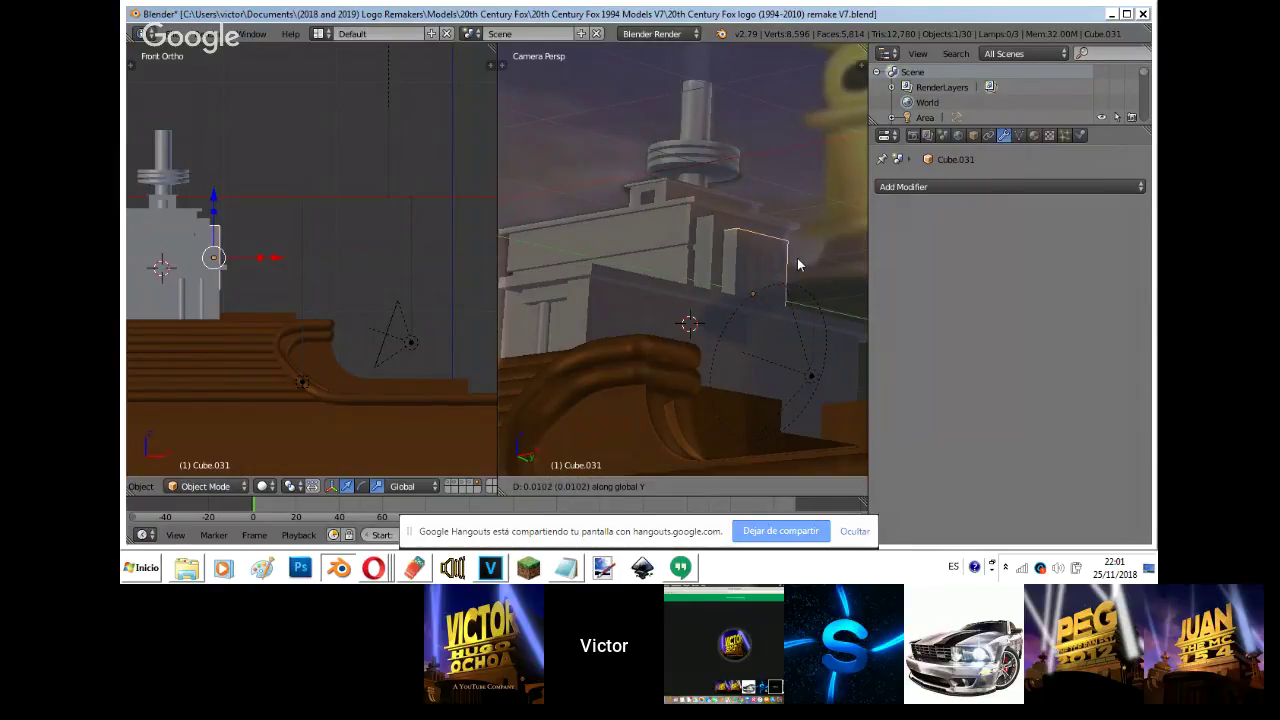
pyautogui.press('x')
pyautogui.press('y')
pyautogui.click(799, 262)
# - Reselect the lower building block with its ledge, trim and columns, and nudge them slightly outward along X
pyautogui.rightClick(677, 286)
pyautogui.keyDown('shift'); pyautogui.rightClick(612, 307); pyautogui.keyUp('shift')
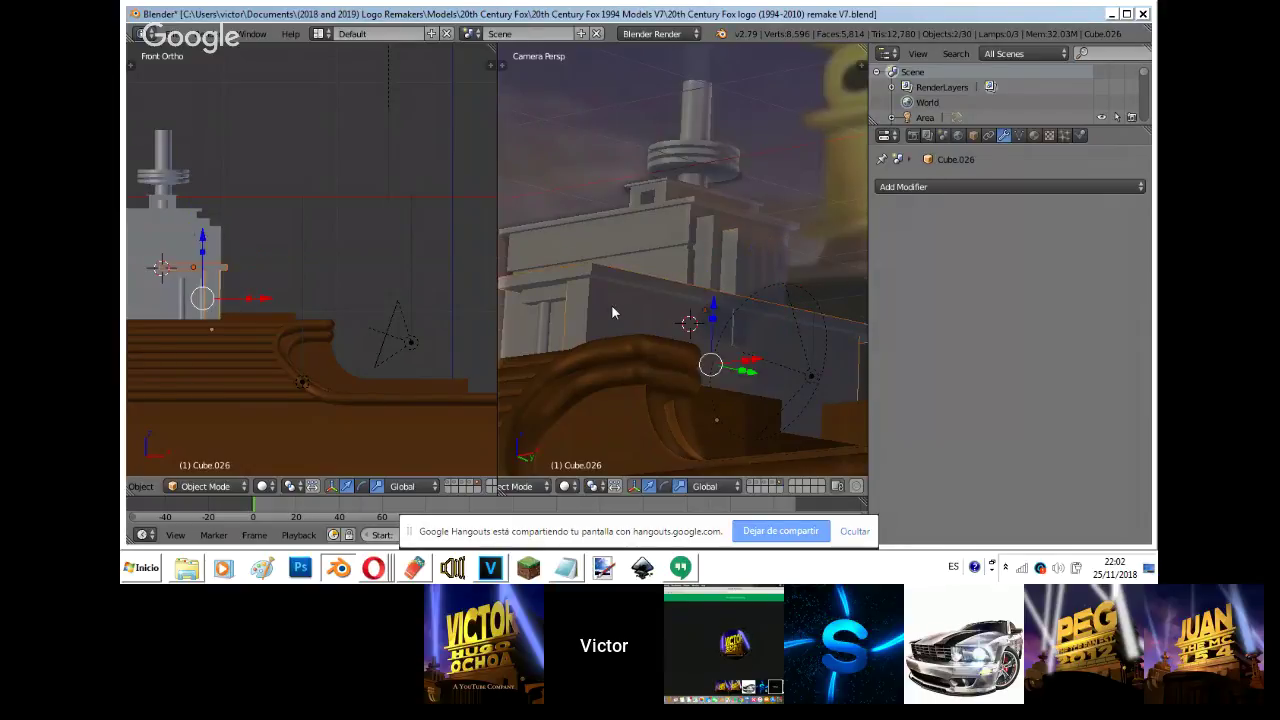
pyautogui.rightClick(575, 311)
pyautogui.rightClick(548, 315)
pyautogui.press('z')
pyautogui.keyDown('shift'); pyautogui.rightClick(567, 319); pyautogui.keyUp('shift')
pyautogui.keyDown('shift'); pyautogui.rightClick(545, 312); pyautogui.keyUp('shift')
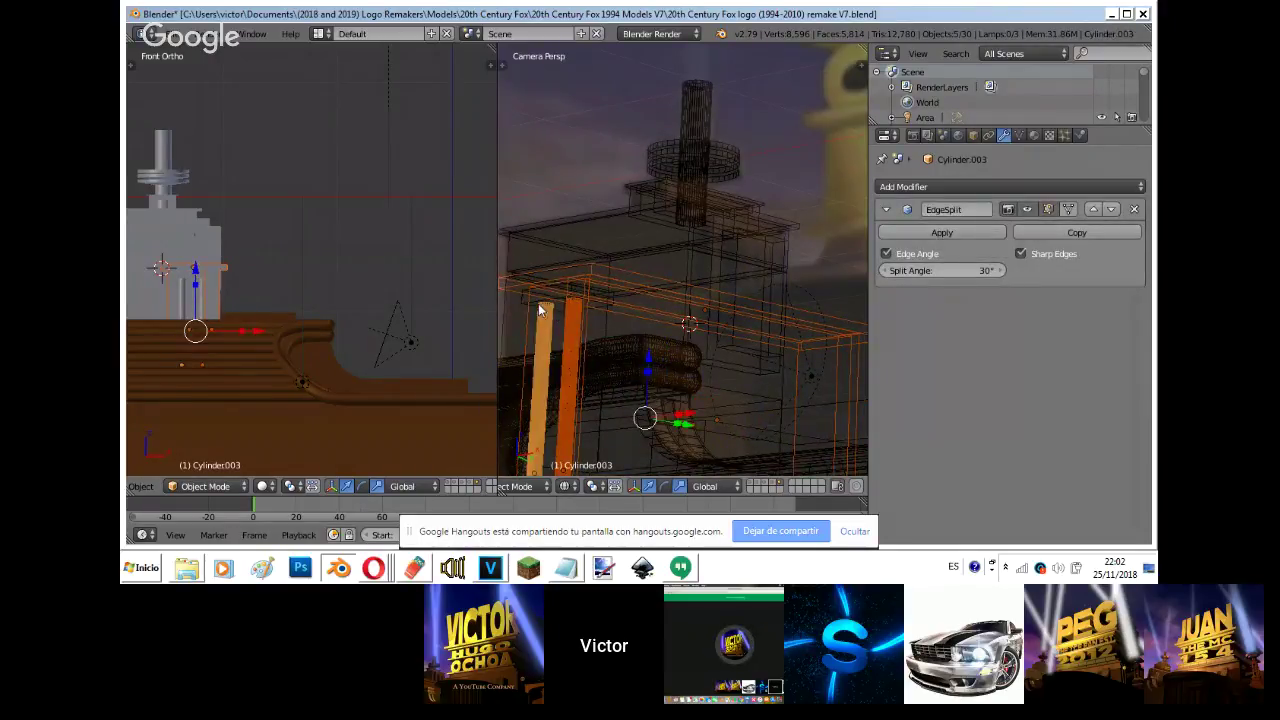
pyautogui.keyDown('shift'); pyautogui.rightClick(543, 307); pyautogui.keyUp('shift')
pyautogui.press('z')
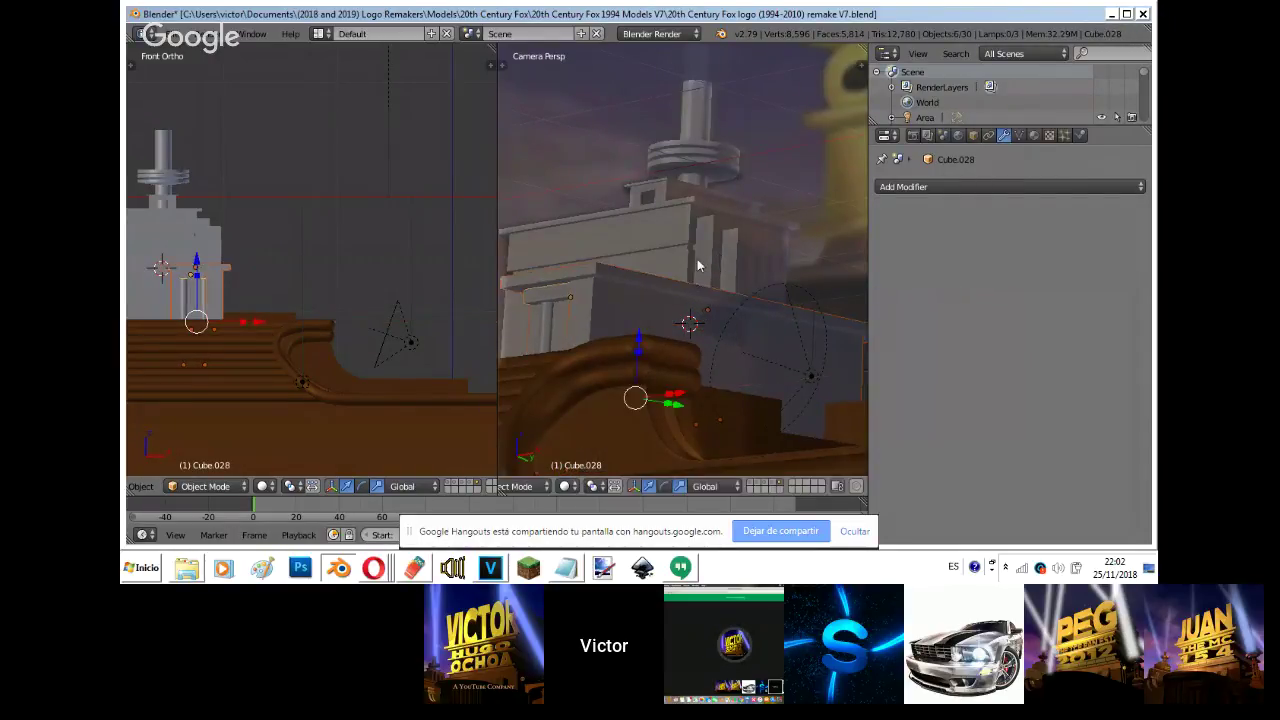
# - Lower the top outer edge of the outer side block so its top slopes outward
pyautogui.rightClick(218, 238)
pyautogui.press('z')
pyautogui.press('Tab')
pyautogui.moveTo(218, 238); pyautogui.dragTo(216, 237, button='middle')
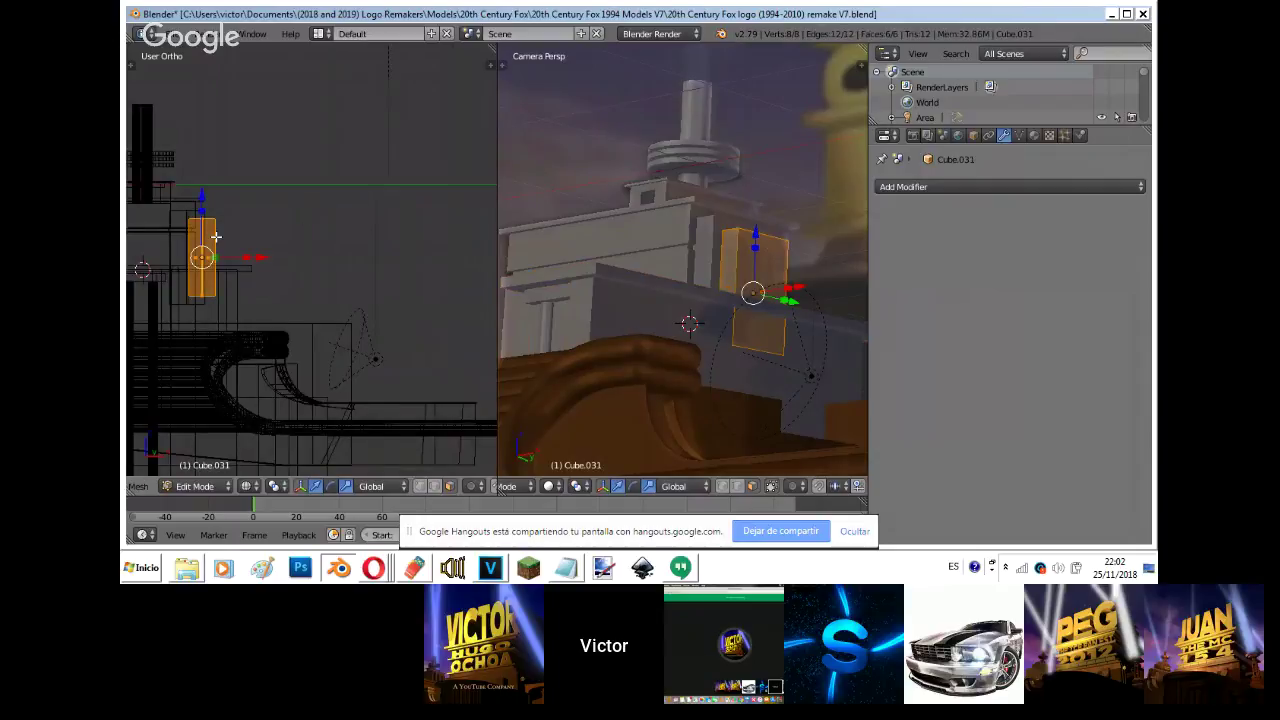
pyautogui.press('KP_1')
pyautogui.press('z')
pyautogui.press('z')
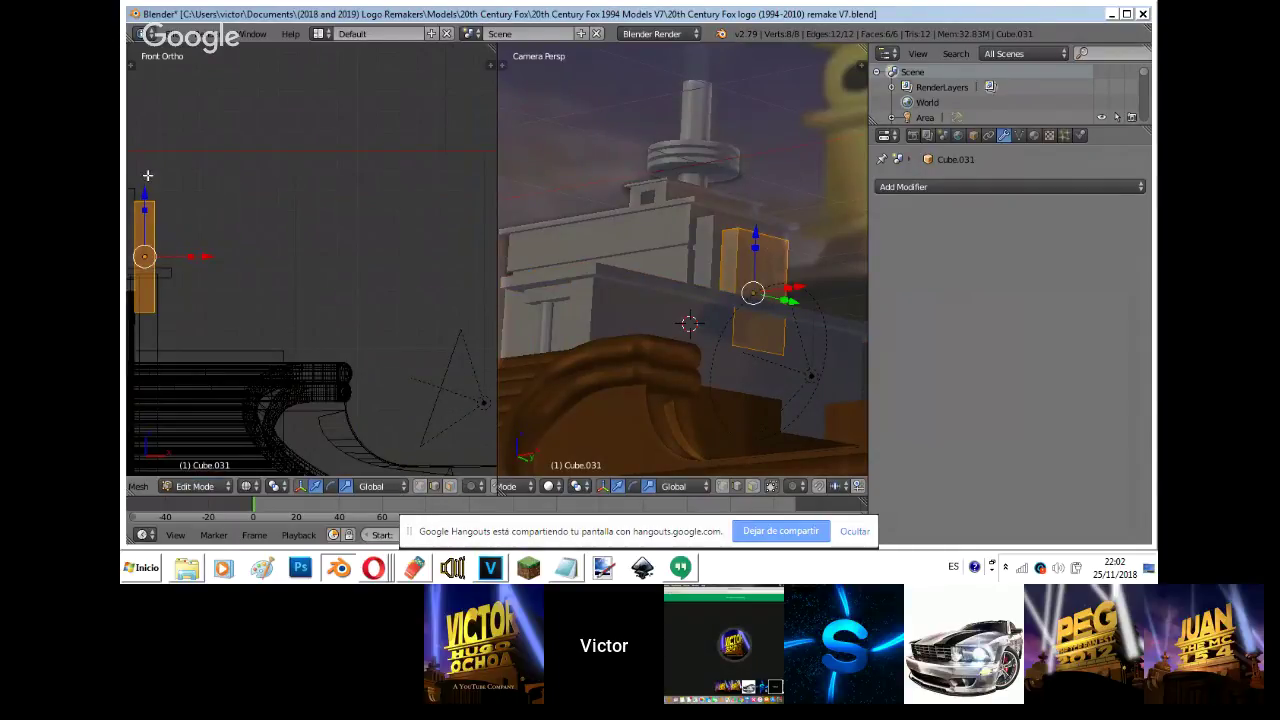
pyautogui.rightClick(148, 178)
pyautogui.rightClick(172, 192)
pyautogui.press('z')
pyautogui.moveTo(763, 172); pyautogui.dragTo(760, 182)
pyautogui.press('Tab')
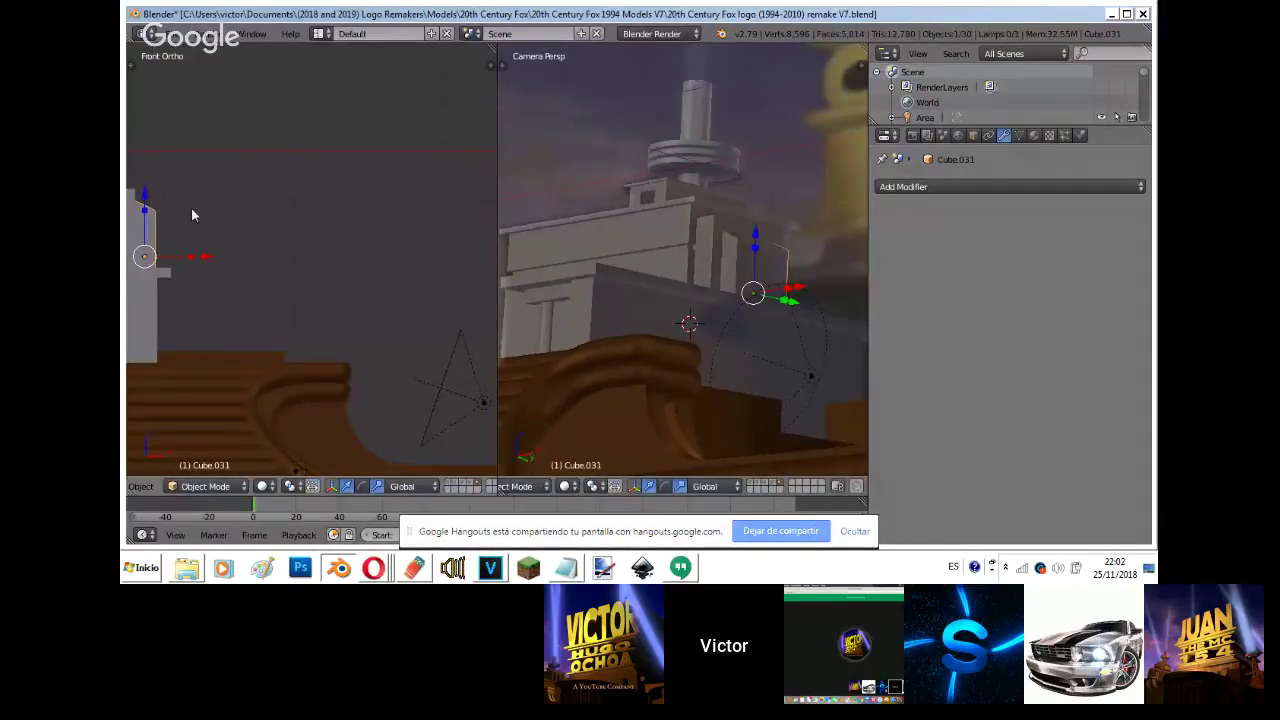
# - Select the inner side block below the tower and nudge it slightly inward along X
pyautogui.keyDown('shift'); pyautogui.moveTo(191, 208); pyautogui.dragTo(369, 218, button='middle'); pyautogui.keyUp('shift')
pyautogui.press('Tab')
pyautogui.scroll(5, 369, 218)
pyautogui.press('Tab')
pyautogui.rightClick(301, 197)
pyautogui.press('Tab')
pyautogui.keyDown('ctrl'); pyautogui.scroll(-1, 281, 118); pyautogui.keyUp('ctrl')
pyautogui.press('Tab')
pyautogui.press('g')
pyautogui.press('x')
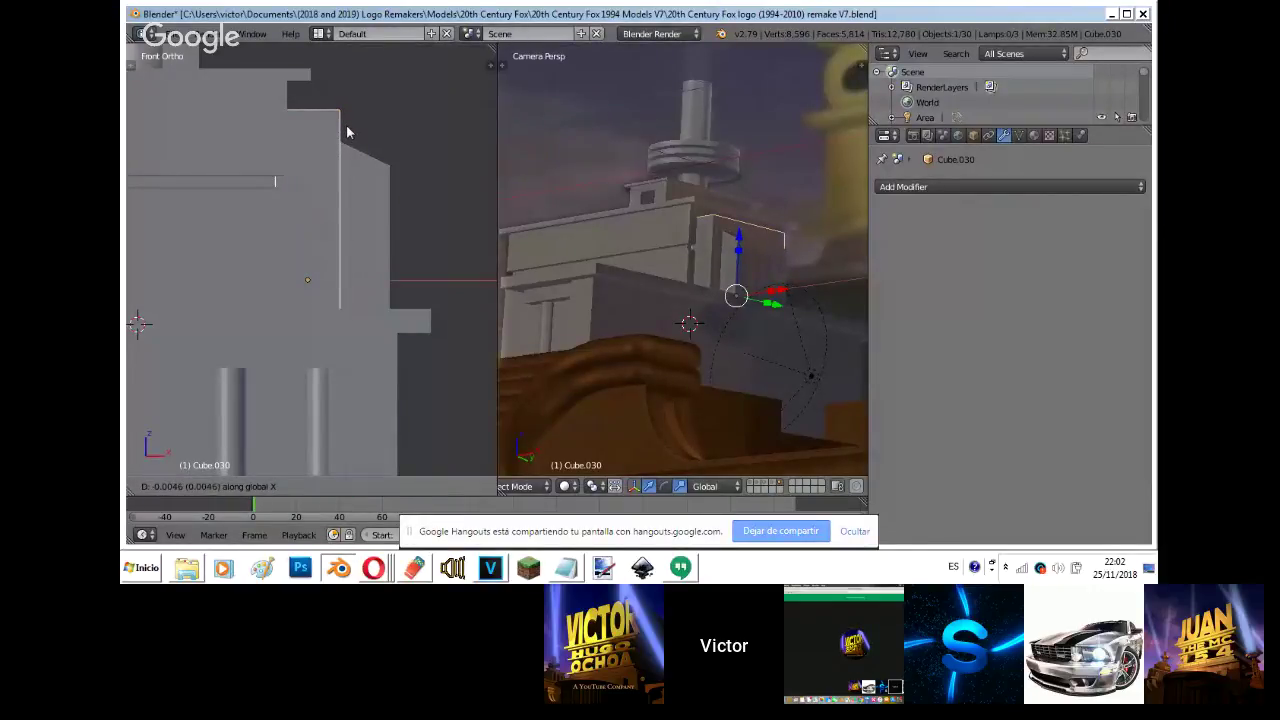
pyautogui.click(347, 132)
# - Cut two vertical edge loops and one horizontal loop near the top into the inner side block
pyautogui.press('Tab')
pyautogui.hotkey('ctrl', 'r')
pyautogui.scroll(1, 312, 122)
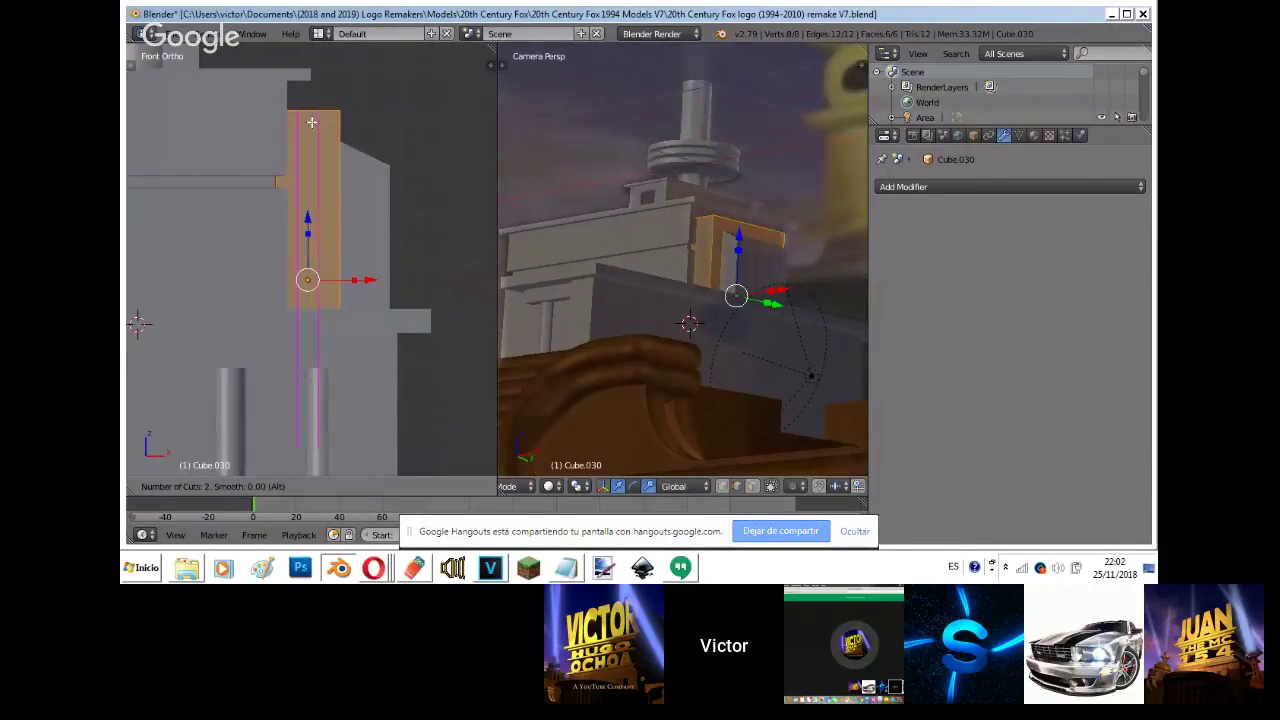
pyautogui.click(312, 122)
pyautogui.click(313, 122)
pyautogui.hotkey('ctrl', 'r')
pyautogui.click(295, 150)
pyautogui.click(291, 437)
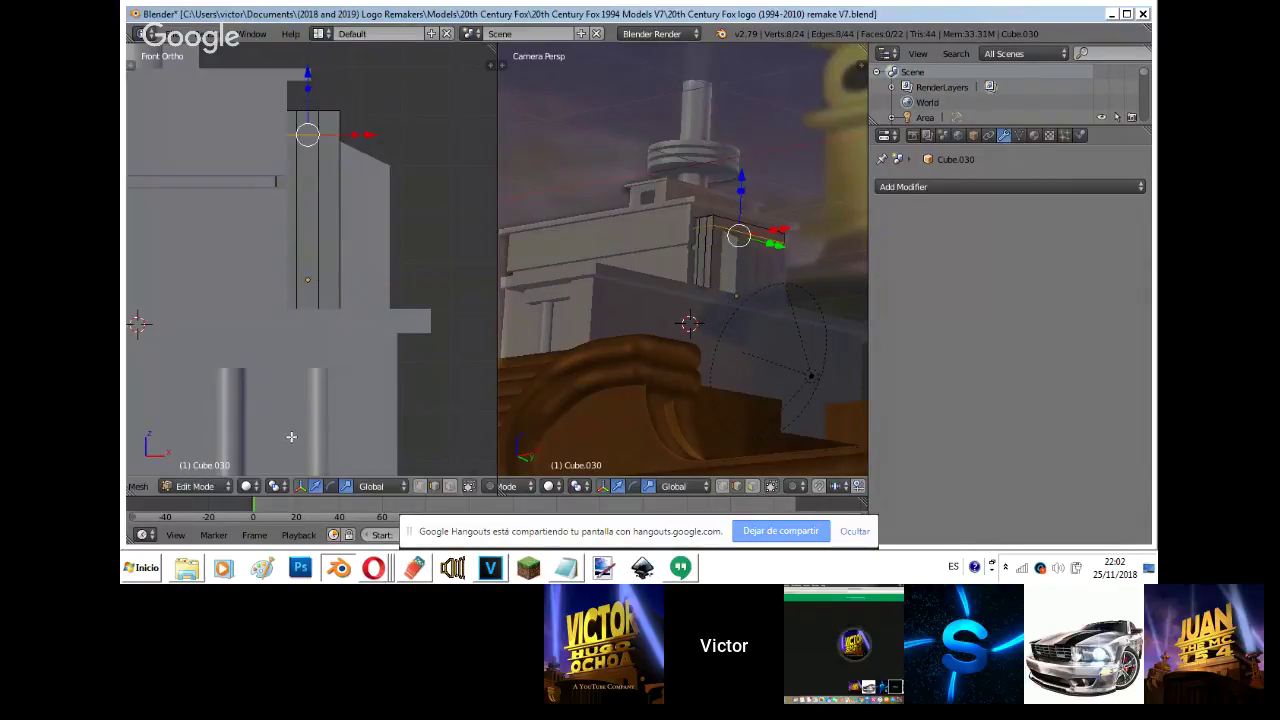
# - Extrude the middle front face of the inner side block inward as a recess
pyautogui.click(449, 486)
pyautogui.rightClick(315, 202)
pyautogui.press('e')
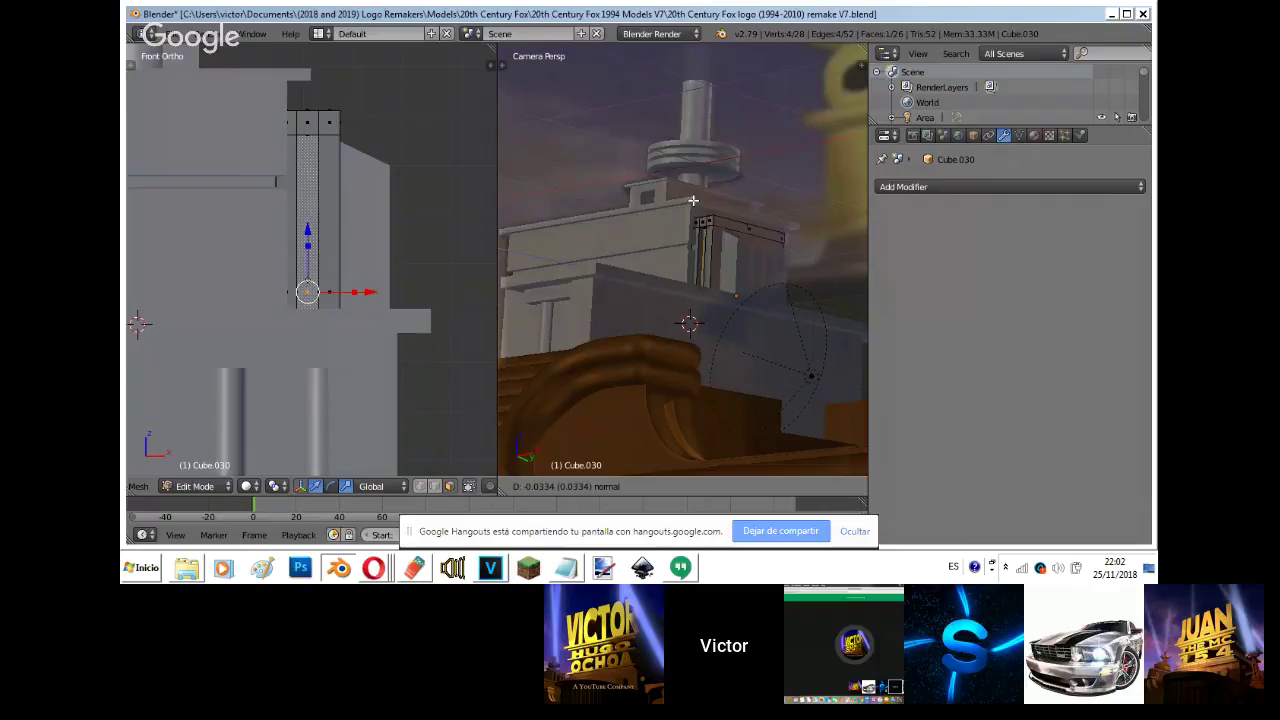
pyautogui.click(692, 200)
pyautogui.press('Tab')
# - Cut a horizontal edge loop near the outer side block's sloped top and flatten it along Z
pyautogui.rightClick(751, 245)
pyautogui.press('Tab')
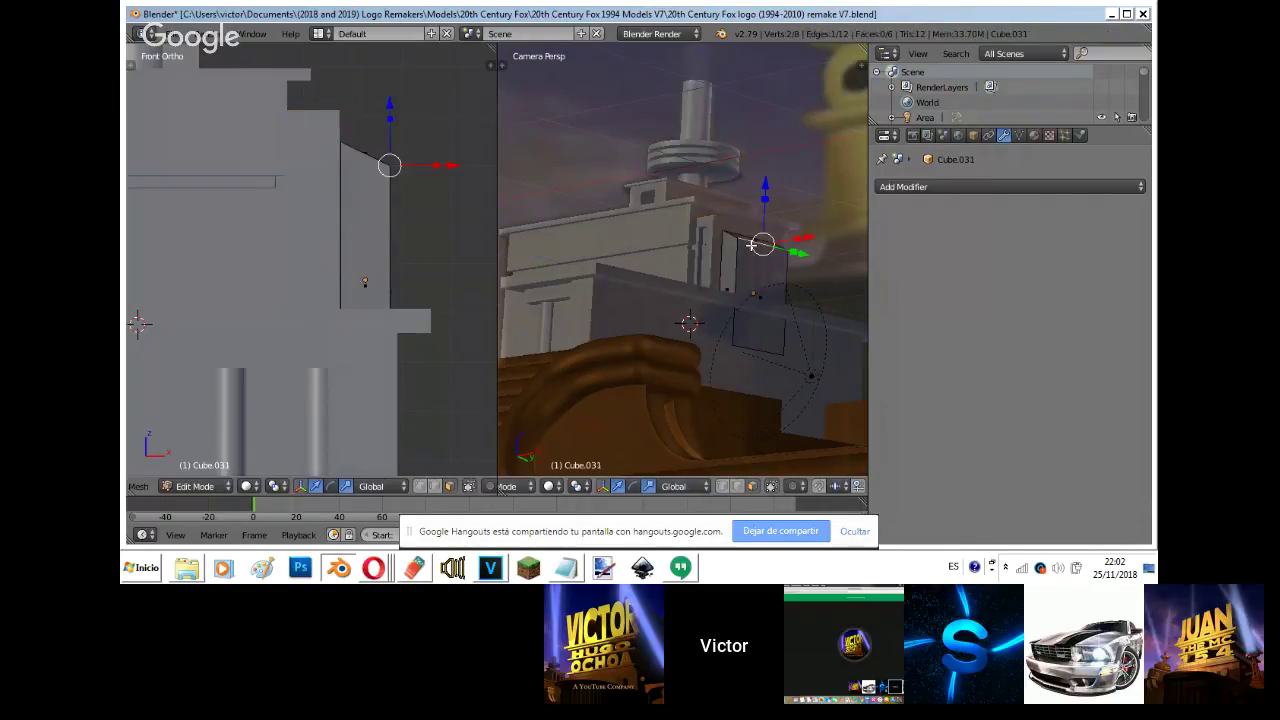
pyautogui.hotkey('ctrl', 'r')
pyautogui.click(356, 190)
pyautogui.click(366, 87)
pyautogui.press('s')
pyautogui.press('z')
pyautogui.click(391, 165)
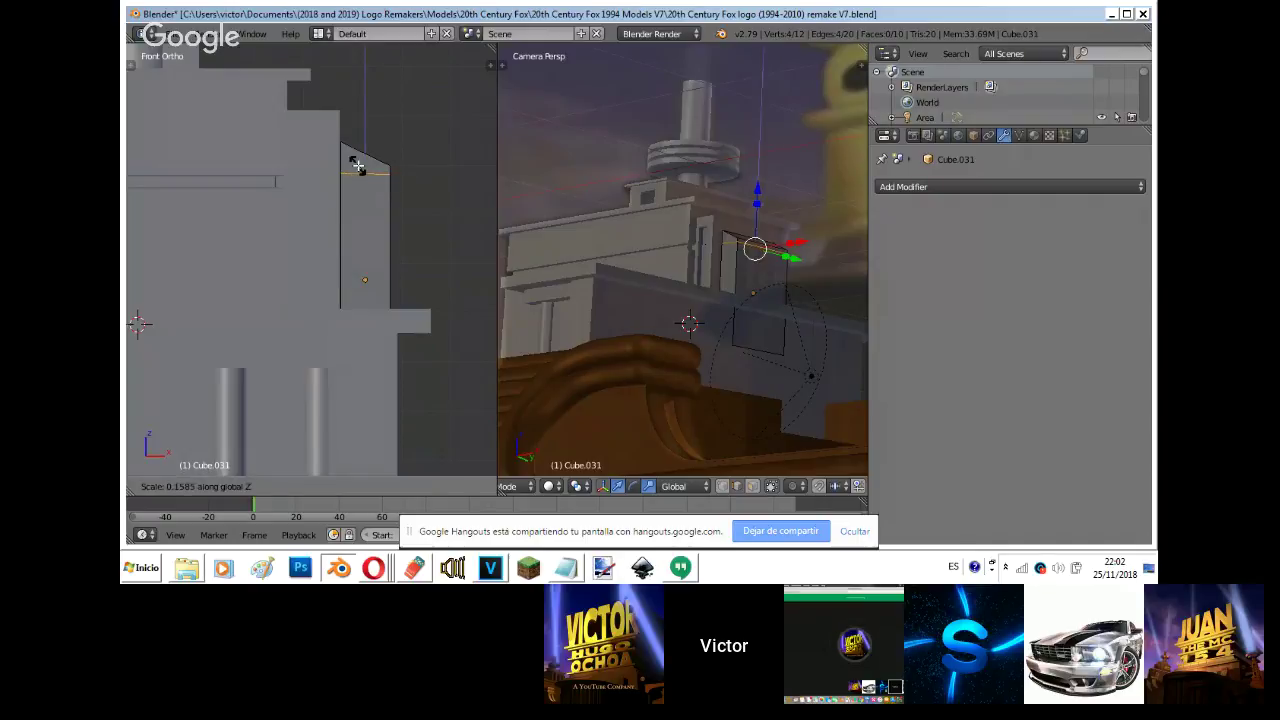
# - Cut two evenly spaced vertical edge loops through the outer side block's front face
pyautogui.hotkey('ctrl', 'r')
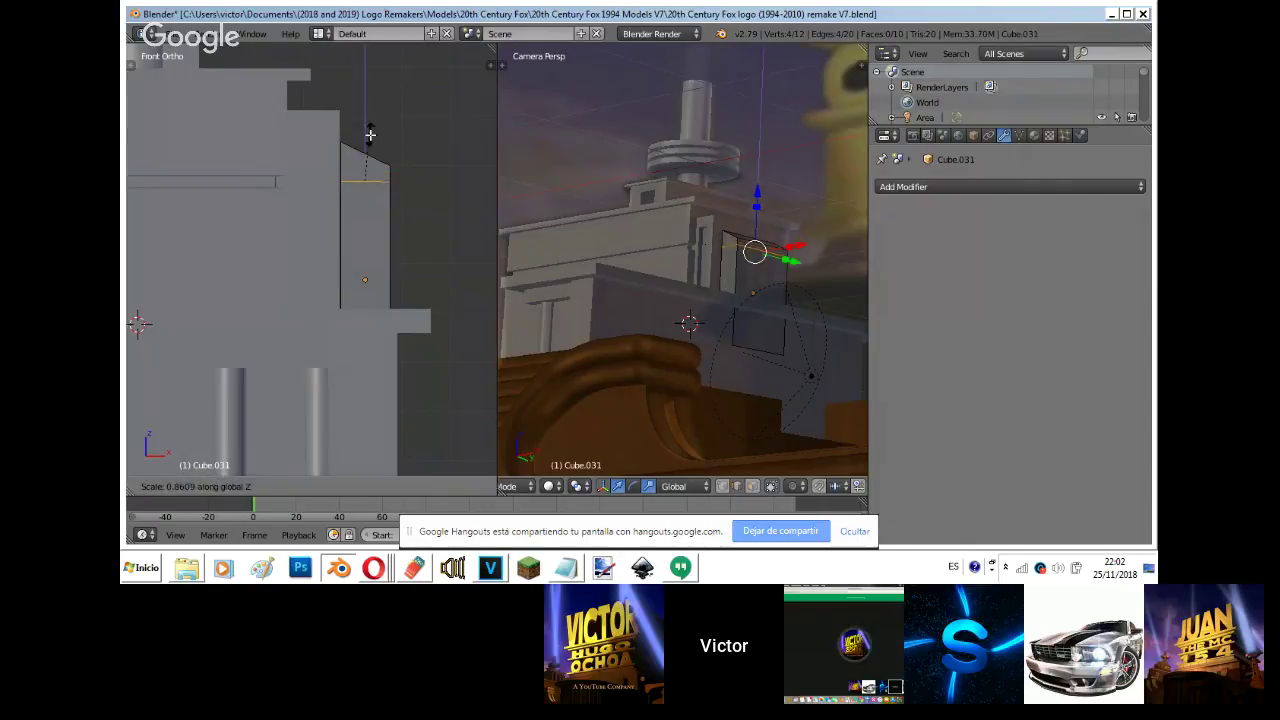
pyautogui.press('6')
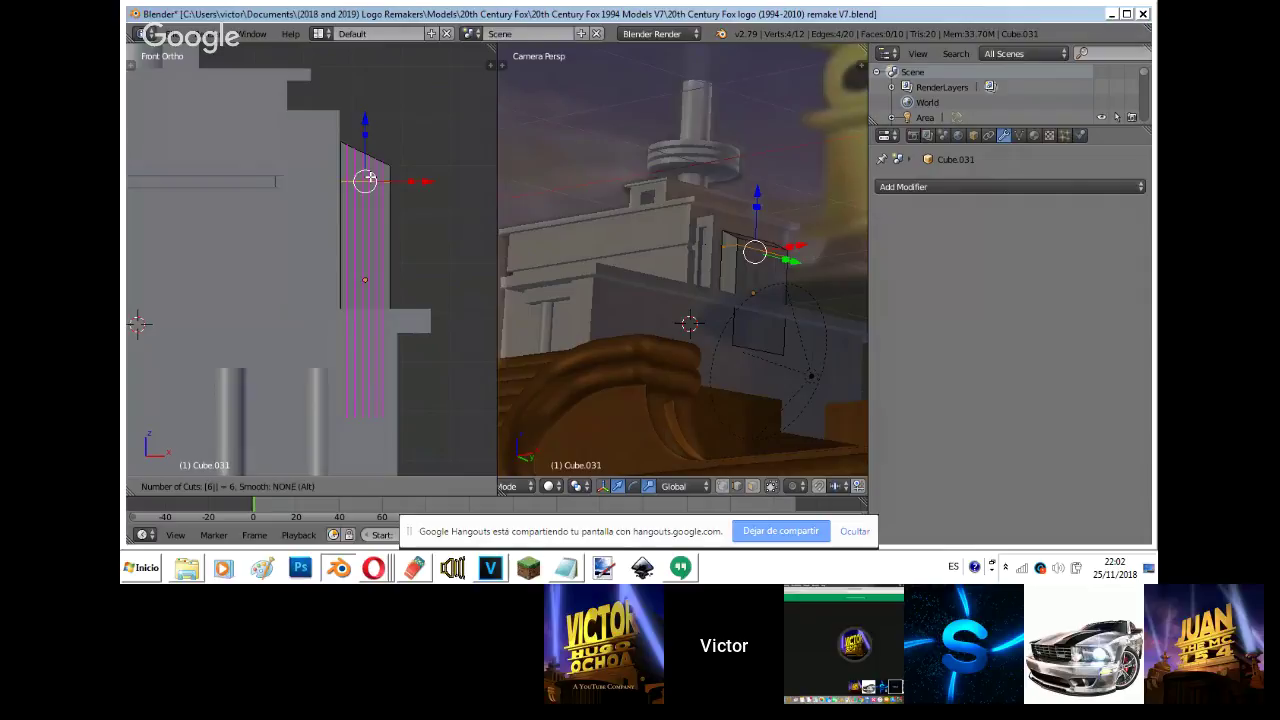
pyautogui.press('Escape')
pyautogui.hotkey('ctrl', 'r')
pyautogui.scroll(1, 370, 177)
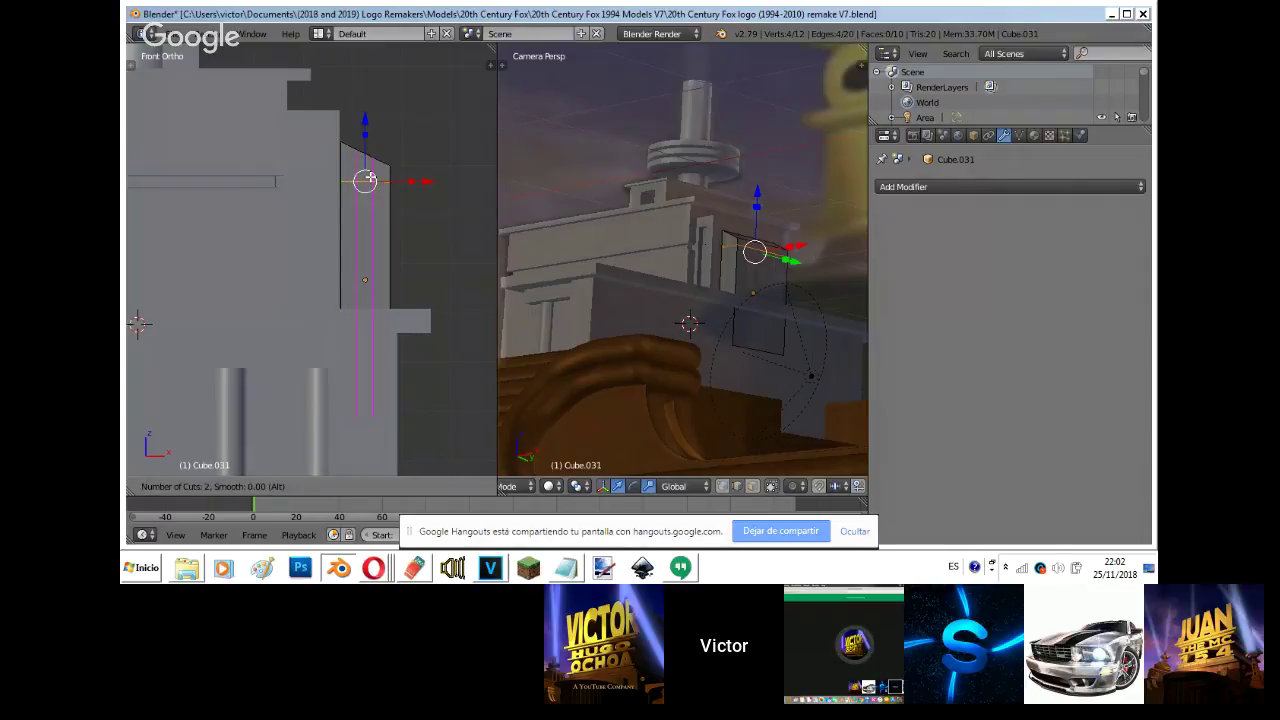
pyautogui.click(368, 178)
pyautogui.rightClick(370, 177)
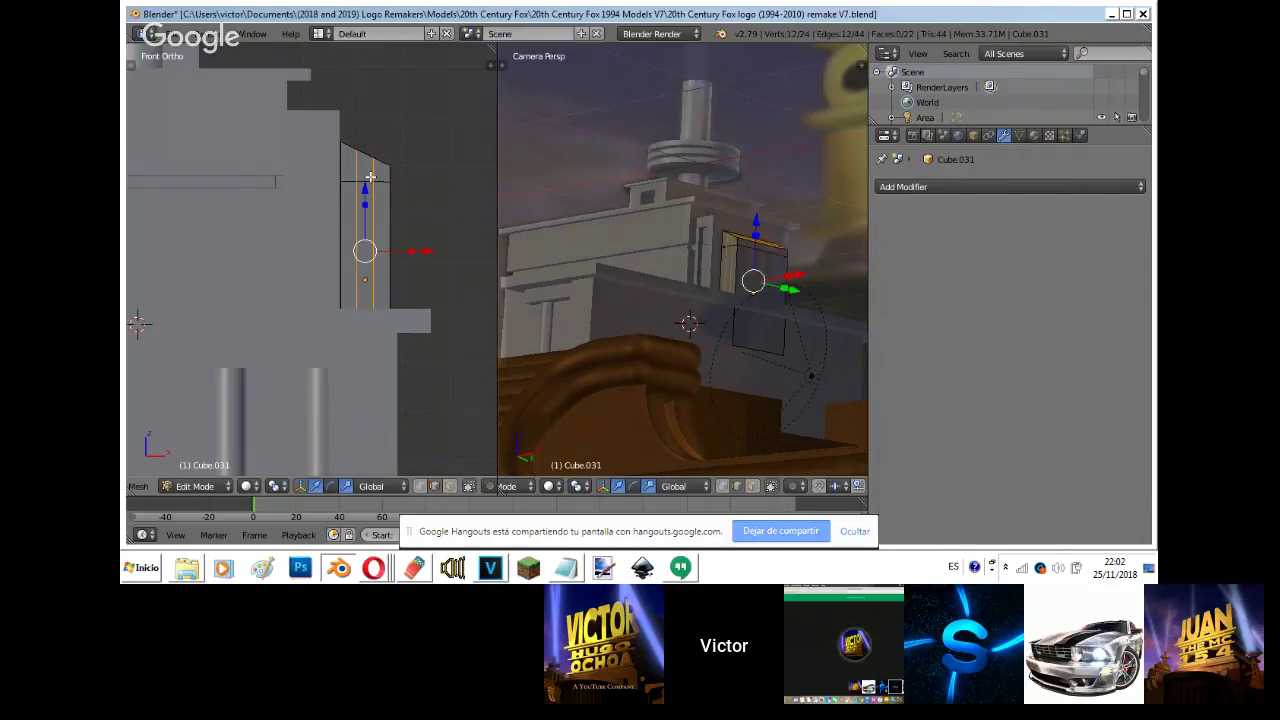
# - Move the outer side block slightly inward along X to match the reference
pyautogui.hotkey('ctrl', 'r')
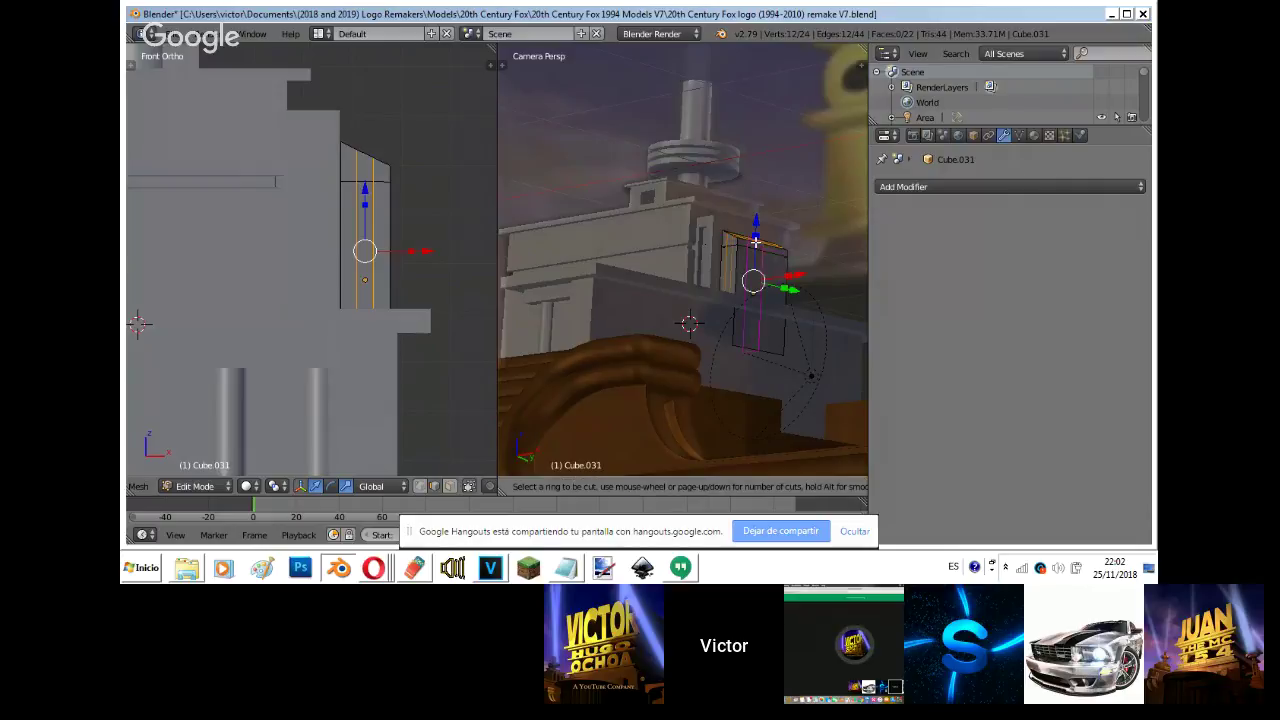
pyautogui.rightClick(756, 242)
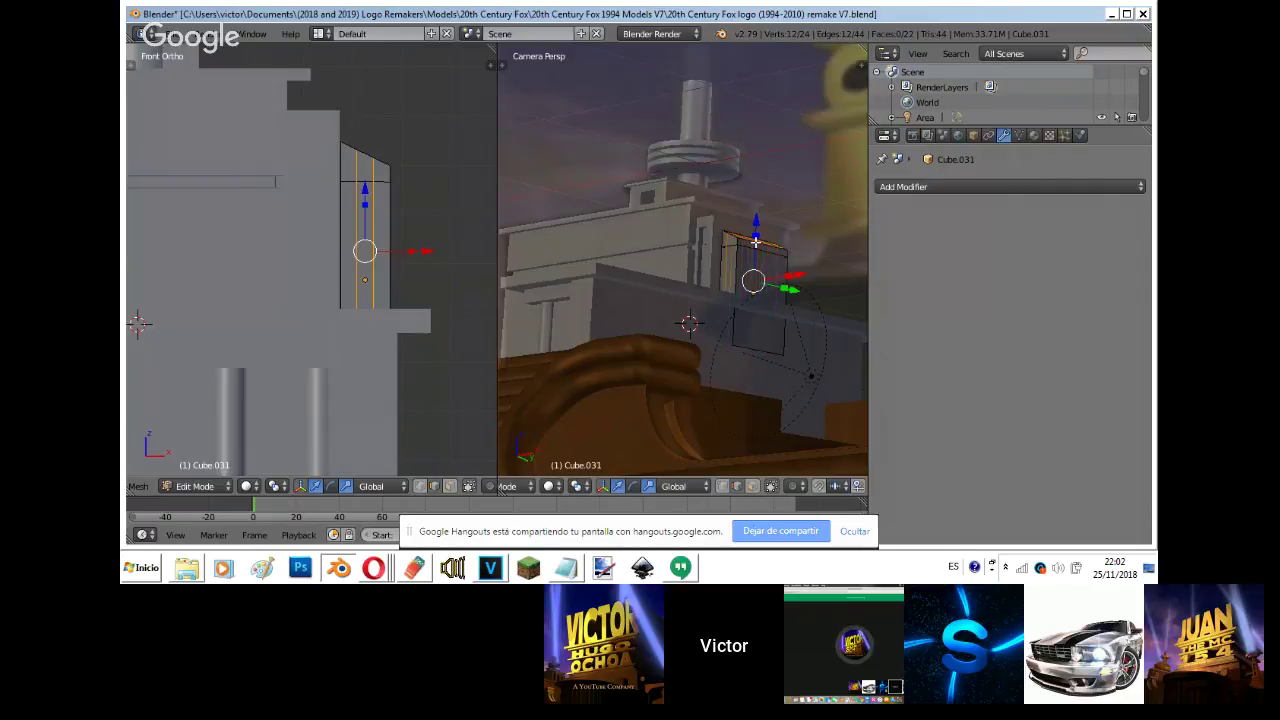
pyautogui.scroll(7, 756, 242)
pyautogui.keyDown('shift'); pyautogui.moveTo(714, 223); pyautogui.dragTo(752, 227, button='middle'); pyautogui.keyUp('shift')
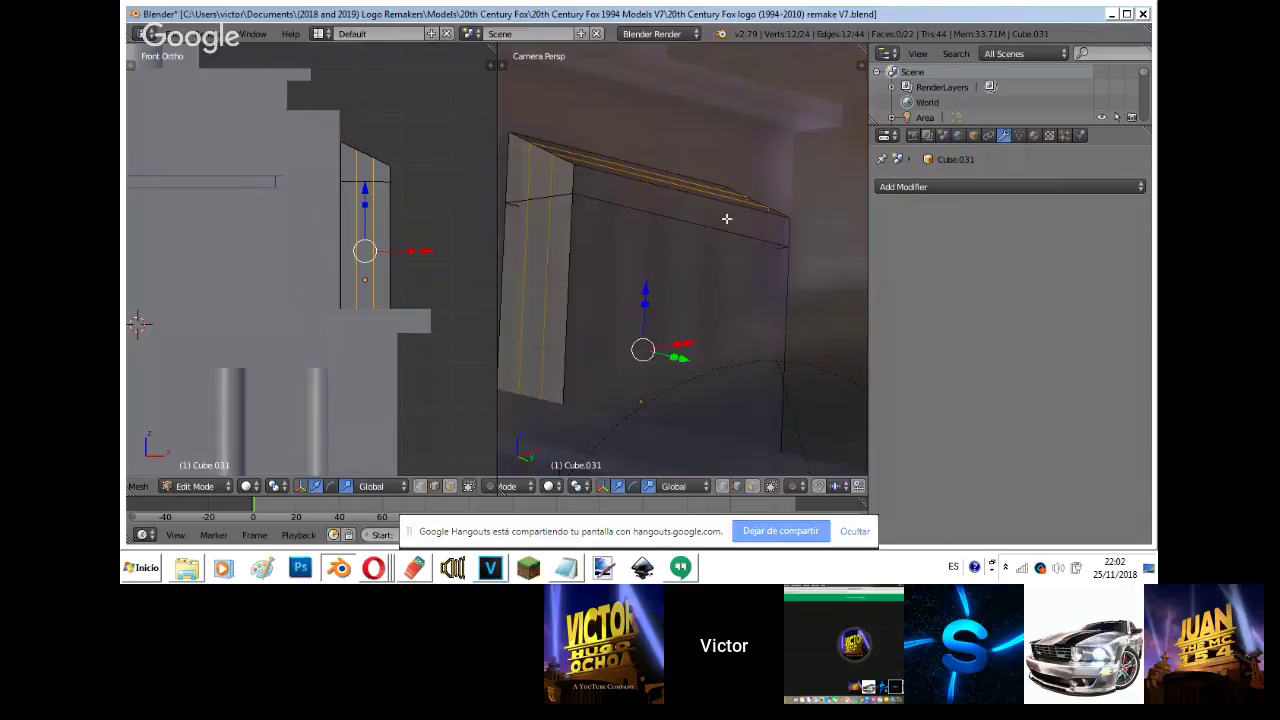
pyautogui.press('Tab')
pyautogui.press('g')
pyautogui.press('x')
pyautogui.click(394, 190)
# - Cut the first vertical edge loops bounding narrow strips on the near half of the outer block's long side
pyautogui.press('Tab')
pyautogui.hotkey('ctrl', 'r')
pyautogui.click(699, 198)
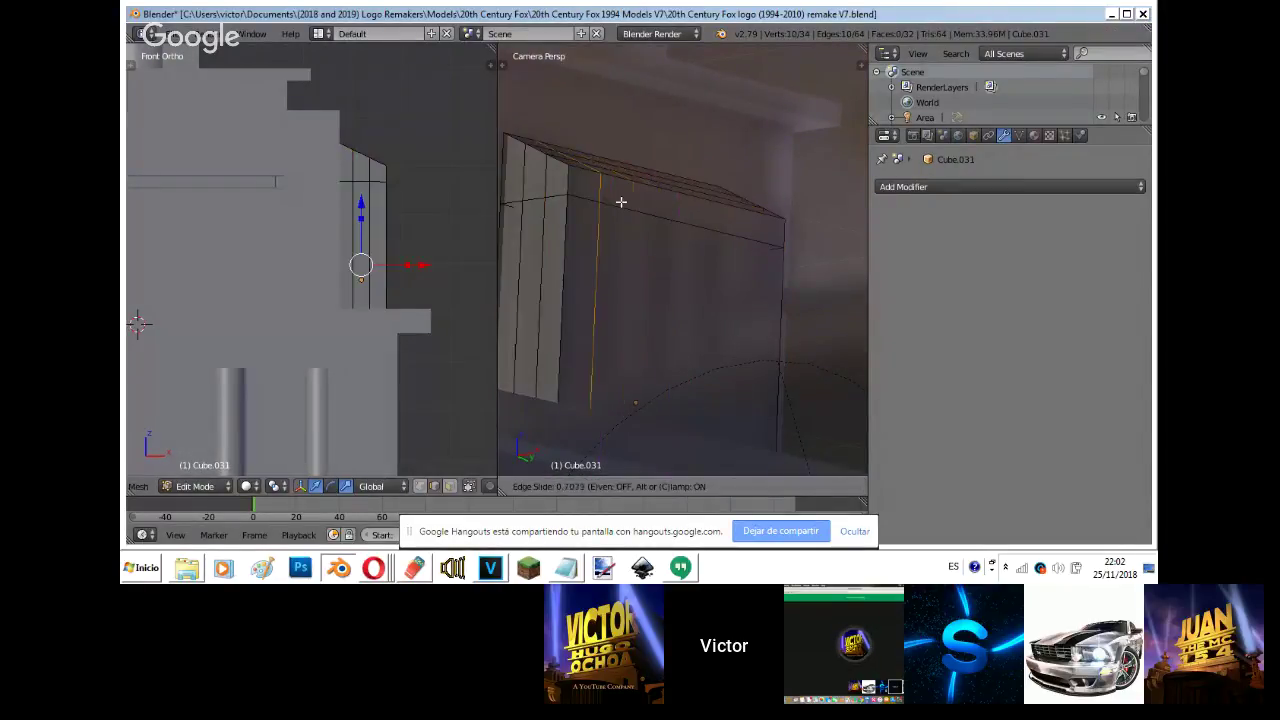
pyautogui.click(621, 202)
pyautogui.hotkey('ctrl', 'r')
pyautogui.click(652, 190)
pyautogui.click(581, 195)
pyautogui.hotkey('ctrl', 'r')
pyautogui.click(588, 195)
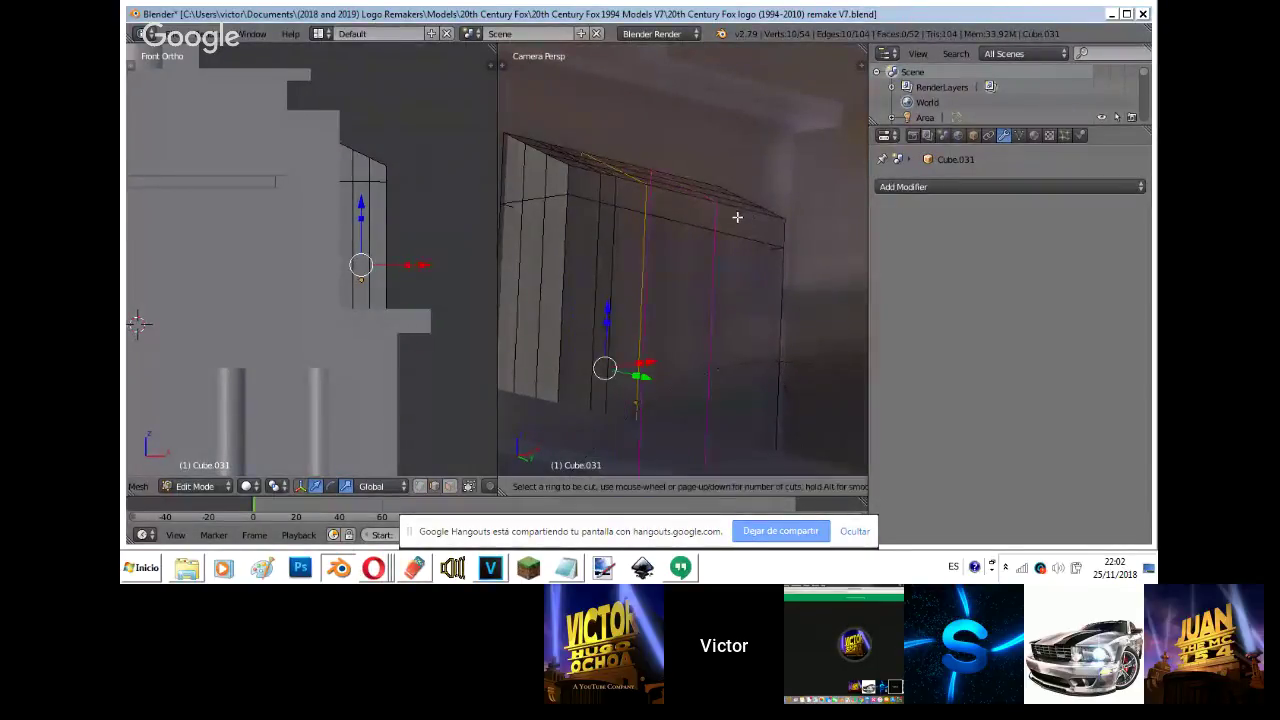
pyautogui.click(700, 206)
# - Add the remaining vertical edge loops so the outer block's long side has four narrow strips
pyautogui.hotkey('ctrl', 'r')
pyautogui.click(710, 196)
pyautogui.click(714, 197)
pyautogui.hotkey('ctrl', 'r')
pyautogui.click(714, 197)
pyautogui.click(706, 197)
pyautogui.hotkey('ctrl', 'r')
pyautogui.click(739, 192)
pyautogui.rightClick(746, 193)
pyautogui.hotkey('ctrl', 'z')
pyautogui.hotkey('ctrl', 'r')
pyautogui.click(754, 214)
pyautogui.click(740, 218)
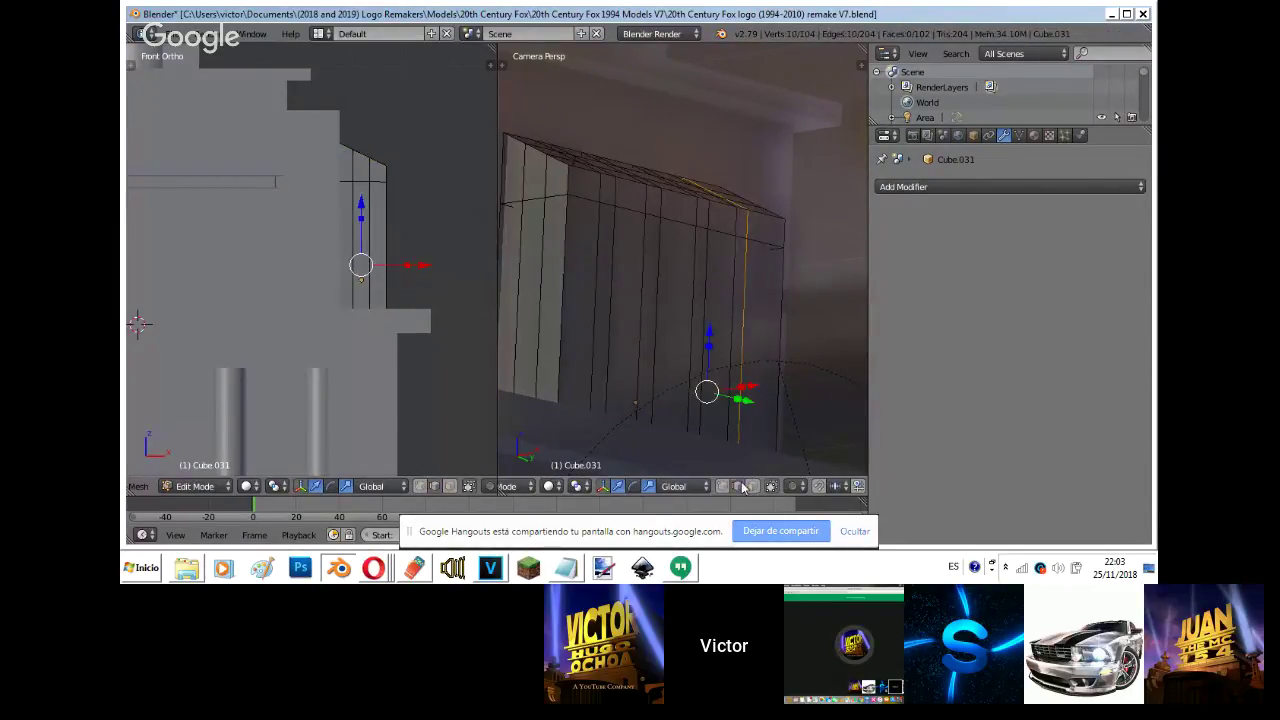
# - Select the four narrow strip faces on the outer block's long side and extrude them inward as grooves
pyautogui.click(741, 487)
pyautogui.rightClick(729, 323)
pyautogui.rightClick(734, 319)
pyautogui.rightClick(740, 298)
pyautogui.keyDown('shift'); pyautogui.rightClick(697, 309); pyautogui.keyUp('shift')
pyautogui.keyDown('shift'); pyautogui.rightClick(651, 313); pyautogui.keyUp('shift')
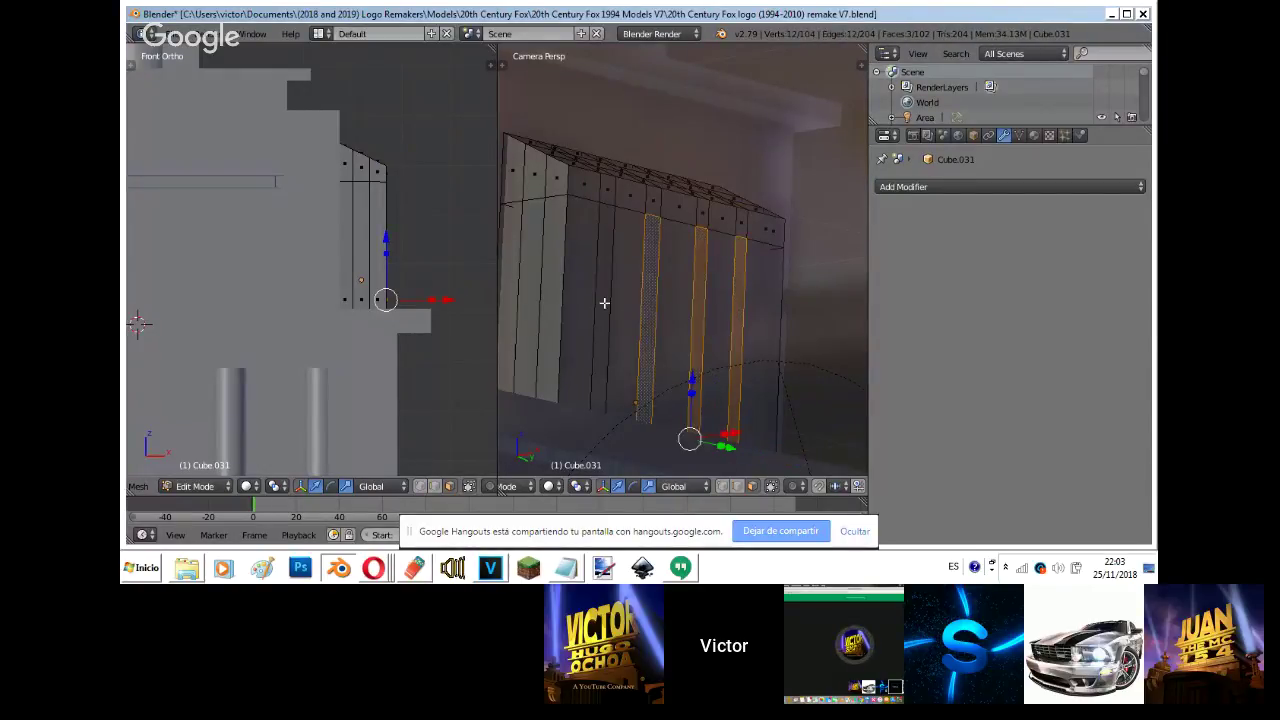
pyautogui.keyDown('shift'); pyautogui.rightClick(604, 303); pyautogui.keyUp('shift')
pyautogui.press('e')
pyautogui.click(680, 268)
# - Extrude the middle front face of the outer side block inward as a recess
pyautogui.rightClick(536, 272)
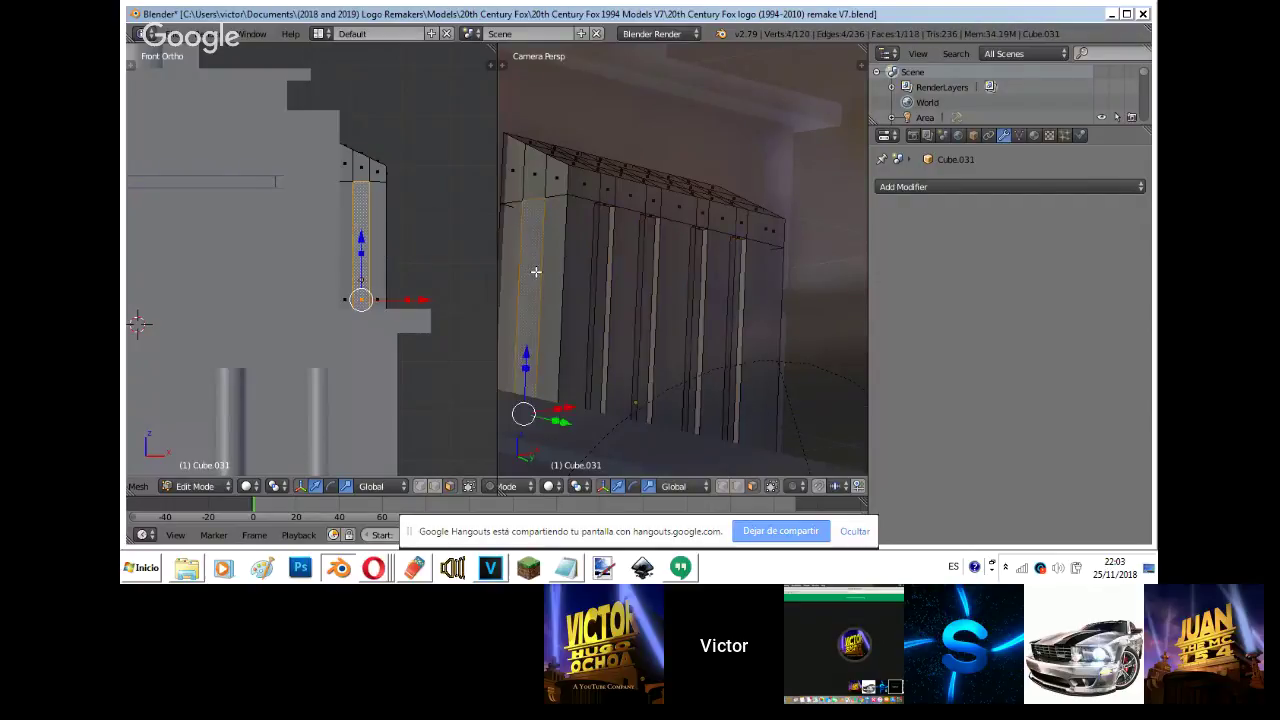
pyautogui.press('e')
pyautogui.click(547, 267)
pyautogui.press('Tab')
pyautogui.scroll(-10, 547, 267)
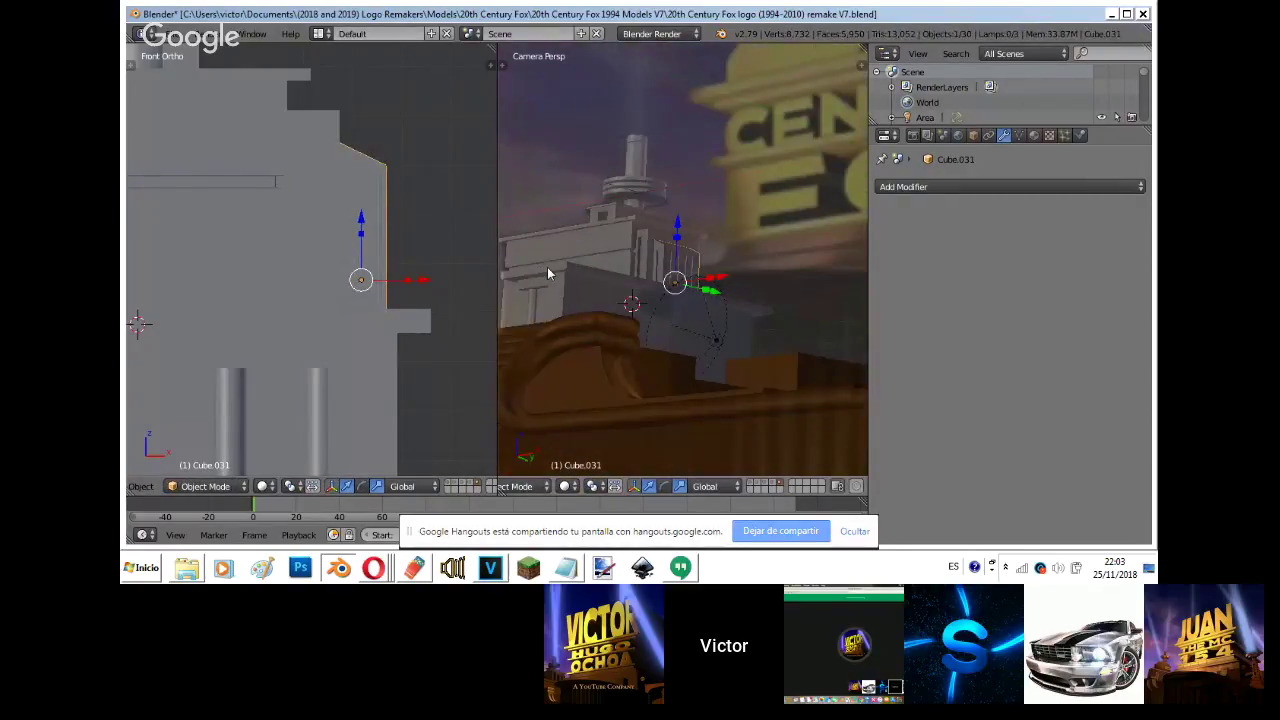
# - Select the lower building's ledge and raise the camera view's background image opacity to 1.000
pyautogui.moveTo(548, 273); pyautogui.dragTo(560, 280, button='right')
pyautogui.rightClick(560, 280)
pyautogui.press('n')
pyautogui.press('n')
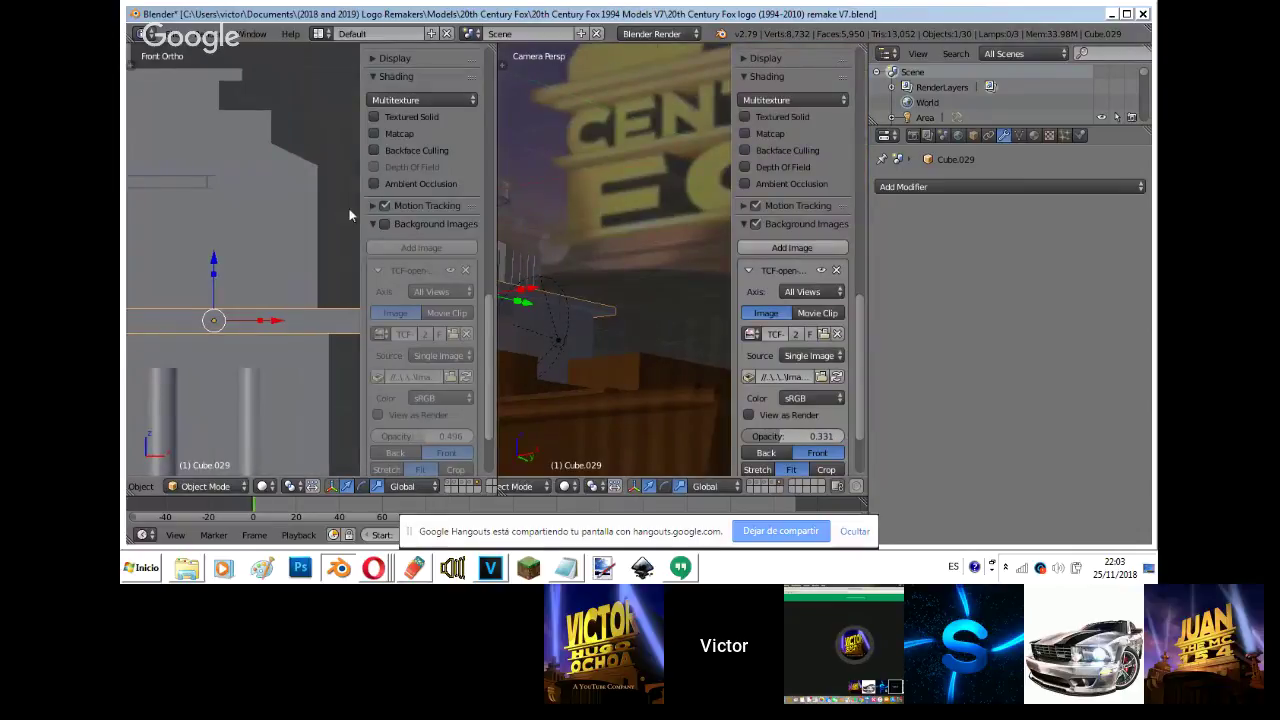
pyautogui.press('n')
pyautogui.moveTo(800, 433); pyautogui.dragTo(923, 430)
pyautogui.press('n')
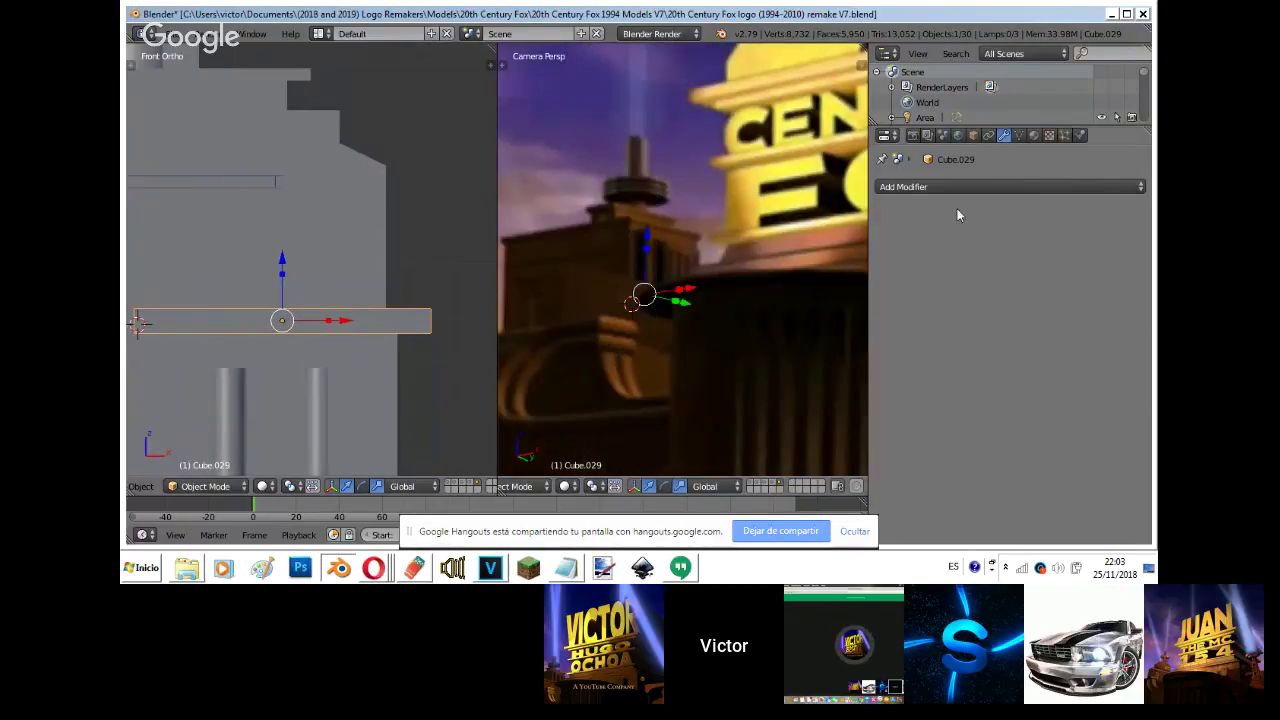
# - Create a new material on the ledge and name it Brown 4
pyautogui.click(1034, 135)
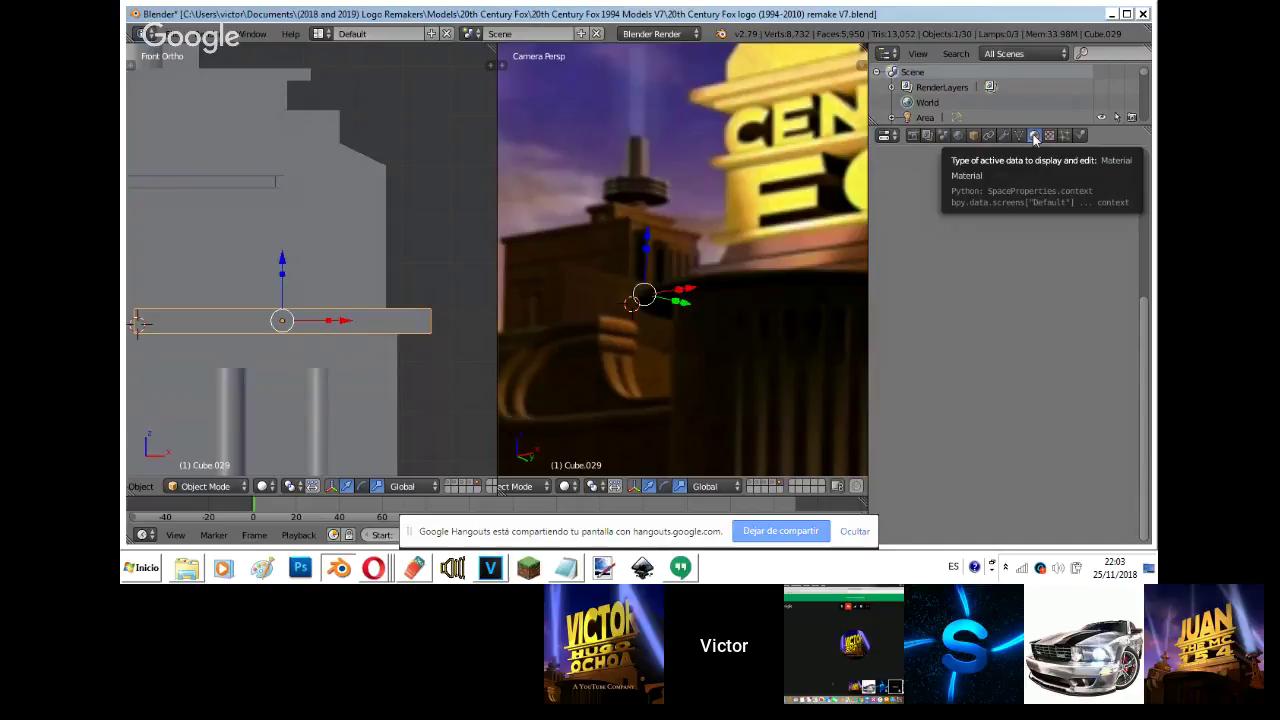
pyautogui.click(1035, 136)
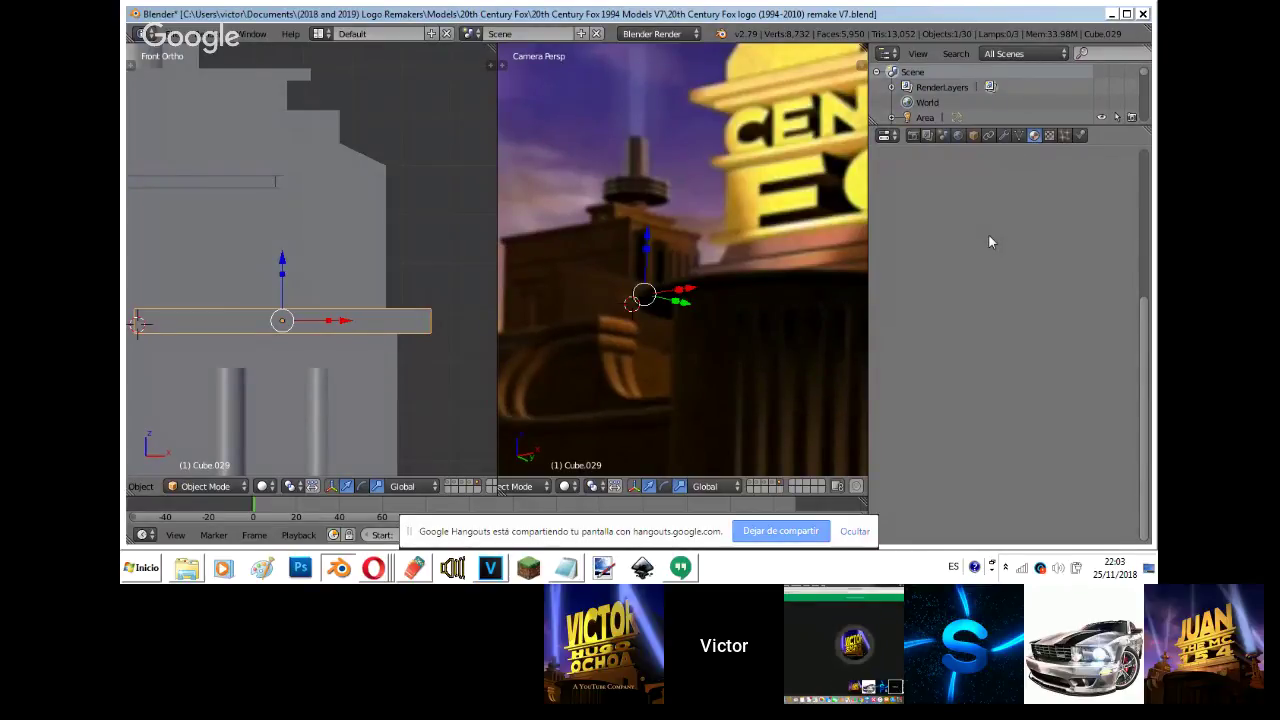
pyautogui.click(882, 236)
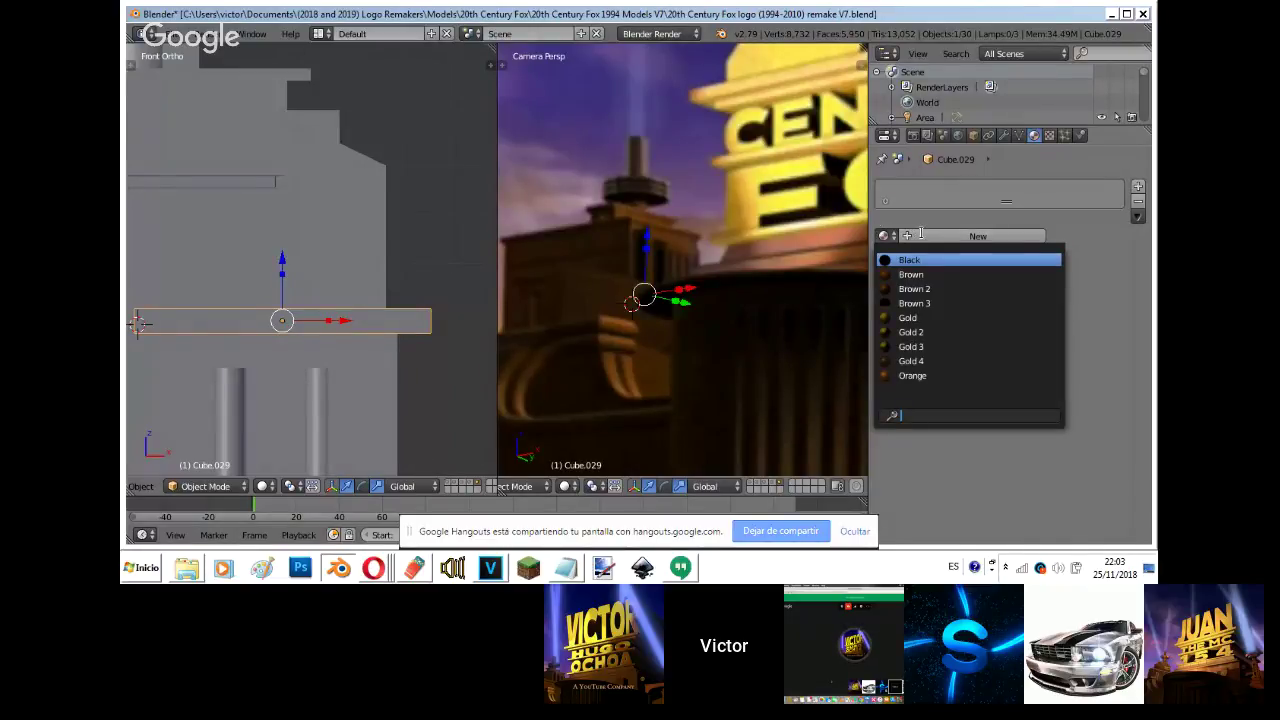
pyautogui.click(918, 235)
pyautogui.click(922, 236)
pyautogui.doubleClick(939, 189)
pyautogui.write('Beo')
pyautogui.write('n')
pyautogui.write(' 4')
pyautogui.press('Return')
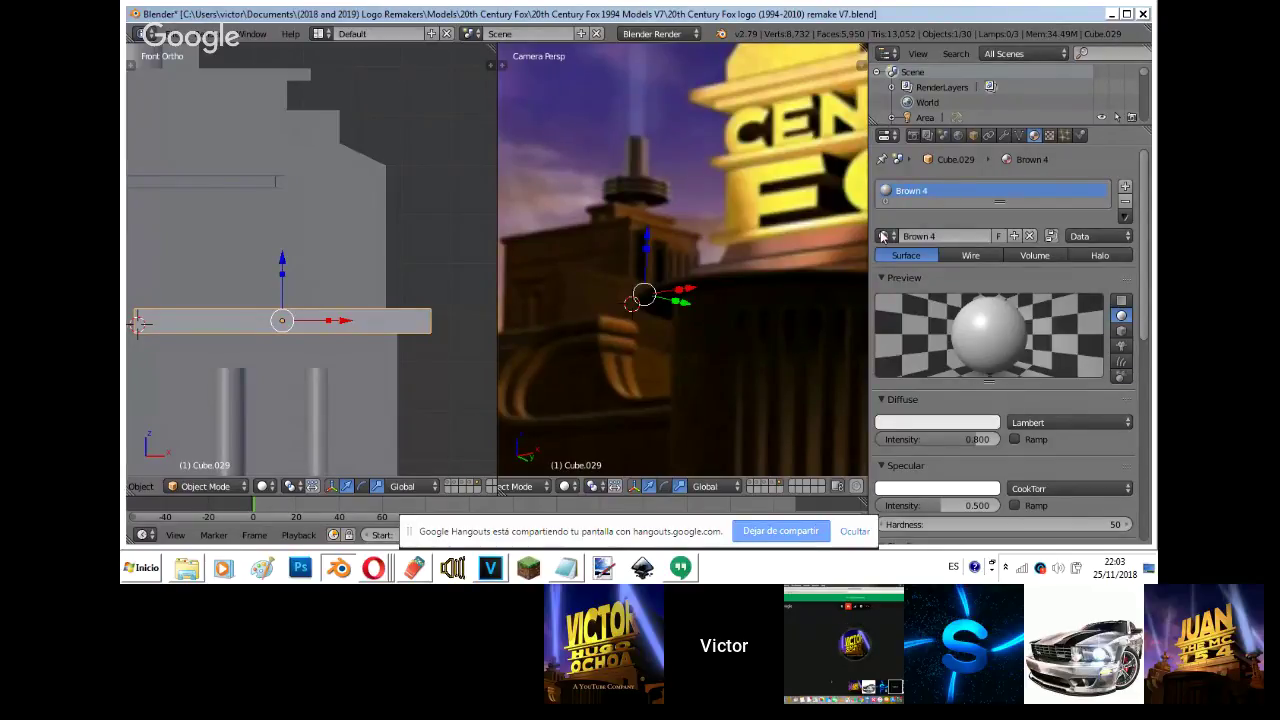
# - Sample a dark brown from the reference building as the diffuse colour of Brown 4
pyautogui.click(882, 236)
pyautogui.click(714, 320)
pyautogui.click(990, 422)
pyautogui.click(975, 422)
pyautogui.click(628, 292)
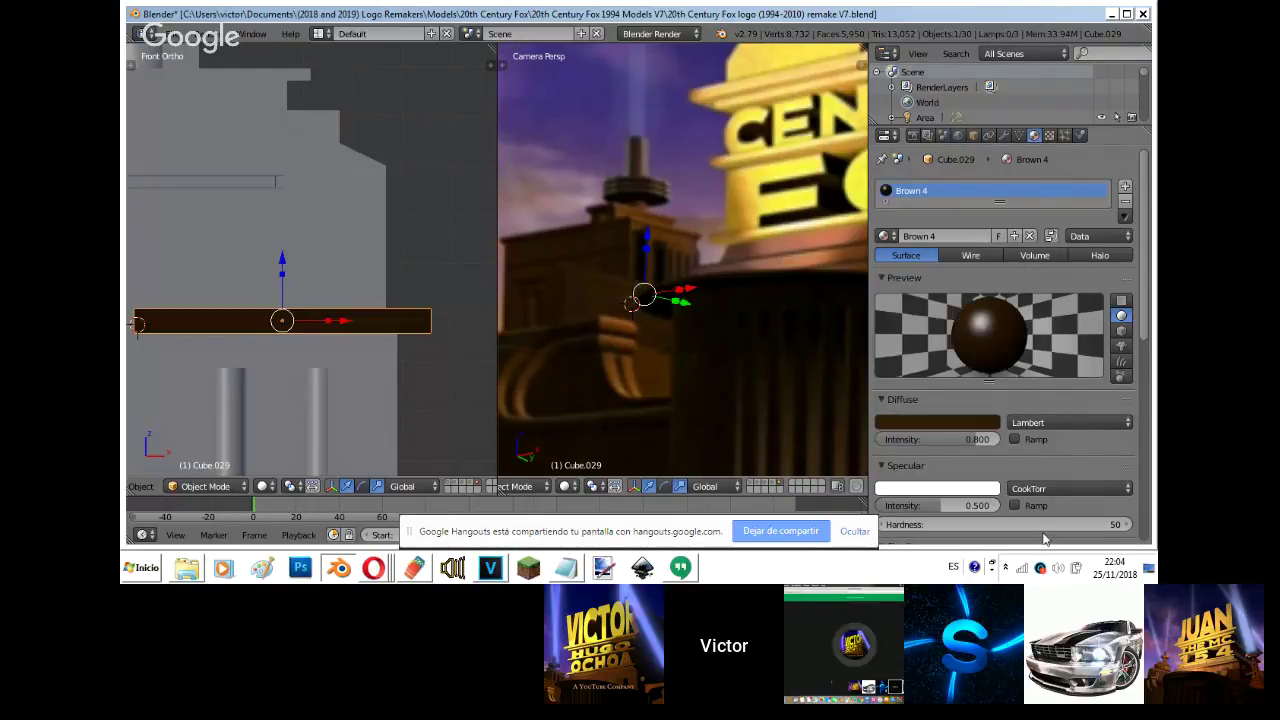
# - Give Brown 4 a matching brown specular colour and set its diffuse and specular intensities to 1.000
pyautogui.click(950, 488)
pyautogui.click(1004, 438)
pyautogui.click(990, 423)
pyautogui.moveTo(989, 438); pyautogui.dragTo(1102, 478)
pyautogui.moveTo(957, 505); pyautogui.dragTo(1062, 524)
# - Select the lower building's walls and columns and link the ledge's Brown 4 material to them
pyautogui.press('z')
pyautogui.press('z')
pyautogui.rightClick(365, 384)
pyautogui.press('z')
pyautogui.press('z')
pyautogui.rightClick(316, 392)
pyautogui.press('z')
pyautogui.press('z')
pyautogui.rightClick(250, 366)
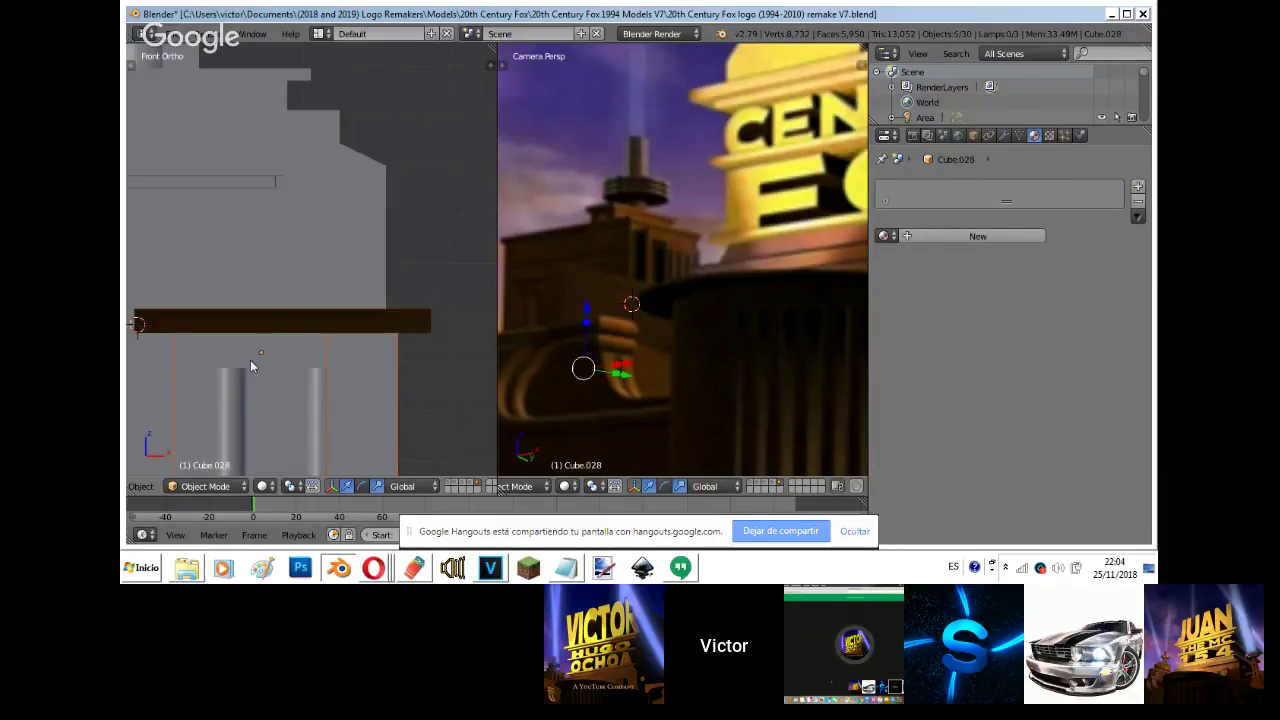
pyautogui.keyDown('shift'); pyautogui.rightClick(281, 335); pyautogui.keyUp('shift')
pyautogui.hotkey('ctrl', 'l')
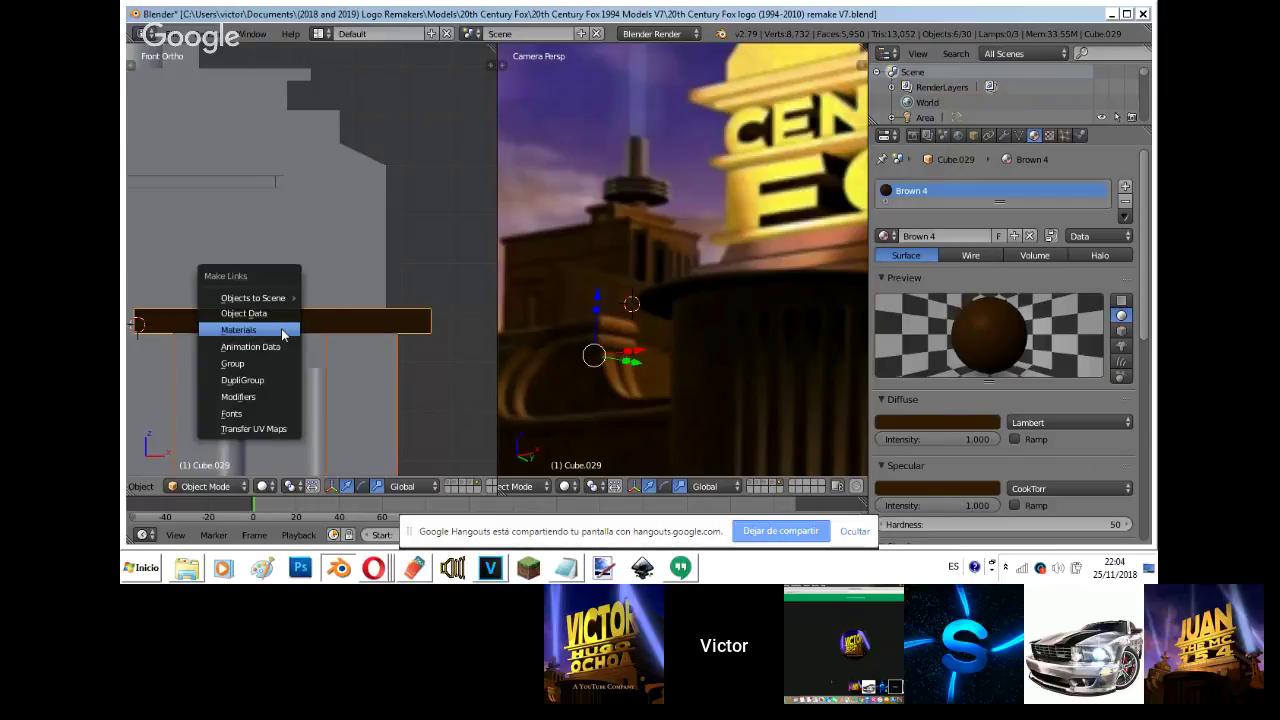
pyautogui.click(281, 336)
# - Hide the camera view's background image and preview the rendered lighting from the camera and the right side
pyautogui.press('n')
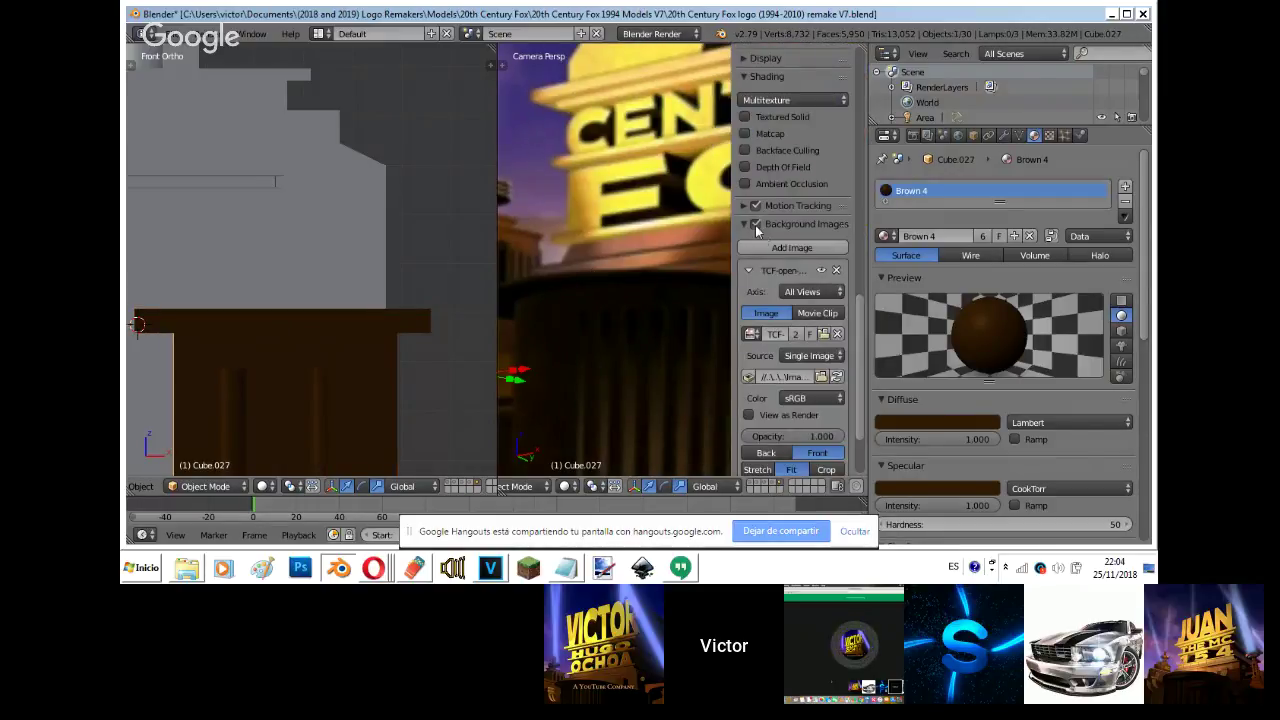
pyautogui.click(756, 225)
pyautogui.press('n')
pyautogui.hotkey('shift', 'z')
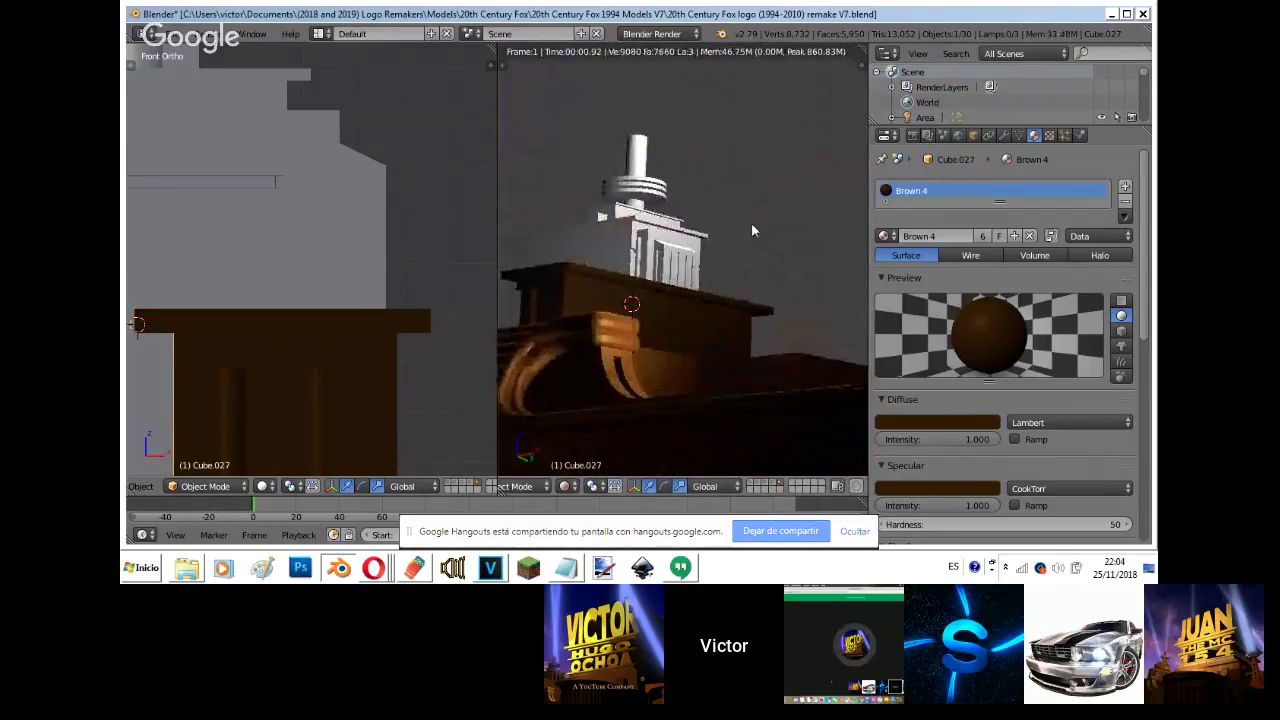
pyautogui.press('z')
pyautogui.press('z')
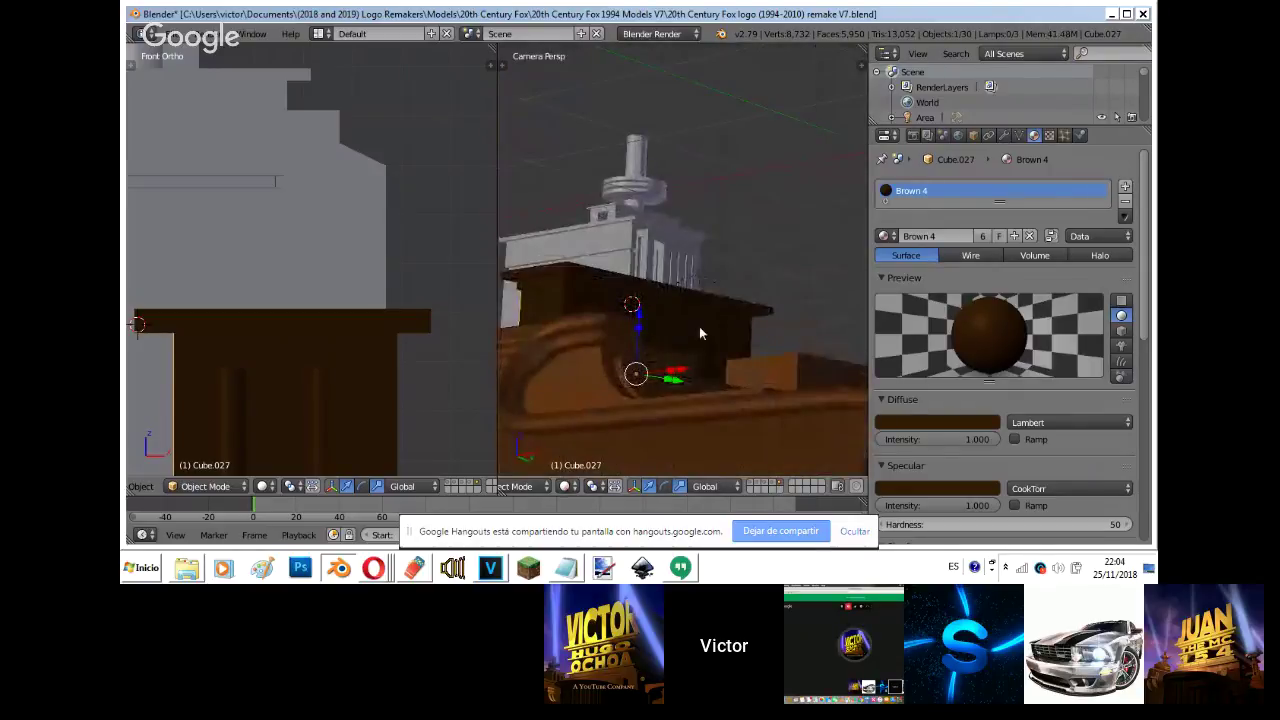
pyautogui.press('KP_3')
pyautogui.scroll(-10, 426, 280)
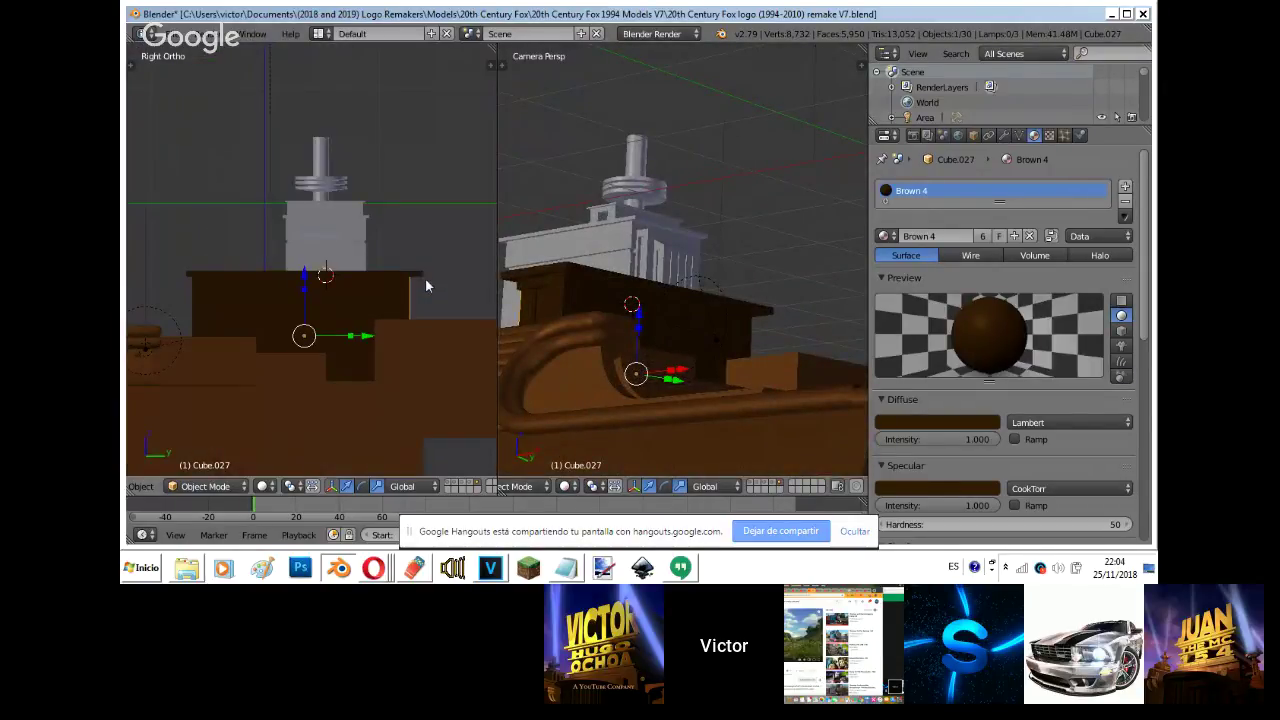
pyautogui.hotkey('shift', 'z')
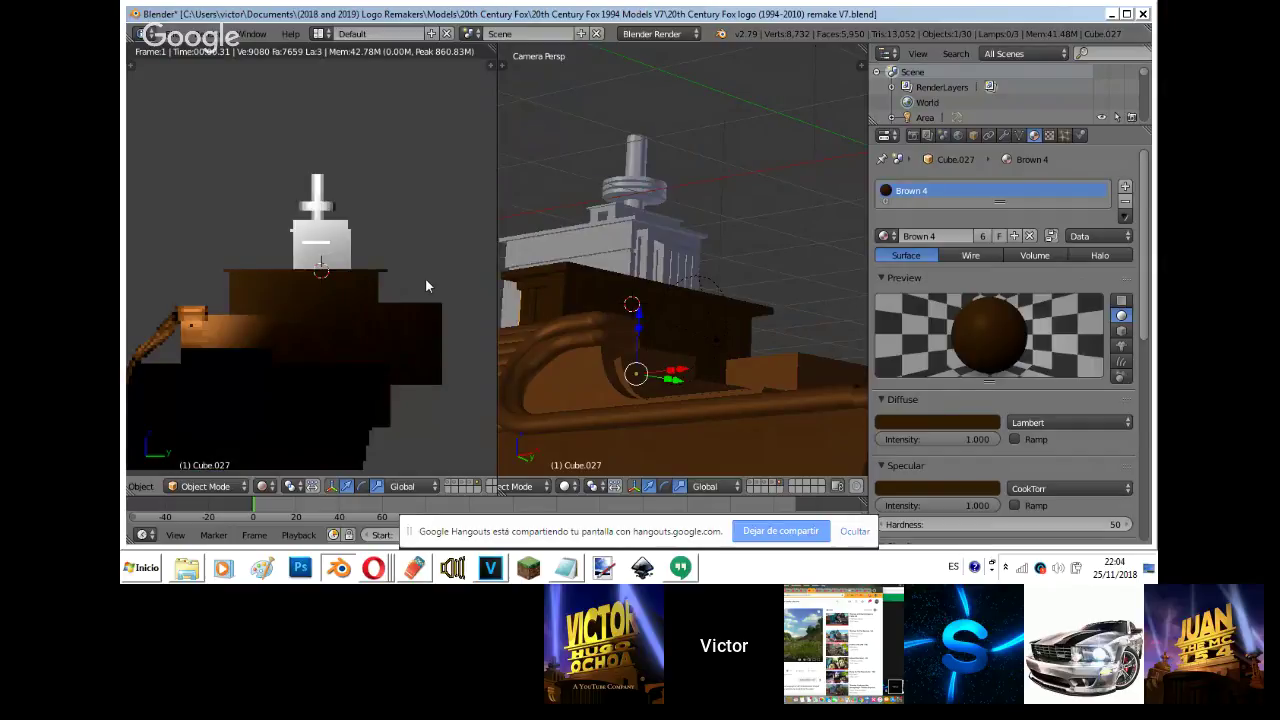
pyautogui.hotkey('shift', 'z')
# - Duplicate the area lamp beside the building in top view and rotate the copy 90° in front view
pyautogui.press('KP_7')
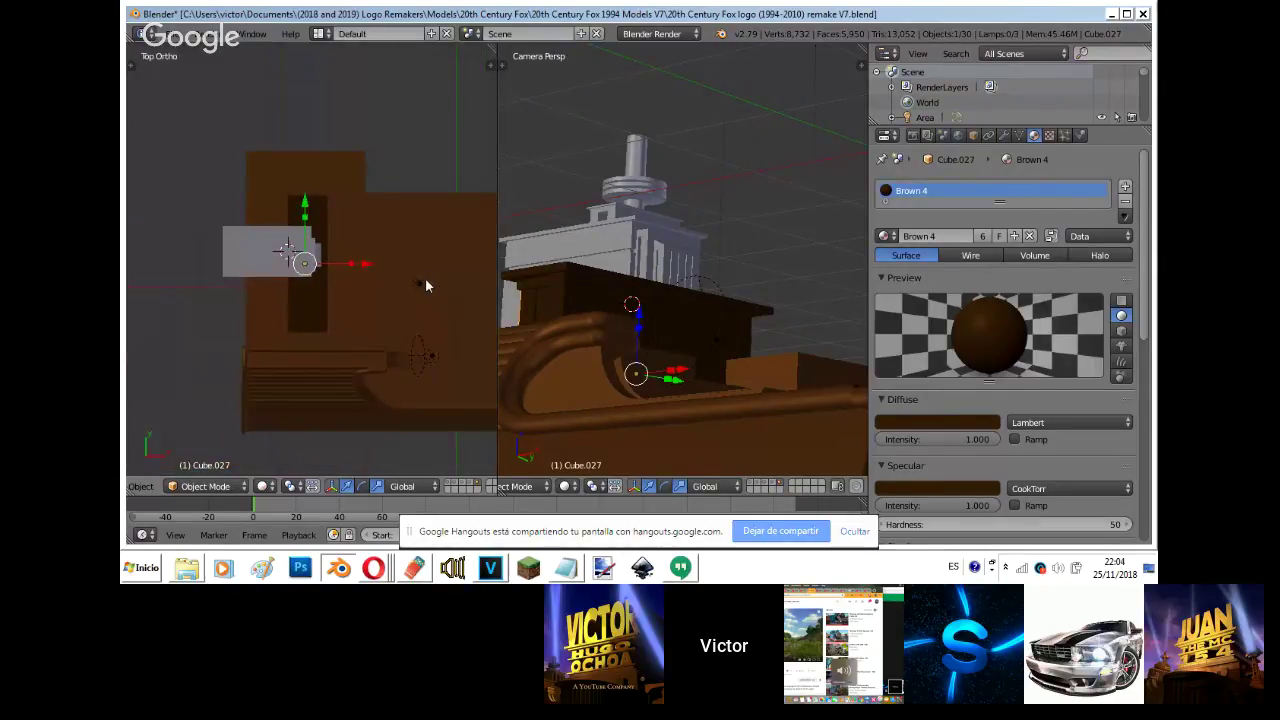
pyautogui.scroll(-2, 425, 280)
pyautogui.rightClick(395, 279)
pyautogui.rightClick(387, 277)
pyautogui.hotkey('shift', 'd')
pyautogui.click(469, 276)
pyautogui.press('KP_1')
pyautogui.write('r90')
pyautogui.press('Return')
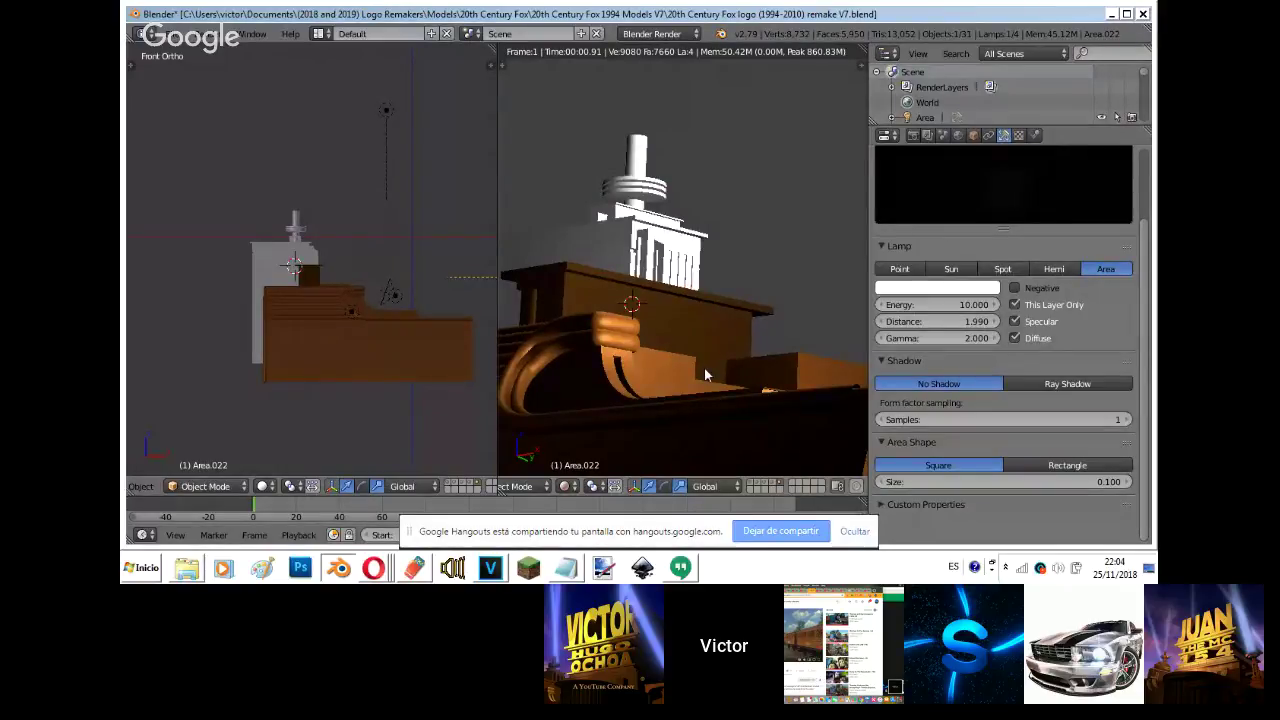
# - Add a new texture to the ledge's Brown 4 material and set its type to Clouds
pyautogui.rightClick(320, 275)
pyautogui.click(1049, 135)
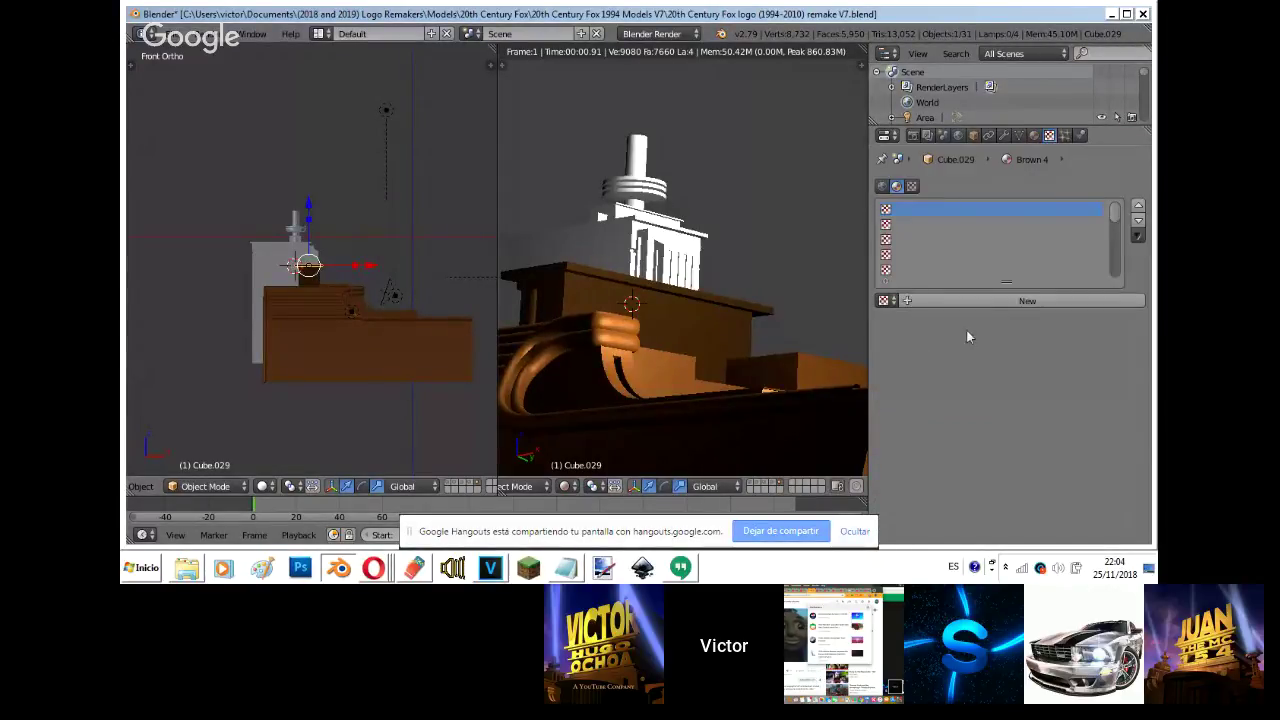
pyautogui.click(980, 300)
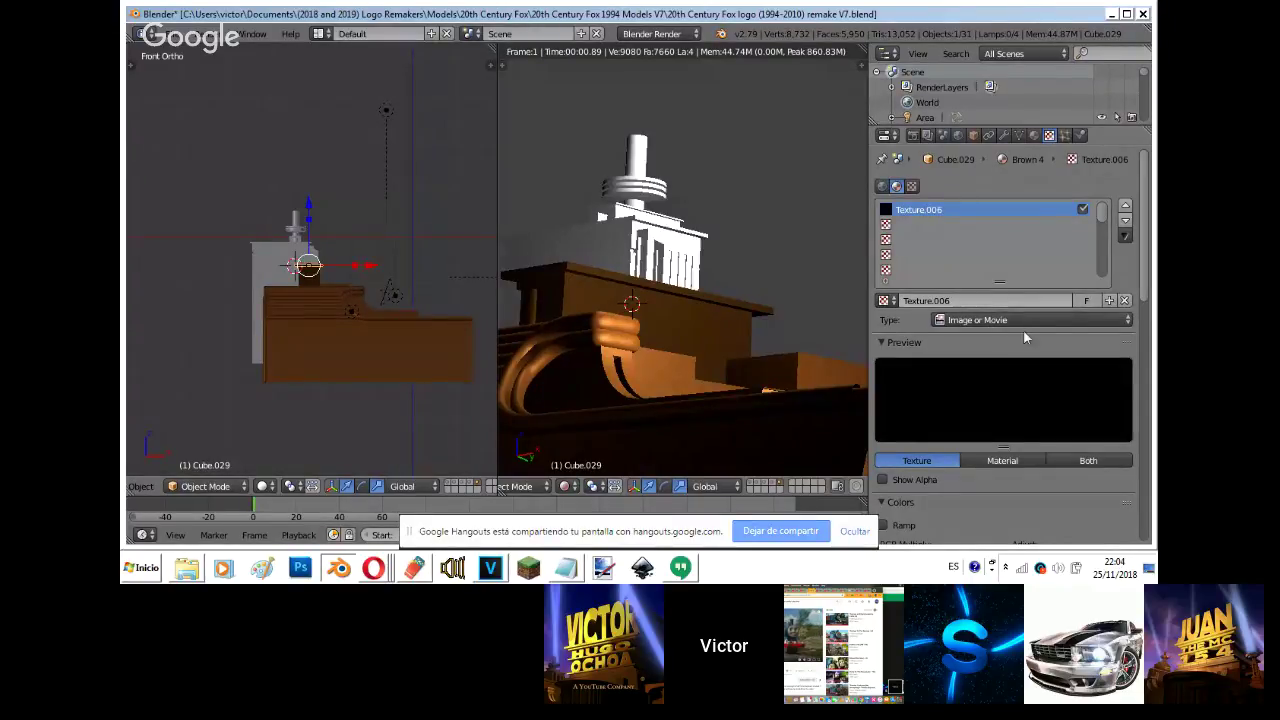
pyautogui.click(1015, 320)
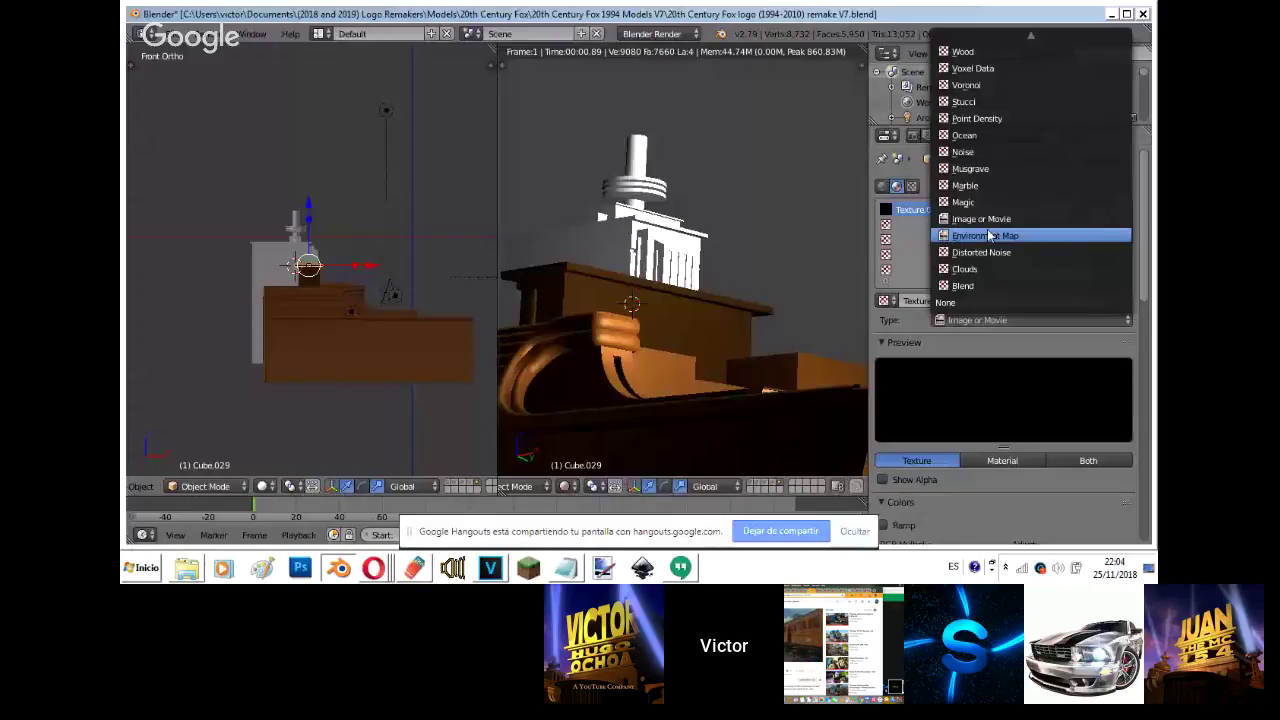
pyautogui.click(1006, 322)
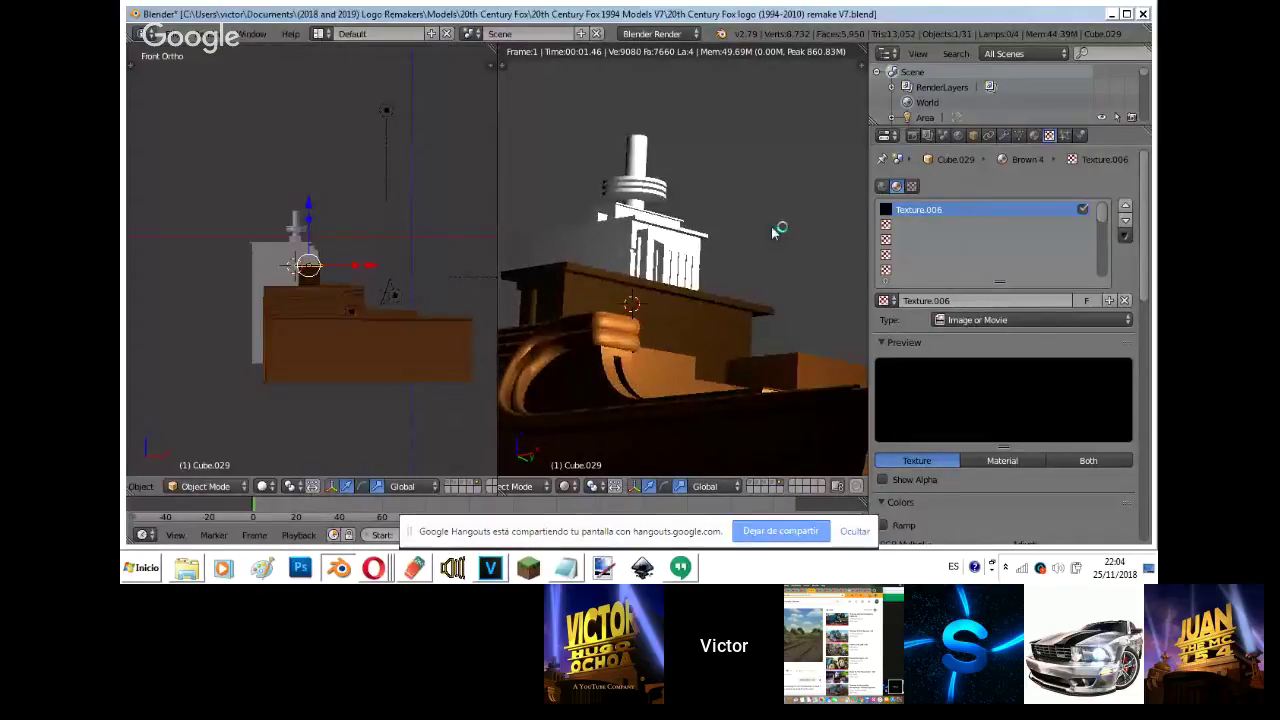
pyautogui.press('z')
pyautogui.press('z')
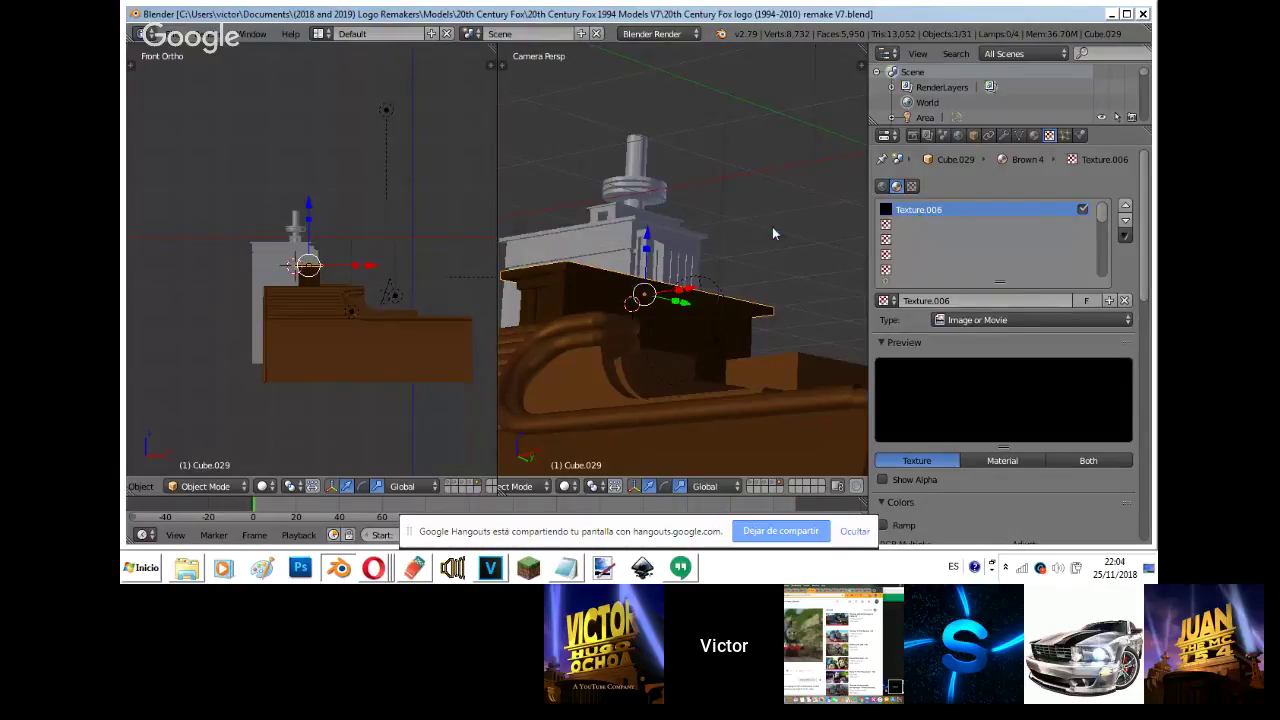
pyautogui.click(889, 302)
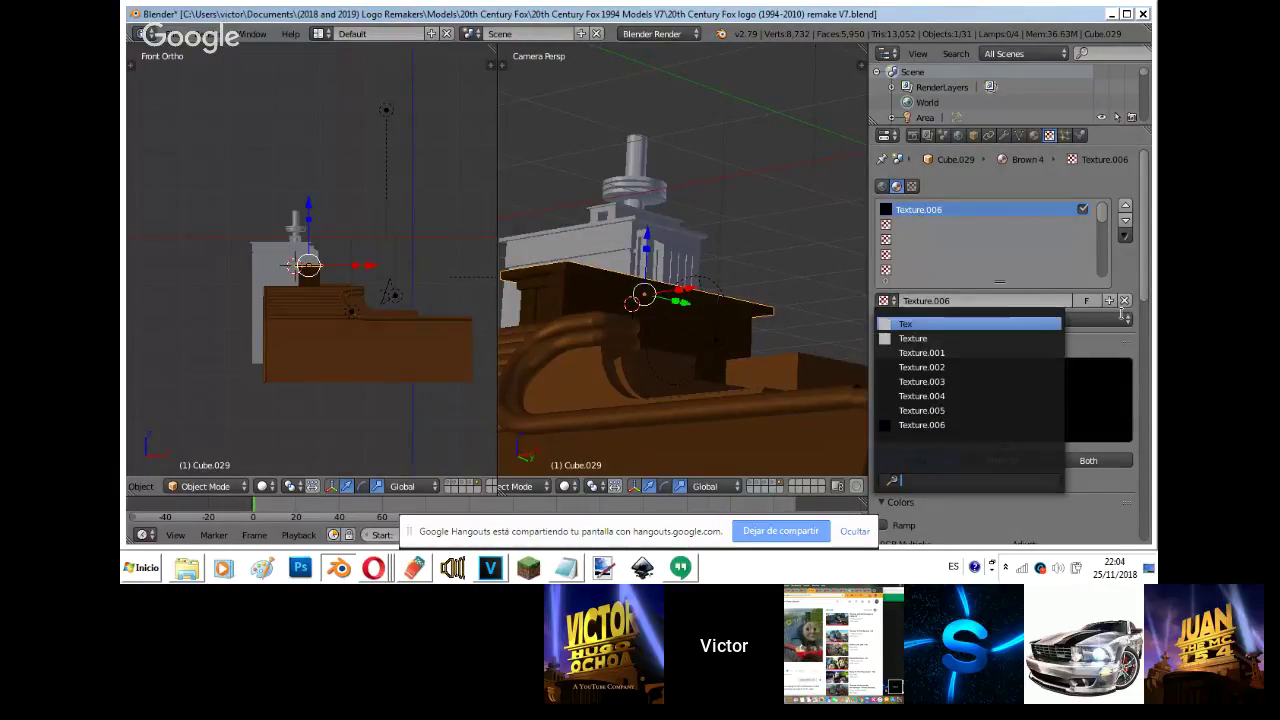
pyautogui.click(1021, 319)
pyautogui.click(1020, 269)
# - Set the ledge's clouds texture to Generated mapping coordinates and a noise depth of 10
pyautogui.scroll(-12, 1008, 340)
pyautogui.click(994, 392)
pyautogui.click(1067, 340)
pyautogui.click(994, 211)
pyautogui.click(994, 211)
pyautogui.click(995, 211)
pyautogui.click(995, 211)
# - Enable the clouds texture's Normal influence at 1.000 with the Original bump method and preview the render in the camera view
pyautogui.scroll(-6, 1000, 330)
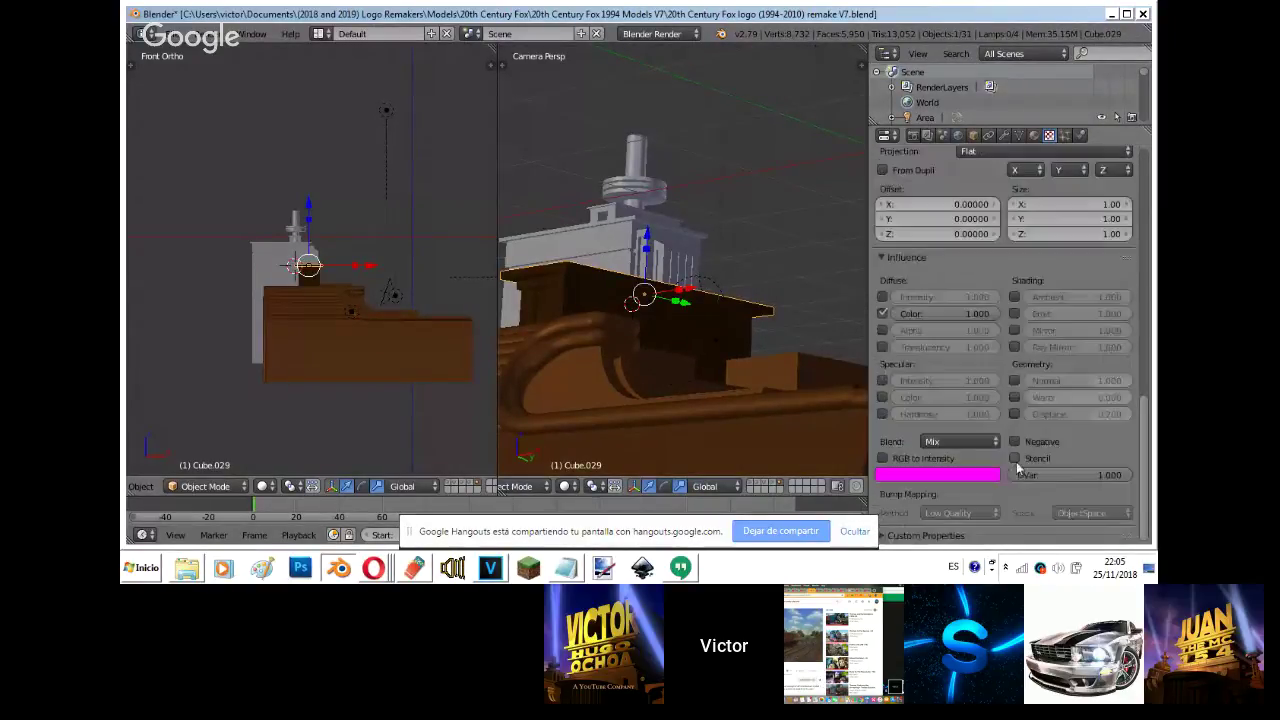
pyautogui.click(958, 512)
pyautogui.click(940, 496)
pyautogui.hotkey('shift', 'z')
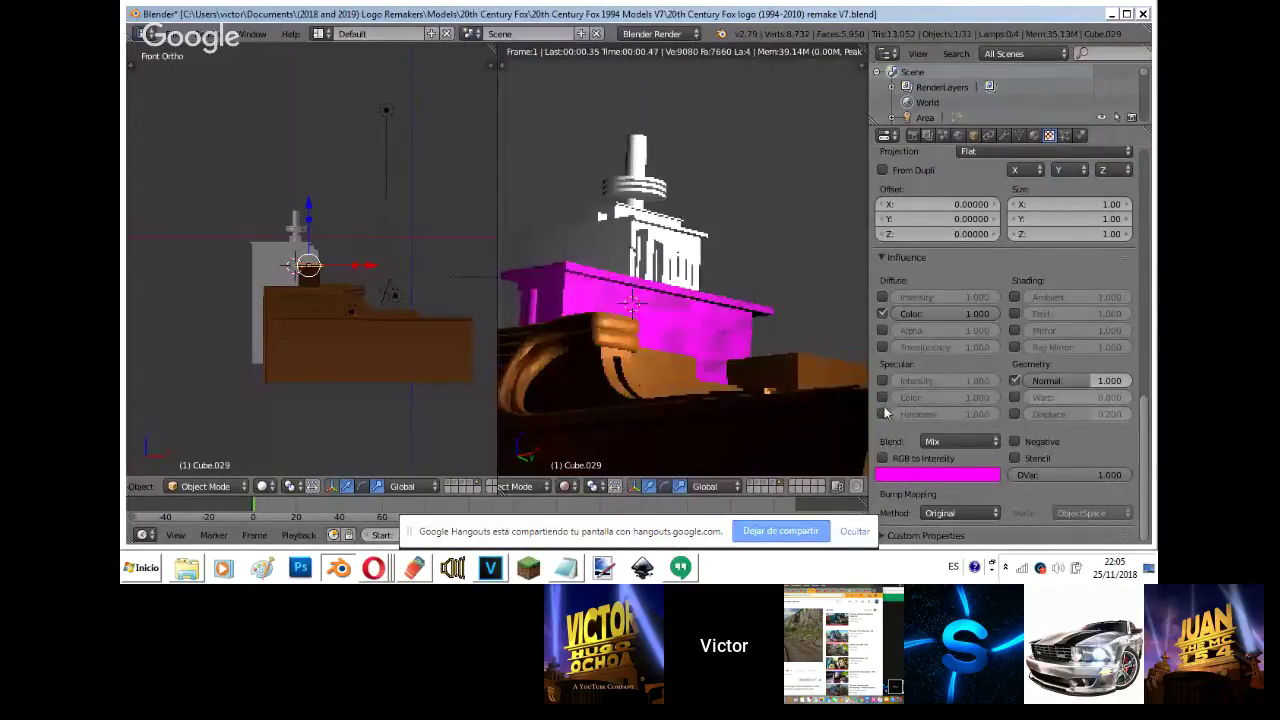
# - Replace the texture's magenta influence colour with Brown 4's own brown and darken it to RGB 0.016, 0.006, 0.001
pyautogui.scroll(3, 1000, 380)
pyautogui.click(1034, 135)
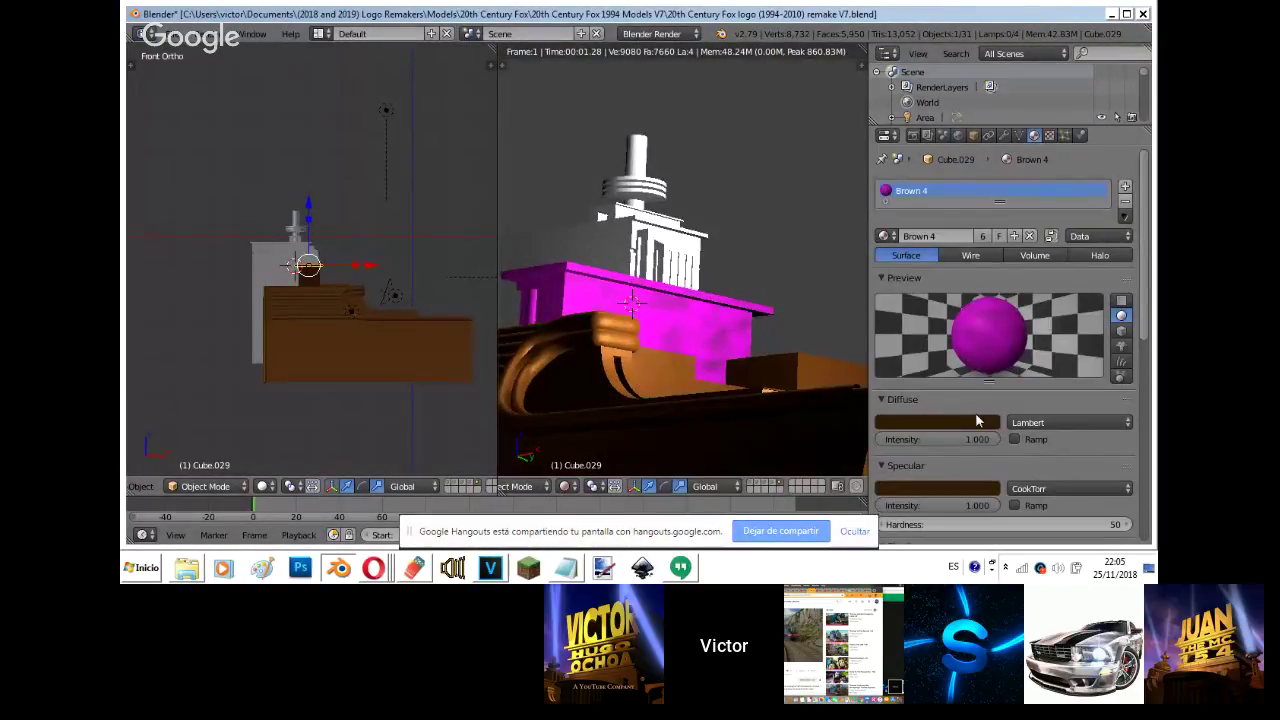
pyautogui.click(1049, 135)
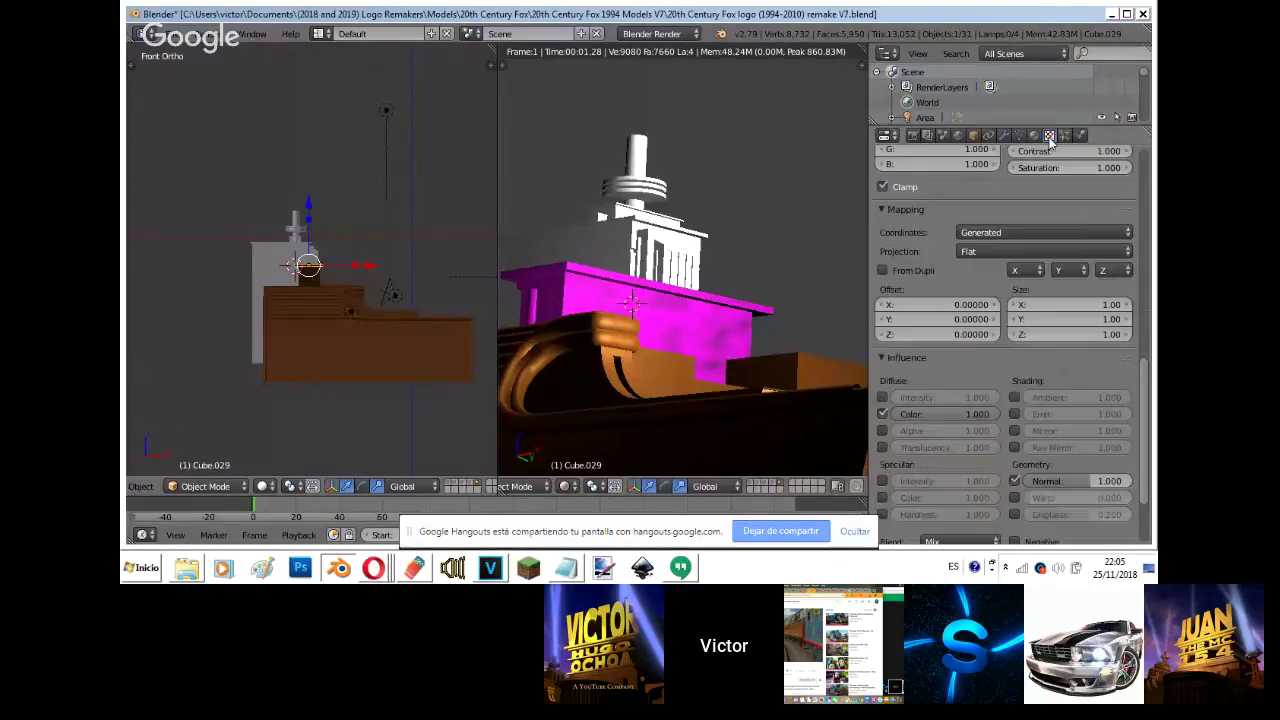
pyautogui.scroll(-3, 980, 470)
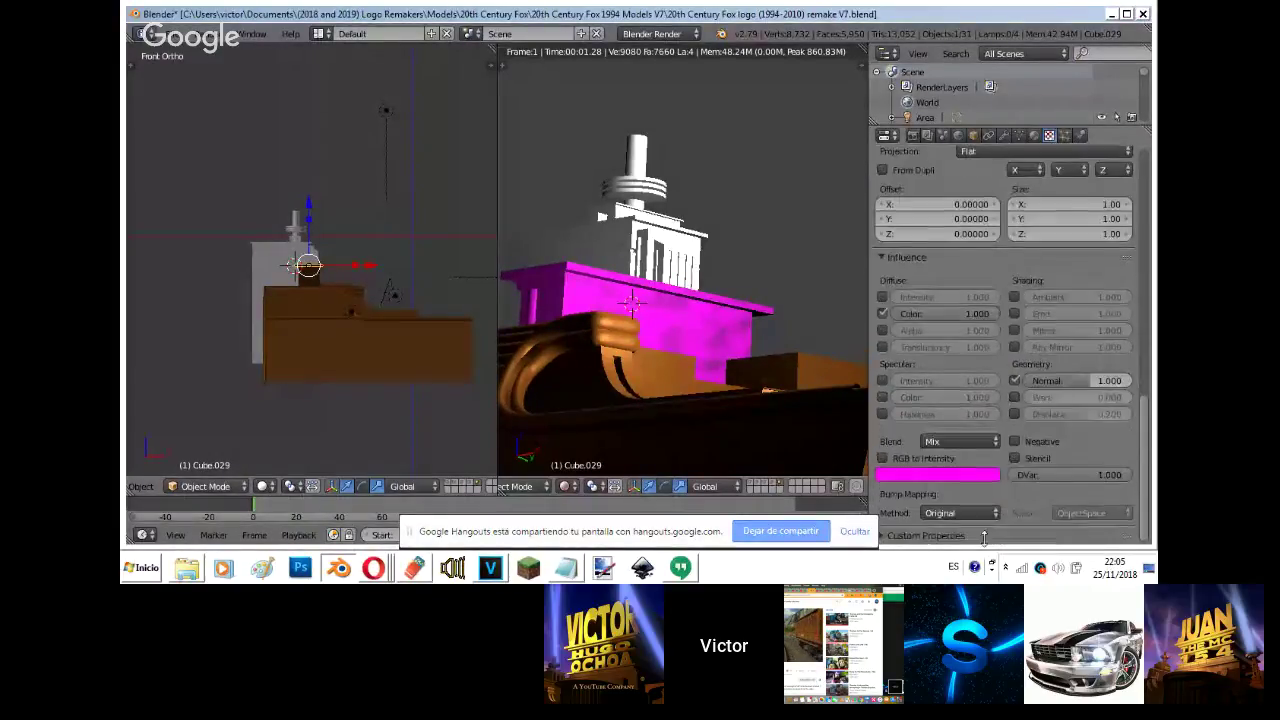
pyautogui.hotkey('ctrl', 'v')
pyautogui.click(983, 477)
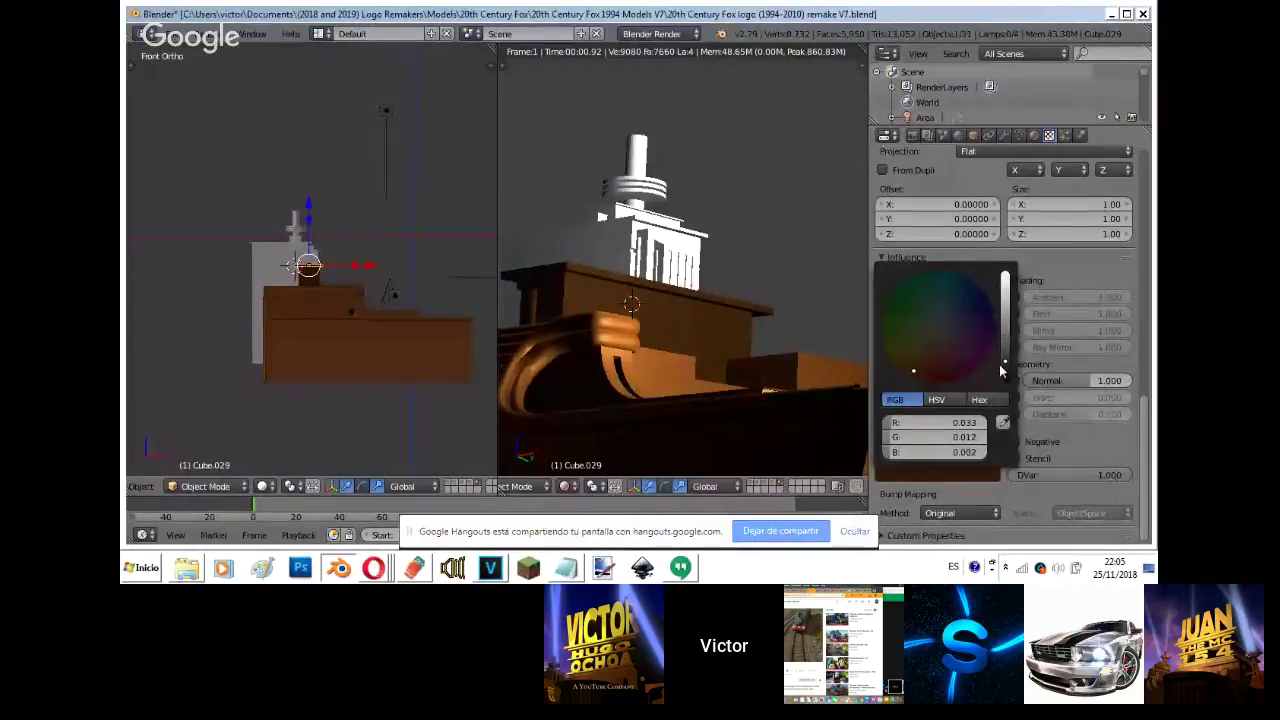
pyautogui.moveTo(1009, 360); pyautogui.dragTo(1004, 374)
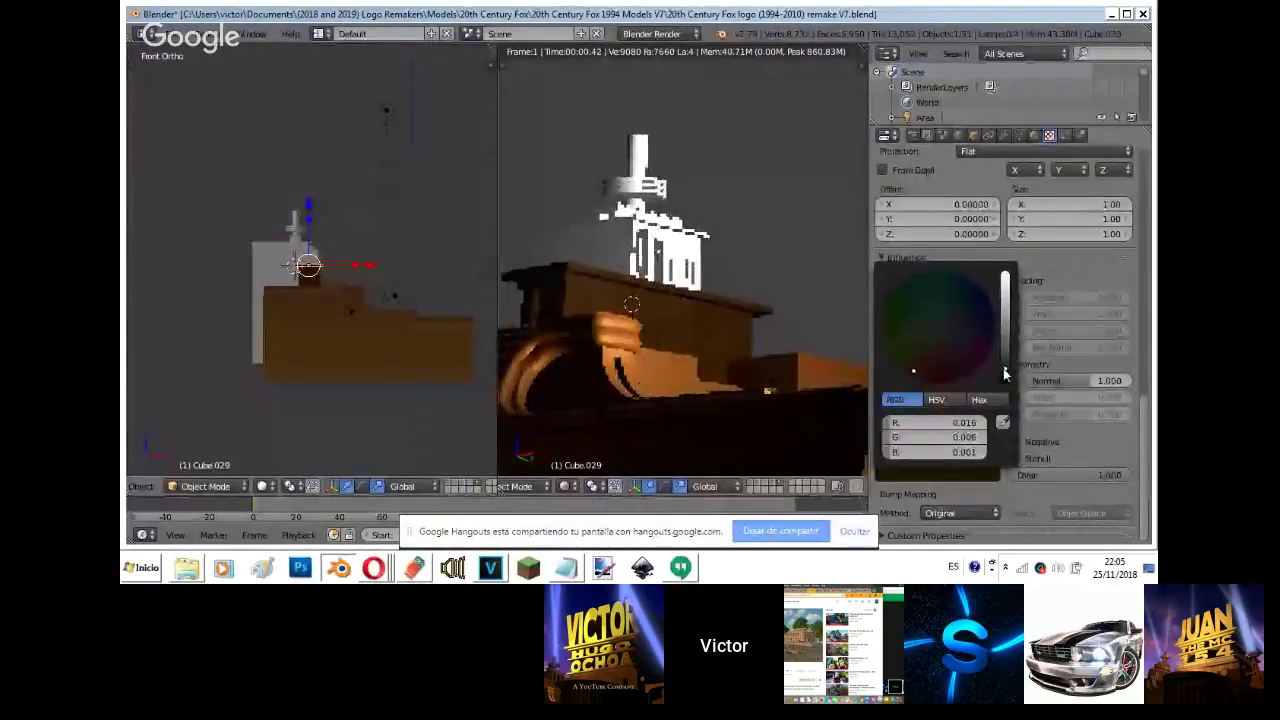
# - Set the ledge's cloud noise size to 0.15 and return the camera view to solid shading
pyautogui.scroll(5, 1030, 306)
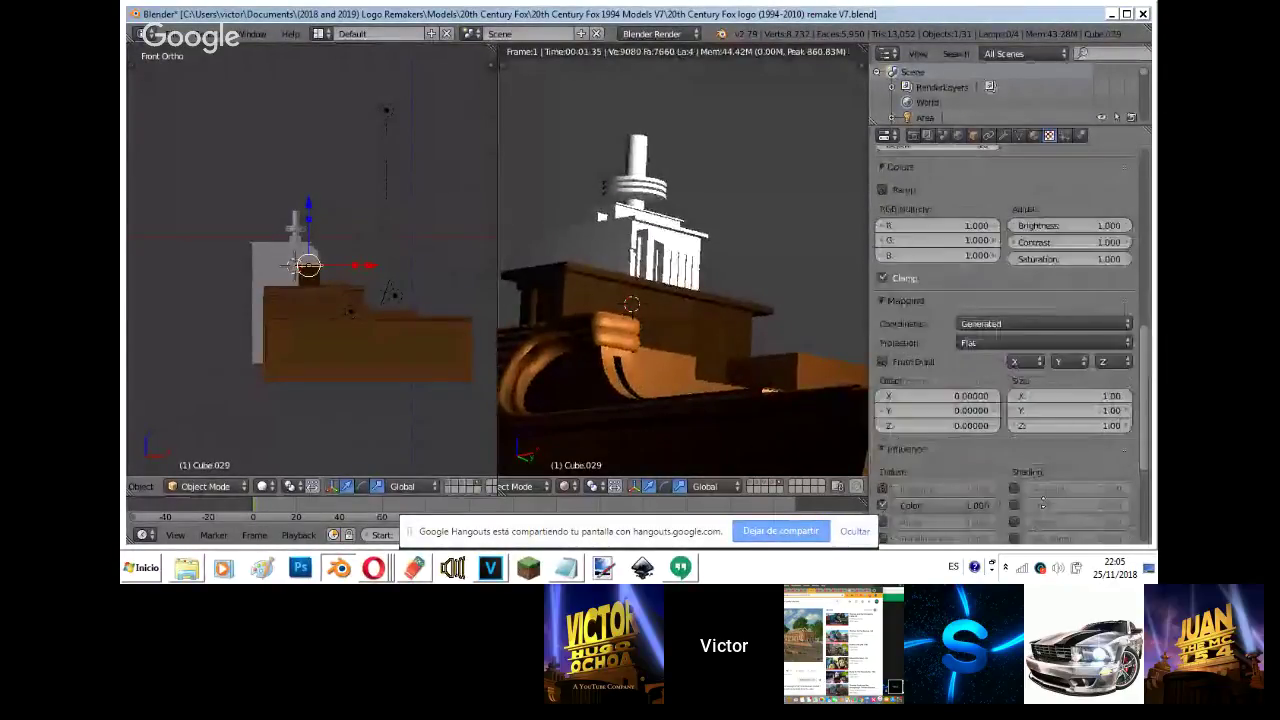
pyautogui.scroll(-1, 1042, 503)
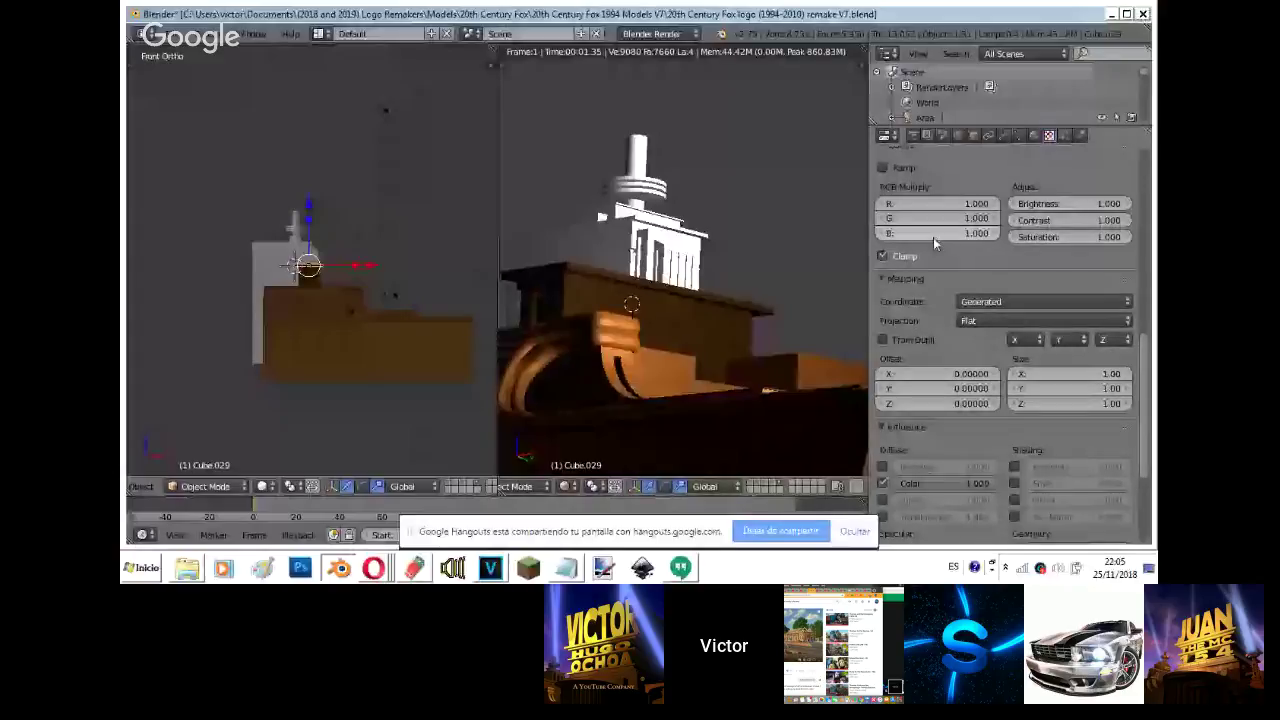
pyautogui.scroll(4, 933, 237)
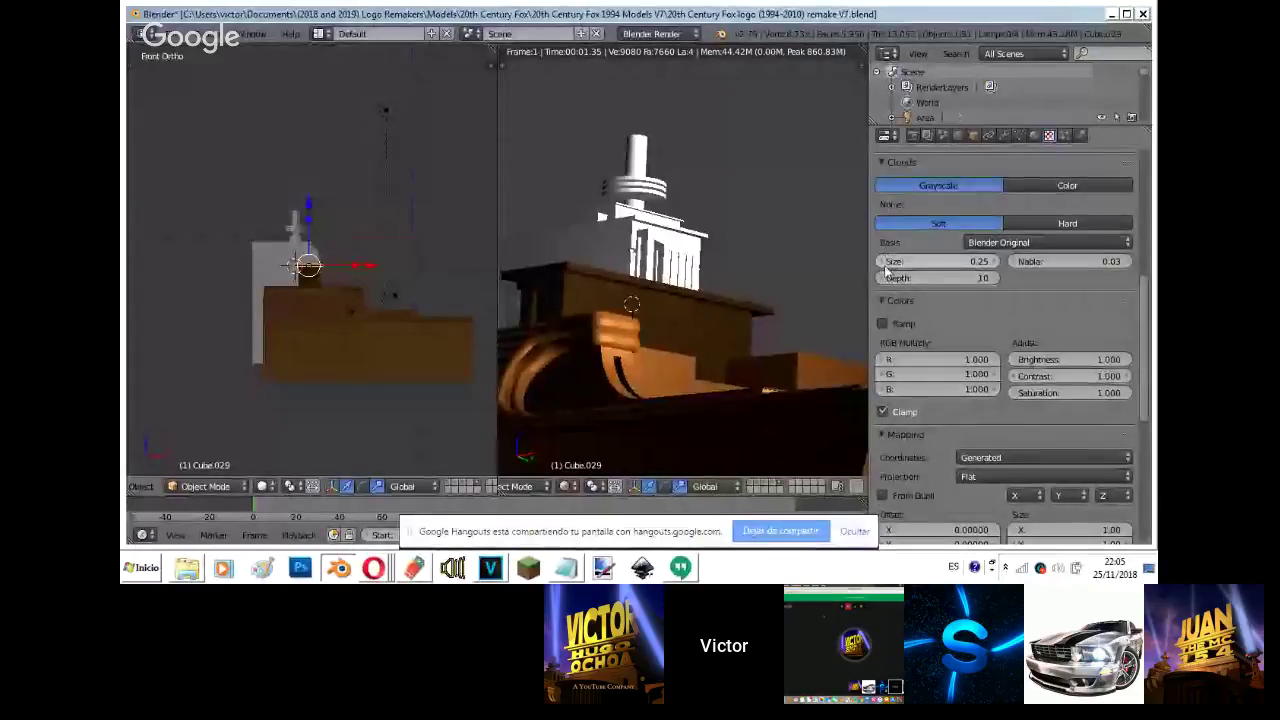
pyautogui.click(884, 262)
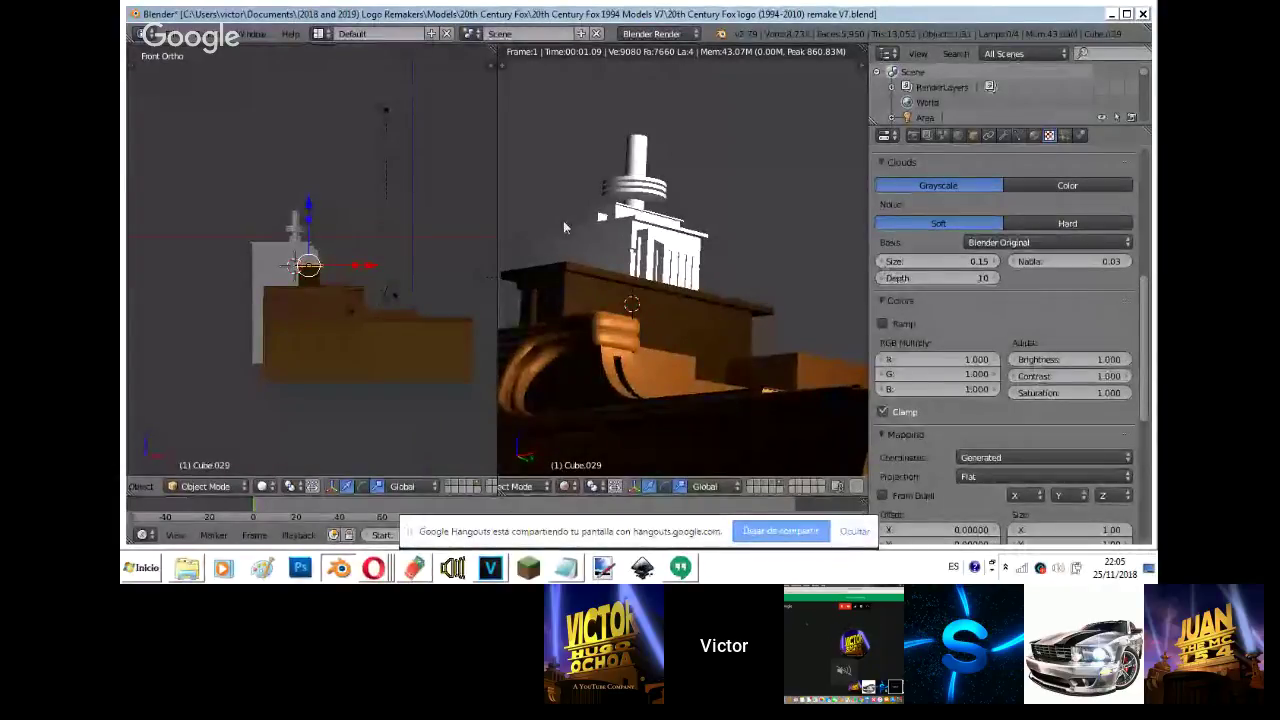
pyautogui.press('z')
pyautogui.press('z')
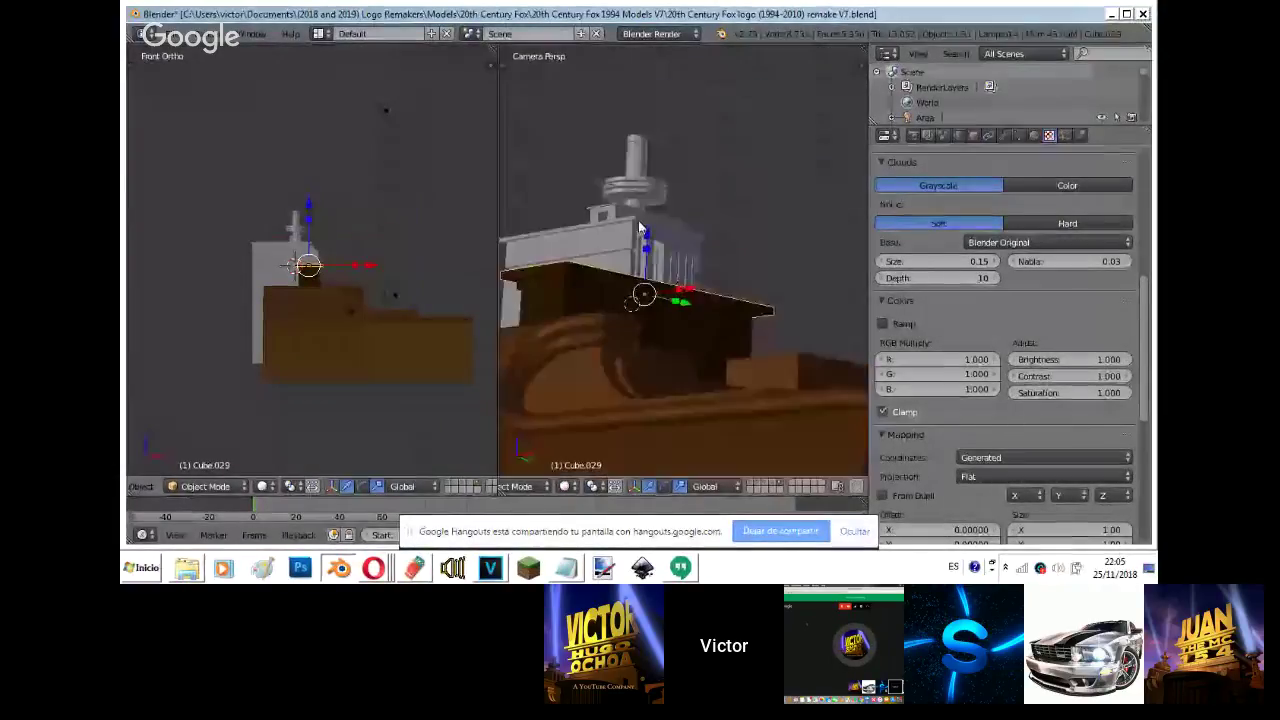
# - Check the Hangouts call window in Opera and return to Blender
pyautogui.scroll(9, 252, 277)
pyautogui.scroll(-3, 253, 283)
pyautogui.click(373, 567)
pyautogui.click(350, 514)
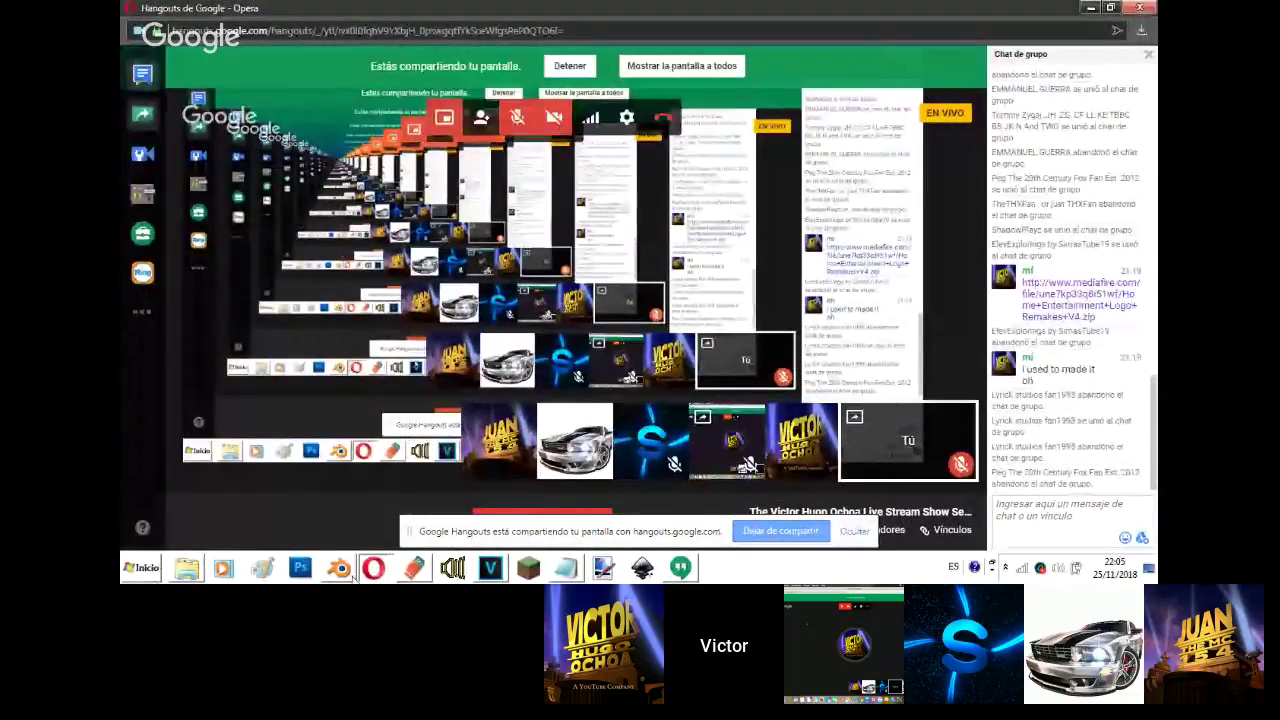
pyautogui.click(346, 569)
# - Select the upper building's unpainted main wall in front view and open its material settings
pyautogui.rightClick(330, 262)
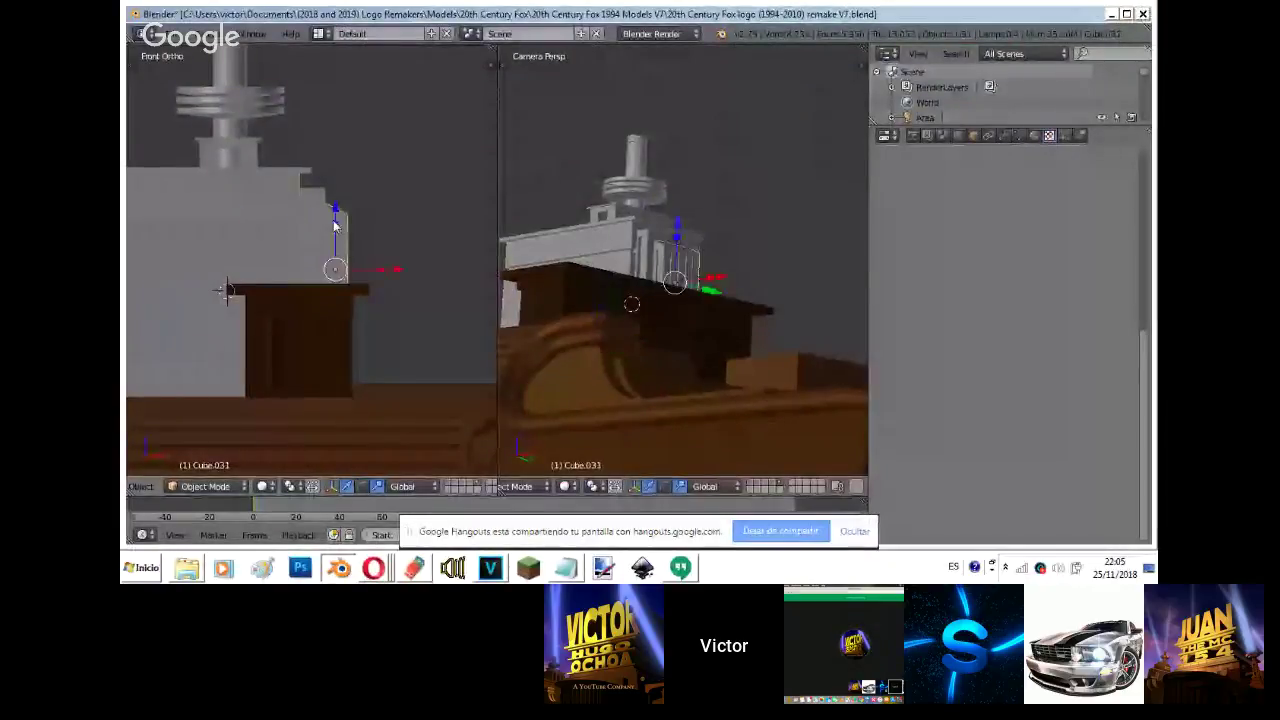
pyautogui.rightClick(250, 203)
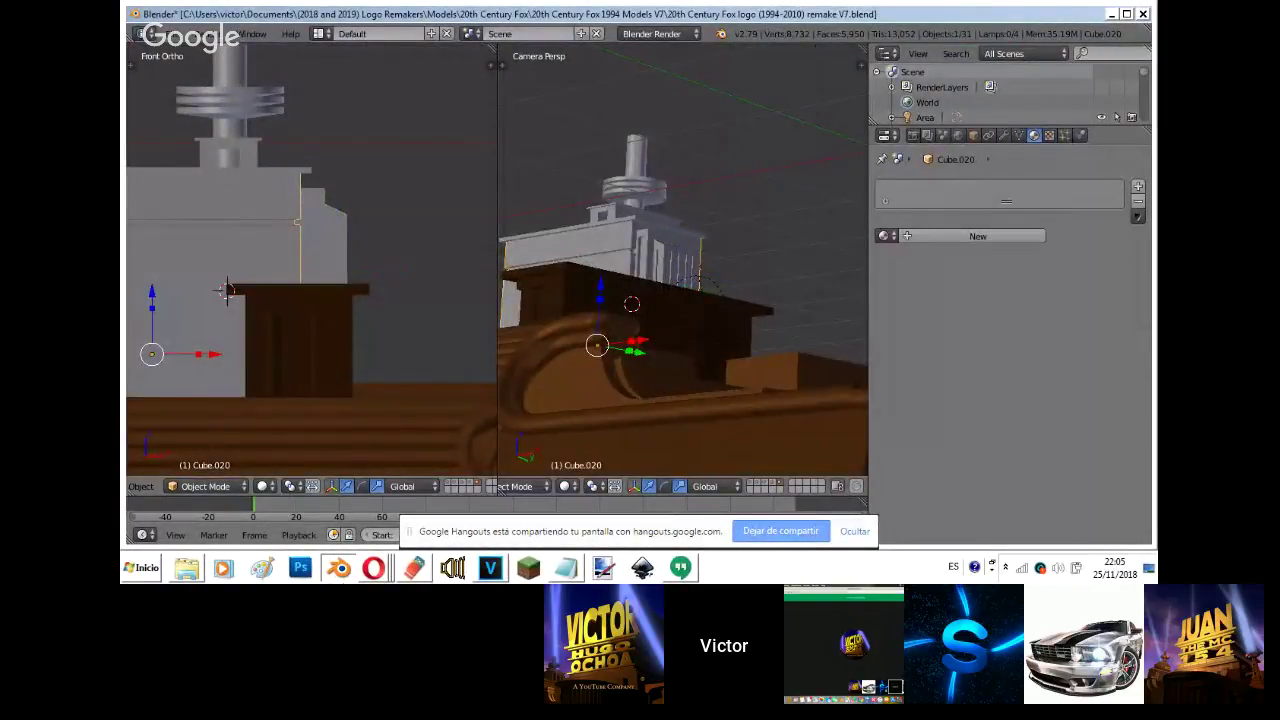
# - Look over the Hangouts participants and group chat in Opera, and switch back to Blender
pyautogui.moveTo(373, 568)
pyautogui.click(352, 508)
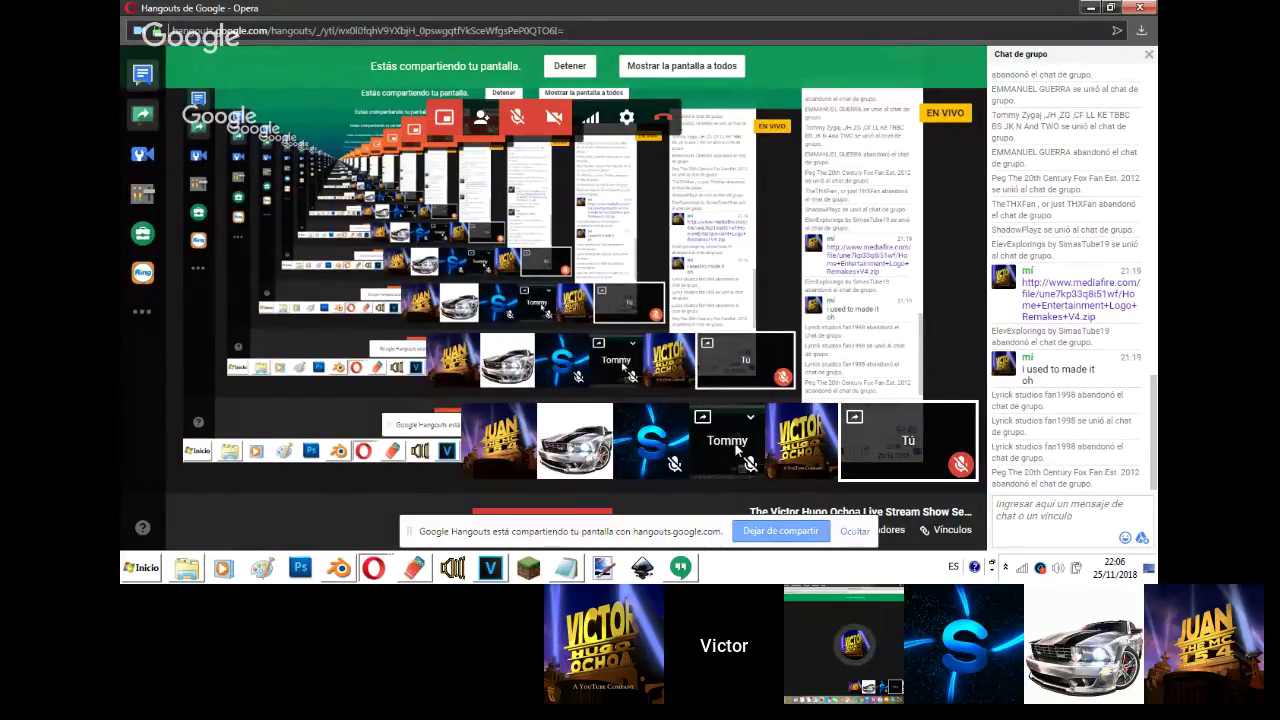
pyautogui.click(341, 567)
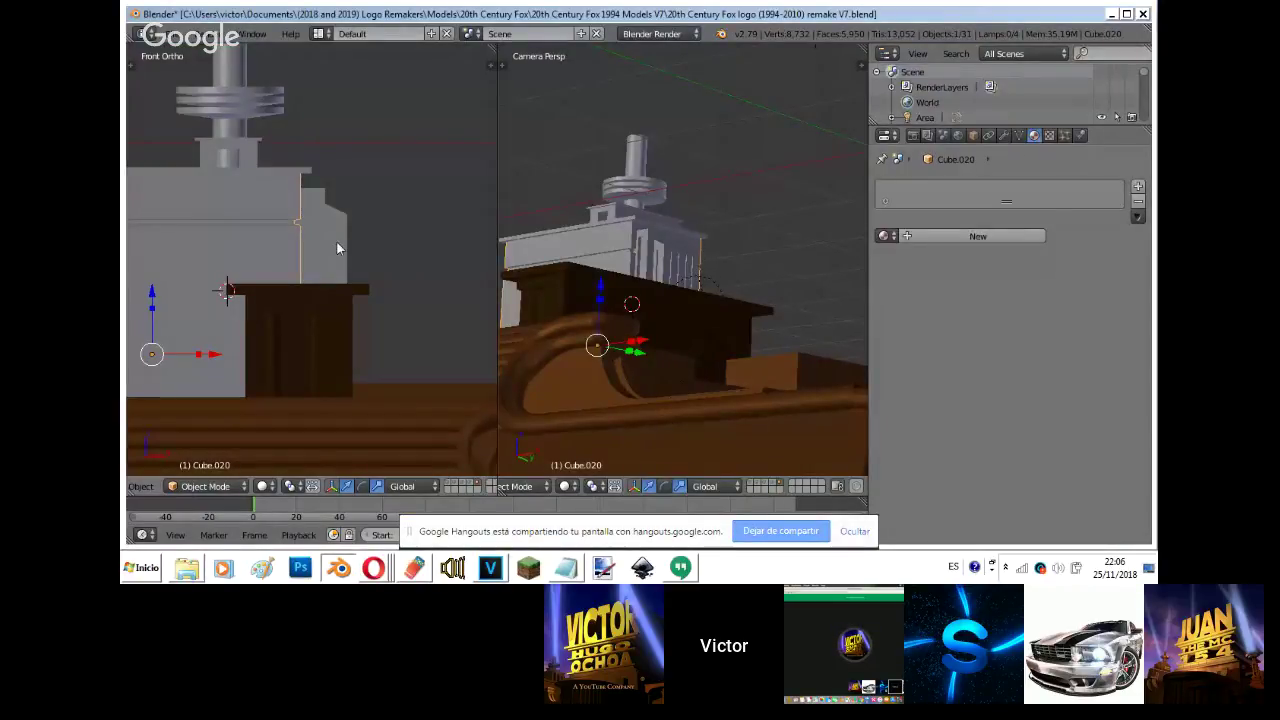
# - Show the camera view's background reference image again
pyautogui.click(882, 235)
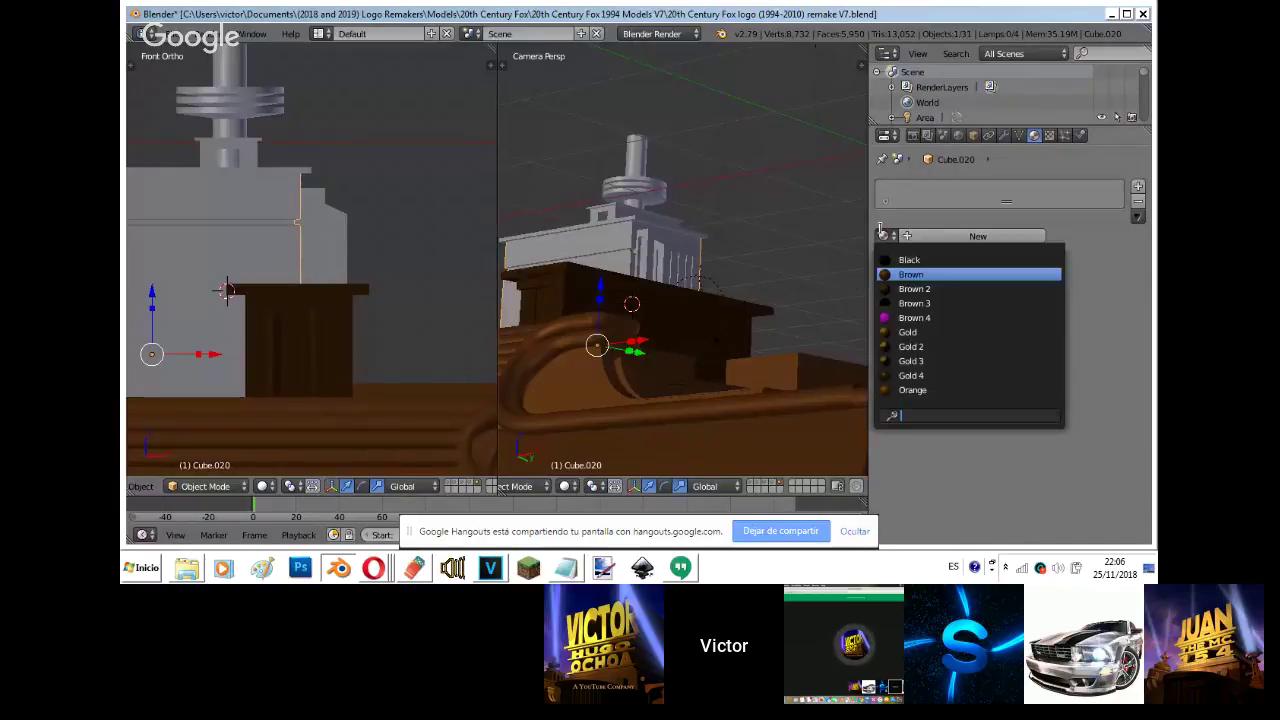
pyautogui.click(742, 250)
pyautogui.press('n')
pyautogui.click(758, 223)
pyautogui.press('n')
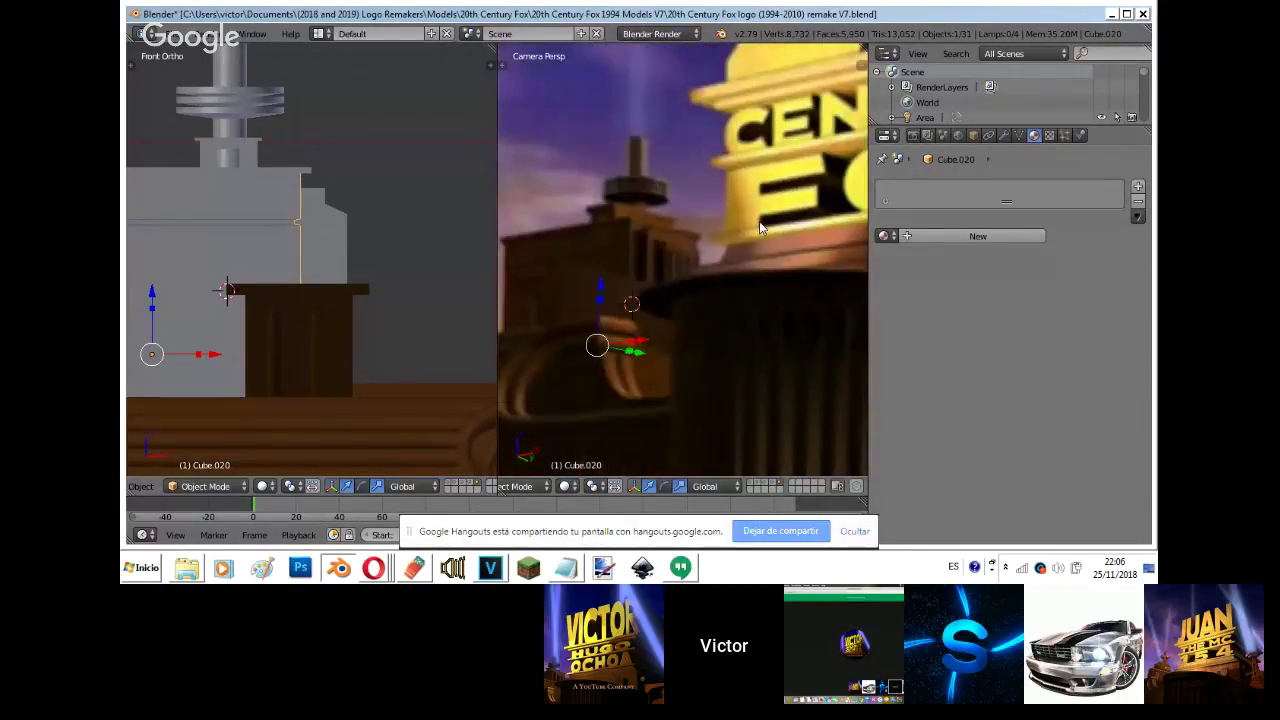
# - Create a new material for the upper building's wall and name it Brown 5
pyautogui.click(884, 236)
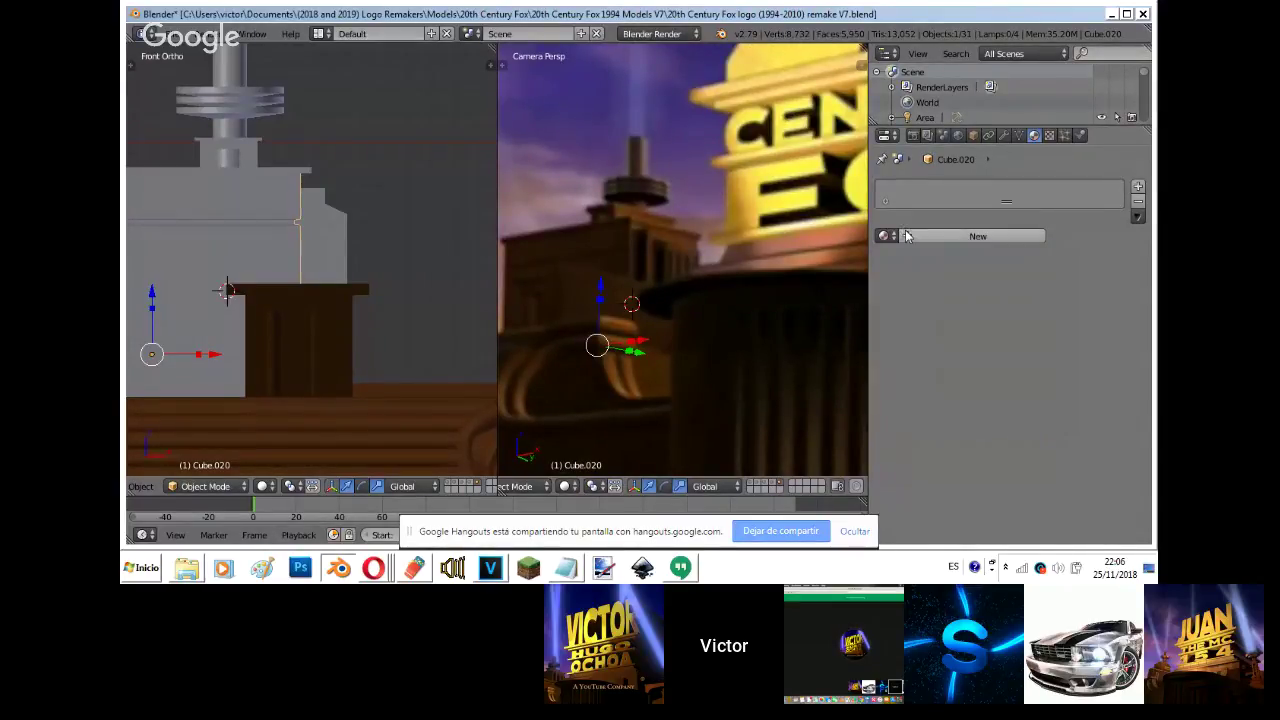
pyautogui.click(978, 236)
pyautogui.doubleClick(929, 190)
pyautogui.write('B')
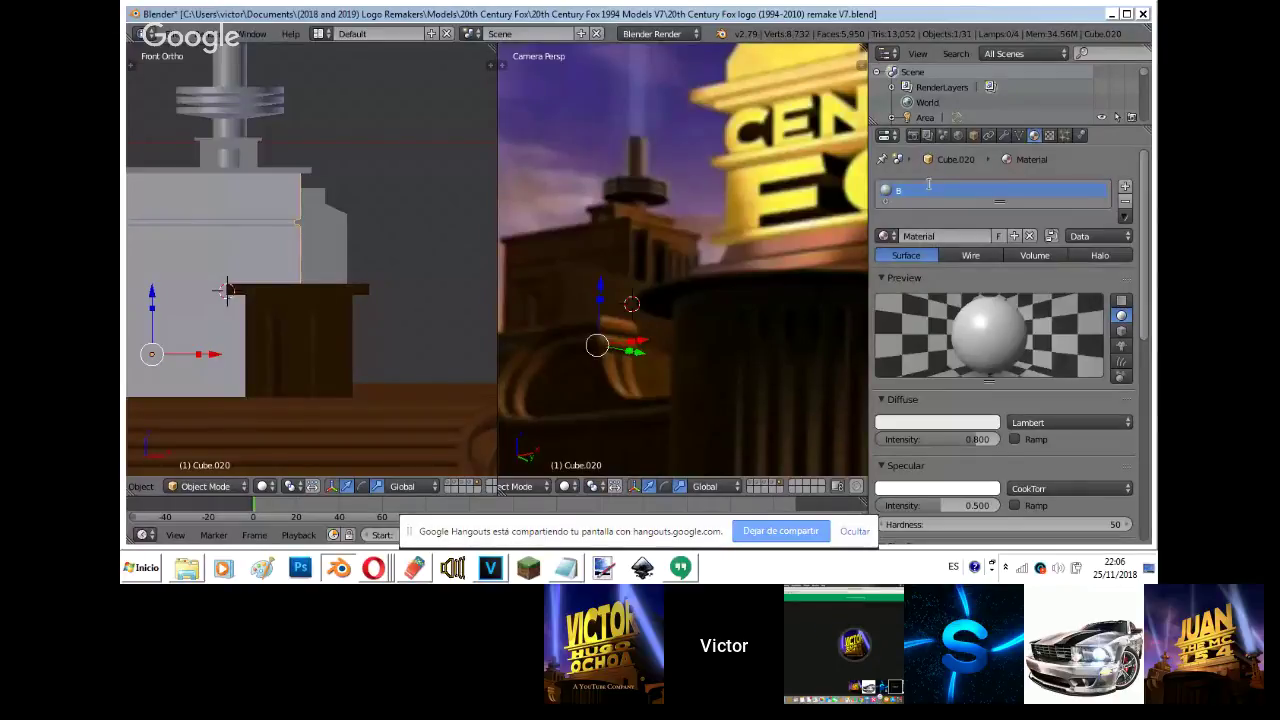
pyautogui.press('Return')
# - Sample Brown 5's diffuse colour from the reference building and copy it to the specular colour
pyautogui.scroll(-1, 922, 437)
pyautogui.click(977, 392)
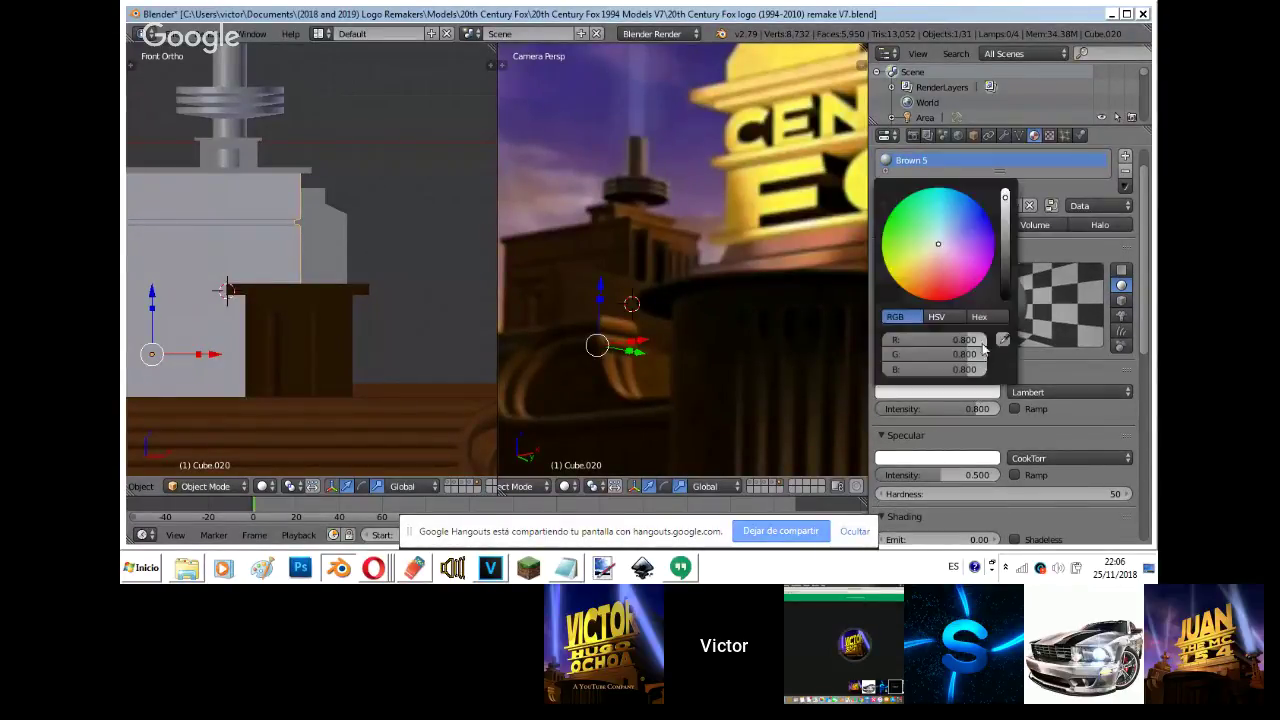
pyautogui.click(668, 230)
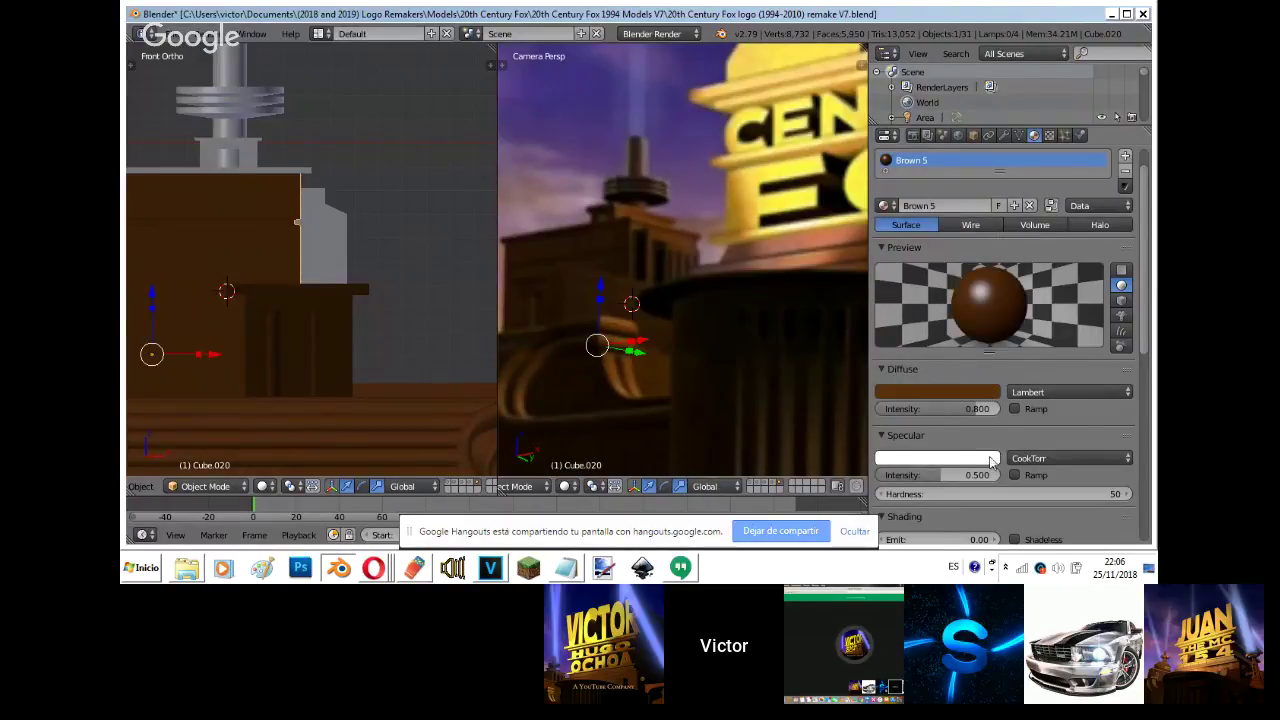
pyautogui.hotkey('ctrl', 'v')
# - Add a new texture to the Brown 5 material and set its type to Clouds
pyautogui.click(1049, 136)
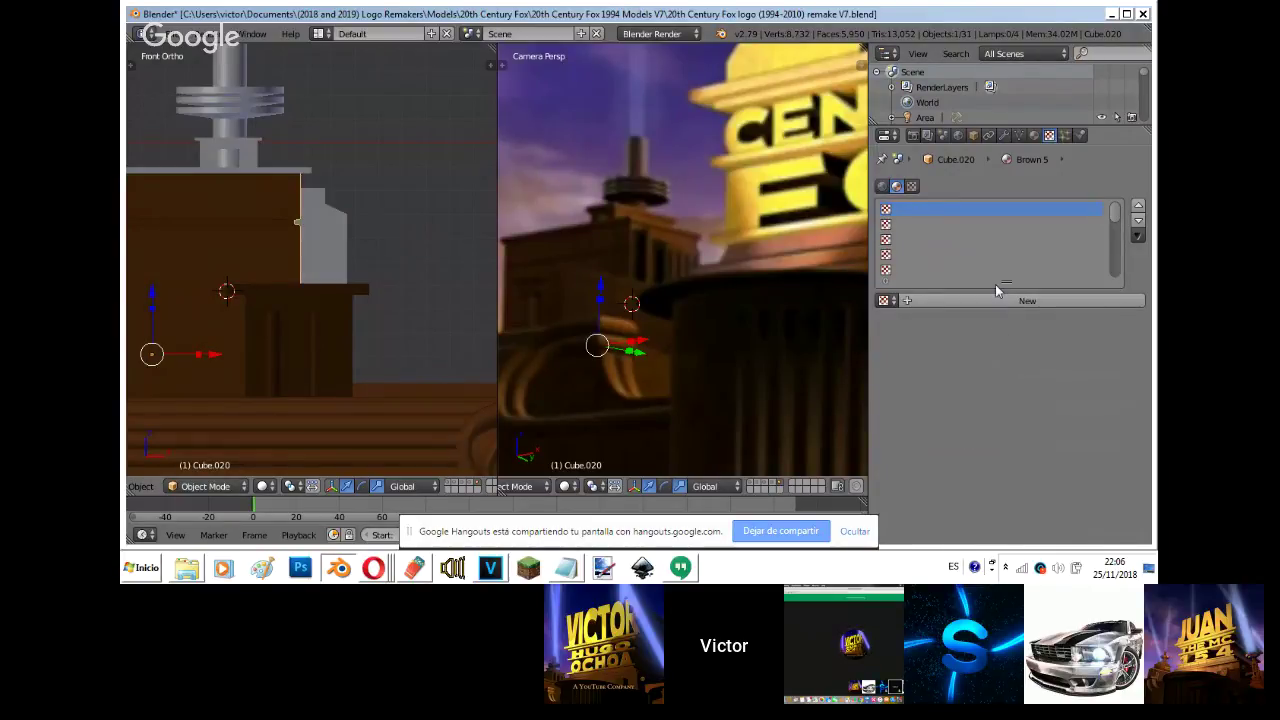
pyautogui.click(1015, 300)
pyautogui.click(1020, 319)
pyautogui.click(994, 268)
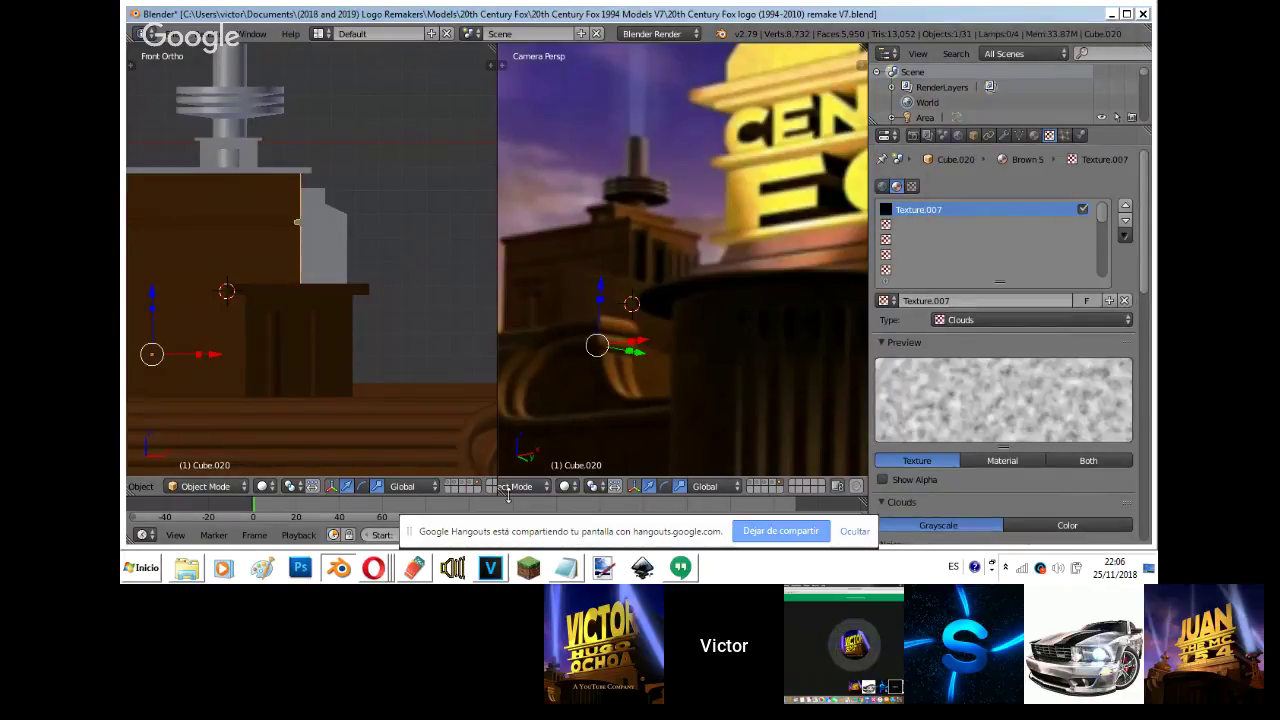
# - Check the live stream's YouTube page and chat in Opera and return to Blender
pyautogui.moveTo(373, 567)
pyautogui.click(380, 492)
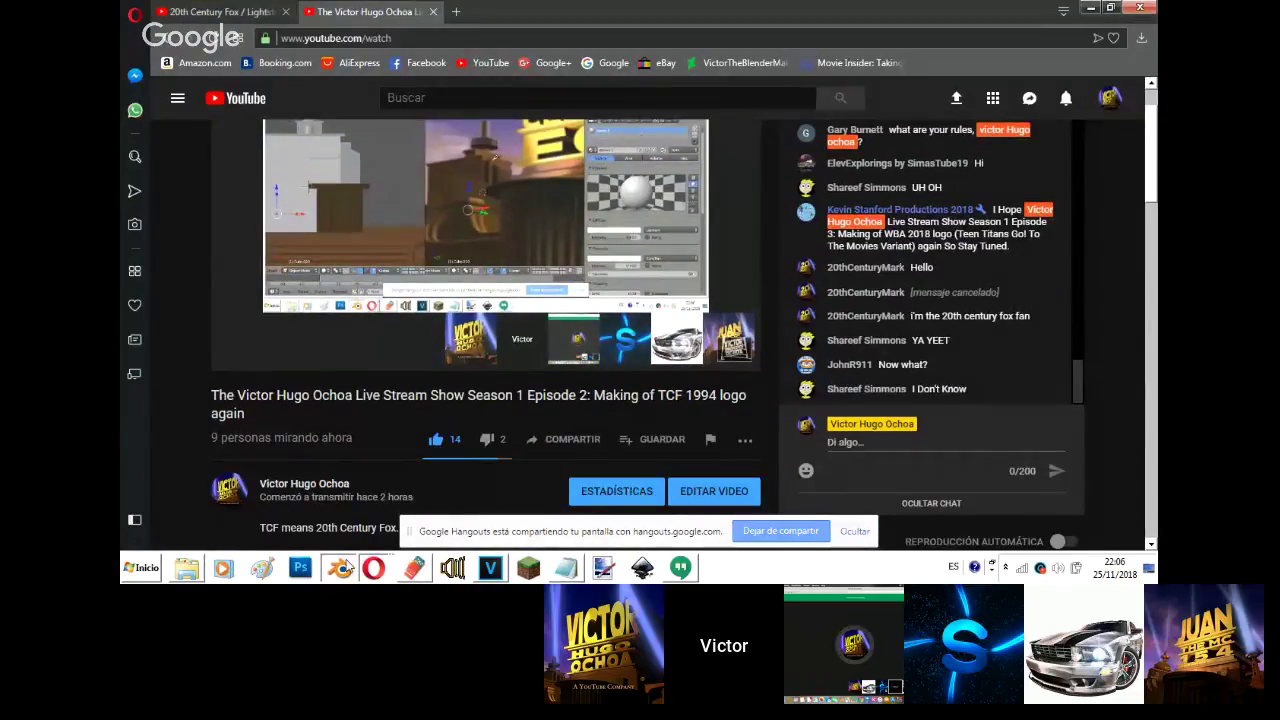
pyautogui.click(338, 567)
# - Set the mapping coordinates of Brown 5's clouds texture to Generated
pyautogui.scroll(-5, 1127, 443)
pyautogui.scroll(-4, 1127, 443)
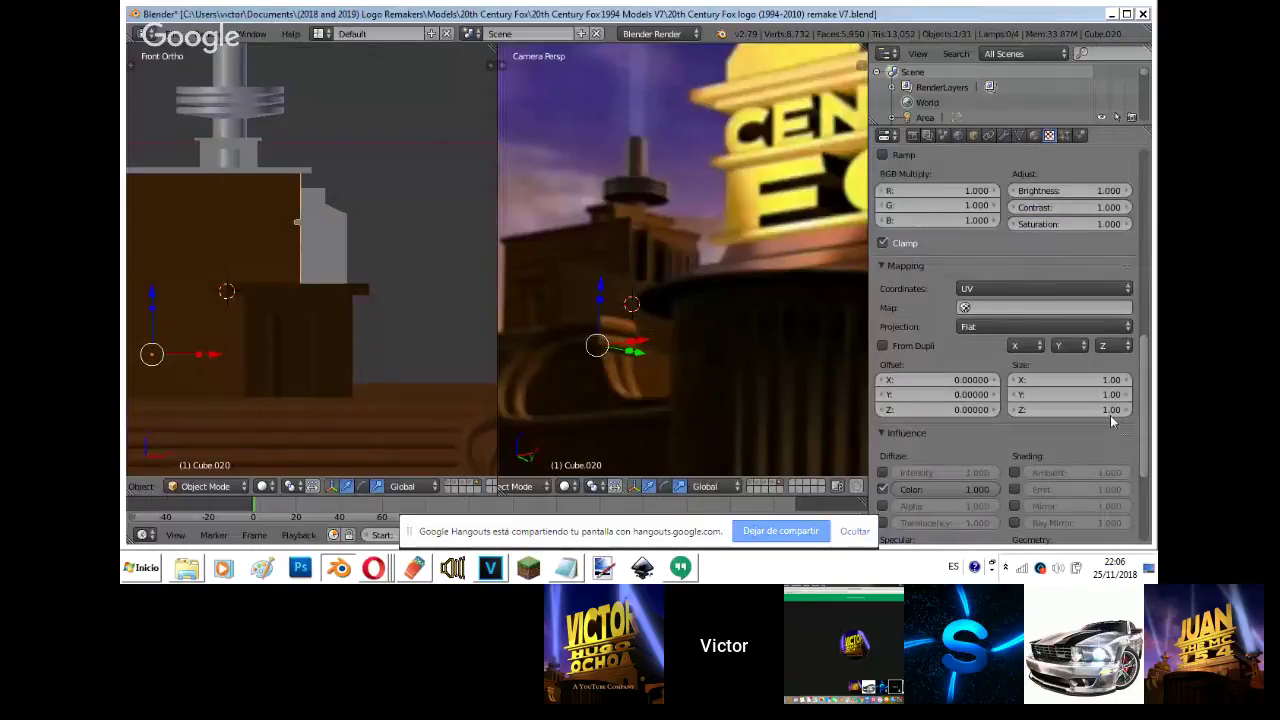
pyautogui.click(1040, 288)
pyautogui.click(1005, 242)
pyautogui.scroll(-1, 966, 409)
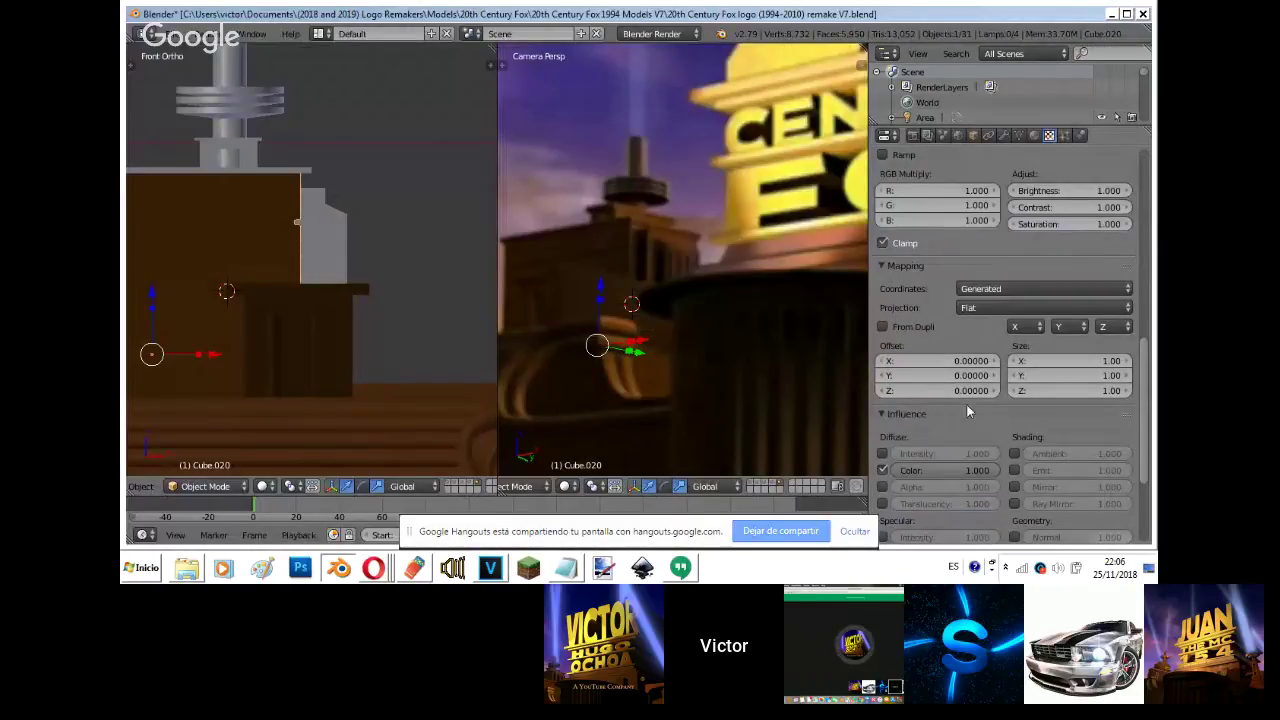
pyautogui.scroll(5, 1143, 350)
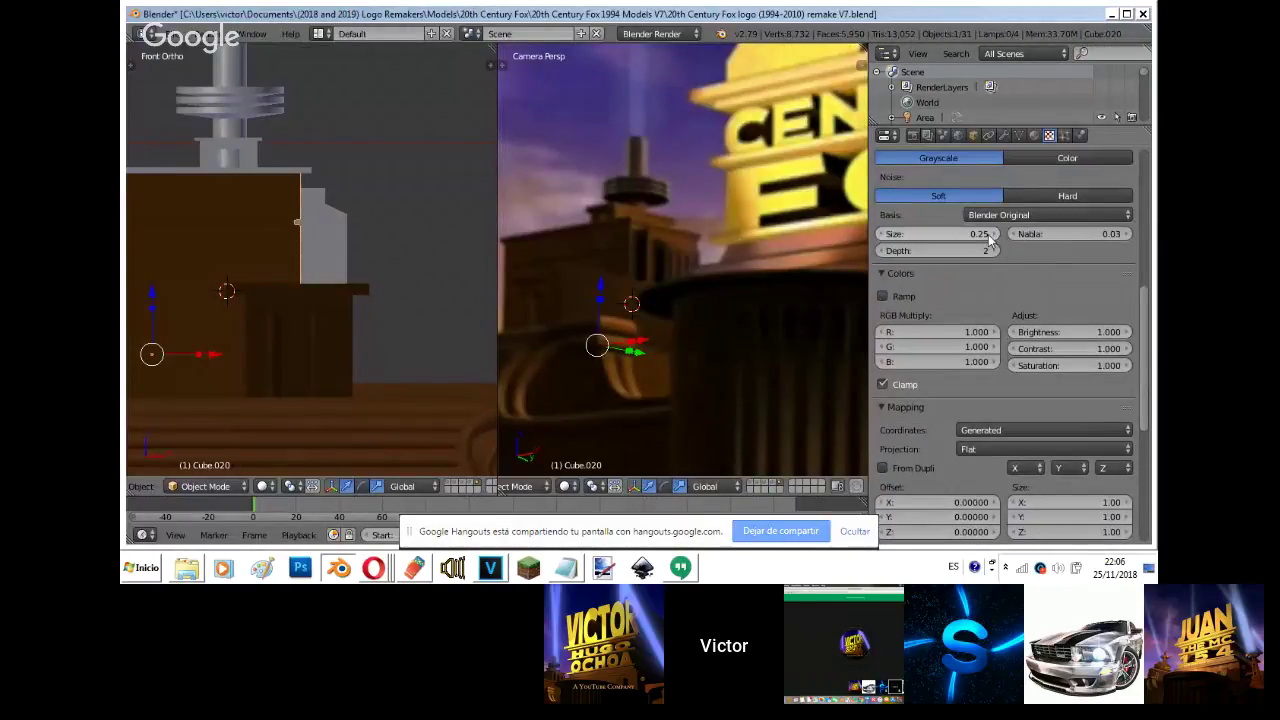
# - Set the Brown 5 clouds texture's noise size to 0.15 and its depth to 9
pyautogui.click(995, 248)
pyautogui.click(995, 248)
pyautogui.click(995, 248)
pyautogui.click(995, 248)
pyautogui.click(995, 248)
pyautogui.click(995, 248)
pyautogui.click(881, 234)
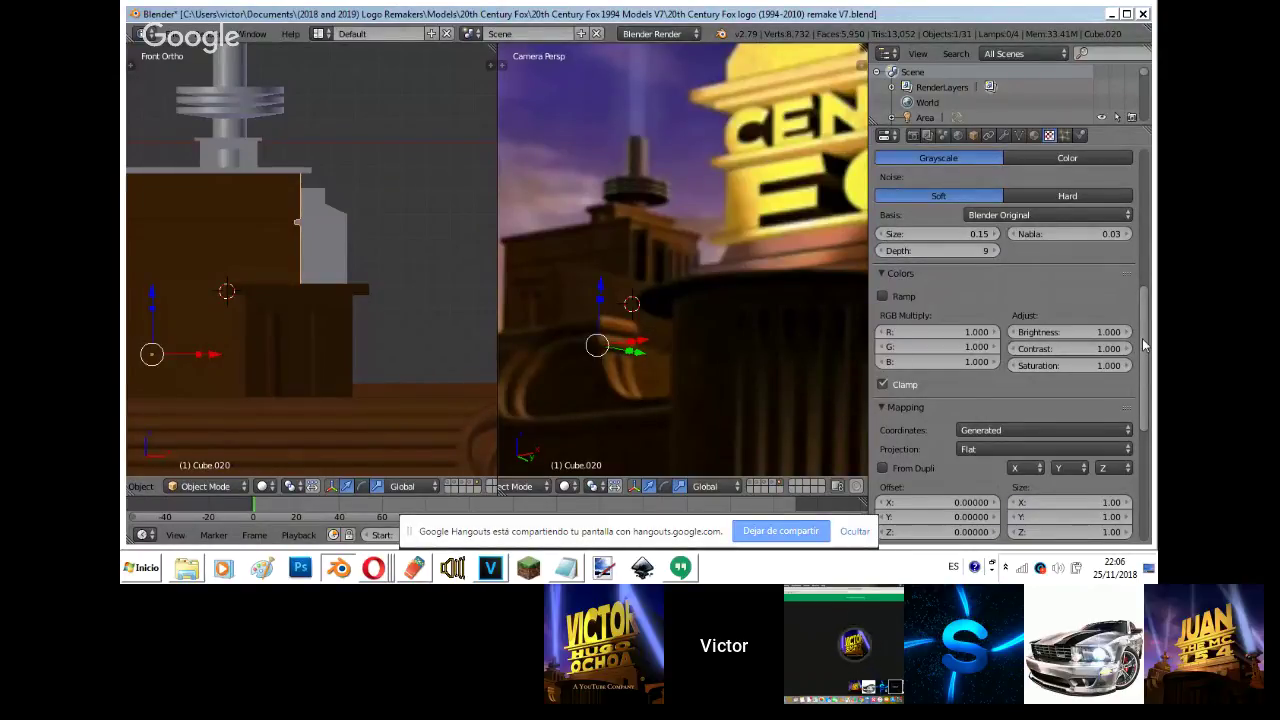
# - Paste the copied brown as the clouds texture's colour and enable Normal influence with the Original bump mapping method
pyautogui.scroll(-10, 1144, 345)
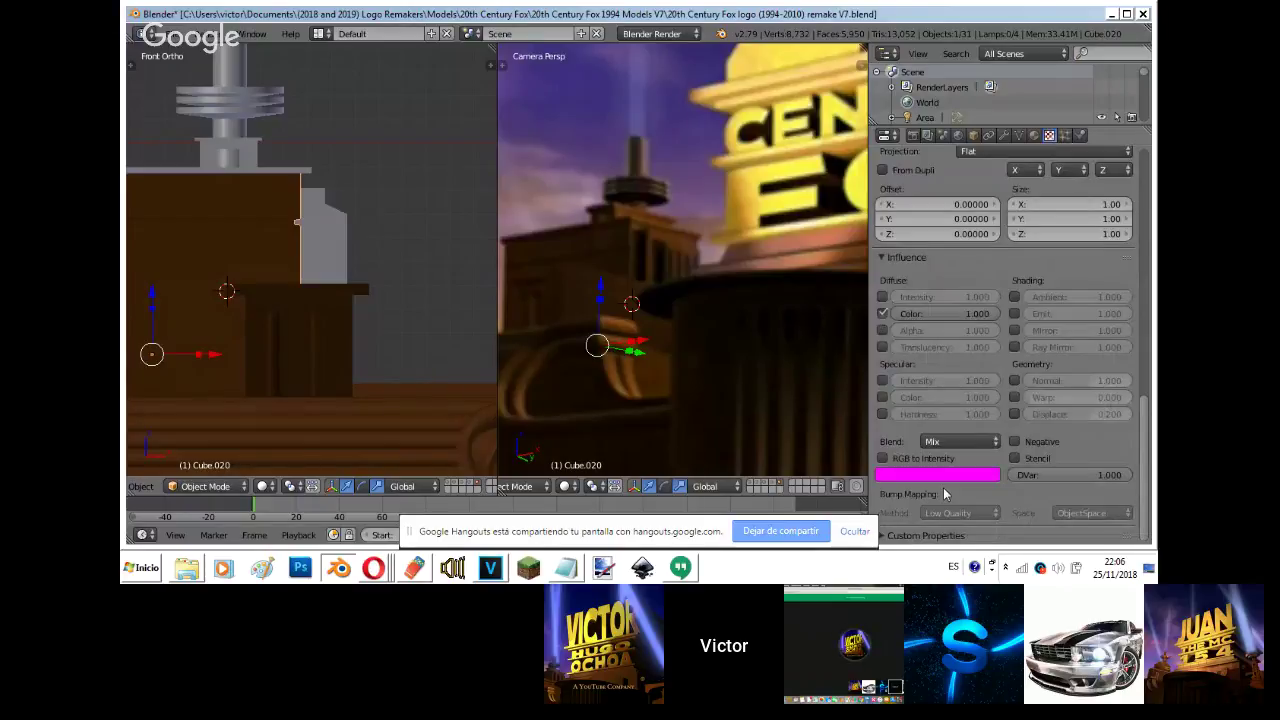
pyautogui.hotkey('ctrl', 'v')
pyautogui.click(1014, 381)
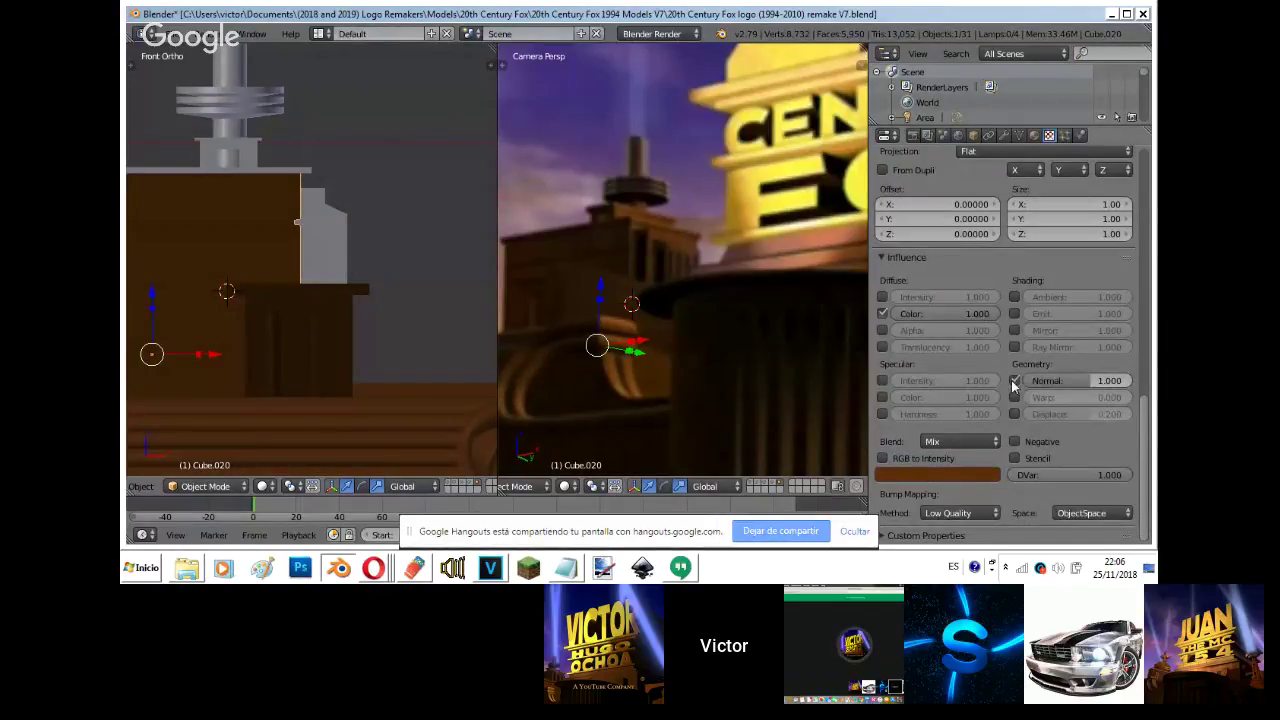
pyautogui.click(975, 513)
pyautogui.click(975, 496)
# - Hide the reference background image and preview the rendered building in the camera view
pyautogui.press('n')
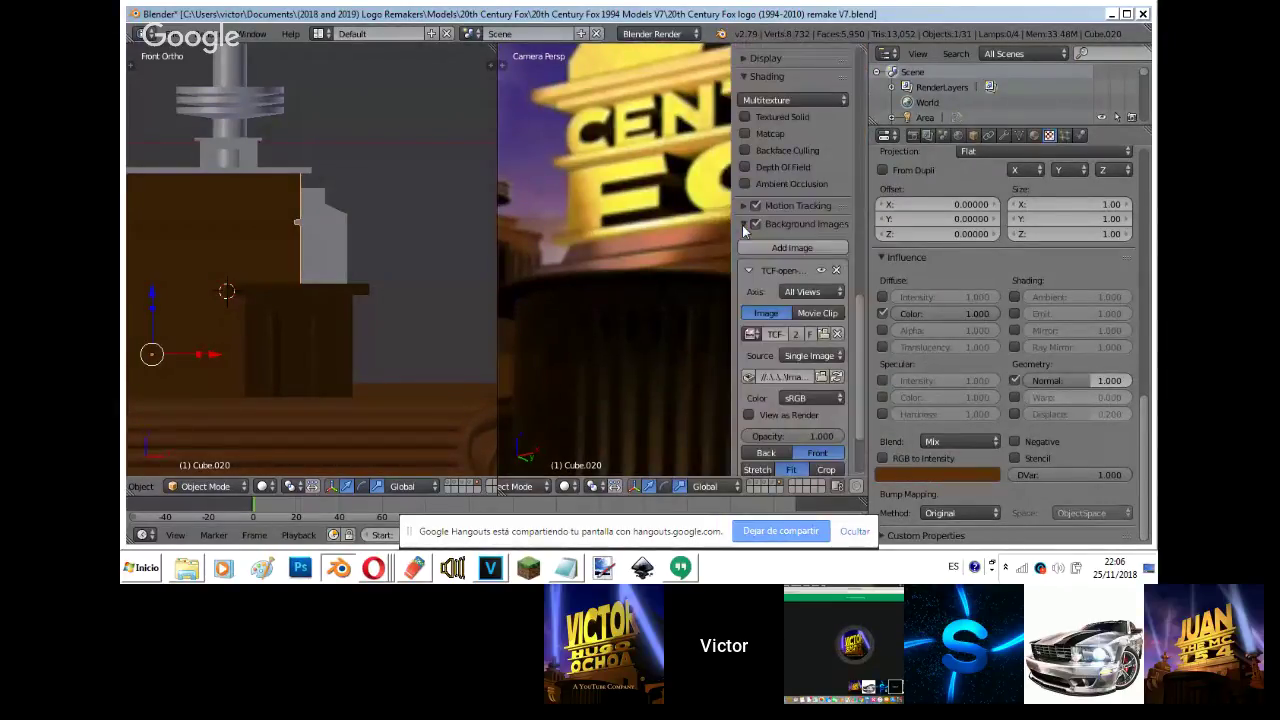
pyautogui.click(752, 226)
pyautogui.press('n')
pyautogui.hotkey('shift', 'z')
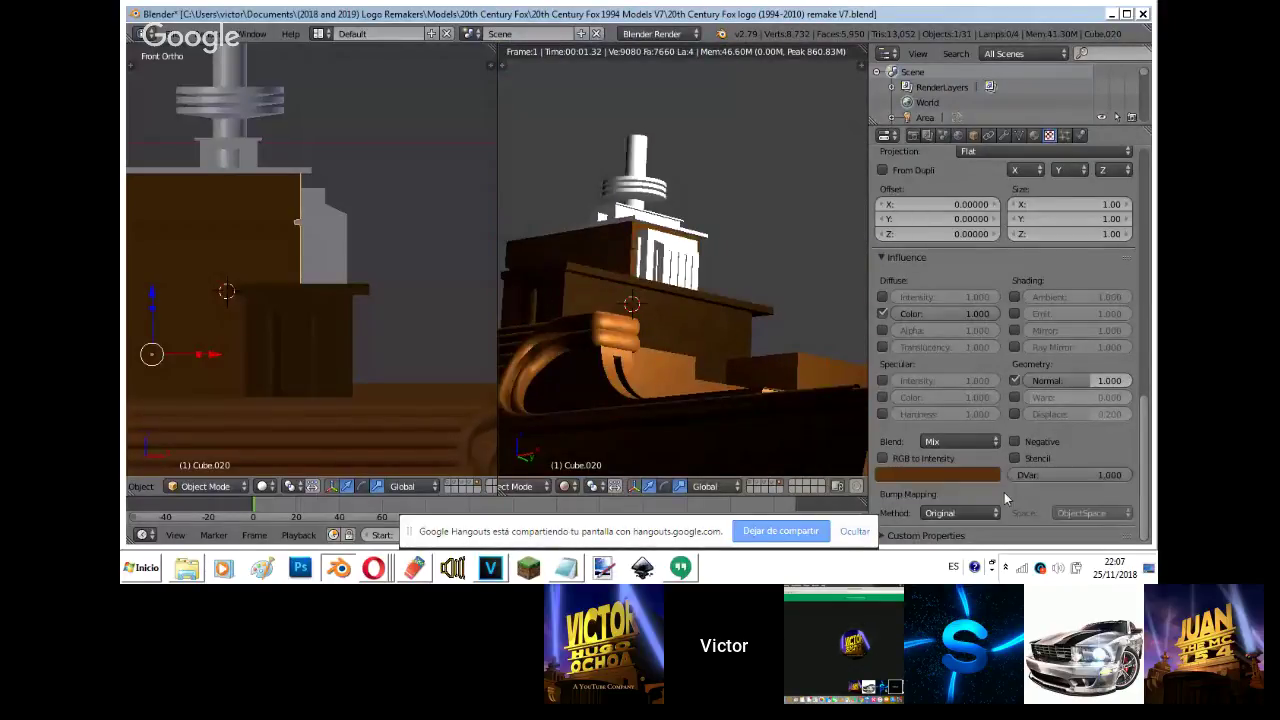
# - Set the clouds texture size of the lower side block to 0.25, comparing the result in the rendered front view
pyautogui.rightClick(348, 362)
pyautogui.scroll(5, 960, 250)
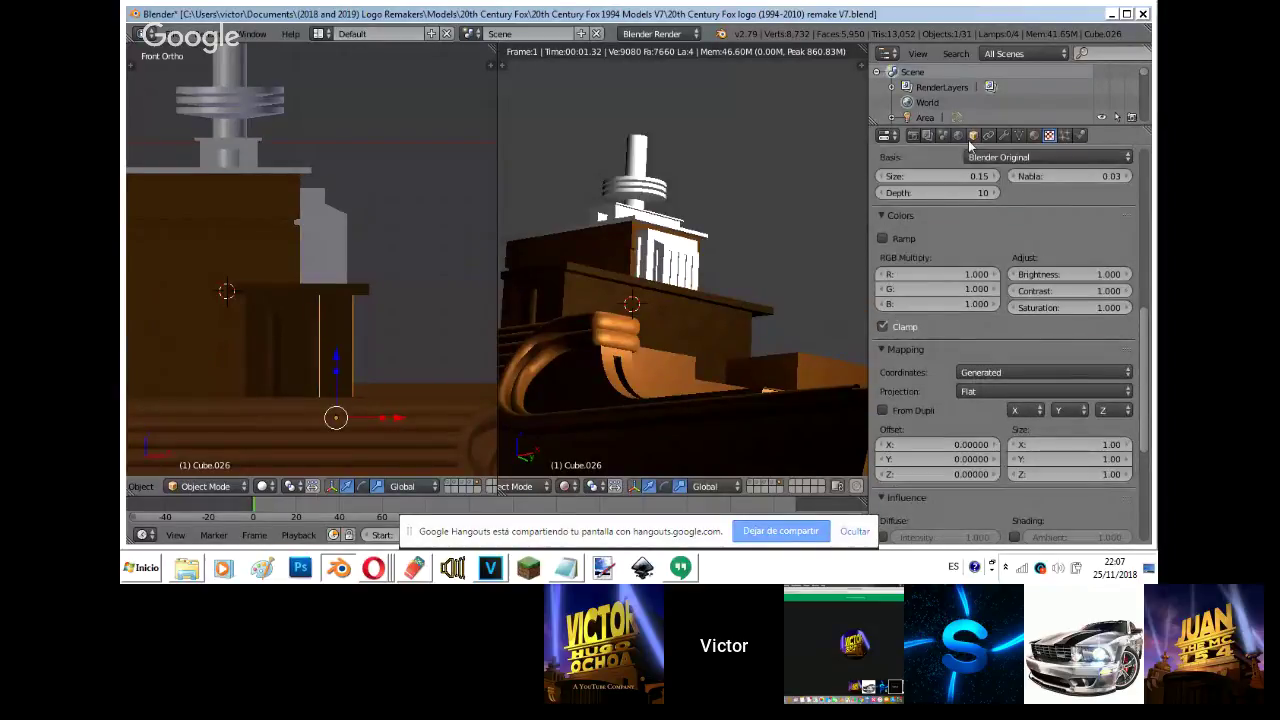
pyautogui.hotkey('shift', 'z')
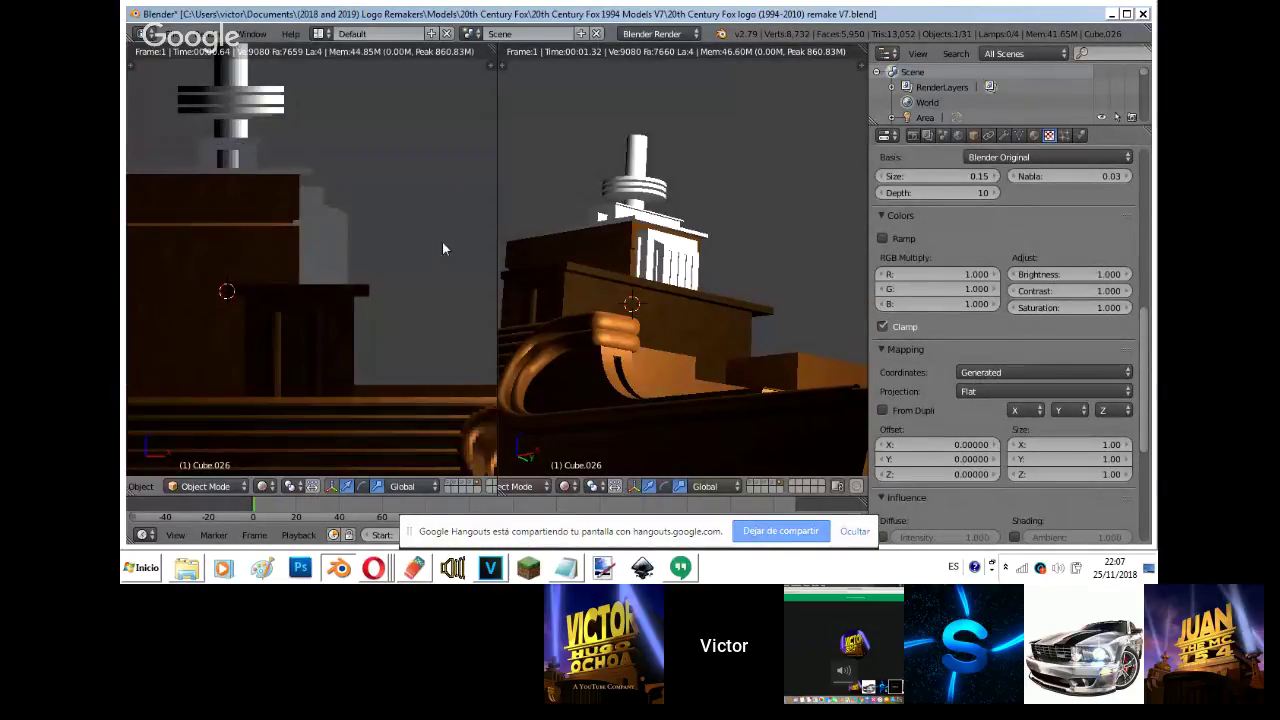
pyautogui.click(984, 175)
pyautogui.press('Return')
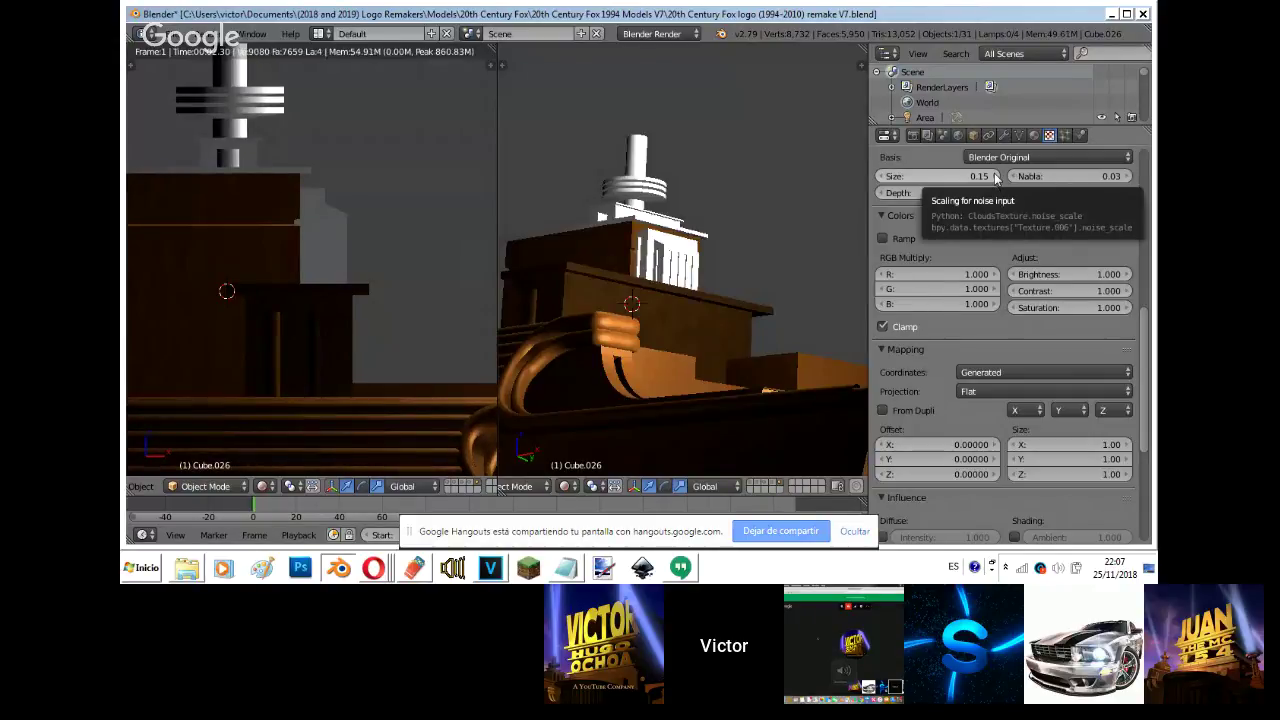
pyautogui.click(995, 177)
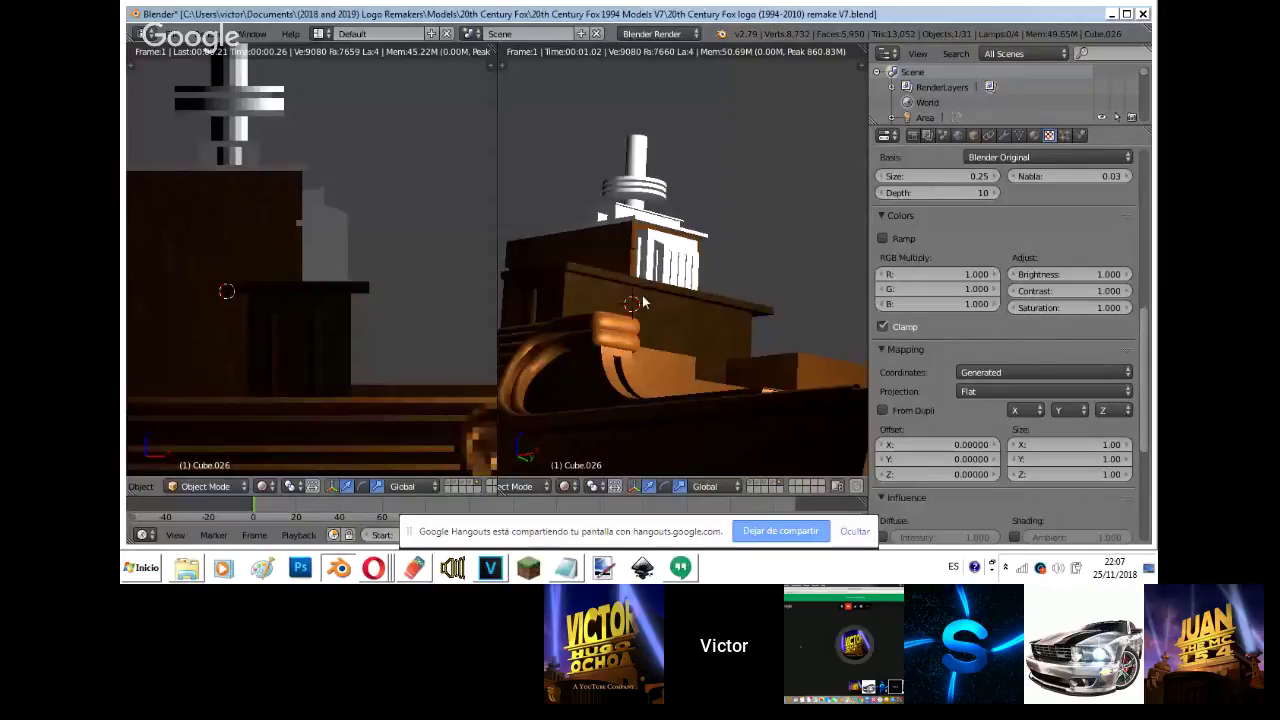
pyautogui.hotkey('shift', 'z')
# - Link the main upper block's Brown 5 material to the two stepped side blocks and the roof slab
pyautogui.rightClick(317, 250)
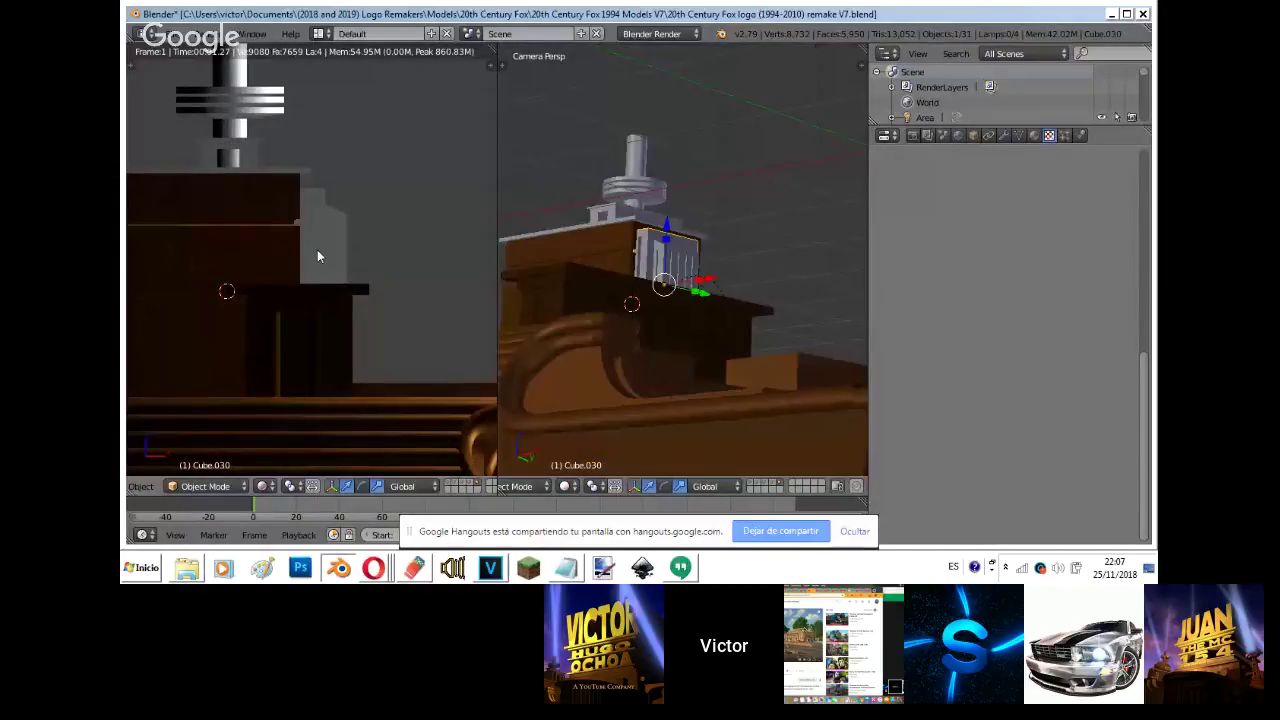
pyautogui.press('z')
pyautogui.rightClick(266, 238)
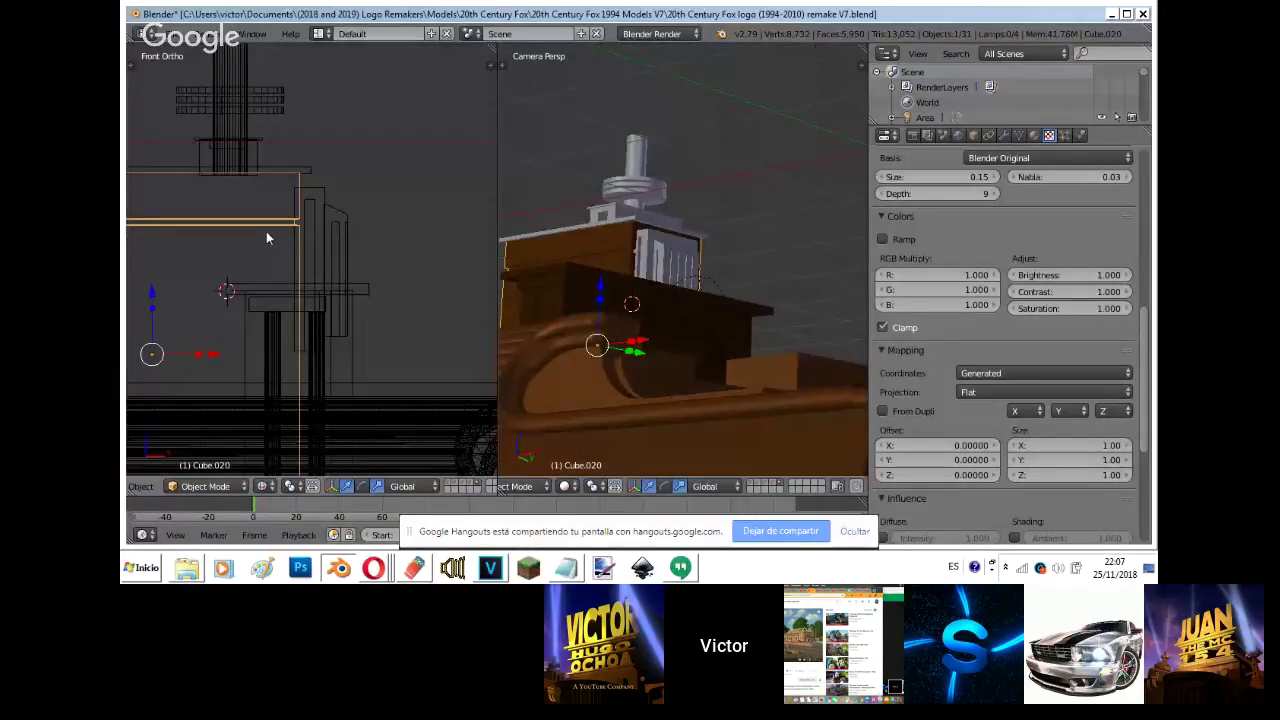
pyautogui.rightClick(278, 216)
pyautogui.press('z')
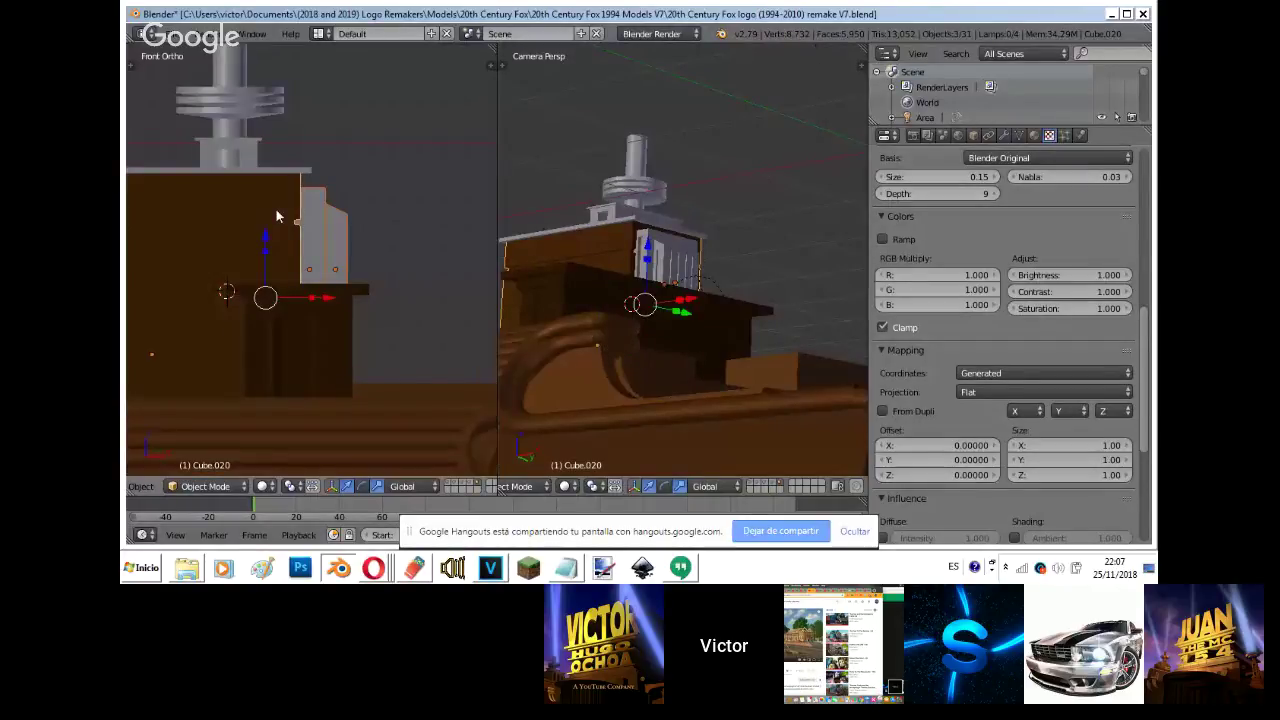
pyautogui.rightClick(261, 194)
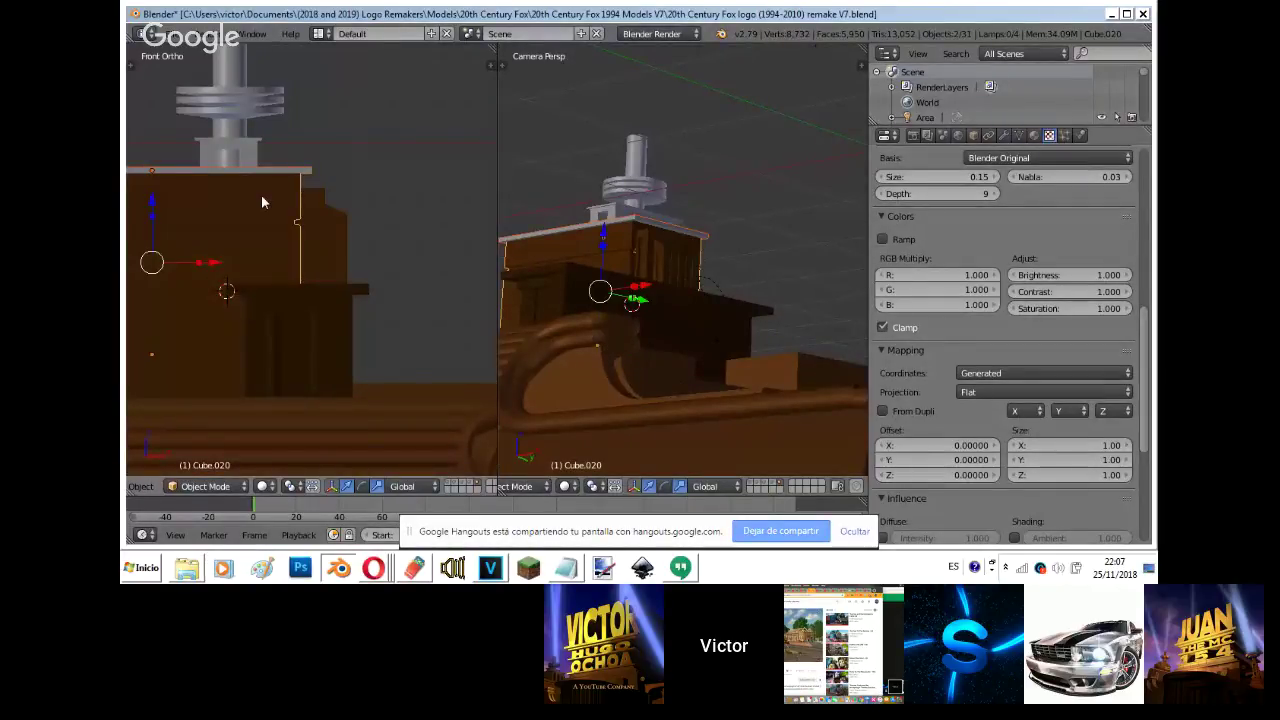
pyautogui.hotkey('ctrl', 'l')
# - Link the main block's Brown 5 material to the small pedestal pieces beneath the spire
pyautogui.rightClick(252, 138)
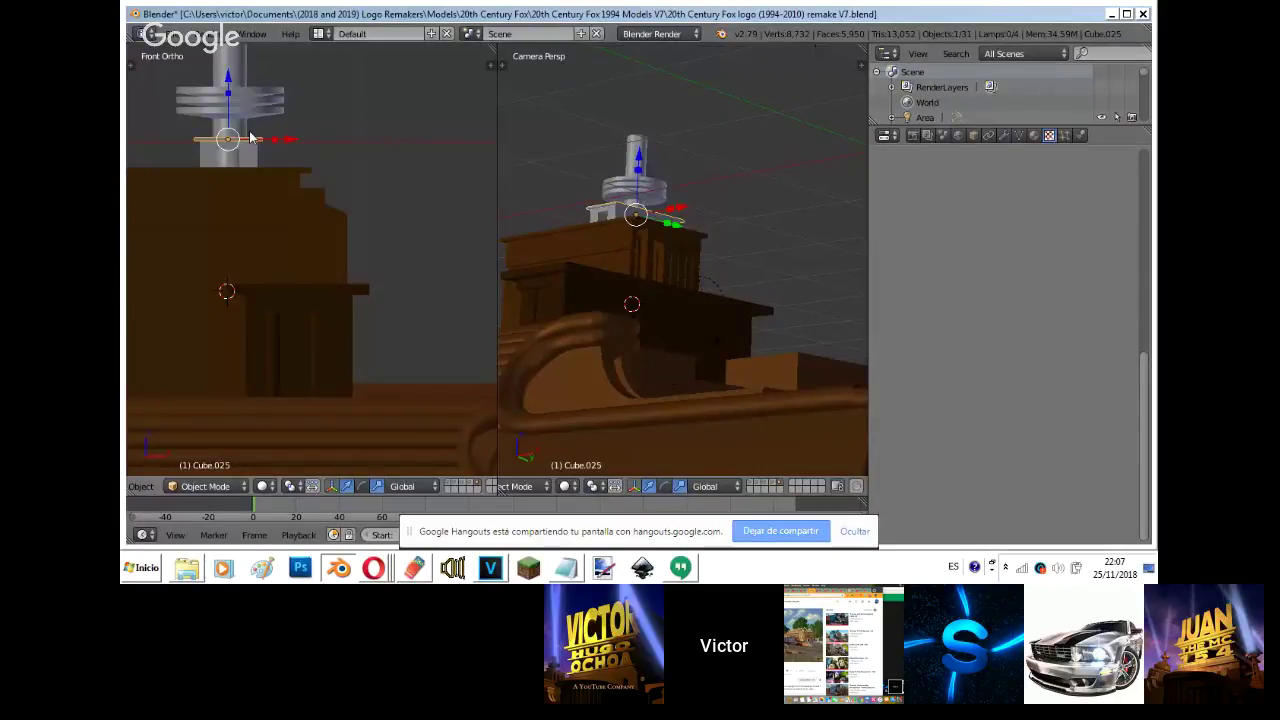
pyautogui.rightClick(212, 155)
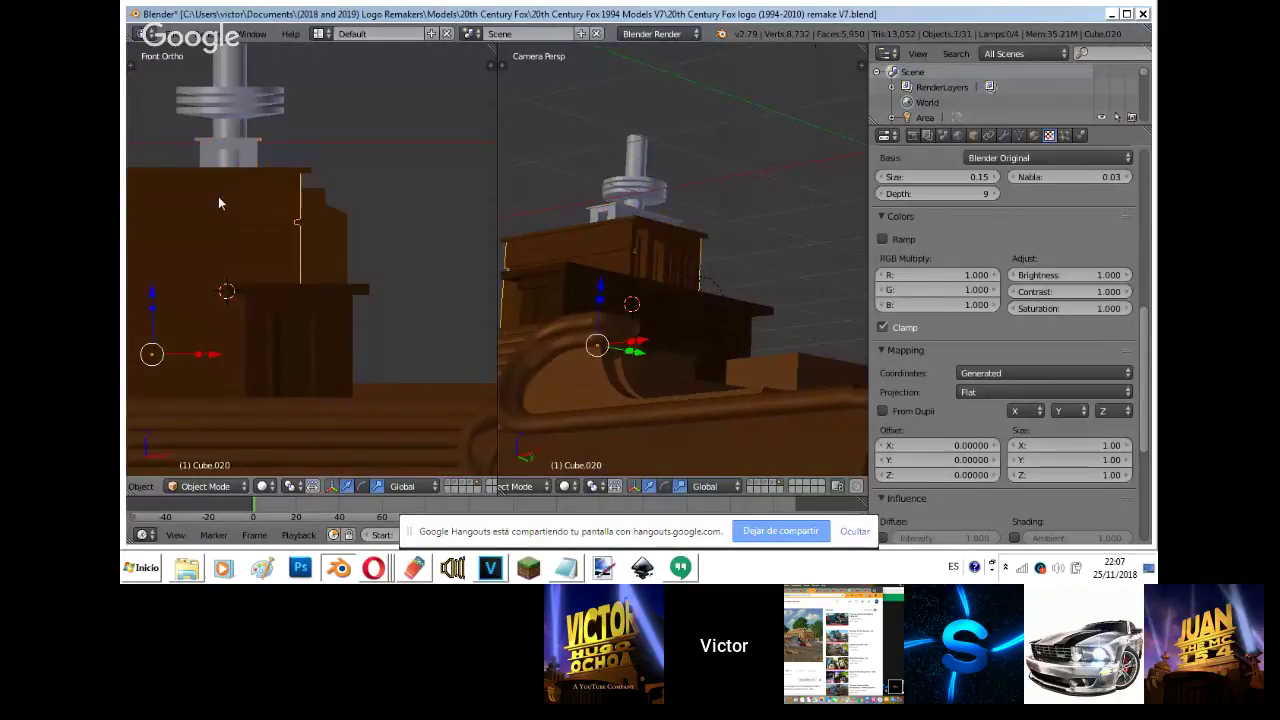
pyautogui.rightClick(219, 198)
pyautogui.keyDown('shift'); pyautogui.rightClick(220, 204); pyautogui.keyUp('shift')
pyautogui.hotkey('ctrl', 'l')
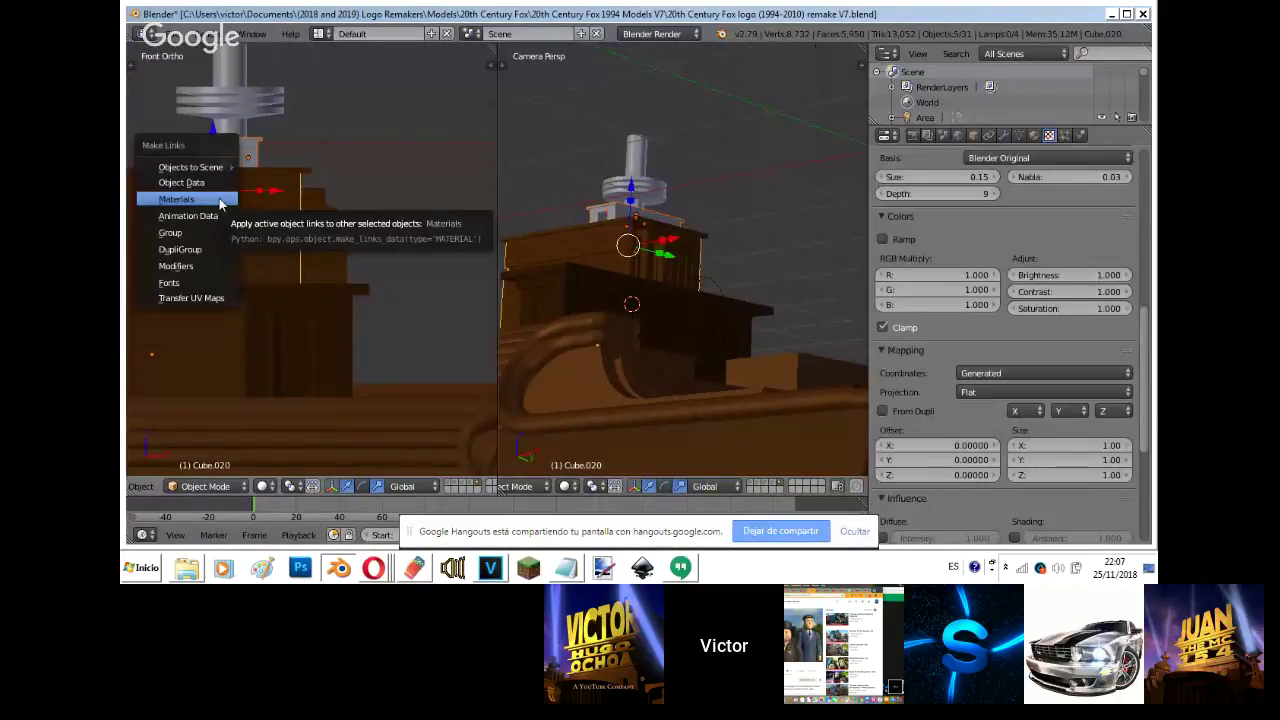
pyautogui.click(220, 204)
# - Add a second material slot to the inner stepped side block and fill it with the existing Black material
pyautogui.rightClick(314, 214)
pyautogui.click(1034, 135)
pyautogui.click(1125, 156)
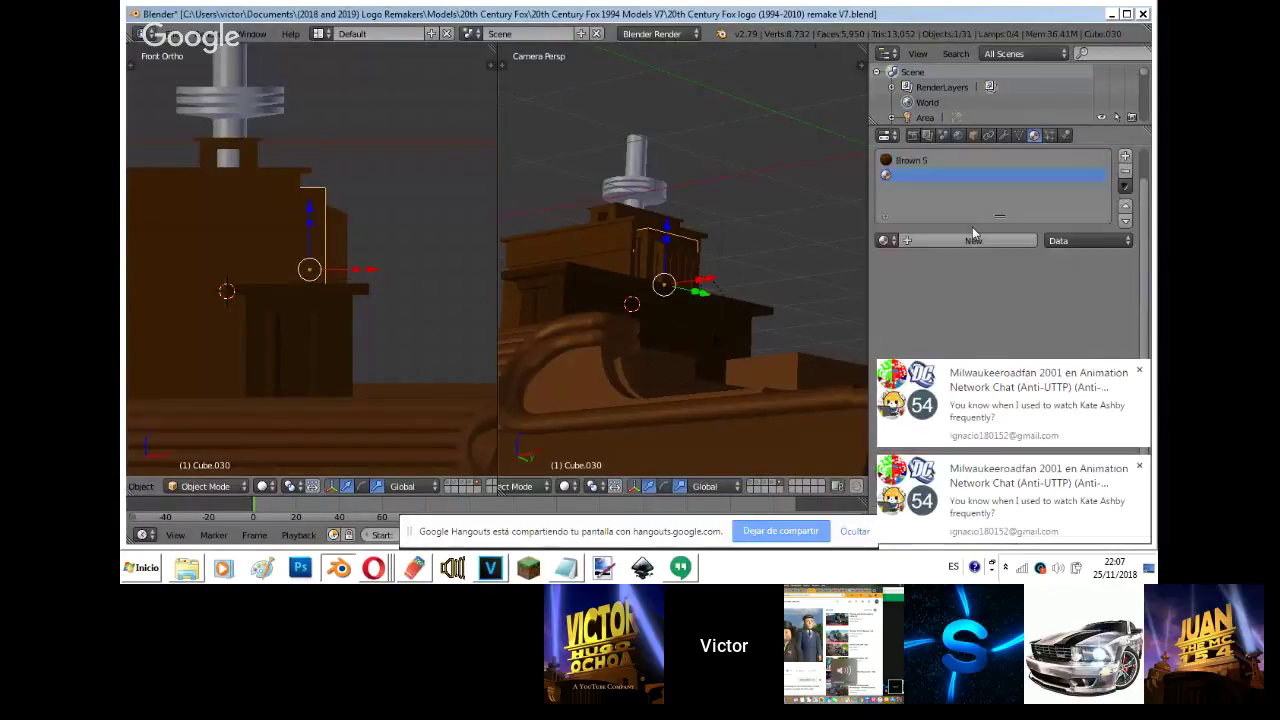
pyautogui.click(890, 240)
pyautogui.click(905, 260)
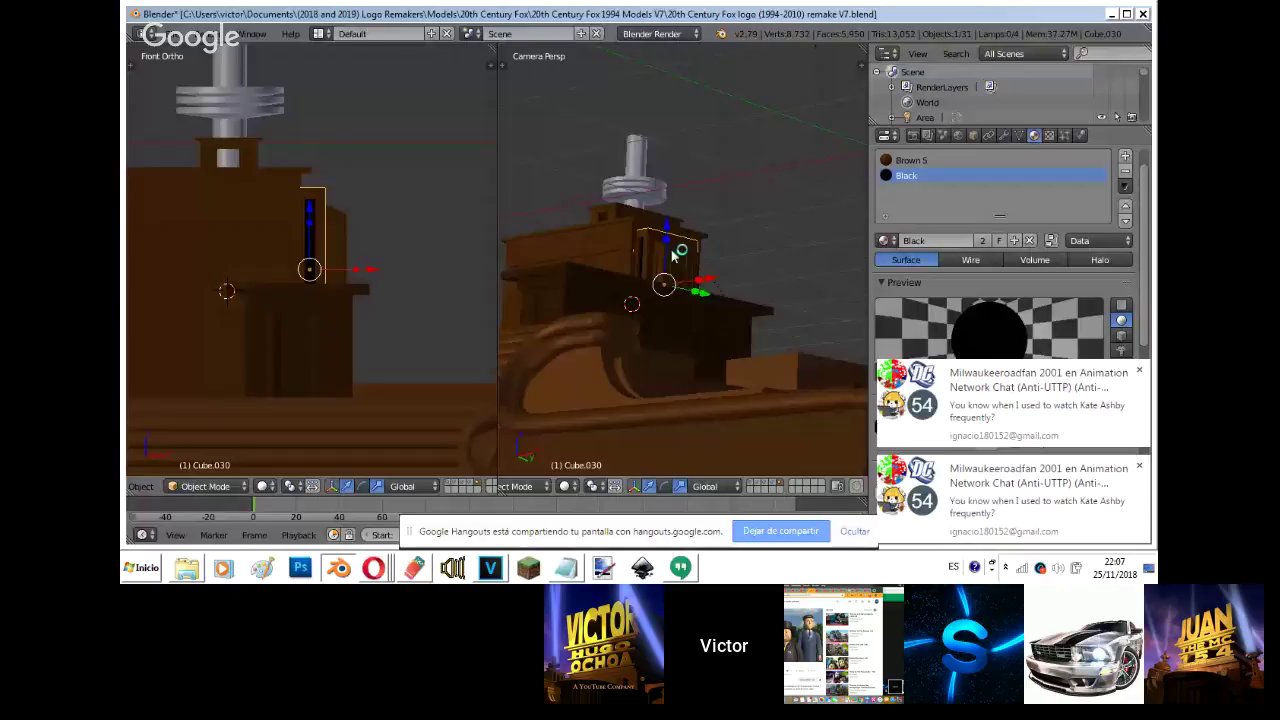
# - Link the inner side block's Brown 5 and Black materials to the outer block with the narrow windows
pyautogui.rightClick(636, 232)
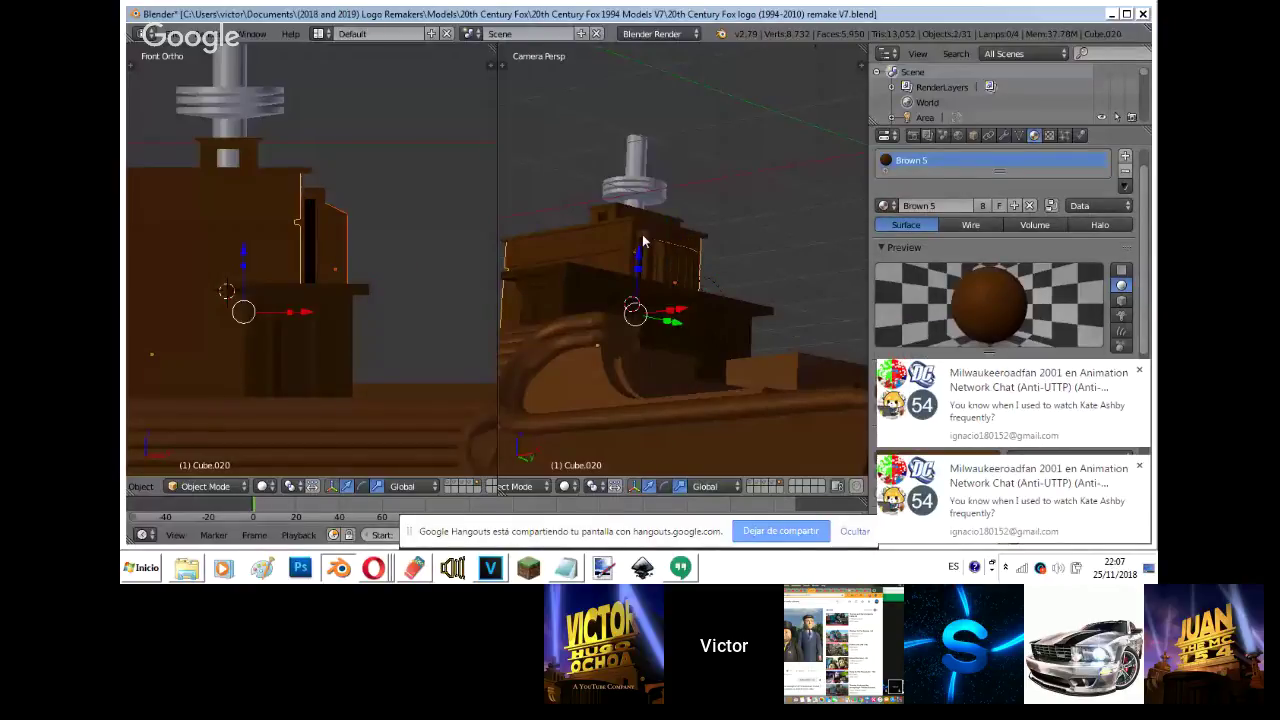
pyautogui.keyDown('shift'); pyautogui.rightClick(643, 236); pyautogui.keyUp('shift')
pyautogui.hotkey('ctrl', 'l')
pyautogui.click(644, 238)
pyautogui.scroll(6, 644, 238)
# - Assign the Black material to the recessed window faces of the outer side block and preview the rendered building
pyautogui.rightClick(643, 237)
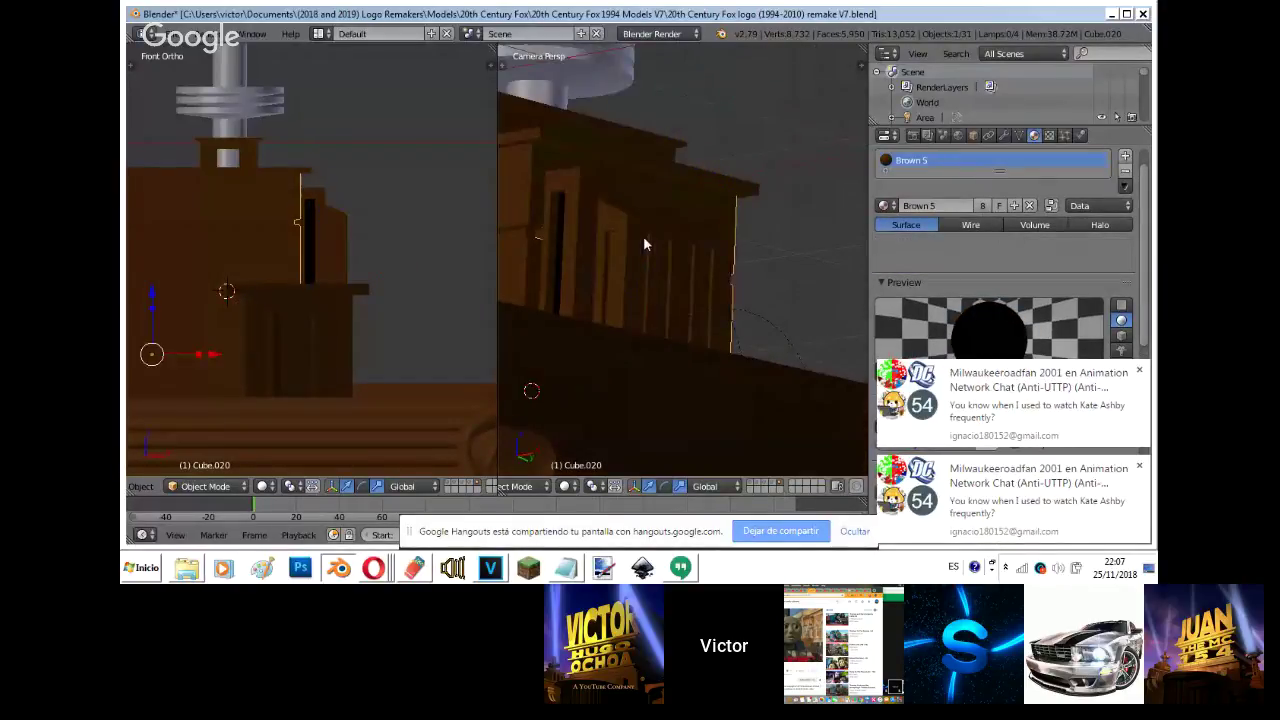
pyautogui.press('Tab')
pyautogui.press('Tab')
pyautogui.rightClick(631, 243)
pyautogui.press('Tab')
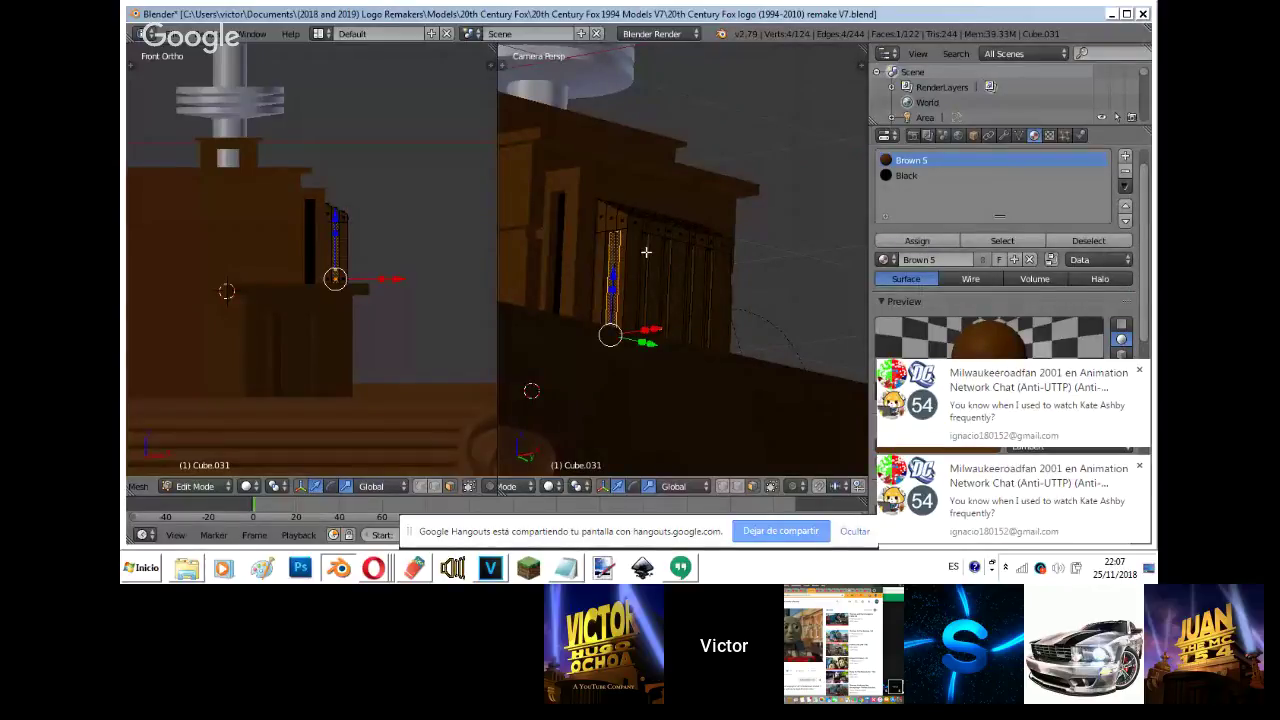
pyautogui.keyDown('shift'); pyautogui.rightClick(646, 252); pyautogui.keyUp('shift')
pyautogui.keyDown('shift'); pyautogui.rightClick(668, 255); pyautogui.keyUp('shift')
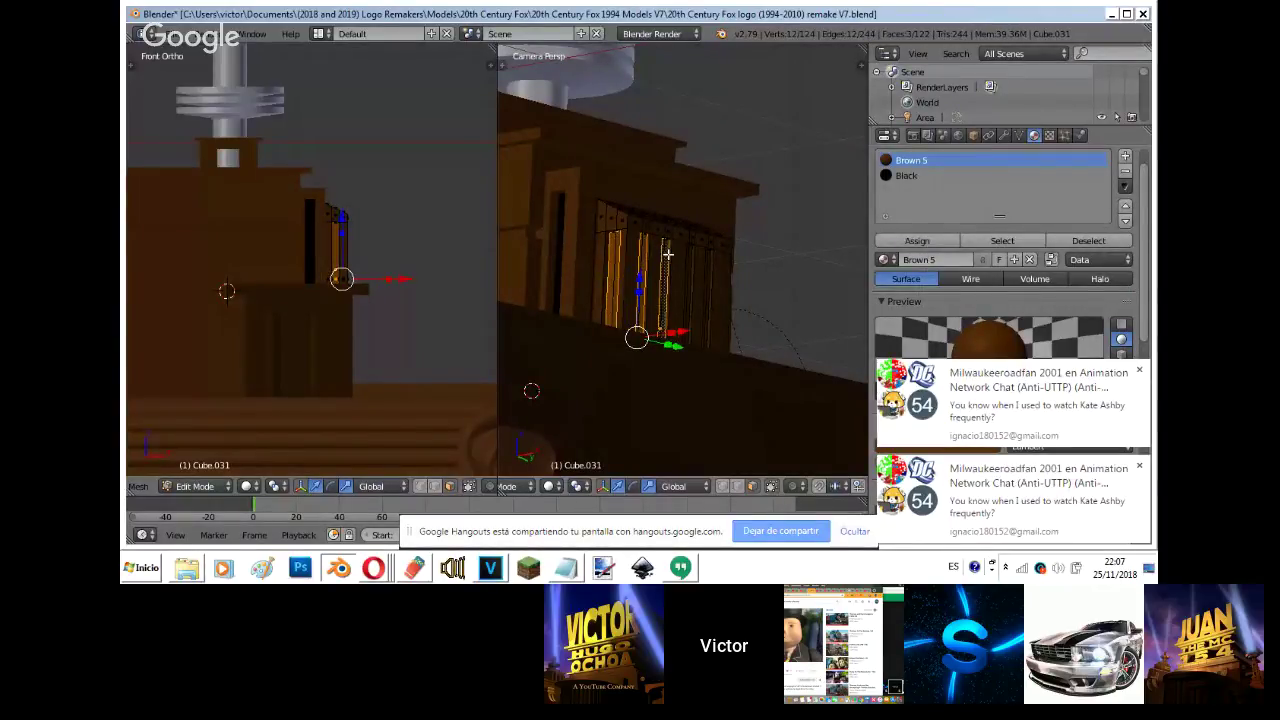
pyautogui.scroll(5, 692, 259)
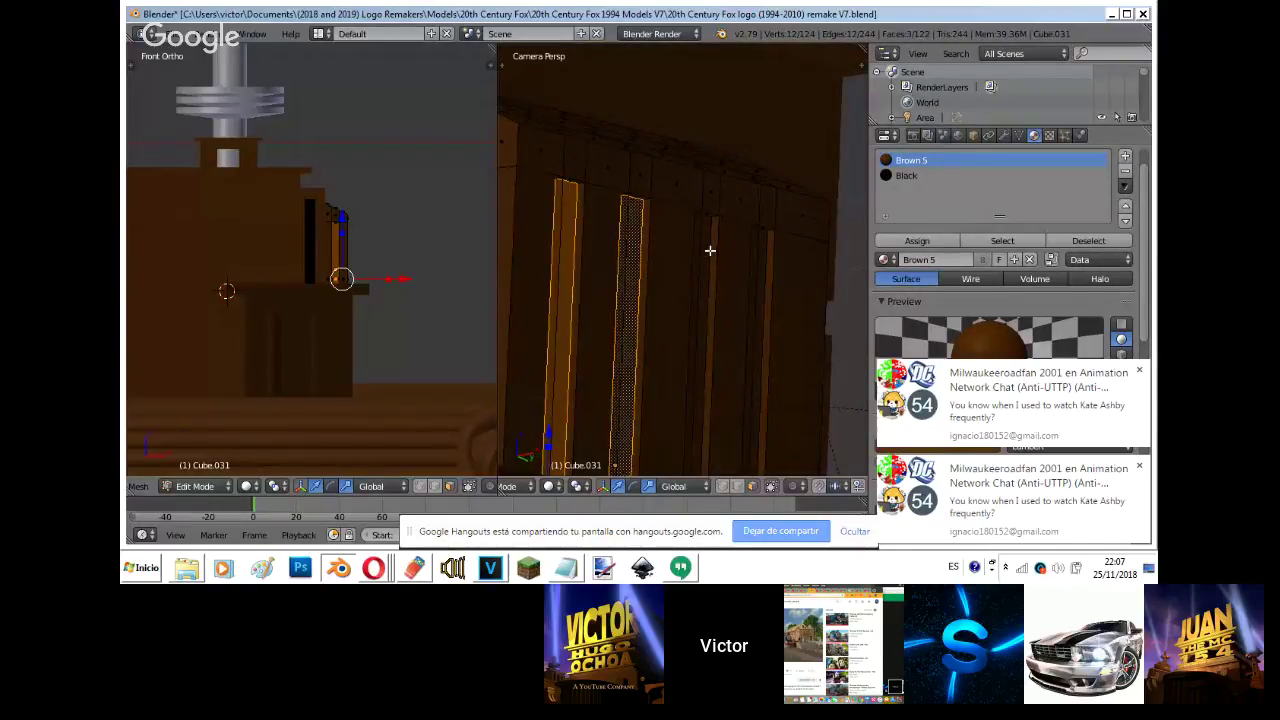
pyautogui.keyDown('shift'); pyautogui.rightClick(709, 250); pyautogui.keyUp('shift')
pyautogui.keyDown('shift'); pyautogui.rightClick(760, 252); pyautogui.keyUp('shift')
pyautogui.click(915, 177)
pyautogui.click(917, 240)
pyautogui.press('Tab')
pyautogui.scroll(-4, 732, 240)
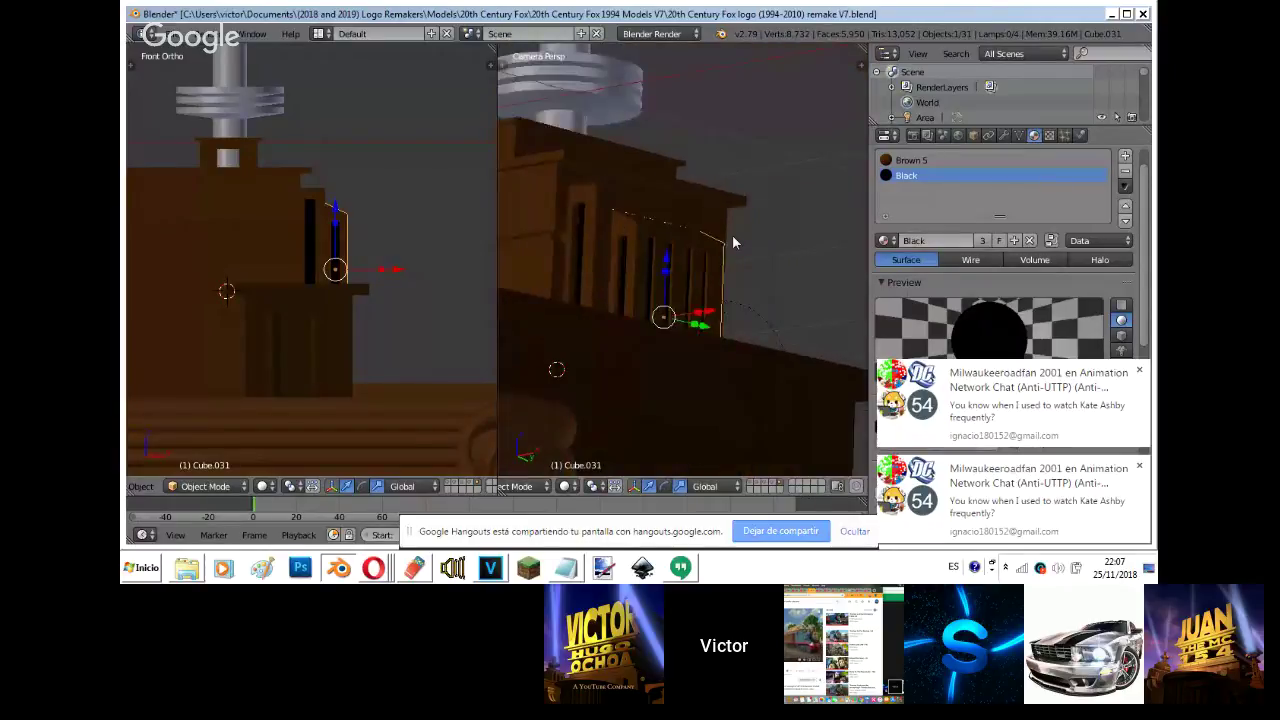
pyautogui.hotkey('shift', 'z')
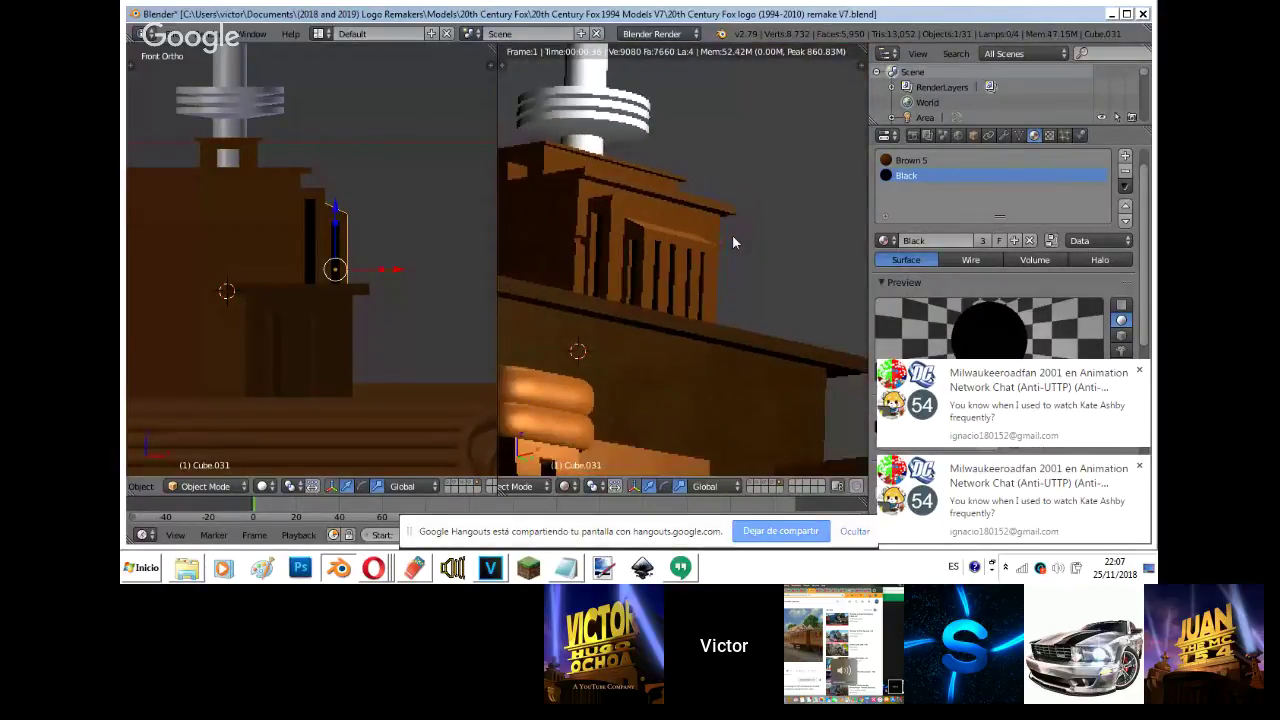
pyautogui.scroll(-3, 732, 240)
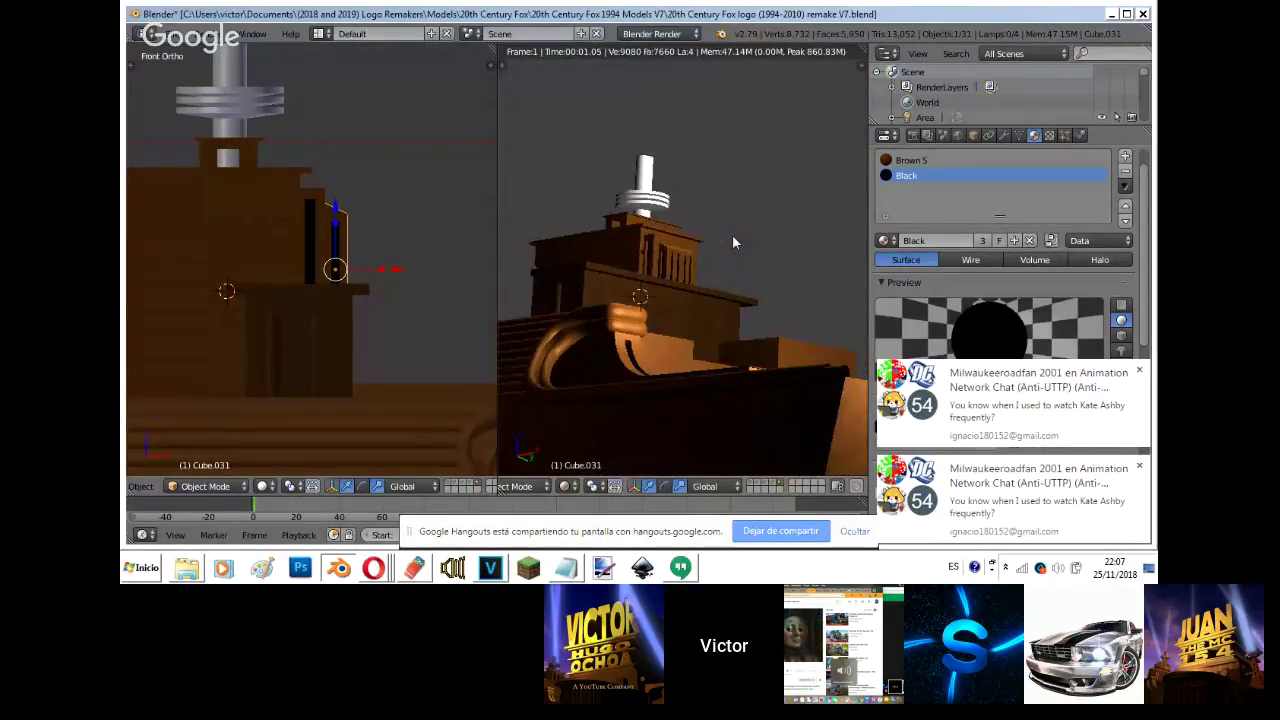
pyautogui.hotkey('shift', 'z')
# - Move the ringed spire cylinder to its own layer
pyautogui.rightClick(207, 86)
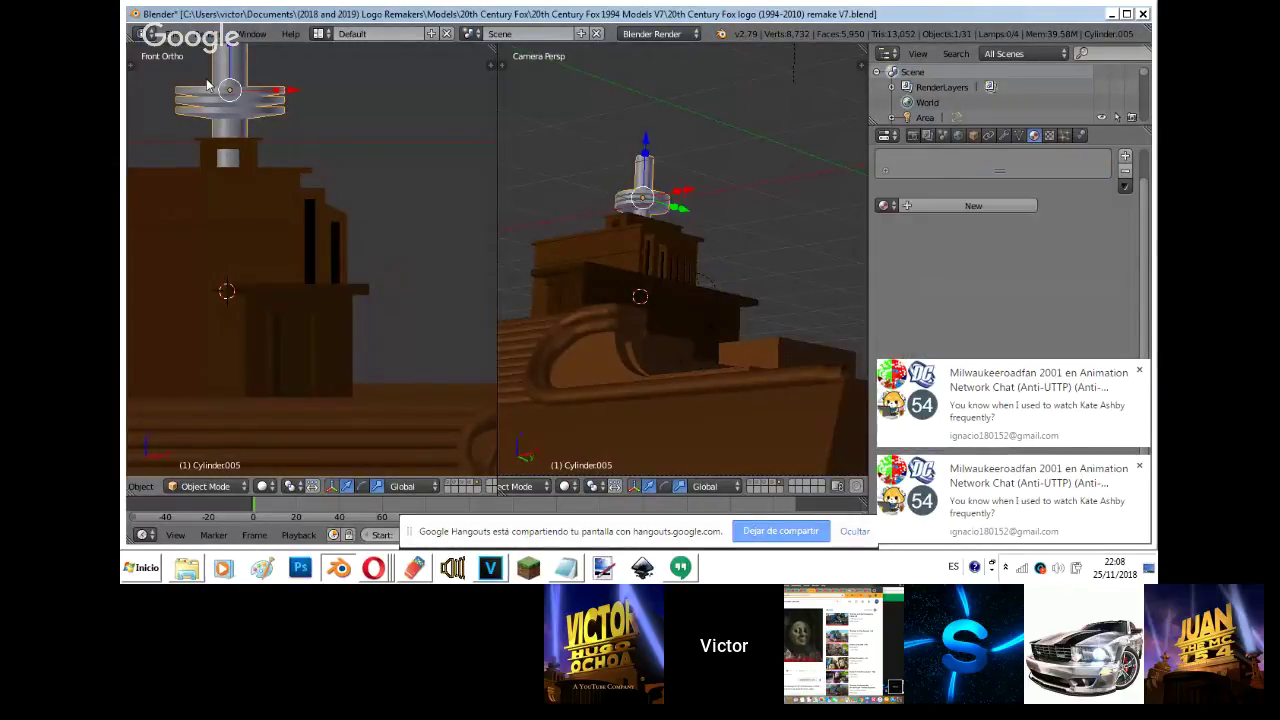
pyautogui.press('x')
pyautogui.click(340, 112)
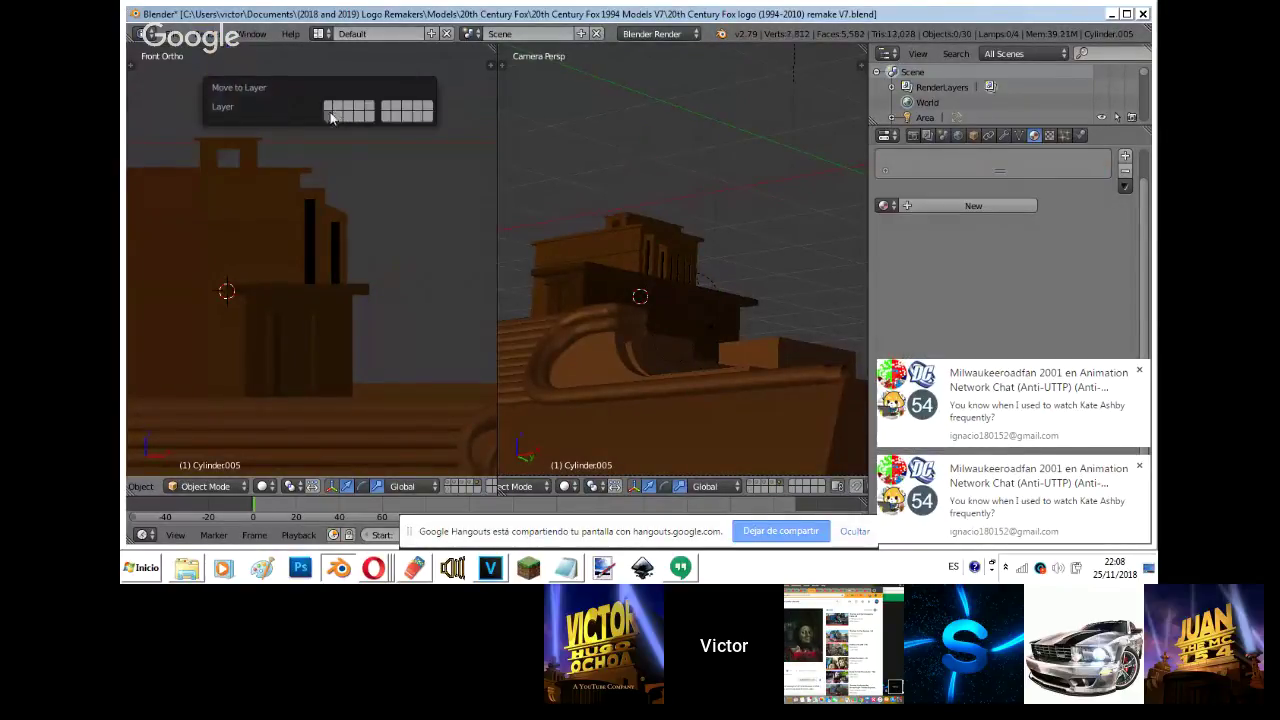
# - Check the whole logo's camera render with the other model layers shown and save over the existing file
pyautogui.keyDown('shift'); pyautogui.click(472, 484); pyautogui.keyUp('shift')
pyautogui.keyDown('shift'); pyautogui.click(463, 484); pyautogui.keyUp('shift')
pyautogui.hotkey('shift', 'z')
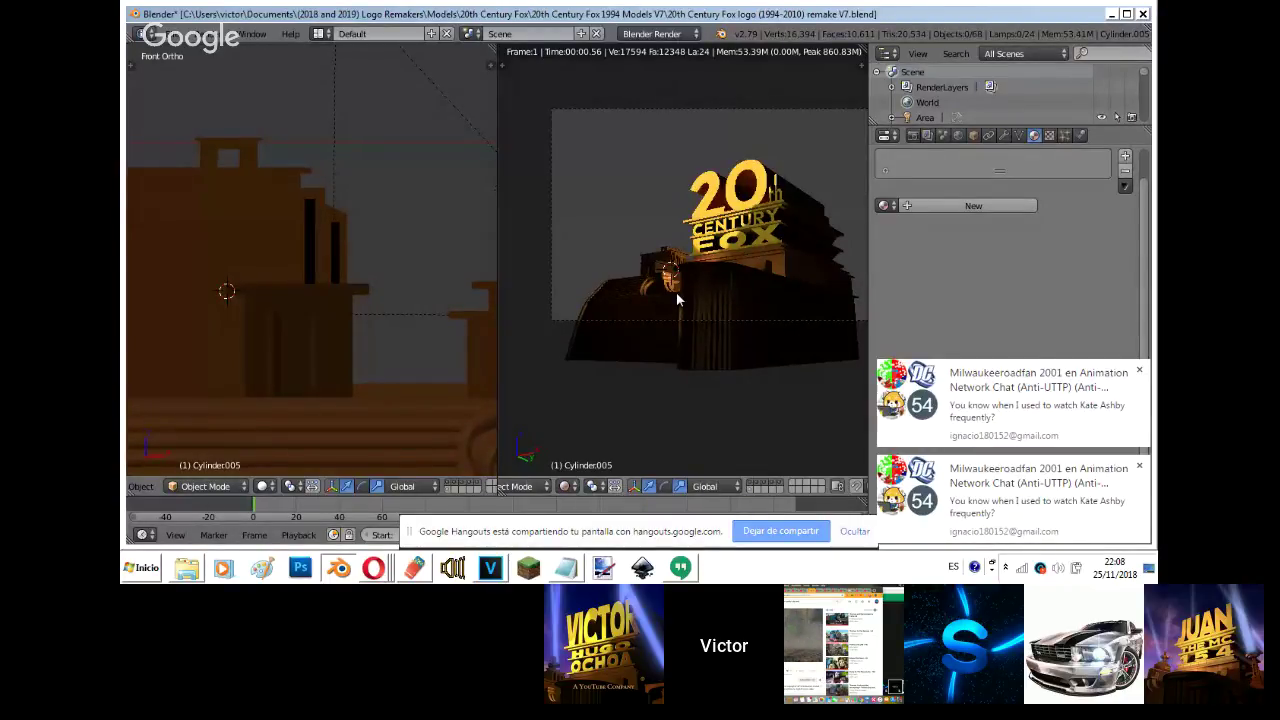
pyautogui.hotkey('shift', 'z')
pyautogui.hotkey('ctrl', 's')
pyautogui.click(677, 294)
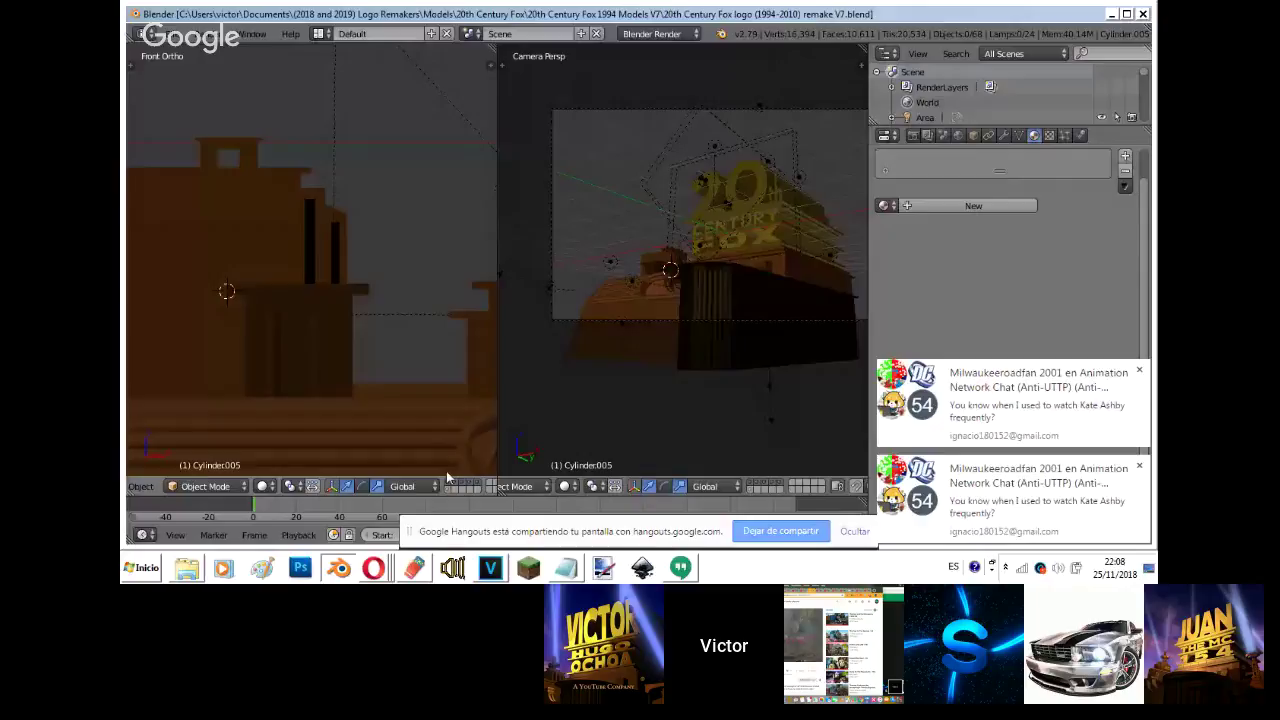
# - Show the spire's layer alongside the logo and preview the camera render
pyautogui.keyDown('shift'); pyautogui.click(452, 485); pyautogui.keyUp('shift')
pyautogui.hotkey('shift', 'z')
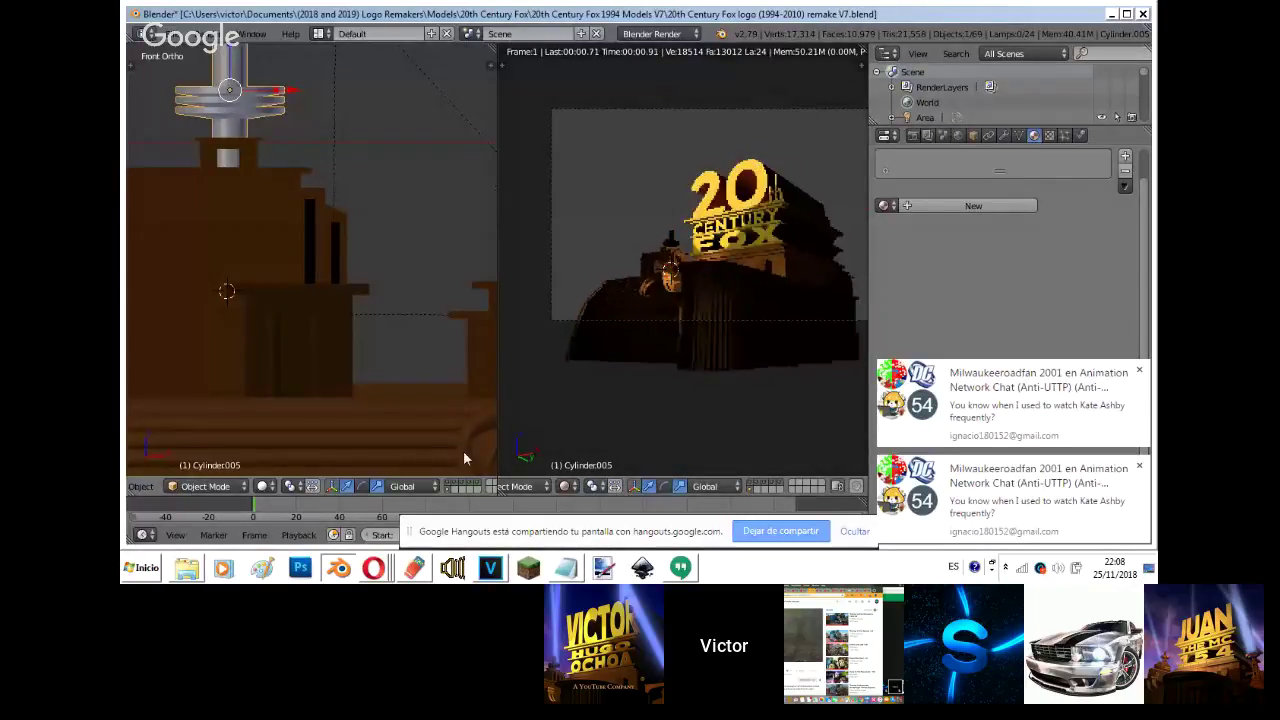
pyautogui.hotkey('shift', 'z')
# - Isolate the spire's layer and create a new material for the spire
pyautogui.click(450, 488)
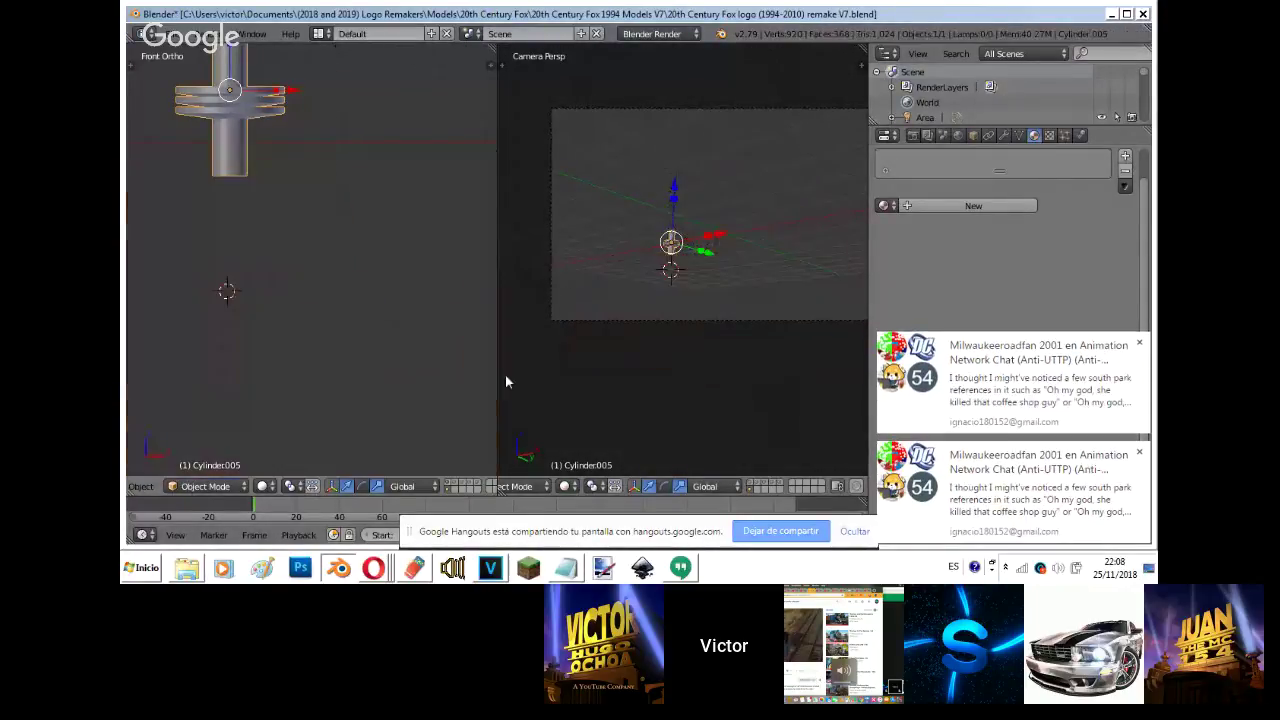
pyautogui.click(884, 205)
pyautogui.click(913, 203)
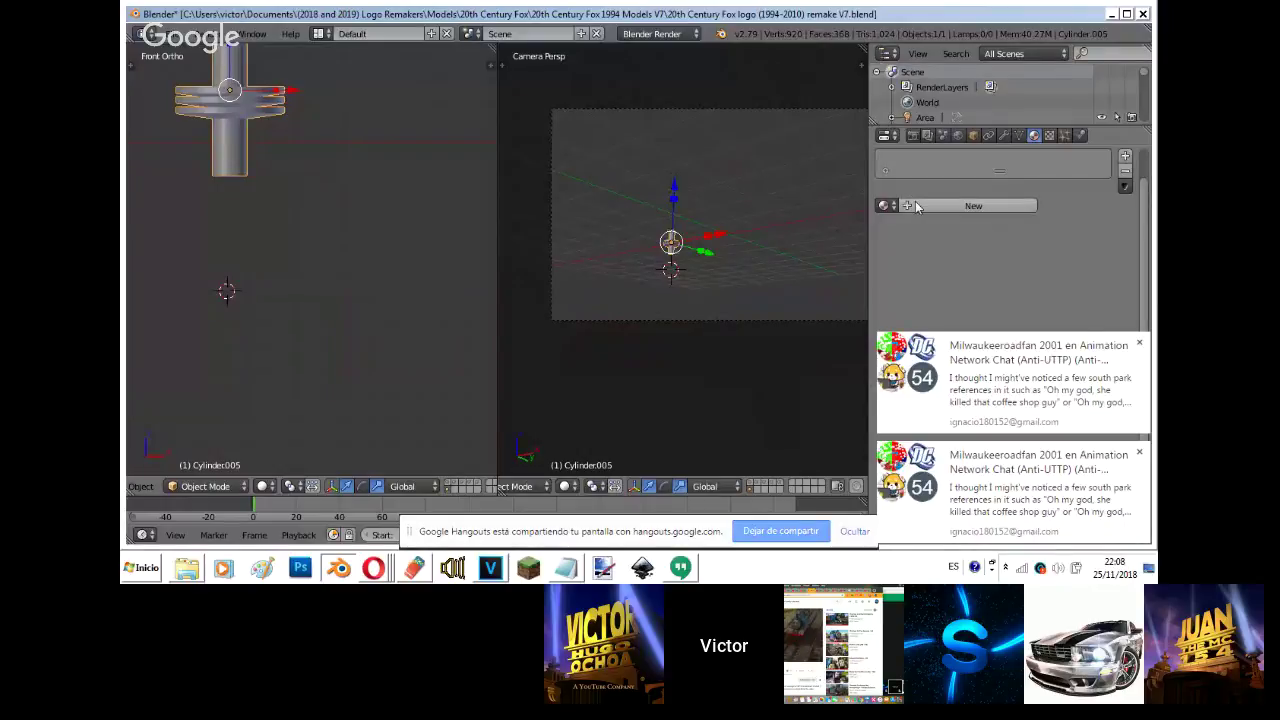
pyautogui.click(913, 203)
# - Turn the reference background image back on in the camera view
pyautogui.press('n')
pyautogui.click(748, 228)
pyautogui.press('n')
pyautogui.press('n')
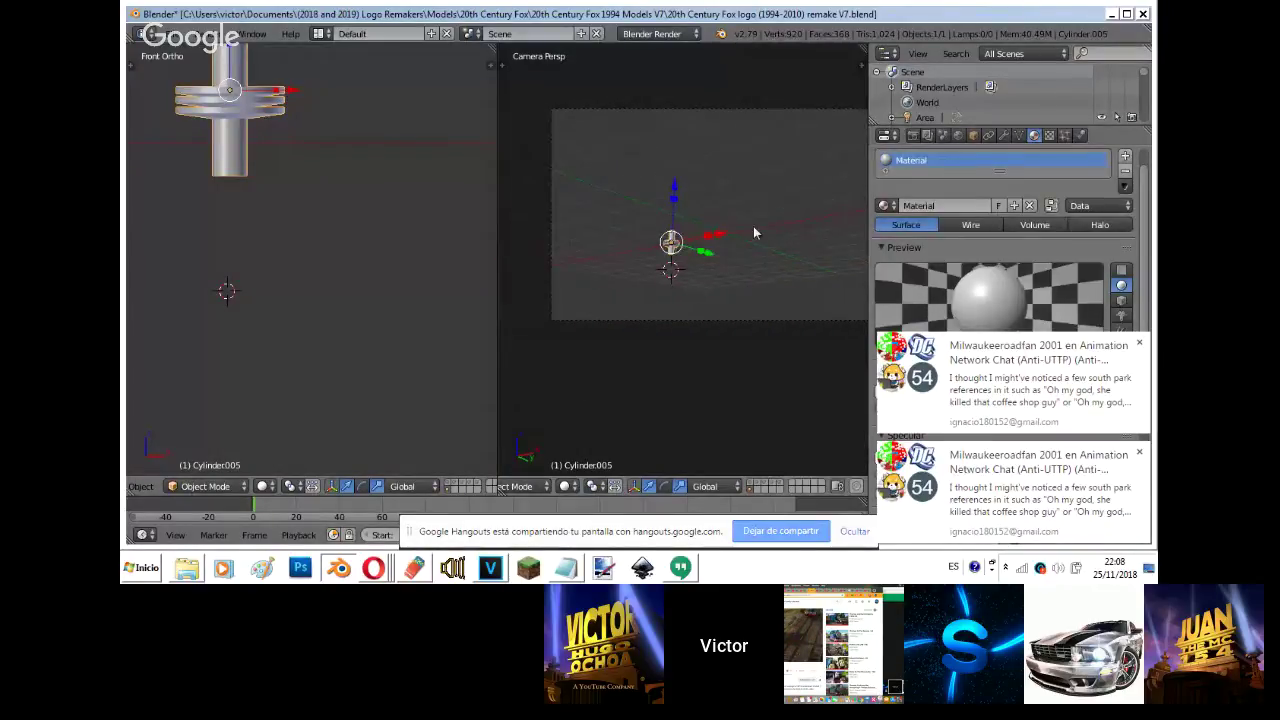
pyautogui.click(772, 224)
pyautogui.click(758, 224)
pyautogui.click(769, 225)
pyautogui.press('n')
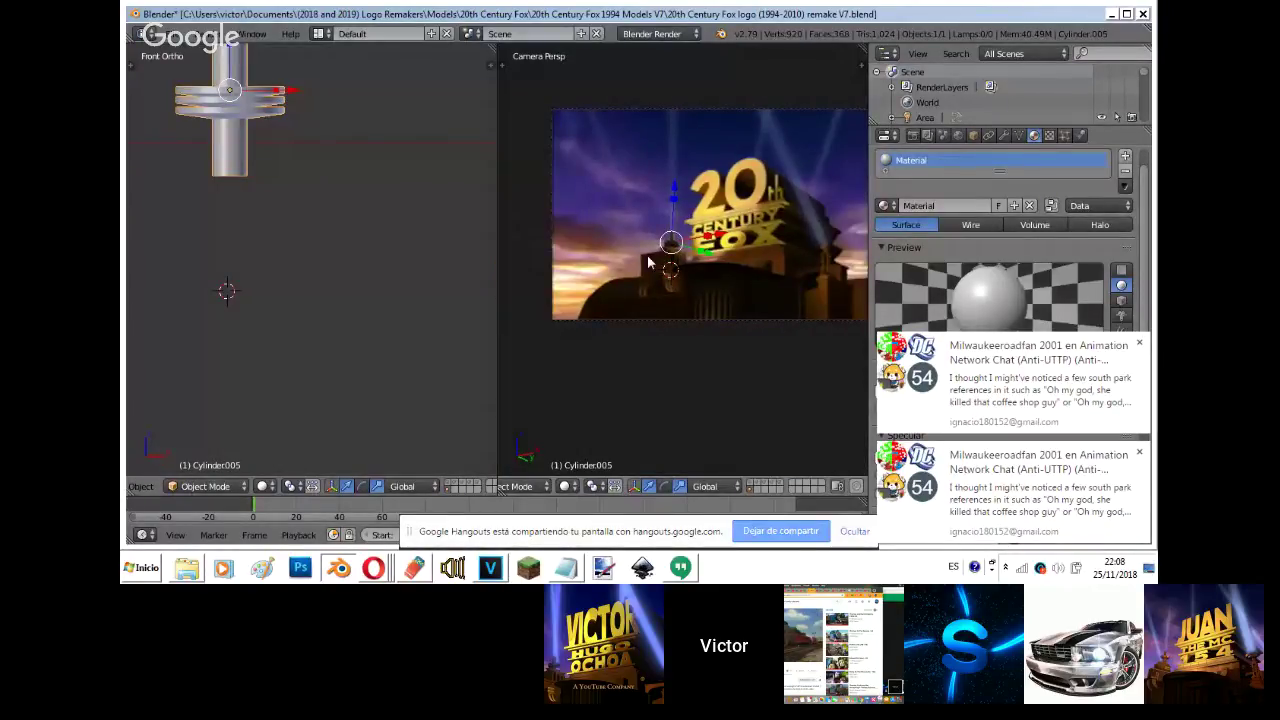
# - Rename the spire's new material Brown 6 and dismiss the chat notification
pyautogui.scroll(10, 647, 262)
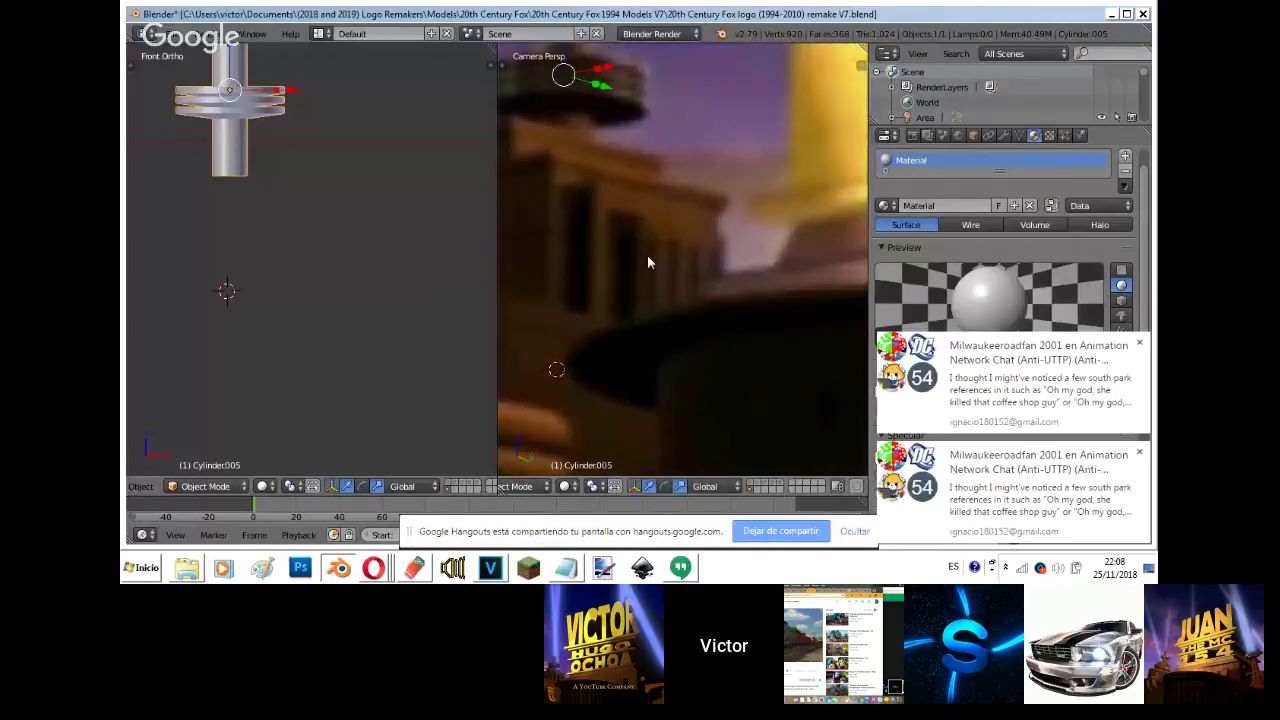
pyautogui.doubleClick(908, 160)
pyautogui.write('Brown 6')
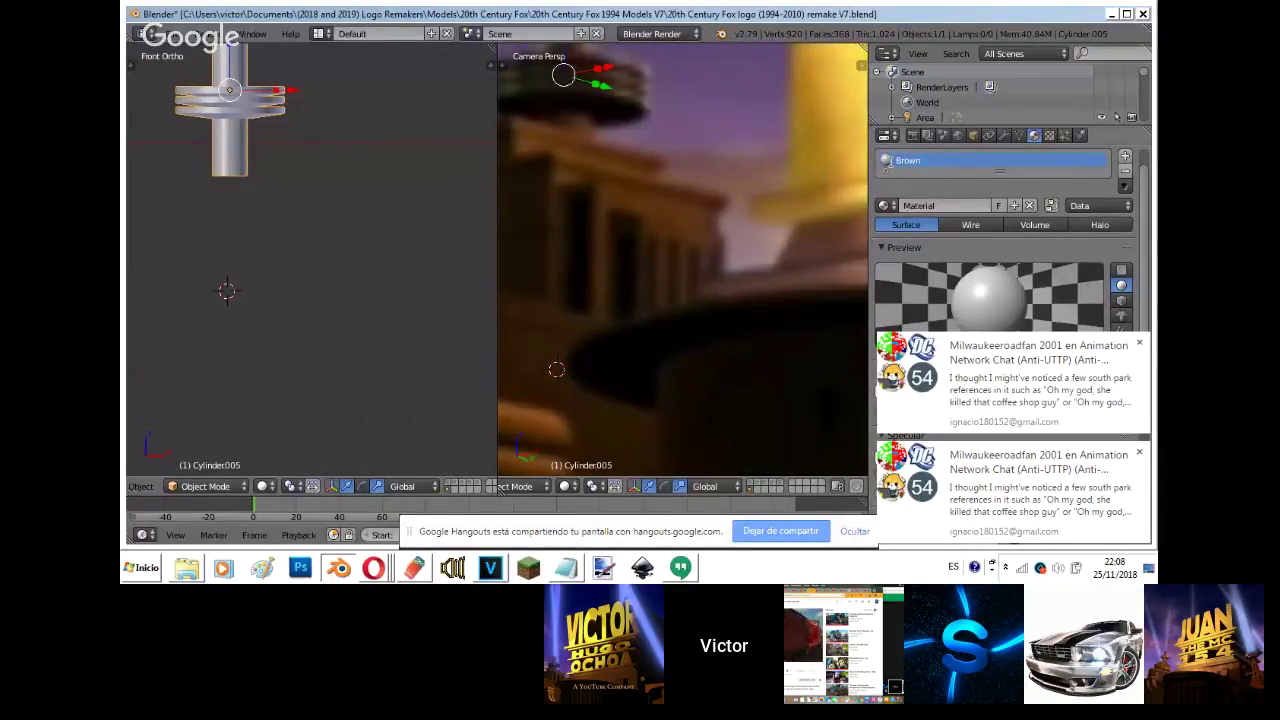
pyautogui.press('Return')
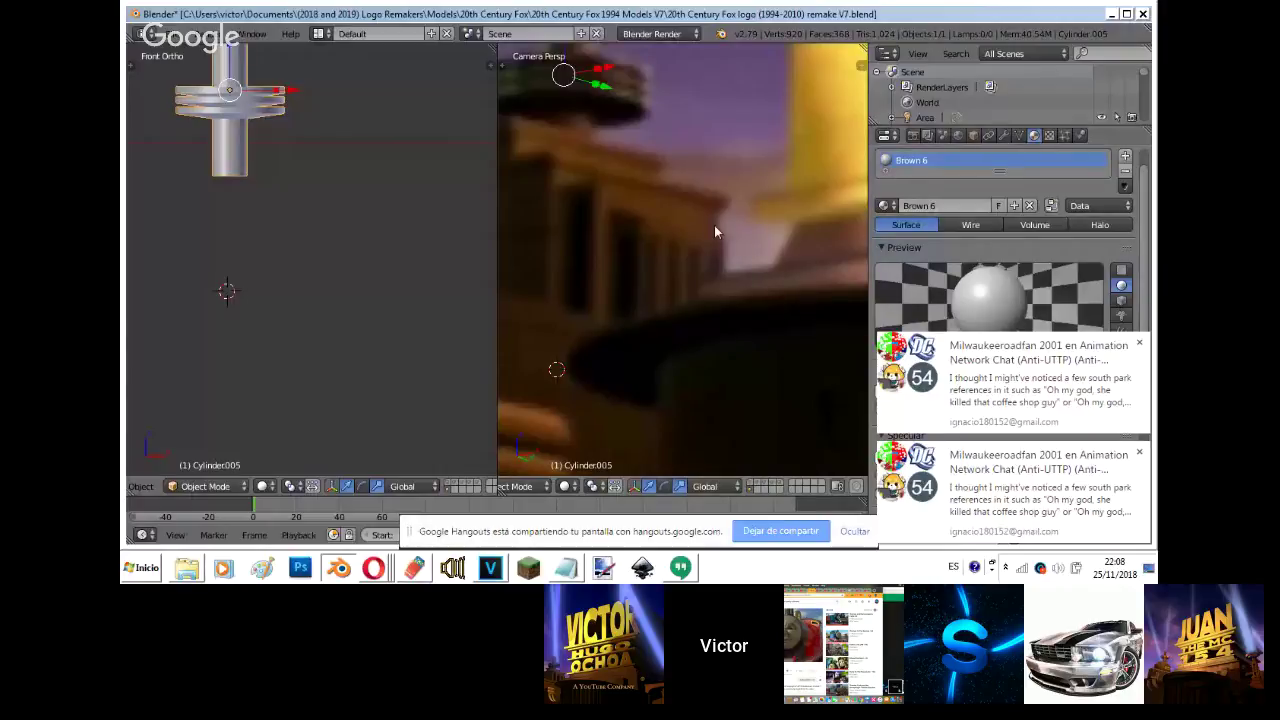
pyautogui.keyDown('shift'); pyautogui.moveTo(714, 226); pyautogui.dragTo(831, 408, button='middle'); pyautogui.keyUp('shift')
pyautogui.click(1138, 453)
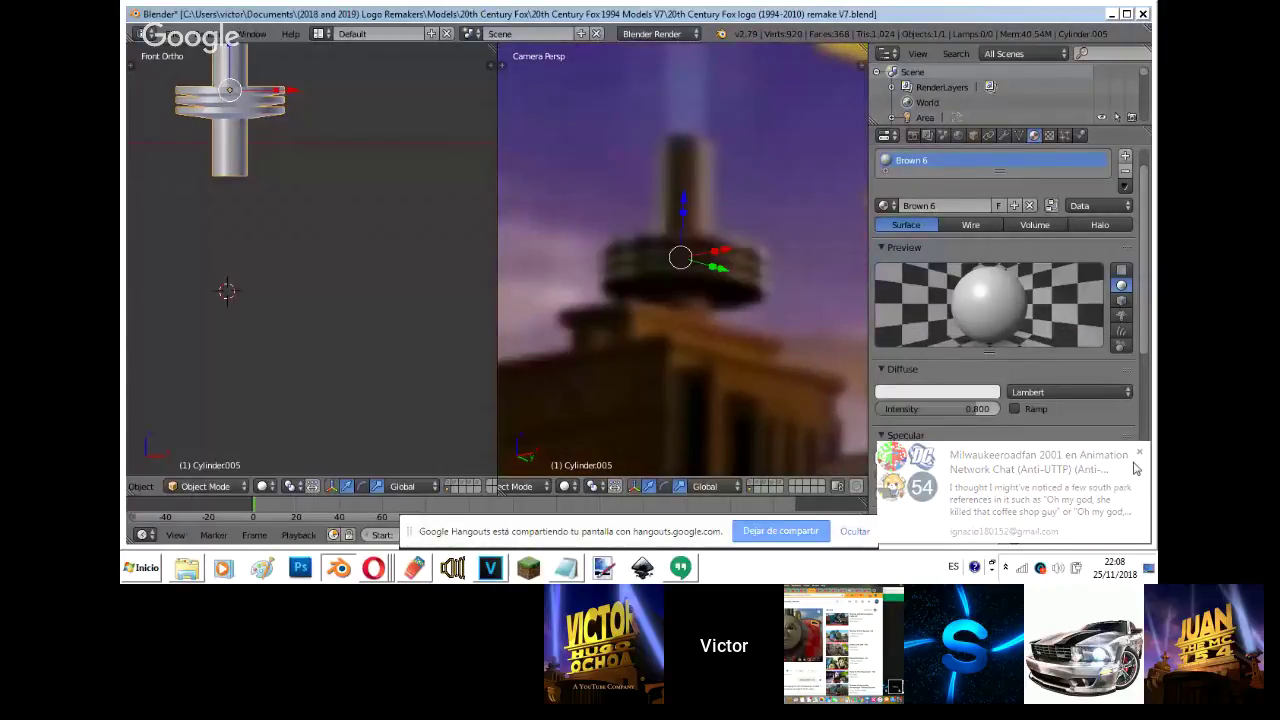
# - Give the Brown 6 material a dark brown diffuse colour and a light tan specular colour with an intensity of 0.904
pyautogui.hotkey('ctrl', 'v')
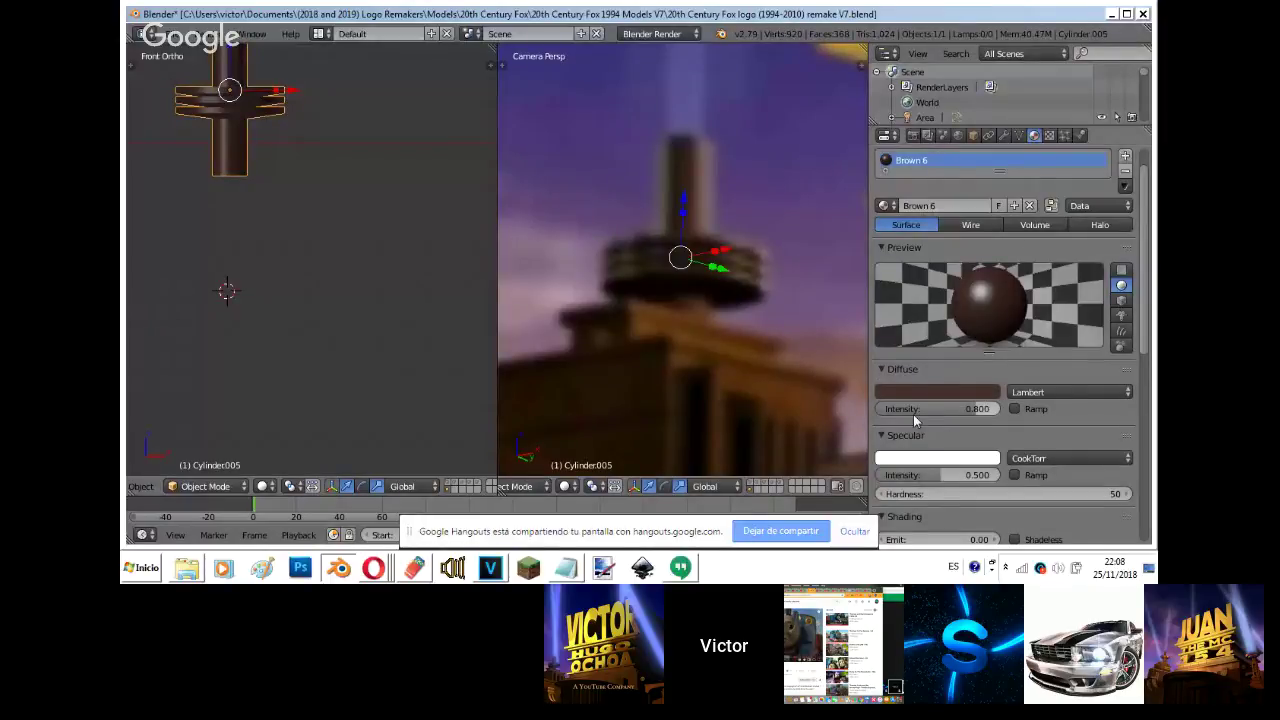
pyautogui.click(955, 458)
pyautogui.click(1002, 406)
pyautogui.click(987, 395)
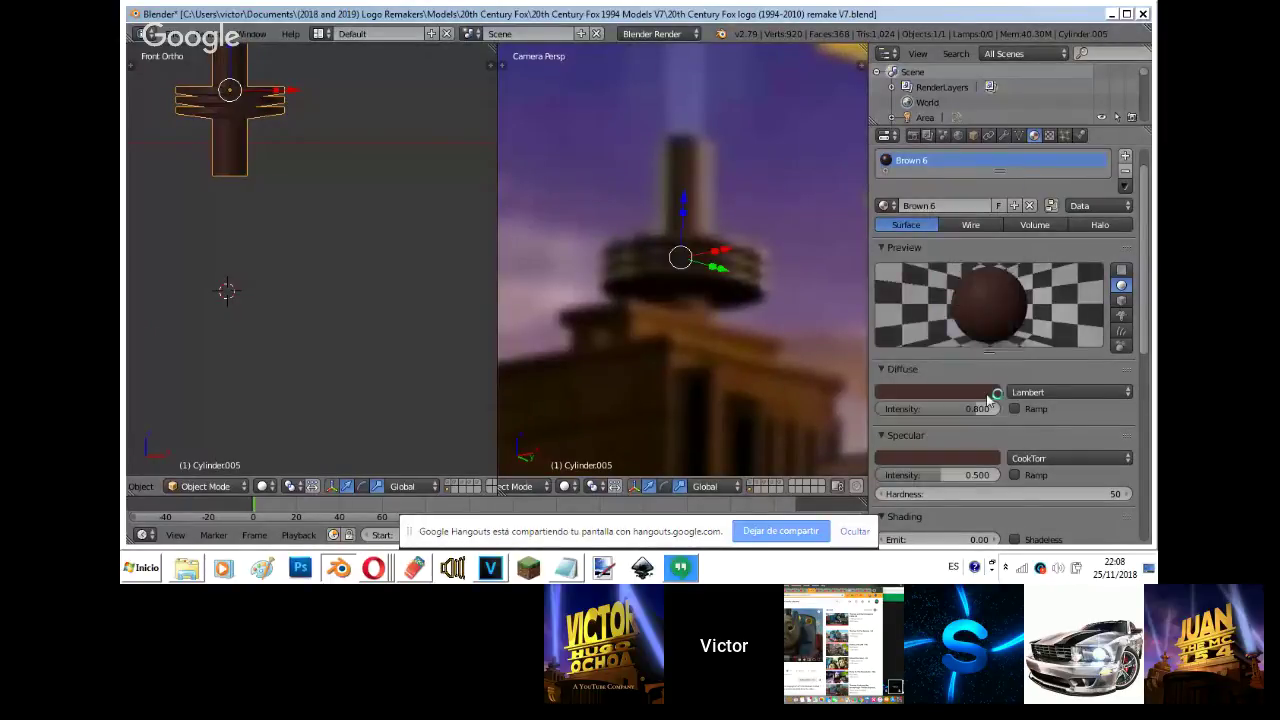
pyautogui.click(986, 395)
pyautogui.click(972, 464)
pyautogui.moveTo(1004, 333); pyautogui.dragTo(1004, 281)
pyautogui.moveTo(922, 475); pyautogui.dragTo(972, 474)
pyautogui.click(972, 464)
pyautogui.click(916, 334)
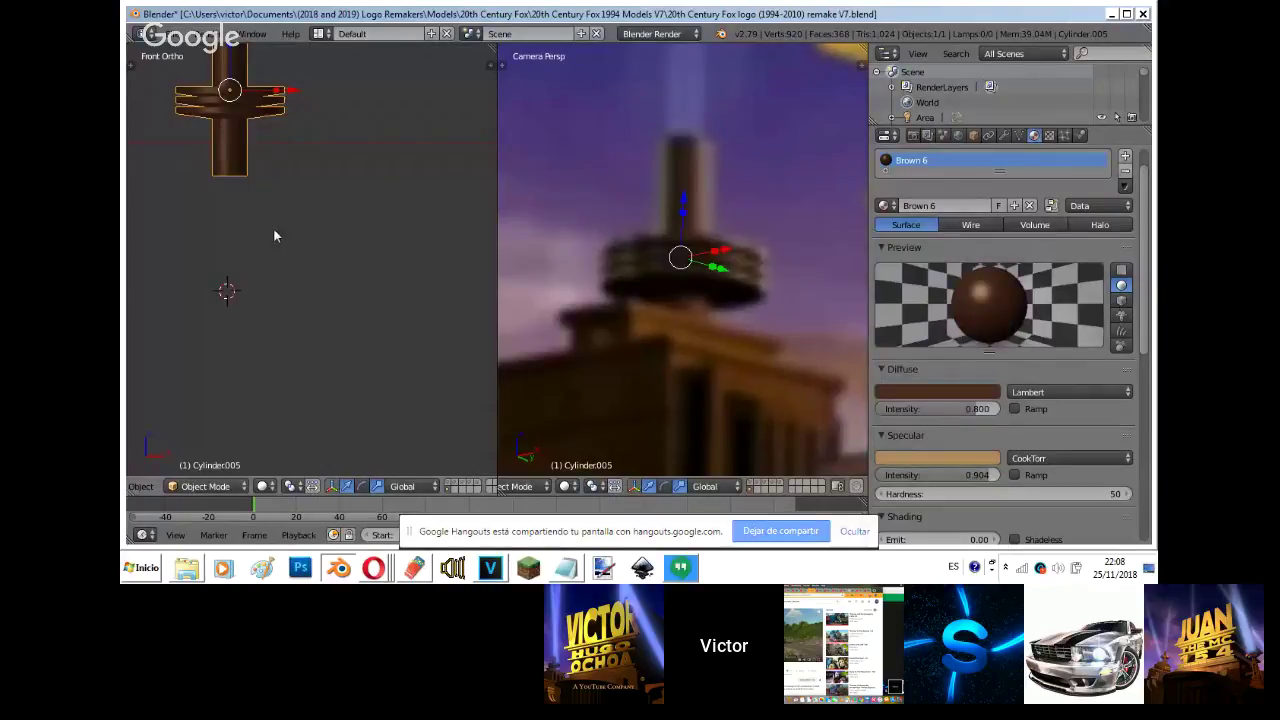
# - Add an area lamp at the spire's disc and restrict its light to this layer only
pyautogui.keyDown('shift'); pyautogui.moveTo(280, 94); pyautogui.dragTo(300, 191, button='middle'); pyautogui.keyUp('shift')
pyautogui.scroll(4, 300, 191)
pyautogui.hotkey('shift', 'a')
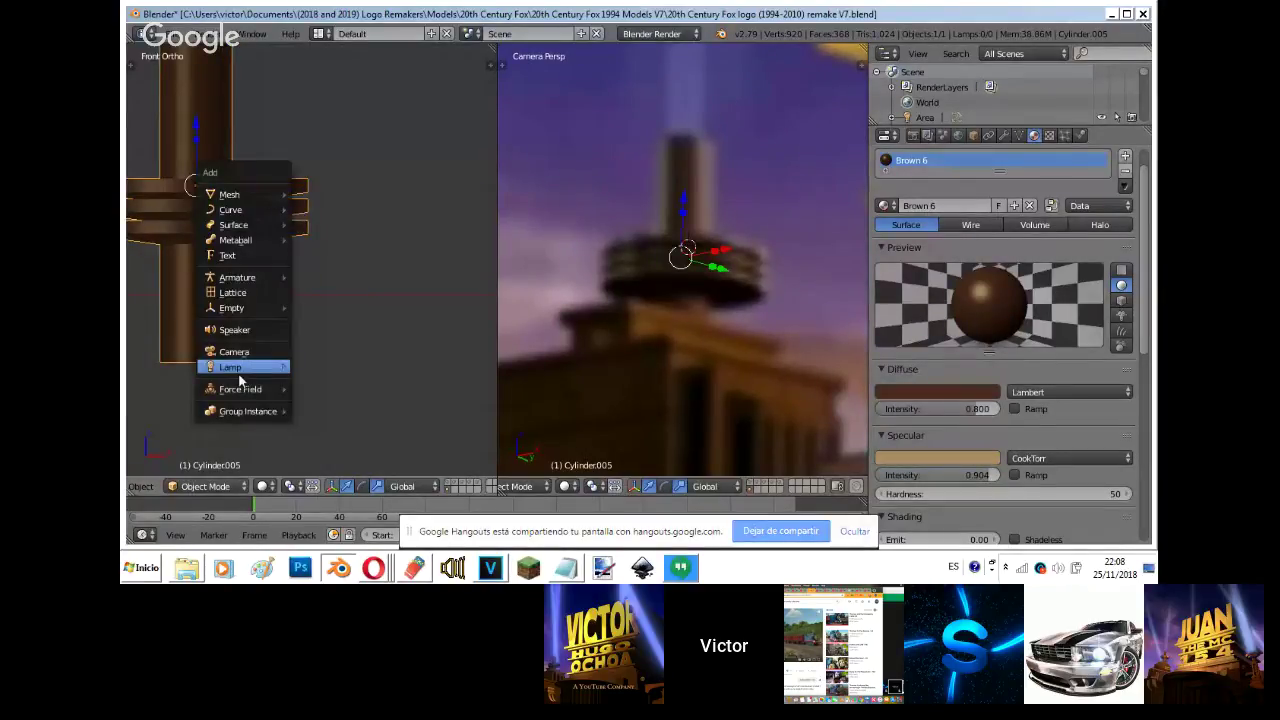
pyautogui.moveTo(240, 378)
pyautogui.click(322, 434)
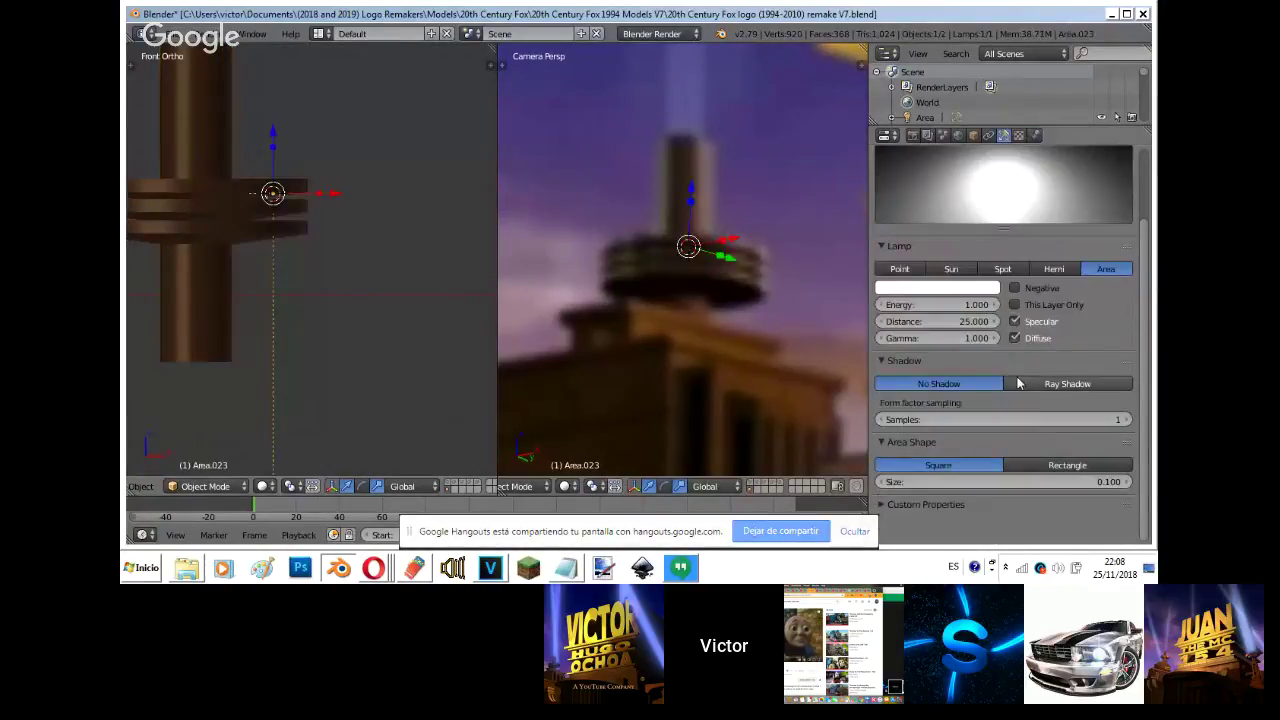
pyautogui.click(1015, 304)
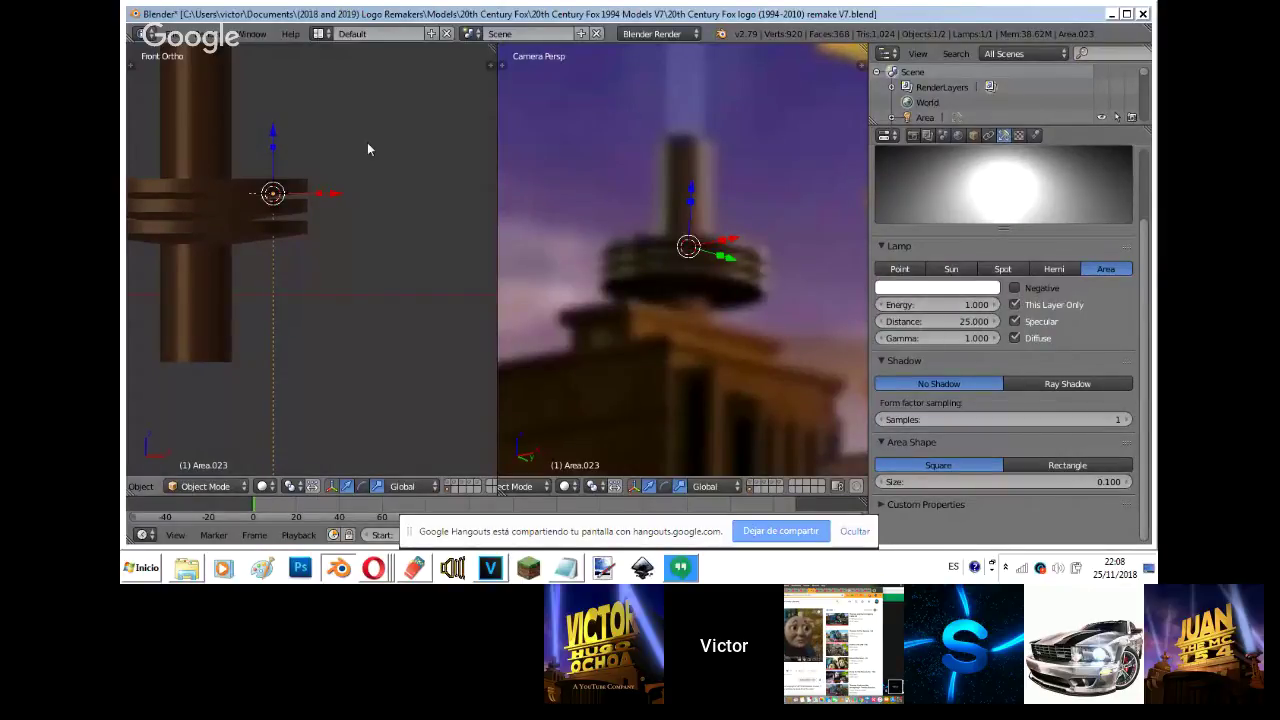
# - Rotate the area lamp in the front and top views and shift it along the Y axis to aim at the spire
pyautogui.press('r')
pyautogui.click(327, 344)
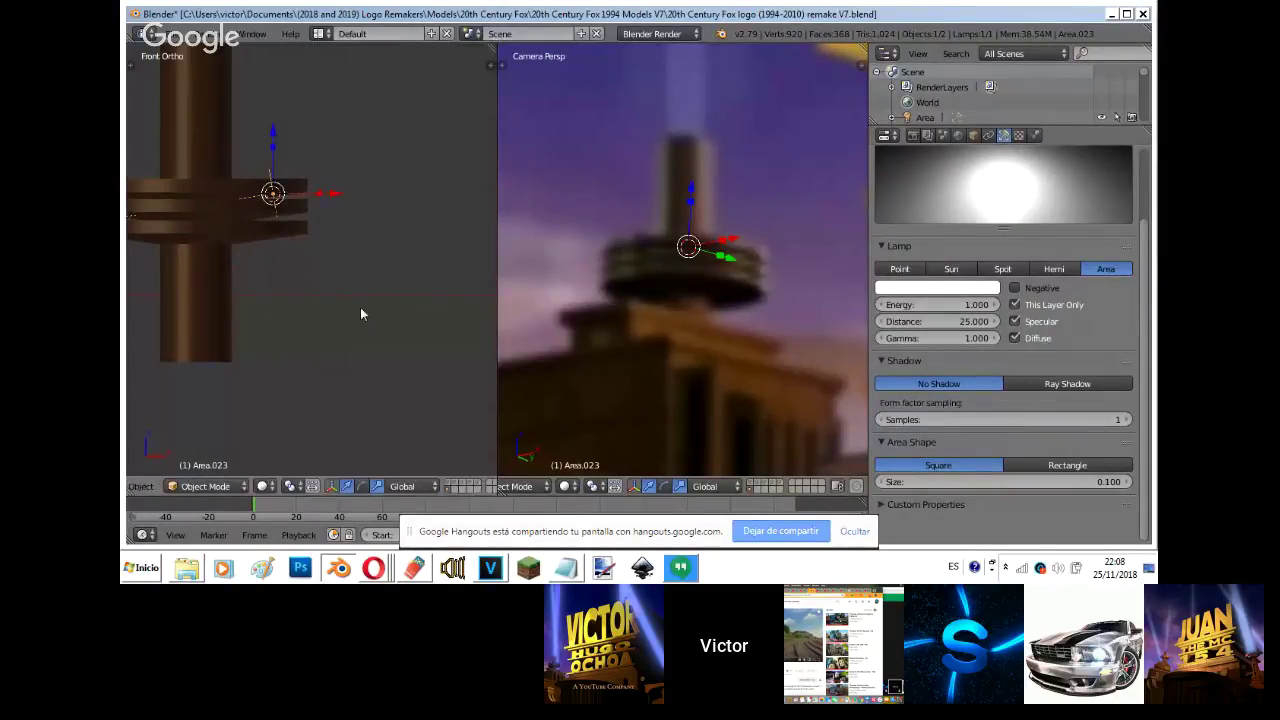
pyautogui.press('KP_7')
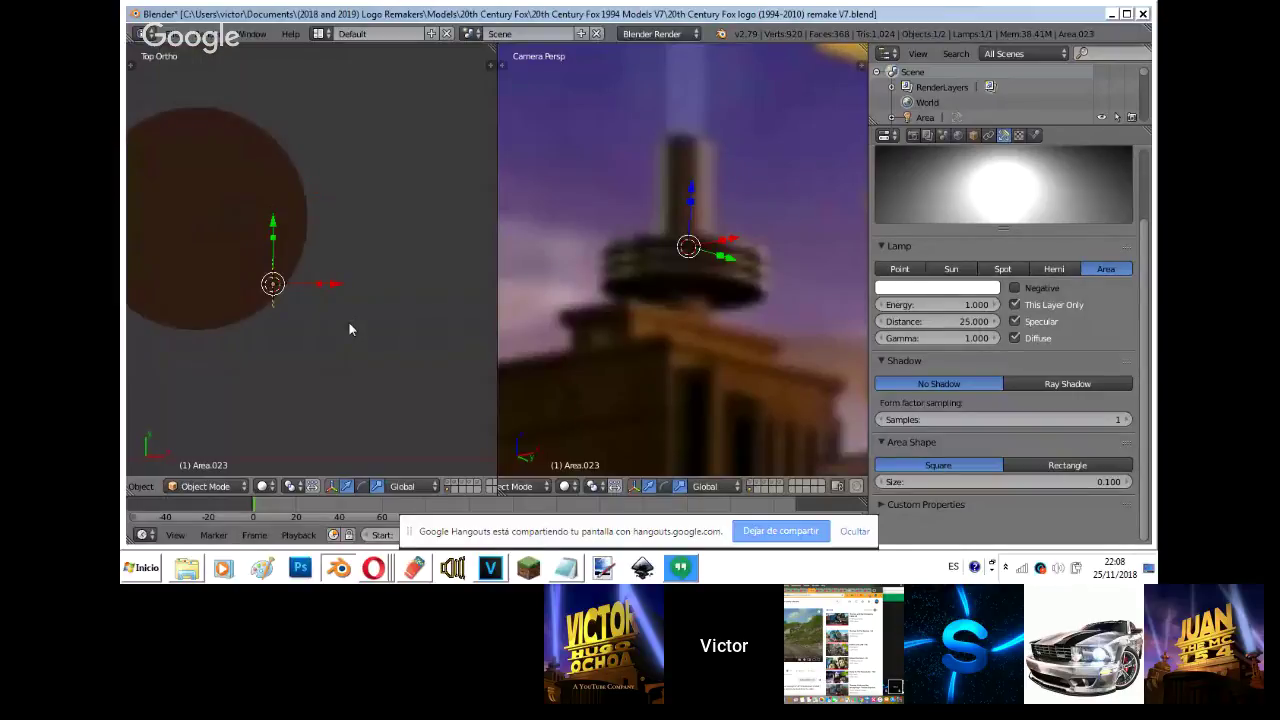
pyautogui.press('r')
pyautogui.click(316, 200)
pyautogui.press('g')
pyautogui.press('y')
pyautogui.click(325, 248)
pyautogui.press('KP_1')
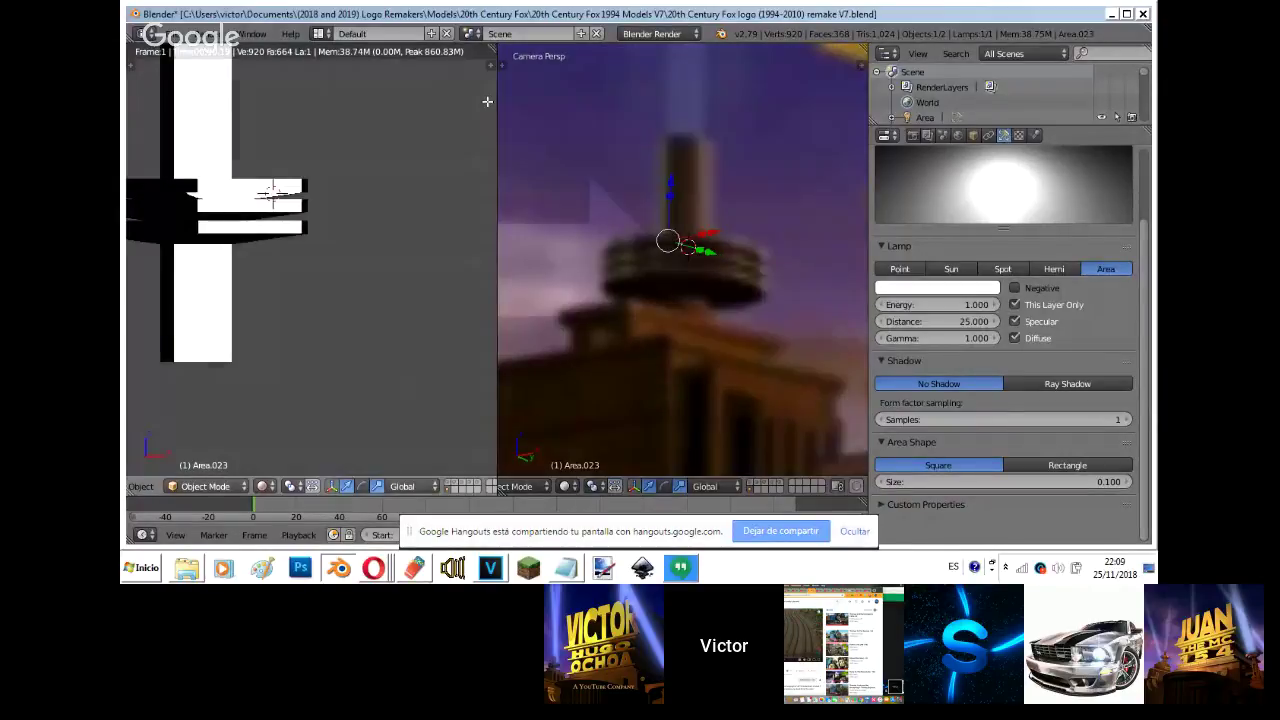
# - Merge the two viewports into a single camera view and hide the reference background image
pyautogui.moveTo(487, 102); pyautogui.dragTo(360, 153)
pyautogui.press('n')
pyautogui.click(745, 161)
pyautogui.click(756, 162)
pyautogui.press('n')
pyautogui.keyDown('shift'); pyautogui.moveTo(675, 194); pyautogui.dragTo(640, 60, button='middle'); pyautogui.keyUp('shift')
# - Scale the area lamp along the global X axis and reposition it at the spire's disc
pyautogui.press('s')
pyautogui.press('x')
pyautogui.click(643, 187)
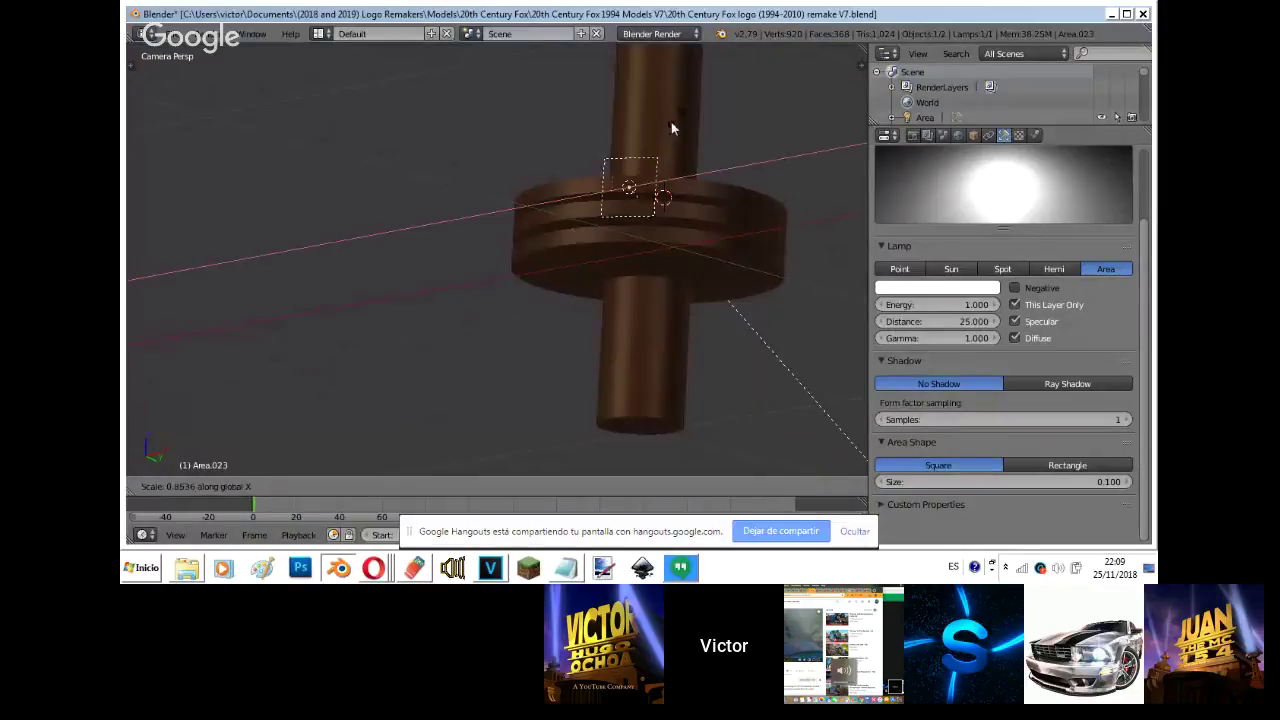
pyautogui.press('g')
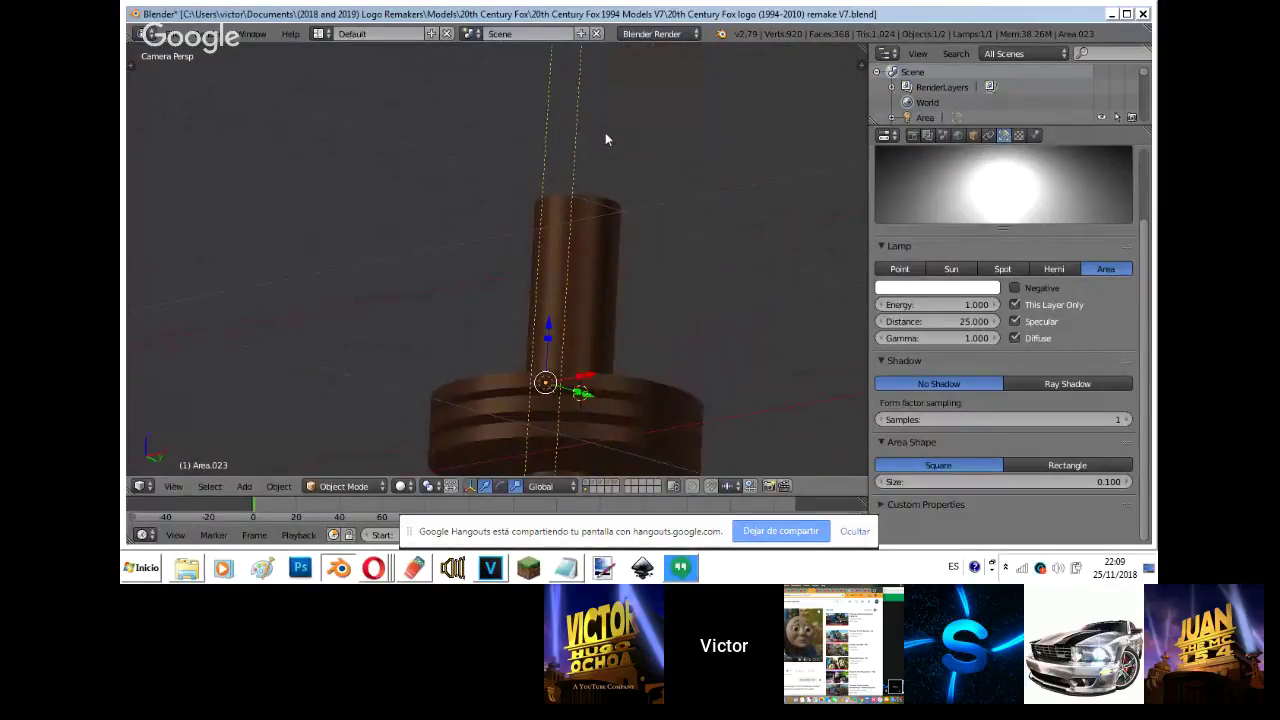
pyautogui.rightClick(670, 283)
# - Set the area lamp's energy to 8.680 and its distance to 0.140, checking the rendered preview
pyautogui.hotkey('shift', 'z')
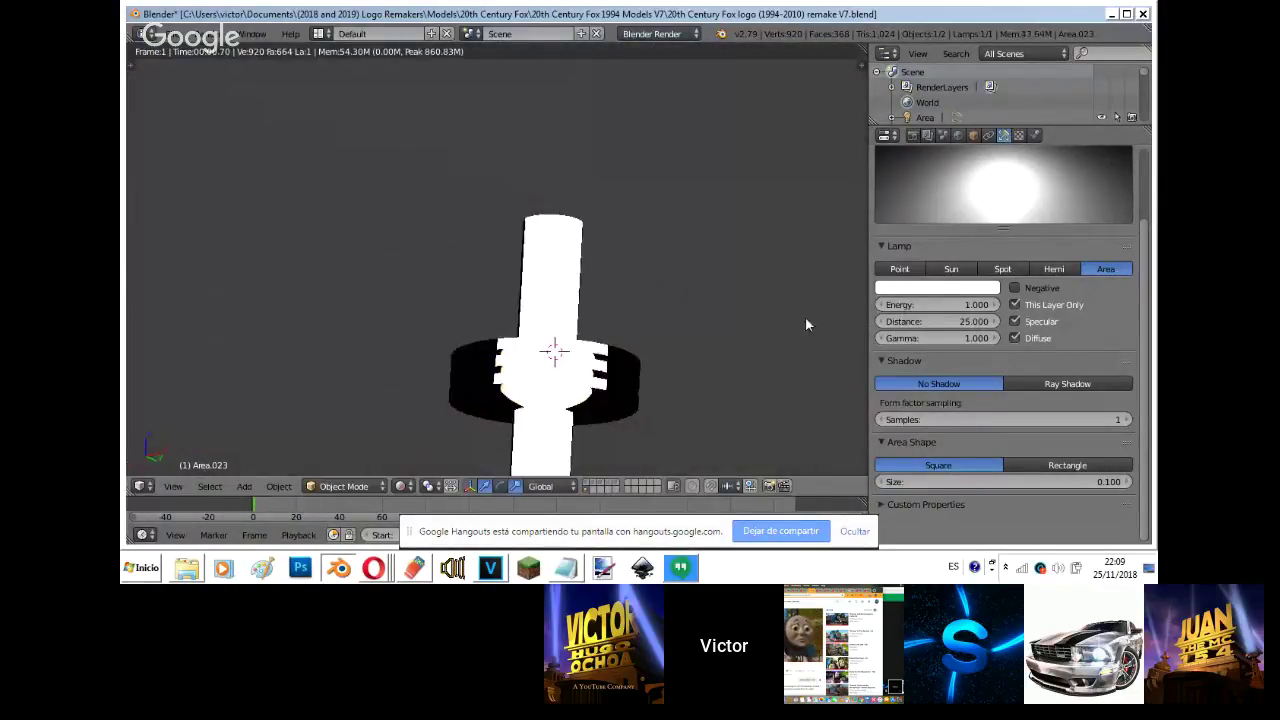
pyautogui.moveTo(895, 328); pyautogui.dragTo(670, 397)
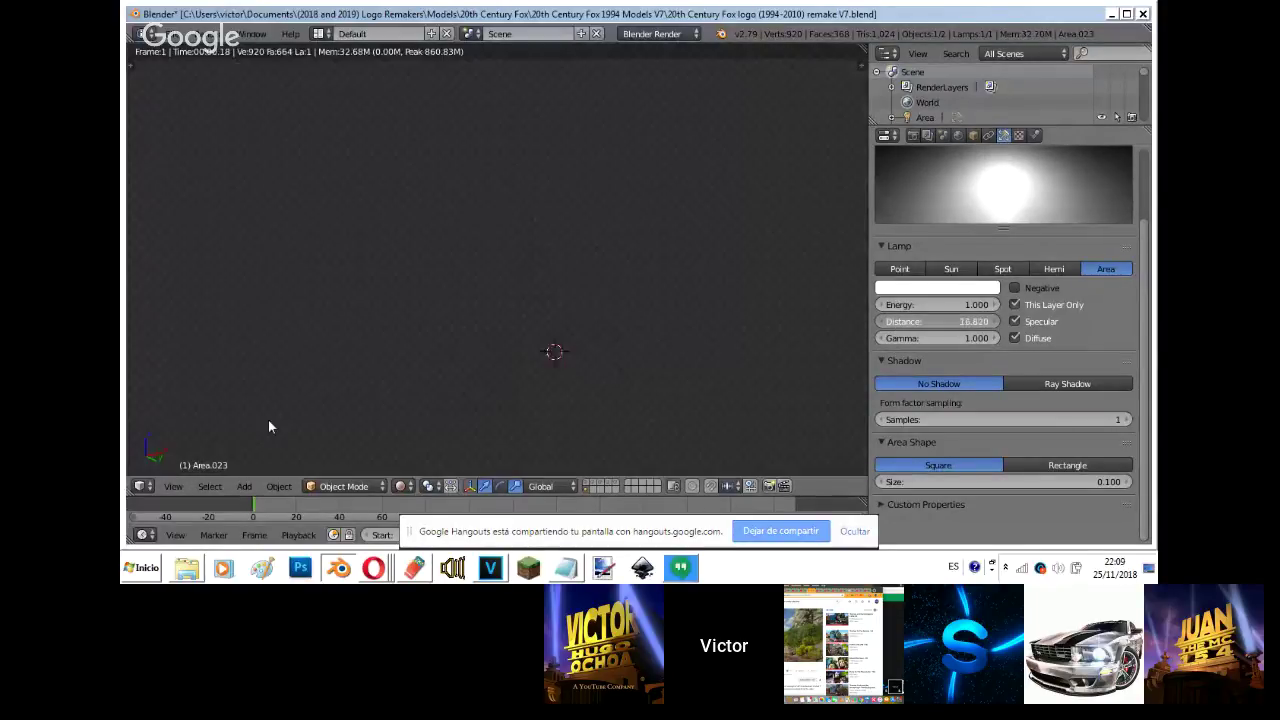
pyautogui.moveTo(268, 421)
pyautogui.mouseDown()
pyautogui.moveTo(1092, 537)
pyautogui.moveTo(1004, 39)
pyautogui.moveTo(680, 54)
pyautogui.moveTo(441, 88)
pyautogui.mouseUp()
pyautogui.press('z')
pyautogui.press('z')
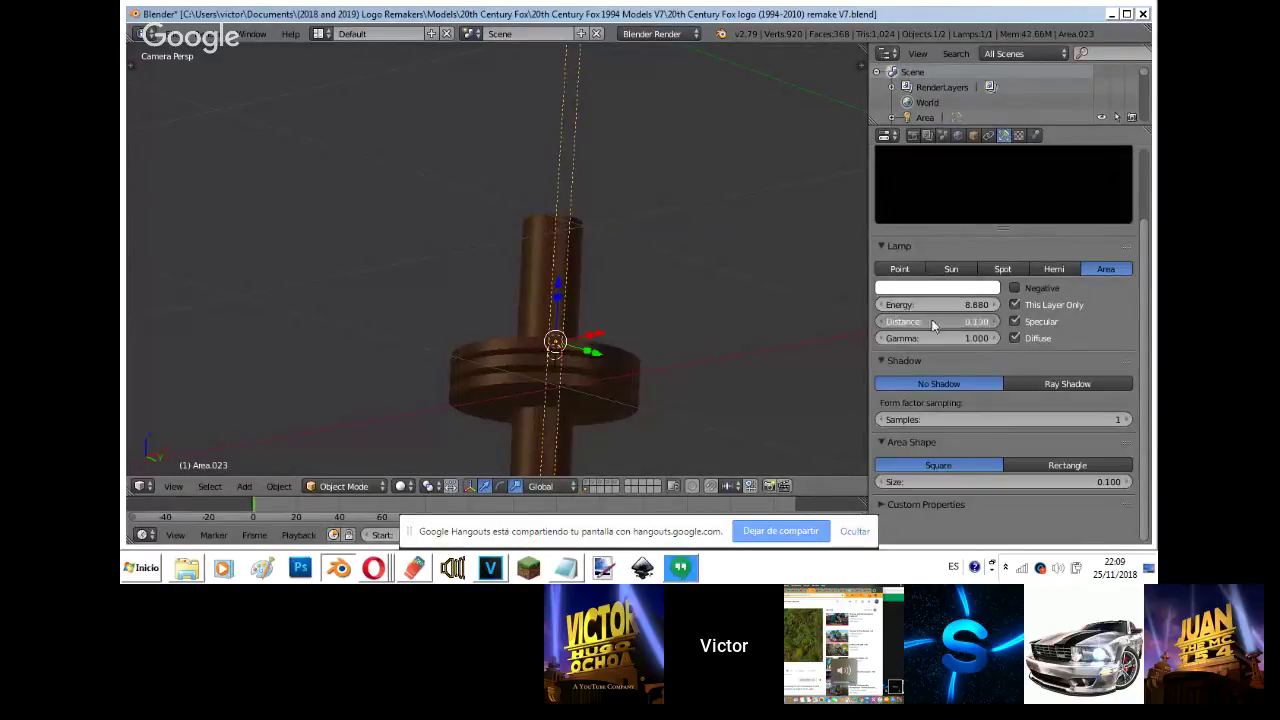
pyautogui.click(931, 322)
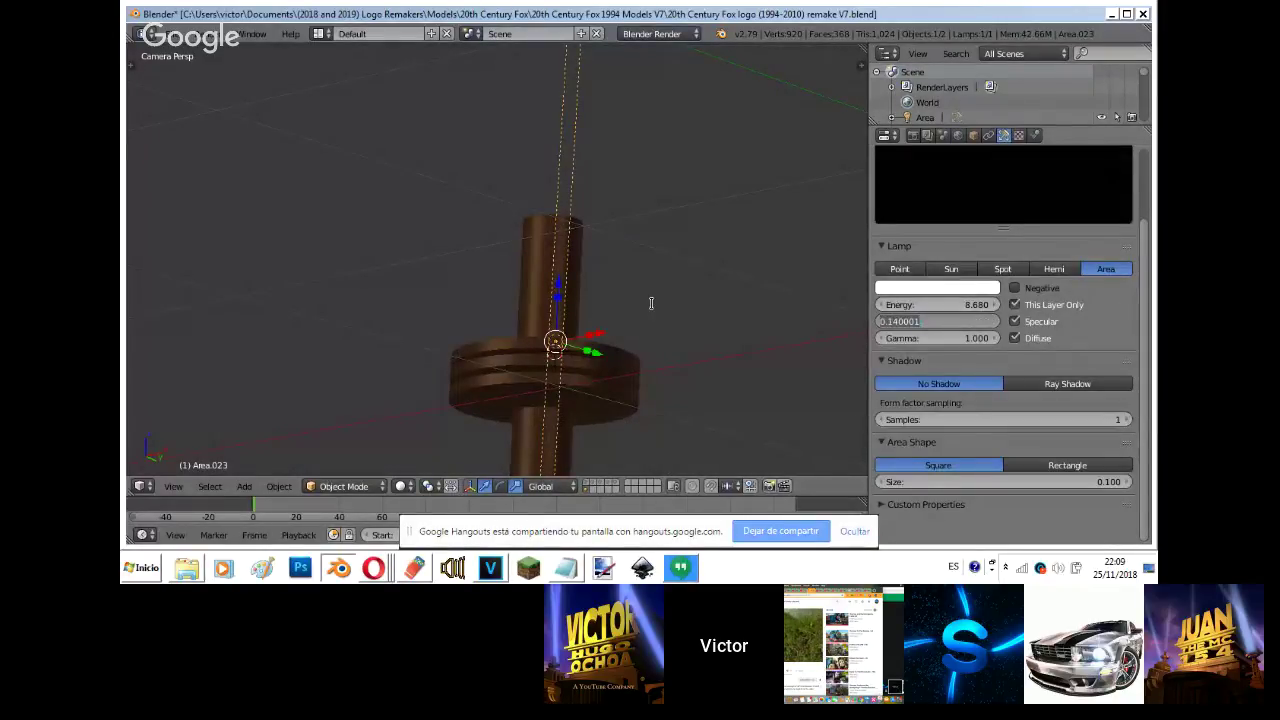
pyautogui.press('Return')
pyautogui.hotkey('shift', 'z')
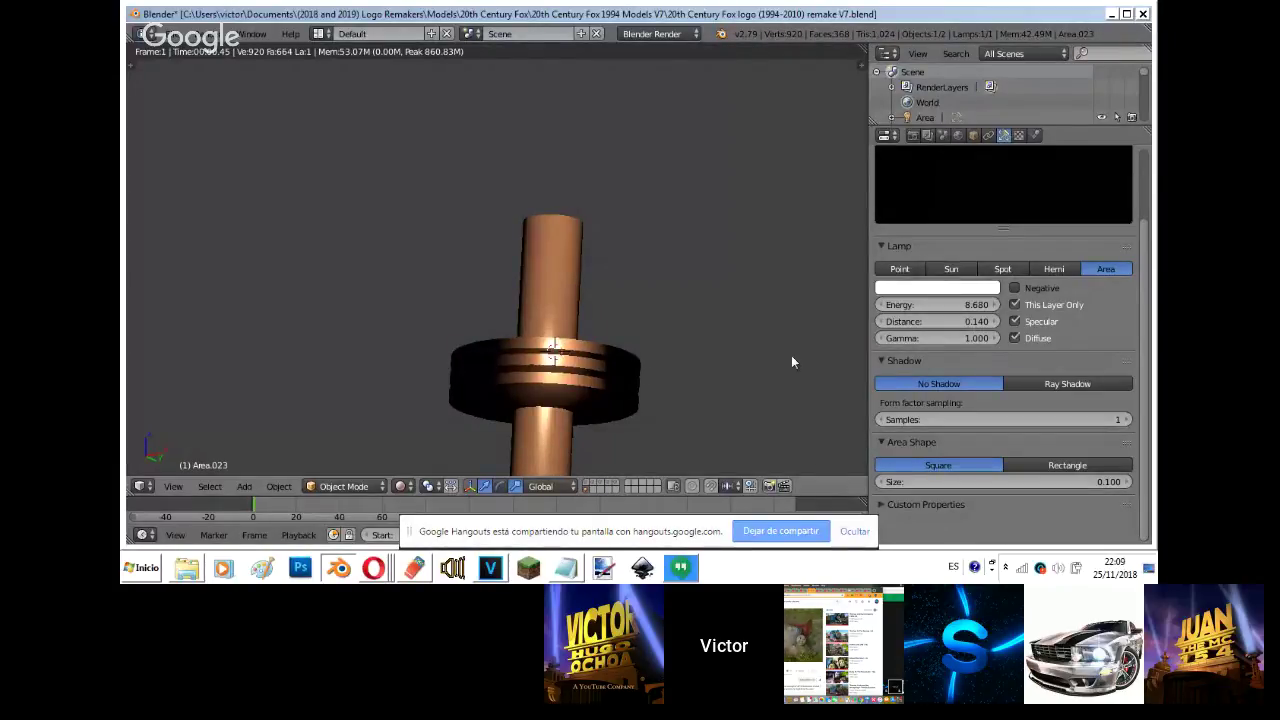
pyautogui.hotkey('shift', 'z')
# - Add the existing Black material to the spire and assign it to all faces on the disc's underside
pyautogui.rightClick(627, 378)
pyautogui.hotkey('shift', 'f')
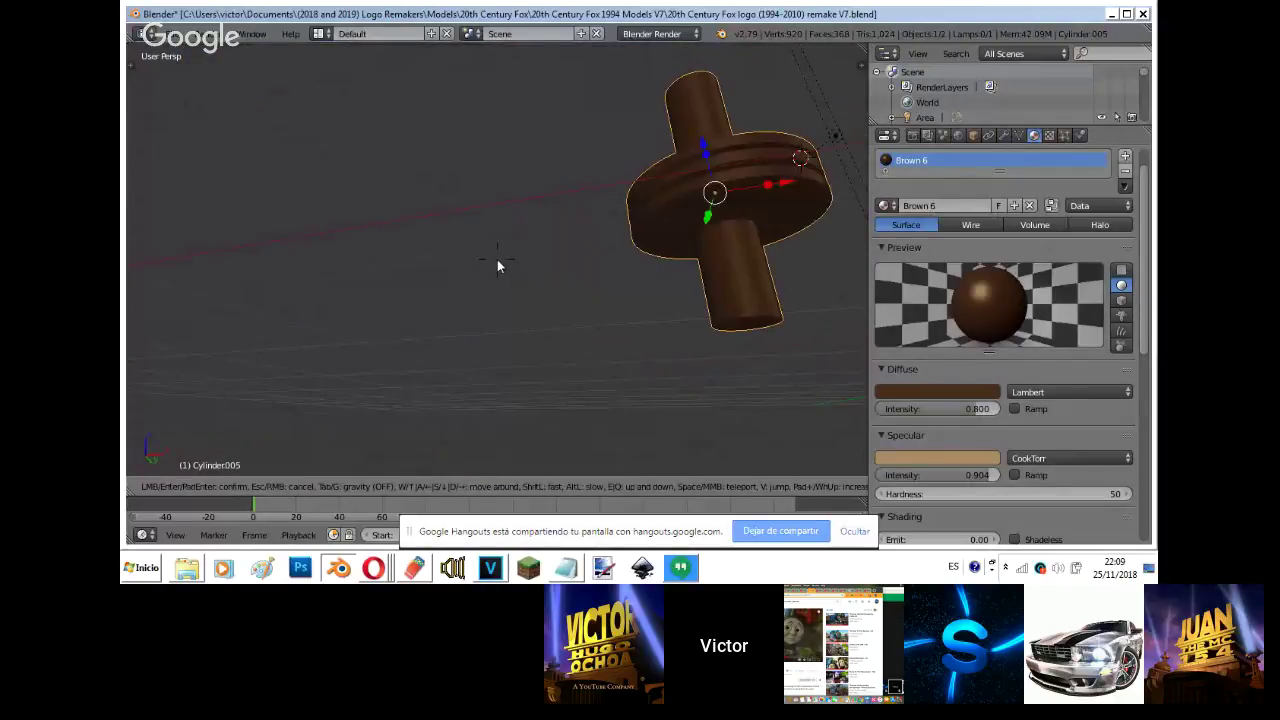
pyautogui.press('w')
pyautogui.click(497, 261)
pyautogui.press('Tab')
pyautogui.rightClick(485, 273)
pyautogui.press('c')
pyautogui.moveTo(570, 274)
pyautogui.mouseDown()
pyautogui.moveTo(585, 337)
pyautogui.moveTo(573, 354)
pyautogui.moveTo(534, 286)
pyautogui.moveTo(446, 318)
pyautogui.moveTo(460, 361)
pyautogui.mouseUp()
pyautogui.hotkey('shift', 'f')
pyautogui.press('q')
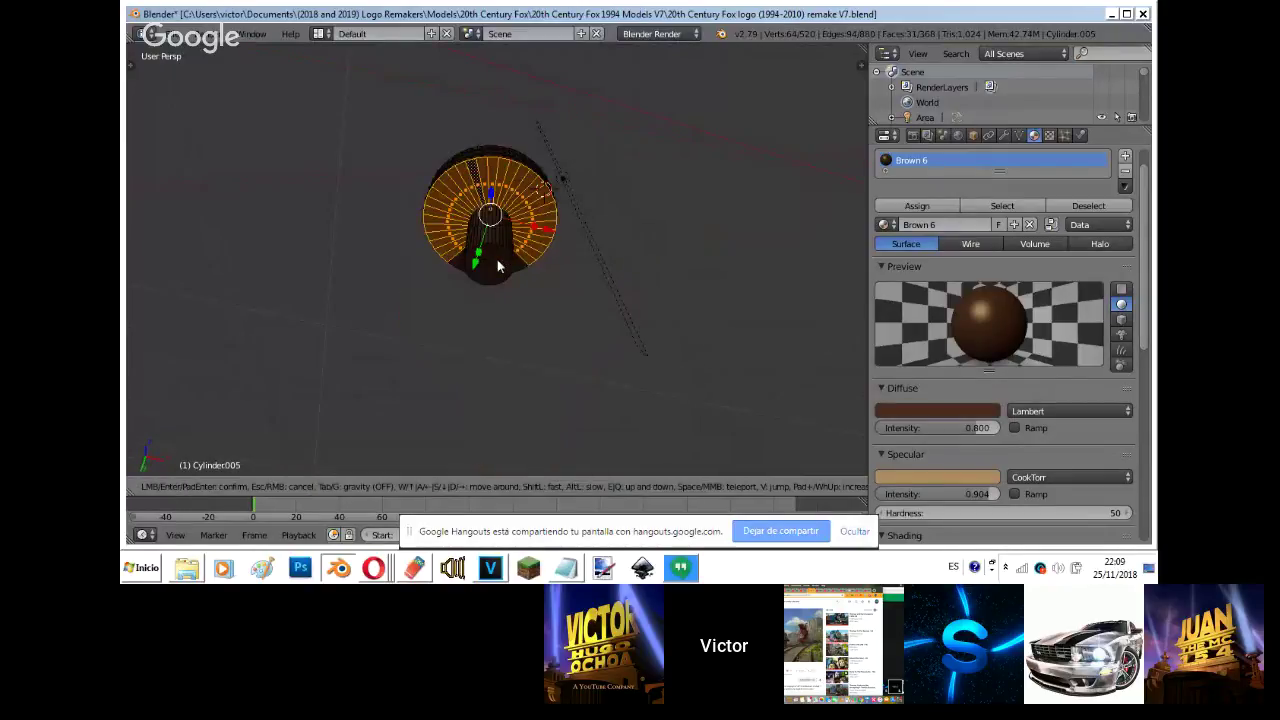
pyautogui.press('w')
pyautogui.click(497, 260)
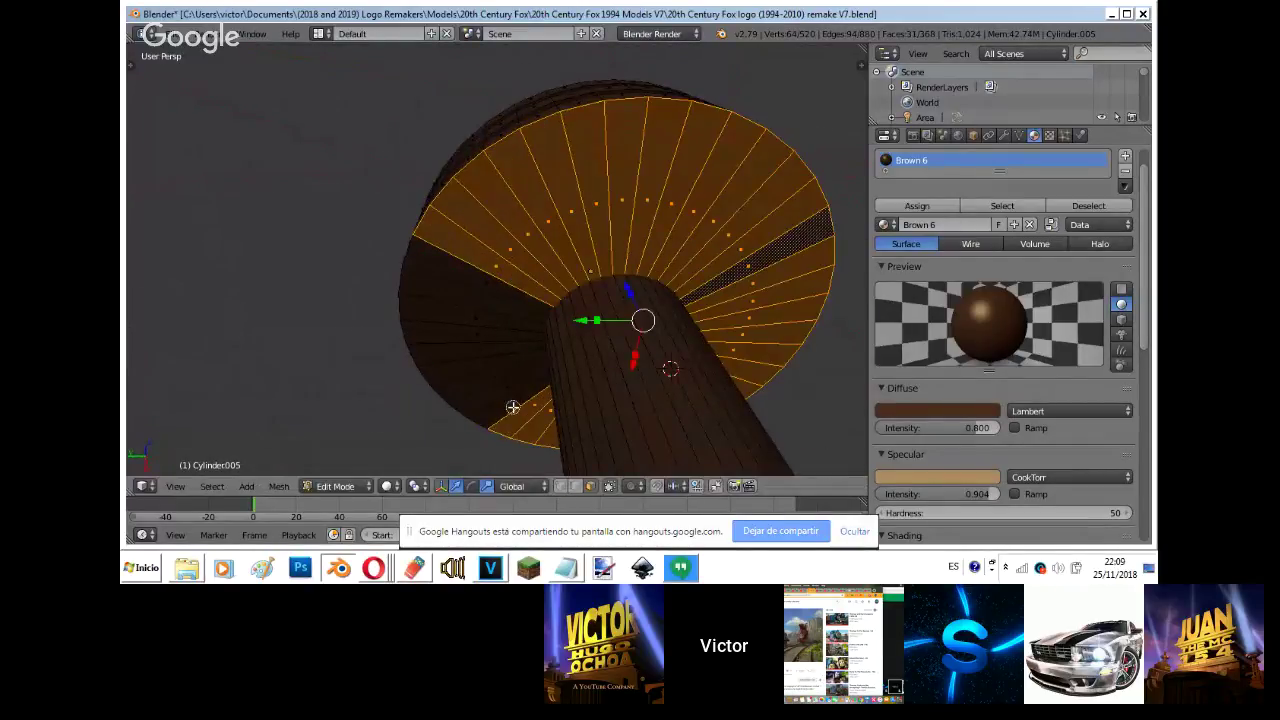
pyautogui.keyDown('ctrl'); pyautogui.rightClick(474, 266); pyautogui.keyUp('ctrl')
pyautogui.click(1125, 156)
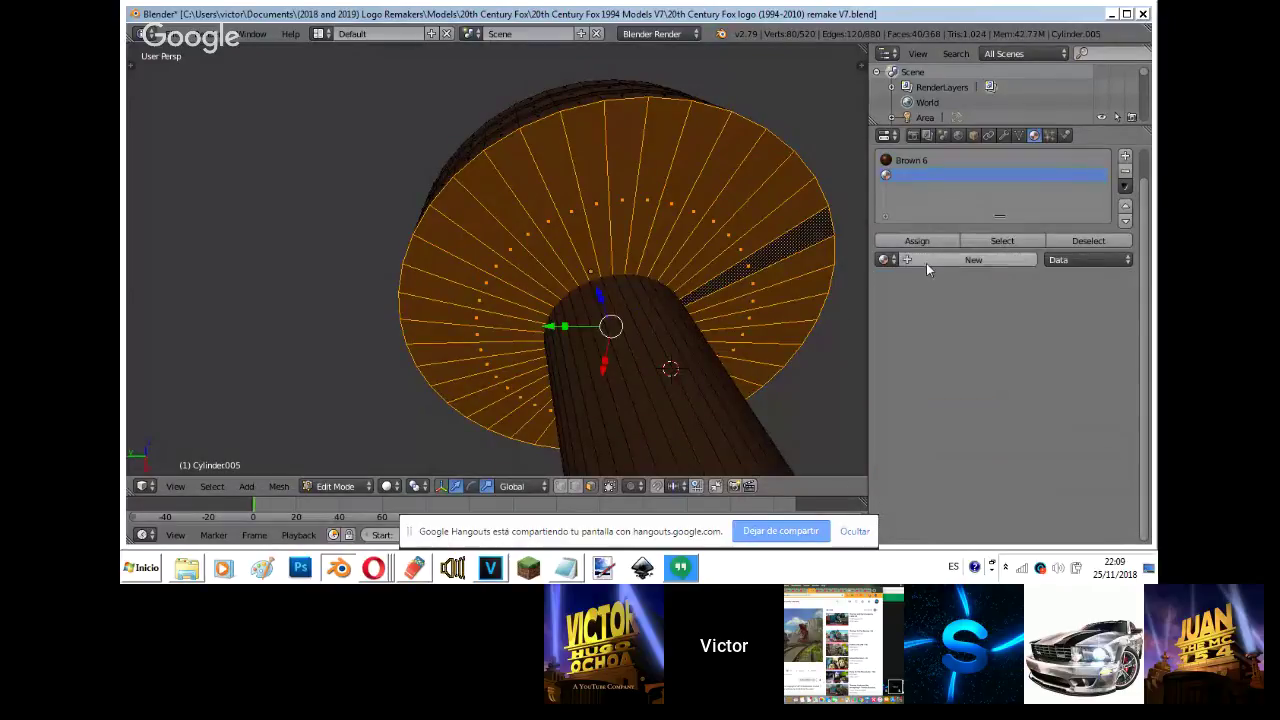
pyautogui.click(884, 259)
pyautogui.click(950, 285)
pyautogui.click(915, 240)
pyautogui.press('Tab')
# - Return to editing the spire's mesh and examine the grooves between the disc's rings
pyautogui.hotkey('shift', 'f')
pyautogui.press('s')
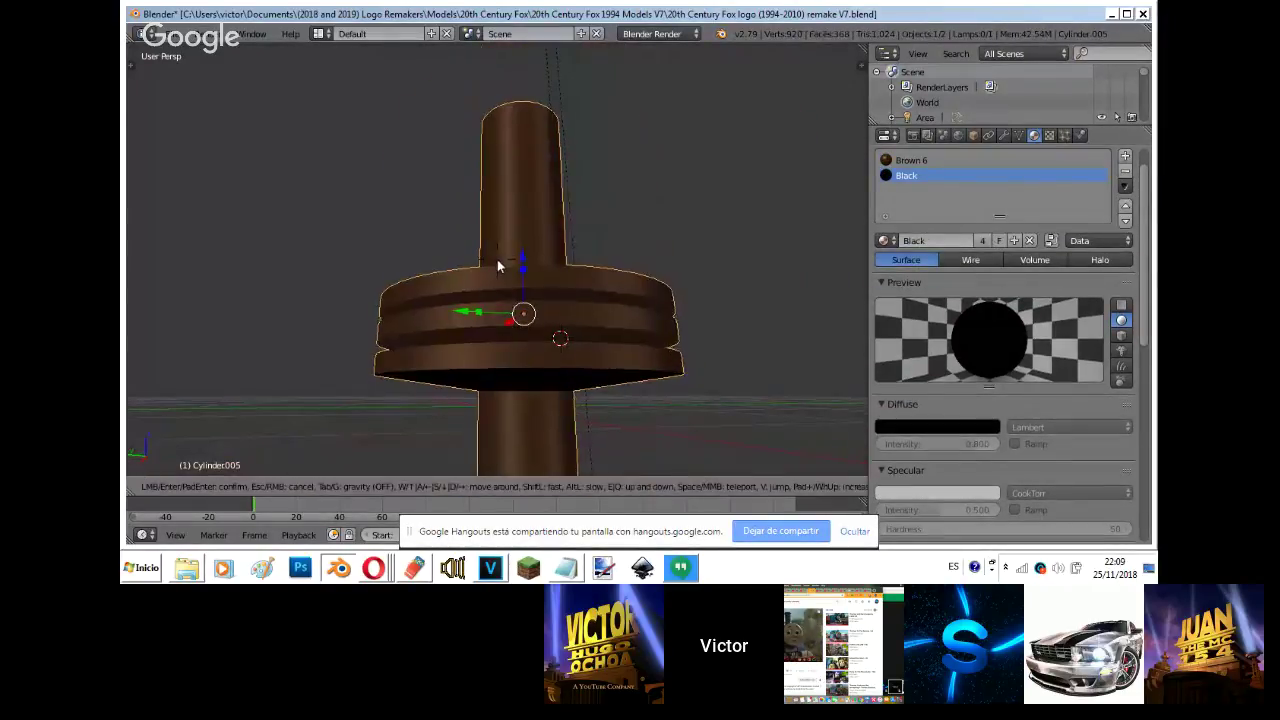
pyautogui.click(497, 262)
pyautogui.press('Tab')
pyautogui.rightClick(505, 334)
pyautogui.hotkey('shift', 'f')
pyautogui.press('d')
pyautogui.press('w')
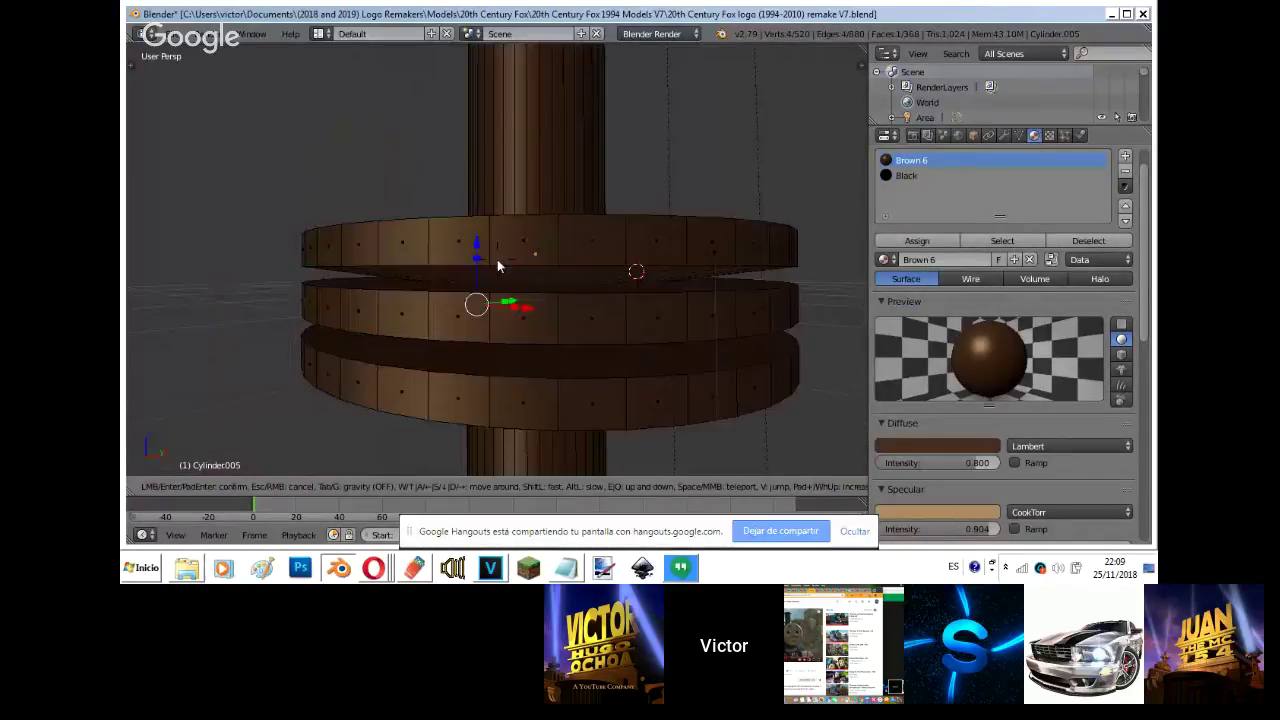
pyautogui.click(497, 262)
pyautogui.hotkey('shift', 'f')
pyautogui.press('d')
pyautogui.press('Escape')
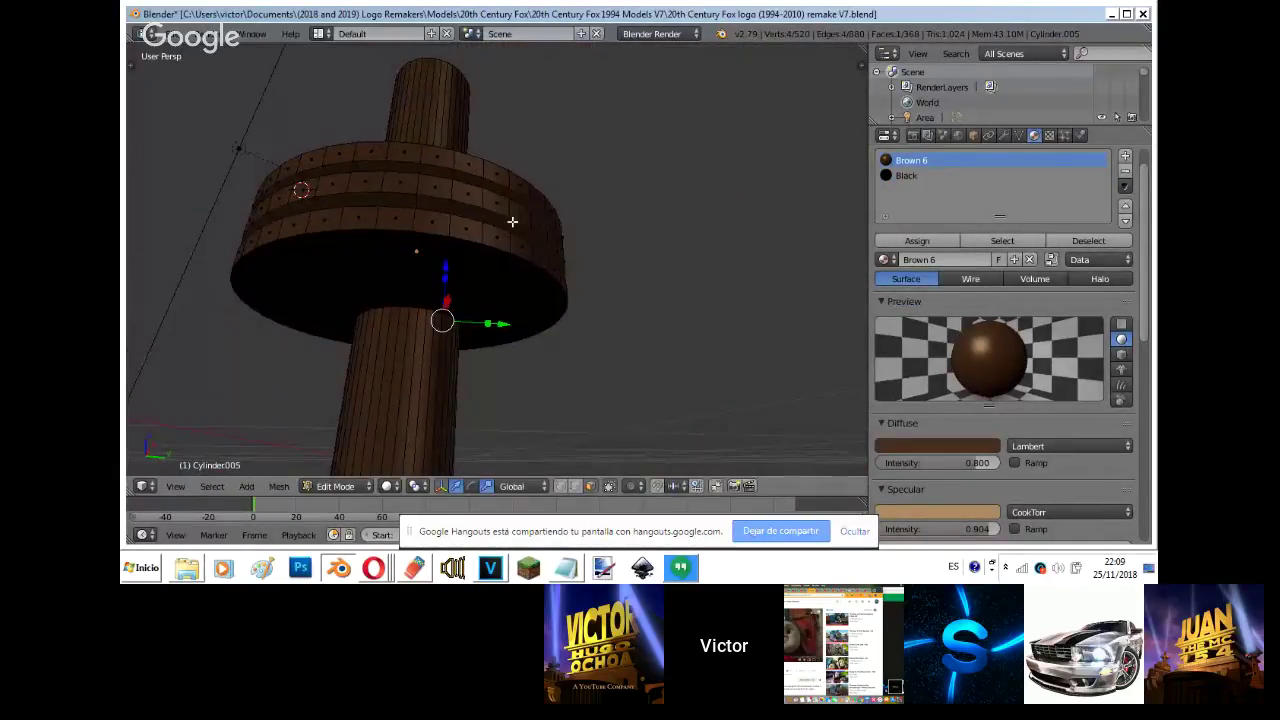
# - Select the faces all around the disc's lower groove and assign the Black material to them
pyautogui.rightClick(521, 227)
pyautogui.keyDown('alt'); pyautogui.rightClick(389, 210); pyautogui.keyUp('alt')
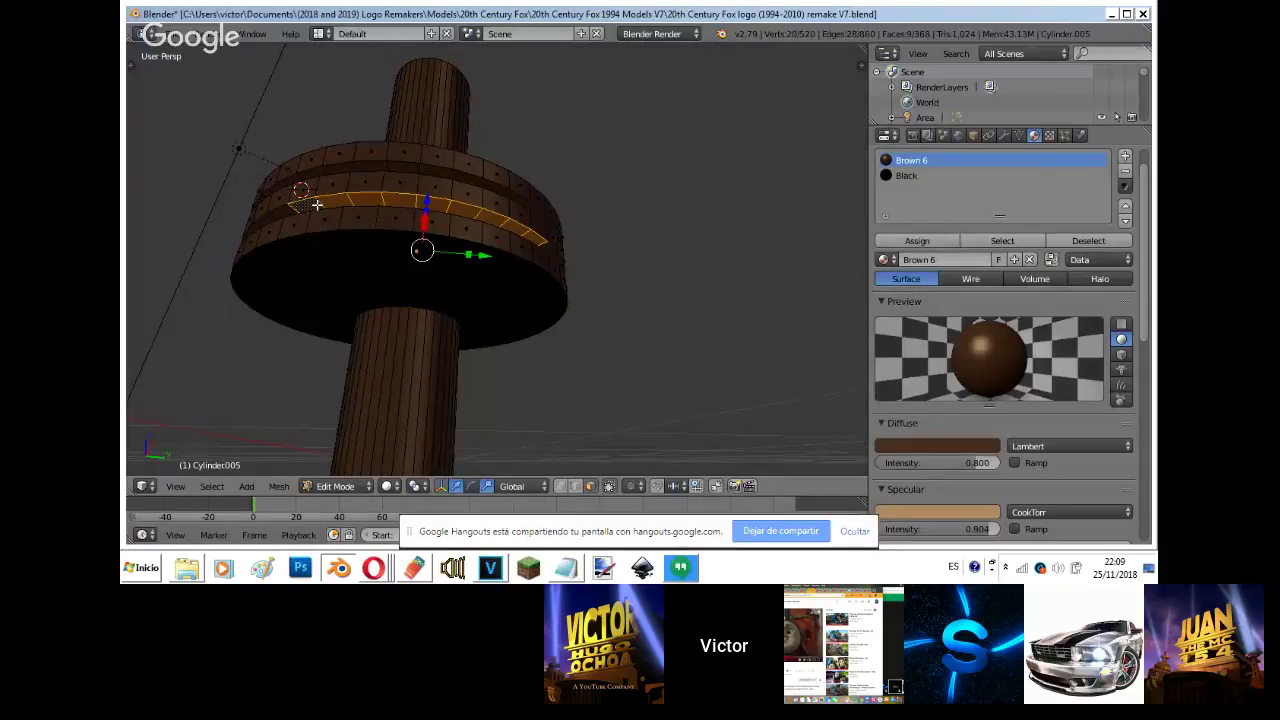
pyautogui.hotkey('shift', 'f')
pyautogui.press('Escape')
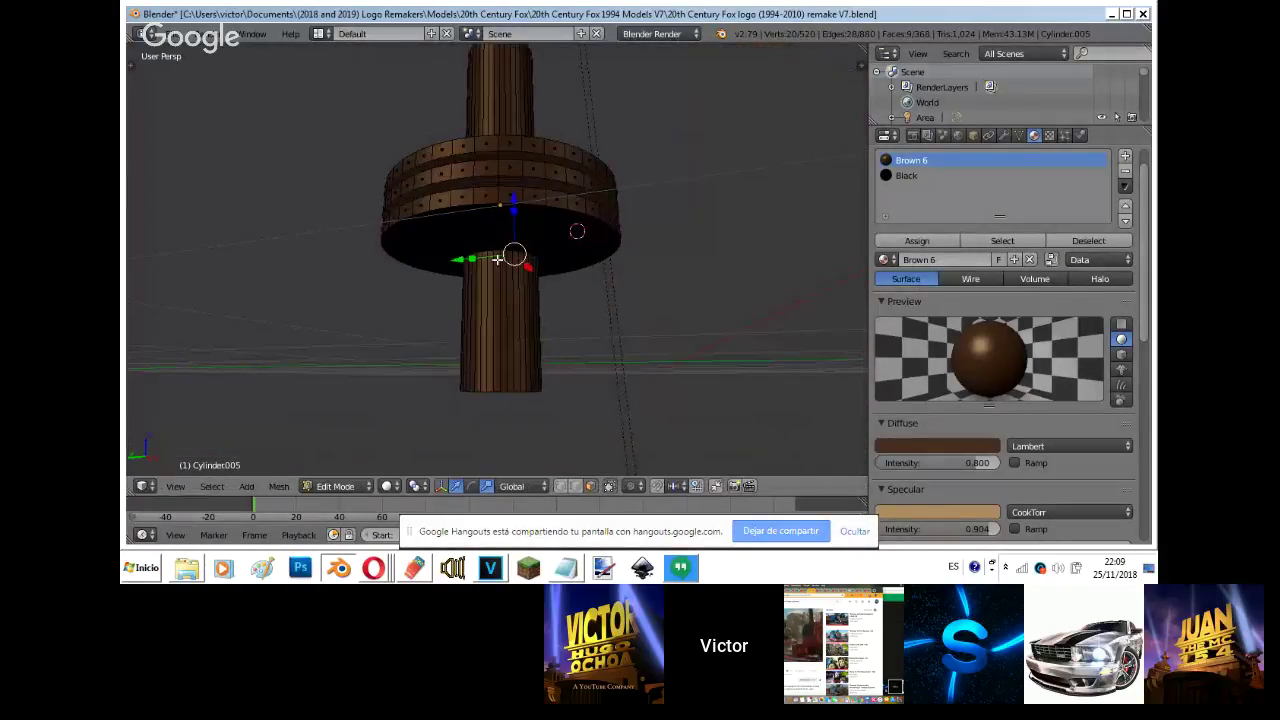
pyautogui.keyDown('shift'); pyautogui.rightClick(457, 180); pyautogui.keyUp('shift')
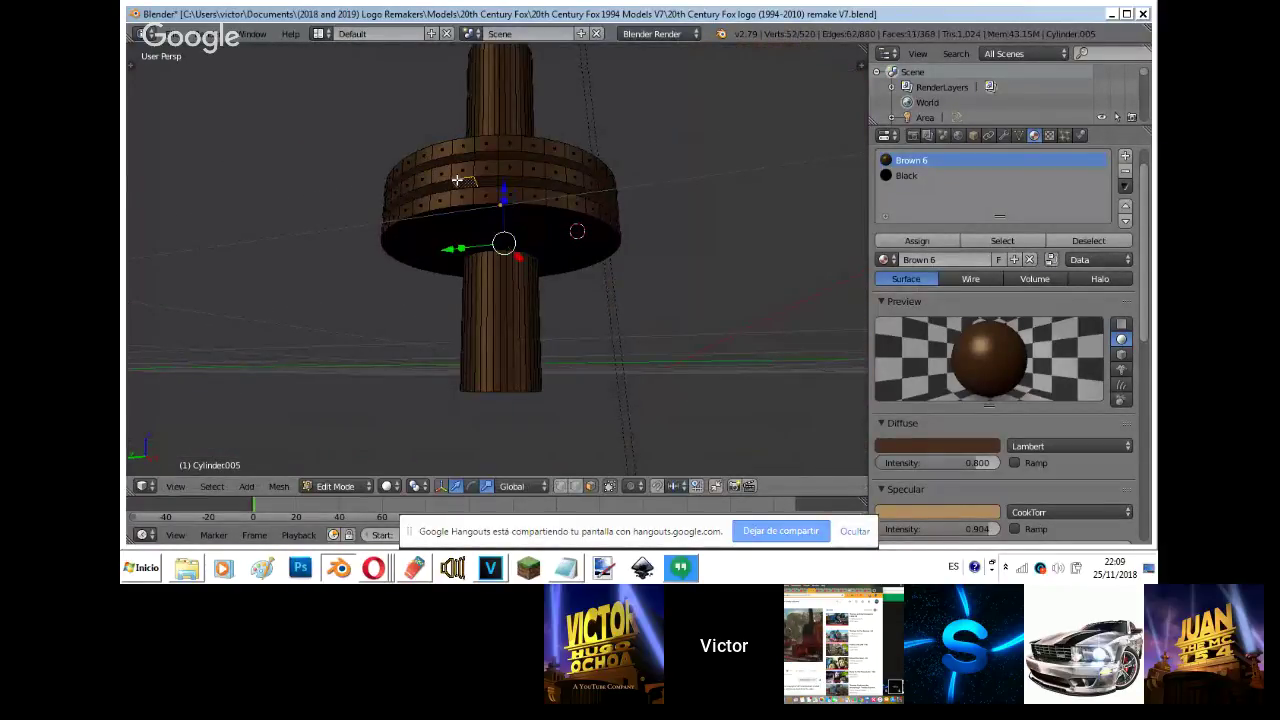
pyautogui.keyDown('alt'); pyautogui.keyDown('shift'); pyautogui.rightClick(560, 189); pyautogui.keyUp('shift'); pyautogui.keyUp('alt')
pyautogui.hotkey('shift', 'f')
pyautogui.press('d')
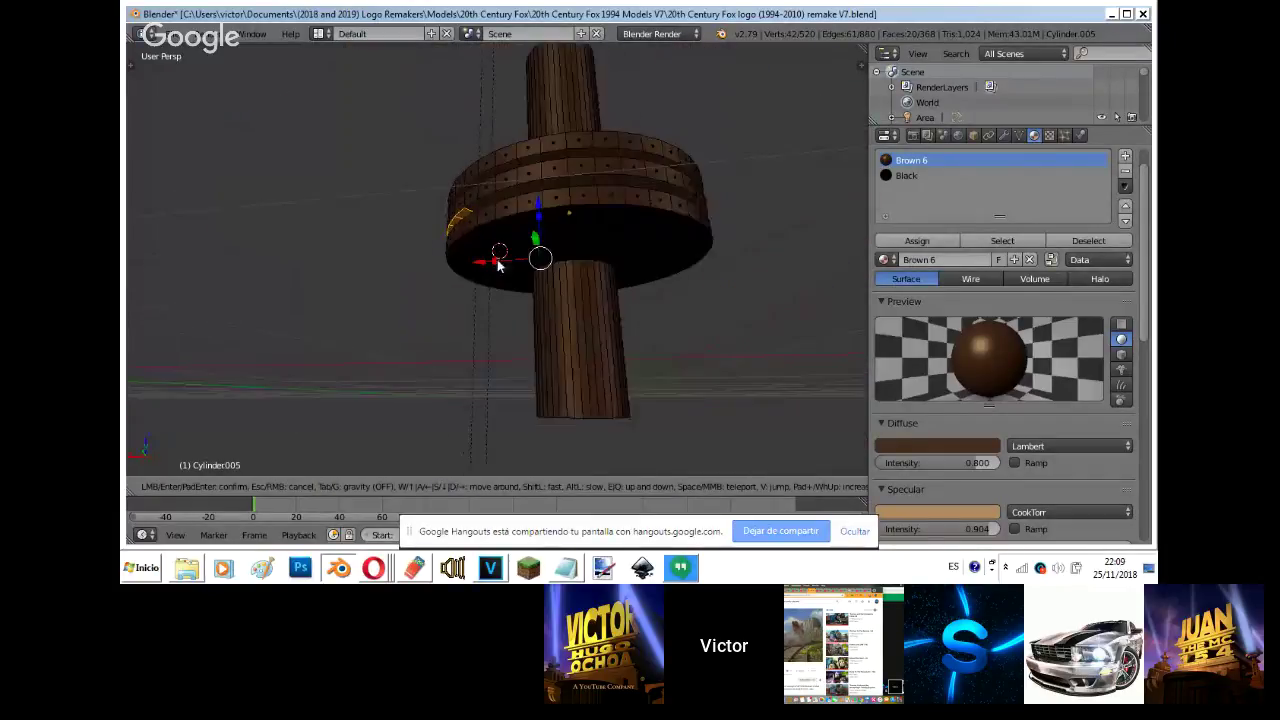
pyautogui.click(497, 259)
pyautogui.keyDown('alt'); pyautogui.keyDown('shift'); pyautogui.rightClick(648, 194); pyautogui.keyUp('shift'); pyautogui.keyUp('alt')
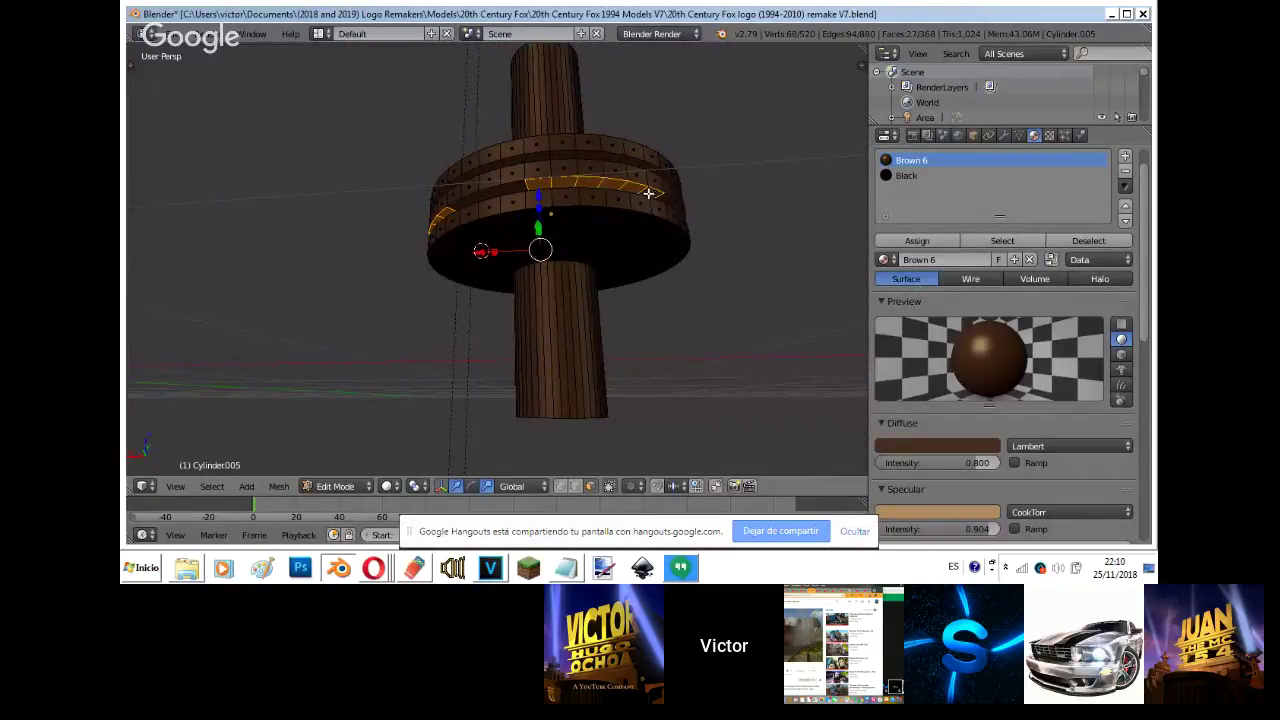
pyautogui.hotkey('shift', 'f')
pyautogui.press('Return')
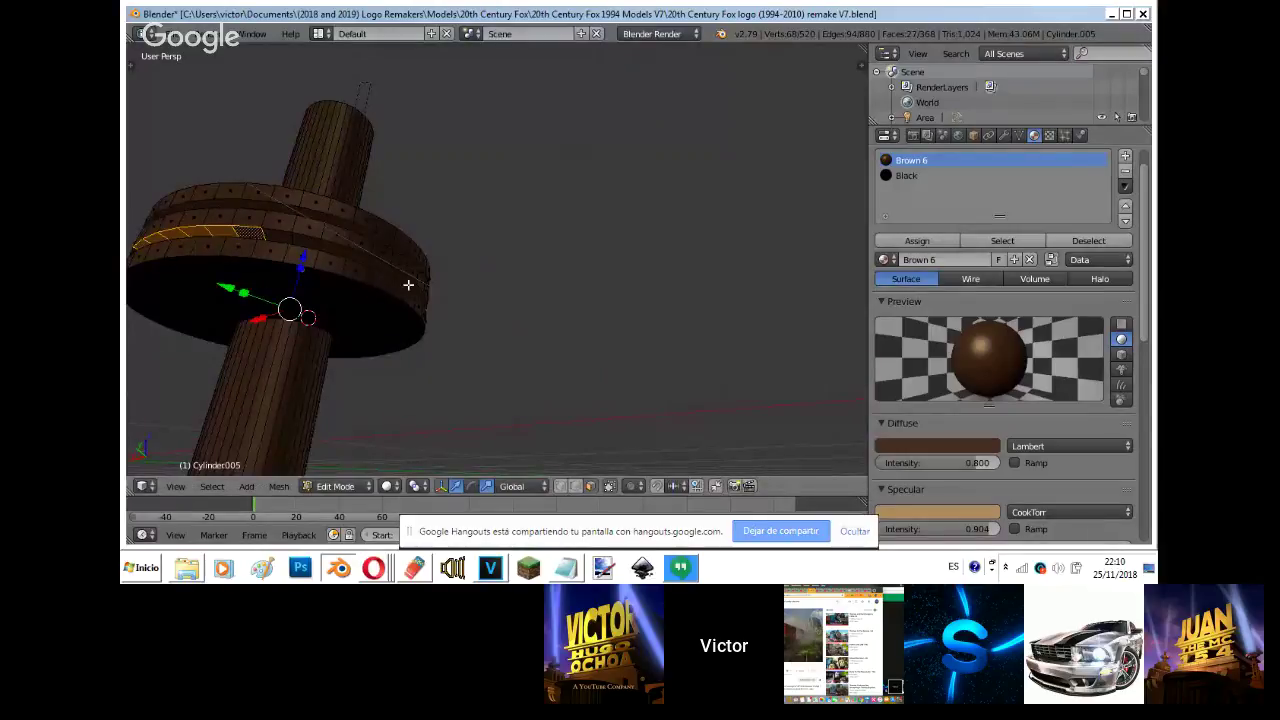
pyautogui.keyDown('alt'); pyautogui.keyDown('shift'); pyautogui.rightClick(409, 285); pyautogui.keyUp('shift'); pyautogui.keyUp('alt')
pyautogui.hotkey('shift', 'f')
pyautogui.press('d')
pyautogui.click(497, 259)
pyautogui.moveTo(451, 306); pyautogui.dragTo(498, 260, button='middle')
pyautogui.keyDown('alt'); pyautogui.keyDown('shift'); pyautogui.rightClick(536, 271); pyautogui.keyUp('shift'); pyautogui.keyUp('alt')
pyautogui.keyDown('shift'); pyautogui.rightClick(580, 272); pyautogui.keyUp('shift')
pyautogui.hotkey('ctrl', 'z')
pyautogui.keyDown('shift'); pyautogui.rightClick(590, 260); pyautogui.keyUp('shift')
pyautogui.keyDown('shift'); pyautogui.rightClick(555, 251); pyautogui.keyUp('shift')
pyautogui.hotkey('ctrl', 'z')
pyautogui.keyDown('shift'); pyautogui.rightClick(568, 261); pyautogui.keyUp('shift')
pyautogui.keyDown('shift'); pyautogui.rightClick(550, 262); pyautogui.keyUp('shift')
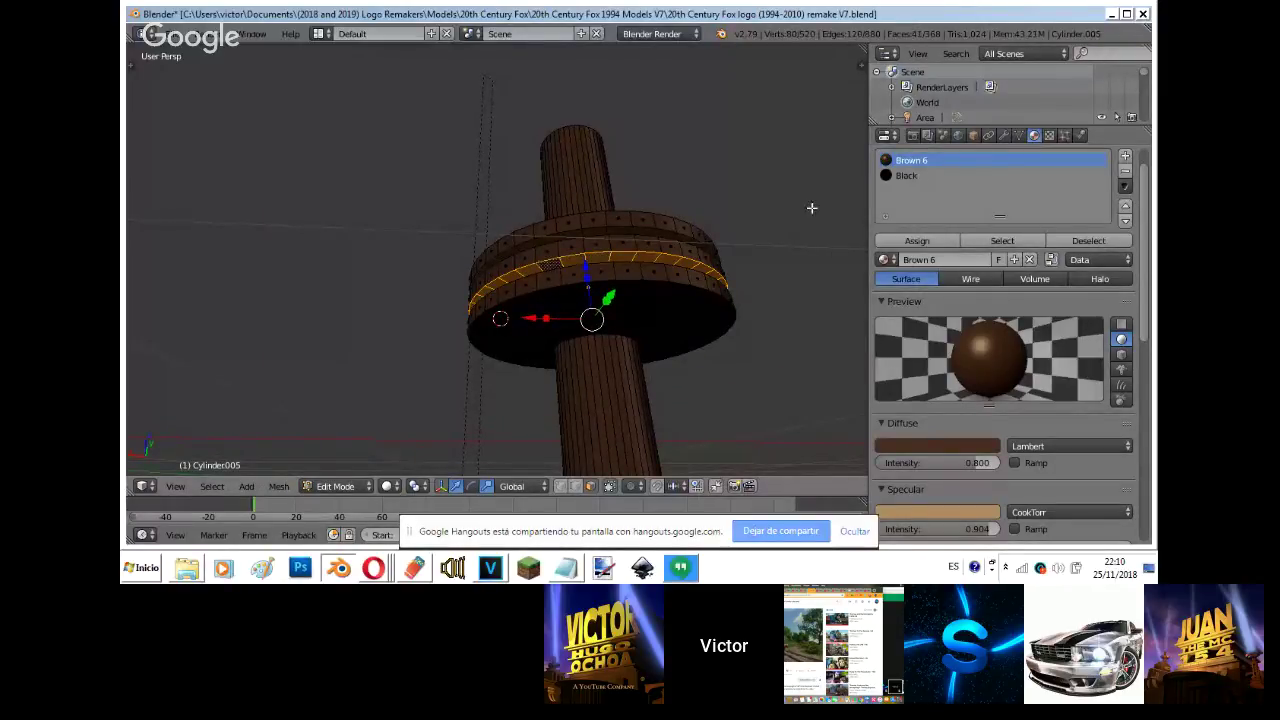
pyautogui.click(906, 175)
pyautogui.click(917, 241)
# - Select the faces all around the disc's upper groove and assign the Black material to them
pyautogui.rightClick(667, 236)
pyautogui.hotkey('shift', 'f')
pyautogui.press('d')
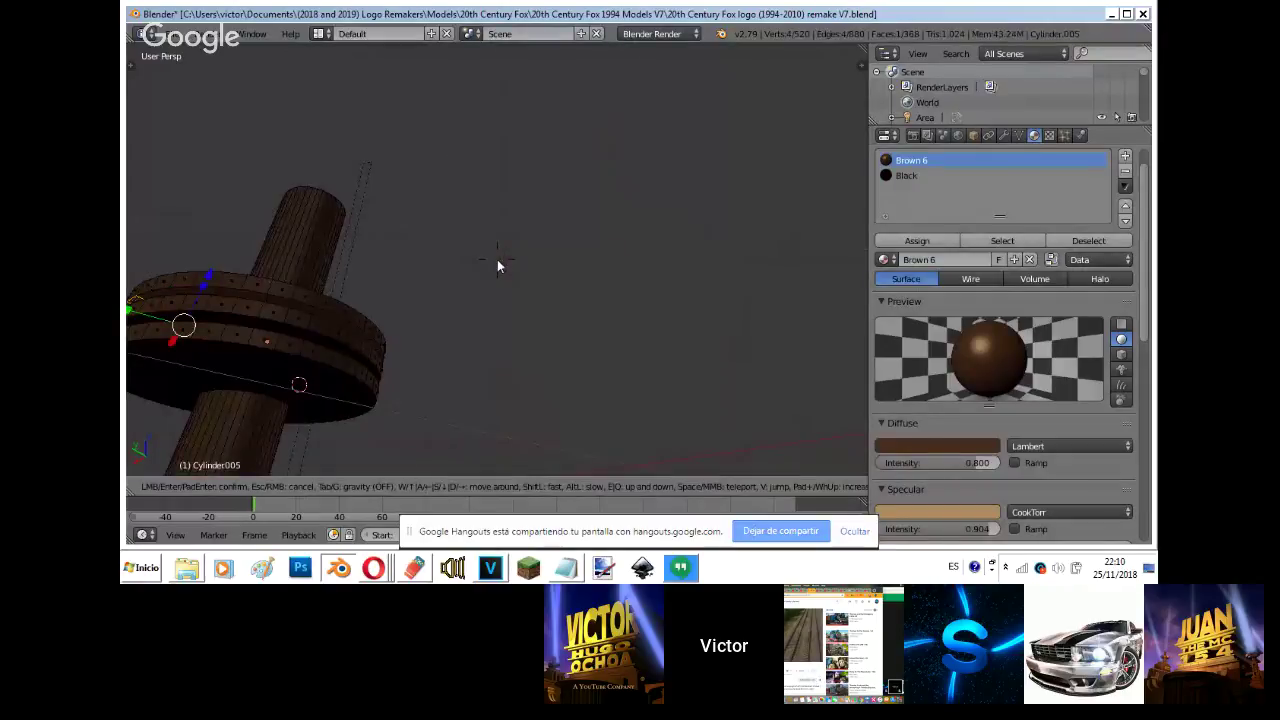
pyautogui.press('w')
pyautogui.click(497, 260)
pyautogui.keyDown('alt'); pyautogui.rightClick(762, 246); pyautogui.keyUp('alt')
pyautogui.moveTo(766, 240); pyautogui.dragTo(500, 266, button='middle')
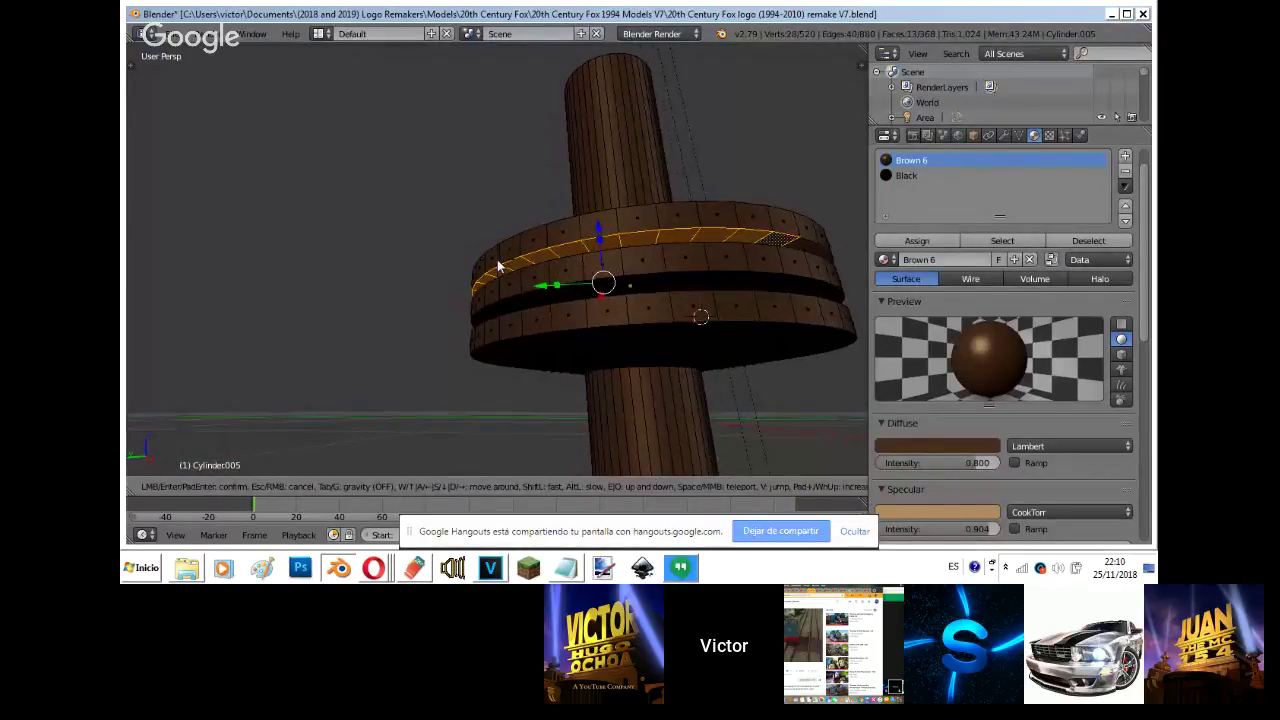
pyautogui.scroll(-3, 500, 266)
pyautogui.keyDown('ctrl'); pyautogui.rightClick(528, 331); pyautogui.keyUp('ctrl')
pyautogui.hotkey('shift', 'f')
pyautogui.press('d')
pyautogui.press('w')
pyautogui.click(497, 260)
pyautogui.keyDown('alt'); pyautogui.keyDown('shift'); pyautogui.rightClick(560, 318); pyautogui.keyUp('shift'); pyautogui.keyUp('alt')
pyautogui.moveTo(560, 318); pyautogui.dragTo(497, 259, button='middle')
pyautogui.scroll(-3, 497, 259)
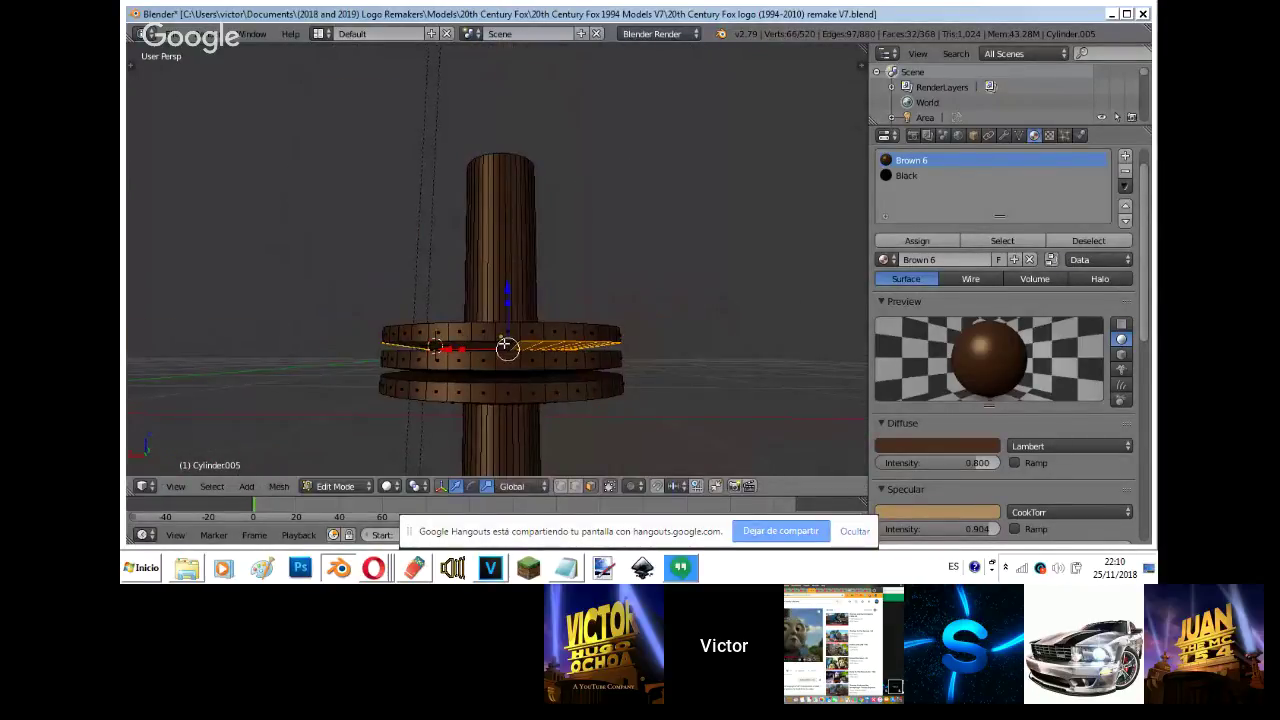
pyautogui.keyDown('alt'); pyautogui.keyDown('shift'); pyautogui.rightClick(507, 345); pyautogui.keyUp('shift'); pyautogui.keyUp('alt')
pyautogui.click(906, 175)
pyautogui.click(905, 240)
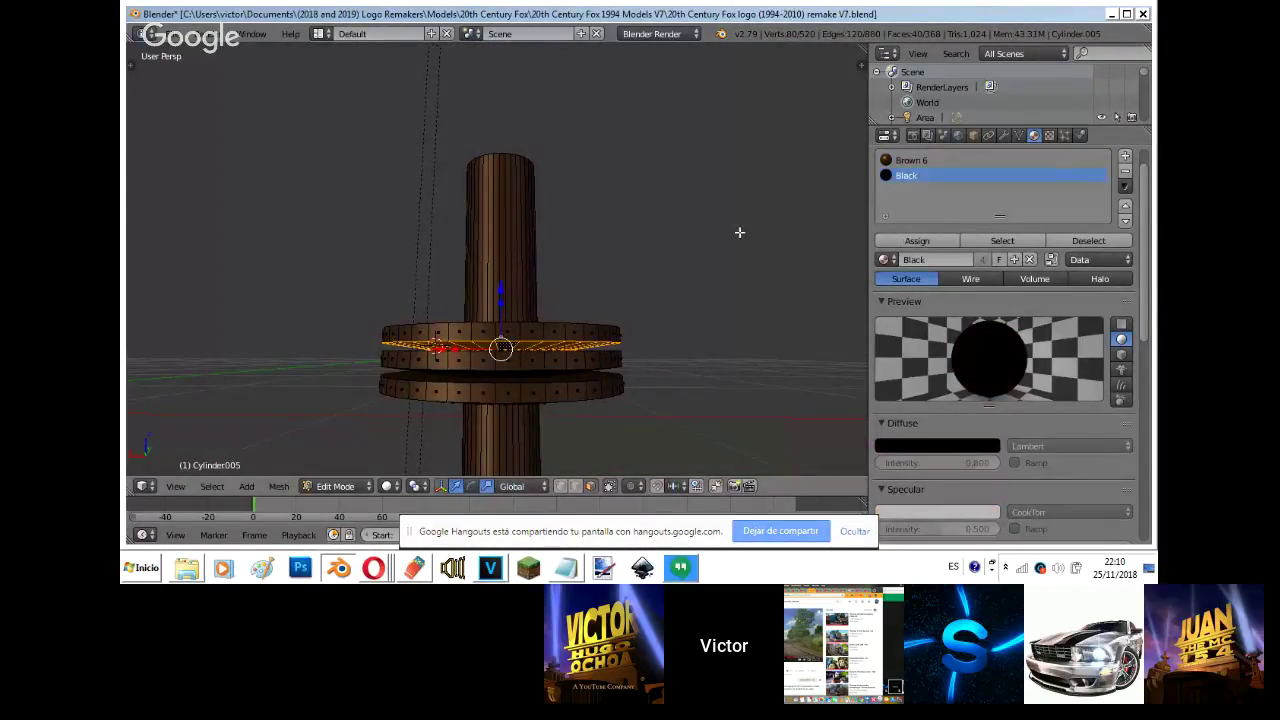
# - Preview the cylinder's materials in rendered shading from the camera view
pyautogui.press('Tab')
pyautogui.hotkey('shift', 'z')
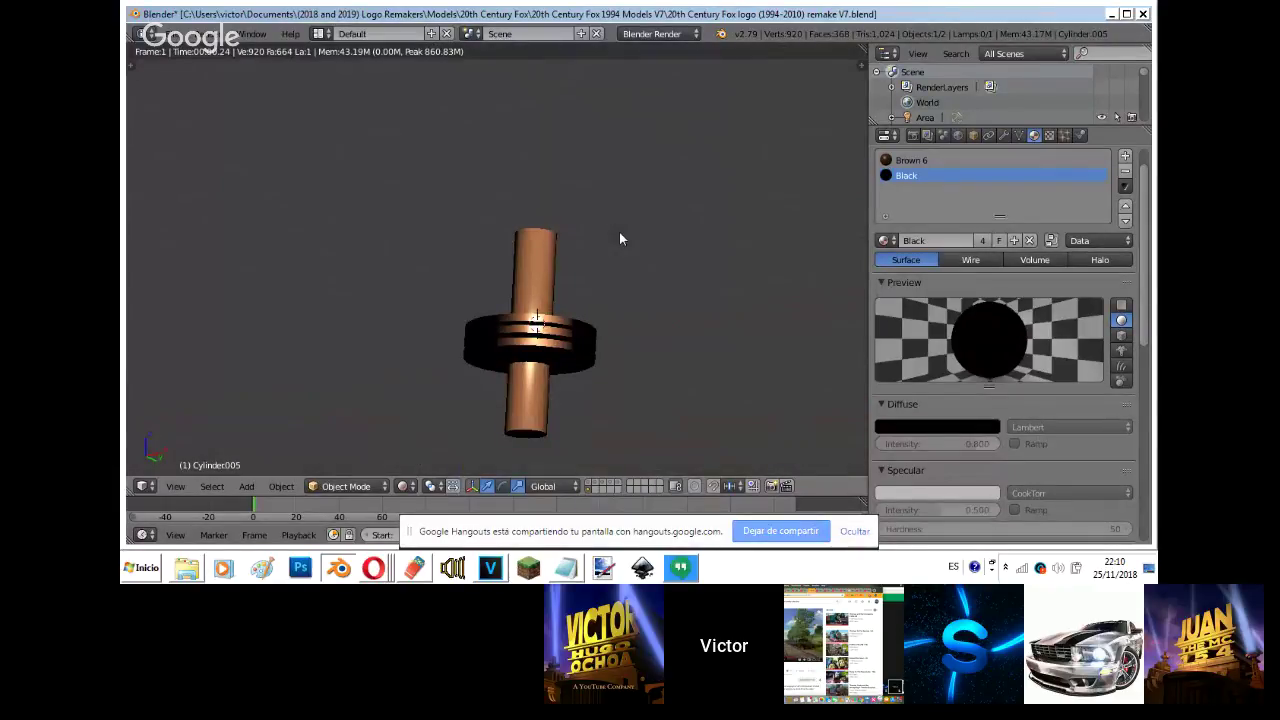
pyautogui.hotkey('shift', 'z')
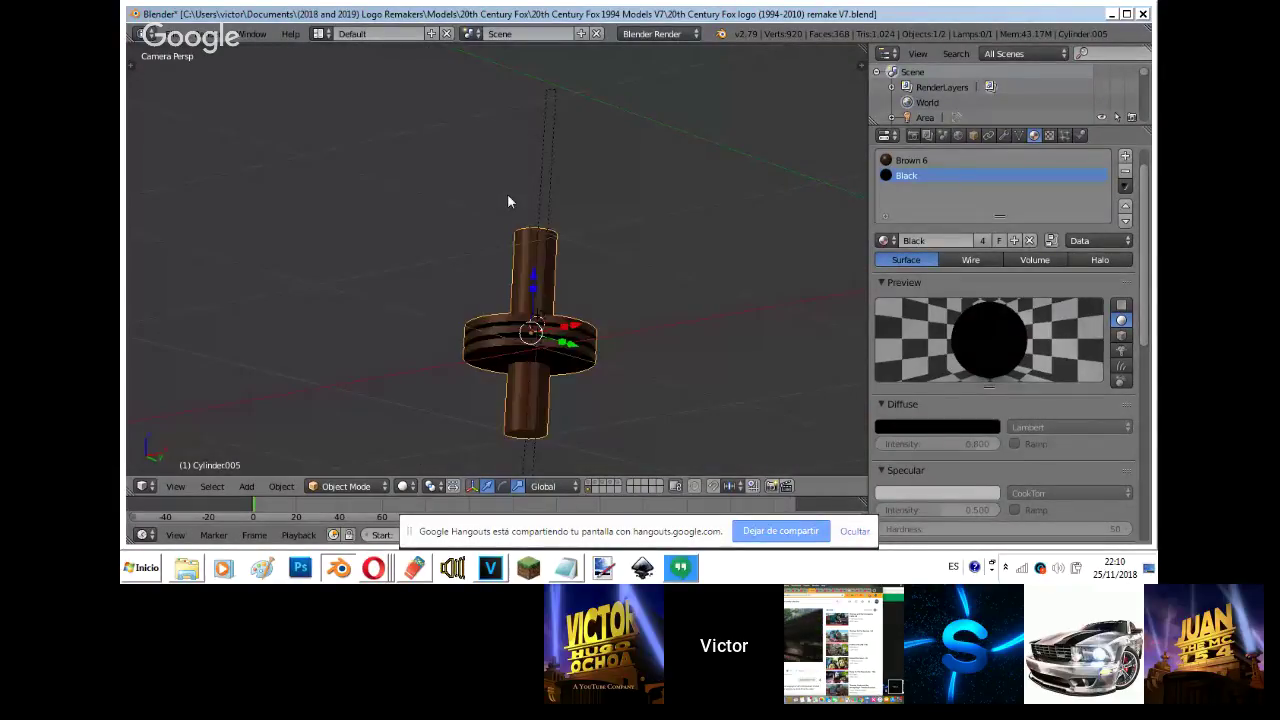
# - Replace the Black material slot with a new material named Brown 7 that copies the Brown 6 settings
pyautogui.click(898, 161)
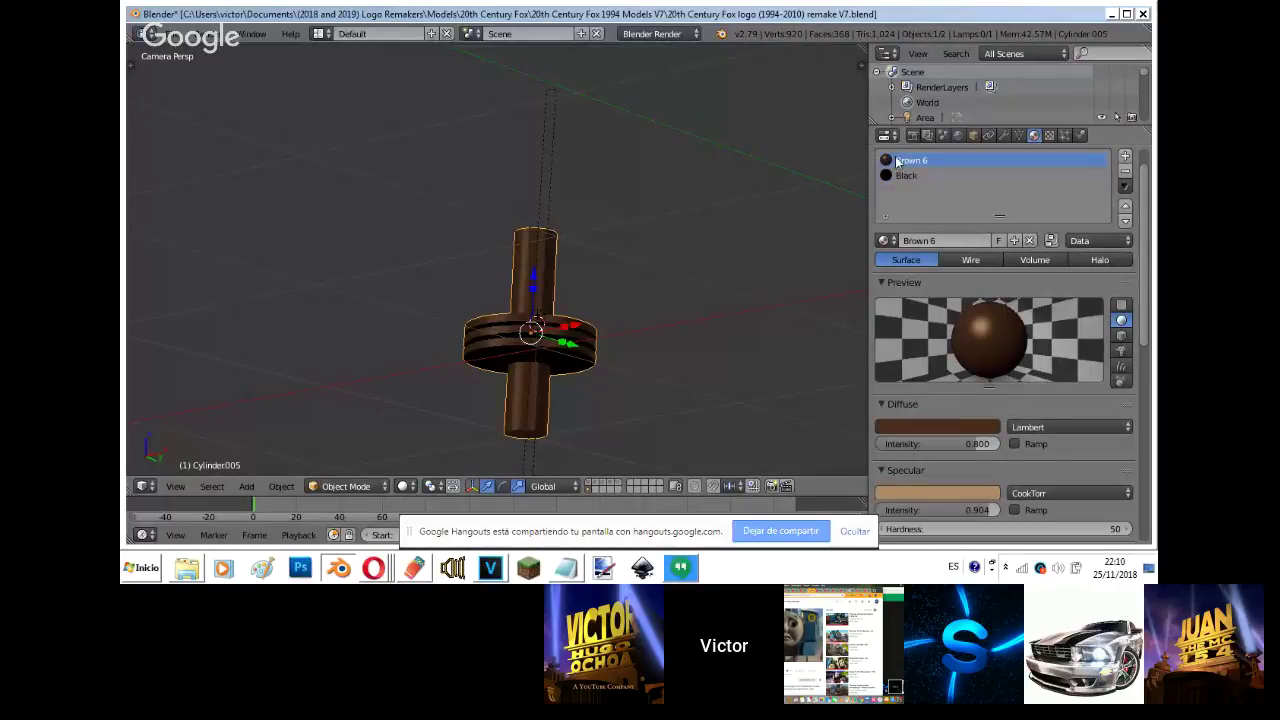
pyautogui.click(1125, 186)
pyautogui.click(1050, 175)
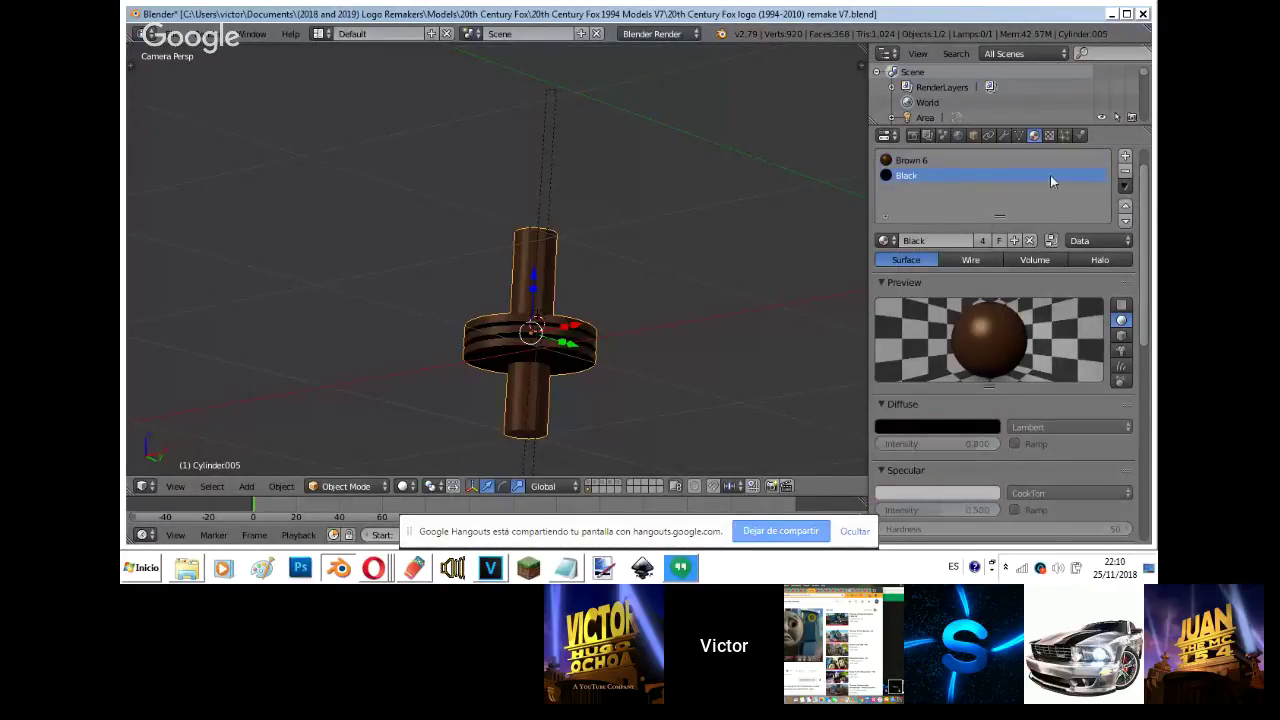
pyautogui.click(1125, 172)
pyautogui.click(1125, 157)
pyautogui.click(887, 241)
pyautogui.click(946, 242)
pyautogui.doubleClick(937, 174)
pyautogui.write('Brown 7')
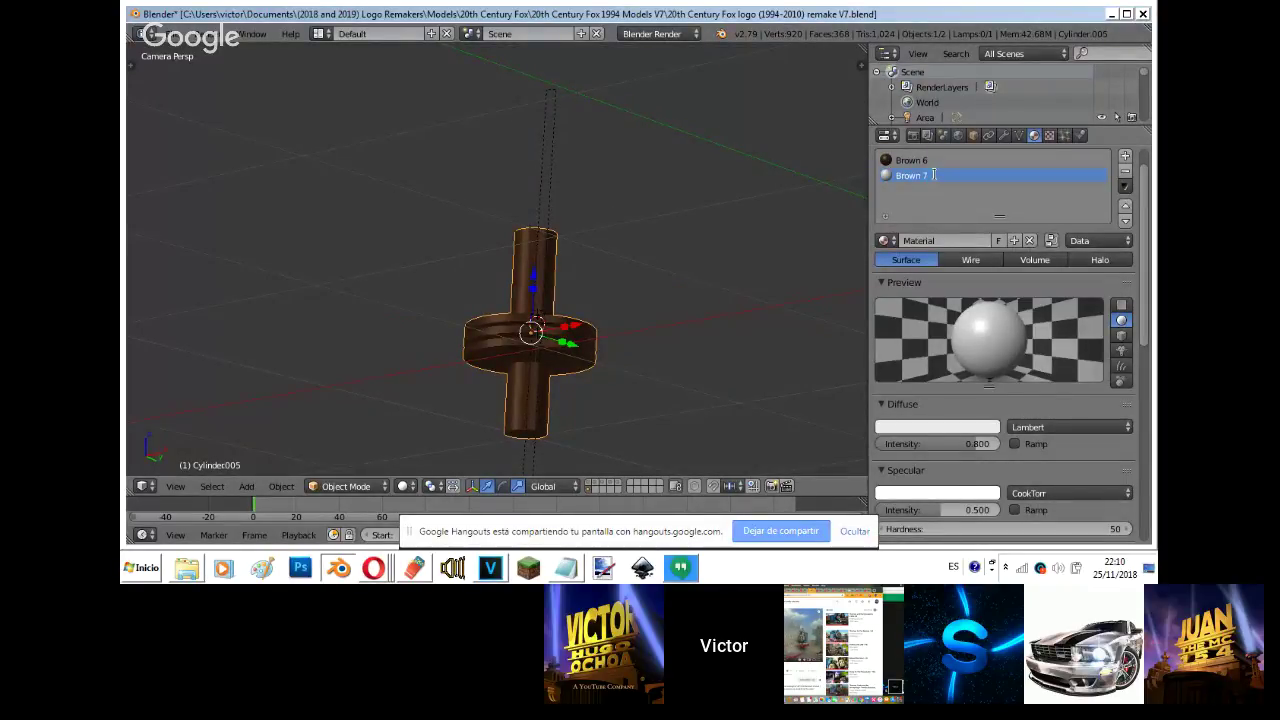
pyautogui.click(1125, 186)
pyautogui.click(1089, 233)
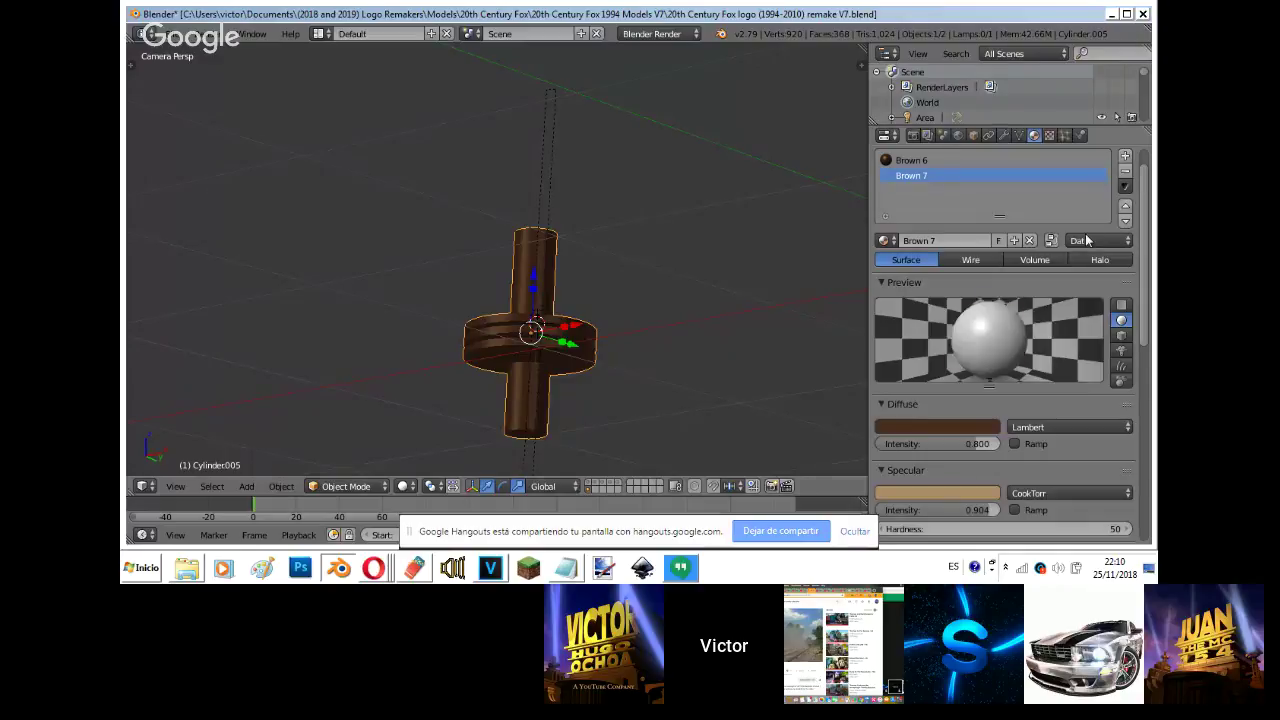
# - Add part of the middle disc's underside face ring to the existing face selection in Edit Mode
pyautogui.press('Tab')
pyautogui.hotkey('shift', 'f')
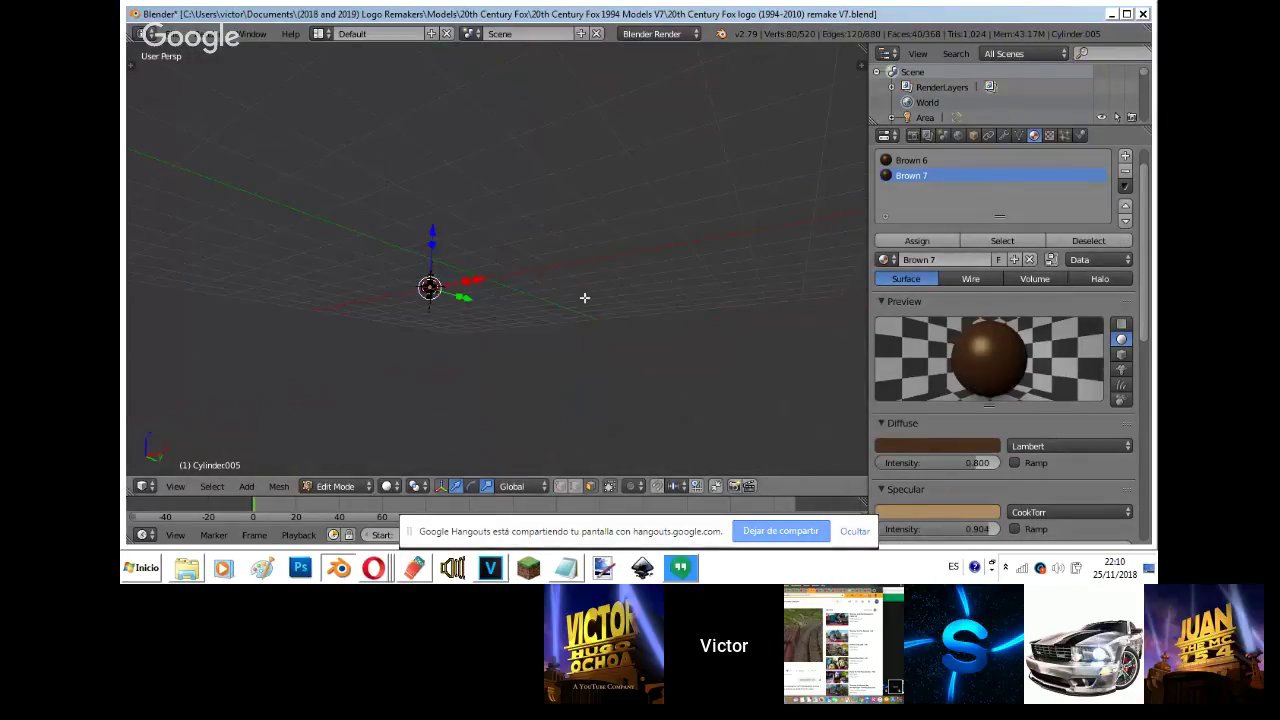
pyautogui.press('w')
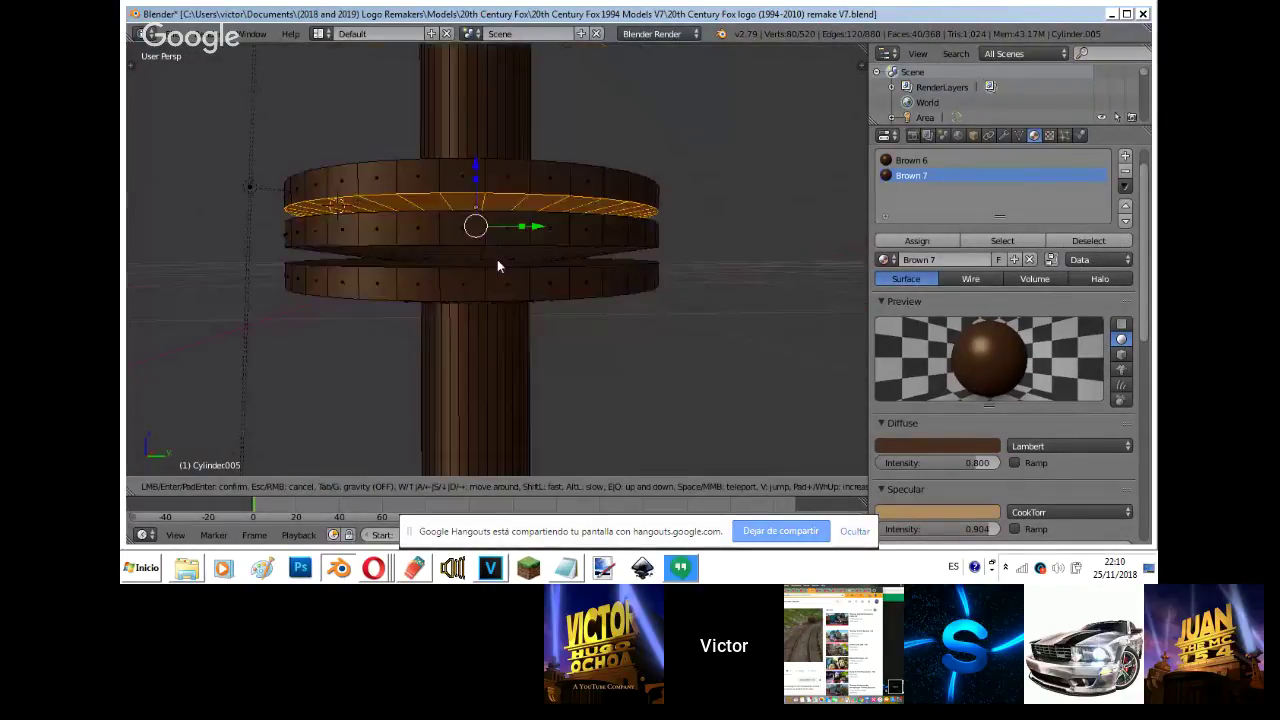
pyautogui.click(498, 266)
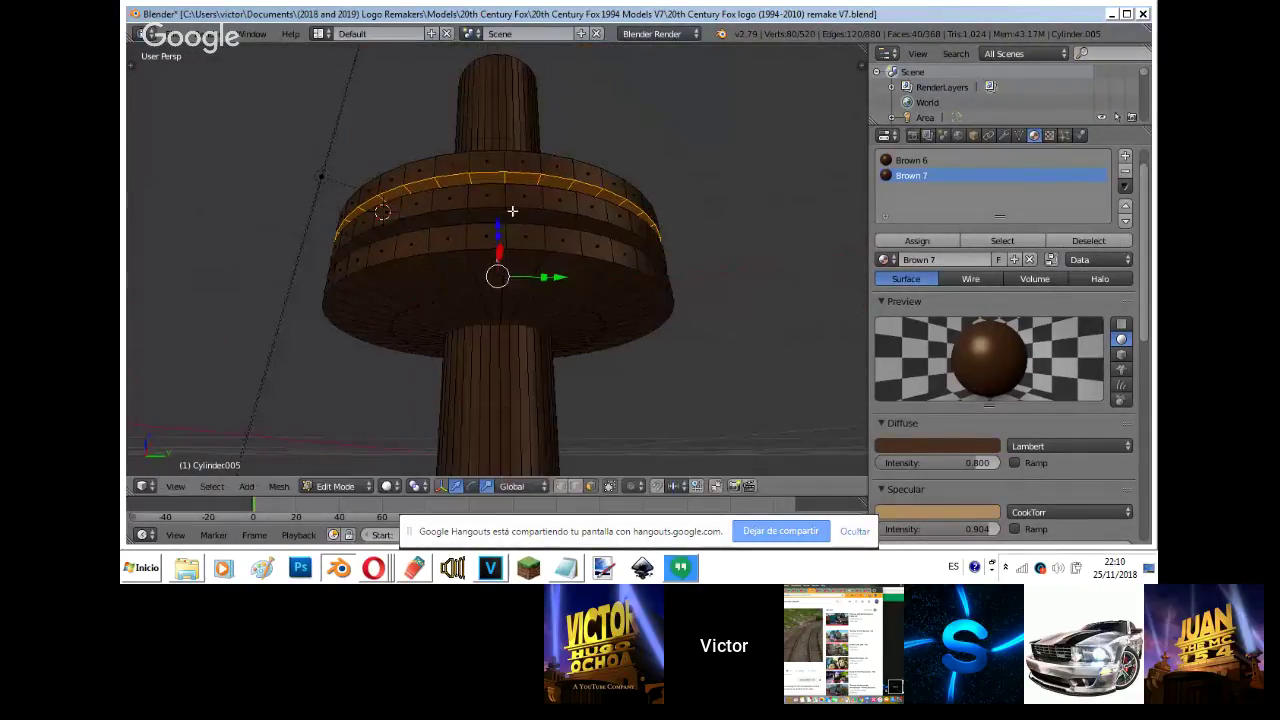
pyautogui.keyDown('shift'); pyautogui.rightClick(656, 268); pyautogui.keyUp('shift')
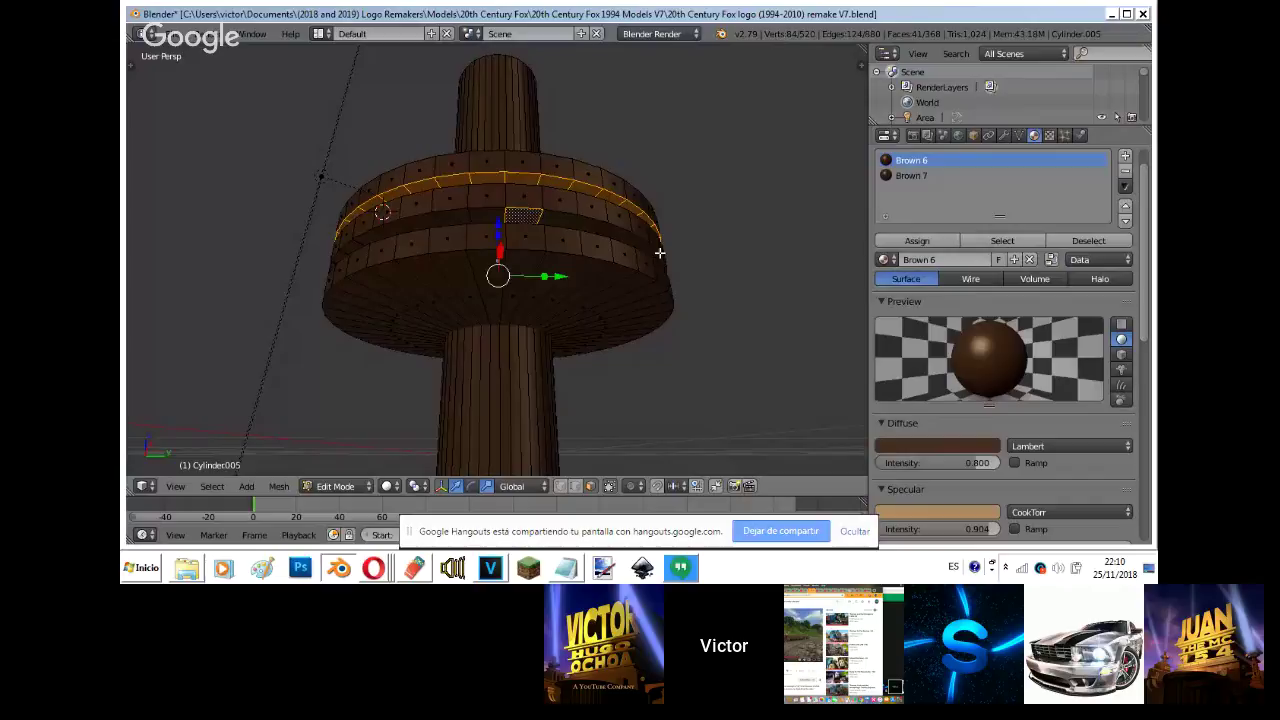
pyautogui.hotkey('shift', 'f')
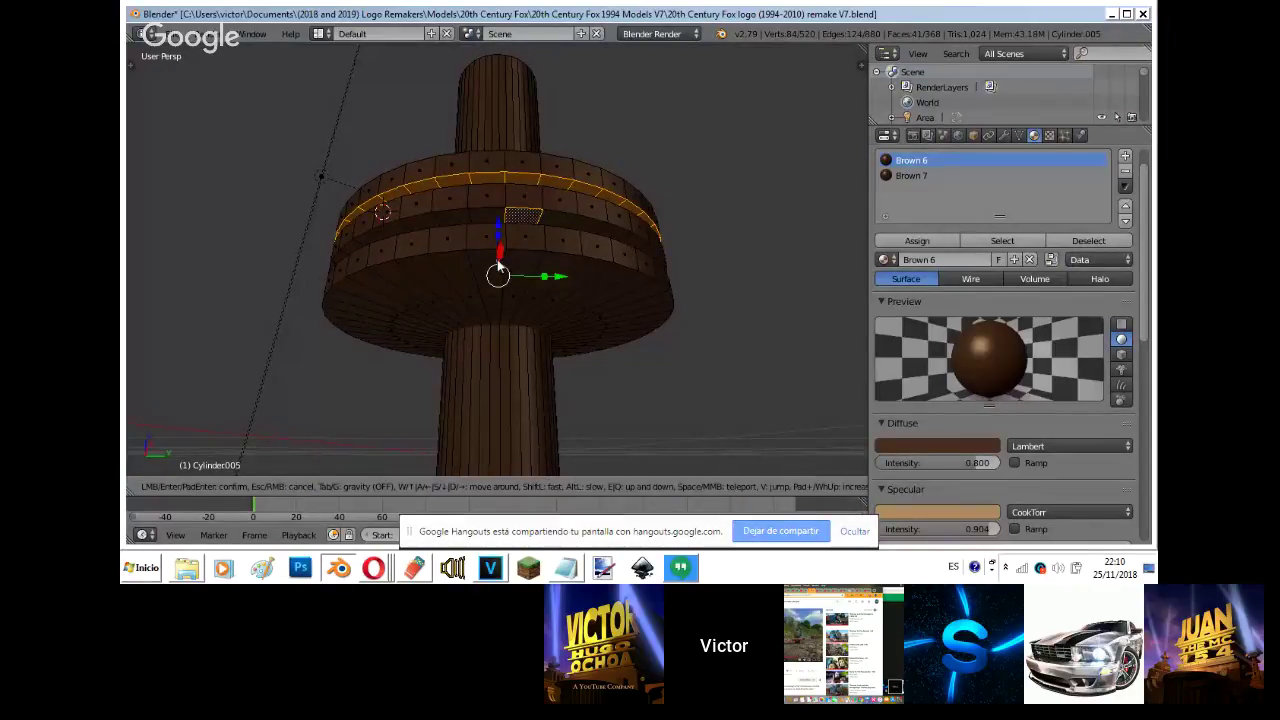
pyautogui.click(498, 262)
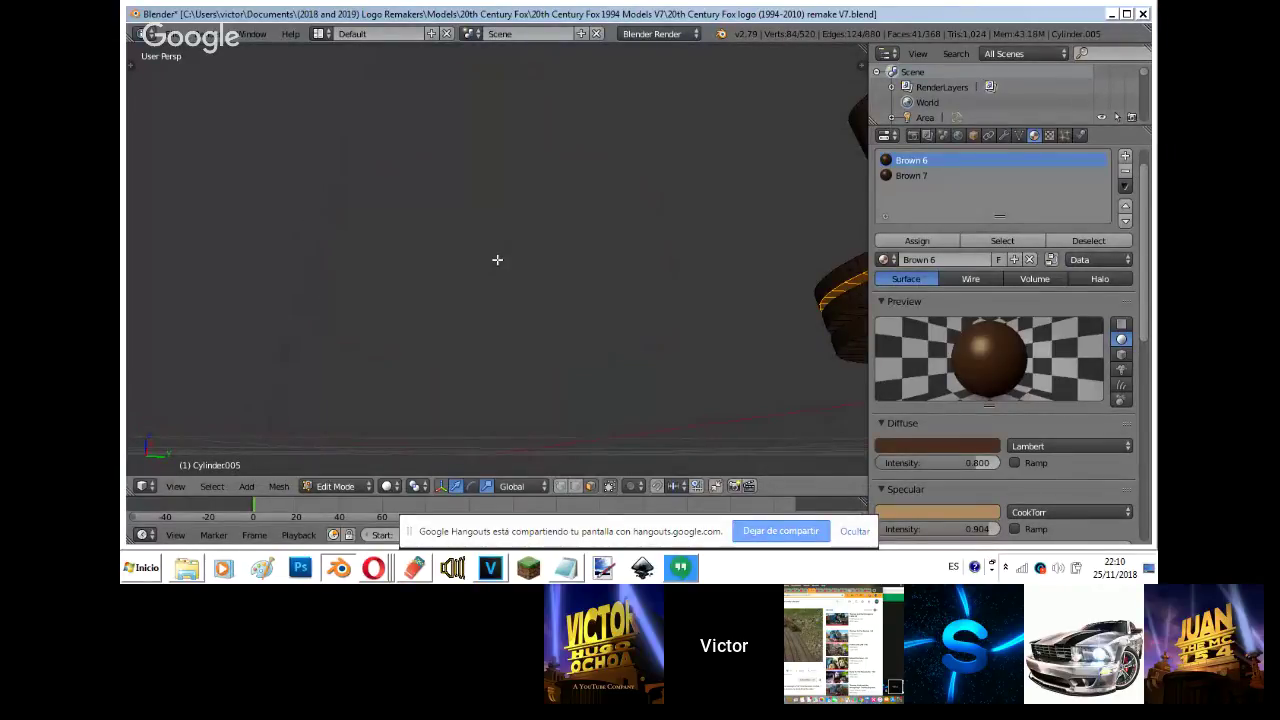
pyautogui.hotkey('shift', 'f')
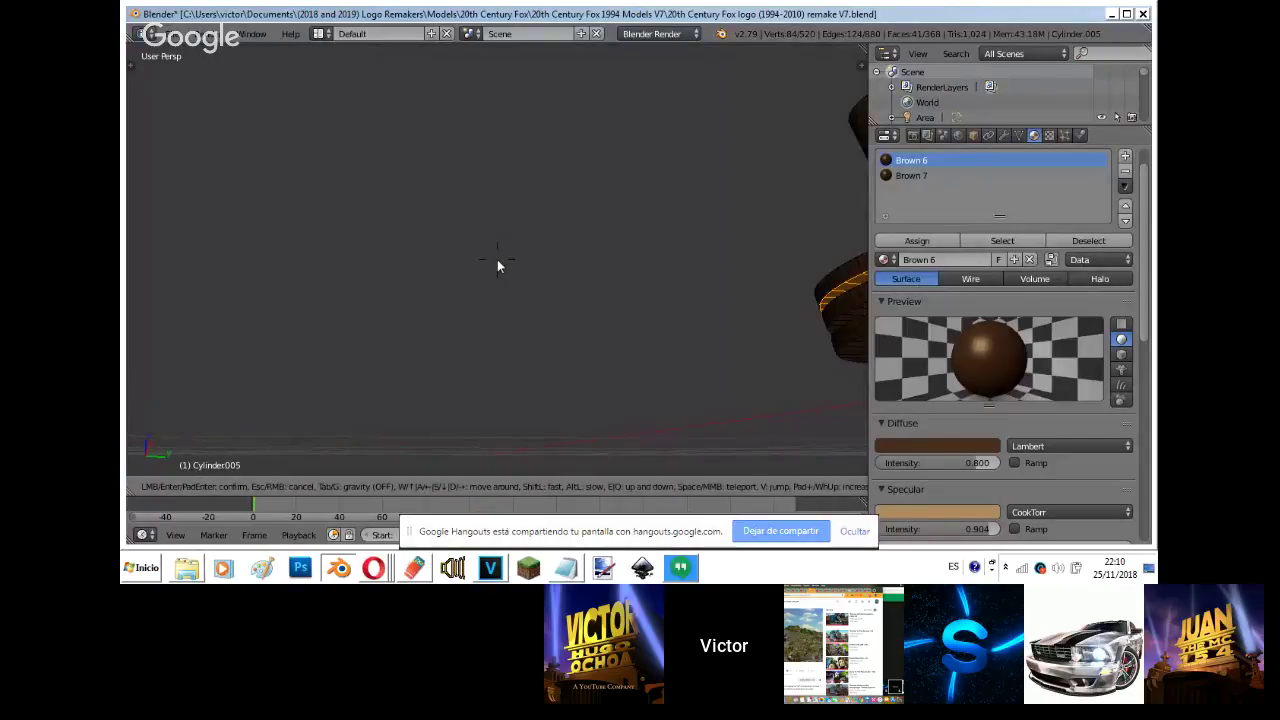
pyautogui.press('w')
pyautogui.click(497, 260)
pyautogui.keyDown('ctrl'); pyautogui.rightClick(421, 276); pyautogui.keyUp('ctrl')
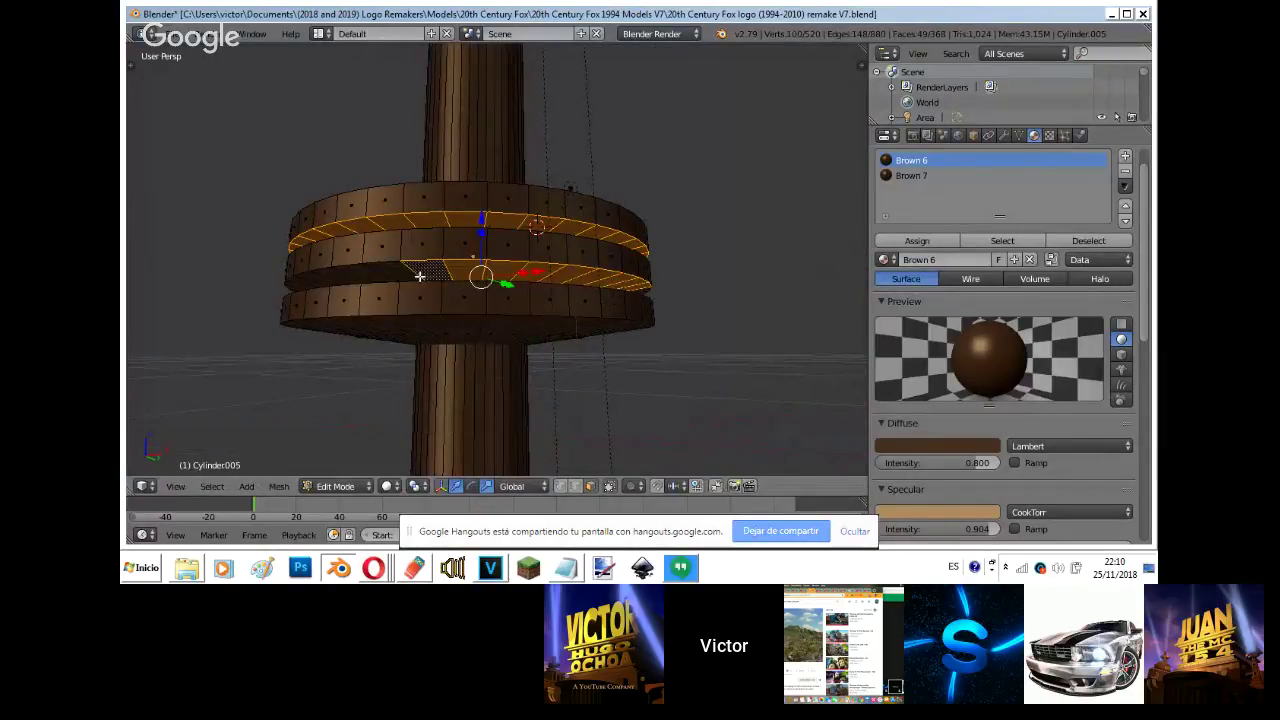
# - Complete the selection of the middle disc's underside faces all the way around, keeping the upper disc's underside selected
pyautogui.hotkey('shift', 'f')
pyautogui.click(500, 263)
pyautogui.keyDown('alt'); pyautogui.keyDown('shift'); pyautogui.rightClick(432, 264); pyautogui.keyUp('shift'); pyautogui.keyUp('alt')
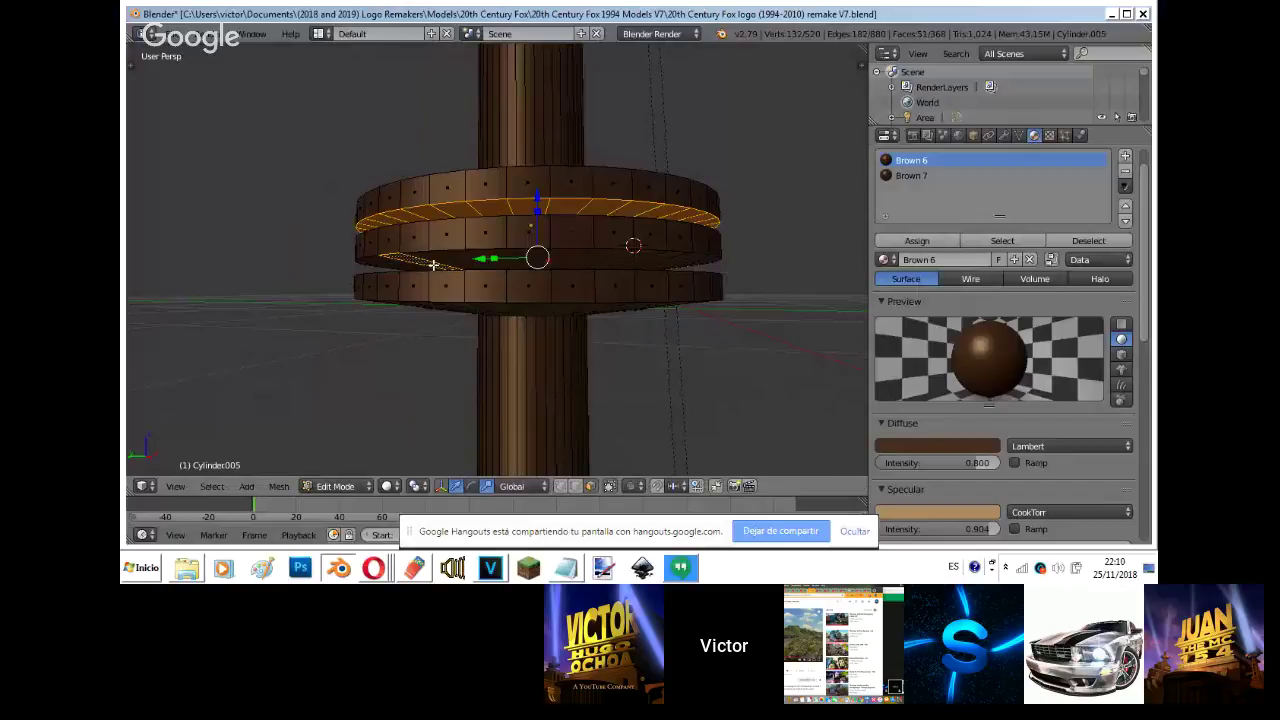
pyautogui.keyDown('alt'); pyautogui.keyDown('shift'); pyautogui.rightClick(645, 262); pyautogui.keyUp('shift'); pyautogui.keyUp('alt')
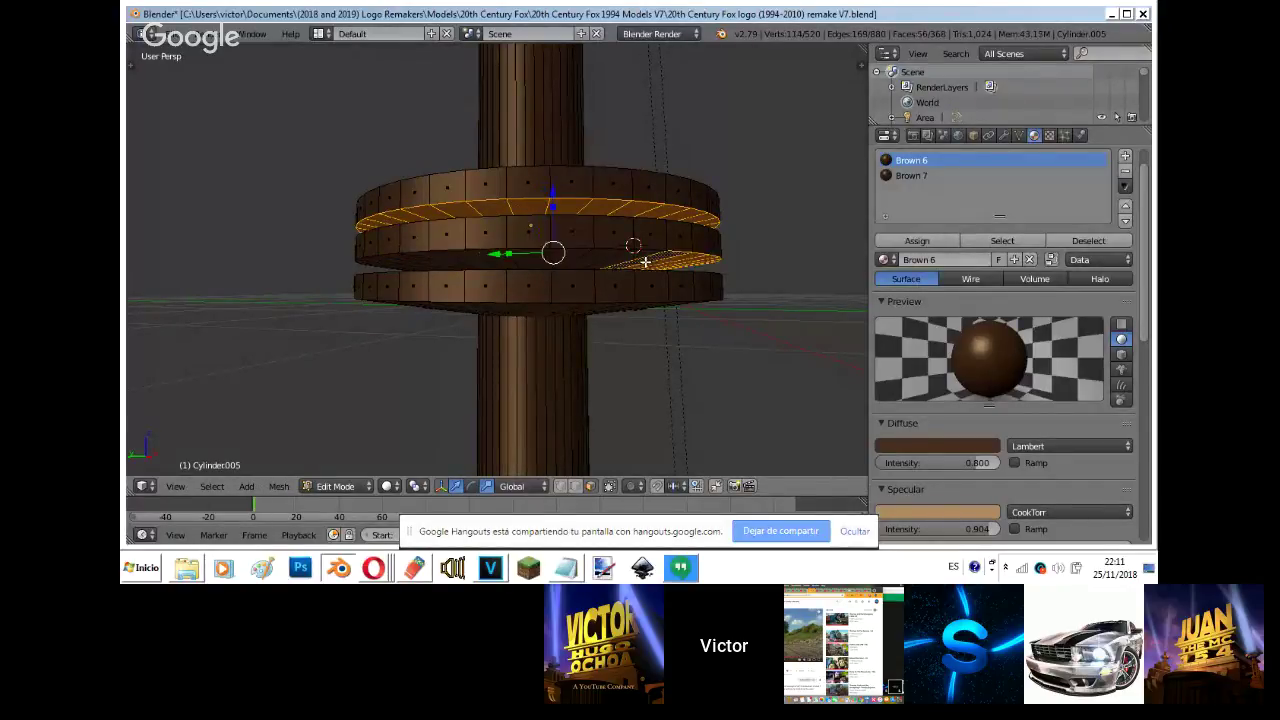
pyautogui.hotkey('shift', 'f')
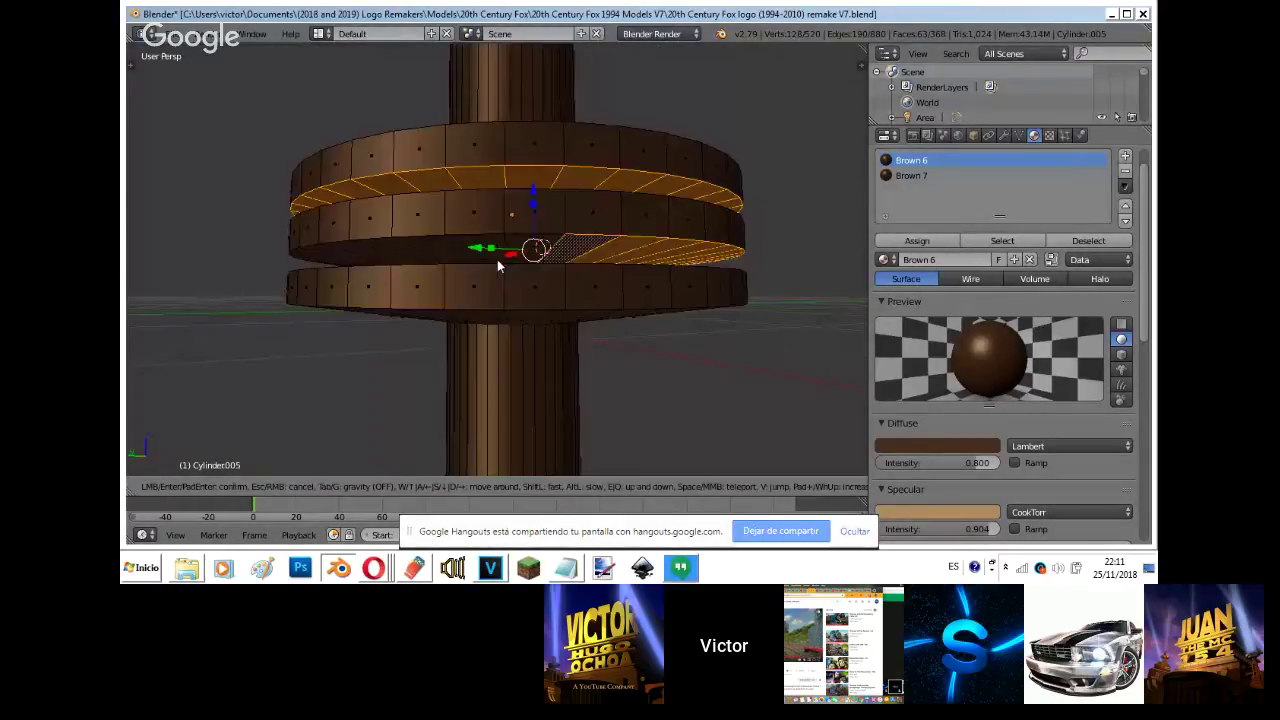
pyautogui.click(465, 252)
pyautogui.keyDown('alt'); pyautogui.keyDown('shift'); pyautogui.rightClick(465, 249); pyautogui.keyUp('shift'); pyautogui.keyUp('alt')
pyautogui.hotkey('shift', 'f')
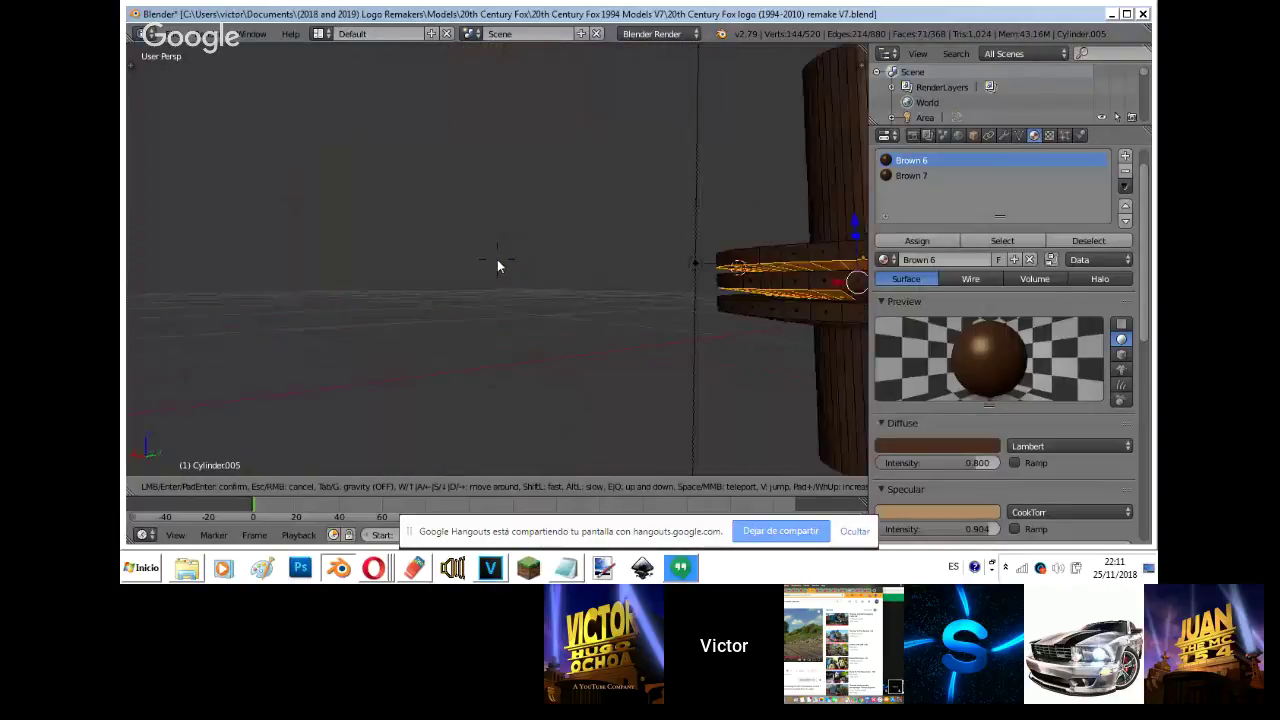
pyautogui.click(496, 258)
pyautogui.keyDown('alt'); pyautogui.keyDown('shift'); pyautogui.rightClick(496, 258); pyautogui.keyUp('shift'); pyautogui.keyUp('alt')
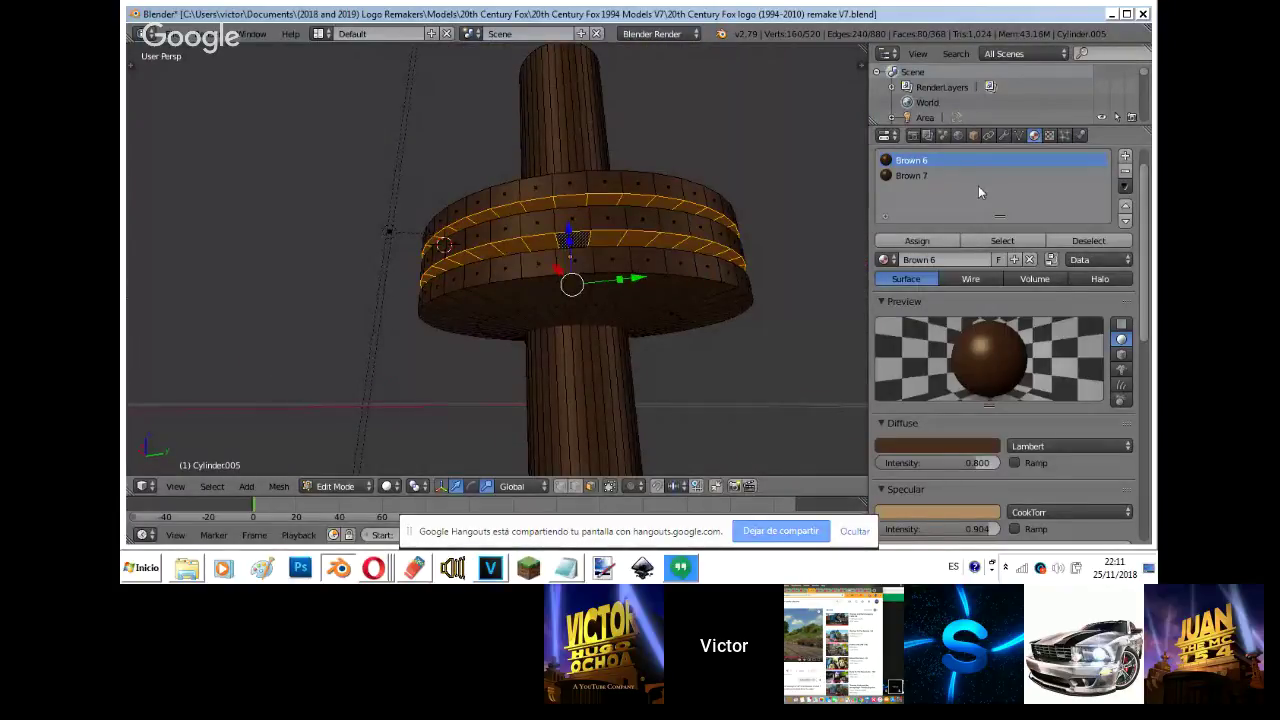
# - Add all underside faces of the lowest disc around the shaft to the face selection
pyautogui.keyDown('shift'); pyautogui.rightClick(663, 299); pyautogui.keyUp('shift')
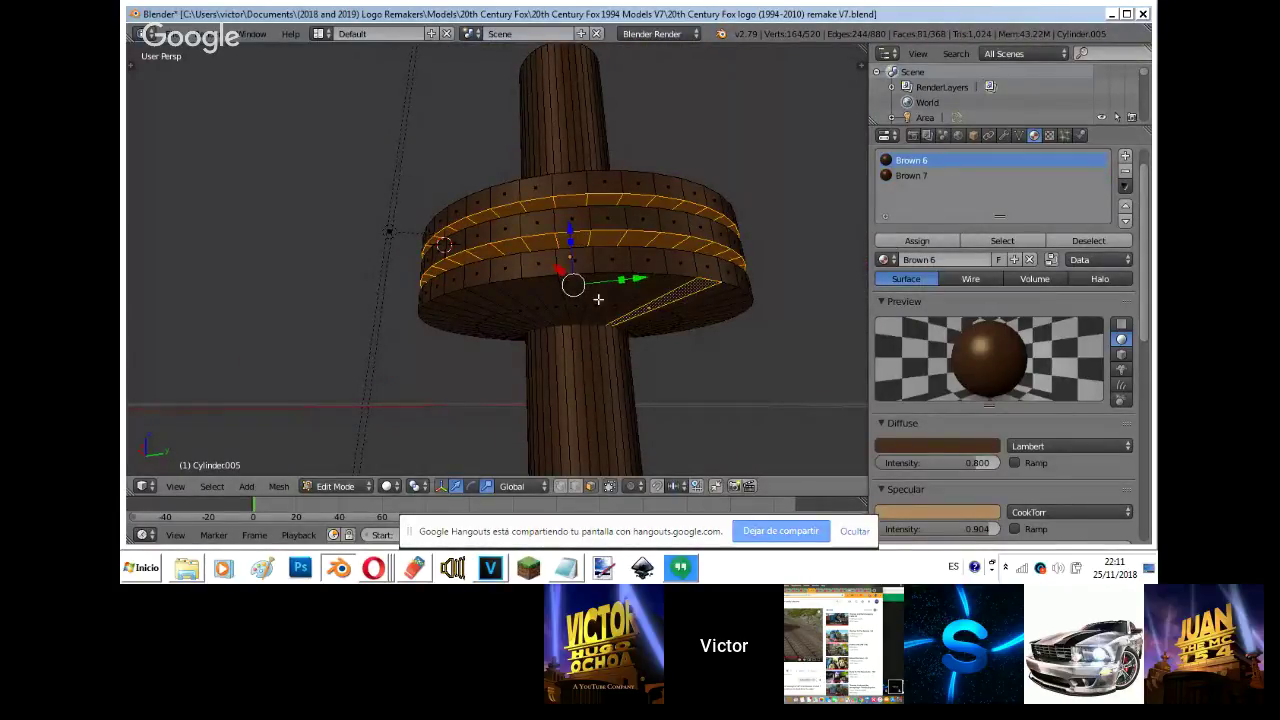
pyautogui.moveTo(567, 308)
pyautogui.mouseDown()
pyautogui.moveTo(497, 326)
pyautogui.moveTo(606, 291)
pyautogui.moveTo(677, 317)
pyautogui.mouseUp()
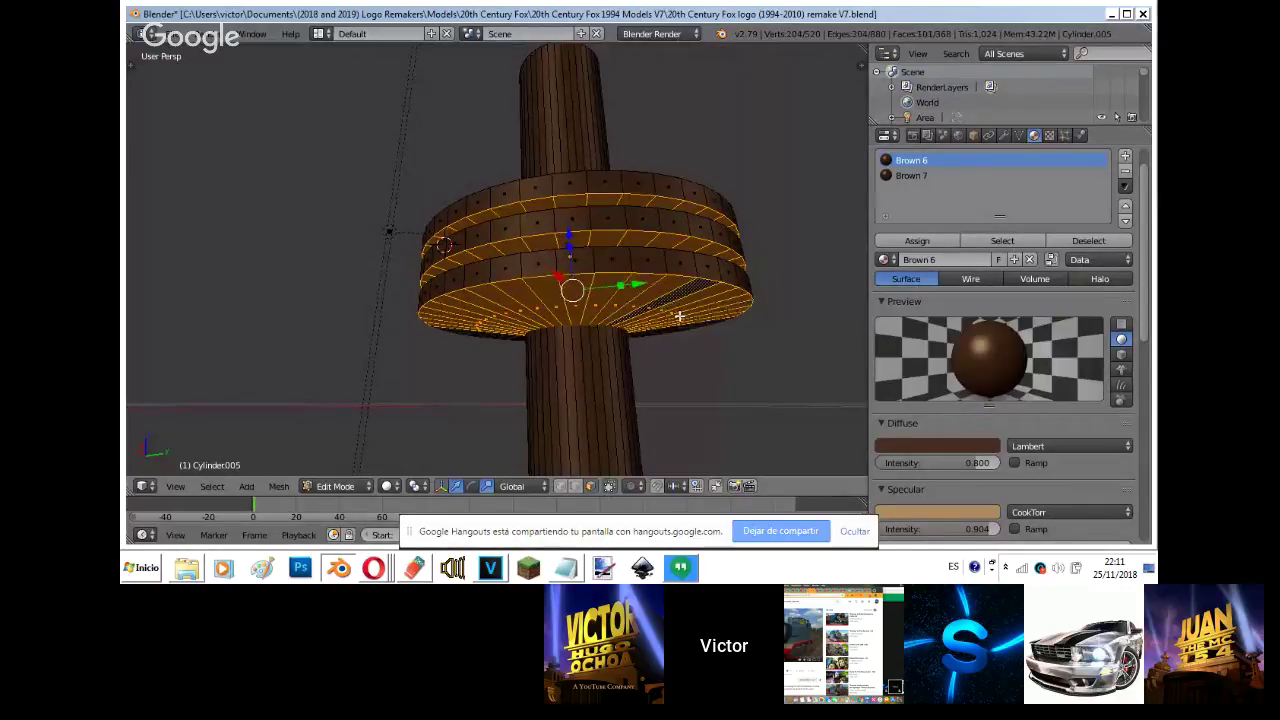
pyautogui.rightClick(677, 317)
pyautogui.hotkey('shift', 'f')
pyautogui.click(498, 265)
pyautogui.keyDown('alt'); pyautogui.keyDown('shift'); pyautogui.rightClick(506, 302); pyautogui.keyUp('shift'); pyautogui.keyUp('alt')
pyautogui.moveTo(506, 302); pyautogui.dragTo(494, 257, button='middle')
pyautogui.keyDown('alt'); pyautogui.keyDown('shift'); pyautogui.rightClick(485, 199); pyautogui.keyUp('shift'); pyautogui.keyUp('alt')
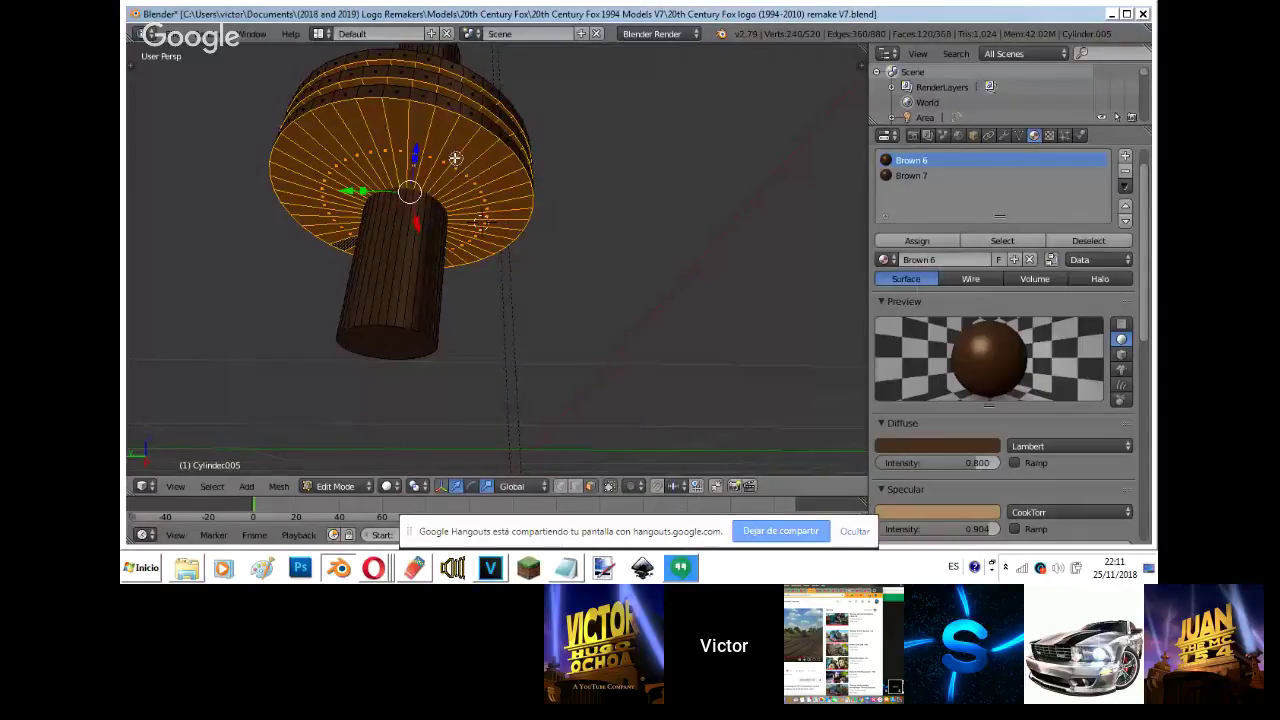
# - Assign the Brown 7 material to the selected underside faces of the three discs
pyautogui.click(914, 176)
pyautogui.click(914, 242)
pyautogui.press('Tab')
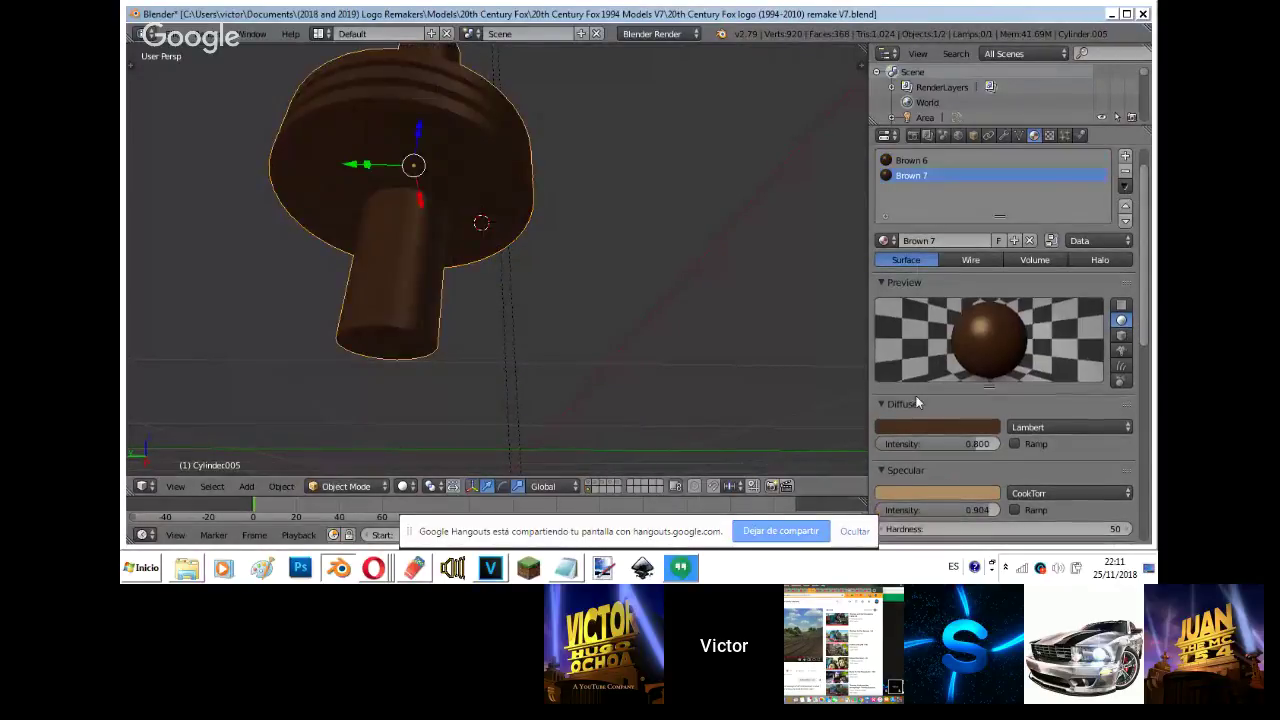
# - Darken the Brown 7 material's diffuse colour to near black and its specular colour to dark brown
pyautogui.click(975, 428)
pyautogui.moveTo(1006, 300); pyautogui.dragTo(1008, 333)
pyautogui.hotkey('shift', 'z')
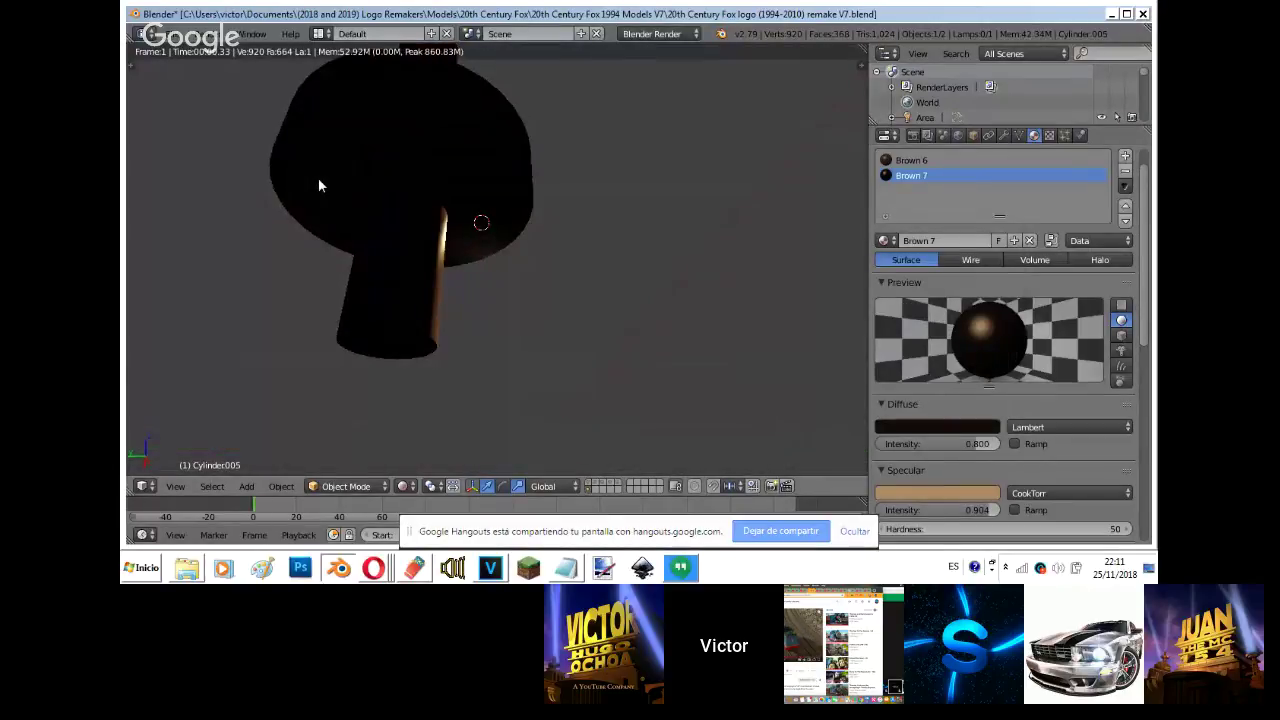
pyautogui.moveTo(318, 178); pyautogui.dragTo(319, 179, button='middle')
pyautogui.hotkey('shift', 'z')
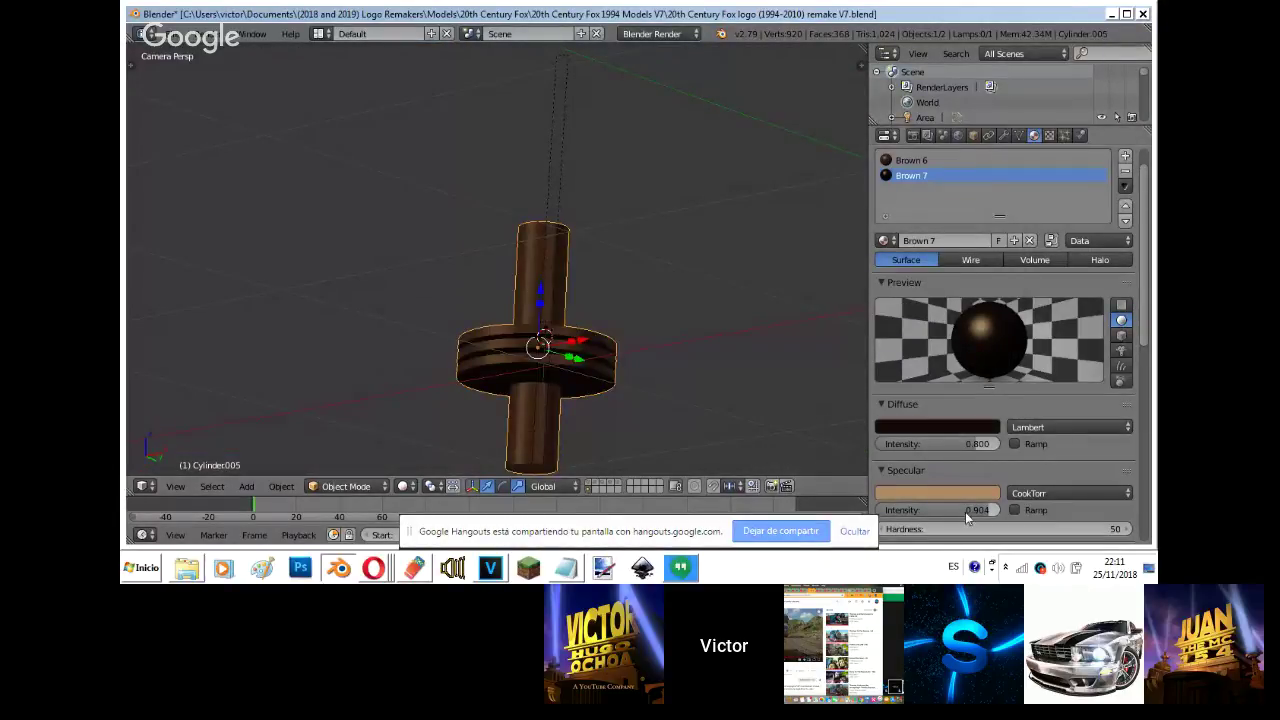
pyautogui.click(973, 492)
pyautogui.moveTo(1006, 340); pyautogui.dragTo(1000, 384)
# - Select the top face of the uppermost disc in Edit Mode
pyautogui.hotkey('shift', 'f')
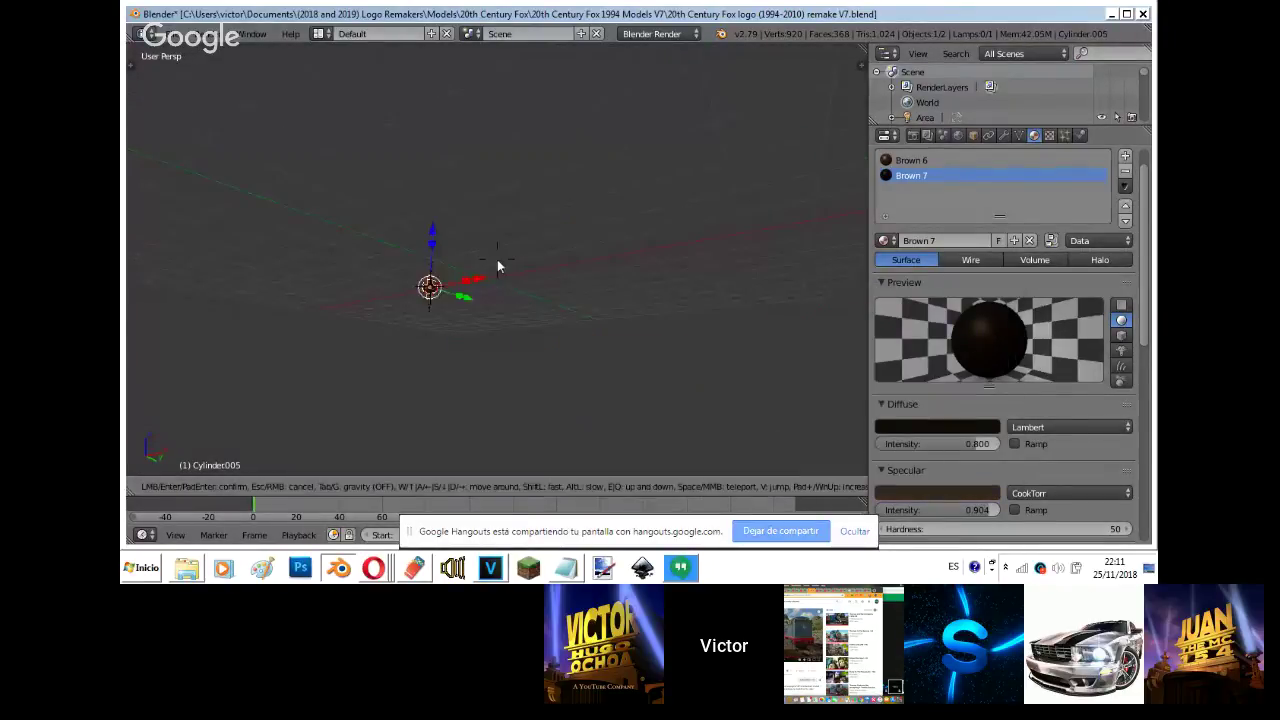
pyautogui.press('e')
pyautogui.press('w')
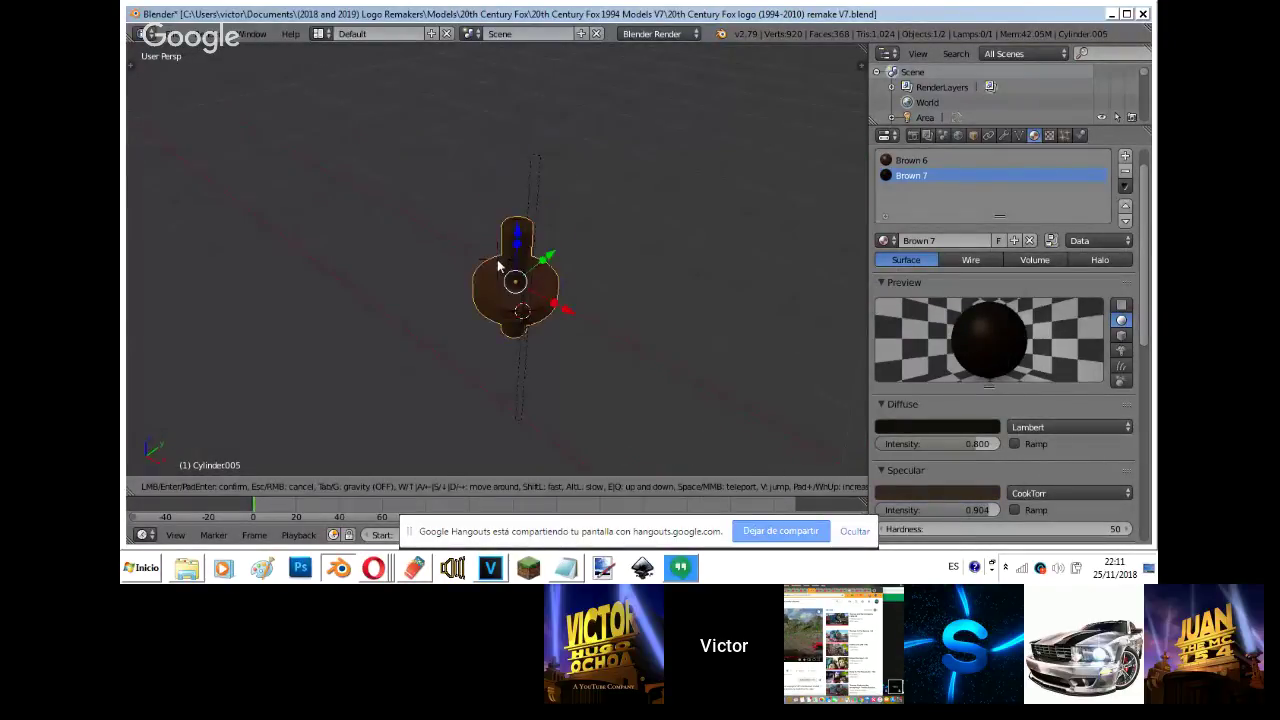
pyautogui.click(497, 262)
pyautogui.press('Tab')
pyautogui.keyDown('shift'); pyautogui.rightClick(507, 264); pyautogui.keyUp('shift')
pyautogui.rightClick(507, 263)
# - Add the top faces of the two lower discs to the selection and assign Brown 7 to them
pyautogui.hotkey('shift', 'f')
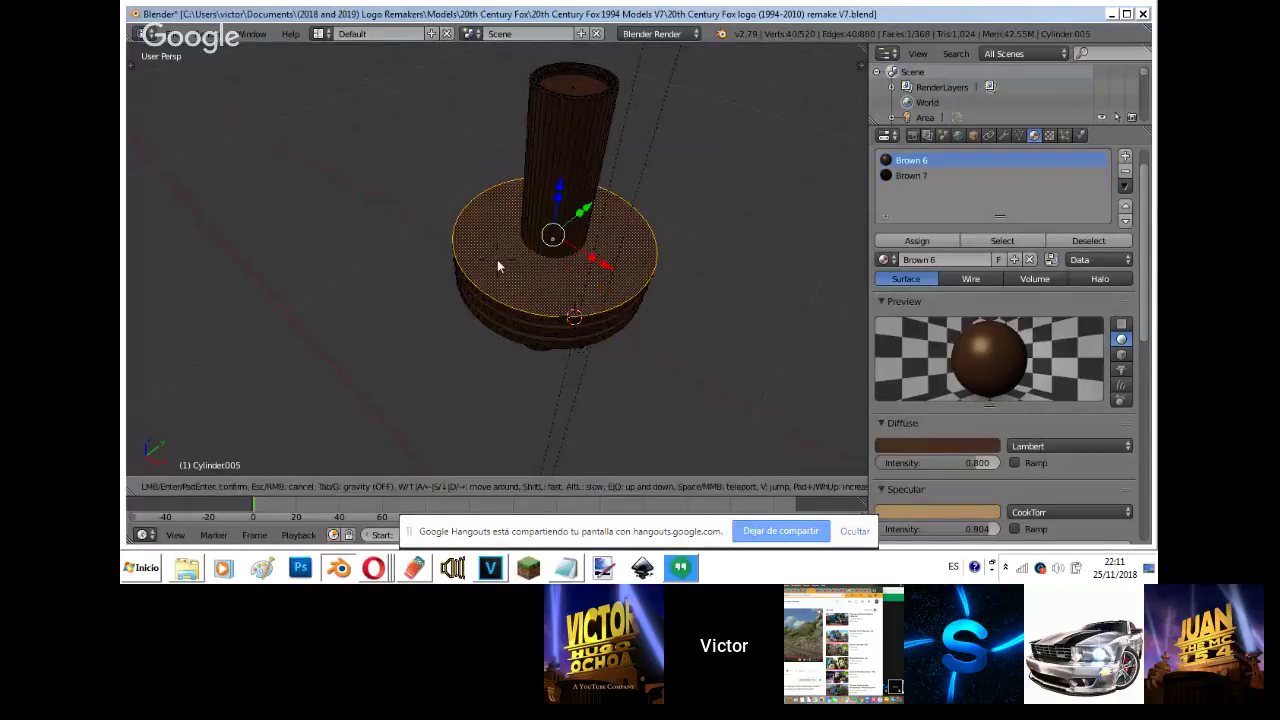
pyautogui.press('q')
pyautogui.press('w')
pyautogui.click(498, 261)
pyautogui.keyDown('shift'); pyautogui.rightClick(502, 262); pyautogui.keyUp('shift')
pyautogui.keyDown('shift'); pyautogui.rightClick(582, 168); pyautogui.keyUp('shift')
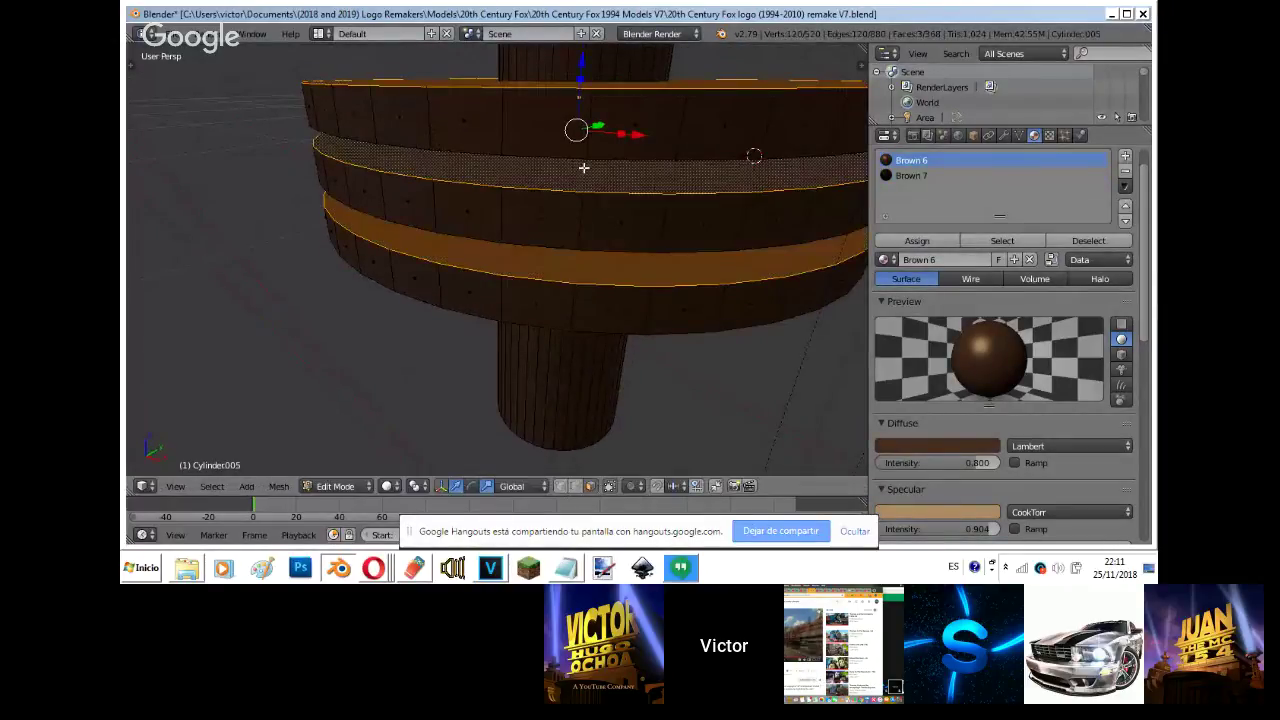
pyautogui.click(897, 175)
pyautogui.press('Tab')
# - Try to extrude the uppermost disc's top face and scale it inward, undoing the change
pyautogui.hotkey('shift', 'f')
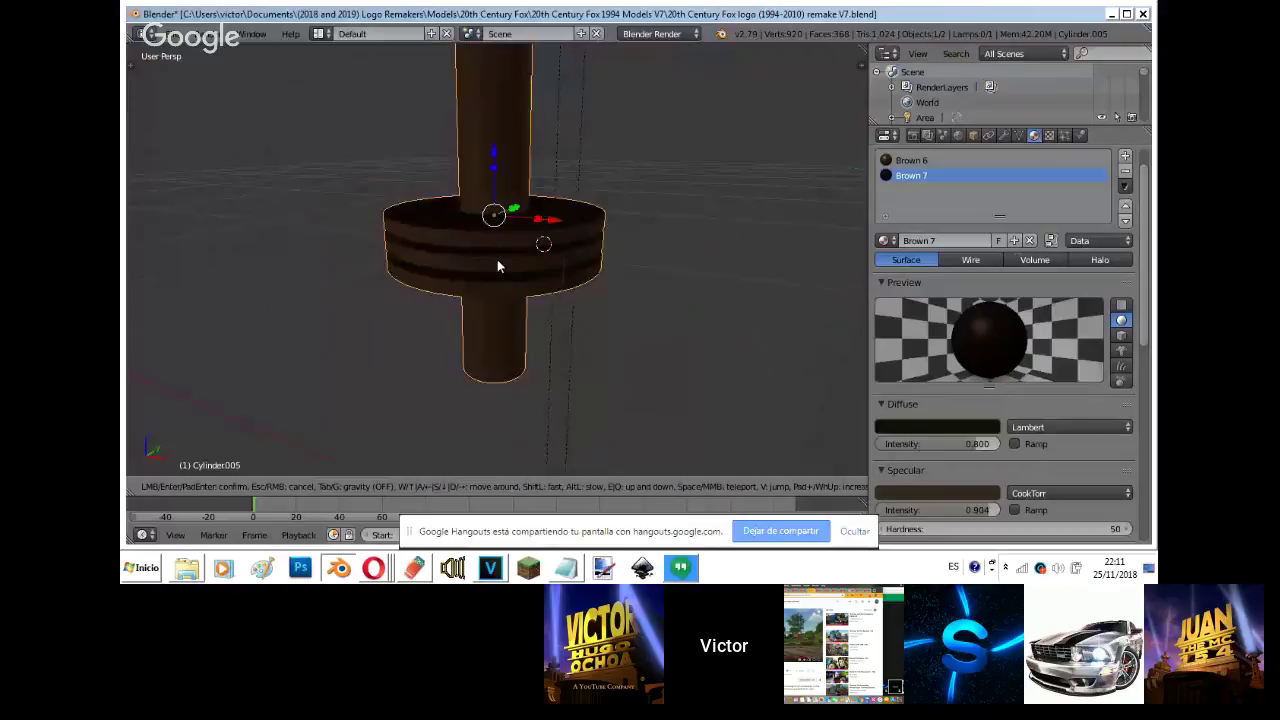
pyautogui.press('e')
pyautogui.click(497, 260)
pyautogui.press('Tab')
pyautogui.rightClick(503, 241)
pyautogui.press('e')
pyautogui.press('s')
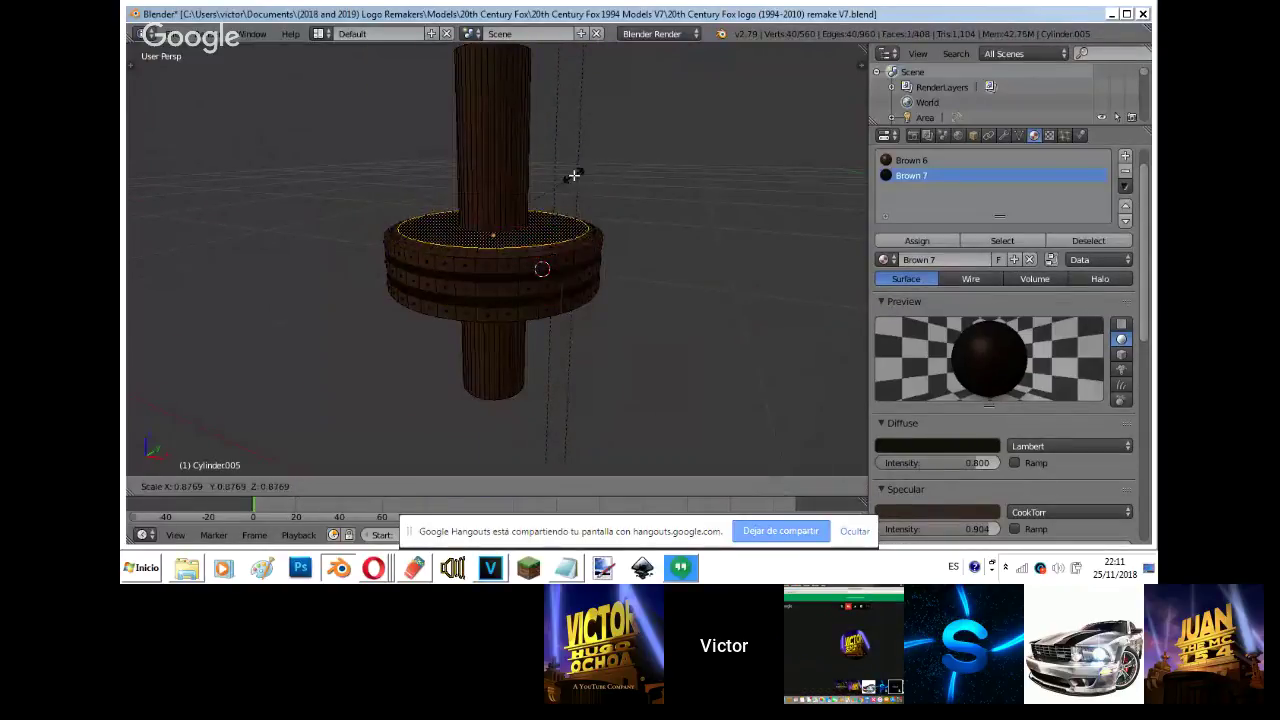
pyautogui.click(517, 203)
pyautogui.press('Tab')
pyautogui.hotkey('ctrl', 'z')
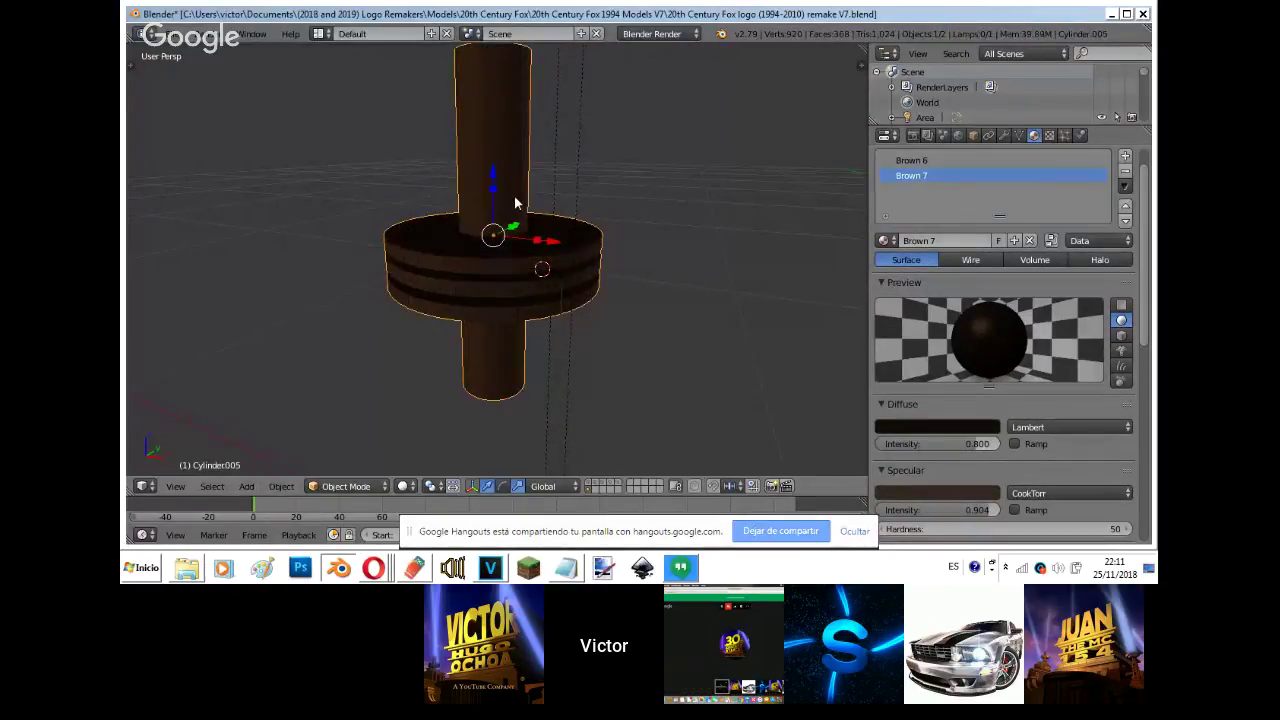
pyautogui.hotkey('shift', 'f')
pyautogui.press('s')
pyautogui.press('q')
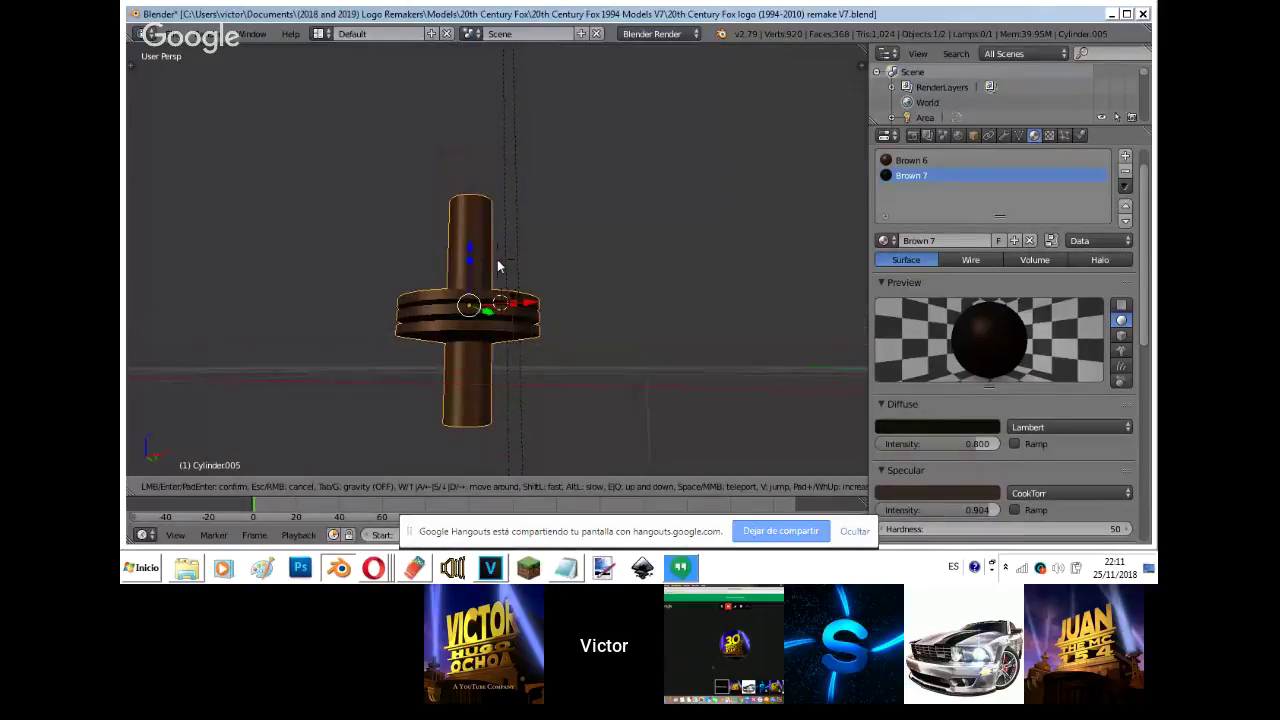
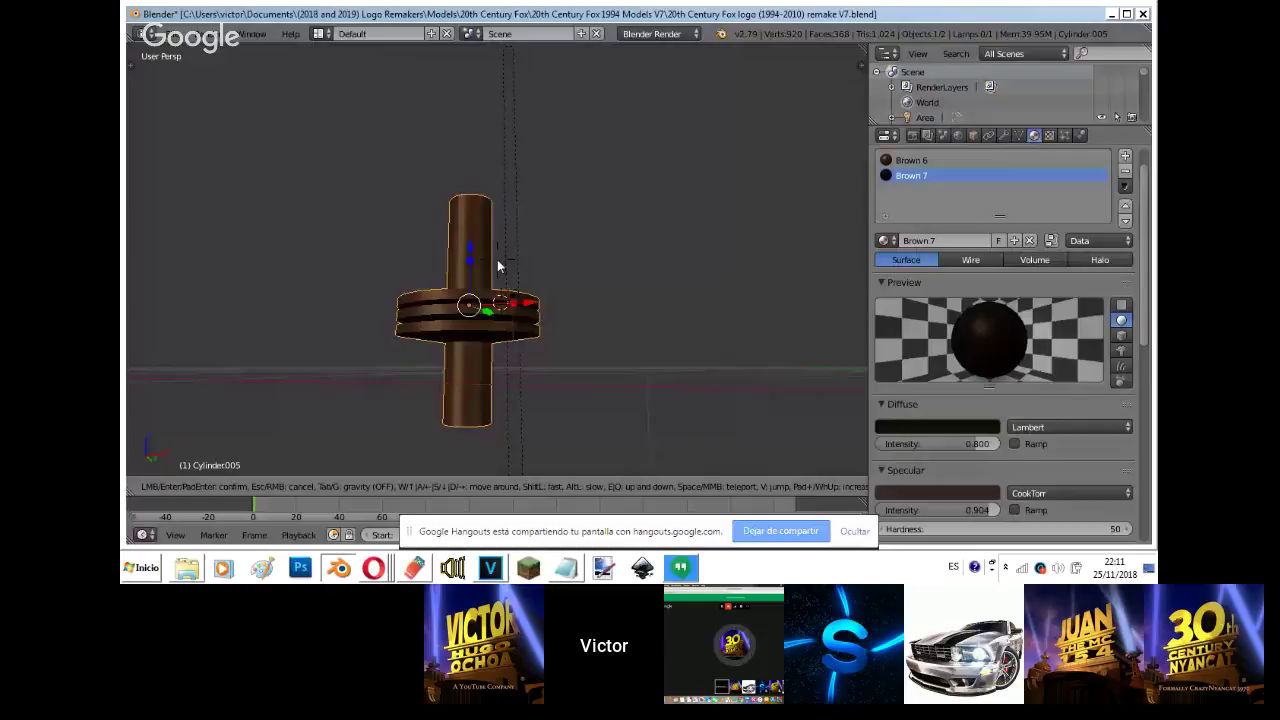
pyautogui.press('Escape')
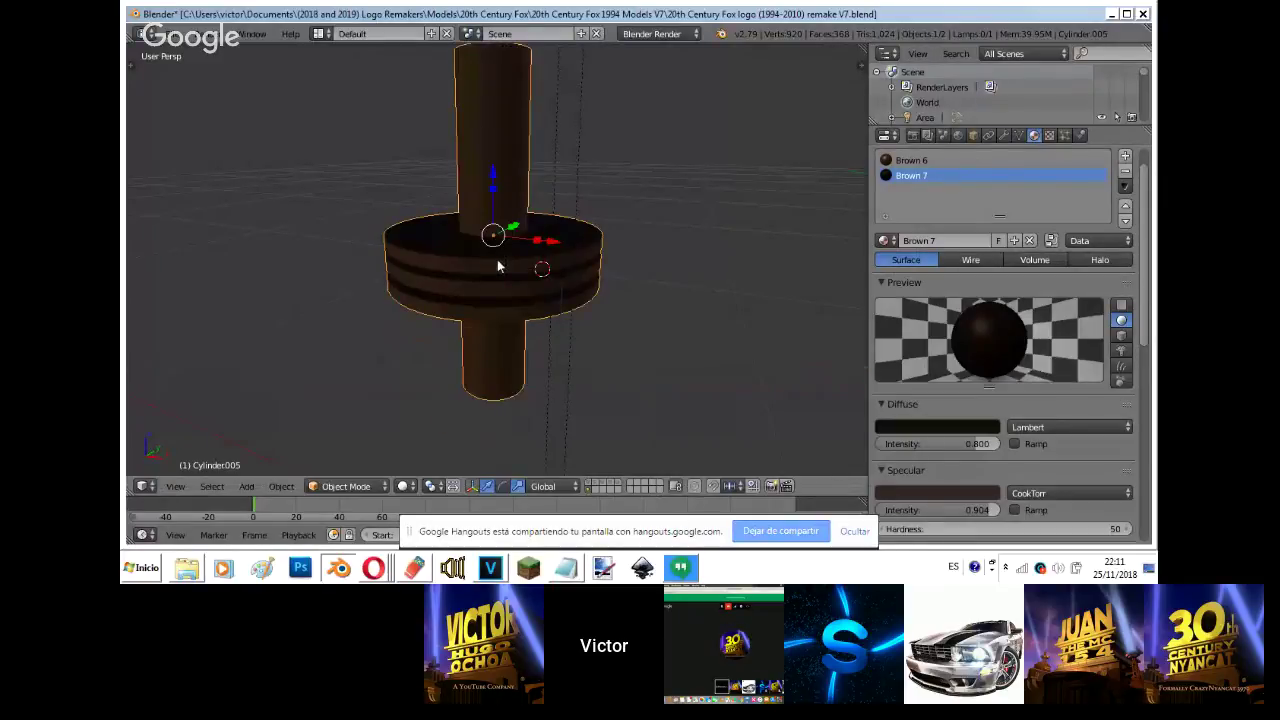
# - Select the area lamp beside the shaft in the camera view and scale it narrower along the X axis
pyautogui.press('KP_0')
pyautogui.hotkey('shift', 'z')
pyautogui.hotkey('shift', 'z')
pyautogui.rightClick(561, 188)
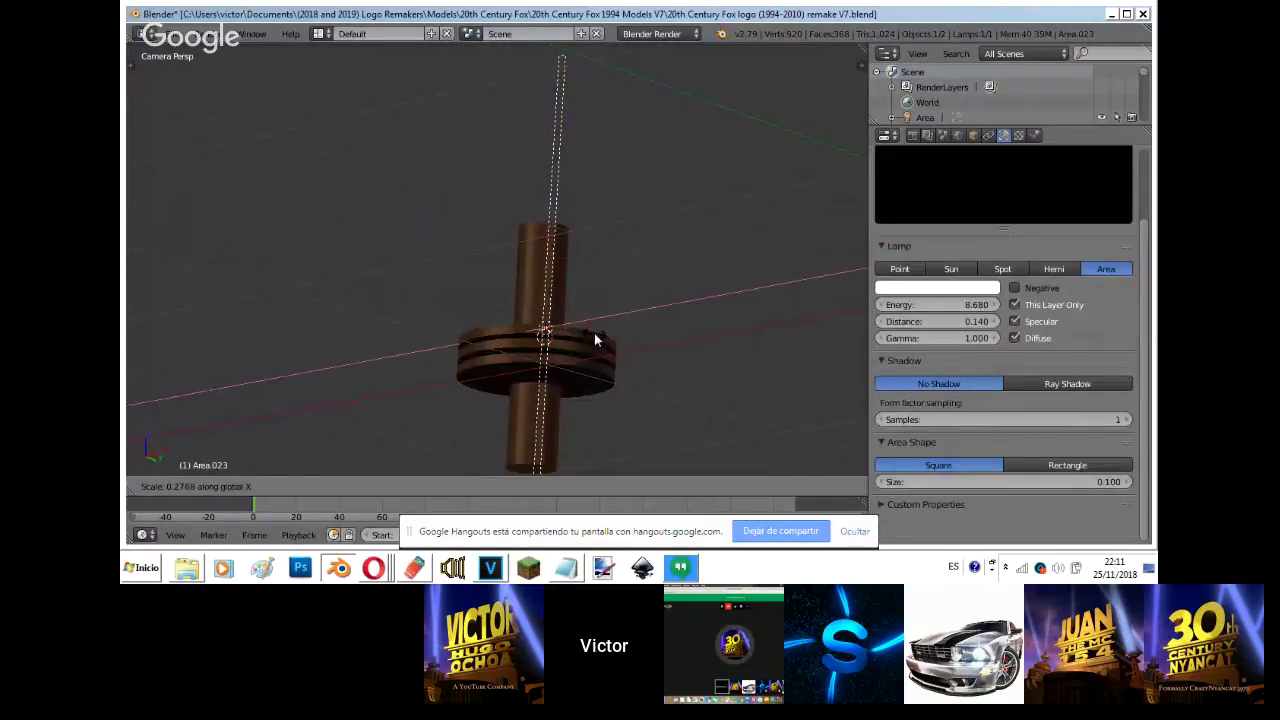
# - Set the area lamp's distance to 0.440 and its gamma to 2 while previewing the render
pyautogui.hotkey('shift', 'z')
pyautogui.moveTo(972, 321); pyautogui.dragTo(1000, 328)
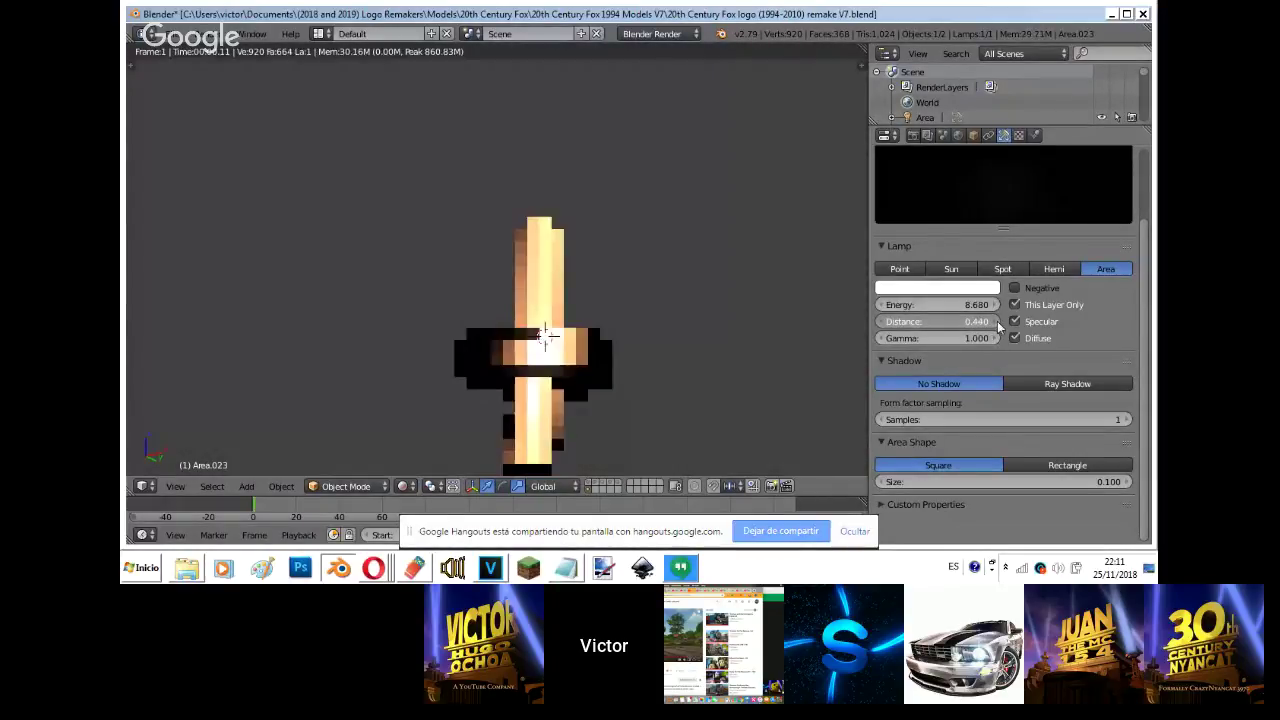
pyautogui.click(978, 337)
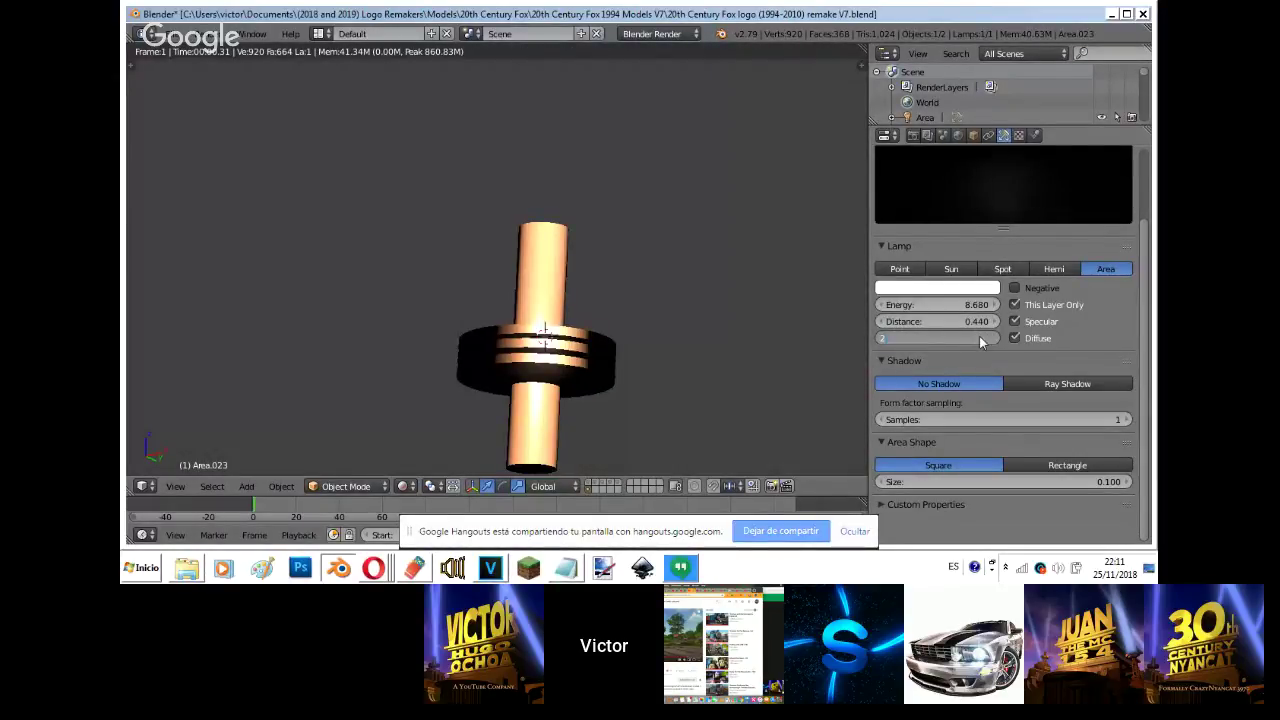
pyautogui.press('Return')
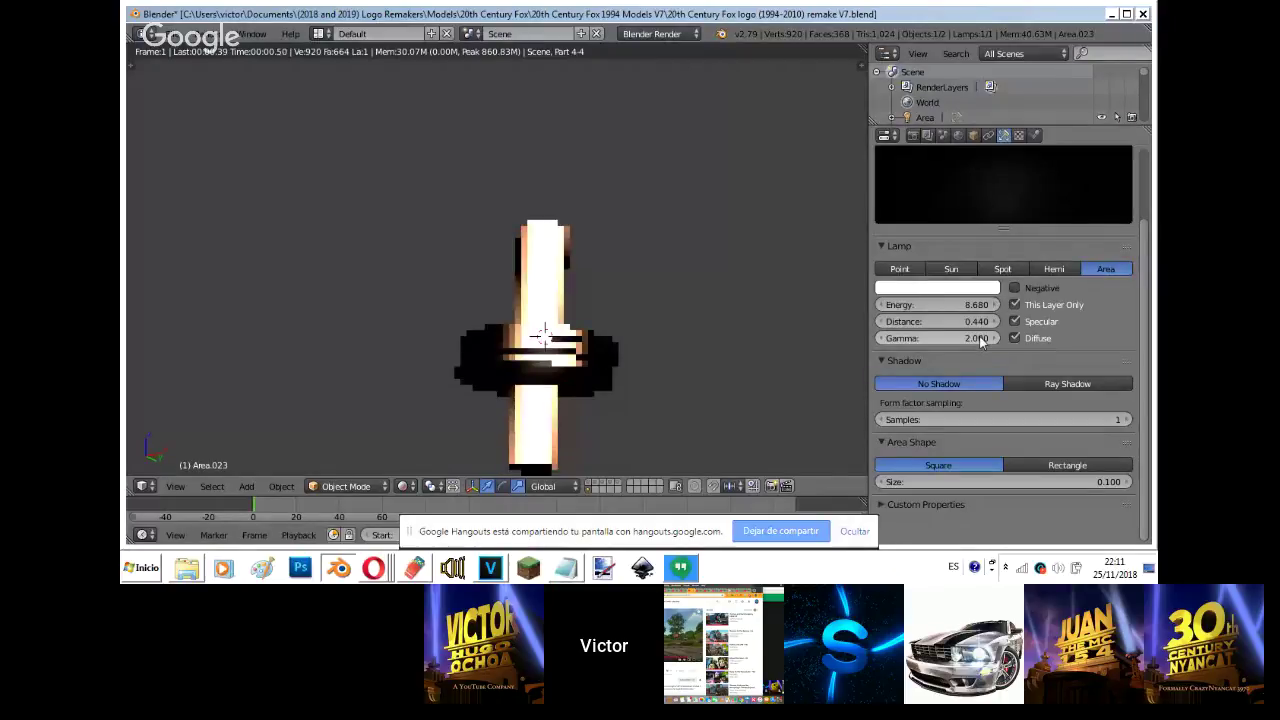
# - Reposition the area lamp beside the cylinder in the top orthographic view and rotate it
pyautogui.hotkey('shift', 'z')
pyautogui.press('KP_7')
pyautogui.press('KP_5')
pyautogui.scroll(-5, 372, 245)
pyautogui.keyDown('shift'); pyautogui.moveTo(350, 213); pyautogui.dragTo(180, 439, button='middle'); pyautogui.keyUp('shift')
pyautogui.scroll(4, 181, 446)
pyautogui.keyDown('shift'); pyautogui.moveTo(294, 70); pyautogui.dragTo(291, 72, button='middle'); pyautogui.keyUp('shift')
pyautogui.press('g')
pyautogui.click(590, 176)
pyautogui.press('r')
pyautogui.click(615, 130)
# - Select the shaft's top face in Edit Mode and create a material named Lights in a new slot on the cylinder
pyautogui.rightClick(493, 202)
pyautogui.press('Tab')
pyautogui.rightClick(497, 188)
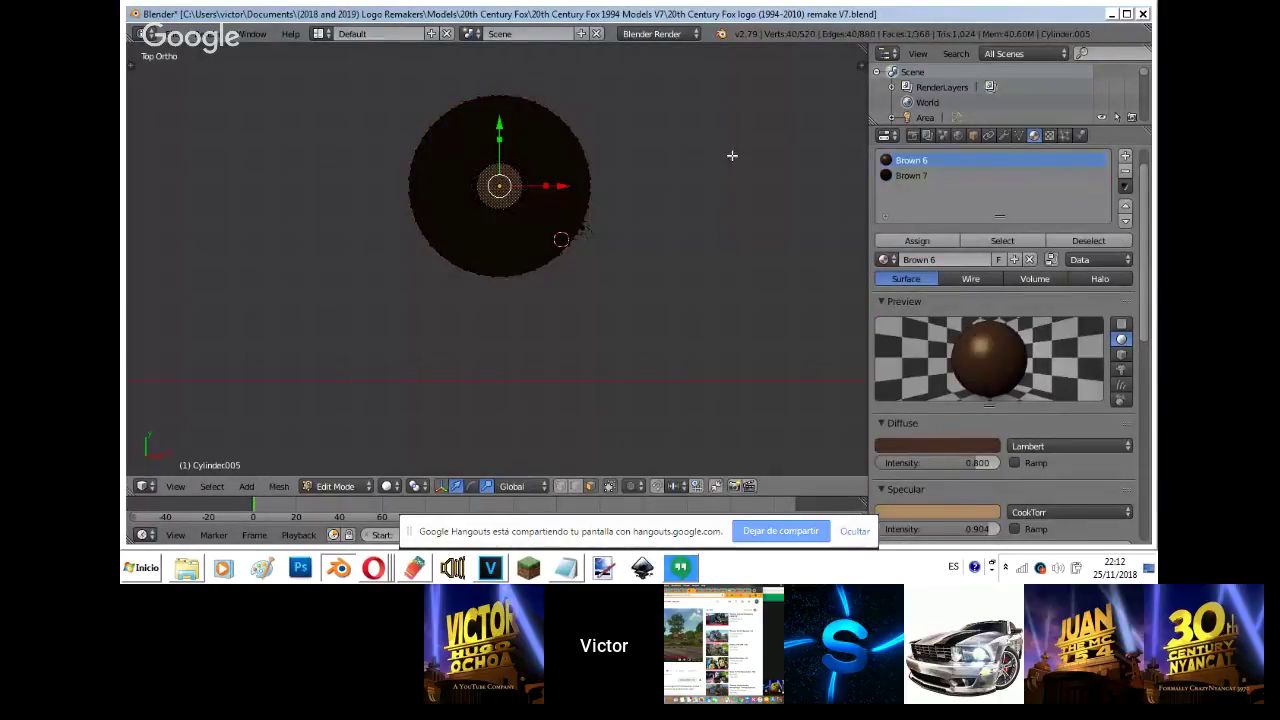
pyautogui.click(1125, 156)
pyautogui.click(885, 259)
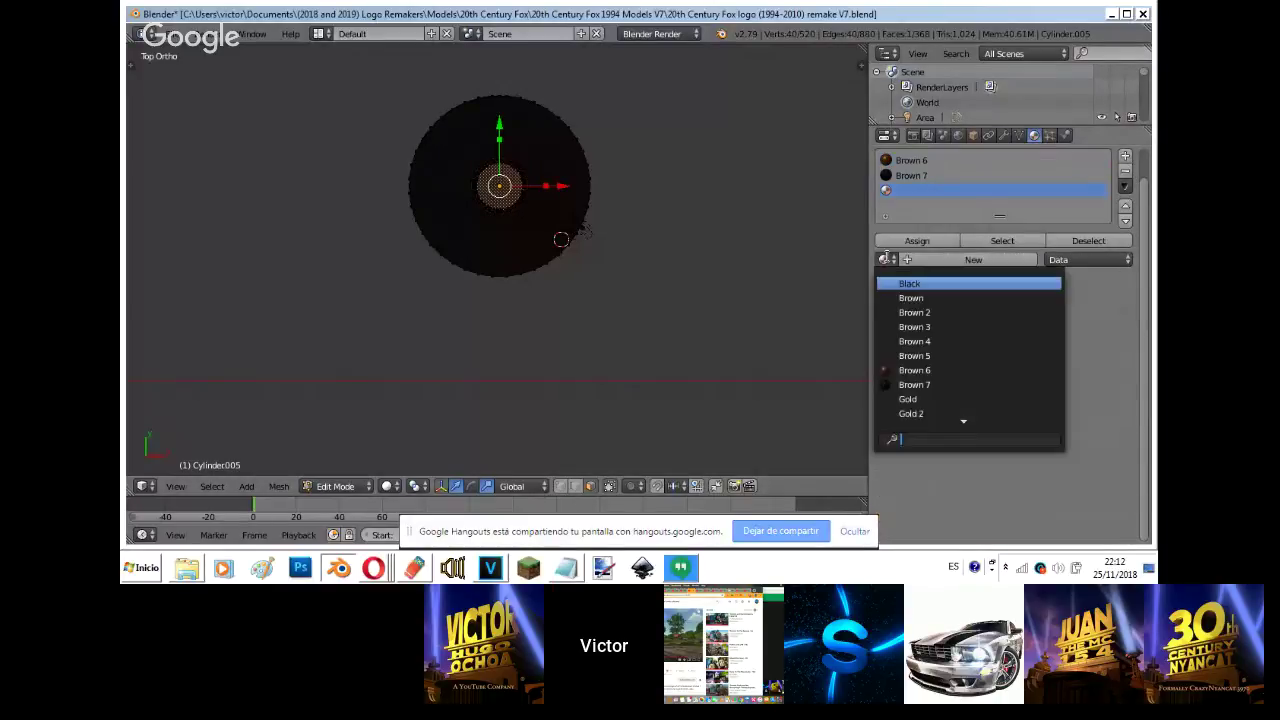
pyautogui.click(991, 259)
pyautogui.write('Lights')
pyautogui.press('Return')
# - Make the Lights material pure white and shadeless, and assign it to the shaft's top face
pyautogui.scroll(-7, 1003, 290)
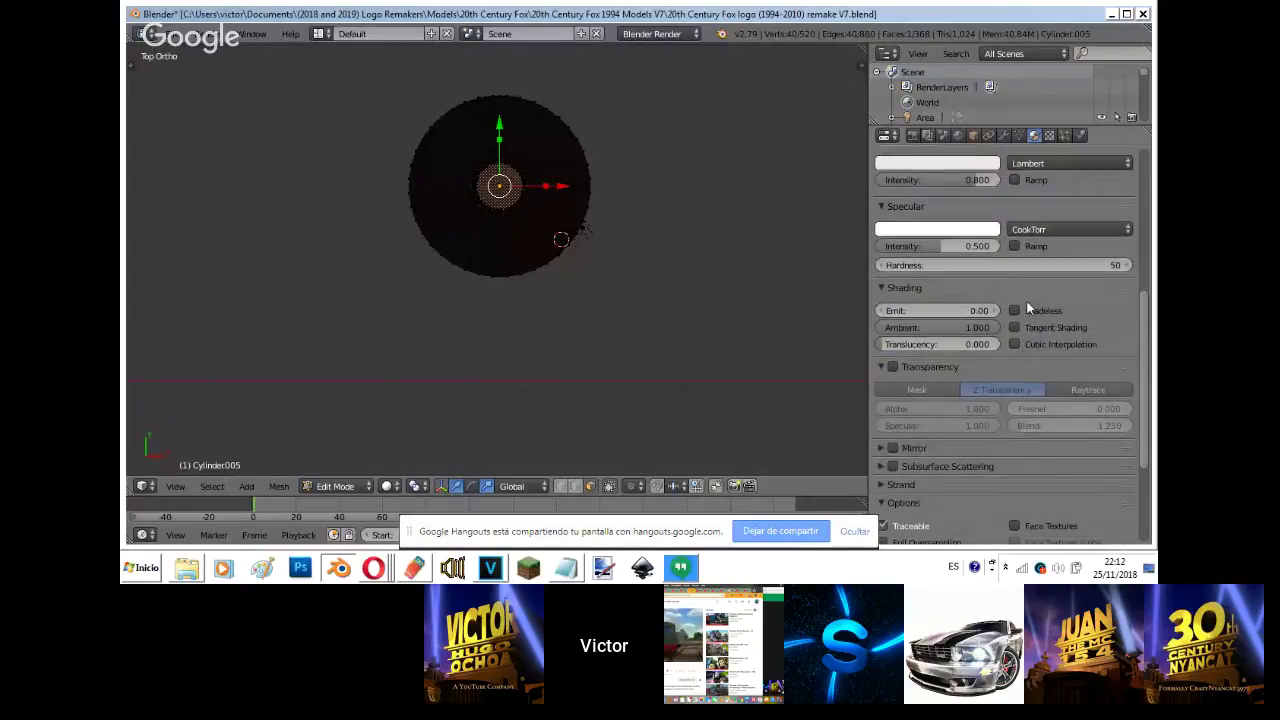
pyautogui.click(981, 165)
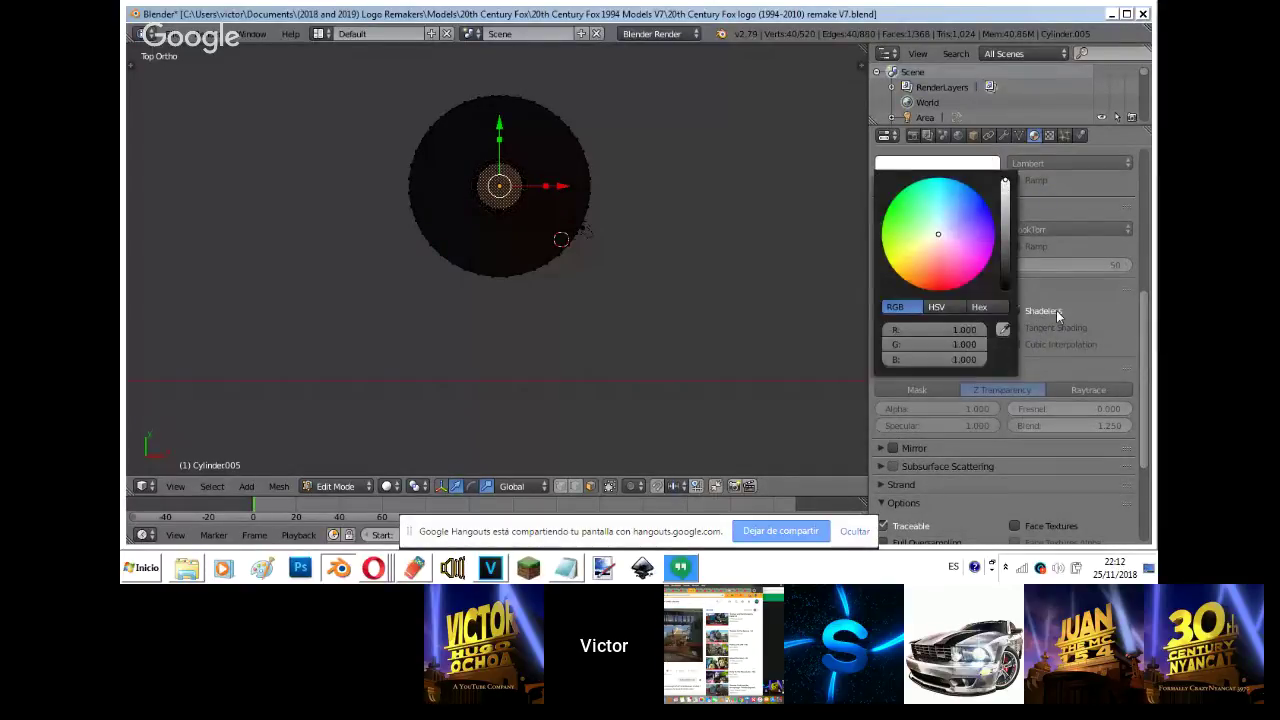
pyautogui.scroll(7, 1019, 344)
pyautogui.click(940, 271)
# - Select the ring of faces around the shaft's white top and assign the Brown 7 material to them
pyautogui.scroll(5, 451, 149)
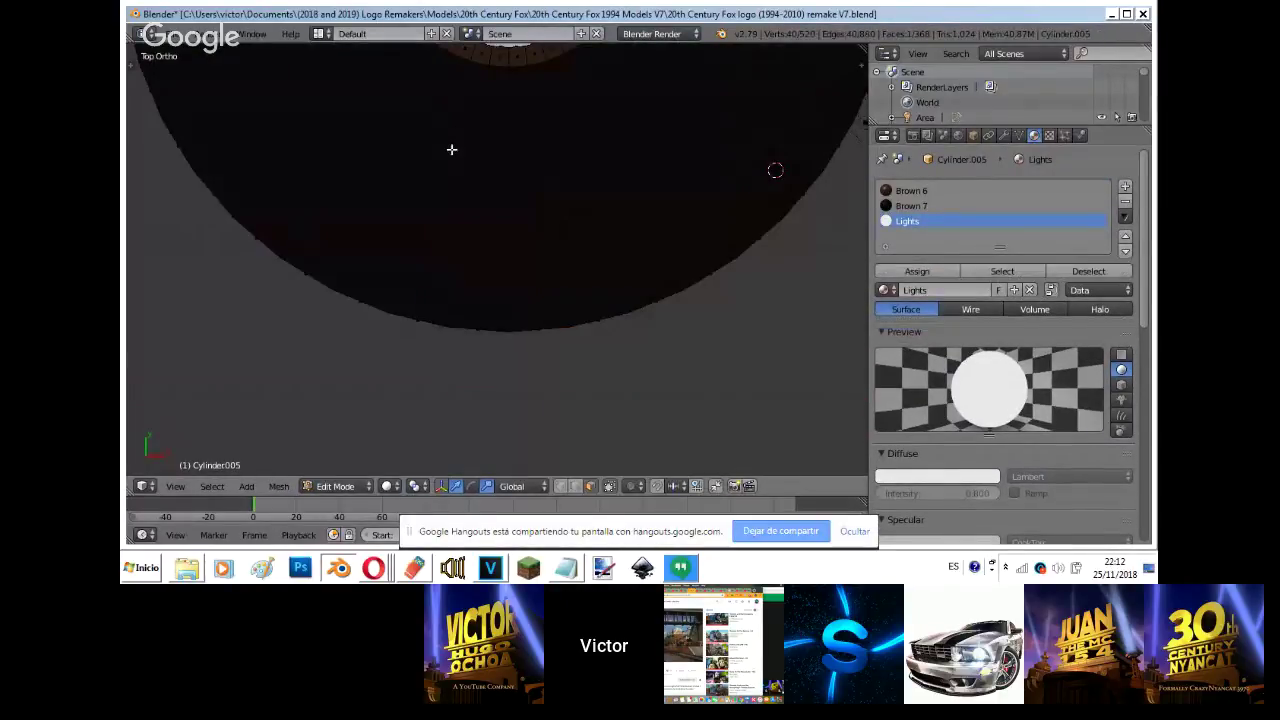
pyautogui.scroll(-4, 451, 149)
pyautogui.press('KP_Decimal')
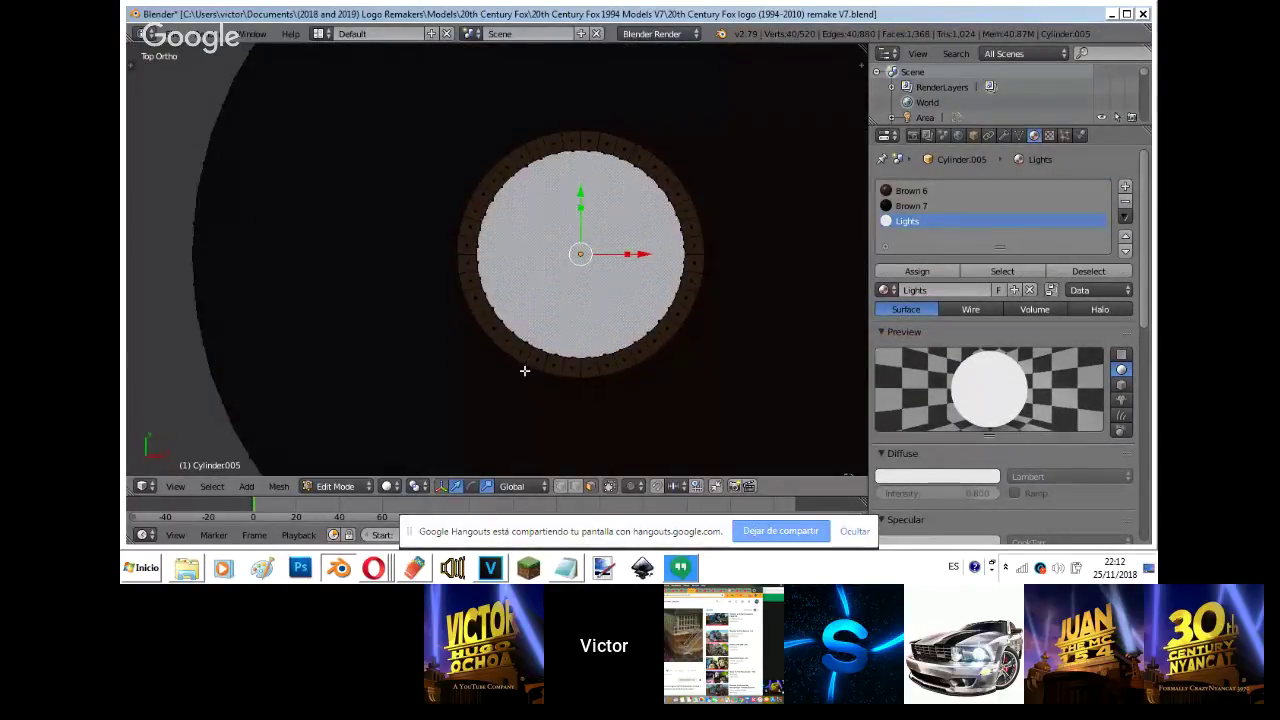
pyautogui.rightClick(523, 362)
pyautogui.keyDown('ctrl'); pyautogui.rightClick(583, 147); pyautogui.keyUp('ctrl')
pyautogui.keyDown('ctrl'); pyautogui.rightClick(645, 348); pyautogui.keyUp('ctrl')
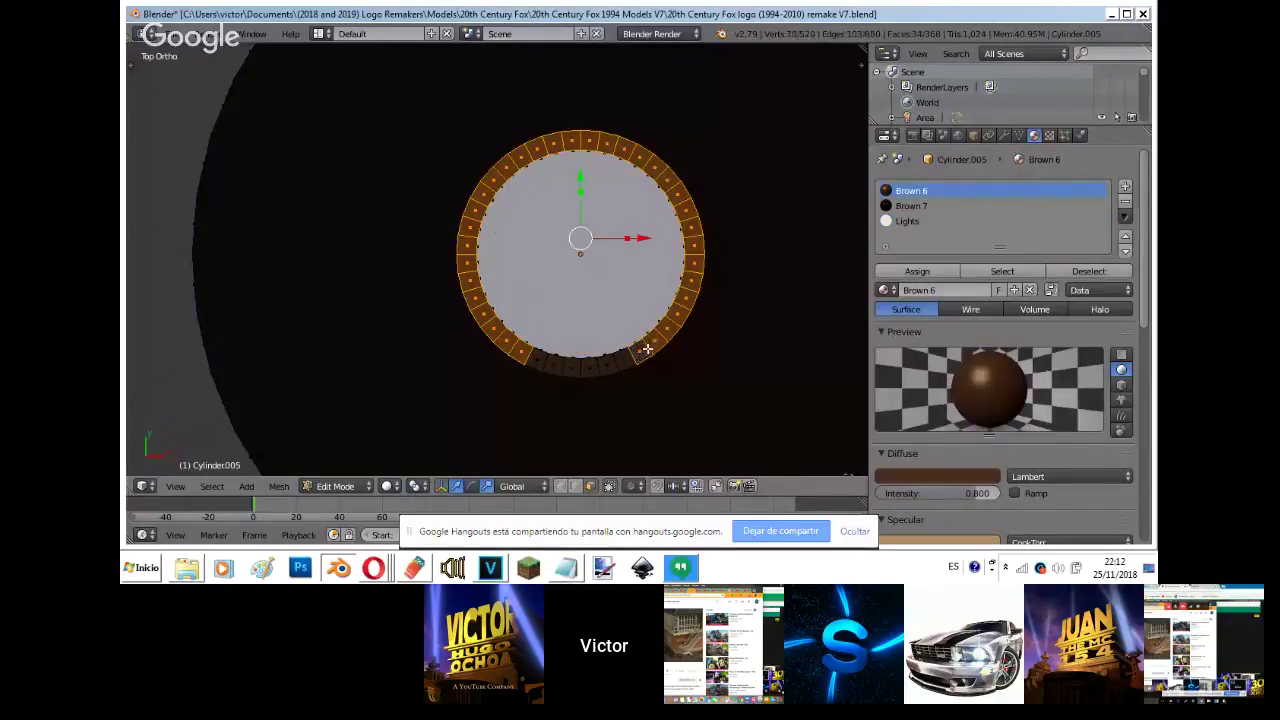
pyautogui.keyDown('ctrl'); pyautogui.rightClick(541, 361); pyautogui.keyUp('ctrl')
pyautogui.click(911, 205)
pyautogui.click(917, 271)
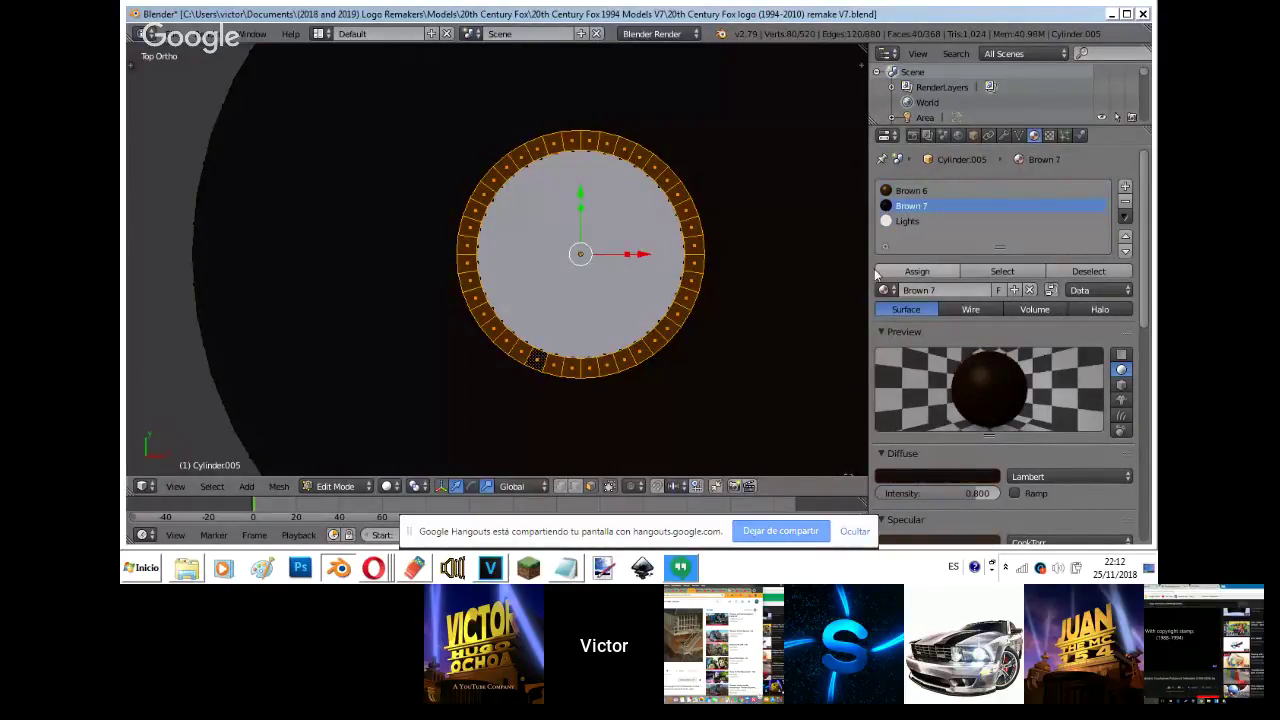
# - Leave Edit Mode, move the area lamp slightly along the X axis in camera view and turn off its specular light
pyautogui.press('Tab')
pyautogui.press('KP_0')
pyautogui.hotkey('shift', 'z')
pyautogui.press('z')
pyautogui.press('z')
pyautogui.rightClick(567, 331)
pyautogui.press('a')
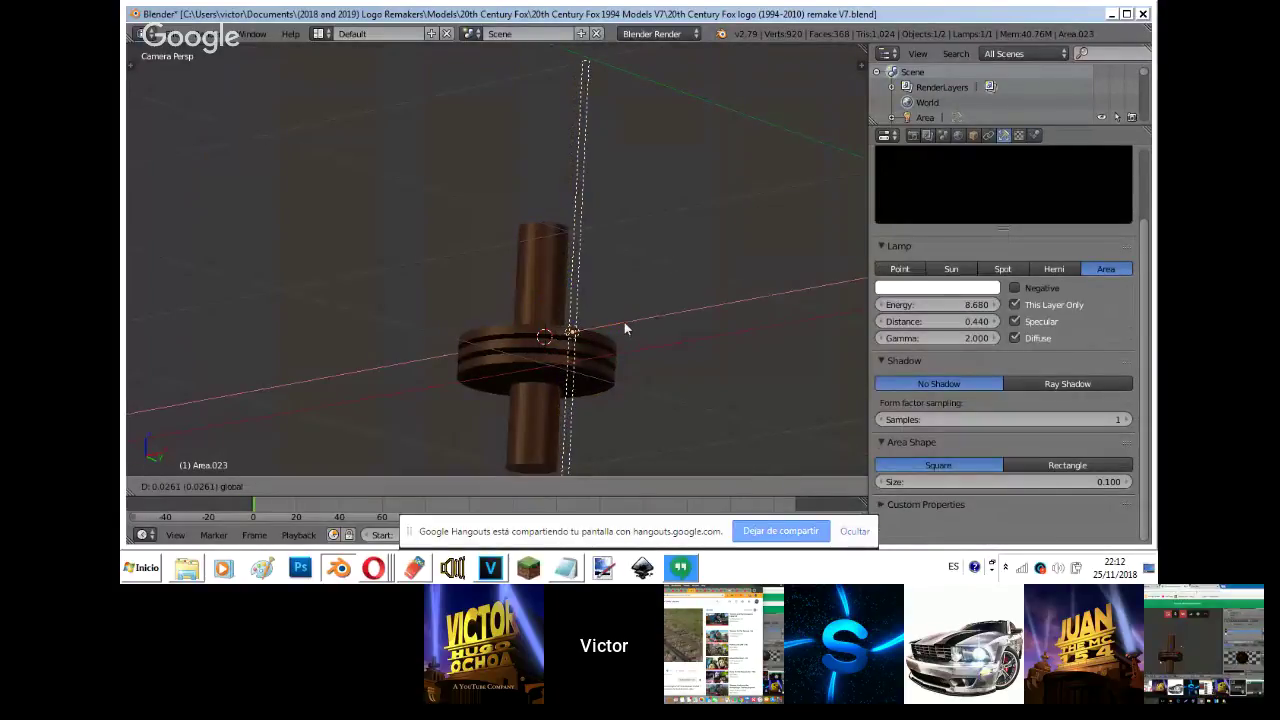
pyautogui.hotkey('shift', 'z')
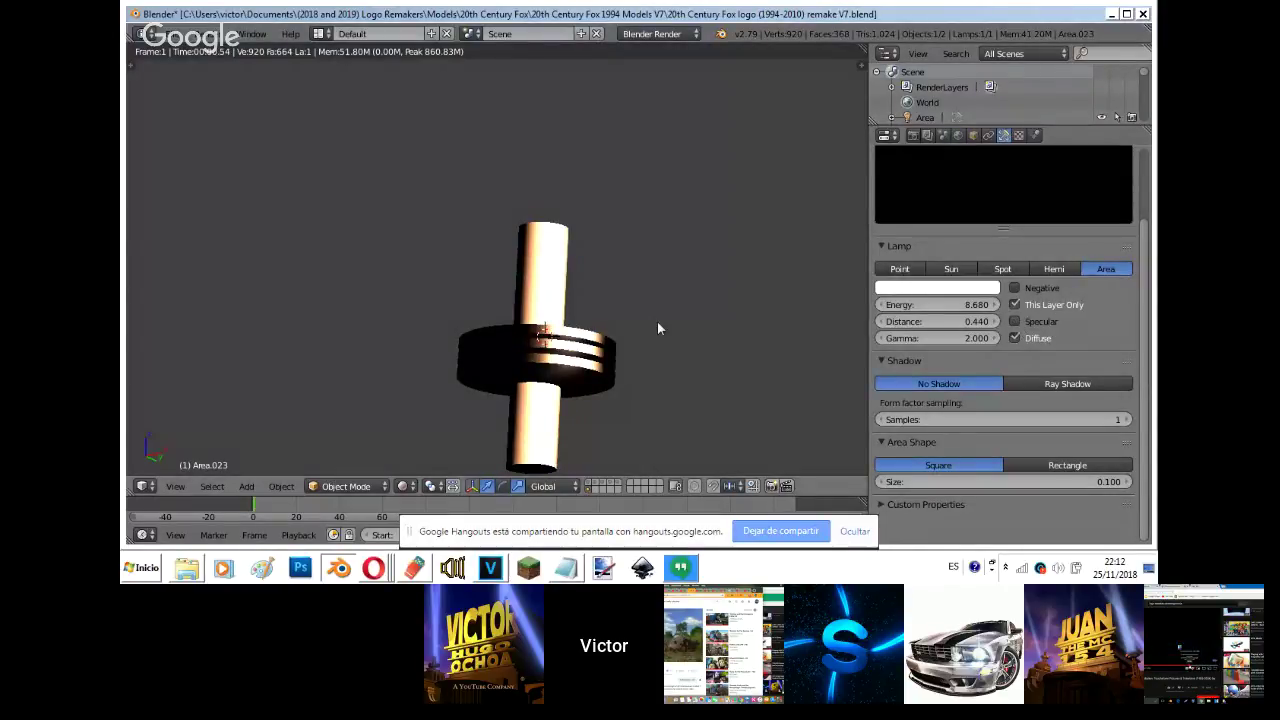
# - Scale the area lamp along the X axis and dim its light colour to grey
pyautogui.press('s')
pyautogui.press('x')
pyautogui.click(639, 339)
pyautogui.hotkey('shift', 'z')
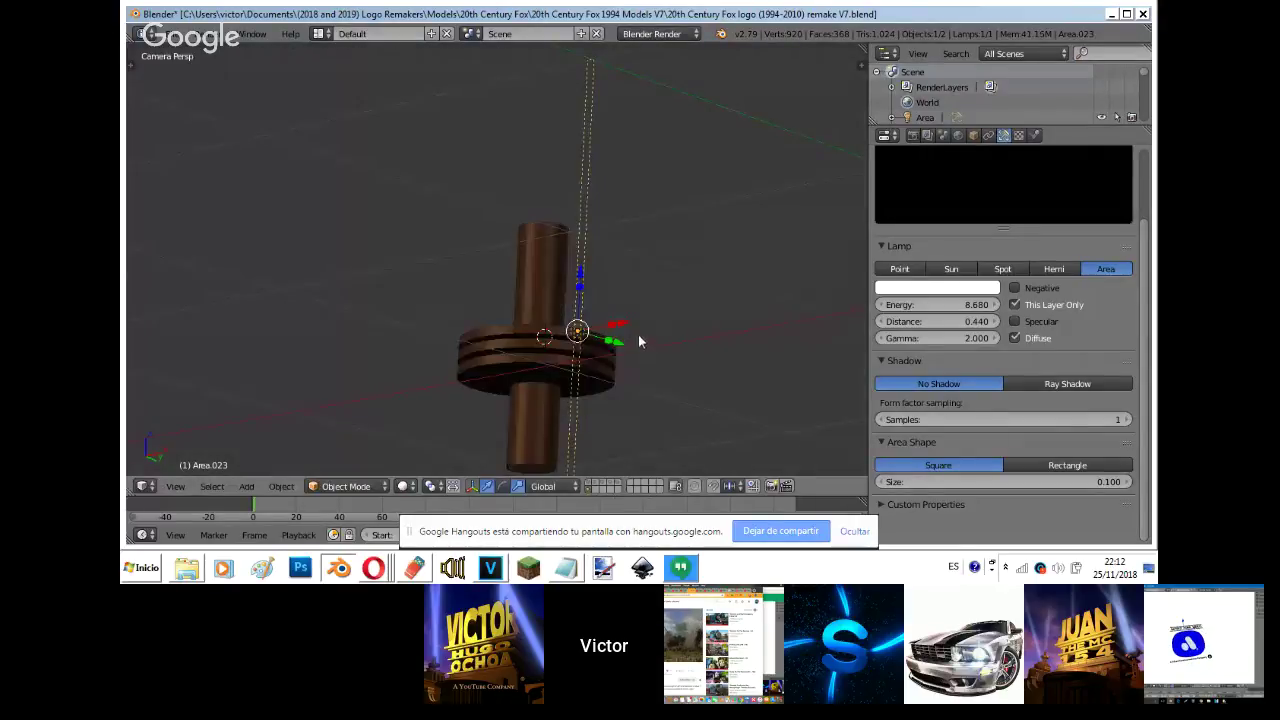
pyautogui.click(896, 290)
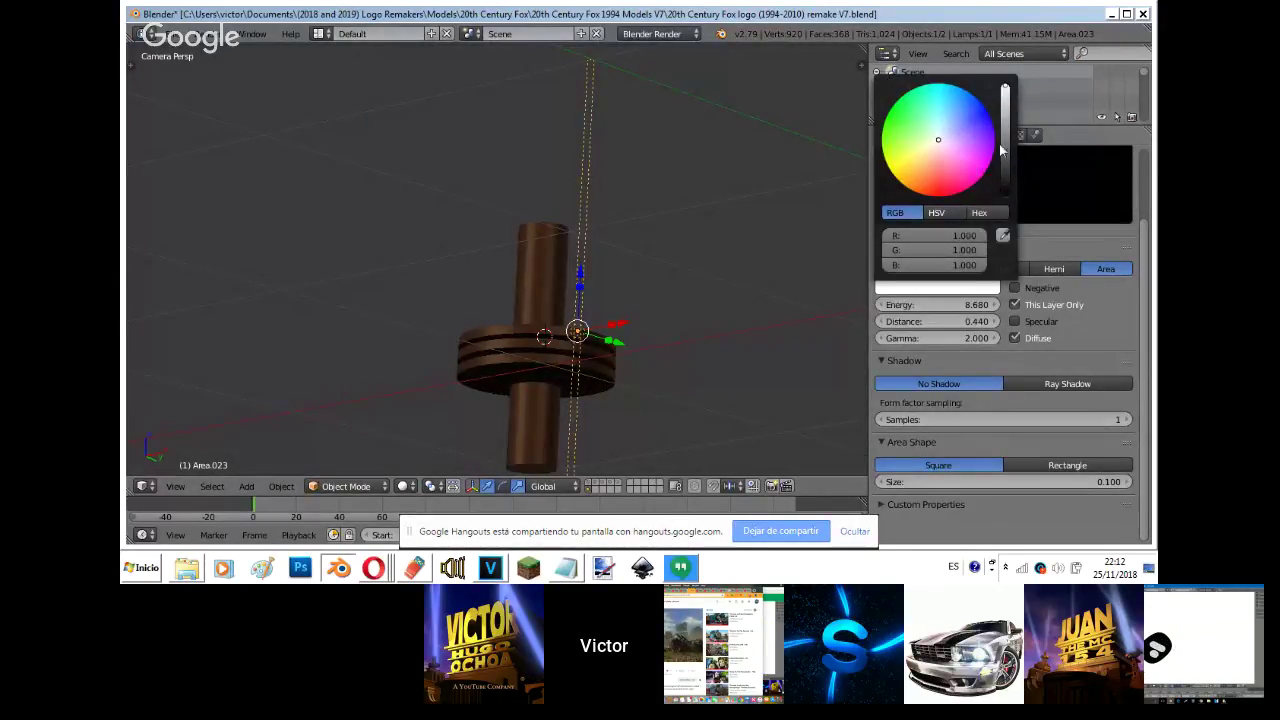
pyautogui.hotkey('shift', 'z')
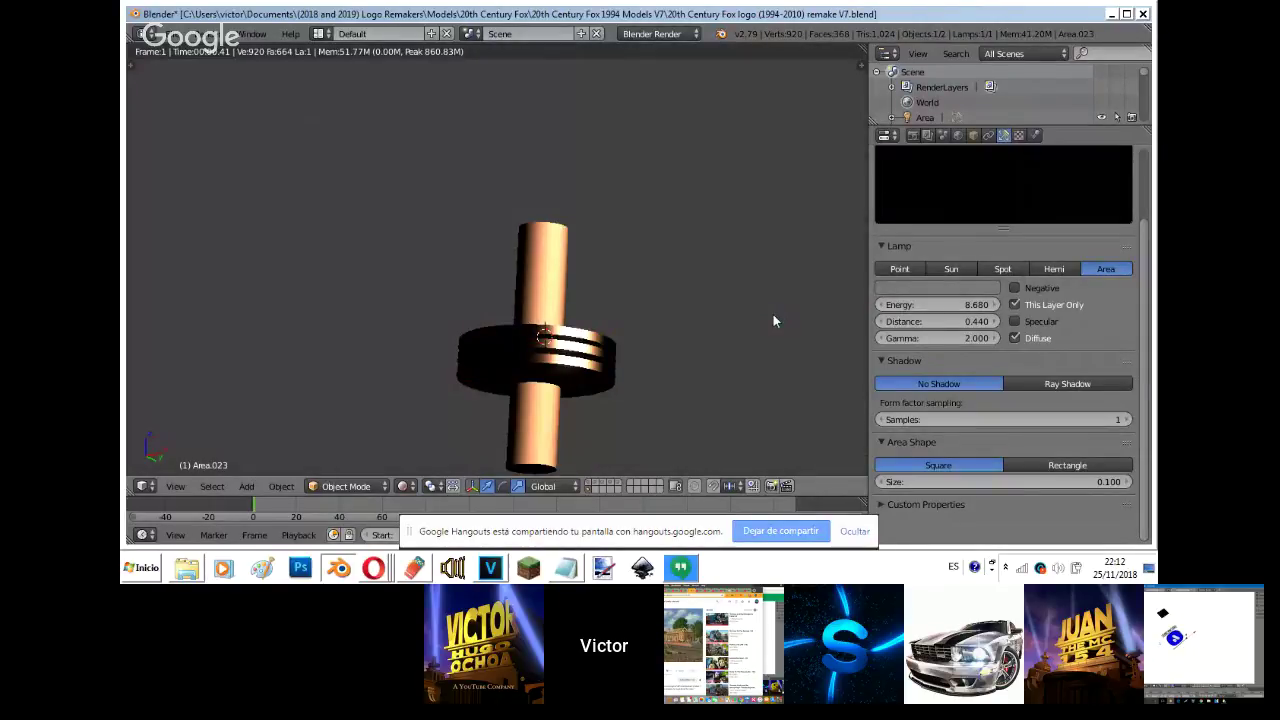
# - Compare the rendered cylinder with the background reference image, hiding the image when done
pyautogui.press('n')
pyautogui.click(756, 128)
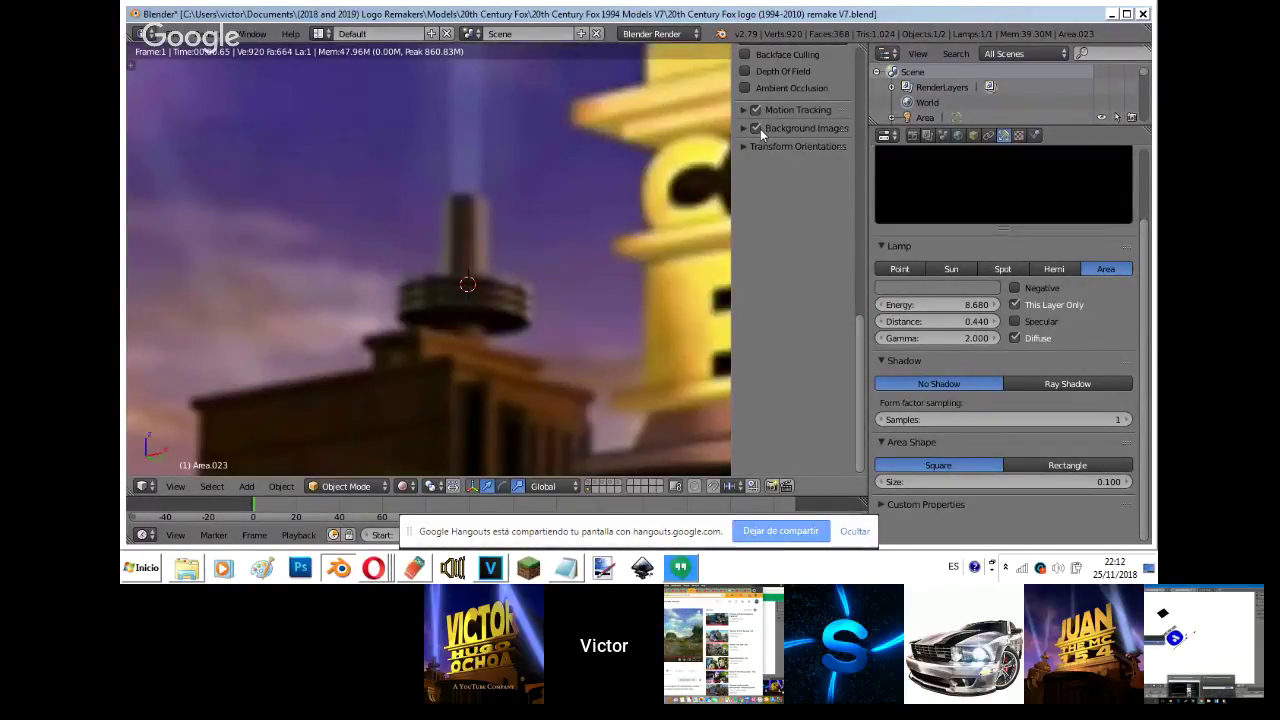
pyautogui.click(760, 130)
pyautogui.press('n')
pyautogui.moveTo(600, 300); pyautogui.dragTo(502, 346, button='middle')
pyautogui.hotkey('shift', 'z')
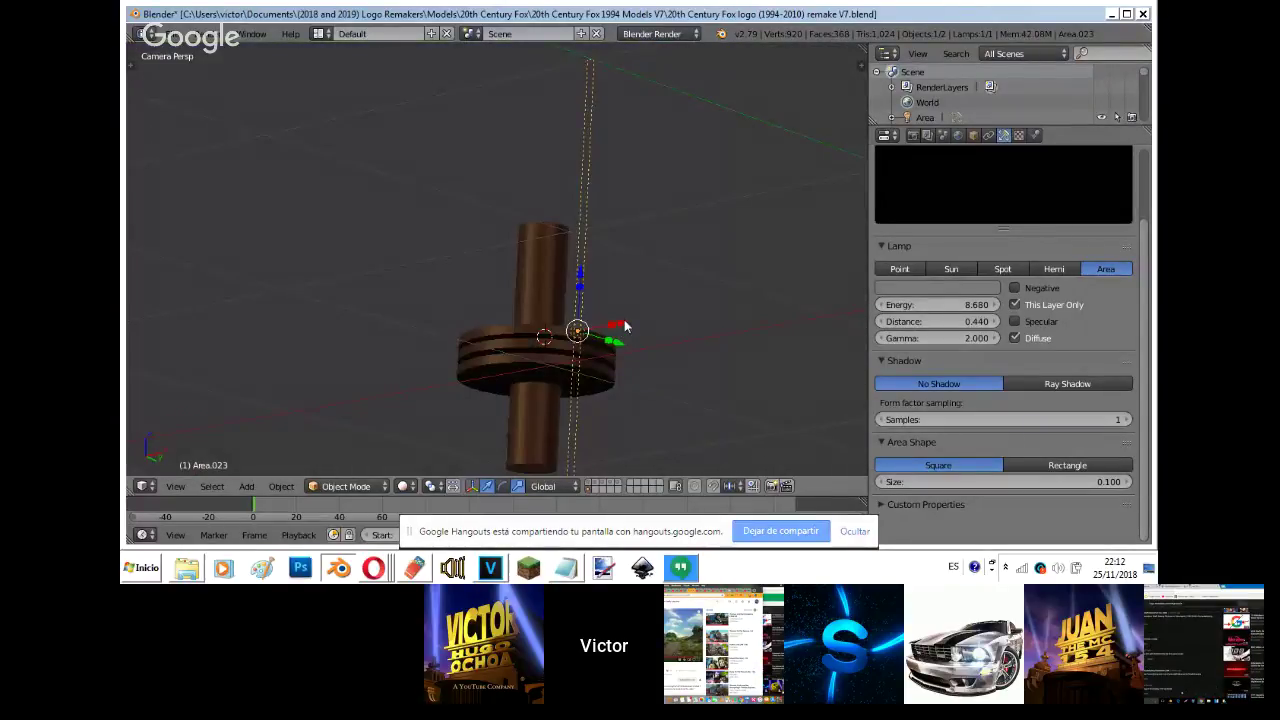
# - Move the area lamp along the global X and Y axes around the shaft and preview the render
pyautogui.moveTo(592, 329); pyautogui.dragTo(613, 325)
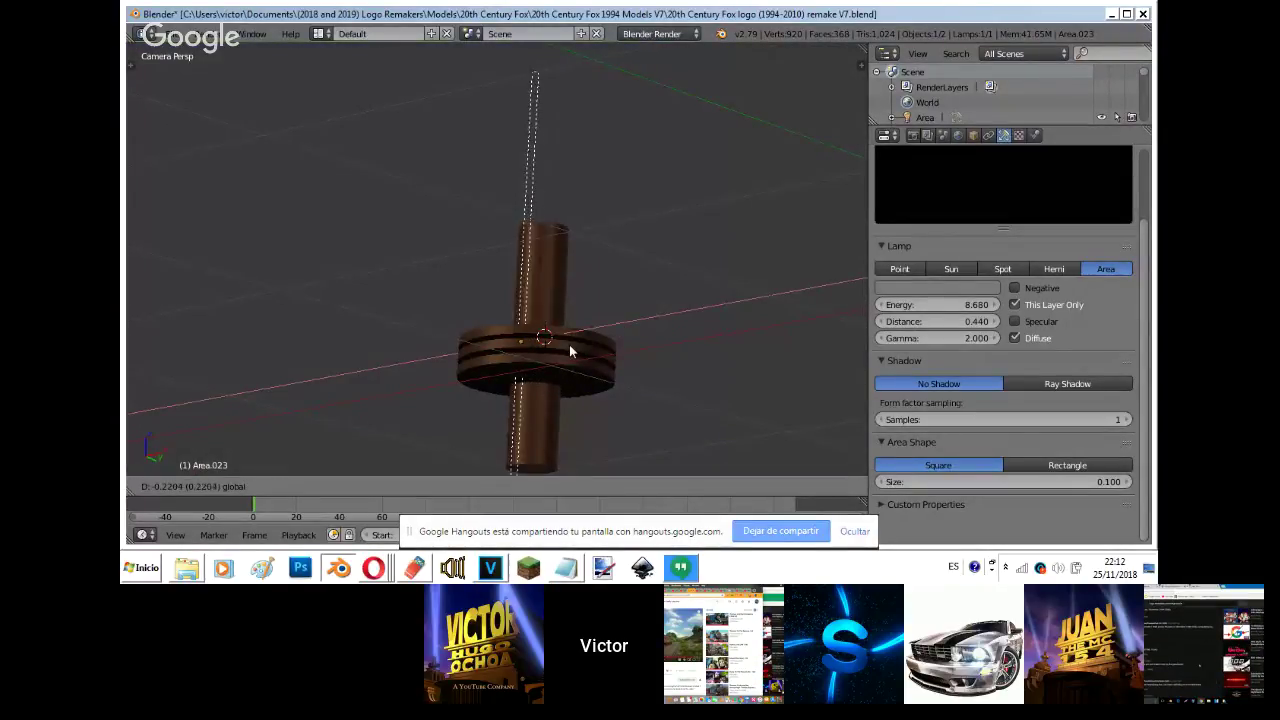
pyautogui.click(557, 362)
pyautogui.moveTo(564, 354); pyautogui.dragTo(613, 341)
pyautogui.click(610, 346)
pyautogui.press('g')
pyautogui.press('x')
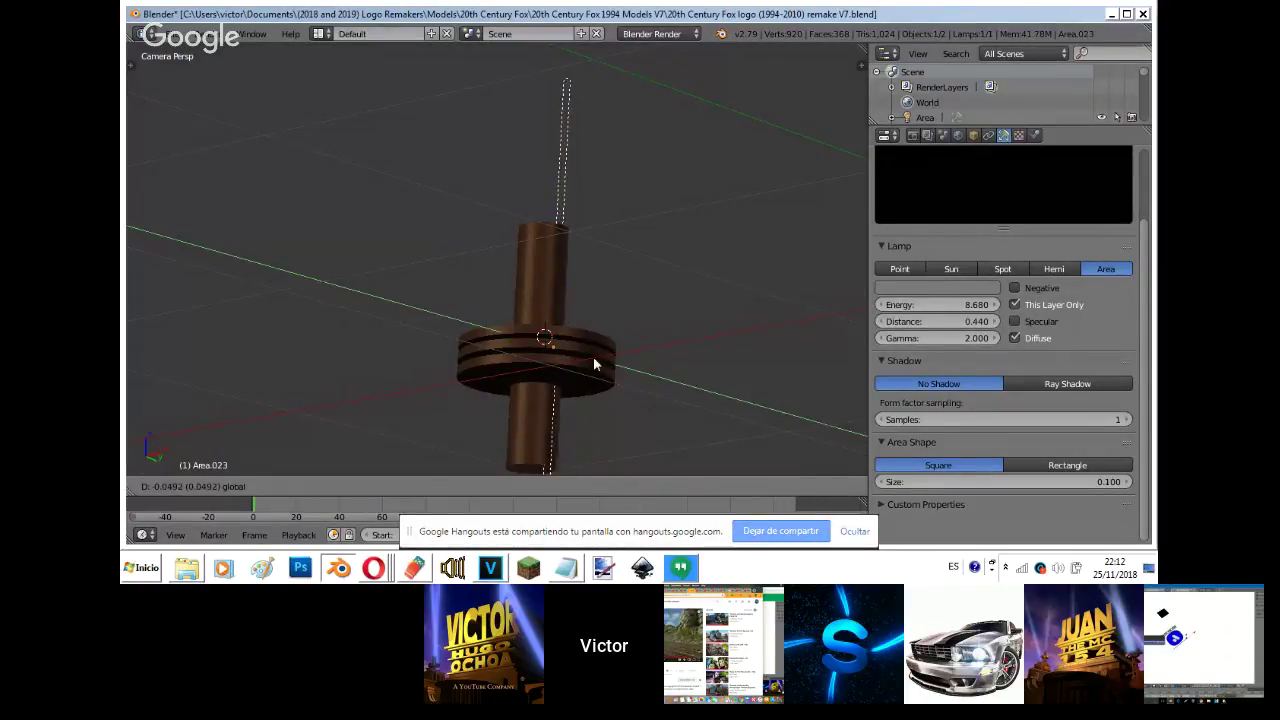
pyautogui.click(593, 356)
pyautogui.hotkey('shift', 'z')
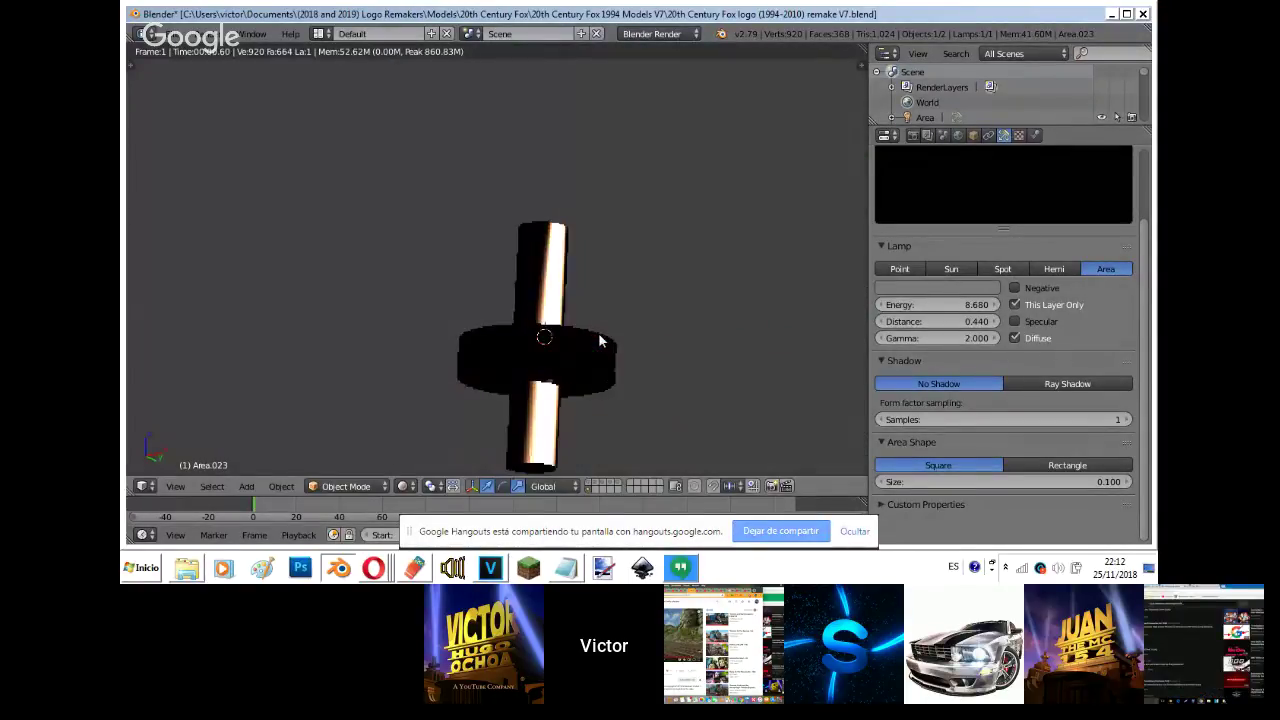
# - Set the area lamp's distance to 0.110
pyautogui.click(891, 323)
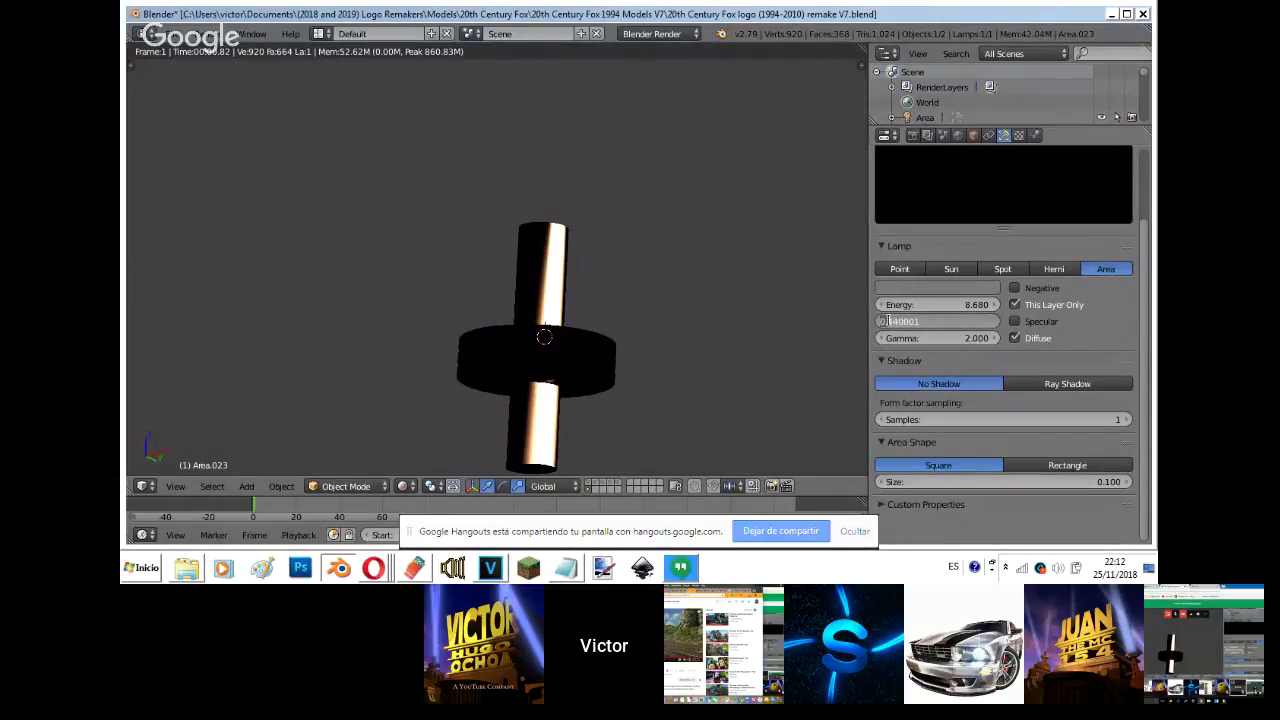
pyautogui.write('0.27')
pyautogui.press('Return')
pyautogui.moveTo(898, 322); pyautogui.dragTo(887, 321)
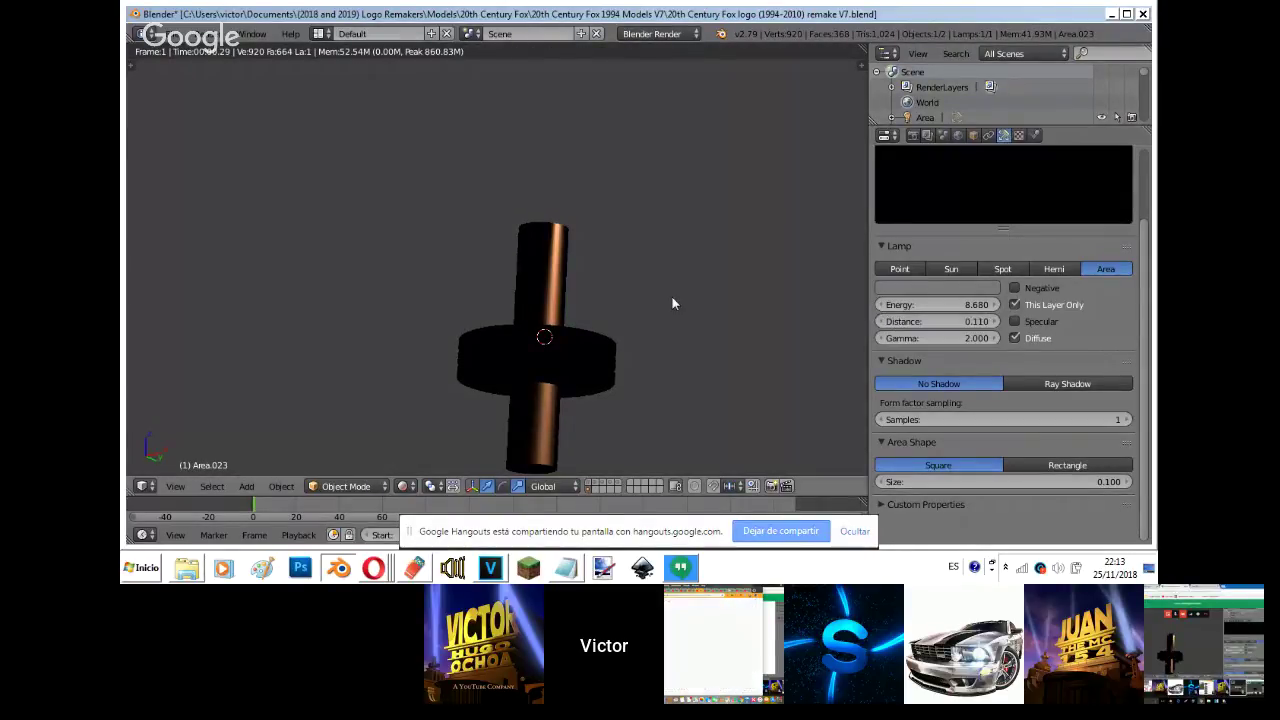
# - Check the dimmer shaft lighting against the background reference image and hide the image again
pyautogui.press('n')
pyautogui.click(763, 128)
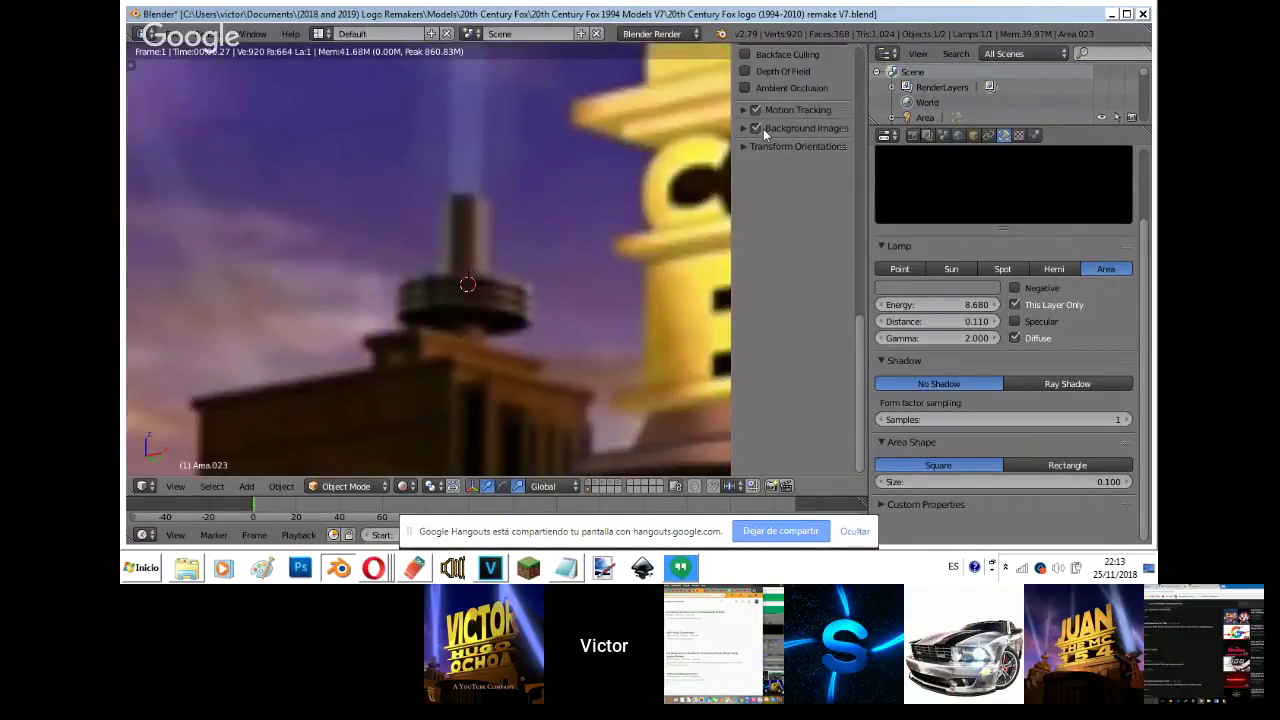
pyautogui.click(763, 128)
pyautogui.press('n')
pyautogui.moveTo(609, 243); pyautogui.dragTo(640, 268, button='middle')
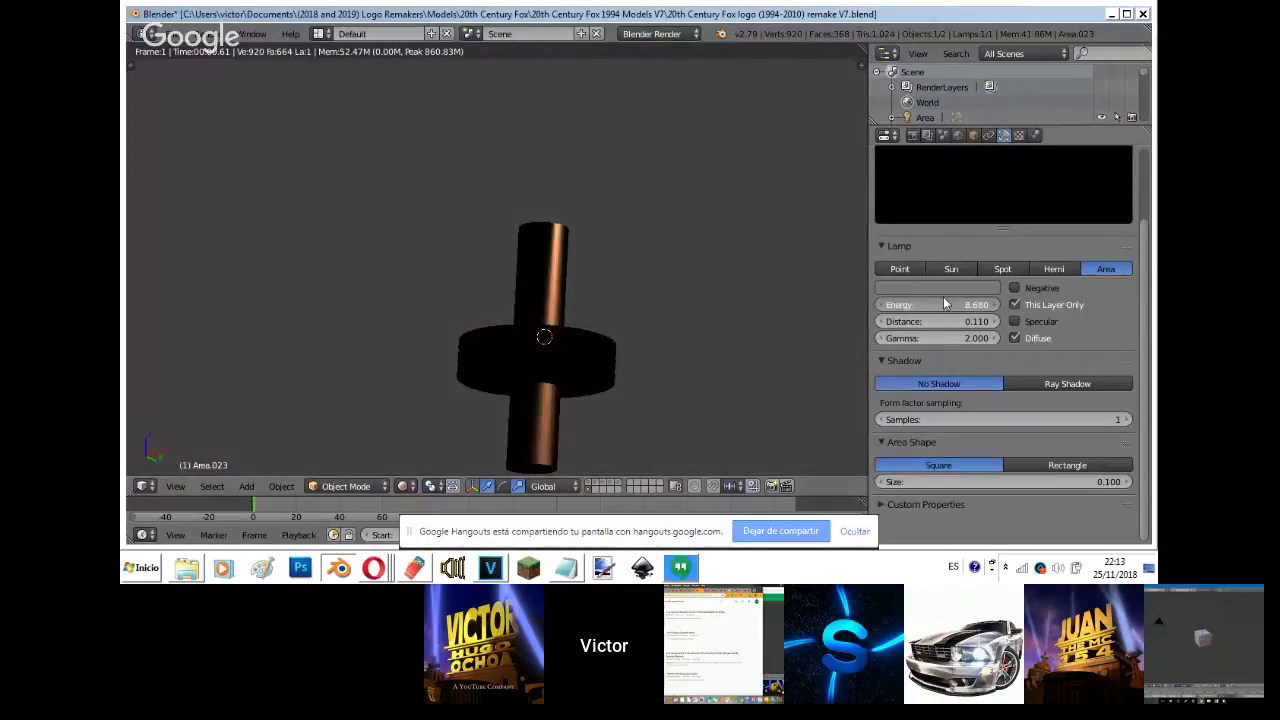
# - Set the area lamp's energy to 9.650 and brighten its light colour to a lighter grey
pyautogui.moveTo(908, 304); pyautogui.dragTo(945, 300)
pyautogui.click(937, 288)
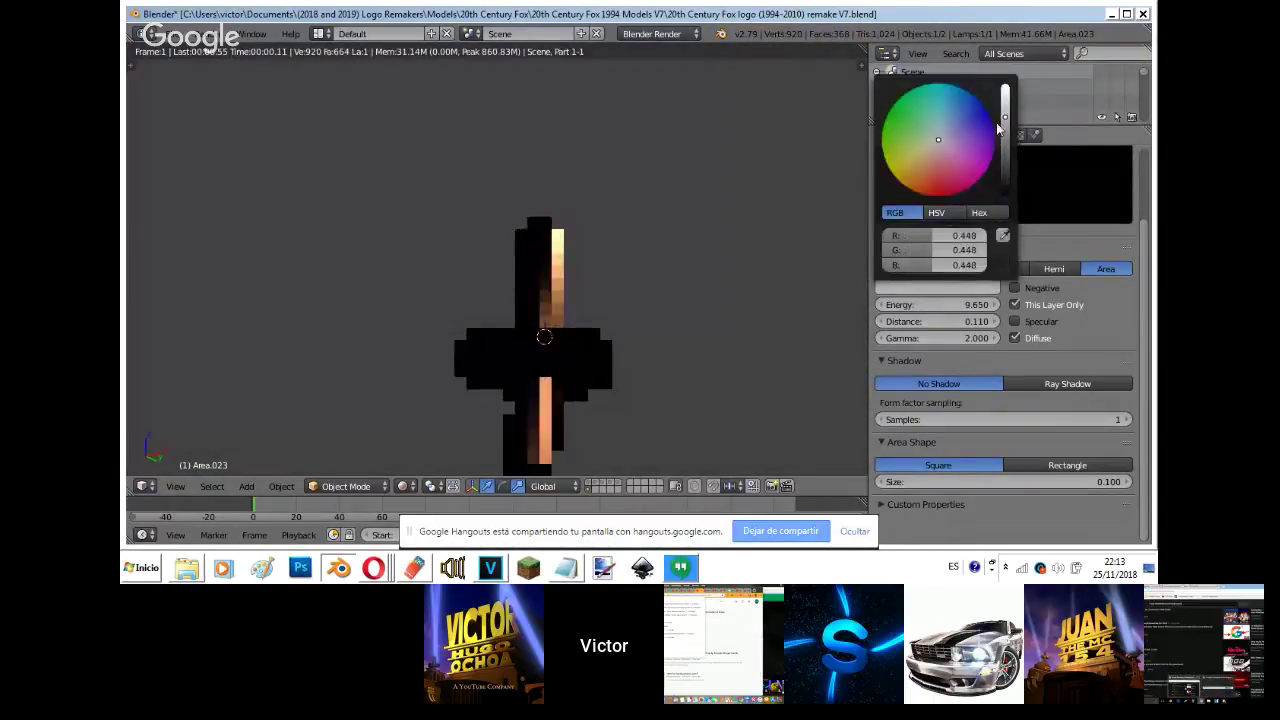
pyautogui.press('z')
pyautogui.press('z')
# - Rotate the area lamp in wireframe top view and move it to the other side of its spot beside the shaft
pyautogui.press('KP_7')
pyautogui.press('KP_7')
pyautogui.hotkey('shift', 'z')
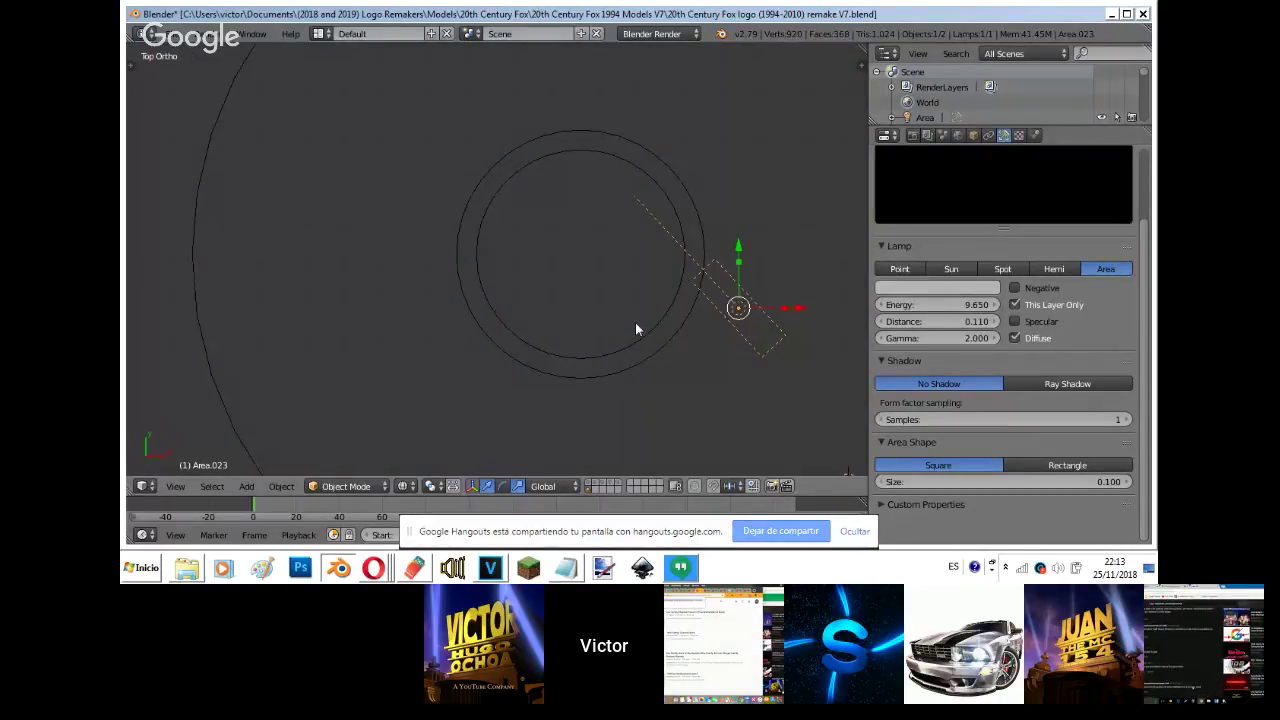
pyautogui.press('r')
pyautogui.click(615, 376)
pyautogui.press('z')
pyautogui.press('g')
pyautogui.click(739, 190)
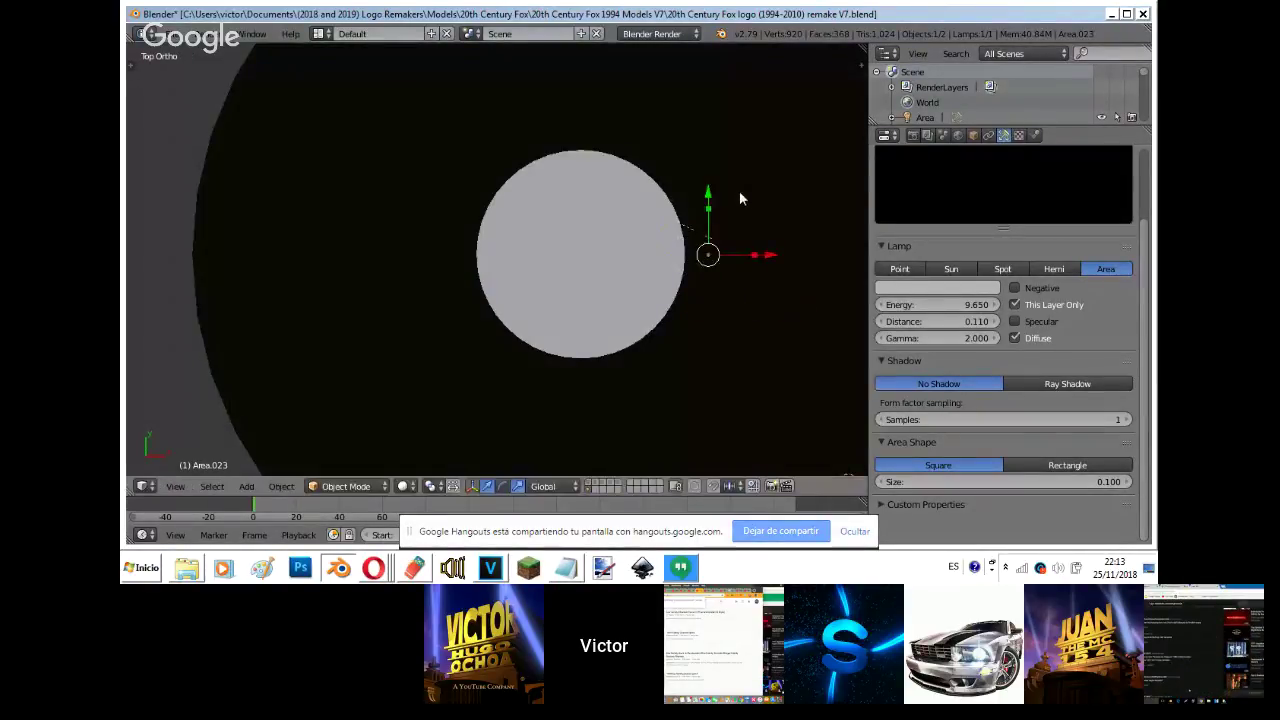
# - Tilt the area lamp freely with two trackball rotations and preview the render through the camera
pyautogui.press('r')
pyautogui.press('r')
pyautogui.click(708, 182)
pyautogui.press('r')
pyautogui.press('r')
pyautogui.click(715, 180)
pyautogui.press('KP_0')
pyautogui.hotkey('shift', 'z')
# - Rotate the area lamp in top view to aim it closer to the shaft's centre and check the camera render
pyautogui.press('z')
pyautogui.press('z')
pyautogui.press('KP_7')
pyautogui.hotkey('shift', 'z')
pyautogui.press('z')
pyautogui.press('r')
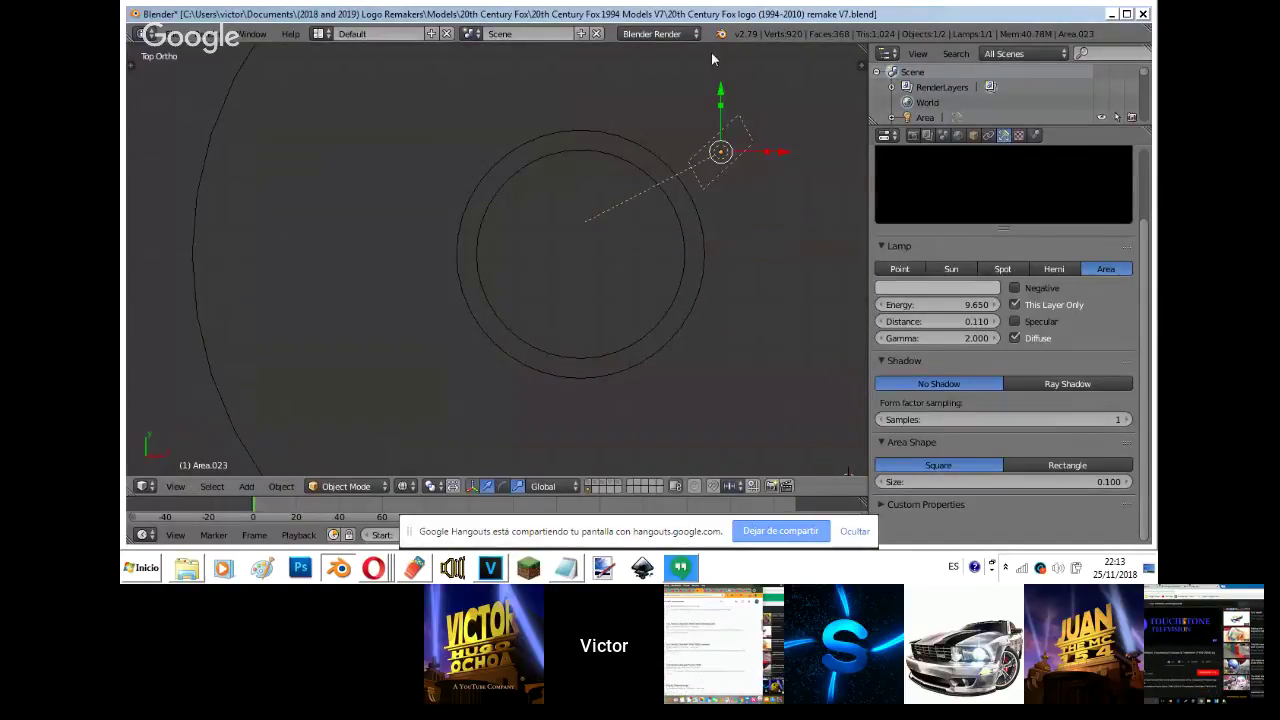
pyautogui.click(648, 176)
pyautogui.press('KP_0')
pyautogui.hotkey('shift', 'z')
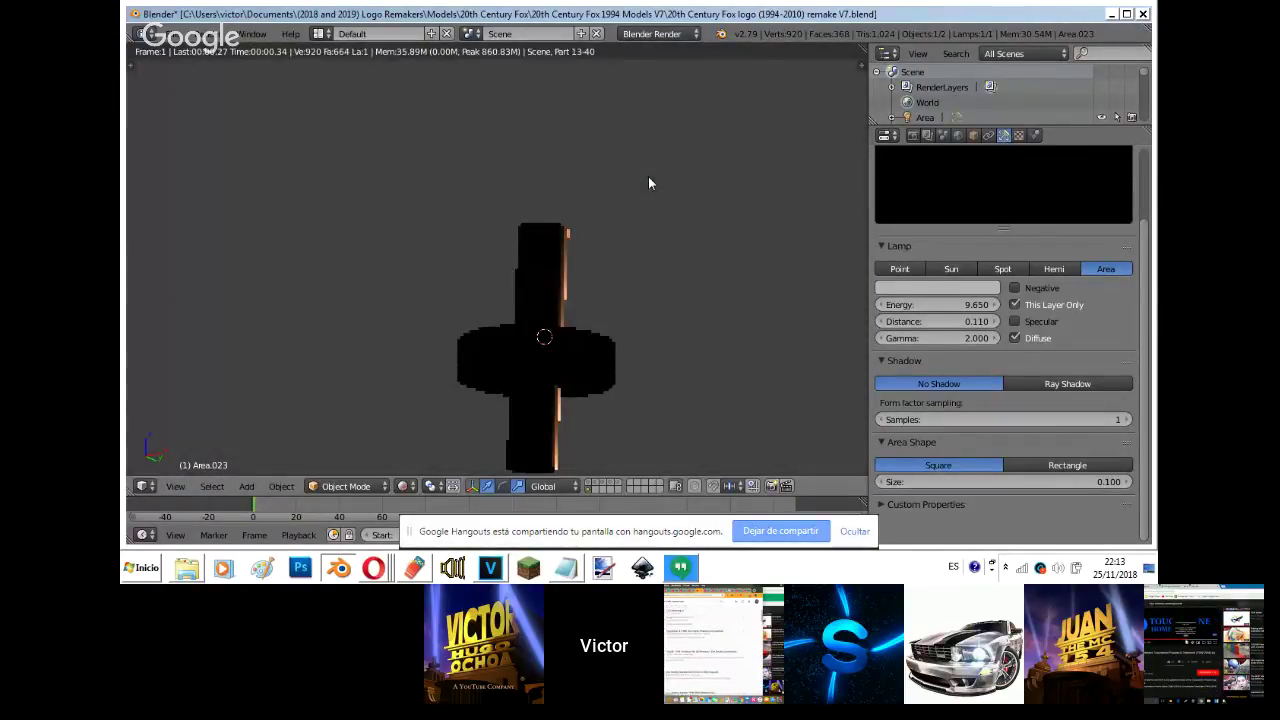
pyautogui.hotkey('shift', 'z')
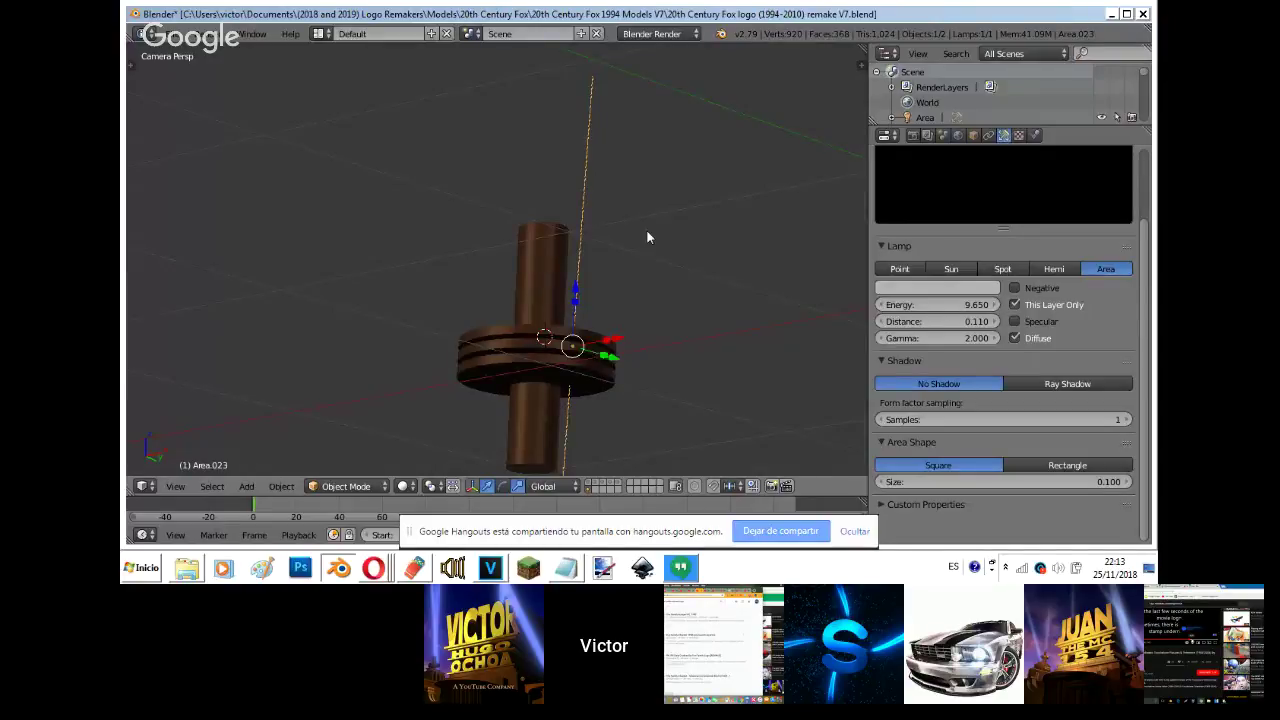
# - Briefly show the reference image behind the camera view and hide it again
pyautogui.press('n')
pyautogui.click(757, 159)
pyautogui.click(757, 159)
pyautogui.press('n')
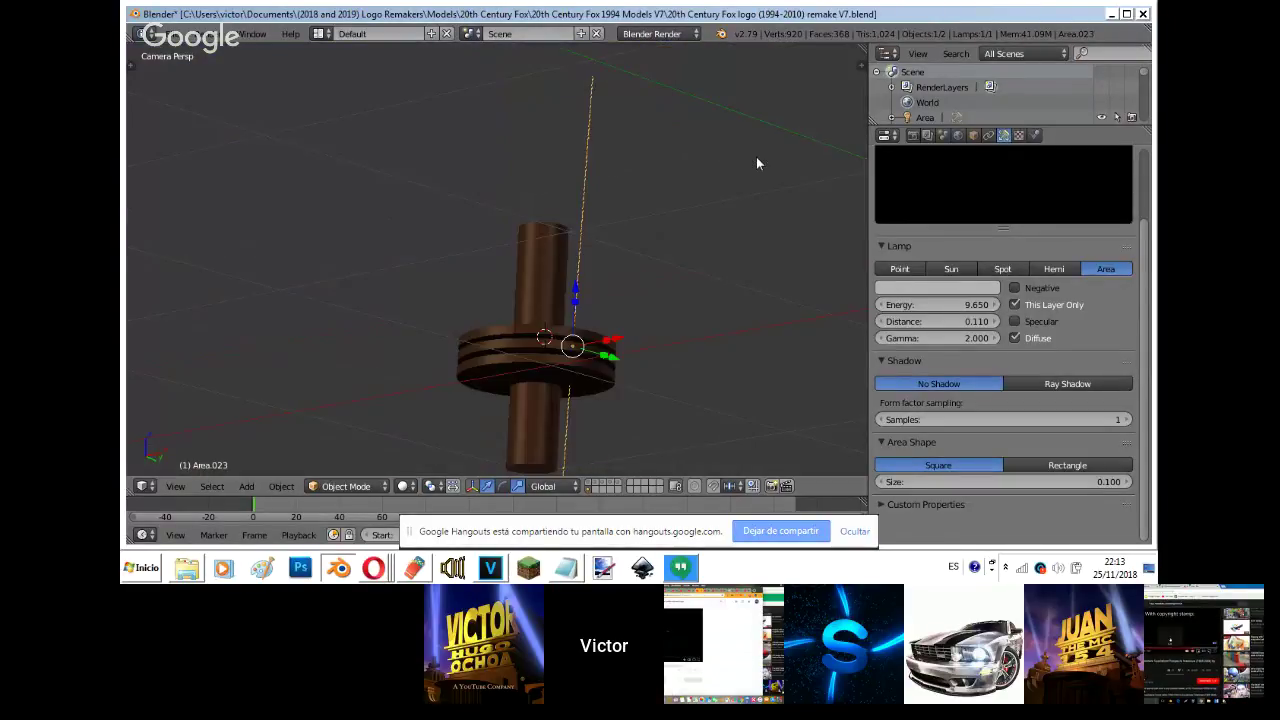
# - Duplicate the area lamp in top view, place the copy below the original beside the shaft and rotate it
pyautogui.press('KP_7')
pyautogui.hotkey('shift', 'd')
pyautogui.click(760, 289)
pyautogui.press('z')
pyautogui.press('r')
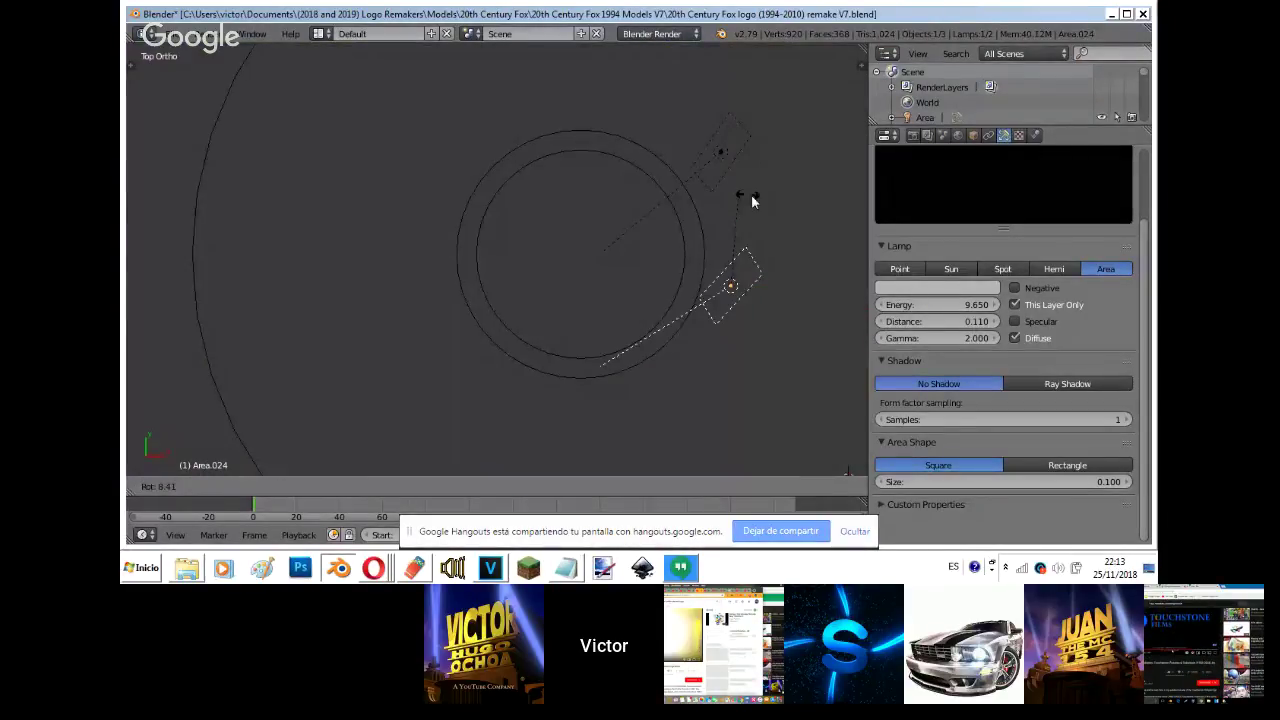
pyautogui.click(767, 251)
# - Scale the duplicated area lamp along the X axis in camera view
pyautogui.hotkey('shift', 'z')
pyautogui.press('KP_0')
pyautogui.press('s')
pyautogui.press('x')
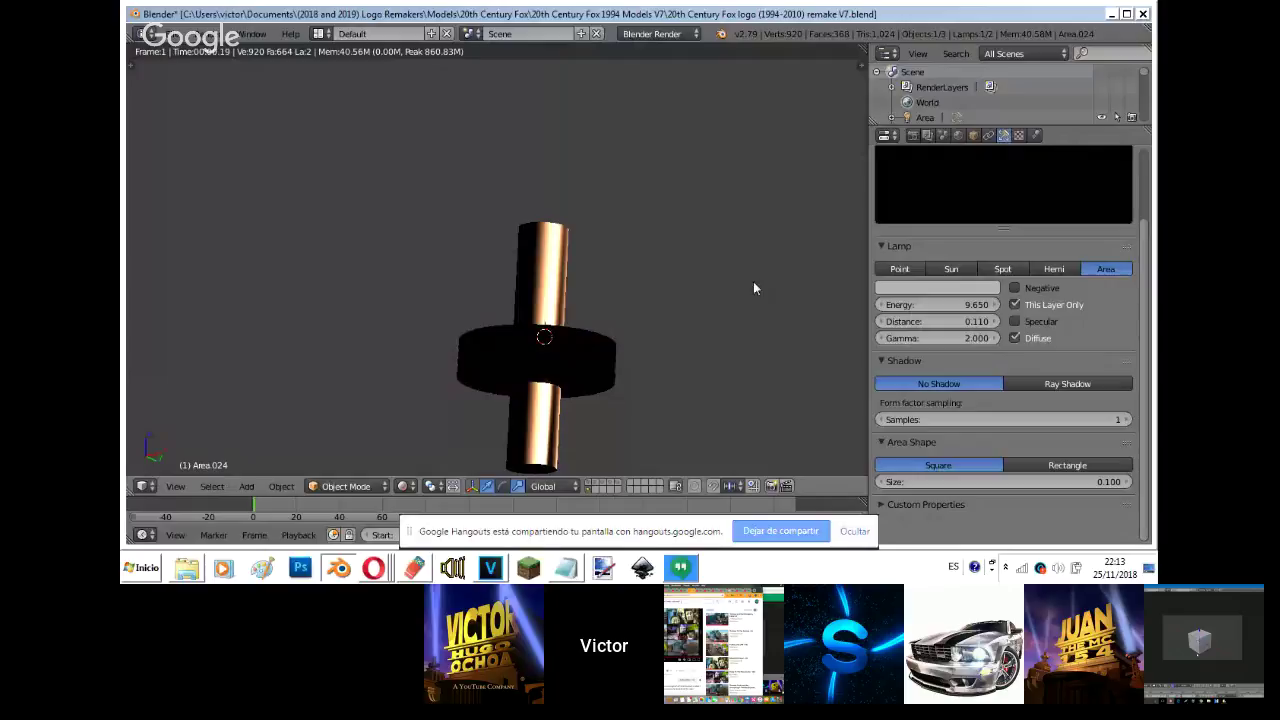
# - Move the duplicated area lamp along the X axis and check the rendered camera view
pyautogui.click(609, 292)
pyautogui.press('g')
pyautogui.press('x')
pyautogui.click(673, 332)
pyautogui.hotkey('shift', 'z')
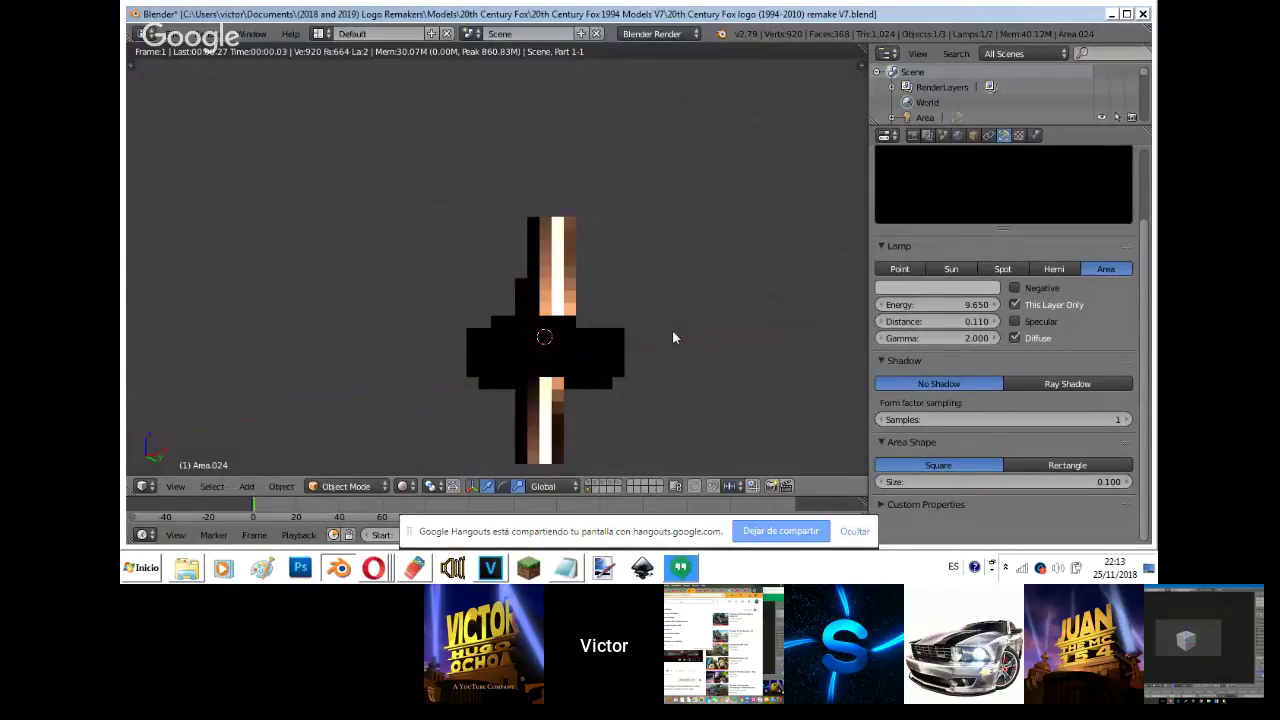
# - Reduce the area lamp's energy to 0.670 and check the shaft's lighting
pyautogui.click(966, 291)
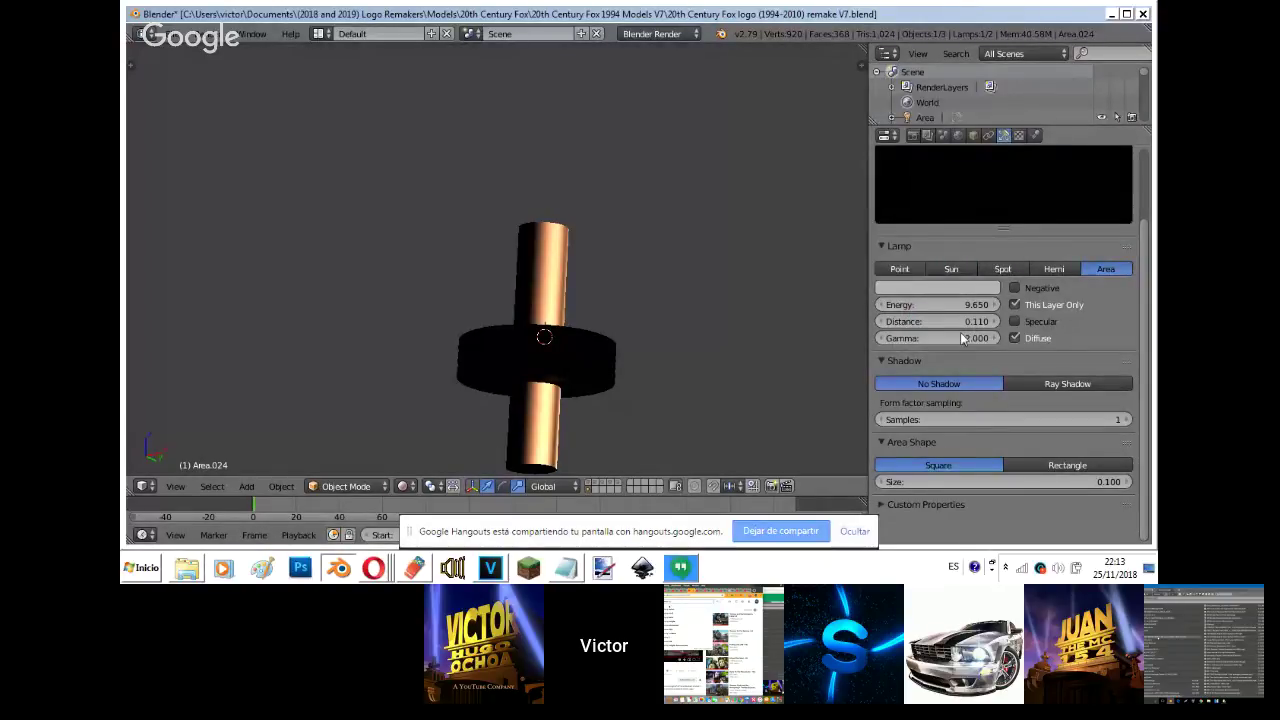
pyautogui.press('Return')
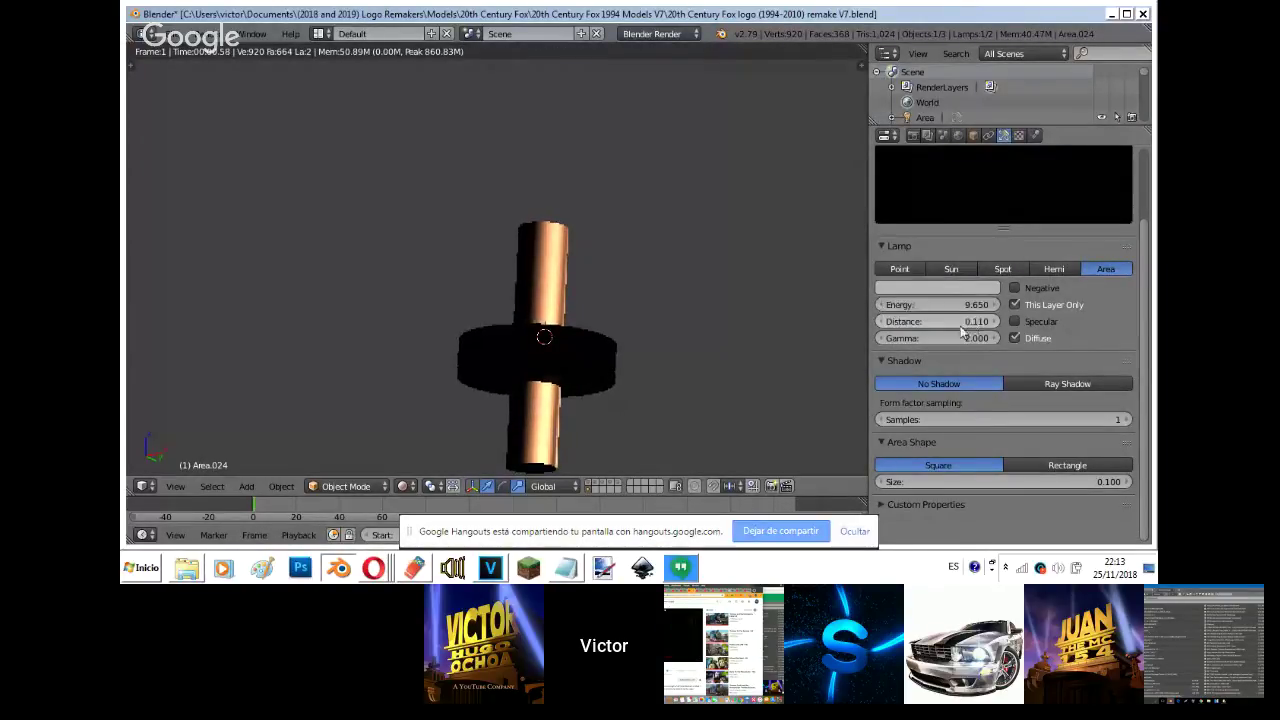
pyautogui.click(968, 321)
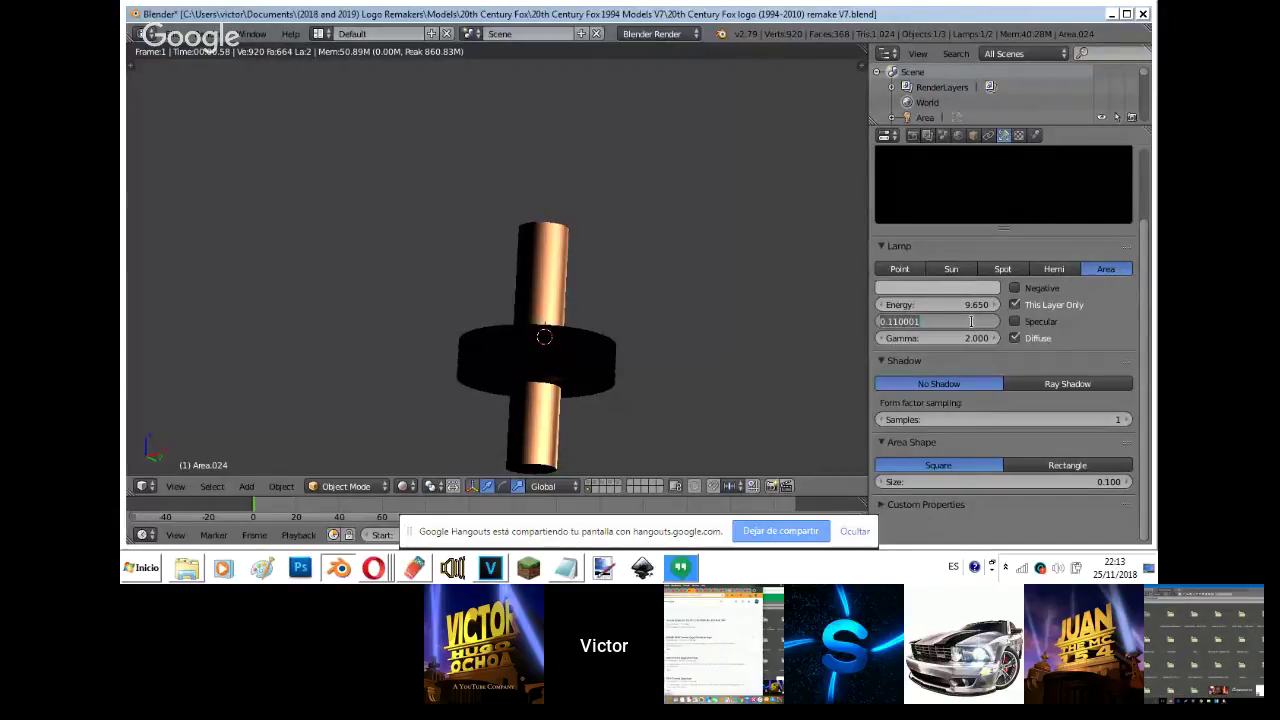
pyautogui.press('Return')
pyautogui.moveTo(710, 301)
pyautogui.mouseDown()
pyautogui.moveTo(989, 270)
pyautogui.moveTo(1010, 279)
pyautogui.mouseUp()
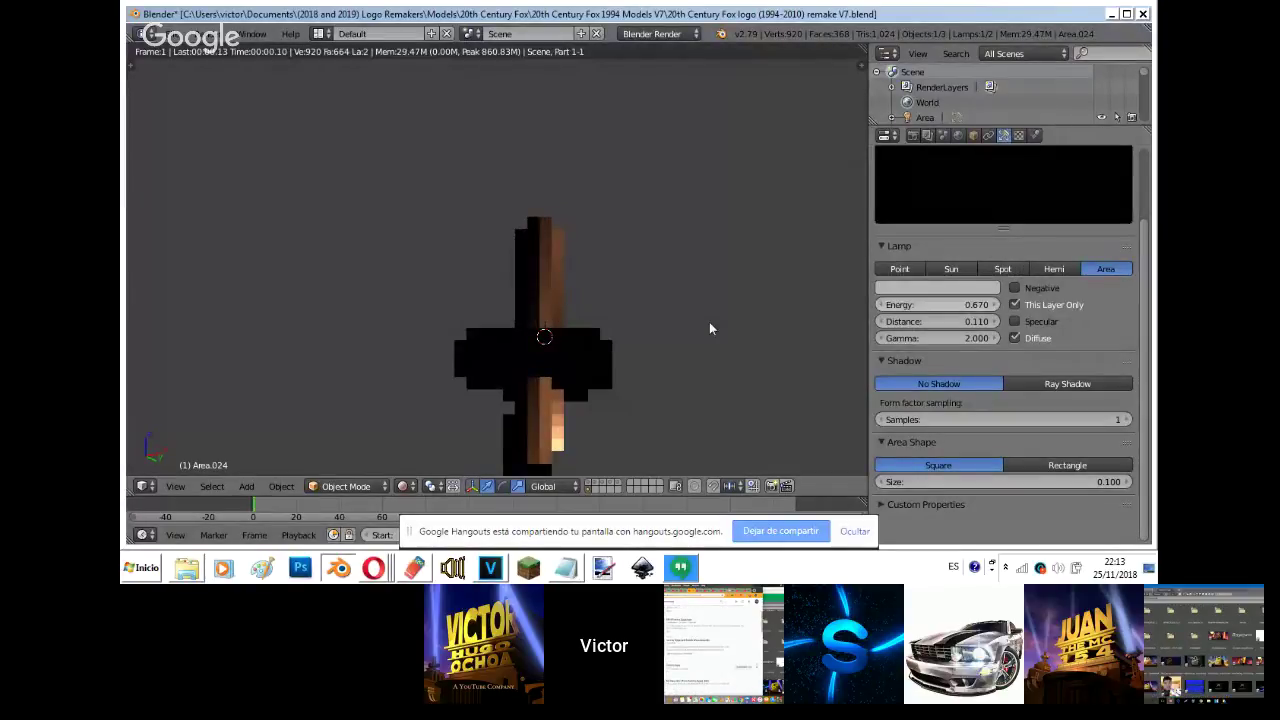
# - Duplicate the area lamp in top view, place the copy near the shaft and lower its energy to 0.190
pyautogui.hotkey('shift', 'z')
pyautogui.press('KP_7')
pyautogui.hotkey('shift', 'd')
pyautogui.click(507, 402)
pyautogui.press('g')
pyautogui.click(705, 346)
pyautogui.moveTo(957, 305); pyautogui.dragTo(876, 345)
# - Duplicate the dimmed area lamp in top view, rotate the copy and check the camera render
pyautogui.hotkey('shift', 'd')
pyautogui.click(460, 288)
pyautogui.press('r')
pyautogui.click(637, 474)
pyautogui.press('KP_0')
pyautogui.hotkey('shift', 'z')
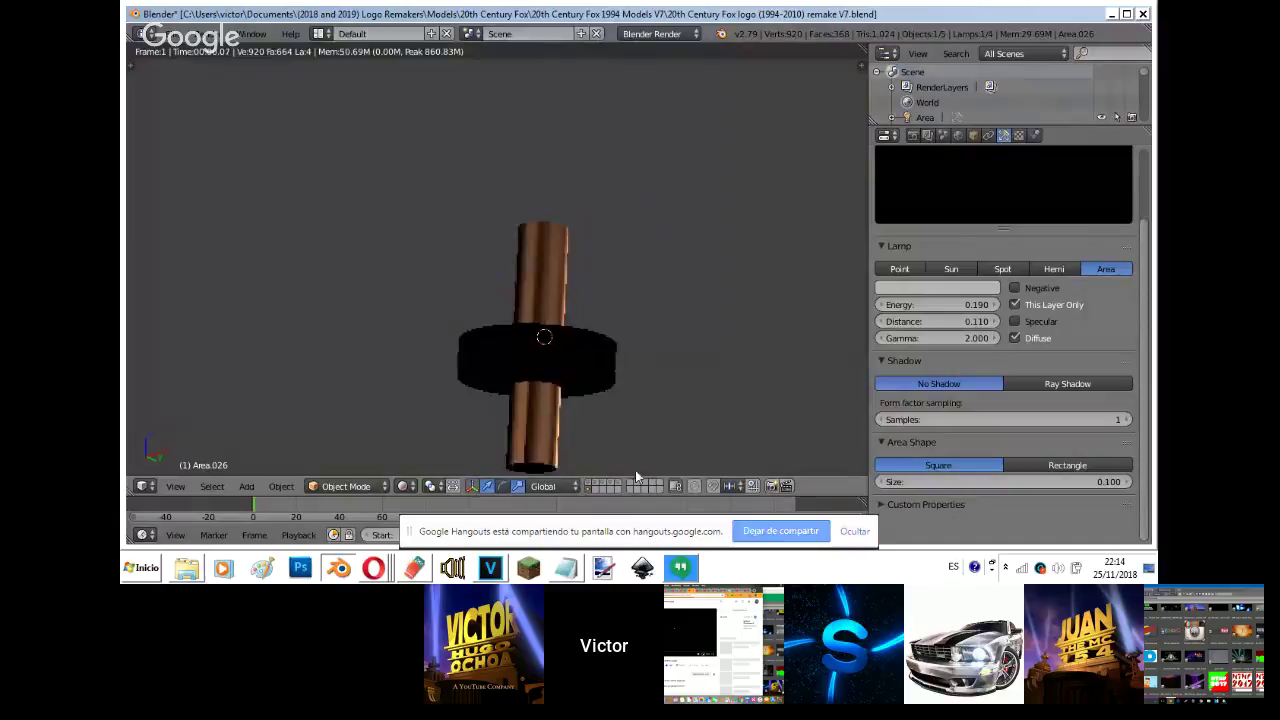
# - Compare the camera view with the background reference image, hide it again and reframe the cylinder
pyautogui.hotkey('shift', 'z')
pyautogui.press('n')
pyautogui.click(755, 162)
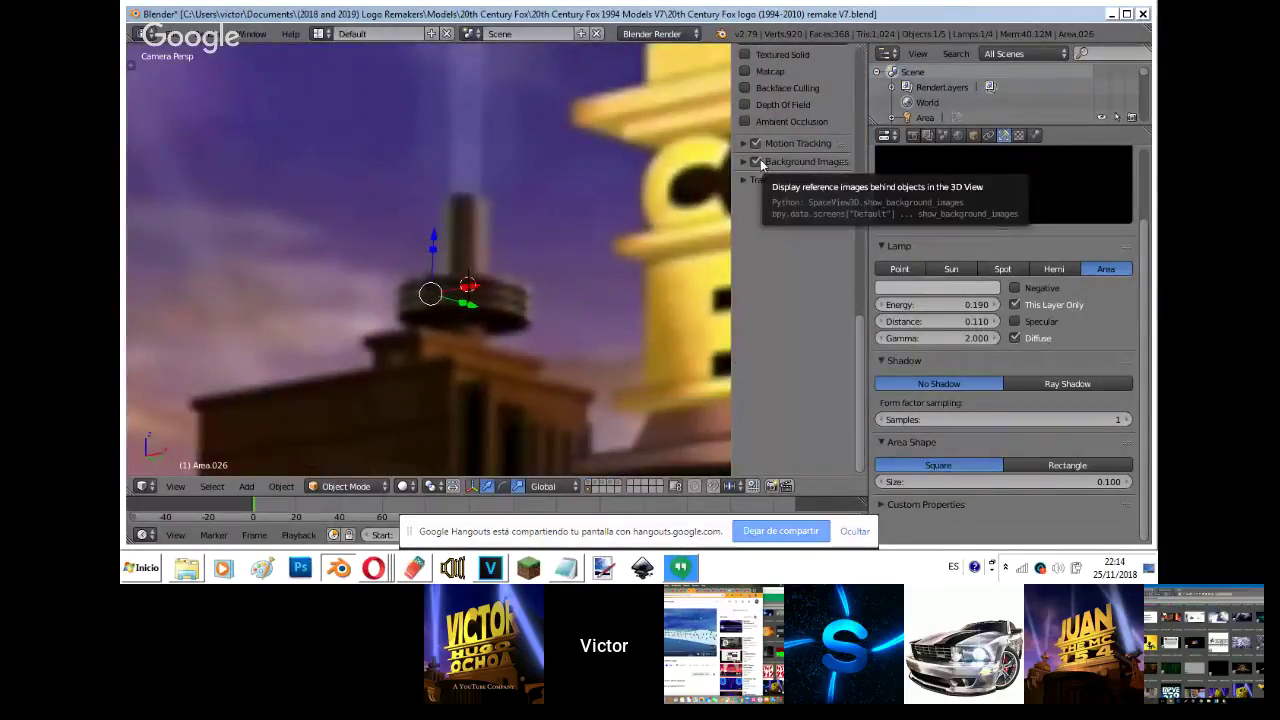
pyautogui.press('n')
pyautogui.moveTo(577, 347); pyautogui.dragTo(554, 406, button='middle')
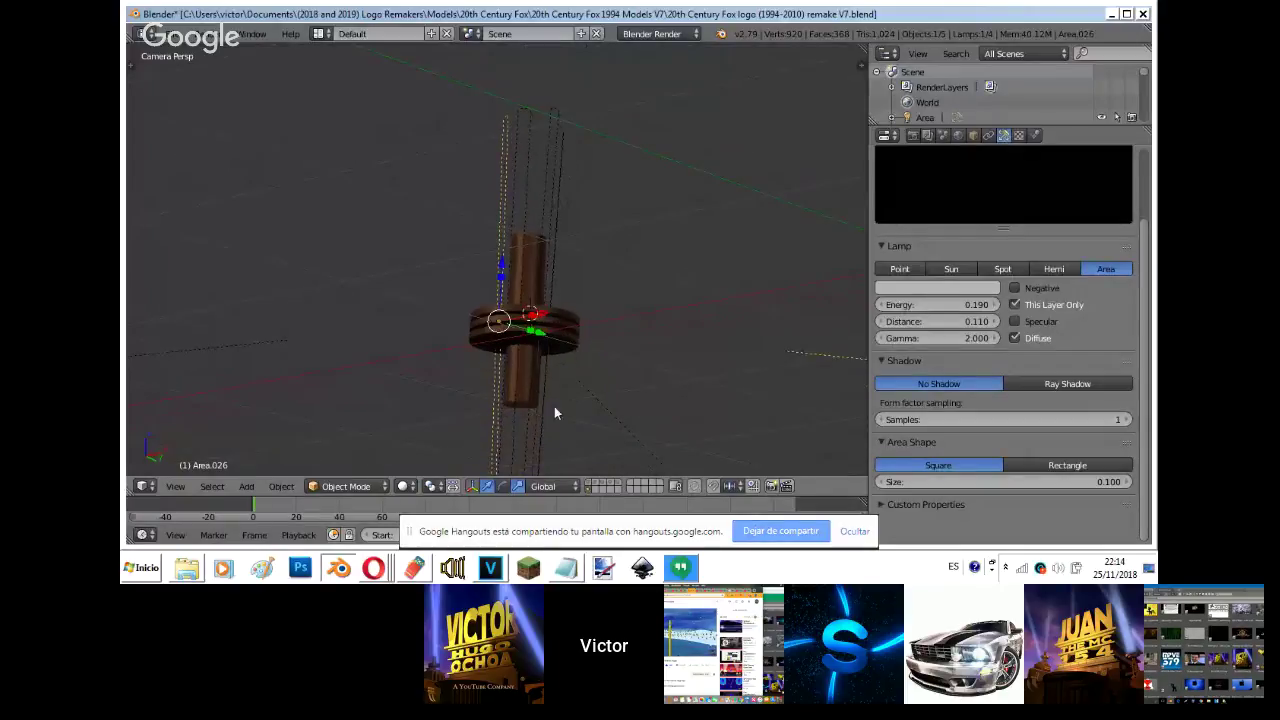
# - Delete all the area lamps around the cylinder
pyautogui.rightClick(525, 455)
pyautogui.press('Delete')
pyautogui.rightClick(538, 443)
pyautogui.press('Delete')
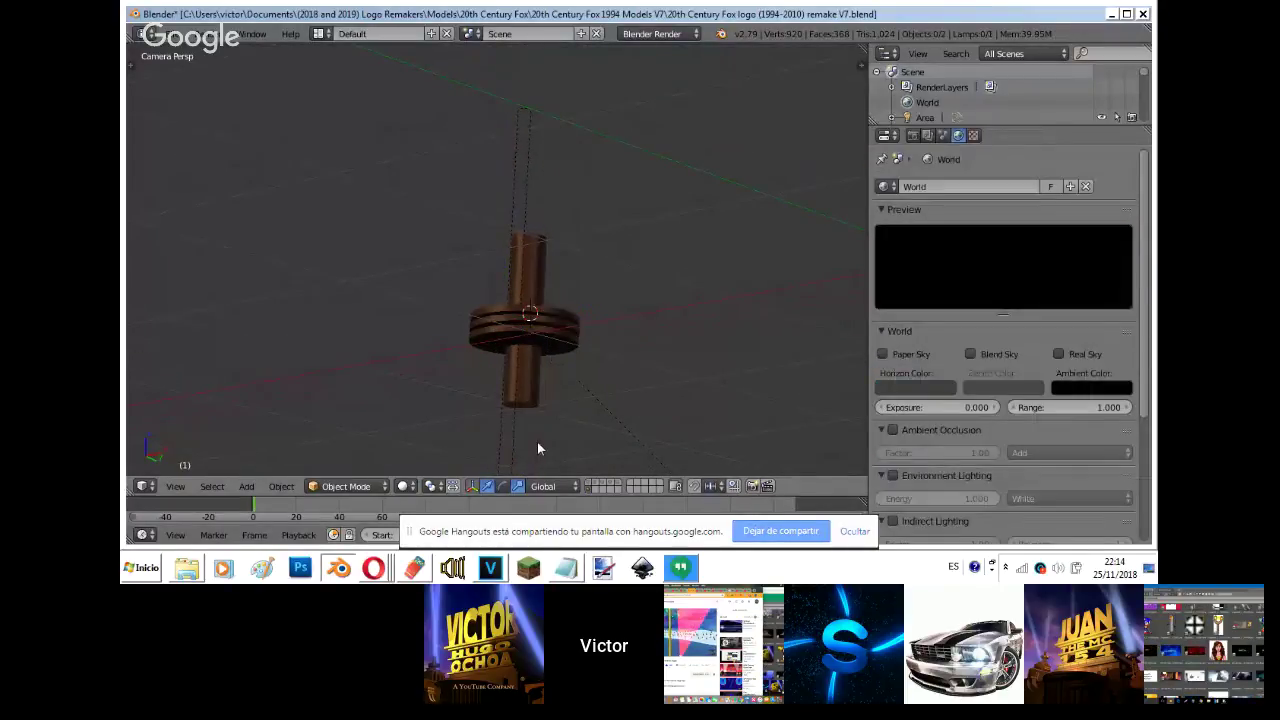
pyautogui.rightClick(506, 441)
pyautogui.press('Delete')
# - Add a point lamp at the cylinder and switch the viewport to Material shading
pyautogui.hotkey('shift', 'a')
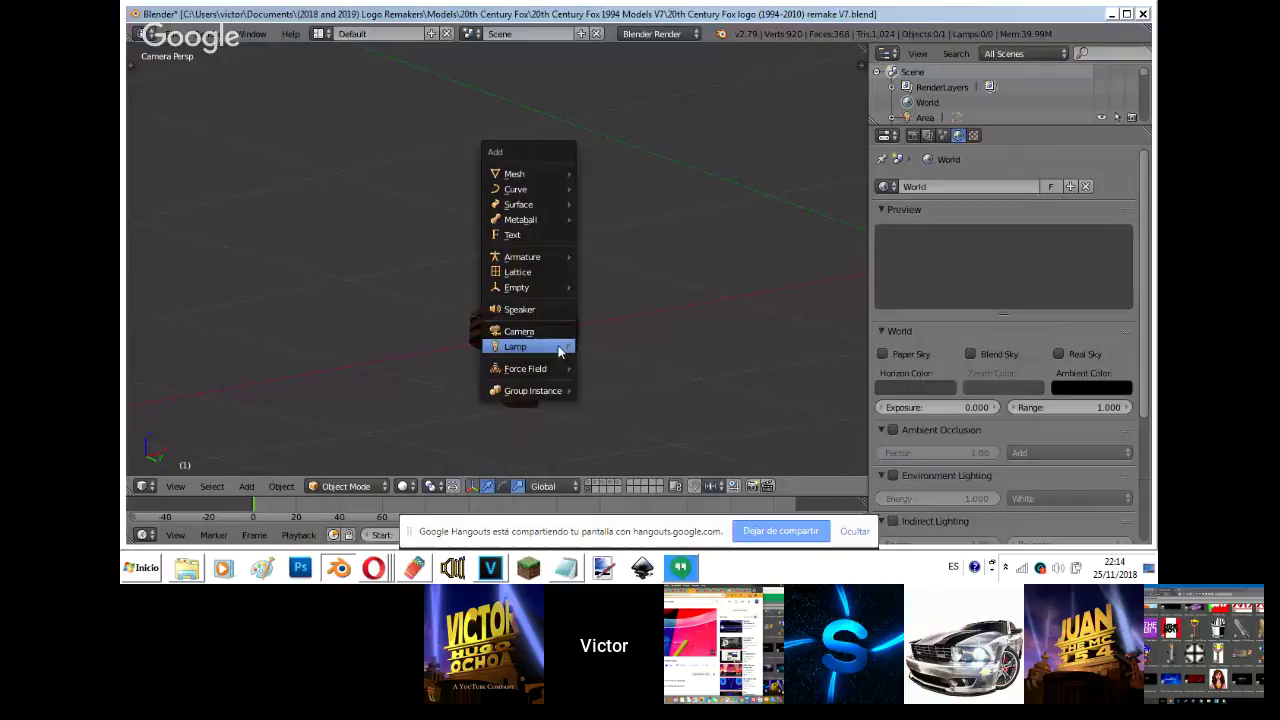
pyautogui.moveTo(560, 349)
pyautogui.click(600, 349)
pyautogui.click(403, 486)
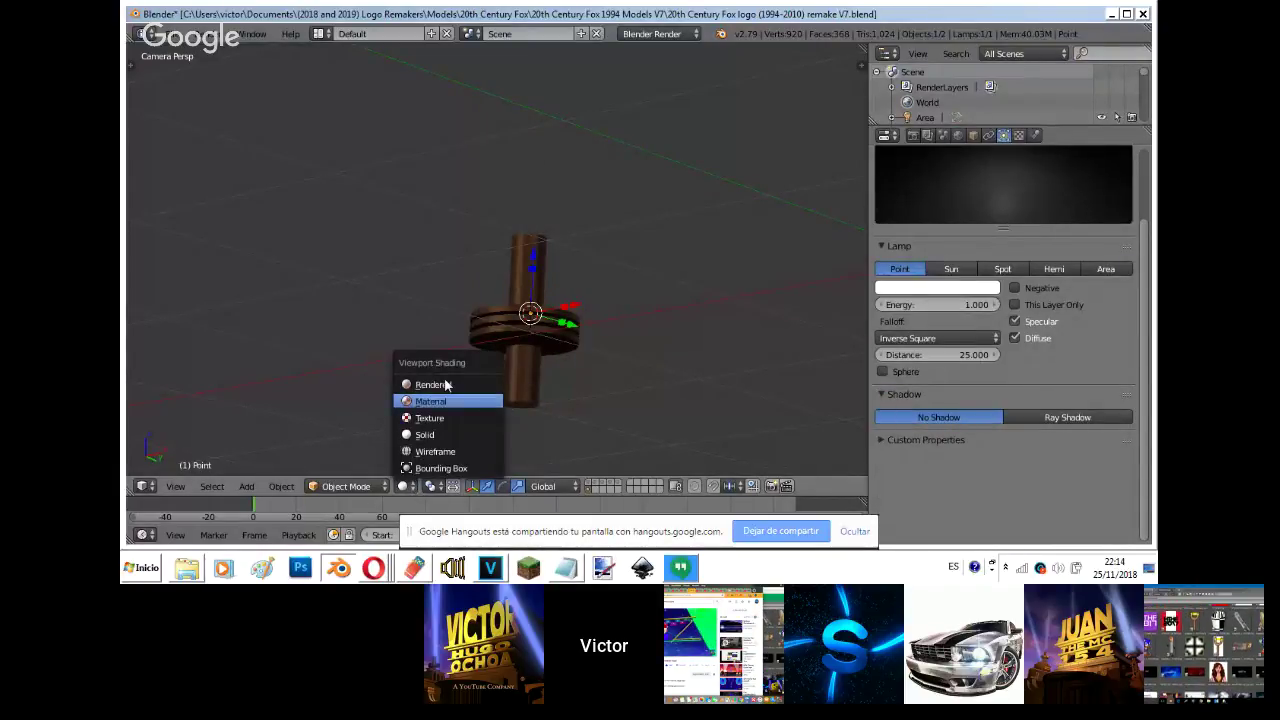
pyautogui.press('Escape')
# - Move the point lamp out to the right of the cylinder and enable This Layer Only
pyautogui.press('g')
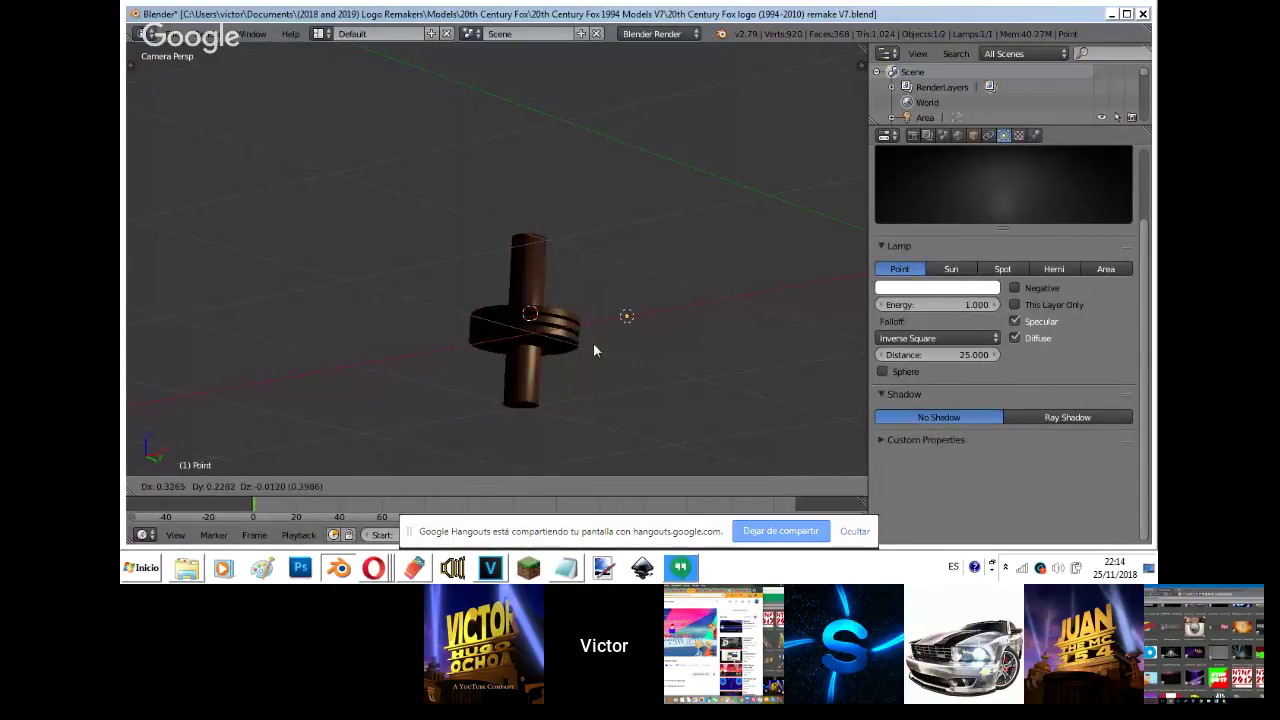
pyautogui.click(795, 290)
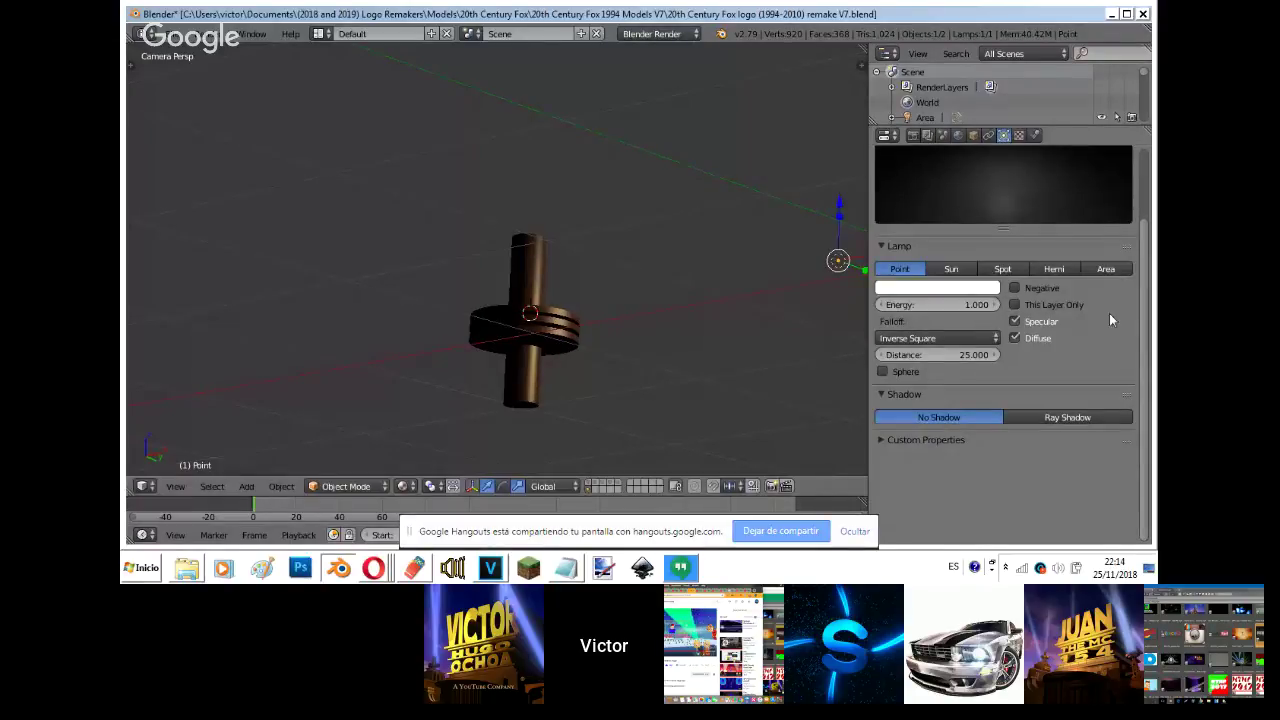
pyautogui.click(836, 326)
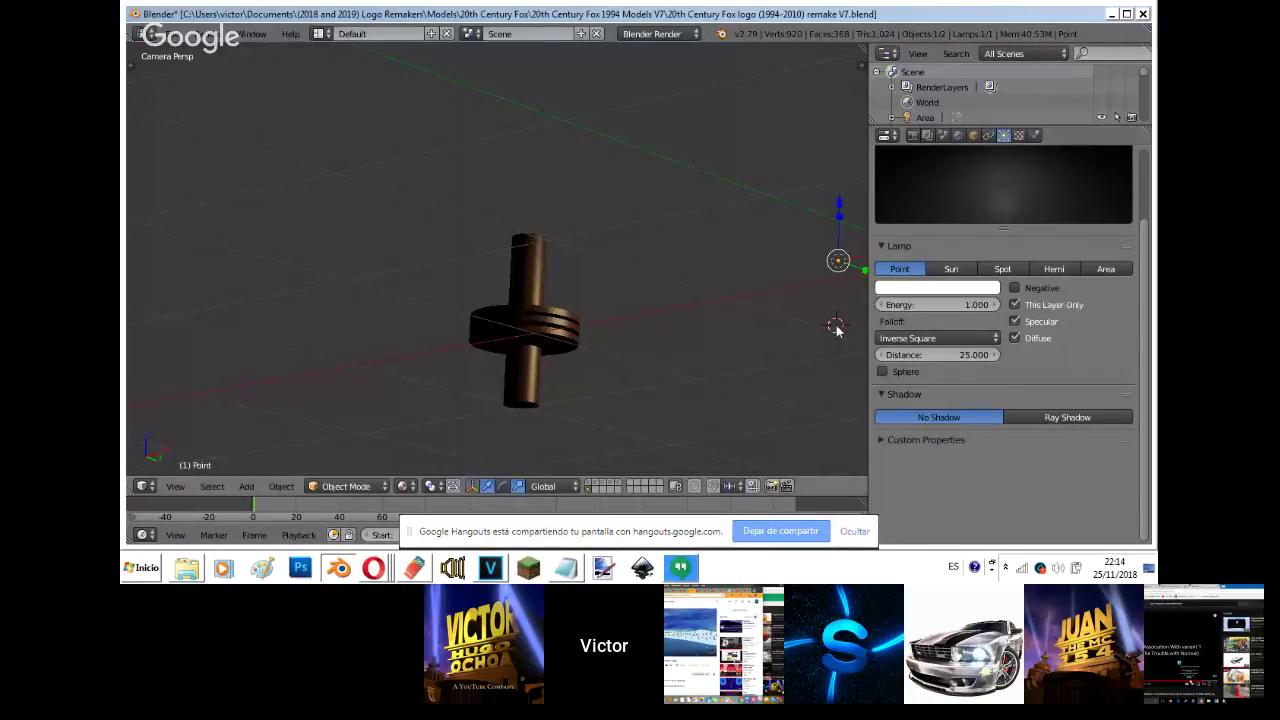
# - Briefly show the background reference image to compare its lighting with the cylinder, and hide it again
pyautogui.press('n')
pyautogui.click(754, 131)
pyautogui.click(754, 131)
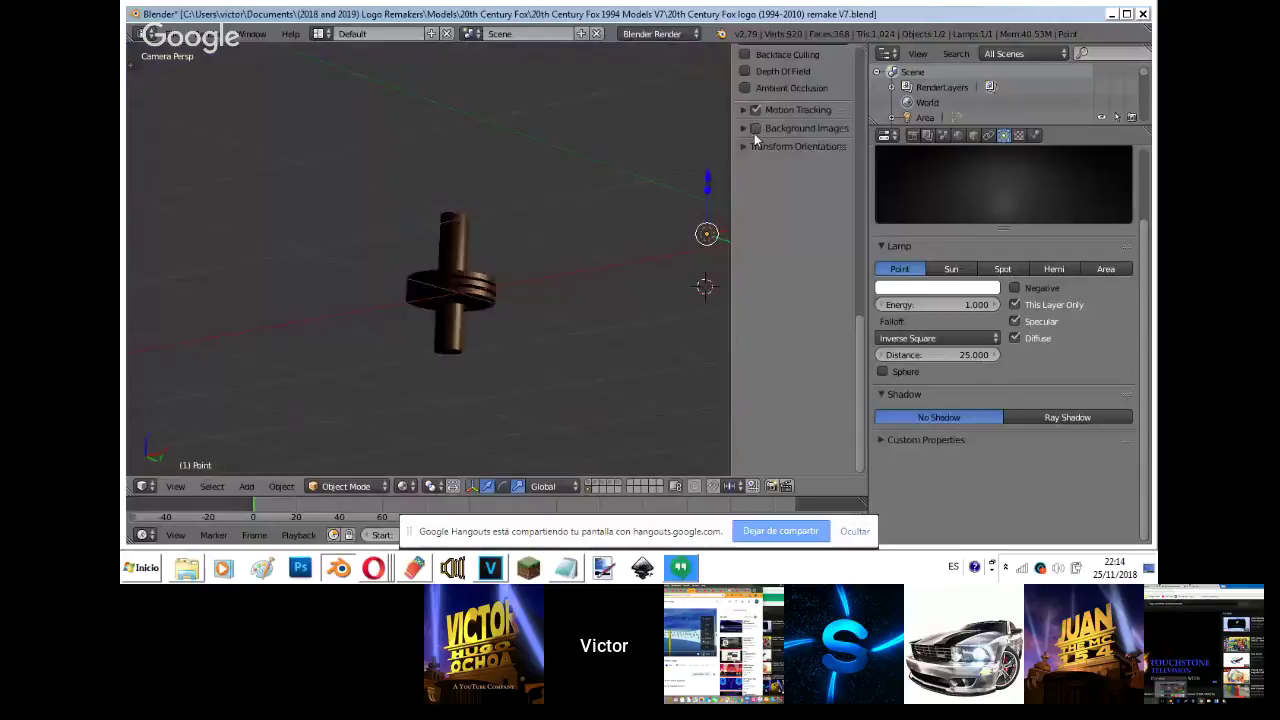
pyautogui.press('n')
# - Reposition the point lamp in camera view and shift it along the global Y axis
pyautogui.press('g')
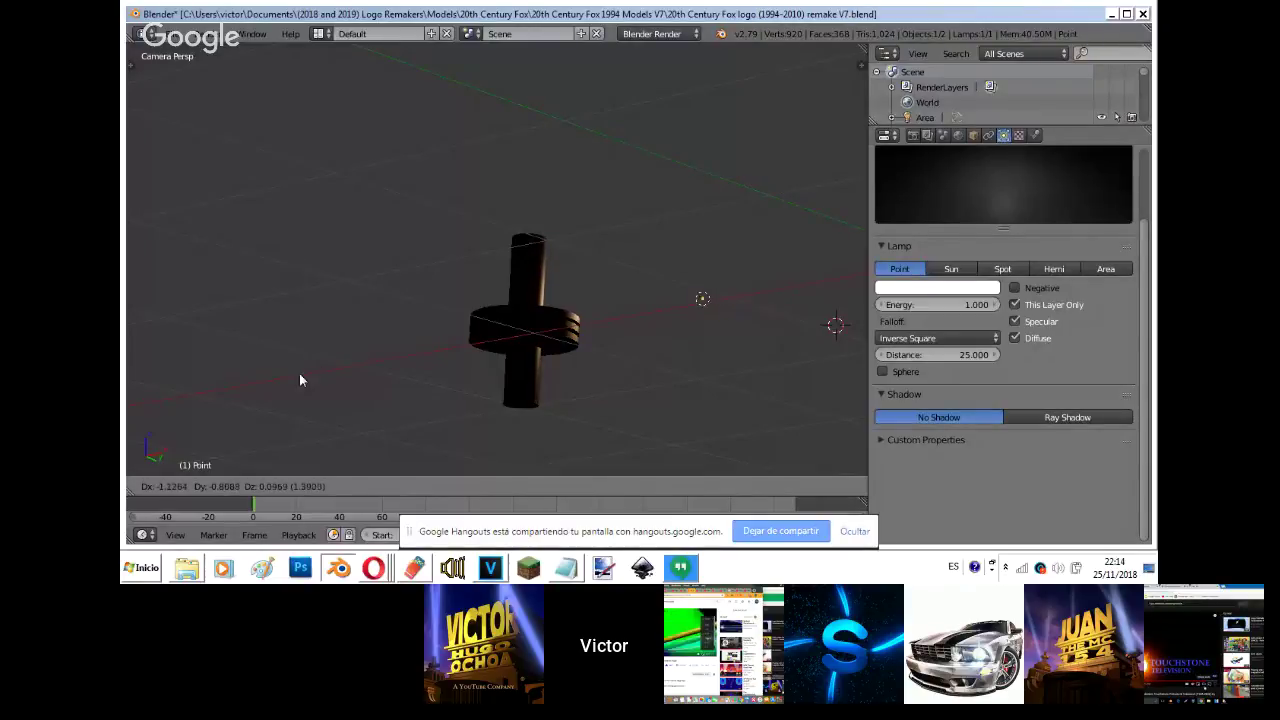
pyautogui.click(446, 360)
pyautogui.press('g')
pyautogui.press('y')
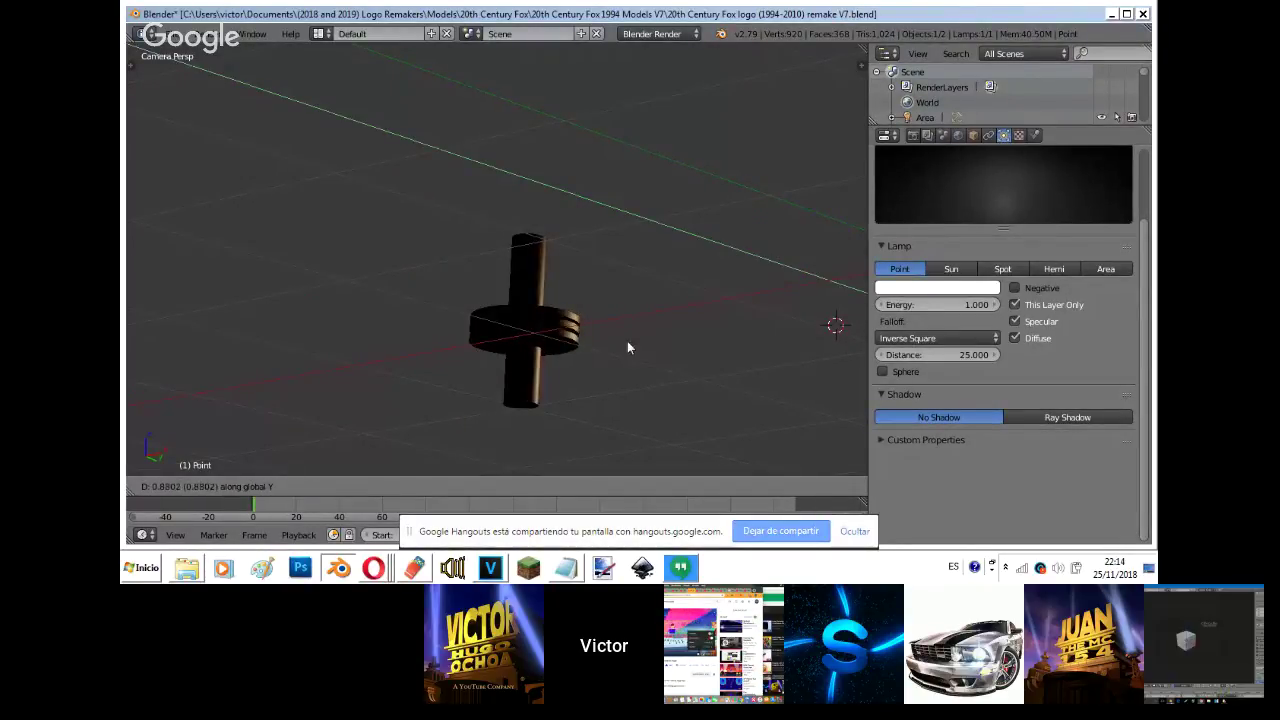
pyautogui.press('y')
pyautogui.click(751, 282)
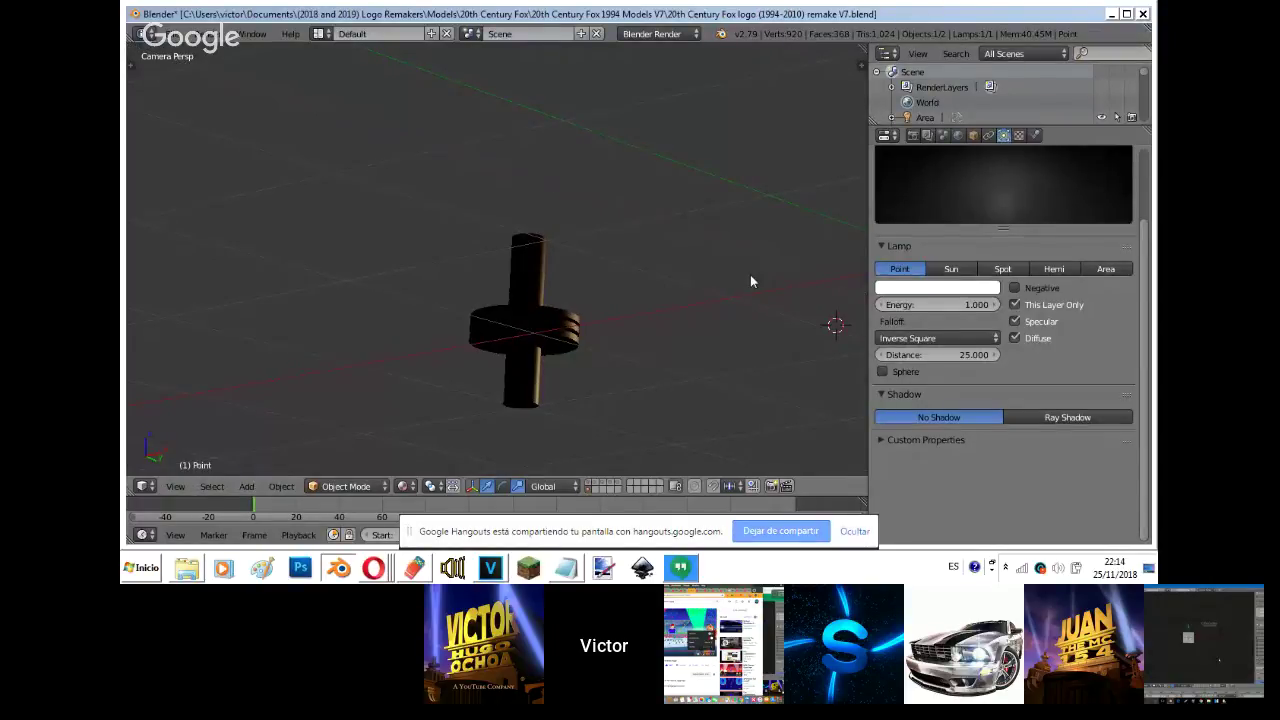
# - Check the point lamp's shading against the reference image and turn the background off again
pyautogui.press('n')
pyautogui.click(756, 128)
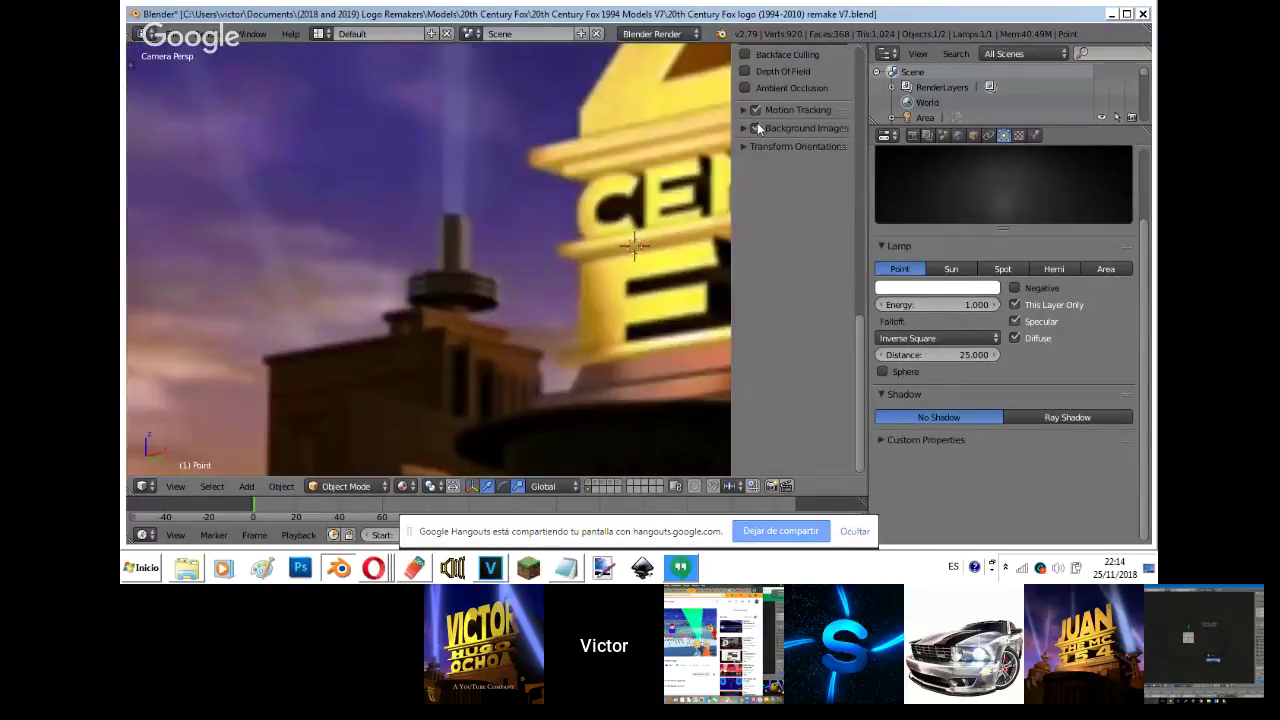
pyautogui.click(756, 128)
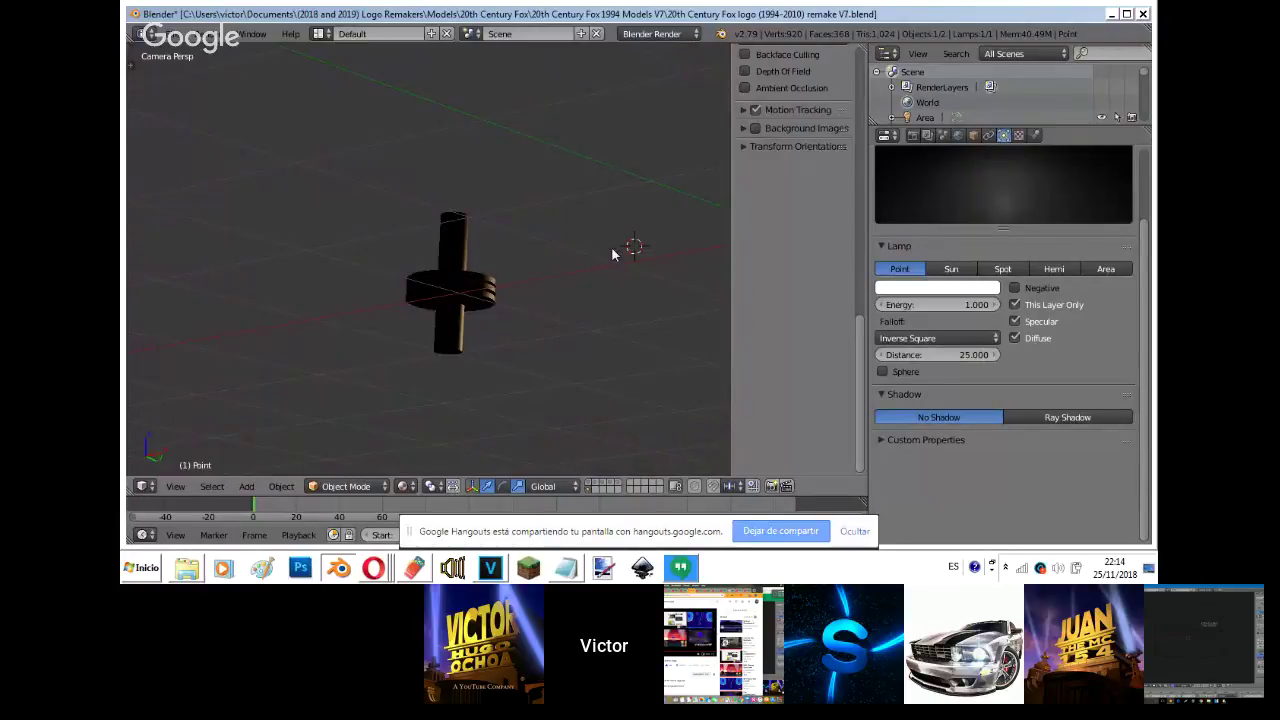
# - Duplicate the point lamp along the Y axis and place the copy above and to the right of the cylinder
pyautogui.hotkey('shift', 'd')
pyautogui.press('y')
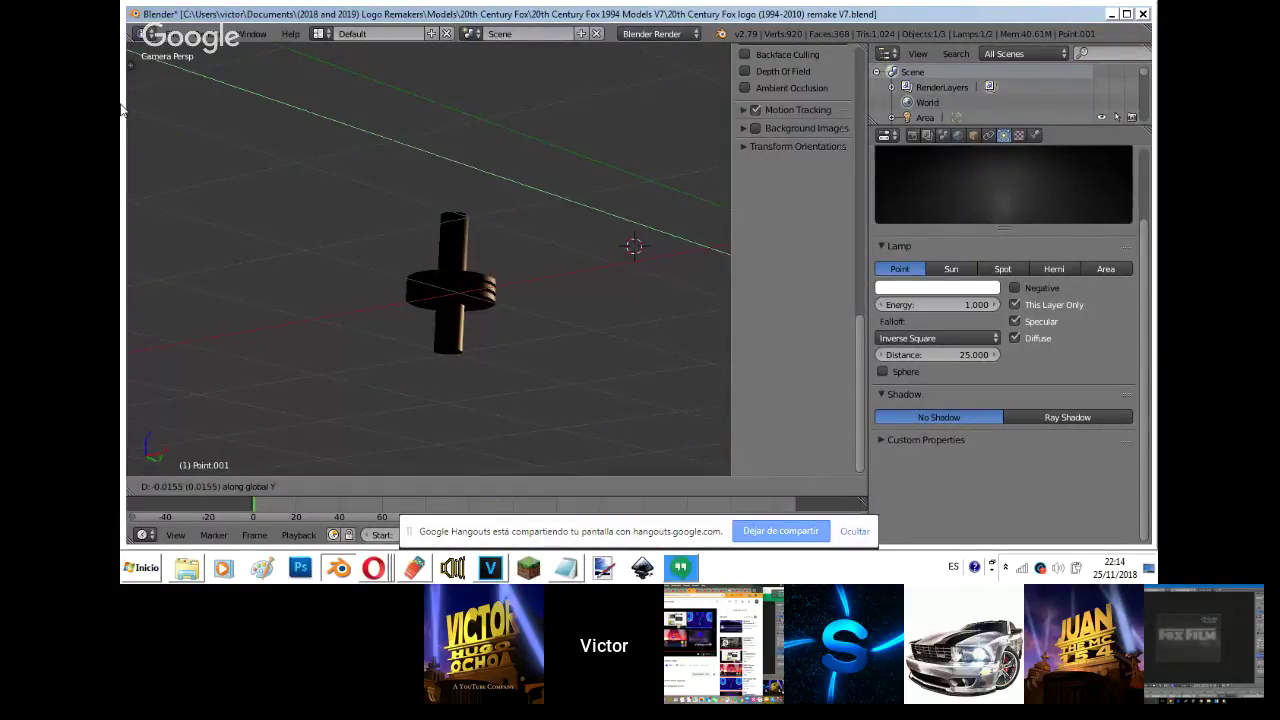
pyautogui.click(298, 82)
pyautogui.press('g')
pyautogui.click(357, 109)
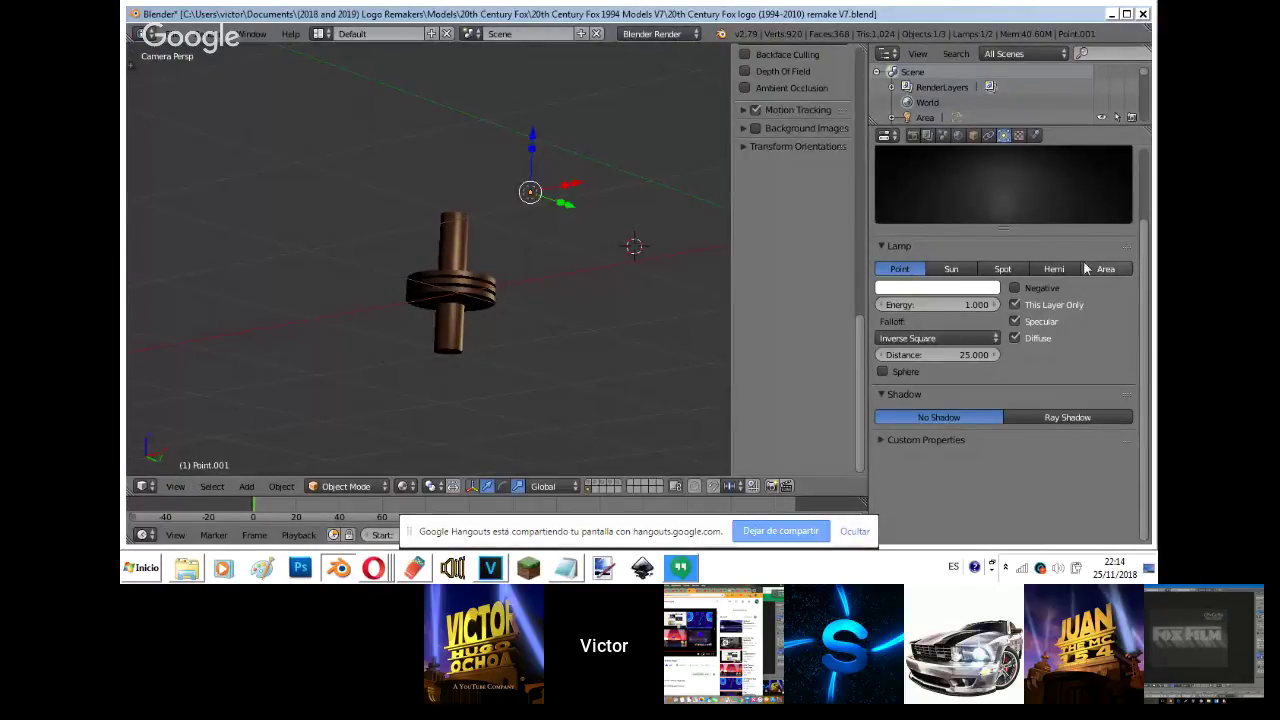
pyautogui.press('g')
pyautogui.click(623, 265)
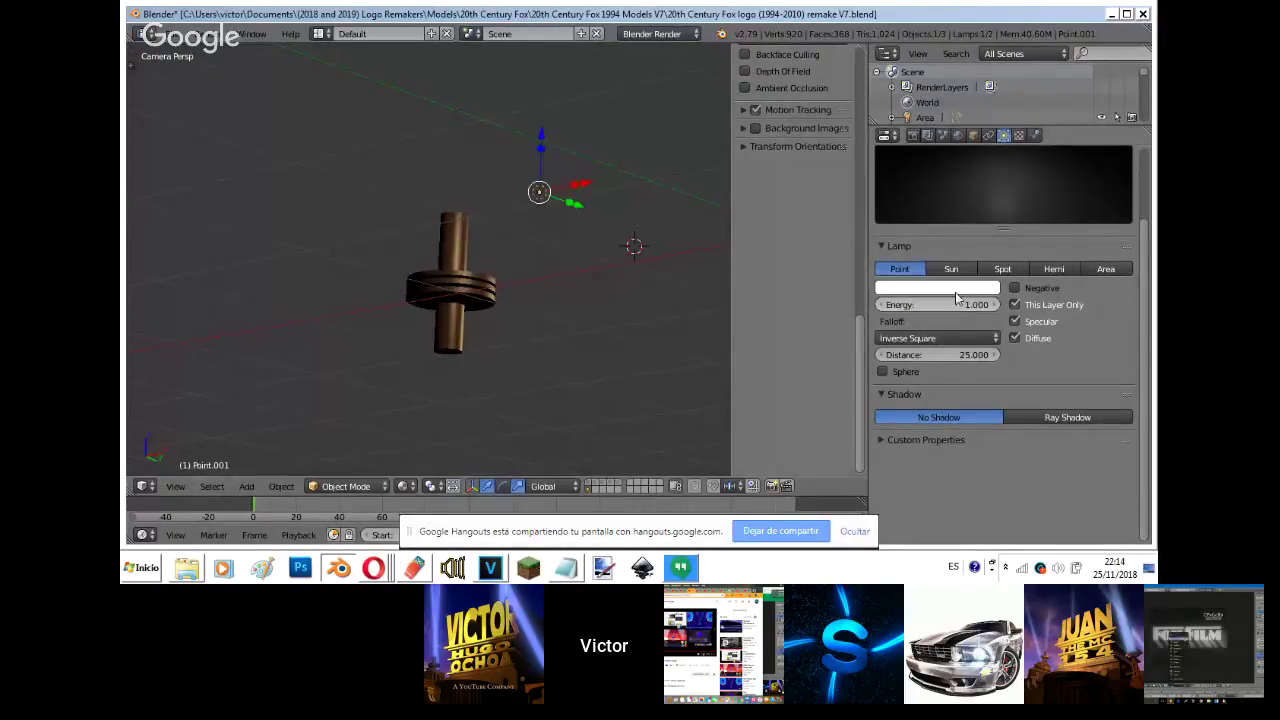
# - Try a light peach colour on the duplicated point lamp with Specular turned off
pyautogui.click(950, 288)
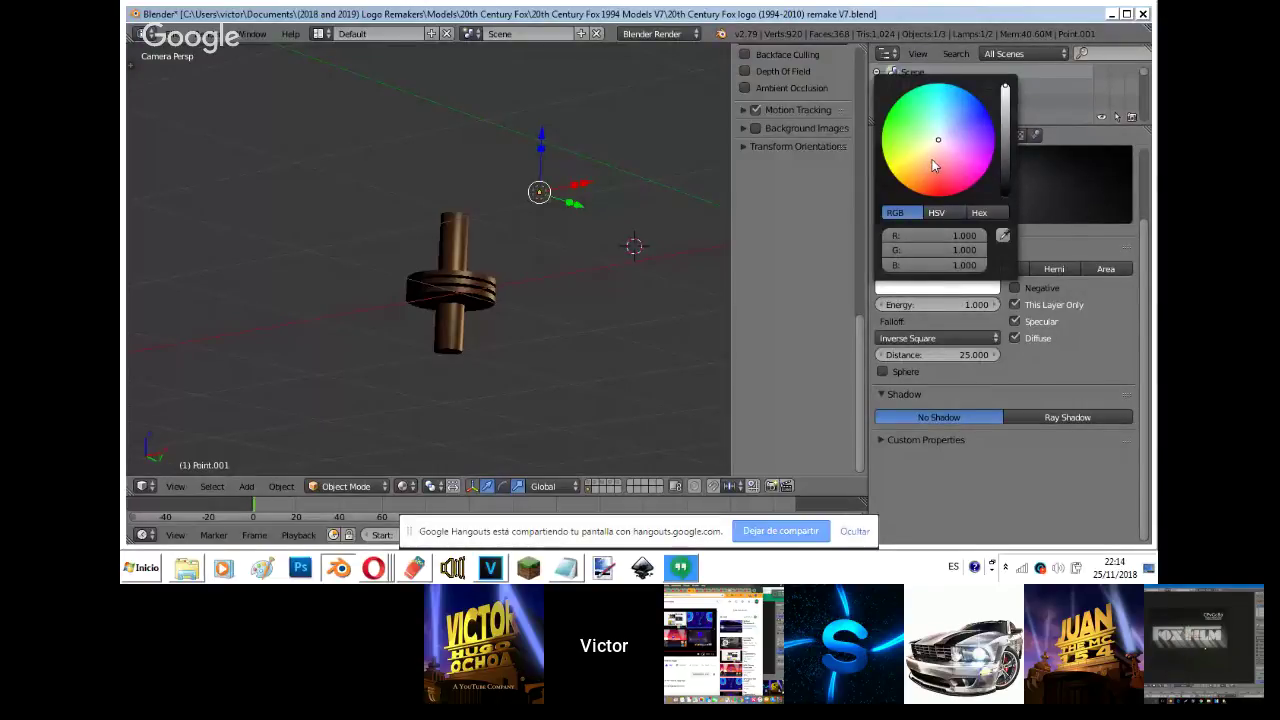
pyautogui.click(932, 163)
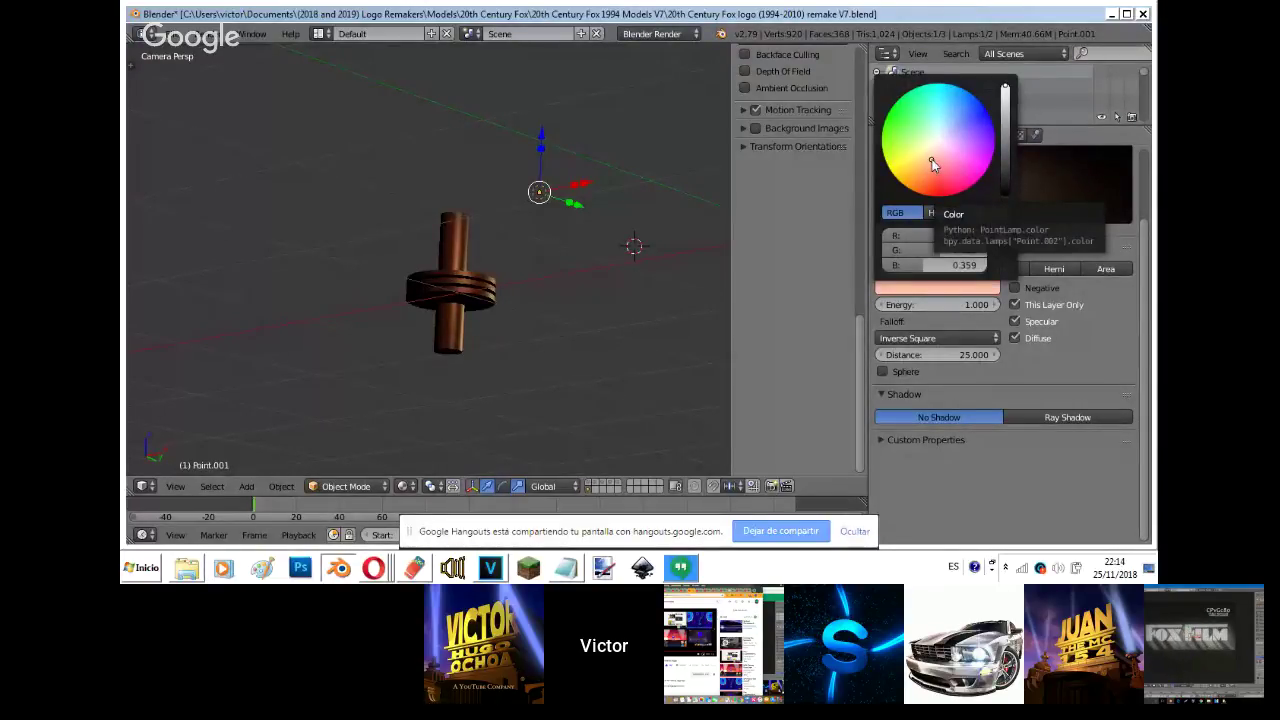
pyautogui.click(1016, 322)
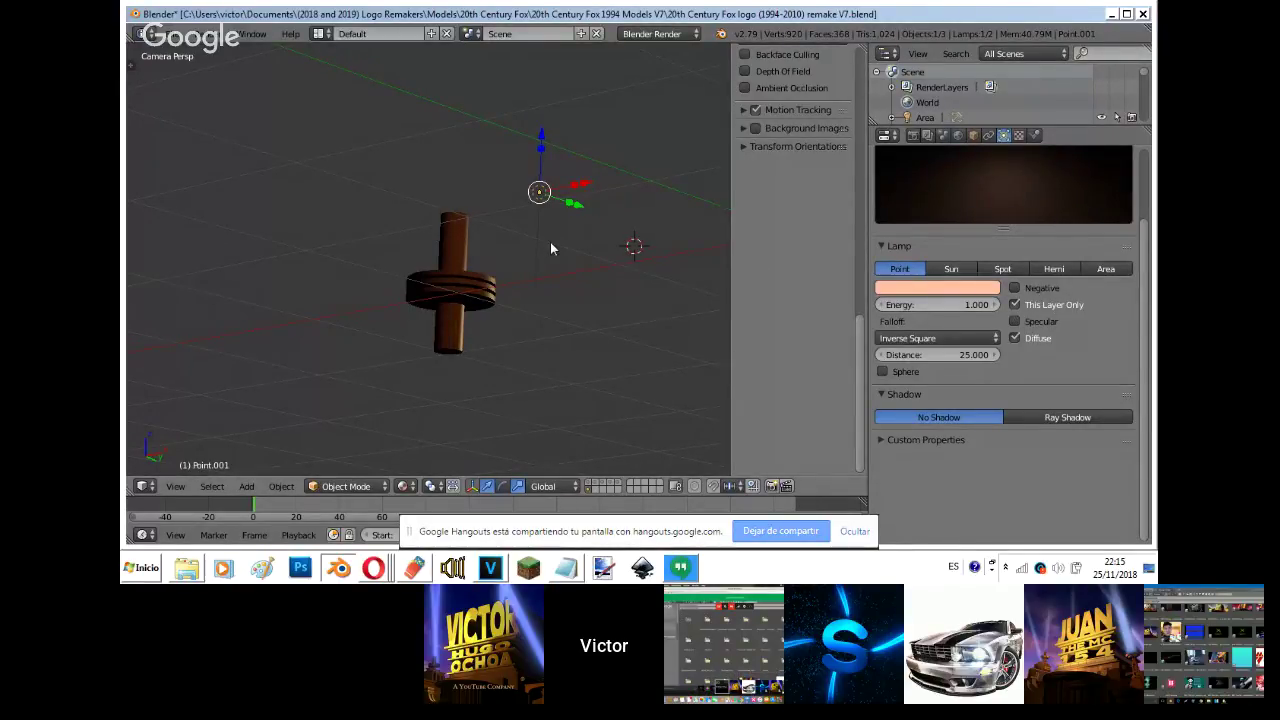
# - Duplicate the peach lamp in place, and undo the copy along with the lamp's colour and Specular changes
pyautogui.hotkey('shift', 'd')
pyautogui.press('Escape')
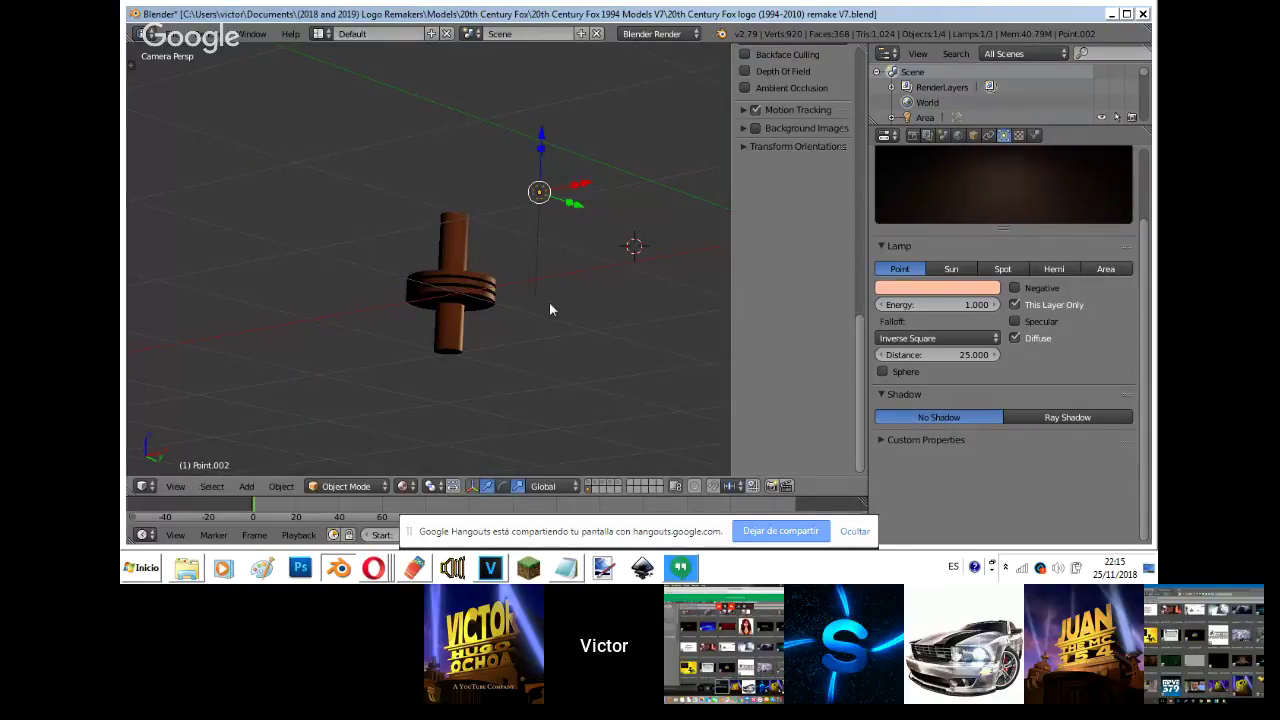
pyautogui.hotkey('ctrl', 'z')
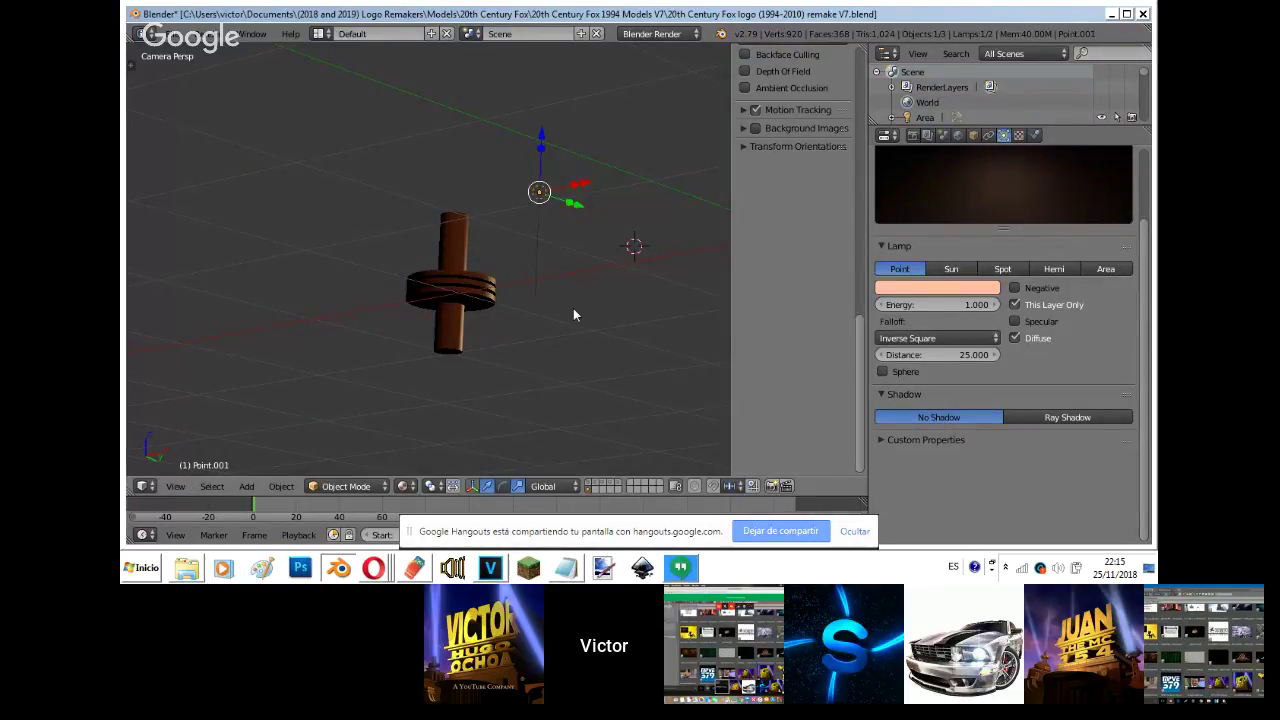
pyautogui.hotkey('ctrl', 'z')
pyautogui.press('z')
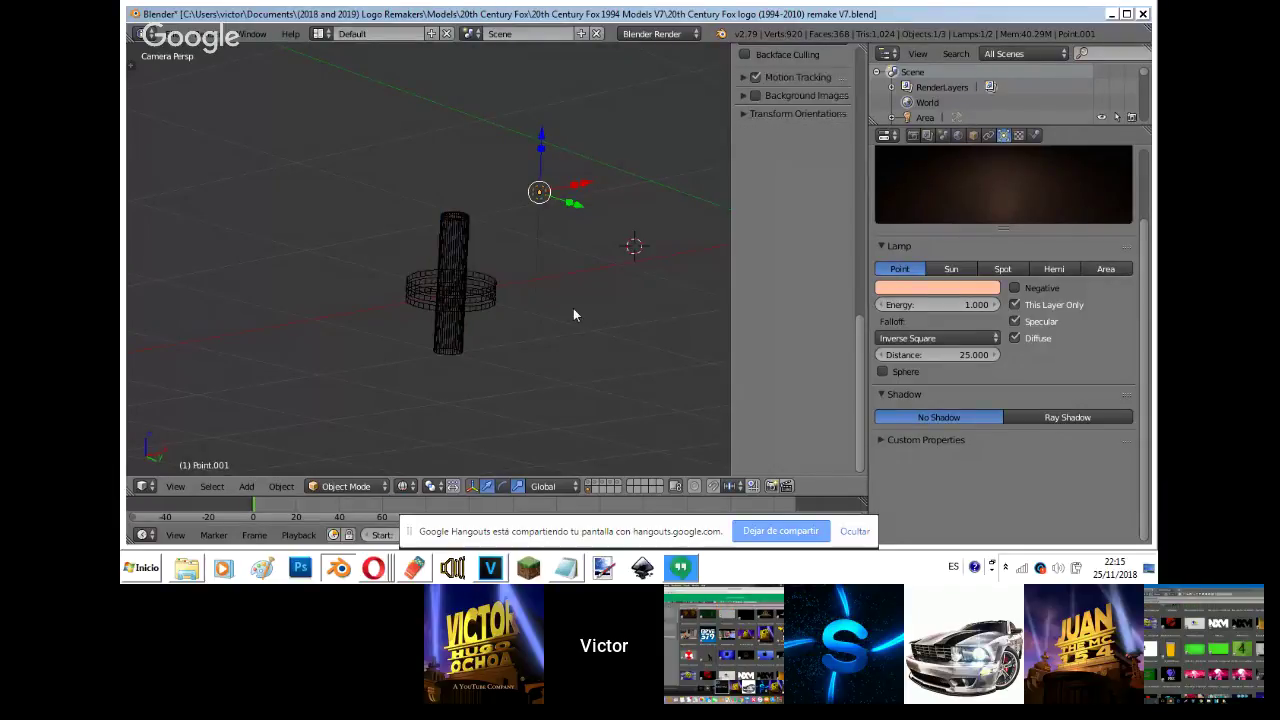
pyautogui.press('z')
pyautogui.hotkey('ctrl', 'z')
# - Preview the cylinder in Rendered shading and set the duplicated point lamp's distance to 30
pyautogui.hotkey('shift', 'z')
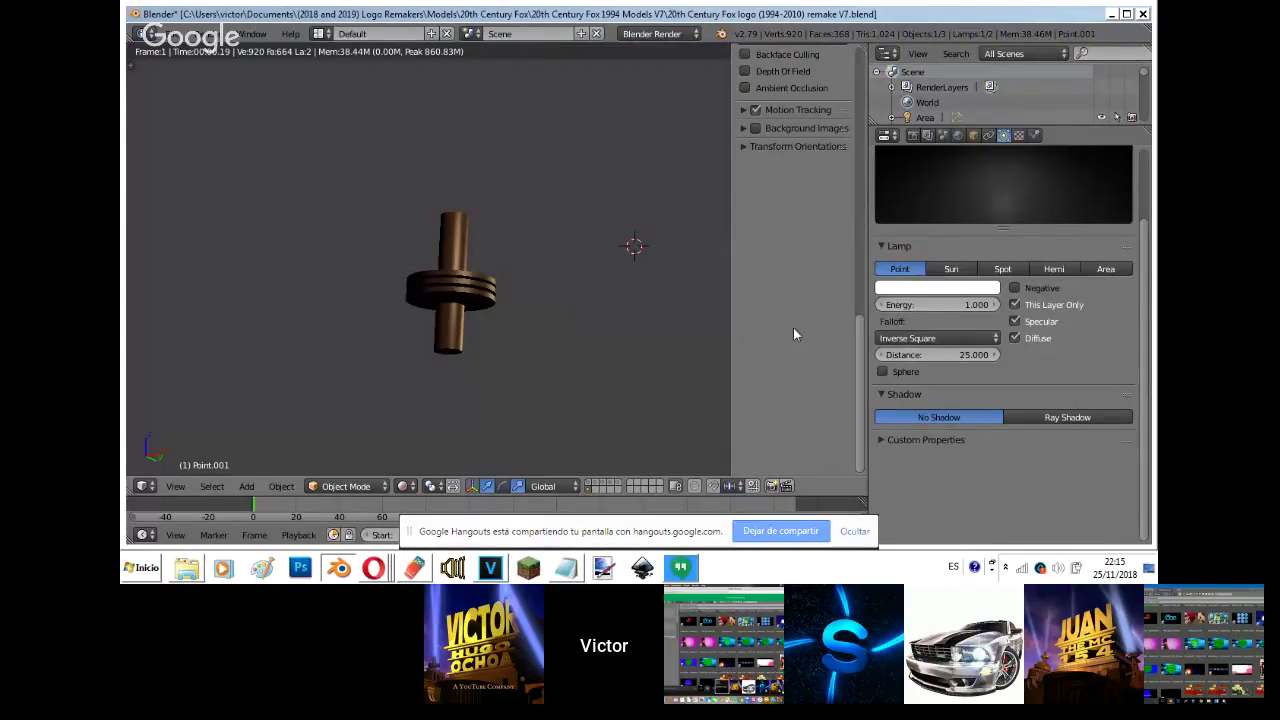
pyautogui.click(928, 359)
pyautogui.write('30')
pyautogui.press('Return')
# - Expand the background image settings and briefly toggle the reference image for comparison
pyautogui.click(785, 128)
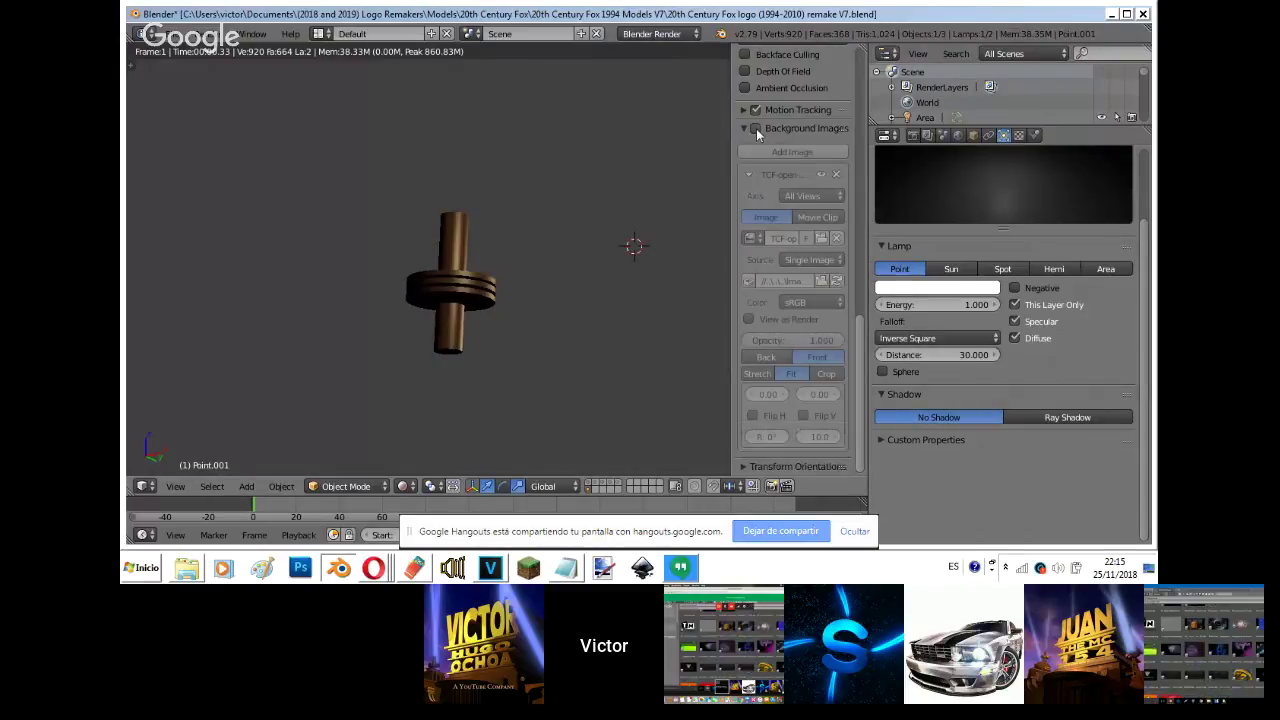
pyautogui.click(756, 128)
pyautogui.click(756, 128)
# - Try to move the duplicated point lamp along the global Y axis
pyautogui.press('g')
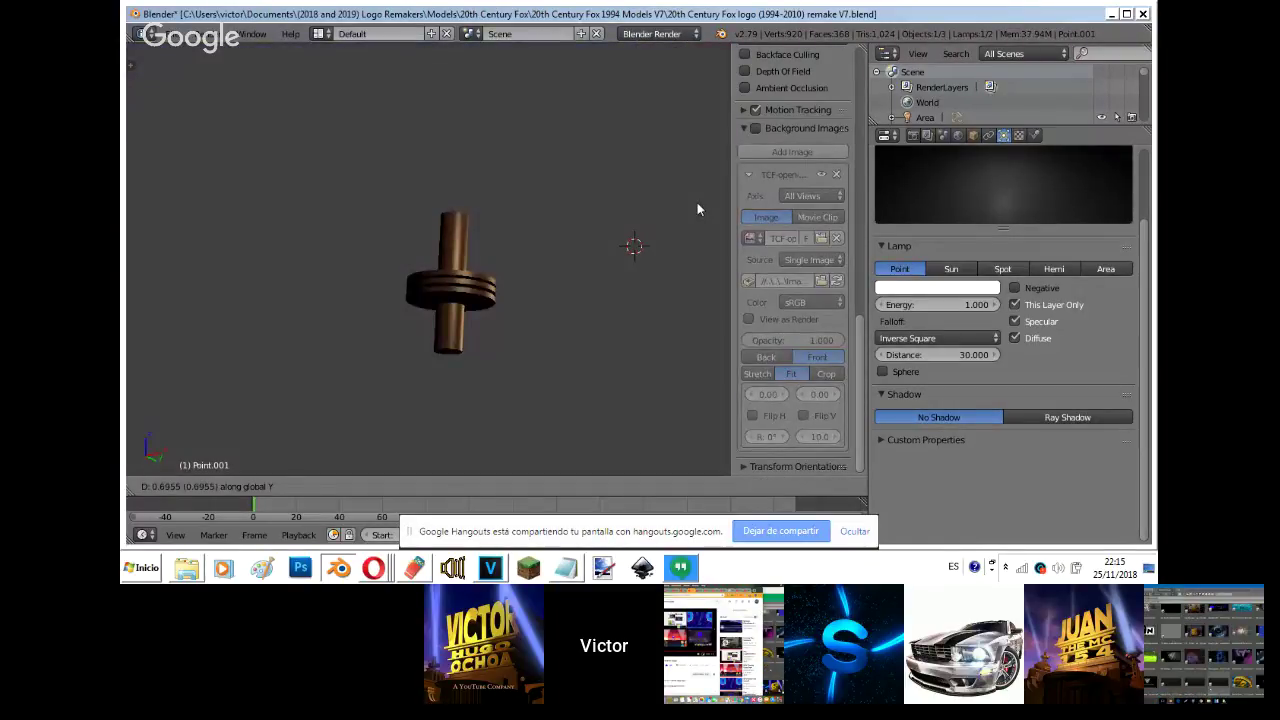
pyautogui.press('y')
pyautogui.click(697, 202)
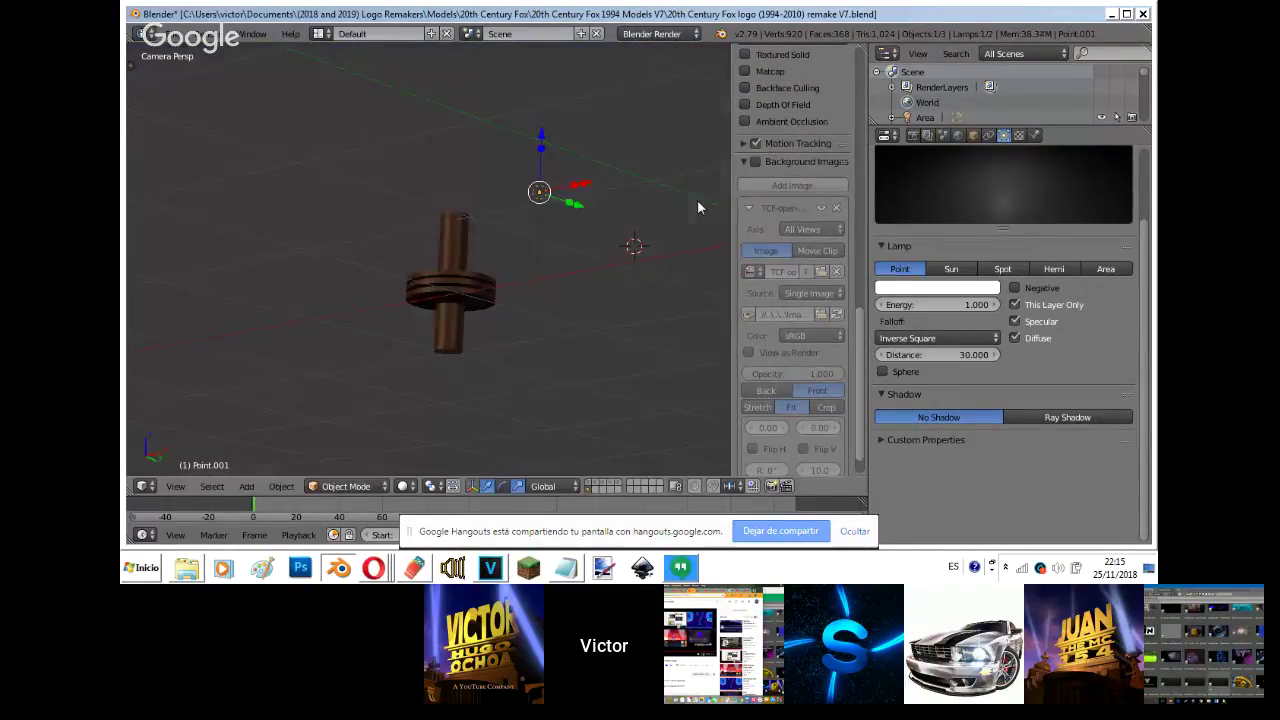
# - Switch the viewport to Material shading and move the duplicated point lamp along the global X axis, plus a small free move
pyautogui.click(404, 486)
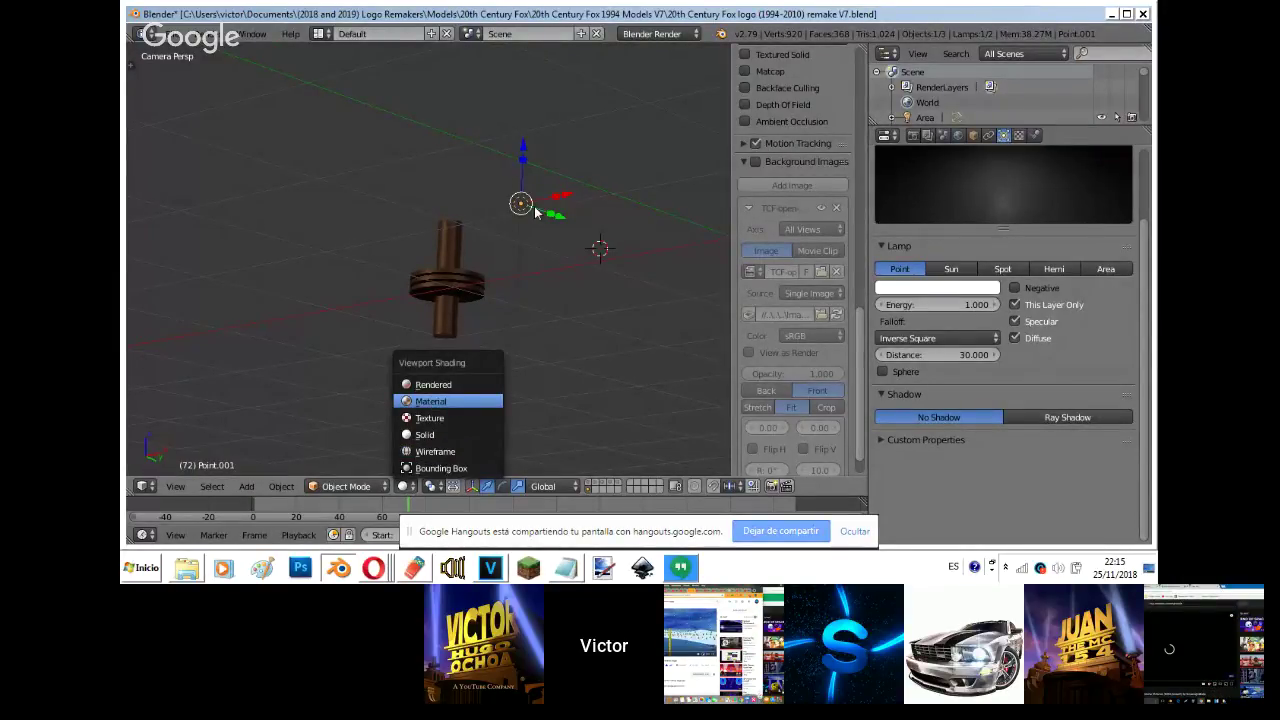
pyautogui.press('Escape')
pyautogui.press('g')
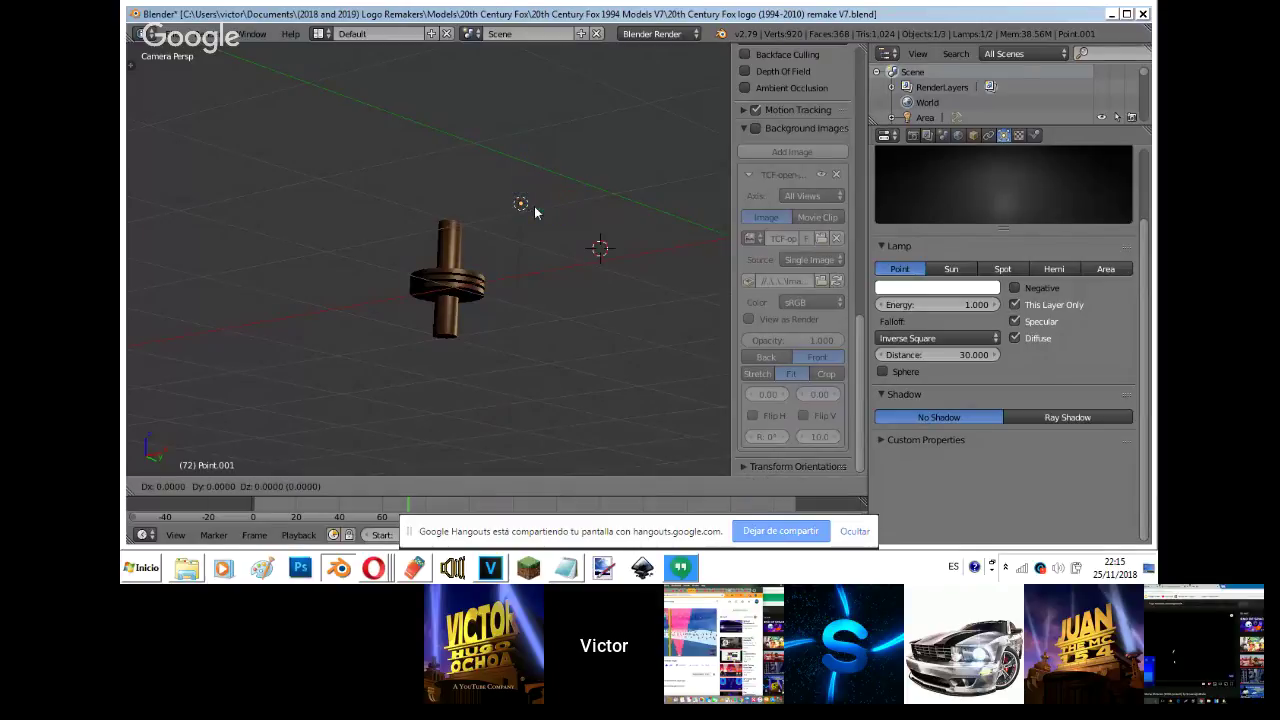
pyautogui.press('x')
pyautogui.click(486, 343)
pyautogui.press('g')
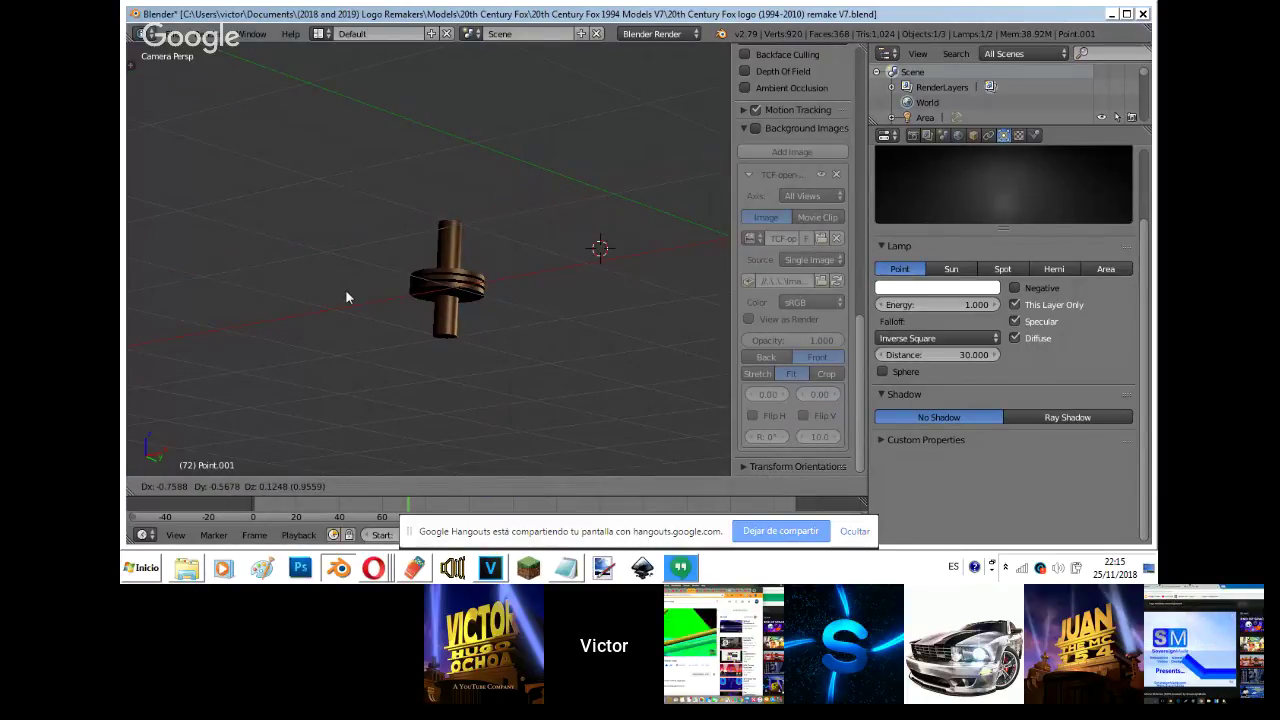
pyautogui.click(177, 359)
# - Move the same point lamp again along the global X axis in camera view and briefly toggle the reference image for comparison
pyautogui.press('KP_7')
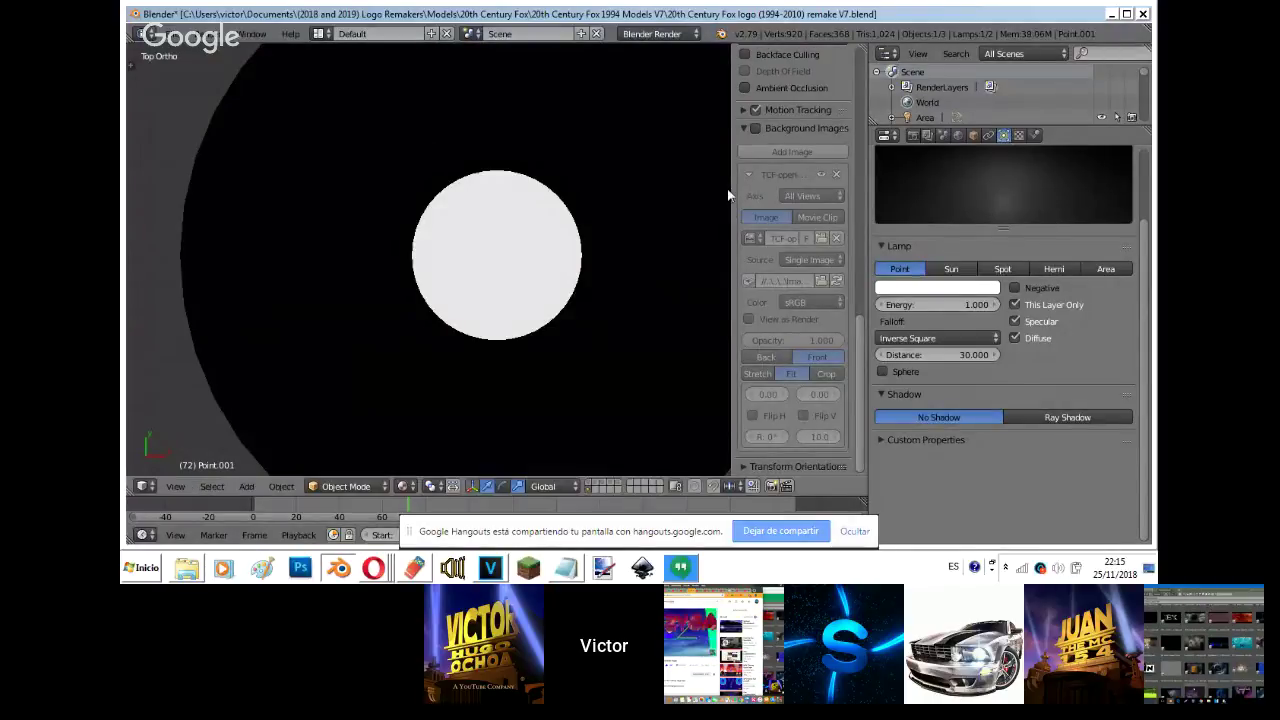
pyautogui.press('KP_0')
pyautogui.press('g')
pyautogui.press('x')
pyautogui.click(453, 296)
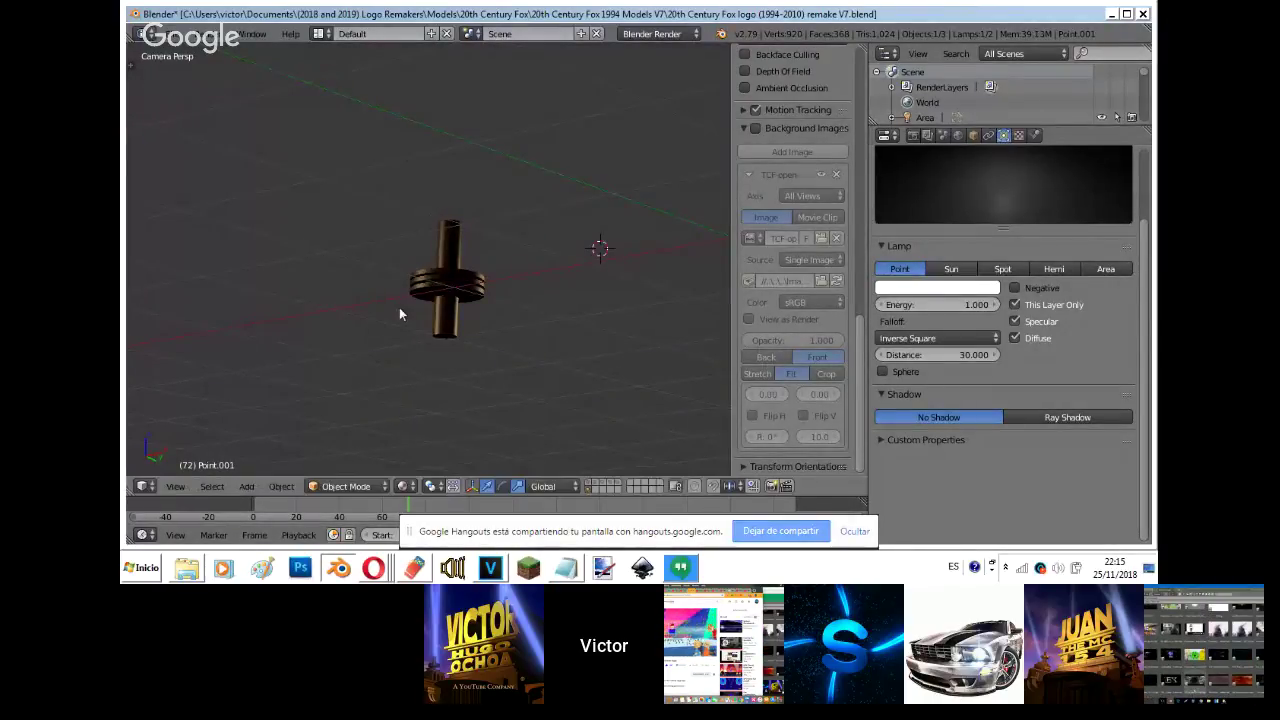
pyautogui.click(755, 129)
pyautogui.click(755, 129)
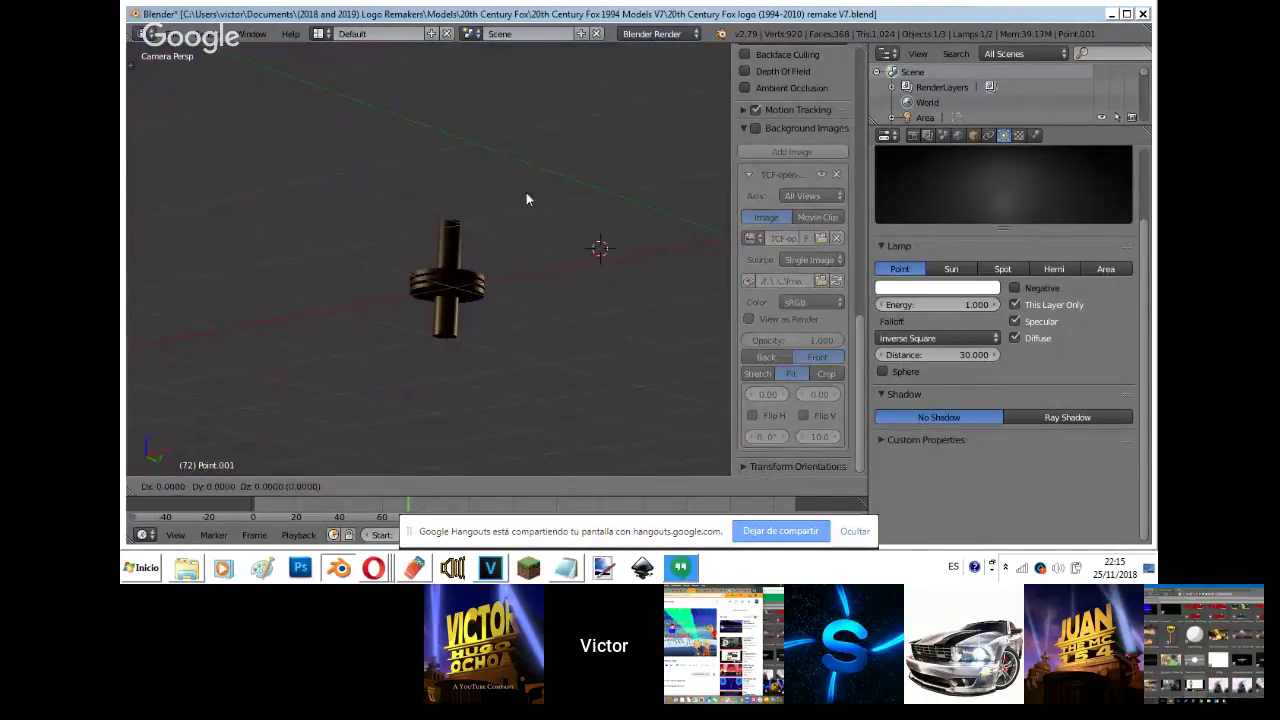
# - Try green and red colours on the point lamp and settle on a very pale green
pyautogui.click(920, 287)
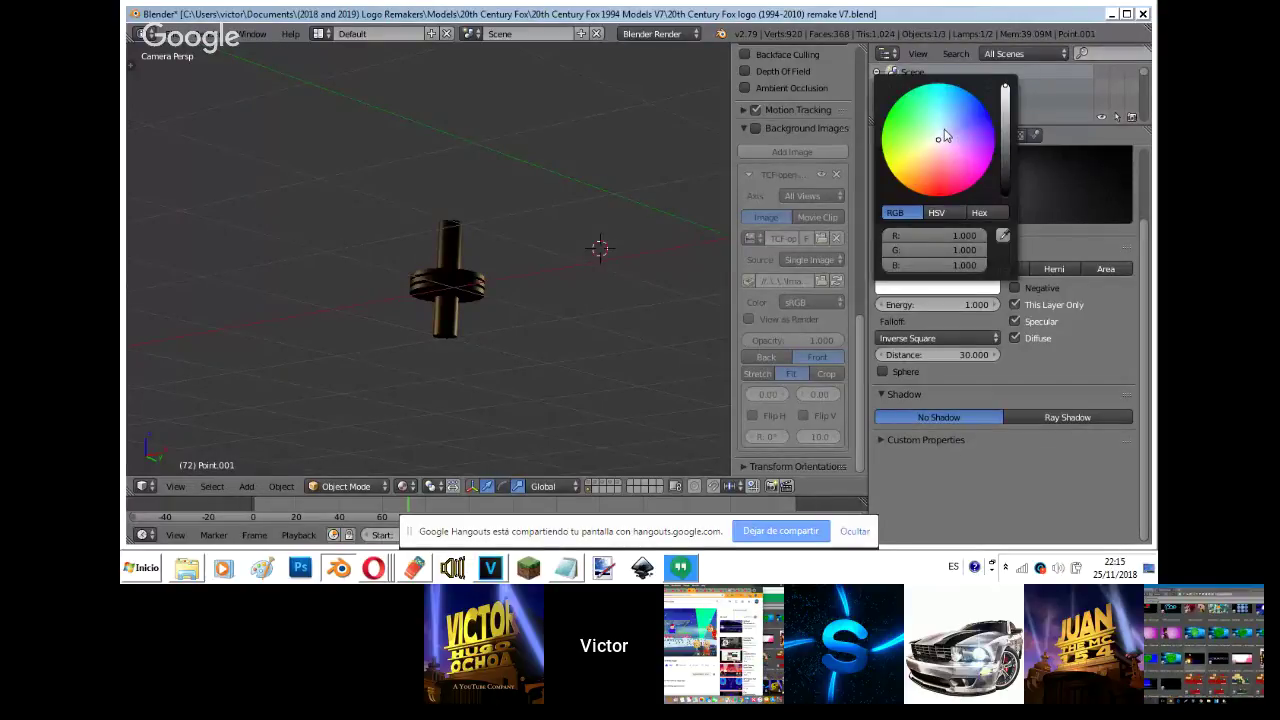
pyautogui.click(924, 130)
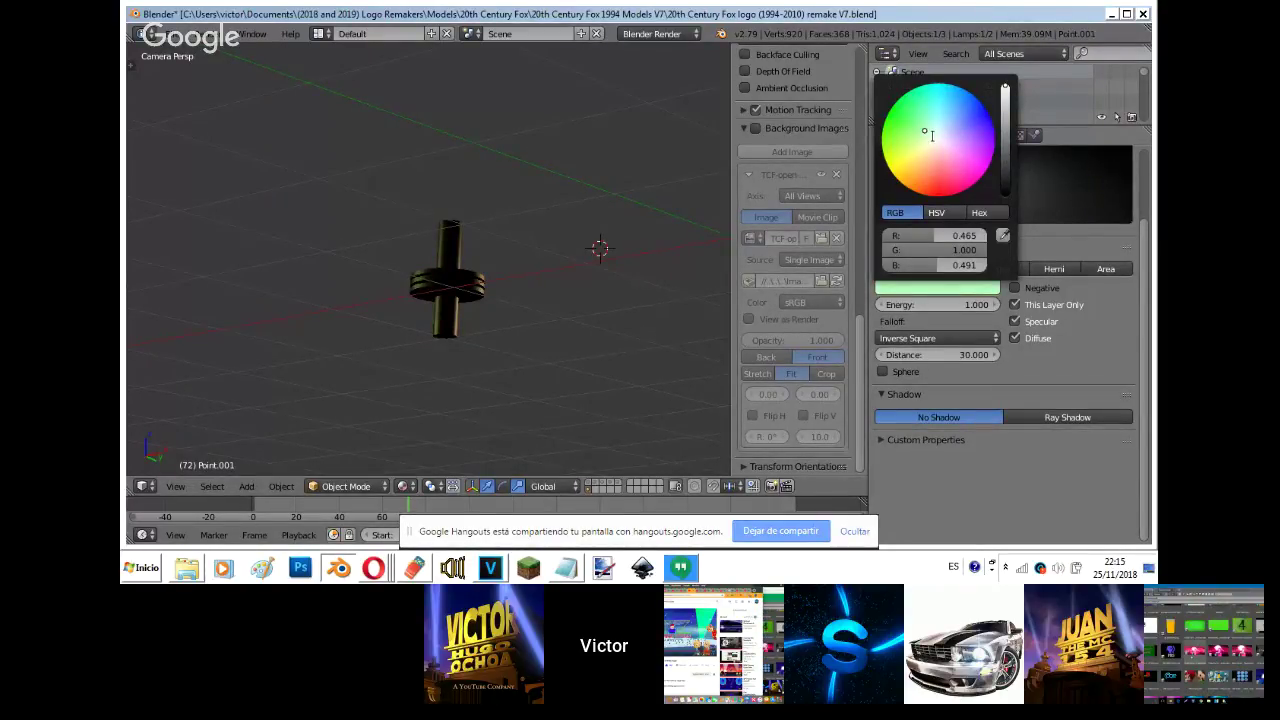
pyautogui.click(936, 195)
pyautogui.click(935, 250)
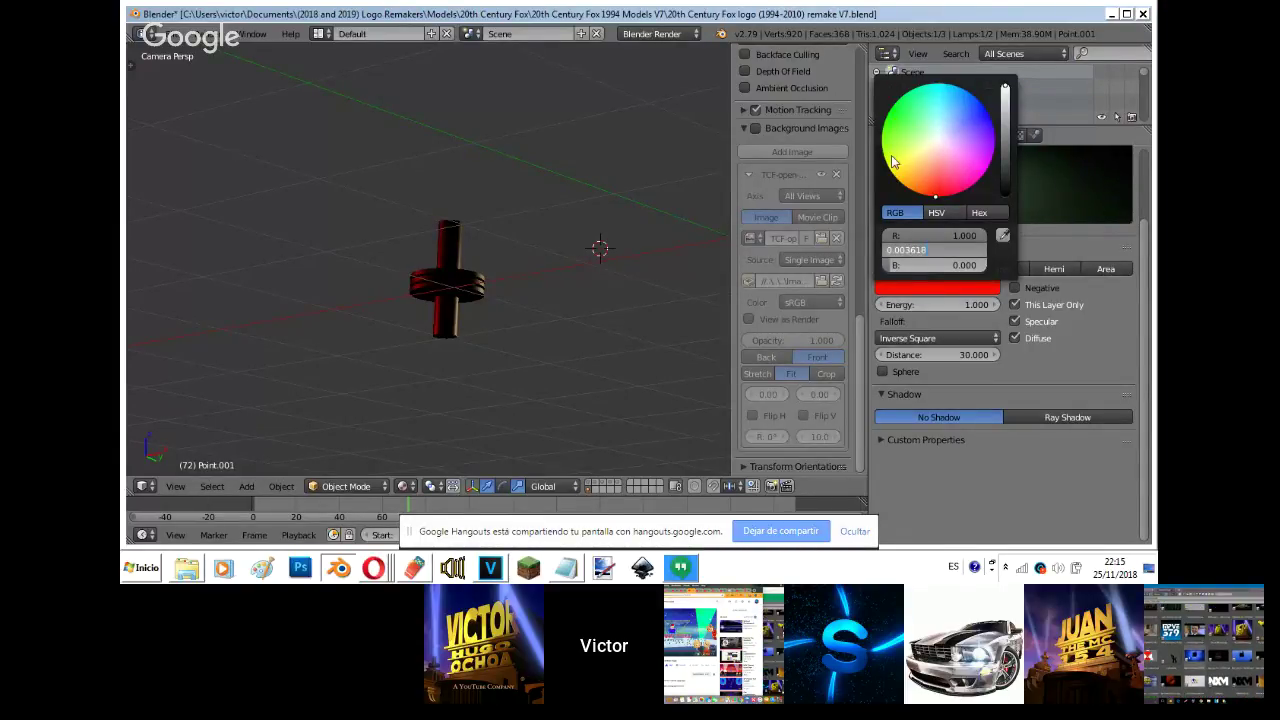
pyautogui.press('Escape')
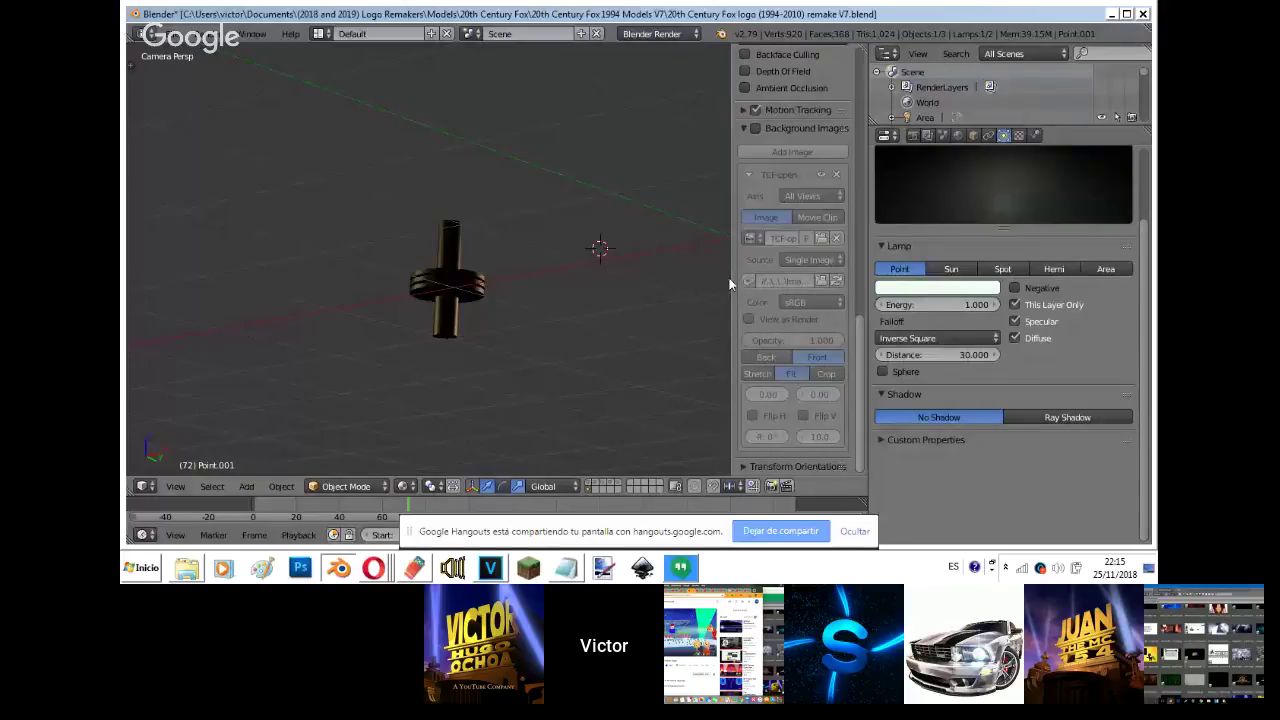
# - Duplicate the pale green point lamp in top view and place the copy below and to the right of the cylinder
pyautogui.hotkey('alt', 'z')
pyautogui.press('KP_7')
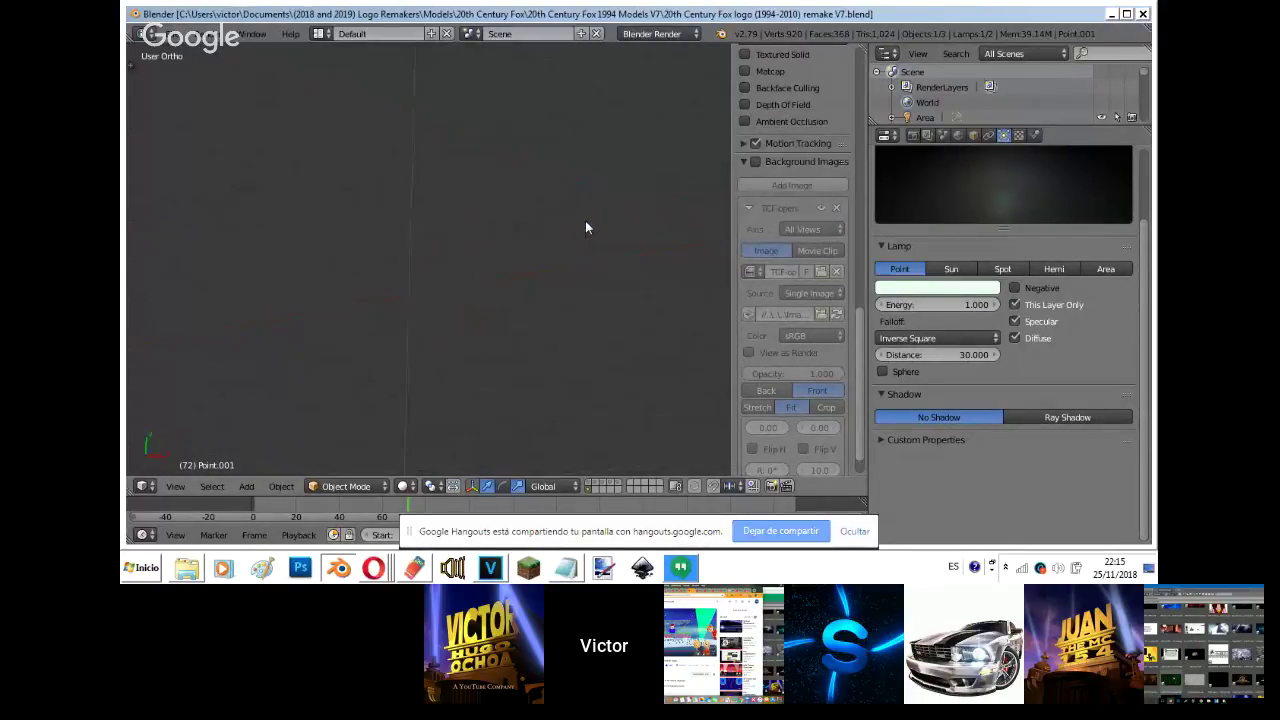
pyautogui.press('KP_7')
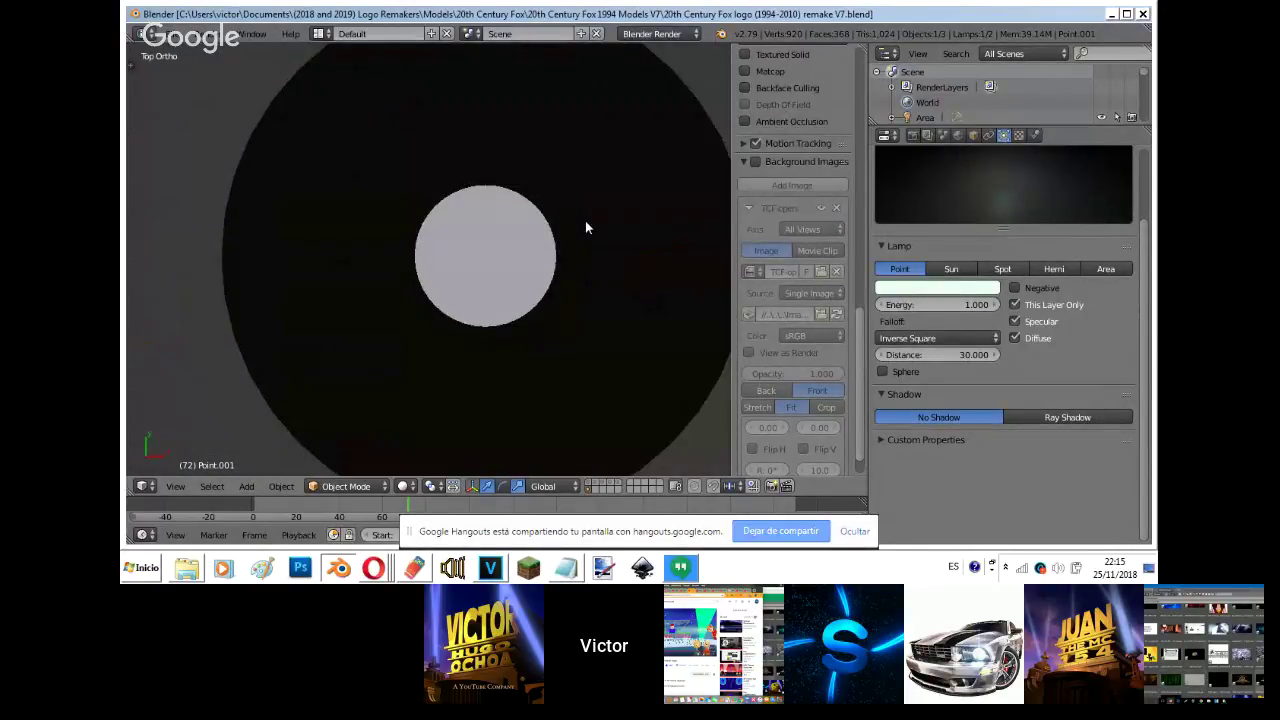
pyautogui.scroll(-4, 586, 227)
pyautogui.scroll(-8, 586, 227)
pyautogui.hotkey('shift', 'd')
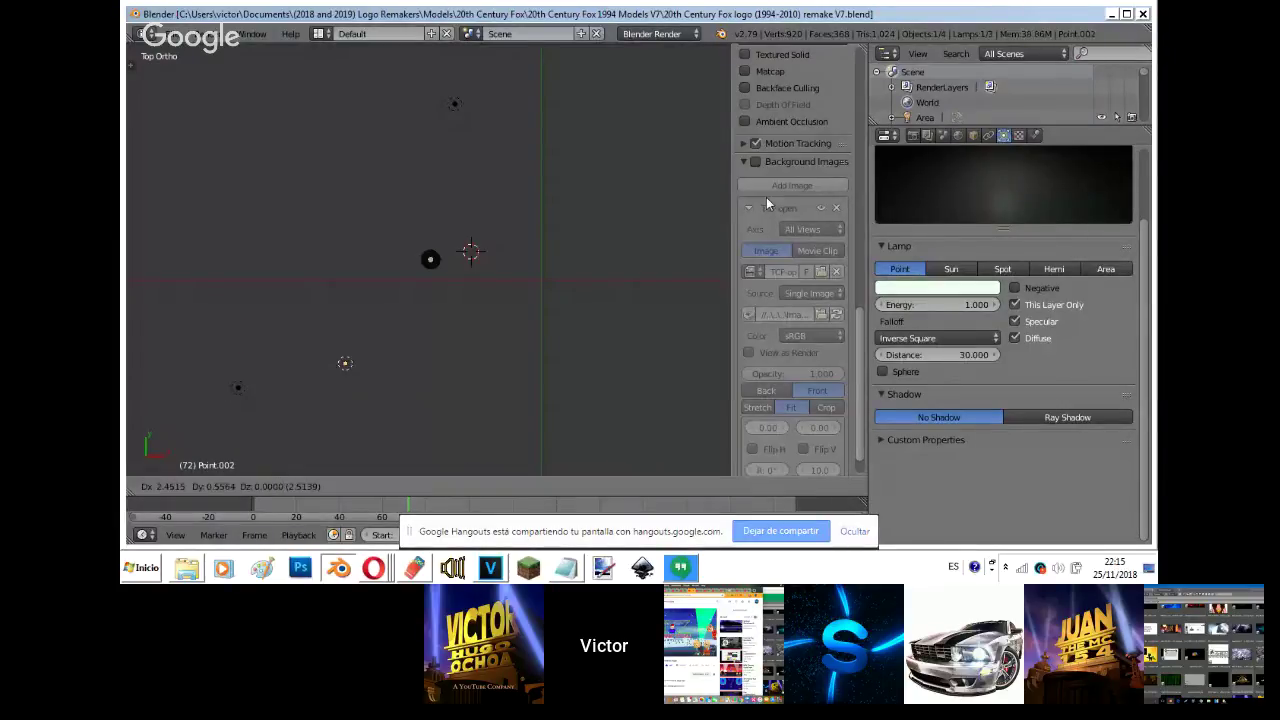
pyautogui.click(166, 198)
pyautogui.moveTo(166, 198); pyautogui.dragTo(166, 198, button='middle')
pyautogui.press('KP_7')
pyautogui.press('g')
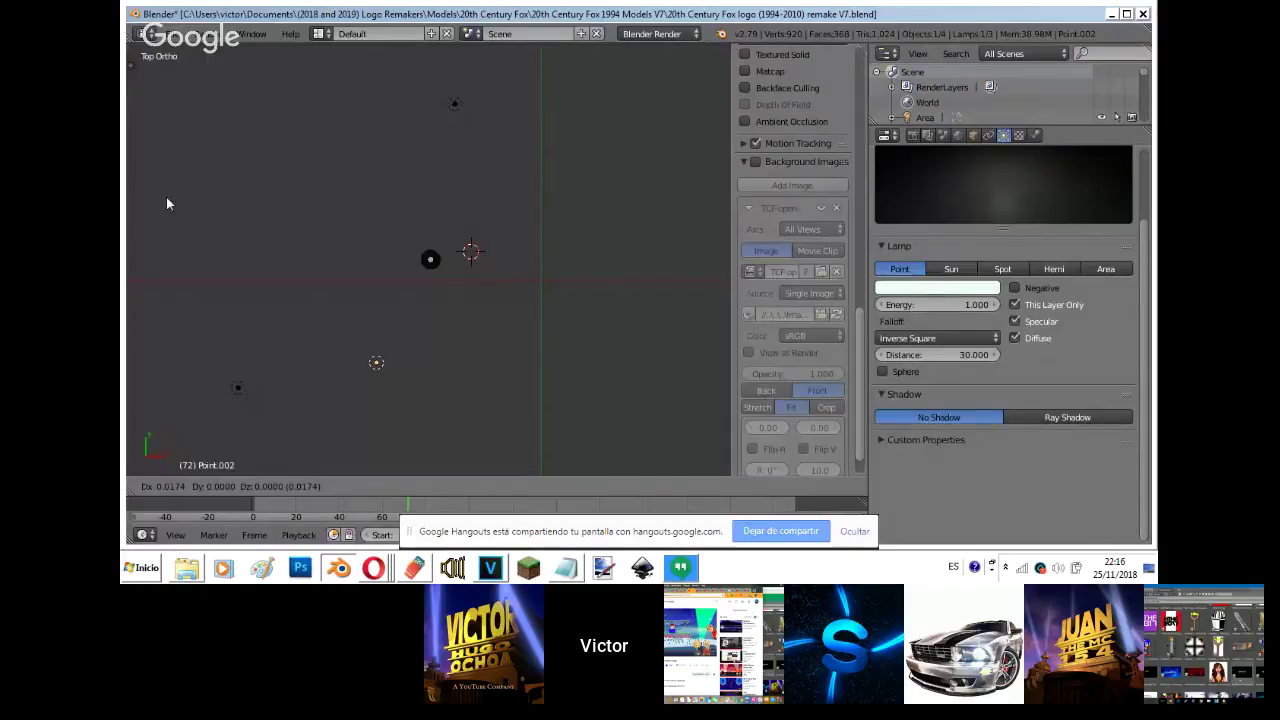
pyautogui.click(245, 165)
# - Turn off Specular for the new lamp, set its energy to 3.380 and darken its colour to a greyish green in Rendered shading
pyautogui.moveTo(245, 165); pyautogui.dragTo(225, 65, button='middle')
pyautogui.hotkey('shift', 'z')
pyautogui.click(1031, 319)
pyautogui.moveTo(1046, 311); pyautogui.dragTo(1146, 301)
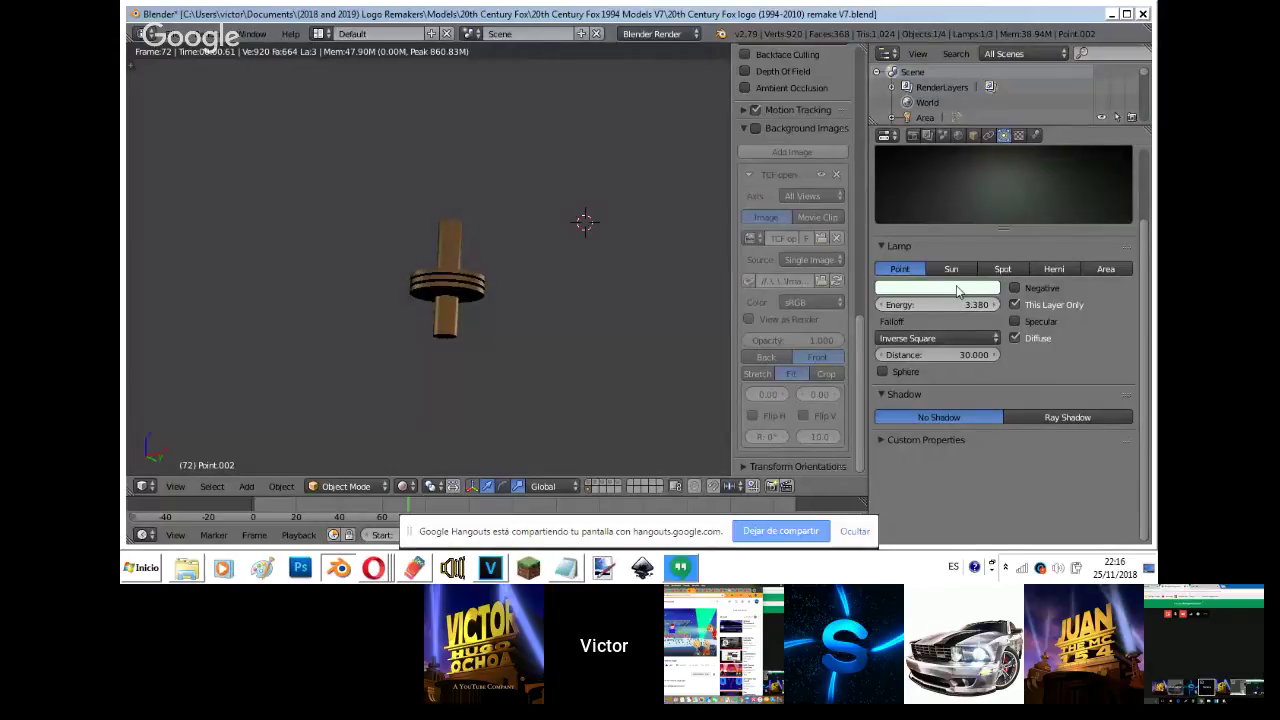
pyautogui.click(958, 288)
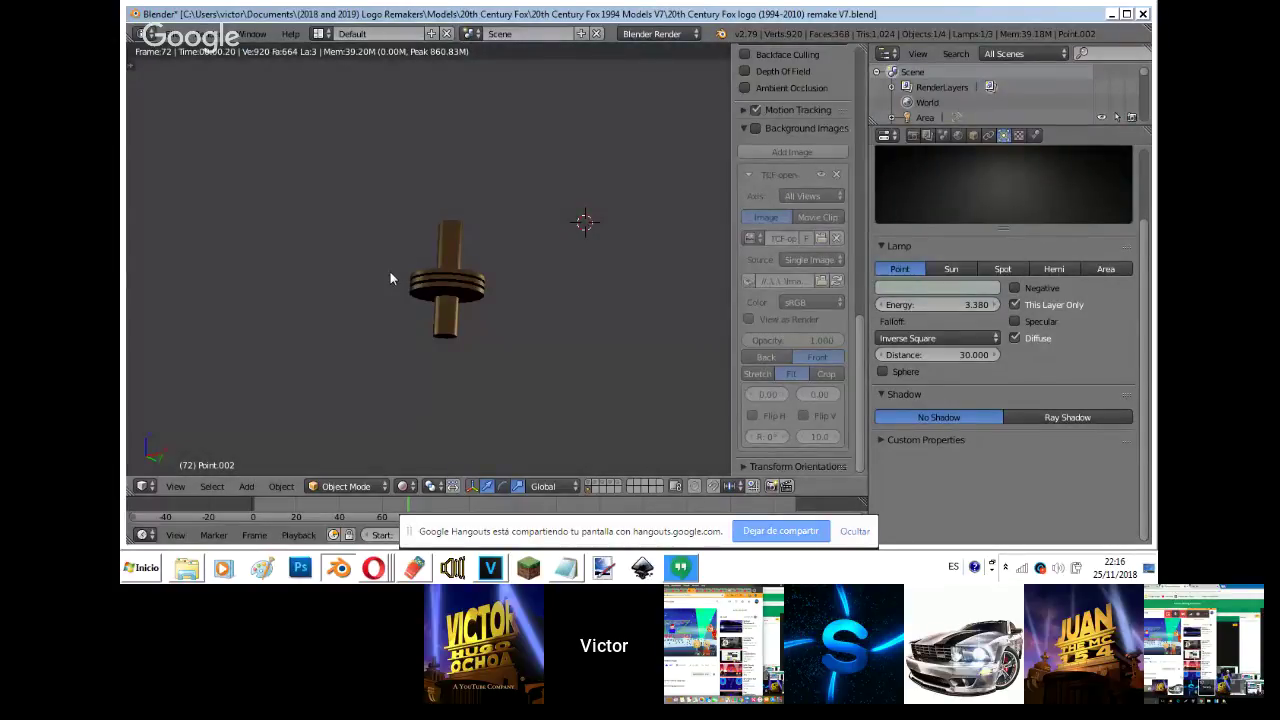
# - Duplicate the greyish-green lamp in top view close to the cylinder, and inspect the result up close in Rendered camera view
pyautogui.press('KP_7')
pyautogui.hotkey('shift', 'd')
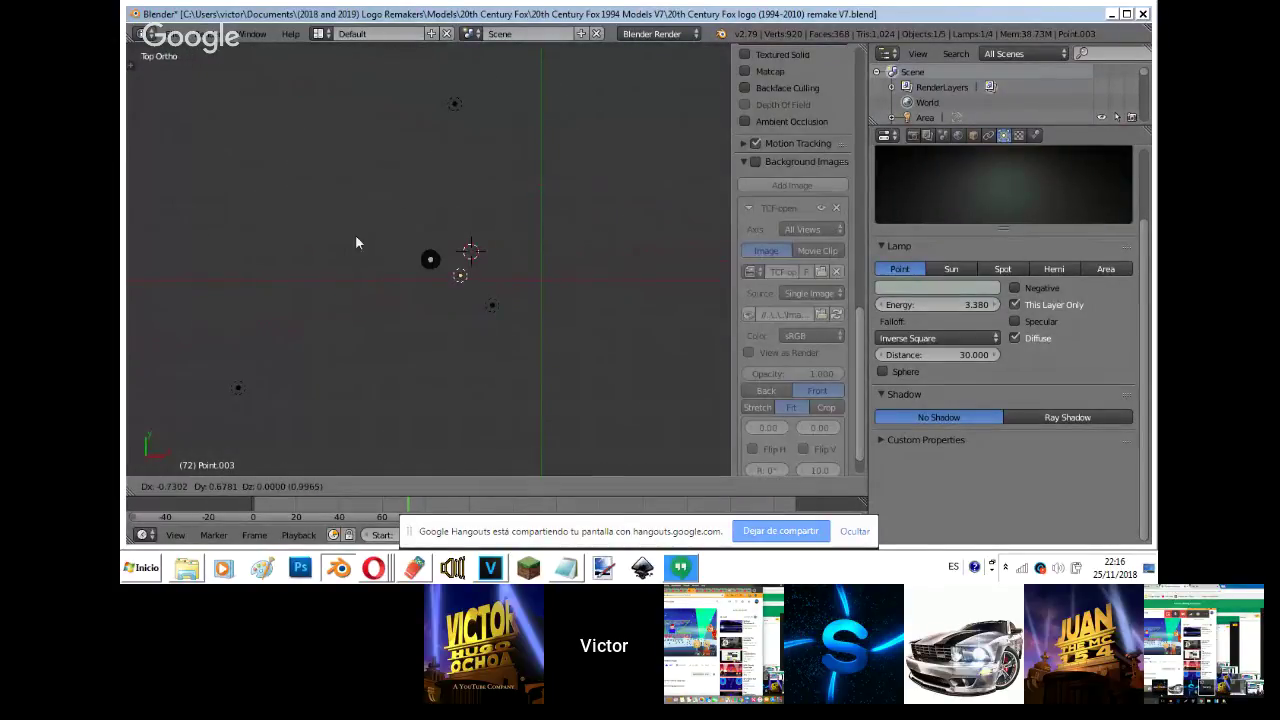
pyautogui.click(348, 236)
pyautogui.press('KP_0')
pyautogui.hotkey('shift', 'z')
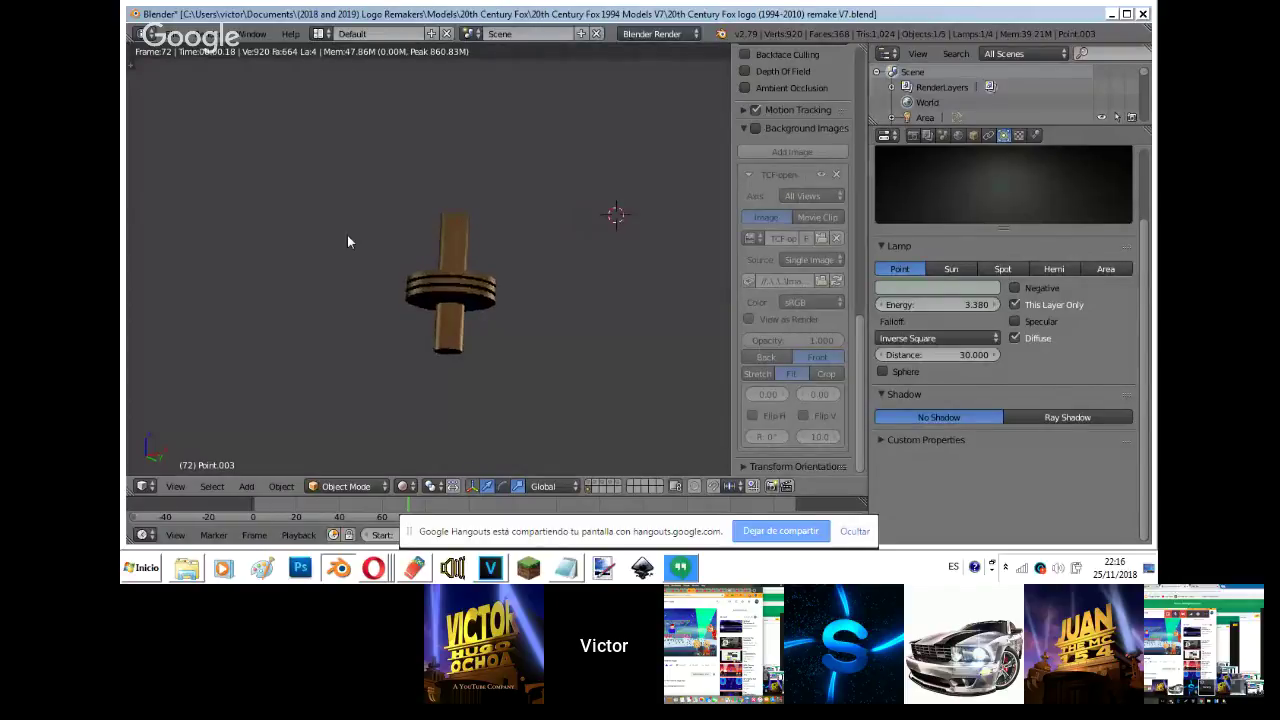
pyautogui.scroll(6, 347, 241)
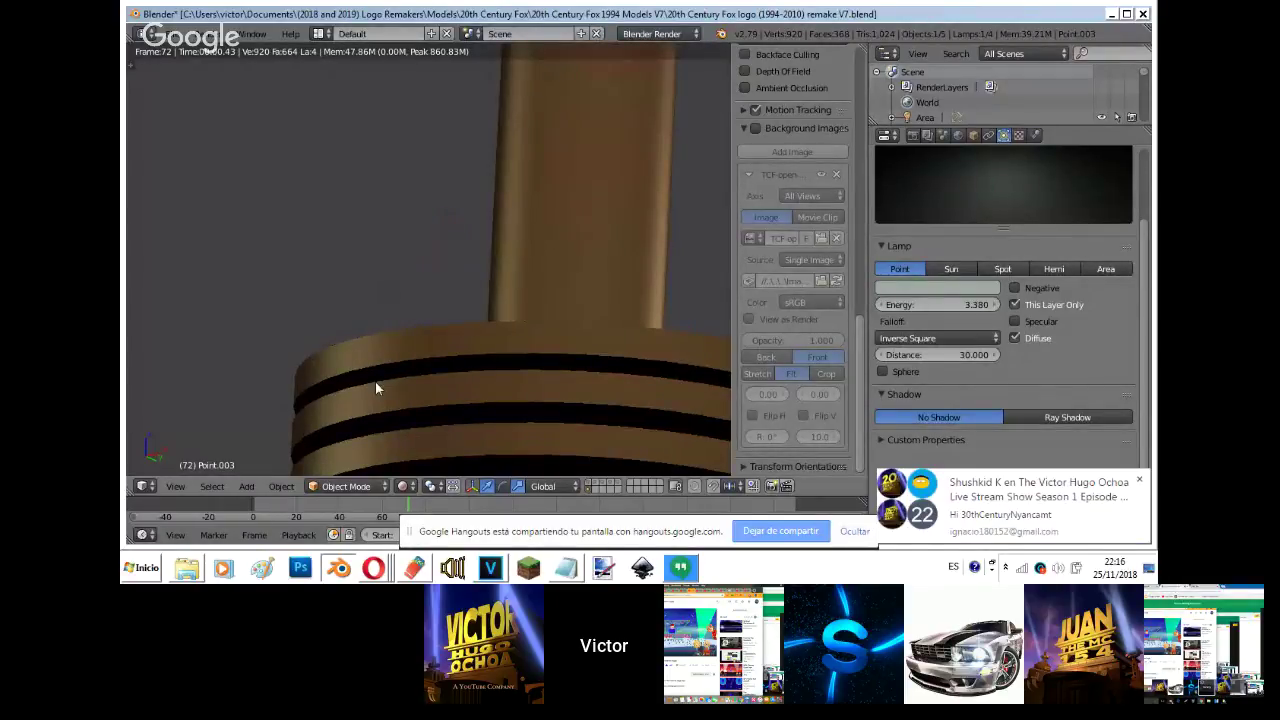
# - Return the viewport to Material shading and move the newest point lamp along the global Y axis
pyautogui.click(403, 486)
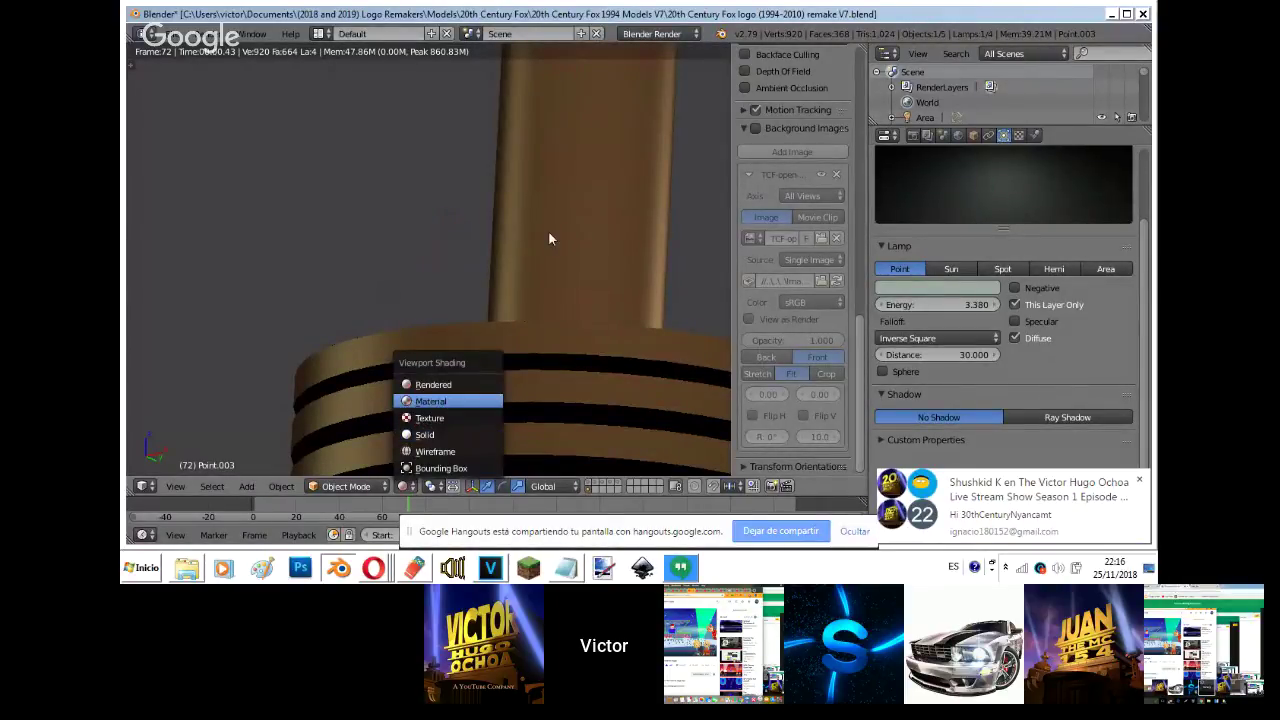
pyautogui.press('Return')
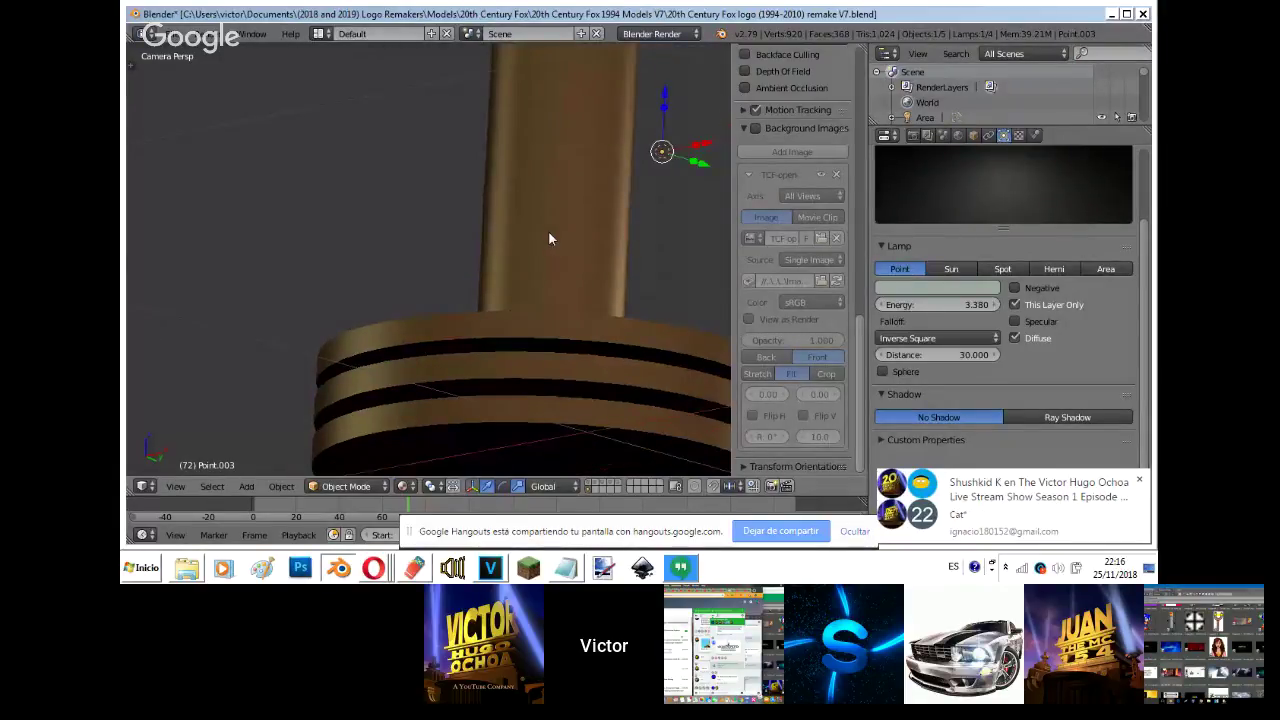
pyautogui.press('g')
pyautogui.press('y')
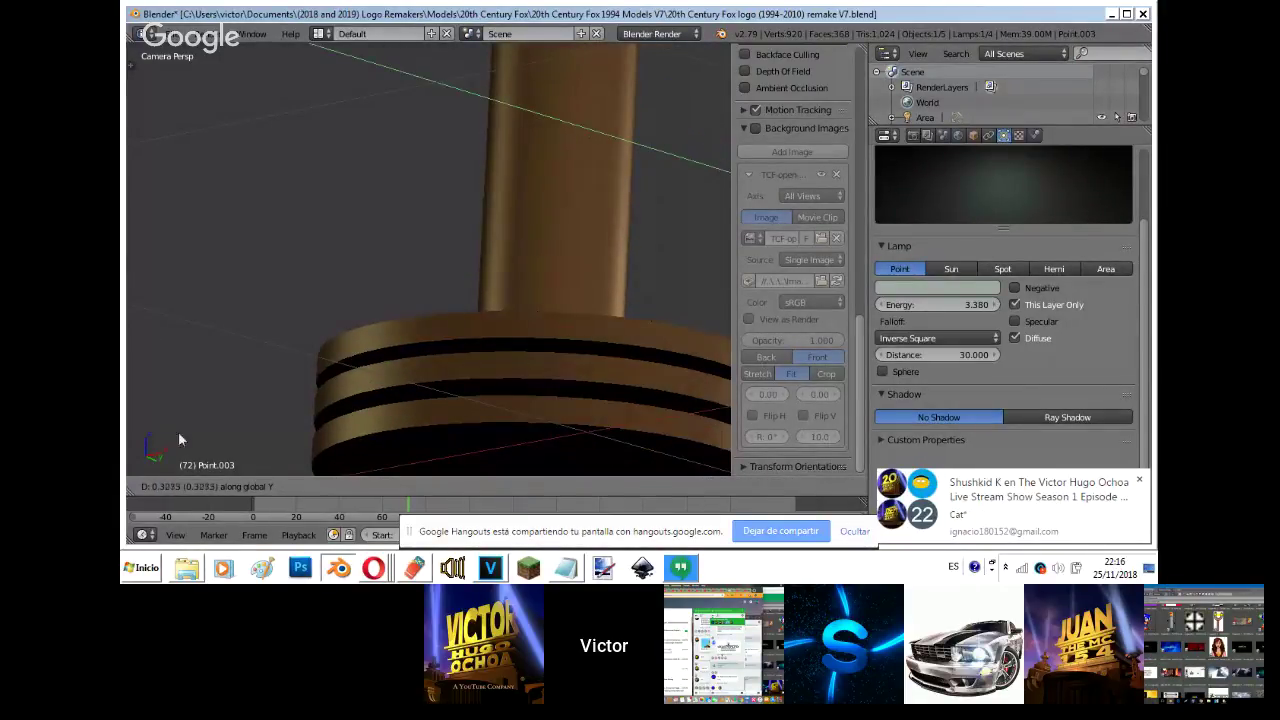
pyautogui.click(431, 427)
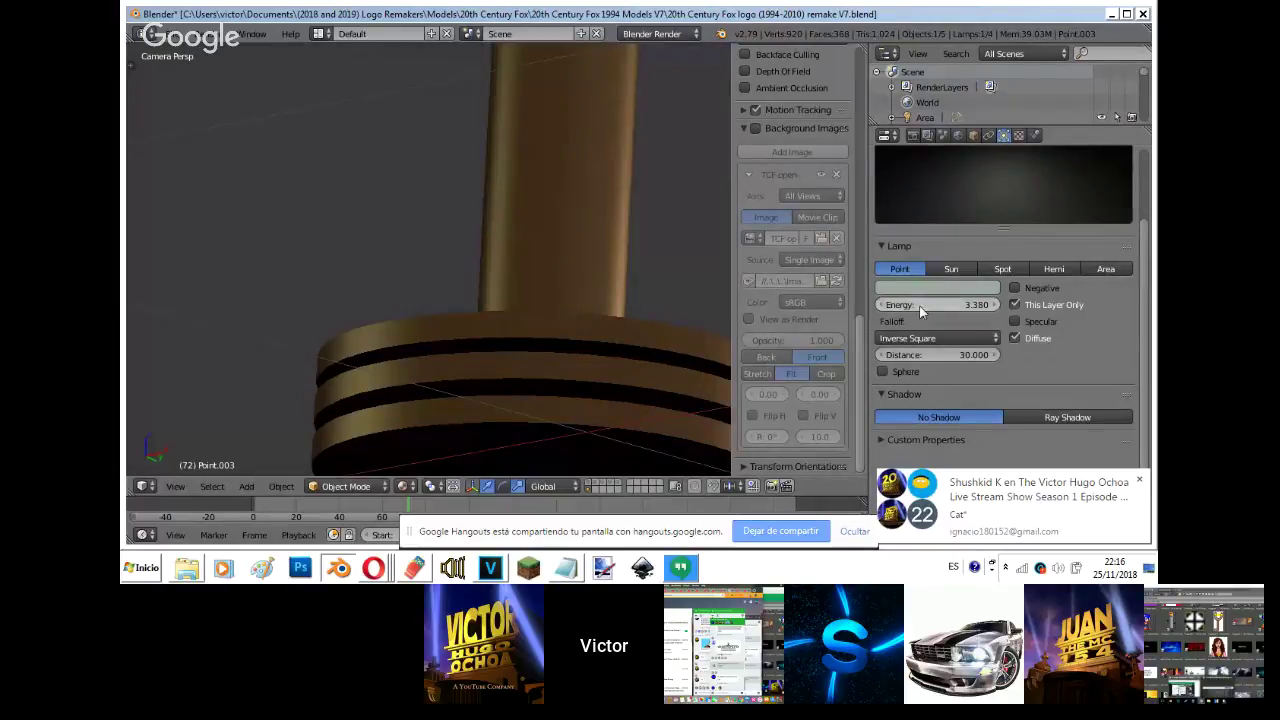
# - Set the newest lamp's energy to 5.910 and compare the rendered cylinder with the reference image
pyautogui.moveTo(1018, 304); pyautogui.dragTo(1121, 298)
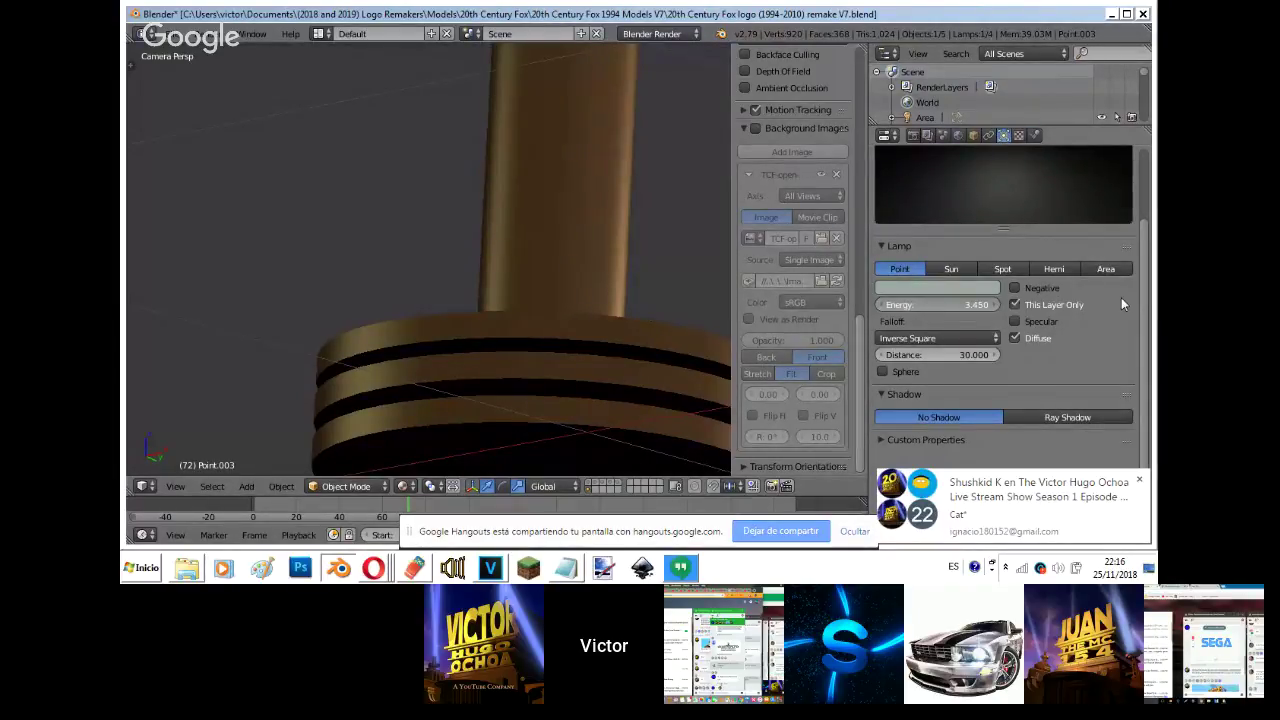
pyautogui.moveTo(920, 311)
pyautogui.mouseDown()
pyautogui.moveTo(1000, 311)
pyautogui.moveTo(920, 311)
pyautogui.mouseUp()
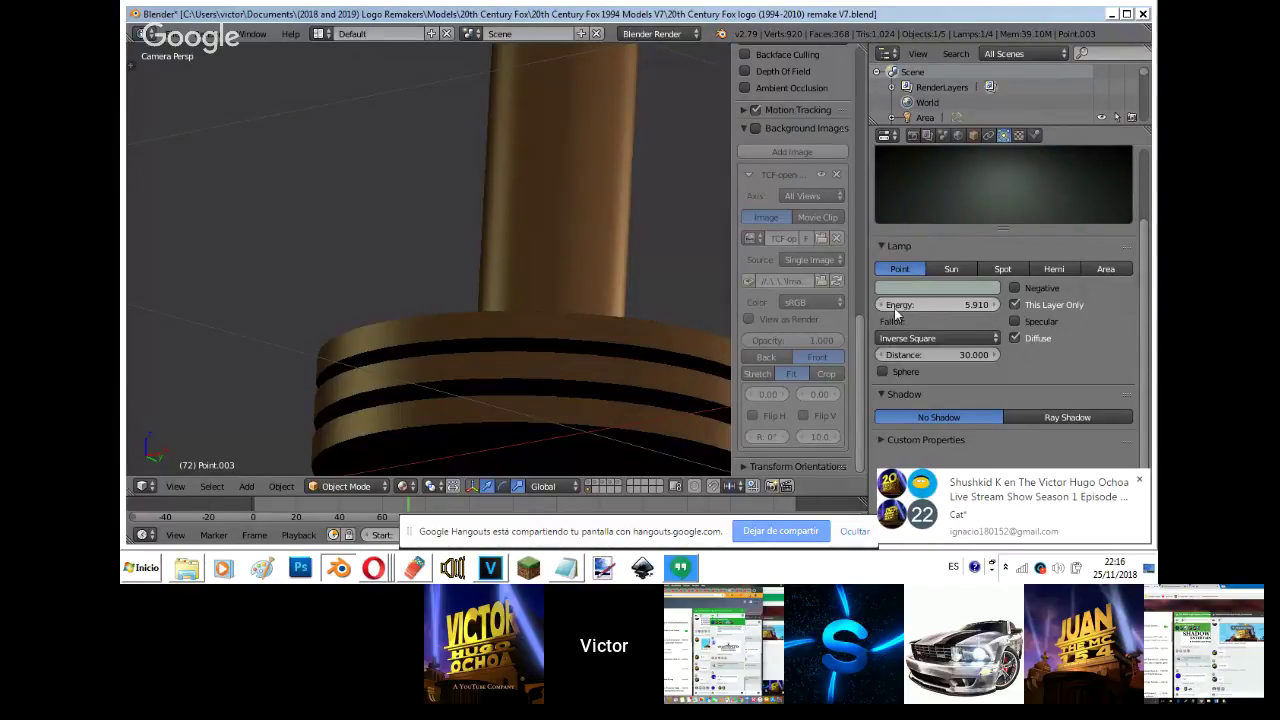
pyautogui.scroll(-6, 640, 308)
pyautogui.hotkey('shift', 'z')
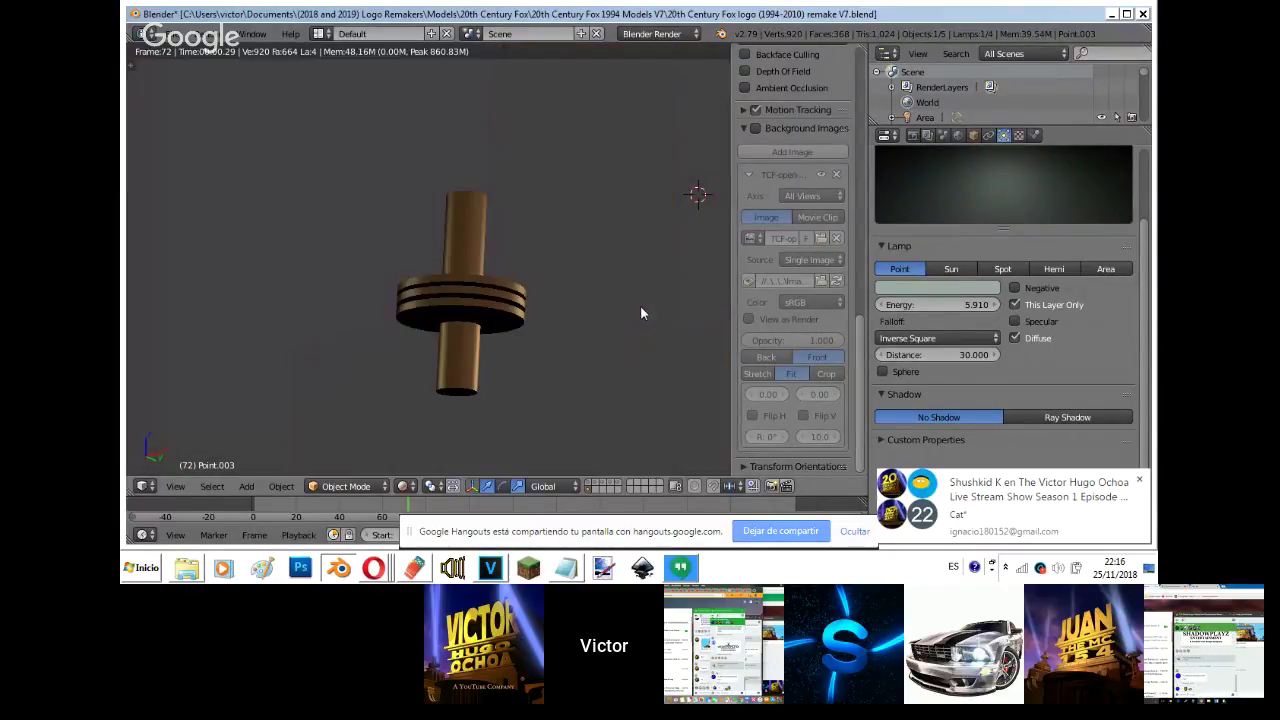
pyautogui.click(756, 128)
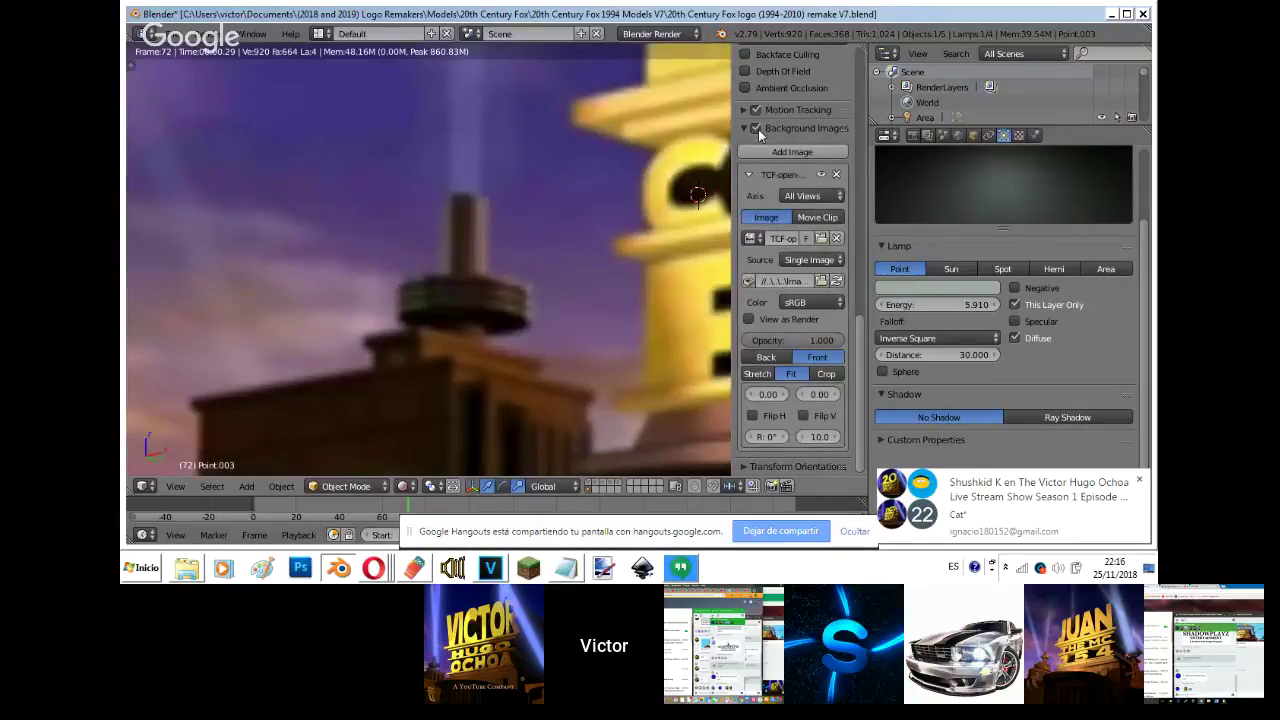
pyautogui.click(756, 128)
# - Select the cylinder, set its brown material's specular intensity to 0.346 and preview it in Rendered shading
pyautogui.rightClick(460, 243)
pyautogui.hotkey('shift', 'z')
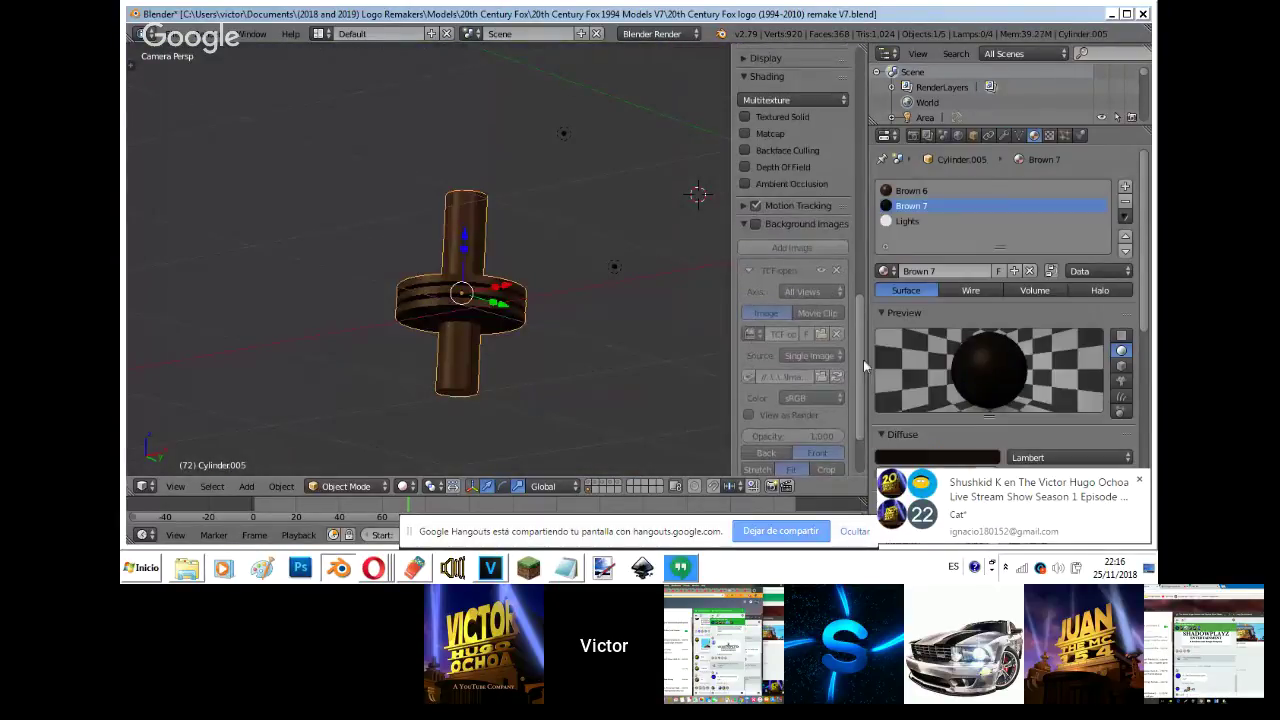
pyautogui.scroll(-4, 999, 306)
pyautogui.scroll(-1, 999, 306)
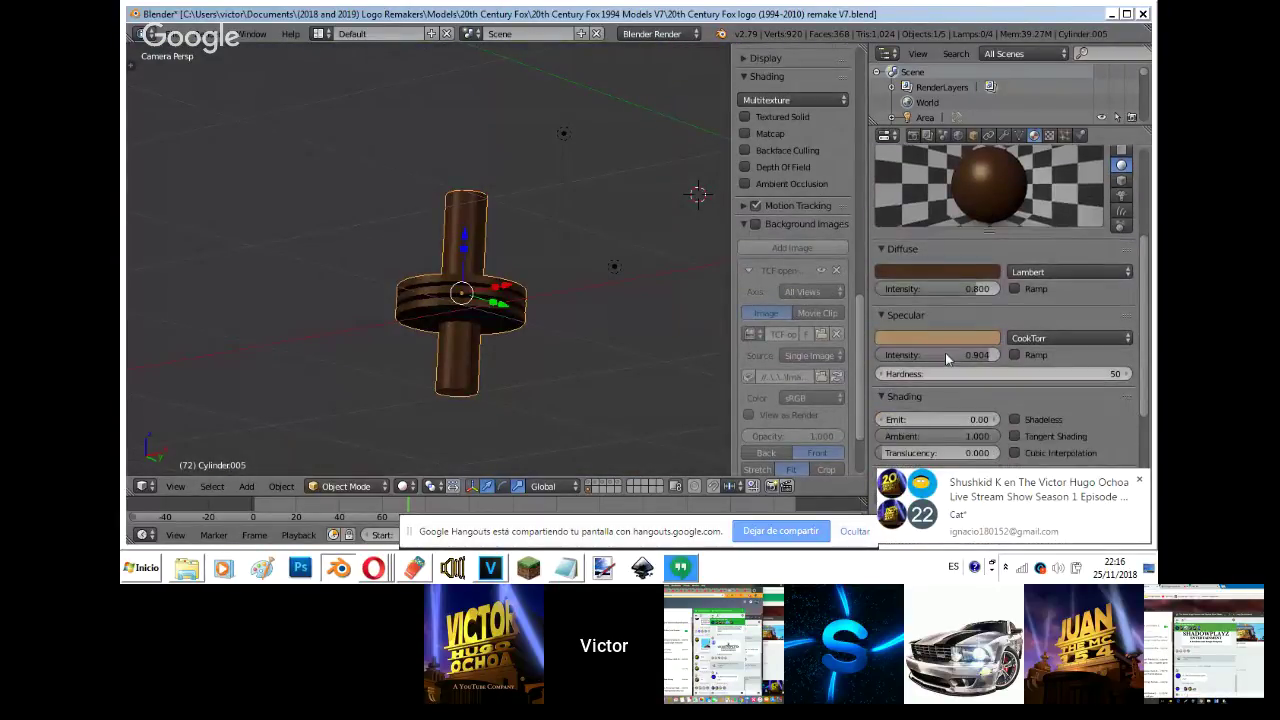
pyautogui.moveTo(946, 355); pyautogui.dragTo(876, 357)
pyautogui.hotkey('shift', 'z')
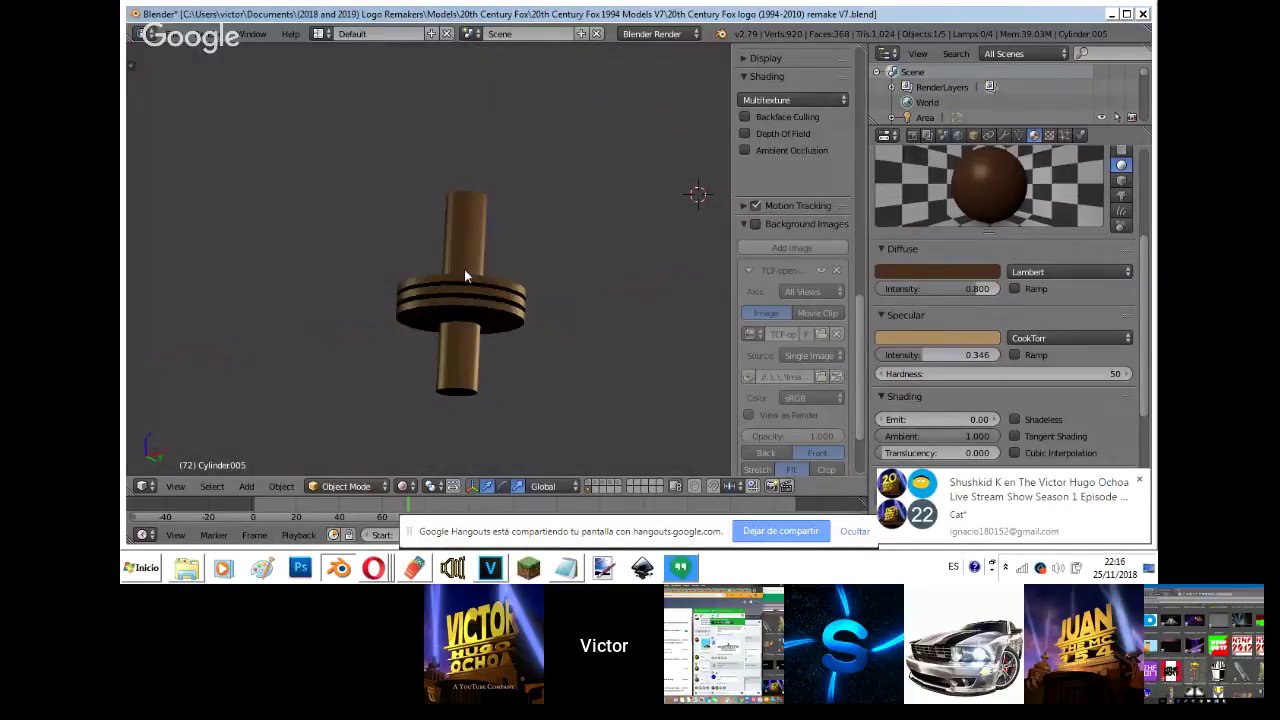
# - Lower the brown material's diffuse intensity to 0.396, compare with the reference image, and readjust the intensity to 0.479
pyautogui.moveTo(889, 290)
pyautogui.mouseDown()
pyautogui.moveTo(829, 300)
pyautogui.moveTo(855, 296)
pyautogui.mouseUp()
pyautogui.click(754, 191)
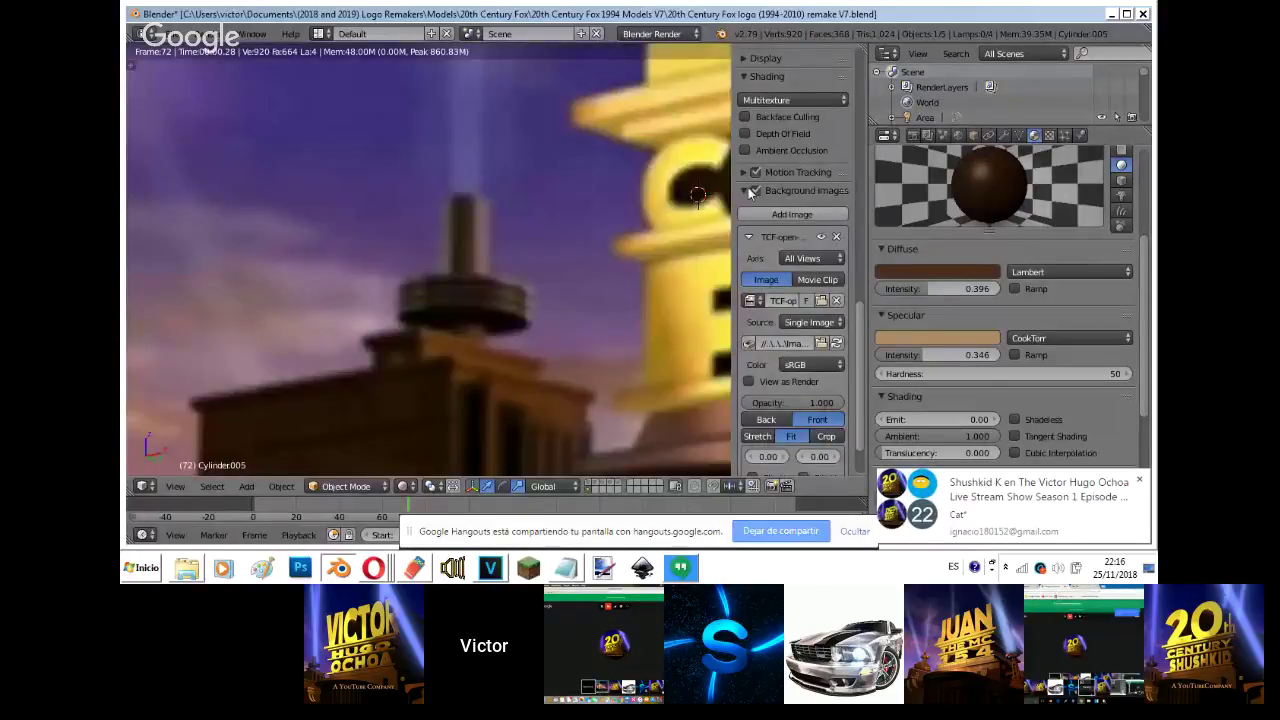
pyautogui.click(754, 191)
pyautogui.moveTo(935, 288); pyautogui.dragTo(955, 288)
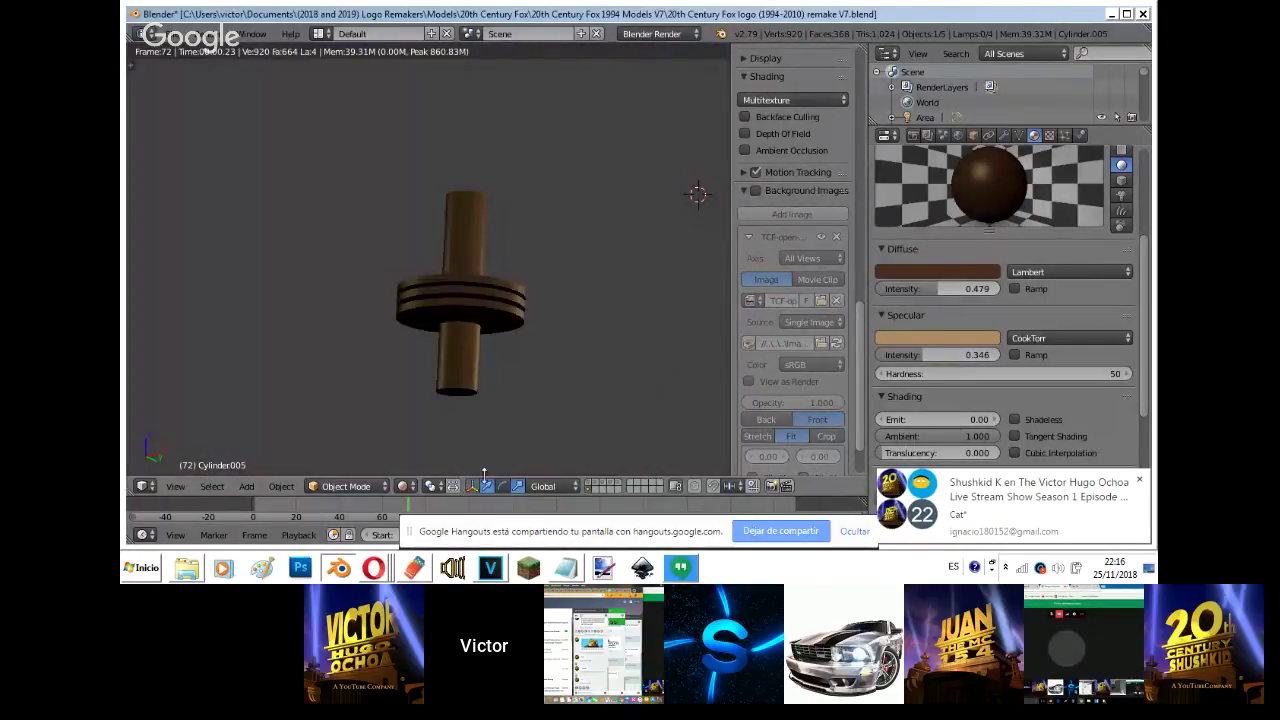
# - Switch to the Google Hangouts window in Opera and dismiss the chat notification
pyautogui.moveTo(373, 568)
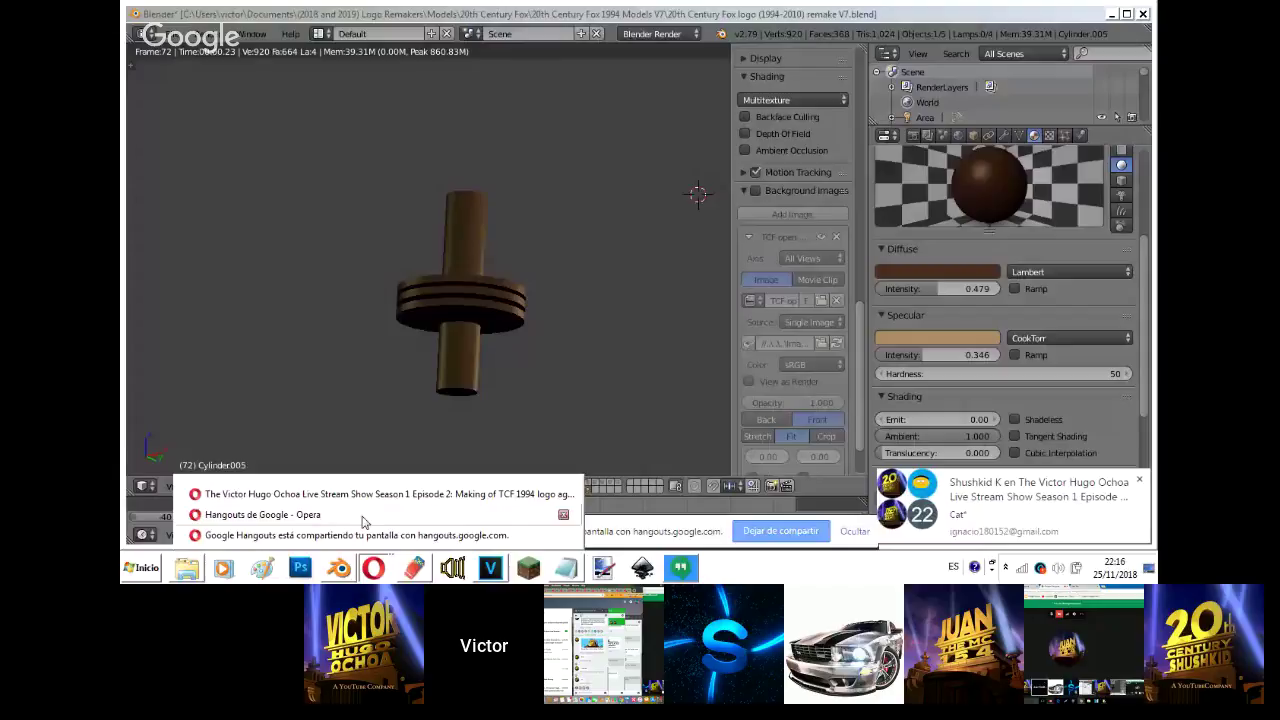
pyautogui.click(358, 514)
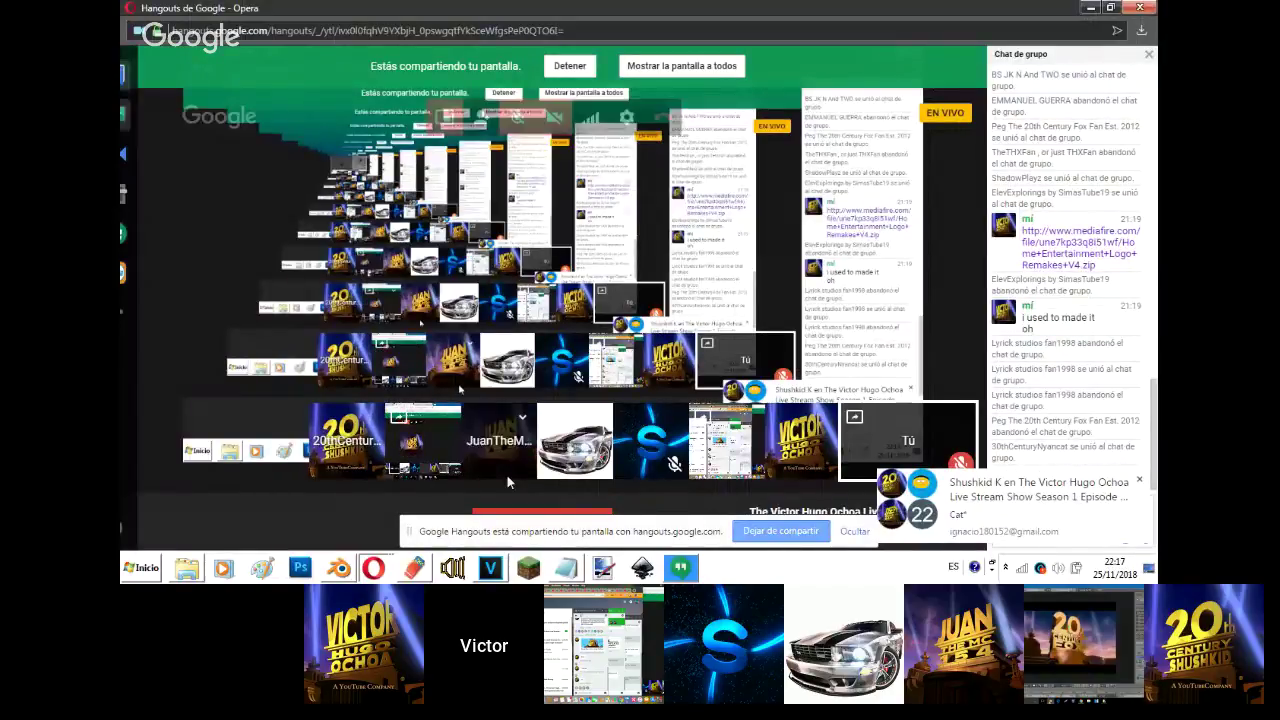
pyautogui.click(1140, 480)
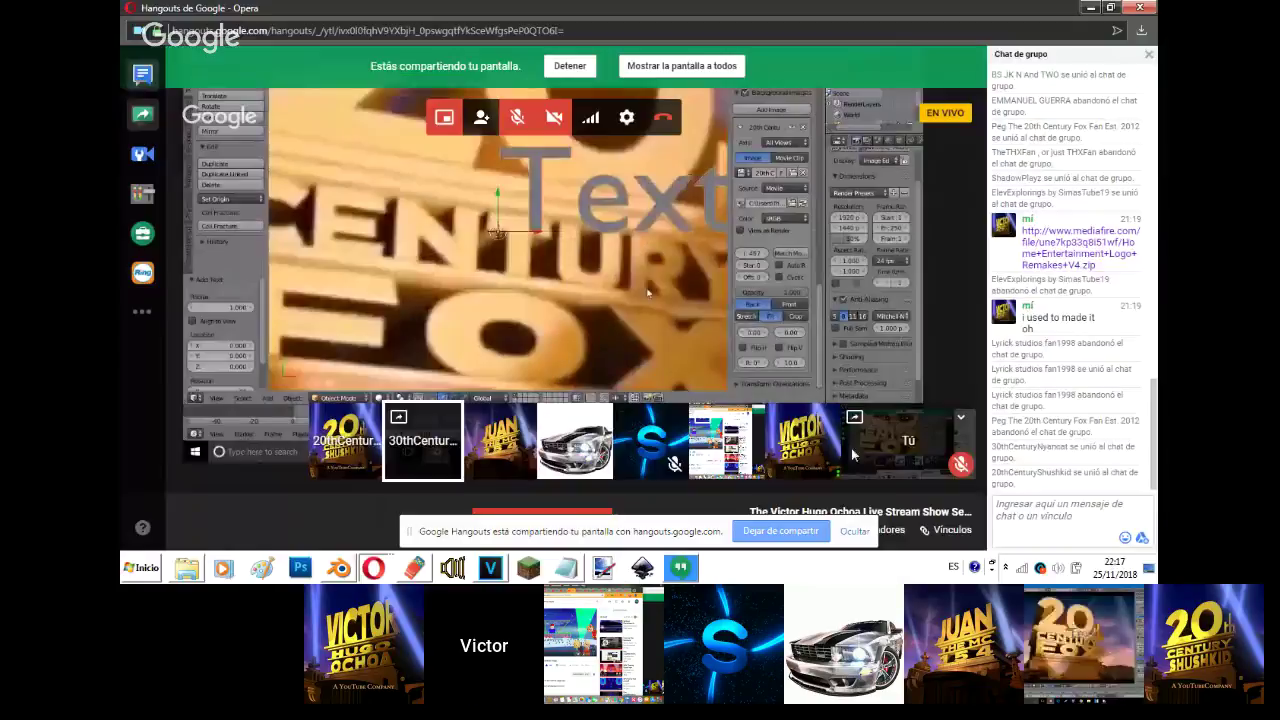
# - Switch back to Blender, set the energy of the lamp nearest the cylinder to 10.000 and preview it in Rendered camera view
pyautogui.click(338, 568)
pyautogui.press('z')
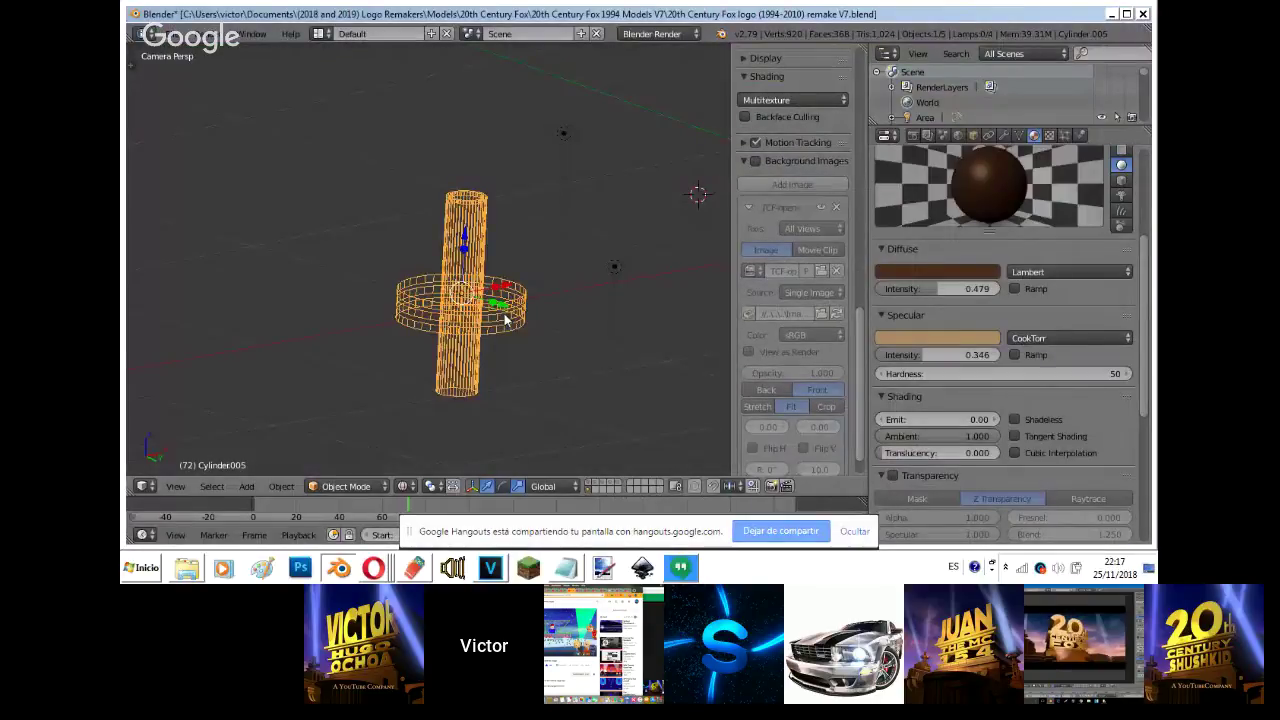
pyautogui.press('z')
pyautogui.press('KP_7')
pyautogui.scroll(-11, 505, 318)
pyautogui.rightClick(474, 299)
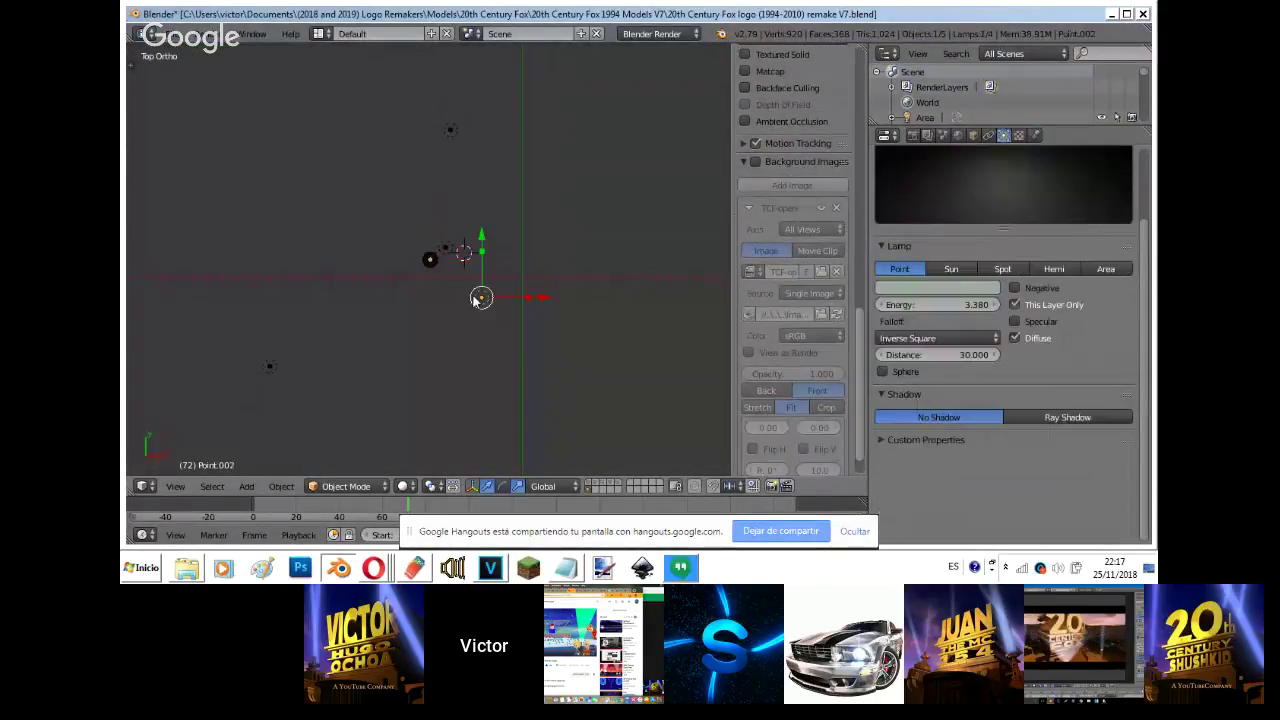
pyautogui.rightClick(448, 249)
pyautogui.moveTo(921, 304); pyautogui.dragTo(1133, 318)
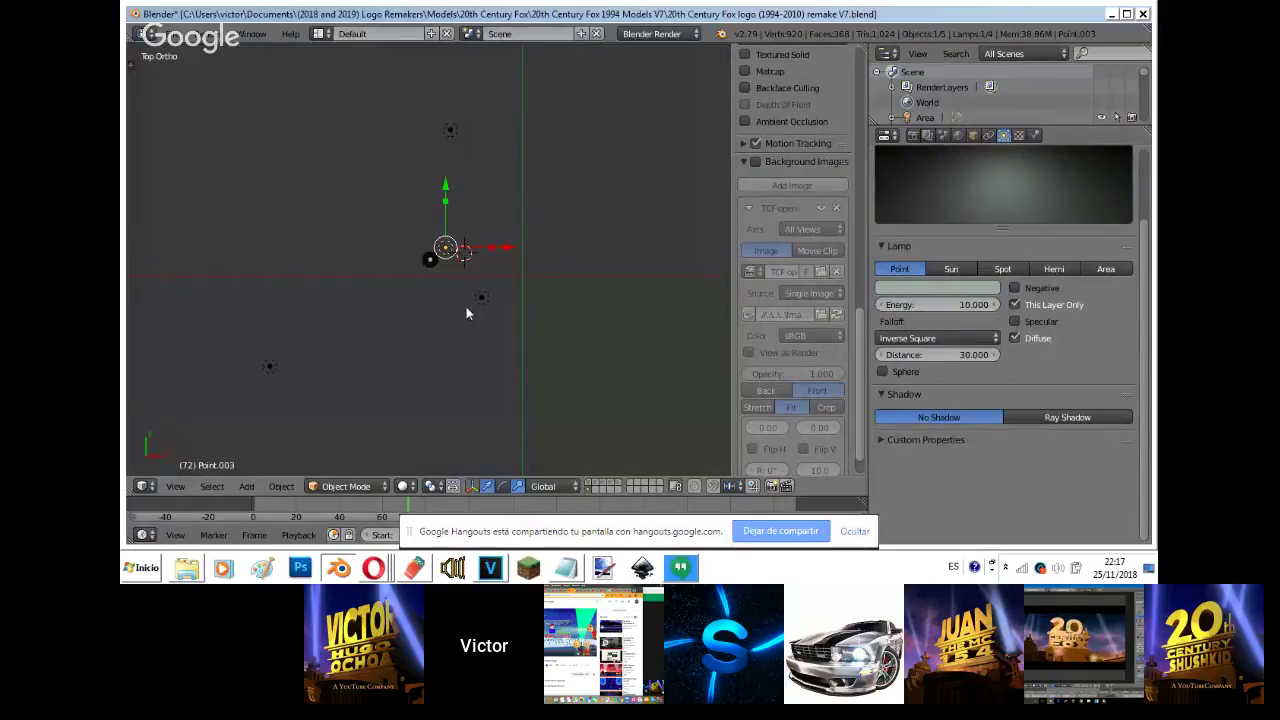
pyautogui.hotkey('shift', 'z')
pyautogui.press('KP_0')
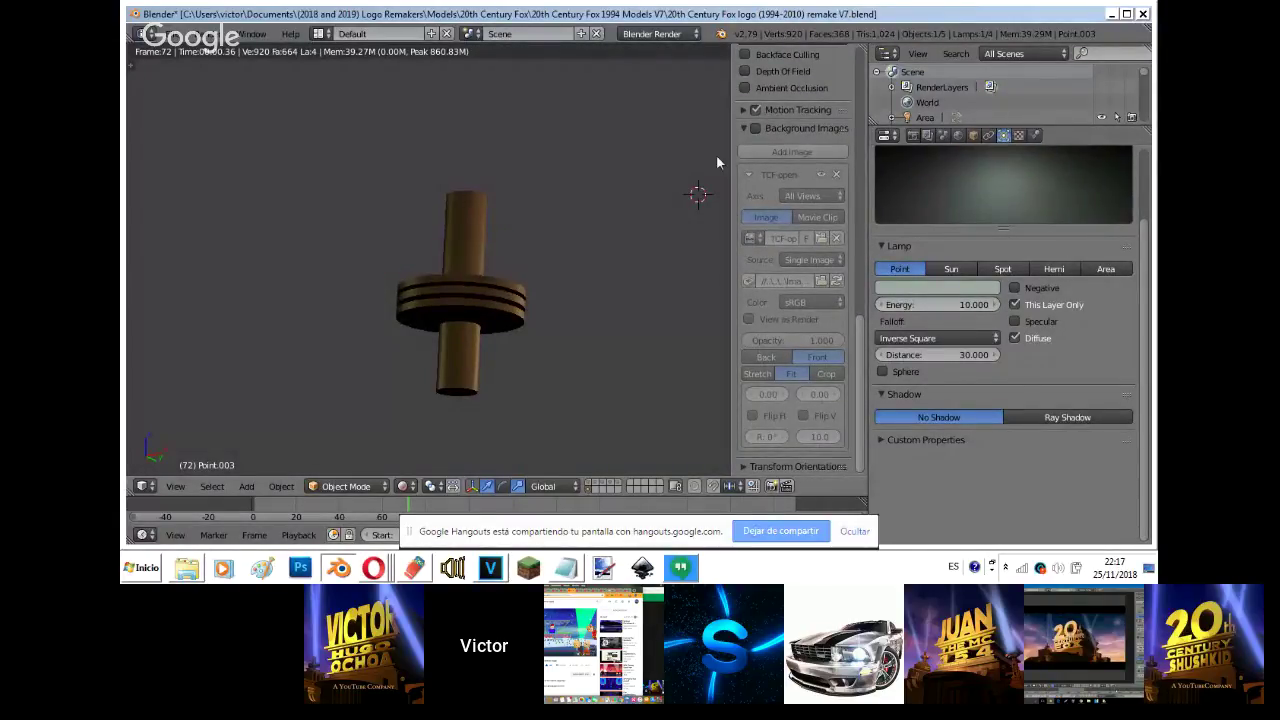
# - Collapse the background image settings and change the lamp's colour from grey-green to pale yellow
pyautogui.click(748, 129)
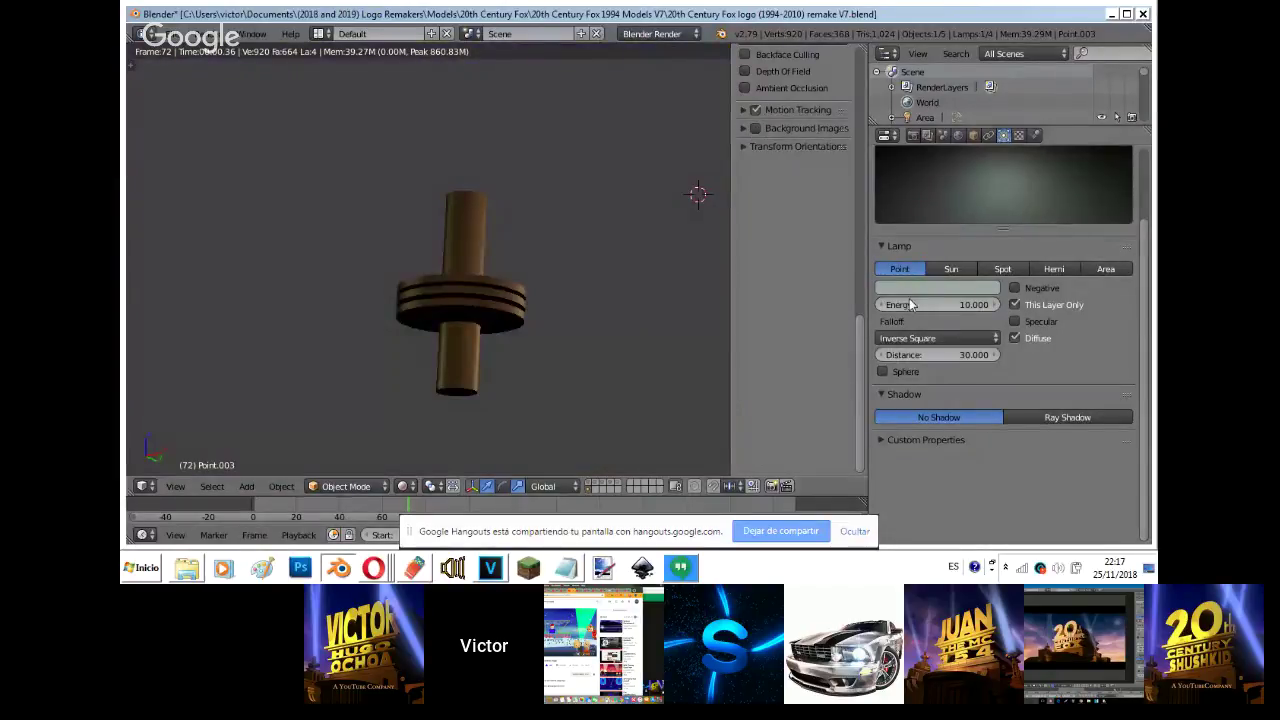
pyautogui.click(930, 287)
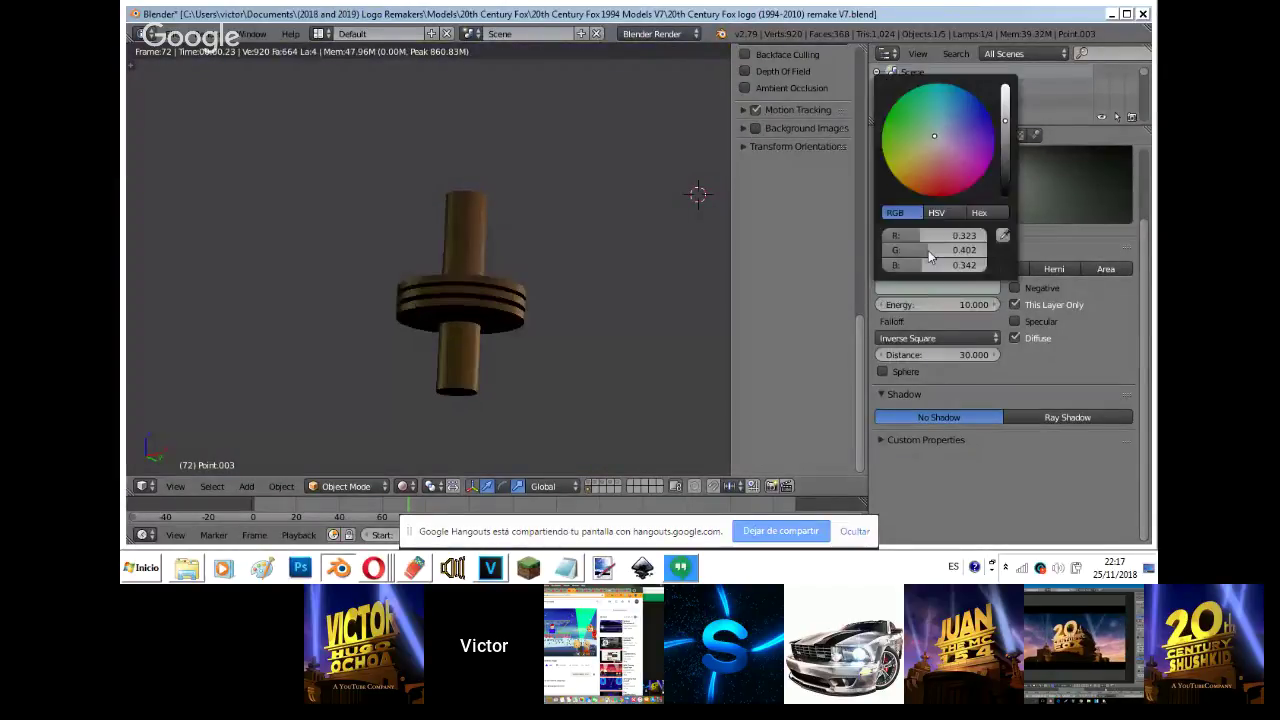
pyautogui.click(932, 140)
pyautogui.moveTo(931, 137); pyautogui.dragTo(926, 149)
# - Select the 3.380-energy lamp in top view and warm its colour to a pale beige
pyautogui.hotkey('shift', 'z')
pyautogui.press('KP_7')
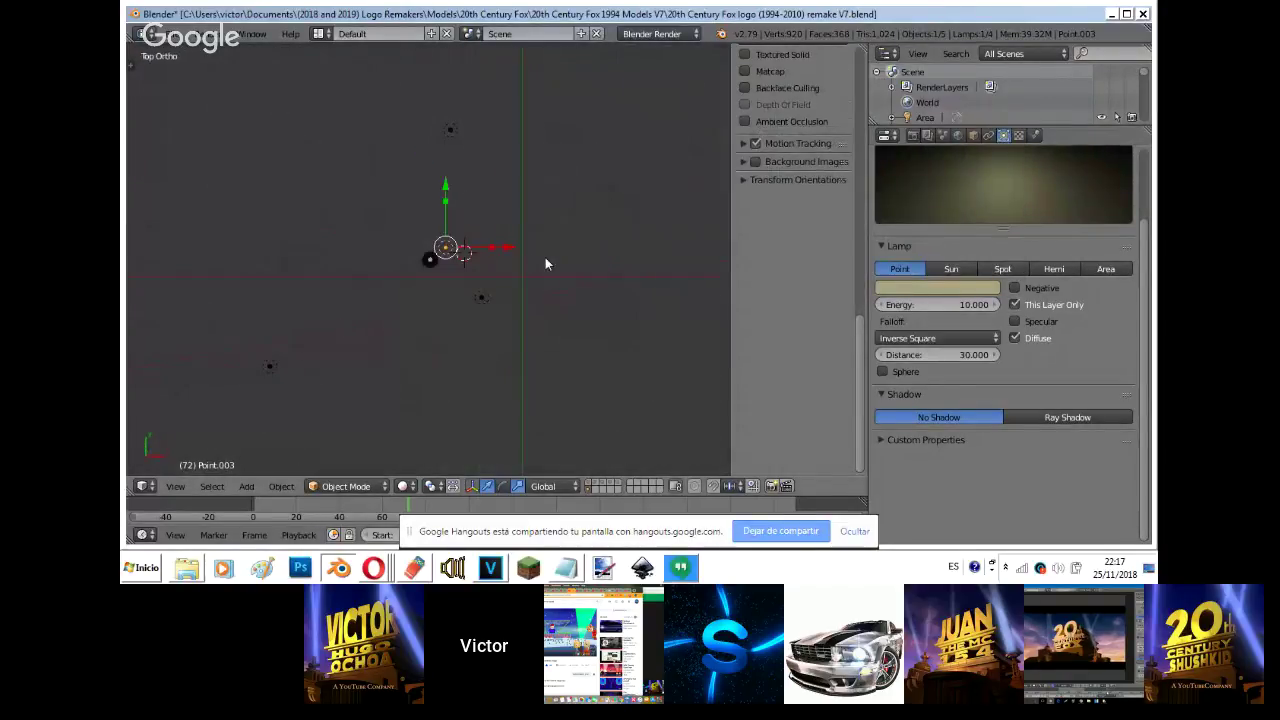
pyautogui.rightClick(481, 297)
pyautogui.click(937, 287)
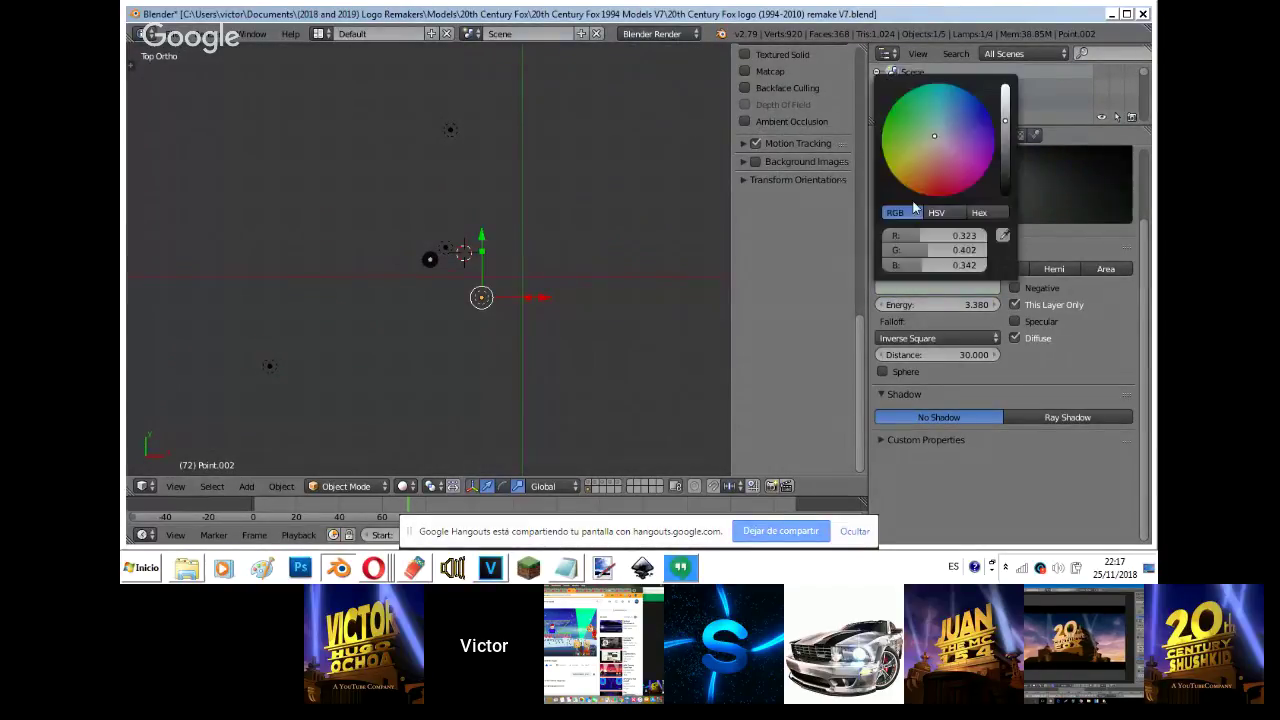
# - Select the cylinder, shift its material's diffuse colour to a slightly redder brown and set the diffuse intensity to 0.294
pyautogui.rightClick(433, 261)
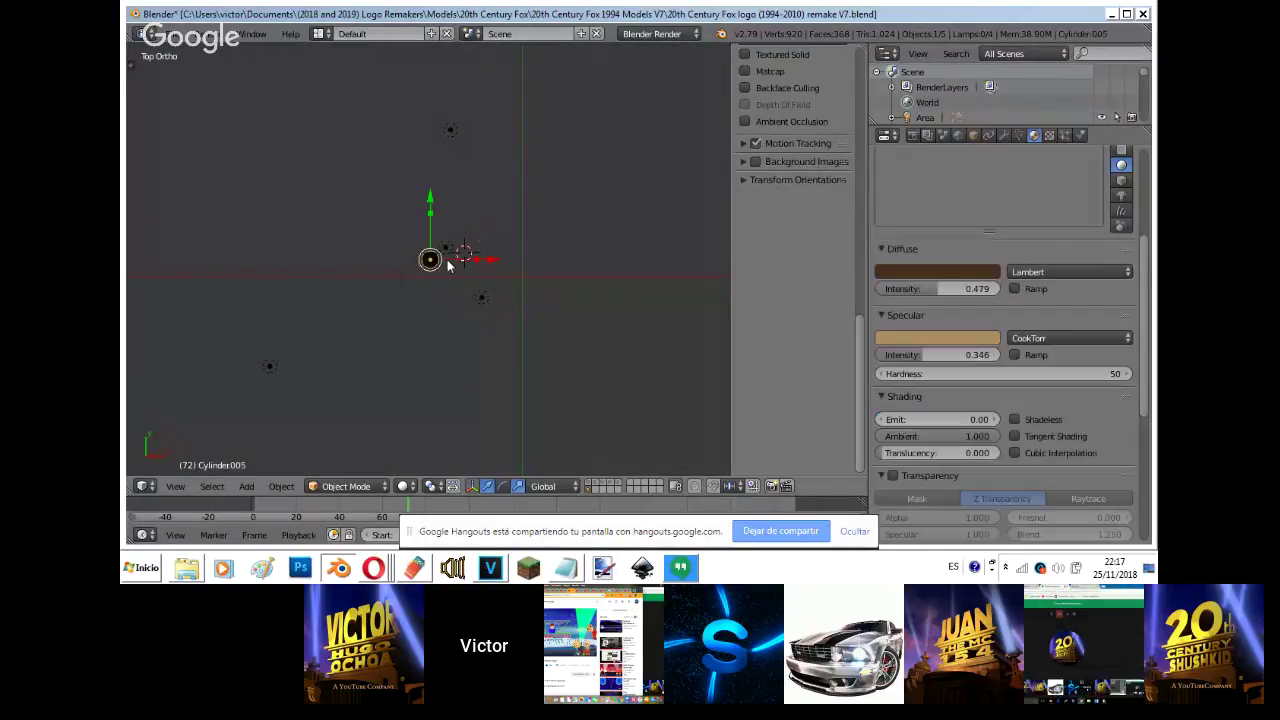
pyautogui.press('KP_0')
pyautogui.hotkey('shift', 'z')
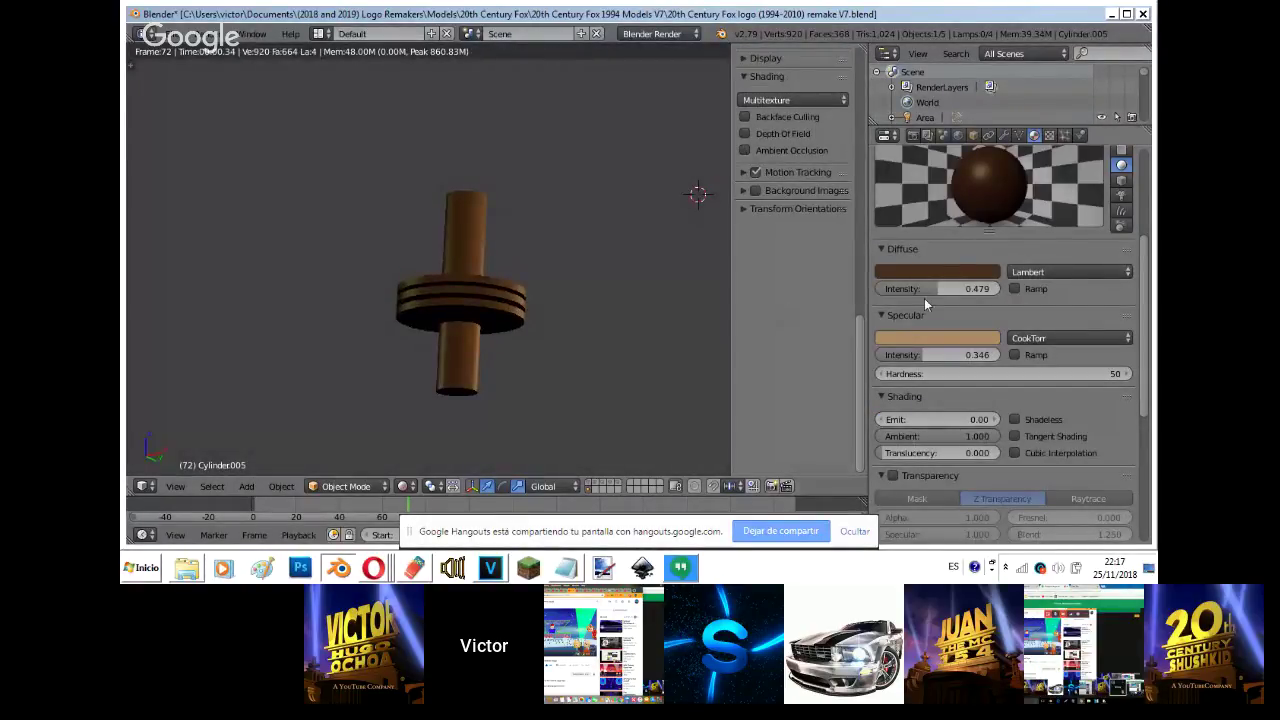
pyautogui.click(975, 273)
pyautogui.moveTo(921, 151); pyautogui.dragTo(942, 156)
pyautogui.click(929, 154)
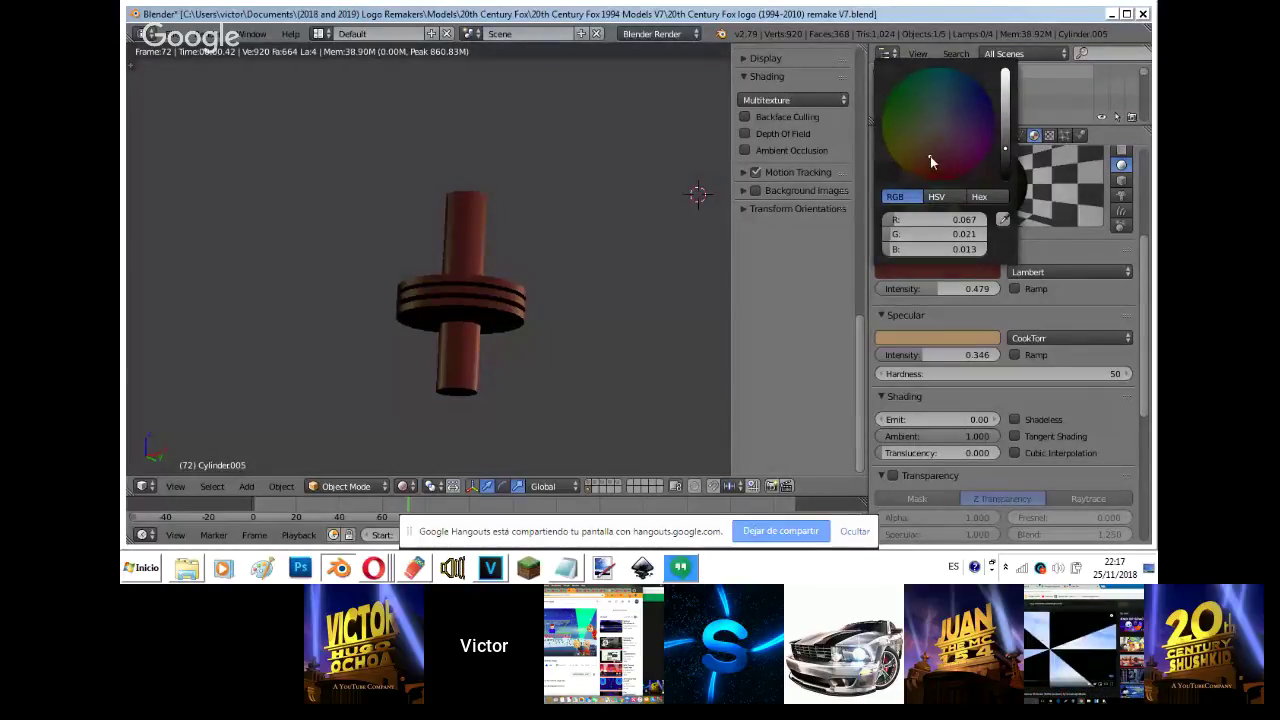
pyautogui.click(927, 151)
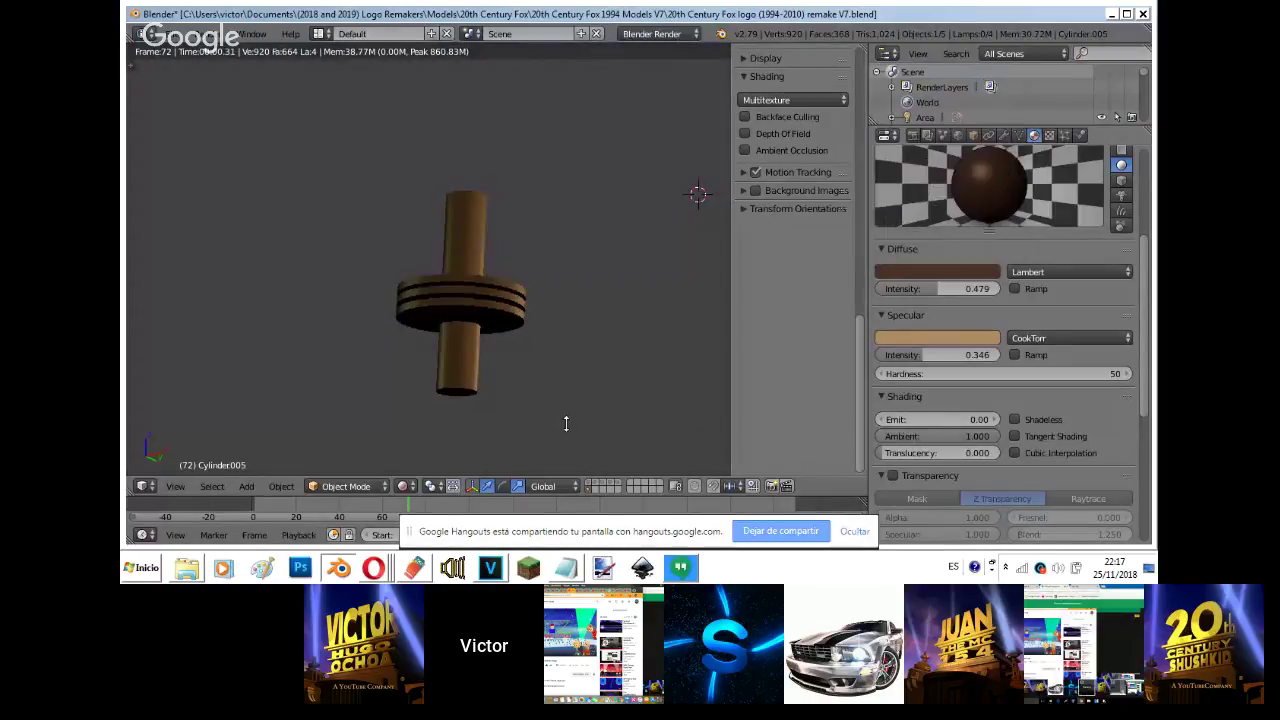
pyautogui.moveTo(940, 288); pyautogui.dragTo(917, 288)
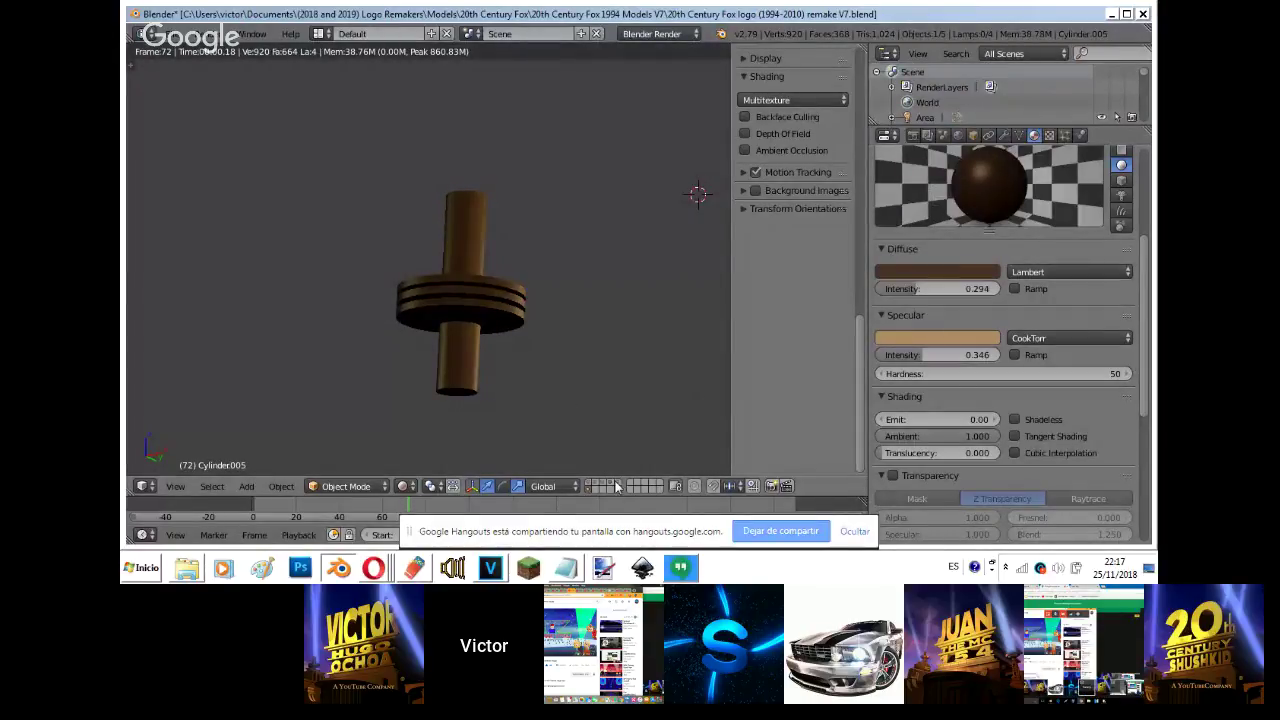
# - Show the building's layer with the cylinder, compare with the reference image, and isolate the cylinder's layer again
pyautogui.keyDown('shift'); pyautogui.click(599, 484); pyautogui.keyUp('shift')
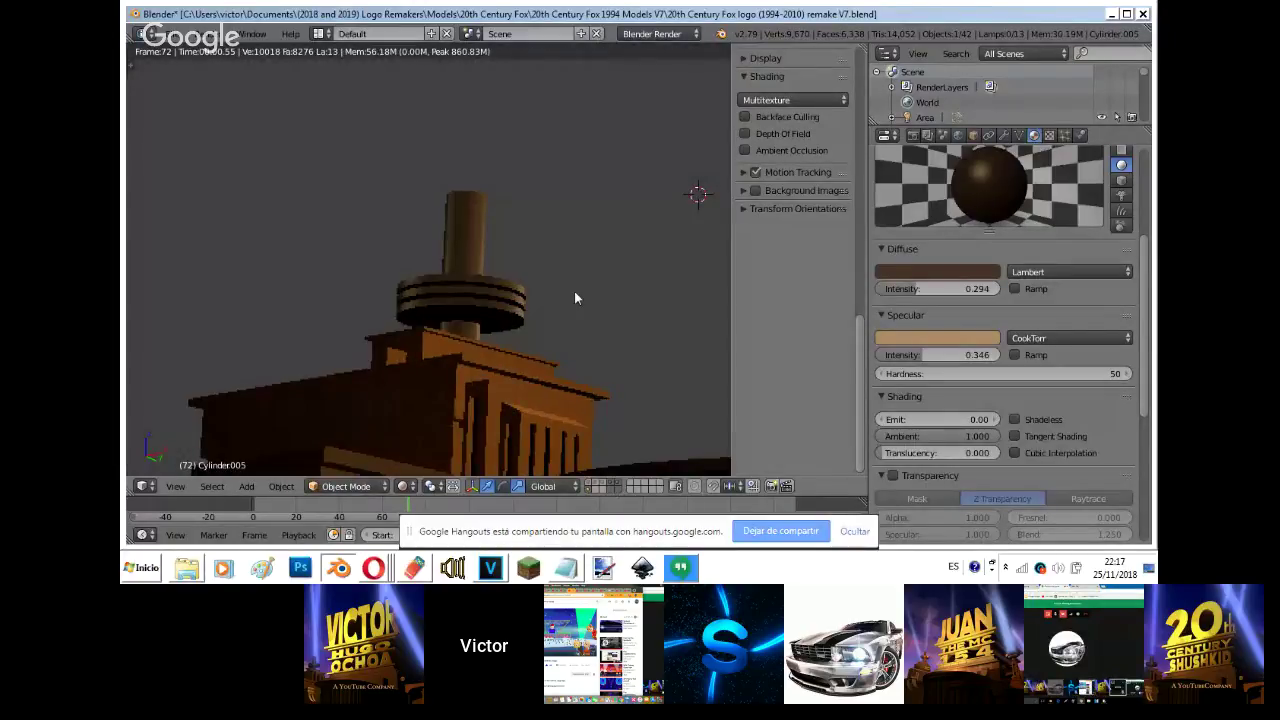
pyautogui.click(755, 191)
pyautogui.click(755, 191)
pyautogui.hotkey('shift', 'z')
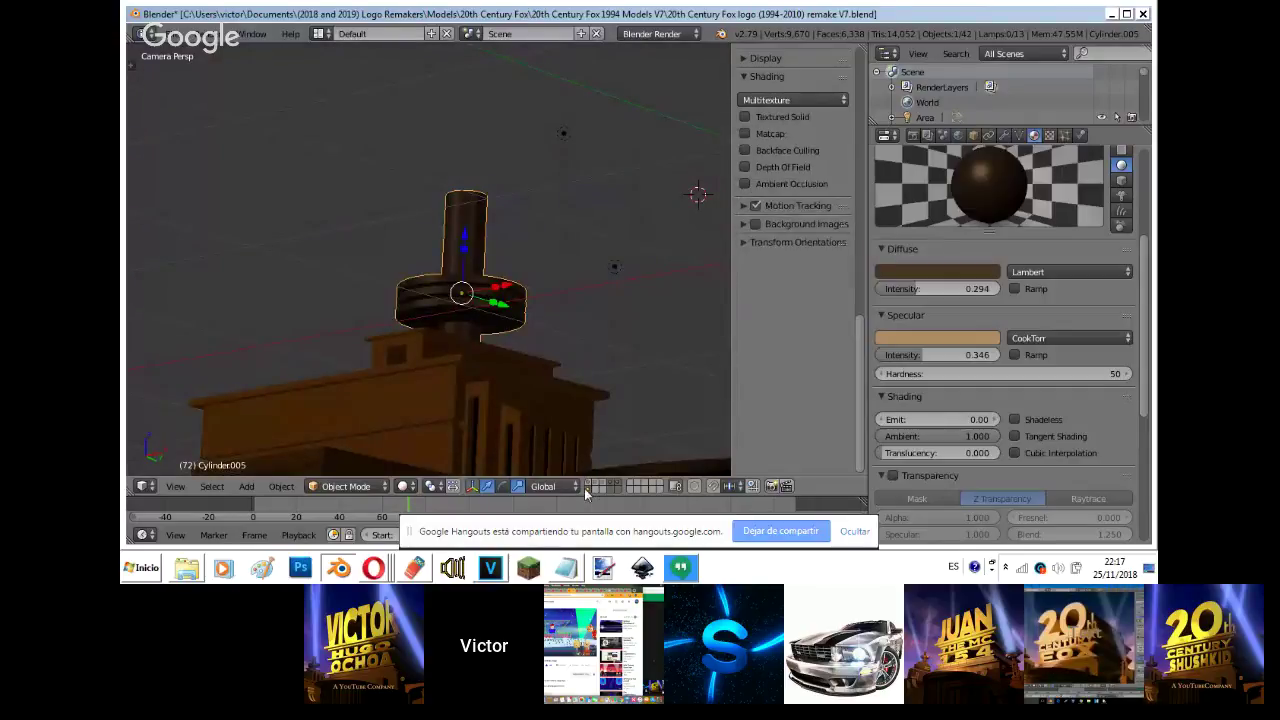
pyautogui.click(591, 490)
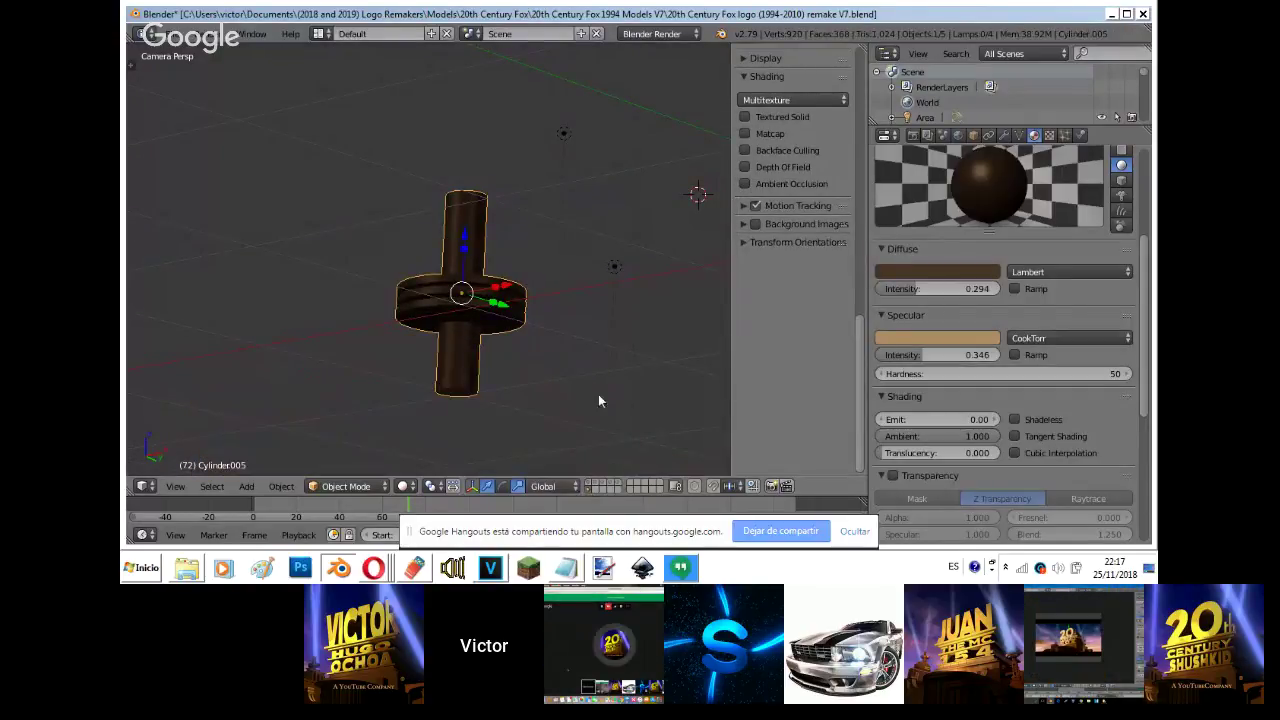
# - Duplicate the 3.380-energy lamp, place the copy low beside the cylinder, and preview the lighting in Rendered shading
pyautogui.rightClick(563, 142)
pyautogui.hotkey('shift', 'd')
pyautogui.click(451, 449)
pyautogui.hotkey('shift', 'z')
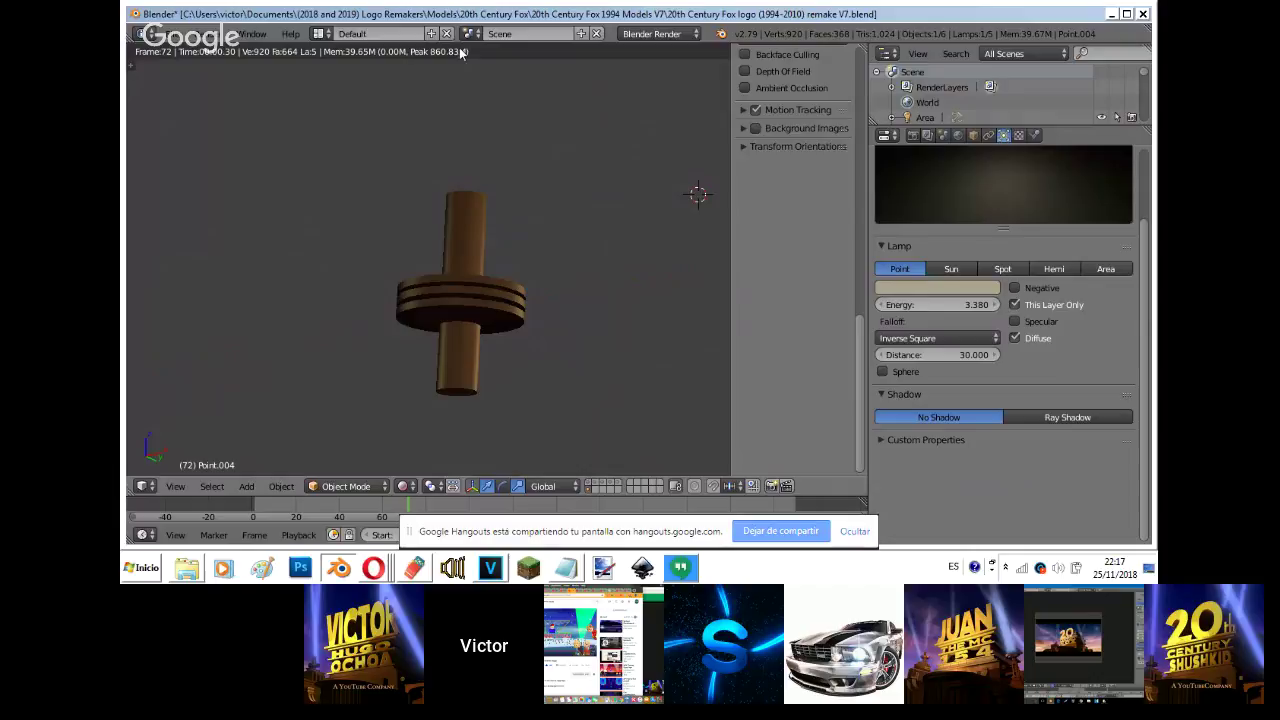
# - Duplicate the newest lamp in front view, place the copy above the cylinder, and preview the result through the camera
pyautogui.hotkey('shift', 'z')
pyautogui.press('KP_1')
pyautogui.hotkey('shift', 'd')
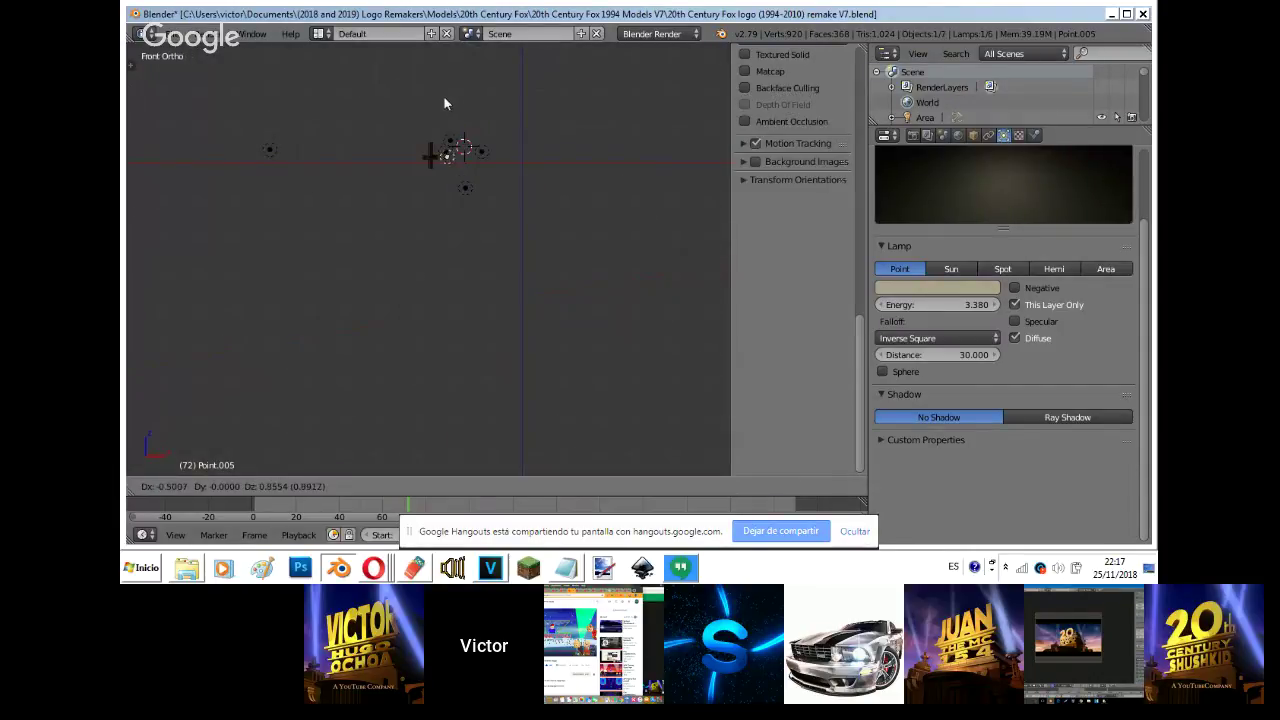
pyautogui.click(434, 71)
pyautogui.rightClick(428, 178)
pyautogui.hotkey('shift', 'z')
pyautogui.press('KP_0')
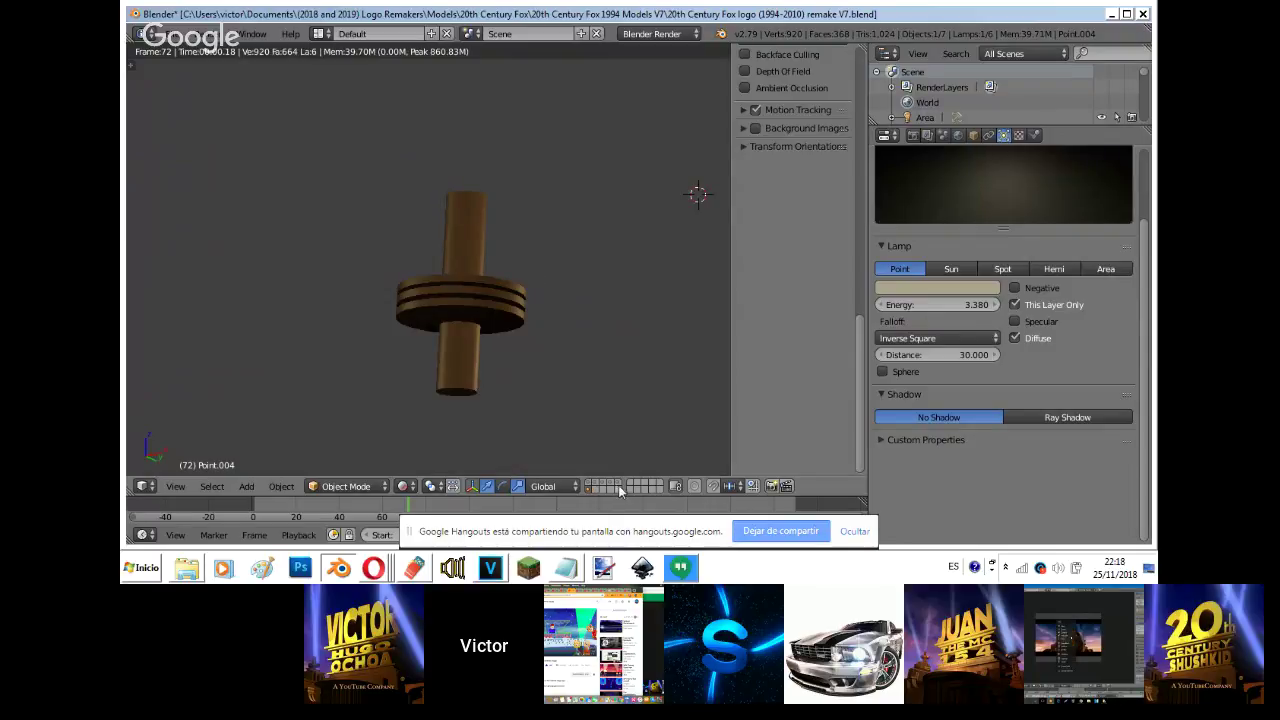
# - Show the building and logo layers together with the cylinder and preview the whole scene in Rendered shading
pyautogui.keyDown('shift'); pyautogui.click(617, 483); pyautogui.keyUp('shift')
pyautogui.keyDown('shift'); pyautogui.click(597, 485); pyautogui.keyUp('shift')
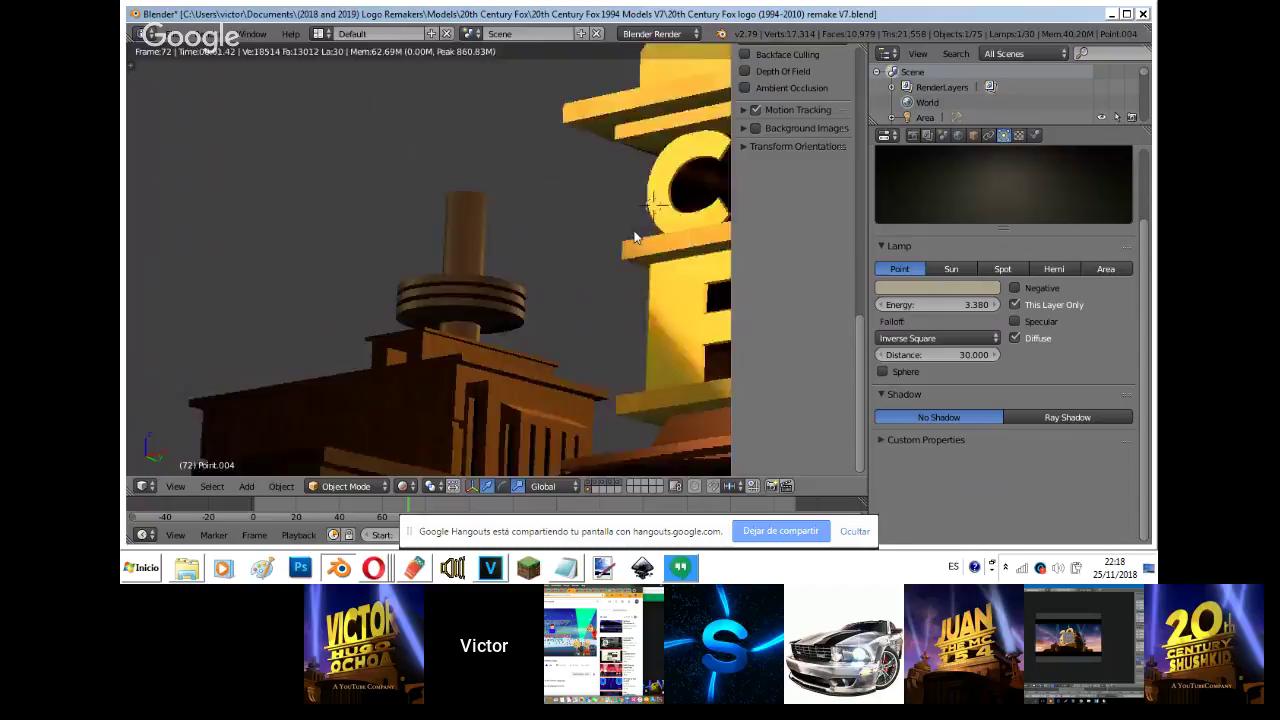
pyautogui.press('KP_0')
pyautogui.scroll(4, 633, 237)
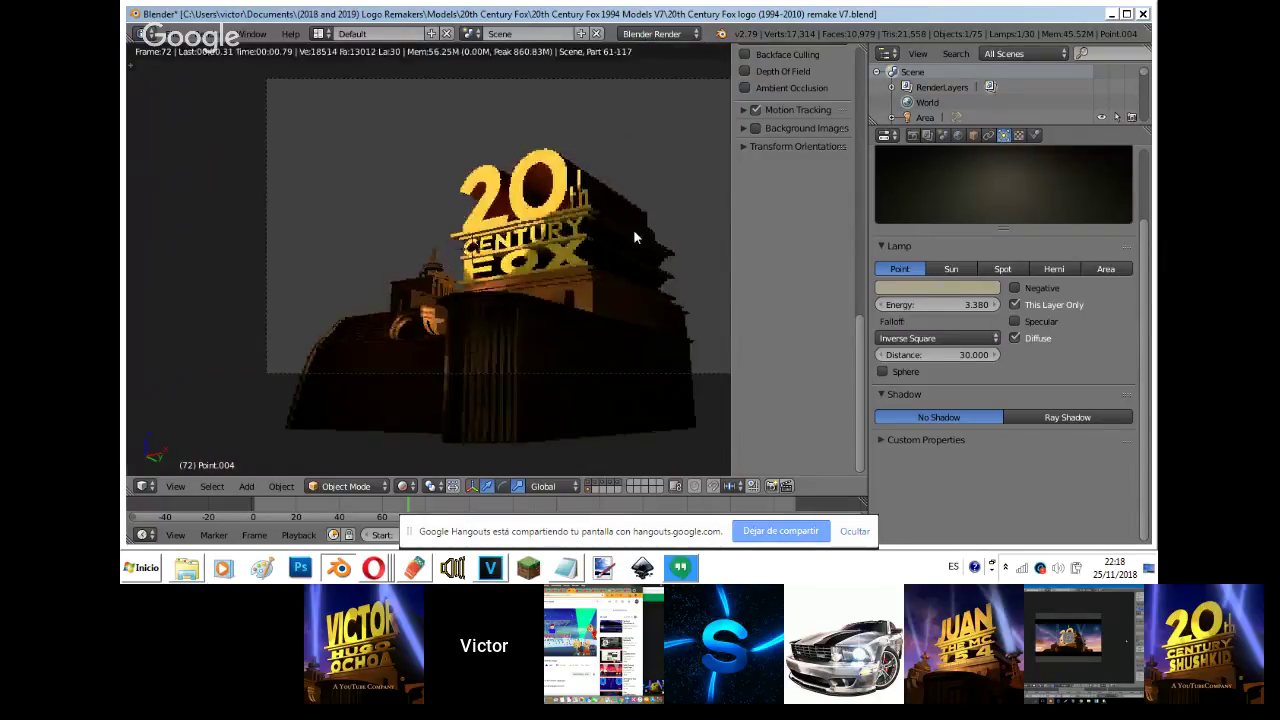
# - Save the file over the existing one, render frame 72 and close the render result
pyautogui.hotkey('shift', 'z')
pyautogui.hotkey('ctrl', 's')
pyautogui.click(635, 235)
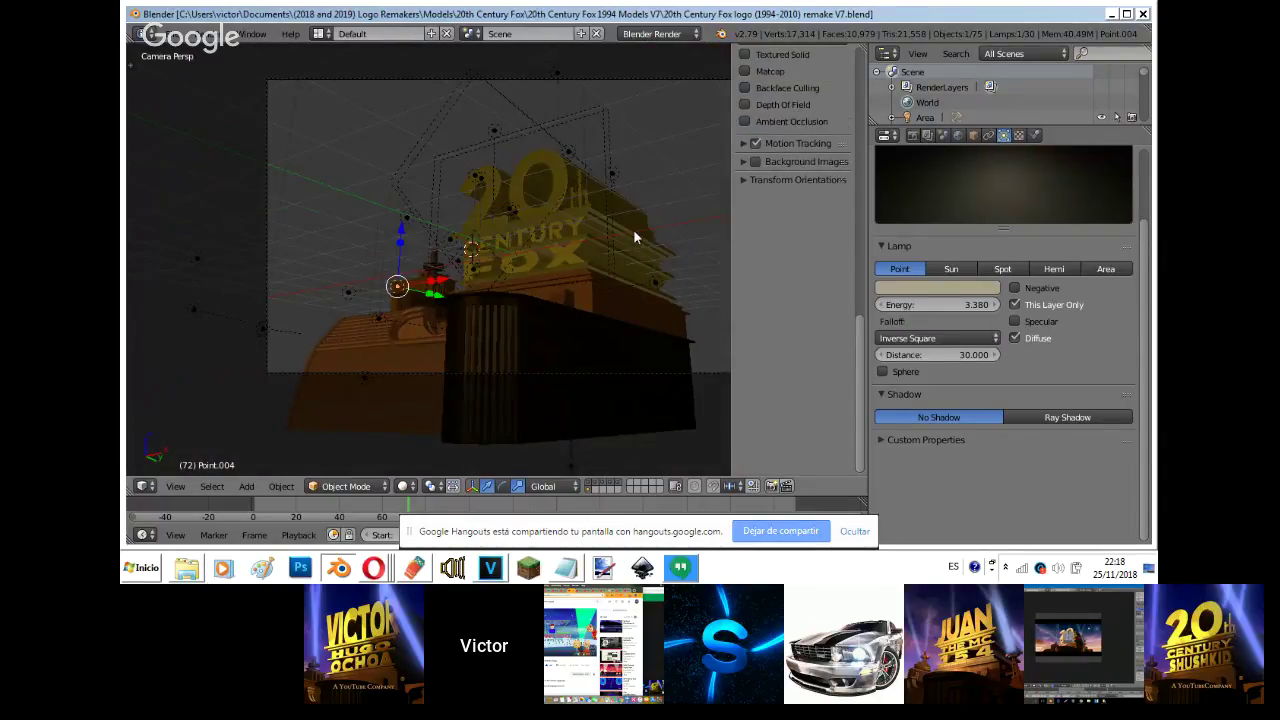
pyautogui.press('F12')
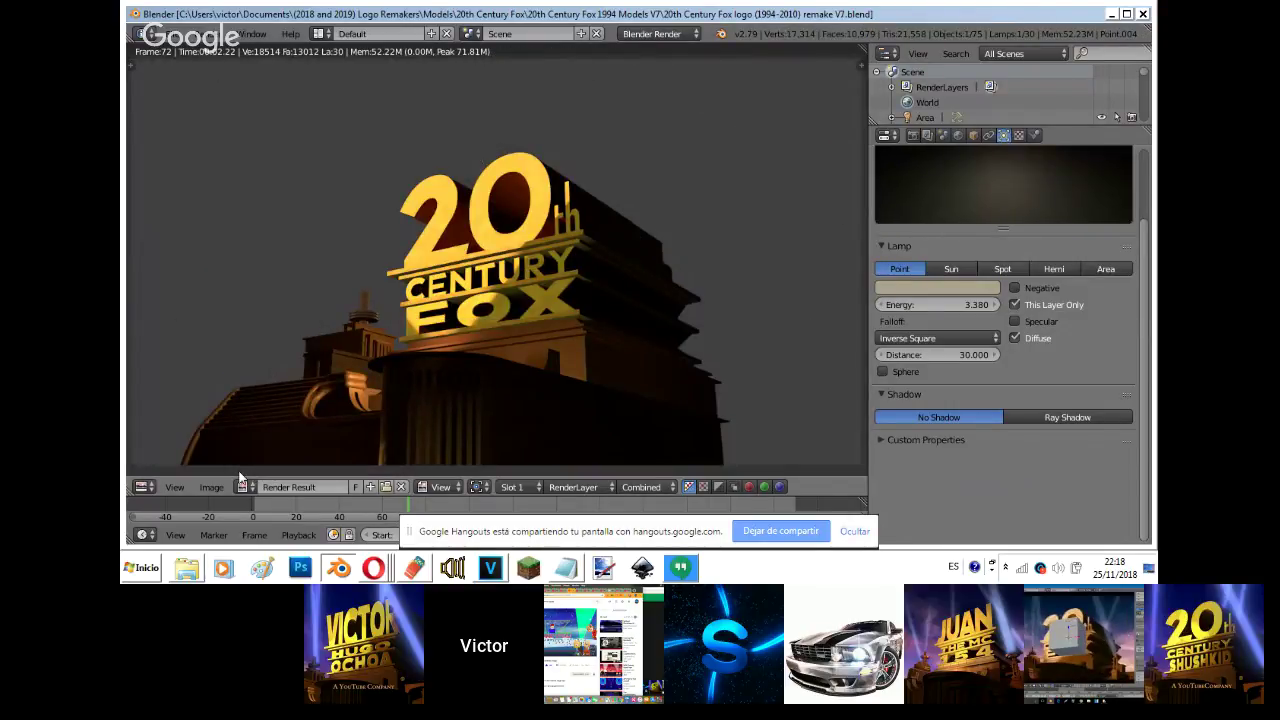
pyautogui.press('Escape')
# - Isolate the cylinder's layer and check the settings of the two lamps beside the cylinder
pyautogui.scroll(5, 421, 385)
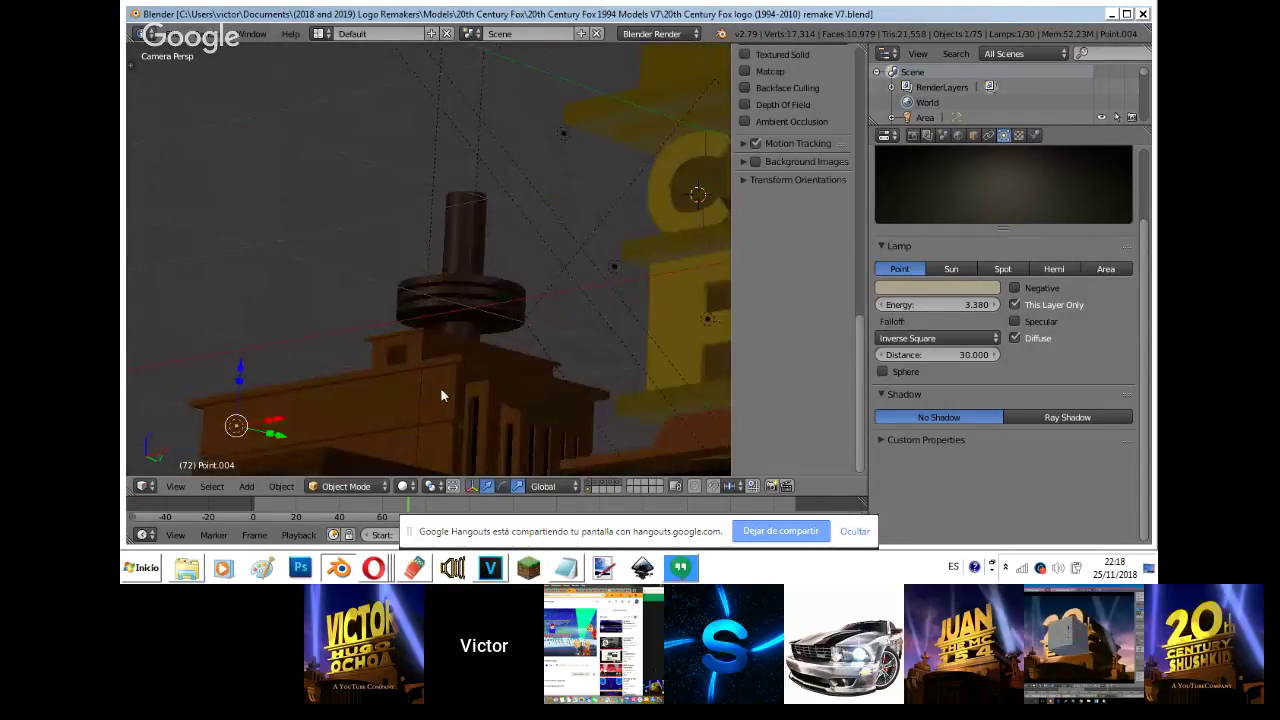
pyautogui.click(601, 484)
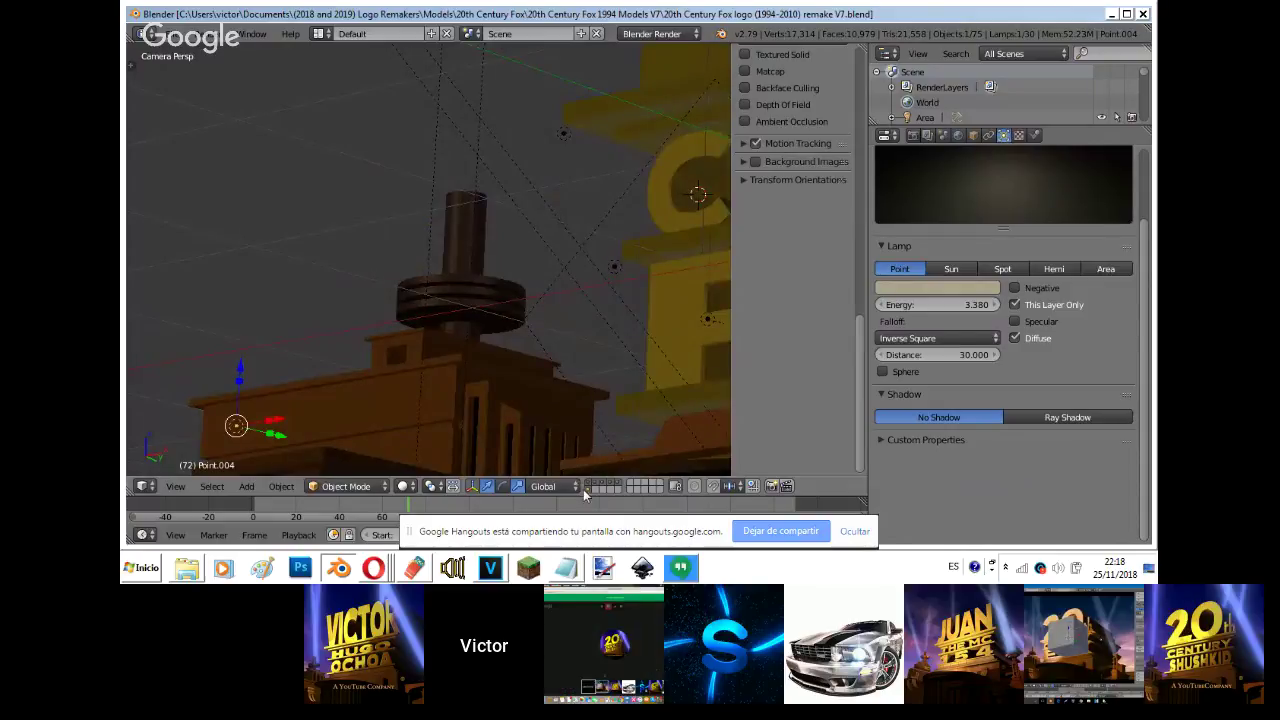
pyautogui.rightClick(630, 268)
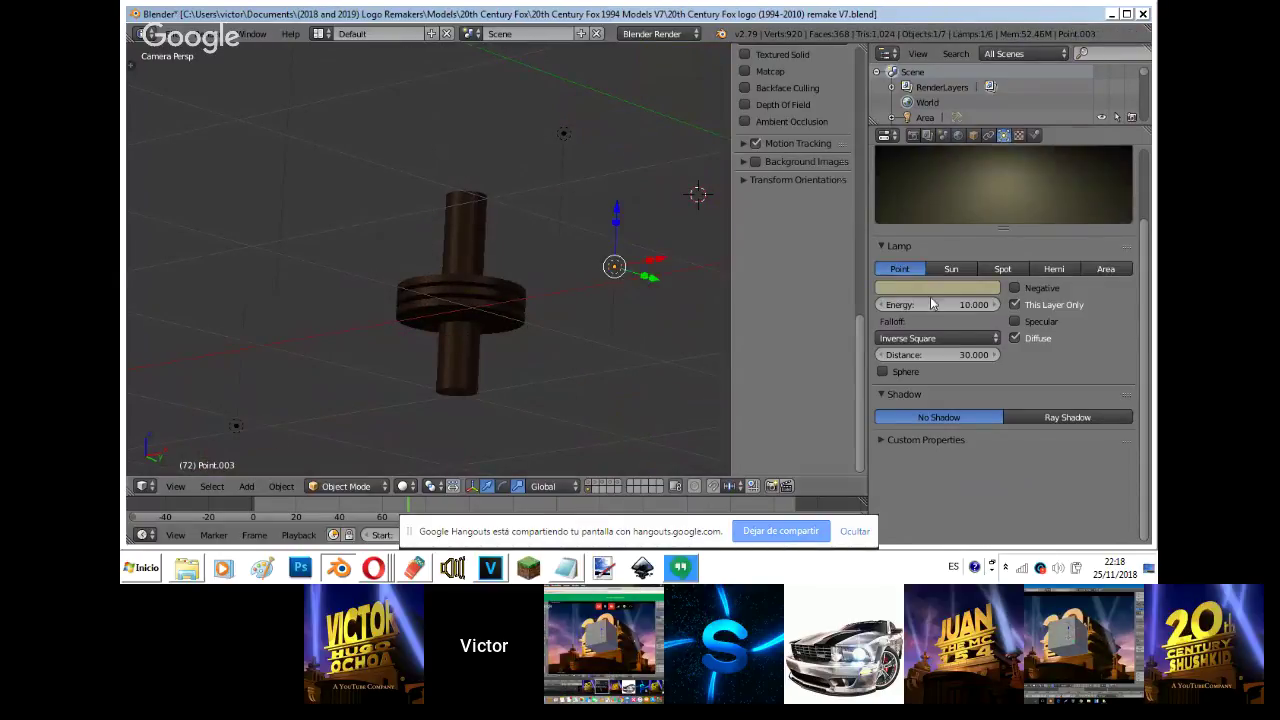
pyautogui.rightClick(570, 133)
pyautogui.hotkey('shift', 'z')
pyautogui.press('z')
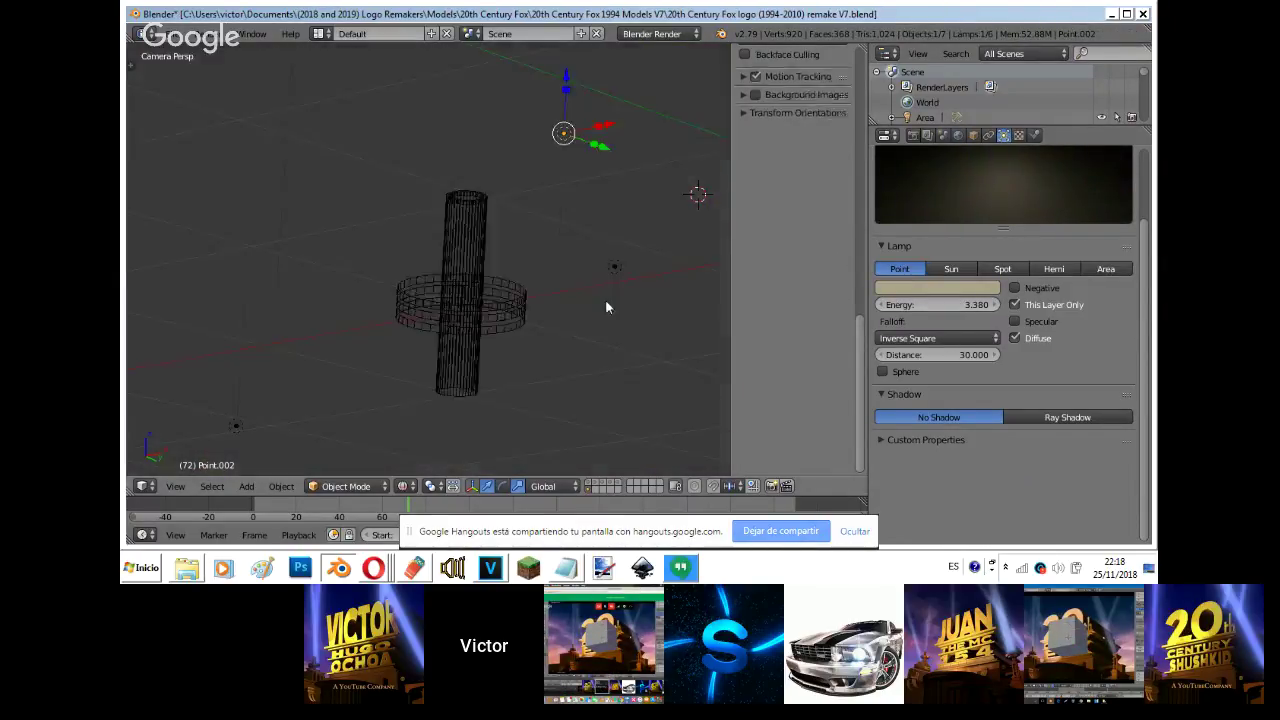
pyautogui.press('z')
# - Fly in close to the cylinder from the 10.000-energy lamp, preview it rendered, and try the lamp's Specular option
pyautogui.rightClick(638, 276)
pyautogui.press('KP_Decimal')
pyautogui.hotkey('shift', 'f')
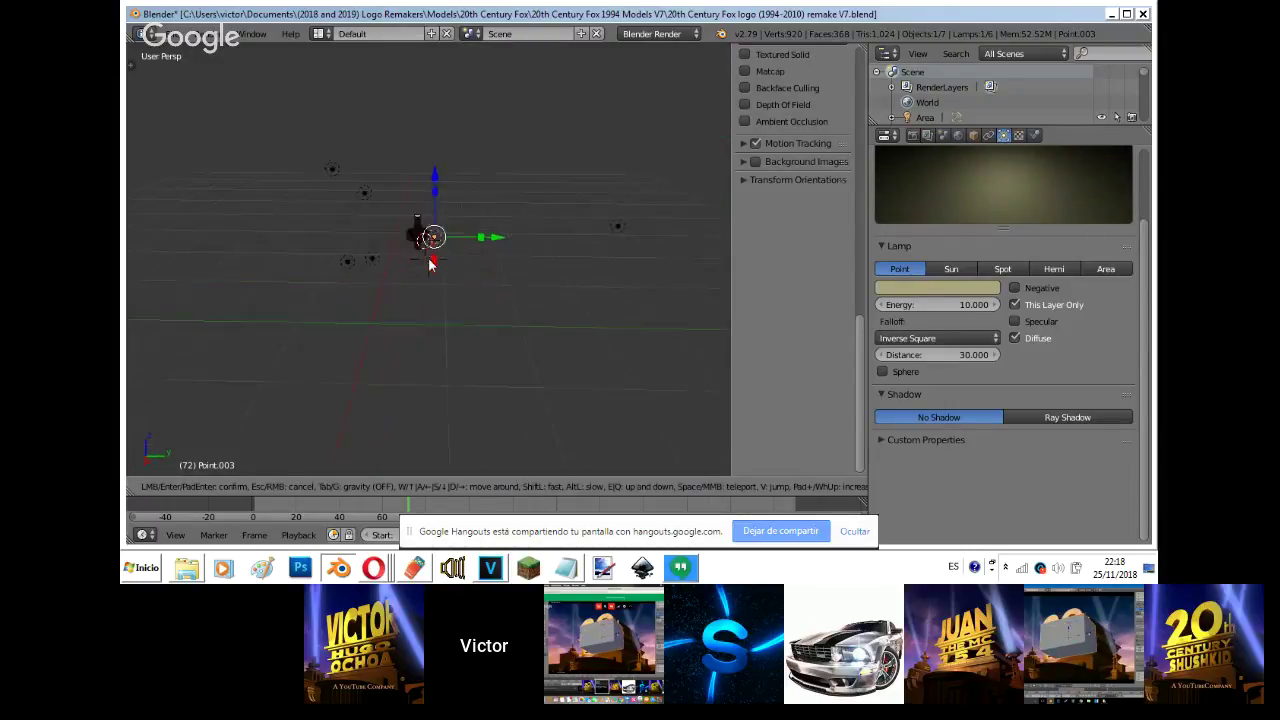
pyautogui.press('s')
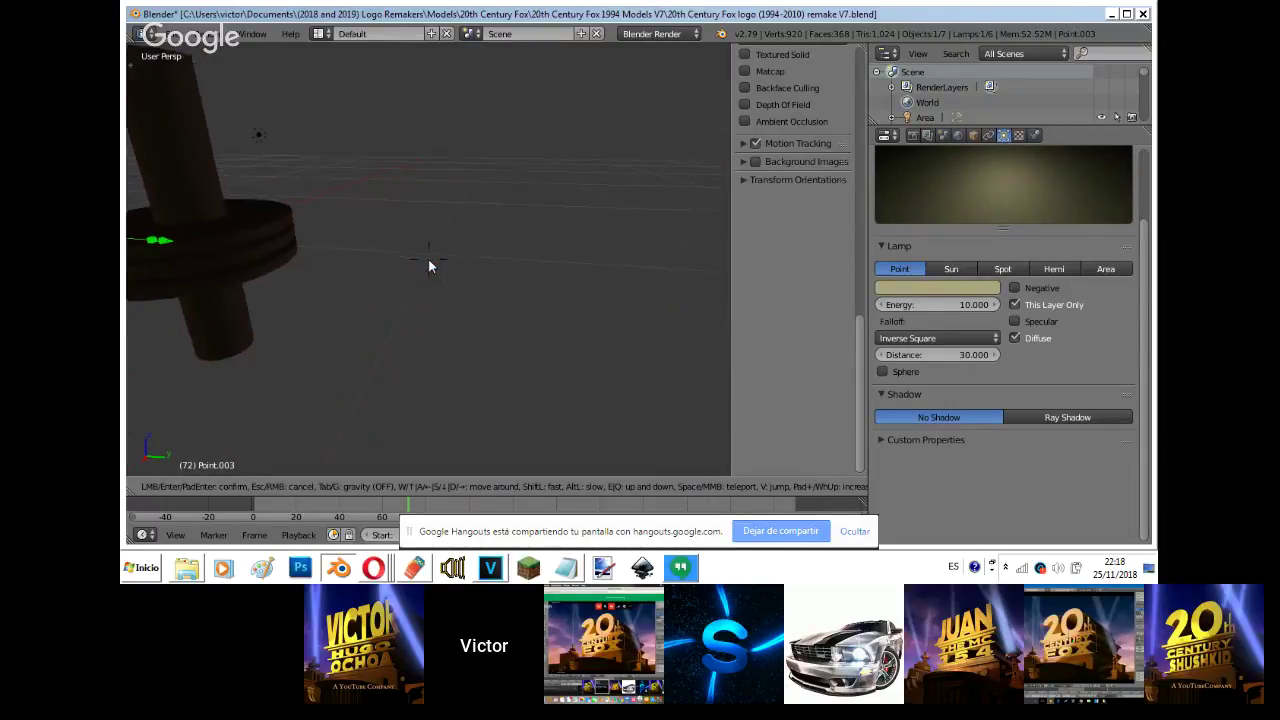
pyautogui.press('a')
pyautogui.click(429, 265)
pyautogui.hotkey('shift', 'z')
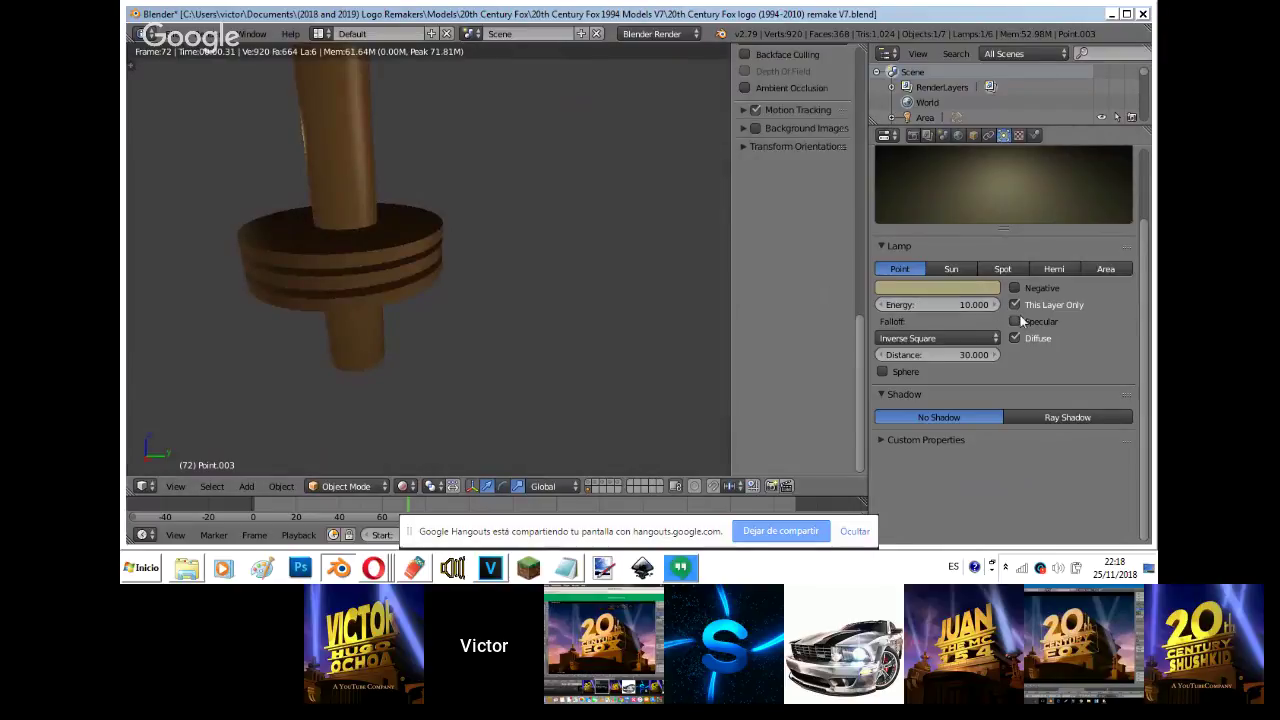
pyautogui.click(1016, 321)
pyautogui.click(1020, 317)
# - Fly back to examine the lamps around the cylinder, preview it from the camera, and check each lamp's settings
pyautogui.hotkey('shift', 'z')
pyautogui.hotkey('shift', 'f')
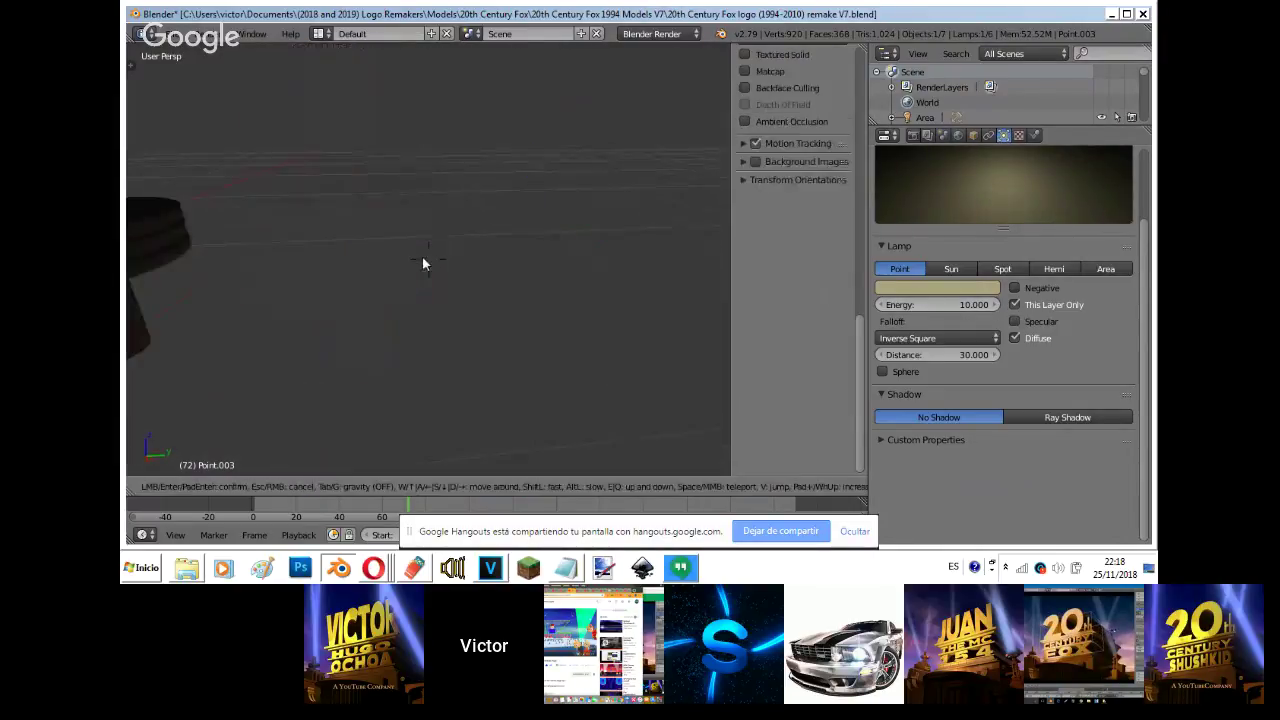
pyautogui.press('s')
pyautogui.click(429, 260)
pyautogui.rightClick(418, 237)
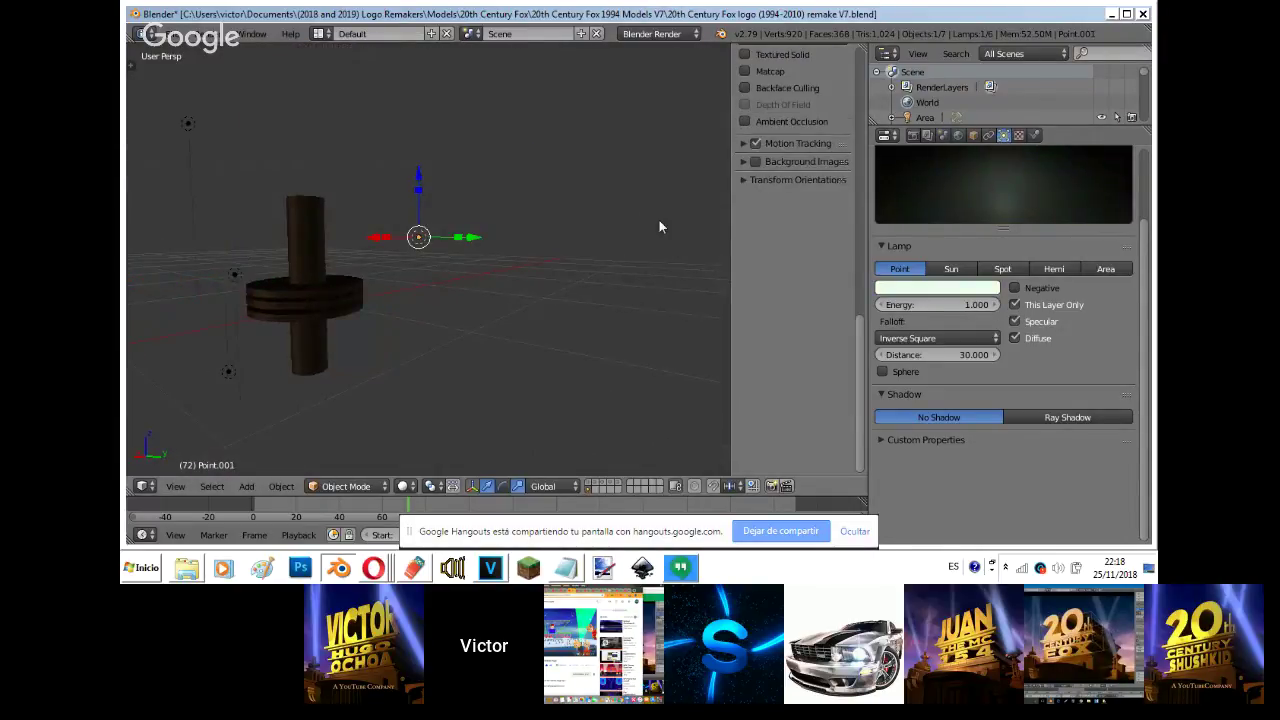
pyautogui.hotkey('shift', 'z')
pyautogui.press('KP_0')
pyautogui.hotkey('shift', 'z')
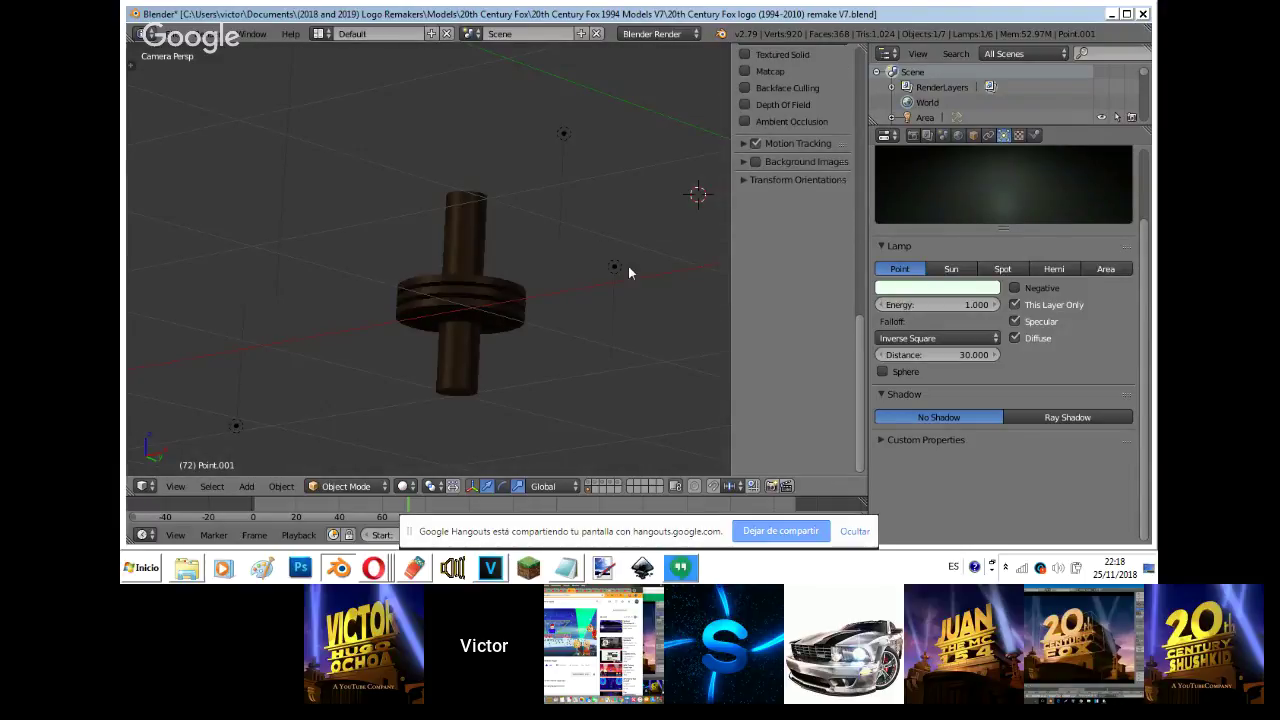
pyautogui.rightClick(626, 270)
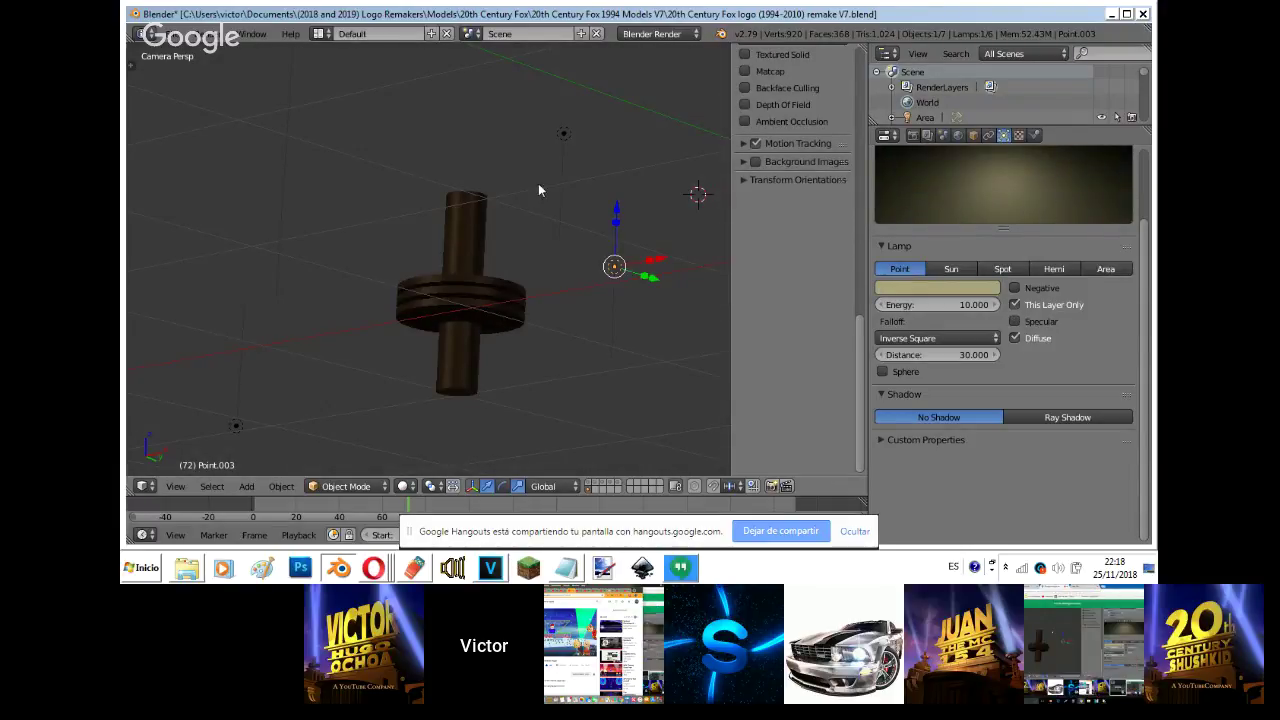
pyautogui.rightClick(568, 144)
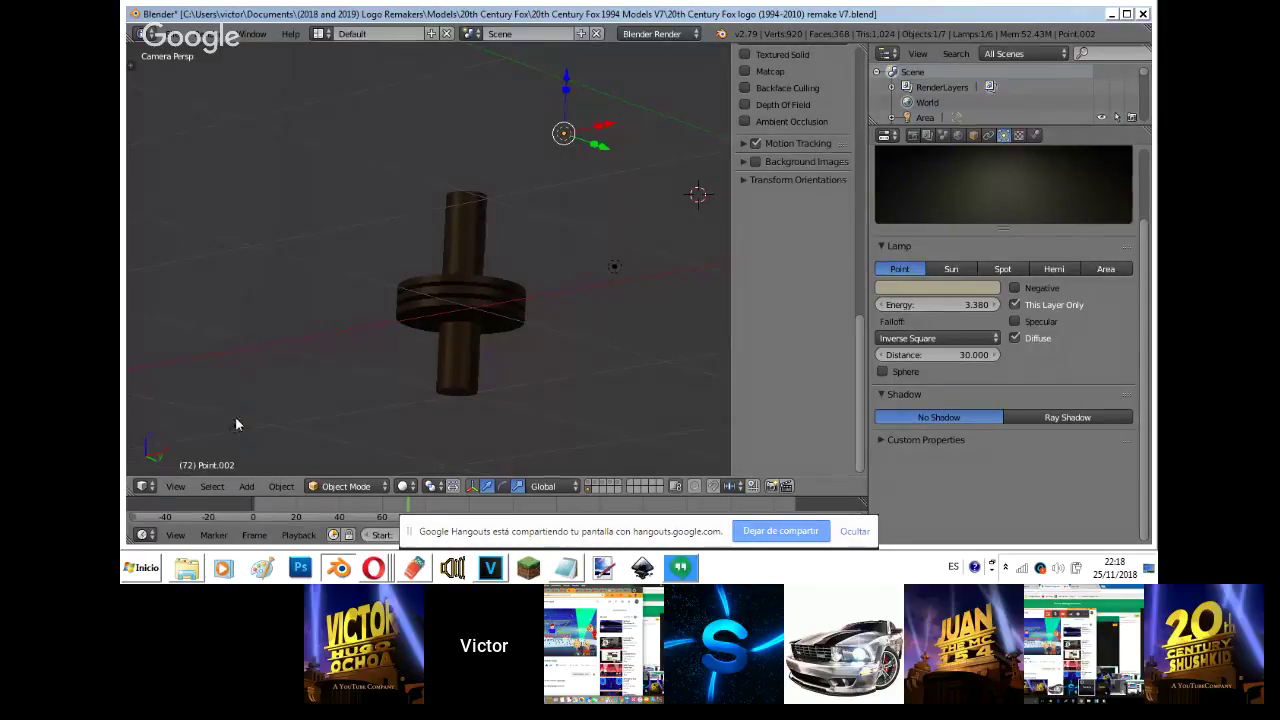
# - Move the 3.380-energy lamp above the cylinder down close beside its shaft and try the lamp's Specular option in a rendered preview
pyautogui.rightClick(236, 418)
pyautogui.rightClick(557, 138)
pyautogui.hotkey('shift', 'z')
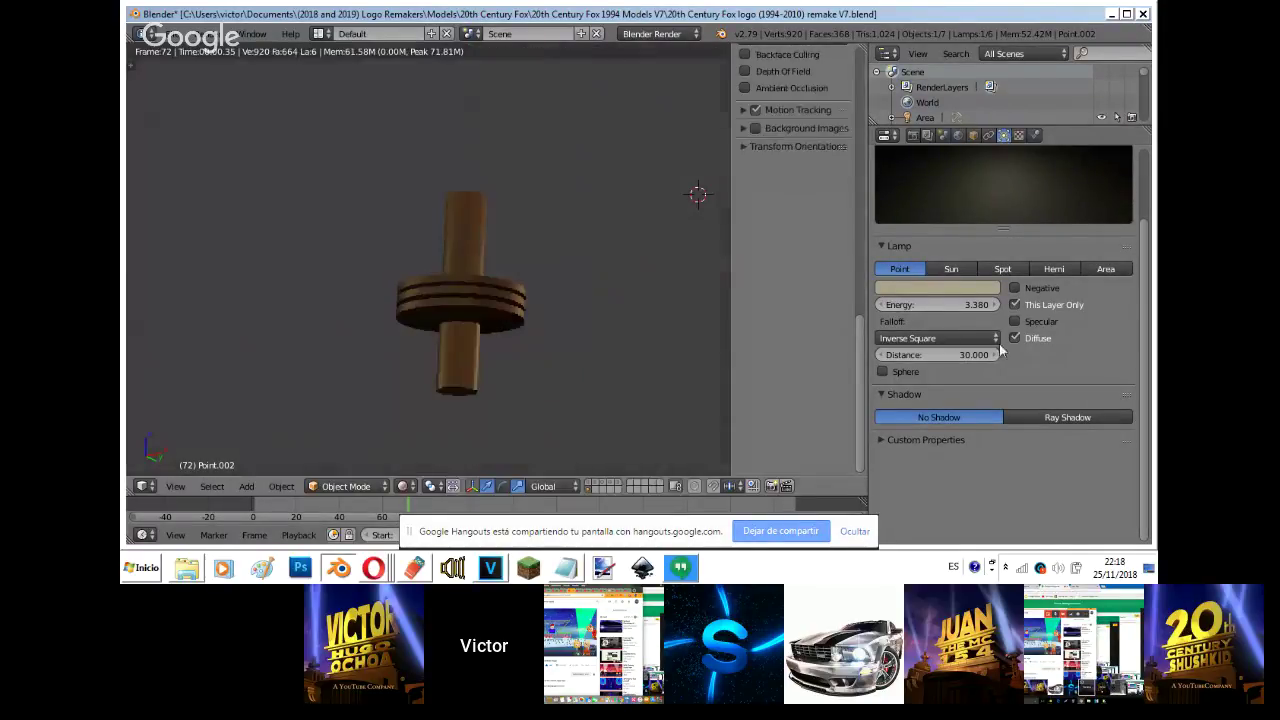
pyautogui.click(1042, 322)
pyautogui.click(1042, 322)
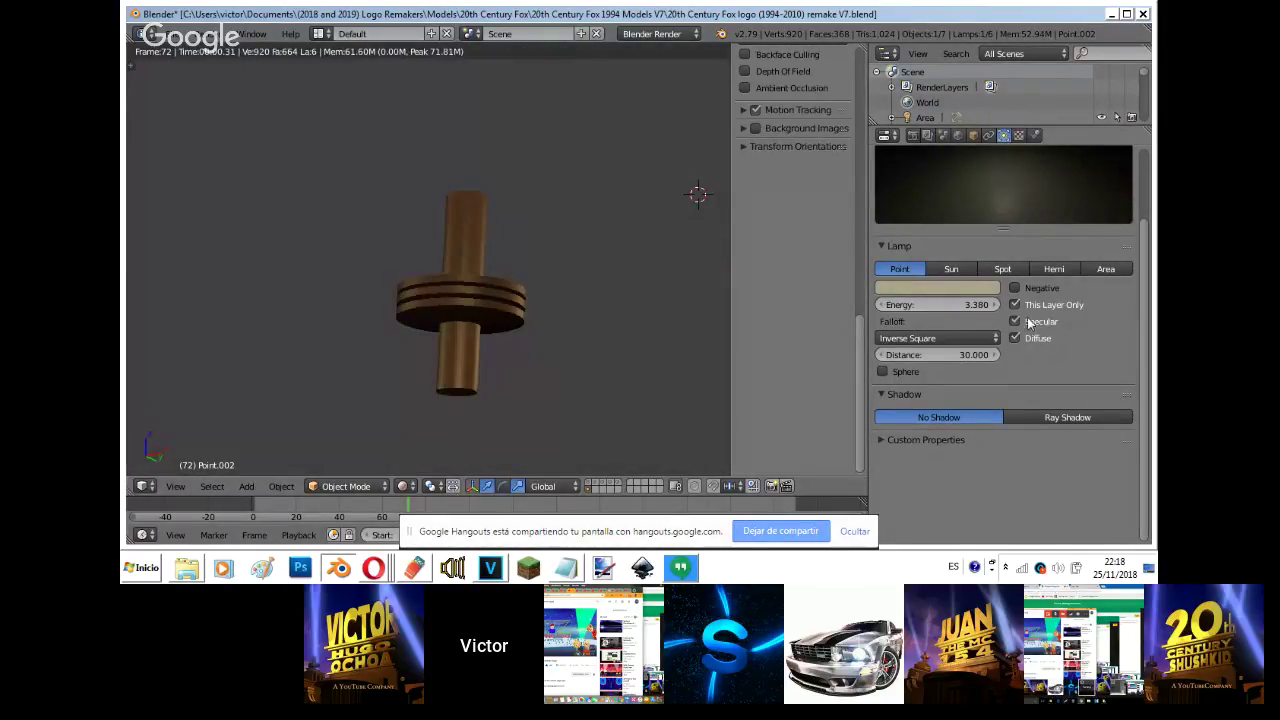
pyautogui.hotkey('shift', 'z')
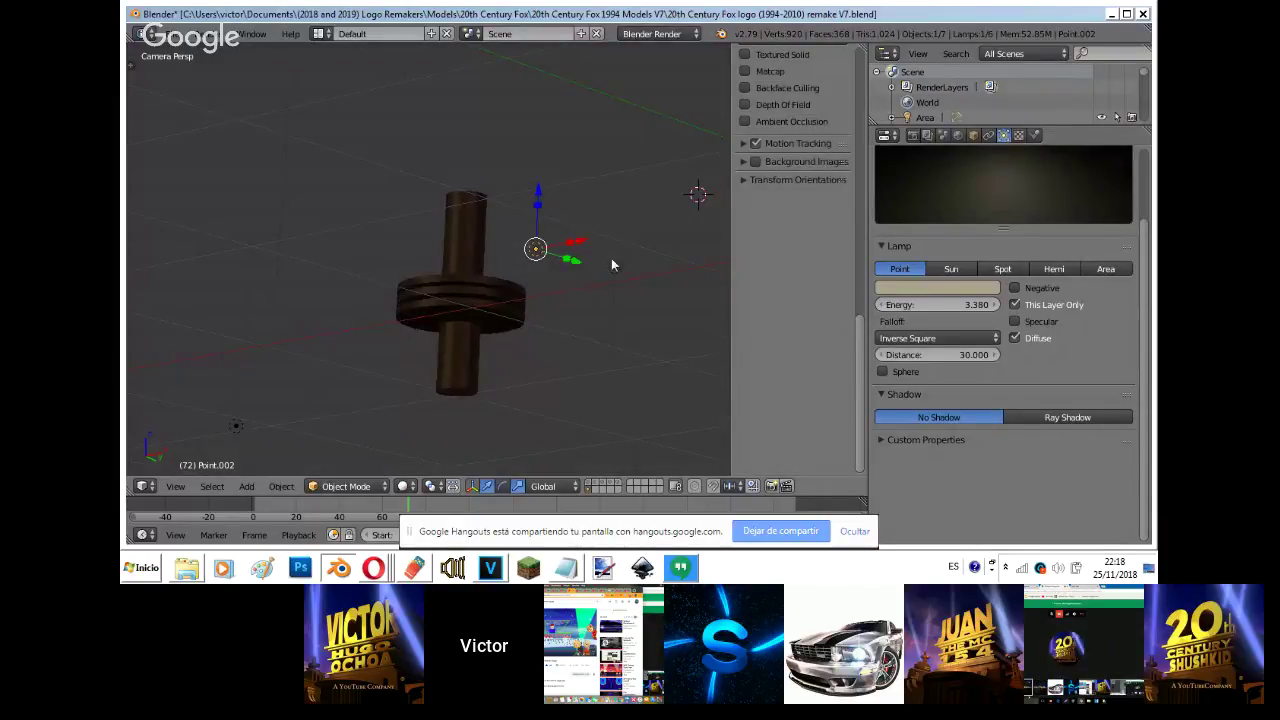
# - Turn off Specular on the 10.000-energy lamp beside the cylinder and check the rendered preview
pyautogui.rightClick(612, 263)
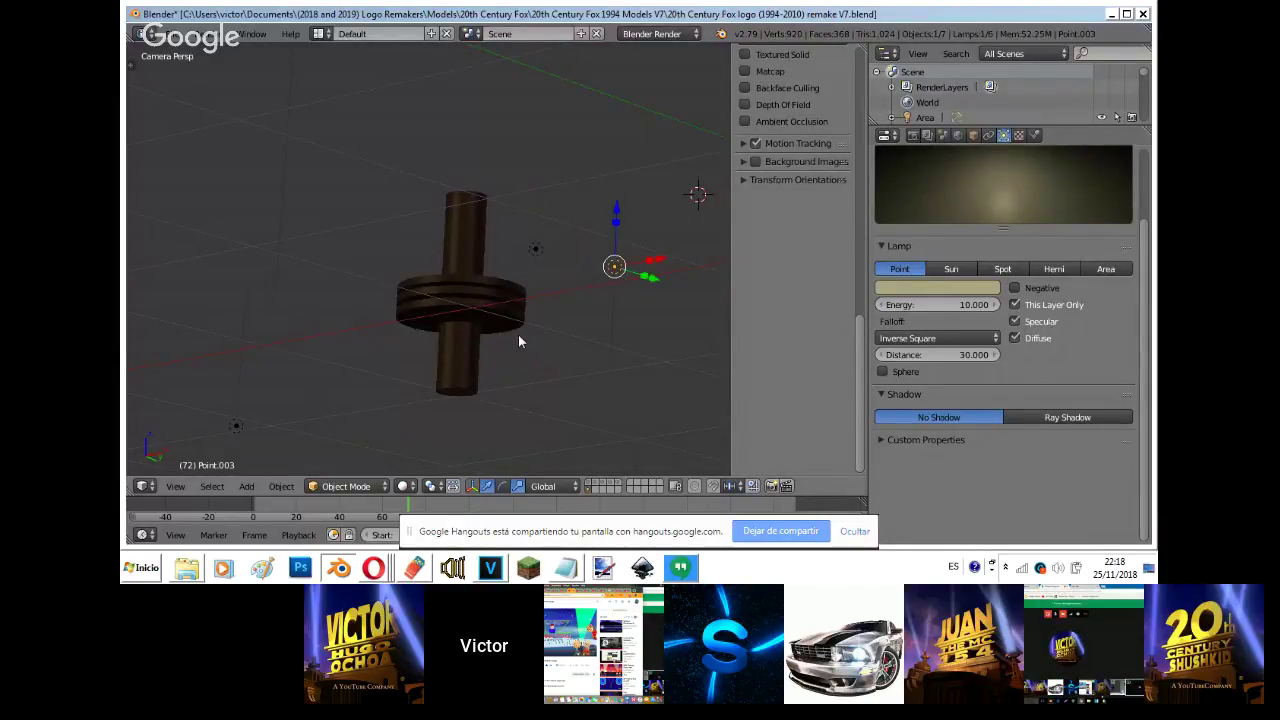
pyautogui.hotkey('shift', 'z')
pyautogui.hotkey('shift', 'z')
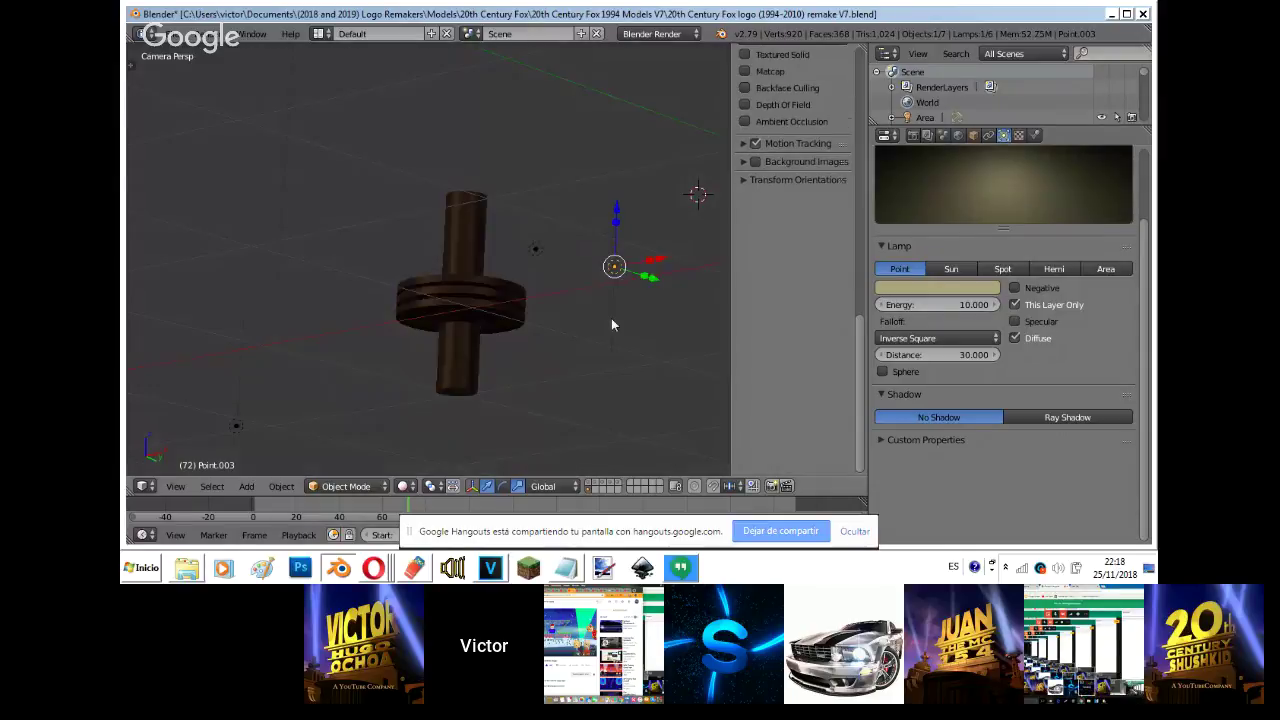
# - Reposition the white 1.000-energy point lamp beside the cylinder in the camera view, previewing the lighting between moves
pyautogui.scroll(-4, 611, 319)
pyautogui.rightClick(715, 295)
pyautogui.press('g')
pyautogui.click(570, 263)
pyautogui.hotkey('shift', 'z')
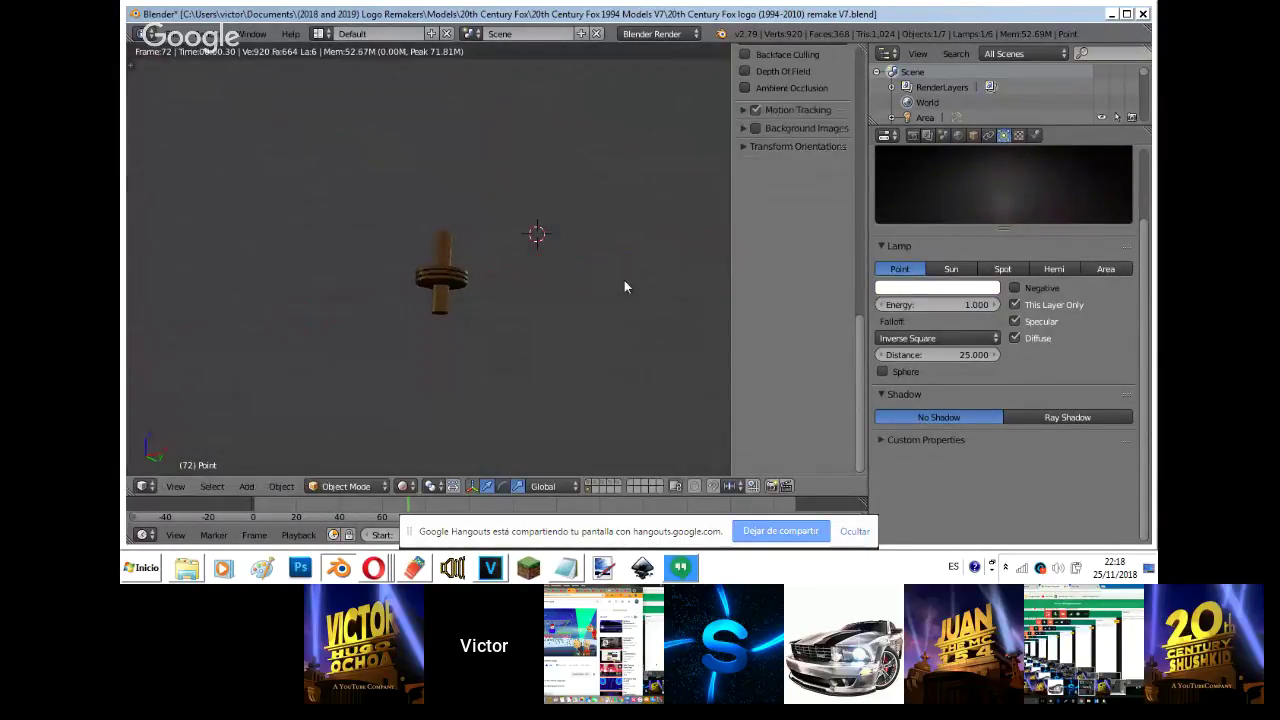
pyautogui.press('g')
pyautogui.click(720, 275)
# - Move the white 1.000-energy lamp to behind the cylinder in the top orthographic view, and preview the result from the camera
pyautogui.hotkey('shift', 'z')
pyautogui.press('KP_0')
pyautogui.press('KP_7')
pyautogui.press('KP_5')
pyautogui.moveTo(509, 235)
pyautogui.keyDown('shift'); pyautogui.mouseDown(button='middle')
pyautogui.moveTo(187, 422)
pyautogui.moveTo(196, 431)
pyautogui.mouseUp(button='middle'); pyautogui.keyUp('shift')
pyautogui.press('g')
pyautogui.click(390, 297)
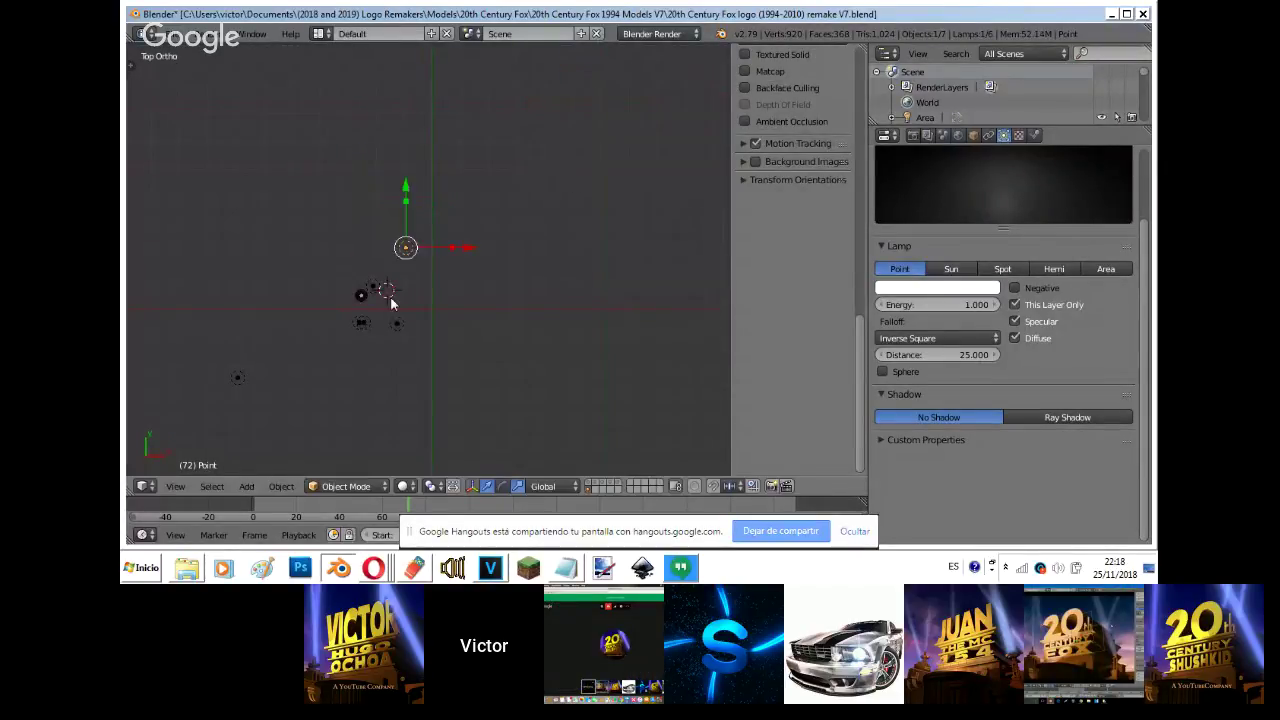
pyautogui.hotkey('shift', 'z')
pyautogui.press('KP_0')
pyautogui.scroll(7, 390, 296)
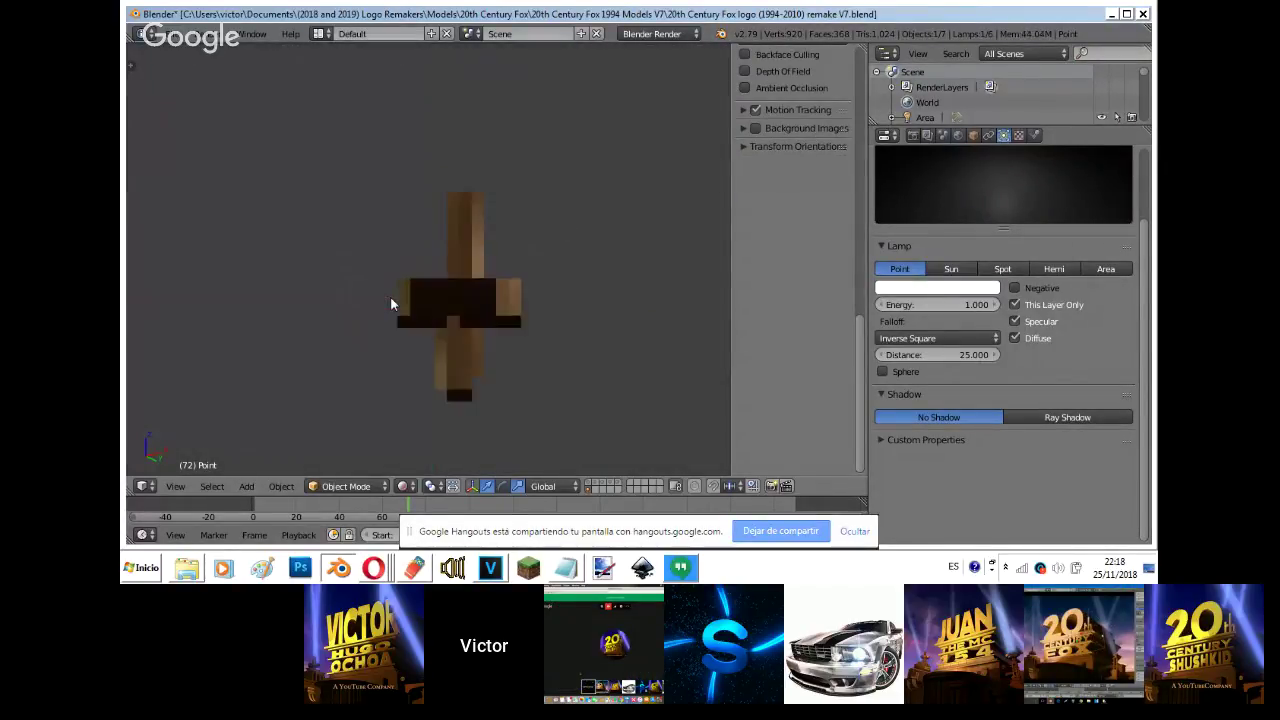
# - Set the cylinder material's specular color to RGB 0.735, 0.459, 0.210, its specular intensity to 0.321 and its diffuse intensity to 0.172
pyautogui.rightClick(494, 228)
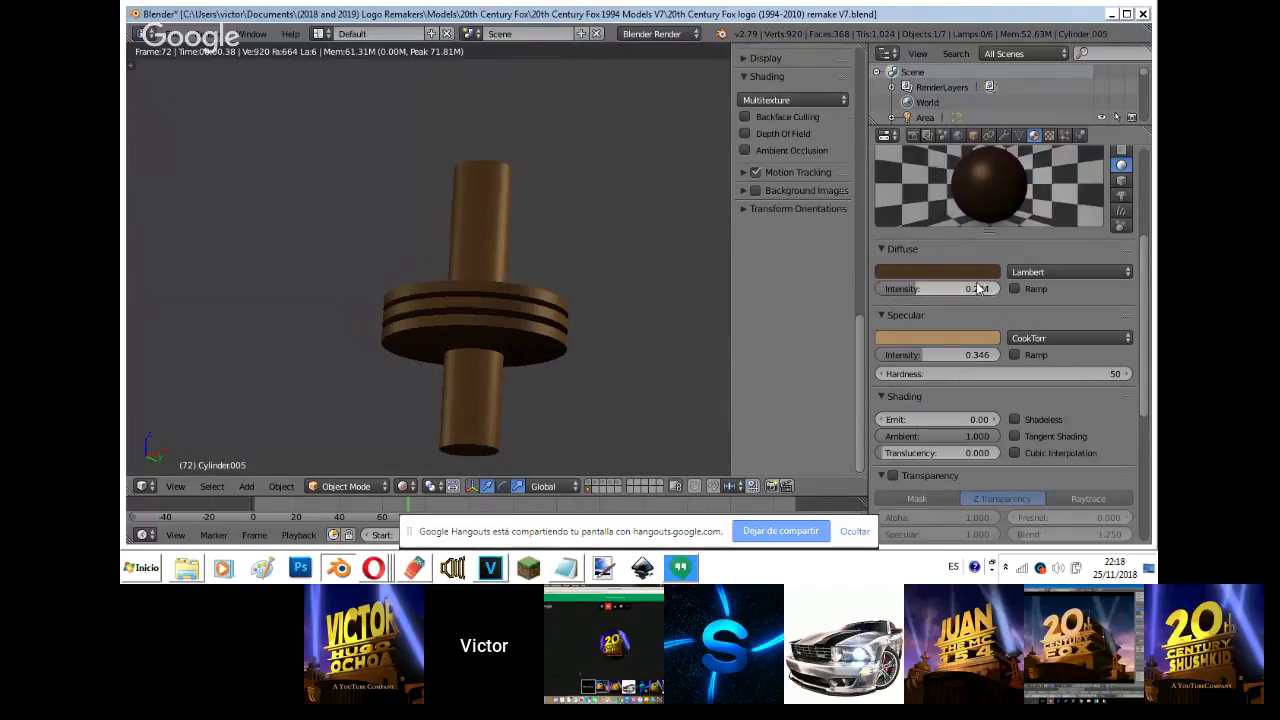
pyautogui.click(950, 272)
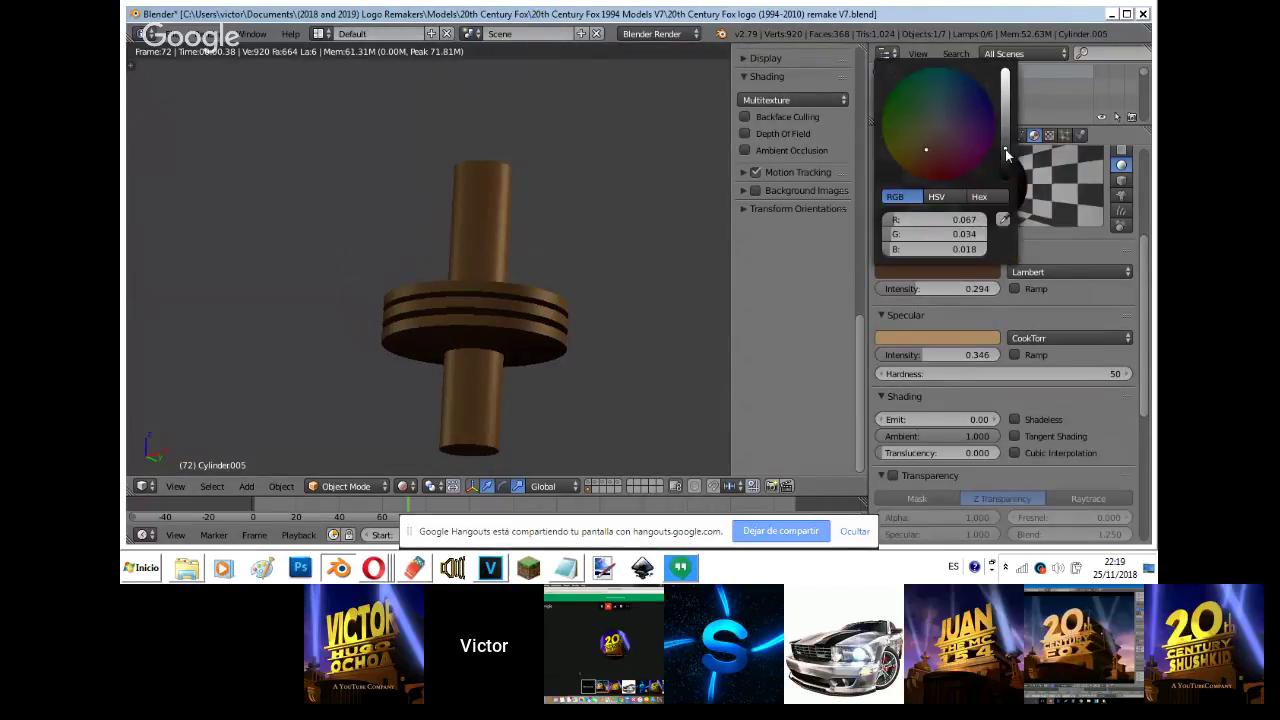
pyautogui.click(940, 338)
pyautogui.moveTo(1006, 200); pyautogui.dragTo(1012, 148)
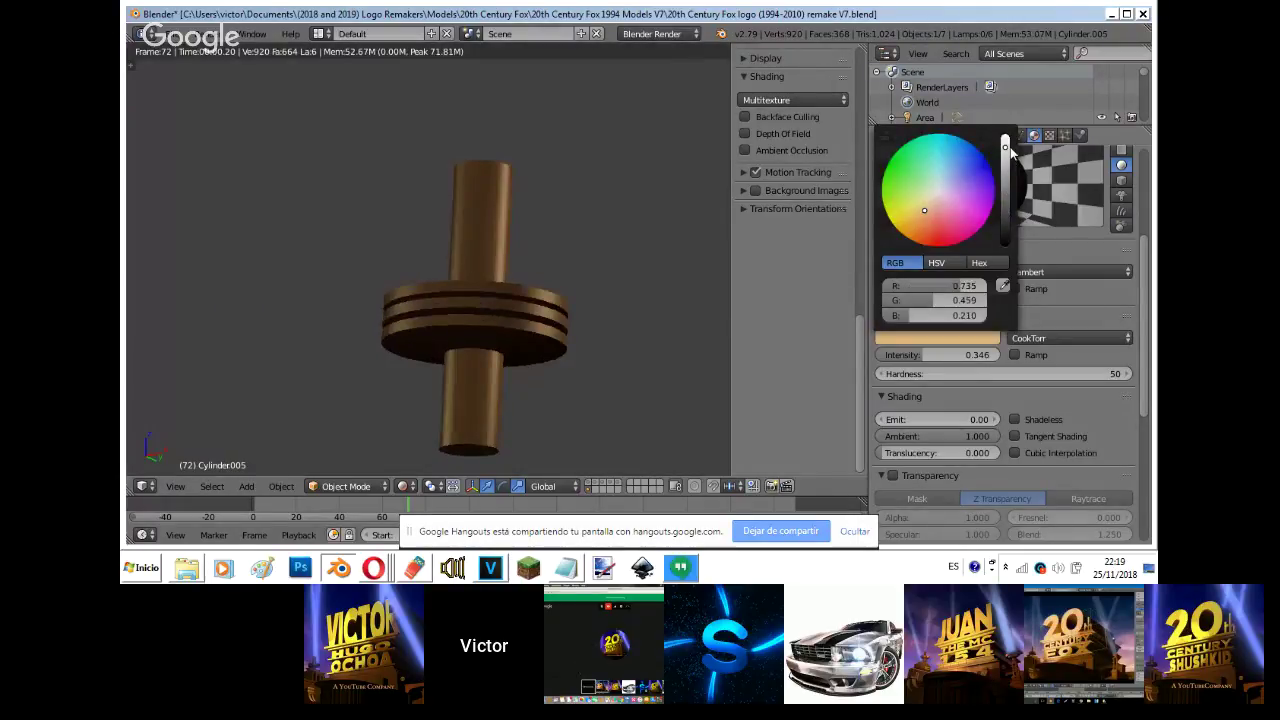
pyautogui.moveTo(924, 349); pyautogui.dragTo(915, 350)
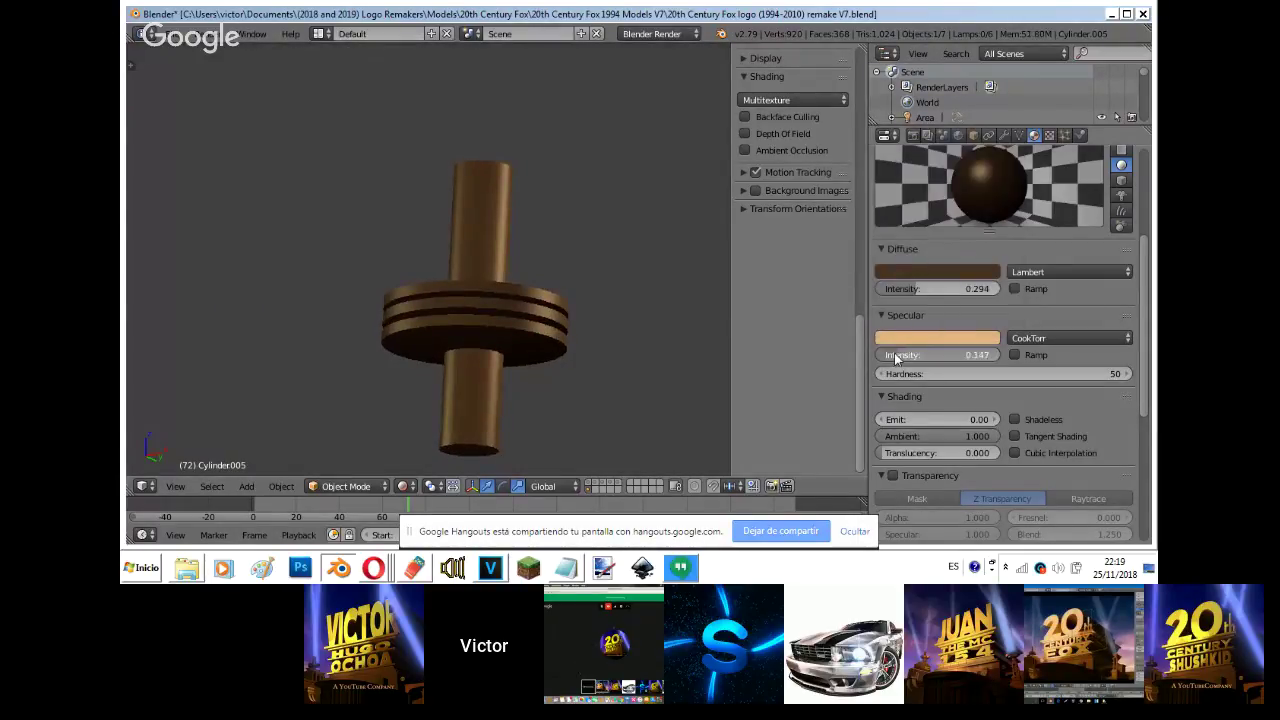
pyautogui.moveTo(915, 294); pyautogui.dragTo(894, 290)
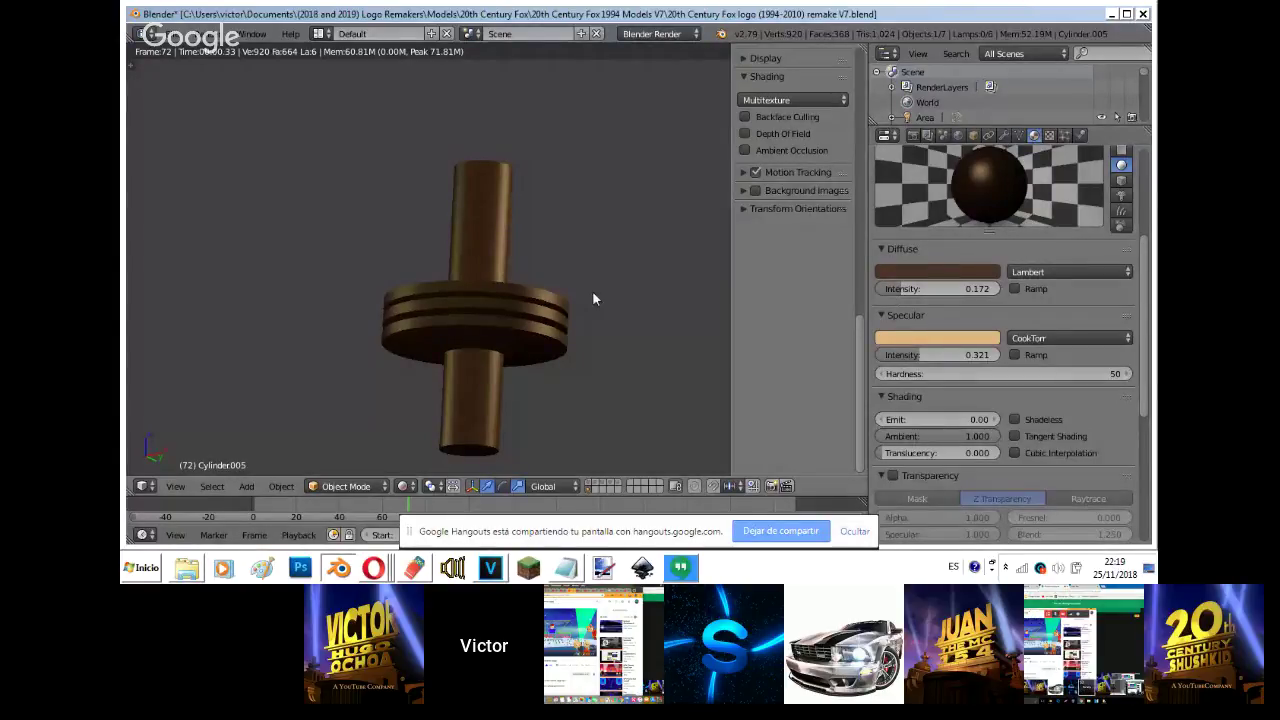
# - Find the pale-green lamp among the lamps in top view and raise its energy to 5.750 while previewing from the camera
pyautogui.hotkey('shift', 'z')
pyautogui.press('KP_7')
pyautogui.rightClick(396, 323)
pyautogui.rightClick(363, 323)
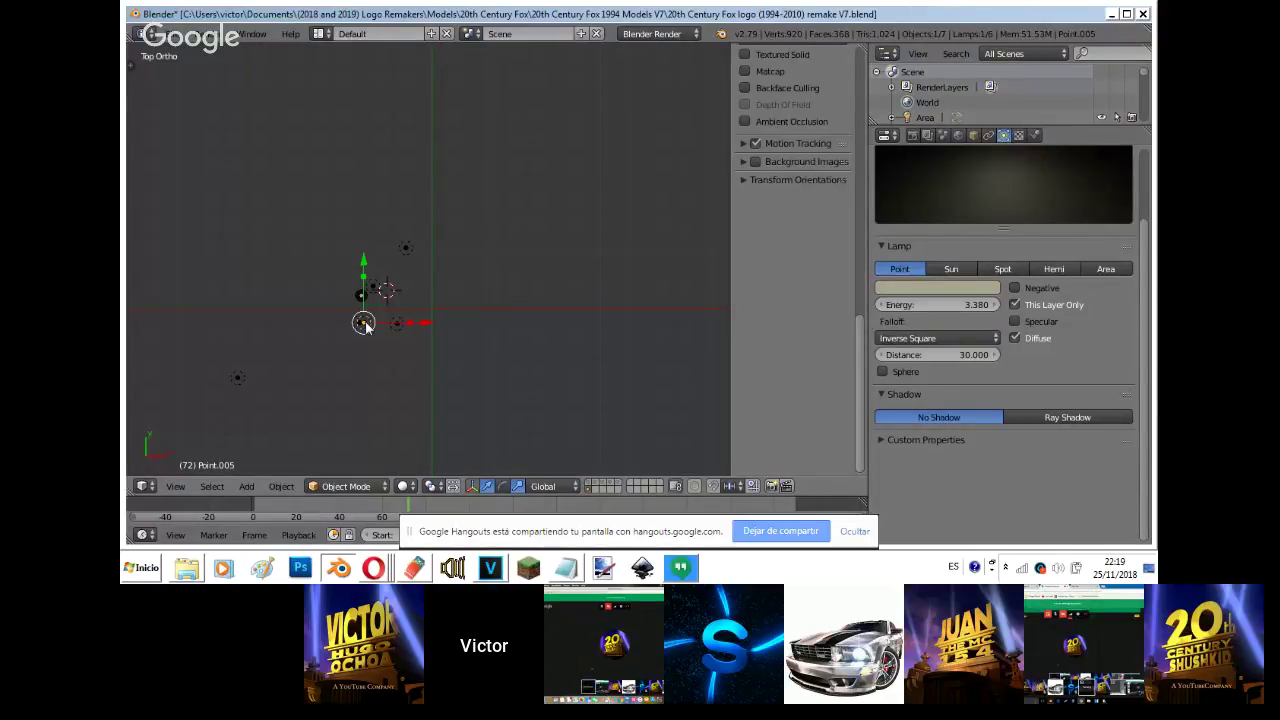
pyautogui.keyDown('shift'); pyautogui.moveTo(366, 323); pyautogui.dragTo(458, 281, button='middle'); pyautogui.keyUp('shift')
pyautogui.scroll(1, 458, 281)
pyautogui.rightClick(325, 353)
pyautogui.rightClick(336, 349)
pyautogui.hotkey('shift', 'z')
pyautogui.press('KP_0')
pyautogui.moveTo(985, 304); pyautogui.dragTo(1095, 293)
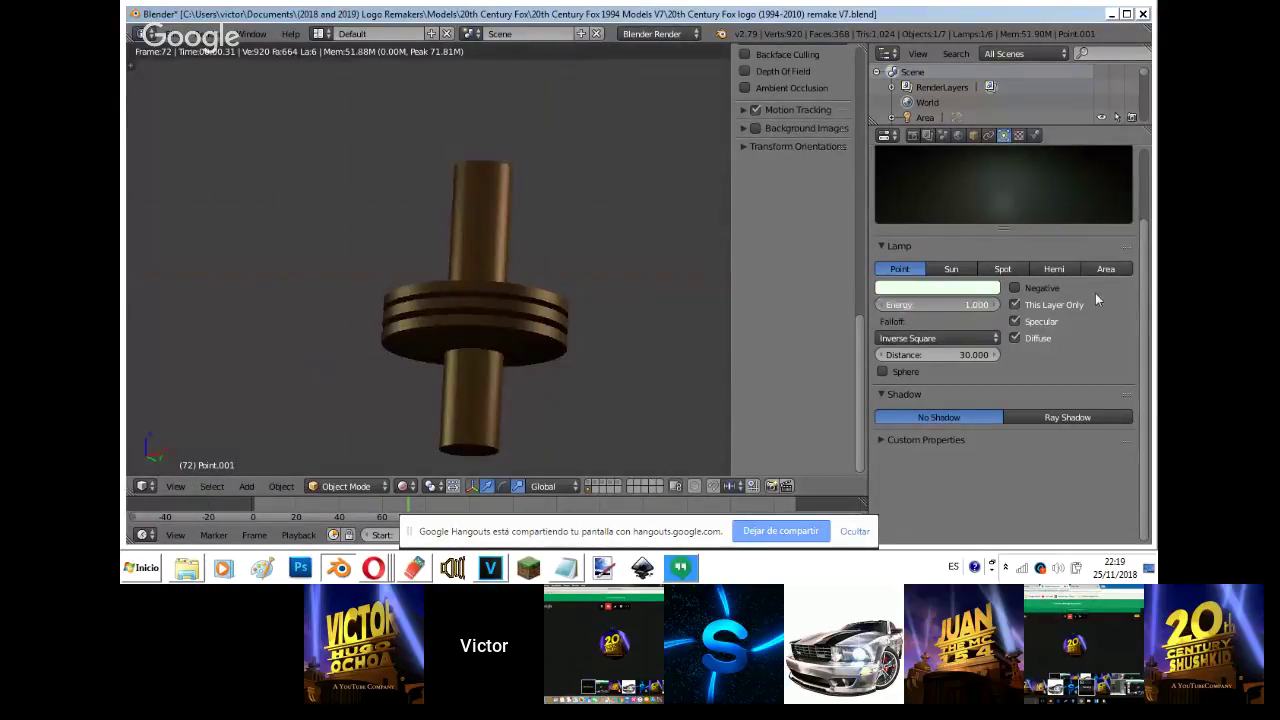
# - Duplicate the pale-green lamp, place the copy near the original on the cylinder's left side, and preview the lighting
pyautogui.hotkey('shift', 'z')
pyautogui.press('KP_0')
pyautogui.hotkey('shift', 'd')
pyautogui.click(583, 279)
pyautogui.hotkey('shift', 'z')
pyautogui.press('KP_0')
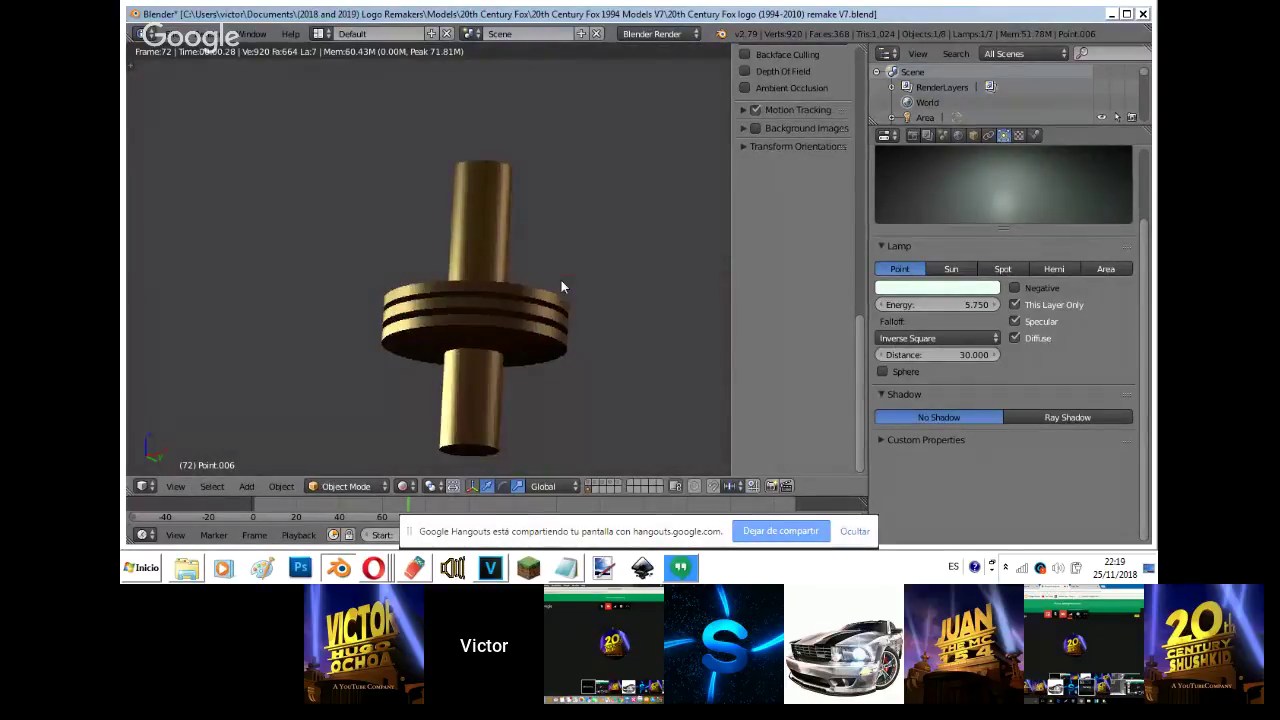
pyautogui.hotkey('shift', 'z')
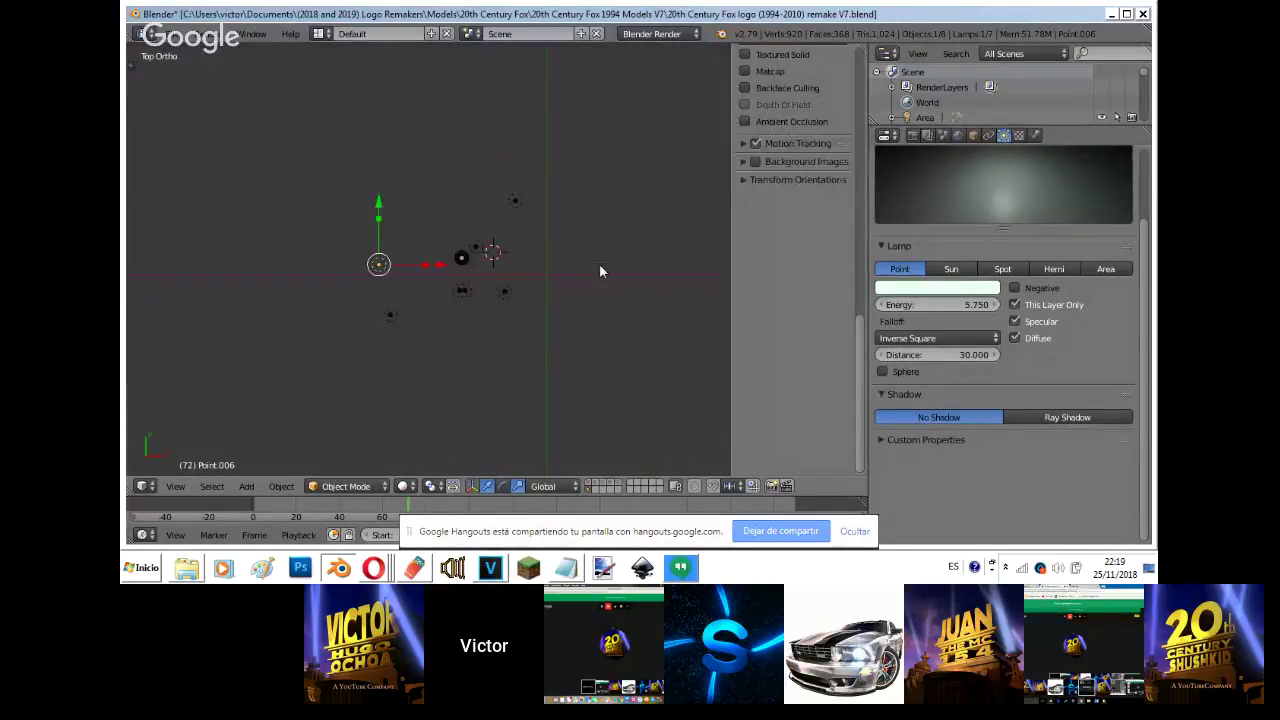
# - Duplicate the 3.380-energy lamp in top view and place the copy behind the cylinder, beyond the 10.000-energy lamp
pyautogui.rightClick(488, 250)
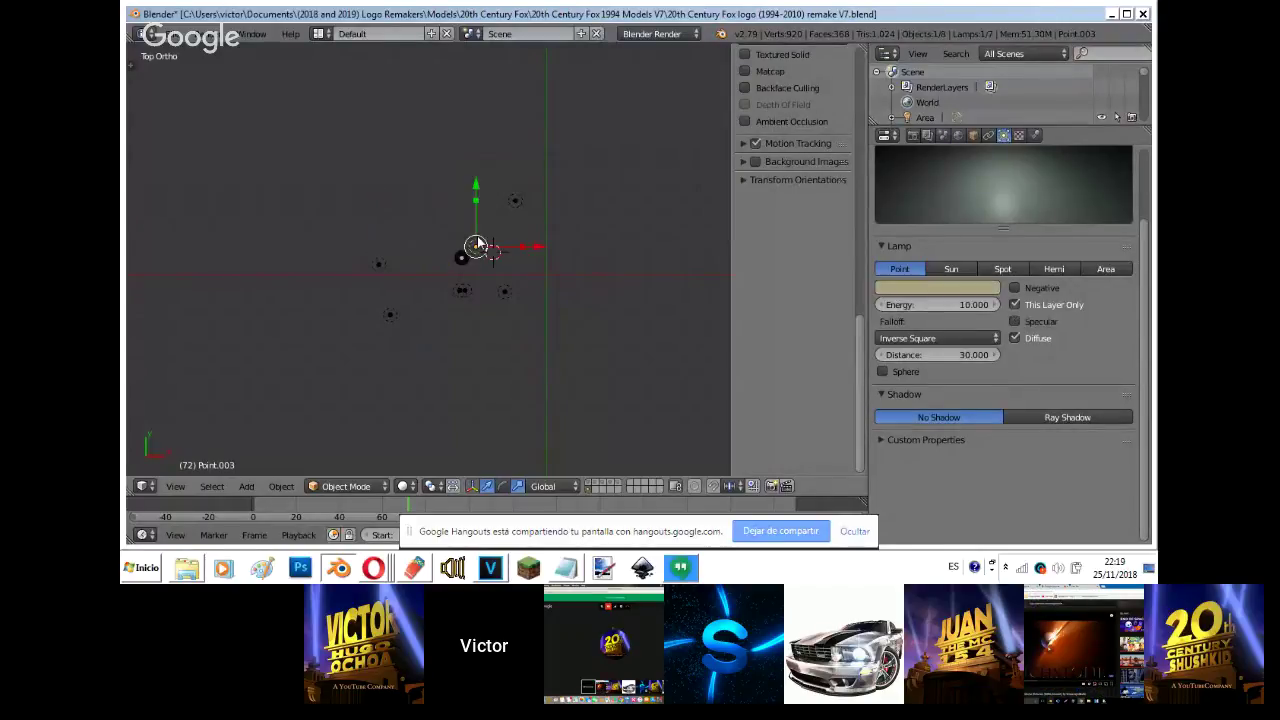
pyautogui.rightClick(506, 290)
pyautogui.press('g')
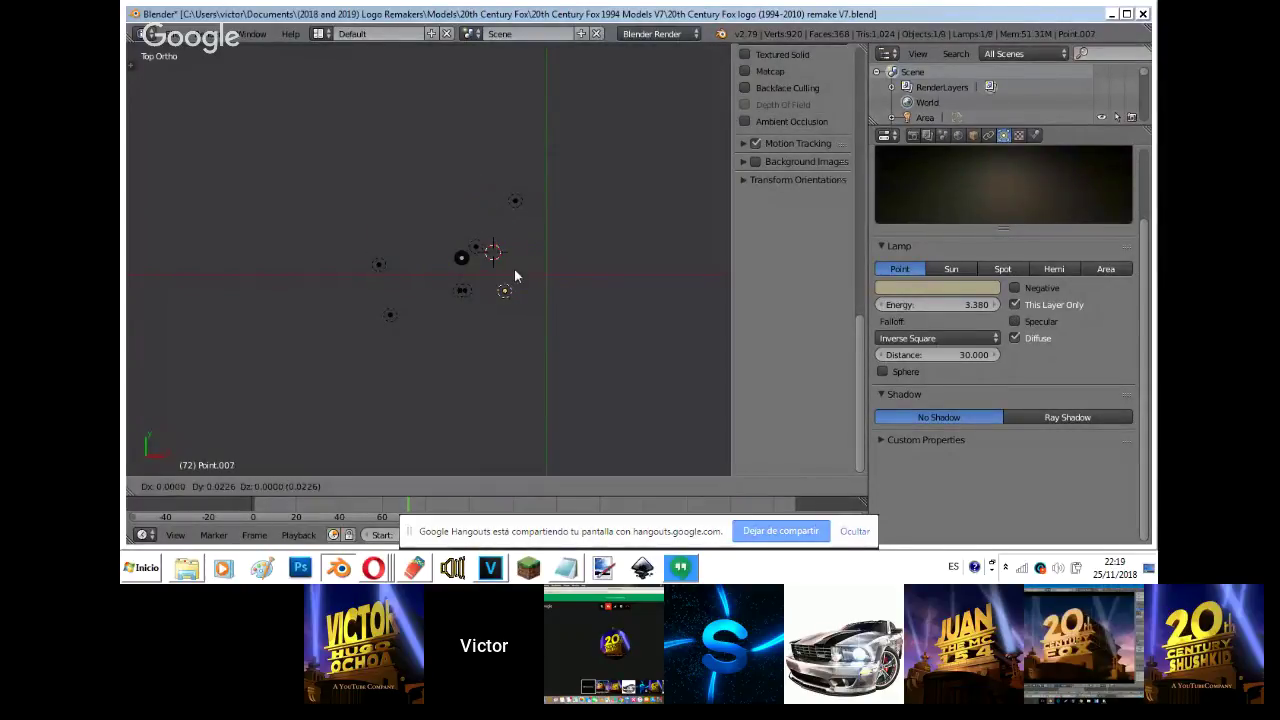
pyautogui.click(514, 269)
pyautogui.hotkey('shift', 'z')
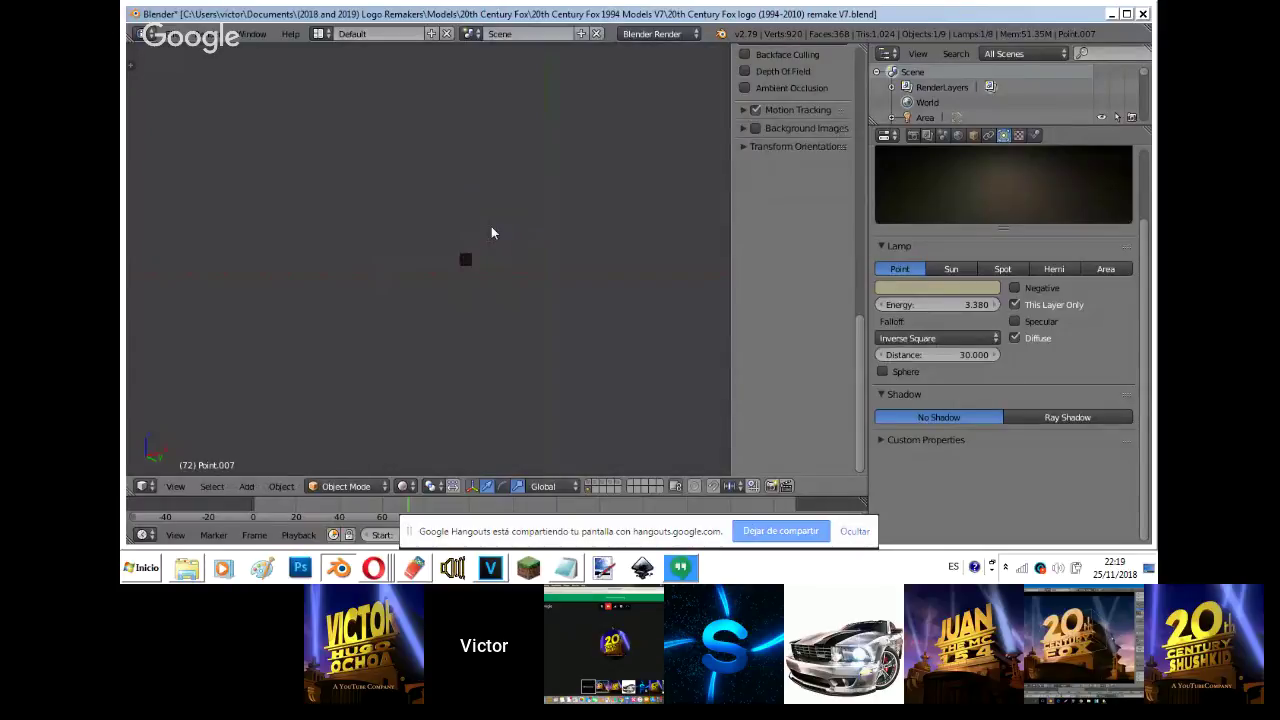
pyautogui.hotkey('shift', 'z')
pyautogui.scroll(5, 599, 261)
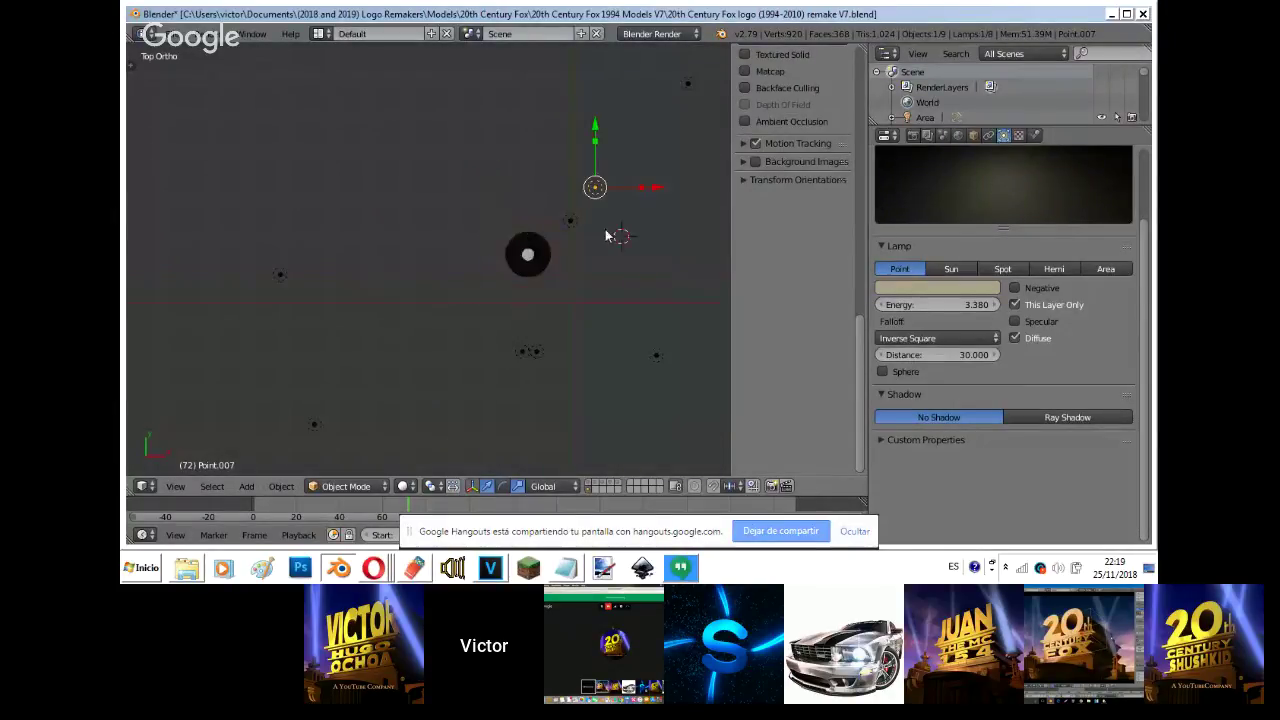
# - Duplicate the white 1.000-energy lamp, place the copy close behind the cylinder, and preview it from the camera
pyautogui.scroll(-1, 599, 261)
pyautogui.keyDown('shift'); pyautogui.moveTo(672, 122); pyautogui.dragTo(590, 205, button='middle'); pyautogui.keyUp('shift')
pyautogui.rightClick(564, 198)
pyautogui.hotkey('shift', 'd')
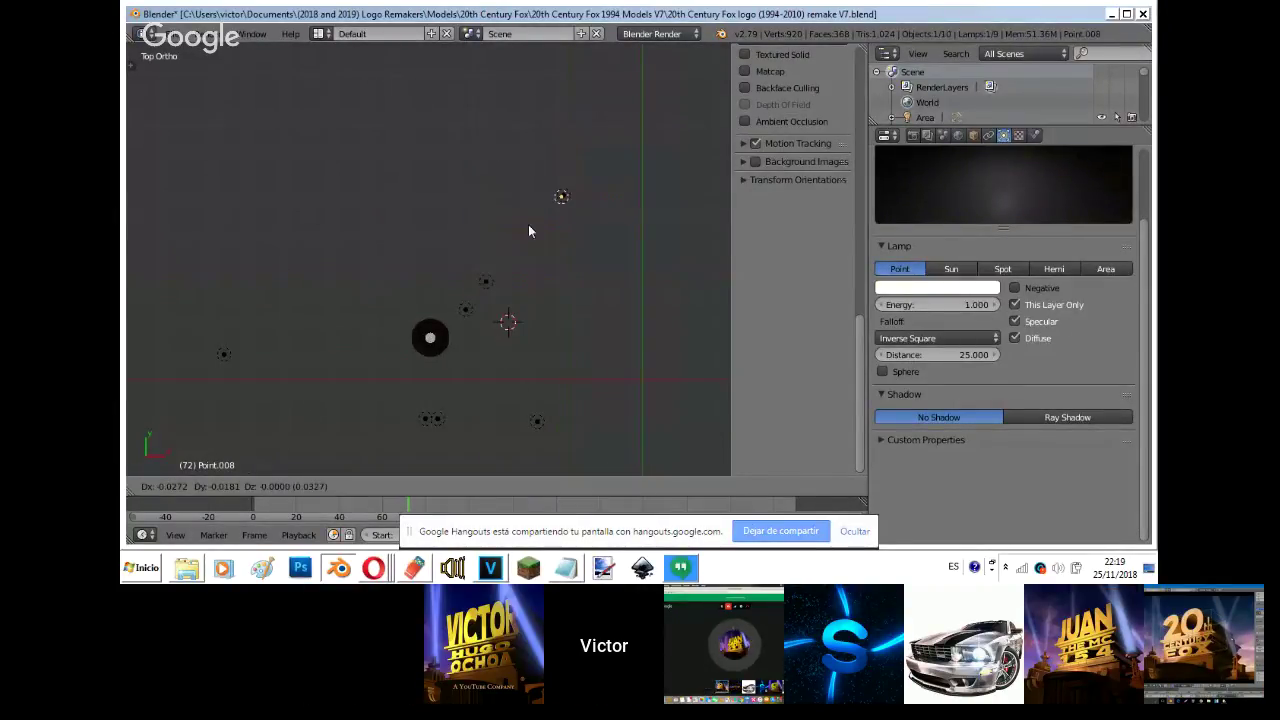
pyautogui.click(455, 276)
pyautogui.hotkey('shift', 'z')
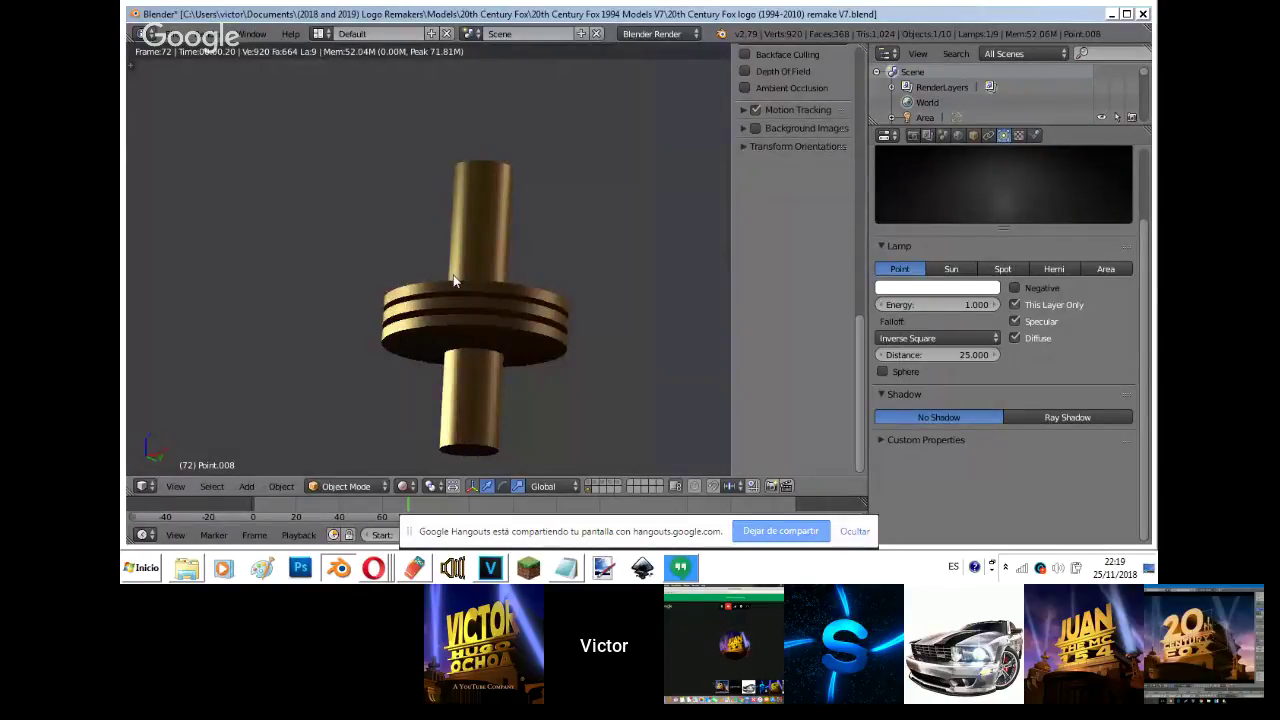
pyautogui.hotkey('shift', 'z')
# - Preview the cylinder, set the duplicated pale-green lamp's energy to 3.670, and check the render again
pyautogui.rightClick(455, 280)
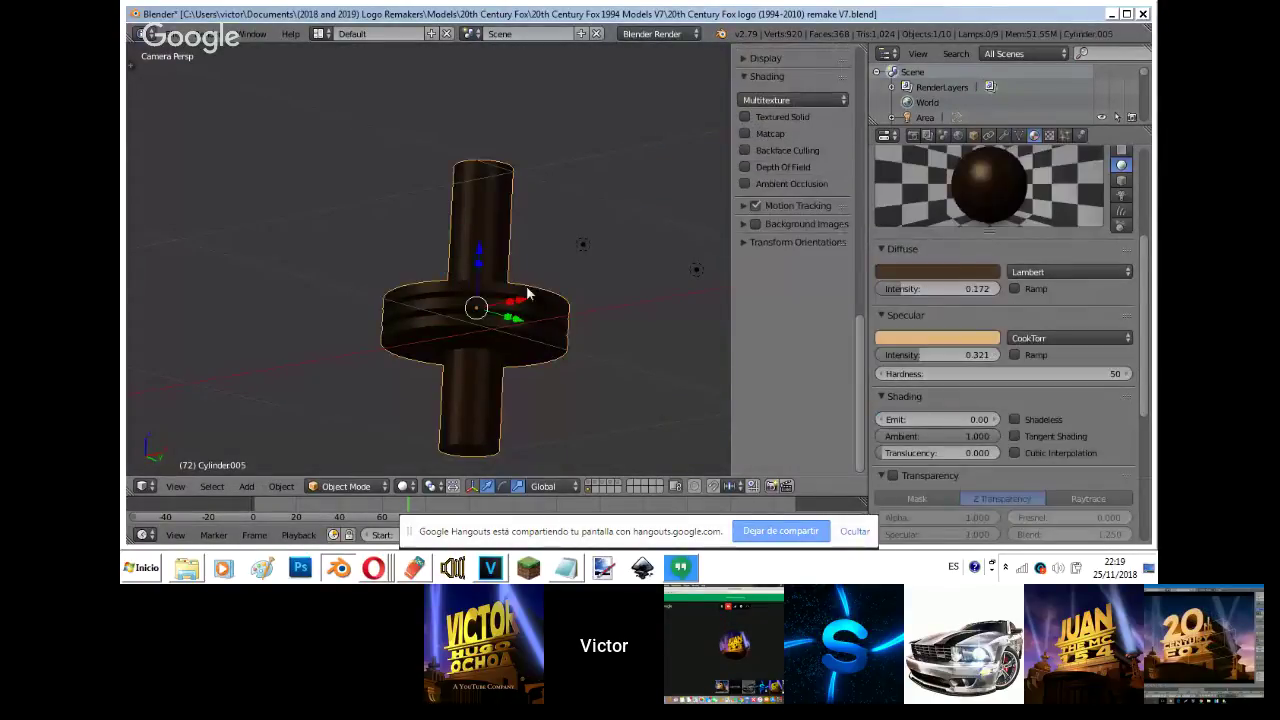
pyautogui.hotkey('shift', 'z')
pyautogui.scroll(-4, 527, 392)
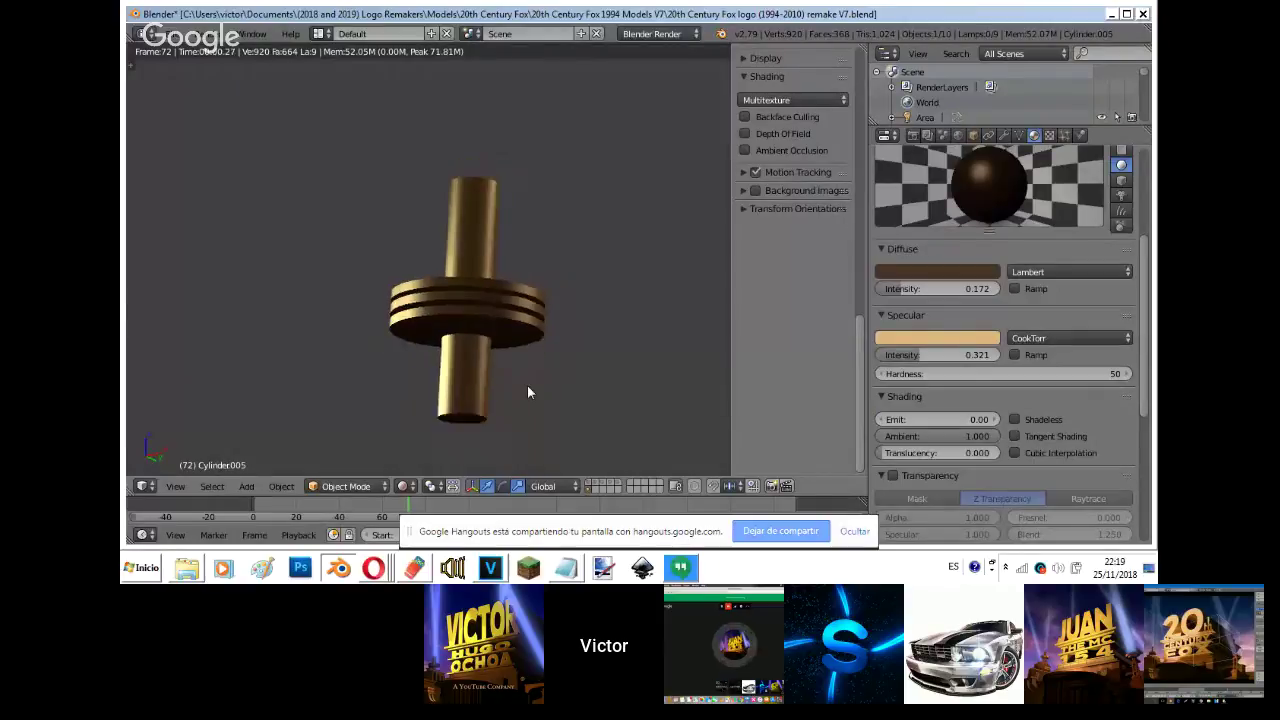
pyautogui.press('z')
pyautogui.press('z')
pyautogui.rightClick(375, 155)
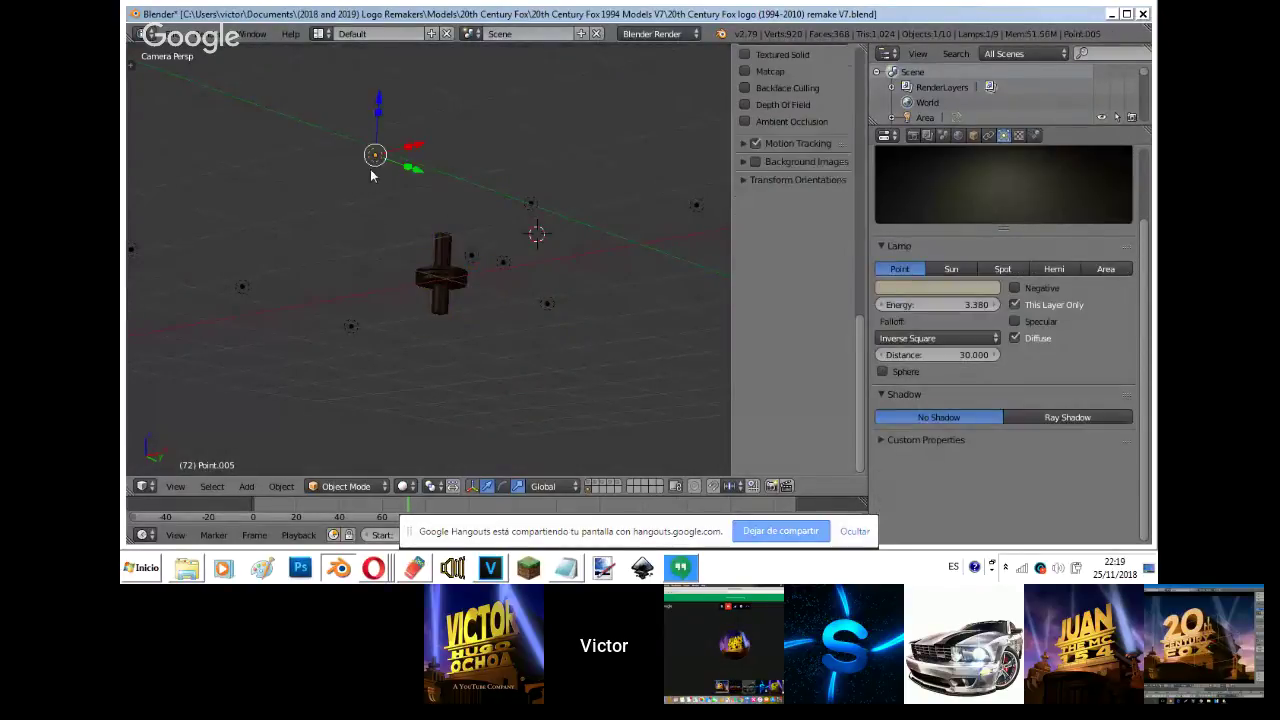
pyautogui.rightClick(241, 286)
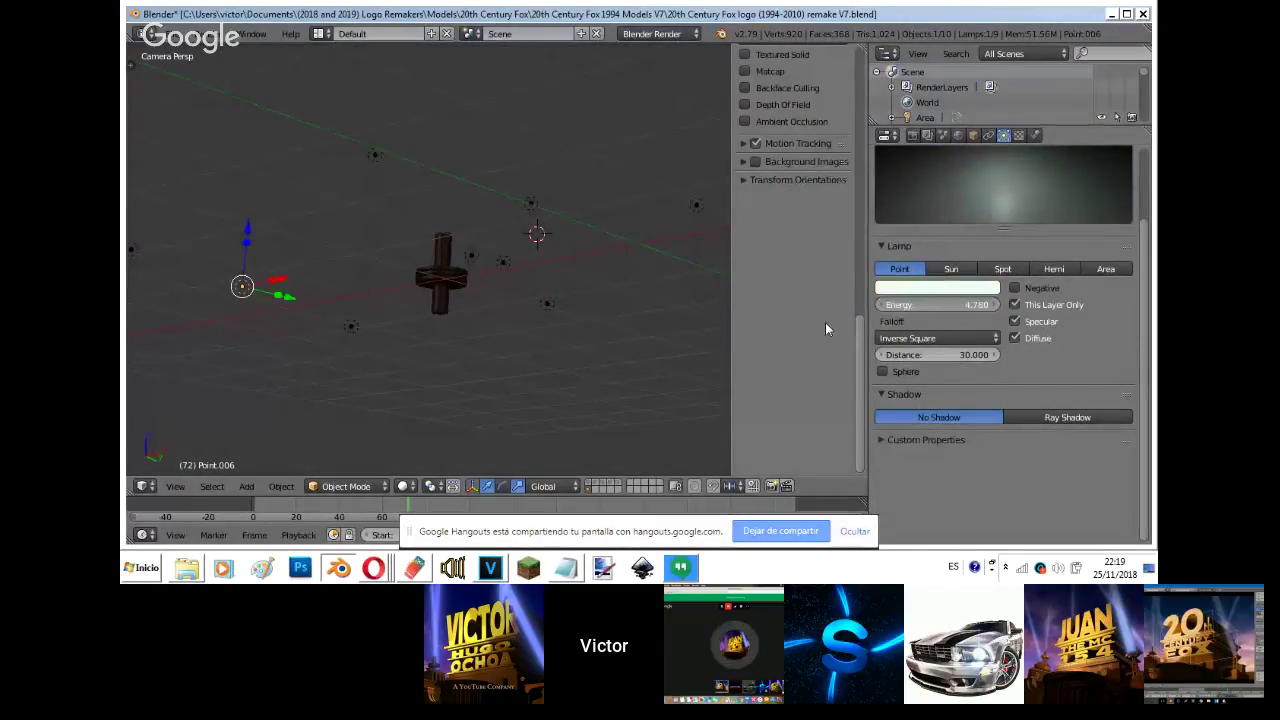
pyautogui.hotkey('shift', 'z')
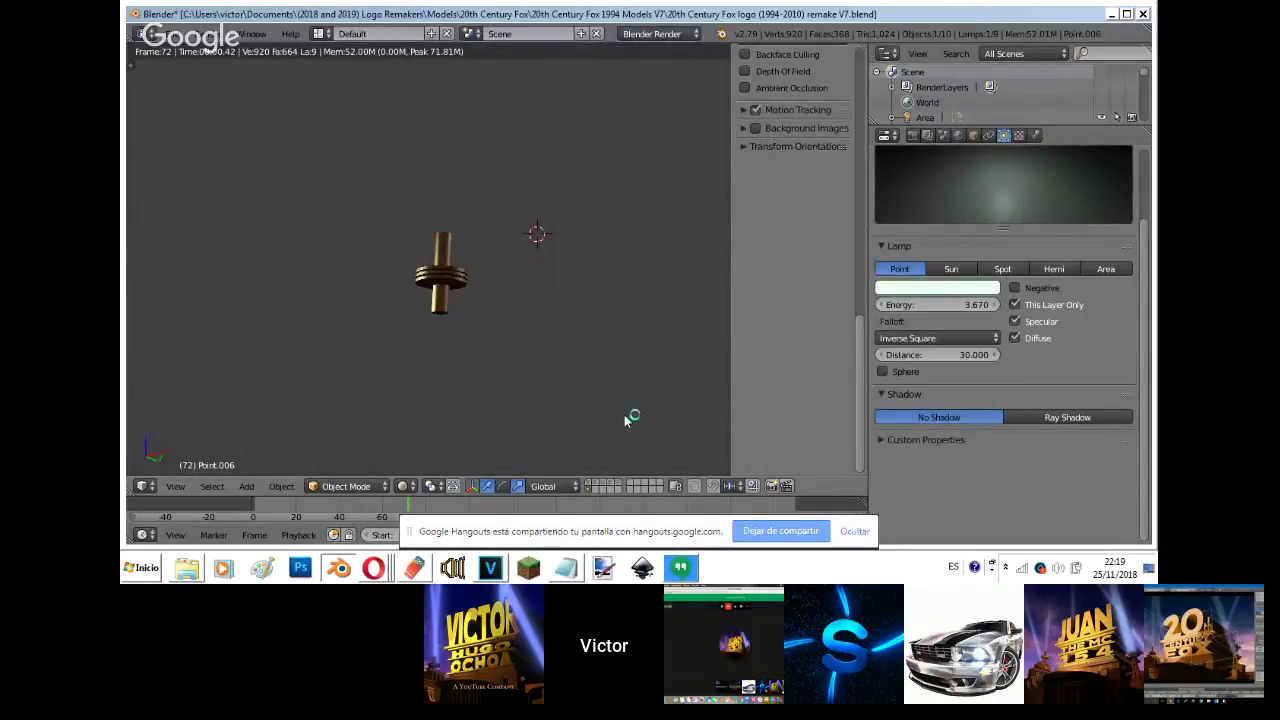
pyautogui.hotkey('shift', 'z')
# - Set the original pale-green lamp's energy to 3.880, preview the lighting, and check the lamp just in front of the cylinder
pyautogui.rightClick(134, 248)
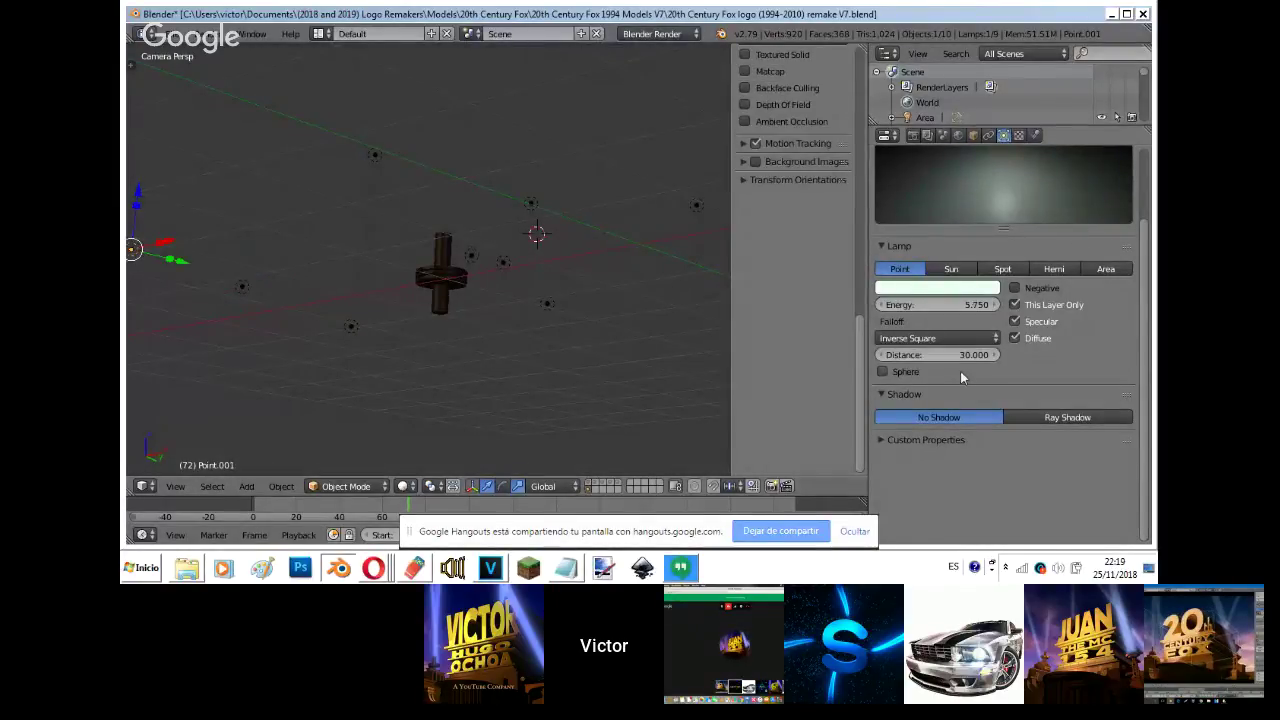
pyautogui.moveTo(966, 304); pyautogui.dragTo(830, 316)
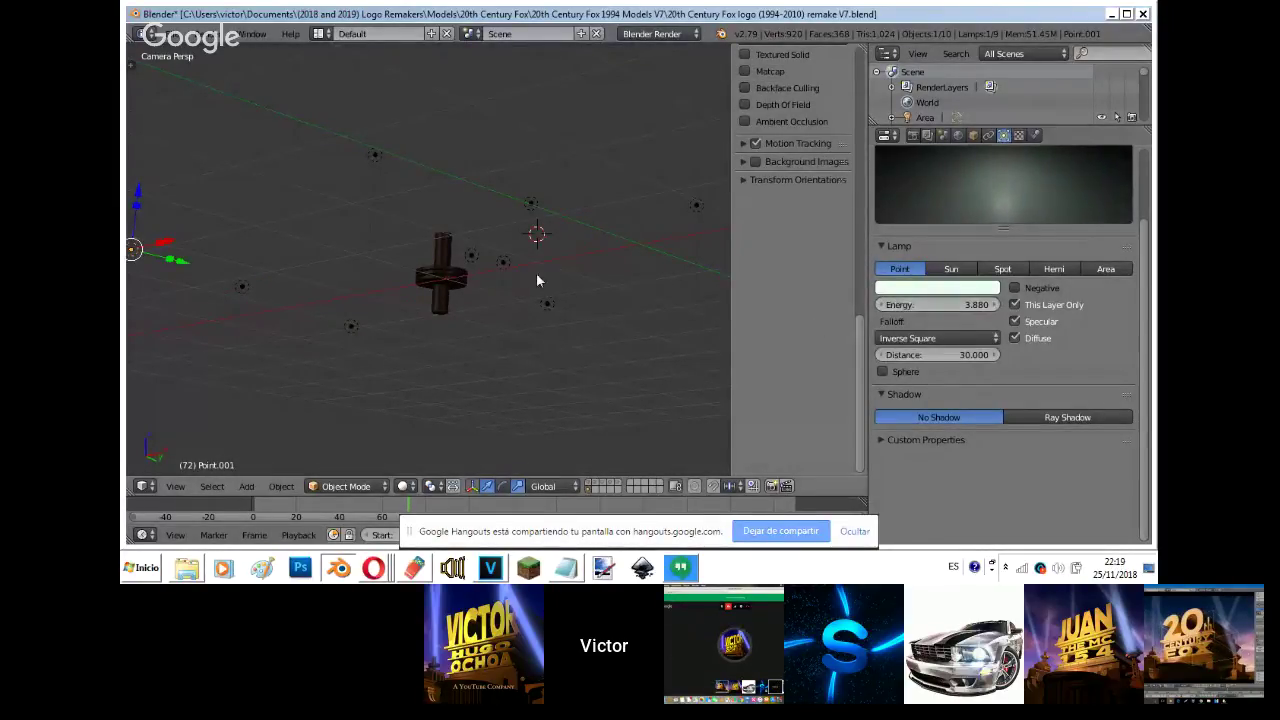
pyautogui.hotkey('shift', 'z')
pyautogui.hotkey('shift', 'z')
pyautogui.rightClick(350, 326)
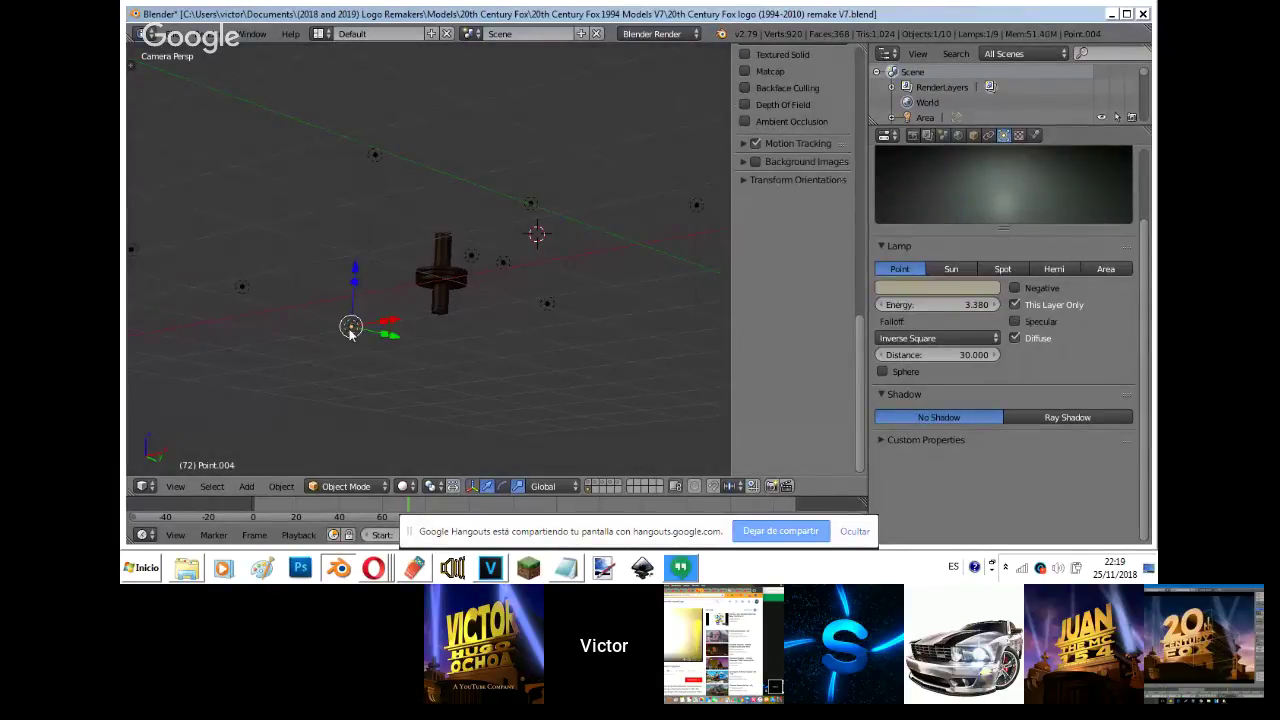
# - Set the cylinder material's specular intensity to 0.115 and its hardness to 21, checking the rendered preview
pyautogui.rightClick(455, 279)
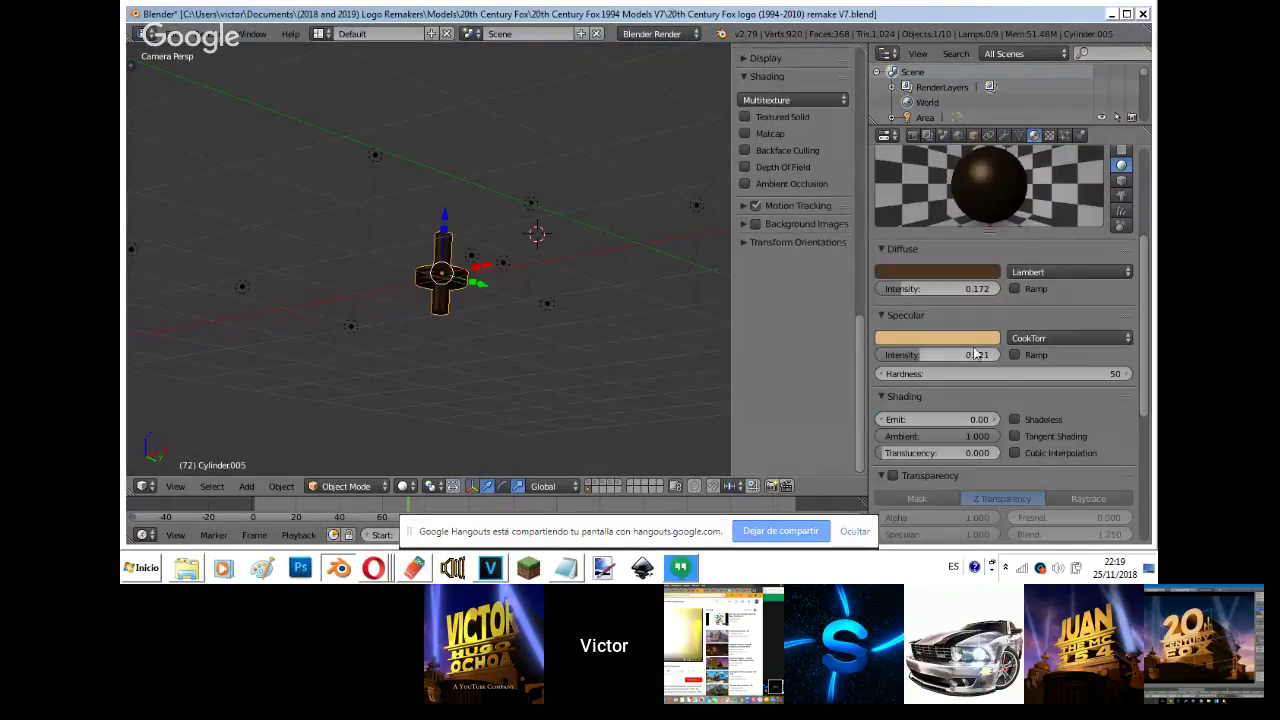
pyautogui.moveTo(946, 353); pyautogui.dragTo(820, 335)
pyautogui.hotkey('shift', 'z')
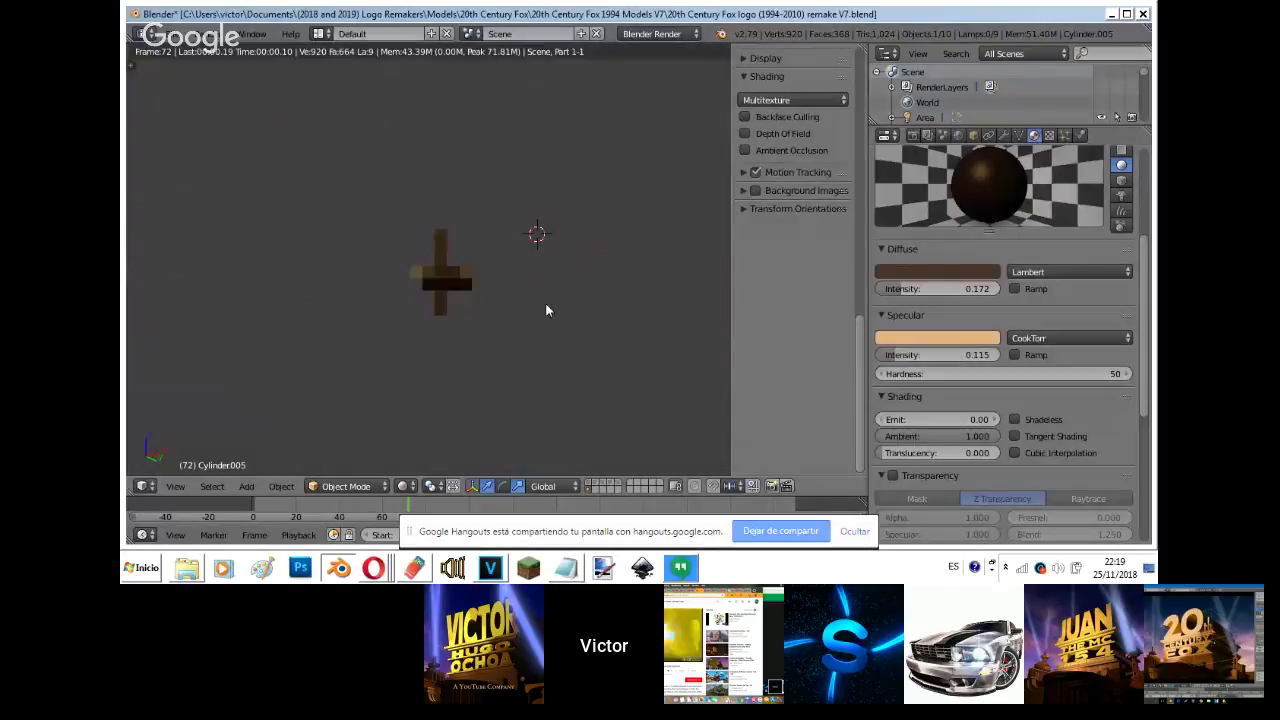
pyautogui.moveTo(912, 373)
pyautogui.mouseDown()
pyautogui.moveTo(825, 355)
pyautogui.moveTo(835, 360)
pyautogui.mouseUp()
pyautogui.hotkey('shift', 'z')
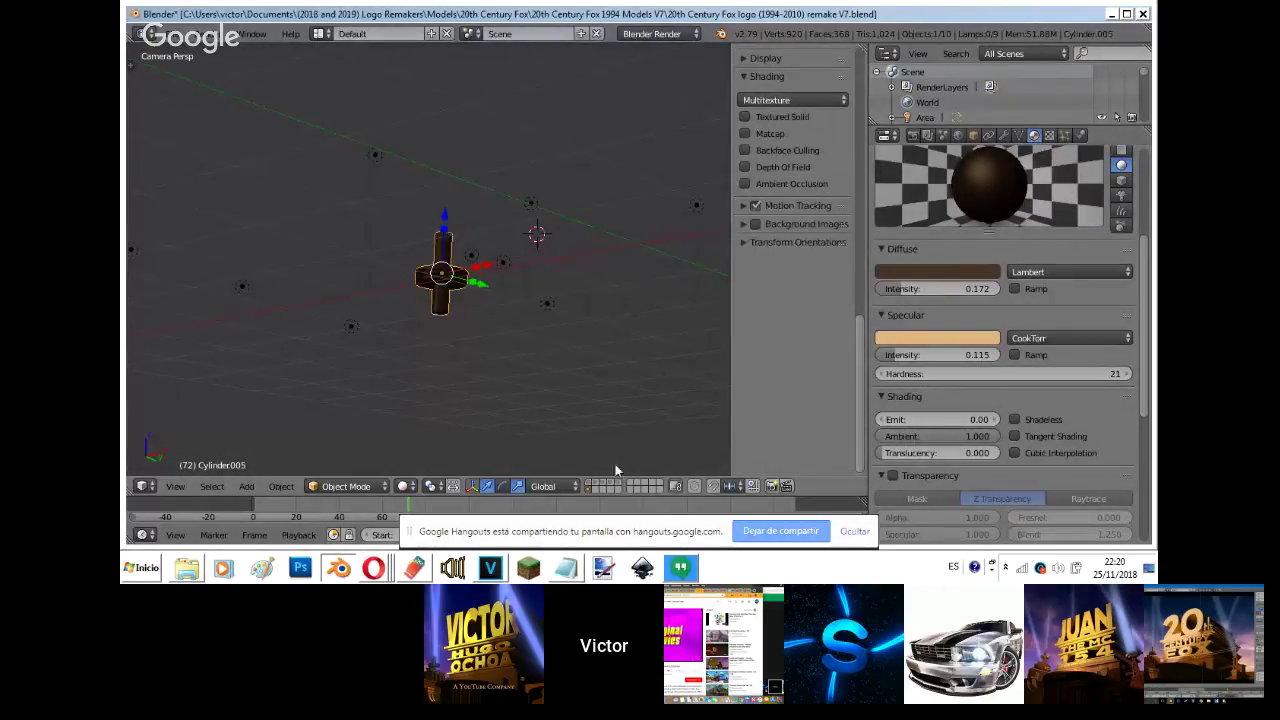
# - Show the logo's other layers together with the cylinder again
pyautogui.keyDown('shift'); pyautogui.moveTo(617, 482); pyautogui.dragTo(590, 482); pyautogui.keyUp('shift')
pyautogui.keyDown('shift'); pyautogui.click(596, 486); pyautogui.keyUp('shift')
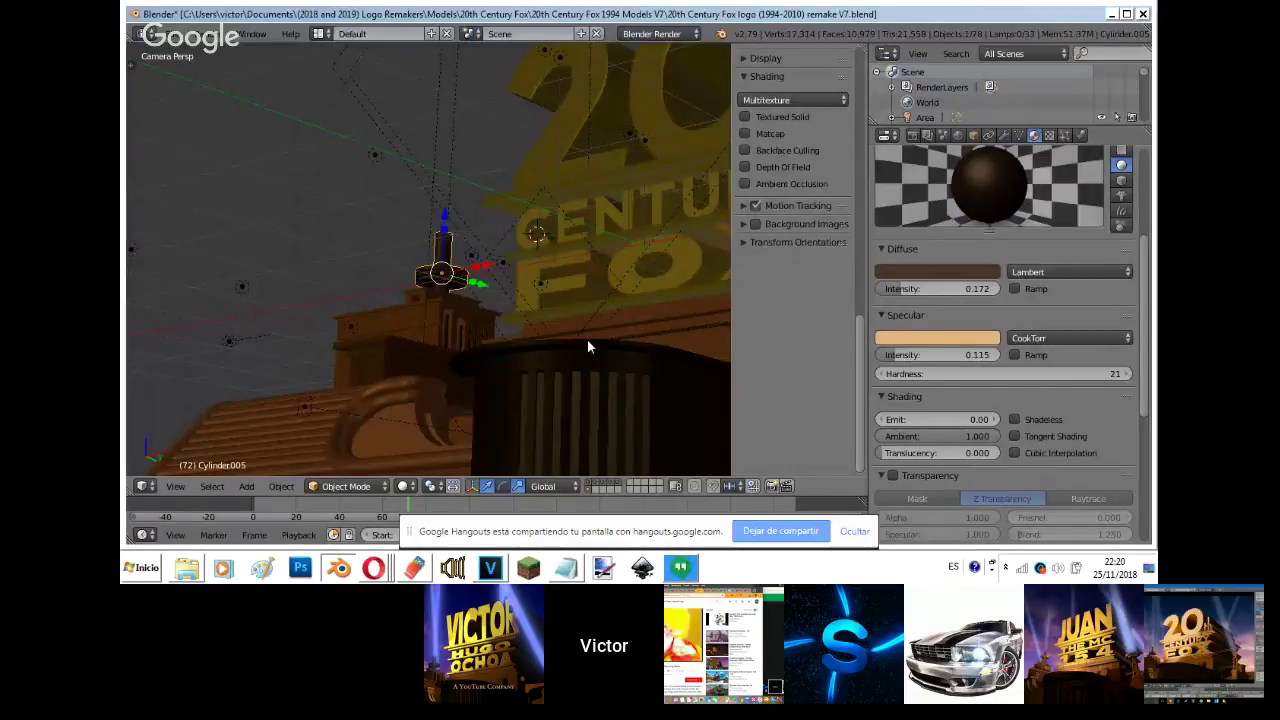
# - Save the project and render the full logo from the camera view
pyautogui.scroll(-4, 588, 342)
pyautogui.hotkey('ctrl', 's')
pyautogui.press('F12')
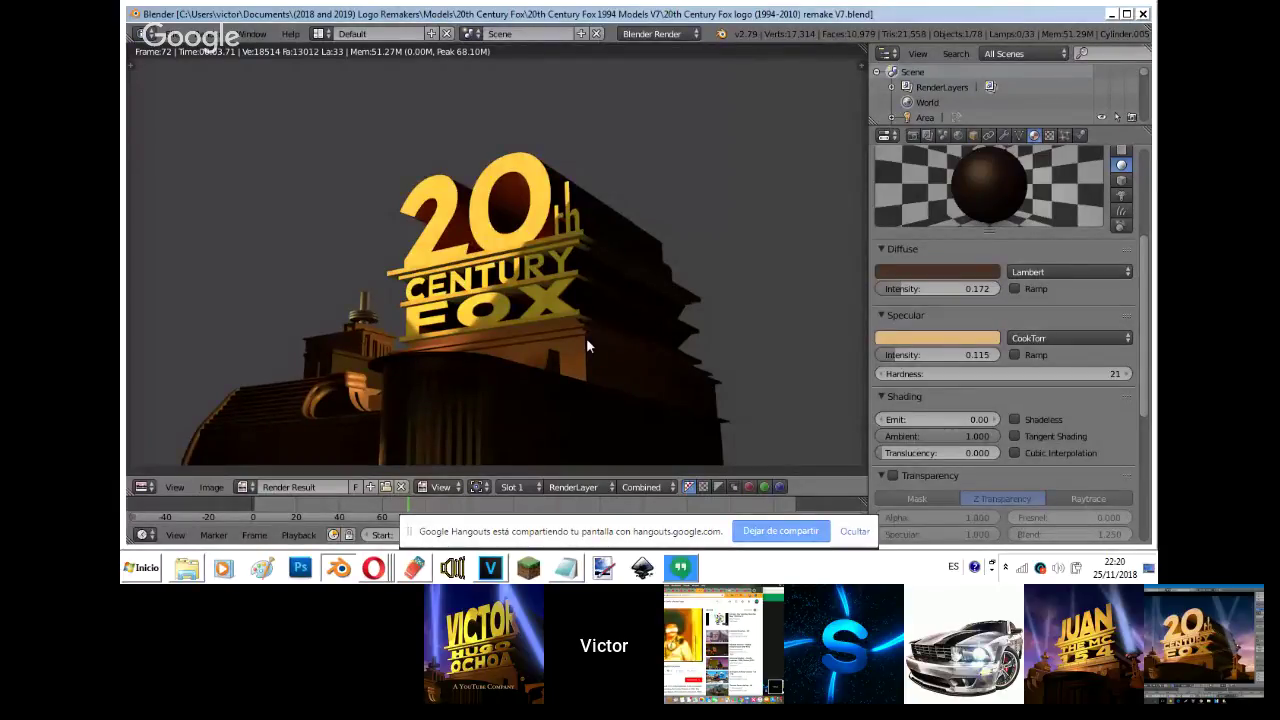
pyautogui.press('Escape')
# - Set the large base block's specular colour to RGB 0.239, 0.064, 0.014 and preview the rendered shading
pyautogui.rightClick(463, 341)
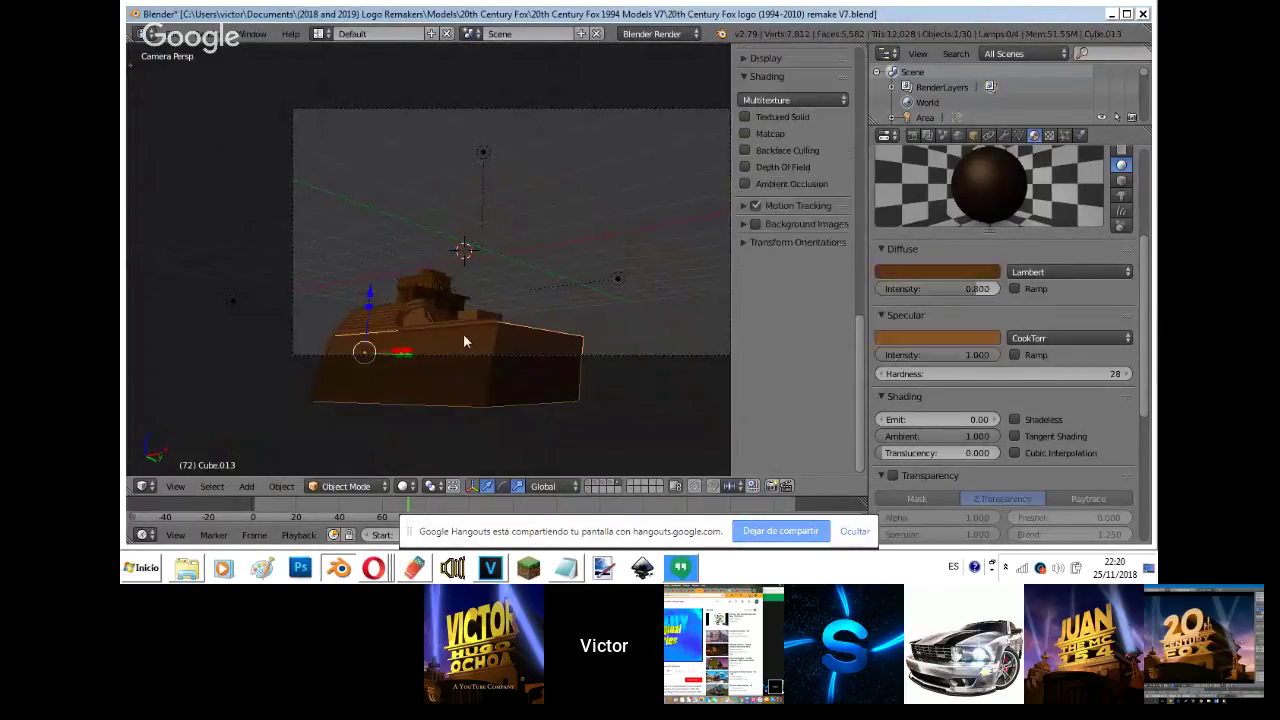
pyautogui.scroll(-2, 948, 240)
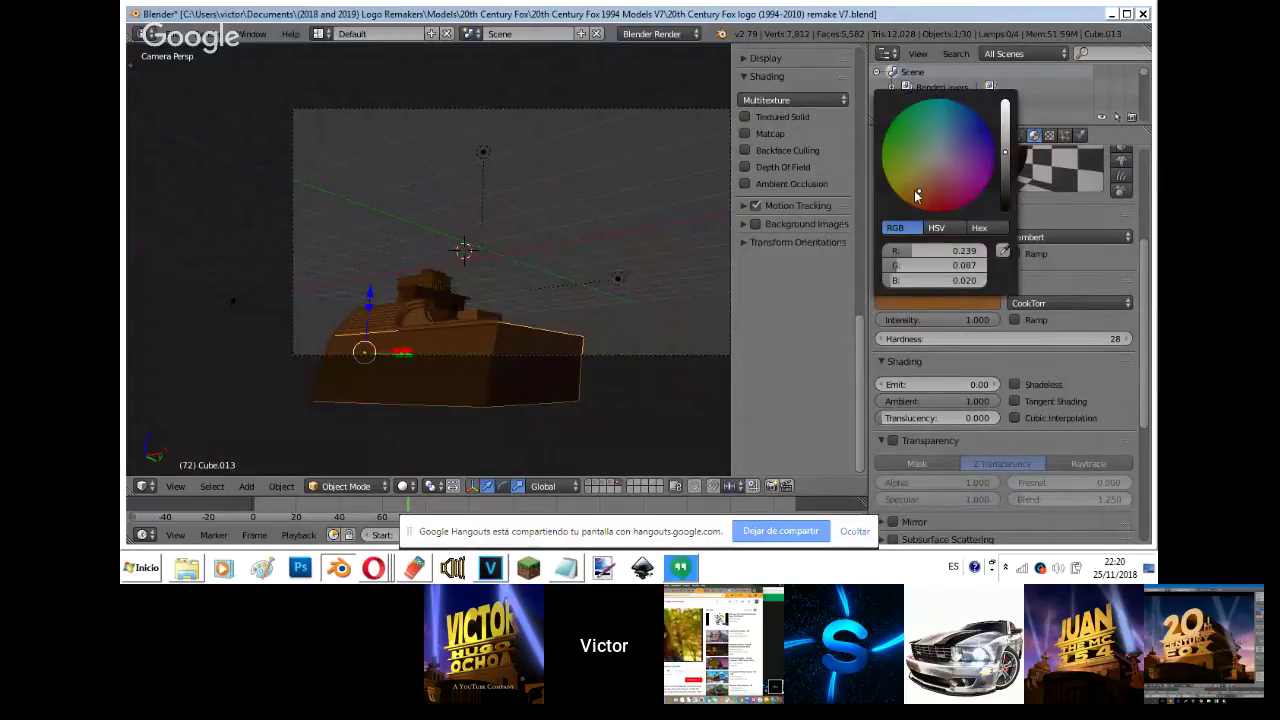
pyautogui.moveTo(928, 196); pyautogui.dragTo(921, 196)
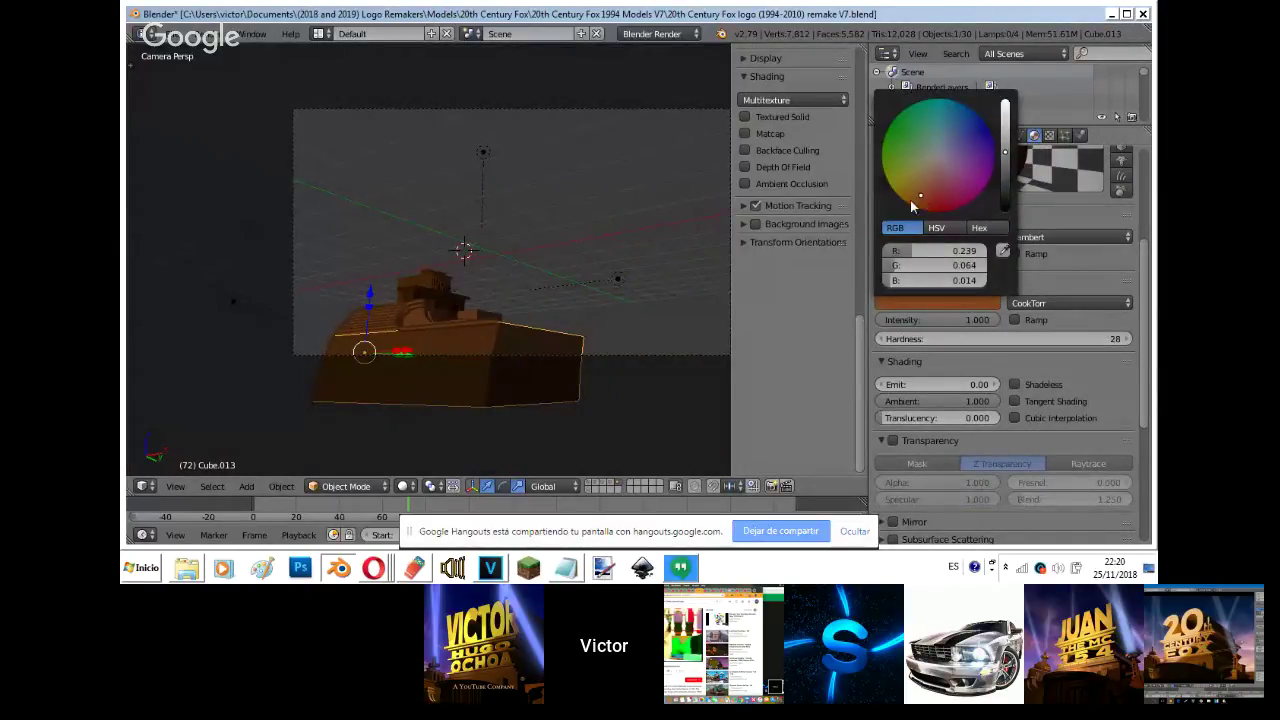
pyautogui.hotkey('shift', 'z')
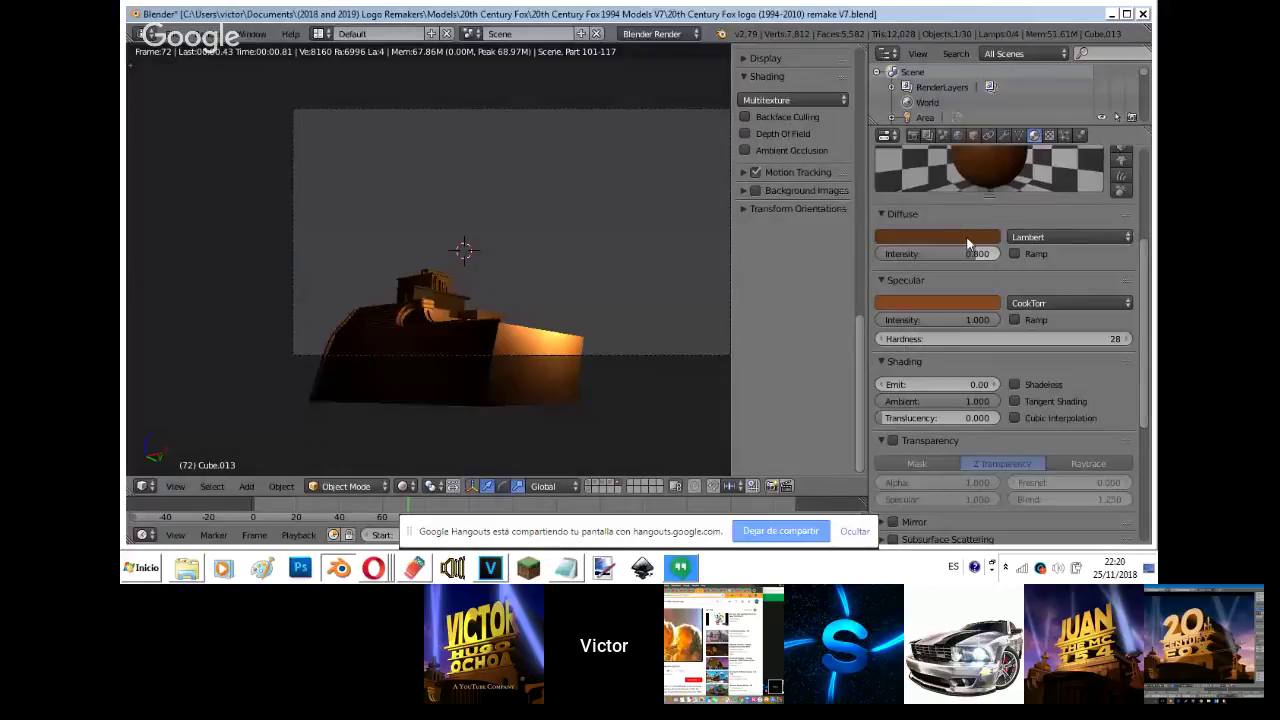
# - Shift the base block's diffuse colour to a yellower brown and set its diffuse intensity to 0.499
pyautogui.click(955, 236)
pyautogui.moveTo(924, 334); pyautogui.dragTo(914, 353)
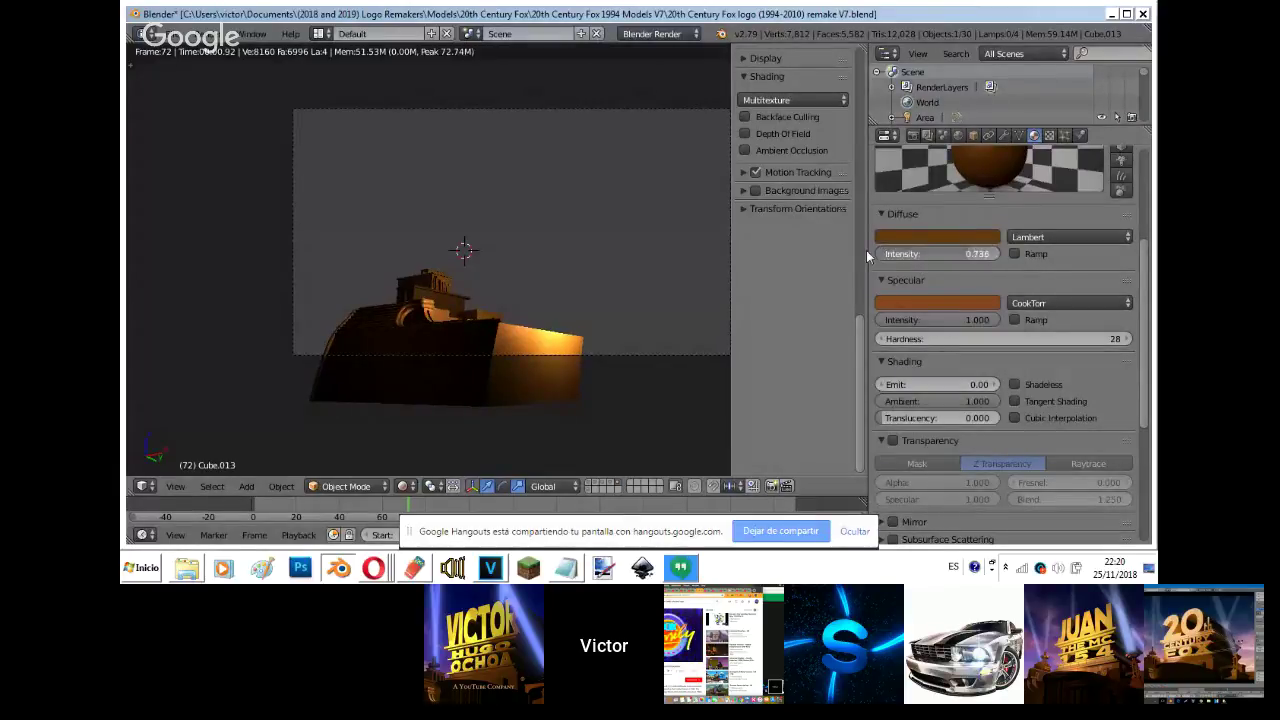
pyautogui.moveTo(855, 252); pyautogui.dragTo(878, 261)
# - Set the area lamp in front of the base to a violet-blue colour, RGB 0.380, 0.303, 1.000, and its energy to 2.950
pyautogui.press('KP_7')
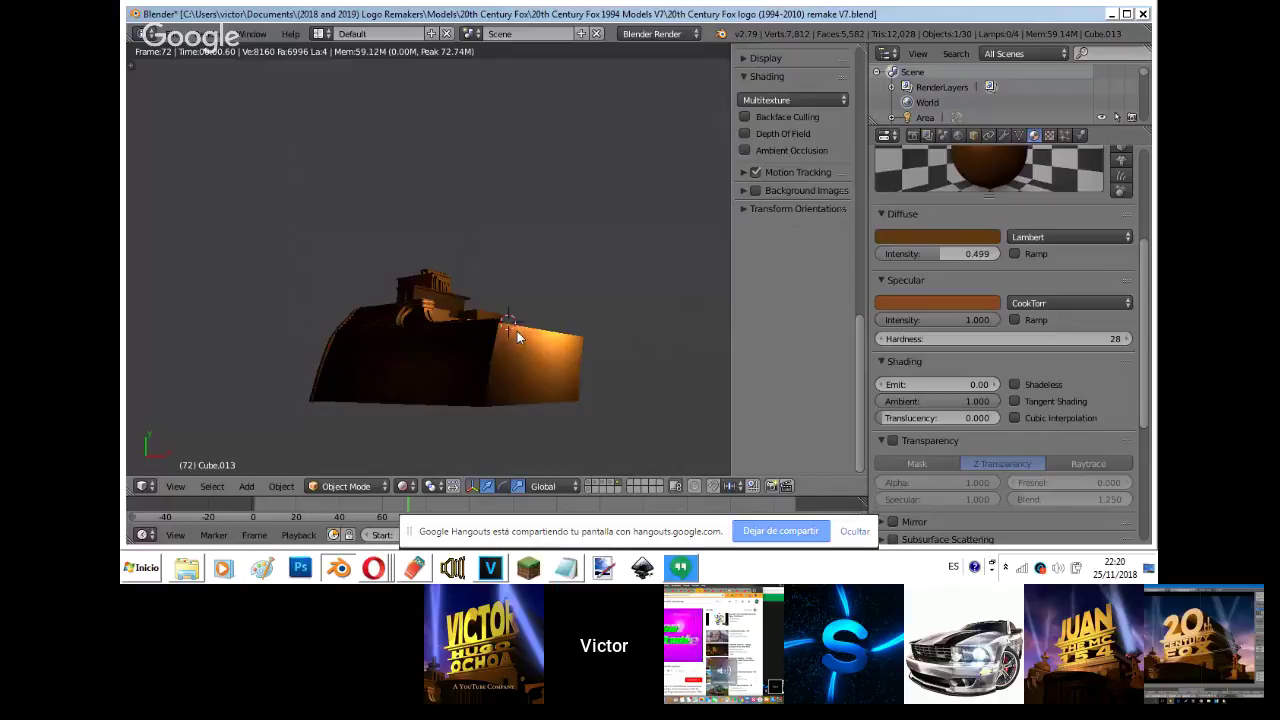
pyautogui.hotkey('shift', 'z')
pyautogui.press('KP_7')
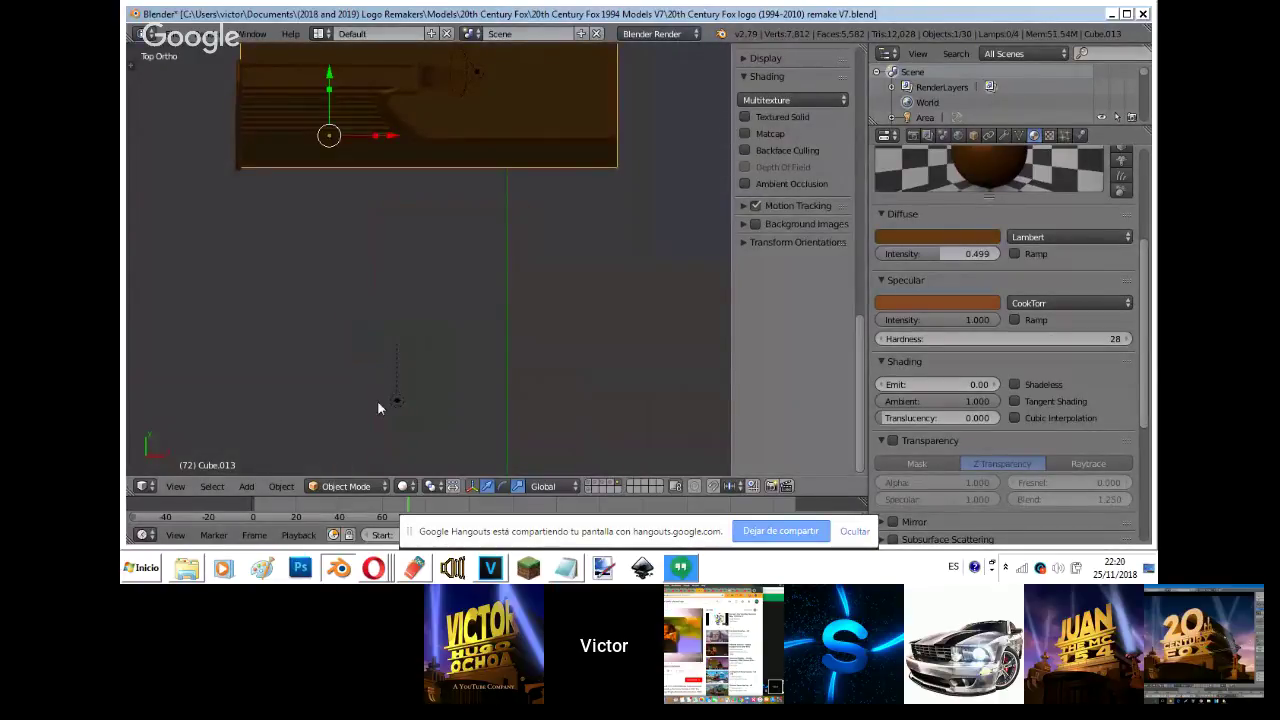
pyautogui.rightClick(388, 402)
pyautogui.hotkey('shift', 'z')
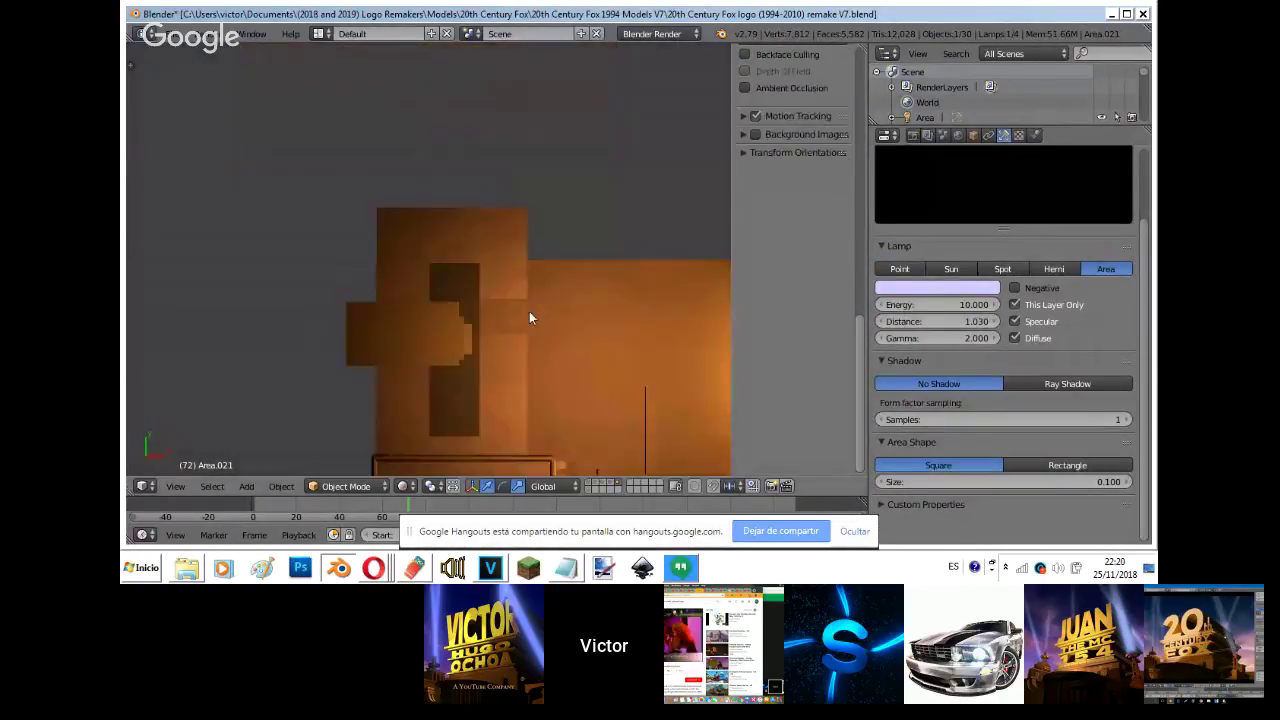
pyautogui.press('KP_0')
pyautogui.hotkey('shift', 'z')
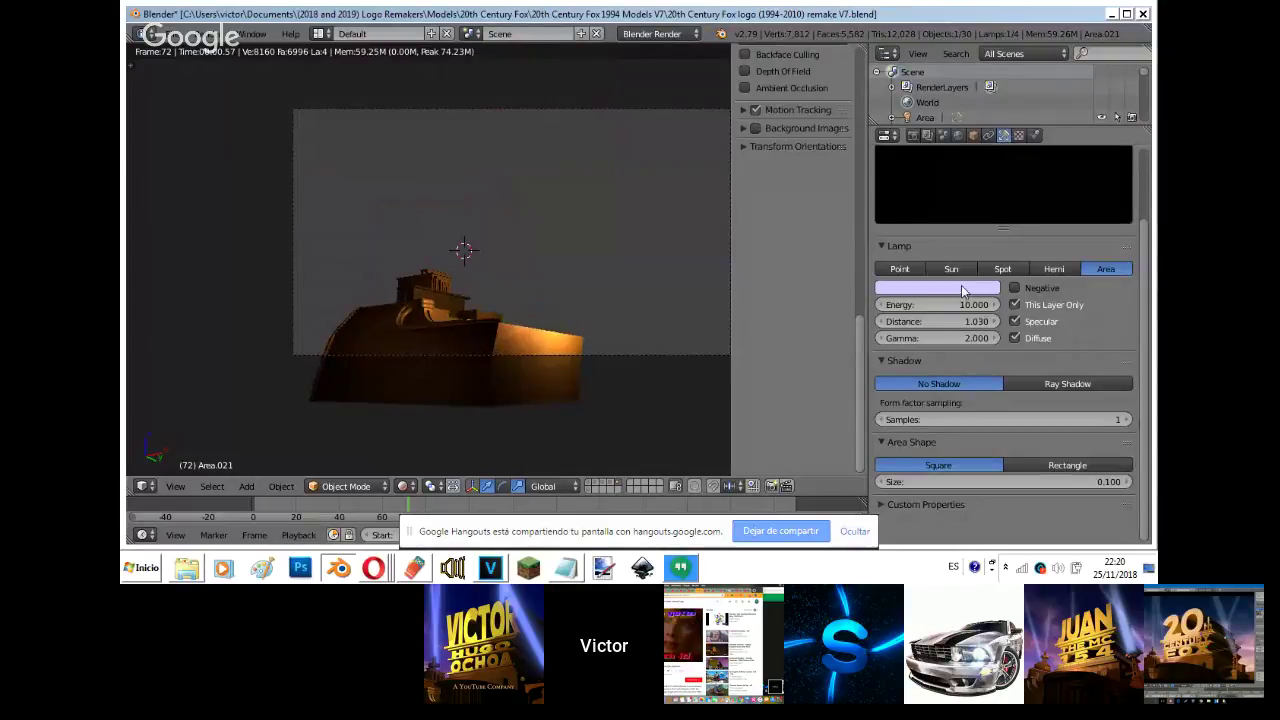
pyautogui.click(963, 291)
pyautogui.click(965, 125)
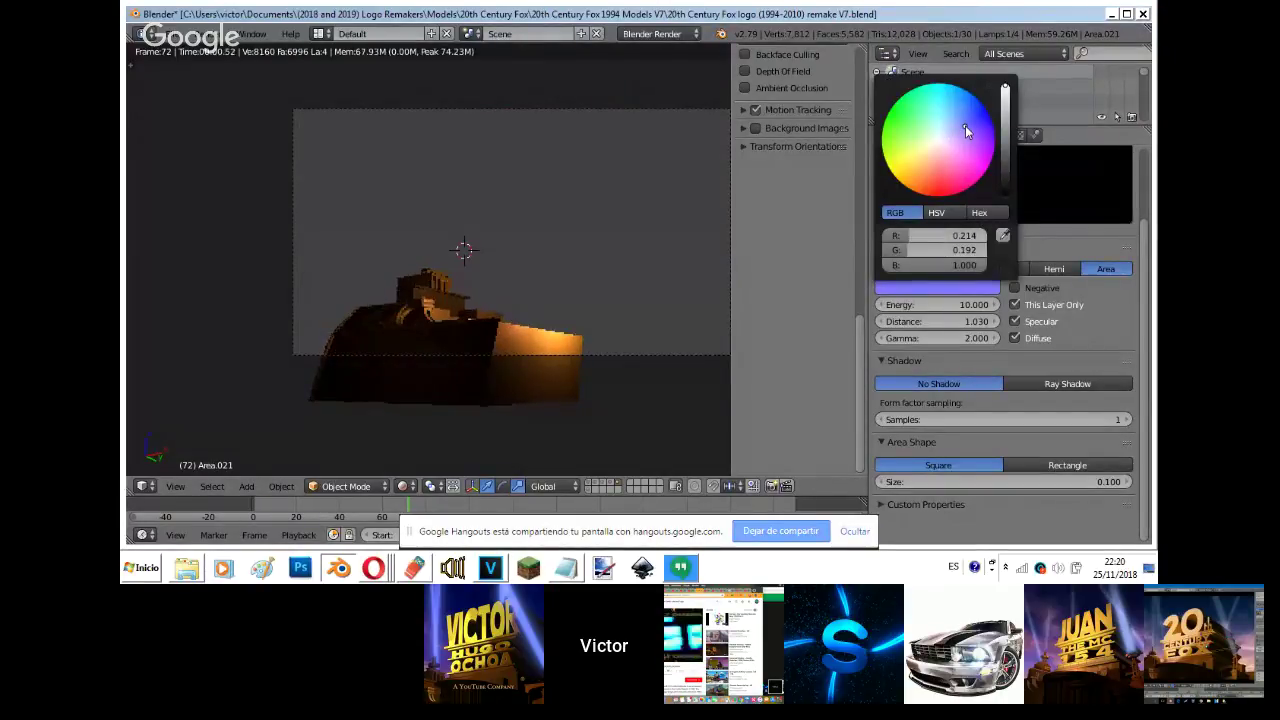
pyautogui.click(977, 118)
pyautogui.click(976, 290)
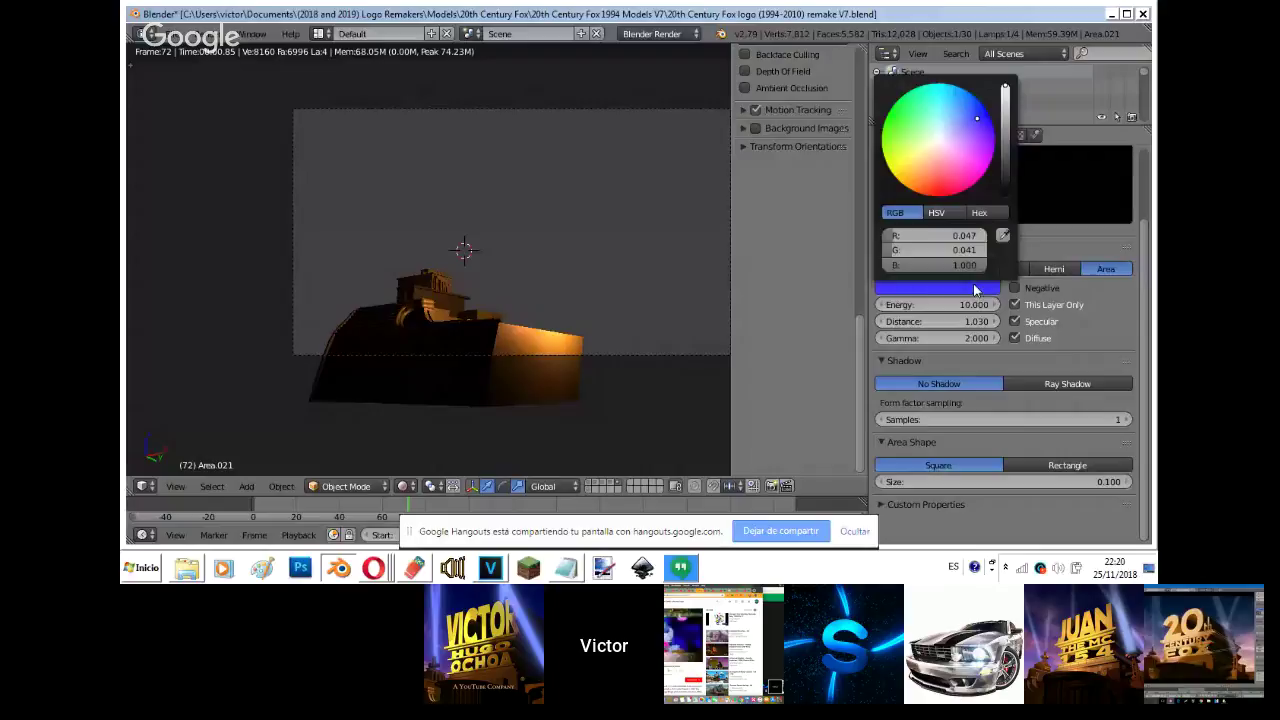
pyautogui.click(961, 134)
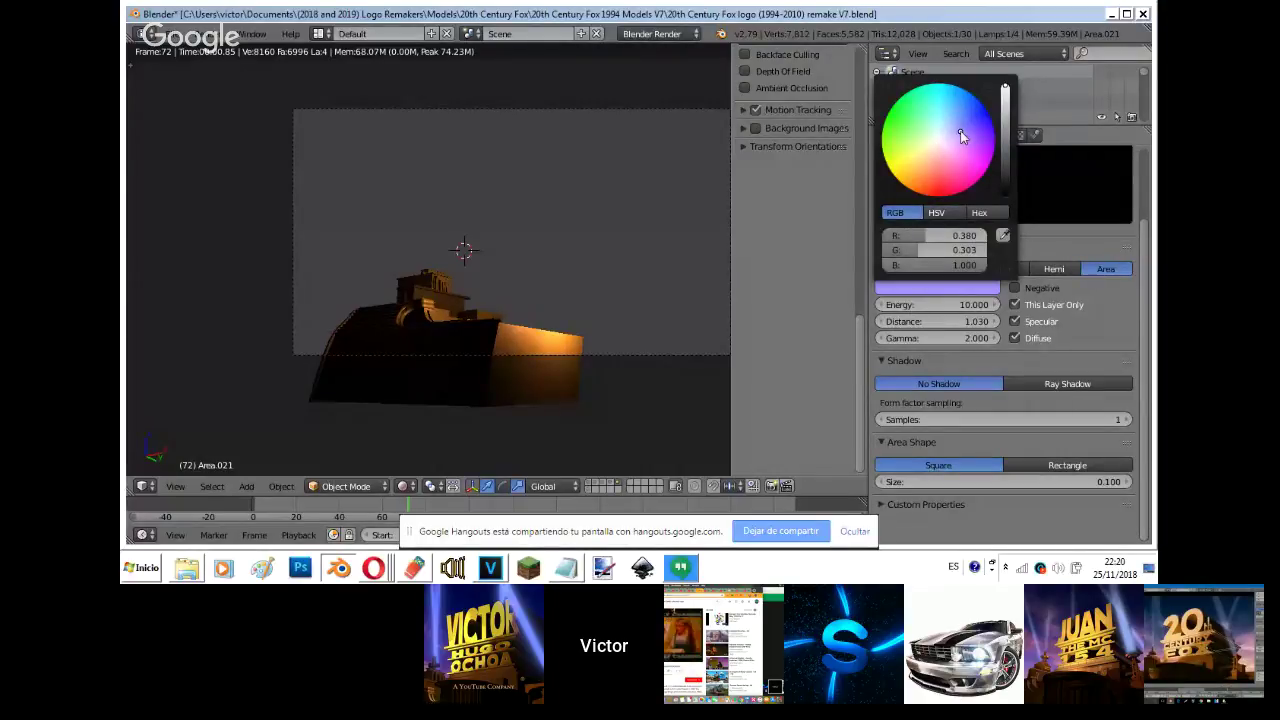
pyautogui.moveTo(963, 305); pyautogui.dragTo(417, 449)
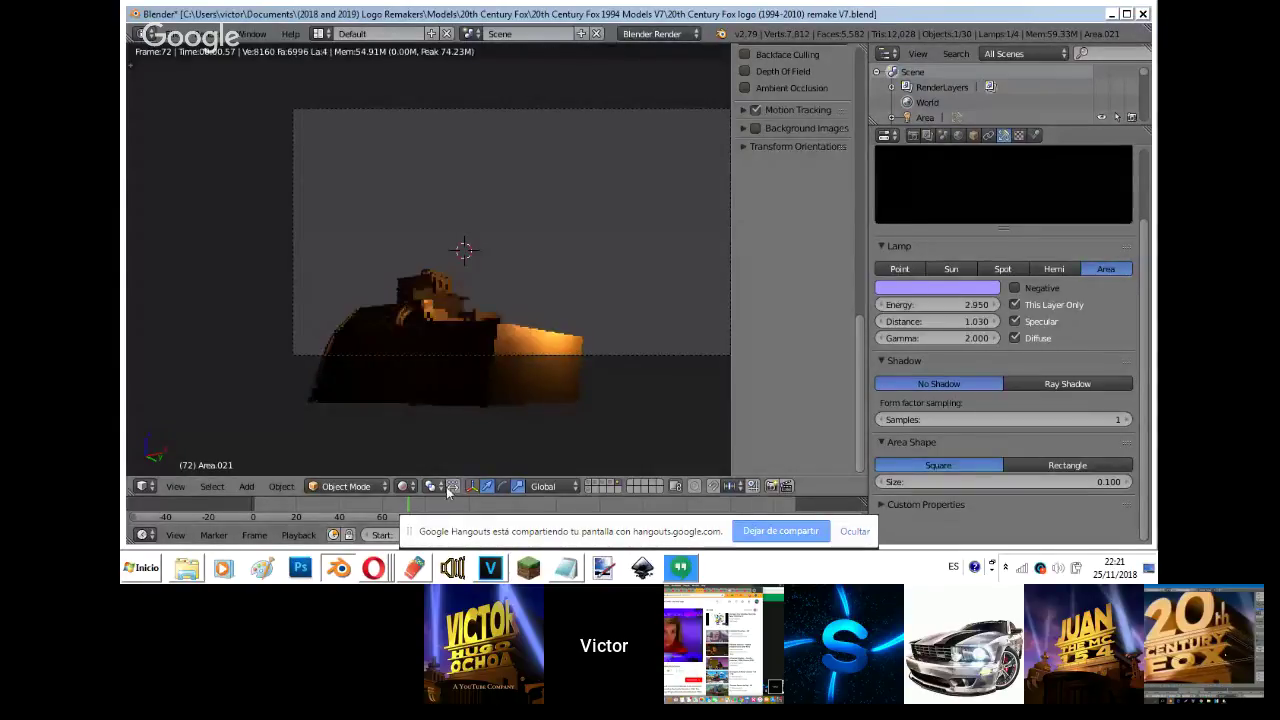
# - Show the logo's other layers together with the base, save the project and render the complete logo again
pyautogui.keyDown('shift'); pyautogui.click(590, 490); pyautogui.keyUp('shift')
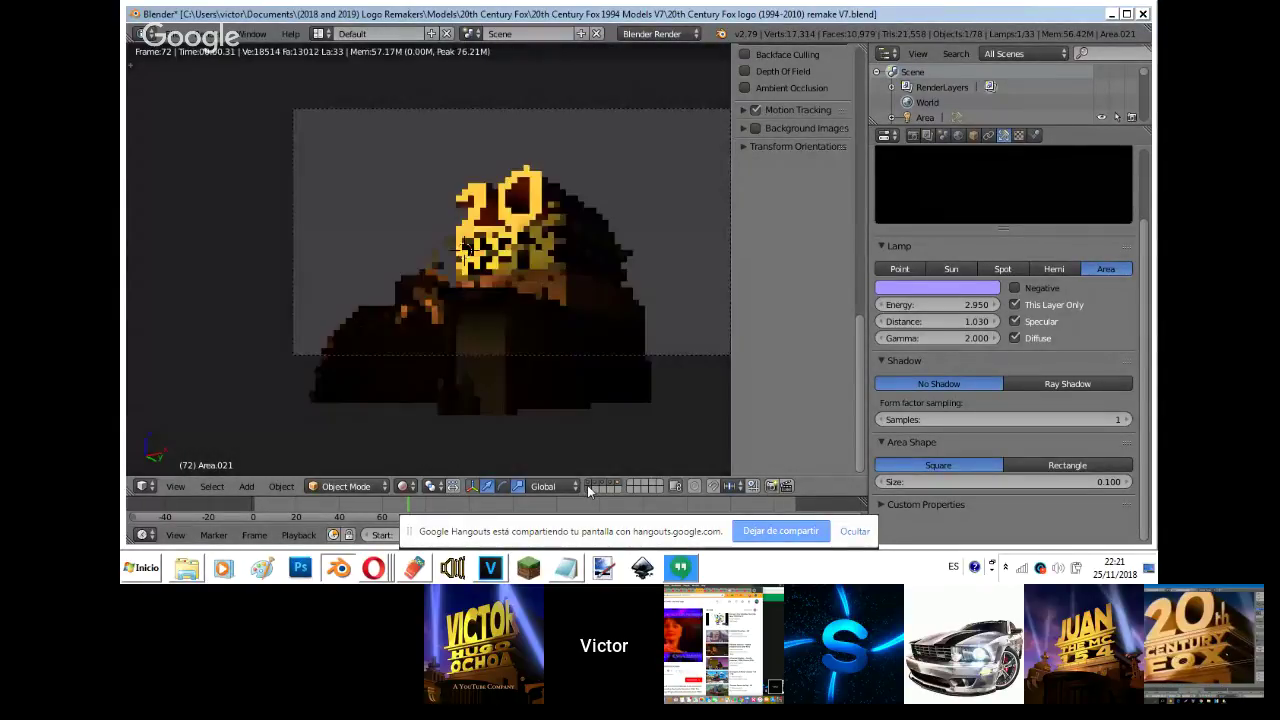
pyautogui.hotkey('shift', 'z')
pyautogui.hotkey('ctrl', 's')
pyautogui.click(575, 253)
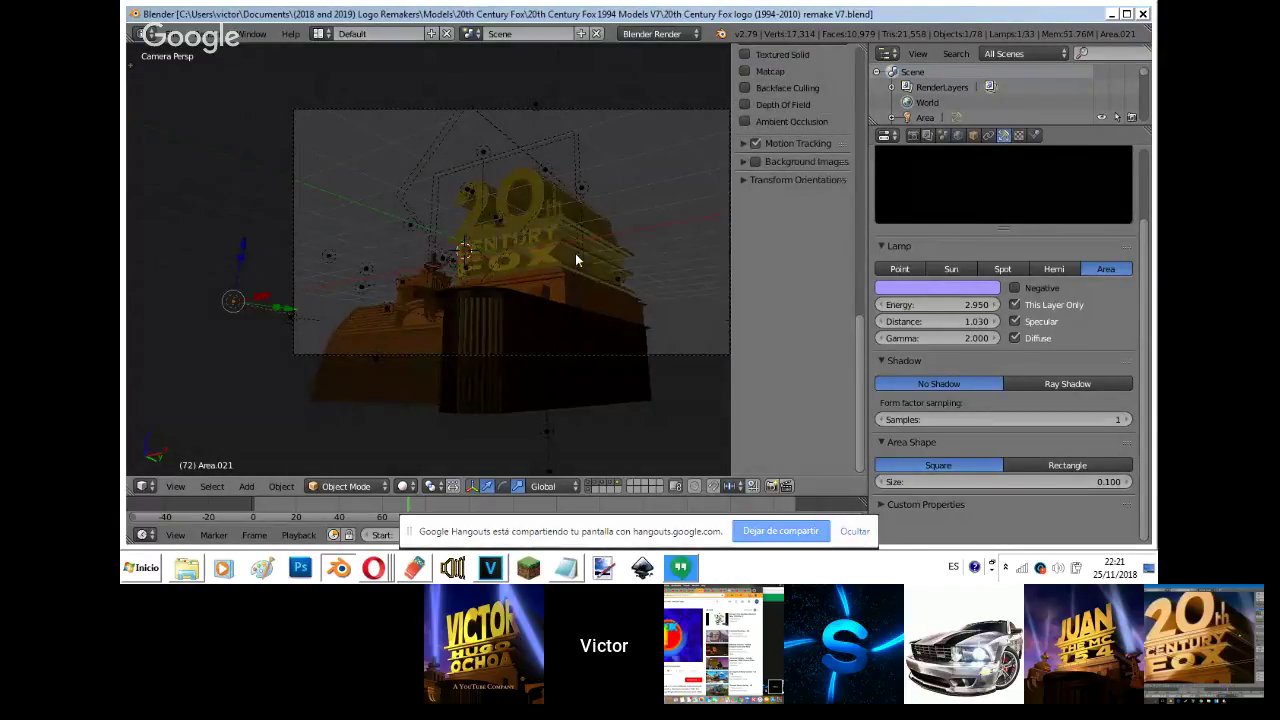
pyautogui.press('F12')
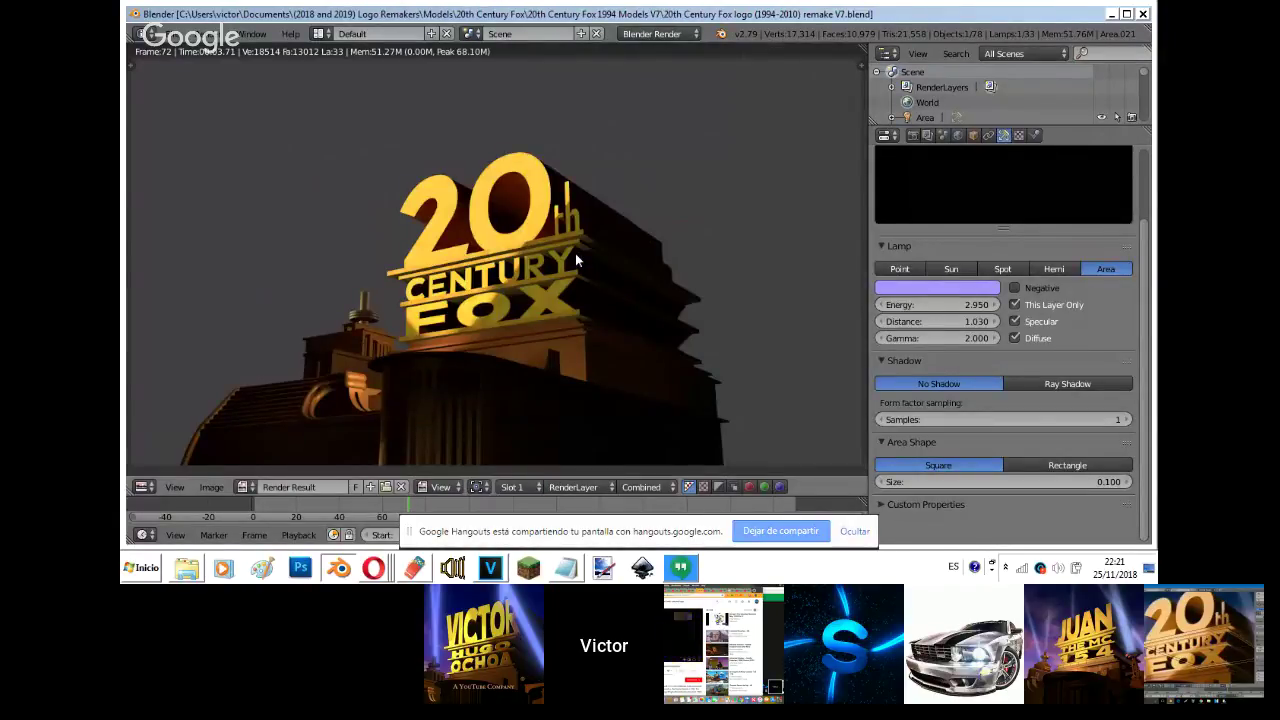
pyautogui.press('F12')
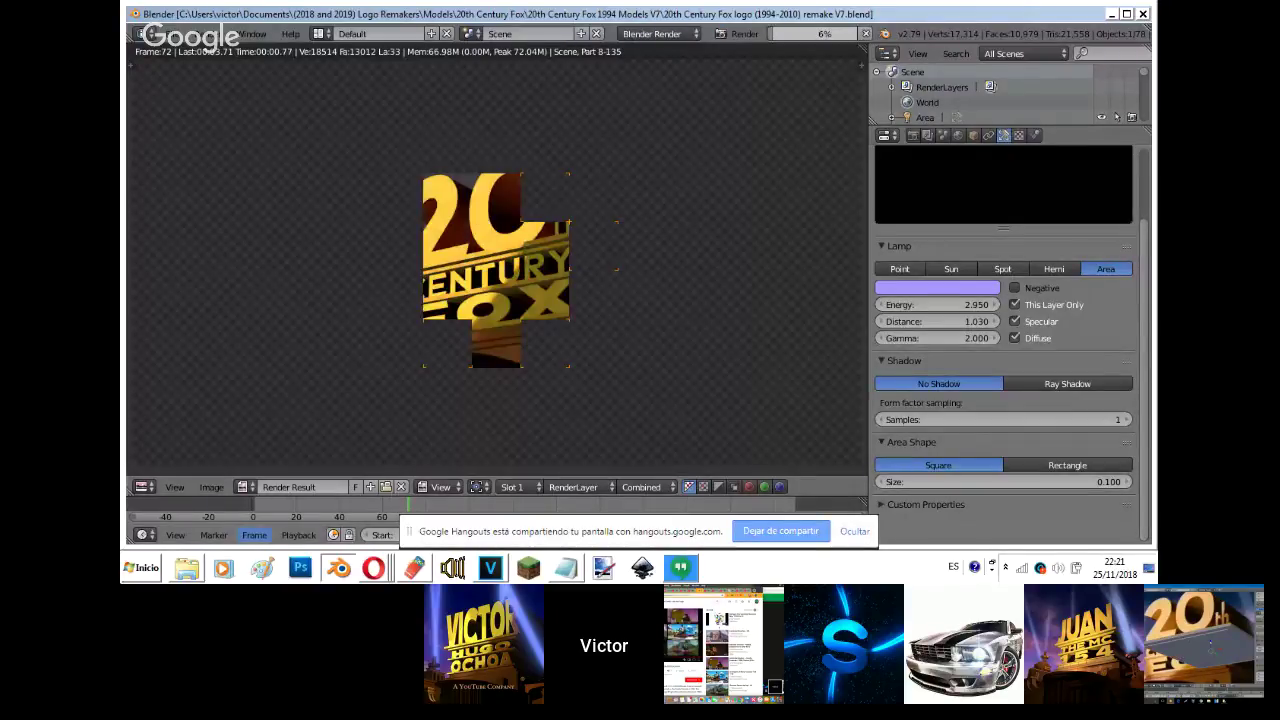
# - Switch to Hangouts and Opera to check the live stream's group conversation, video-call chat and YouTube page
pyautogui.click(680, 568)
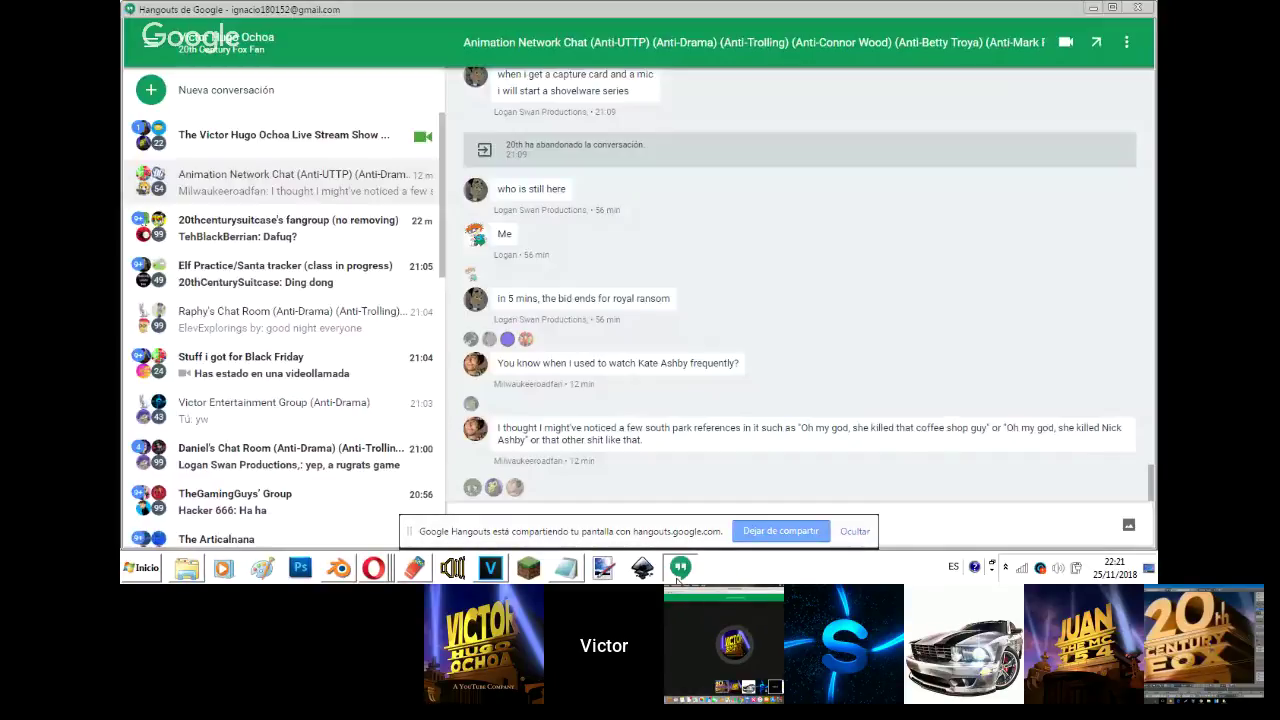
pyautogui.click(307, 140)
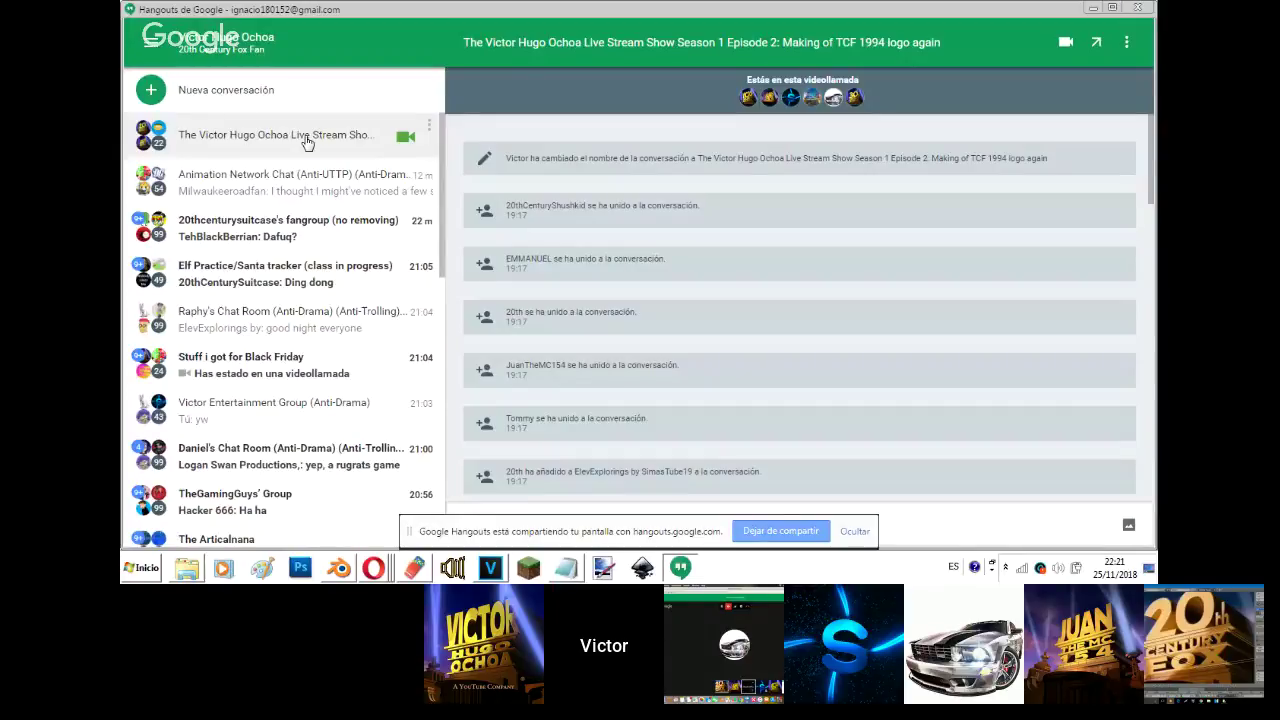
pyautogui.moveTo(373, 568)
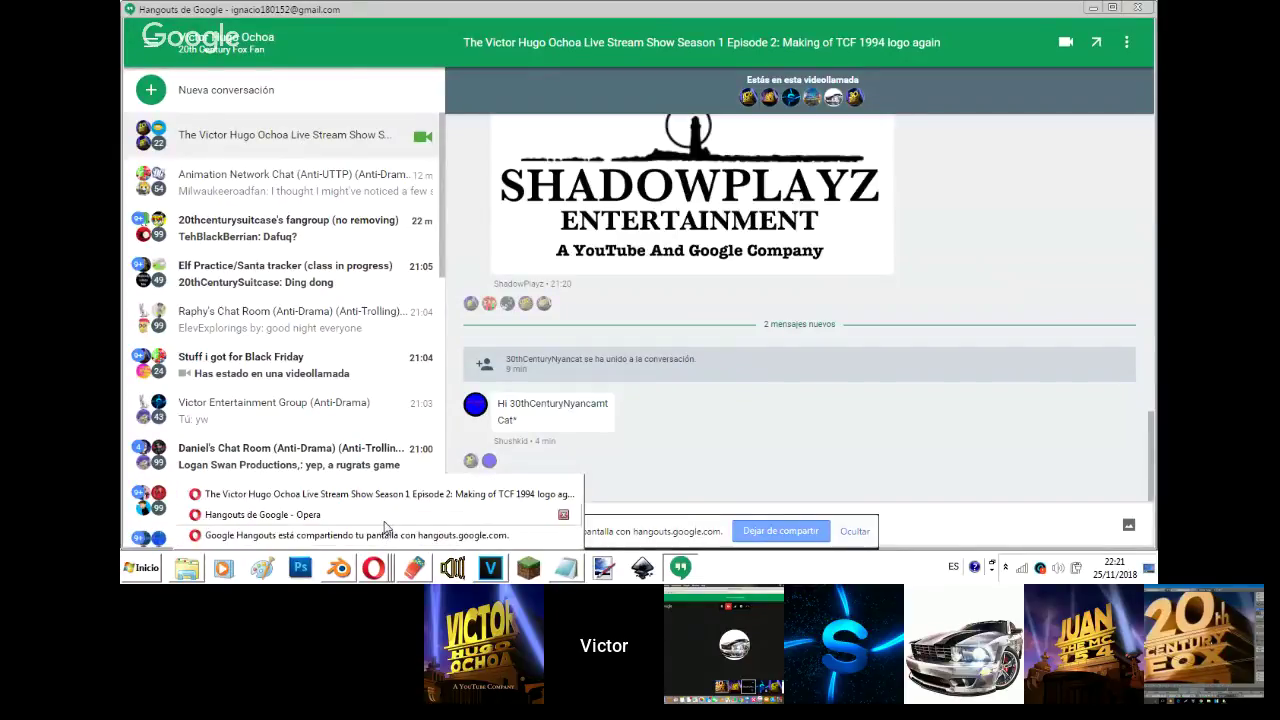
pyautogui.click(384, 518)
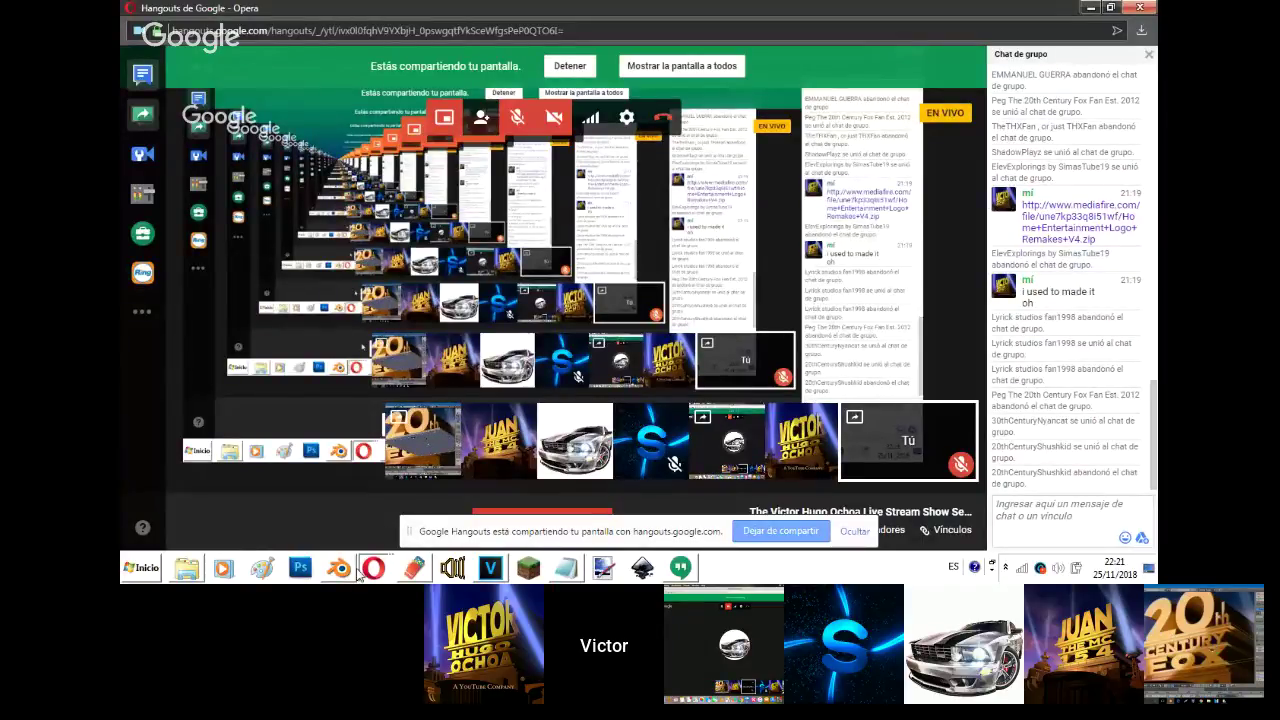
pyautogui.click(361, 572)
pyautogui.click(355, 498)
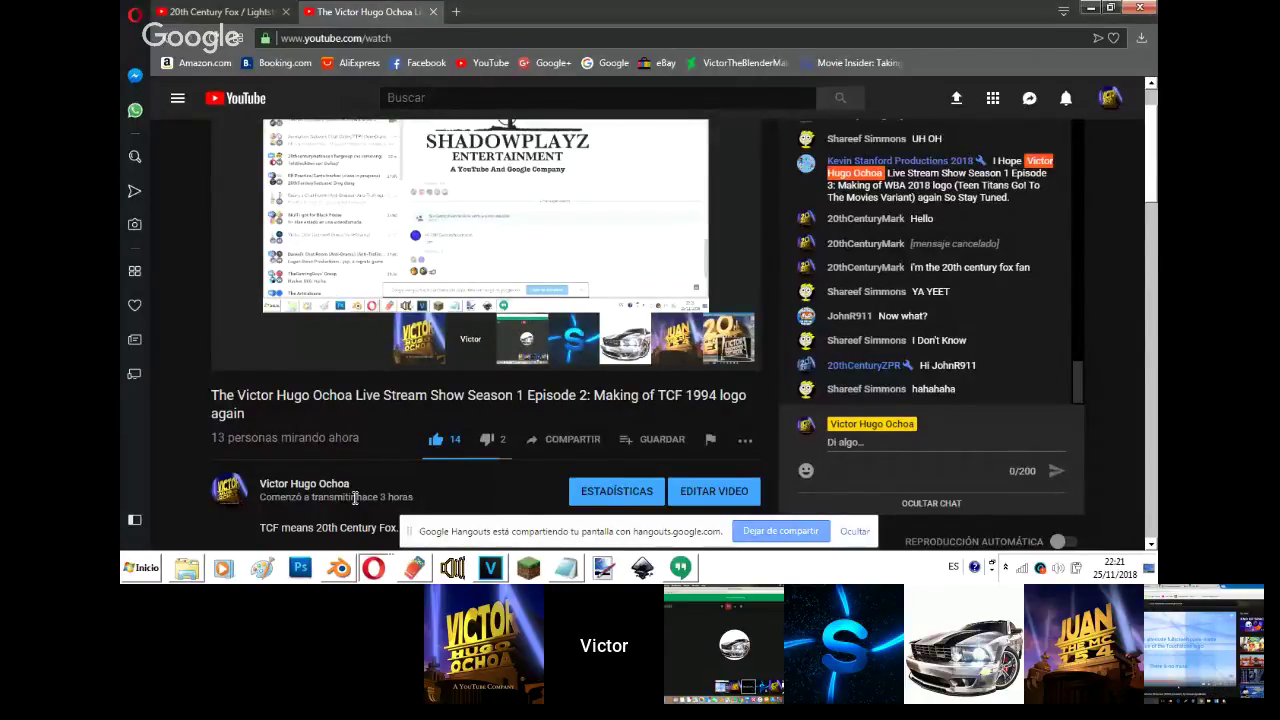
# - Switch back to Blender and start saving the render as an image, browsing to the parent 20th Century Fox folder with thumbnails shown
pyautogui.click(339, 568)
pyautogui.click(224, 487)
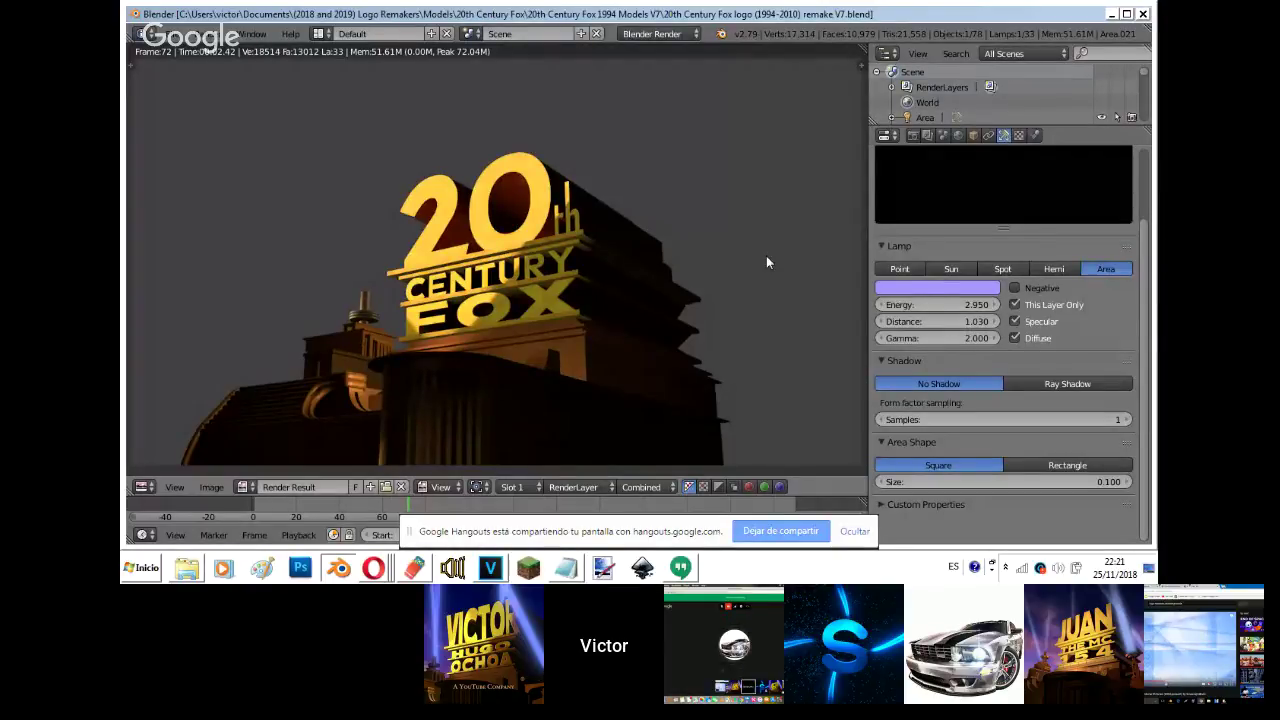
pyautogui.scroll(-2, 766, 262)
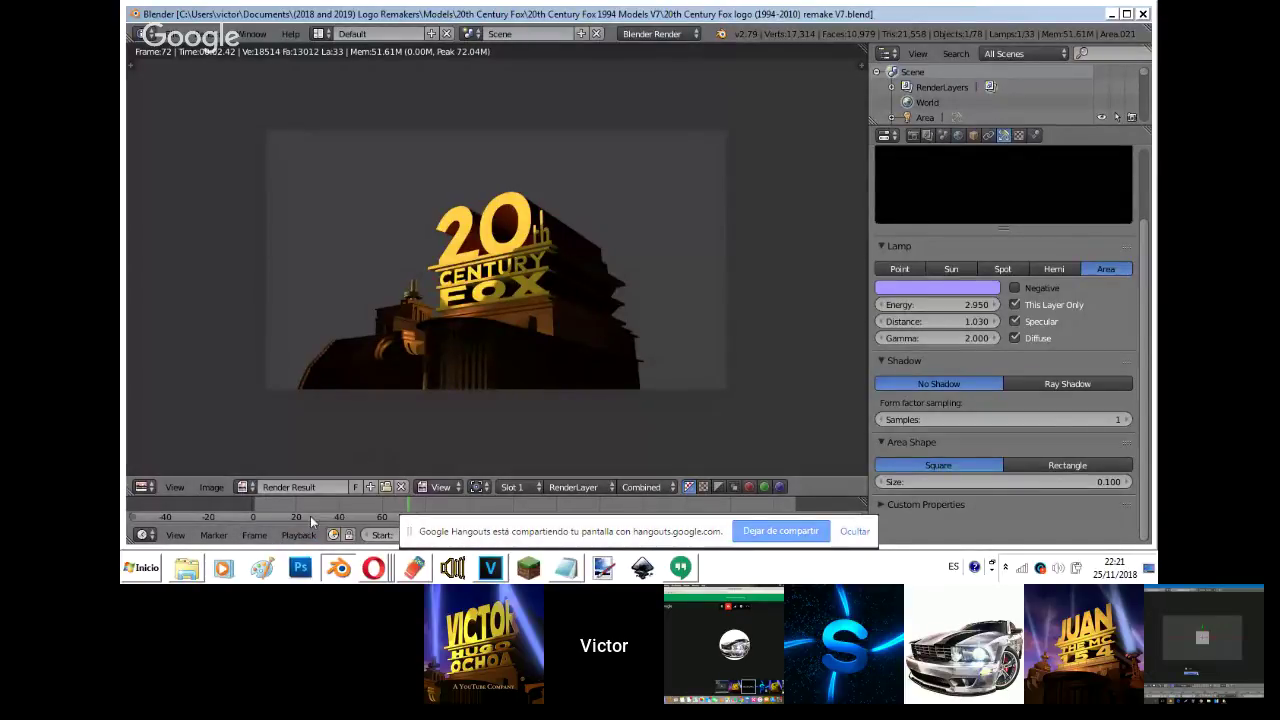
pyautogui.click(211, 487)
pyautogui.click(308, 393)
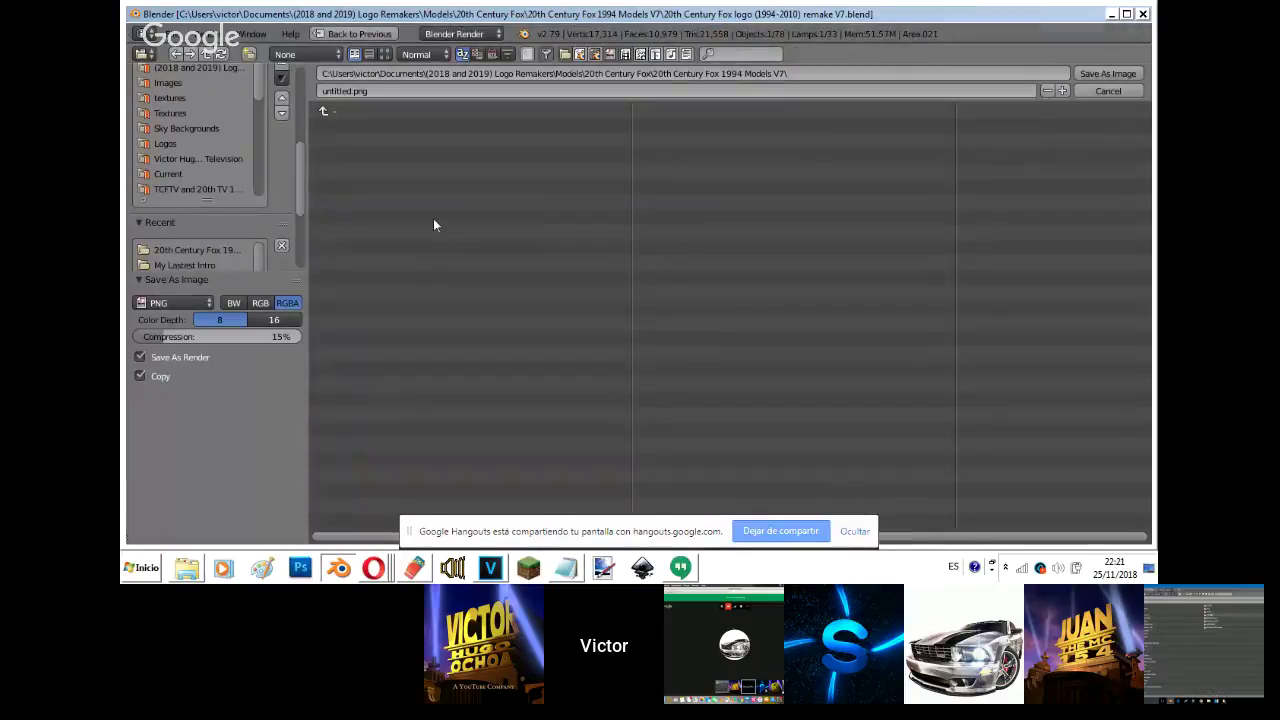
pyautogui.click(384, 54)
pyautogui.doubleClick(399, 155)
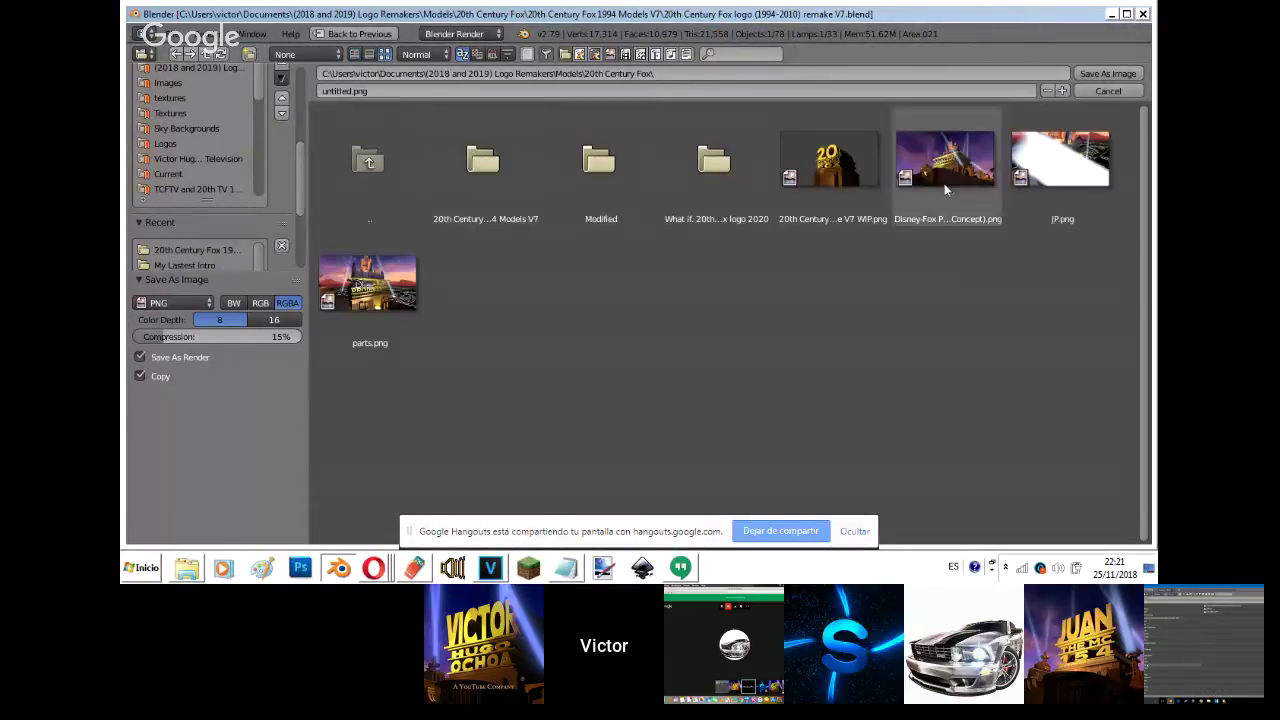
# - Save the render as 20th Century Fox 1994 remake V7 WIP Update.png, reusing the existing WIP image's file name
pyautogui.click(1043, 177)
pyautogui.click(830, 162)
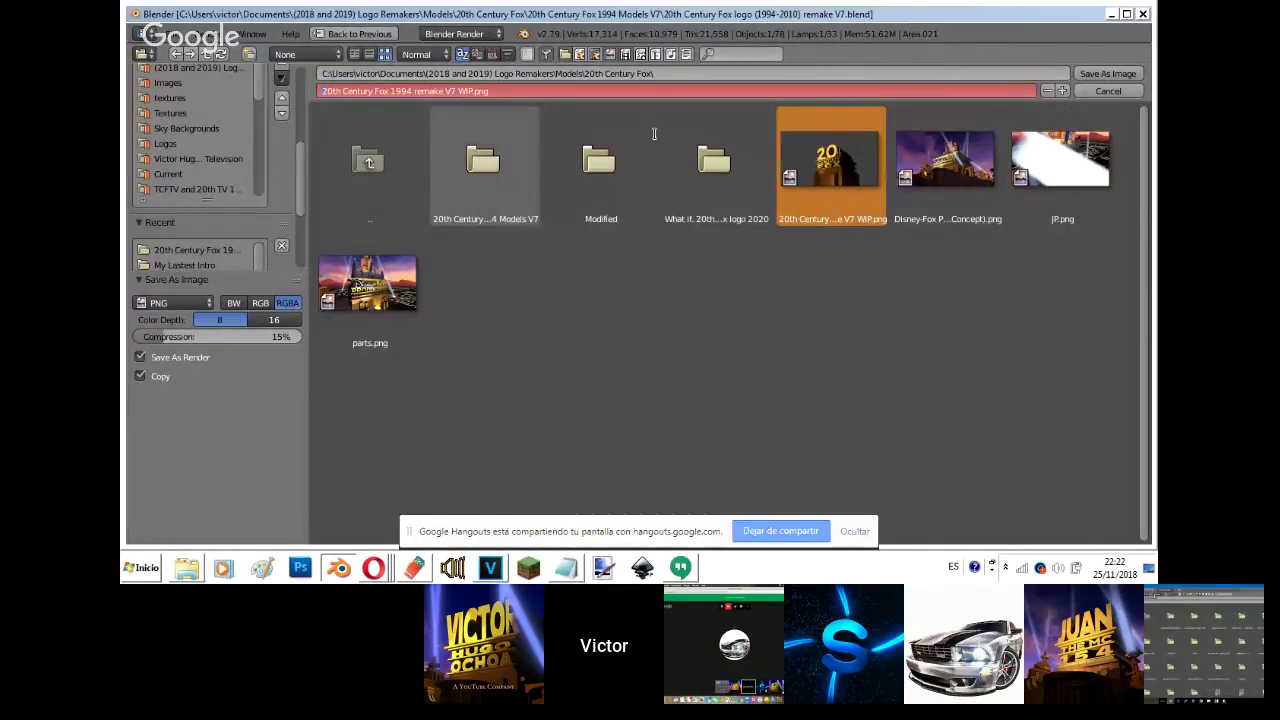
pyautogui.press('Right')
pyautogui.press('Right')
pyautogui.press('Right')
pyautogui.press('Right')
pyautogui.press('Right')
pyautogui.press('Right')
pyautogui.press('Right')
pyautogui.press('Right')
pyautogui.press('Right')
pyautogui.press('Right')
pyautogui.press('Right')
pyautogui.press('Right')
pyautogui.press('Right')
pyautogui.press('Right')
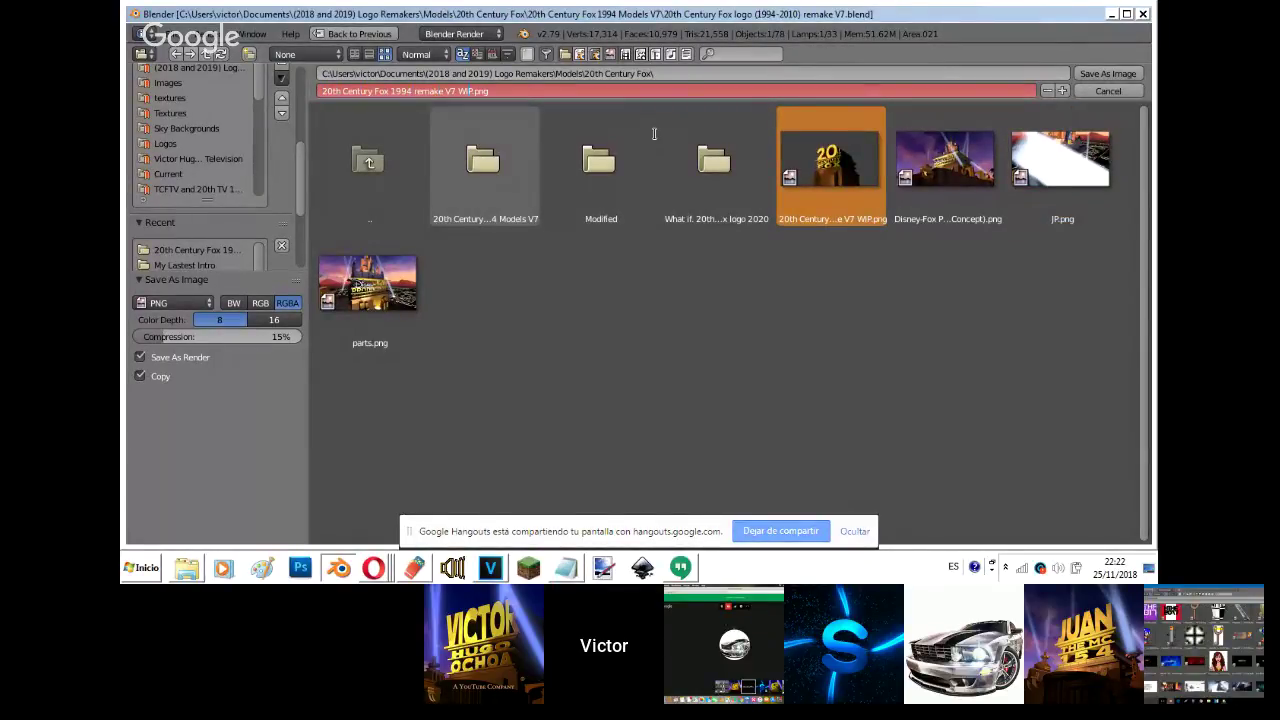
pyautogui.write('Update')
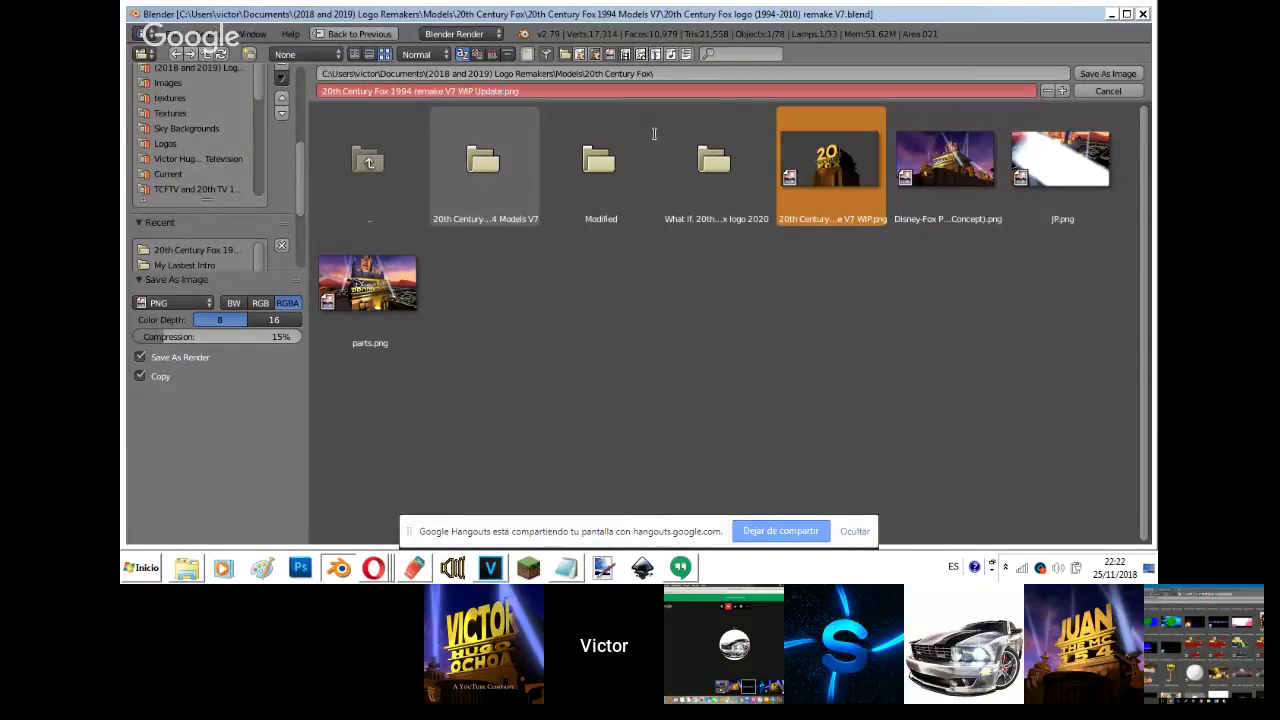
pyautogui.press('Return')
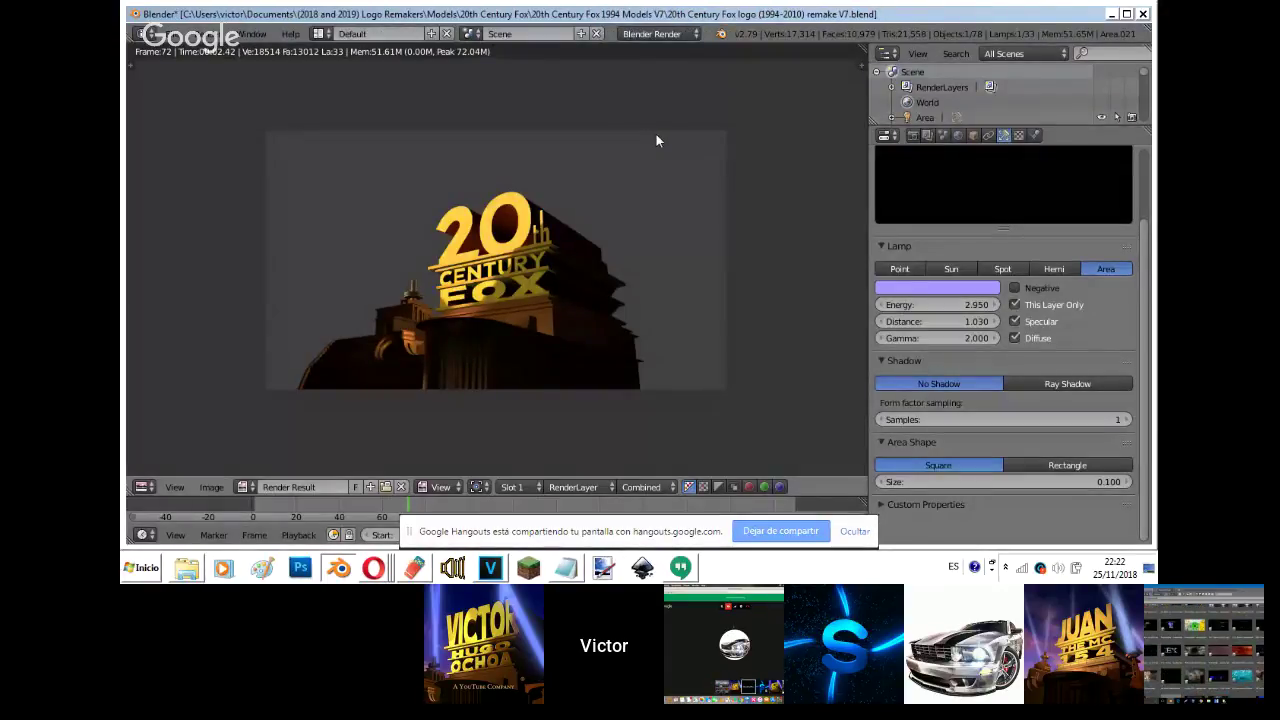
# - Switch to Opera, open Google+ in a new tab and look through the home feed
pyautogui.click(378, 570)
pyautogui.click(380, 491)
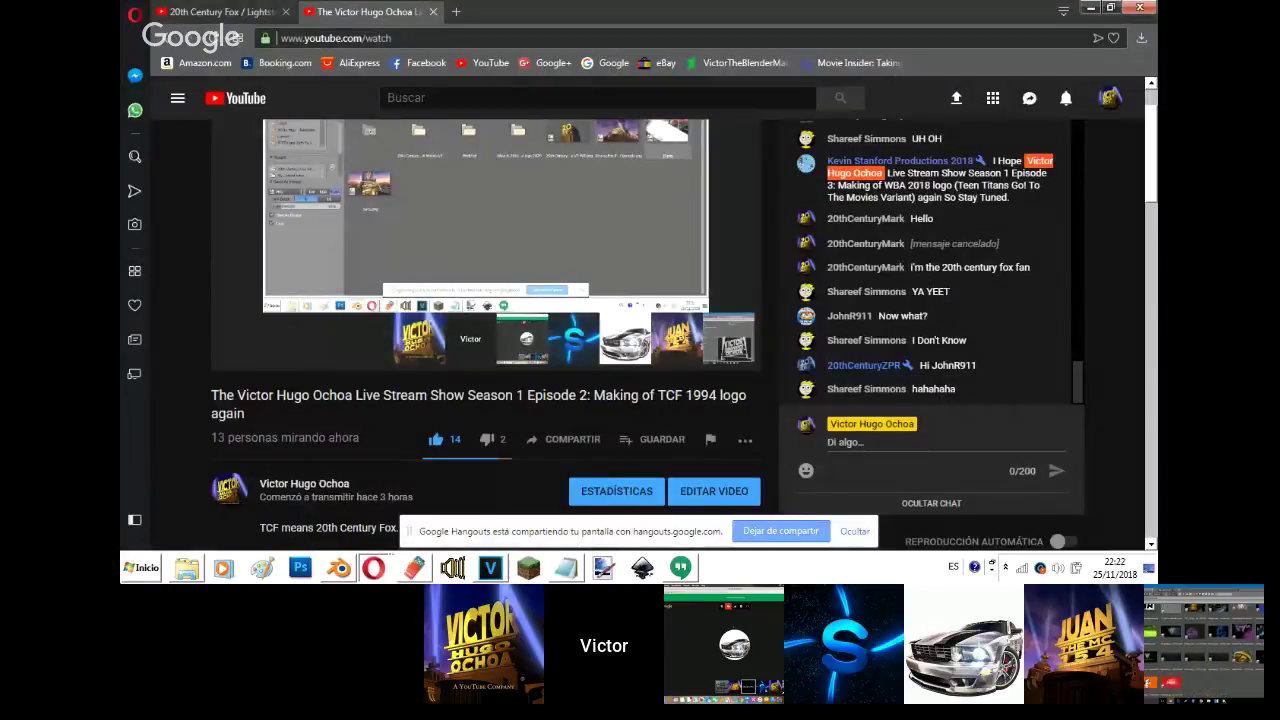
pyautogui.middleClick(553, 67)
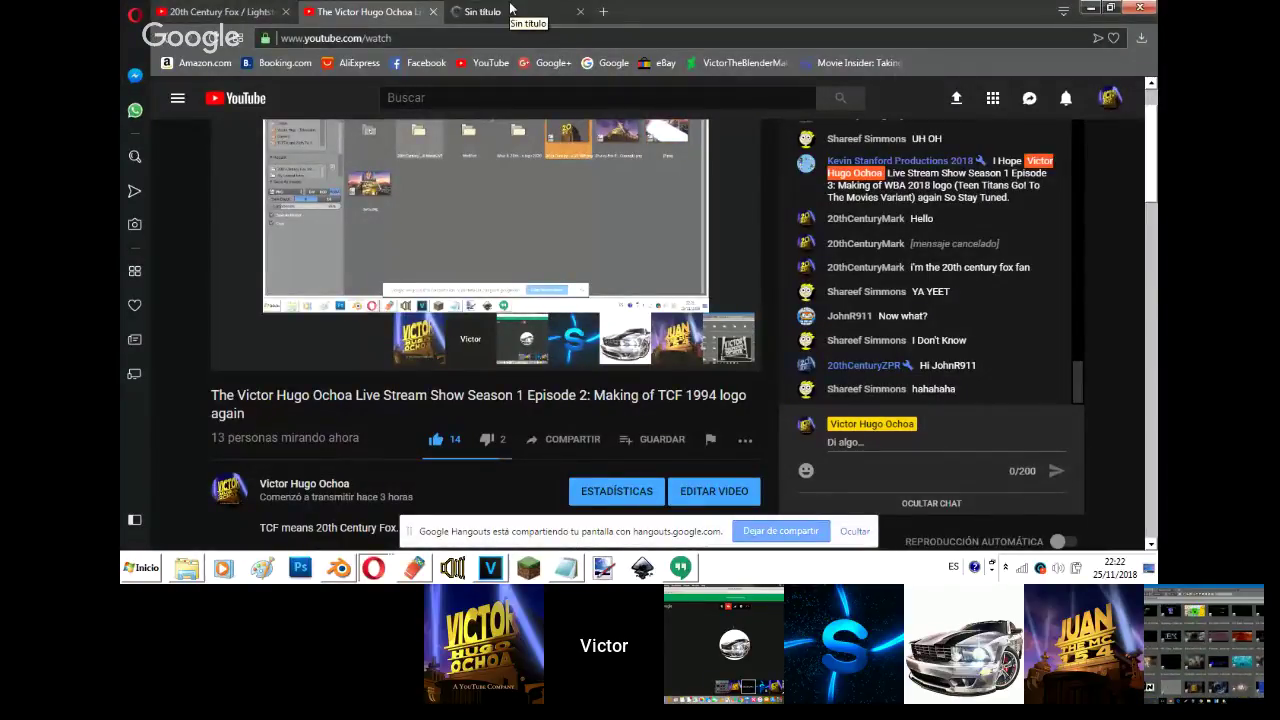
pyautogui.click(510, 11)
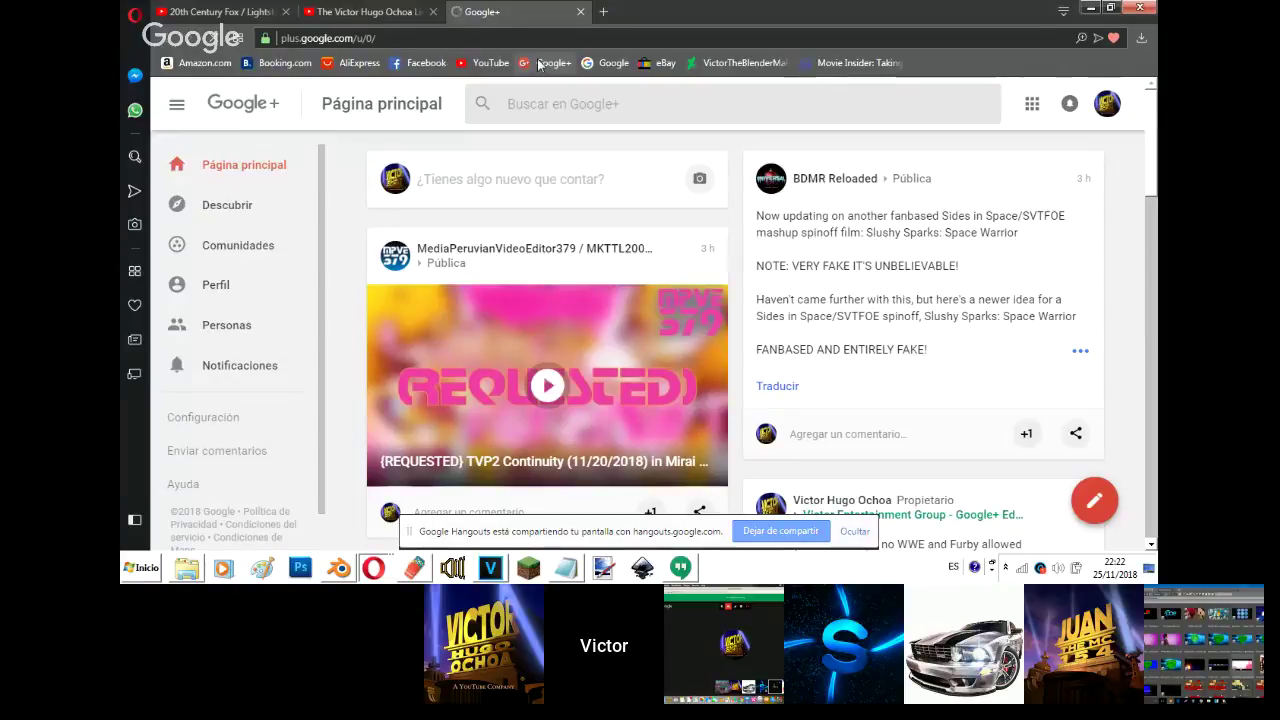
pyautogui.scroll(-5, 1118, 284)
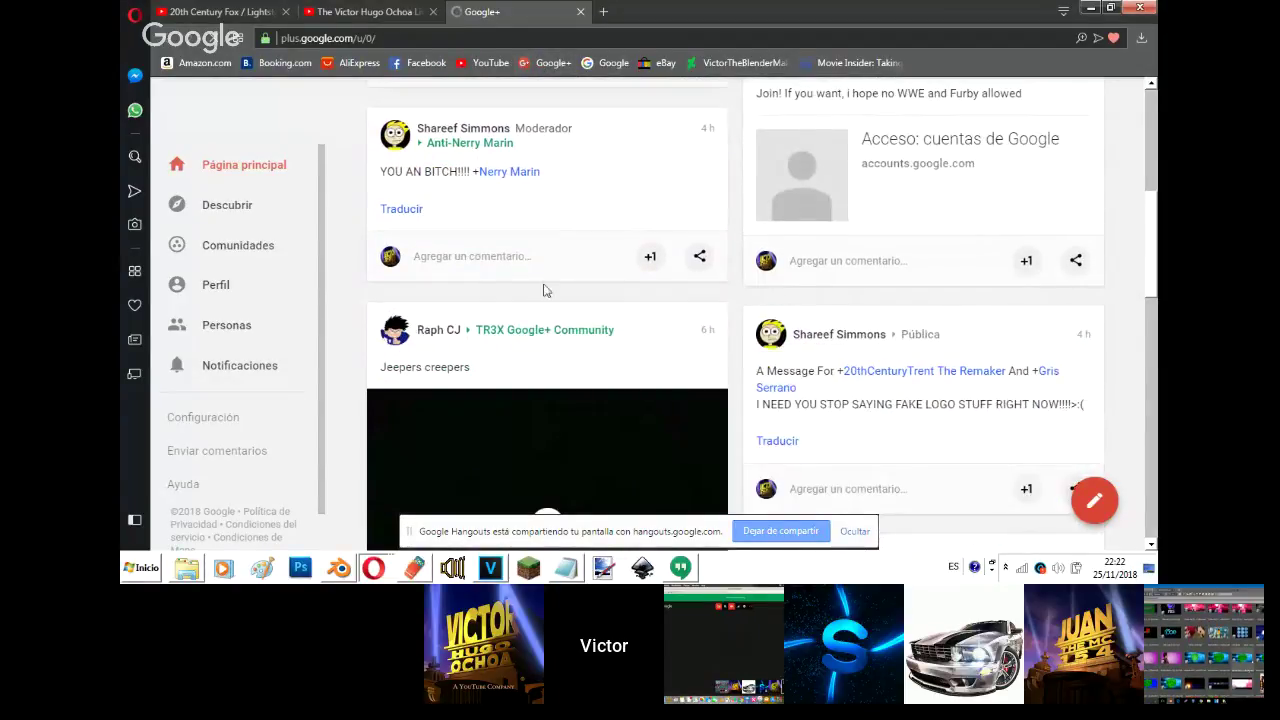
# - Open the Logo Remakes community from the Google+ communities page, checking the Hangouts call and the Blender render while it loads
pyautogui.click(277, 257)
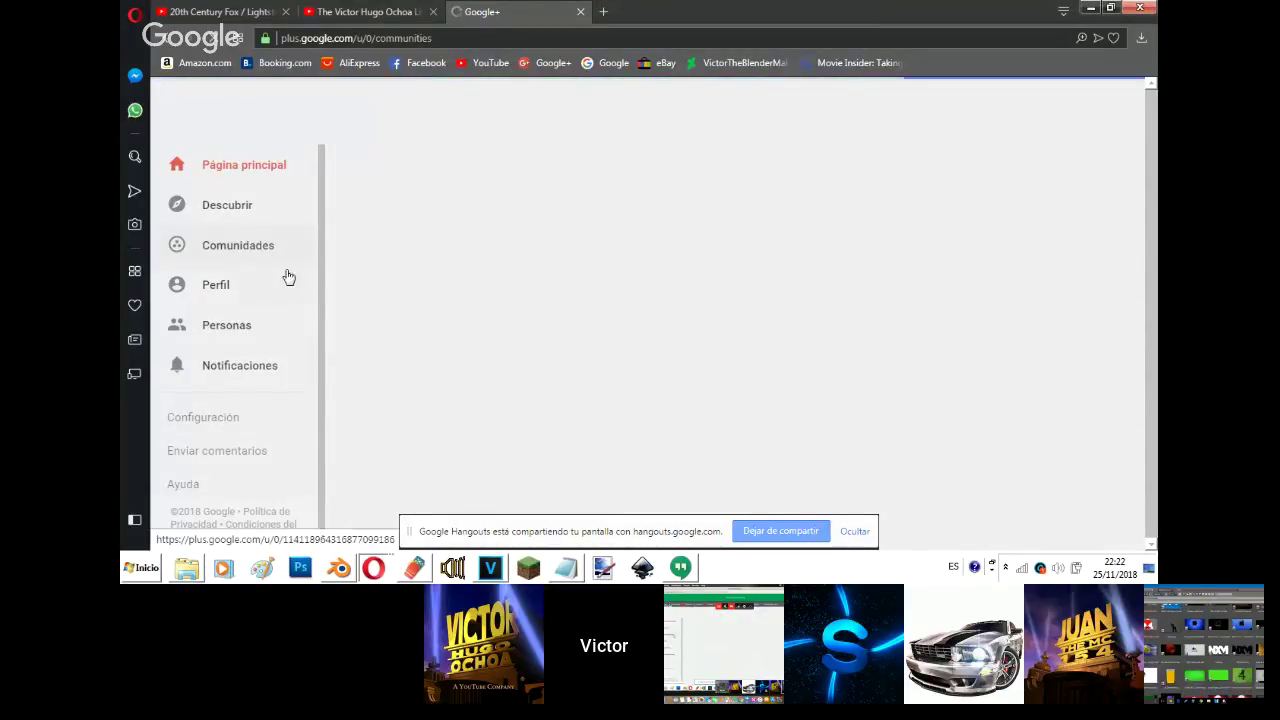
pyautogui.moveTo(385, 568)
pyautogui.click(388, 522)
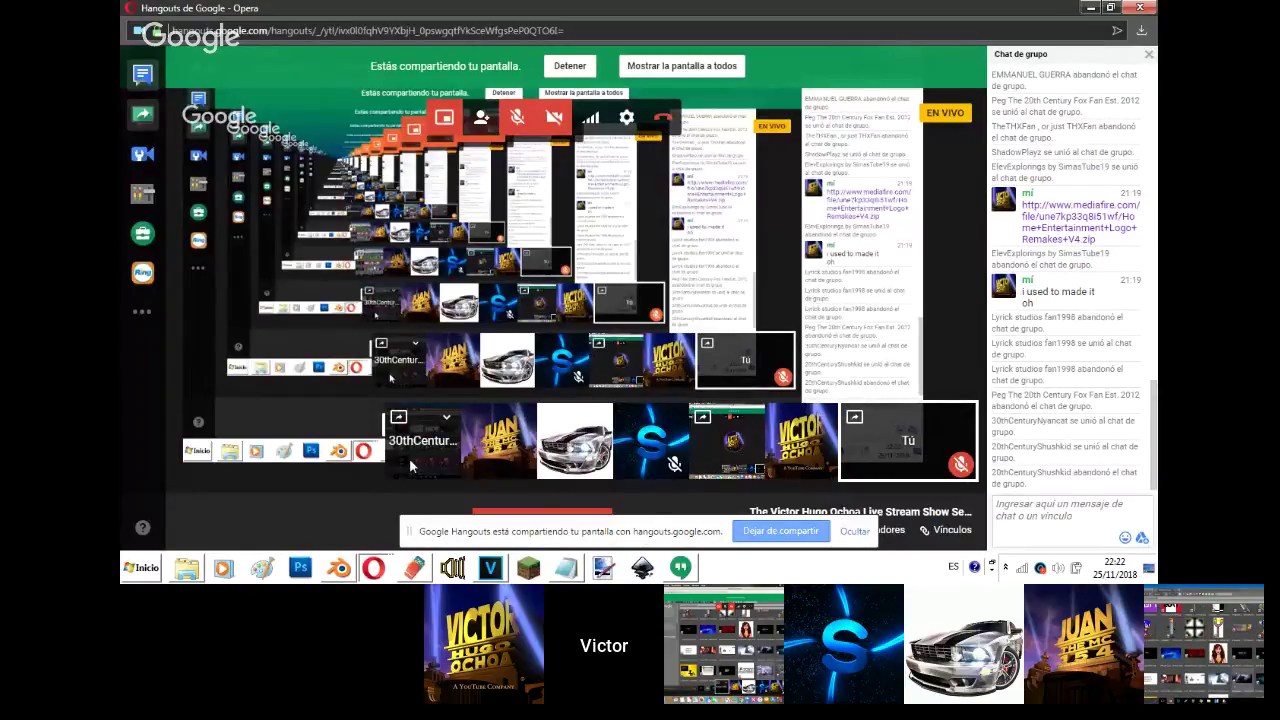
pyautogui.click(339, 568)
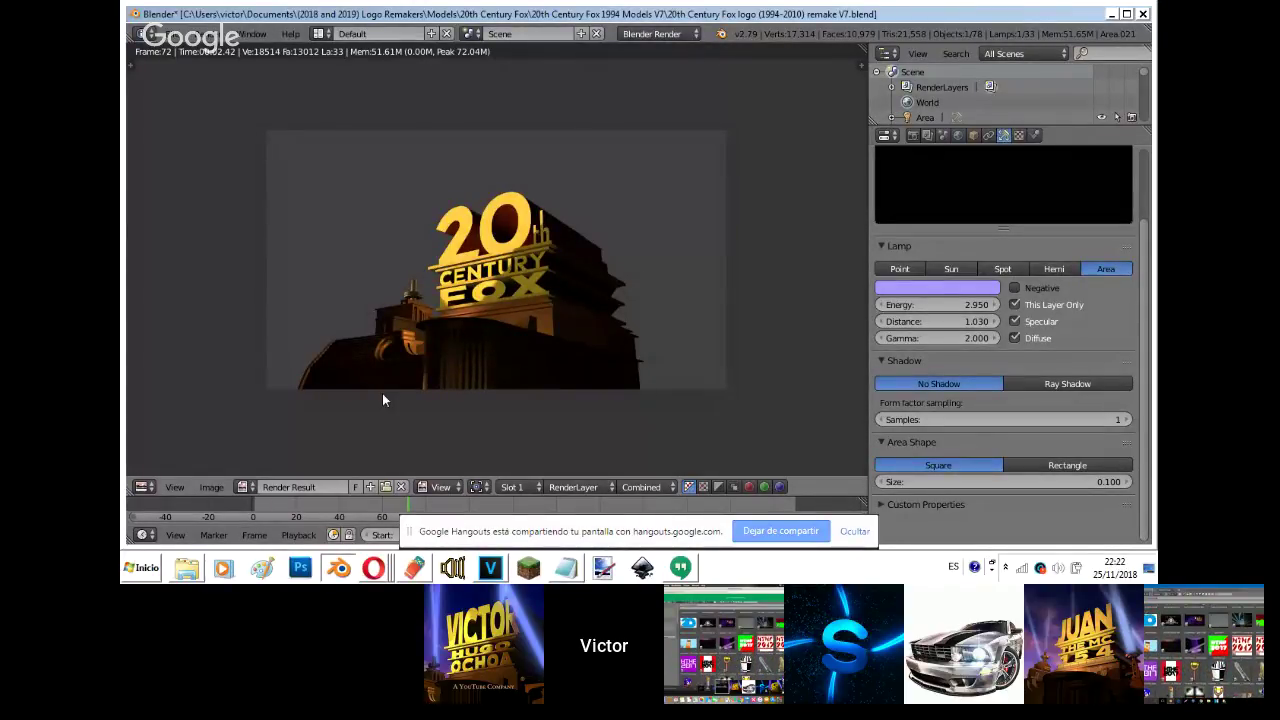
pyautogui.scroll(-2, 382, 400)
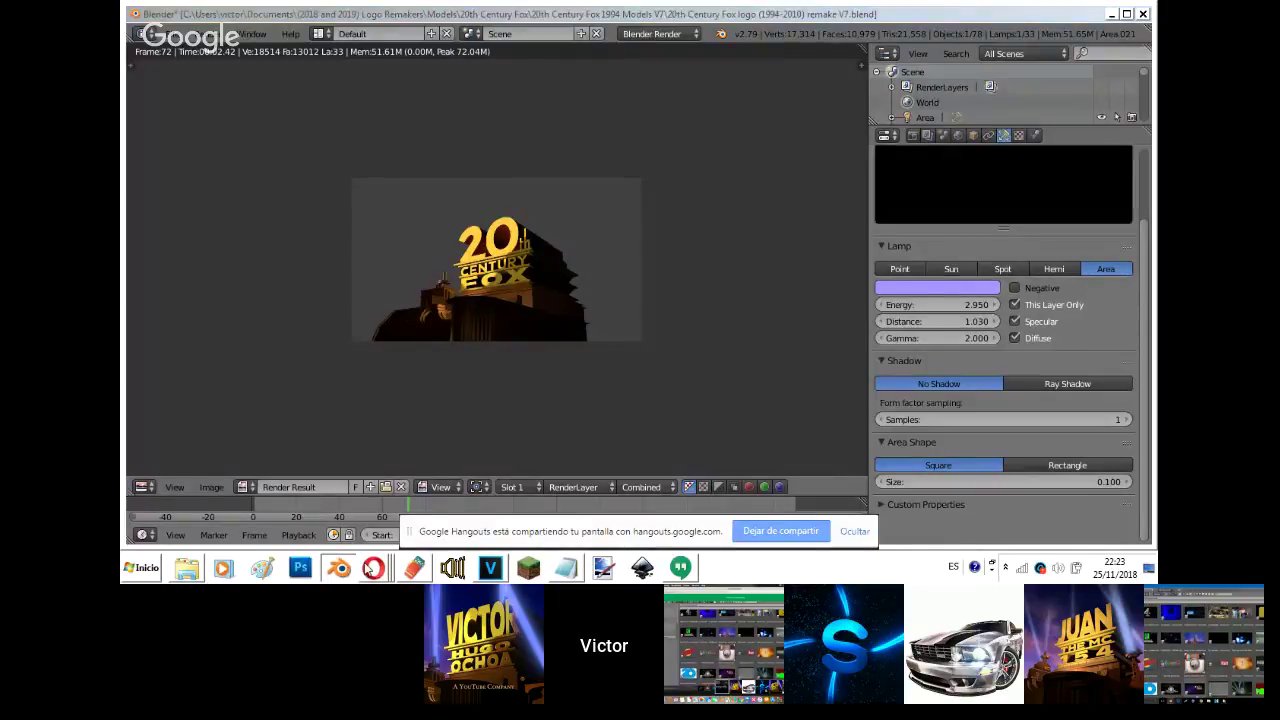
pyautogui.click(373, 567)
pyautogui.click(300, 500)
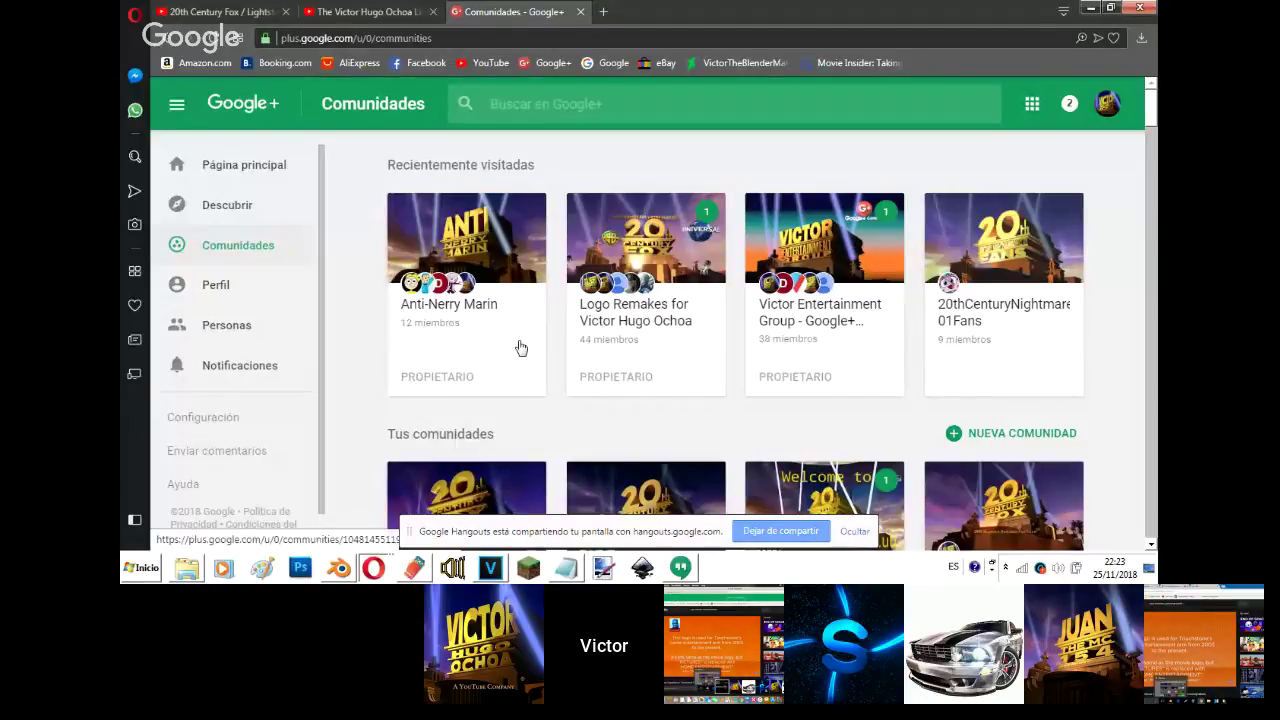
pyautogui.click(706, 234)
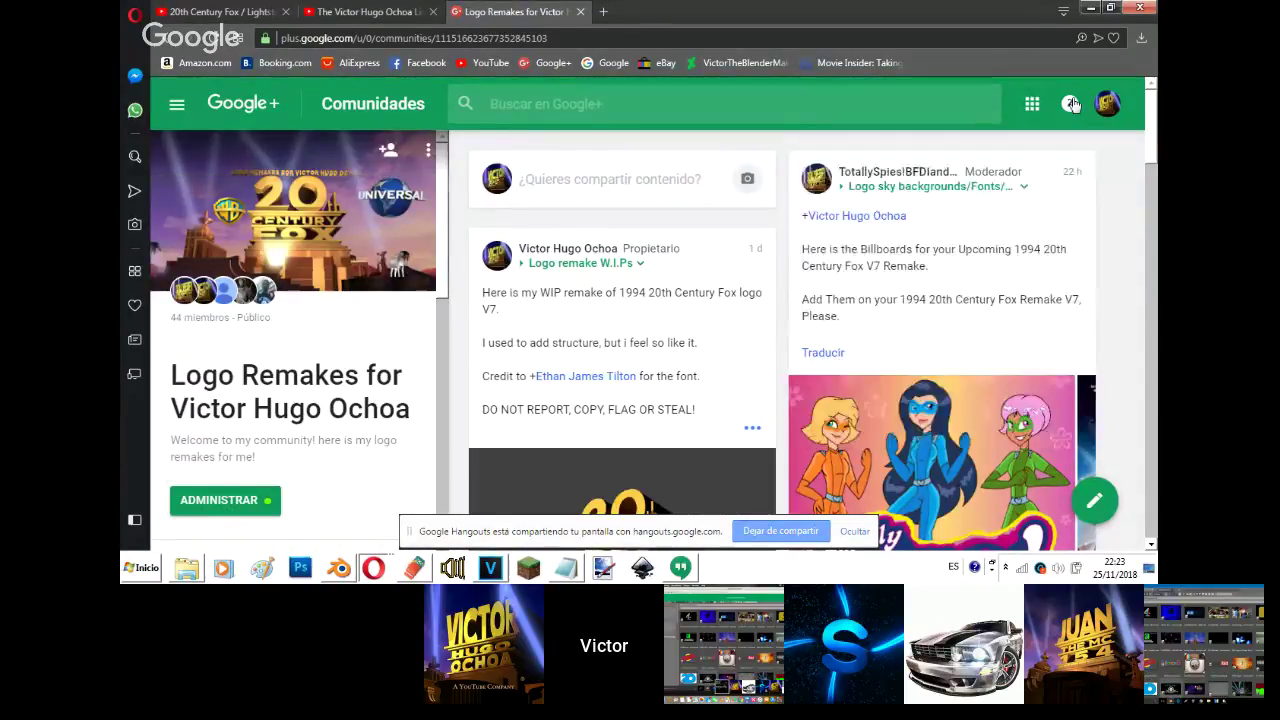
# - Open the notification about being mentioned in a Logo Remakes post and browse its album of billboard images
pyautogui.click(1070, 104)
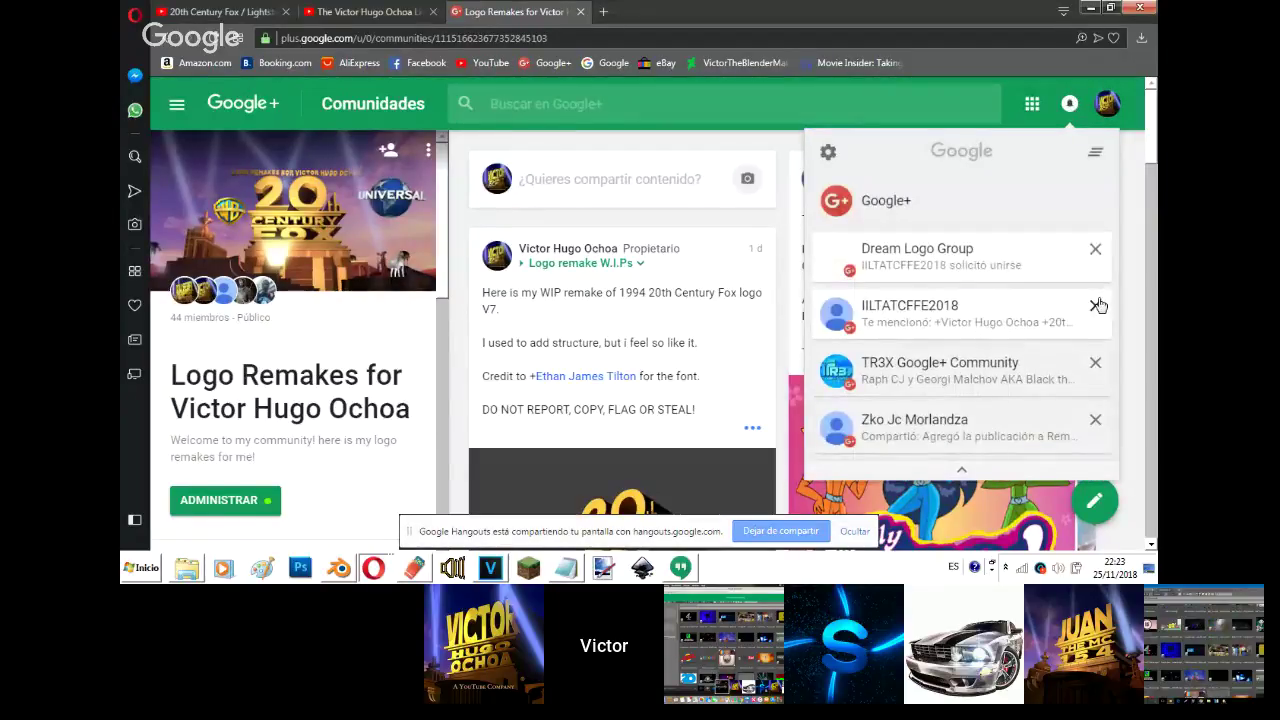
pyautogui.click(1030, 328)
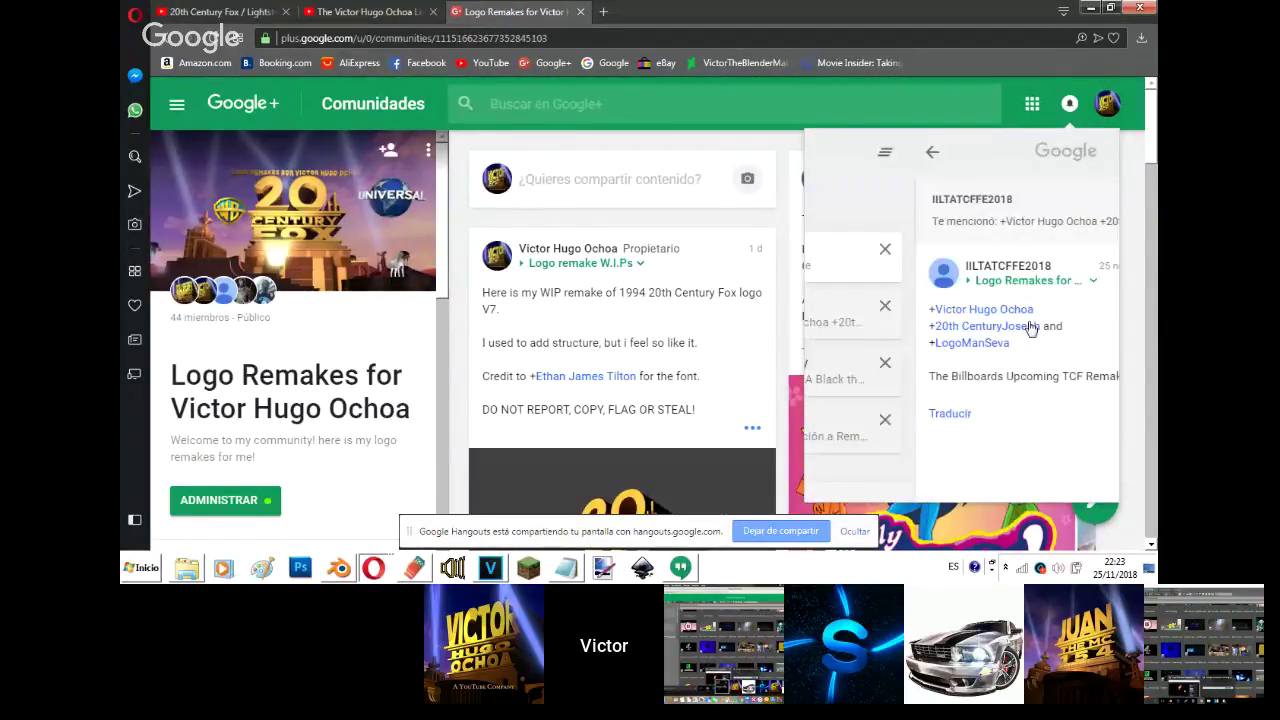
pyautogui.moveTo(1111, 273); pyautogui.dragTo(1110, 350)
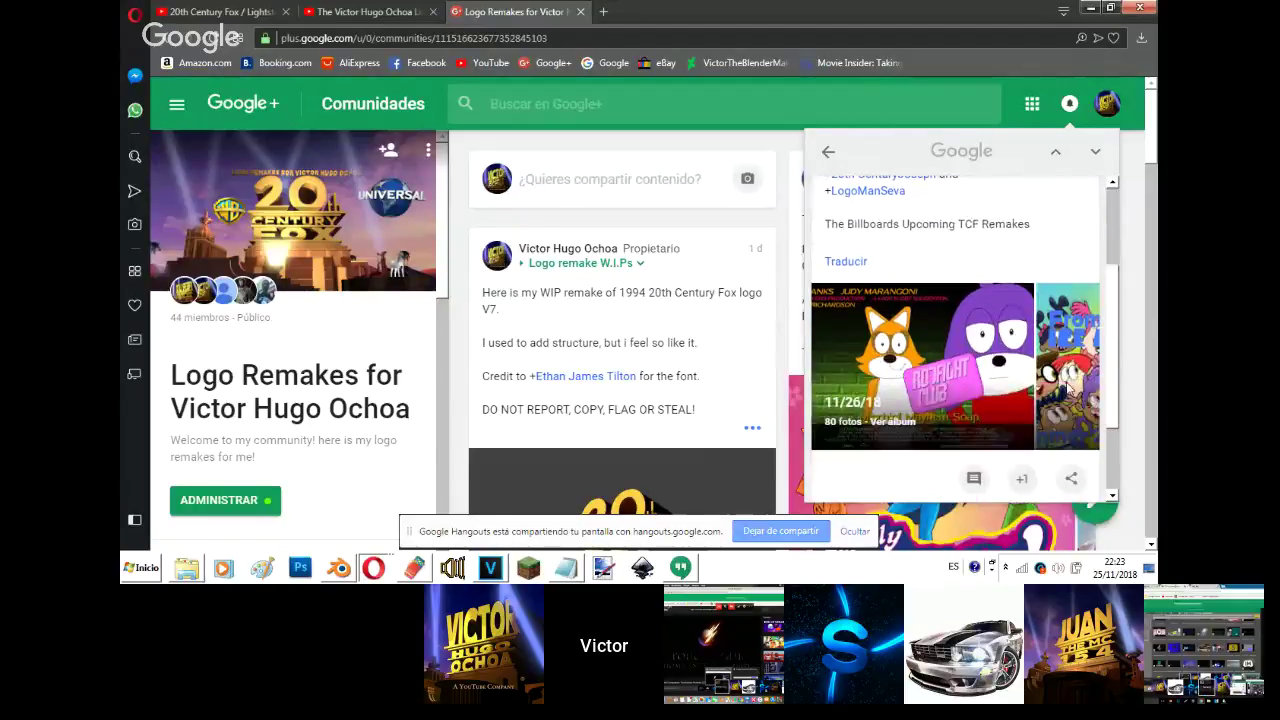
pyautogui.scroll(-2, 1066, 400)
pyautogui.scroll(1, 1070, 400)
pyautogui.click(1078, 330)
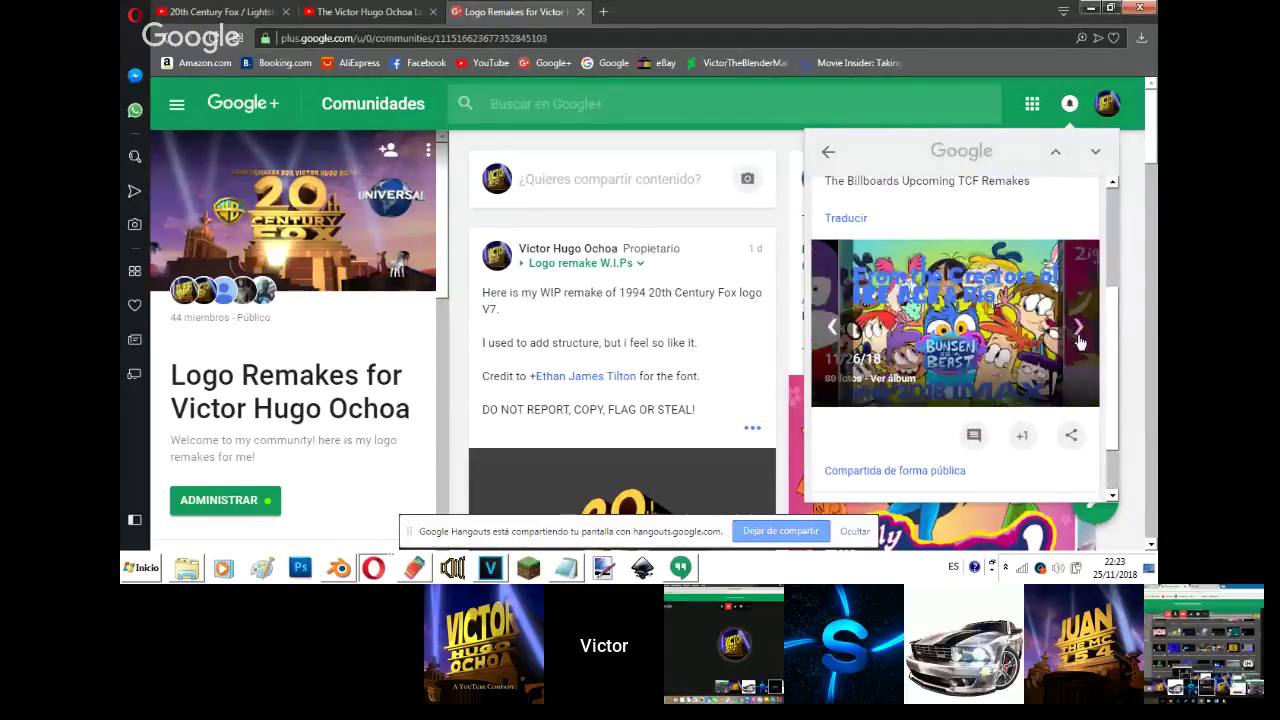
pyautogui.click(1079, 340)
pyautogui.click(1079, 340)
pyautogui.click(1079, 340)
pyautogui.click(1079, 340)
pyautogui.click(1079, 342)
pyautogui.scroll(-1, 1050, 410)
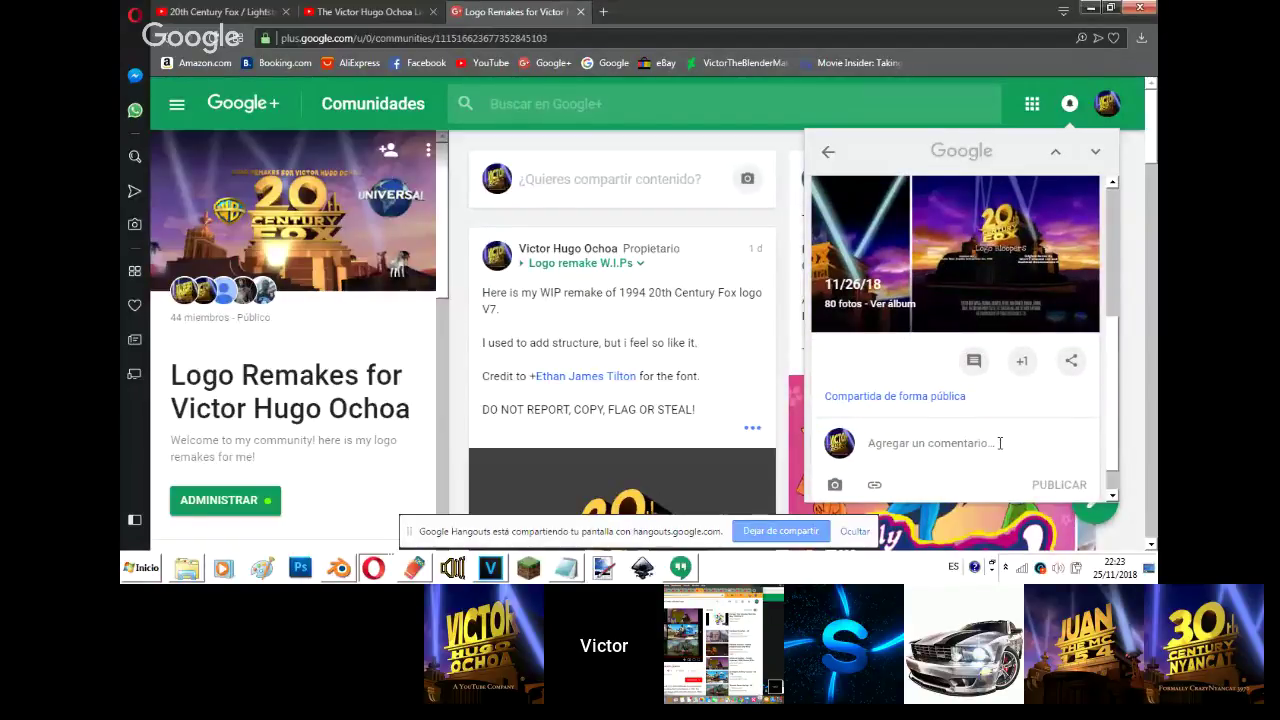
# - Publish the comment "I'm NOT going to add billboards anymore, it's very annoying." on the billboards post
pyautogui.write("I'm NOT going to add billbo")
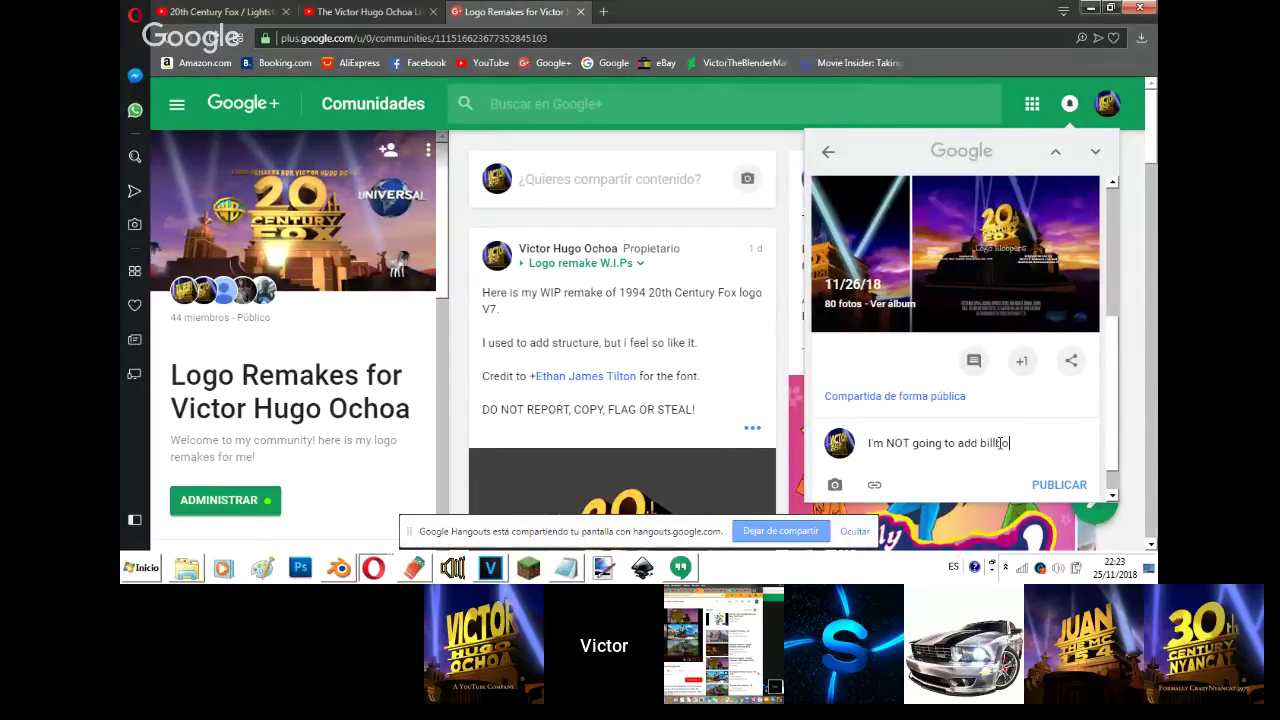
pyautogui.write('ards anymore.')
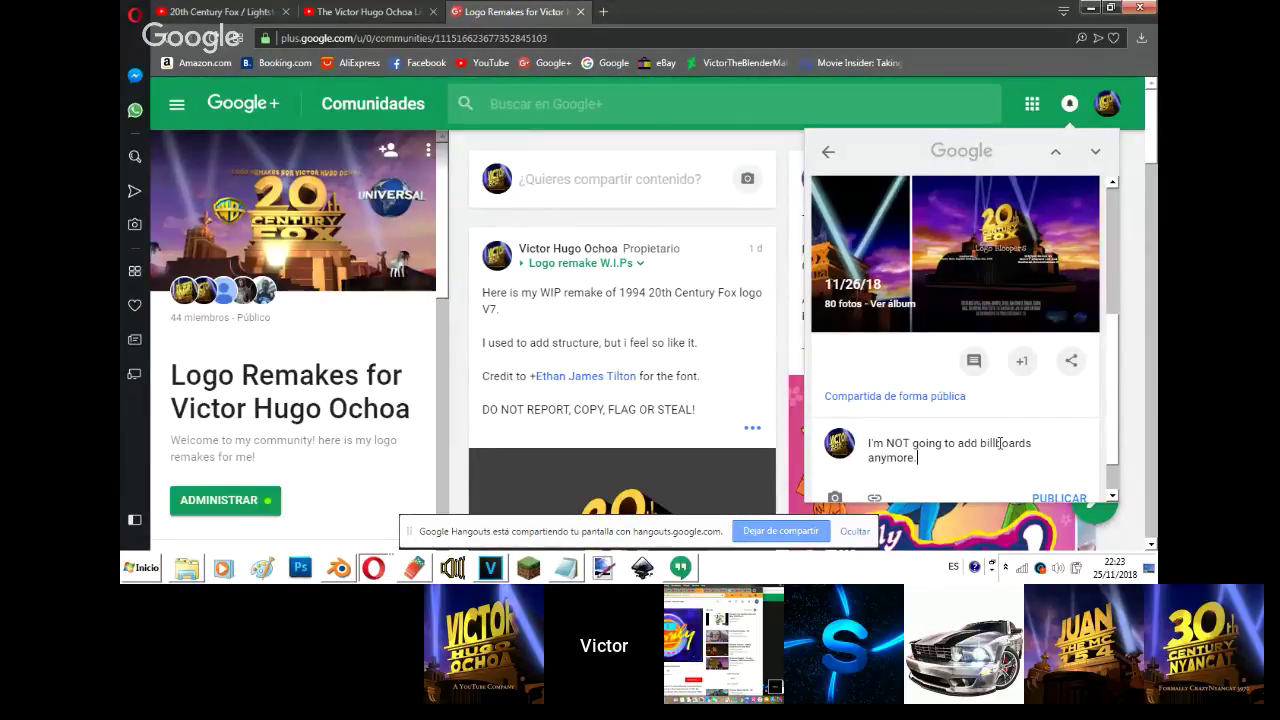
pyautogui.press('BackSpace')
pyautogui.write(", it's ve")
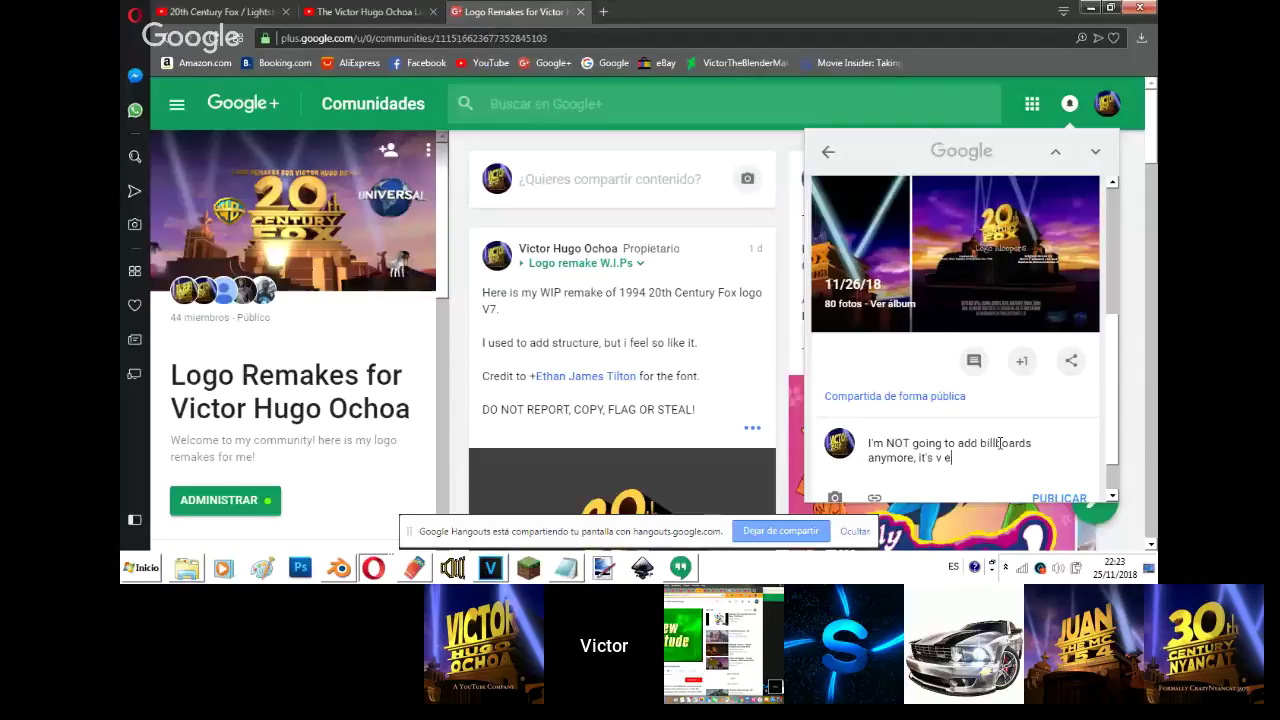
pyautogui.write('ry anno')
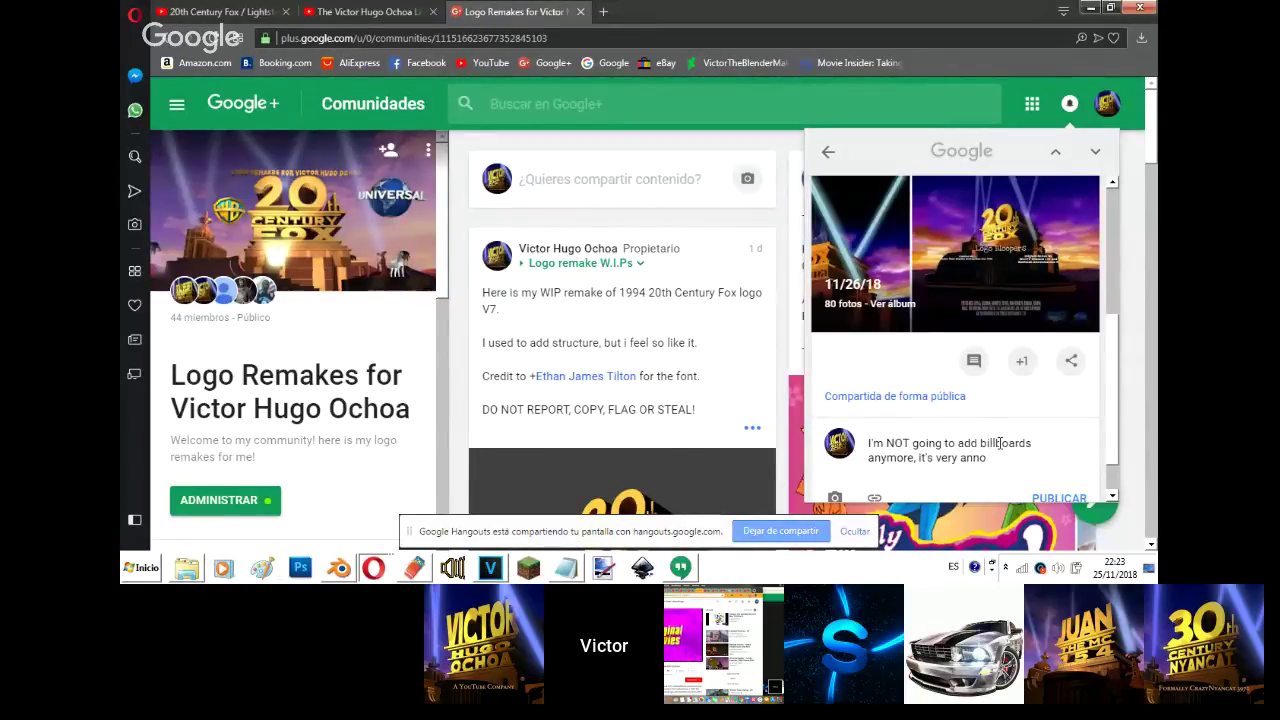
pyautogui.write('ting.')
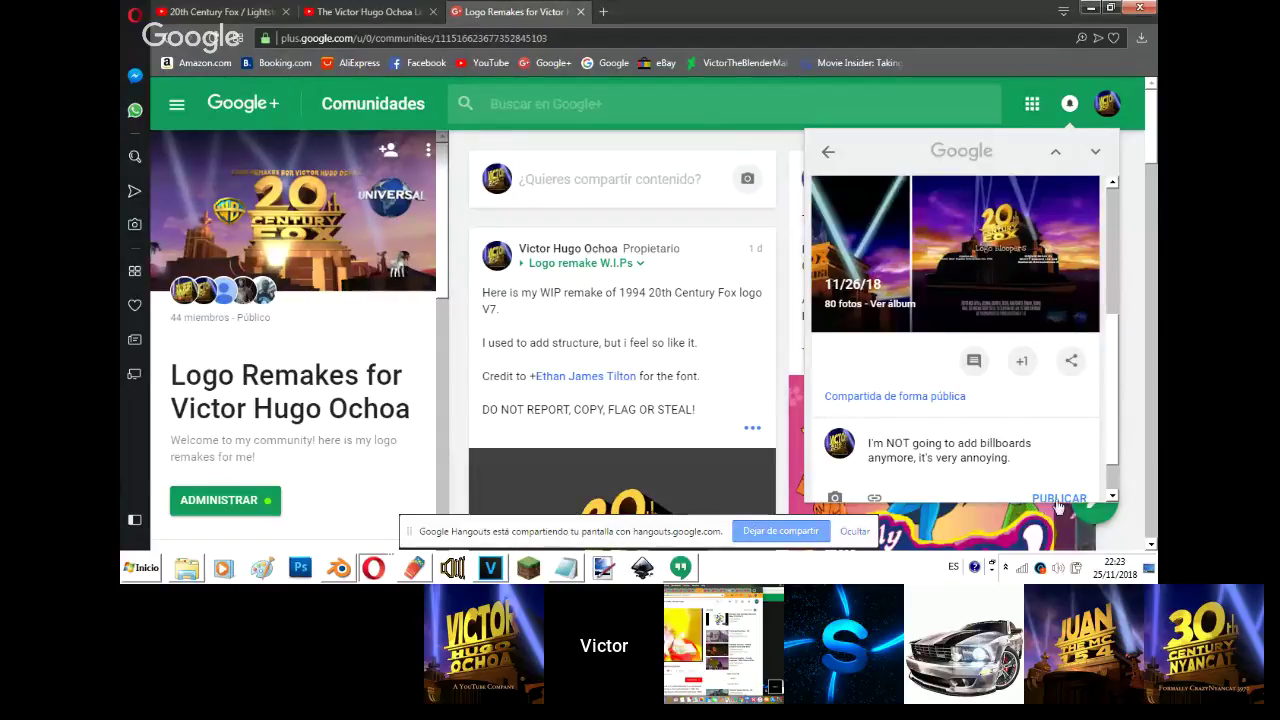
pyautogui.click(1057, 499)
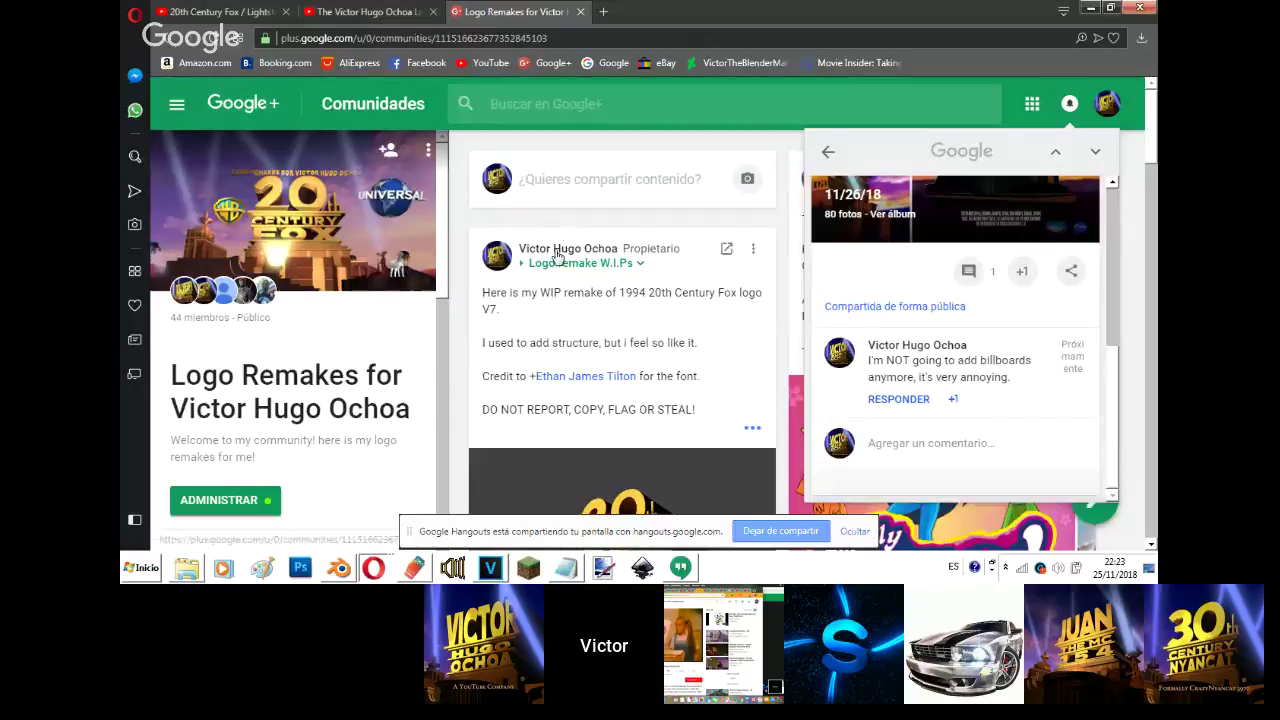
# - Close the notifications, skim the community's posts and stop sharing the screen with Hangouts
pyautogui.click(633, 136)
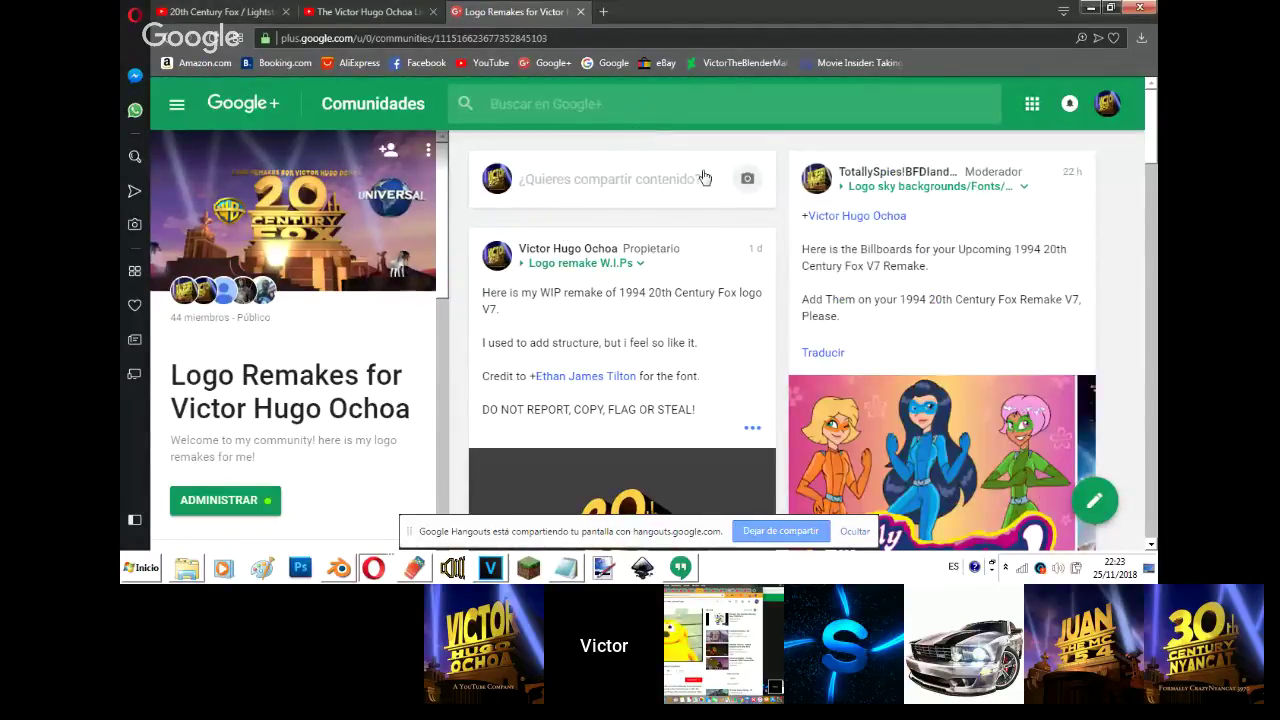
pyautogui.scroll(-10, 1138, 277)
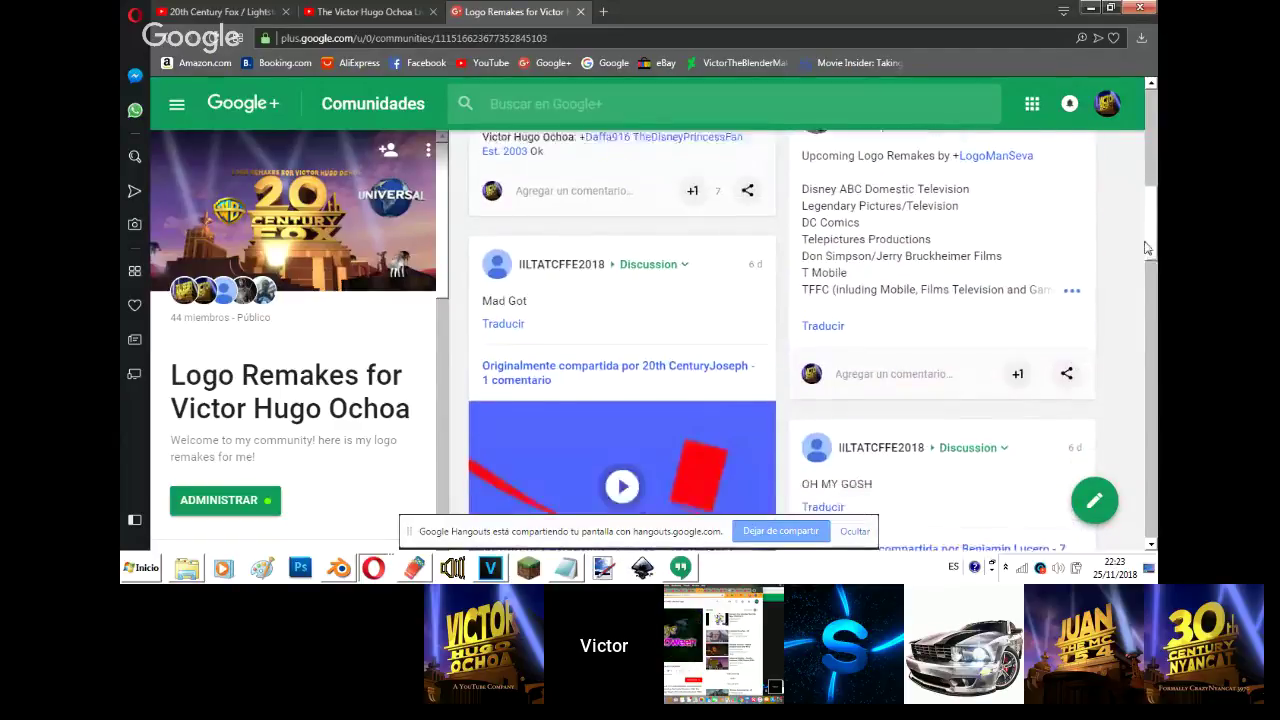
pyautogui.scroll(10, 1138, 277)
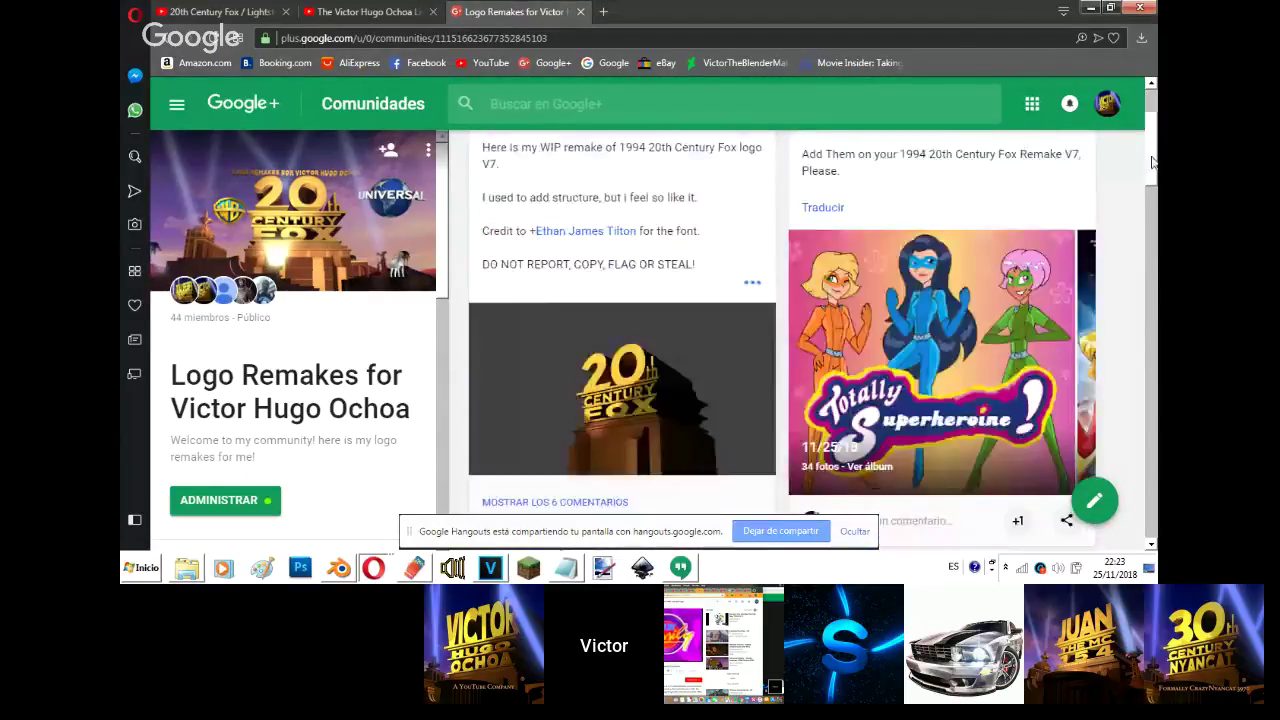
pyautogui.click(797, 530)
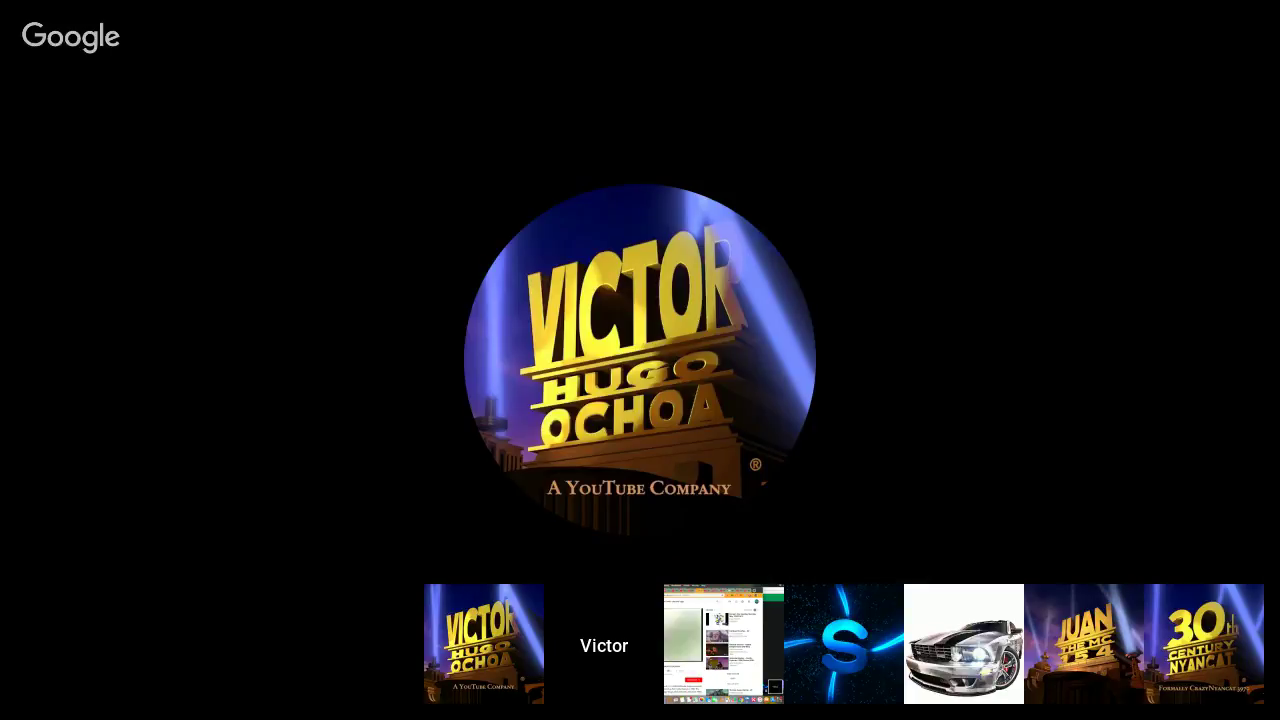
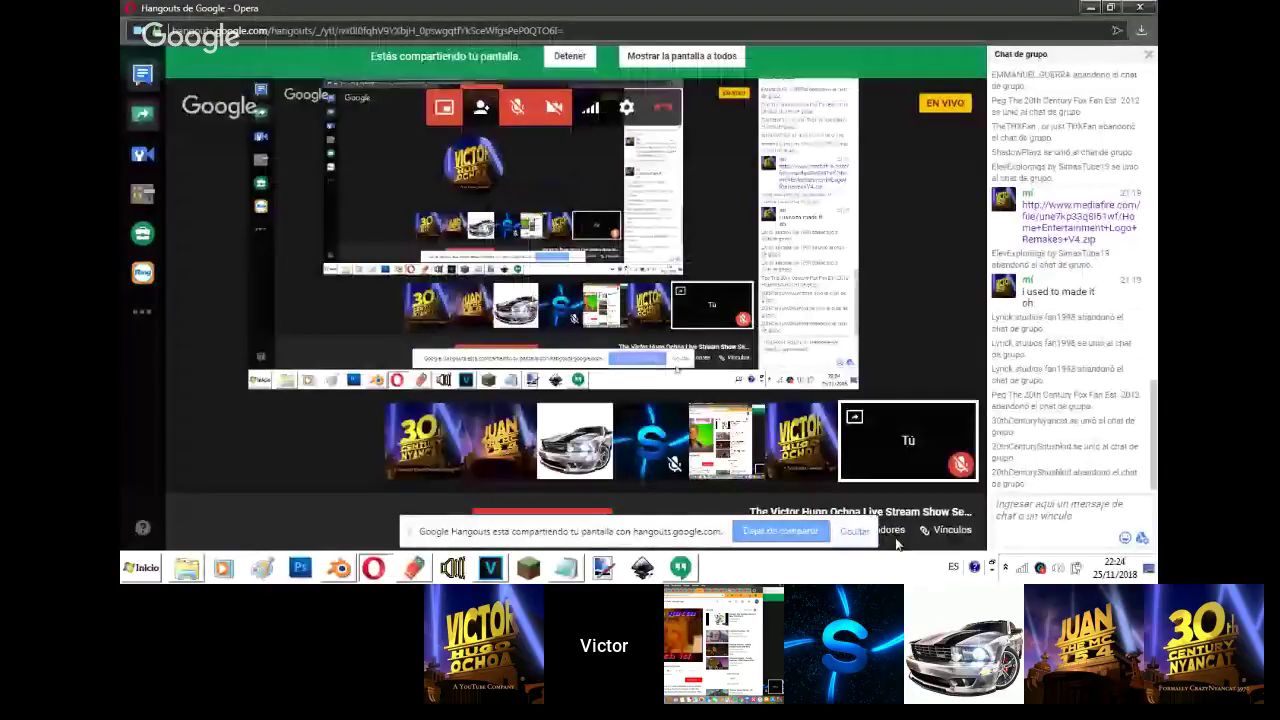
# - Switch to Hangouts to check the live stream's group conversation and return to the Logo Remakes community in Opera
pyautogui.click(691, 572)
pyautogui.click(374, 568)
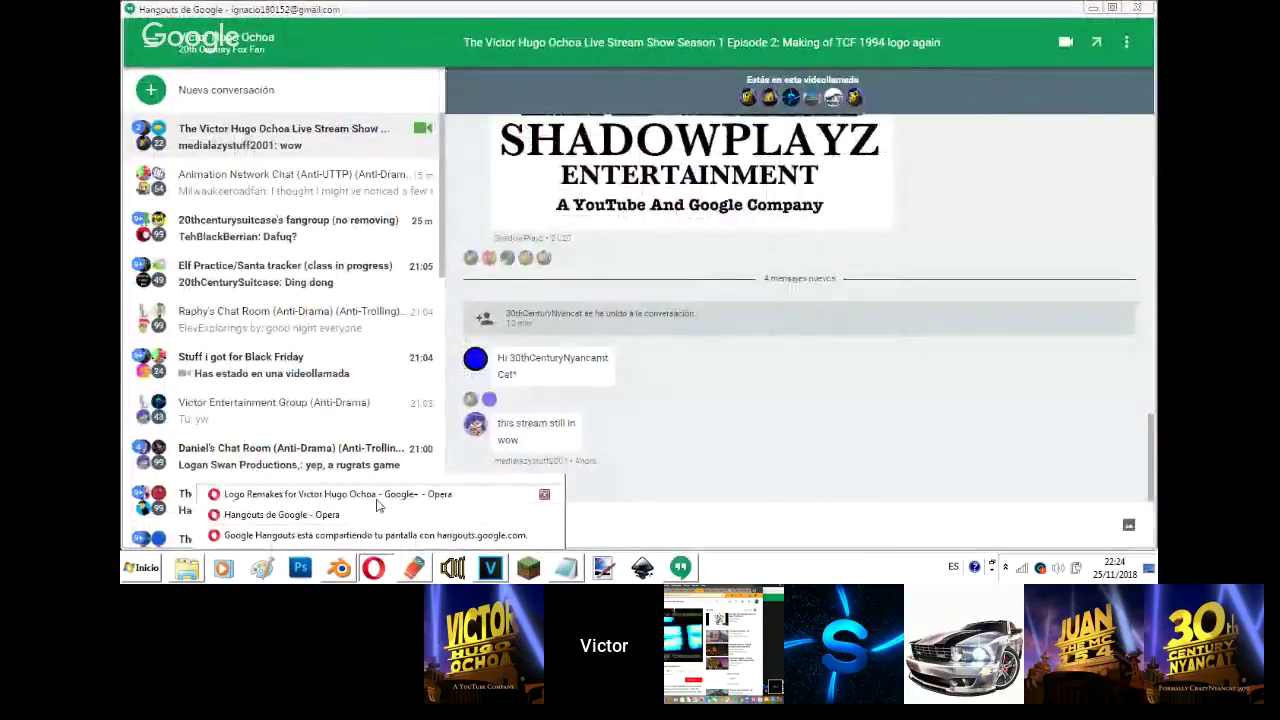
pyautogui.click(377, 497)
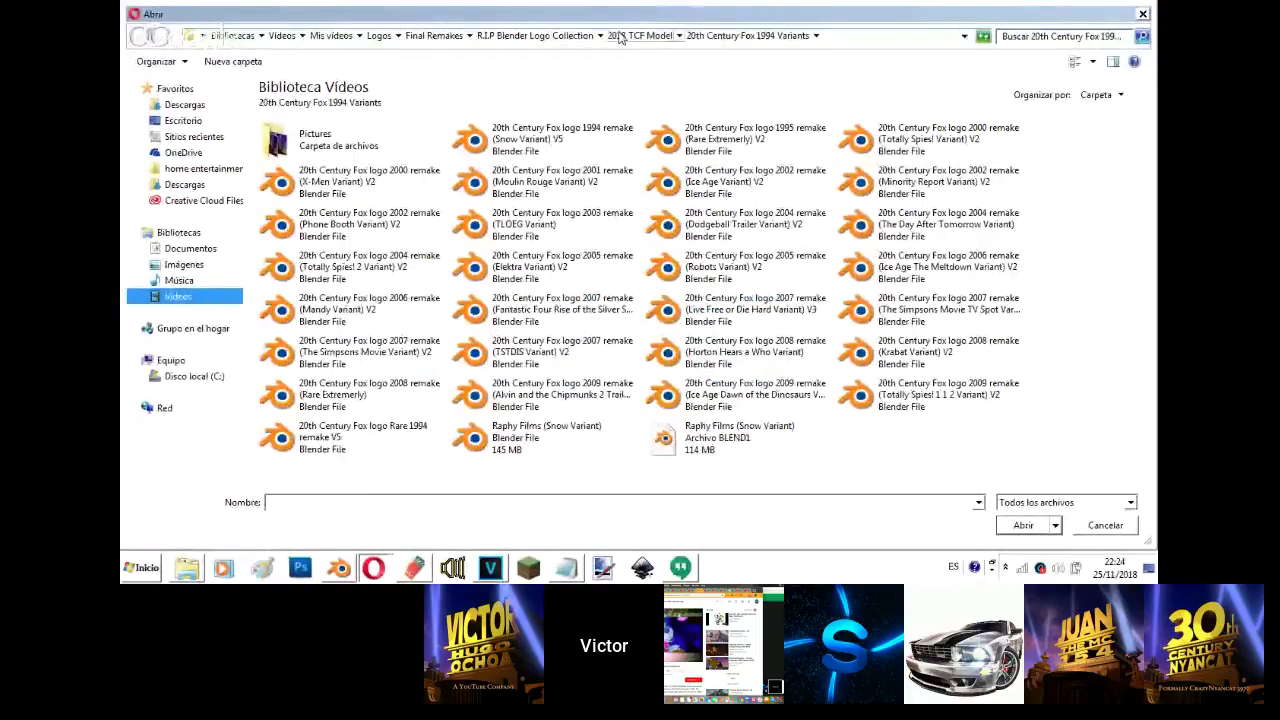
# - Attach 20th Century Fox 1994 remake V7 WIP Updated from the Documents folder (2018 and 2019) Logo Remakers/Models/20th Century Fox to the new community post
pyautogui.click(628, 36)
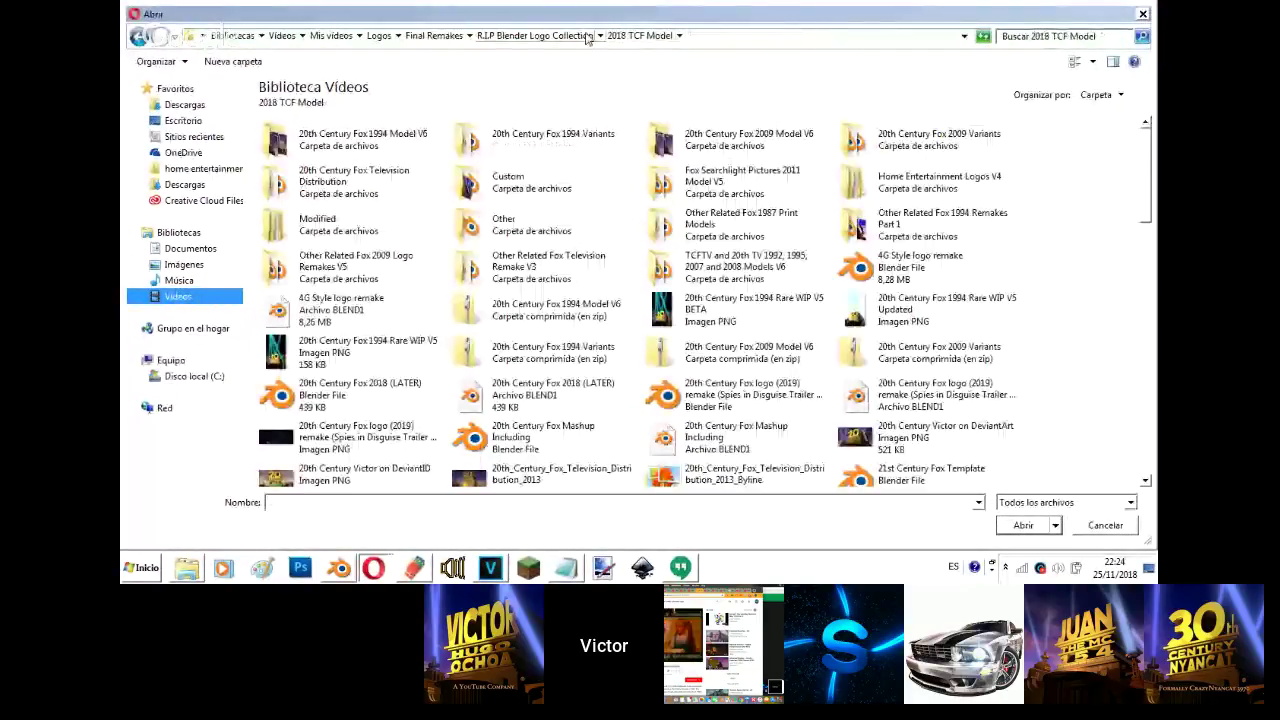
pyautogui.click(587, 36)
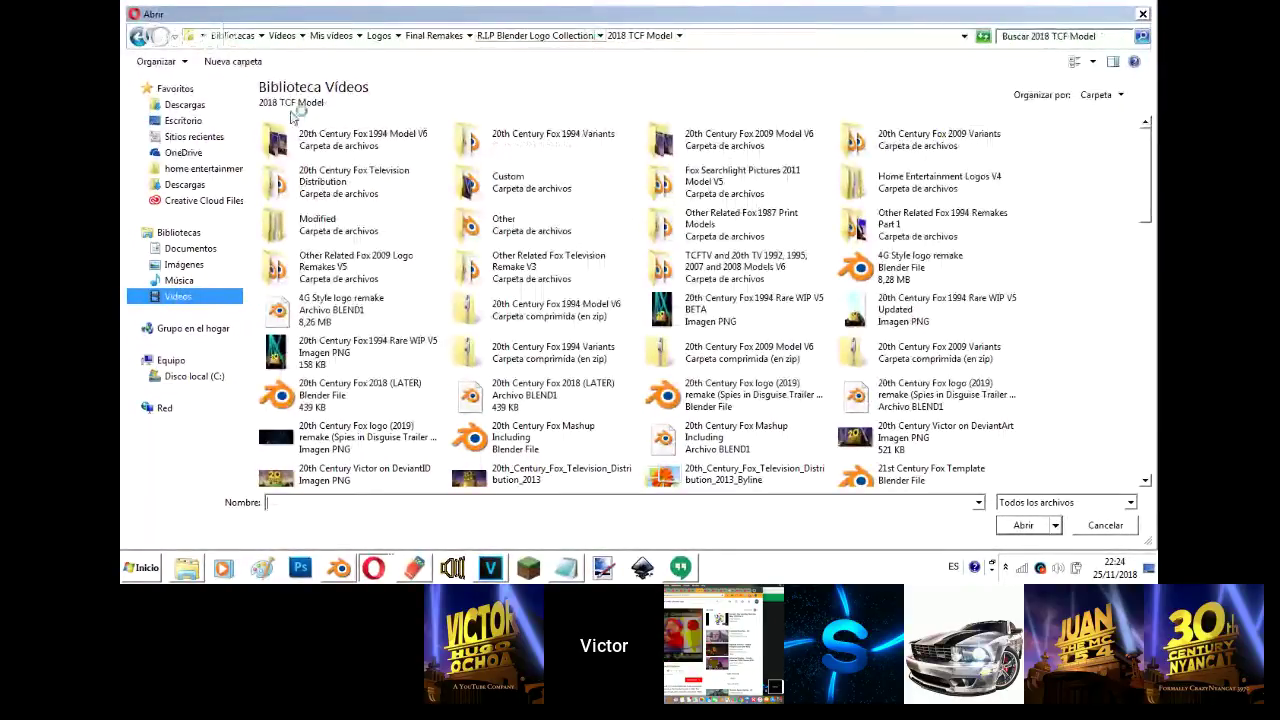
pyautogui.click(178, 250)
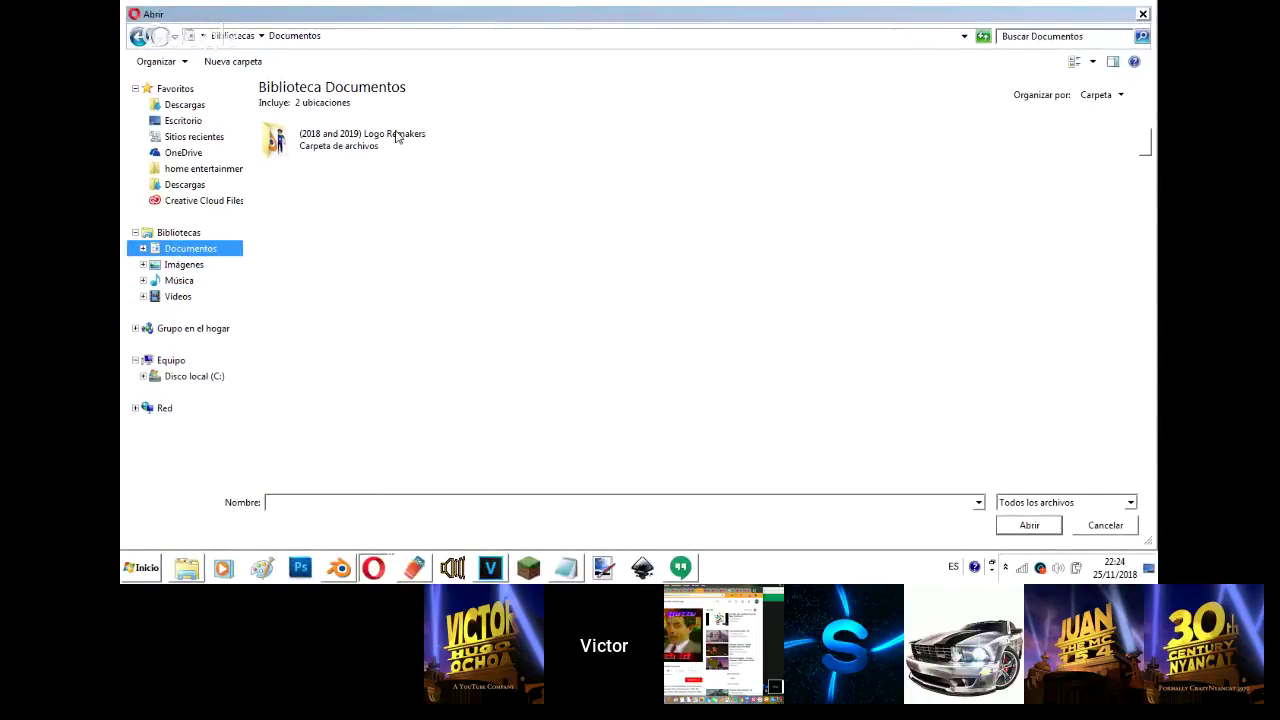
pyautogui.doubleClick(396, 137)
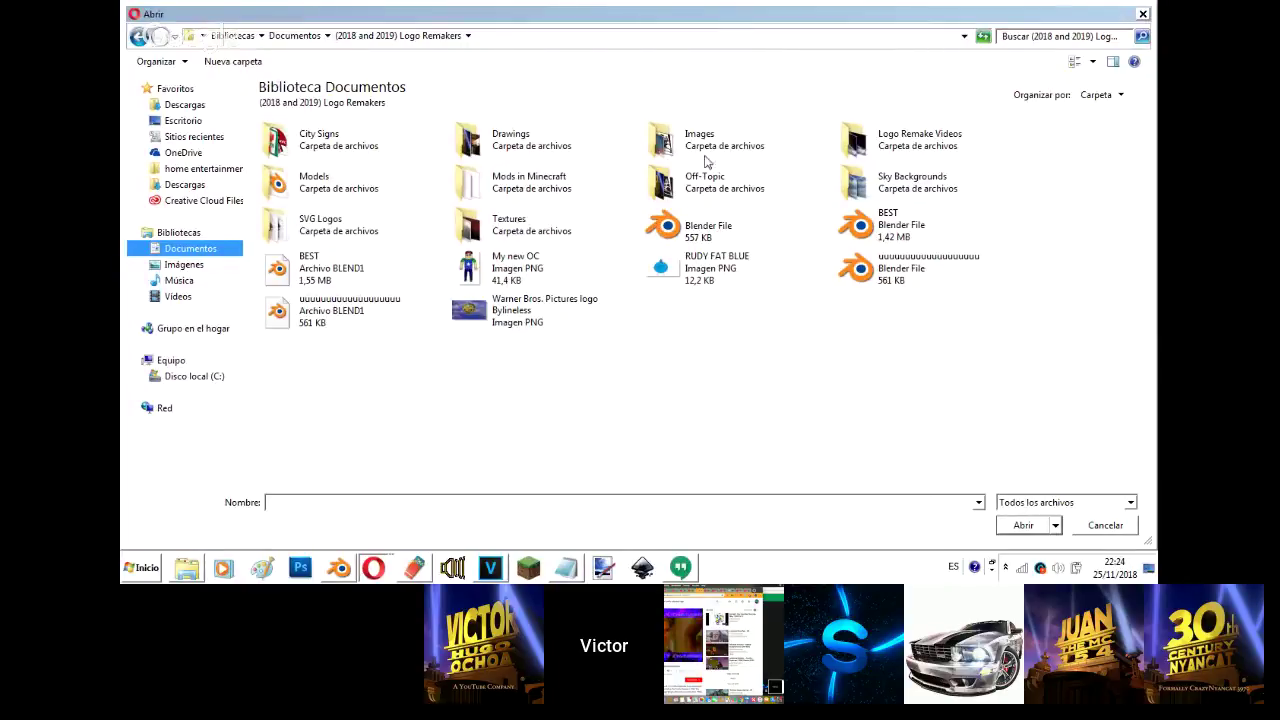
pyautogui.click(362, 190)
pyautogui.doubleClick(362, 190)
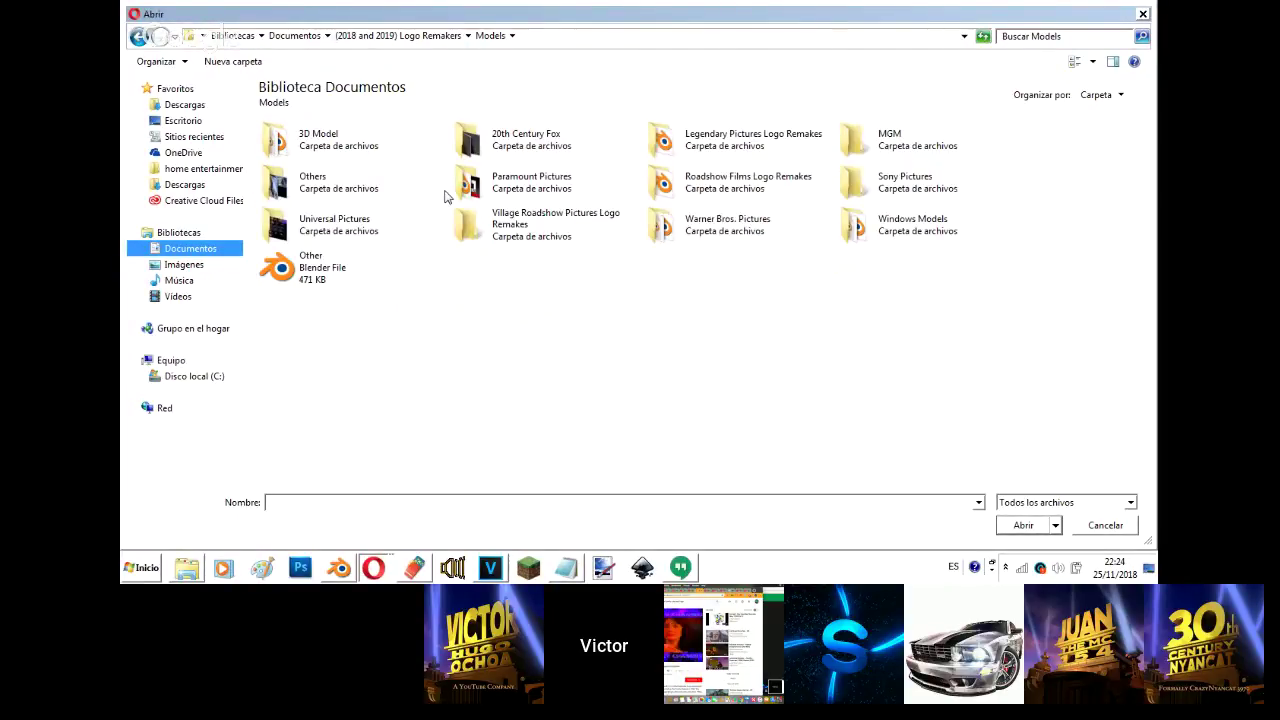
pyautogui.click(547, 149)
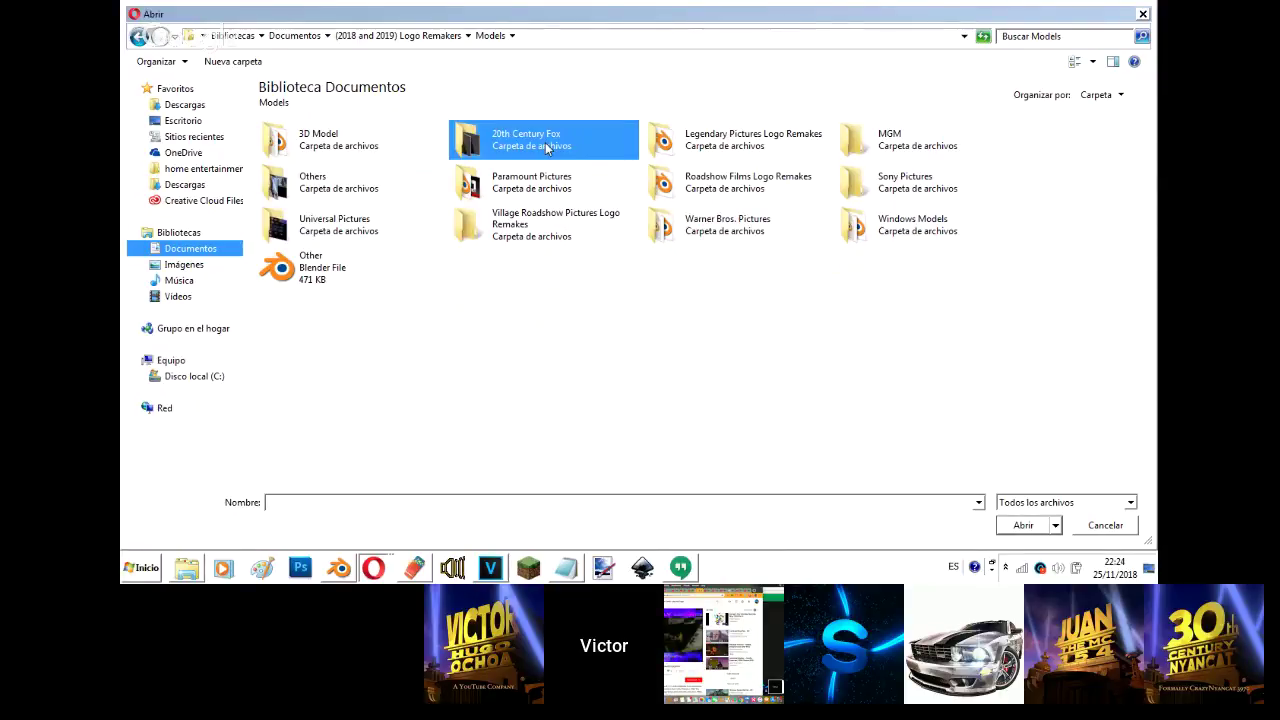
pyautogui.doubleClick(547, 149)
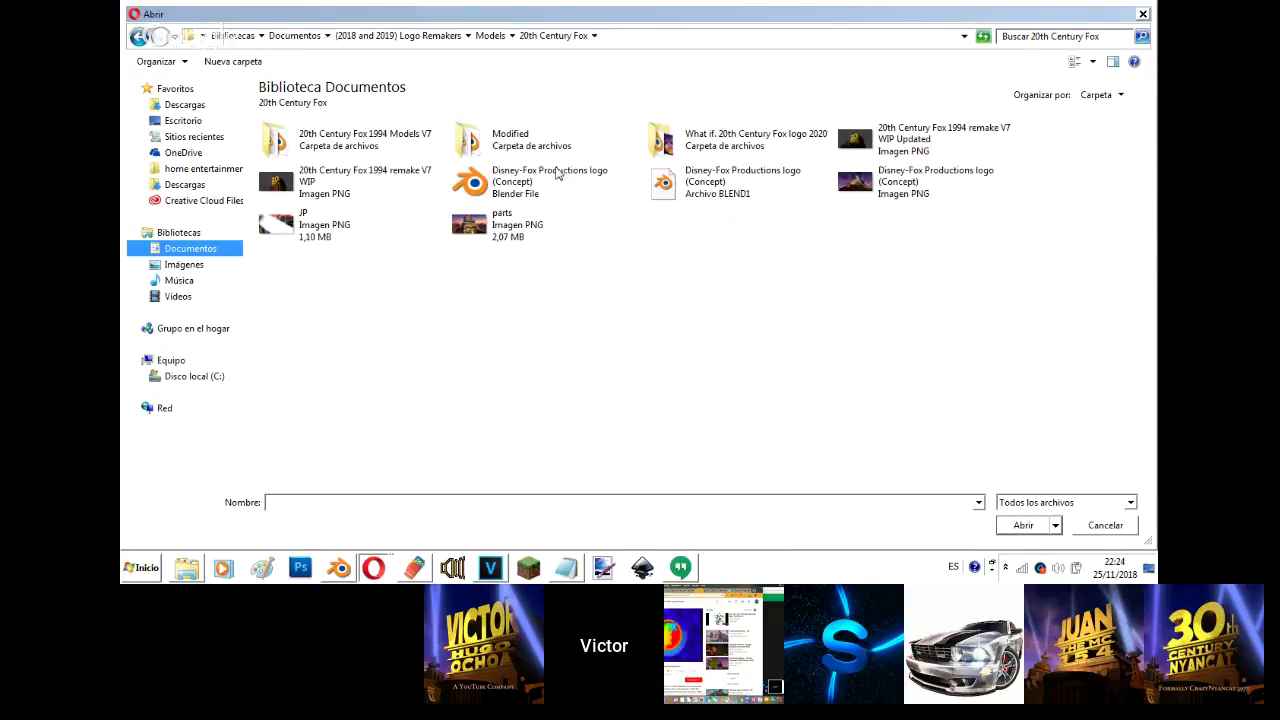
pyautogui.click(891, 149)
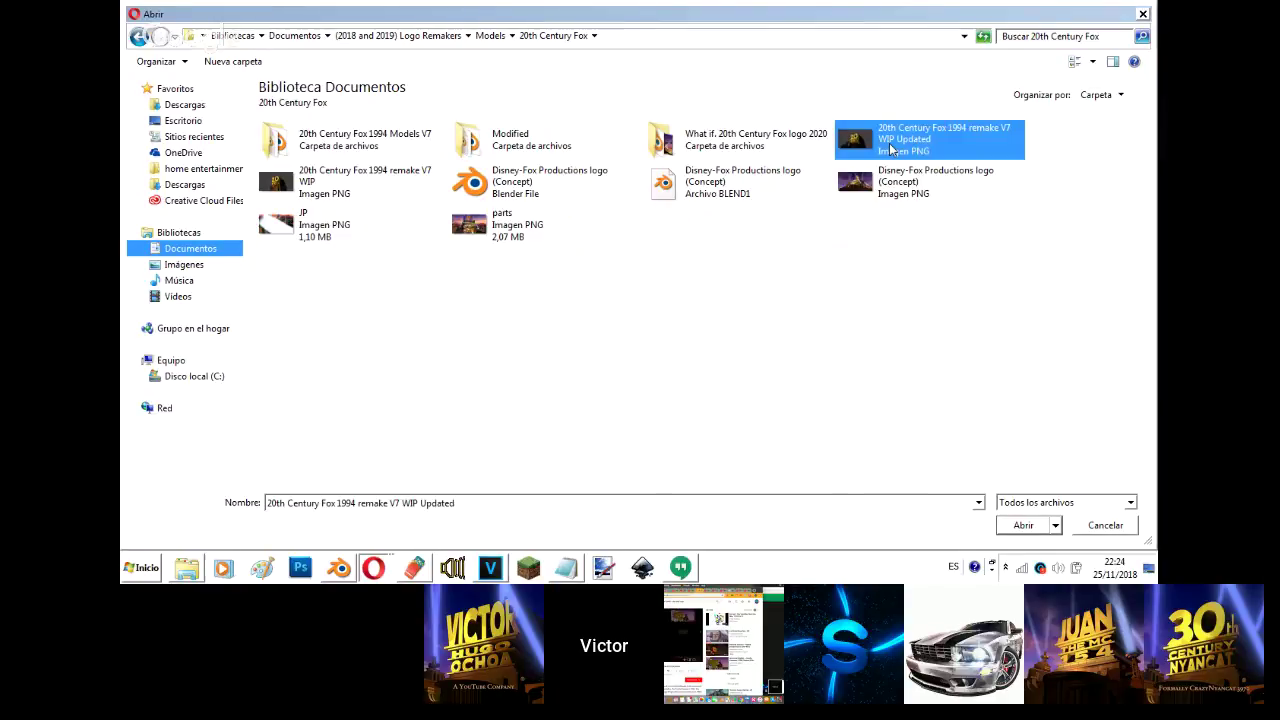
pyautogui.doubleClick(891, 145)
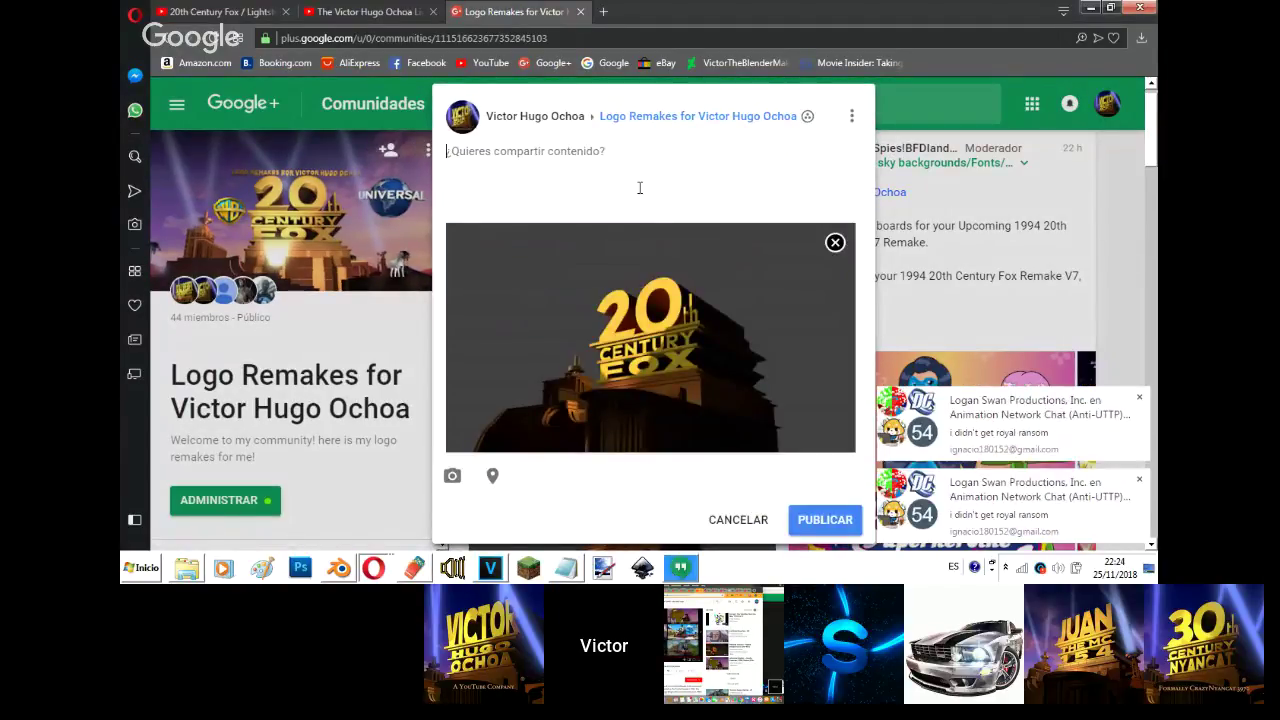
# - Write the post's opening line "Here is my remake of WIP update remake of 1994 20th Century Fox logo."
pyautogui.write('Here is my remake of W.I')
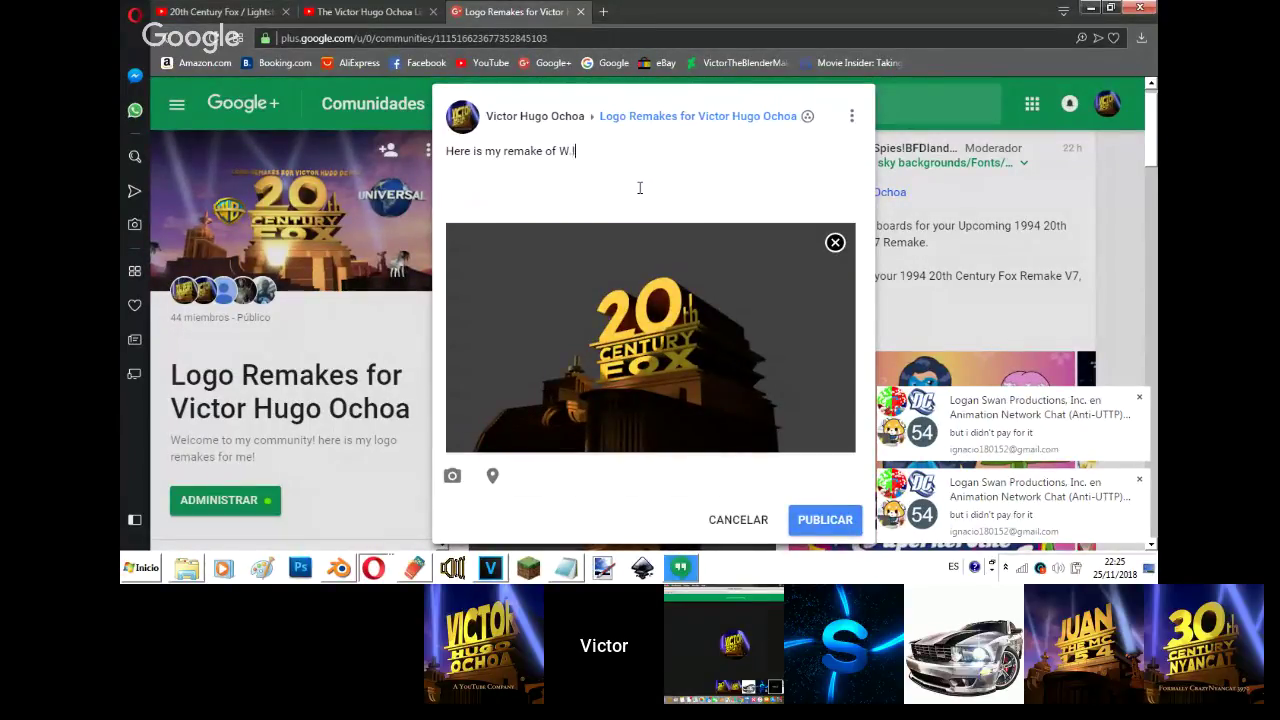
pyautogui.write('i')
pyautogui.write('update')
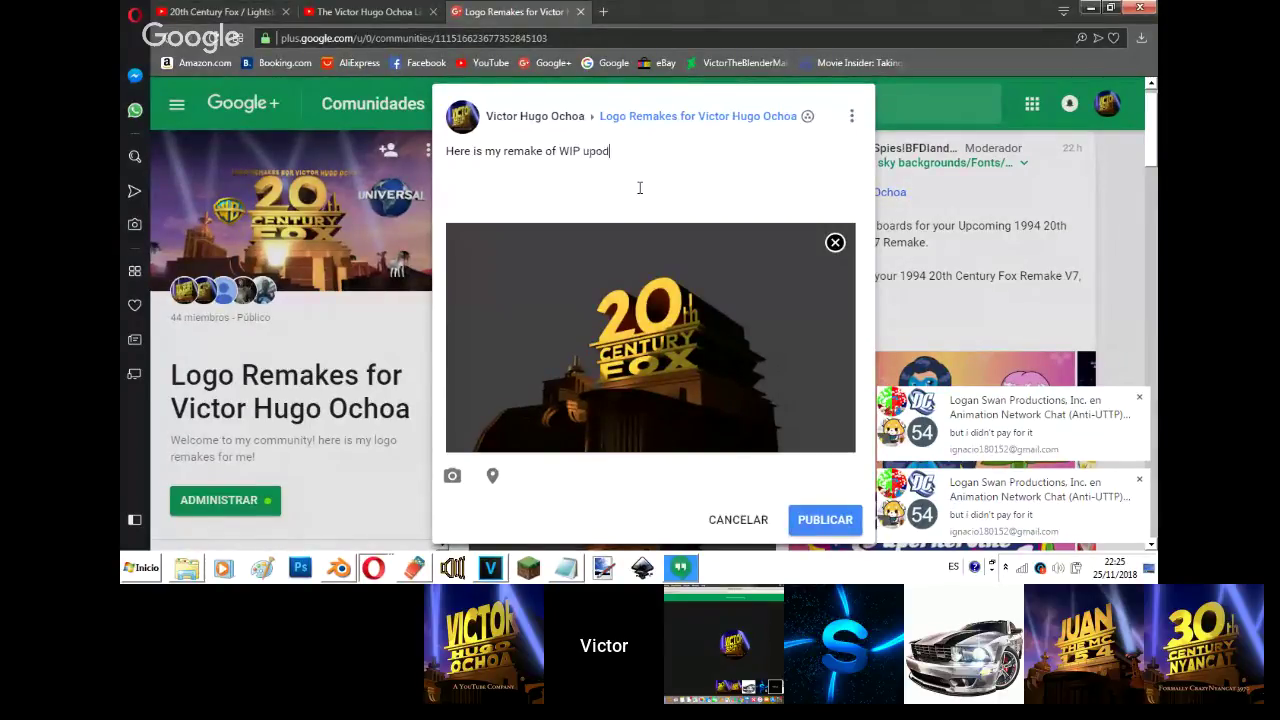
pyautogui.write(' remake of 19')
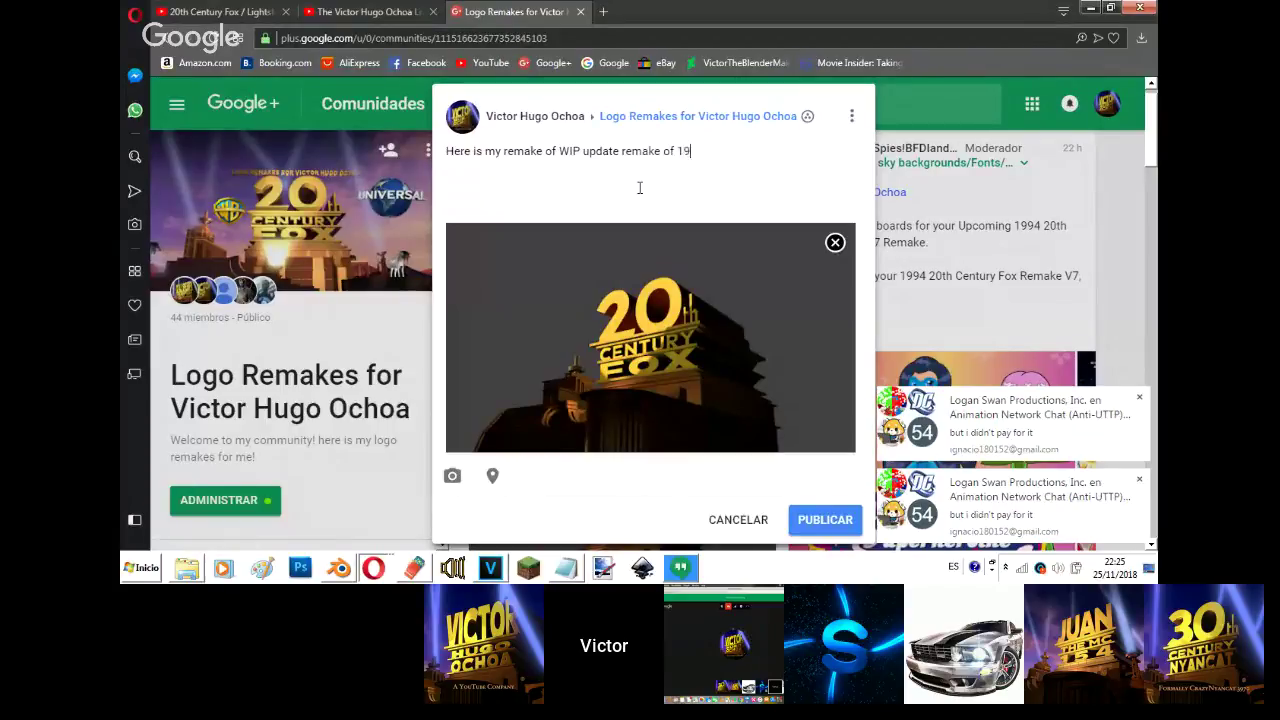
pyautogui.write('94 20th Centue')
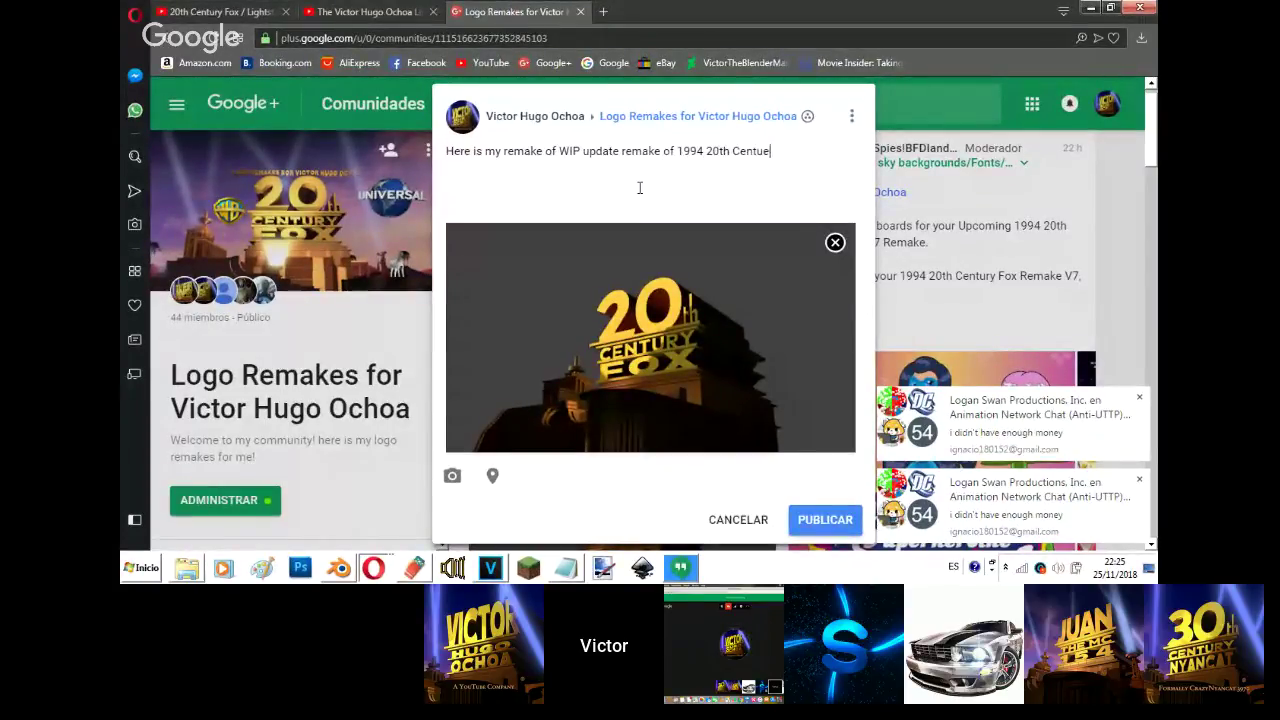
pyautogui.write('y Fox log')
# - Add the paragraph "I used to add left parts, but. That maybe looks accurate." to the post
pyautogui.write('I us')
pyautogui.write('ed to add ')
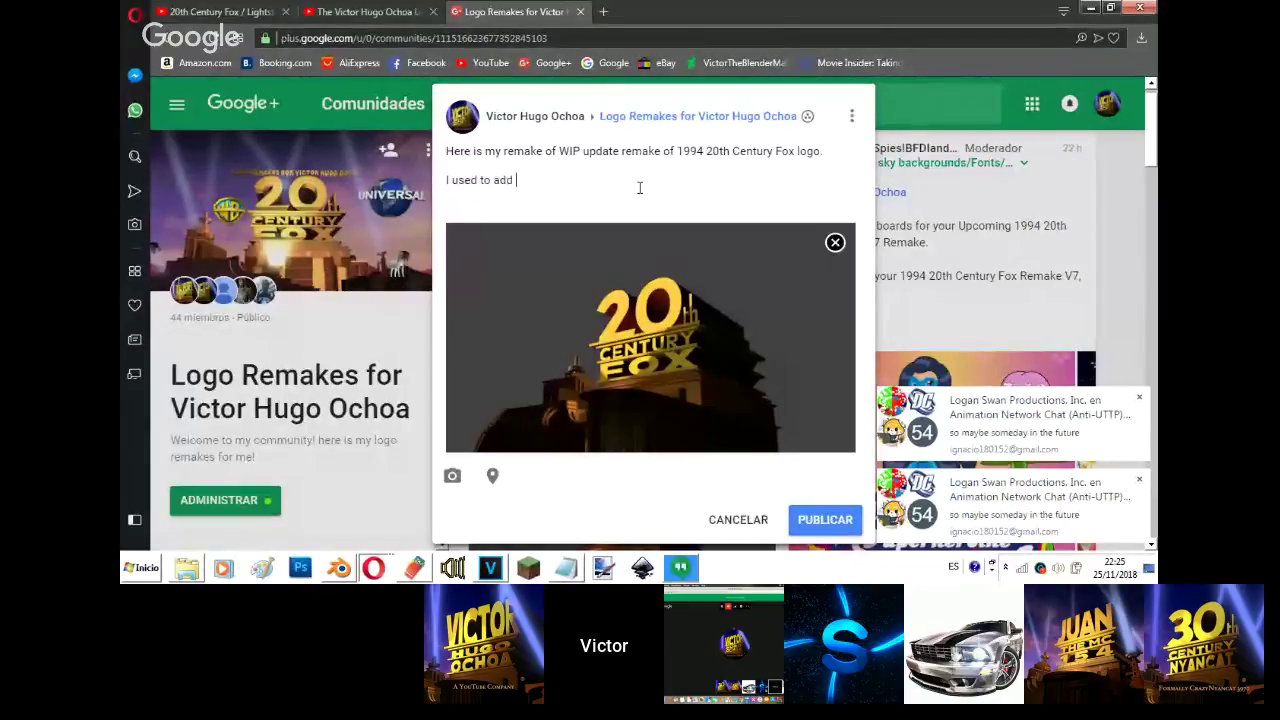
pyautogui.write('left parts, but')
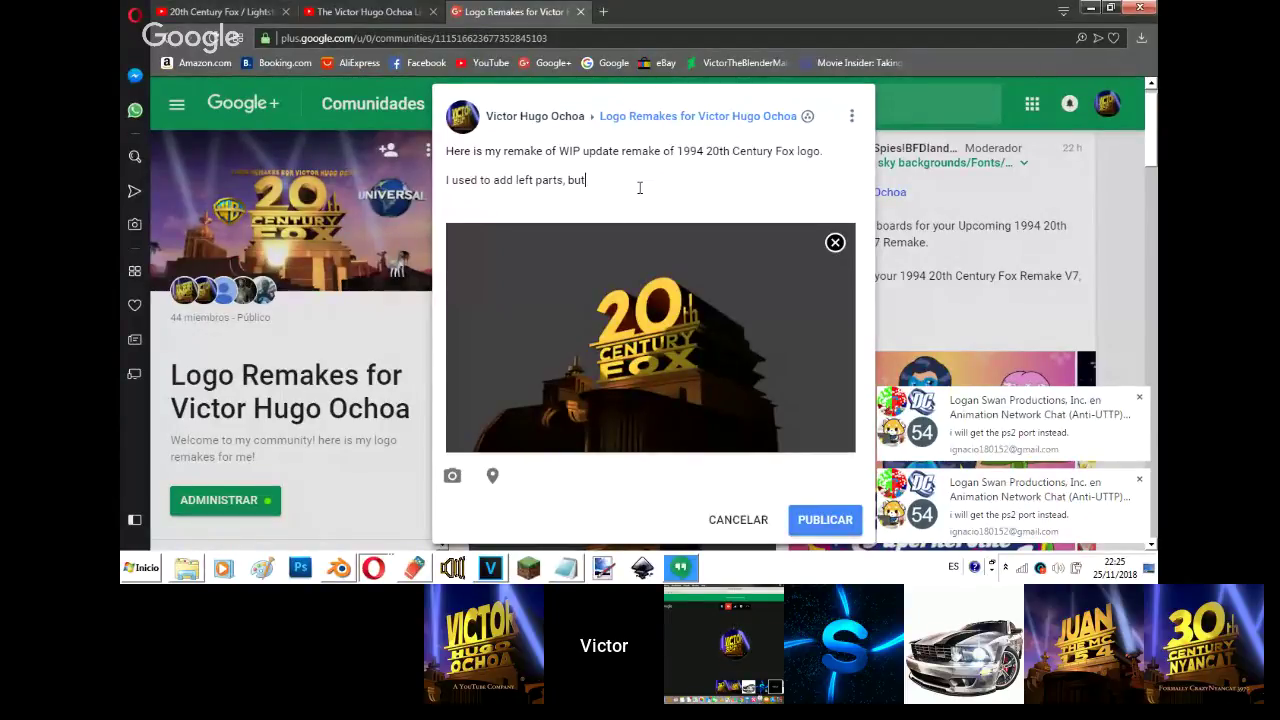
pyautogui.write('. That maybe lop')
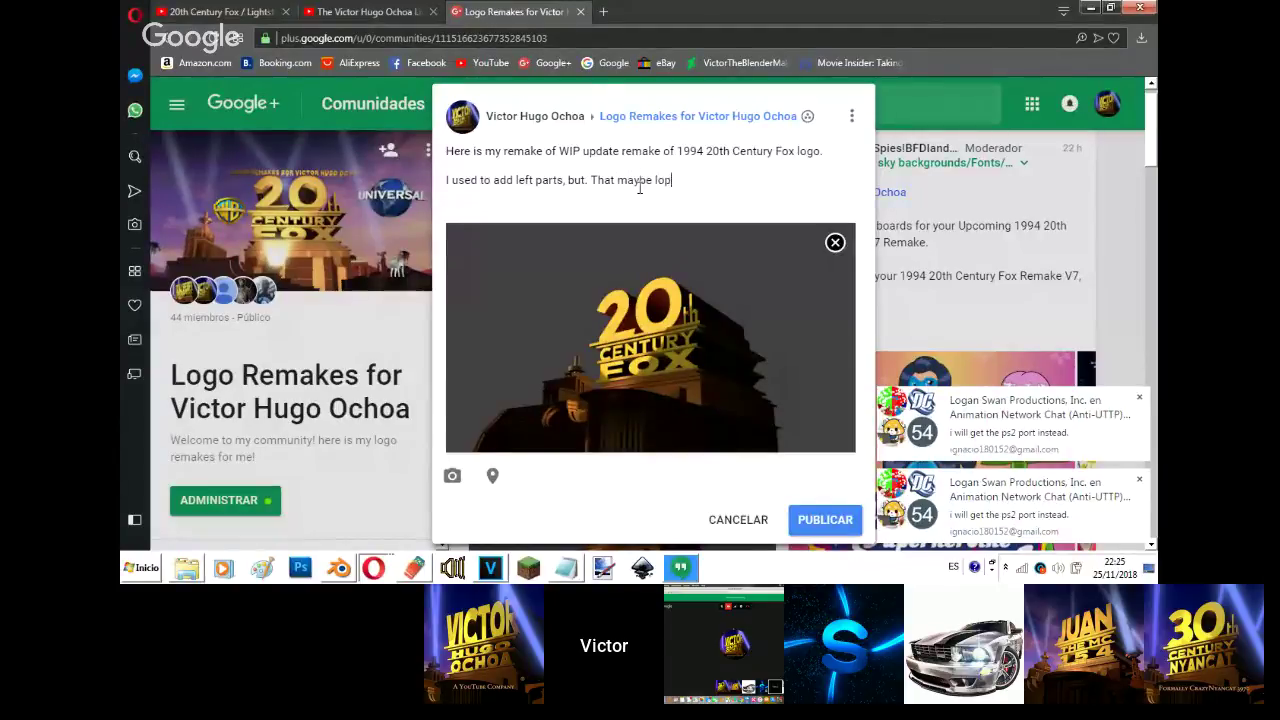
pyautogui.press('BackSpace')
pyautogui.write('oks ac')
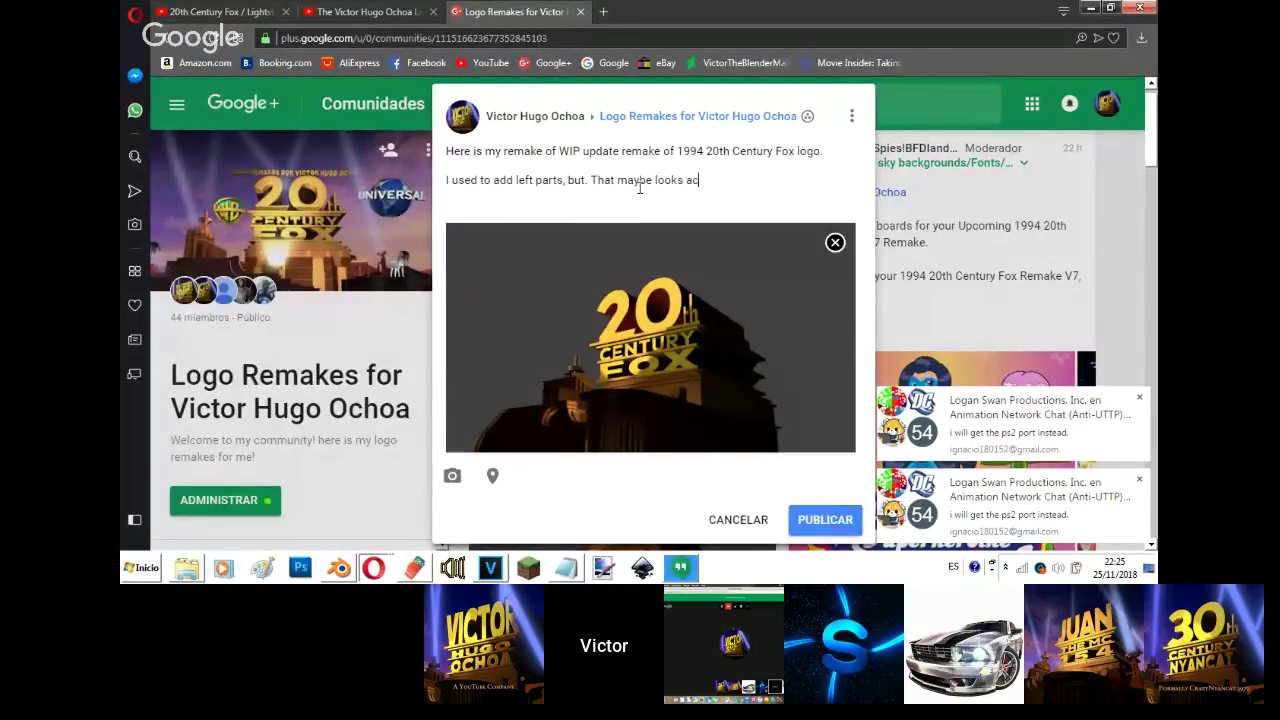
pyautogui.write('cu')
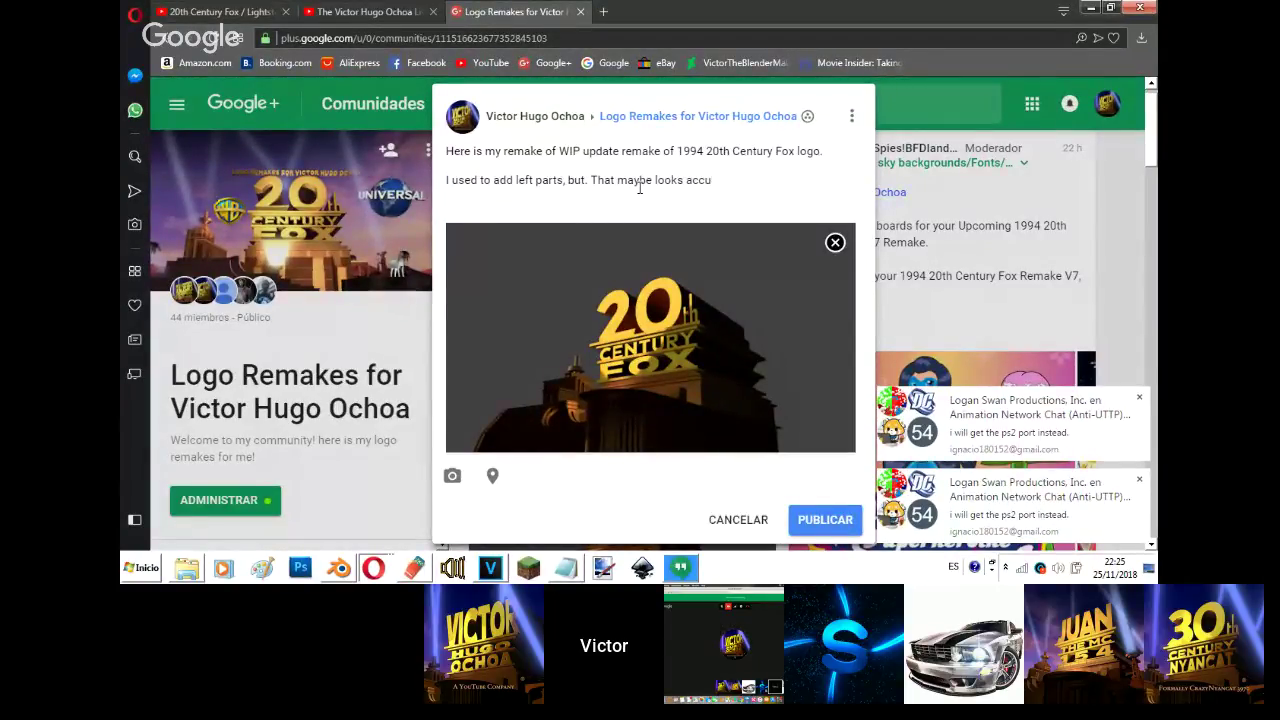
pyautogui.write('urate.')
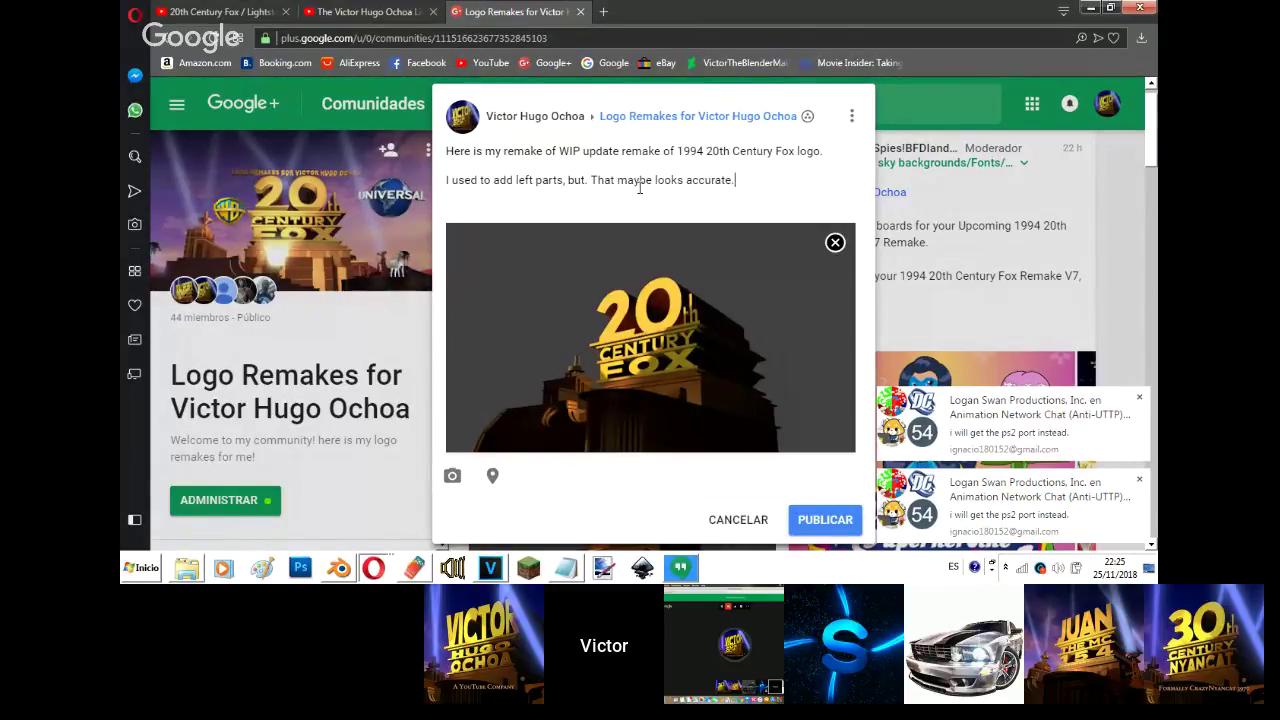
# - Try respelling "accurate" as "acurrate" in the post's second paragraph
pyautogui.press('Left')
pyautogui.press('Left')
pyautogui.press('Left')
pyautogui.press('Left')
pyautogui.press('Left')
pyautogui.press('Left')
pyautogui.press('BackSpace')
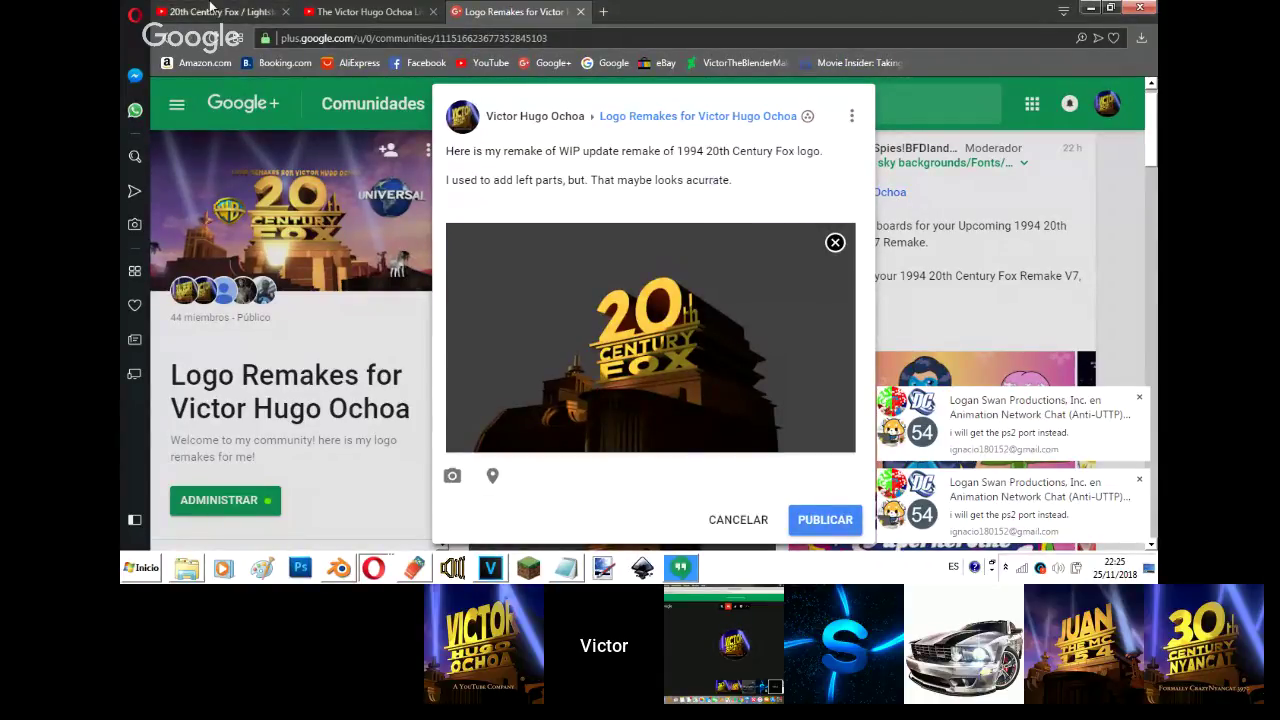
# - Check the spelling of "accurate" in YouTube's search field and clear the entry
pyautogui.click(360, 11)
pyautogui.write('accura')
pyautogui.press('BackSpace')
pyautogui.press('BackSpace')
pyautogui.press('BackSpace')
pyautogui.press('BackSpace')
pyautogui.press('BackSpace')
pyautogui.press('BackSpace')
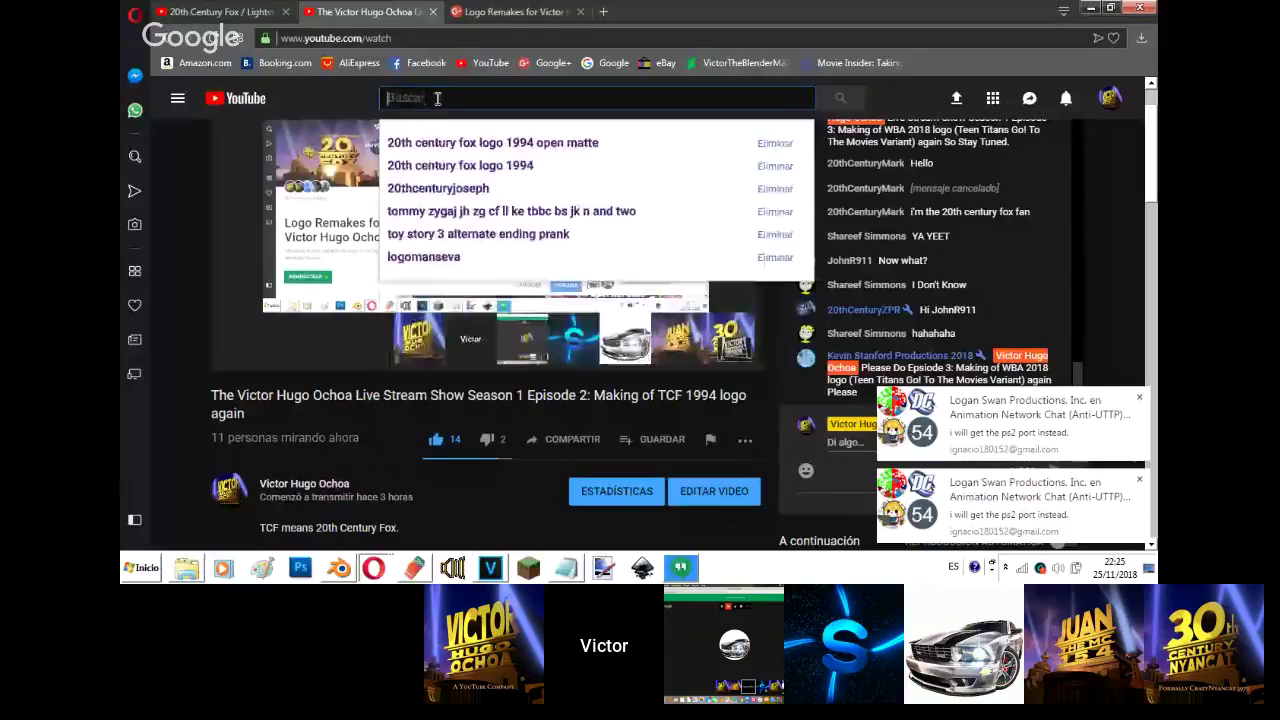
# - Return to the community post and restore the spelling "accurate" in its second paragraph
pyautogui.click(517, 8)
pyautogui.moveTo(735, 182); pyautogui.dragTo(702, 186)
pyautogui.press('BackSpace')
pyautogui.write('urate')
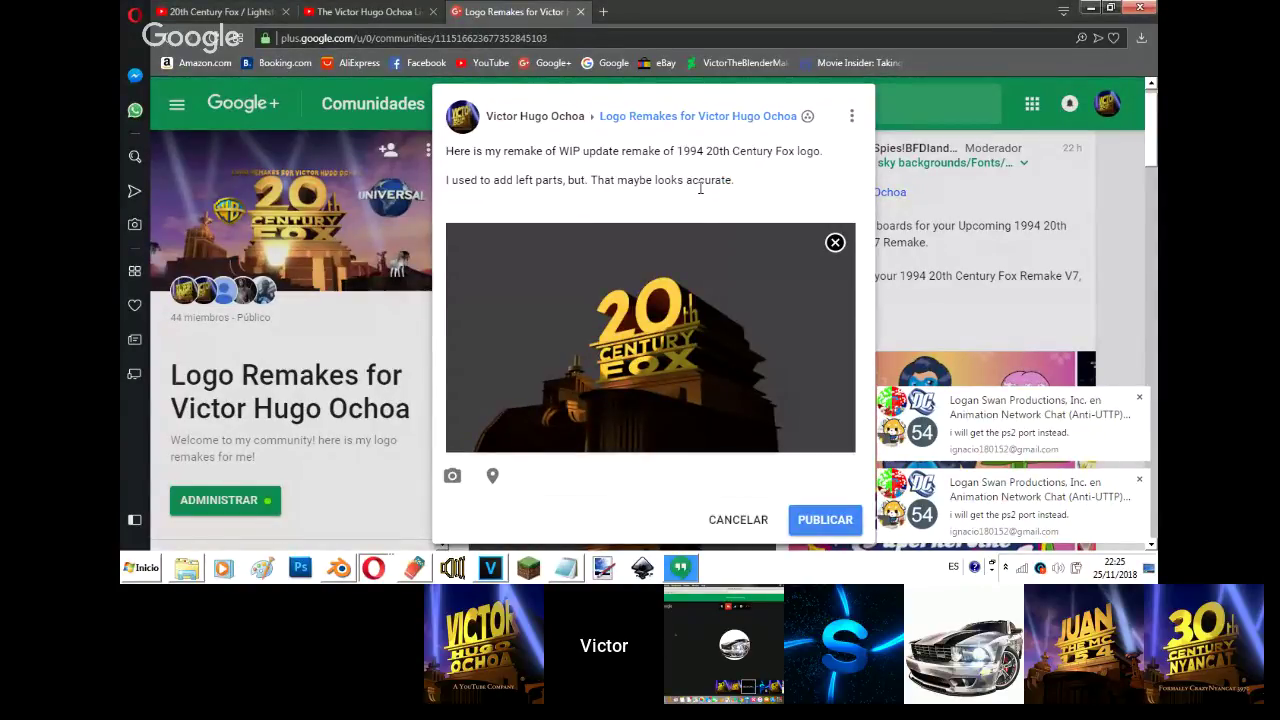
# - Join the second paragraph's two sentences so they read "but, that maybe looks accurate."
pyautogui.click(589, 181)
pyautogui.press('BackSpace')
pyautogui.press('BackSpace')
pyautogui.write(',')
pyautogui.press('Delete')
pyautogui.write('t')
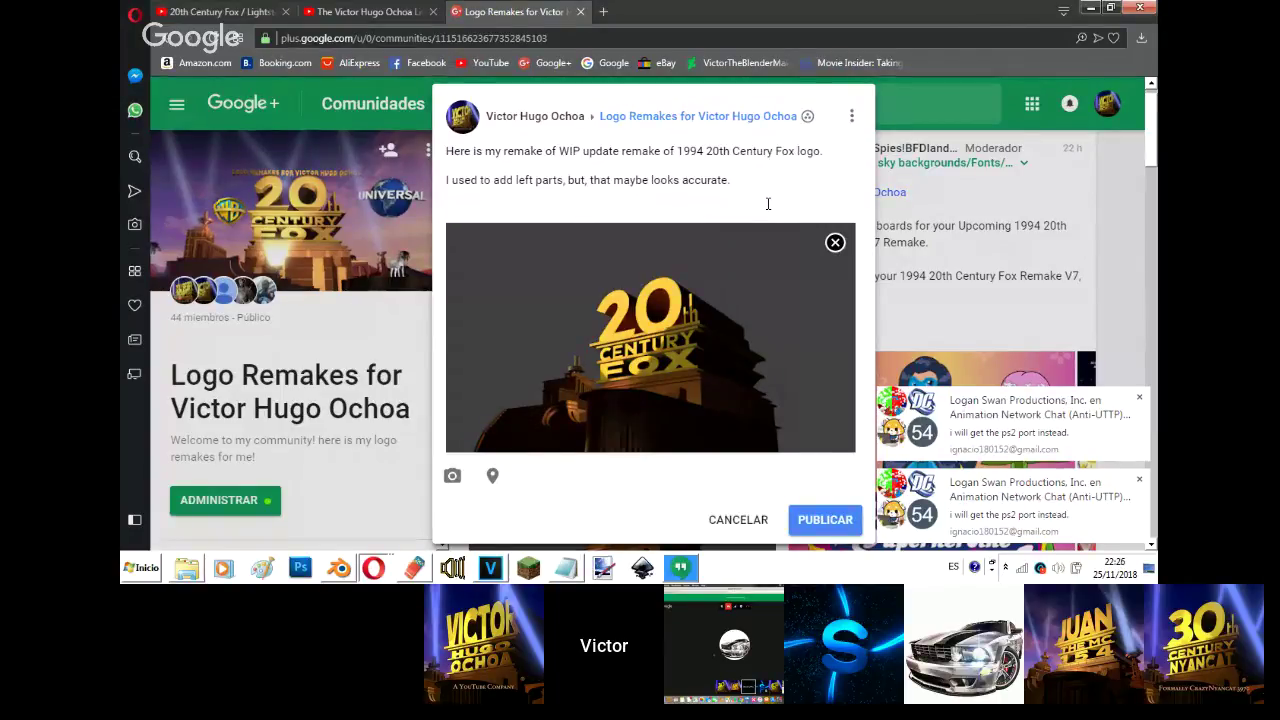
# - Add a line crediting the font's author with a profile mention, followed by the line "DO NOT REPORT, COPY, FLAG OR STEAL!"
pyautogui.write(' it to +Eth')
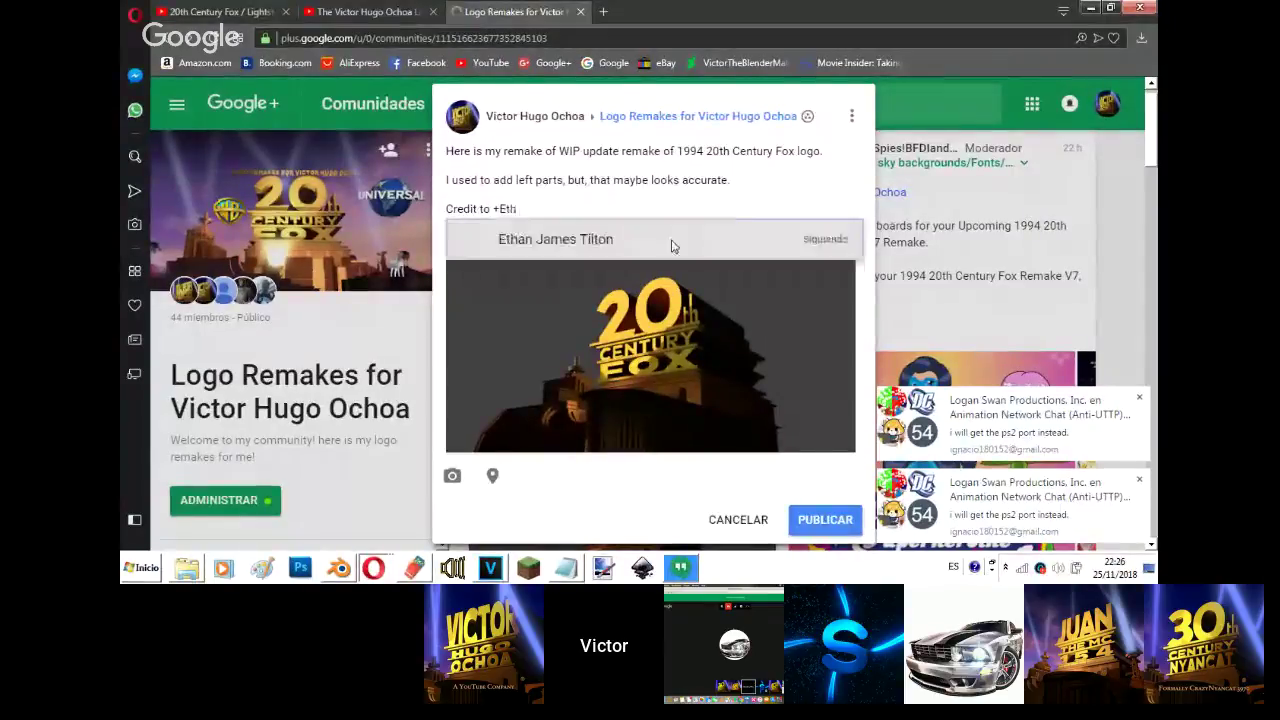
pyautogui.click(700, 230)
pyautogui.write('for ther')
pyautogui.press('BackSpace')
pyautogui.write('font')
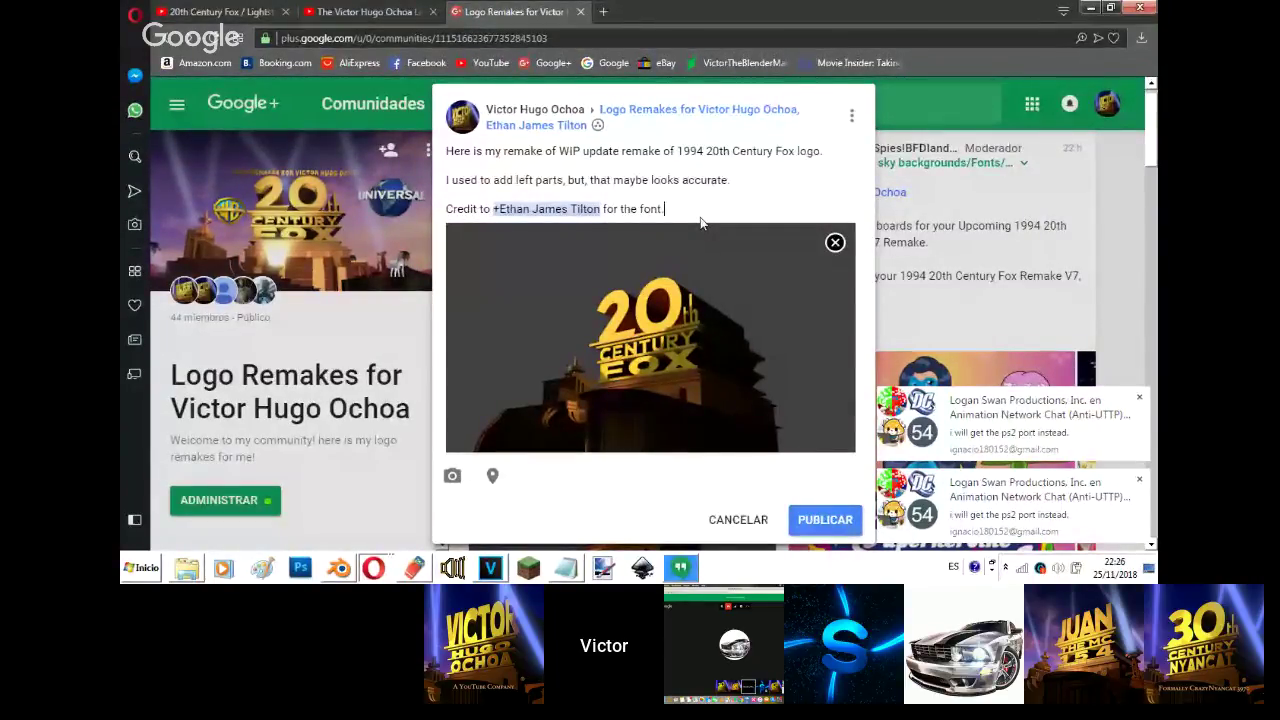
pyautogui.write('.')
pyautogui.press('Return')
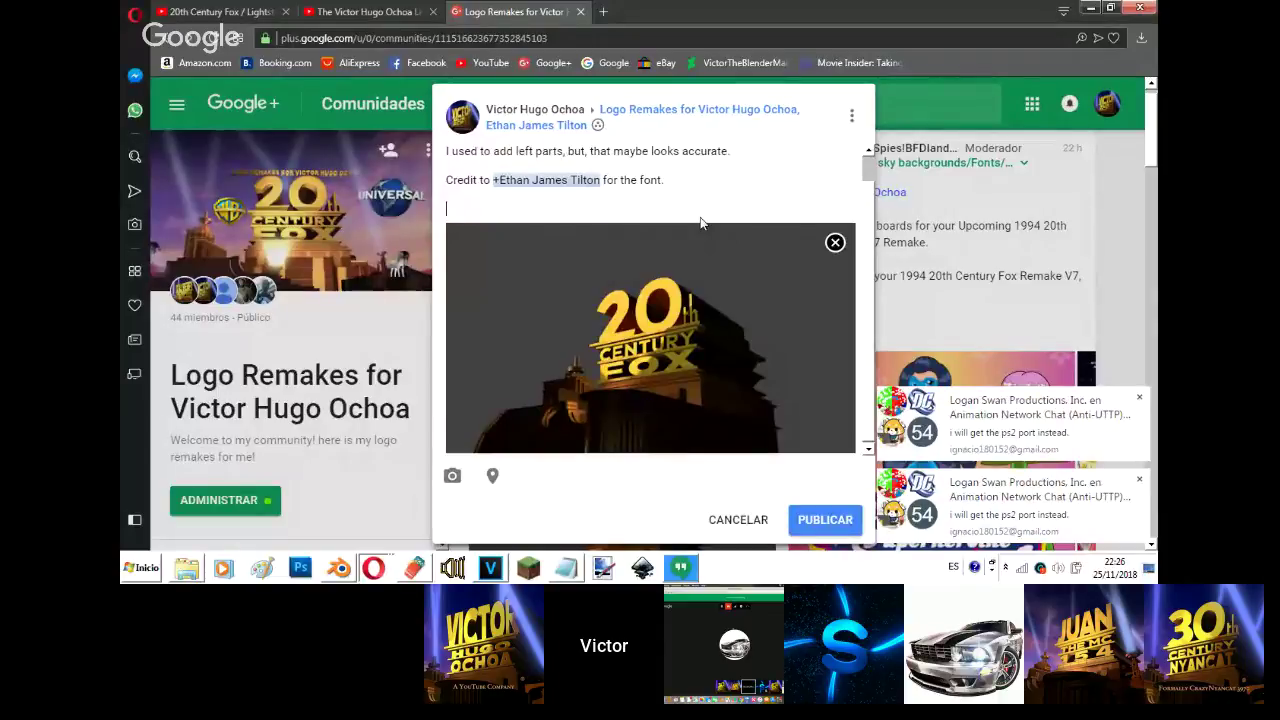
pyautogui.write('NOT REPORT, COPY, FLAG OR STEAL!')
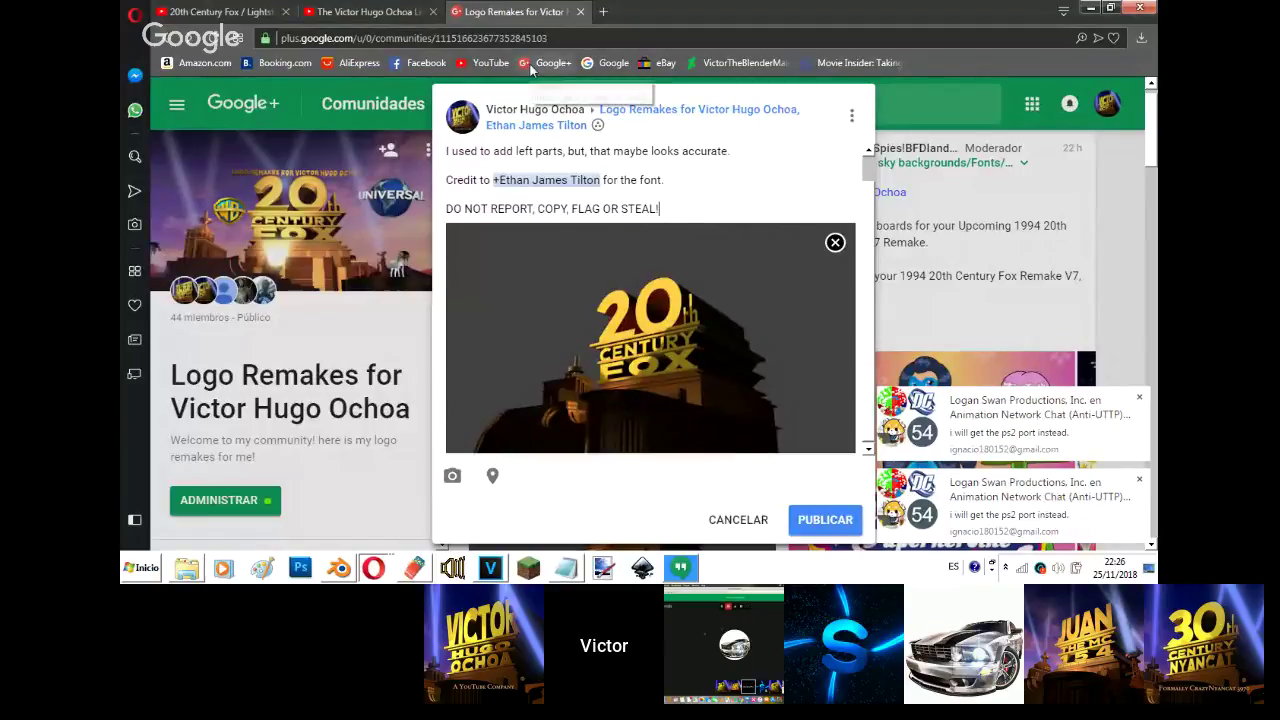
# - Open the account's own Google+ profile in a new tab, checking the Hangouts broadcast window while it loads
pyautogui.click(603, 11)
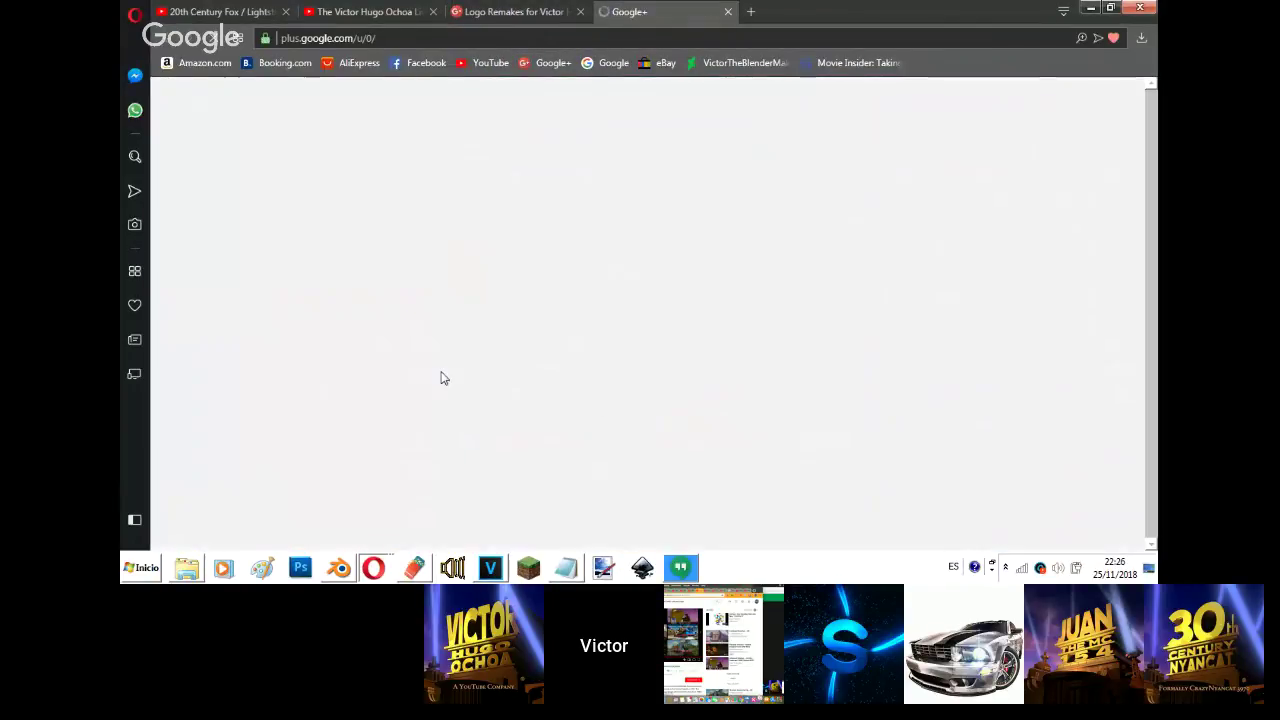
pyautogui.click(222, 286)
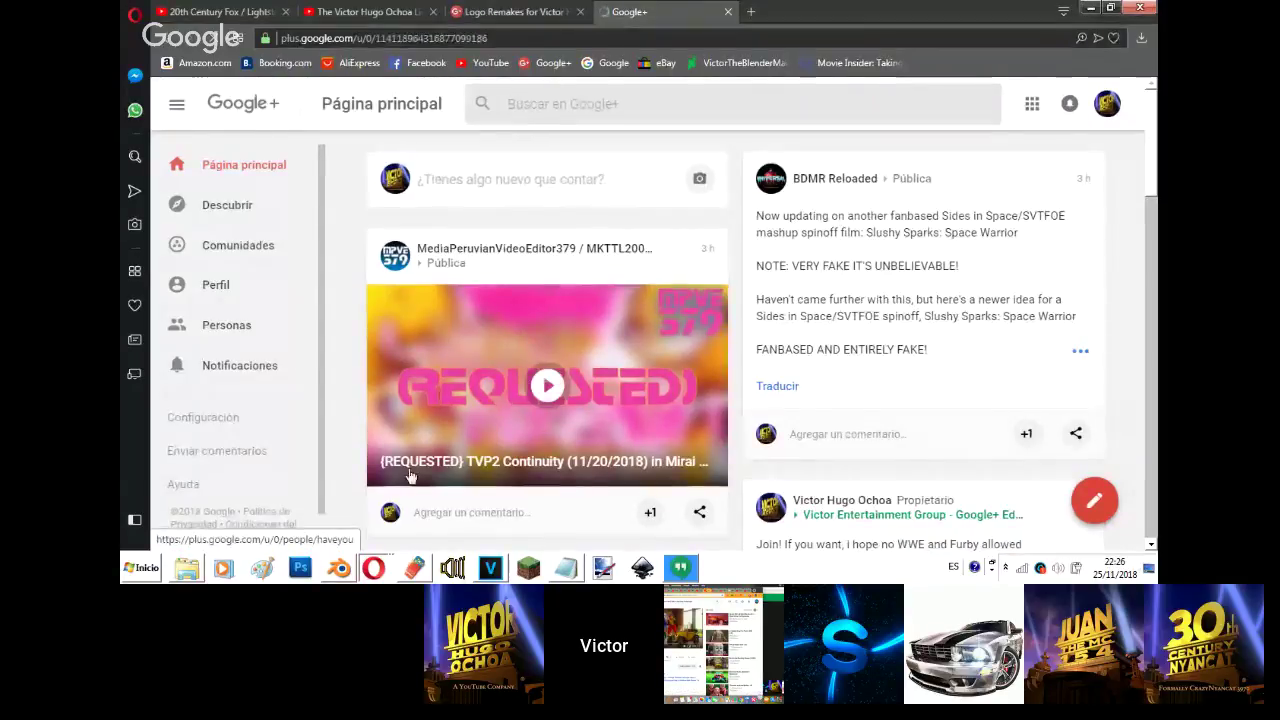
pyautogui.click(374, 566)
pyautogui.click(370, 515)
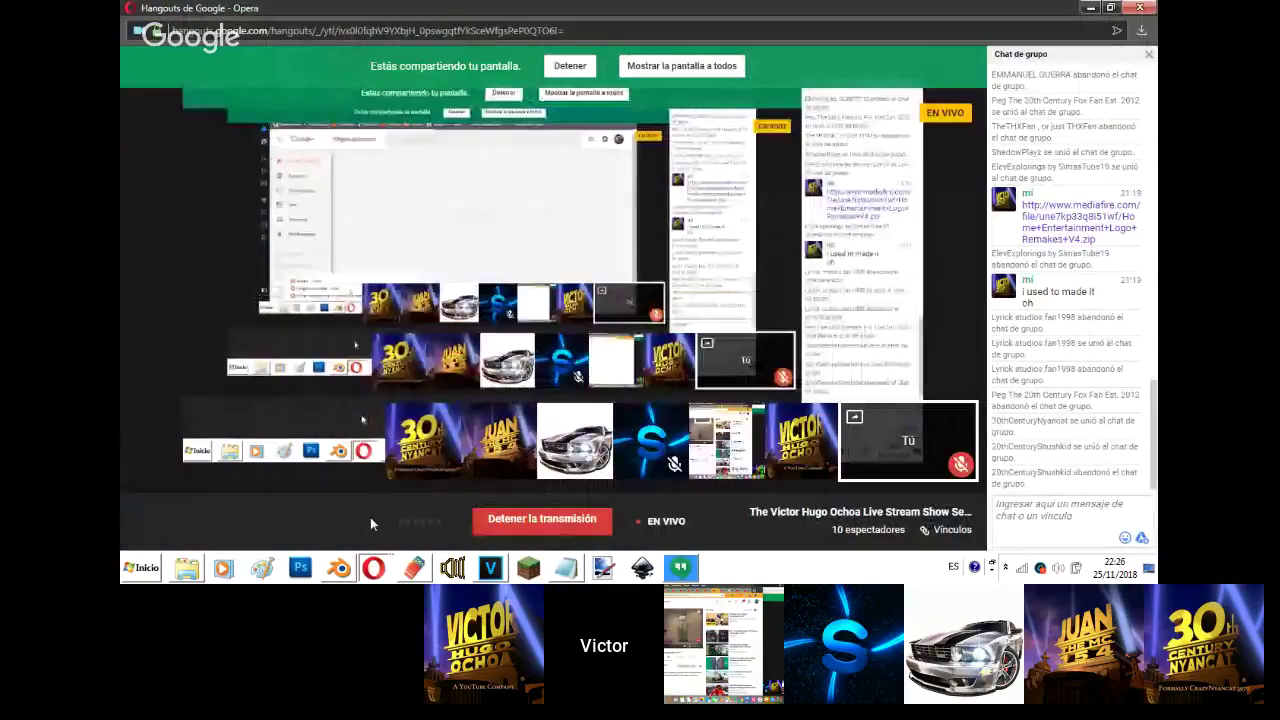
pyautogui.moveTo(373, 567)
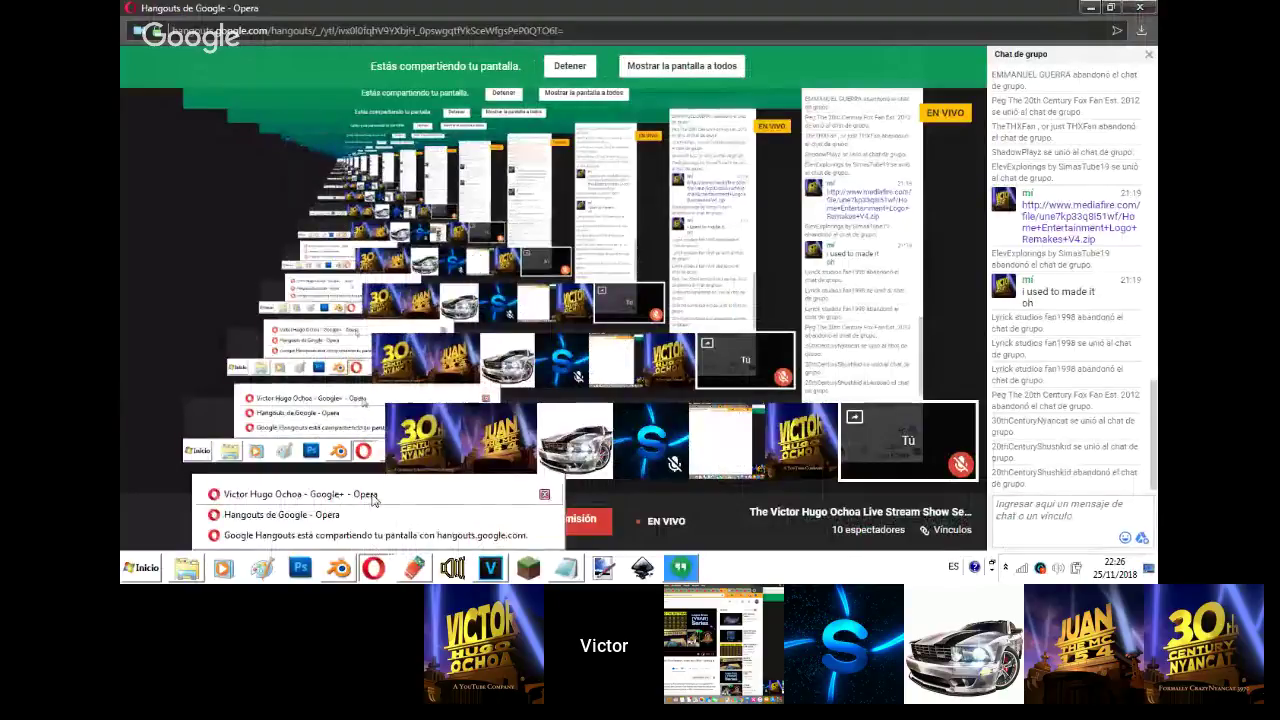
pyautogui.click(371, 494)
# - Find the profile's earlier post on the WIP remake of 1994 20th Century Fox logo V7 and expand its full text
pyautogui.scroll(-5, 1141, 195)
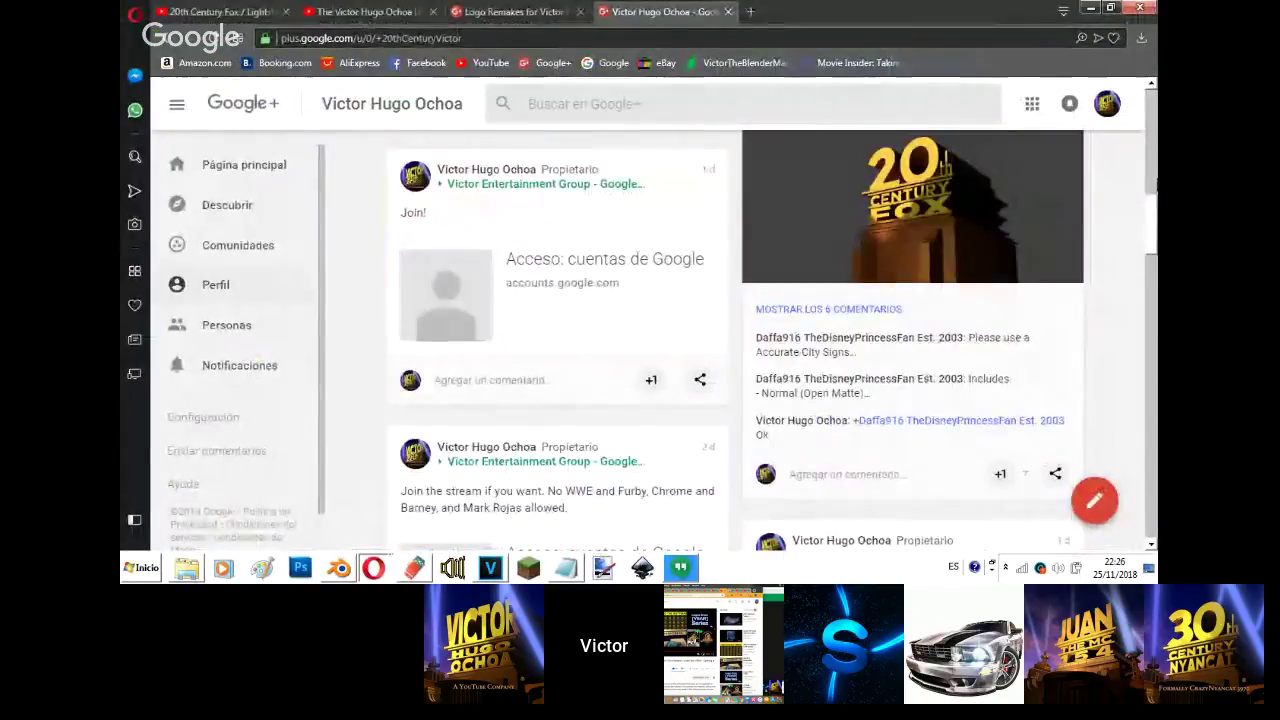
pyautogui.moveTo(1150, 247)
pyautogui.mouseDown()
pyautogui.moveTo(1150, 230)
pyautogui.moveTo(1148, 265)
pyautogui.mouseUp()
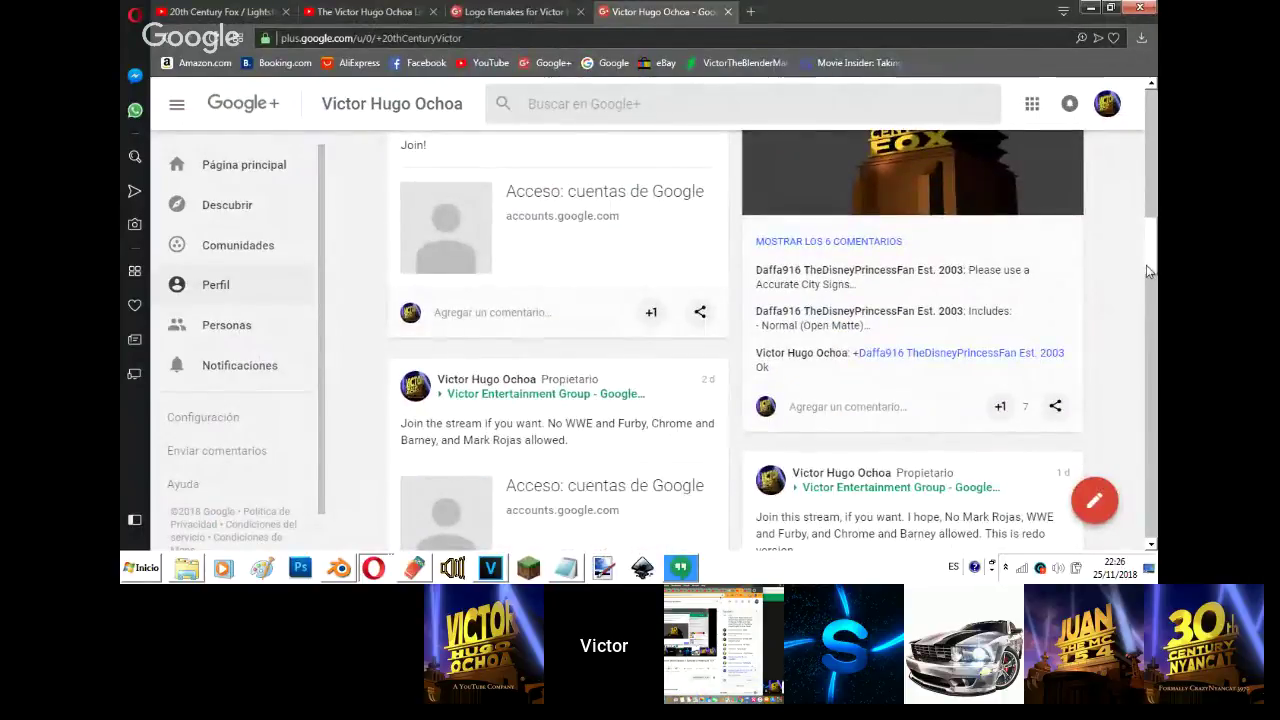
pyautogui.scroll(3, 1045, 262)
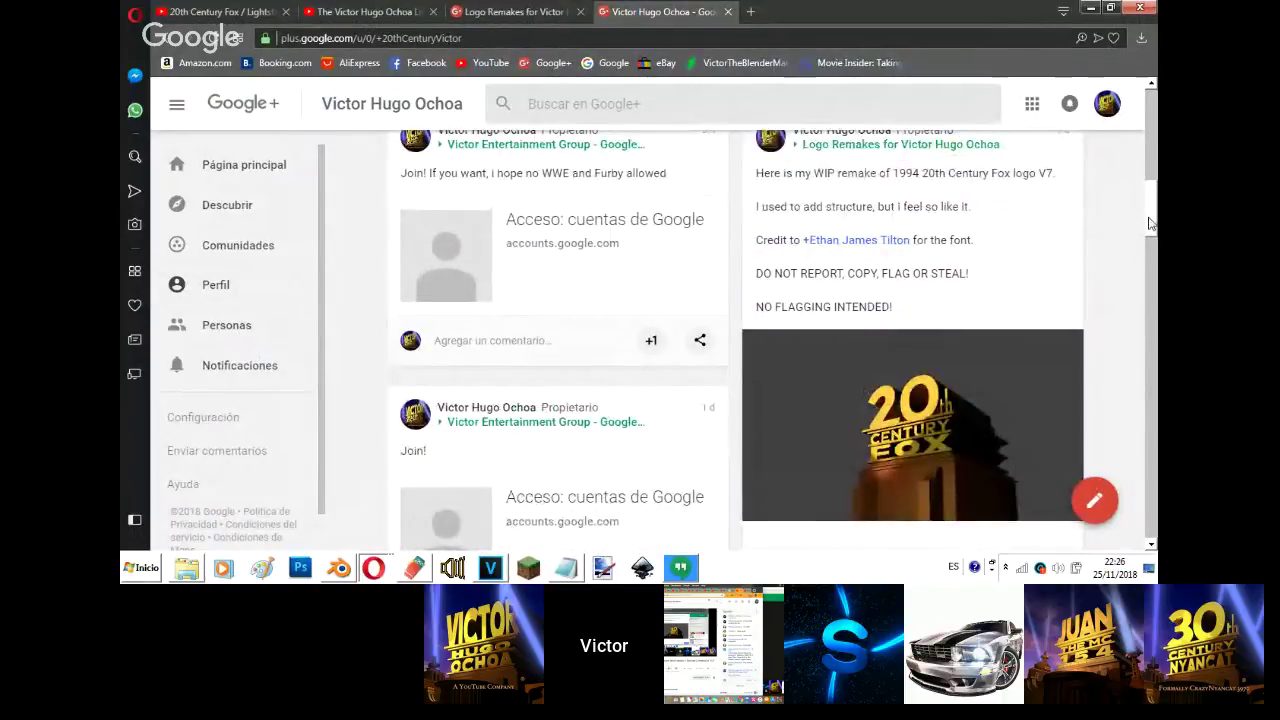
pyautogui.click(1060, 308)
pyautogui.scroll(-1, 1058, 308)
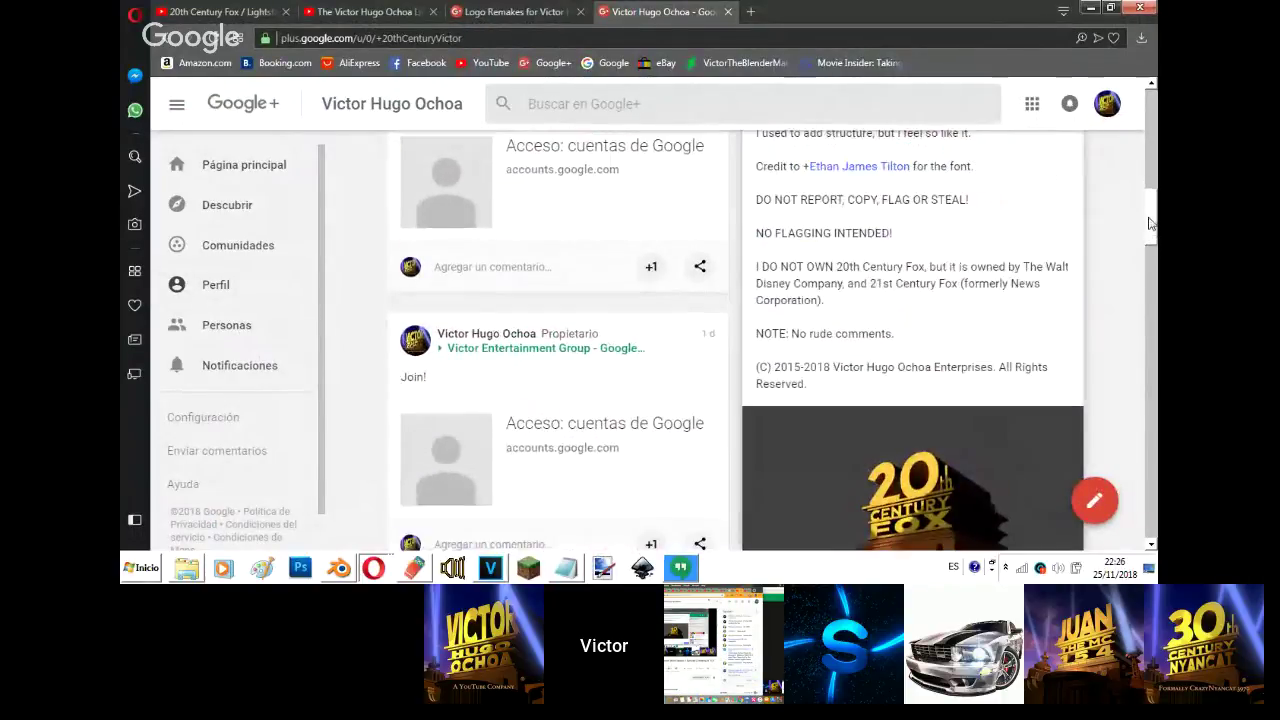
# - Copy the earlier post's disclaimer from "DO NOT REPORT" to "All Rights Reserved." and paste it over the new post's last line
pyautogui.moveTo(817, 396); pyautogui.dragTo(770, 220)
pyautogui.click(817, 393)
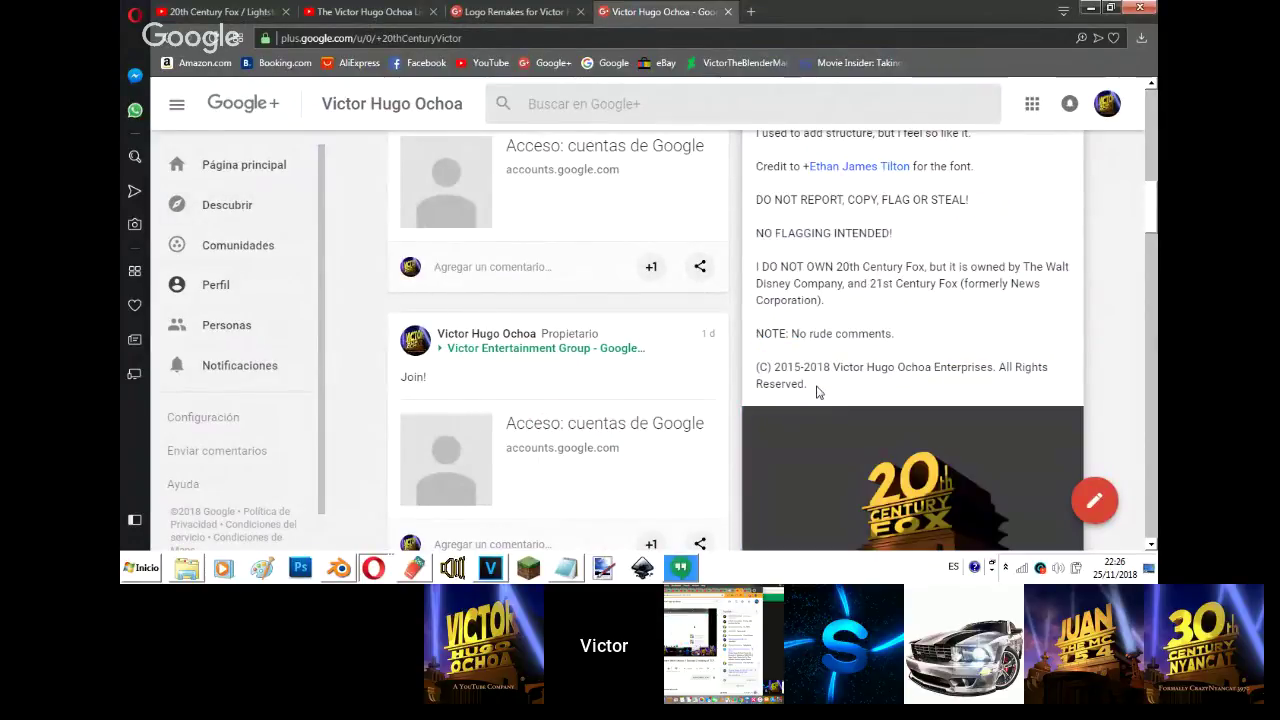
pyautogui.moveTo(817, 393); pyautogui.dragTo(756, 197)
pyautogui.hotkey('ctrl', 'c')
pyautogui.click(510, 12)
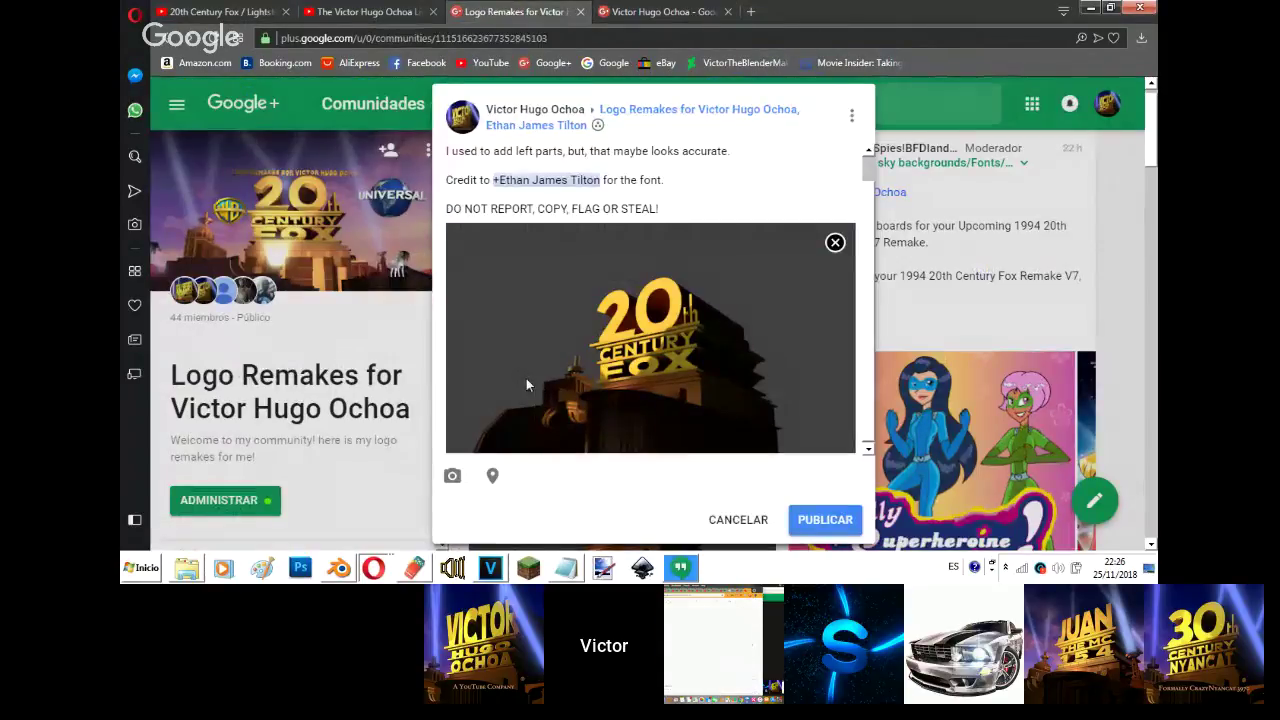
pyautogui.moveTo(659, 208); pyautogui.dragTo(447, 208)
pyautogui.hotkey('ctrl', 'v')
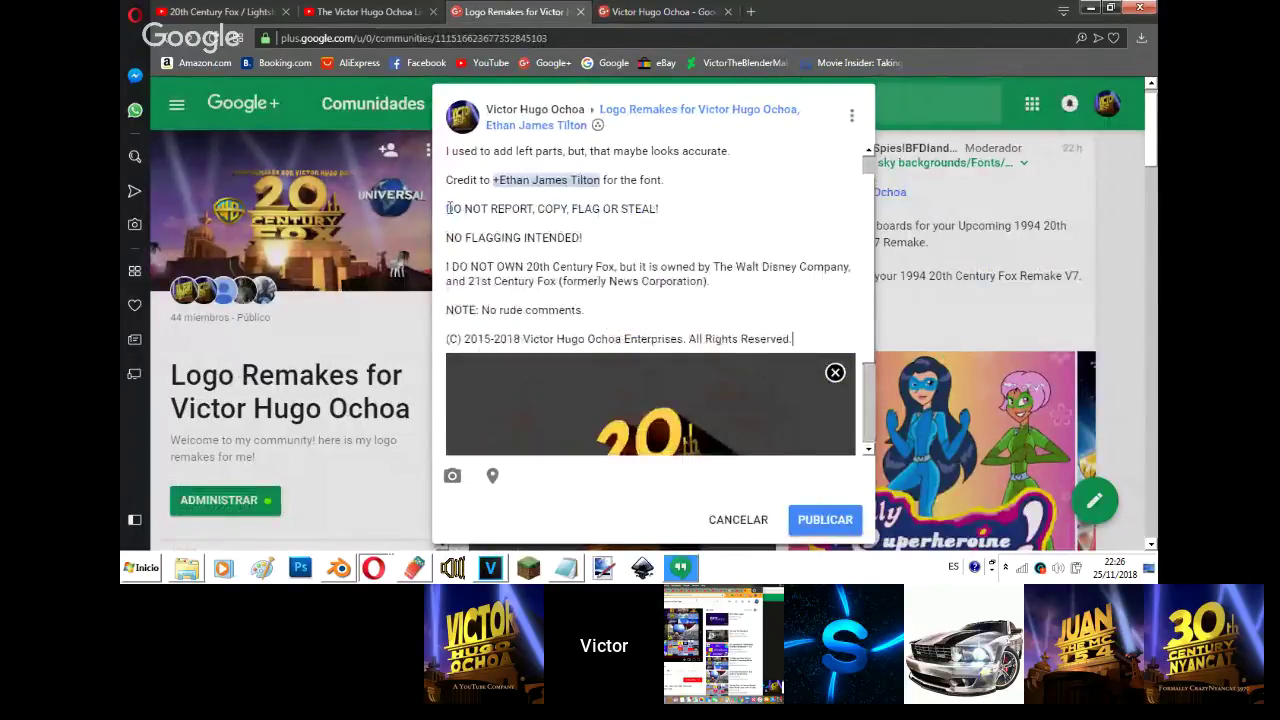
# - Select the new post's entire text, from "Here is my remake" through "All Rights Reserved."
pyautogui.moveTo(814, 340); pyautogui.dragTo(481, 150)
pyautogui.click(463, 131)
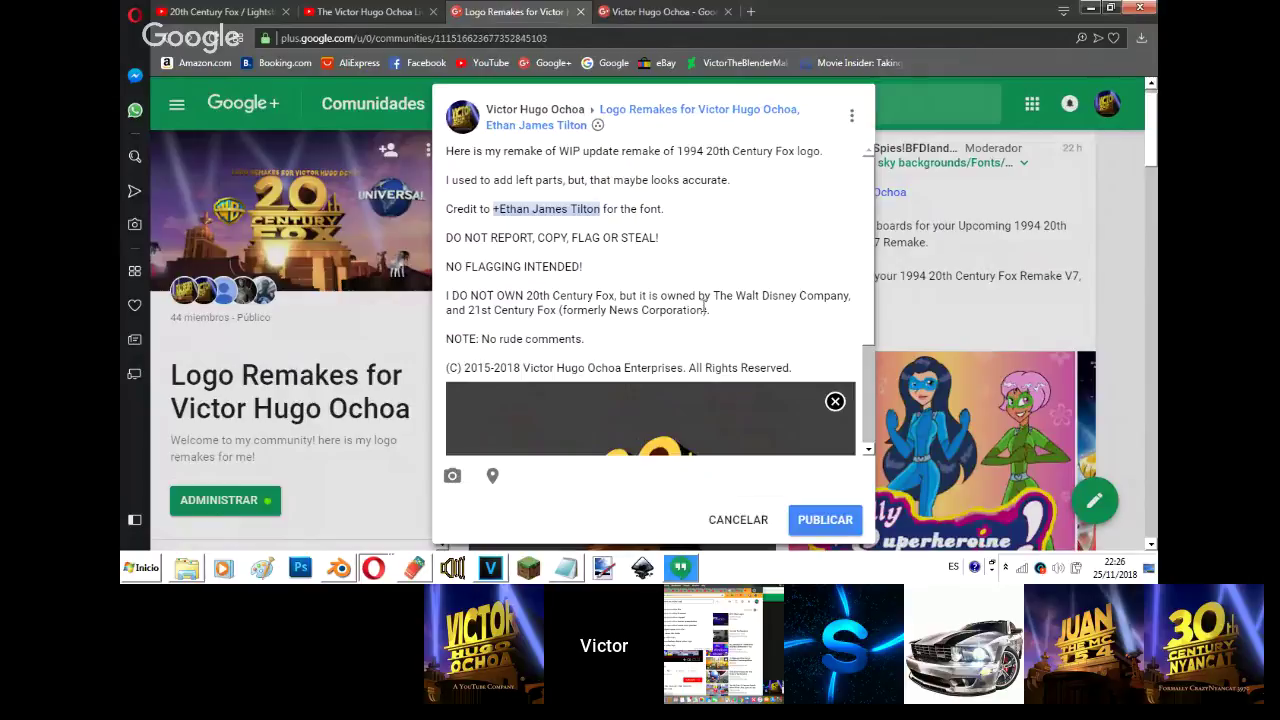
pyautogui.moveTo(800, 366); pyautogui.dragTo(460, 151)
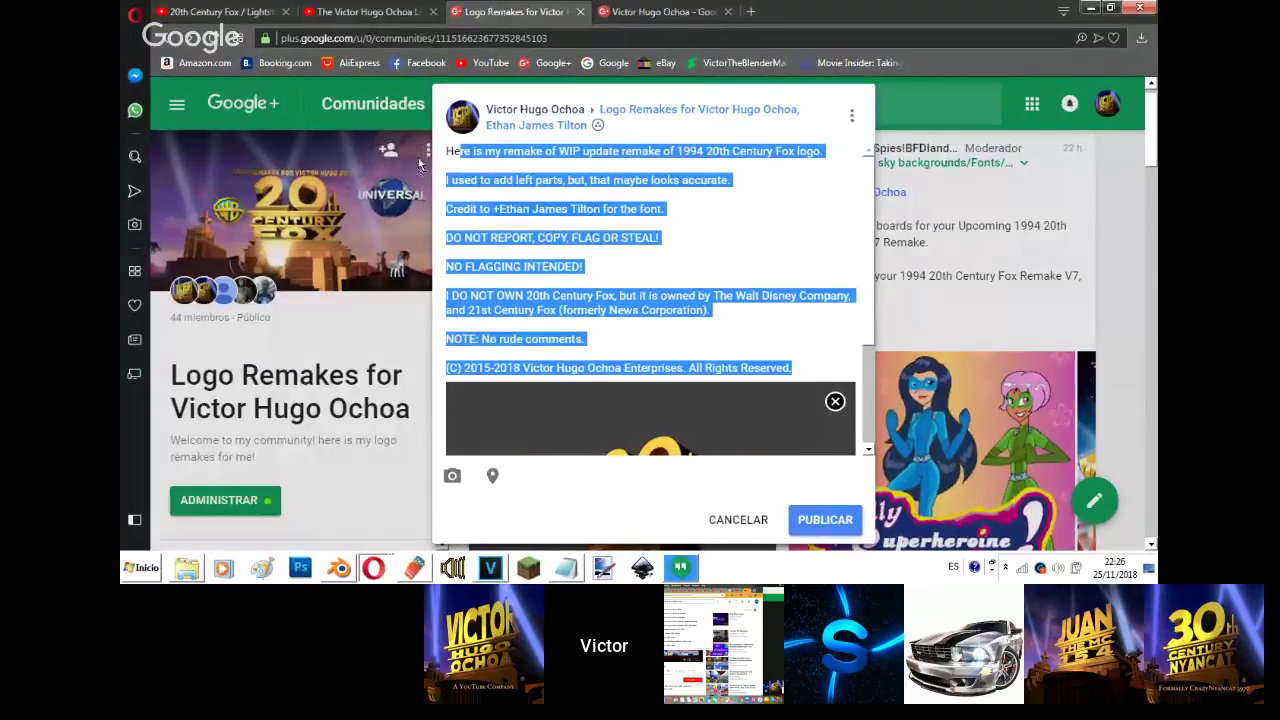
pyautogui.doubleClick(604, 297)
pyautogui.click(778, 358)
pyautogui.moveTo(796, 369); pyautogui.dragTo(446, 150)
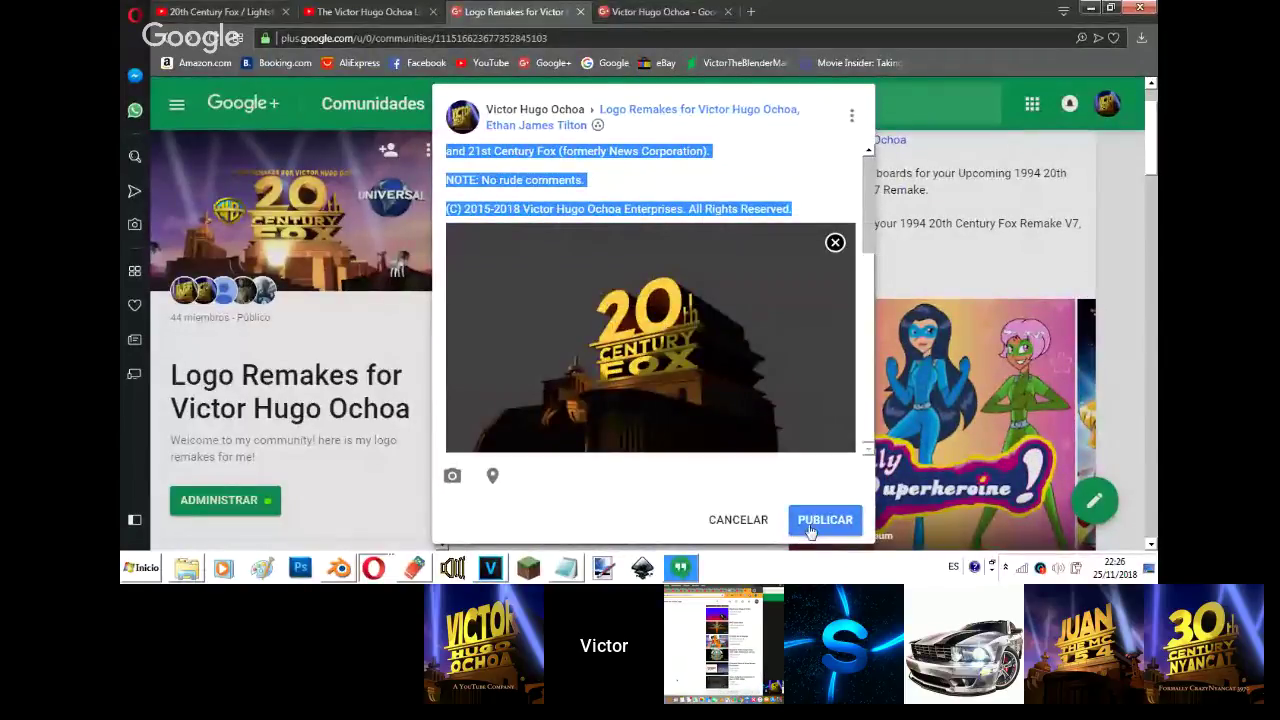
# - Publish the post in the Logo remake W.I.Ps category and close the profile tab
pyautogui.click(822, 520)
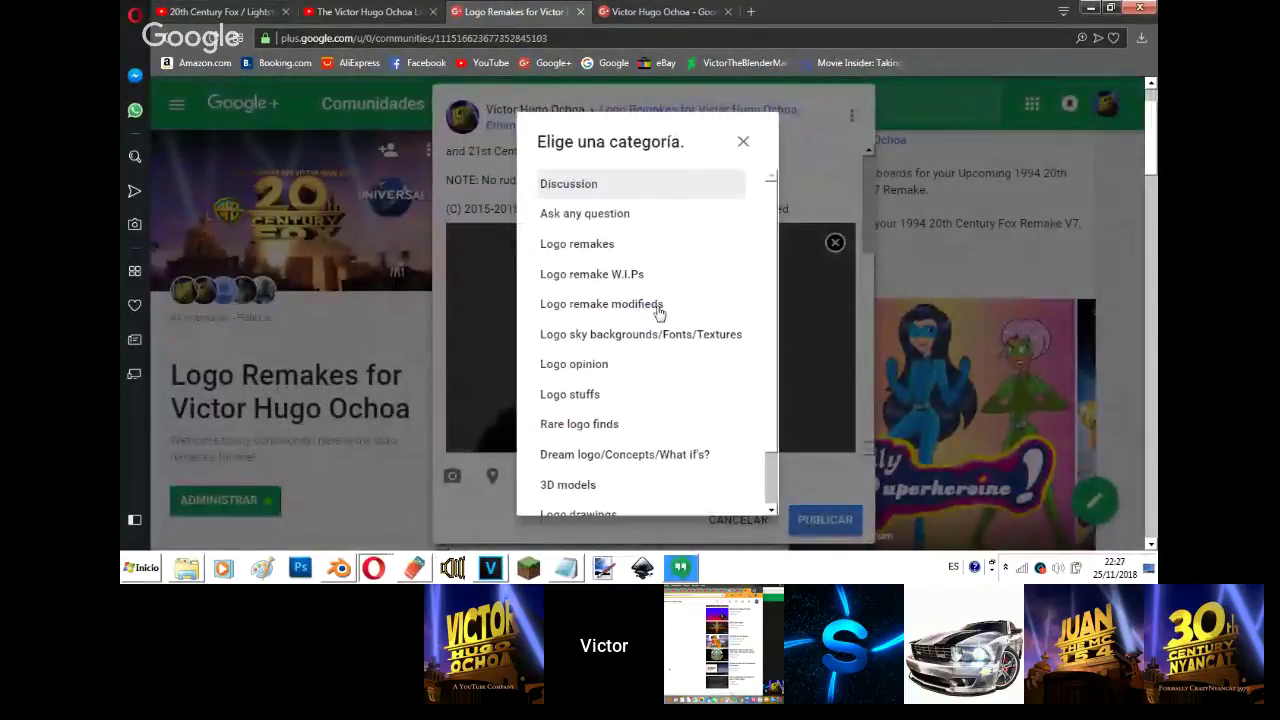
pyautogui.scroll(-1, 643, 286)
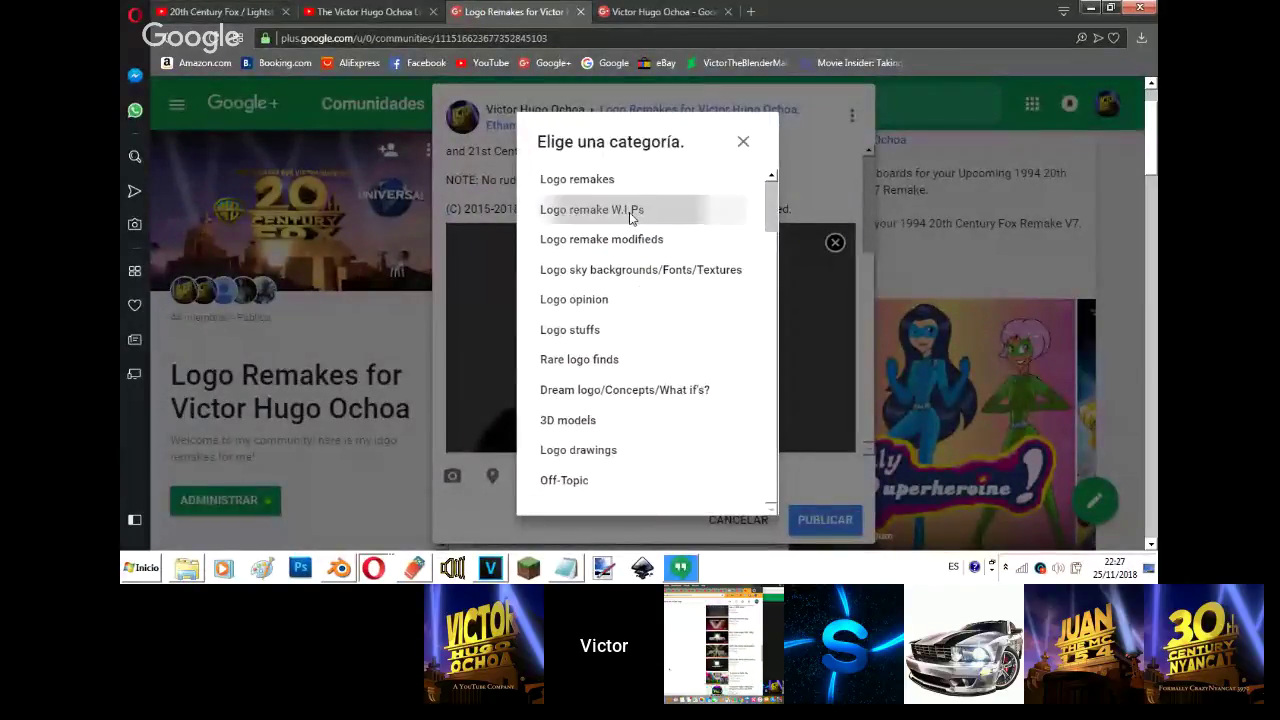
pyautogui.click(634, 211)
pyautogui.click(725, 14)
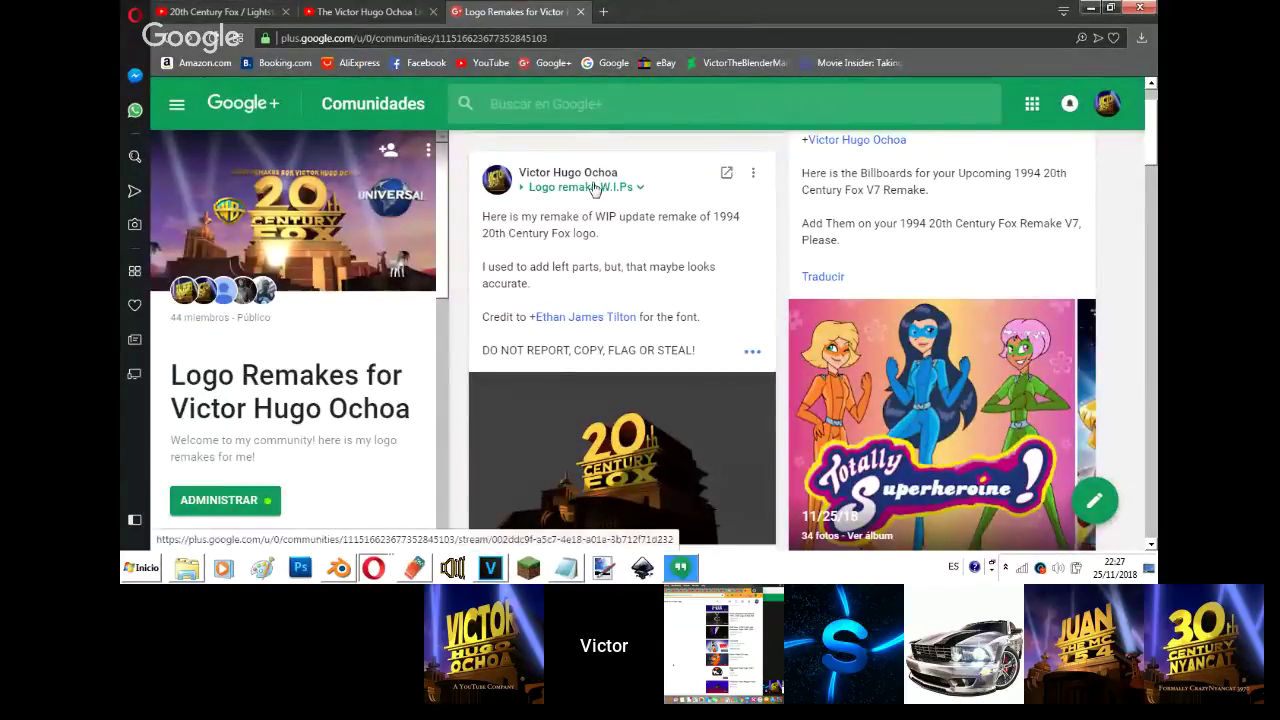
# - Open the own YouTube channel's community posts in a new tab and close the Google+ community tab
pyautogui.click(408, 10)
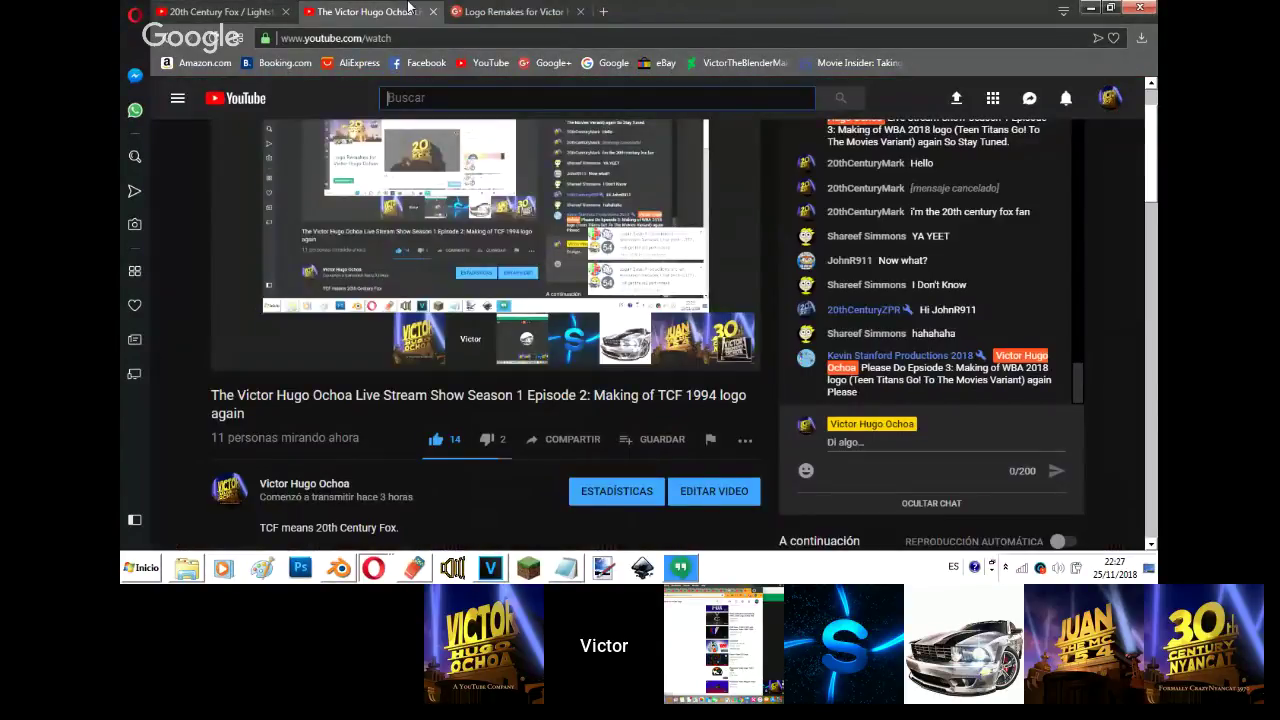
pyautogui.middleClick(962, 220)
pyautogui.click(335, 433)
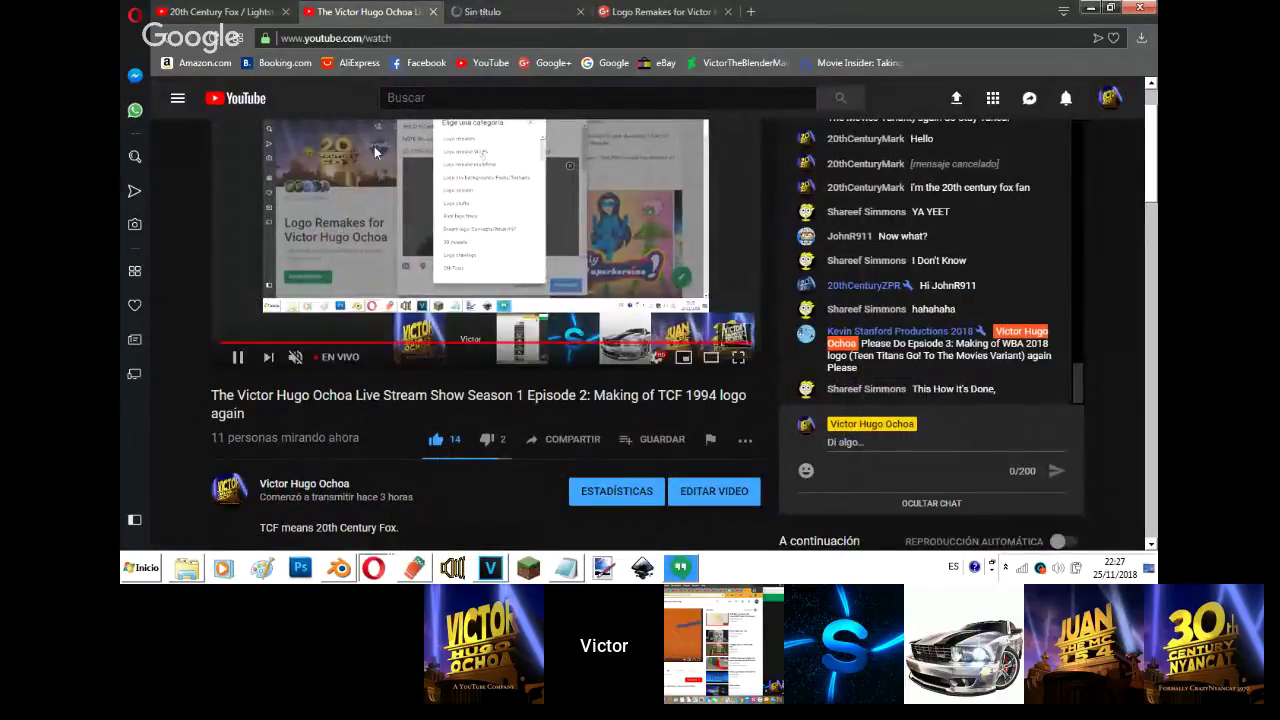
pyautogui.click(481, 11)
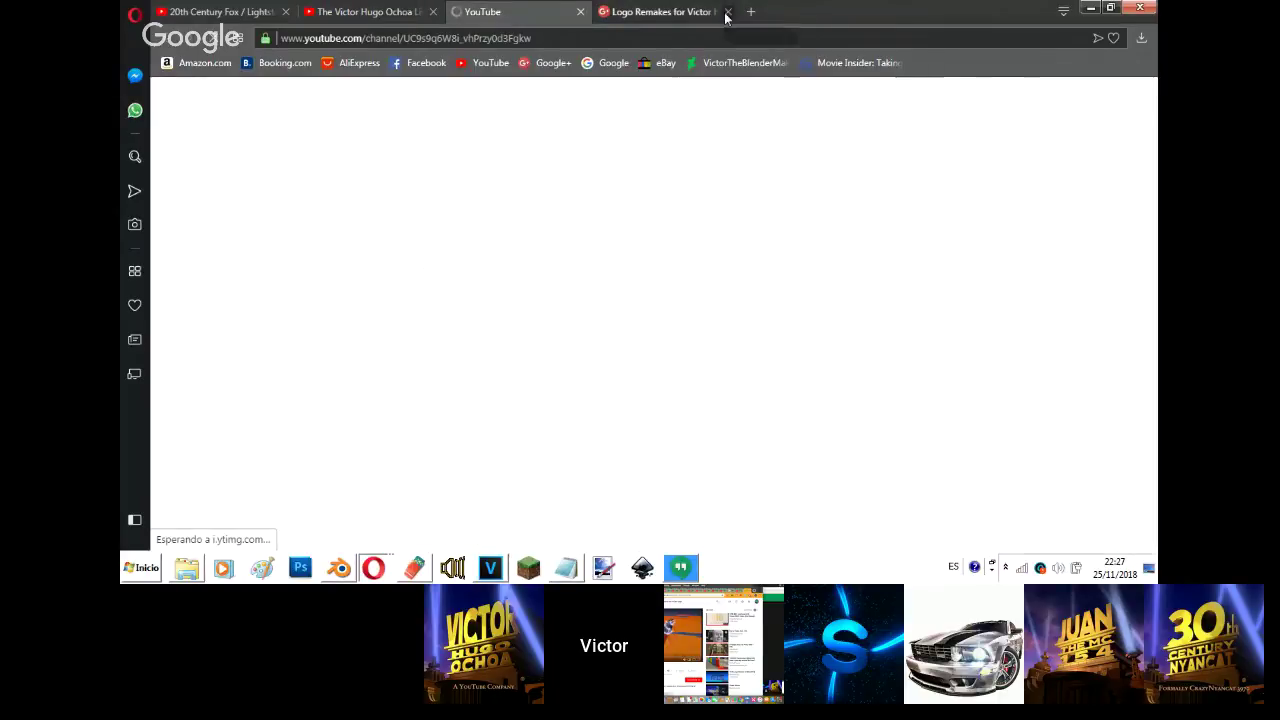
pyautogui.click(727, 12)
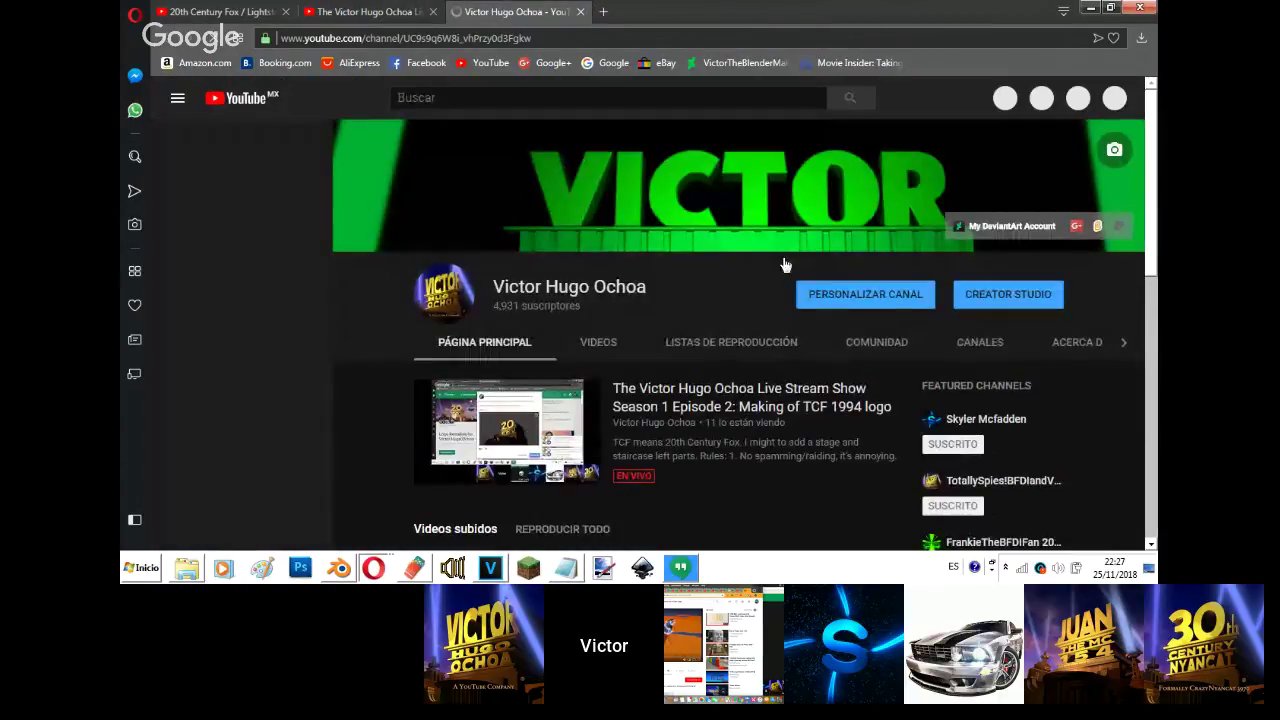
pyautogui.click(860, 342)
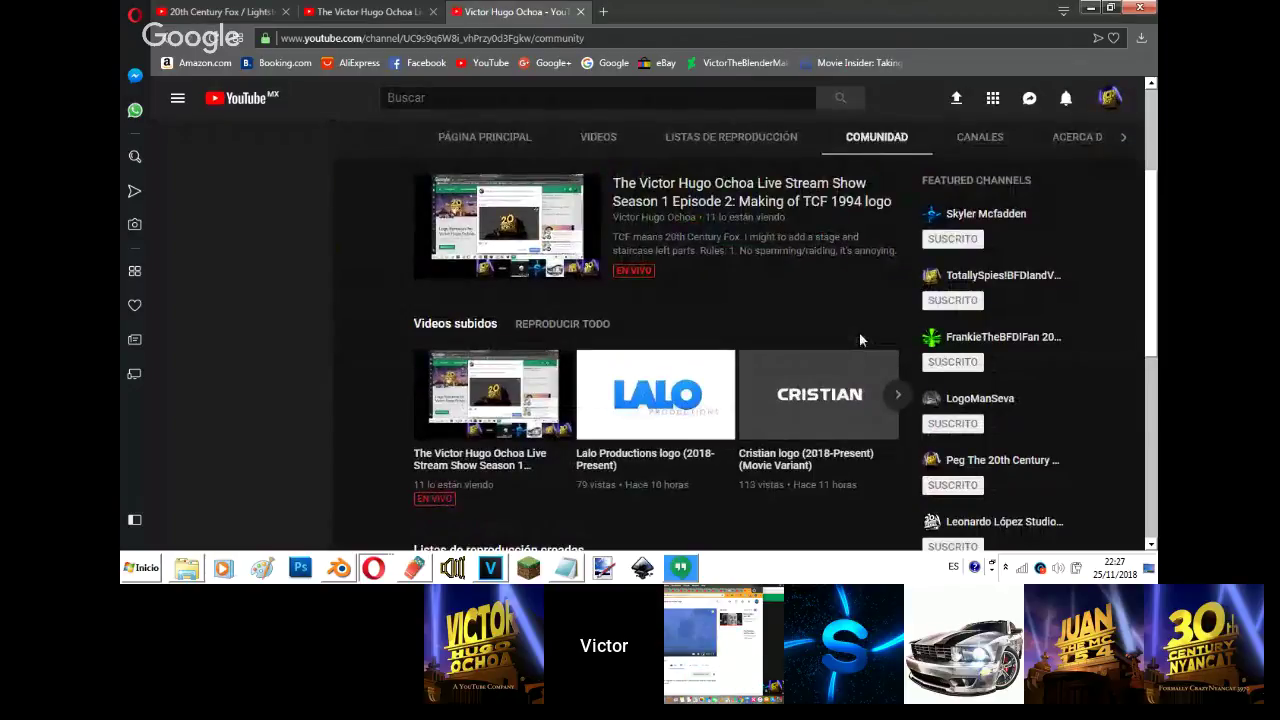
pyautogui.scroll(-3, 1130, 379)
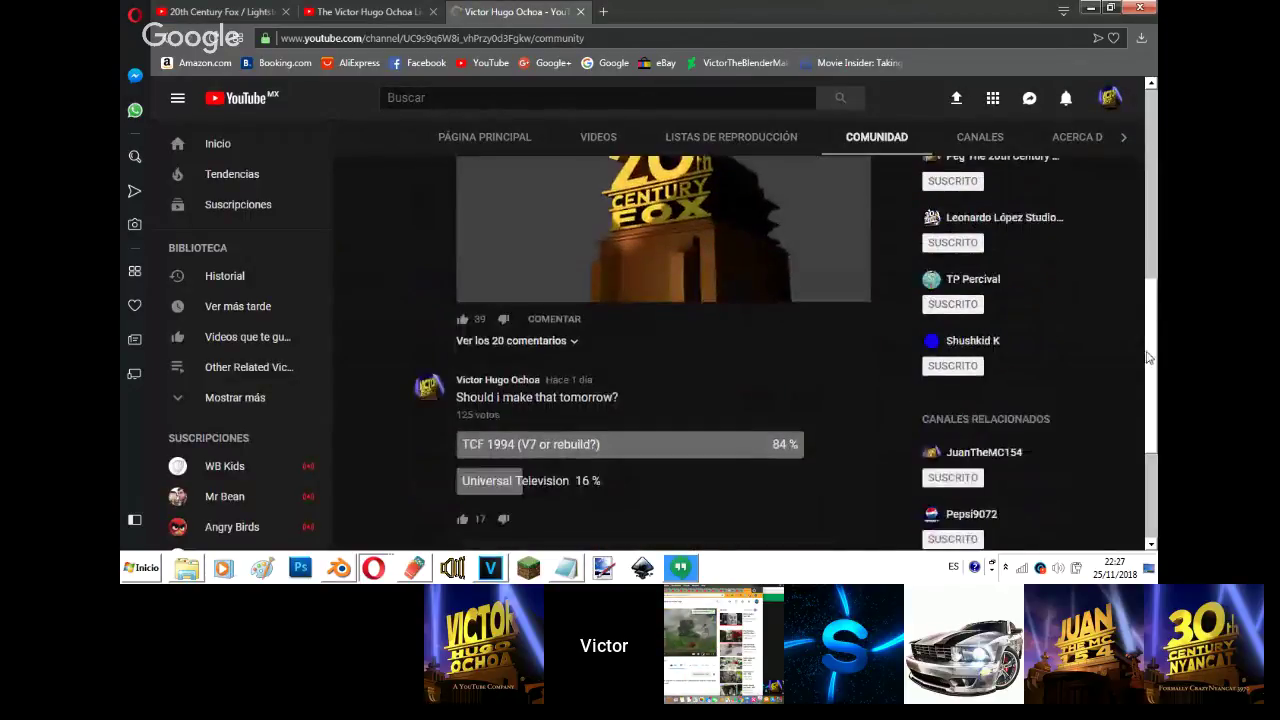
pyautogui.scroll(5, 1120, 330)
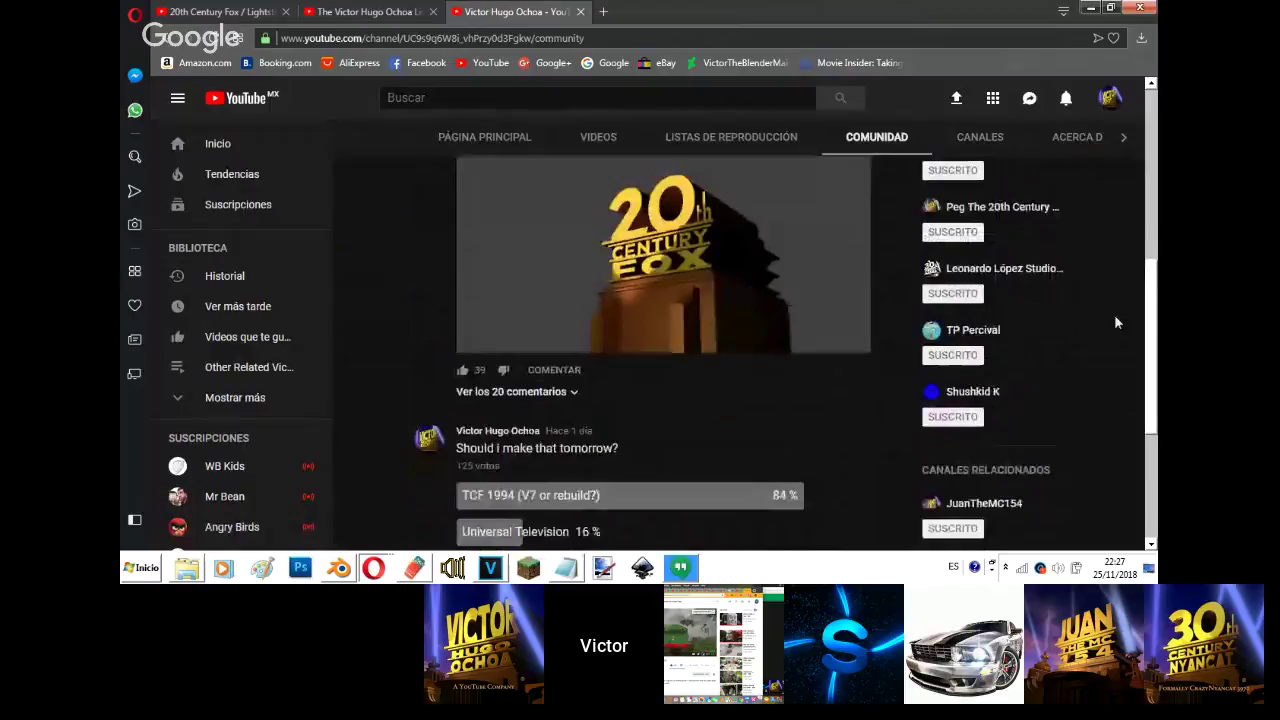
# - Start an image post on the channel's community page and attach "20th Century Fox 1994 remake V7 WIP Updated"
pyautogui.click(491, 250)
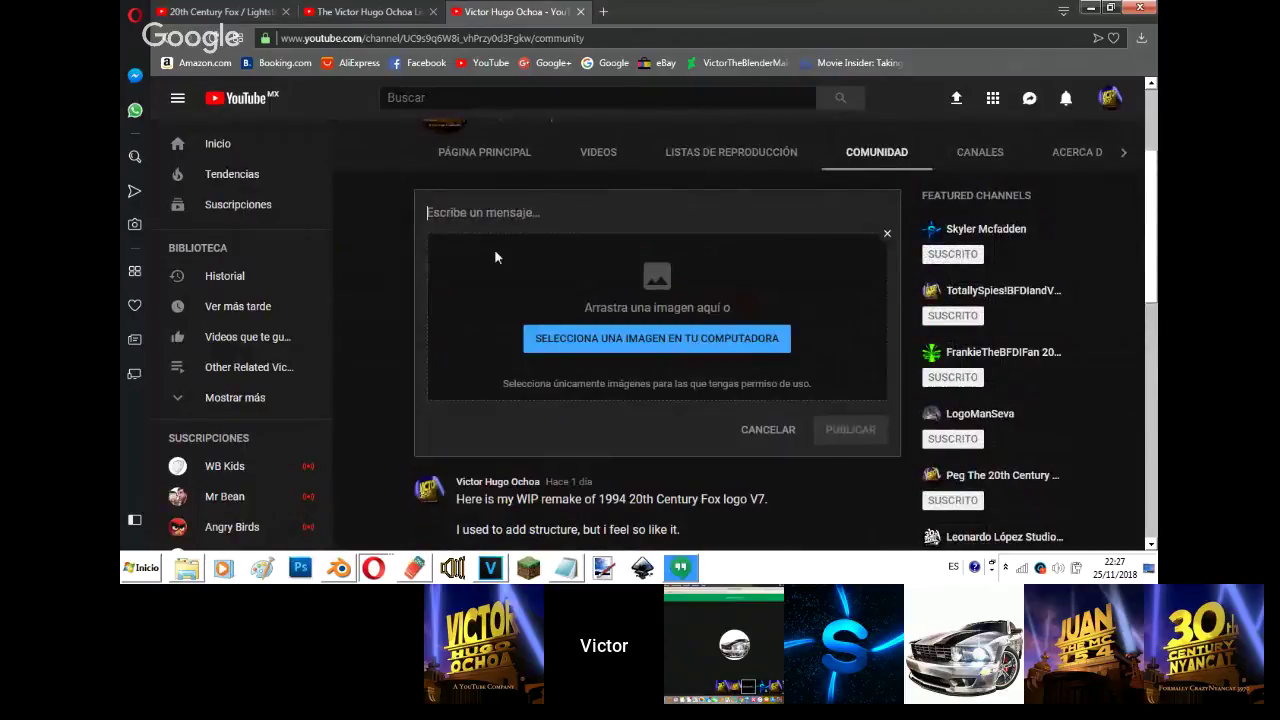
pyautogui.click(682, 338)
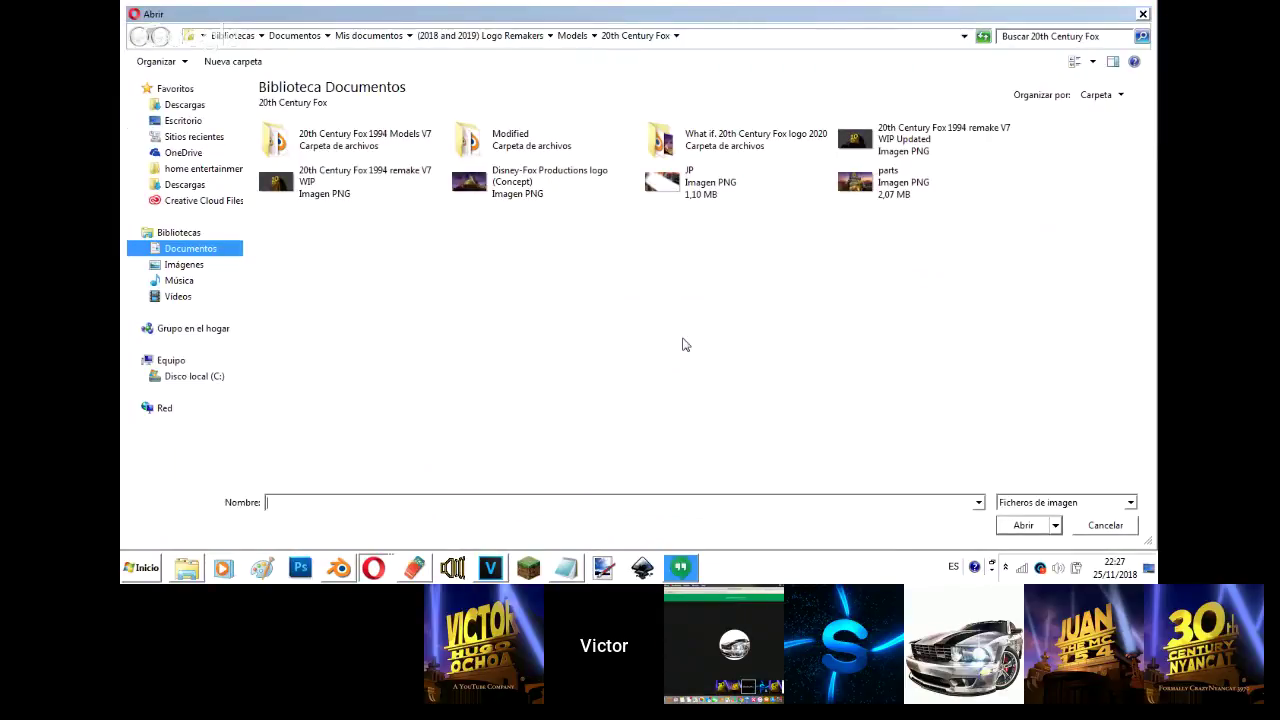
pyautogui.doubleClick(932, 148)
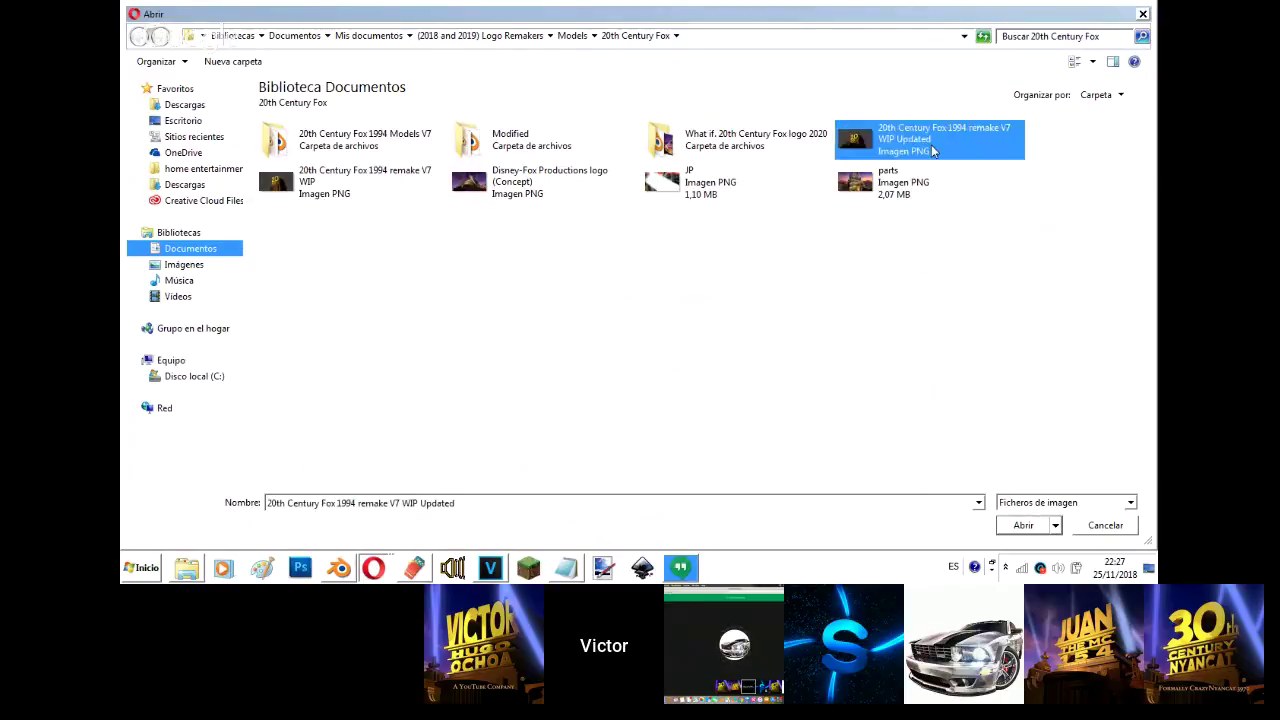
# - Paste the copied Google+ post text as the message and add the paragraph "so, What do you think guys" below "looks accurate."
pyautogui.click(642, 212)
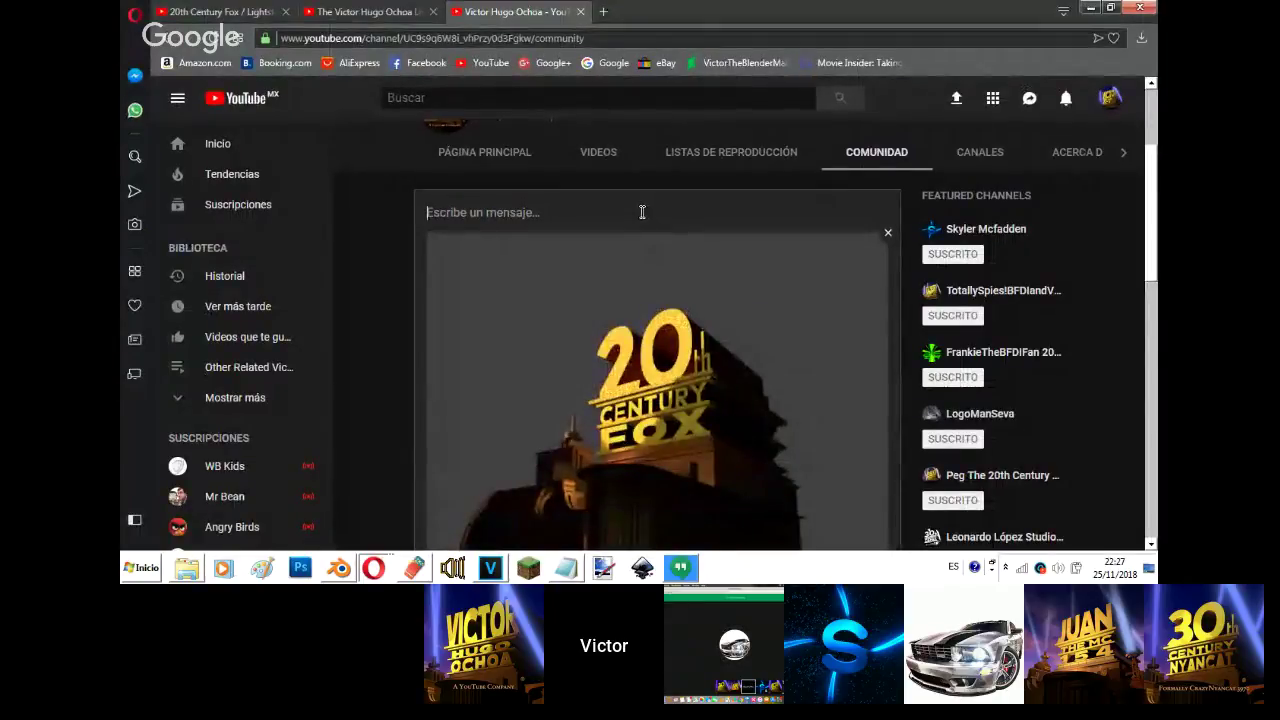
pyautogui.write('Here is my remake of WIP update remake of 1994 20th Century Fox logo.  I used to add left parts, but, that maybe looks accurate.  Credit to +Ethan James Tilton for the font.  DO NOT REPORT, COPY, FLAG OR STEAL!  NO FLAGGING INTENDED!  I DO NOT OWN 20th Century Fox, but it is owned by The Walt Disney Company, and 21st Century Fox (formerly News Corporation).  NOTE: No rude comments.  (C) 2015-2018 Victor Hugo Ochoa Enterprises. All Rights Reserved.')
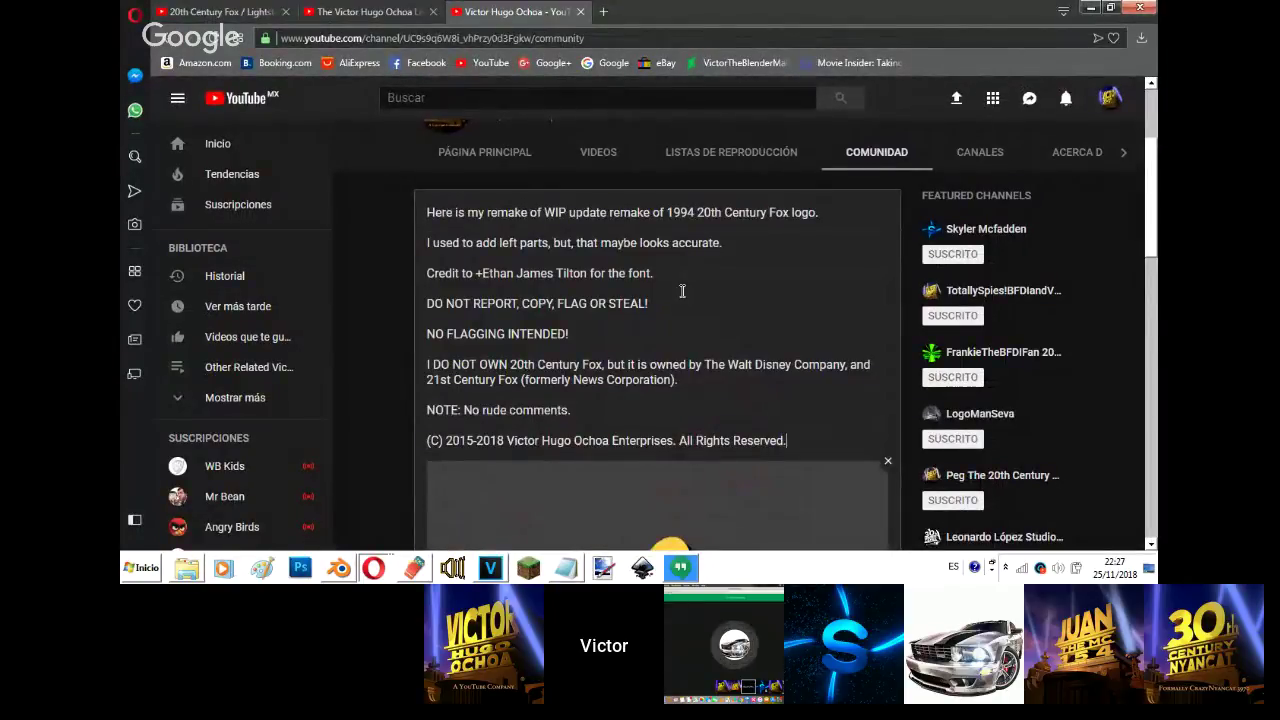
pyautogui.click(727, 242)
pyautogui.press('Return')
pyautogui.press('Return')
pyautogui.write('so, What do you think guys')
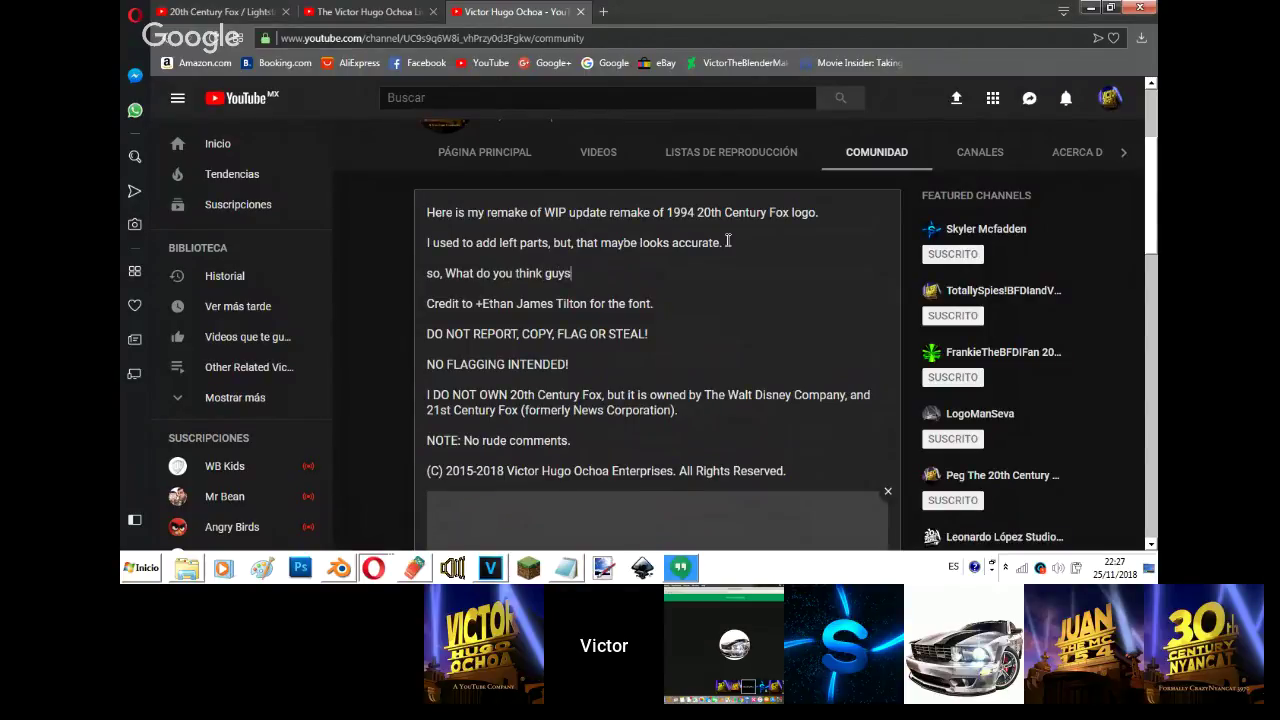
# - Publish the post to the channel's community page, check it in the post list and open the Subscriptions feed
pyautogui.scroll(-5, 881, 379)
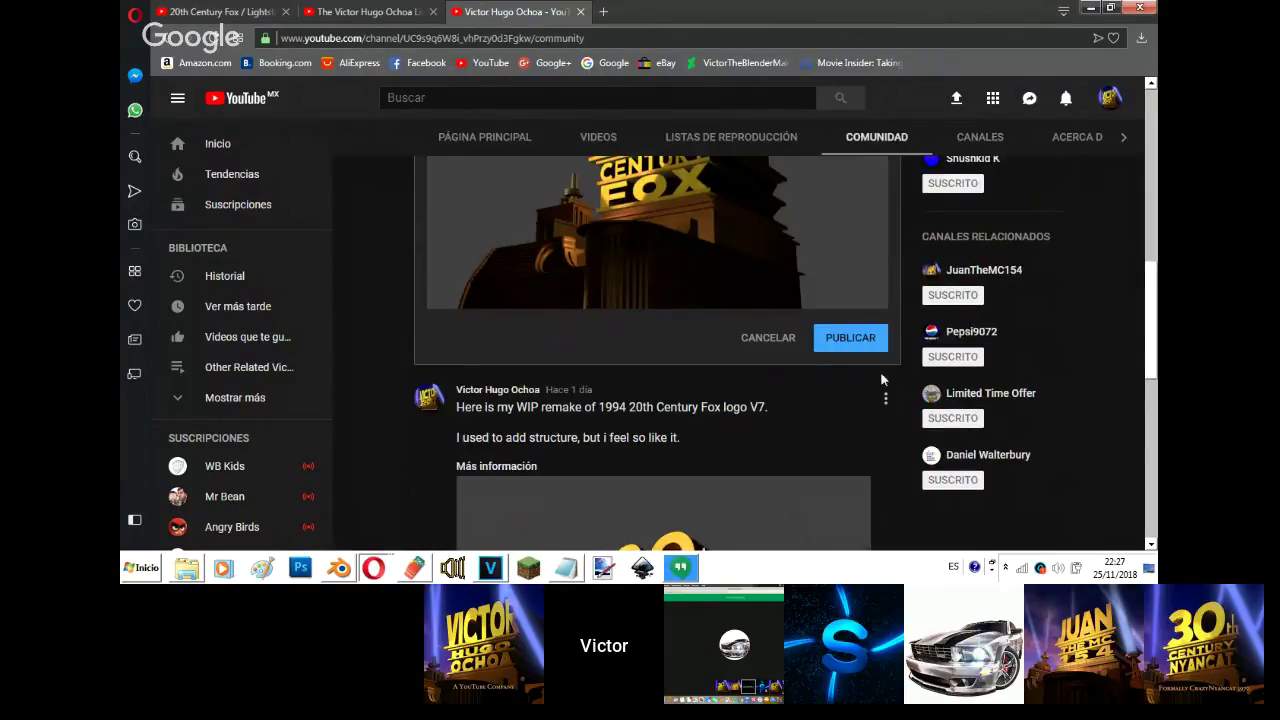
pyautogui.click(849, 338)
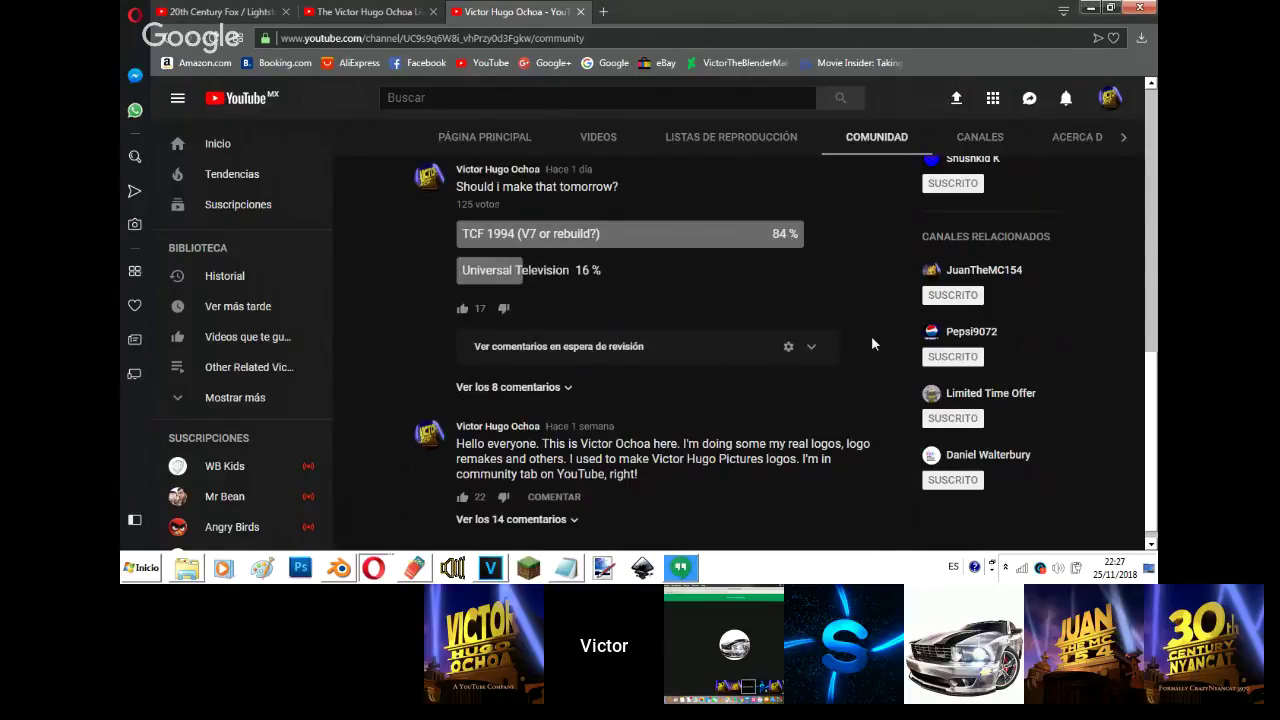
pyautogui.moveTo(1151, 346); pyautogui.dragTo(1151, 255)
pyautogui.click(238, 206)
# - Switch to Blender, leave the render result and save over the existing 20th Century Fox remake V7 .blend file
pyautogui.moveTo(373, 568)
pyautogui.click(368, 510)
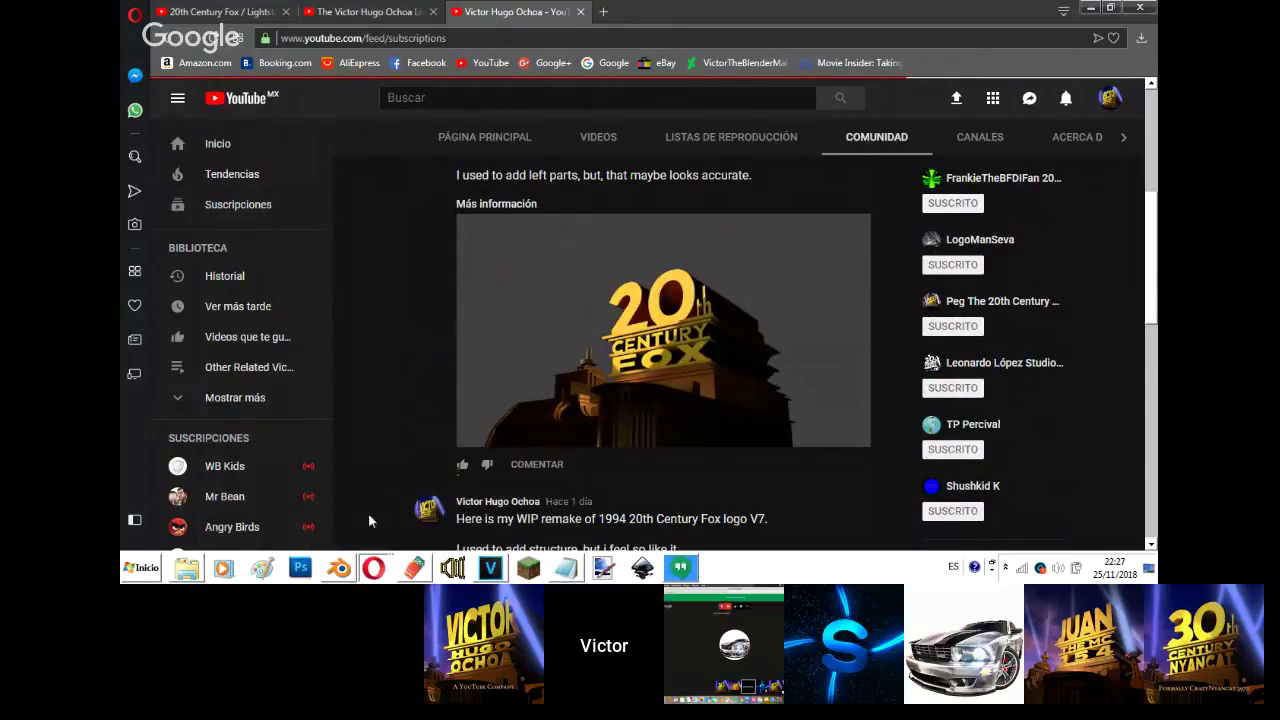
pyautogui.click(338, 568)
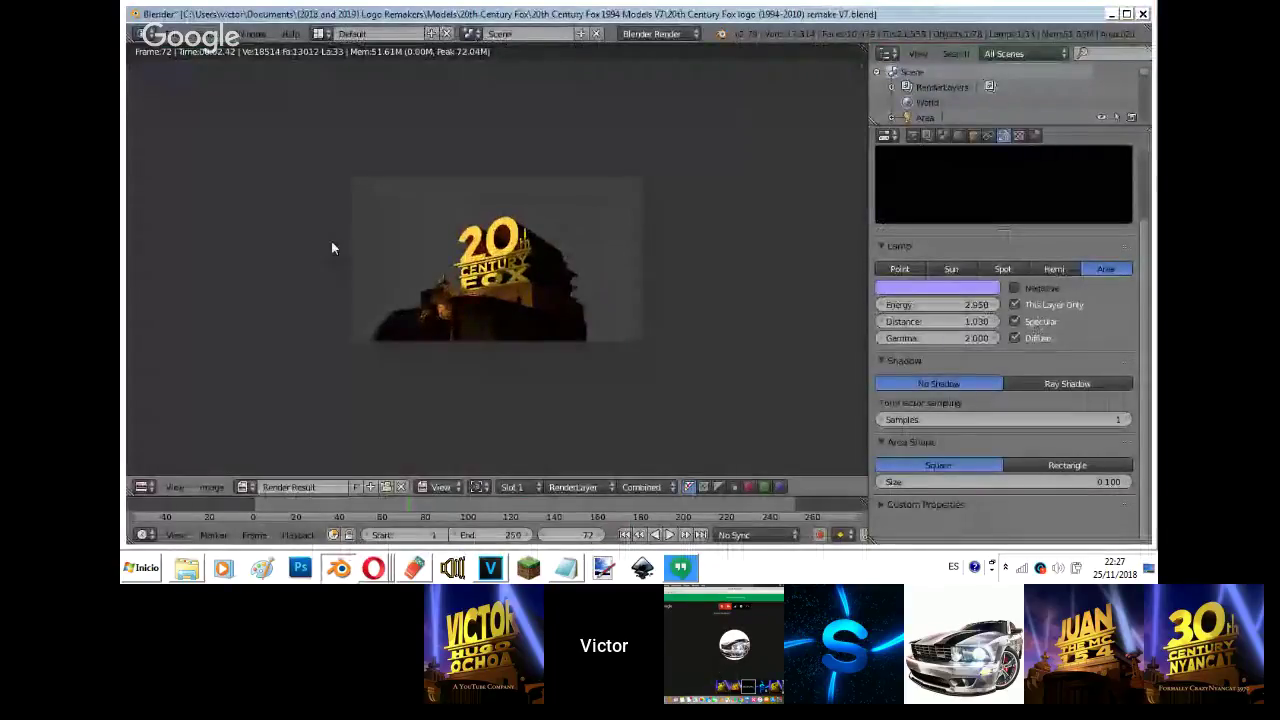
pyautogui.press('Escape')
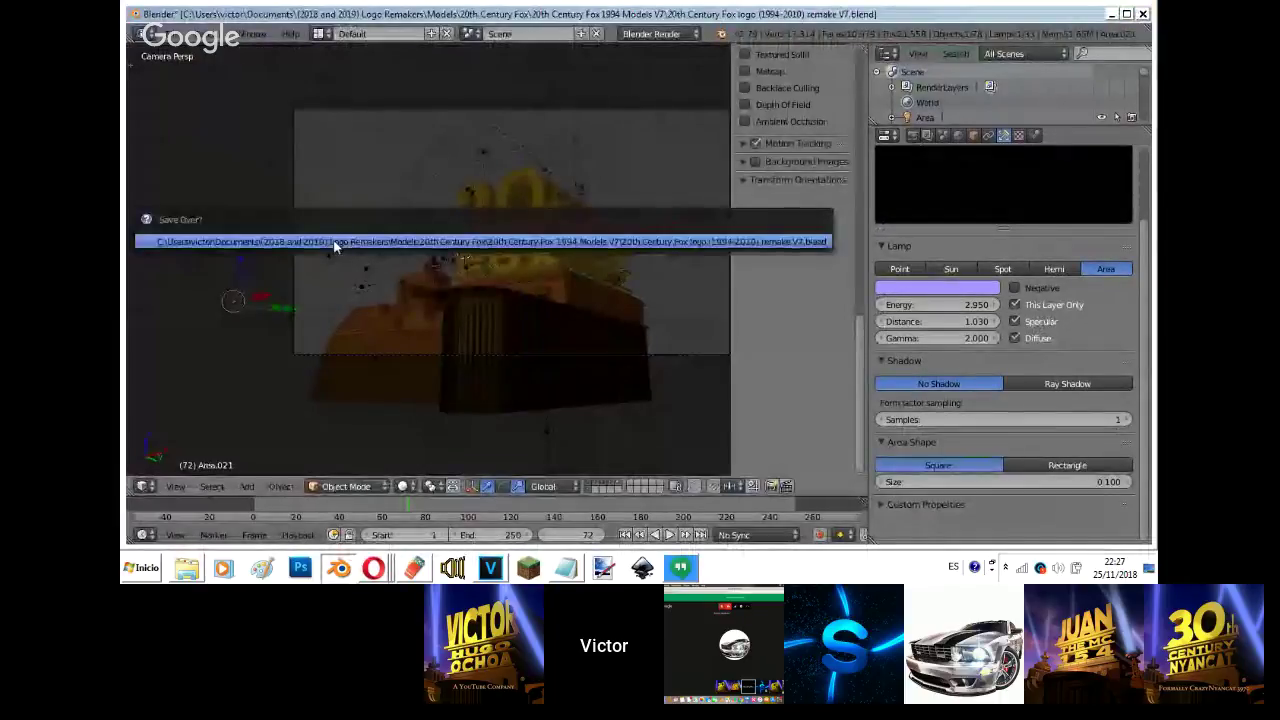
# - Return to the YouTube Subscriptions feed in Opera, look through its recent videos and open Google+ in a new tab
pyautogui.click(679, 568)
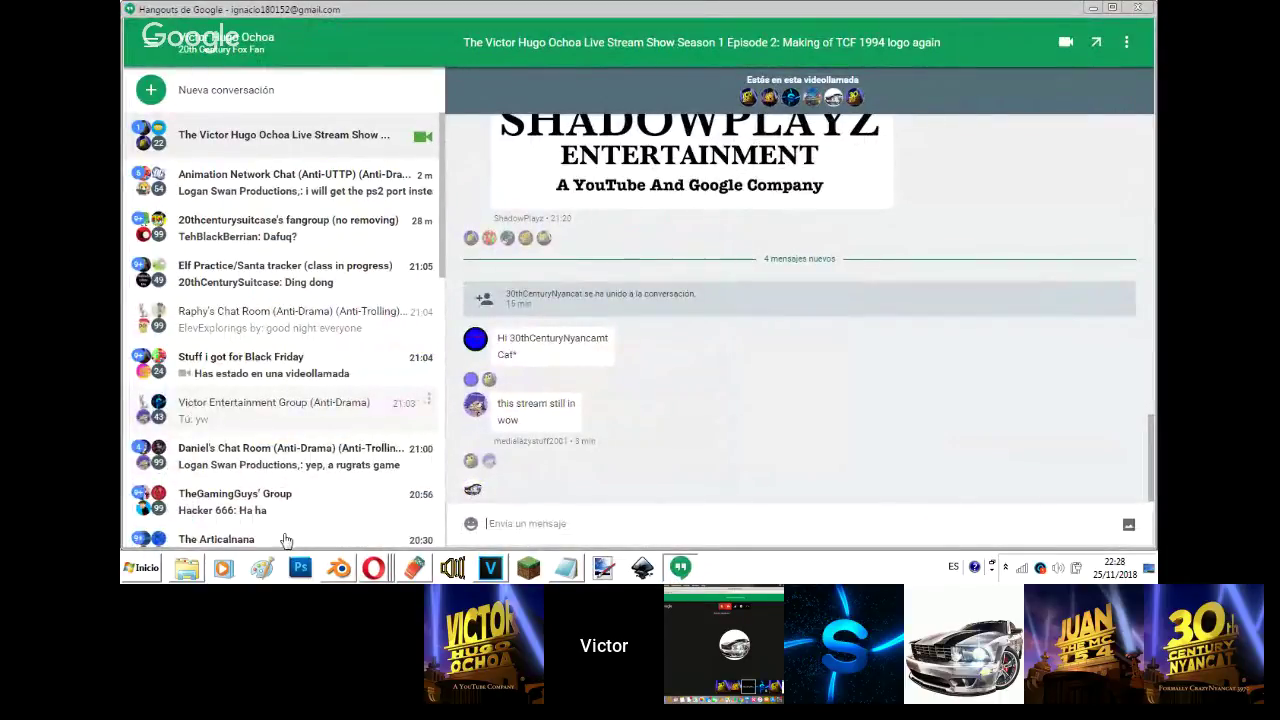
pyautogui.click(187, 568)
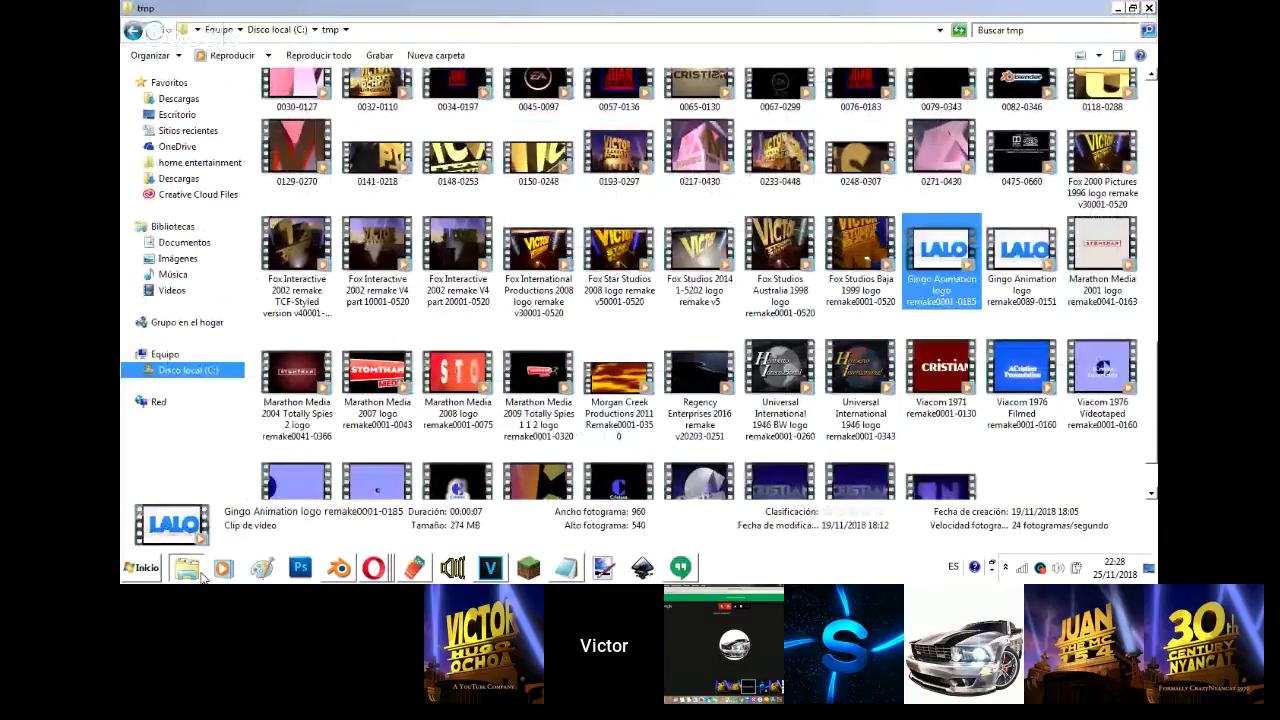
pyautogui.click(373, 568)
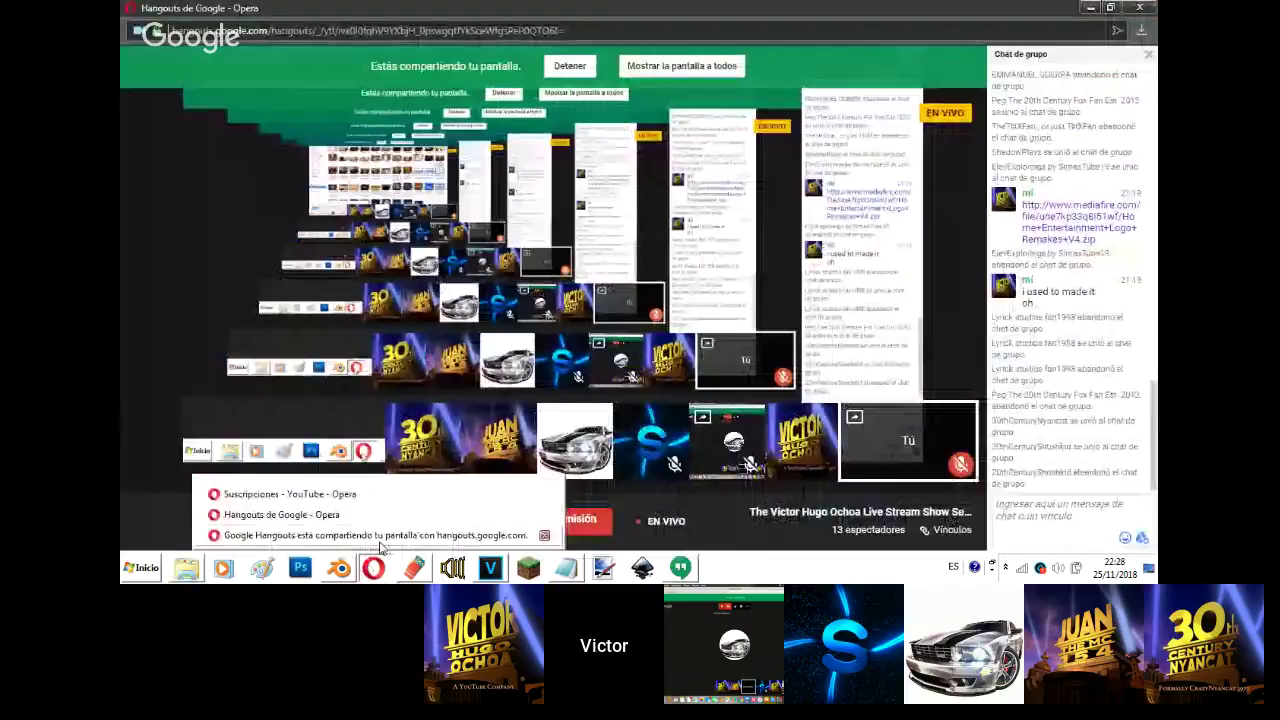
pyautogui.click(376, 500)
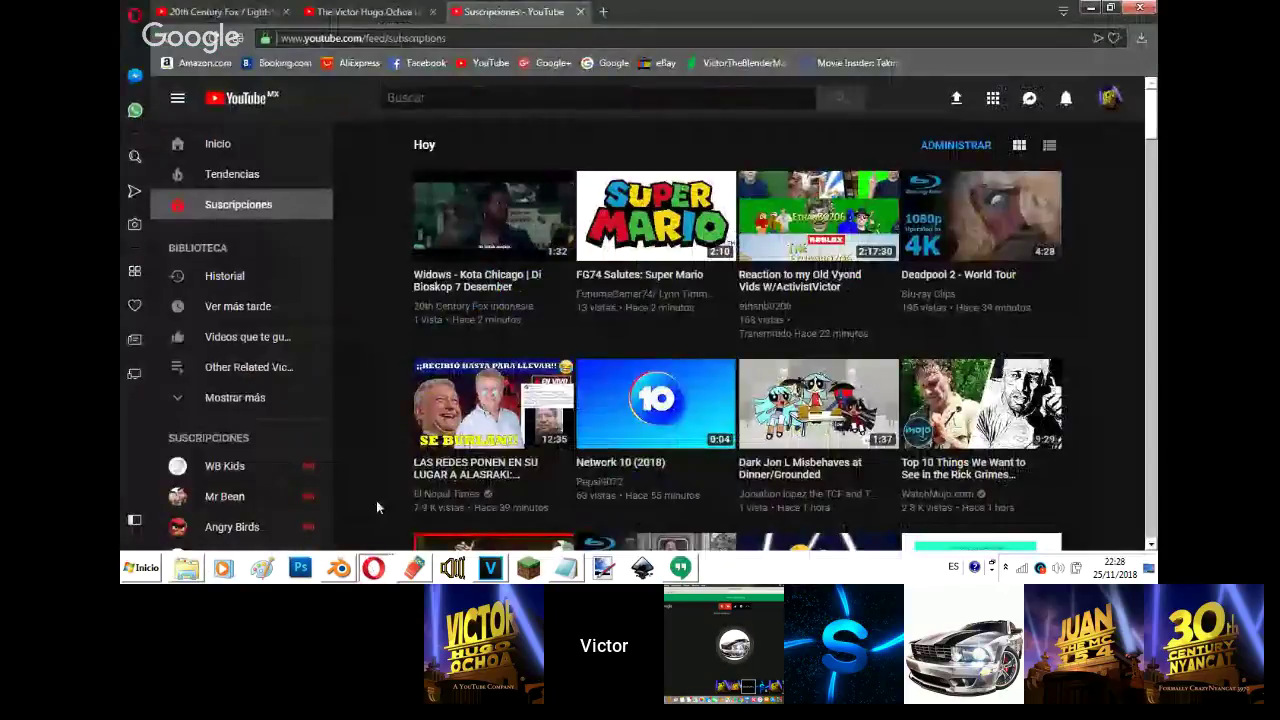
pyautogui.scroll(-4, 376, 500)
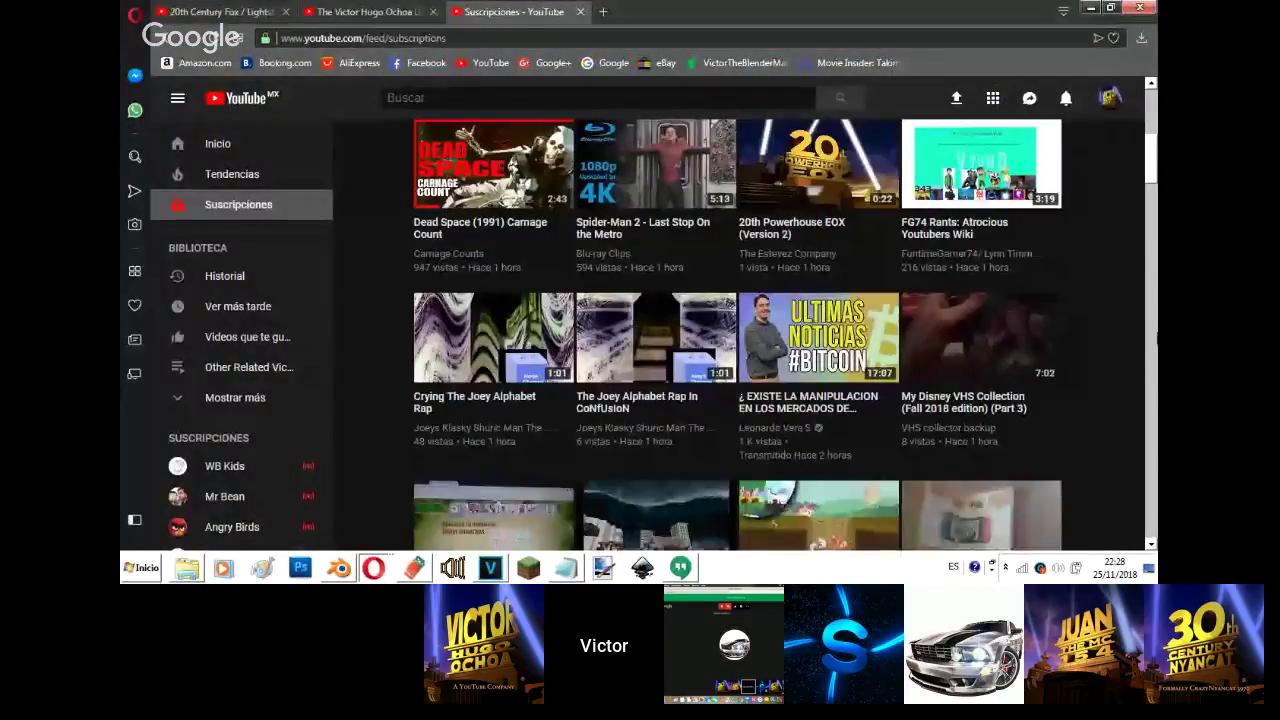
pyautogui.scroll(-4, 736, 330)
pyautogui.middleClick(547, 62)
pyautogui.scroll(-6, 1157, 434)
pyautogui.scroll(-4, 736, 330)
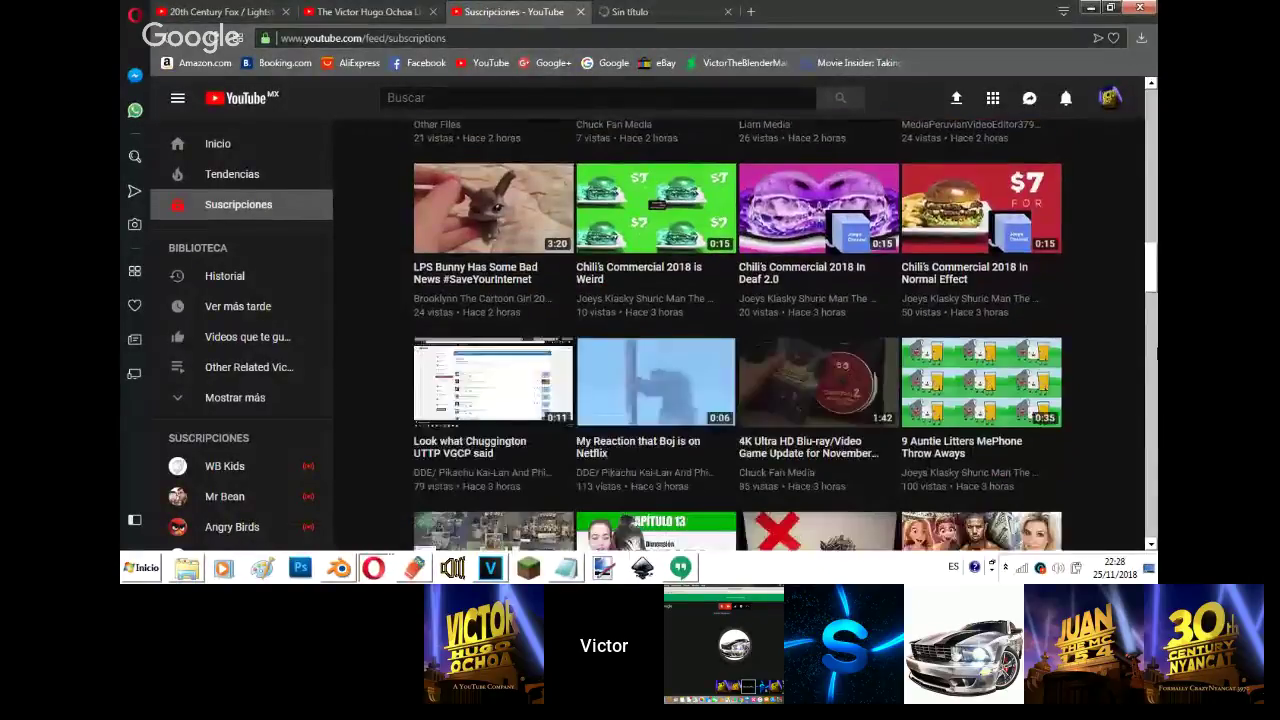
# - Copy the 20th Century Fox WIP image from its post in the Google+ home feed and close the Google+ tab
pyautogui.click(642, 10)
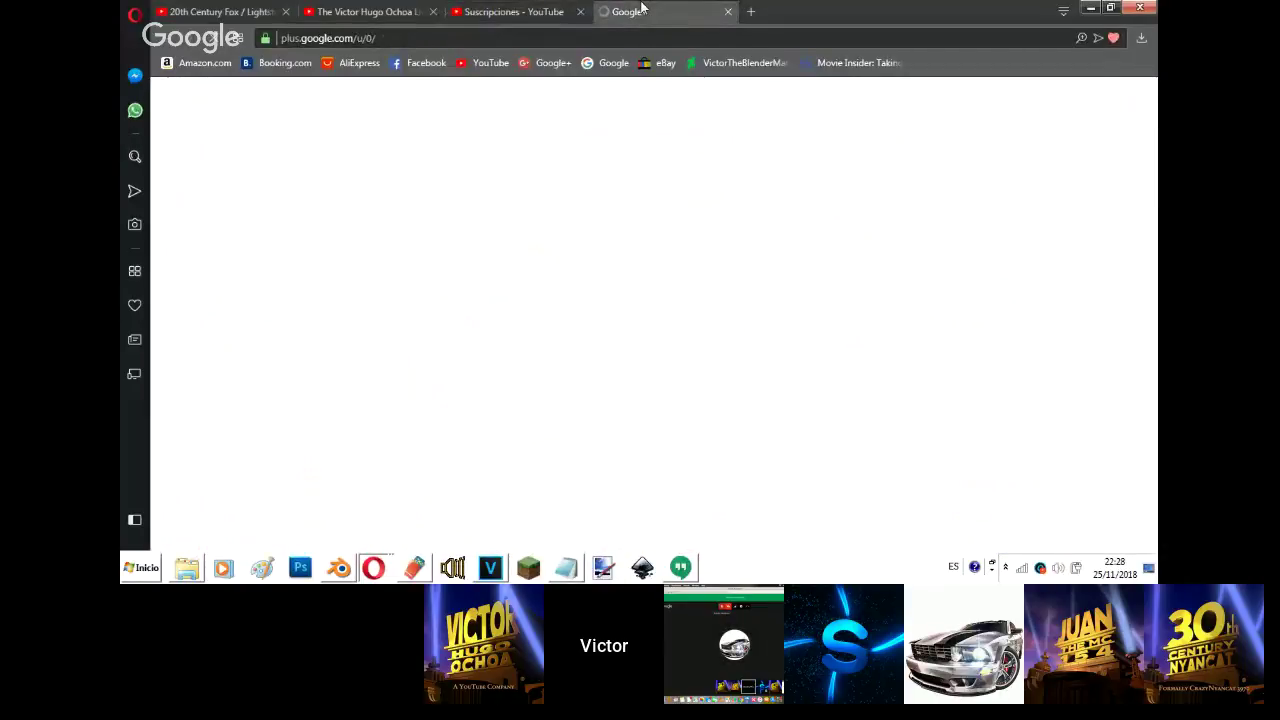
pyautogui.click(880, 433)
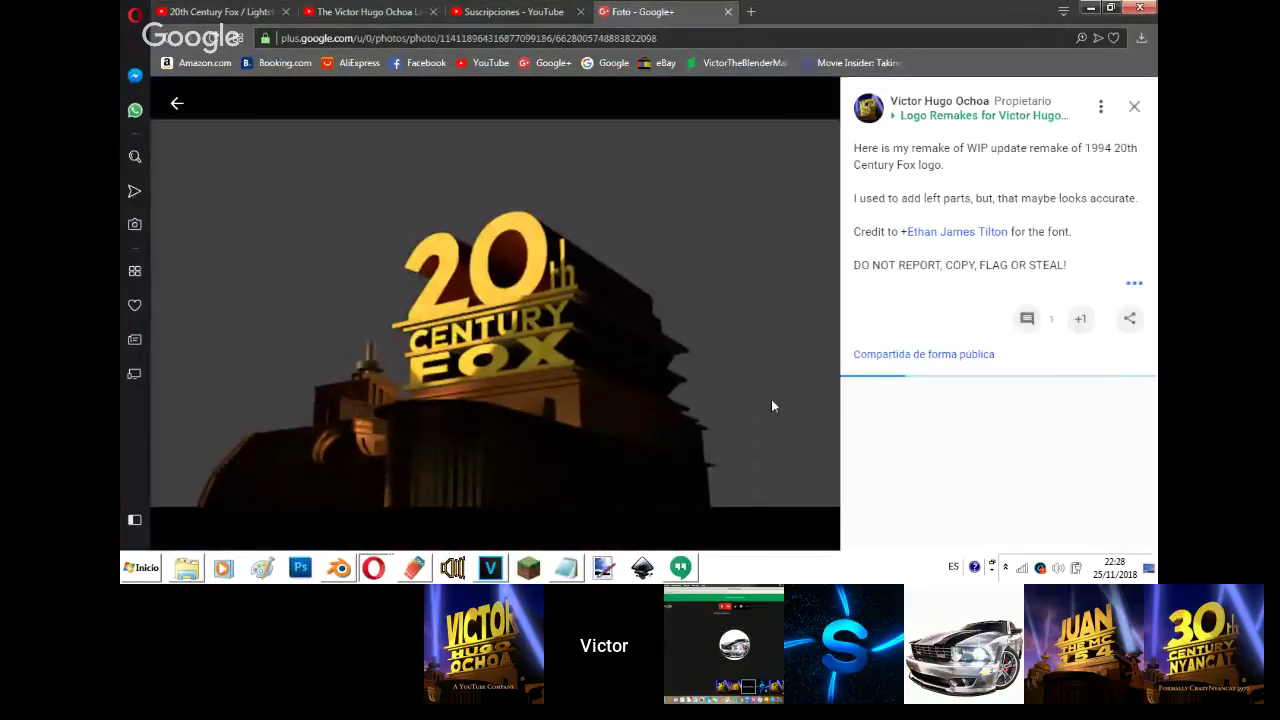
pyautogui.click(163, 41)
pyautogui.scroll(-1, 868, 438)
pyautogui.rightClick(868, 440)
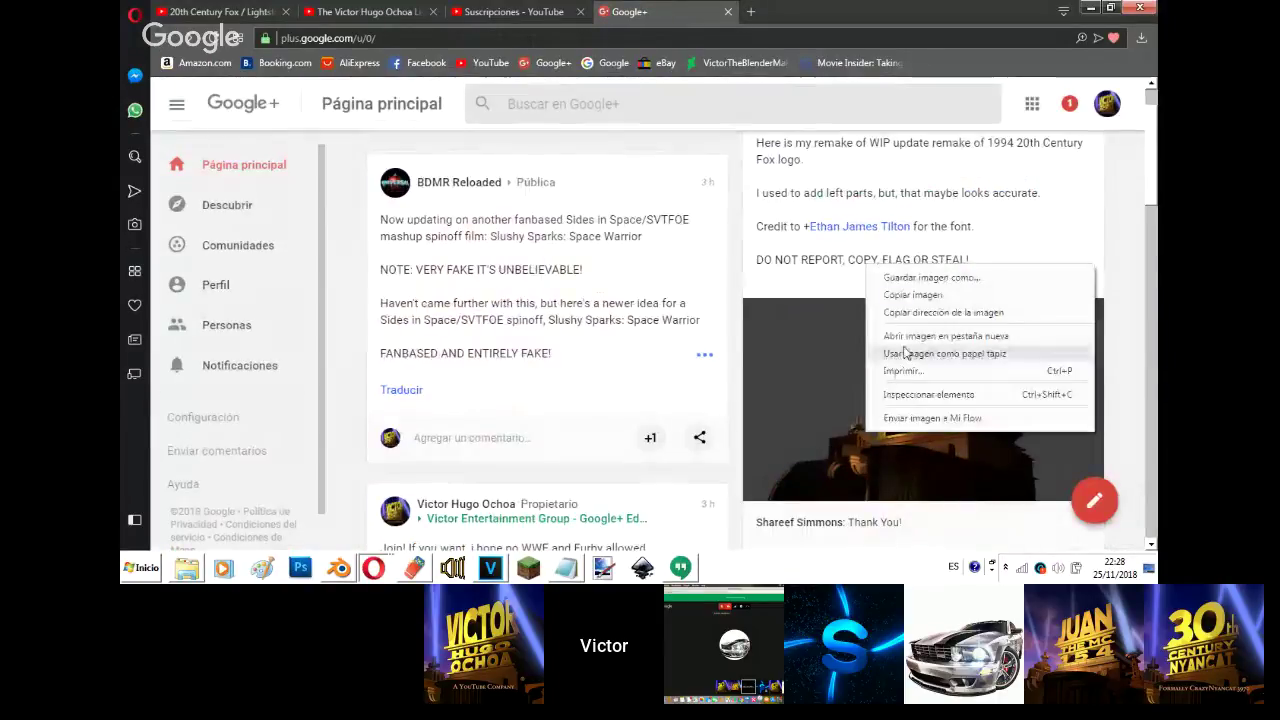
pyautogui.click(900, 294)
pyautogui.click(729, 13)
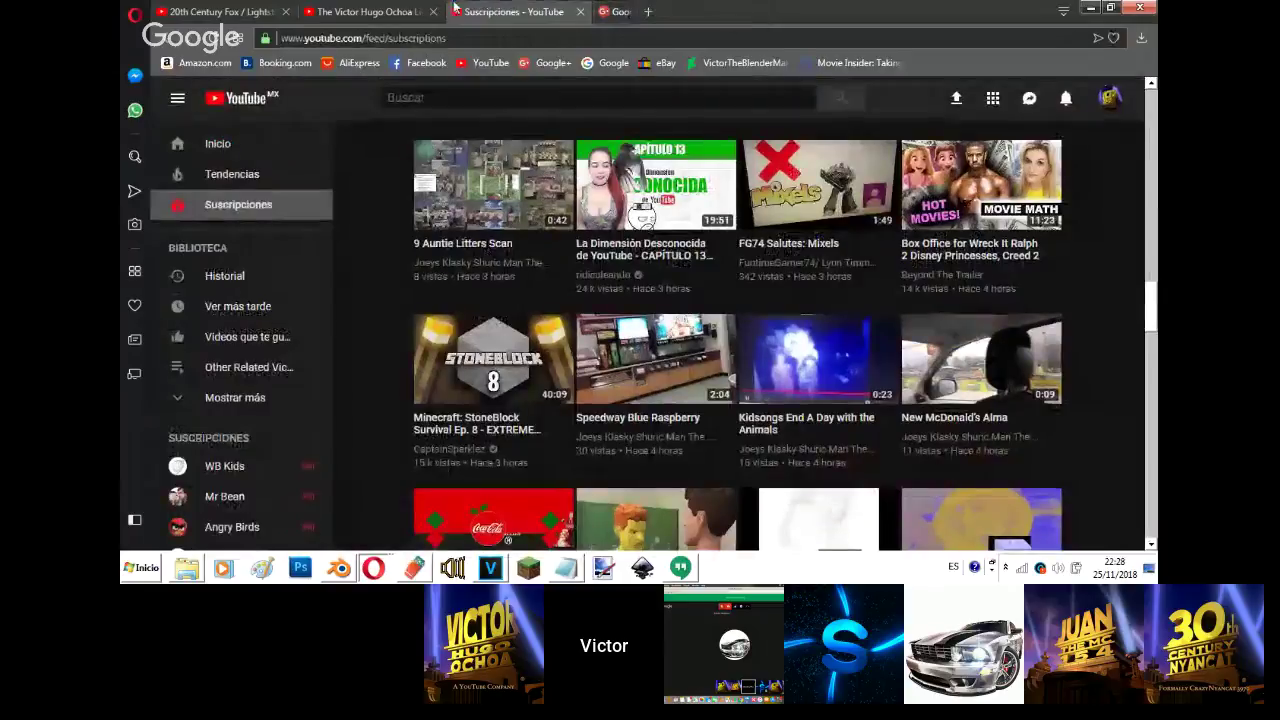
# - Switch to Hangouts, paste the copied logo image into the Victor Entertainment Group (Anti-Drama) chat and send it
pyautogui.click(370, 11)
pyautogui.click(680, 567)
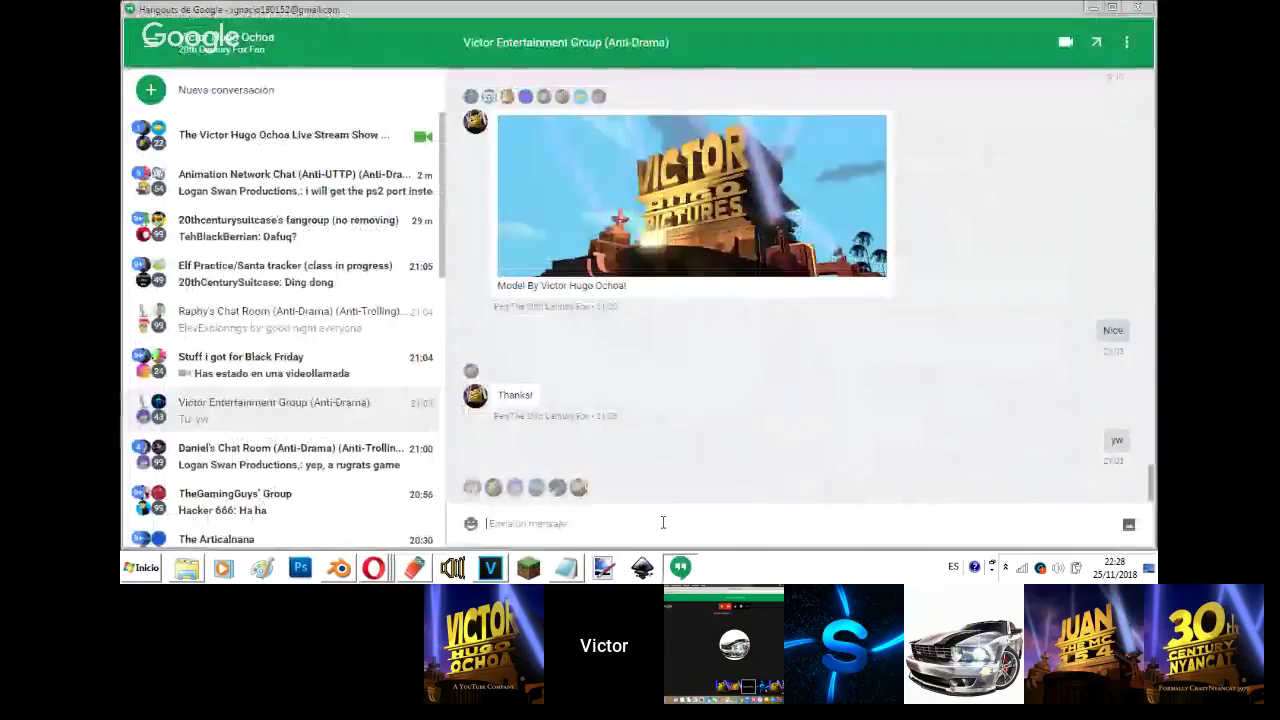
pyautogui.rightClick(664, 523)
pyautogui.click(694, 381)
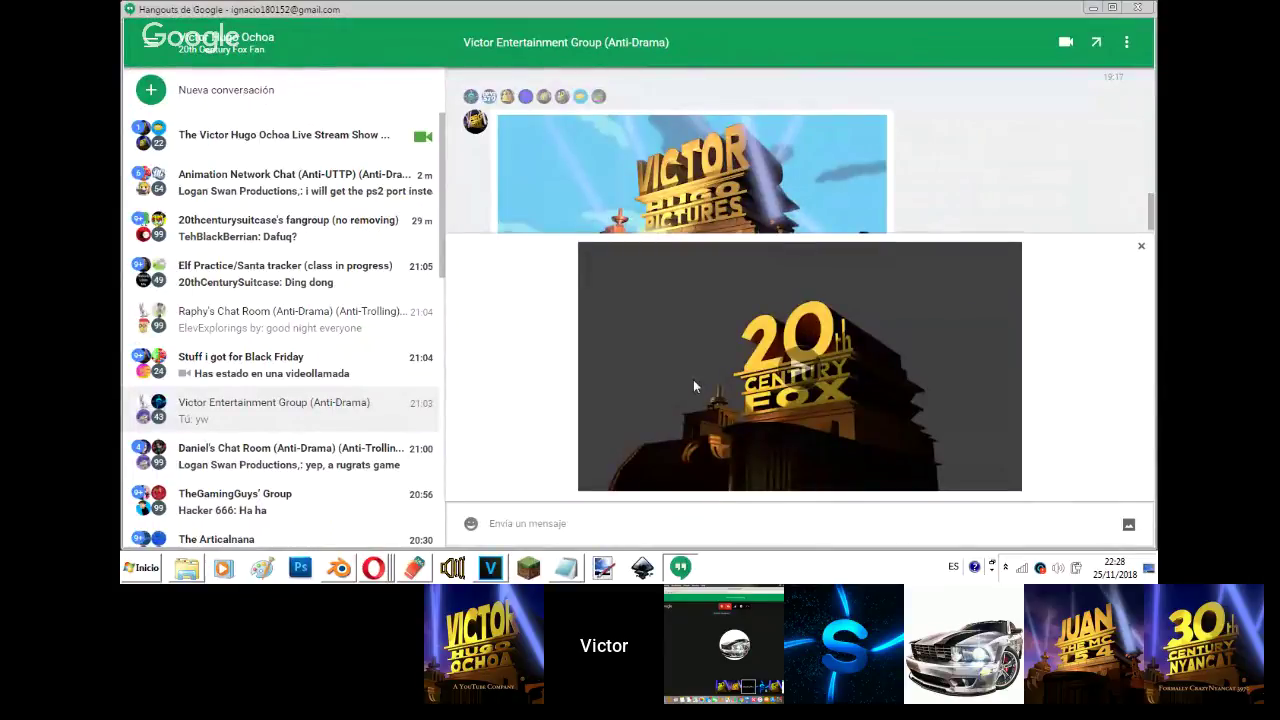
pyautogui.press('Return')
# - Send "What do you think?" to the group chat and answer the "not bad" reply with "thanks"
pyautogui.write('What do you think?')
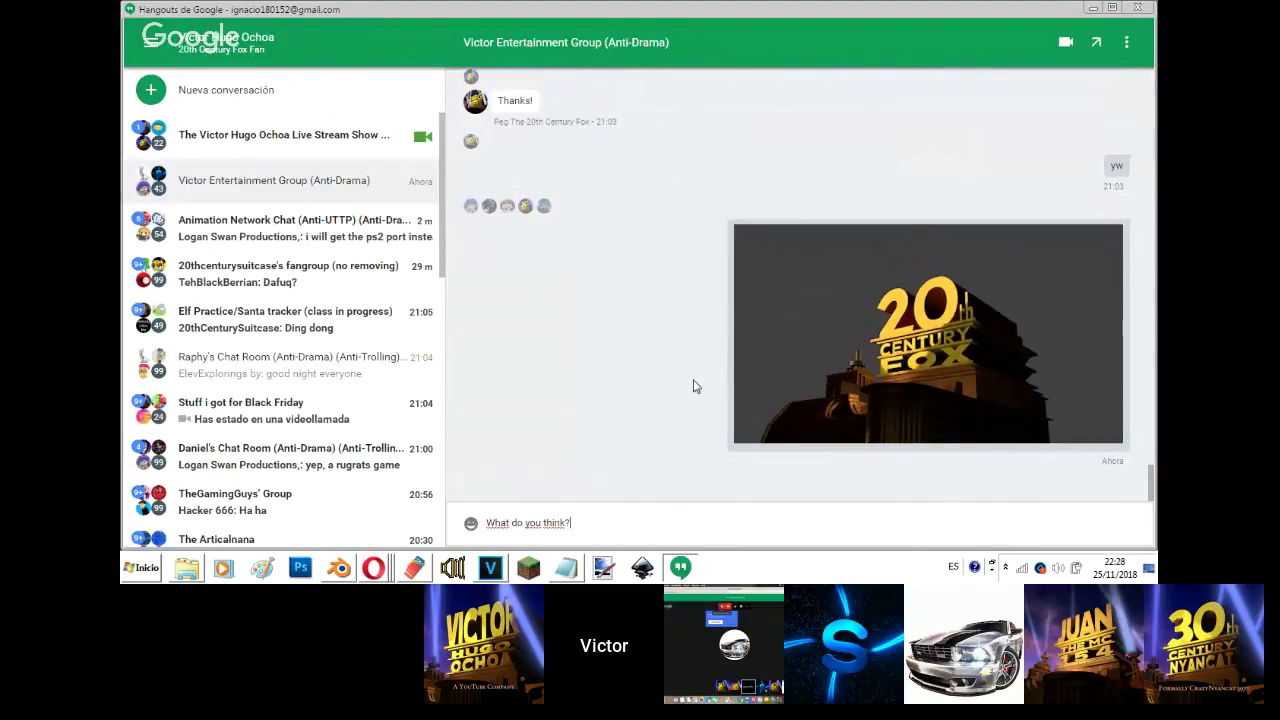
pyautogui.press('Return')
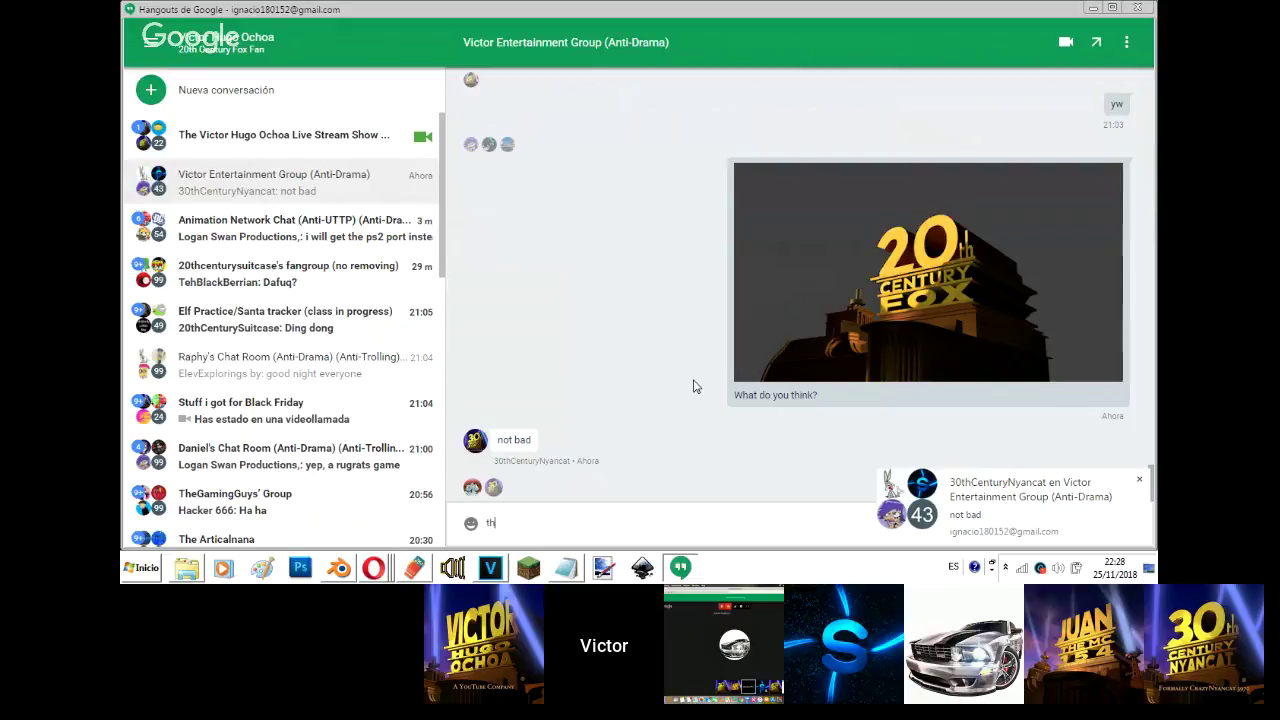
pyautogui.write('thanks')
pyautogui.press('Return')
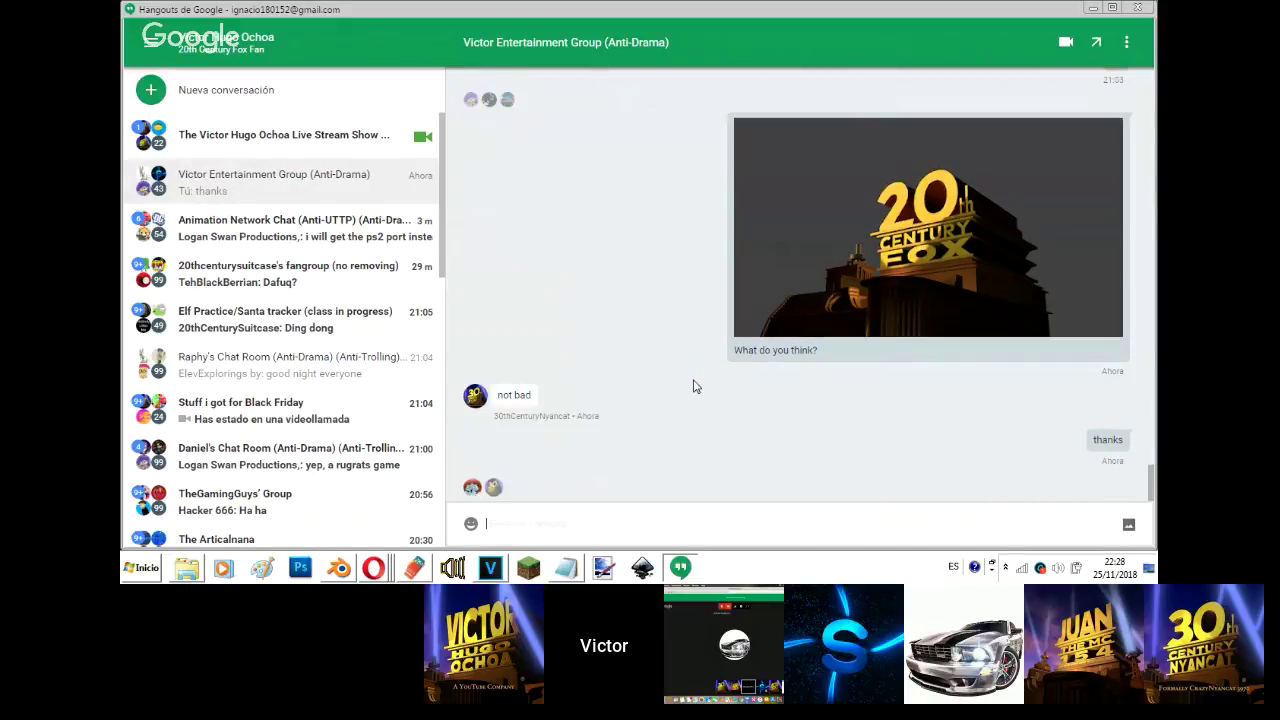
pyautogui.moveTo(370, 566)
pyautogui.click(300, 514)
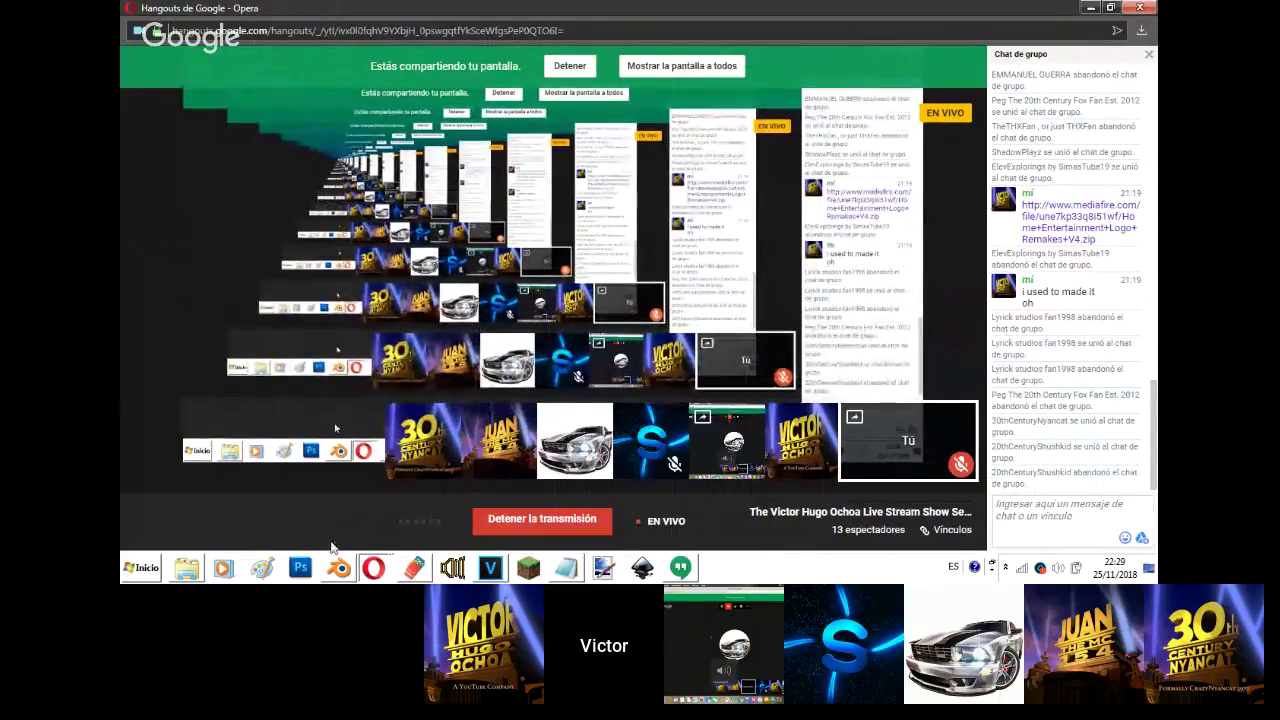
pyautogui.click(680, 568)
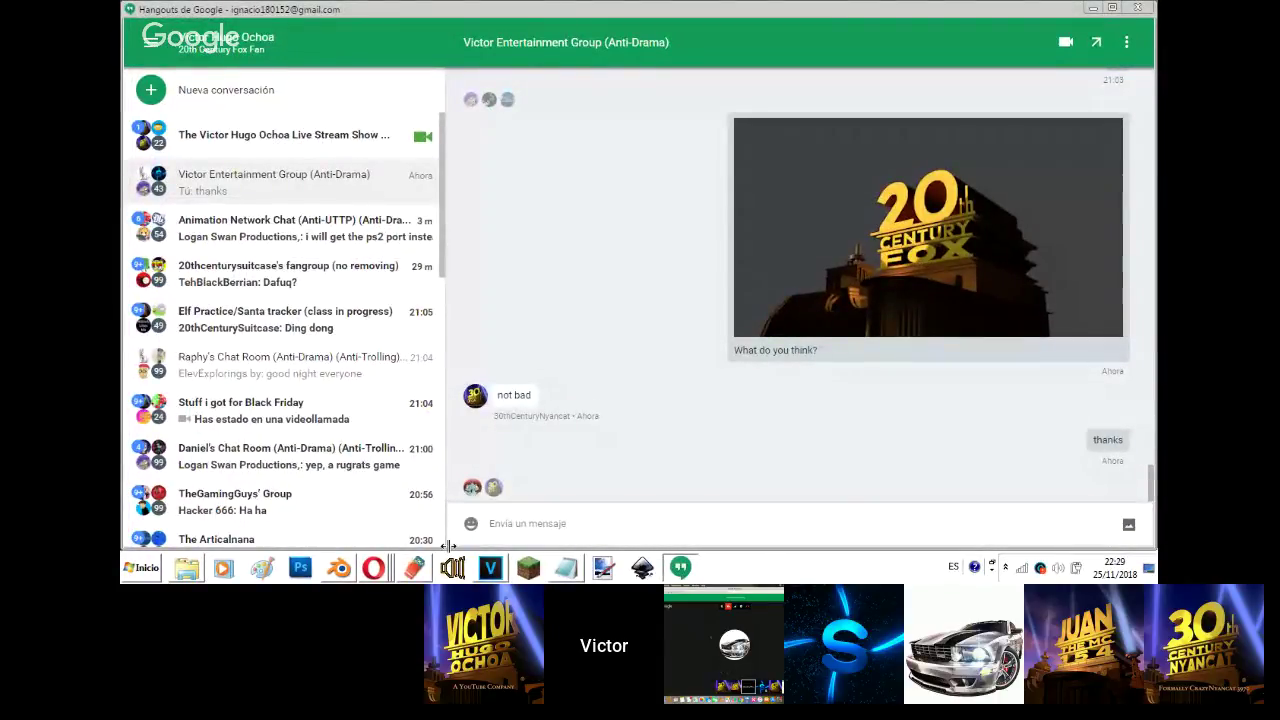
# - Switch to Blender's 3D view of the logo, and check the Hangouts live broadcast in Opera and the Victor Entertainment Group chat
pyautogui.click(339, 568)
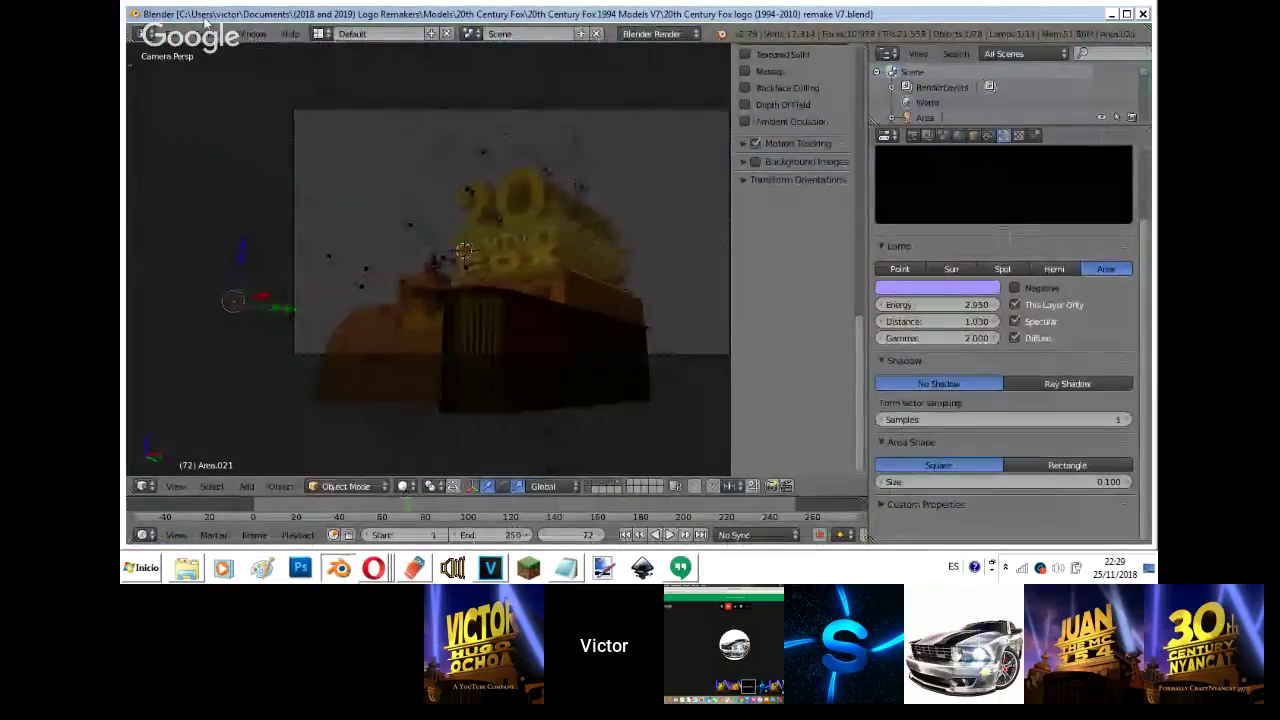
pyautogui.click(172, 40)
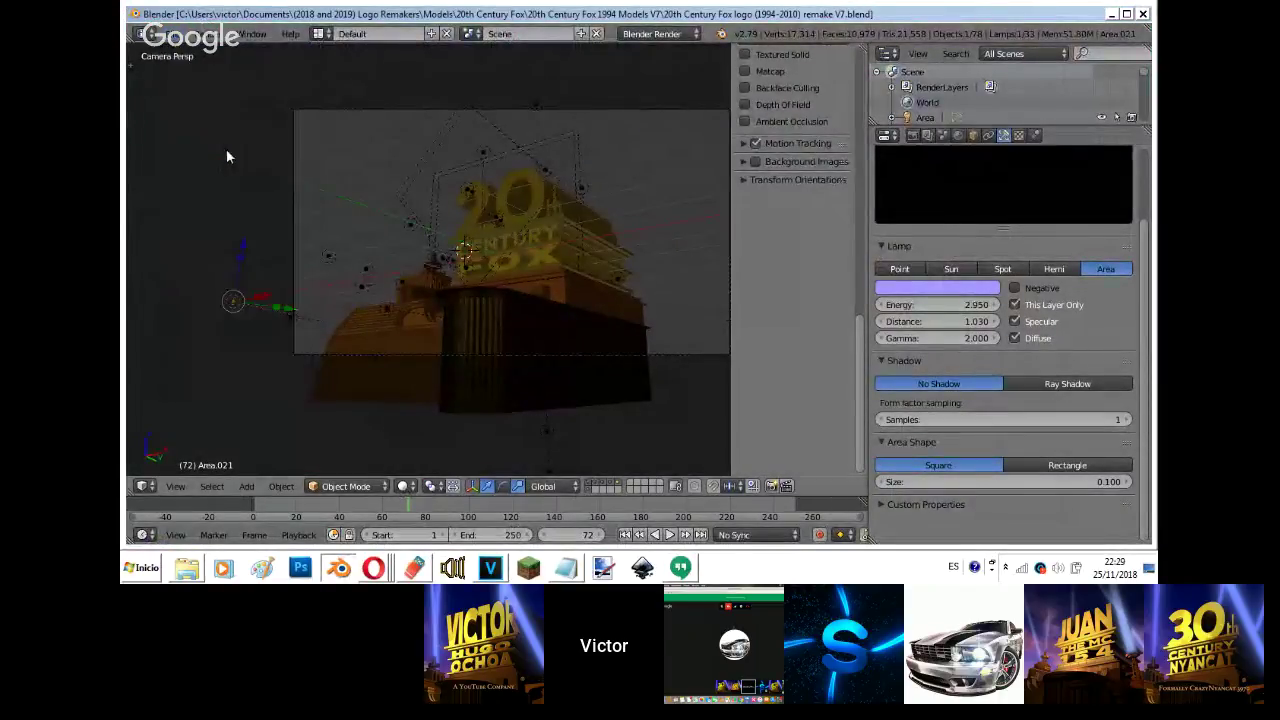
pyautogui.click(380, 566)
pyautogui.click(390, 514)
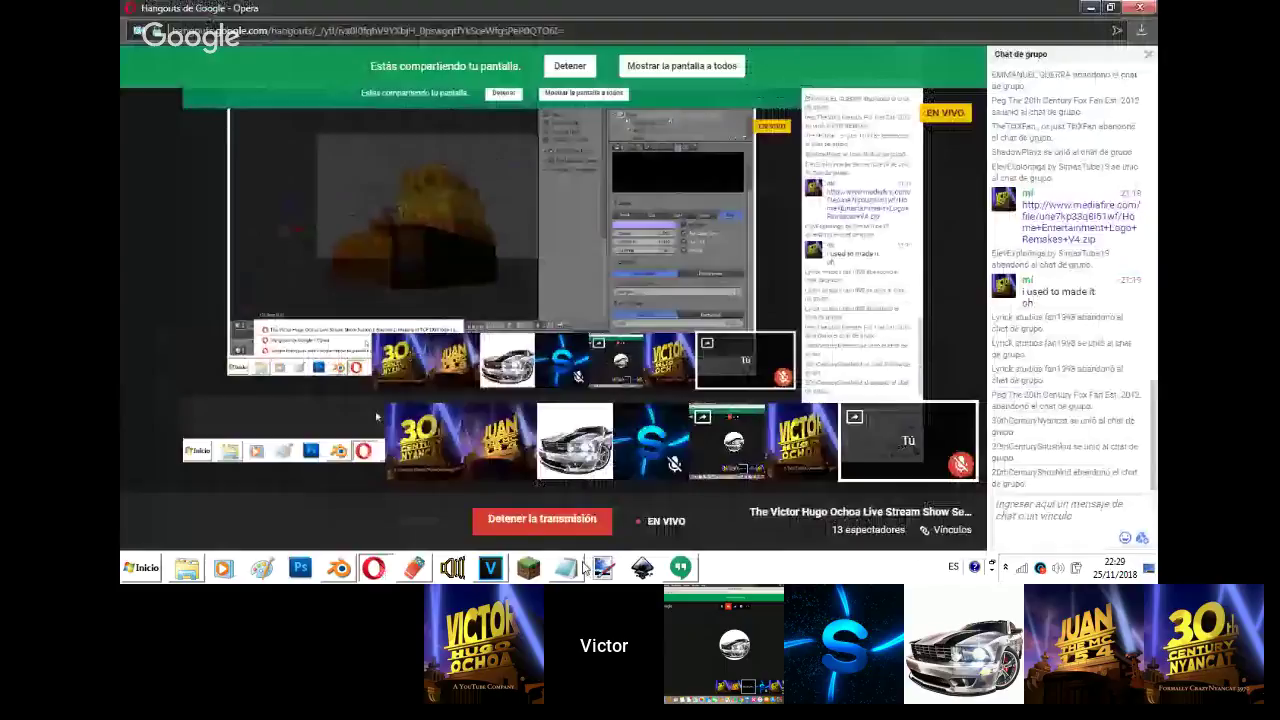
pyautogui.click(681, 568)
pyautogui.moveTo(374, 568)
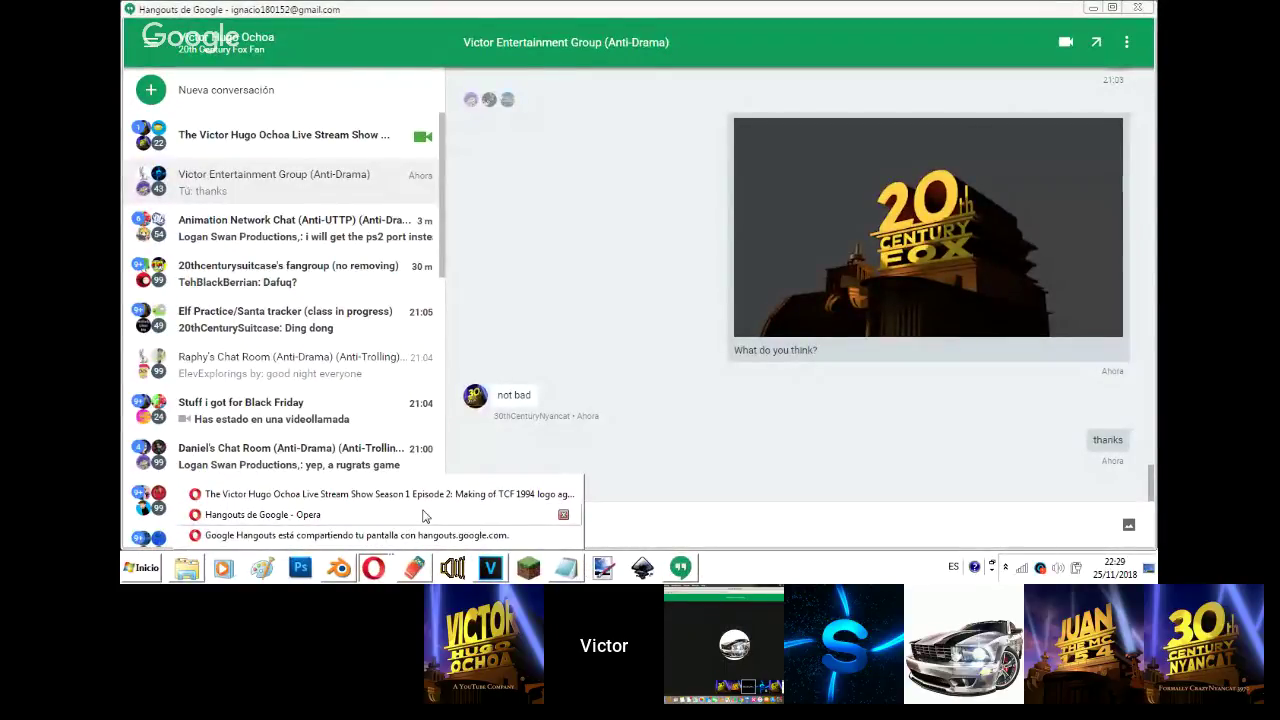
# - Show the 20th Century Fox logo render in Blender, and stop the screen share from the Hangouts broadcast window in Opera
pyautogui.click(338, 568)
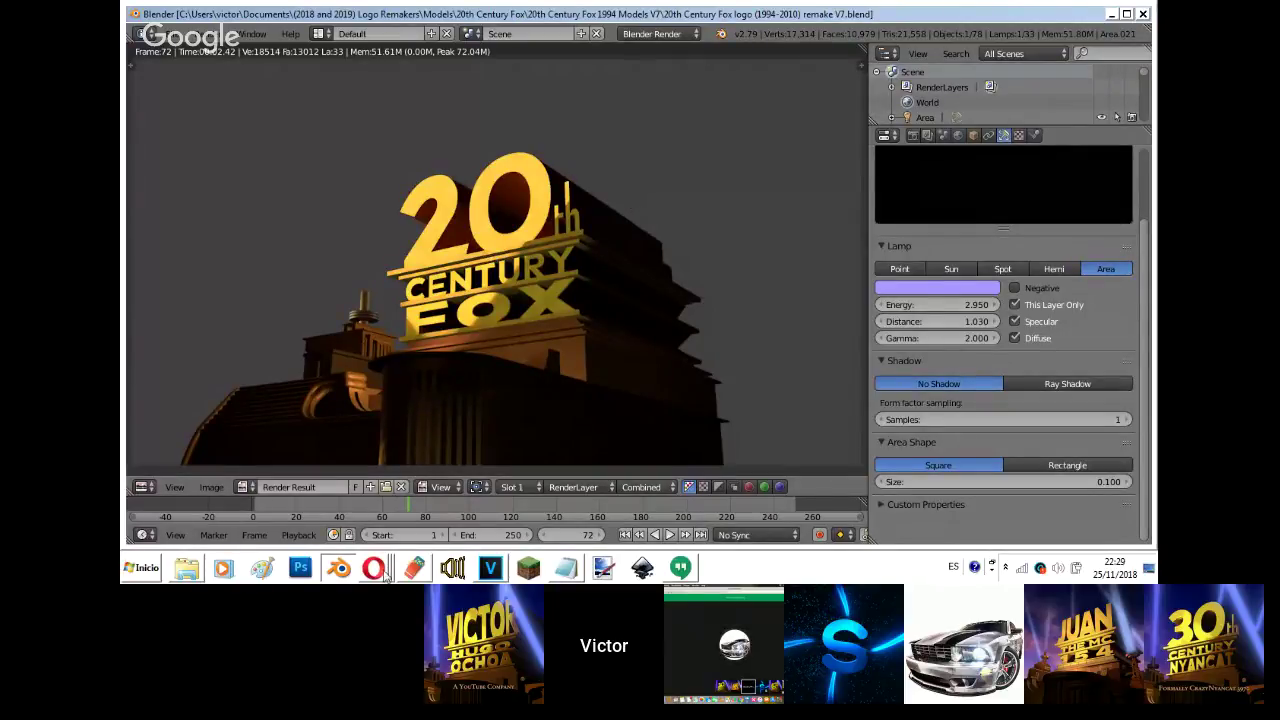
pyautogui.moveTo(373, 567)
pyautogui.click(363, 514)
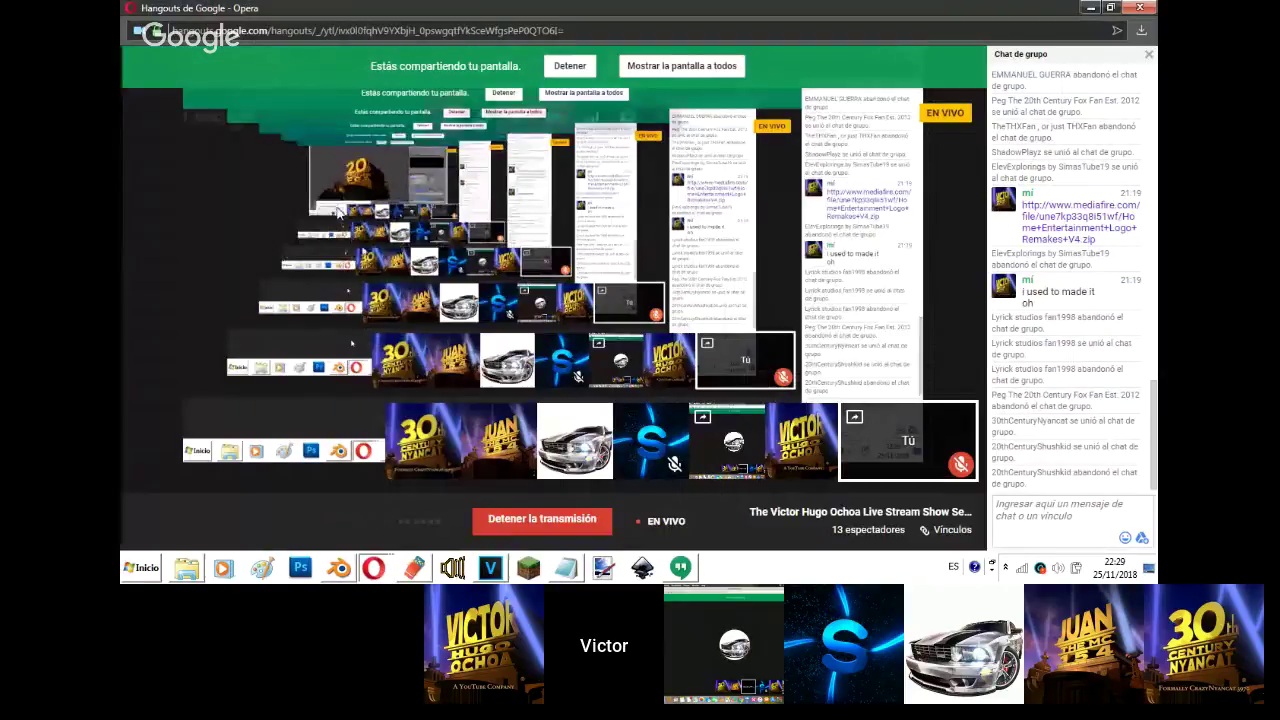
pyautogui.click(570, 66)
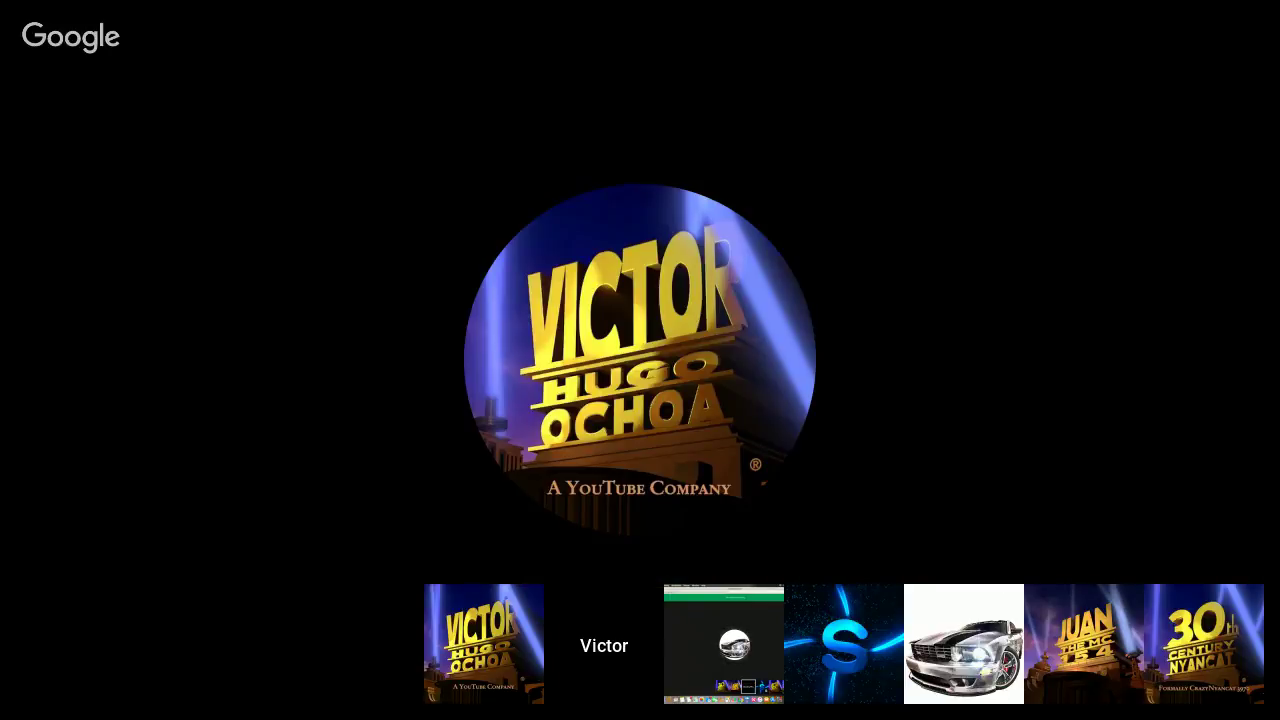